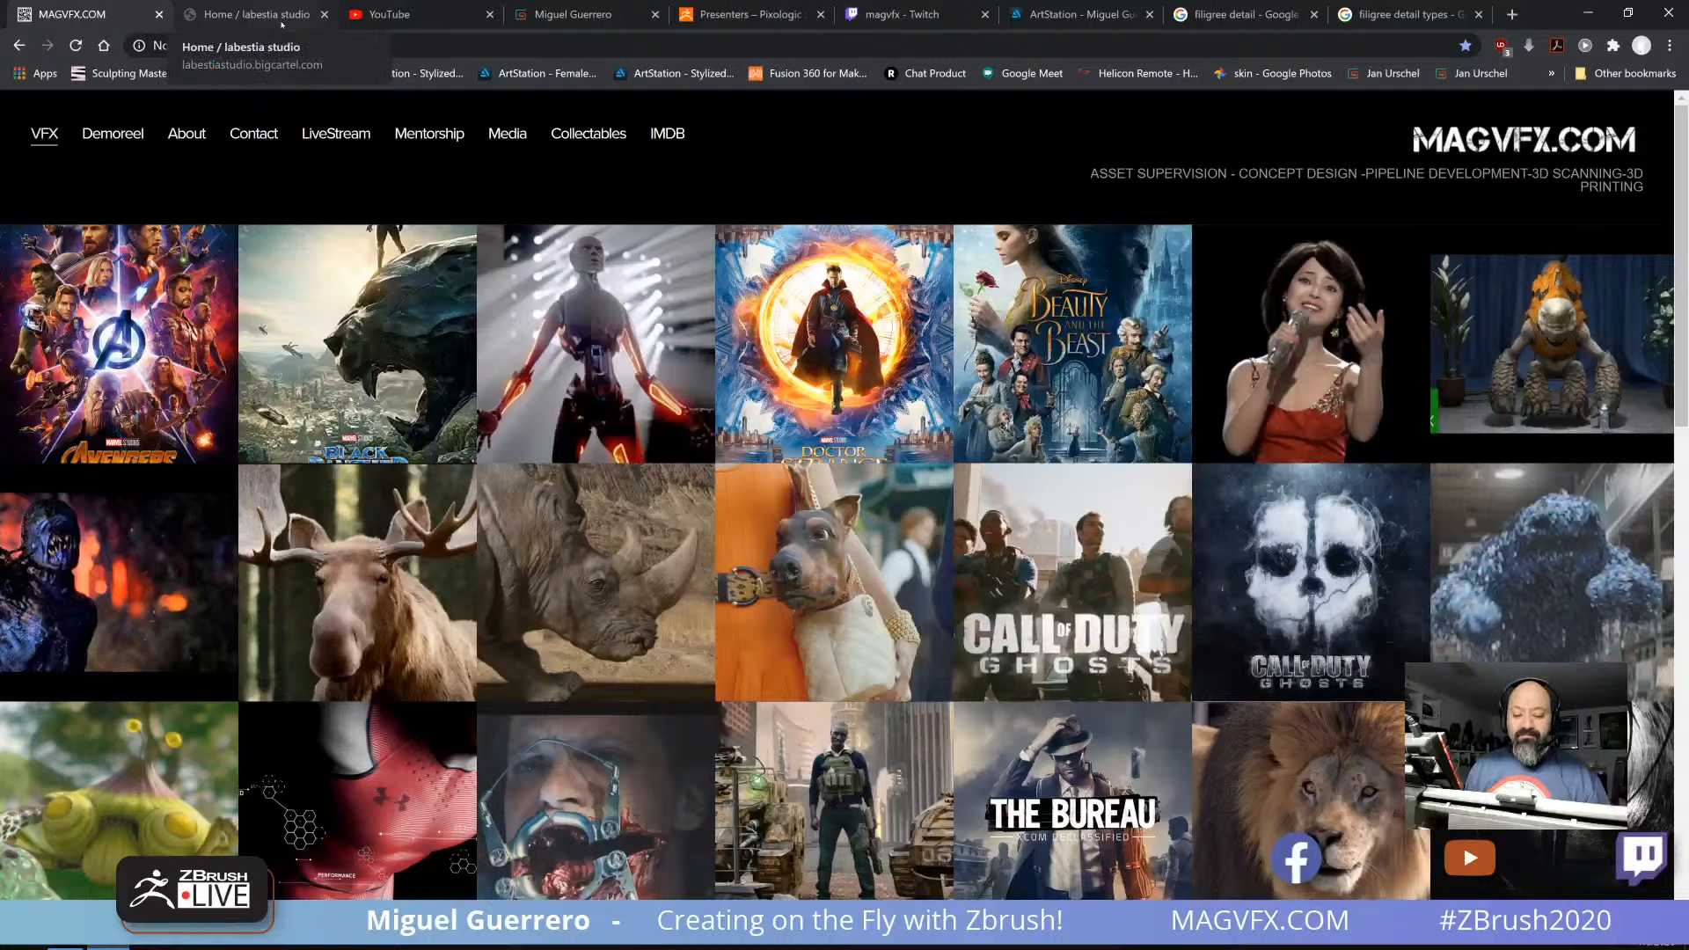
Step: Open the La Bestia Studio shop site and look through the sculptures on its home page
left_click(281, 23)
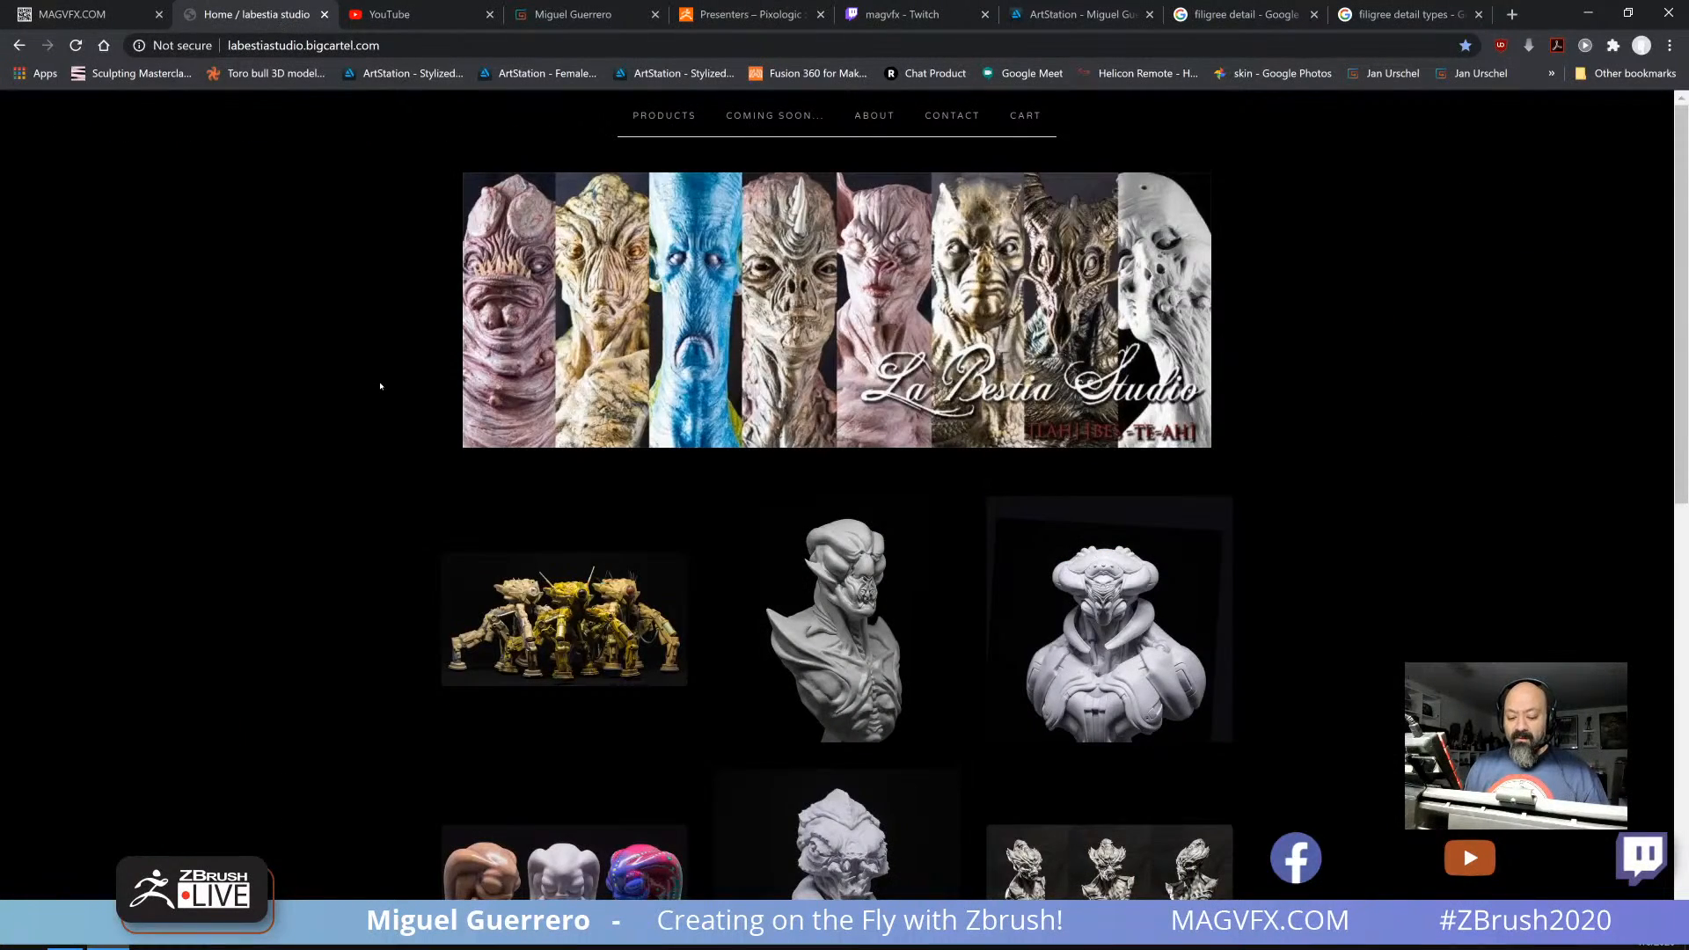
scroll(385, 380, "down", 8)
scroll(385, 379, "up", 8)
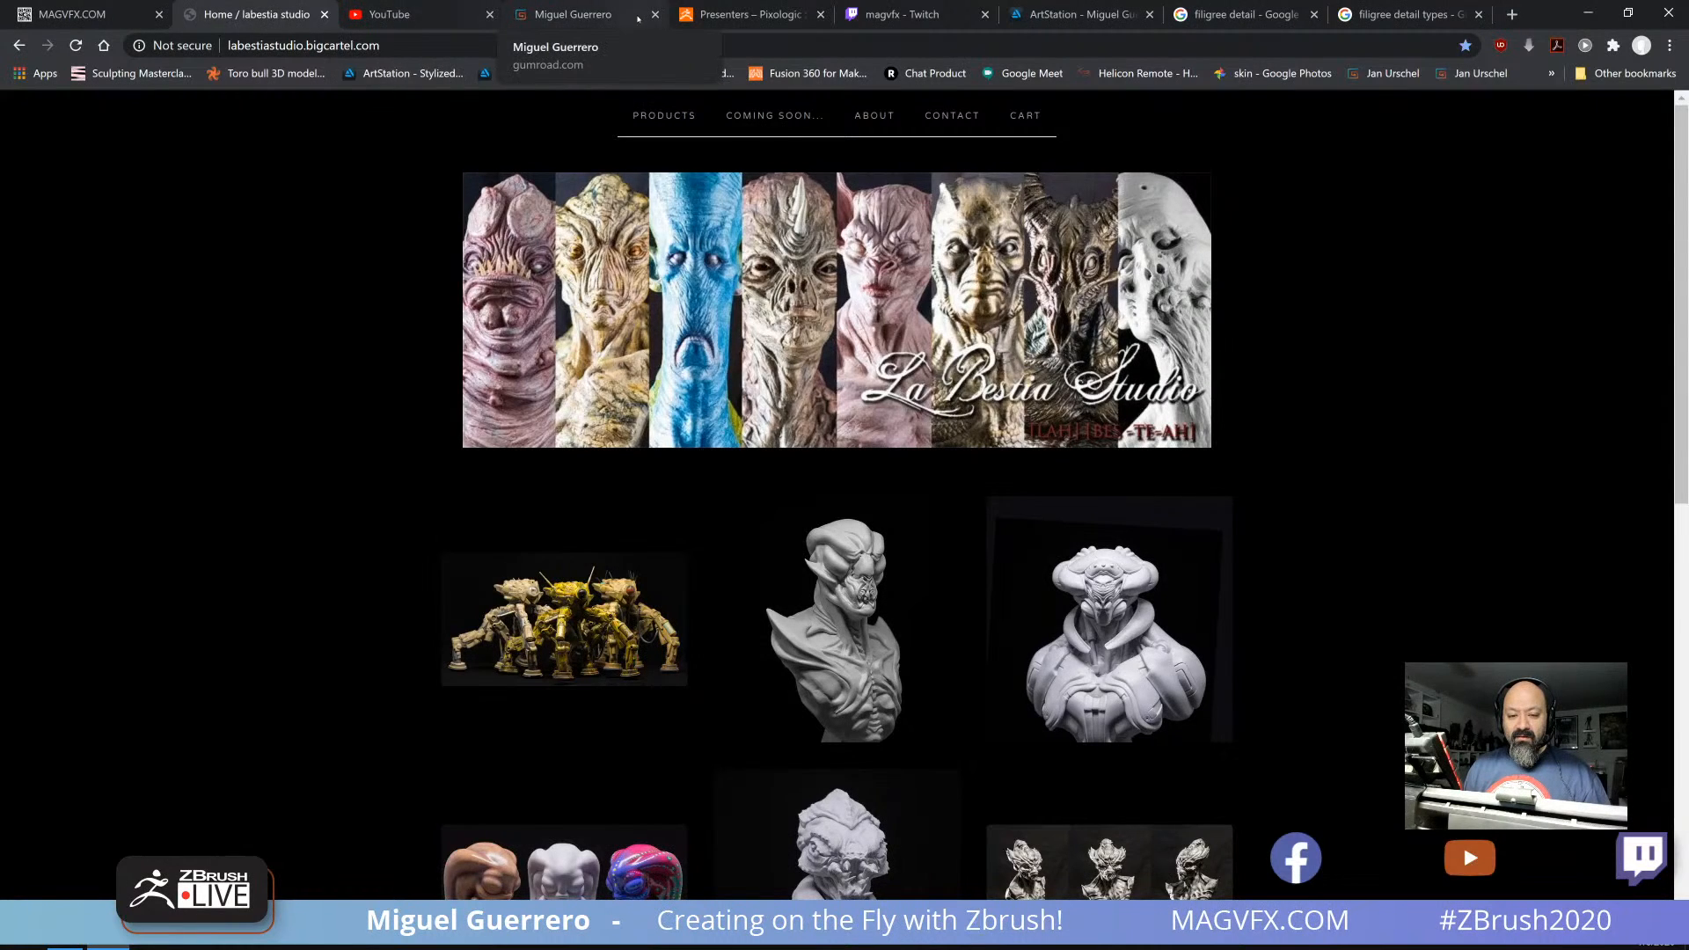
Step: View the YouTube page and browse the Gumroad store from the pumpkin models to the MAG! Zbrush UI 2020 product
left_click(381, 14)
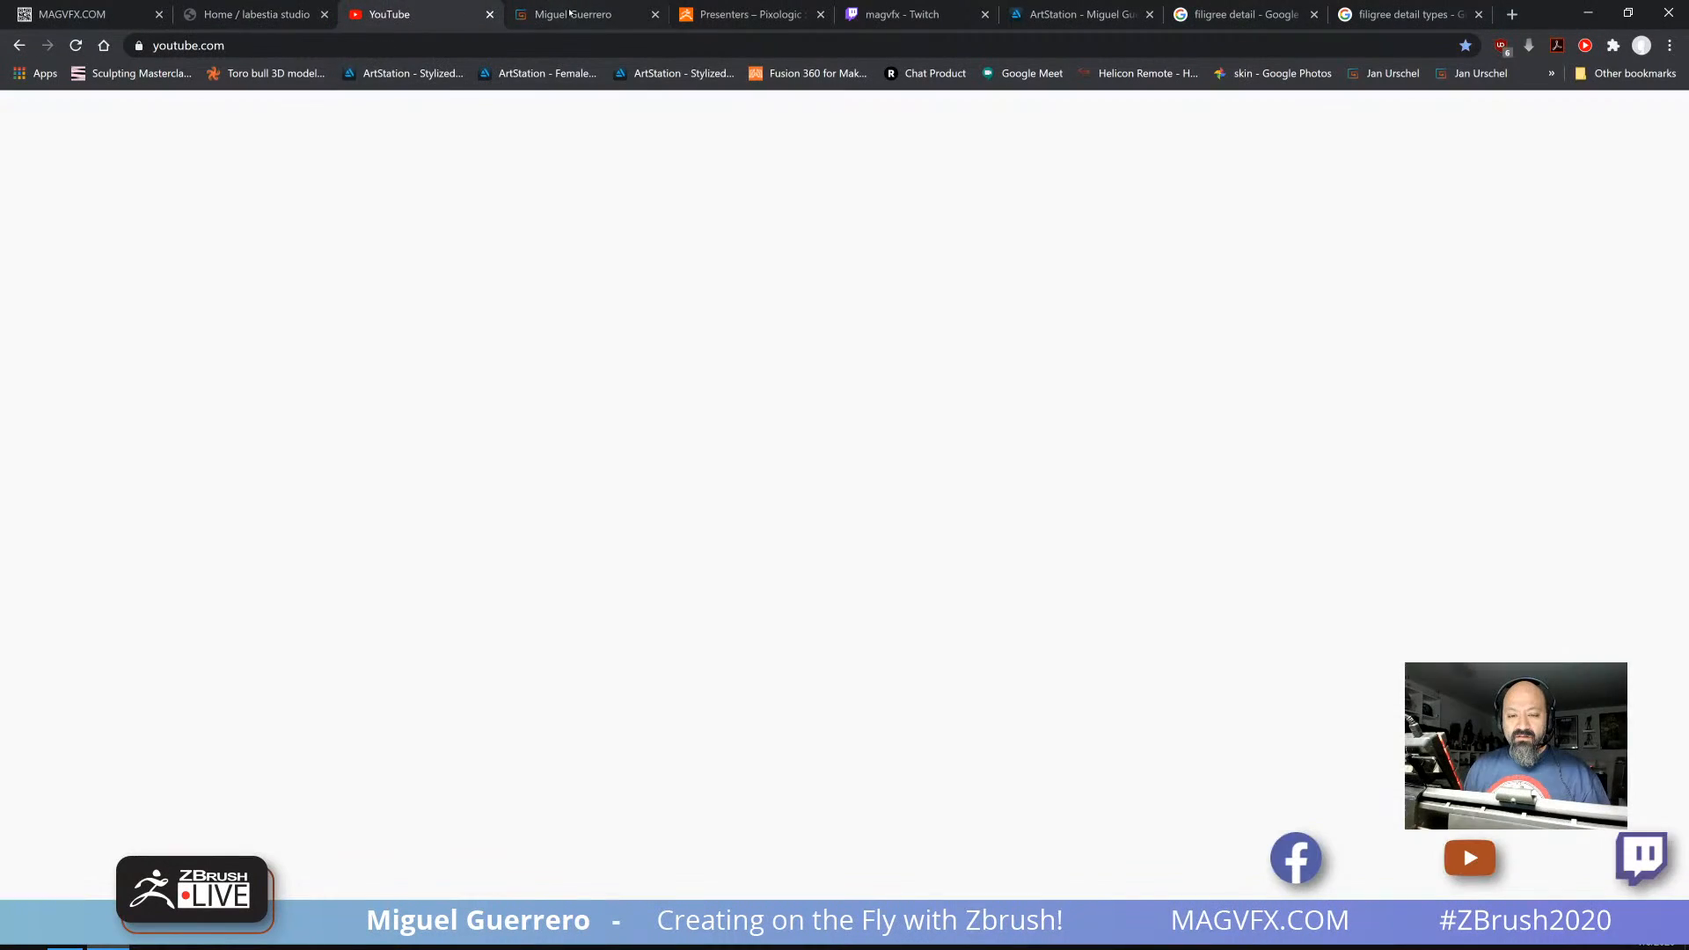
left_click(570, 12)
scroll(570, 376, "down", 5)
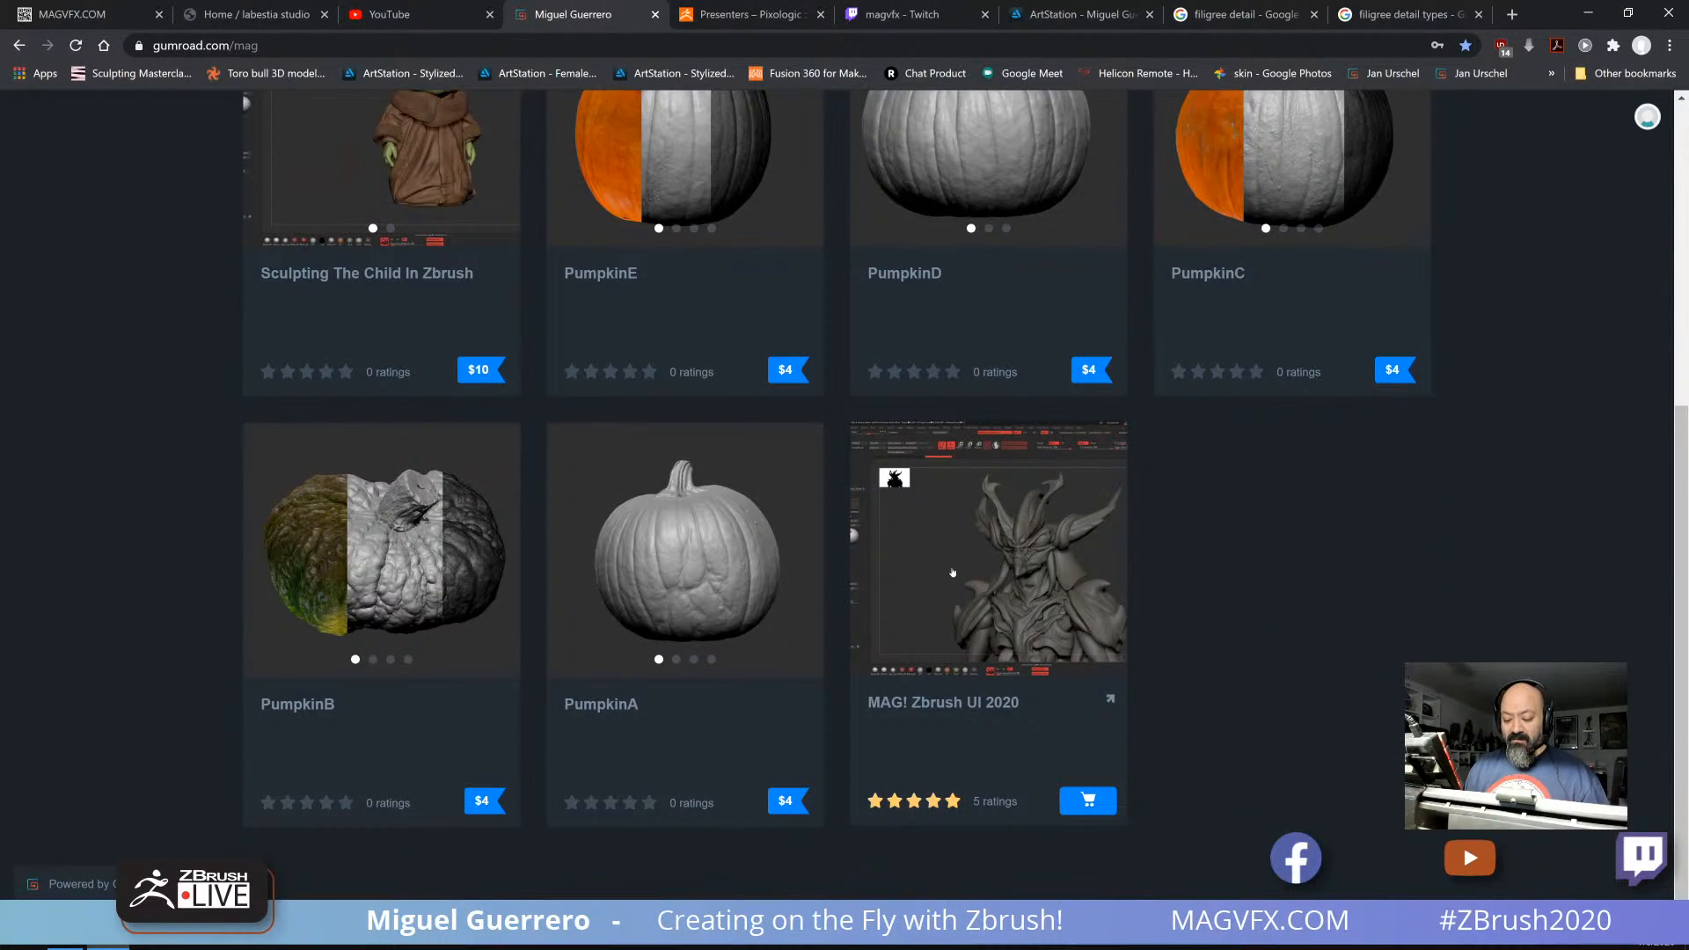
scroll(952, 573, "up", 5)
scroll(978, 731, "down", 5)
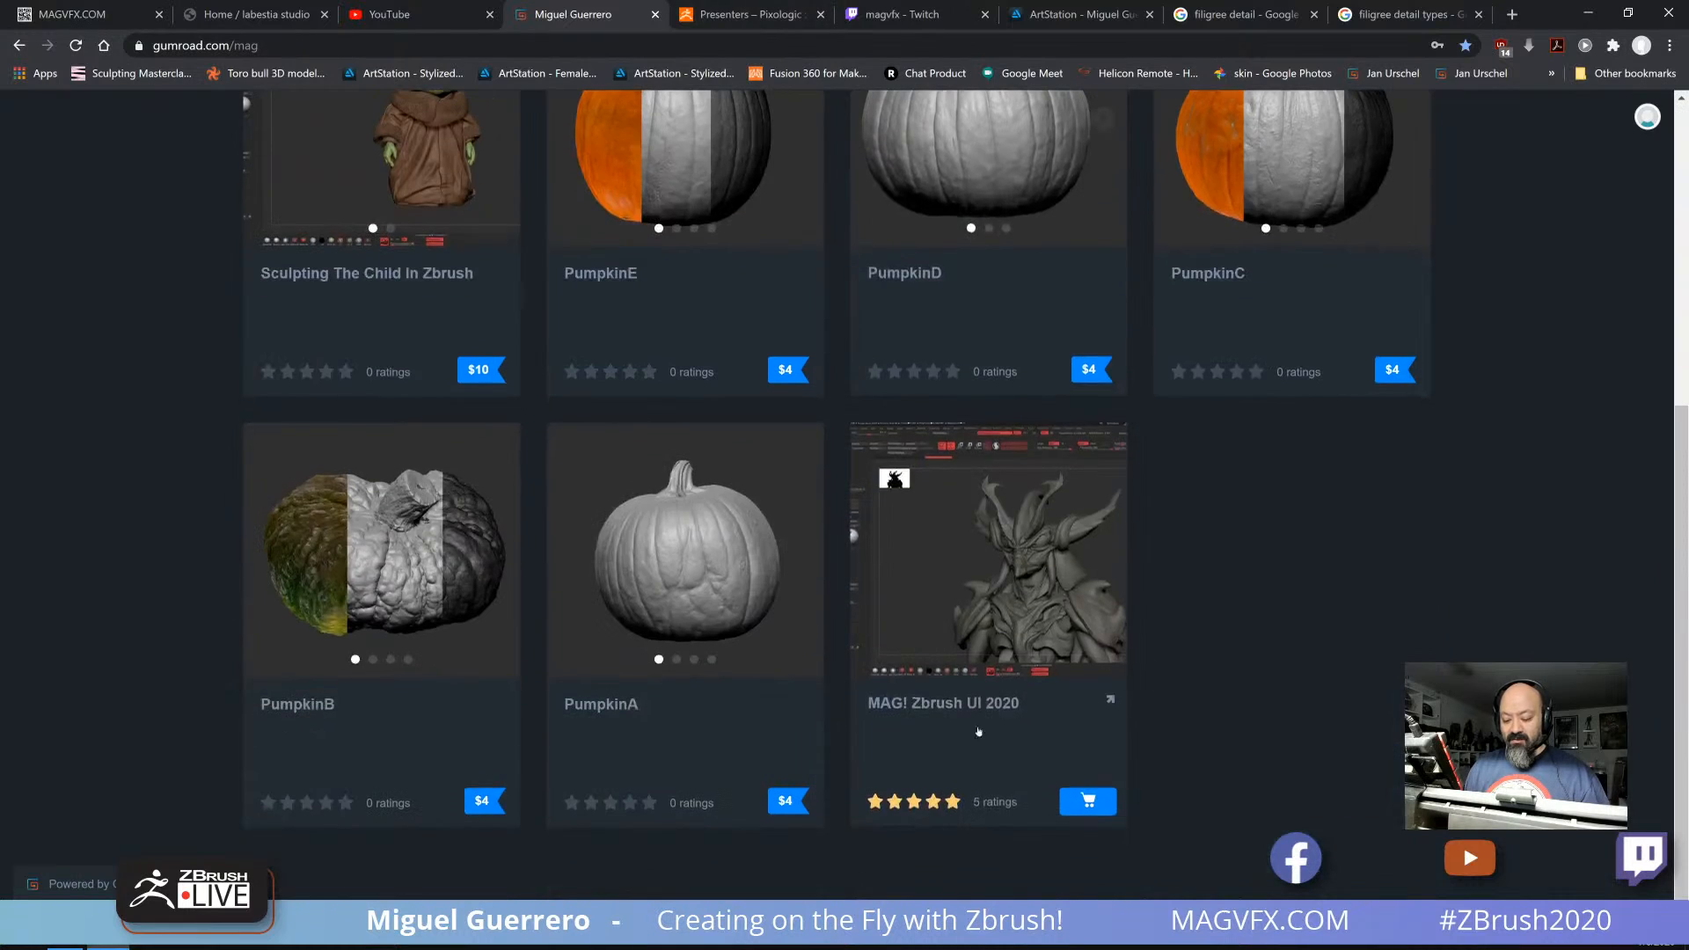
scroll(1055, 369, "up", 5)
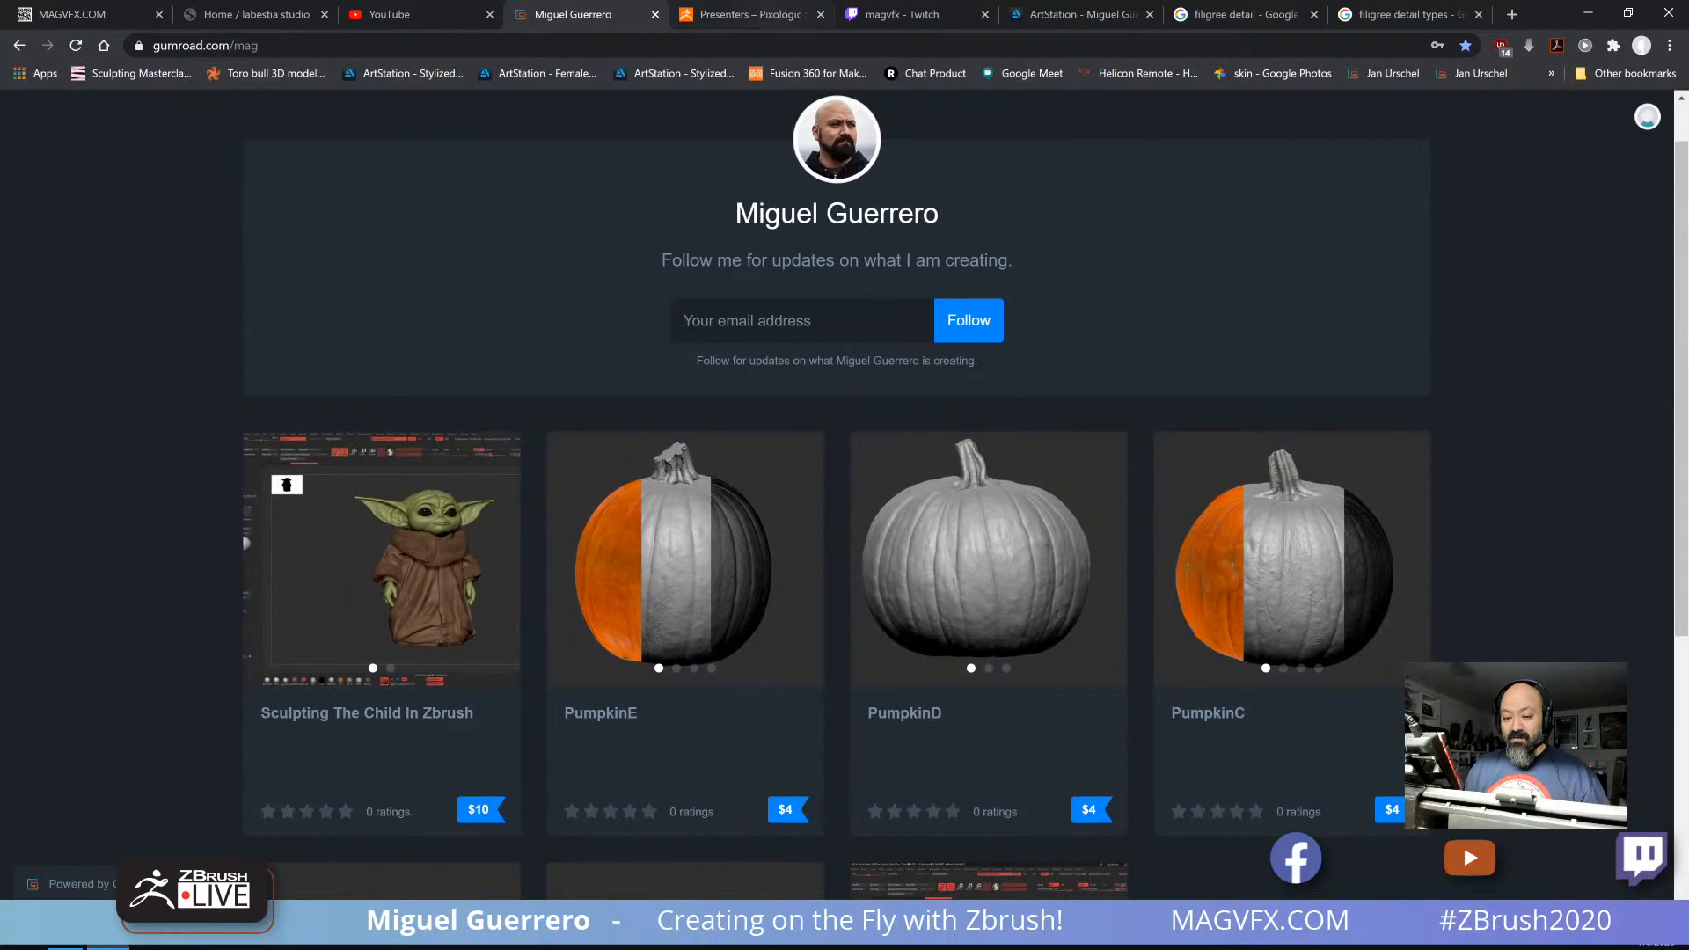
Step: Open the streamer's broadcasts and schedule page on Pixologic's presenters site and look through the biography and past broadcasts
left_click(749, 14)
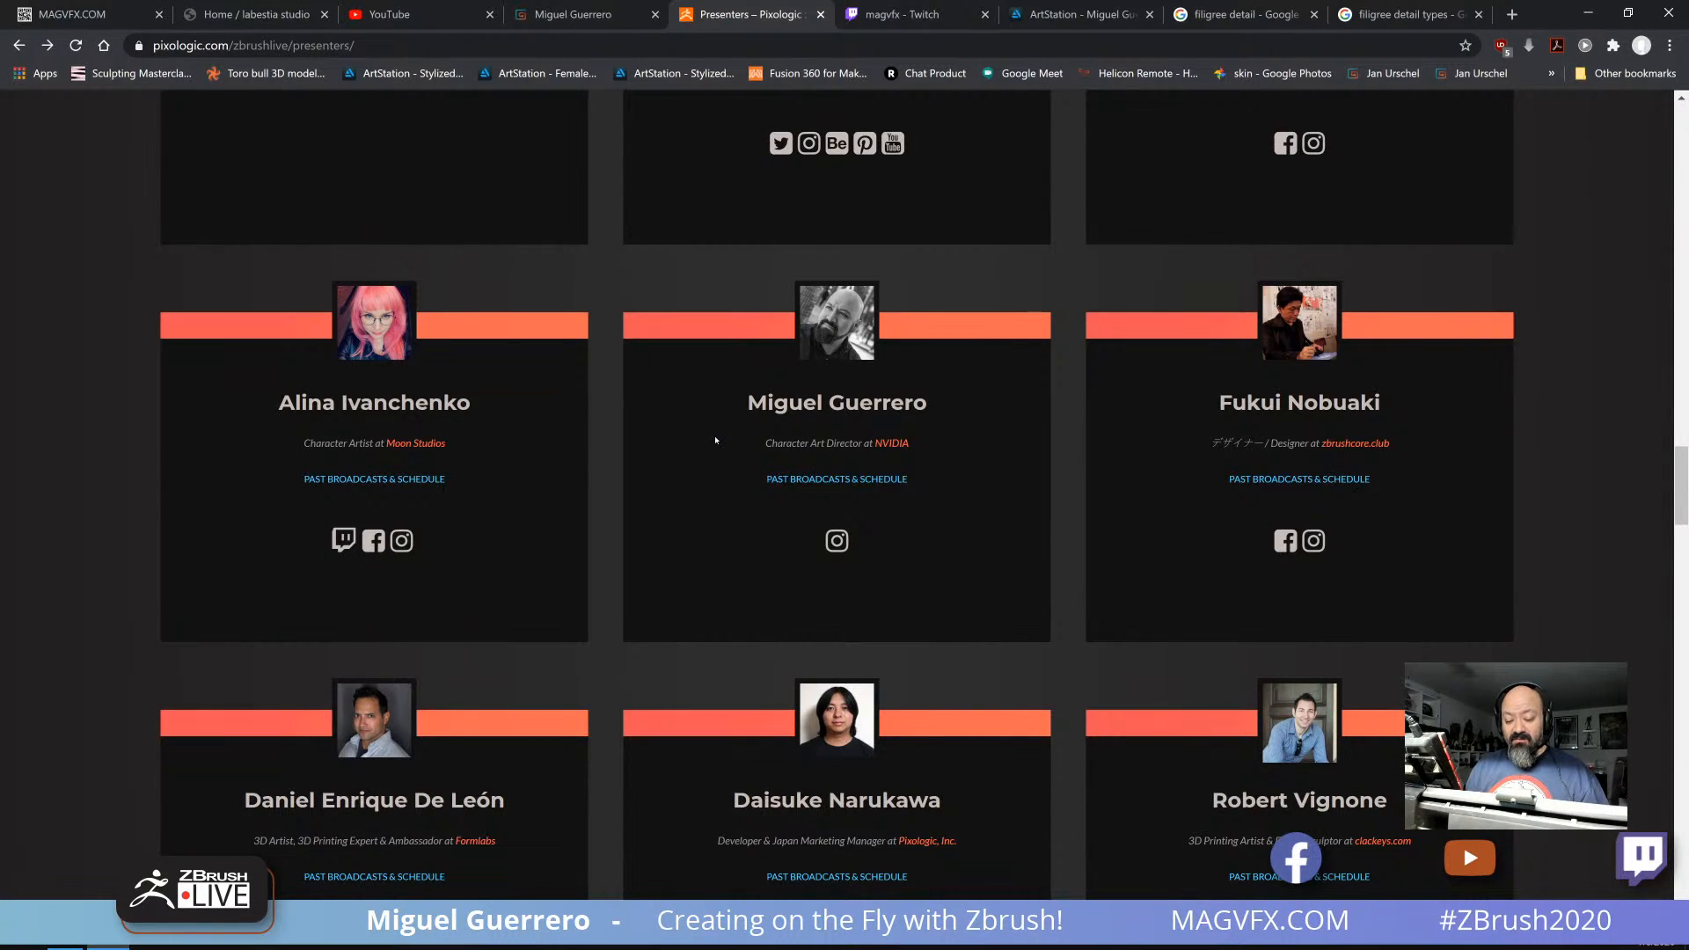
left_click(786, 483)
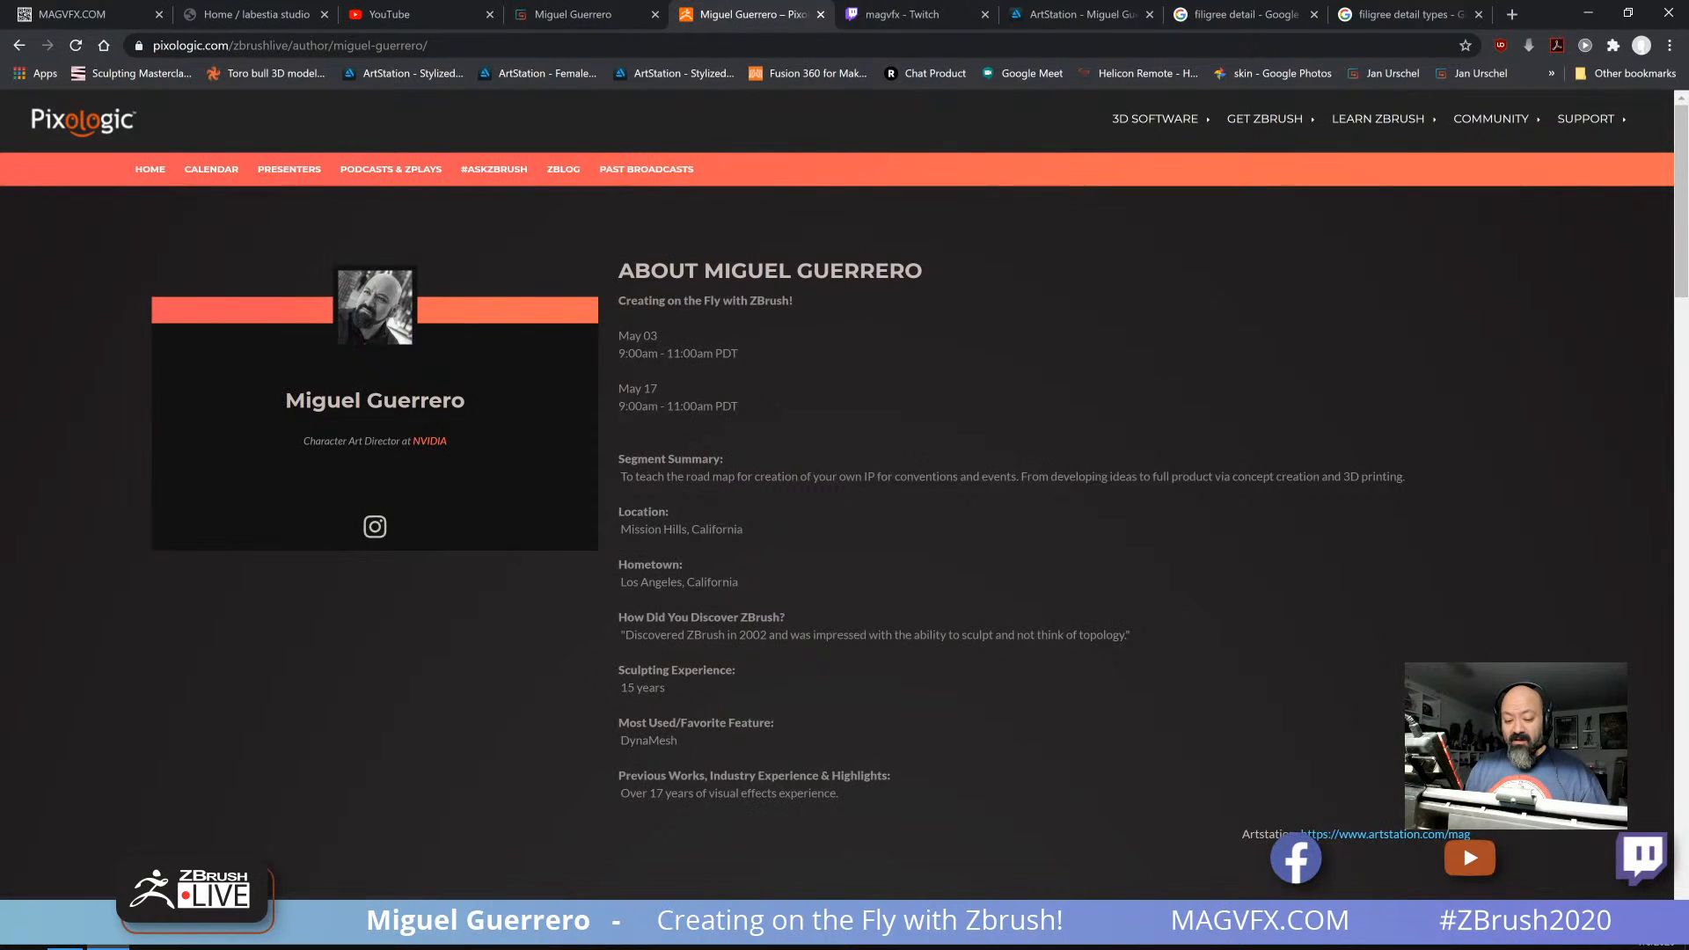
scroll(845, 493, "down", 4)
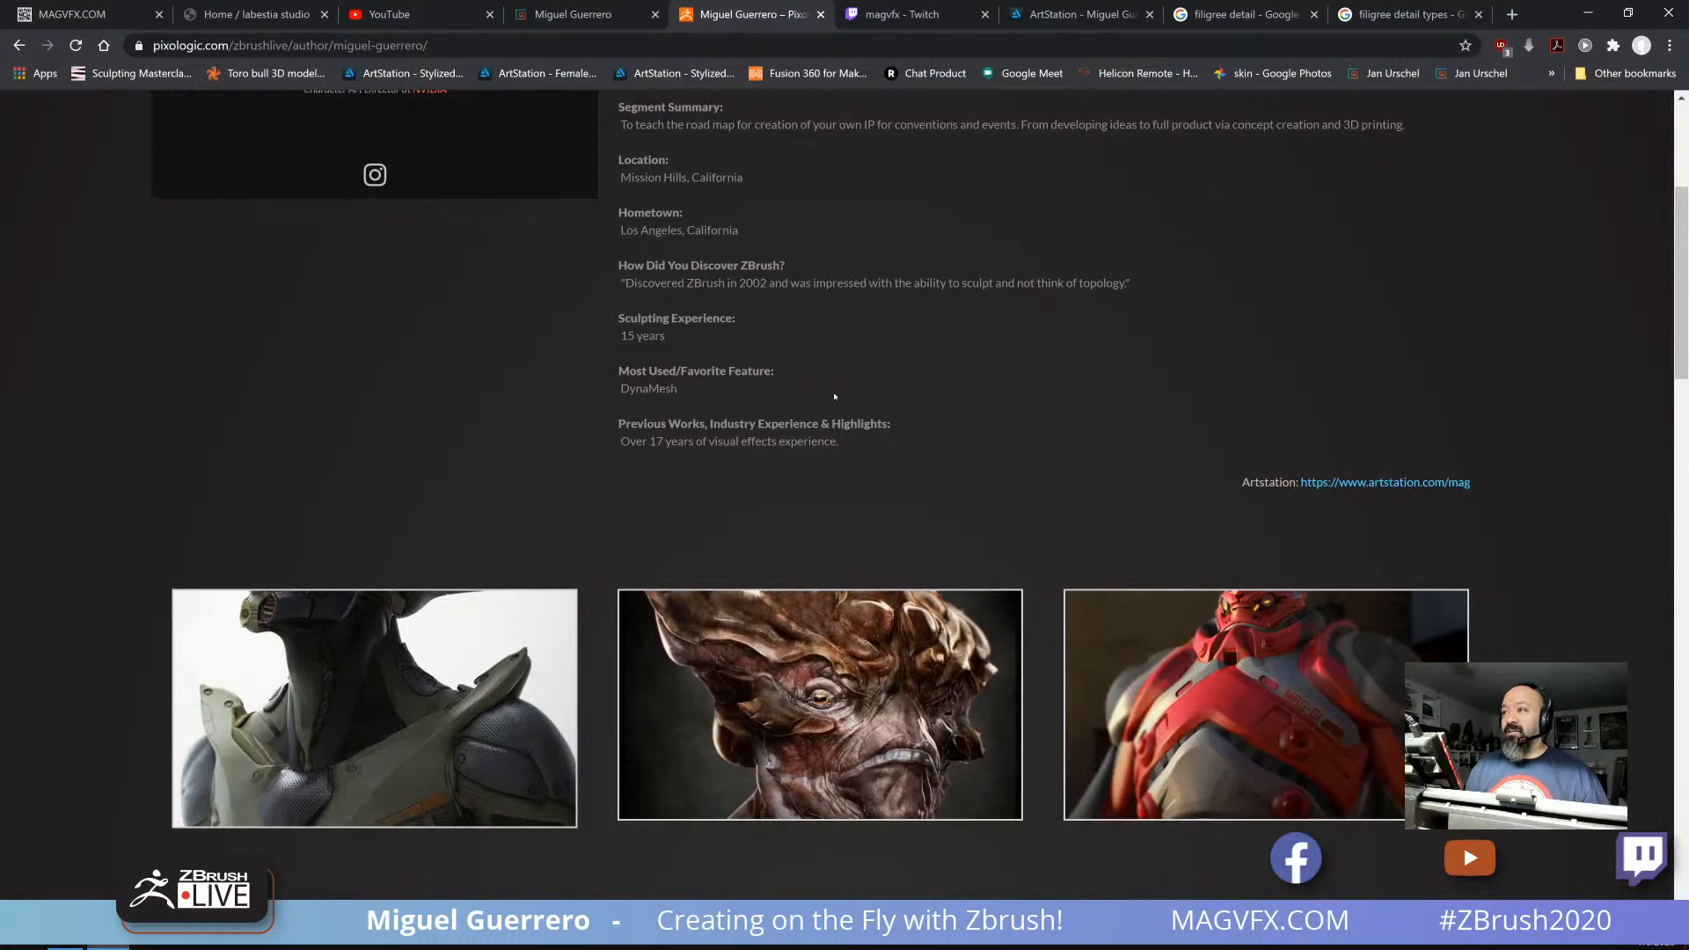
scroll(835, 397, "down", 10)
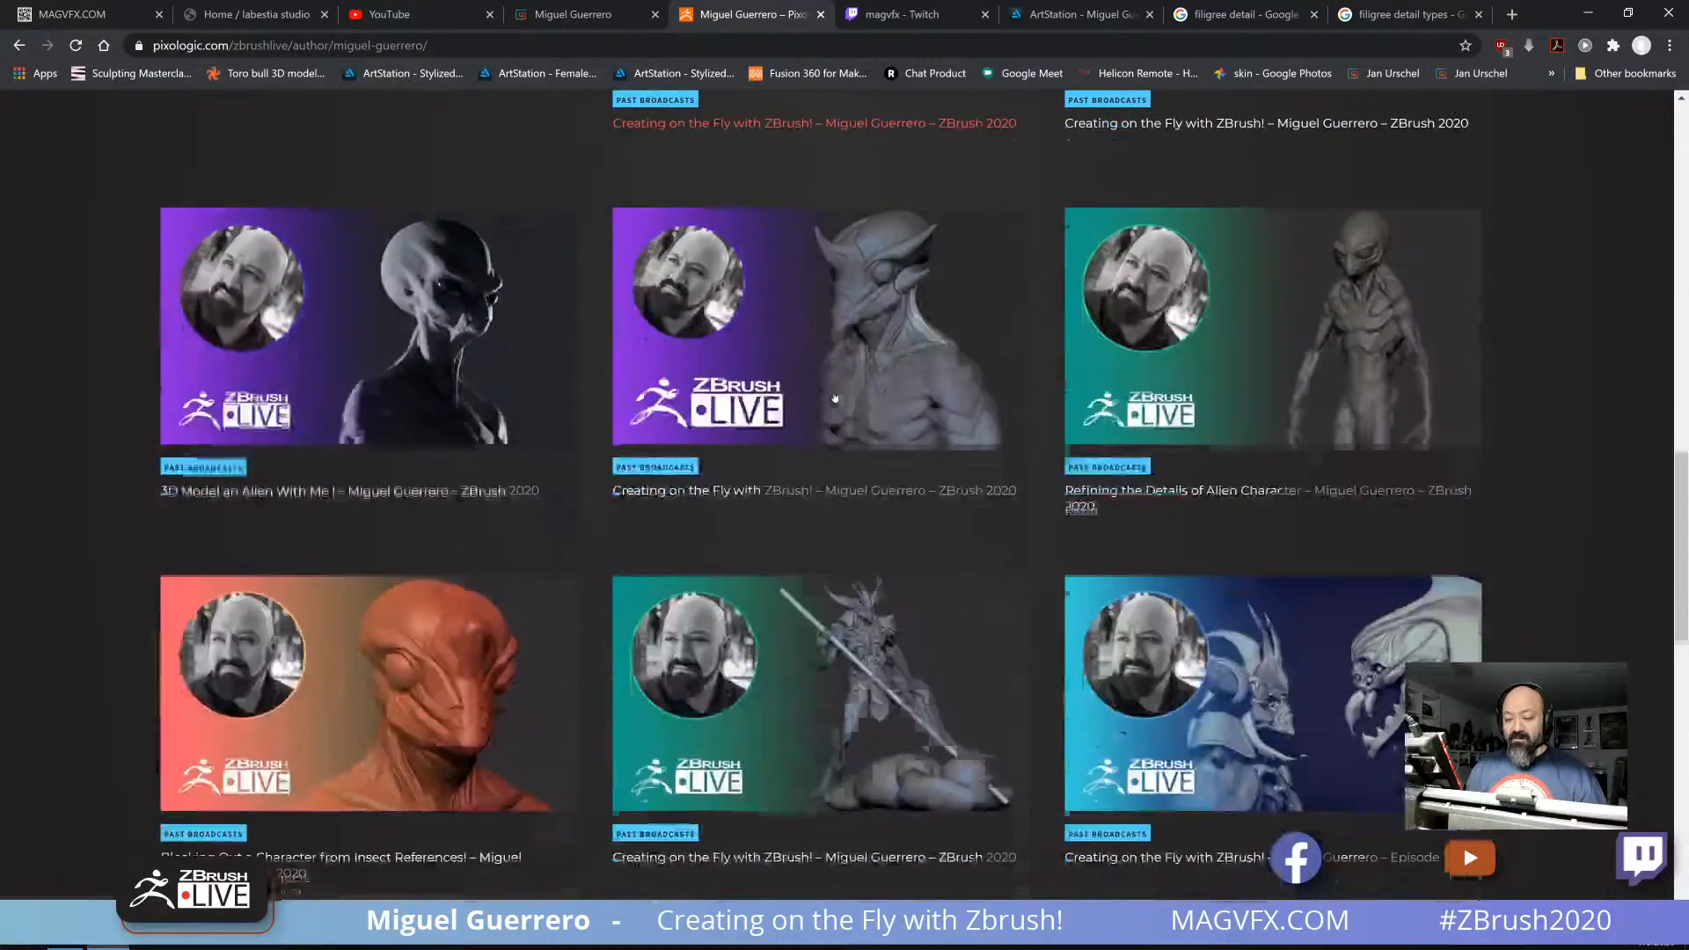
scroll(835, 404, "down", 6)
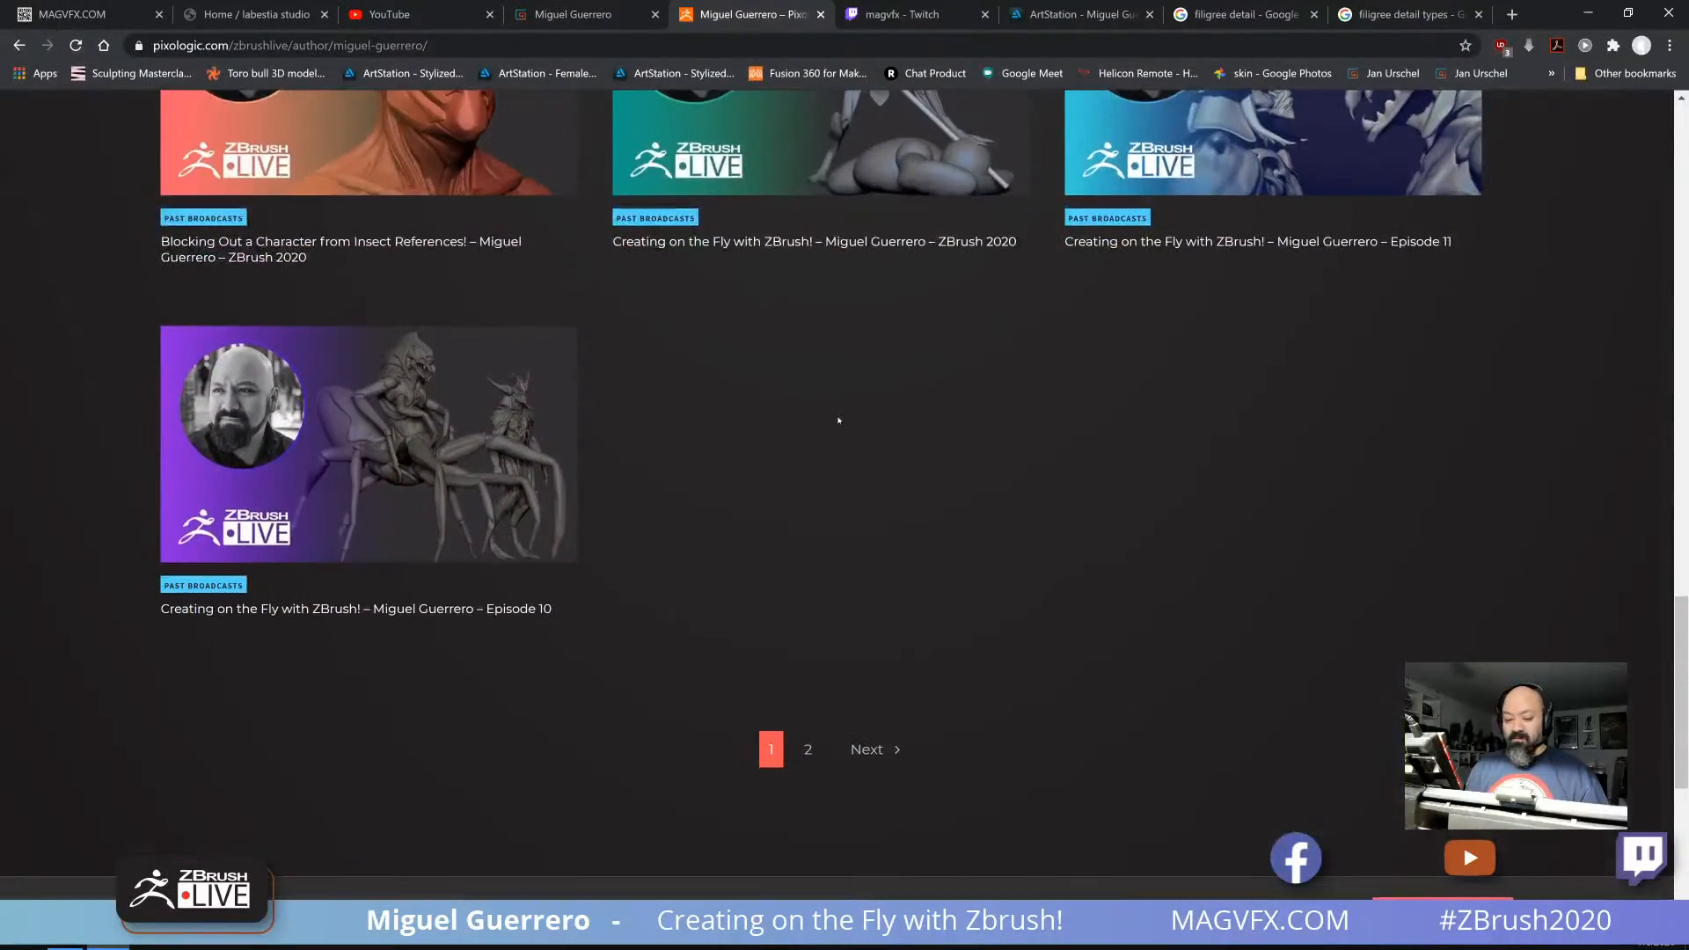
scroll(838, 420, "up", 10)
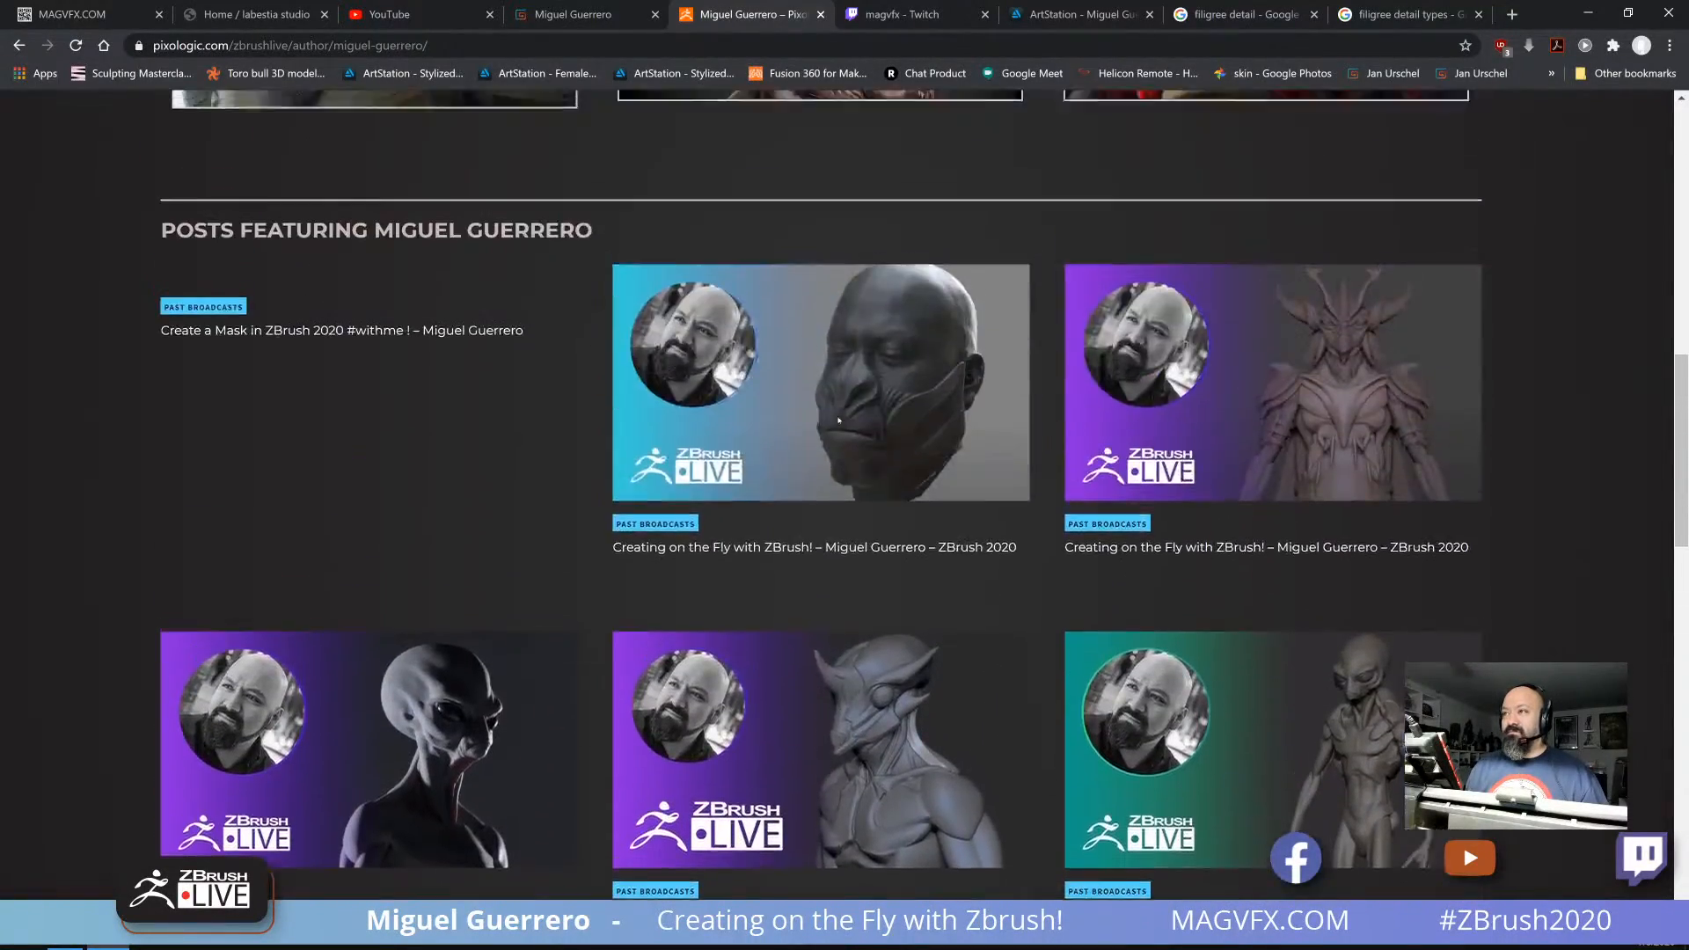
scroll(838, 421, "up", 8)
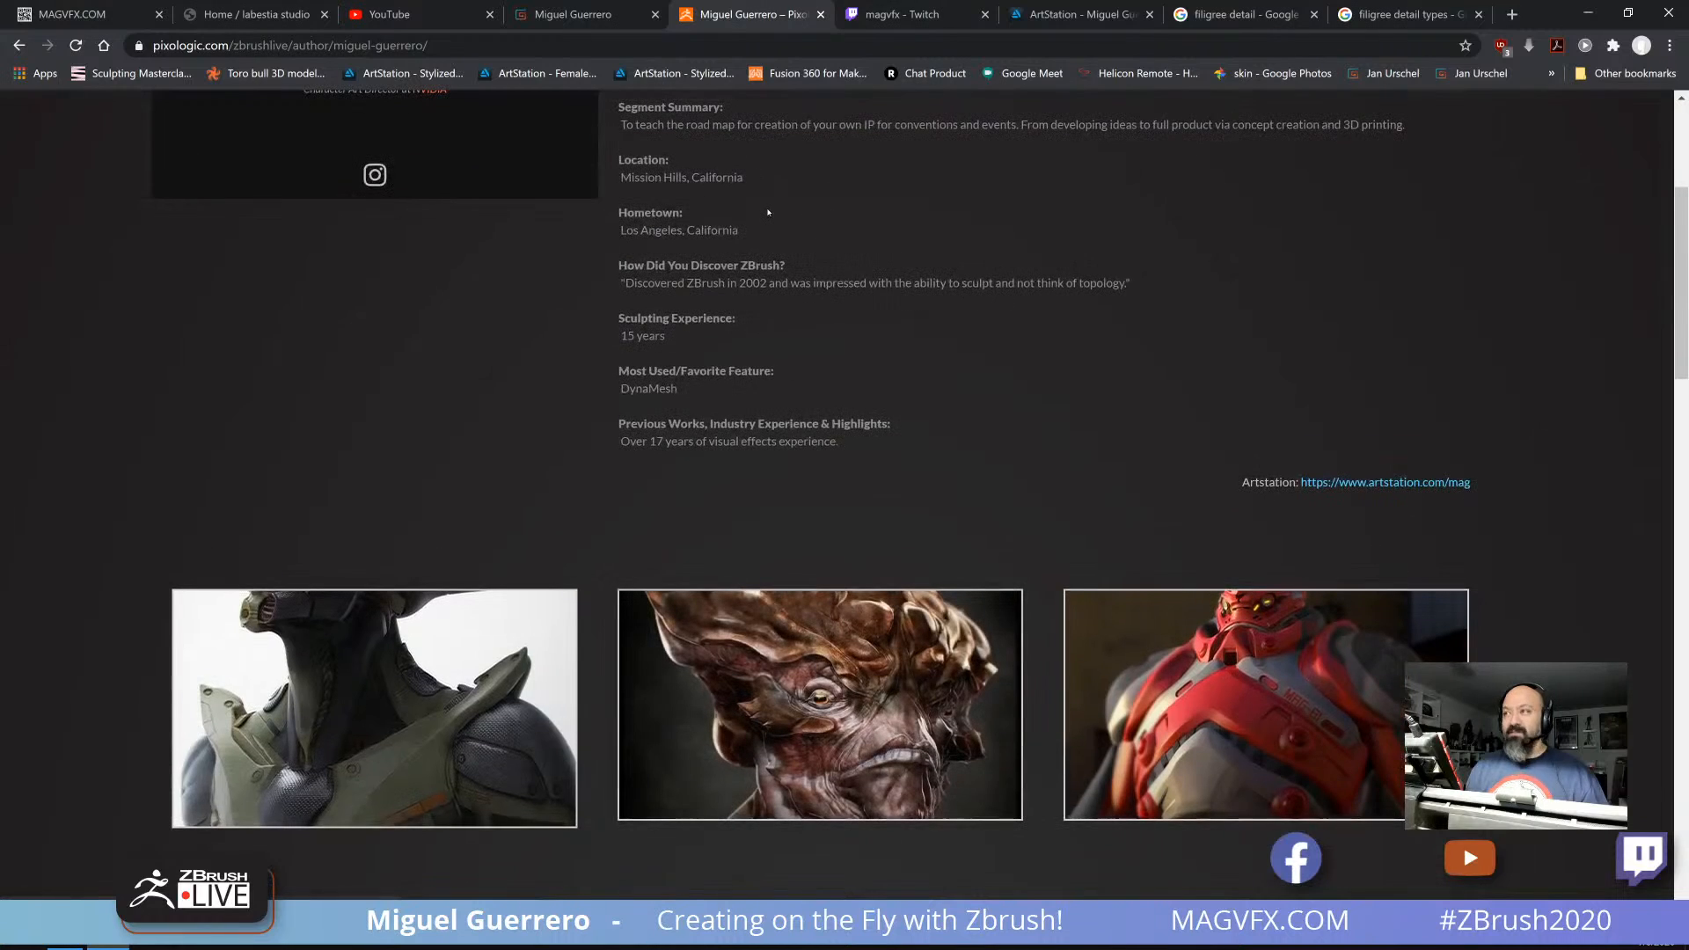
Step: Look over the magvfx Twitch channel and bring up the artist's ArtStation portfolio
left_click(891, 15)
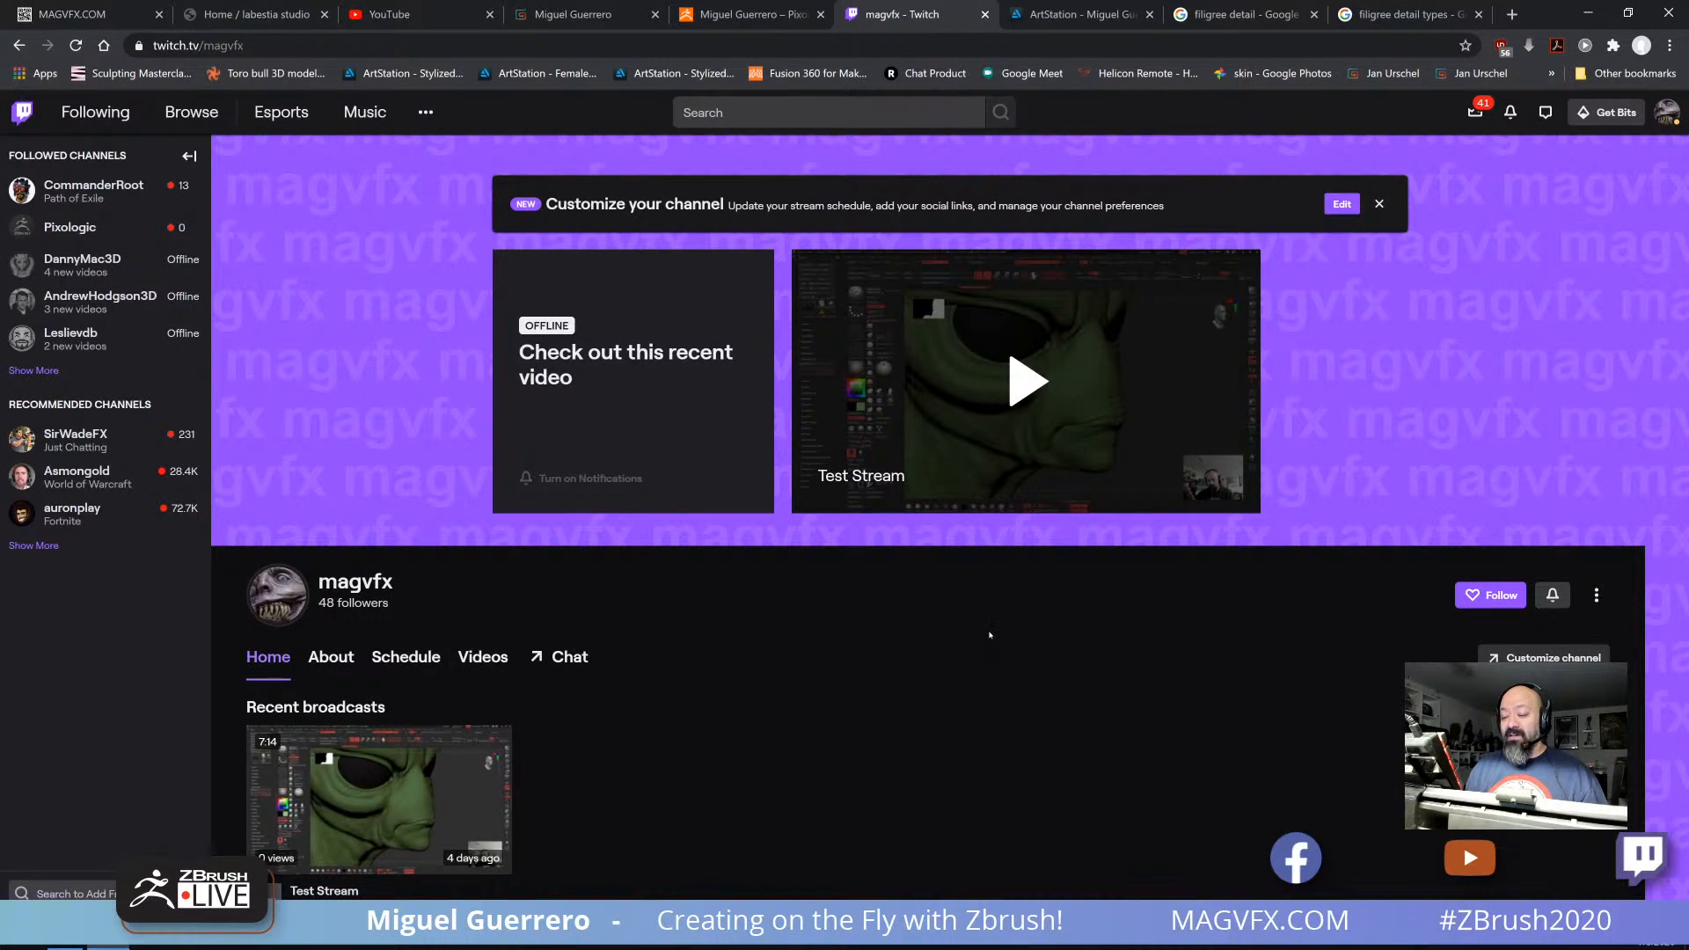
scroll(989, 634, "down", 2)
scroll(988, 635, "up", 2)
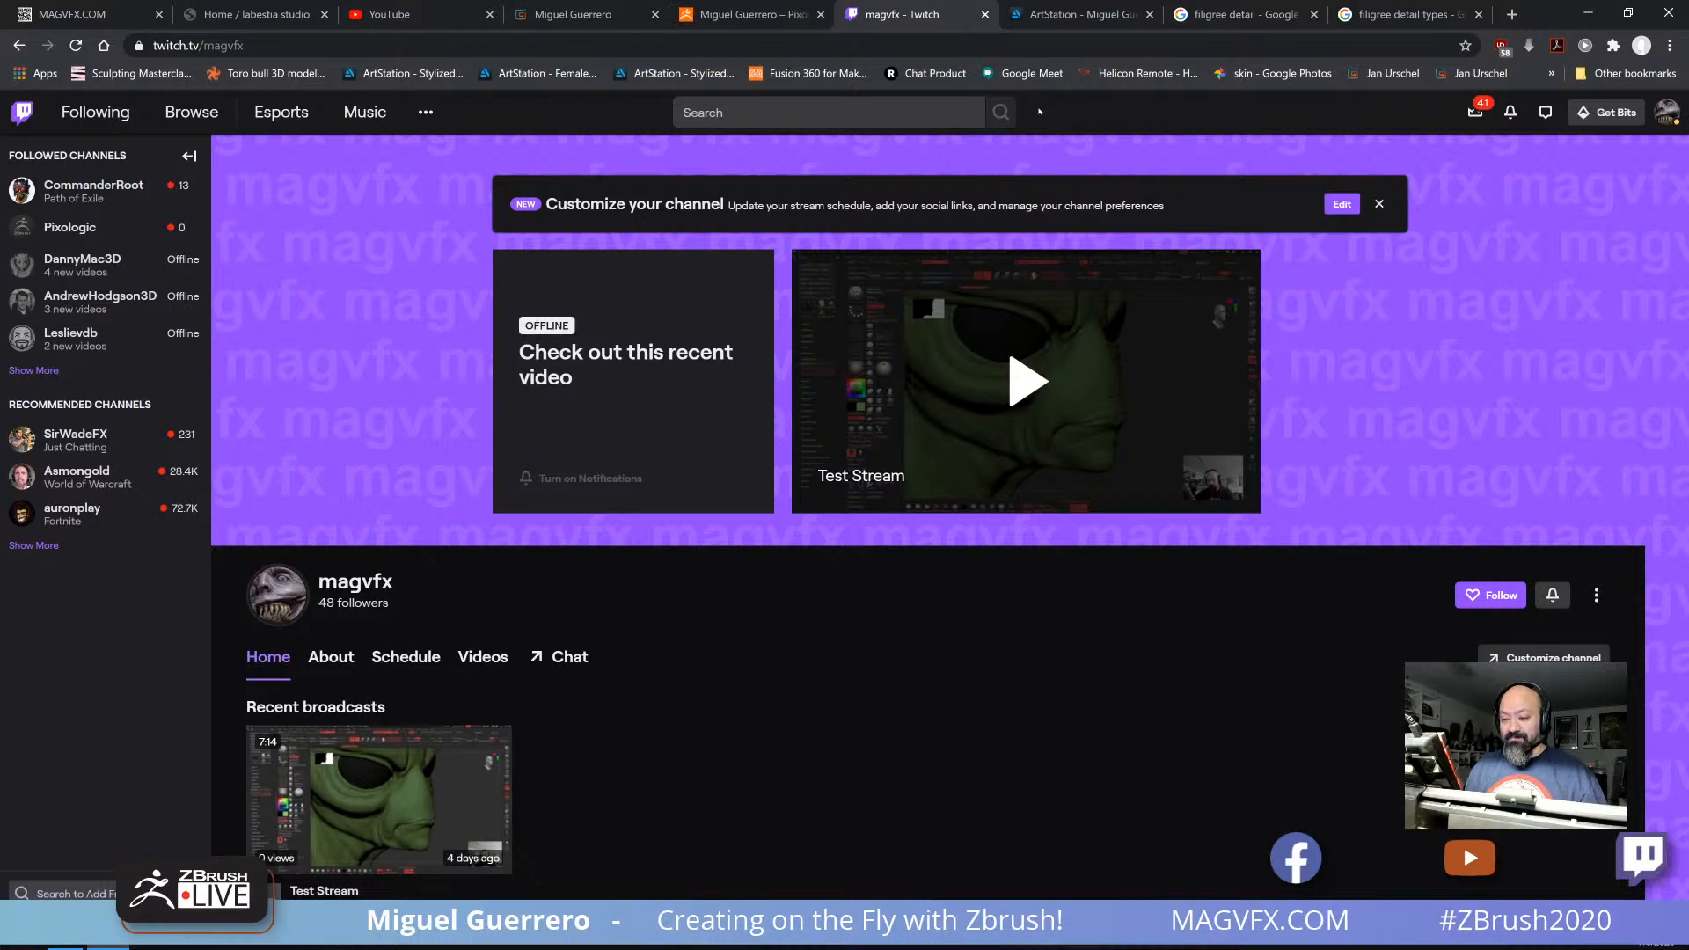
left_click(1069, 15)
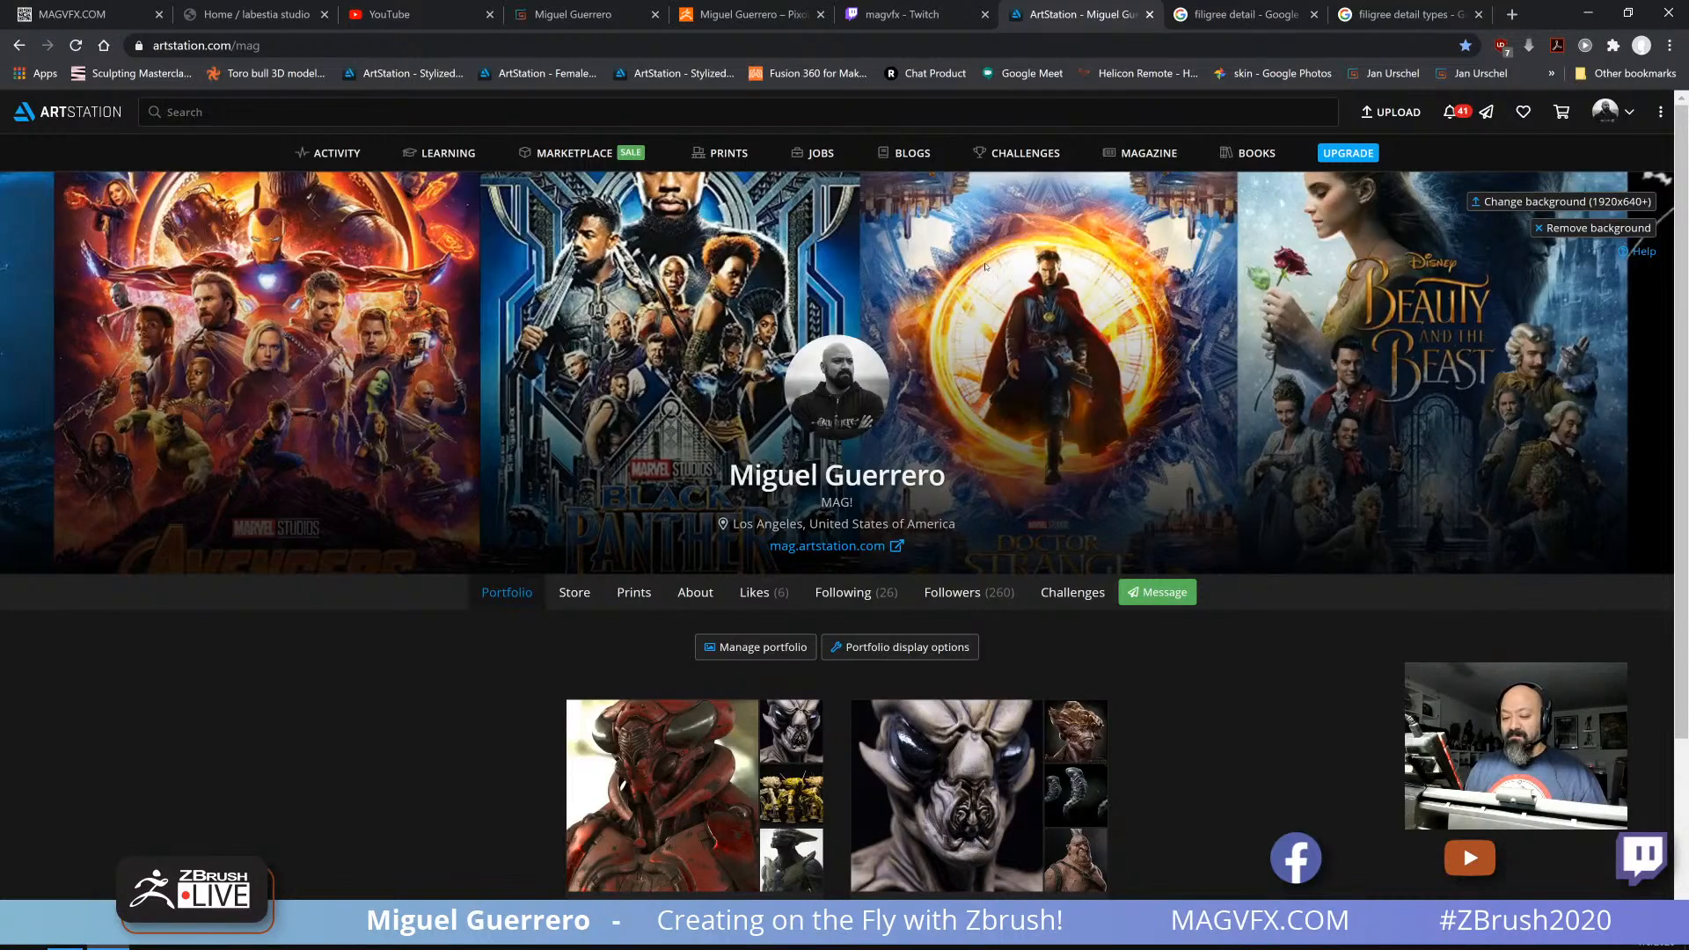
Step: Switch to ZBrush and examine the bearded orc head sculpt from the front and three-quarter angles
left_click(1588, 12)
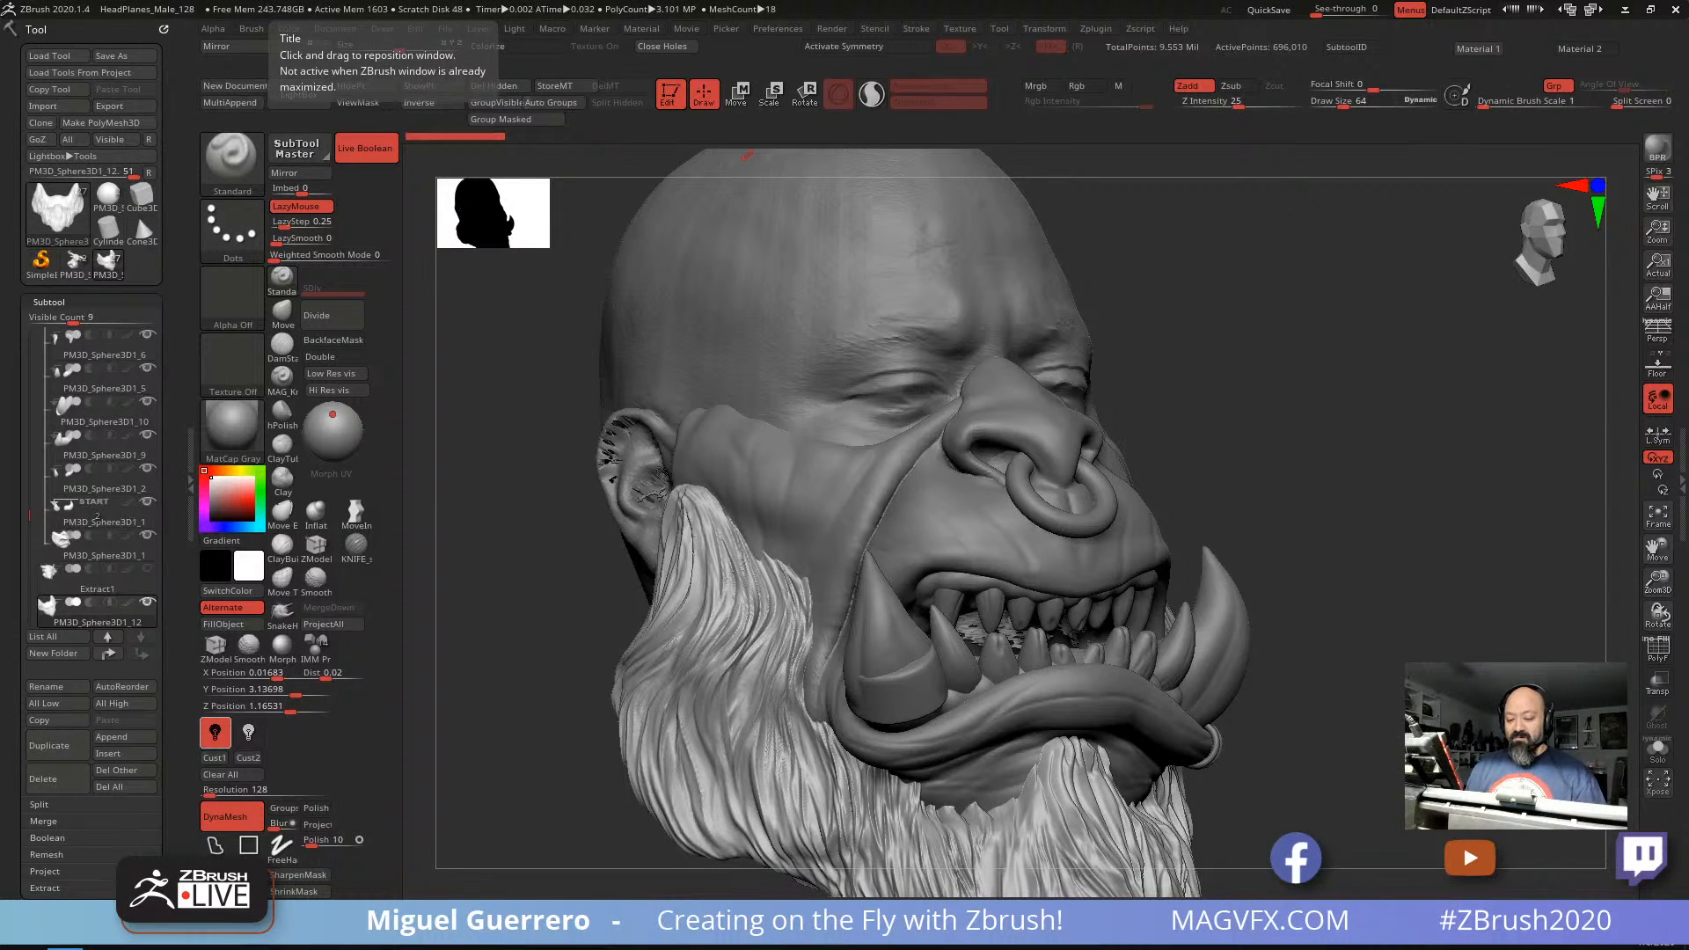
left_click_drag(528, 589, 622, 517)
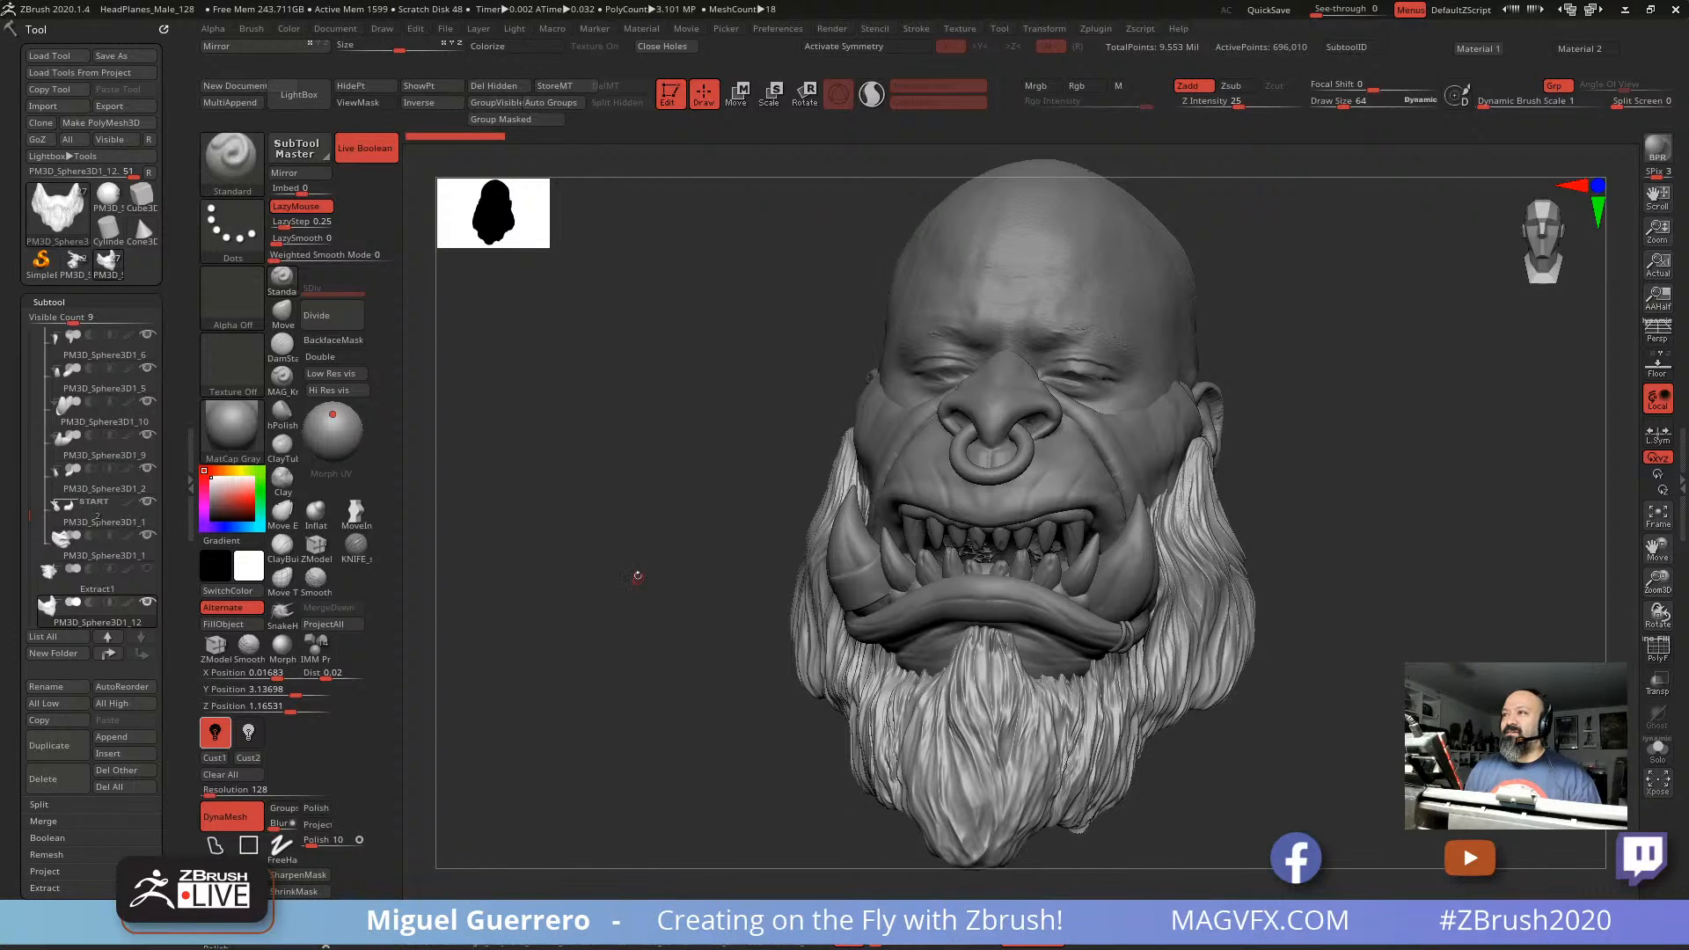
left_click_drag(621, 473, 664, 558)
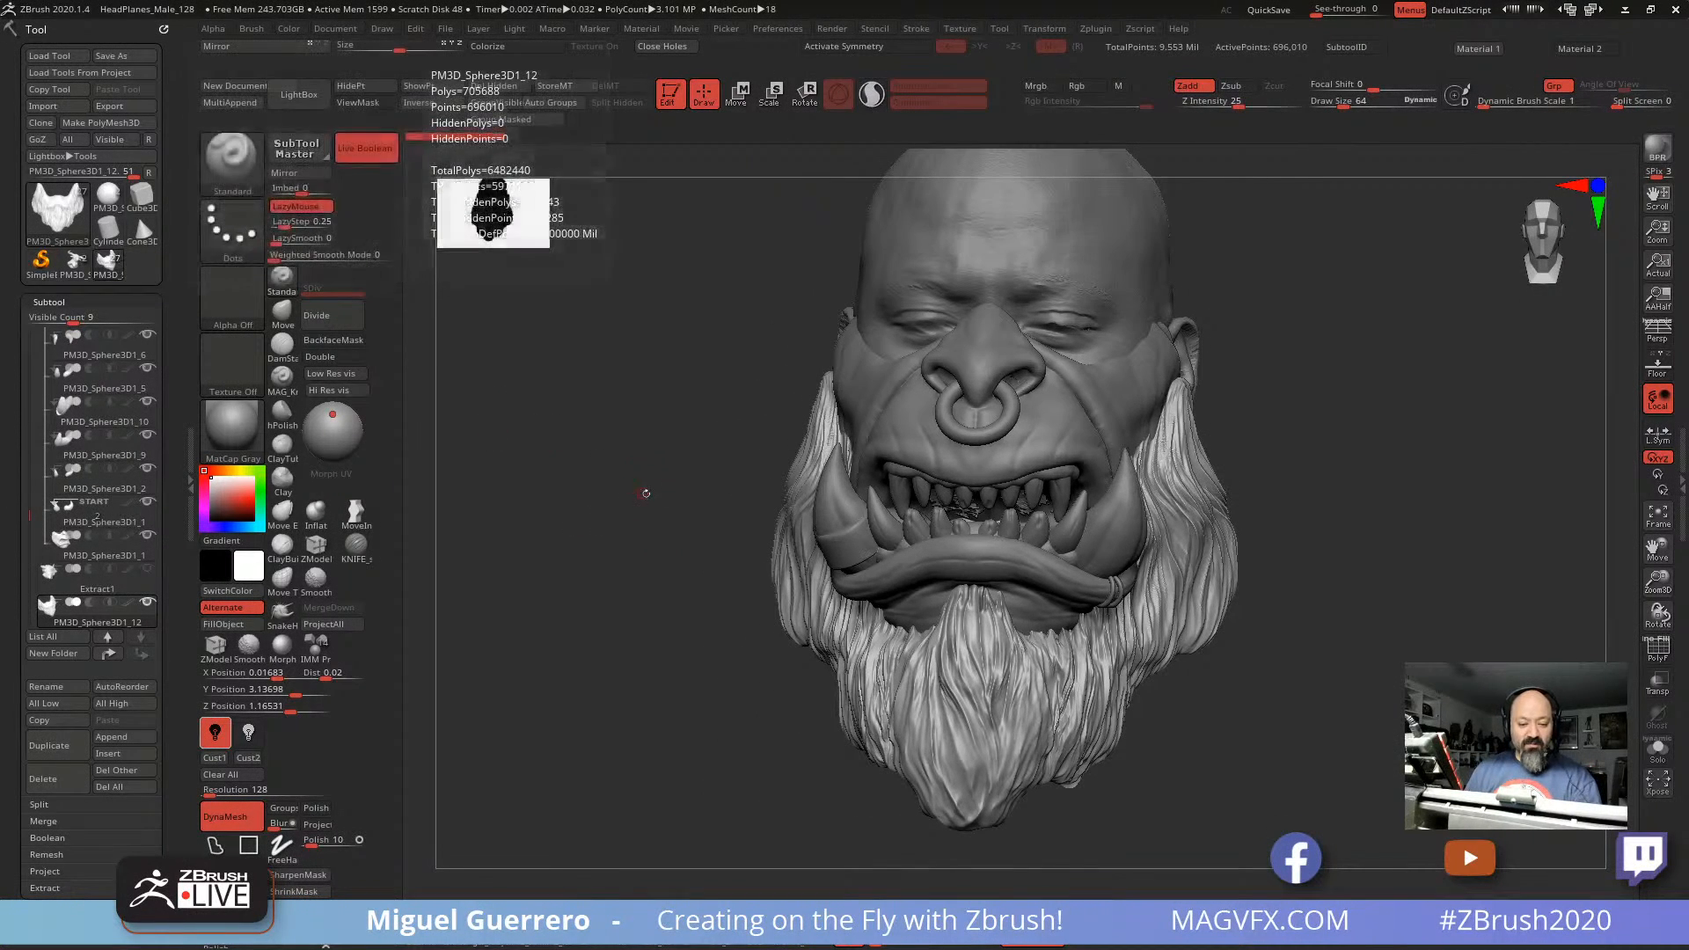
left_click_drag(642, 484, 573, 445)
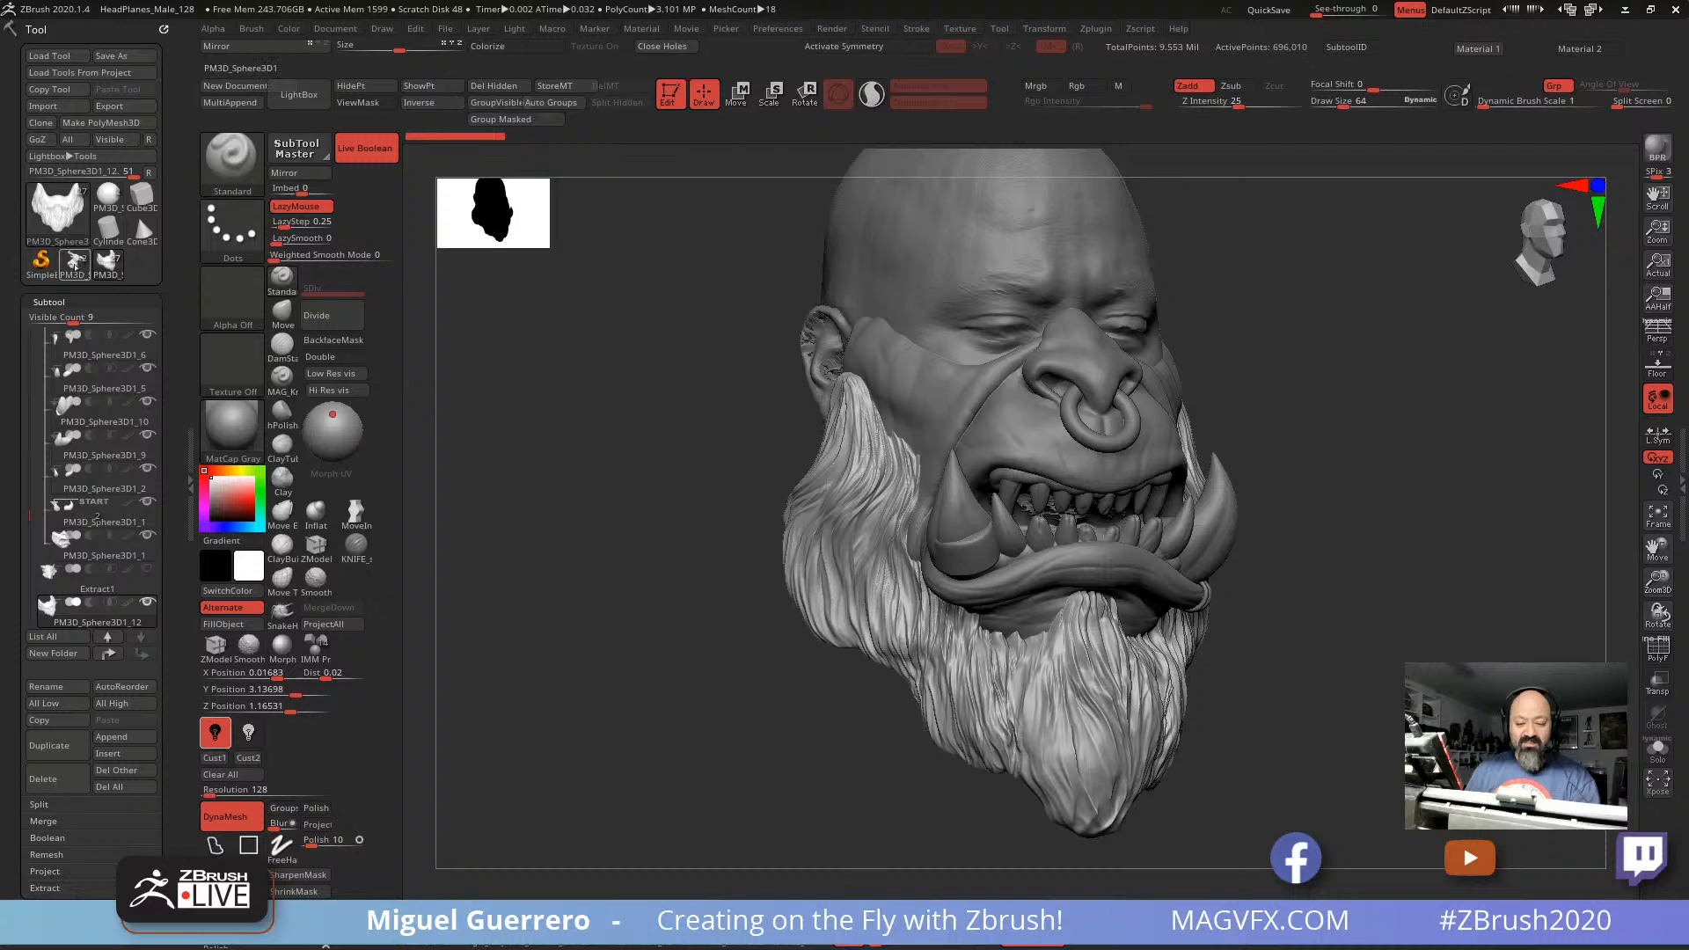
Step: Switch to the minotaur model, show its minotaur_v002 body subtool and inspect the figure from the front
left_click(75, 262)
left_click_drag(685, 507, 622, 553)
left_click(147, 334)
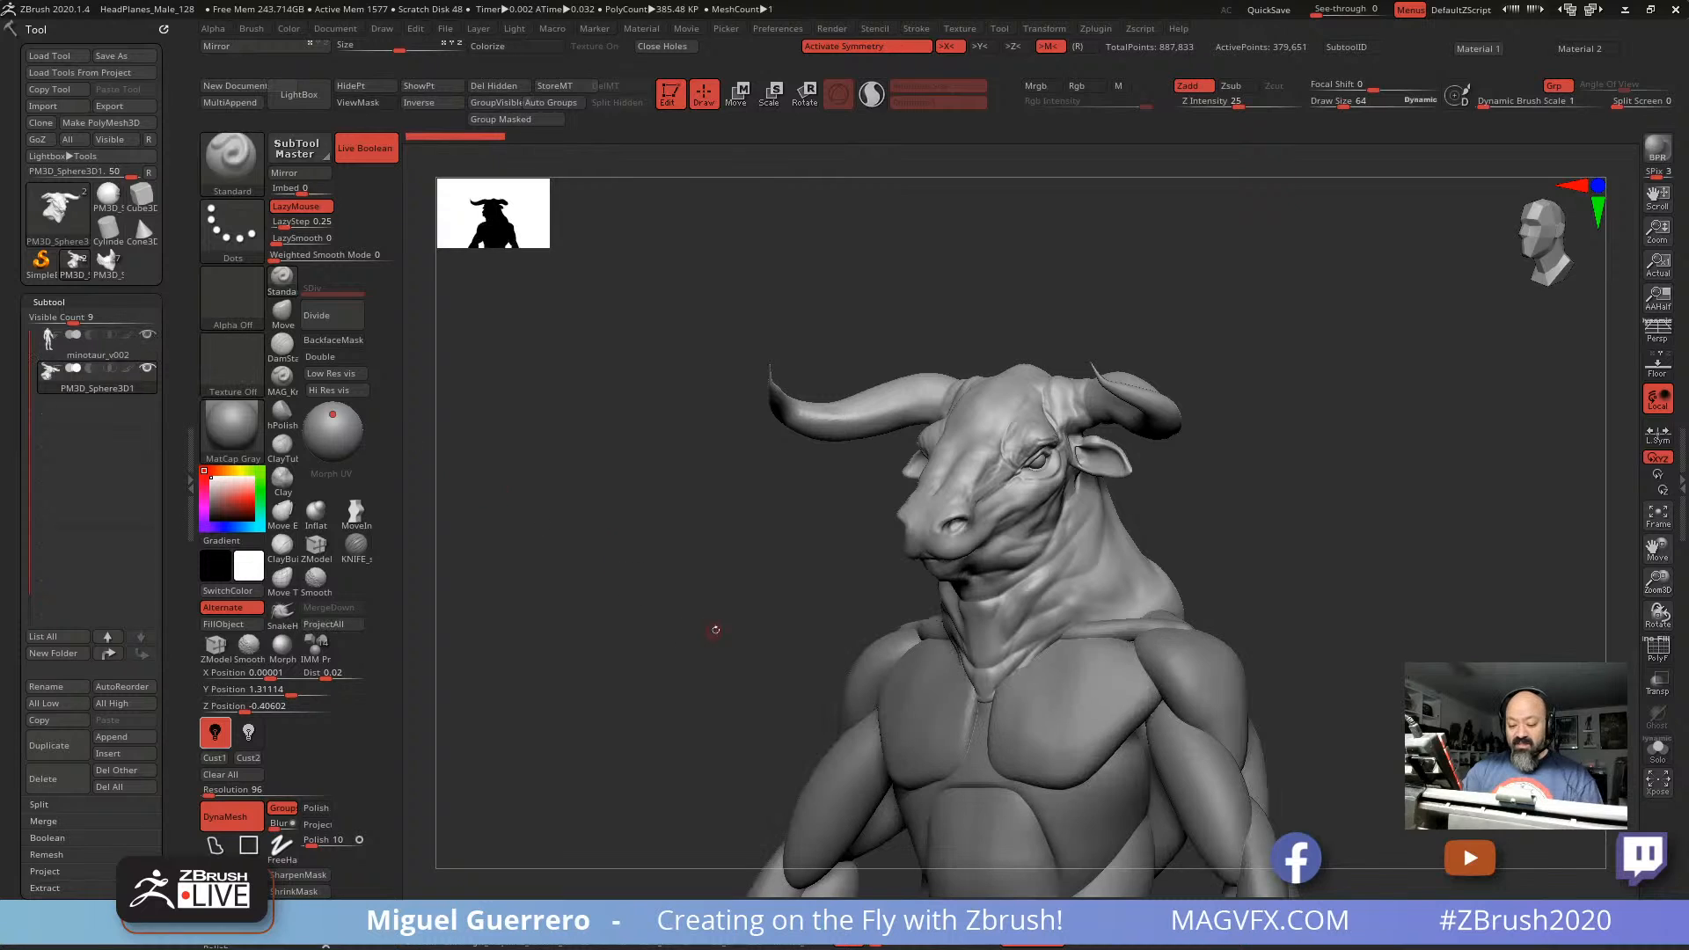
mouse_move(713, 630)
right_mouse_down("ctrl")
mouse_move(743, 565)
mouse_move(697, 557)
right_mouse_up("ctrl")
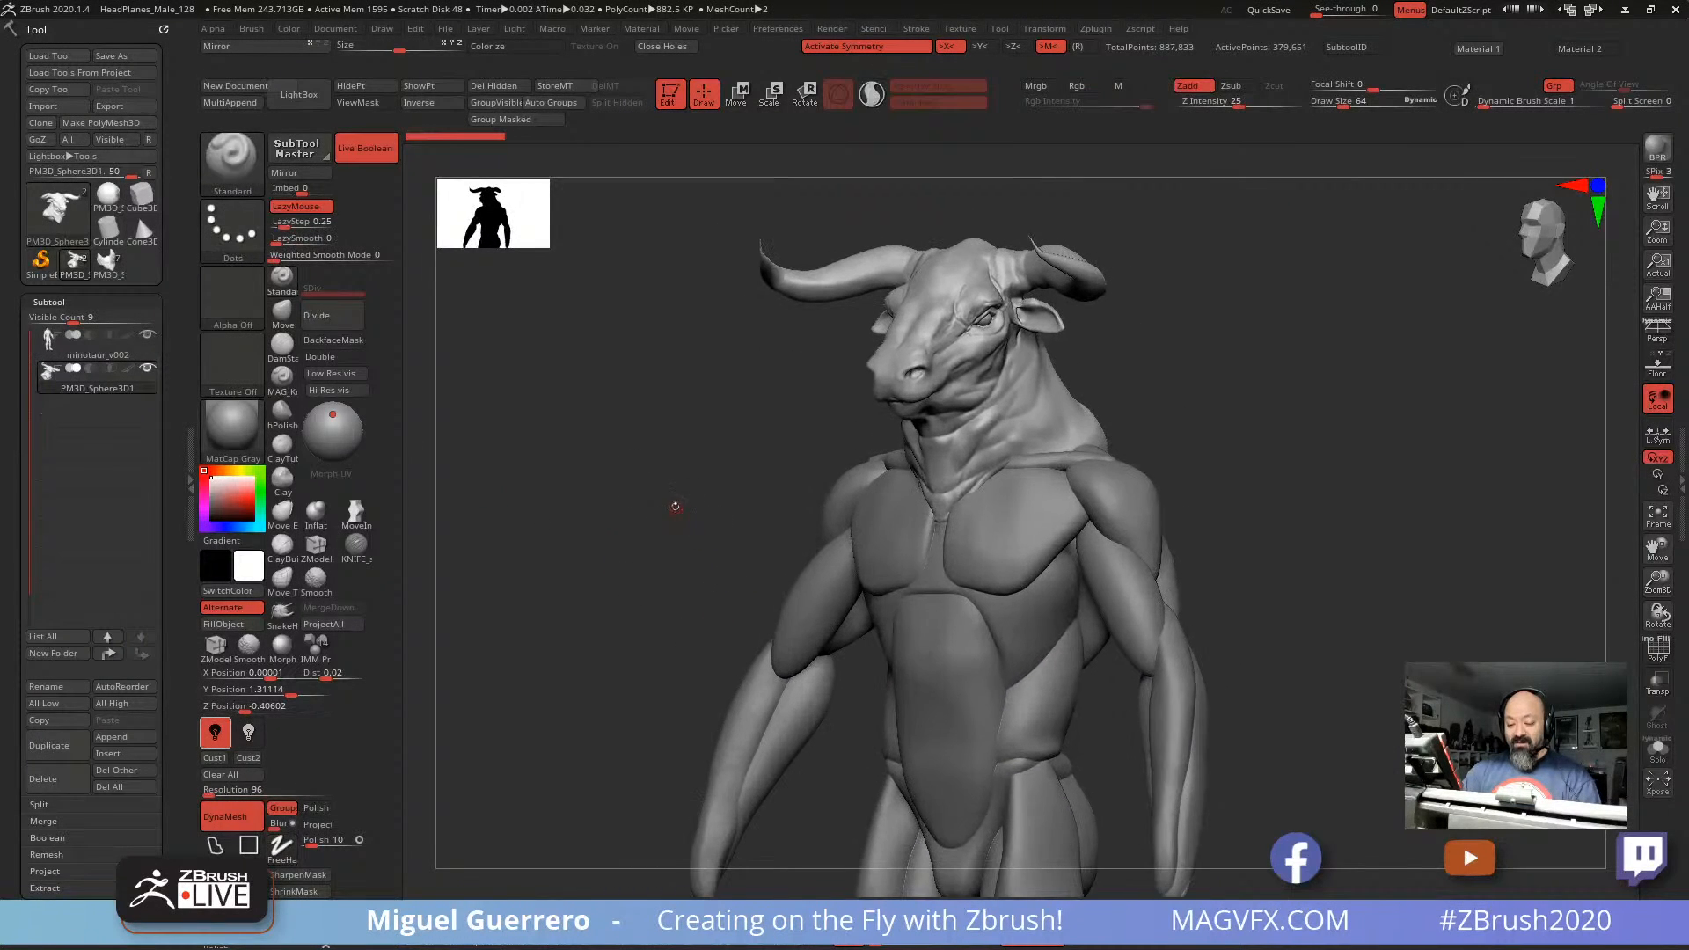
mouse_move(674, 505)
left_mouse_down("alt")
mouse_move(698, 556)
mouse_move(752, 557)
left_mouse_up("alt")
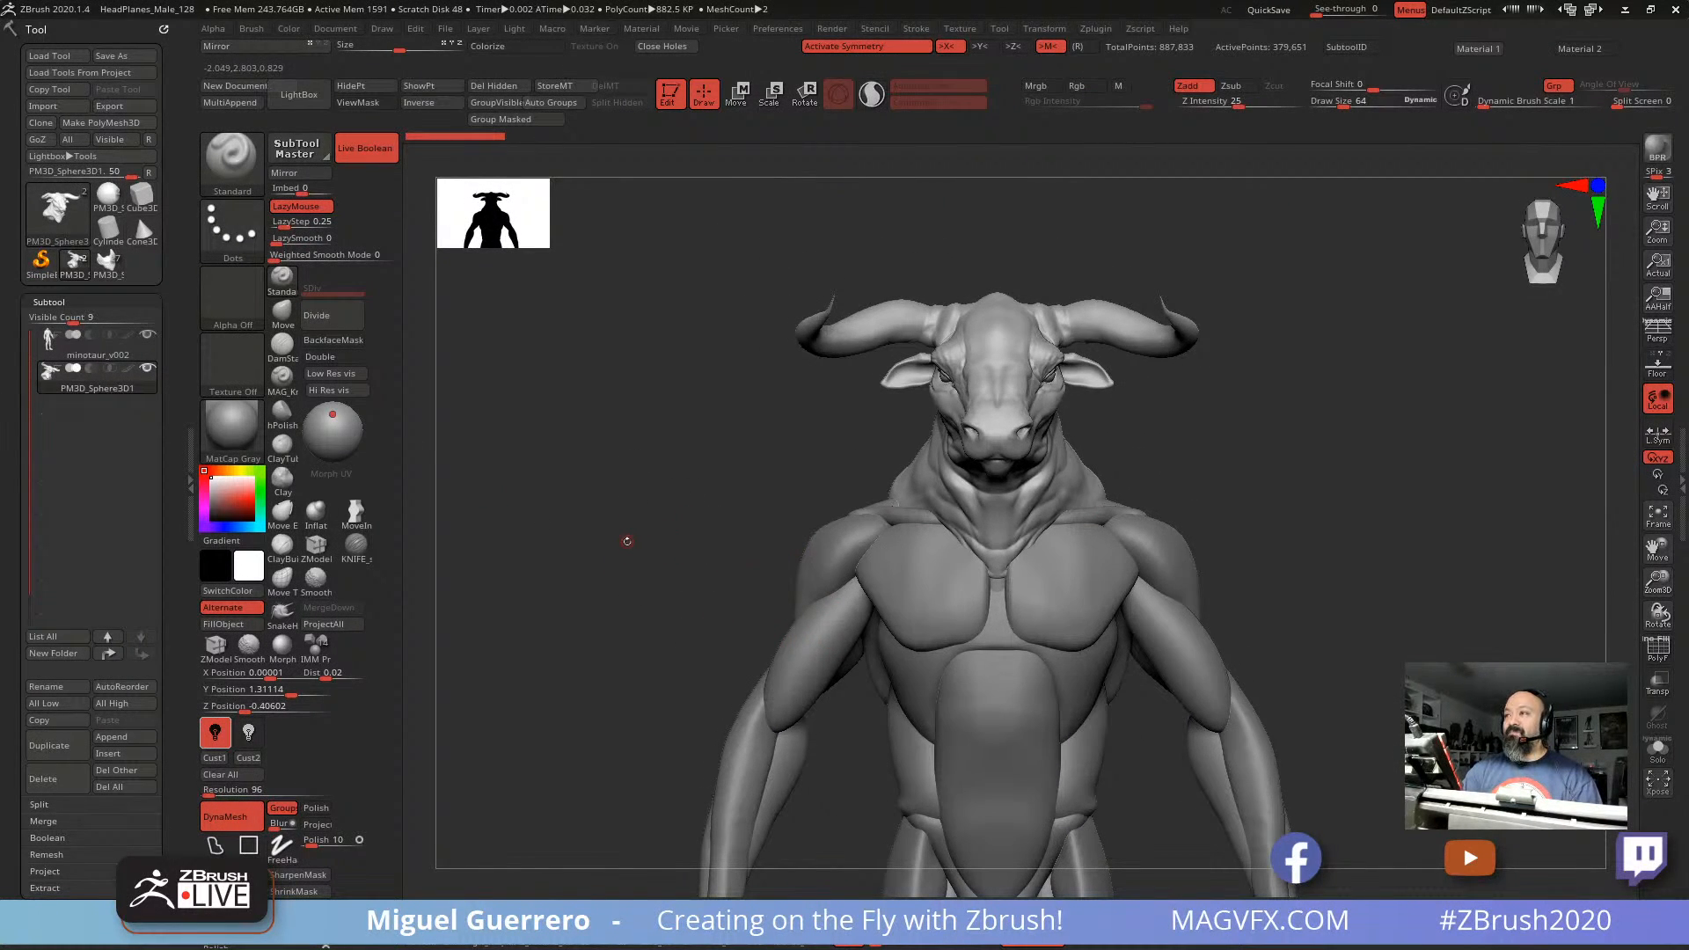
mouse_move(607, 515)
left_mouse_down()
mouse_move(683, 527)
mouse_move(618, 501)
left_mouse_up()
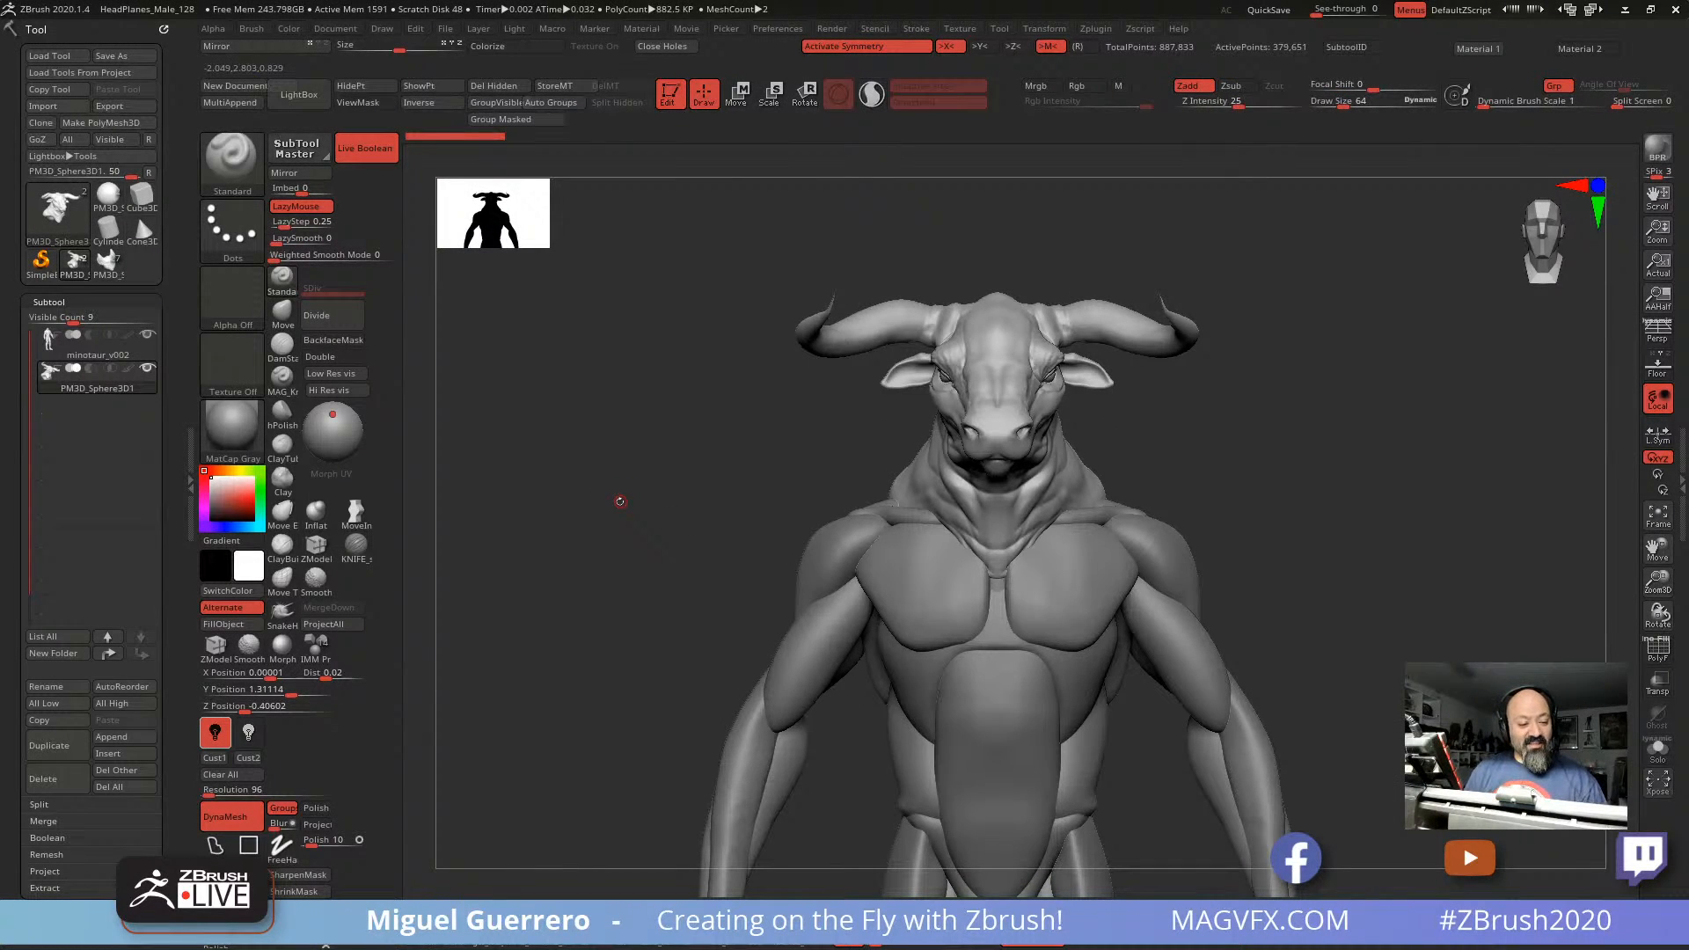
Step: Return to the bearded orc head model and inspect it from the front and the side
left_click(108, 262)
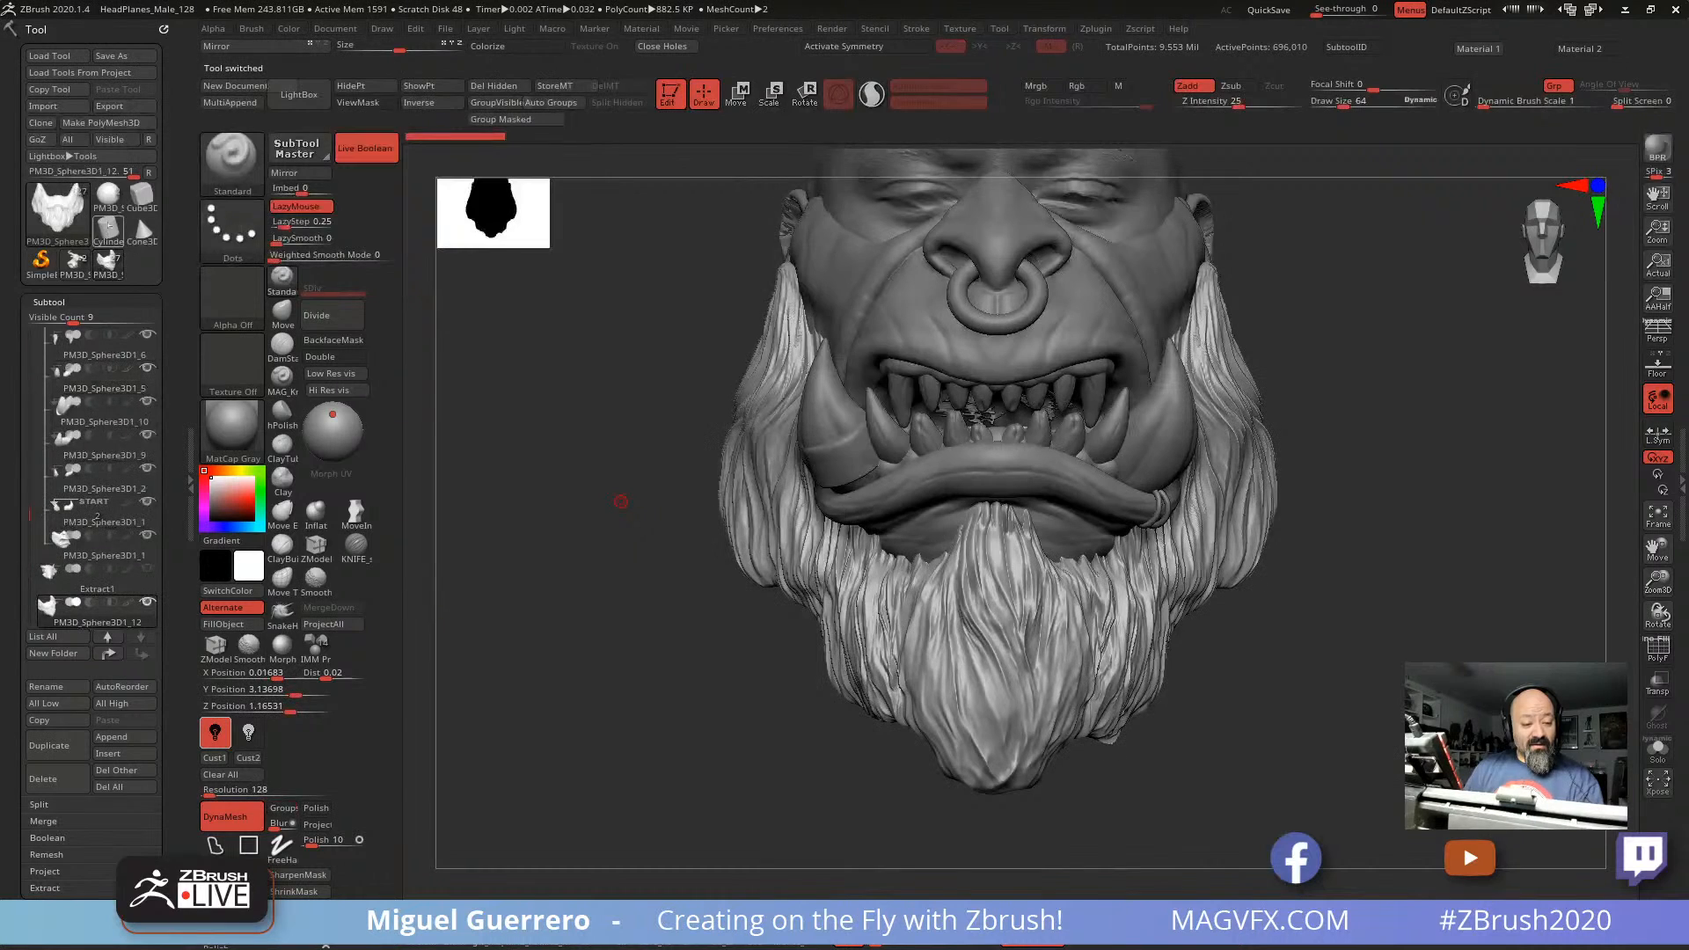
left_click_drag(572, 408, 637, 494, "alt")
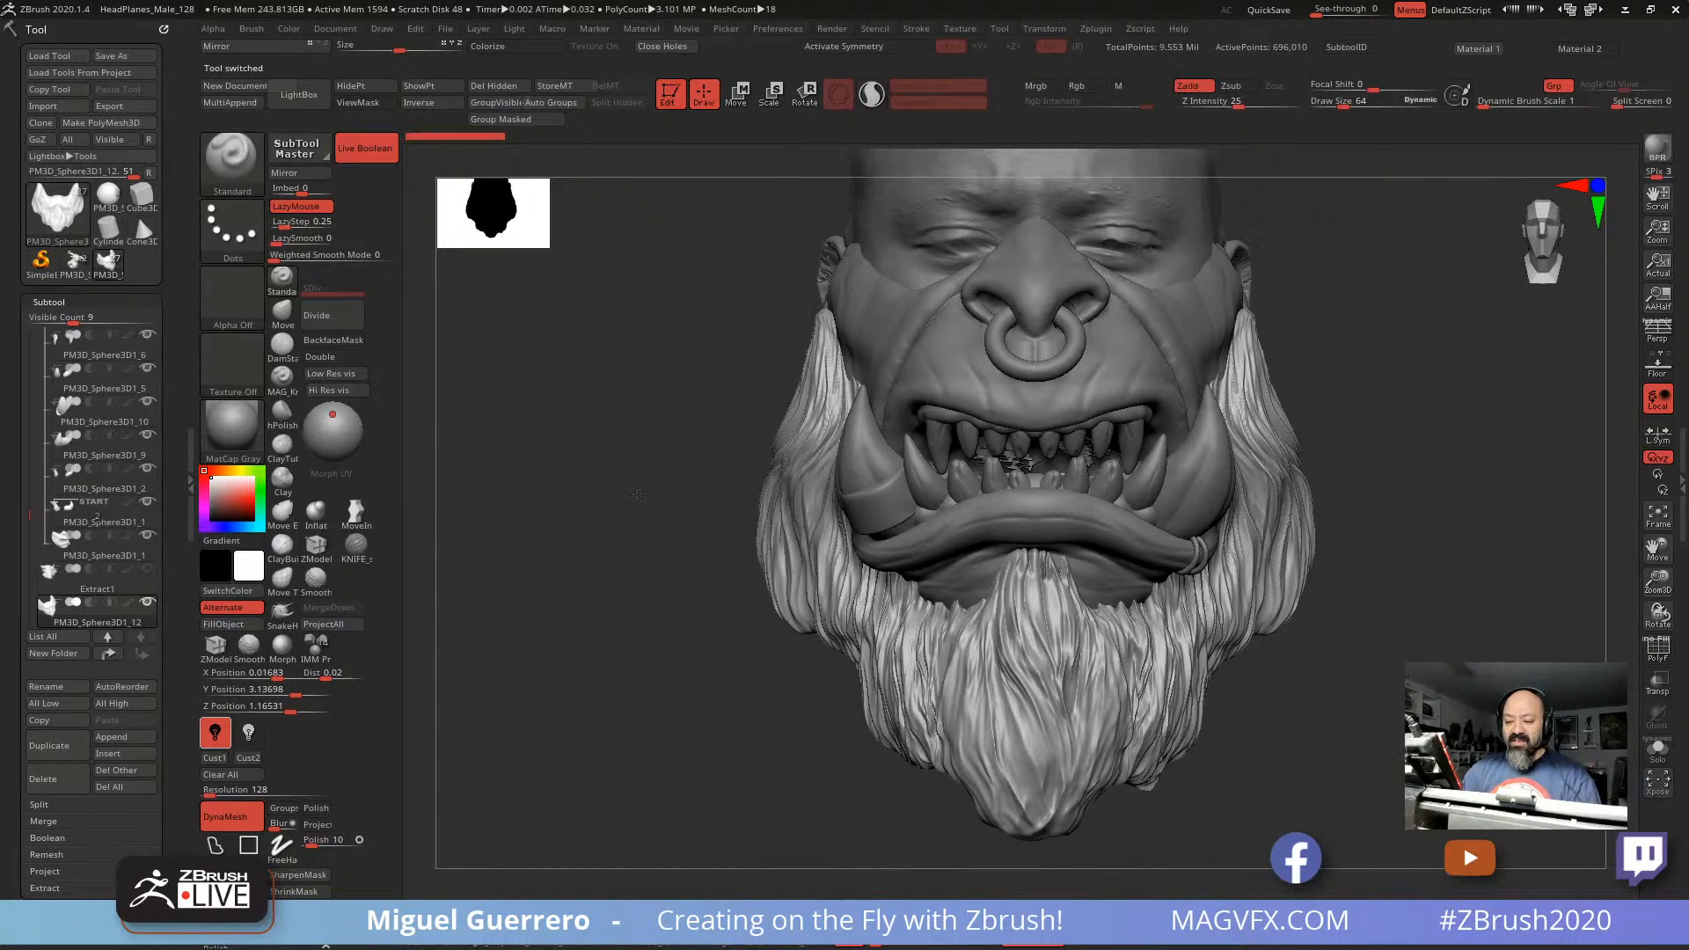
right_click_drag(637, 495, 665, 532, "alt")
right_click_drag(665, 531, 651, 440, "ctrl")
mouse_move(104, 205)
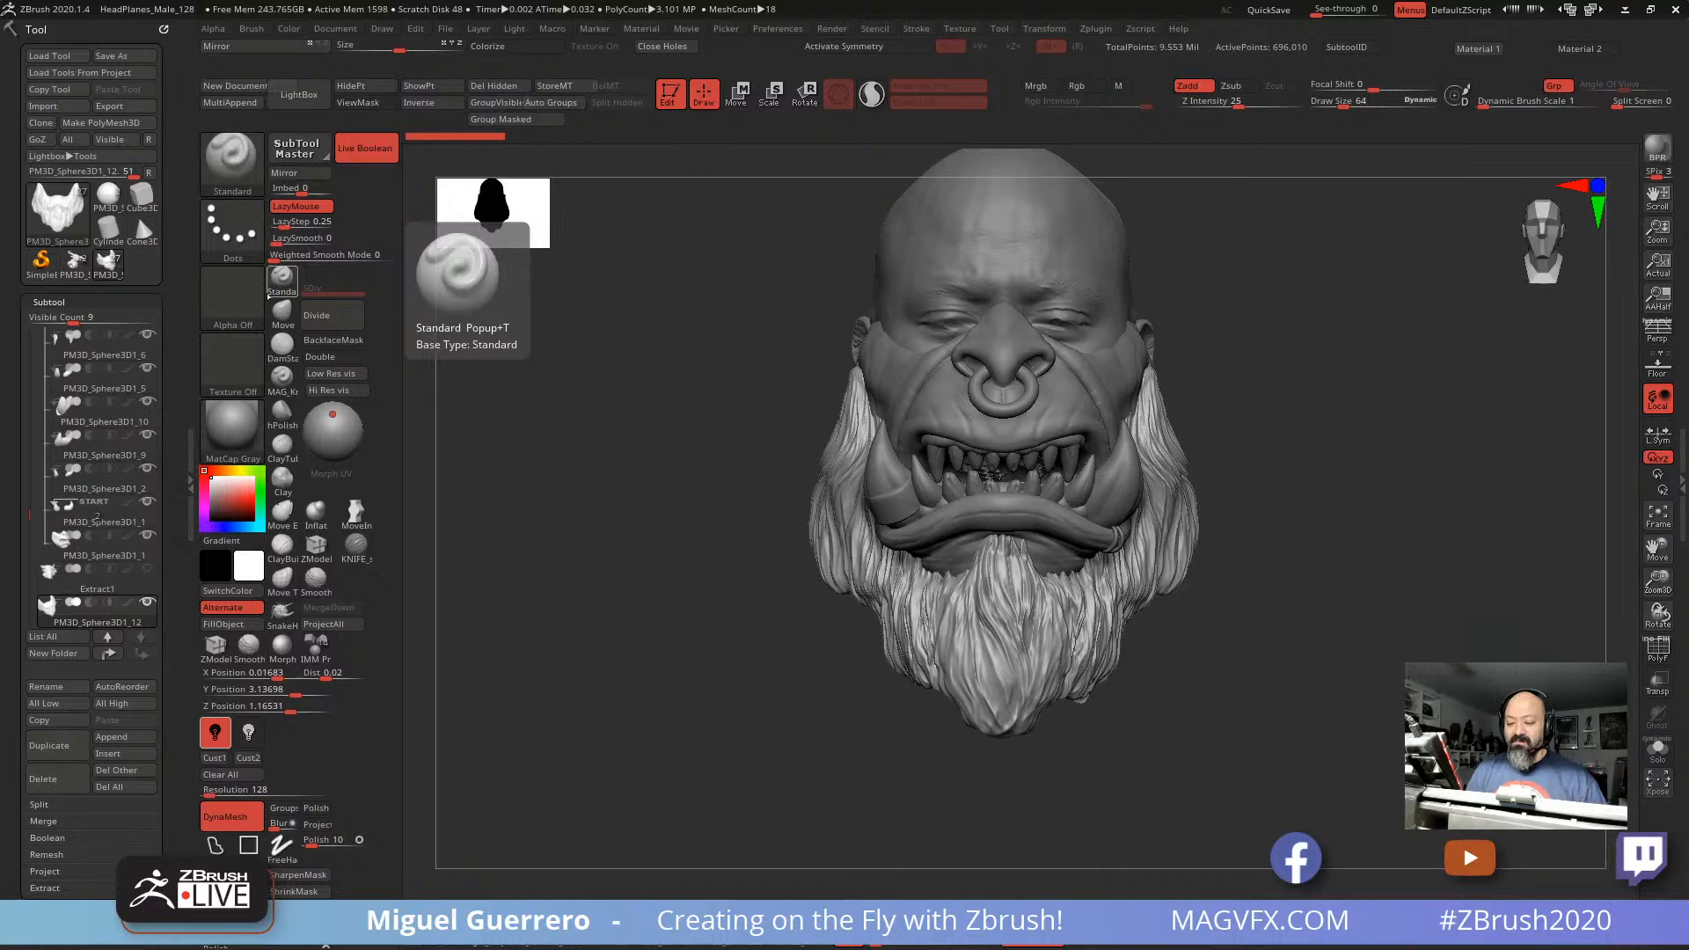
left_click_drag(695, 532, 636, 538)
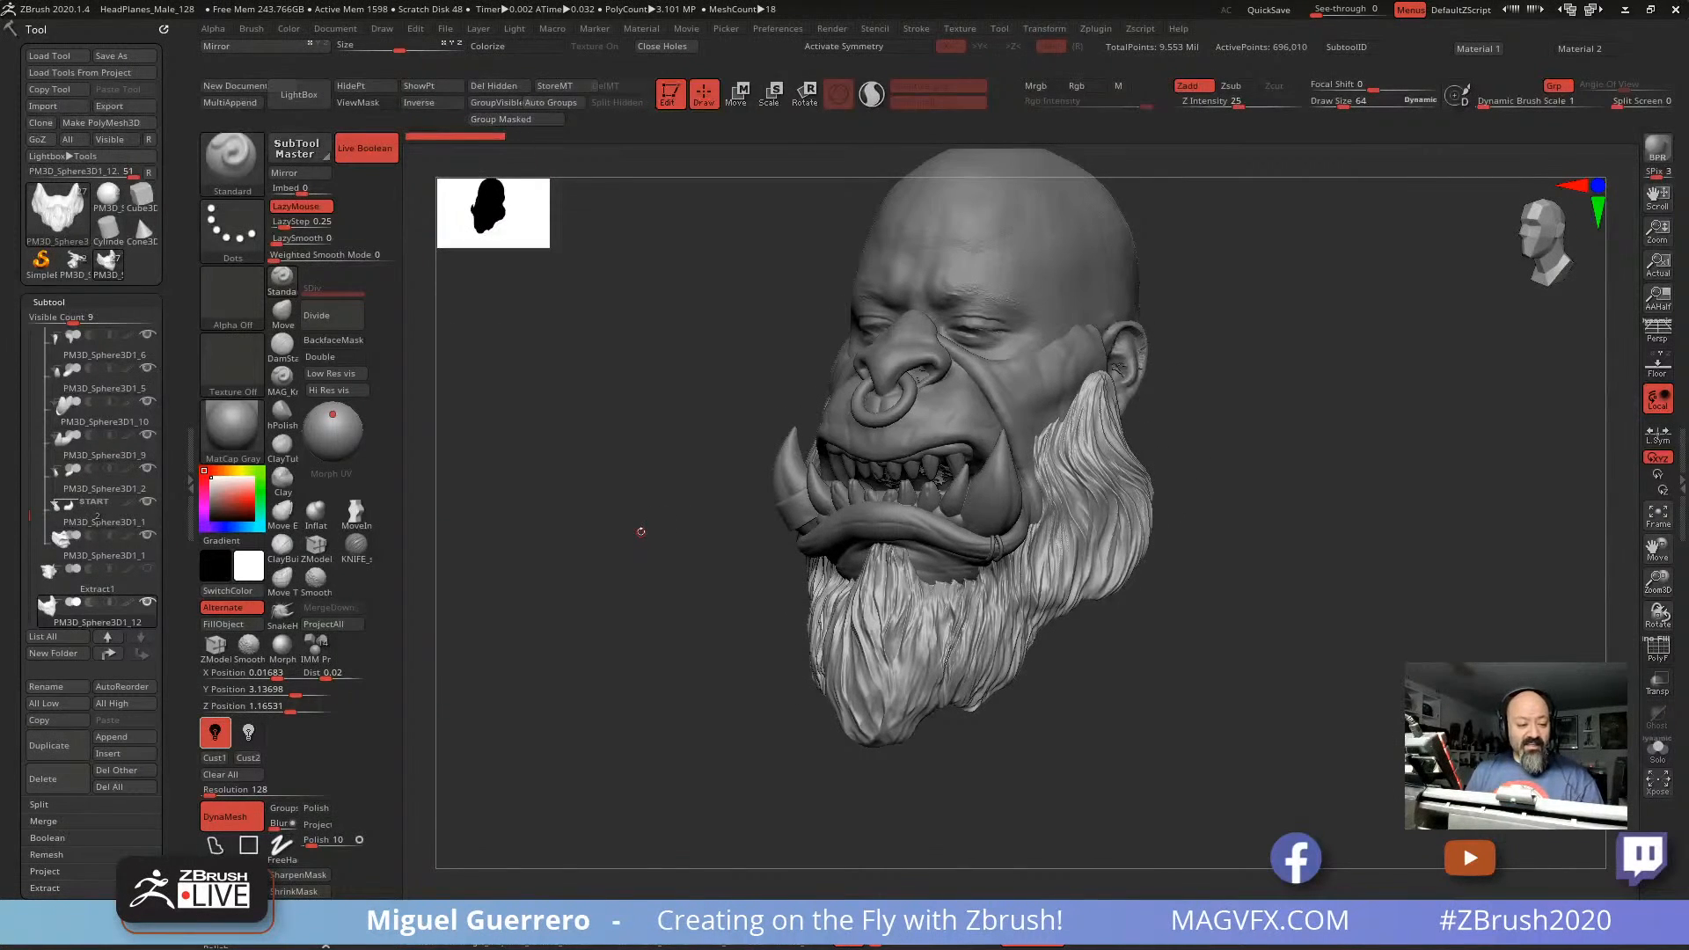
Step: Switch to the model with the planar male head and the sphere subtool, and frame it from the front
left_click(108, 197)
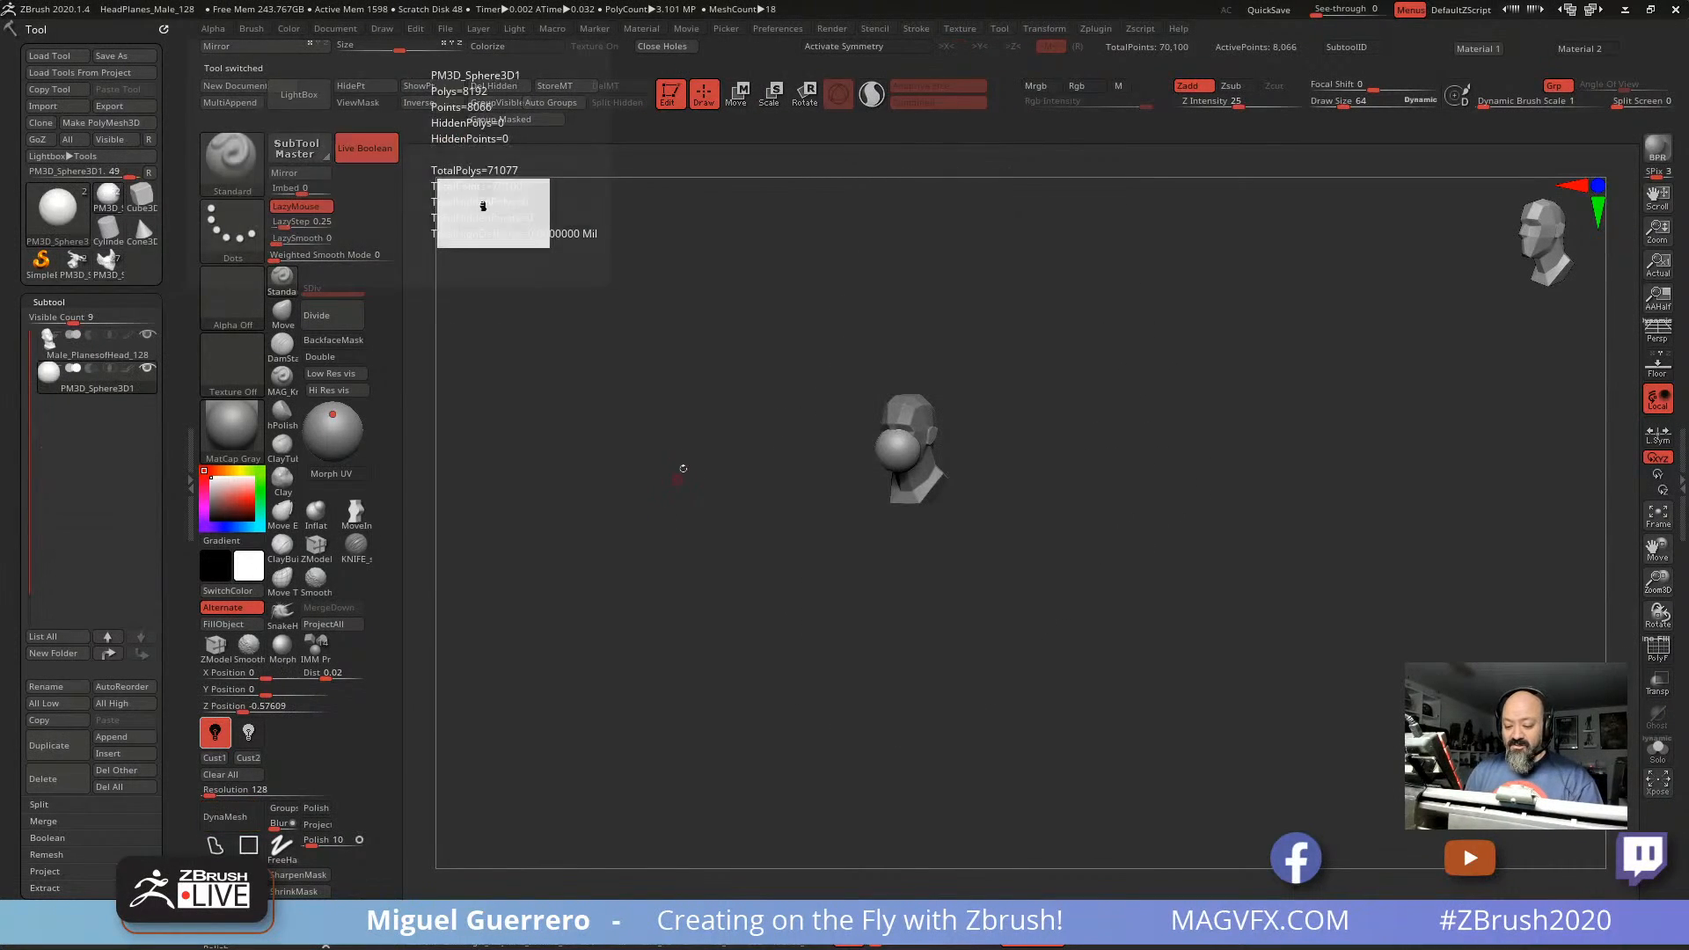
left_click_drag(682, 467, 660, 471, "shift")
right_click_drag(616, 343, 651, 380, "ctrl")
mouse_move(651, 380)
right_mouse_down("alt")
mouse_move(938, 642)
mouse_move(810, 483)
right_mouse_up("alt")
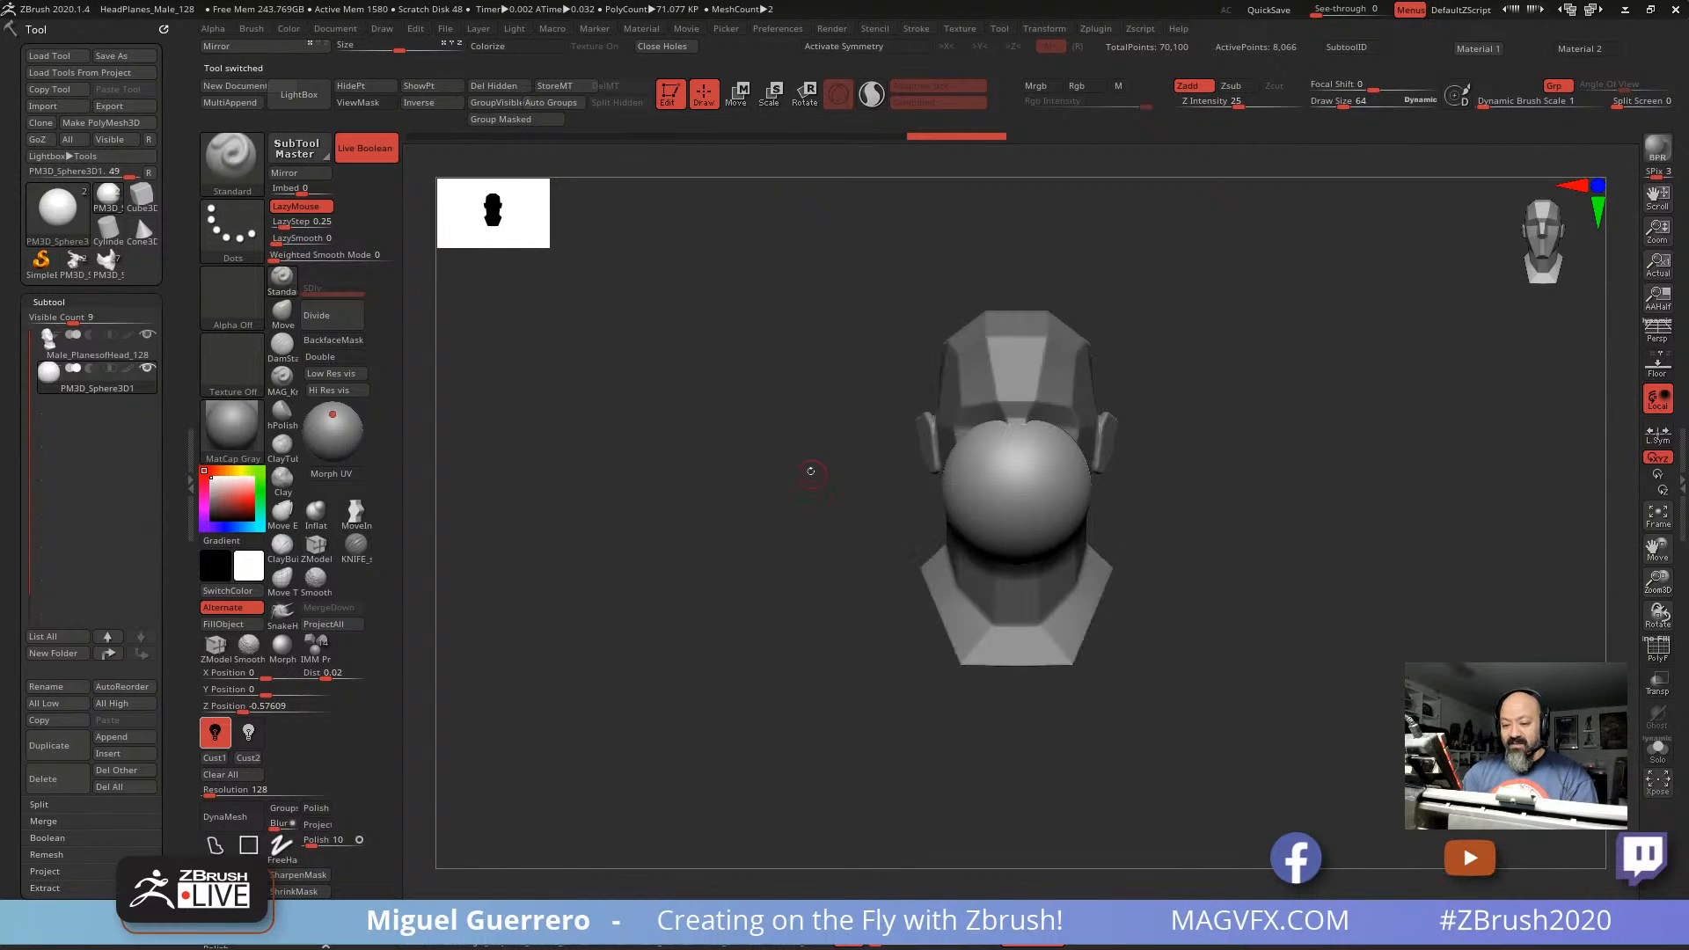
Step: Set up the Move brush with X symmetry and a draw size of 272
left_click(282, 309)
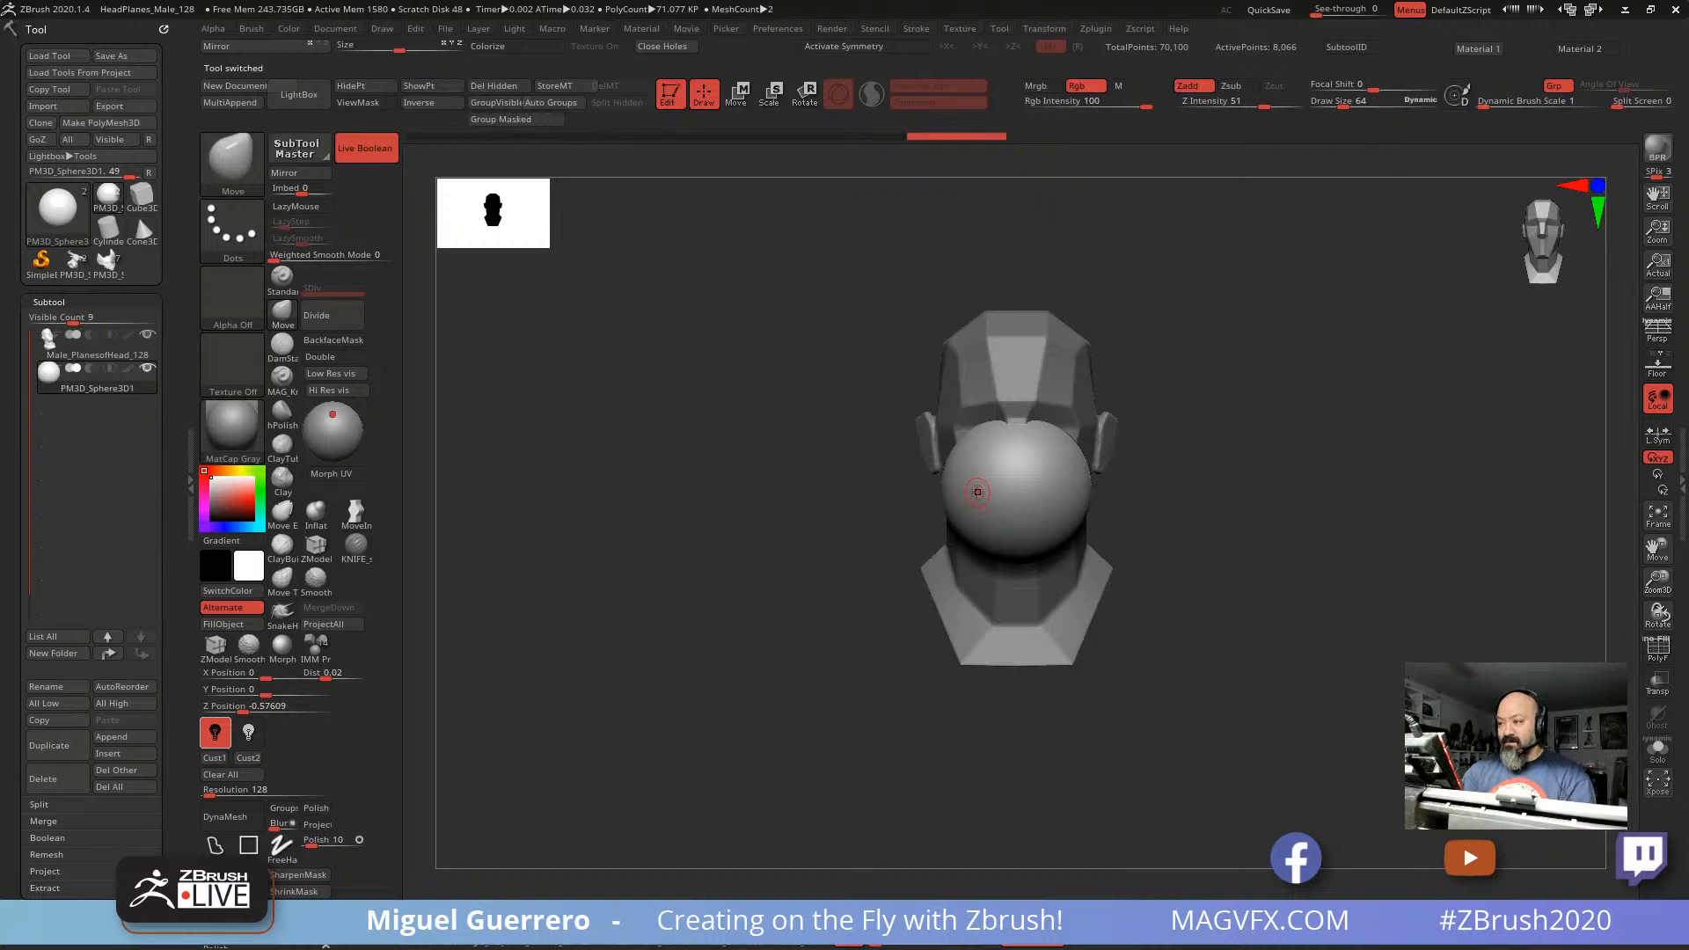
key("x")
key("bracketright")
key("bracketright")
key("bracketright")
key("bracketright")
key("bracketright")
key("bracketright")
key("bracketright")
key("bracketright")
key("bracketright")
key("bracketright")
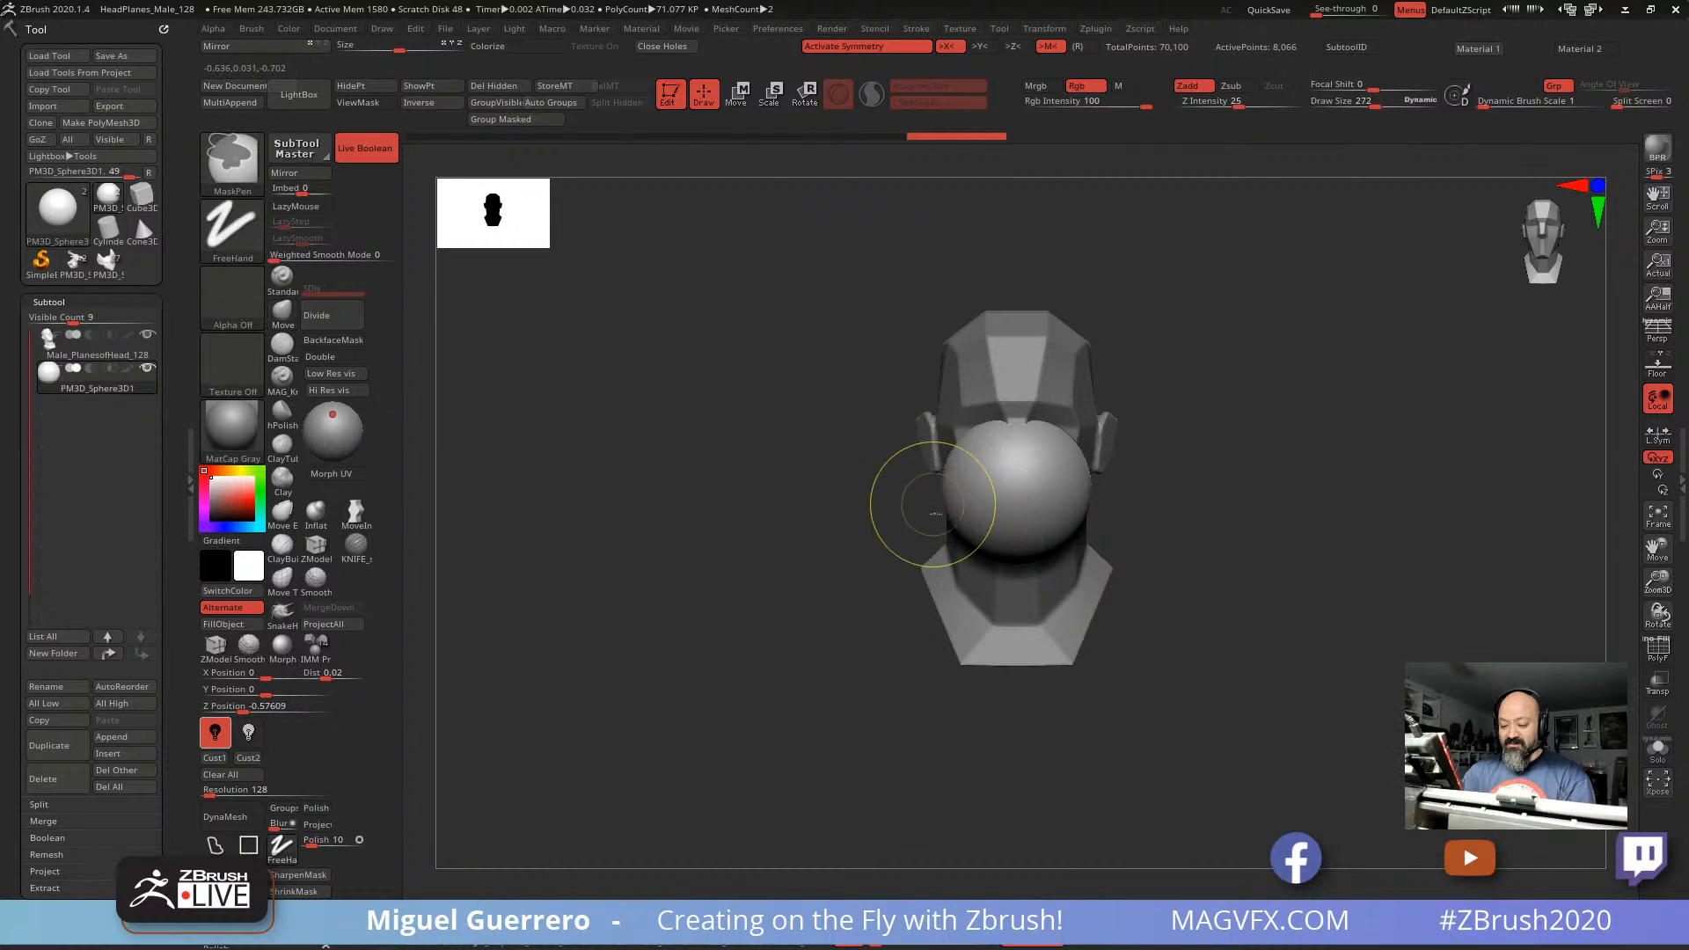
Step: Pull the sphere into a lower-face mask shape with a protruding chin over the planar head, and DynaMesh it at resolution 128
mouse_move(931, 501)
right_mouse_down("ctrl")
mouse_move(959, 563)
mouse_move(880, 519)
right_mouse_up("ctrl")
mouse_move(880, 520)
right_mouse_down("ctrl")
mouse_move(892, 546)
mouse_move(901, 531)
mouse_move(883, 544)
right_mouse_up("ctrl")
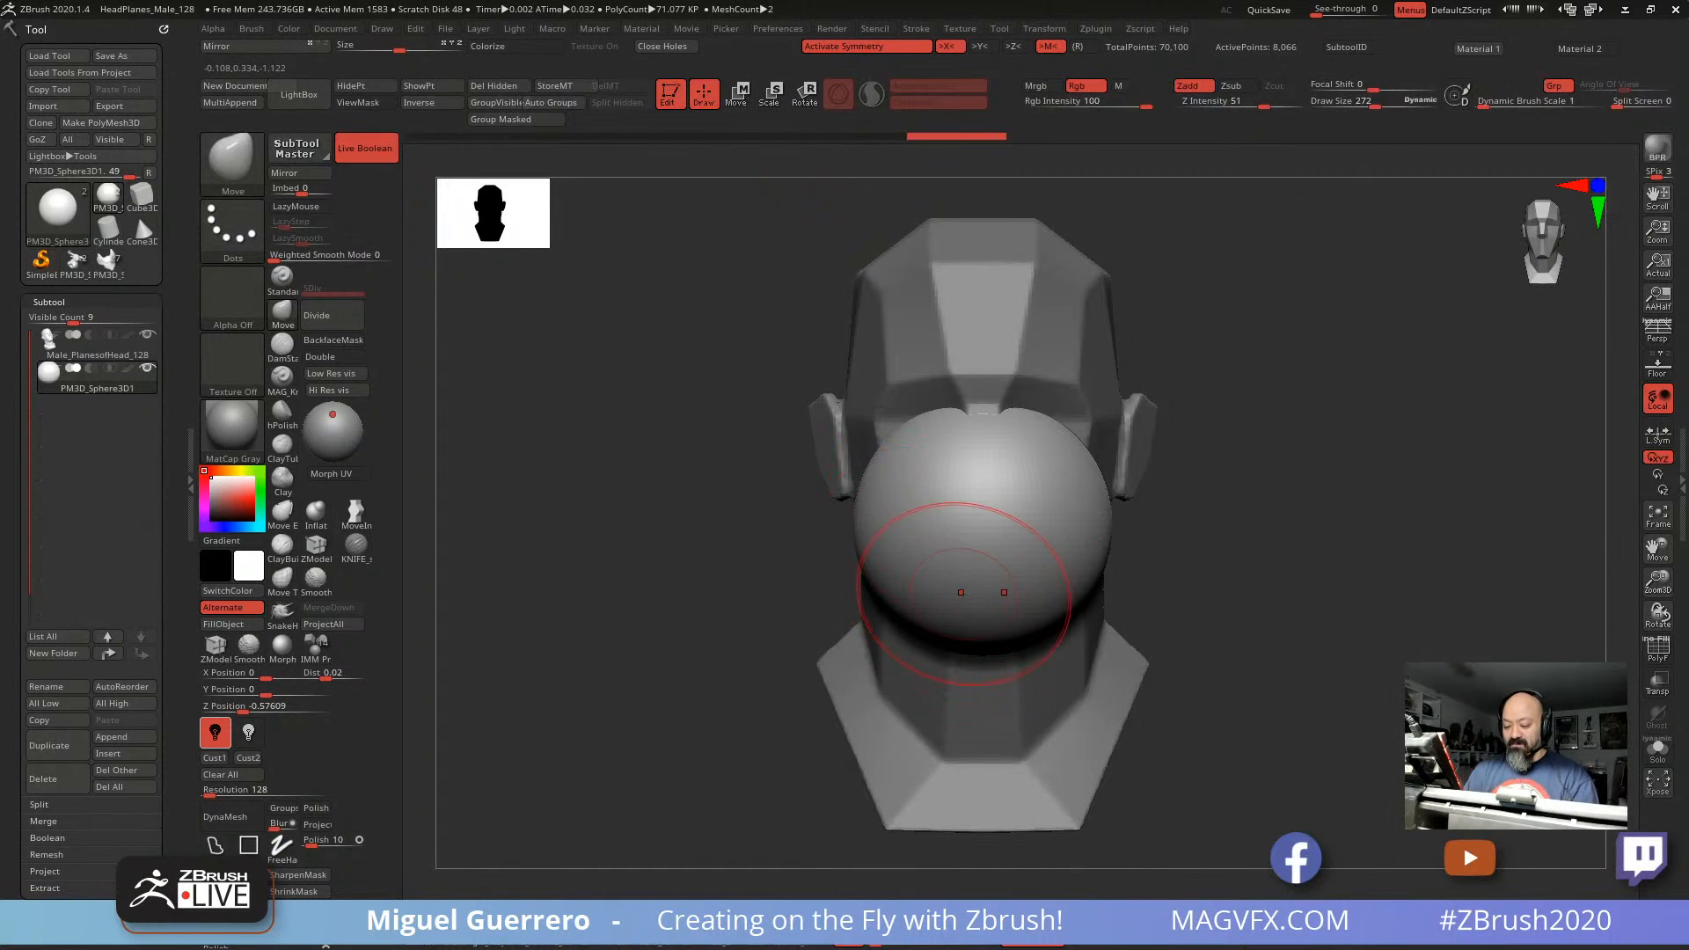
mouse_move(966, 621)
left_mouse_down()
mouse_move(969, 696)
mouse_move(910, 650)
left_mouse_up()
right_click_drag(910, 650, 874, 490)
left_click_drag(945, 589, 911, 584)
left_click_drag(916, 681, 871, 667)
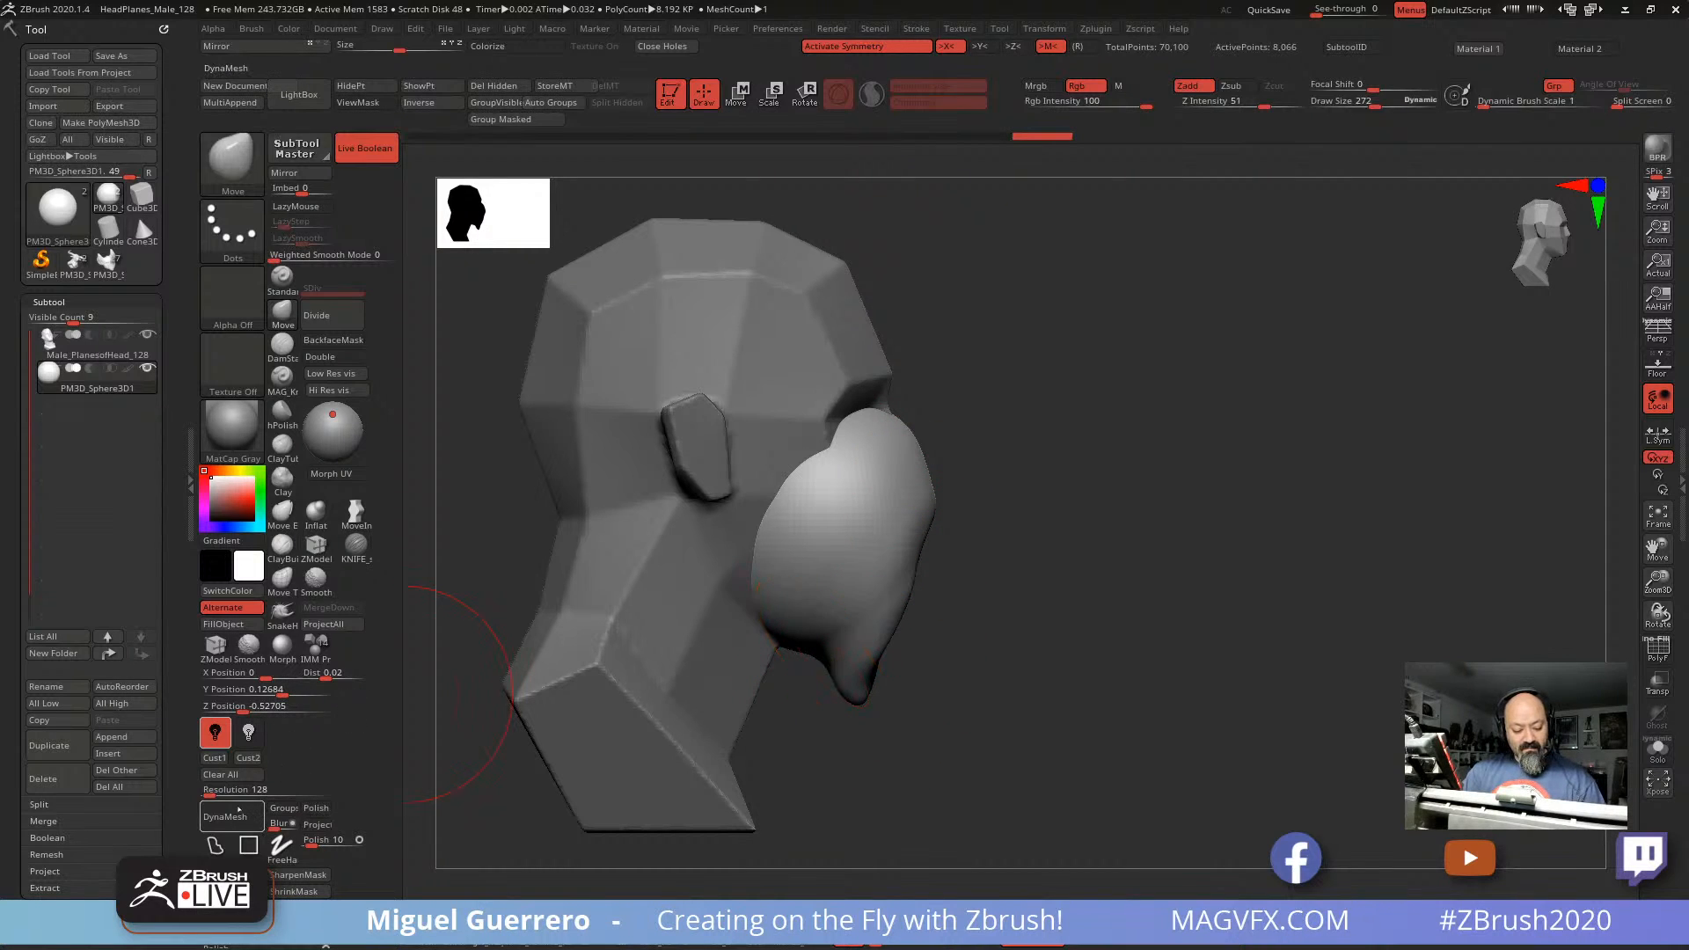
left_click(231, 815)
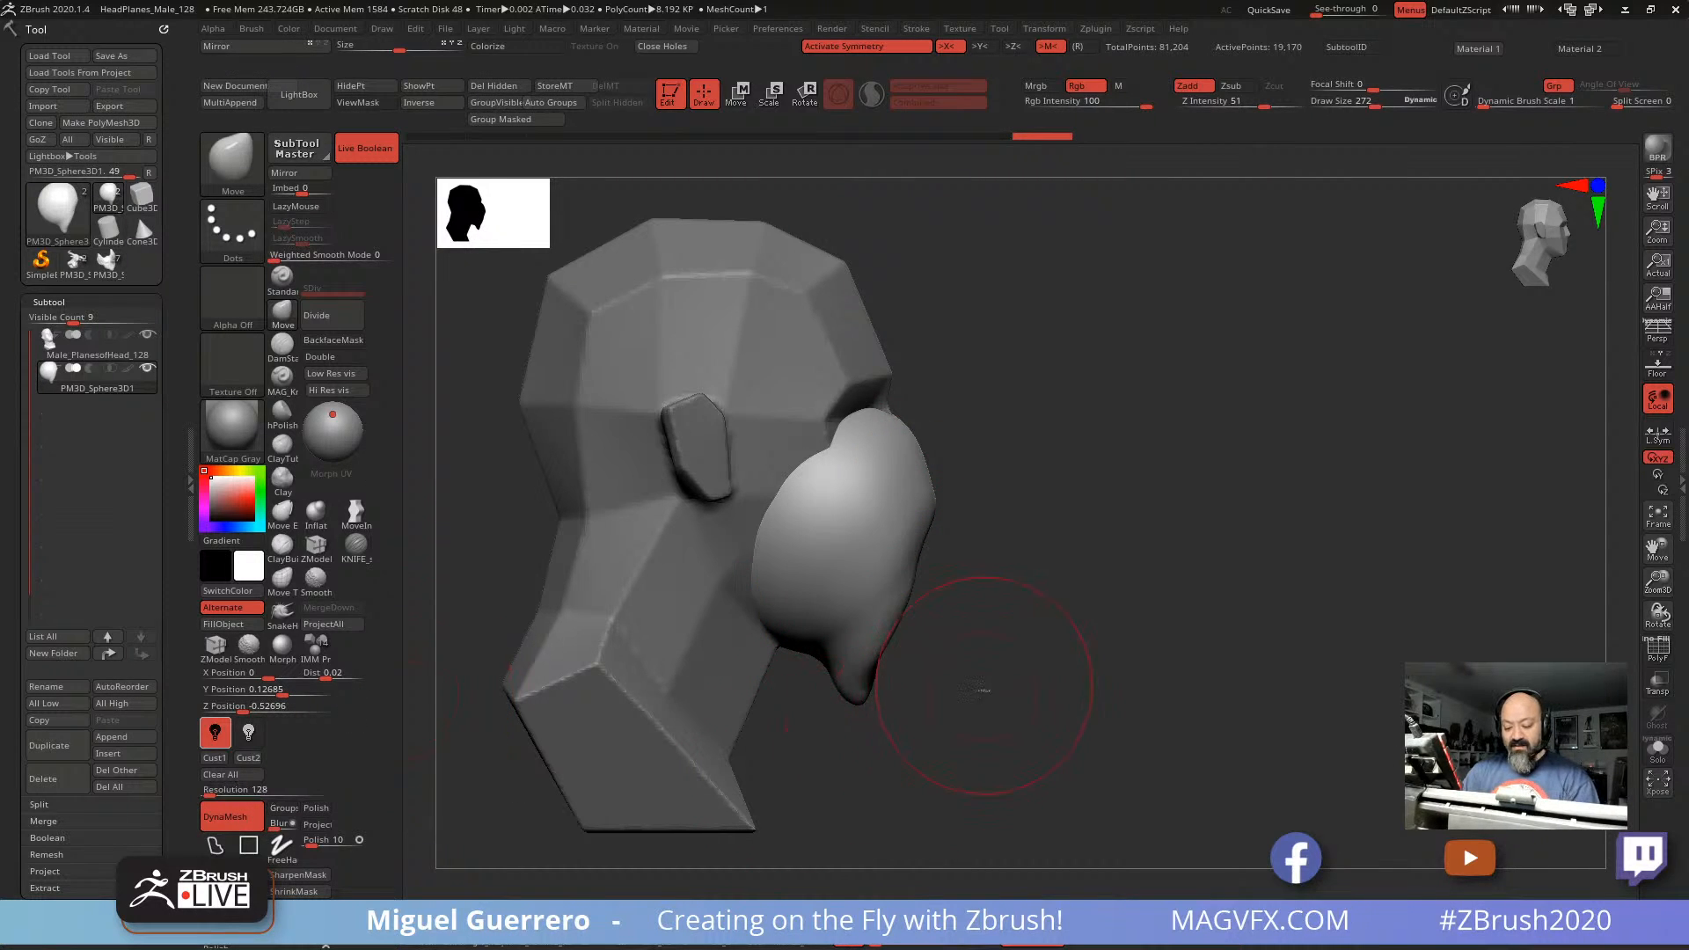
Step: Shorten and smooth the pointed chin and the mask's side using the Smooth brush with Weighted Smooth Mode 1
left_click_drag(994, 730, 860, 619, "shift")
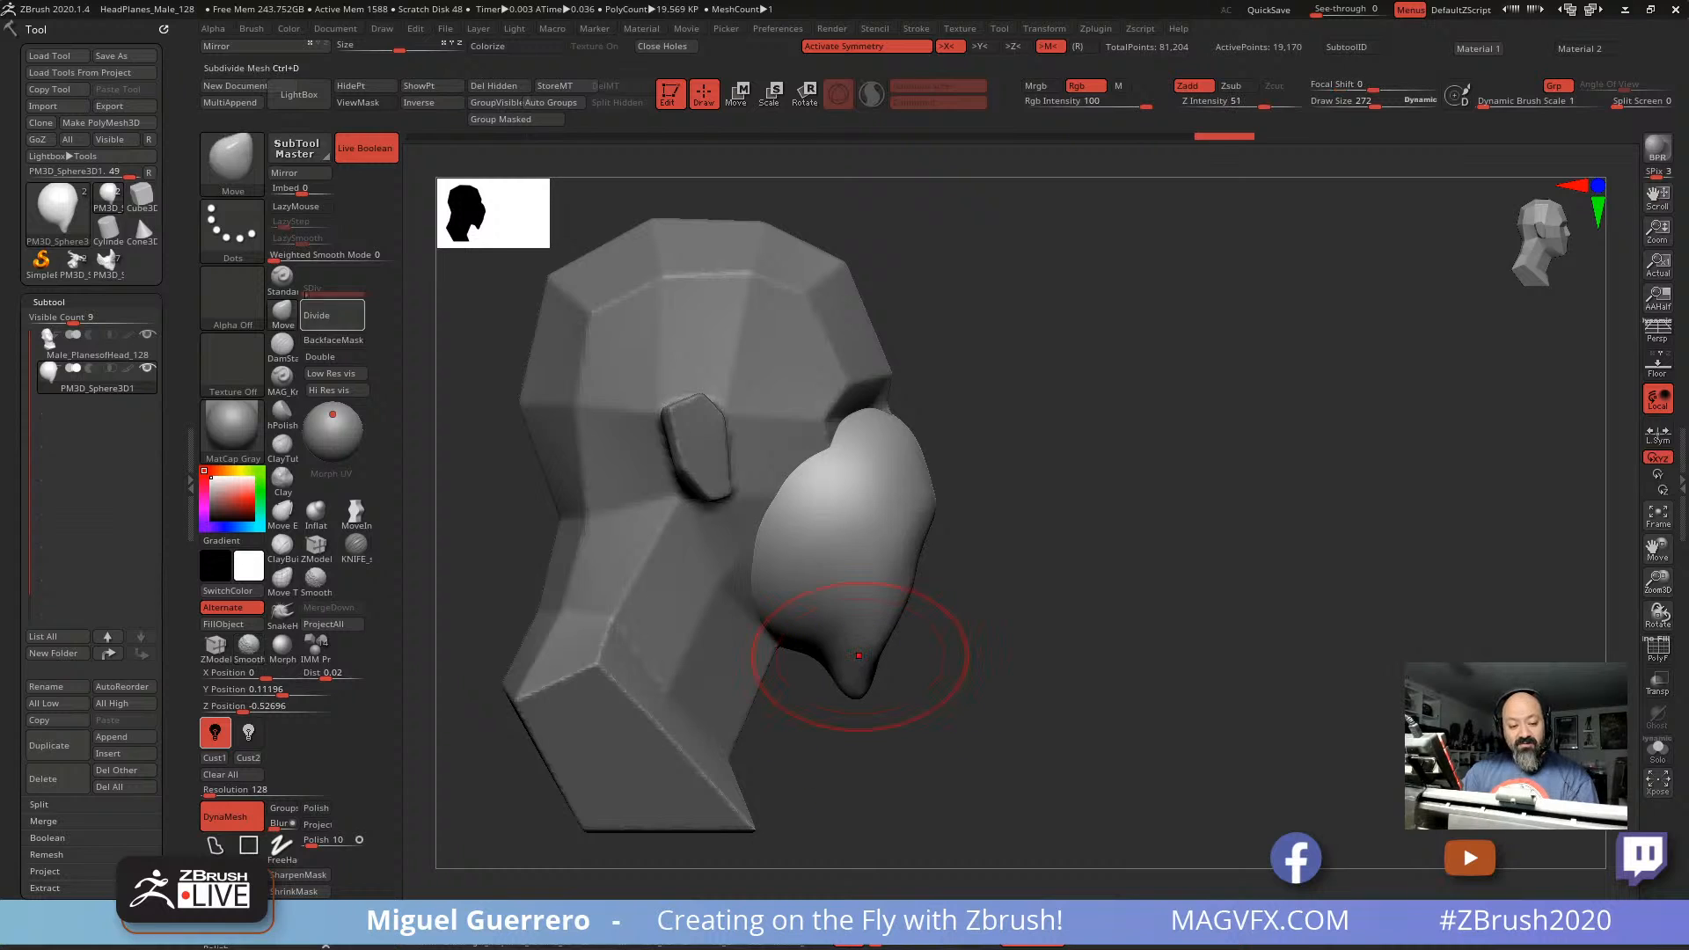
left_click(293, 258)
type("1")
key("Return")
left_click_drag(978, 328, 801, 330)
mouse_move(906, 607)
left_mouse_down()
mouse_move(923, 656)
mouse_move(880, 628)
mouse_move(915, 650)
left_mouse_up()
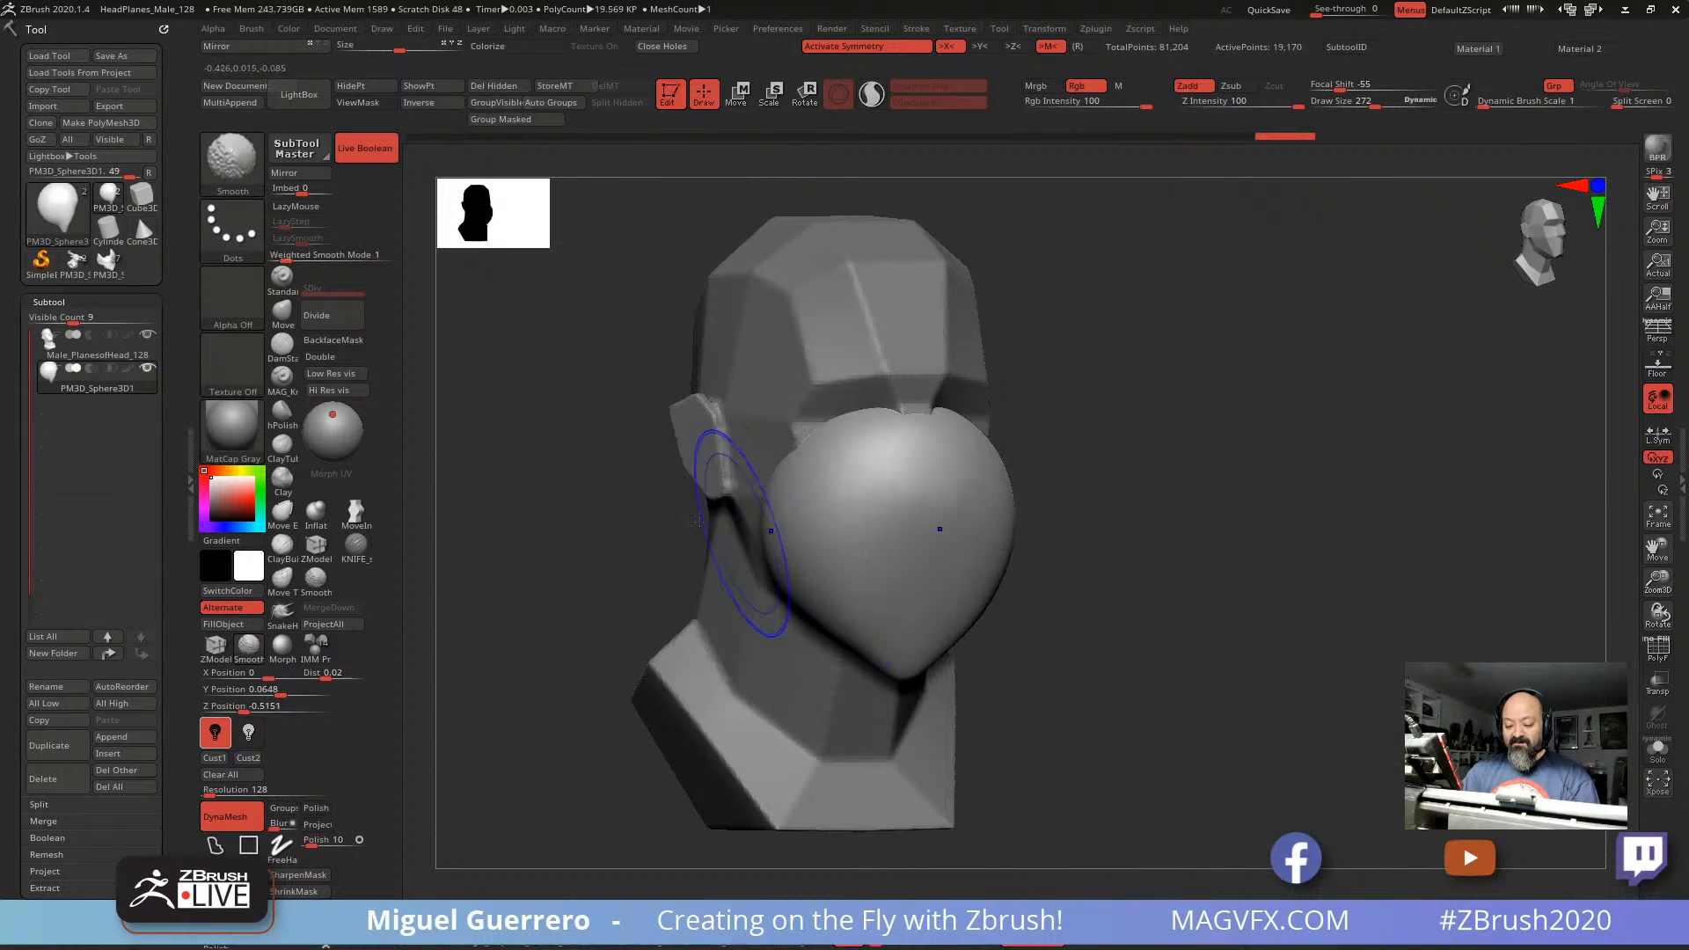
left_click_drag(682, 525, 633, 514, "shift")
Step: Lower the mask's upper edge below the nose bridge and pull its upper side corners back toward the ears
left_click_drag(862, 411, 860, 512)
left_click_drag(834, 453, 825, 475)
left_click_drag(651, 467, 678, 520)
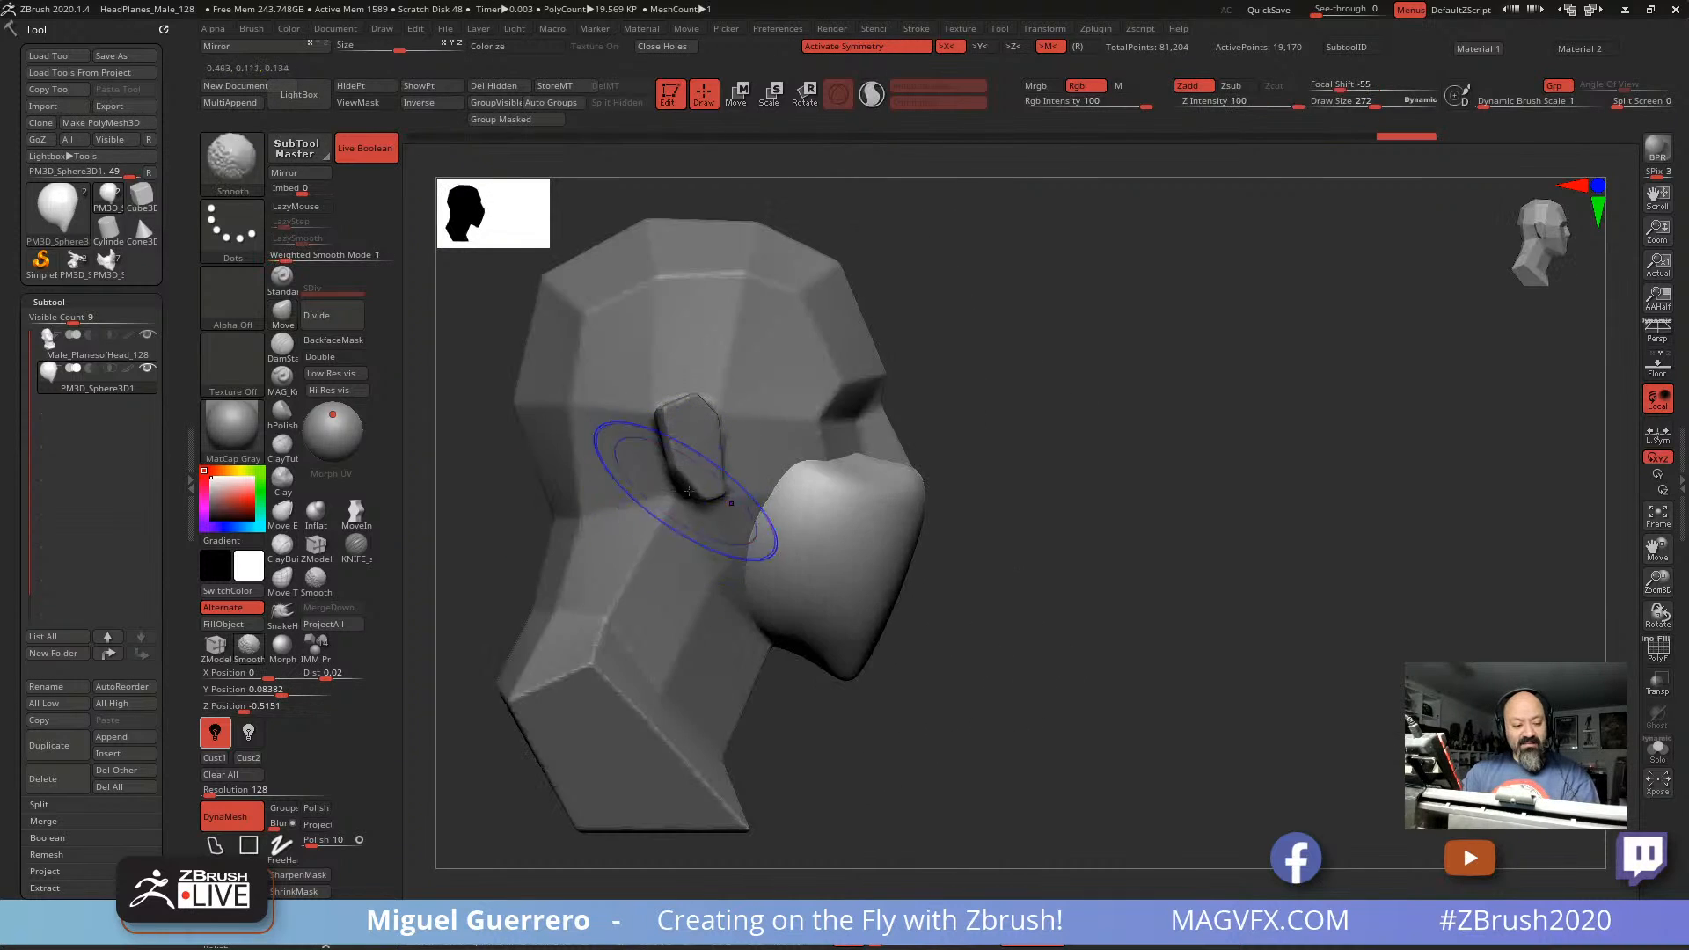
left_click_drag(694, 439, 684, 429)
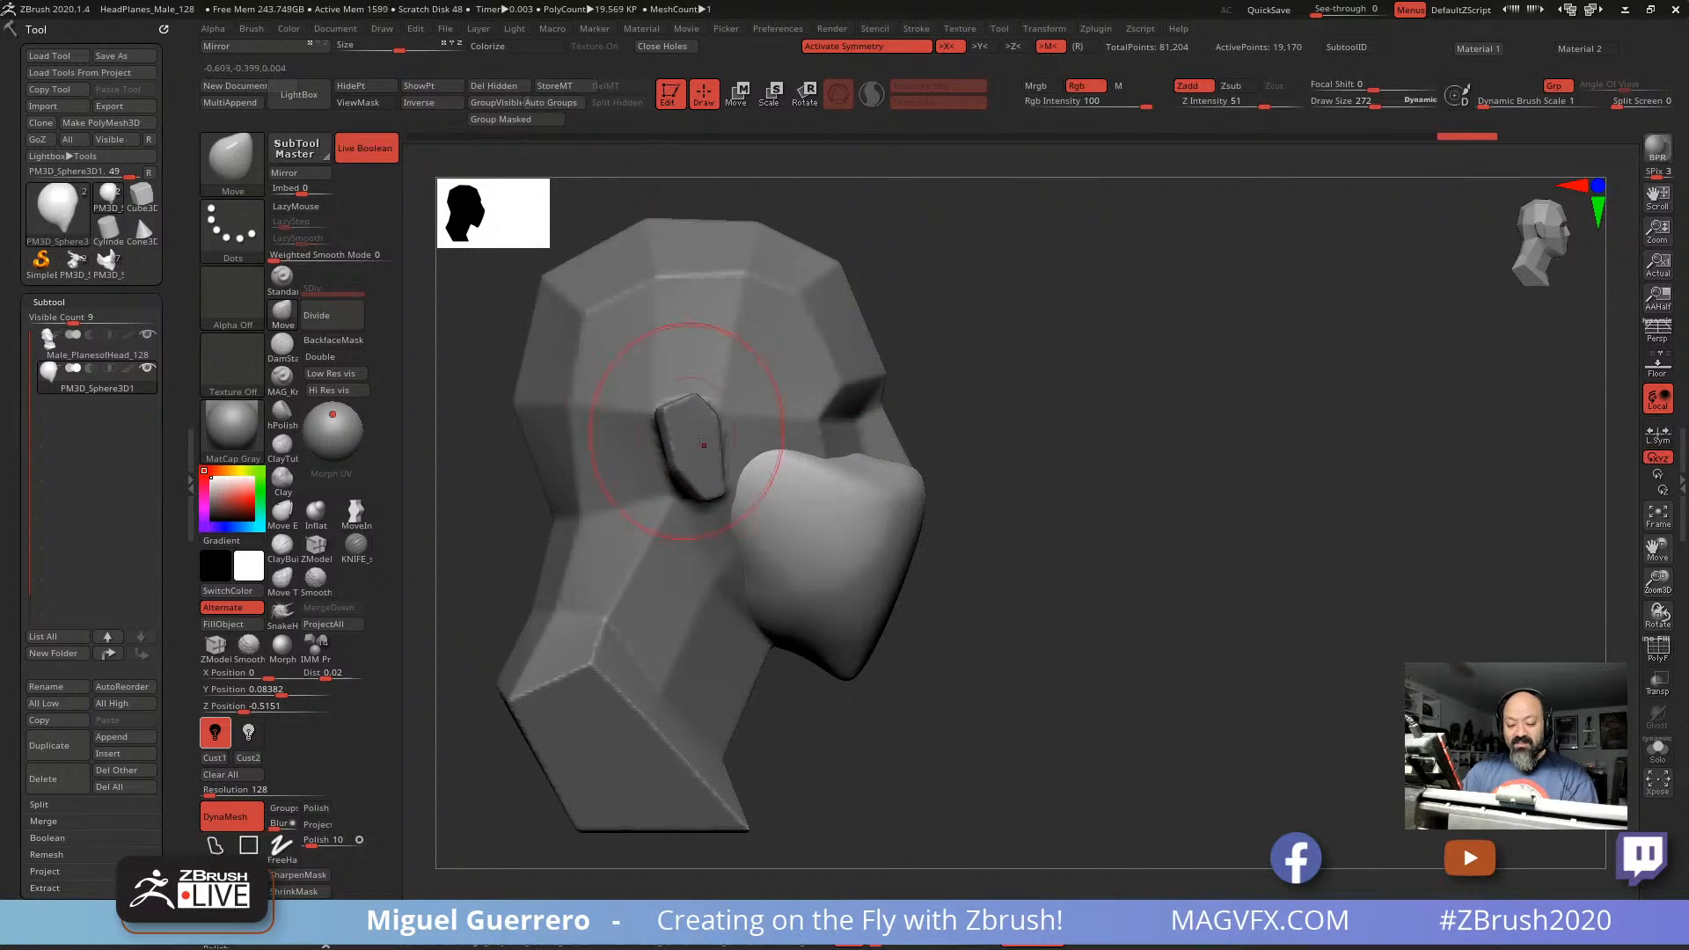
left_click_drag(769, 480, 730, 440)
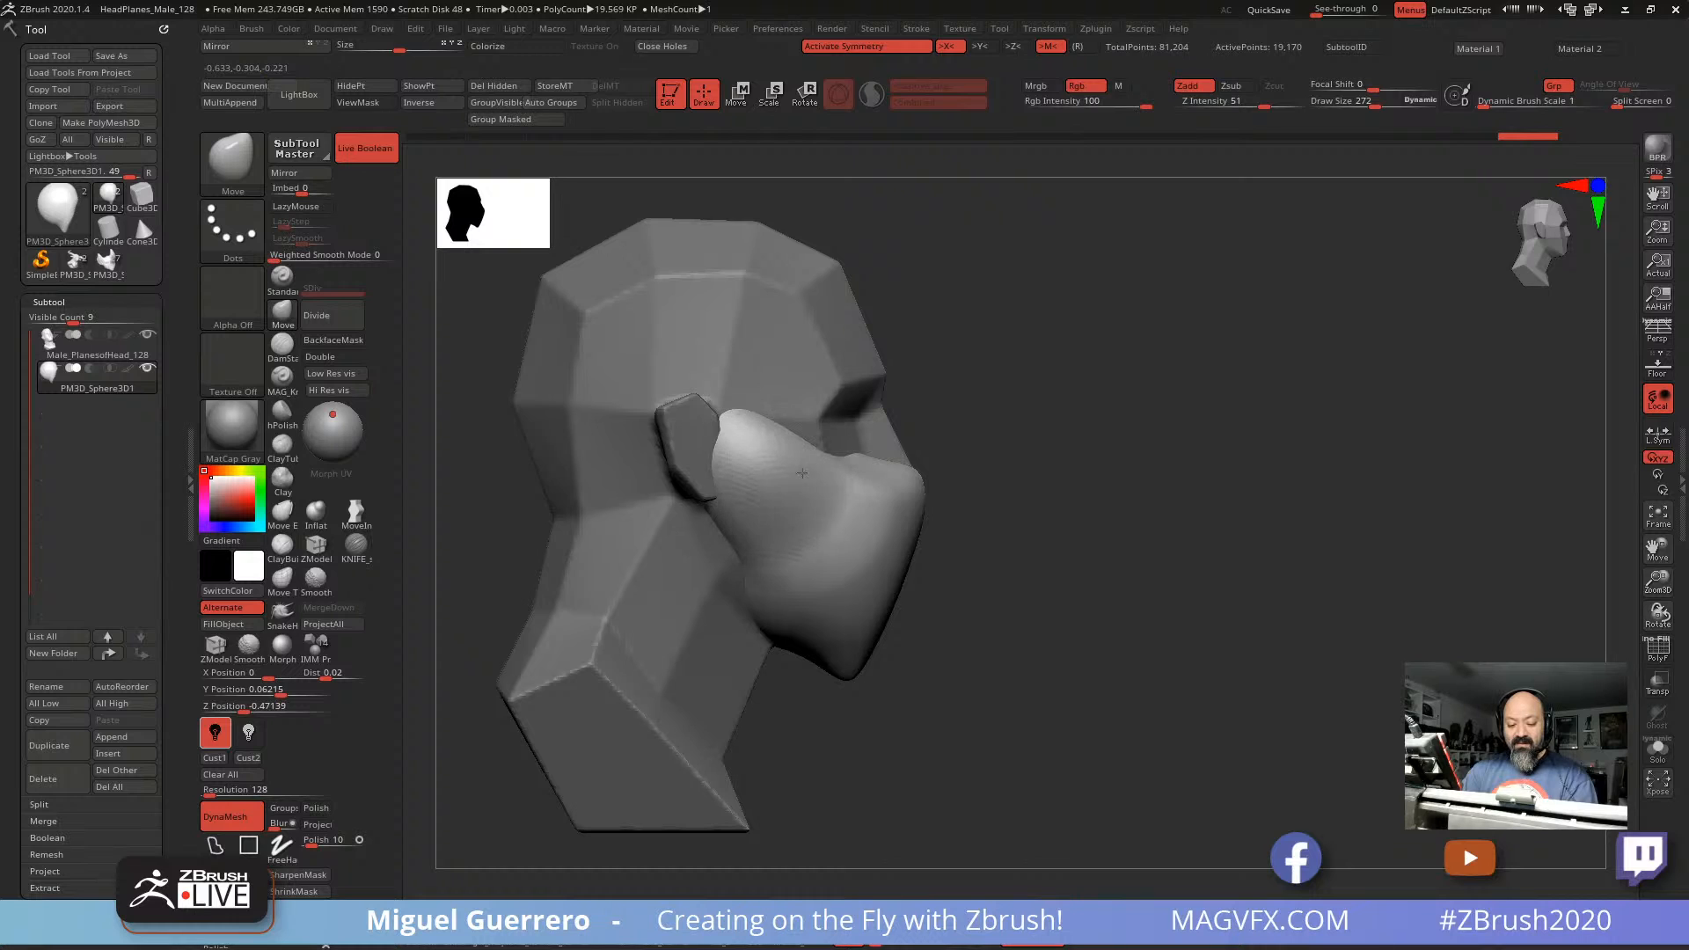
Step: Smooth the mask's extended side corners beside the ears and check the shape from several angles
mouse_move(1017, 641)
left_mouse_down()
mouse_move(784, 565)
mouse_move(845, 537)
left_mouse_up()
right_click_drag(844, 536, 861, 534, "alt")
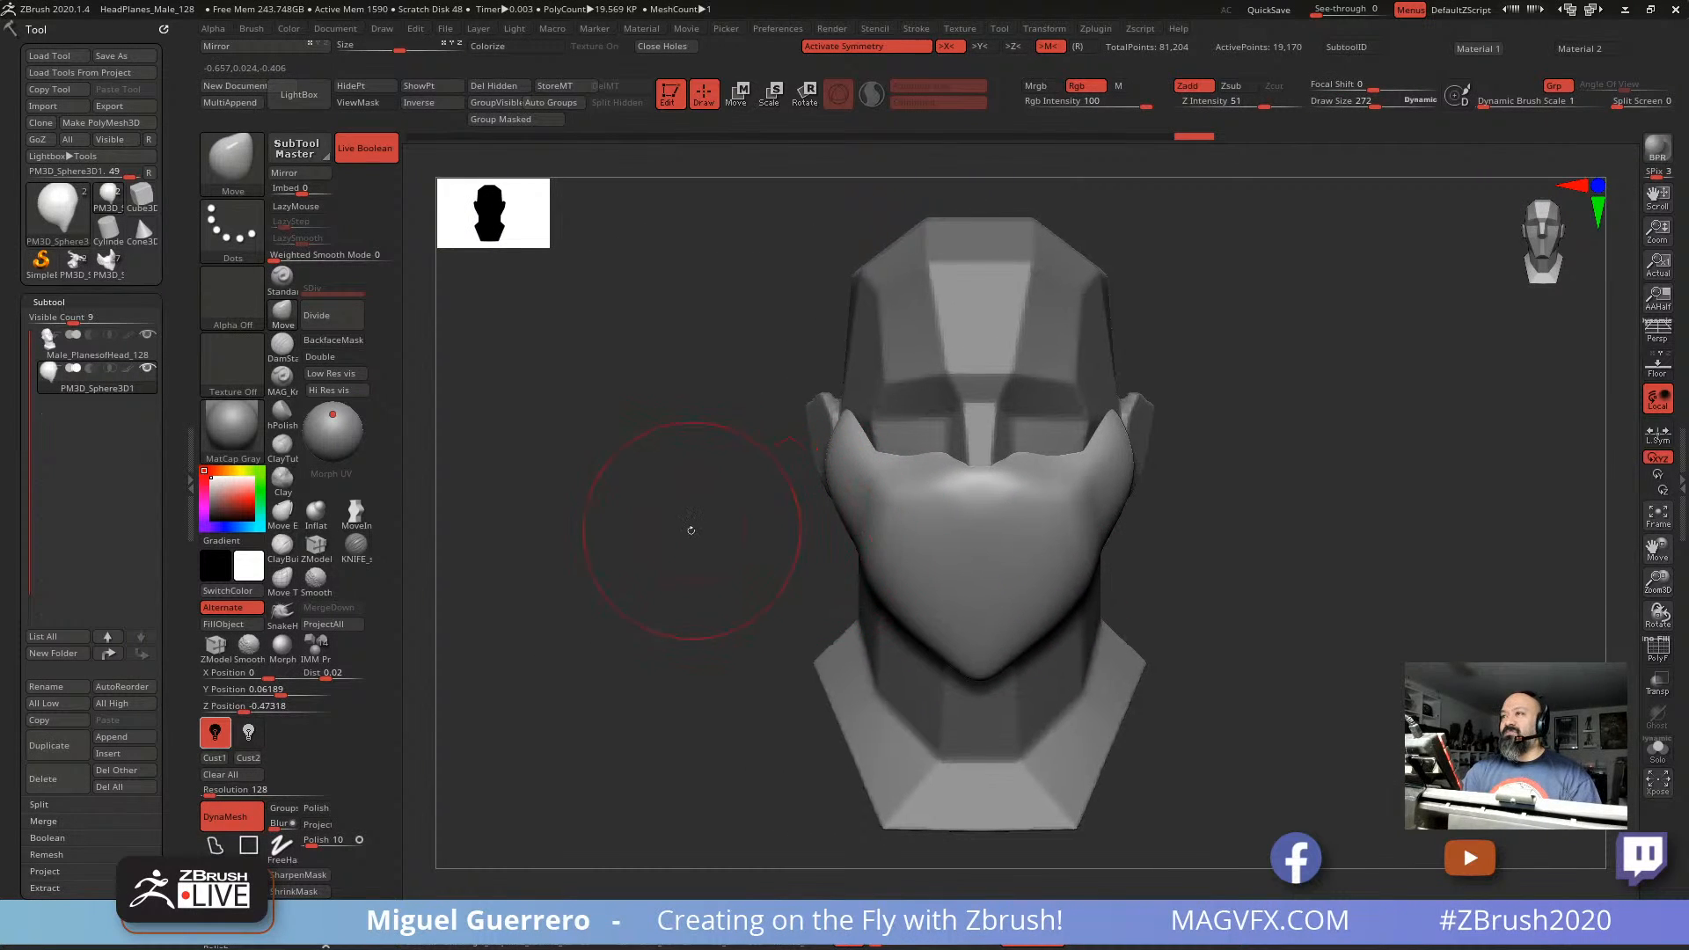
right_click_drag(690, 528, 714, 544, "ctrl")
mouse_move(776, 457)
left_mouse_down("shift")
mouse_move(772, 425)
mouse_move(796, 492)
left_mouse_up("shift")
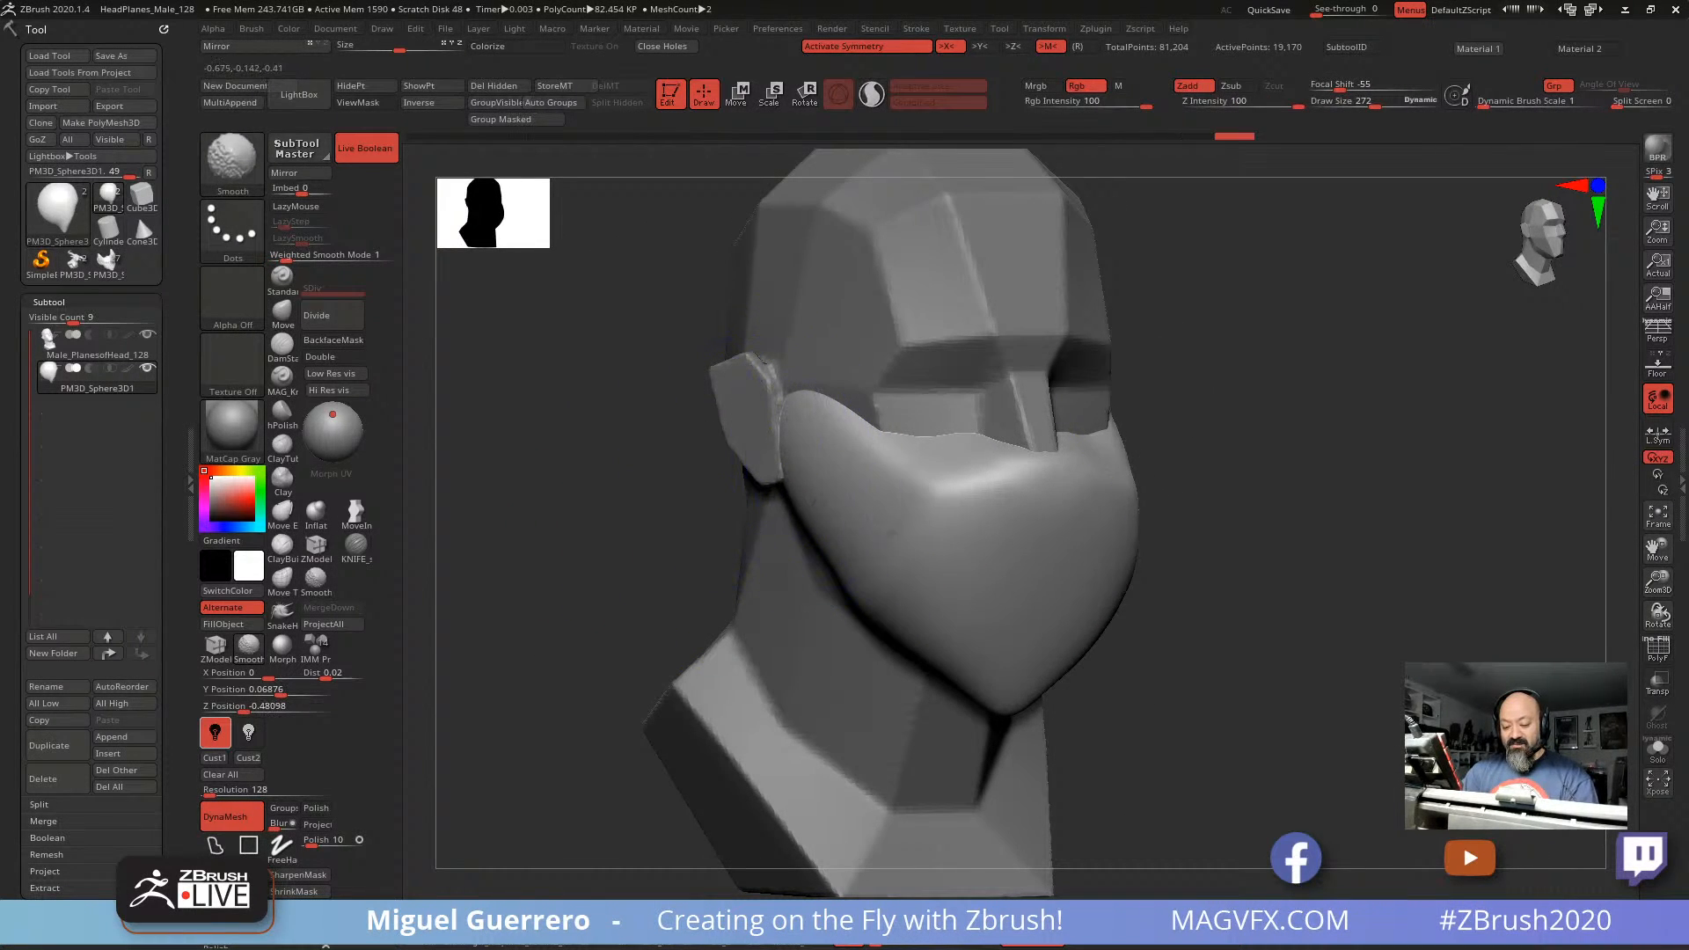
mouse_move(646, 480)
left_mouse_down()
mouse_move(695, 542)
mouse_move(641, 533)
left_mouse_up()
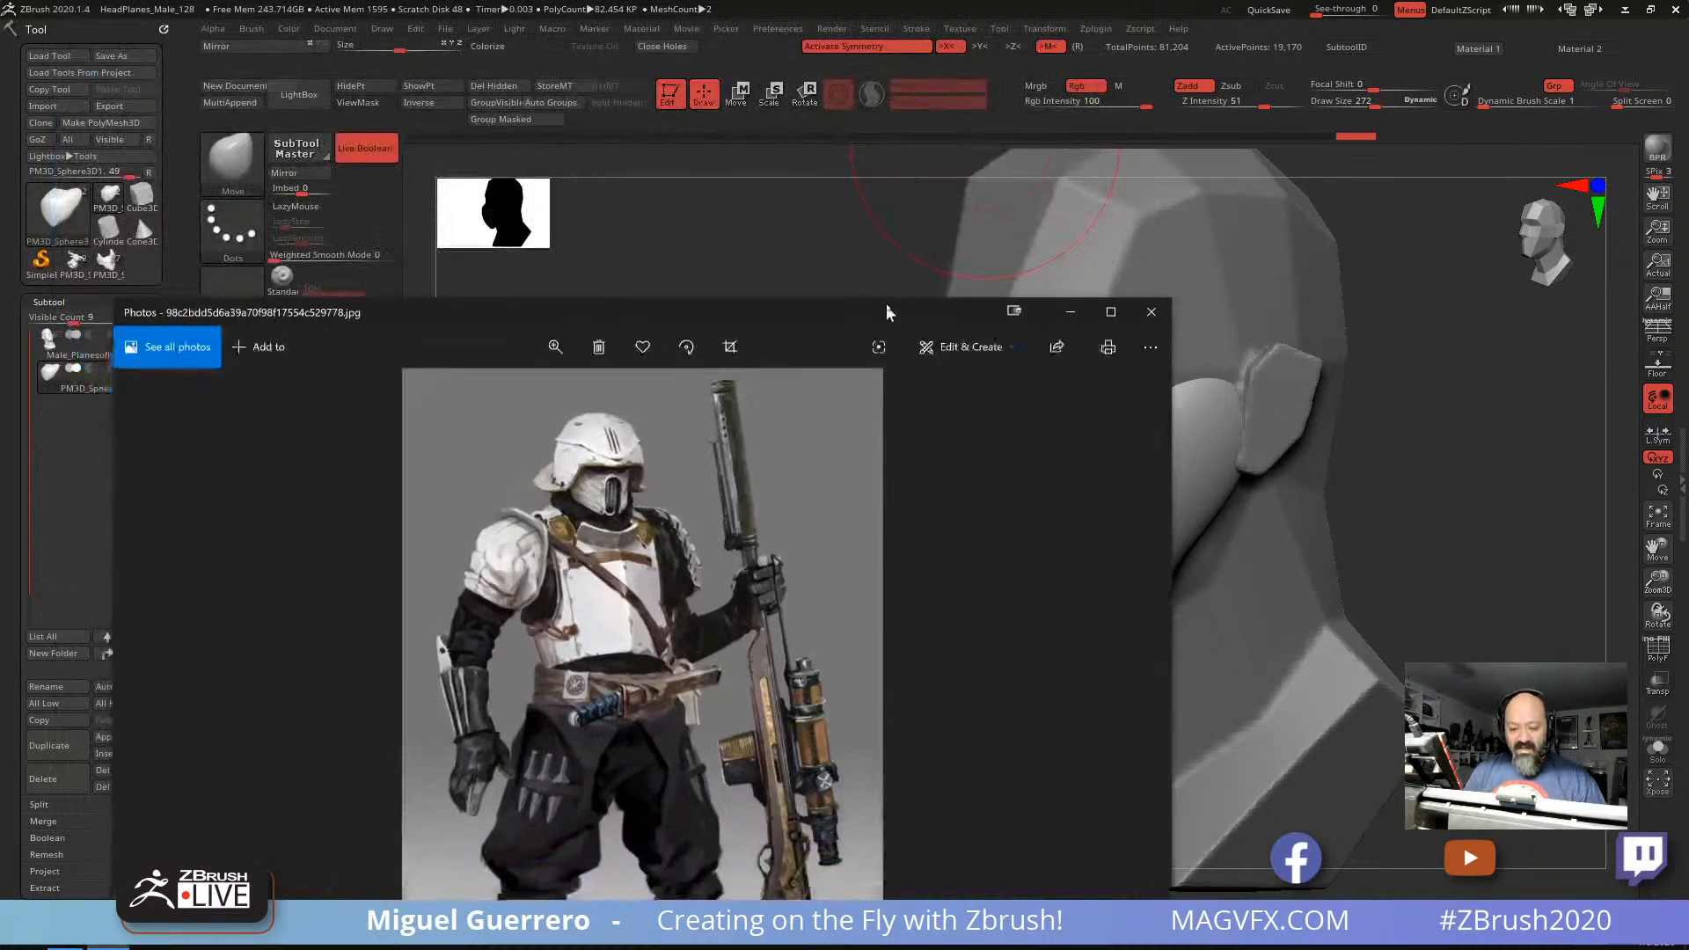
Step: Show the armoured trooper and hooded skull-face reference pictures in Photos, and move each one off the canvas
left_click_drag(889, 310, 884, 231)
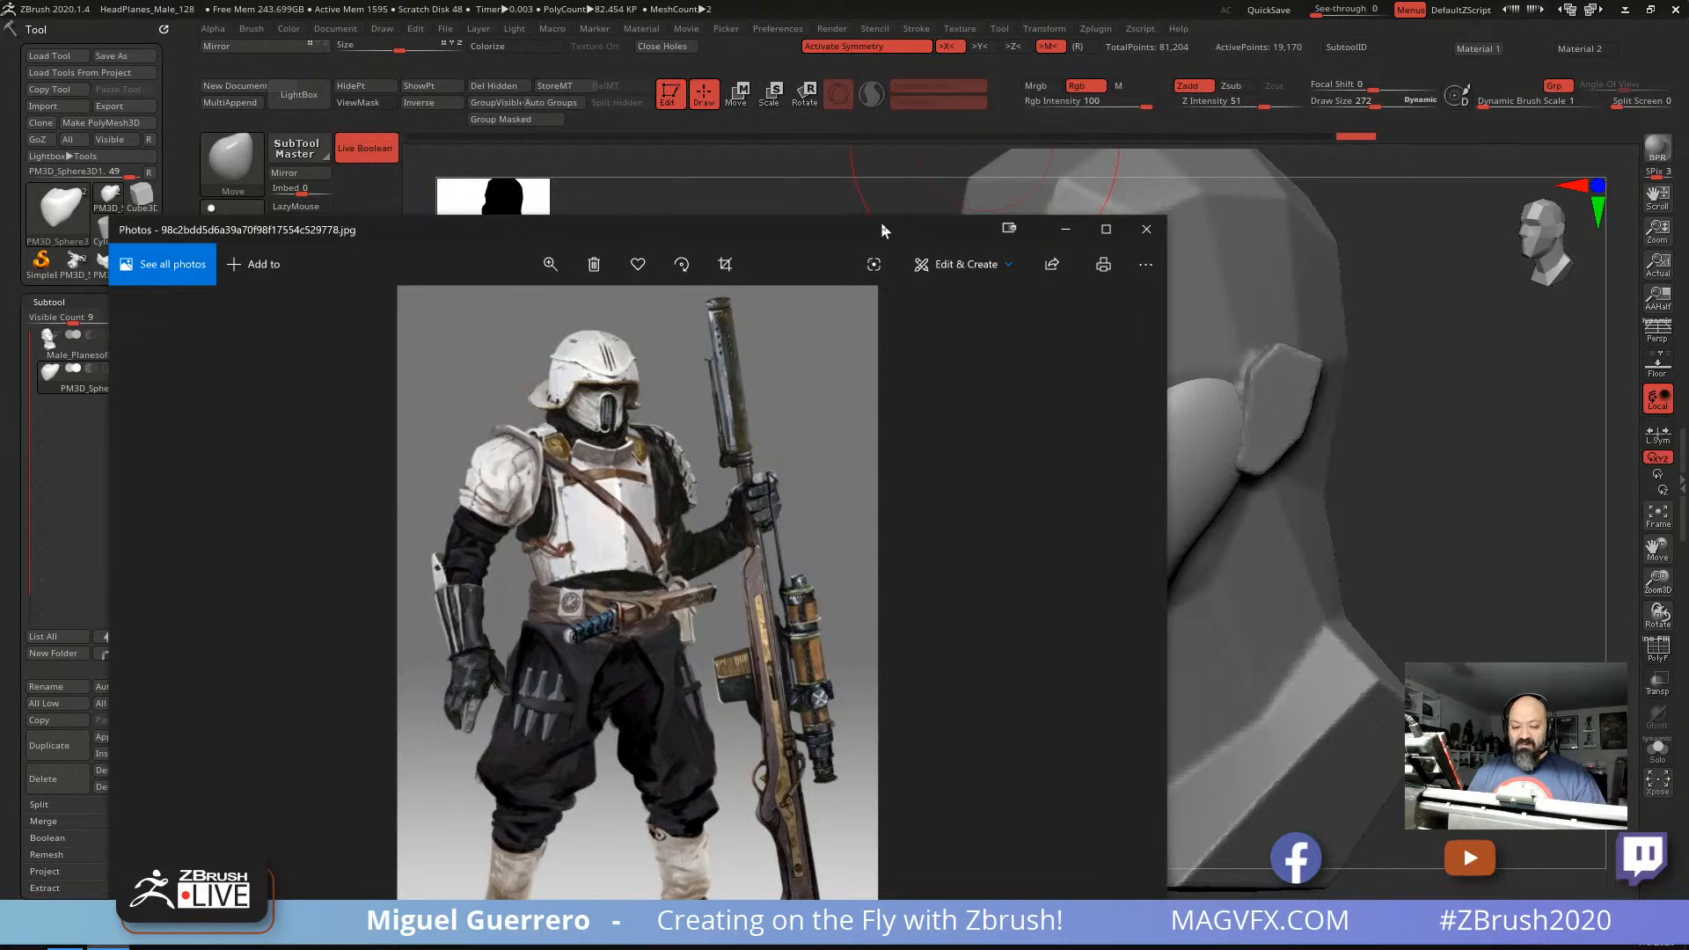
left_click_drag(881, 225, 827, 0)
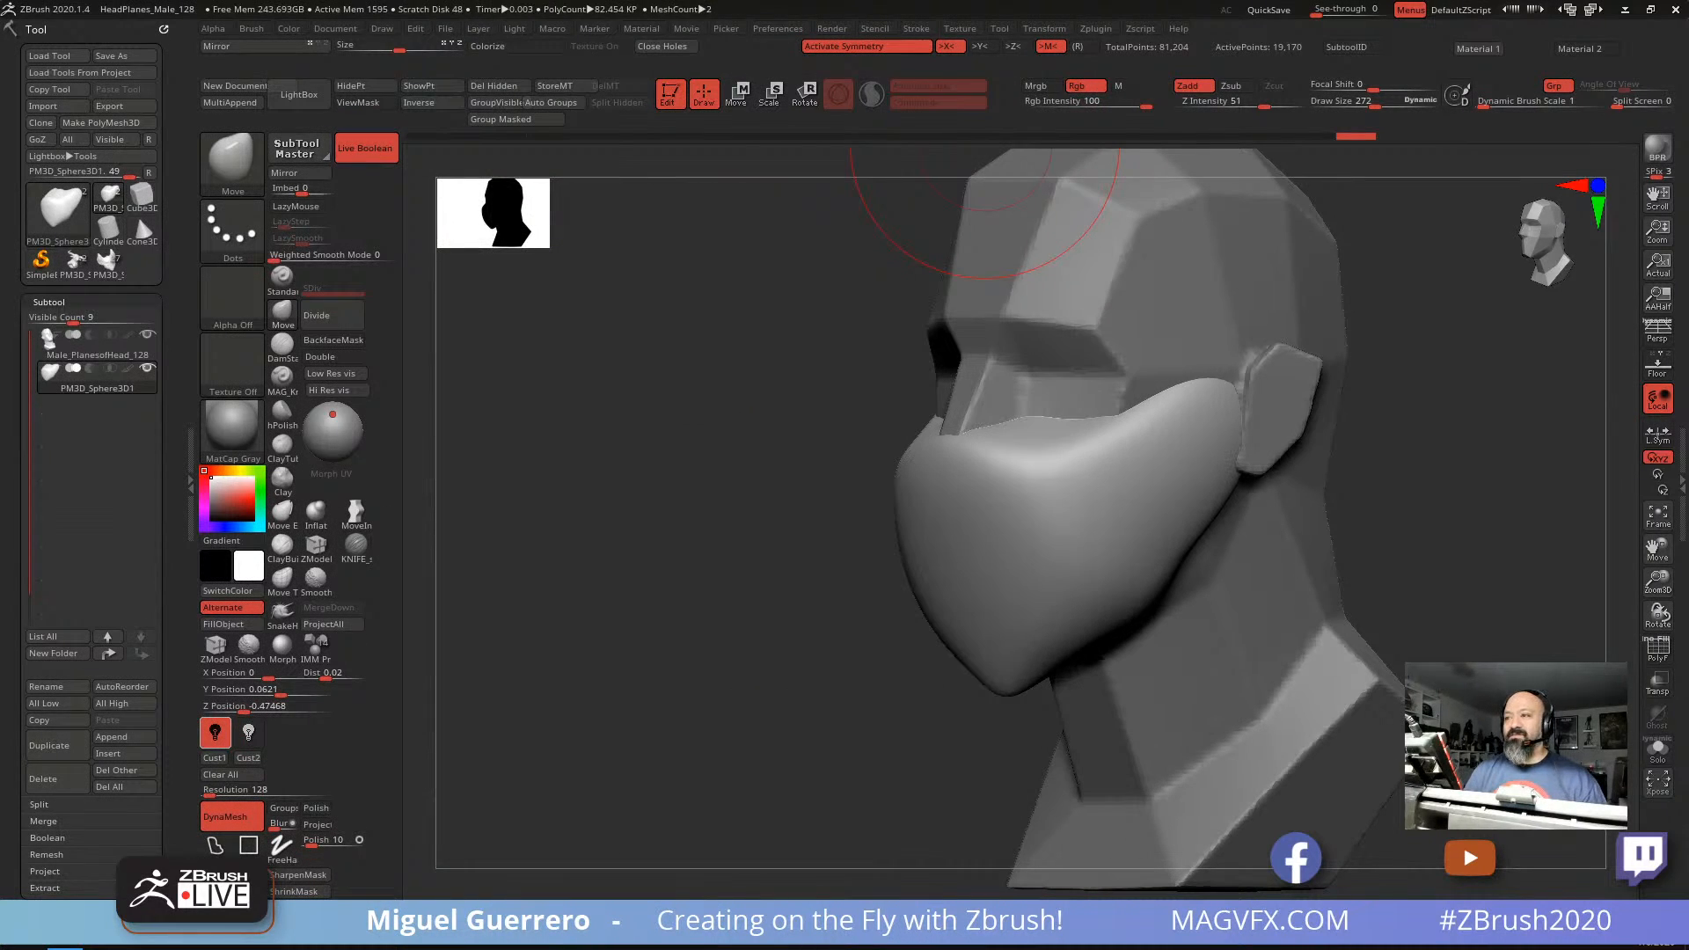
left_click_drag(1398, 0, 1264, 277)
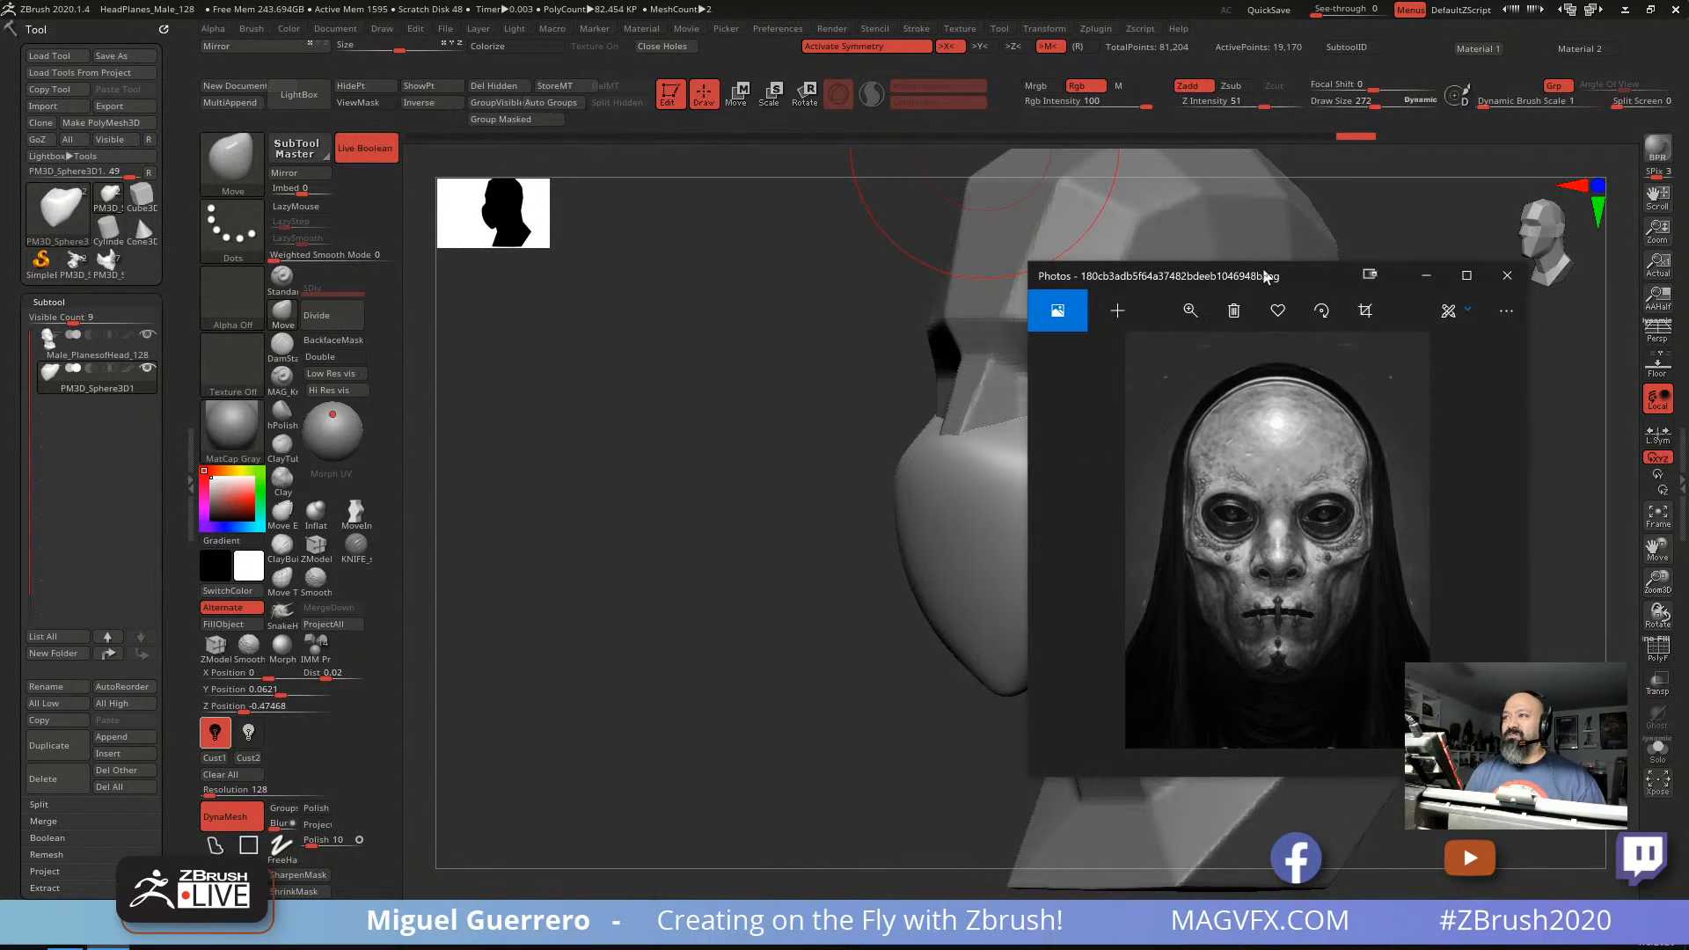
left_click_drag(1266, 277, 1315, 0)
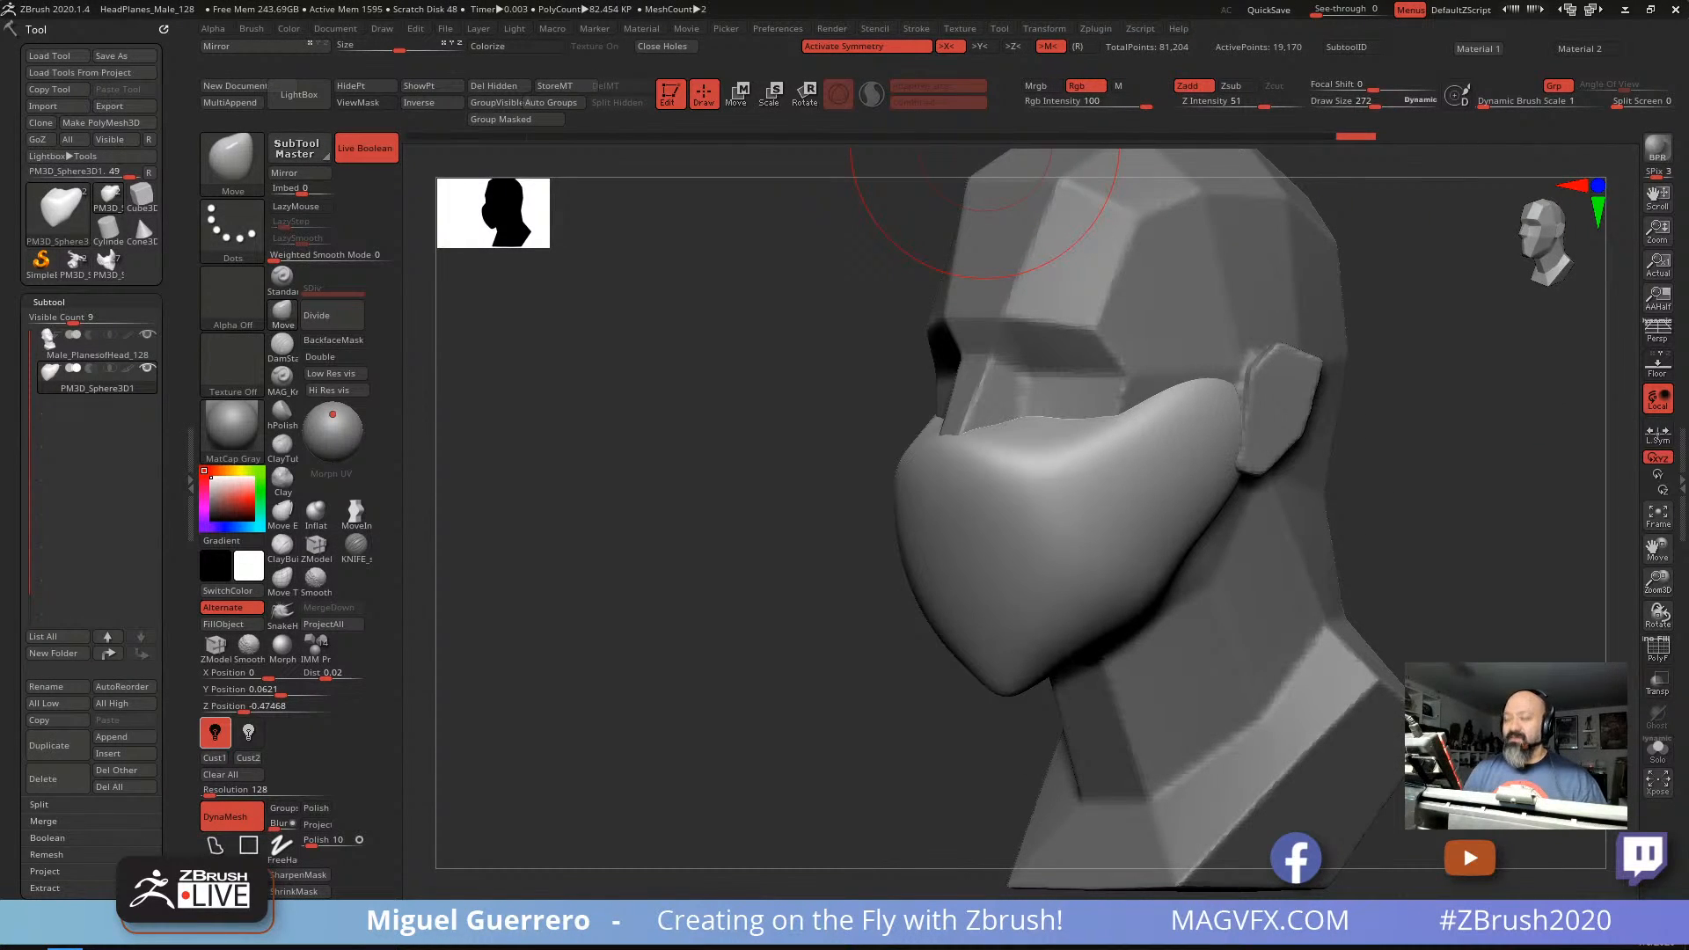
Step: Paint a rounded mask over the mouth and chin area of the face piece with MaskPen at draw size 272
mouse_move(713, 509)
left_mouse_down()
mouse_move(742, 502)
mouse_move(659, 496)
mouse_move(723, 519)
left_mouse_up()
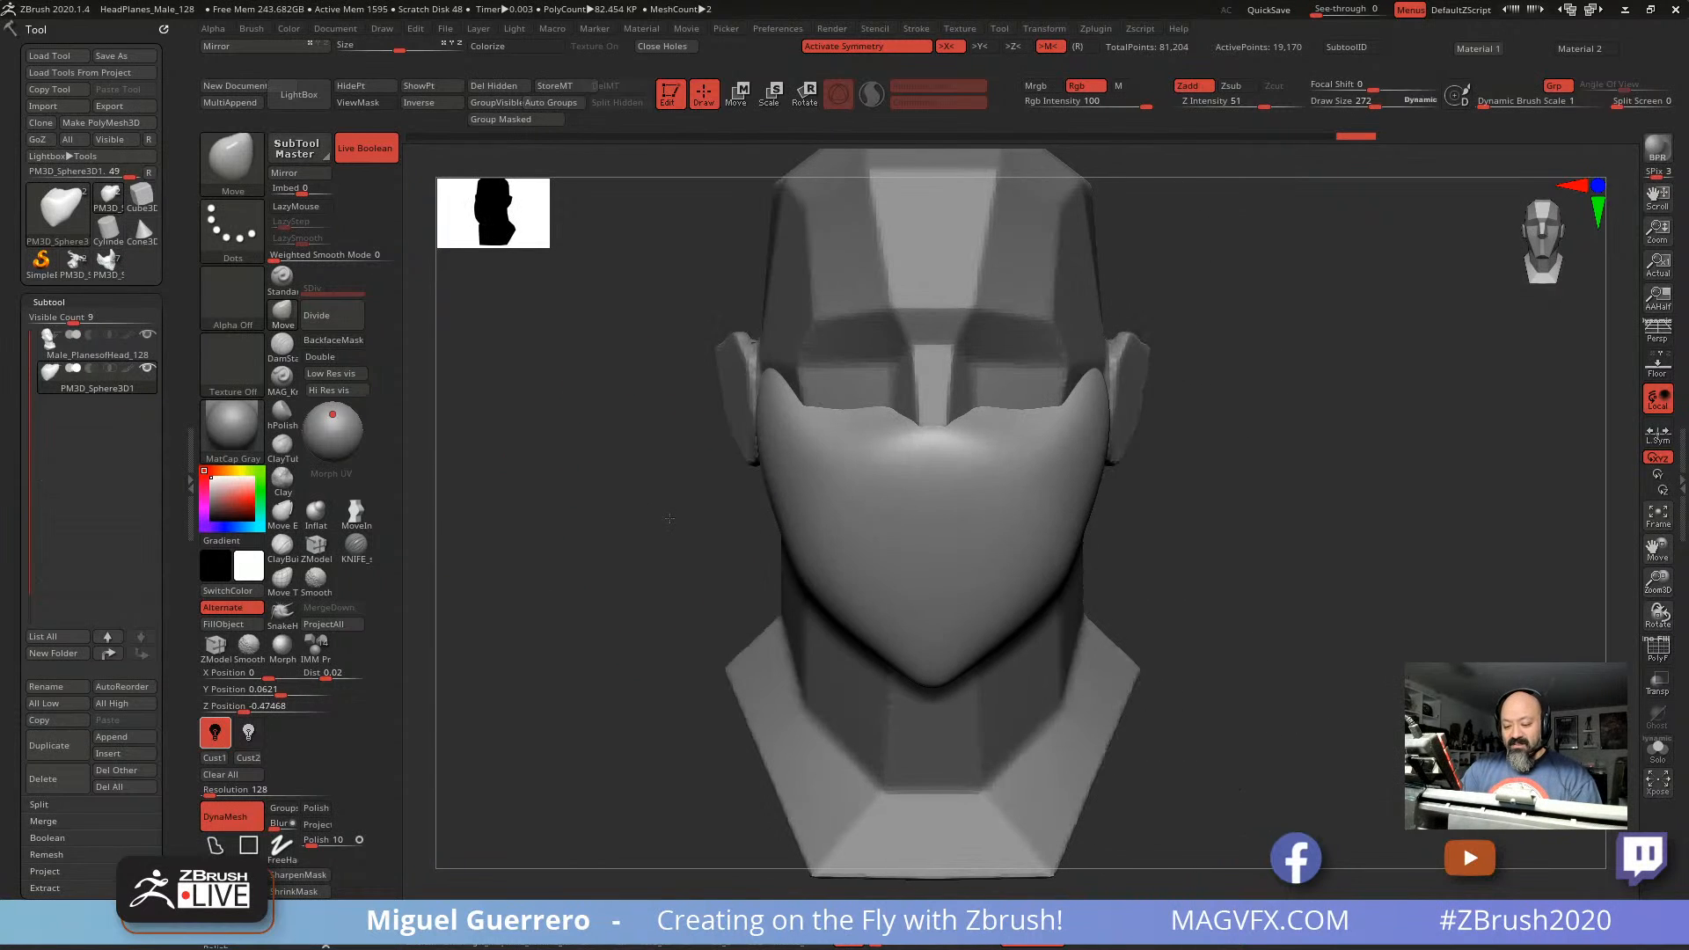
left_click(887, 647, "ctrl")
mouse_move(888, 647)
left_mouse_down("ctrl")
mouse_move(942, 528)
mouse_move(934, 598)
left_mouse_up("ctrl")
left_click_drag(615, 551, 651, 581, "ctrl")
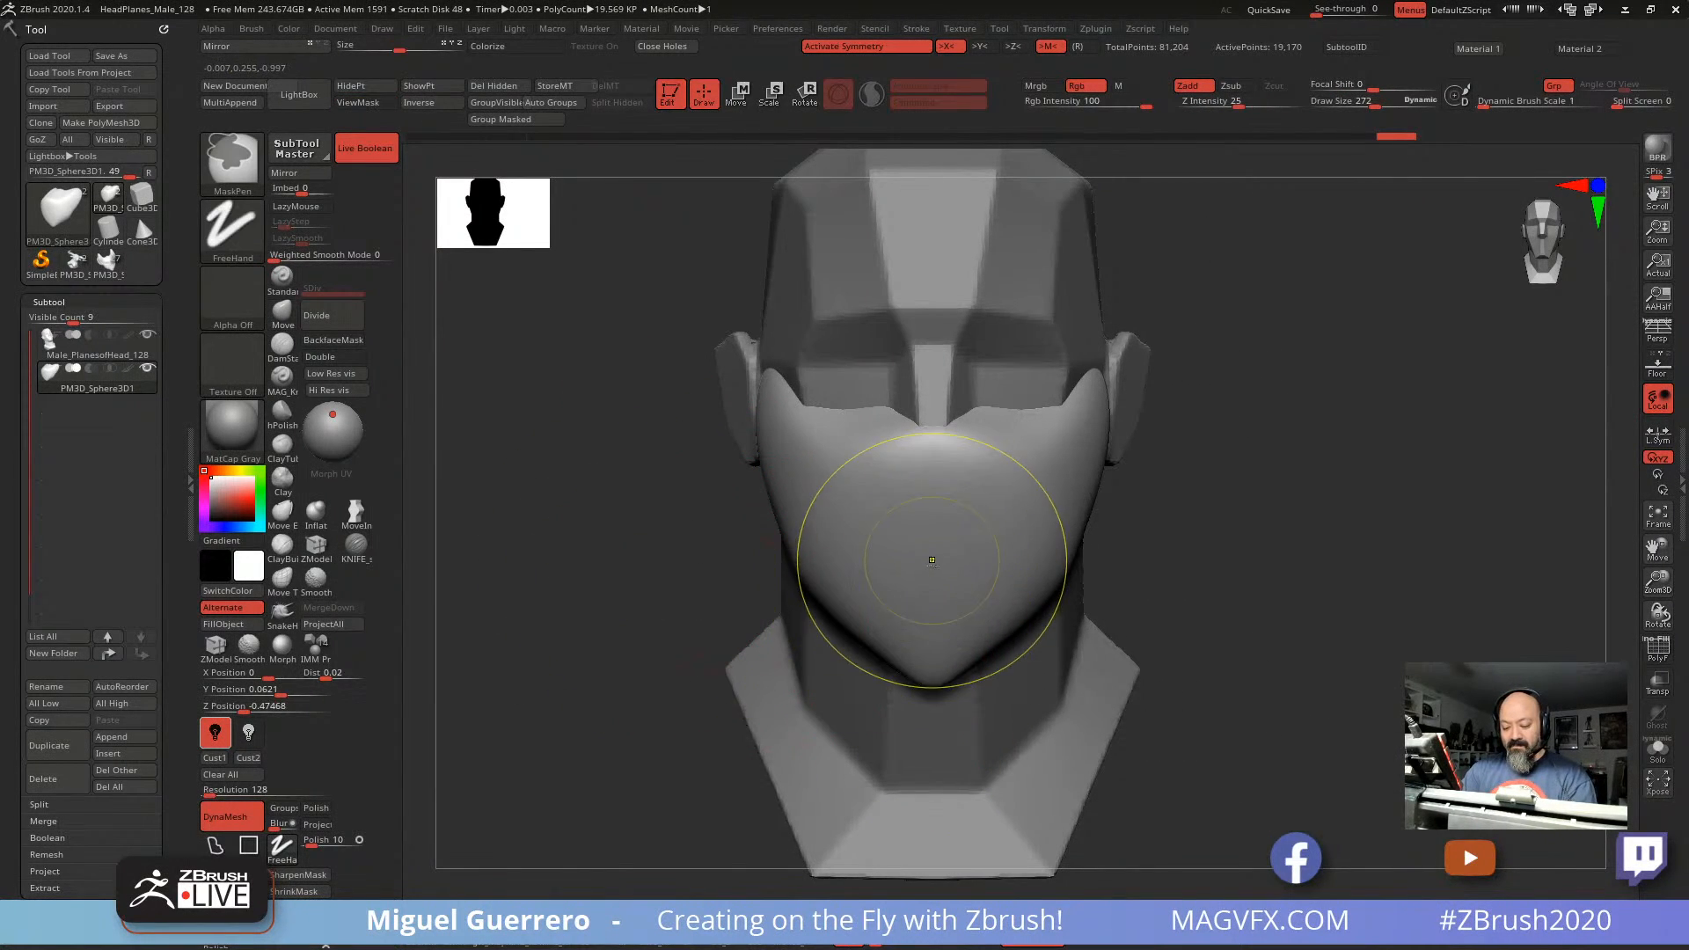
mouse_move(933, 568)
left_mouse_down("ctrl")
mouse_move(919, 543)
mouse_move(911, 590)
left_mouse_up("ctrl")
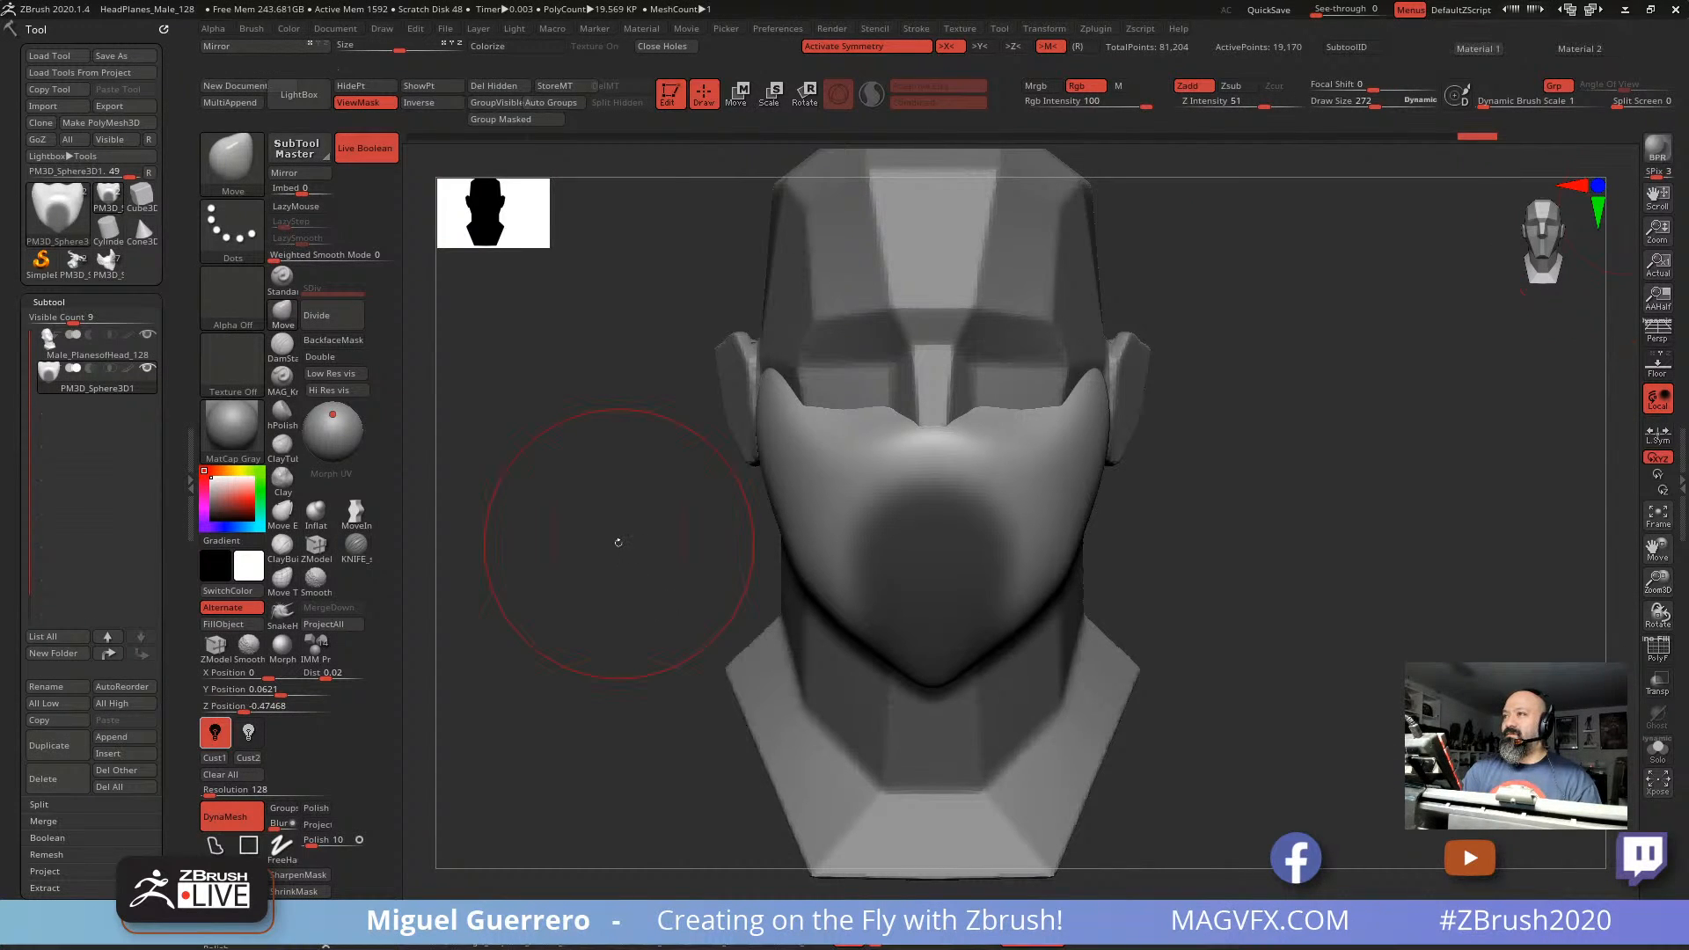
left_click_drag(630, 541, 700, 537)
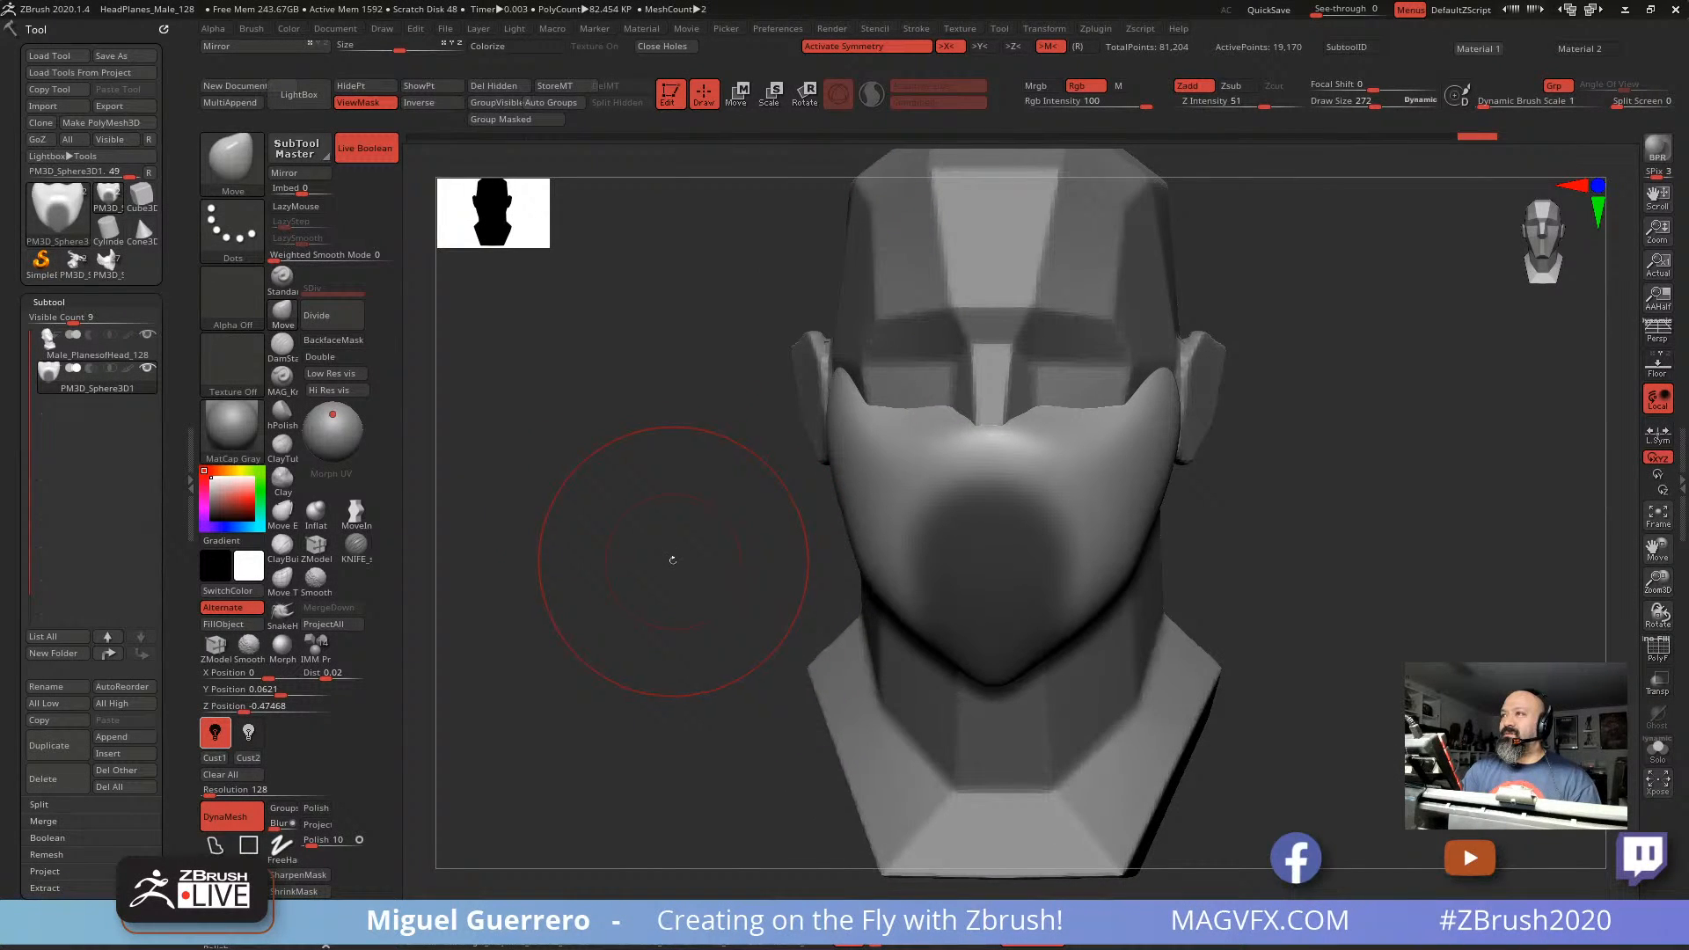
left_click_drag(673, 563, 654, 564)
Step: Invert the mask and push the unmasked mouth area inward using the Move brush at draw size 339
key("bracketleft")
key("bracketleft")
key("bracketleft")
key("bracketleft")
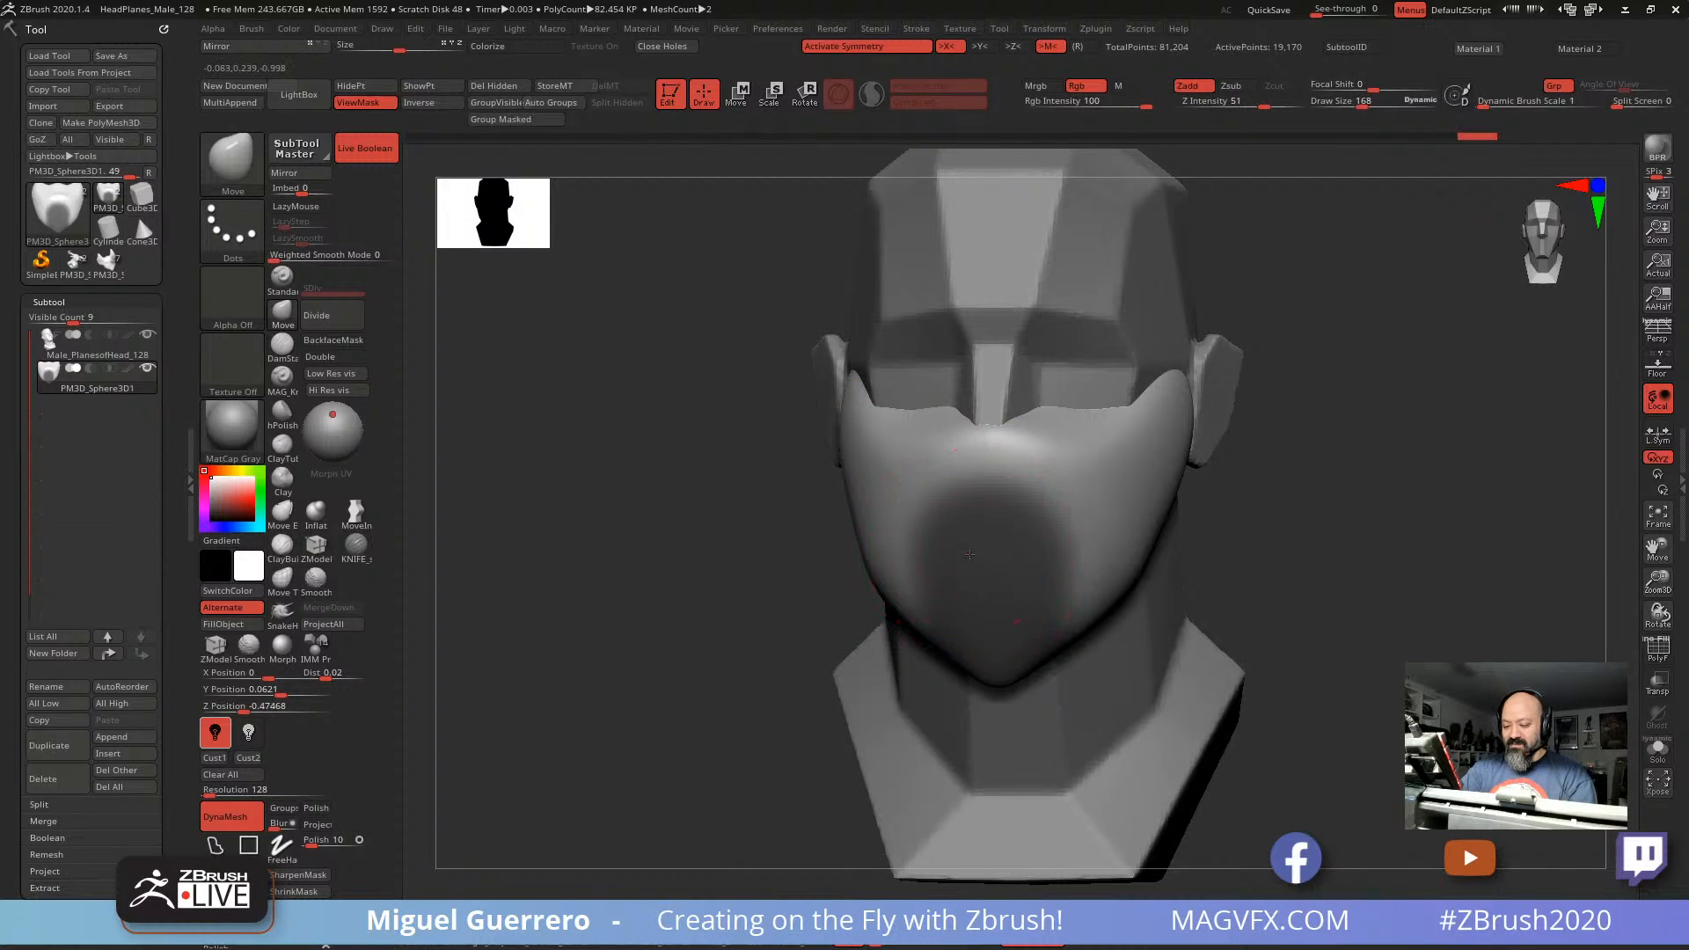
left_click(736, 543, "ctrl")
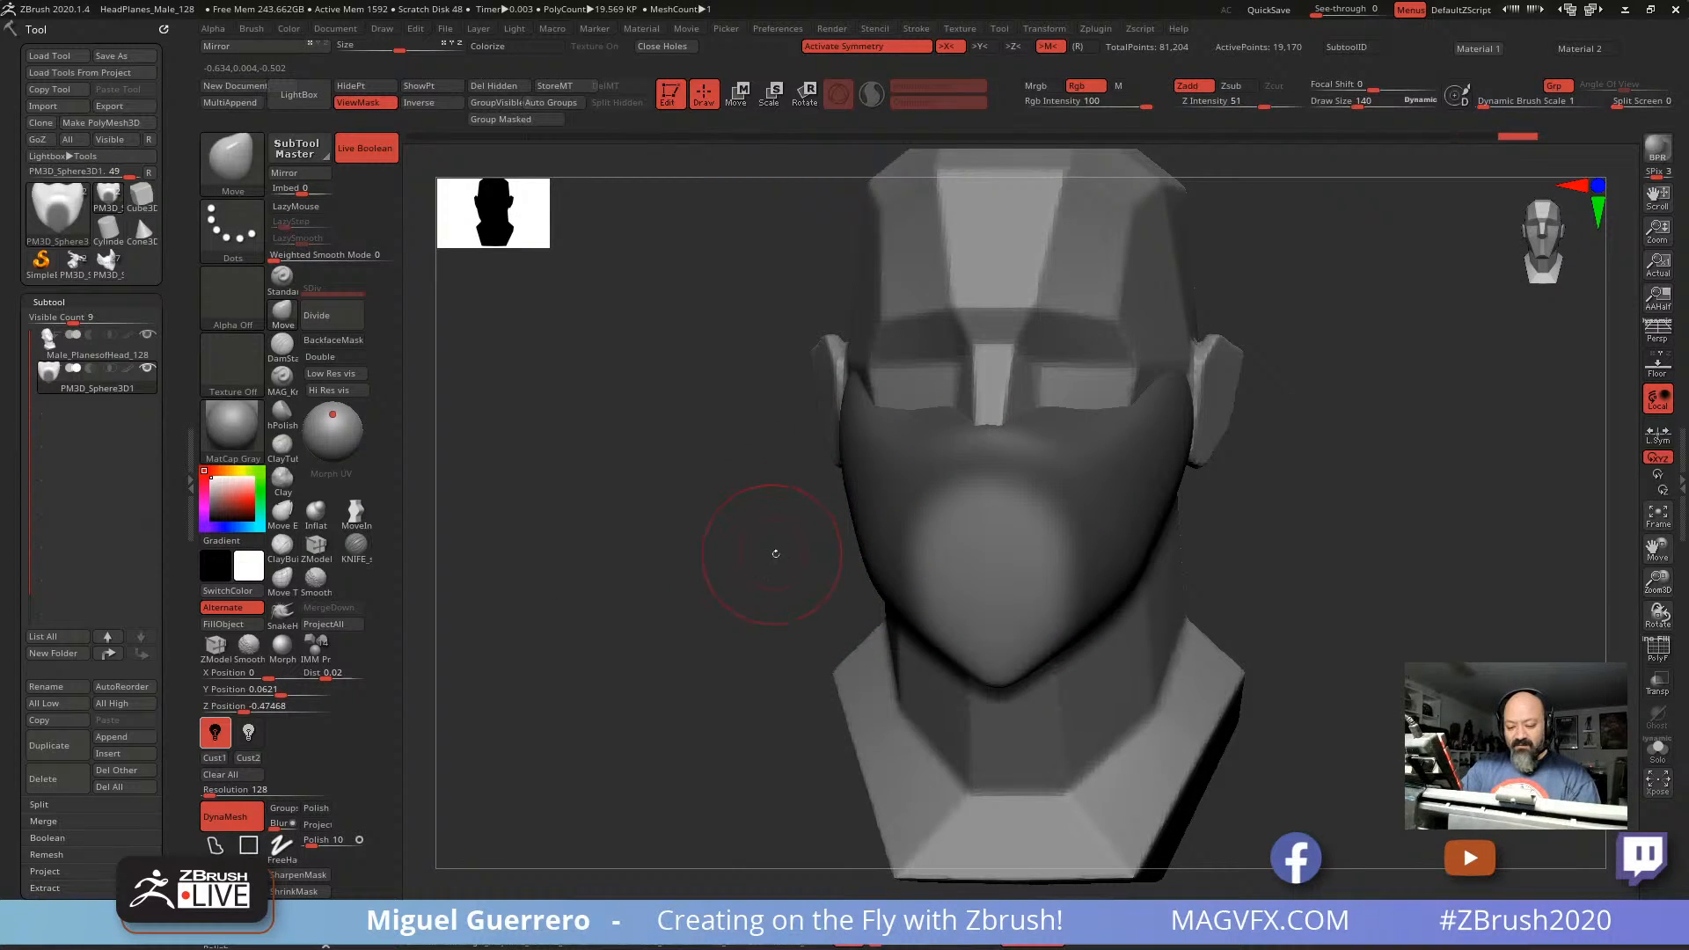
key("b")
key("Escape")
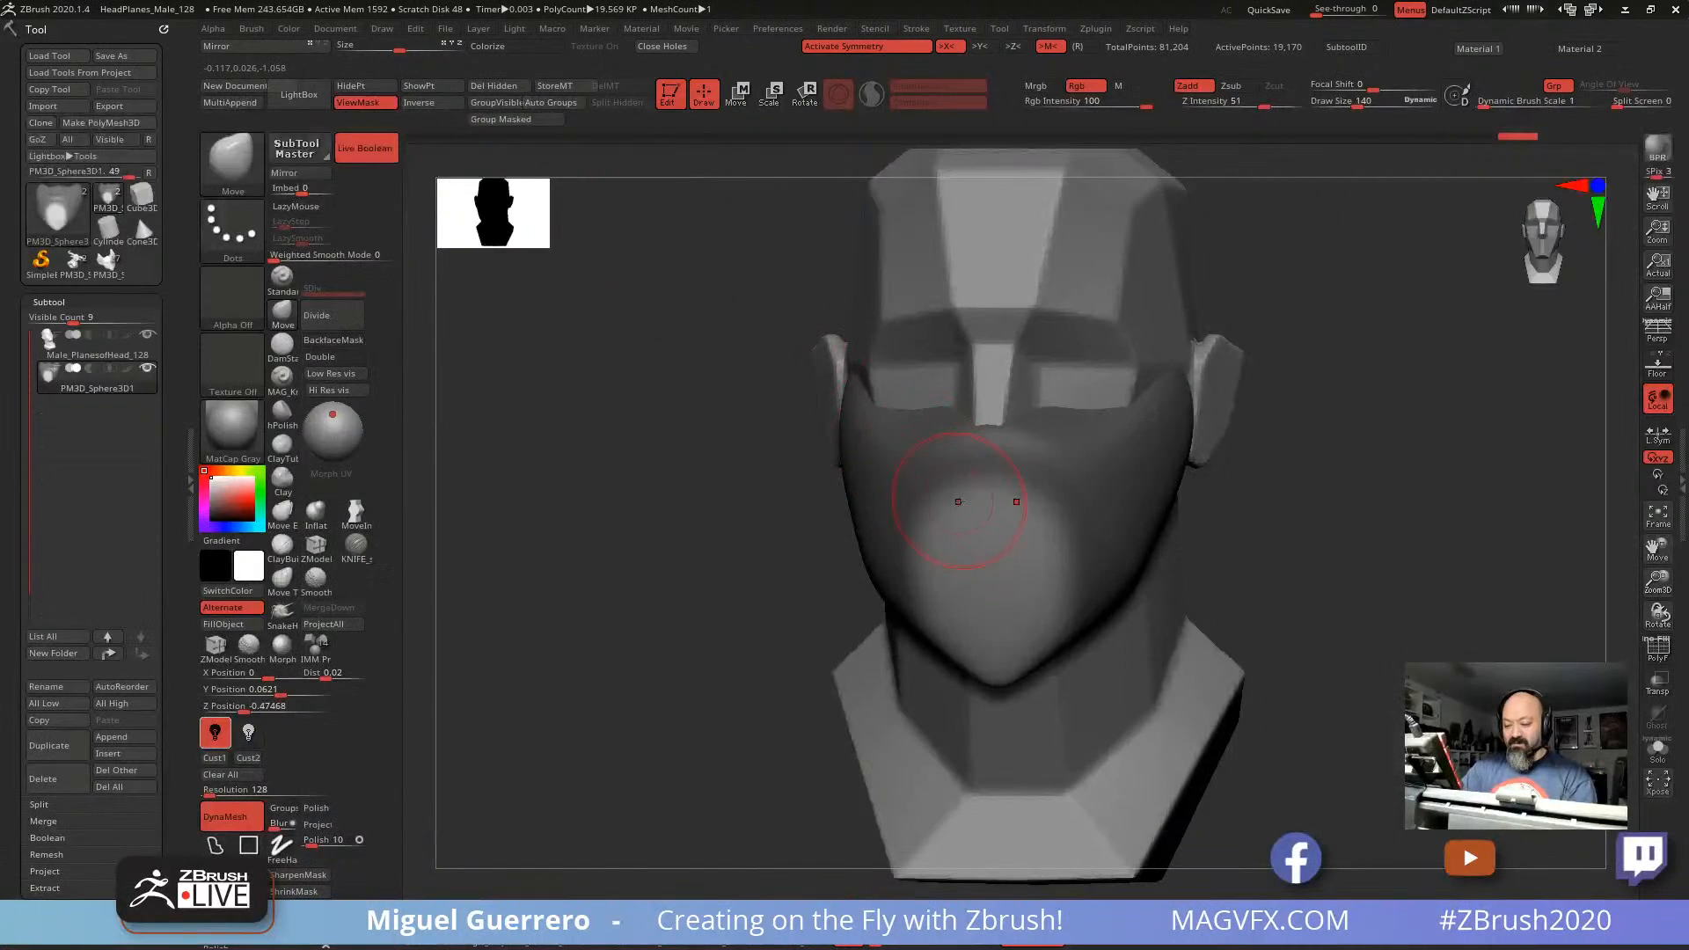
key("space")
left_click_drag(950, 519, 975, 519)
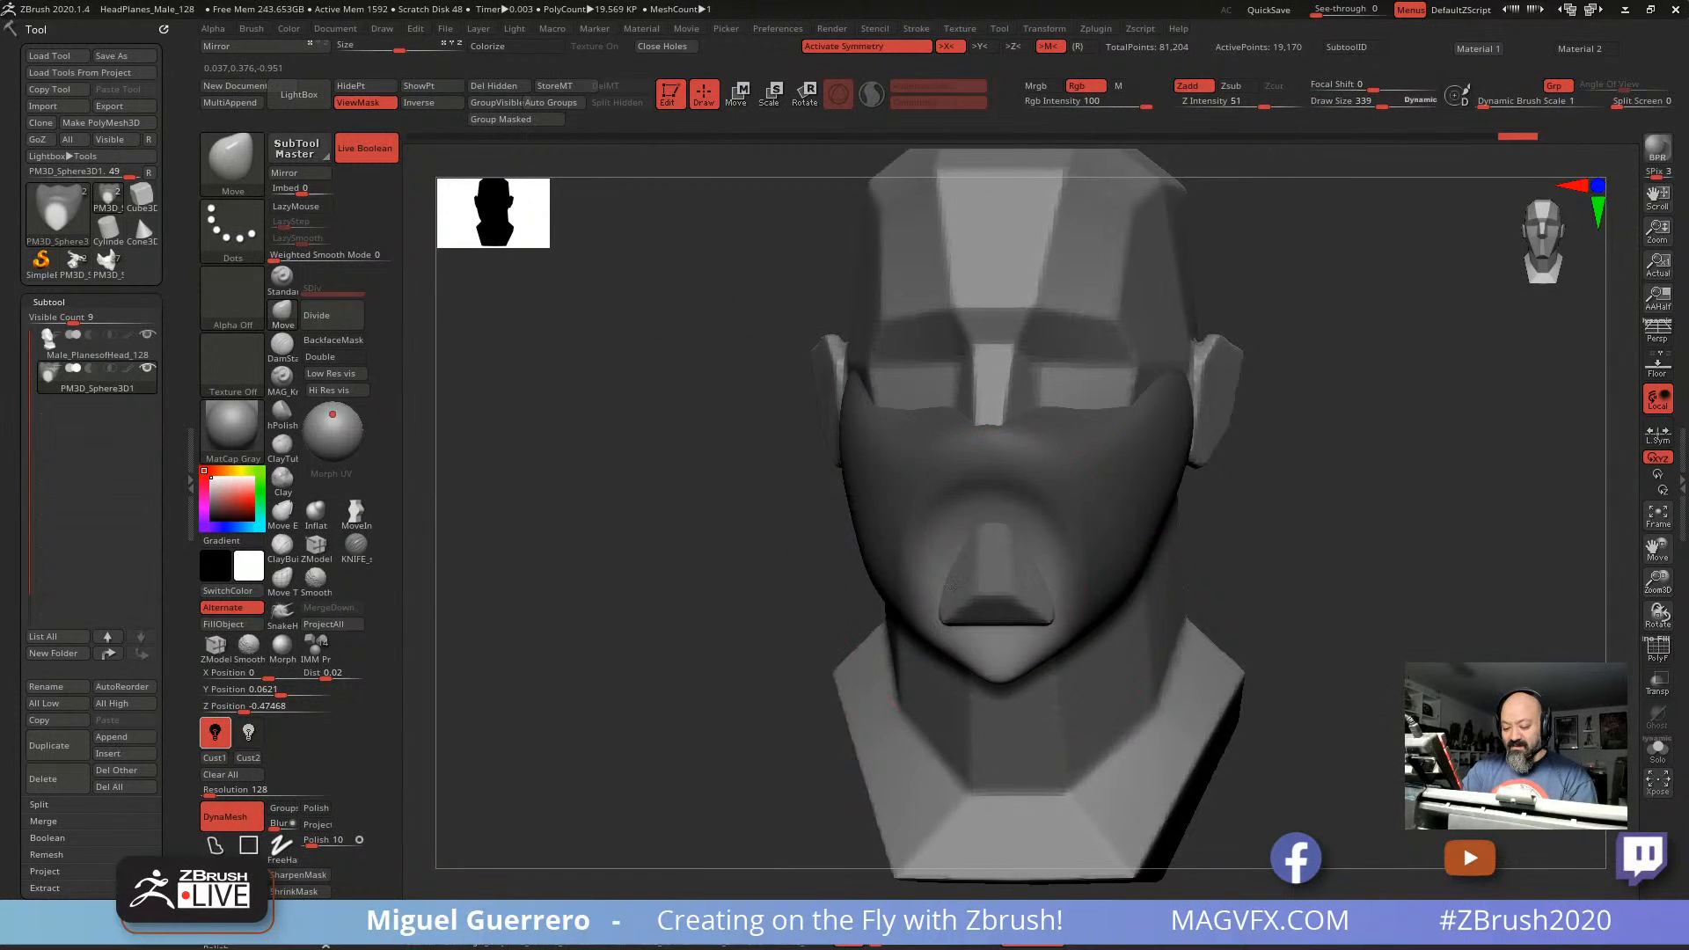
right_click_drag(960, 586, 917, 565)
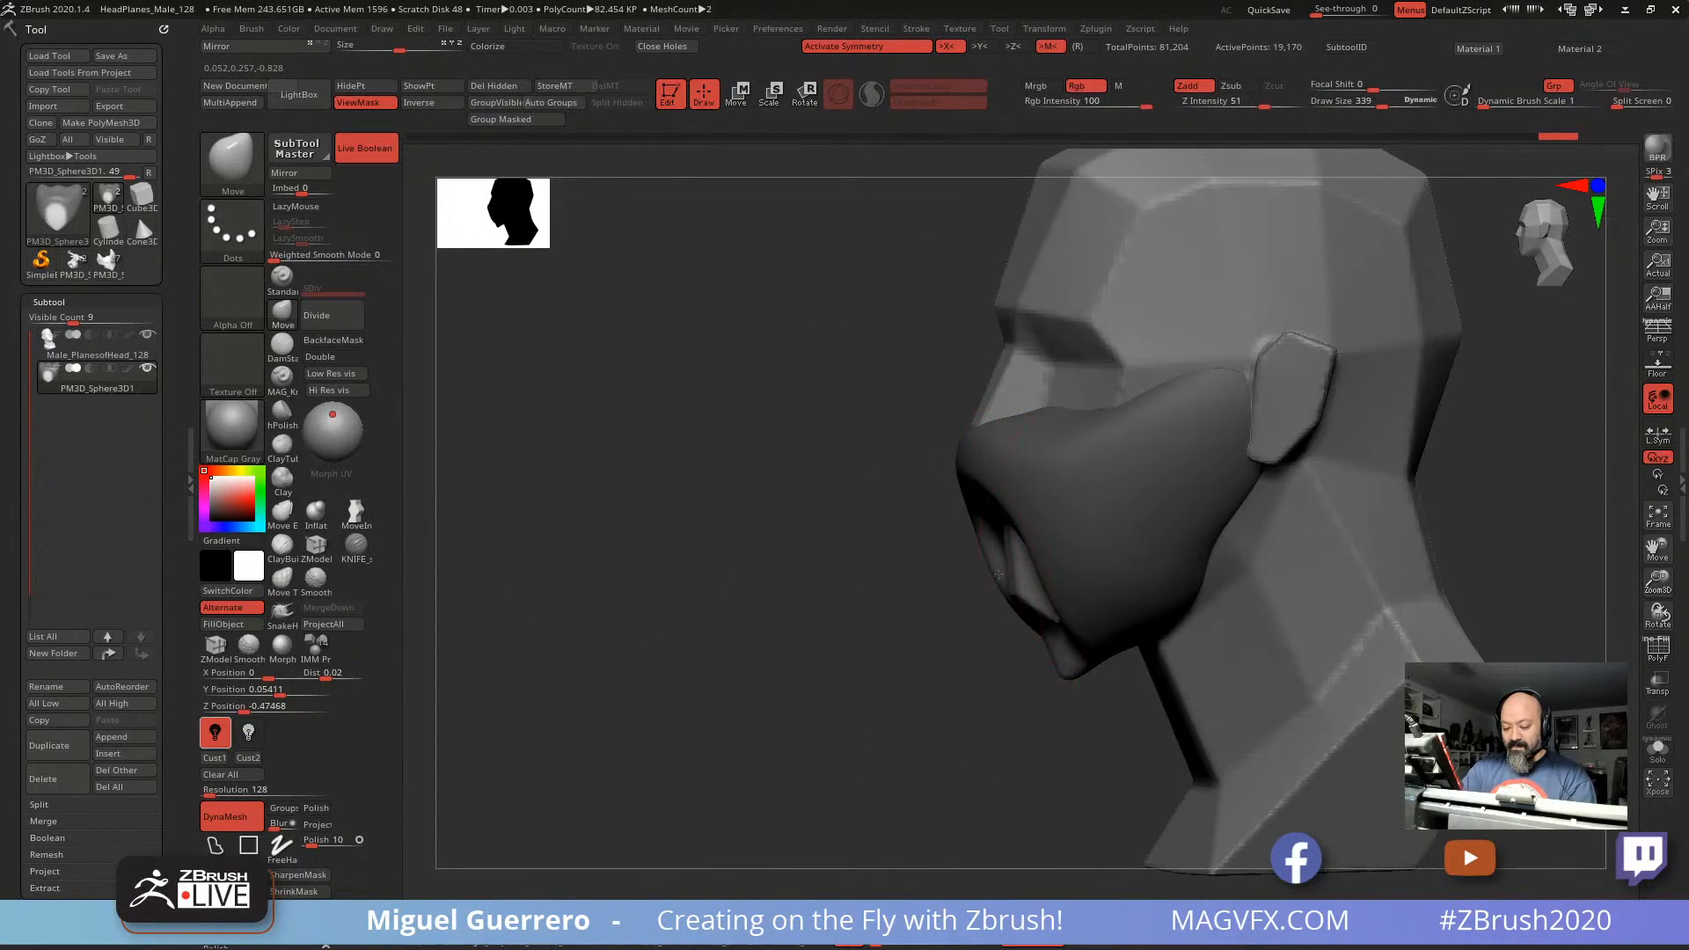
left_click_drag(997, 574, 942, 566)
Step: Invert the mask again and pull the shell around the mouth recess forward and down over the chin
mouse_move(823, 554)
left_mouse_down()
mouse_move(859, 557)
mouse_move(755, 549)
left_mouse_up()
left_click(793, 544, "ctrl")
left_click_drag(995, 532, 972, 526)
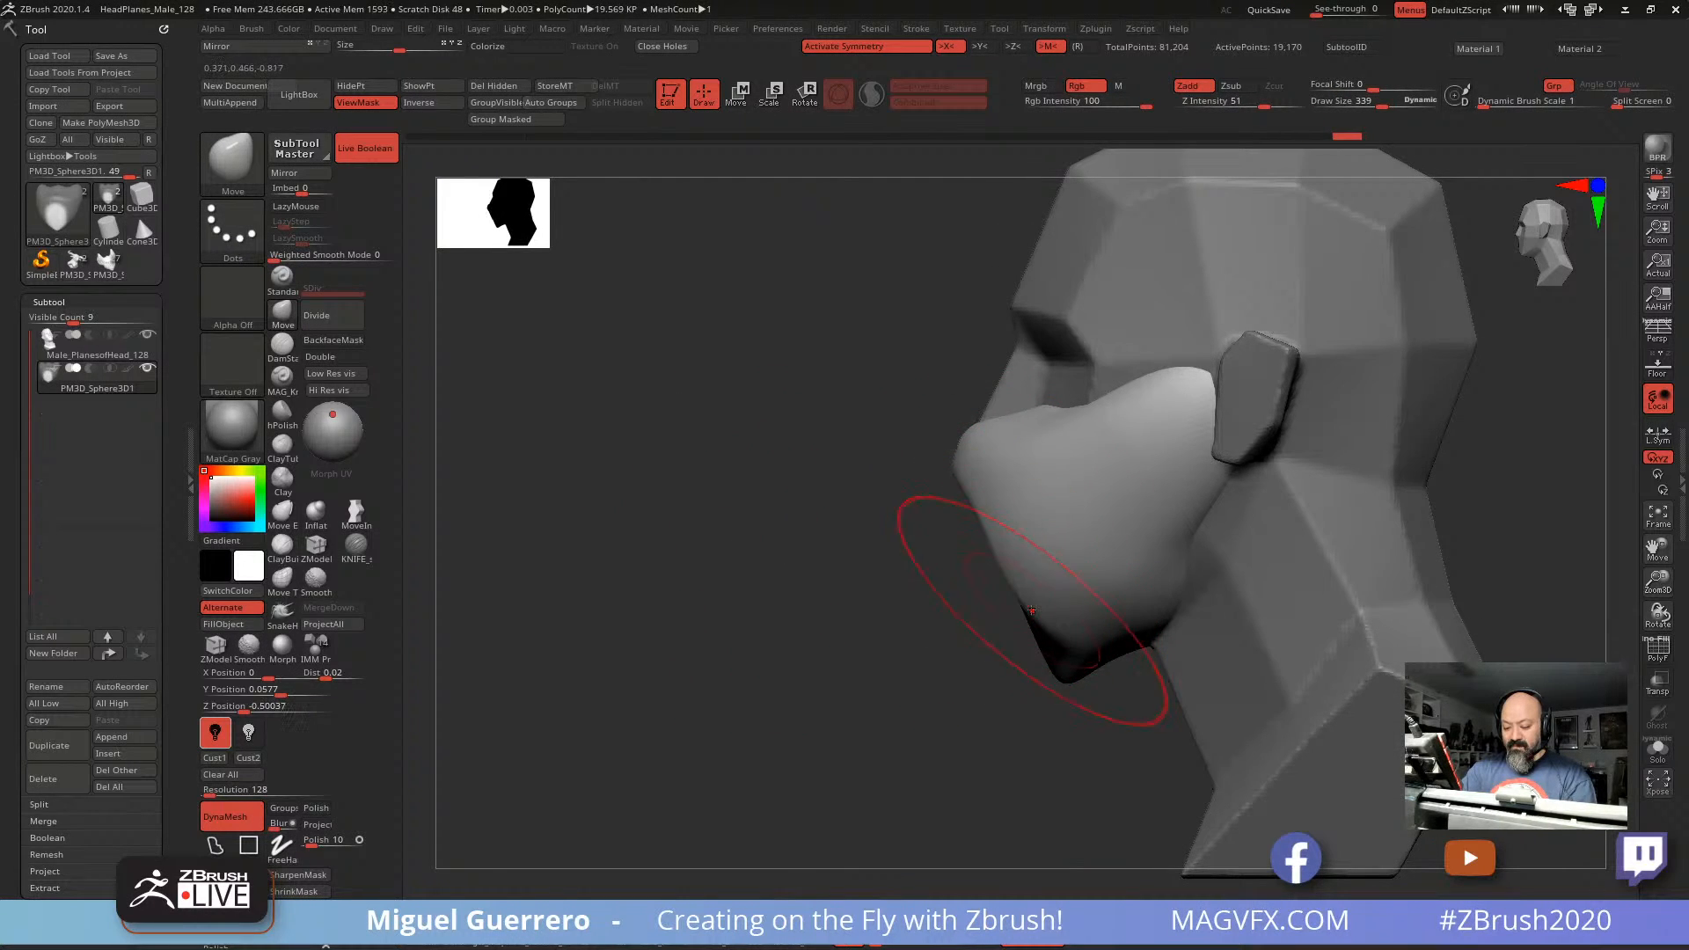
mouse_move(1031, 610)
left_mouse_down()
mouse_move(1008, 614)
mouse_move(1020, 628)
left_mouse_up()
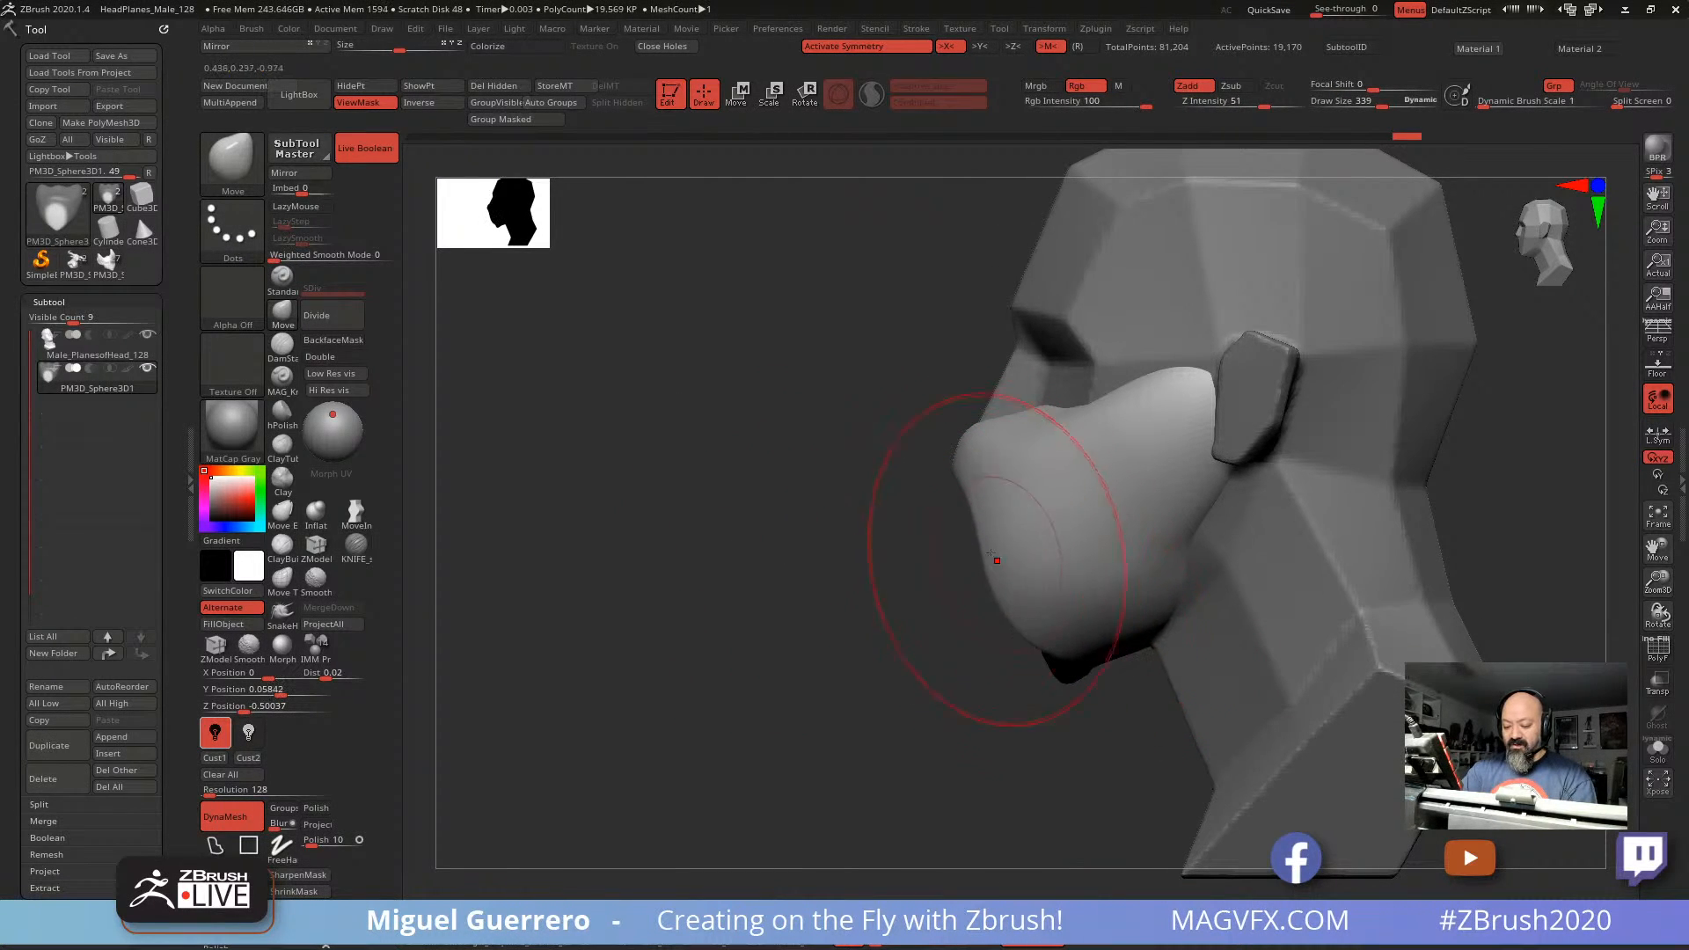
left_click_drag(995, 562, 968, 525)
Step: Switch to the z6_2 material and reshape the lower rim around the mouth recess with the Move brush at draw size 236
left_click(722, 933)
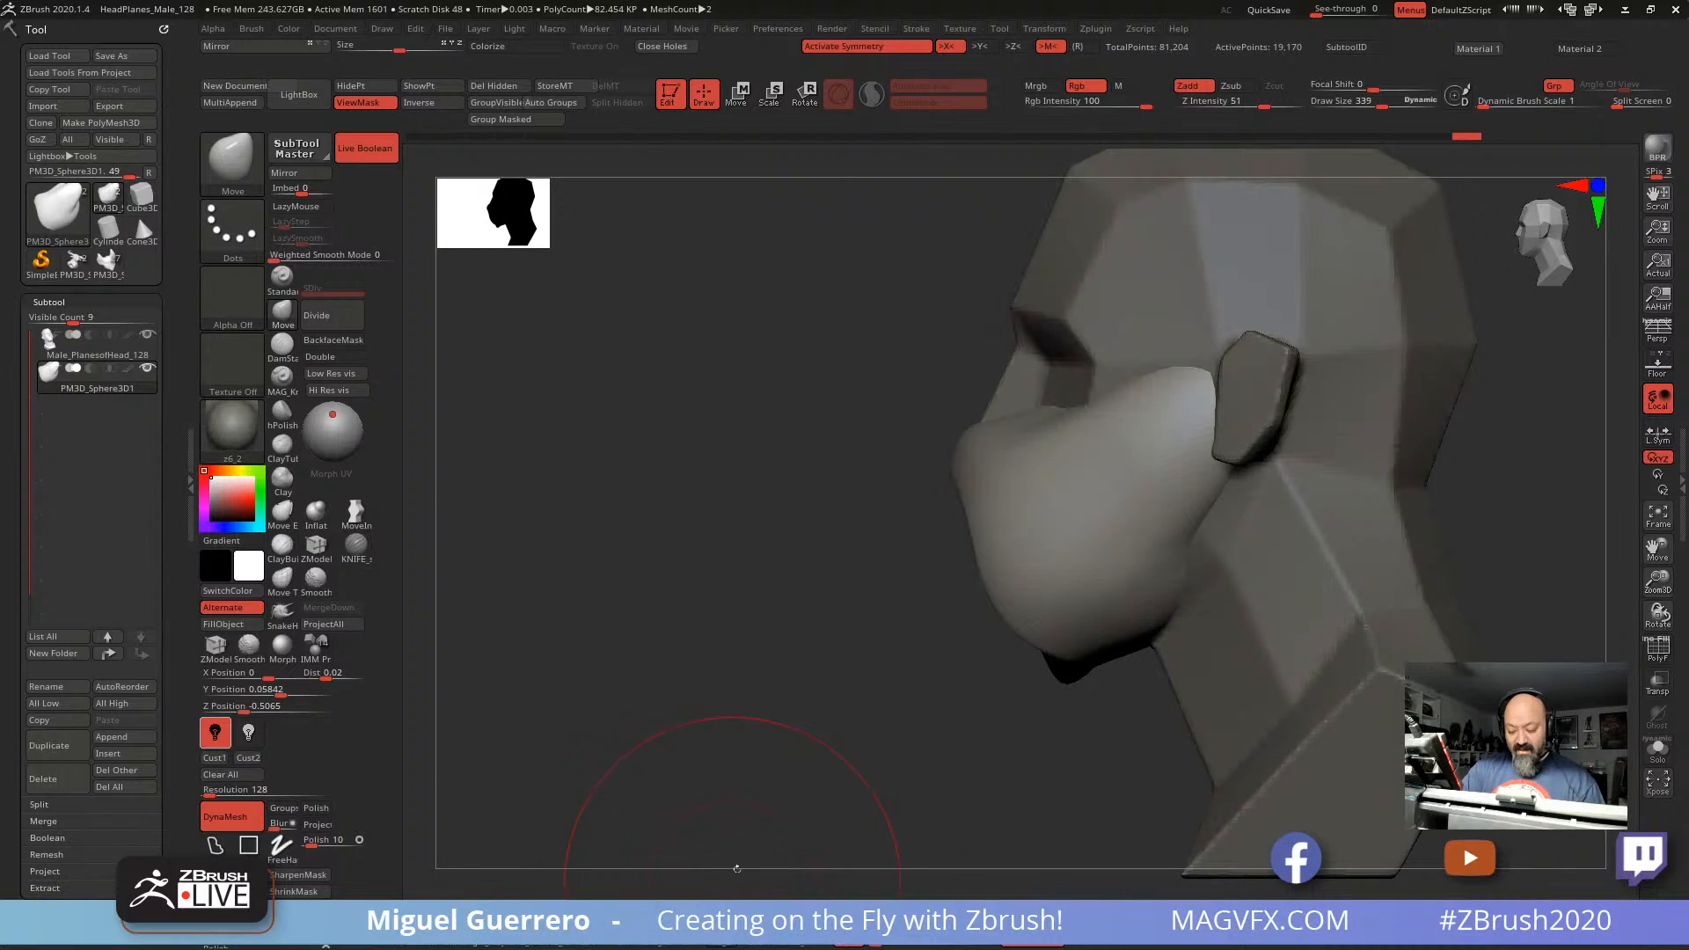
key("space")
left_click_drag(975, 529, 966, 524)
left_click_drag(629, 517, 709, 510, "shift")
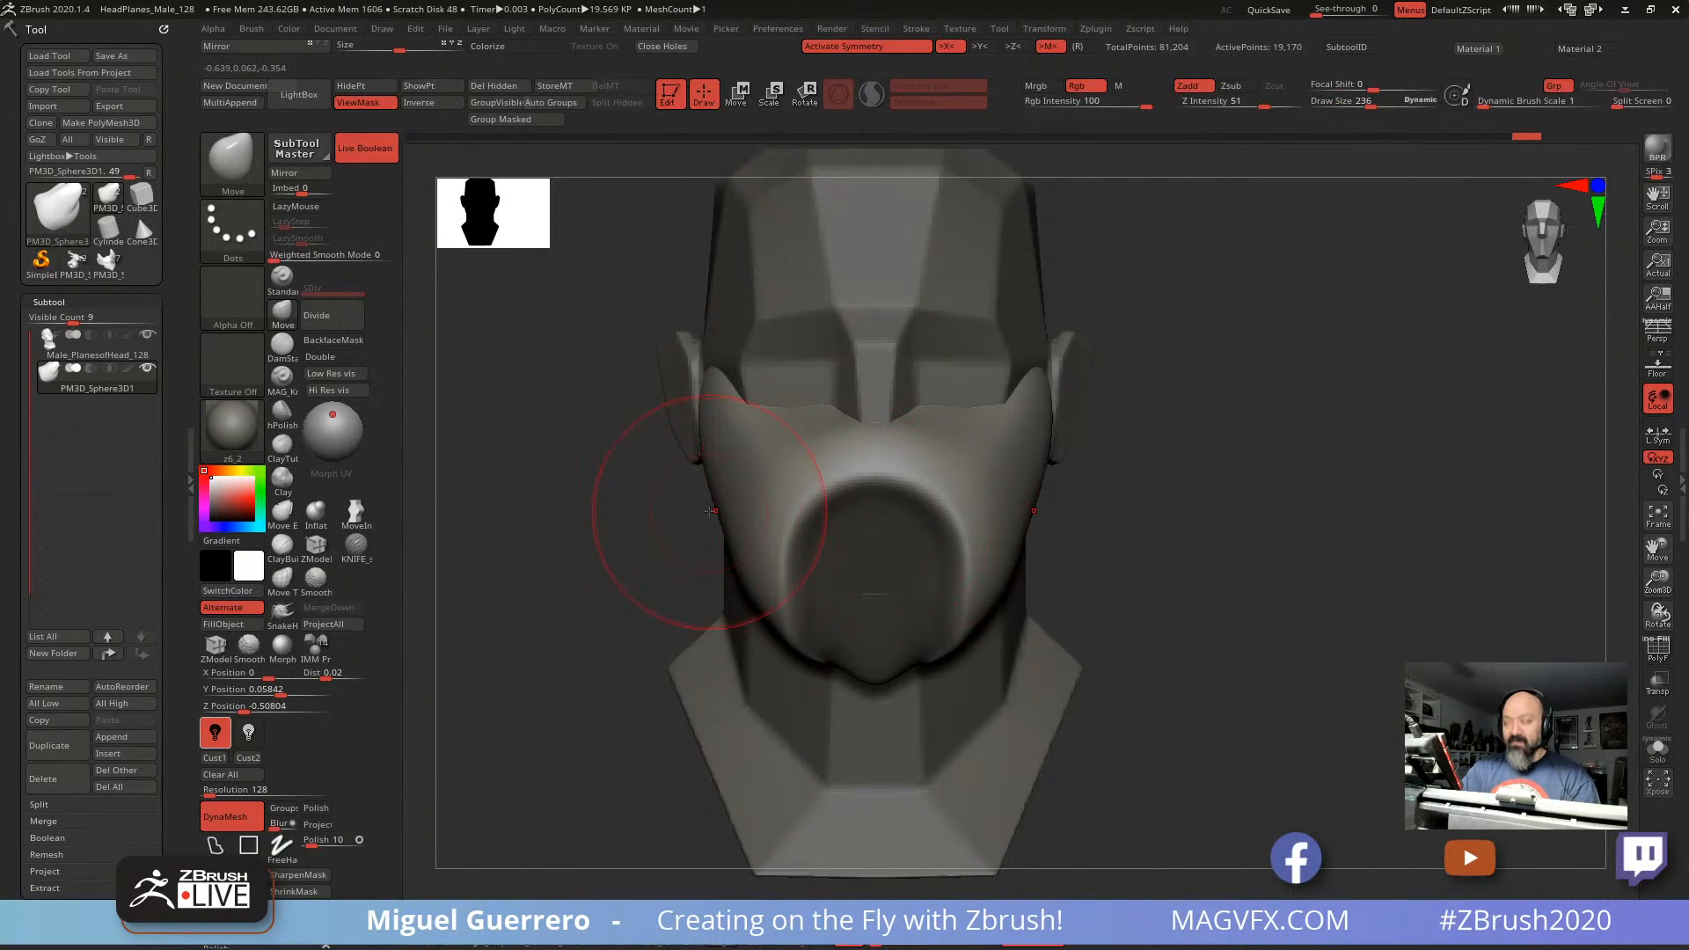
left_click_drag(580, 513, 695, 513, "alt")
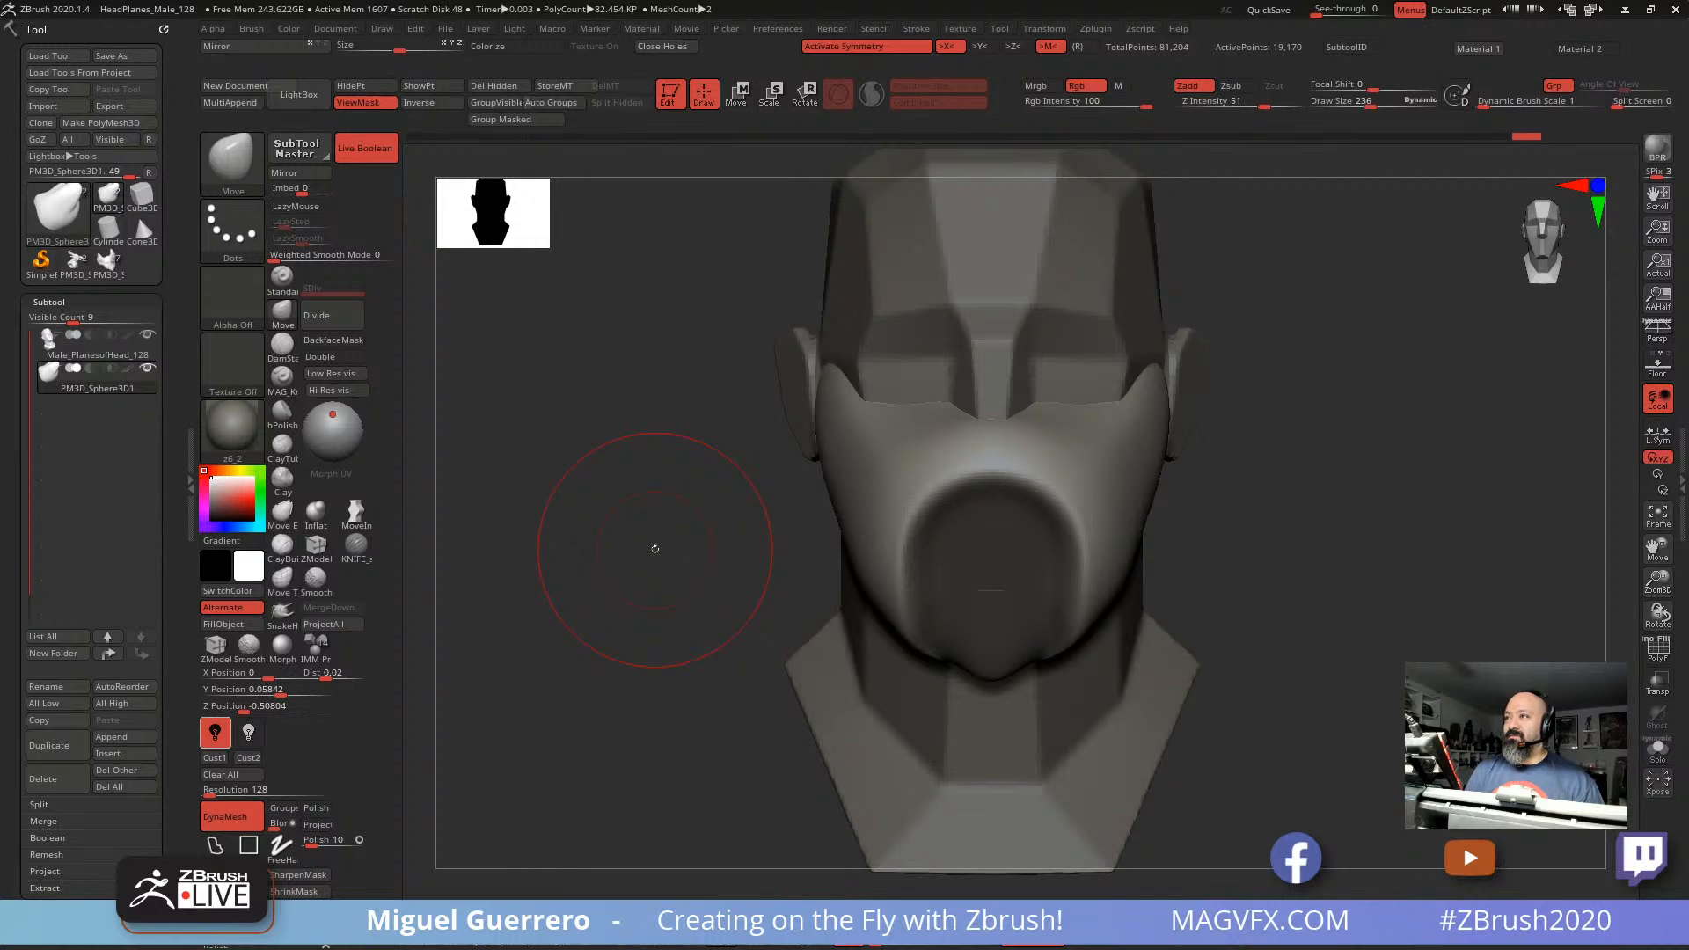
mouse_move(687, 538)
left_mouse_down()
mouse_move(705, 528)
mouse_move(691, 521)
mouse_move(866, 548)
mouse_move(780, 501)
left_mouse_up()
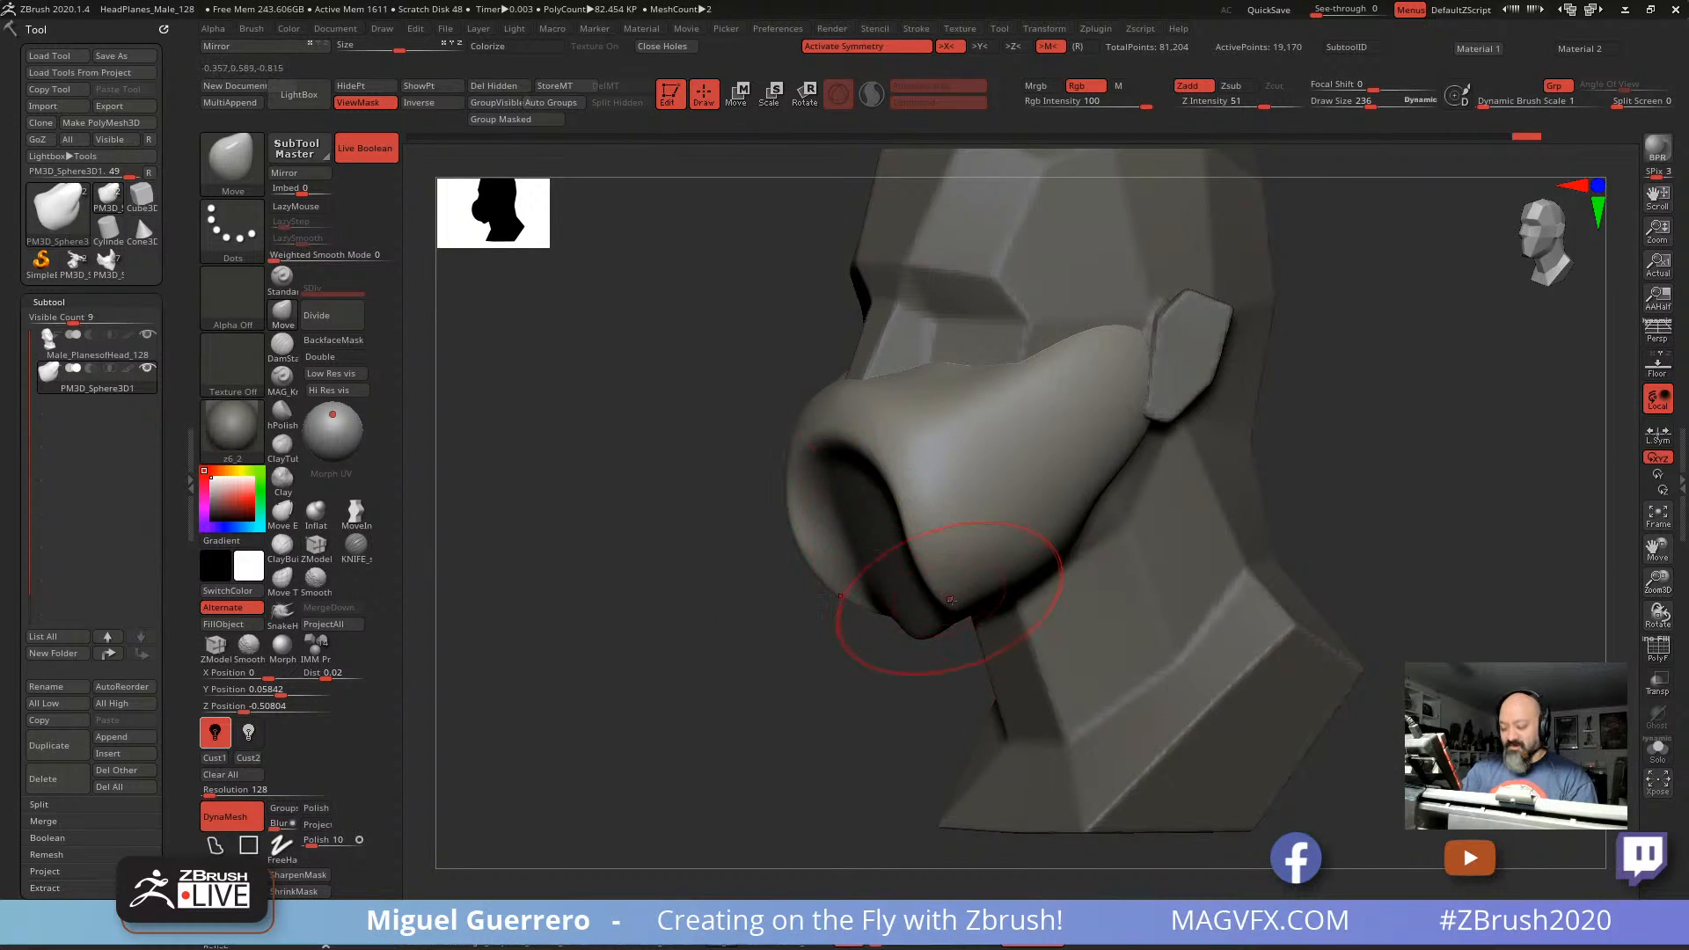
left_click_drag(943, 642, 953, 665)
mouse_move(788, 552)
left_mouse_down()
mouse_move(819, 521)
mouse_move(774, 545)
left_mouse_up()
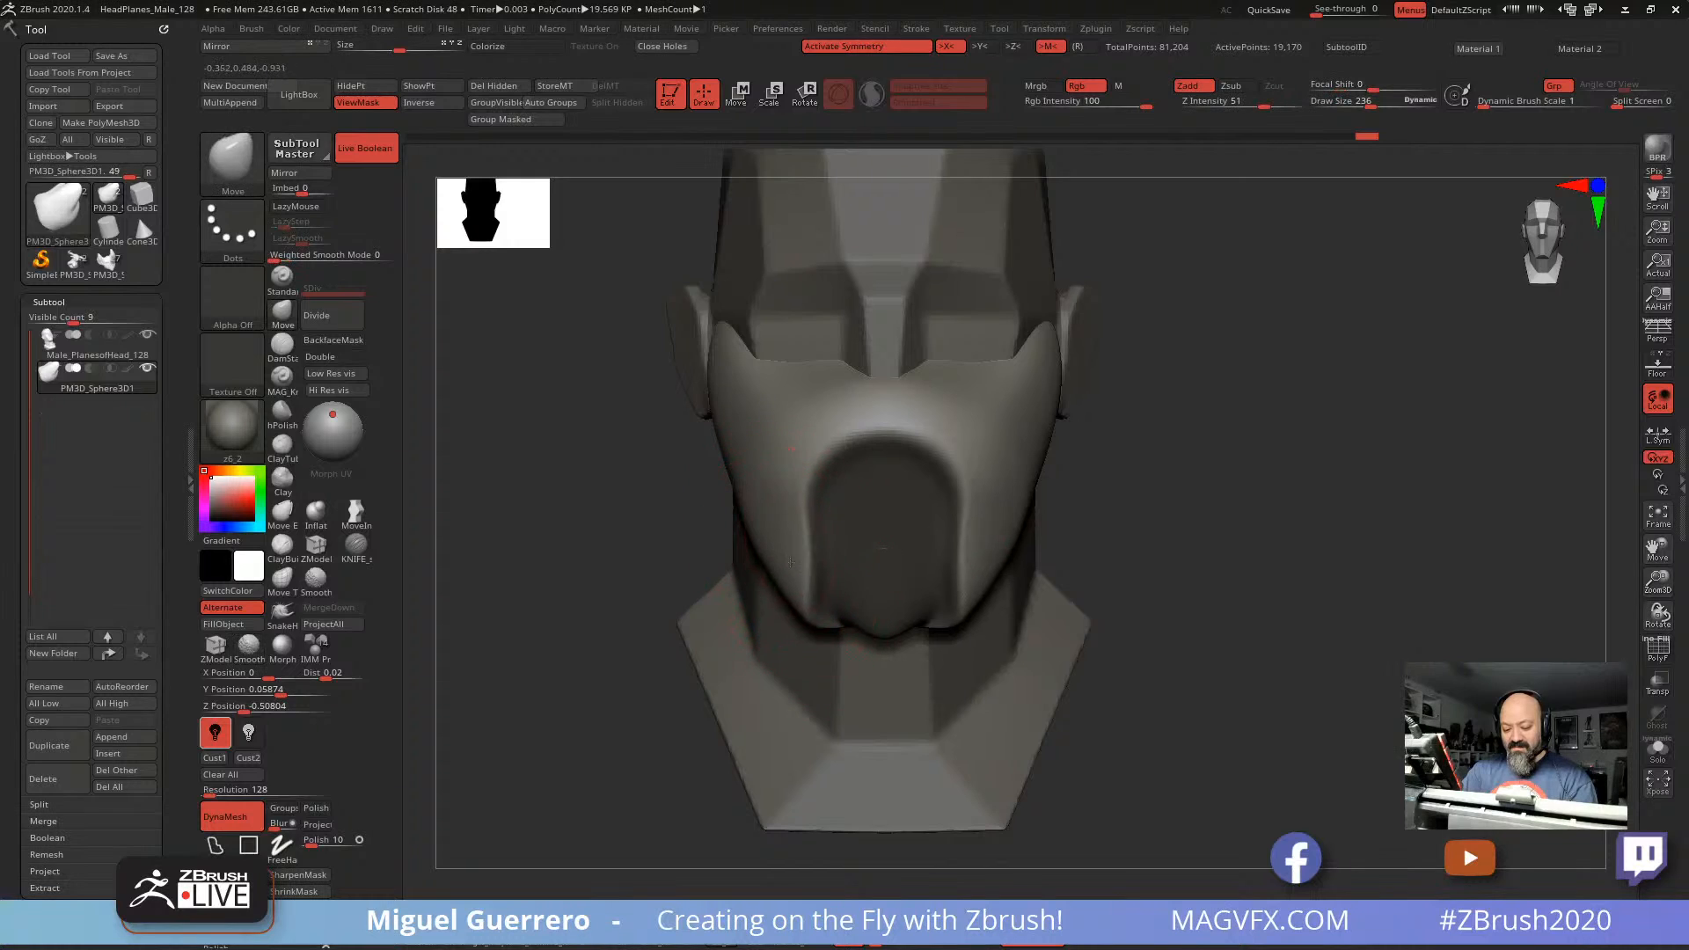
Step: Hide the mask display, narrow the mouth recess's top to a point, and raise the mask's centre over the nose
key("ctrl+h")
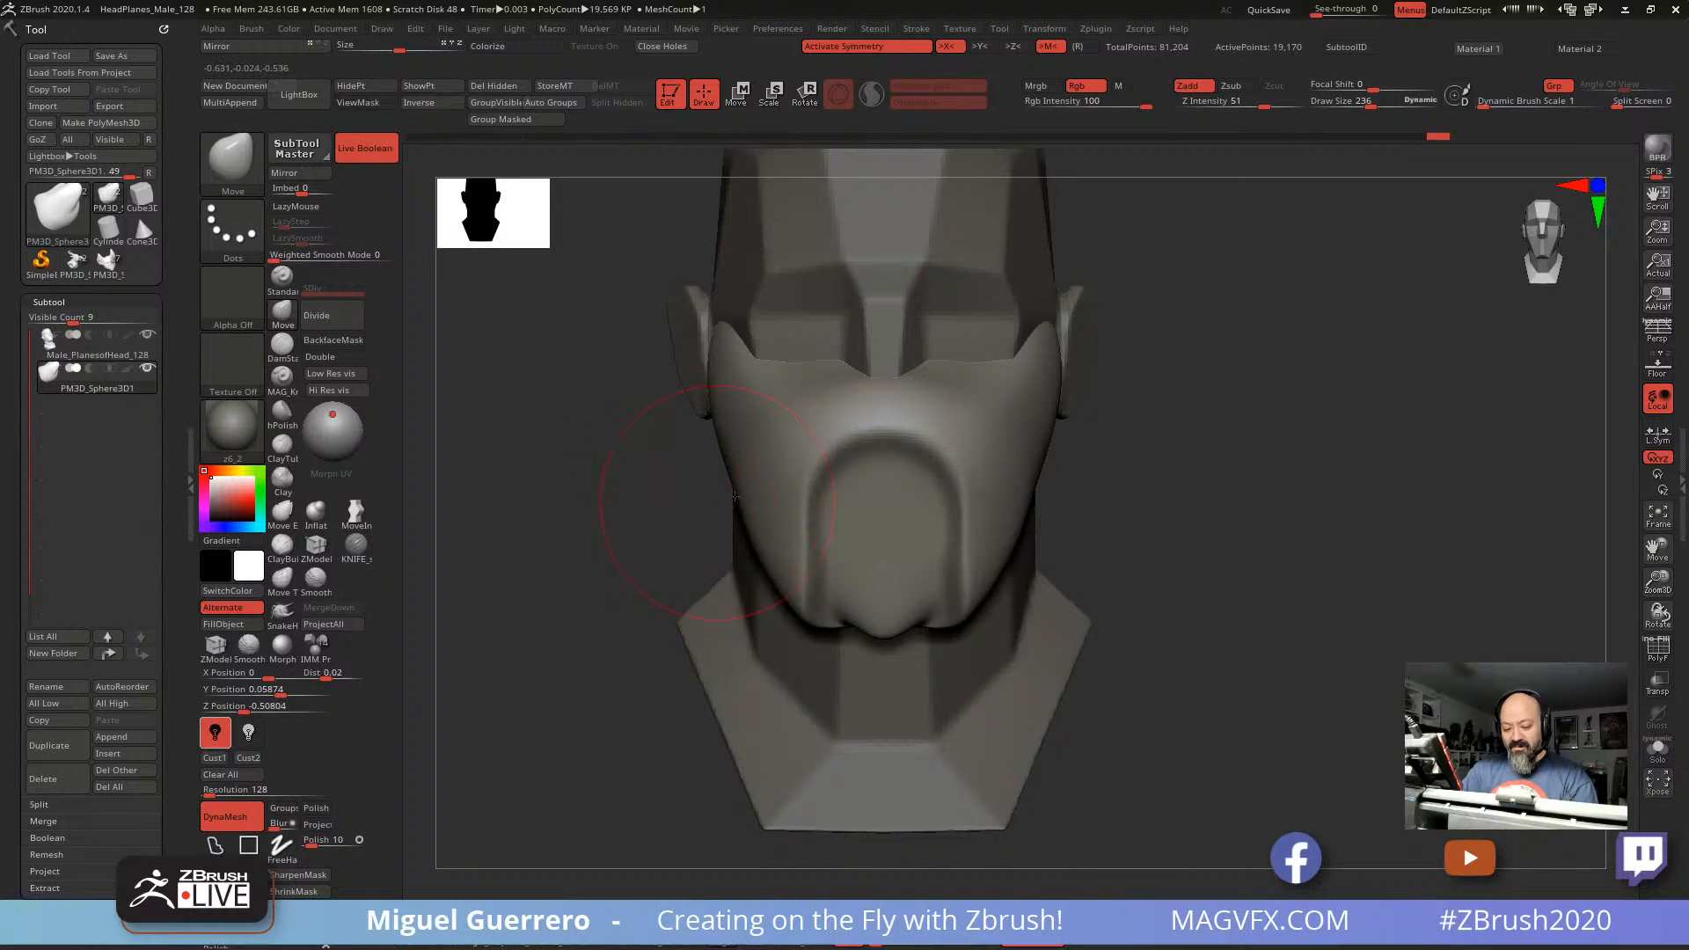
left_click_drag(832, 447, 873, 436)
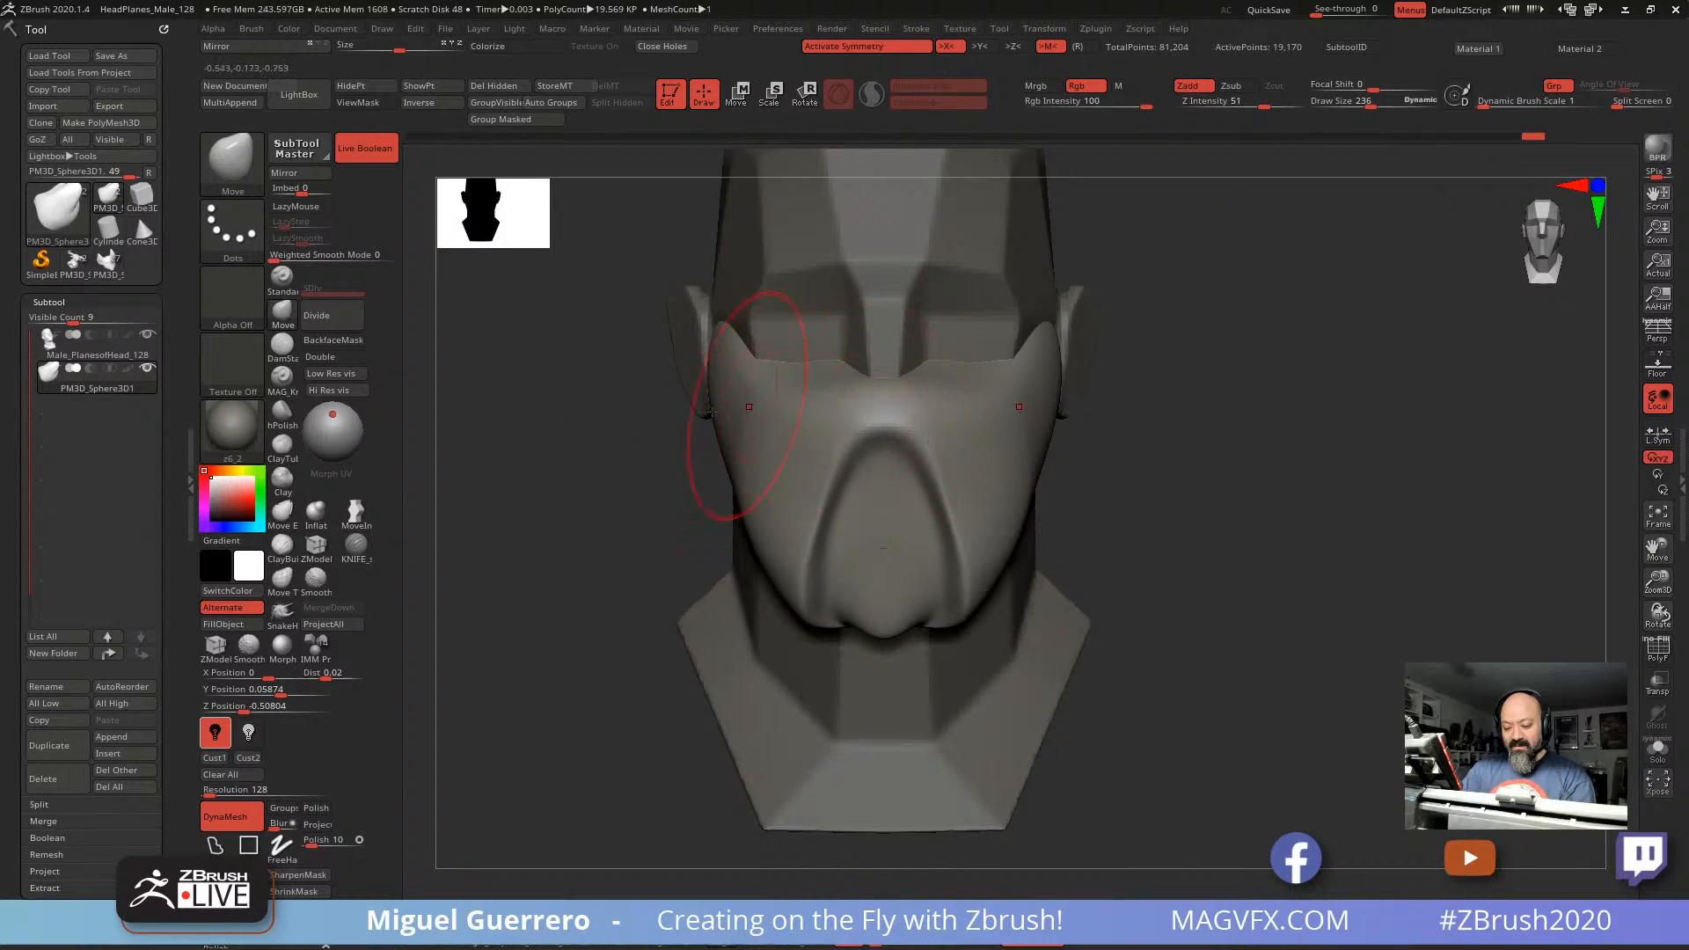
left_click_drag(903, 370, 906, 340)
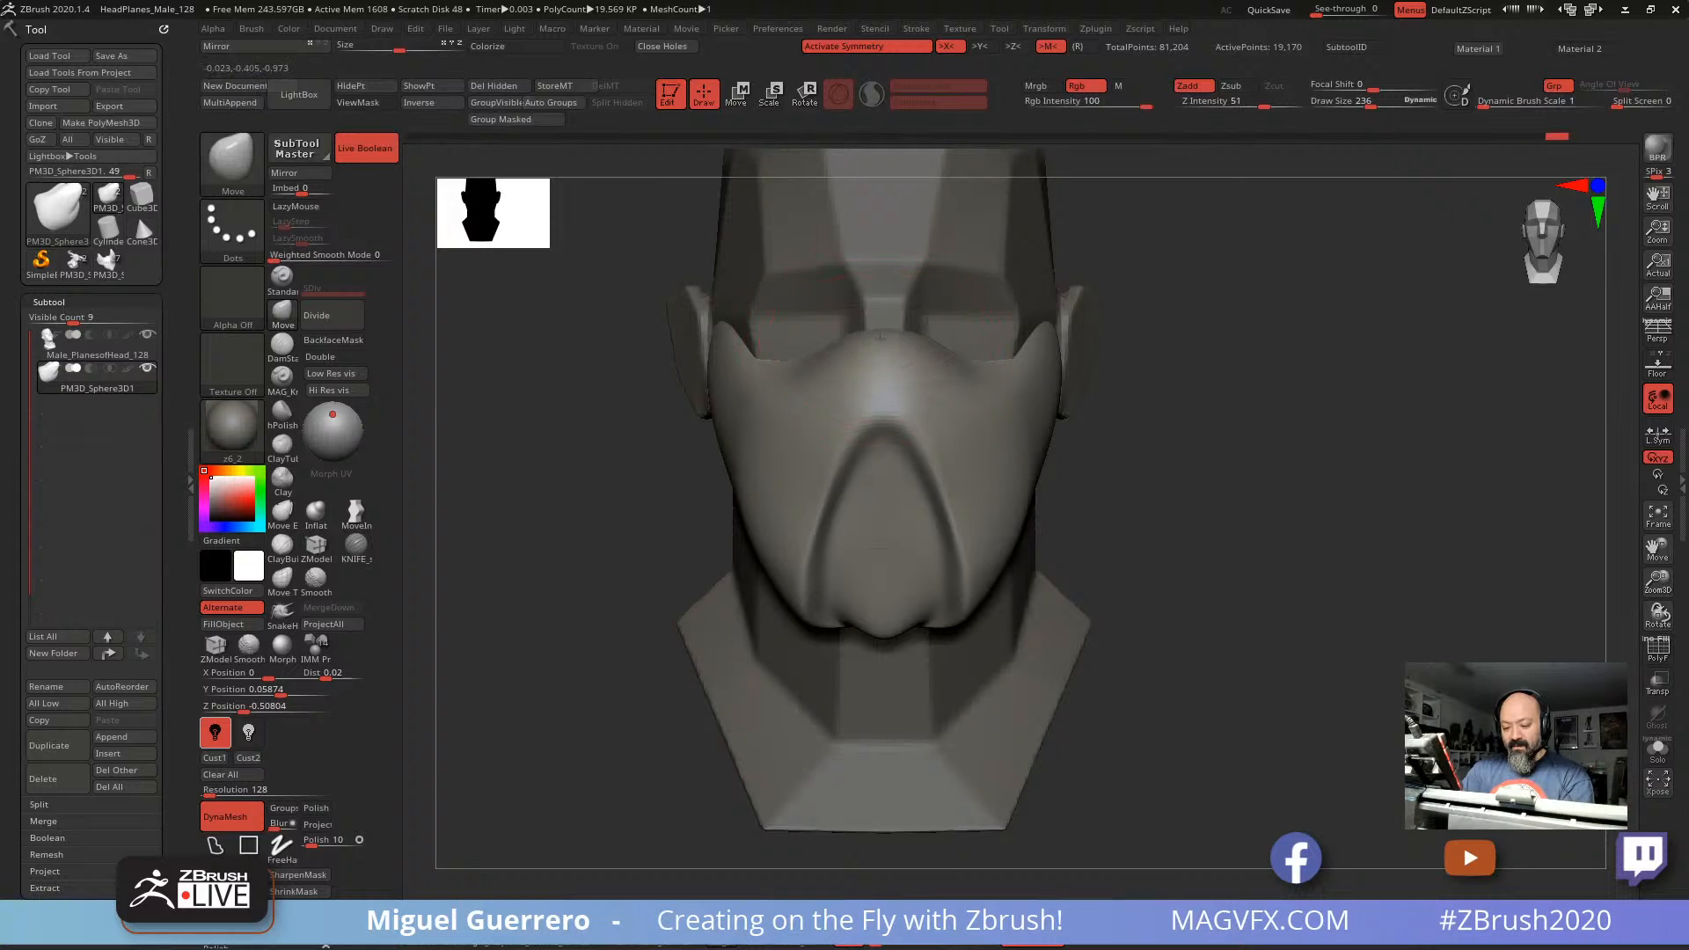
mouse_move(594, 434)
left_mouse_down()
mouse_move(907, 348)
mouse_move(897, 335)
mouse_move(923, 343)
left_mouse_up()
key("ctrl+shift+z")
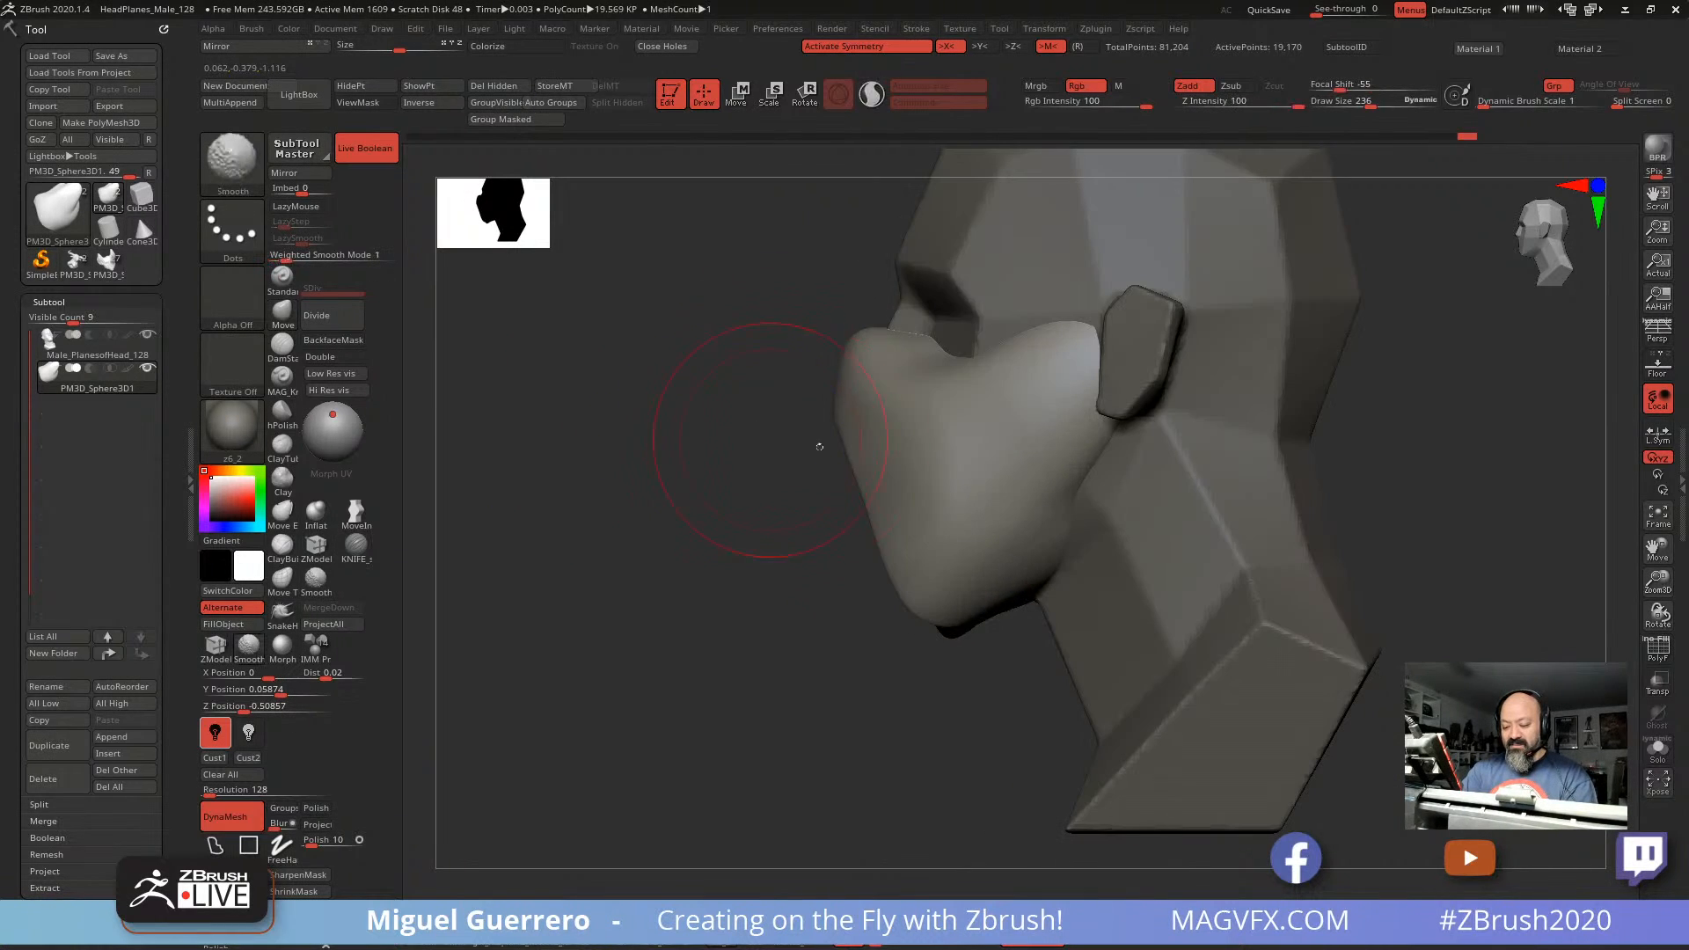
Step: Carve a sharp edge along the jawline from the ear to the chin with the MAG_Knife brush, and remesh with DynaMesh
mouse_move(666, 522)
left_mouse_down()
mouse_move(758, 526)
mouse_move(441, 410)
mouse_move(527, 344)
left_mouse_up()
left_click(282, 379)
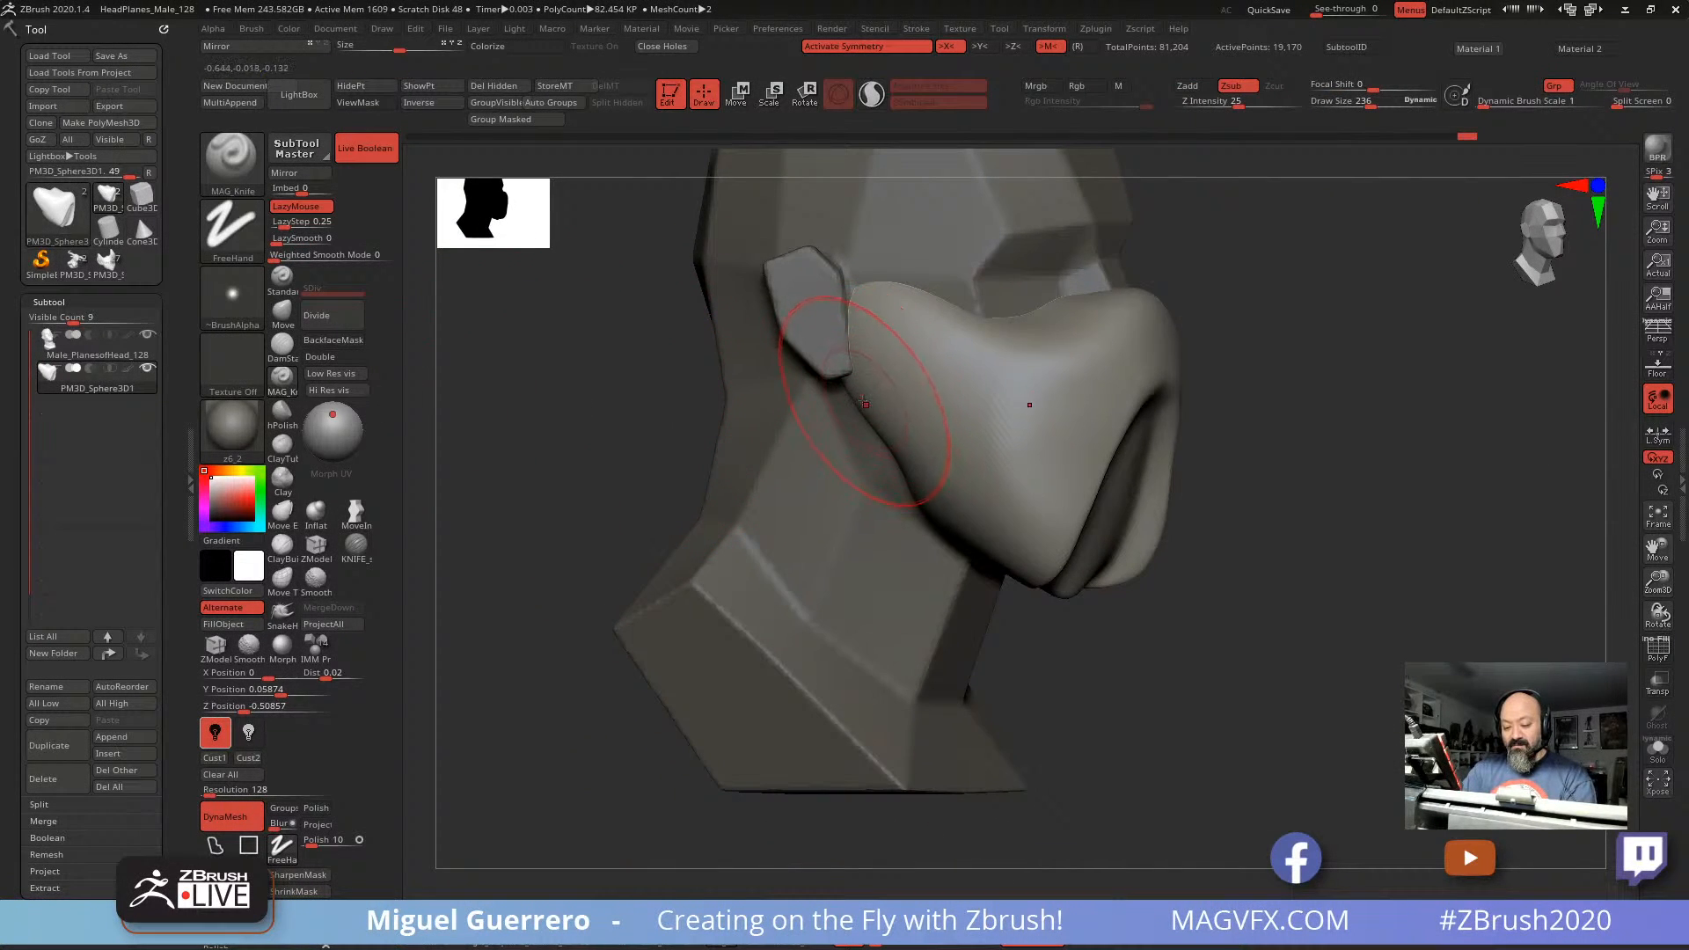
mouse_move(866, 407)
left_mouse_down()
mouse_move(924, 541)
mouse_move(919, 523)
left_mouse_up()
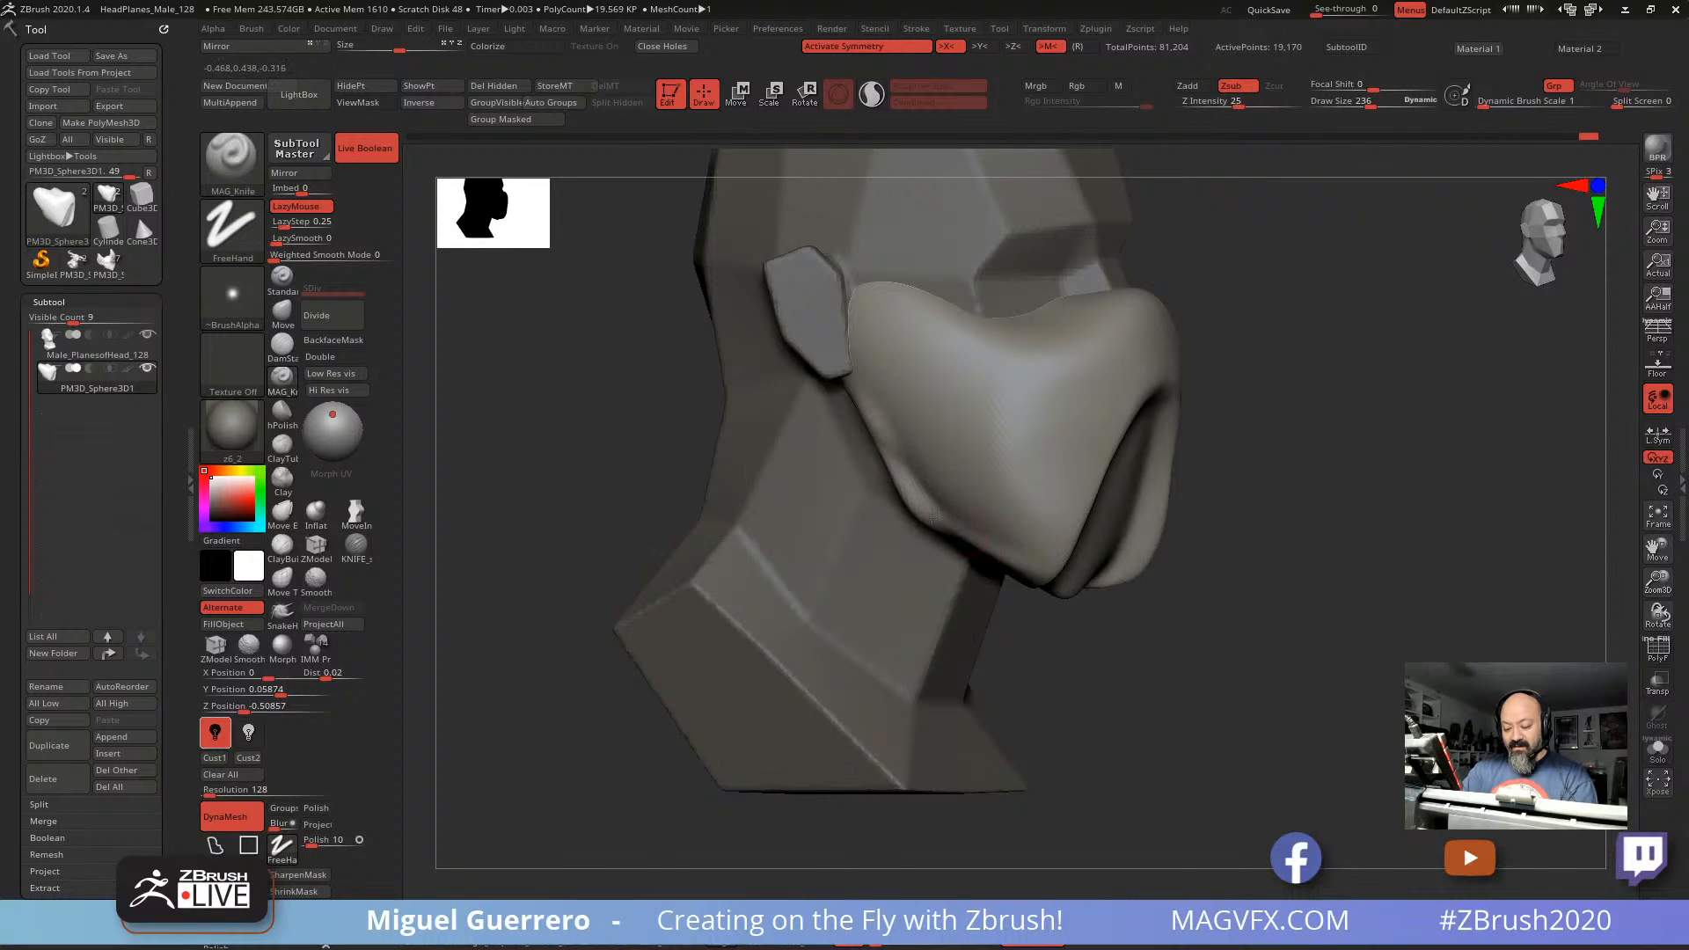
mouse_move(881, 418)
left_mouse_down("shift")
mouse_move(973, 542)
mouse_move(878, 467)
mouse_move(926, 526)
mouse_move(1020, 567)
mouse_move(843, 365)
mouse_move(928, 513)
mouse_move(1055, 570)
left_mouse_up("shift")
left_click_drag(935, 513, 850, 365, "shift")
mouse_move(604, 419)
left_mouse_down("ctrl")
mouse_move(630, 494)
mouse_move(660, 502)
left_mouse_up("ctrl")
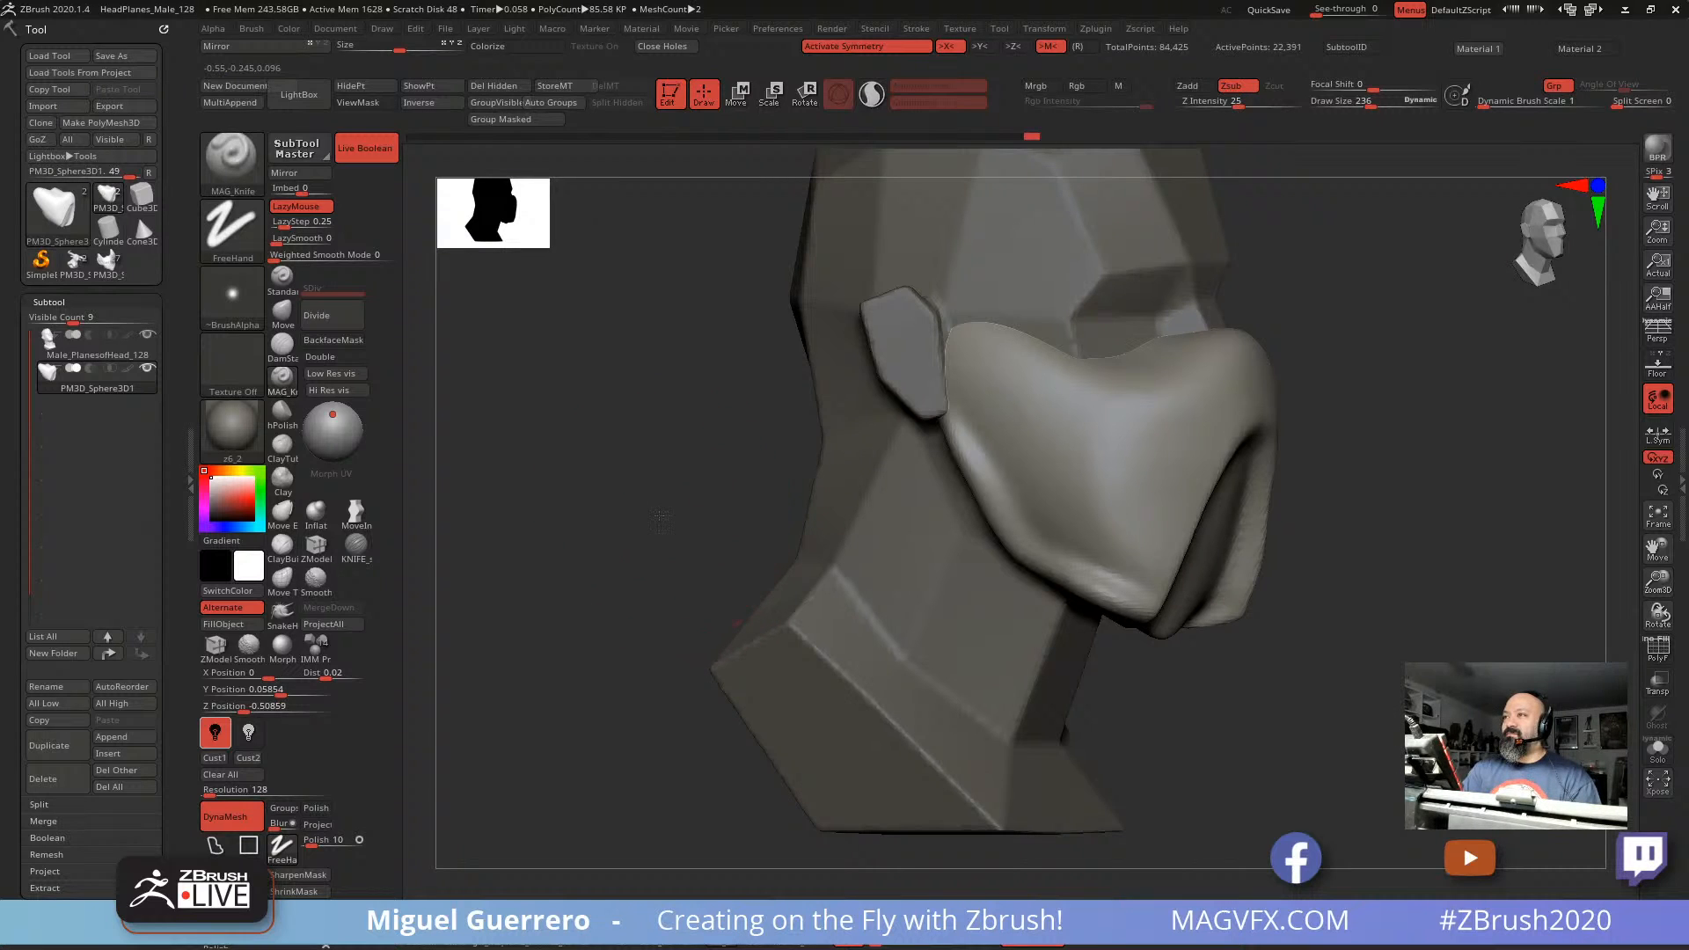
Step: Pull the mask's chin and the lower front of its profile forward with the MoveInfiniteDepth brush at draw size 339
mouse_move(661, 517)
left_mouse_down()
mouse_move(638, 533)
mouse_move(689, 512)
mouse_move(670, 504)
left_mouse_up()
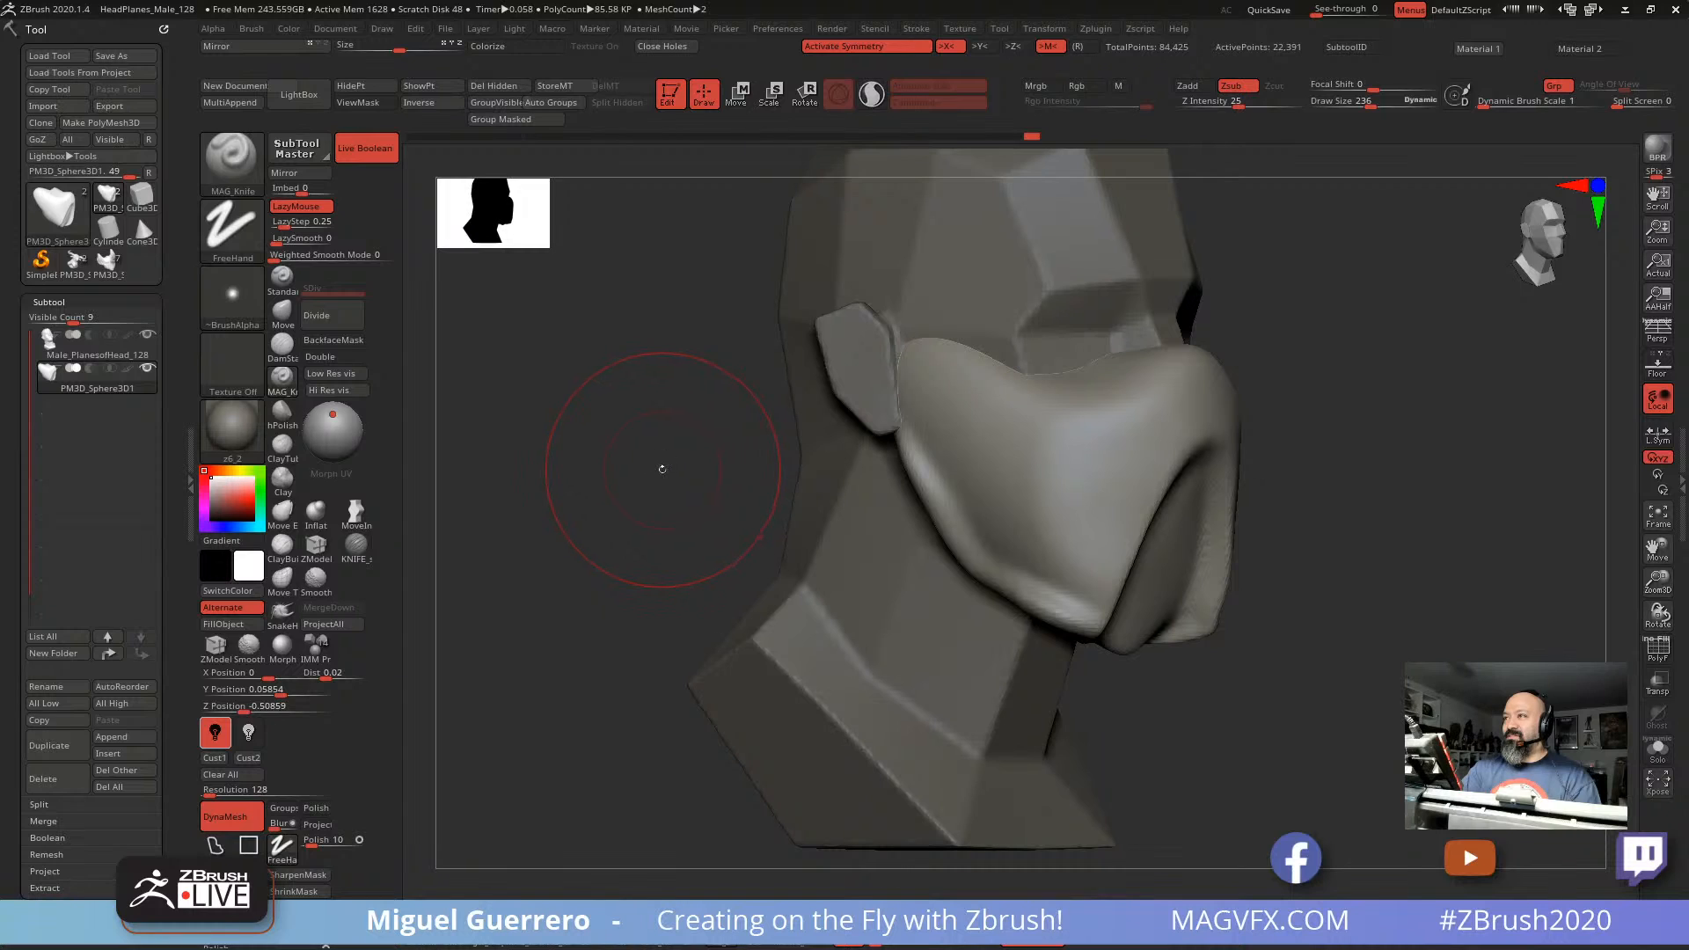
mouse_move(678, 476)
right_mouse_down("ctrl")
mouse_move(707, 483)
mouse_move(633, 457)
right_mouse_up("ctrl")
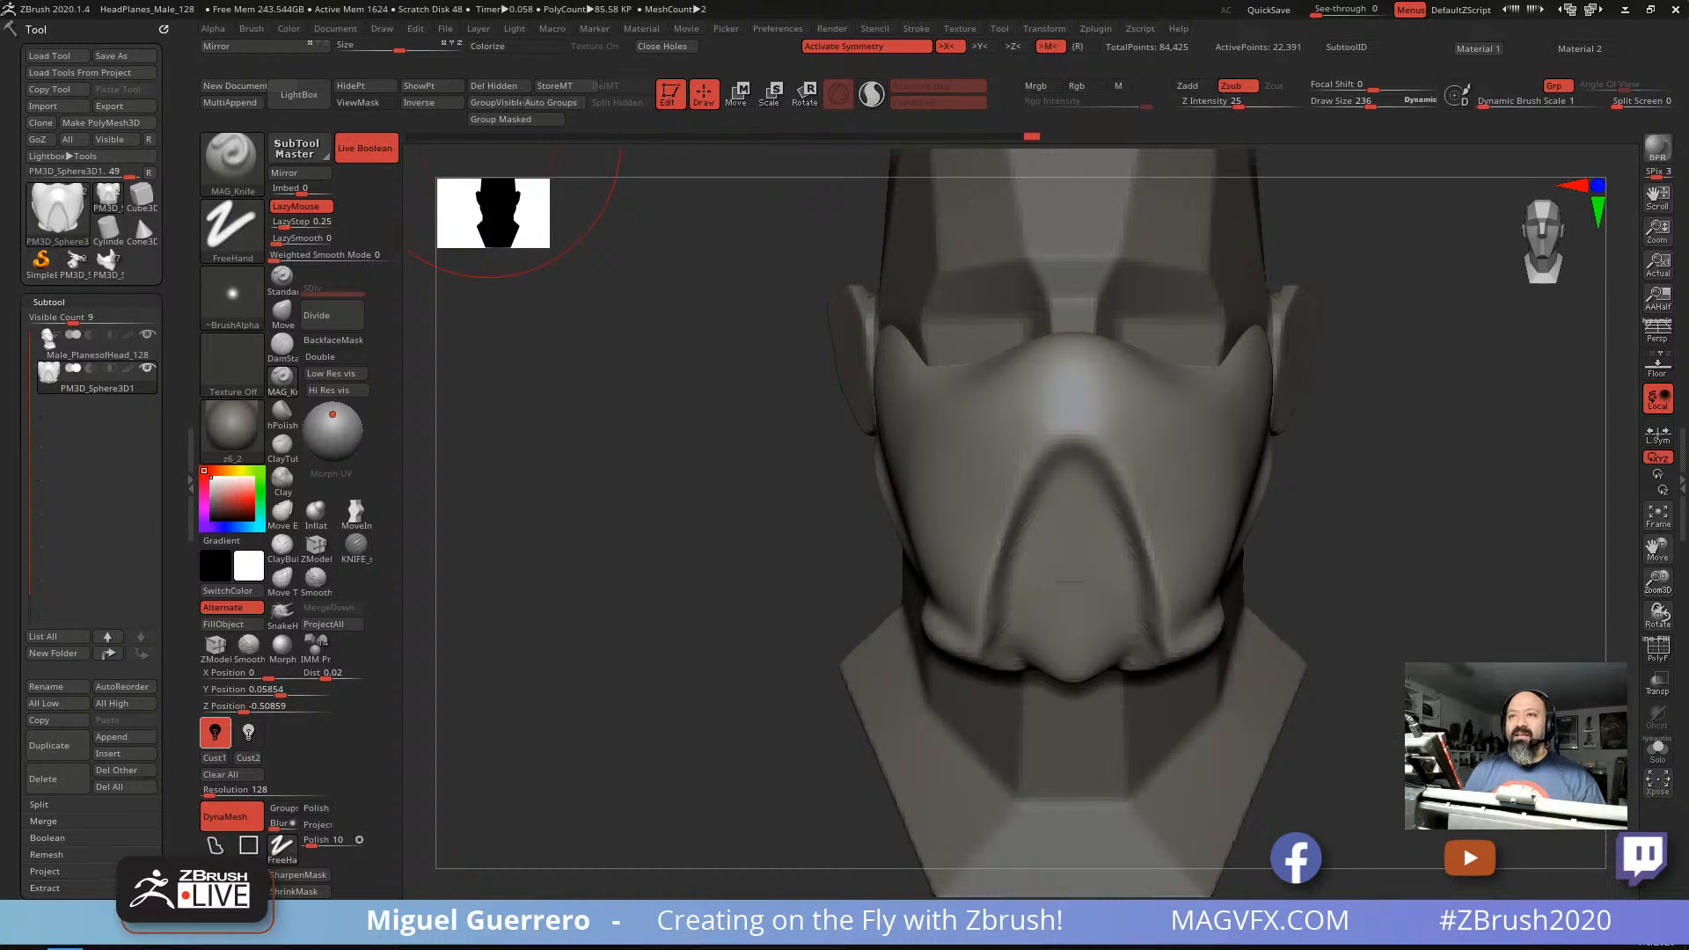
right_click_drag(692, 447, 740, 462)
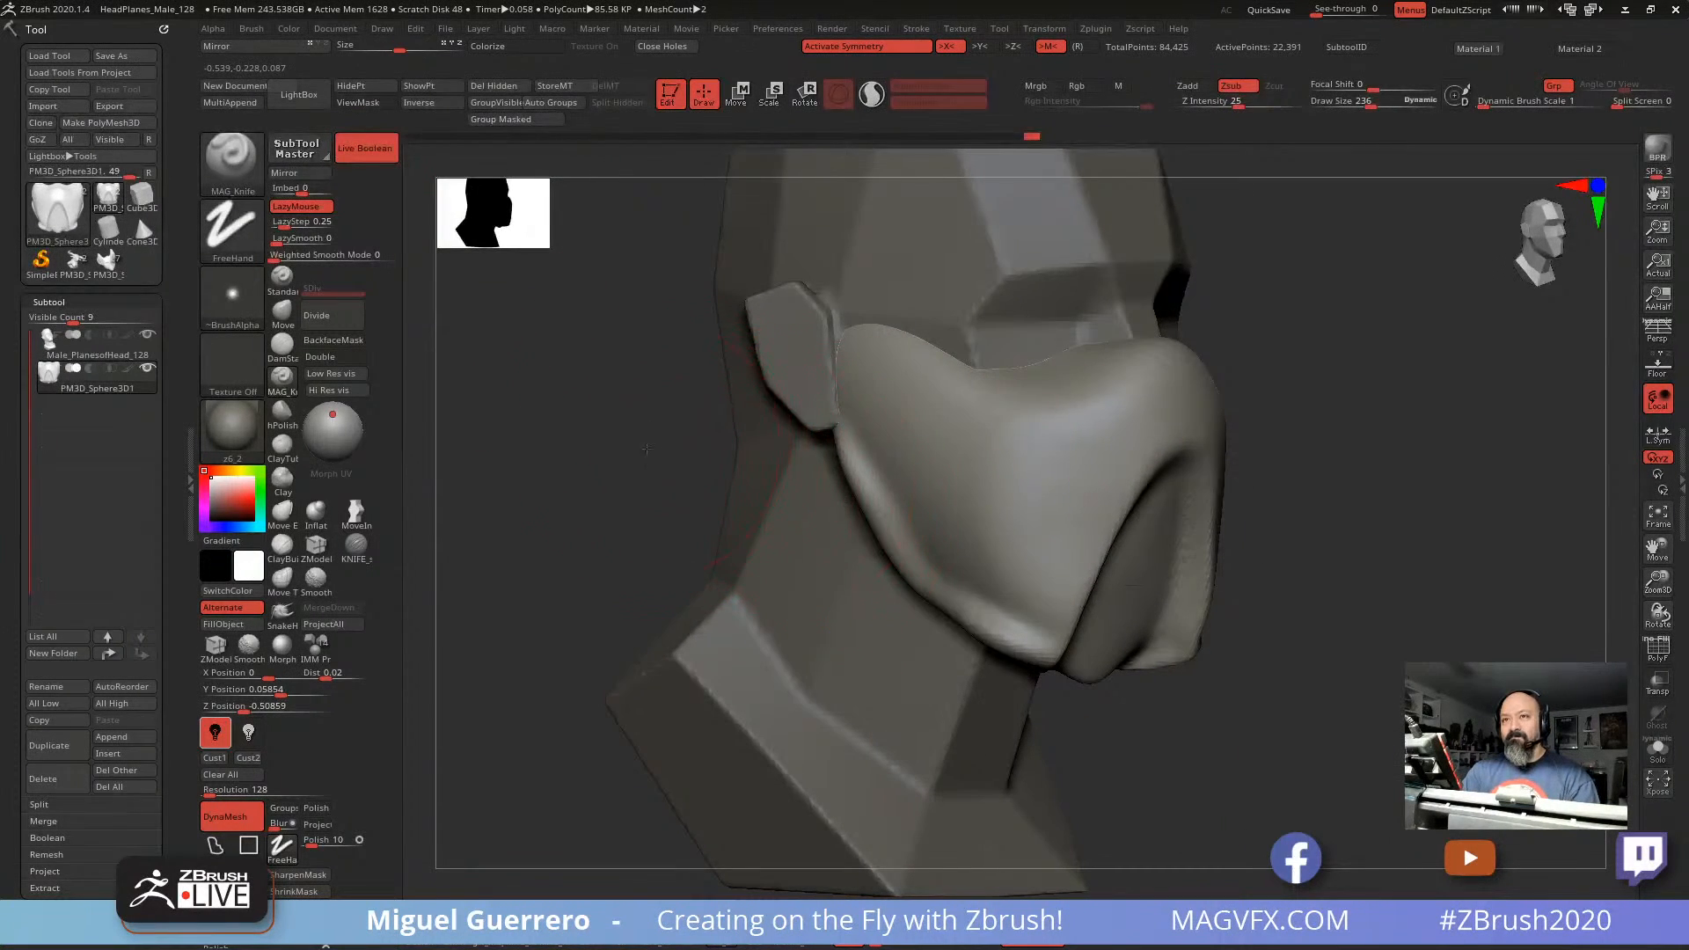
left_click_drag(646, 449, 865, 526)
left_click_drag(1121, 686, 1060, 654)
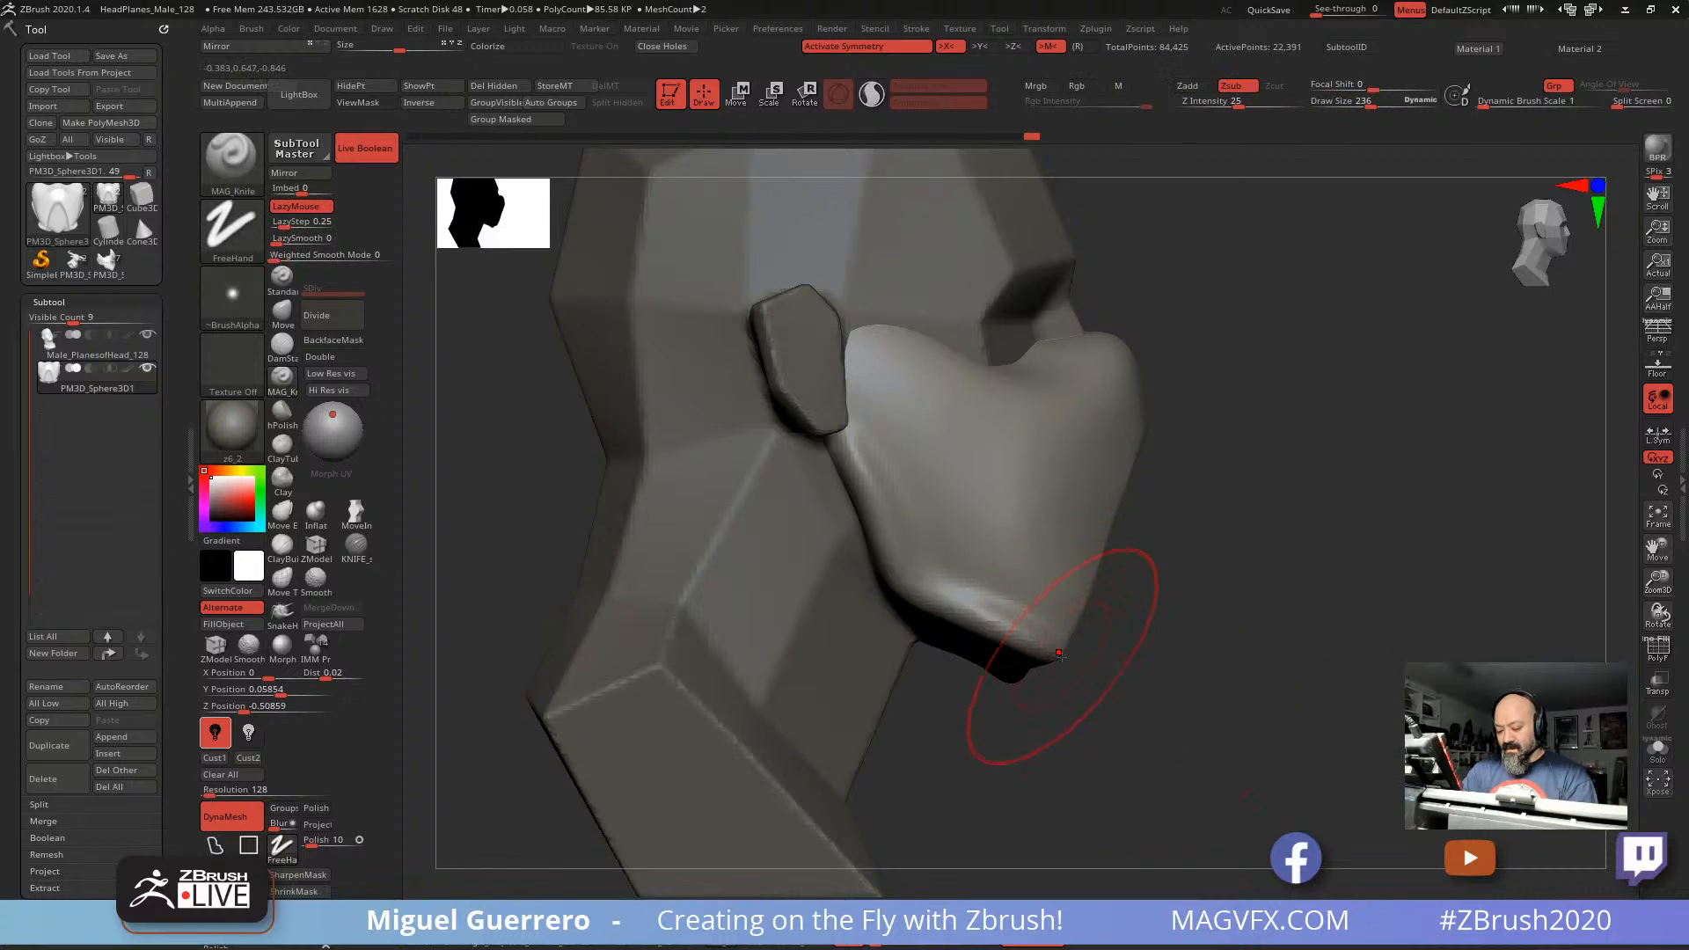
left_click(352, 514)
key("space")
left_click_drag(1066, 649, 1114, 682)
left_click_drag(1101, 559, 1134, 557)
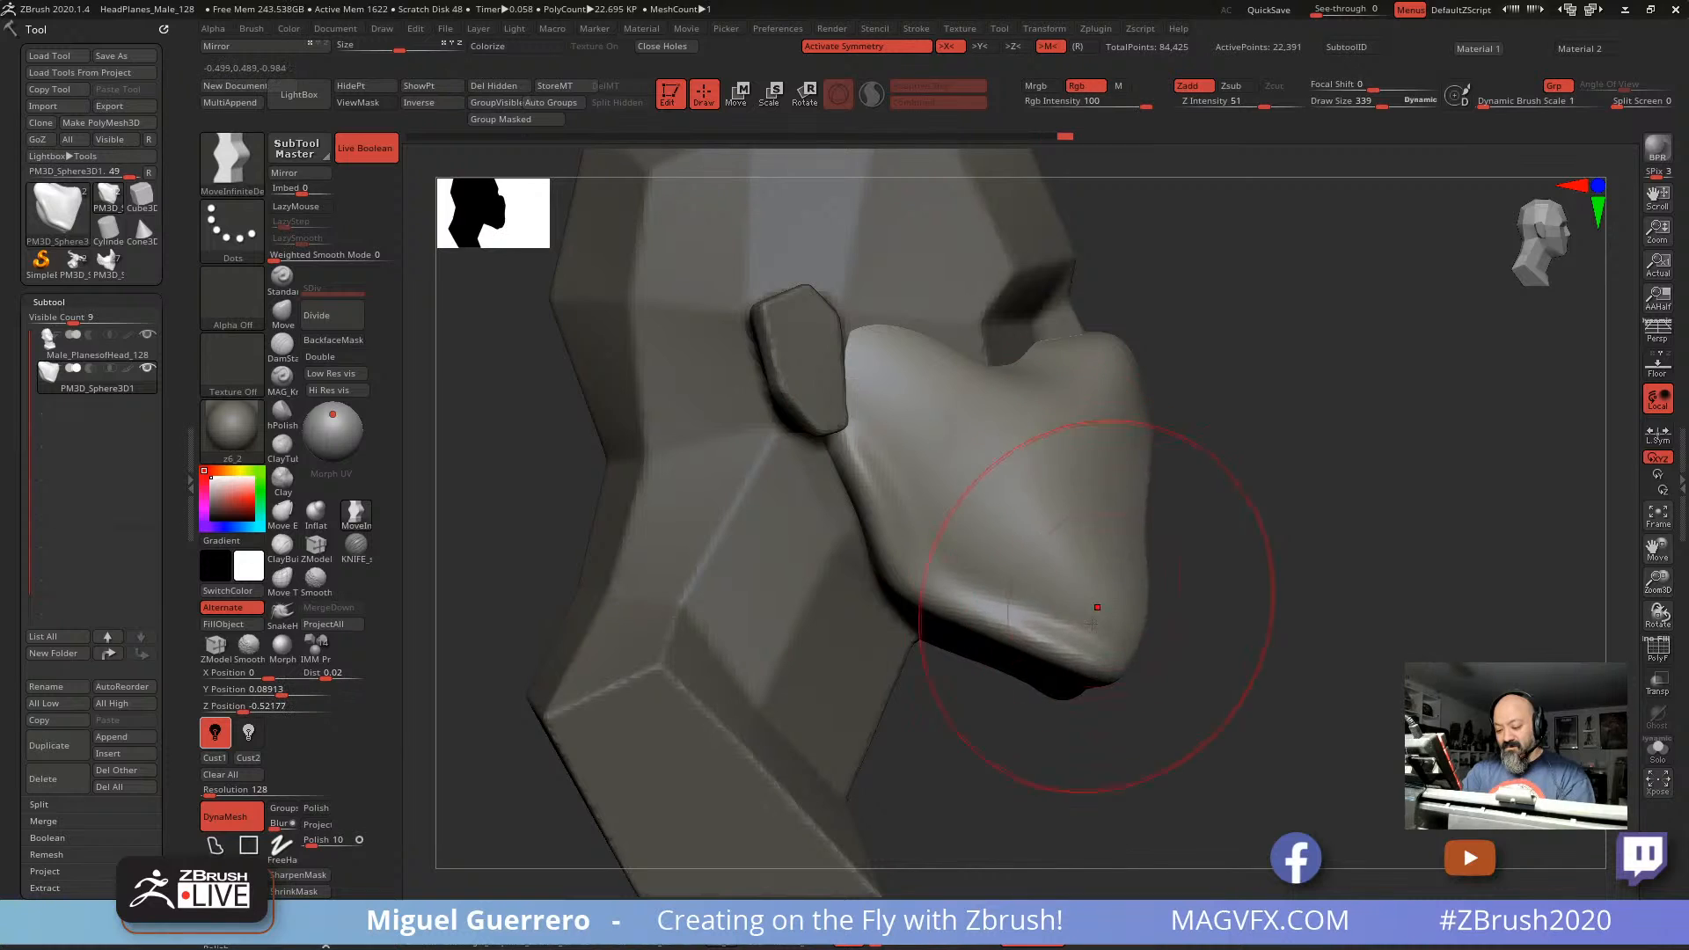
left_click_drag(1096, 618, 1130, 637)
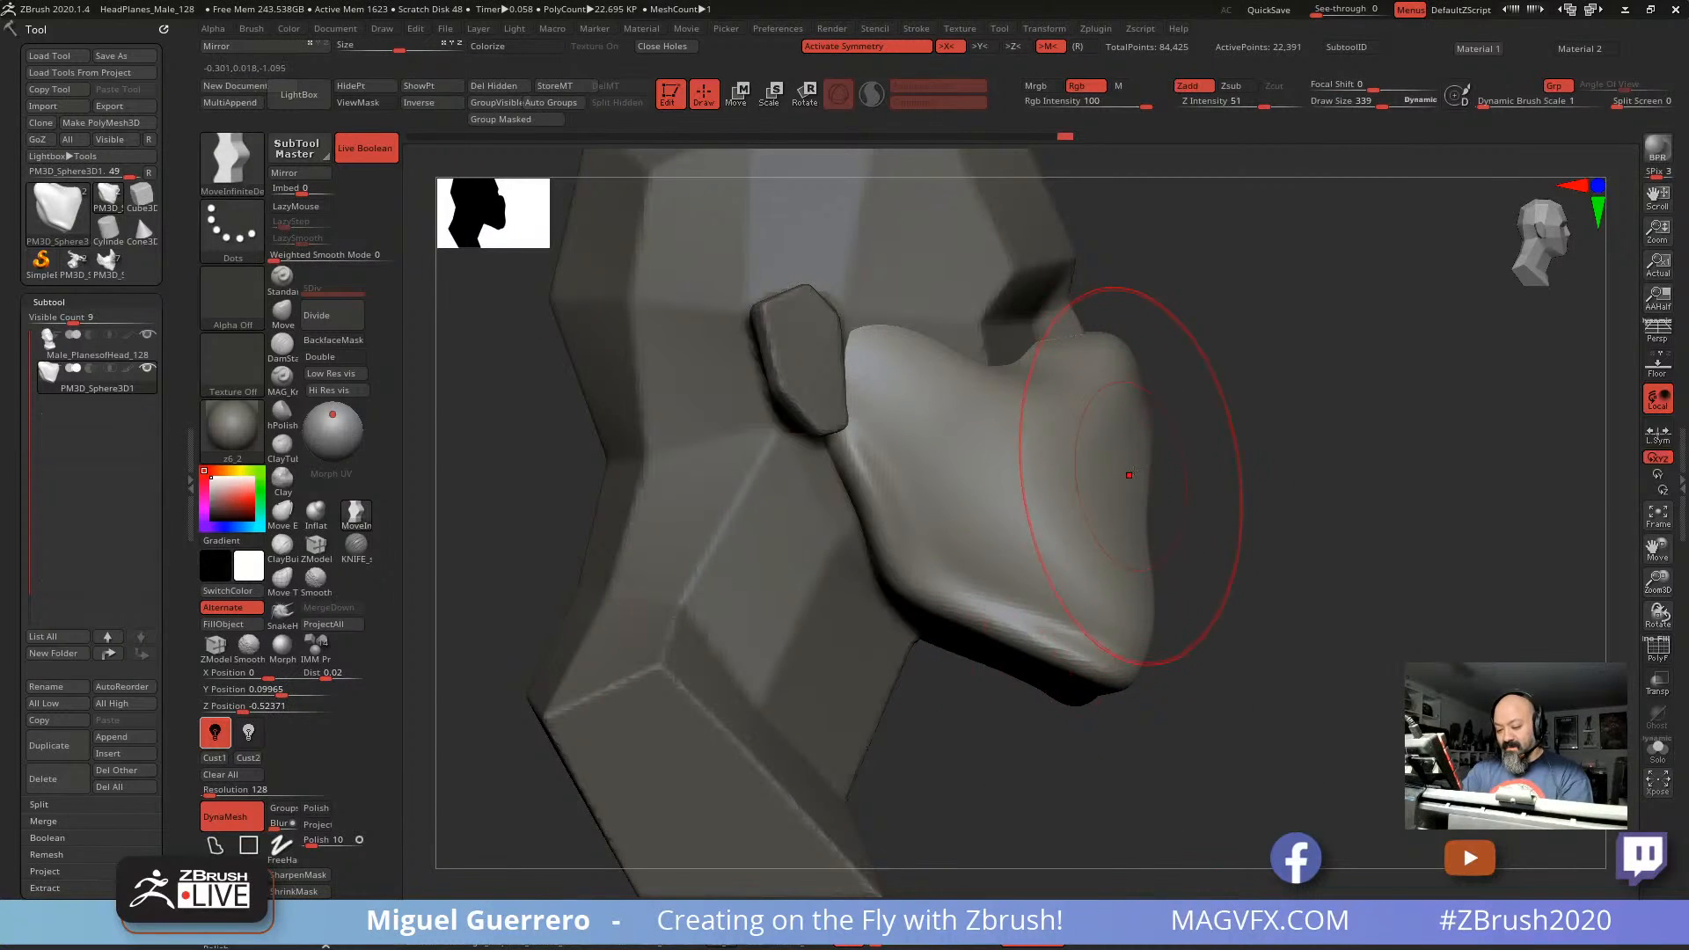
Step: Reshape the mask's nose bridge and rear edge by the ear, lower its top edge across the cheek, and reduce the draw size
left_click_drag(1129, 475, 1117, 373)
mouse_move(1249, 575)
left_mouse_down("shift")
mouse_move(1187, 677)
mouse_move(1078, 695)
mouse_move(1081, 620)
left_mouse_up("shift")
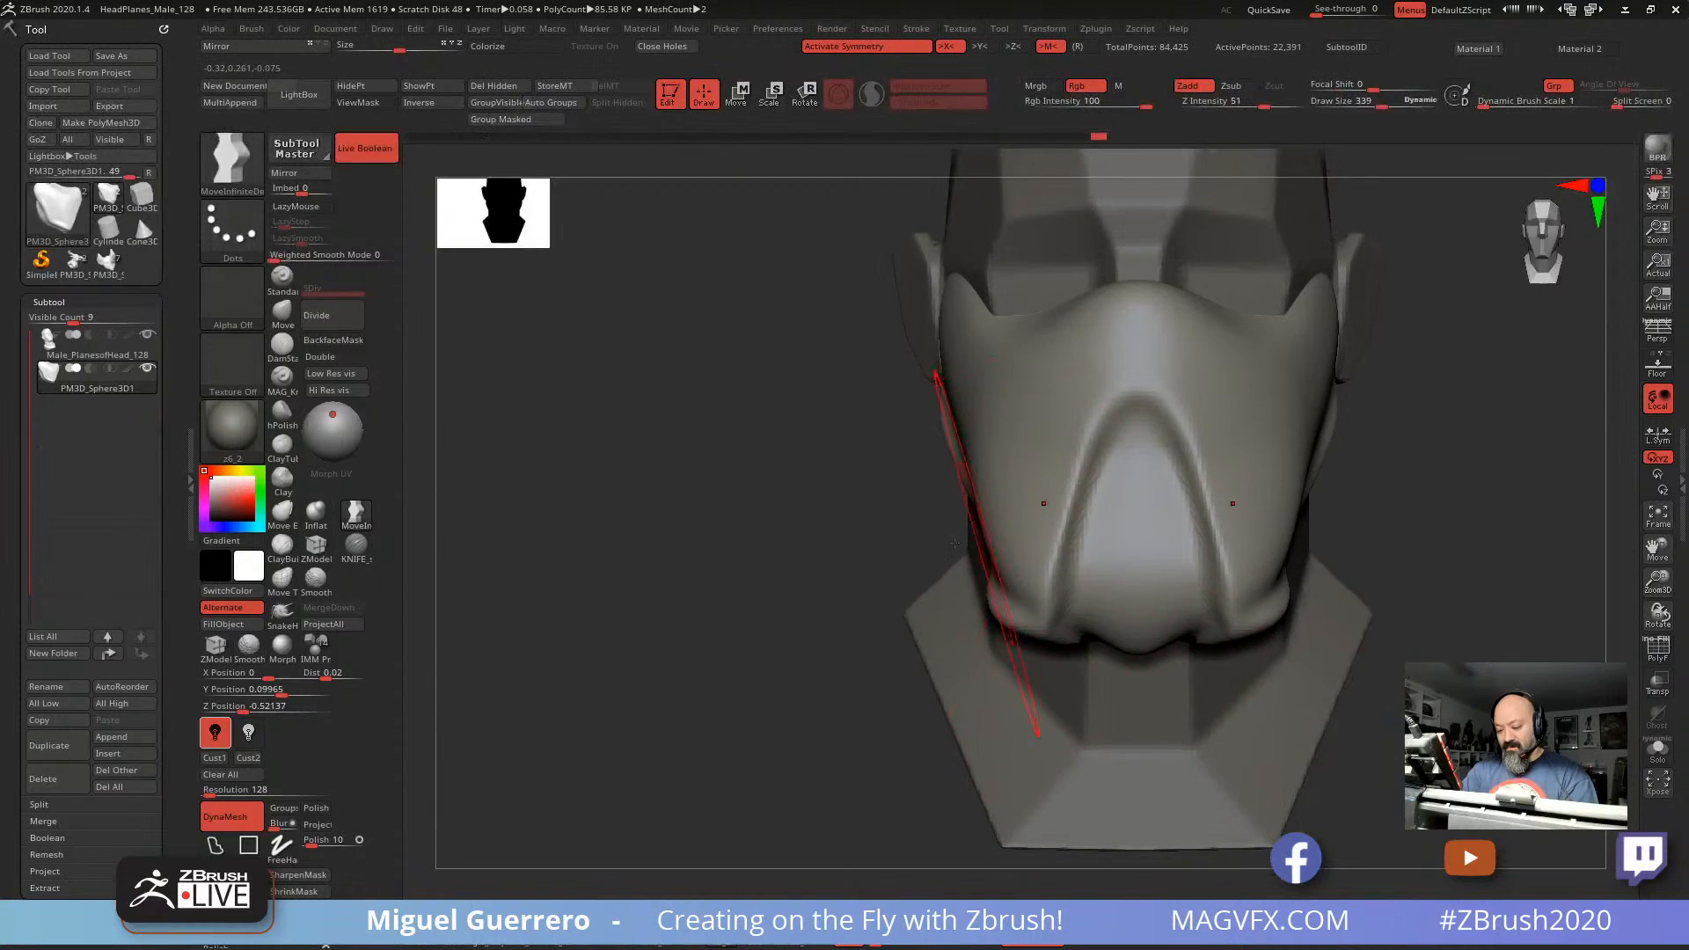
mouse_move(580, 479)
left_mouse_down()
mouse_move(673, 466)
mouse_move(630, 443)
mouse_move(667, 438)
left_mouse_up()
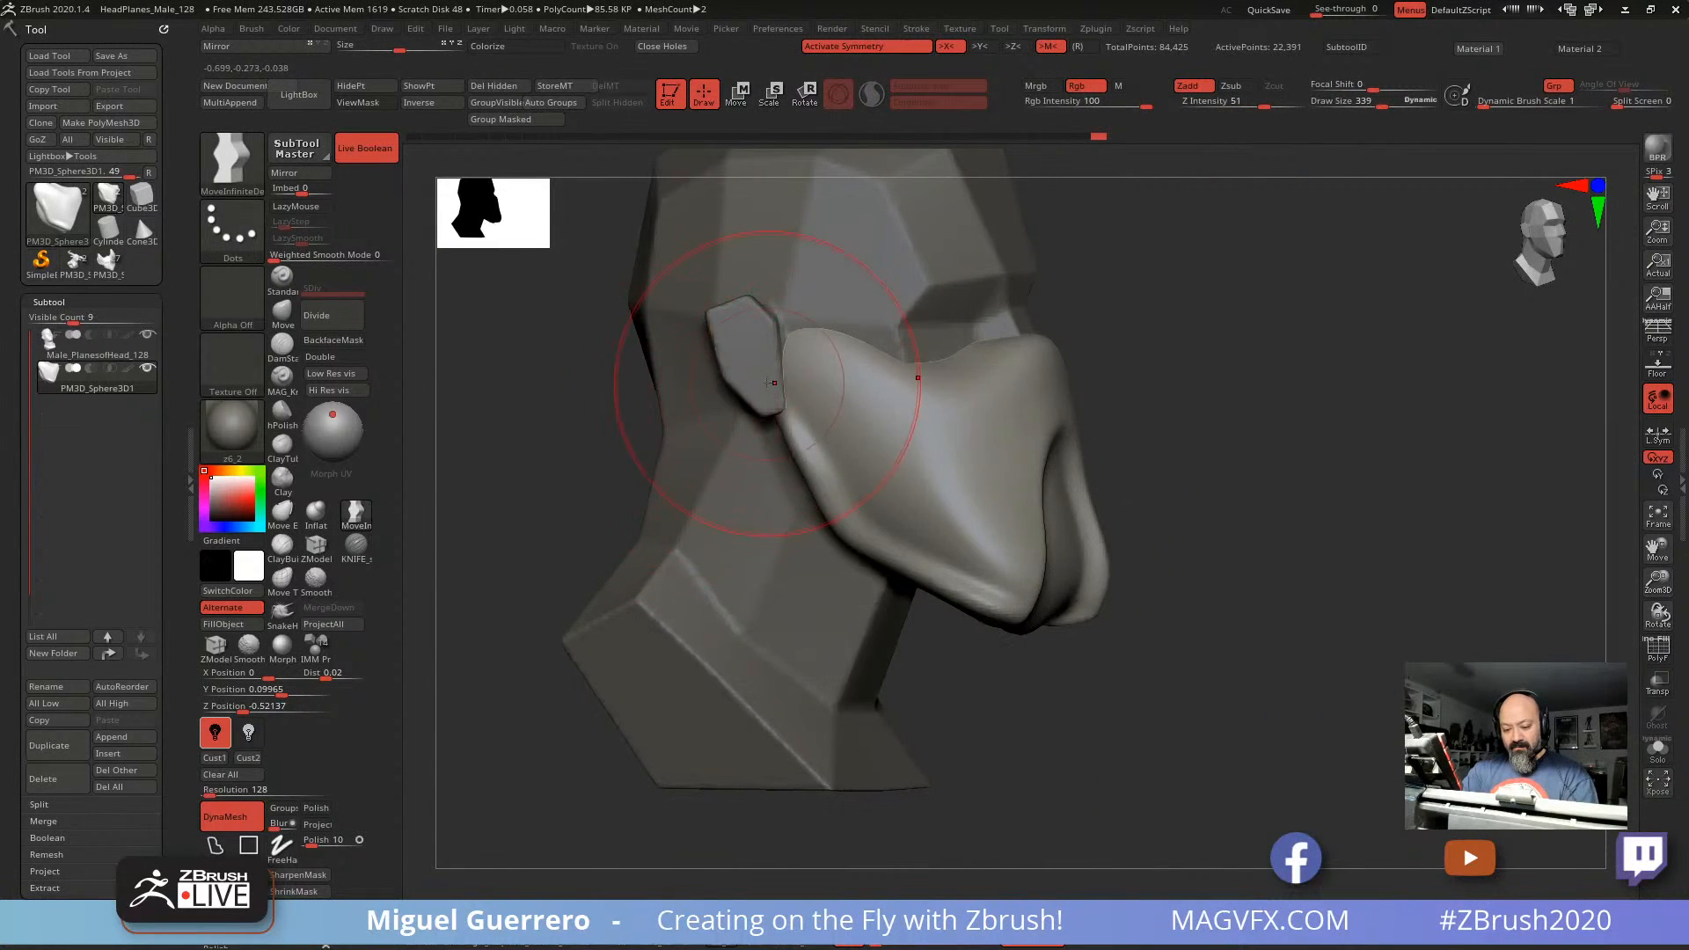
left_click_drag(776, 400, 794, 405)
left_click_drag(536, 422, 585, 414)
left_click_drag(777, 402, 785, 400)
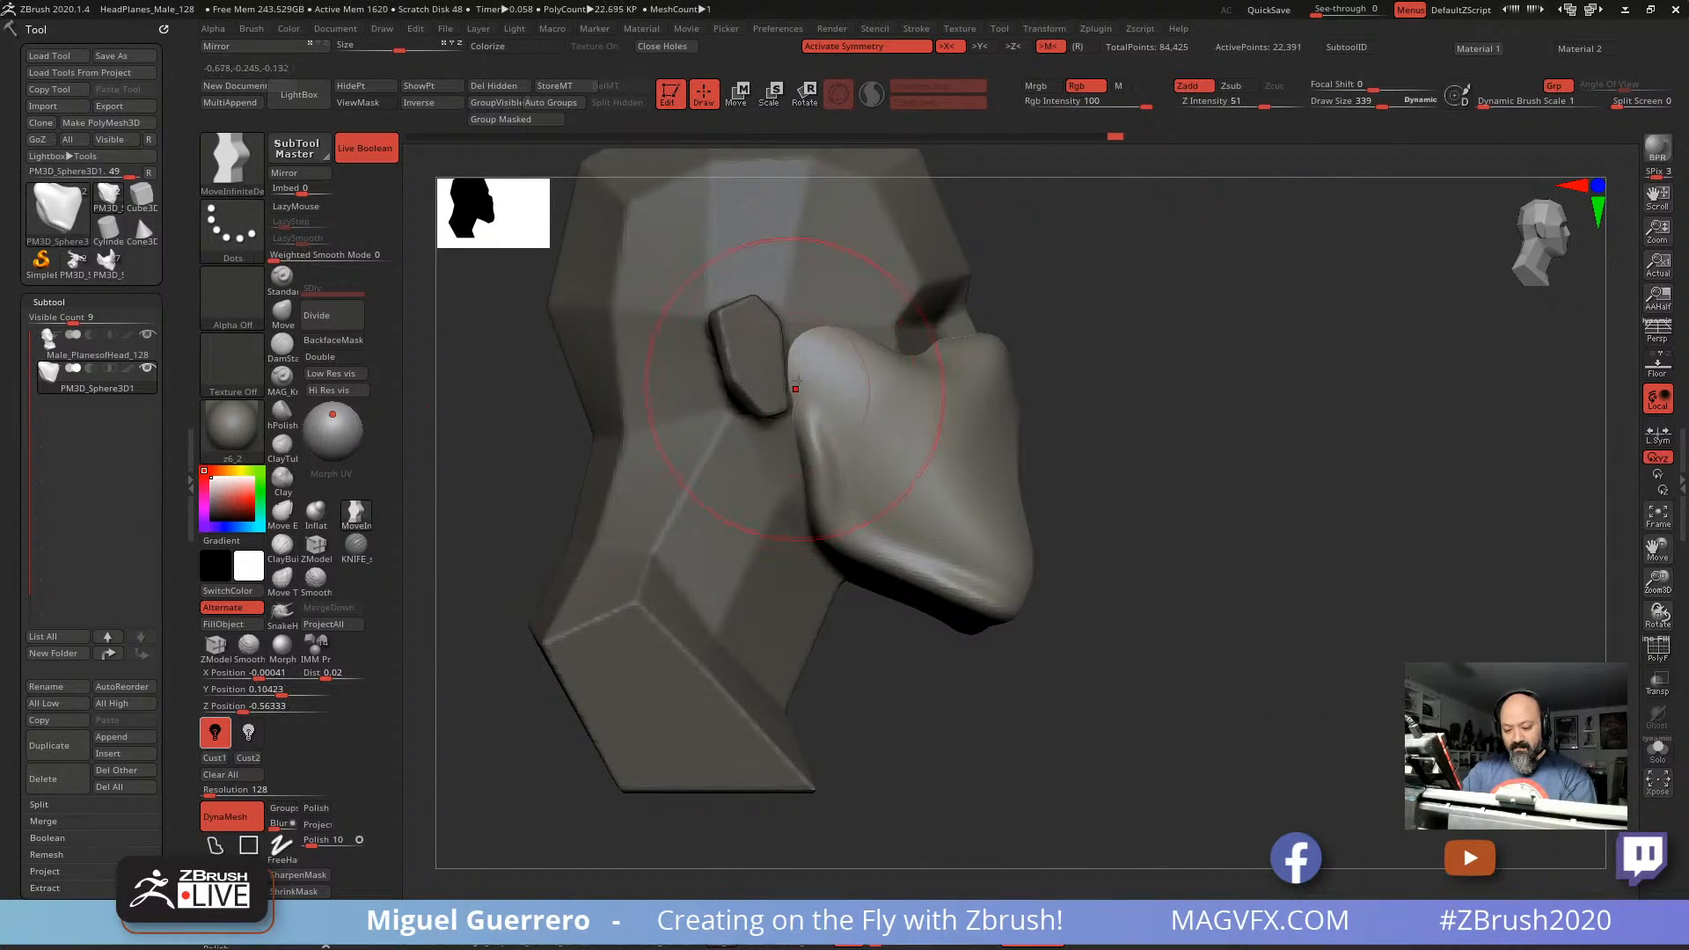
mouse_move(820, 331)
left_mouse_down()
mouse_move(820, 353)
mouse_move(930, 385)
left_mouse_up()
key("space")
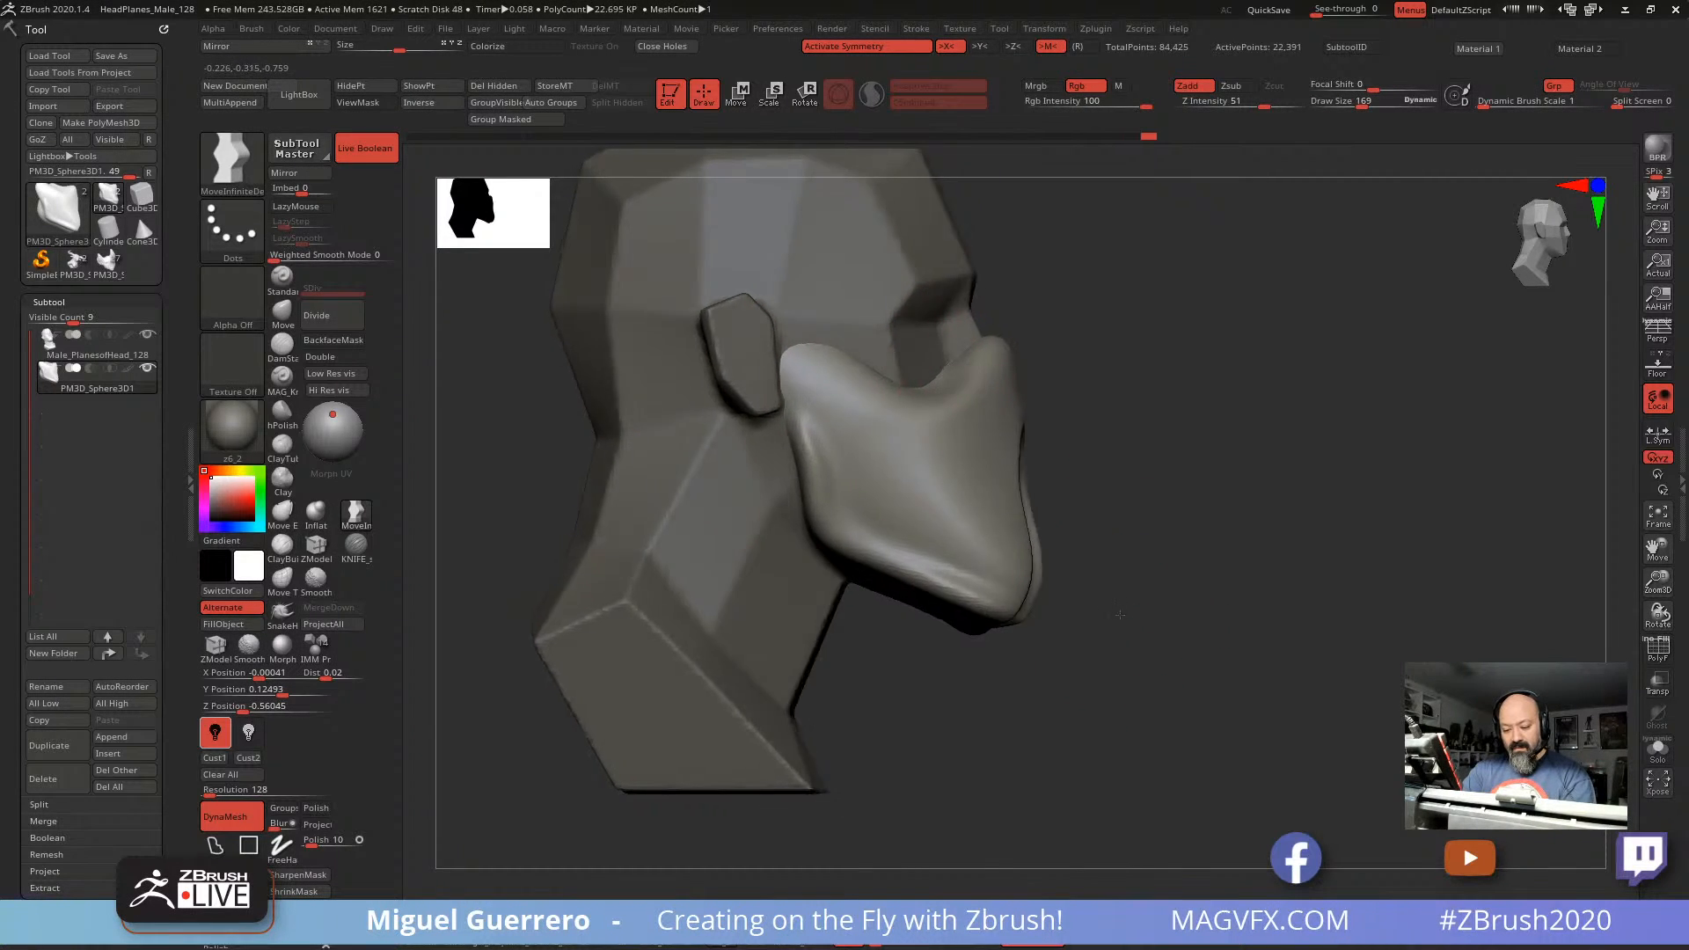
key("space")
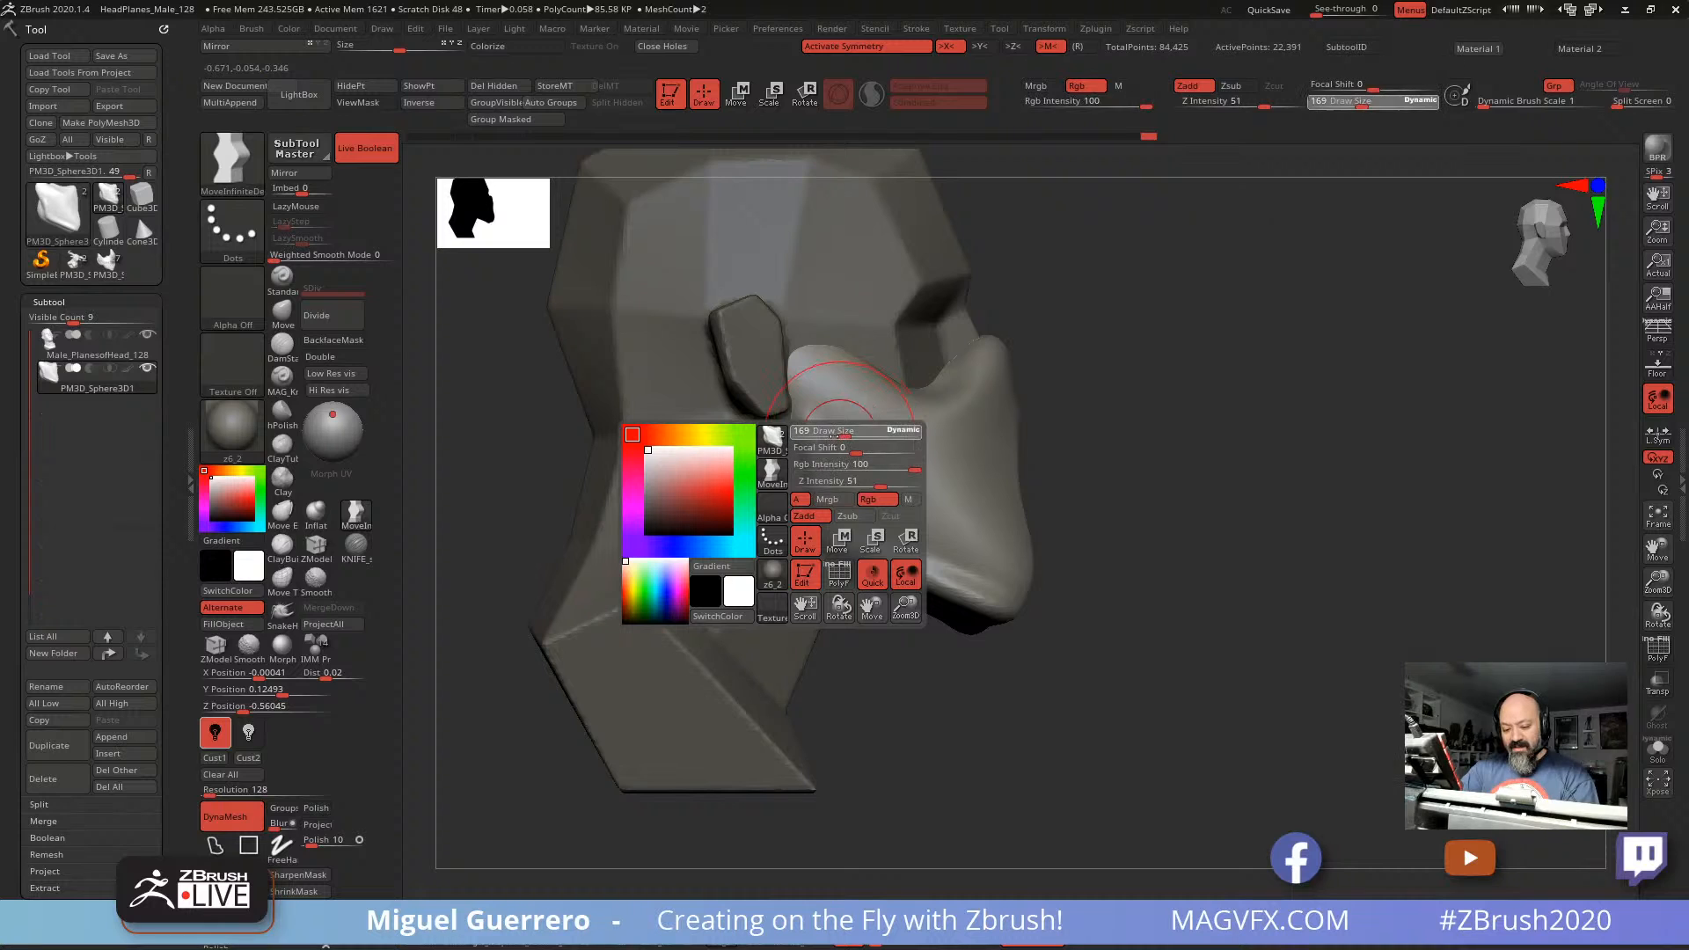
Step: Paint a mask band from below the ear along the jaw to the mouth recess at draw size 73, and invert it
key("ctrl")
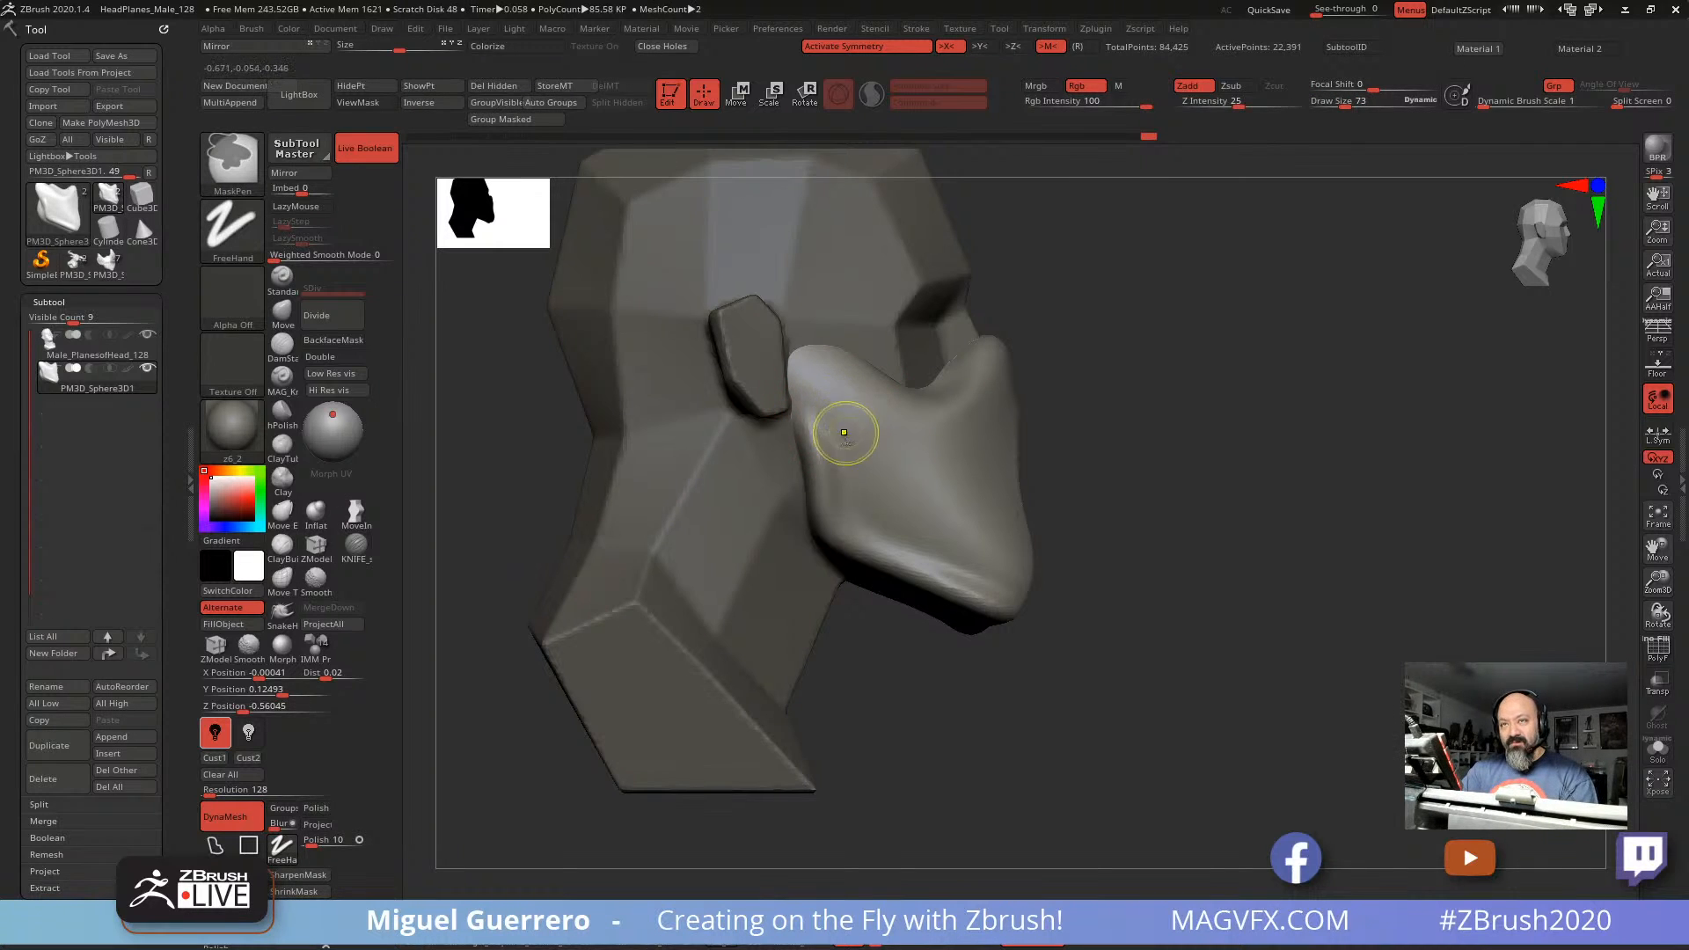
mouse_move(842, 421)
left_mouse_down("ctrl")
mouse_move(827, 408)
mouse_move(884, 532)
mouse_move(985, 563)
mouse_move(1021, 540)
left_mouse_up("ctrl")
mouse_move(1135, 558)
left_mouse_down()
mouse_move(1048, 573)
mouse_move(1012, 530)
mouse_move(1050, 440)
mouse_move(875, 488)
mouse_move(835, 374)
mouse_move(875, 484)
mouse_move(849, 387)
mouse_move(959, 558)
left_mouse_up()
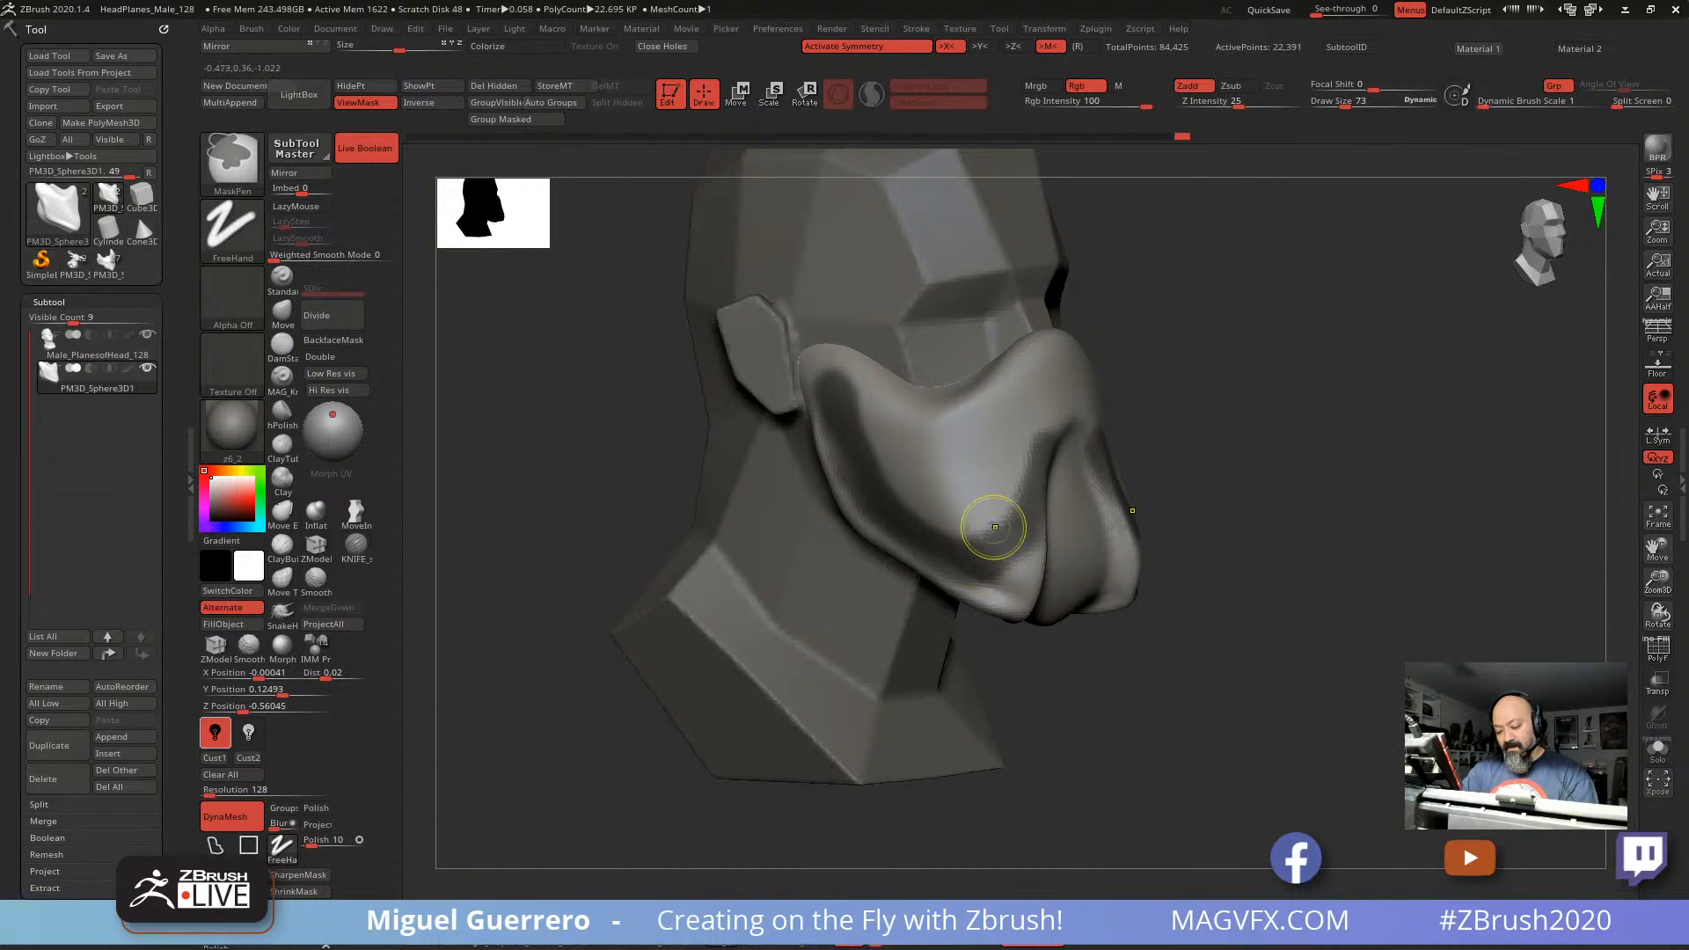
left_click(600, 517, "ctrl")
mouse_move(600, 517)
left_mouse_down()
mouse_move(634, 515)
mouse_move(537, 479)
left_mouse_up()
Step: Pull the unmasked band along the jaw and rear edge outward with the Move brush at draw size 241
left_click(282, 313)
left_click_drag(611, 378, 663, 366)
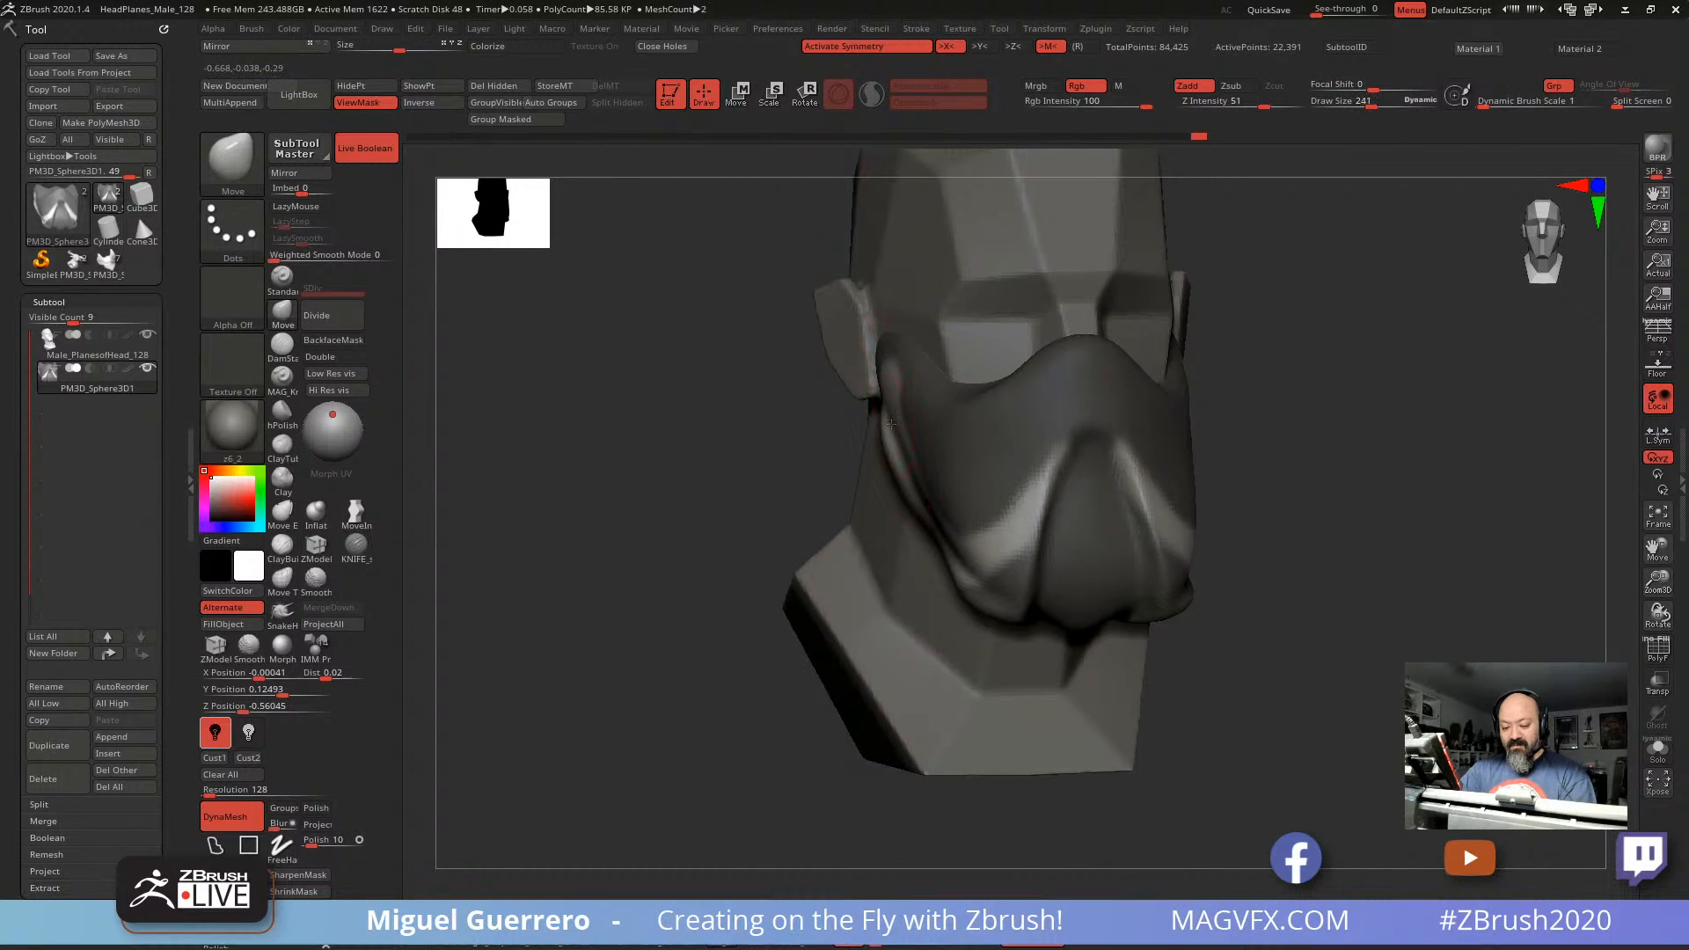
left_click_drag(891, 424, 878, 431)
mouse_move(919, 487)
left_mouse_down()
mouse_move(903, 499)
mouse_move(926, 553)
left_mouse_up()
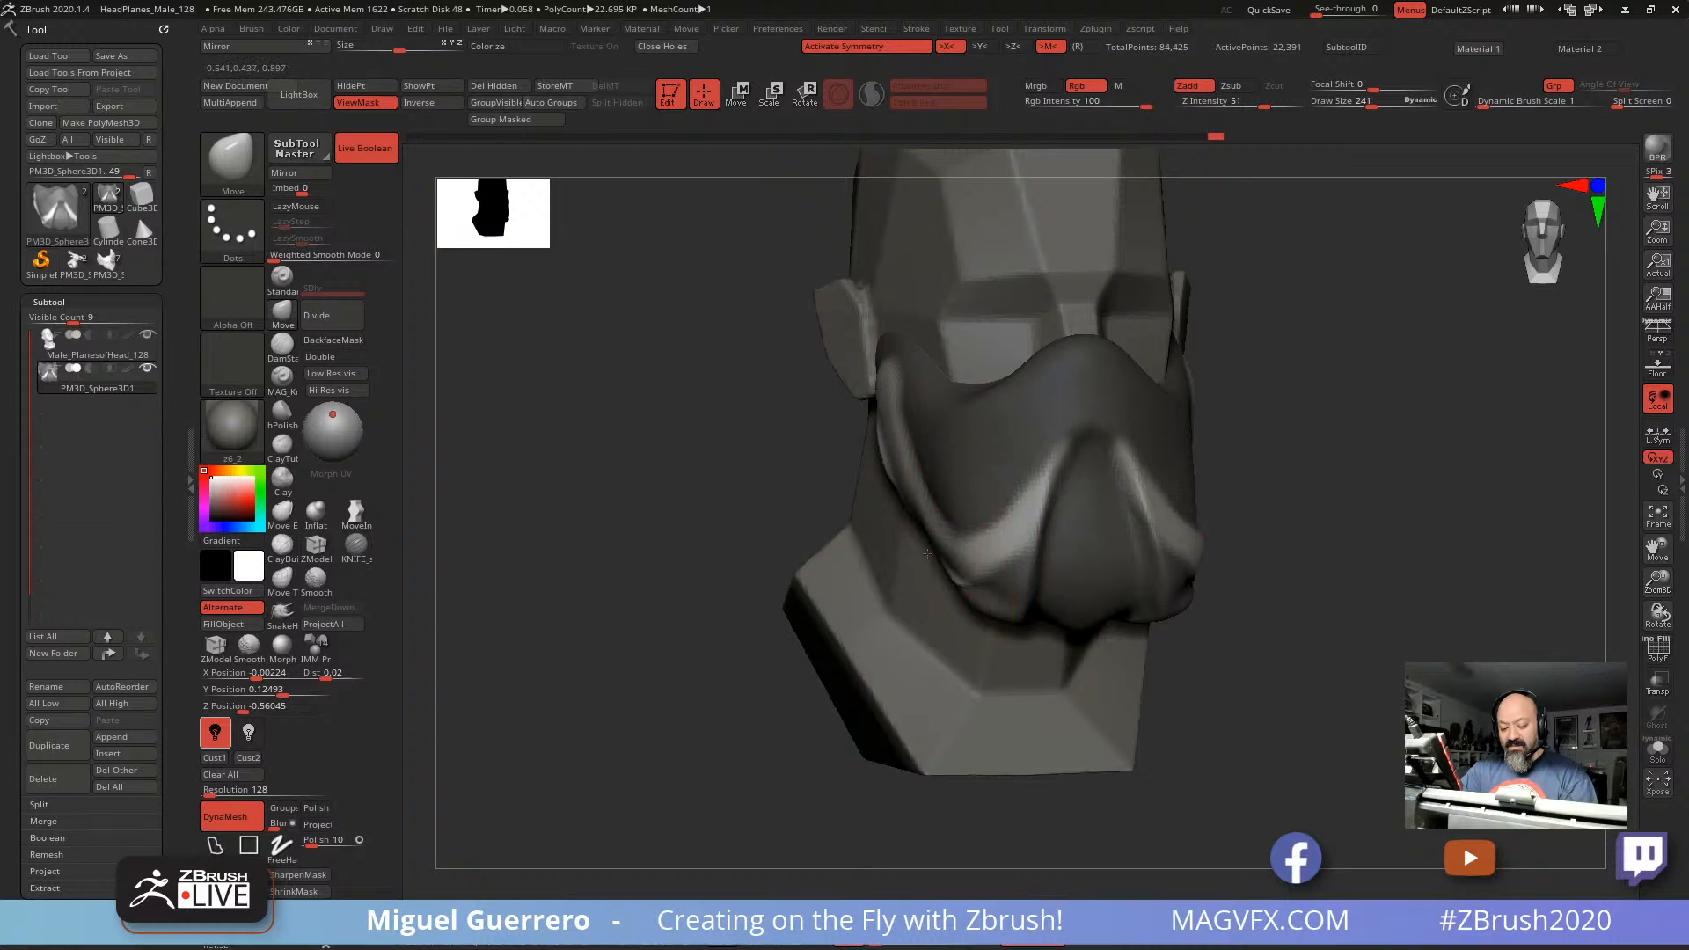
left_click_drag(675, 528, 853, 522)
mouse_move(1002, 521)
left_mouse_down()
mouse_move(1008, 536)
mouse_move(924, 562)
left_mouse_up()
left_click_drag(664, 443, 536, 440)
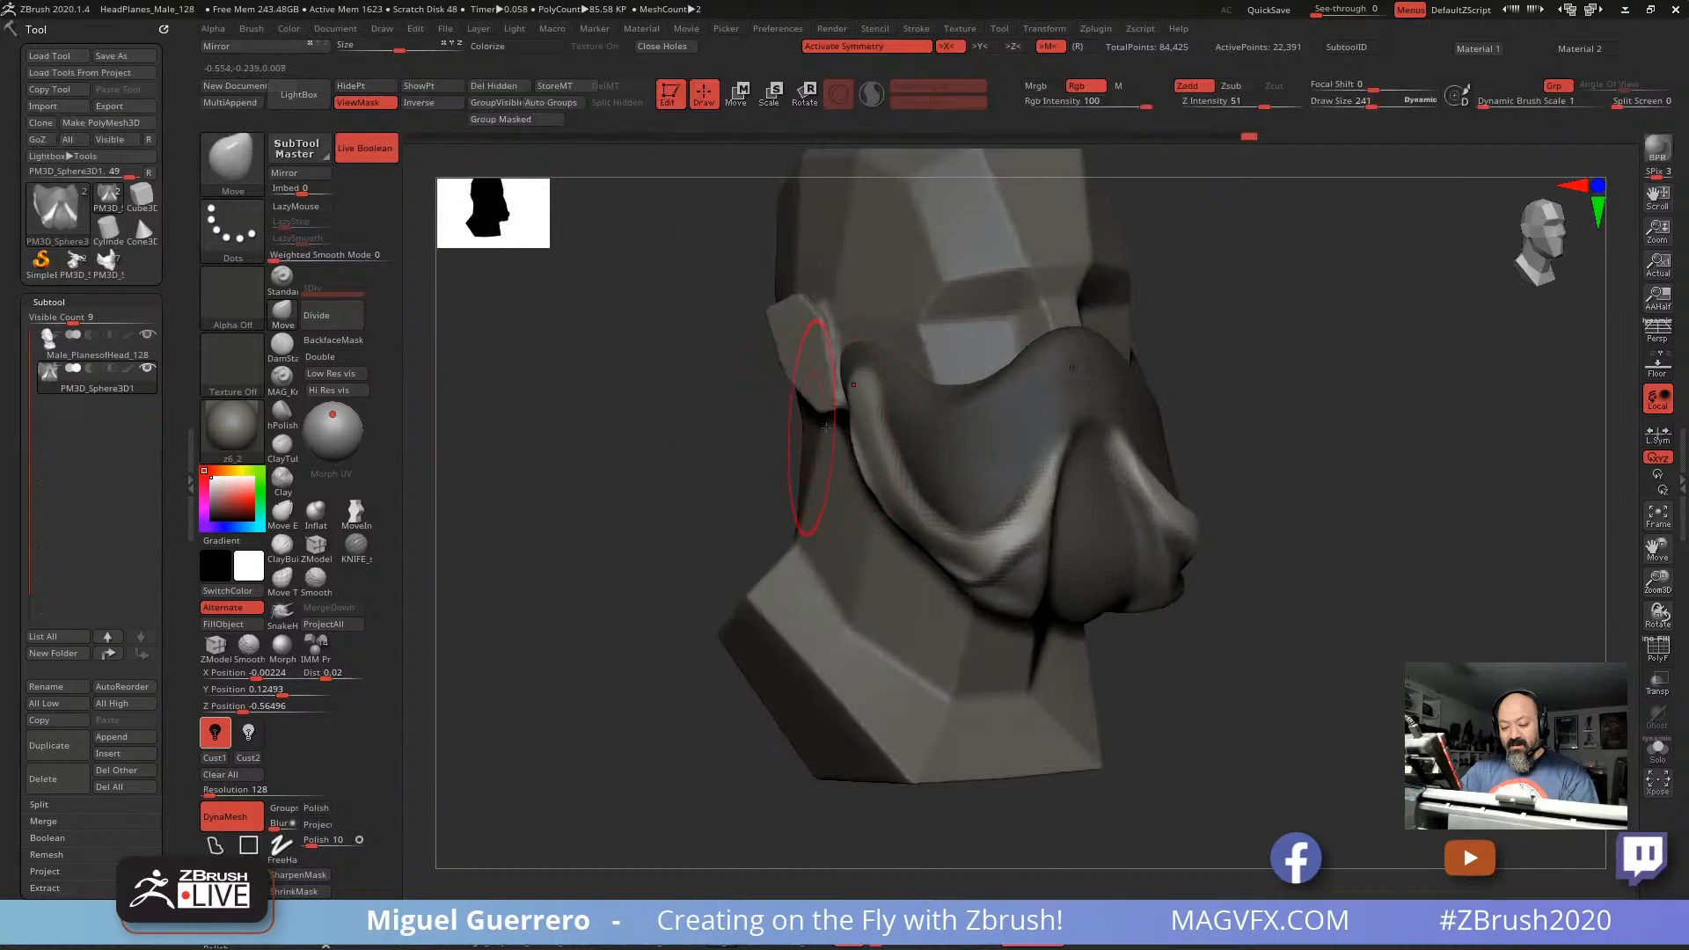
left_click_drag(862, 433, 844, 390)
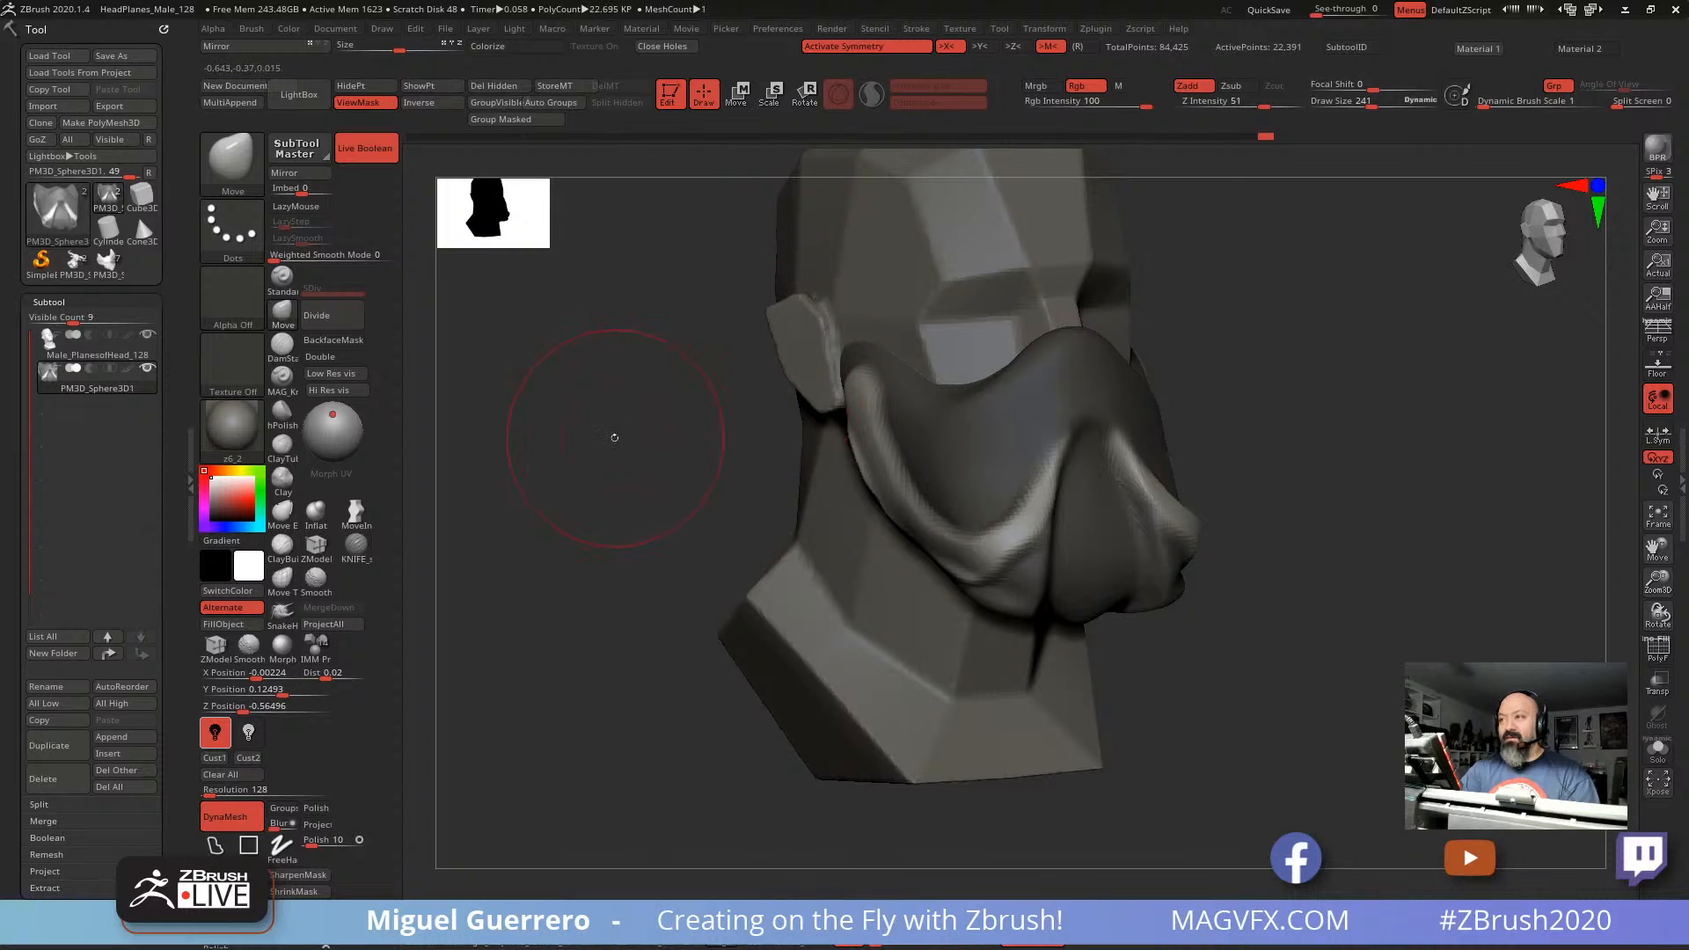
Step: Clear the mask and smooth the raised band along the rear edge below the ear
left_click_drag(614, 438, 659, 478)
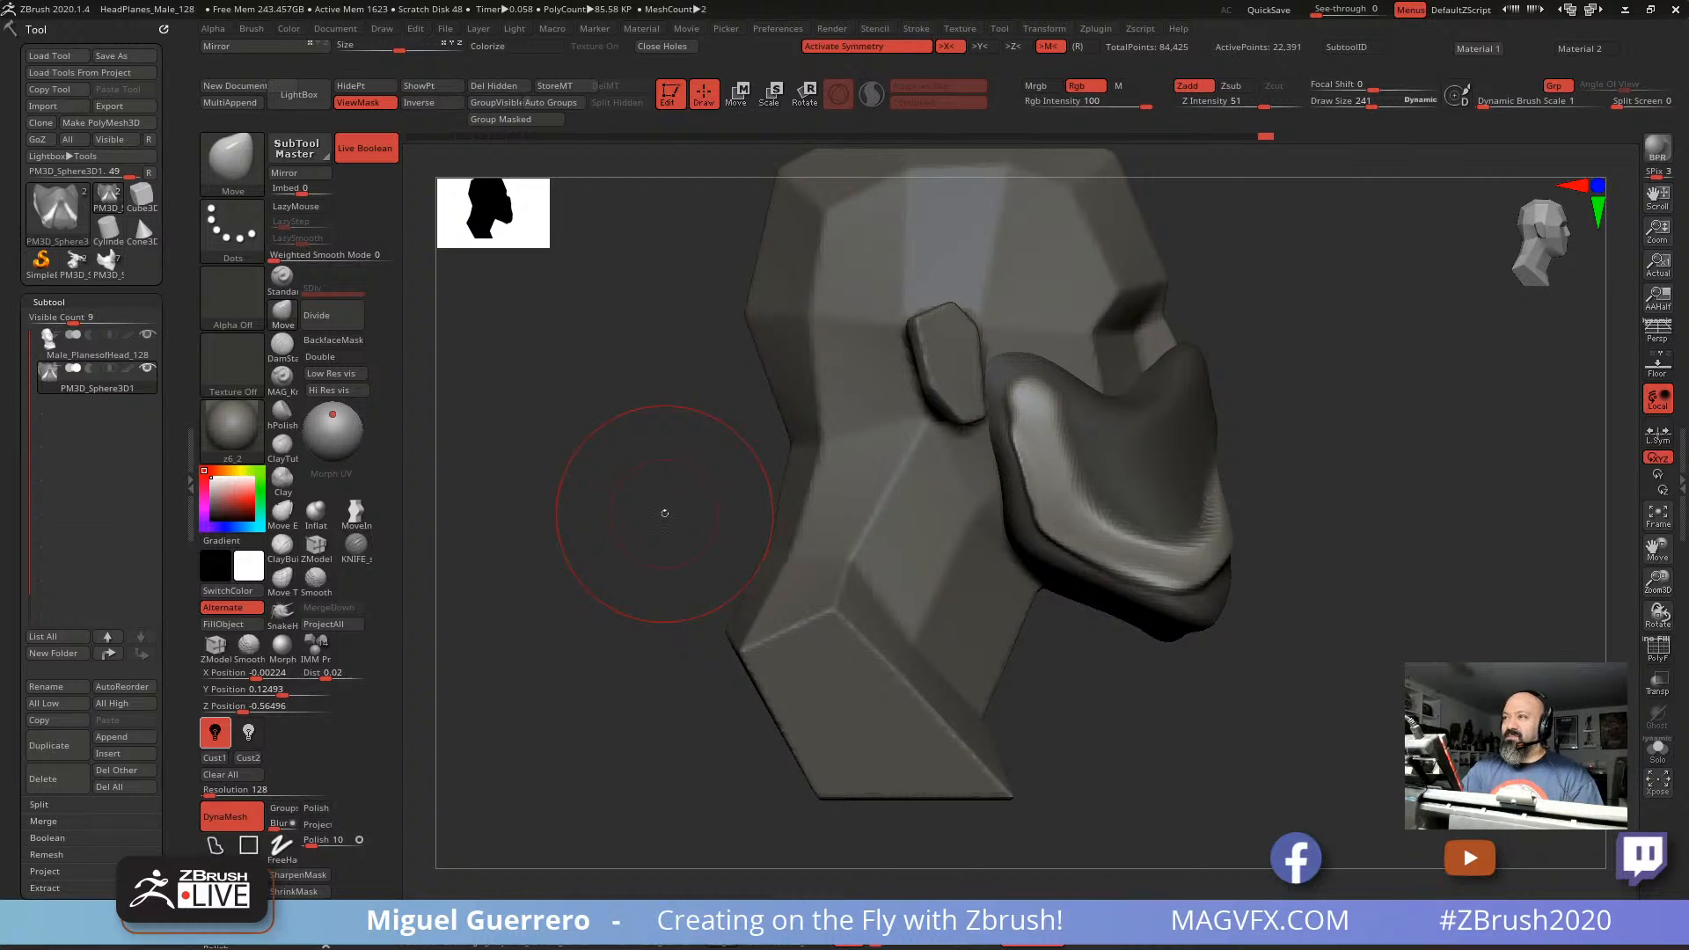
left_click_drag(656, 505, 635, 528, "ctrl")
left_click_drag(651, 519, 590, 519)
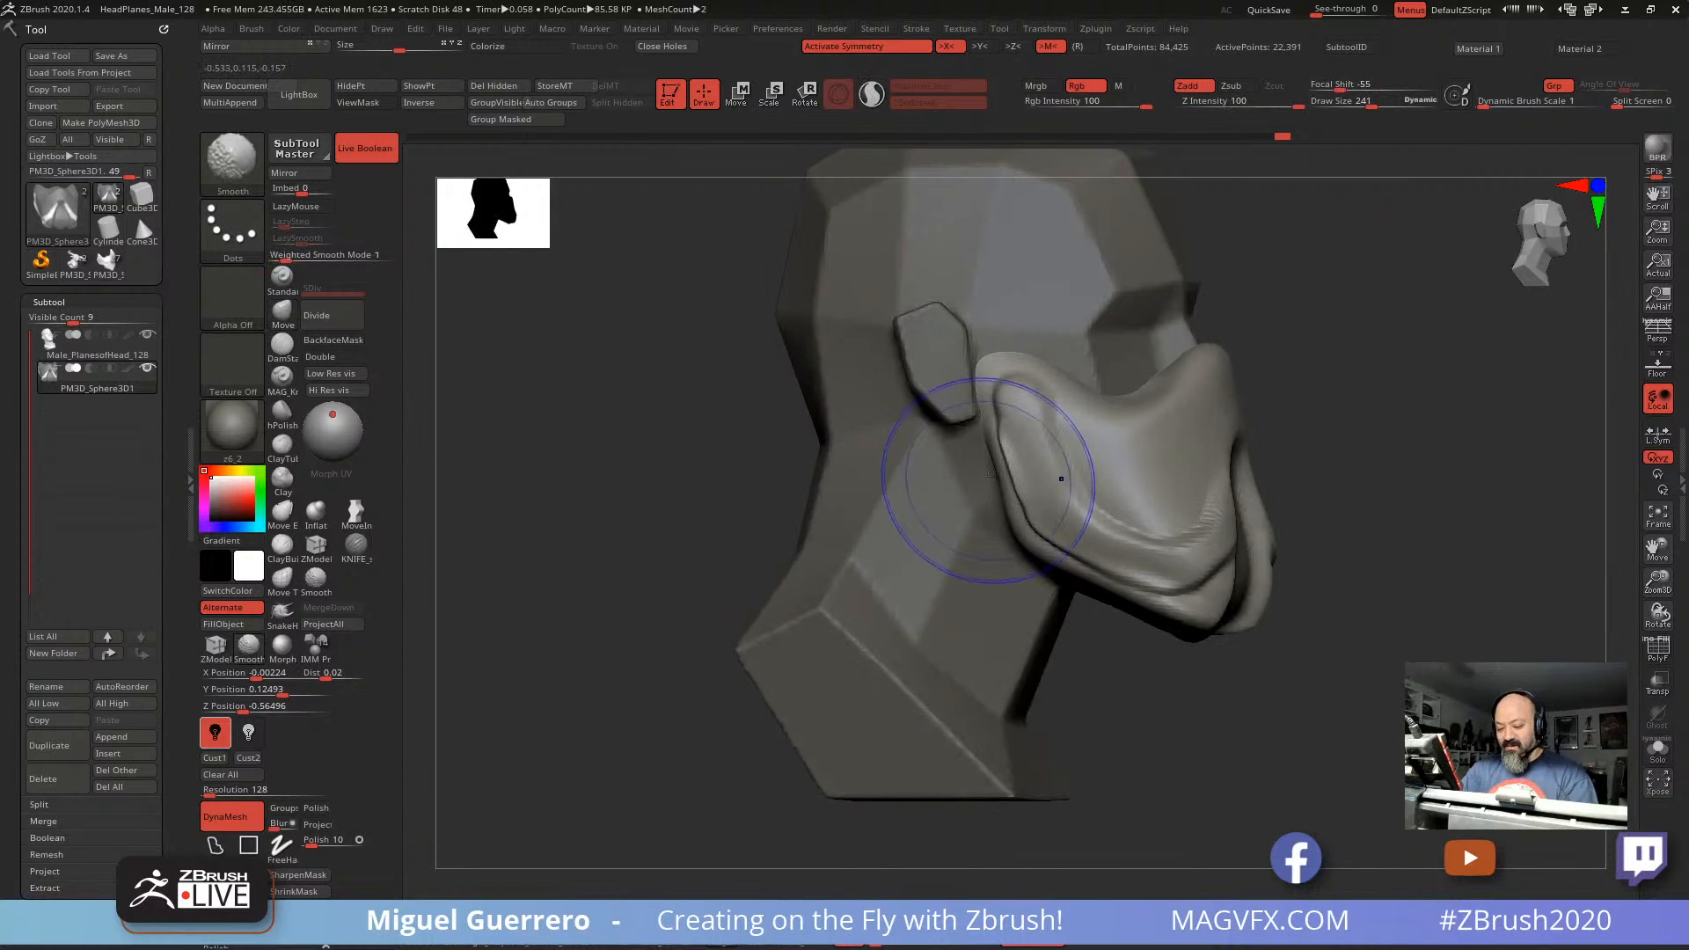
left_click_drag(990, 481, 1005, 437, "shift")
mouse_move(692, 476)
left_mouse_down()
mouse_move(652, 475)
mouse_move(625, 441)
mouse_move(611, 458)
mouse_move(633, 457)
mouse_move(614, 434)
mouse_move(671, 445)
mouse_move(683, 476)
mouse_move(778, 468)
left_mouse_up()
left_click(302, 256, "shift")
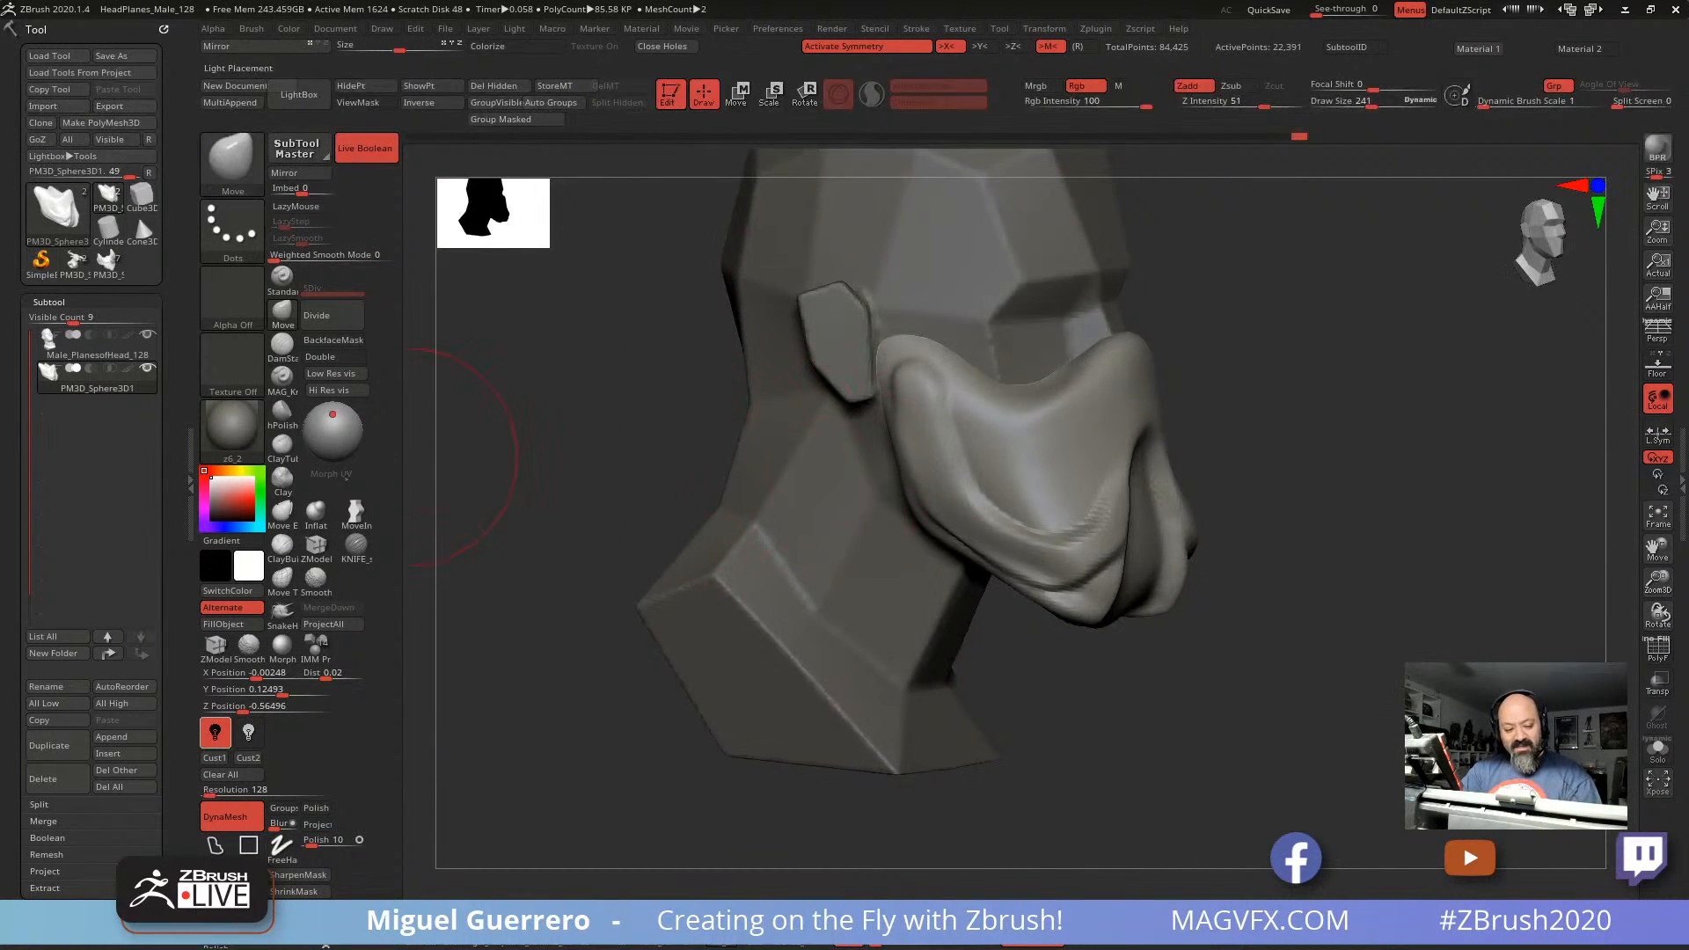
Step: Remesh with DynaMesh at resolution 168 and carve creases beside the mouth recess with the KNIFE_sharp brush at draw size 101
left_click(356, 513)
left_click(355, 543)
left_click_drag(565, 467, 607, 466)
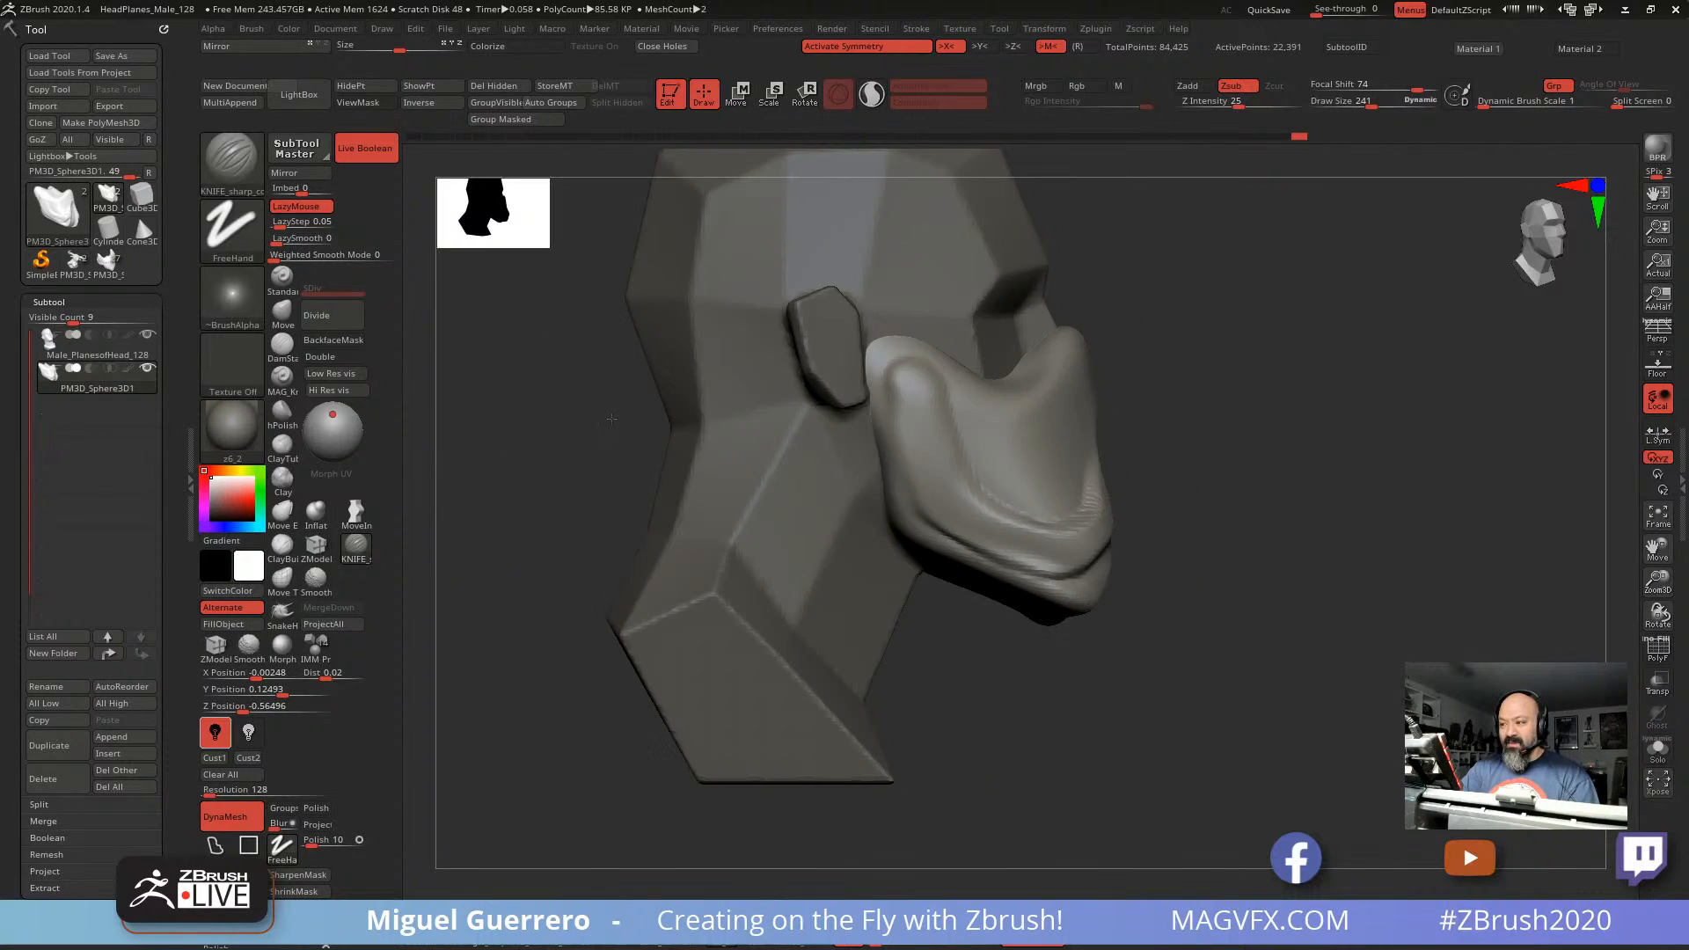
key("bracketleft")
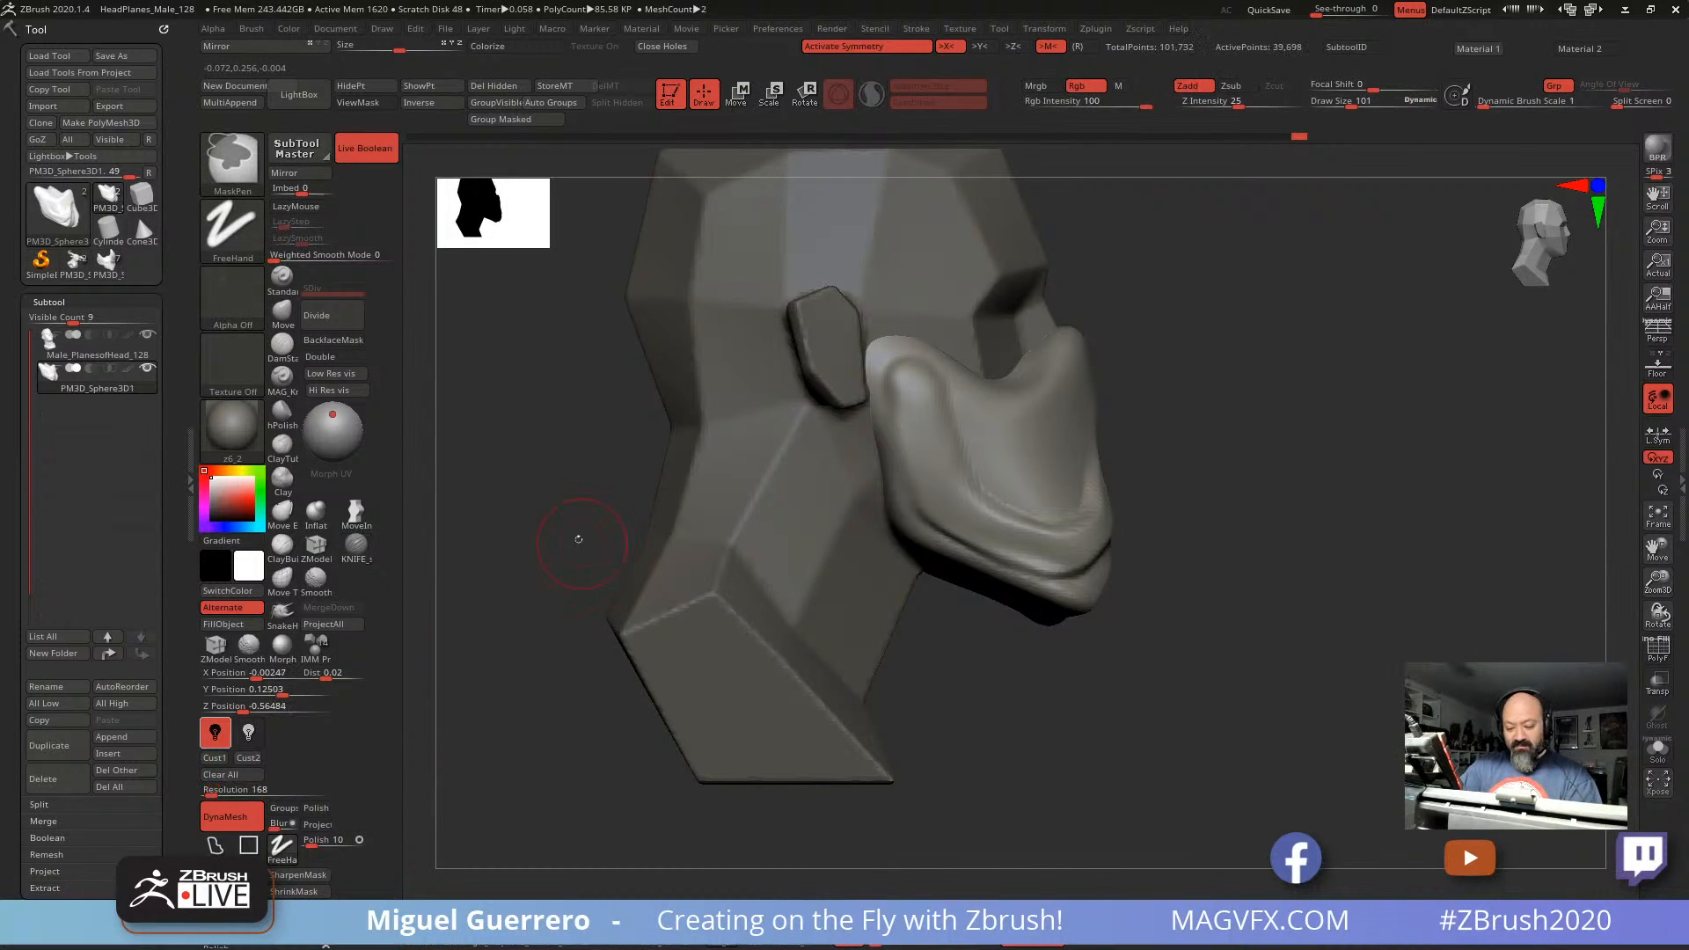
mouse_move(577, 534)
left_mouse_down()
mouse_move(915, 408)
mouse_move(962, 482)
mouse_move(1008, 513)
mouse_move(1121, 435)
left_mouse_up()
left_click_drag(1055, 570, 1112, 501)
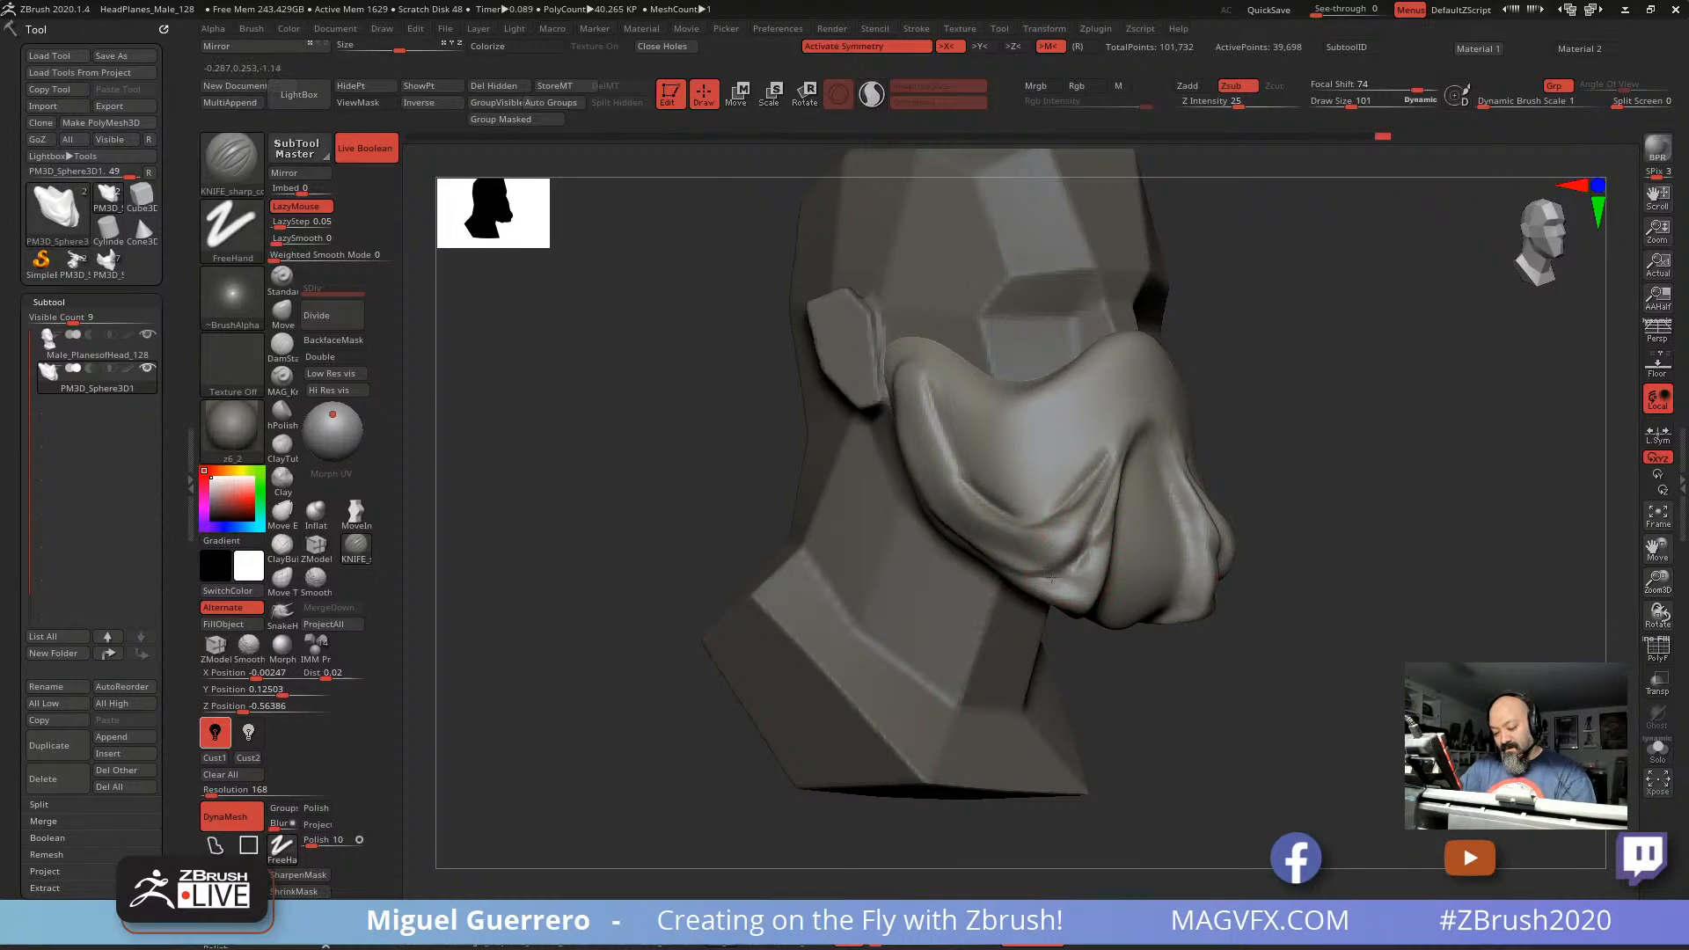
Step: Carve creases along the raised jaw band from the mouth corner up to the rear of the cheek
right_click_drag(1003, 571, 1066, 567)
mouse_move(1075, 564)
left_mouse_down()
mouse_move(911, 528)
mouse_move(868, 374)
left_mouse_up()
left_click_drag(641, 416, 563, 419)
left_click_drag(908, 365, 953, 445)
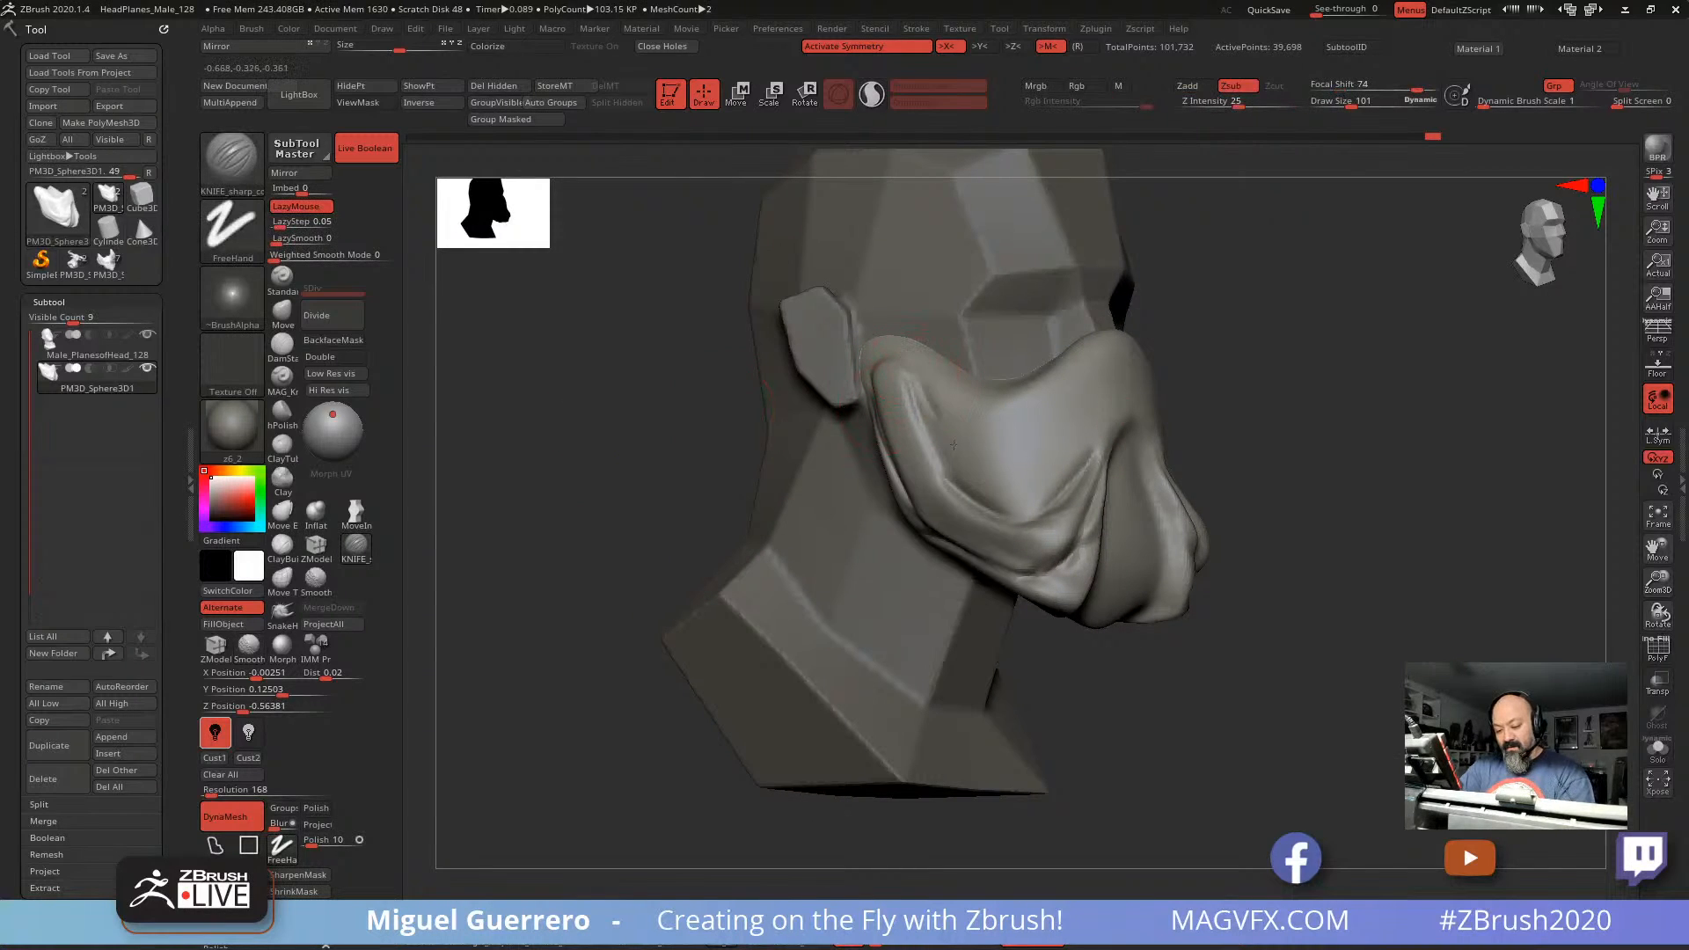
left_click_drag(621, 399, 669, 403)
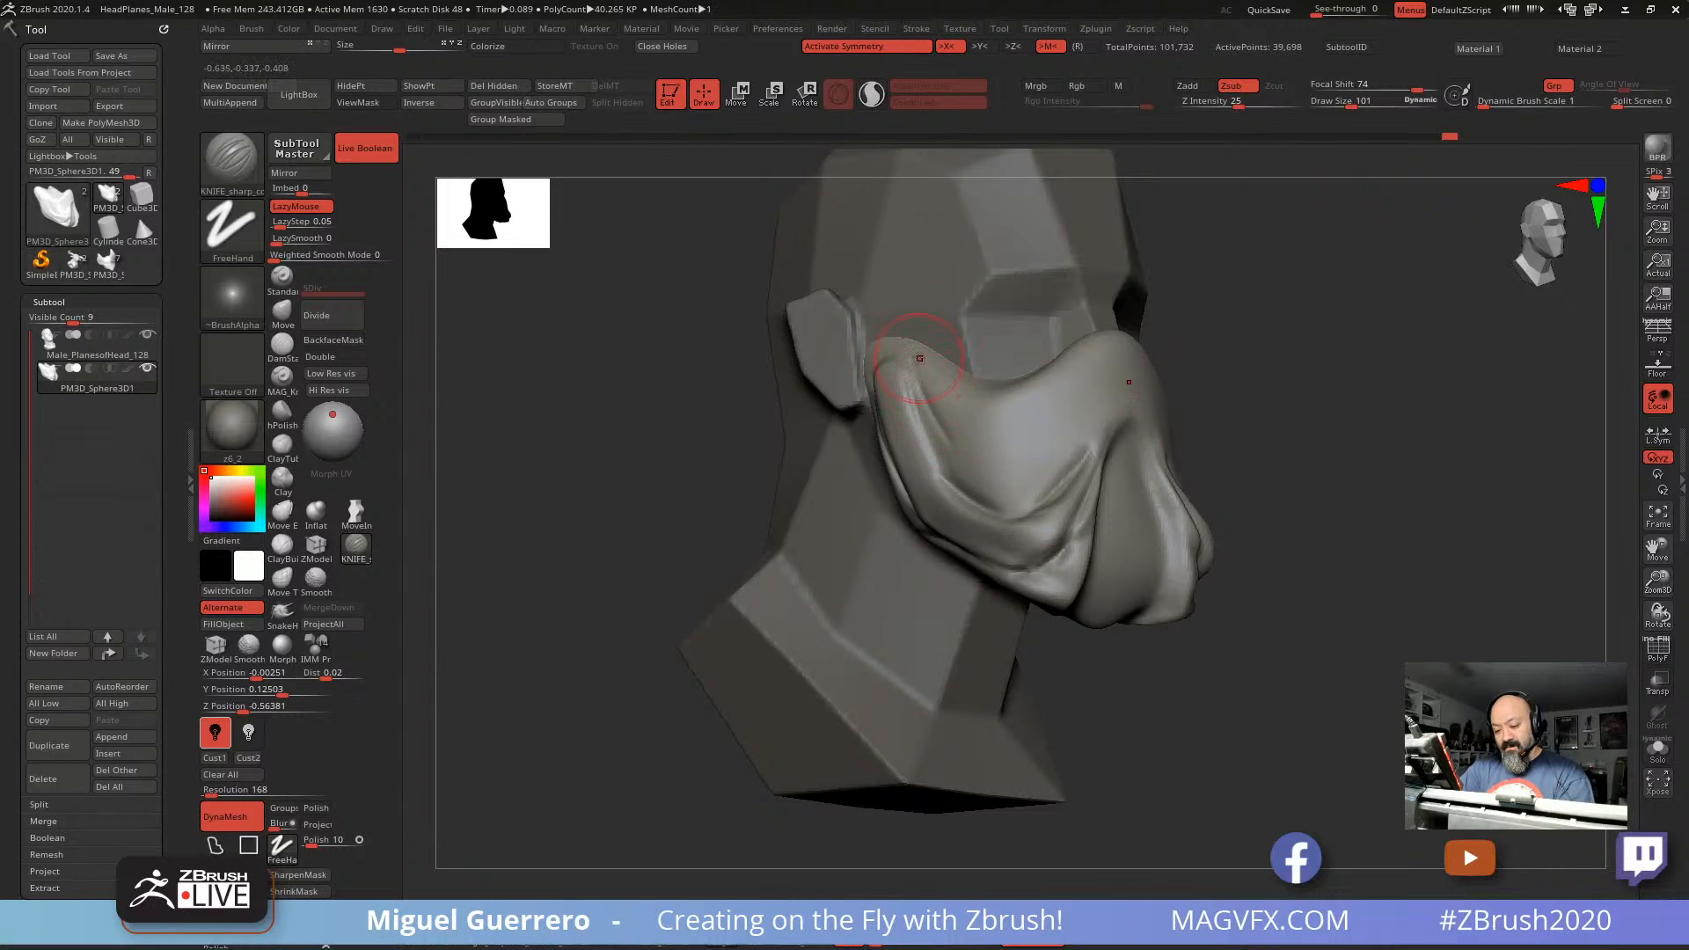
Step: Carve curved, nested folds into the cheeks between the nose and the rear band, and remesh with DynaMesh
mouse_move(1036, 490)
left_mouse_down()
mouse_move(1063, 422)
mouse_move(1021, 378)
mouse_move(1078, 410)
mouse_move(1088, 459)
left_mouse_up()
mouse_move(563, 479)
left_mouse_down()
mouse_move(655, 475)
mouse_move(570, 483)
left_mouse_up()
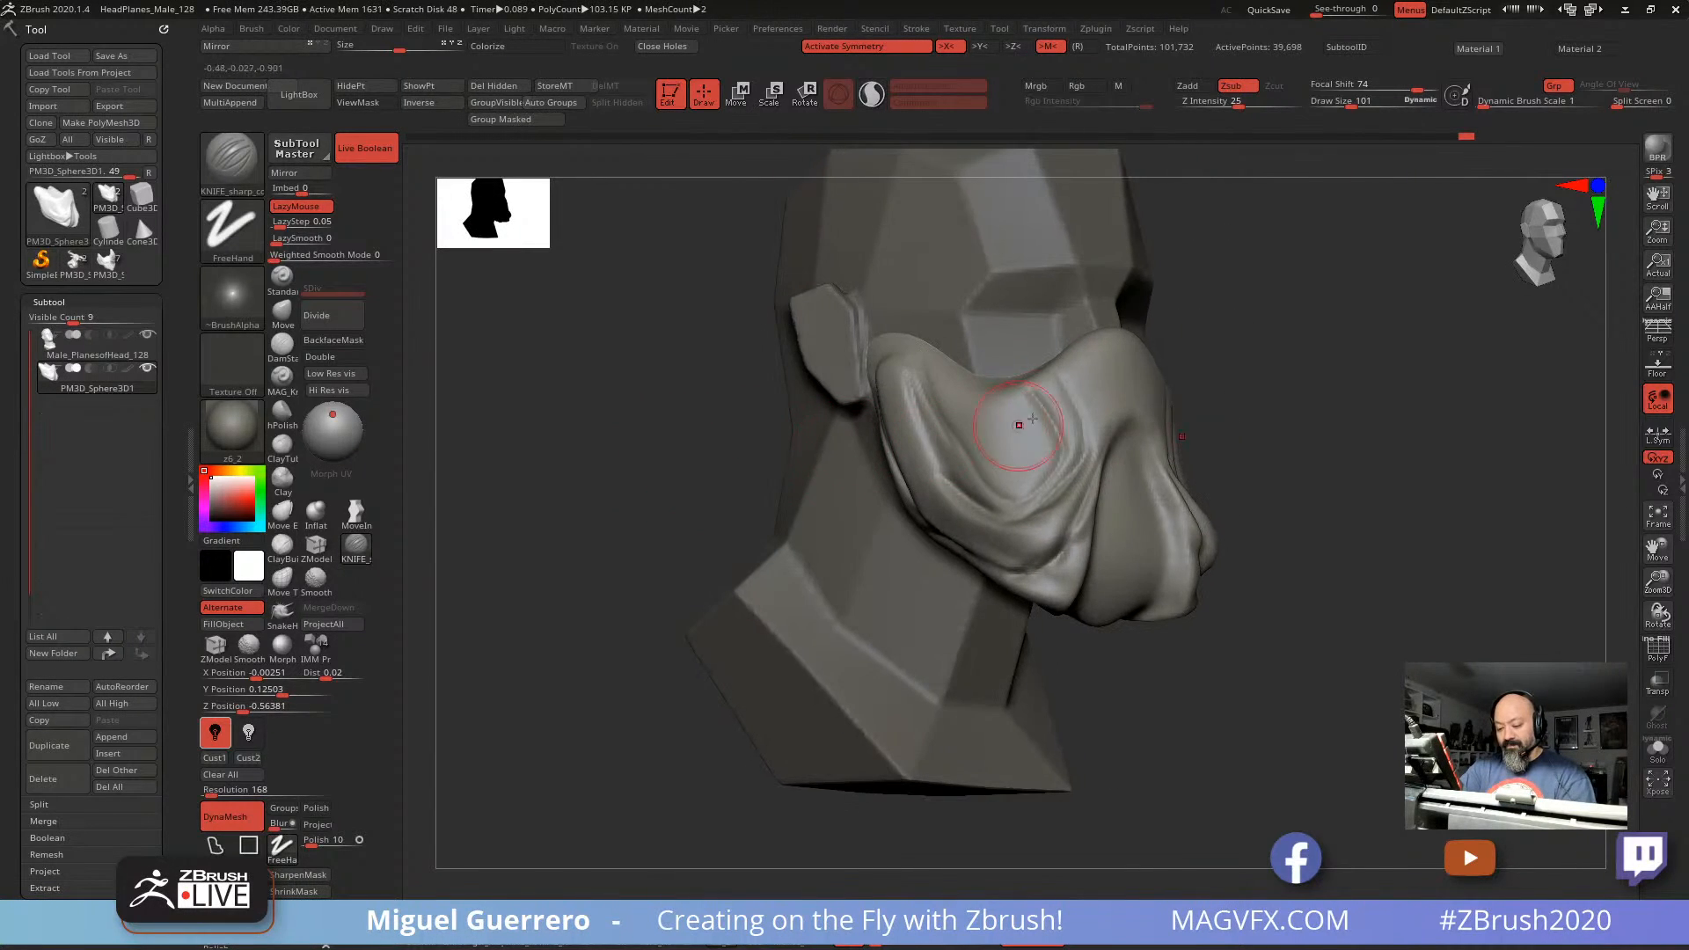
left_click_drag(1091, 392, 1100, 441)
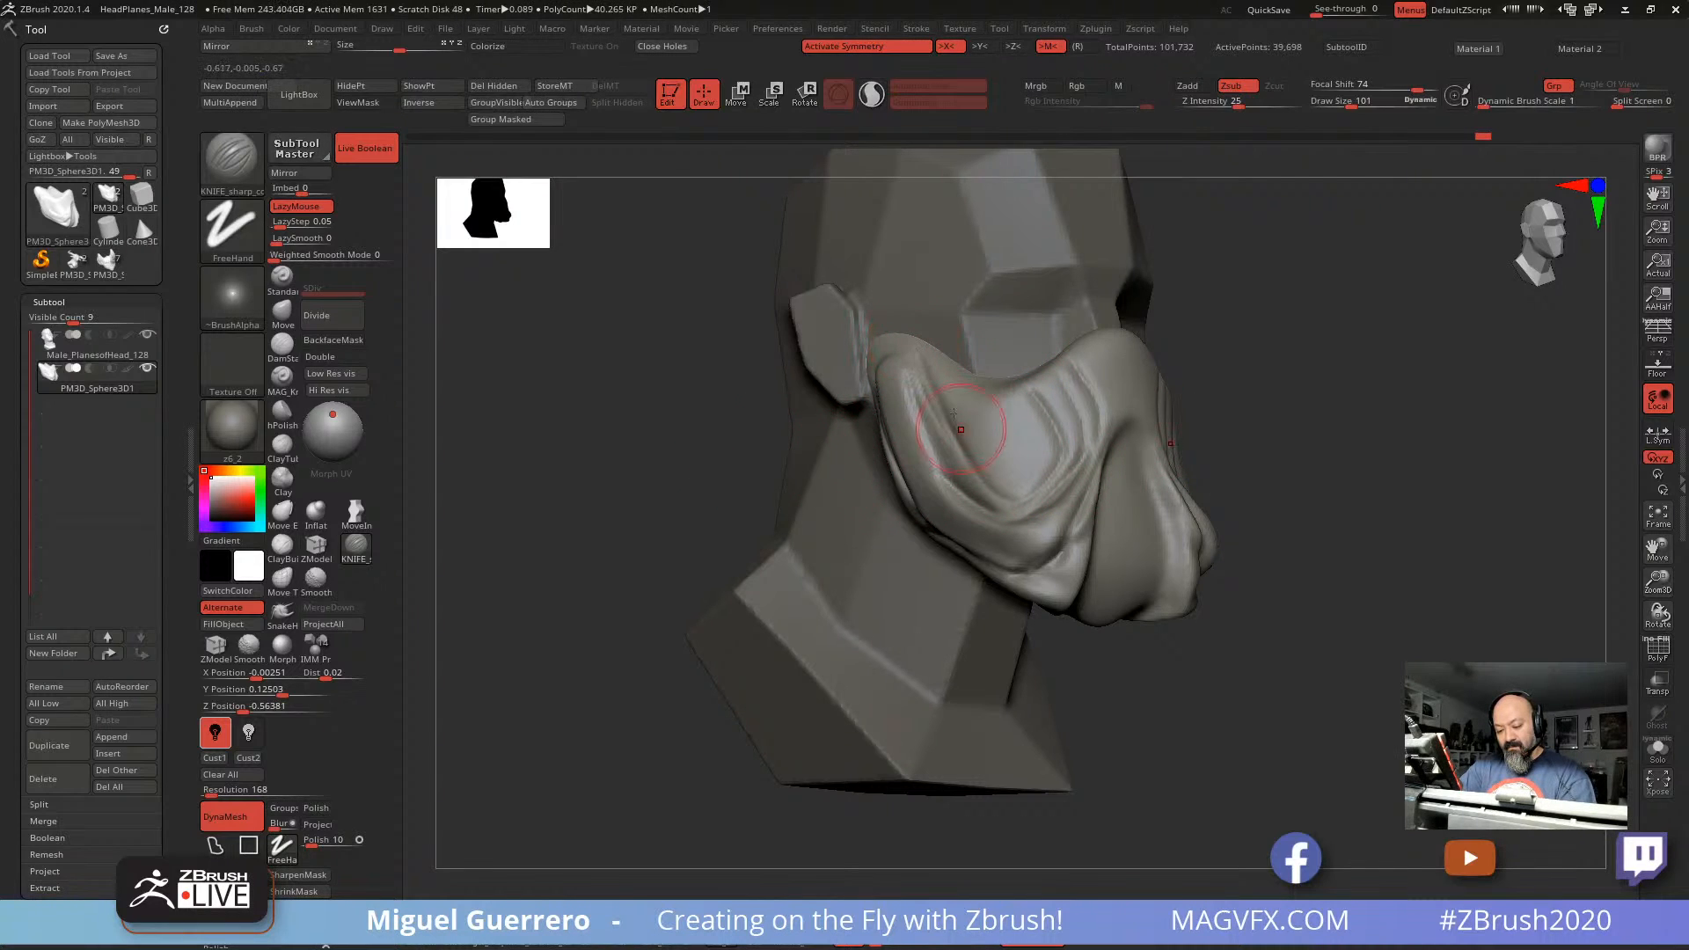
mouse_move(962, 411)
left_mouse_down()
mouse_move(1020, 472)
mouse_move(1047, 431)
left_mouse_up()
left_click_drag(563, 480, 665, 475)
left_click_drag(1029, 695, 742, 547)
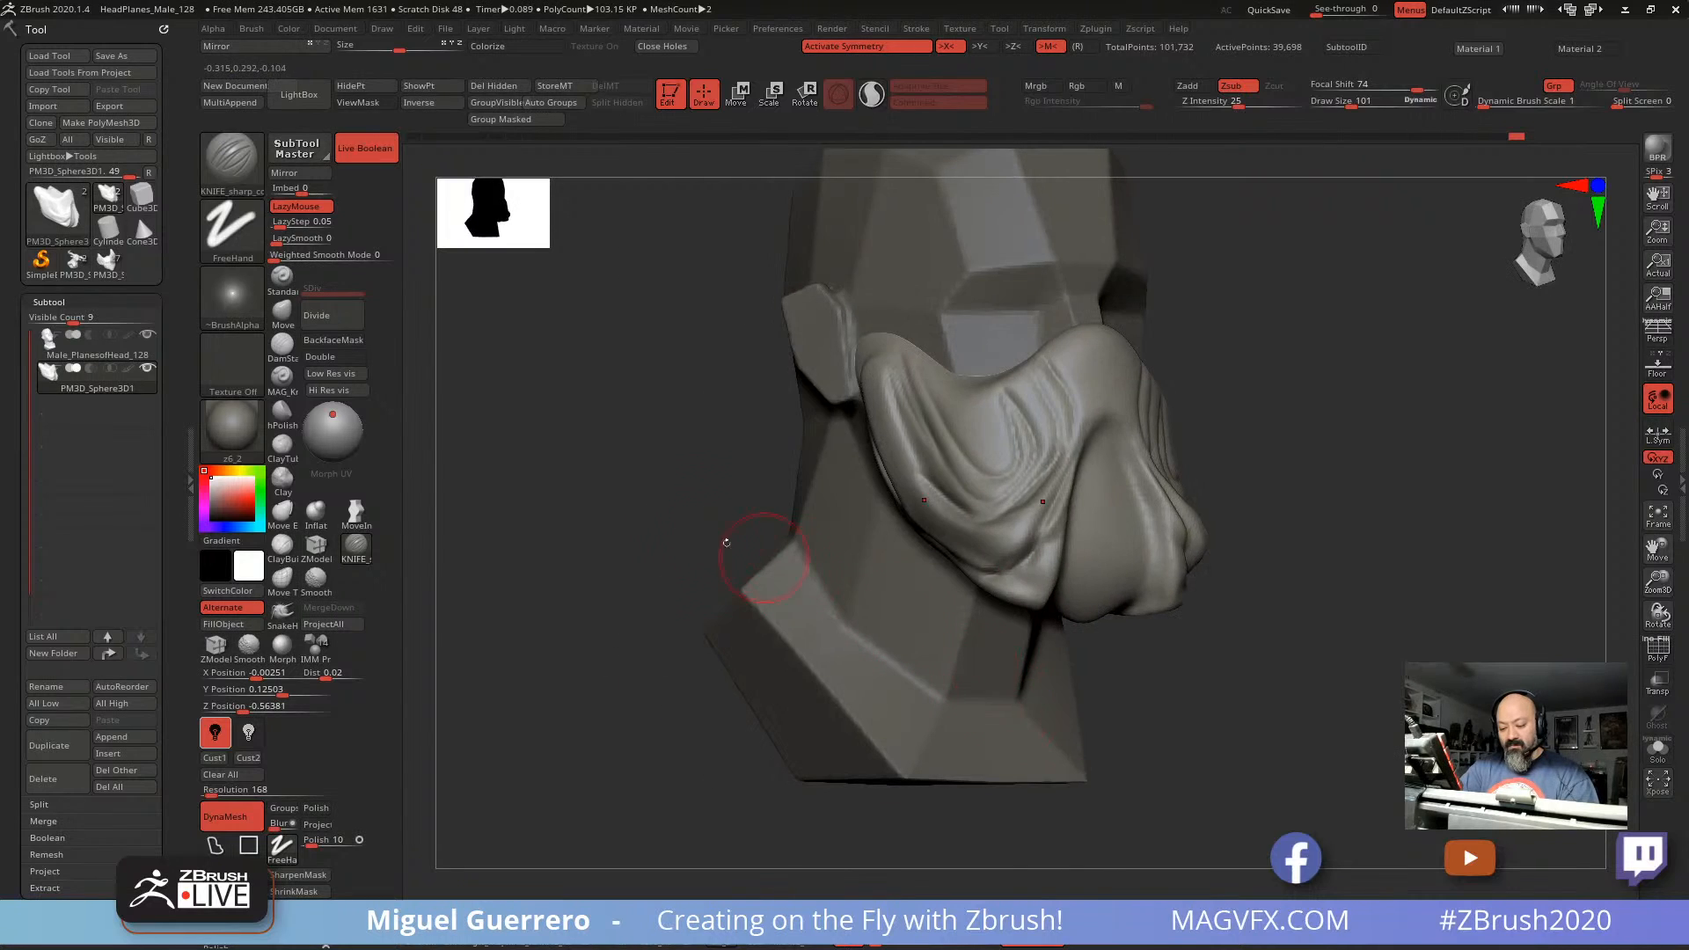
left_click_drag(620, 532, 691, 515)
left_click_drag(783, 470, 882, 432)
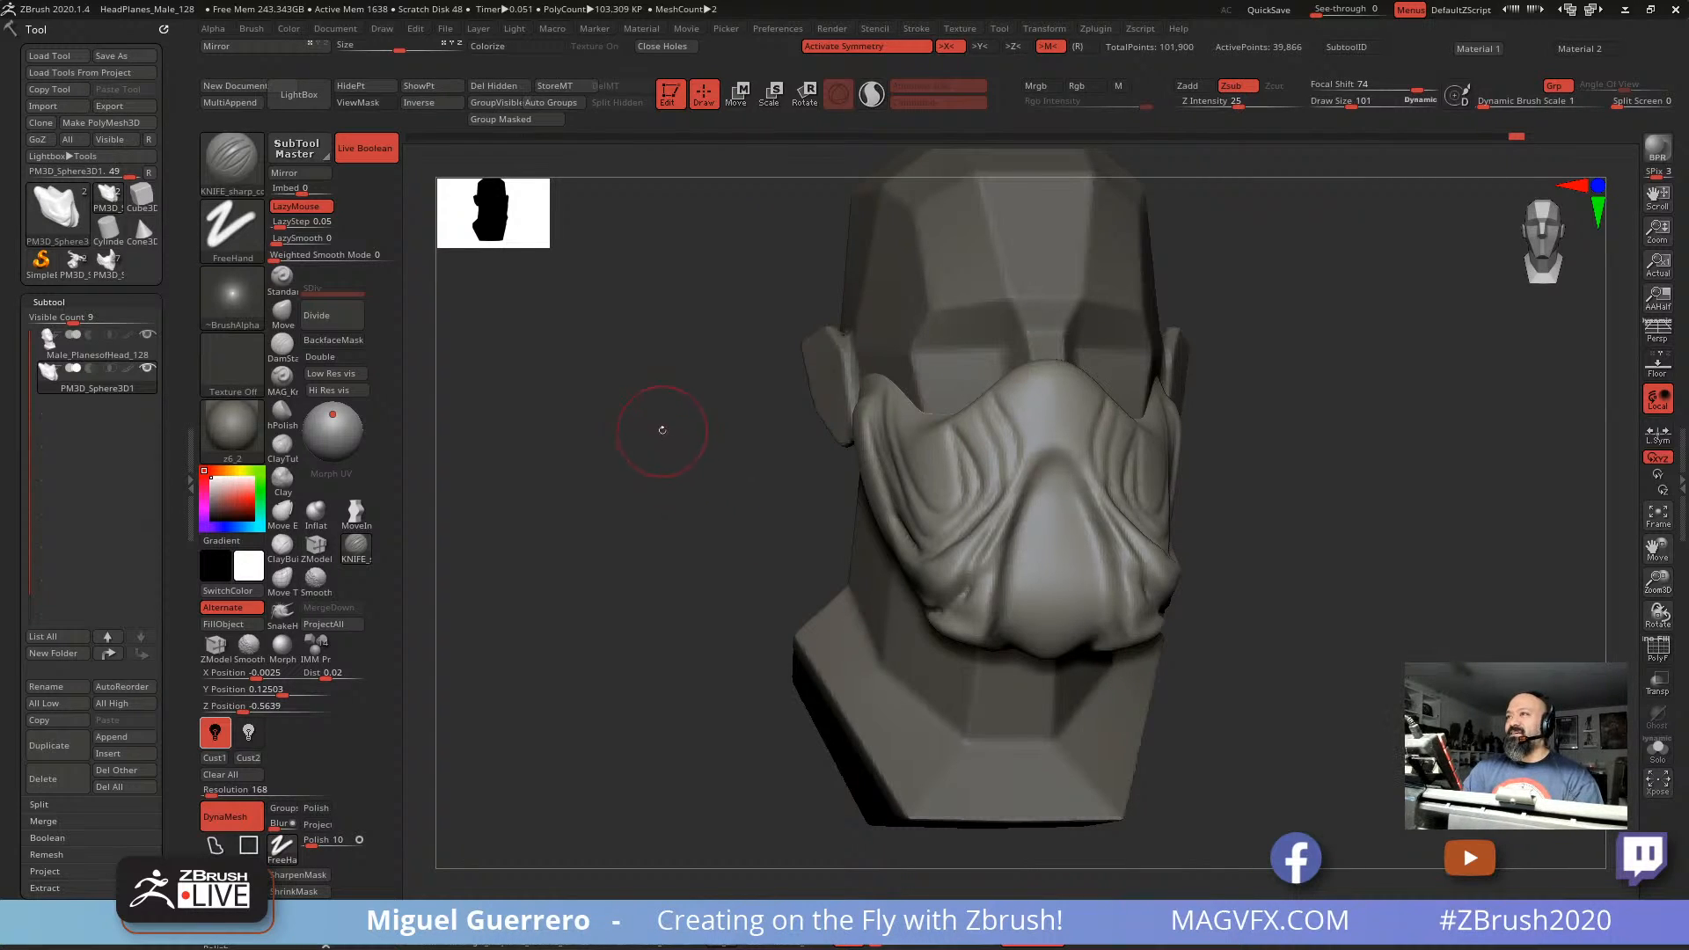
Step: Carve a sharp outline around the mouth recess and under the chin with the KNIFE_sharp brush at draw size 45
mouse_move(662, 430)
left_mouse_down("alt")
mouse_move(682, 440)
mouse_move(656, 466)
mouse_move(666, 438)
mouse_move(647, 482)
left_mouse_up("alt")
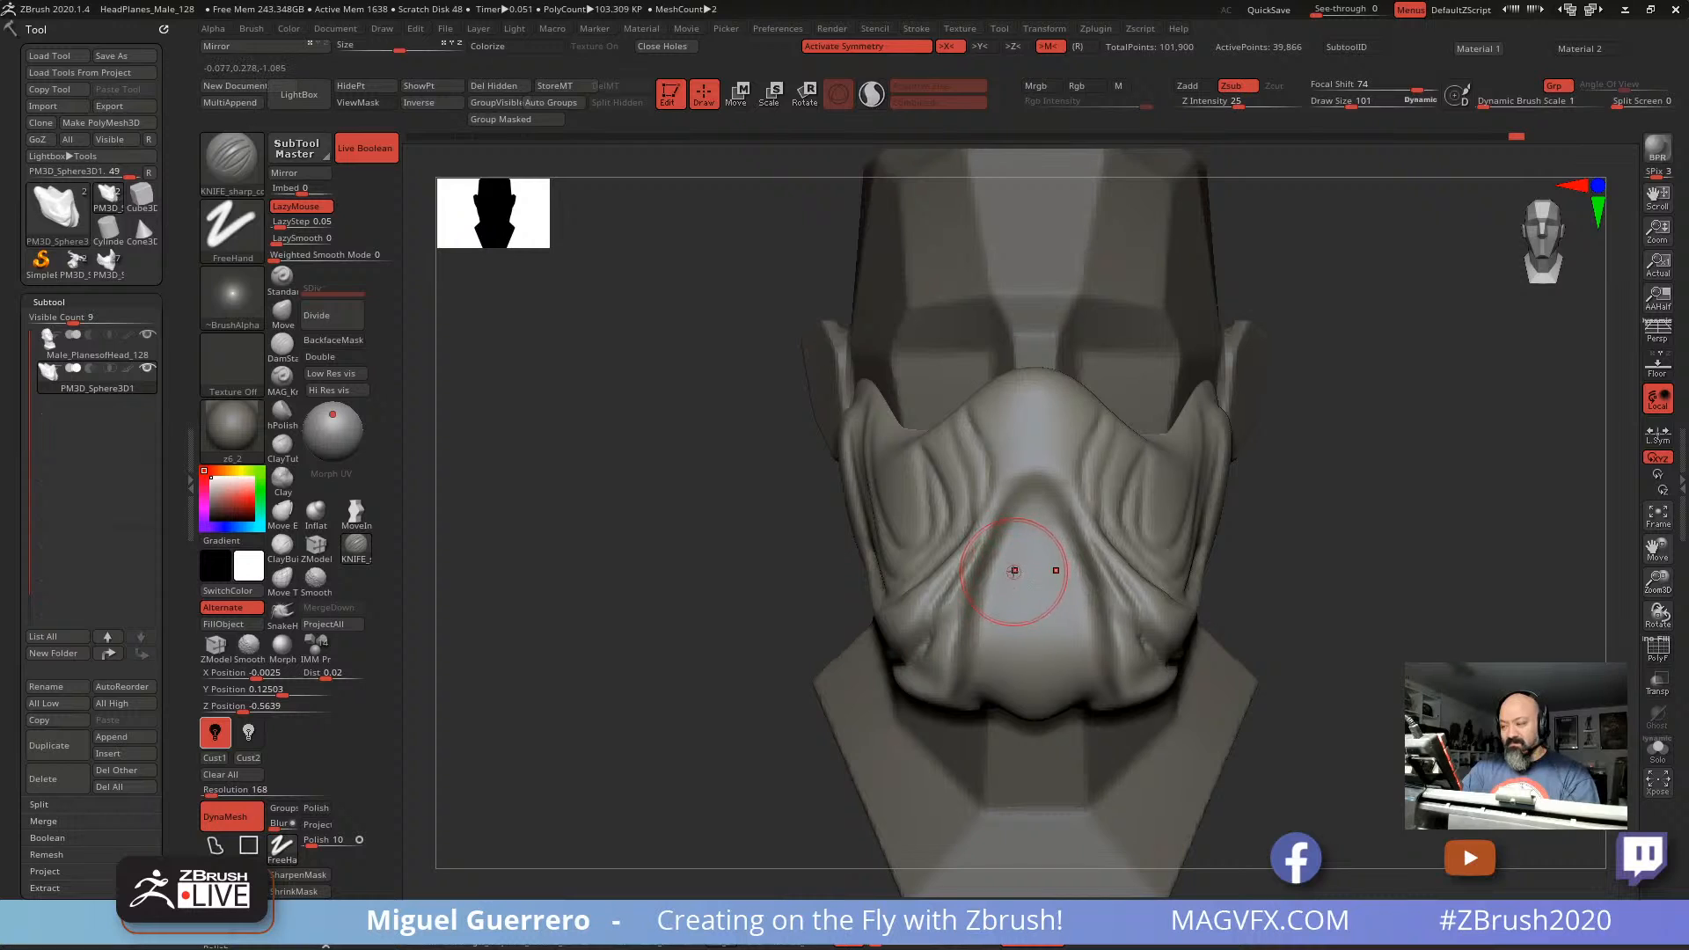
key("bracketleft")
key("bracketleft")
key("bracketleft")
key("bracketleft")
key("bracketleft")
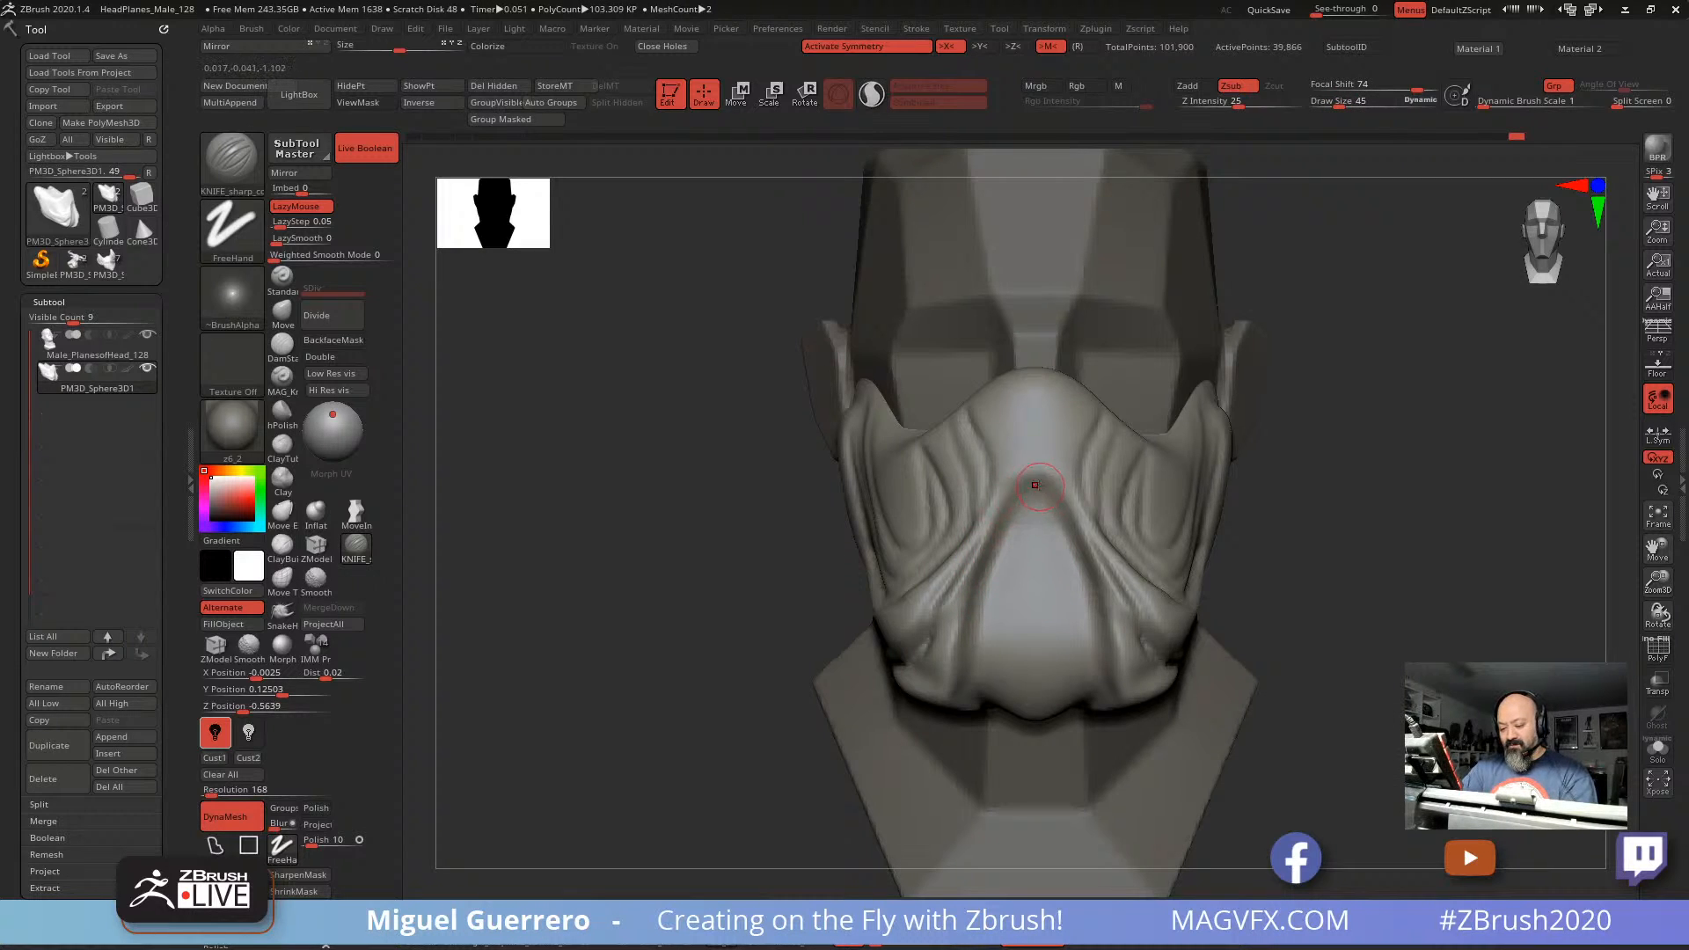
left_click_drag(1035, 485, 1113, 669)
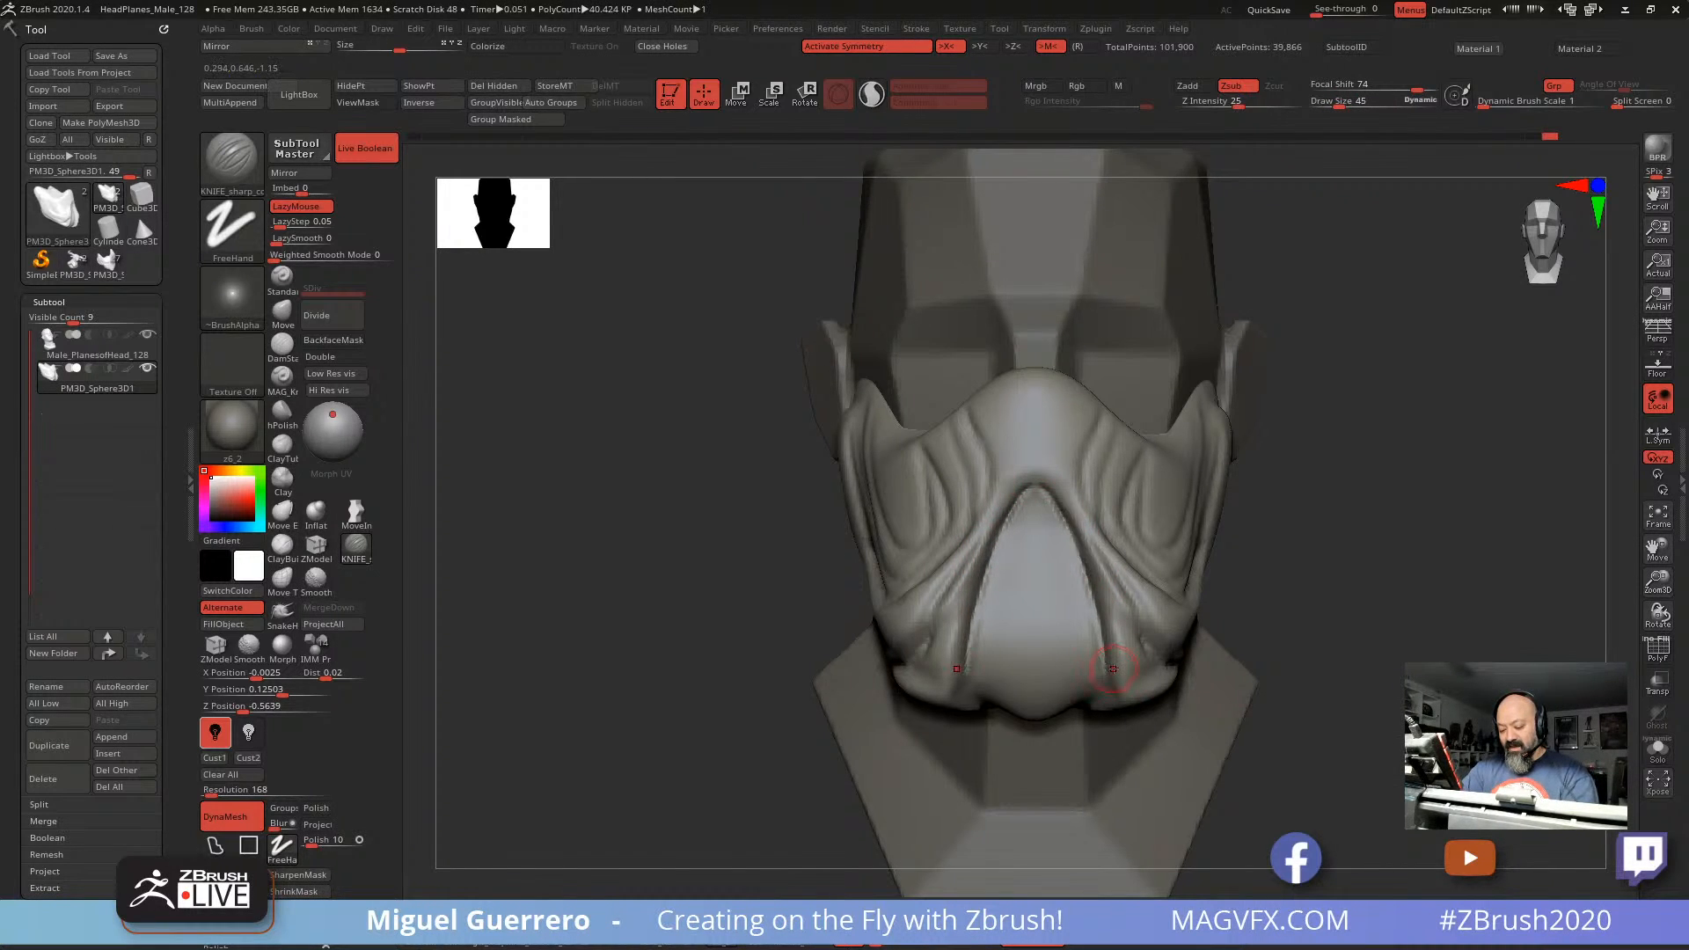
right_click_drag(1113, 668, 1300, 662)
right_click_drag(1124, 716, 1300, 616)
left_click_drag(1098, 558, 1059, 655)
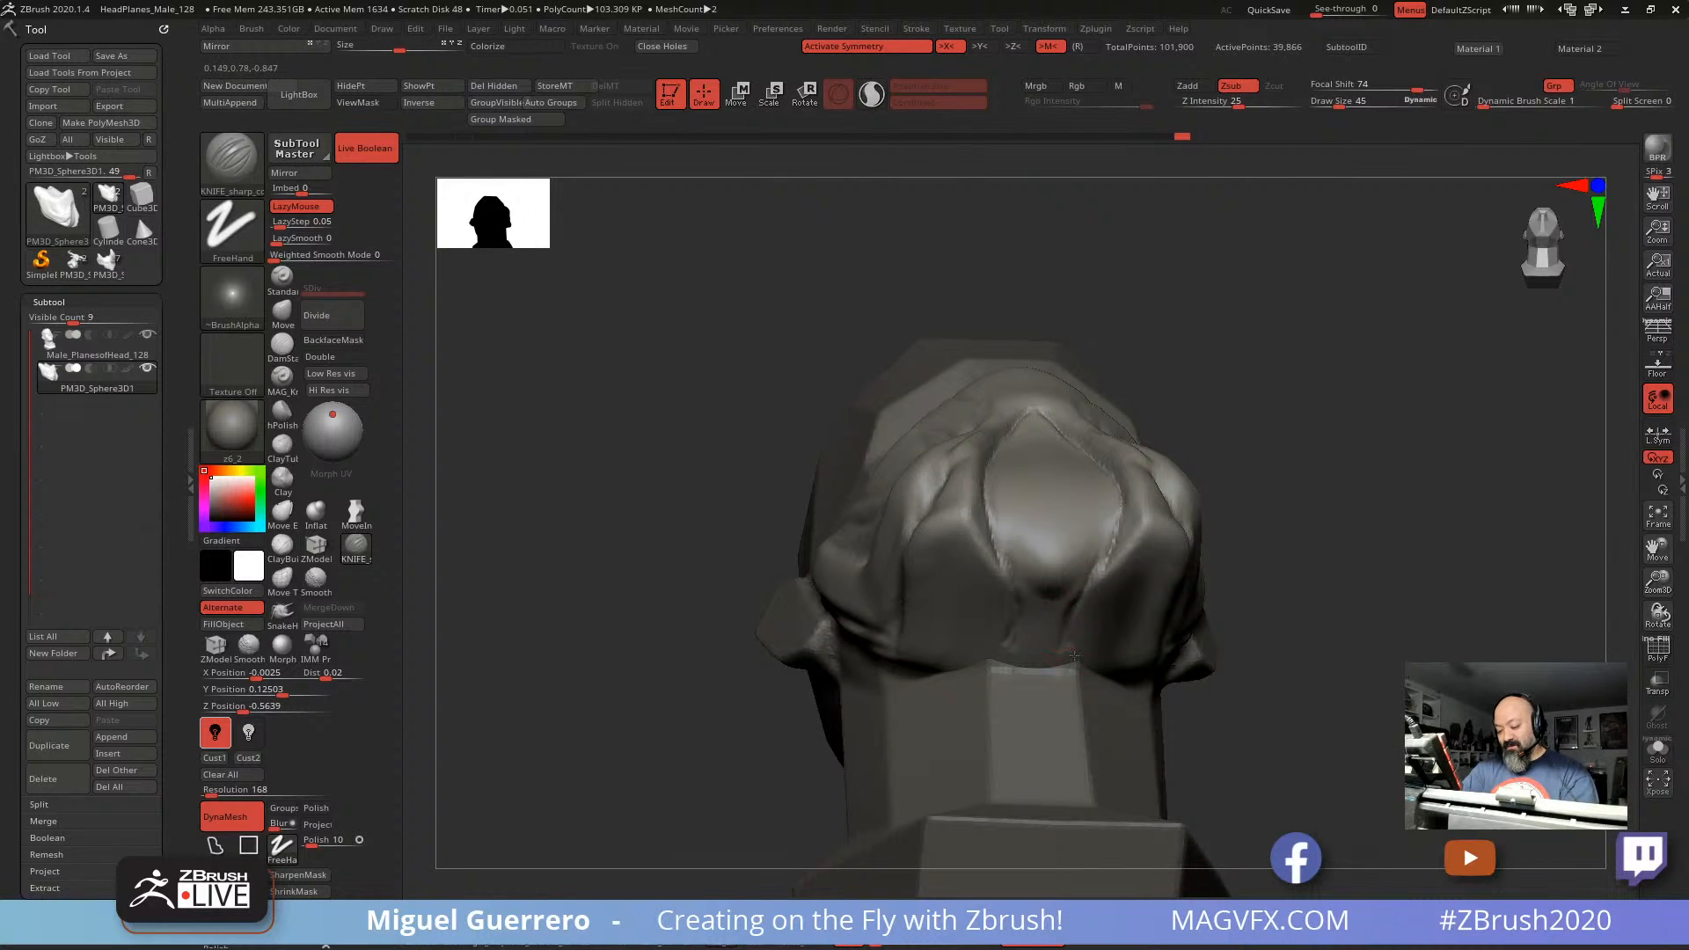
Step: Examine the mask's mouth recess, chin underside and cheek folds from below, the side and three-quarter angles
mouse_move(1312, 652)
right_mouse_down()
mouse_move(547, 502)
mouse_move(525, 479)
mouse_move(598, 467)
right_mouse_up()
mouse_move(889, 305)
left_mouse_down("ctrl")
mouse_move(883, 281)
mouse_move(926, 454)
mouse_move(993, 495)
mouse_move(1160, 531)
mouse_move(1177, 514)
left_mouse_up("ctrl")
right_click_drag(1245, 647, 1241, 546)
left_click_drag(908, 434, 1154, 505, "ctrl")
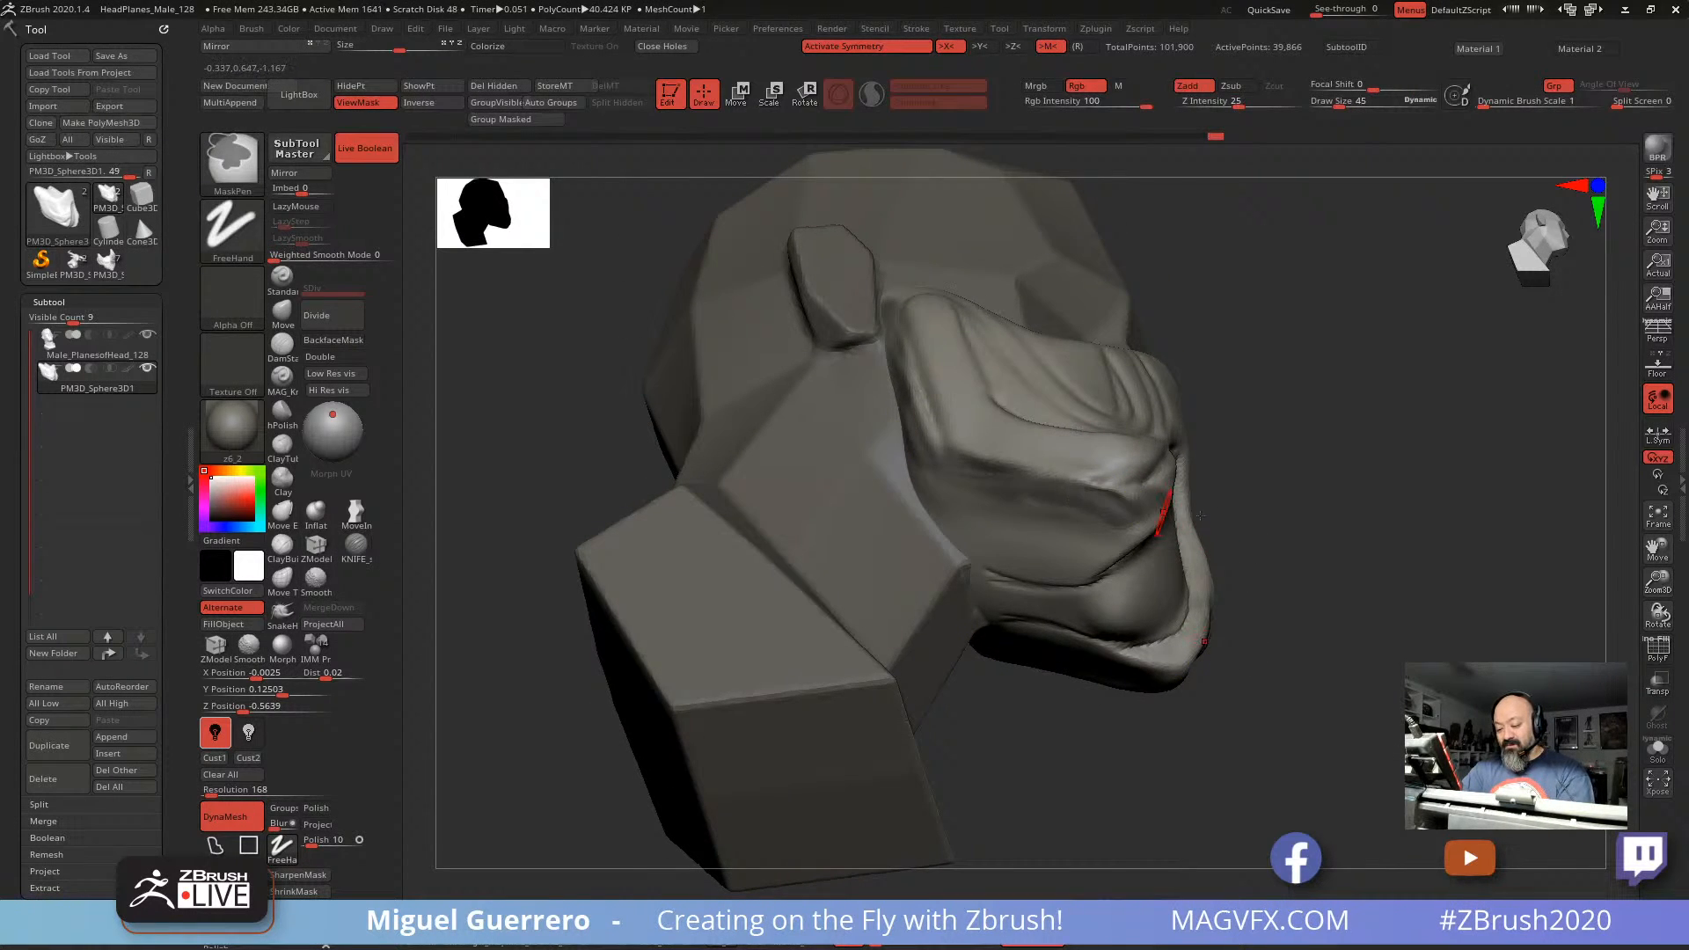
right_click_drag(1293, 556, 1170, 547)
mouse_move(1047, 574)
left_mouse_down("ctrl")
mouse_move(1075, 552)
mouse_move(1038, 570)
left_mouse_up("ctrl")
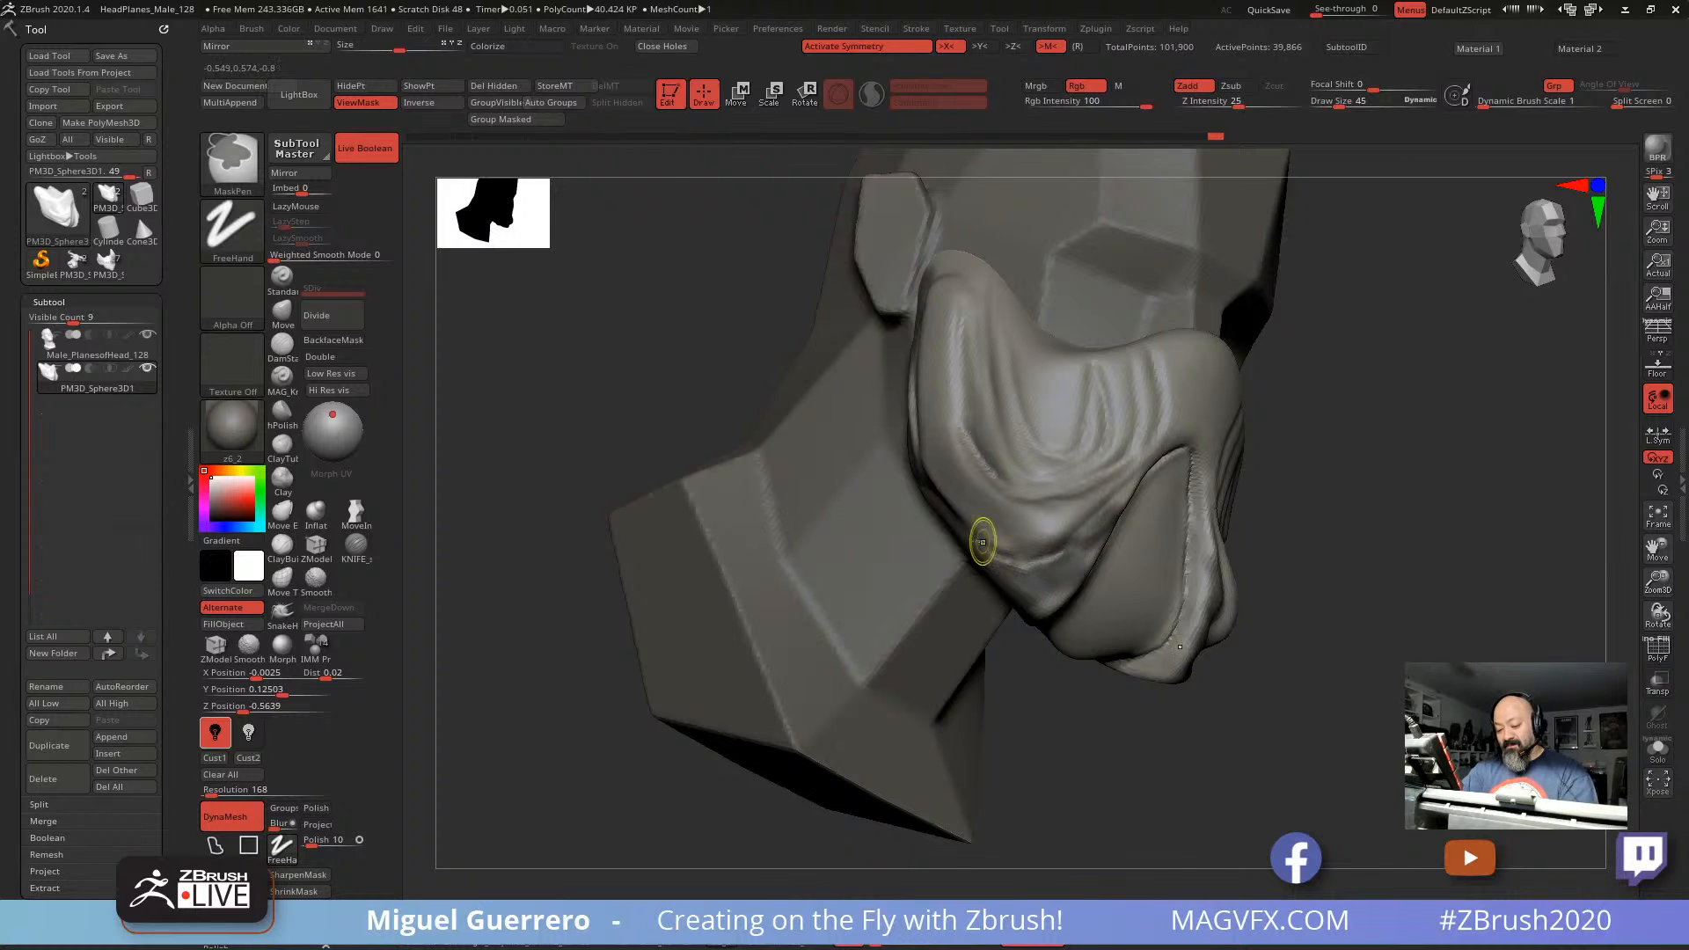
left_click(621, 344, "ctrl")
left_click_drag(620, 344, 596, 377, "shift")
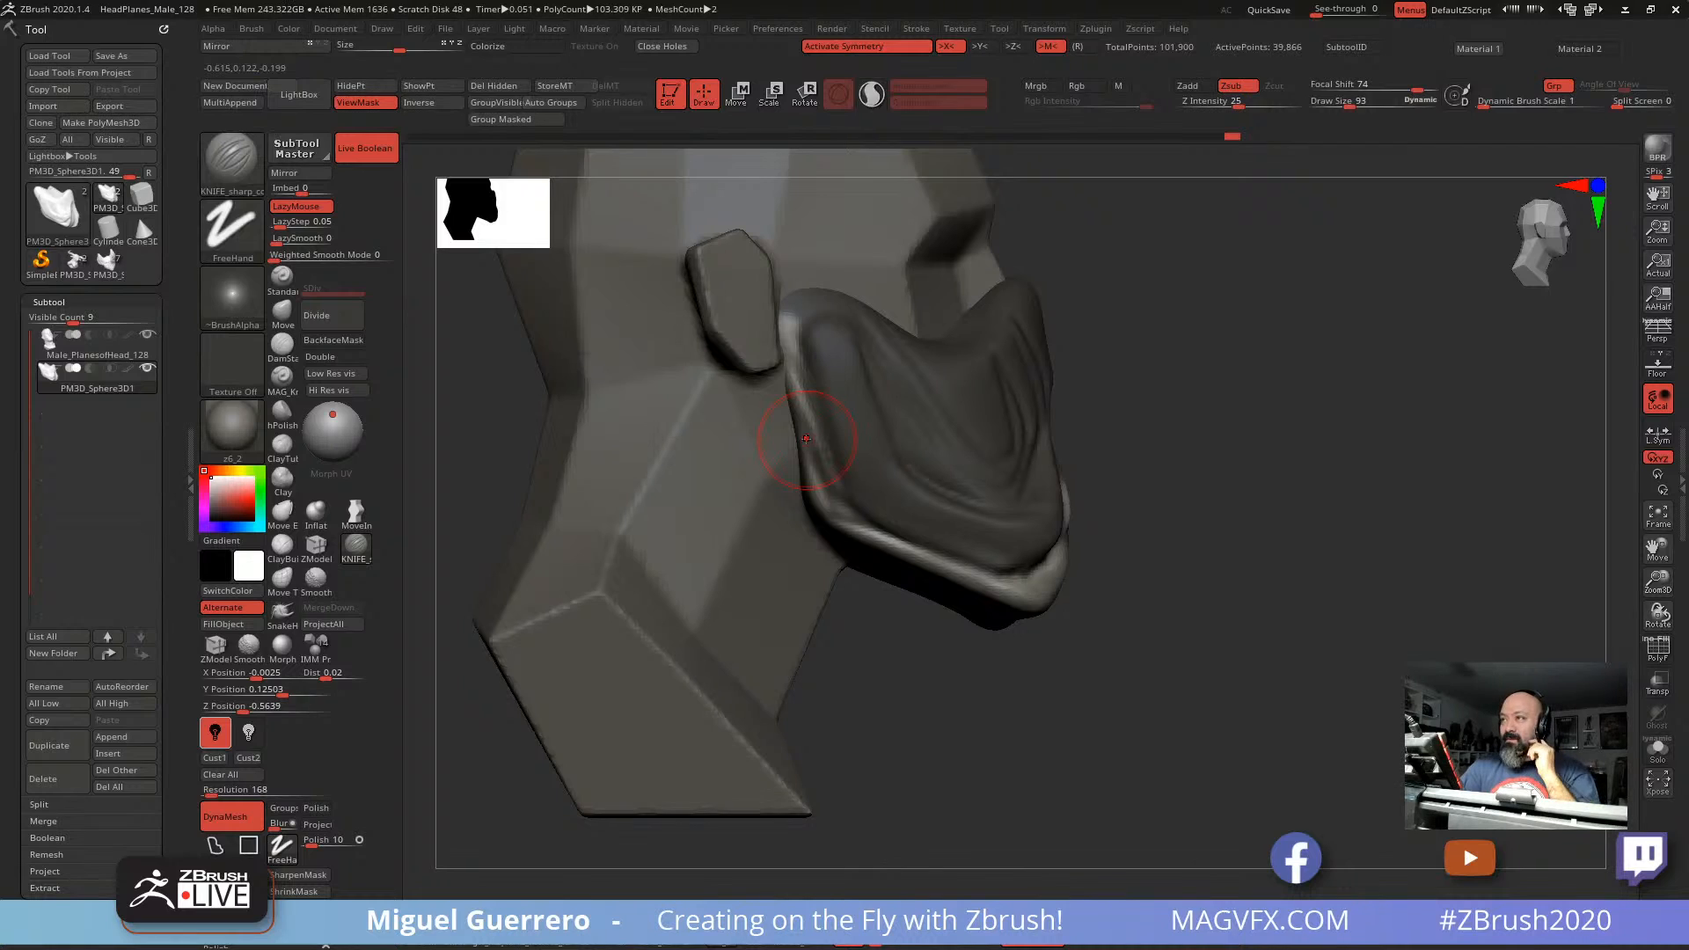
Step: Smooth the lower edge of the jaw band from beneath the cheek toward the chin at draw size 93
left_click_drag(960, 621, 1054, 600, "alt")
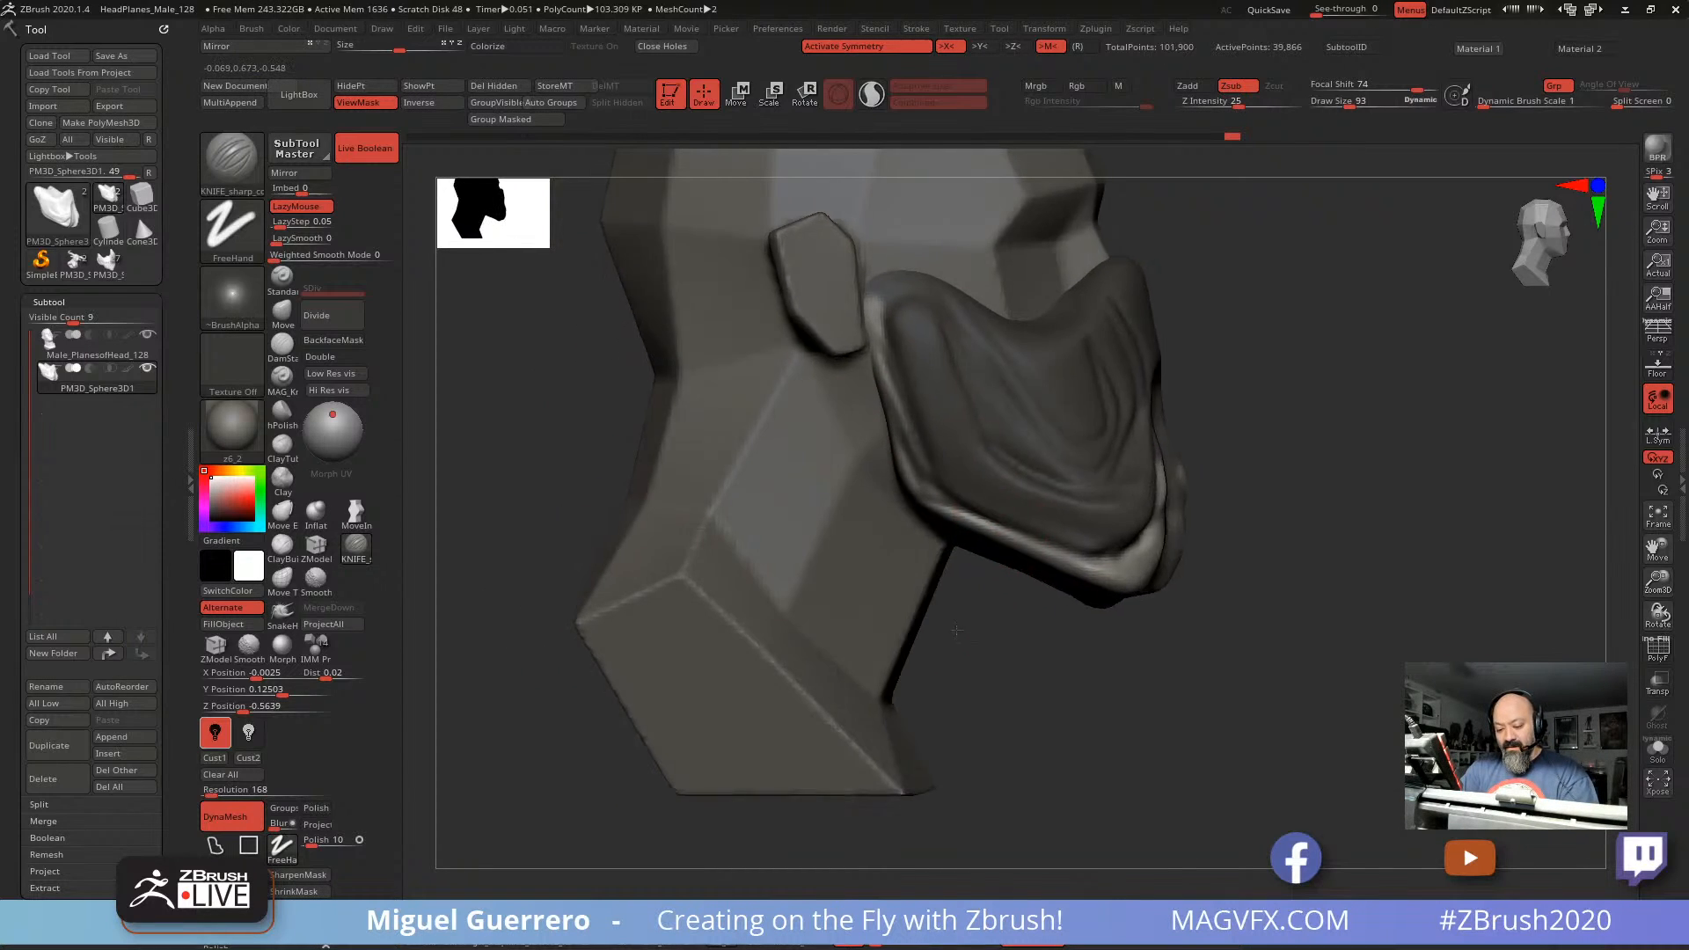
key("shift")
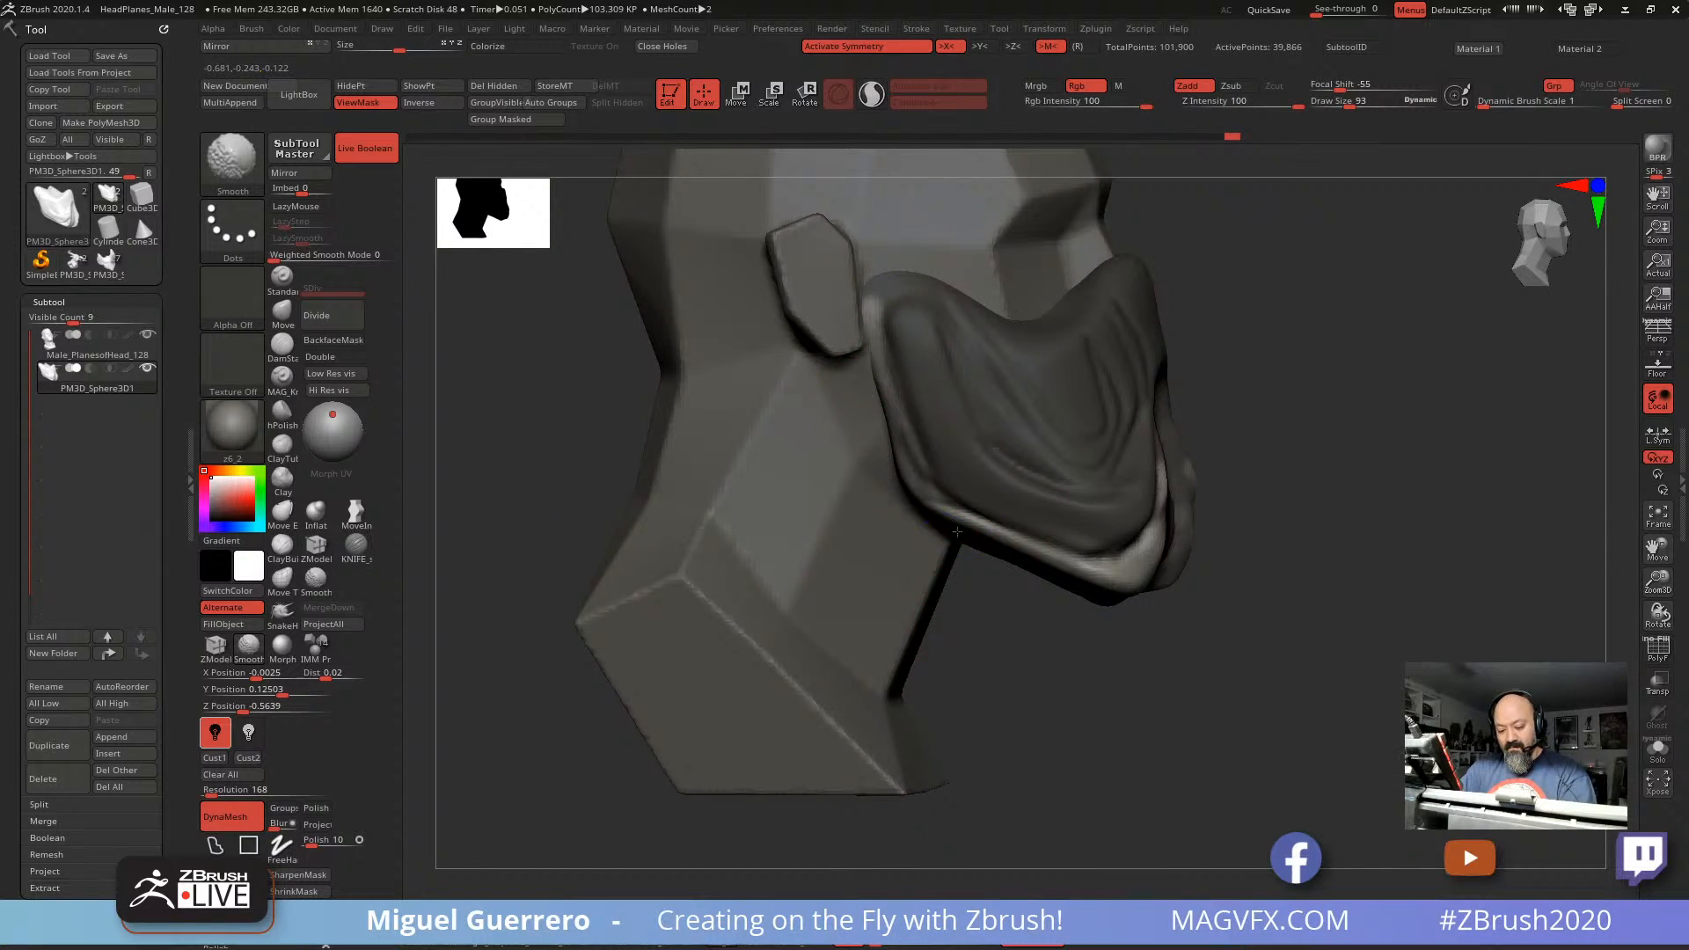
left_click_drag(957, 531, 1110, 572, "shift")
Step: Switch the material to MAG_Red and view the mask from the front
left_click(521, 934)
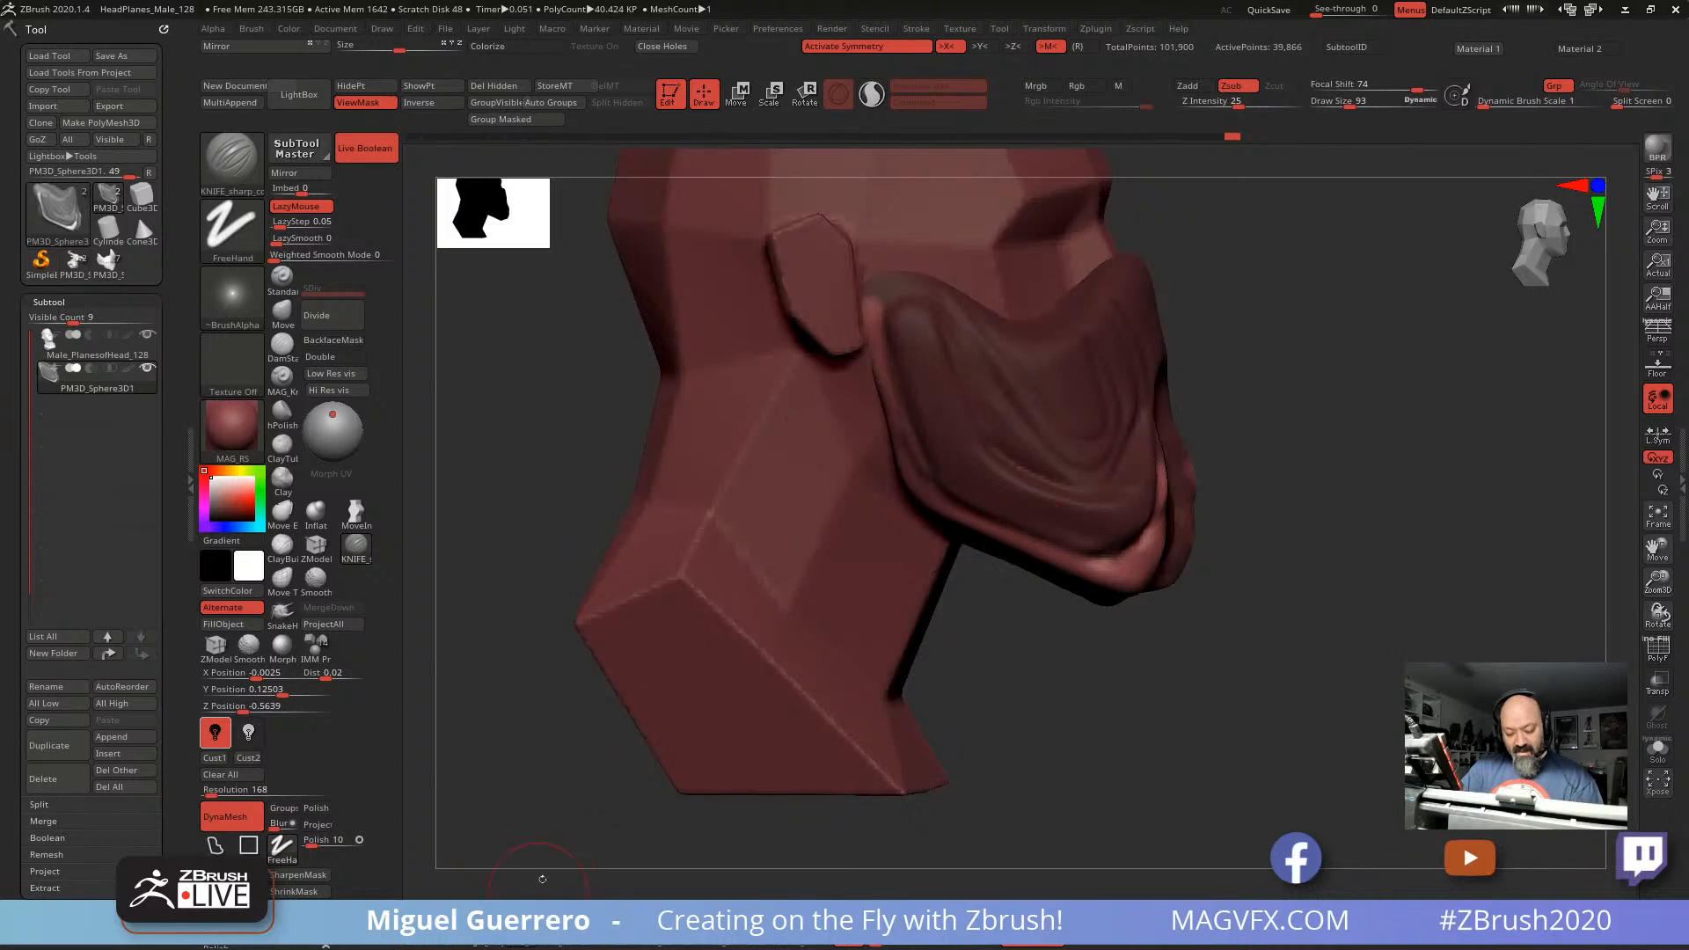
mouse_move(492, 565)
left_mouse_down("alt")
mouse_move(594, 579)
mouse_move(654, 528)
left_mouse_up("alt")
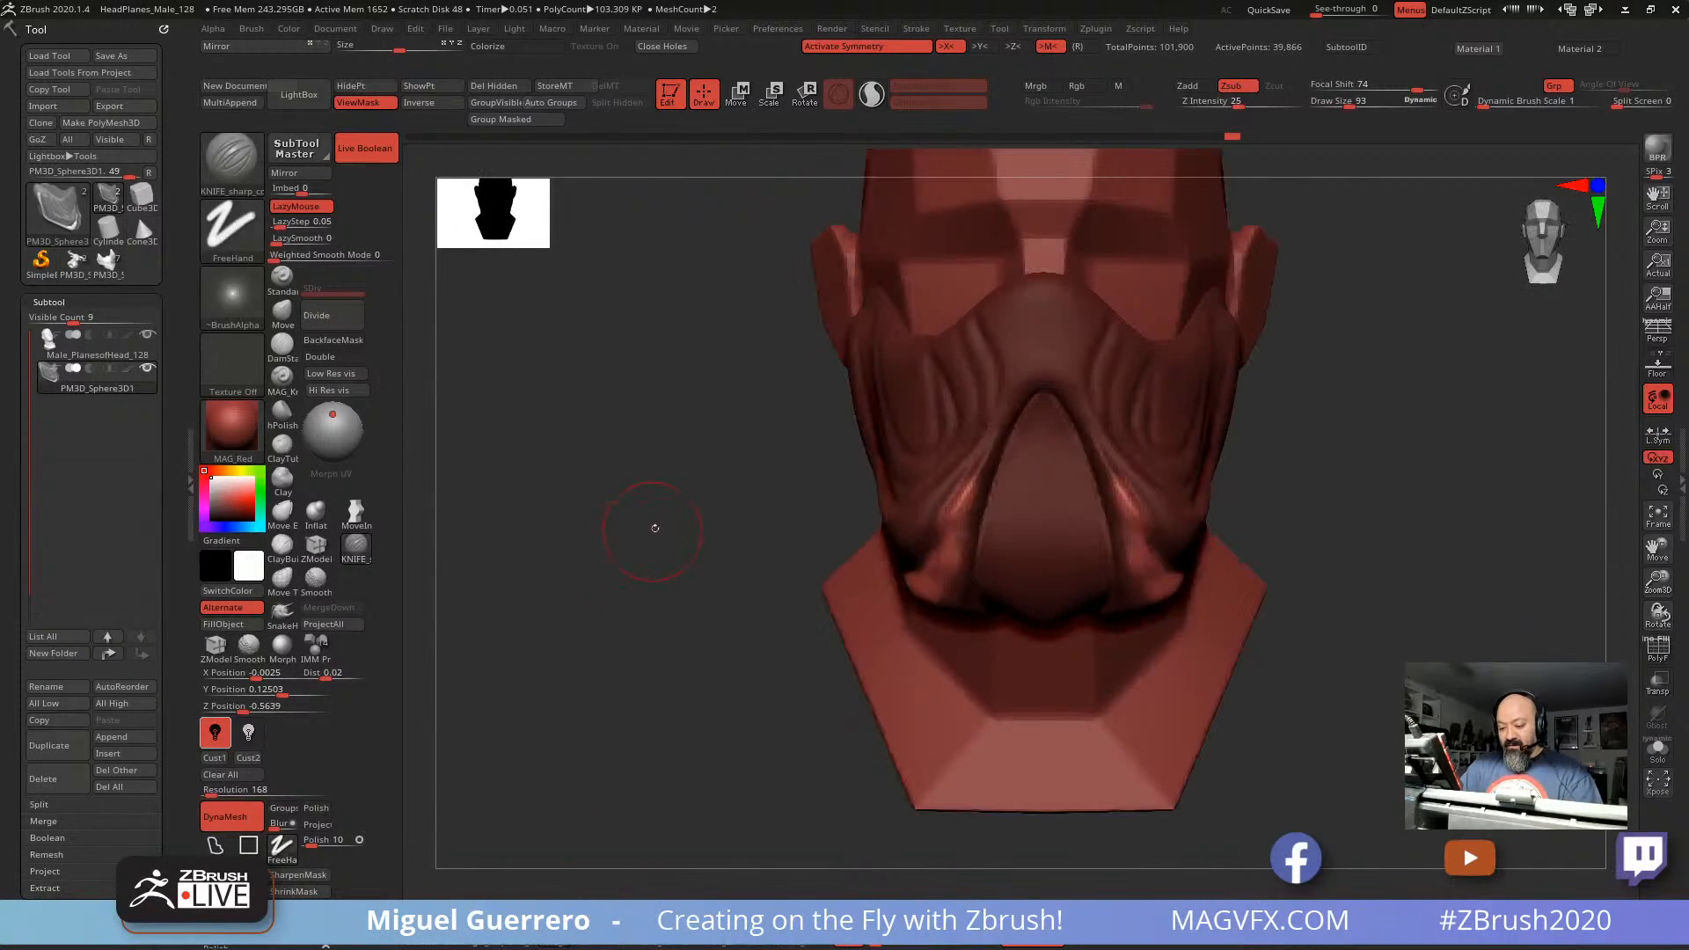
left_click_drag(603, 479, 563, 463, "ctrl")
Step: Reshape the mask's lower jaw corners and cheeks with the Move brush, reducing the draw size from 306 to 94
left_click(283, 313)
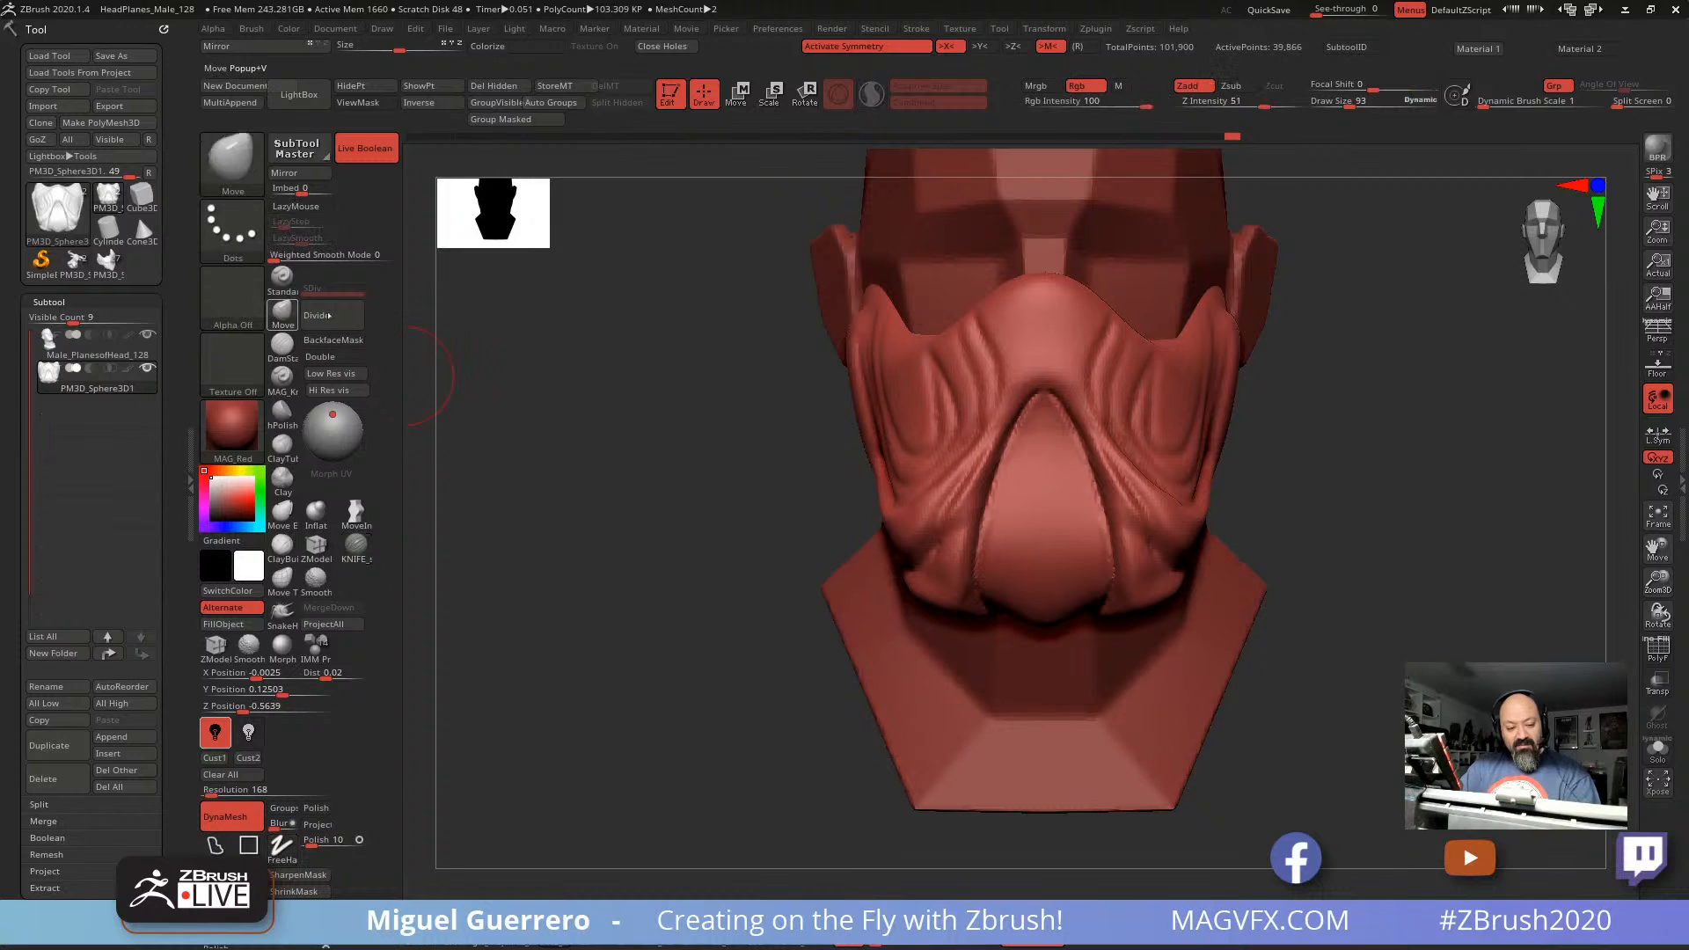
key("space")
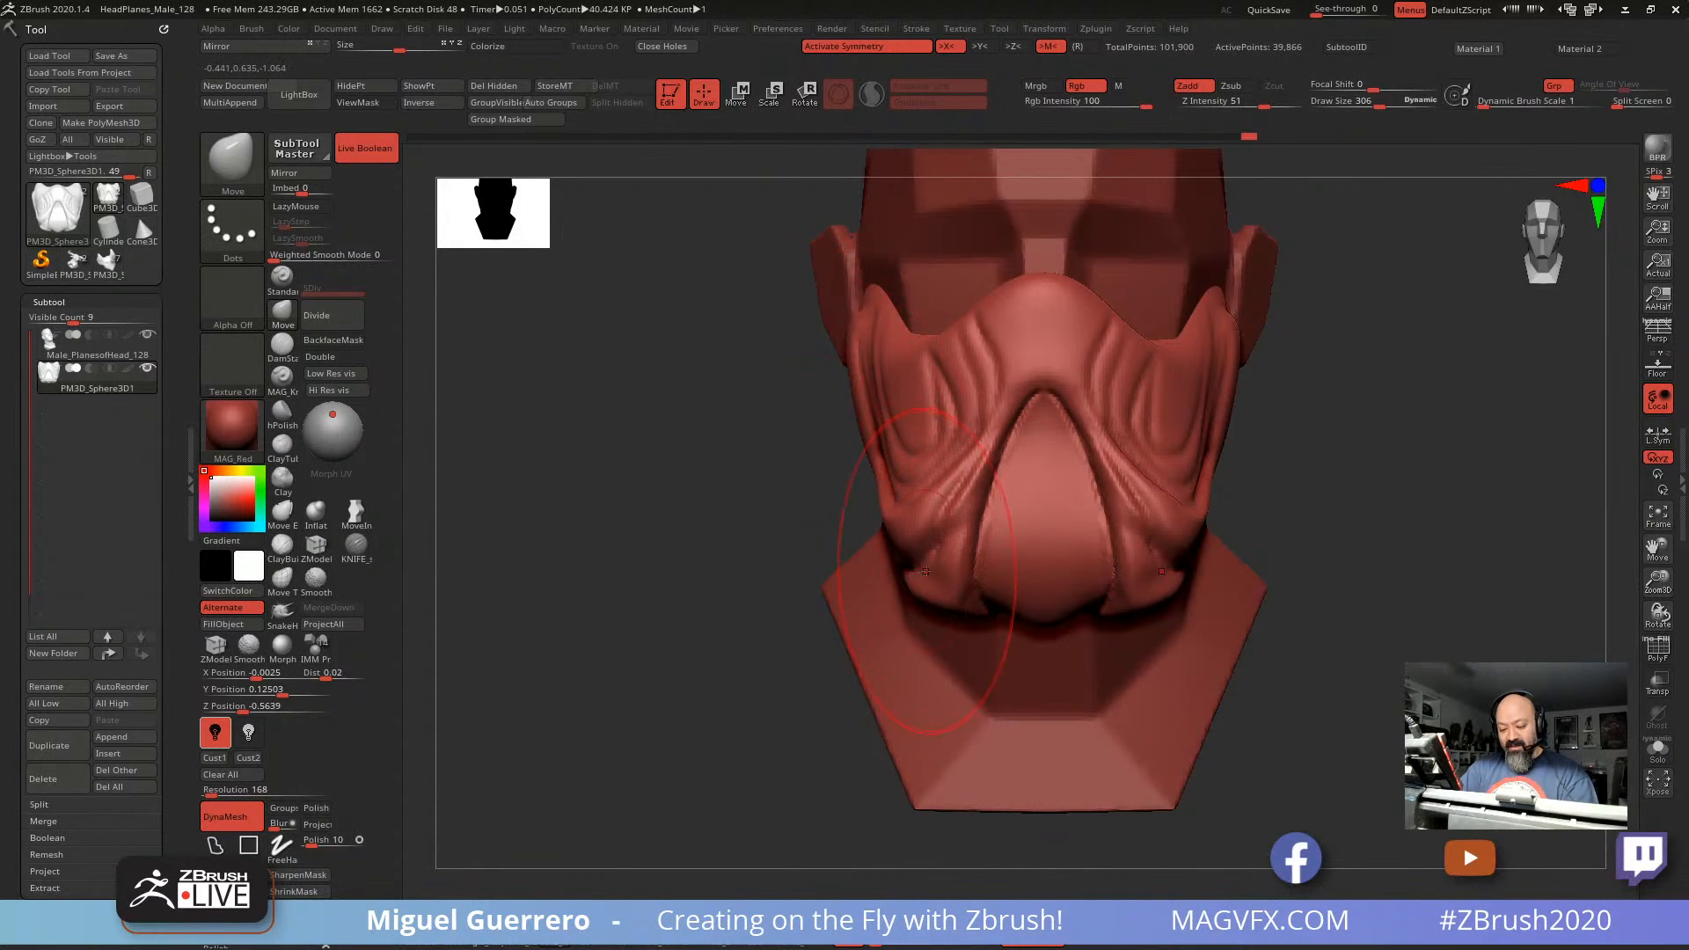
left_click_drag(920, 522, 947, 519)
left_click_drag(783, 615, 1038, 658)
left_click_drag(1175, 703, 1107, 649)
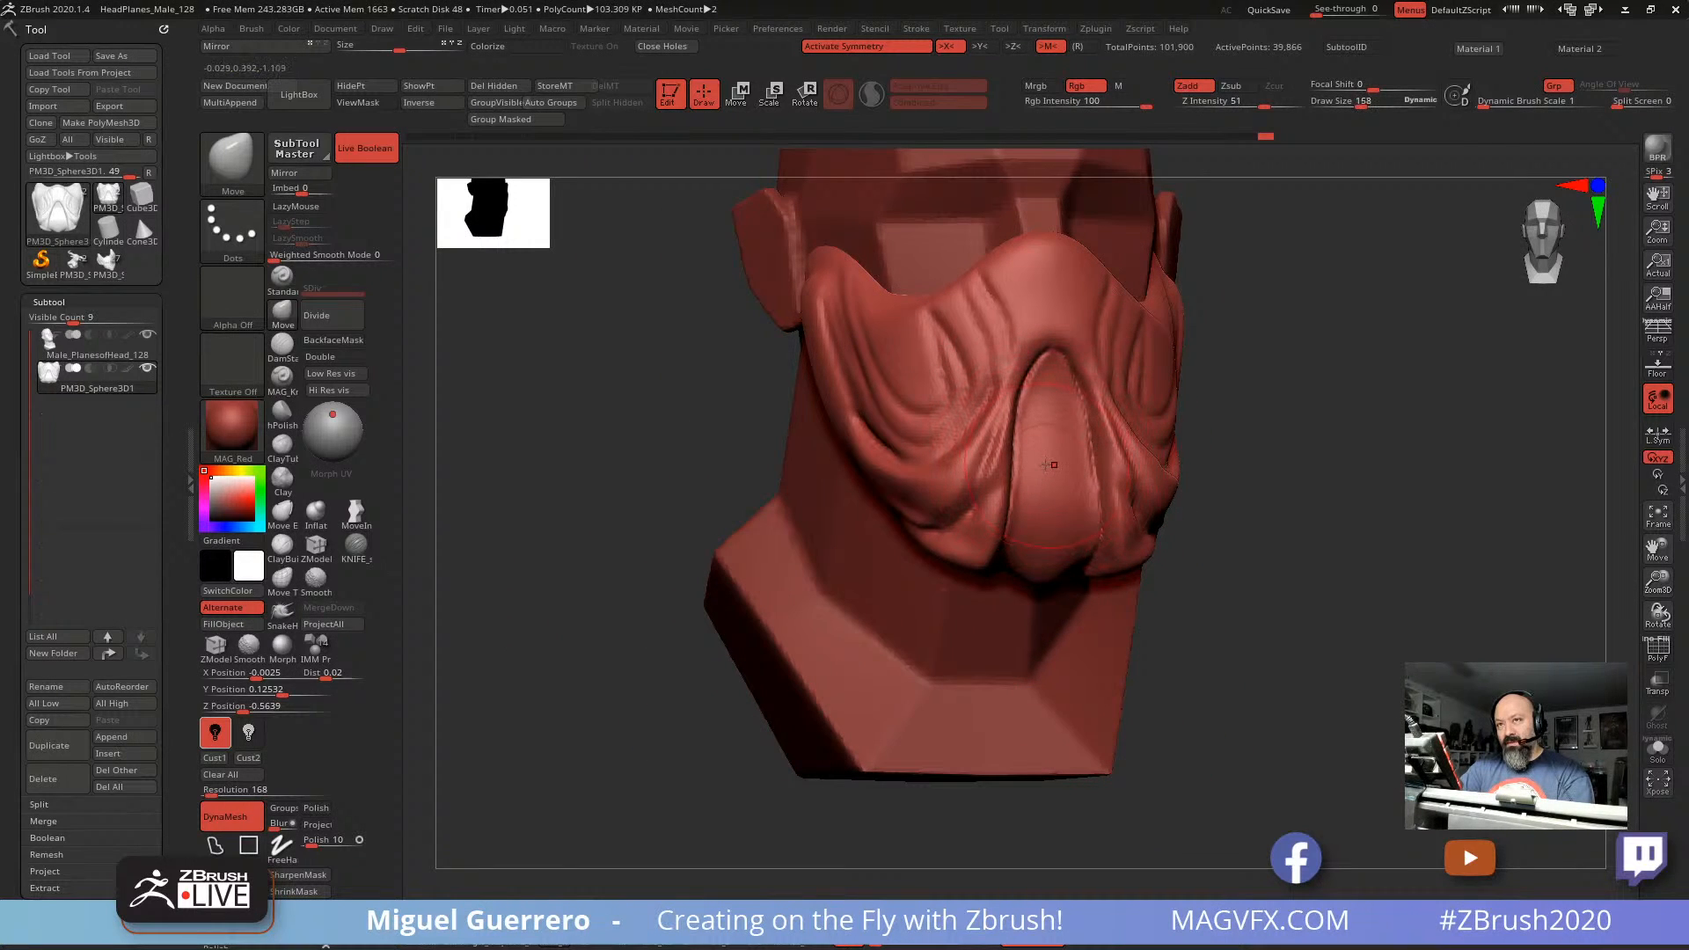
left_click_drag(614, 419, 998, 341)
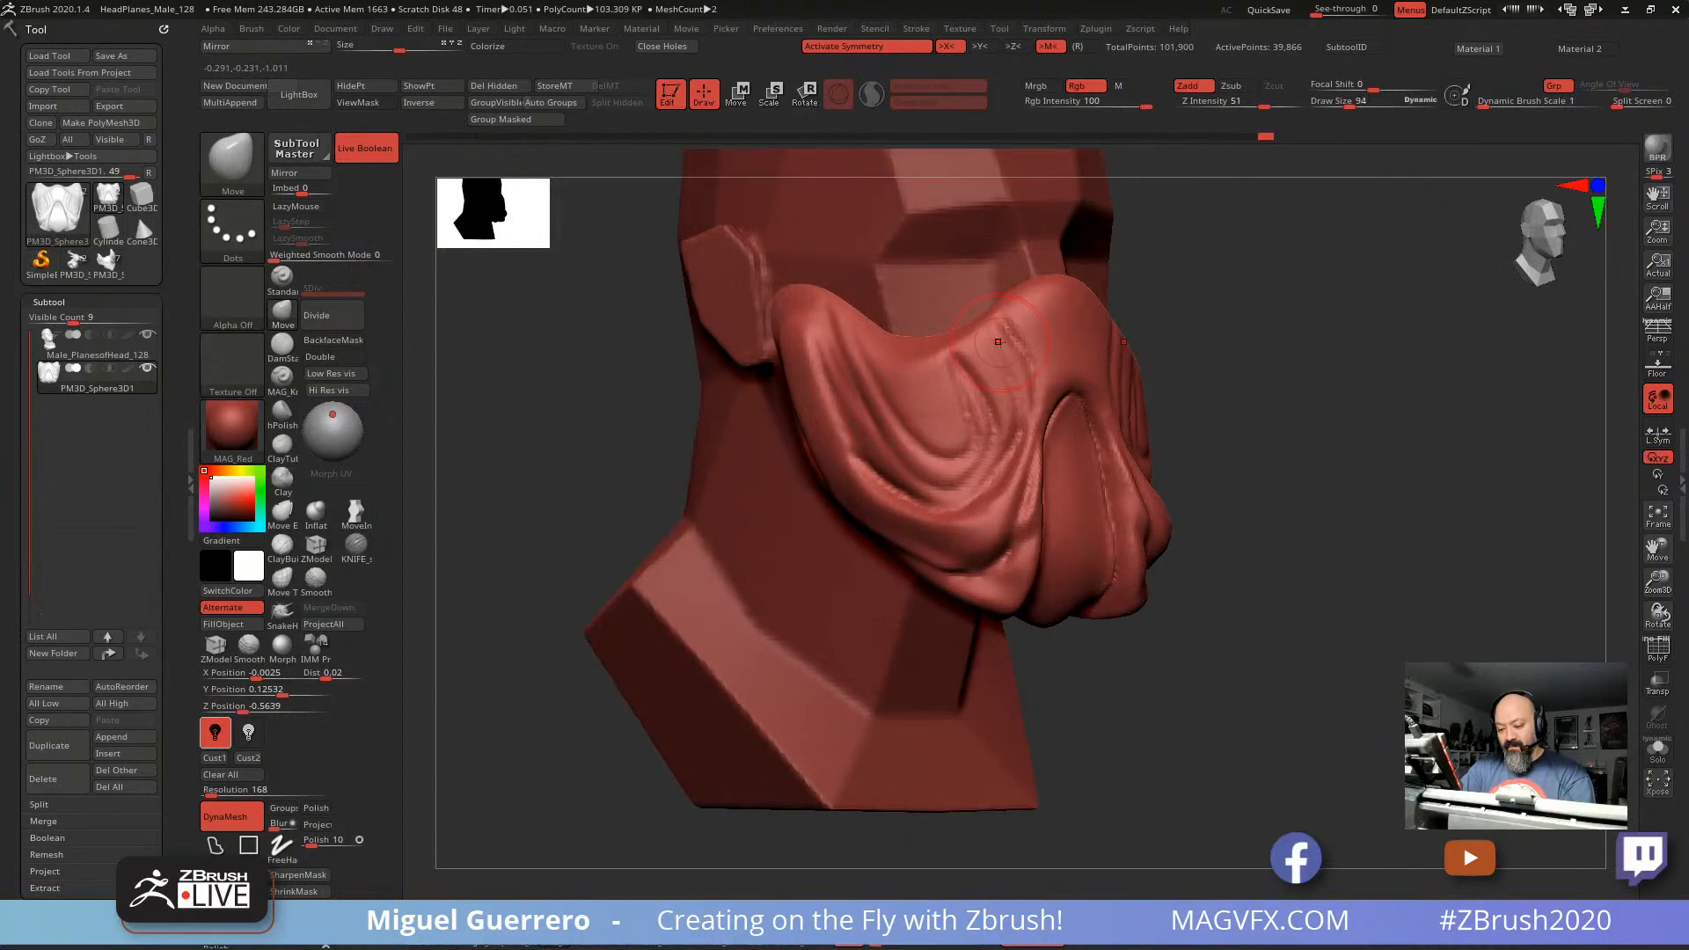
Step: Carve sharp creases beside the nose and along the jaw band to its rear tip with KNIFE_sharp at draw size 30
left_click(356, 546)
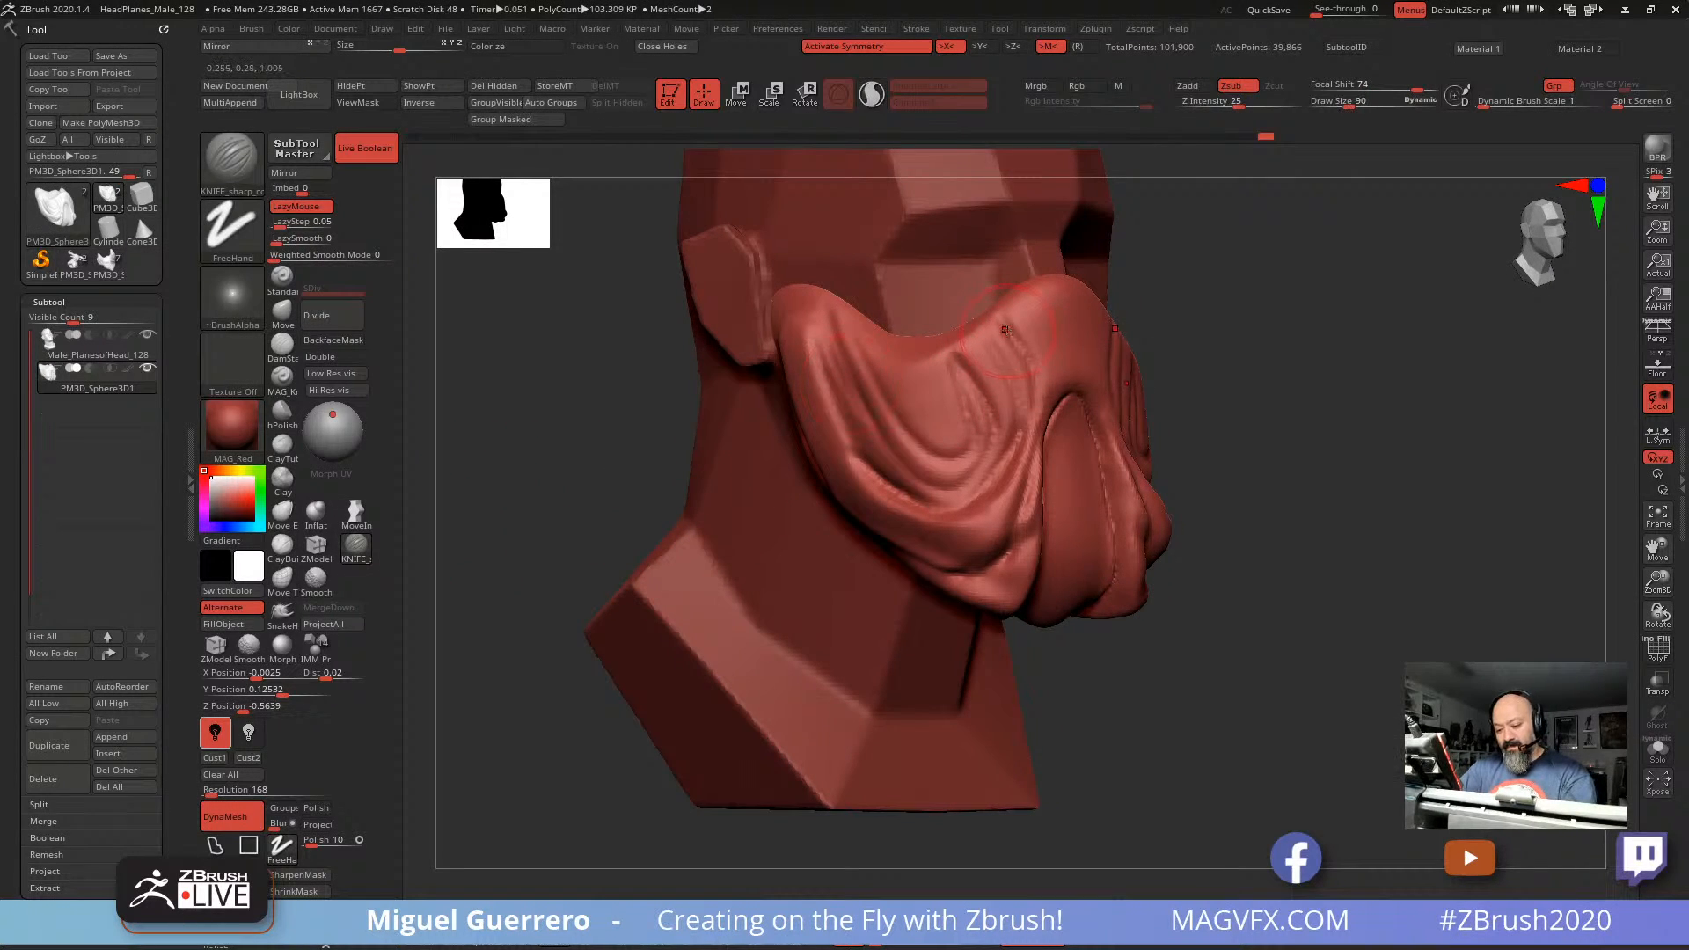
key("bracketleft")
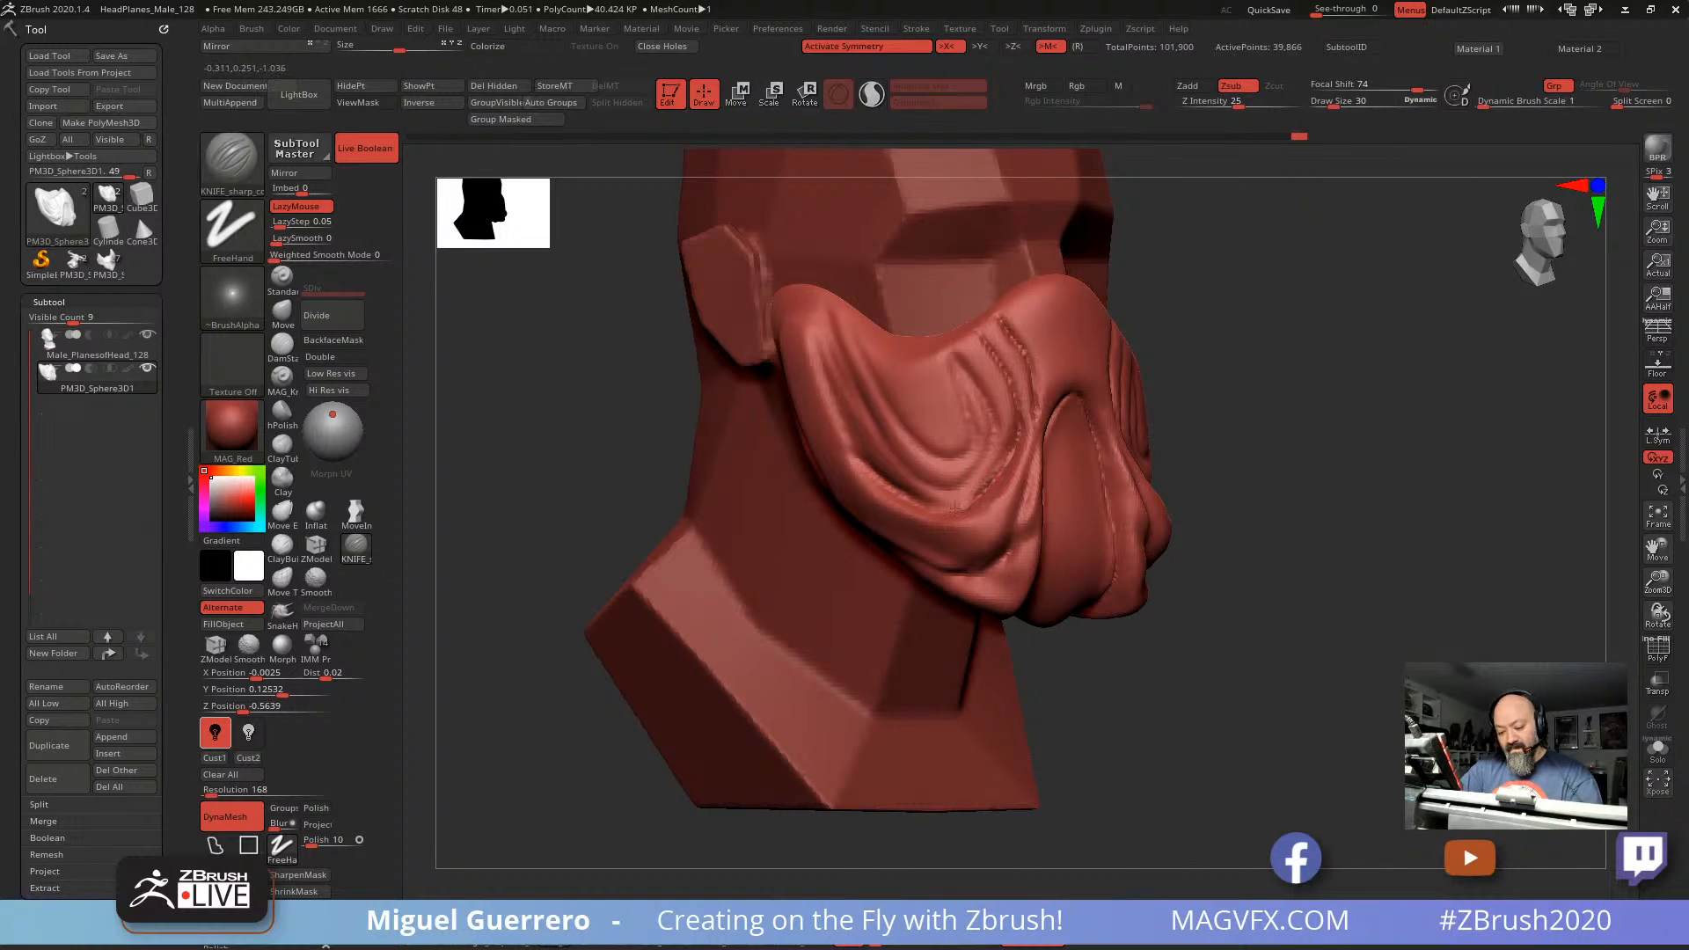
left_click_drag(950, 504, 823, 380)
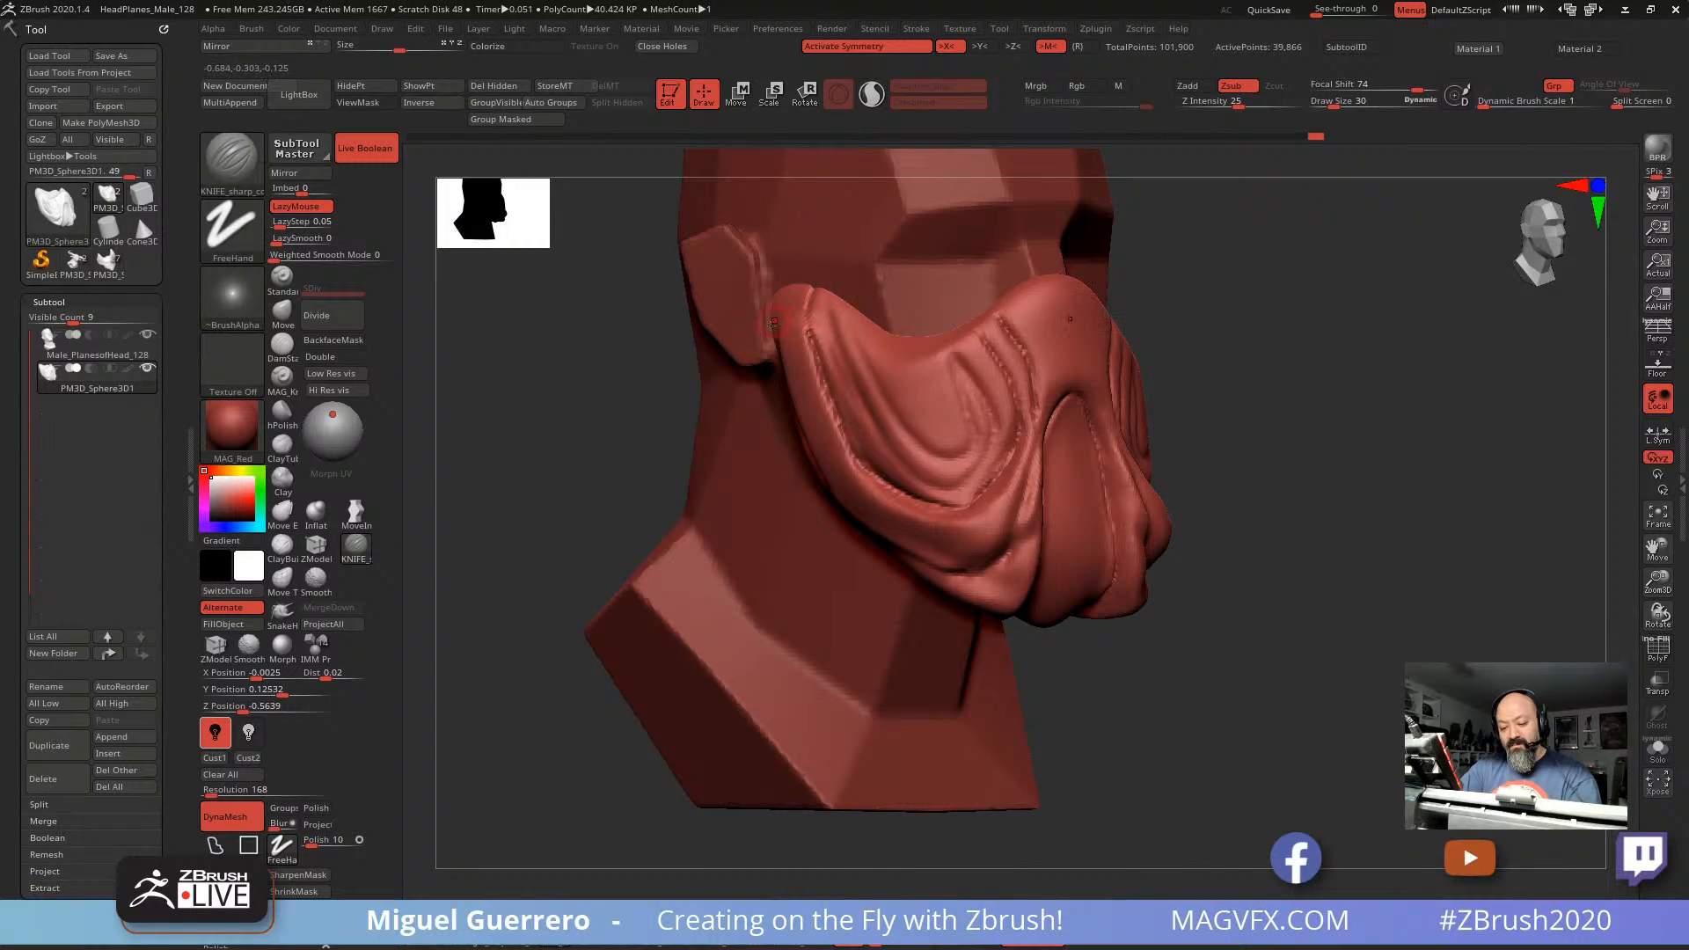
right_click_drag(773, 323, 800, 316)
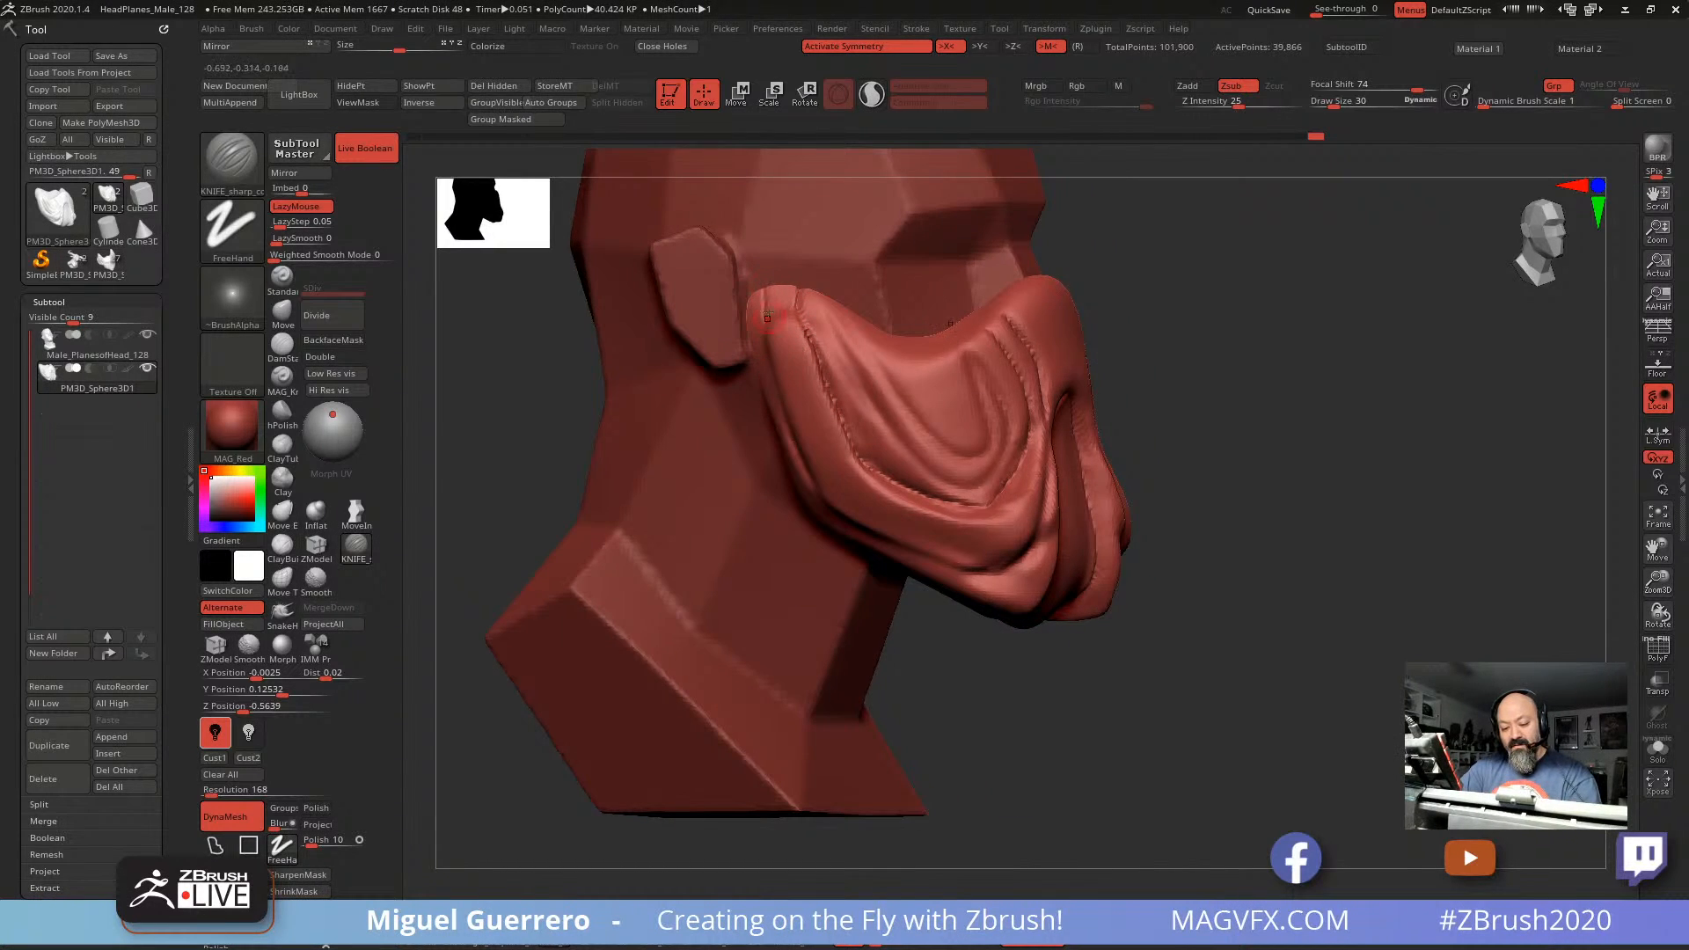
Step: Sharpen the nested inner cheek folds and the outer jaw band edge with the KNIFE_sharp brush at draw size 30
left_click_drag(1159, 633, 1126, 607)
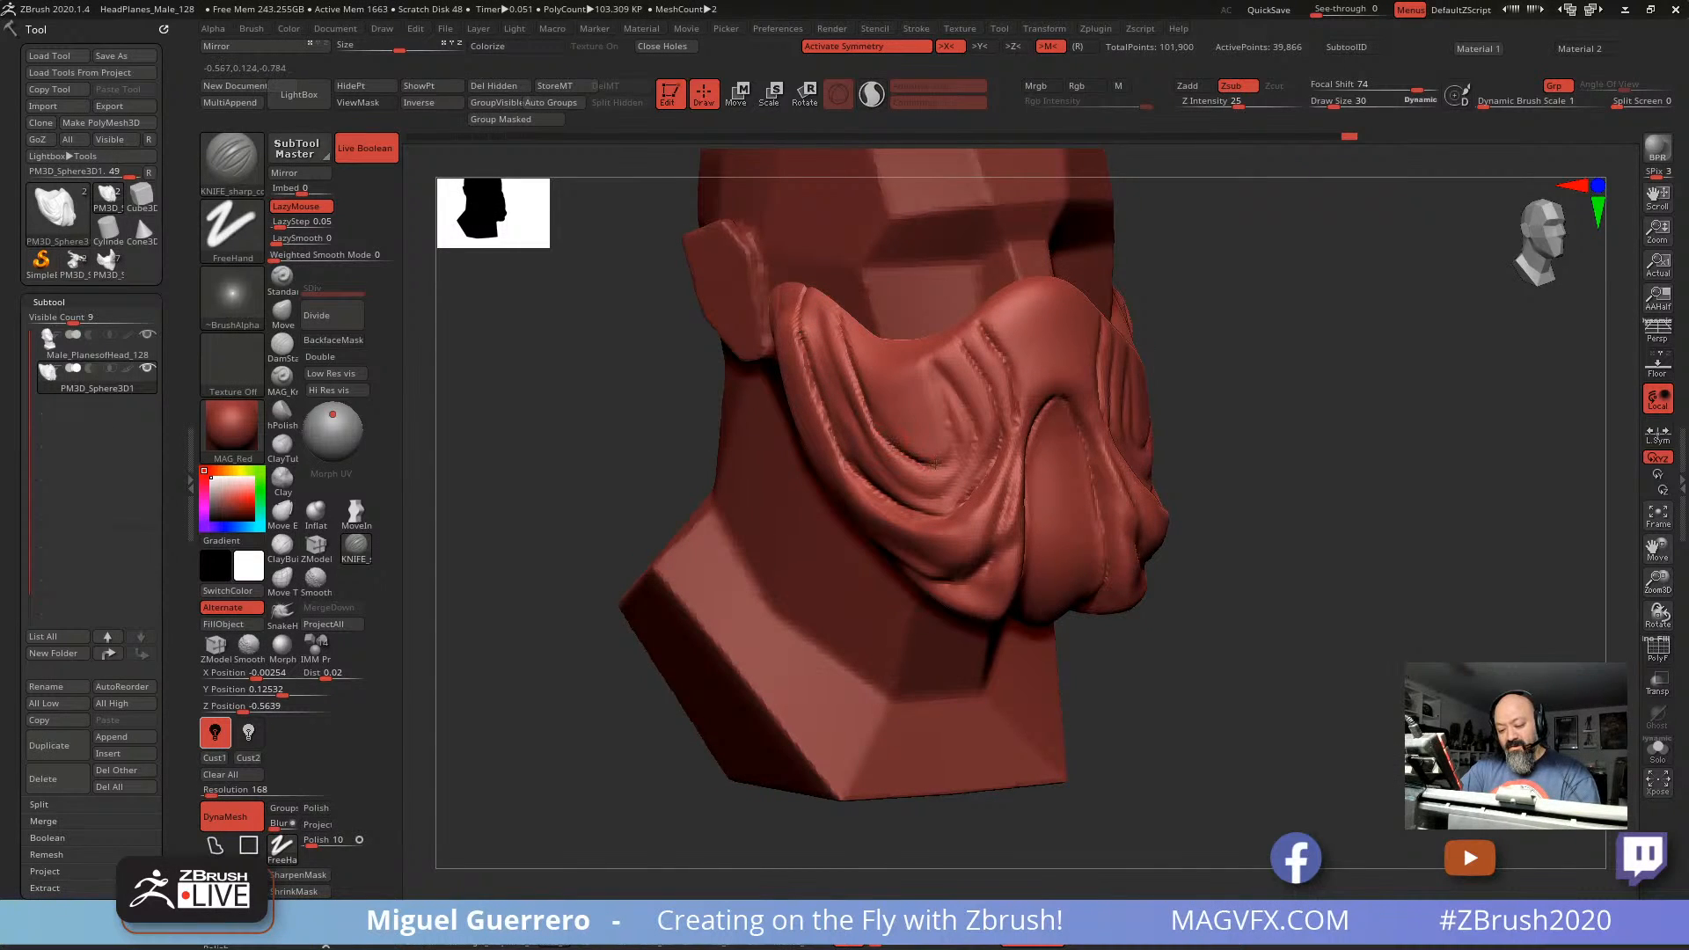
mouse_move(946, 453)
left_mouse_down()
mouse_move(930, 364)
mouse_move(978, 432)
mouse_move(941, 494)
mouse_move(953, 488)
left_mouse_up()
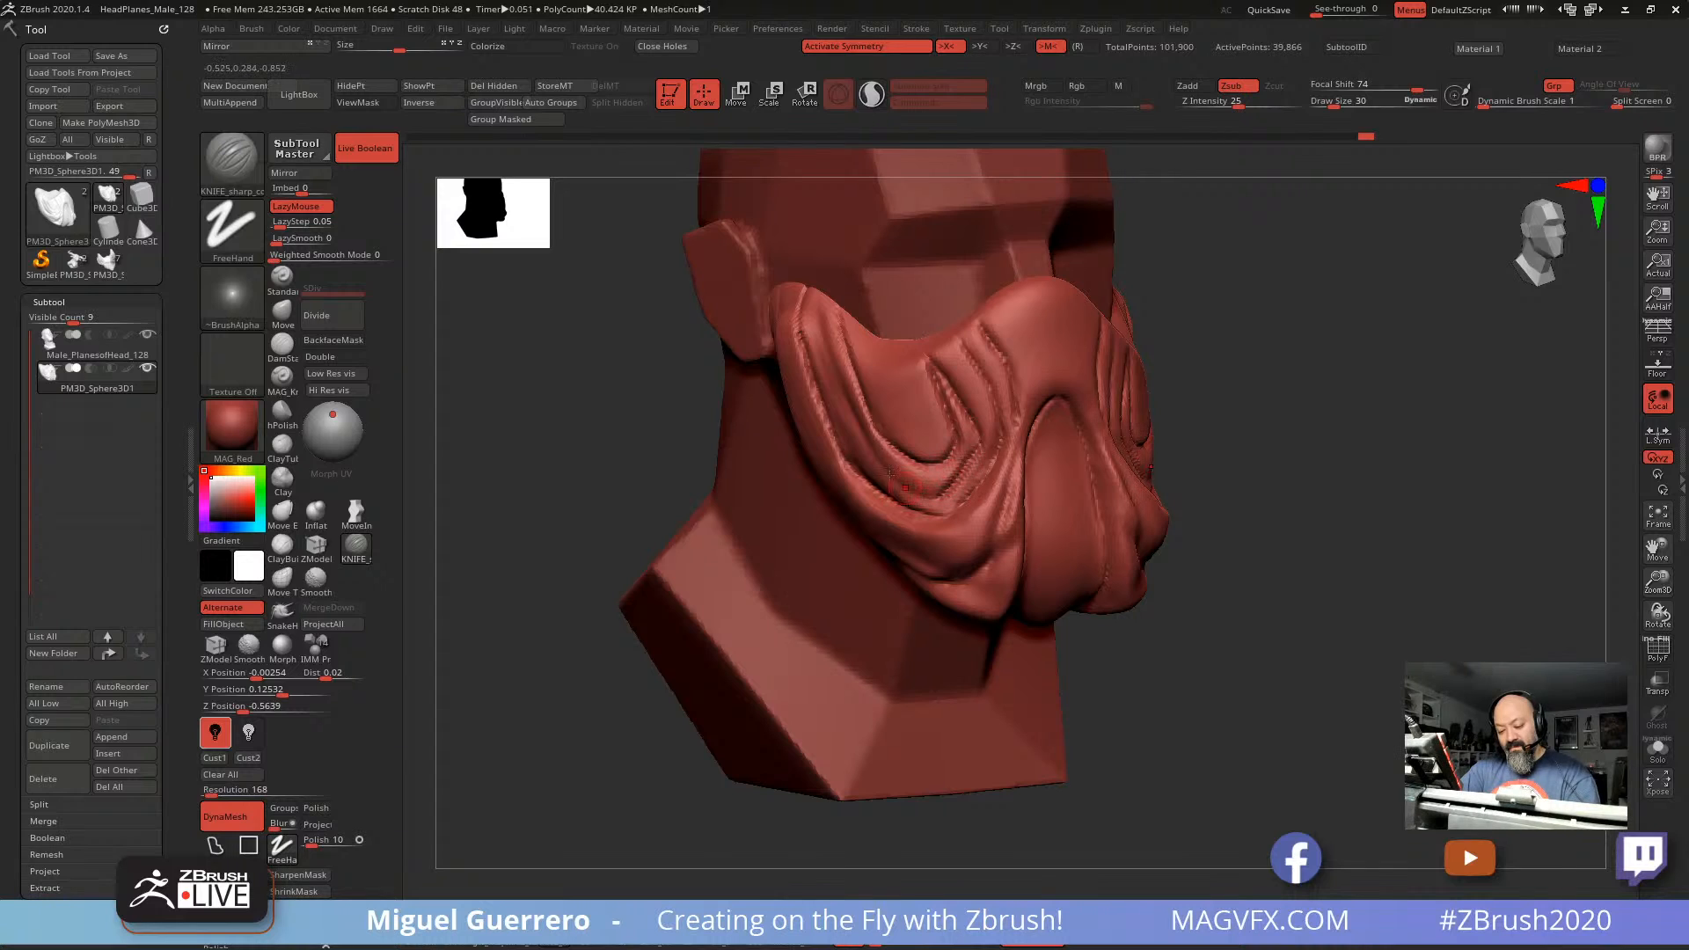
left_click_drag(1179, 647, 1258, 649)
mouse_move(956, 494)
left_mouse_down()
mouse_move(896, 482)
mouse_move(778, 292)
left_mouse_up()
left_click_drag(1232, 581, 1117, 582)
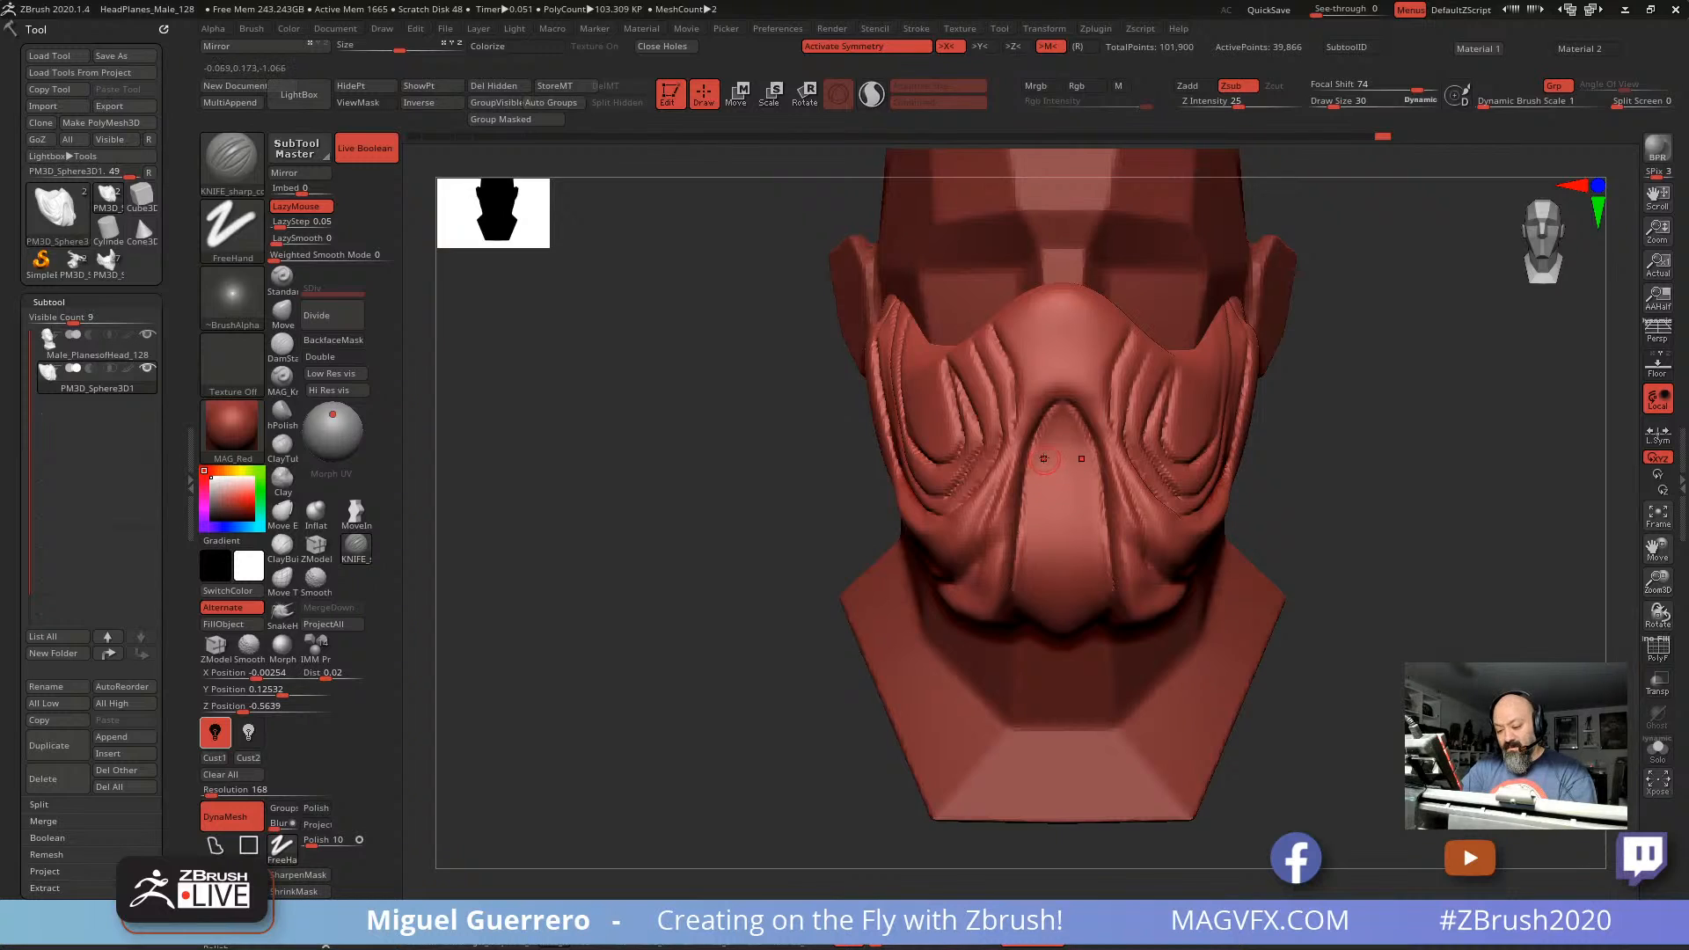
Step: Carve mirrored vertical grooves down the mouth recess with the KNIFE_sharp brush and reduce the draw size to 26
left_click_drag(1040, 424, 1019, 606)
key("]")
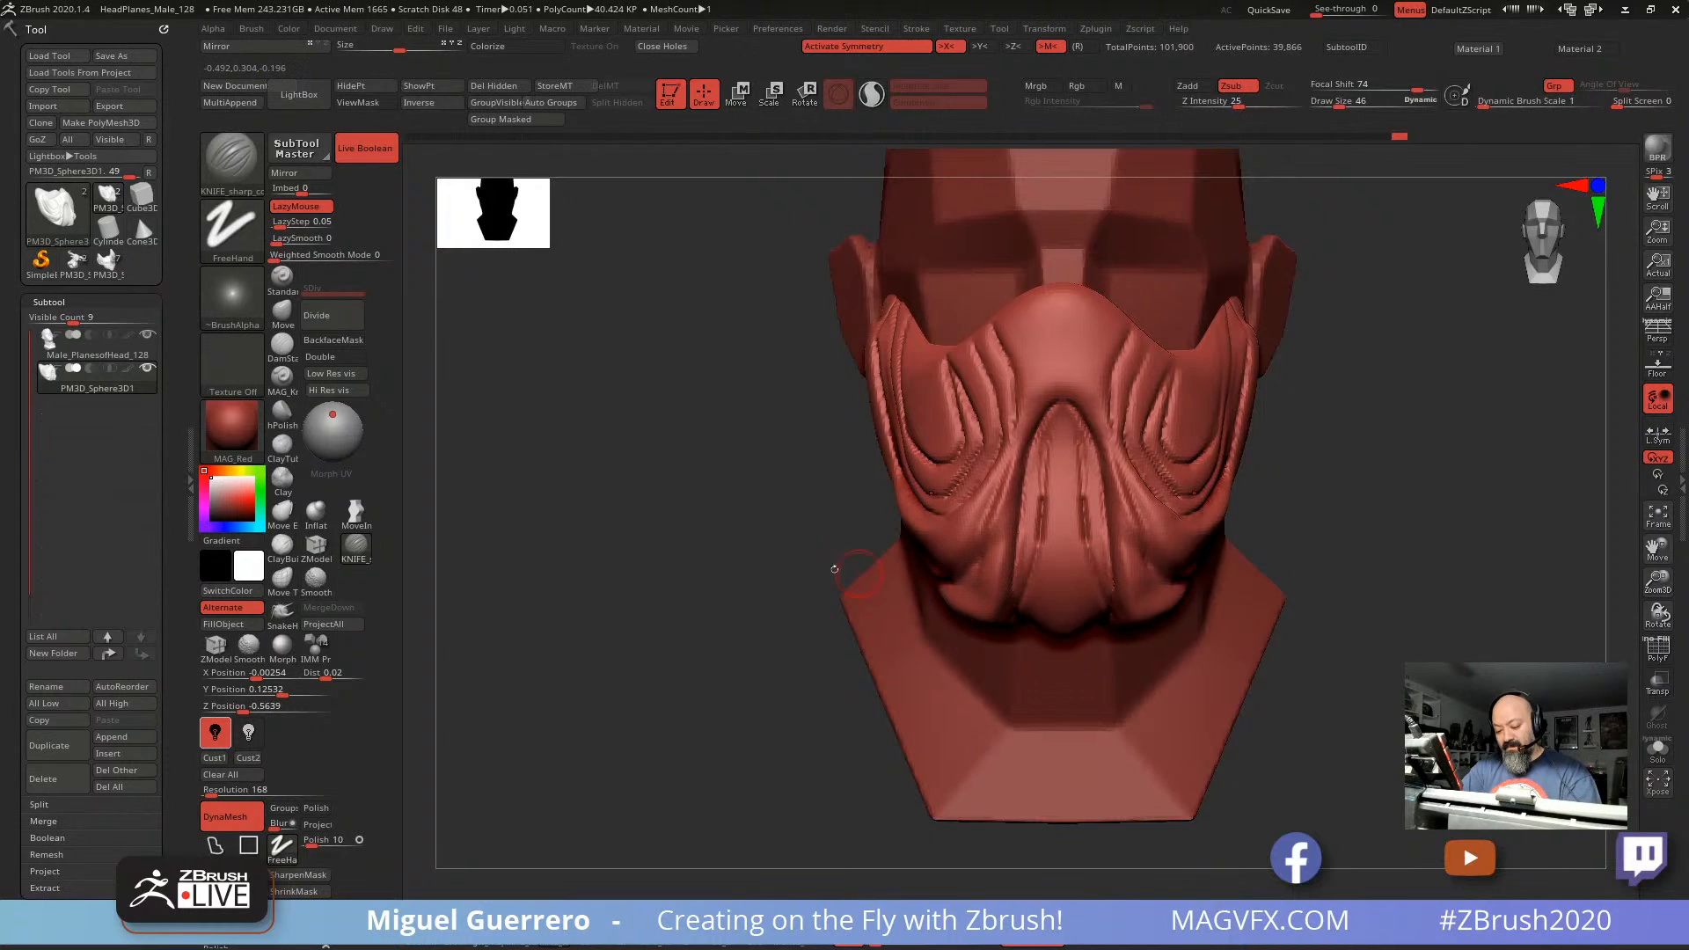
mouse_move(837, 569)
left_mouse_down()
mouse_move(911, 563)
mouse_move(846, 554)
left_mouse_up()
key("[")
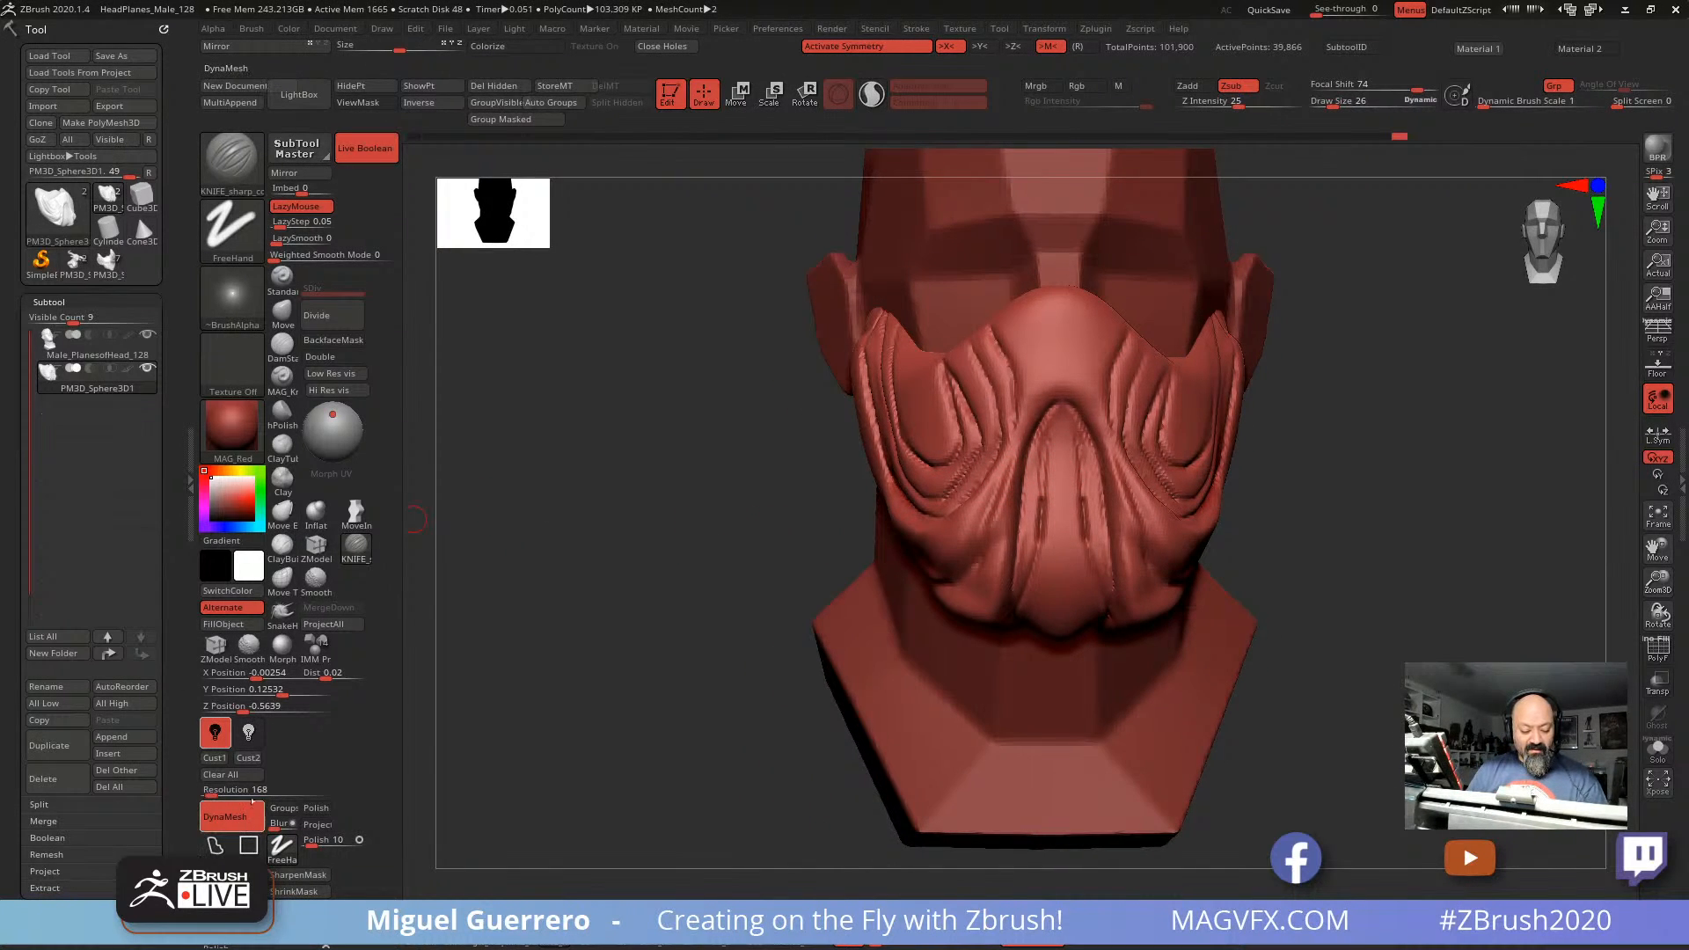
Step: Set the DynaMesh resolution to 264 and remesh the mask
type("264")
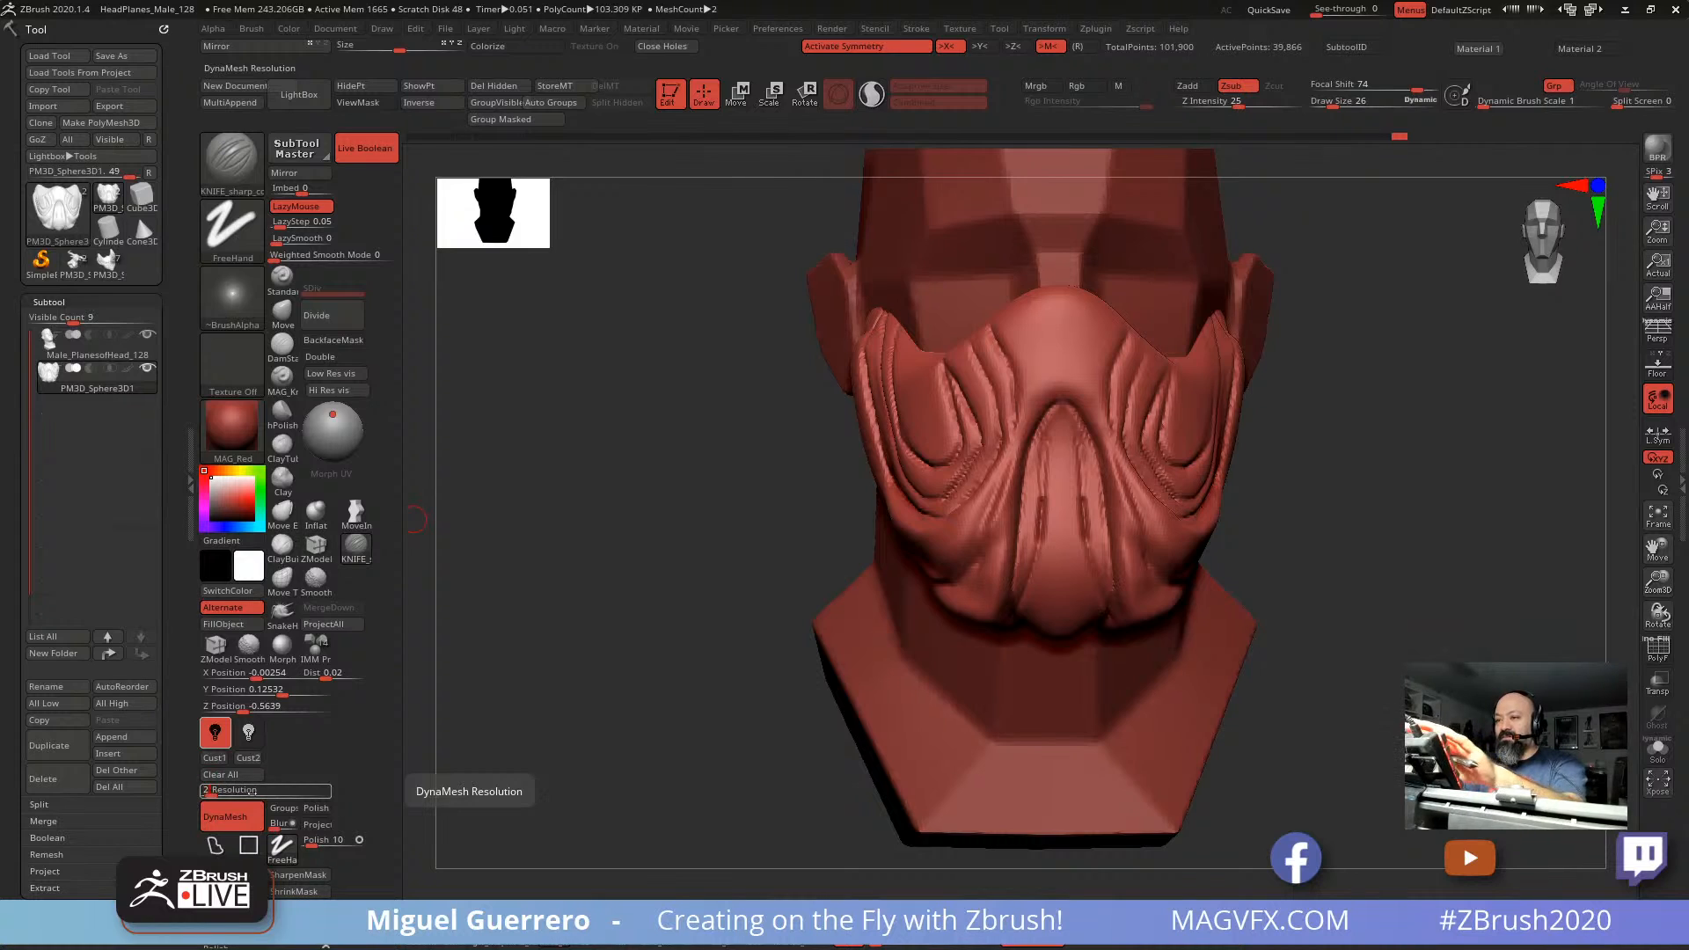
key("Return")
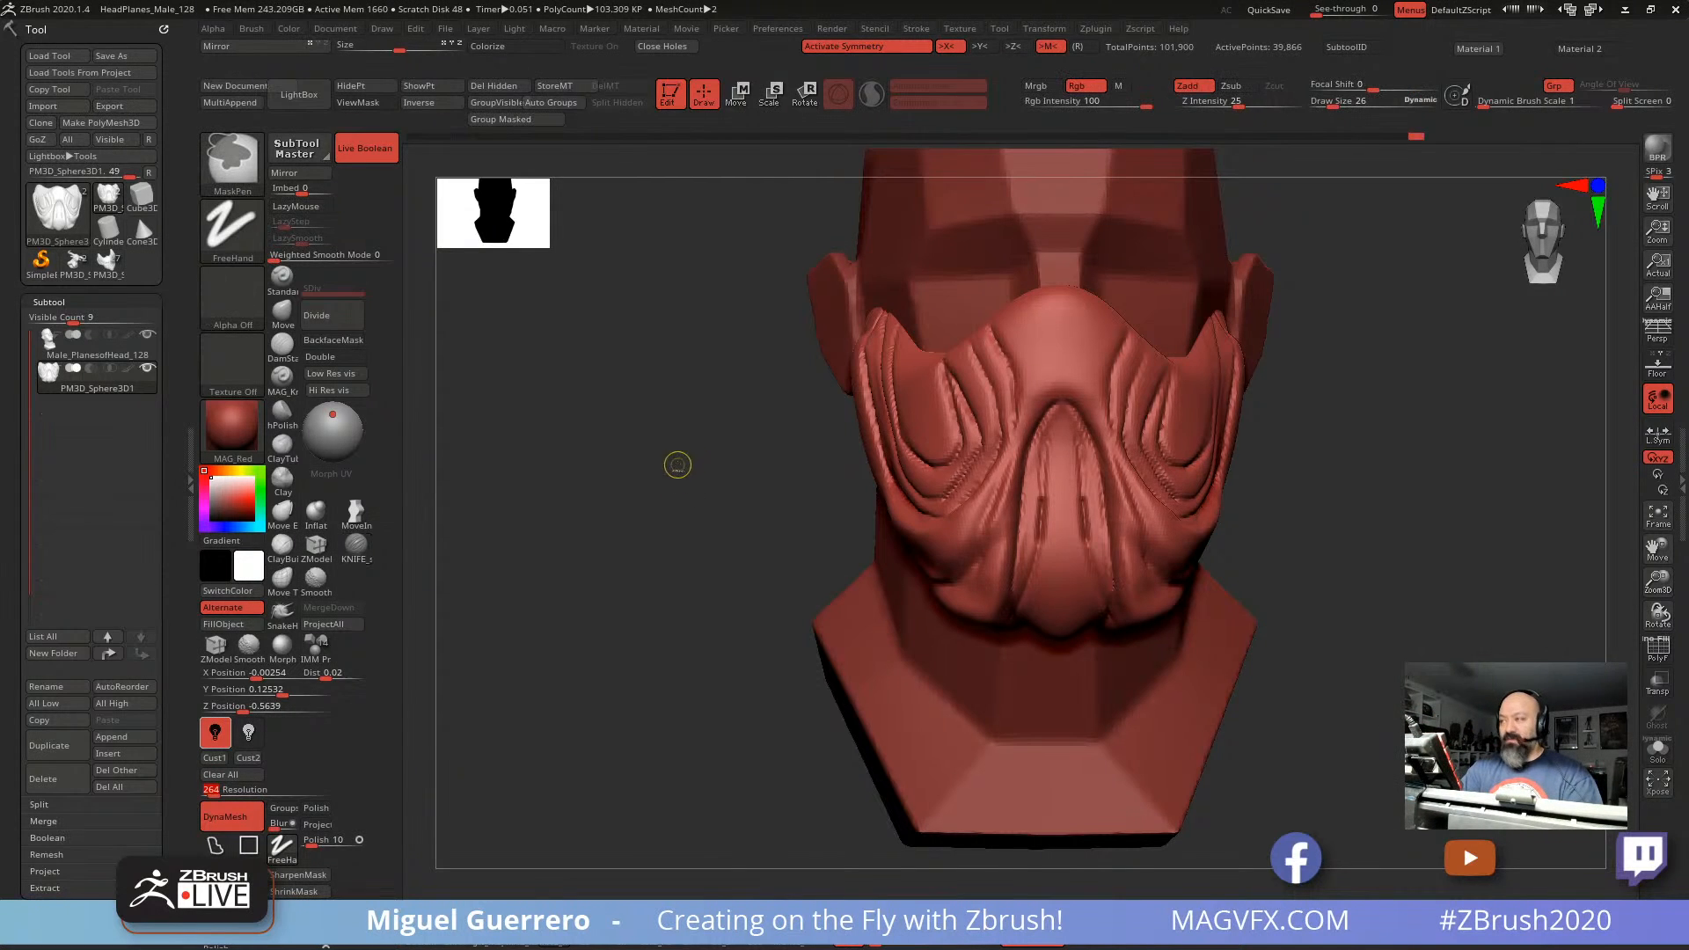
left_click_drag(679, 465, 724, 536, "ctrl")
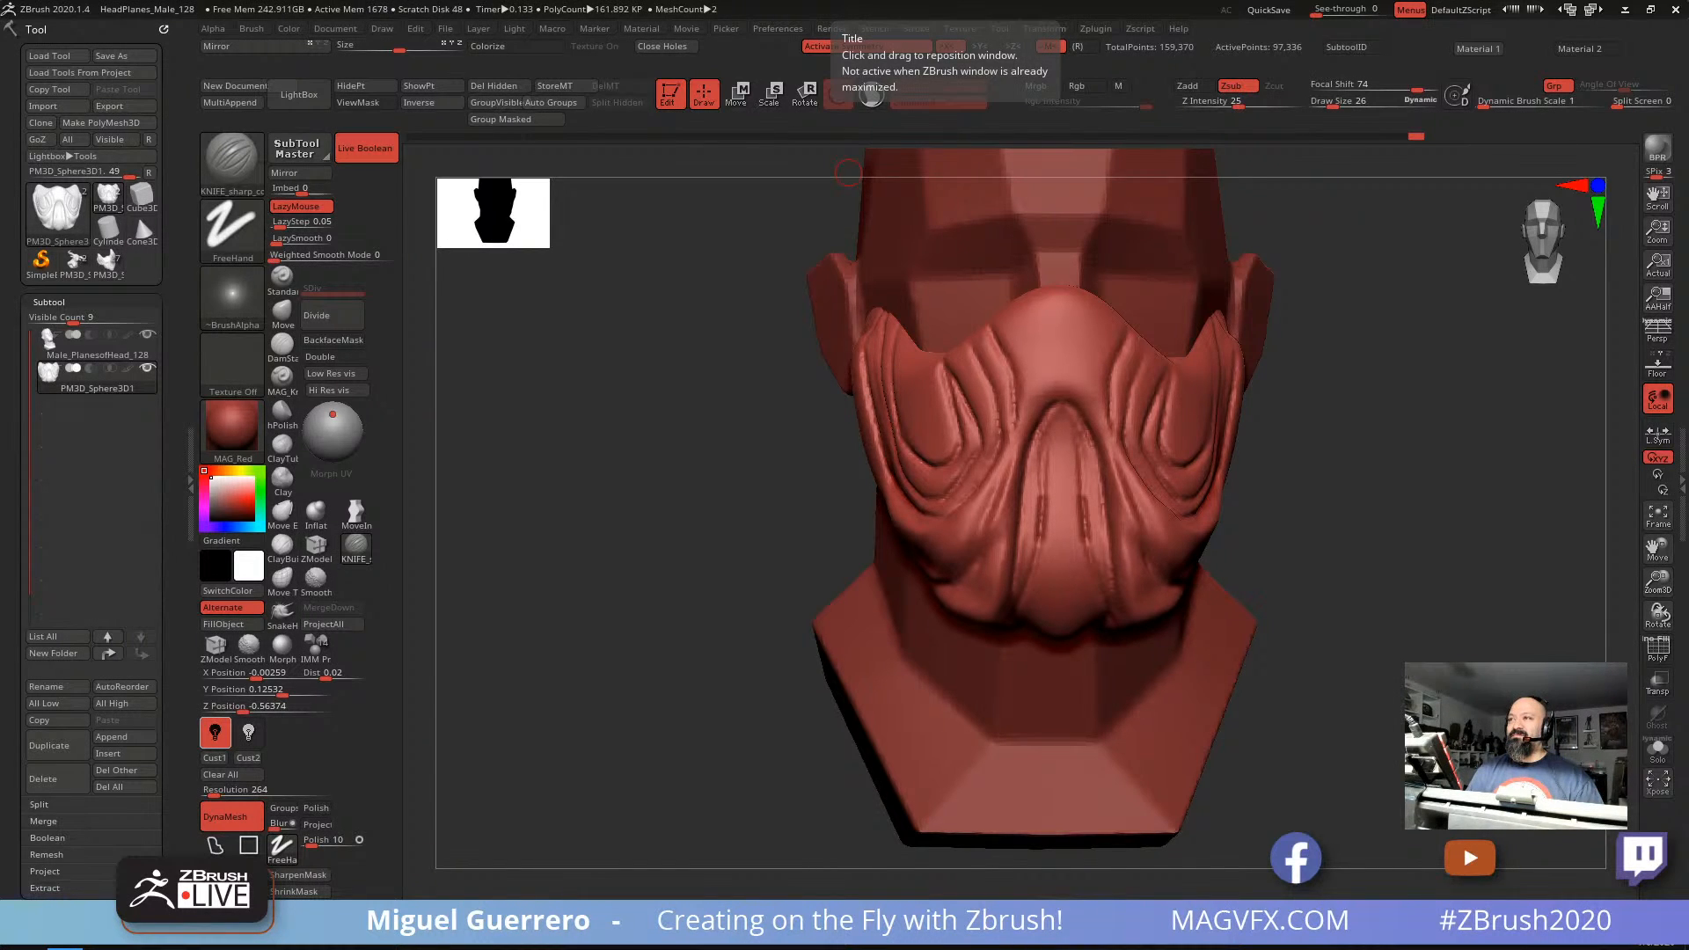
Step: Switch to the browser to view the frog sculpt on Imgur, and close that window
left_click_drag(888, 0, 1281, 80)
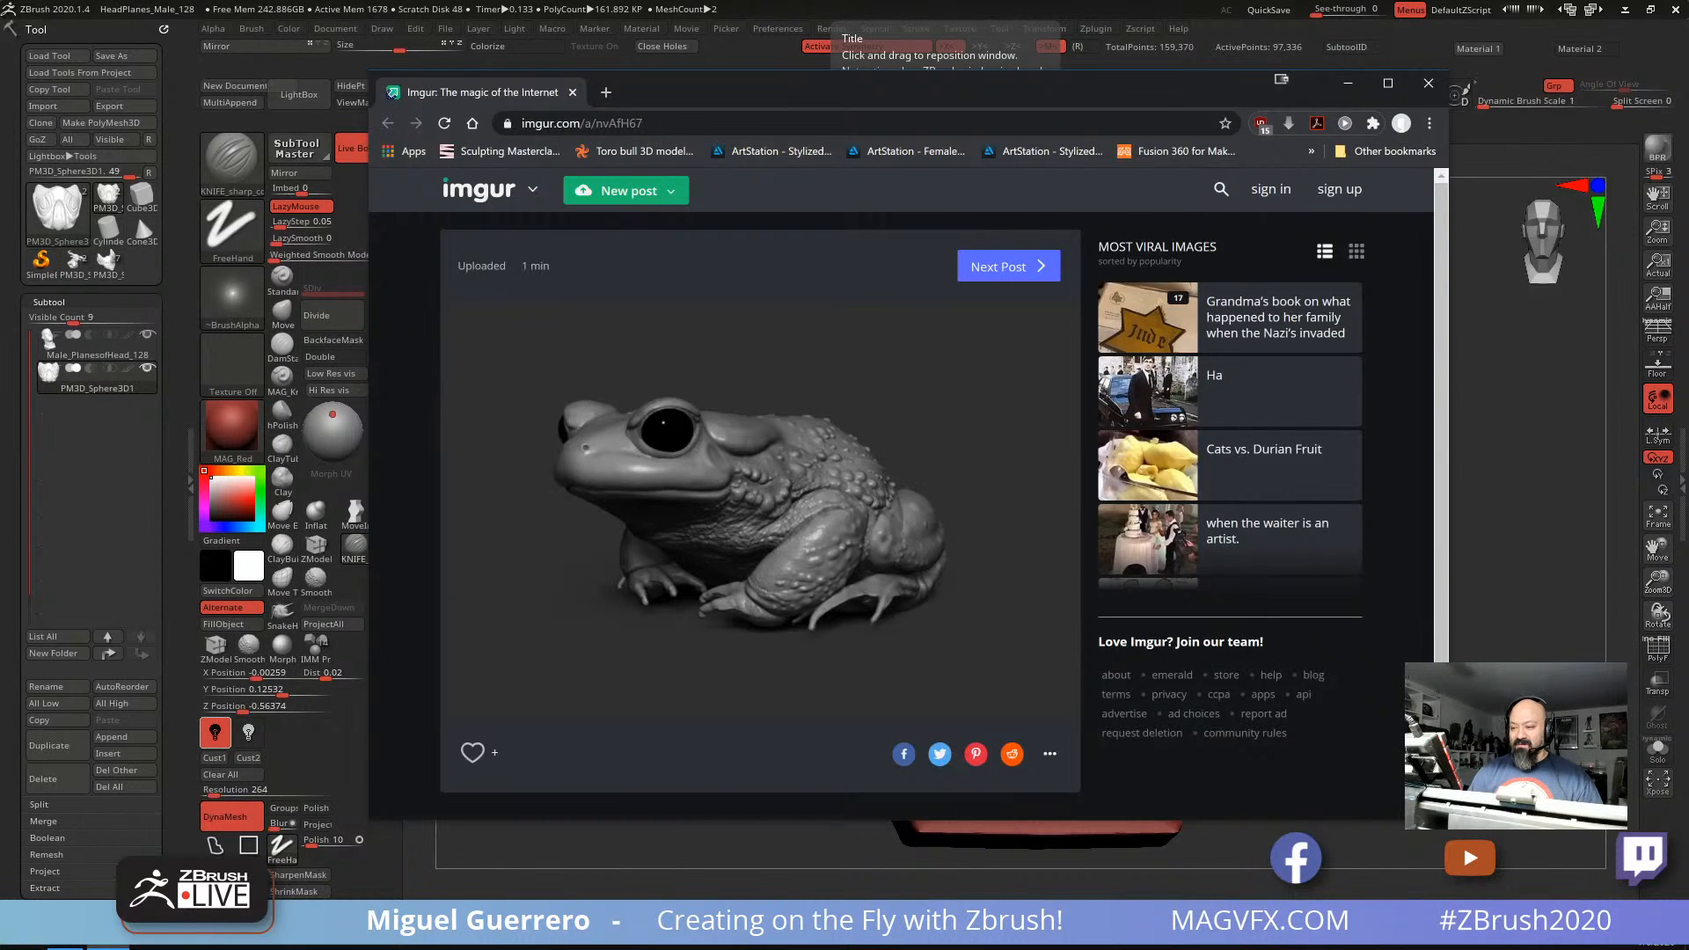
left_click(1428, 83)
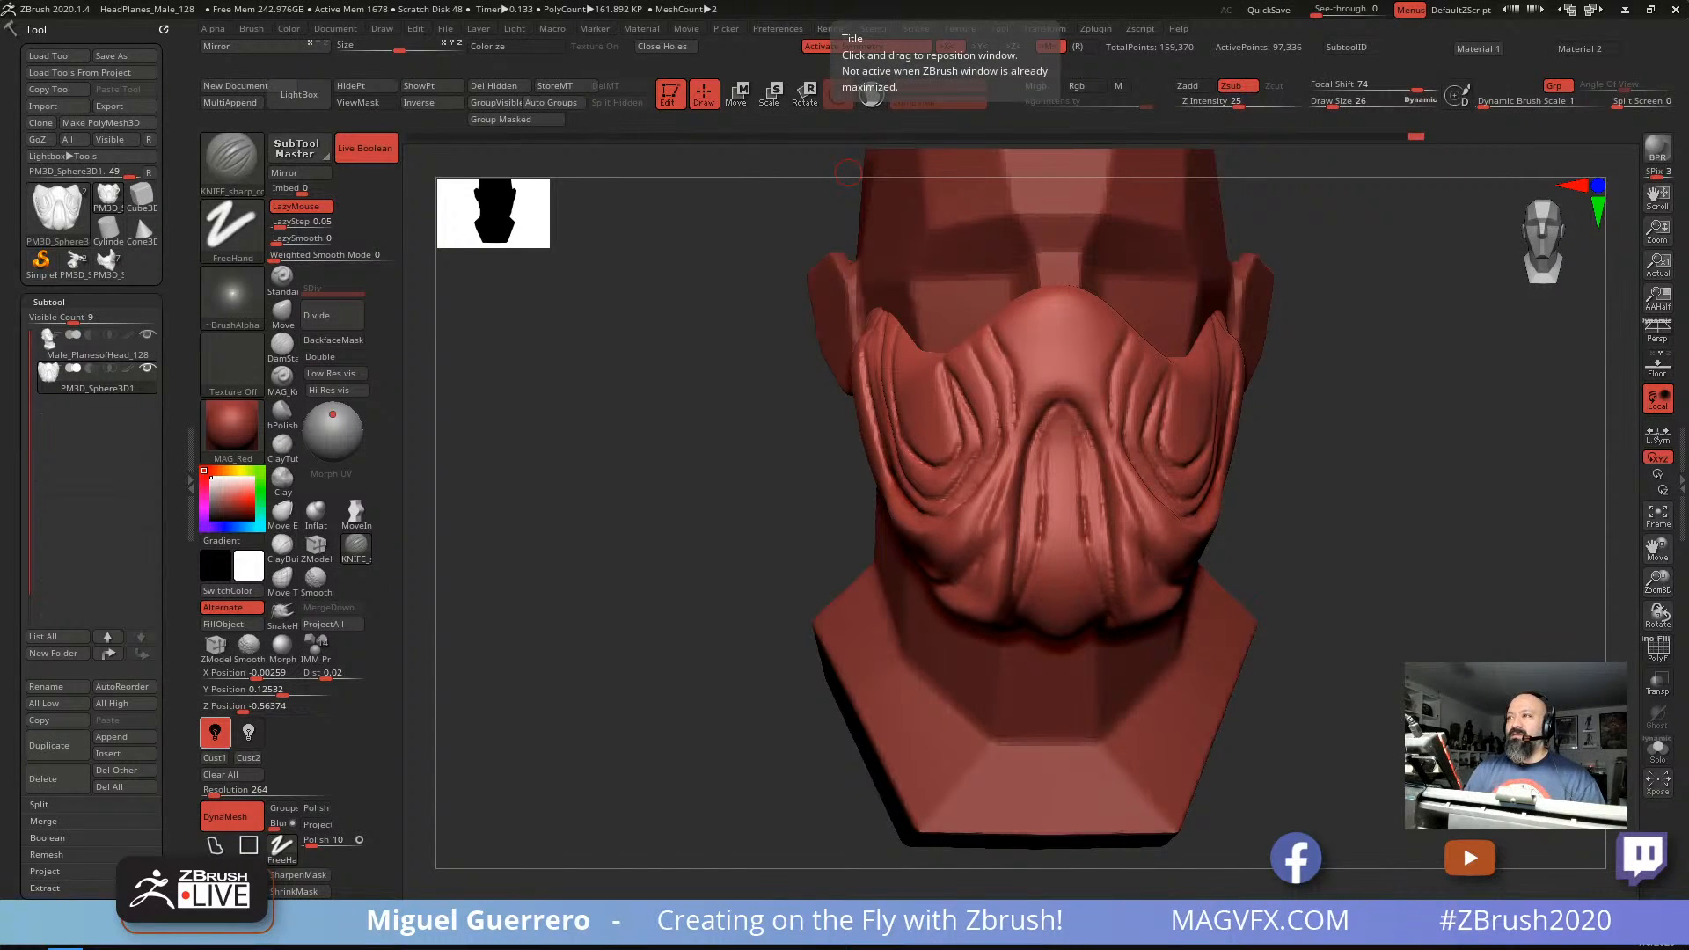
Step: Browse the Google image results for "filigree detail types" in the browser, and move that window off the screen
left_click_drag(757, 0, 1091, 113)
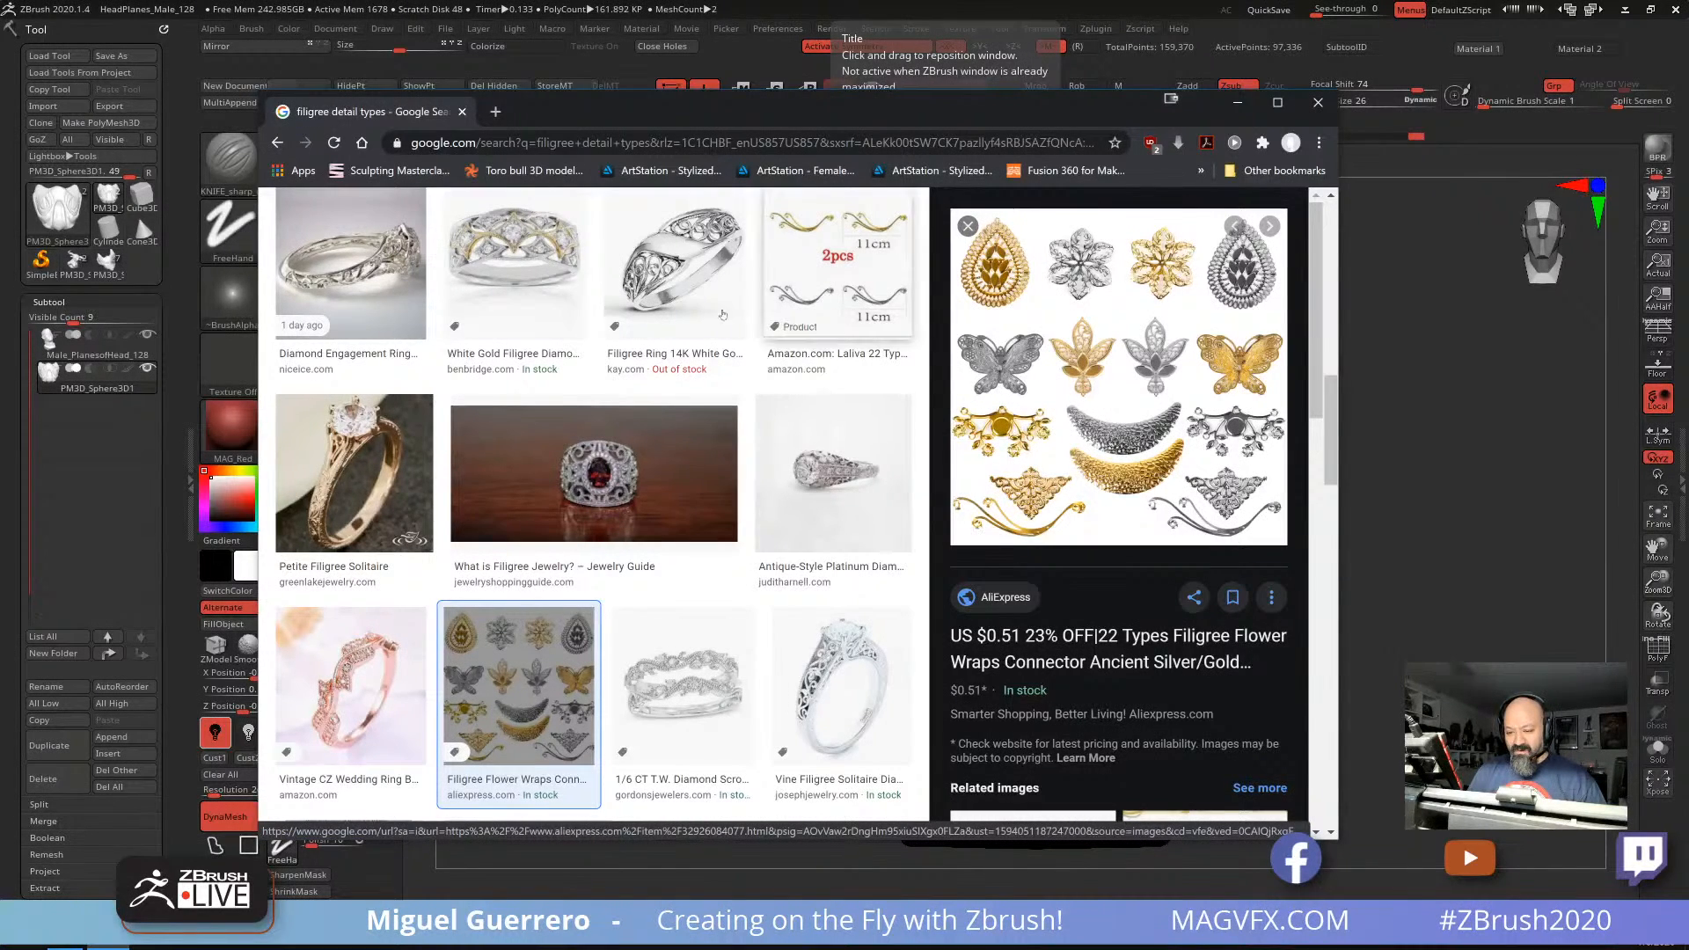
scroll(782, 414, "up", 1)
scroll(782, 414, "up", 4)
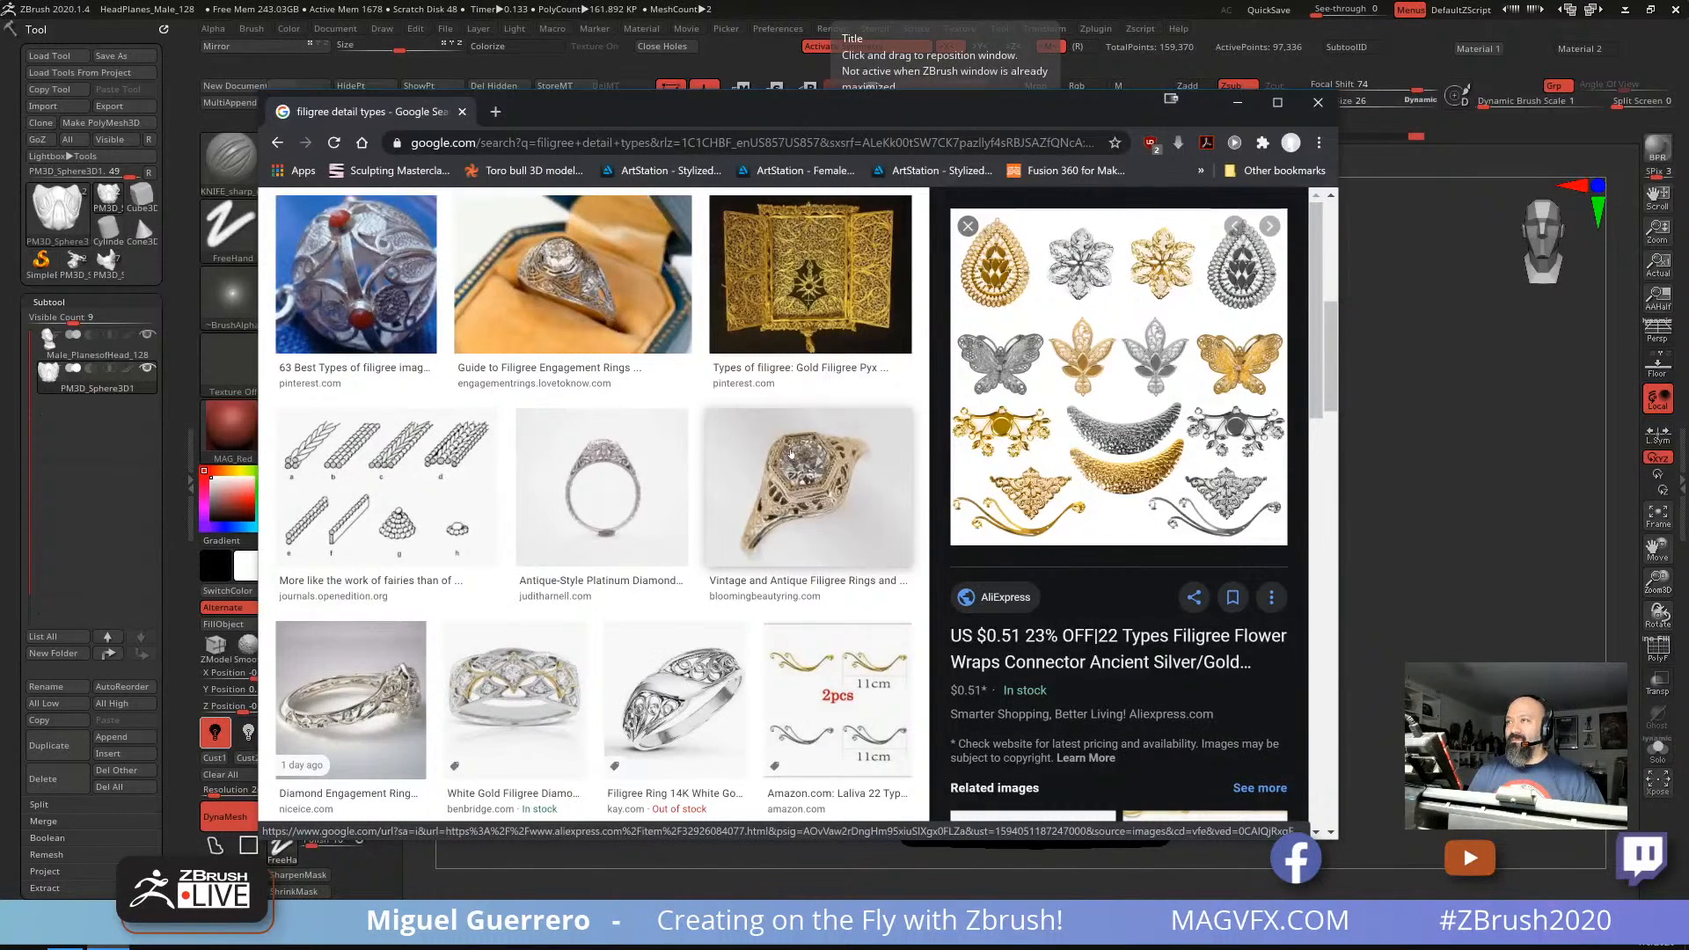
scroll(791, 454, "down", 2)
scroll(790, 453, "down", 3)
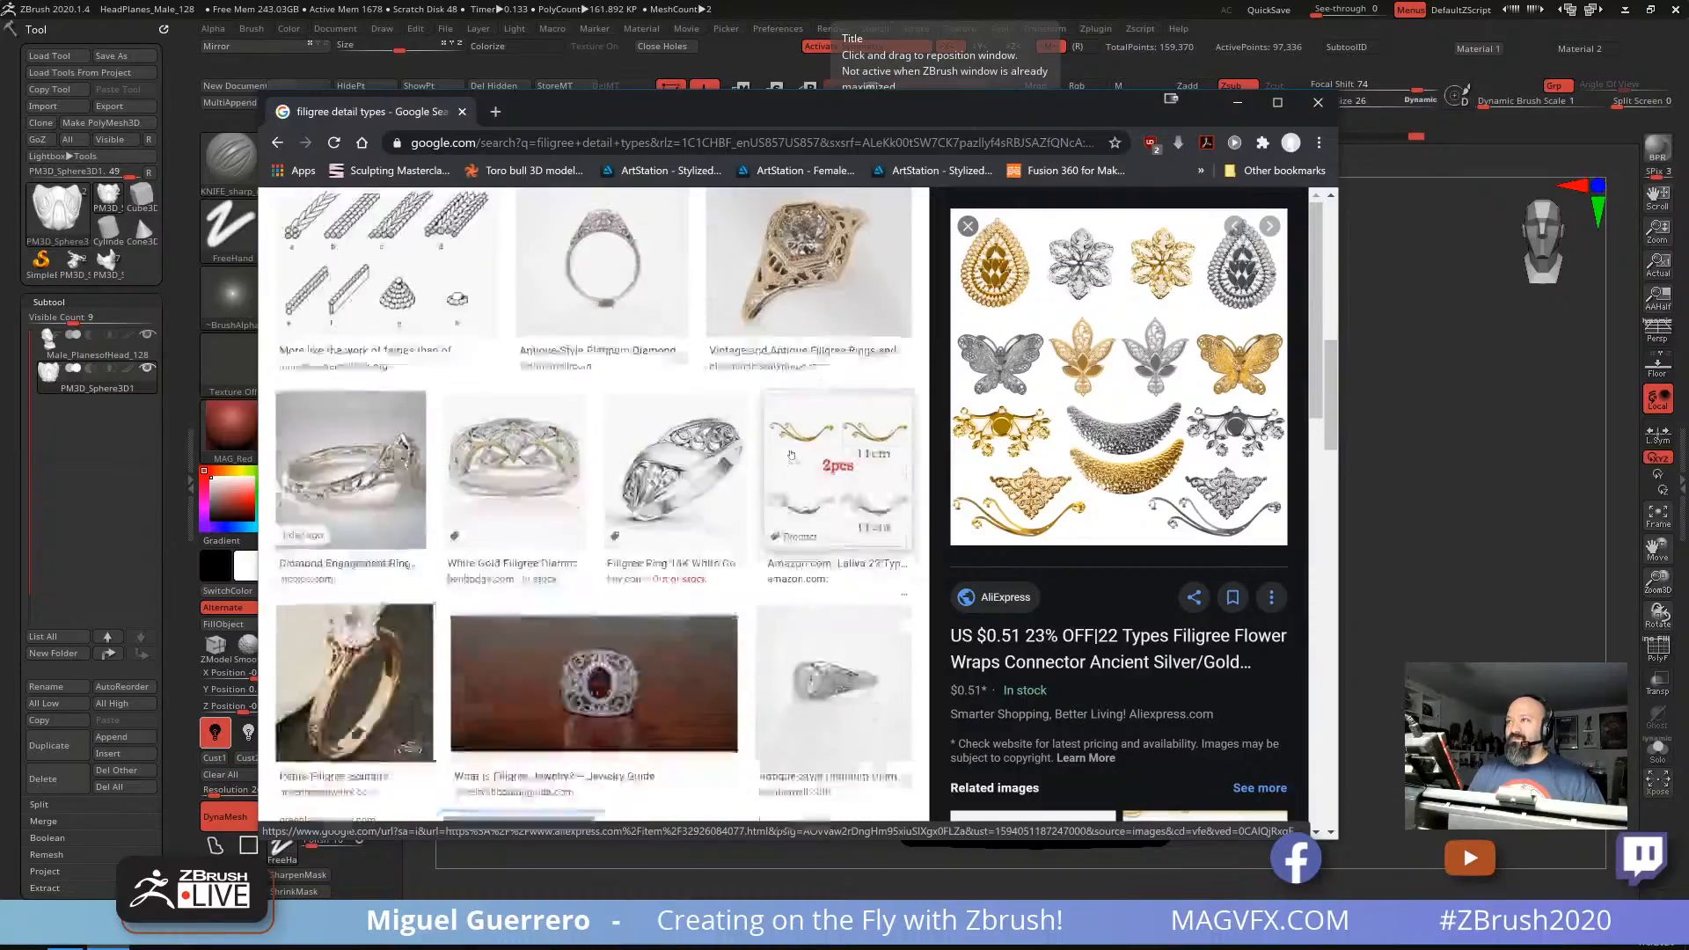
scroll(790, 454, "down", 4)
scroll(791, 454, "up", 10)
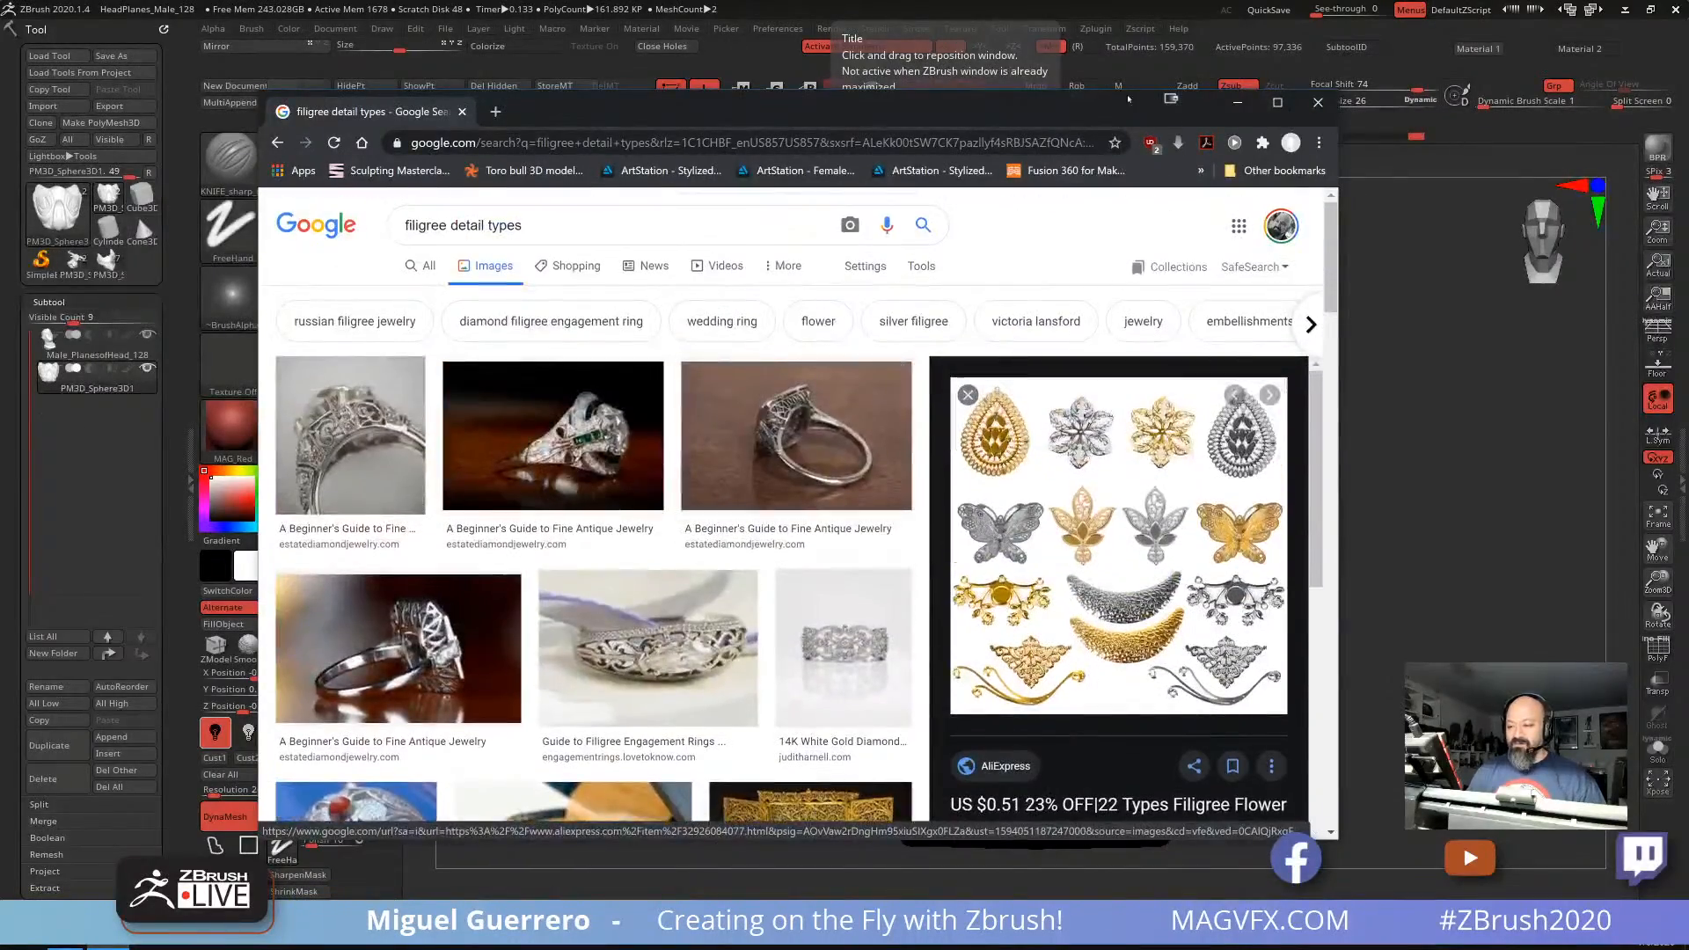
left_click_drag(1129, 99, 1064, 0)
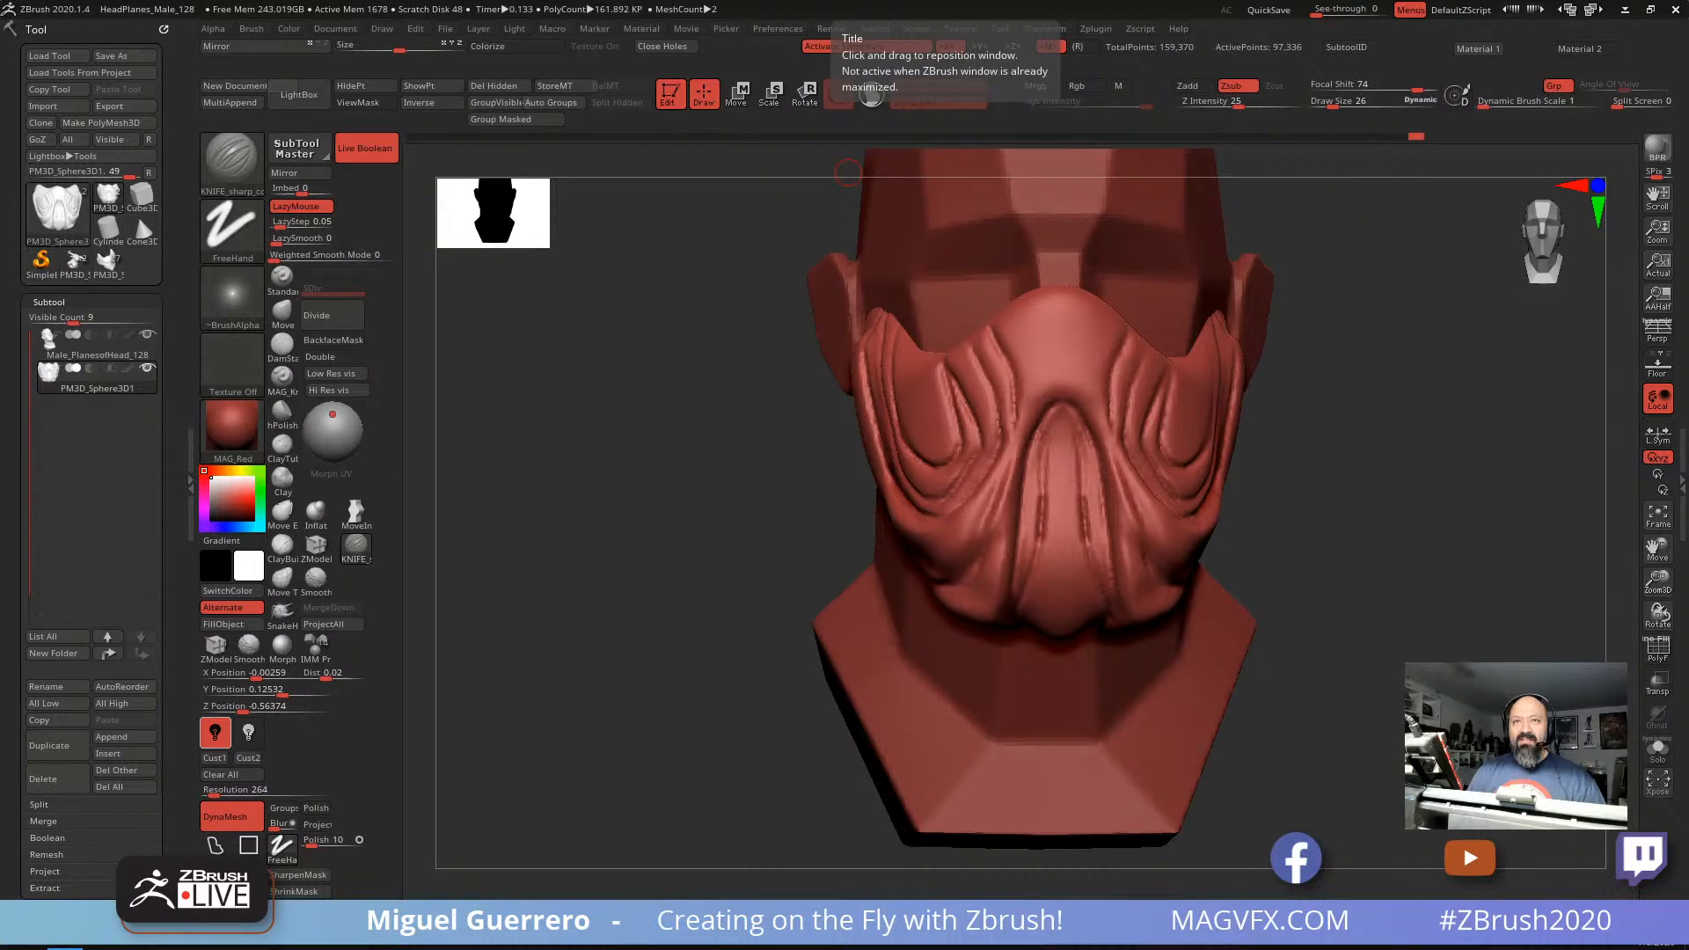
Step: Browse the related filigree wallpaper images in the browser and view the engraved helmet reference picture, moving both windows off the screen
left_click_drag(880, 0, 1017, 79)
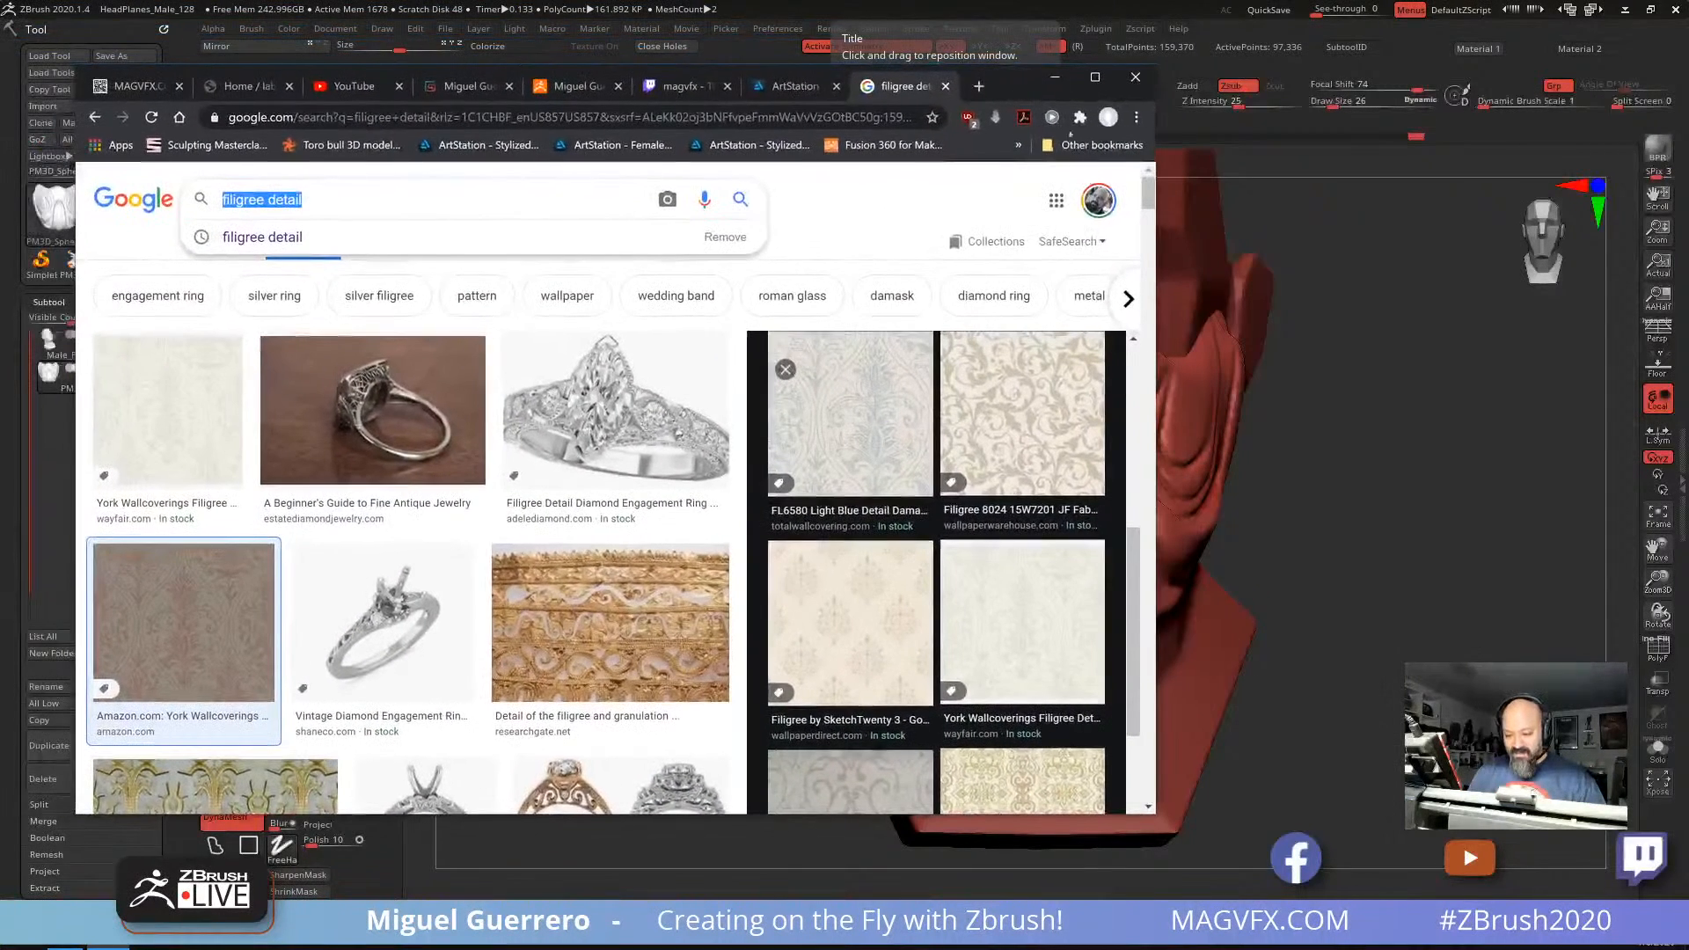
scroll(859, 547, "up", 2)
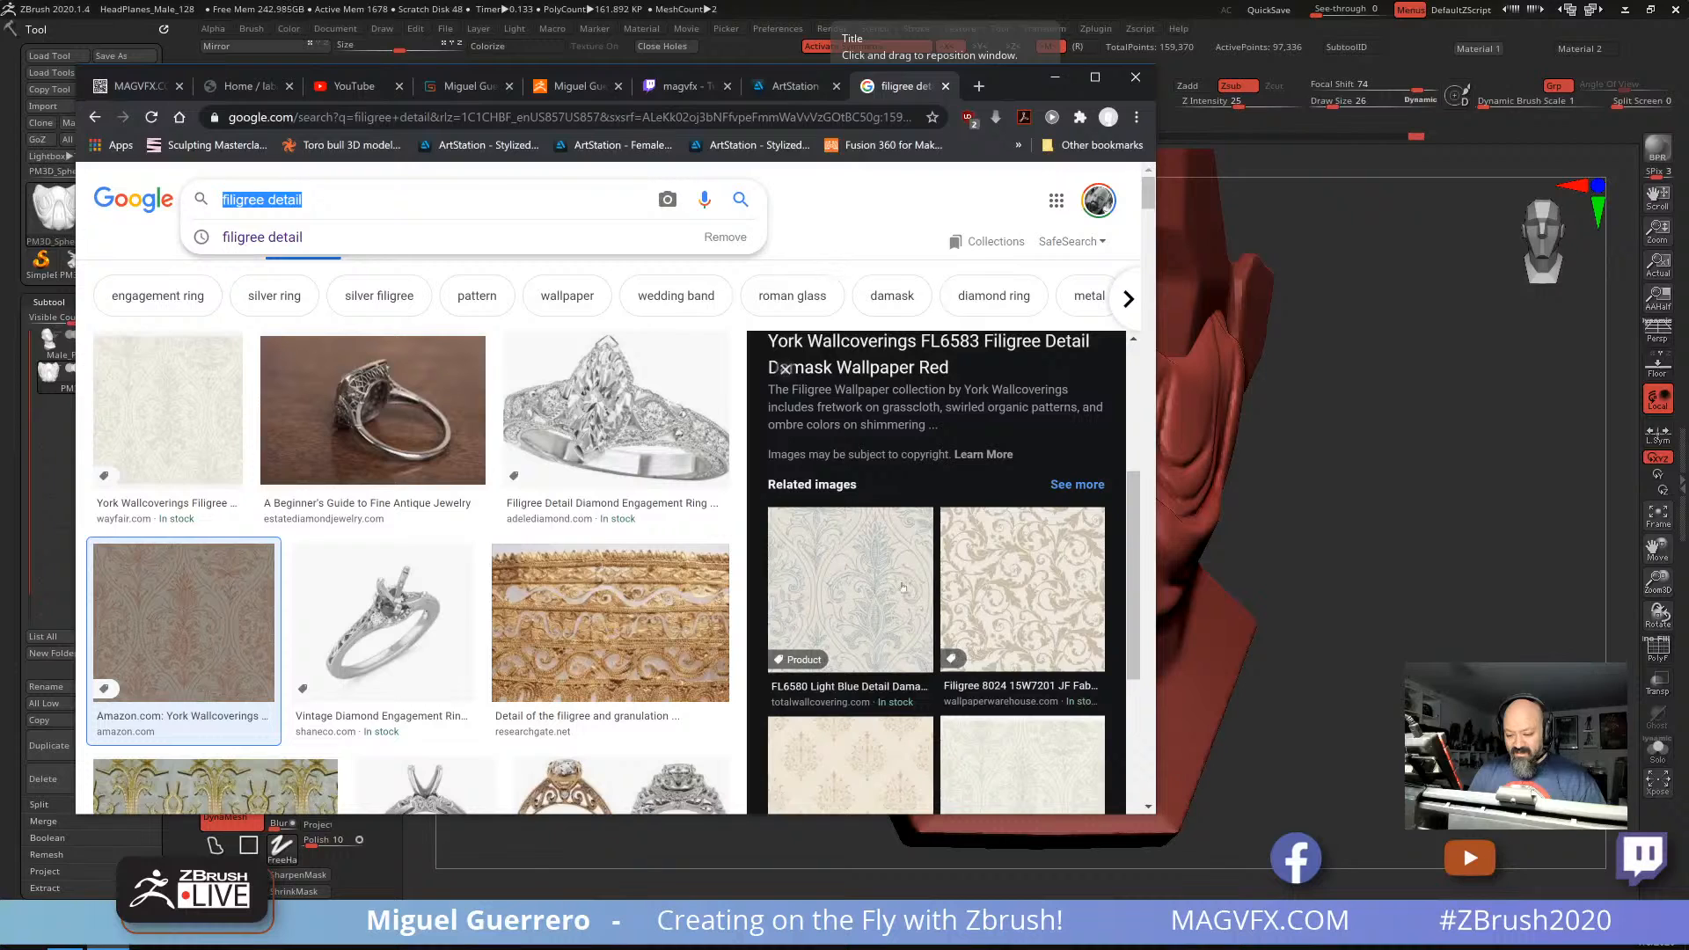
scroll(902, 588, "down", 3)
scroll(902, 588, "down", 2)
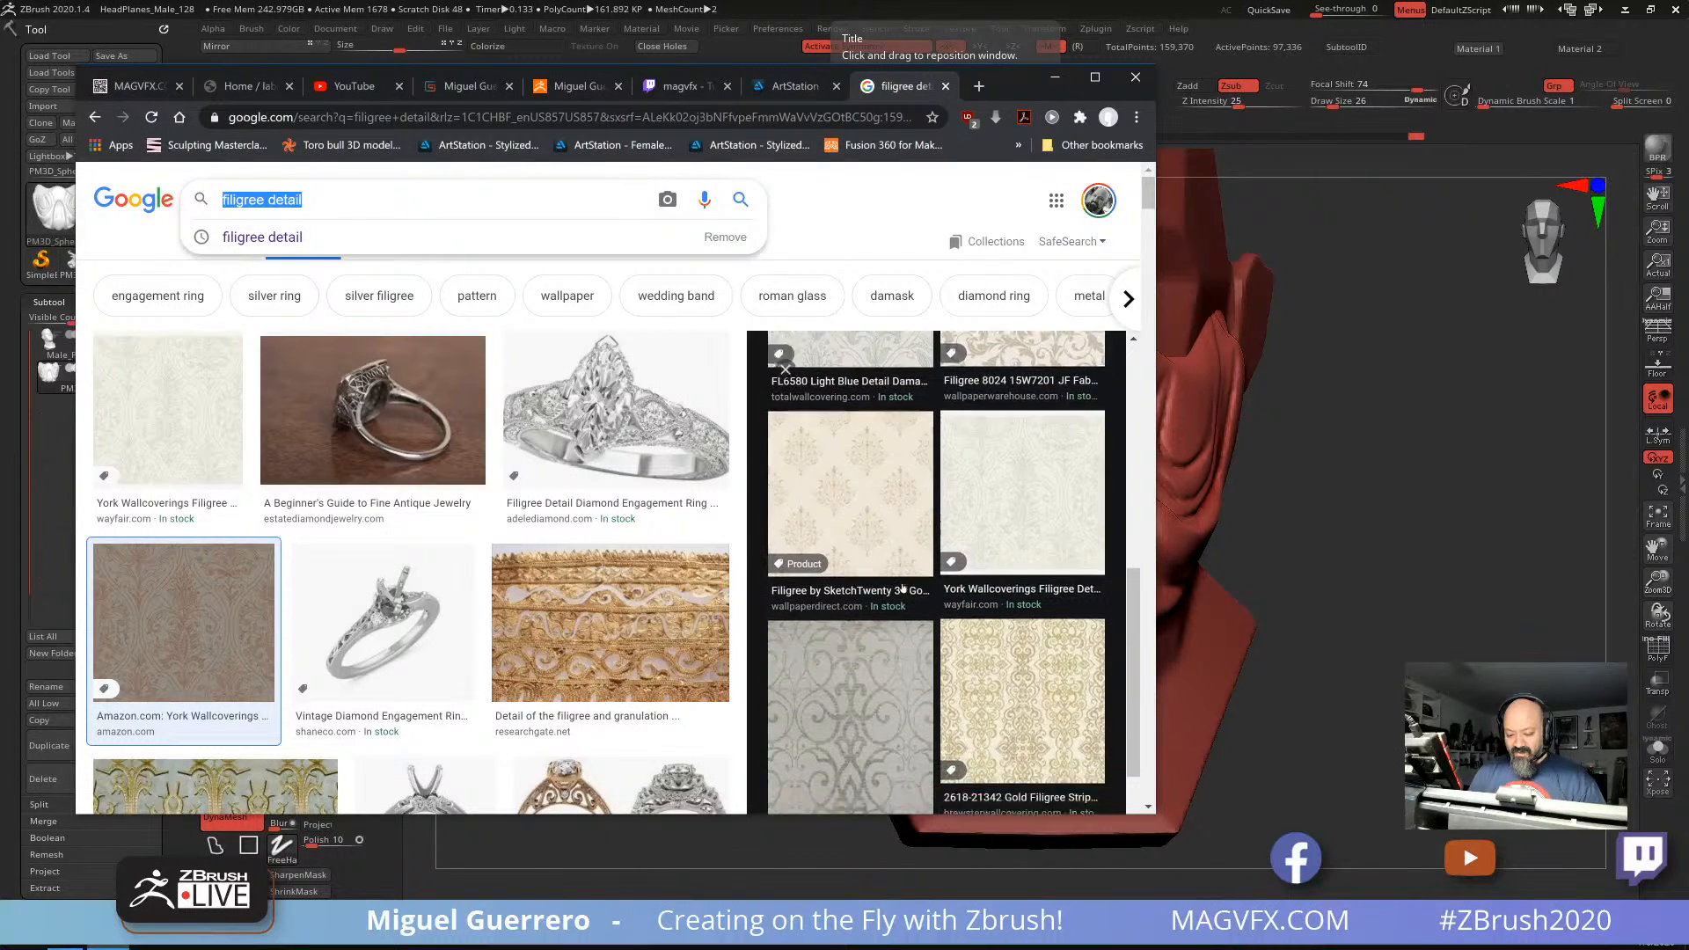
scroll(903, 588, "down", 3)
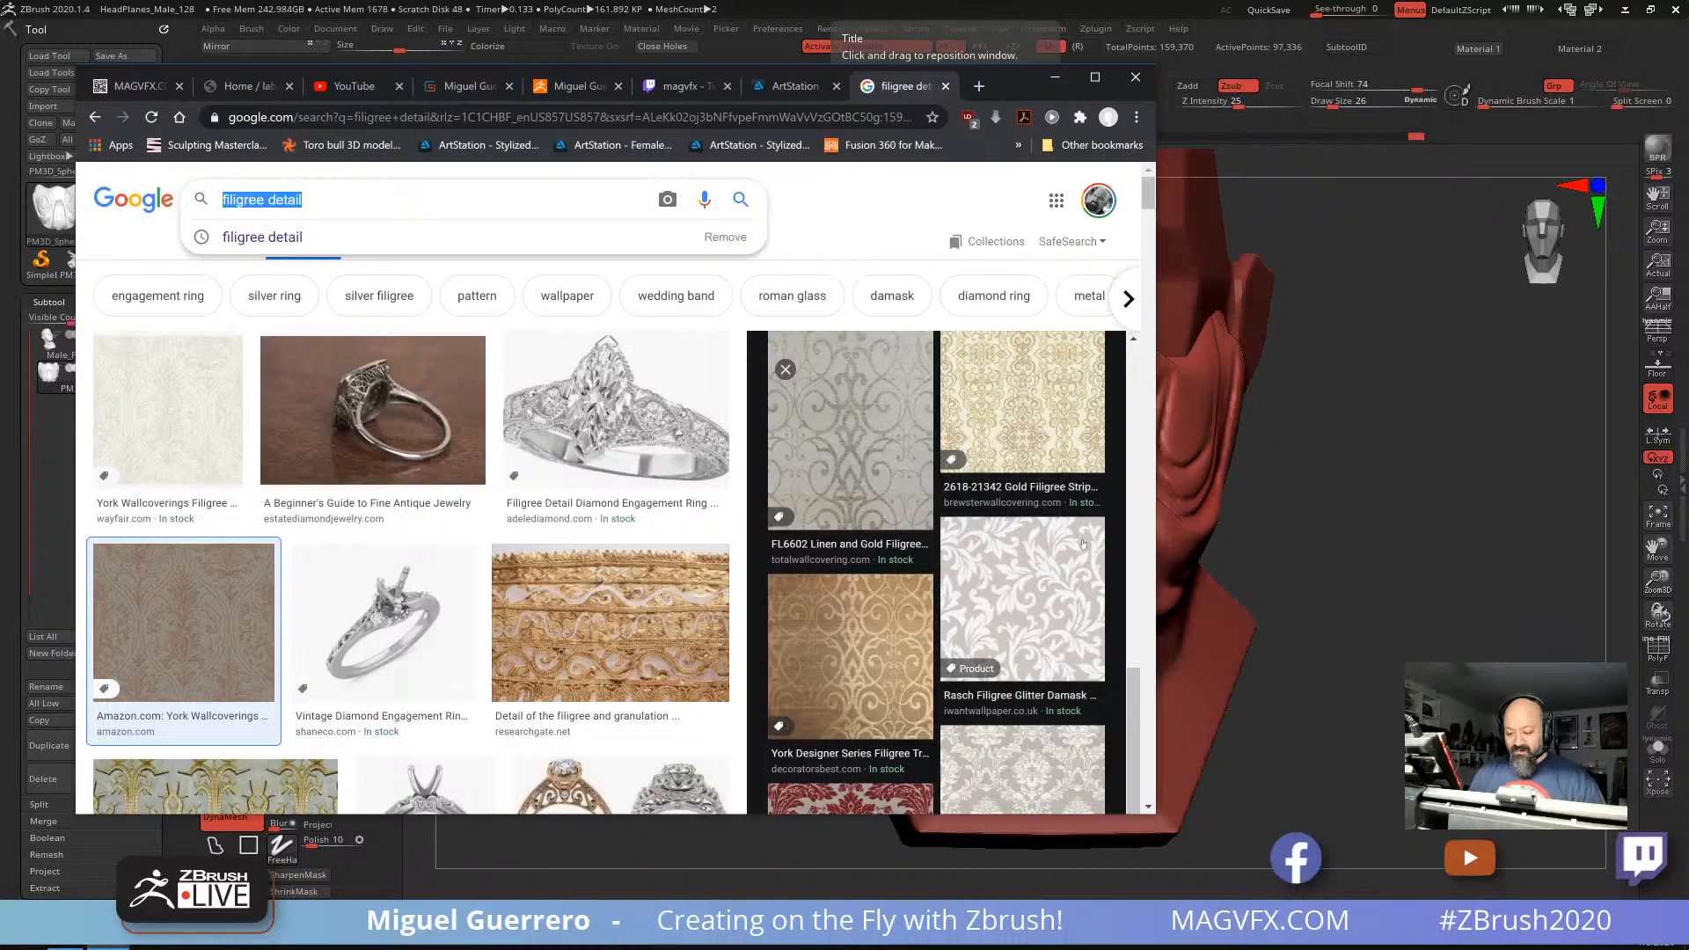
scroll(1011, 607, "down", 3)
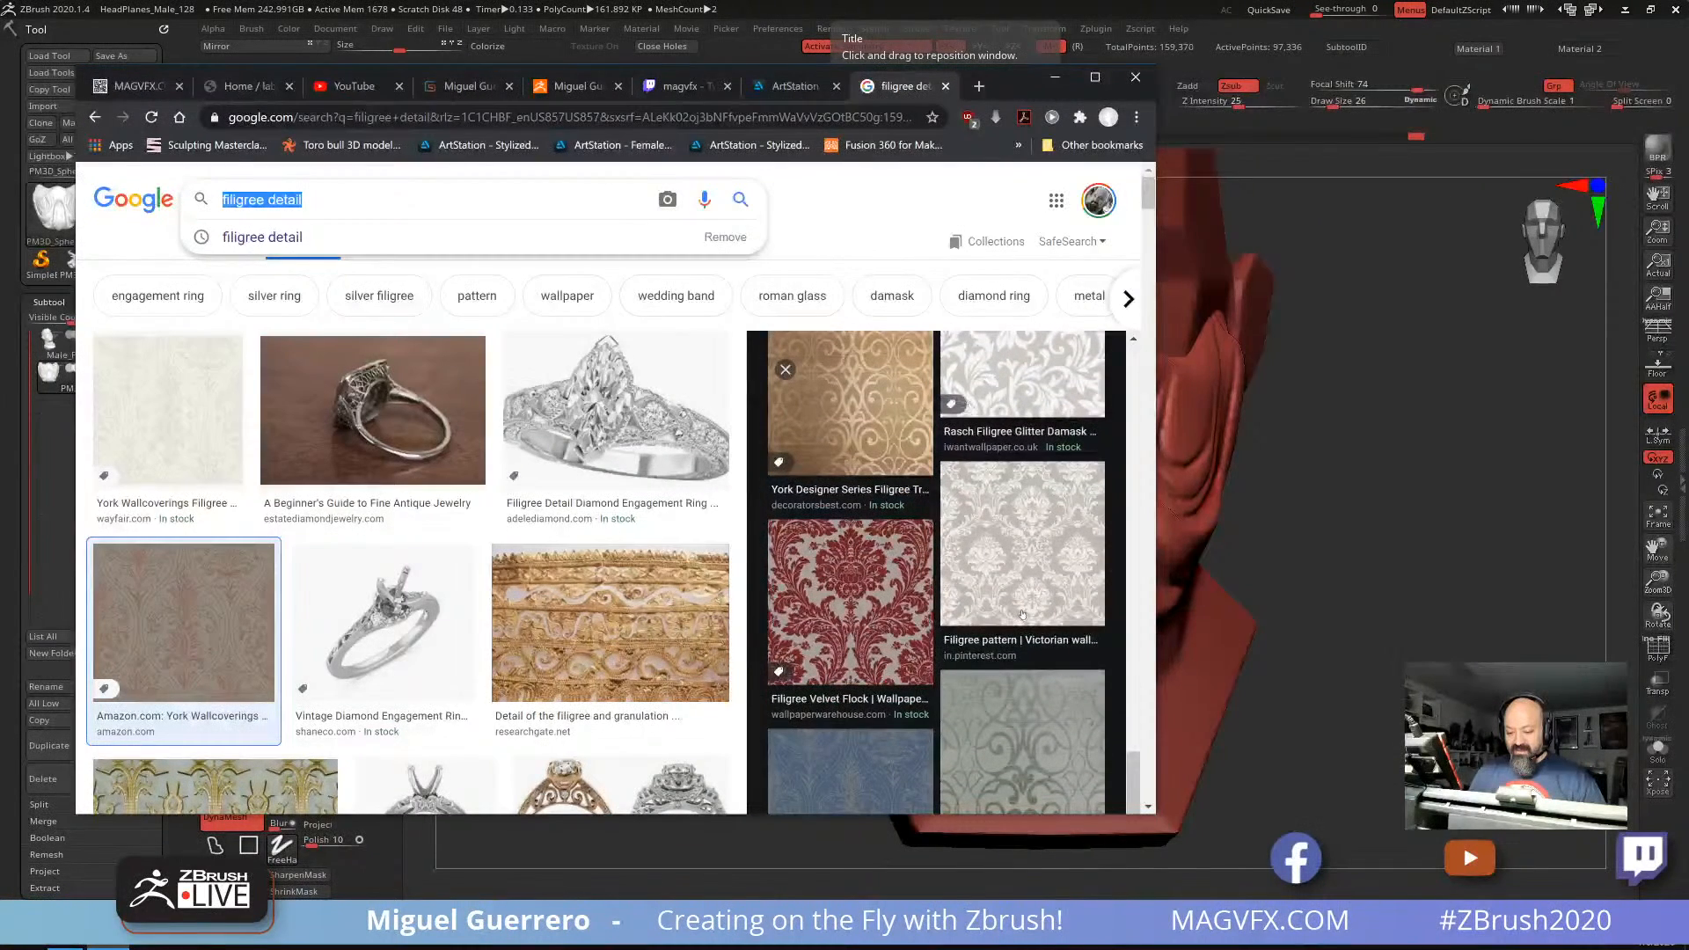
left_click_drag(1019, 84, 919, 0)
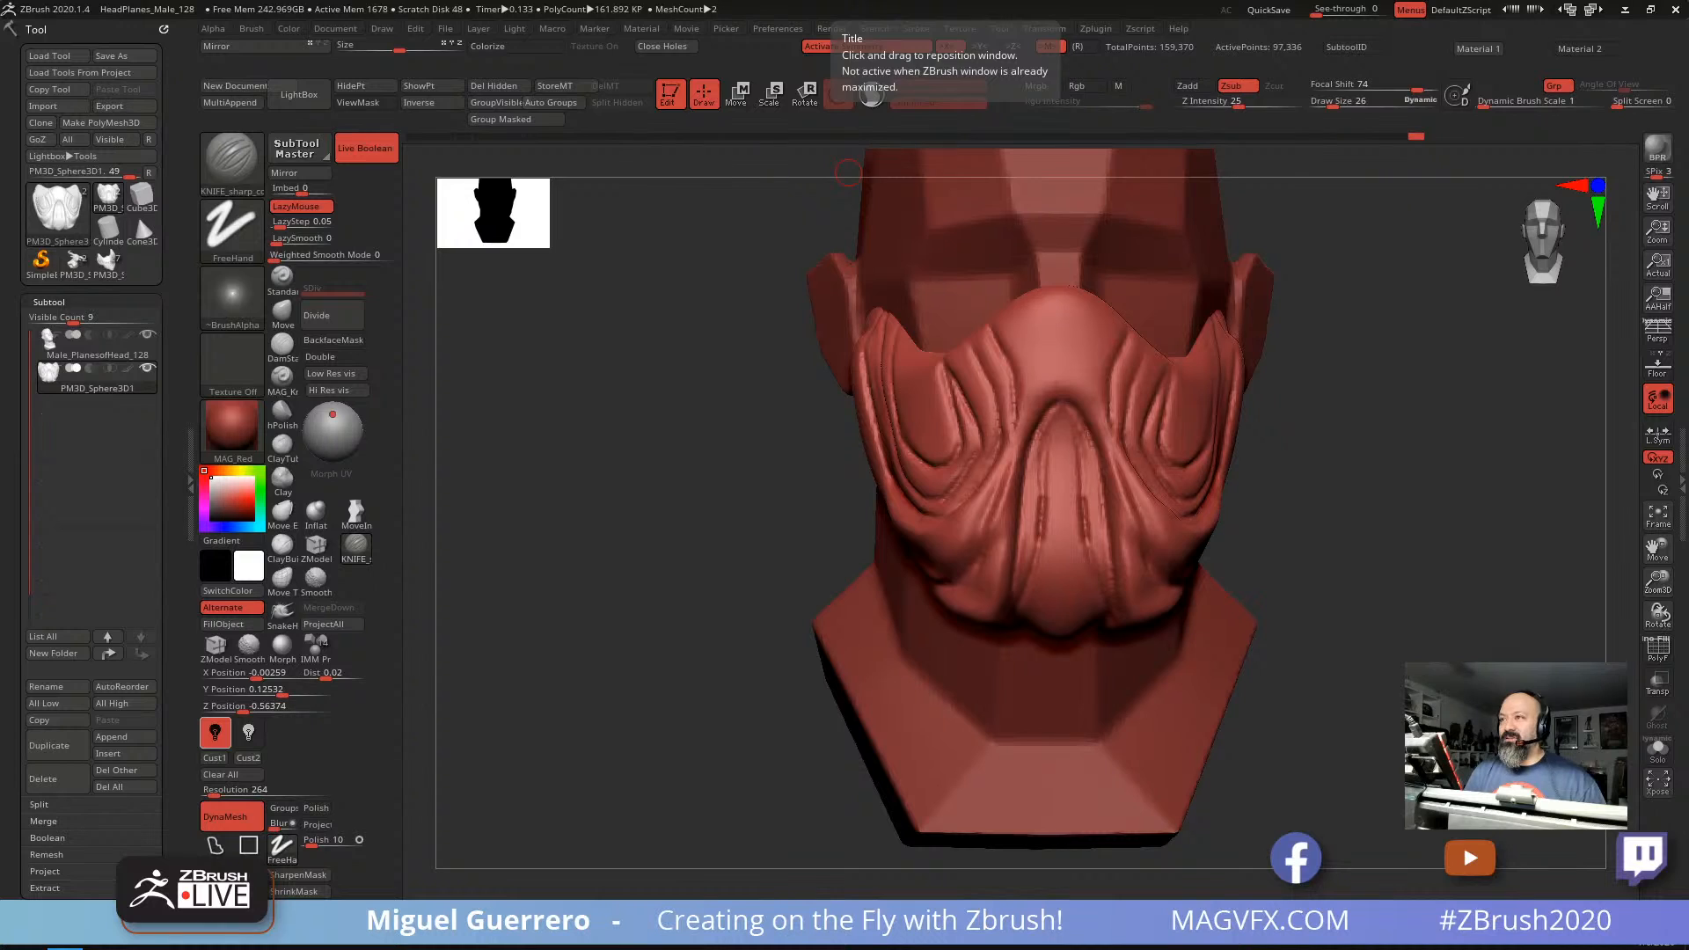
left_click_drag(1120, 0, 1132, 182)
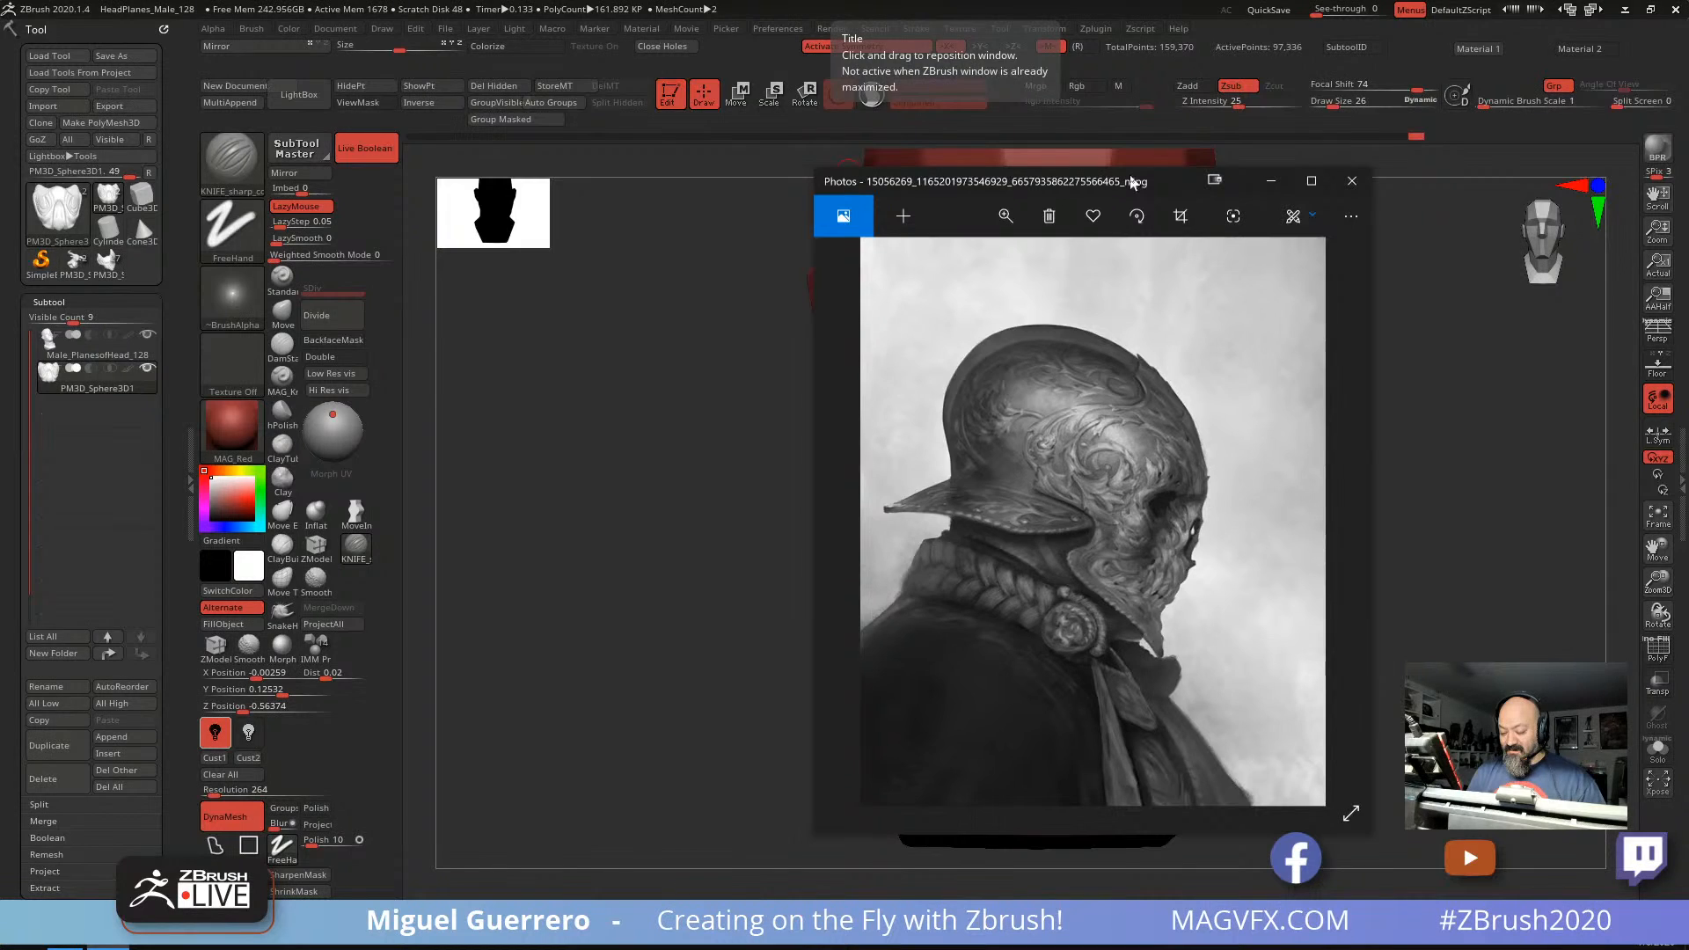
left_click_drag(1132, 183, 1126, 0)
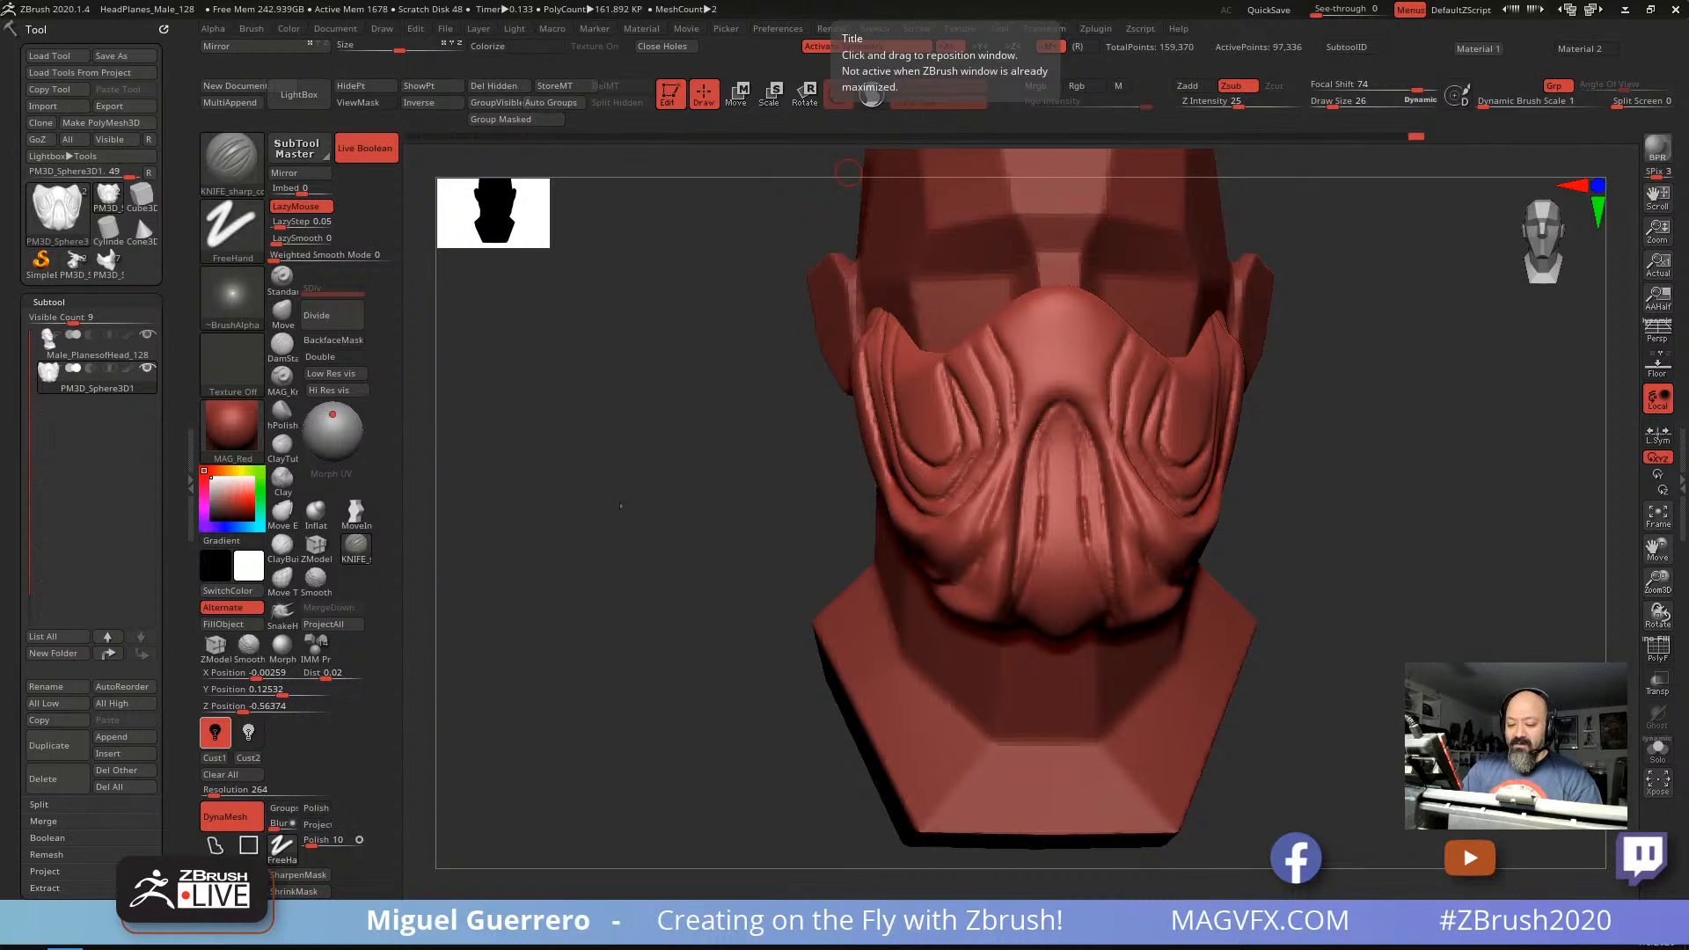
Step: Reshape the mask's upper rim around the nose and cheeks with the Move brush at draw size 126
mouse_move(621, 506)
left_mouse_down()
mouse_move(668, 483)
mouse_move(595, 505)
mouse_move(691, 500)
mouse_move(664, 457)
left_mouse_up()
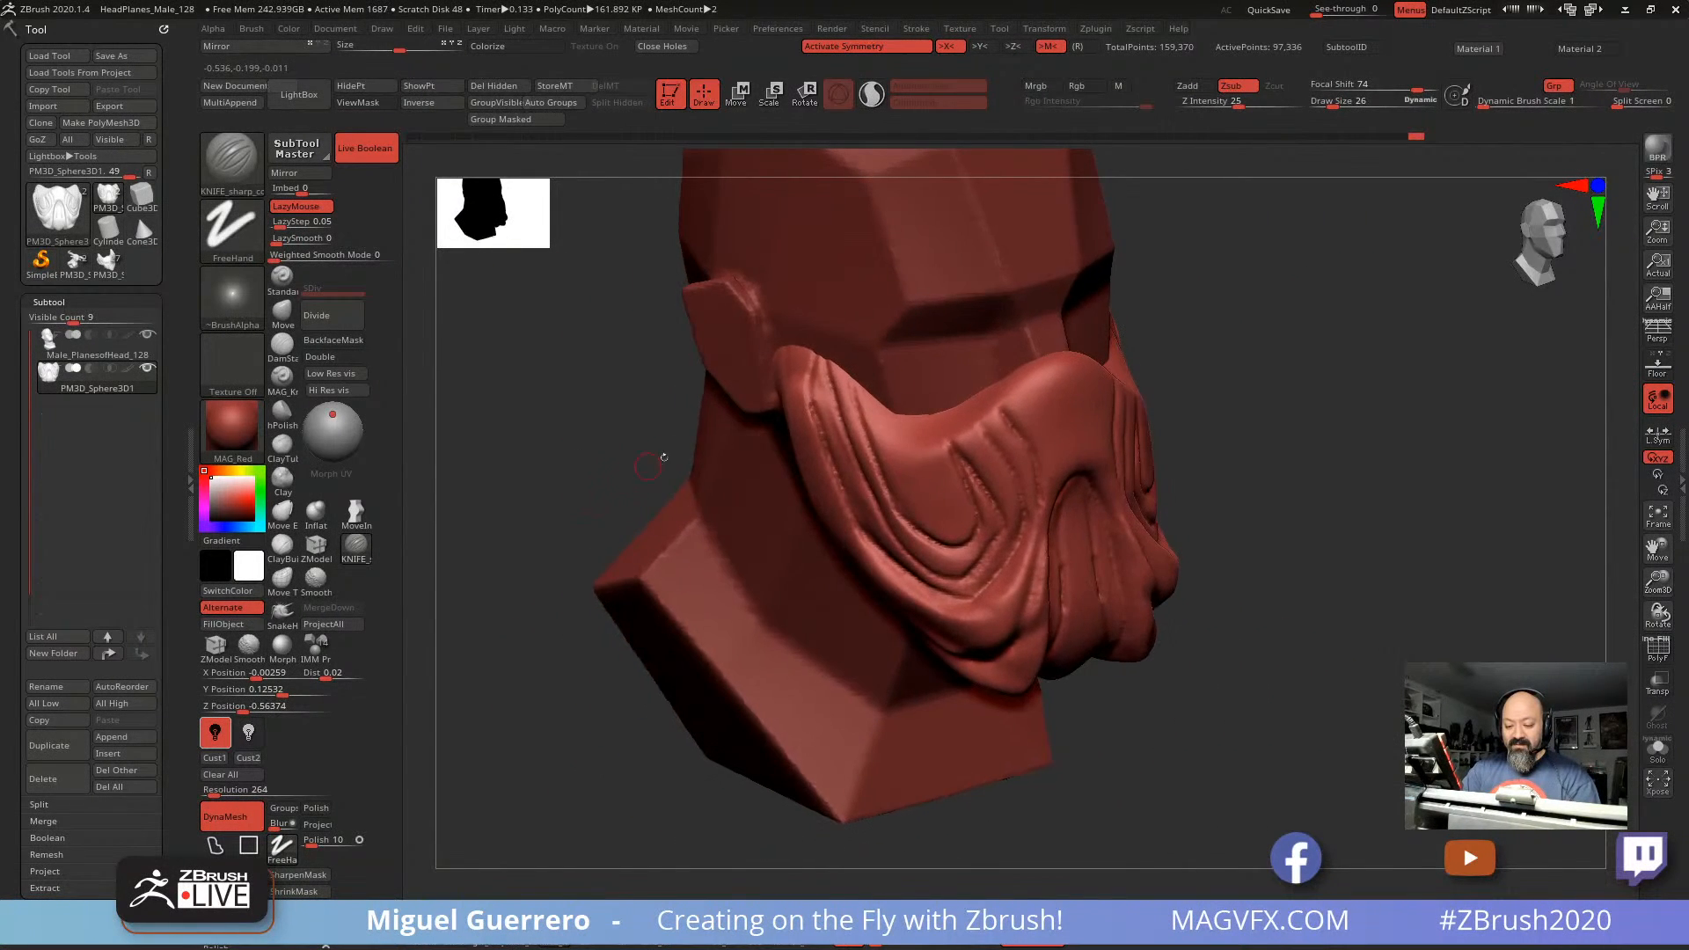
left_click_drag(673, 371, 526, 400)
mouse_move(629, 406)
left_mouse_down()
mouse_move(570, 461)
mouse_move(584, 502)
left_mouse_up()
key("b")
key("m")
key("v")
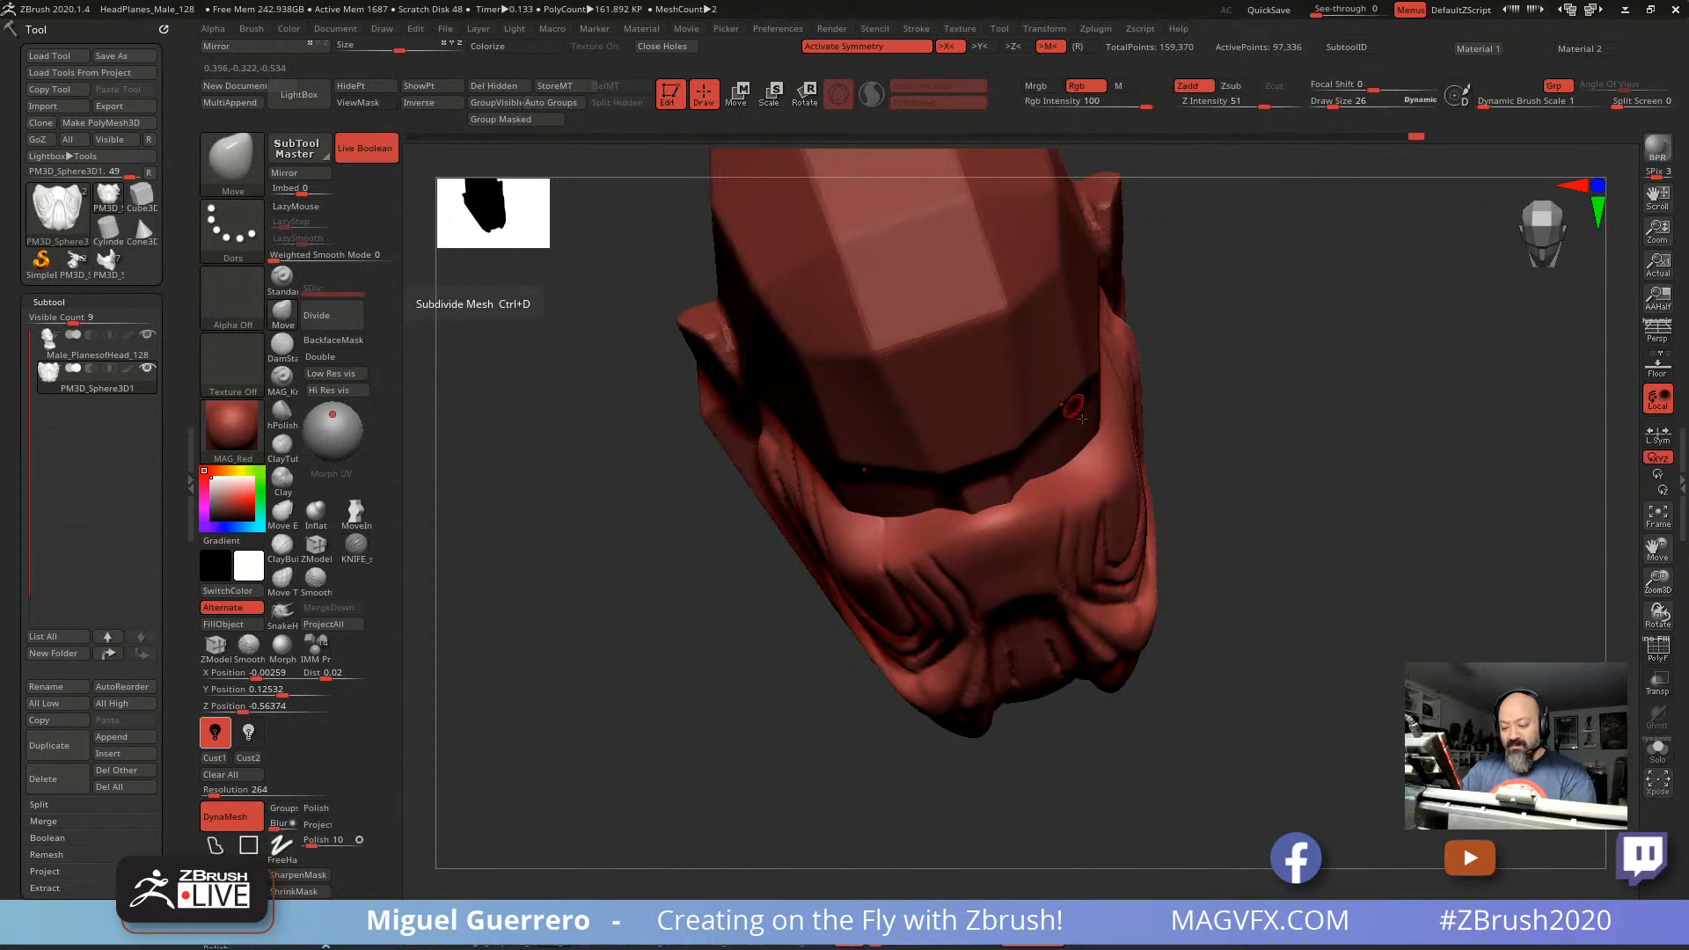
key("bracketright")
key("bracketright")
key("bracketright")
key("bracketright")
key("bracketright")
key("bracketright")
left_click_drag(1103, 449, 1094, 392)
left_click_drag(1118, 334, 1107, 324)
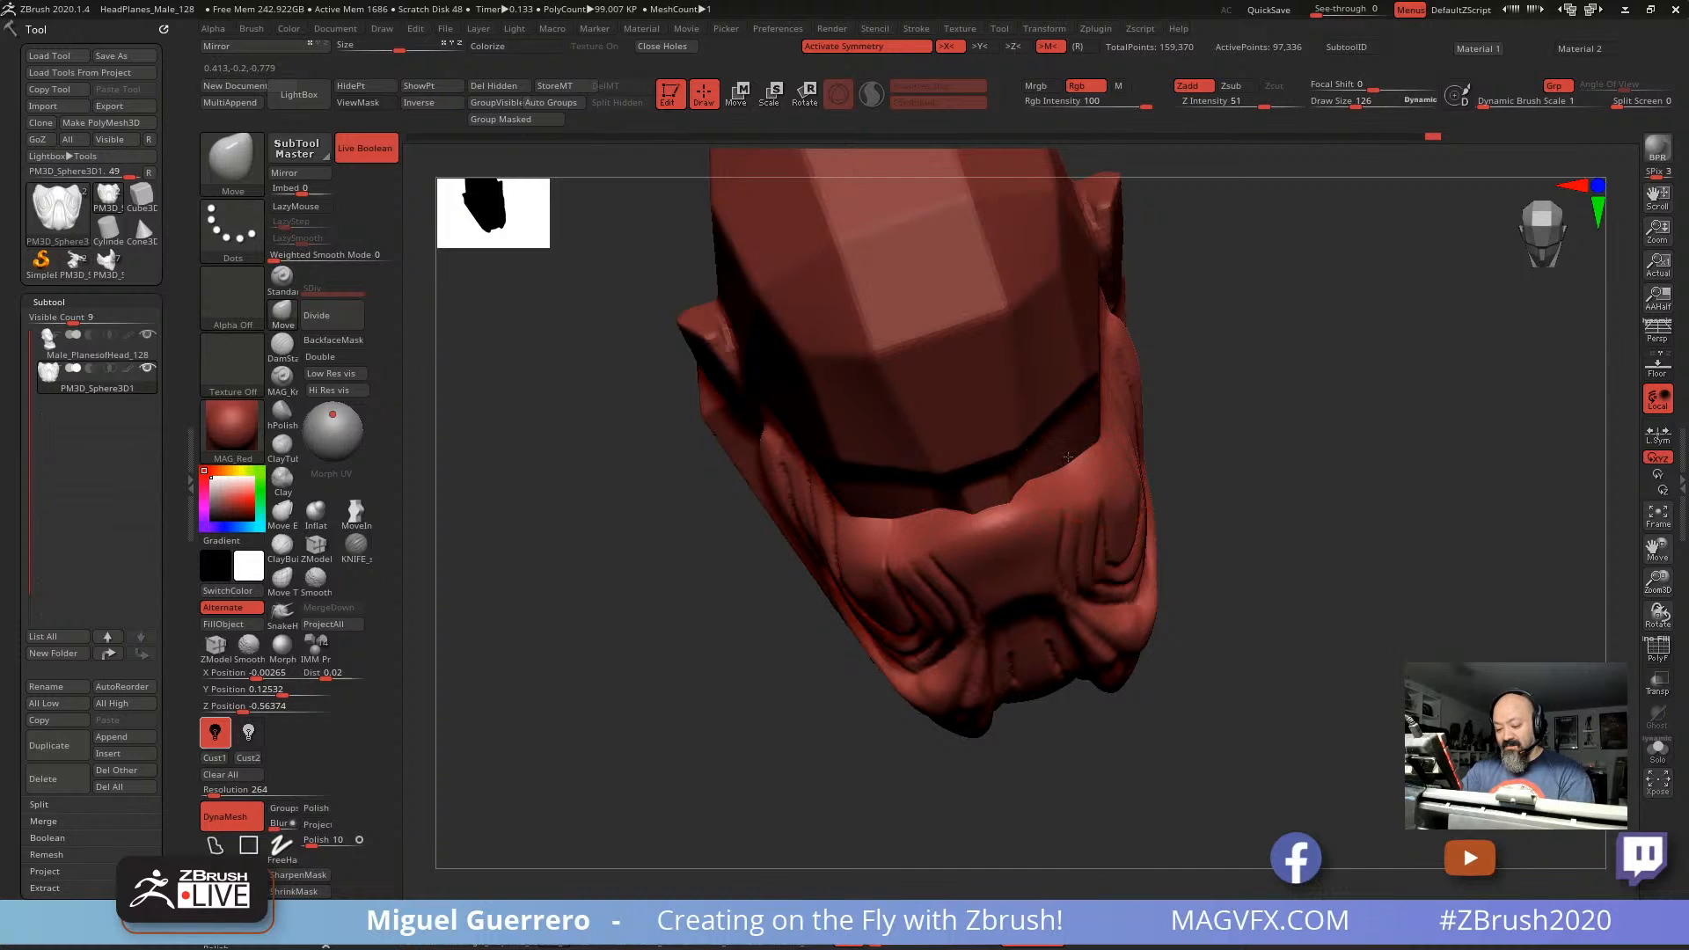
left_click_drag(1066, 458, 1070, 468)
left_click_drag(655, 528, 701, 562)
left_click_drag(920, 538, 975, 524)
Step: Paint a symmetrical mask over the underside of the sculpted mask along its jaw edges
left_click_drag(701, 572, 714, 444, "shift")
left_click_drag(717, 440, 895, 494)
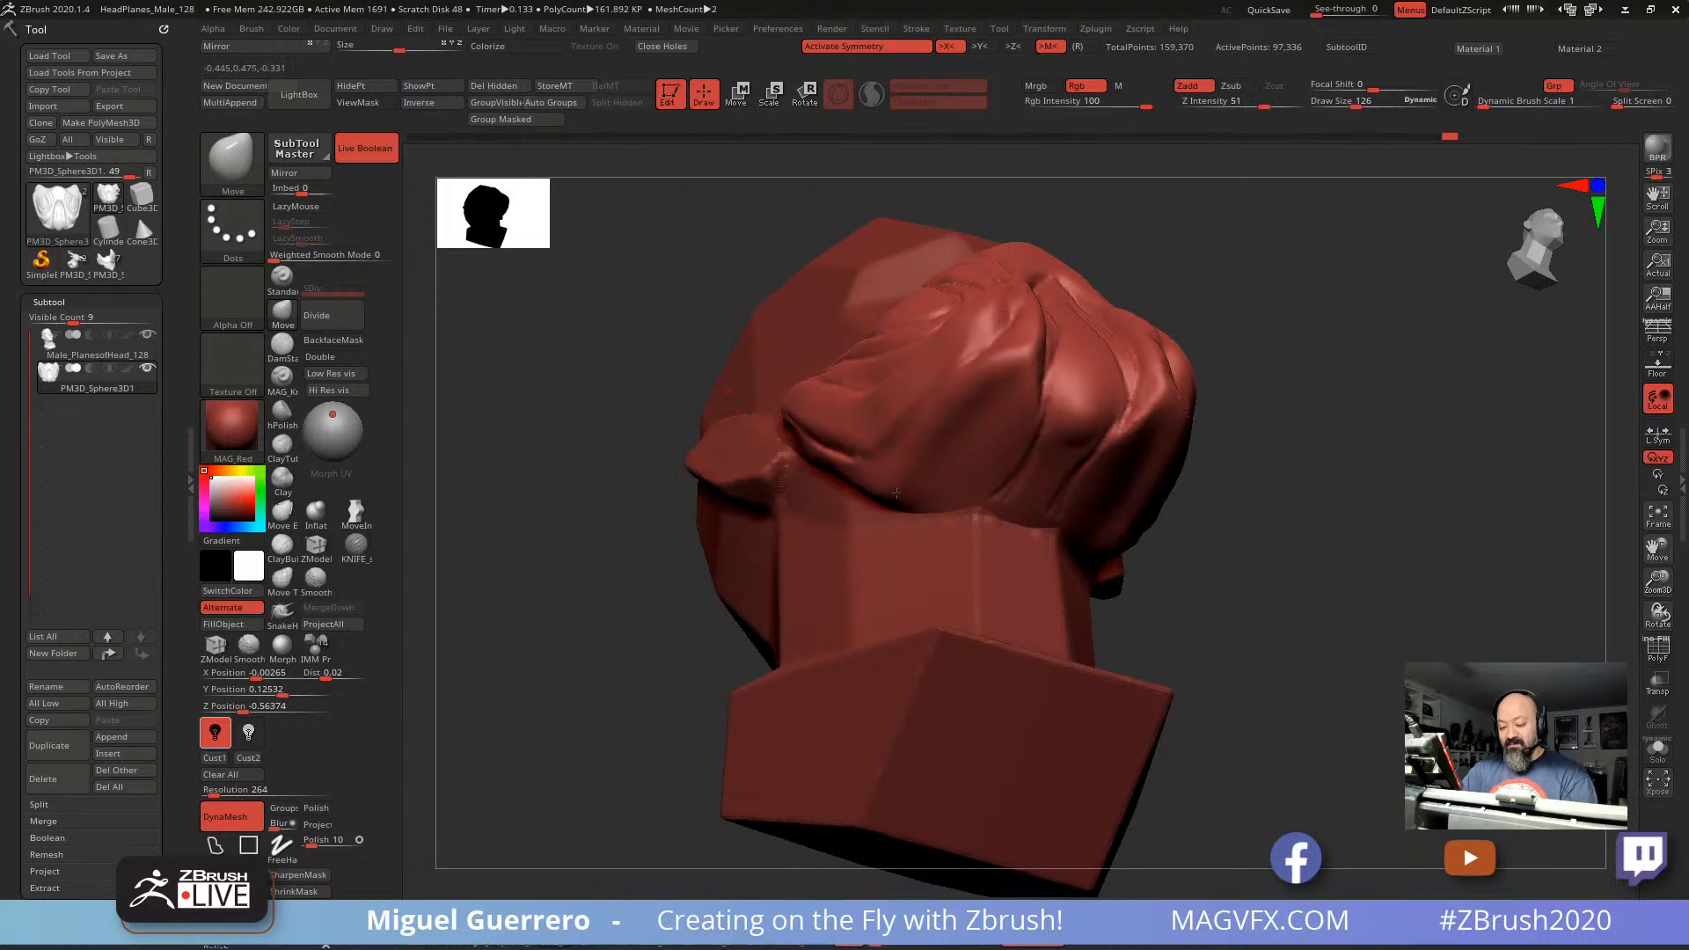
left_click_drag(617, 398, 723, 558, "shift")
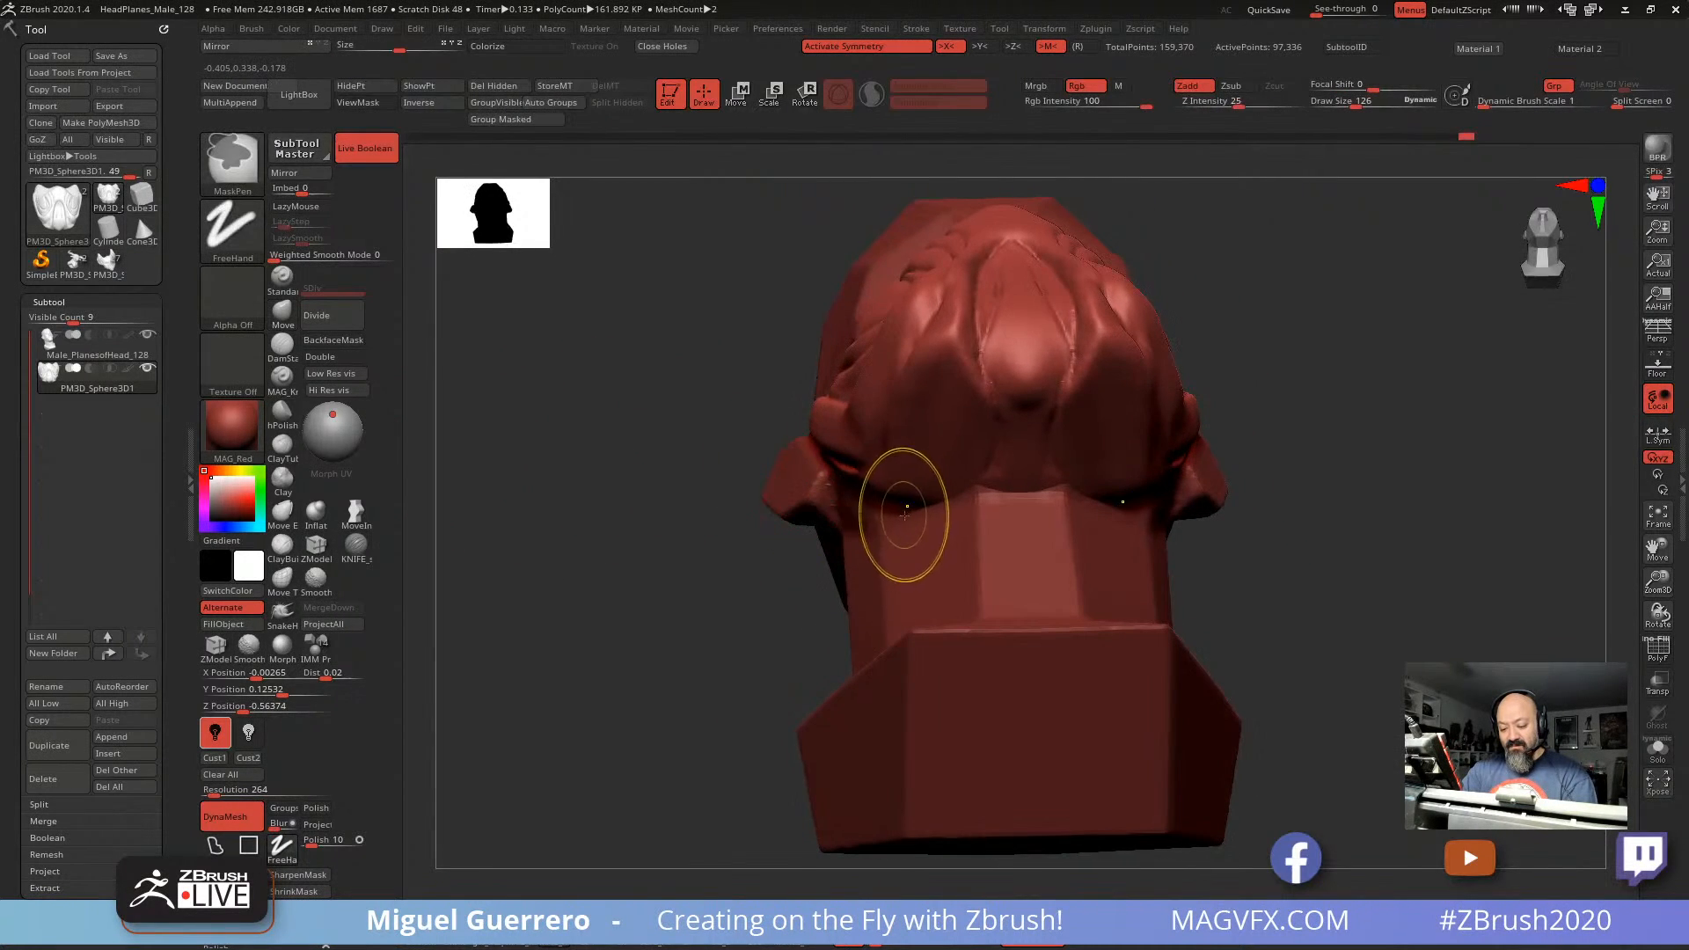
mouse_move(941, 465)
left_mouse_down("ctrl")
mouse_move(1011, 440)
mouse_move(986, 484)
left_mouse_up("ctrl")
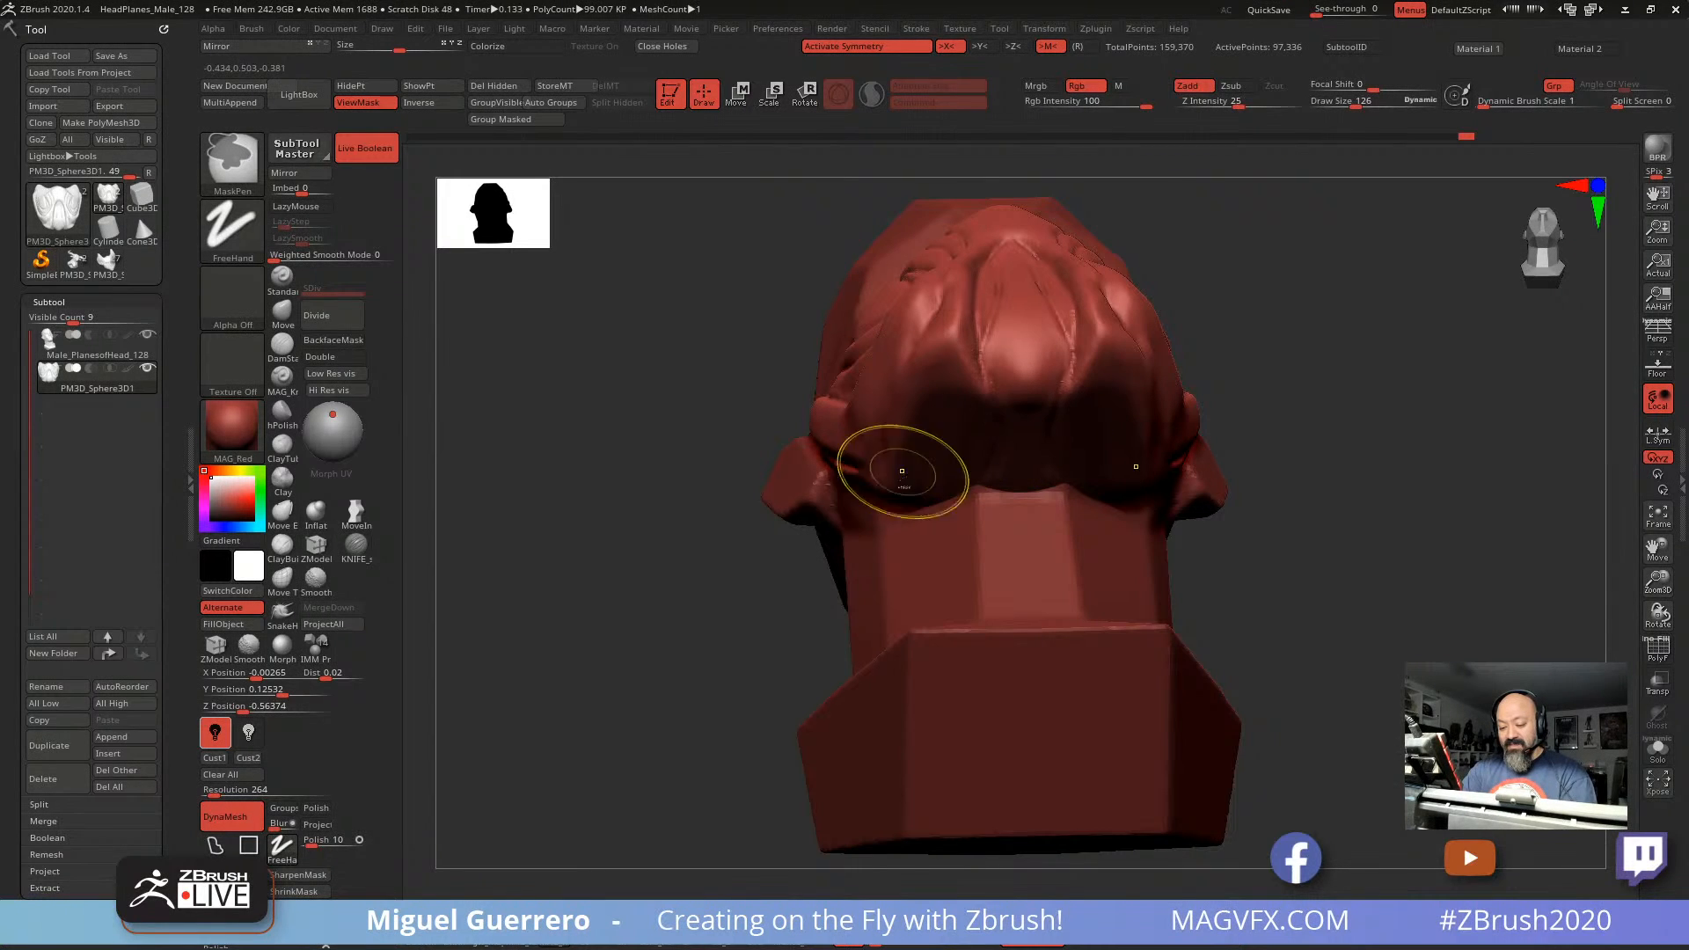
mouse_move(613, 450)
left_mouse_down()
mouse_move(615, 539)
mouse_move(602, 525)
left_mouse_up()
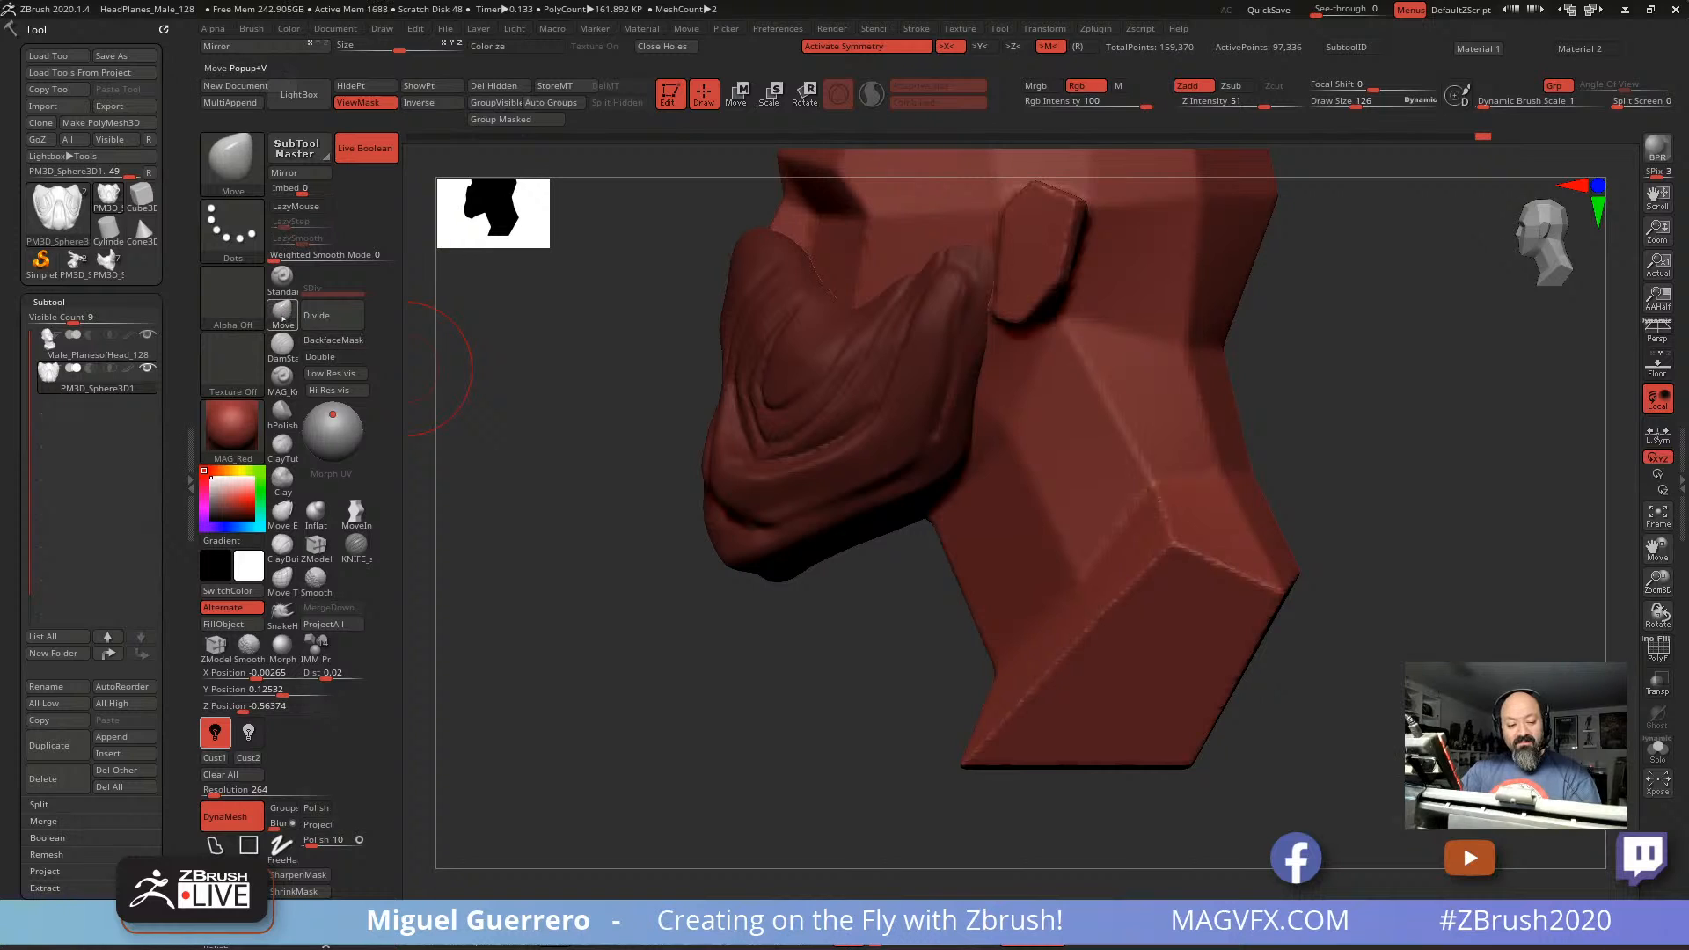
Step: Push the lower jaw edge upward with the Move brush at draw size 262, and reduce the draw size to 81
left_click(283, 313)
key("bracketright")
key("bracketright")
key("bracketright")
key("bracketright")
key("bracketright")
key("bracketright")
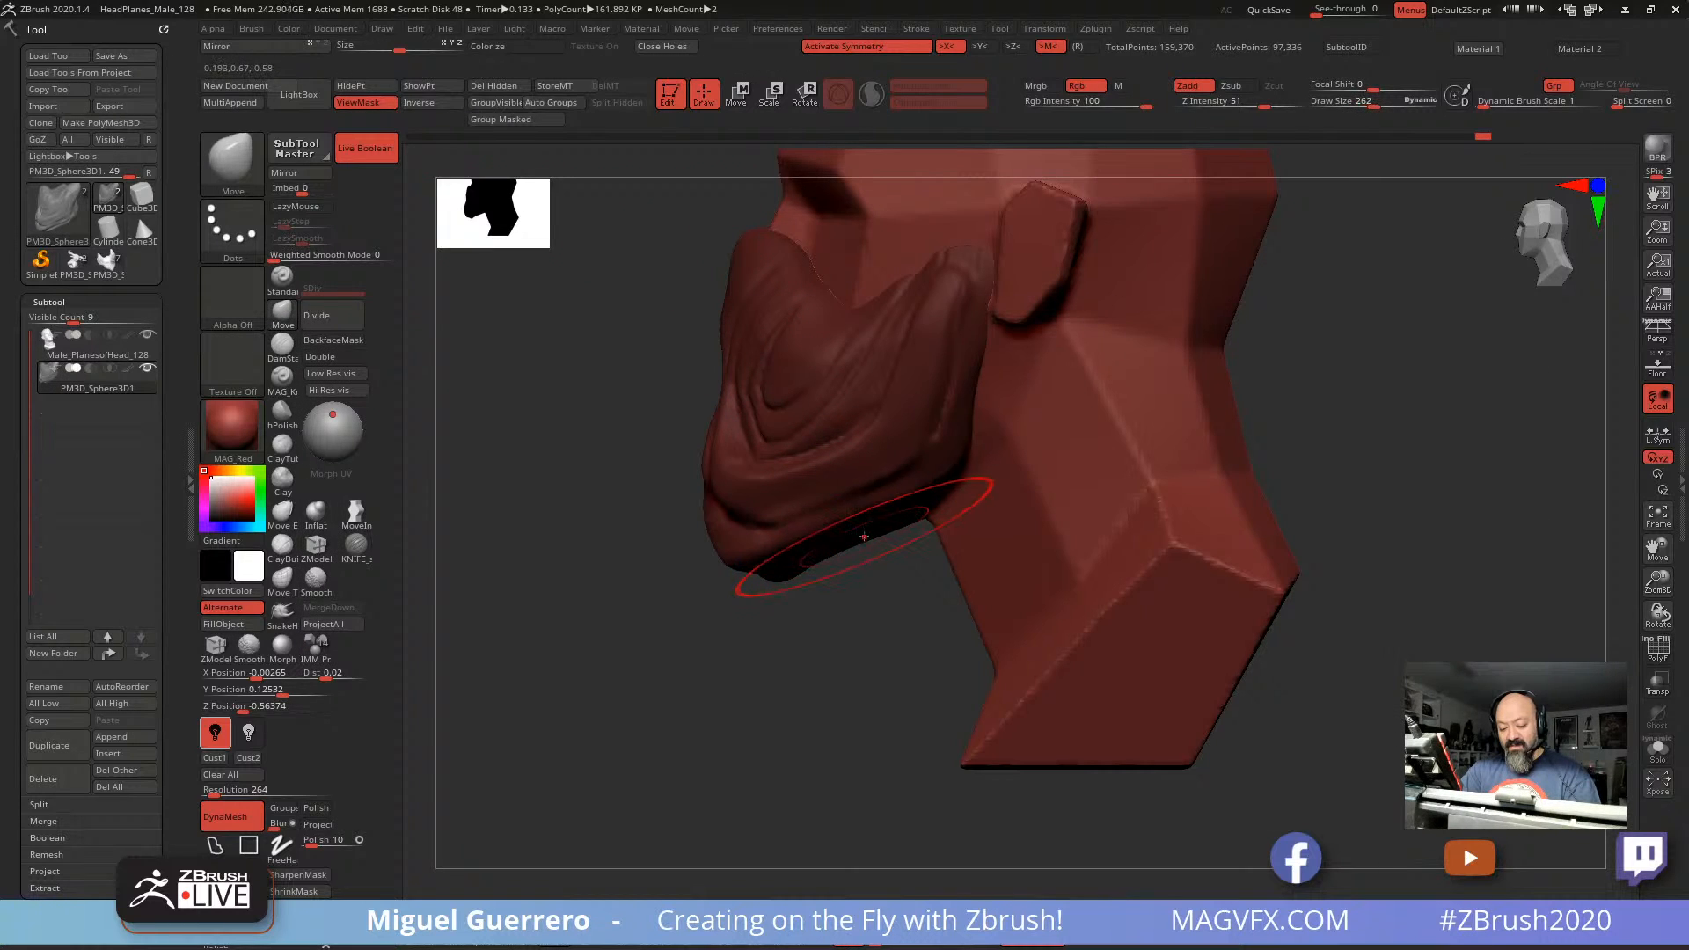
left_click_drag(863, 539, 859, 510)
left_click_drag(607, 561, 577, 445)
left_click_drag(702, 471, 783, 447, "alt")
left_click_drag(576, 440, 573, 401)
key("space")
left_click_drag(647, 444, 621, 446)
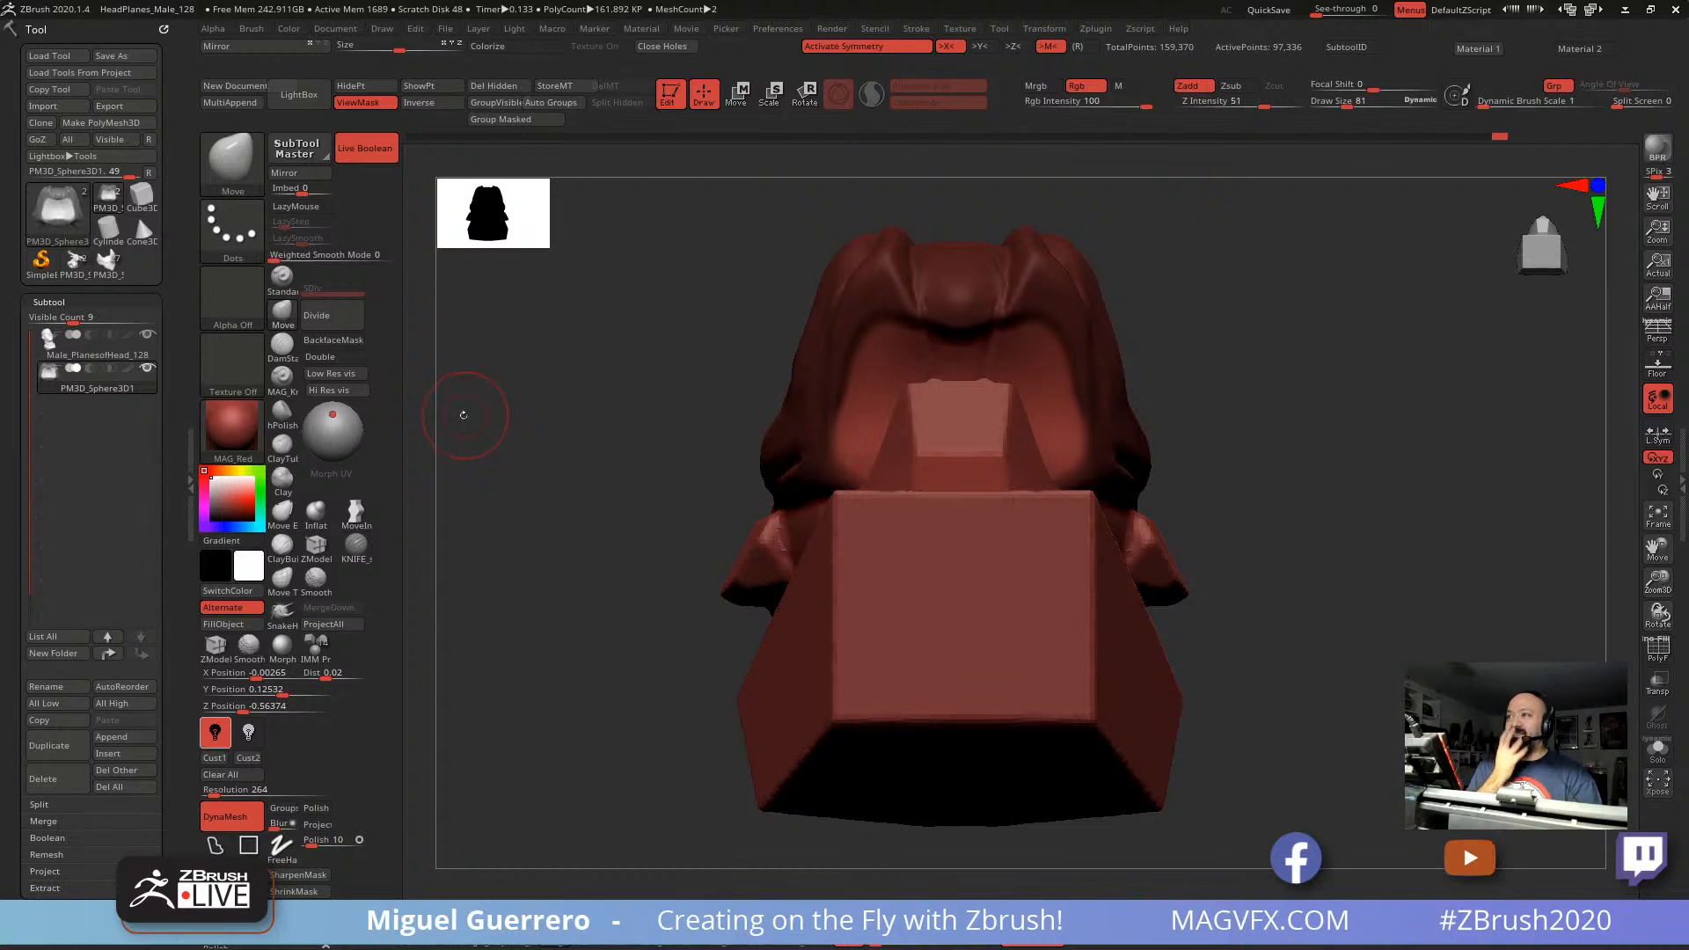
Step: Carve the lower rim and the crease beside the mouth recess with the MAG_Knife brush, smooth the crease, and set the draw size to 25
left_click_drag(619, 508, 565, 472)
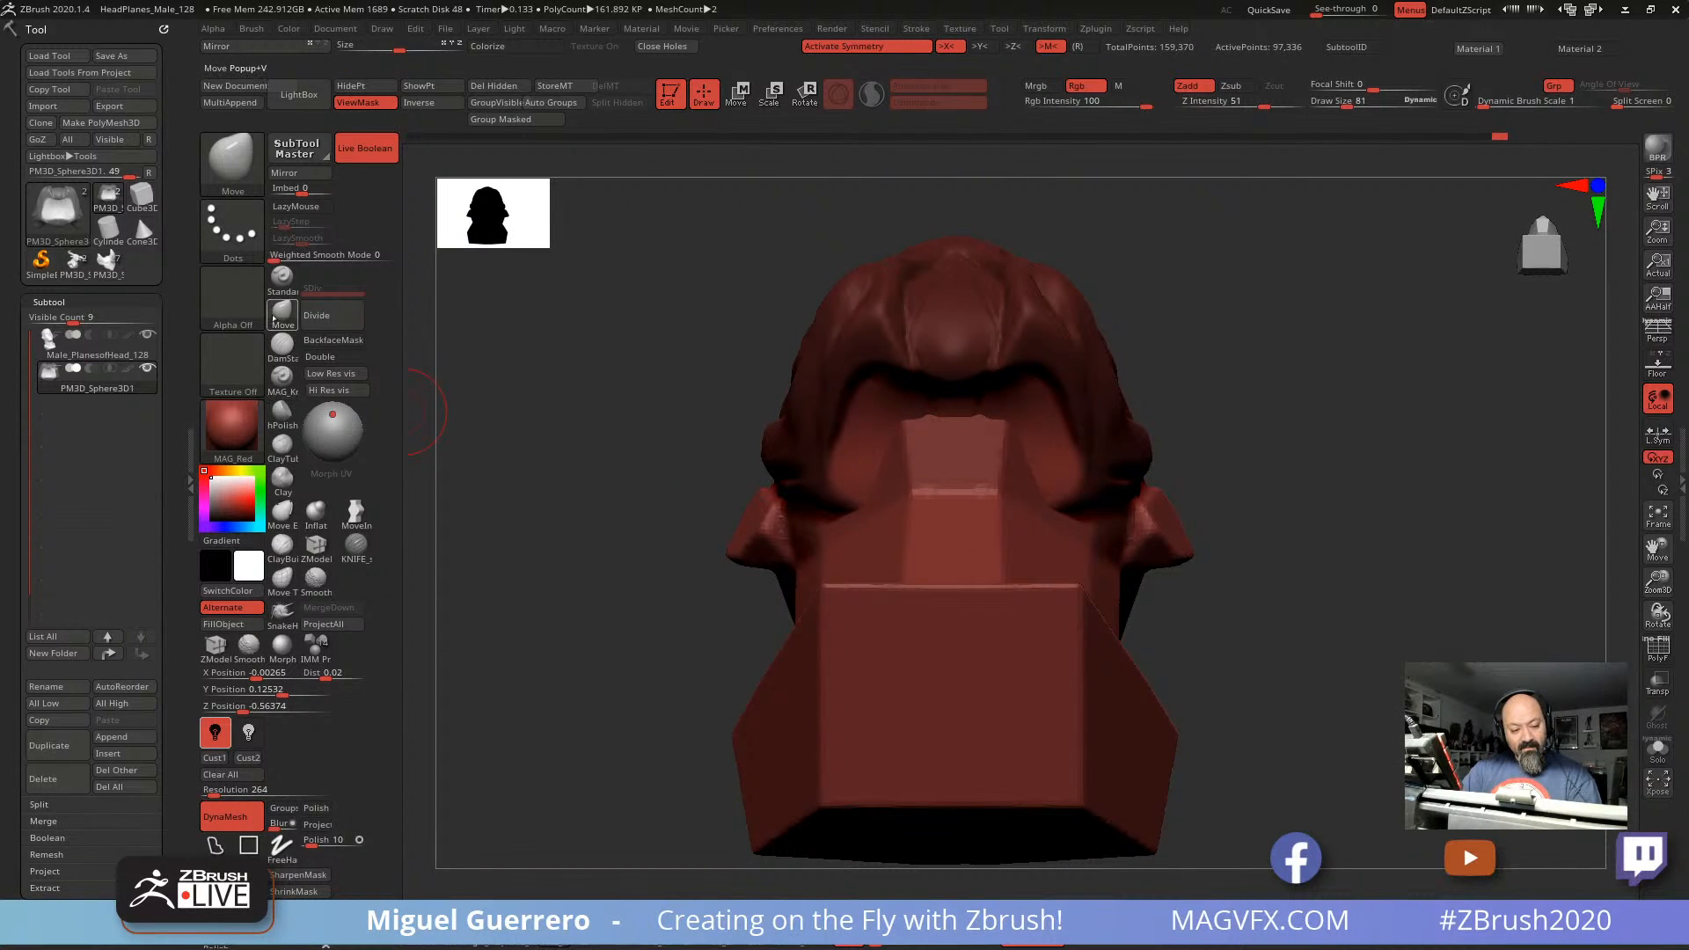
left_click(282, 379)
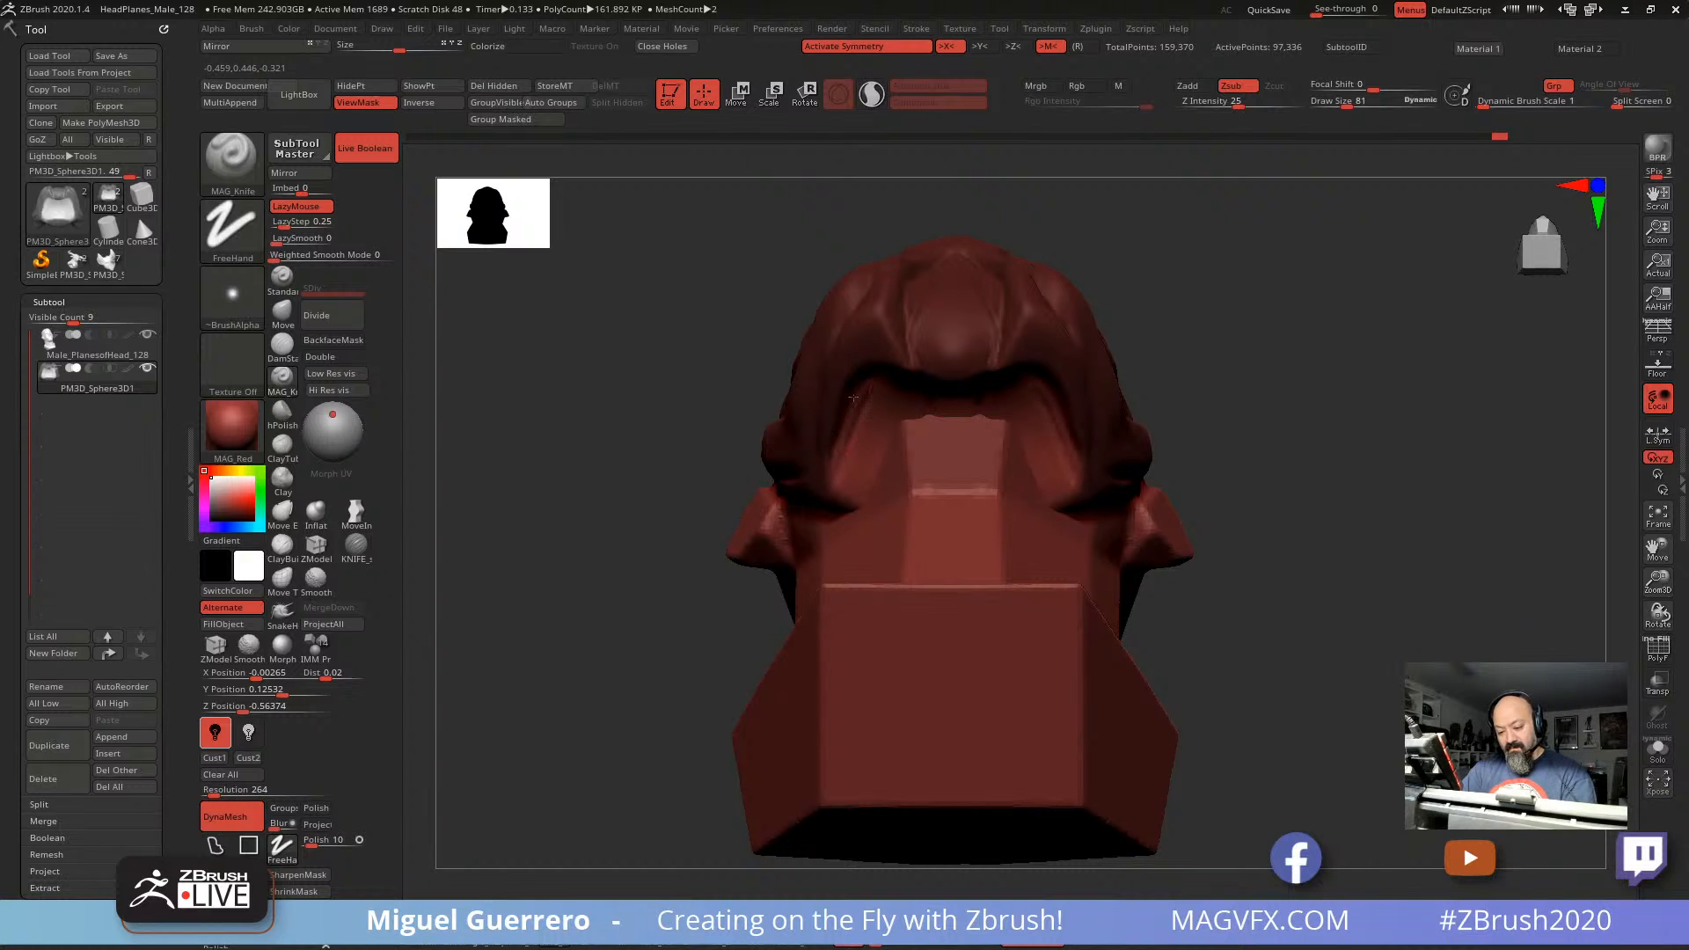
left_click_drag(857, 387, 919, 385)
mouse_move(704, 427)
left_mouse_down()
mouse_move(629, 431)
mouse_move(599, 456)
mouse_move(594, 504)
mouse_move(625, 462)
left_mouse_up()
right_click_drag(773, 445, 777, 530, "ctrl")
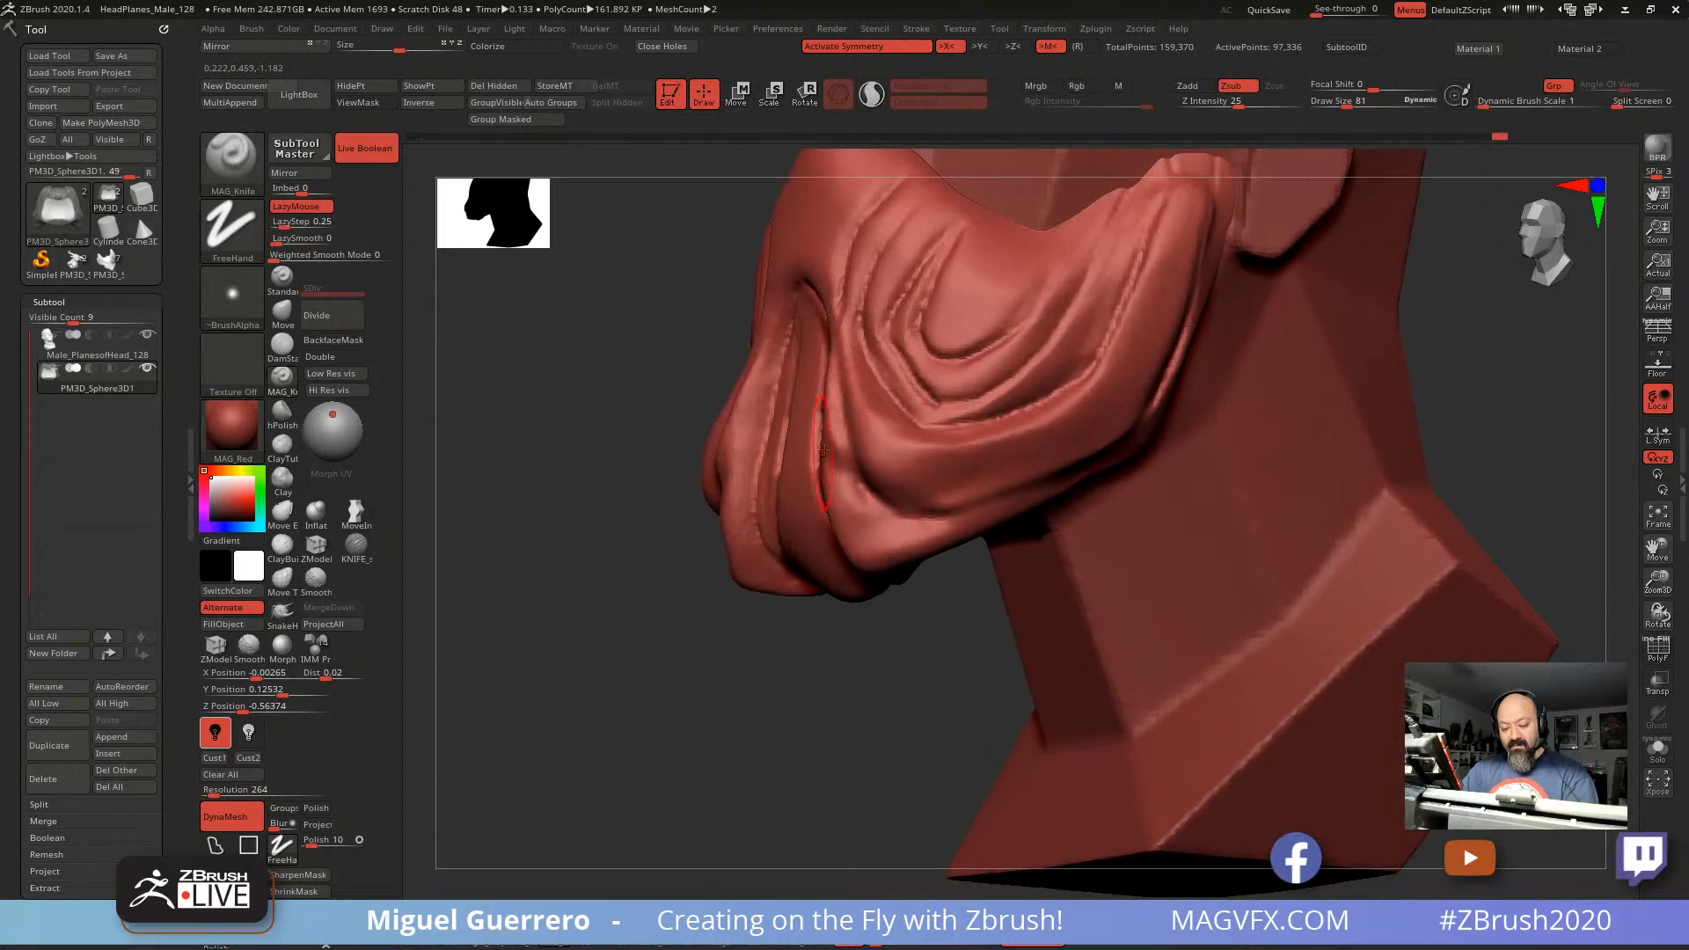
key("space")
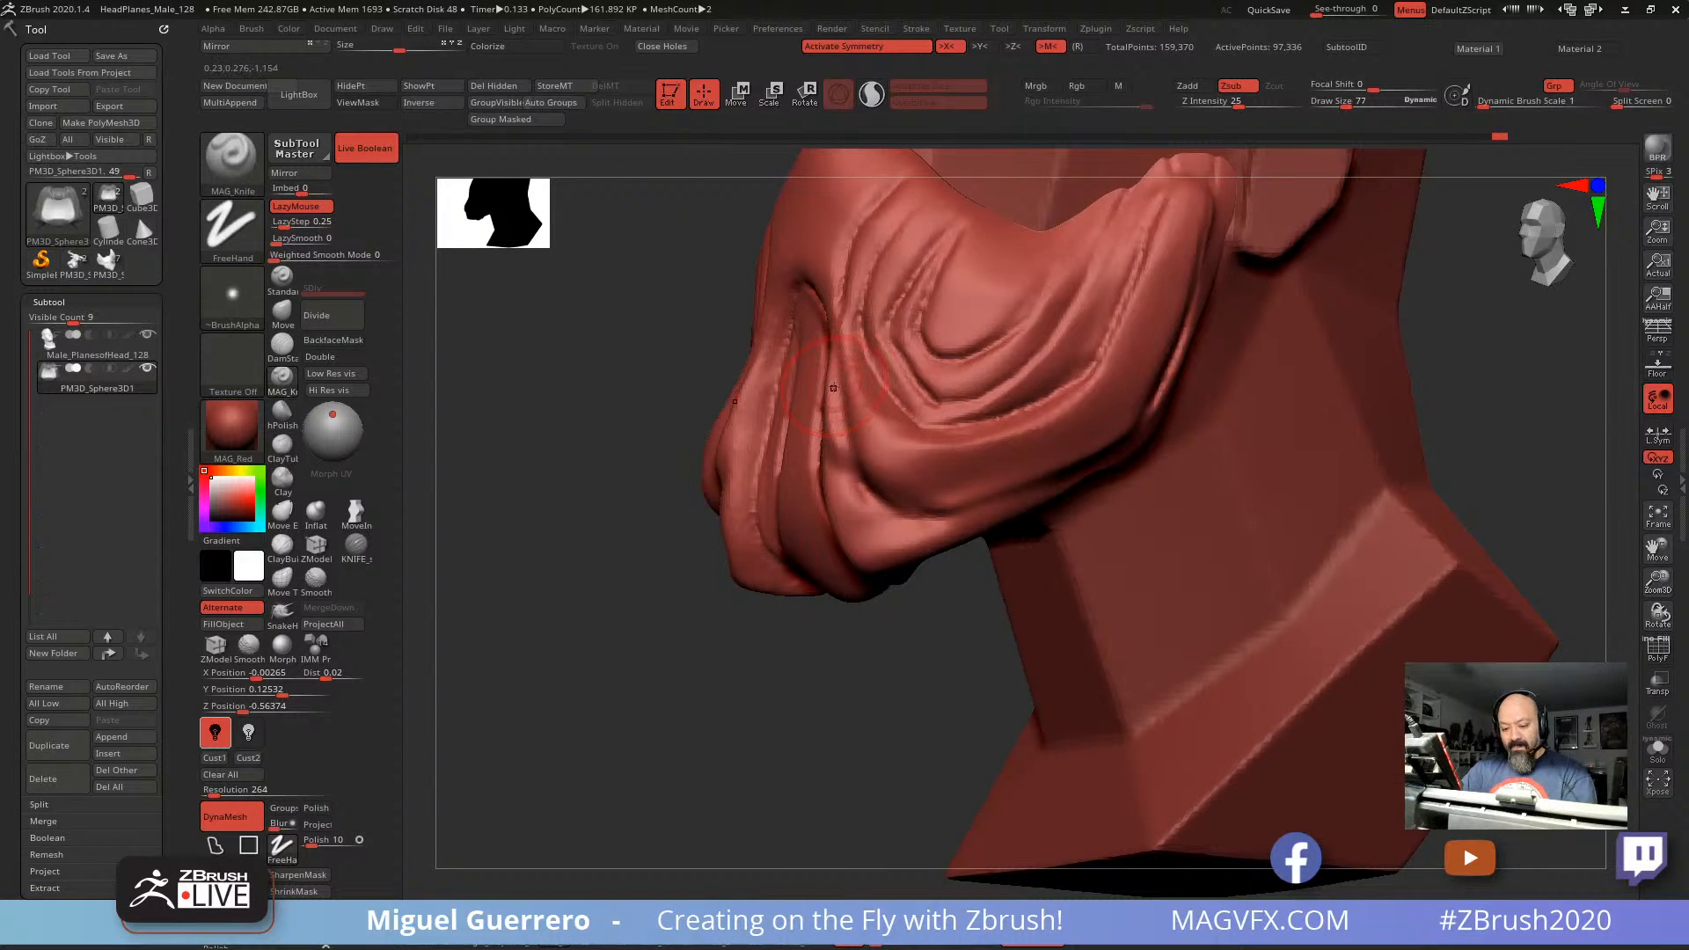
left_click_drag(836, 428, 844, 472, "shift")
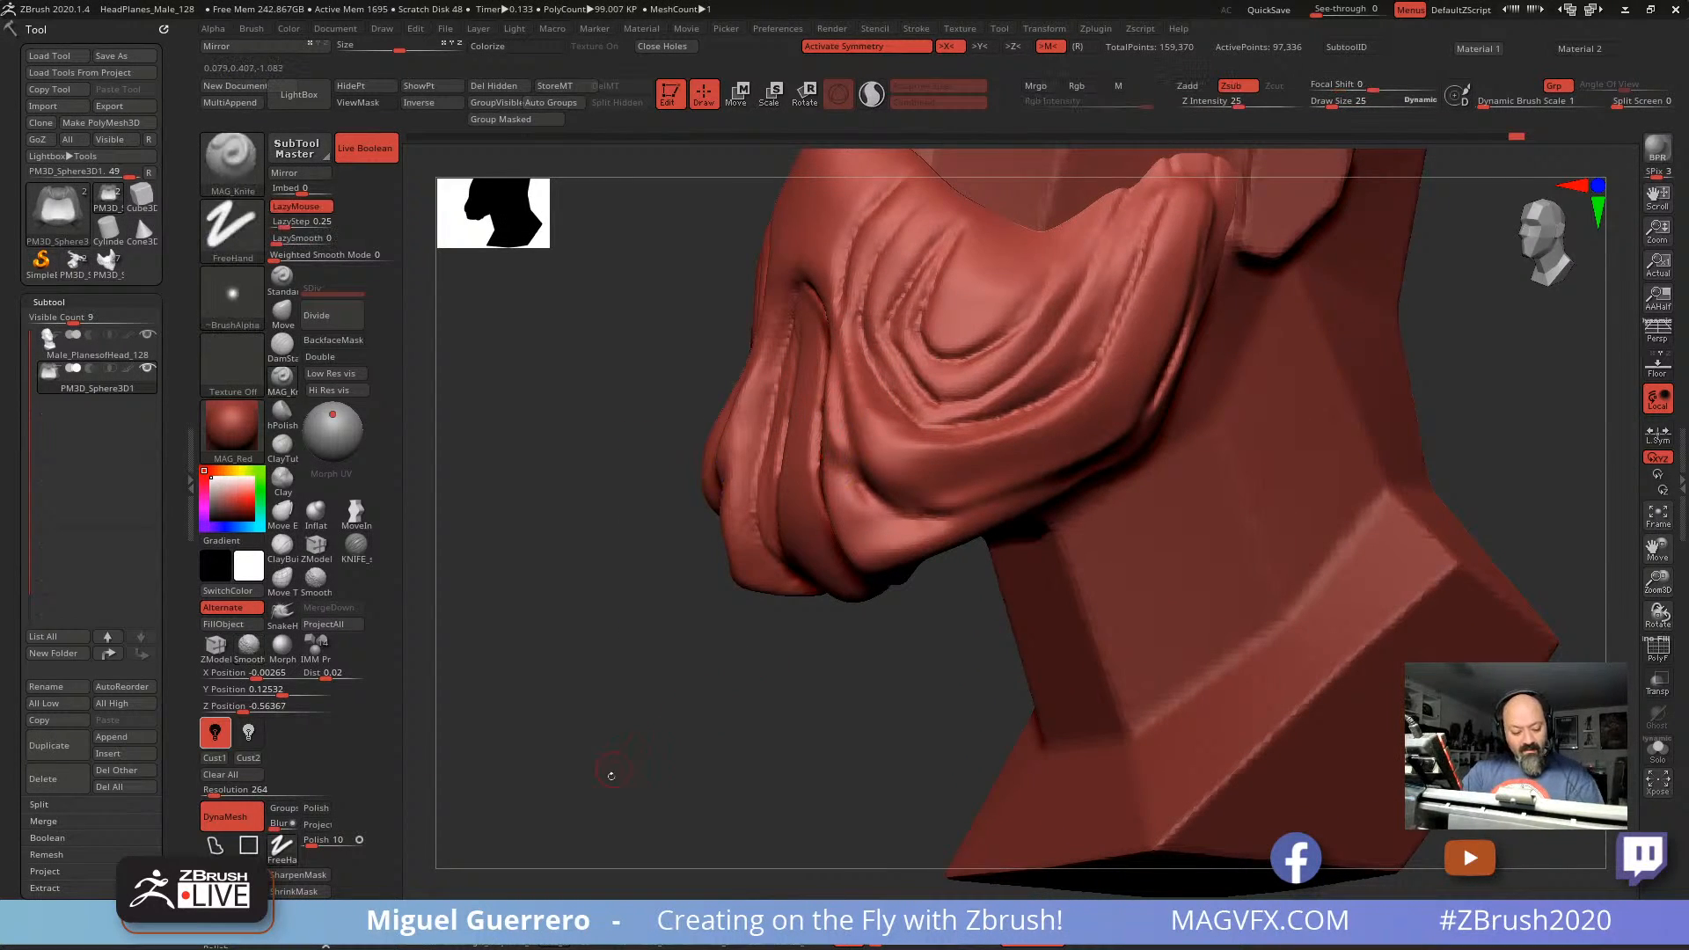
Step: Remesh the mask with DynaMesh and smooth the folds beside the mouth recess and on the cheek
left_click_drag(550, 639, 594, 711, "ctrl")
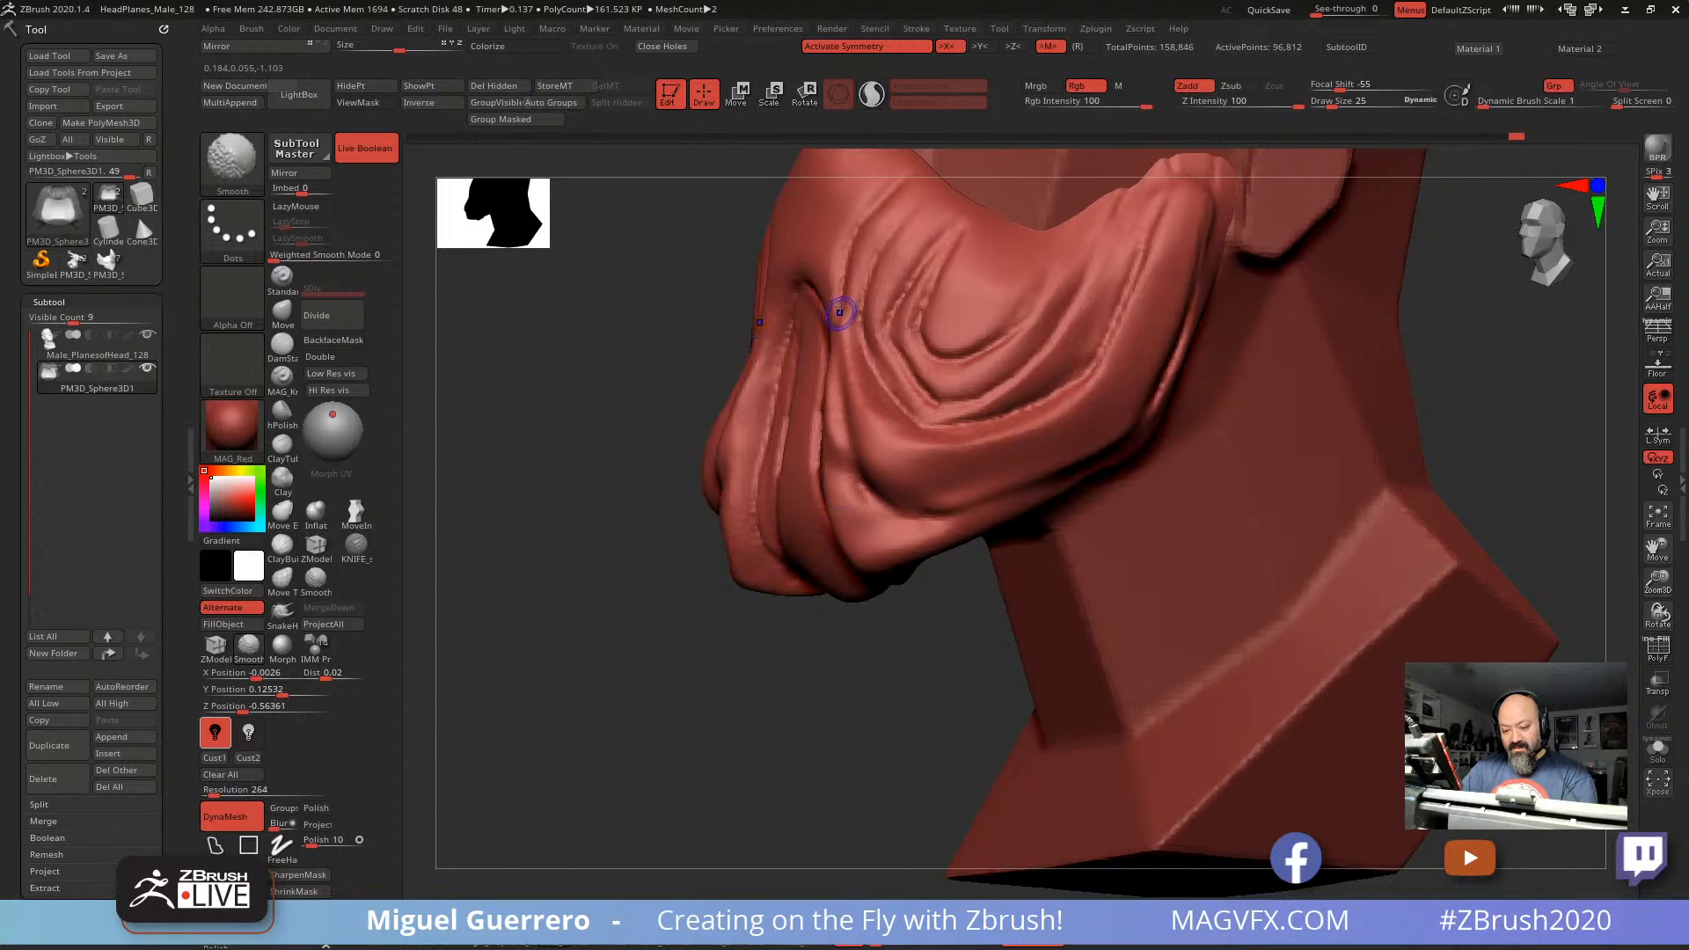
left_click_drag(824, 319, 818, 295, "shift")
left_click_drag(607, 423, 603, 511, "alt")
mouse_move(904, 361)
left_mouse_down("shift")
mouse_move(896, 420)
mouse_move(909, 384)
left_mouse_up("shift")
left_click_drag(536, 528, 642, 533)
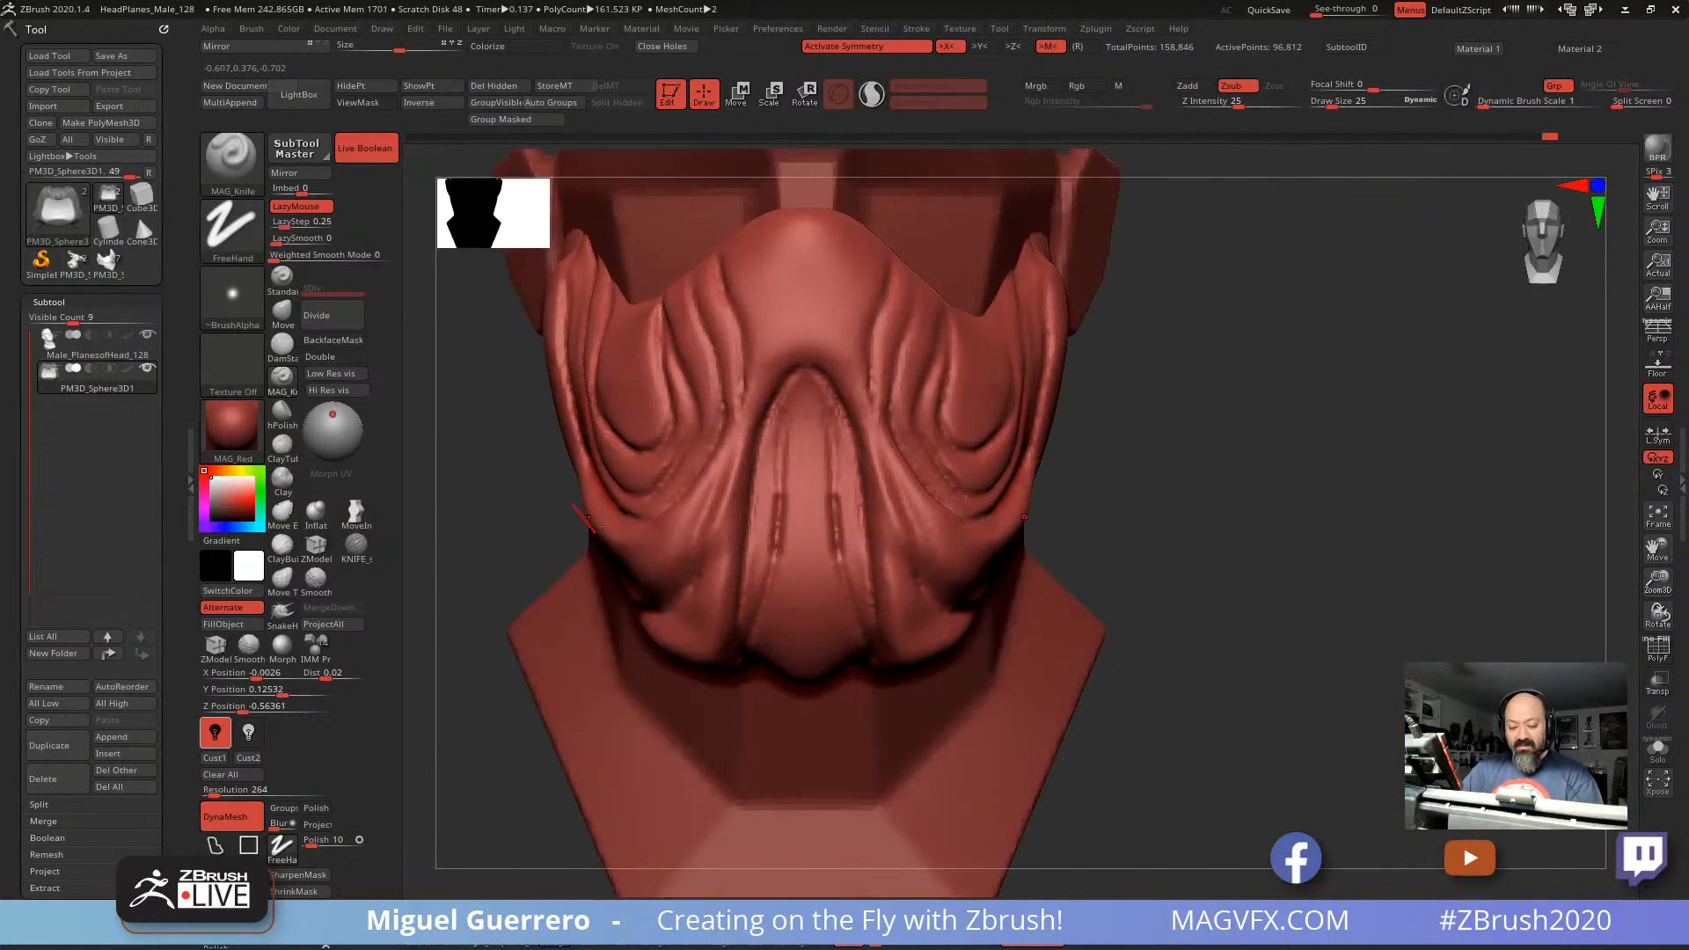
left_click_drag(417, 529, 647, 533, "alt")
Step: Apply the Polish By Features deformation to the mask to soften its folds and grooves
left_click_drag(169, 867, 170, 717)
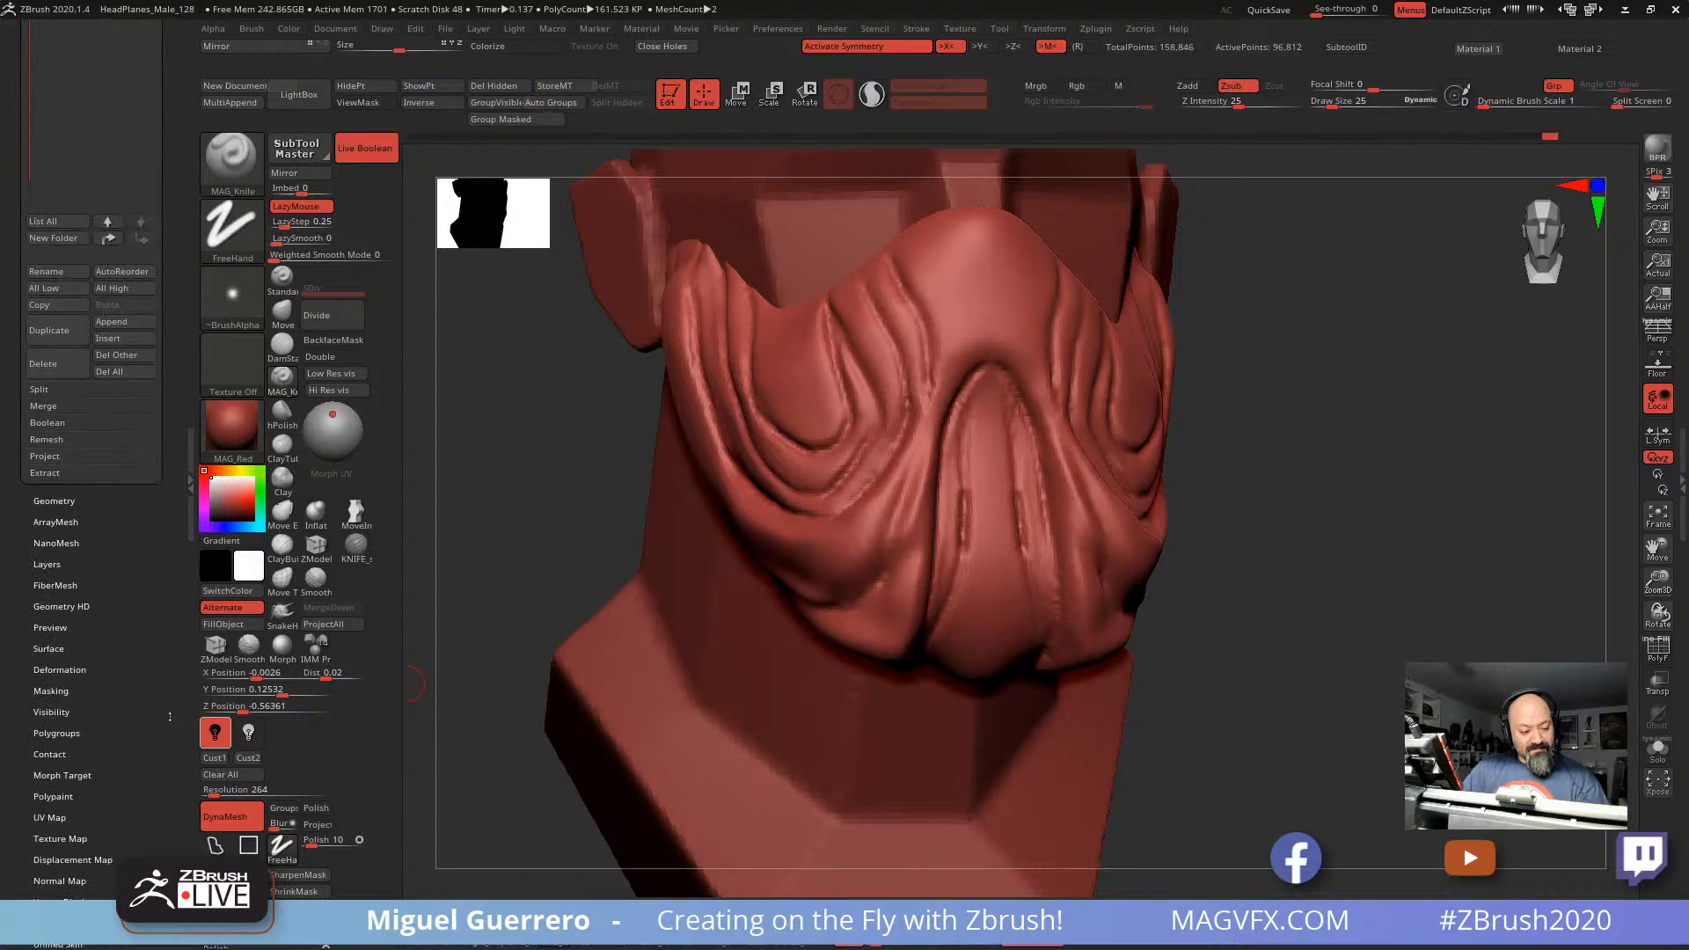
left_click(58, 670)
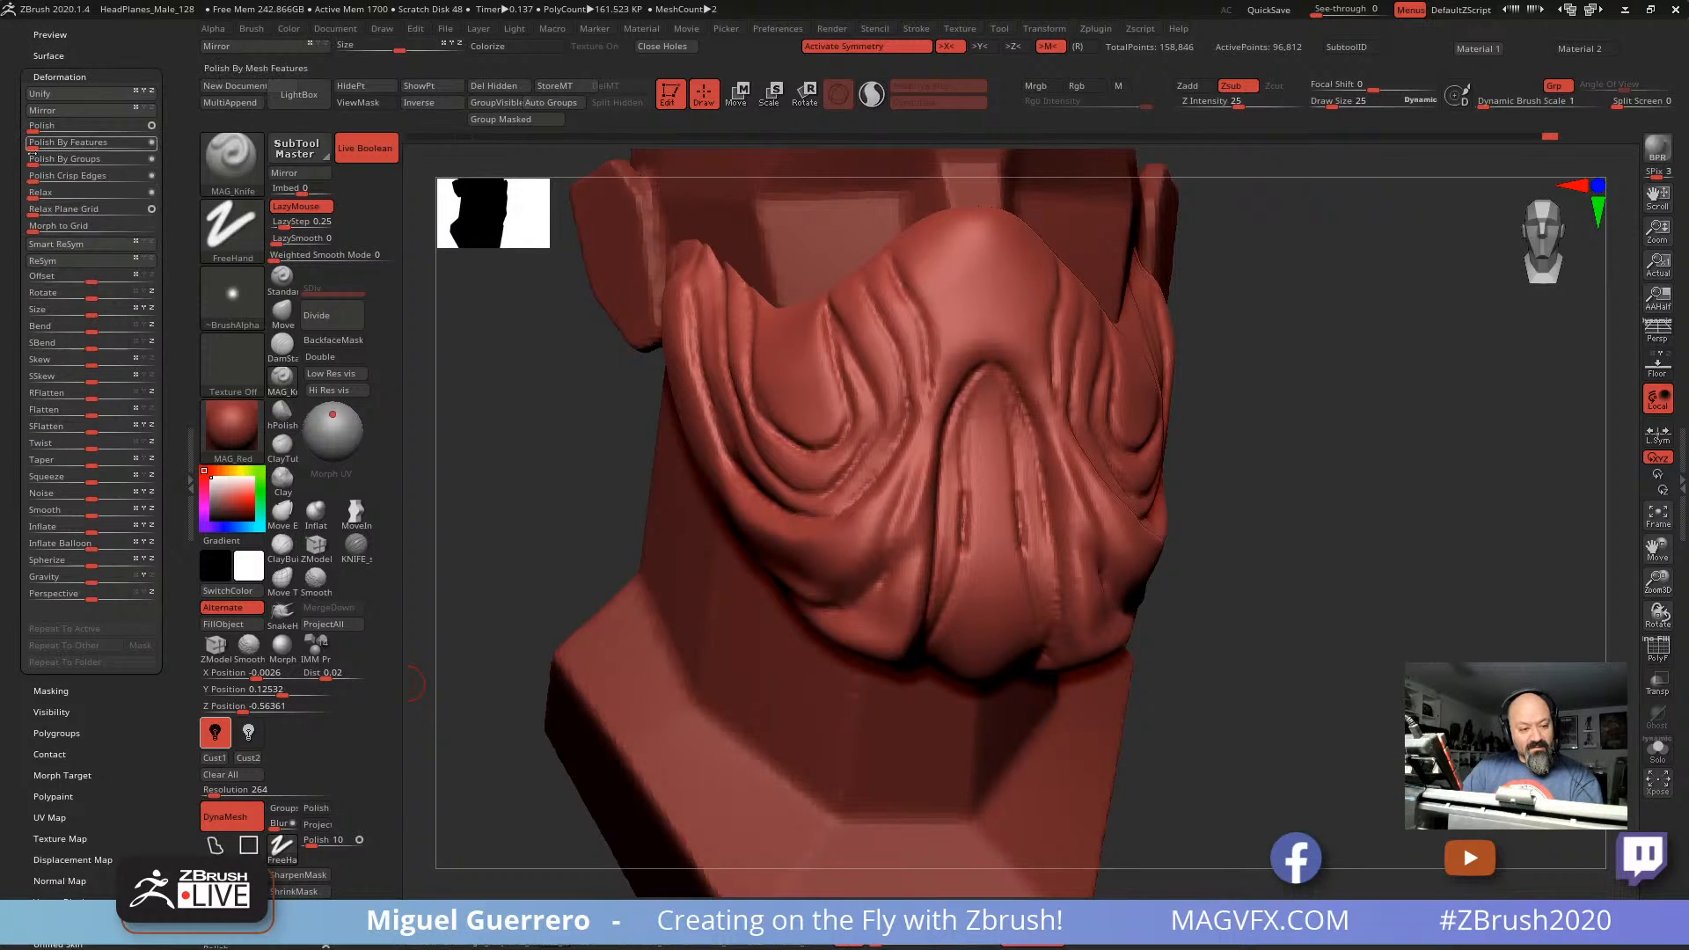
left_click_drag(32, 146, 158, 145)
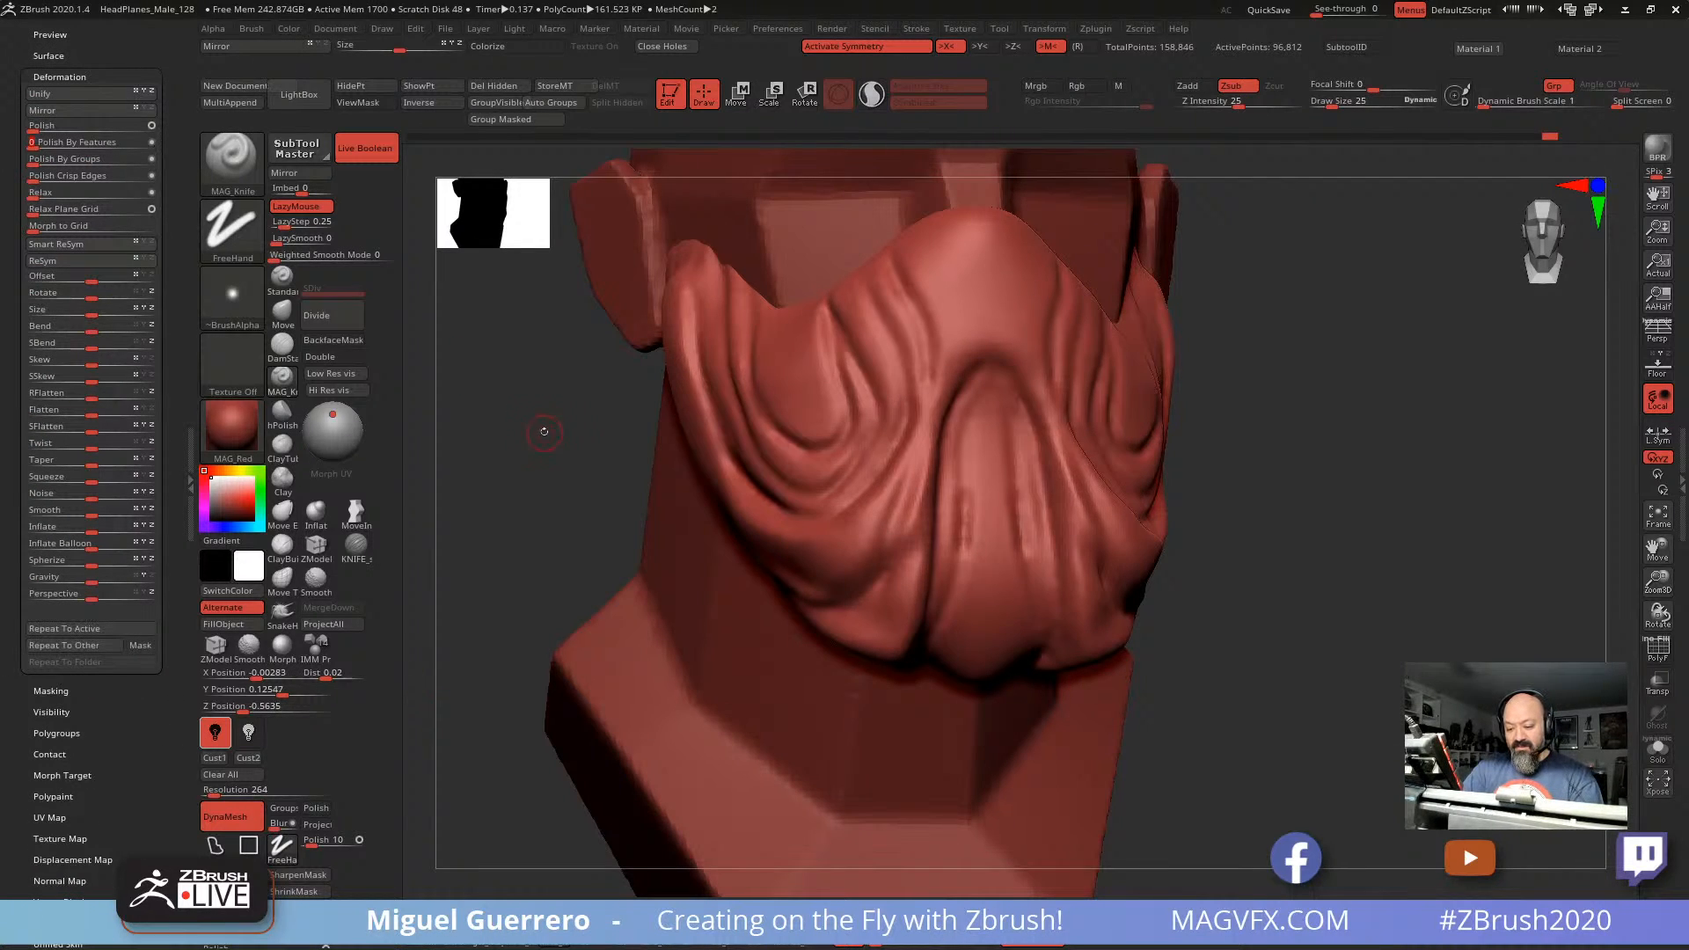
Step: Adjust the mask's side contours from the front with the Move brush at draw size 348
left_click_drag(544, 431, 568, 467)
right_click_drag(593, 476, 551, 449, "ctrl")
mouse_move(566, 480)
left_mouse_down("alt")
mouse_move(622, 576)
mouse_move(607, 492)
left_mouse_up("alt")
left_click(282, 310)
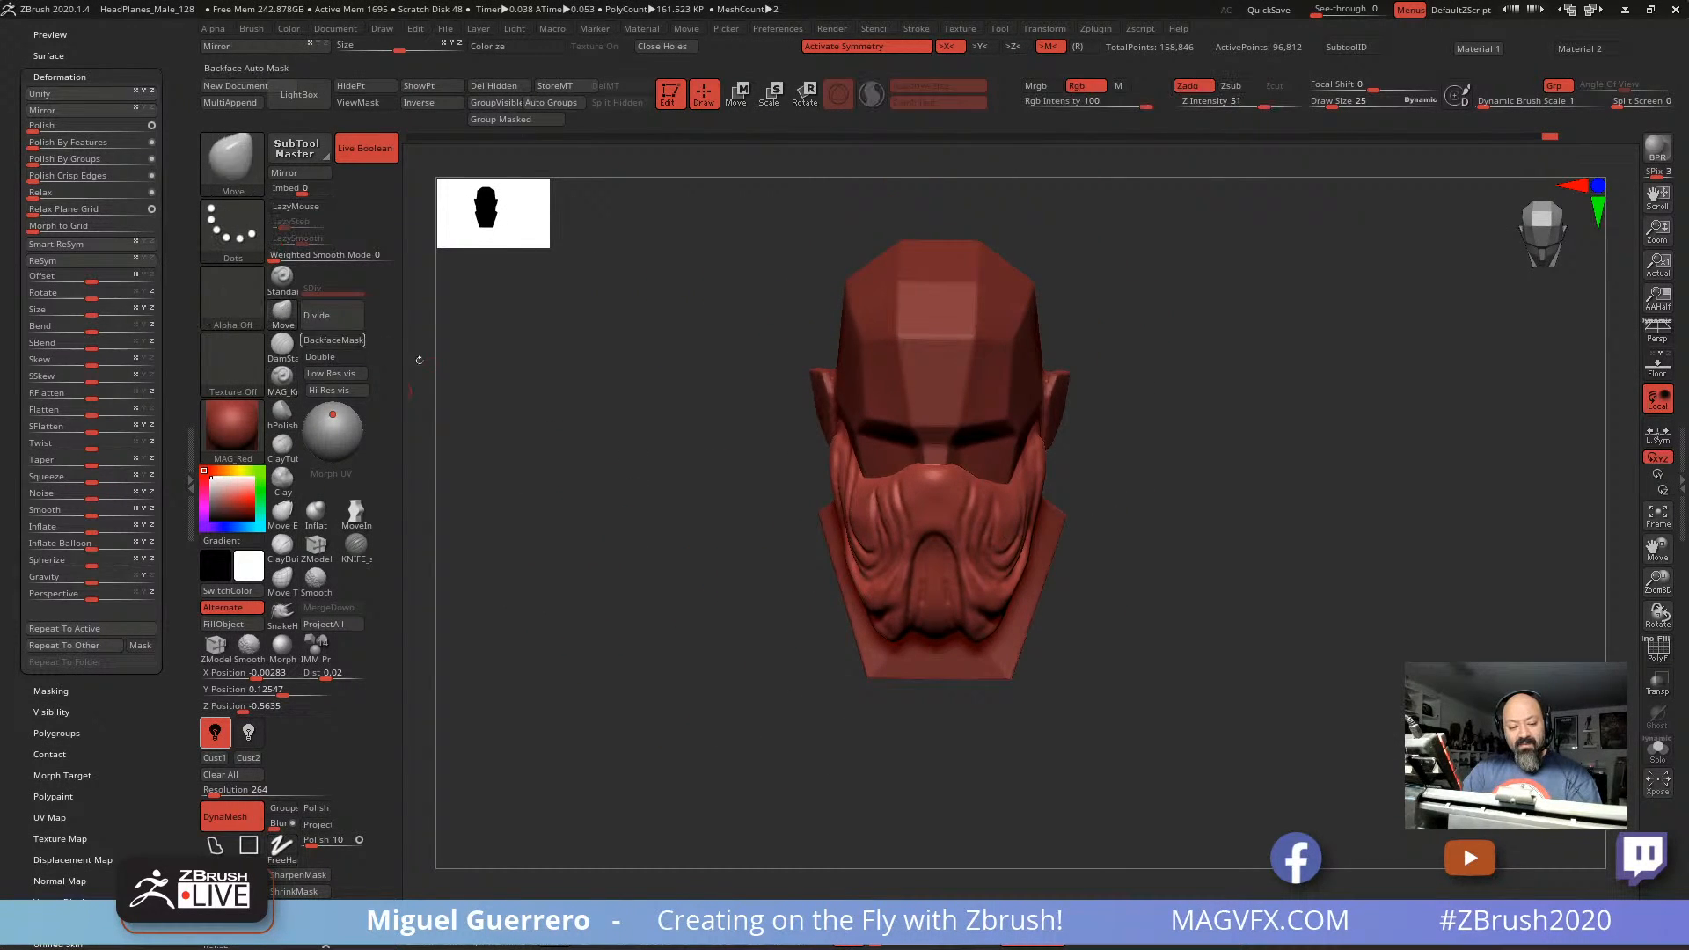
key("space")
left_click_drag(880, 577, 907, 577)
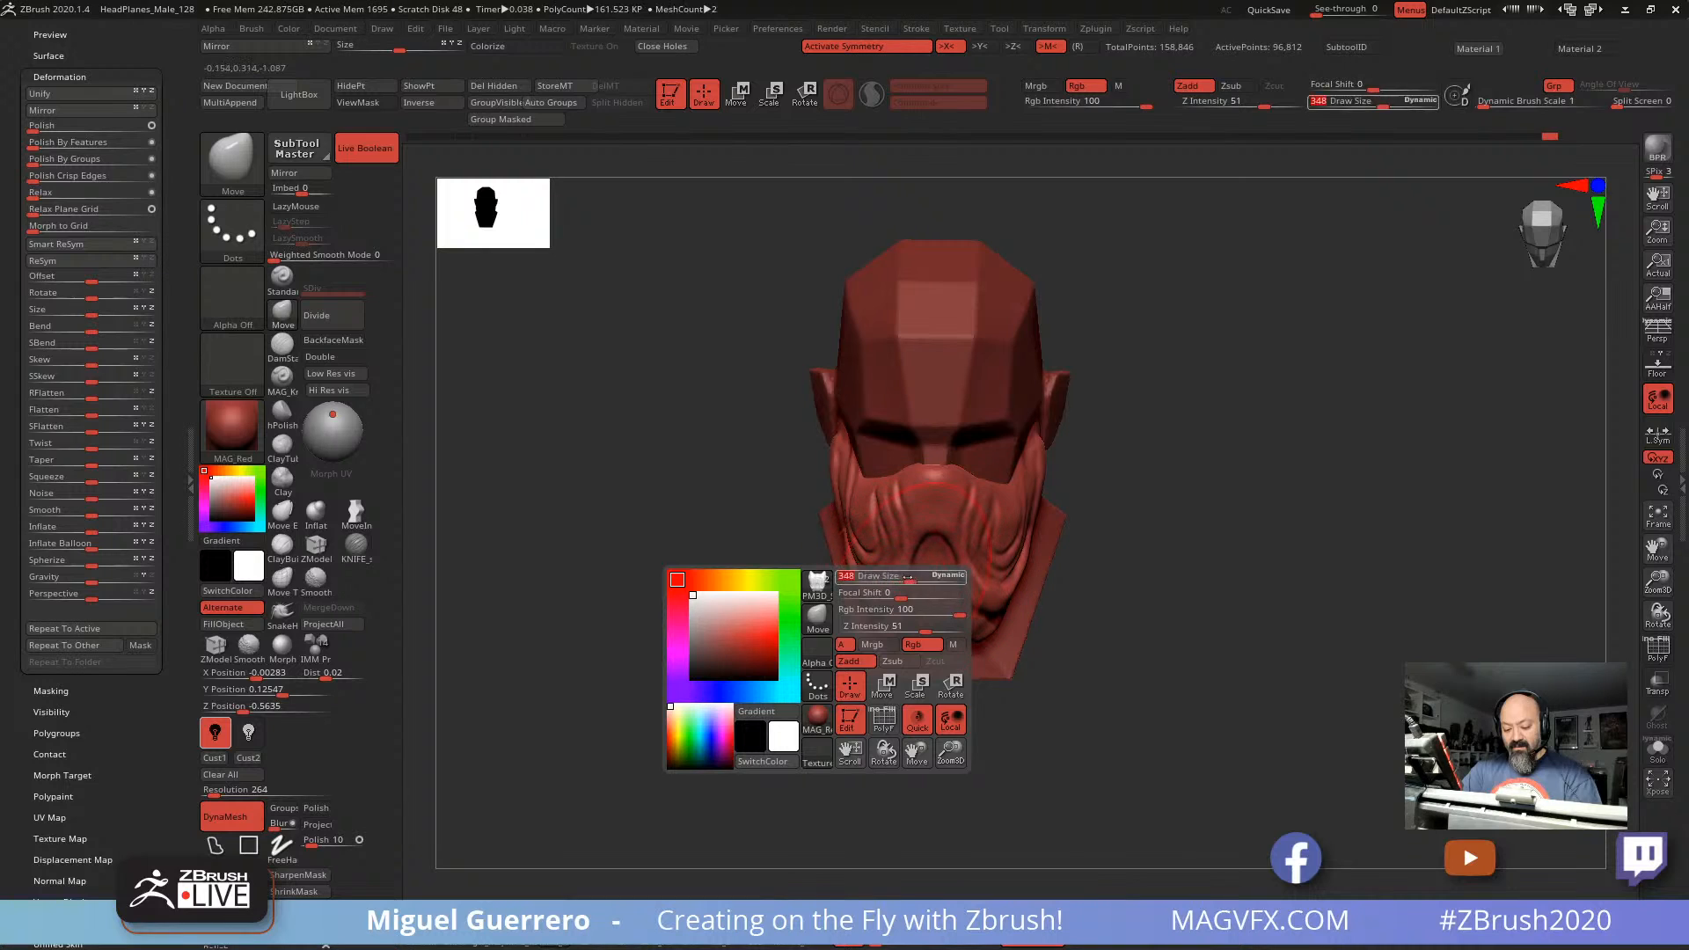
left_click(282, 314)
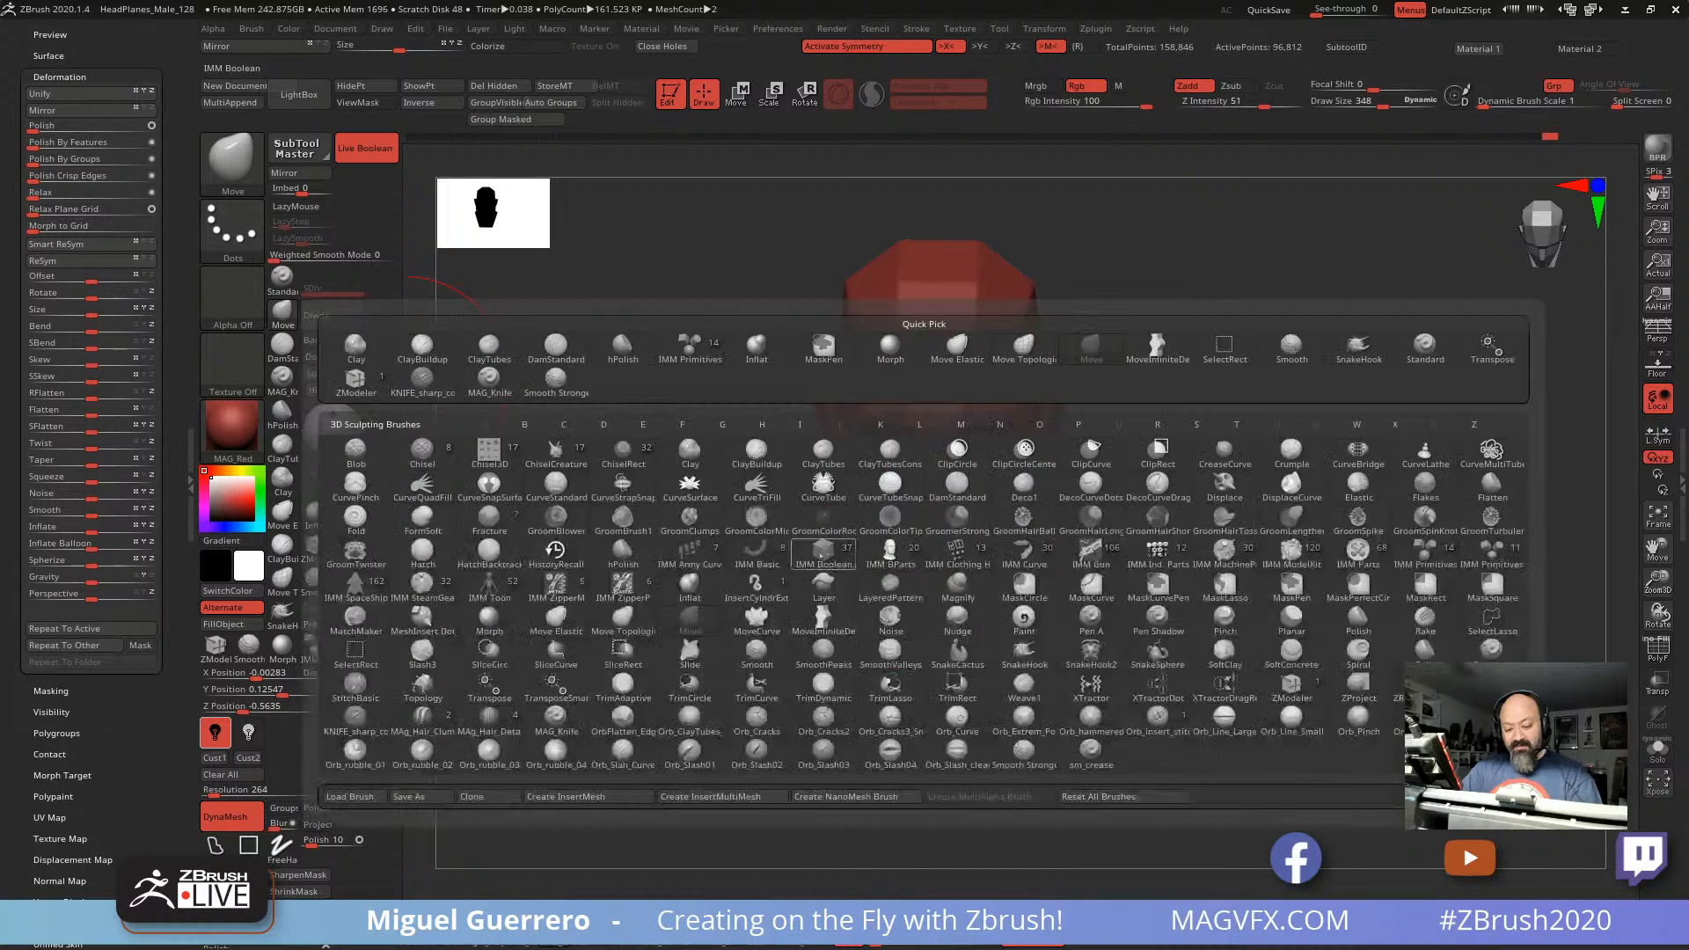
left_click(702, 342)
left_click_drag(866, 594, 885, 598)
Step: Refine the mask's cheek contours with the Move brush at draw size 182 and focal shift -9
left_click_drag(705, 549, 704, 442)
key("space")
left_click_drag(876, 515, 870, 516)
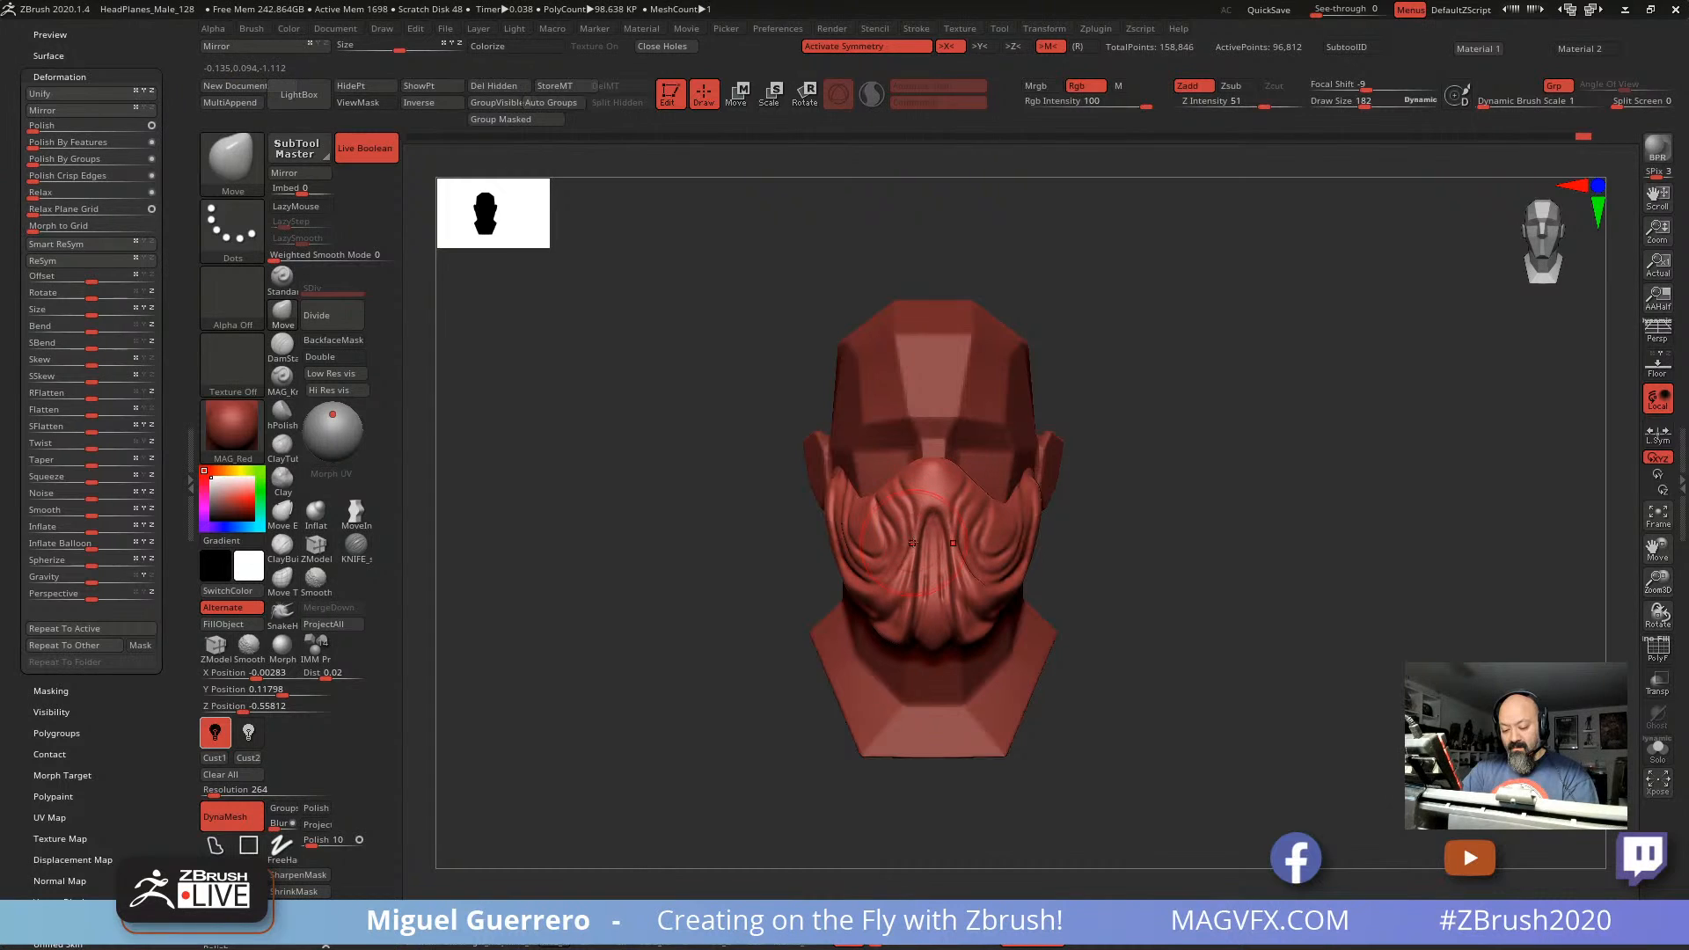
Step: Pull the mask's lower front corners forward into pointed tips with the Move brush at draw sizes 77 and 124
left_click_drag(716, 527, 918, 666)
mouse_move(918, 665)
right_mouse_down()
mouse_move(810, 607)
mouse_move(815, 585)
mouse_move(893, 584)
right_mouse_up()
key("space")
left_click_drag(874, 557, 887, 551)
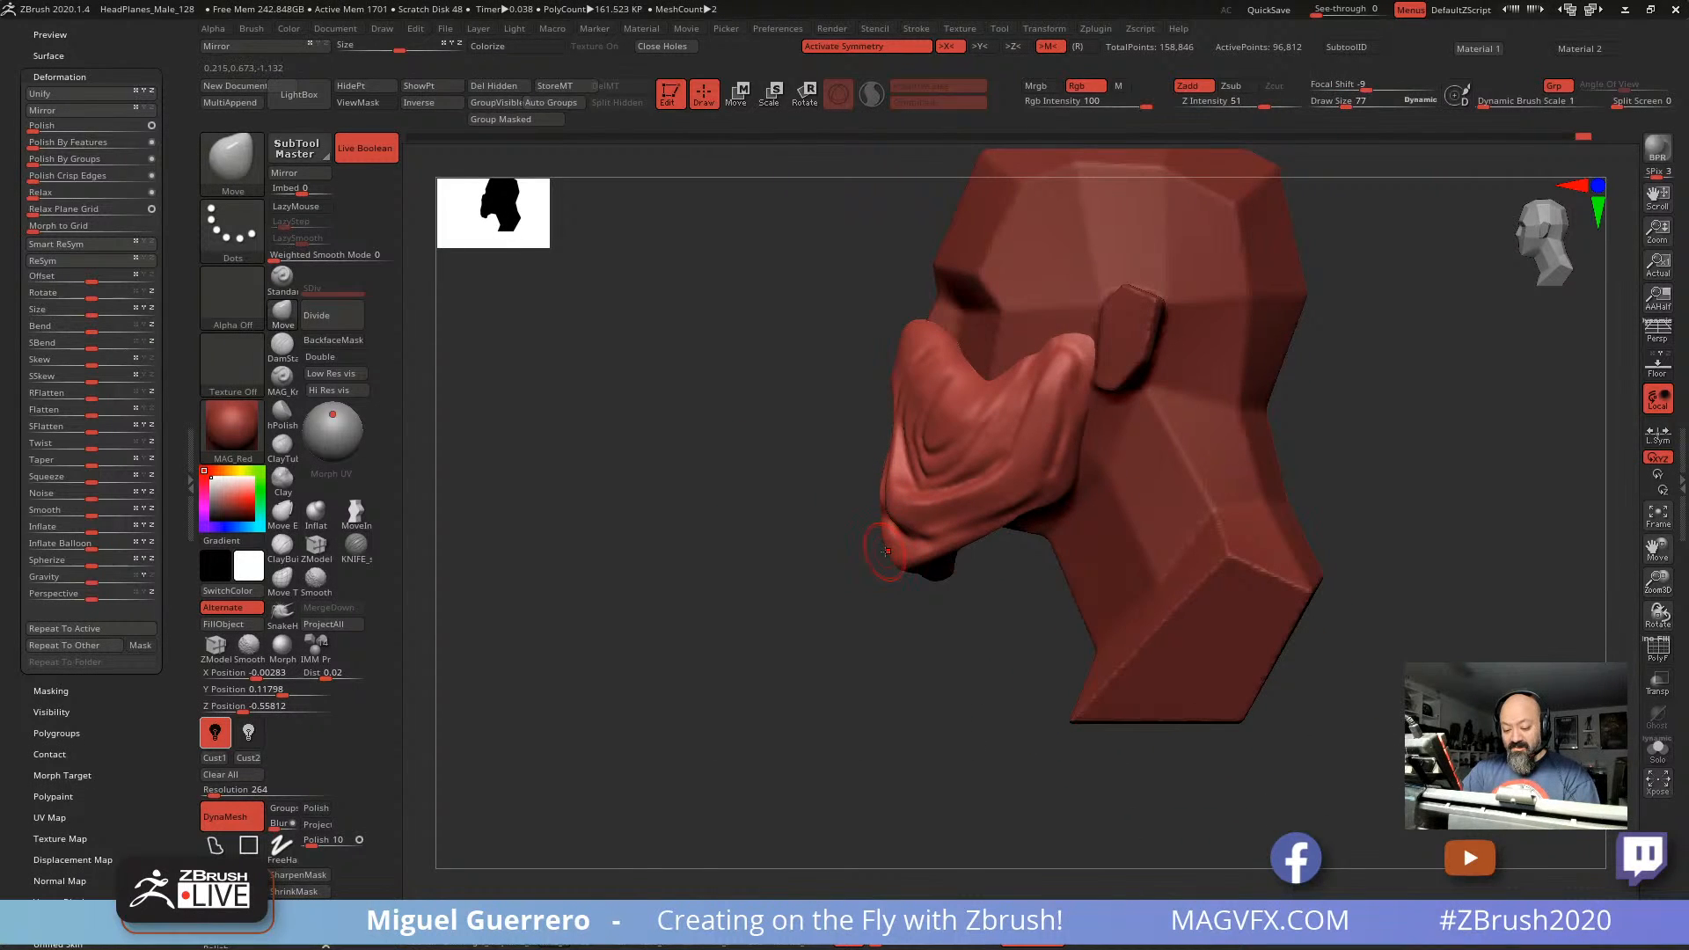
right_click_drag(759, 554, 910, 564)
key("space")
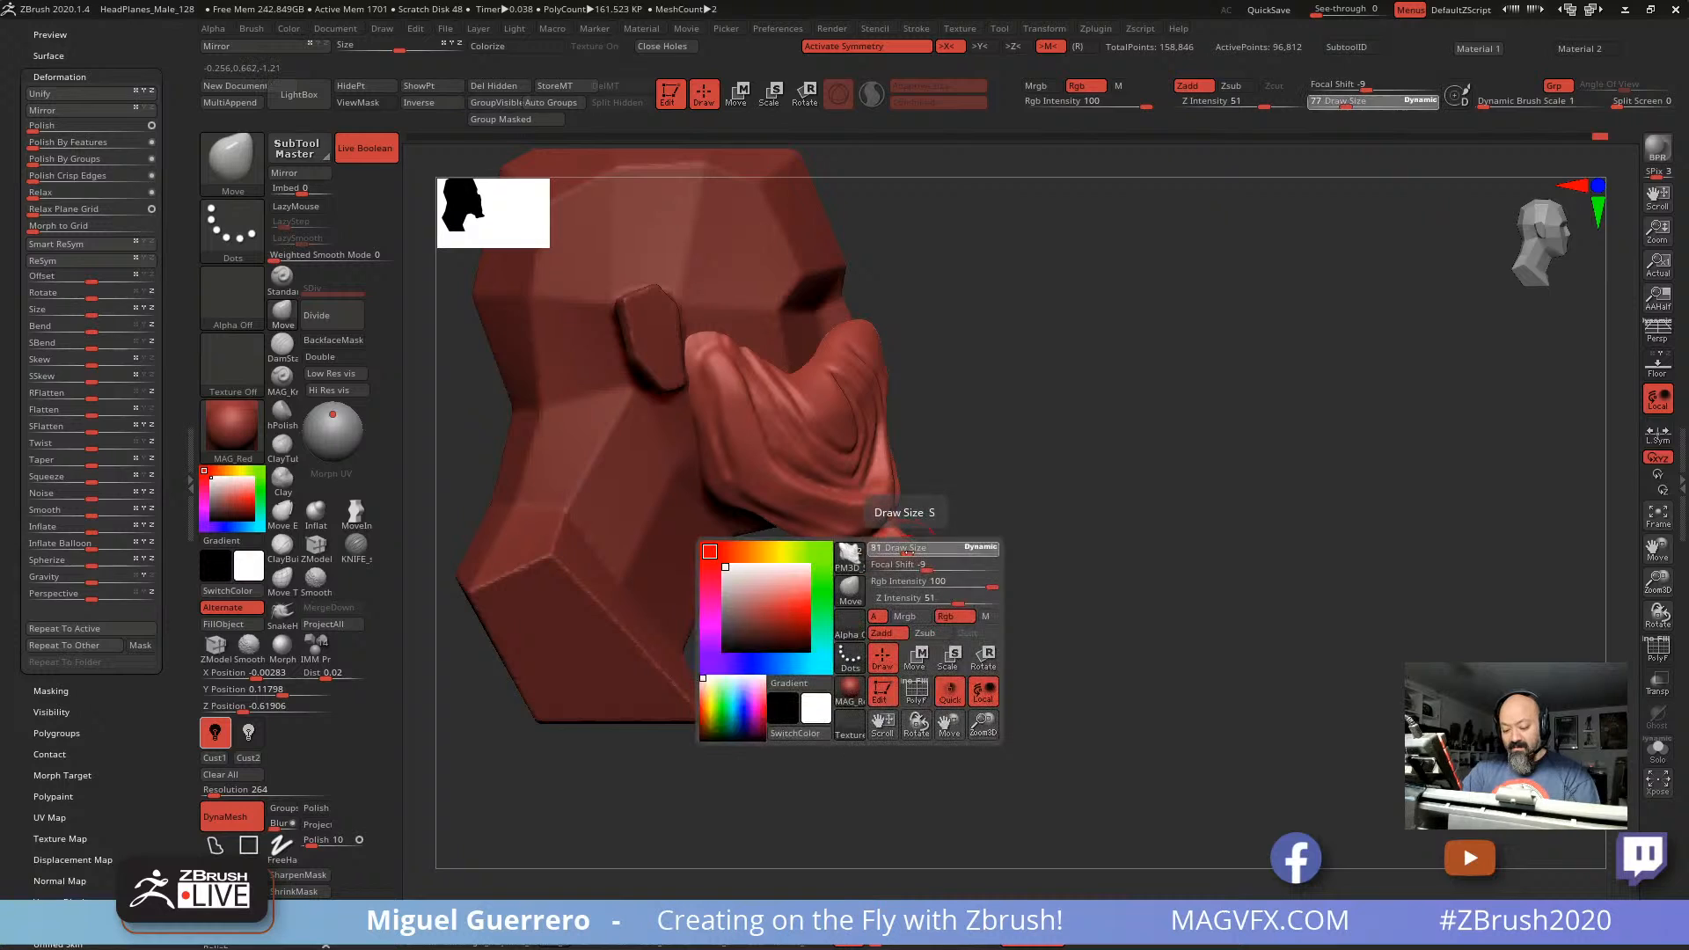
left_click_drag(908, 551, 913, 554)
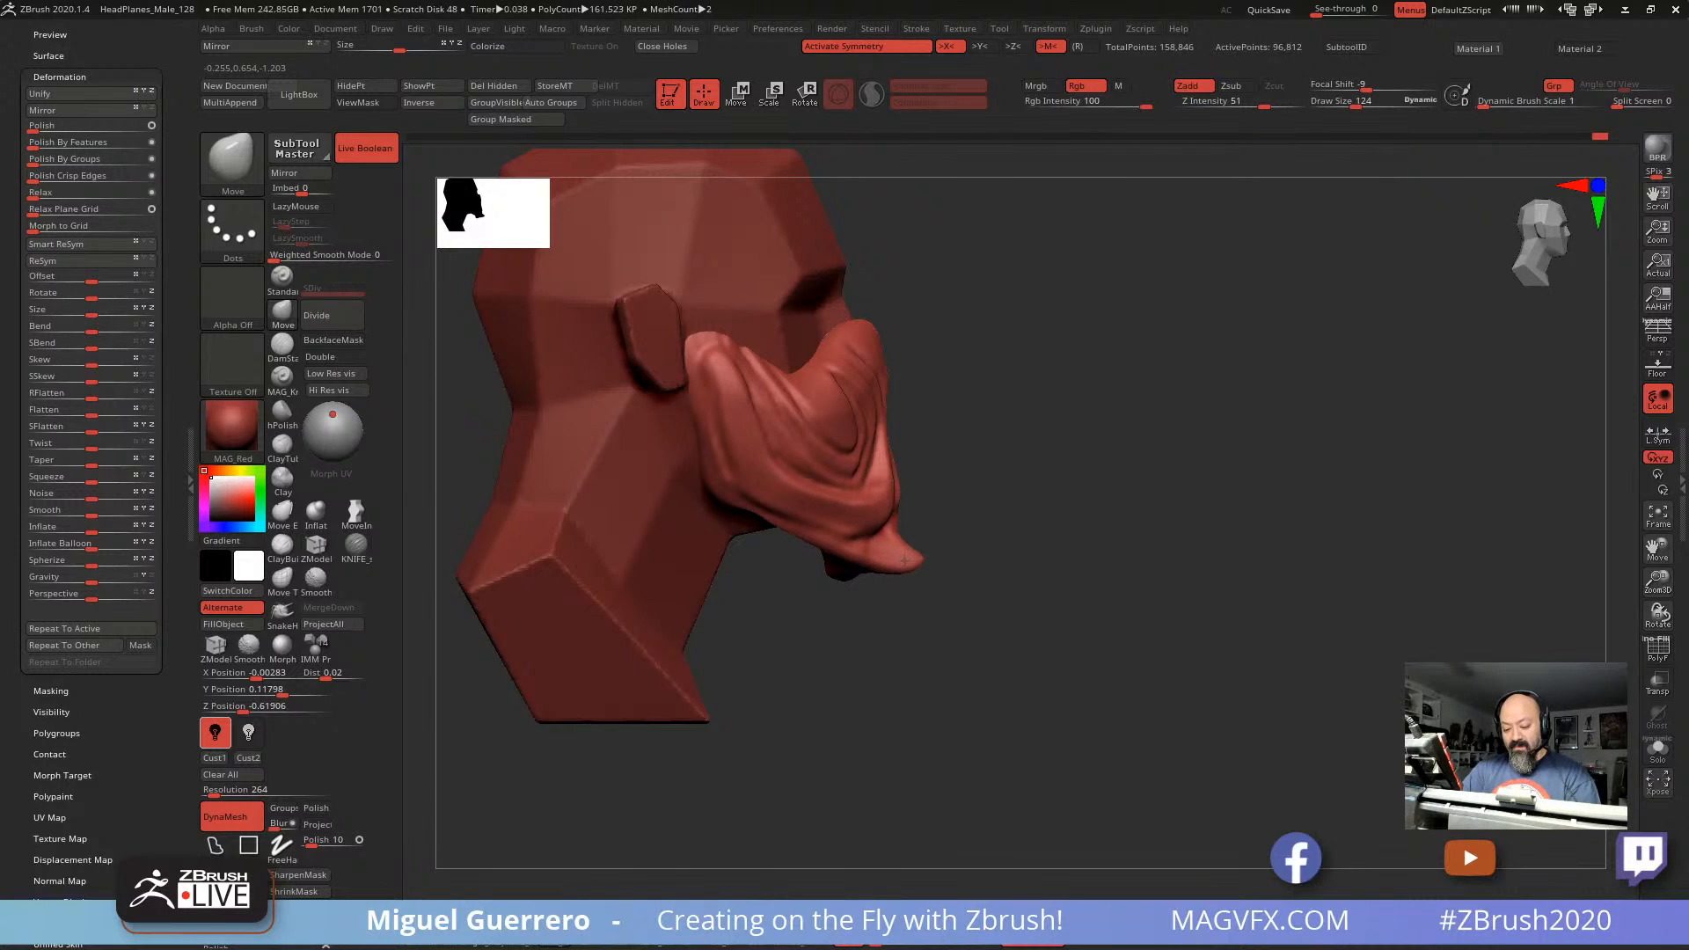
left_click_drag(917, 576, 919, 571)
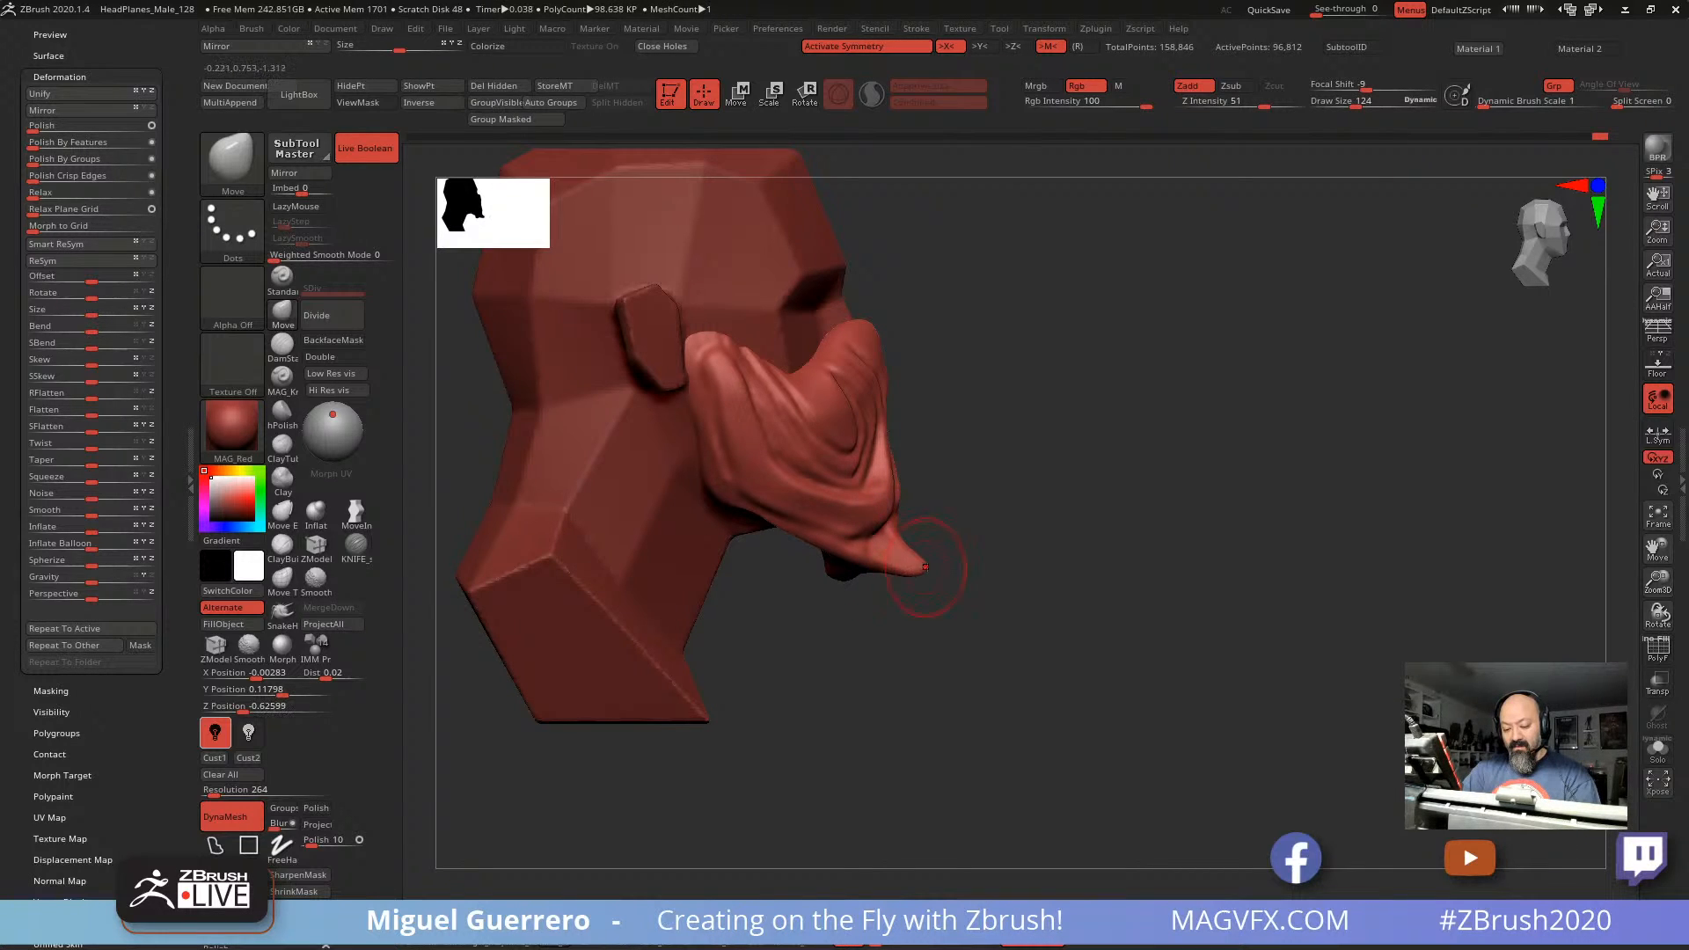
Step: Reshape the mask's pointed jaw tips from below with the Move brush at draw size 124
mouse_move(898, 554)
right_mouse_down()
mouse_move(916, 614)
mouse_move(883, 671)
mouse_move(901, 580)
right_mouse_up()
left_click_drag(902, 581, 927, 597)
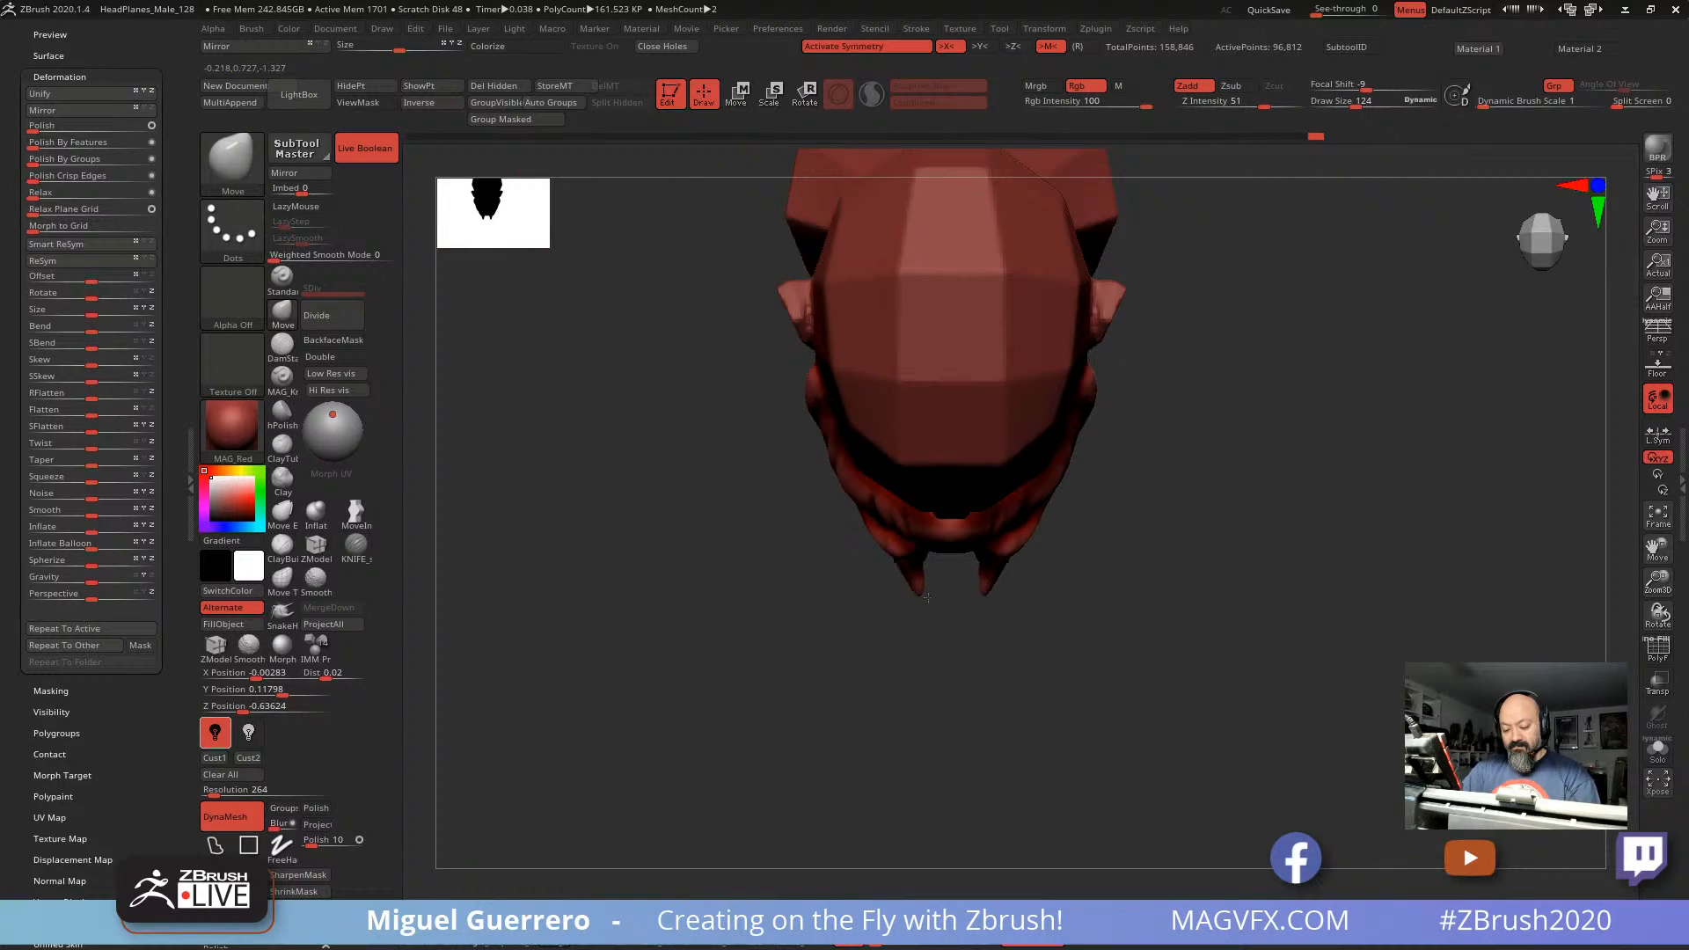
right_click_drag(873, 605, 903, 560)
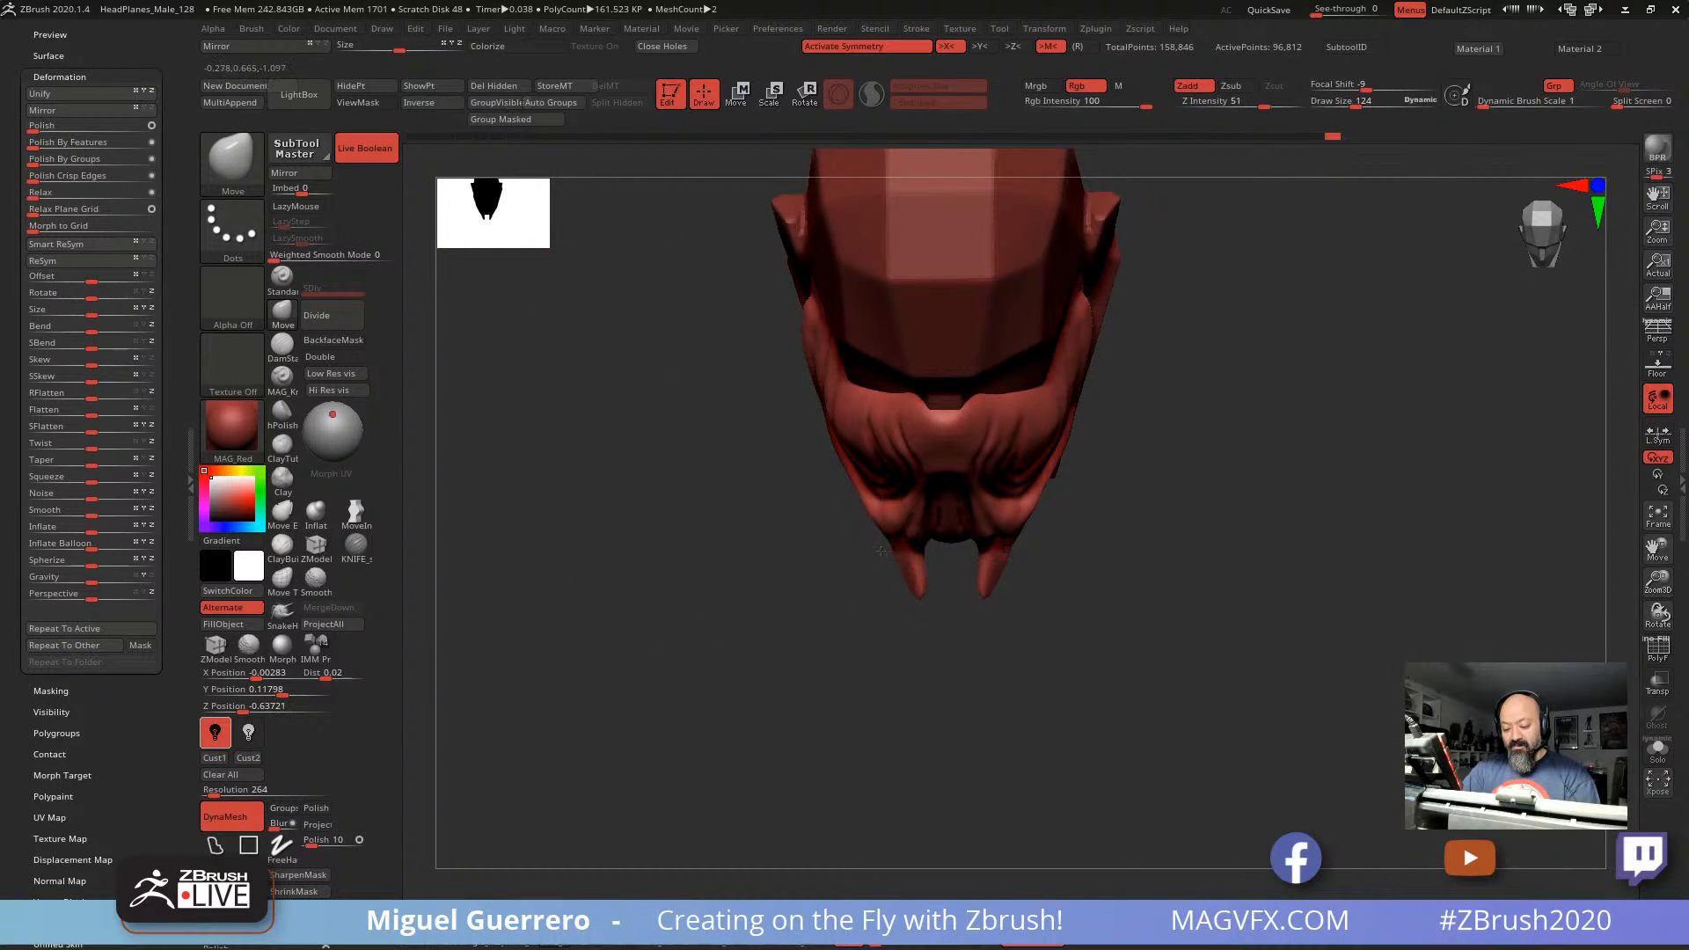
left_click_drag(899, 563, 905, 567)
key("shift")
mouse_move(915, 585)
right_mouse_down()
mouse_move(751, 539)
mouse_move(767, 547)
mouse_move(710, 639)
right_mouse_up()
right_click_drag(974, 607, 961, 583)
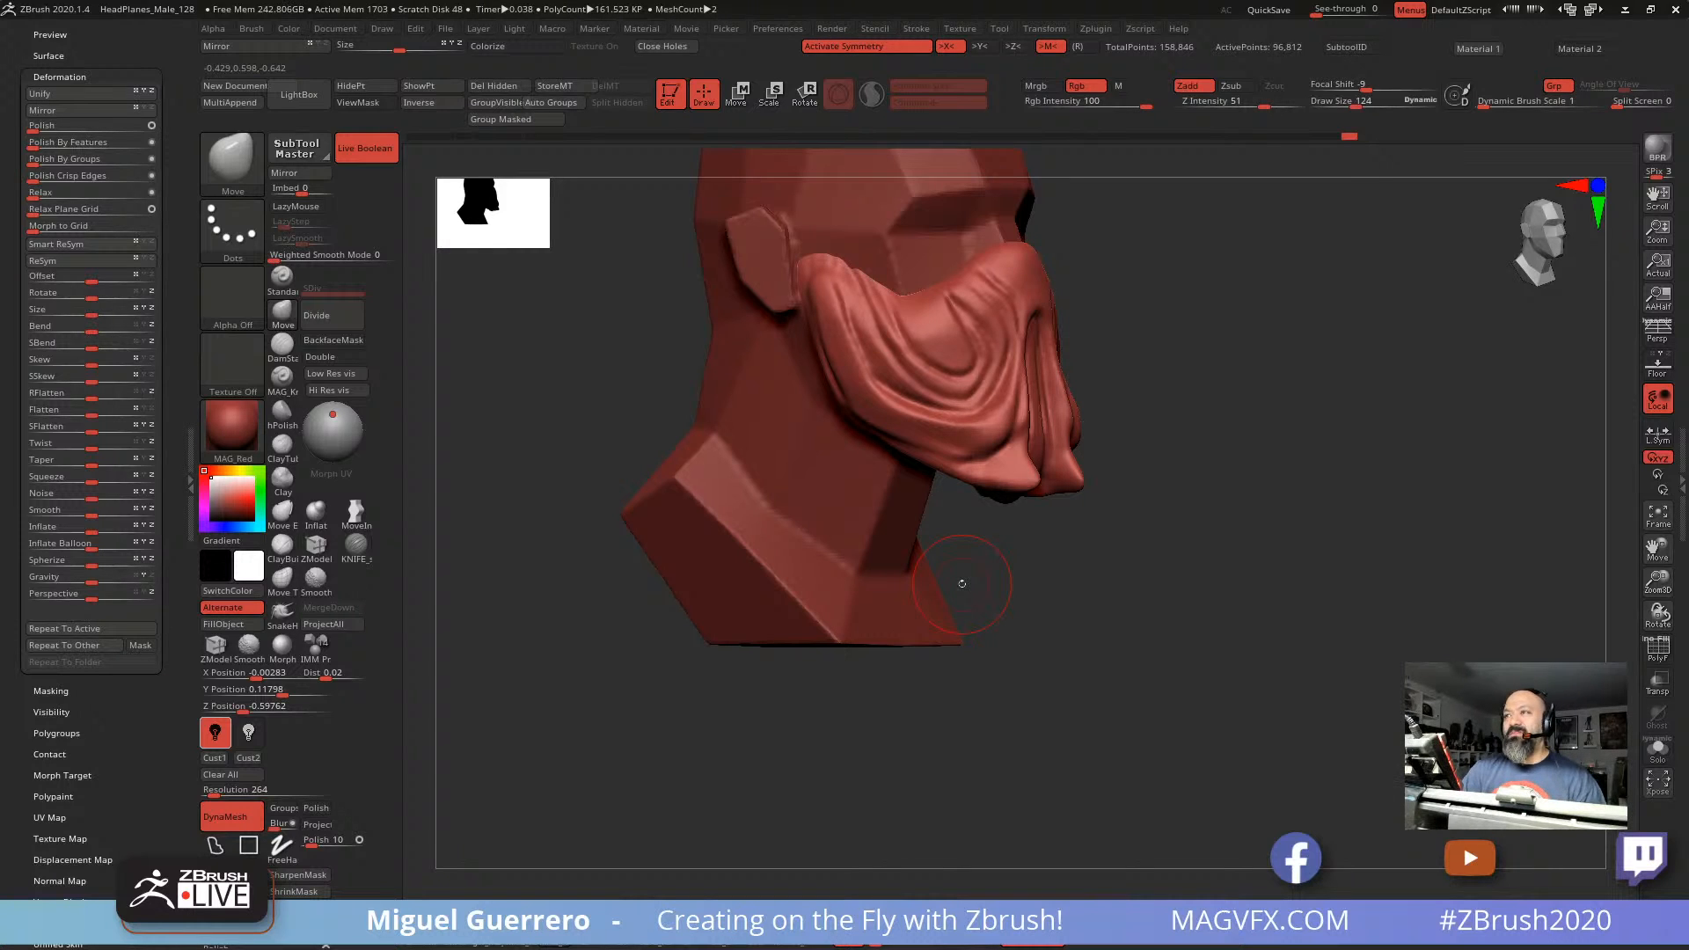
Step: Adjust the mask's cheek folds with the Move brush at draw size 124 and smooth the outer edge near the ear
left_click_drag(961, 584, 863, 661, "shift")
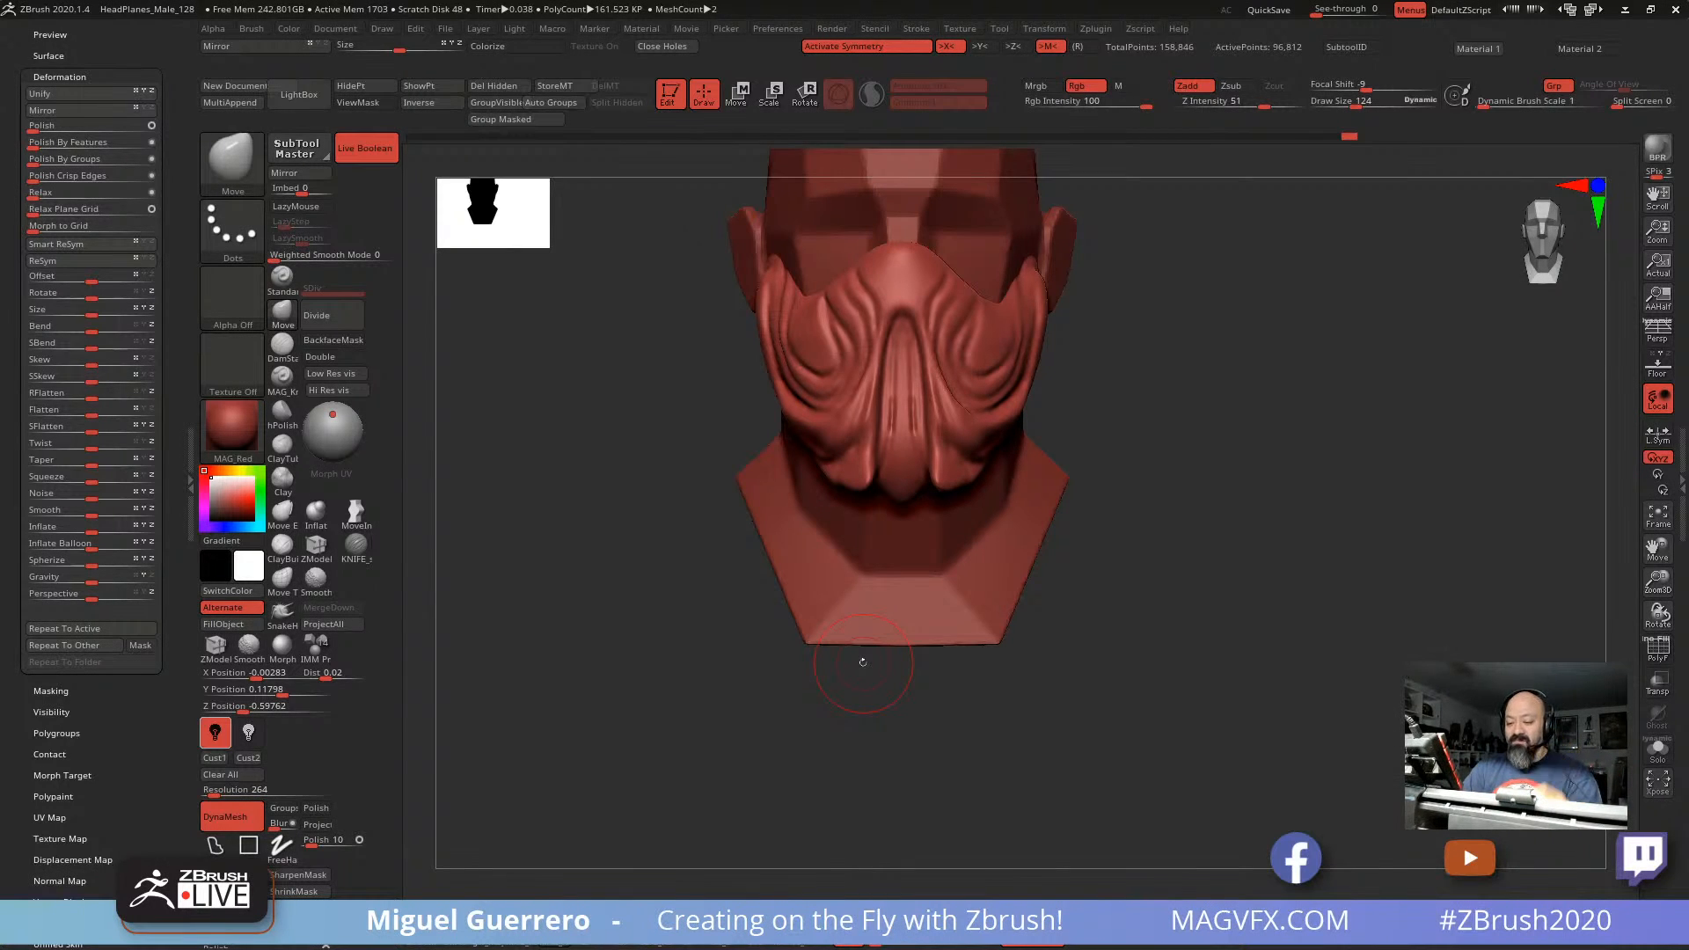
left_click_drag(863, 661, 599, 539, "shift")
right_click_drag(603, 522, 609, 600, "ctrl")
right_click_drag(609, 600, 628, 678, "alt")
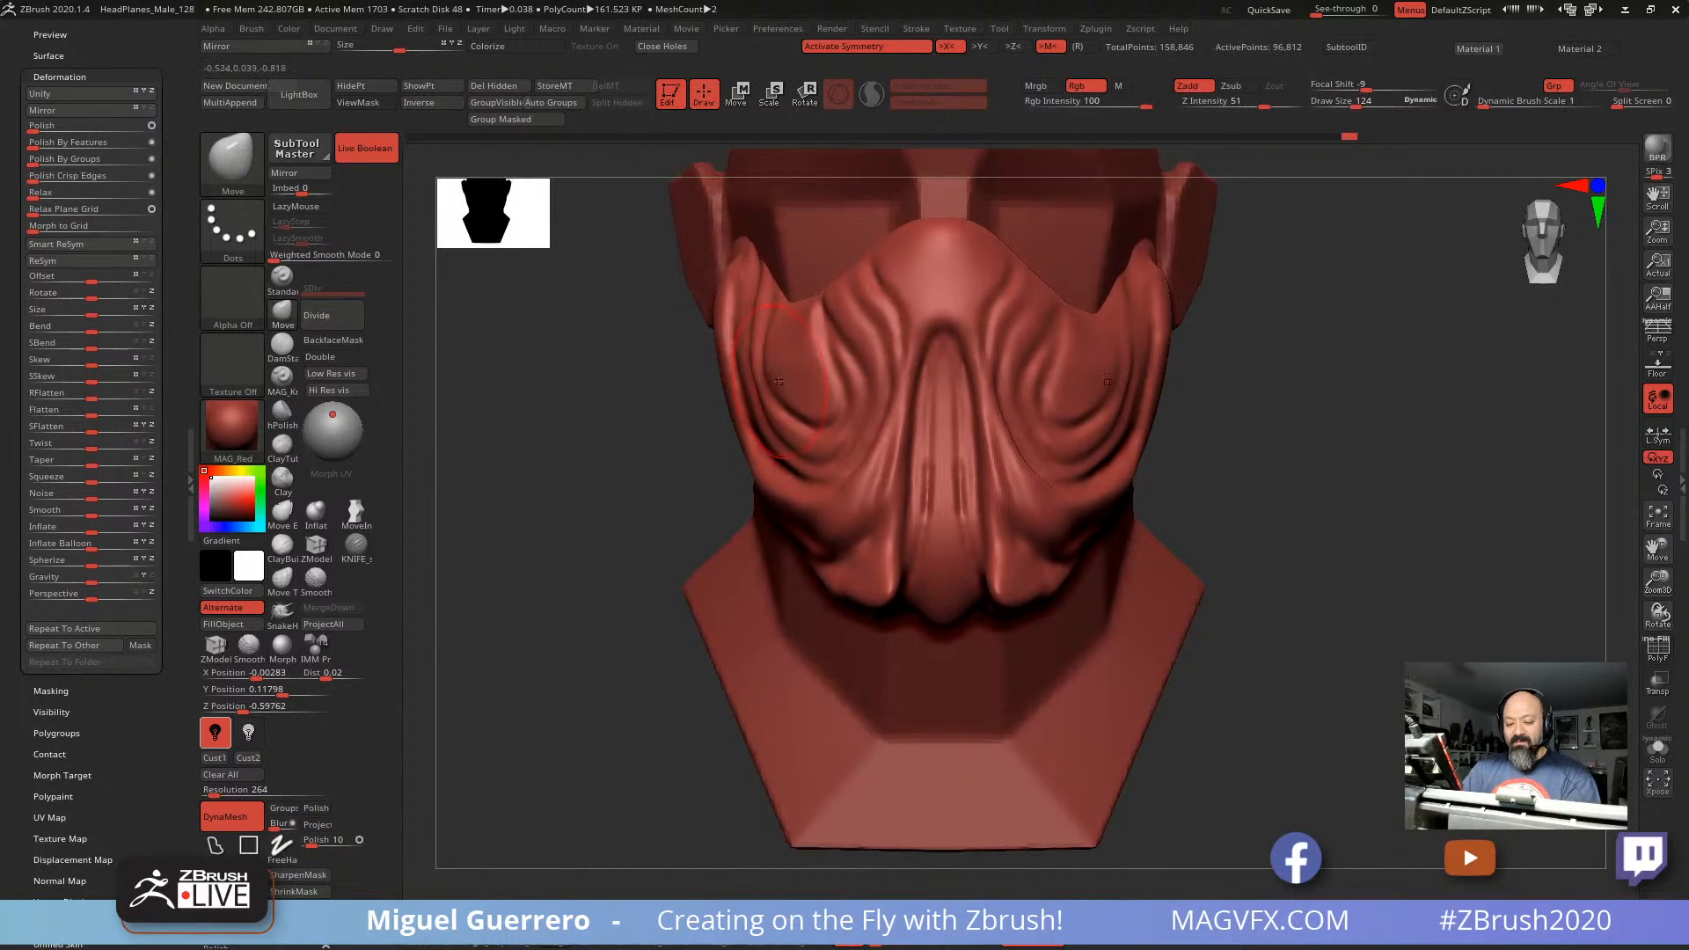
left_click_drag(779, 381, 785, 366)
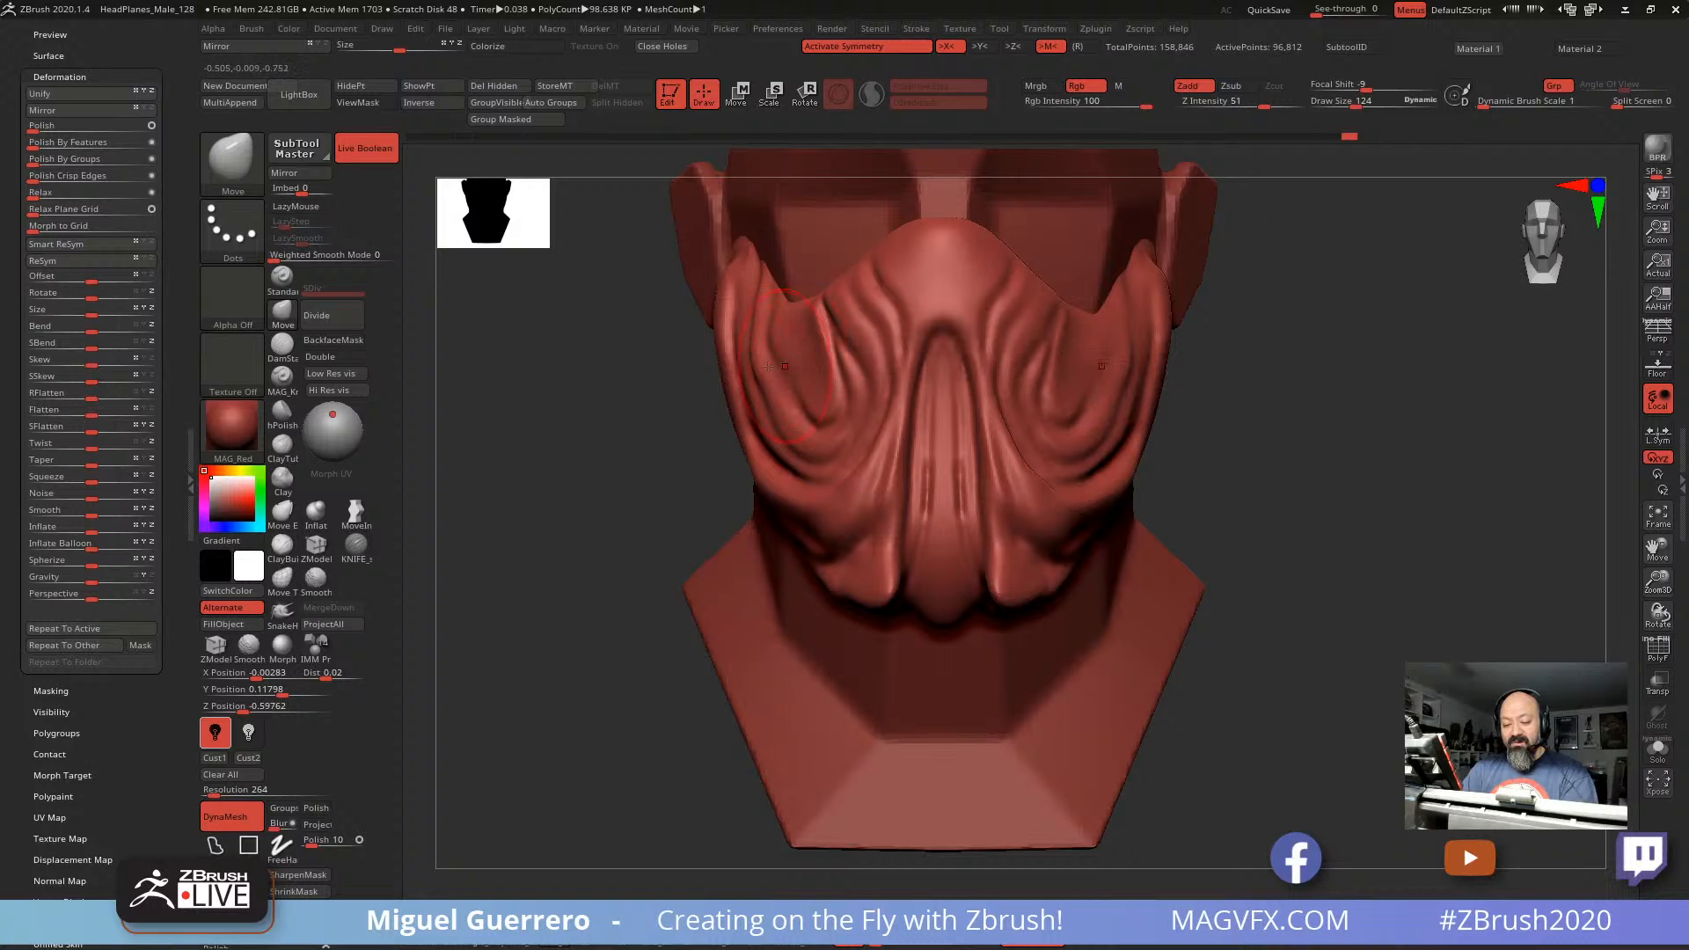
right_click_drag(785, 365, 616, 378)
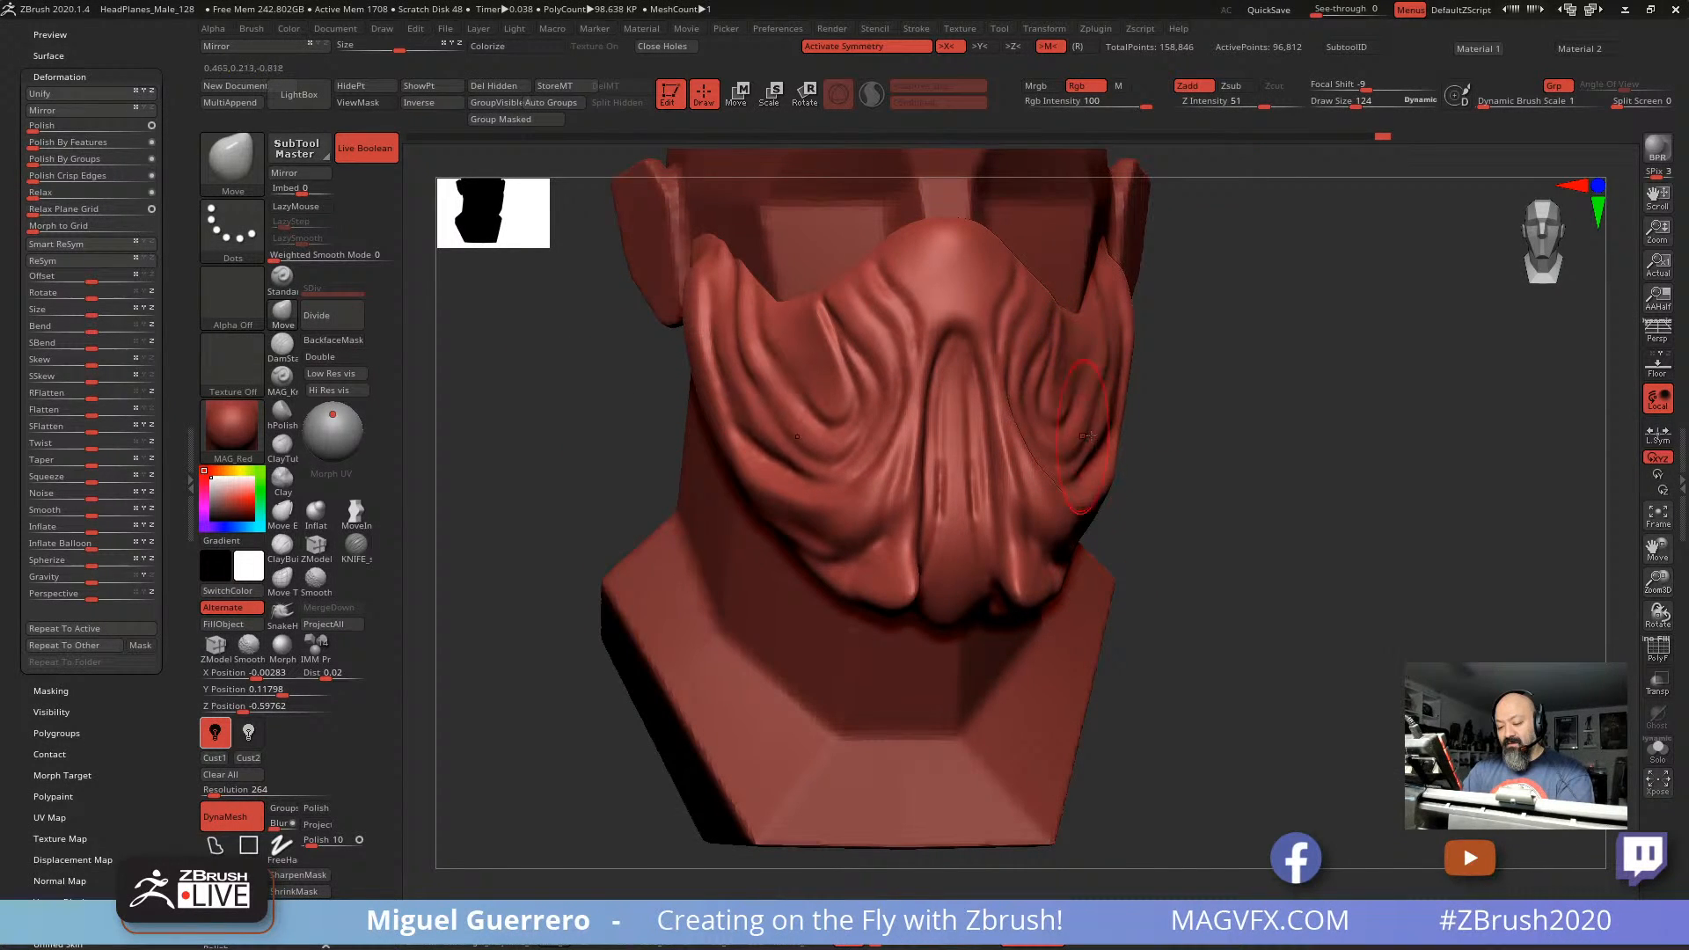
mouse_move(1088, 438)
right_mouse_down()
mouse_move(924, 440)
mouse_move(1080, 447)
right_mouse_up()
right_click_drag(493, 440, 656, 440)
right_click_drag(655, 440, 615, 473, "alt")
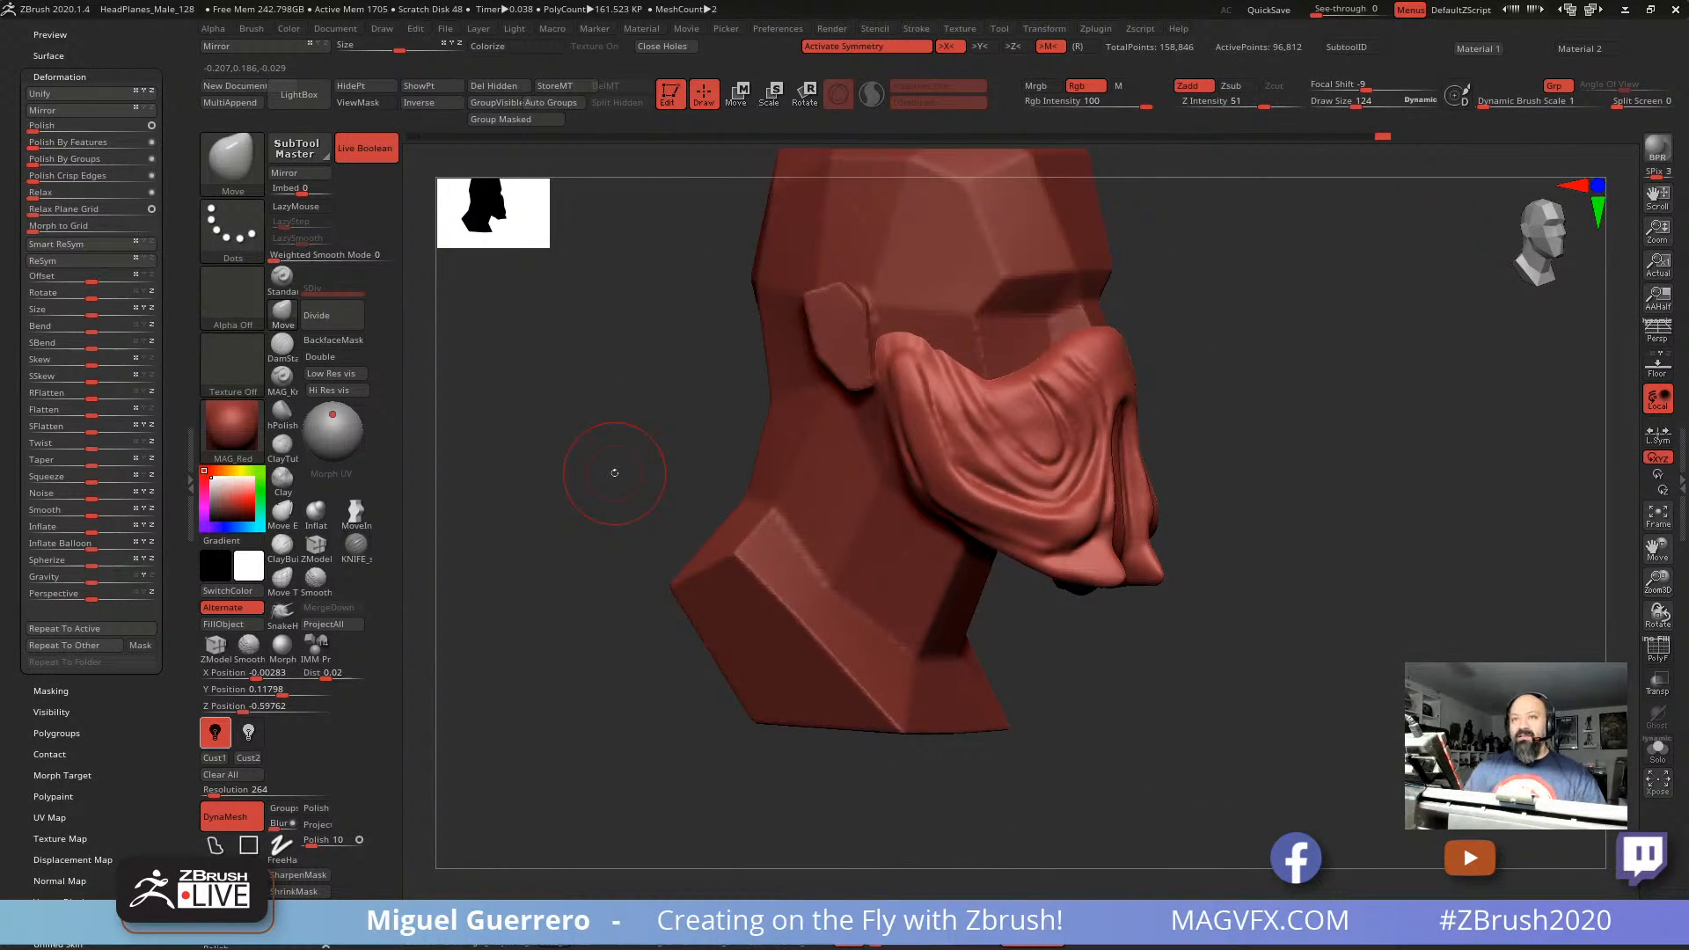
left_click_drag(905, 387, 915, 421, "shift")
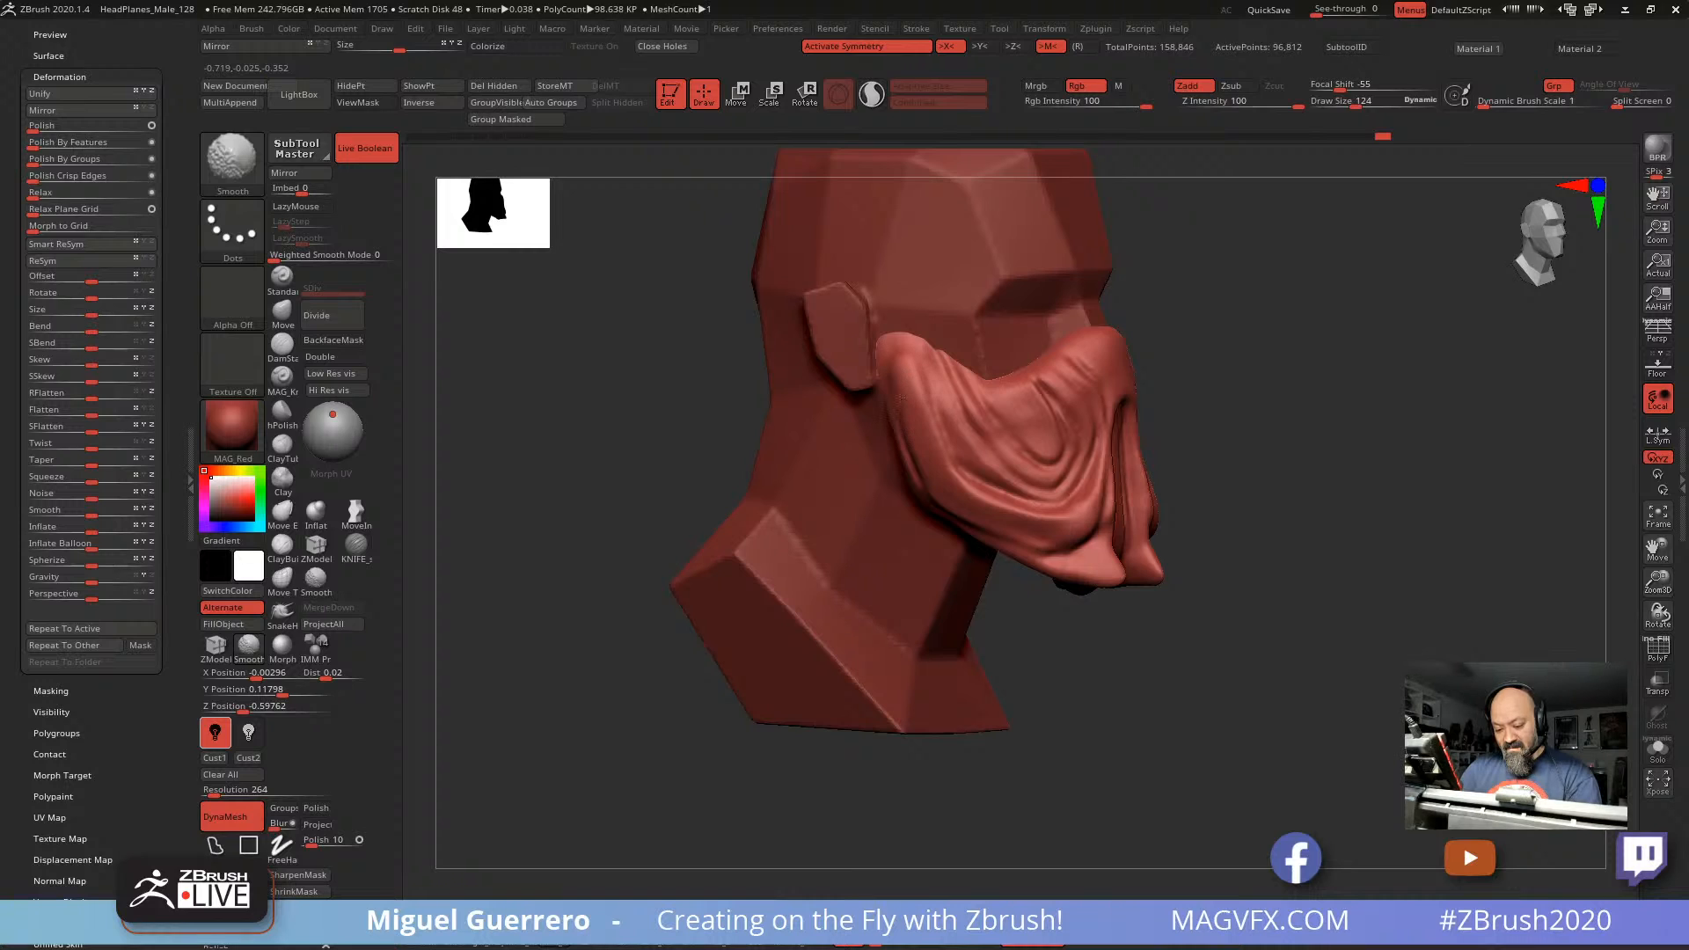
right_click_drag(857, 349, 811, 351)
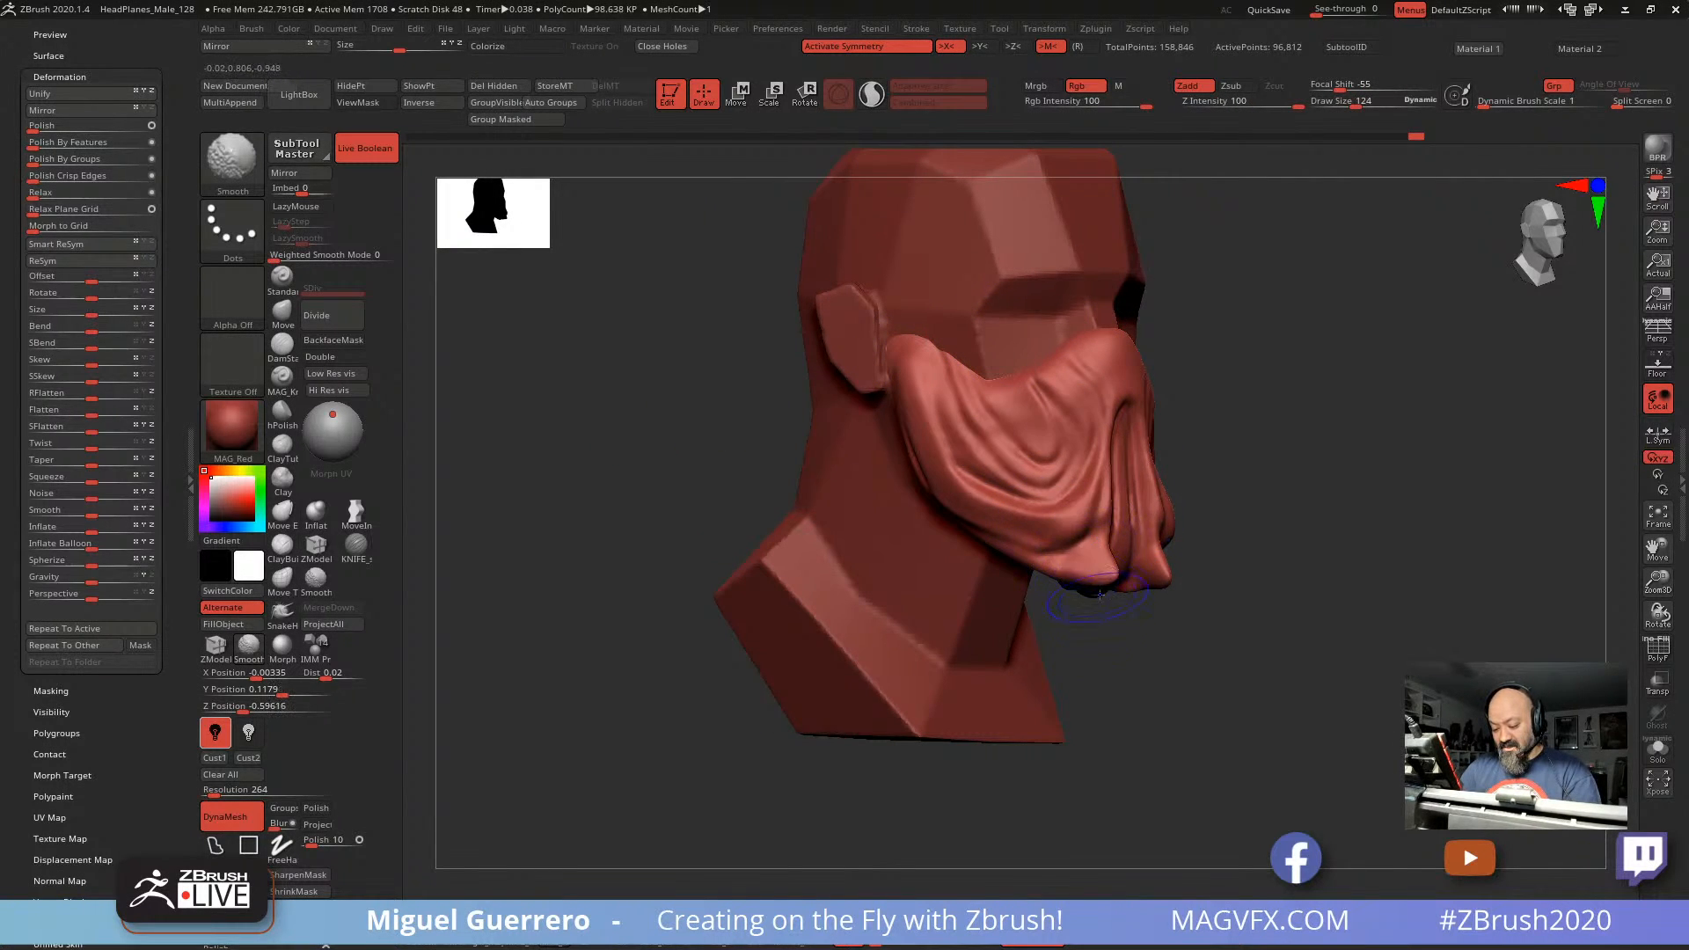
Step: Set the masking stroke to Lasso, mask the pointed jaw tips and invert the mask so only the tips stay unmasked
left_click_drag(1170, 709, 1122, 658)
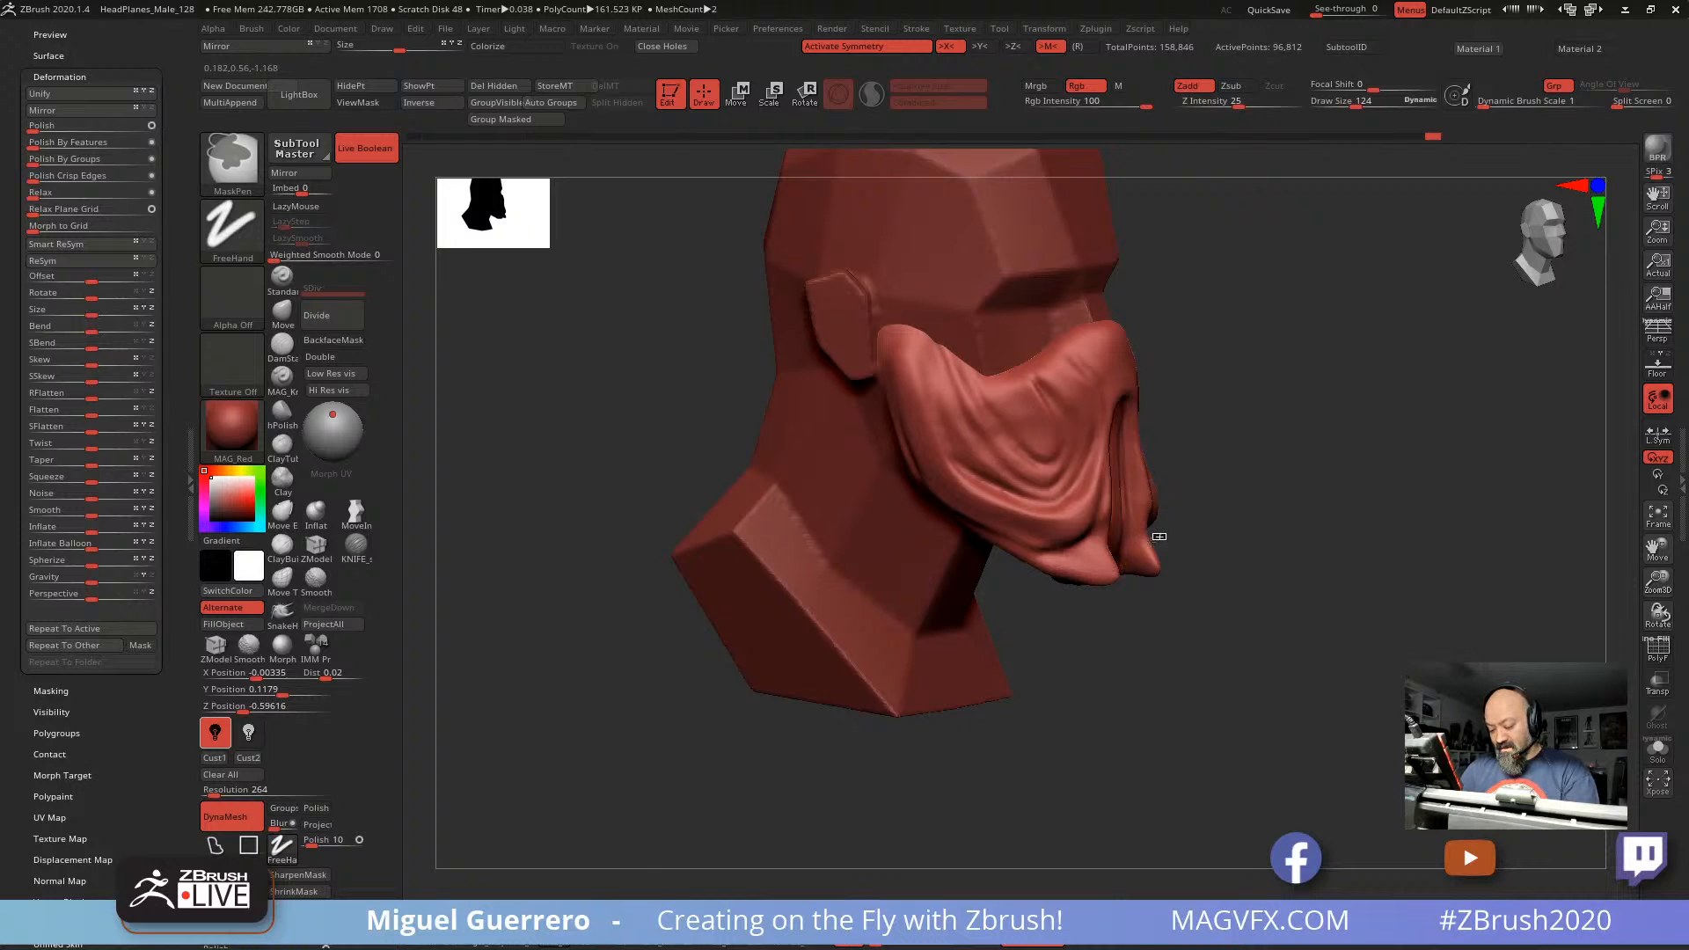
left_click_drag(1153, 541, 1142, 573, "ctrl")
left_click(218, 849, "ctrl")
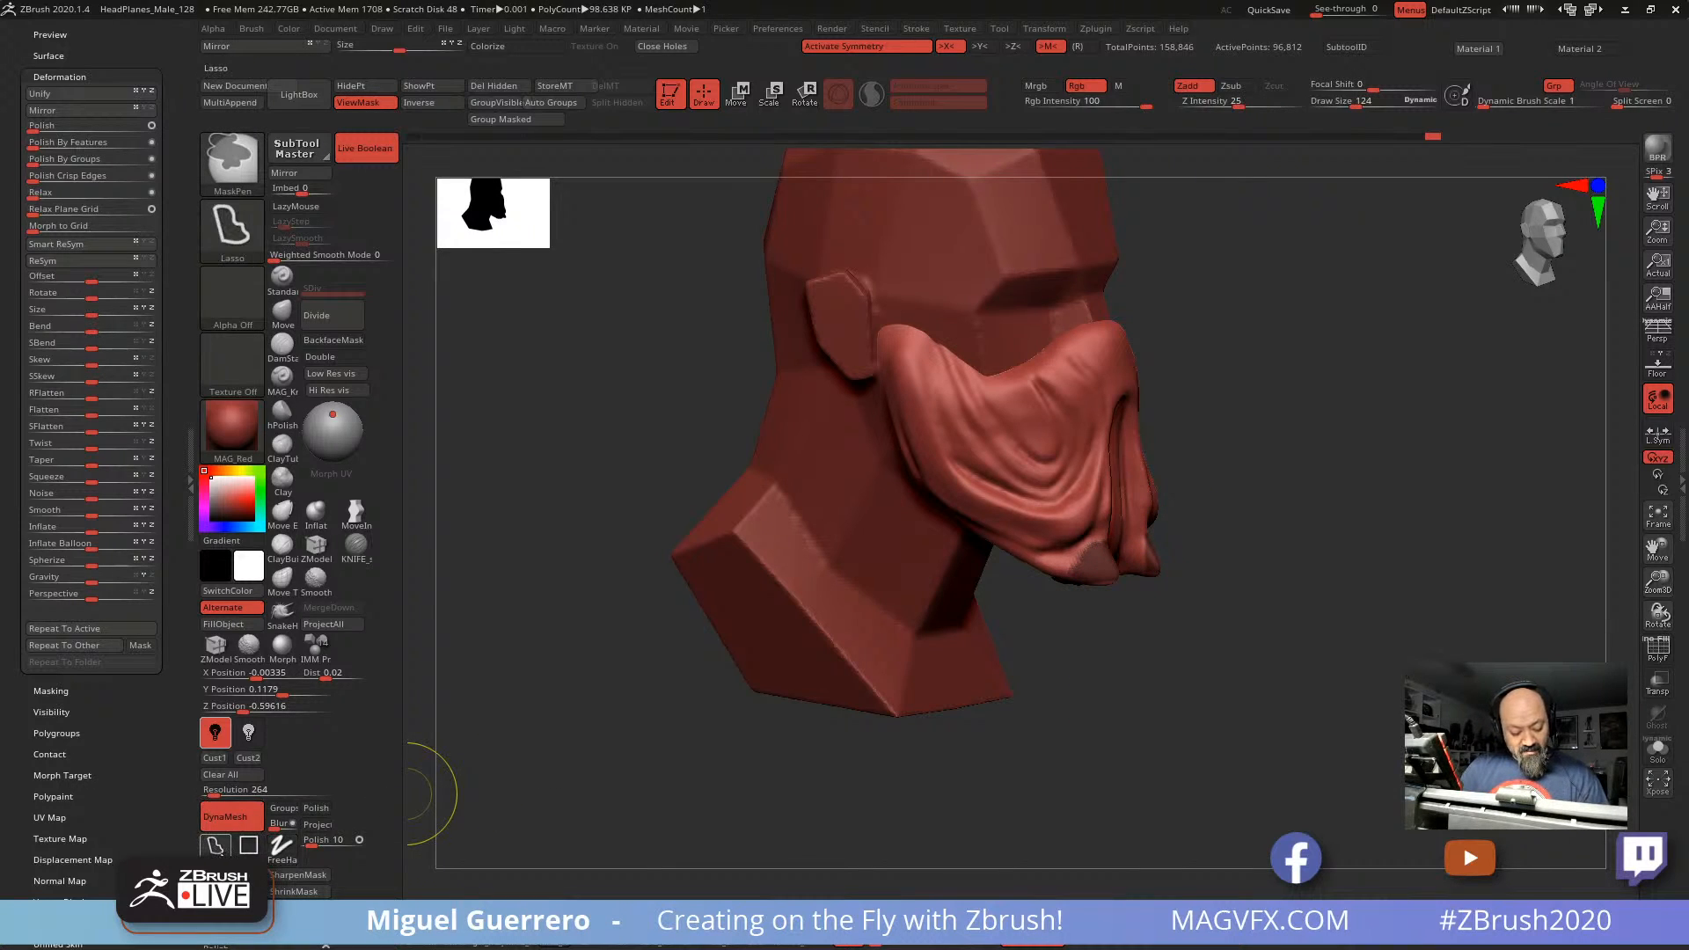
key("ctrl+h")
left_click_drag(799, 774, 1018, 698)
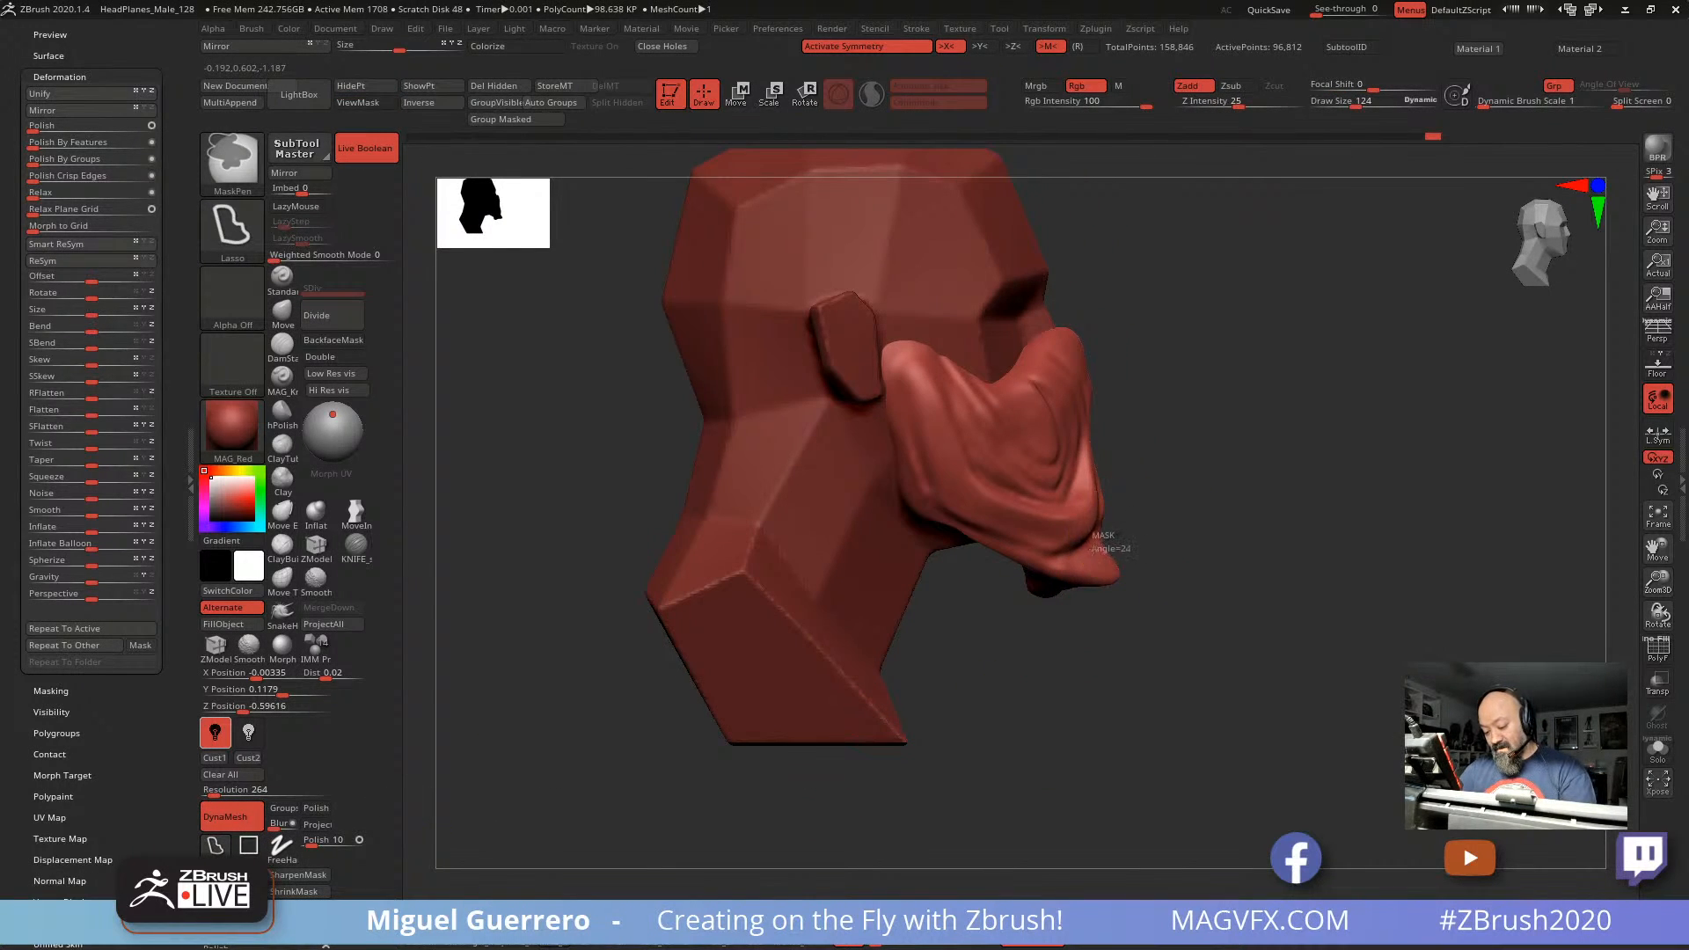
mouse_move(1093, 547)
left_mouse_down("ctrl")
mouse_move(1073, 614)
mouse_move(1144, 607)
left_mouse_up("ctrl")
left_click(1131, 648, "ctrl")
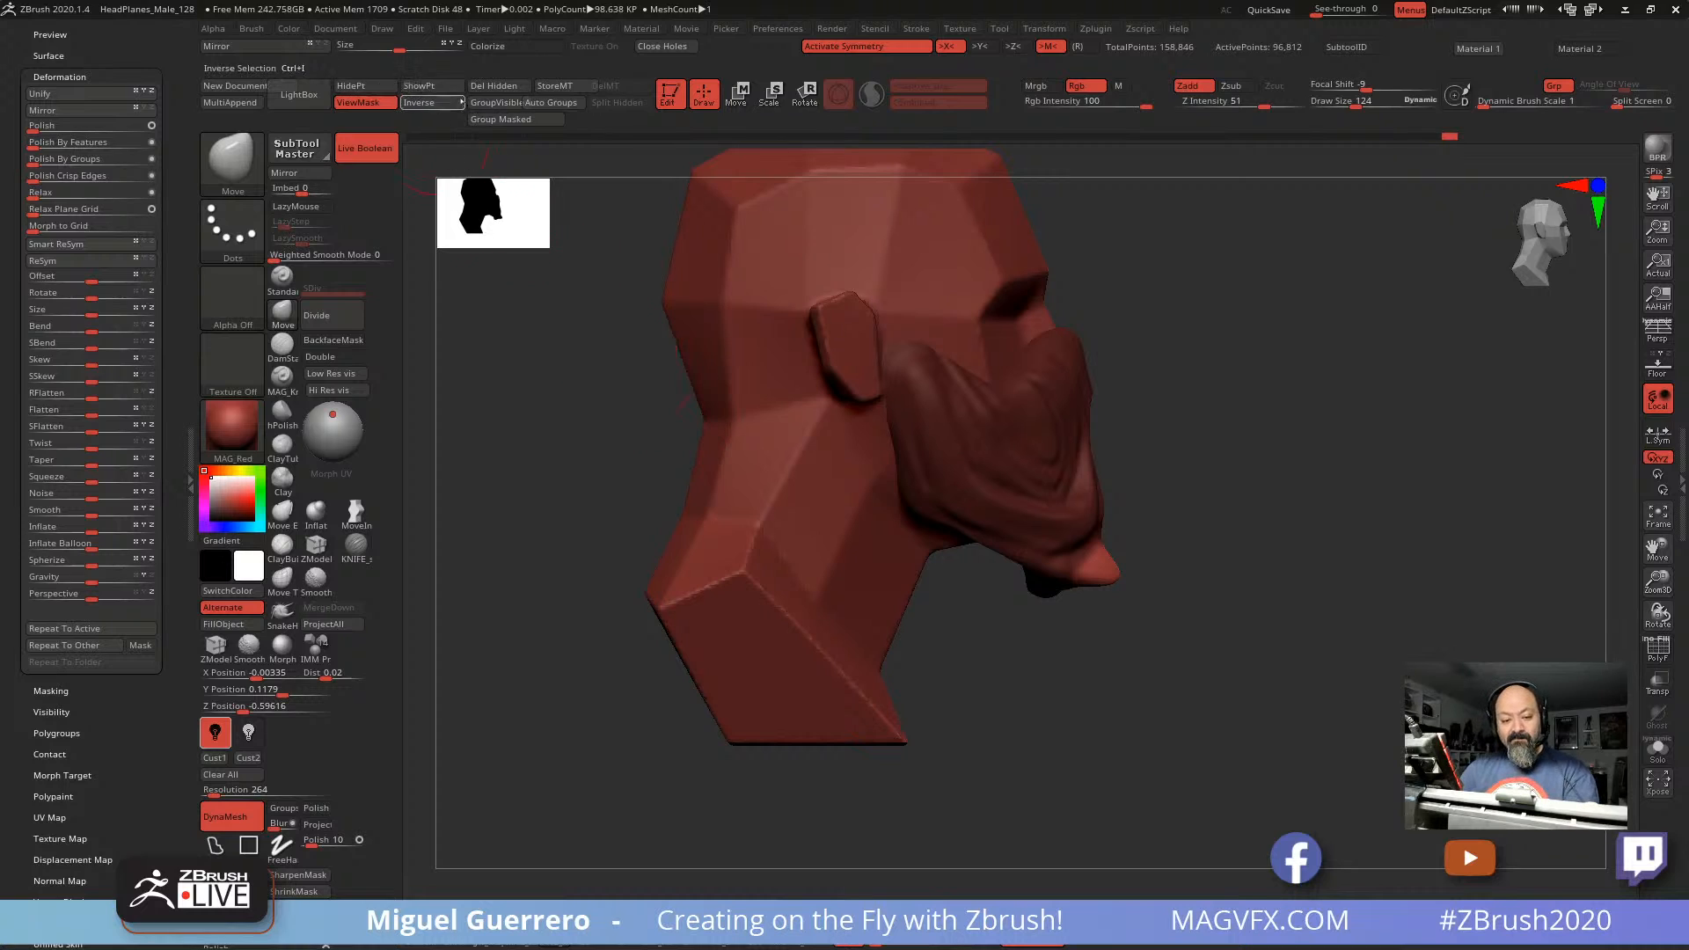
Step: Hide and delete the unmasked jaw tips, then remesh the model with DynaMesh at resolution 264
left_click(364, 86)
left_click(498, 86)
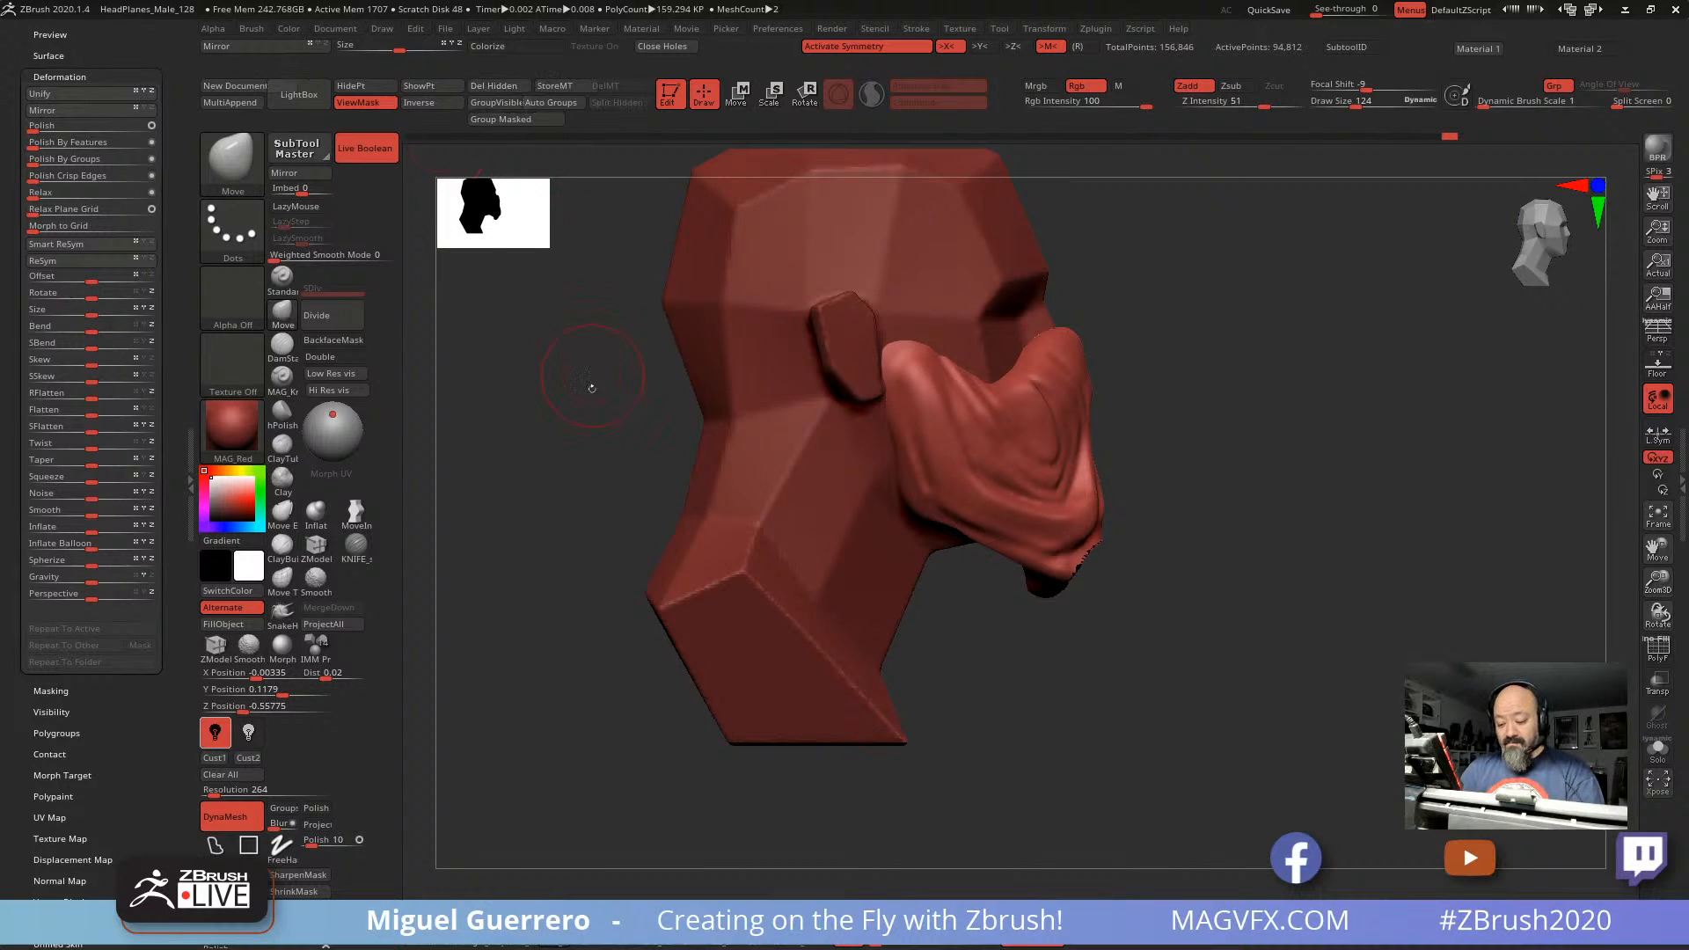
left_click_drag(565, 401, 579, 453, "ctrl")
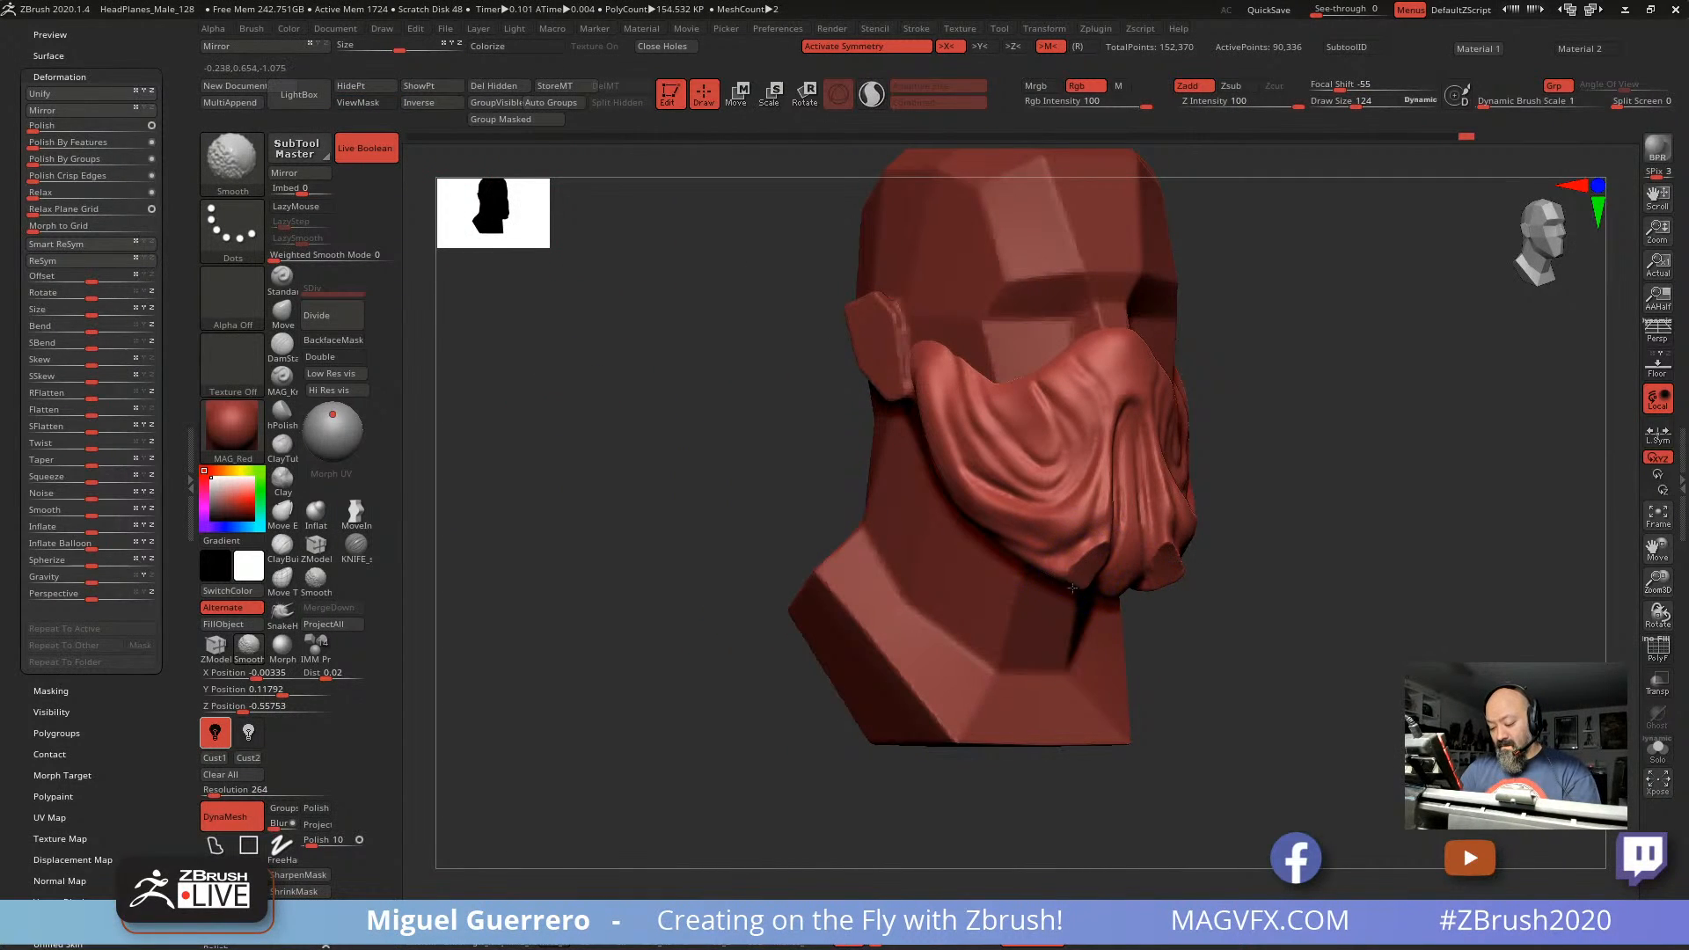
Step: Cut along the mask's upper cheek edge with the MAG_Knife brush at draw size 44
left_click_drag(734, 472, 620, 479)
left_click_drag(761, 498, 686, 460, "alt")
mouse_move(686, 460)
right_mouse_down("ctrl")
mouse_move(737, 514)
mouse_move(835, 500)
mouse_move(657, 472)
mouse_move(671, 479)
right_mouse_up("ctrl")
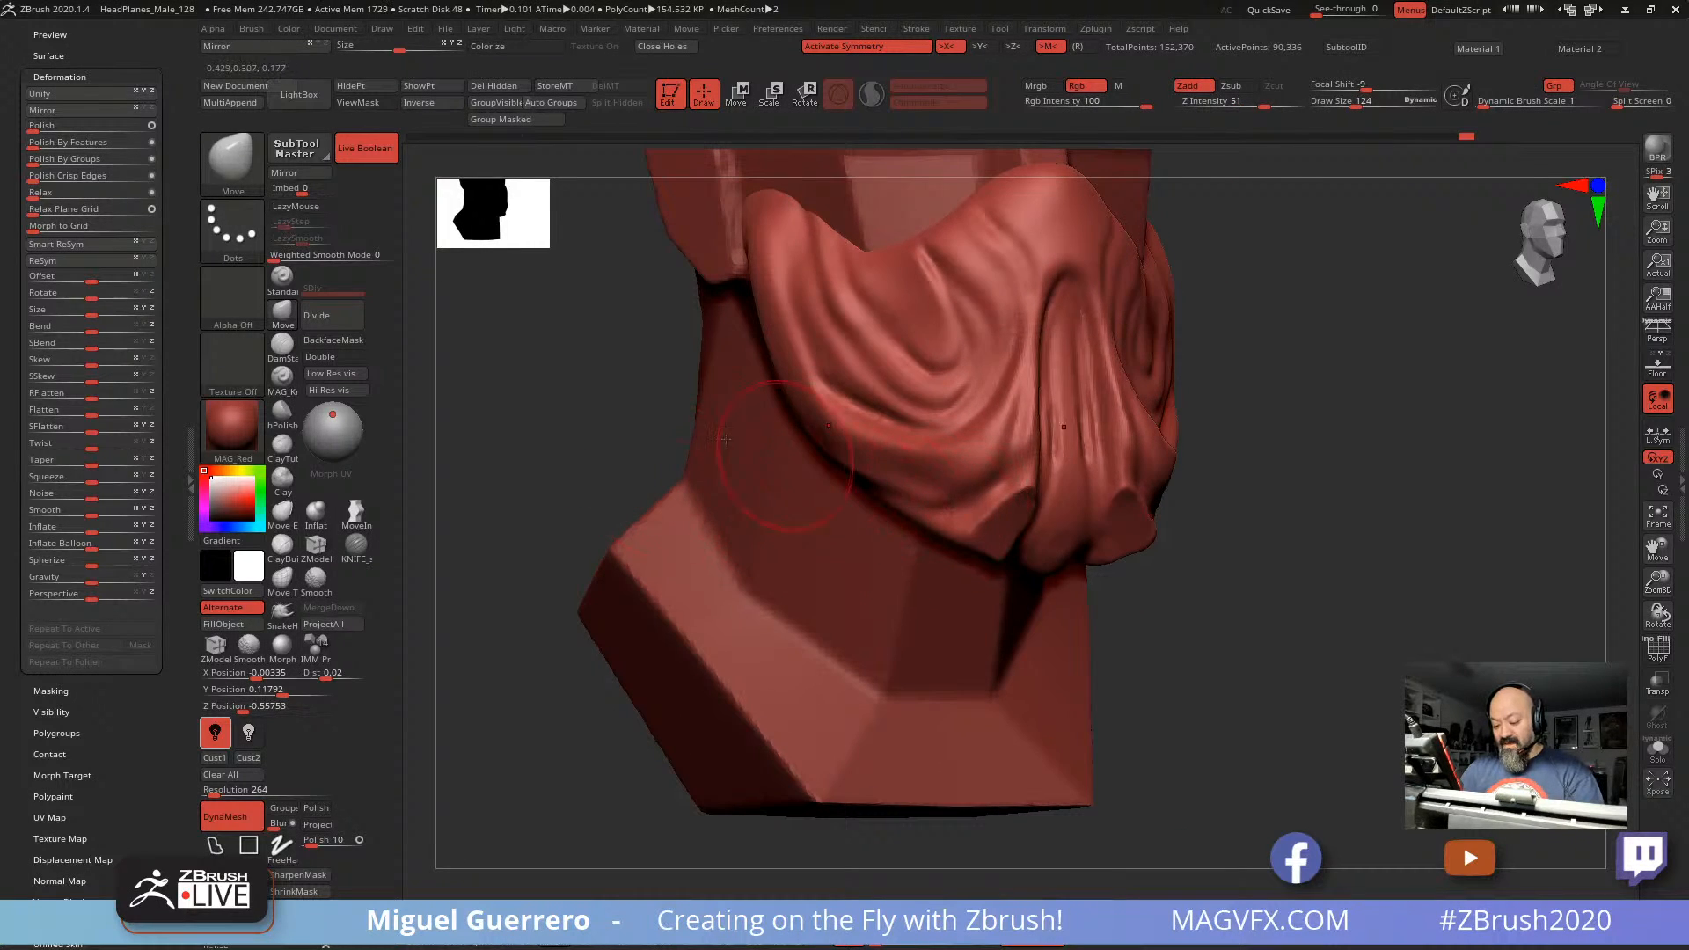
left_click_drag(607, 418, 693, 404)
mouse_move(419, 326)
left_mouse_down("alt")
mouse_move(563, 405)
mouse_move(614, 362)
mouse_move(543, 401)
left_mouse_up("alt")
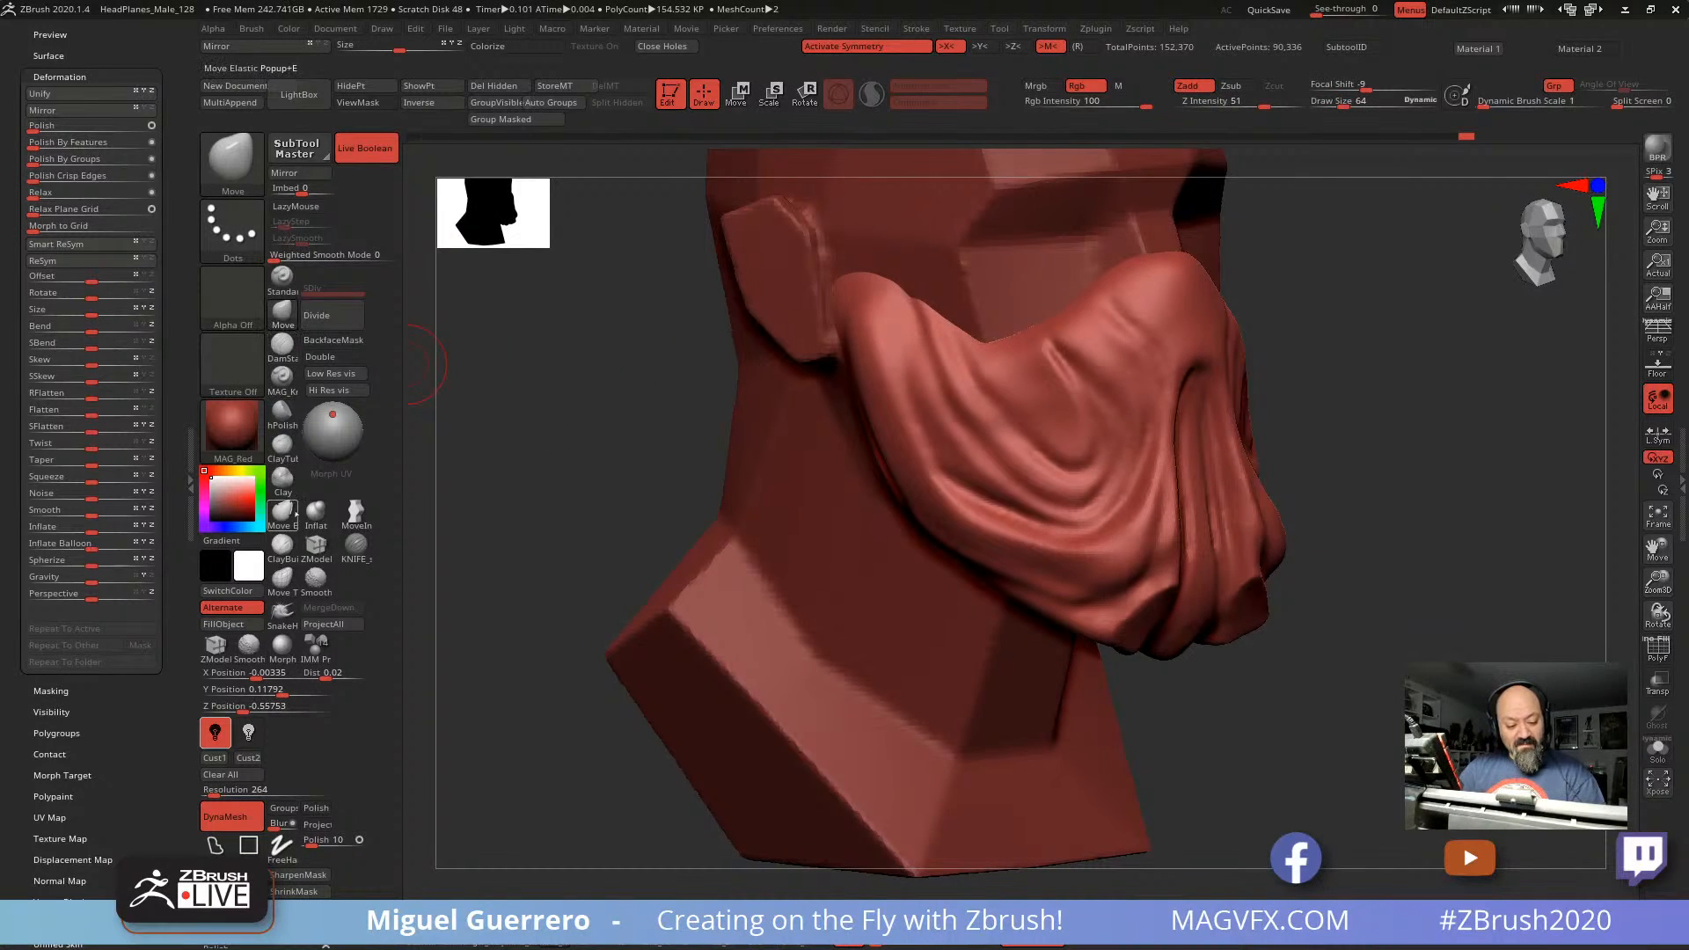
left_click(281, 379)
left_click_drag(577, 369, 607, 451)
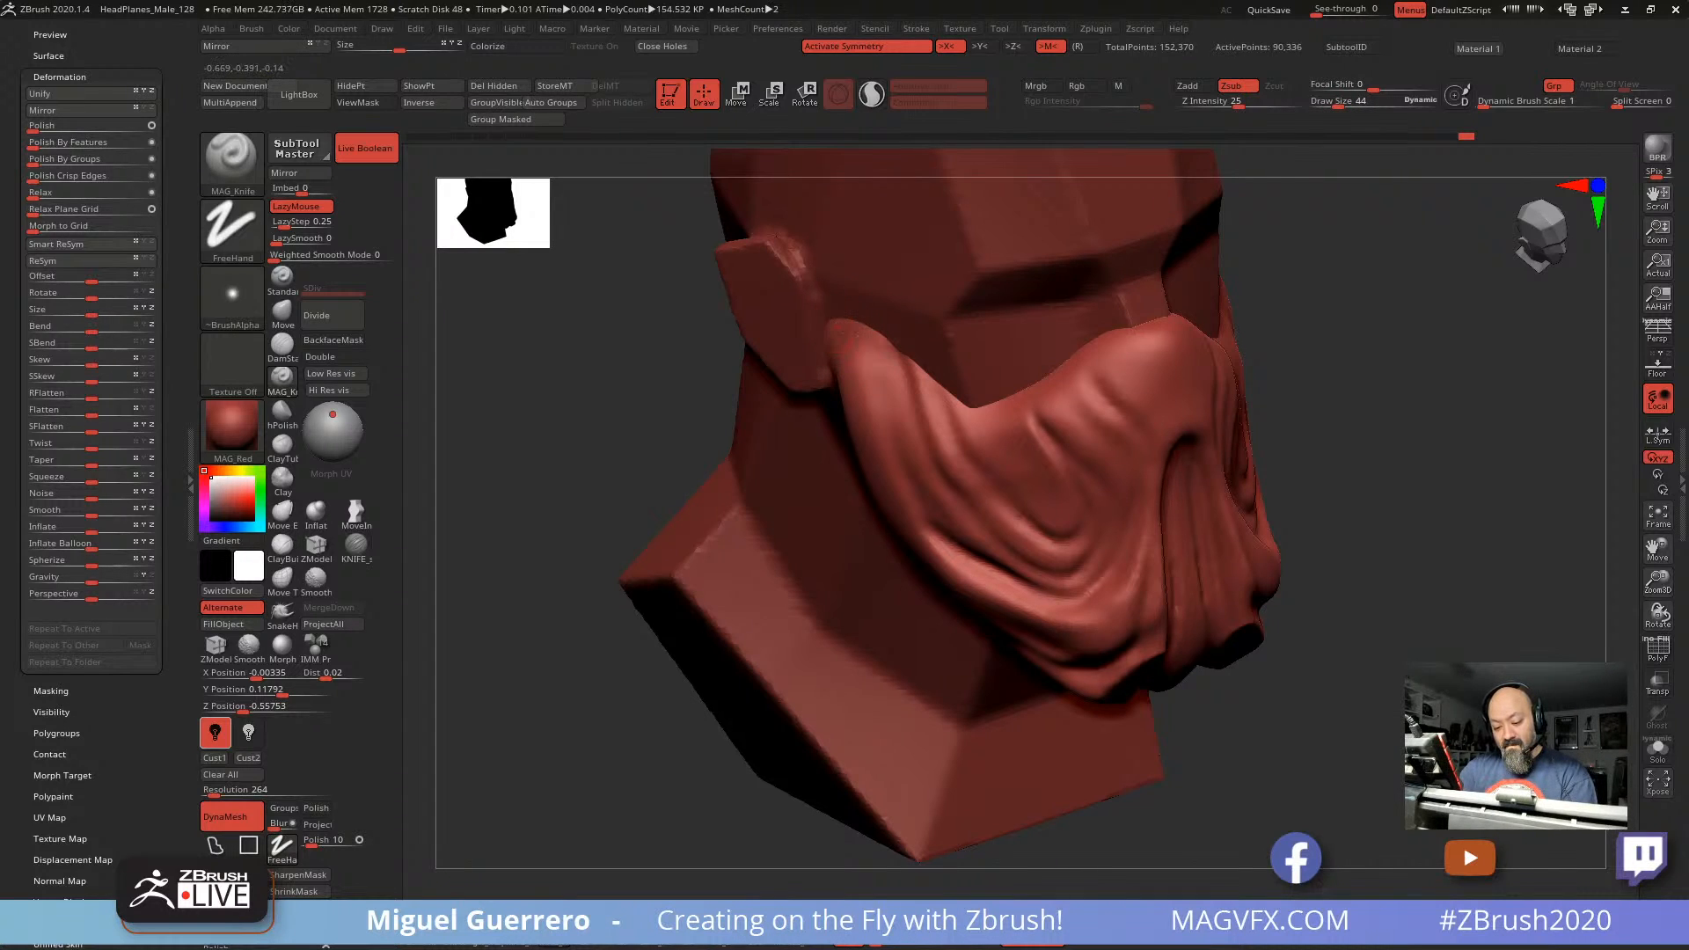
left_click_drag(896, 359, 932, 382)
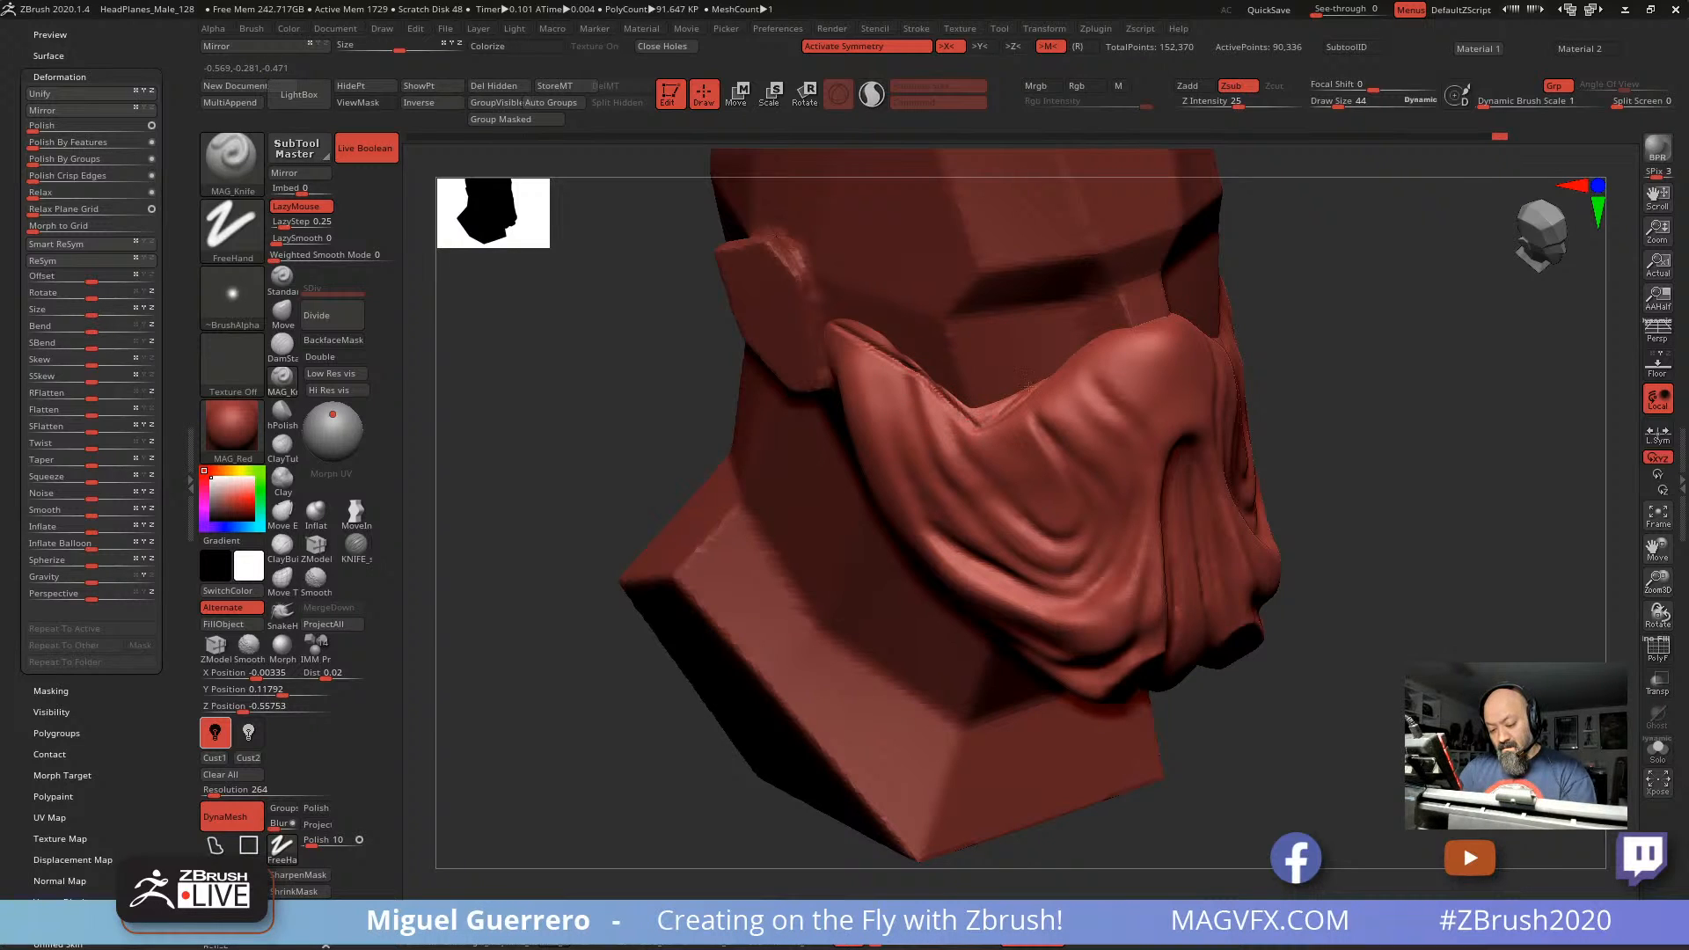
Step: Lasso the mask's upper cheek rim and invert the masking so only that rim can be edited
key("ctrl")
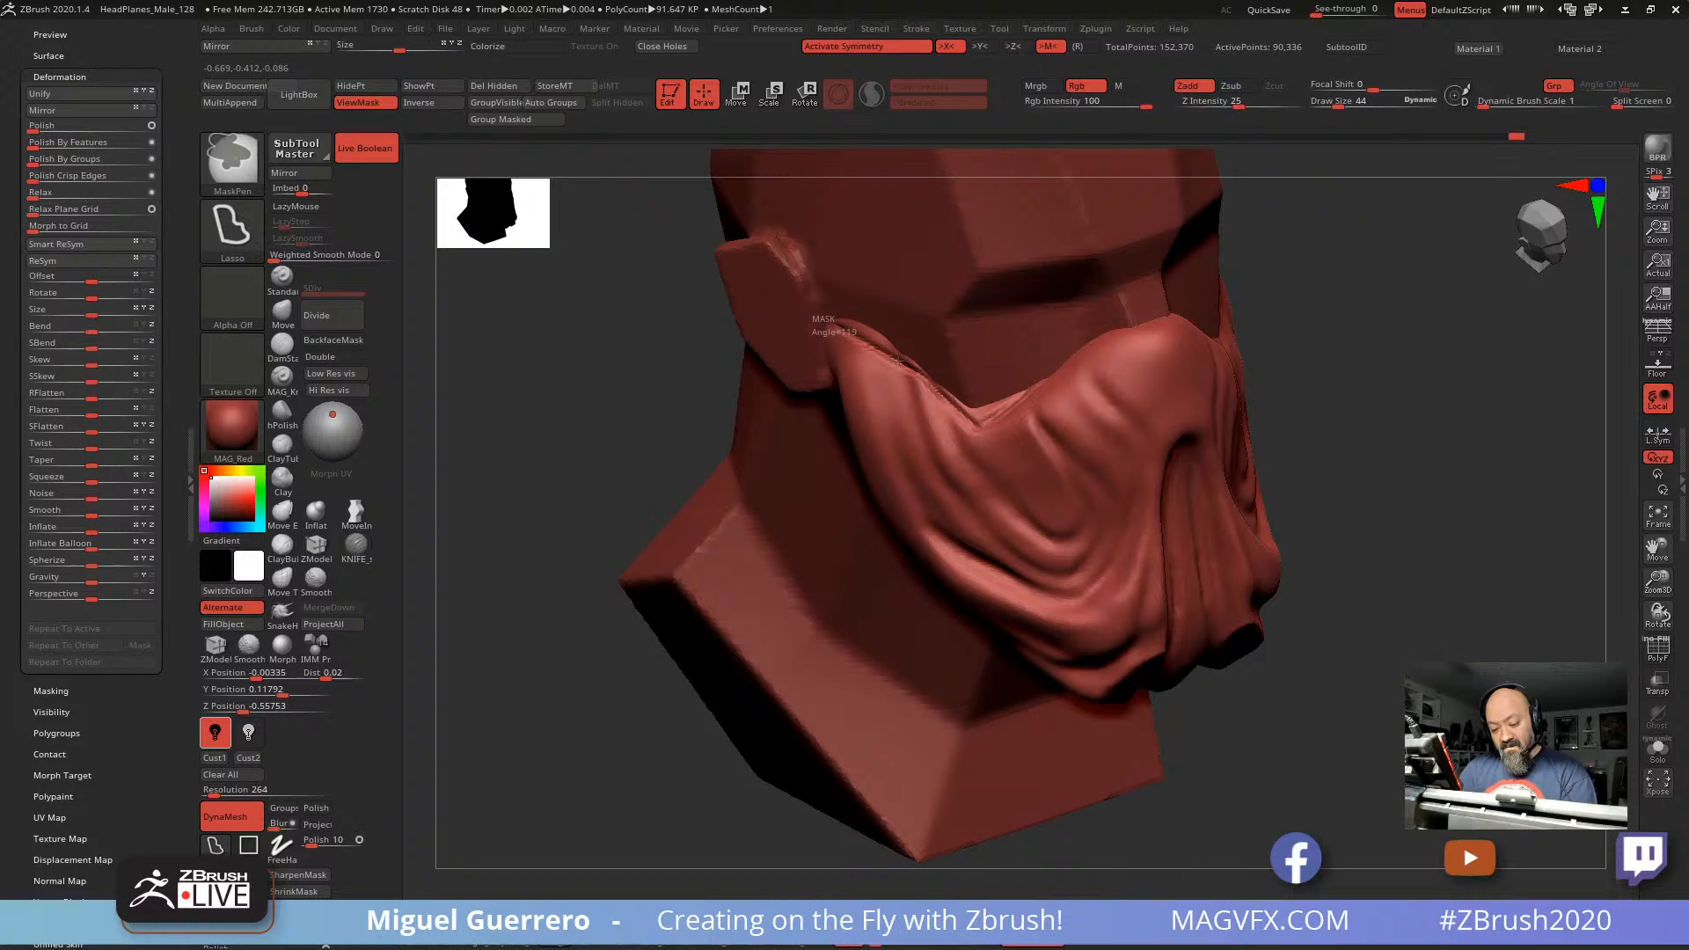
mouse_move(934, 391)
left_mouse_down("ctrl")
mouse_move(957, 417)
mouse_move(1004, 411)
mouse_move(1075, 318)
left_mouse_up("ctrl")
left_click(646, 317, "ctrl")
mouse_move(584, 351)
left_mouse_down()
mouse_move(595, 368)
mouse_move(734, 315)
mouse_move(754, 325)
left_mouse_up()
Step: Push the exposed upper rim into shape with the Move brush at draw size 112 and clear the masking
key("b")
key("s")
key("t")
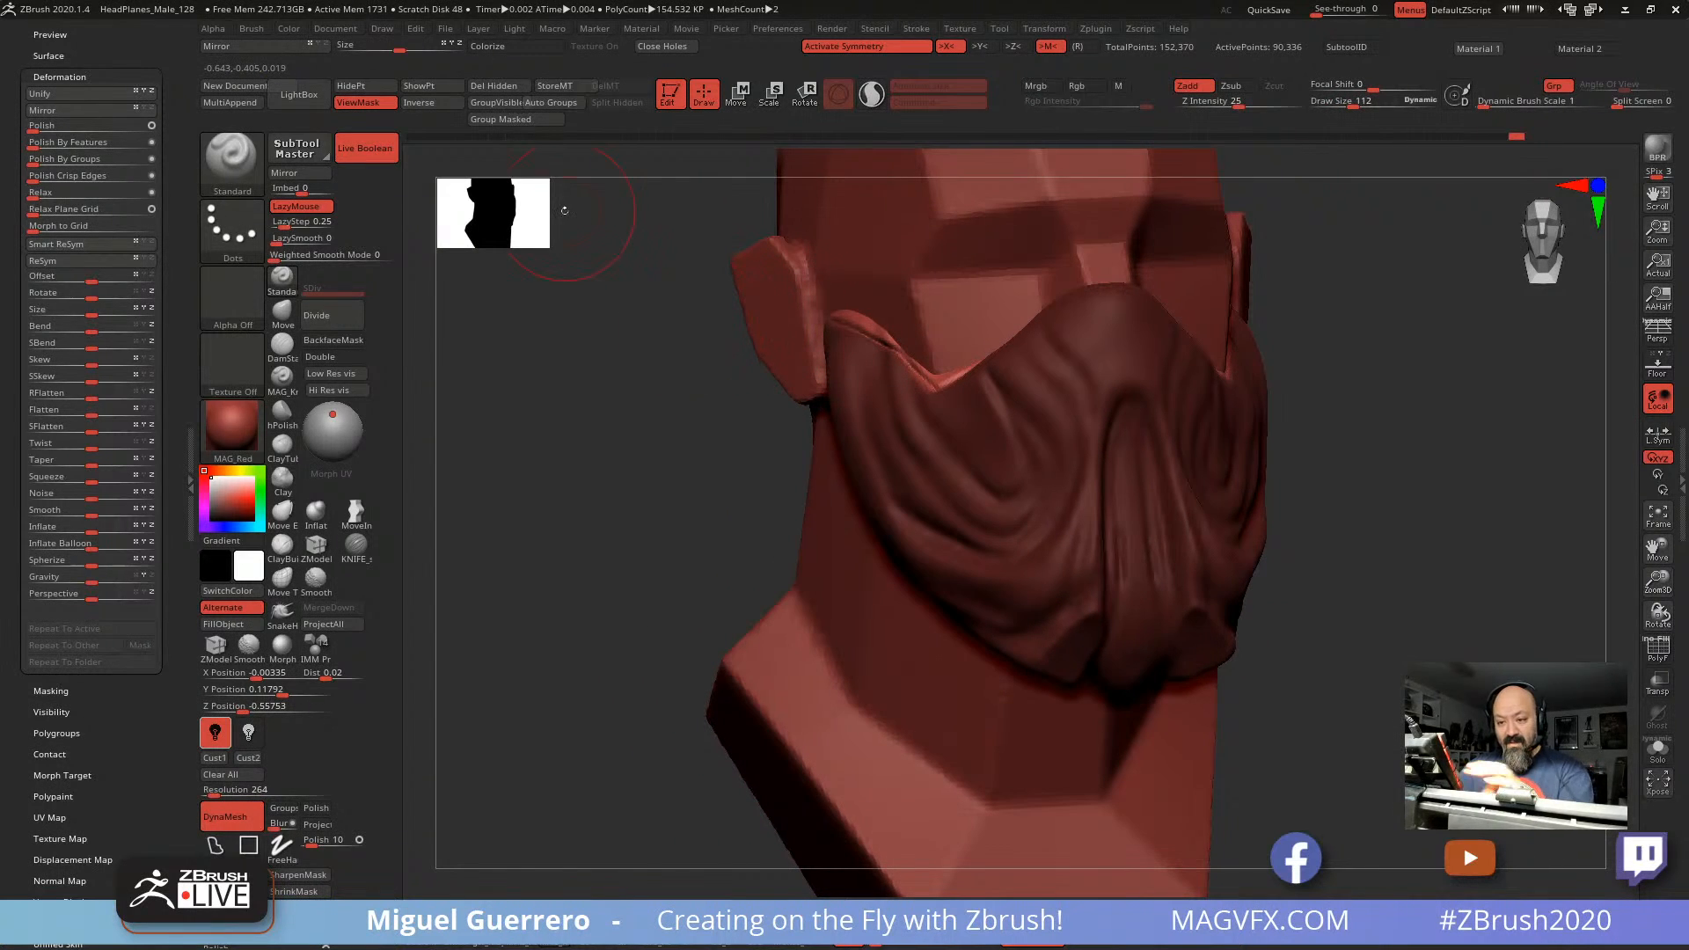
left_click(281, 314)
mouse_move(655, 348)
left_mouse_down()
mouse_move(550, 368)
mouse_move(757, 361)
left_mouse_up()
mouse_move(899, 408)
left_mouse_down()
mouse_move(889, 396)
mouse_move(918, 403)
left_mouse_up()
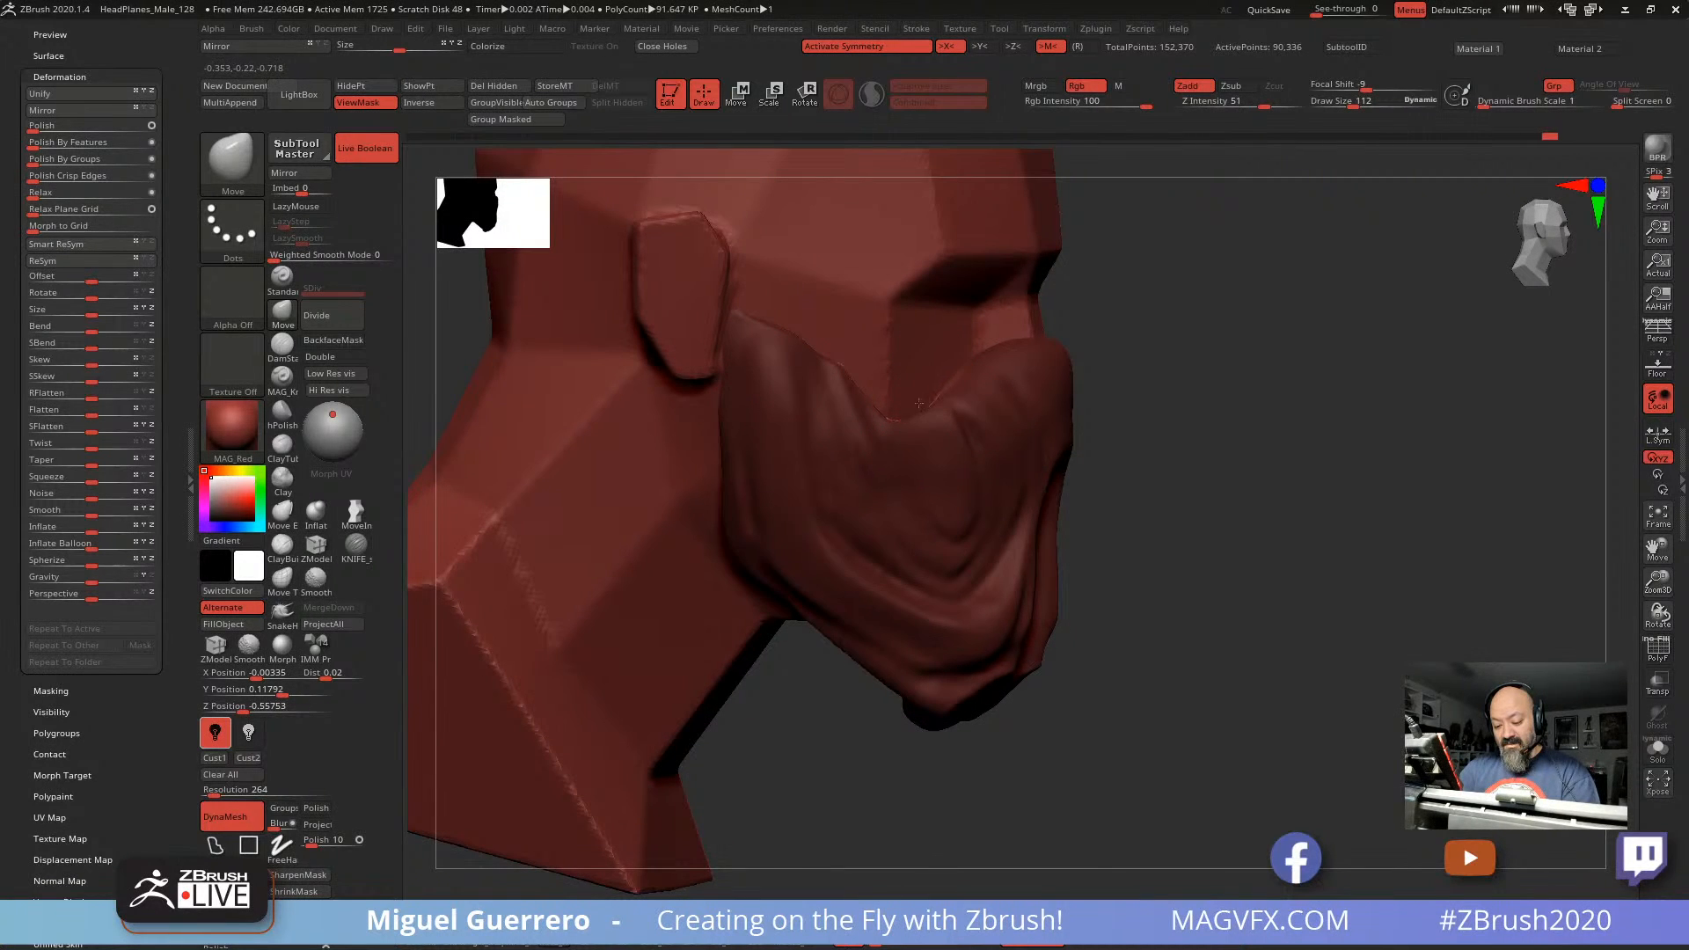
right_click_drag(956, 425, 906, 409)
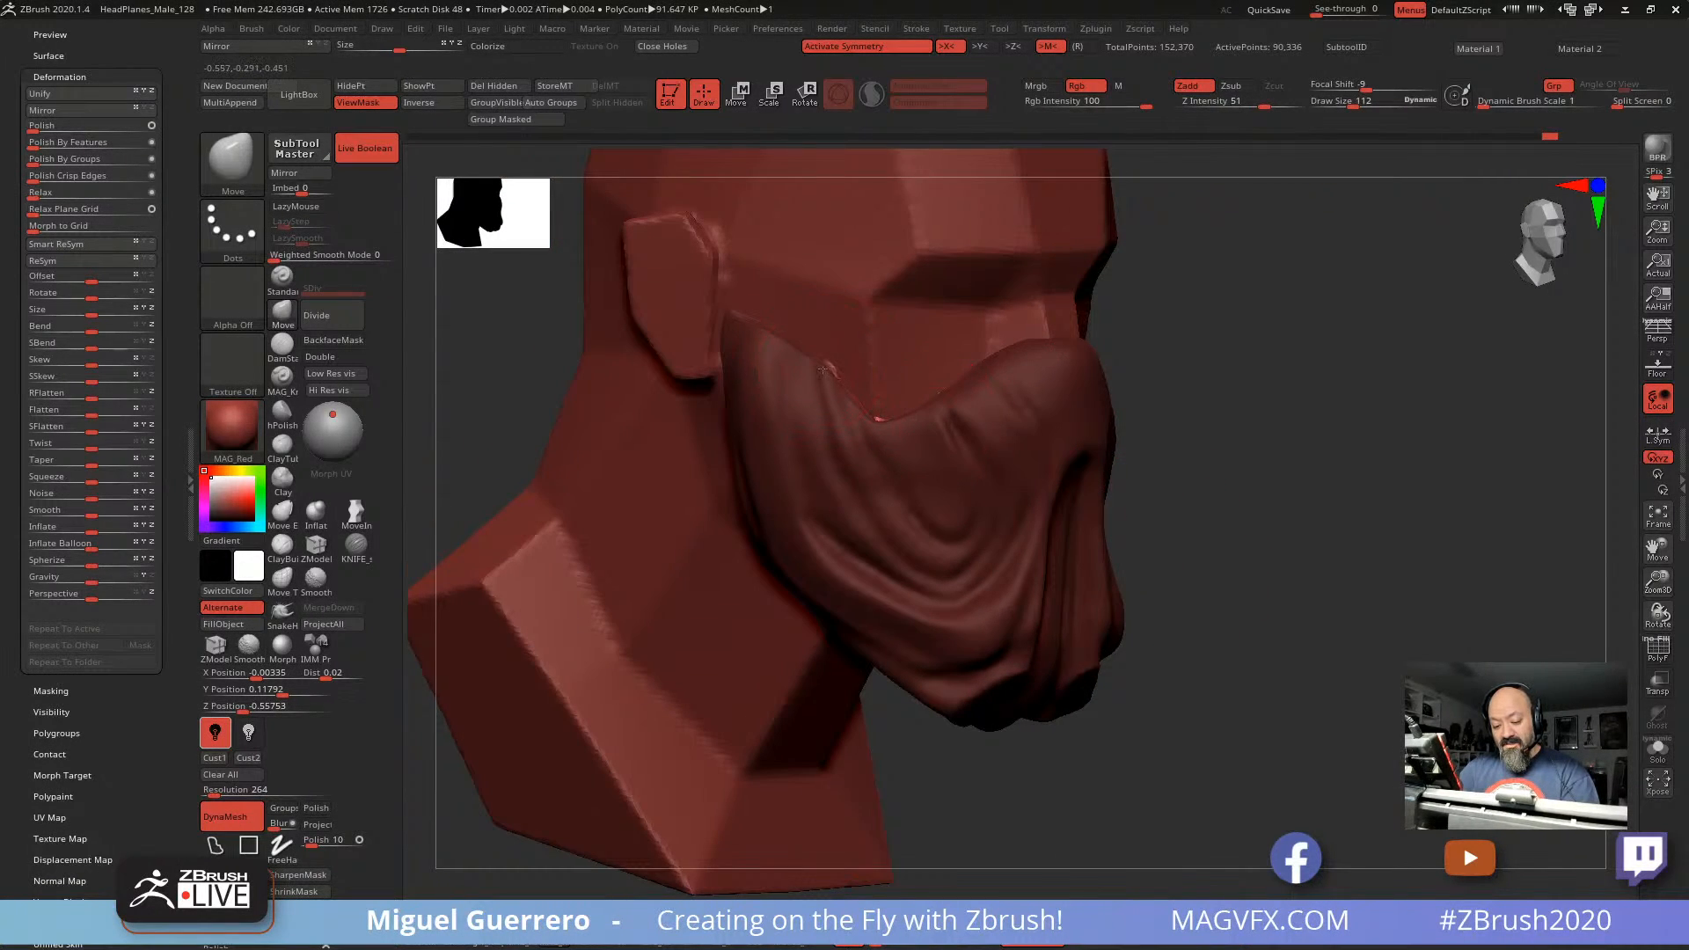
mouse_move(708, 388)
right_mouse_down()
mouse_move(603, 324)
mouse_move(758, 333)
mouse_move(657, 377)
right_mouse_up()
left_click_drag(598, 401, 626, 430, "ctrl")
mouse_move(626, 431)
right_mouse_down()
mouse_move(716, 423)
mouse_move(743, 386)
right_mouse_up()
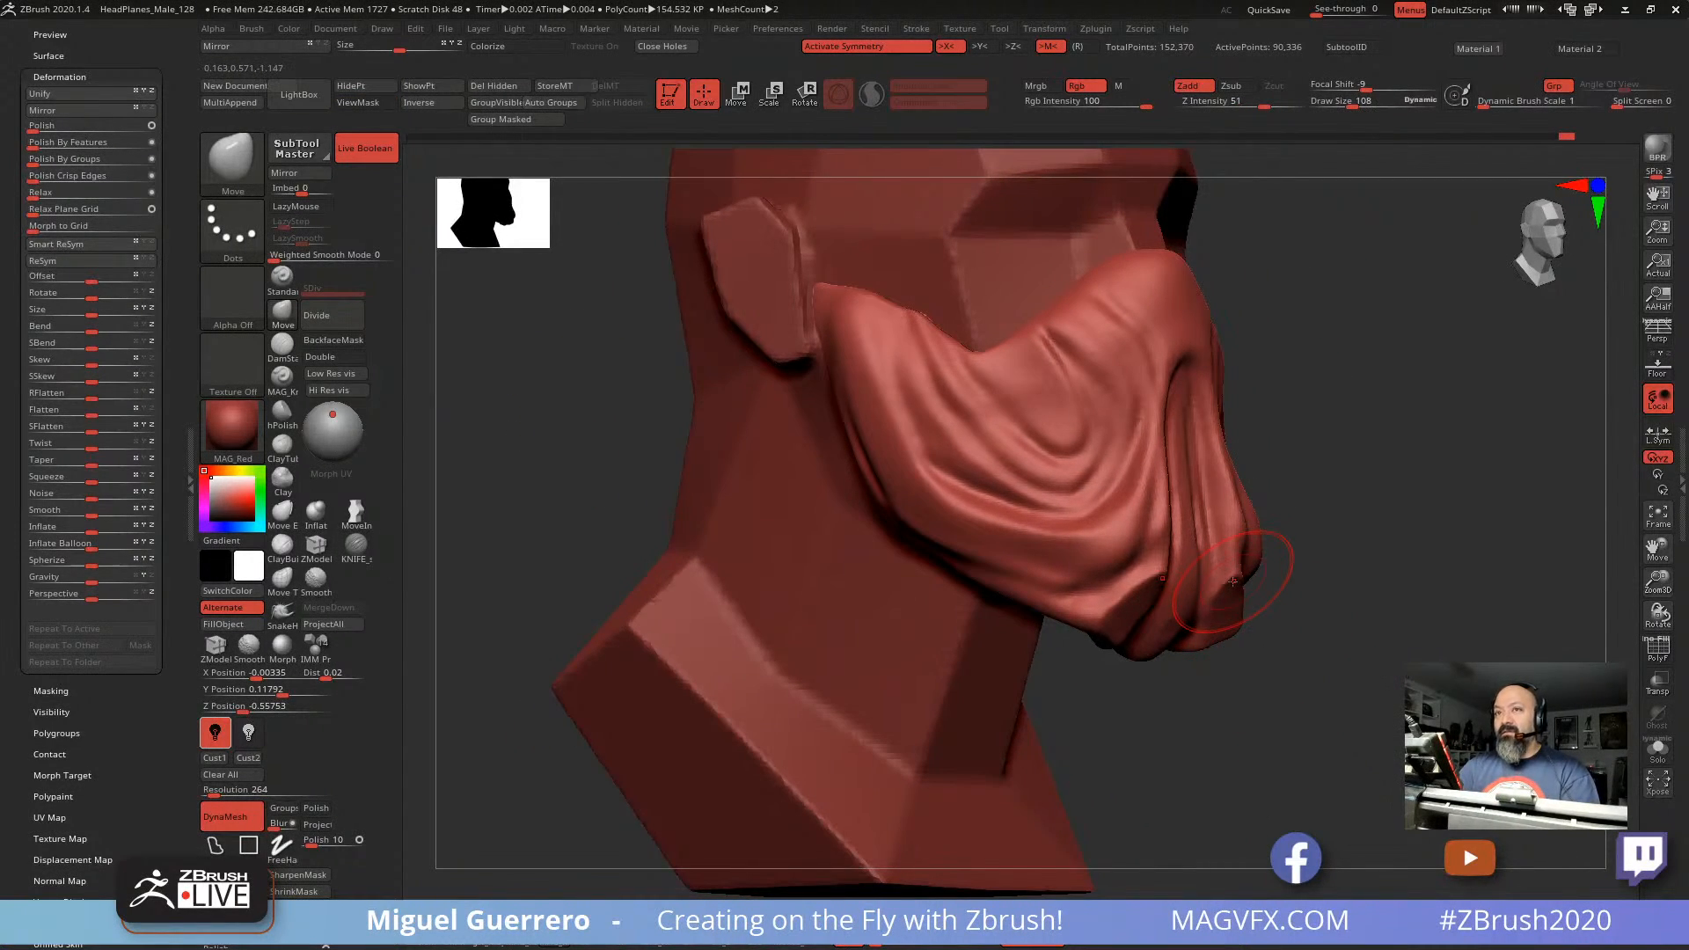
Step: Paint a mask over the upper end of the central mouth recess at draw size 28 and invert it
right_click_drag(1091, 403, 1255, 521)
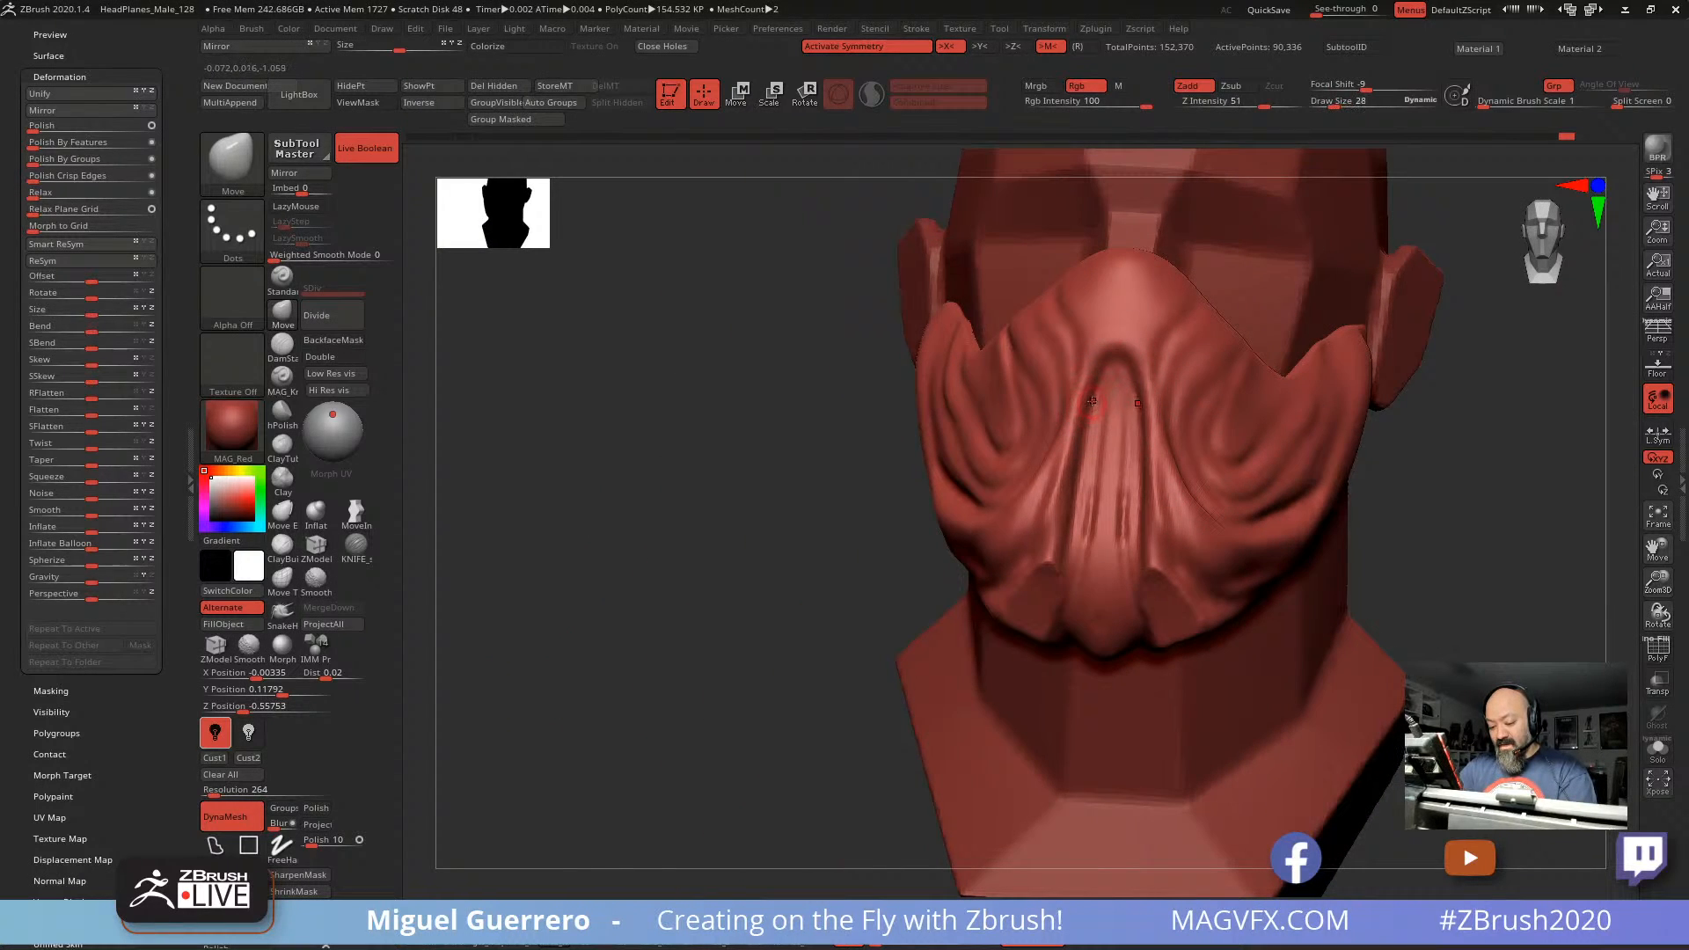
key("ctrl")
key("ctrl+h")
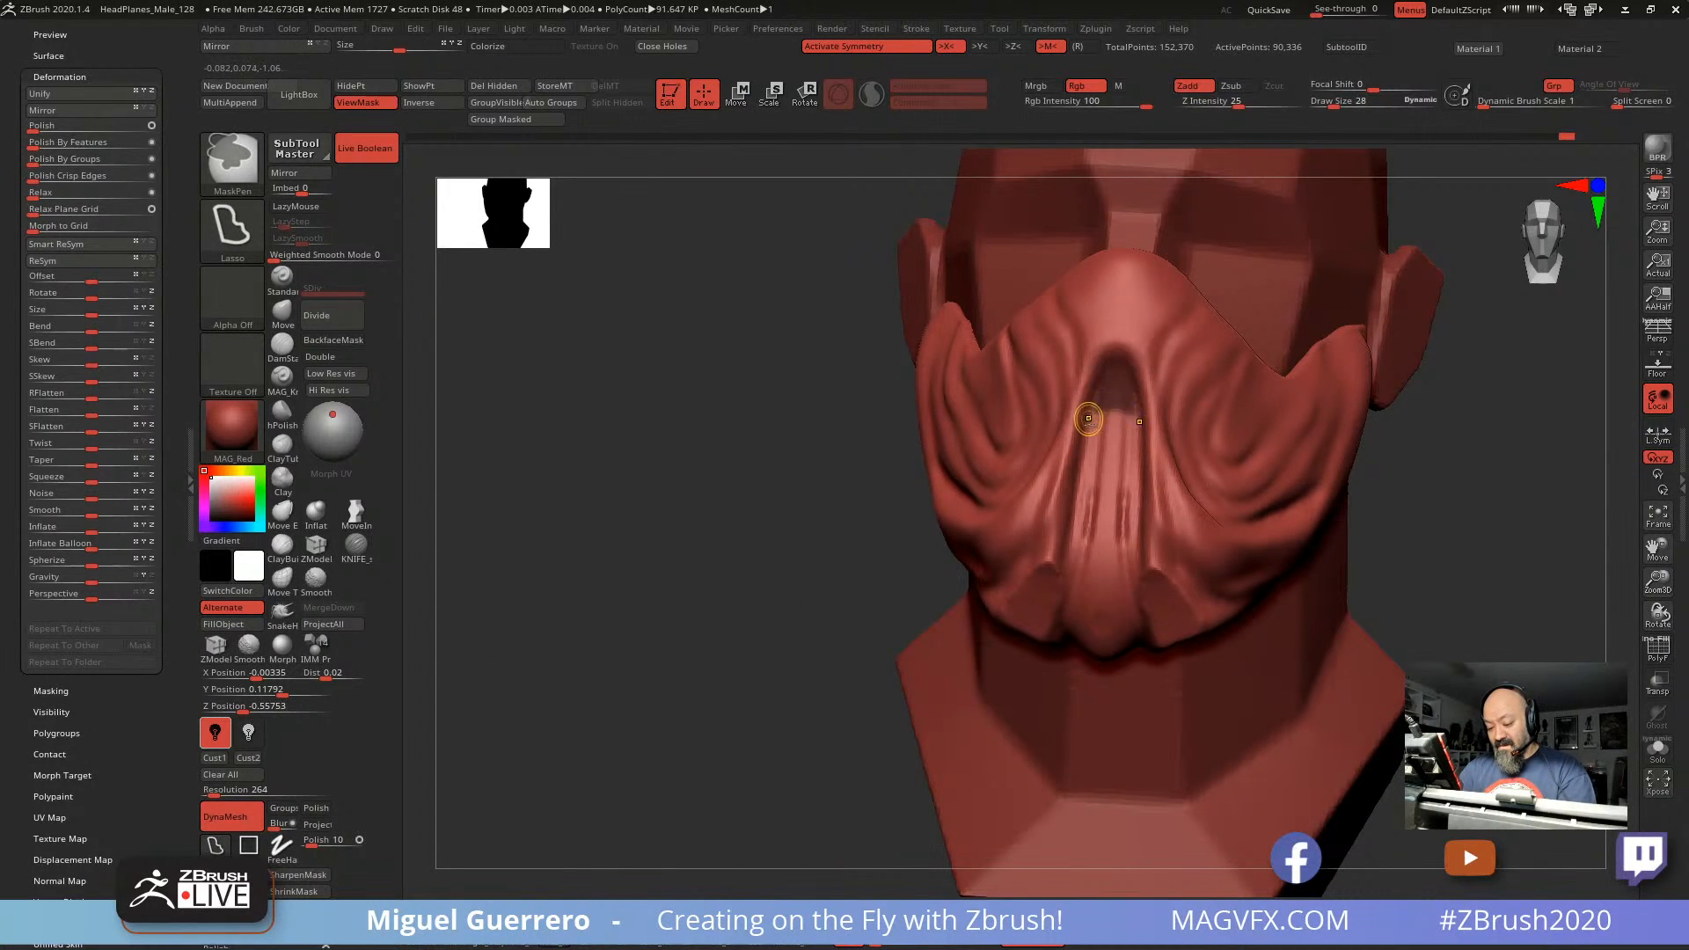
left_click(784, 400, "ctrl")
right_click_drag(784, 400, 963, 388)
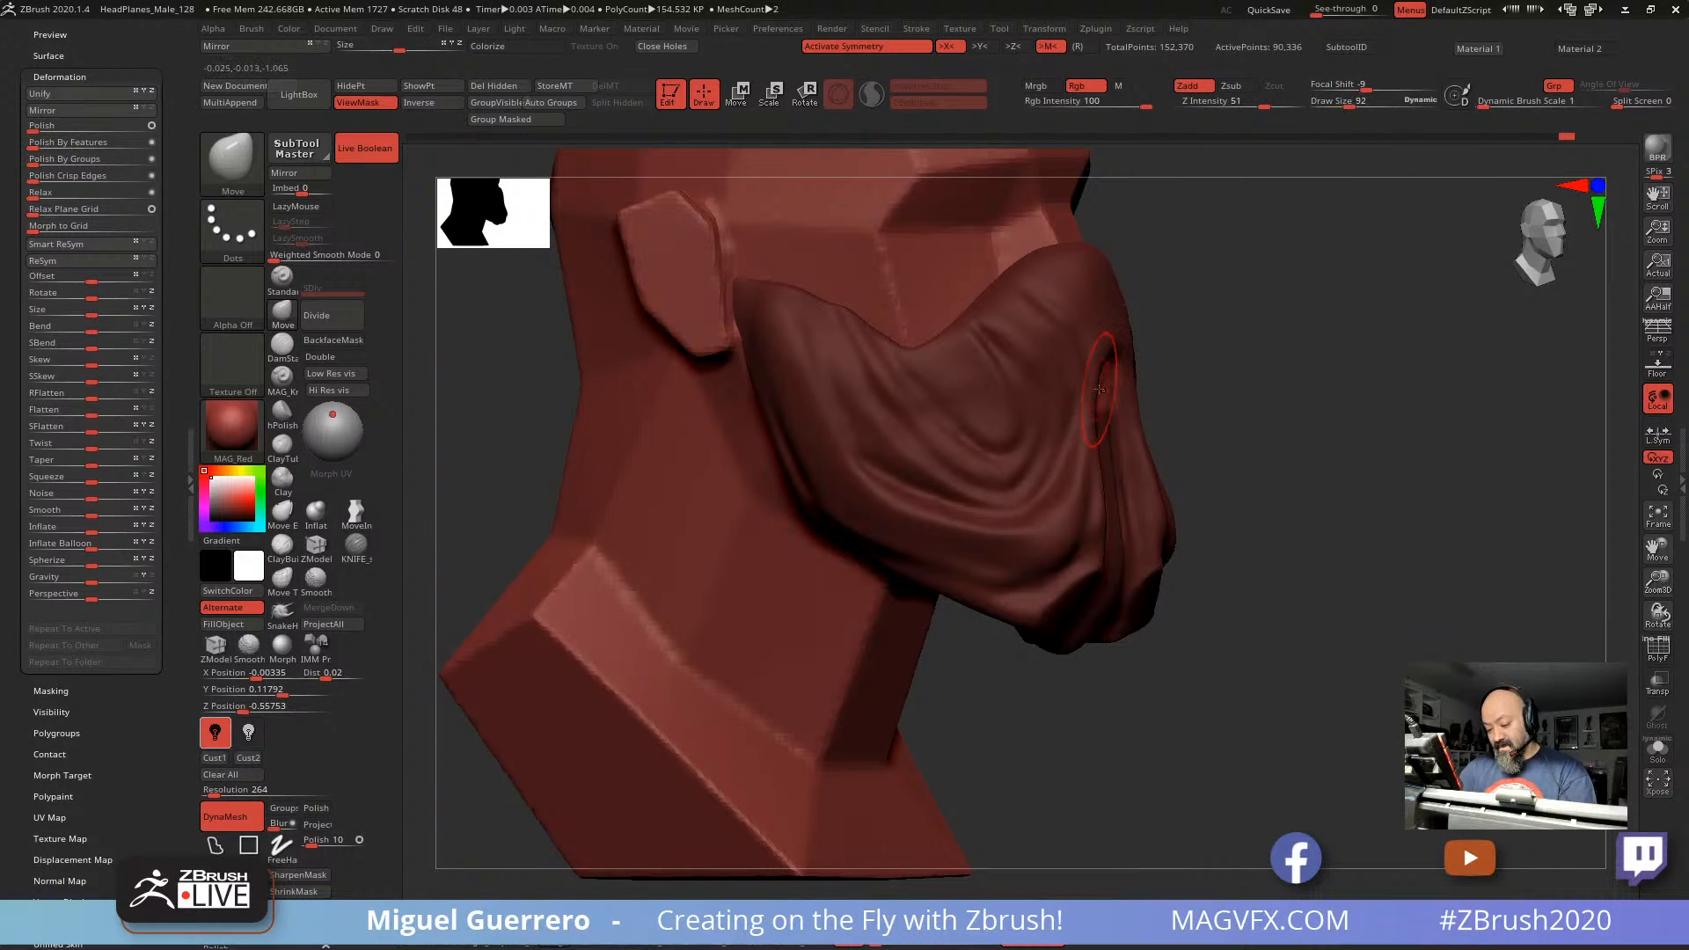
Step: Push the unmasked upper end of the mouth recess inward with the Move brush at draw size 92 and clear the masking
right_click_drag(1181, 417, 897, 378)
key("ctrl+h")
mouse_move(763, 421)
right_mouse_down()
mouse_move(754, 376)
mouse_move(634, 409)
right_mouse_up()
Step: Sharpen the arch above the mouth recess into a peak with the Move brush at draw size 60
left_click(282, 346)
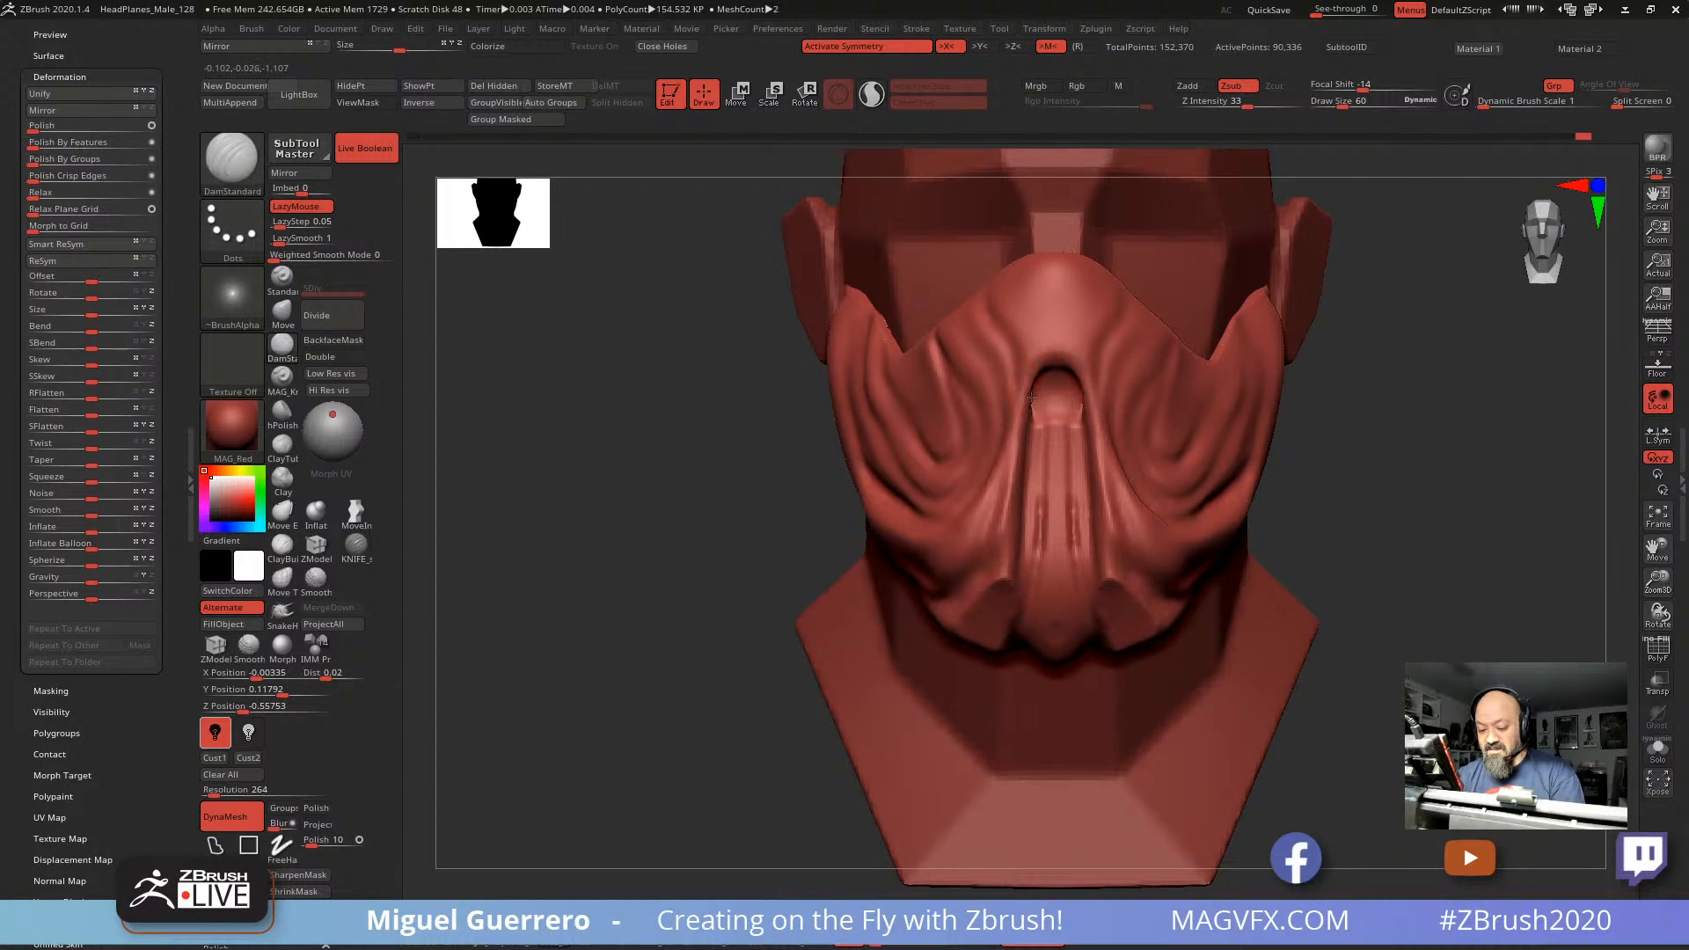
key("b")
key("m")
key("v")
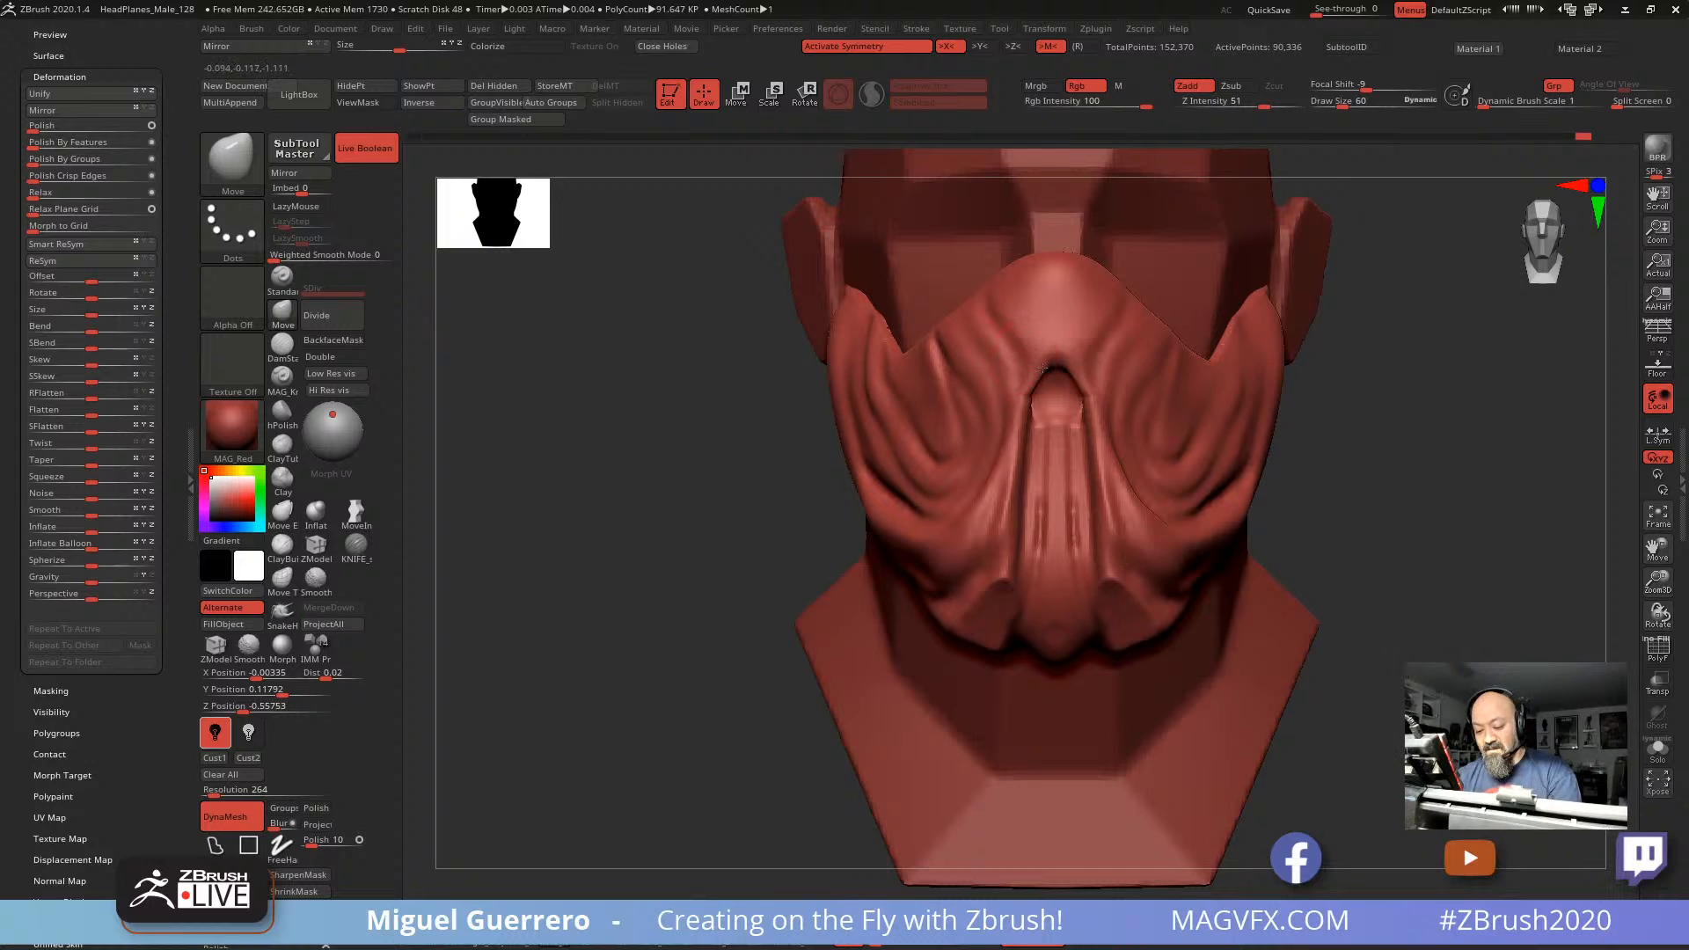
mouse_move(1041, 368)
left_mouse_down()
mouse_move(1018, 398)
mouse_move(1043, 366)
left_mouse_up()
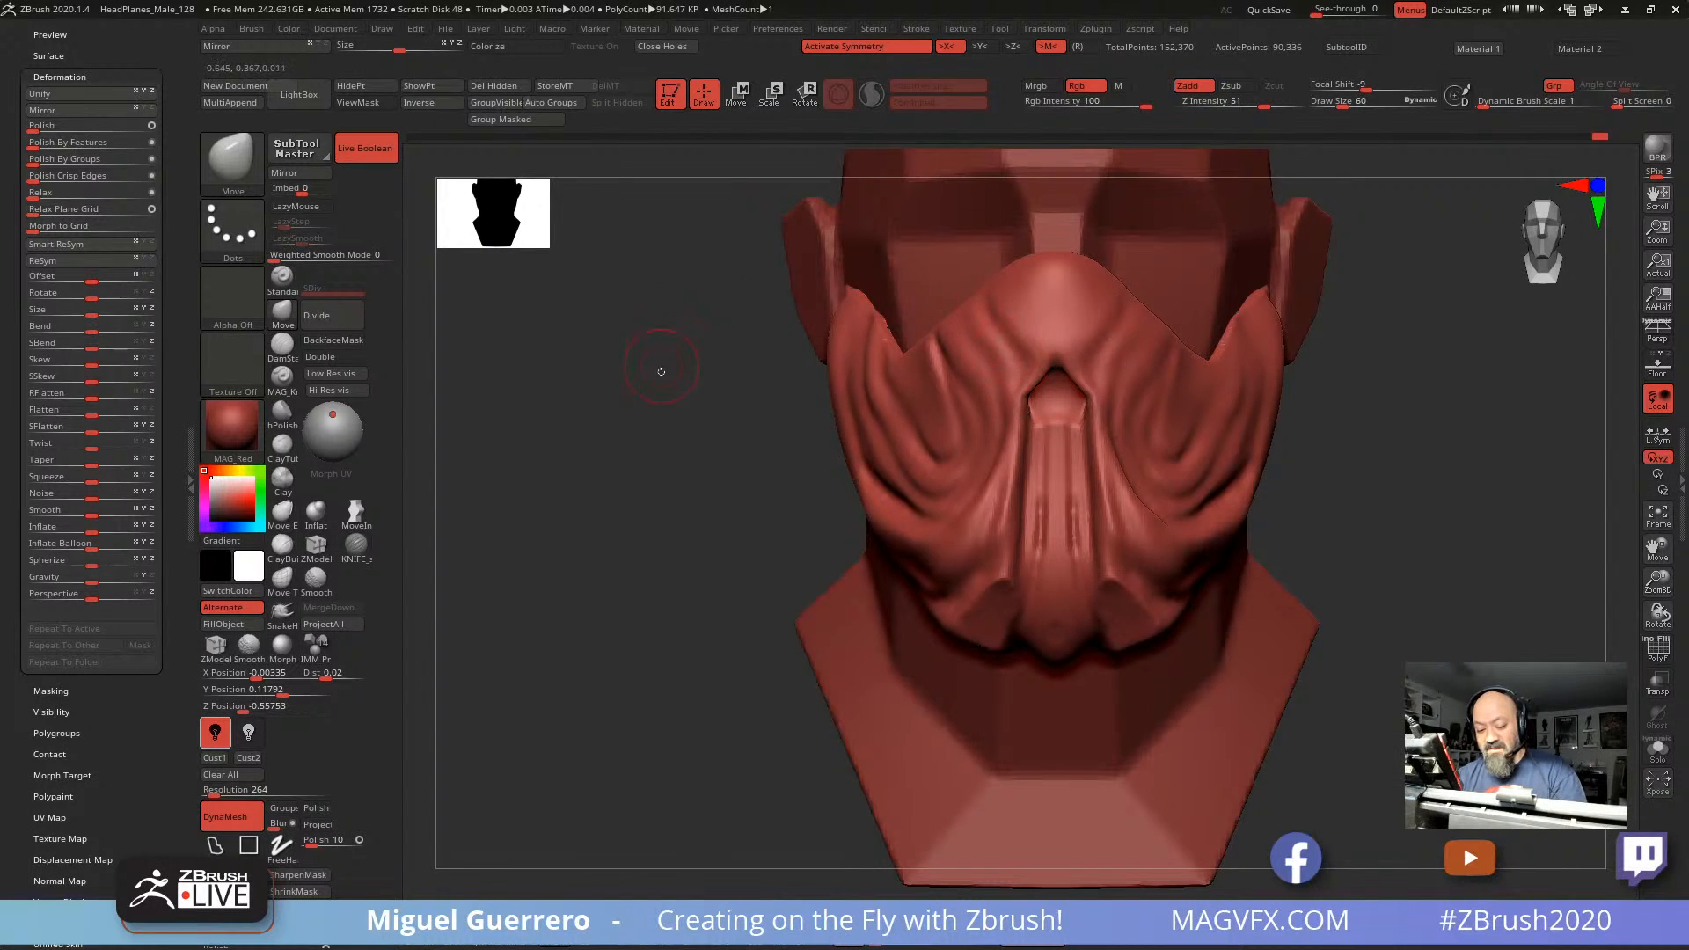
left_click_drag(661, 371, 656, 397)
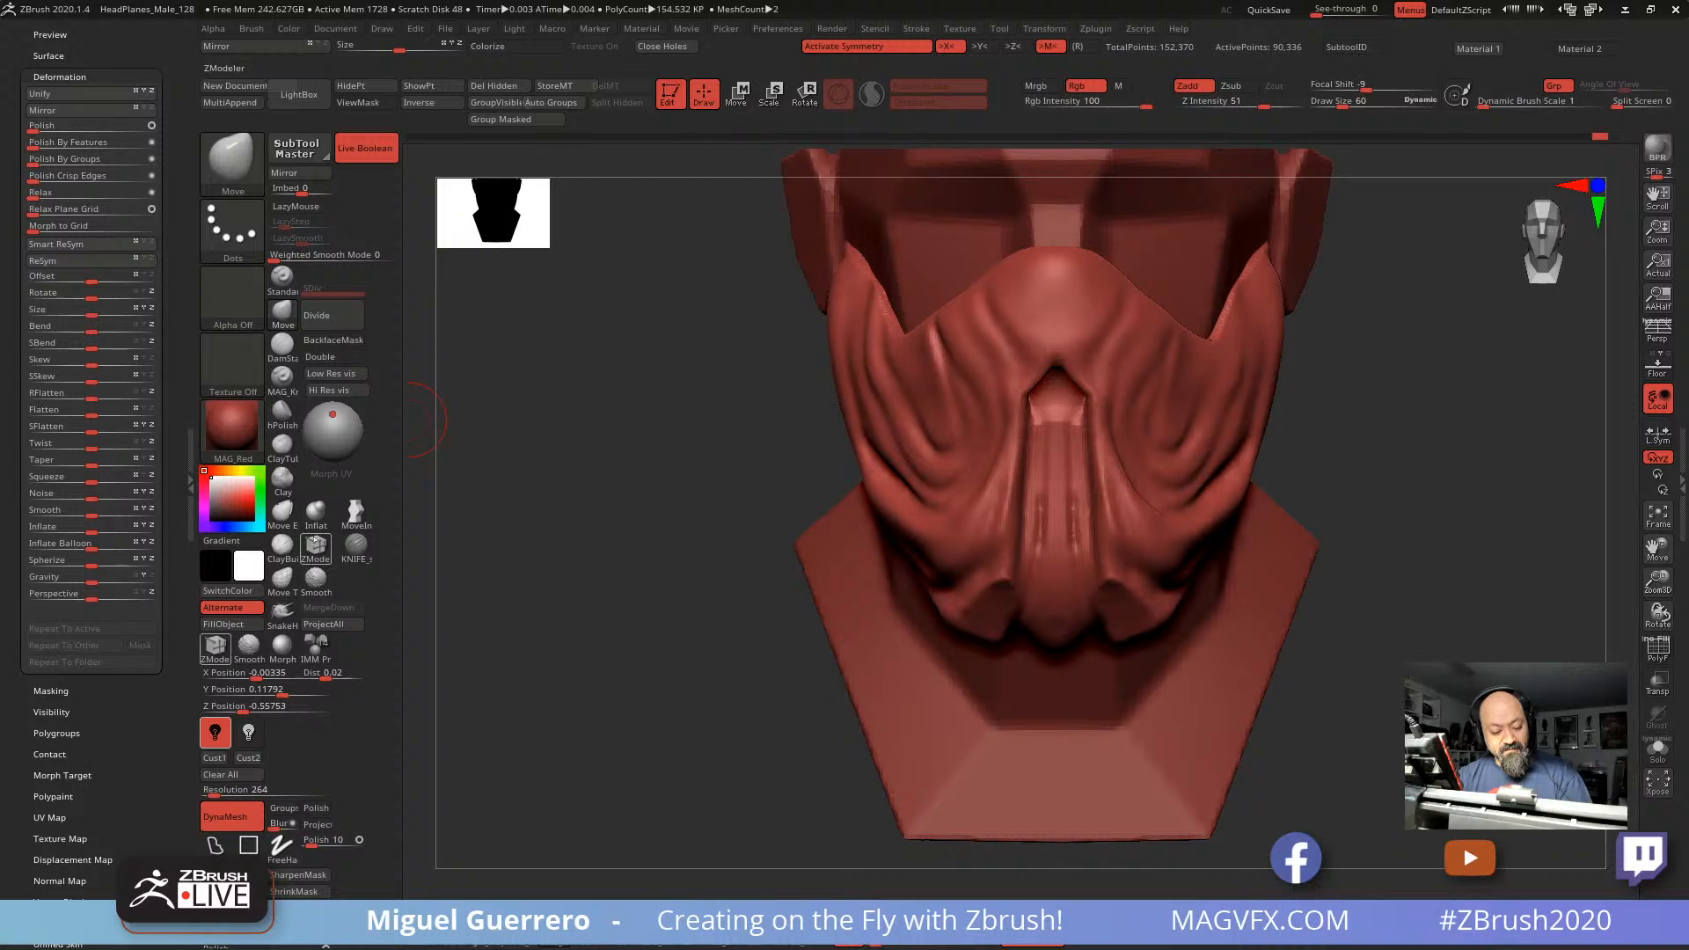
Step: Try to carve a crease beside the nose bulge with the DamStandard brush
left_click(281, 345)
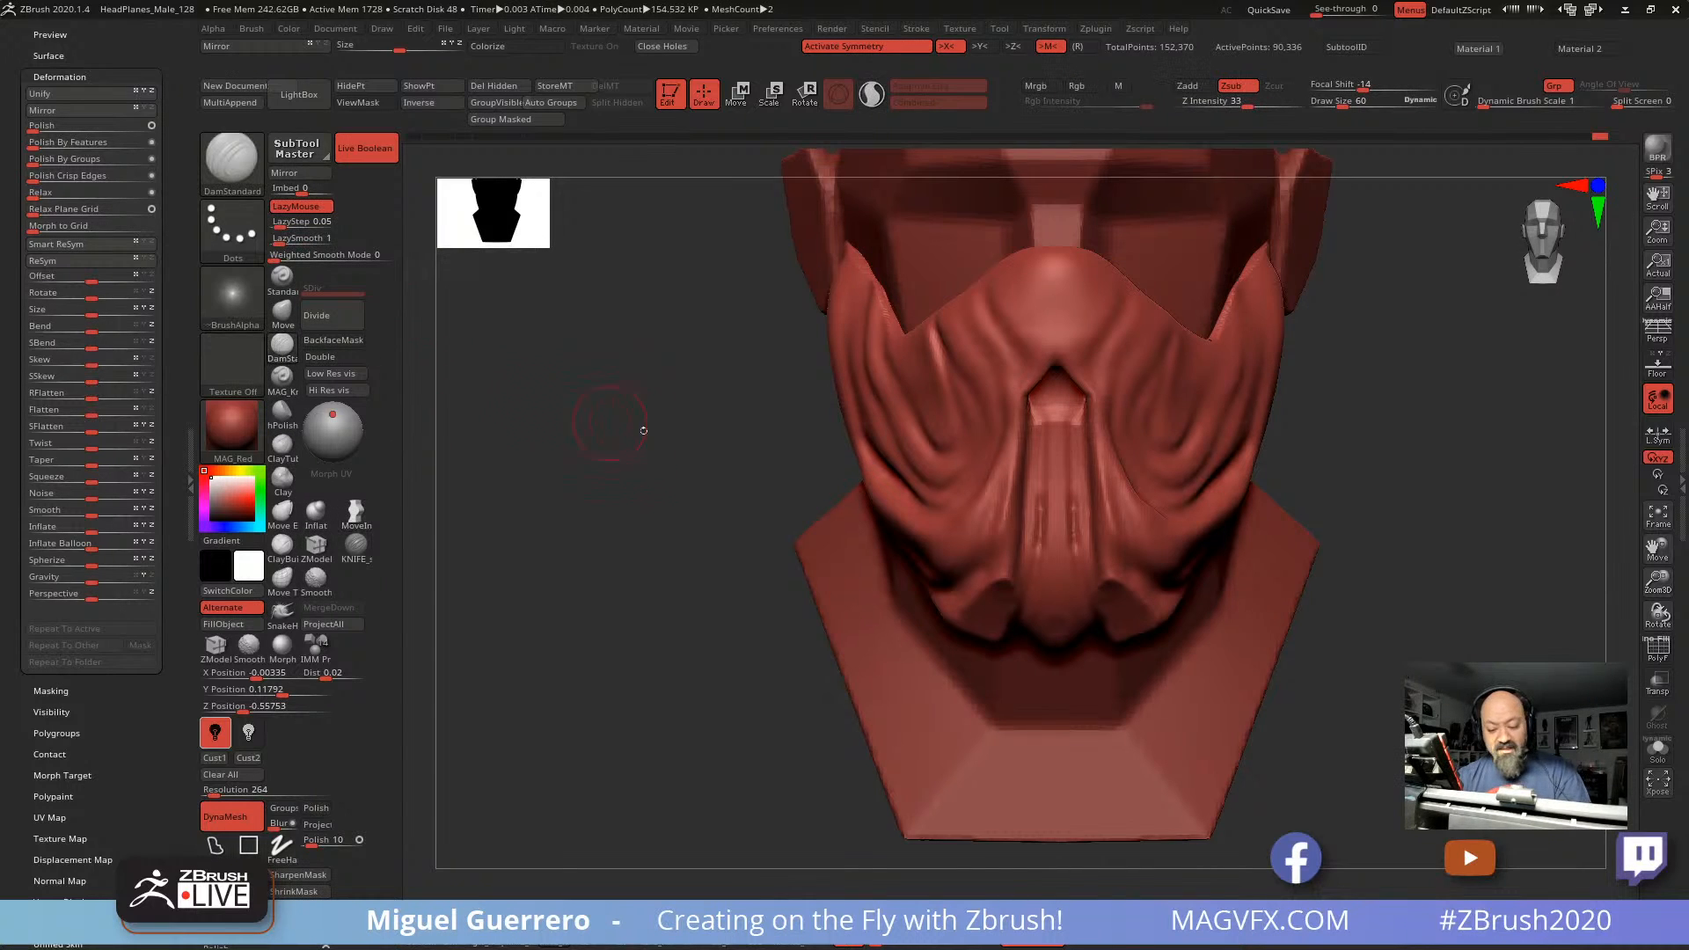
left_click_drag(643, 431, 690, 393)
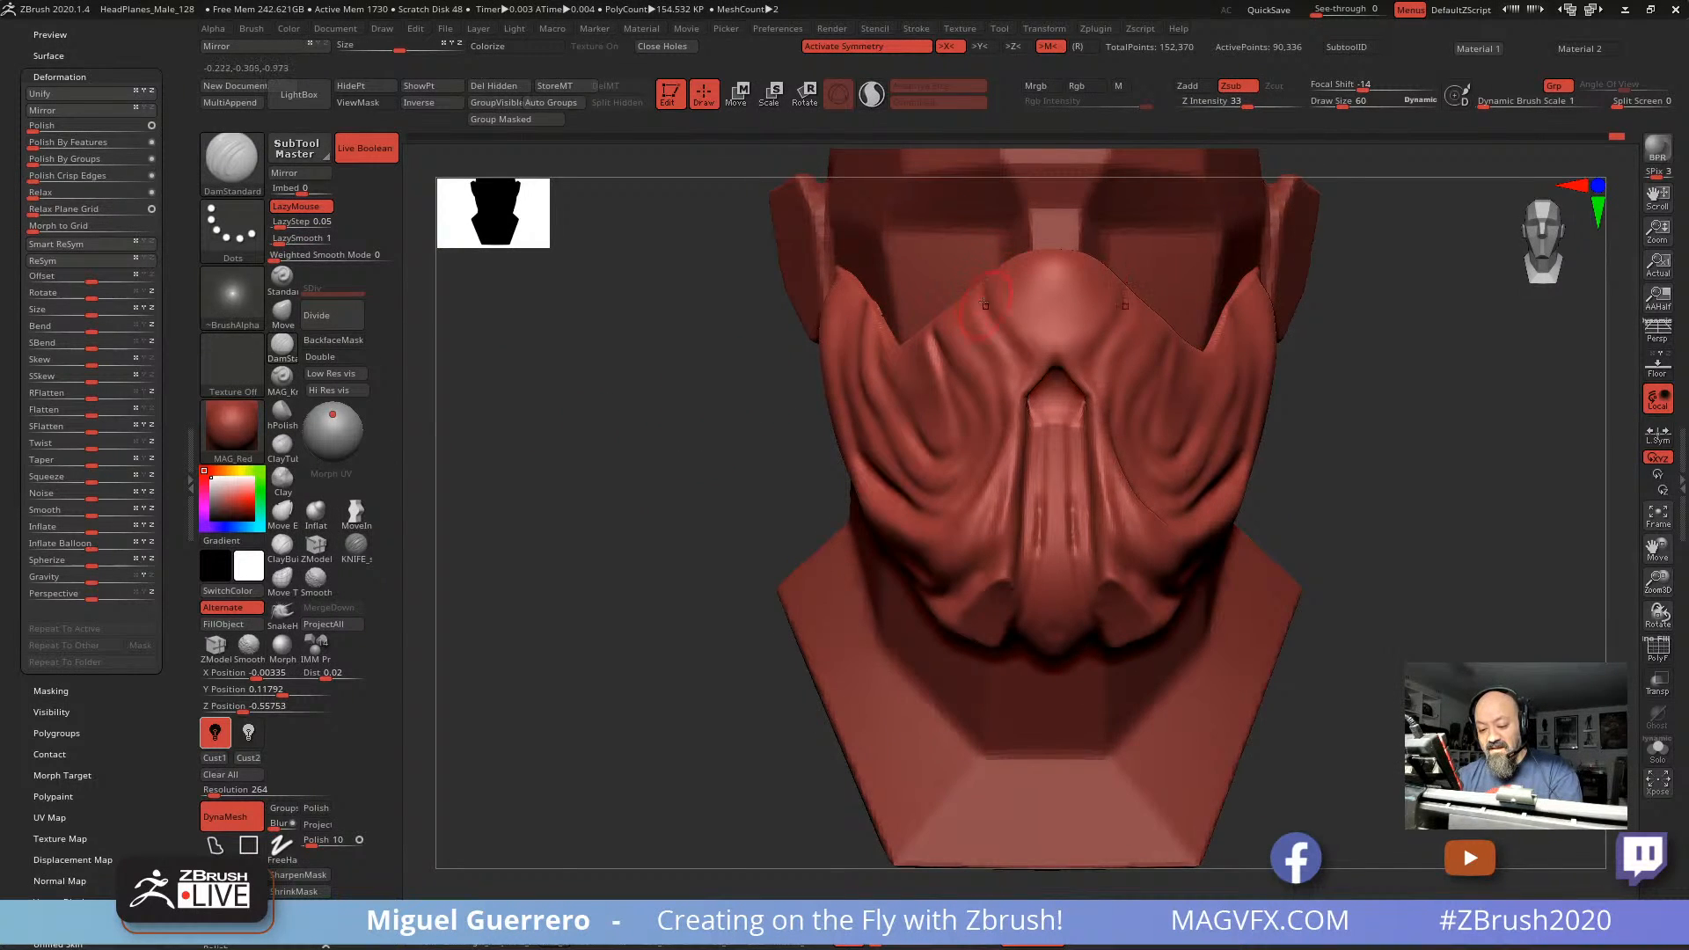
left_click_drag(978, 285, 1021, 350)
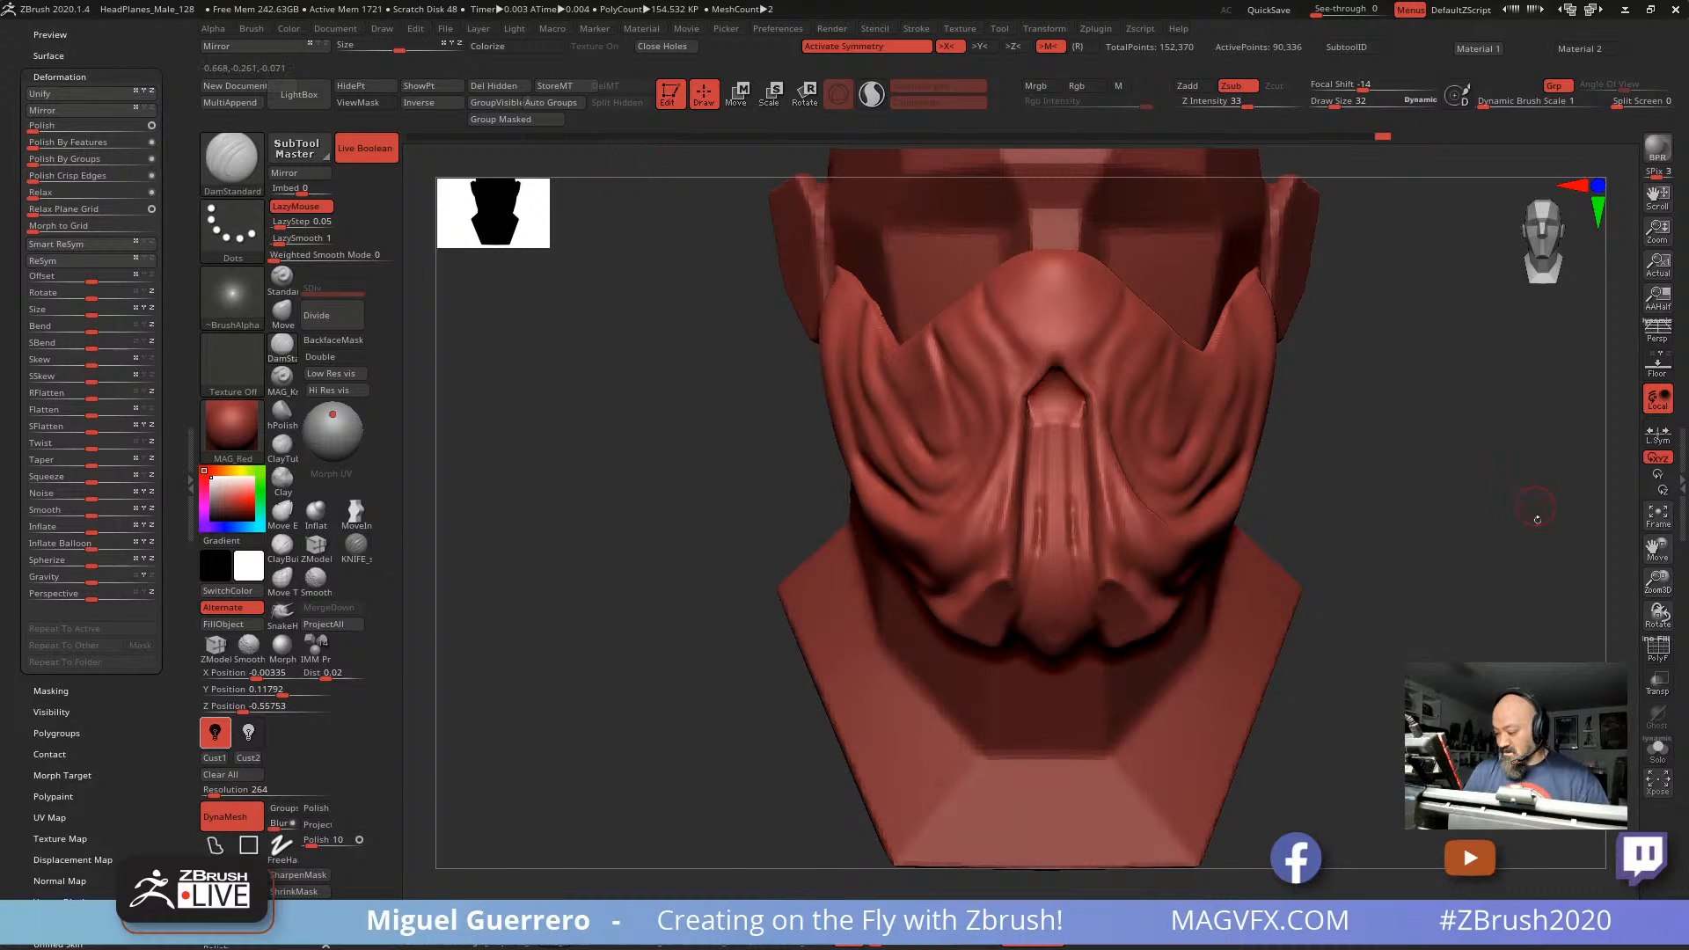
Step: Set the DynaMesh resolution to 352 and remesh the face mask
left_click(1657, 651)
left_click(1657, 651)
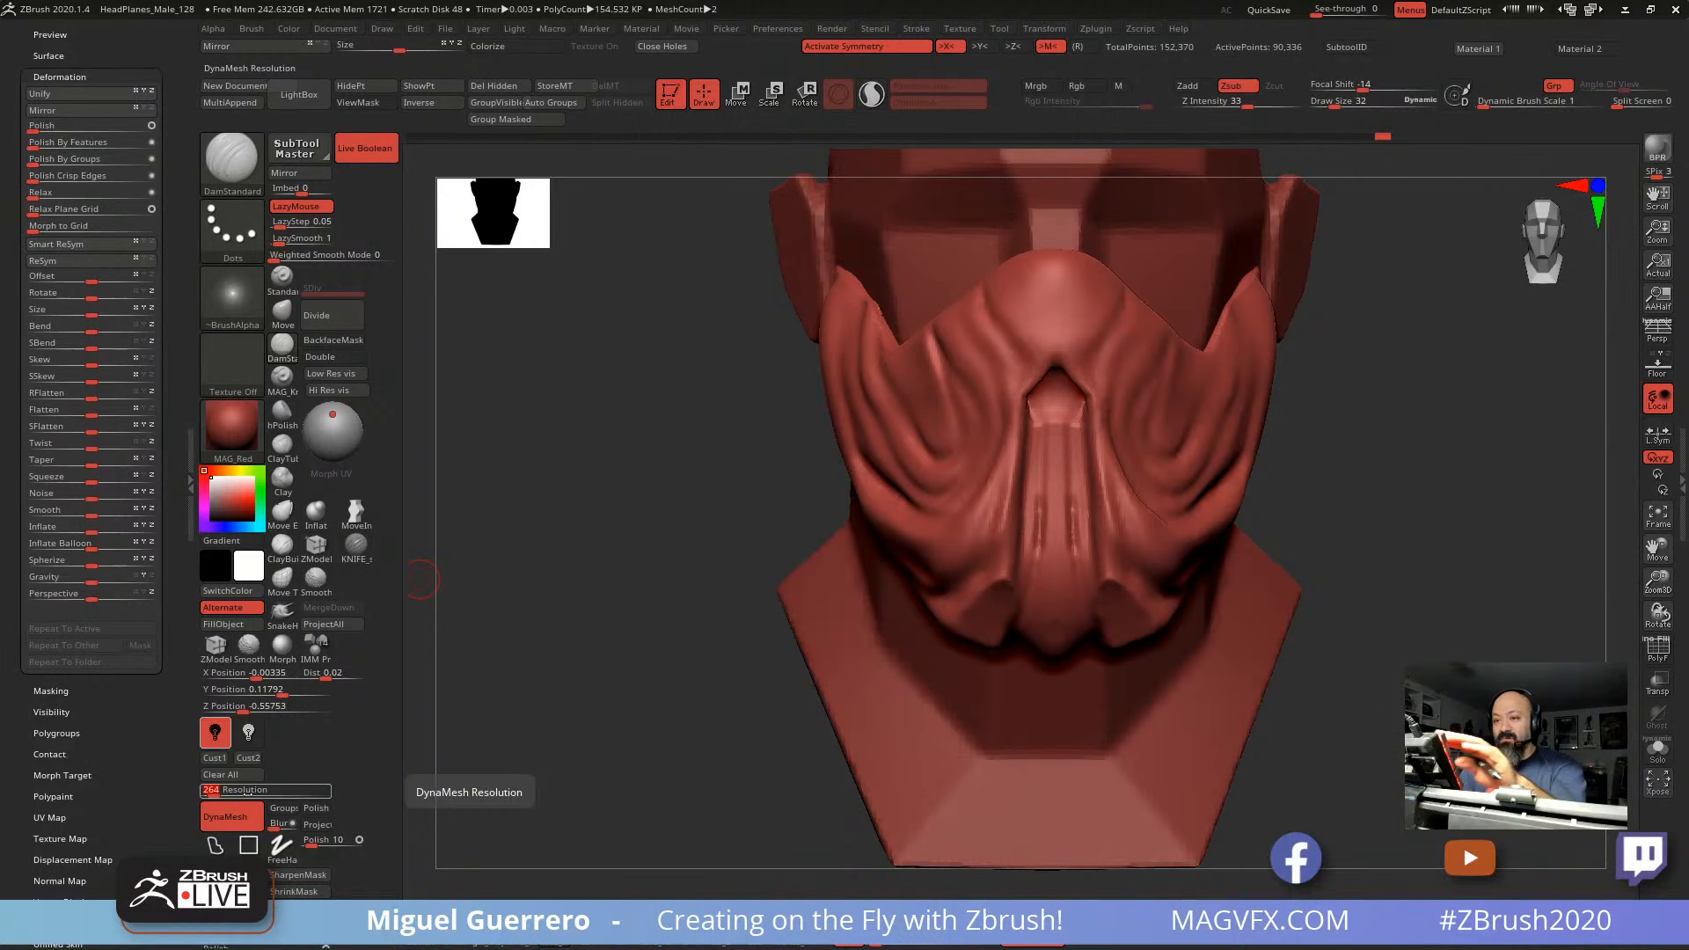
key("Return")
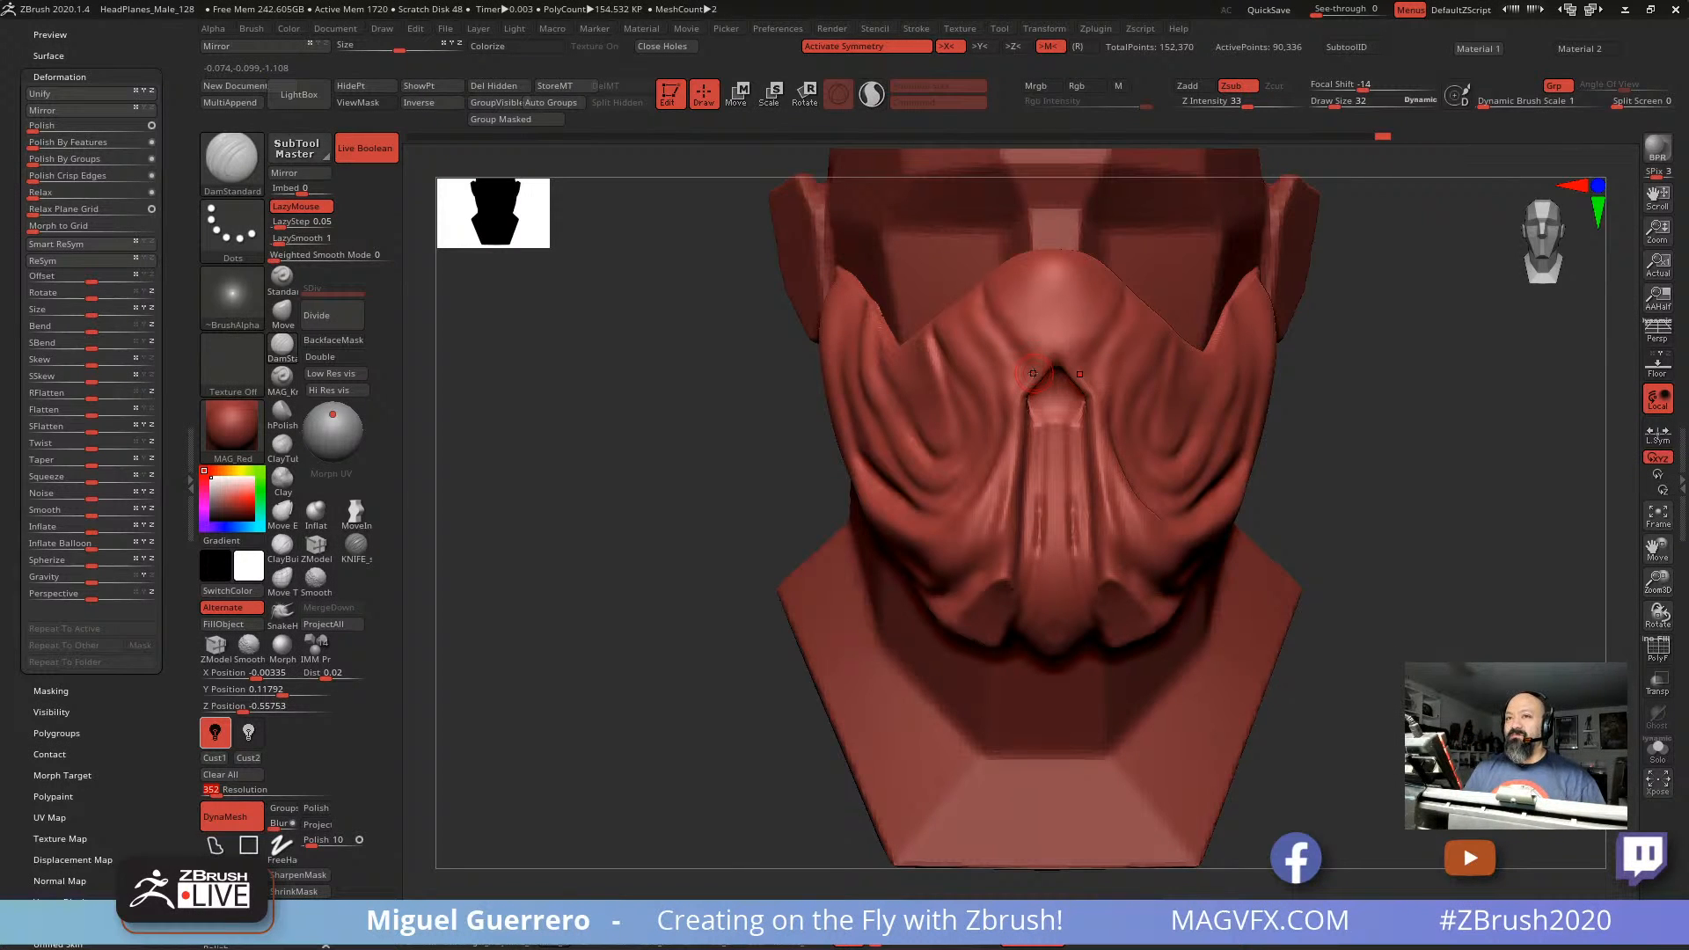
mouse_move(644, 577)
left_mouse_down()
mouse_move(827, 589)
mouse_move(626, 598)
left_mouse_up()
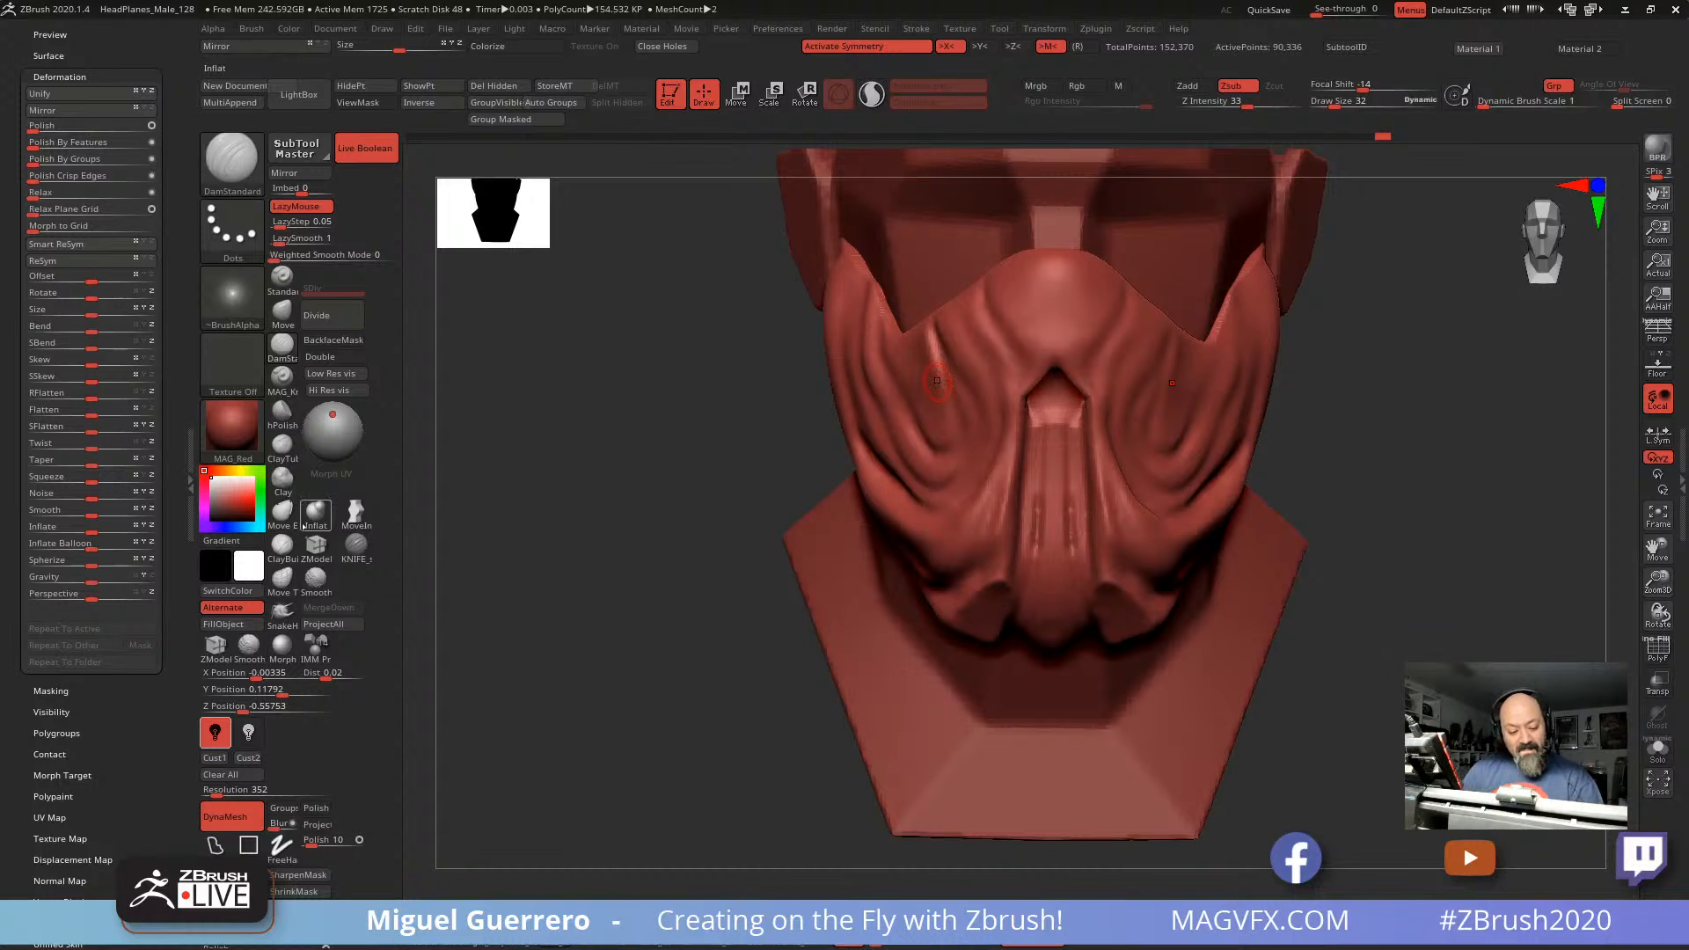
left_click_drag(661, 394, 682, 405, "ctrl")
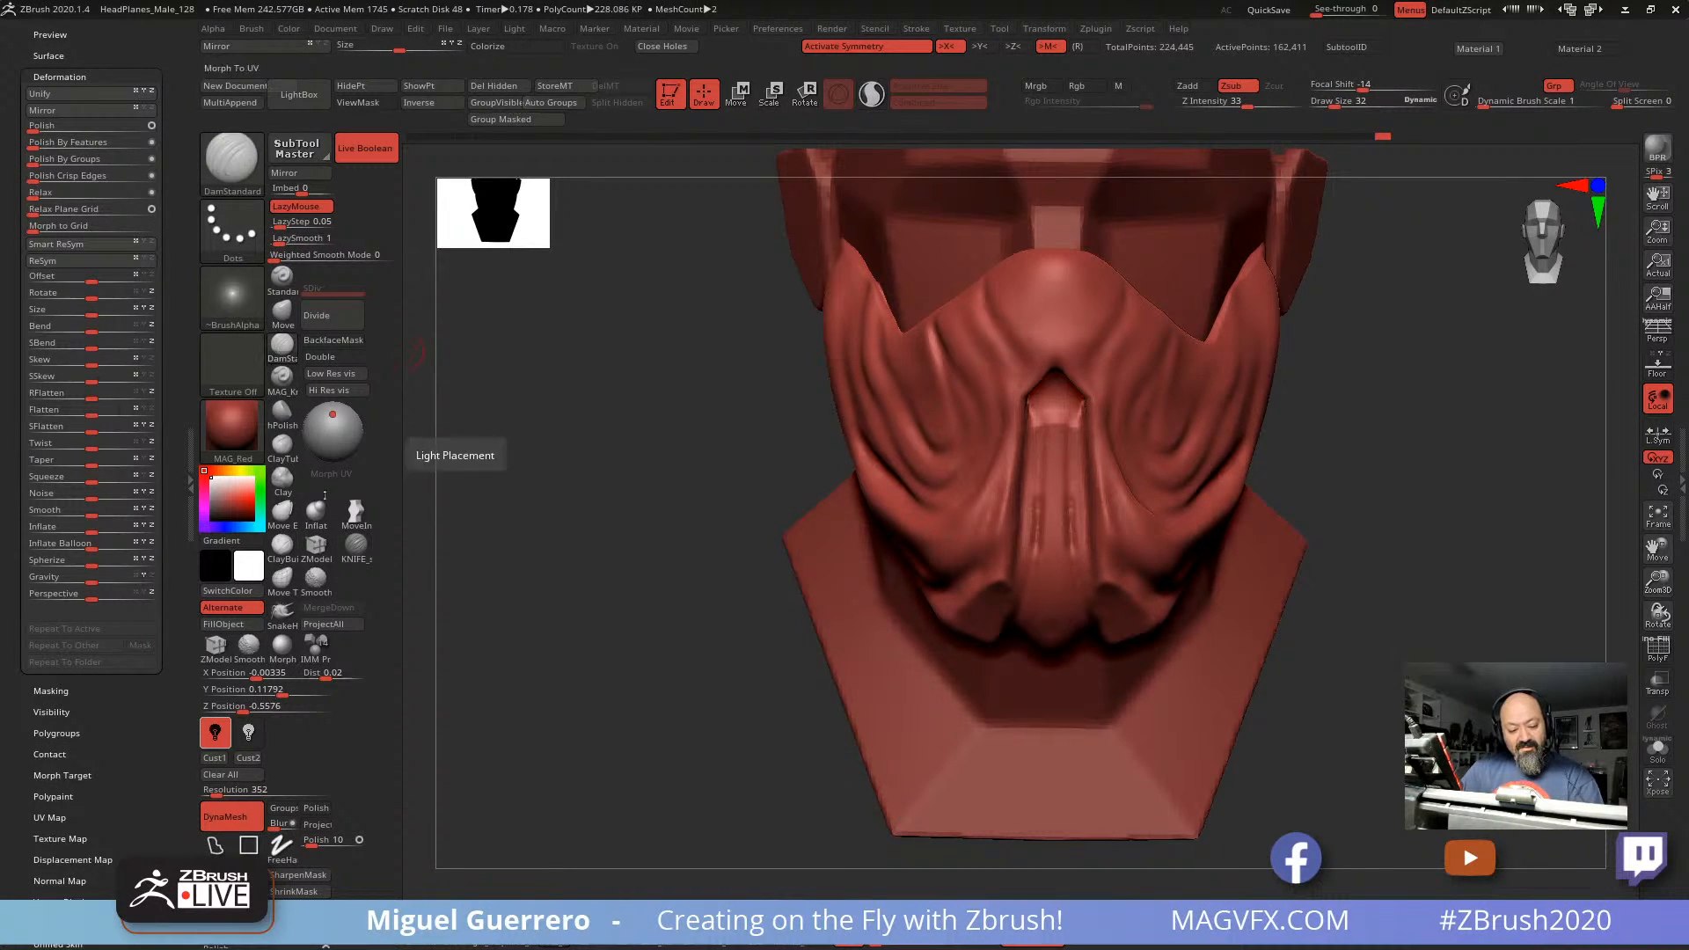
Step: Carve sharp symmetrical creases around the lower sides of the nose bulge with the KNIFE_sharp brush at draw size 32
left_click(355, 544)
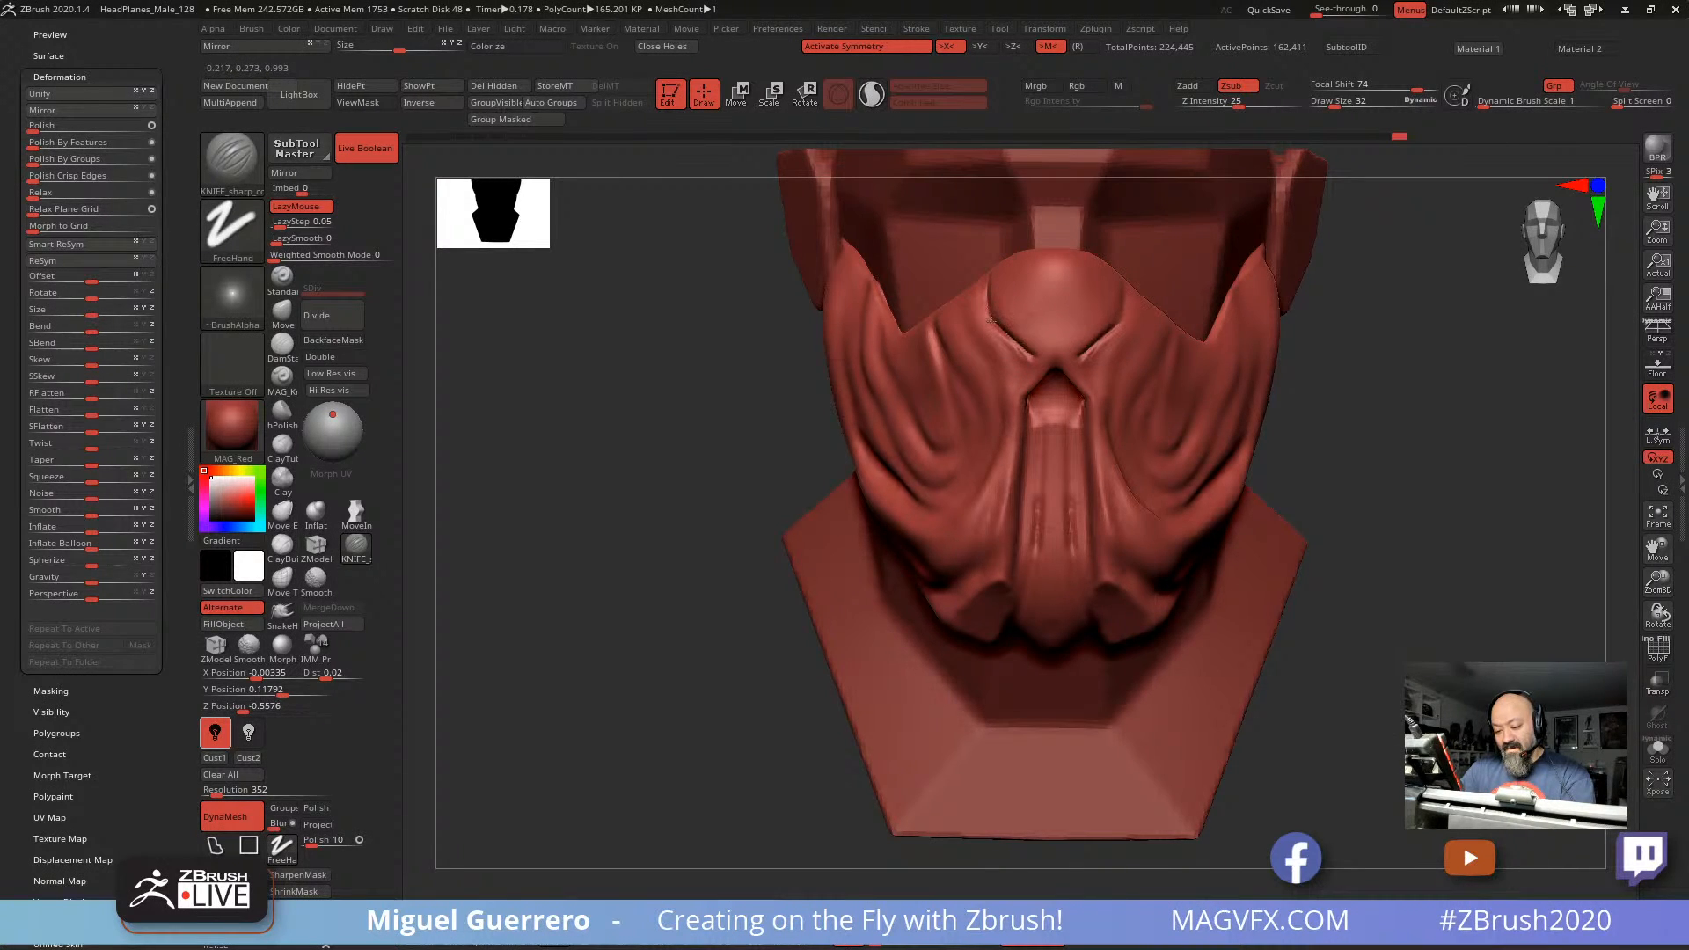
left_click_drag(656, 407, 796, 408)
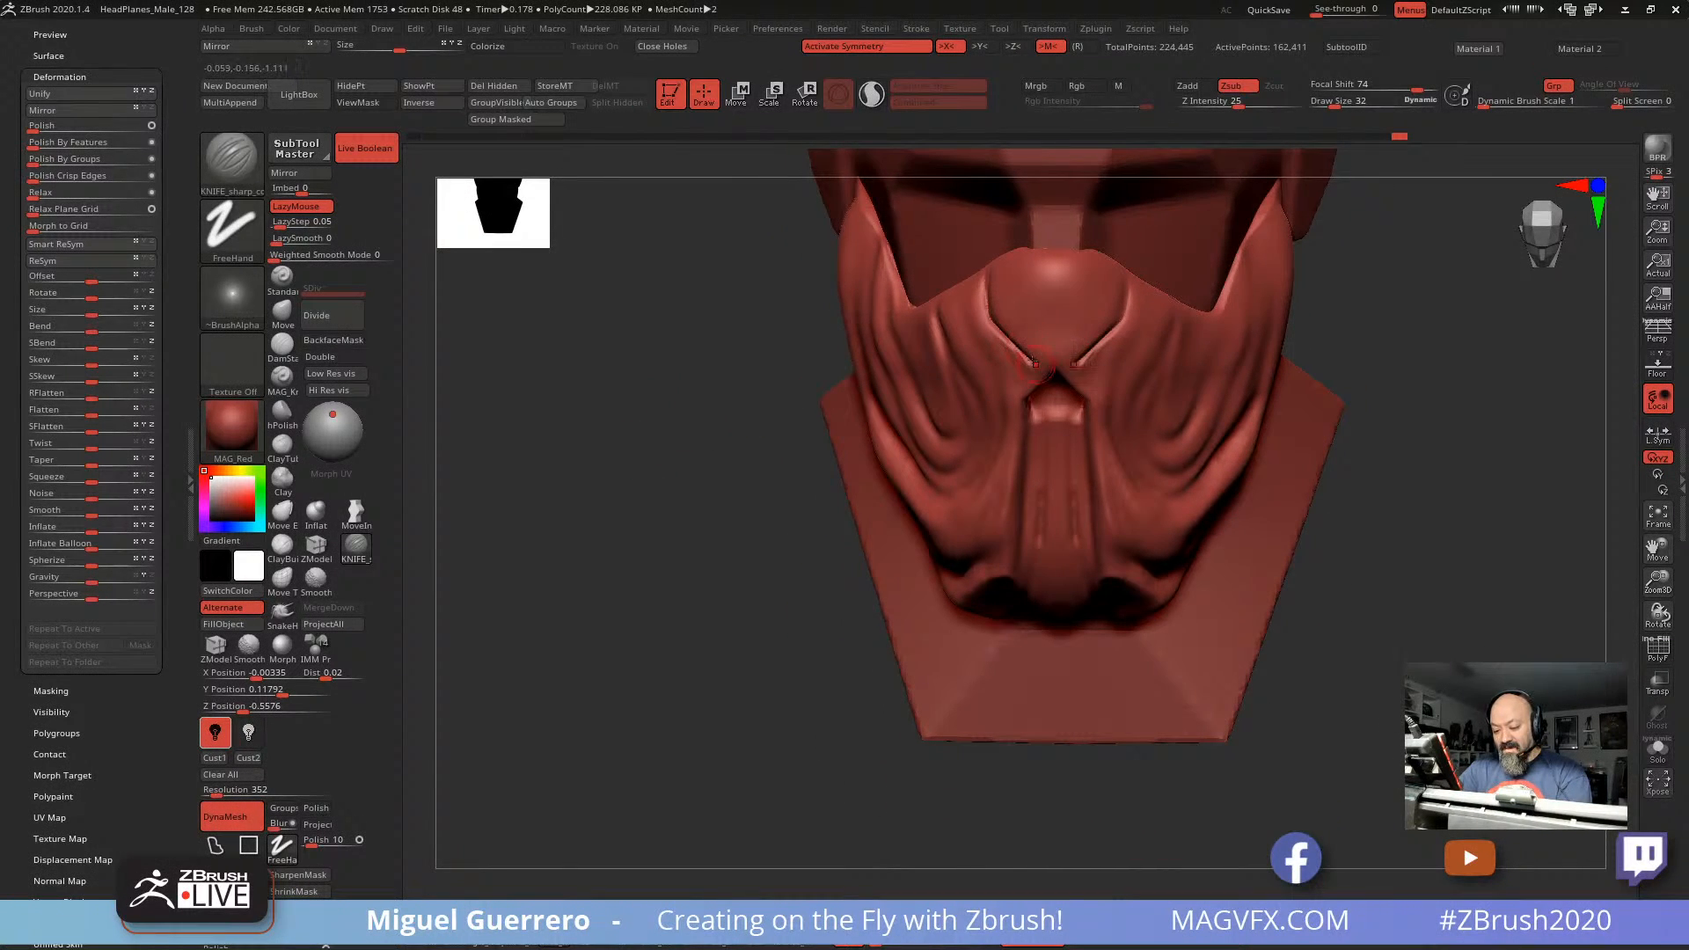
left_click_drag(682, 413, 716, 325)
left_click_drag(563, 361, 743, 423)
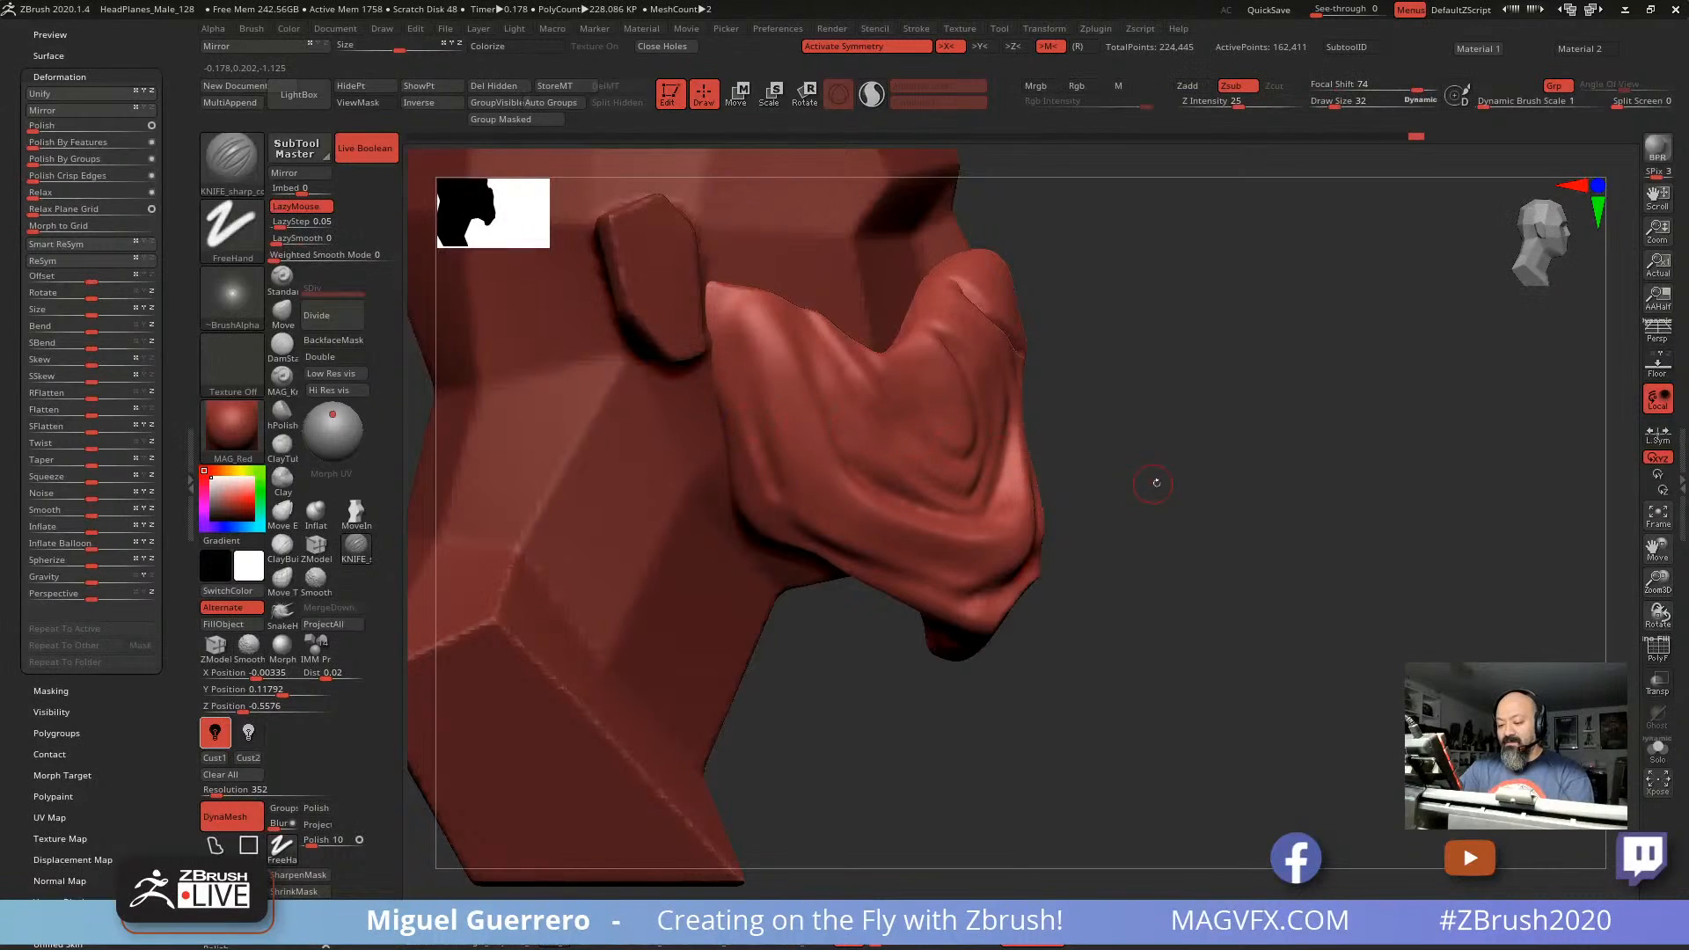
Step: Push the upper end of the nose bulge into shape in profile with the Move brush at draw size 116
left_click_drag(1158, 479, 1105, 455)
left_click(282, 312)
key("bracketright")
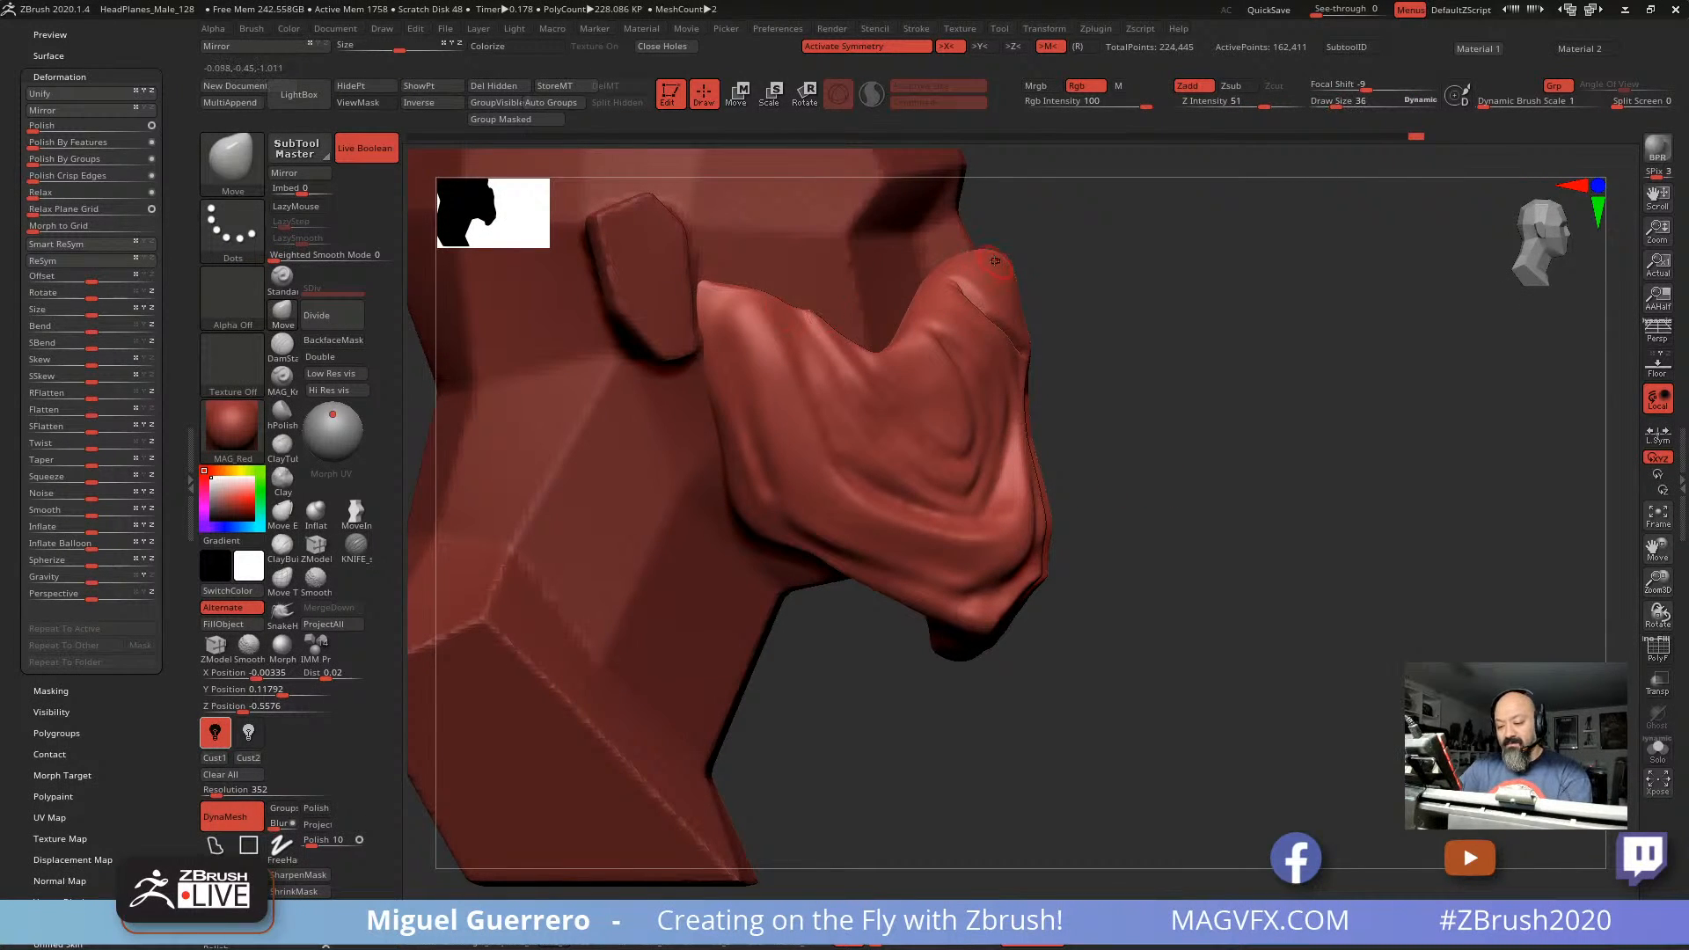
key("bracketright")
key("bracketright")
key("bracketright")
key("bracketright")
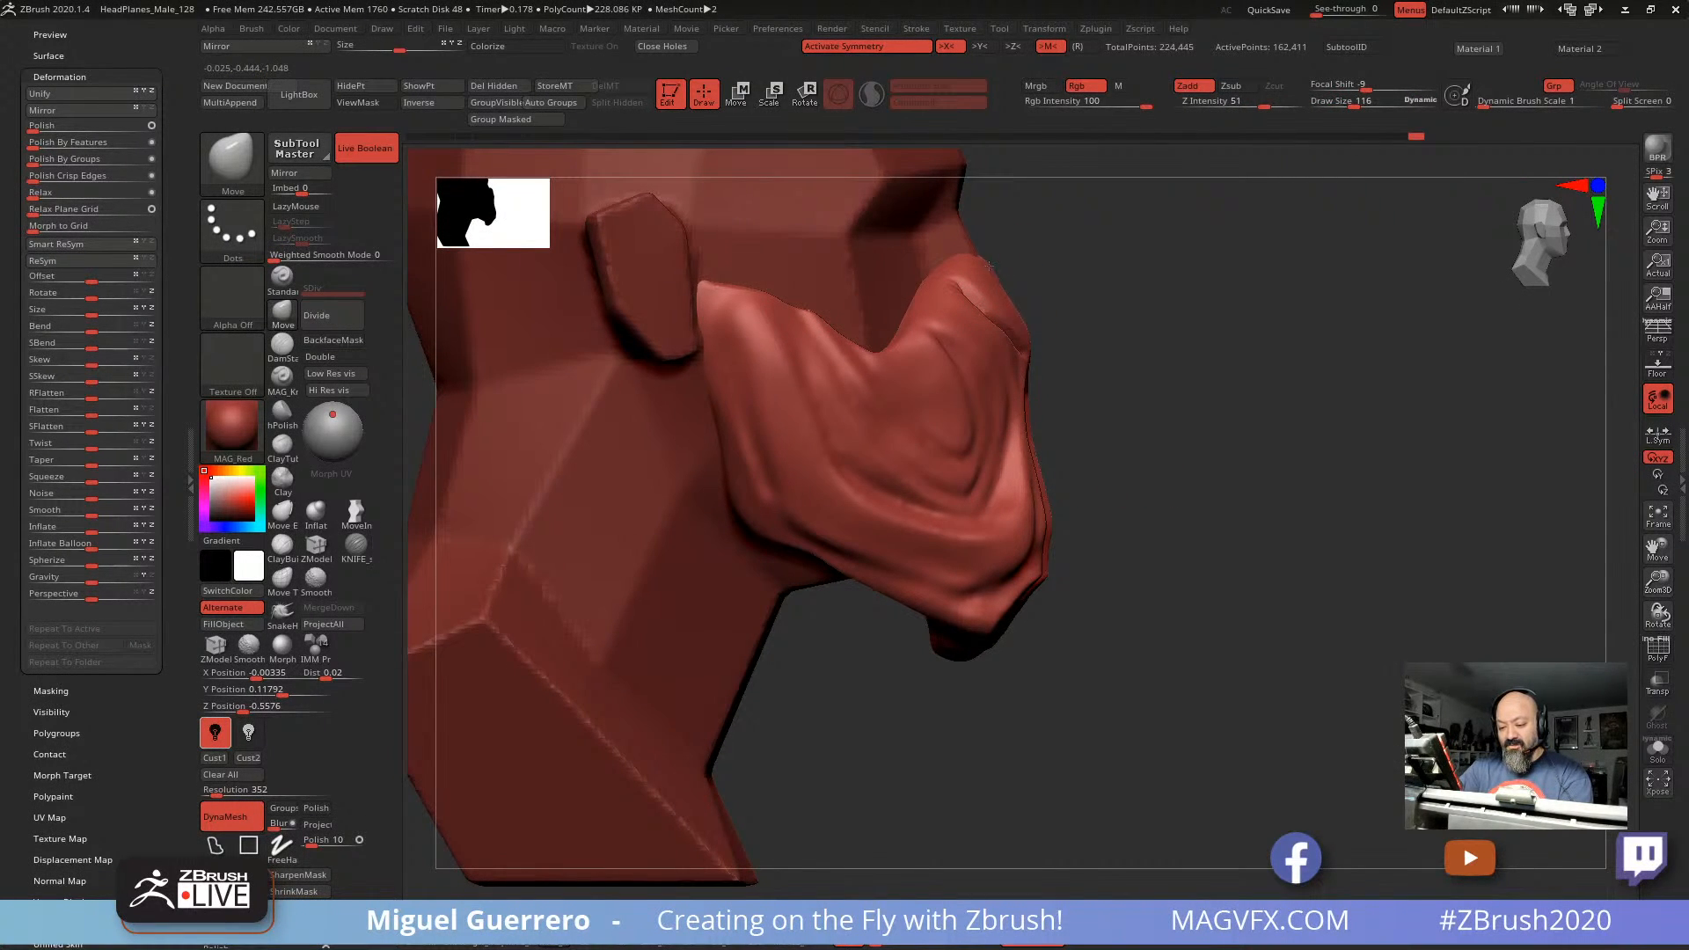
left_click_drag(1158, 450, 994, 445)
mouse_move(645, 388)
left_mouse_down("alt")
mouse_move(663, 414)
mouse_move(749, 442)
left_mouse_up("alt")
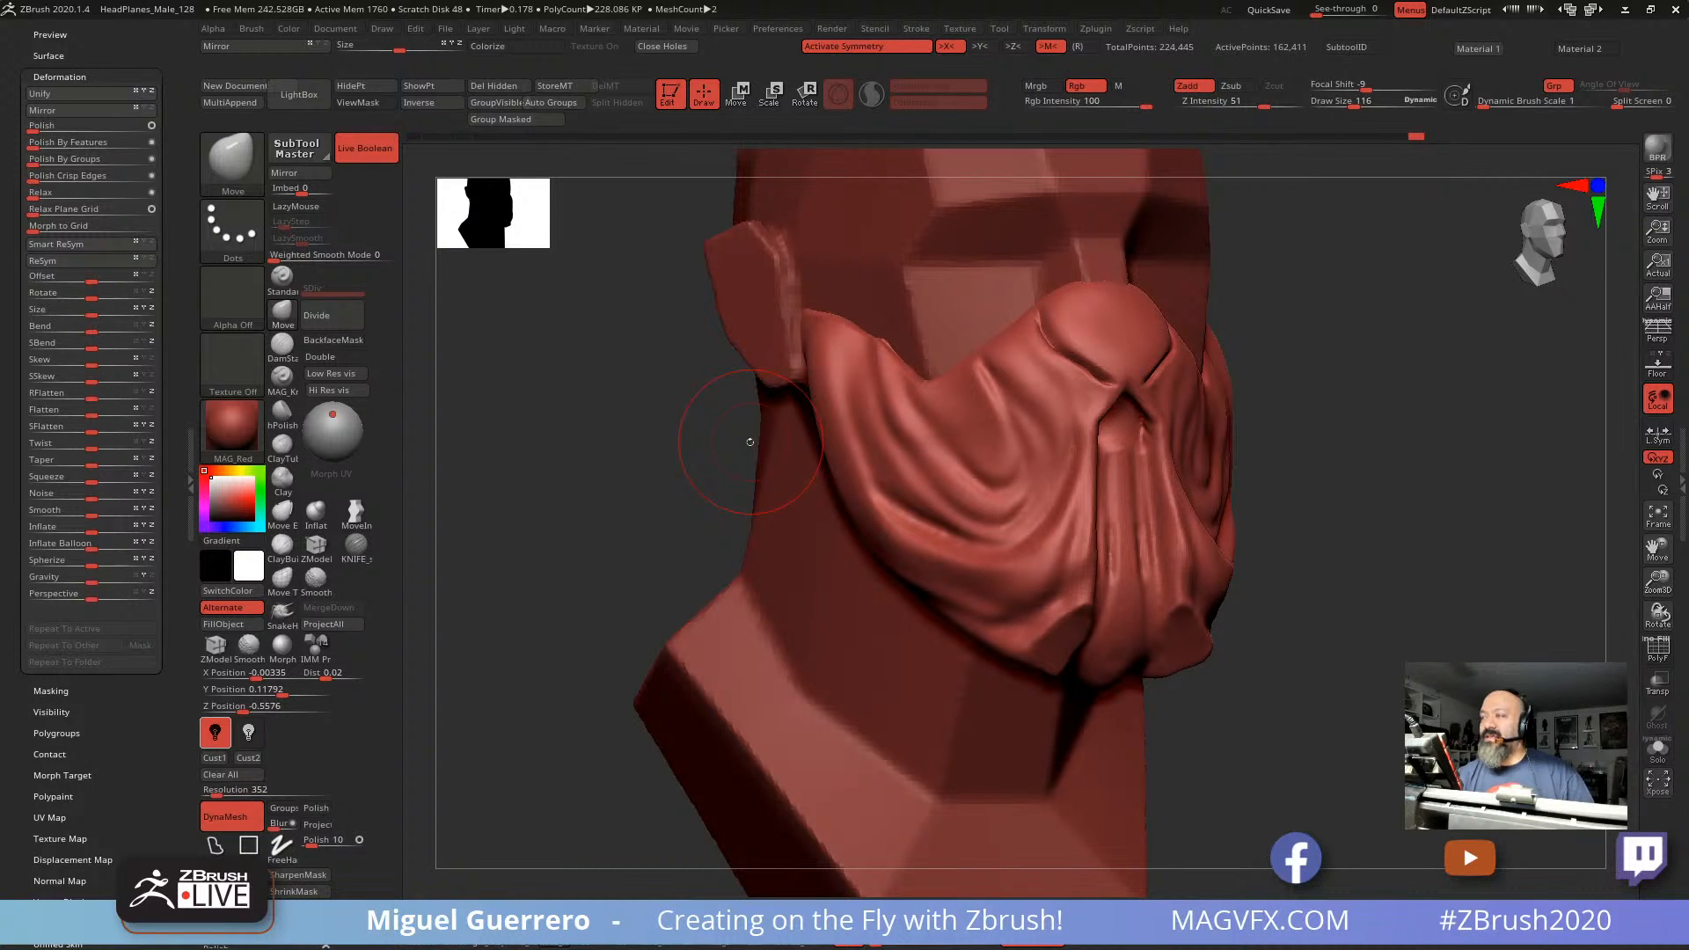
left_click_drag(749, 442, 598, 467, "shift")
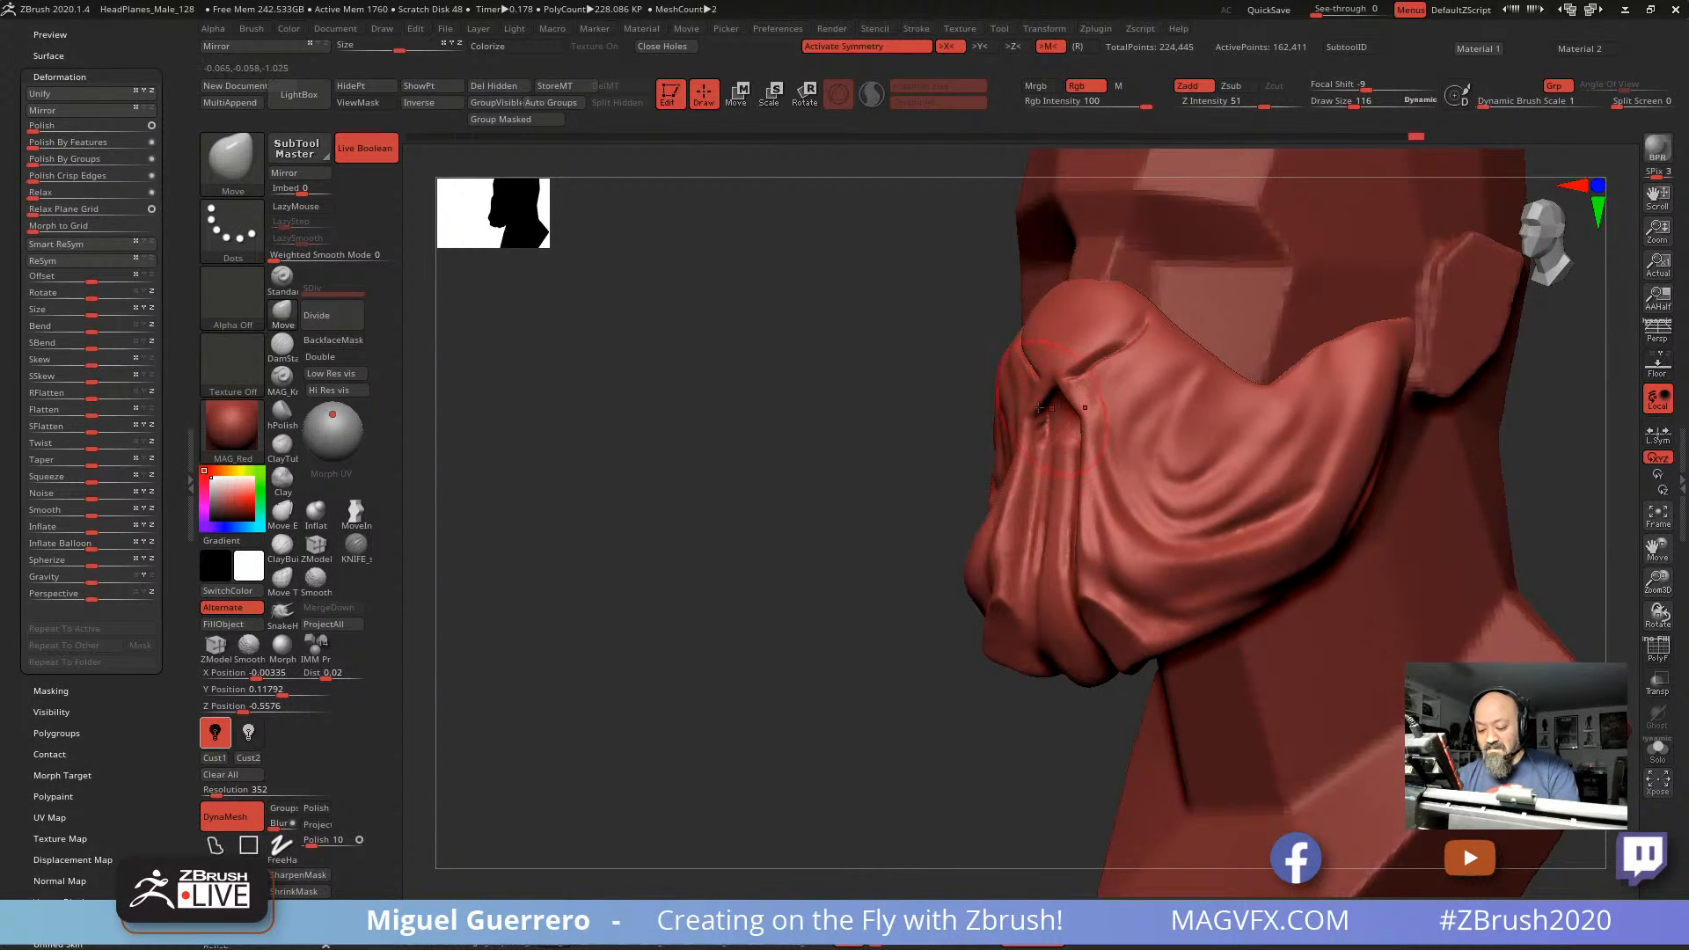
left_click_drag(735, 462, 943, 471)
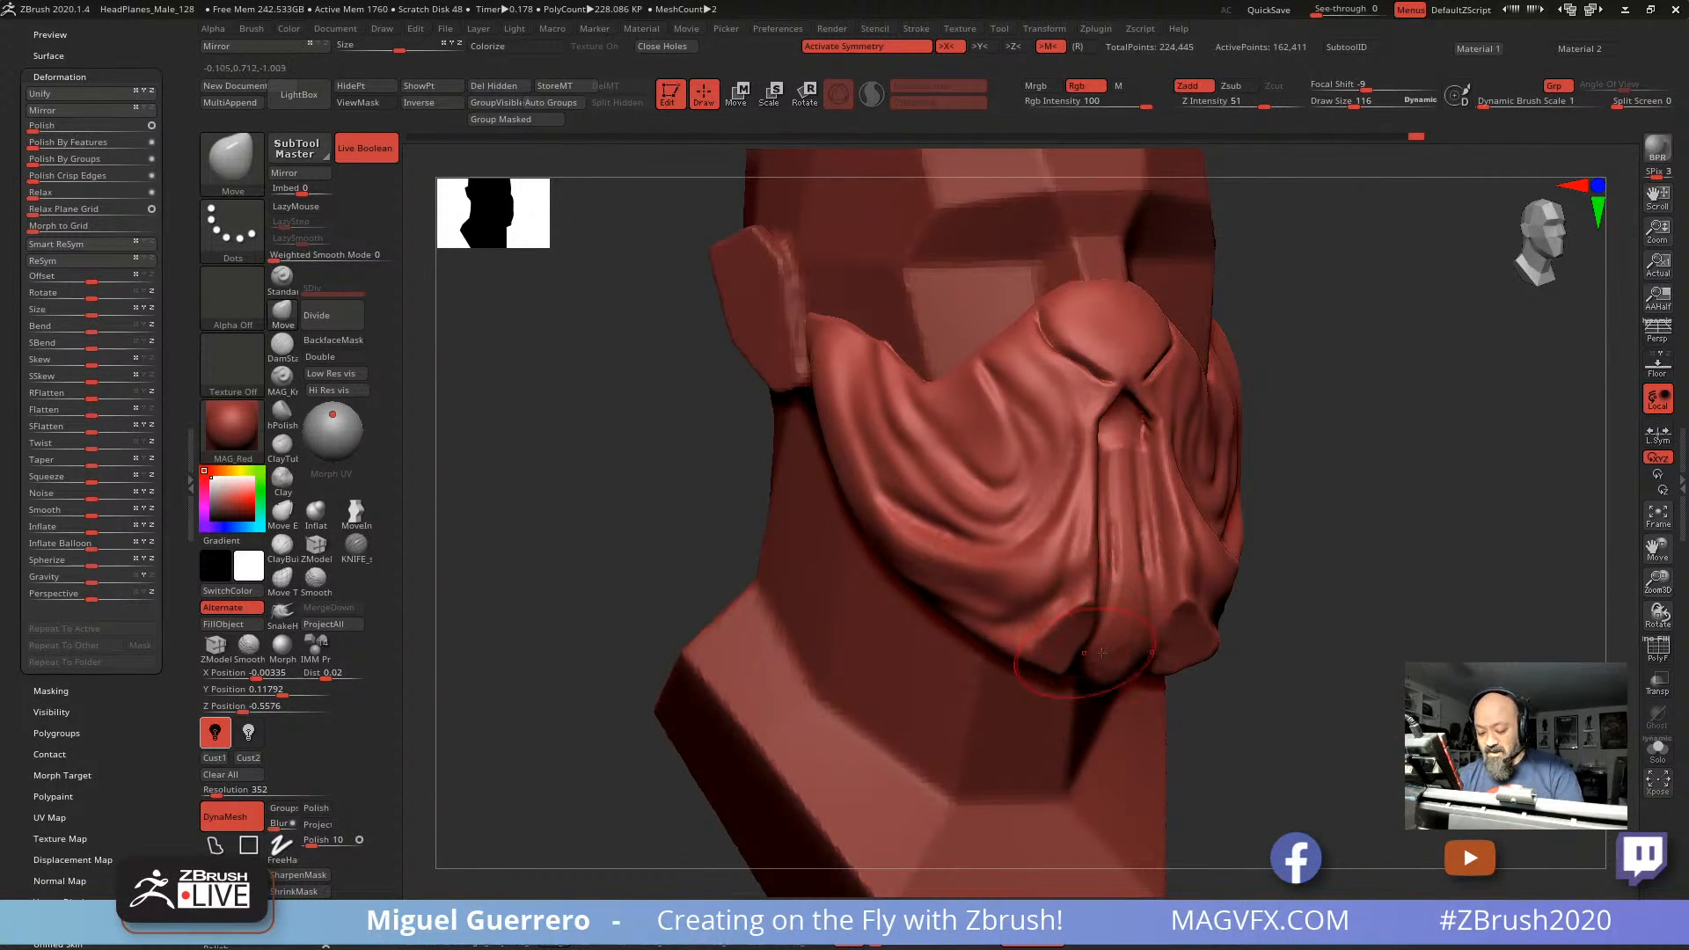
Step: Mask the hollow faces of both jaw tips at draw size 20 and invert the masking
left_click_drag(1337, 607, 1222, 613)
key("bracketleft")
key("bracketleft")
key("bracketleft")
key("bracketleft")
key("bracketleft")
key("bracketleft")
key("bracketleft")
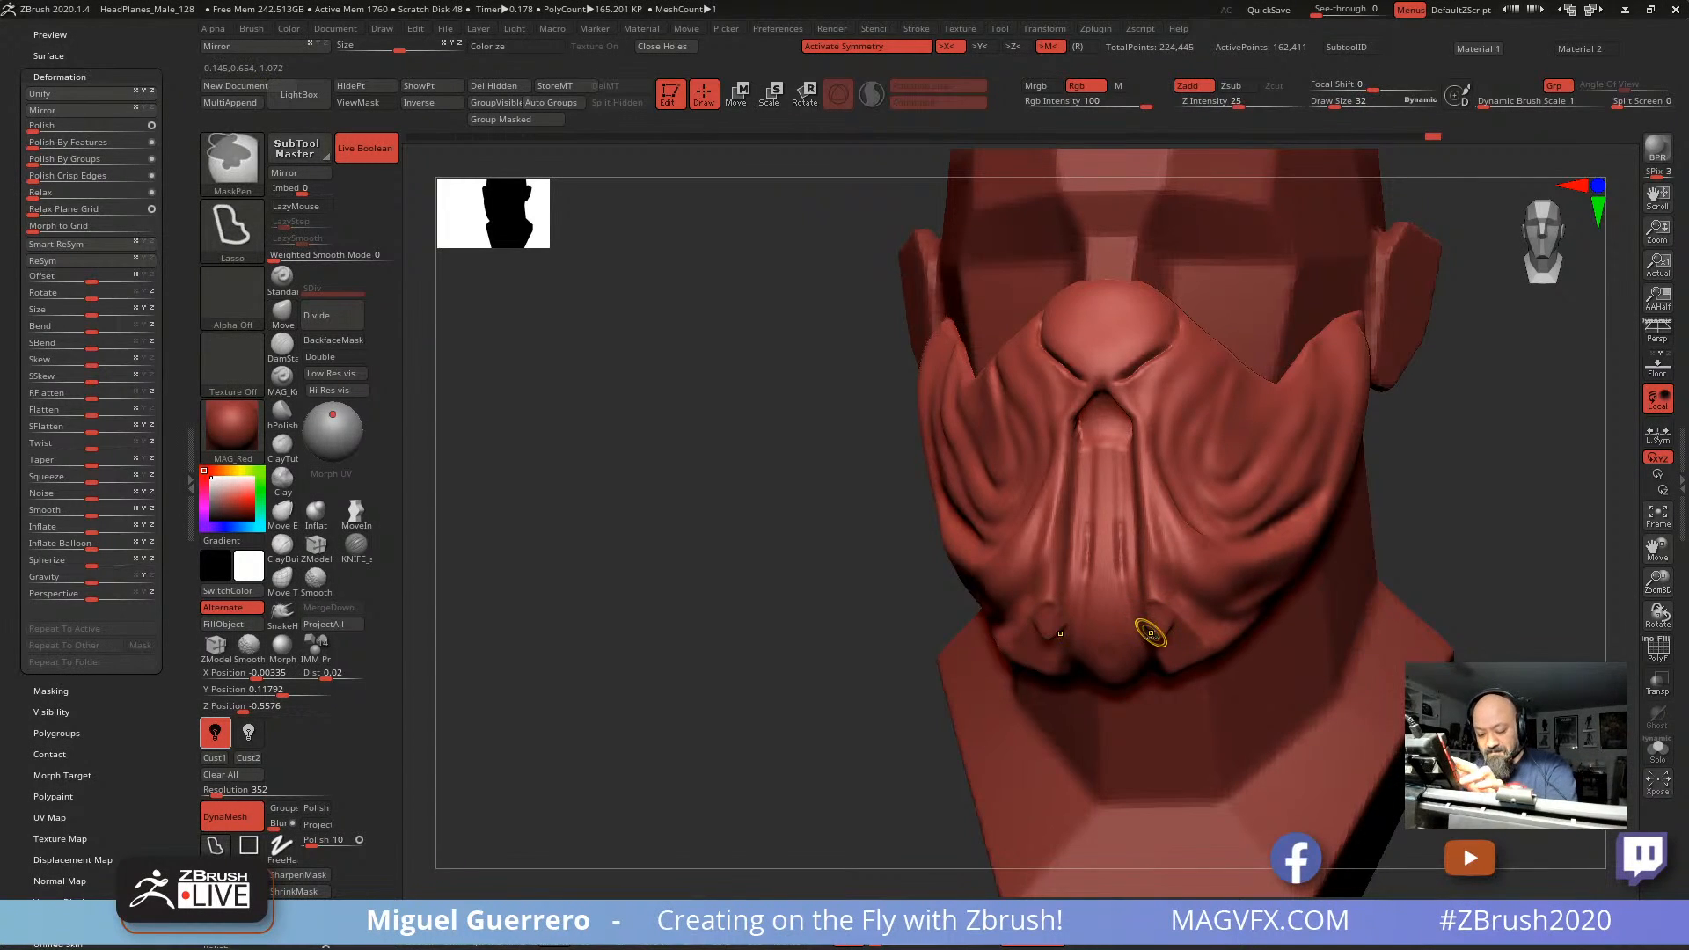
key("ctrl+z")
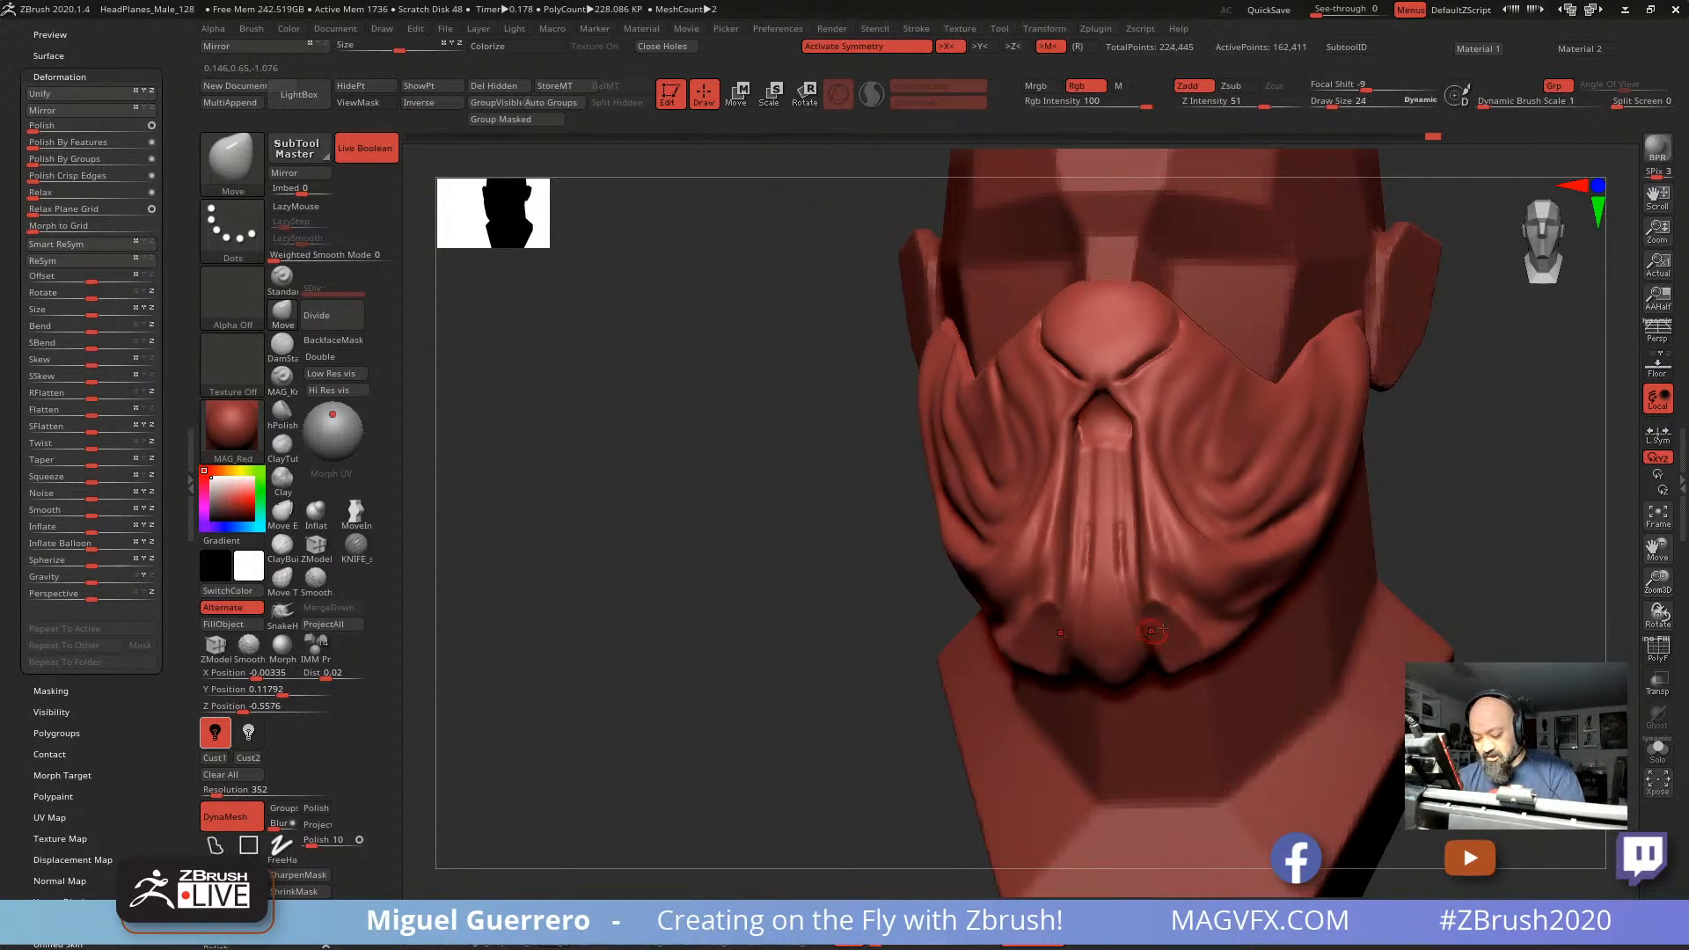
key("ctrl")
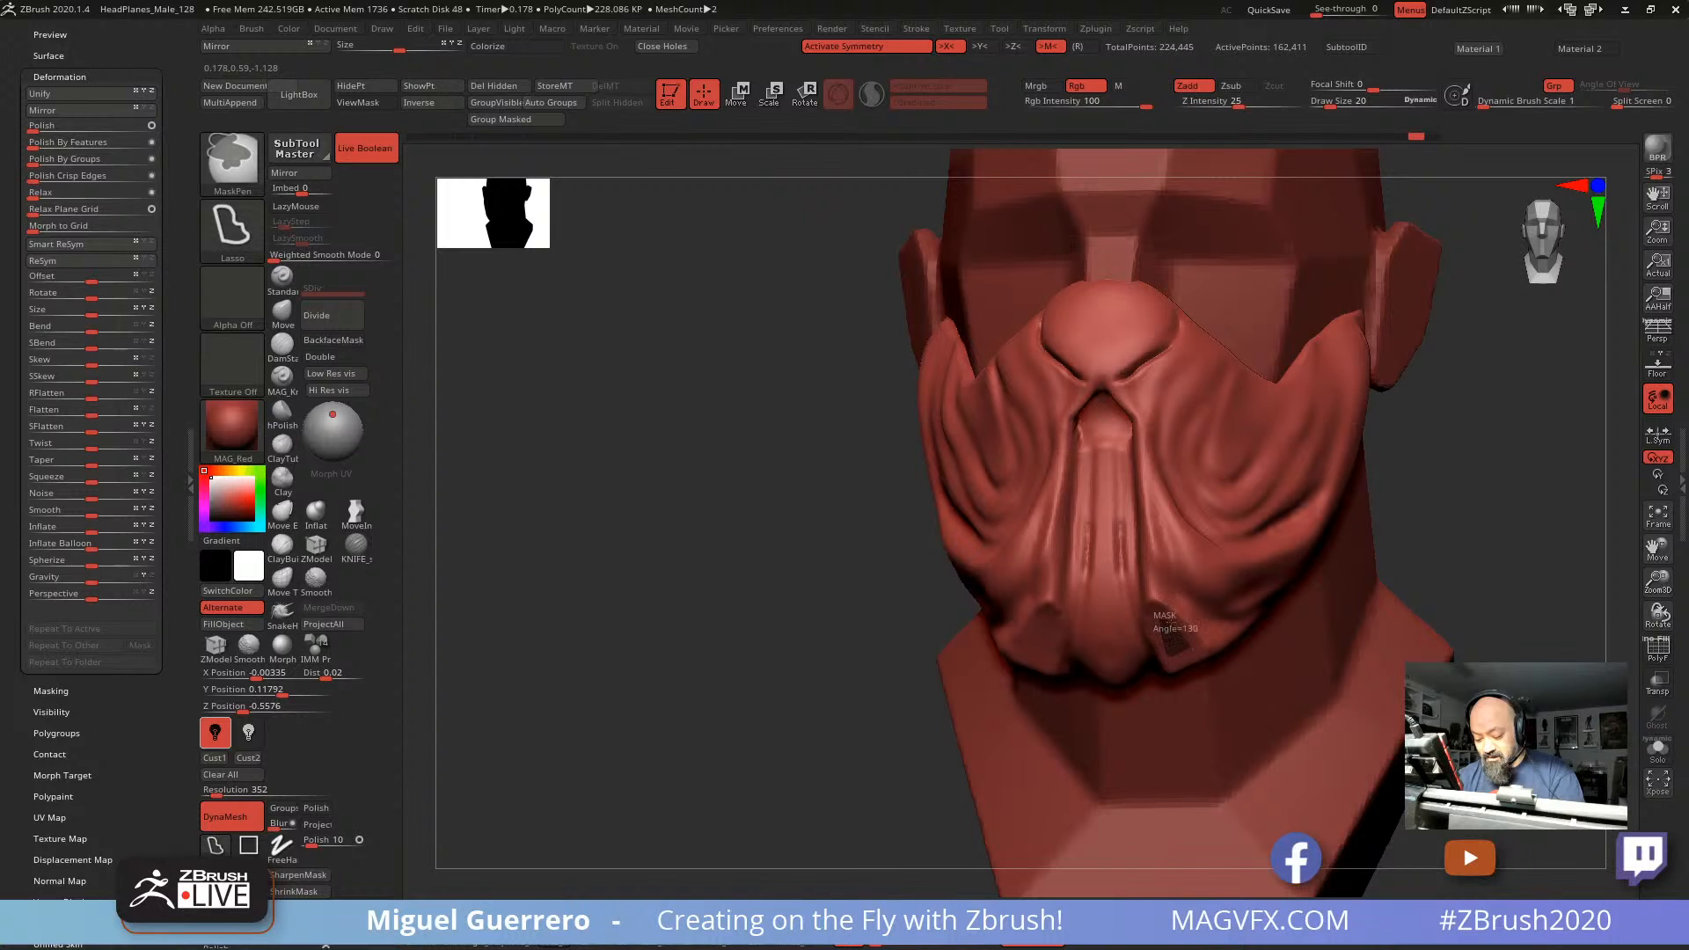
left_click_drag(1171, 622, 1174, 645, "ctrl")
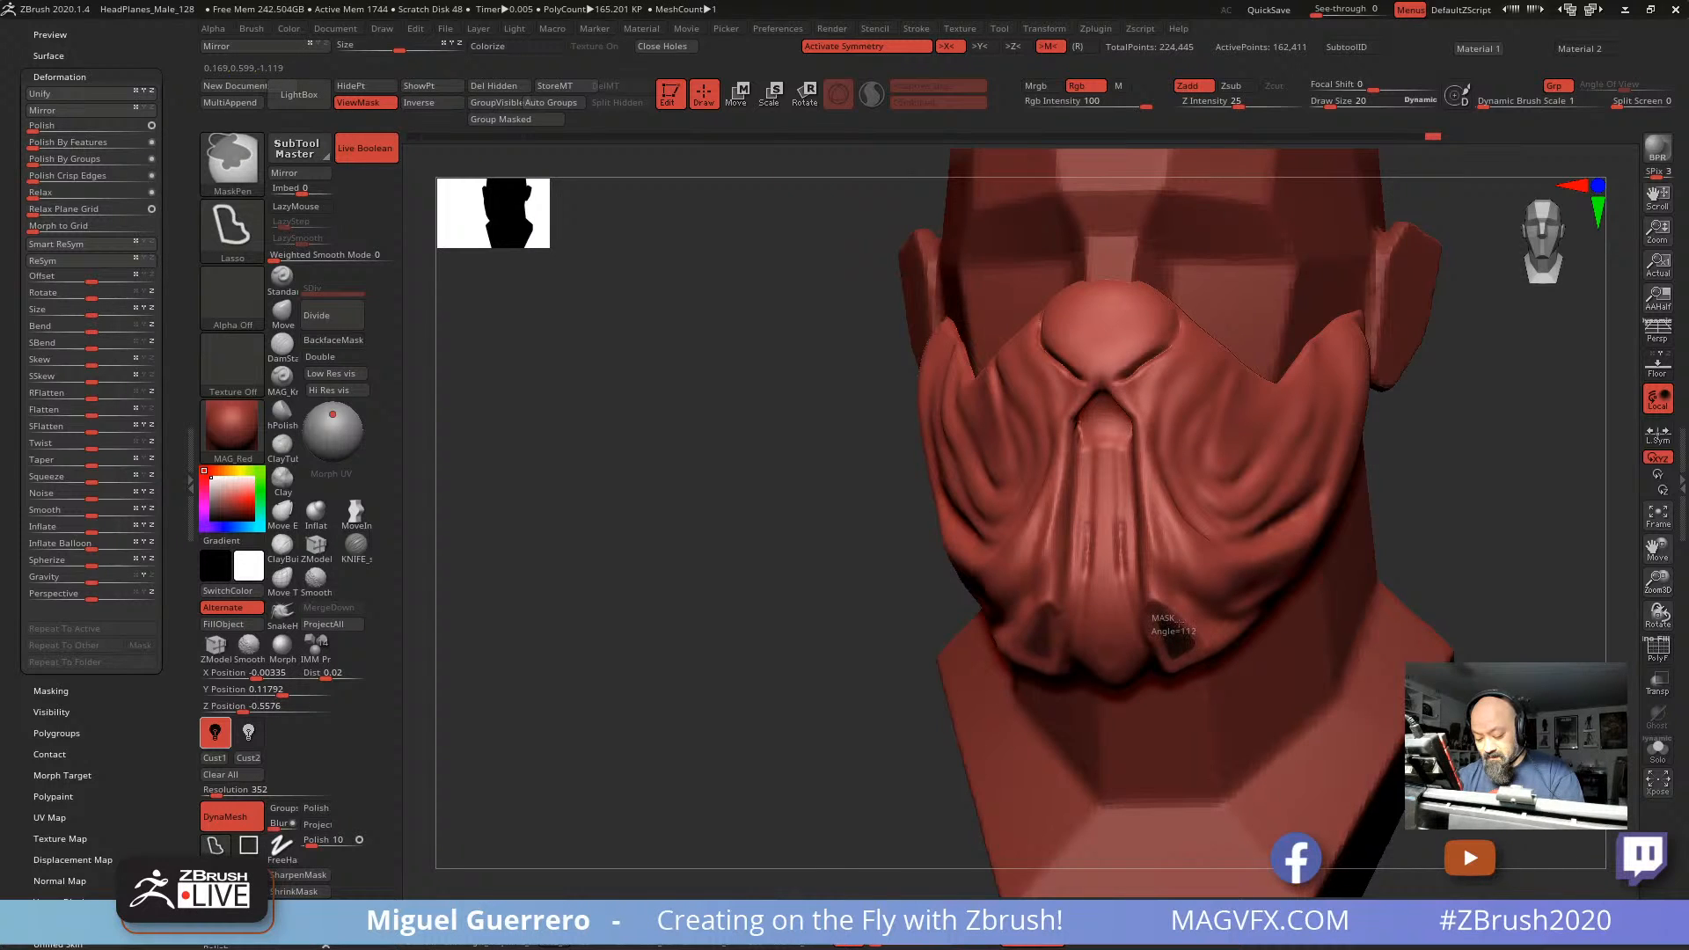
left_click(736, 552, "ctrl")
Step: Push the unmasked jaw-tip faces inward with the Move brush at draw size 96 to form openings
left_click_drag(731, 551, 985, 545)
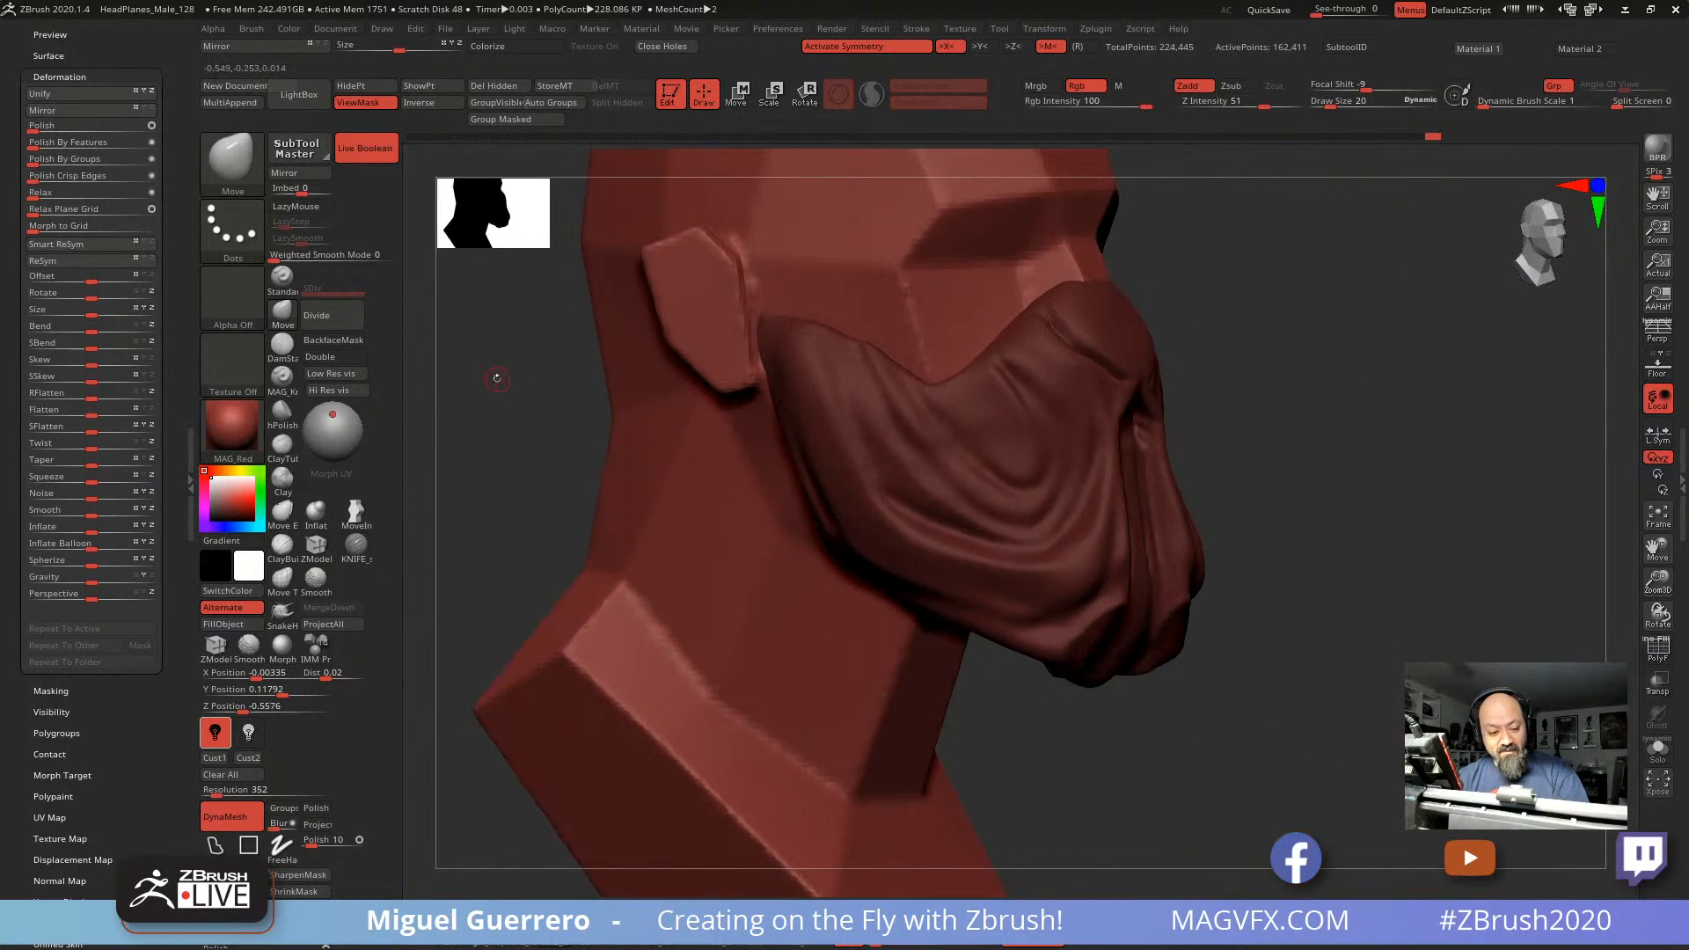
left_click(280, 312)
left_click_drag(676, 361, 619, 352)
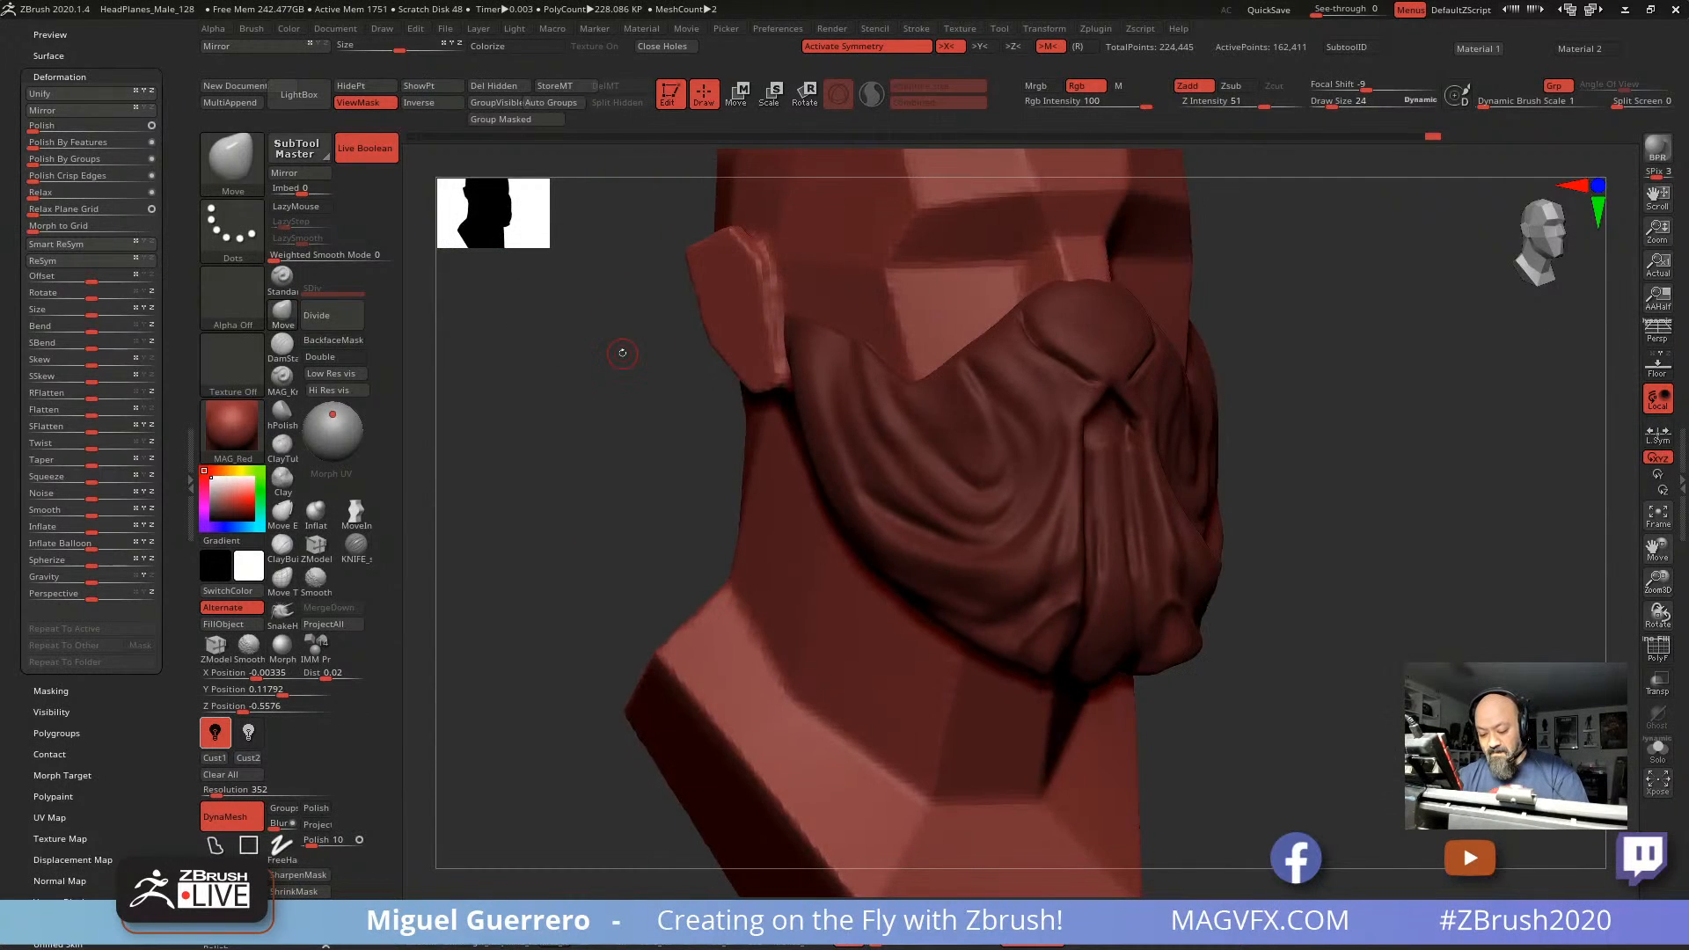
key("bracketright")
key("bracketright")
key("bracketright")
key("bracketright")
left_click_drag(1174, 643, 1158, 653)
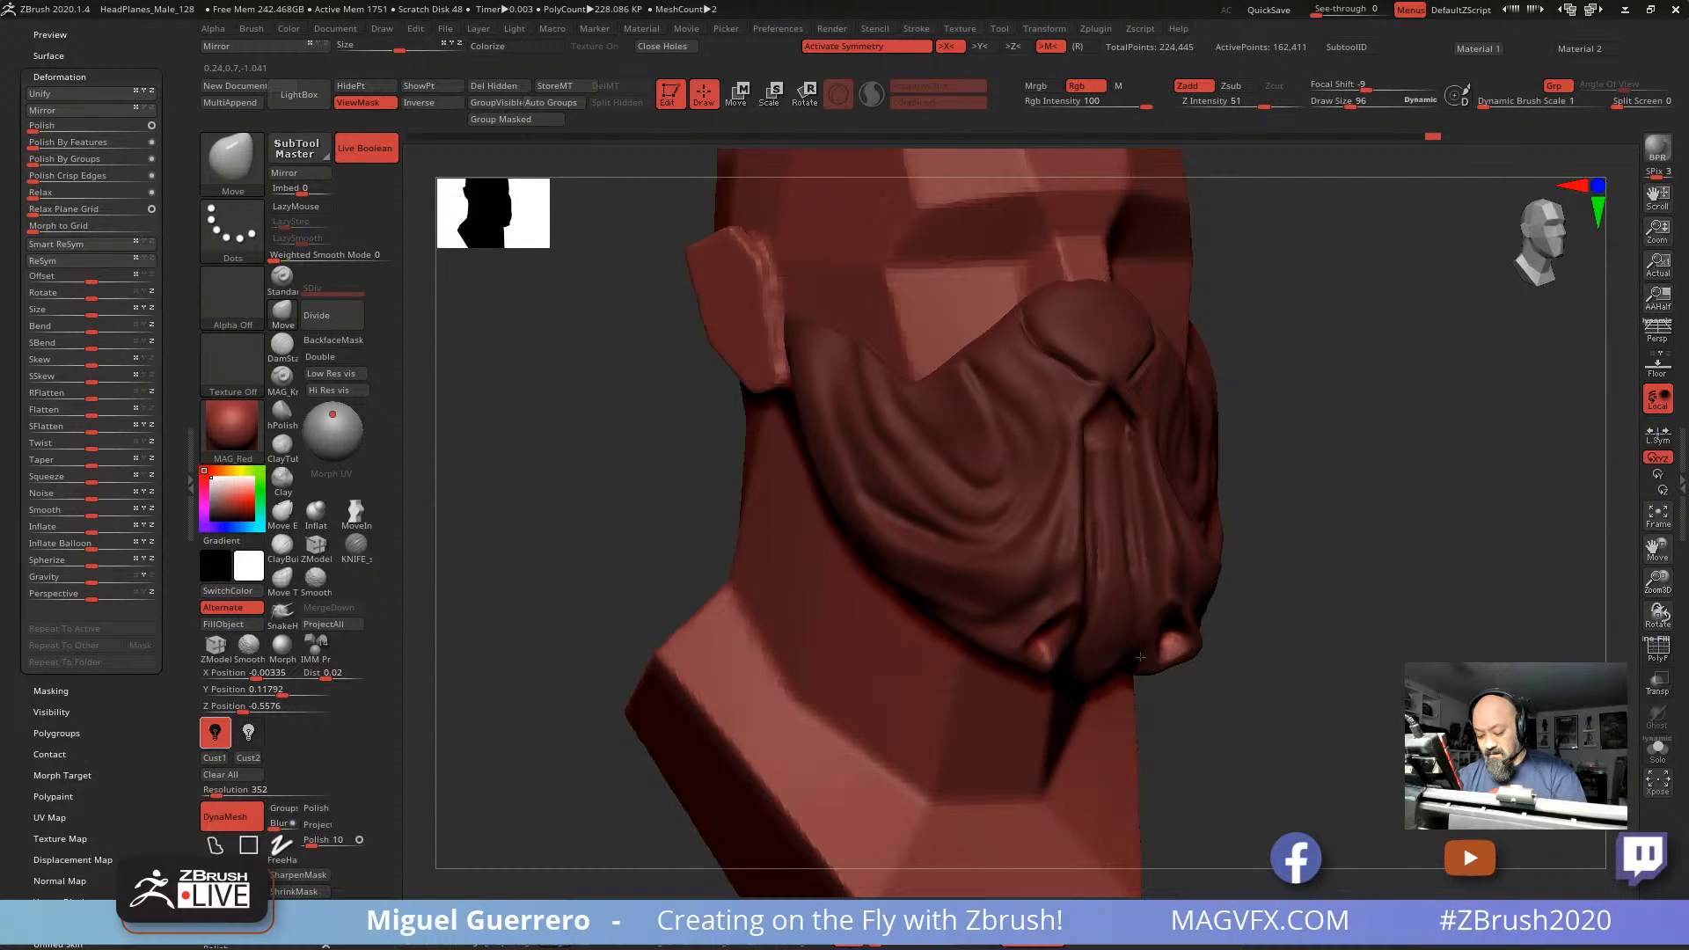
mouse_move(1346, 708)
left_mouse_down()
mouse_move(1174, 713)
mouse_move(1162, 607)
left_mouse_up()
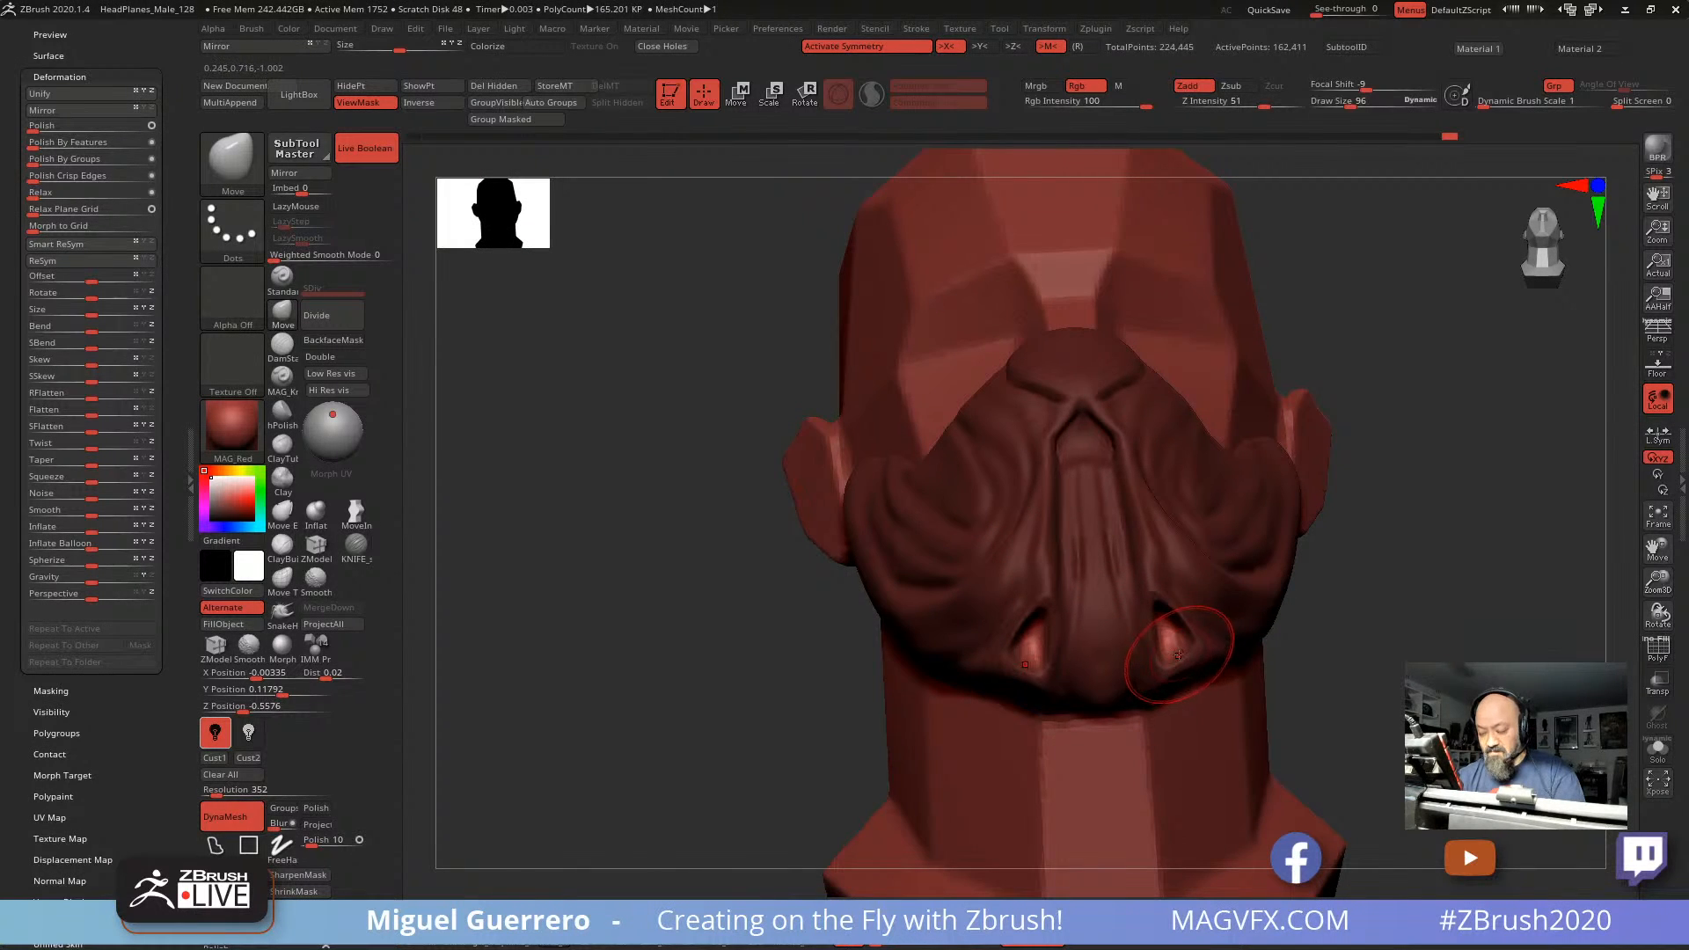
Step: Refine the jaw-tip openings with the Move brush at draw size 56 and clear the masking
key("bracketleft")
key("bracketleft")
key("bracketleft")
key("bracketleft")
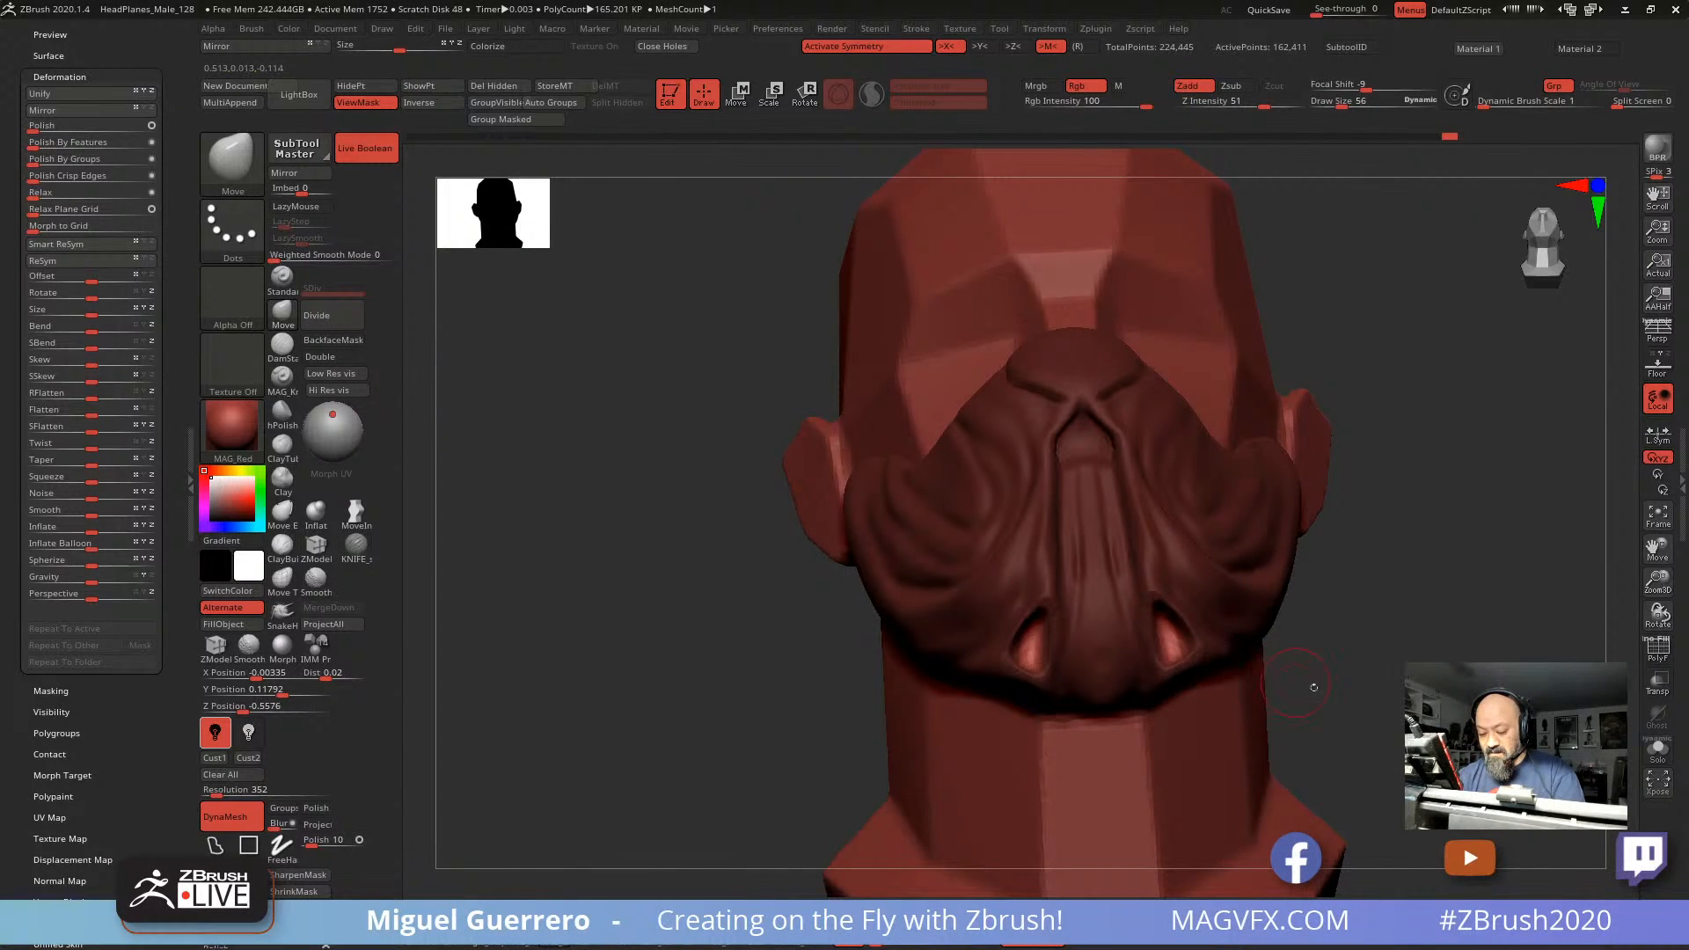
left_click_drag(1313, 687, 1312, 565)
left_click_drag(887, 414, 796, 431)
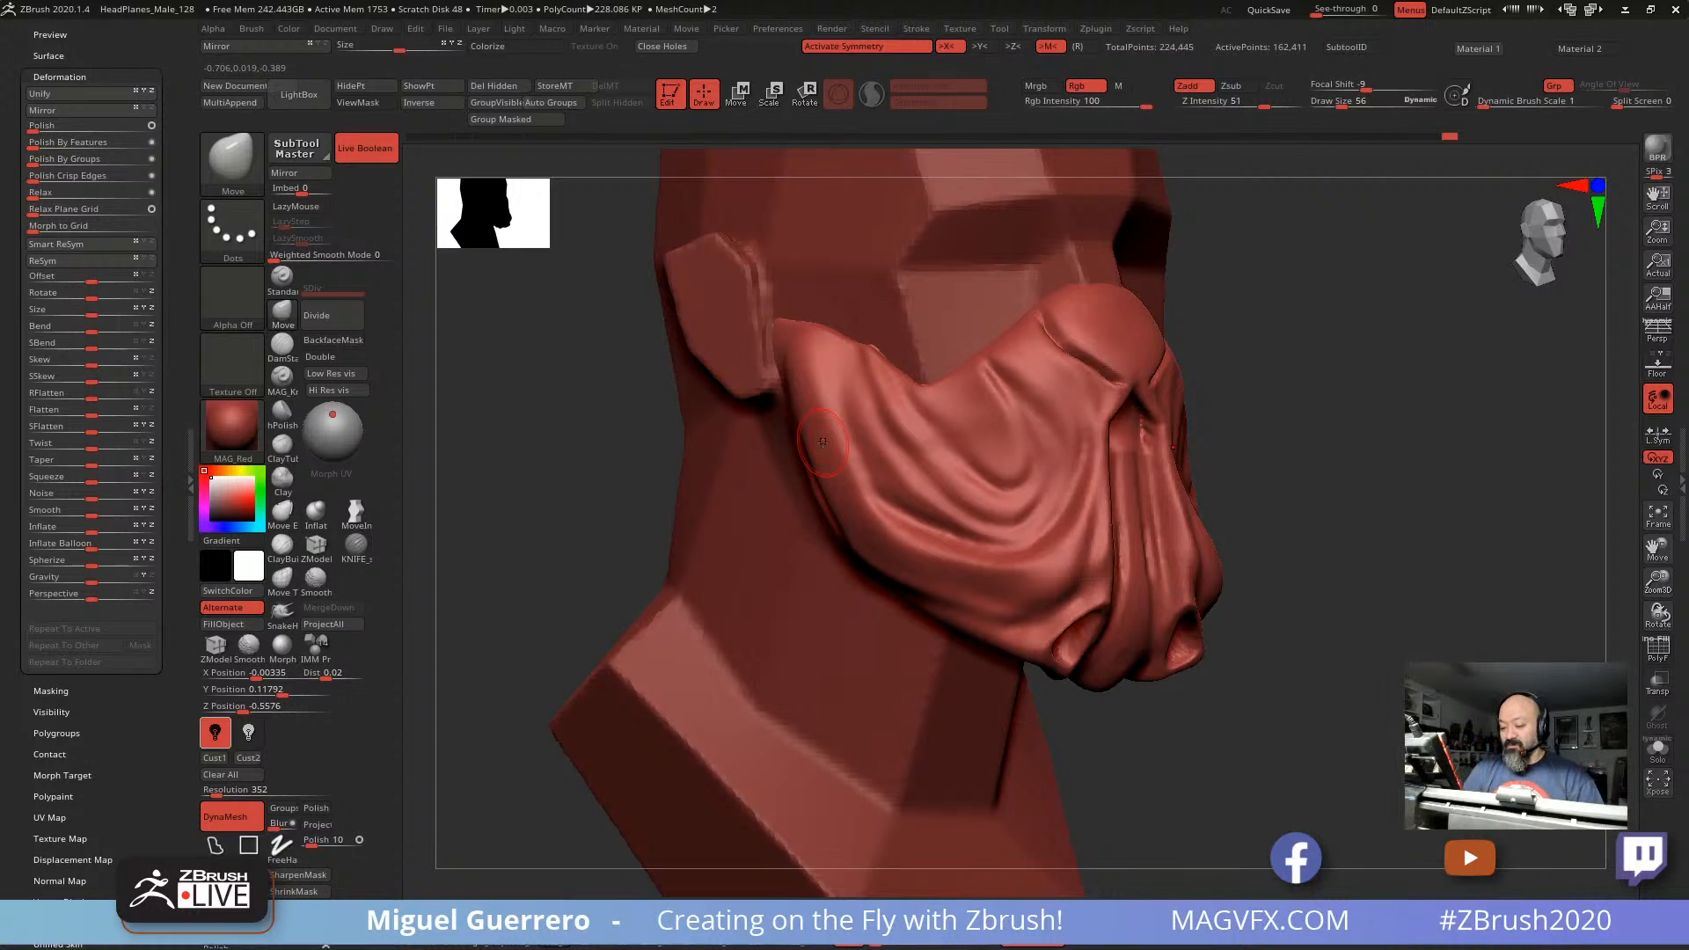
left_click_drag(547, 471, 552, 468)
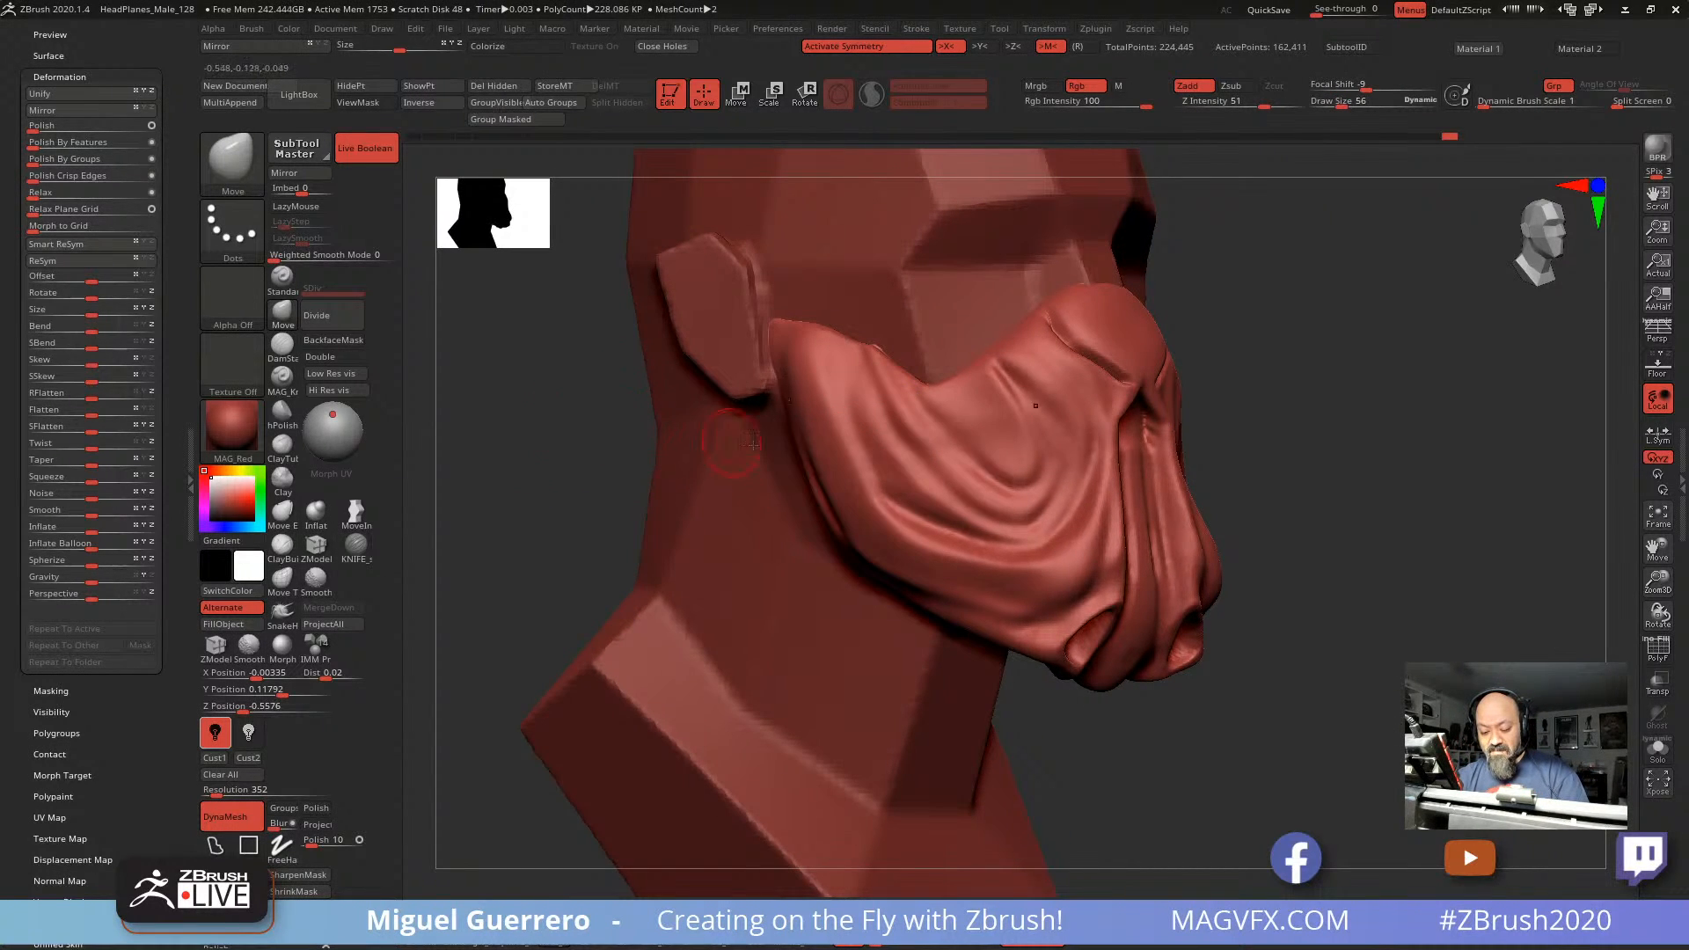
left_click_drag(1250, 422, 1407, 395)
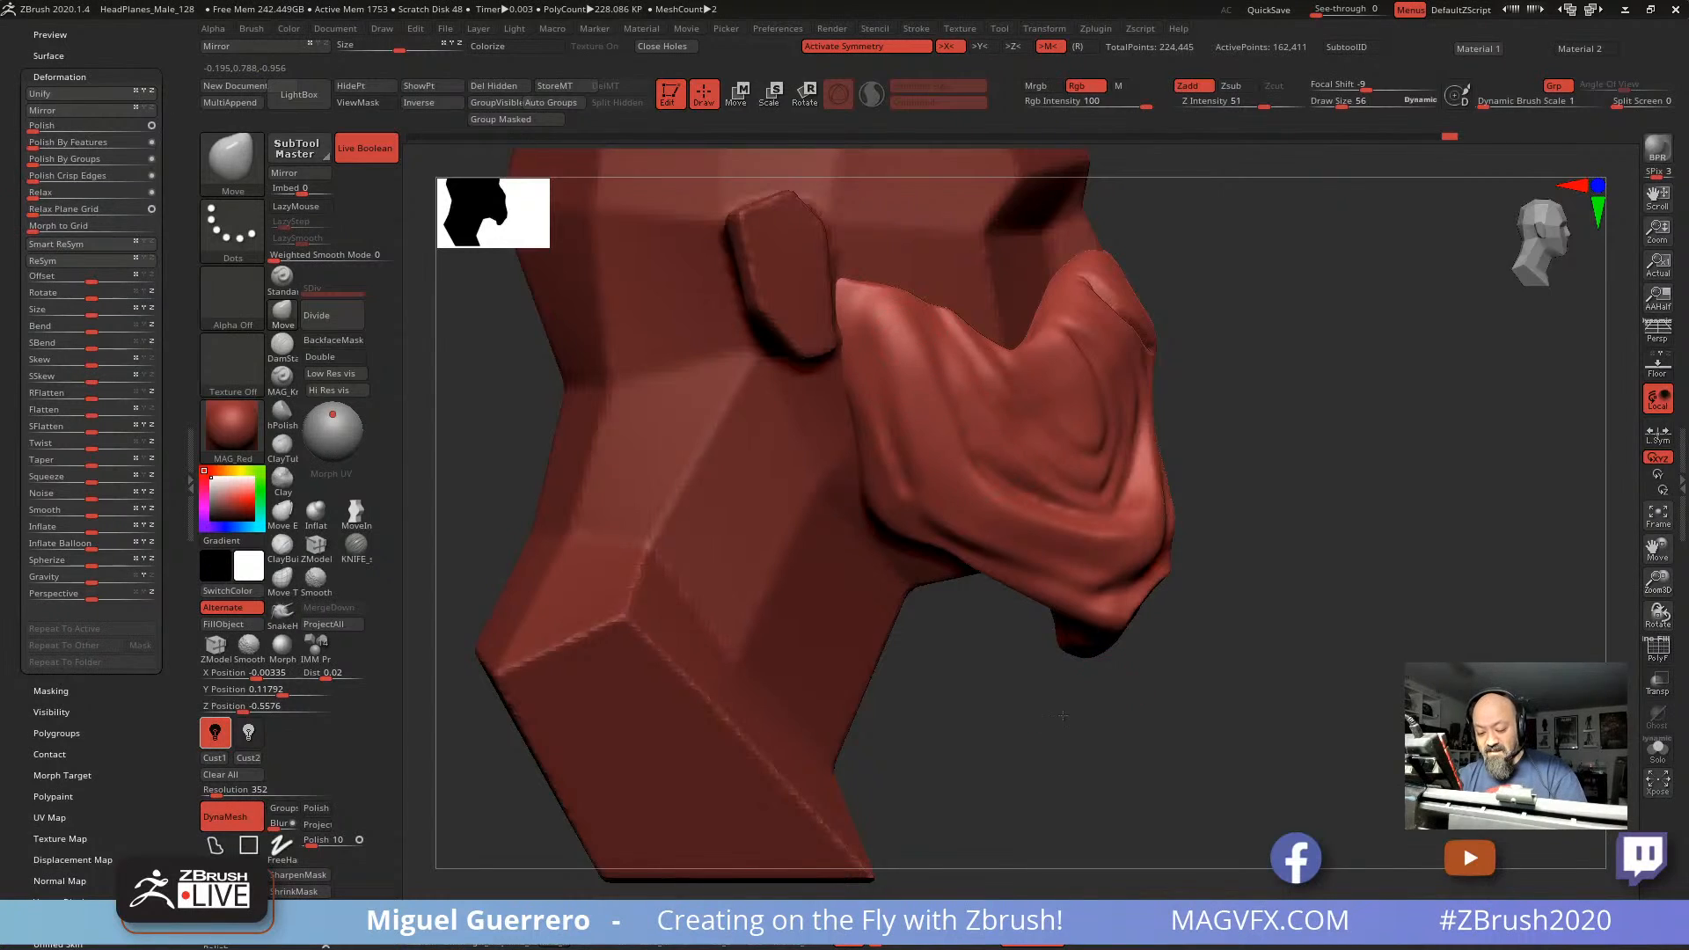
Step: Switch masking to the FreeHand stroke, paint a band along the rear cheek below the ear at draw size 56, and invert the mask
left_click_drag(1063, 715, 985, 708)
mouse_move(885, 313)
left_mouse_down("ctrl")
mouse_move(911, 449)
mouse_move(888, 359)
mouse_move(972, 520)
mouse_move(1091, 550)
mouse_move(1154, 541)
mouse_move(1184, 457)
left_mouse_up("ctrl")
left_click(281, 847)
left_click_drag(1390, 660, 1262, 642)
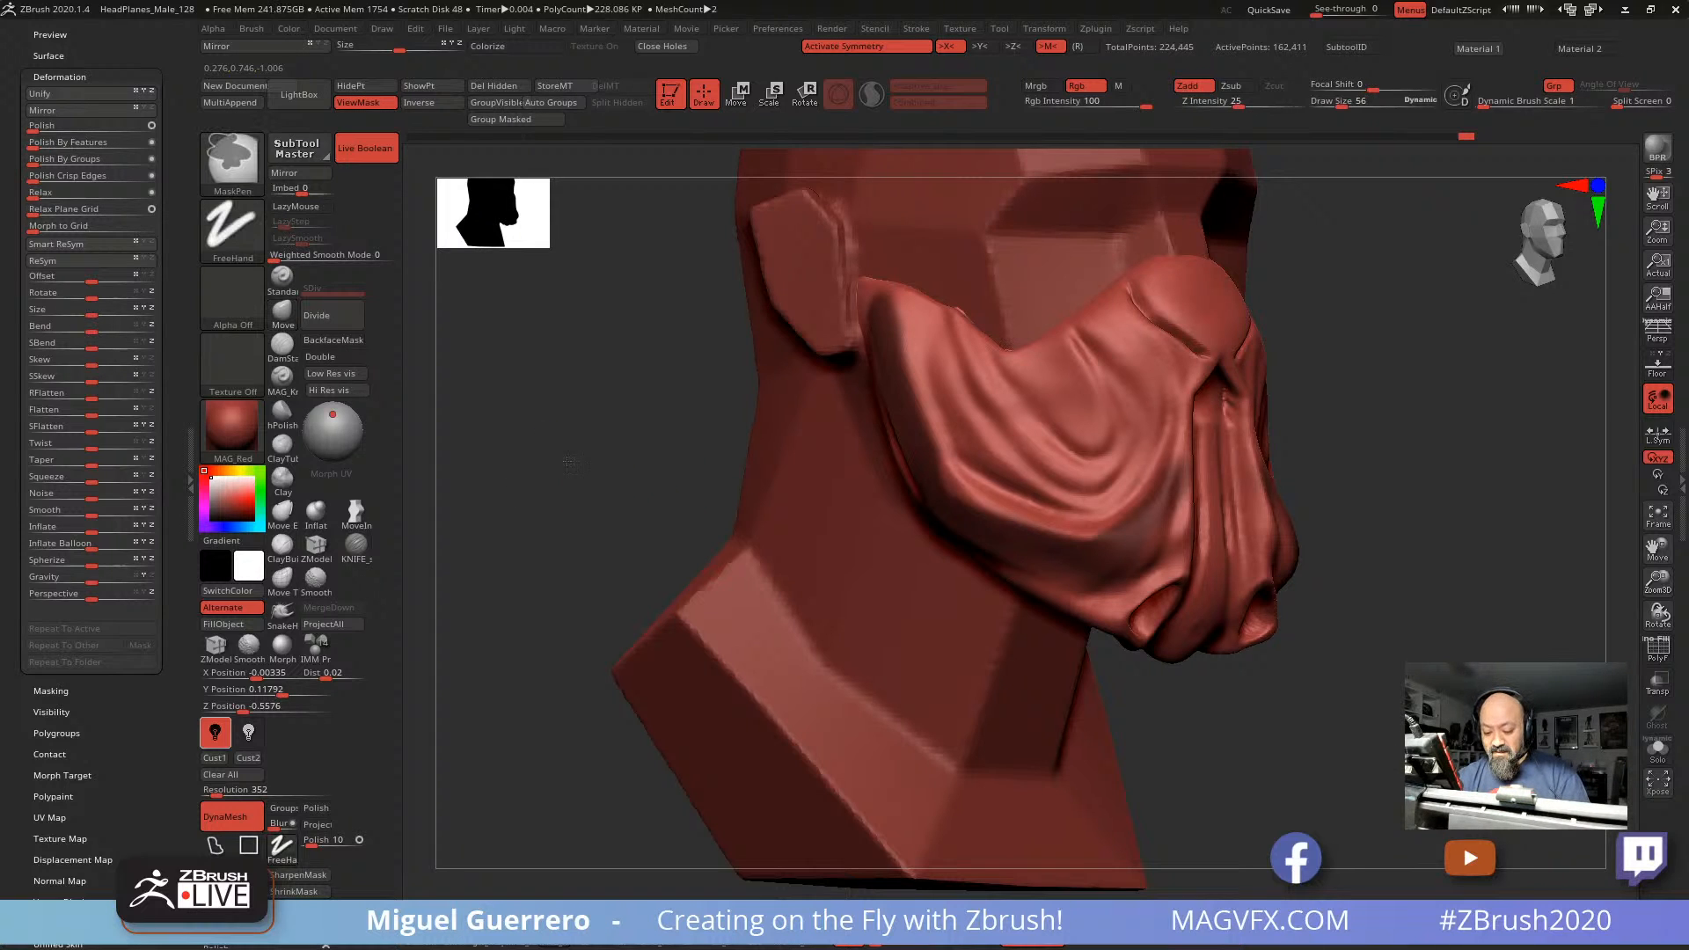
left_click_drag(601, 473, 638, 510, "ctrl")
mouse_move(647, 536)
left_mouse_down()
mouse_move(972, 677)
mouse_move(818, 662)
mouse_move(871, 673)
left_mouse_up()
mouse_move(884, 365)
left_mouse_down("ctrl")
mouse_move(893, 387)
mouse_move(877, 315)
mouse_move(939, 494)
mouse_move(870, 329)
left_mouse_up("ctrl")
mouse_move(930, 501)
left_mouse_down("ctrl")
mouse_move(959, 510)
mouse_move(880, 307)
mouse_move(921, 500)
left_mouse_up("ctrl")
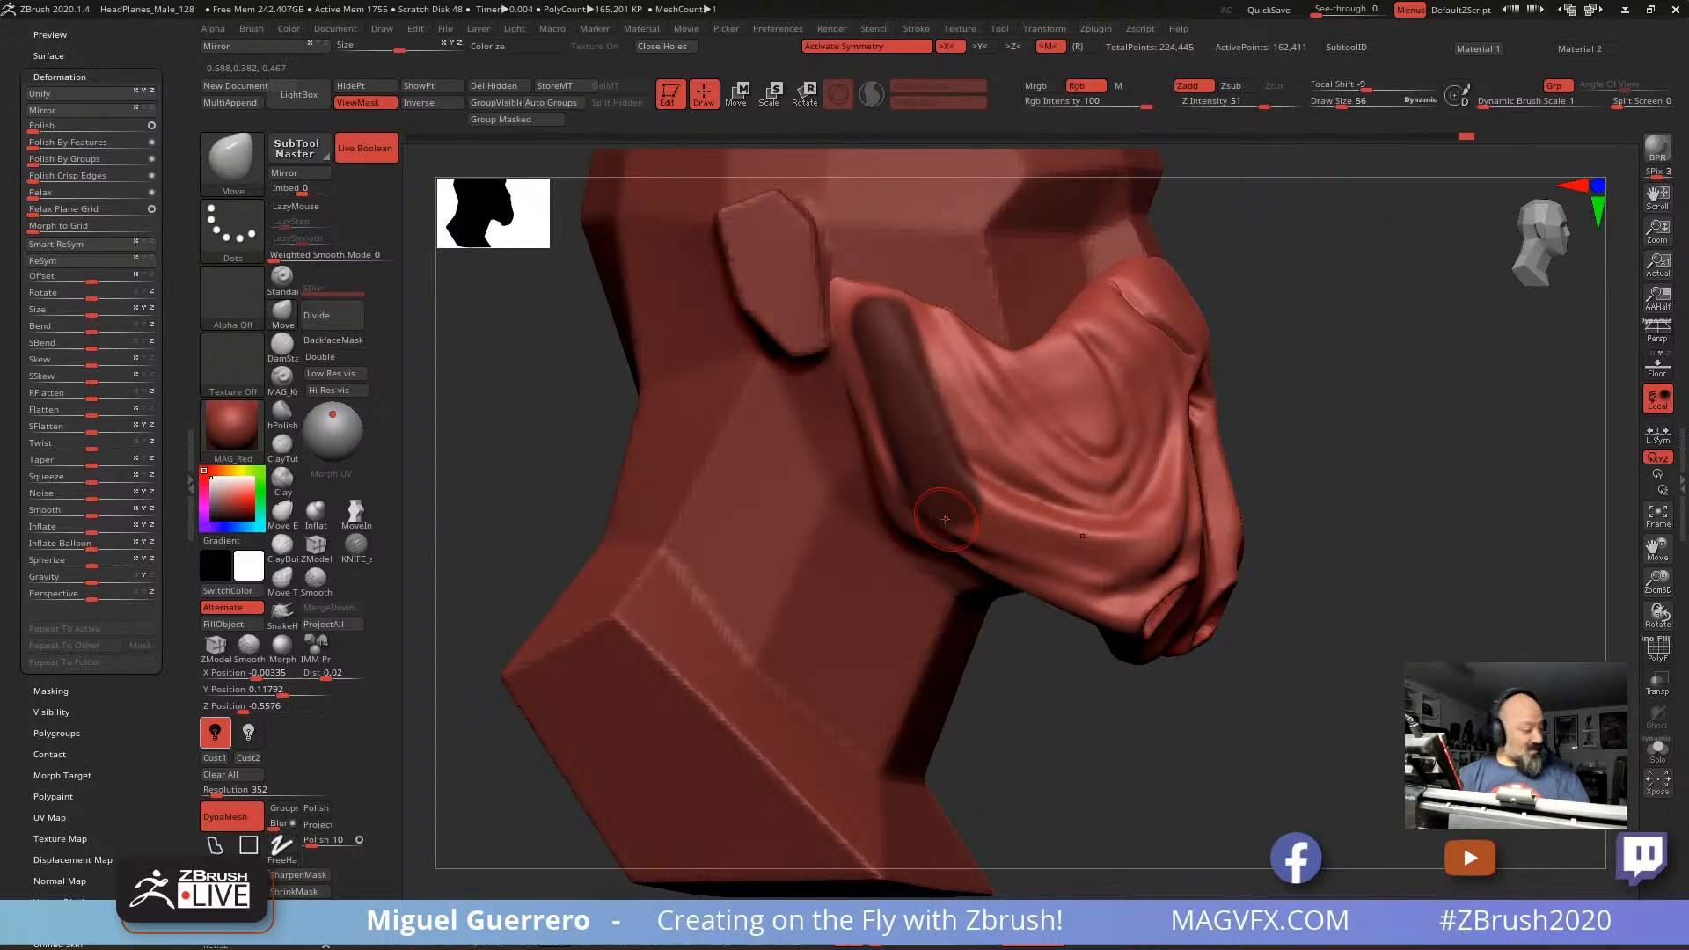
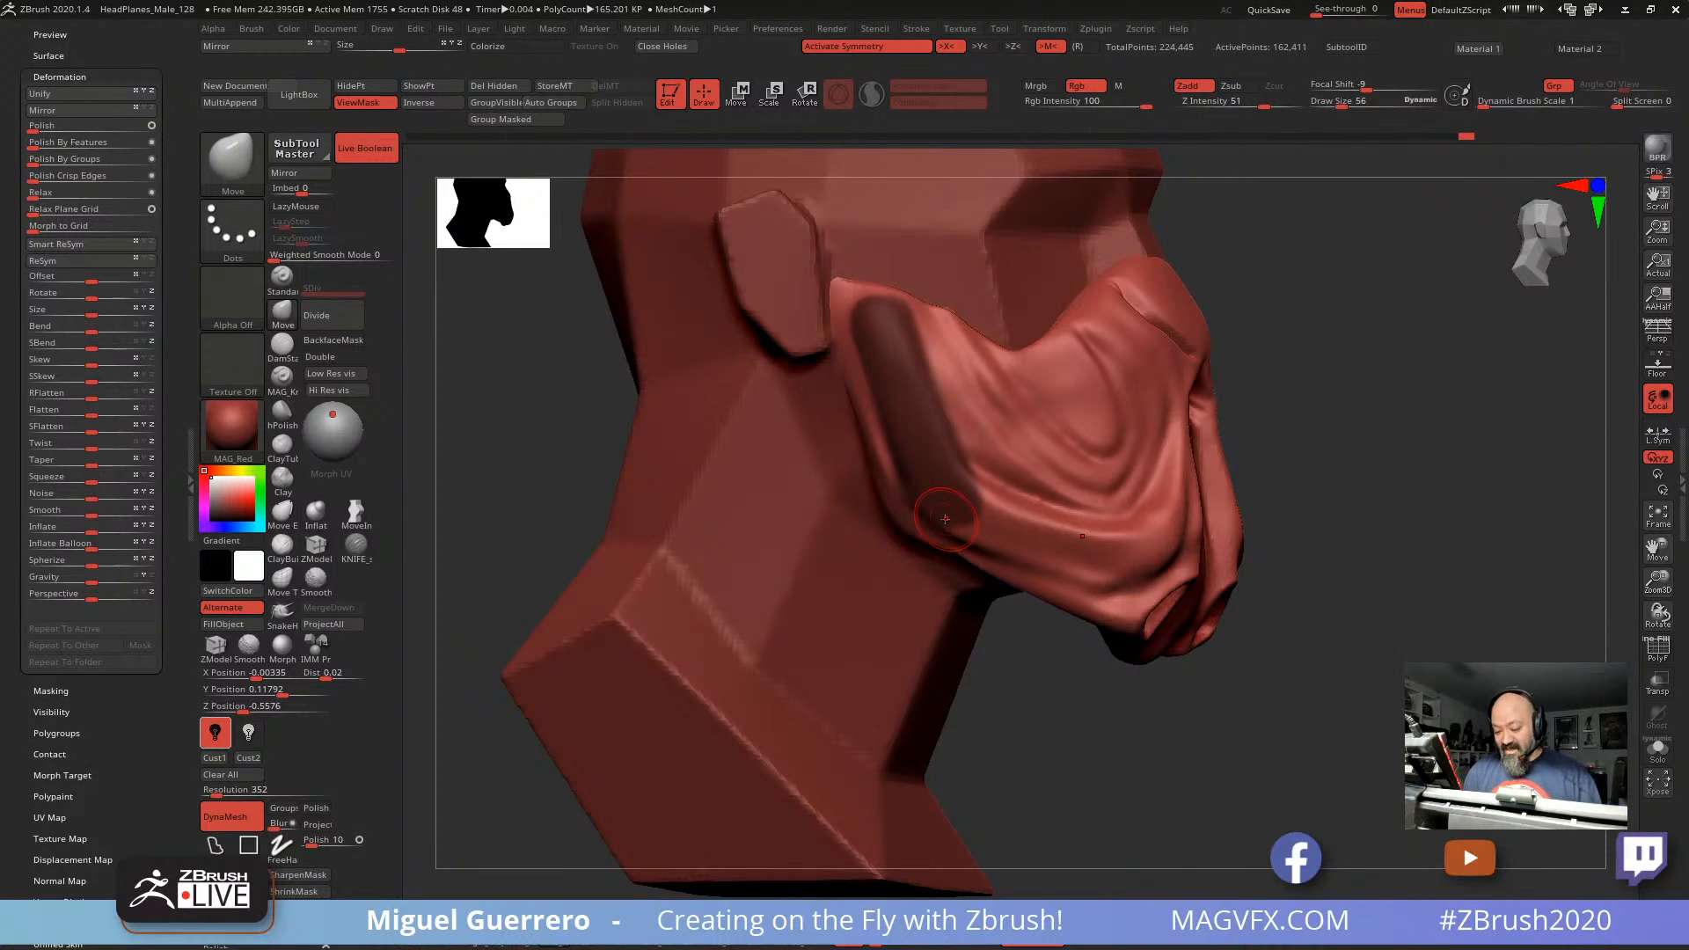
left_click(540, 417, "ctrl")
Step: Pull the unmasked rear cheek band outward toward the ear with the Move brush at draw size 112
left_click_drag(536, 415, 563, 409)
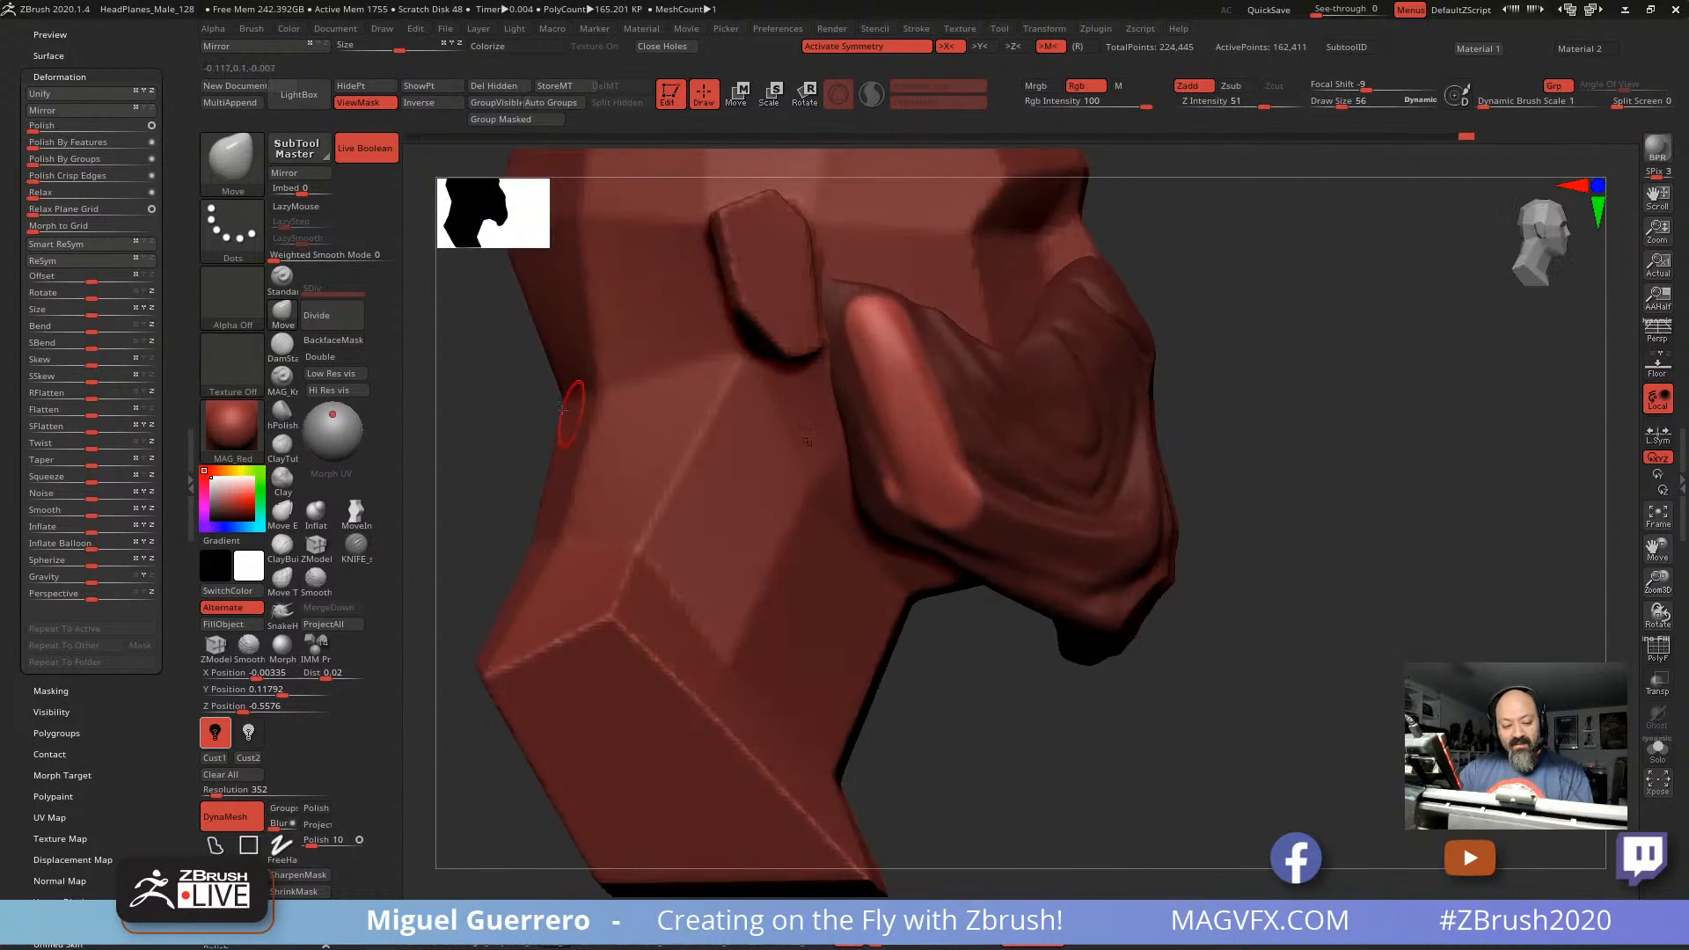
left_click(282, 312)
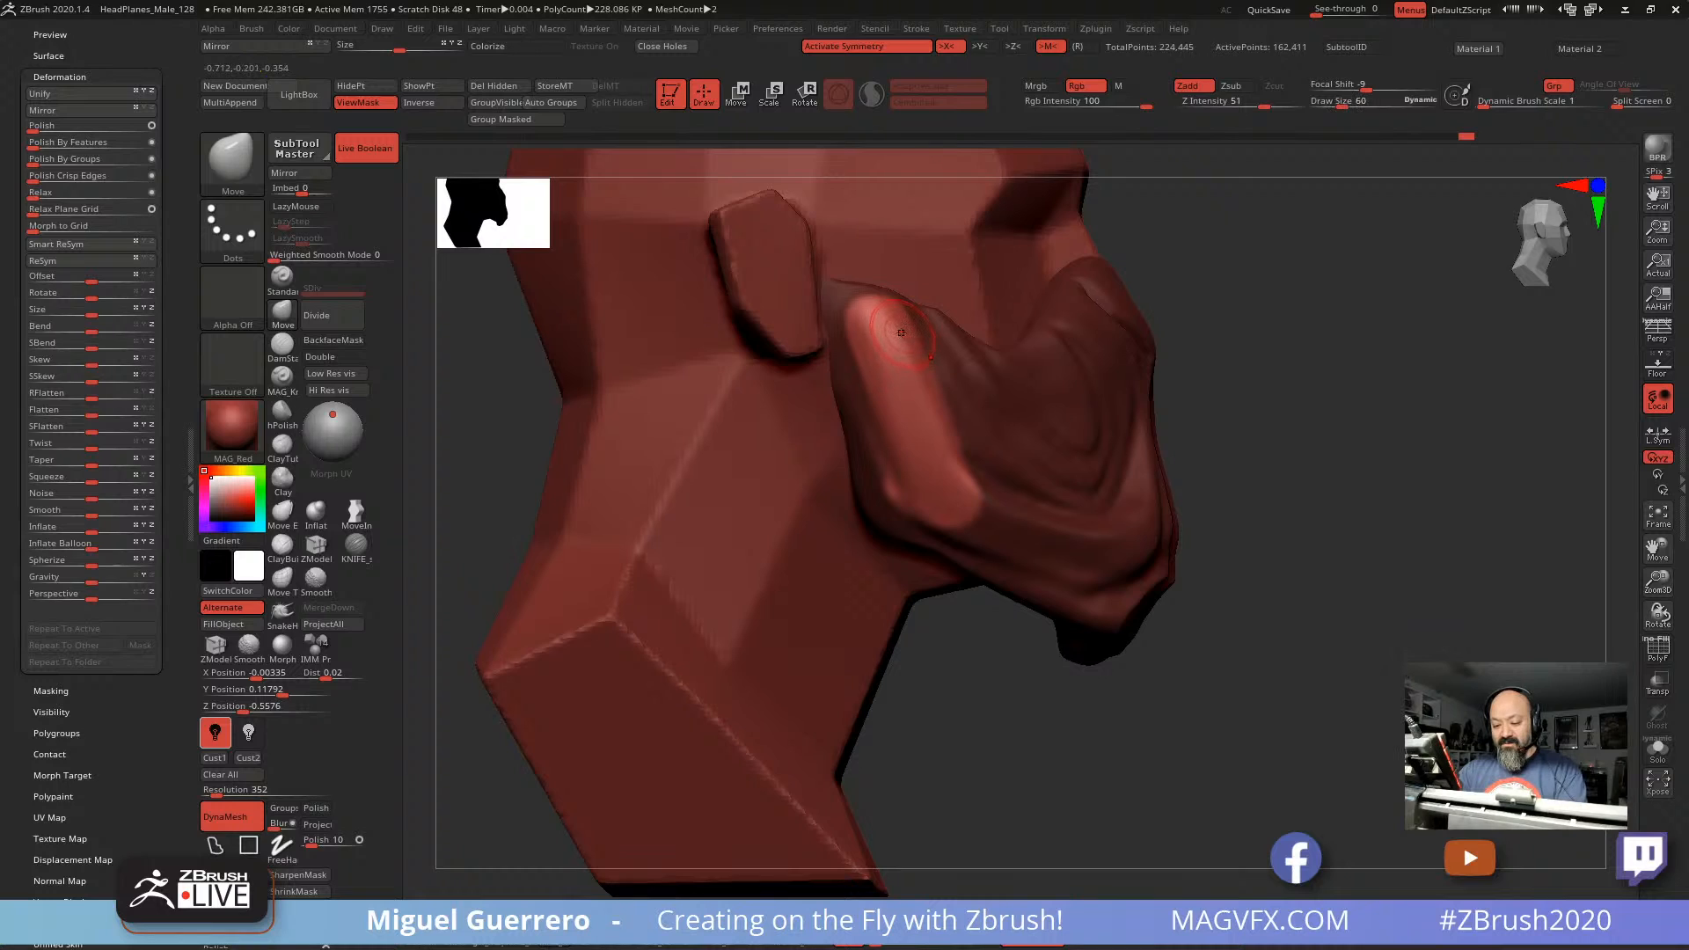
key("bracketright")
key("bracketright")
key("bracketright")
key("bracketright")
key("bracketright")
mouse_move(871, 333)
left_mouse_down()
mouse_move(910, 330)
mouse_move(913, 366)
mouse_move(836, 347)
mouse_move(855, 398)
mouse_move(824, 350)
mouse_move(837, 286)
left_mouse_up()
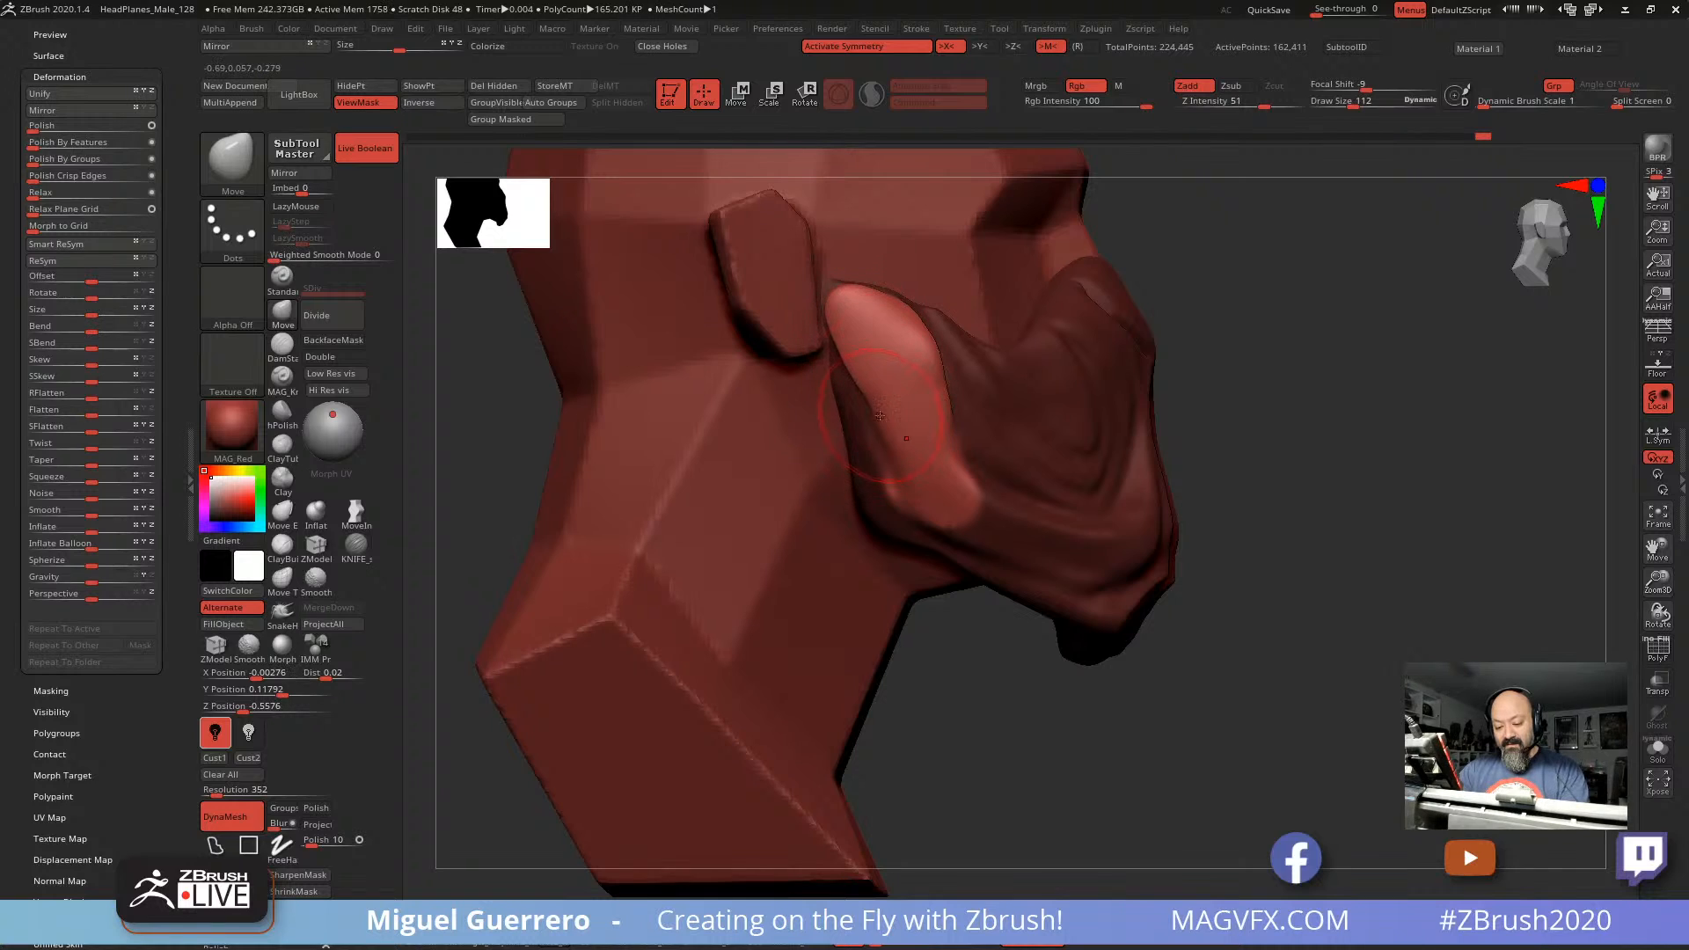
left_click_drag(874, 412, 882, 452)
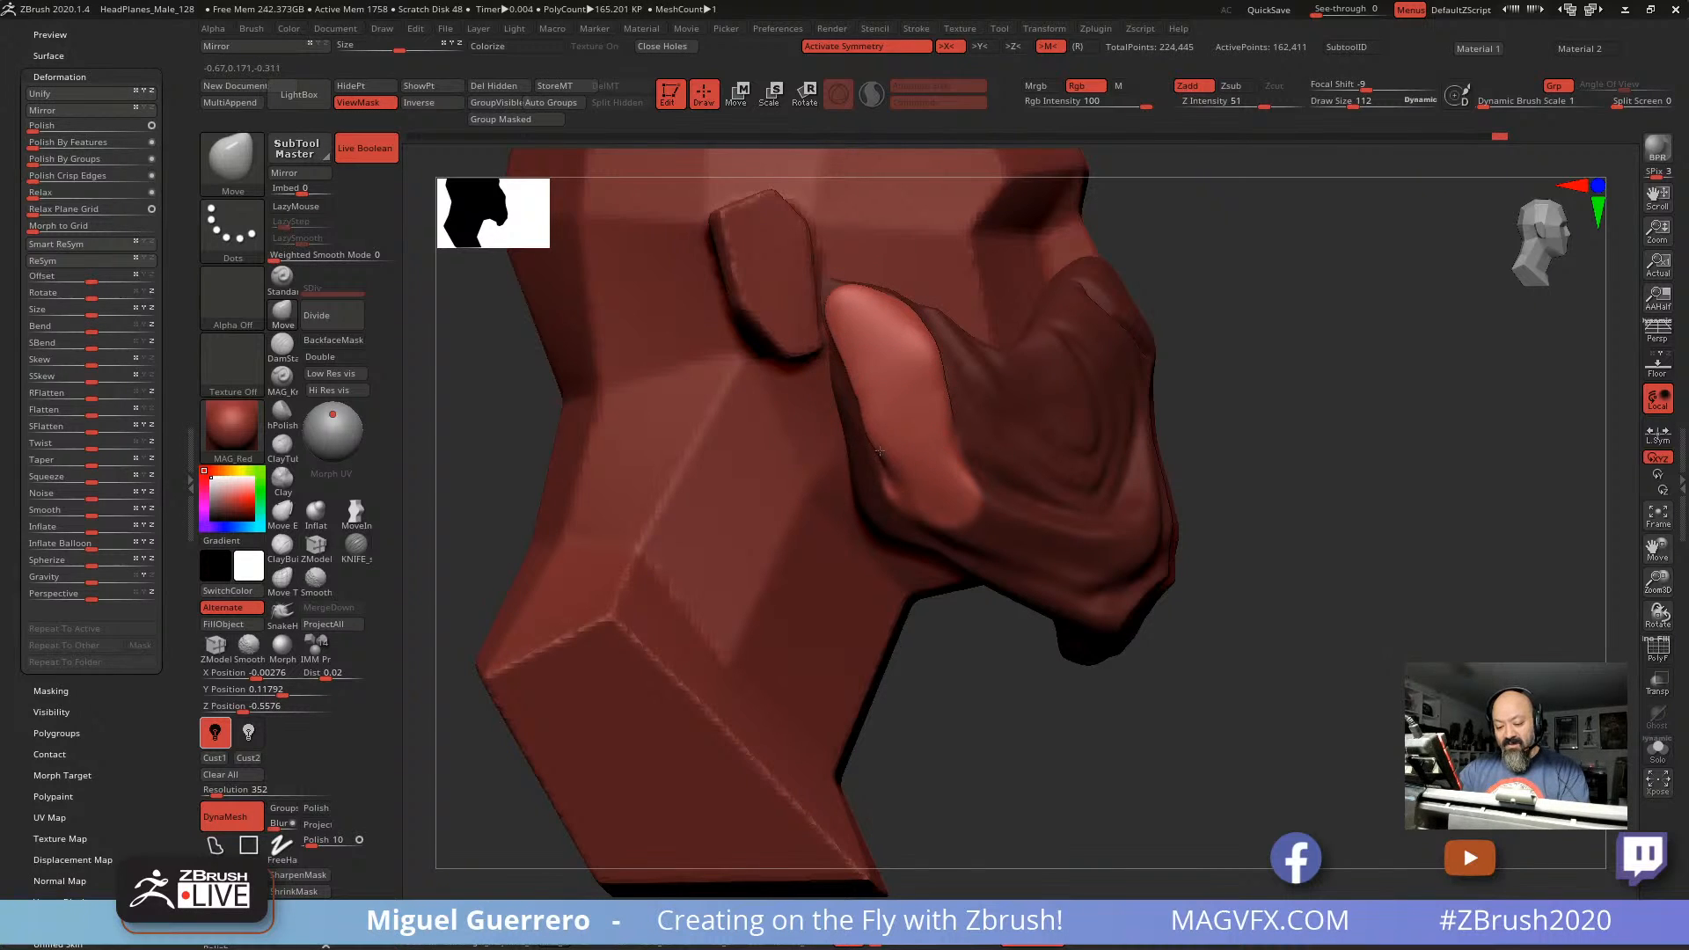
left_click_drag(854, 386, 847, 387)
Step: Refine the lower rear corner of the cheek band with the Move brush at draw size 112, smooth it, and clear the masking
left_click_drag(1009, 673, 974, 672)
left_click_drag(942, 460, 956, 457)
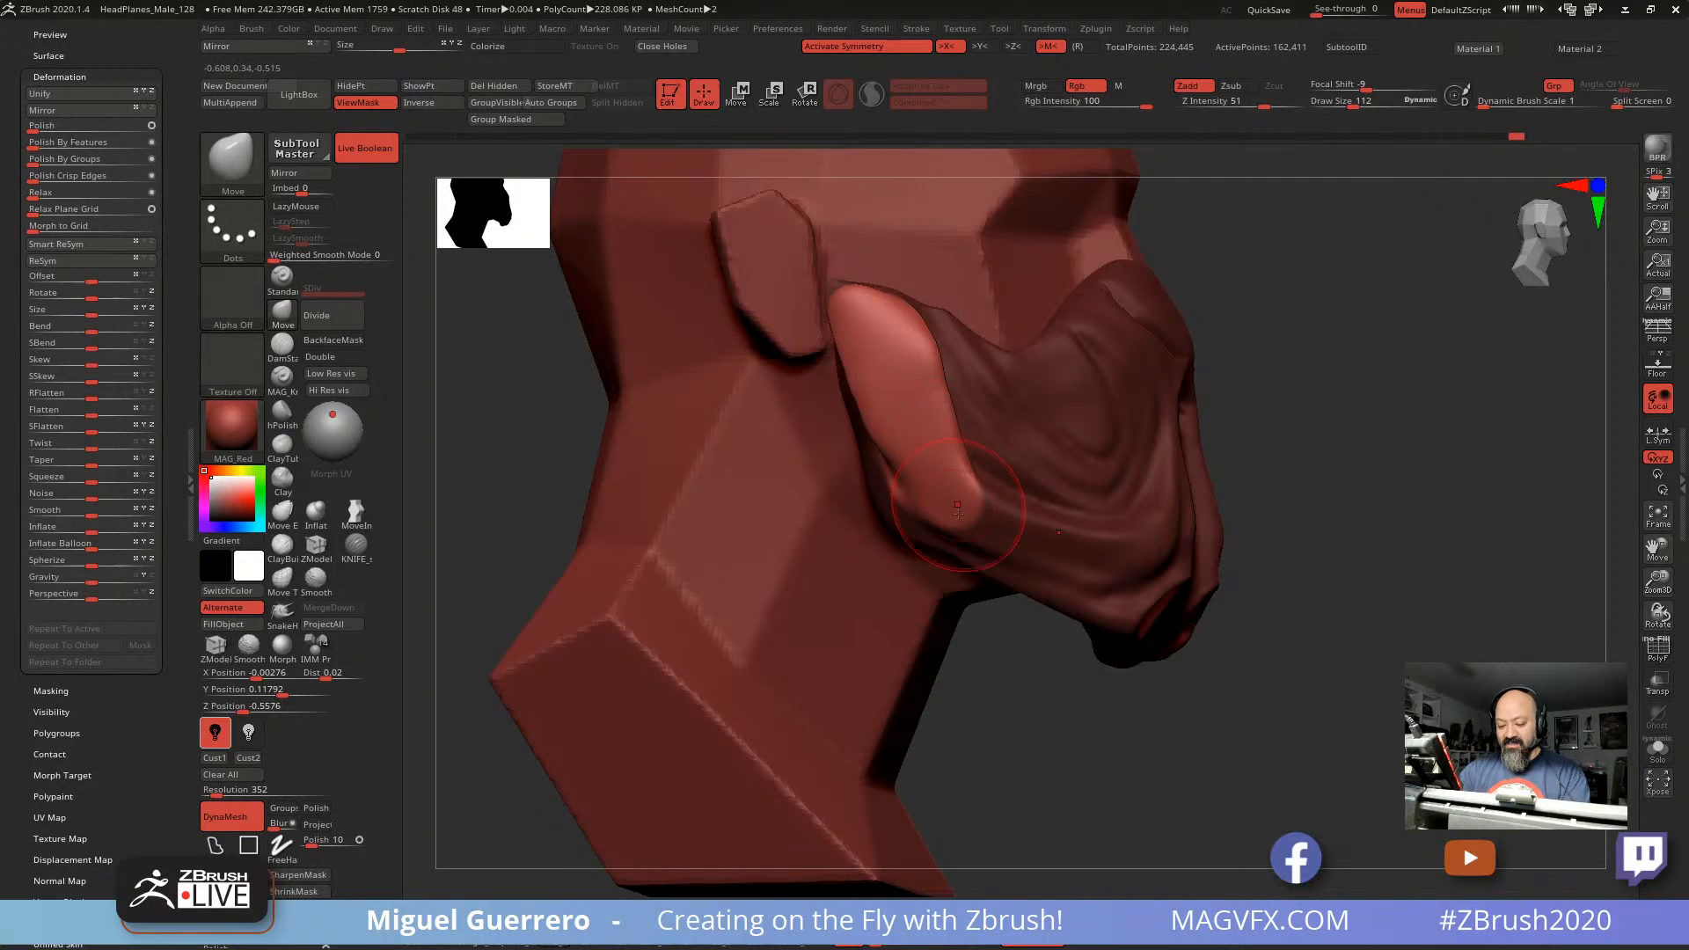
left_click_drag(1012, 665, 1036, 664)
left_click_drag(899, 480, 893, 483)
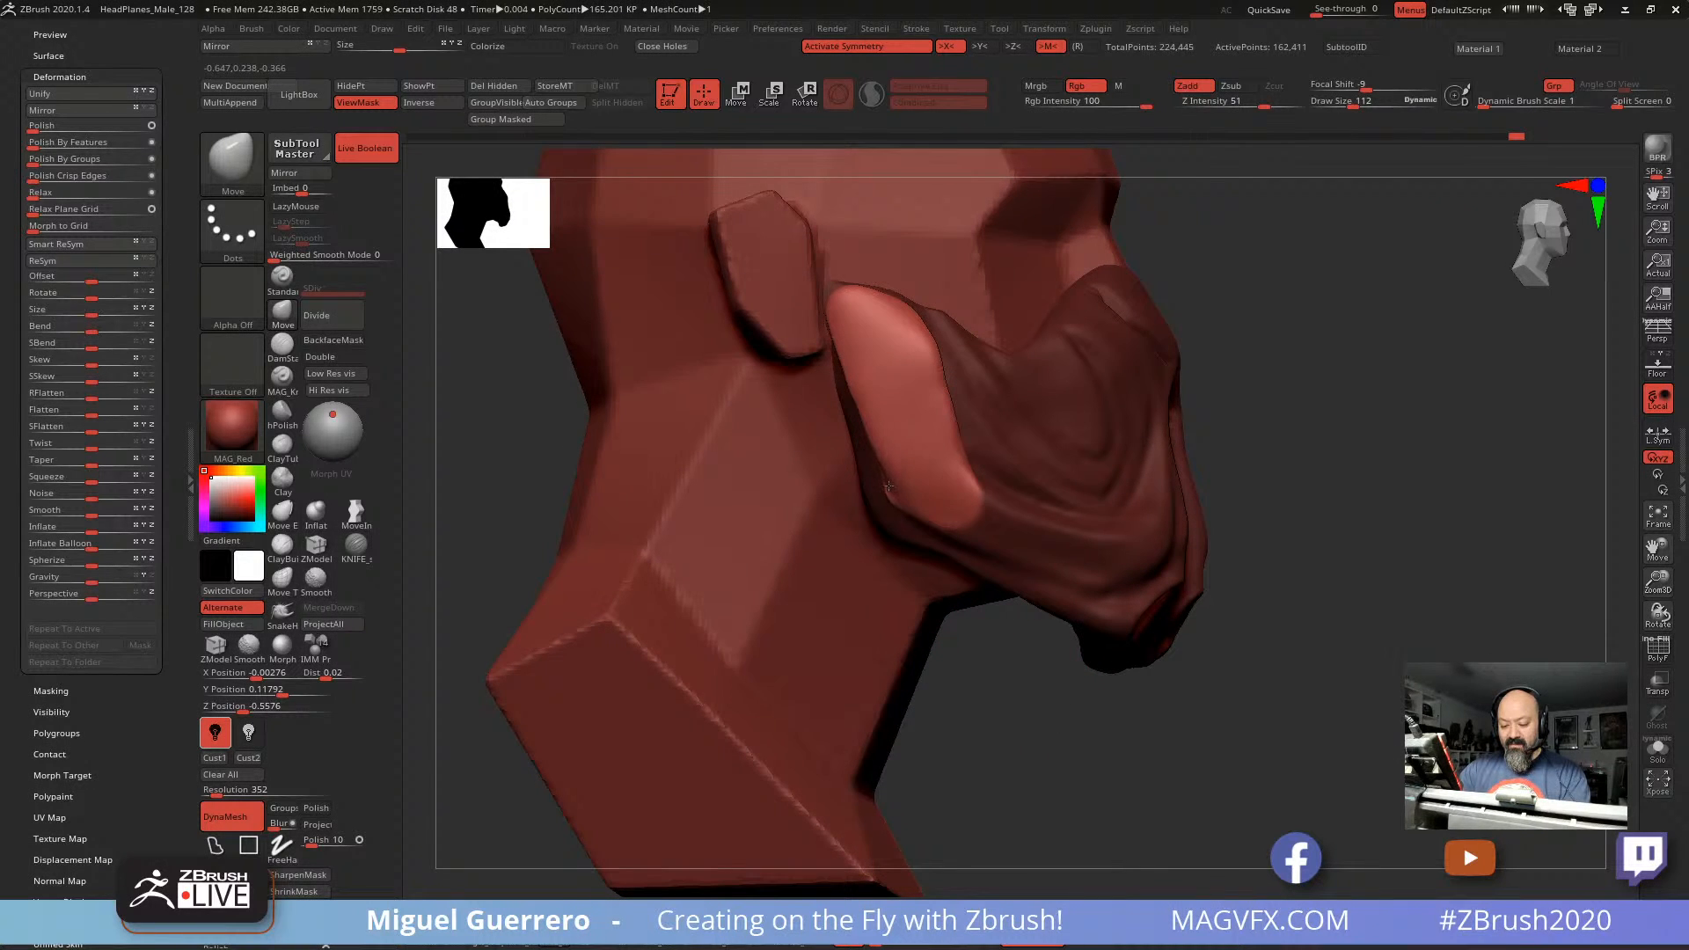
left_click_drag(1011, 649, 965, 615)
left_click_drag(892, 497, 881, 504)
left_click_drag(1011, 653, 848, 418)
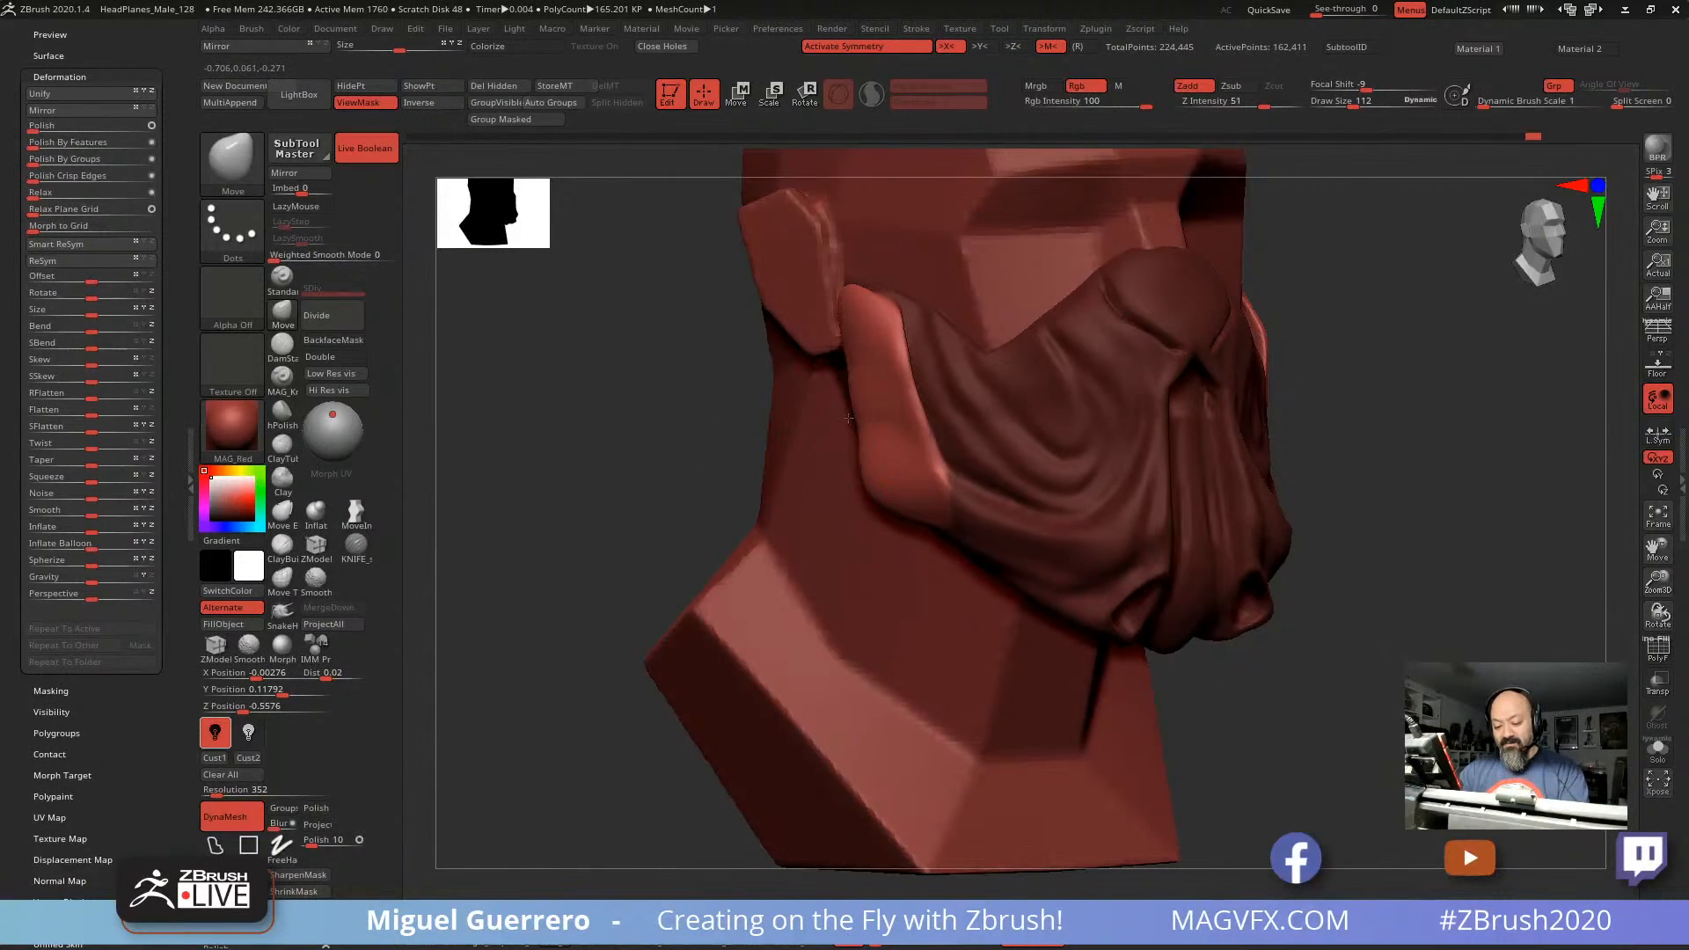
key("shift")
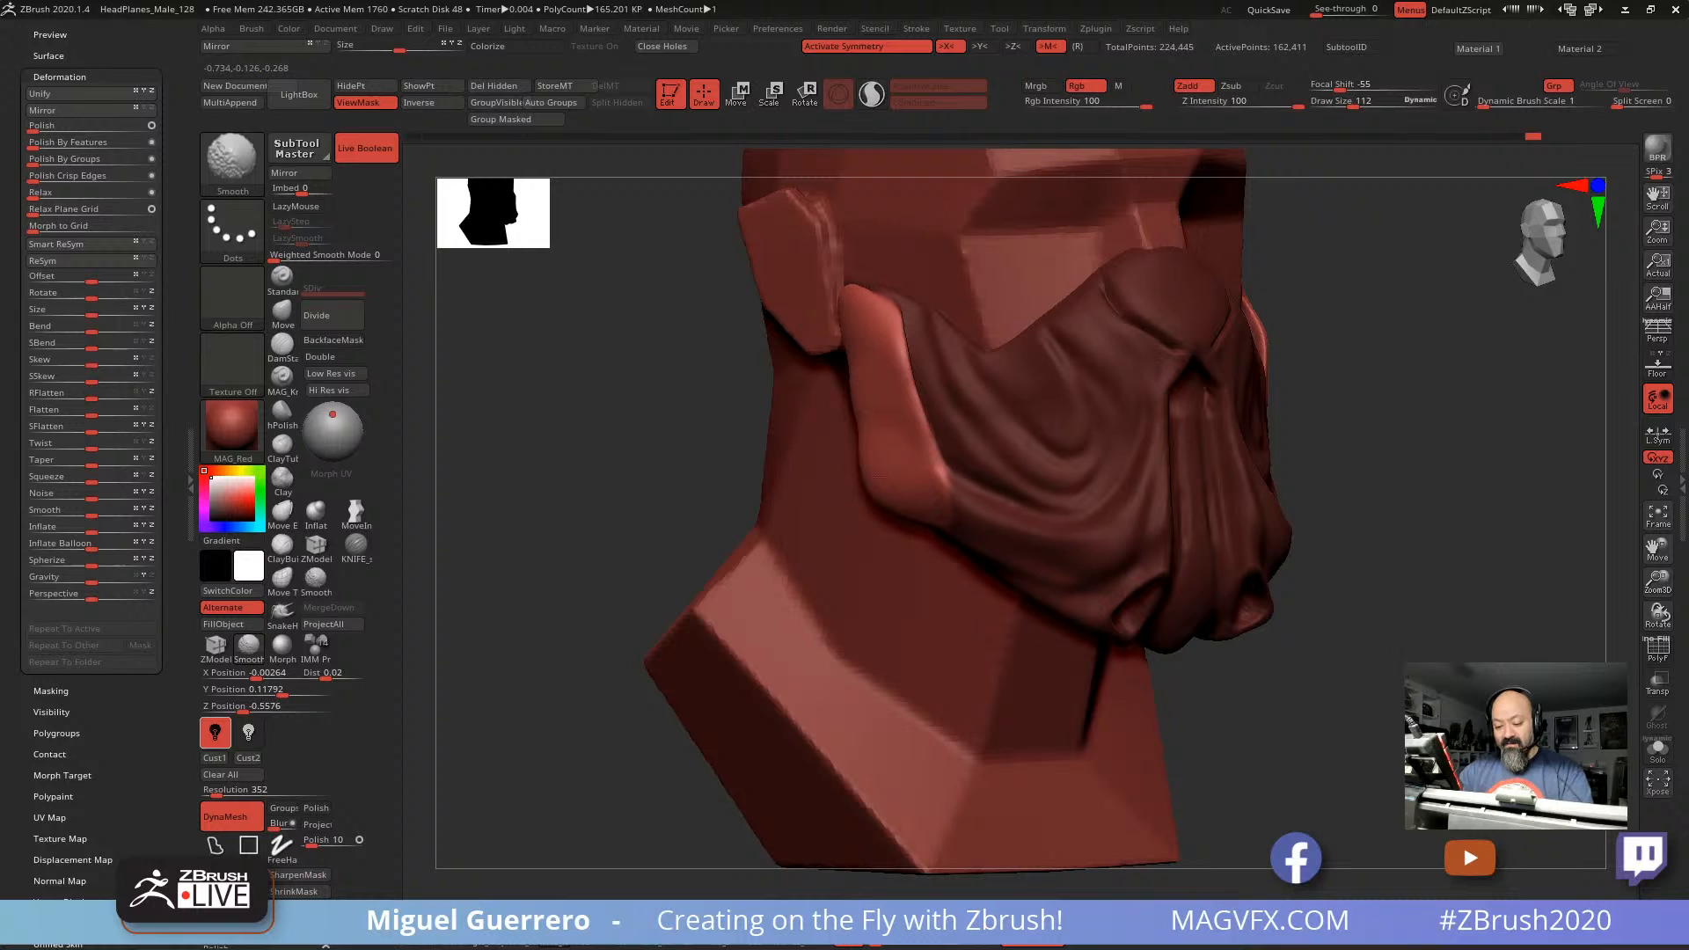
mouse_move(615, 395)
left_mouse_down("ctrl")
mouse_move(643, 431)
mouse_move(851, 475)
left_mouse_up("ctrl")
Step: Mask the fold along the lower cheek at draw size 60, invert the mask, and unmask the jaw edge below it at draw size 44
mouse_move(1012, 636)
left_mouse_down()
mouse_move(984, 640)
mouse_move(911, 532)
left_mouse_up()
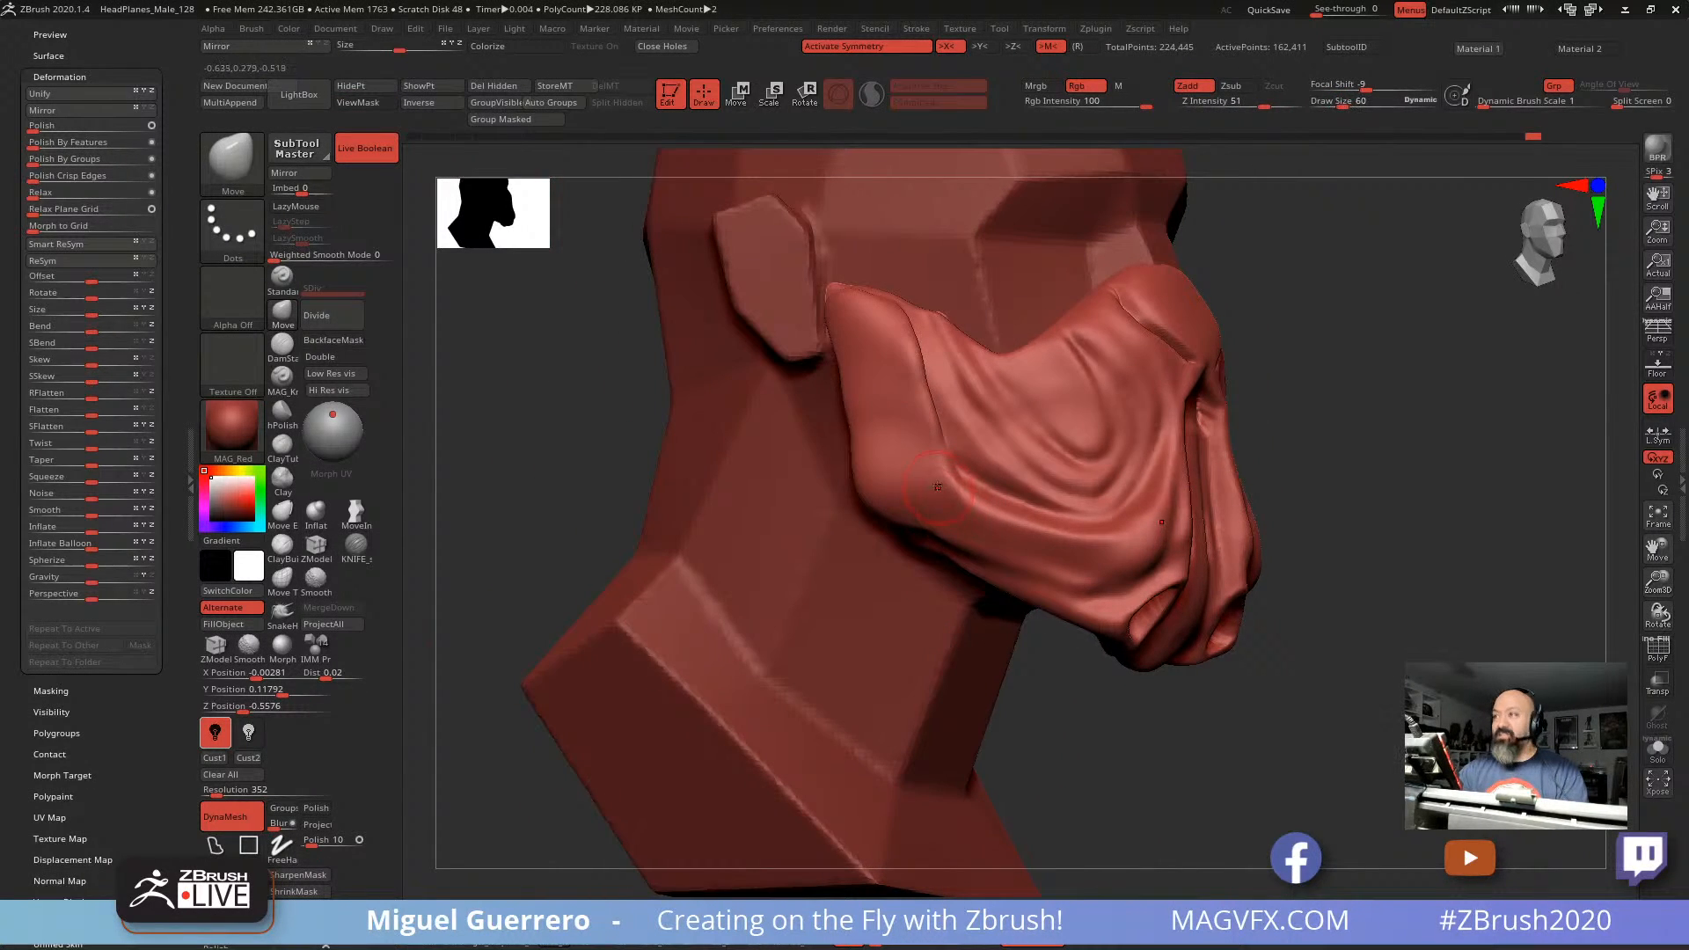
left_click_drag(1046, 682, 957, 531)
mouse_move(927, 498)
left_mouse_down("ctrl")
mouse_move(1039, 531)
mouse_move(943, 525)
mouse_move(1036, 561)
mouse_move(1122, 548)
mouse_move(1172, 427)
left_mouse_up("ctrl")
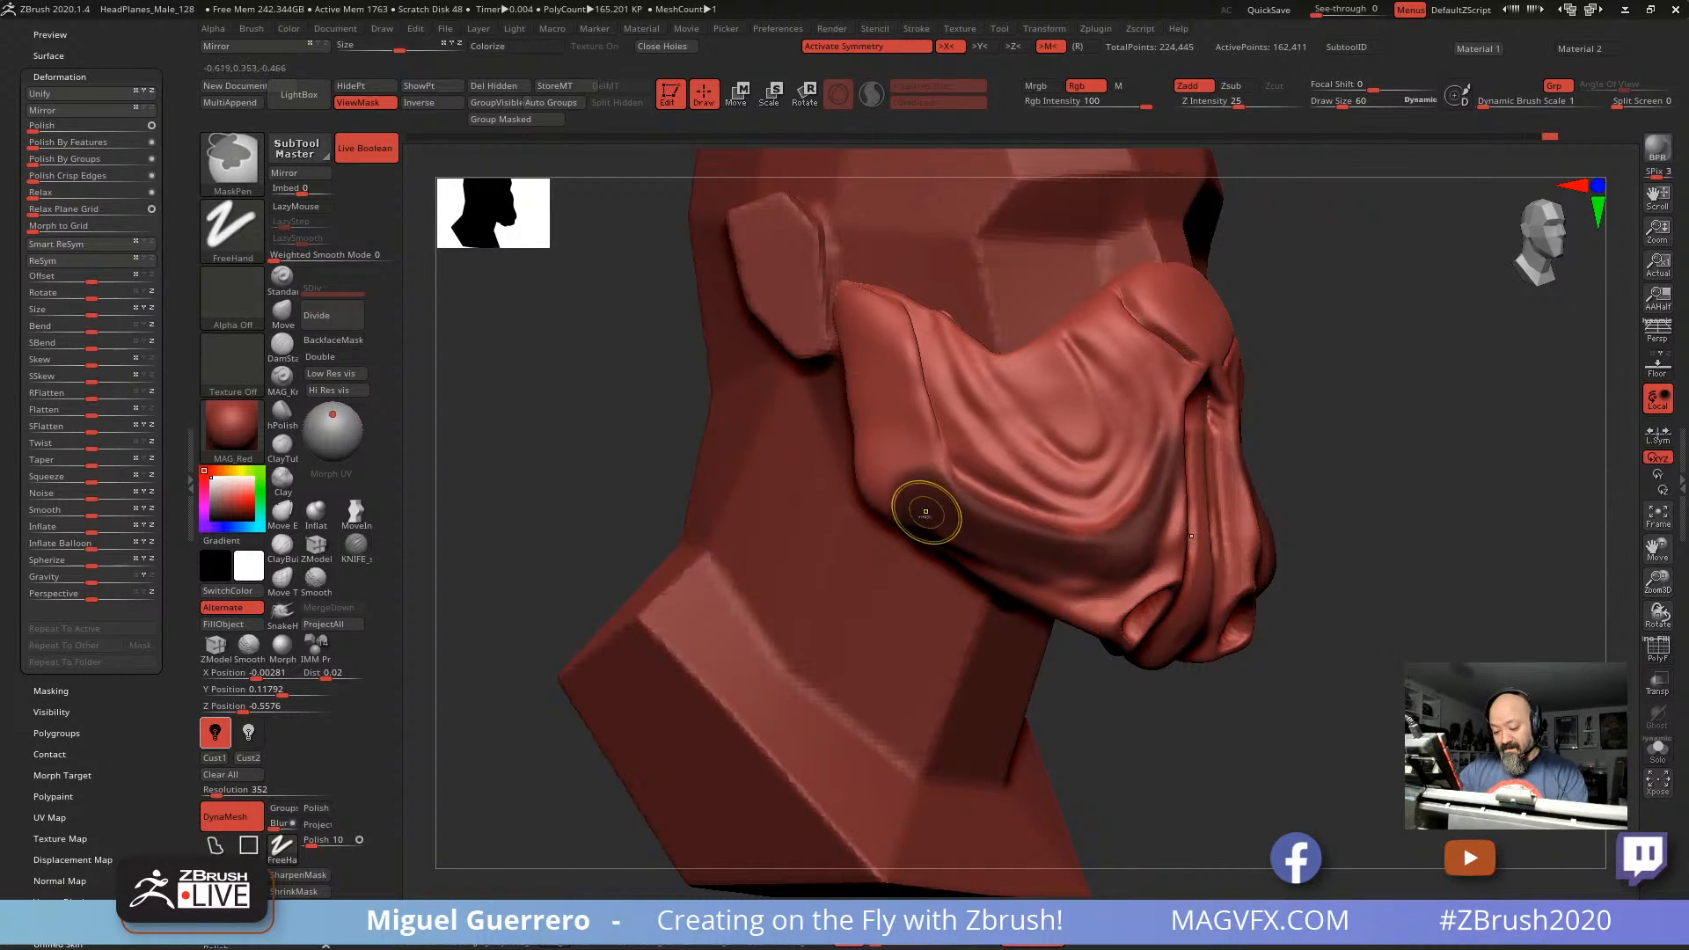
left_click(1149, 699, "ctrl")
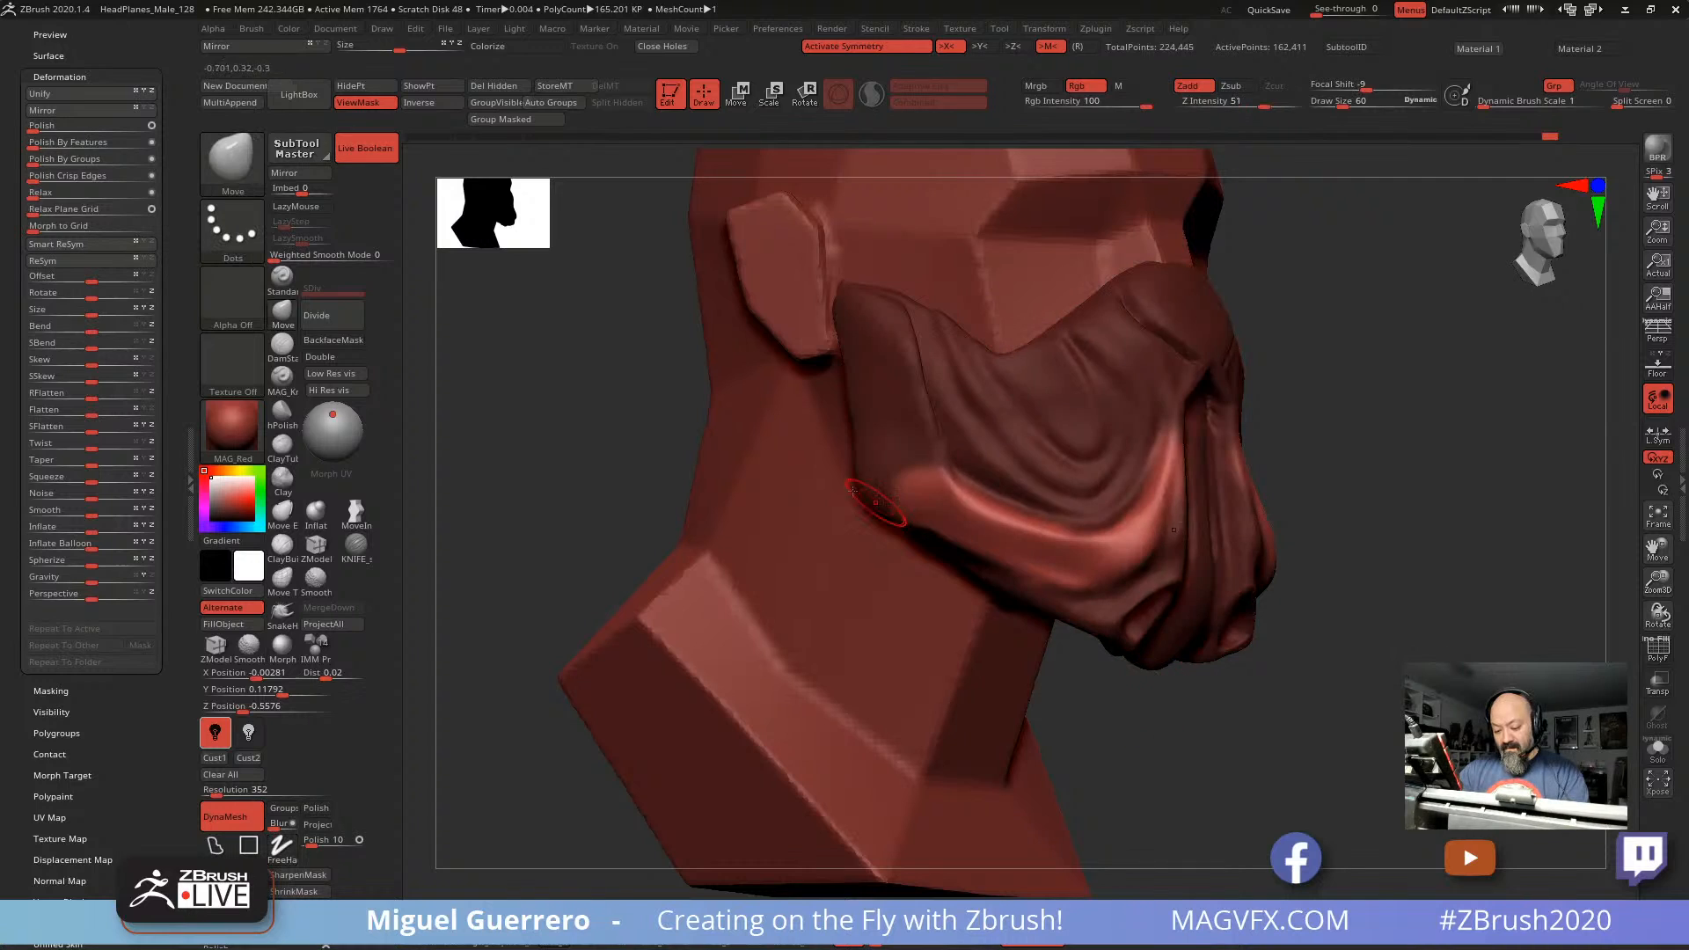
left_click_drag(611, 372, 631, 399)
left_click_drag(692, 466, 637, 493)
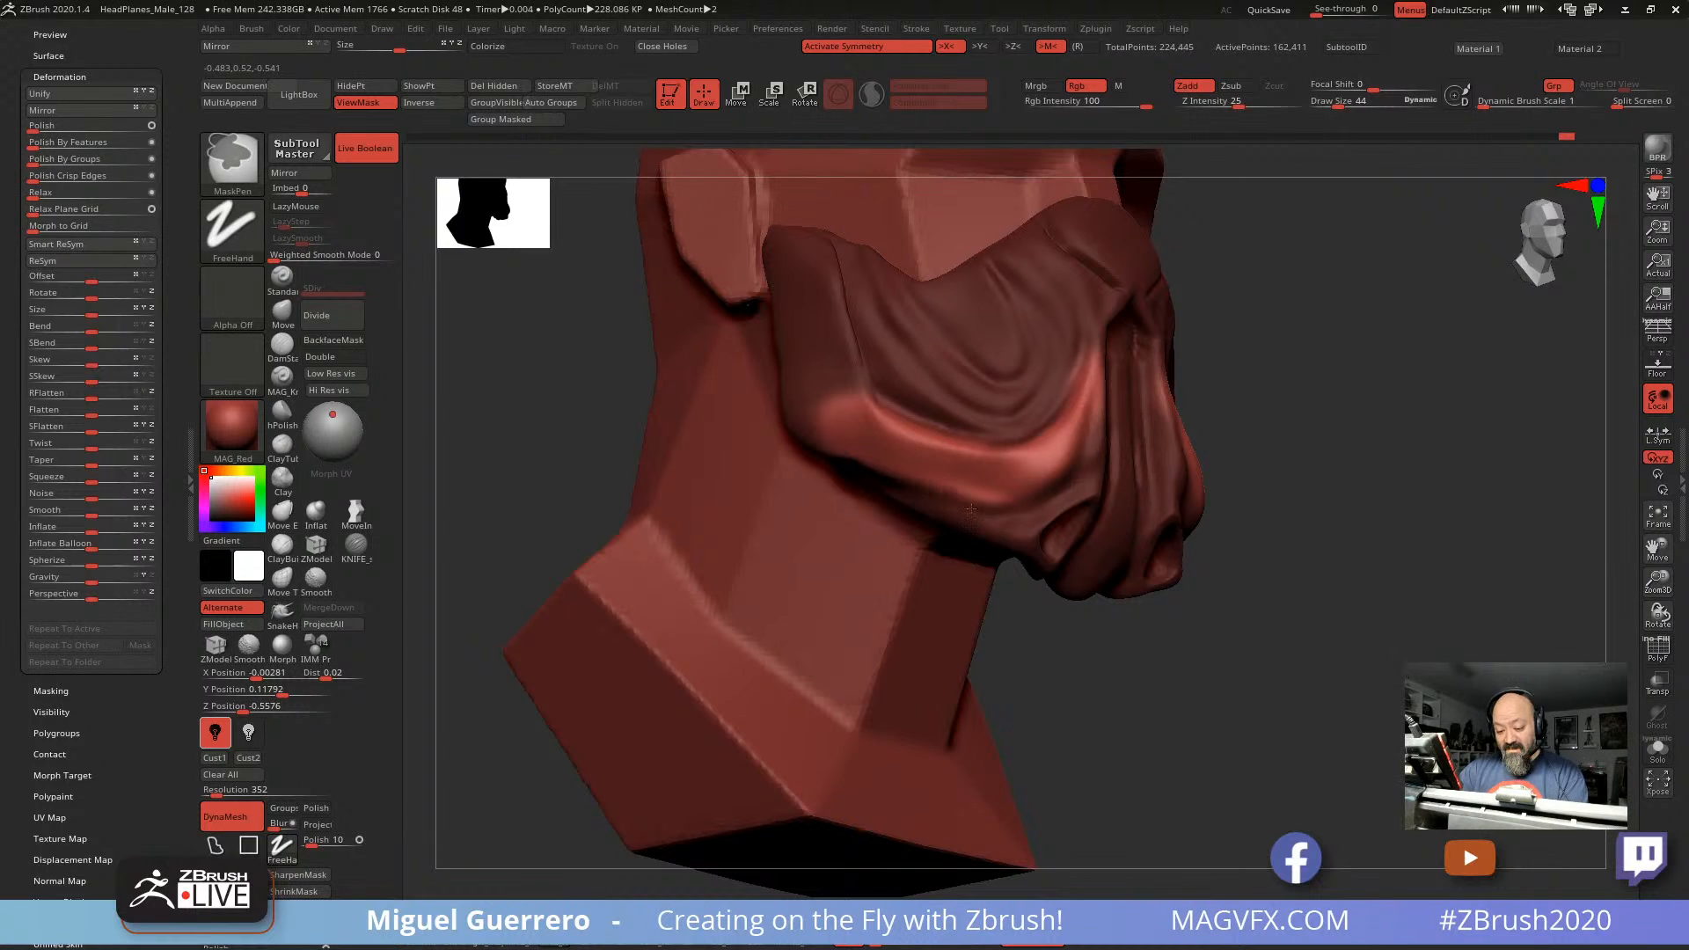
left_click_drag(573, 411, 466, 397)
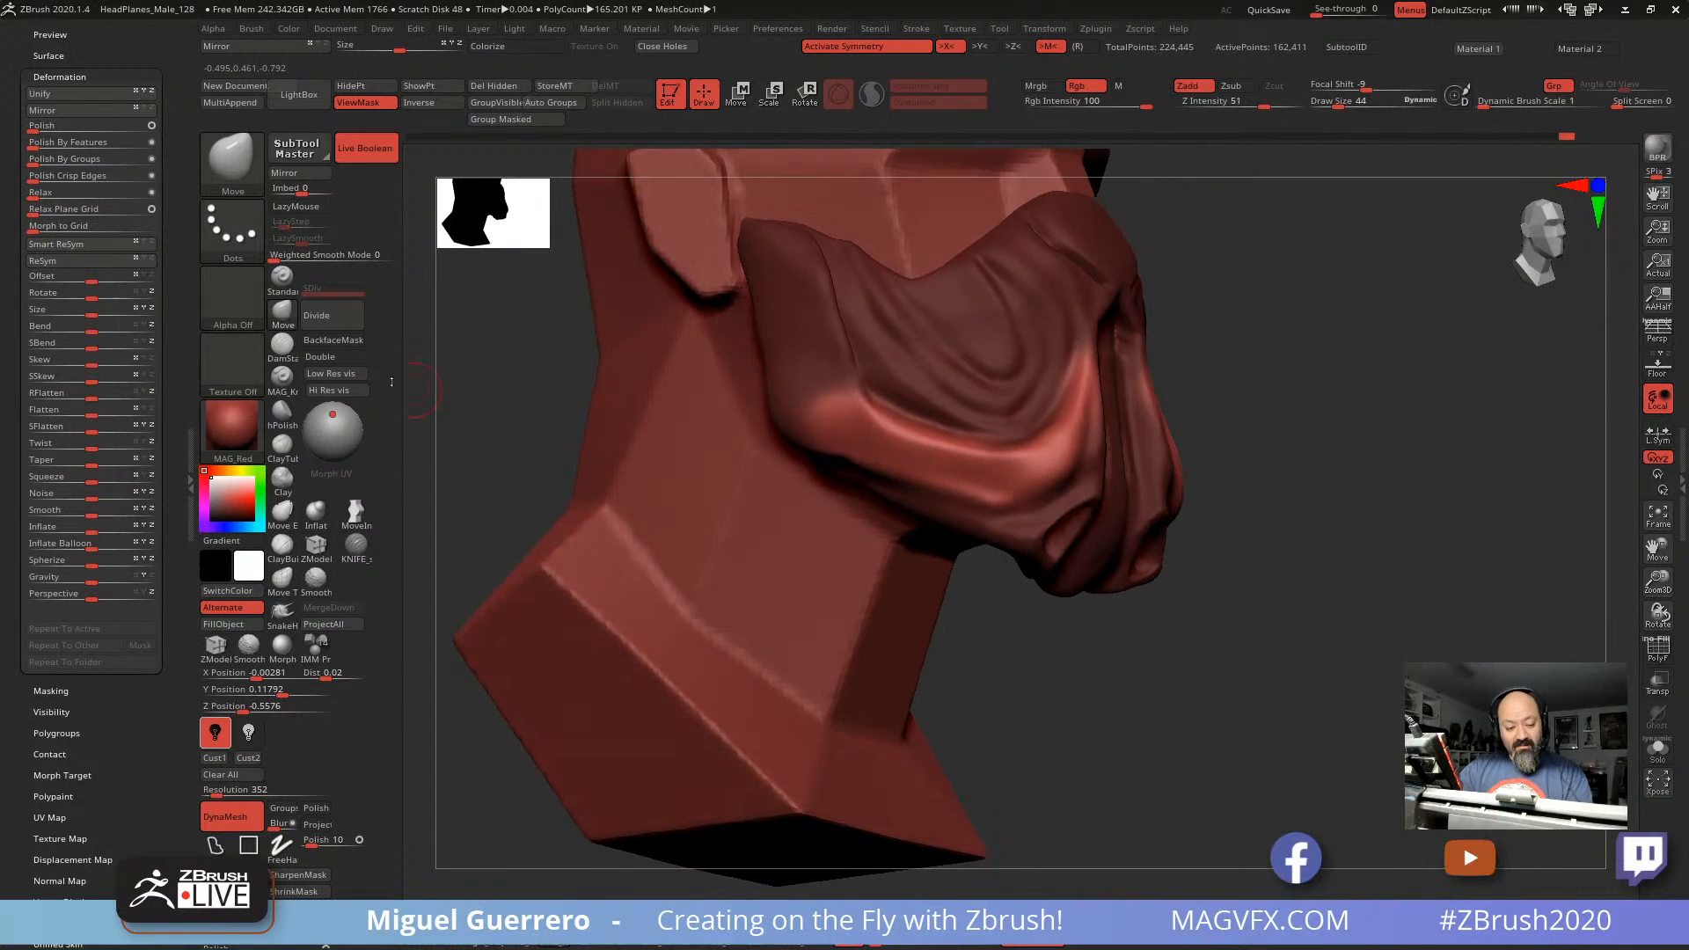
Step: Reshape the unmasked lower cheek fold with the Move brush at draw size 96 and clear the masking
key("b")
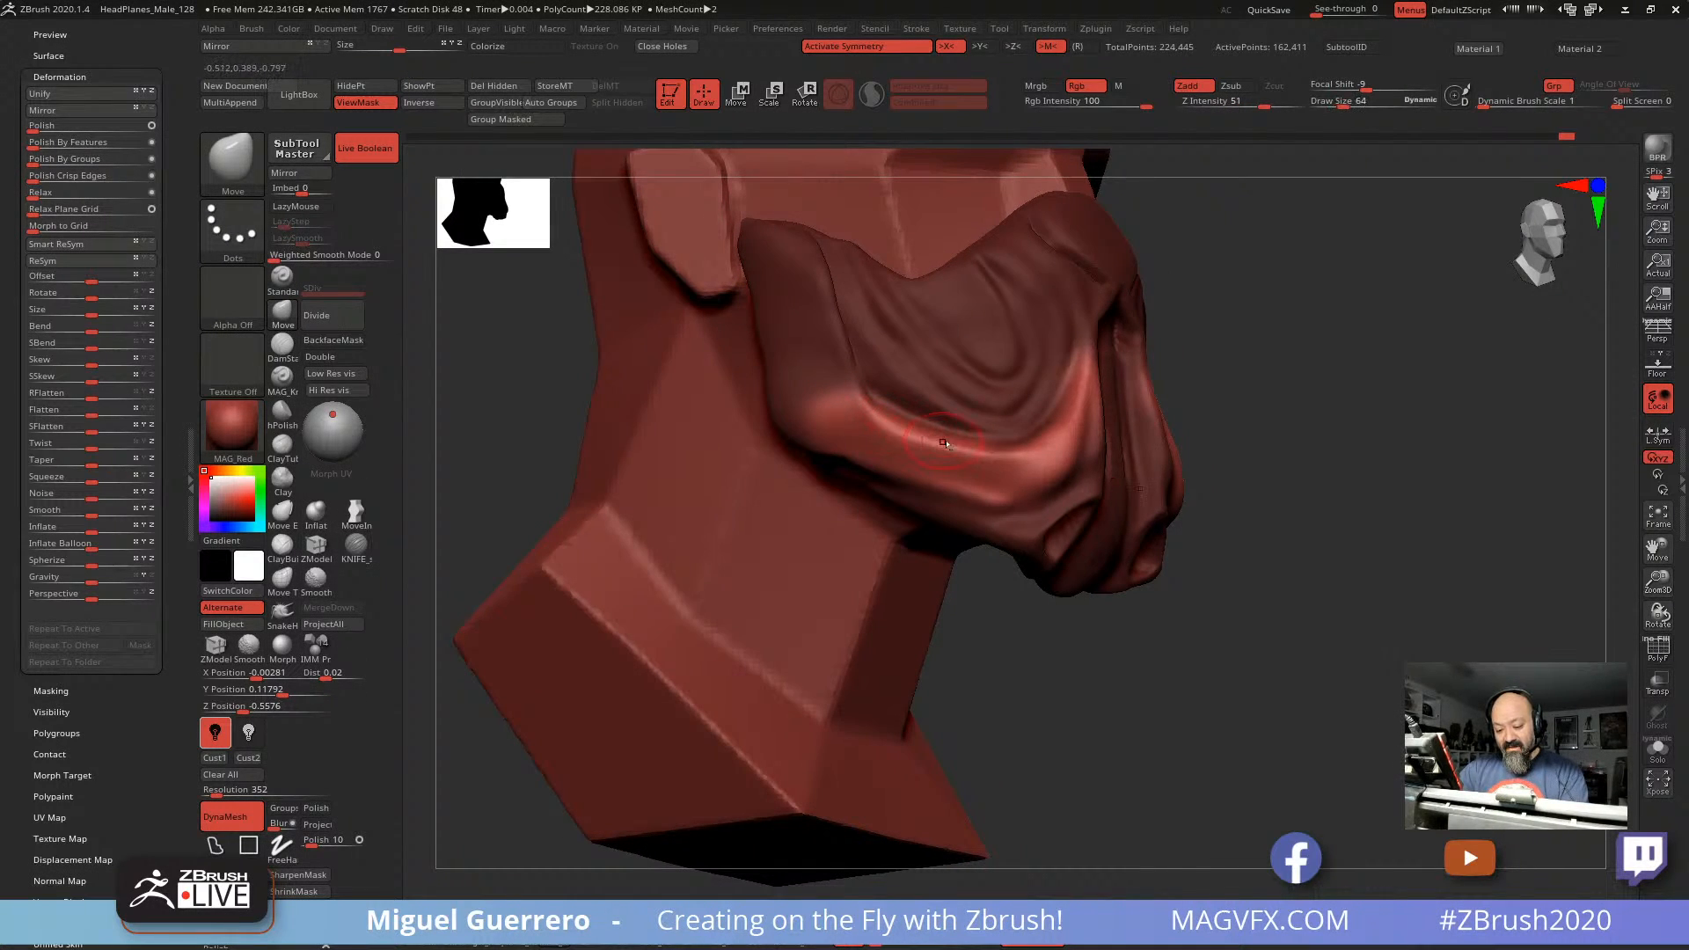
mouse_move(966, 442)
left_mouse_down()
mouse_move(1026, 463)
mouse_move(1022, 497)
left_mouse_up()
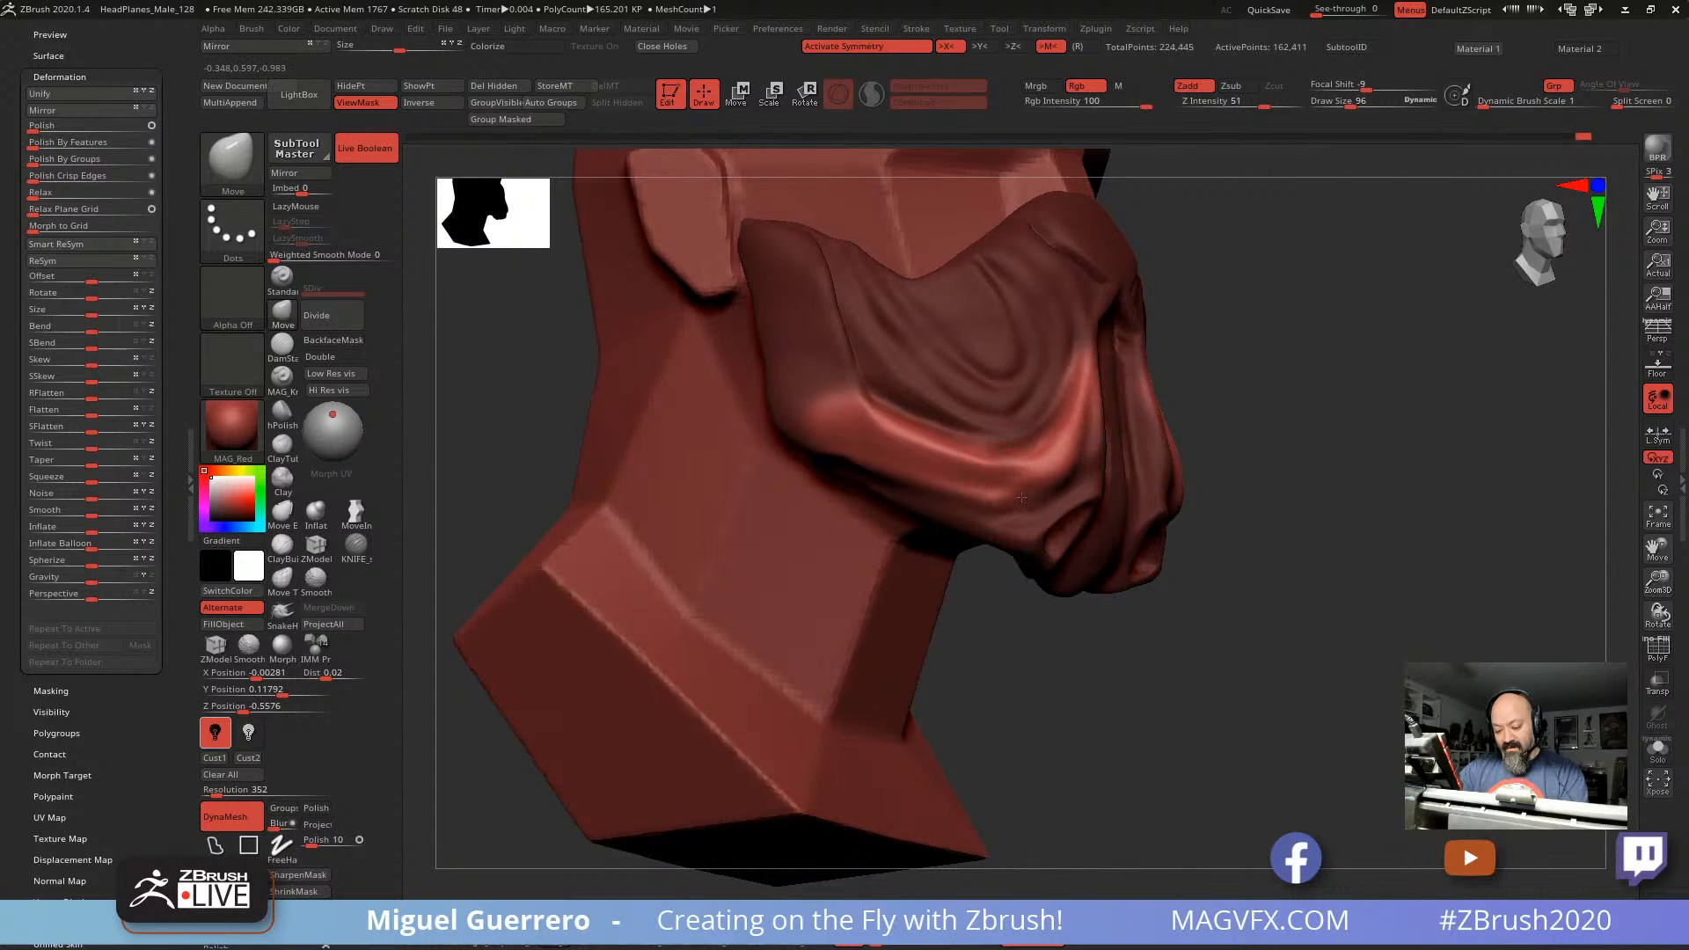
right_click_drag(1026, 506, 924, 479)
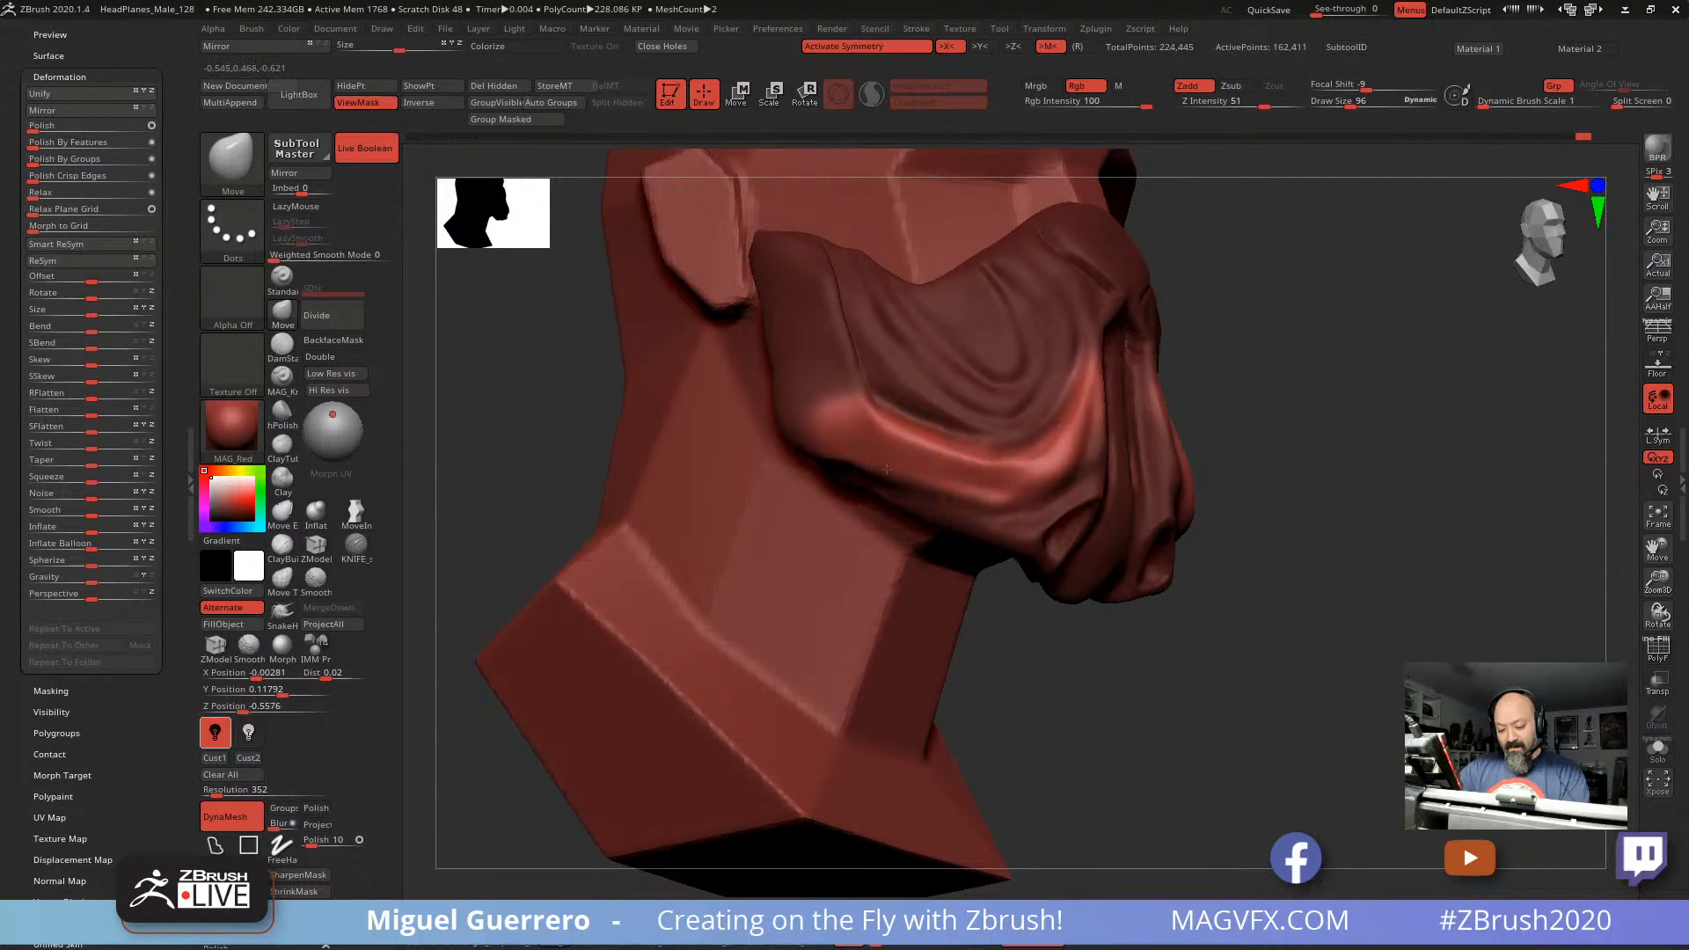
left_click_drag(887, 469, 883, 471)
left_click_drag(1071, 671, 1075, 677, "ctrl")
right_click_drag(1074, 670, 1059, 690)
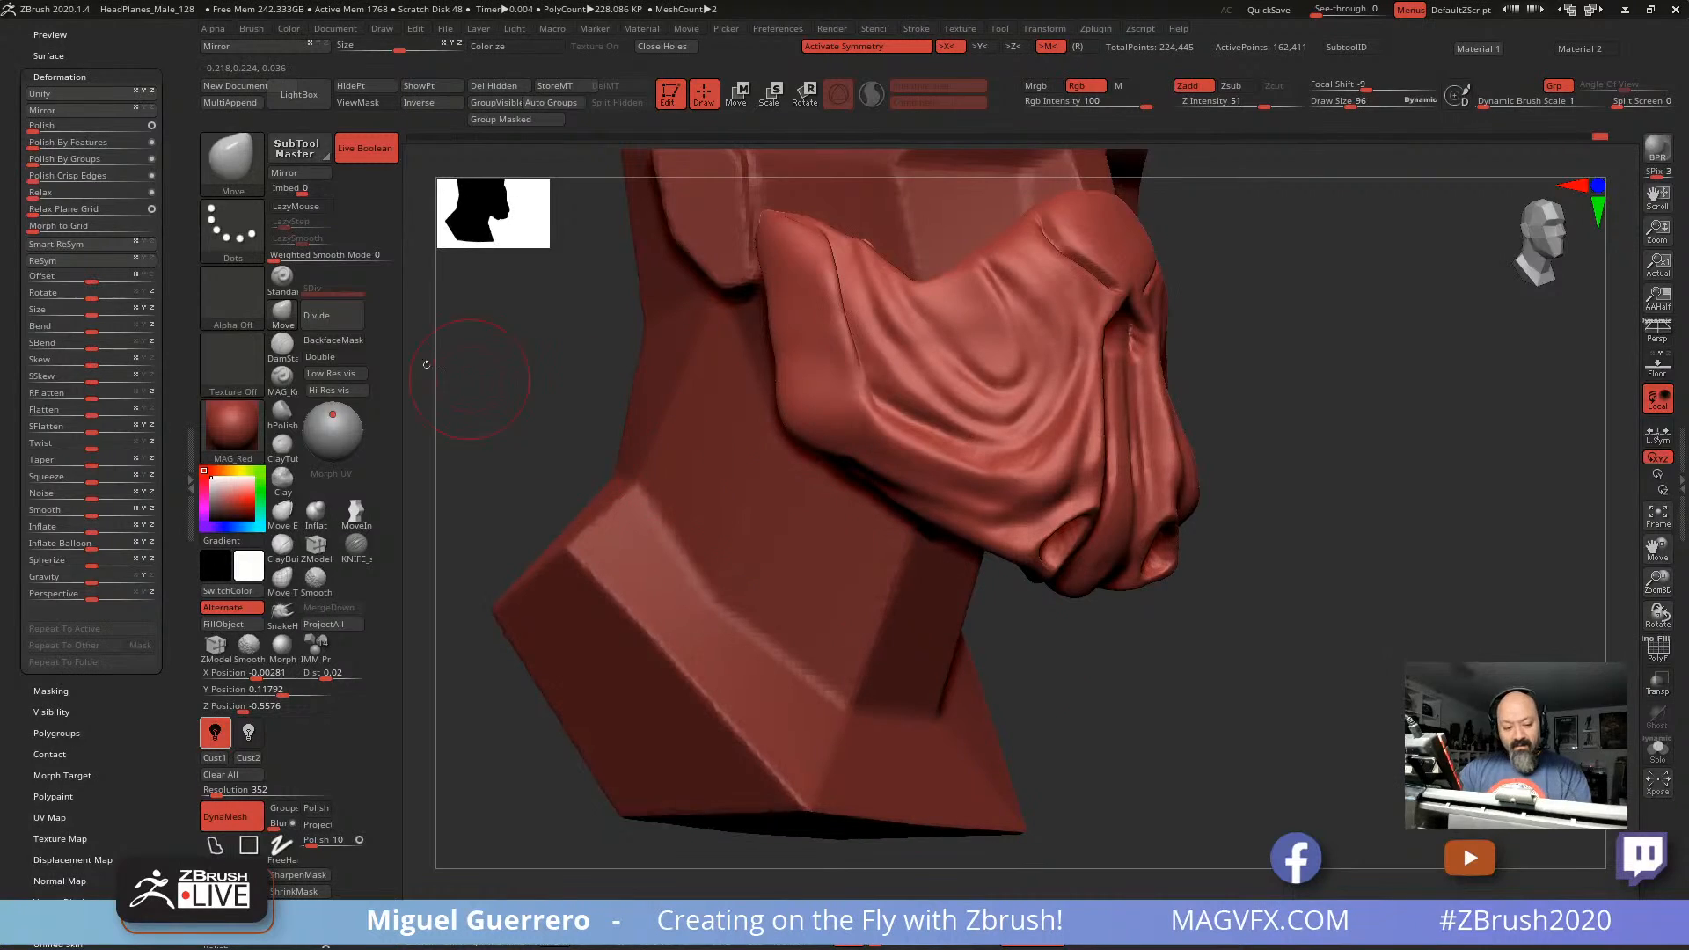
Step: Cut sharp creases along the rear cheek band and lower cheek folds with the KNIFE brush at draw size 44, and update the DynaMesh
left_click(356, 546)
right_click_drag(489, 411, 719, 408)
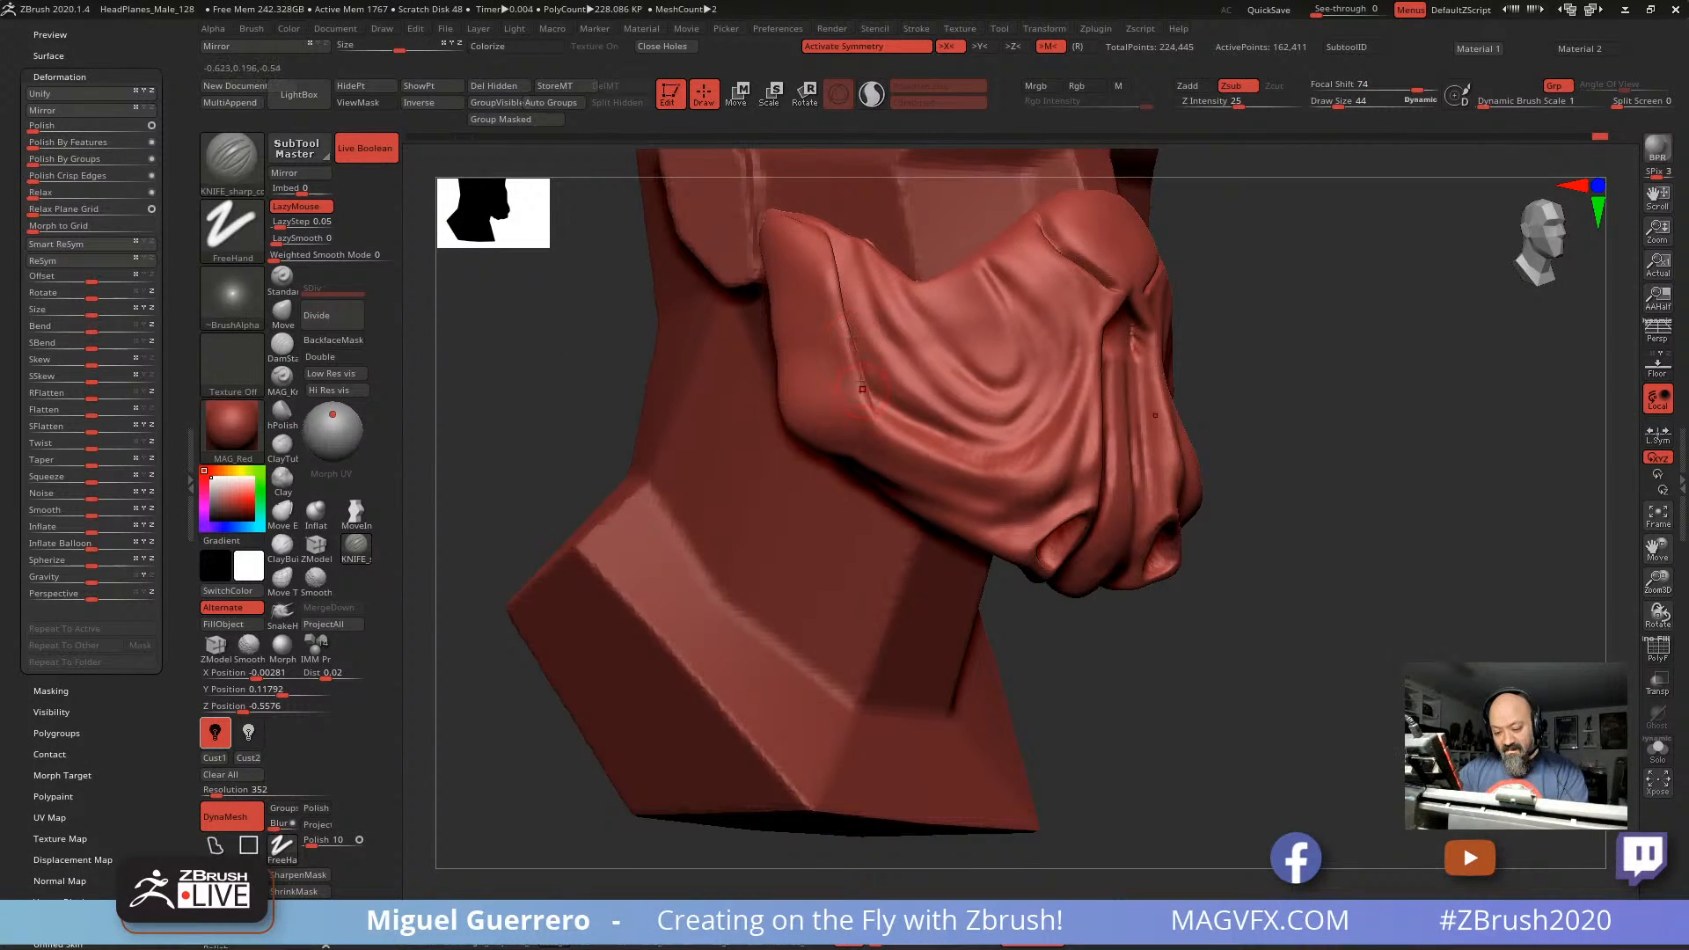
left_click_drag(891, 421, 994, 457)
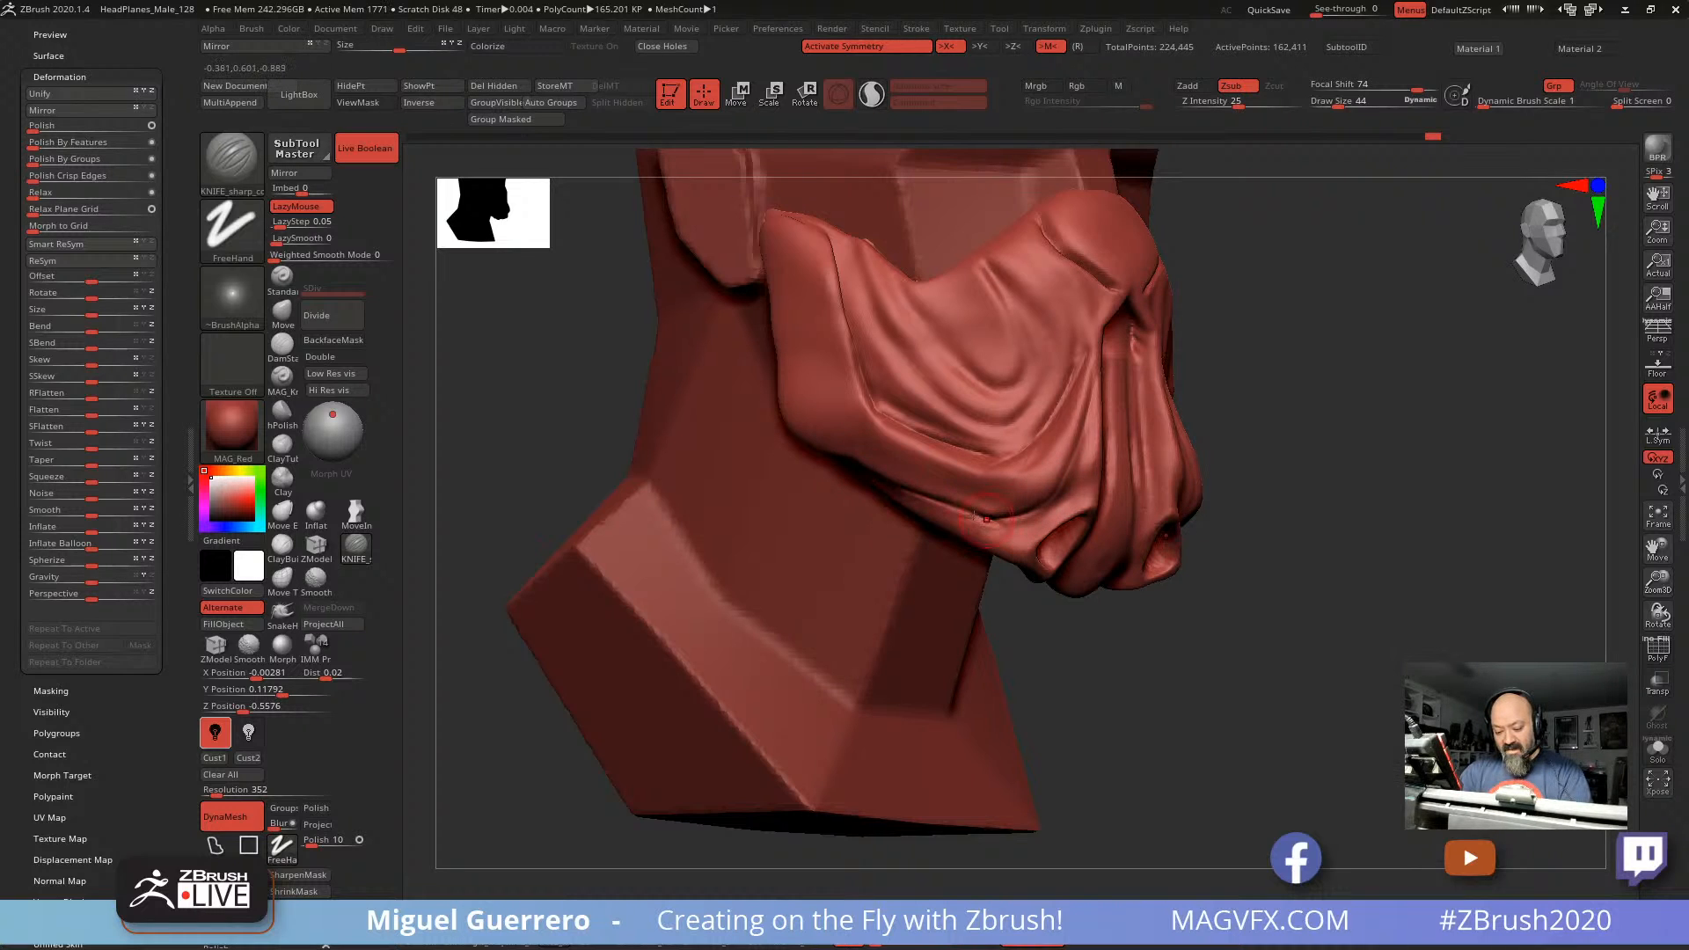
mouse_move(629, 417)
left_mouse_down()
mouse_move(592, 427)
mouse_move(584, 483)
mouse_move(589, 389)
mouse_move(607, 426)
mouse_move(643, 423)
left_mouse_up()
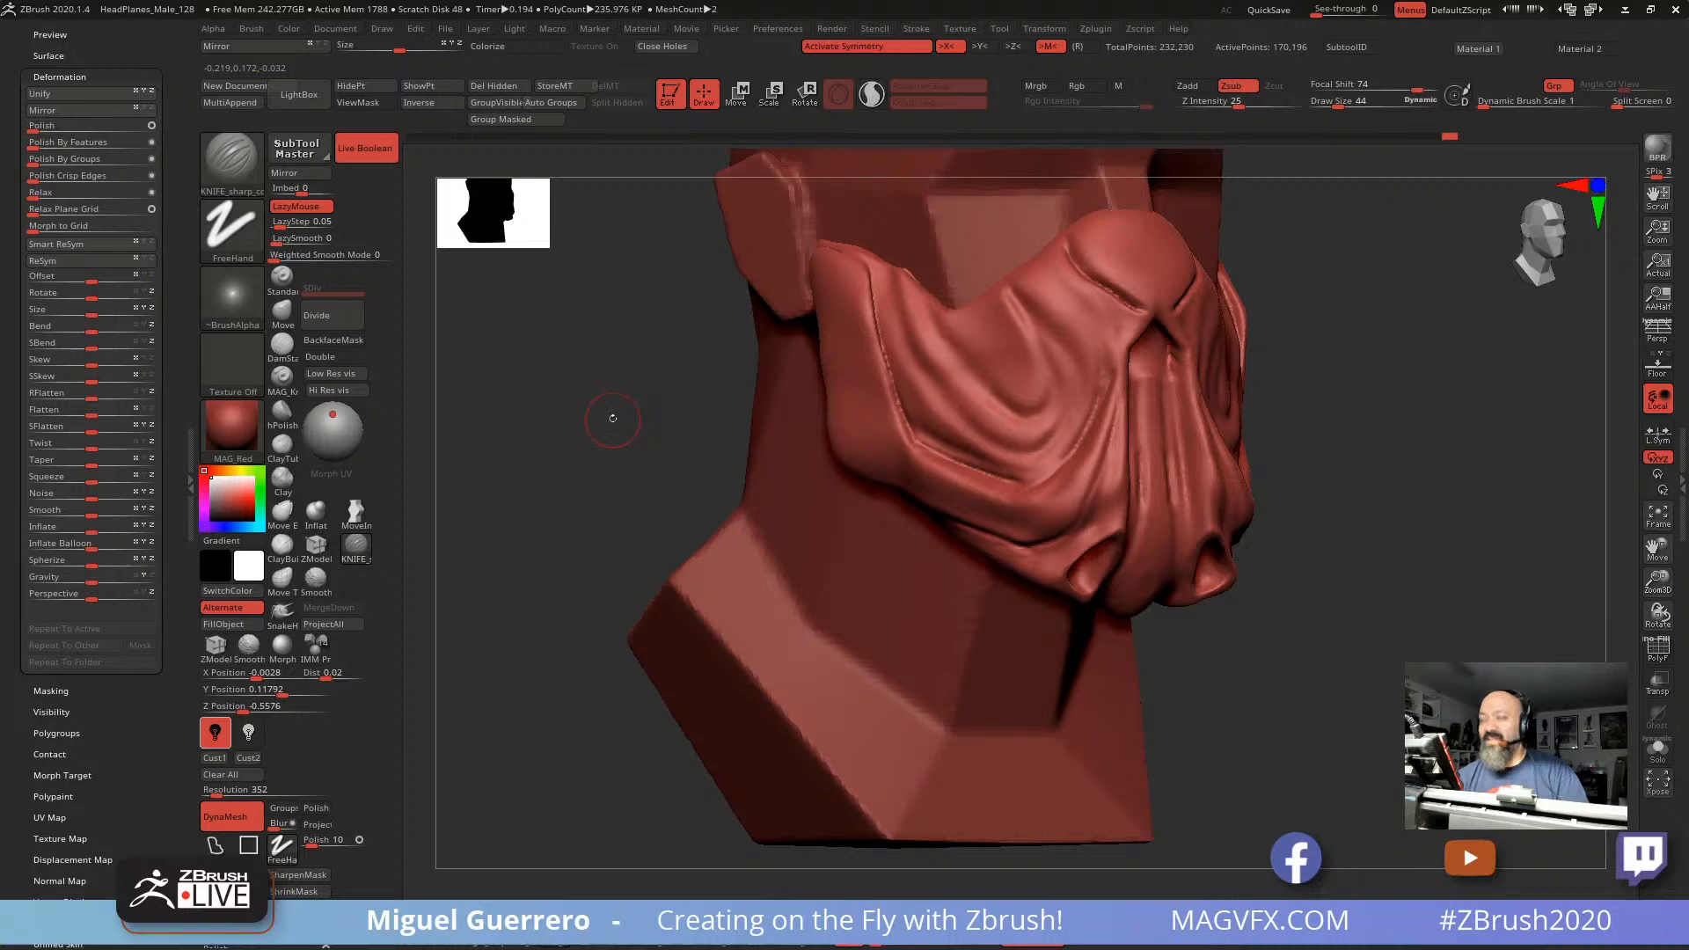
left_click_drag(614, 419, 565, 381)
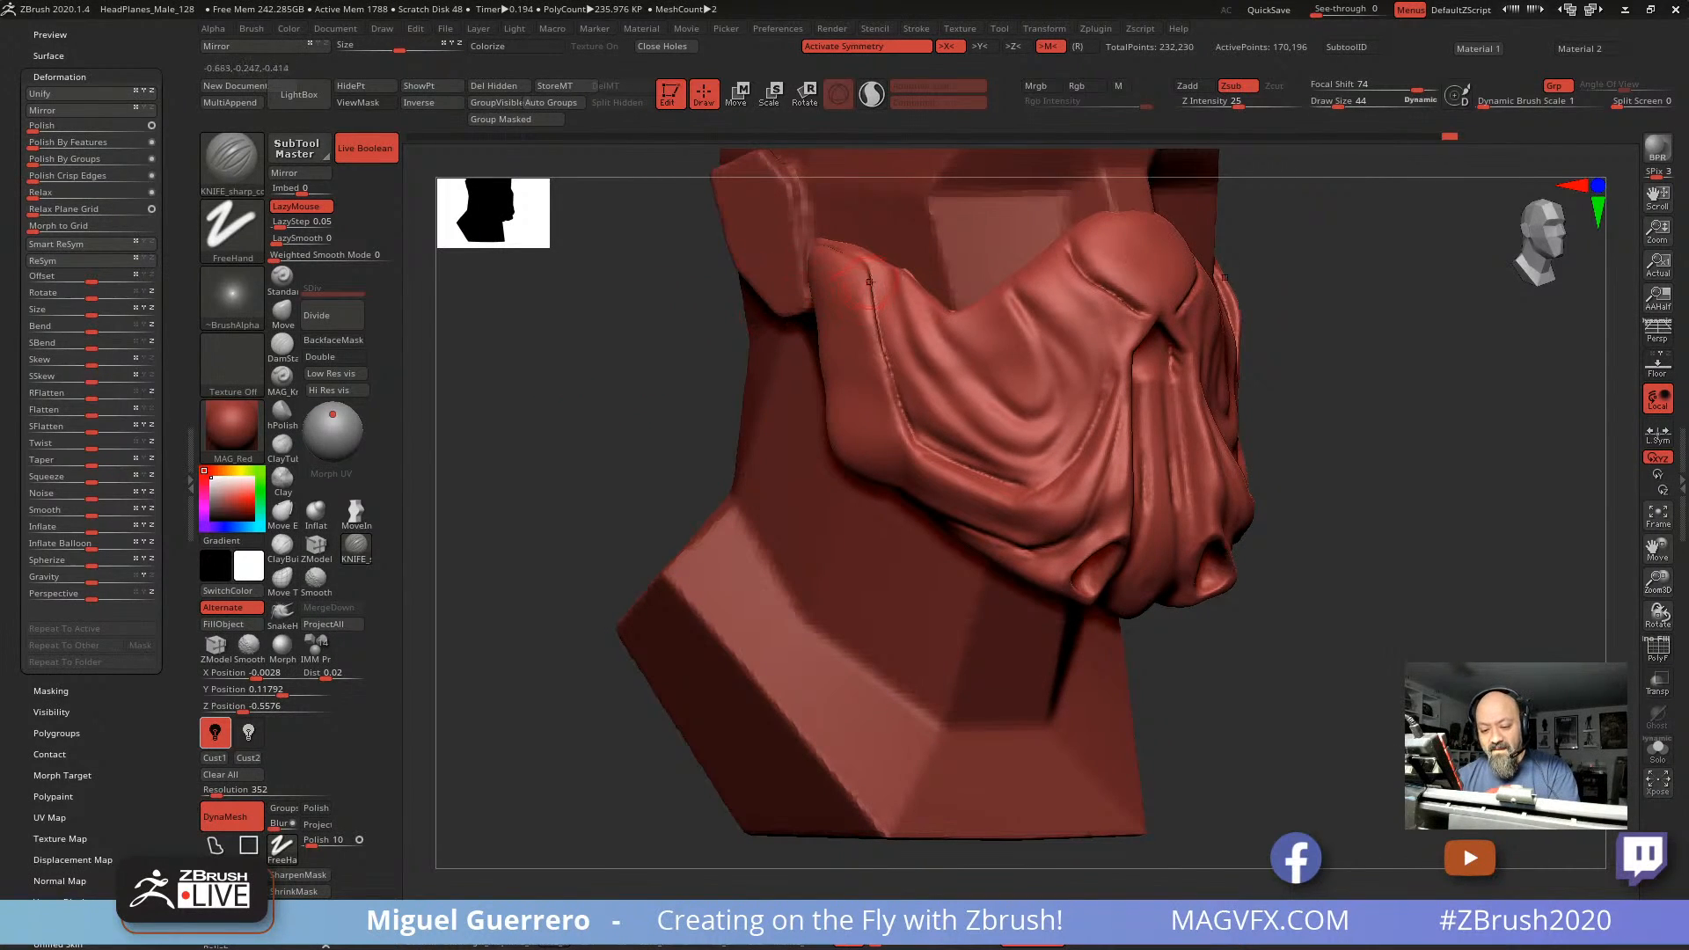
Step: Mask the upper end of the rear cheek band beside the ear at draw size 44 and invert the mask
mouse_move(866, 276)
left_mouse_down("ctrl")
mouse_move(884, 274)
mouse_move(801, 247)
left_mouse_up("ctrl")
left_click_drag(581, 351, 682, 352)
left_click_drag(797, 265, 791, 275, "ctrl")
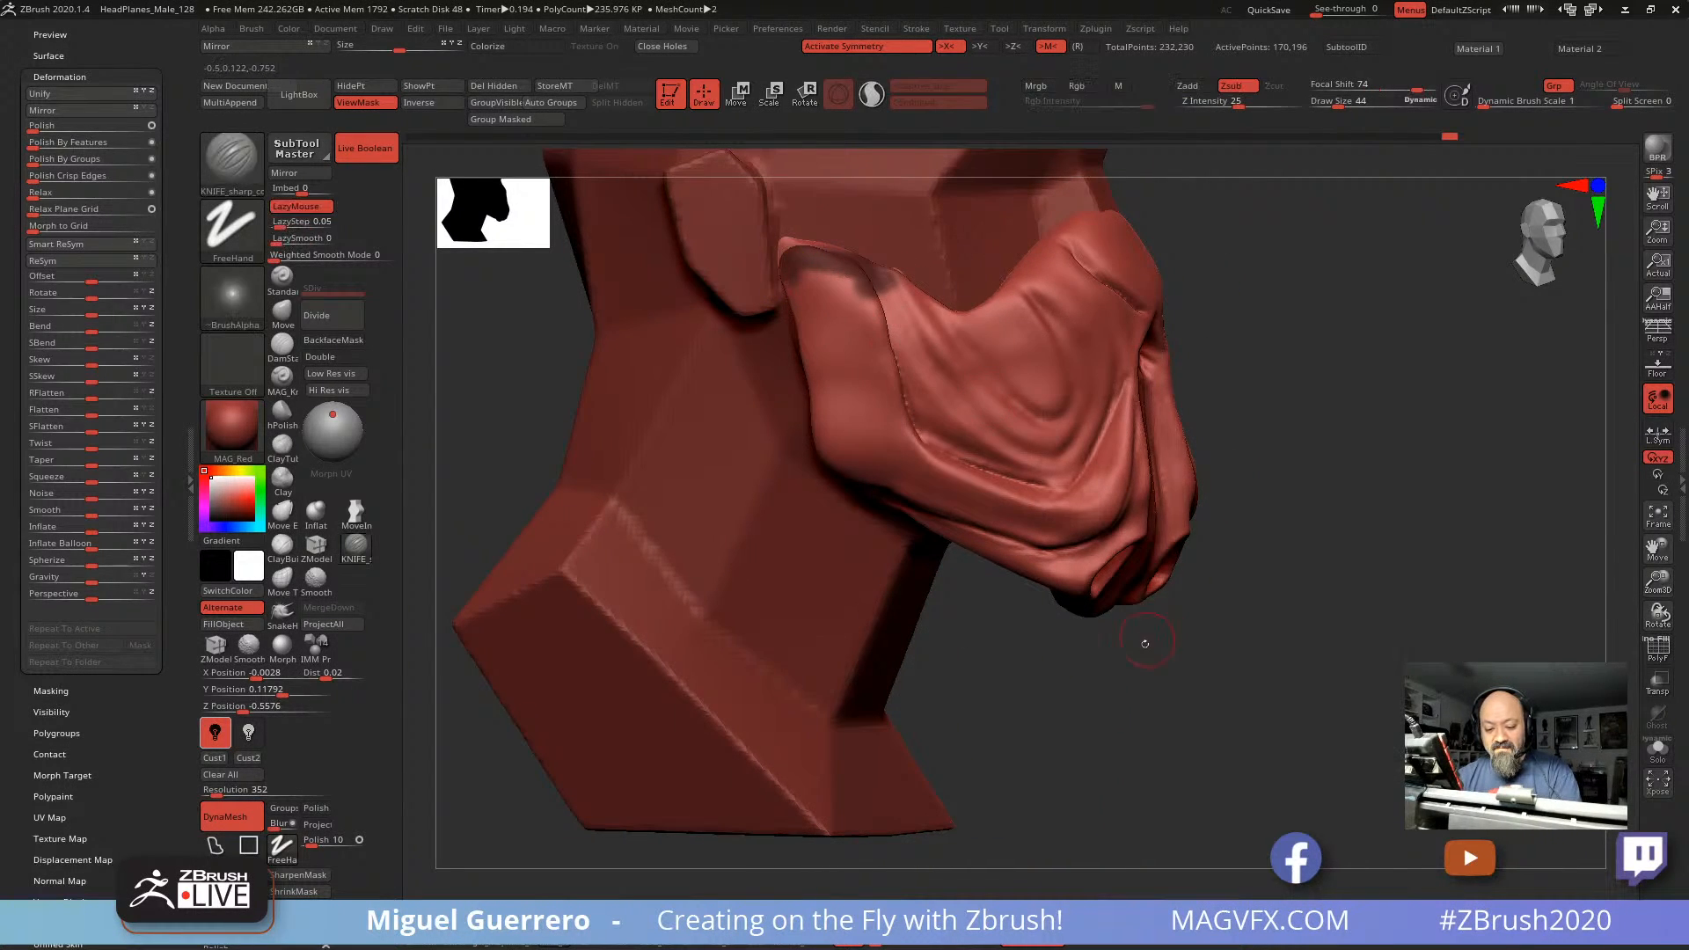
left_click_drag(1144, 643, 649, 397)
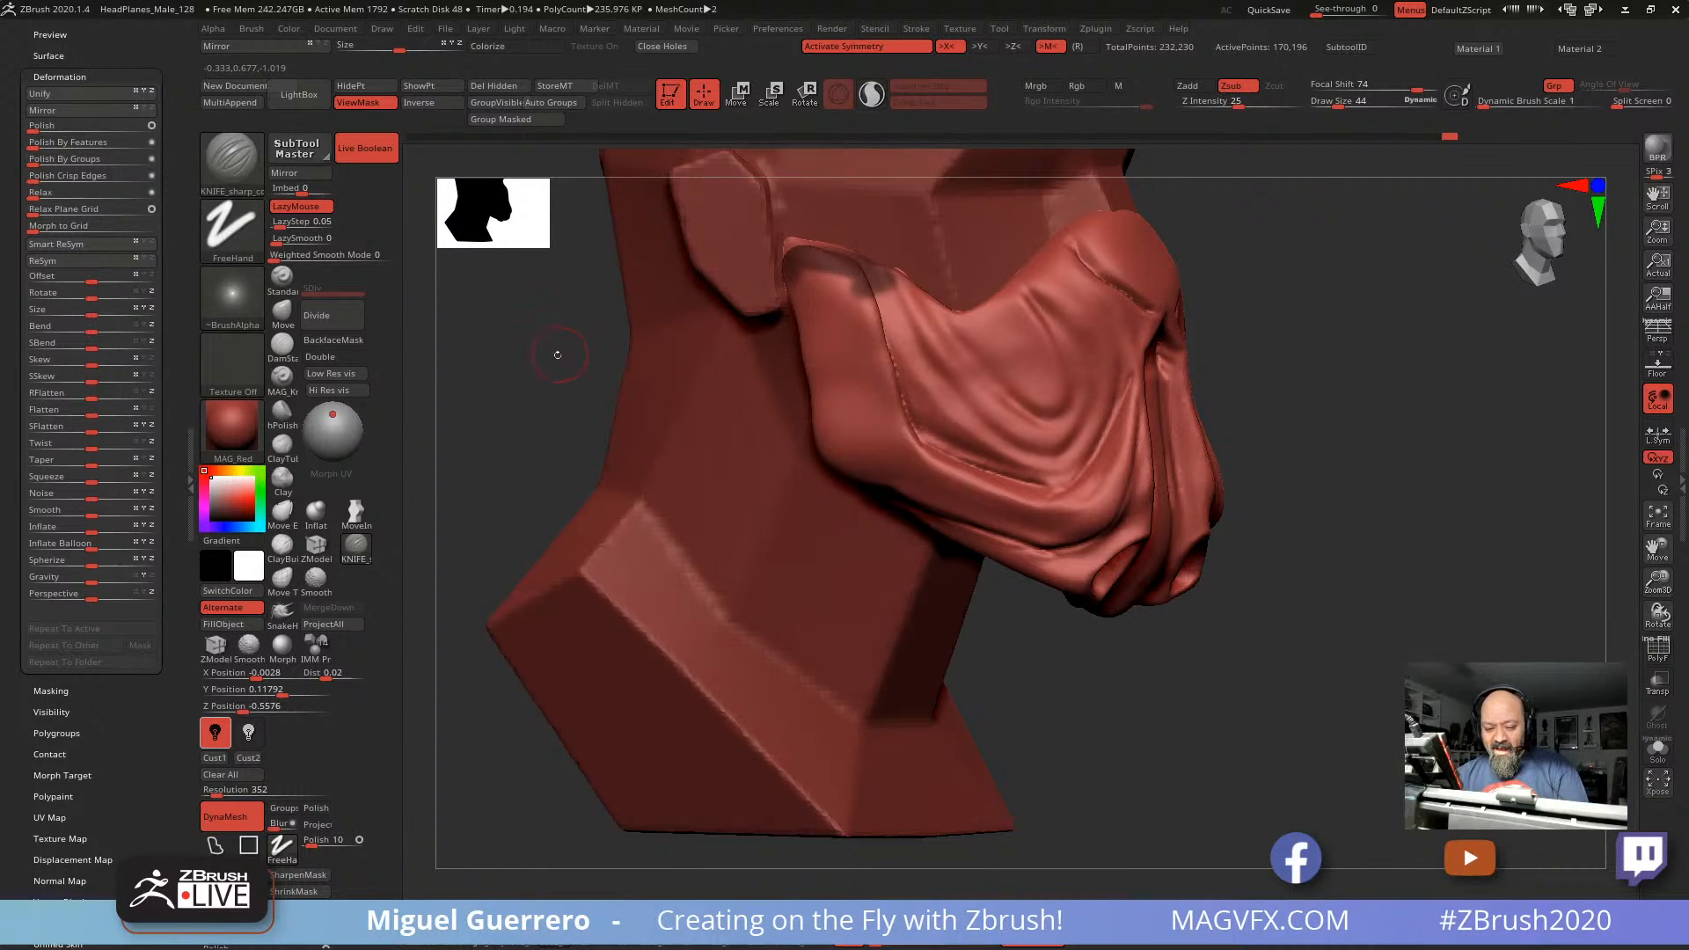
mouse_move(557, 355)
left_mouse_down()
mouse_move(581, 340)
mouse_move(532, 383)
mouse_move(512, 378)
left_mouse_up()
Step: Pull the band's upper end into a point toward the ear with the Move brush at draw sizes 80 and 60, and clear the masking
left_click(283, 314)
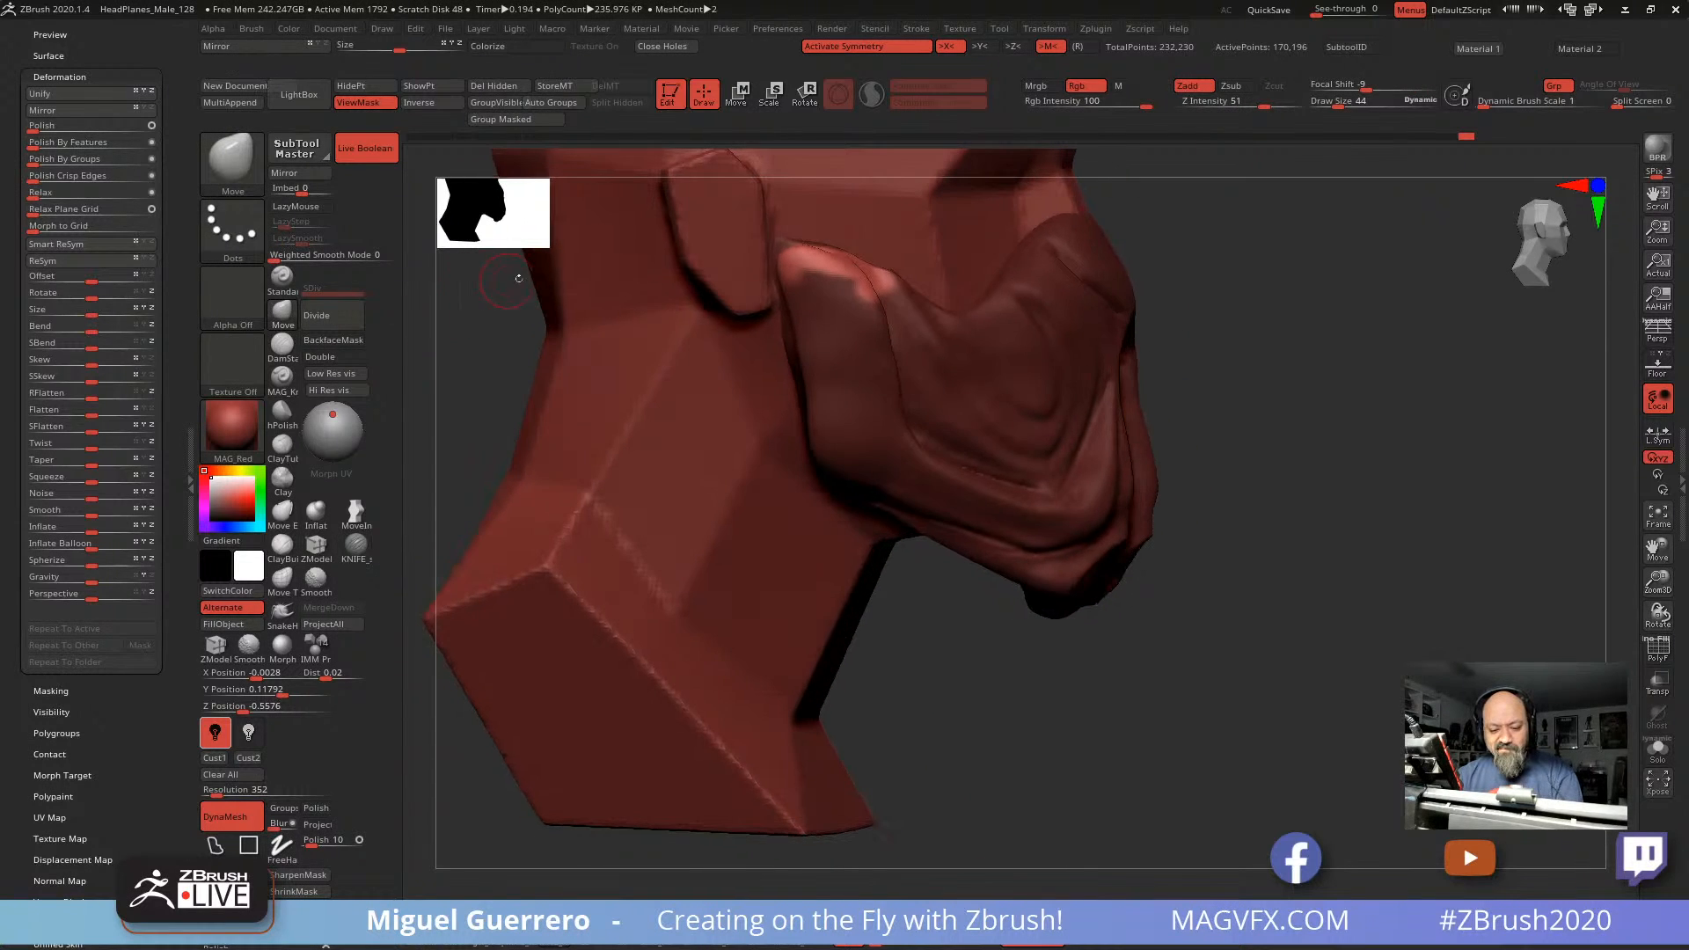
mouse_move(781, 263)
left_mouse_down()
mouse_move(731, 248)
mouse_move(807, 252)
left_mouse_up()
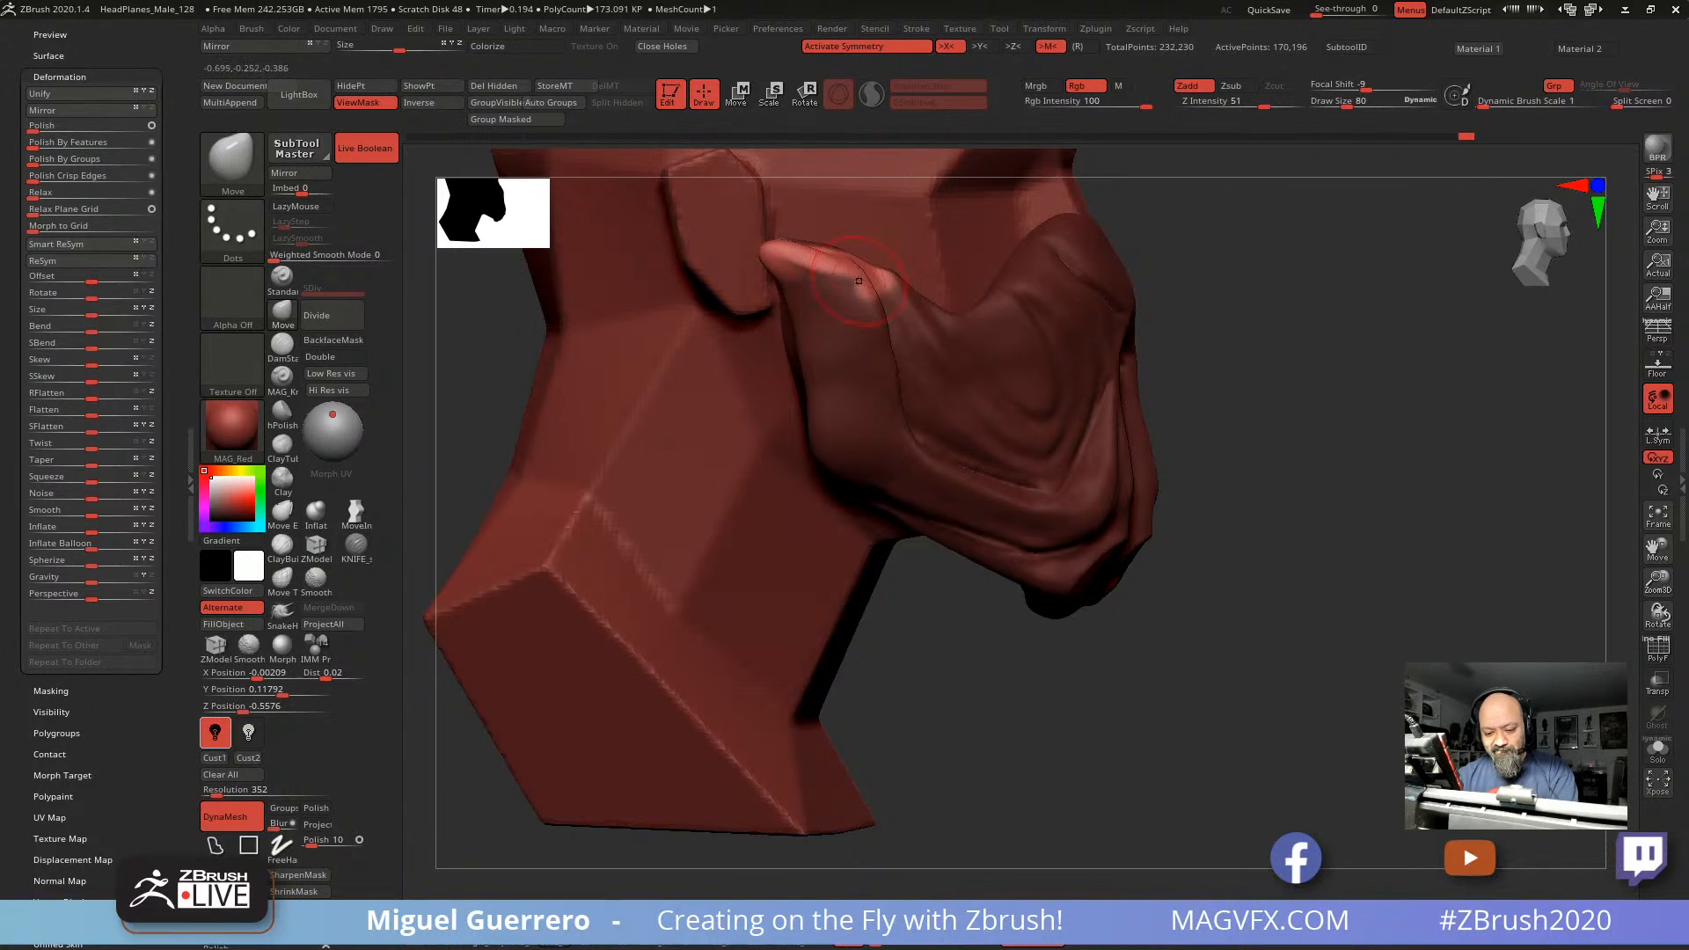
key("[")
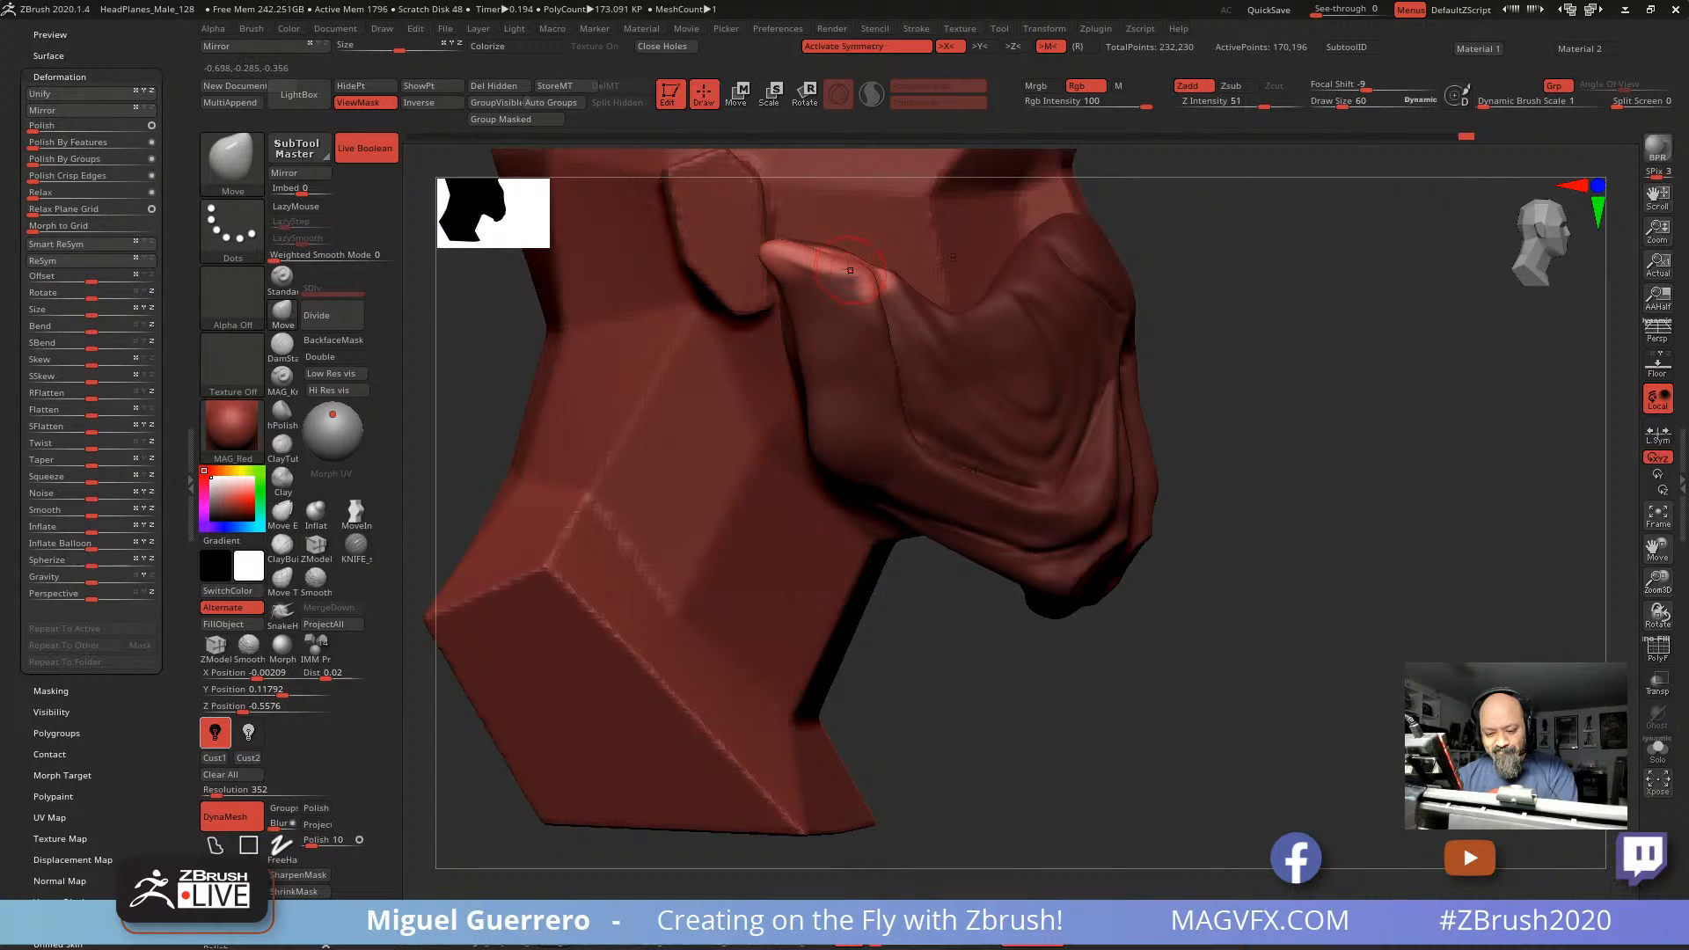
left_click_drag(817, 266, 814, 257)
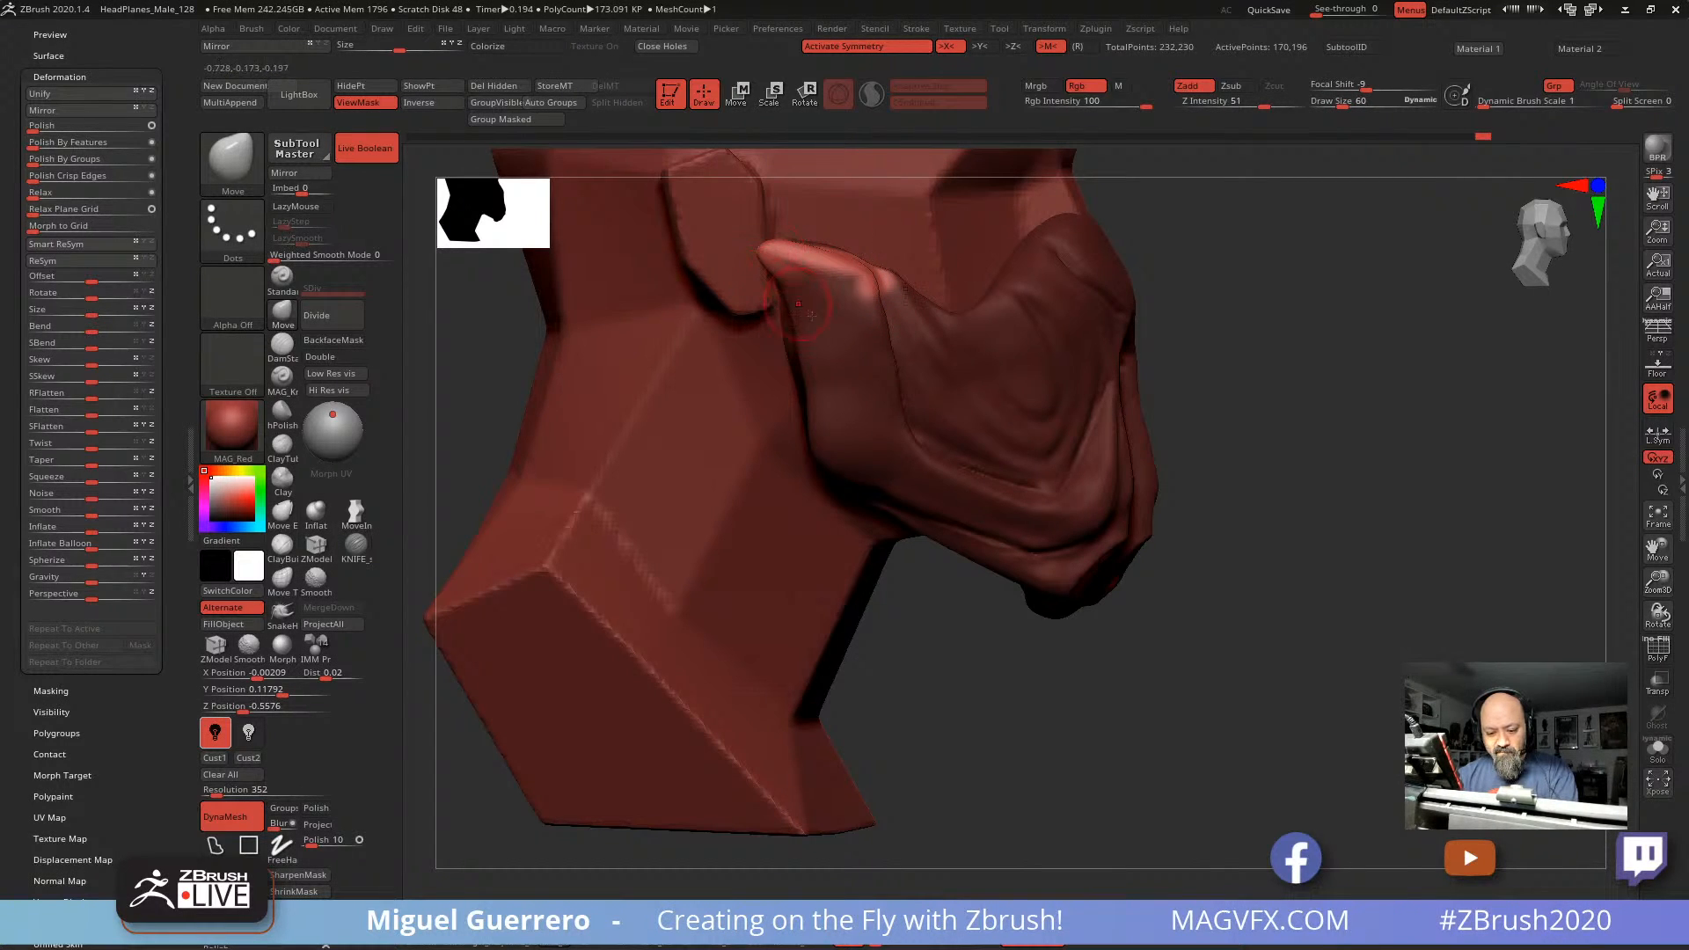
left_click_drag(1198, 653, 1218, 678, "ctrl")
Step: Smooth the upper part of the rear cheek band at draw size 60 and update the DynaMesh
left_click_drag(775, 304, 824, 359)
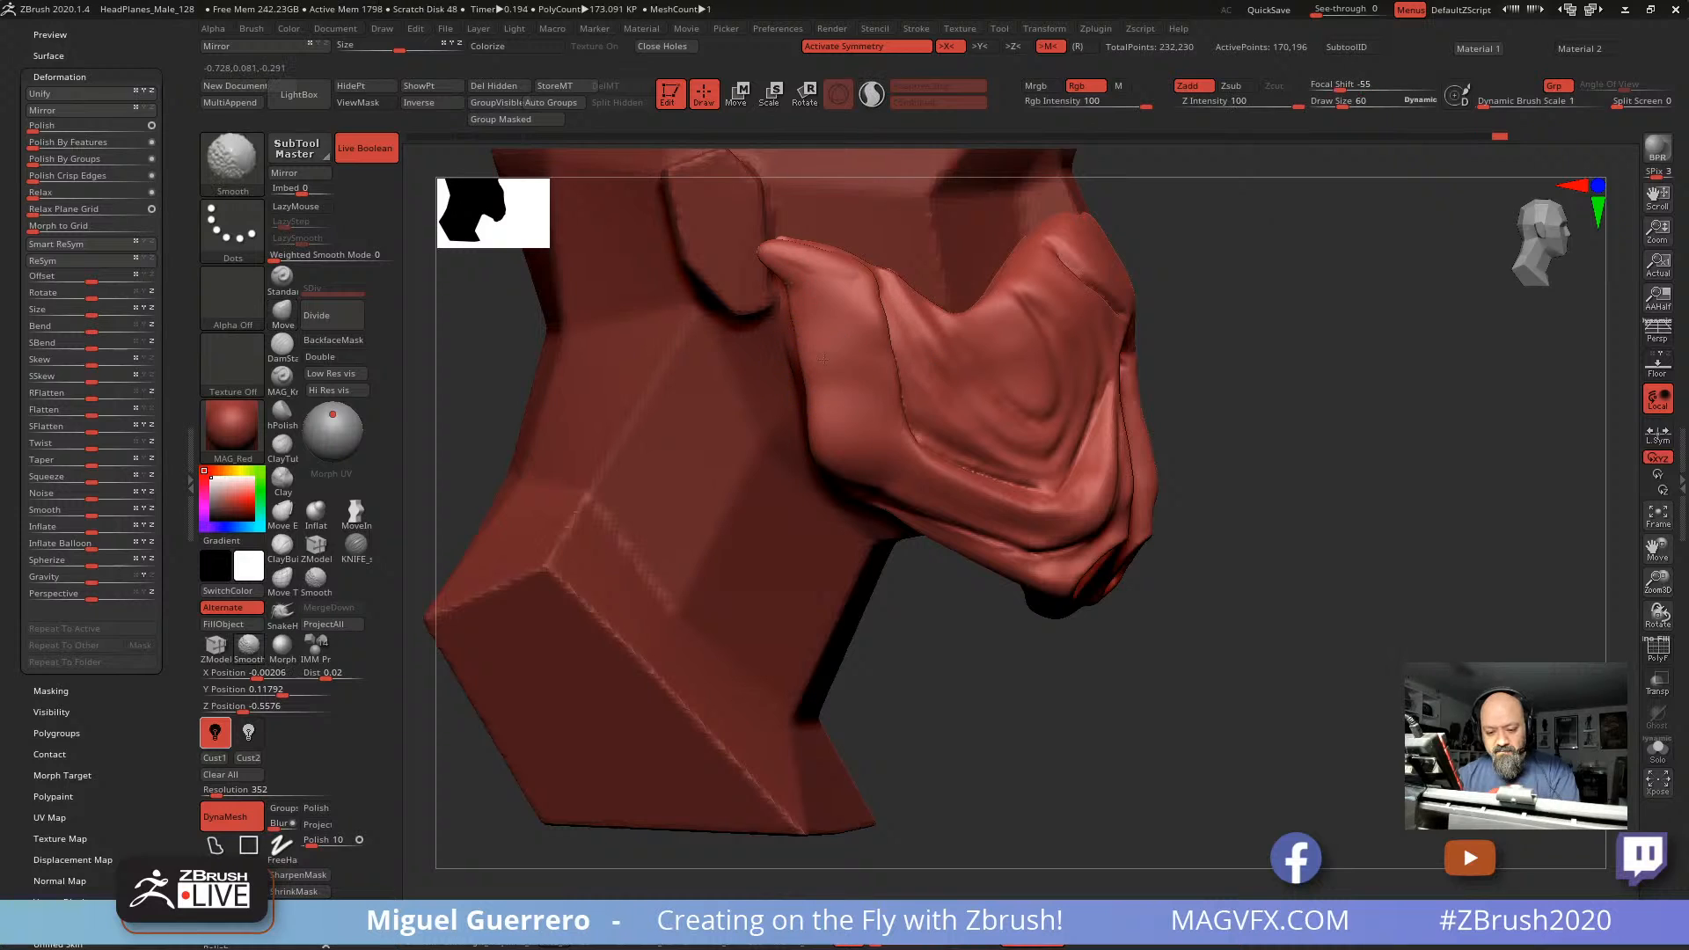
left_click_drag(869, 290, 872, 299, "shift")
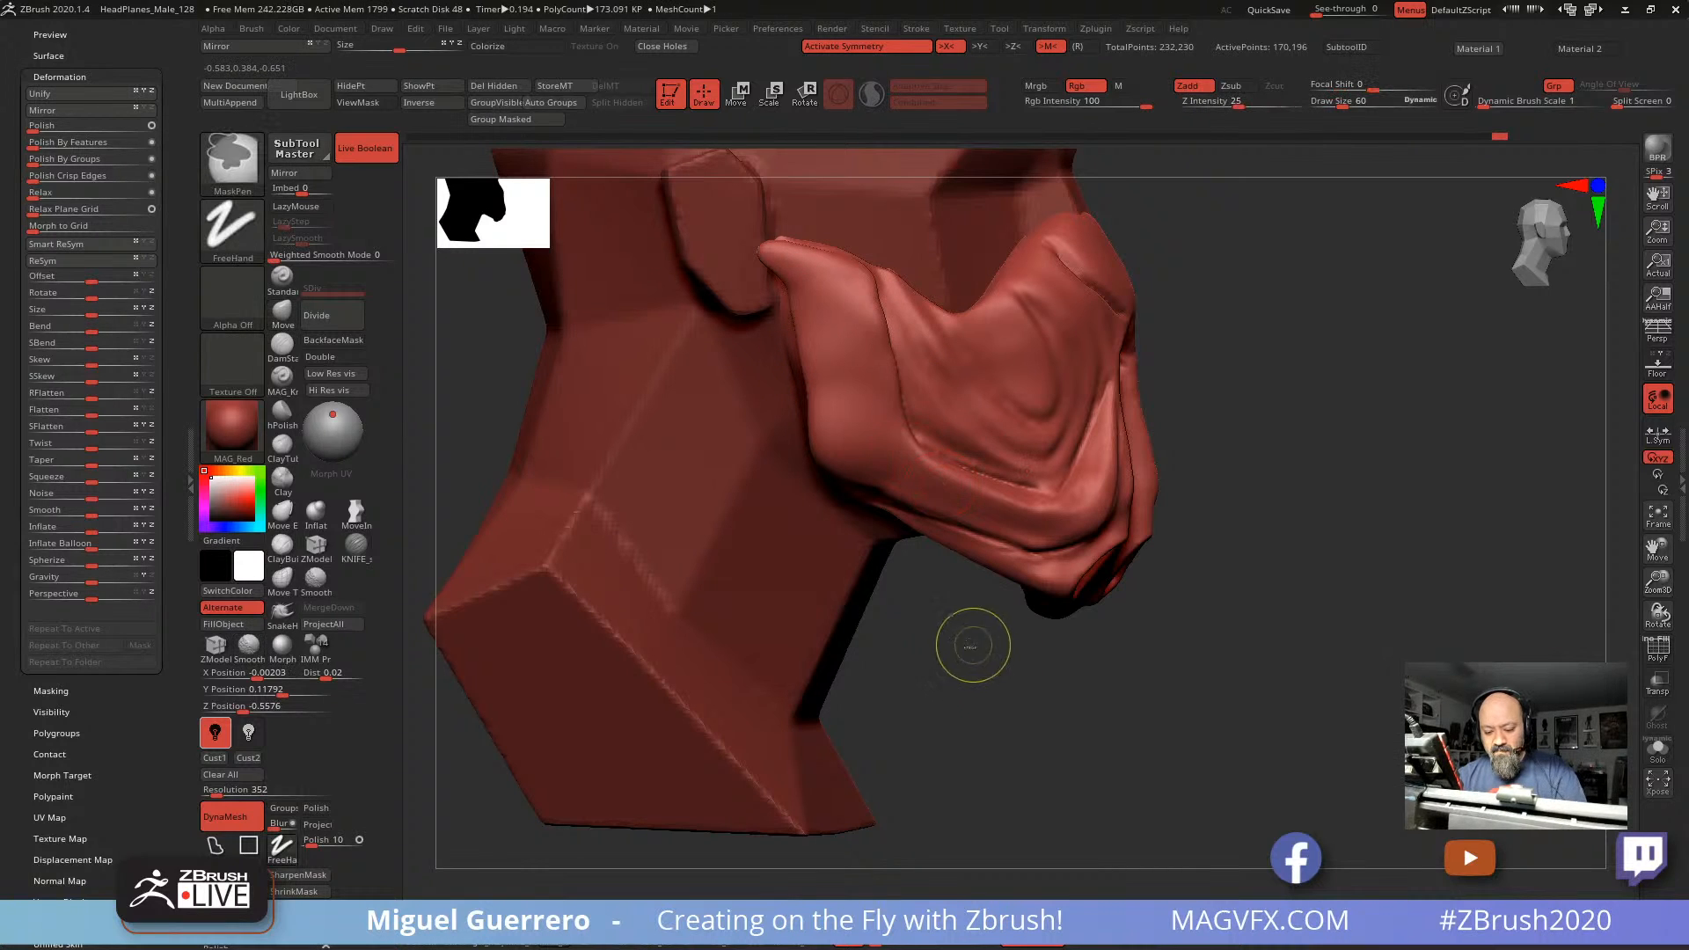
mouse_move(973, 644)
left_mouse_down("ctrl")
mouse_move(1000, 662)
mouse_move(919, 615)
left_mouse_up("ctrl")
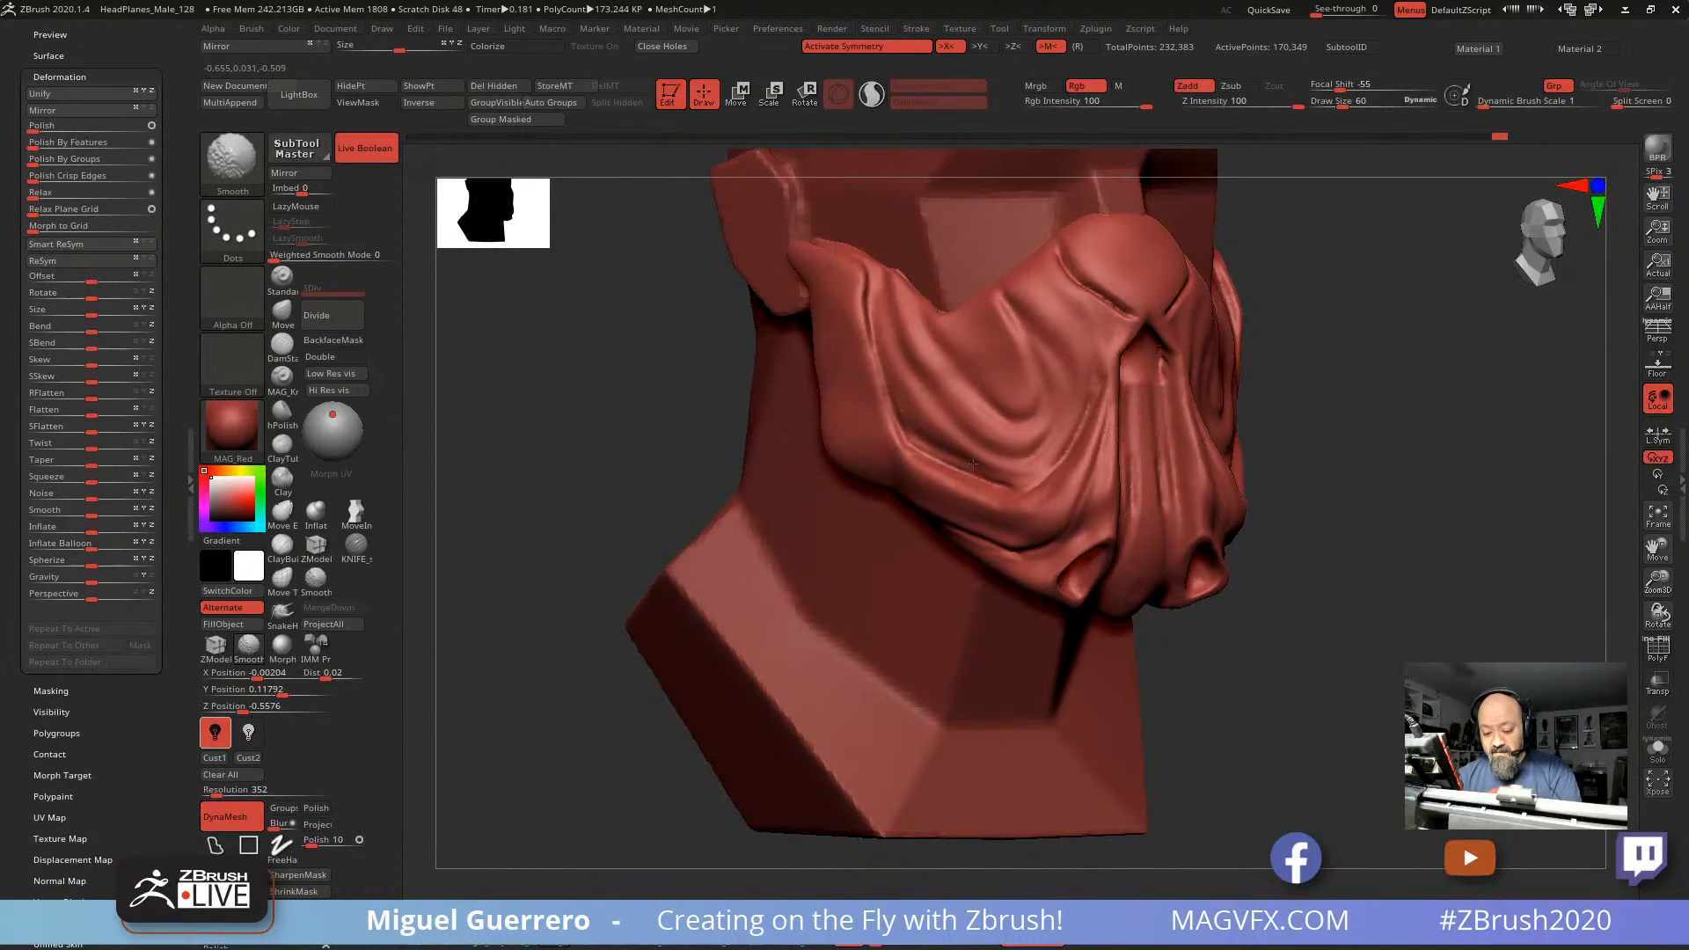
Step: Mask the folded cheek area between the rear band and the nose bulge at draw size 60 and invert the mask
mouse_move(671, 402)
left_mouse_down("shift")
mouse_move(663, 430)
mouse_move(739, 421)
left_mouse_up("shift")
mouse_move(887, 330)
left_mouse_down("ctrl")
mouse_move(906, 431)
mouse_move(960, 471)
mouse_move(1001, 454)
mouse_move(1022, 412)
mouse_move(978, 350)
mouse_move(963, 413)
mouse_move(986, 434)
mouse_move(906, 352)
mouse_move(957, 451)
left_mouse_up("ctrl")
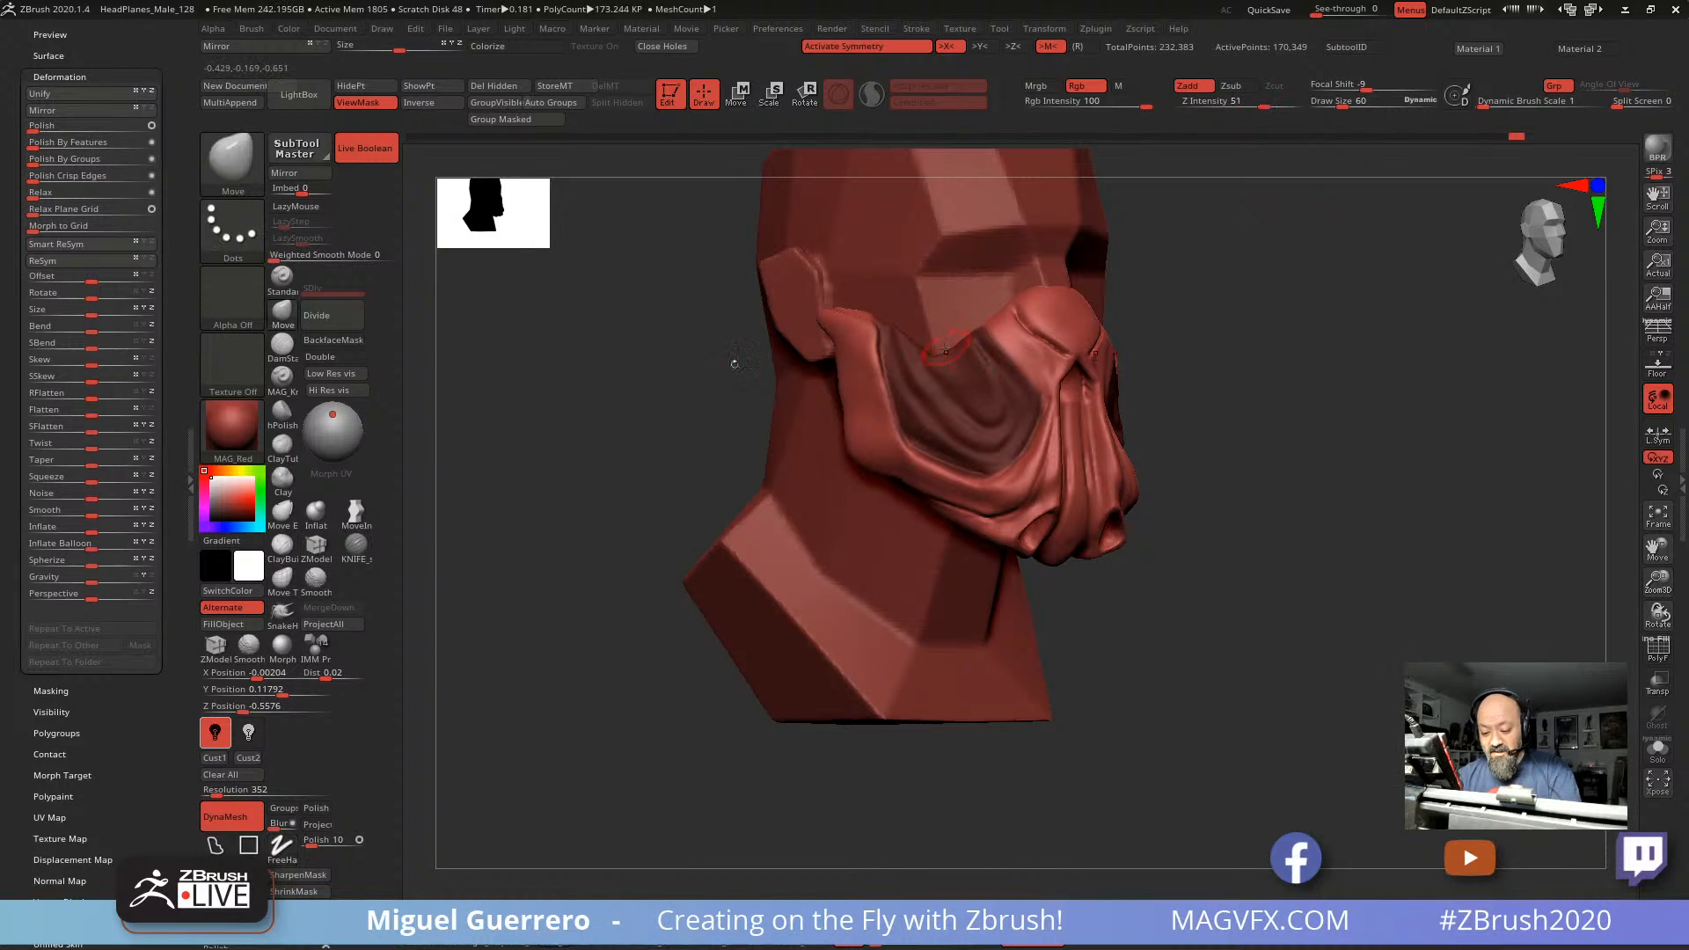
mouse_move(739, 366)
left_mouse_down()
mouse_move(794, 416)
mouse_move(728, 418)
mouse_move(427, 354)
left_mouse_up()
Step: Pull the unmasked cheek folds outward from the front with the Move brush at draw size 160
left_click(283, 314)
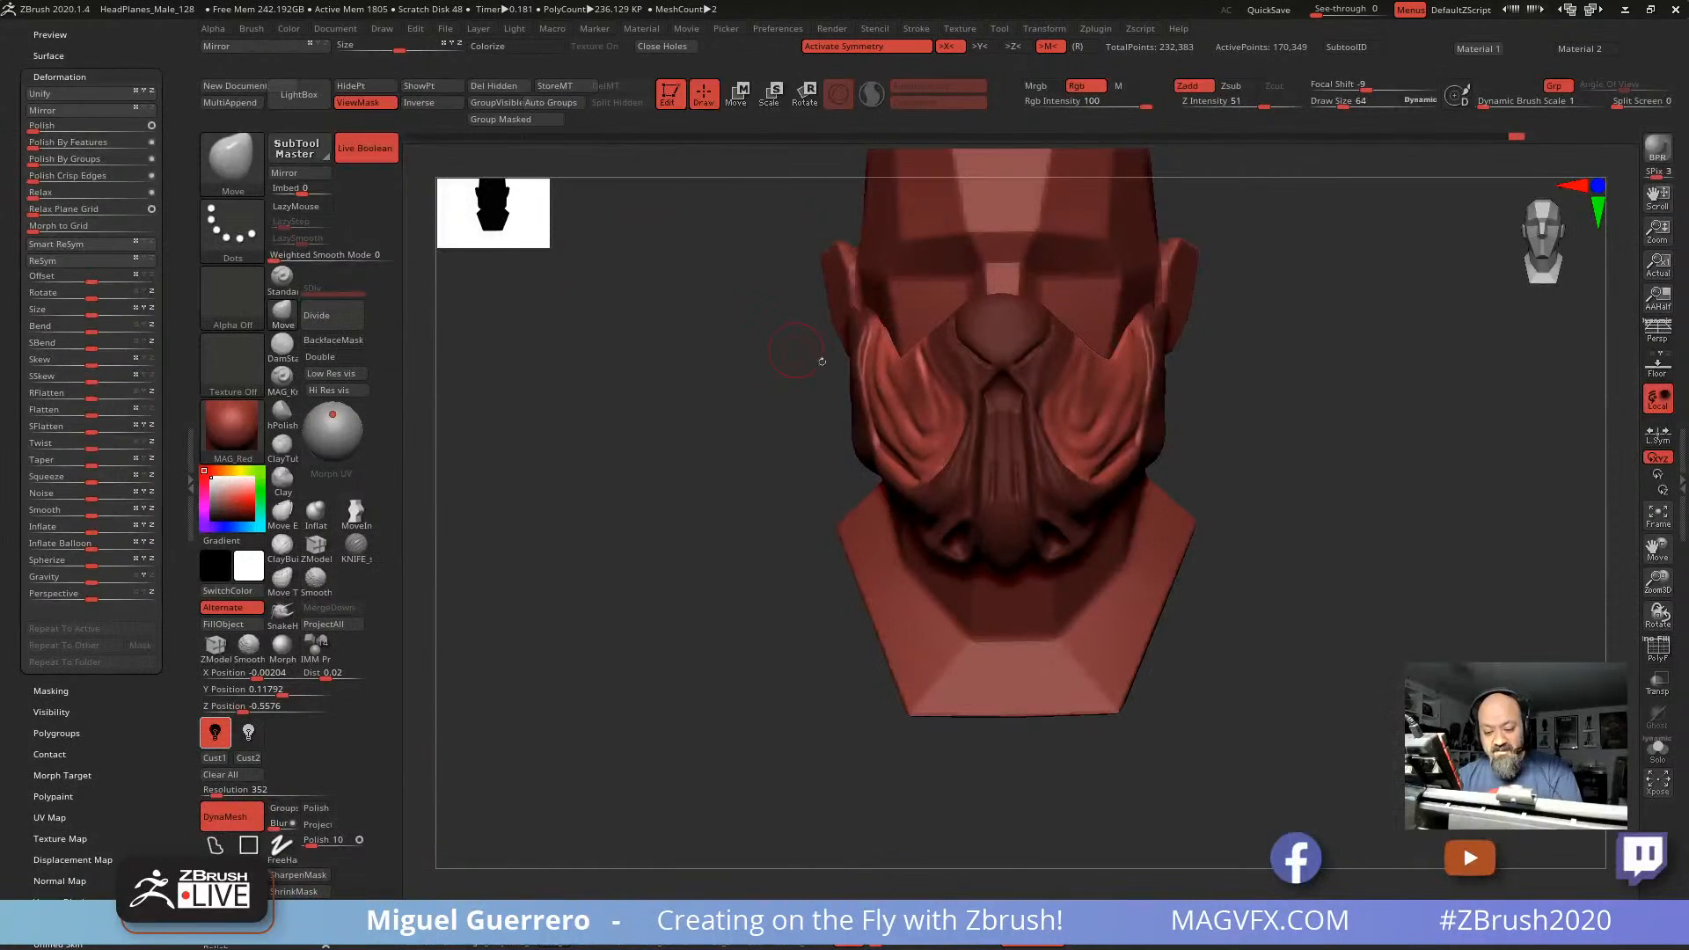
left_click(1362, 104)
left_click_drag(889, 378, 882, 385)
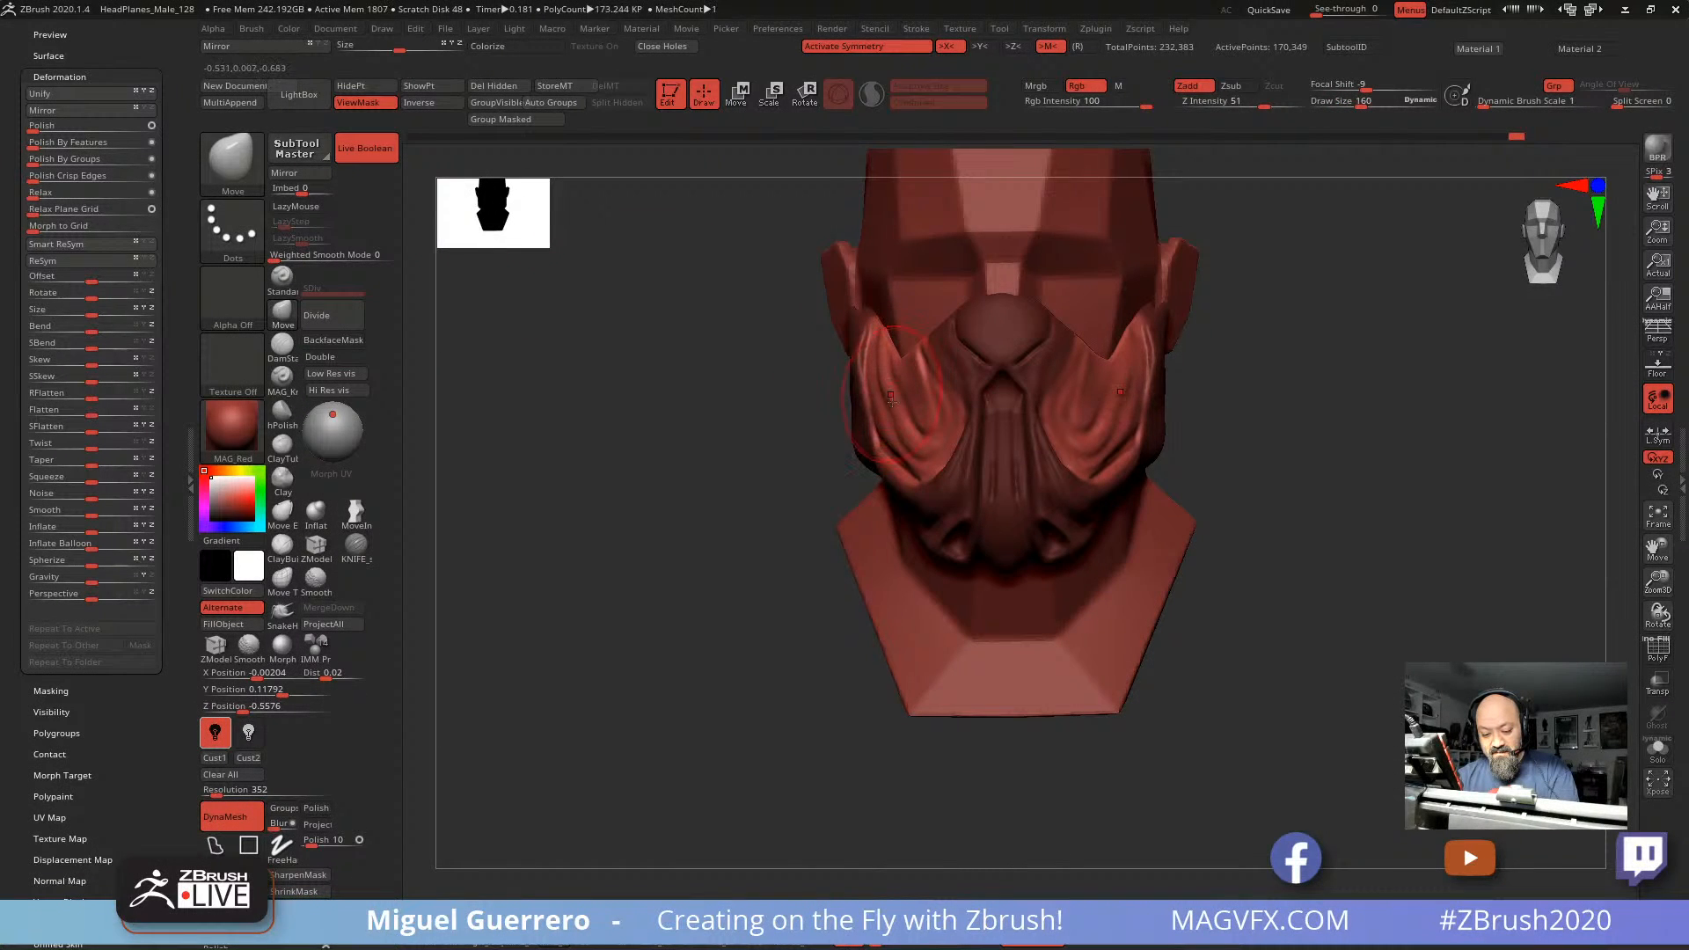
left_click_drag(910, 475, 902, 448)
left_click_drag(651, 396, 880, 433)
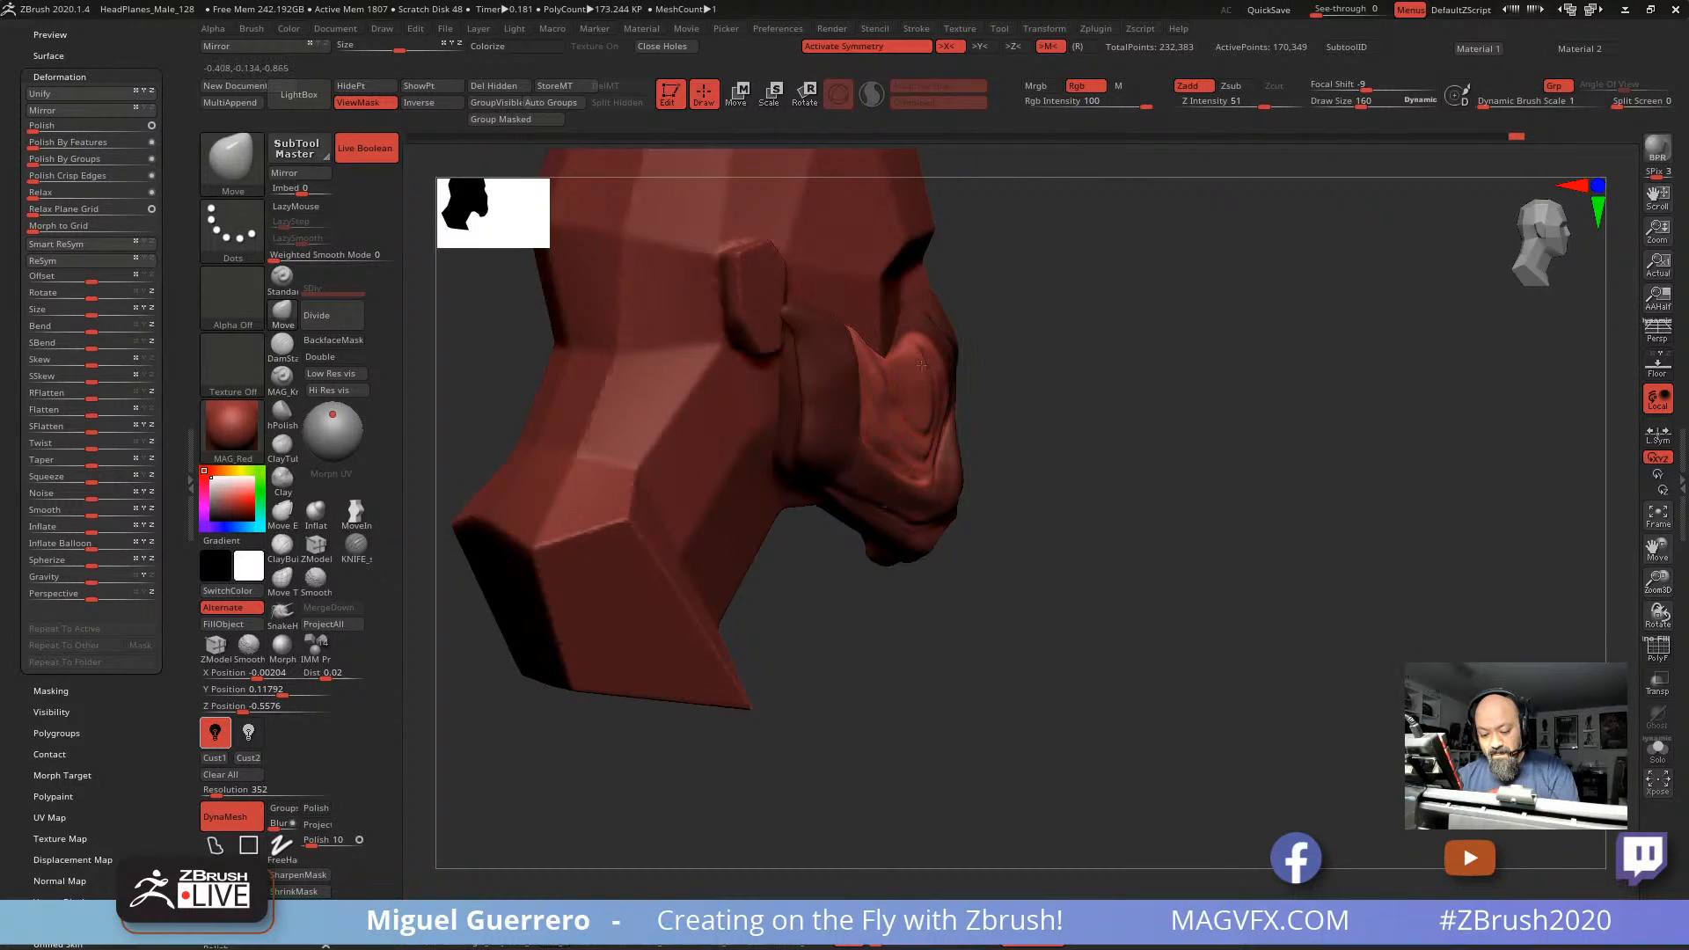
right_click_drag(915, 368, 829, 396)
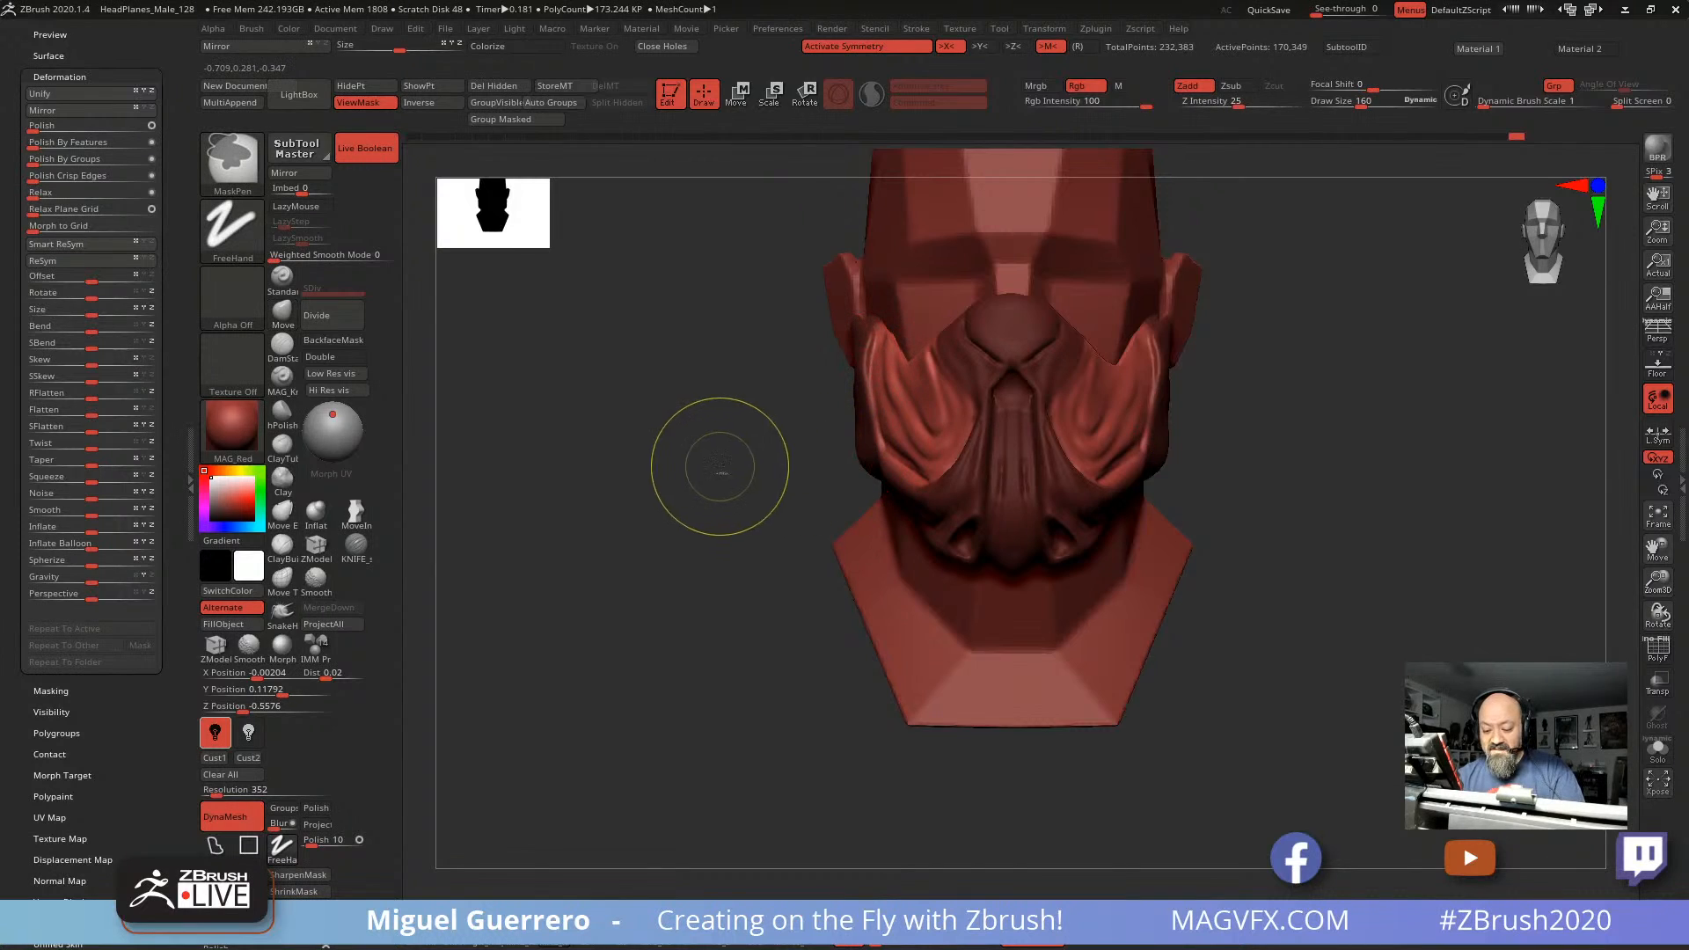
Step: Invert the mask and pull the rear cheek band and lower jaw edge into shape with the Move brush at draw size 160
left_click(717, 470, "ctrl")
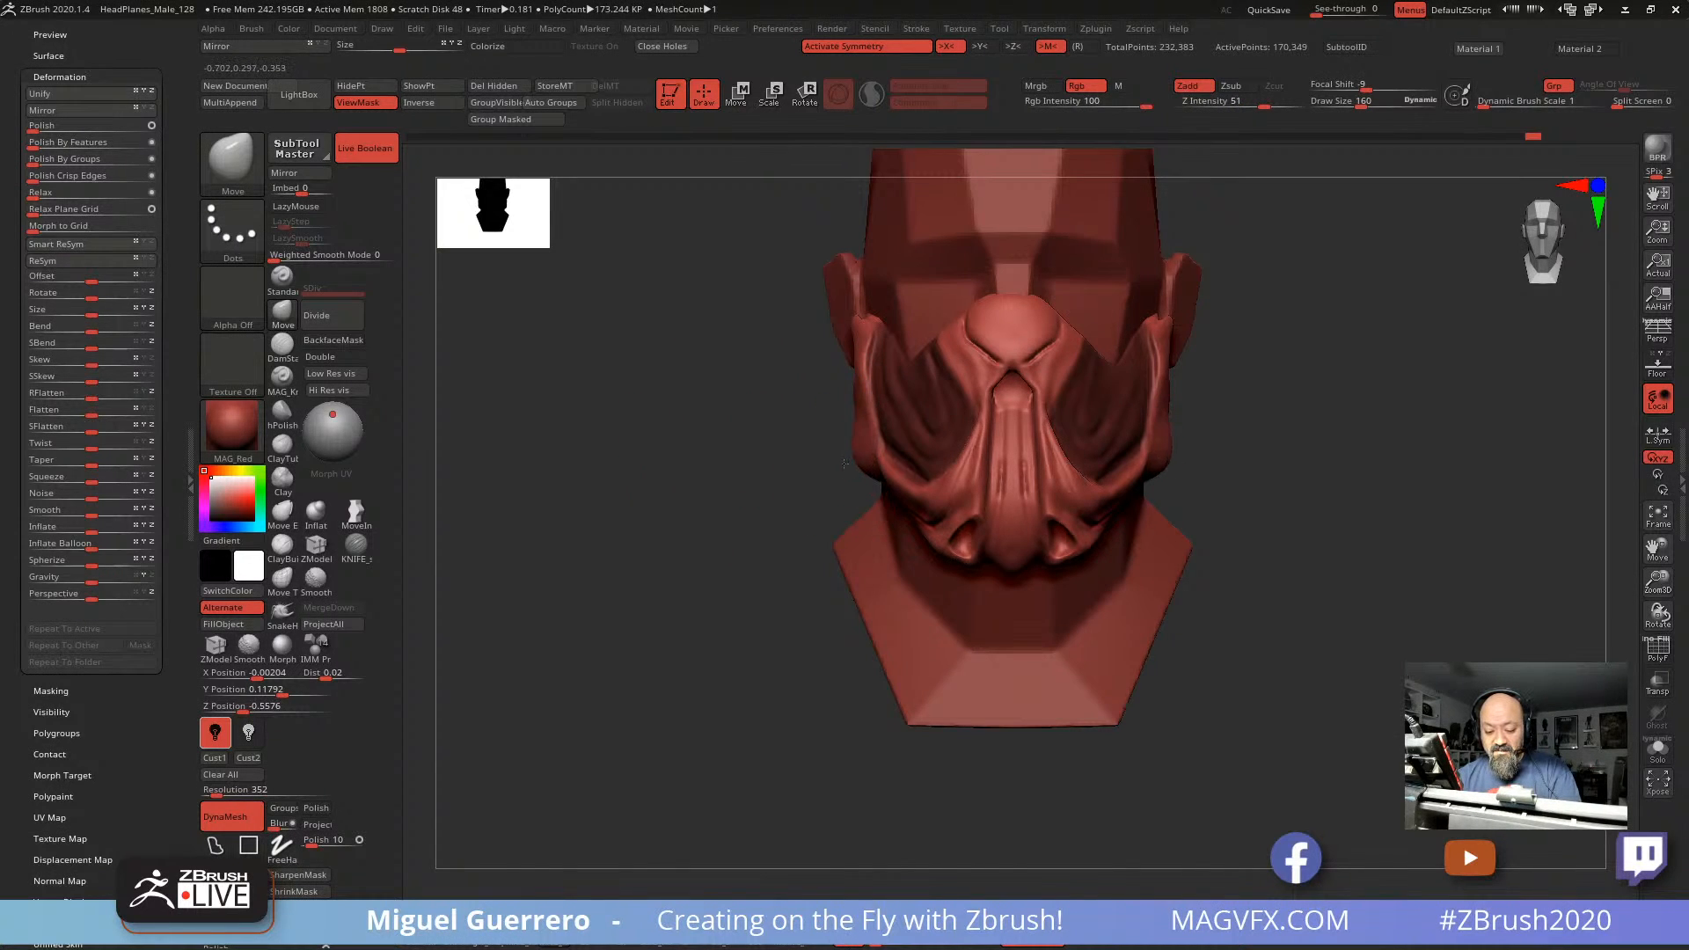
mouse_move(855, 406)
left_mouse_down()
mouse_move(811, 407)
mouse_move(862, 427)
left_mouse_up()
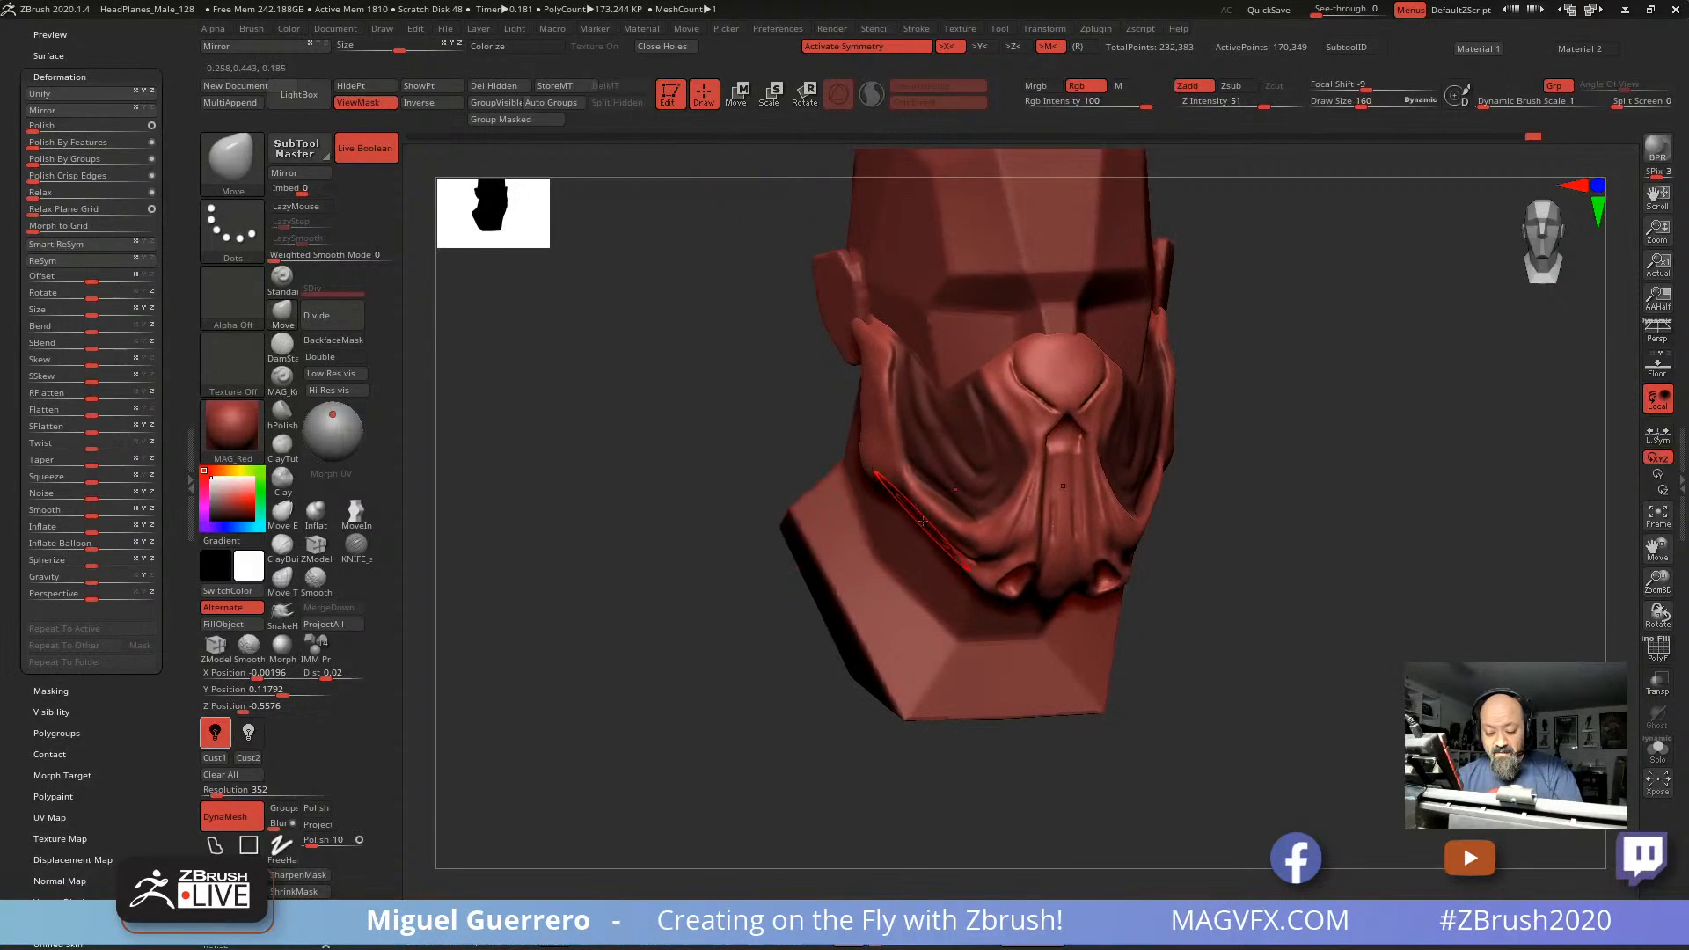
left_click_drag(928, 526, 914, 513)
mouse_move(635, 487)
left_mouse_down()
mouse_move(704, 490)
mouse_move(490, 483)
left_mouse_up()
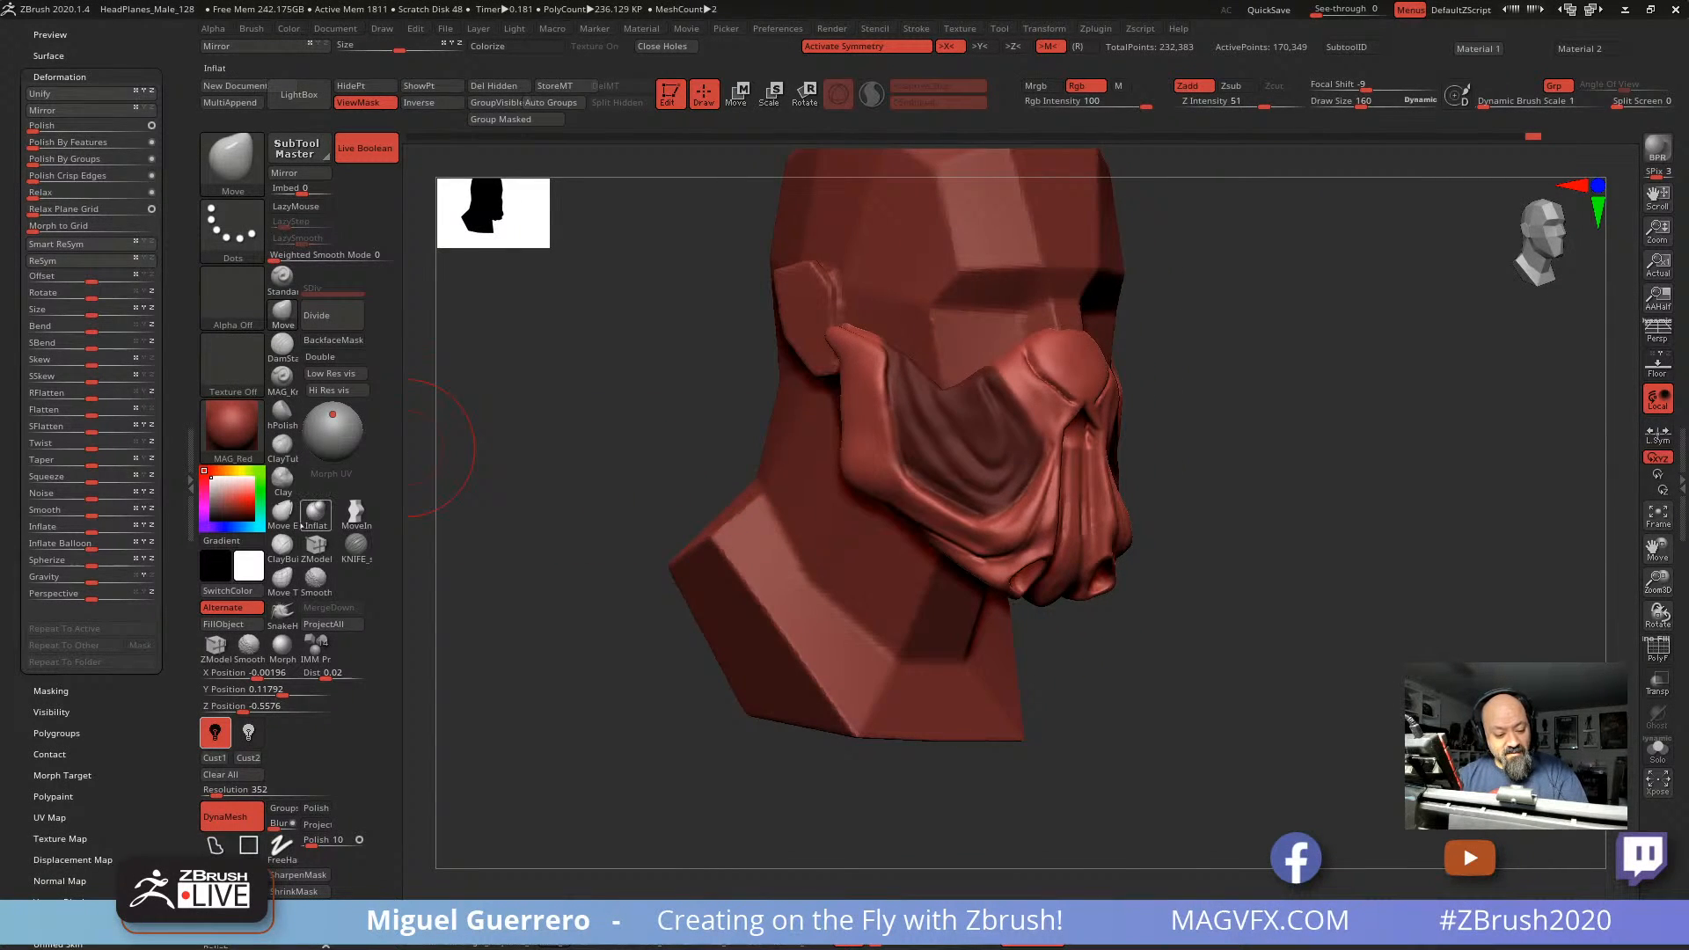
Step: Build up the rear cheek band around its lower corner with the Clay brush at draw size 124
left_click(282, 479)
key("bracketleft")
mouse_move(880, 497)
left_mouse_down()
mouse_move(915, 526)
mouse_move(867, 489)
mouse_move(911, 512)
left_mouse_up()
left_click_drag(650, 451, 653, 437)
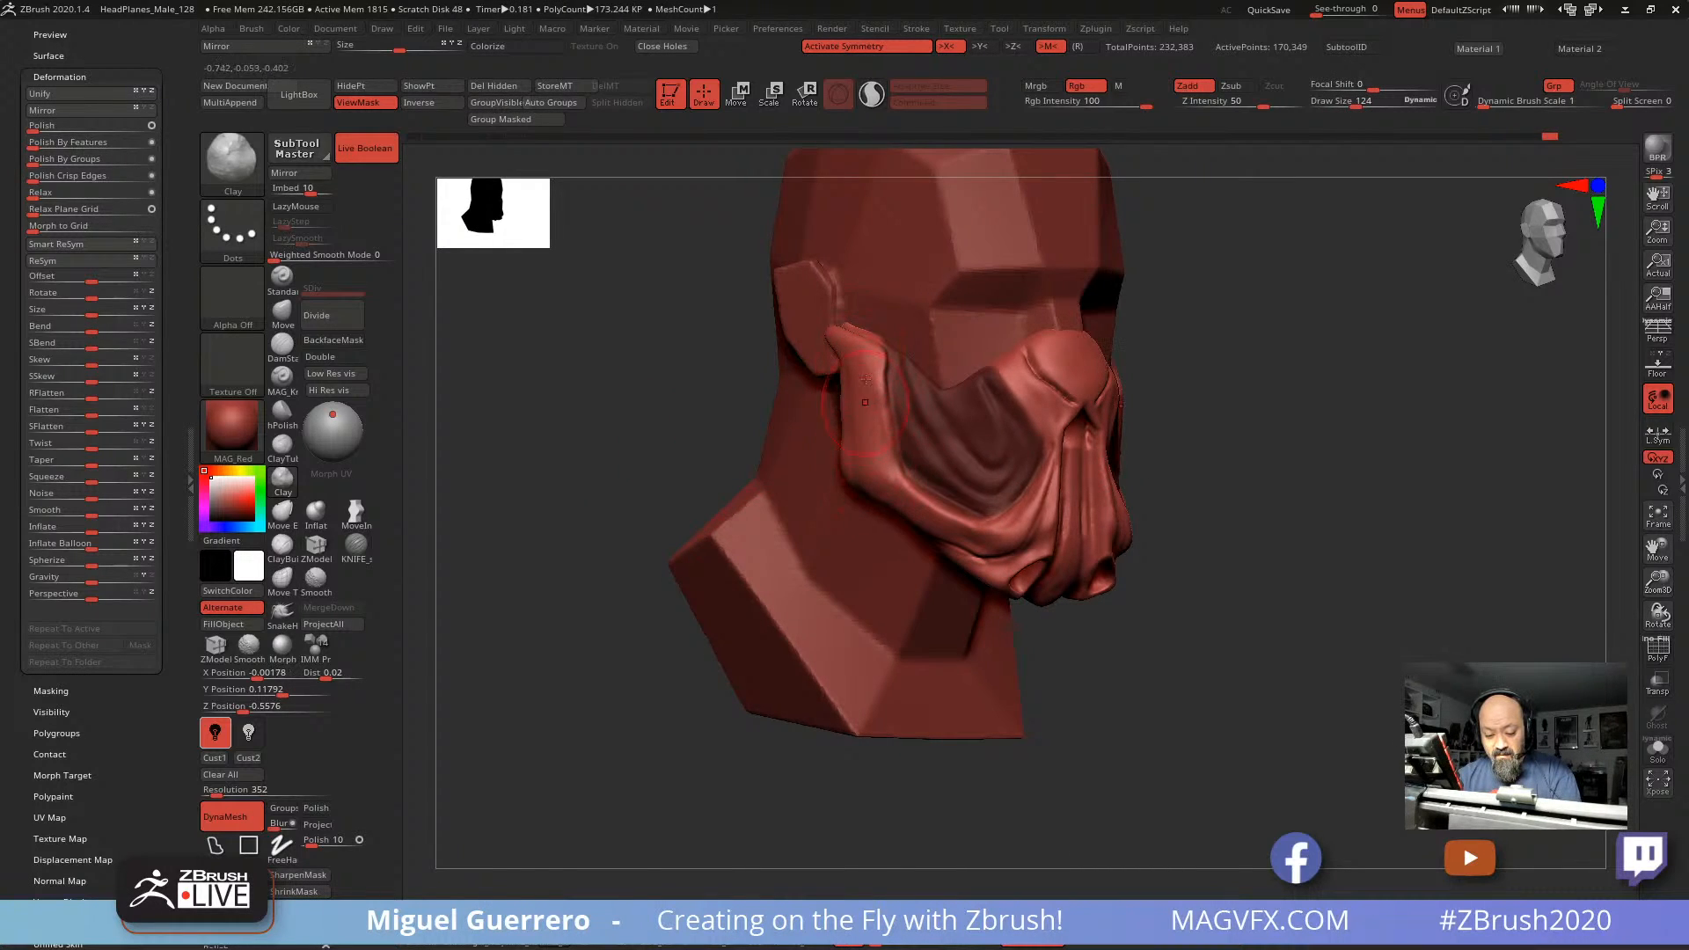
left_click_drag(695, 439, 615, 444)
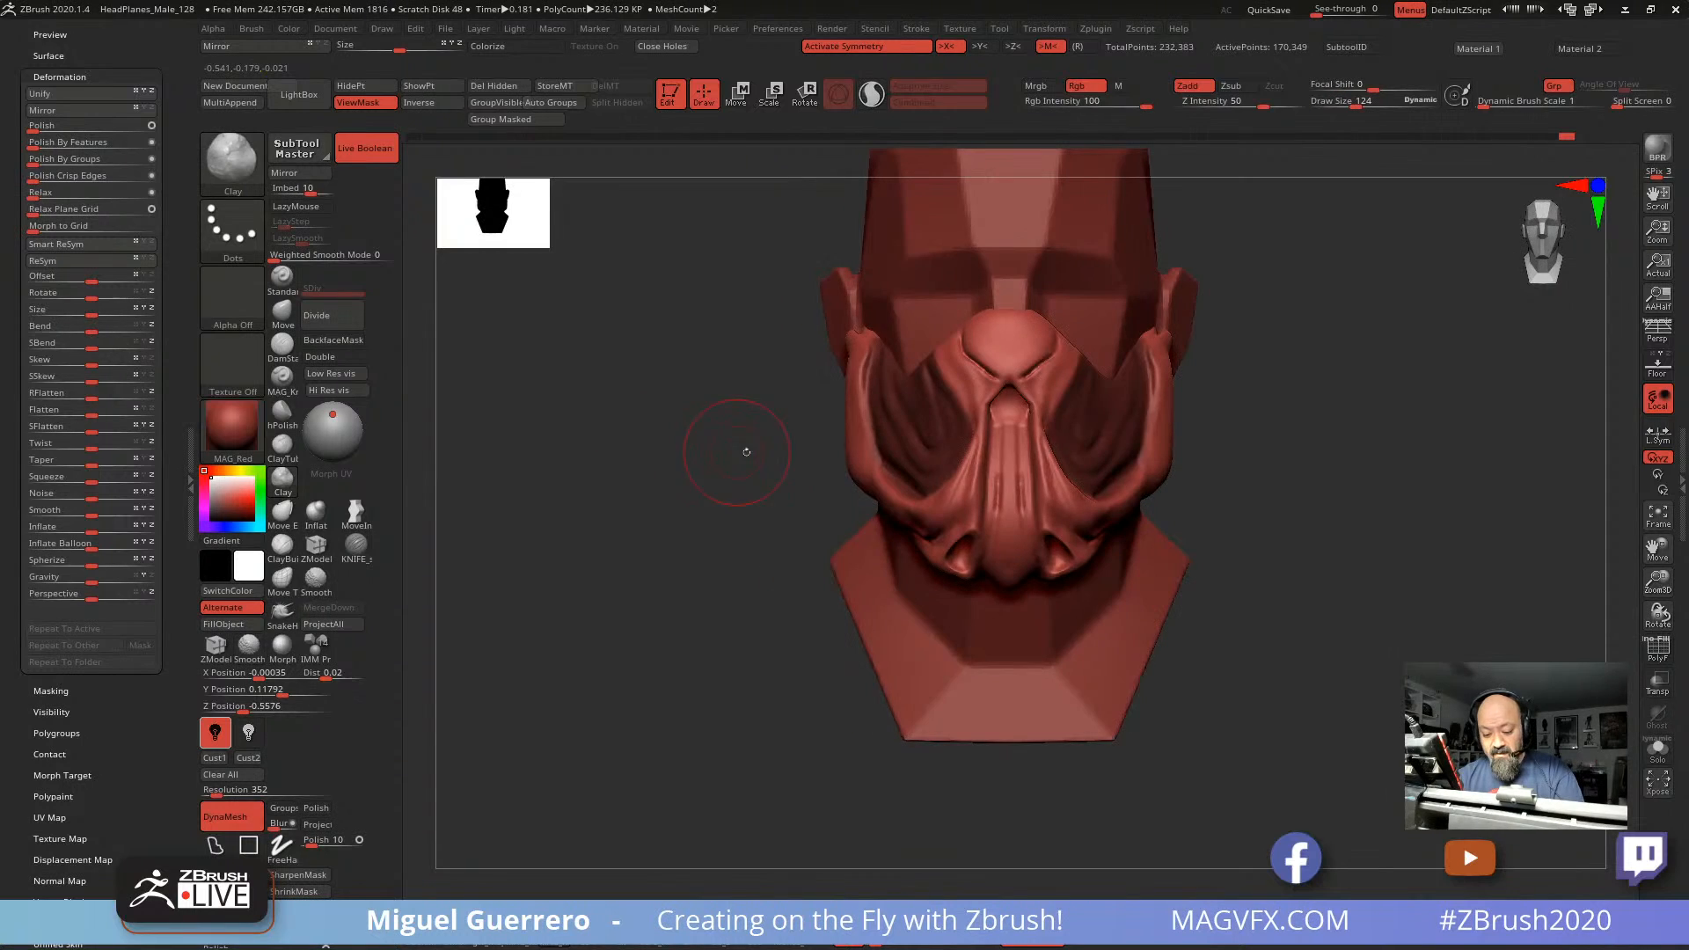
left_click_drag(776, 463, 662, 556)
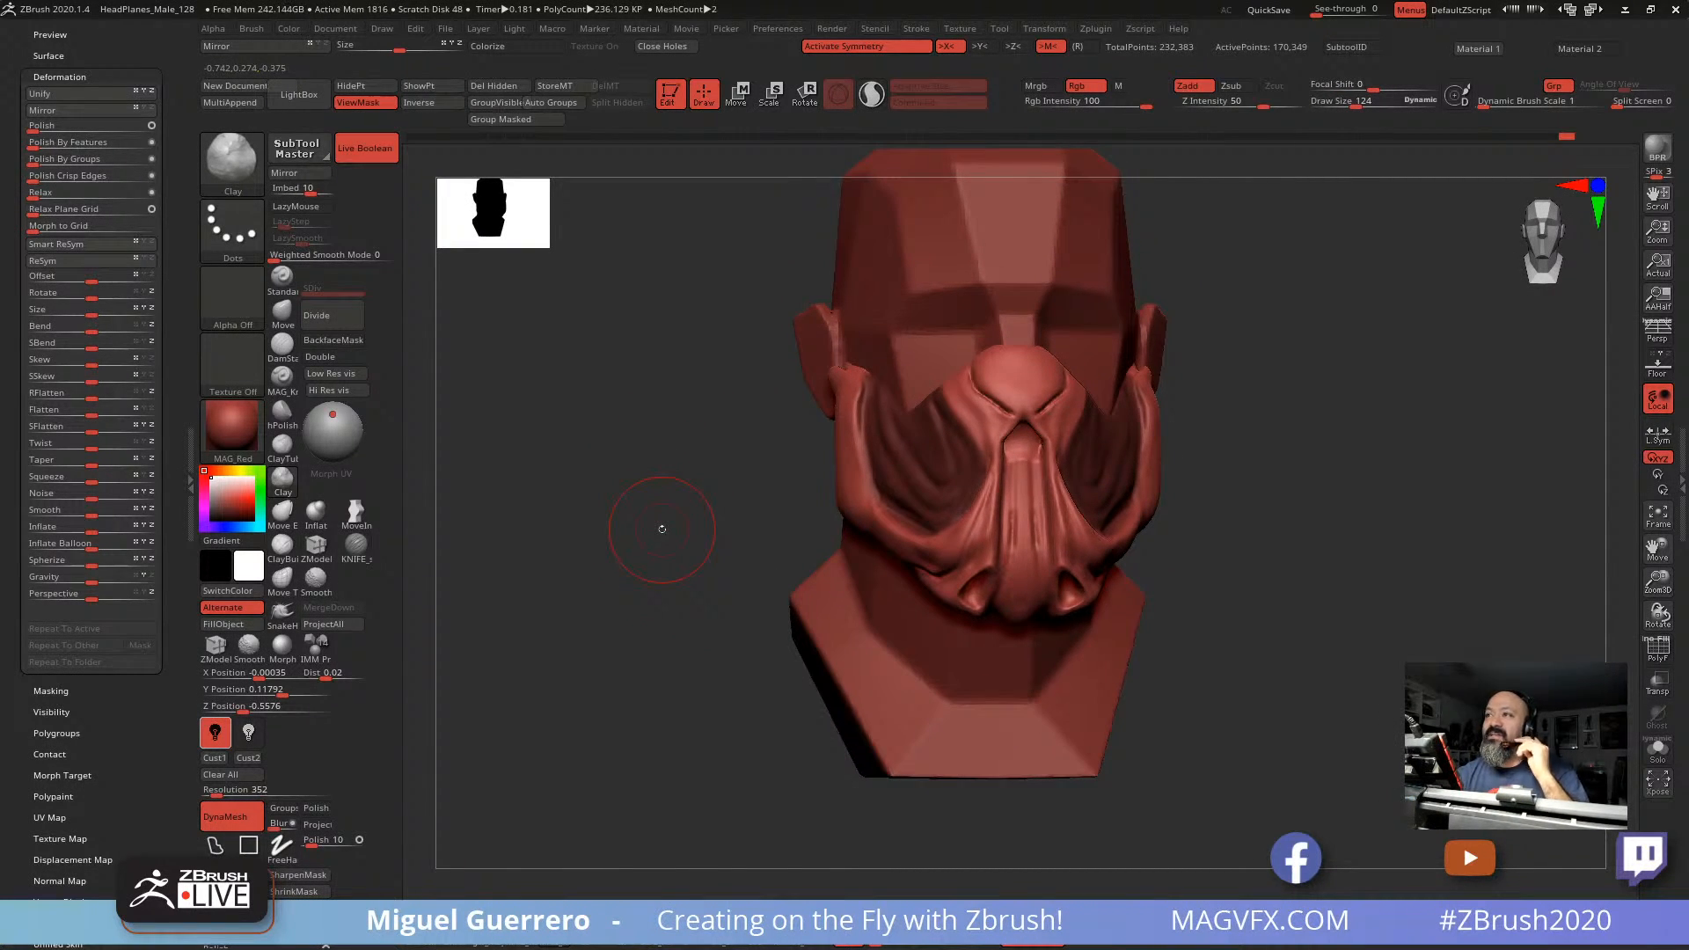
mouse_move(629, 500)
left_mouse_down()
mouse_move(646, 468)
mouse_move(620, 484)
left_mouse_up()
Step: Hide the mask display and flatten the upper part of the rear cheek band with the hPolish brush at draw size 76
key("ctrl")
key("ctrl+h")
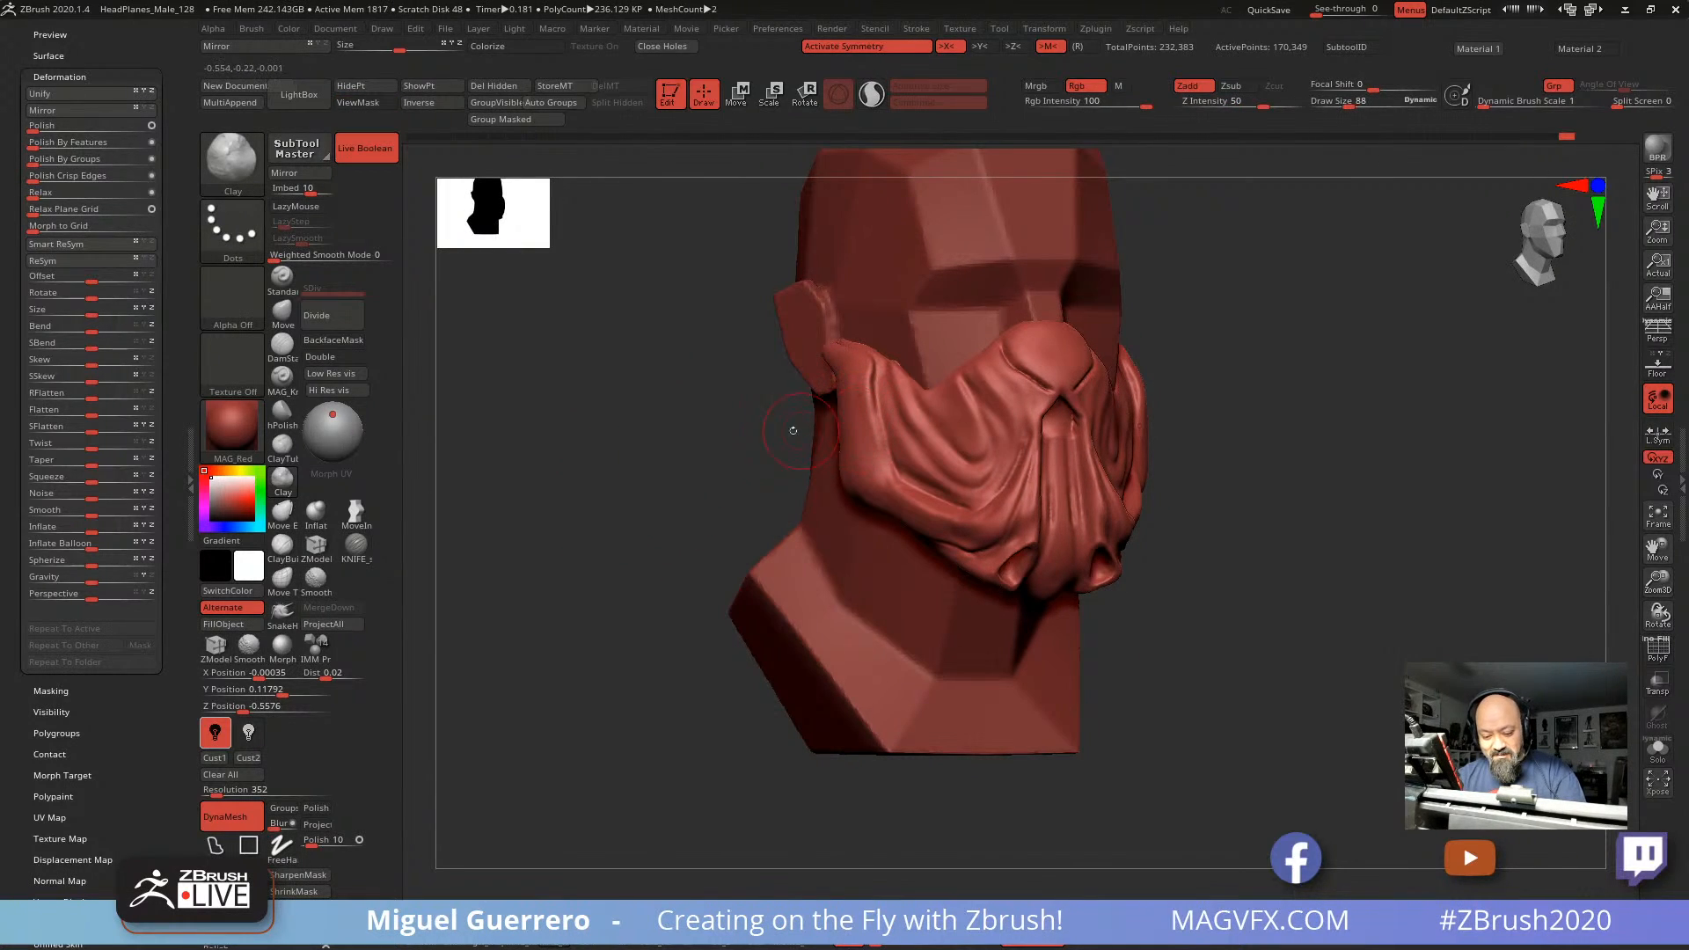
left_click_drag(713, 447, 665, 458)
mouse_move(795, 457)
right_mouse_down("ctrl")
mouse_move(808, 486)
mouse_move(794, 467)
mouse_move(837, 481)
mouse_move(728, 494)
right_mouse_up("ctrl")
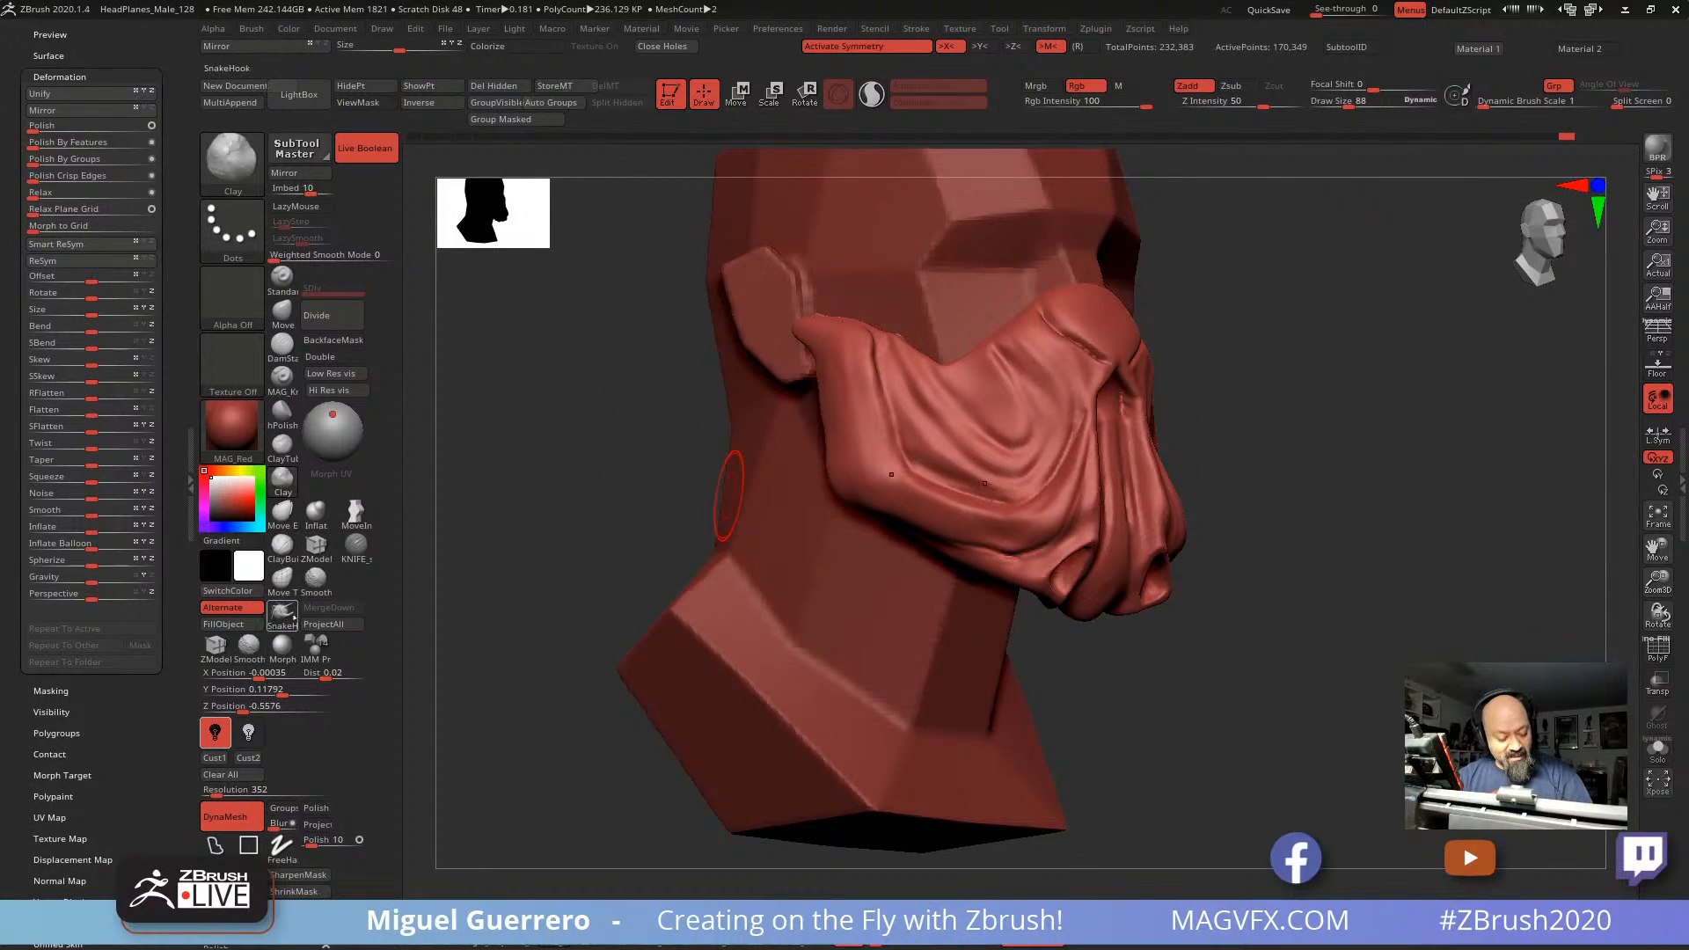
left_click(282, 412)
key("bracketleft")
key("bracketleft")
key("bracketleft")
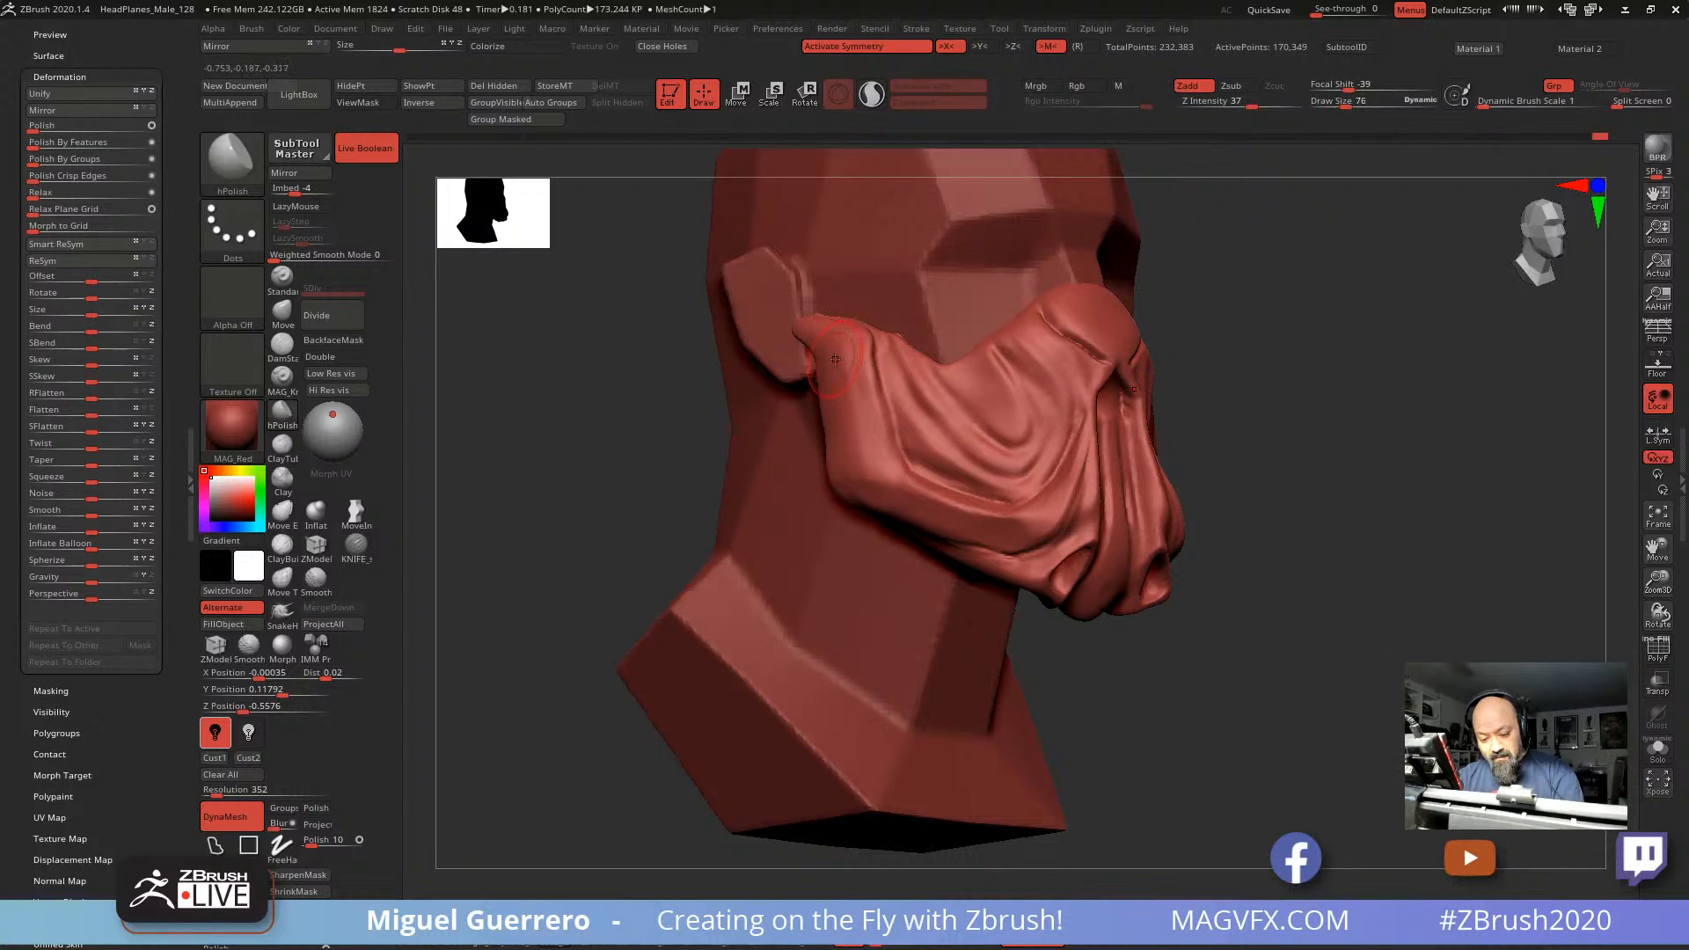
left_click_drag(836, 345, 857, 422)
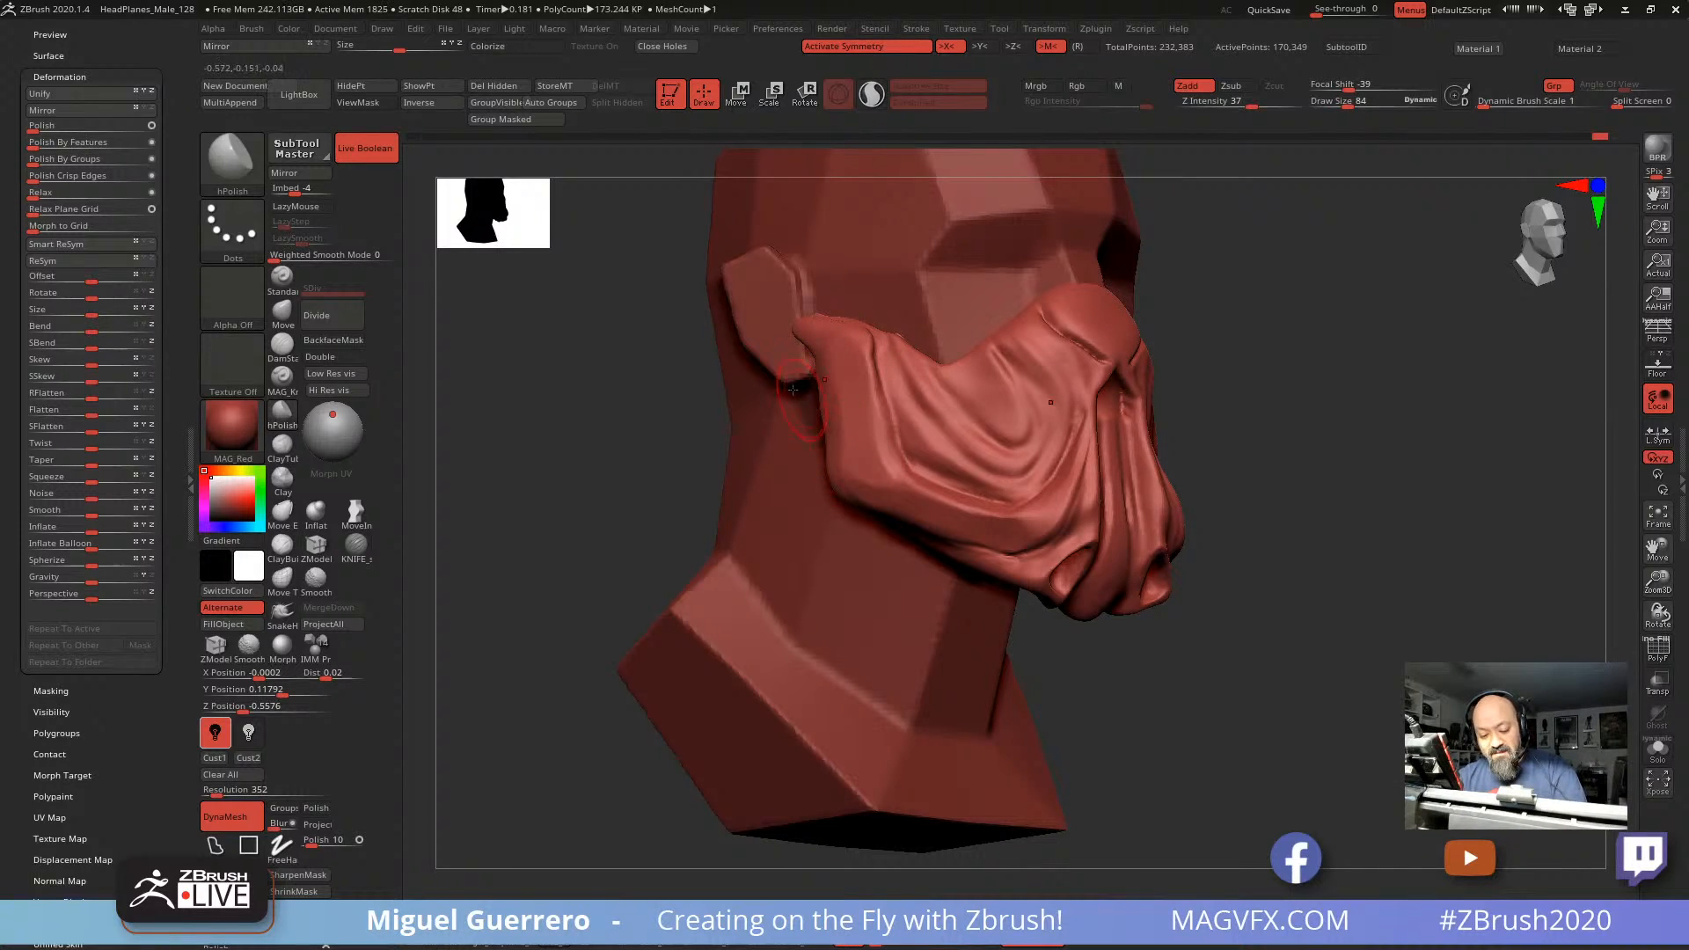
Step: Mask the cheek folds, nose bulge and mouth folds at draw size 44, leaving the rear band and its lower arm unmasked
mouse_move(807, 337)
left_mouse_down("ctrl")
mouse_move(843, 336)
mouse_move(852, 416)
mouse_move(829, 353)
left_mouse_up("ctrl")
mouse_move(857, 465)
left_mouse_down("ctrl")
mouse_move(967, 525)
mouse_move(1042, 514)
mouse_move(1060, 414)
mouse_move(1078, 457)
mouse_move(1084, 414)
left_mouse_up("ctrl")
key("bracketleft")
key("bracketleft")
key("bracketleft")
key("ctrl+i")
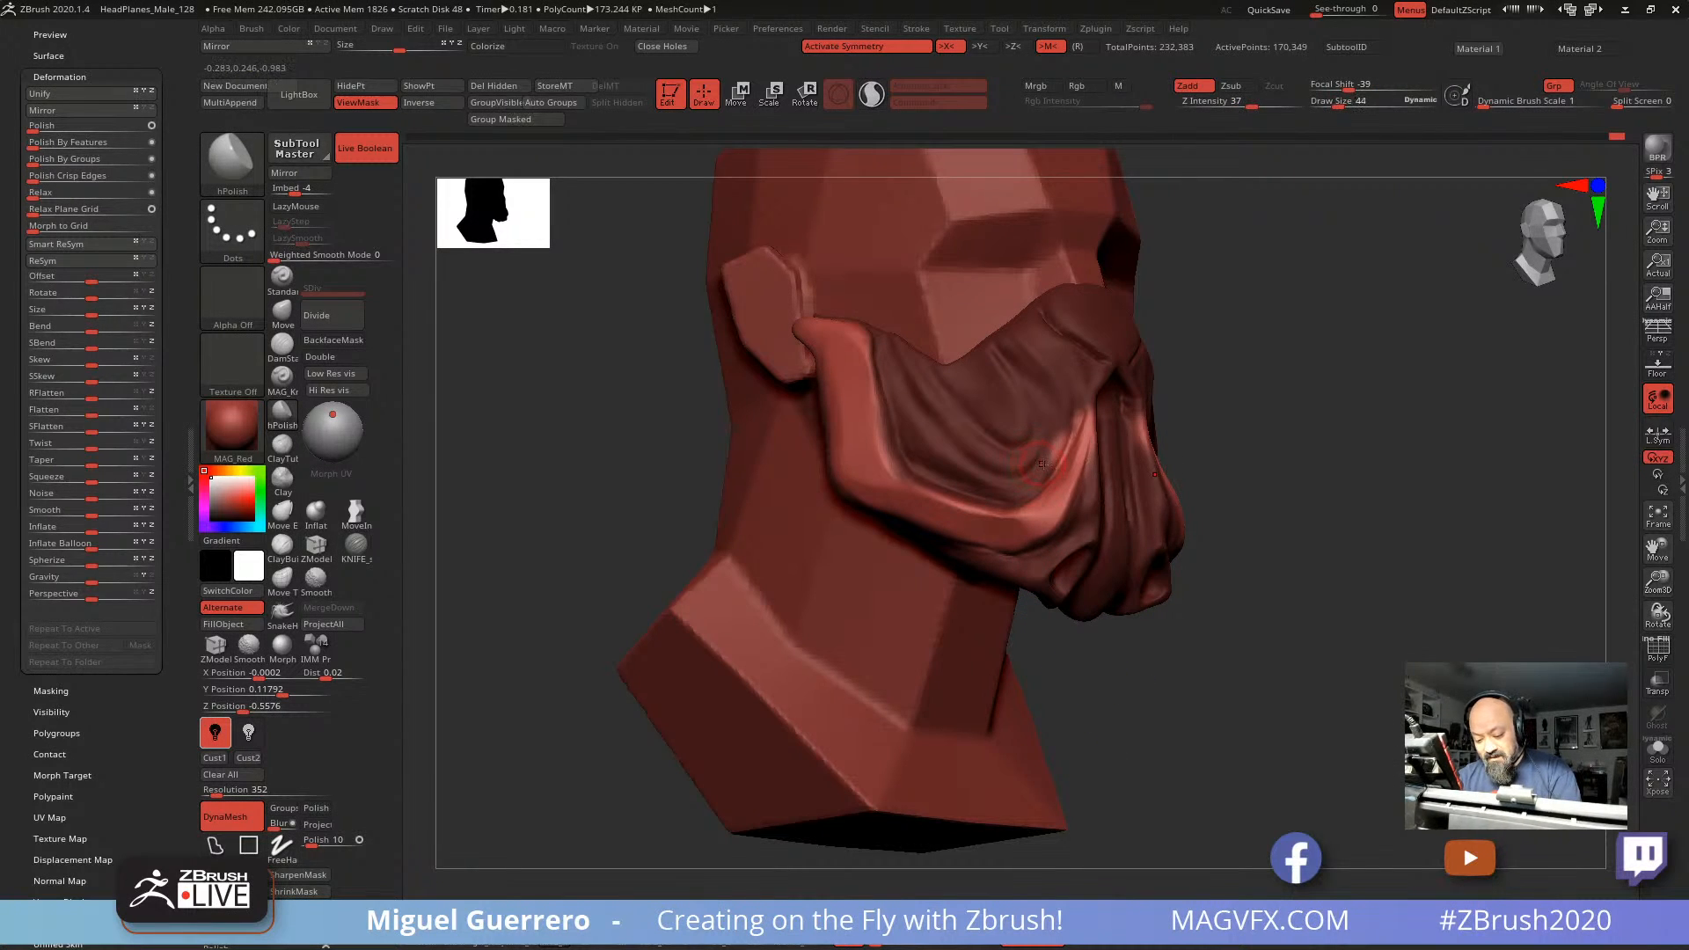
key("ctrl")
mouse_move(1071, 424)
left_mouse_down("ctrl")
mouse_move(1068, 459)
mouse_move(1096, 459)
mouse_move(1095, 426)
left_mouse_up("ctrl")
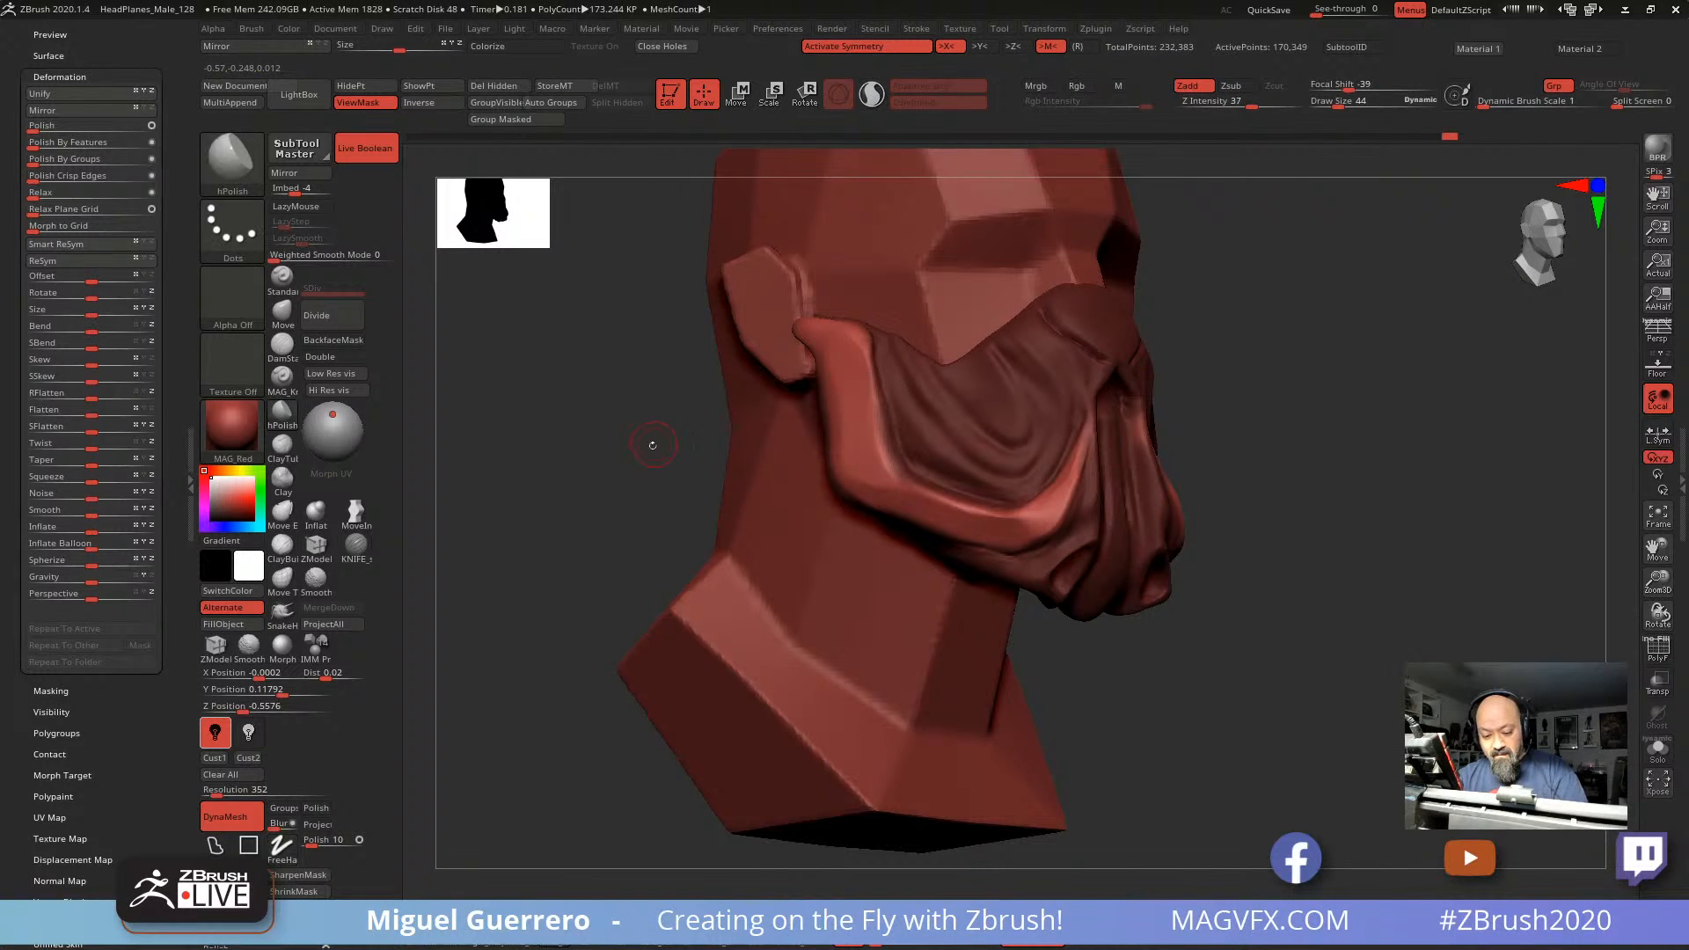
Step: Smooth the unmasked cheek band at draw size 152, polish it with hPolish at draw size 40, and clear the mask
key("]")
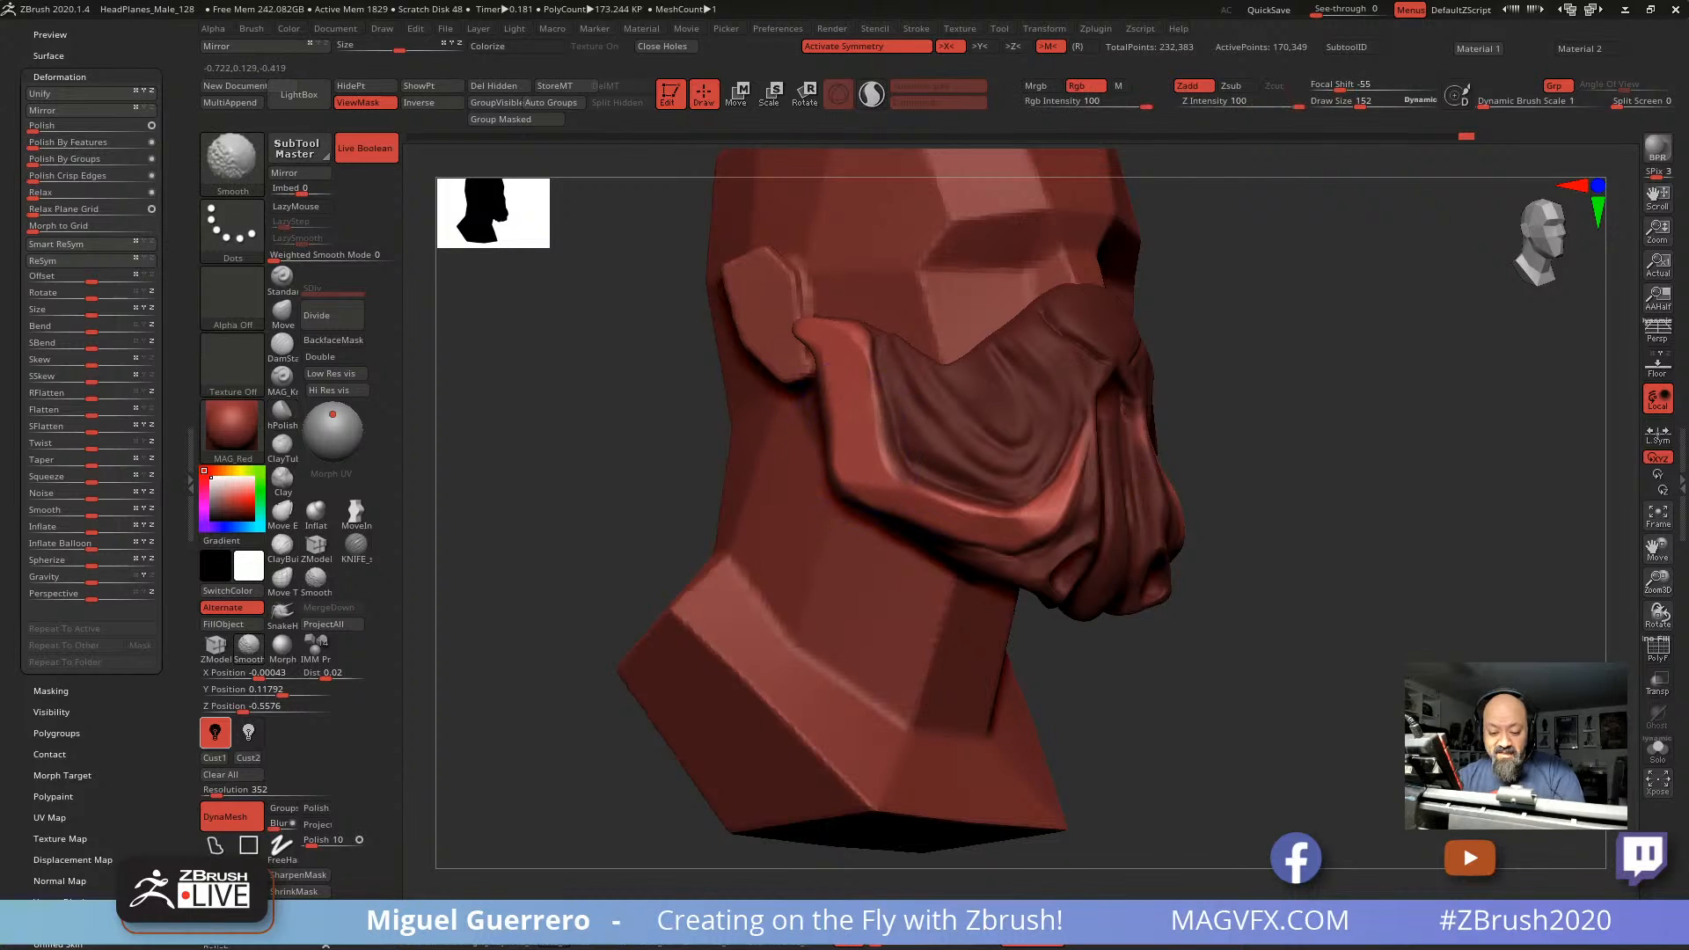
mouse_move(690, 452)
left_mouse_down()
mouse_move(594, 450)
mouse_move(675, 450)
left_mouse_up()
key("ctrl+h")
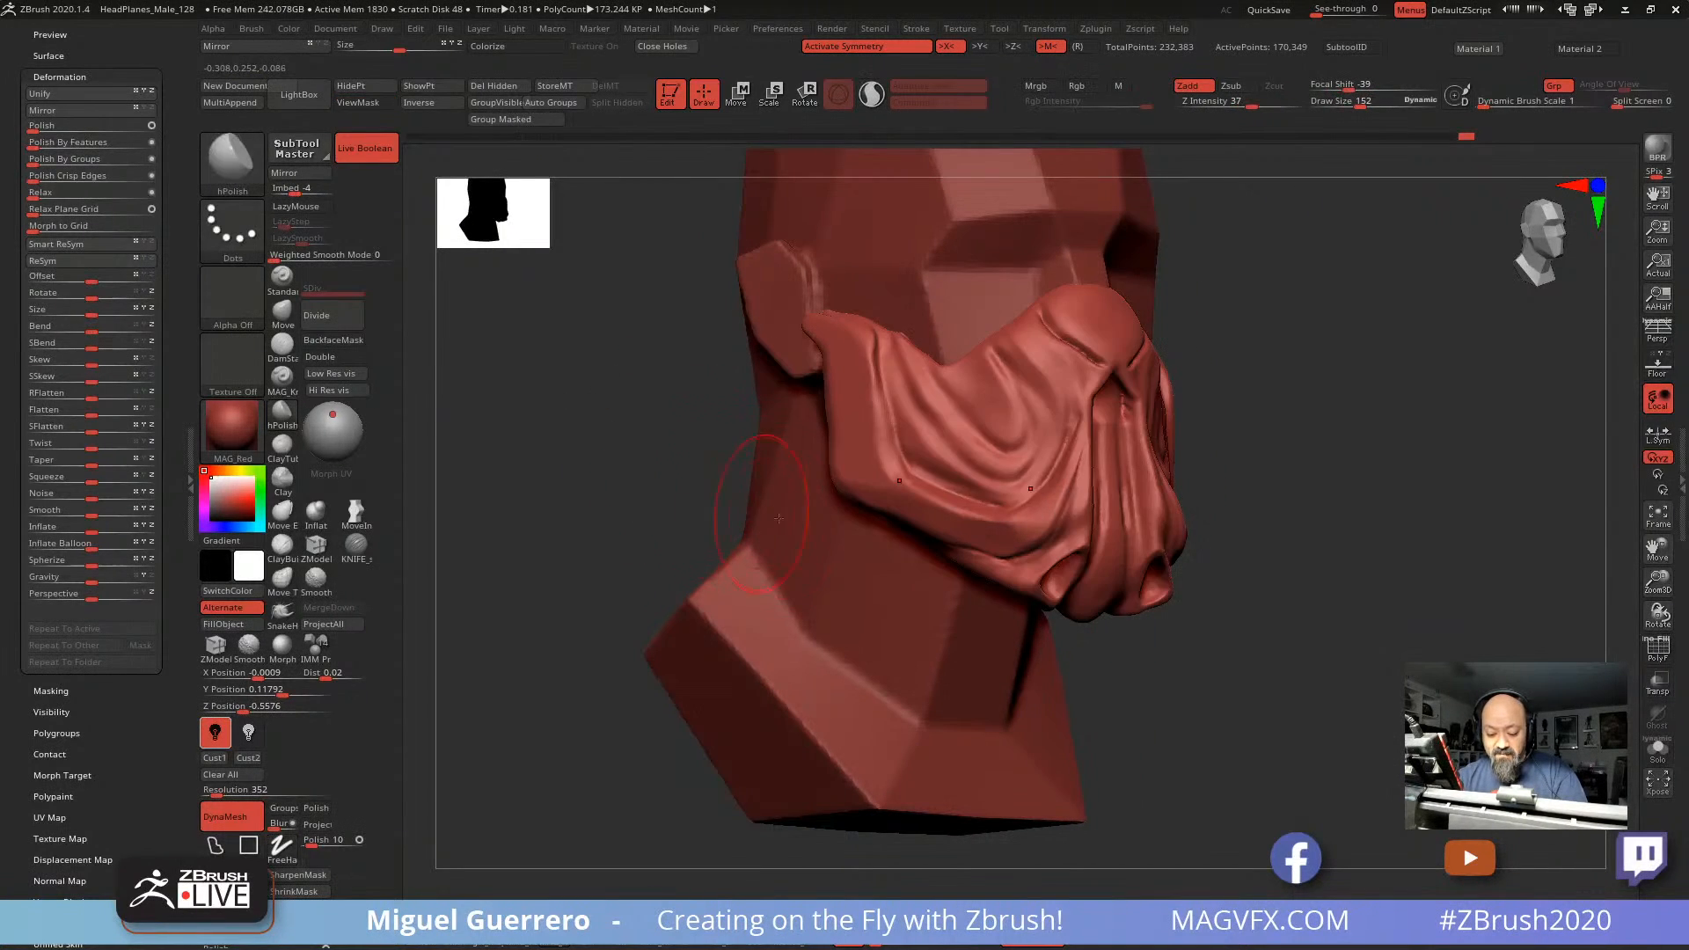
key("ctrl+h")
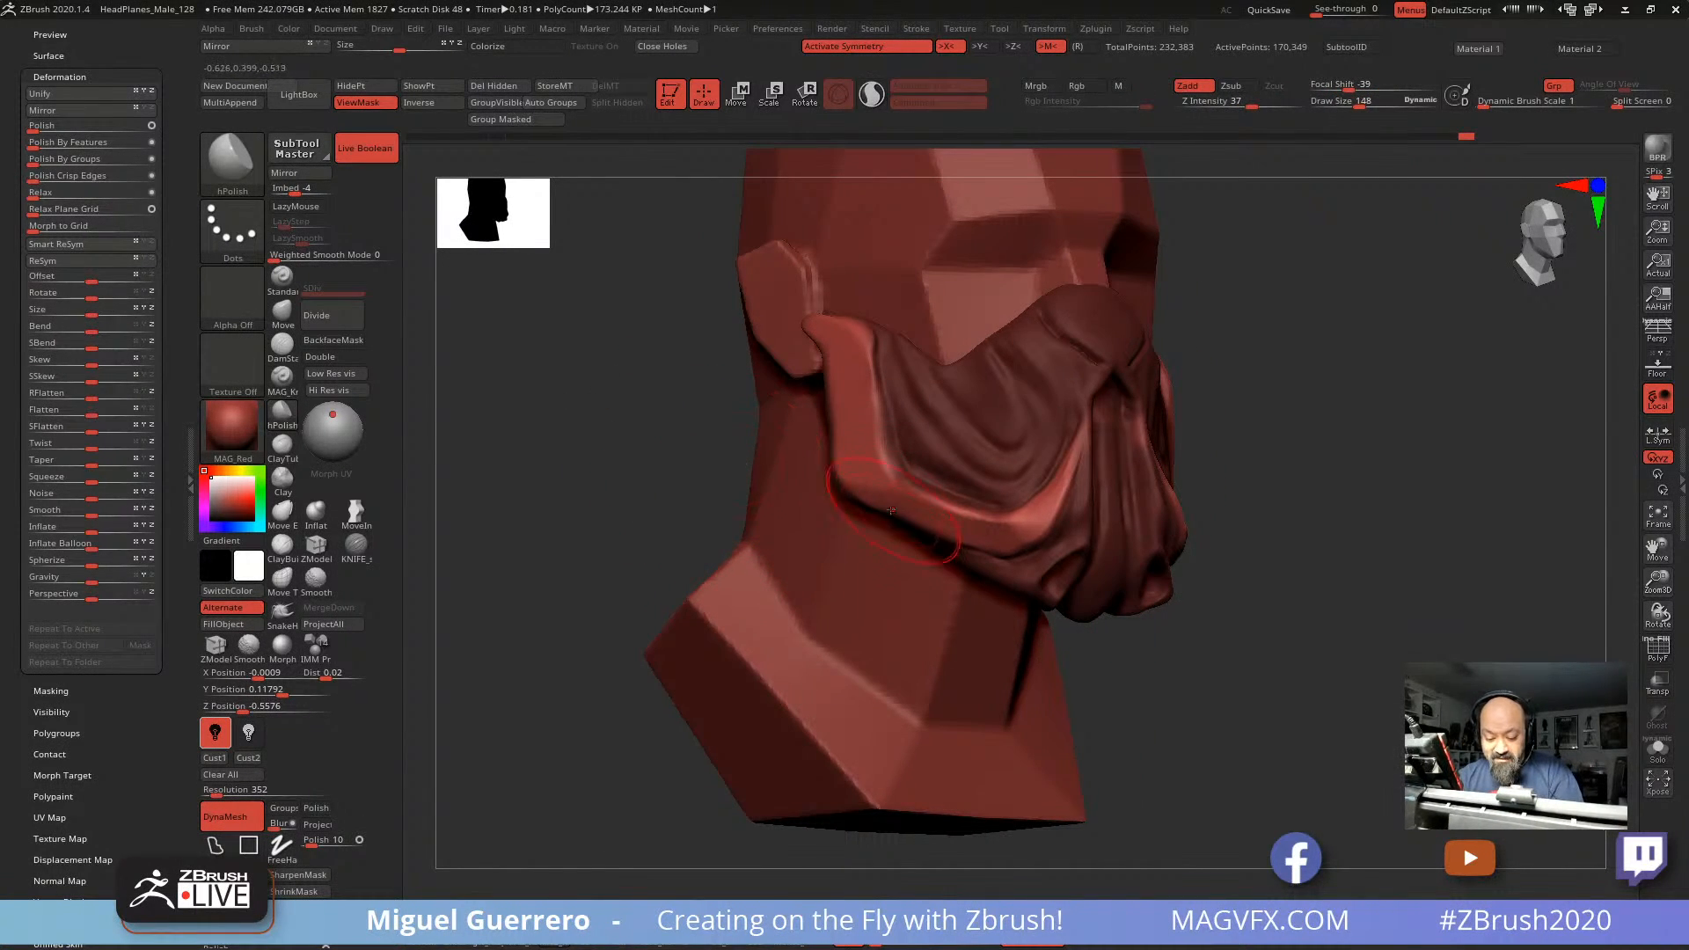
key("bracketleft")
key("bracketleft")
key("bracketleft")
key("bracketleft")
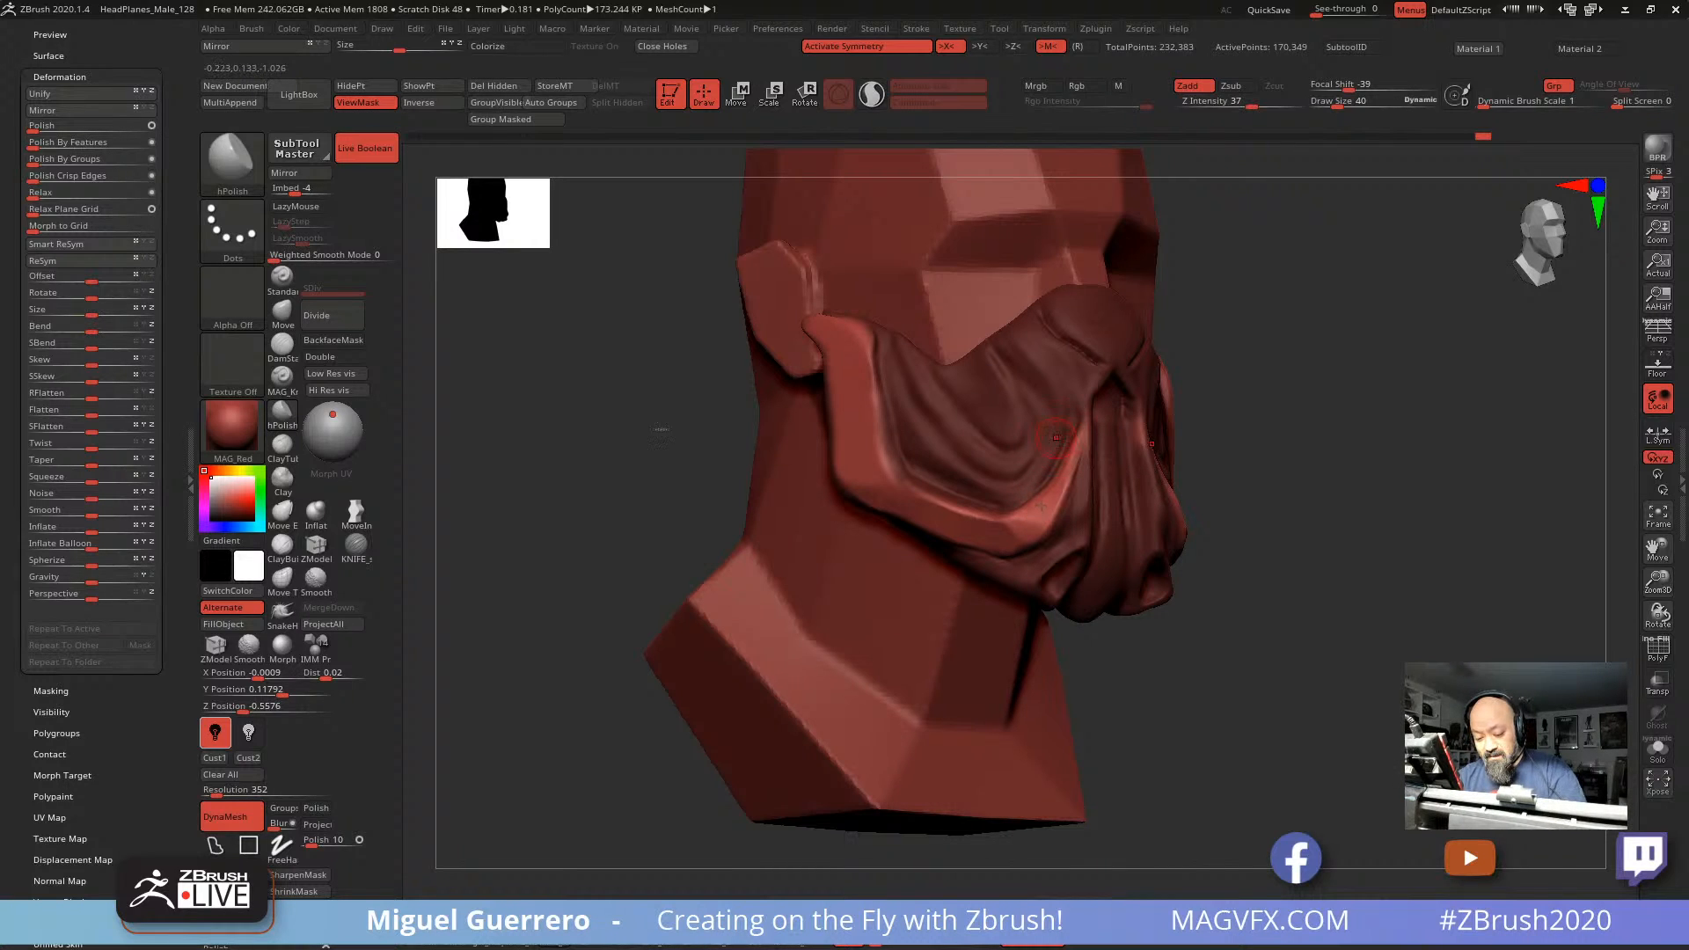
left_click_drag(662, 430, 858, 517, "ctrl")
left_click_drag(769, 466, 604, 460)
Step: Lightly crease along the rear cheek band with the DamStandard brush at Z Intensity 8 and draw size 52
left_click(282, 345)
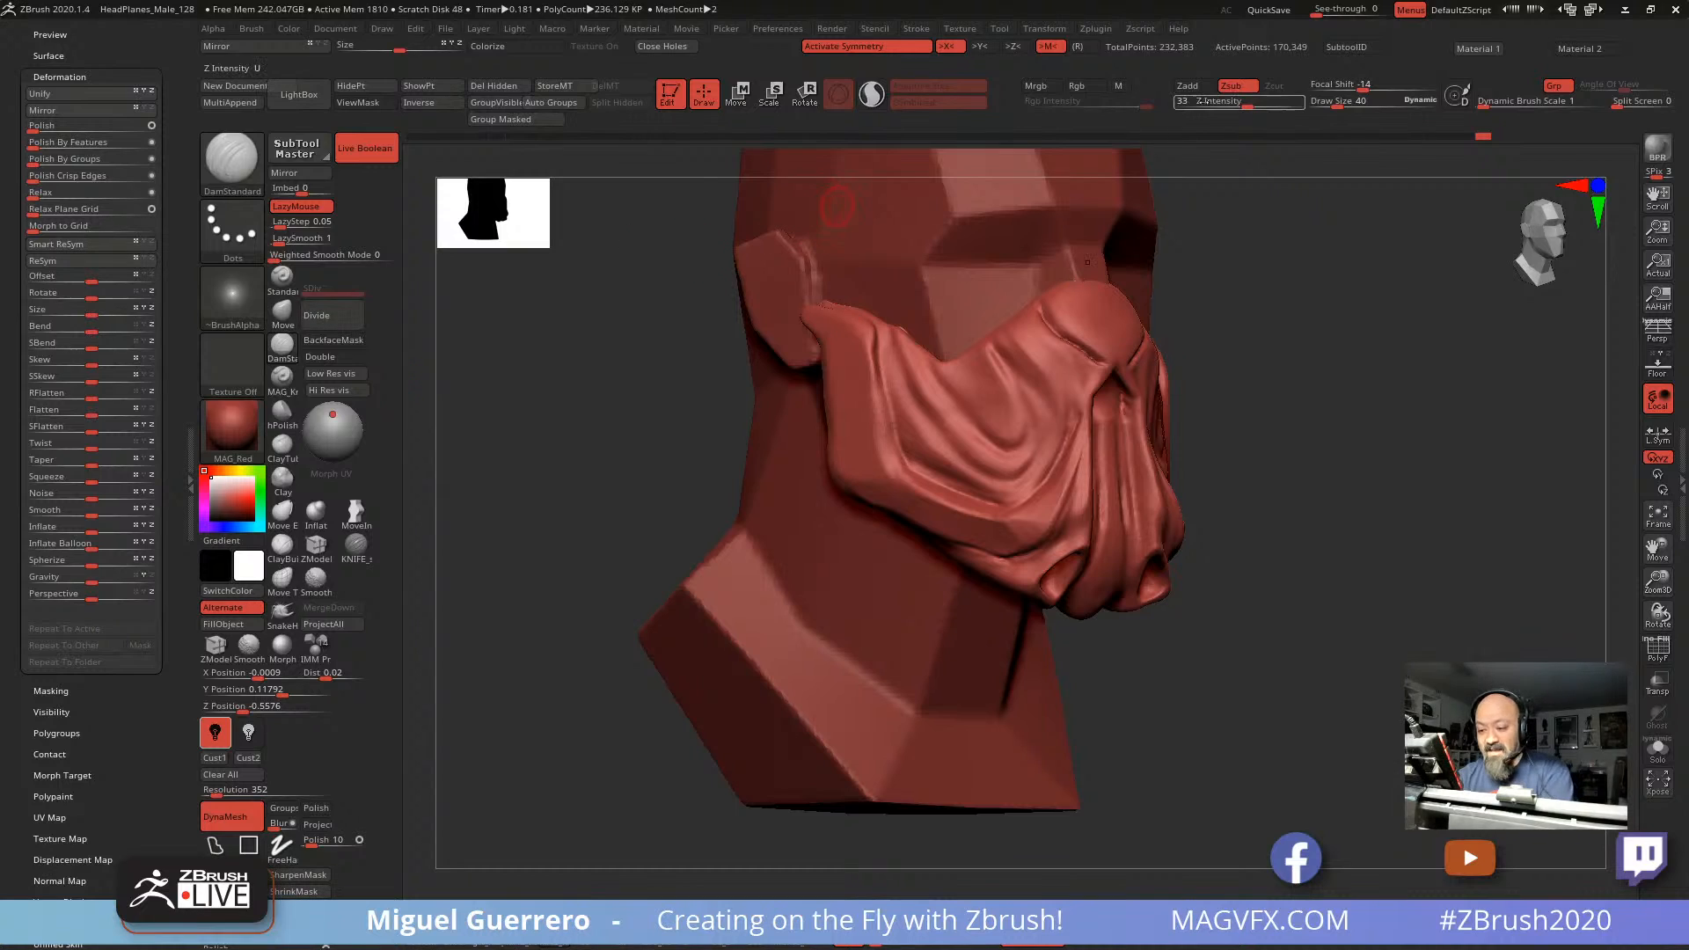
type("8")
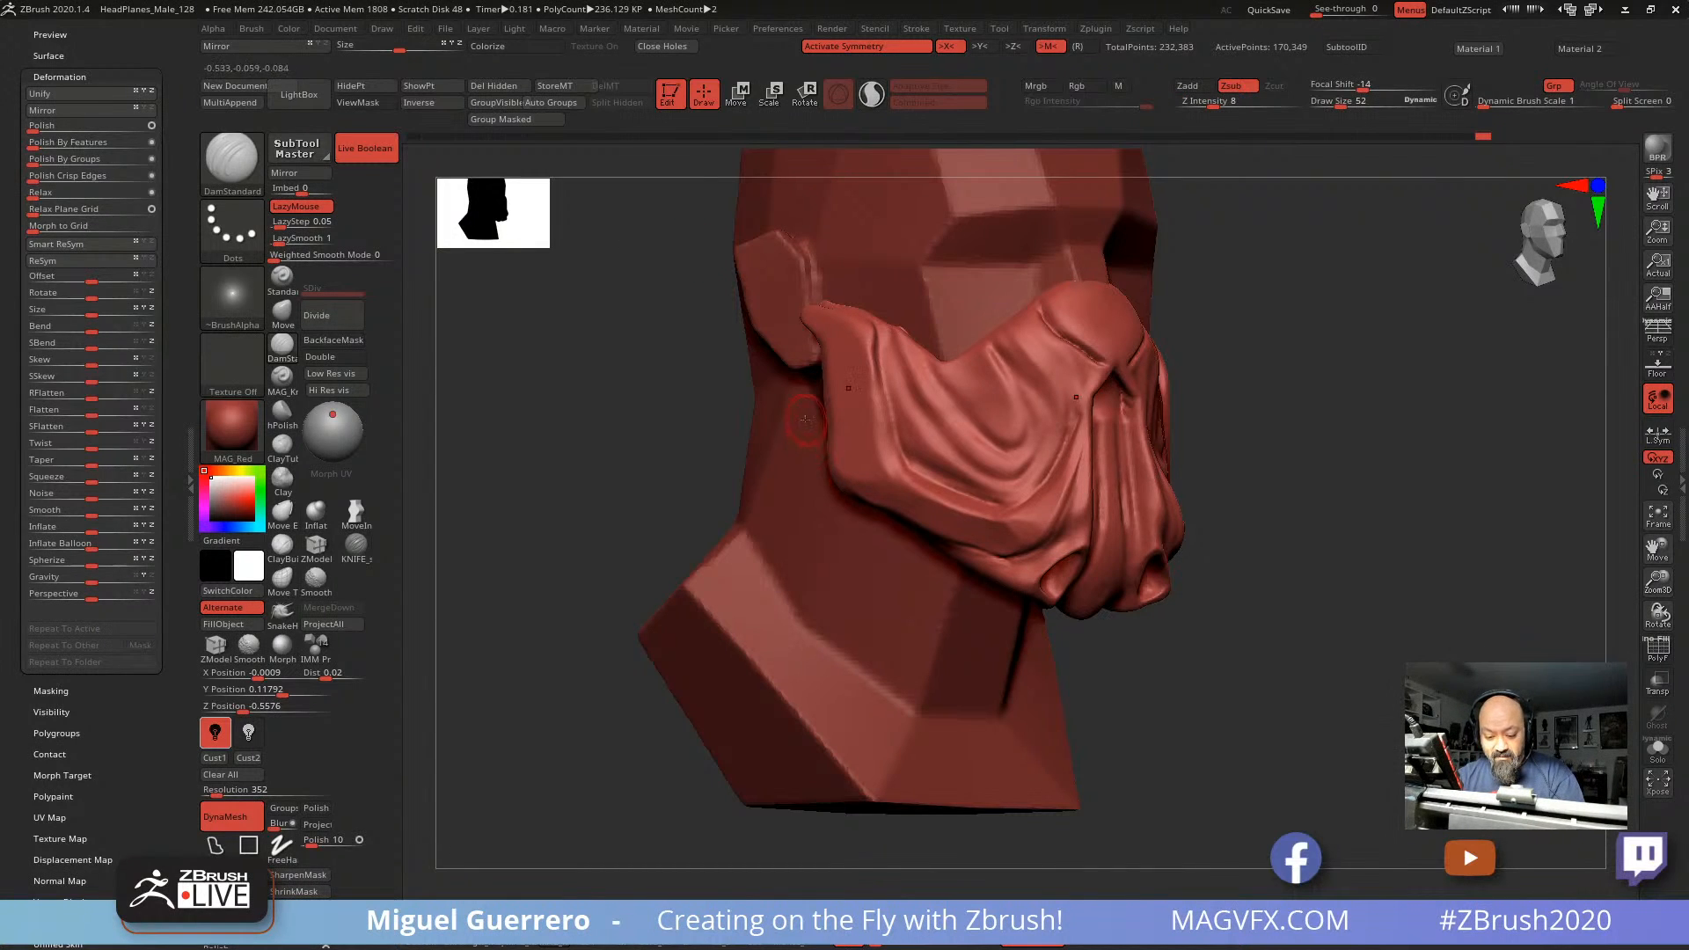
right_click_drag(820, 414, 765, 379, "alt")
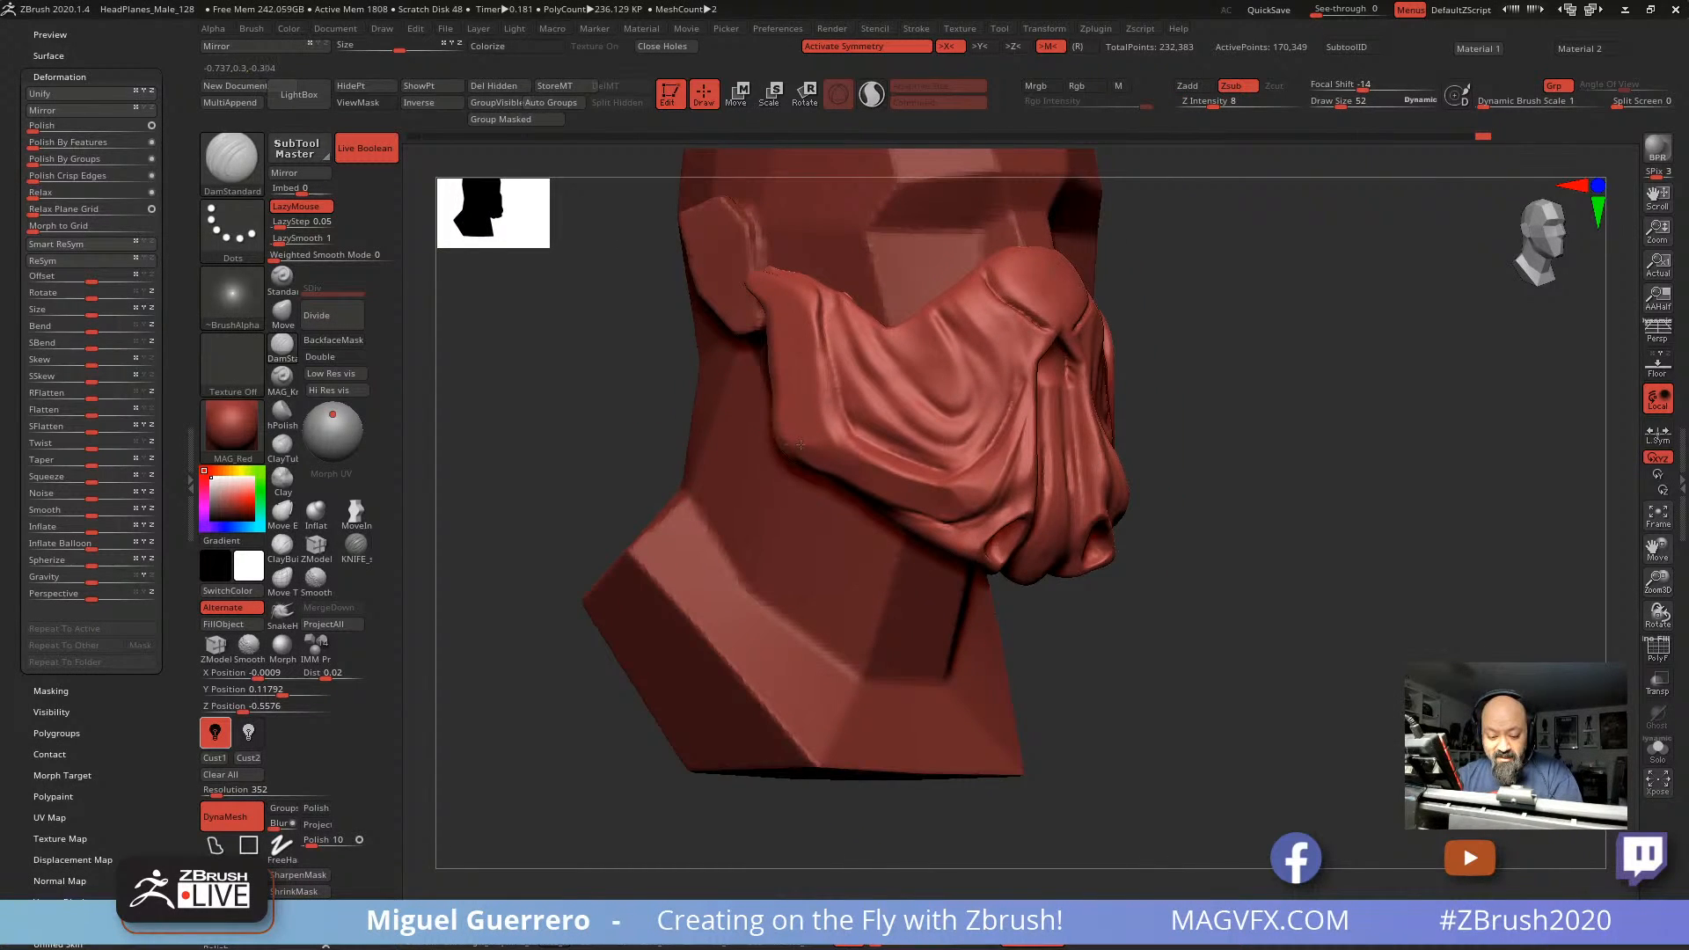
right_click_drag(746, 448, 807, 446, "alt")
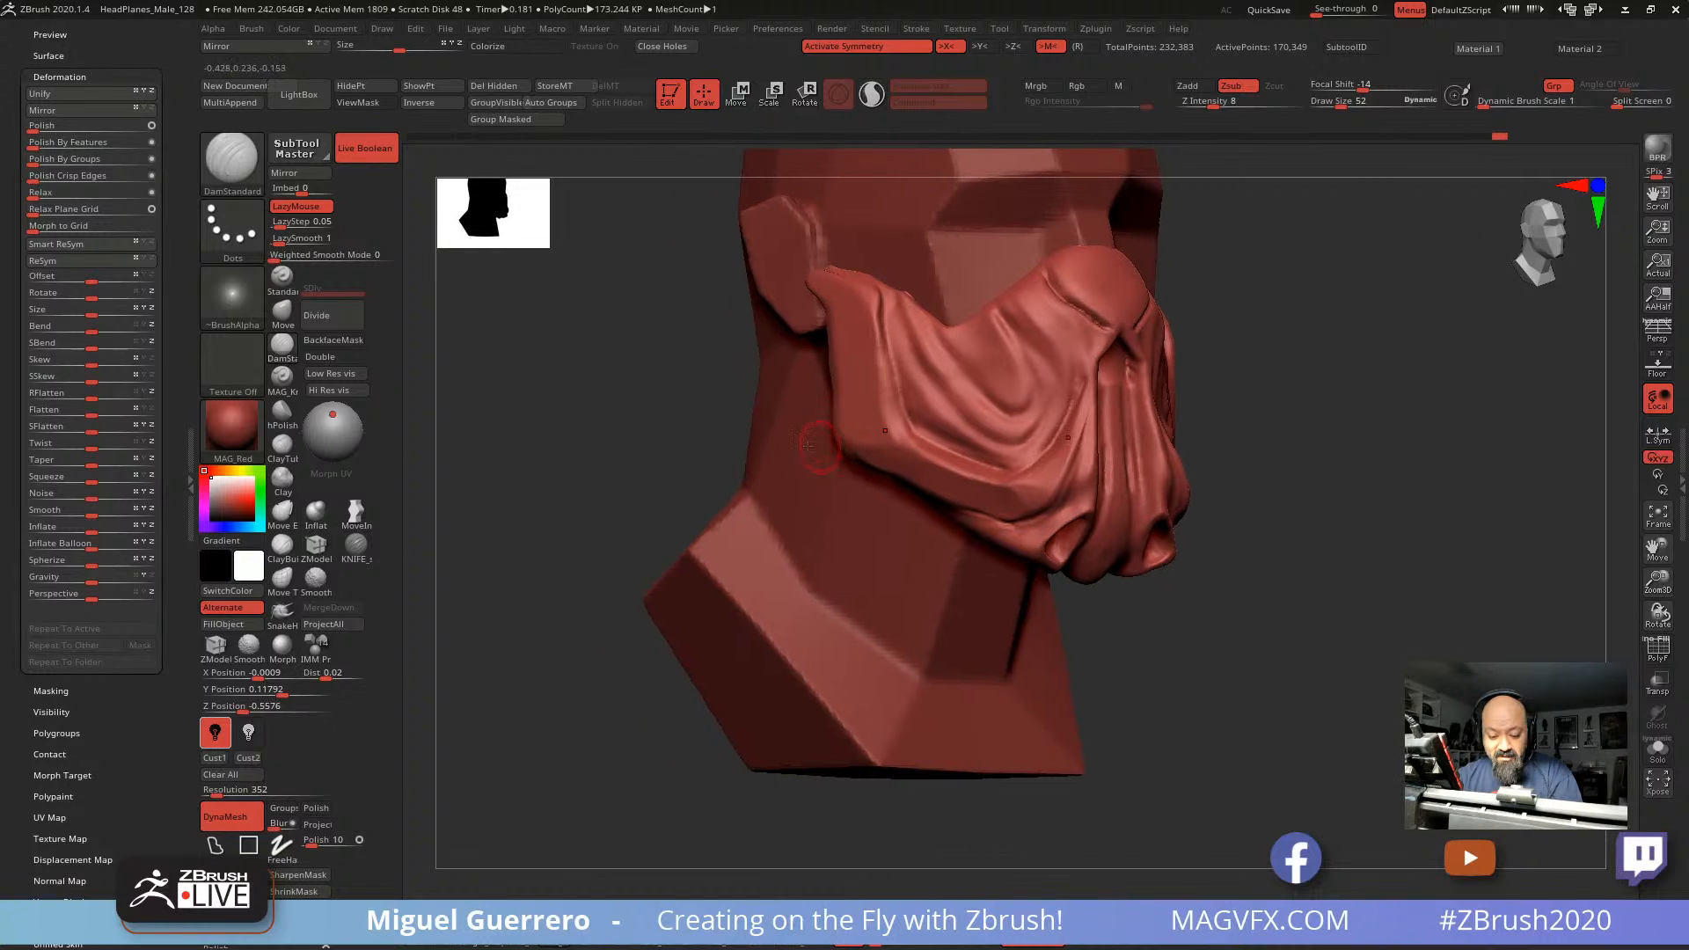
right_click_drag(630, 432, 746, 416)
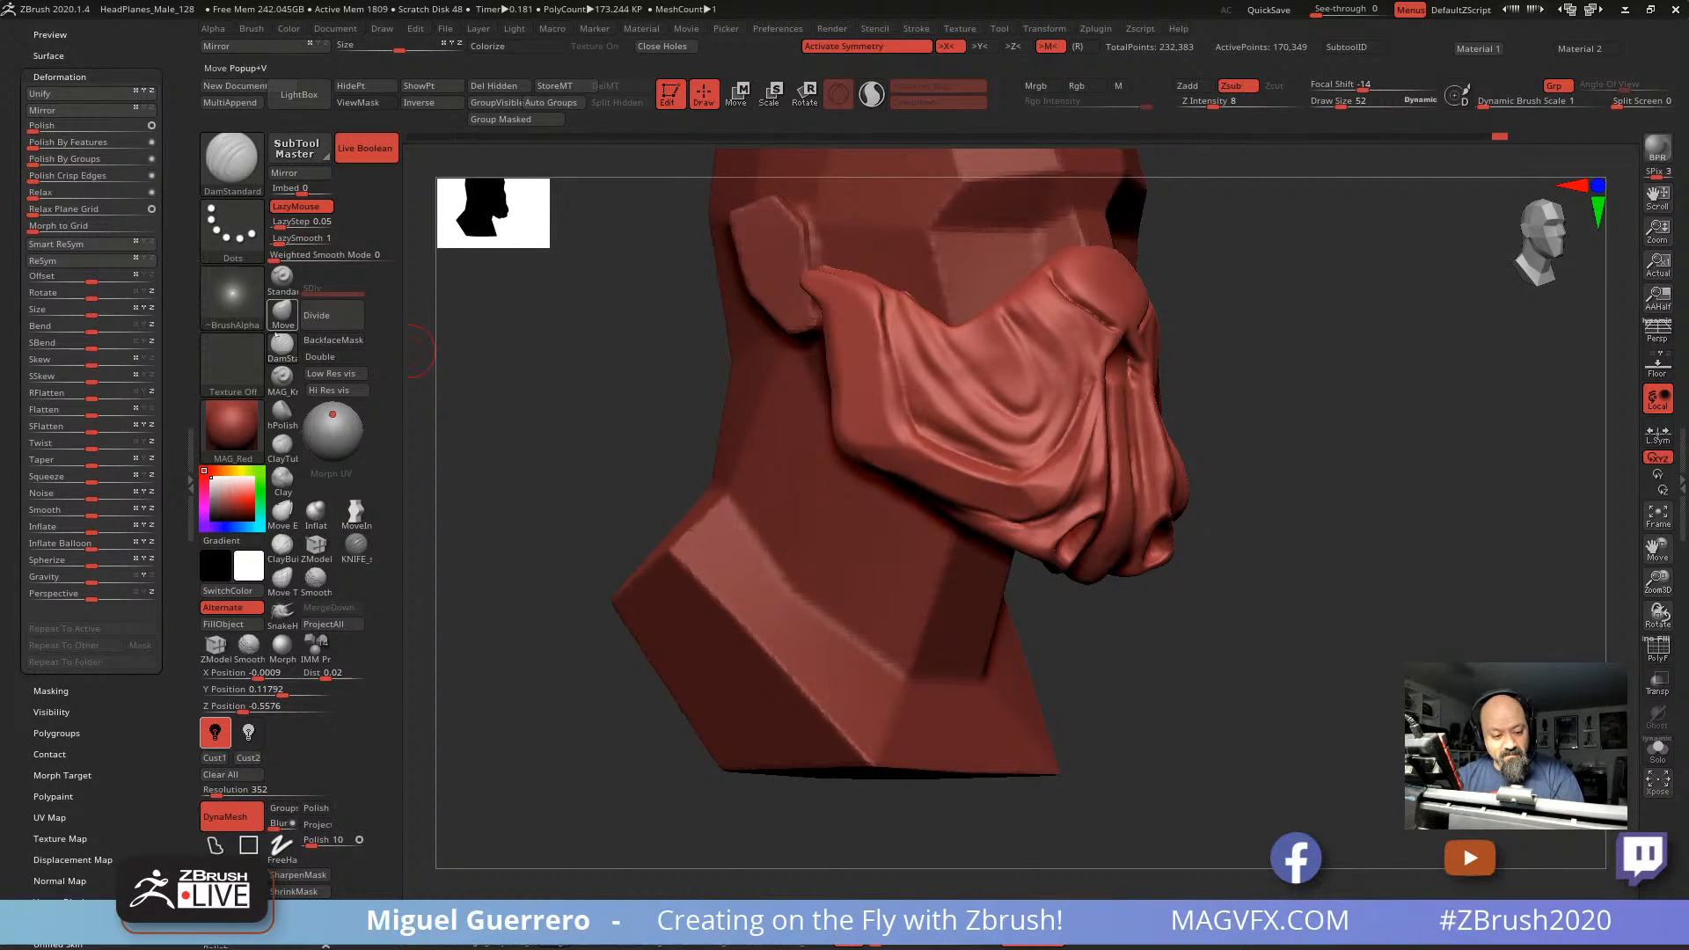
Step: Sharpen the cheek band's edges with DamStandard using the FreeHand stroke and Z Intensity 14
left_click(226, 245)
left_click(455, 249)
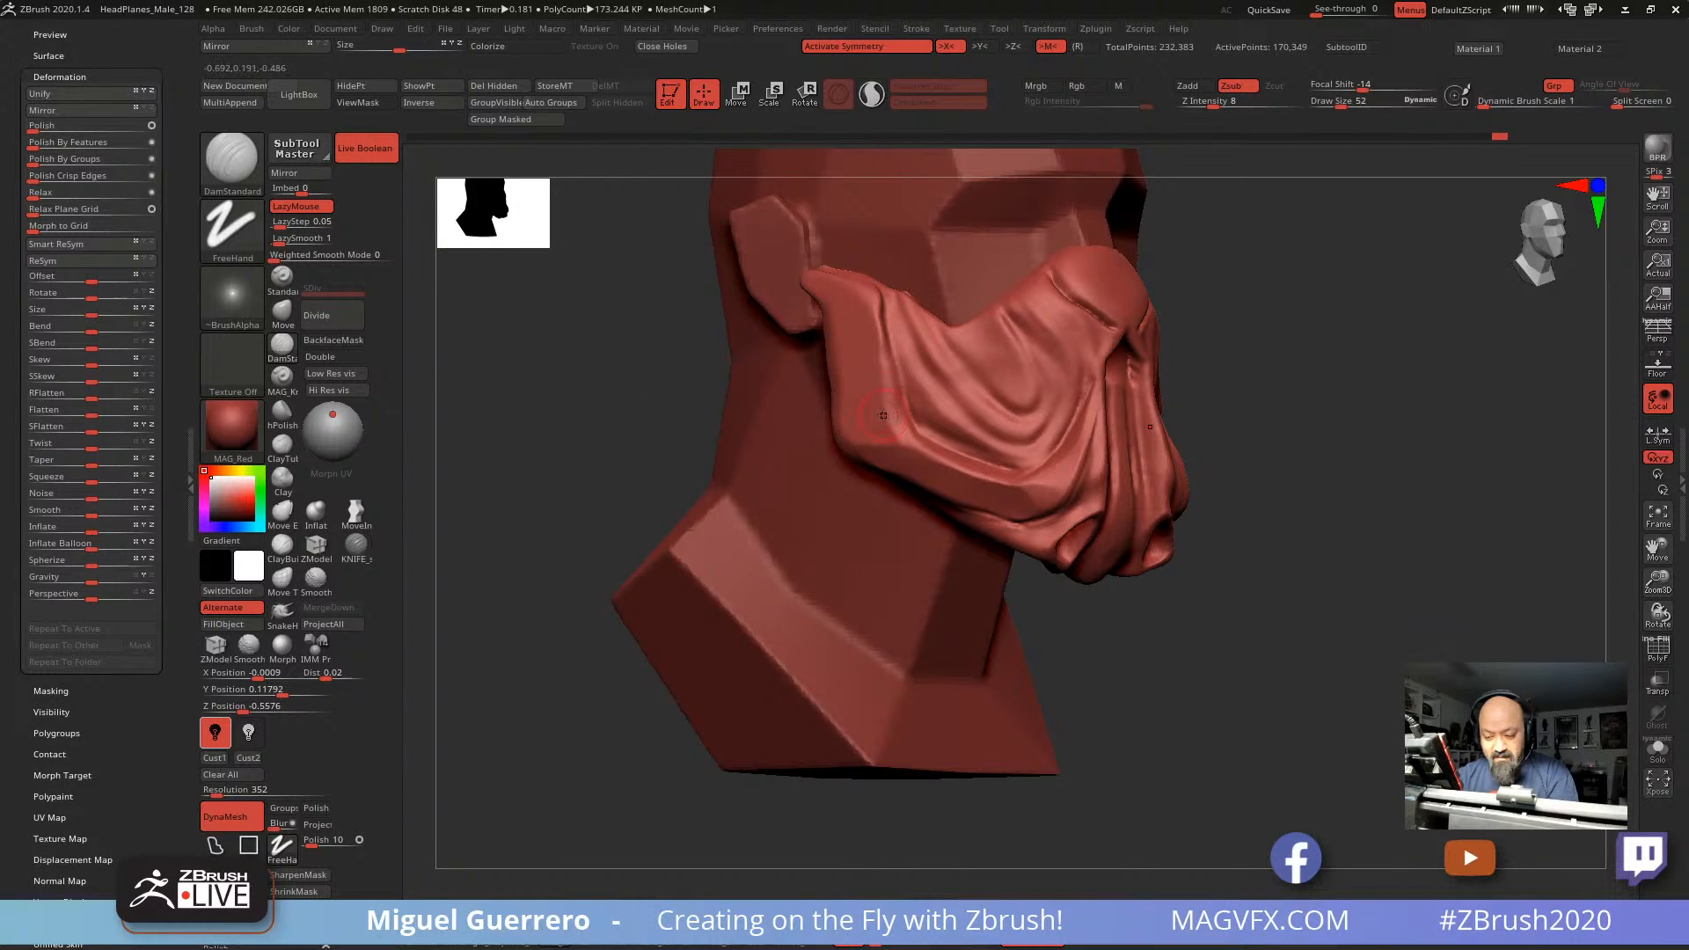
left_click_drag(1213, 103, 1224, 103)
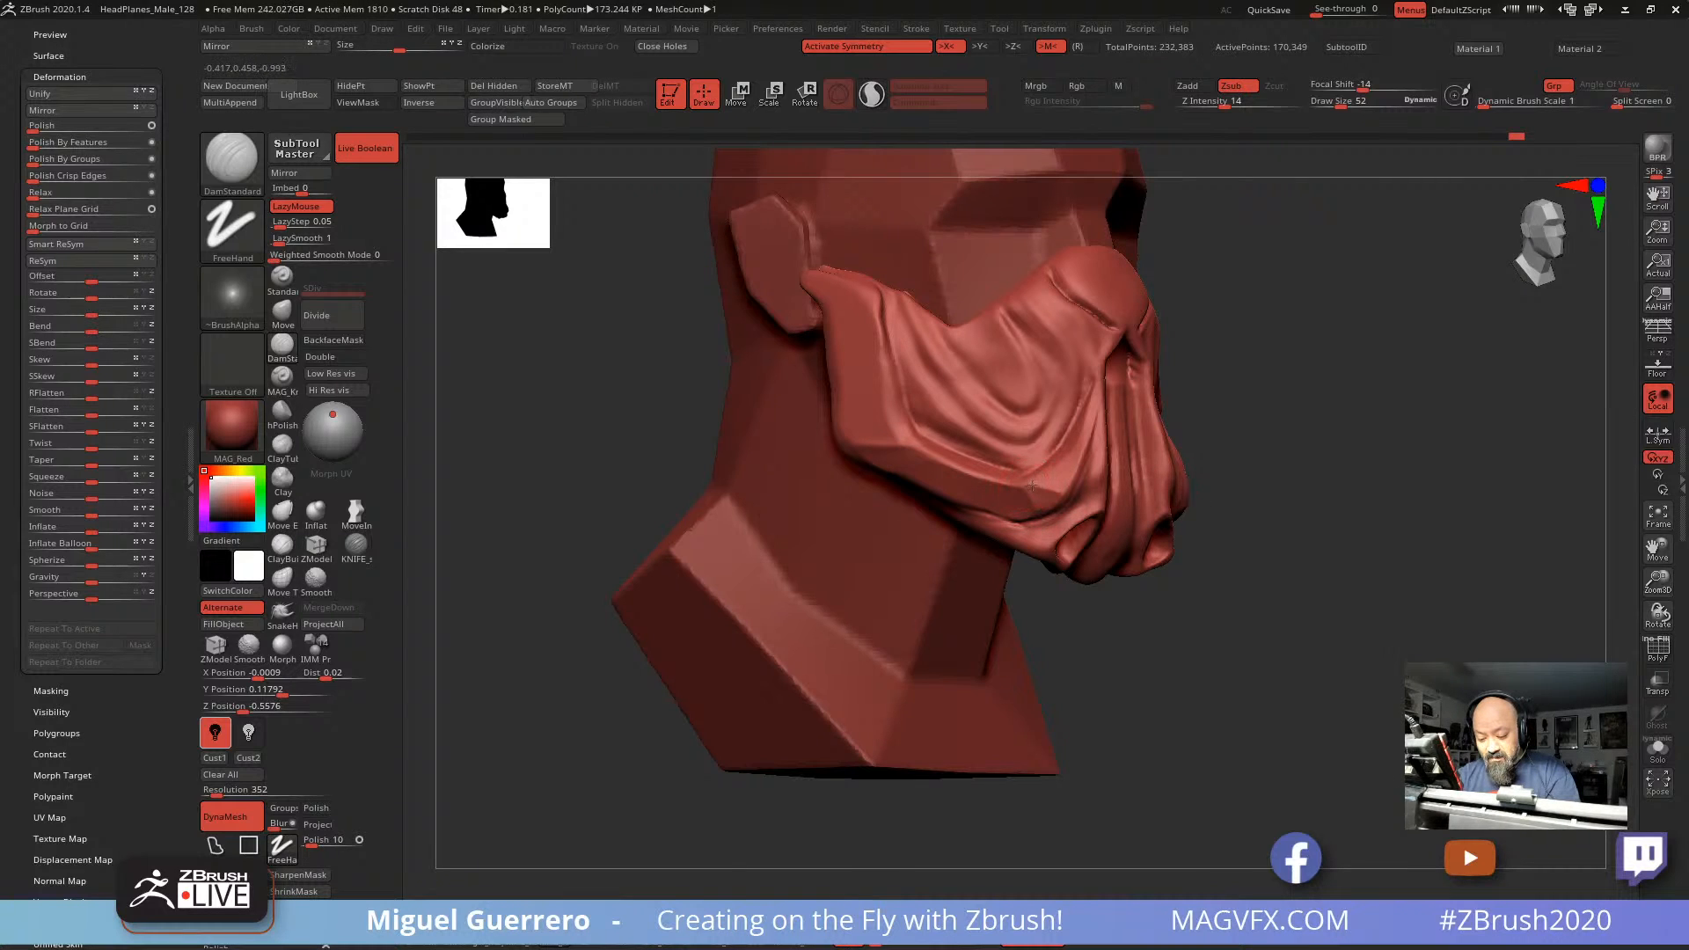
mouse_move(653, 443)
left_mouse_down()
mouse_move(626, 467)
mouse_move(922, 496)
left_mouse_up()
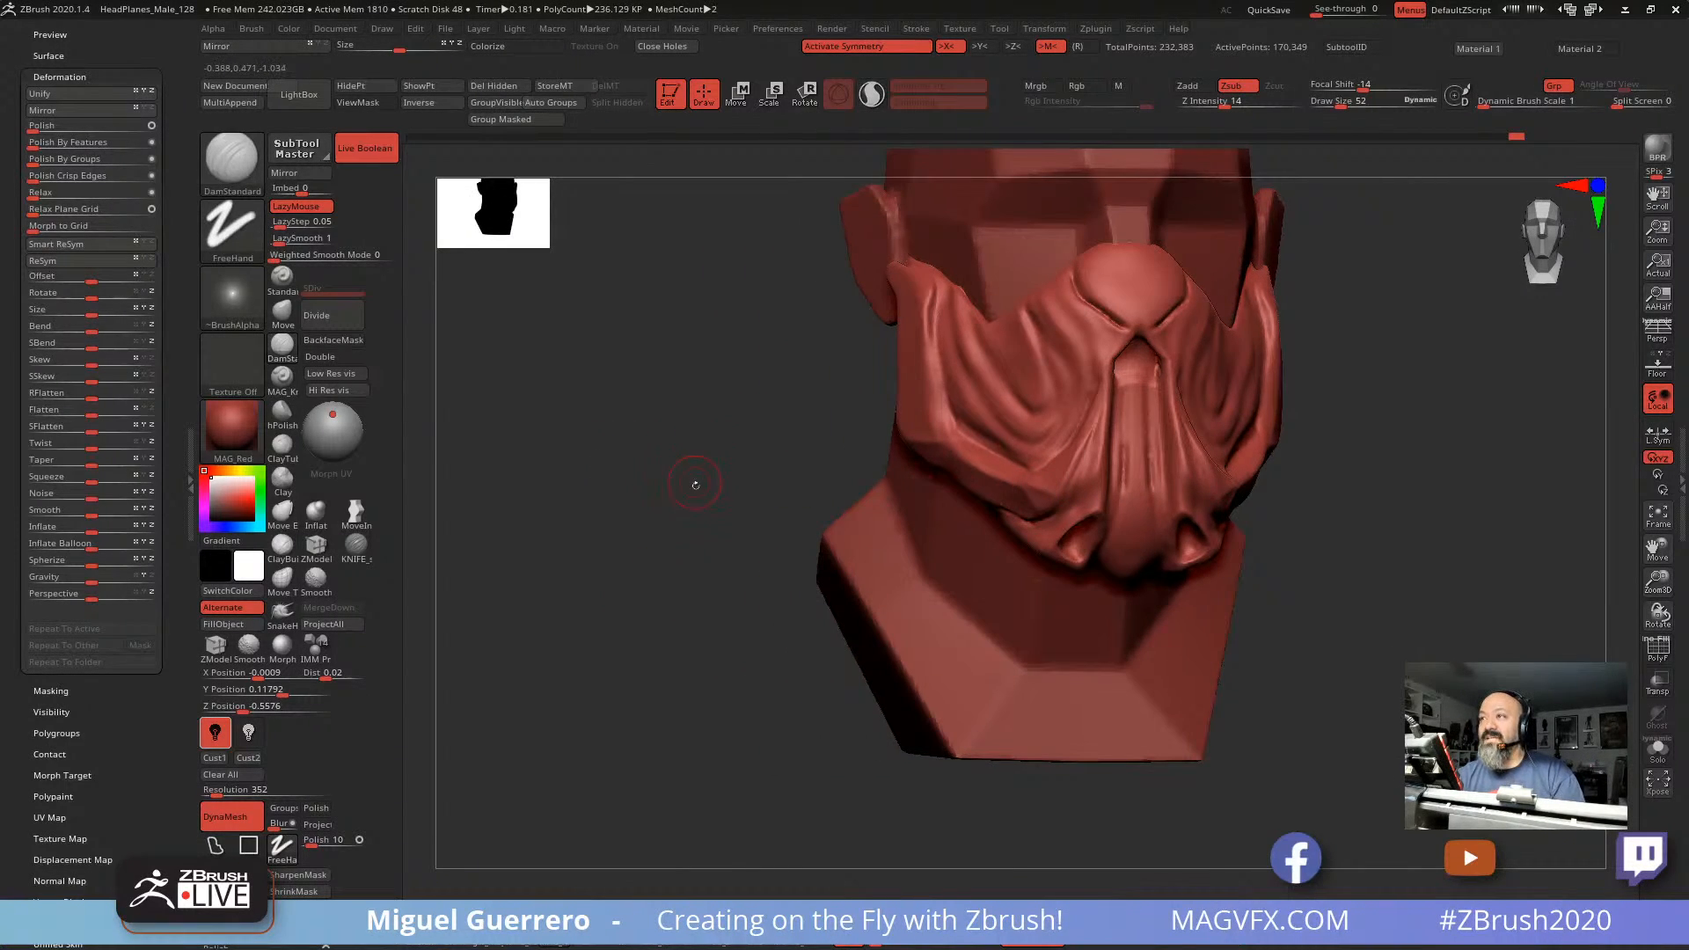
left_click_drag(702, 490, 675, 494)
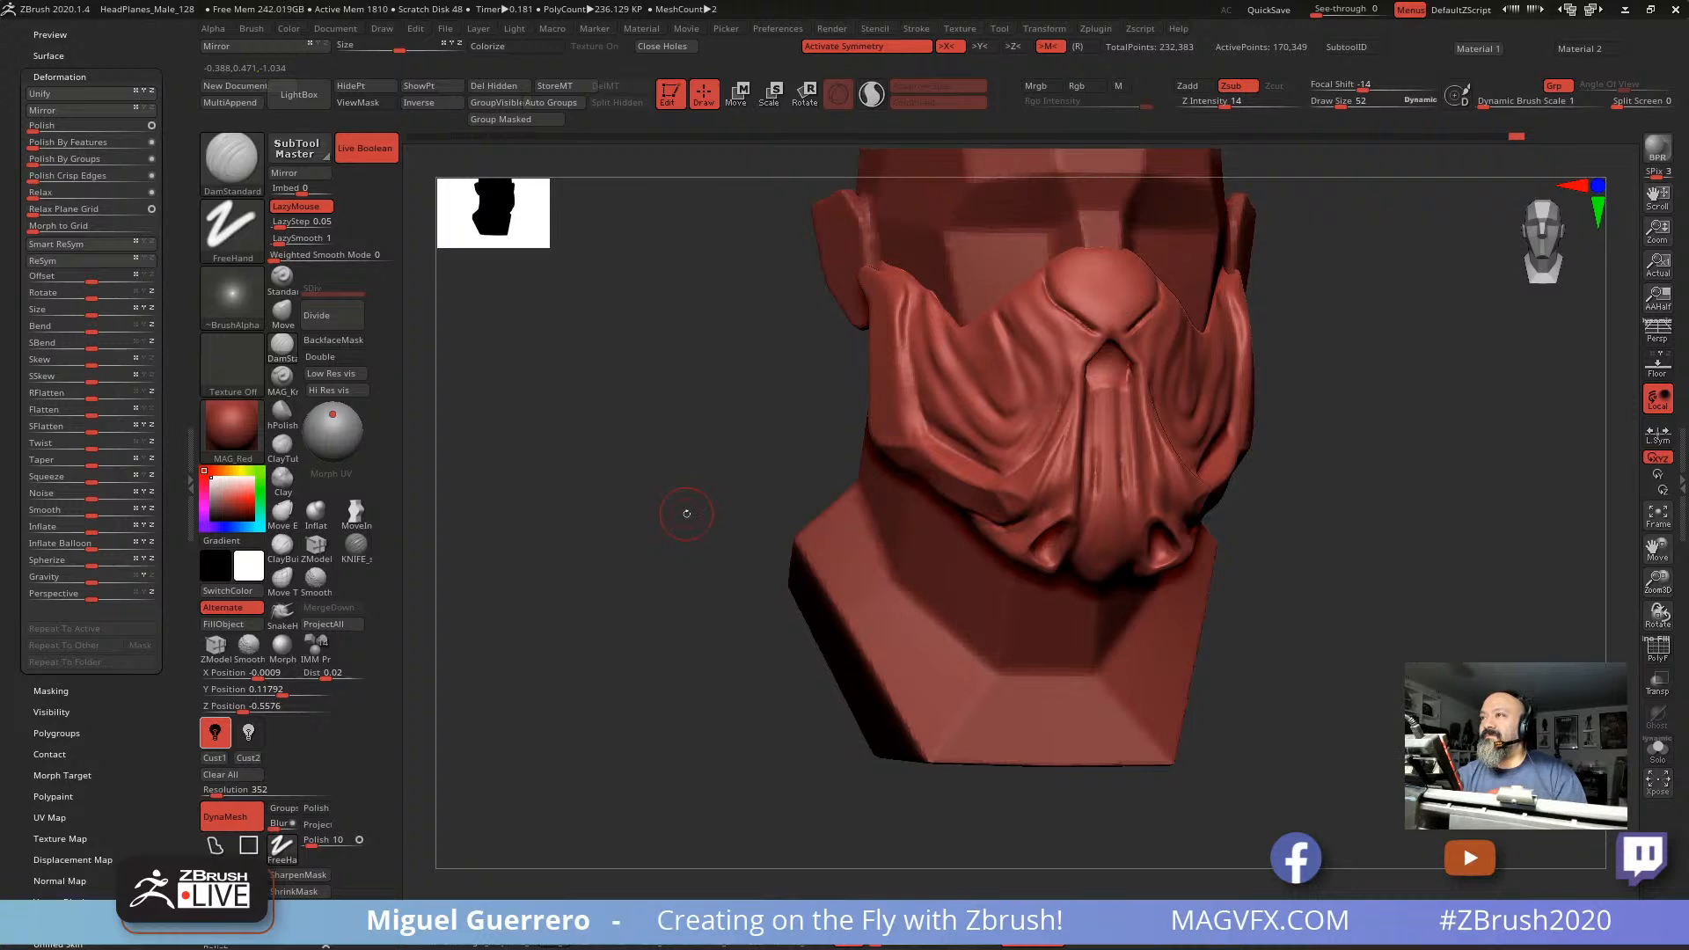
left_click_drag(673, 502, 667, 442)
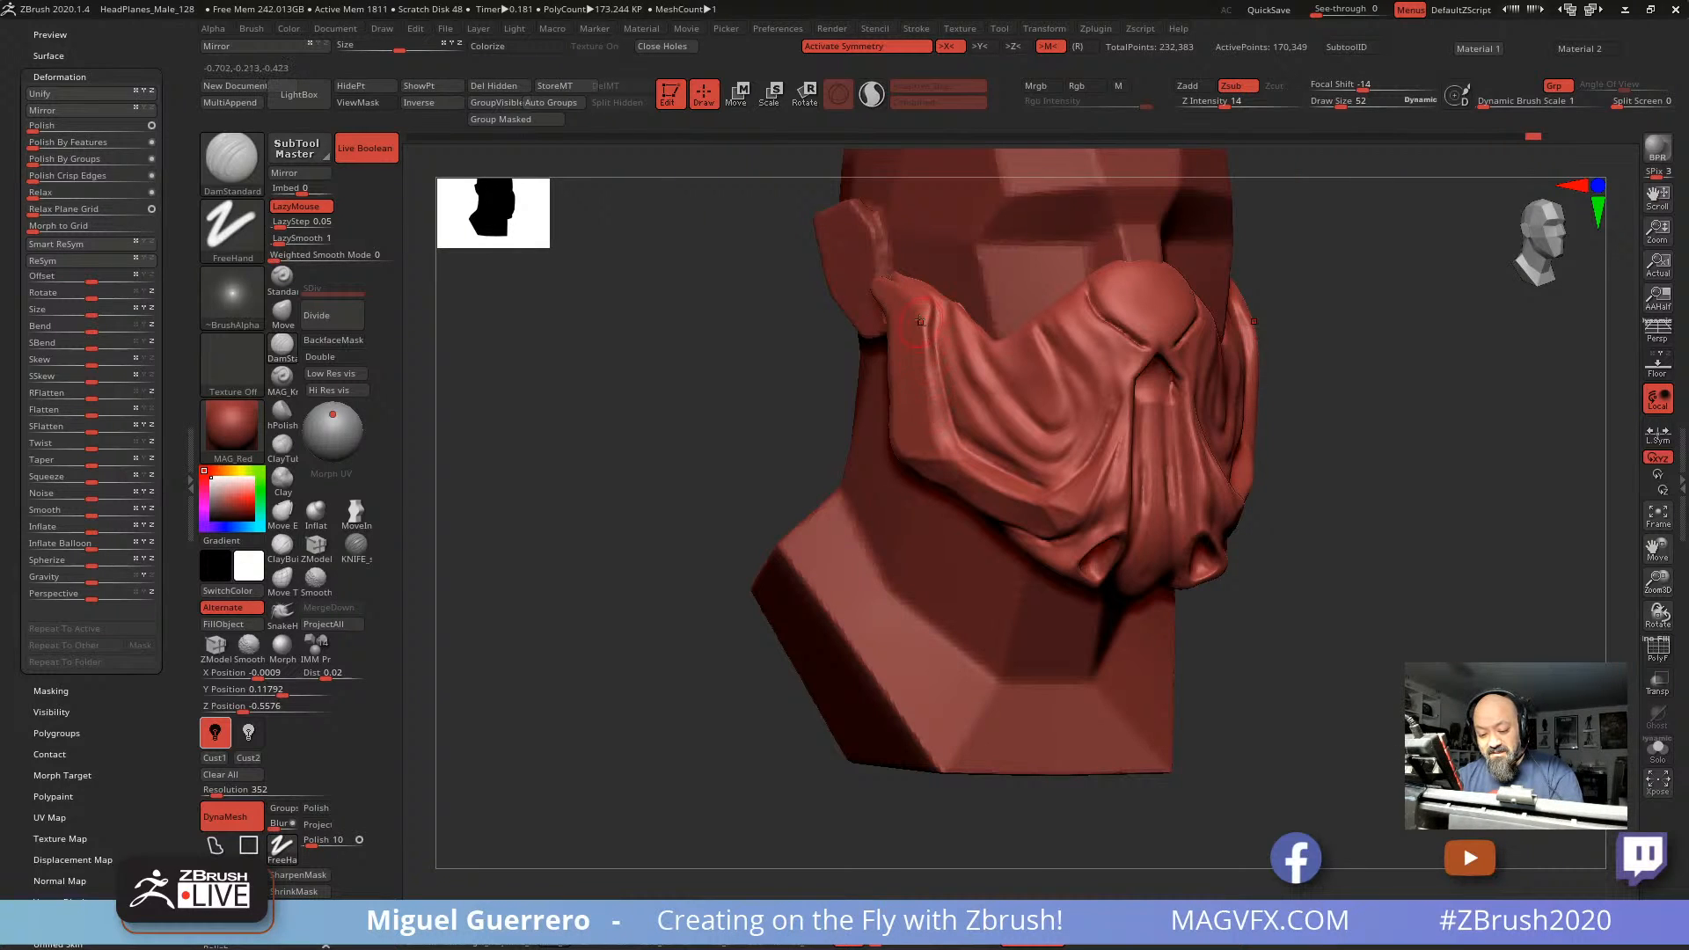
Step: Pull the rear band's upper end outward from the front with the Move brush at draw size 108
mouse_move(754, 346)
left_mouse_down()
mouse_move(707, 391)
mouse_move(830, 440)
left_mouse_up()
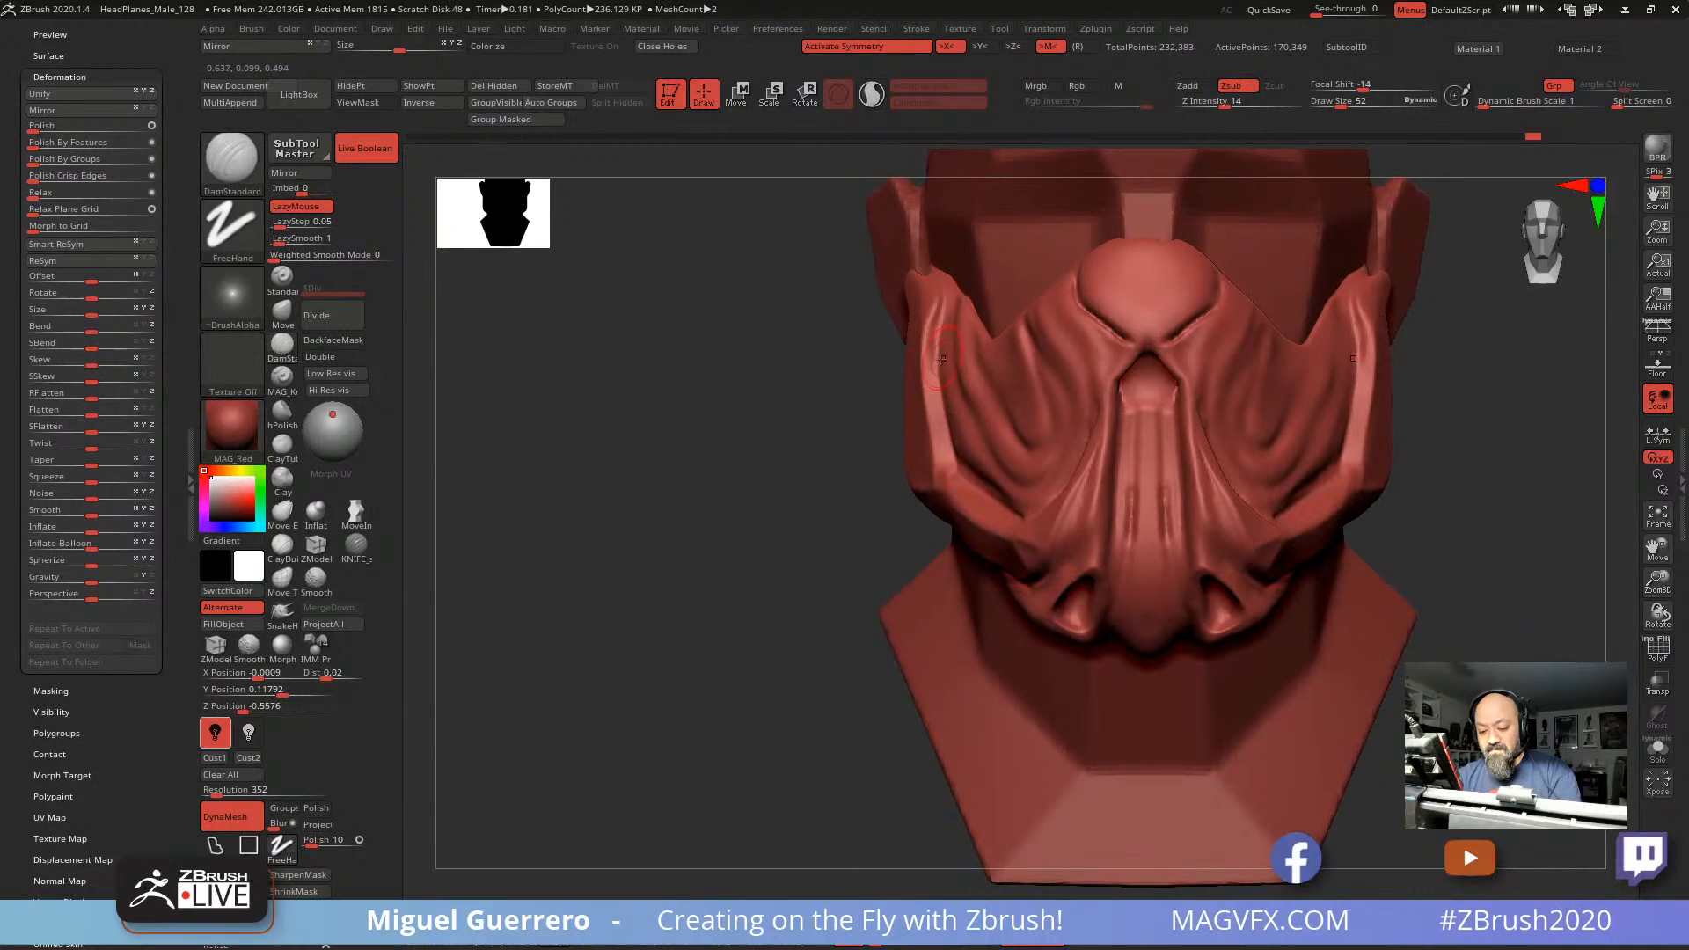
left_click(282, 313)
key("bracketright")
key("bracketright")
mouse_move(909, 307)
left_mouse_down()
mouse_move(835, 306)
mouse_move(855, 283)
left_mouse_up()
left_click_drag(985, 629, 702, 445)
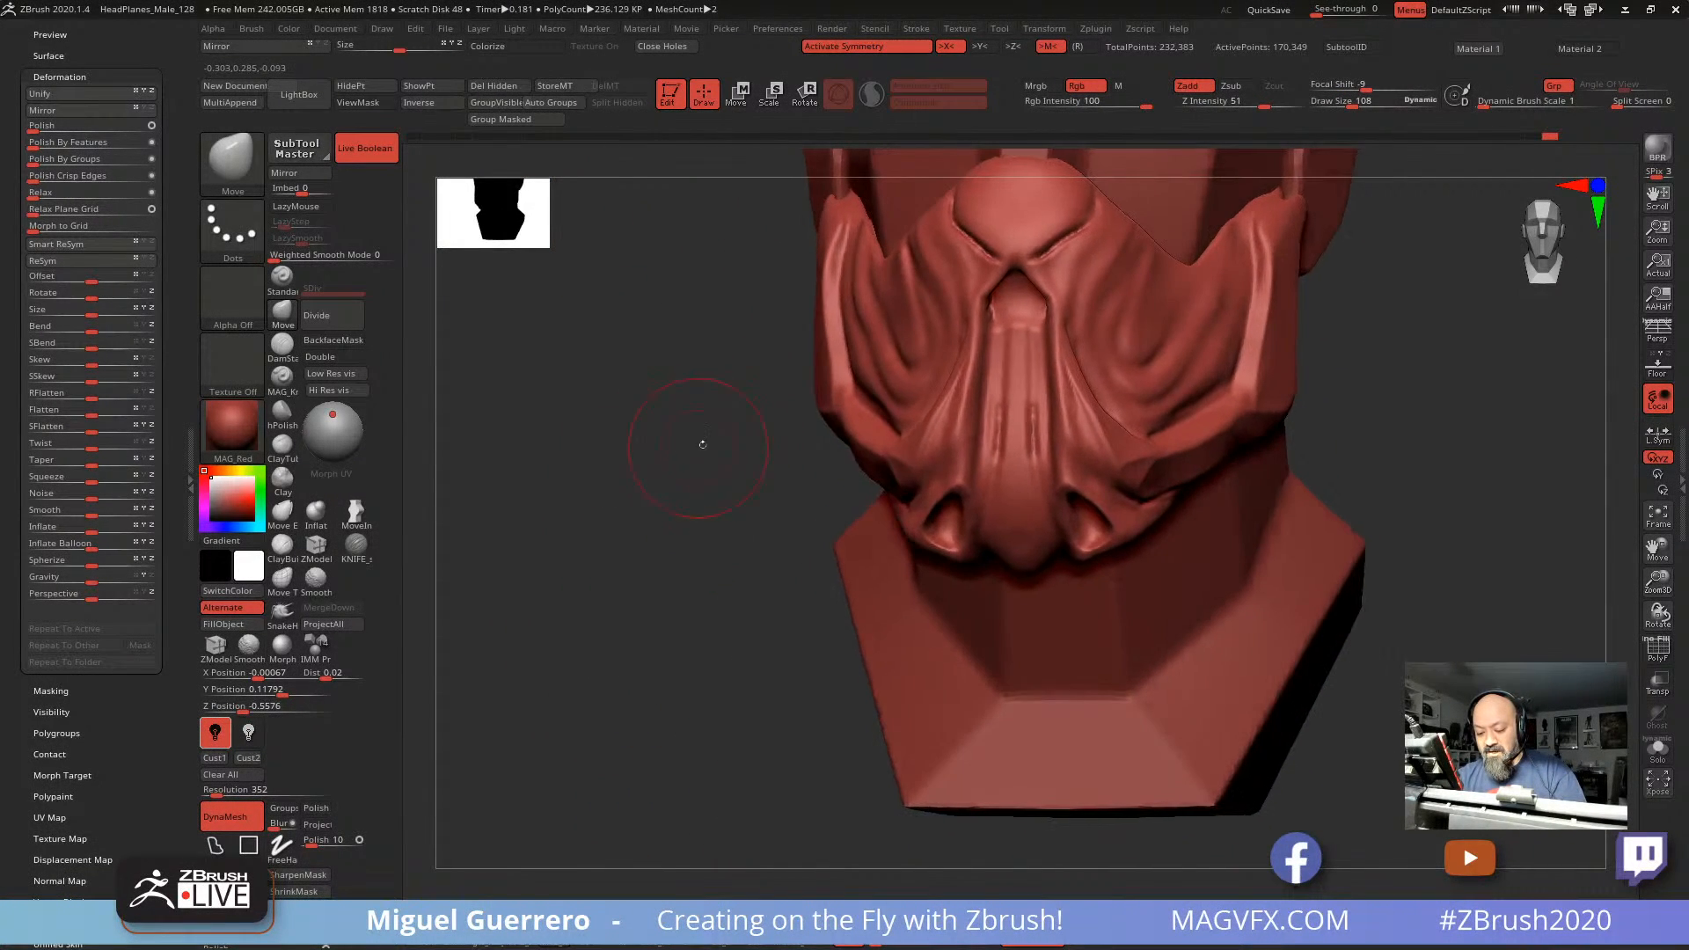
Step: Cut sharp creases down the folds beside the central mouth ridge with the Knife brush at draw size 30
left_click(356, 545)
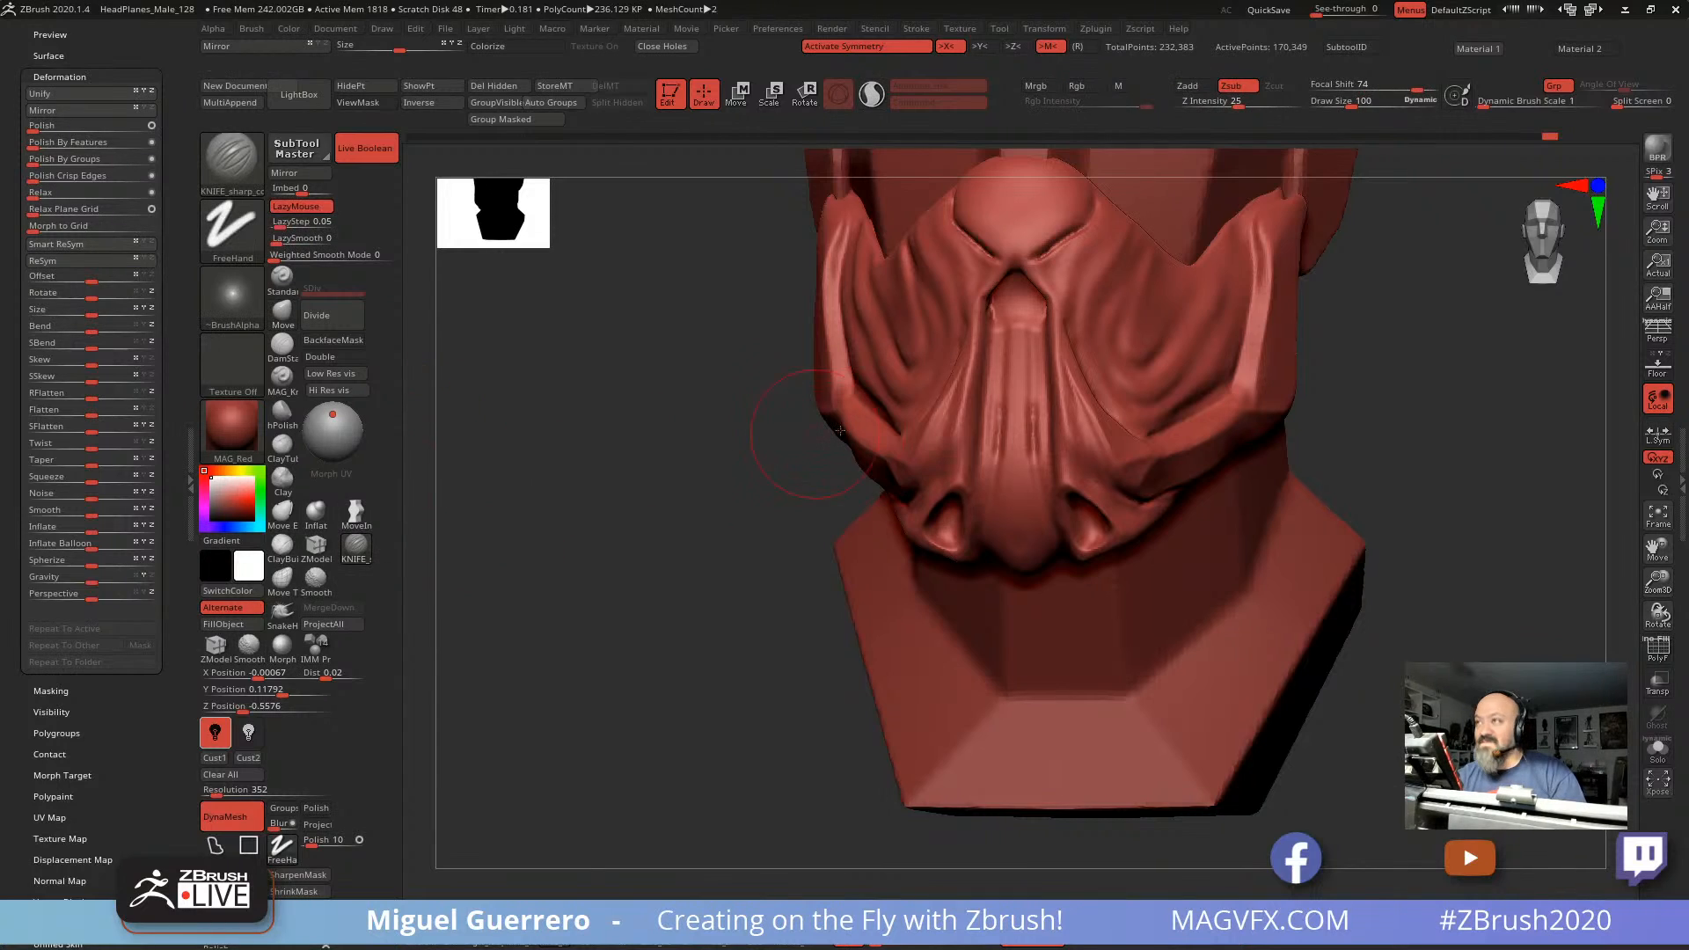
key("bracketleft")
key("bracketleft")
key("bracketleft")
key("bracketleft")
key("bracketleft")
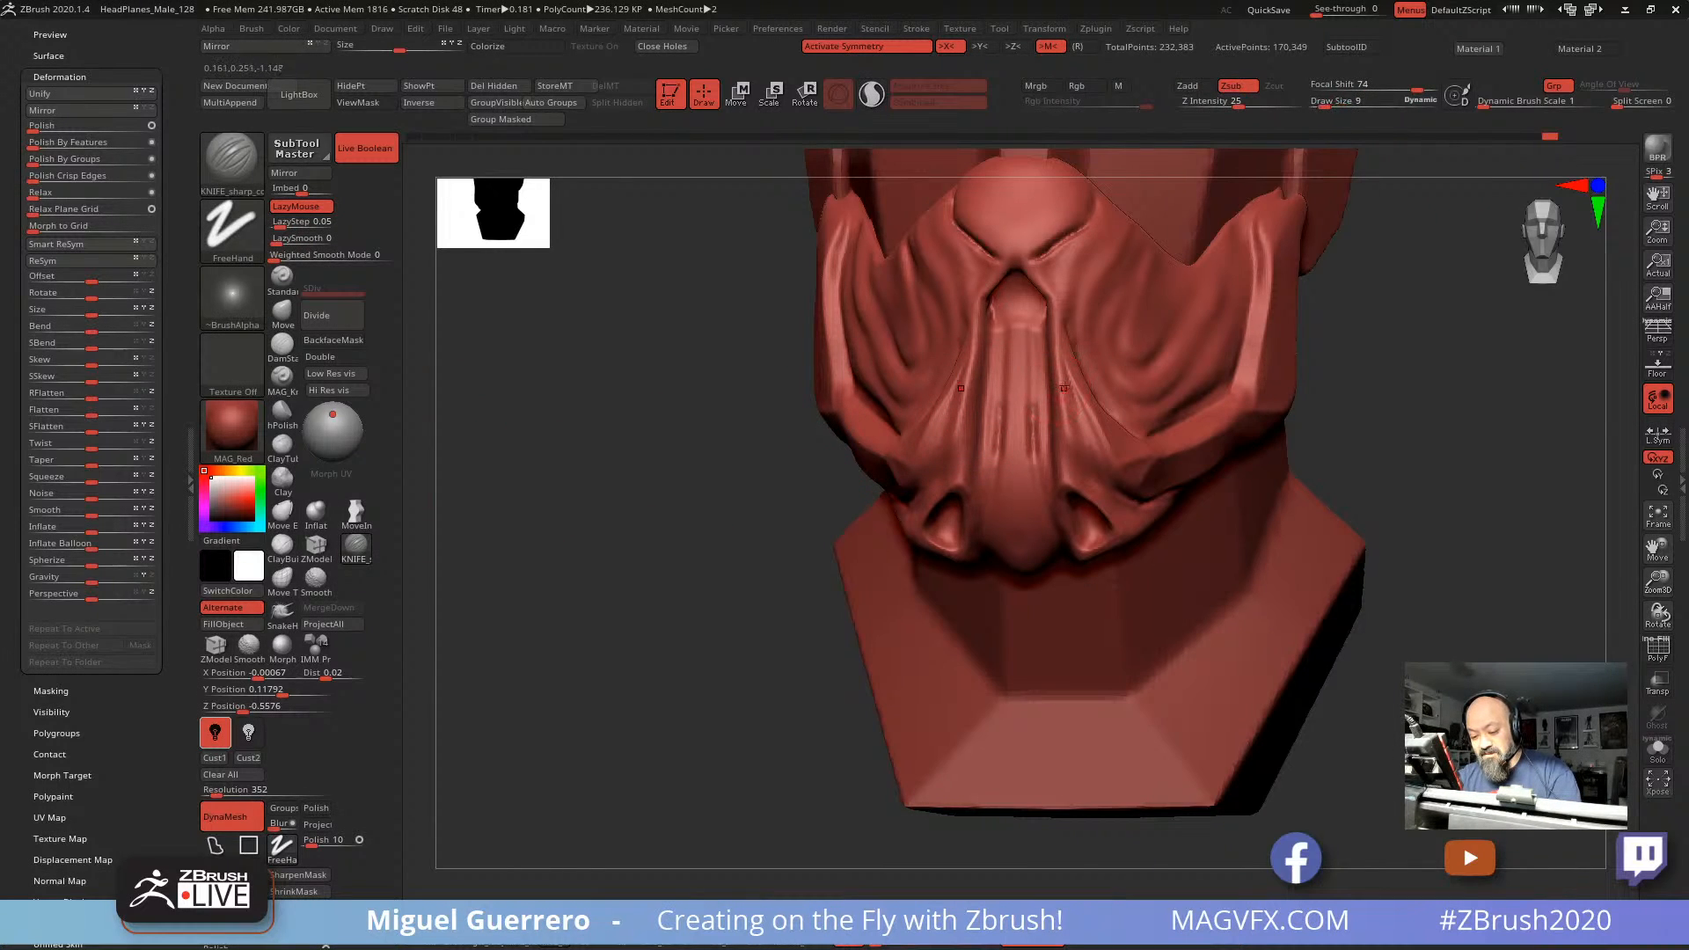
key("bracketright")
key("bracketright")
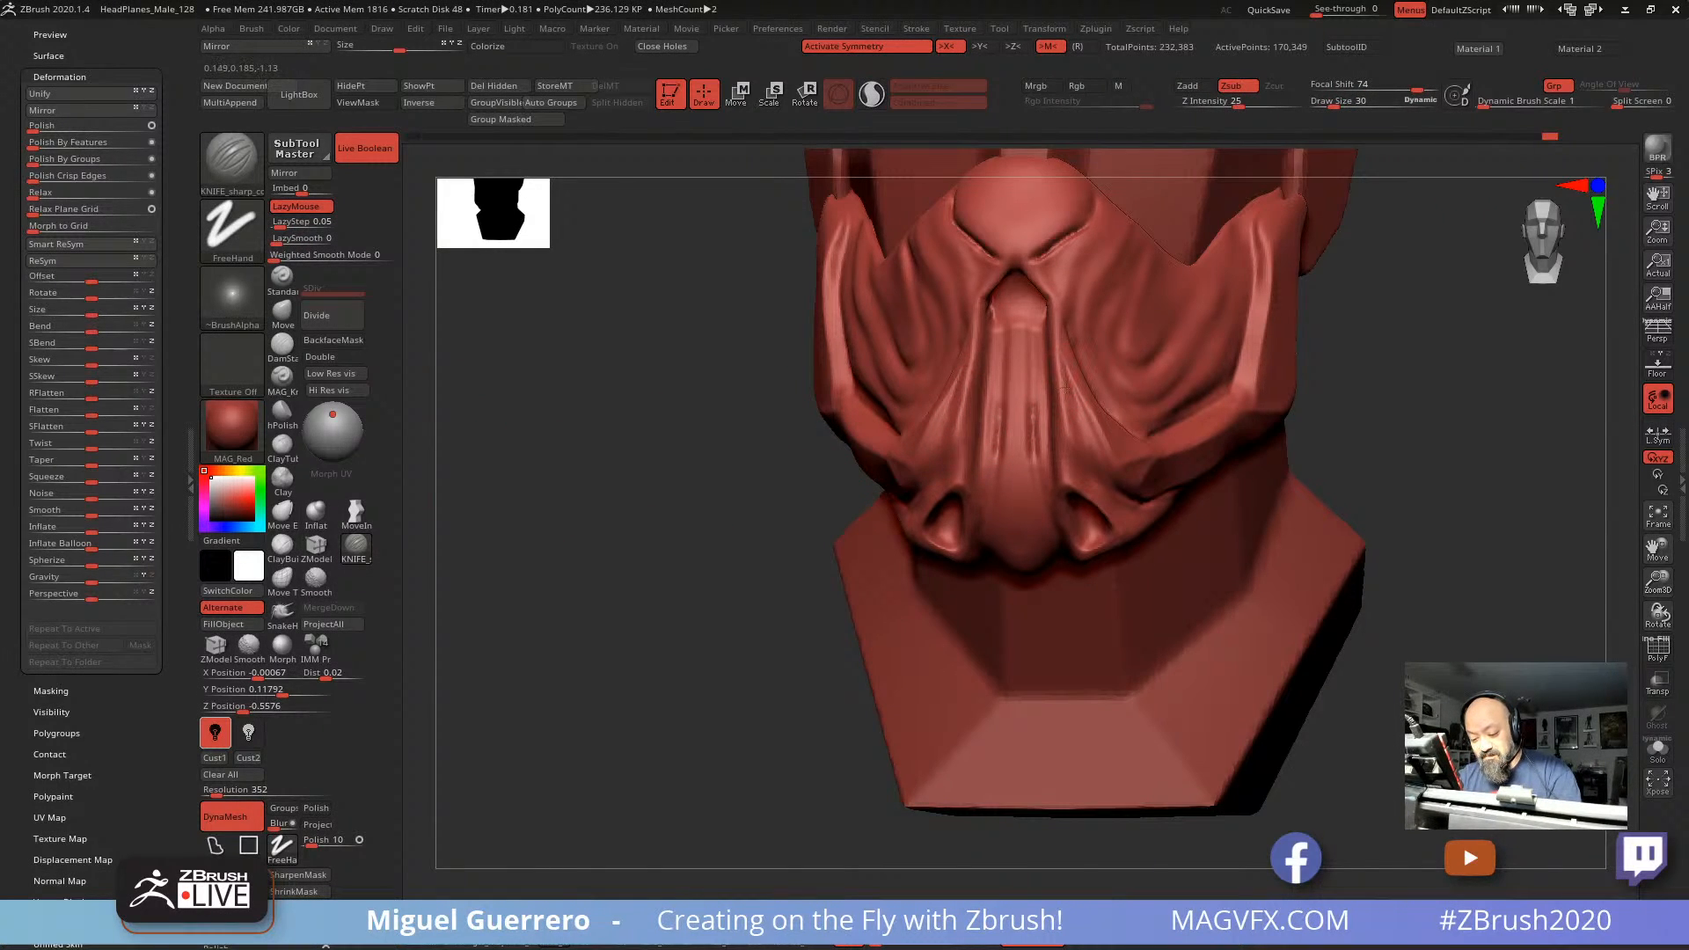
left_click_drag(1063, 366, 1072, 441)
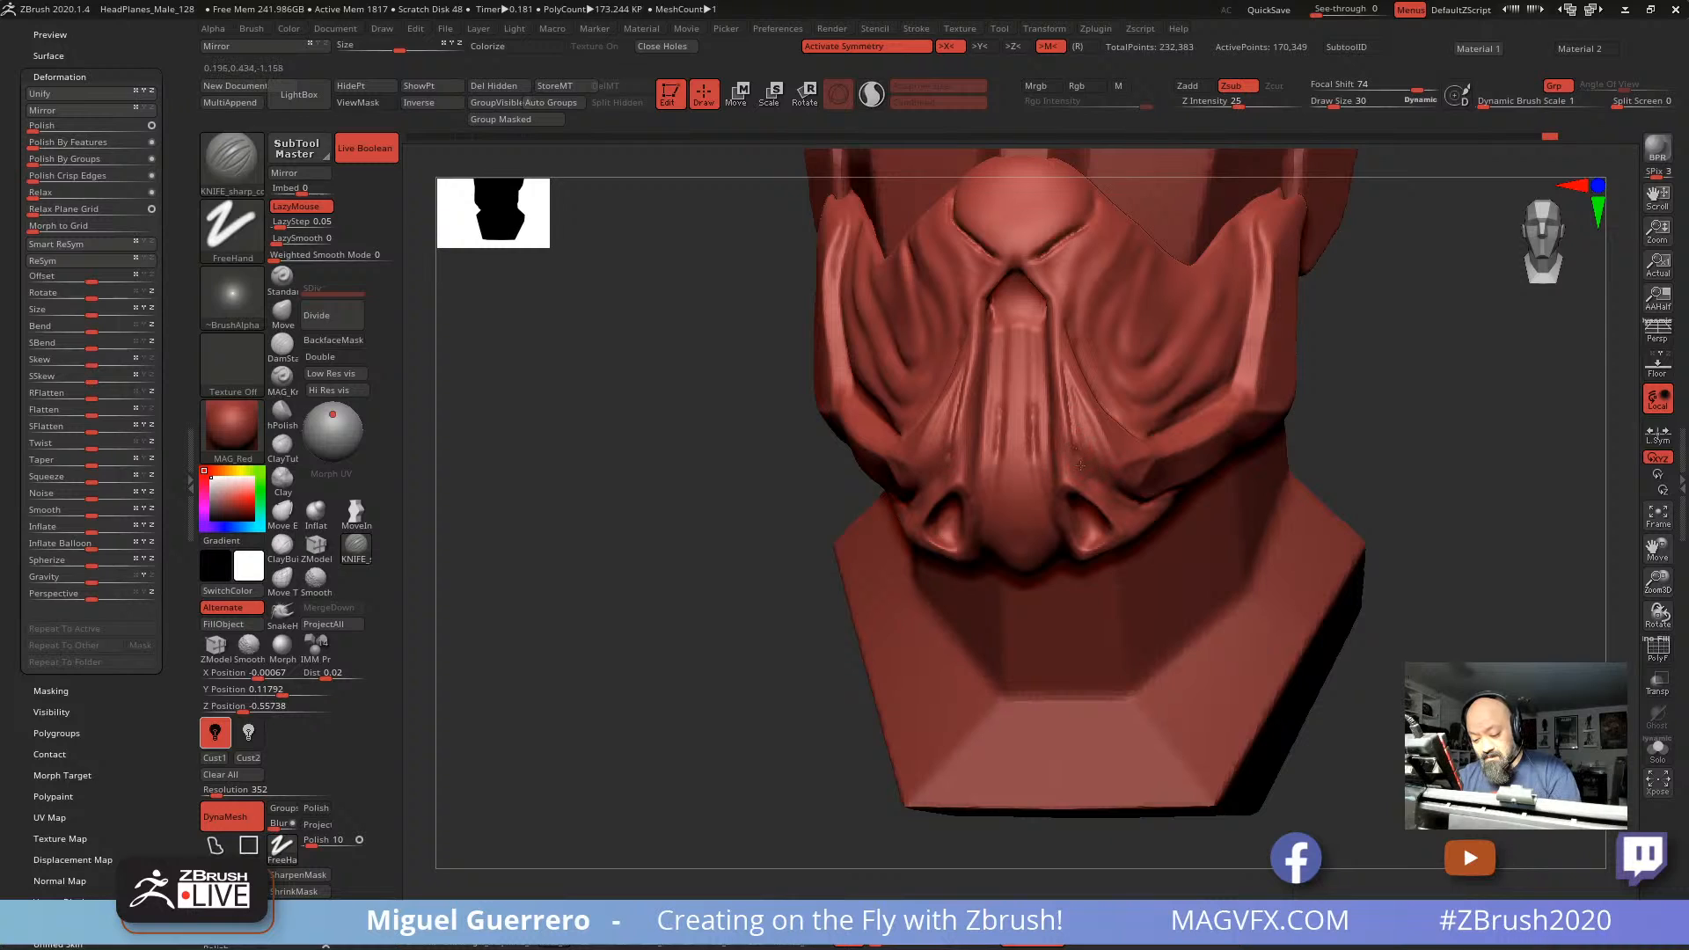
left_click_drag(1071, 387, 1101, 466)
left_click_drag(716, 456, 670, 454)
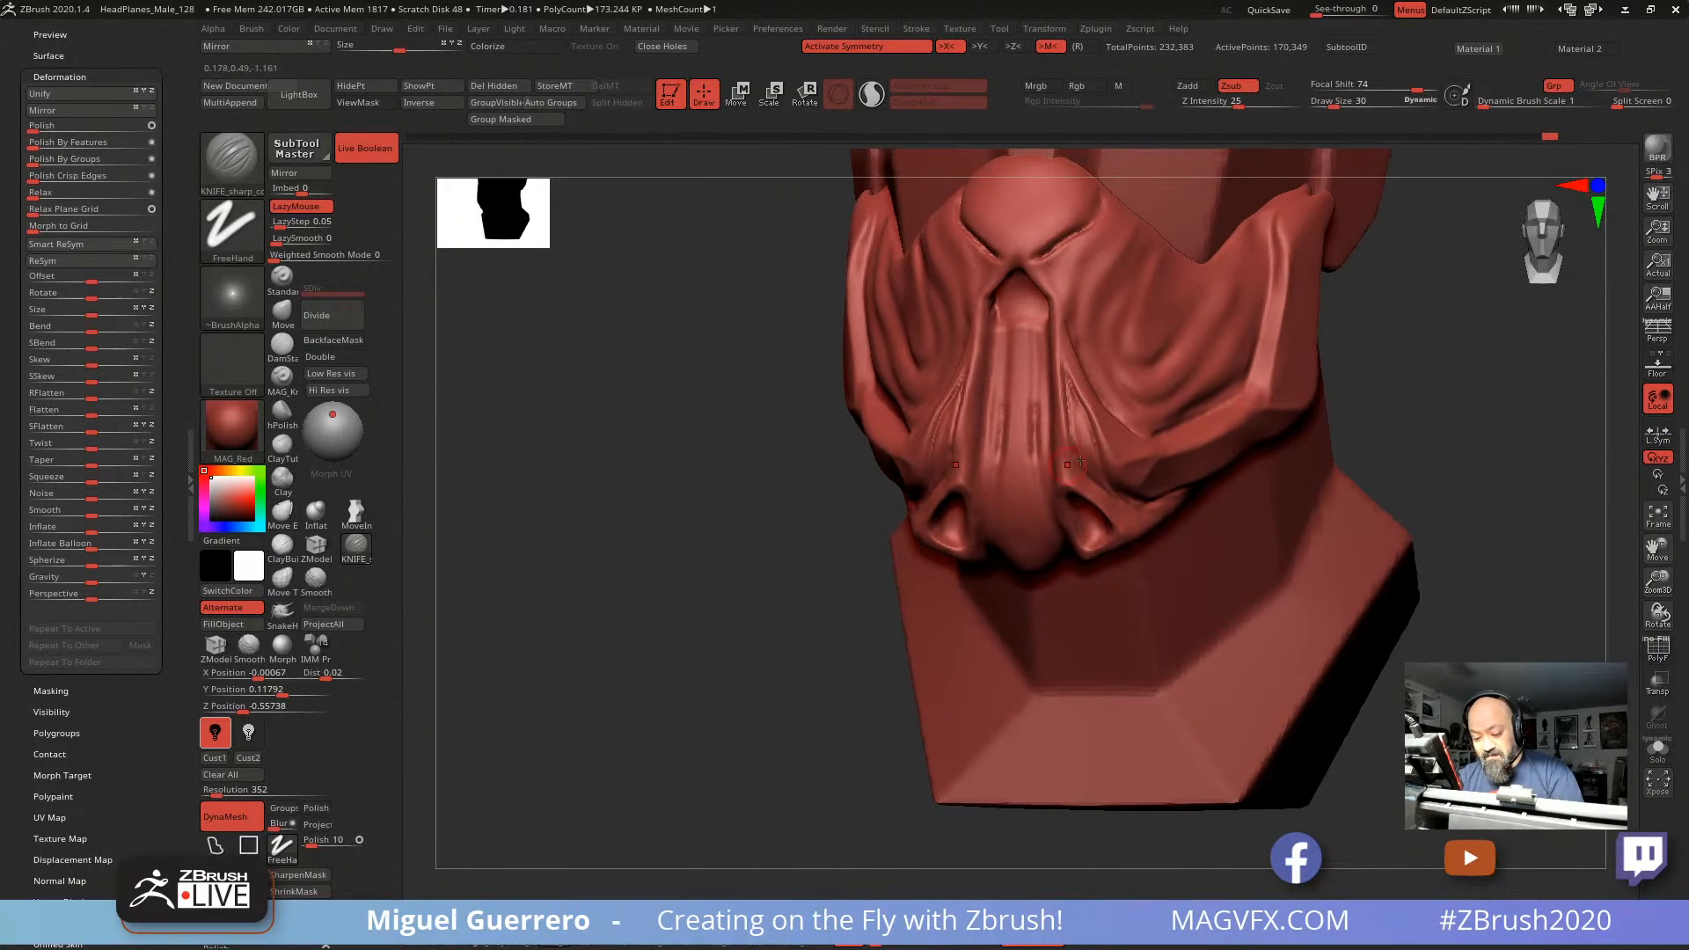
Step: Mask the hollows in the folds beside the central mouth ridge and above the jaw-tip openings at draw size 18
mouse_move(1080, 452)
left_mouse_down("ctrl")
mouse_move(1069, 380)
mouse_move(1110, 503)
mouse_move(1065, 369)
left_mouse_up("ctrl")
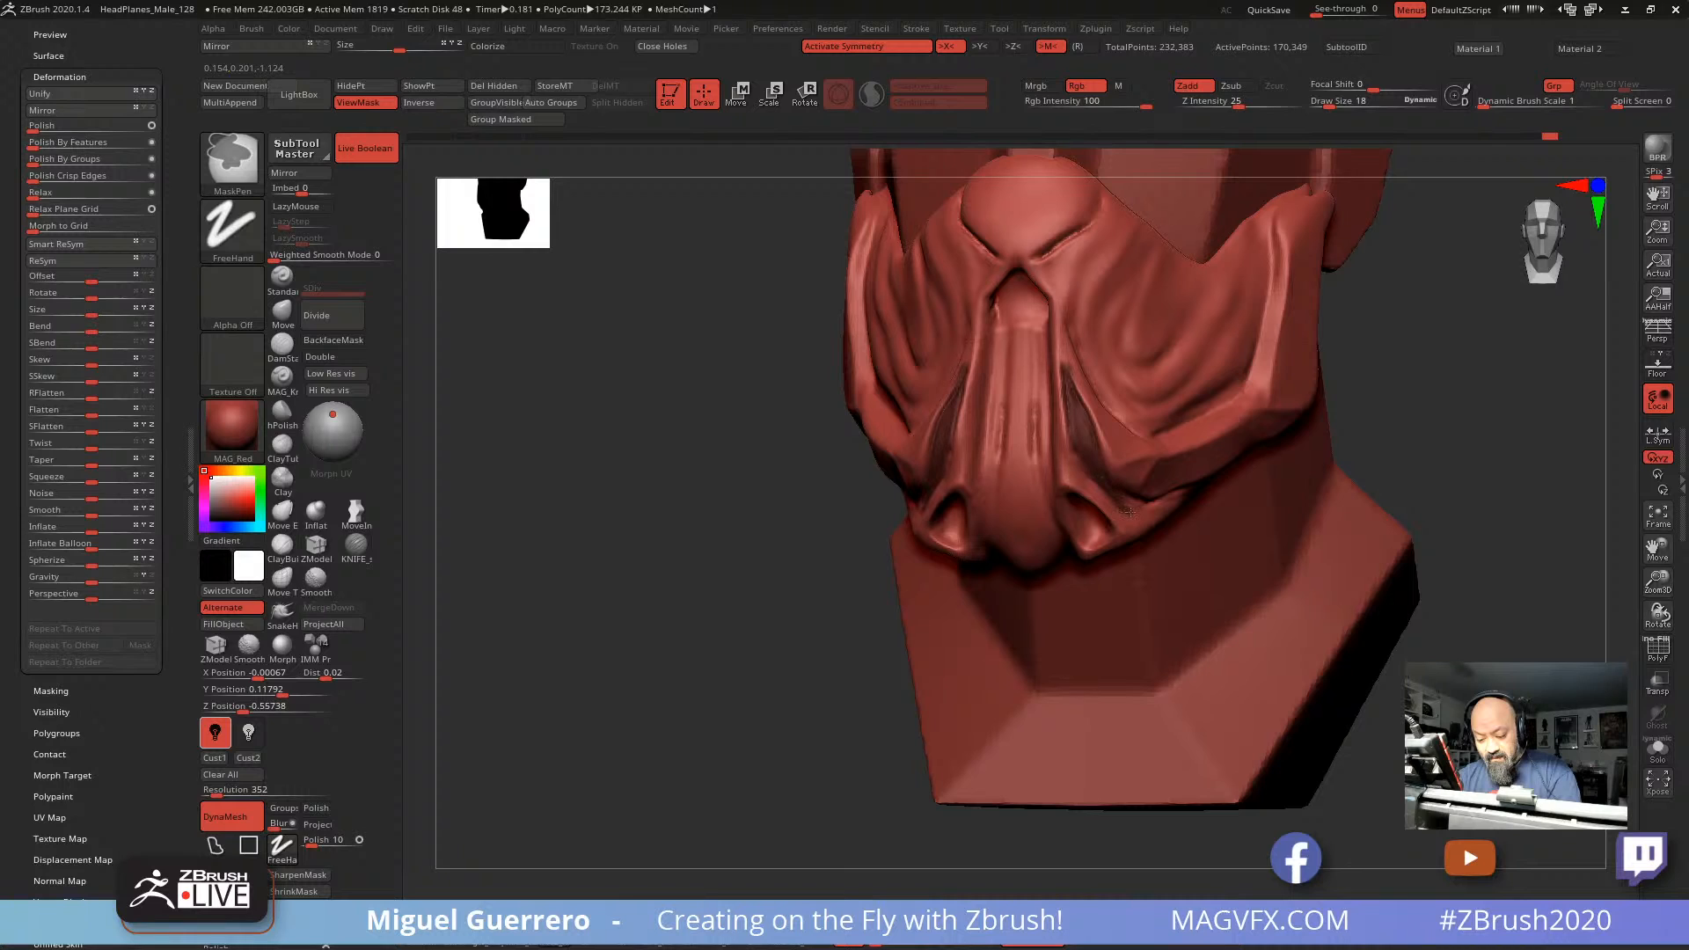
left_click_drag(724, 475, 856, 426)
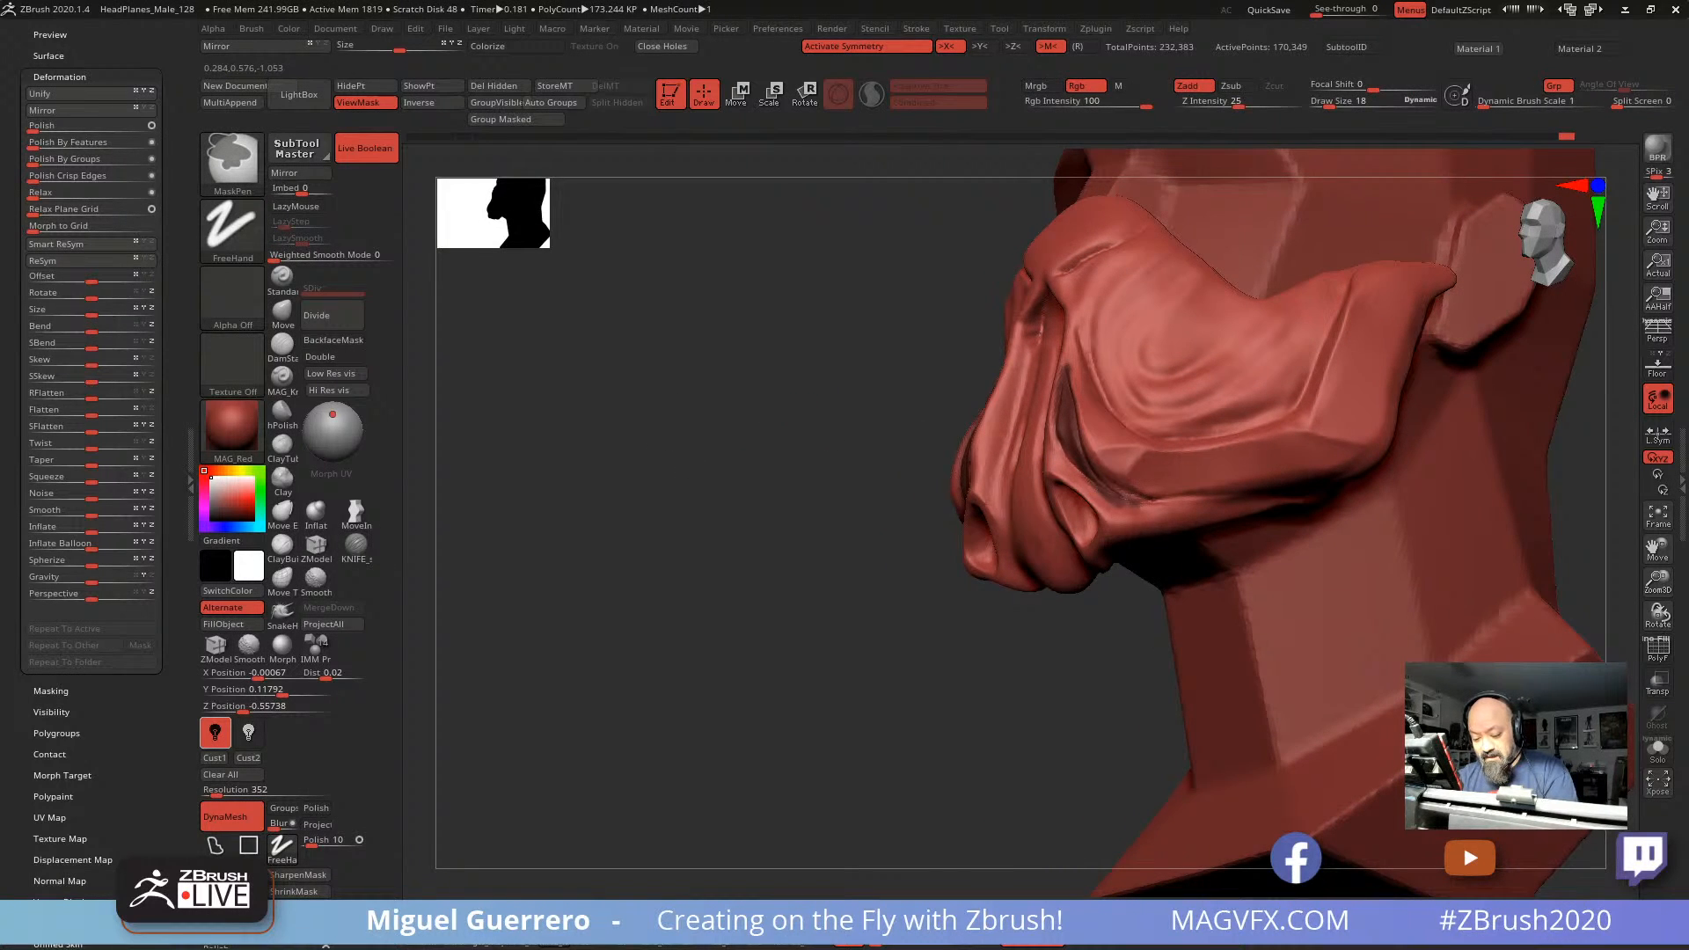
left_click_drag(1131, 499, 1175, 508, "ctrl")
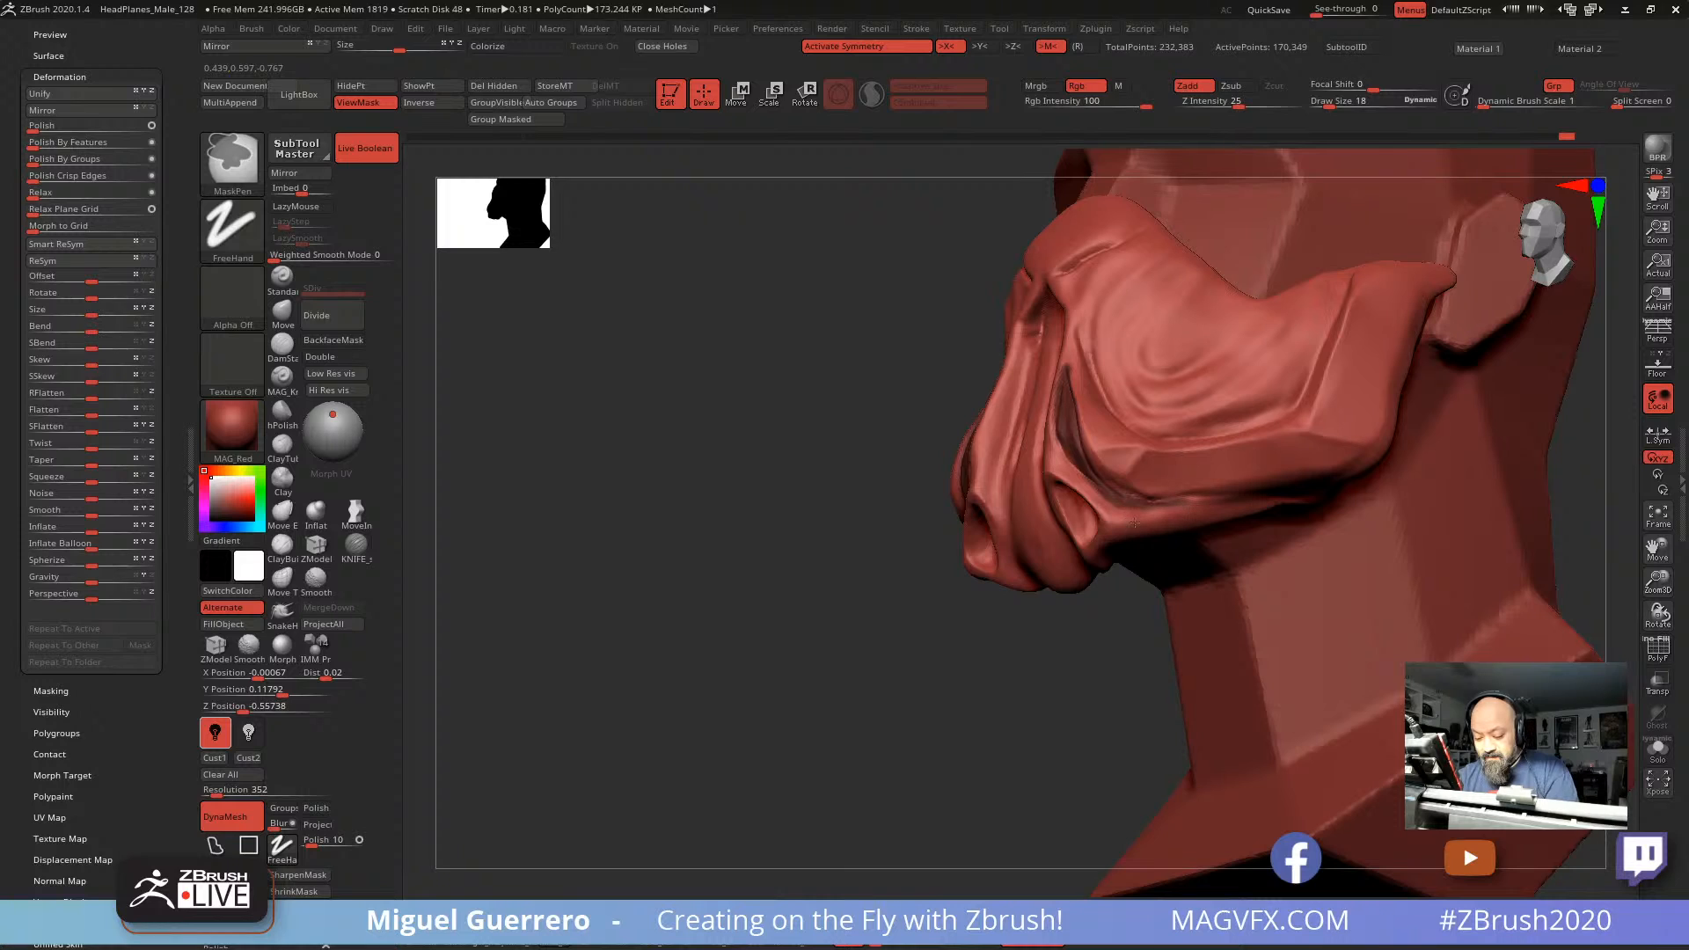
left_click_drag(1090, 504, 1089, 491, "ctrl")
right_click_drag(1098, 498, 1091, 554, "ctrl")
left_click(998, 478, "ctrl+shift")
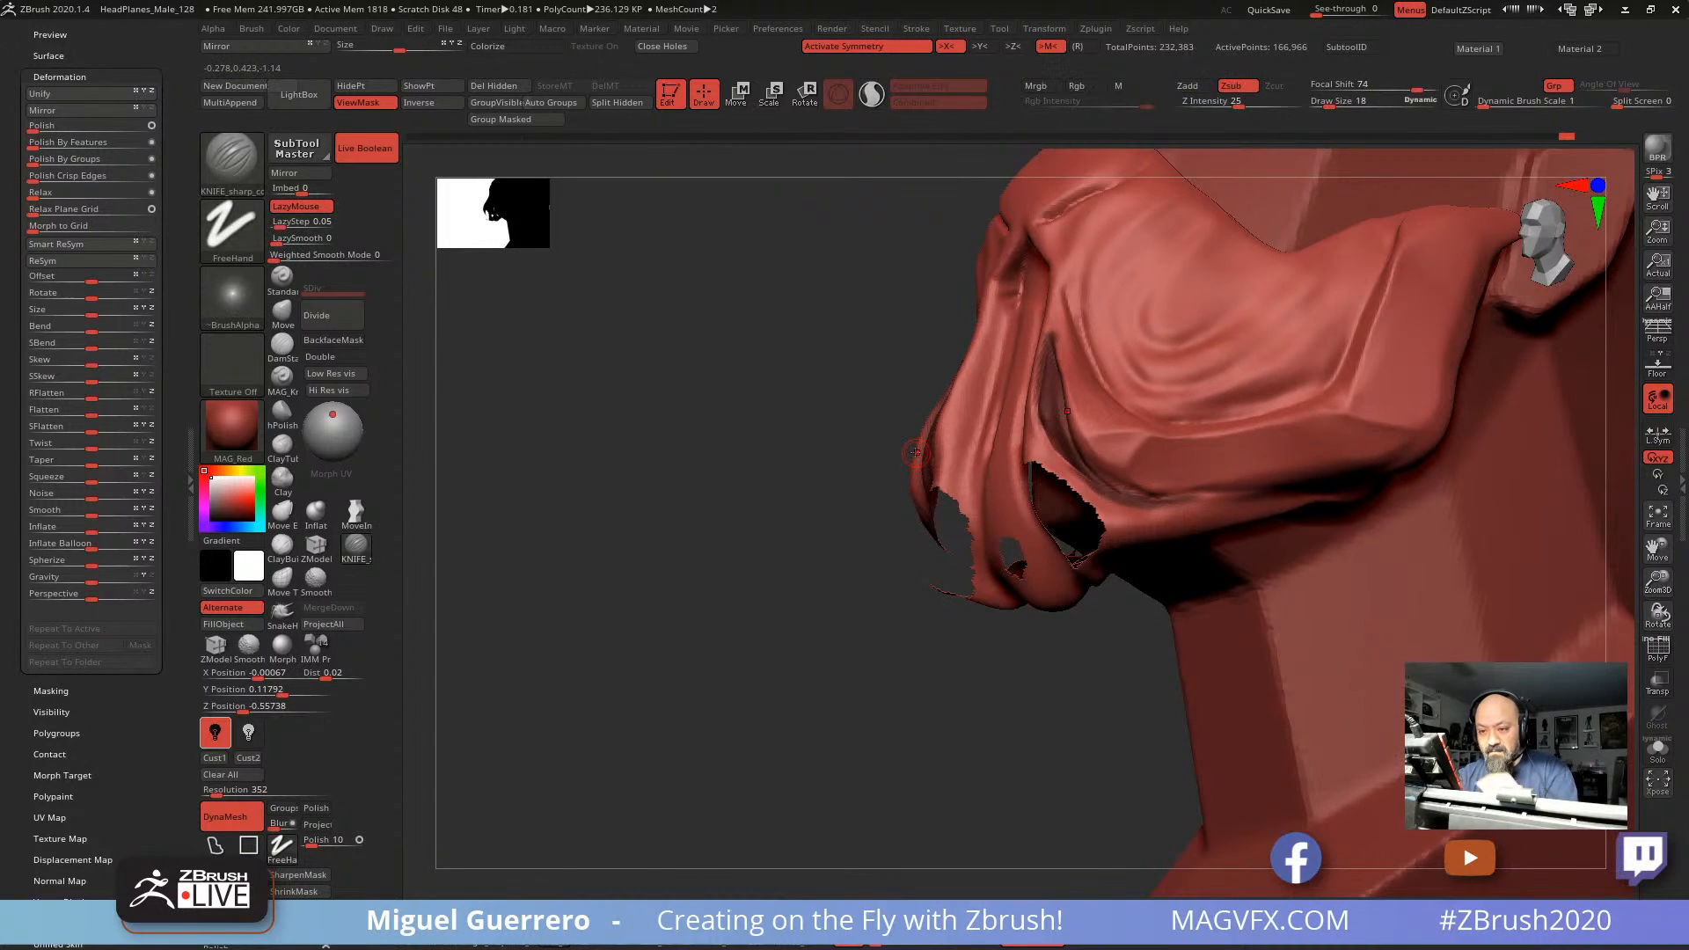
left_click(845, 493, "ctrl+shift")
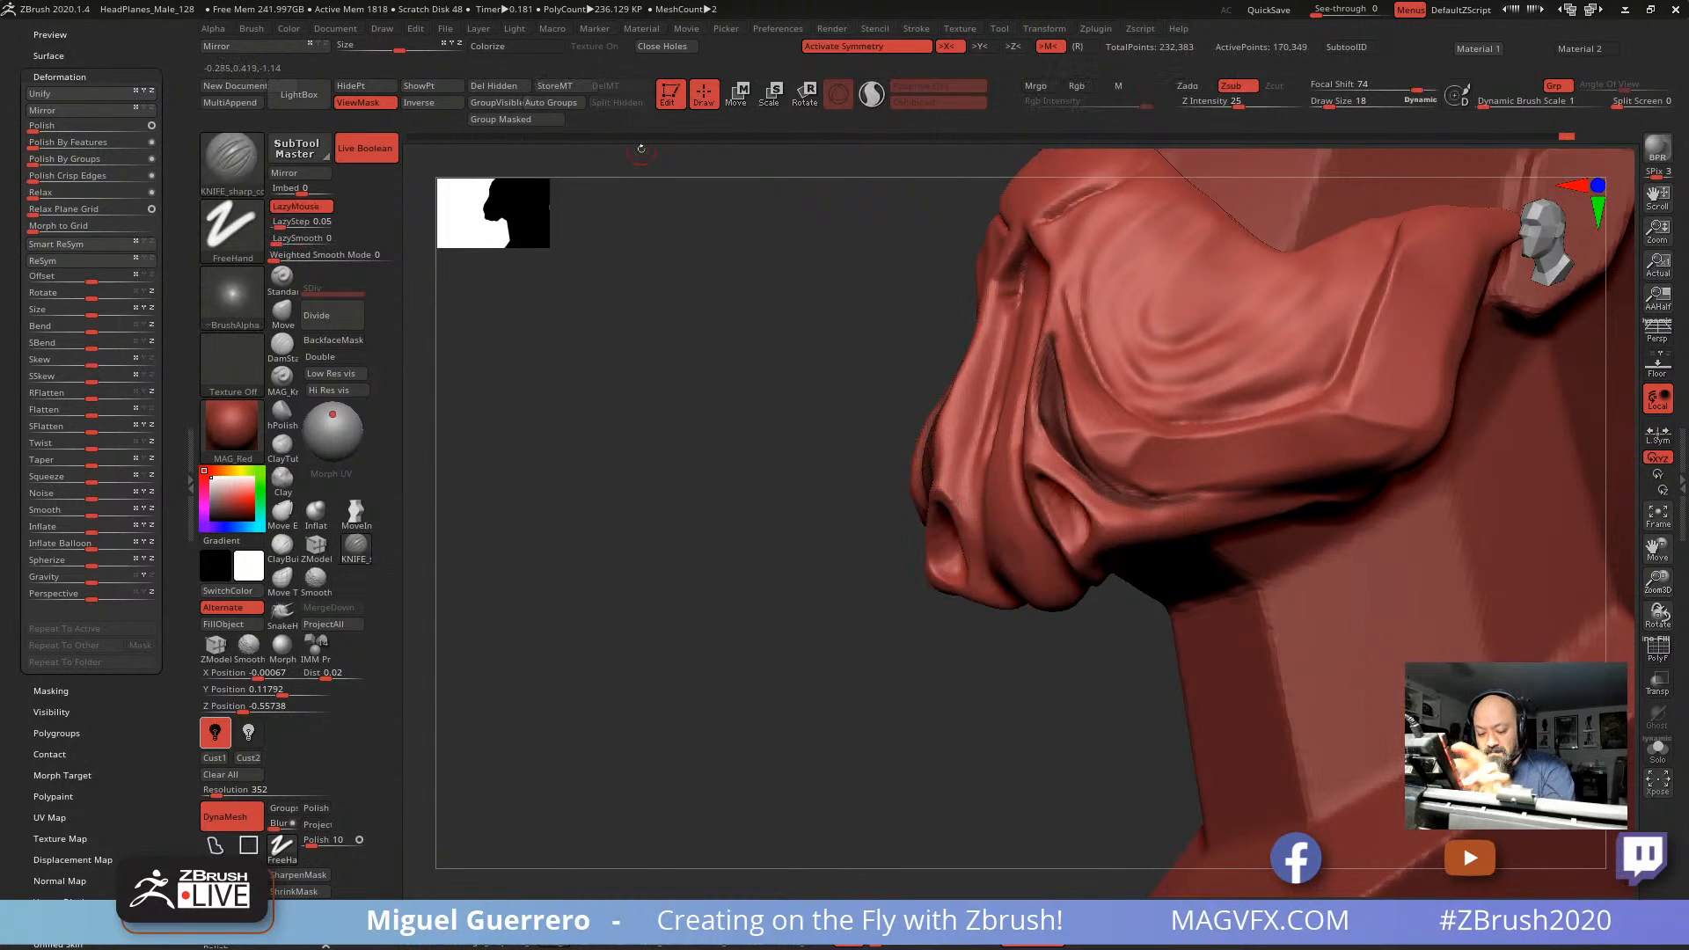
left_click(931, 431, "ctrl+shift")
left_click(855, 380, "ctrl+shift")
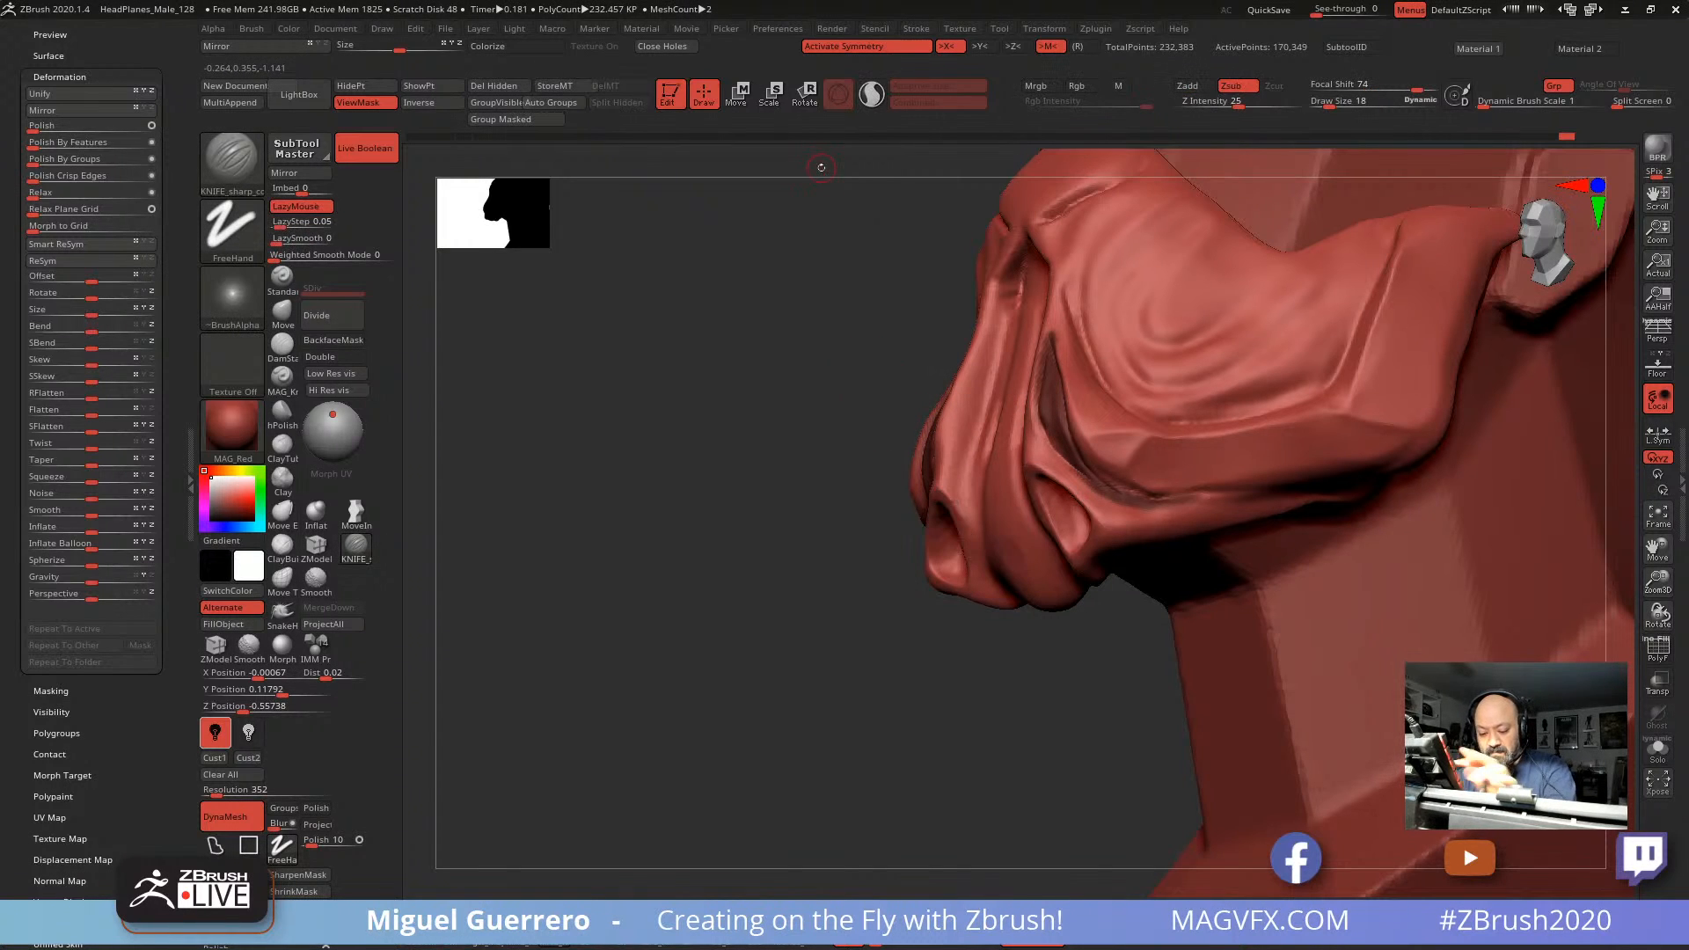
Step: Invert the mask and smooth the exposed hollows beside the mouth ridge and above the jaw-tip openings
left_click_drag(855, 380, 708, 444)
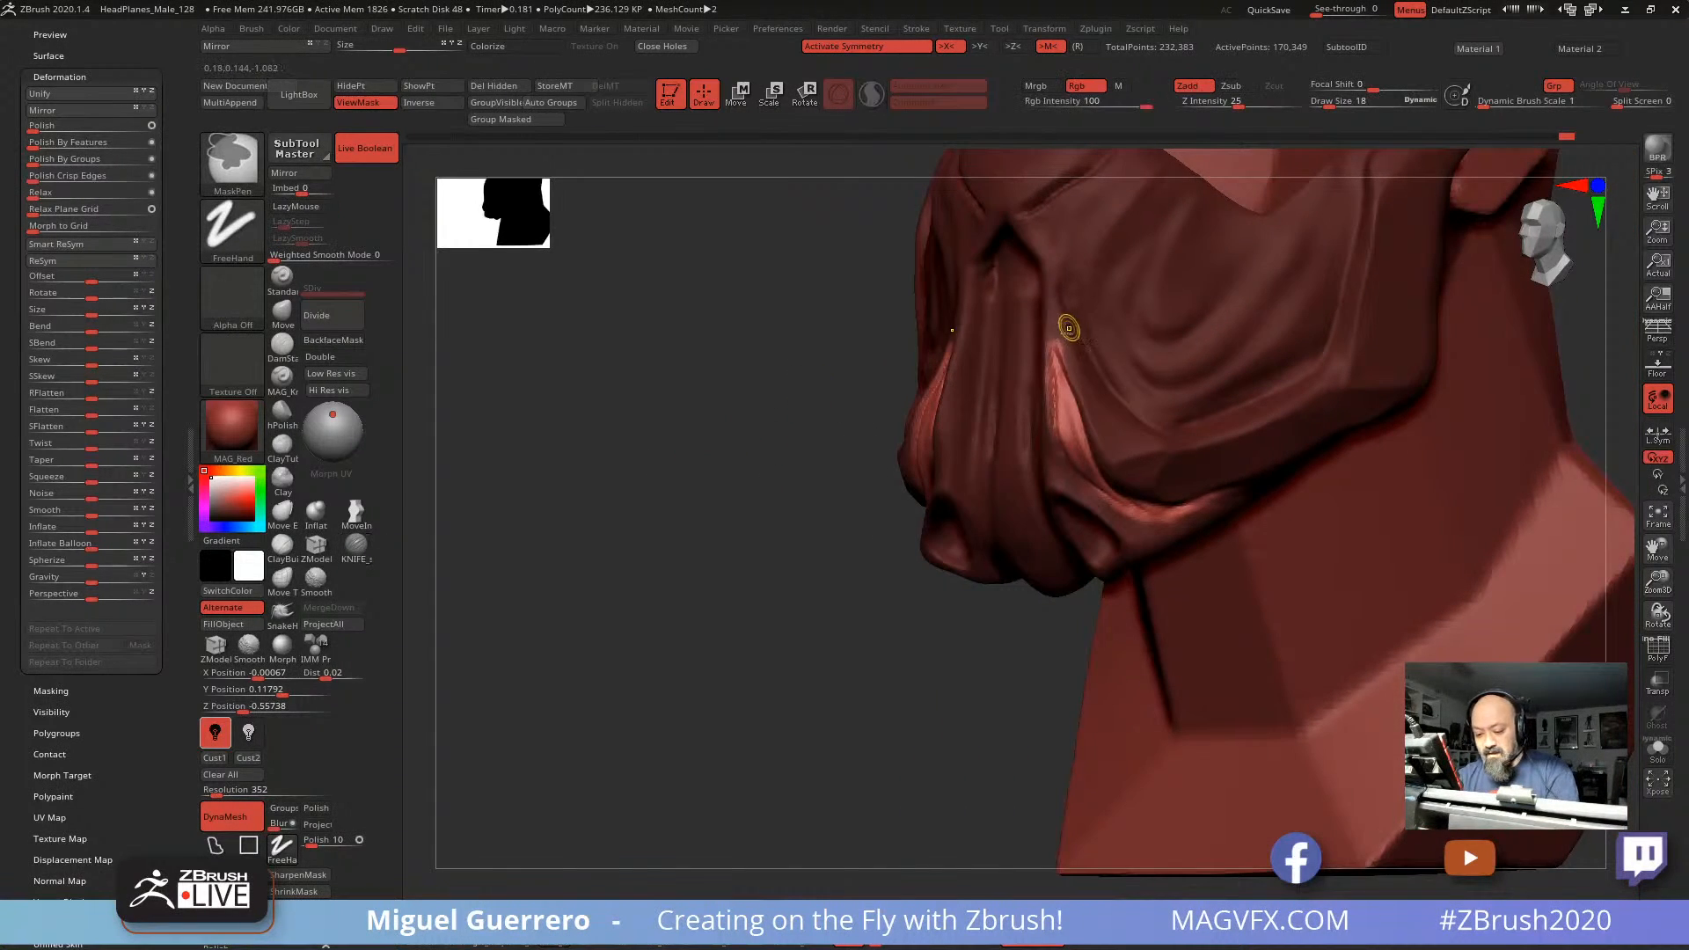
mouse_move(1071, 328)
left_mouse_down("shift")
mouse_move(1061, 349)
mouse_move(1040, 315)
left_mouse_up("shift")
left_click_drag(673, 431, 922, 429)
left_click_drag(1113, 507, 1167, 523, "shift")
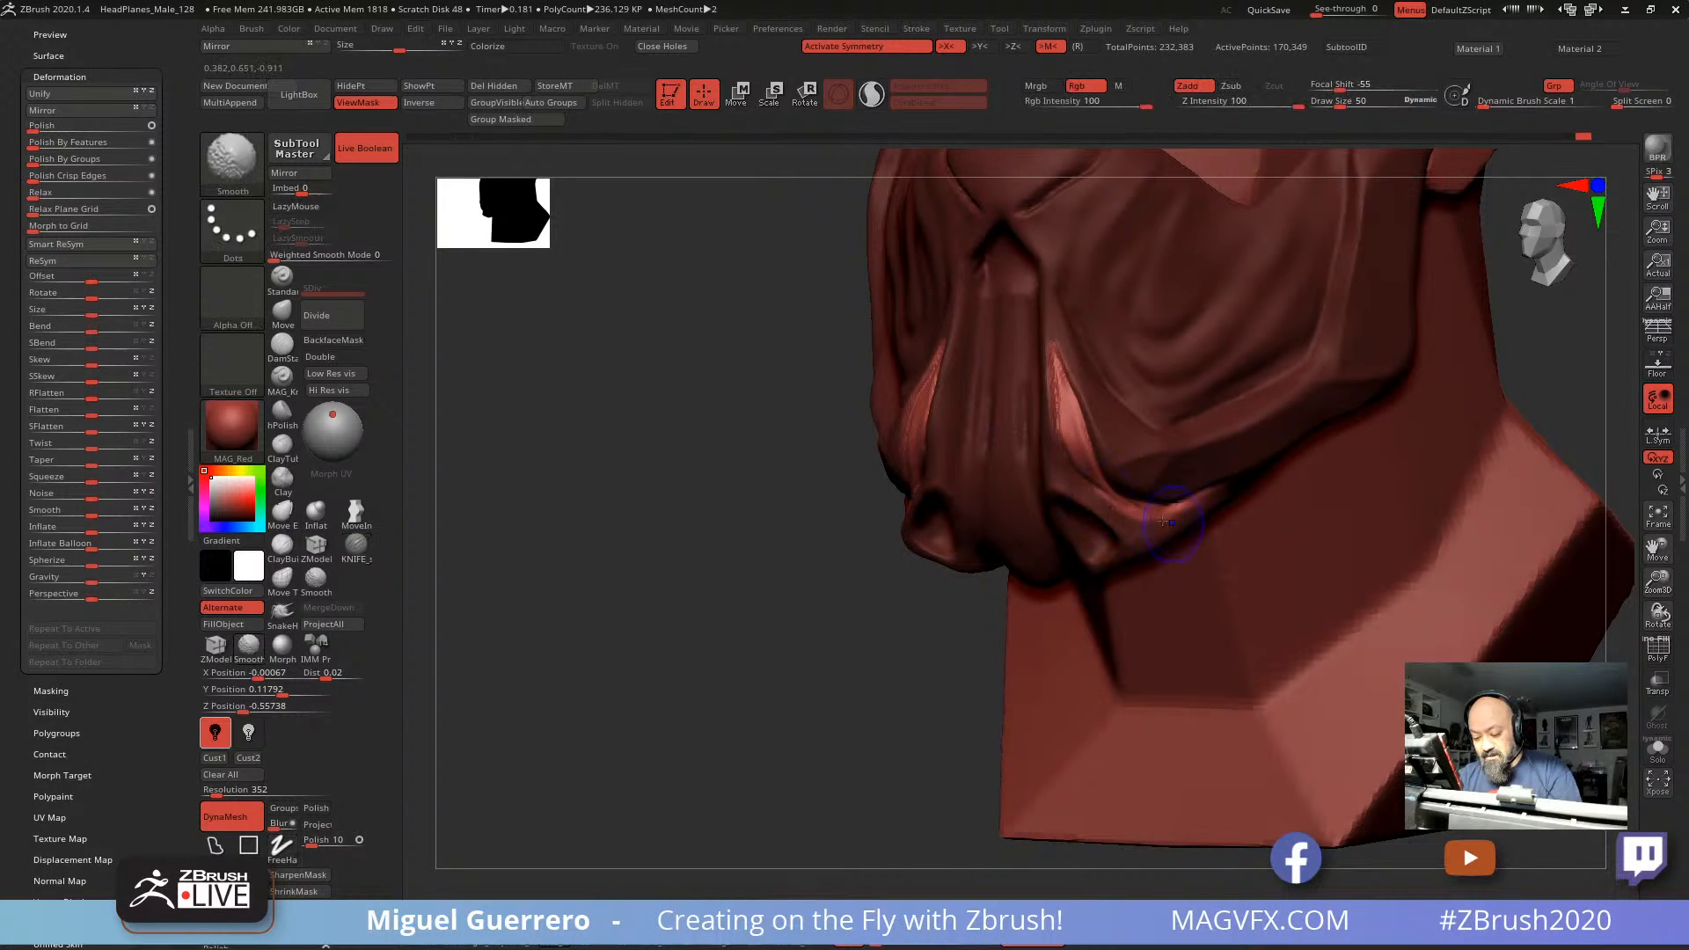
Step: Reshape the exposed fold hollows with the Move brush at draw size 82, and clear the mask
left_click_drag(607, 387, 494, 373)
left_click(282, 313)
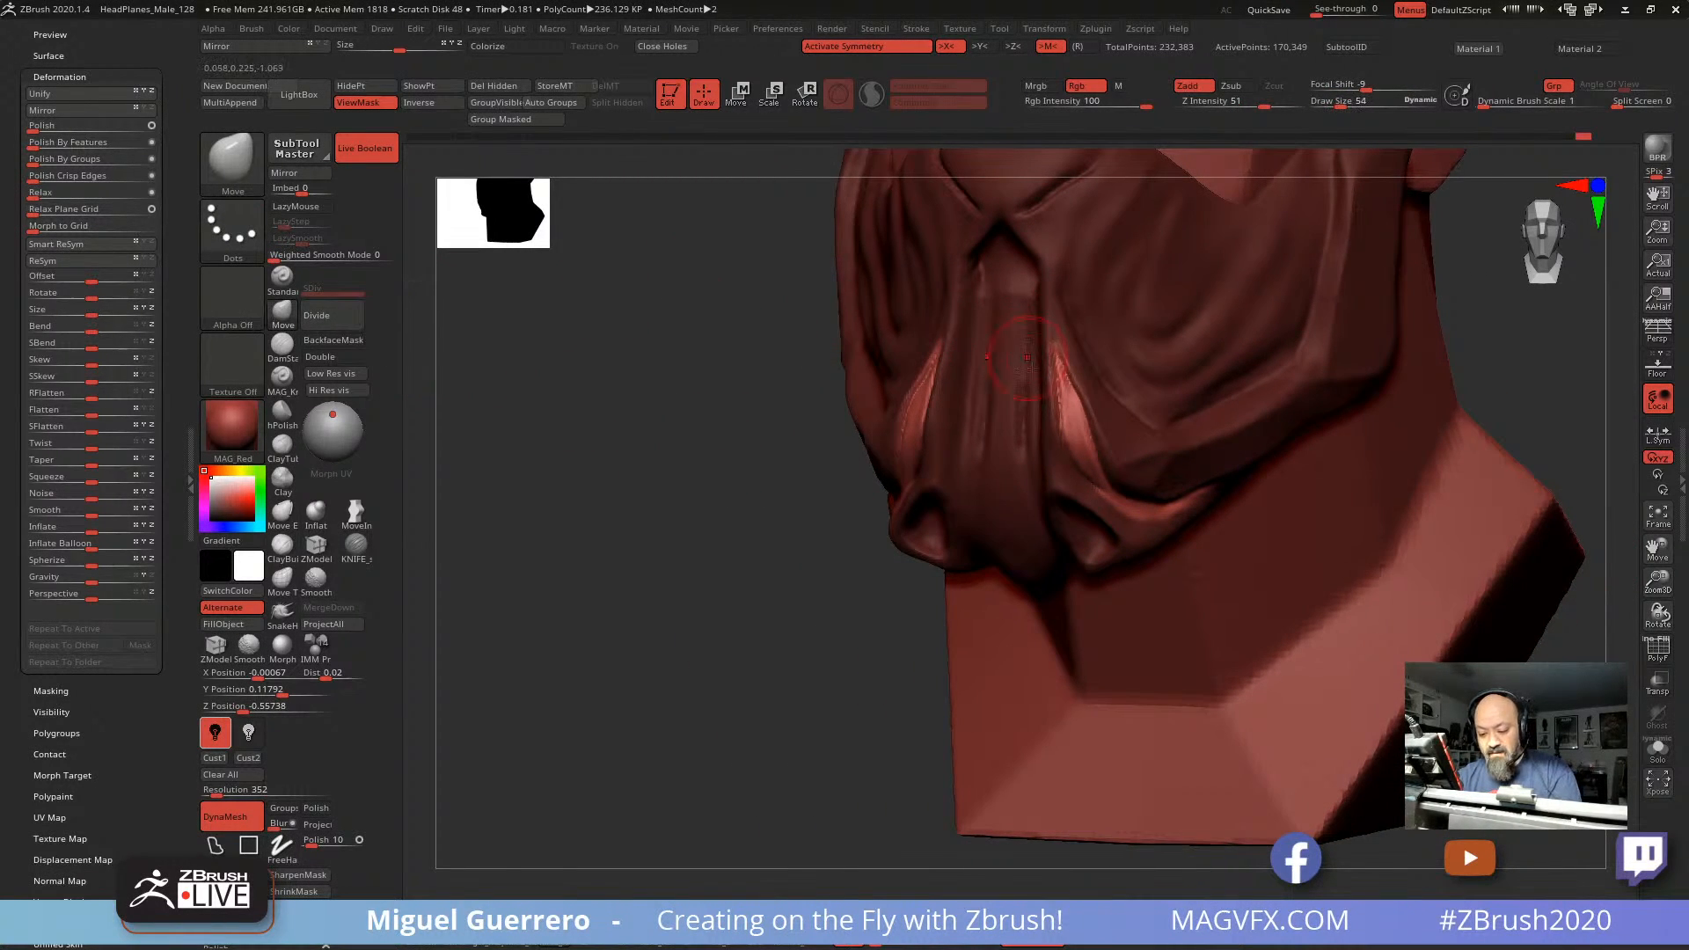
left_click_drag(783, 405, 959, 401)
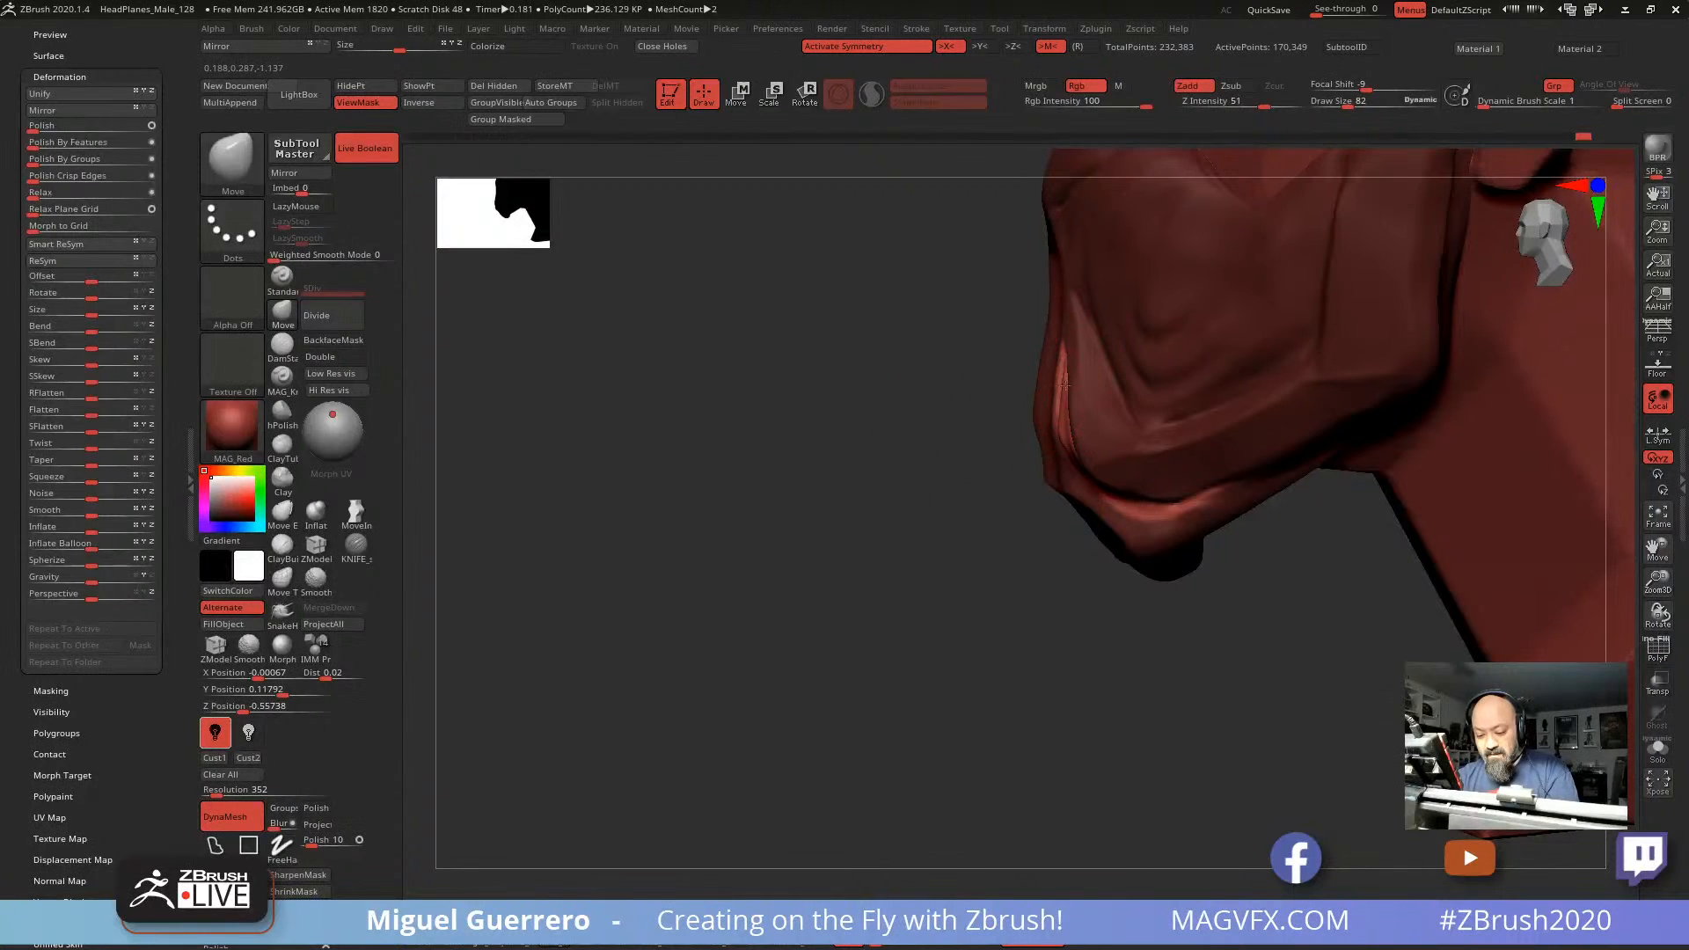
left_click_drag(1064, 385, 1071, 422)
left_click_drag(1105, 512, 1110, 503)
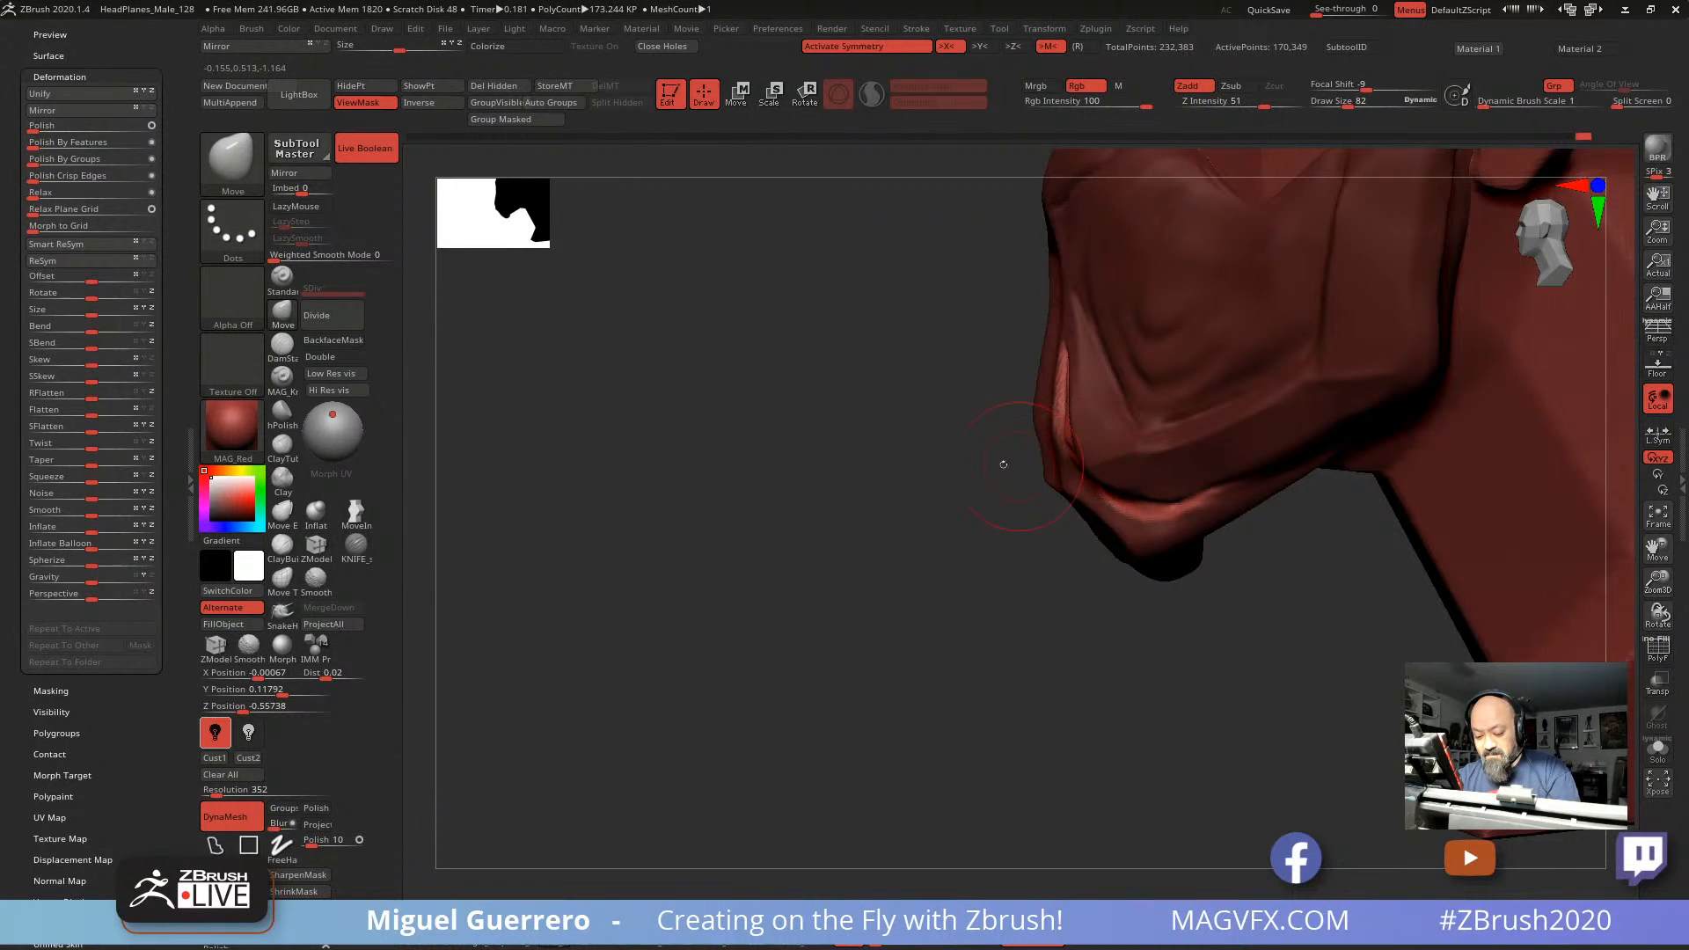
left_click_drag(1003, 464, 805, 457)
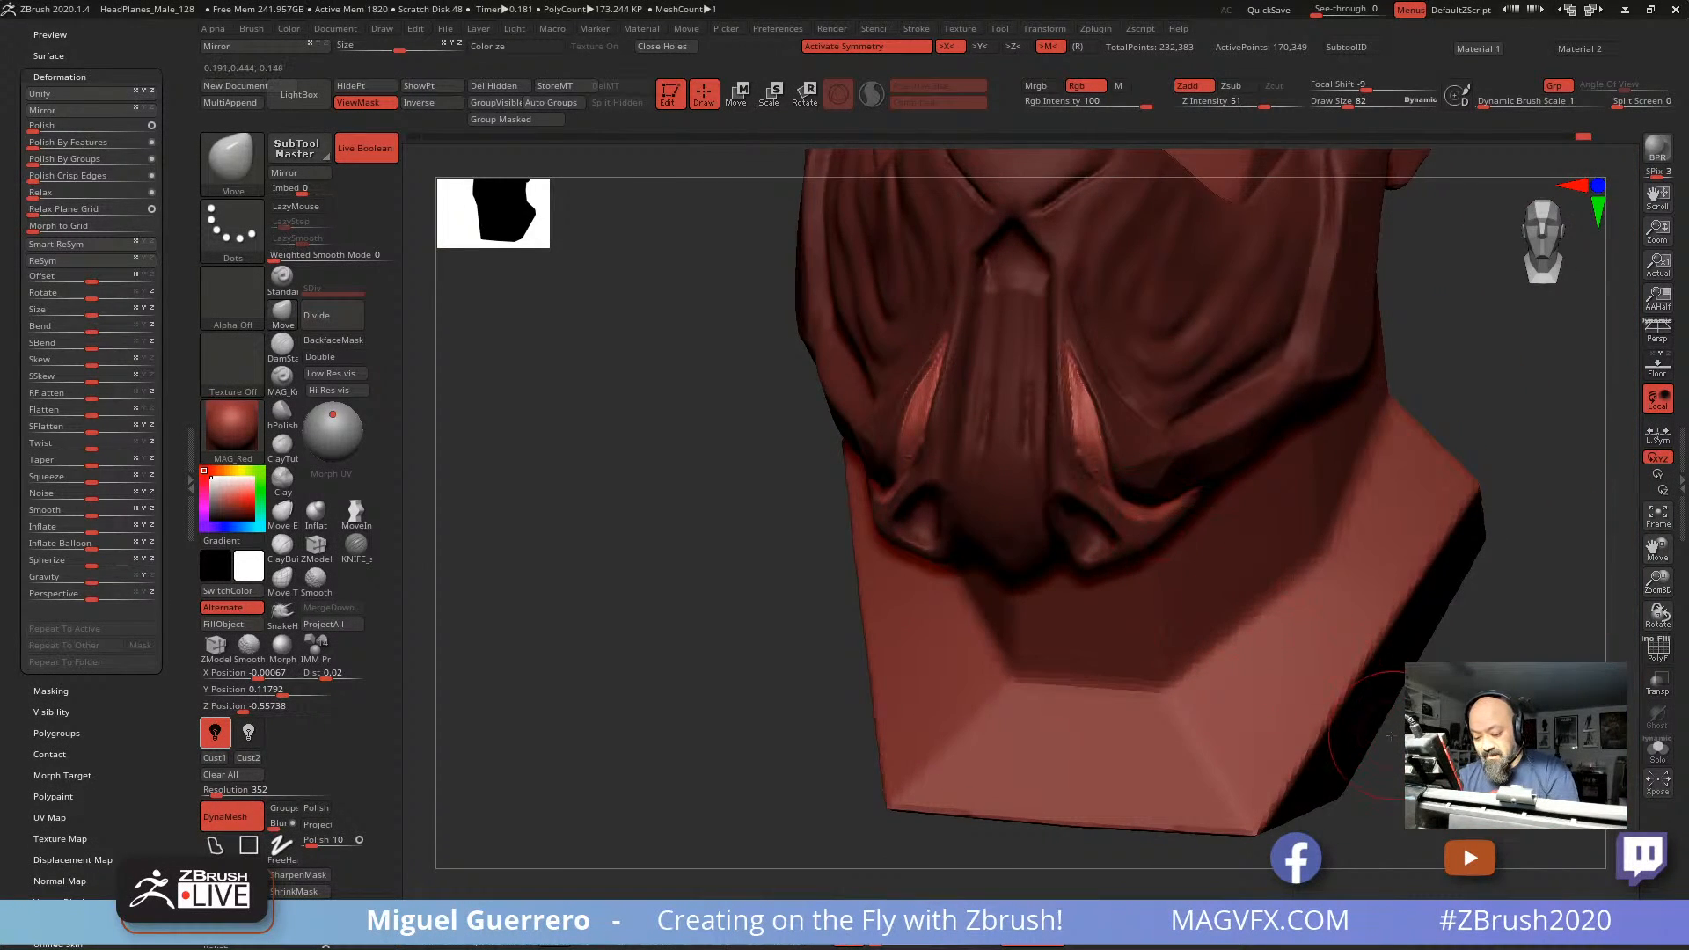
mouse_move(1390, 735)
left_mouse_down()
mouse_move(1179, 545)
mouse_move(1169, 517)
mouse_move(1191, 514)
left_mouse_up()
left_click_drag(1064, 673, 1157, 648, "shift")
left_click_drag(685, 489, 635, 512, "ctrl")
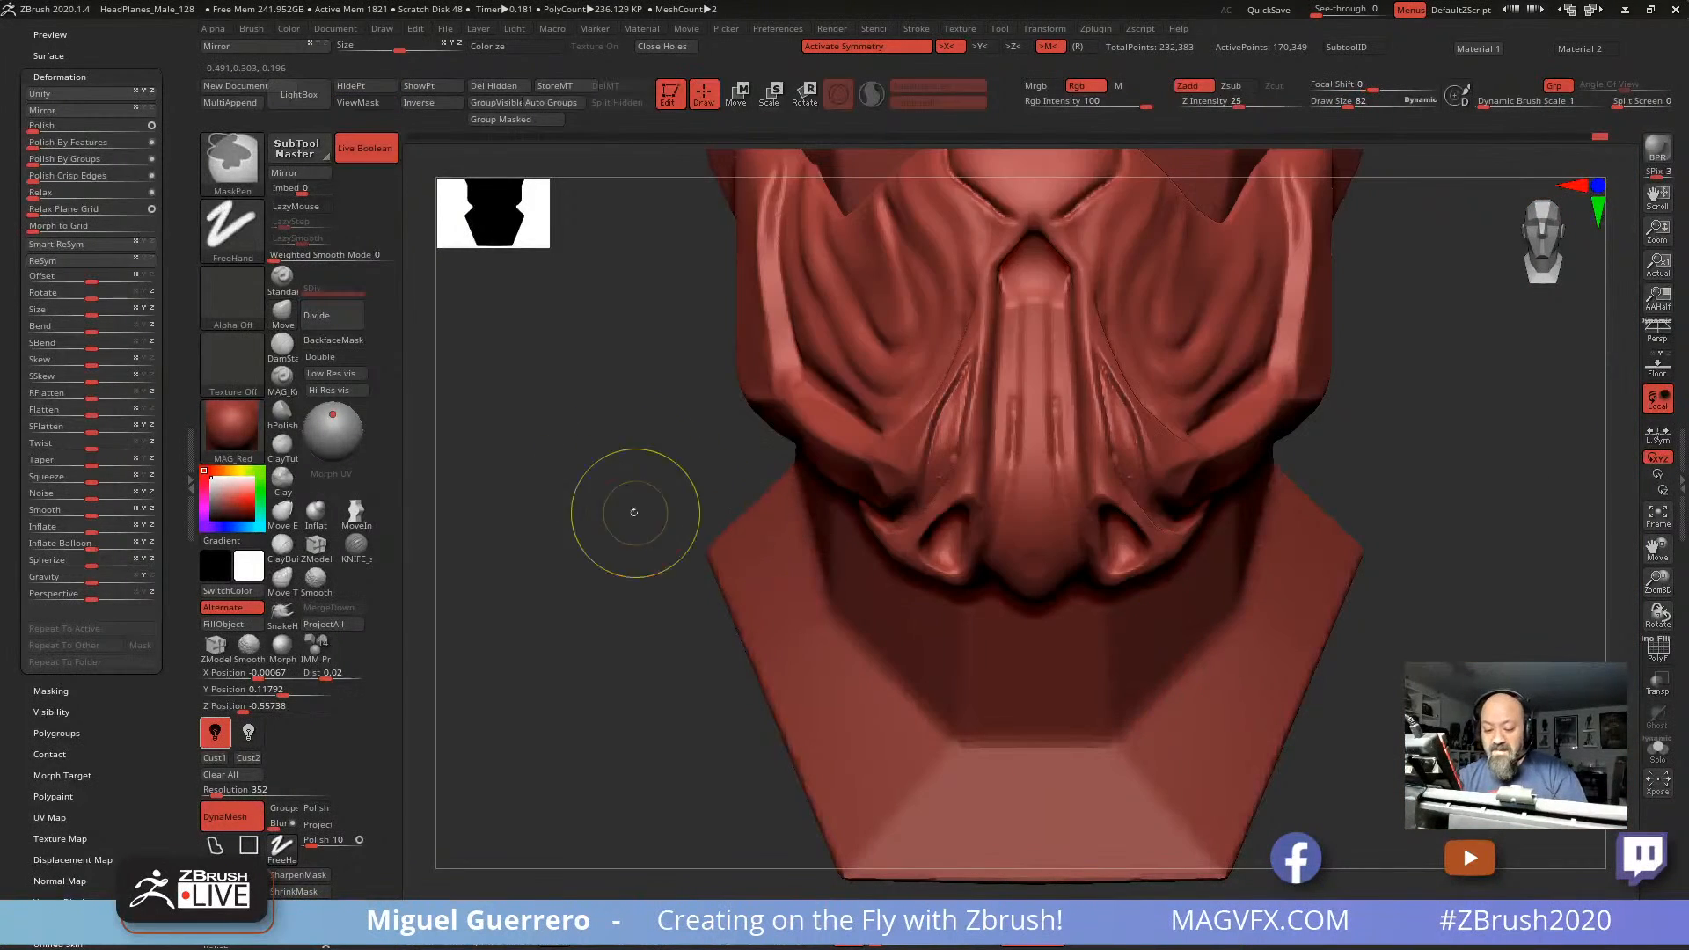
Step: Smooth away the creases beneath the nose bulge with the Smooth brush at draw size 82
right_click_drag(584, 486, 750, 475, "ctrl")
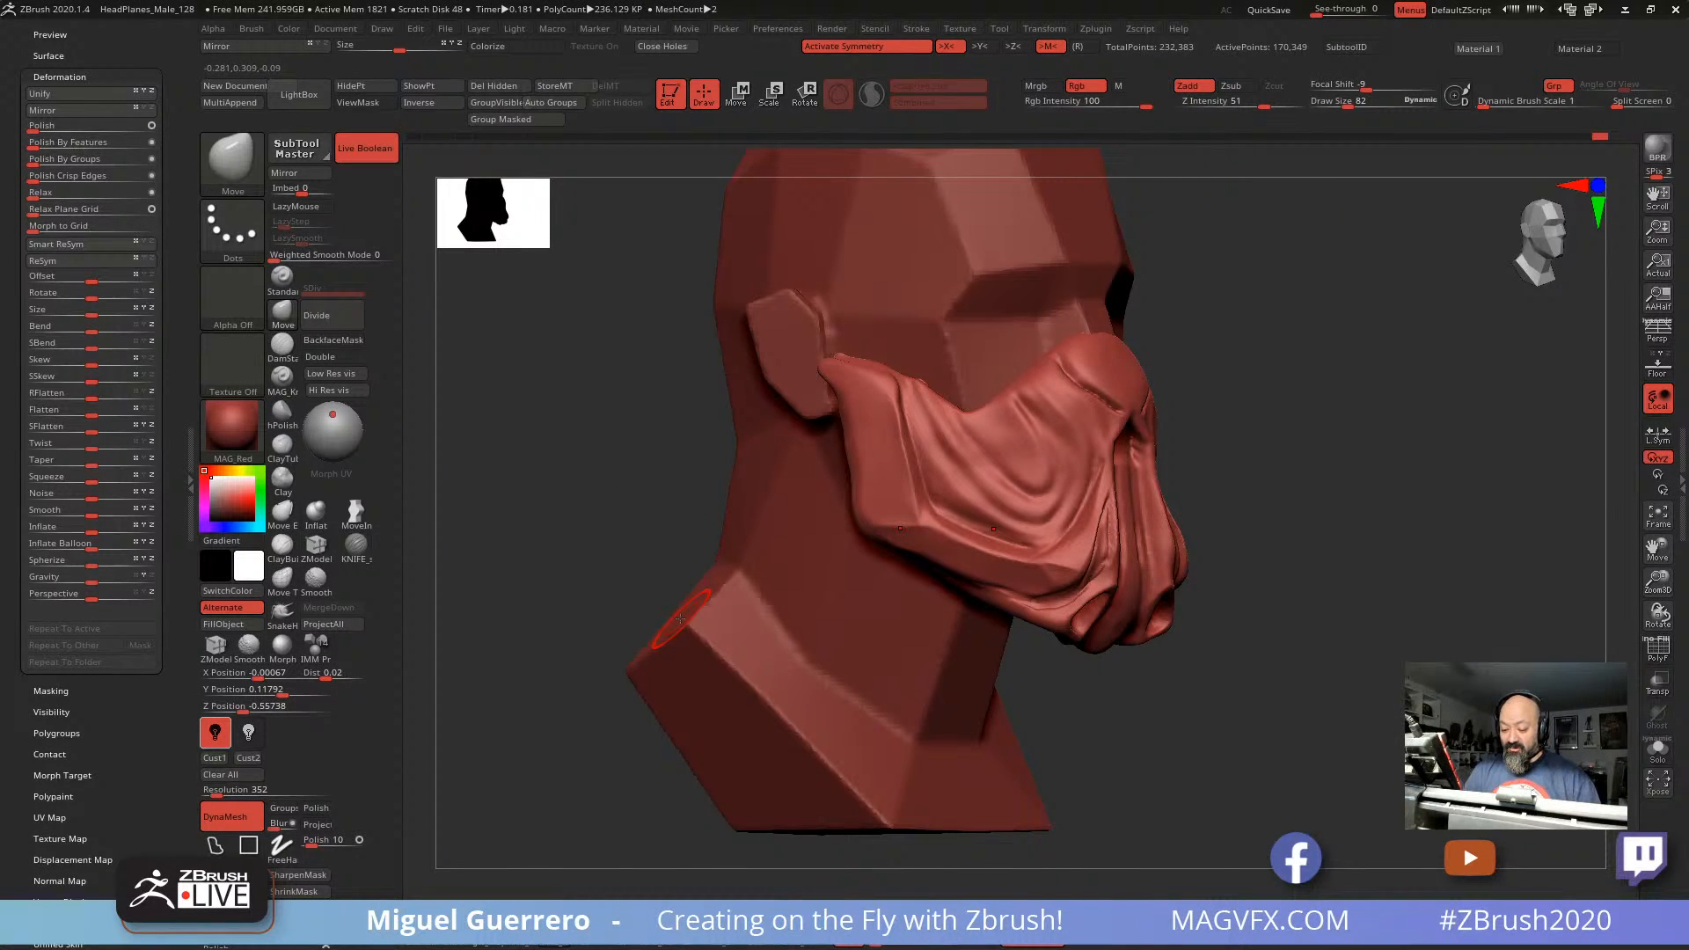
right_click_drag(1036, 387, 1056, 383)
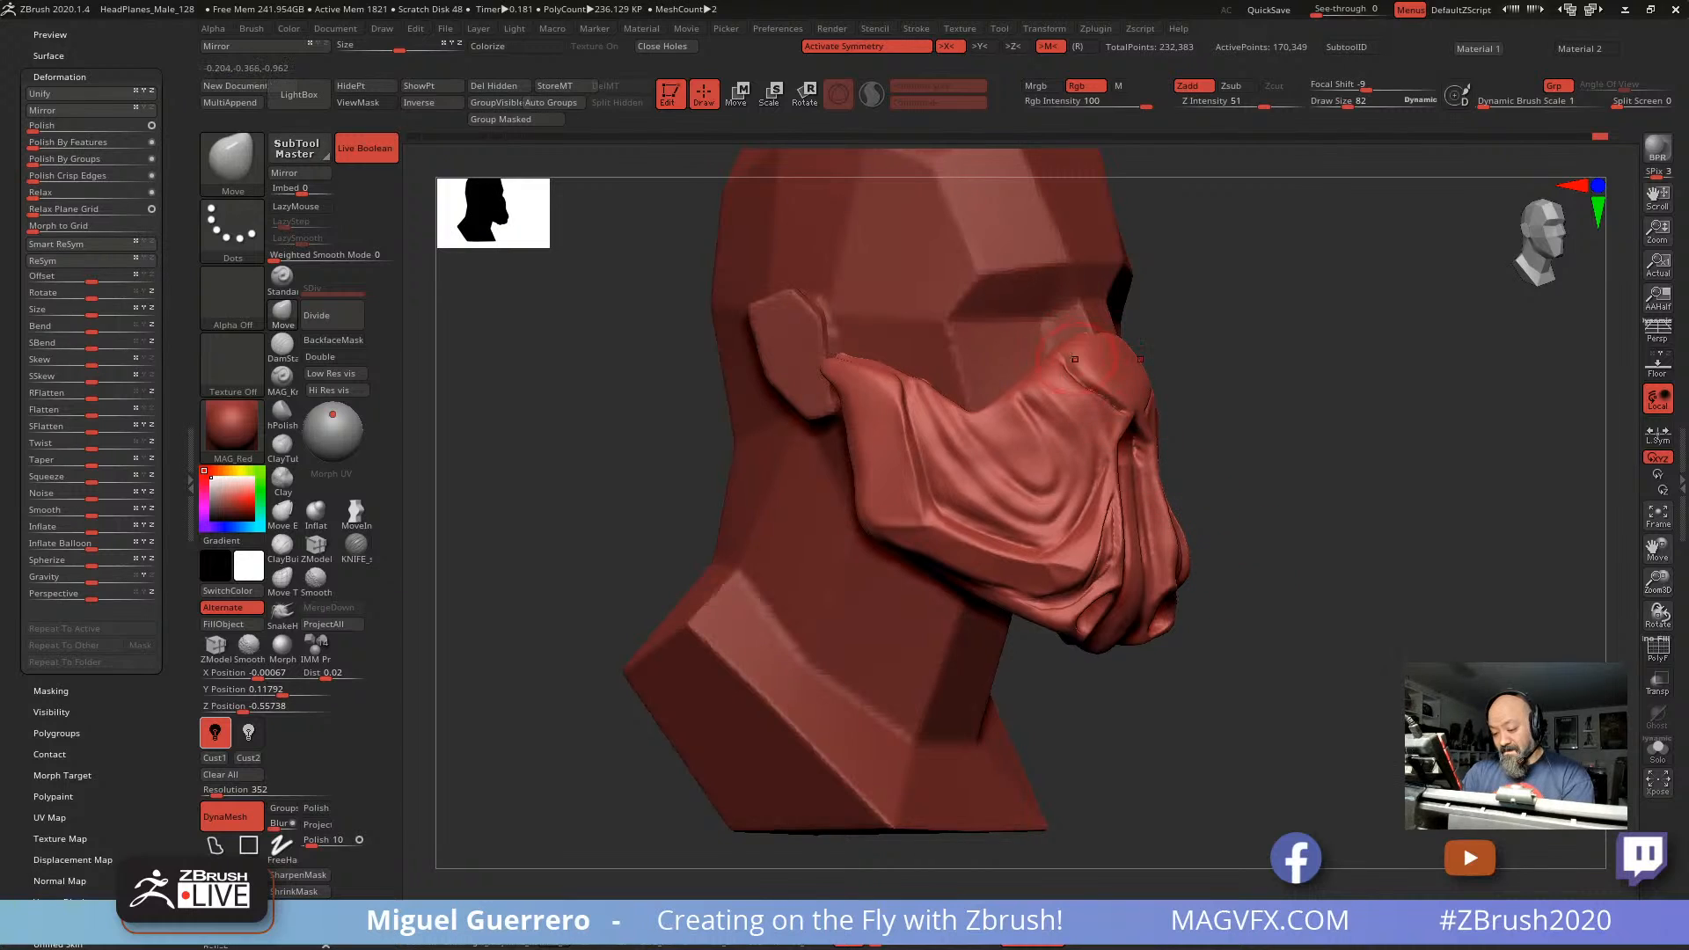
left_click_drag(1328, 588, 1219, 607)
key("shift")
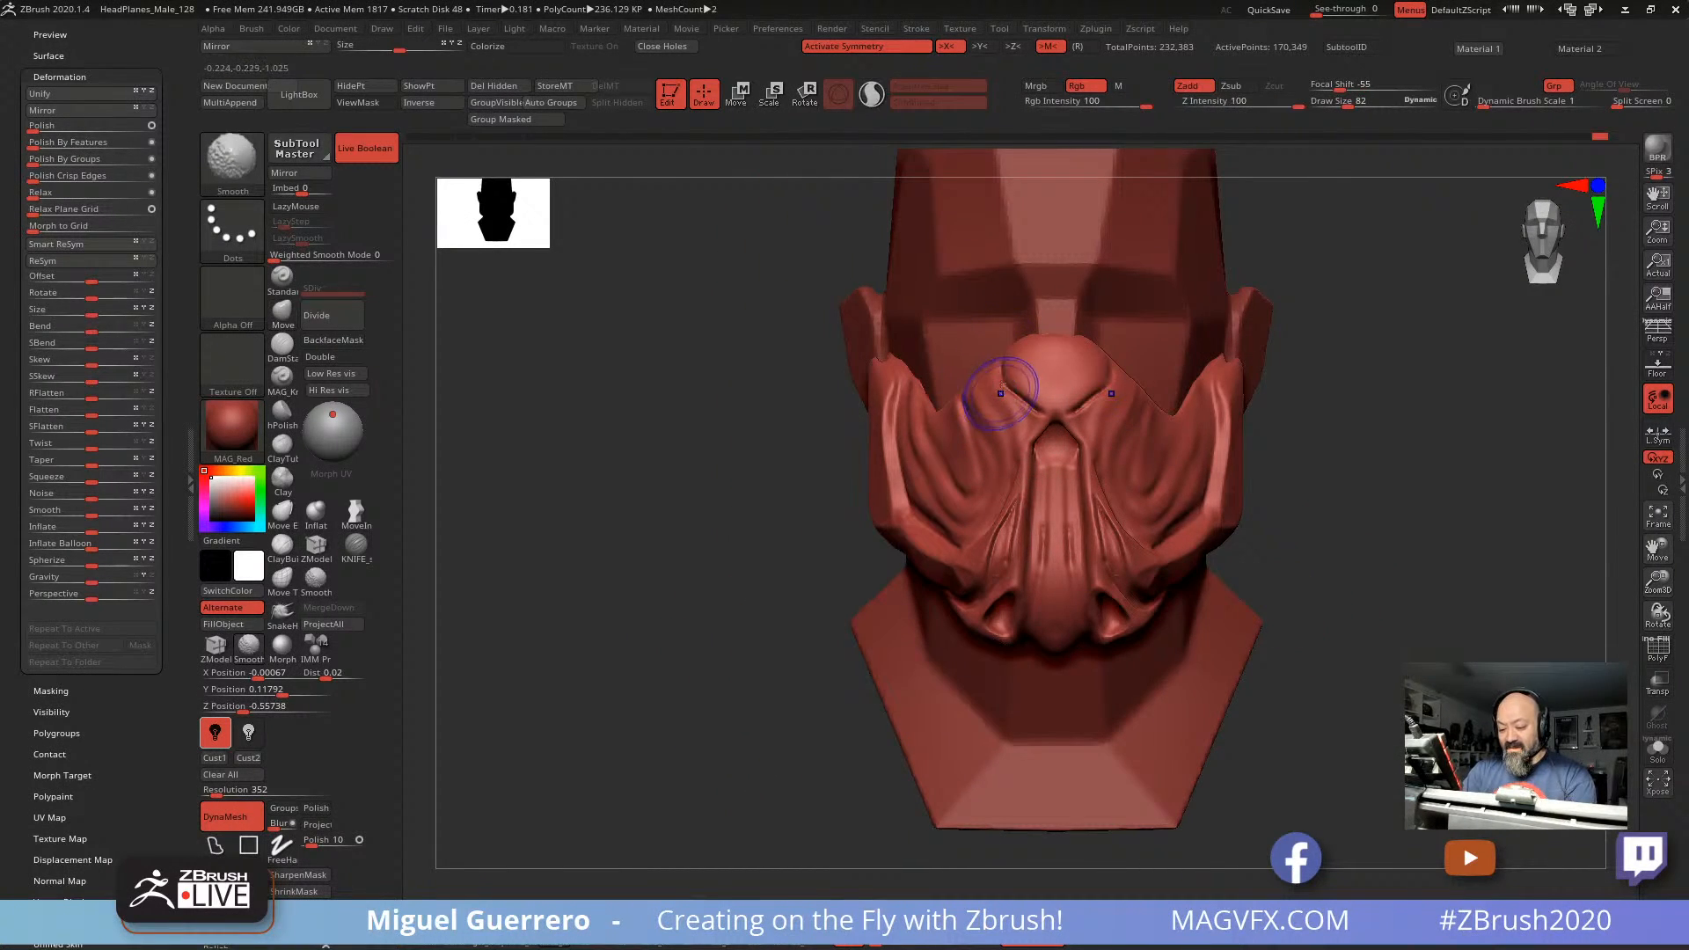
mouse_move(1009, 384)
left_mouse_down("shift")
mouse_move(1025, 403)
mouse_move(1011, 396)
left_mouse_up("shift")
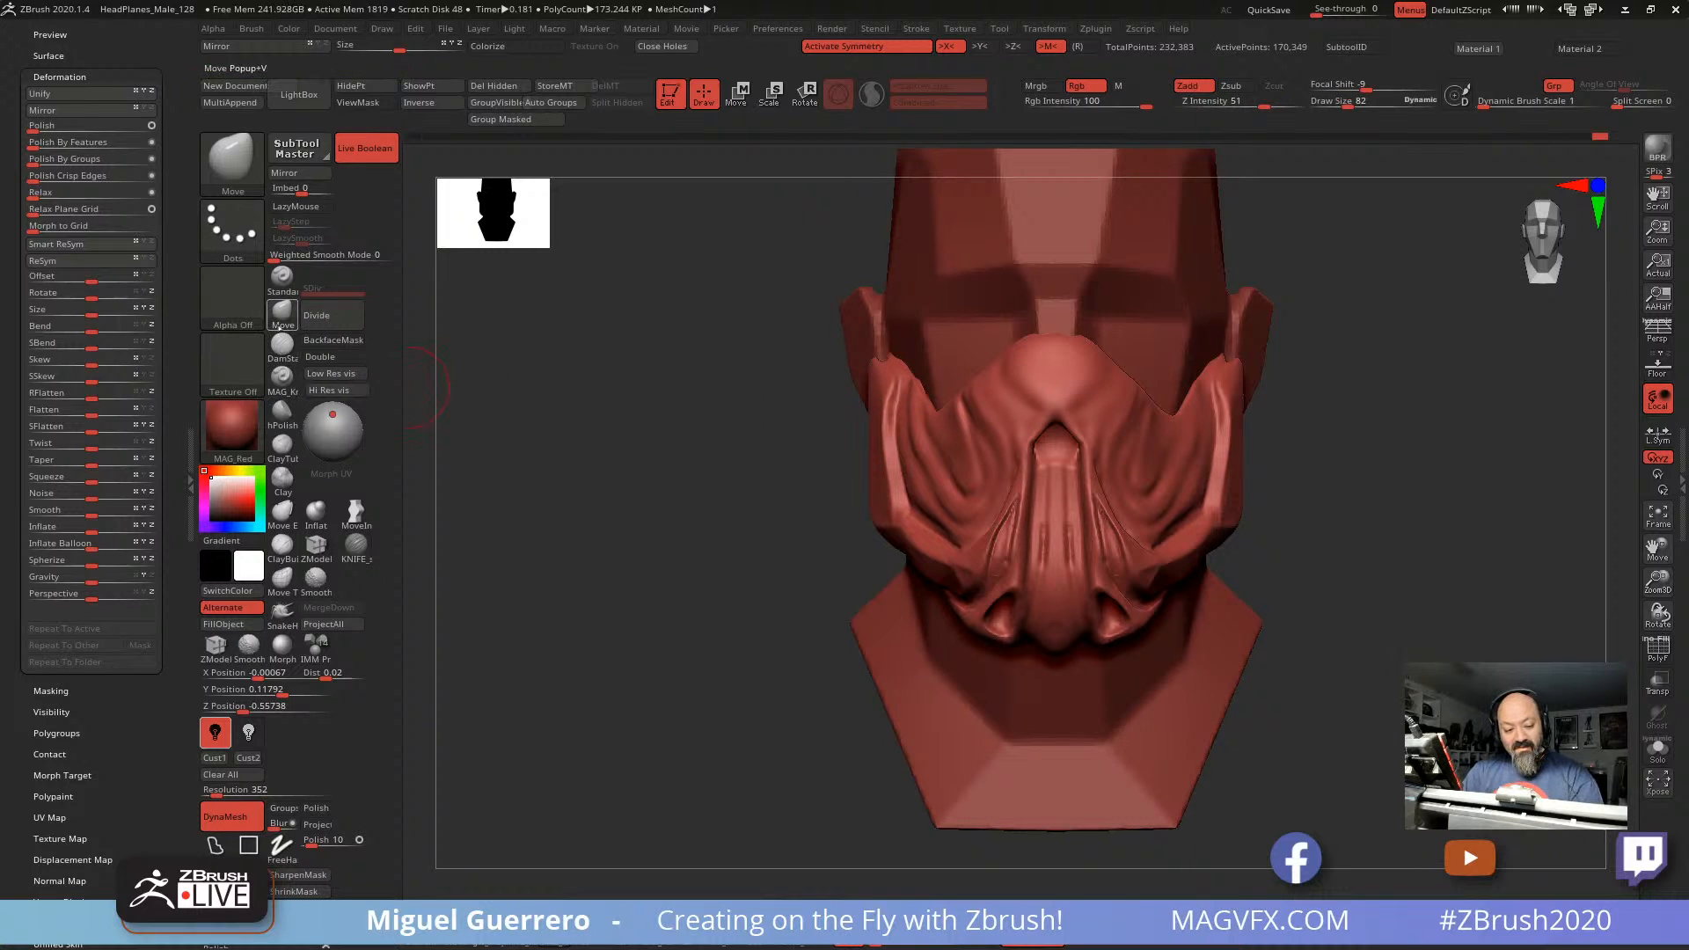
Step: Pull the point above the central mouth ridge upward with the Move brush at draw size 62
key("b")
key("m")
key("v")
key("bracketleft")
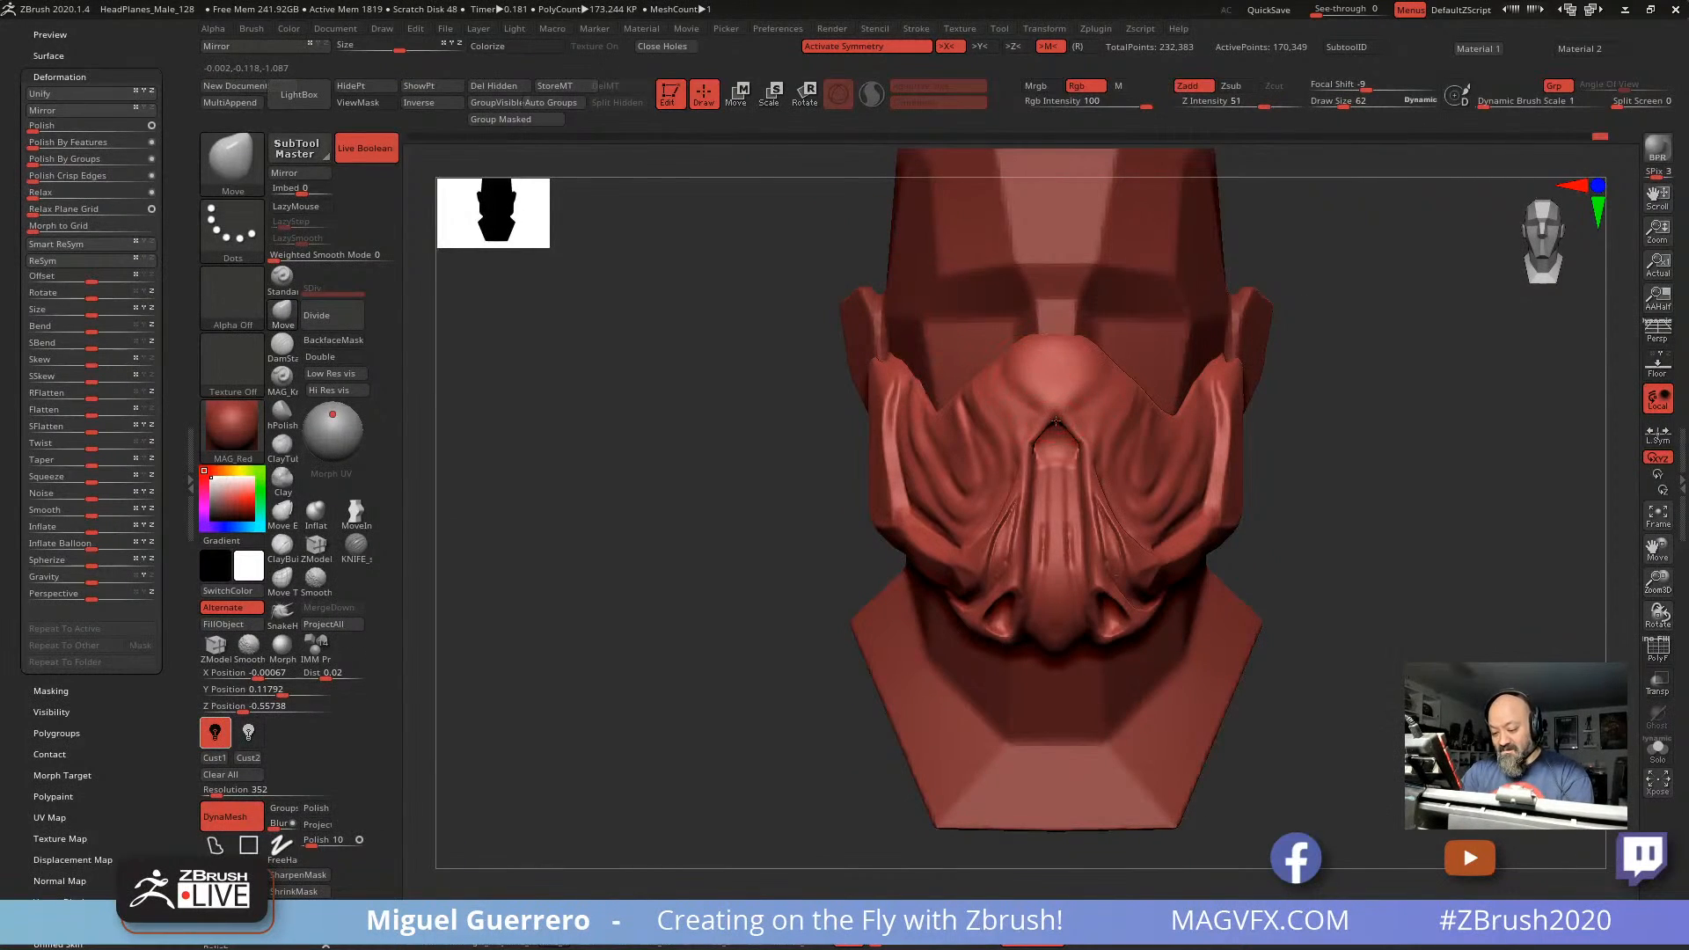
left_click_drag(1052, 411, 1046, 393)
Step: Shape the nose bulge into a protruding tip in profile with the Move brush at draw size 90
mouse_move(709, 431)
left_mouse_down()
mouse_move(867, 440)
mouse_move(863, 425)
left_mouse_up()
left_click_drag(1054, 405, 1149, 440)
key("bracketright")
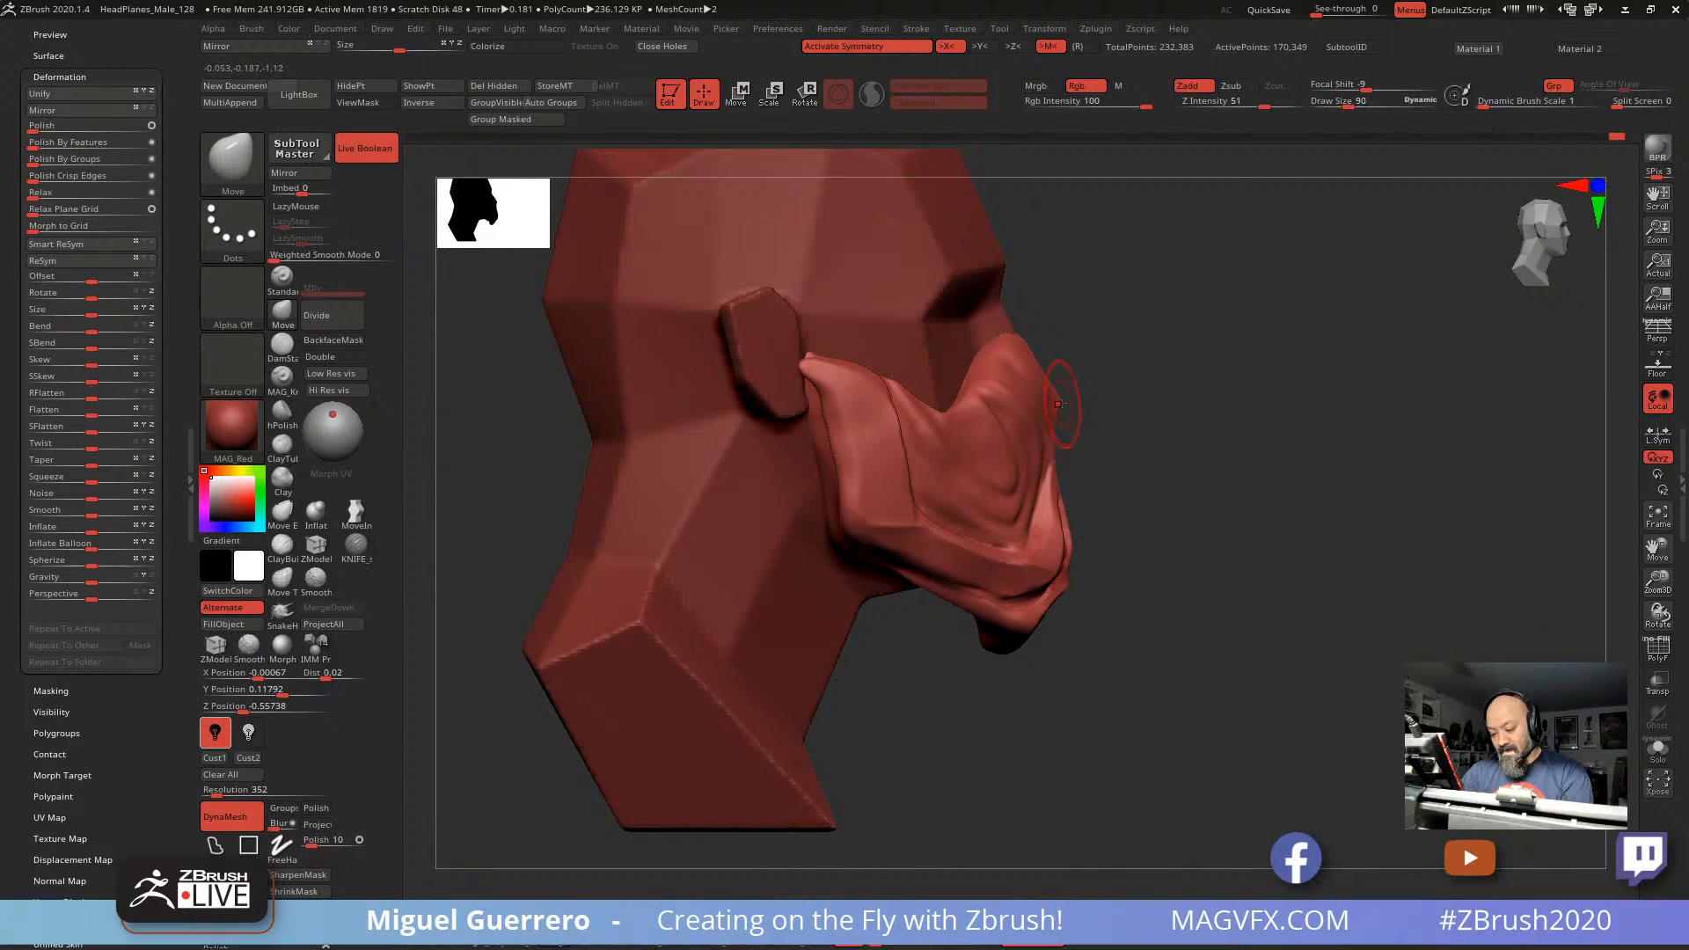
left_click_drag(1057, 438, 1047, 440)
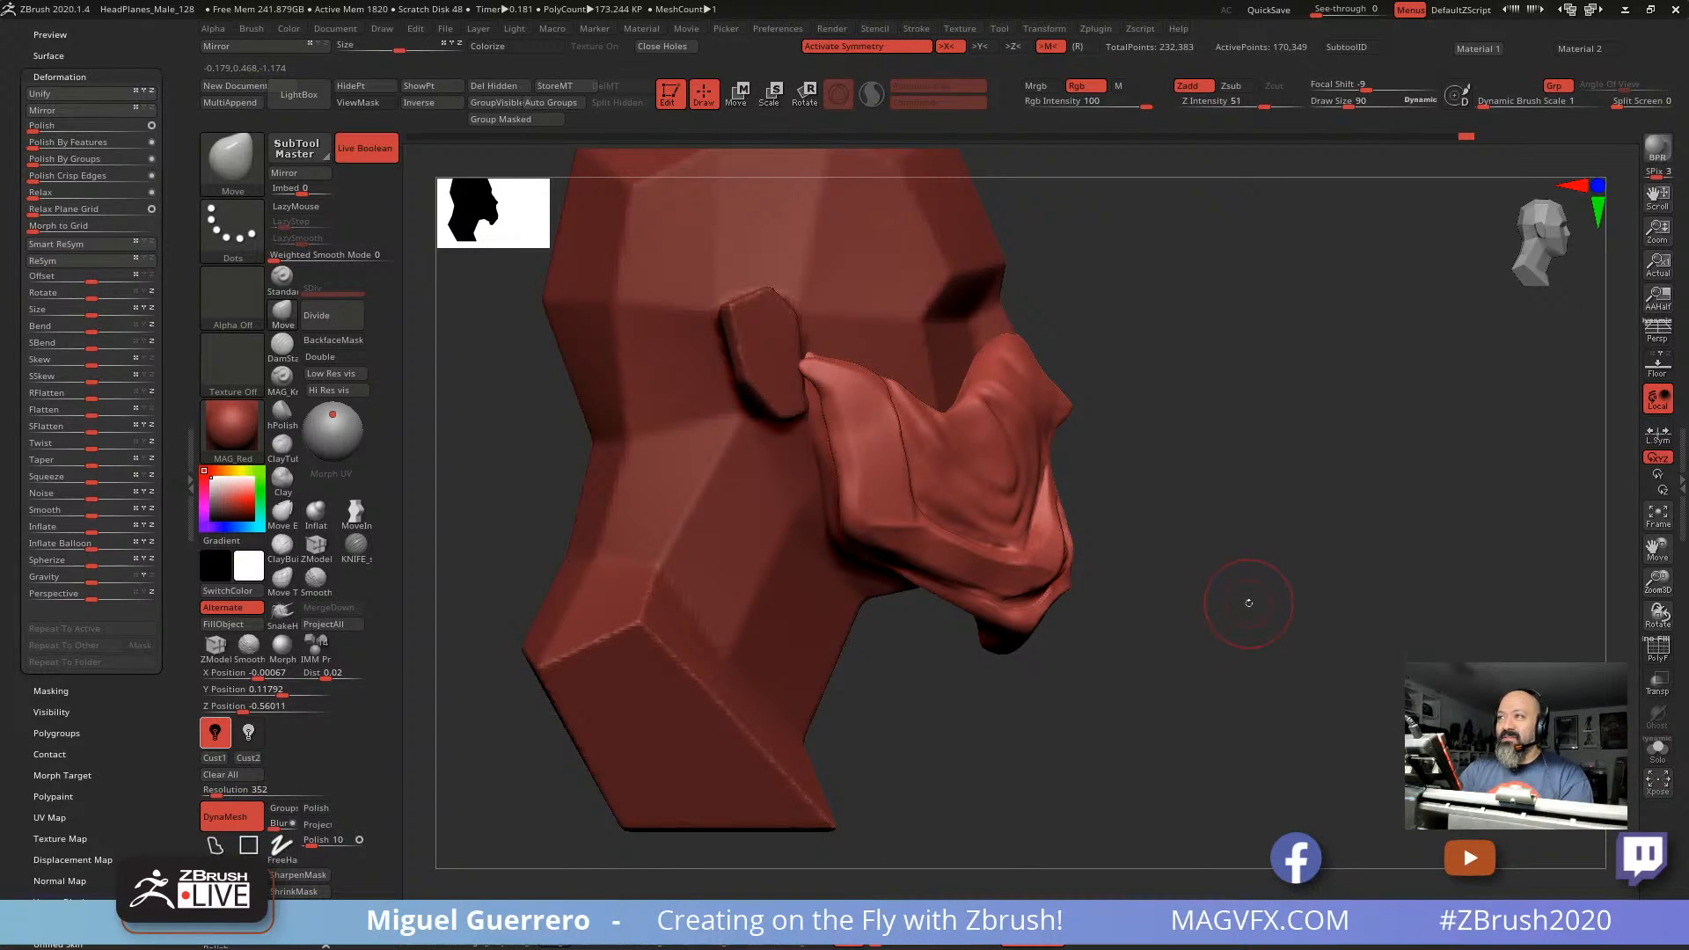
Step: Mask the rear-facing plane of the cheek band below the ear and invert the mask to leave only that plane exposed
left_click_drag(1204, 585, 982, 487)
left_click_drag(690, 475, 623, 474)
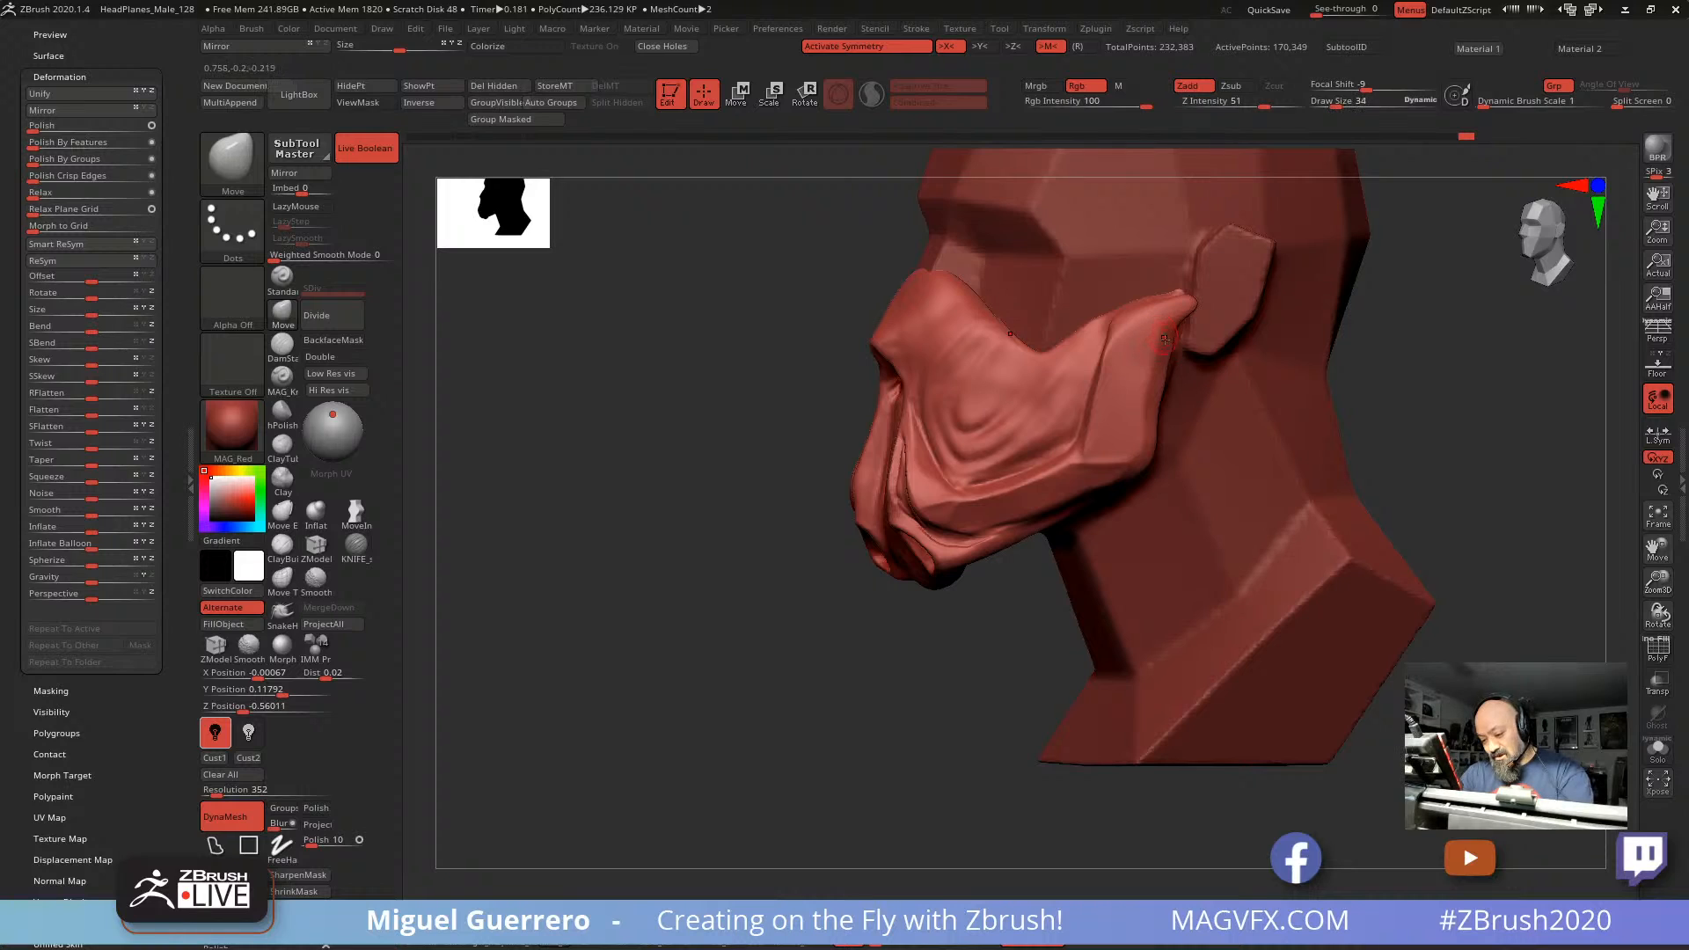
key("ctrl")
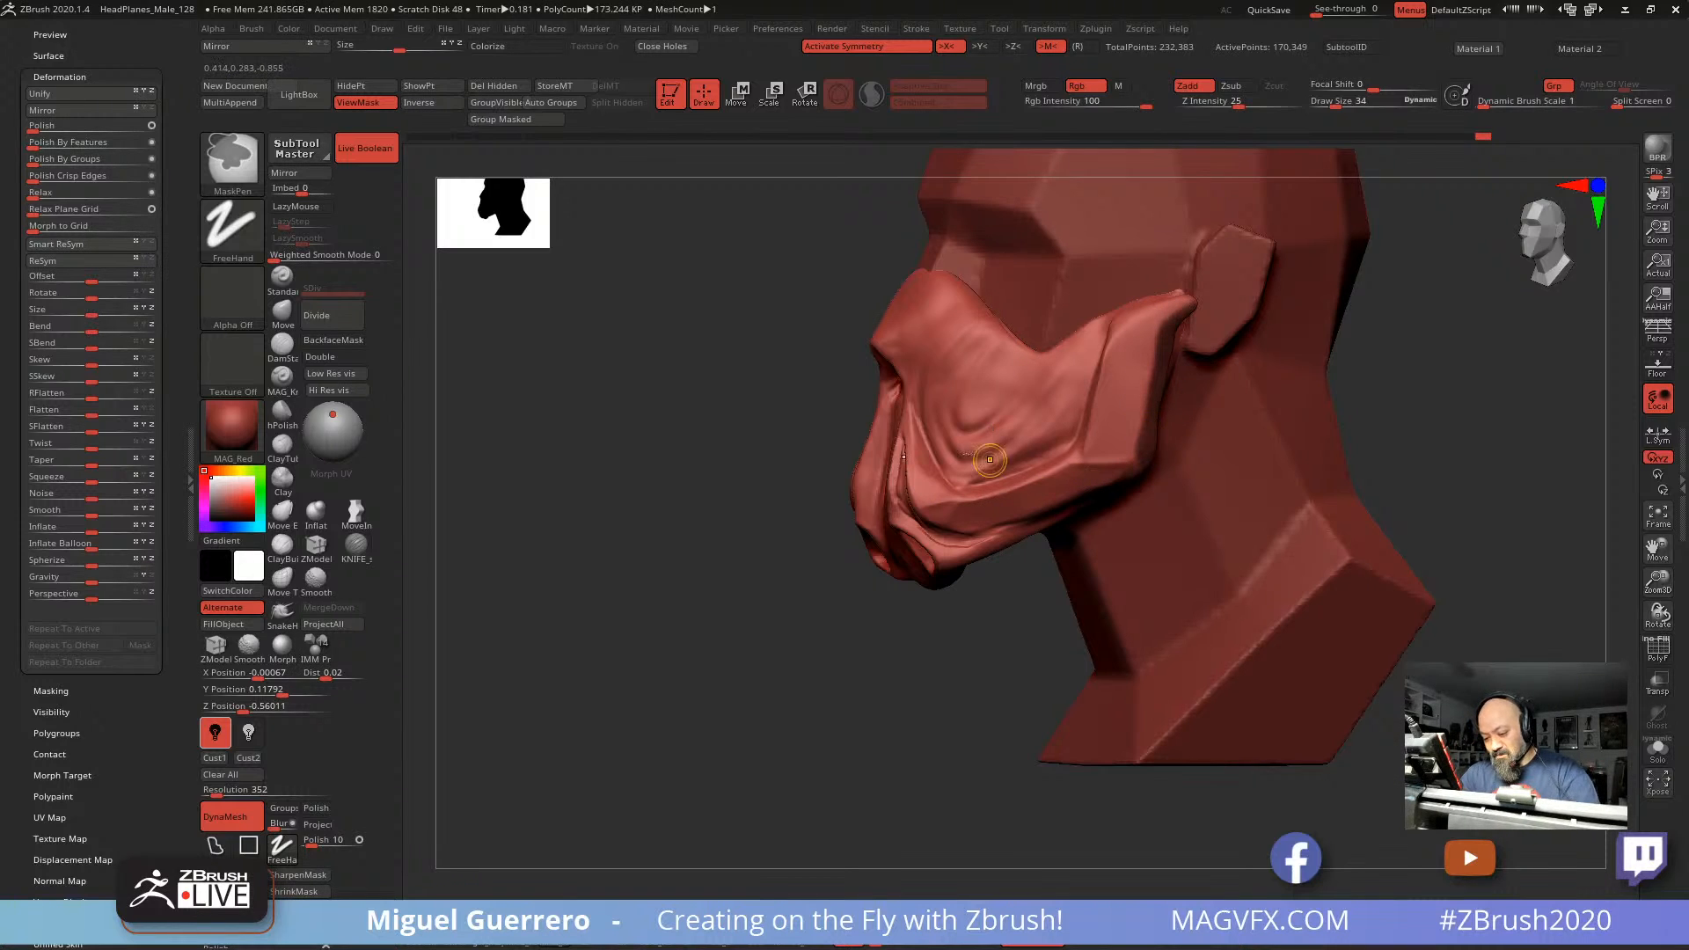
left_click_drag(747, 426, 605, 435)
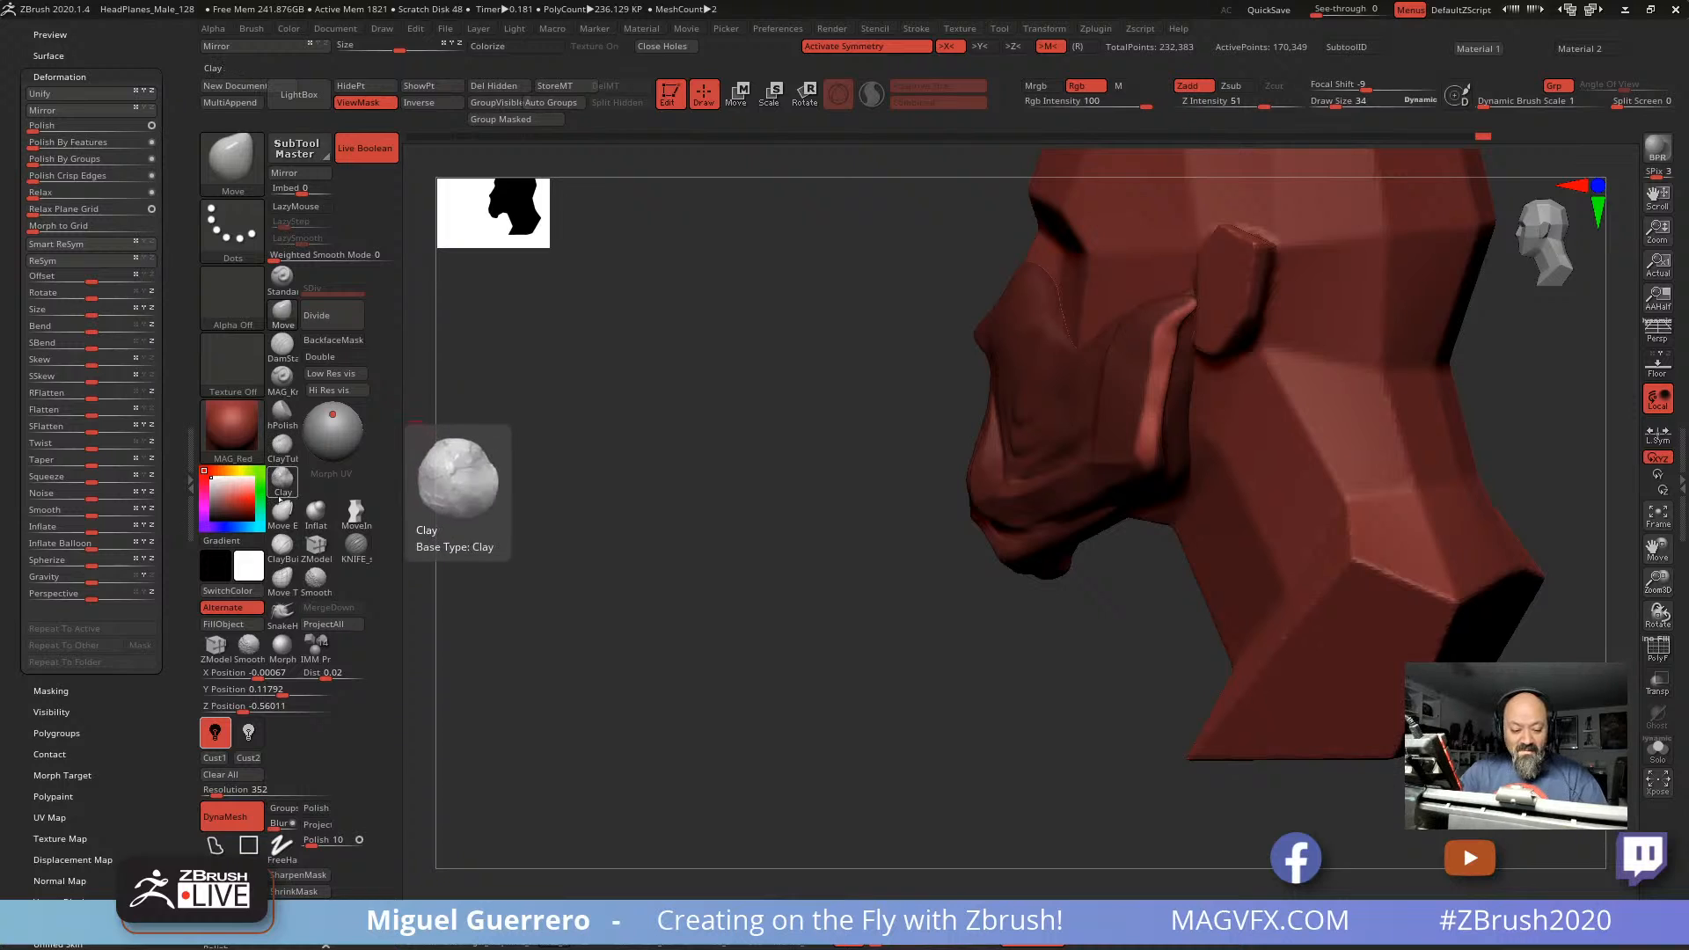
Step: Flatten the exposed rear plane with hPolish at Z Intensity 37 and draw size 82, smooth it, and clear the mask
left_click(281, 410)
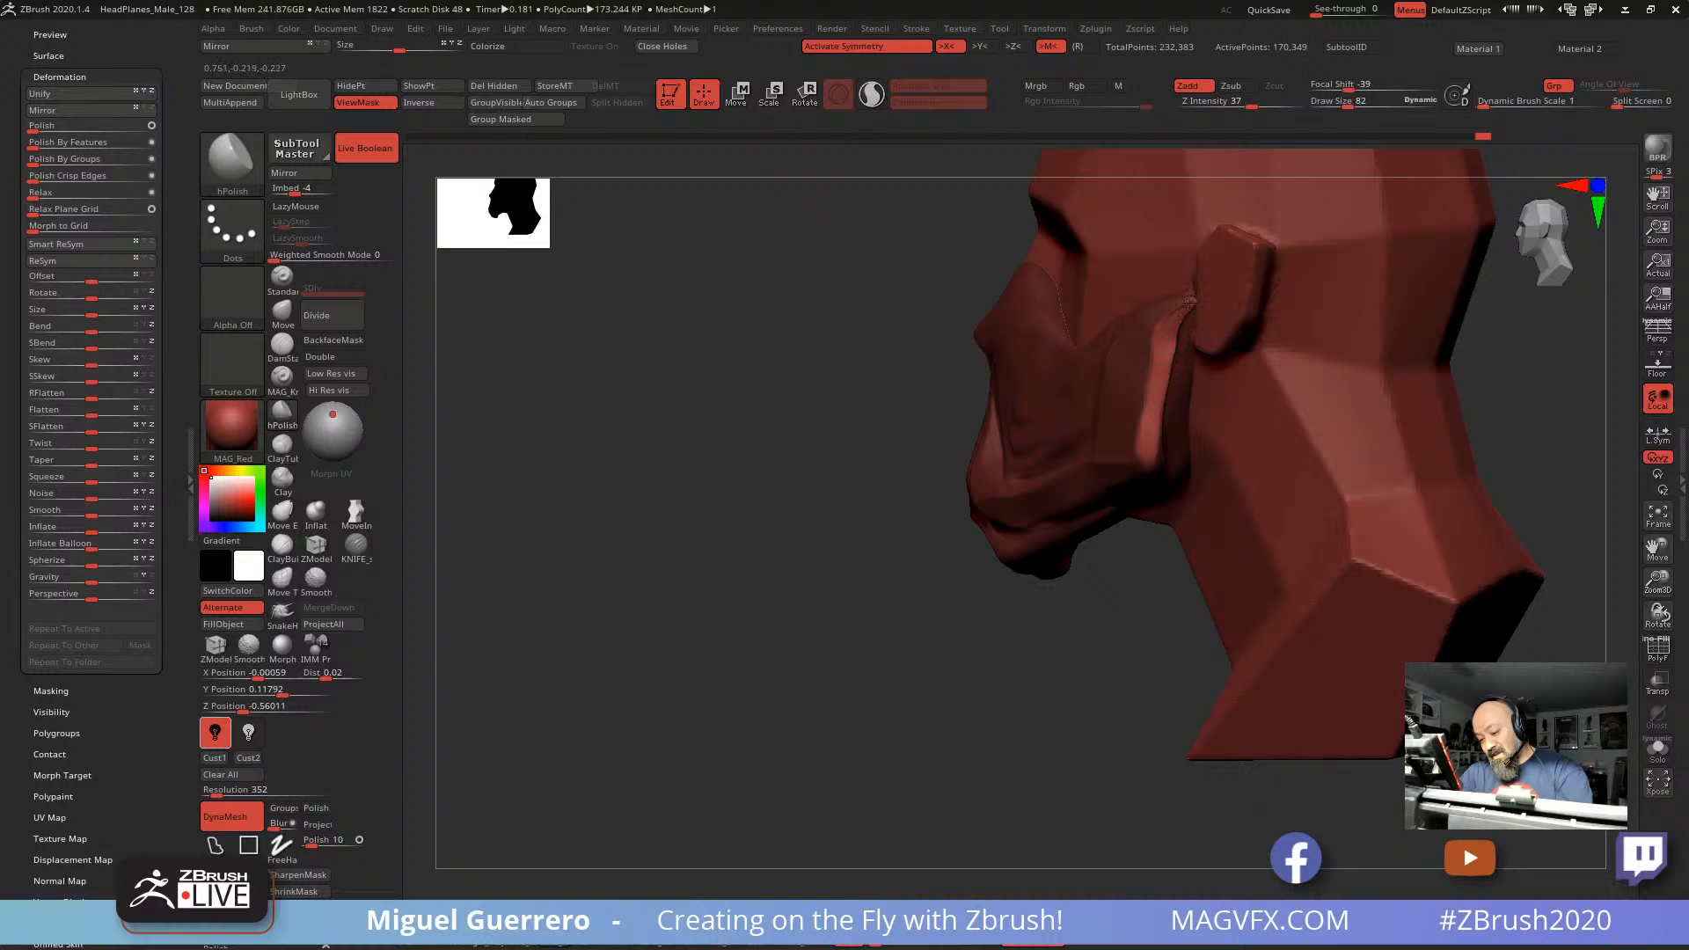
mouse_move(1153, 429)
right_mouse_down()
mouse_move(840, 358)
mouse_move(1143, 407)
right_mouse_up()
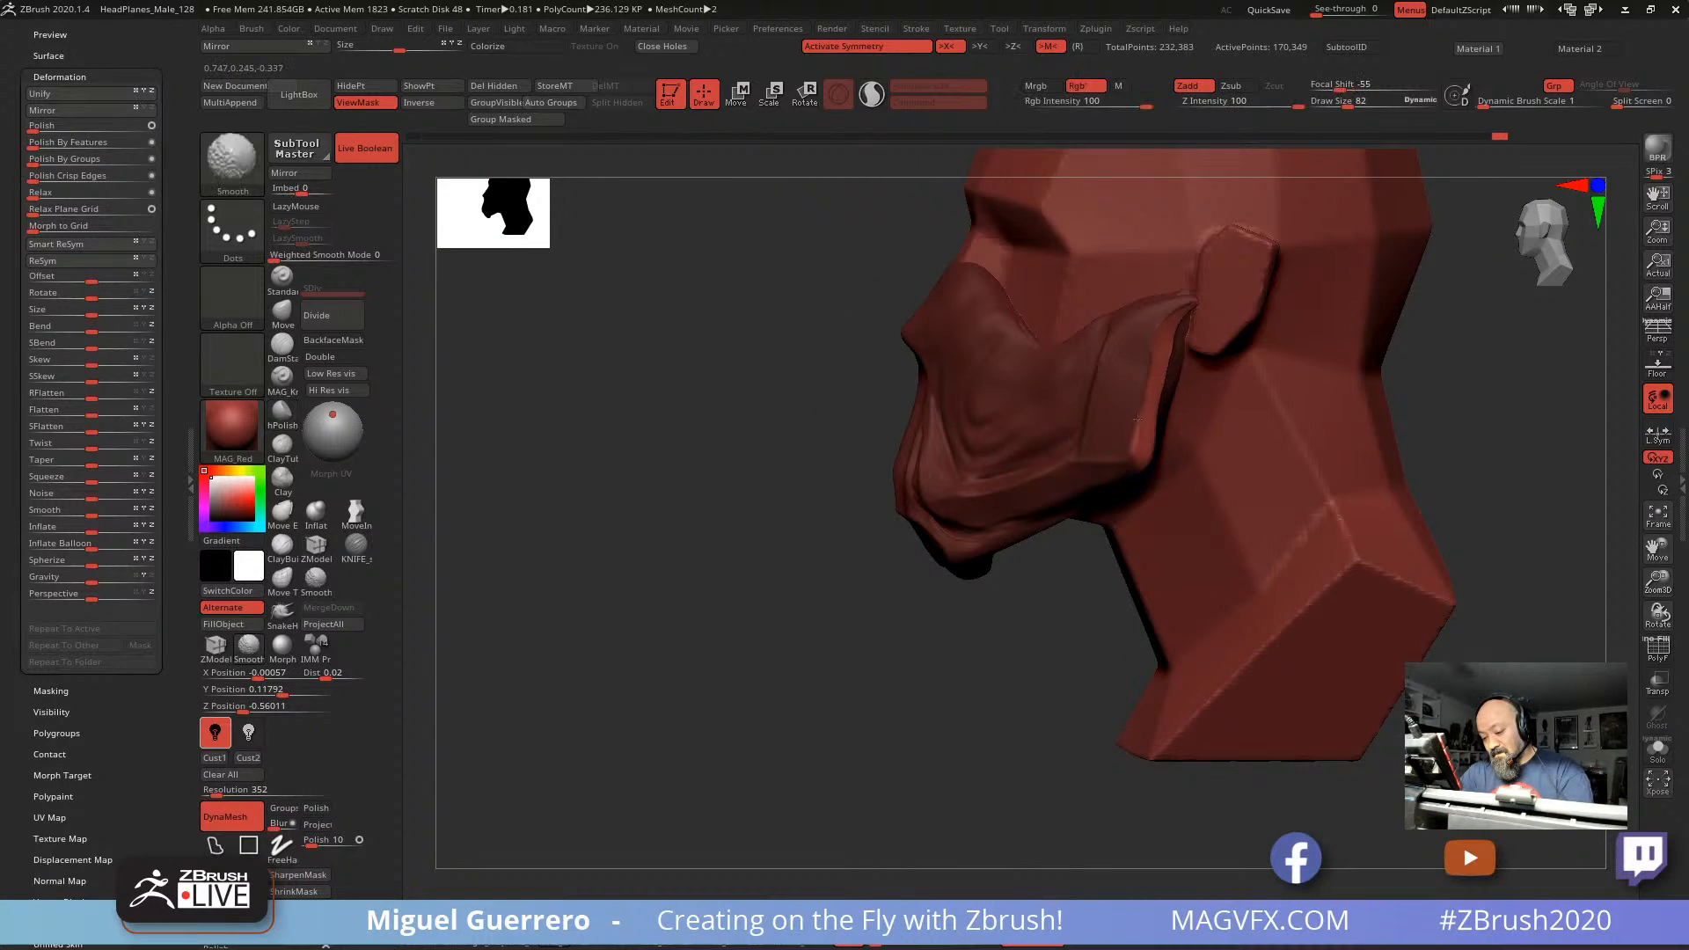
left_click_drag(724, 377, 687, 427, "ctrl")
Step: Mask a narrow strip down the cheek band's front edge and along the jaw at draw size 26, and invert the mask
right_click_drag(687, 427, 1085, 411)
mouse_move(689, 387)
left_mouse_down()
mouse_move(765, 369)
mouse_move(690, 389)
mouse_move(588, 477)
mouse_move(691, 493)
left_mouse_up()
left_click_drag(629, 563, 671, 566, "alt")
left_click_drag(515, 558, 602, 554)
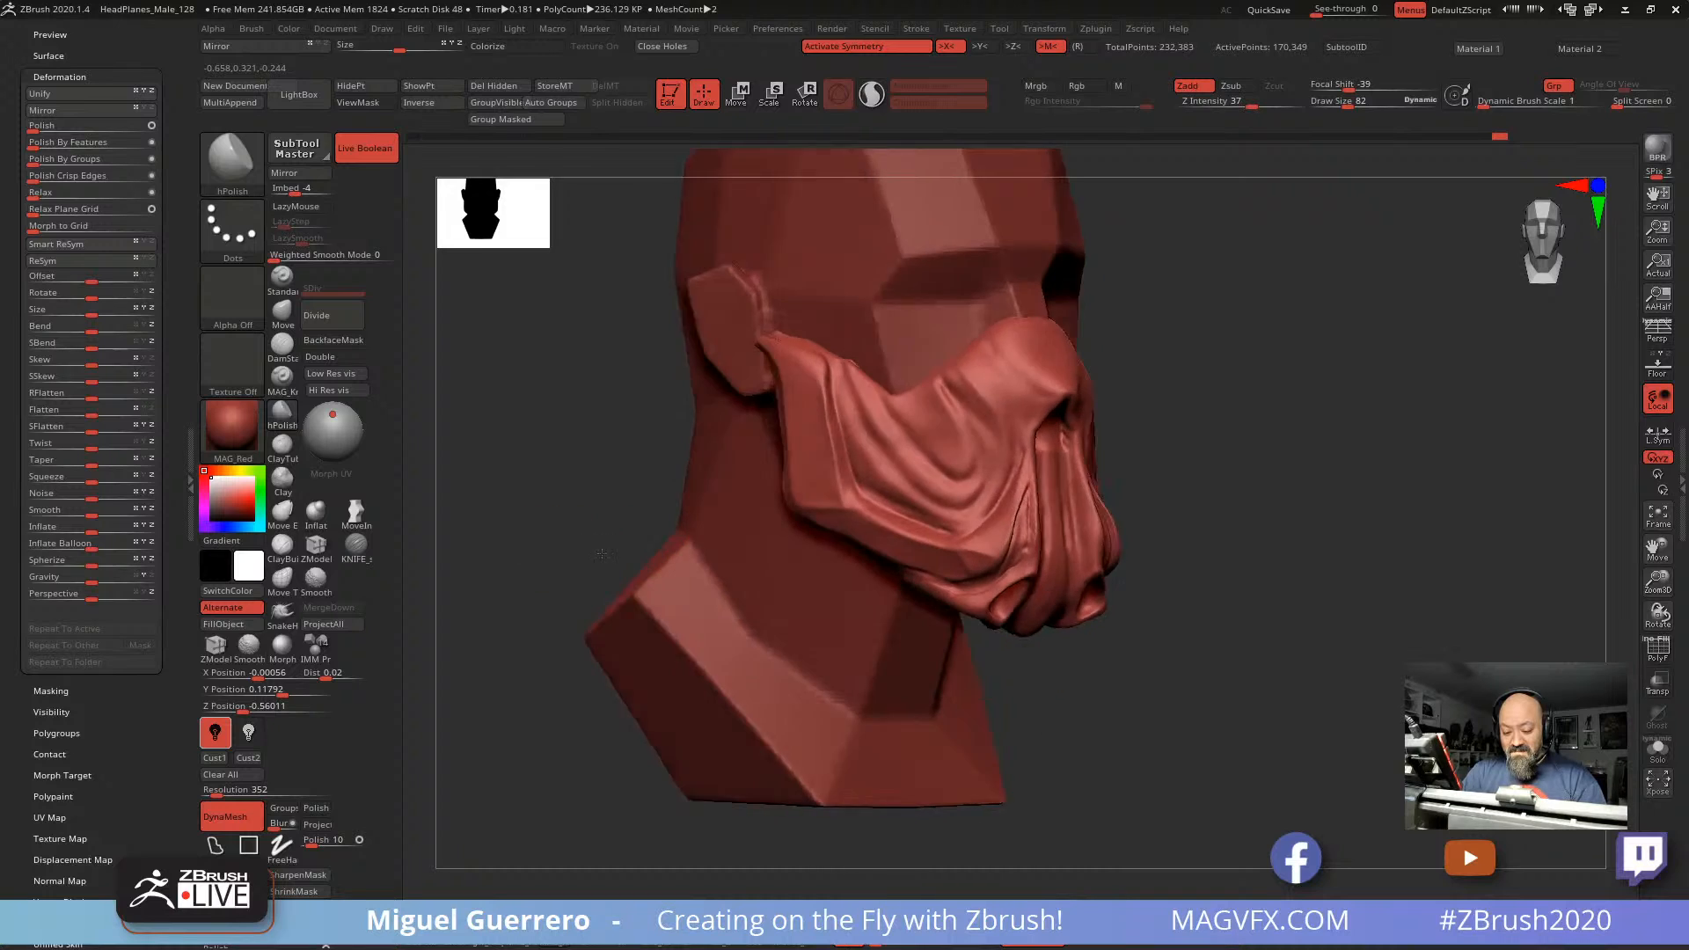
mouse_move(602, 554)
right_mouse_down()
mouse_move(582, 529)
mouse_move(669, 562)
mouse_move(756, 555)
right_mouse_up()
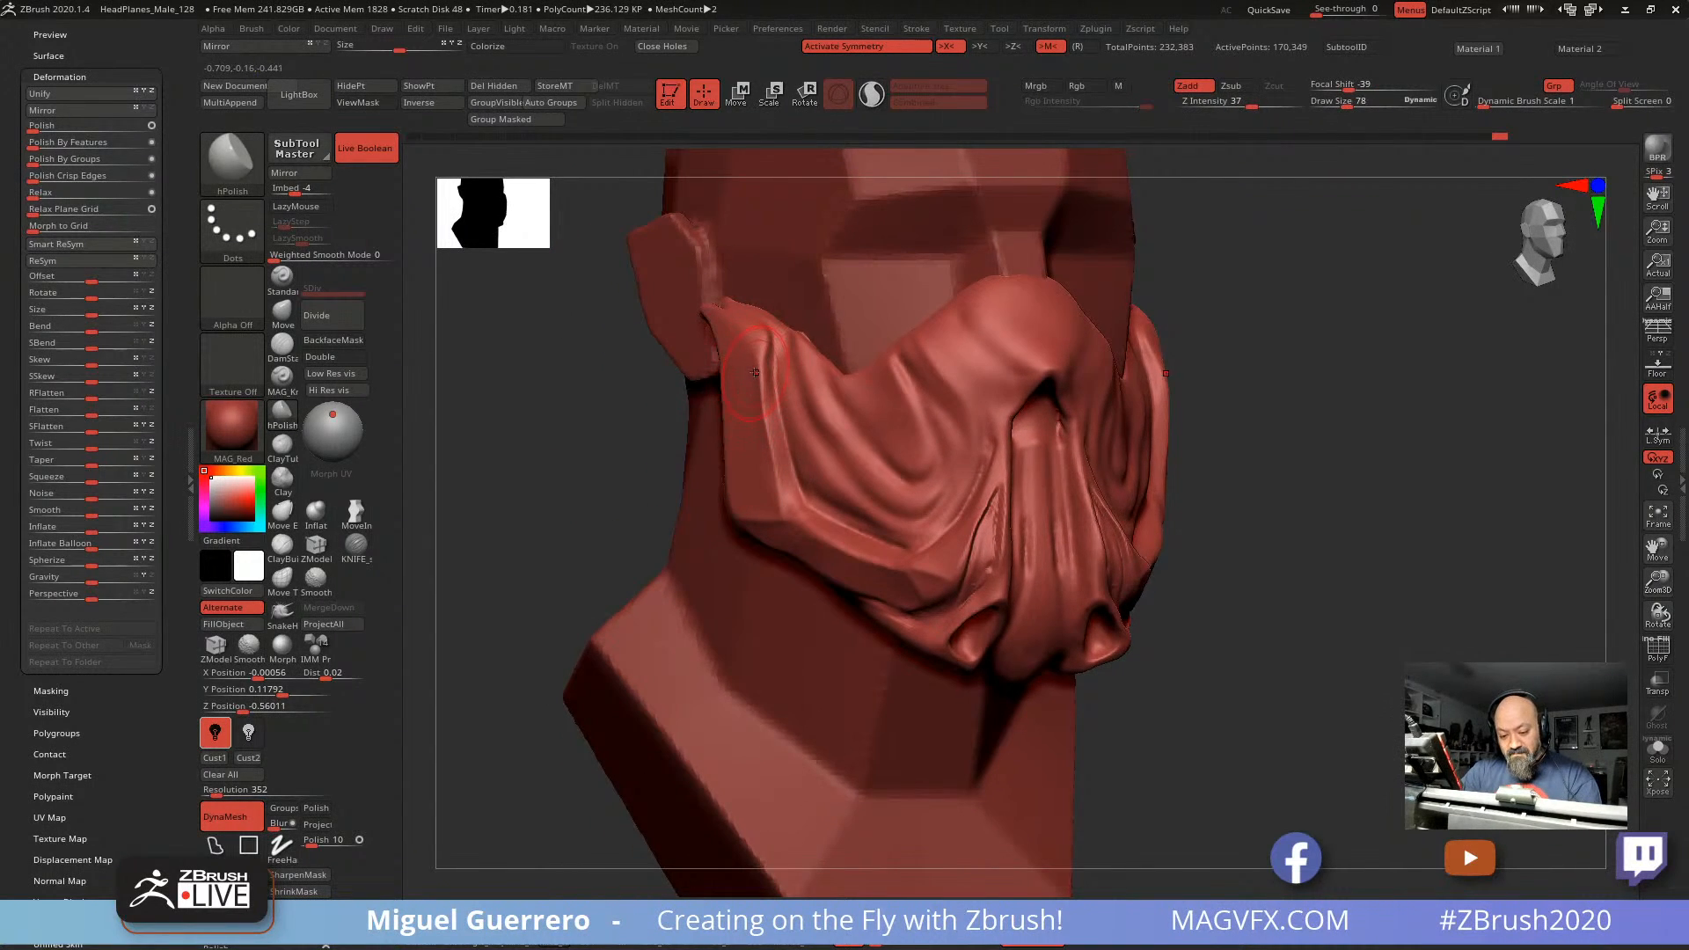
left_click_drag(765, 339, 790, 500, "ctrl")
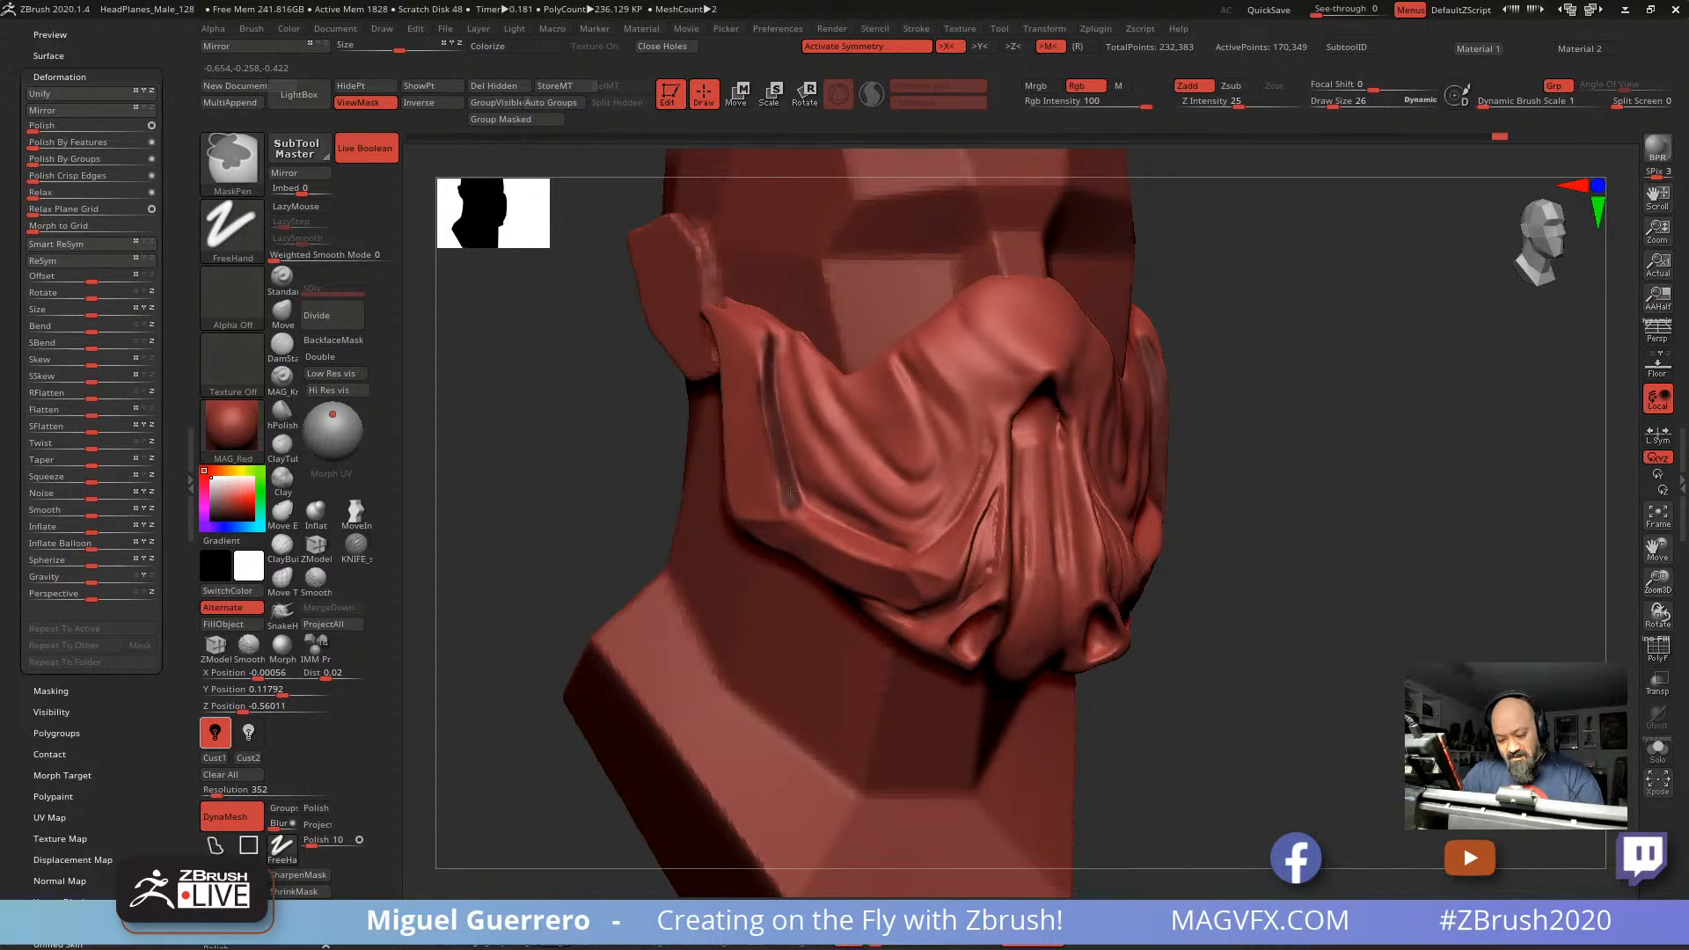
right_click_drag(780, 457, 782, 563)
mouse_move(795, 498)
left_mouse_down("ctrl")
mouse_move(899, 583)
mouse_move(811, 517)
mouse_move(878, 579)
left_mouse_up("ctrl")
left_click_drag(791, 474, 769, 391, "ctrl")
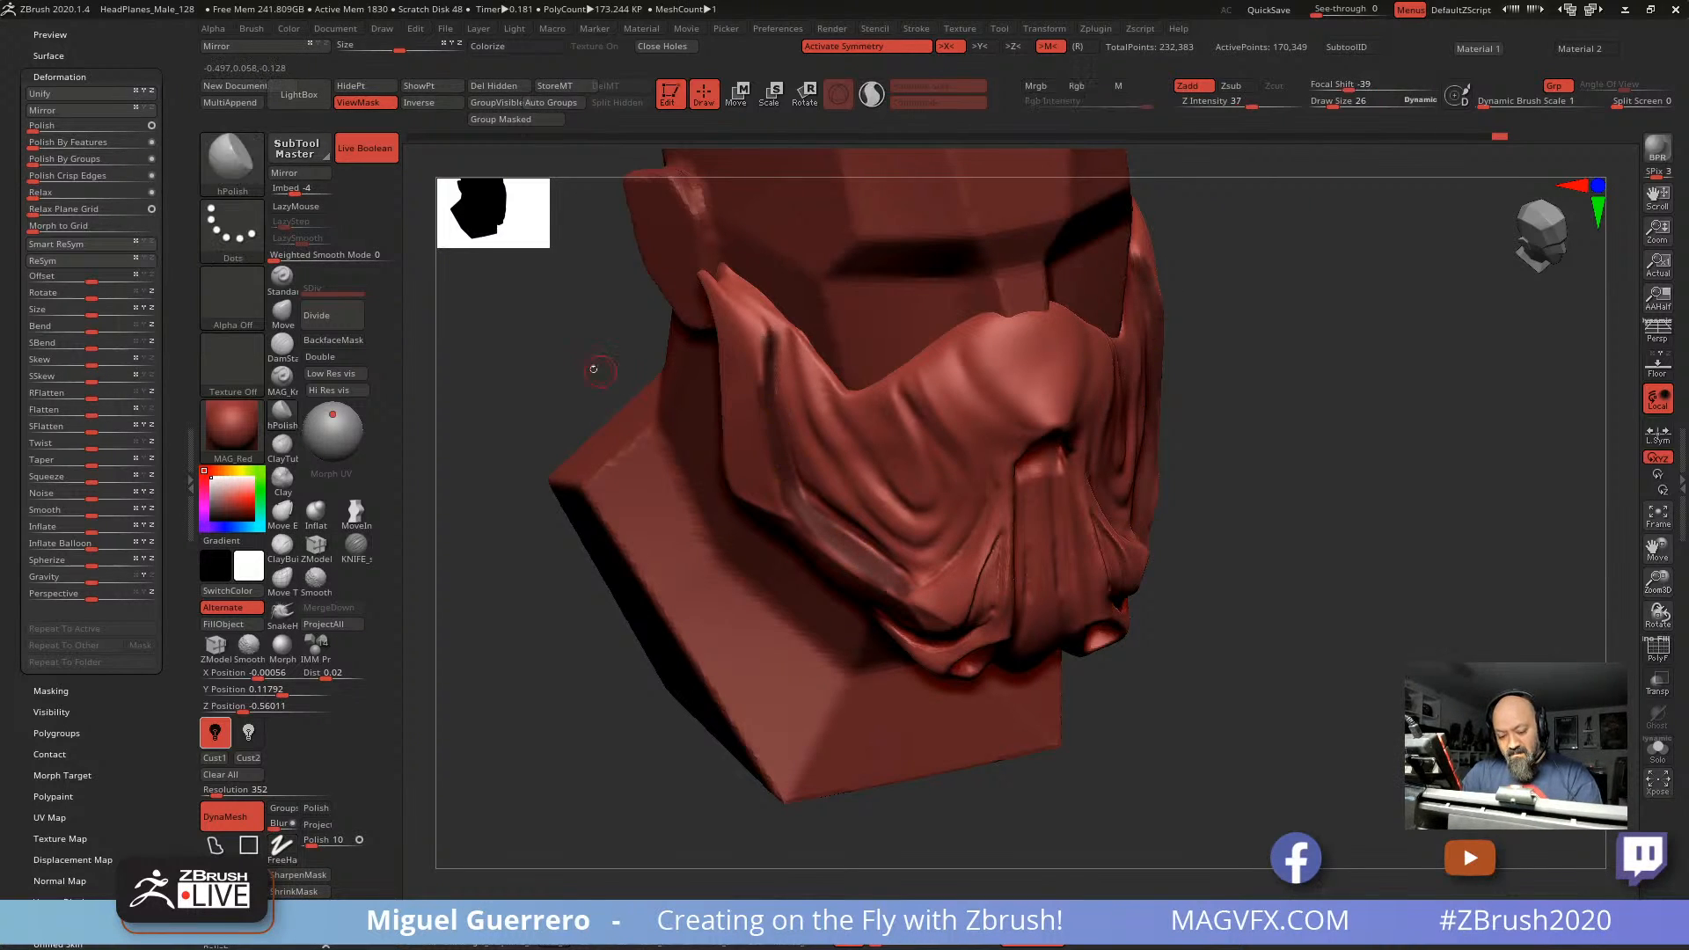
left_click(565, 367, "ctrl")
Step: Touch up the mask along the strip's upper part, leaving only the cheek band's edge strip exposed
left_click_drag(555, 368, 611, 308)
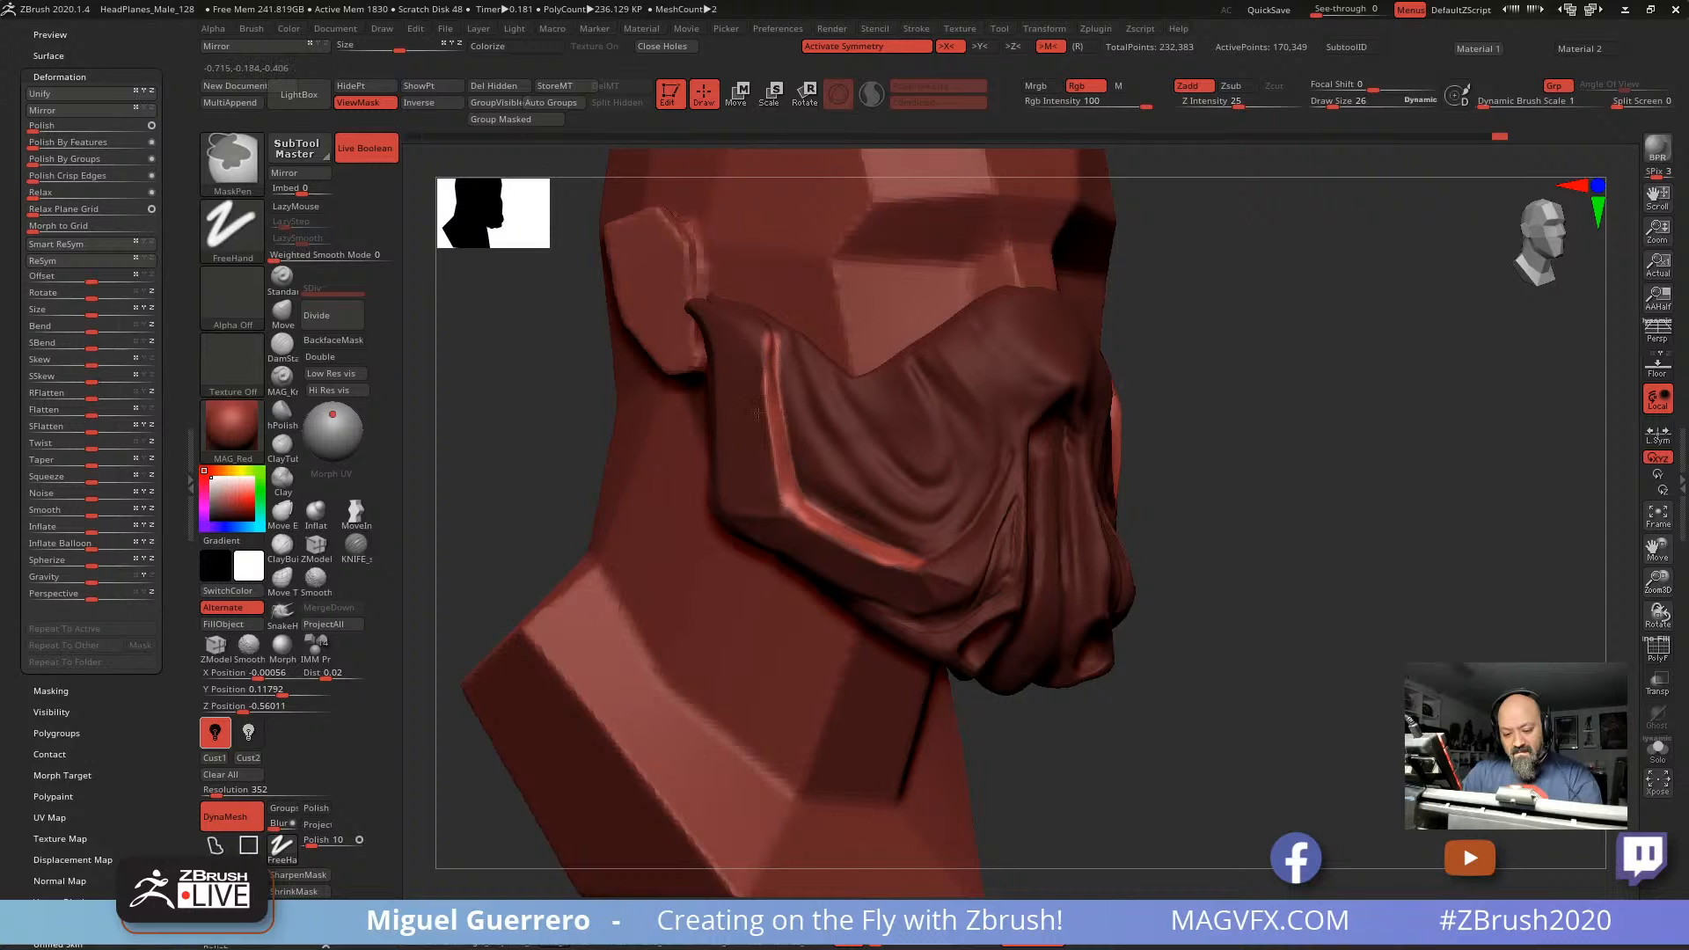
left_click_drag(781, 336, 784, 391, "ctrl")
left_click(563, 417, "ctrl")
mouse_move(536, 438)
left_mouse_down()
mouse_move(522, 448)
mouse_move(718, 387)
left_mouse_up()
left_click(535, 442, "ctrl")
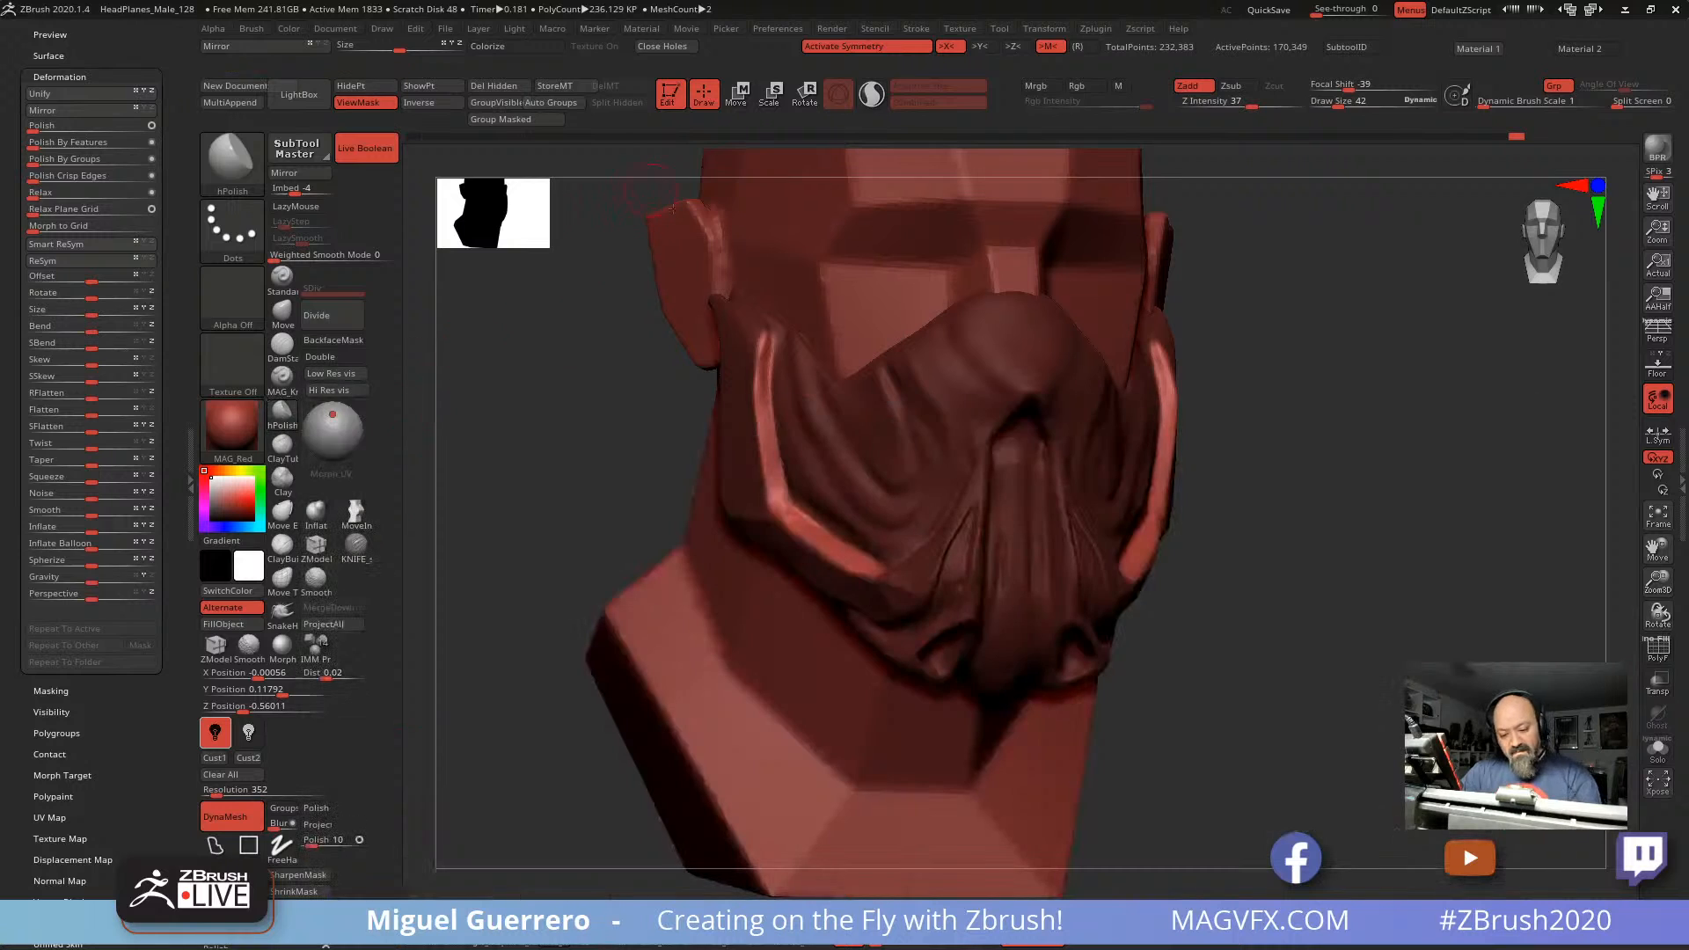
Step: Polish the exposed cheek band strip with hPolish at draw size 86 and Z Intensity 37, and hide the mask shading
key("]")
key("]")
key("]")
key("]")
left_click_drag(768, 434, 771, 454)
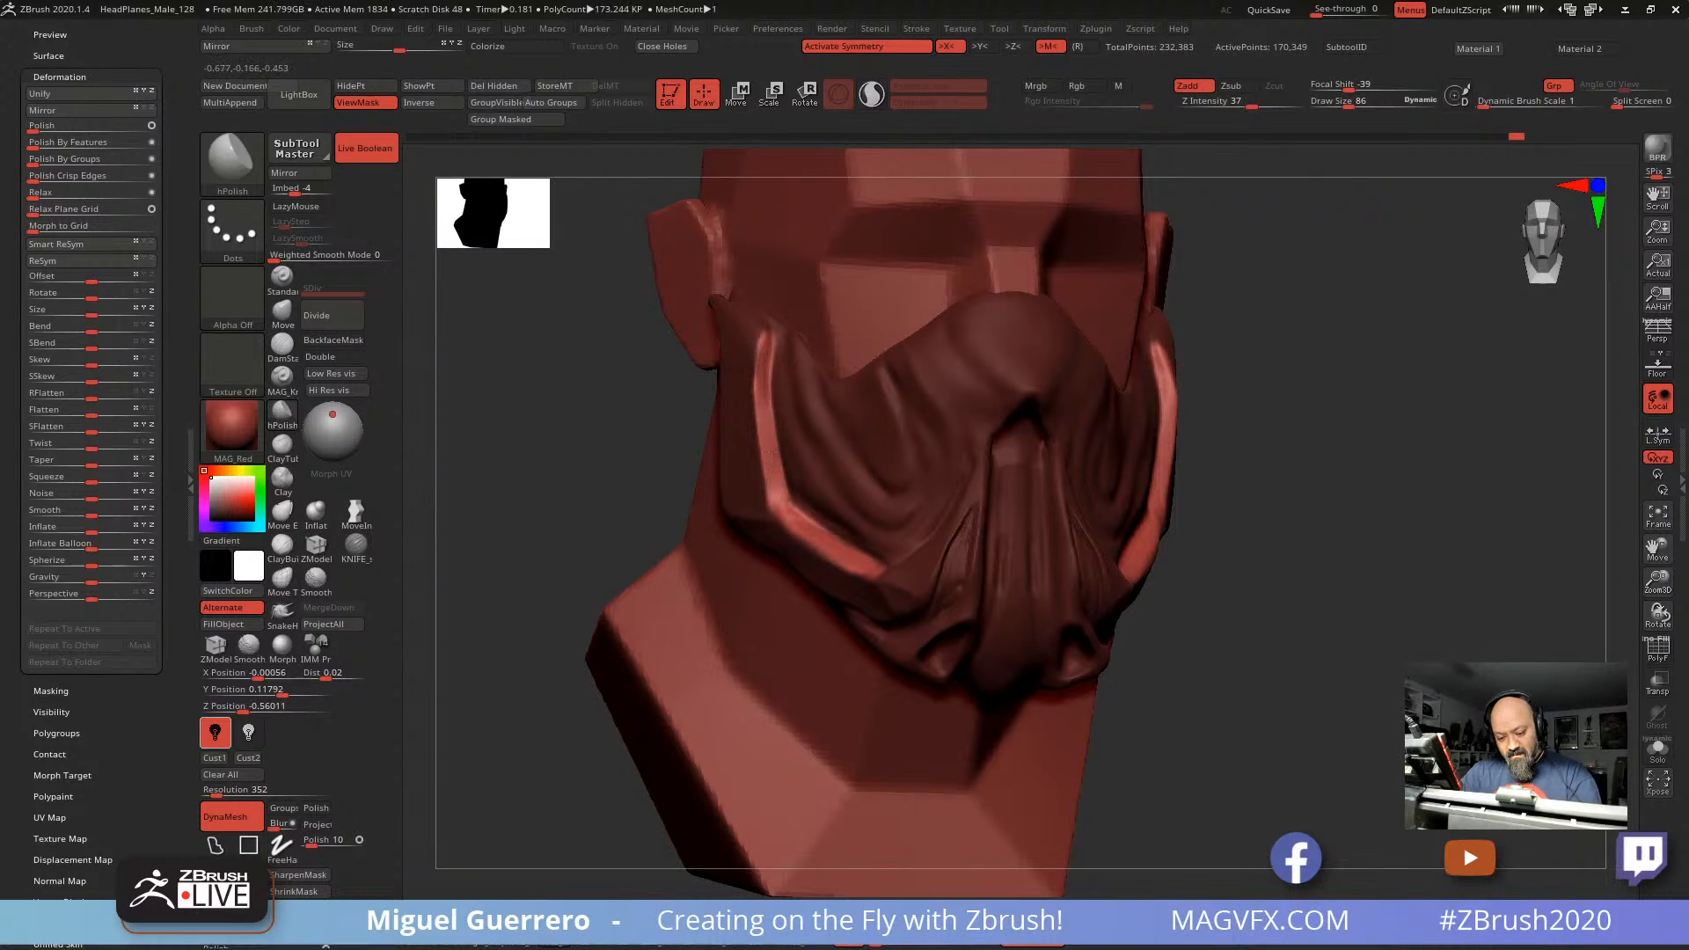
mouse_move(647, 476)
left_mouse_down()
mouse_move(695, 489)
mouse_move(703, 524)
left_mouse_up()
left_click_drag(811, 533, 783, 509)
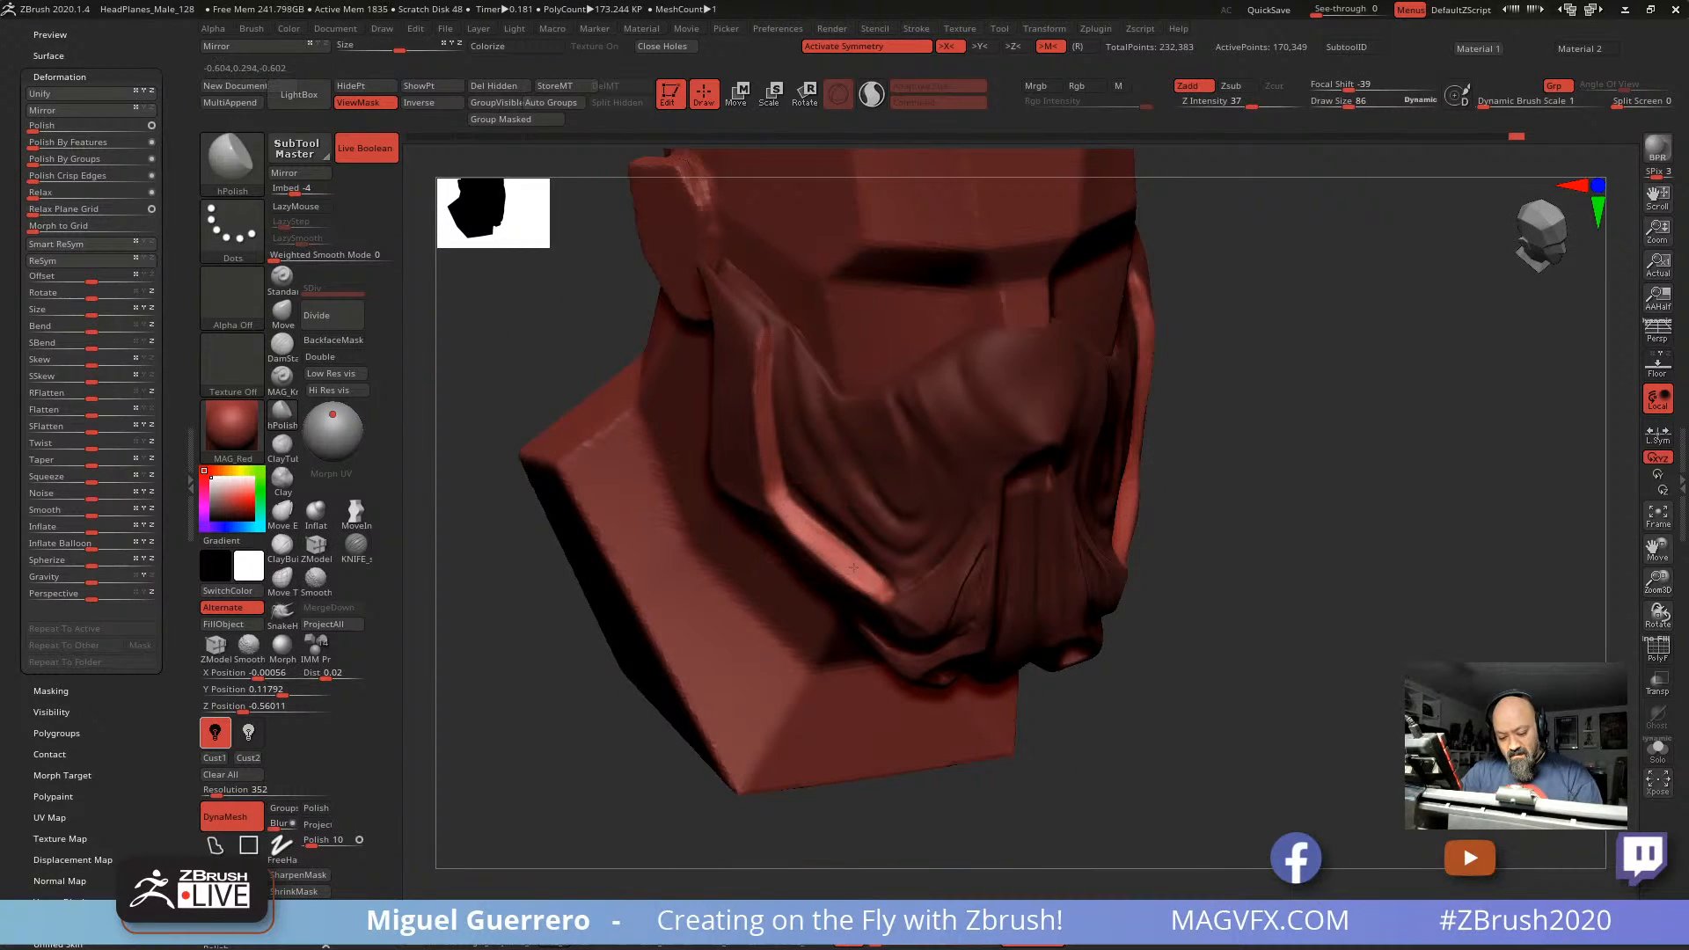
left_click_drag(599, 352, 528, 316)
left_click_drag(756, 498, 721, 434, "shift")
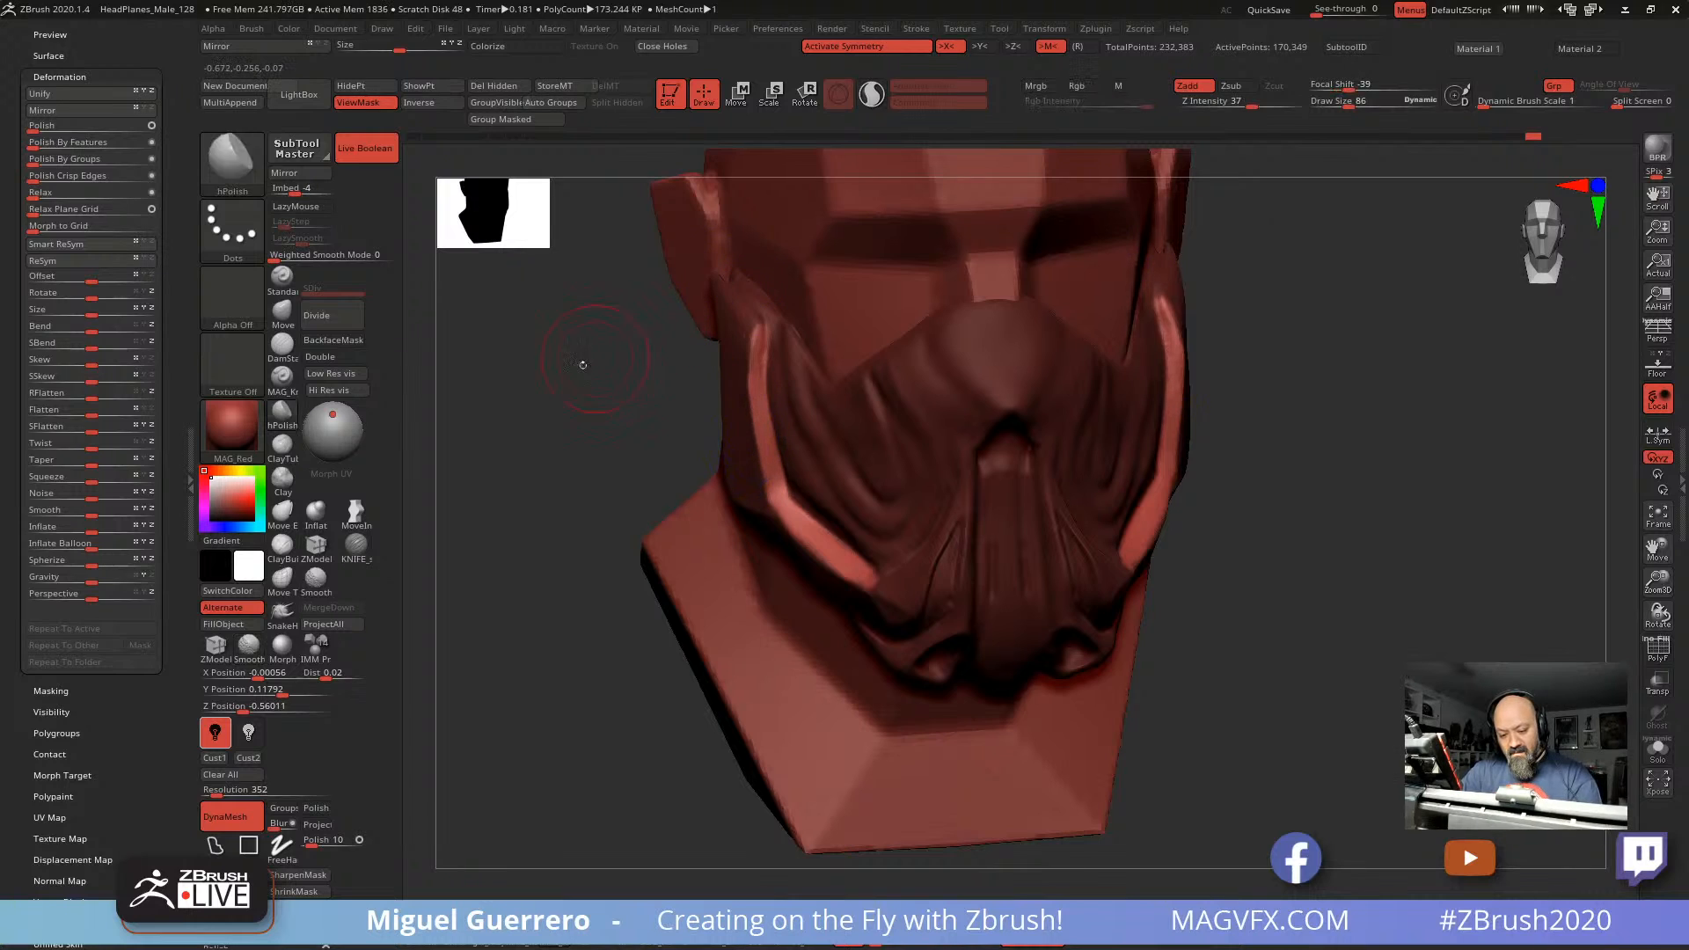
key("ctrl+h")
left_click_drag(573, 407, 547, 388, "shift")
left_click_drag(585, 491, 626, 473, "alt")
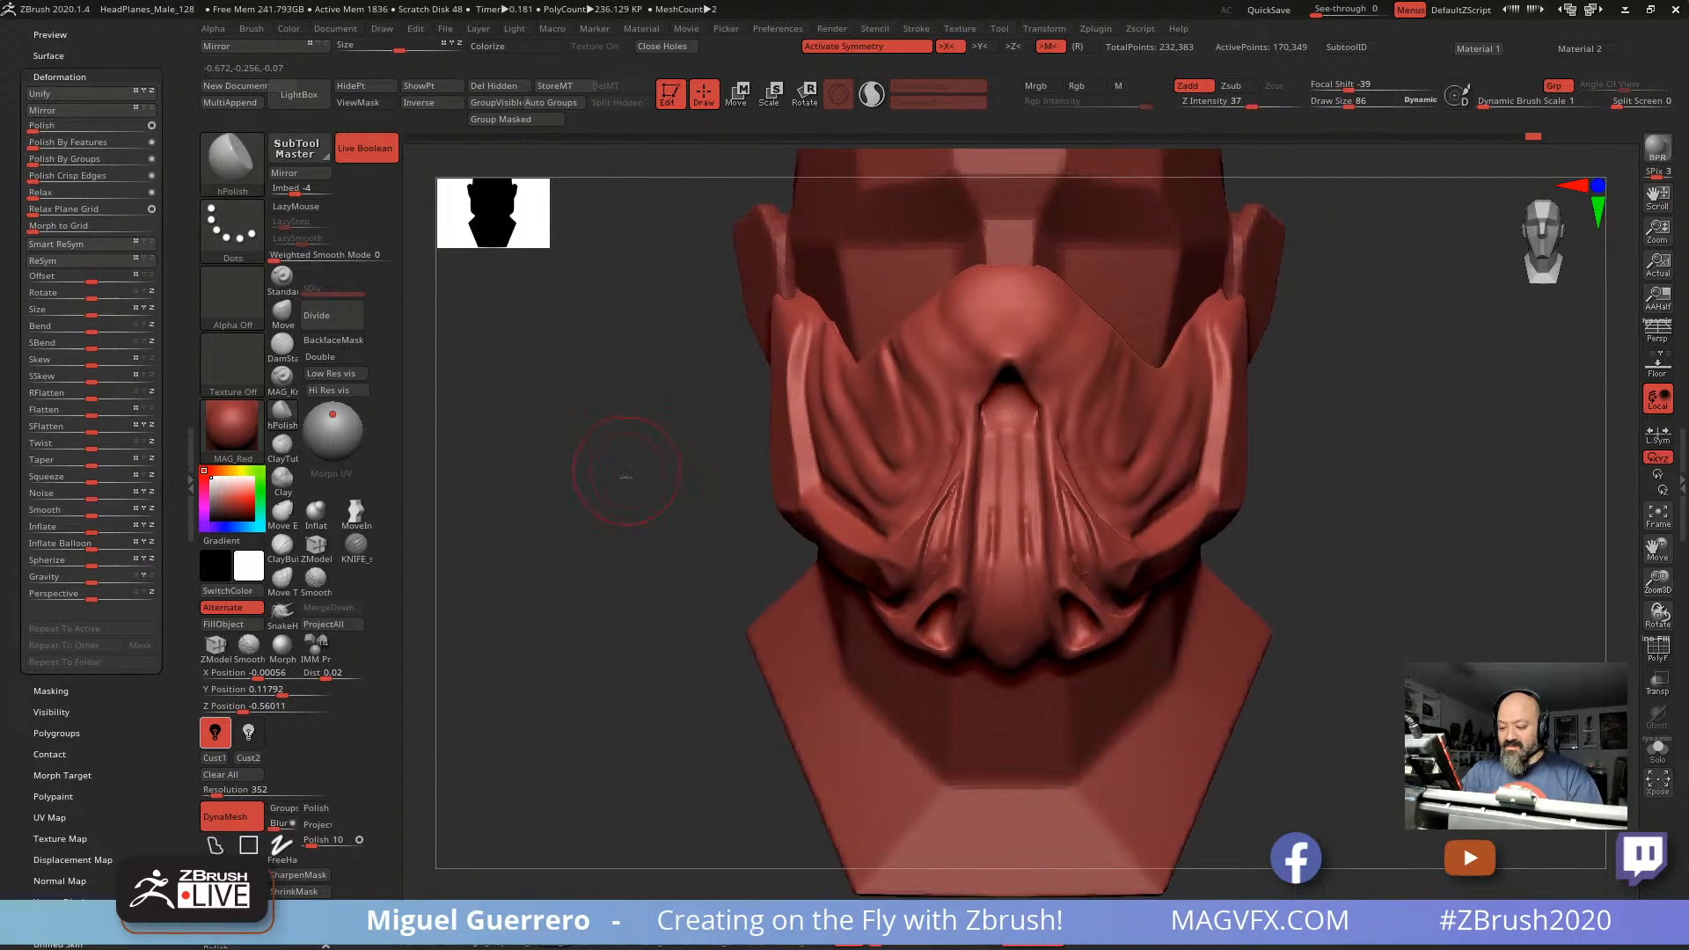
Step: Nudge the cheek band's upper outer edge with the Move brush at draw size 74 and Z Intensity 51
left_click_drag(671, 375, 664, 350)
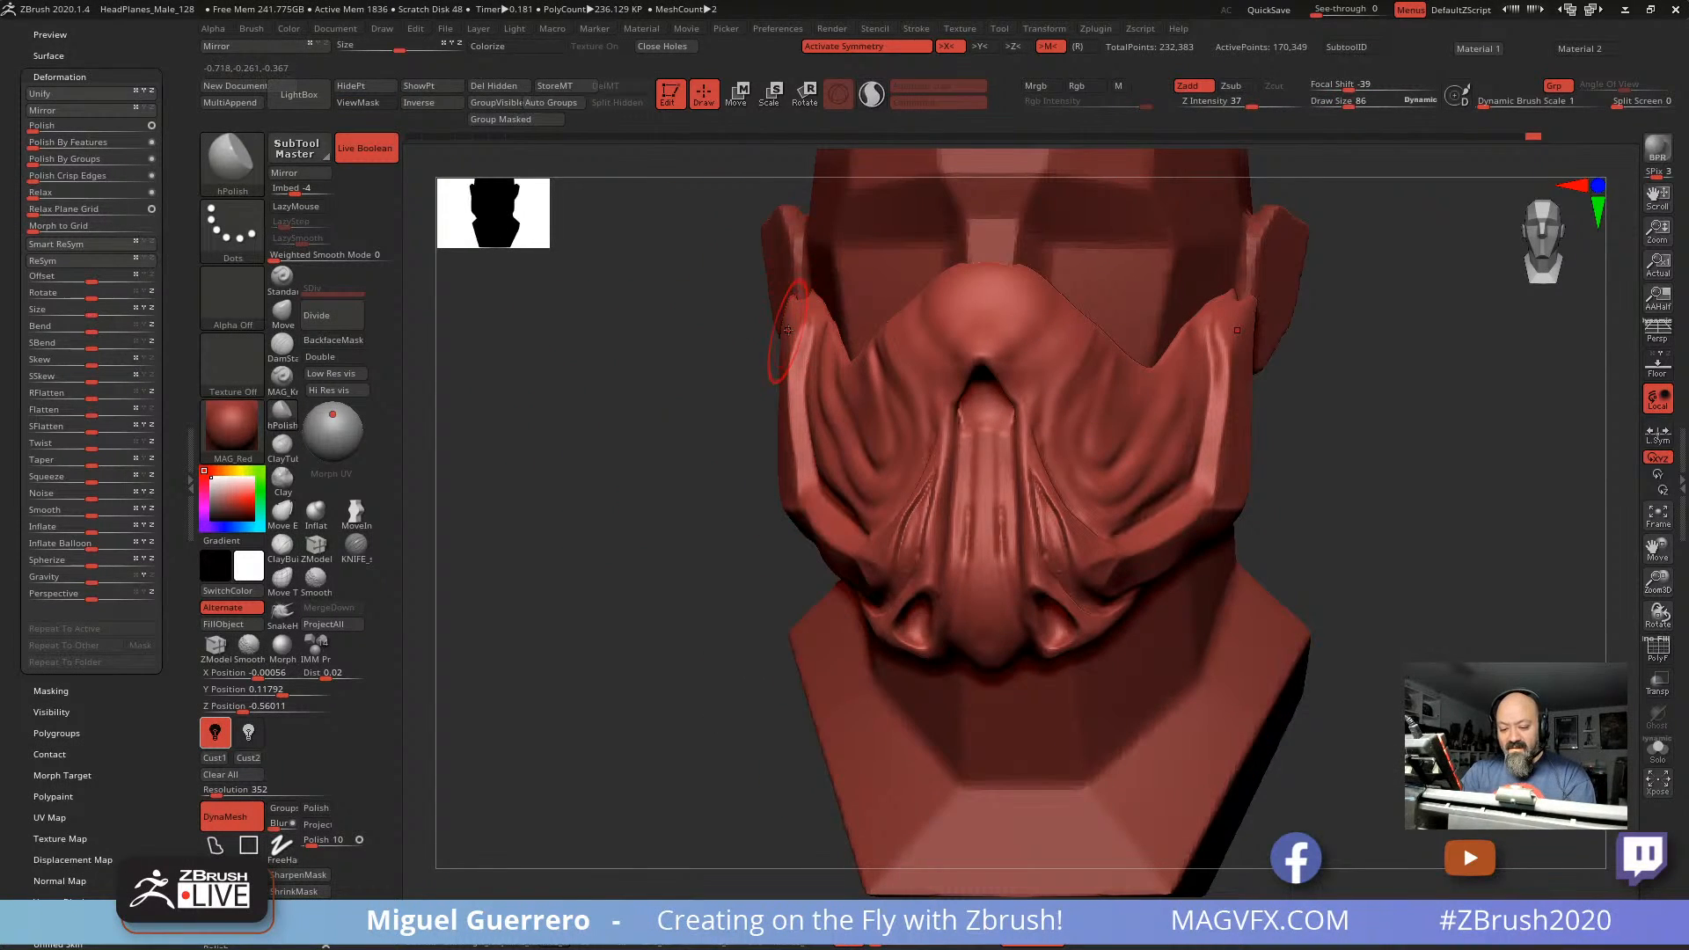
key("b")
key("m")
key("v")
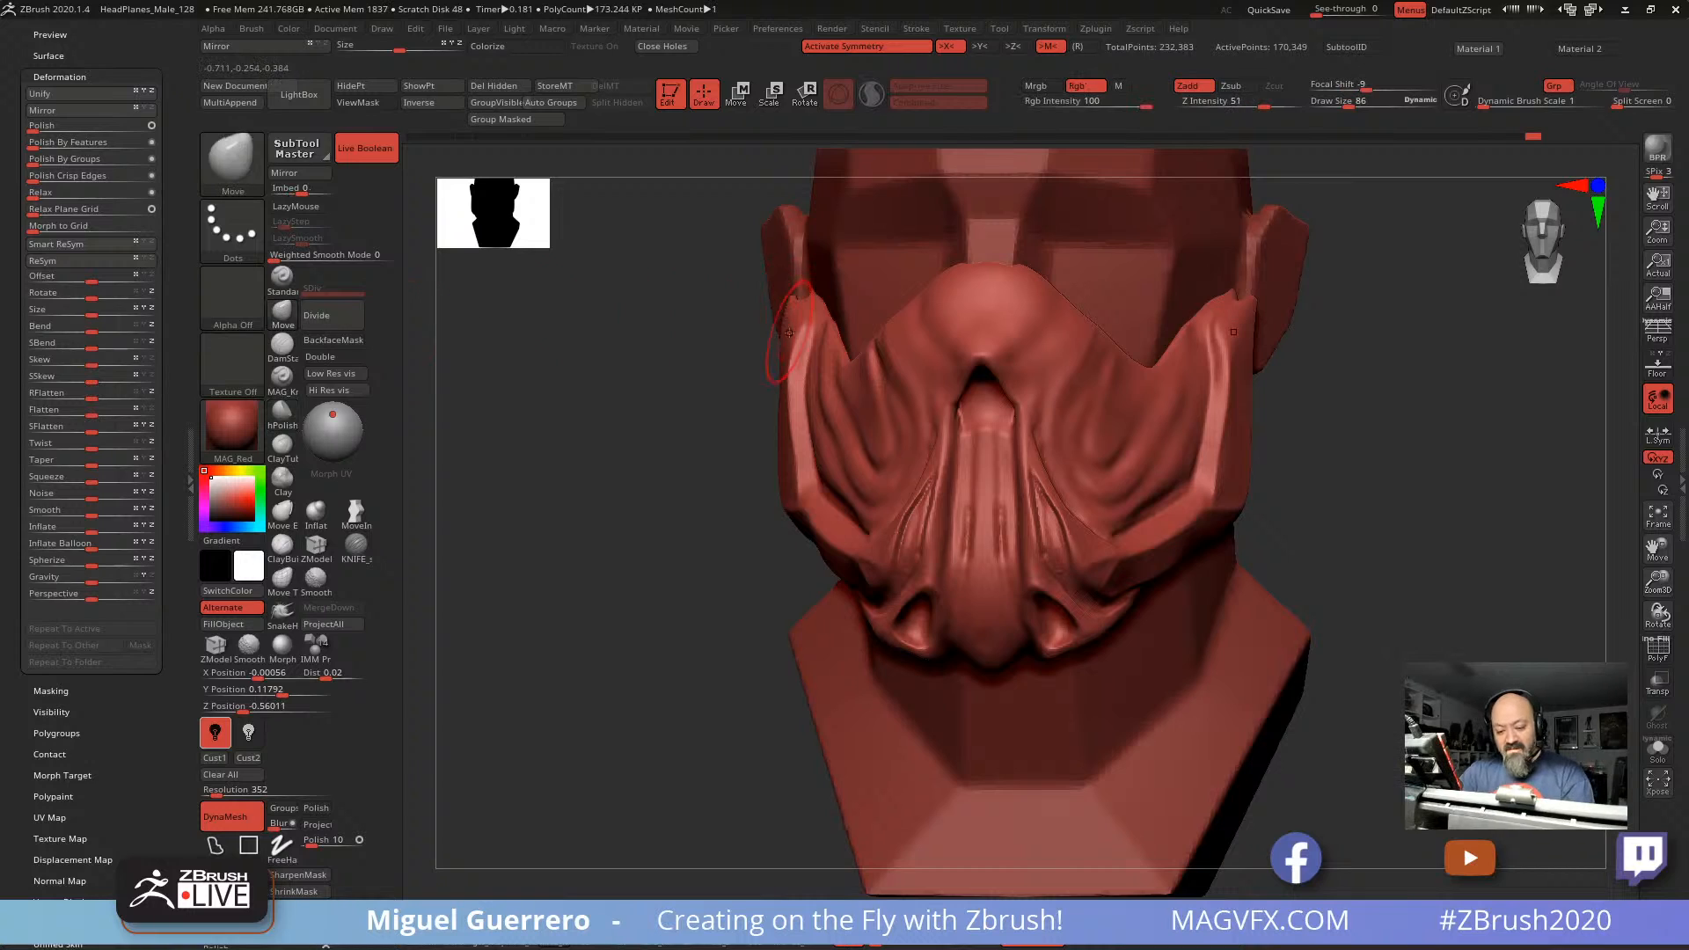
key("[")
left_click_drag(791, 331, 781, 338)
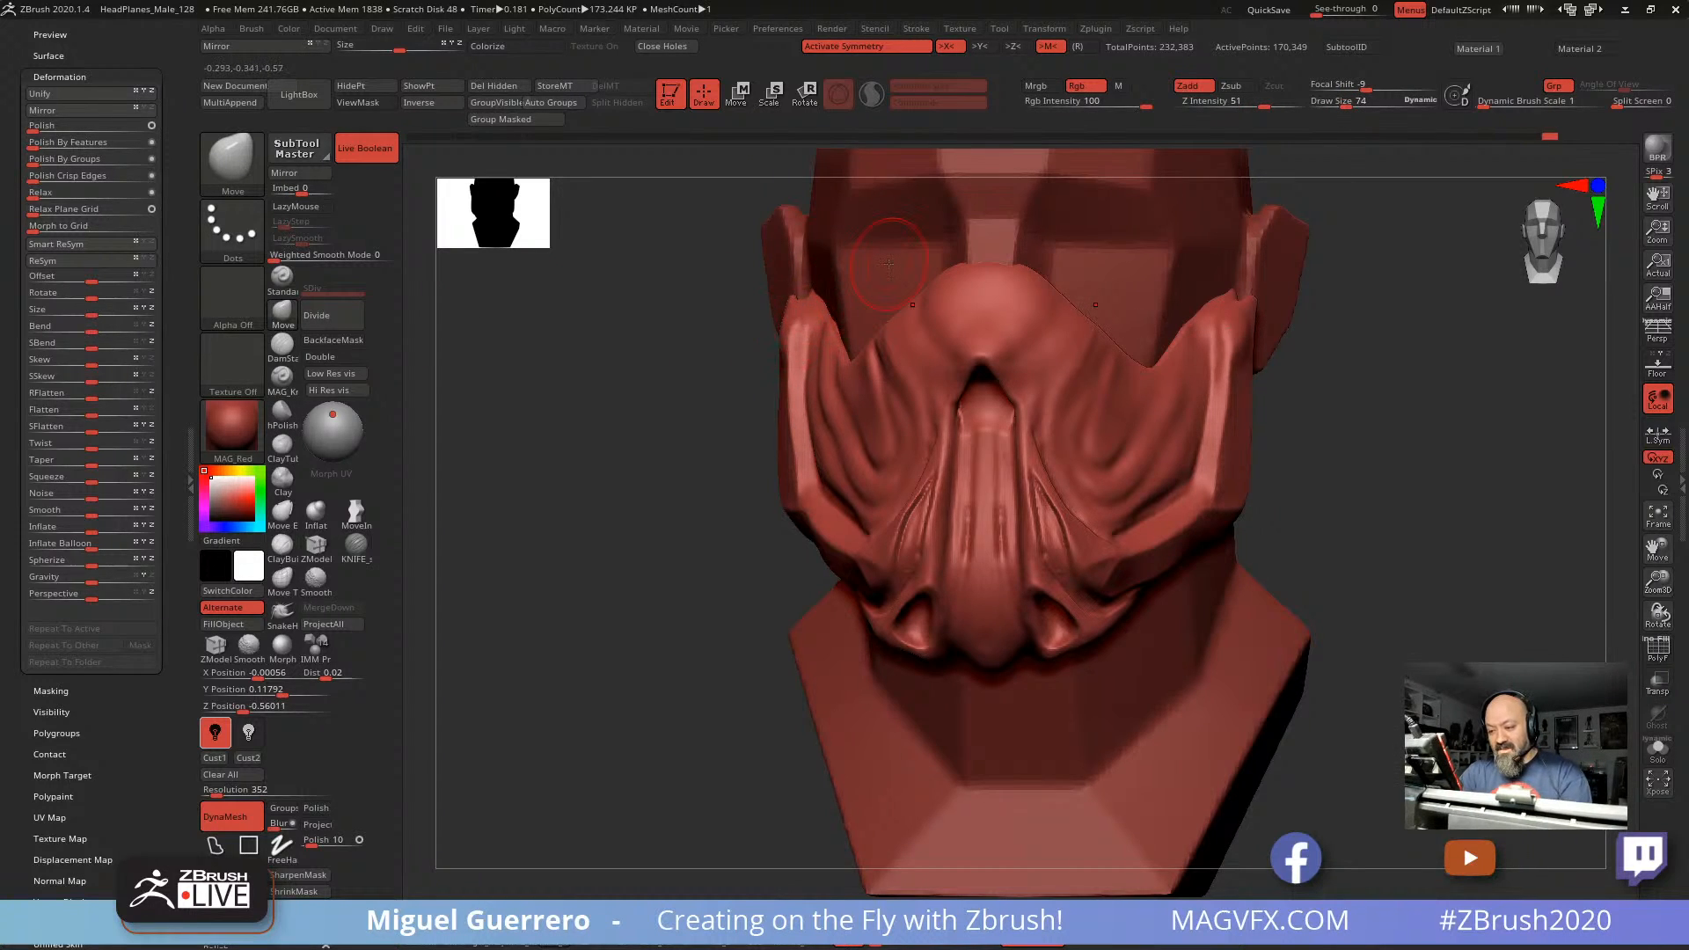
Step: Adjust the cheek band's rear edge below the ear with the Move brush at draw size 66 and Z Intensity 6
left_click(1217, 102)
type("90")
key("Return")
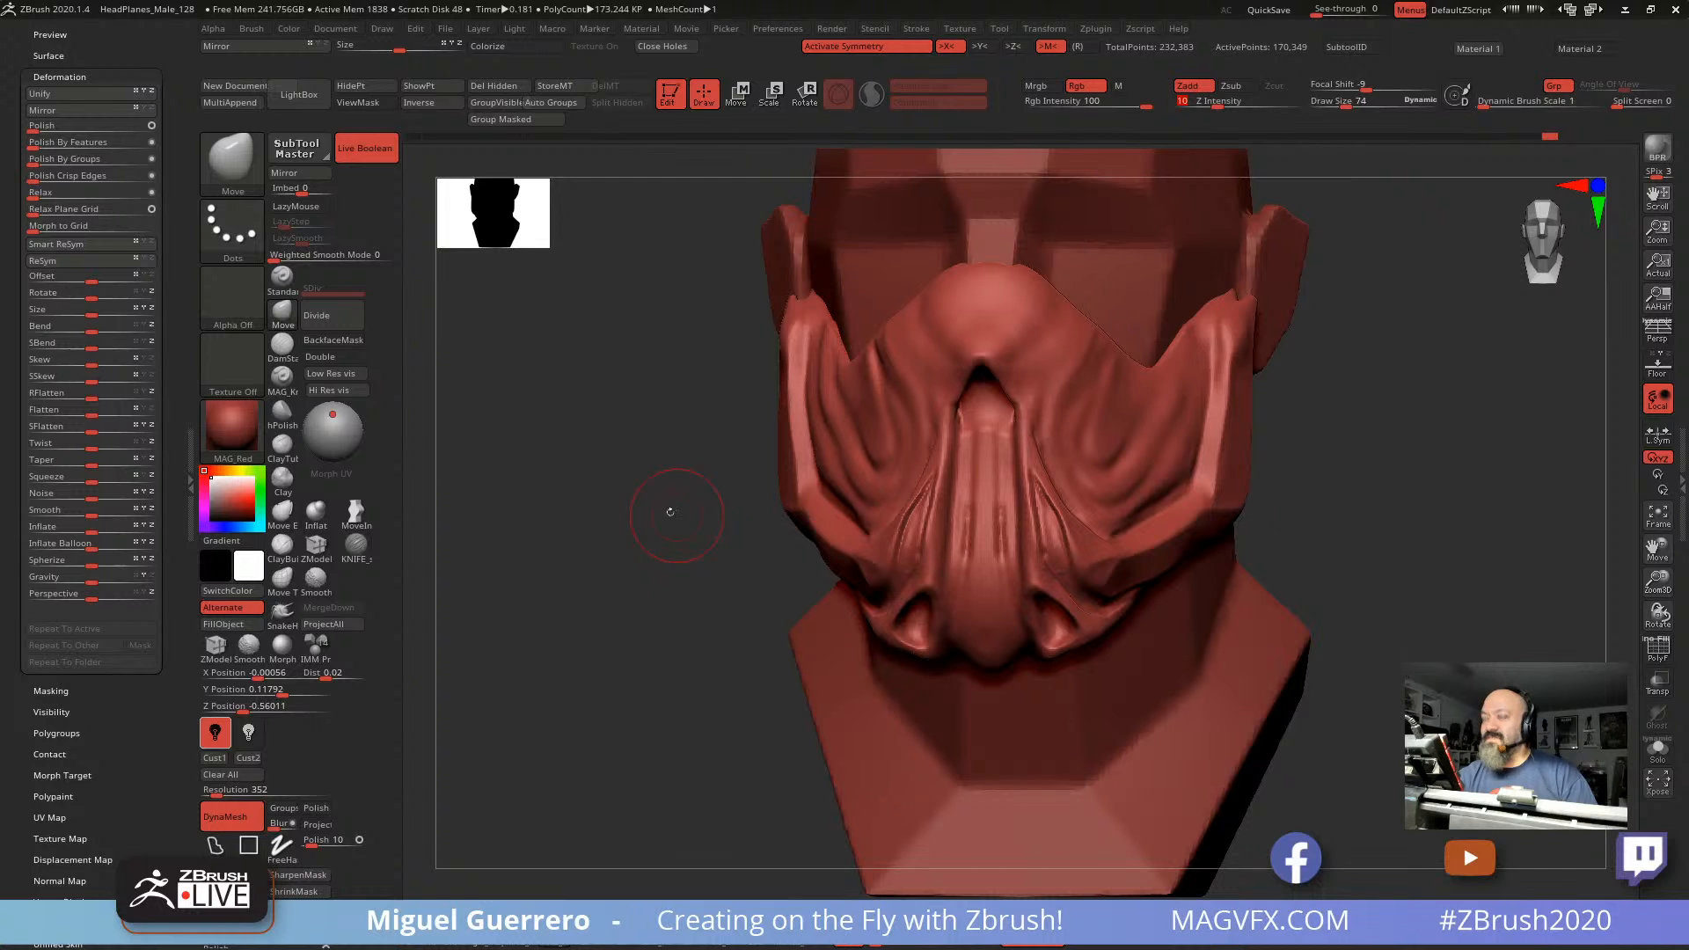
left_click_drag(671, 511, 614, 445)
left_click_drag(1014, 671, 993, 646)
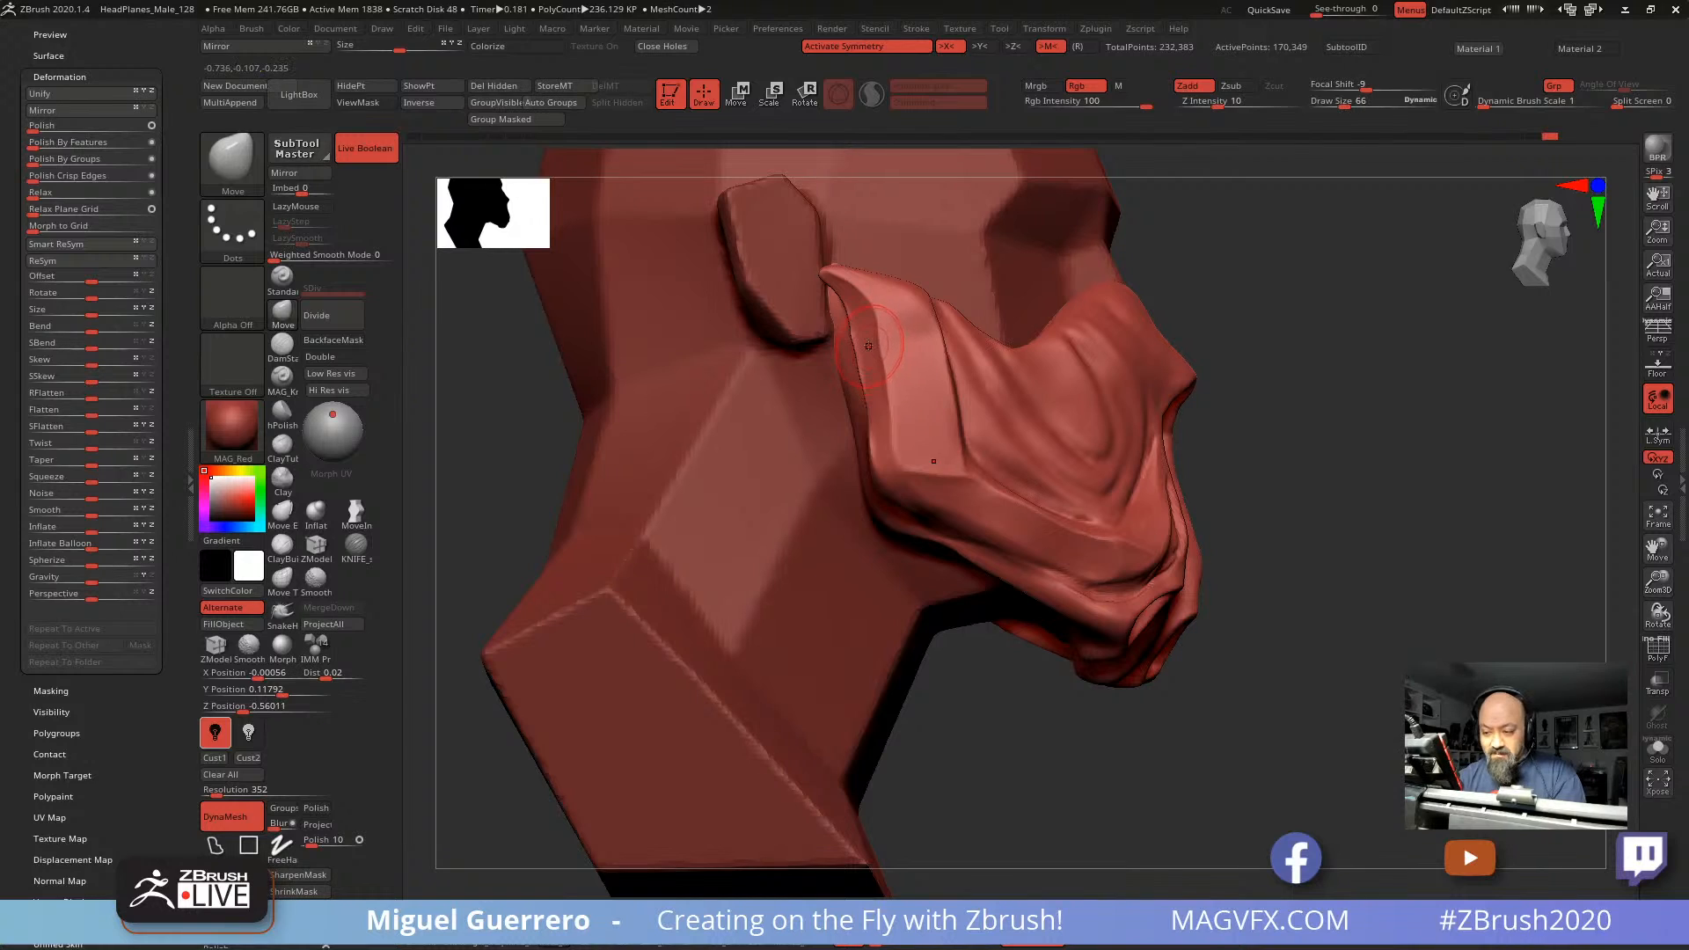
left_click_drag(1217, 103, 1211, 104)
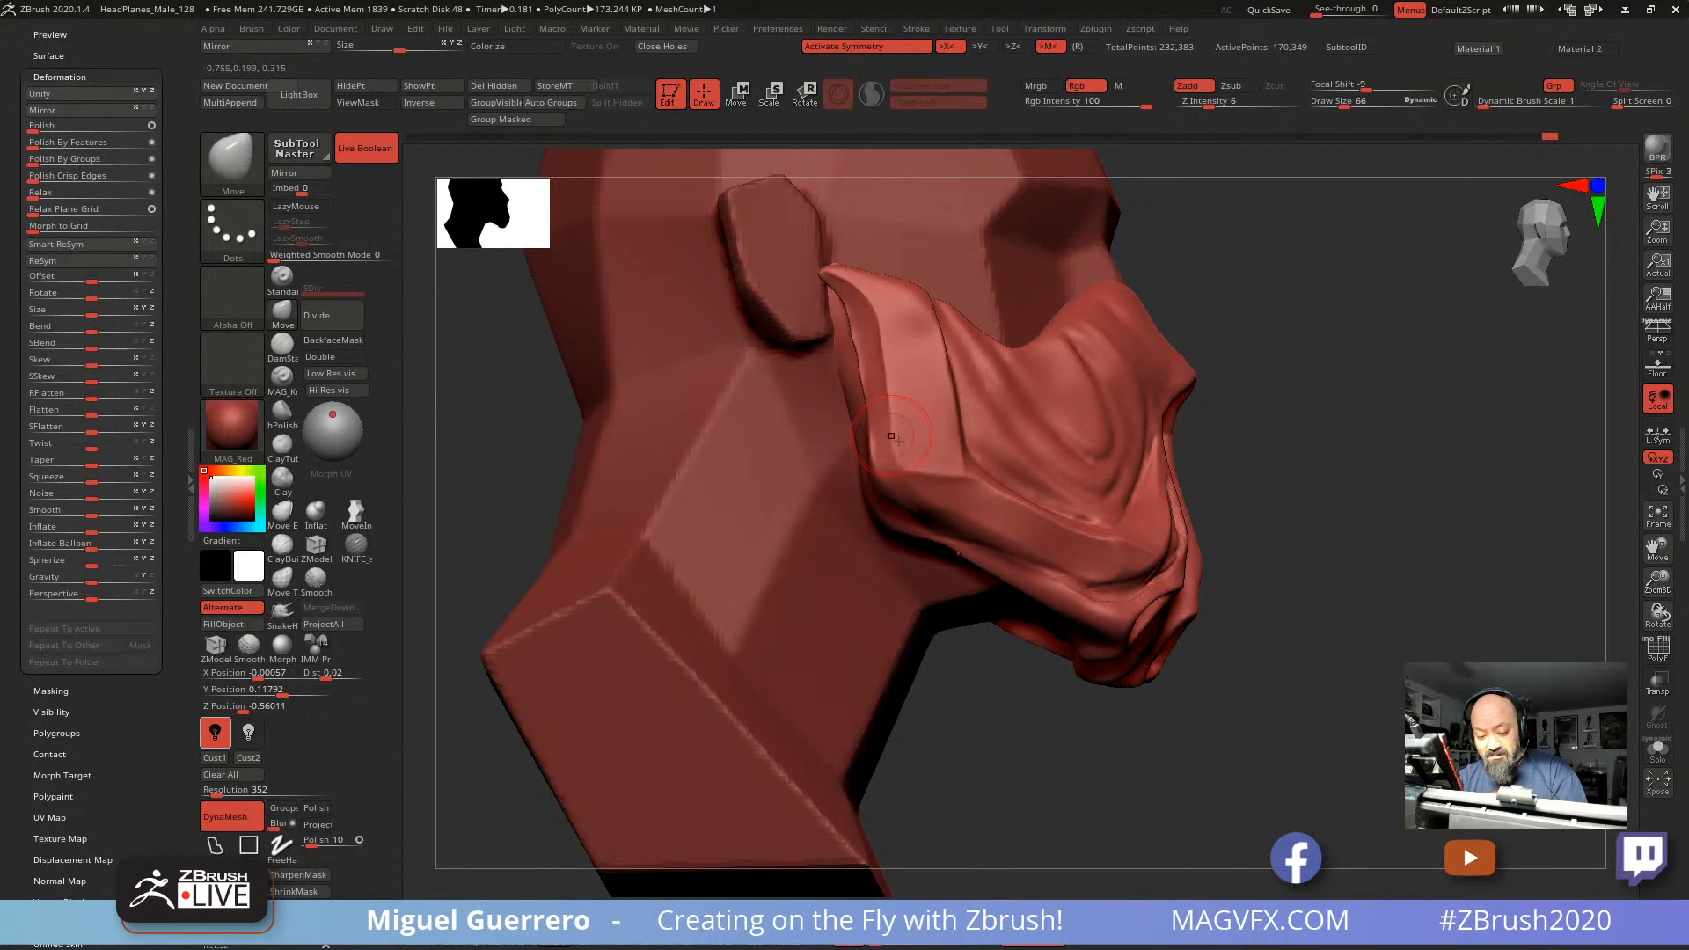
Step: Polish the cheek band's side face with hPolish at Z Intensity 37 and draw size 66, and smooth it up toward the tip
mouse_move(1127, 739)
left_mouse_down()
mouse_move(1053, 767)
mouse_move(603, 366)
mouse_move(591, 397)
mouse_move(610, 398)
left_mouse_up()
left_click(282, 412)
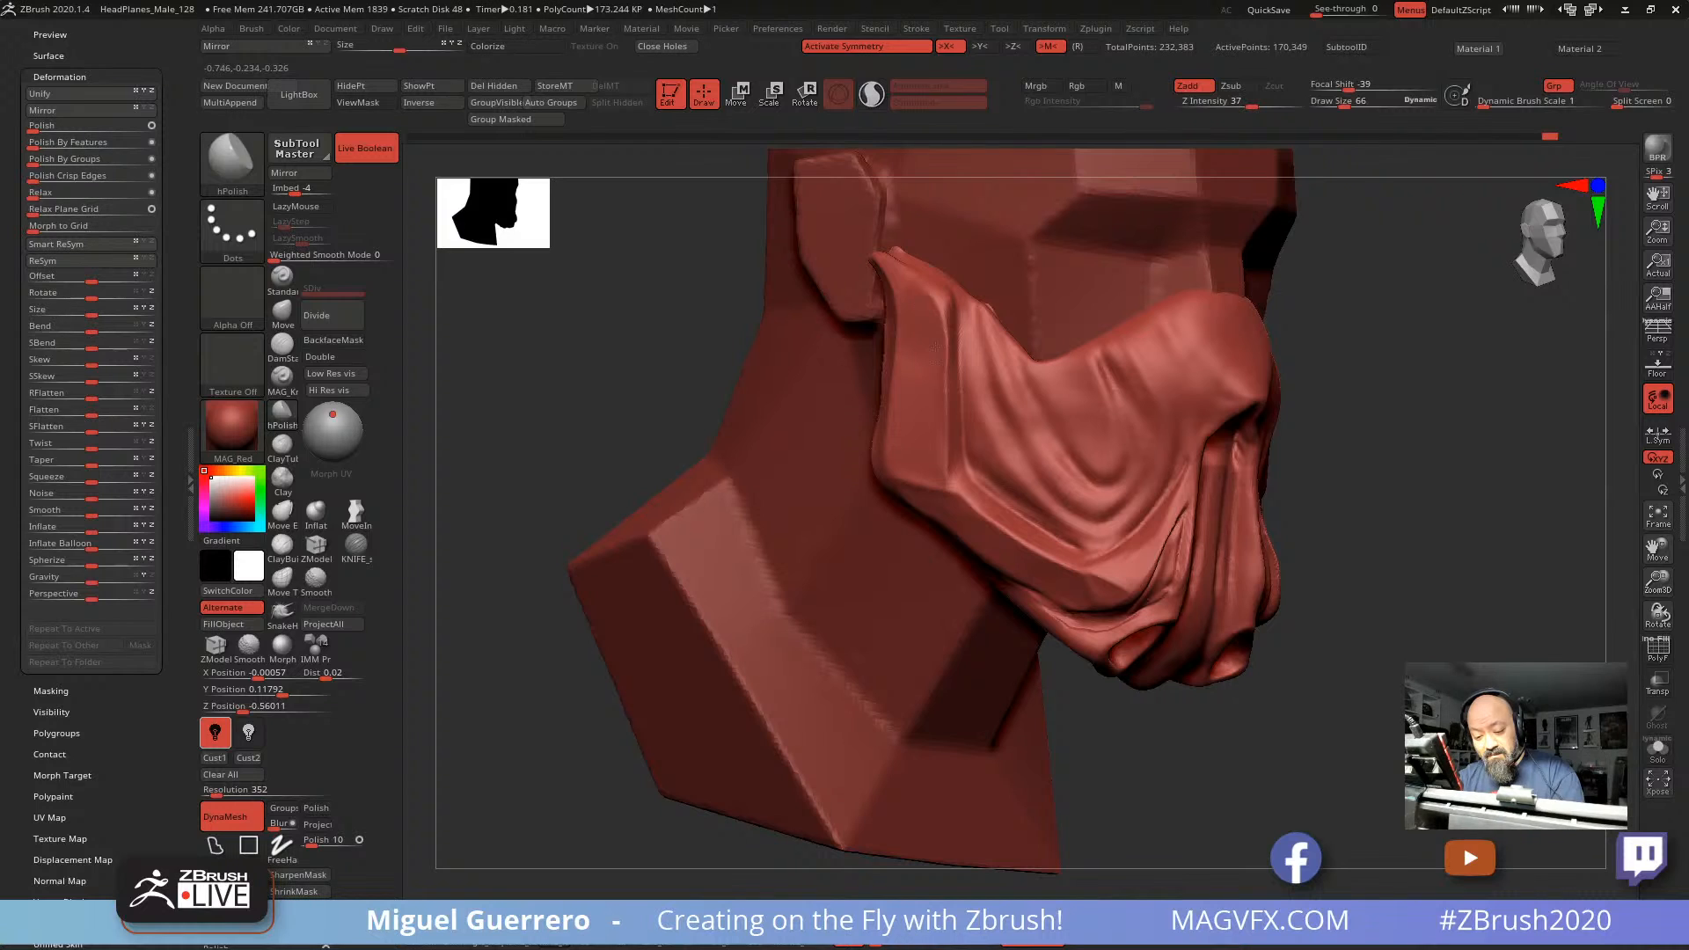
left_click_drag(693, 326, 643, 335)
right_click_drag(644, 335, 645, 418, "ctrl")
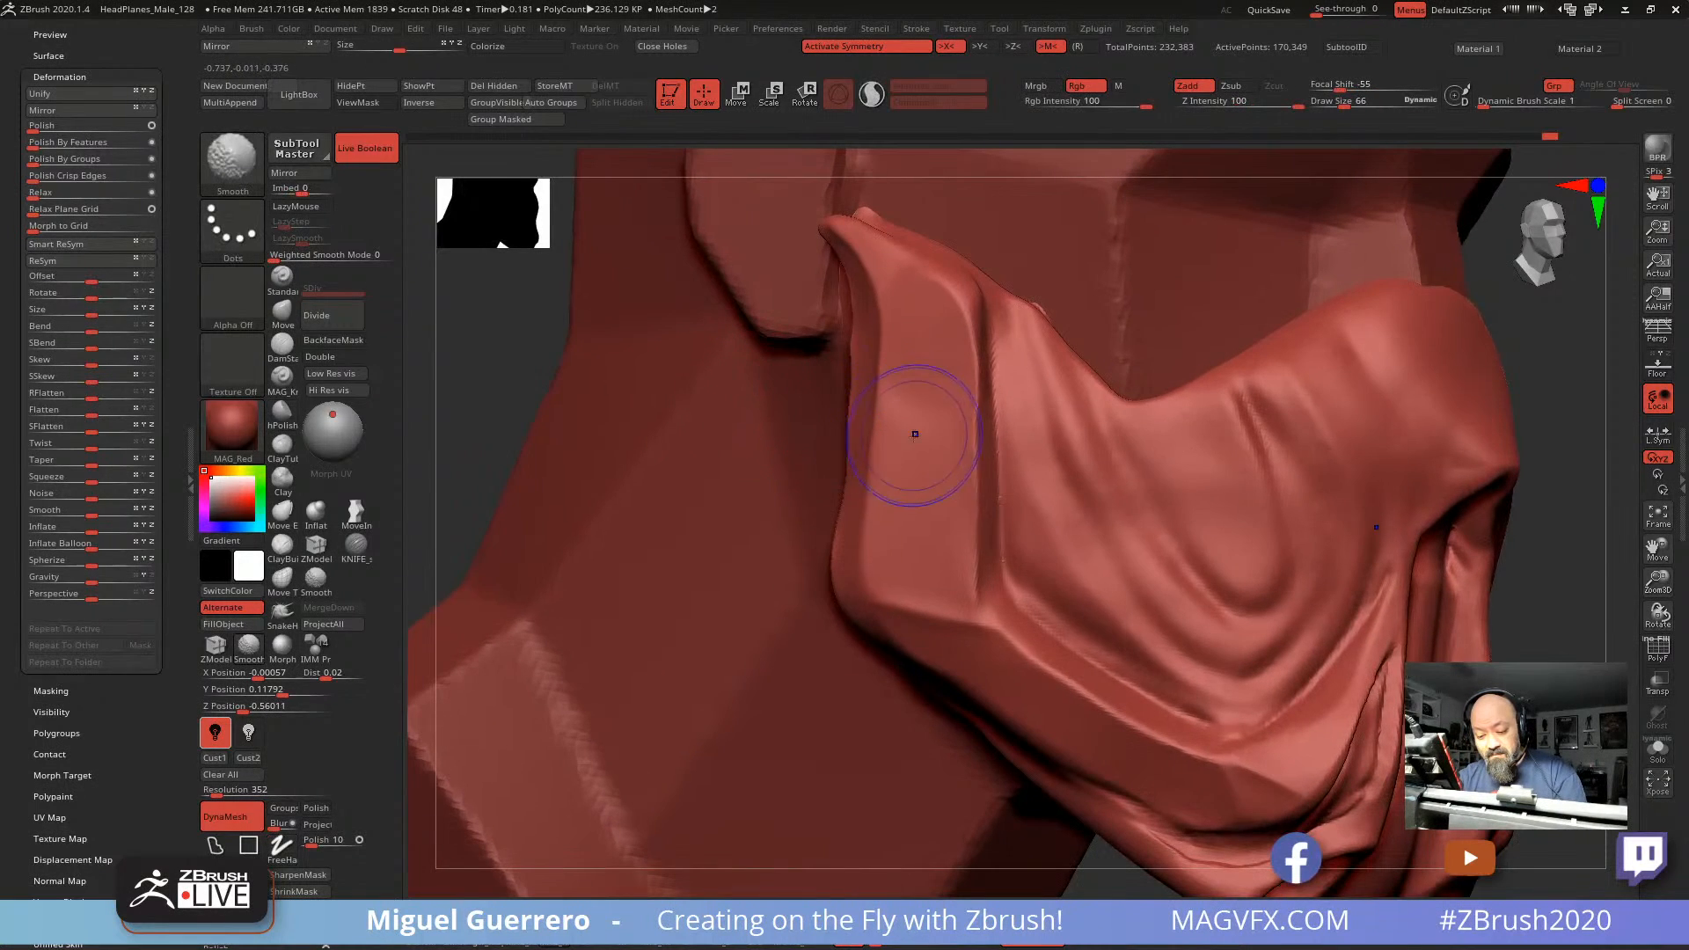
left_click_drag(913, 433, 875, 289, "shift")
left_click_drag(502, 327, 475, 327)
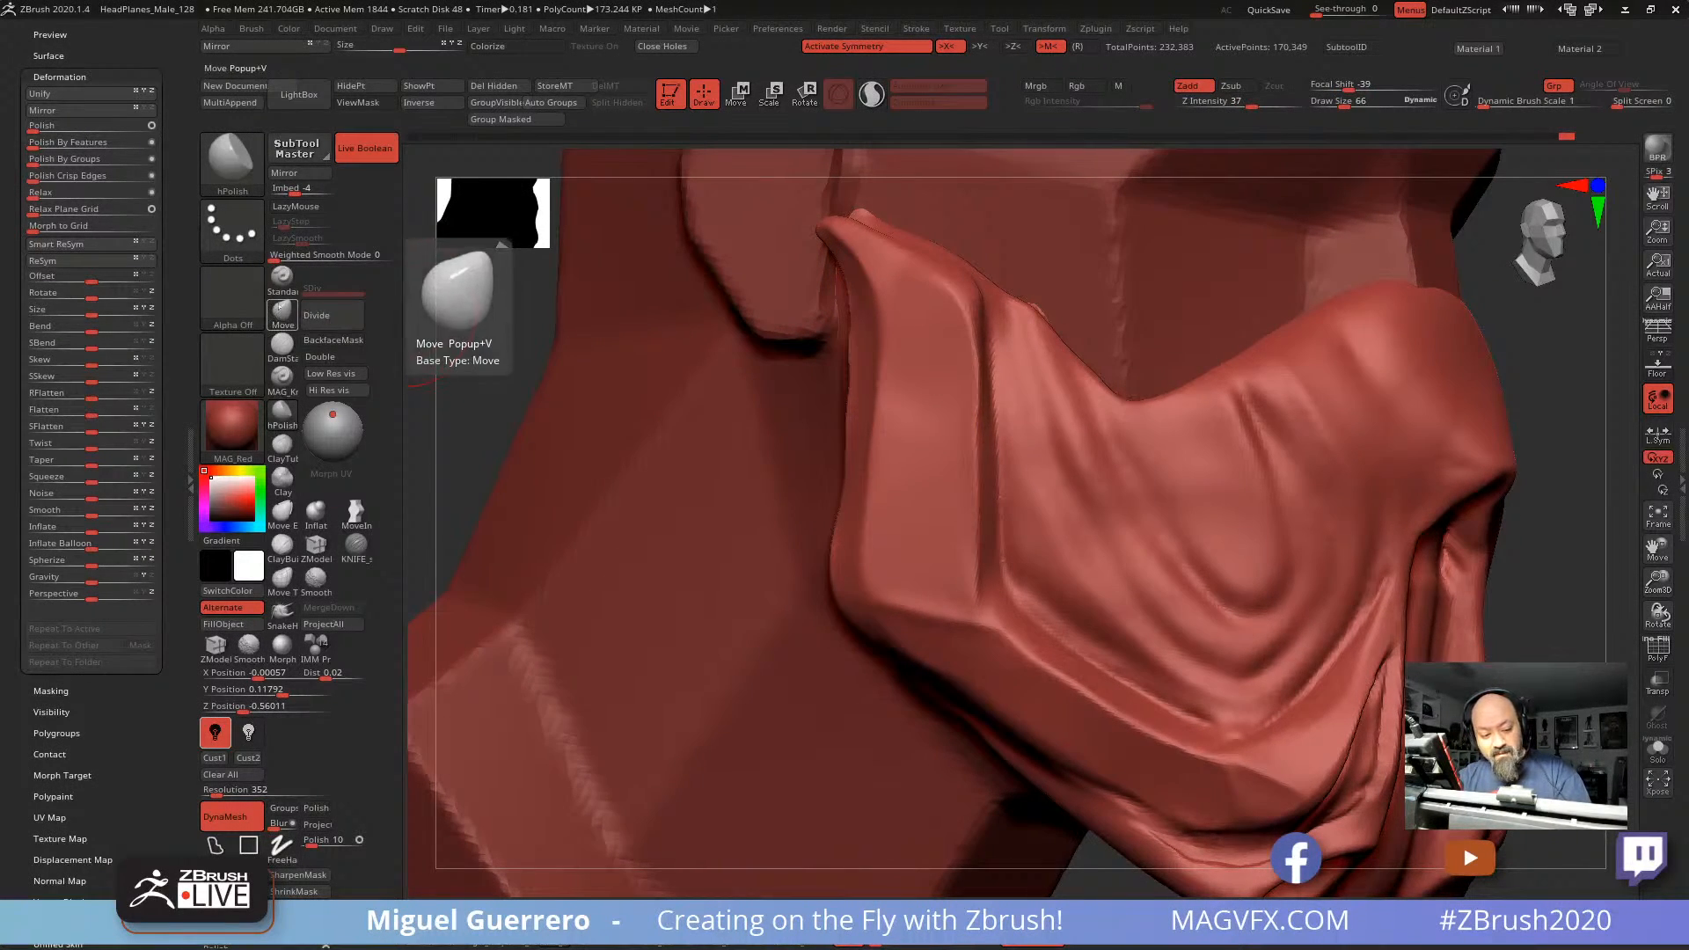
Step: Nudge the upper part of the cheek band's front edge with the Move brush at draw size 54 and Z Intensity 6
mouse_move(957, 371)
left_mouse_down()
mouse_move(979, 385)
mouse_move(966, 377)
left_mouse_up()
key("bracketleft")
left_click(281, 312)
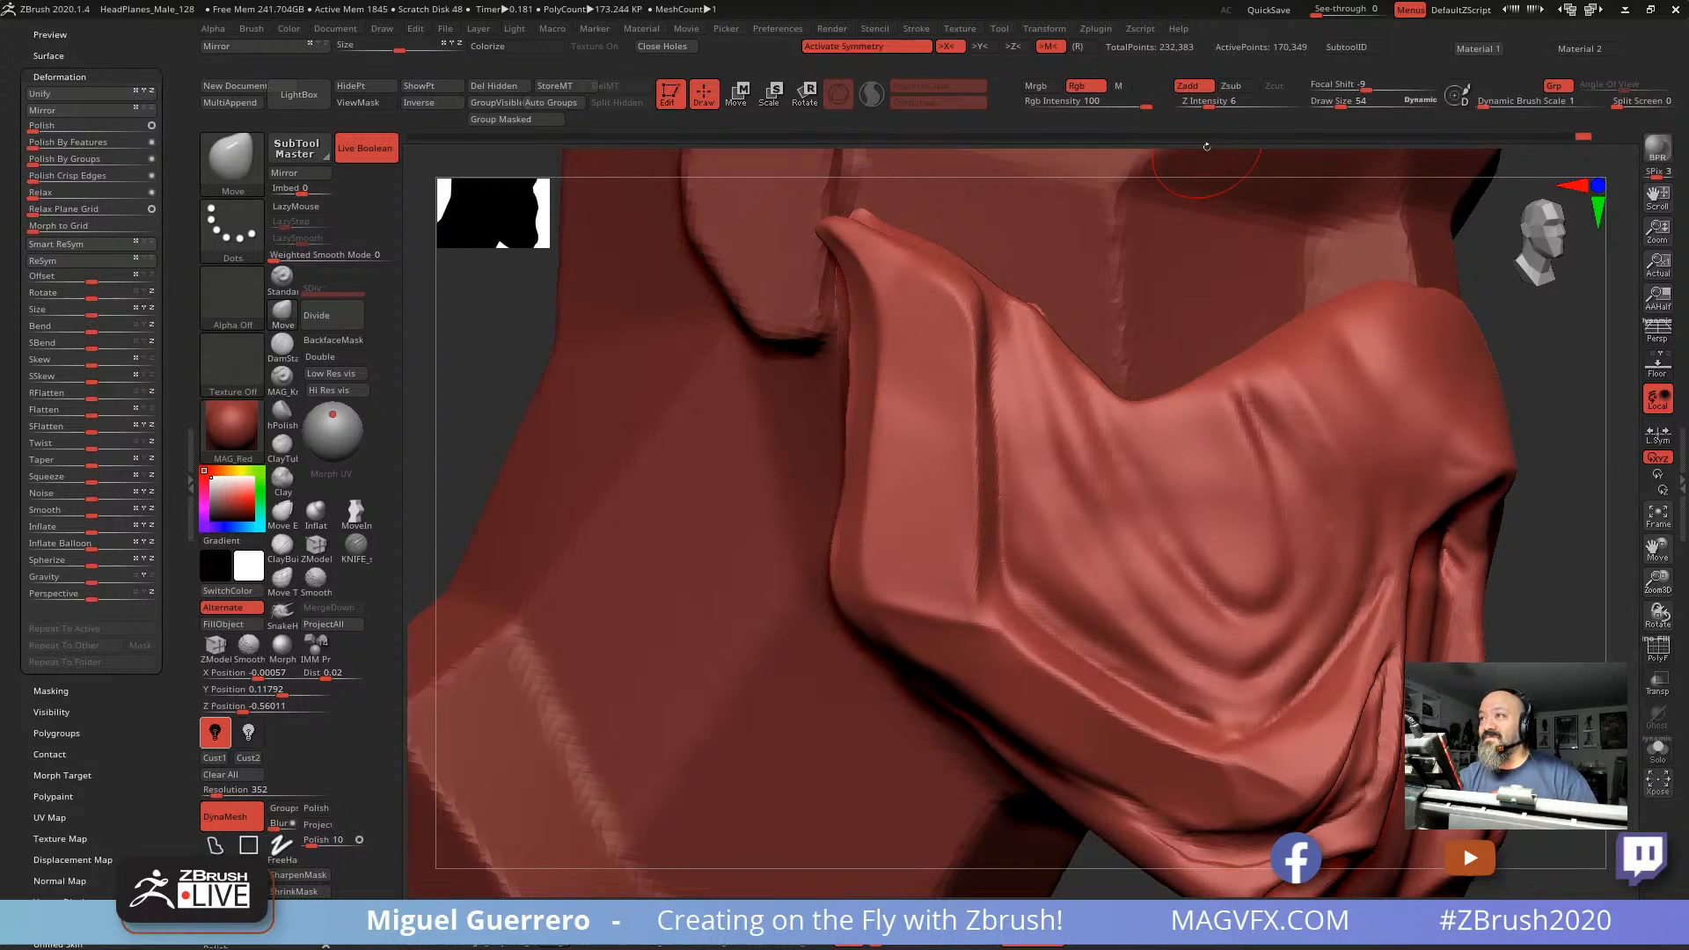
Step: Try to straighten the cheek band's front edge with the Move brush at Z Intensity 21, and undo the strokes
left_click_drag(1229, 105, 1247, 106)
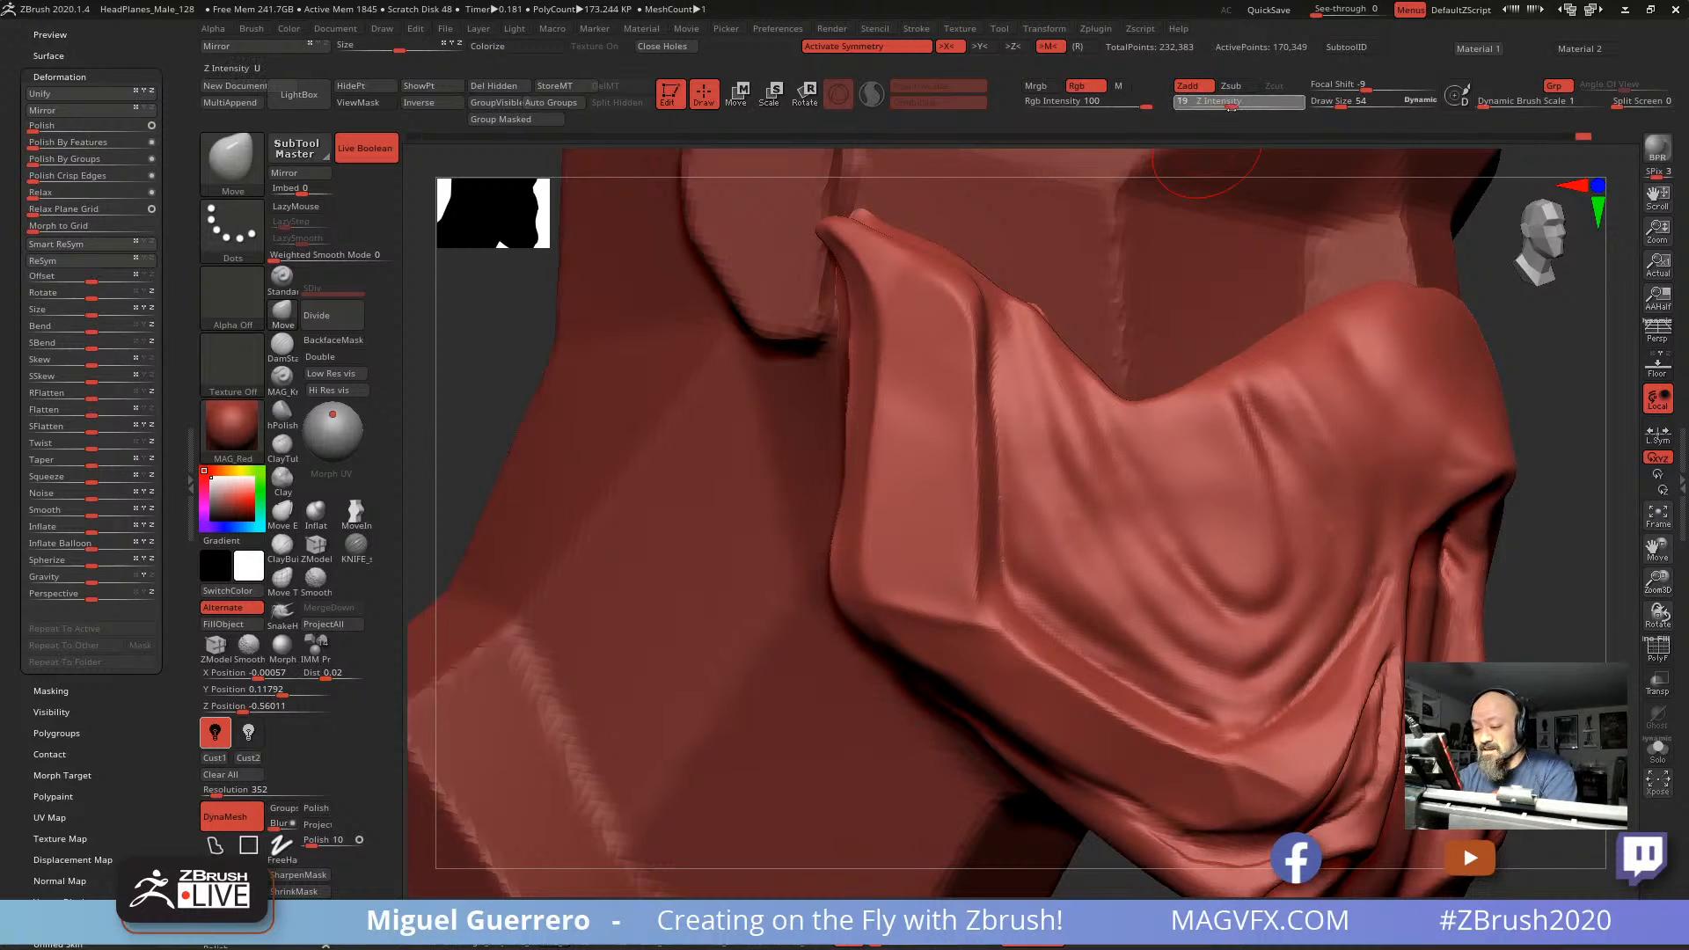
left_click_drag(991, 416, 1000, 416)
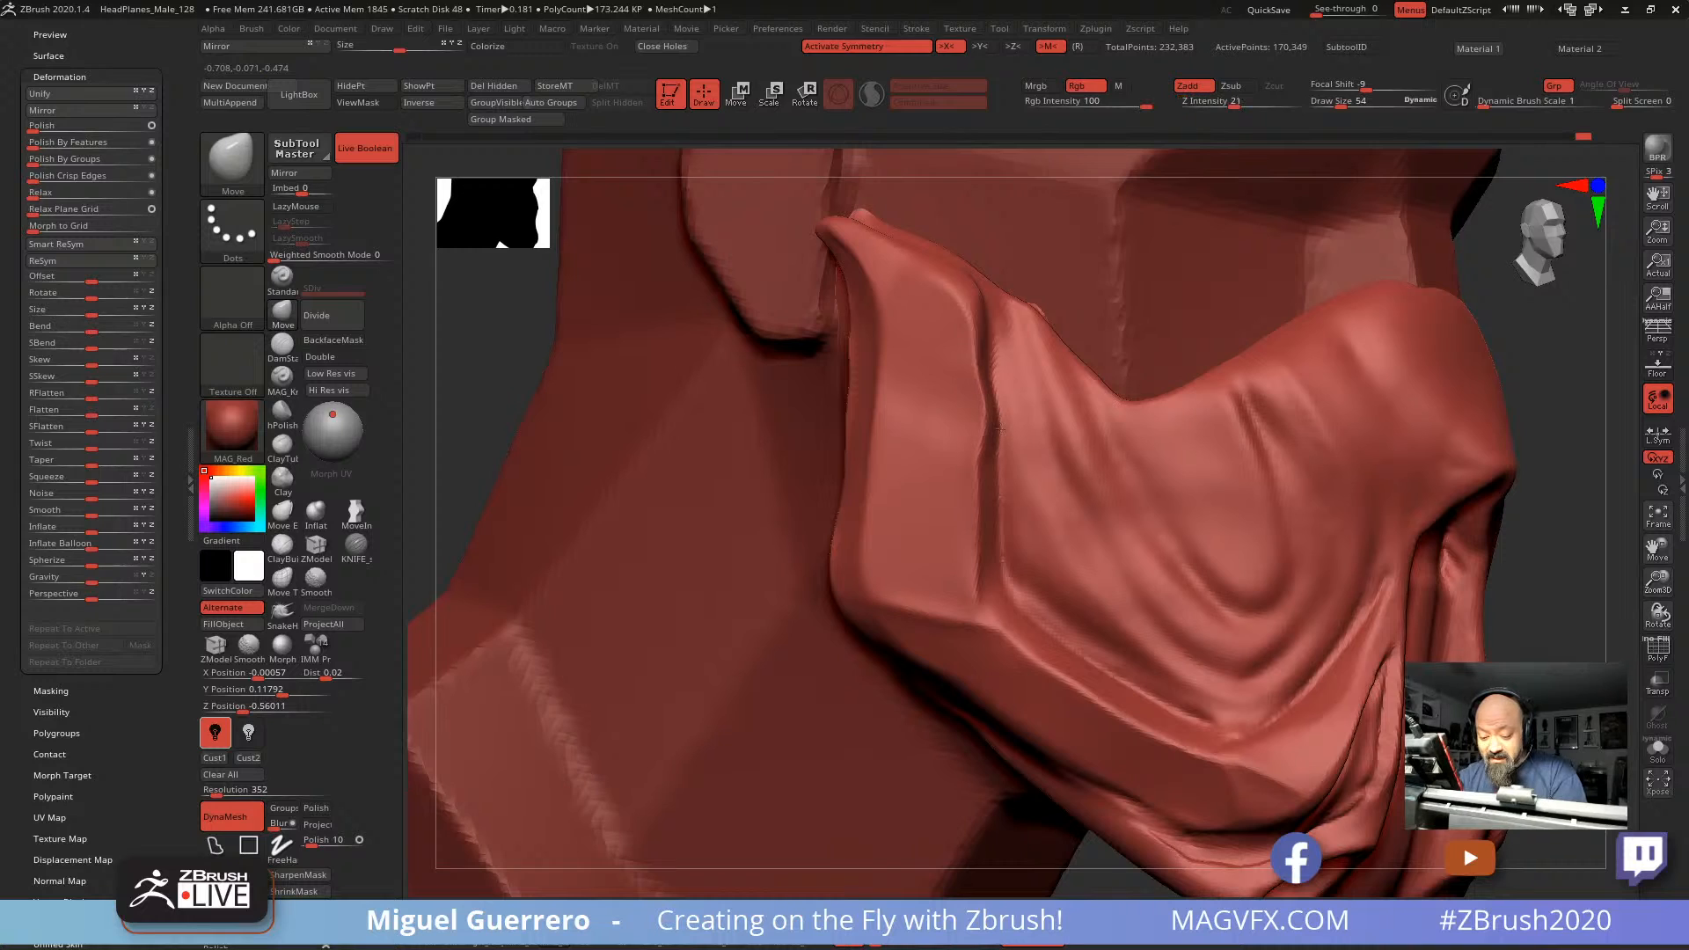
left_click_drag(987, 489, 982, 490)
left_click_drag(984, 563, 978, 562)
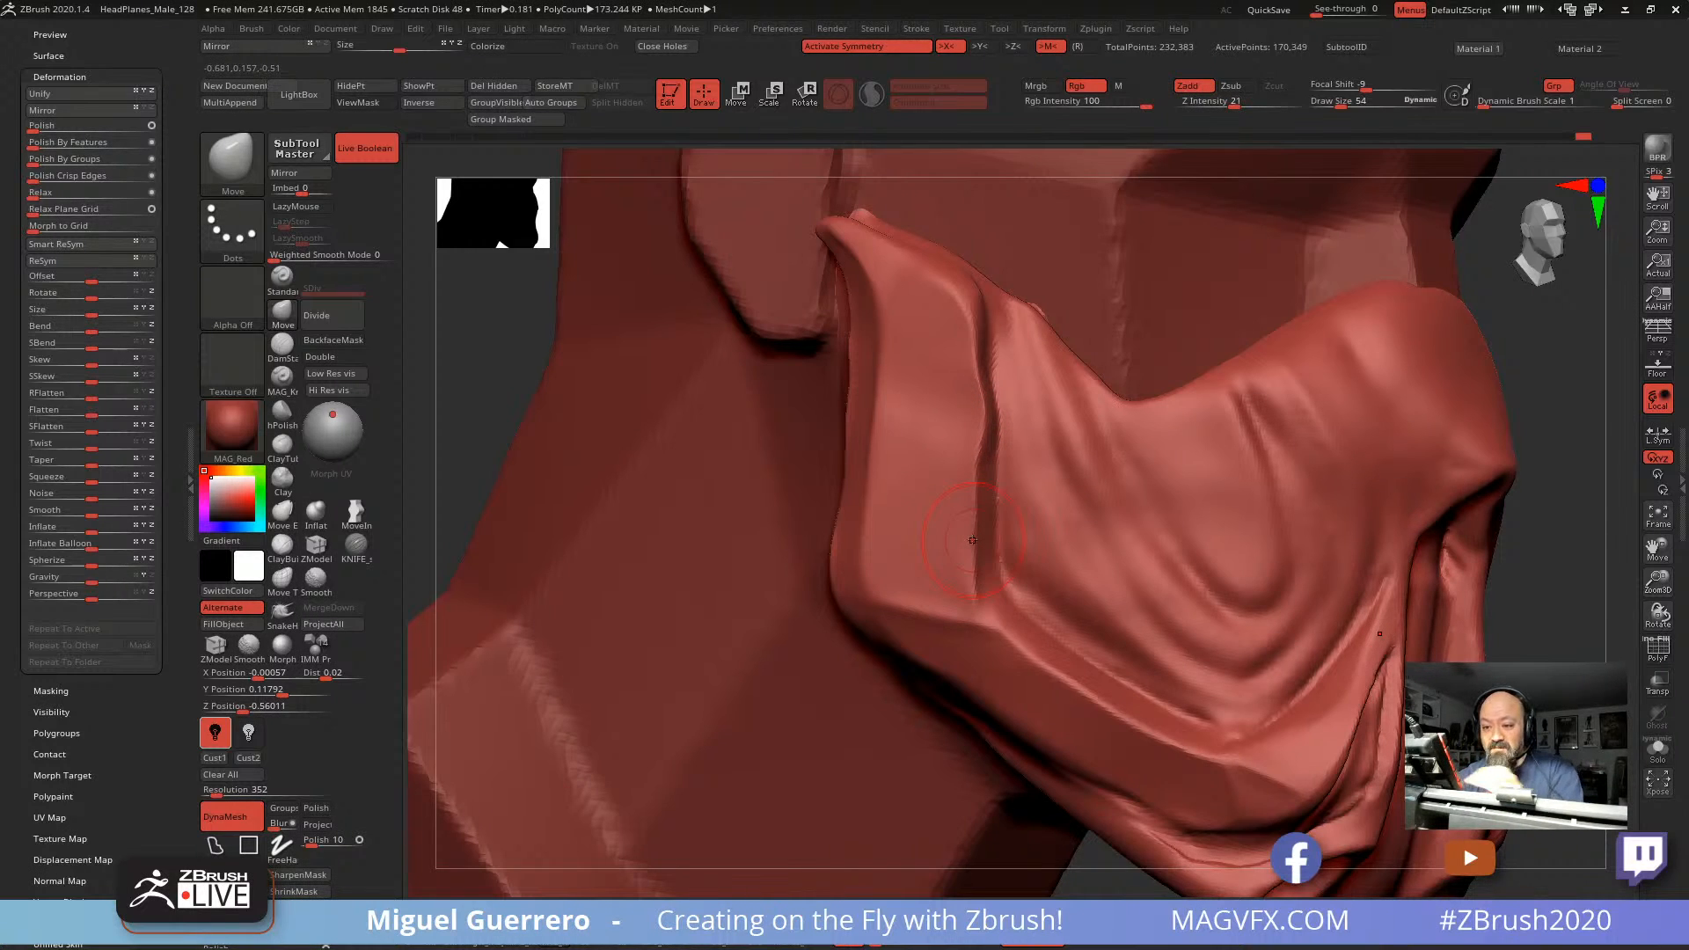
key("ctrl+z")
key("ctrl+z")
key("ctrl+z")
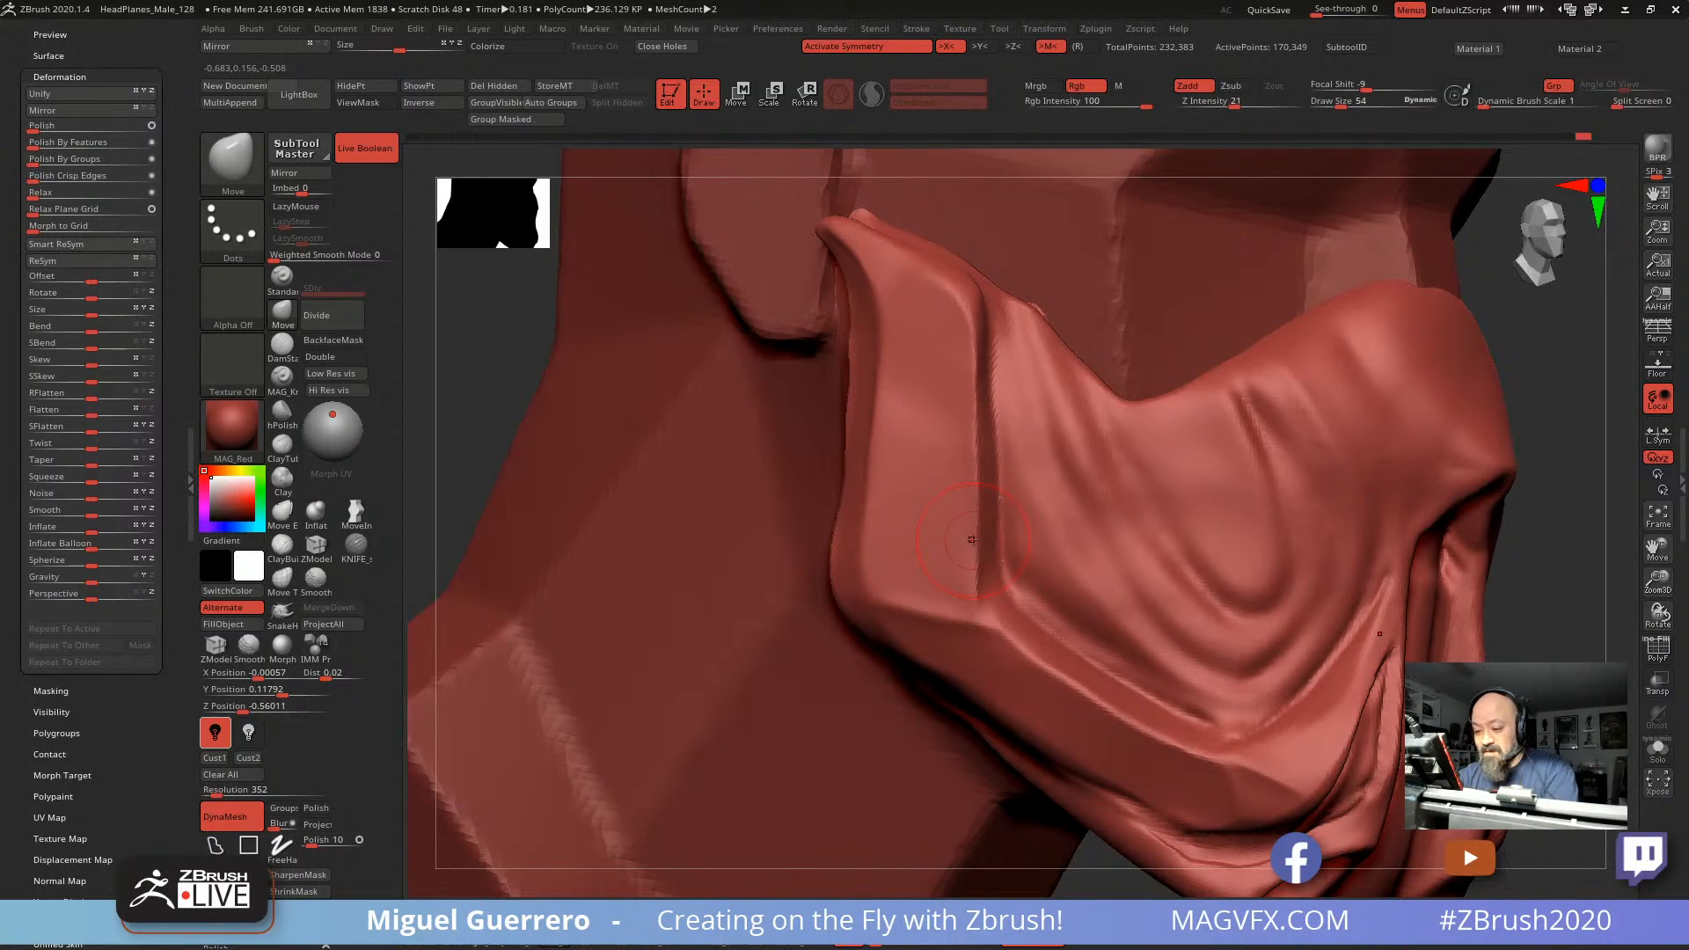
Step: Straighten the cheek band's front edge with the Move brush at Z Intensity 7 and draw size 54
left_click(1210, 107)
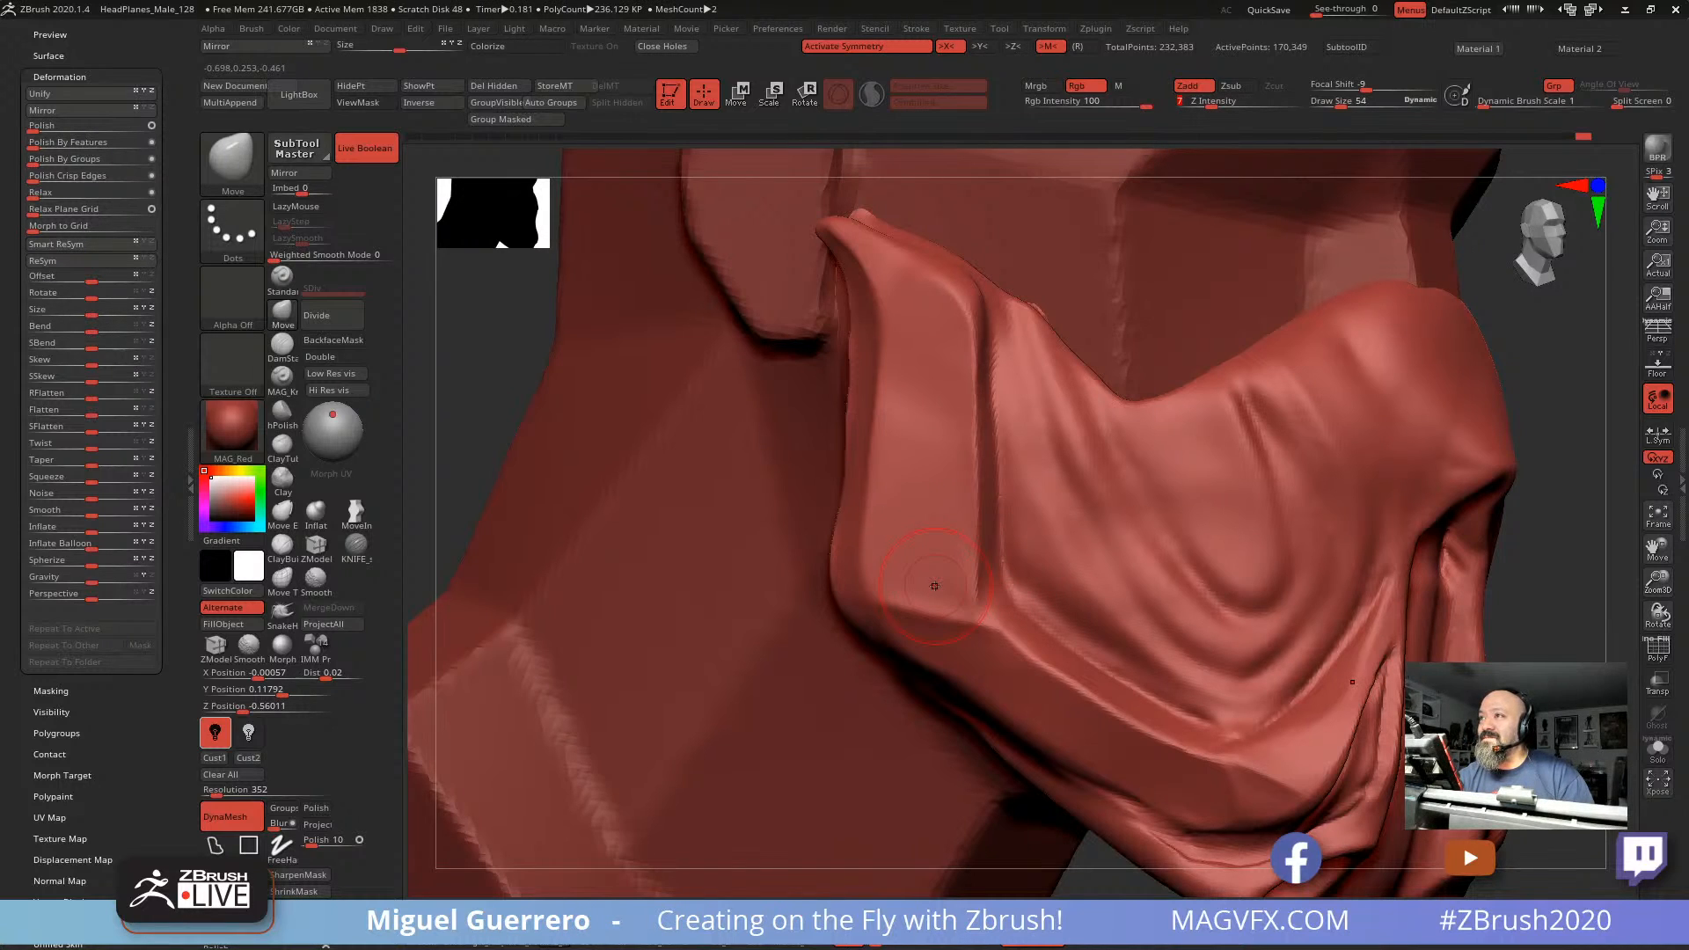
left_click_drag(984, 415, 979, 417)
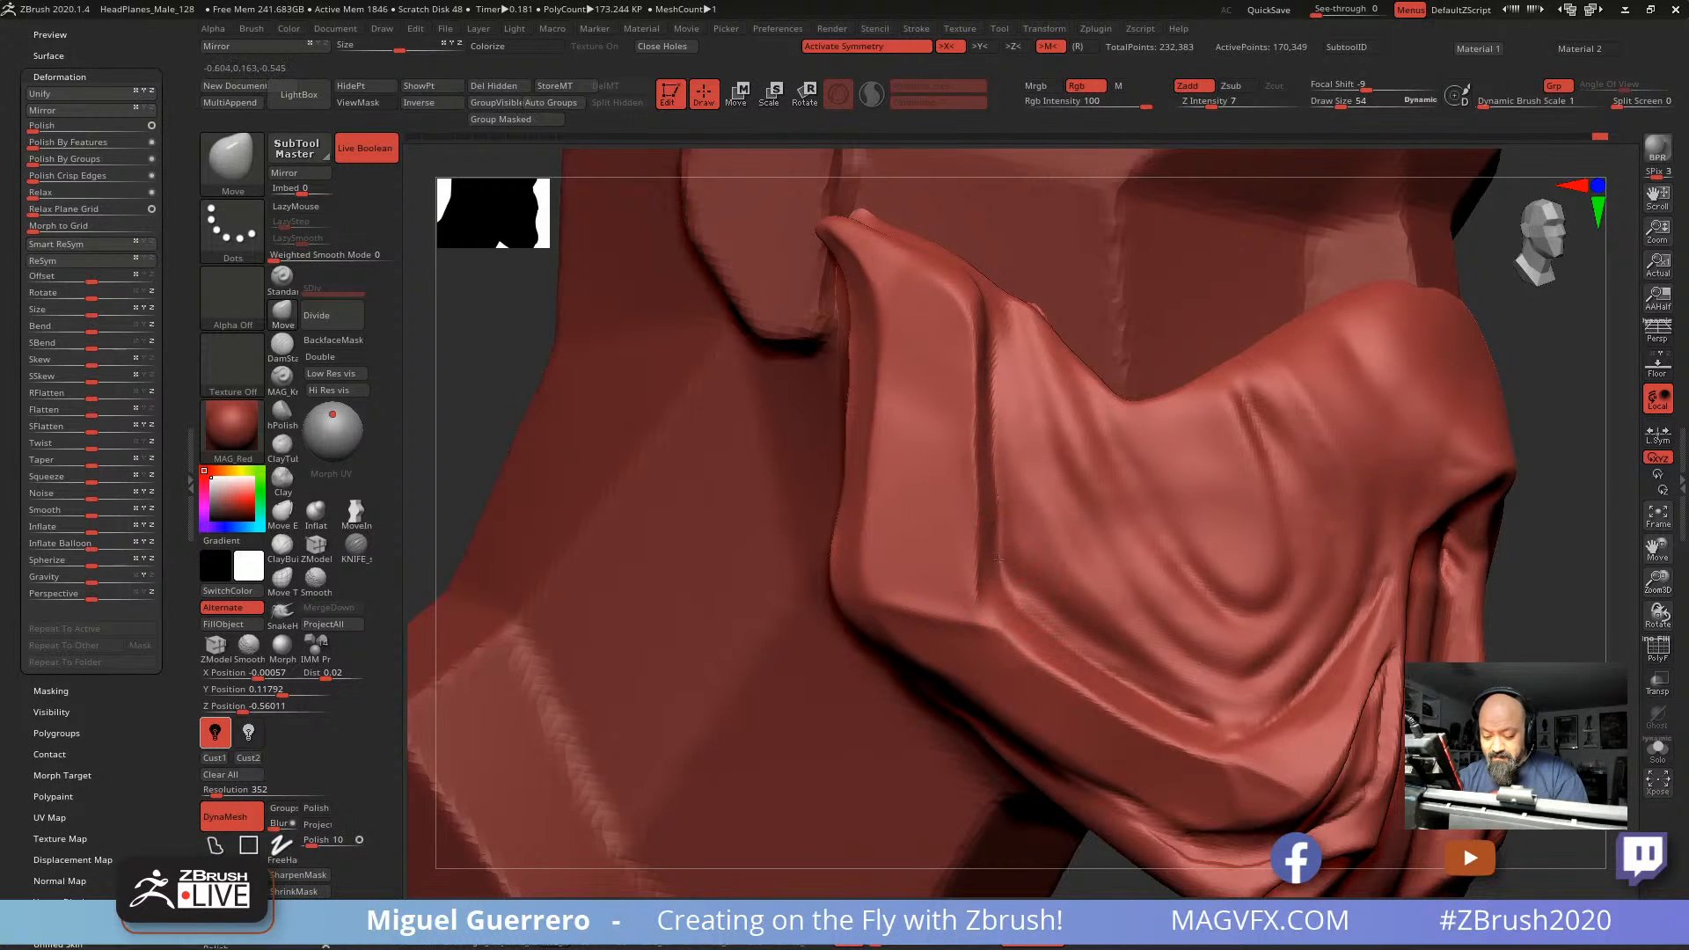
Step: Push the cheek band's outer side inward as seen from above with an enlarged Move brush, and set the draw size to 82
mouse_move(518, 336)
left_mouse_down()
mouse_move(548, 328)
mouse_move(491, 344)
left_mouse_up()
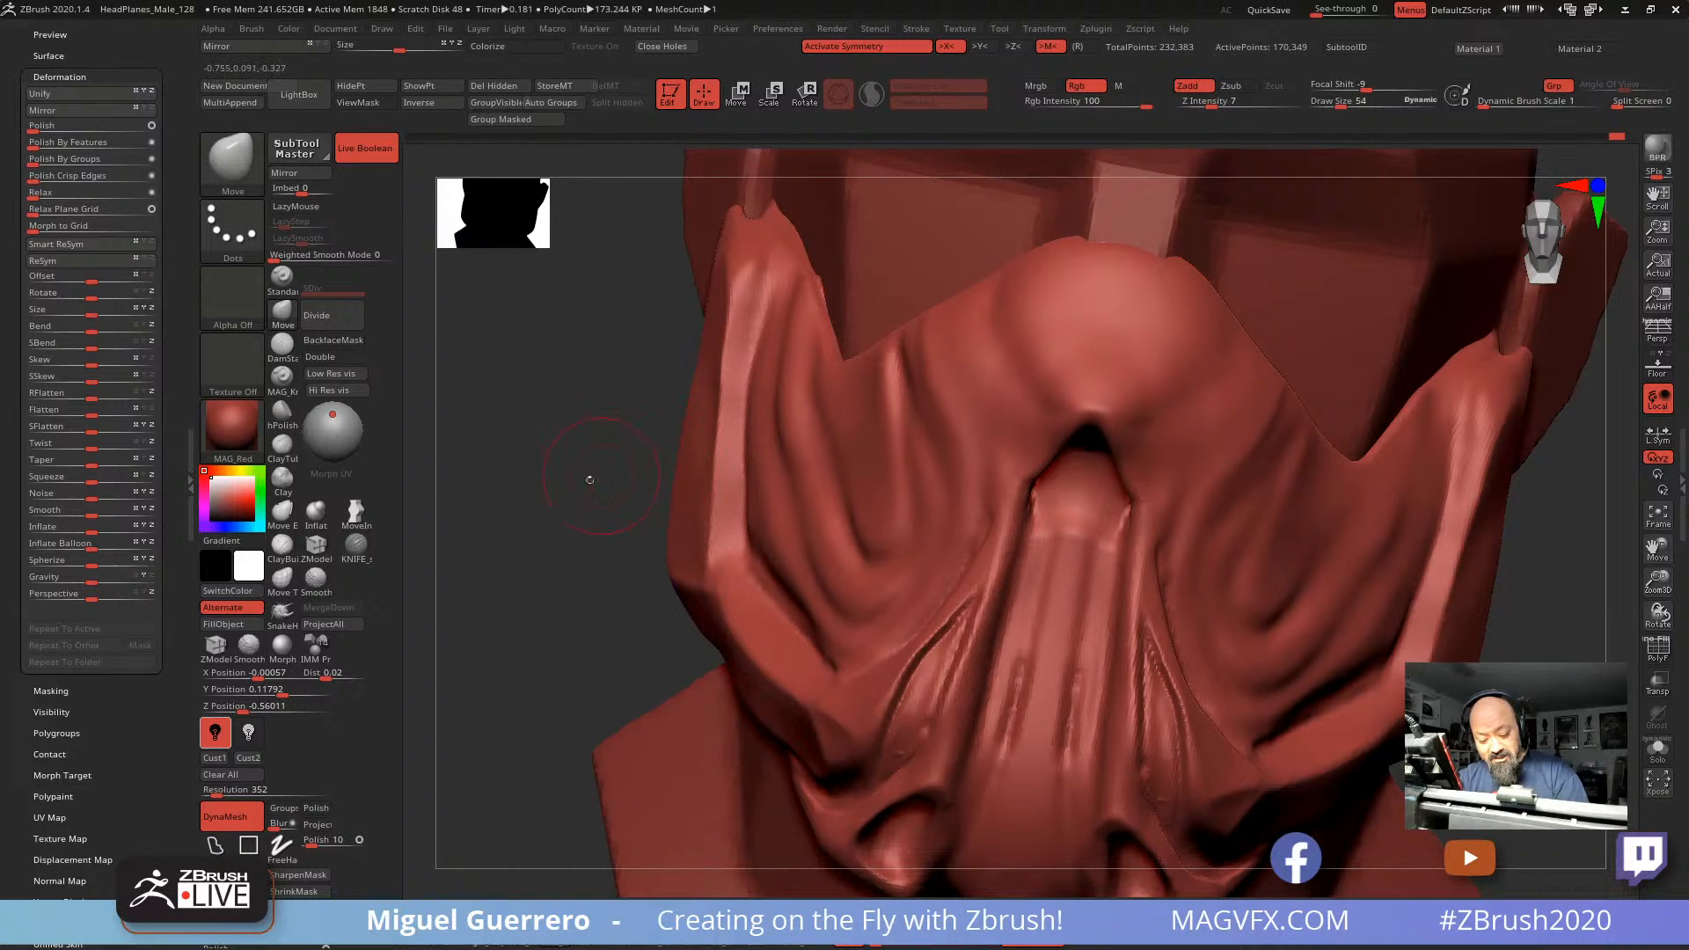
left_click_drag(589, 479, 583, 628)
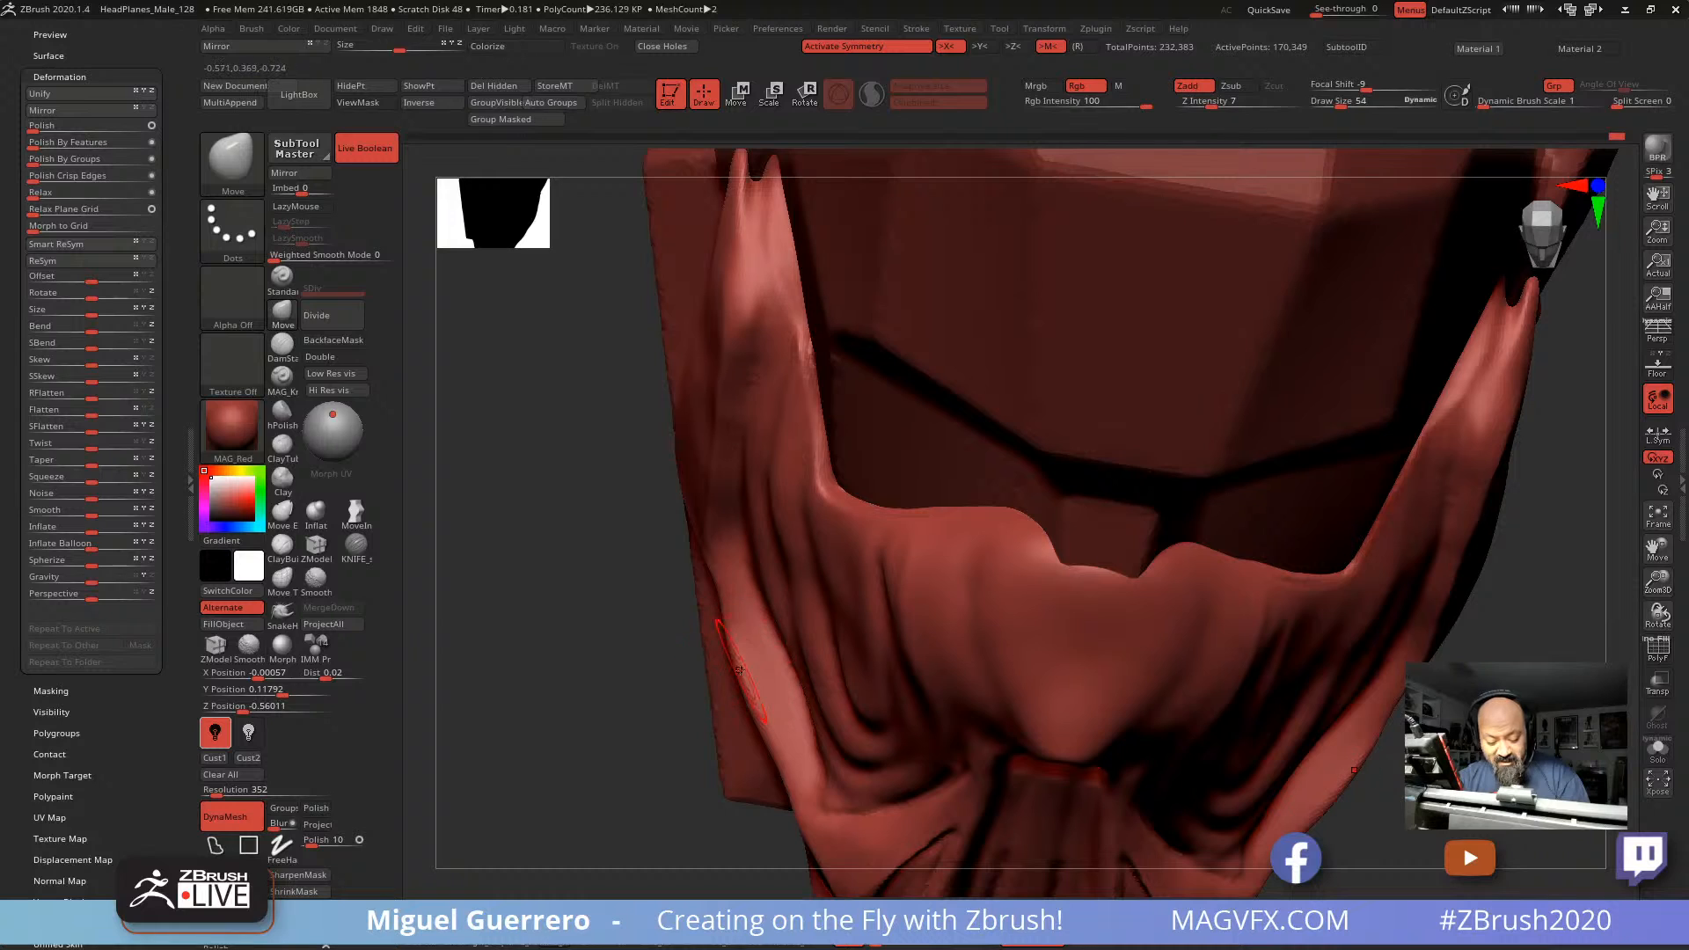
key("bracketright")
key("bracketright")
key("bracketright")
key("bracketright")
left_click_drag(742, 667, 804, 666)
key("bracketleft")
right_click_drag(984, 771, 1005, 606, "alt")
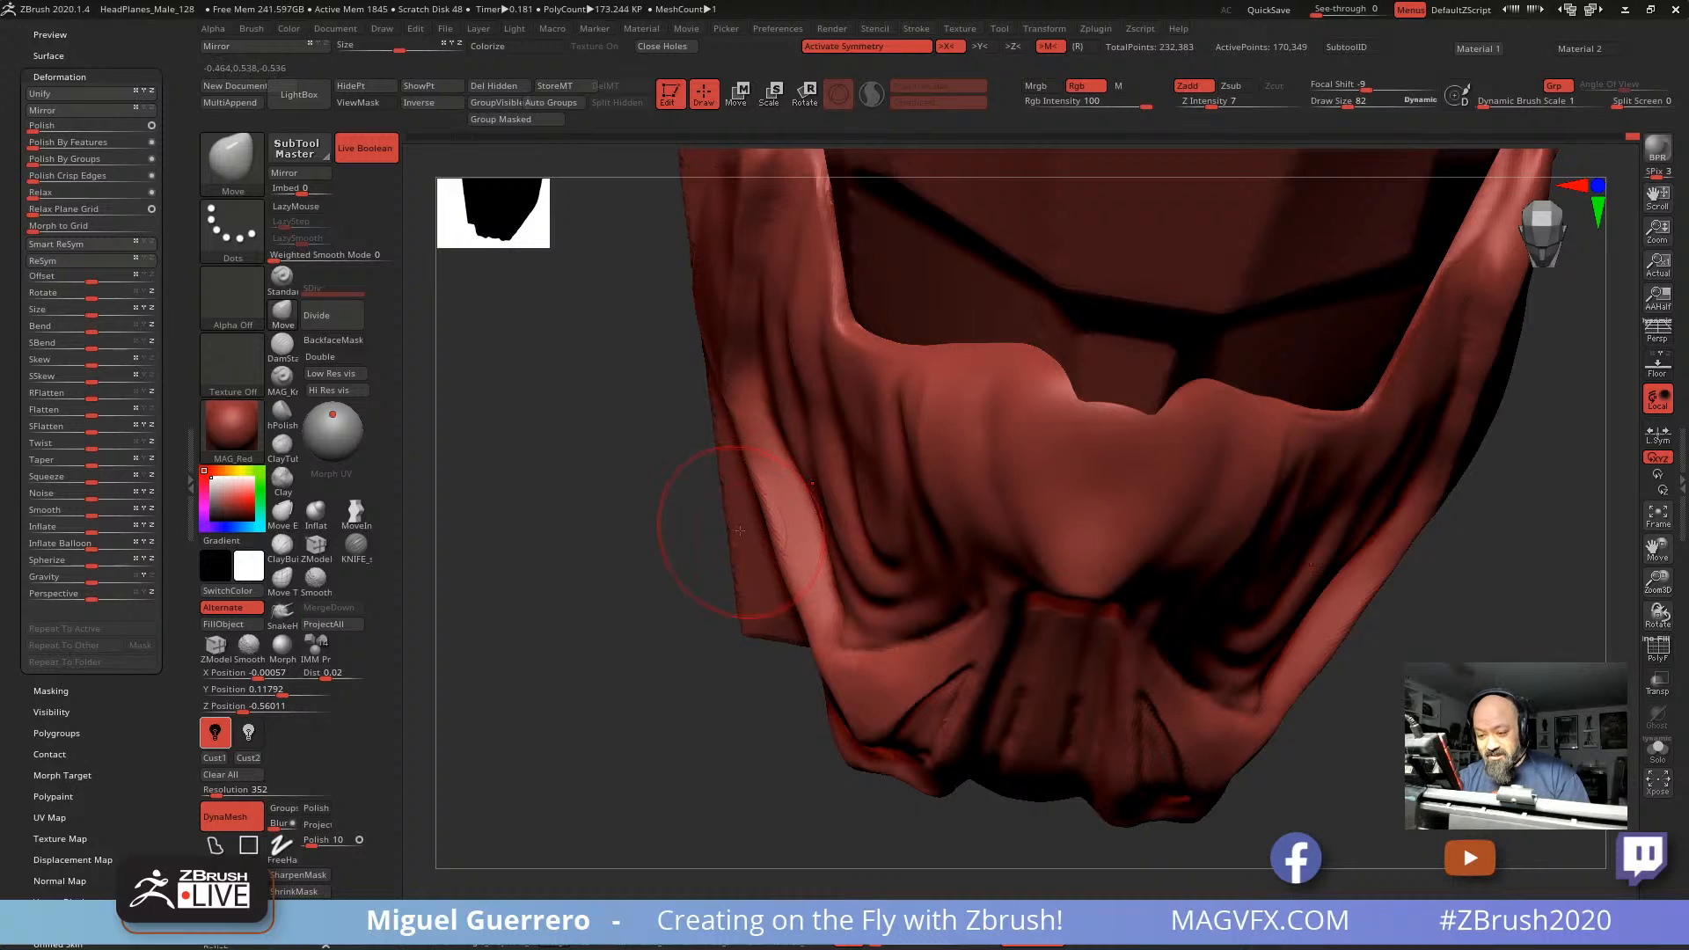
Step: Flatten the planes along the cloth mask's side fold with the hPolish brush at draw size 42
mouse_move(623, 575)
right_mouse_down()
mouse_move(753, 407)
mouse_move(1008, 437)
right_mouse_up()
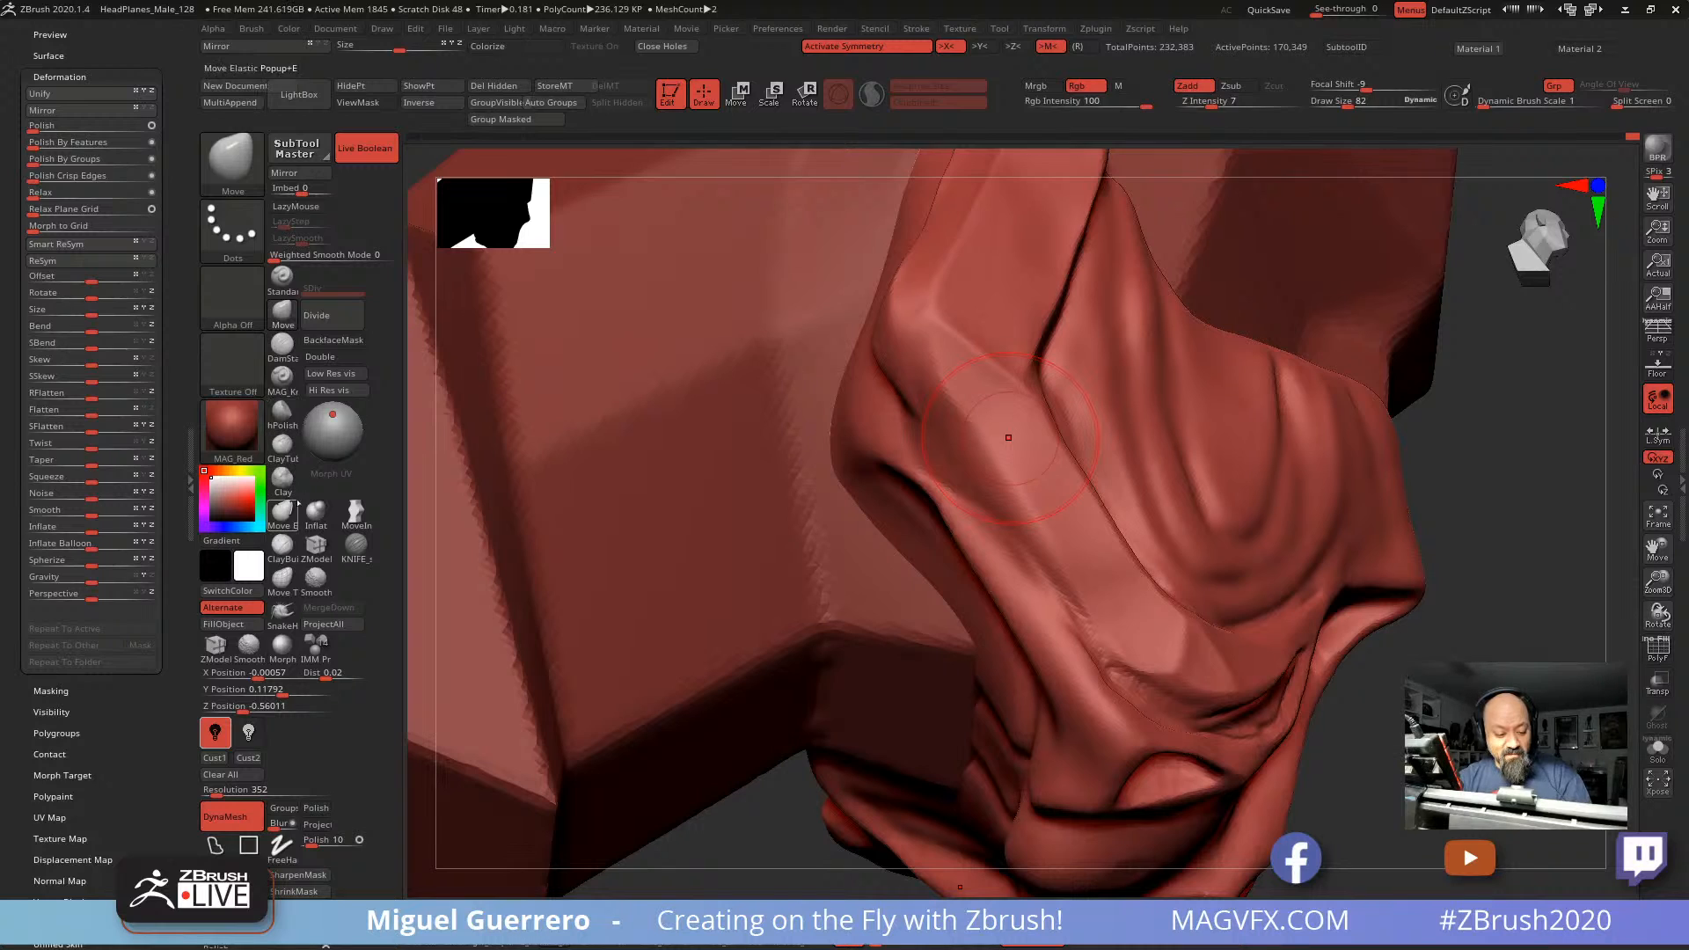
left_click(282, 411)
key("]")
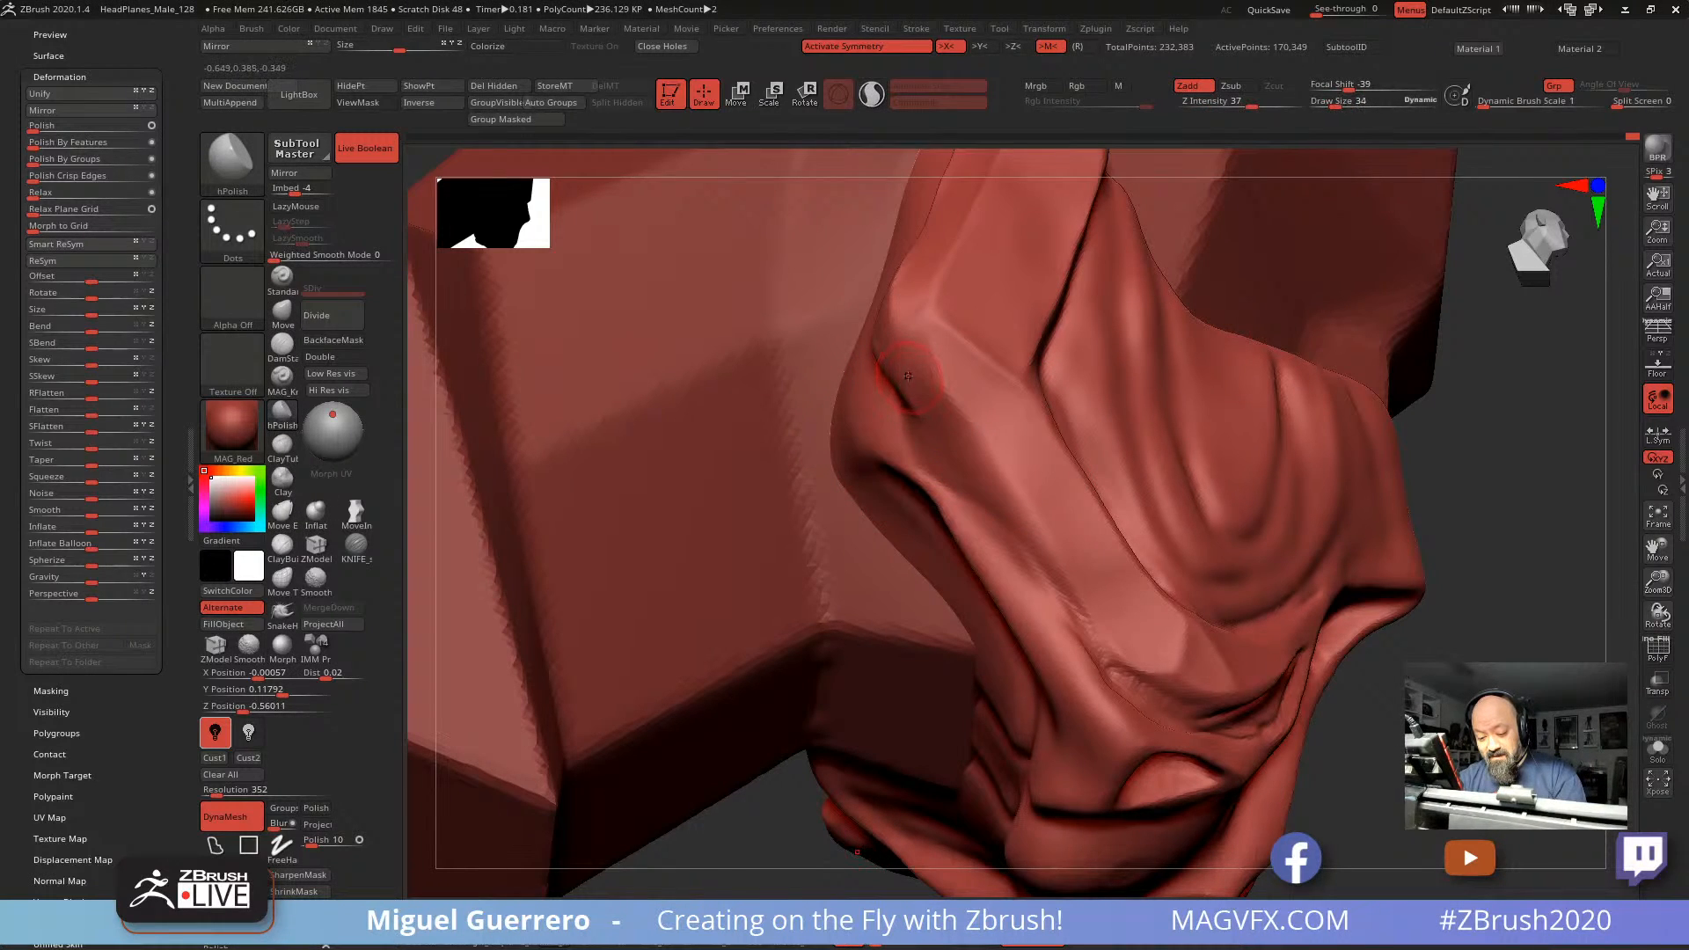
key("]")
left_click_drag(955, 374, 1076, 618)
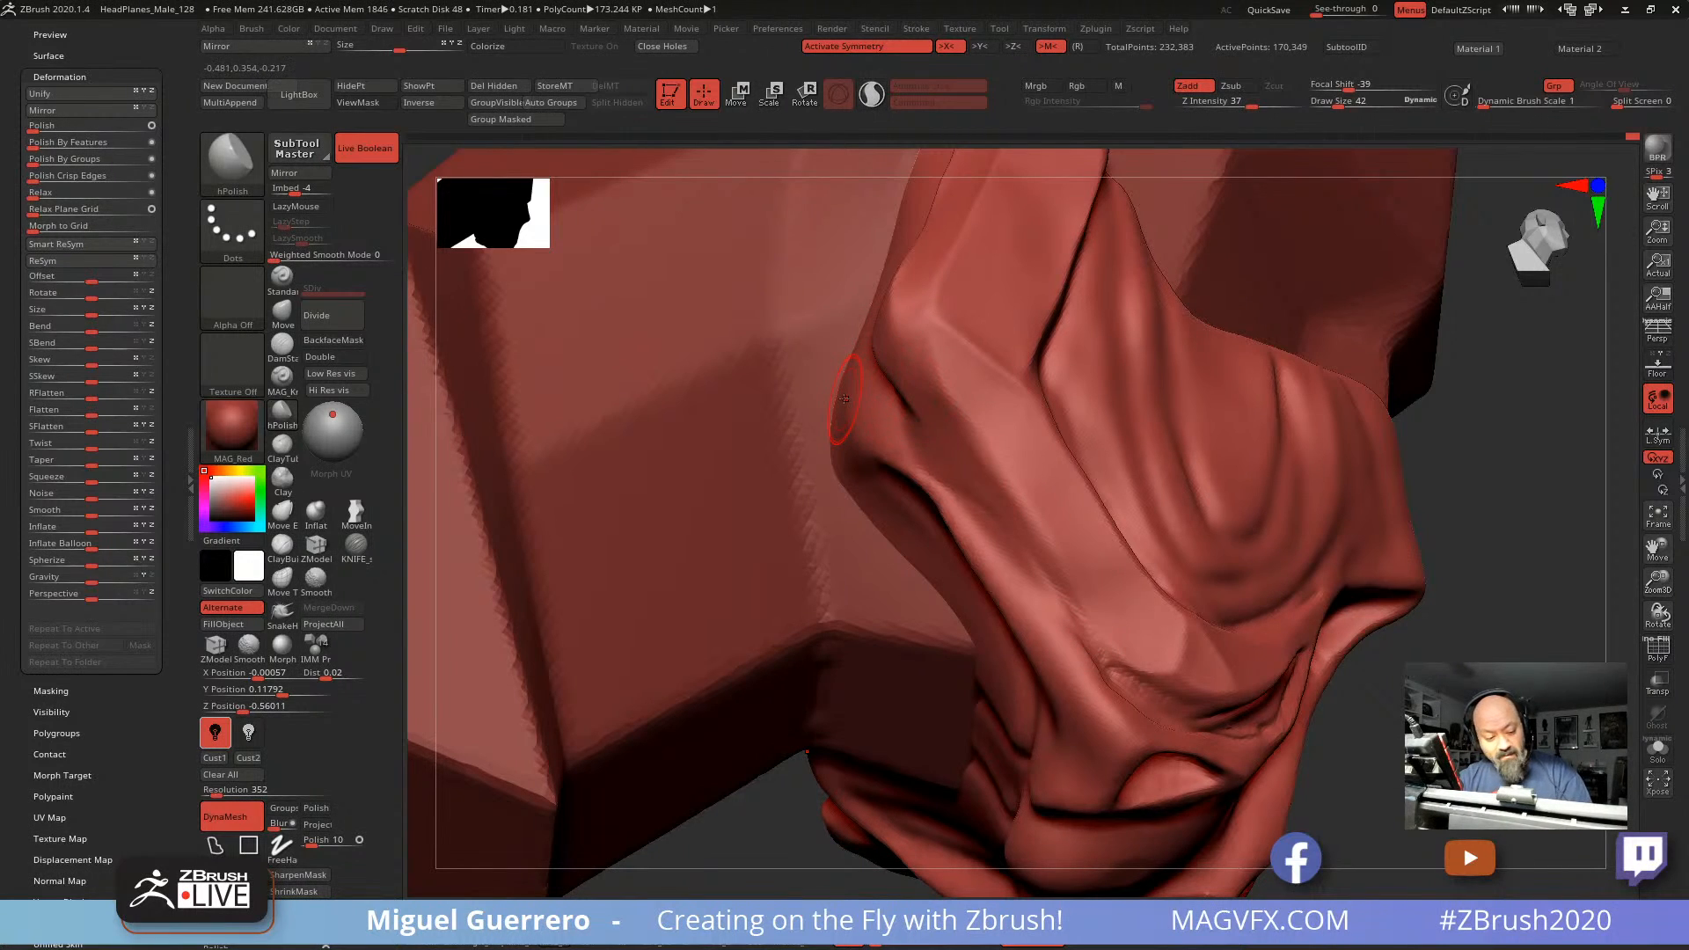
Step: Switch to the DamStandard brush and save the tool to disk
left_click(283, 346)
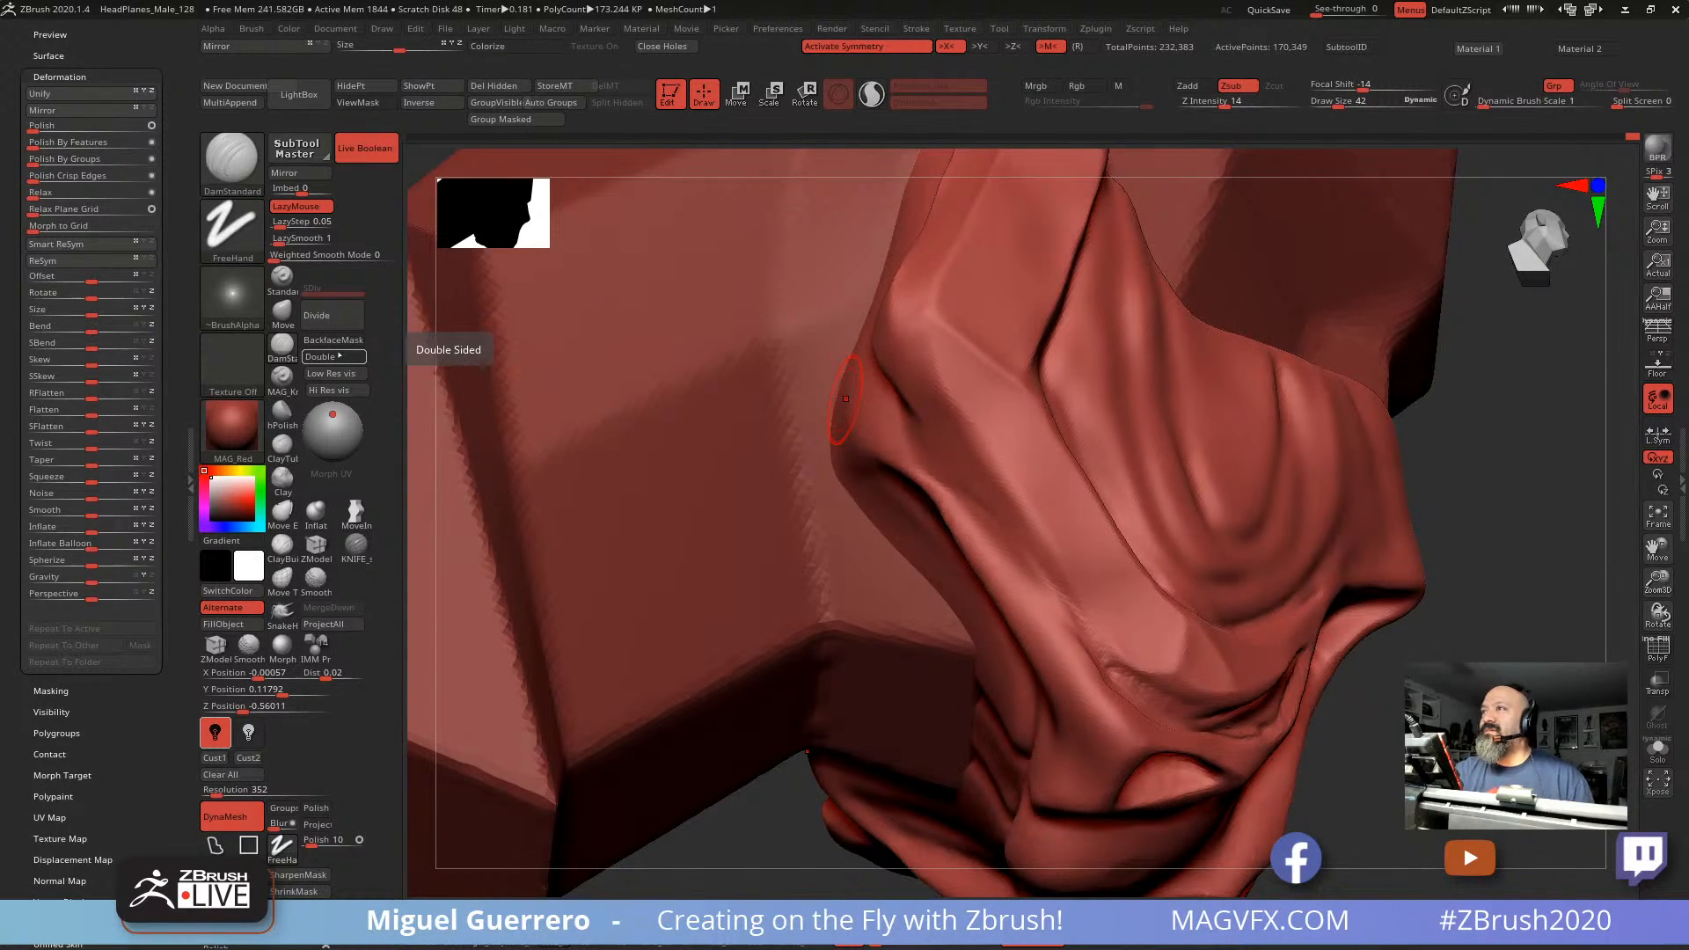
key("ctrl")
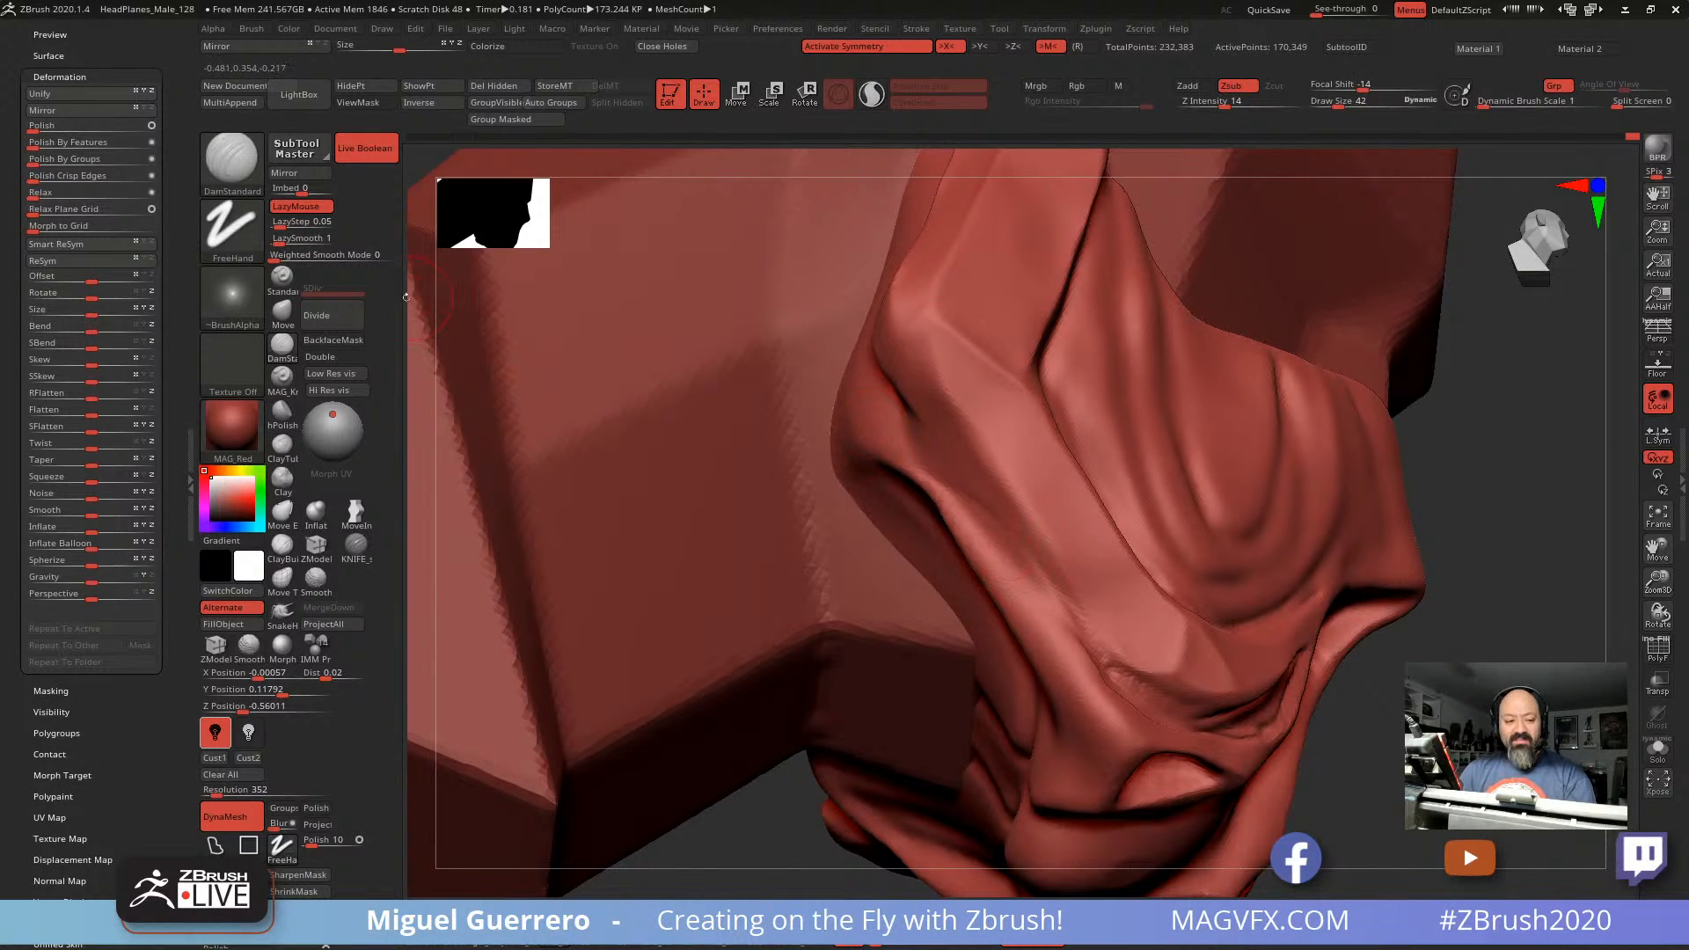
left_click_drag(170, 171, 170, 586)
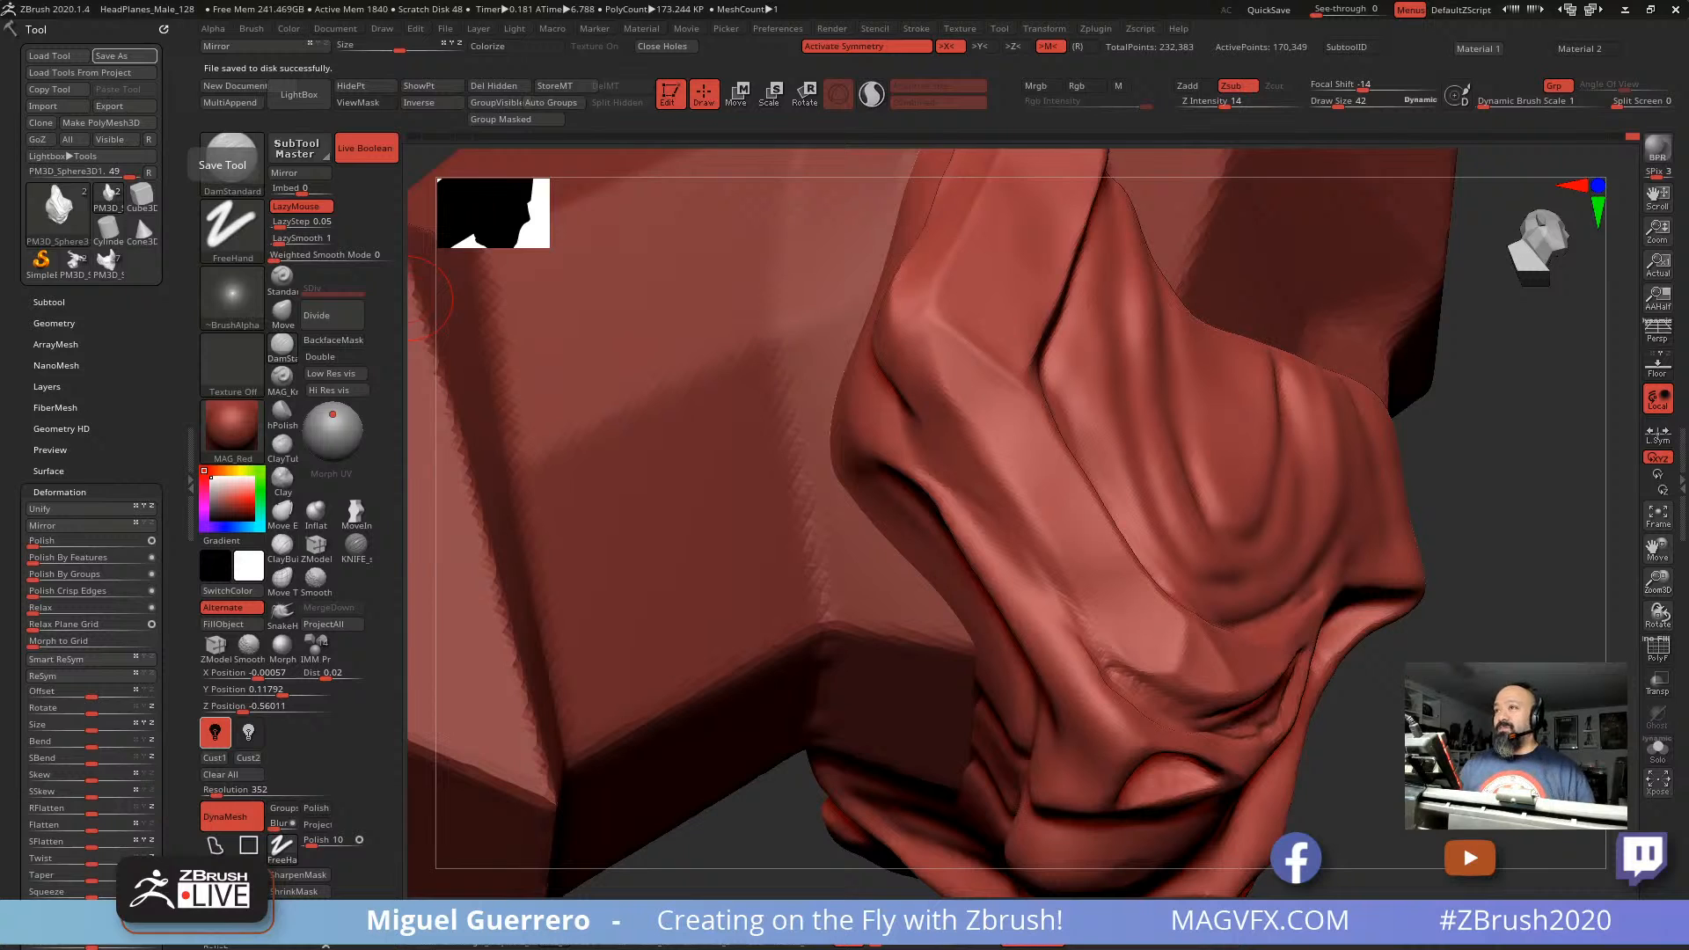
Step: Apply the gw_maya_blinn material and examine the cloth's folds and side silhouette from several angles
left_click_drag(754, 833, 757, 820)
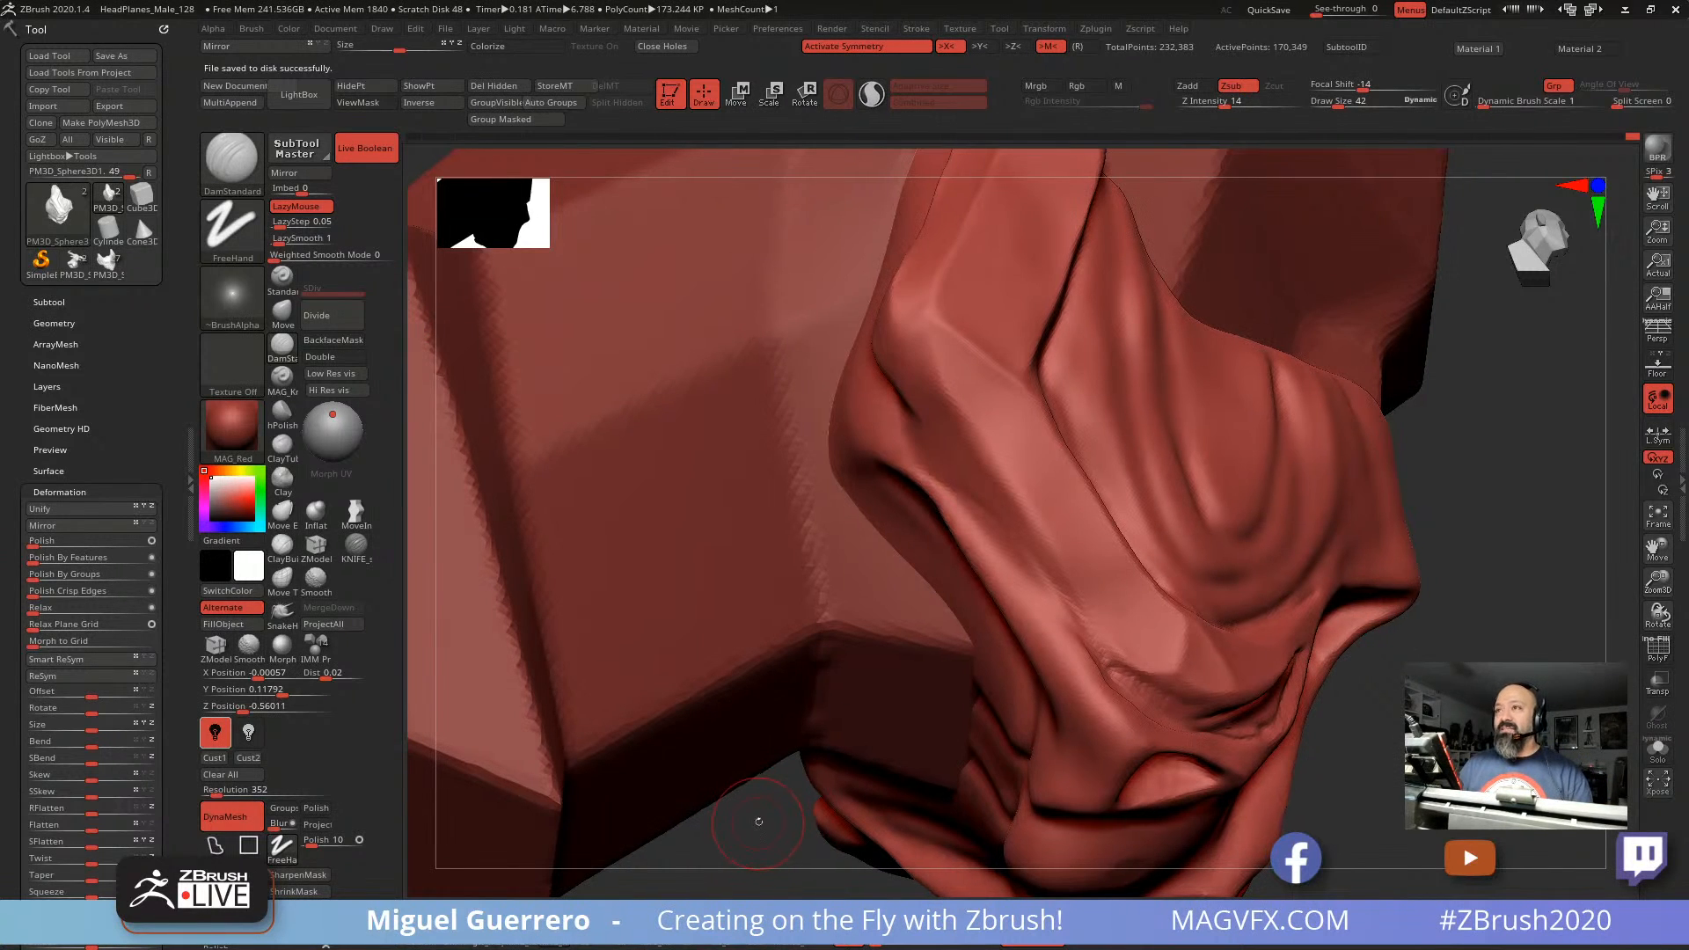
left_click_drag(1425, 734, 1405, 769)
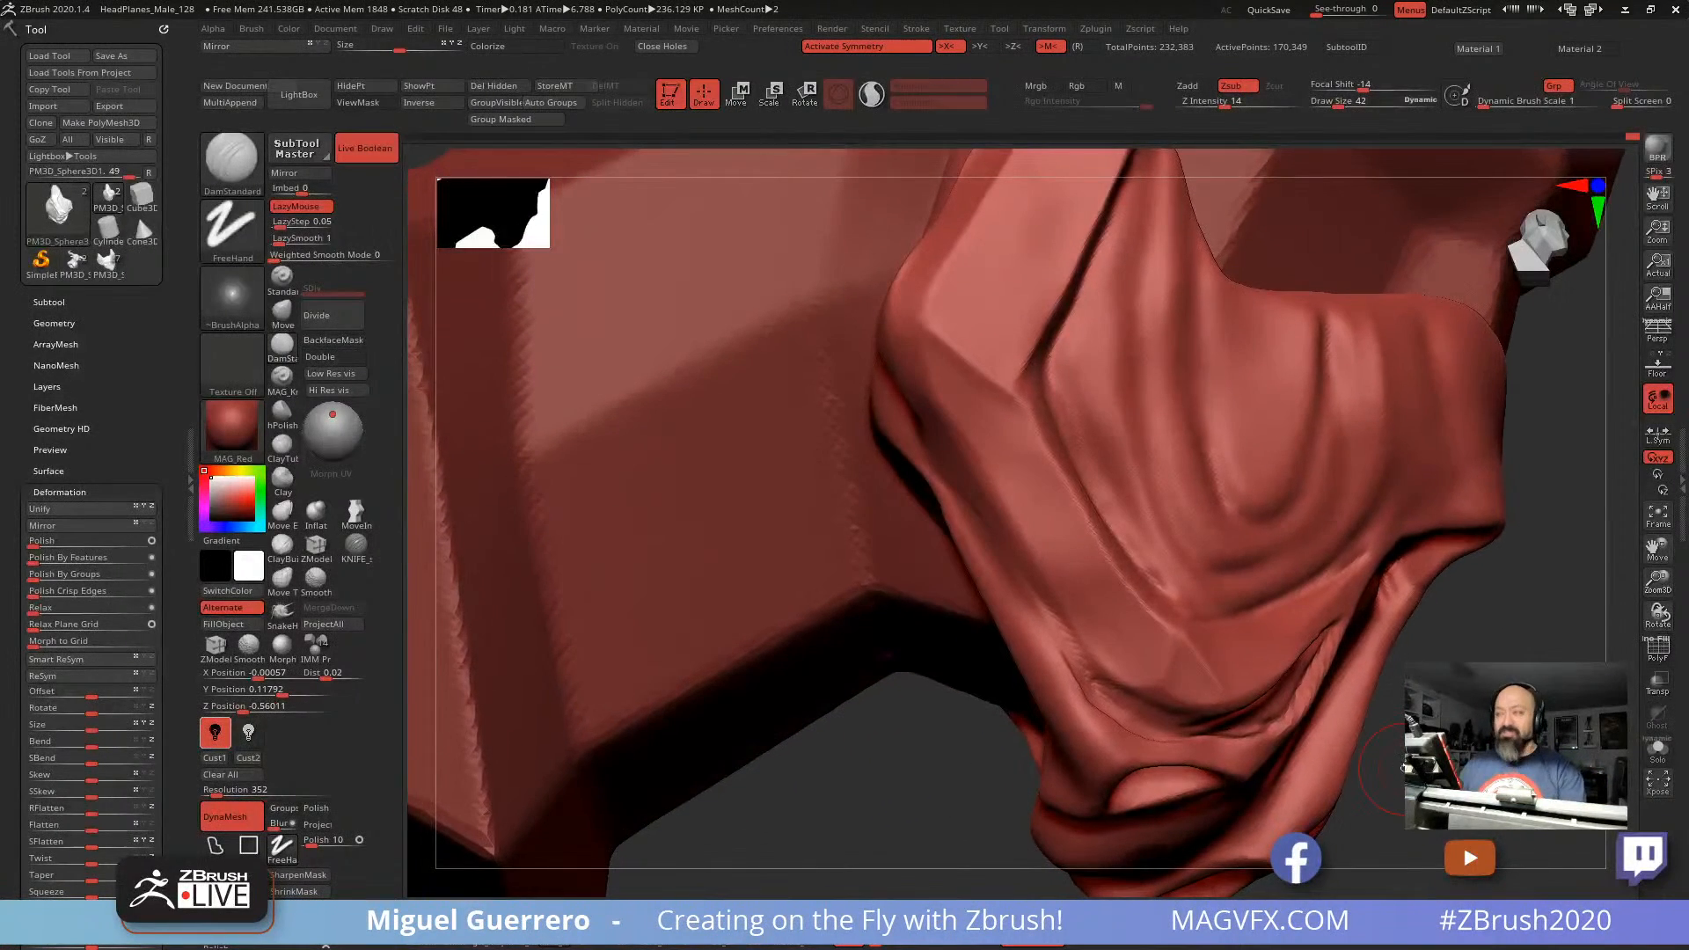
left_click(537, 929)
left_click(504, 929)
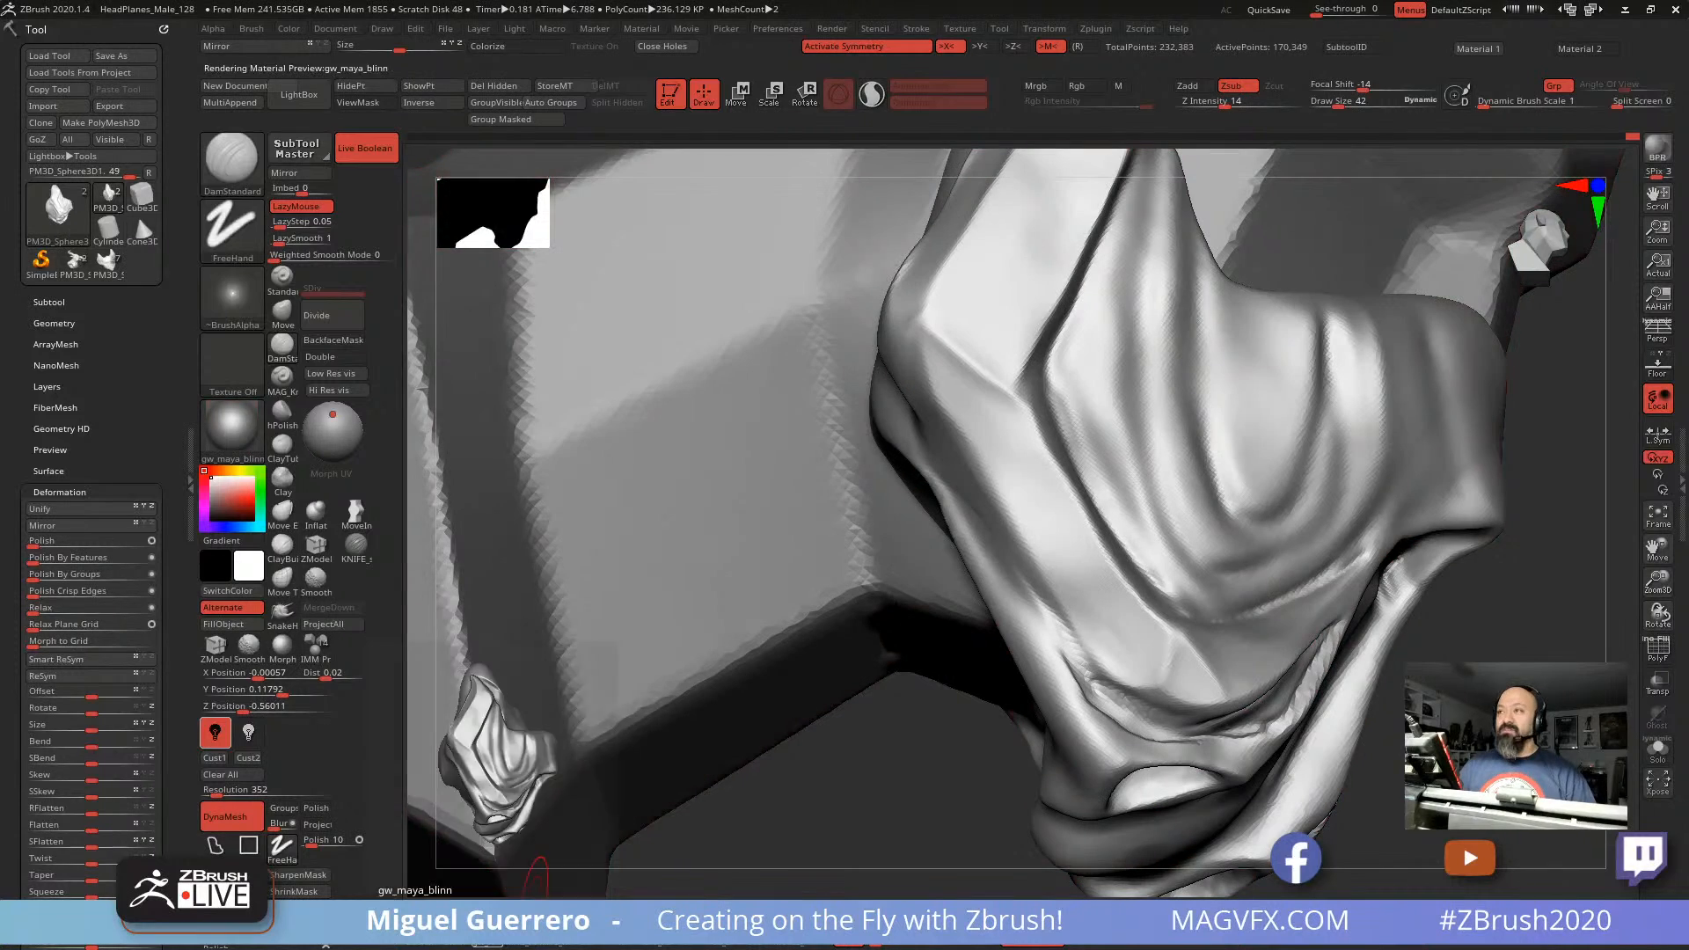
left_click_drag(879, 774, 767, 757)
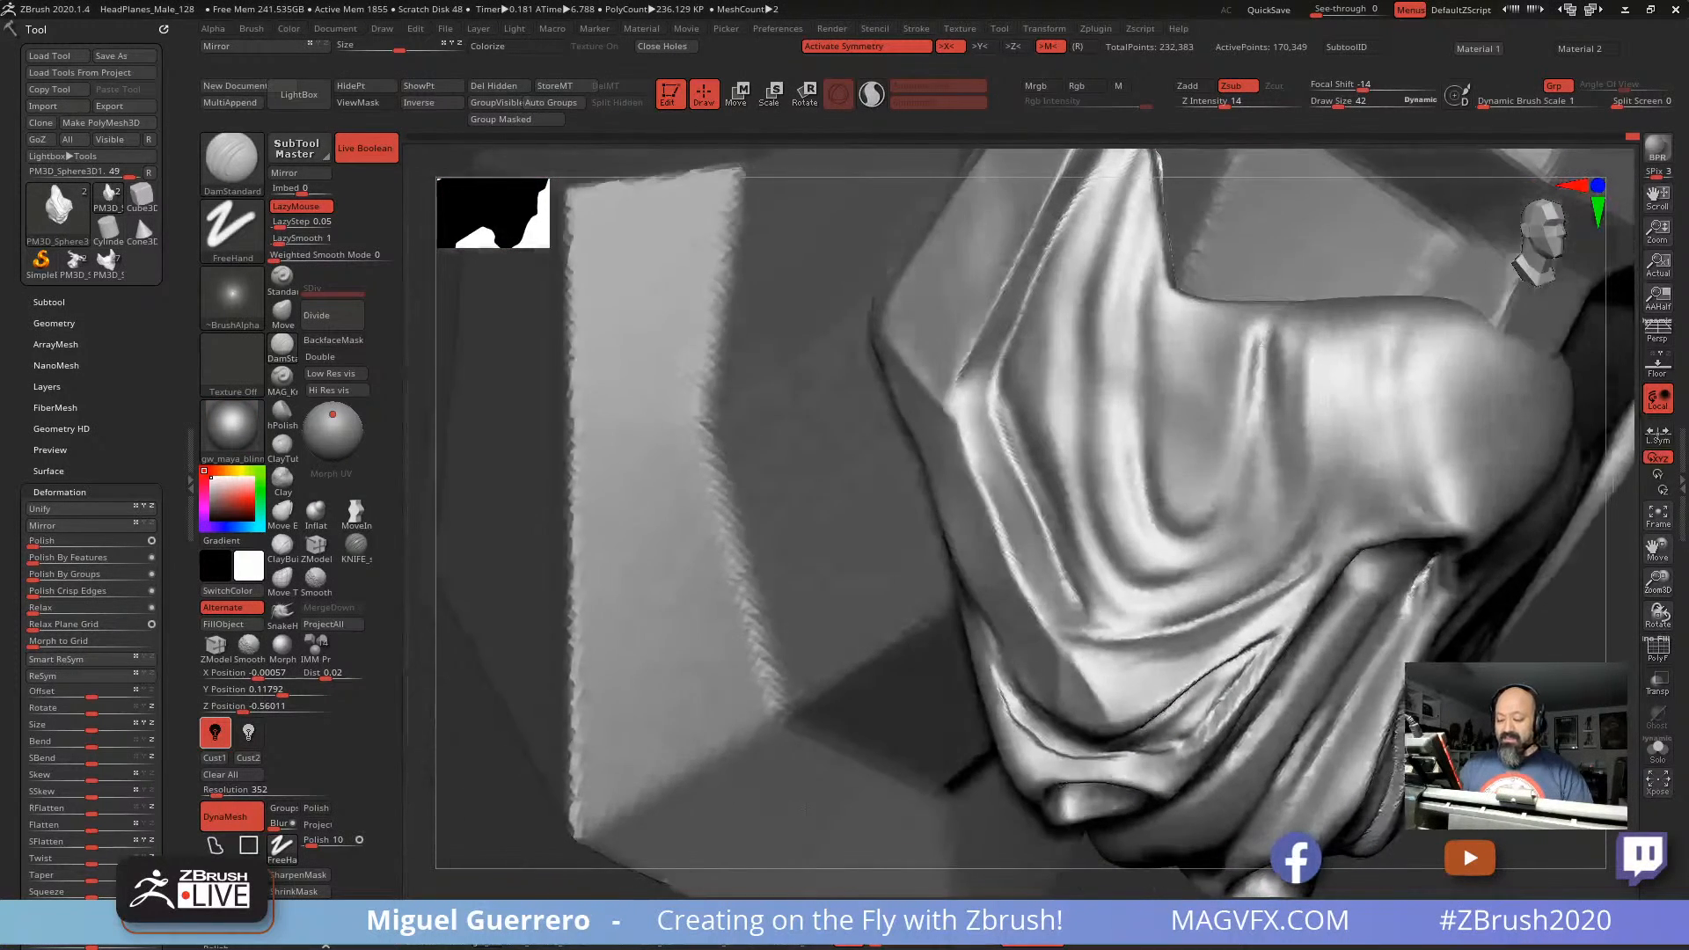
mouse_move(788, 632)
left_mouse_down("alt")
mouse_move(594, 572)
mouse_move(589, 533)
mouse_move(646, 557)
left_mouse_up("alt")
key("ctrl")
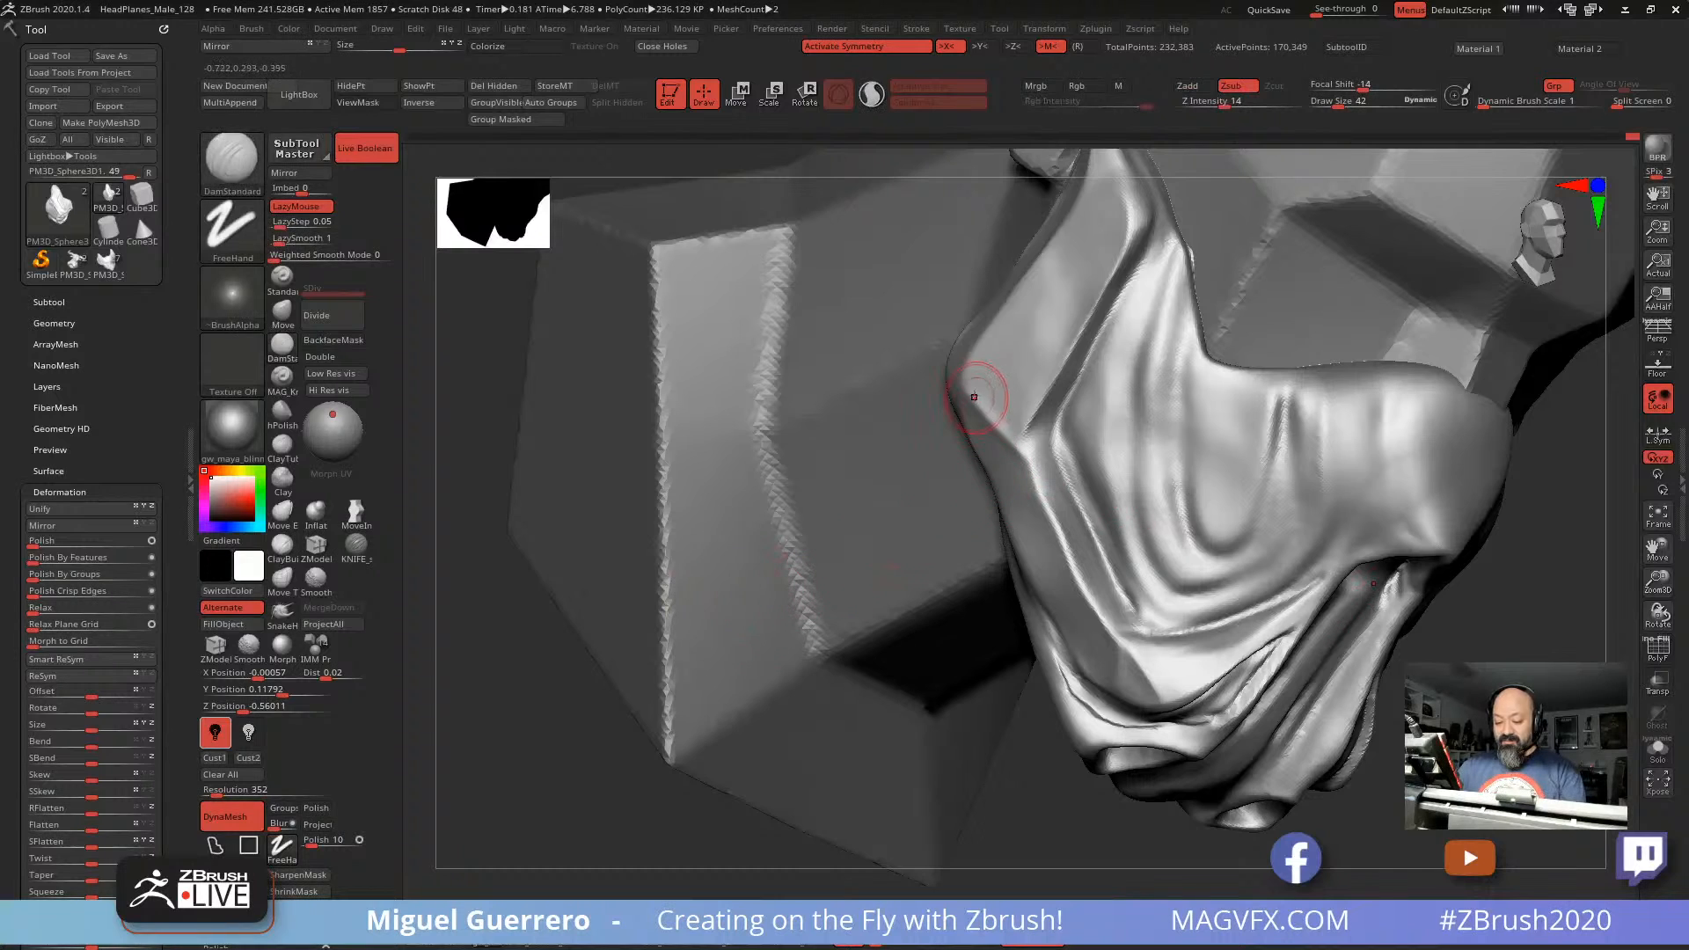
mouse_move(1080, 762)
left_mouse_down()
mouse_move(1051, 765)
mouse_move(1065, 765)
left_mouse_up()
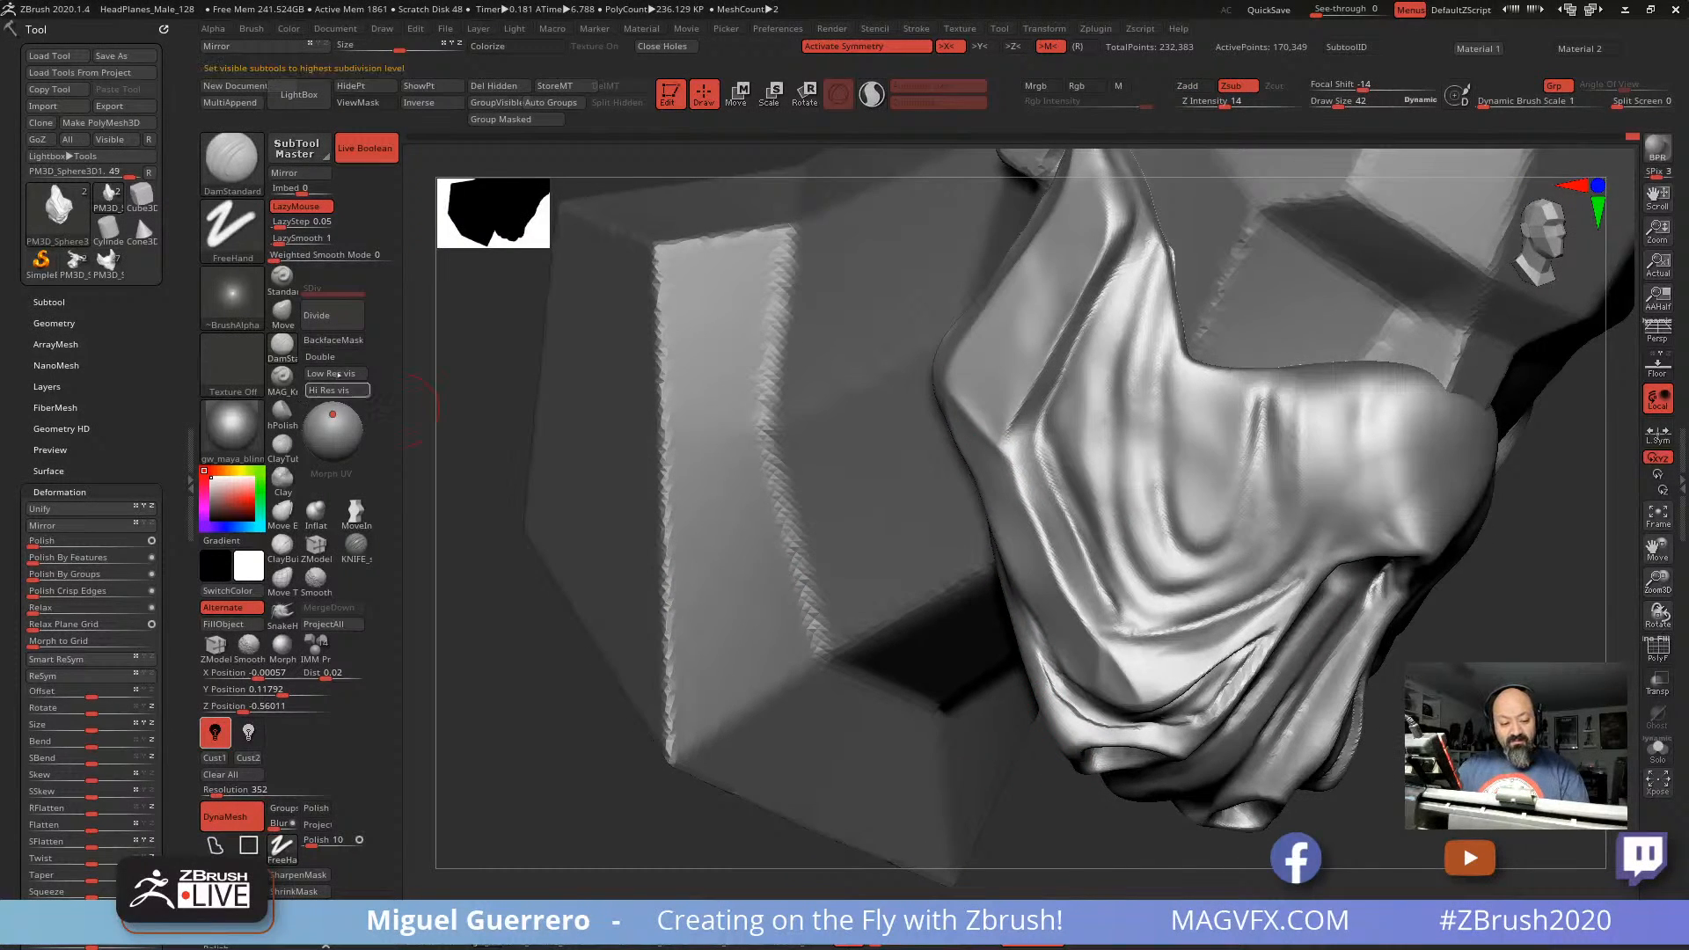
Step: Pull the cloth's outer side edge into shape using the Move brush enlarged to draw size 86
left_click(283, 313)
right_click_drag(1012, 458, 996, 536, "ctrl")
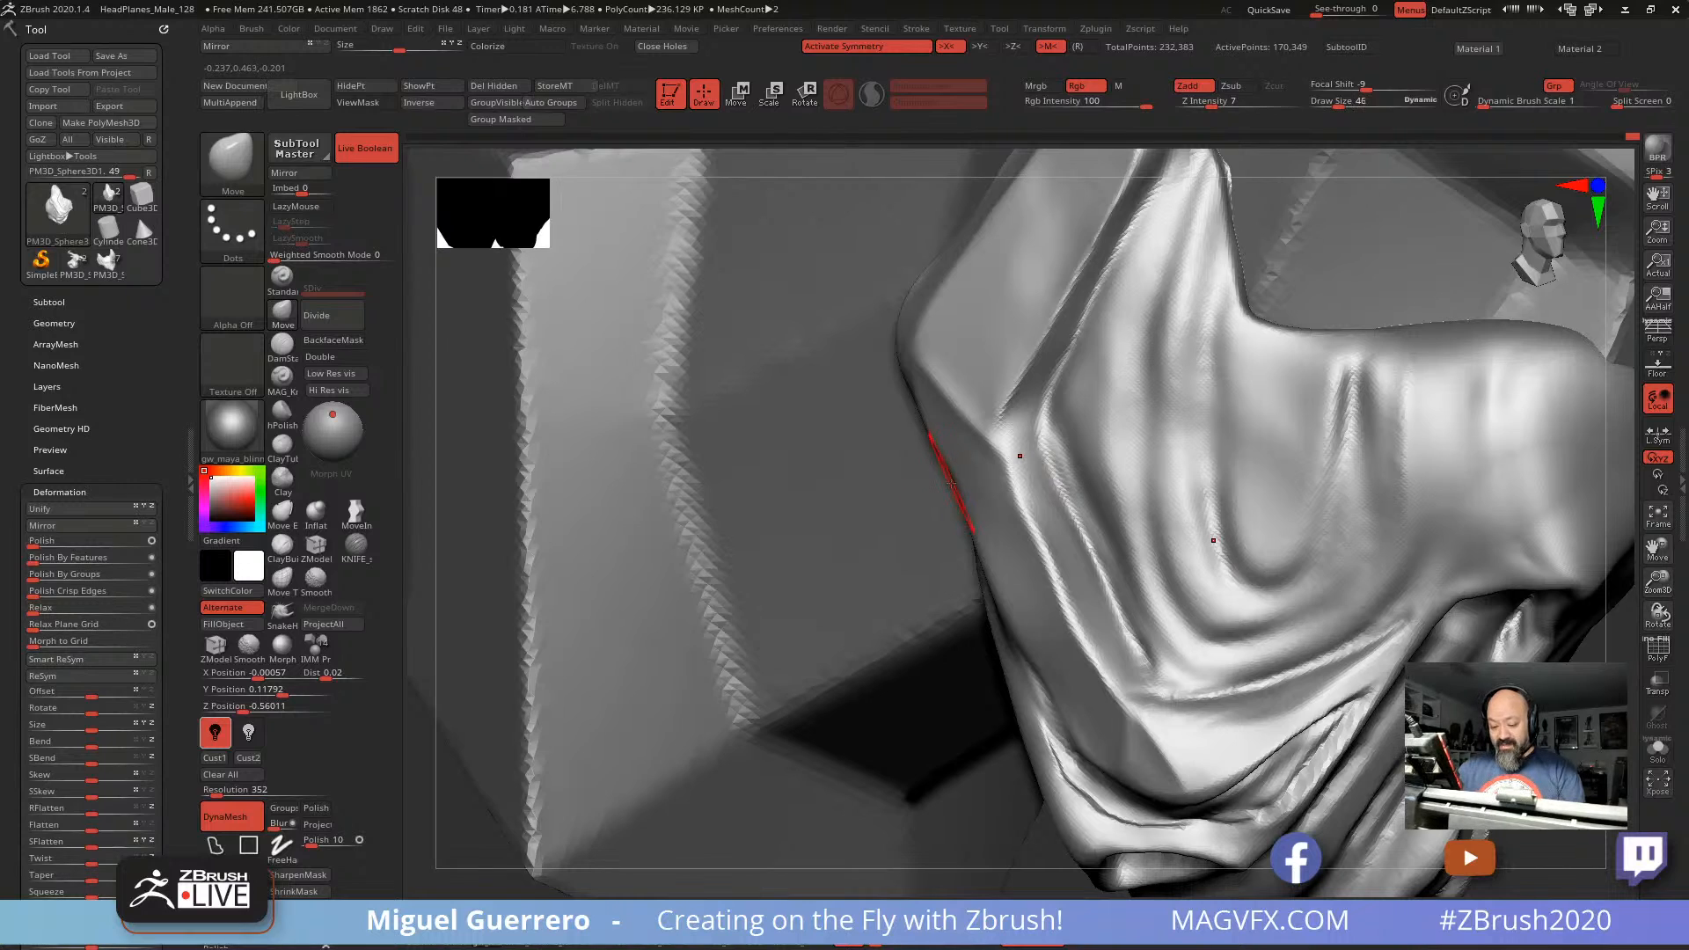
key("bracketright")
key("bracketright")
key("bracketright")
key("bracketright")
key("bracketright")
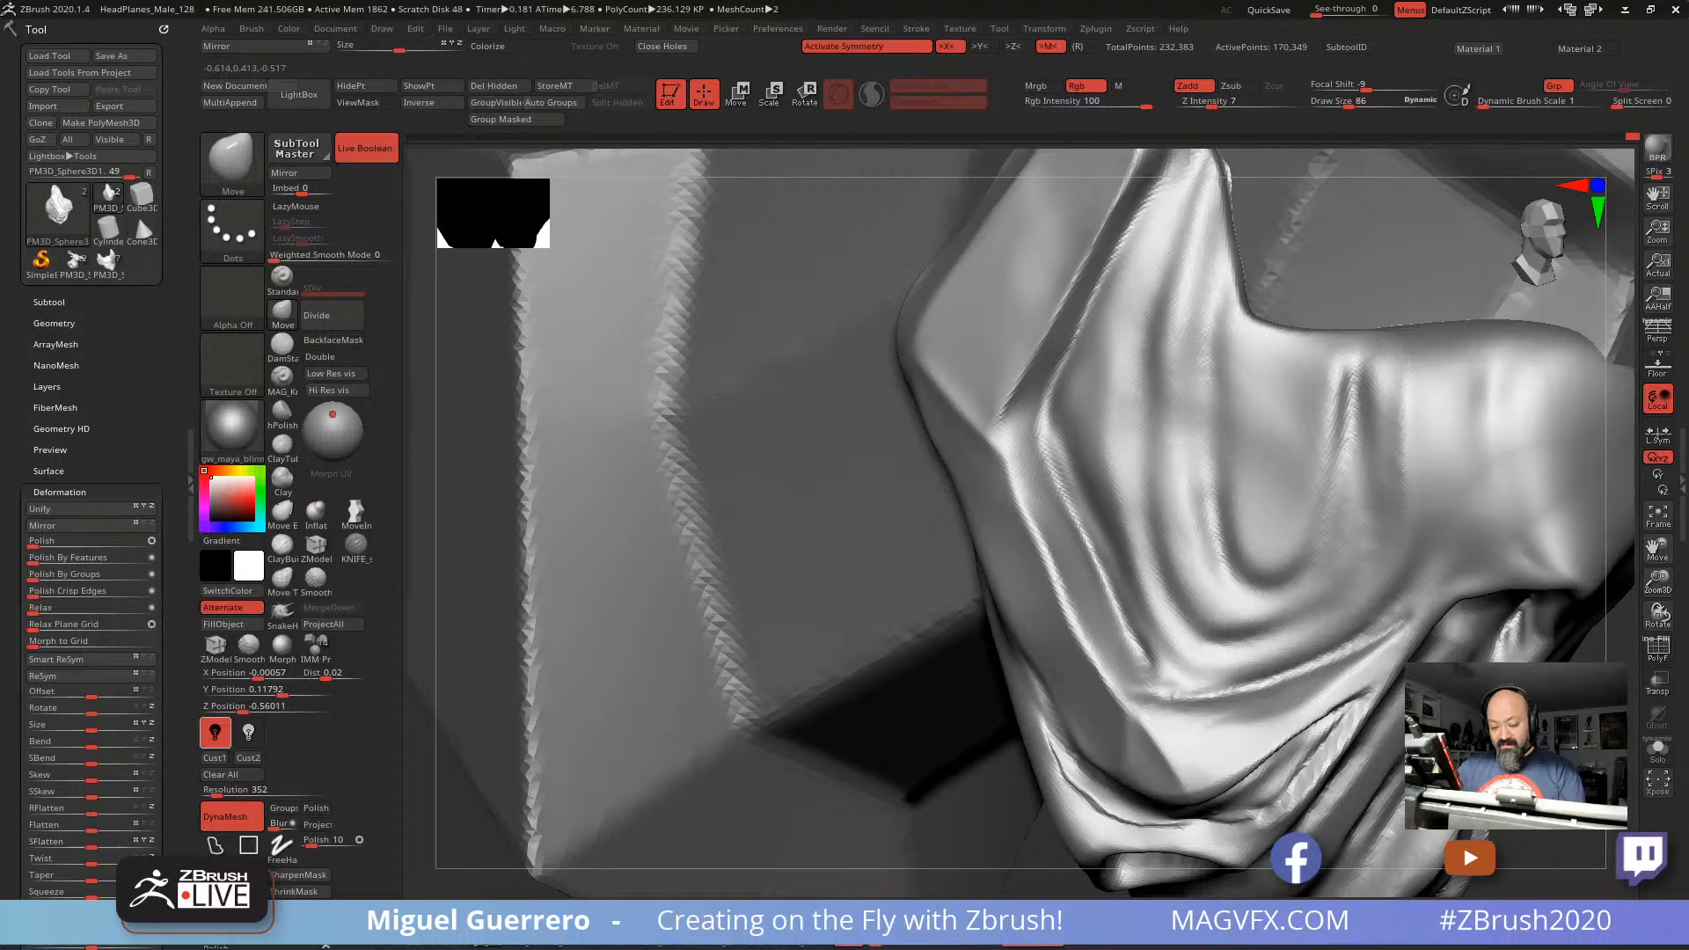
left_click_drag(916, 499, 911, 494)
left_click_drag(924, 422, 910, 400)
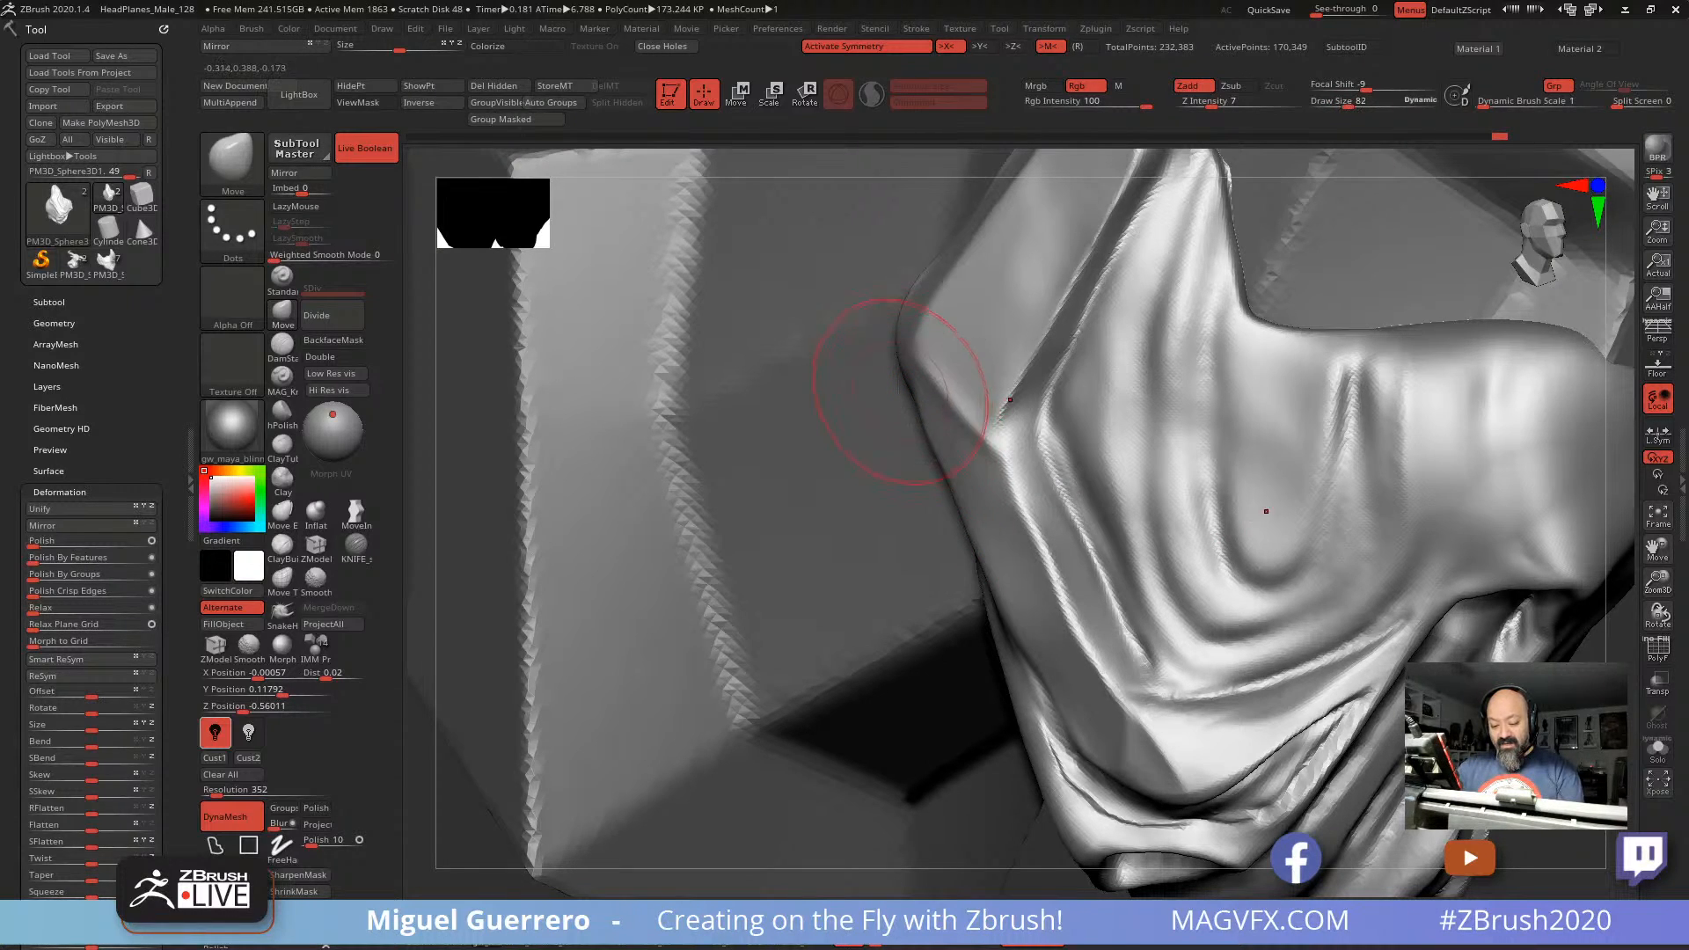
Step: Refine the cloth's outer edge from the side corner down to the lower folds with the Move brush at draw size 54
key("bracketleft")
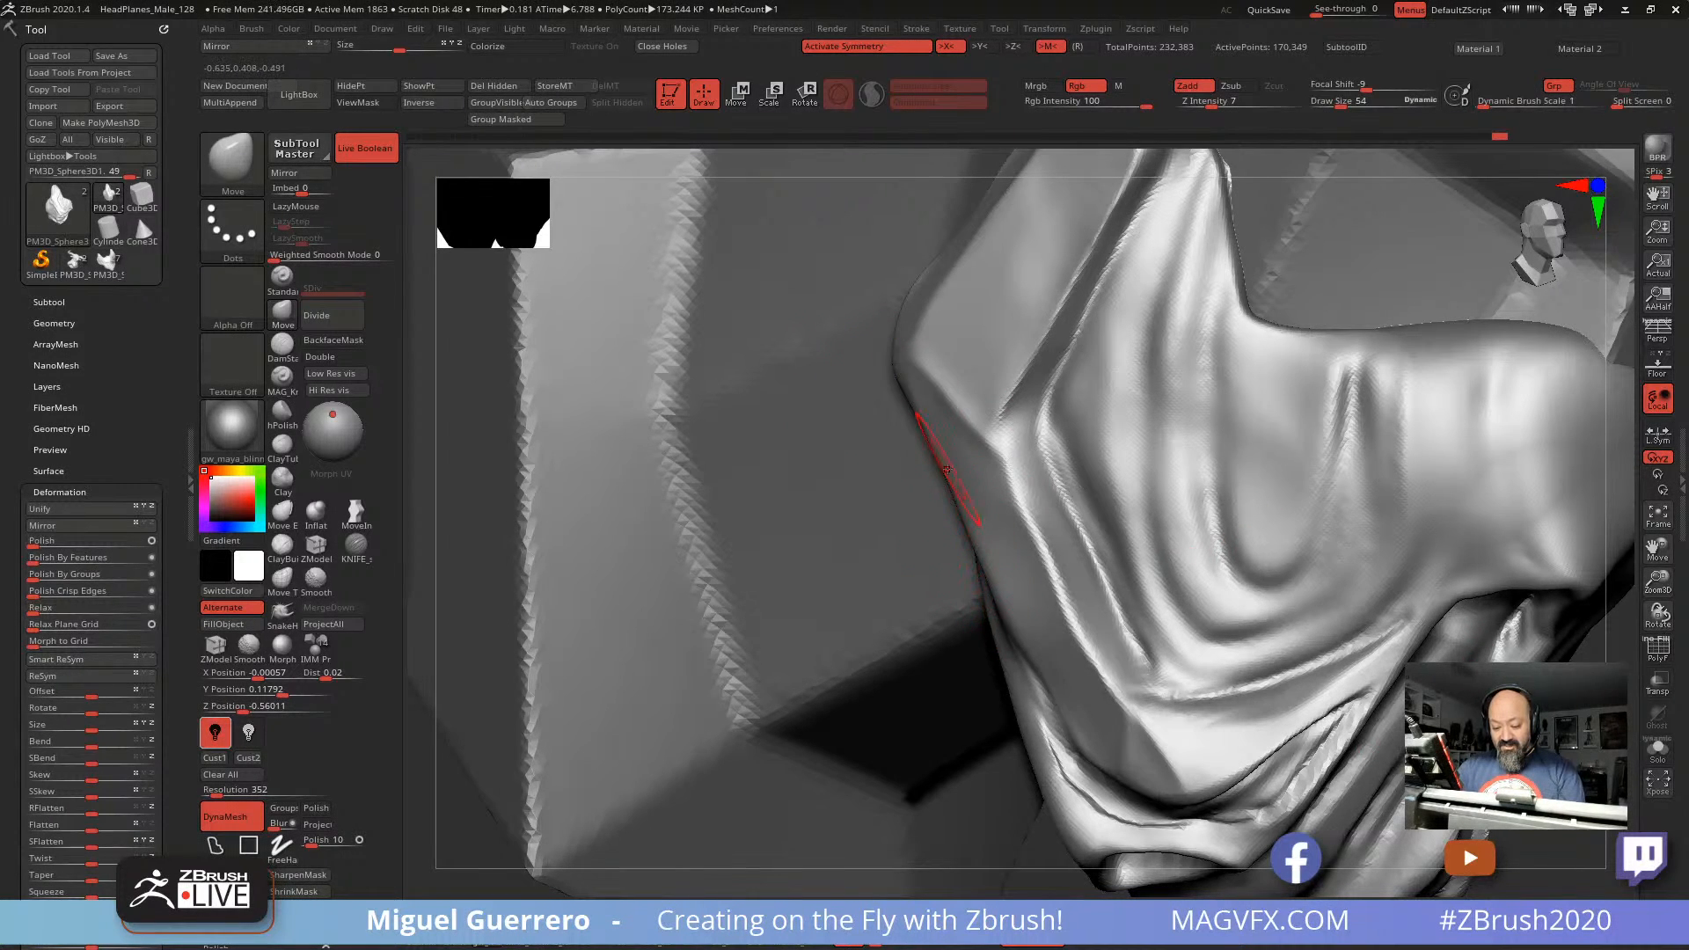
left_click_drag(940, 480, 928, 469)
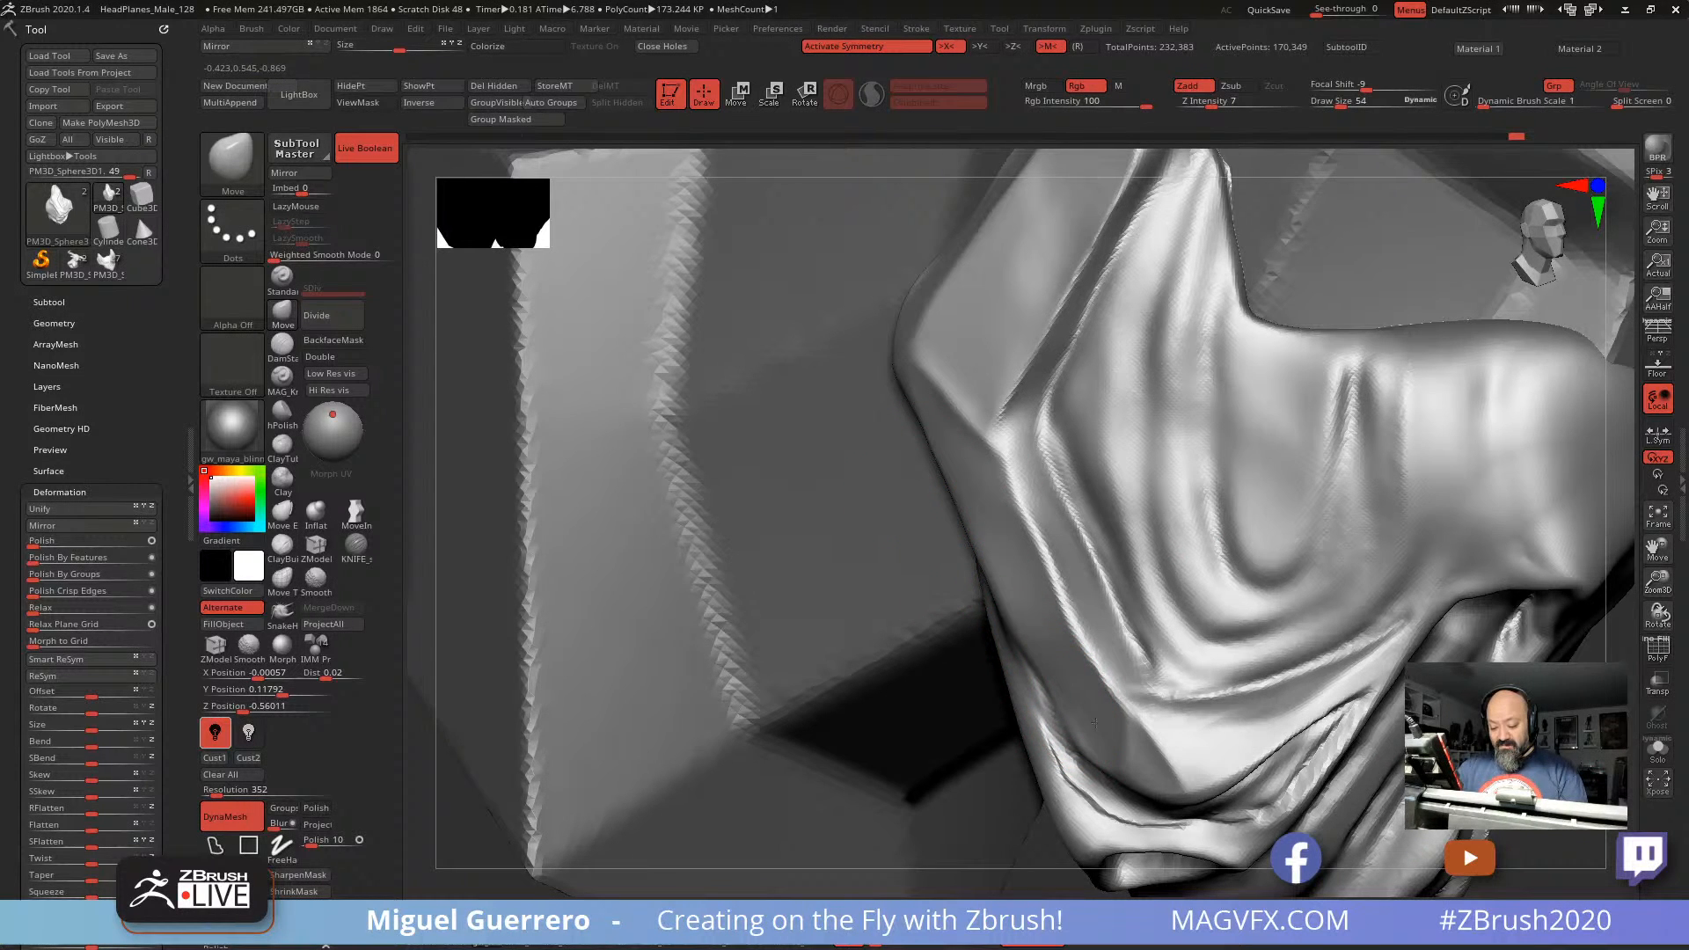
right_click_drag(1255, 762, 1135, 747)
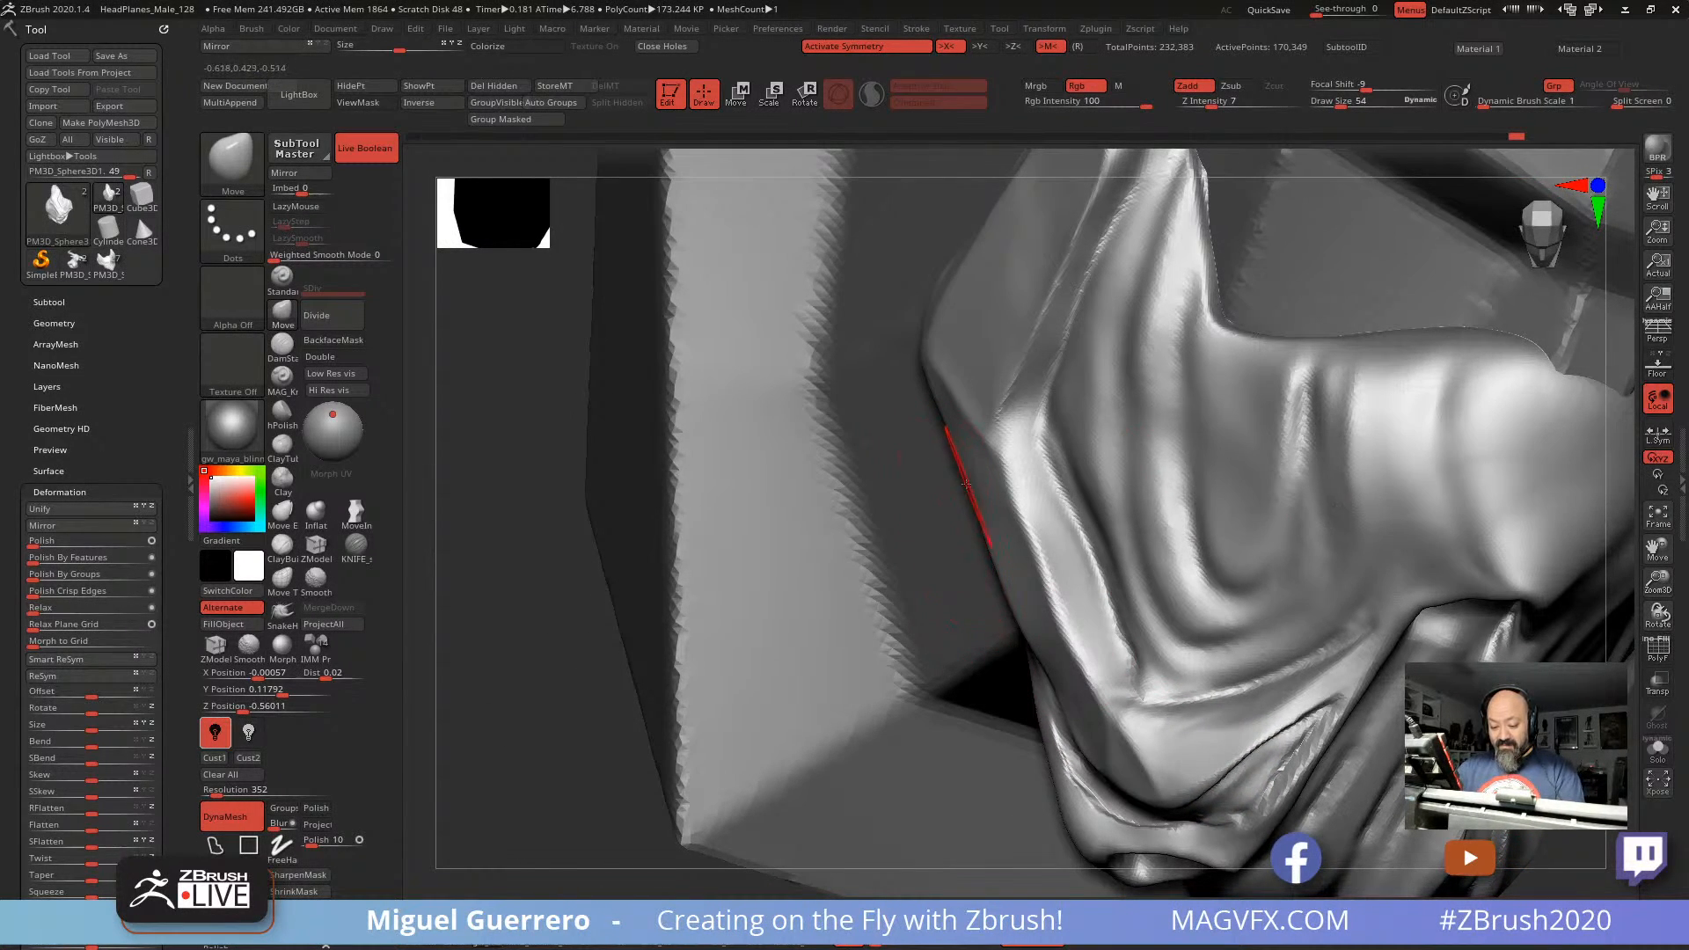
left_click_drag(966, 484, 951, 475, "ctrl+shift")
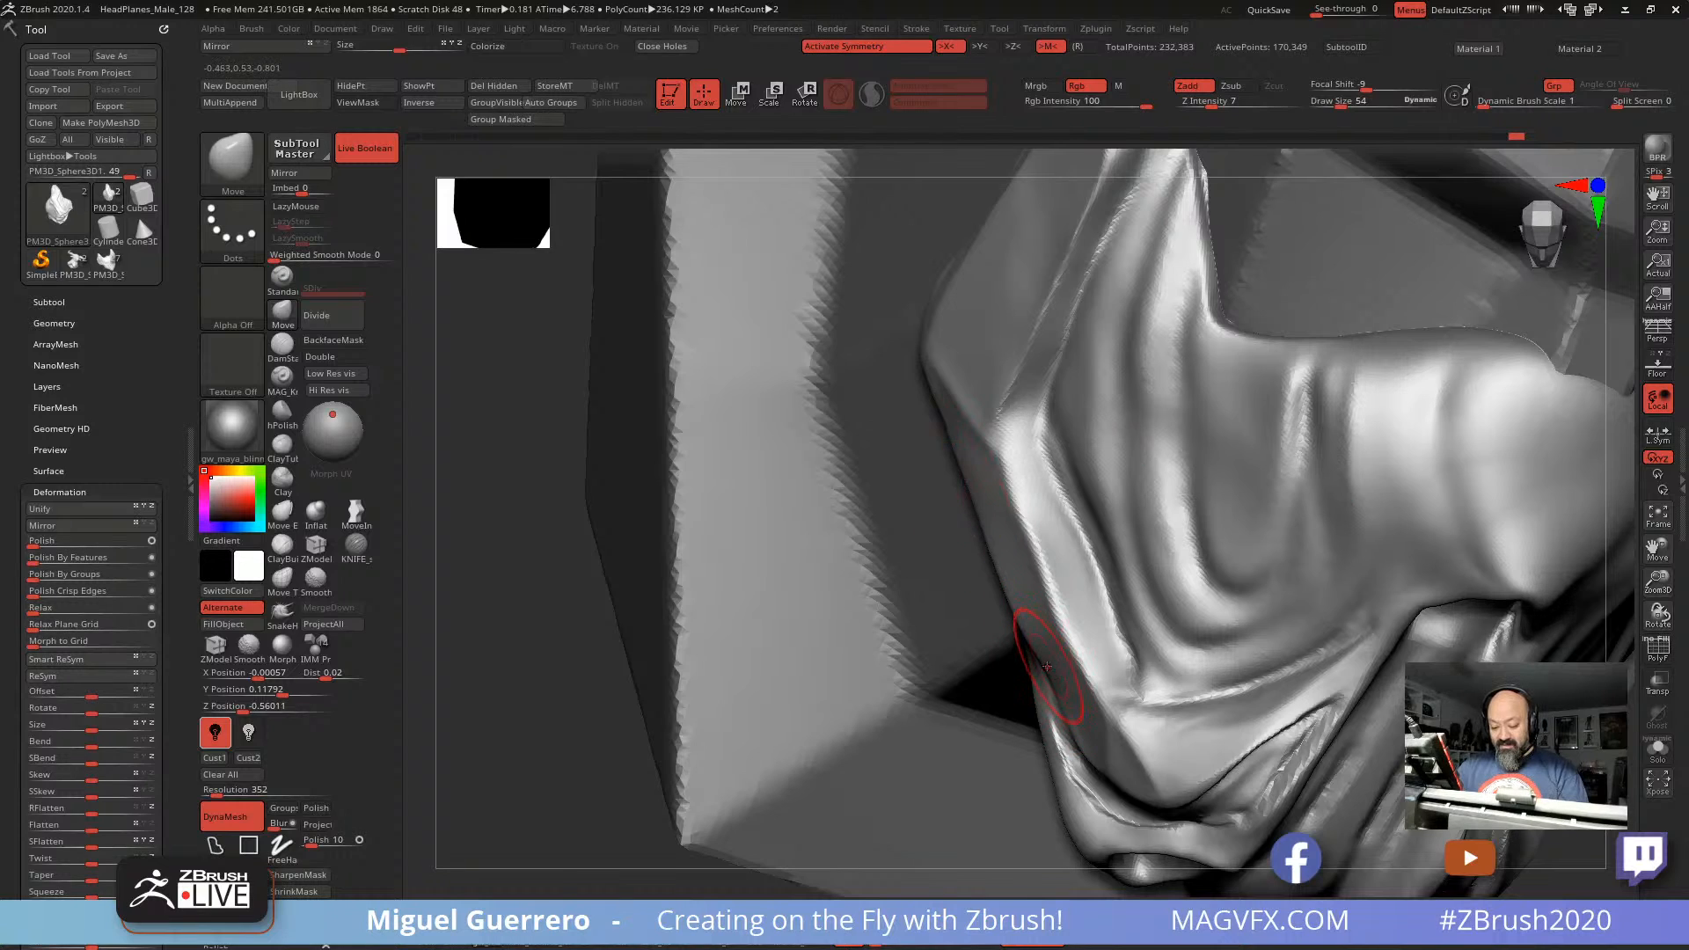
left_click_drag(1042, 672, 1045, 676)
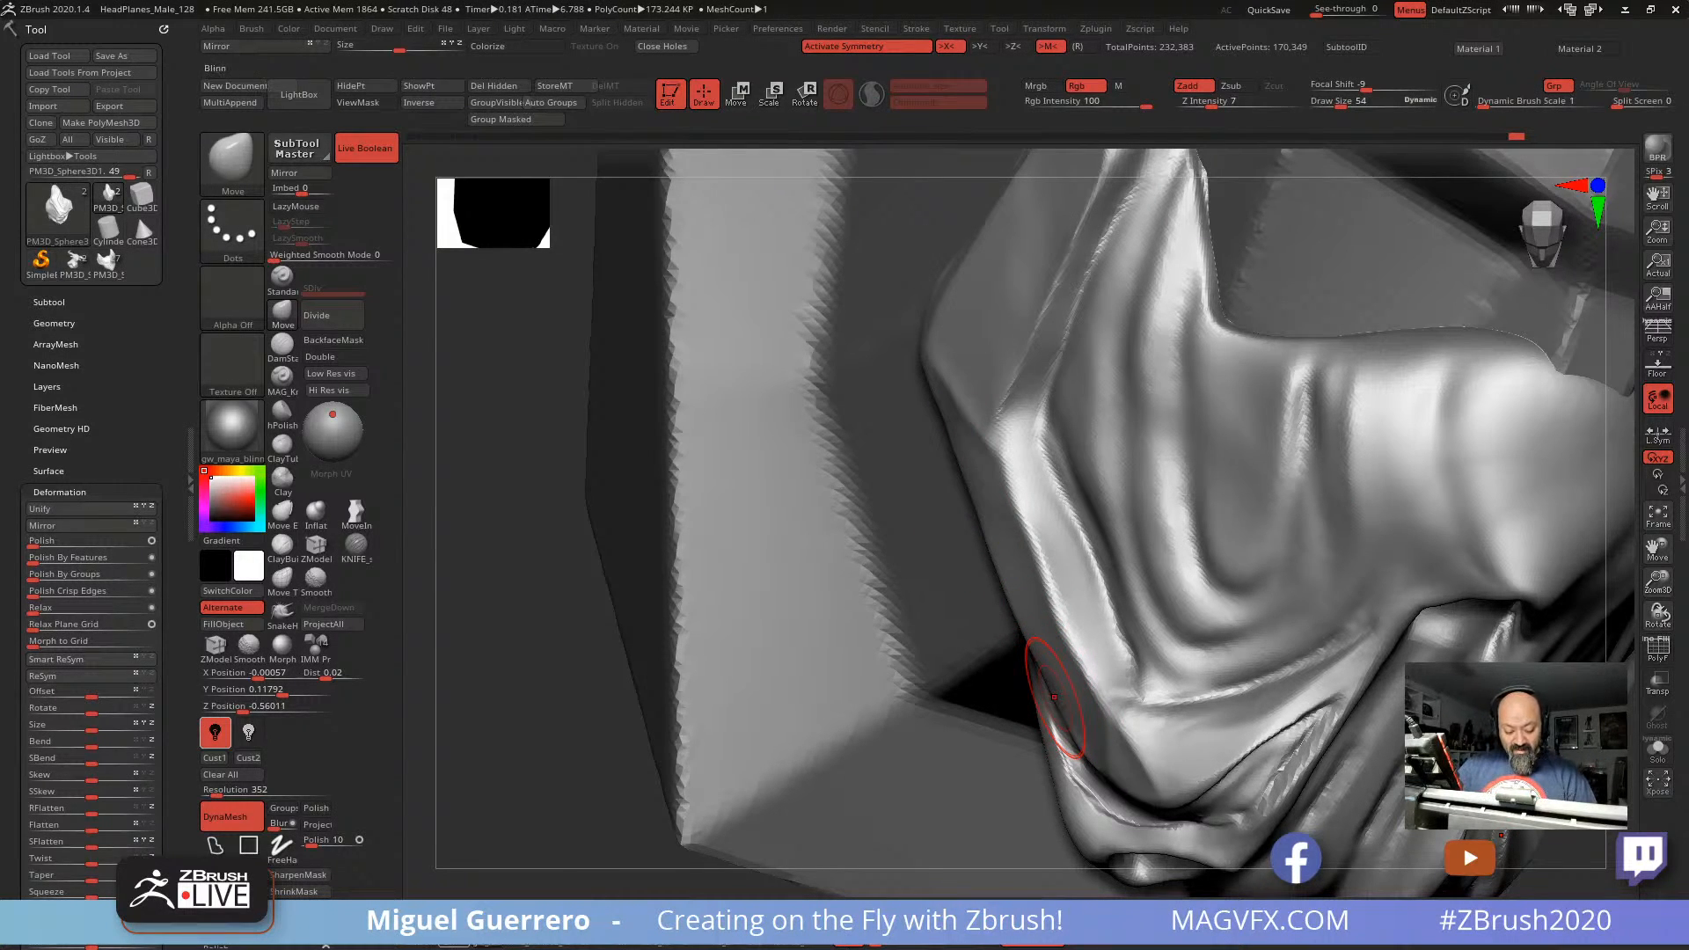
Step: Compare several materials on the model, including z7 and Blinn, and set it to MAG_Red
left_click(521, 946)
left_click(554, 946)
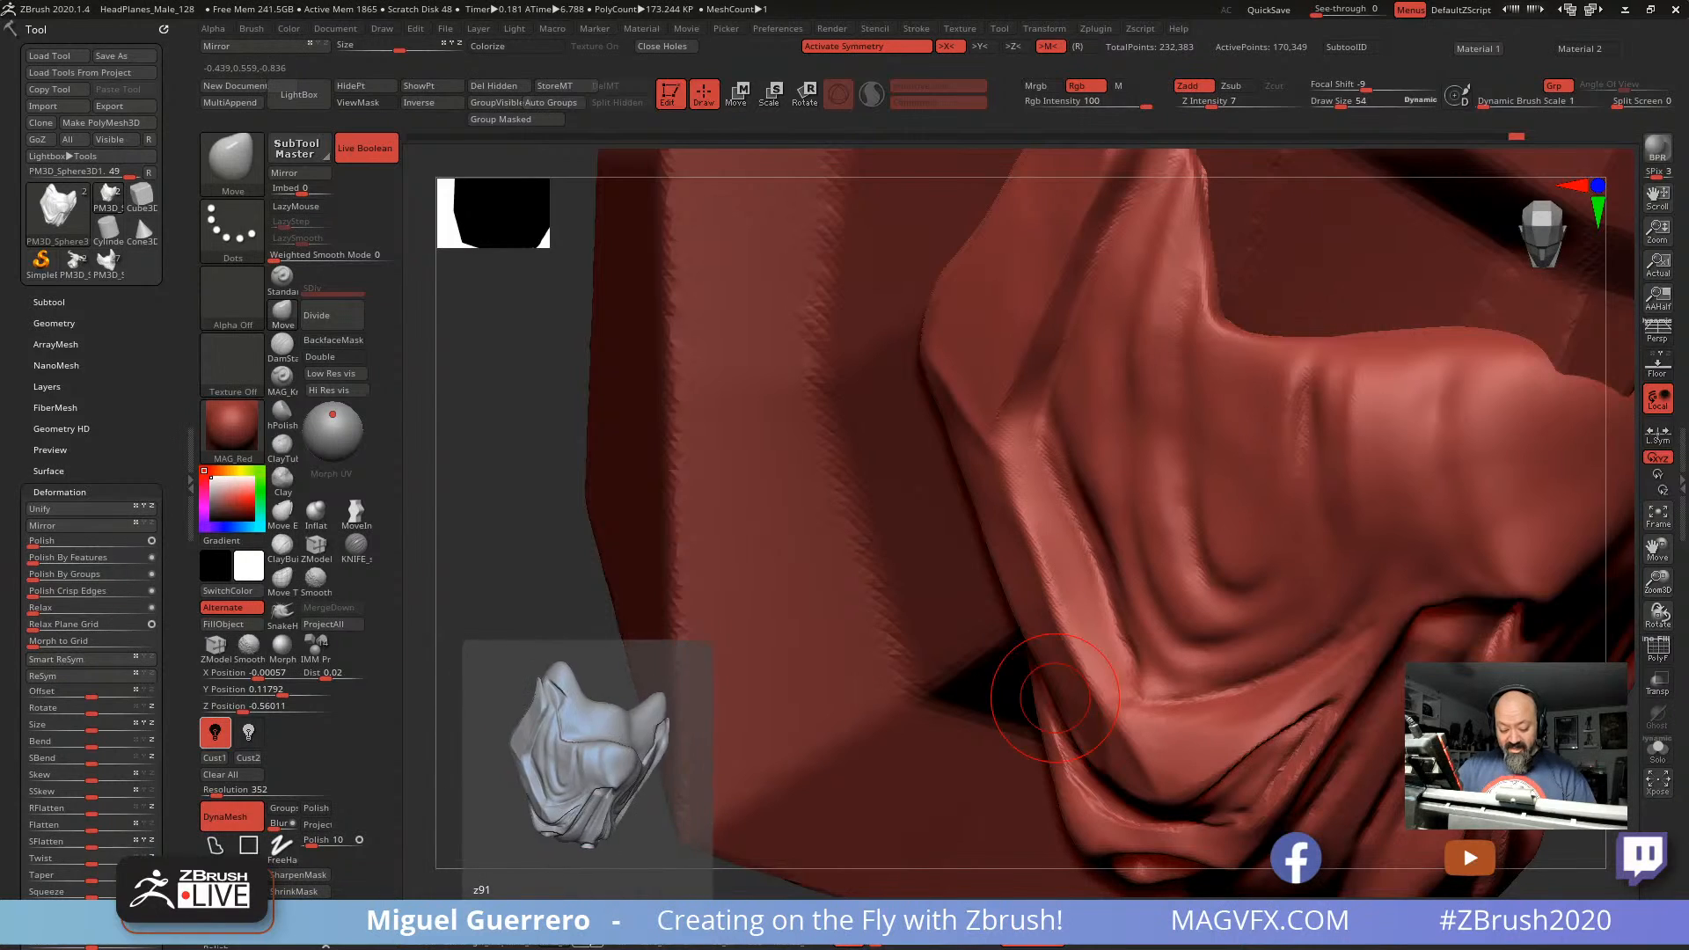
left_click(648, 947)
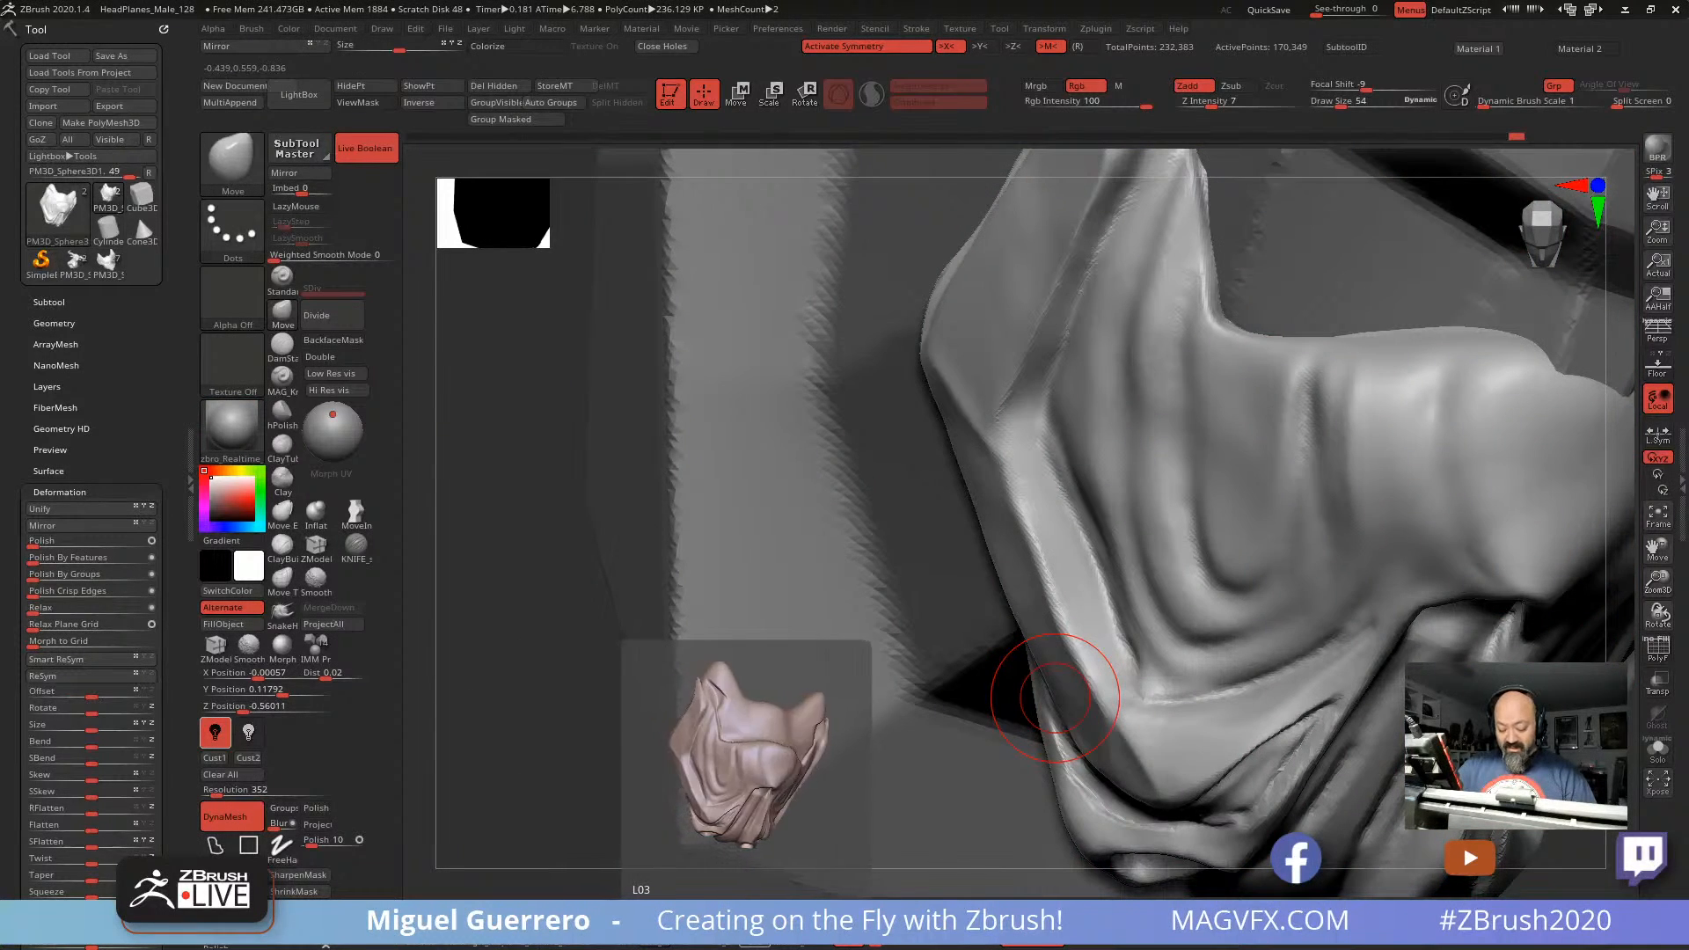
left_click(750, 947)
left_click(686, 947)
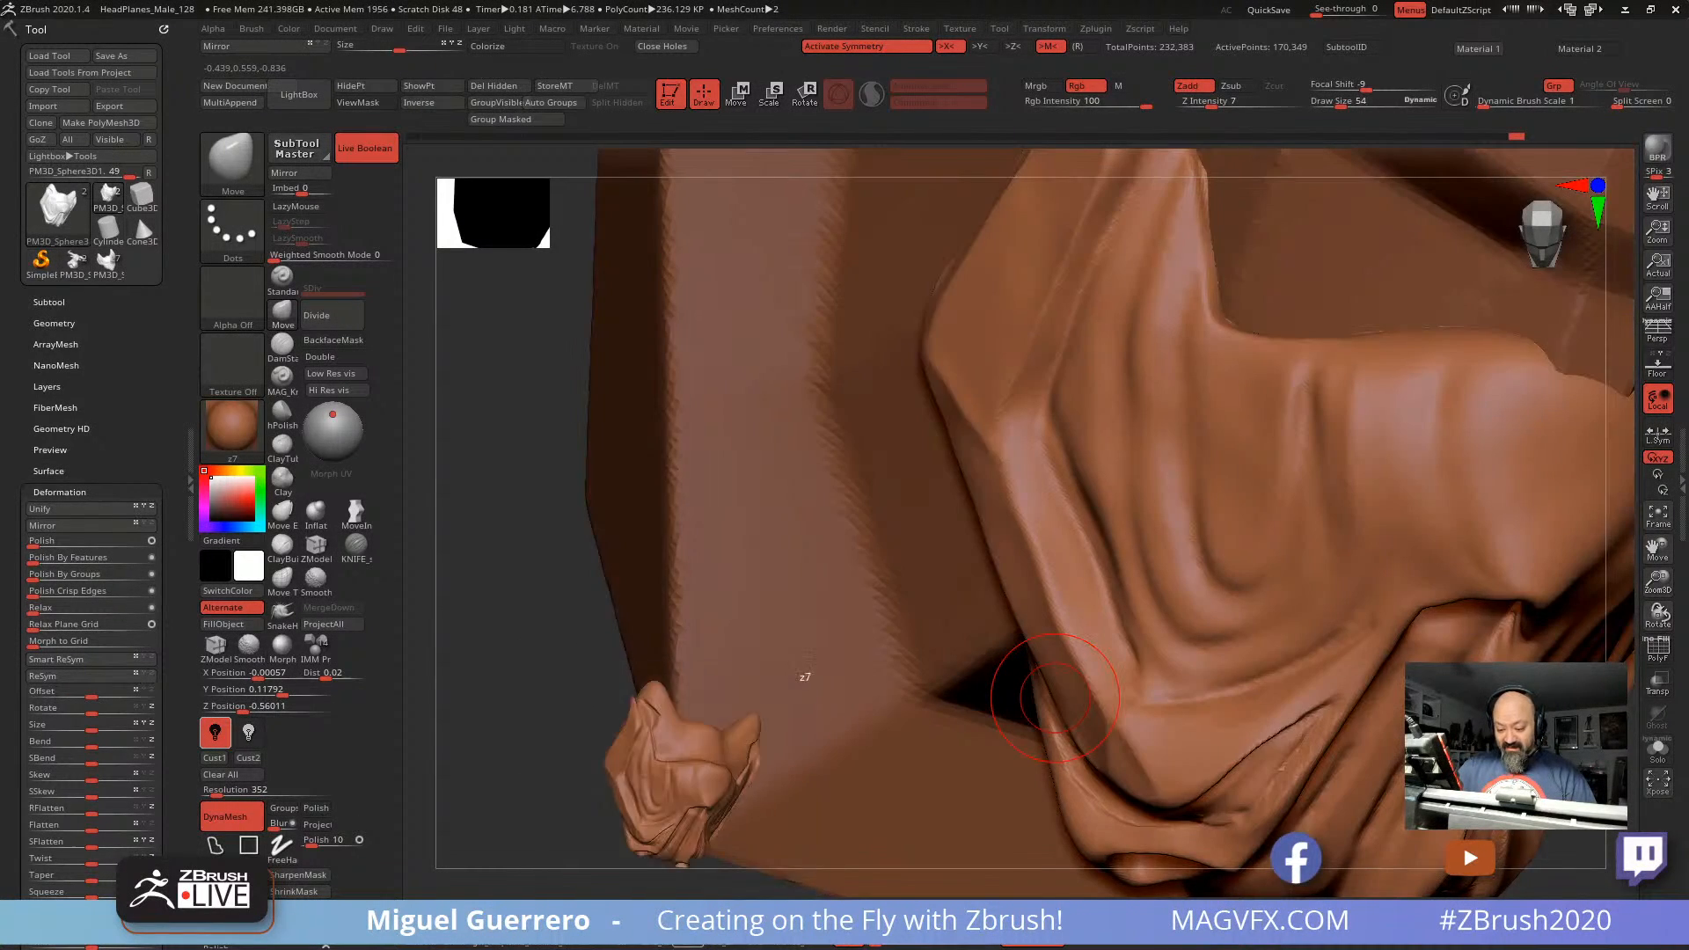
left_click(554, 947)
left_click(487, 946)
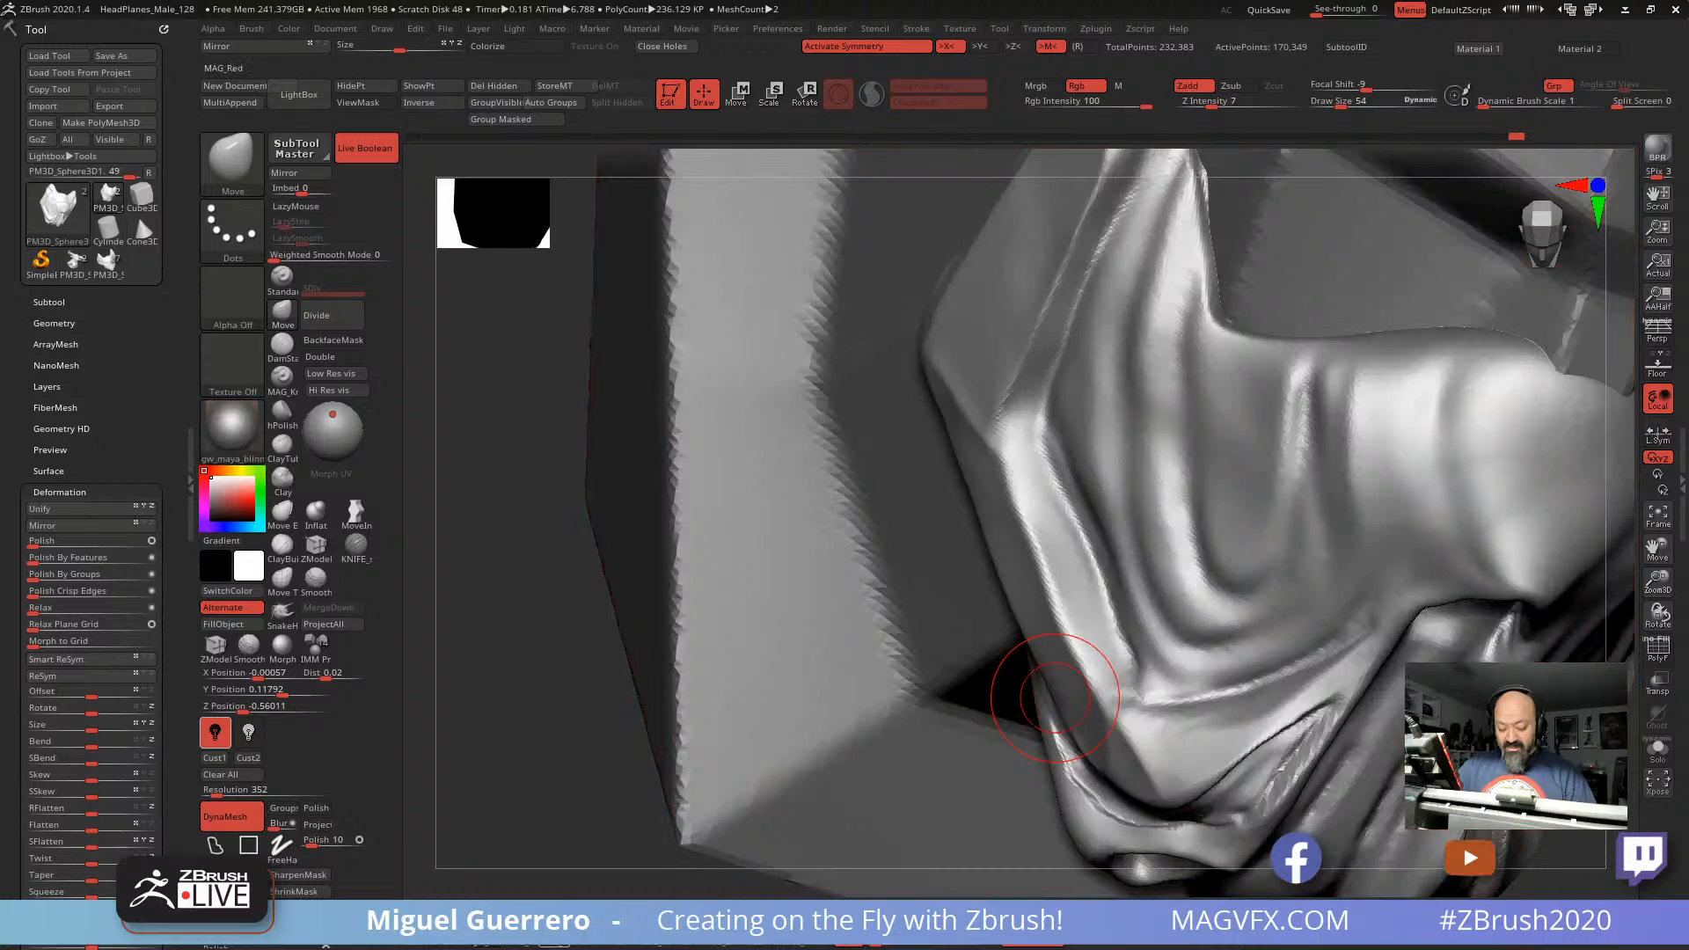
left_click(555, 946)
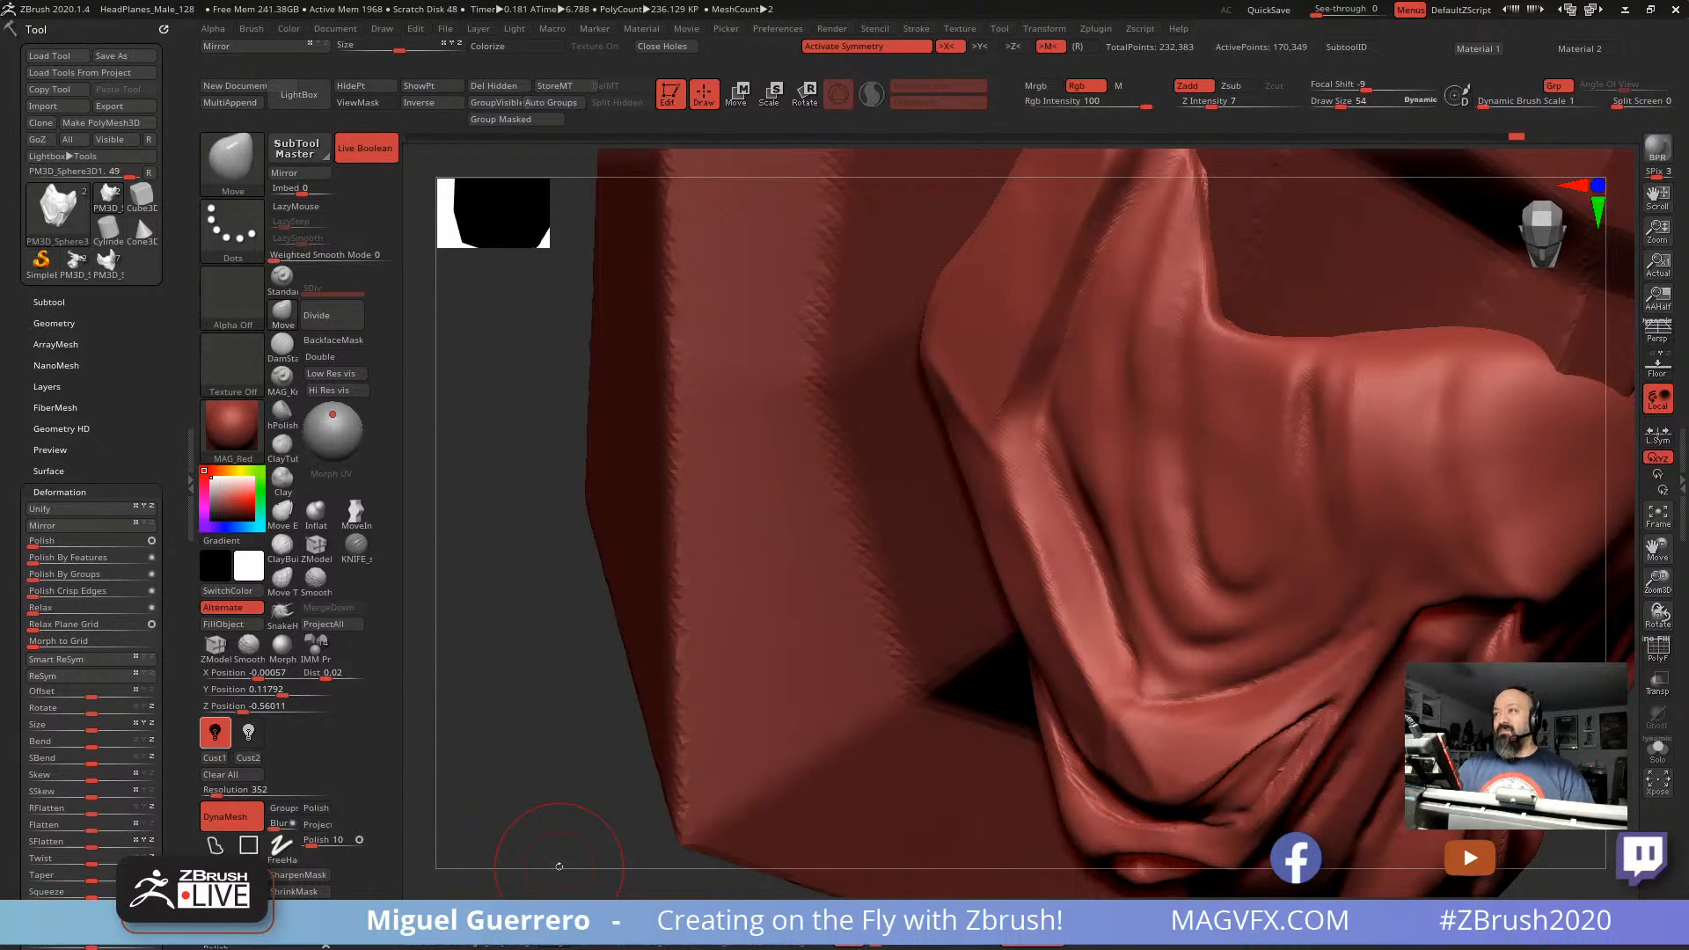
Step: Adjust the narrow diagonal side fold of the cloth with the Move brush at draw size 30
left_click_drag(549, 602, 994, 501)
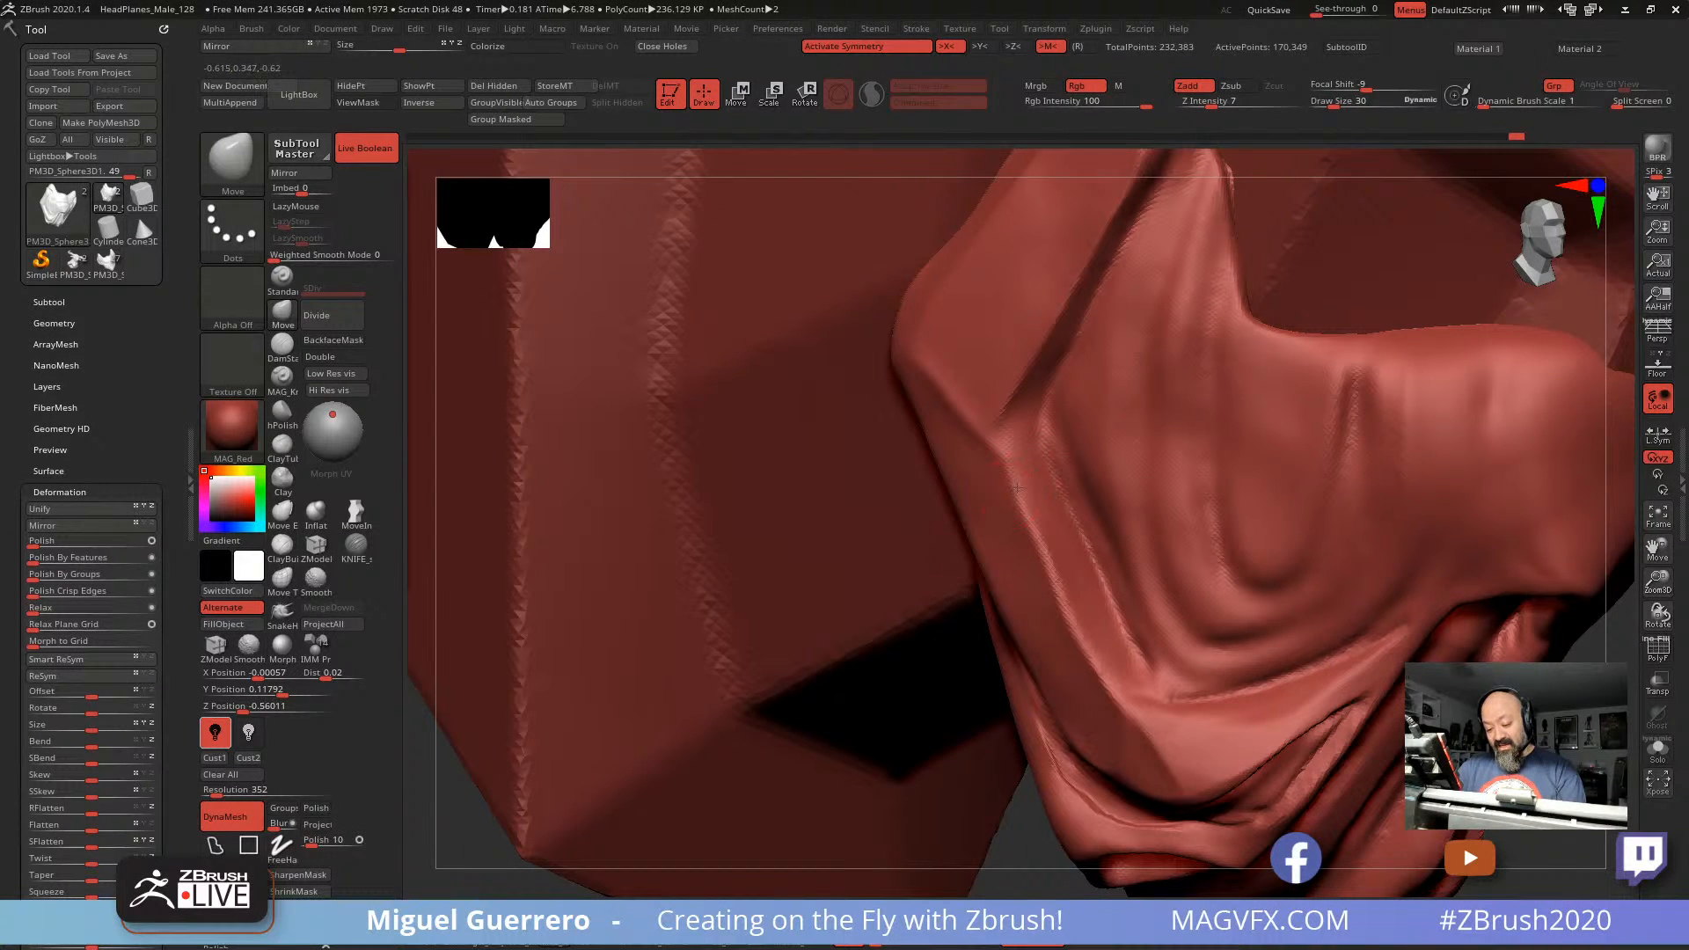
left_click_drag(1075, 612, 1064, 620)
right_click_drag(948, 509, 950, 461, "ctrl")
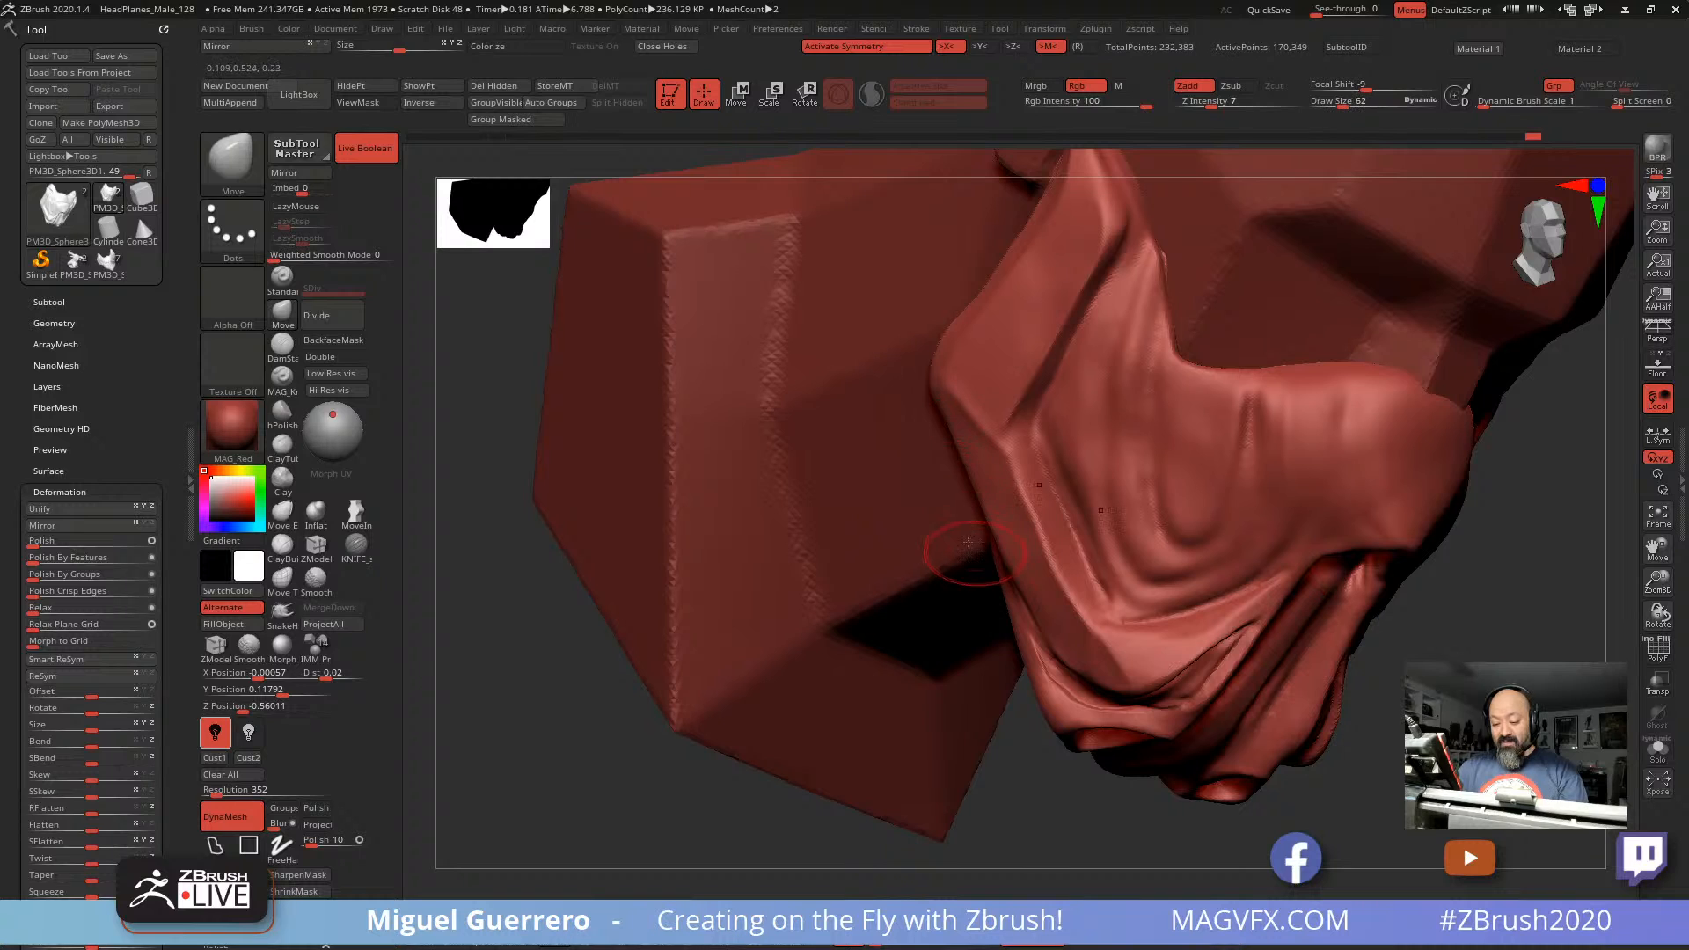
left_click_drag(481, 412, 528, 416)
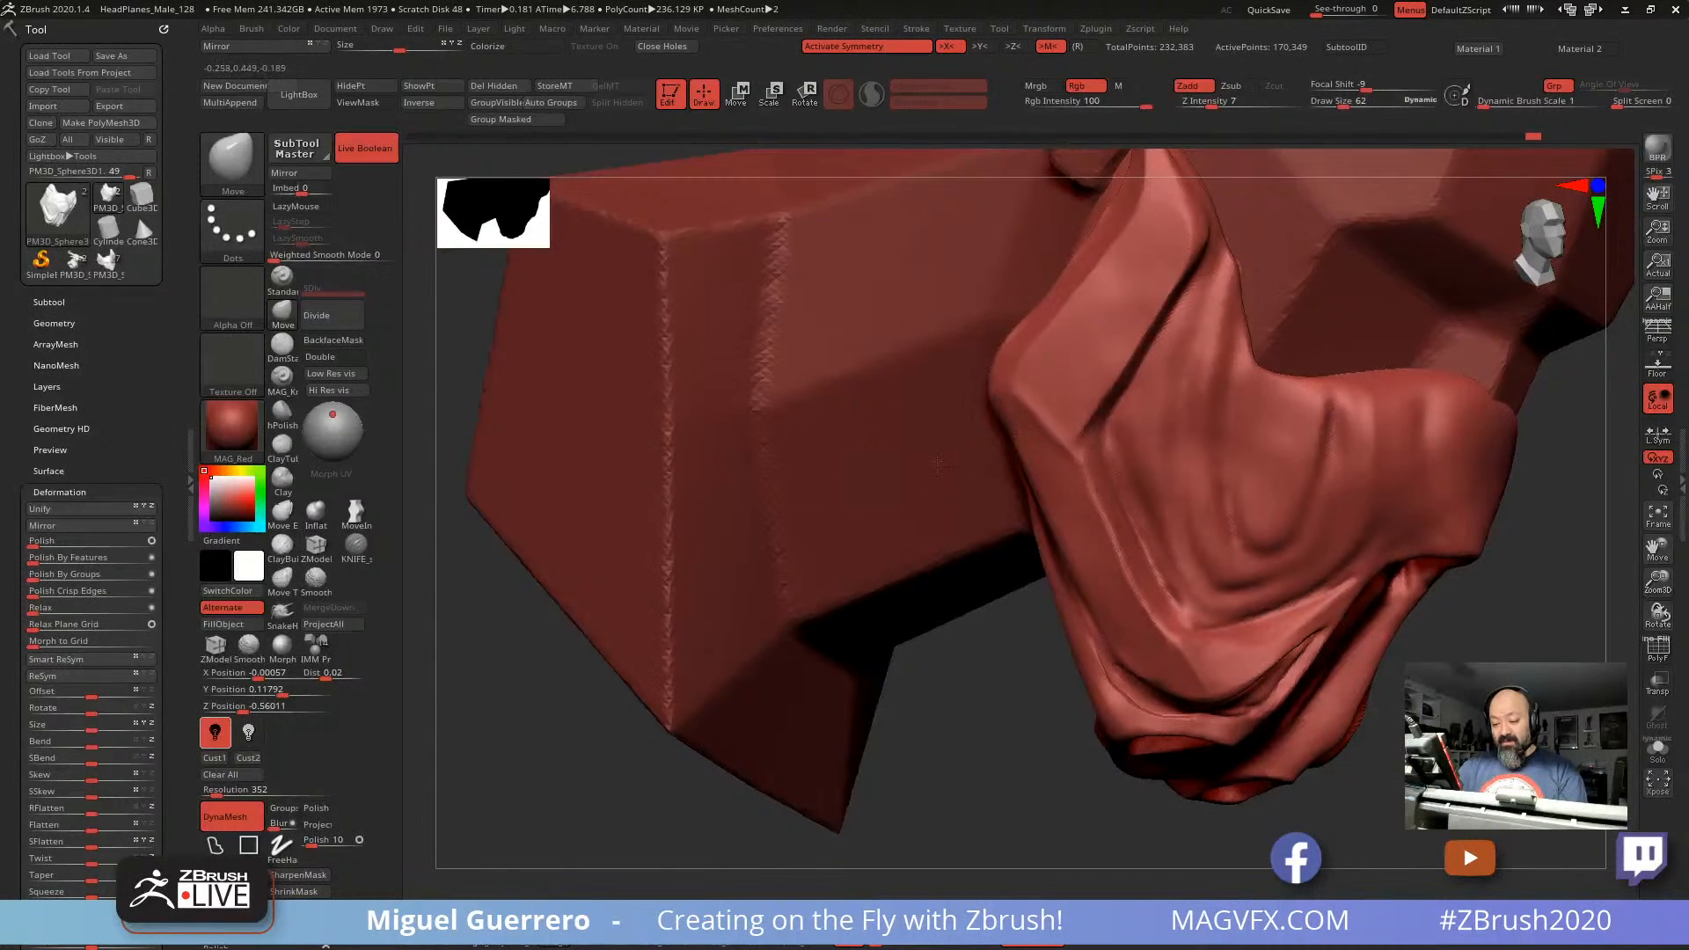
left_click_drag(975, 624, 954, 735, "alt")
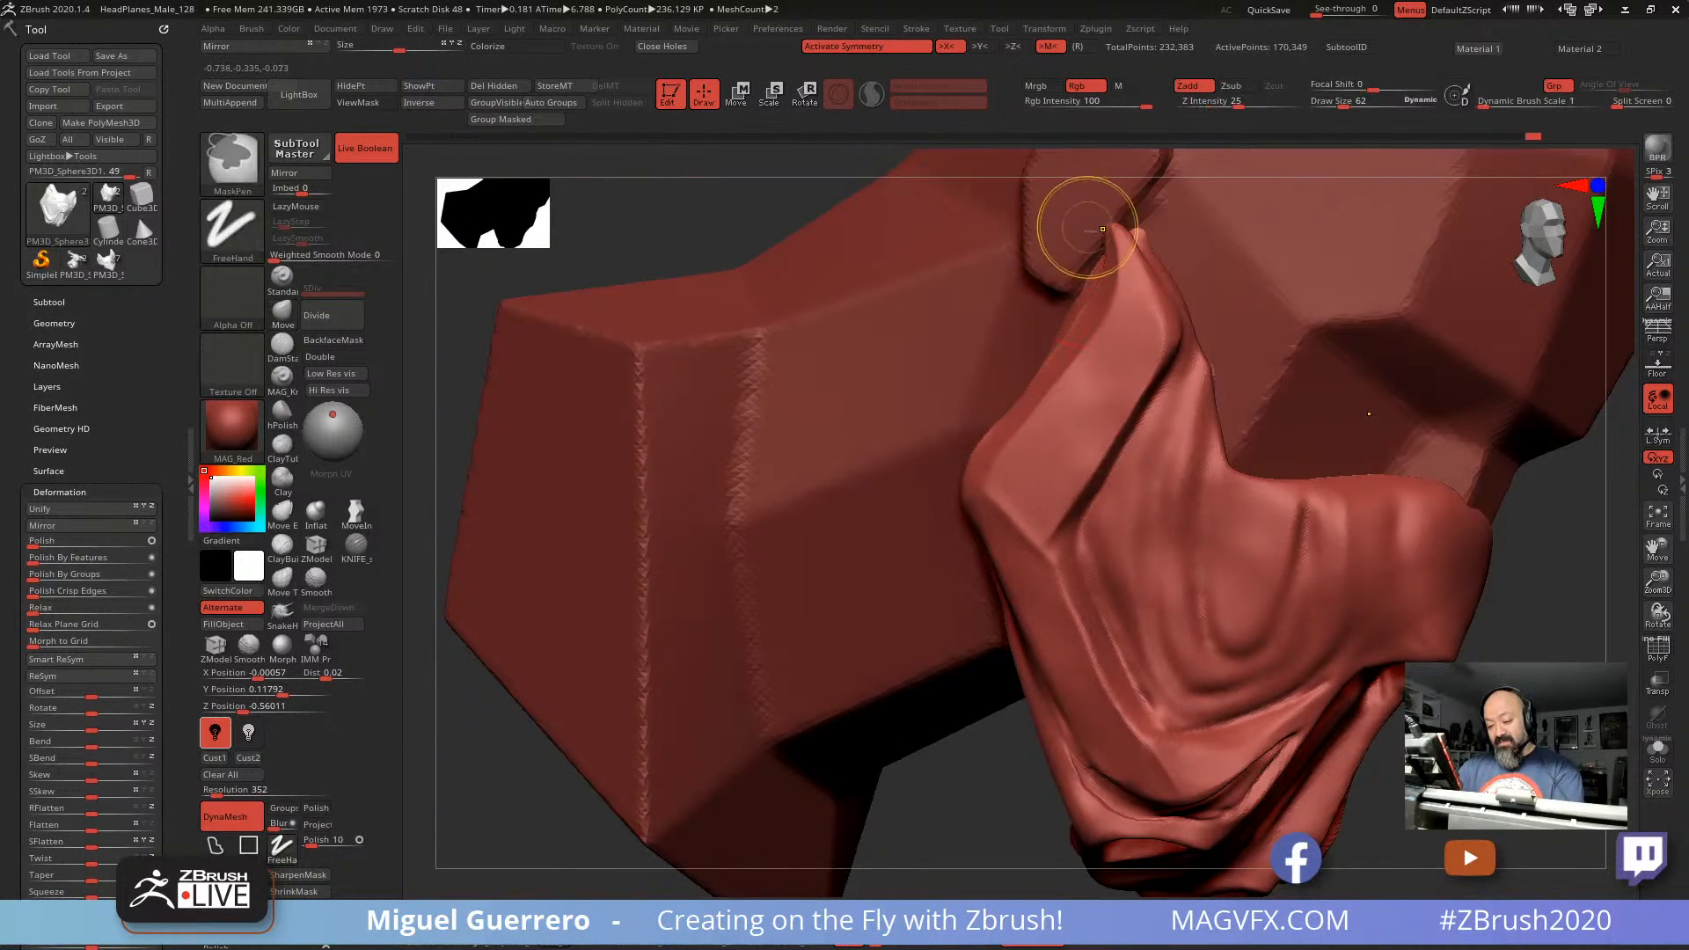
left_click_drag(1114, 230, 1073, 339, "ctrl")
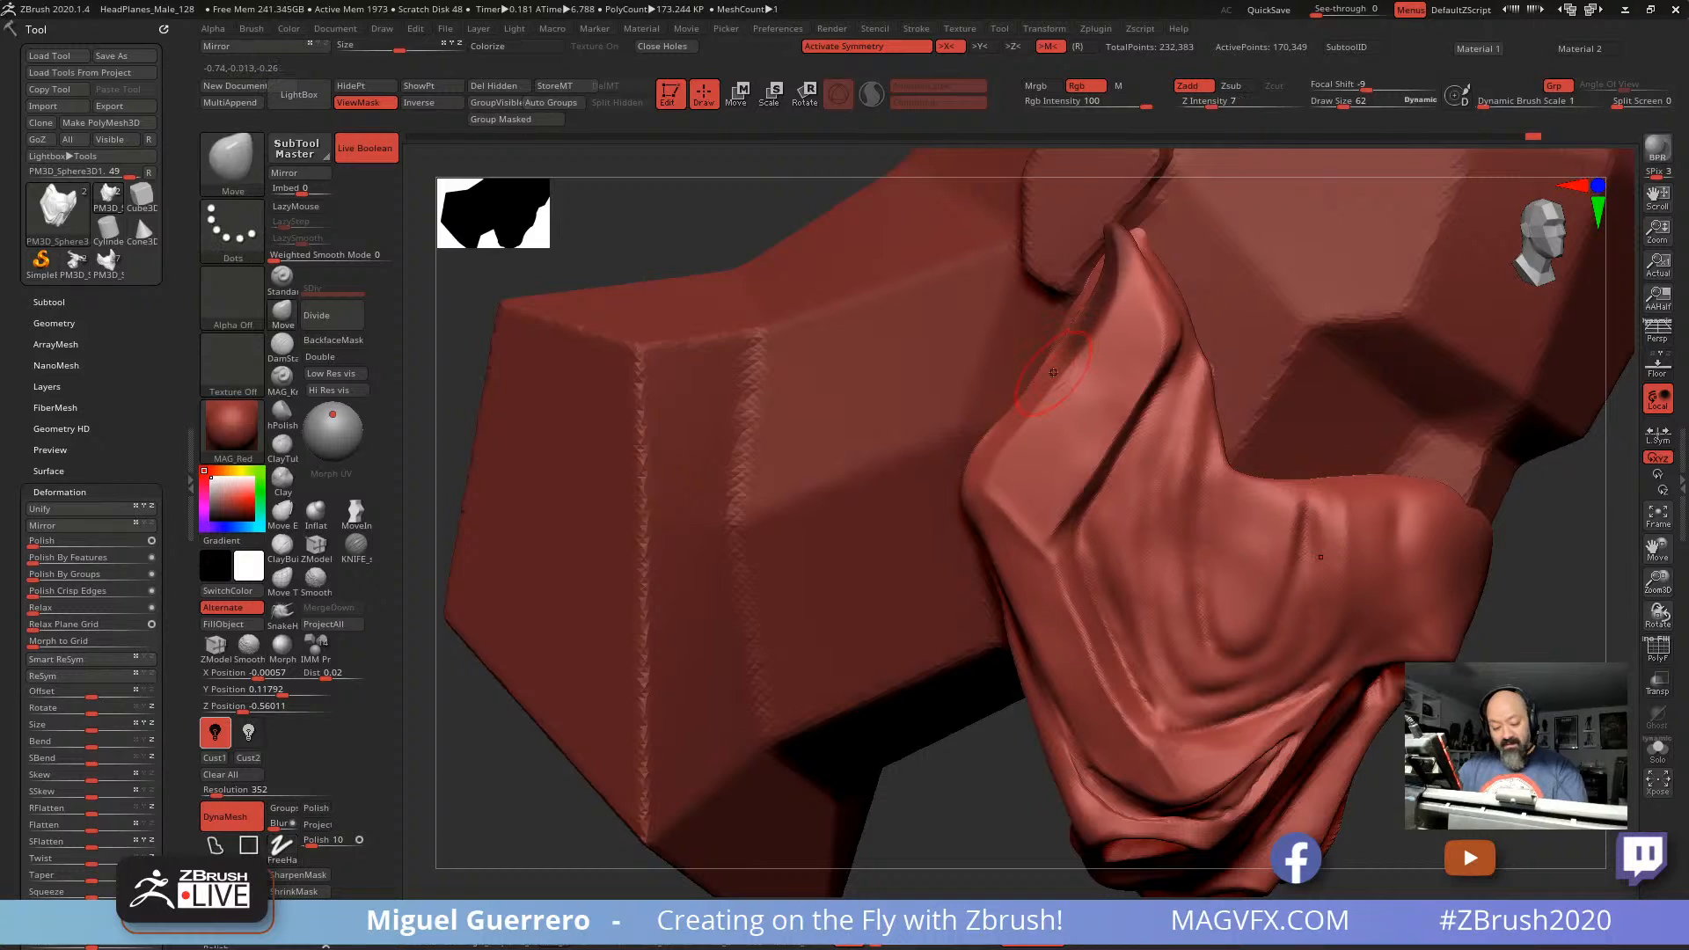
left_click(216, 846, "ctrl")
left_click_drag(695, 218, 711, 231, "ctrl")
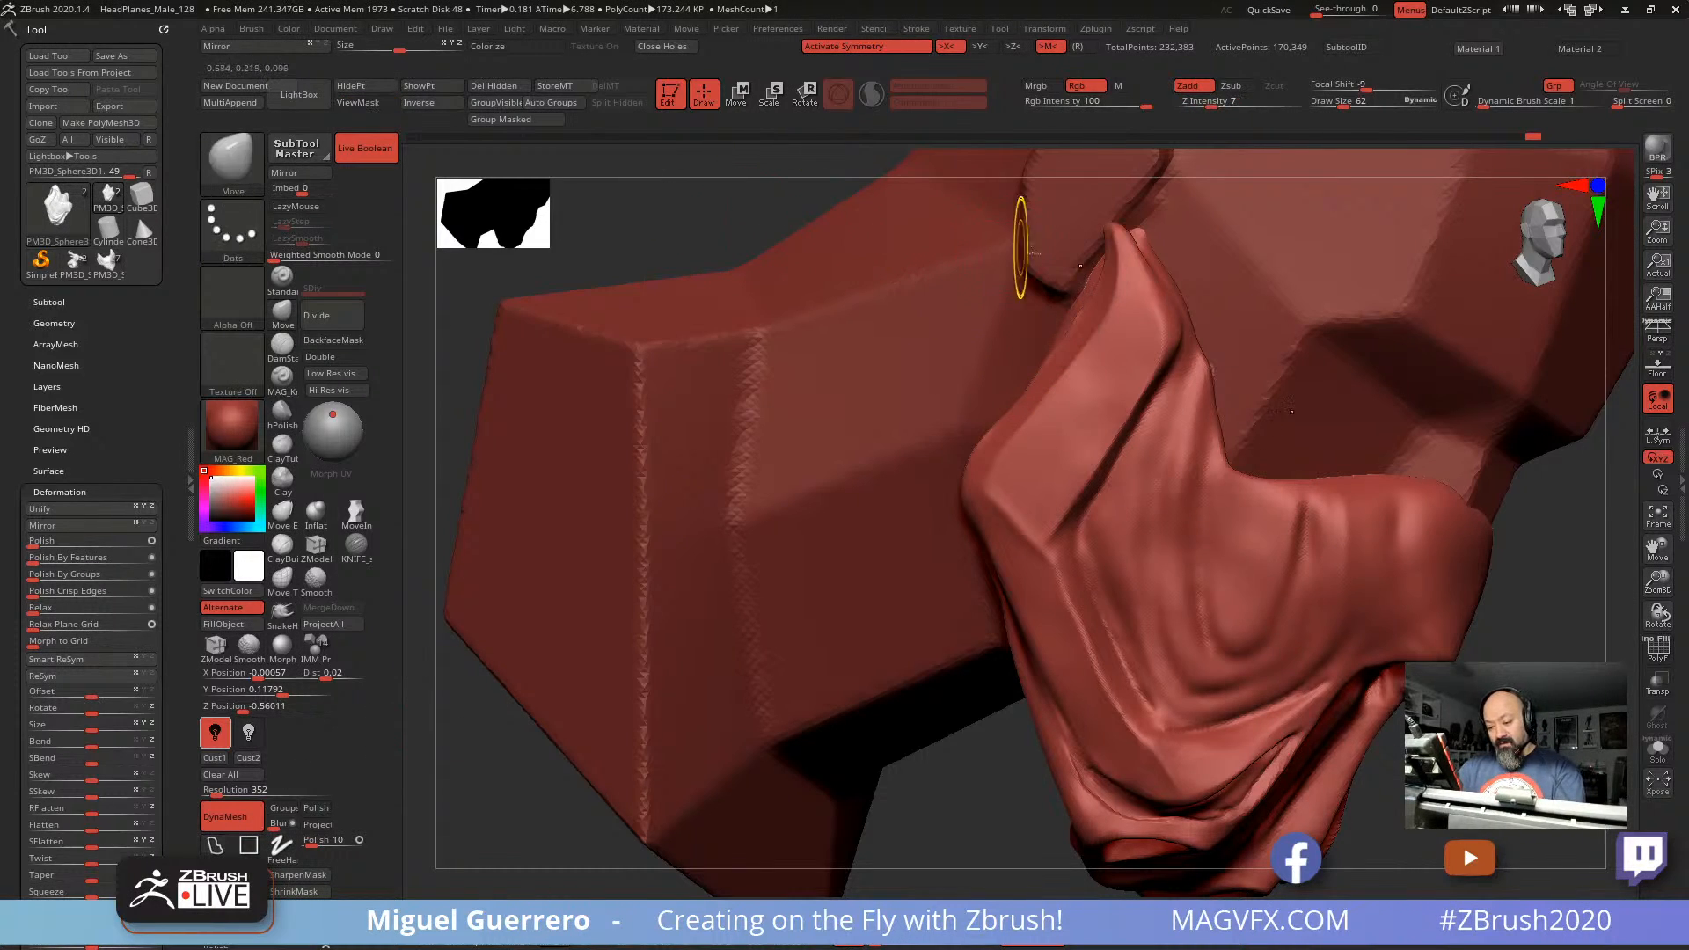
Step: Paint a mask along the cloth's upper outer edge and invert it so only that strip stays editable
mouse_move(1088, 212)
left_mouse_down("ctrl")
mouse_move(1115, 244)
mouse_move(1033, 416)
mouse_move(989, 468)
mouse_move(886, 470)
left_mouse_up("ctrl")
left_click(711, 211, "ctrl")
left_click_drag(711, 212, 748, 230)
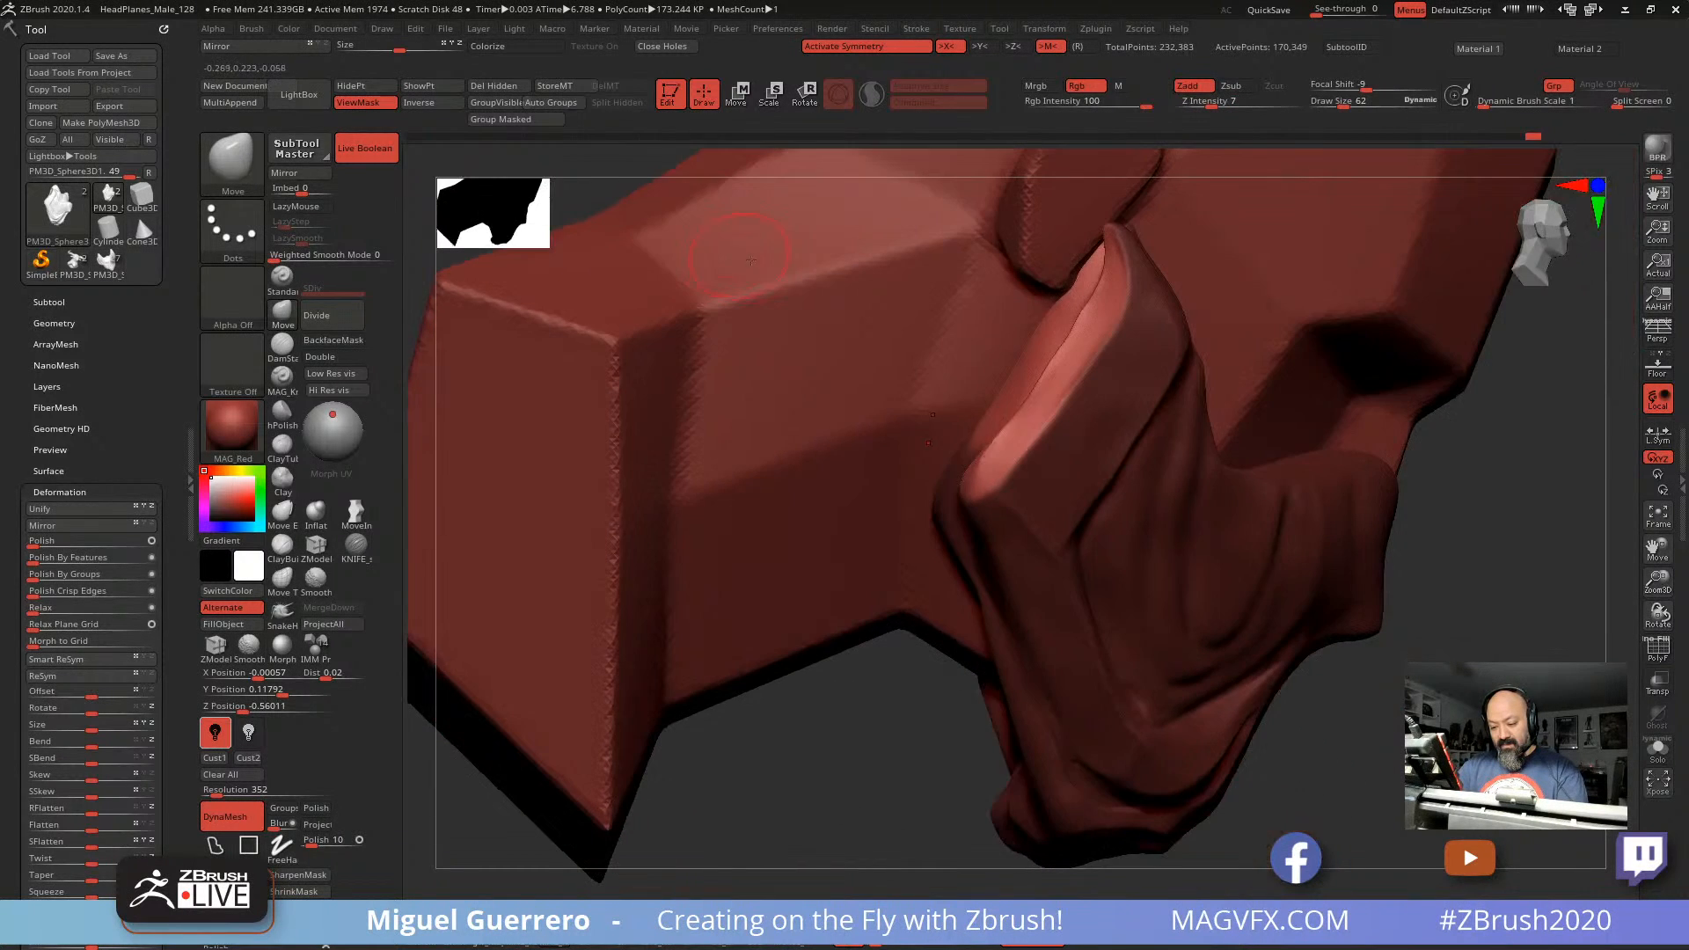
Step: Reshape the unmasked upper edge strip toward the face with the Move brush enlarged to draw size 138
left_click_drag(955, 497, 1077, 275, "shift")
left_click_drag(1418, 693, 1378, 715)
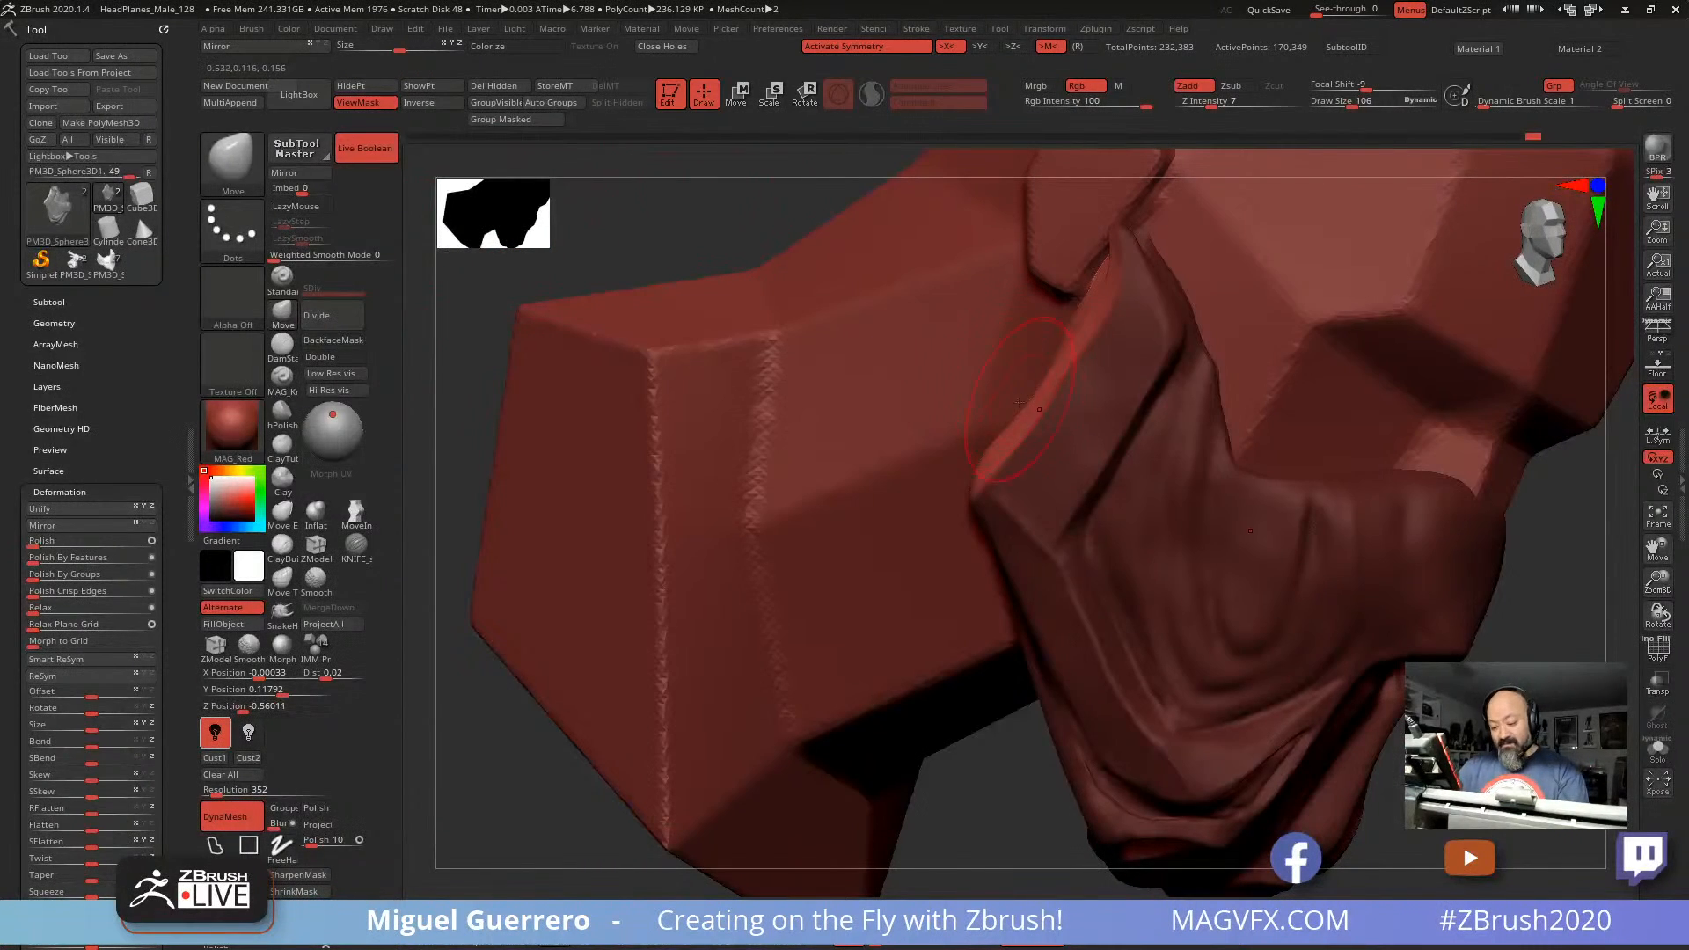
key("]")
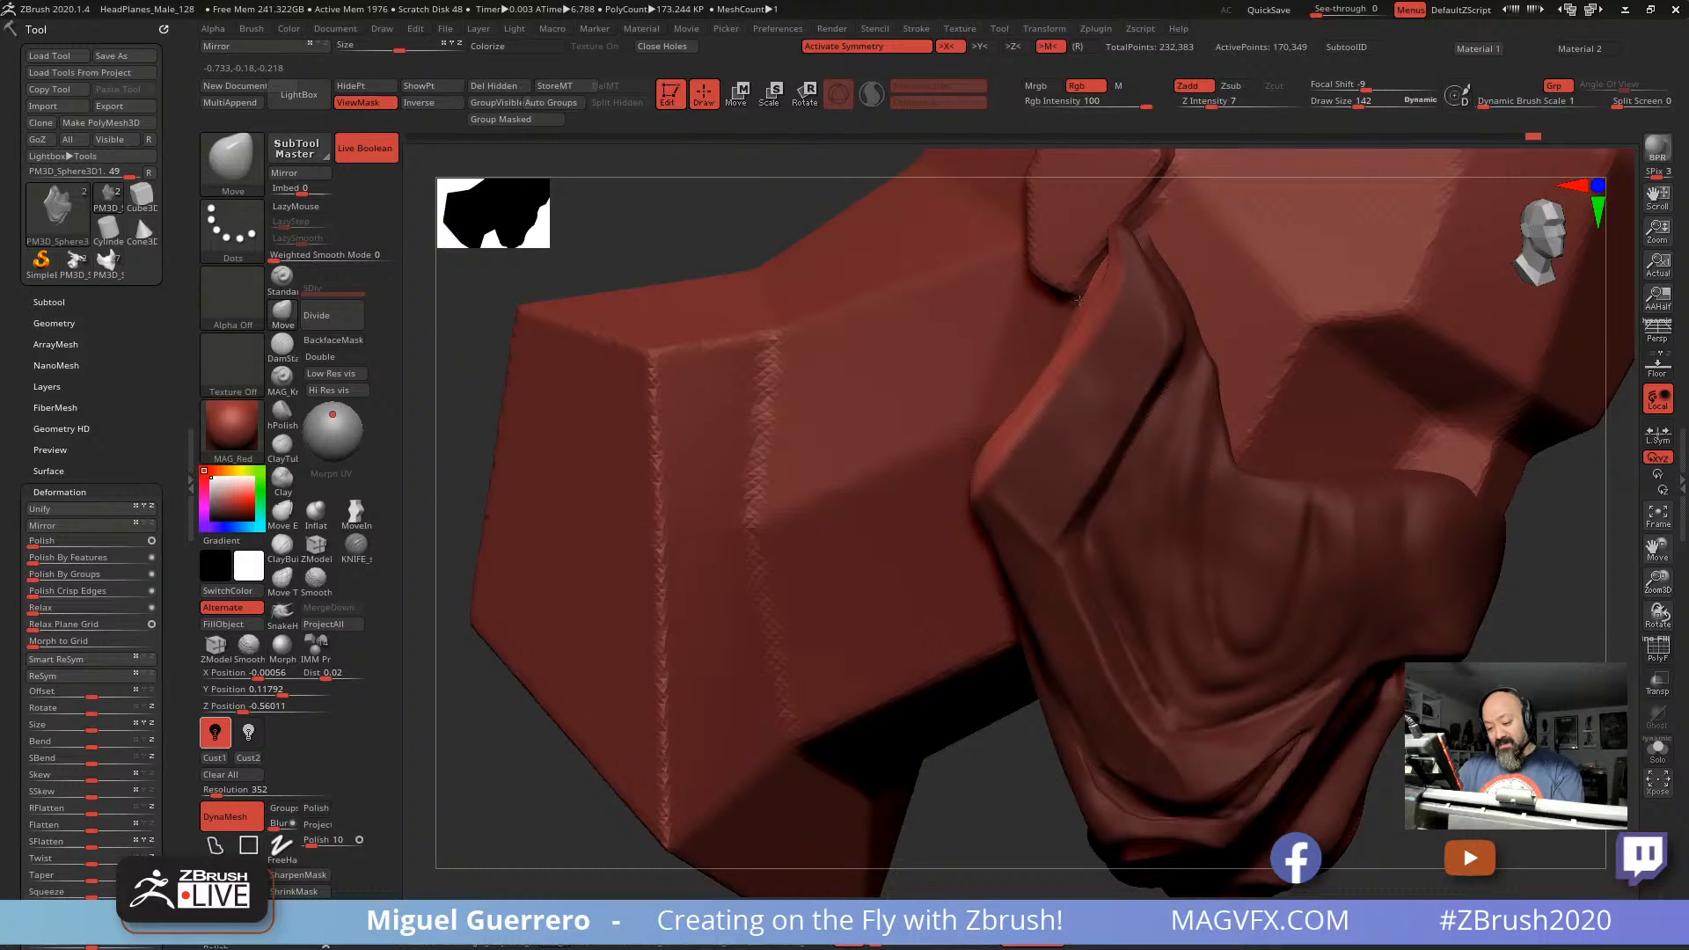
right_click_drag(1079, 301, 1131, 303)
left_click_drag(1053, 291, 1023, 284)
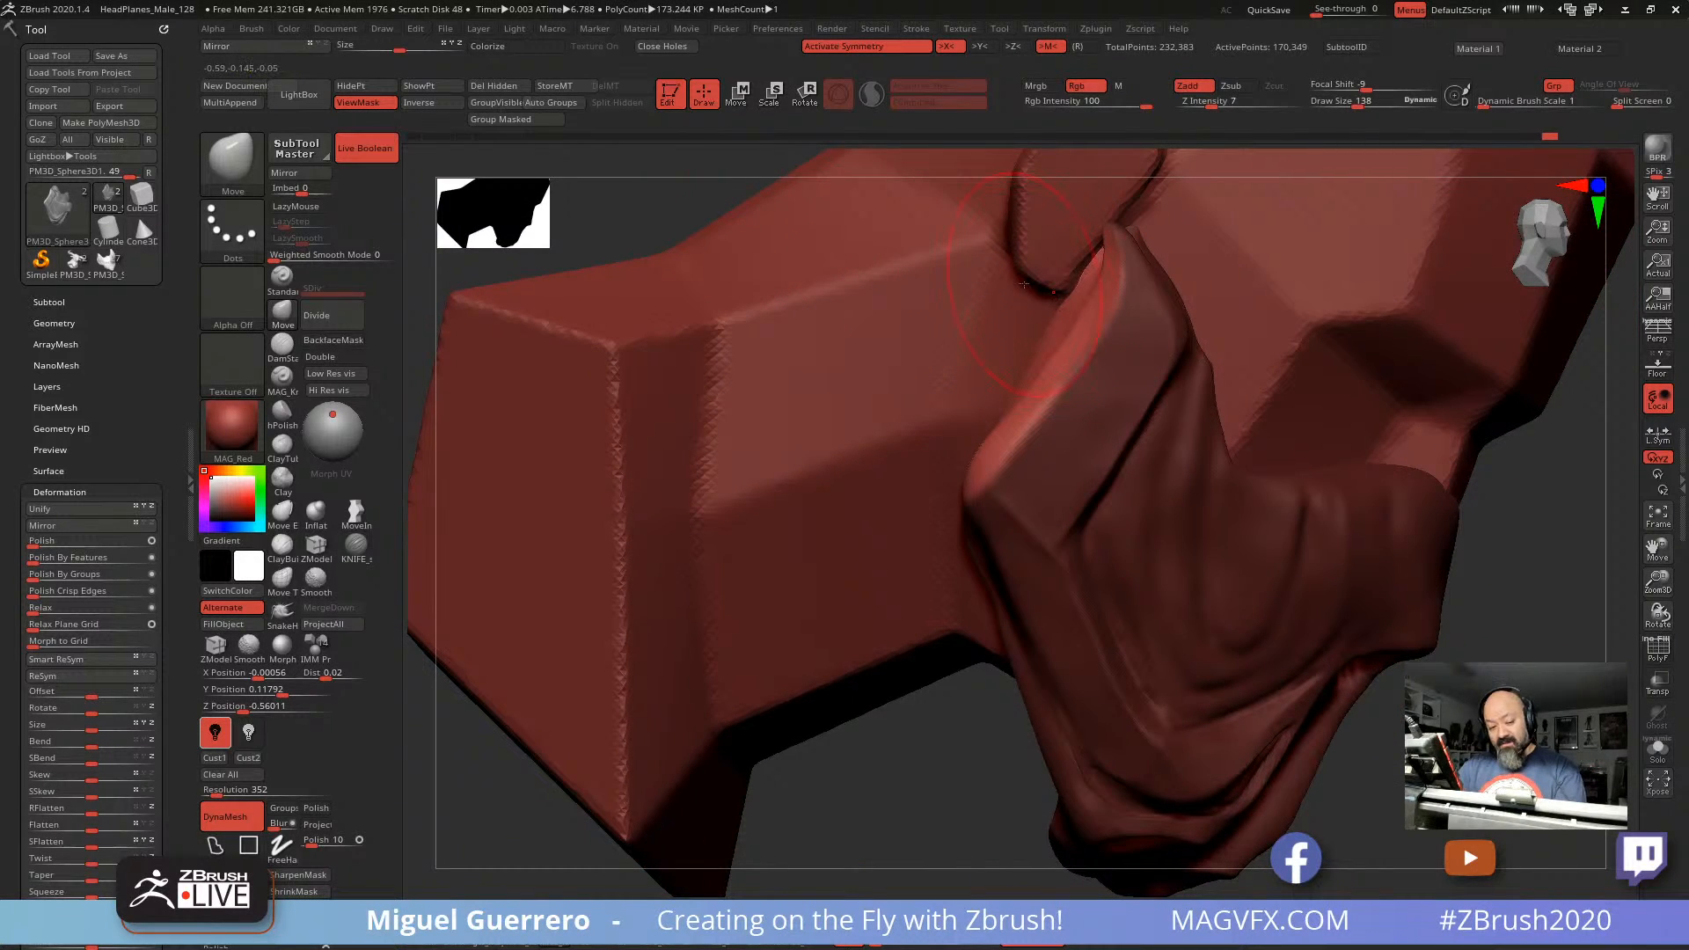
Step: Set up the DamStandard brush at draw size 82 and Z intensity 24, and take the mask off the cloth
left_click(283, 346)
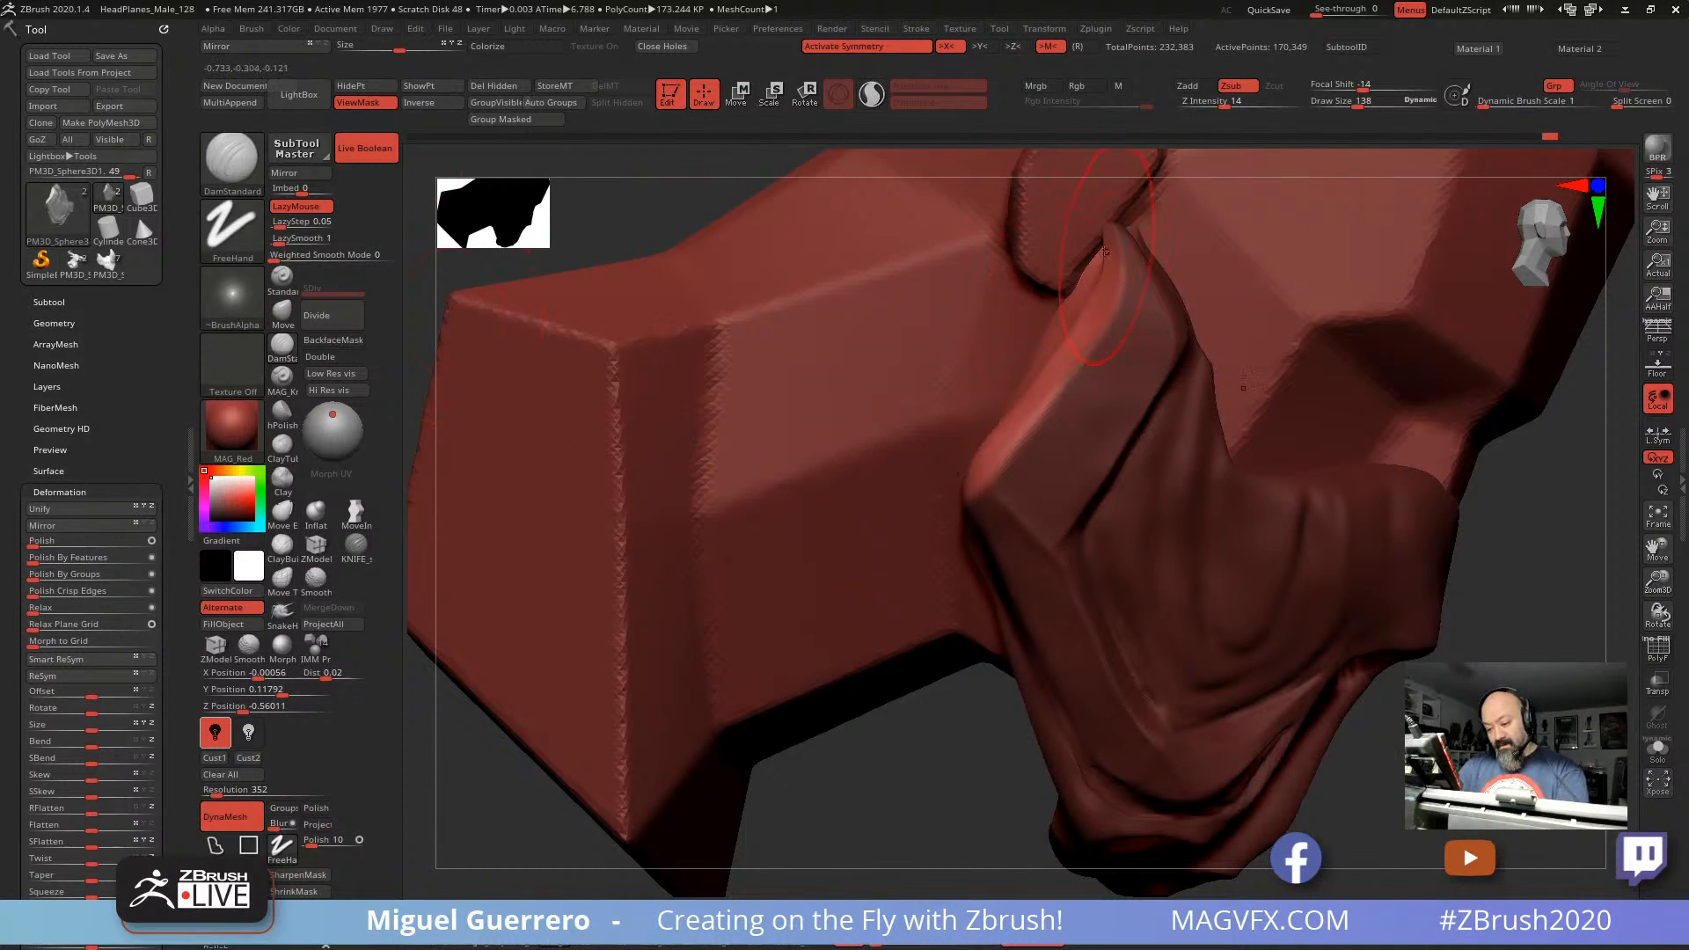
key("bracketleft")
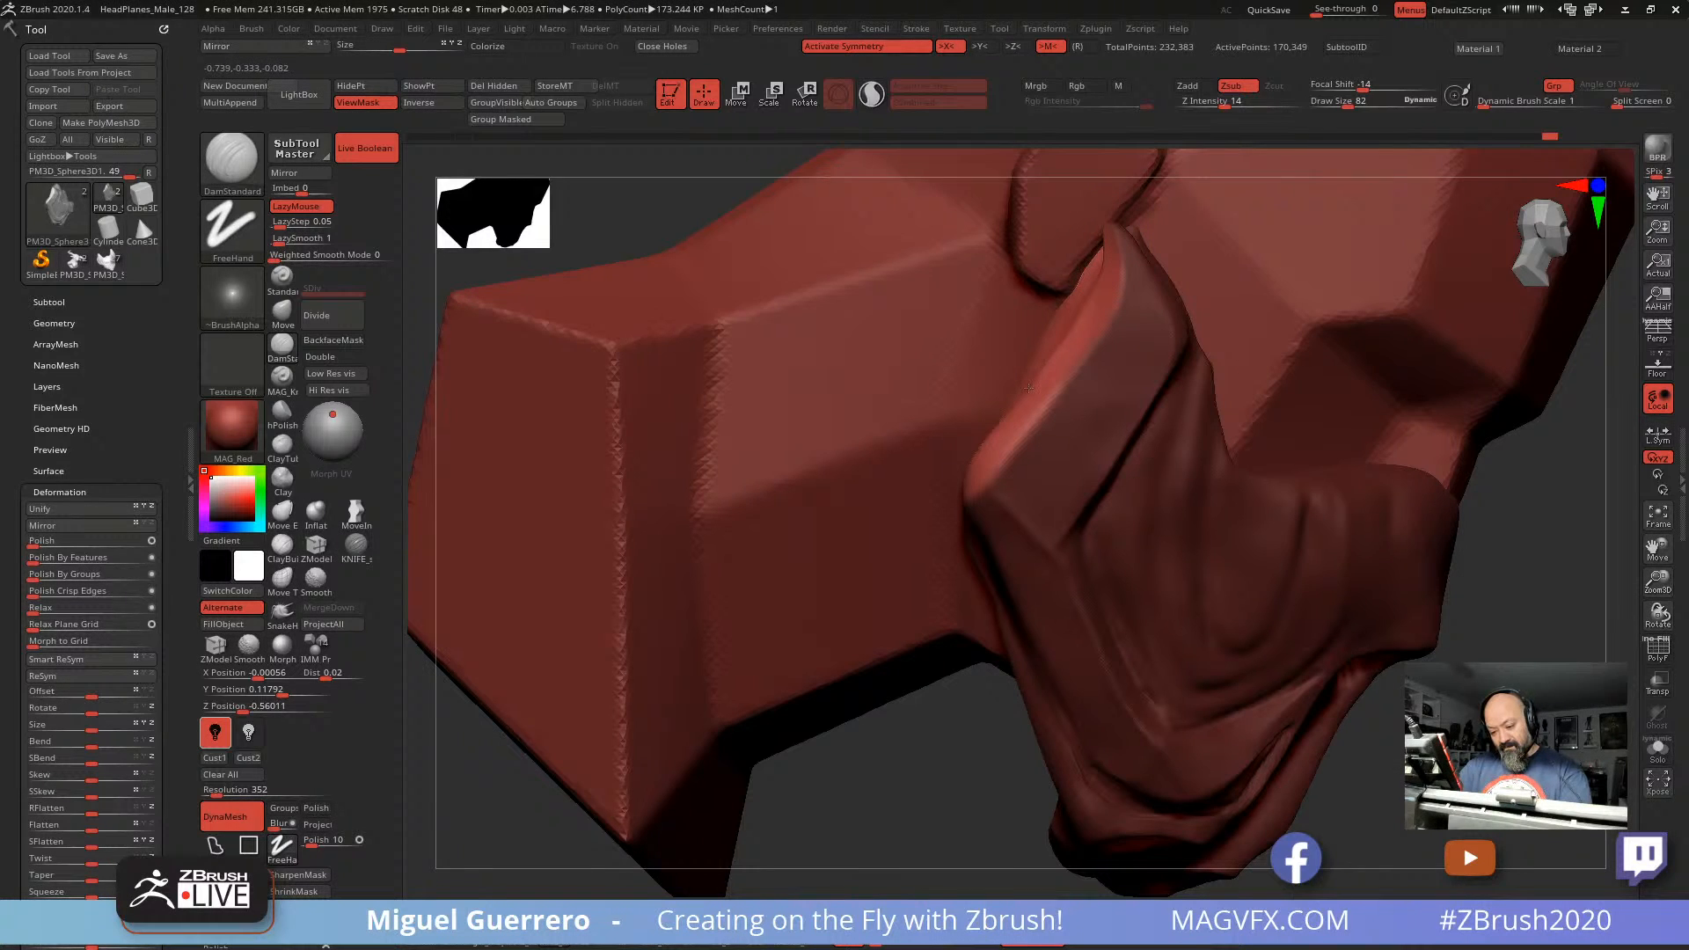
left_click_drag(973, 754, 987, 748)
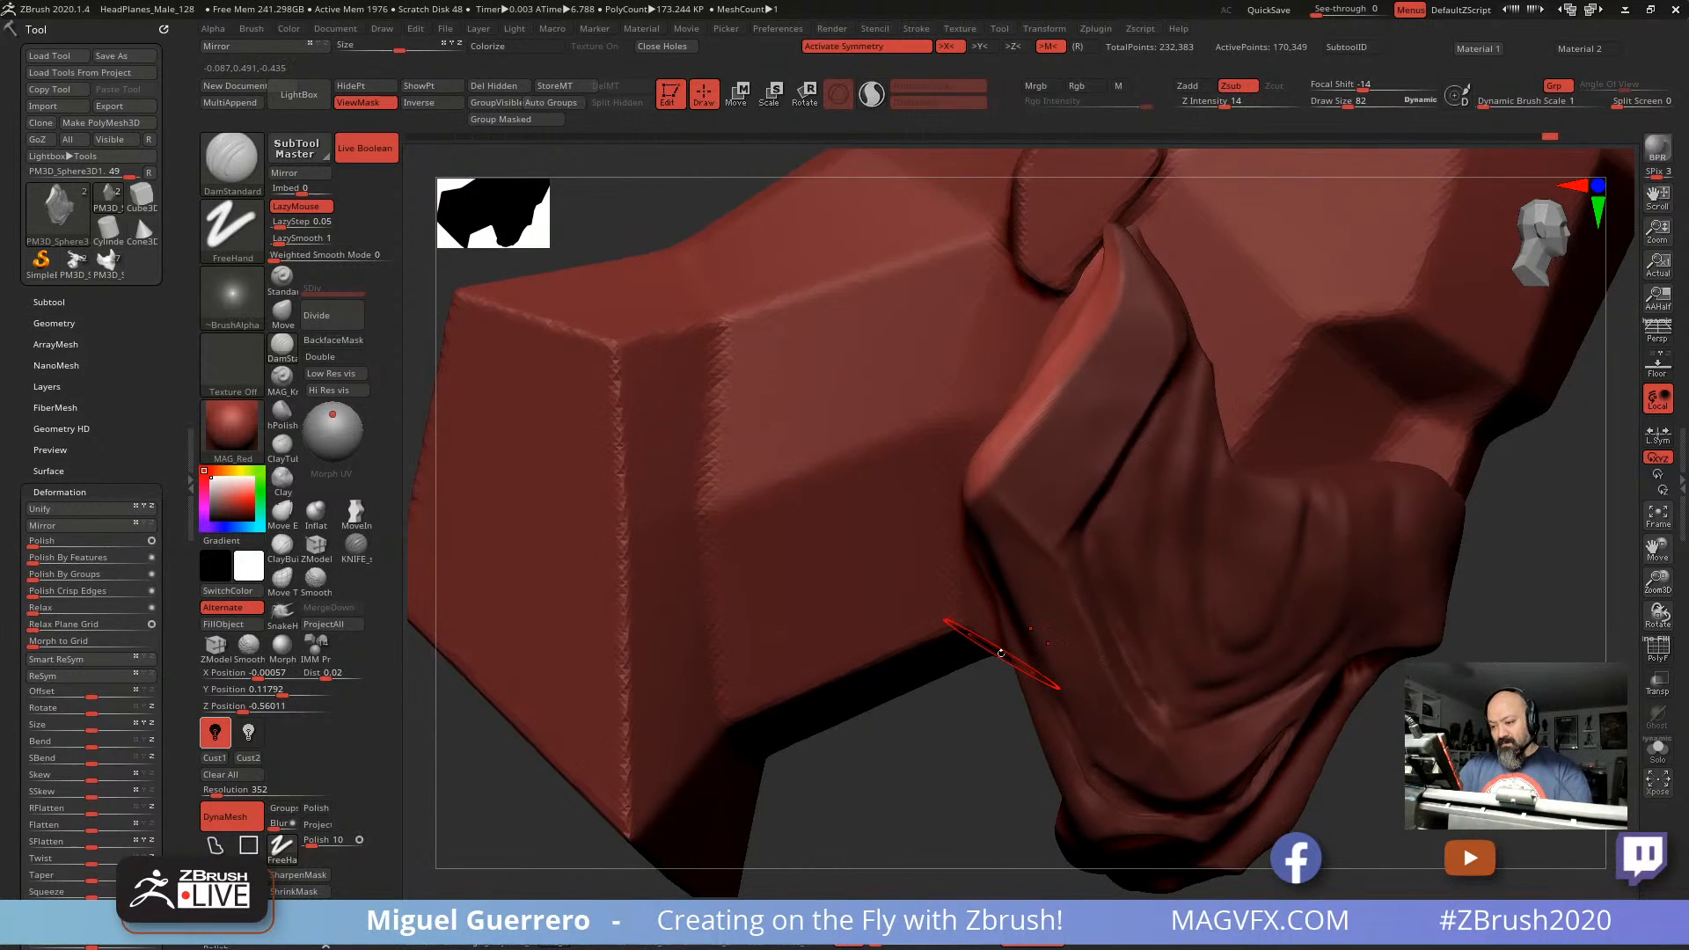
left_click_drag(1209, 99, 1223, 99)
mouse_move(634, 220)
left_mouse_down()
mouse_move(747, 255)
mouse_move(637, 347)
mouse_move(633, 396)
mouse_move(695, 374)
mouse_move(670, 361)
left_mouse_up()
key("ctrl+h")
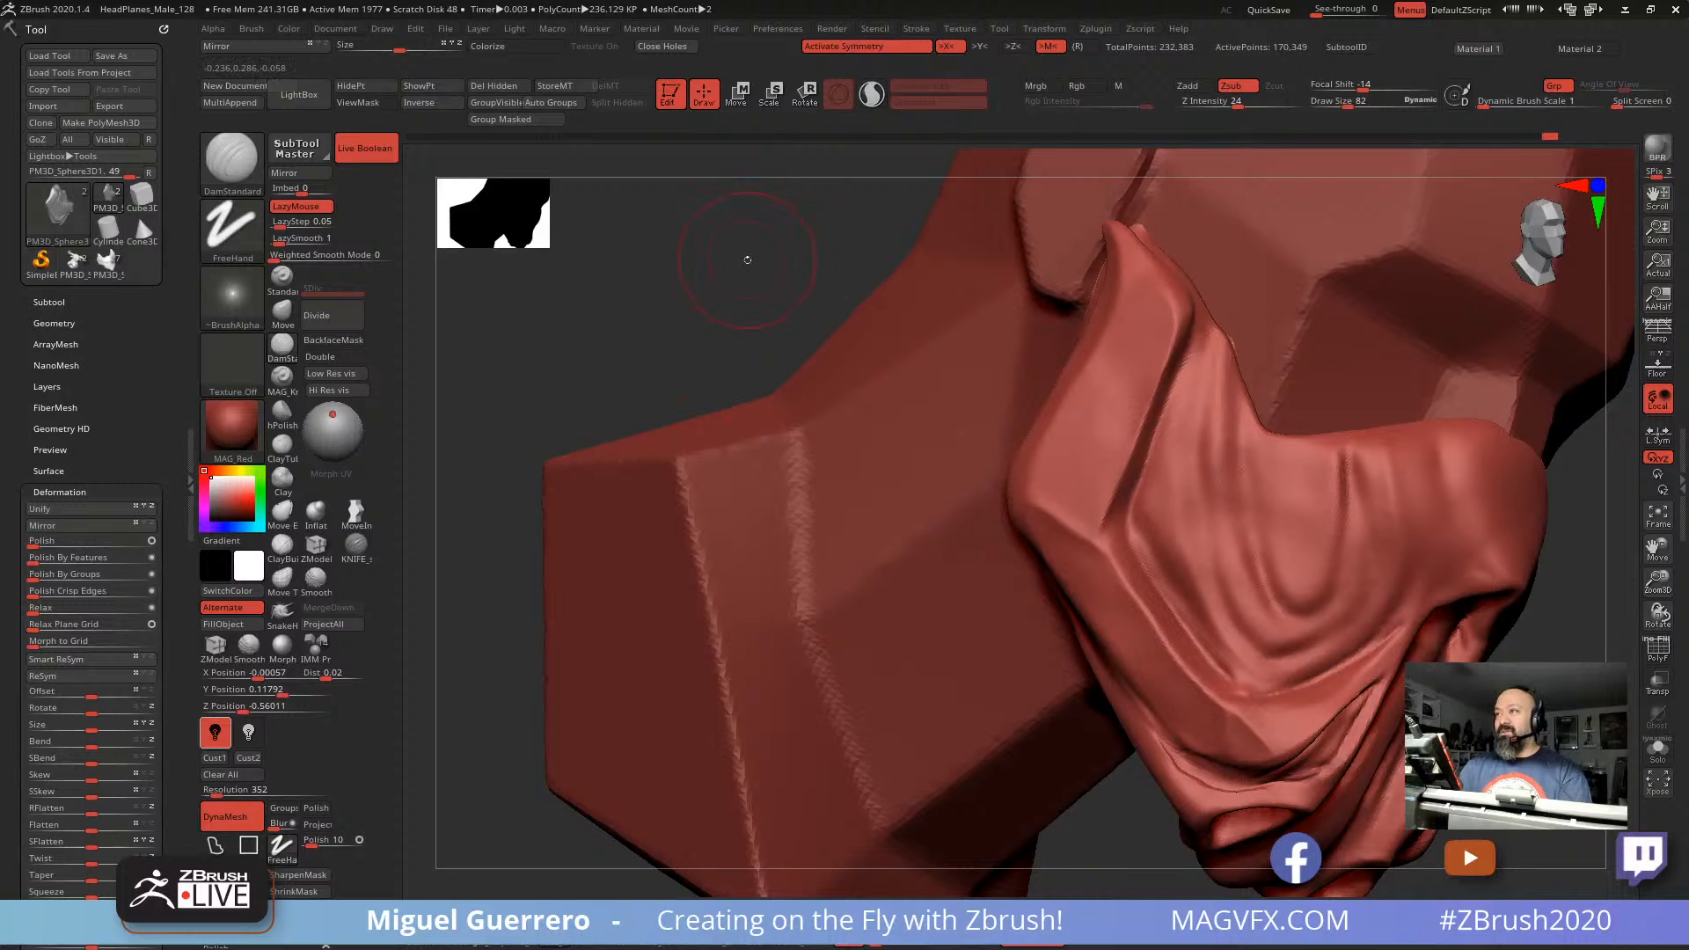
Step: Inspect the cloth's side edge, folds and wireframe density from the side and the front
left_click_drag(747, 260, 729, 252)
mouse_move(660, 573)
left_mouse_down()
mouse_move(643, 536)
mouse_move(584, 517)
mouse_move(791, 490)
mouse_move(621, 558)
mouse_move(694, 558)
left_mouse_up()
right_click_drag(693, 558, 625, 531, "ctrl")
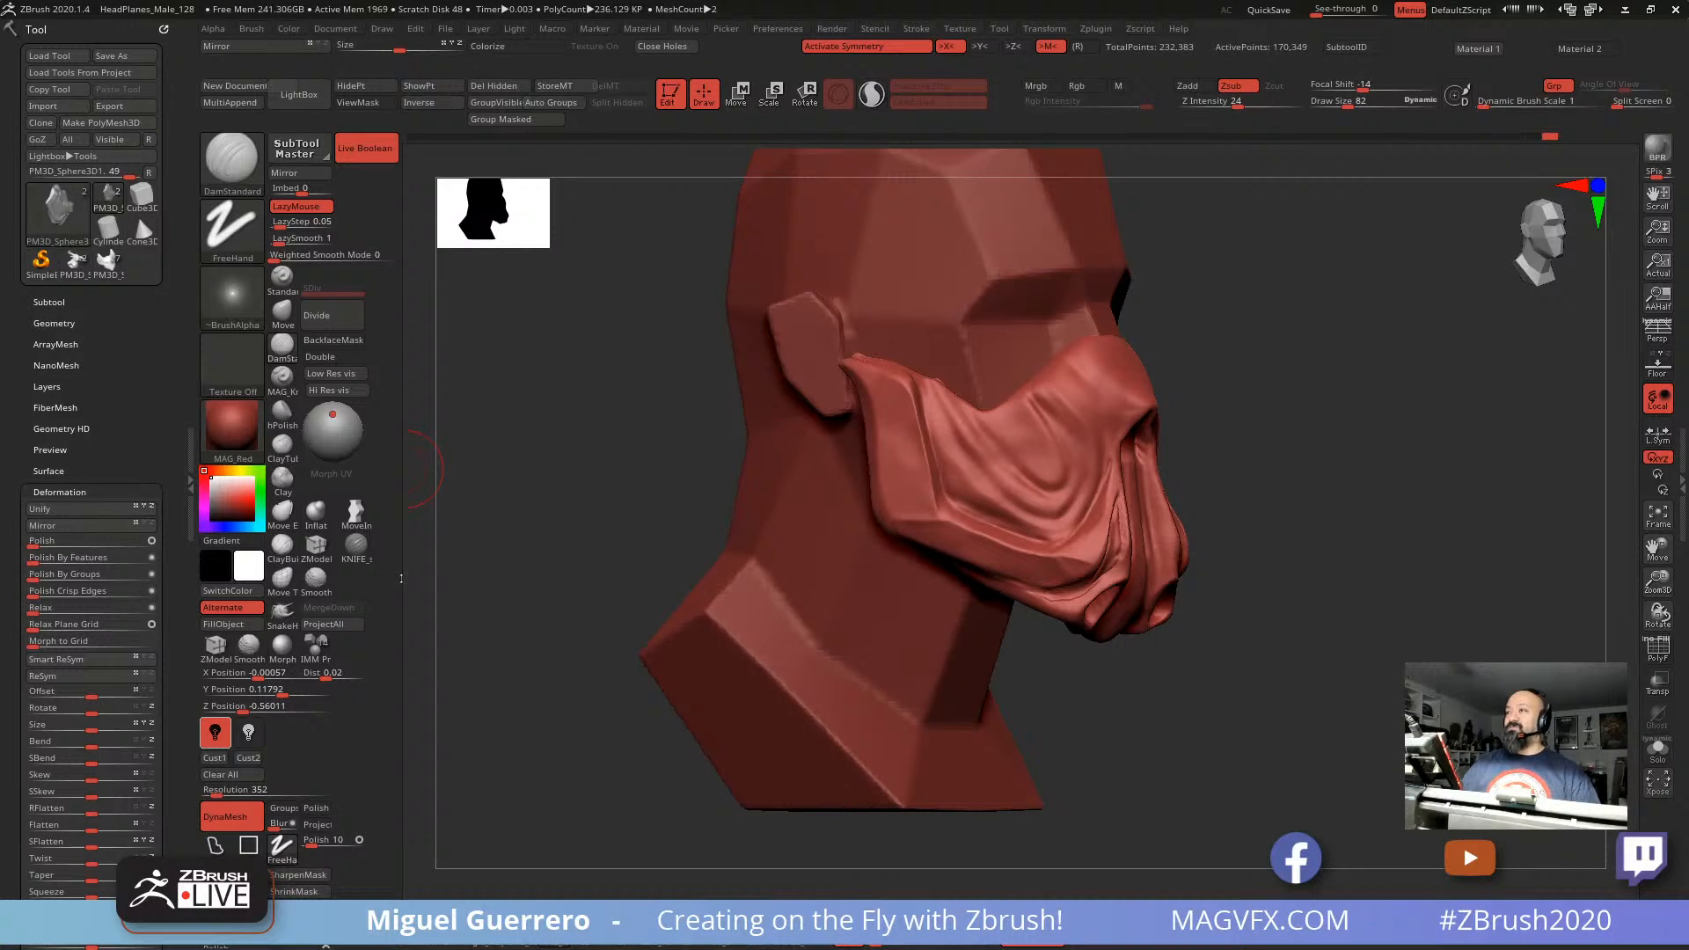
right_click_drag(753, 528, 724, 530)
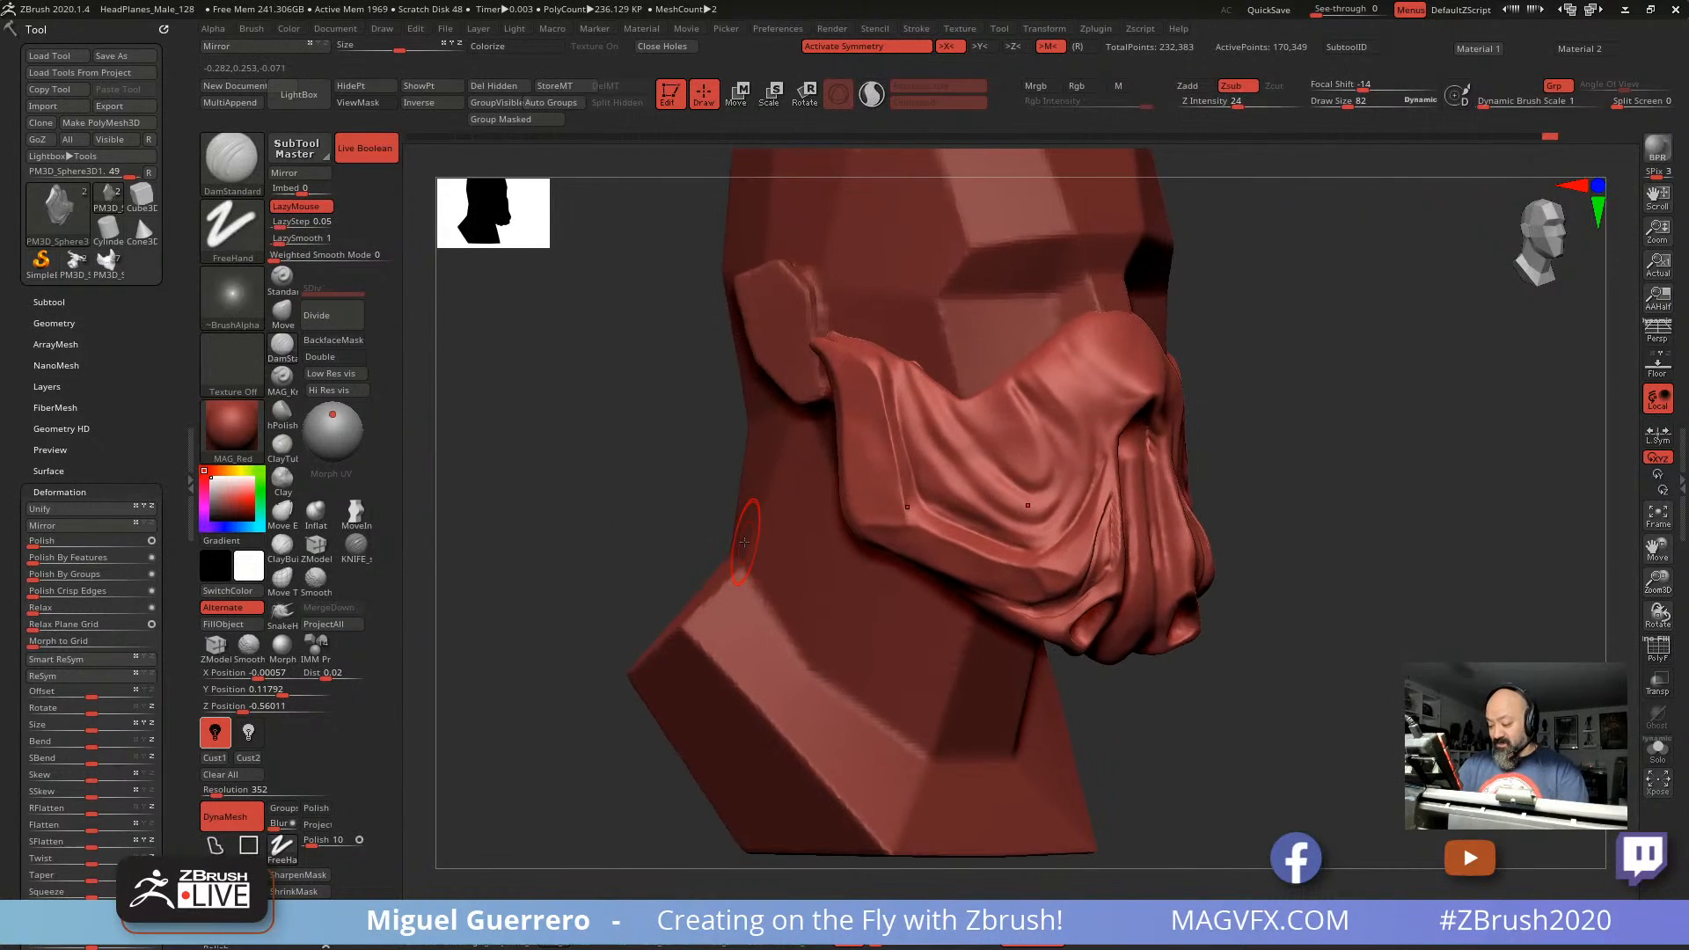
left_click(1658, 650)
right_click_drag(1133, 604, 1094, 663, "ctrl")
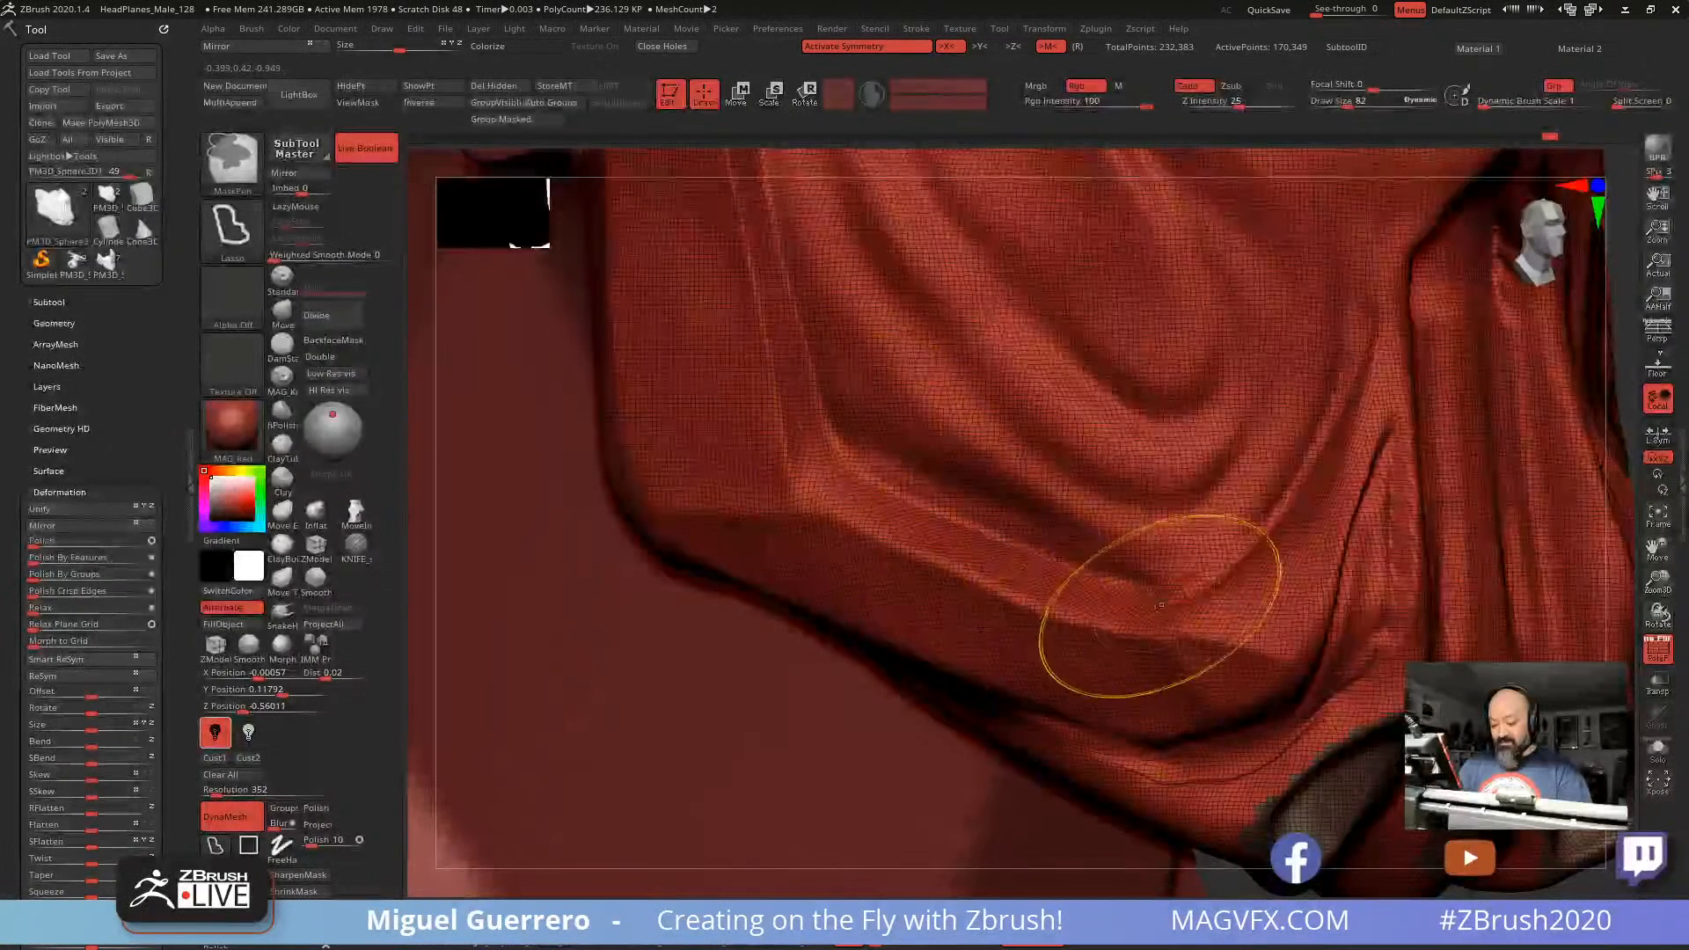
left_click(1659, 649)
mouse_move(1055, 563)
right_mouse_down("ctrl")
mouse_move(1014, 475)
mouse_move(979, 464)
right_mouse_up("ctrl")
right_click_drag(1437, 671, 1416, 676)
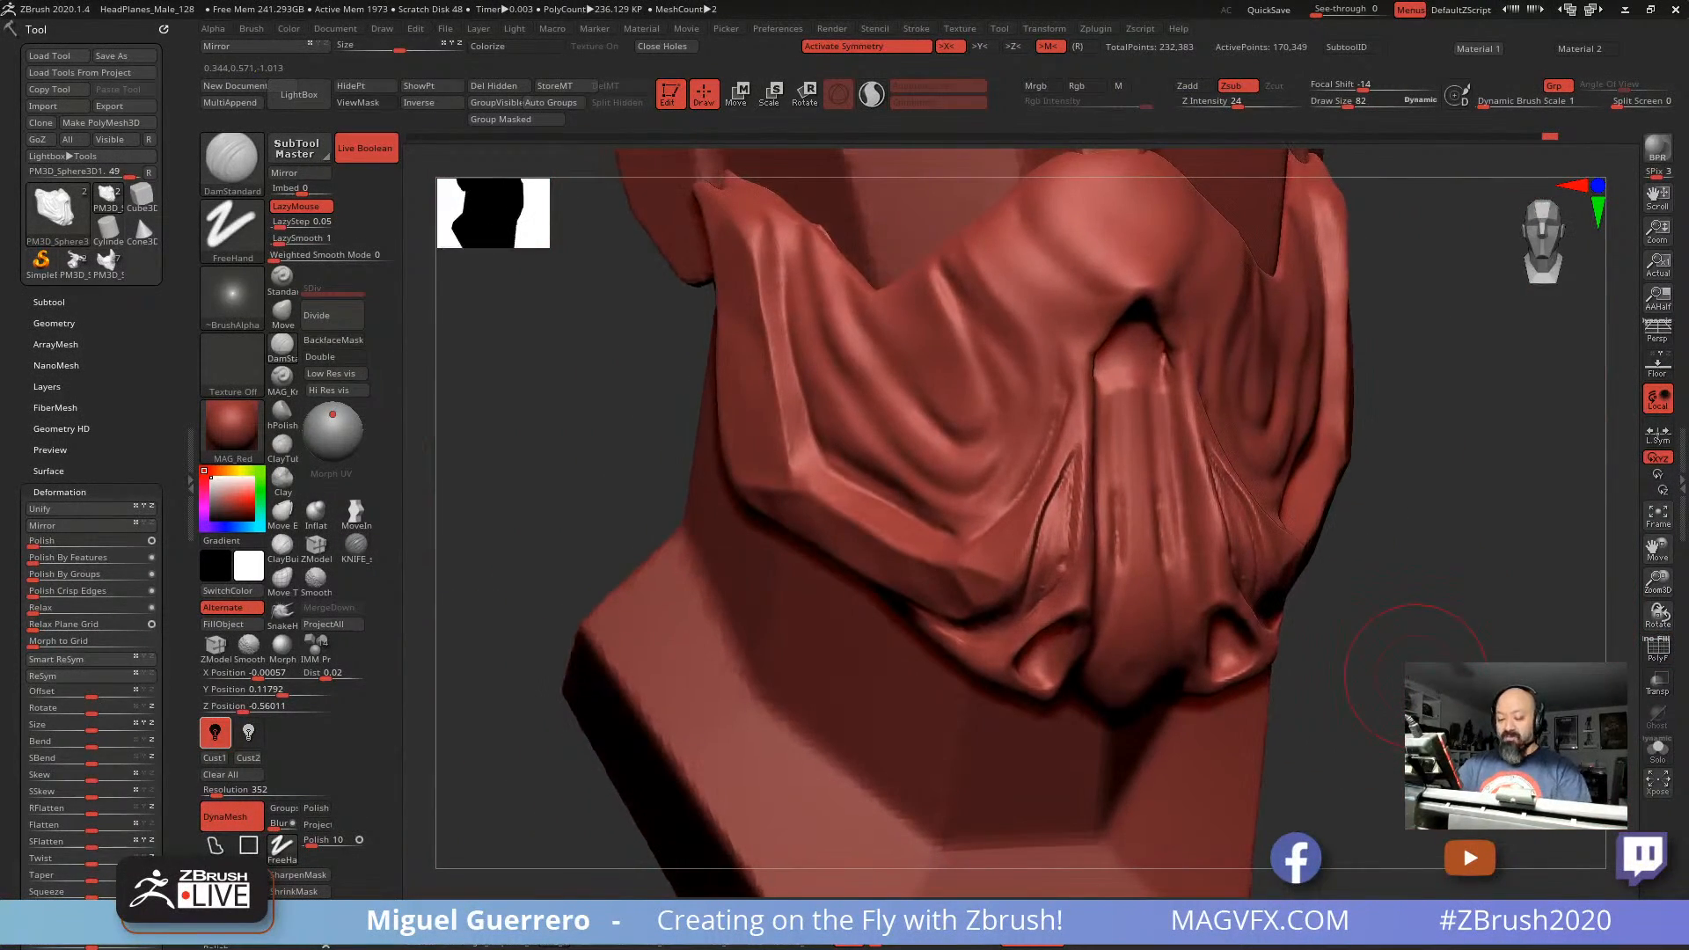
mouse_move(584, 351)
right_mouse_down()
mouse_move(566, 351)
mouse_move(582, 349)
right_mouse_up()
Step: Refine the cloth's outer side edge below the ear with the Move brush at draw size 22, smoothing it where needed
key("bracketleft")
key("bracketleft")
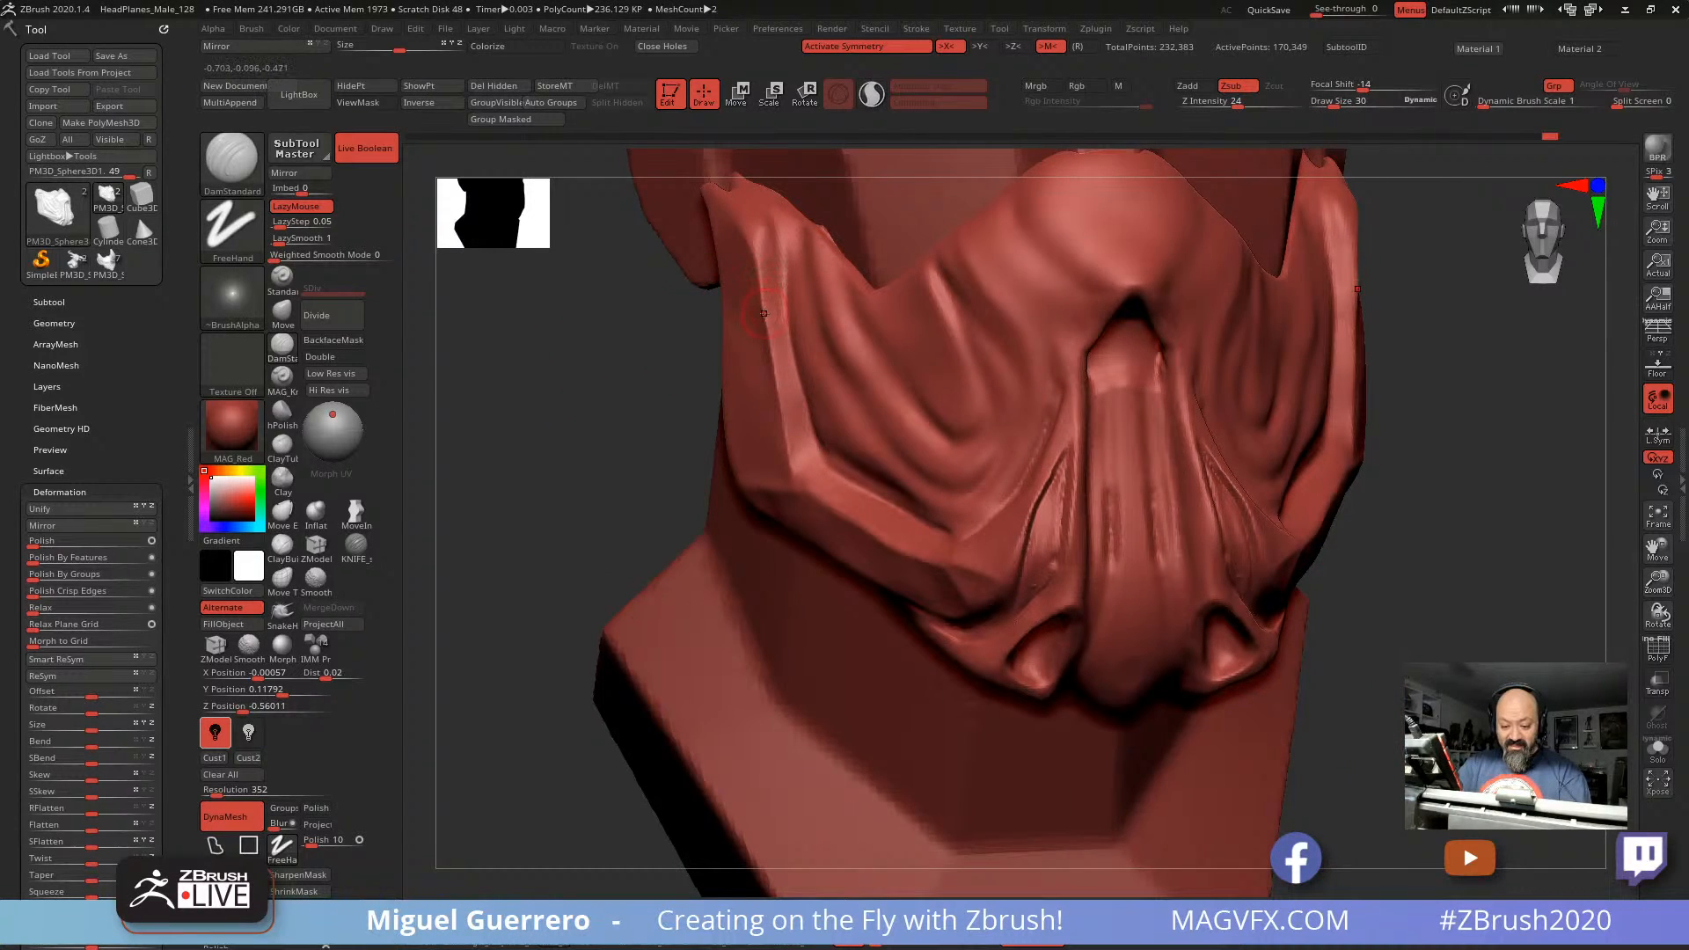
key("b")
key("m")
key("v")
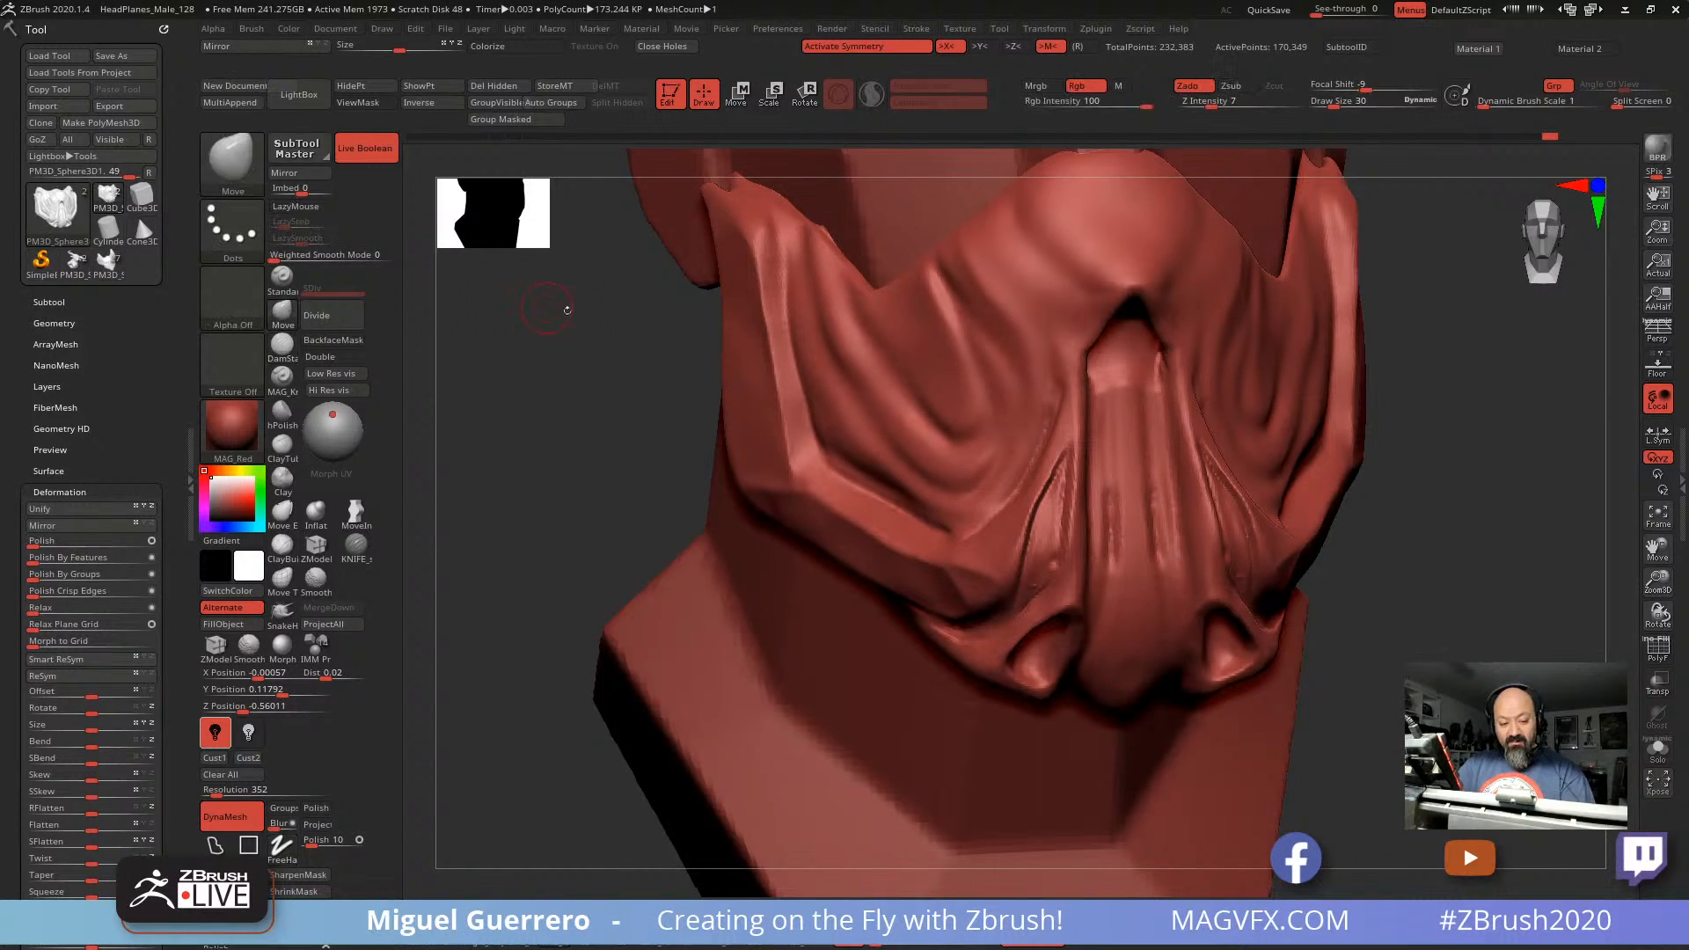
key("shift")
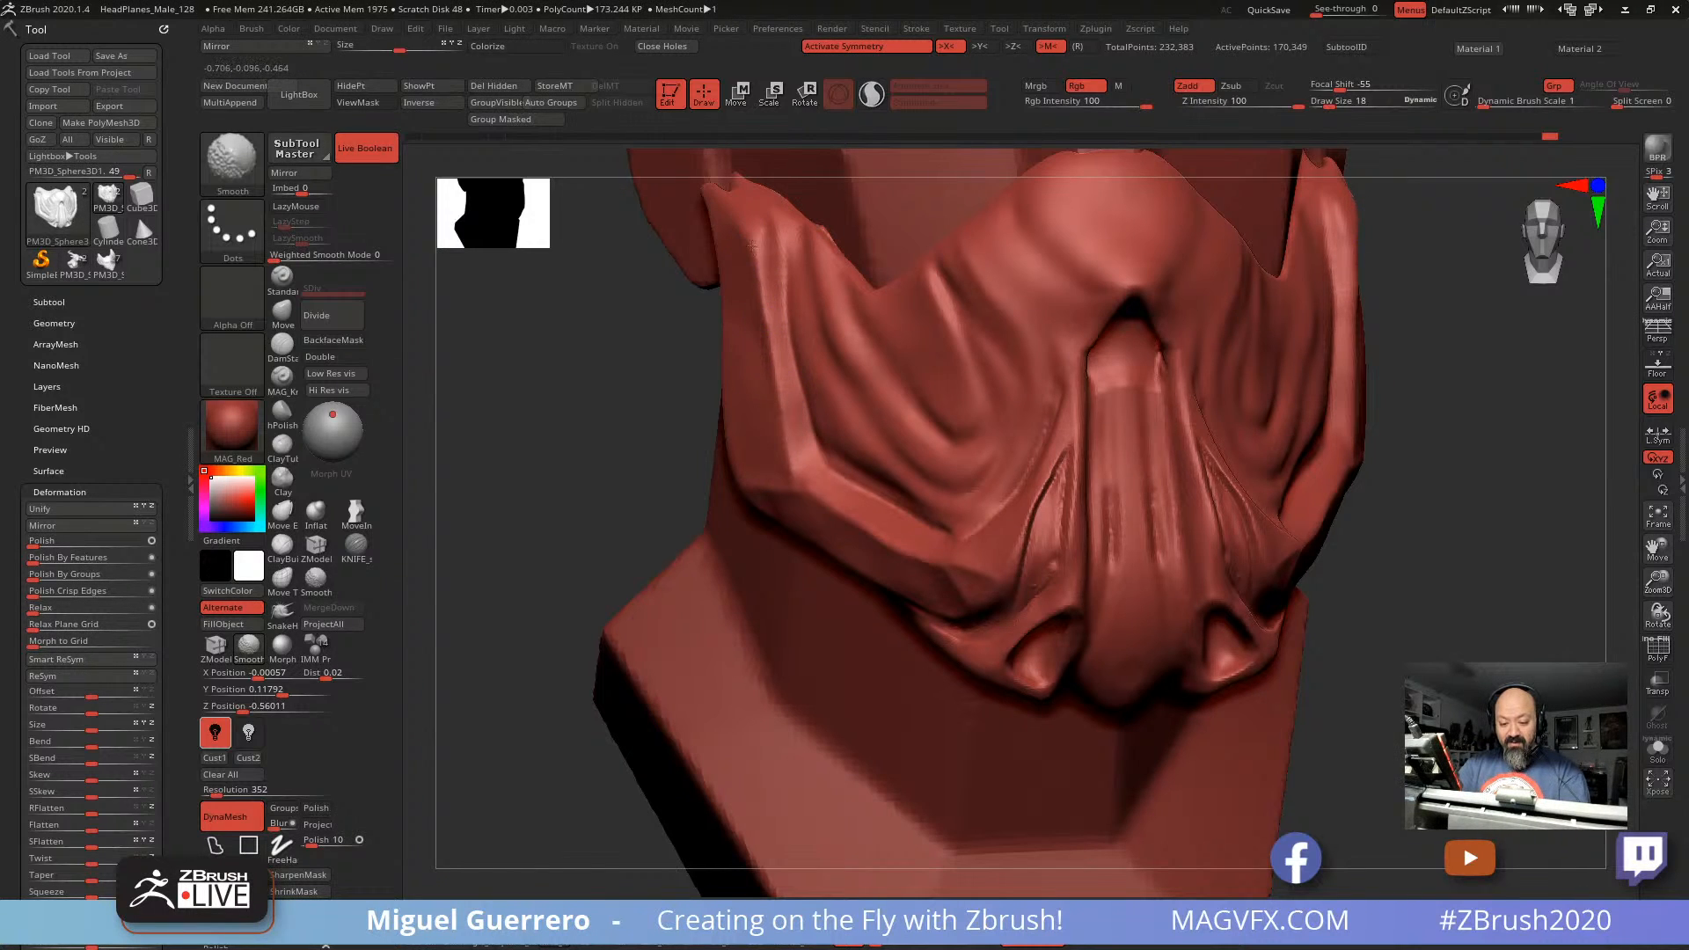
left_click(282, 315)
left_click_drag(616, 264, 554, 250)
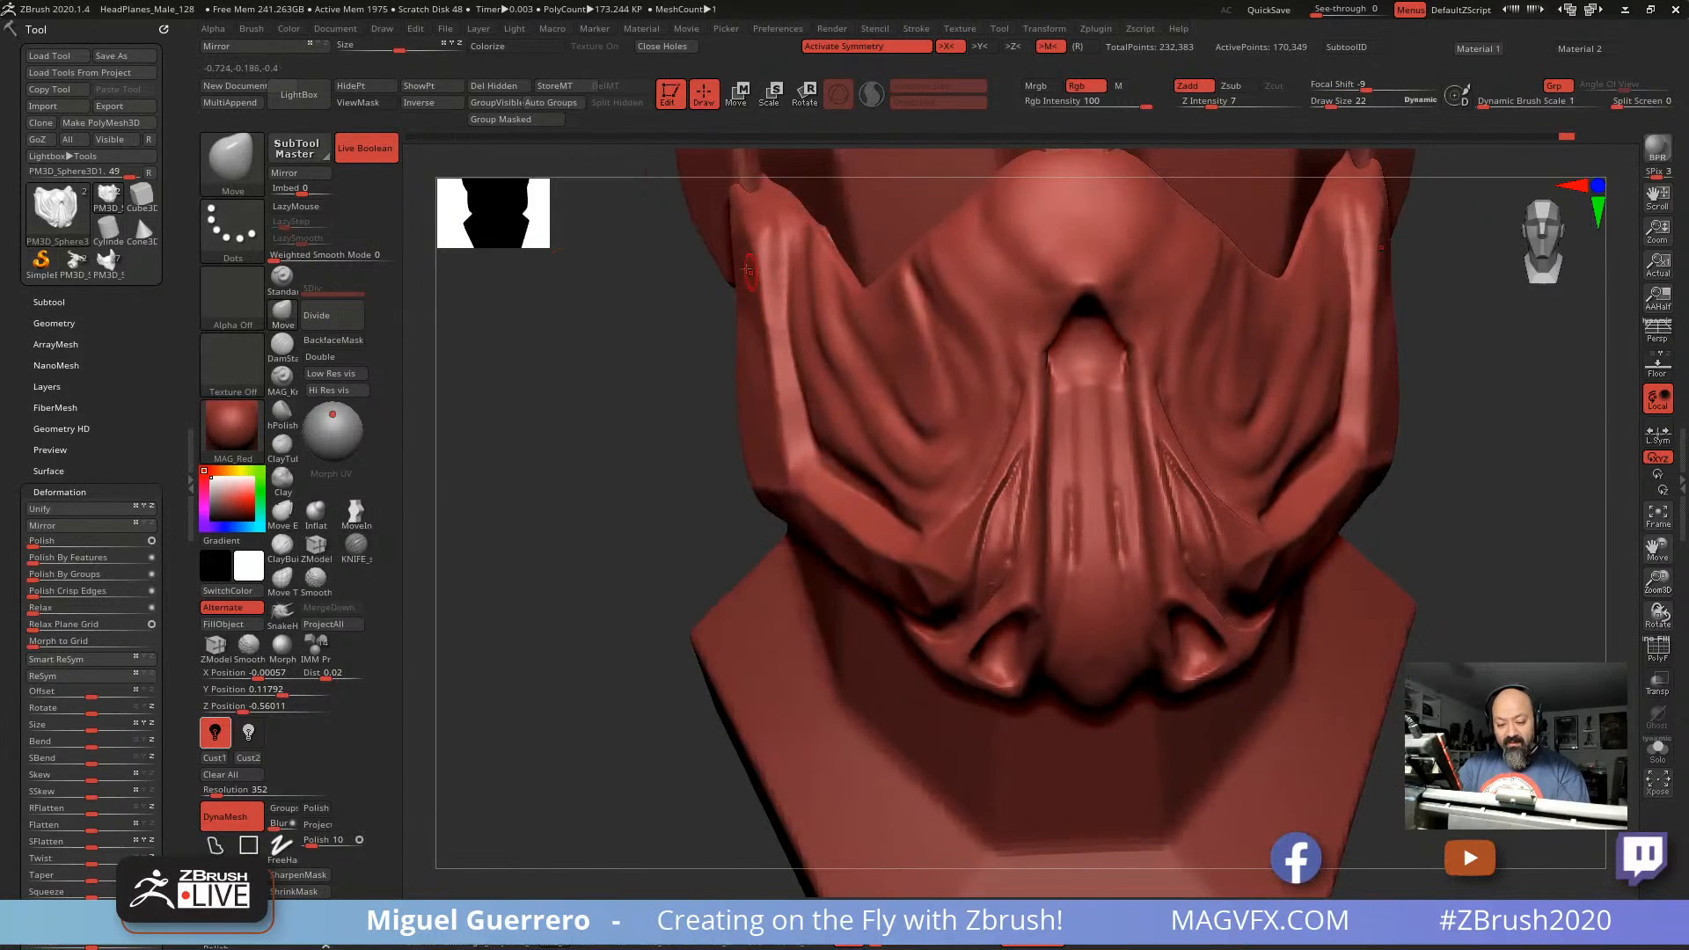
left_click_drag(641, 331, 638, 402)
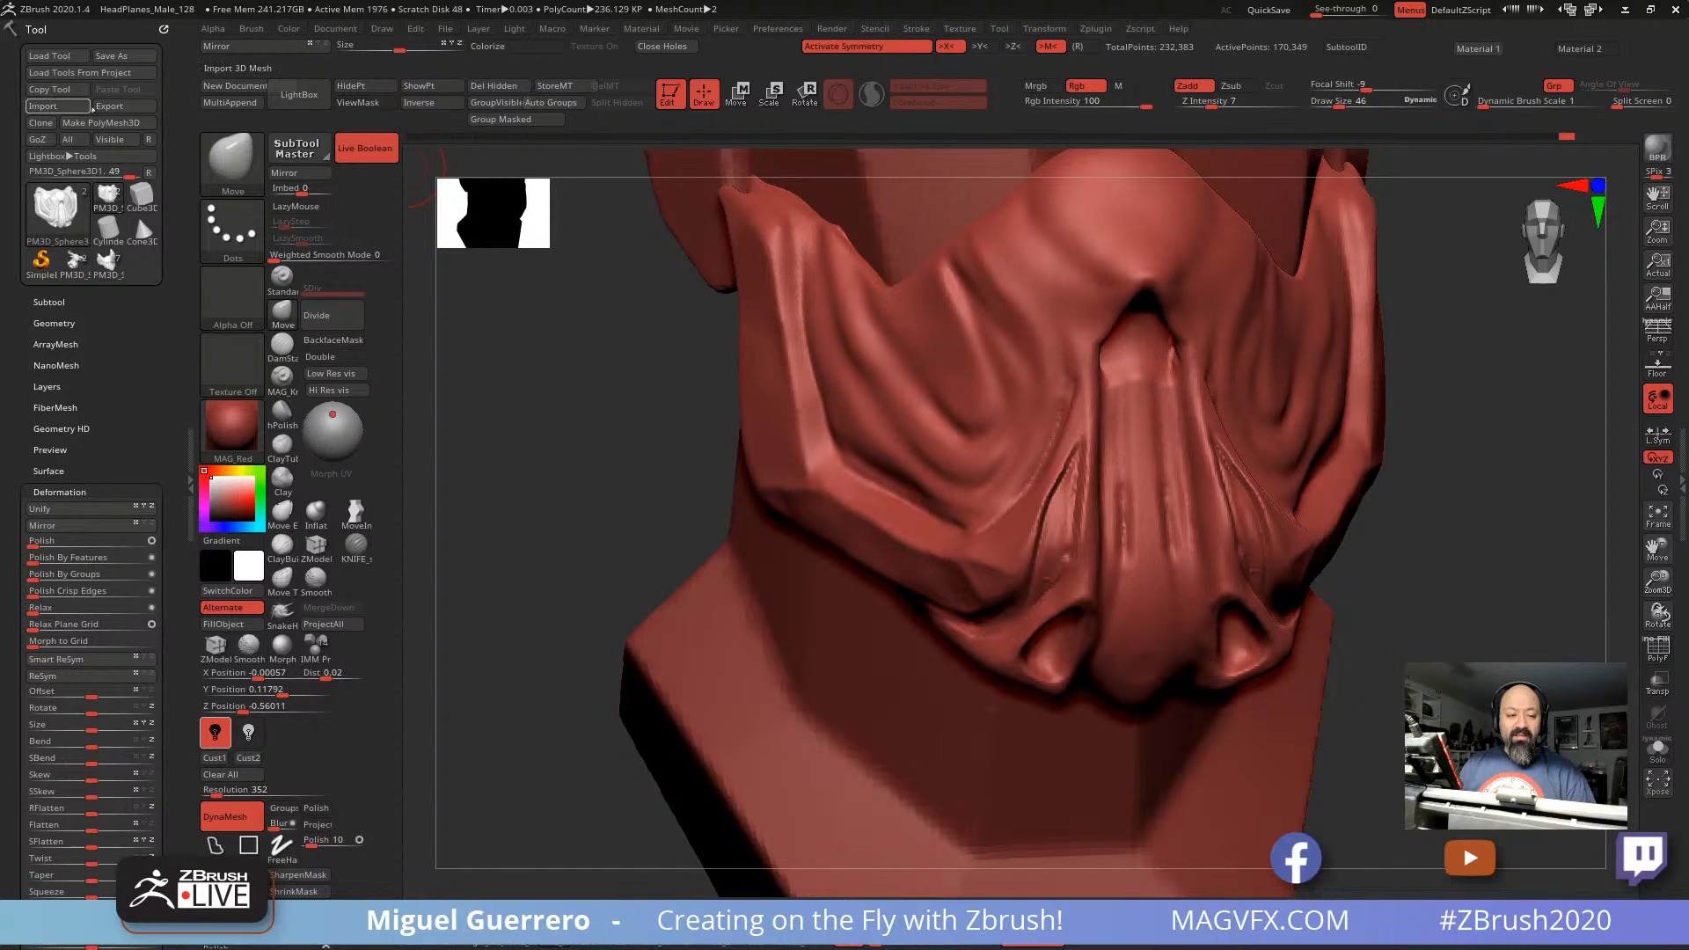
left_click(1000, 30)
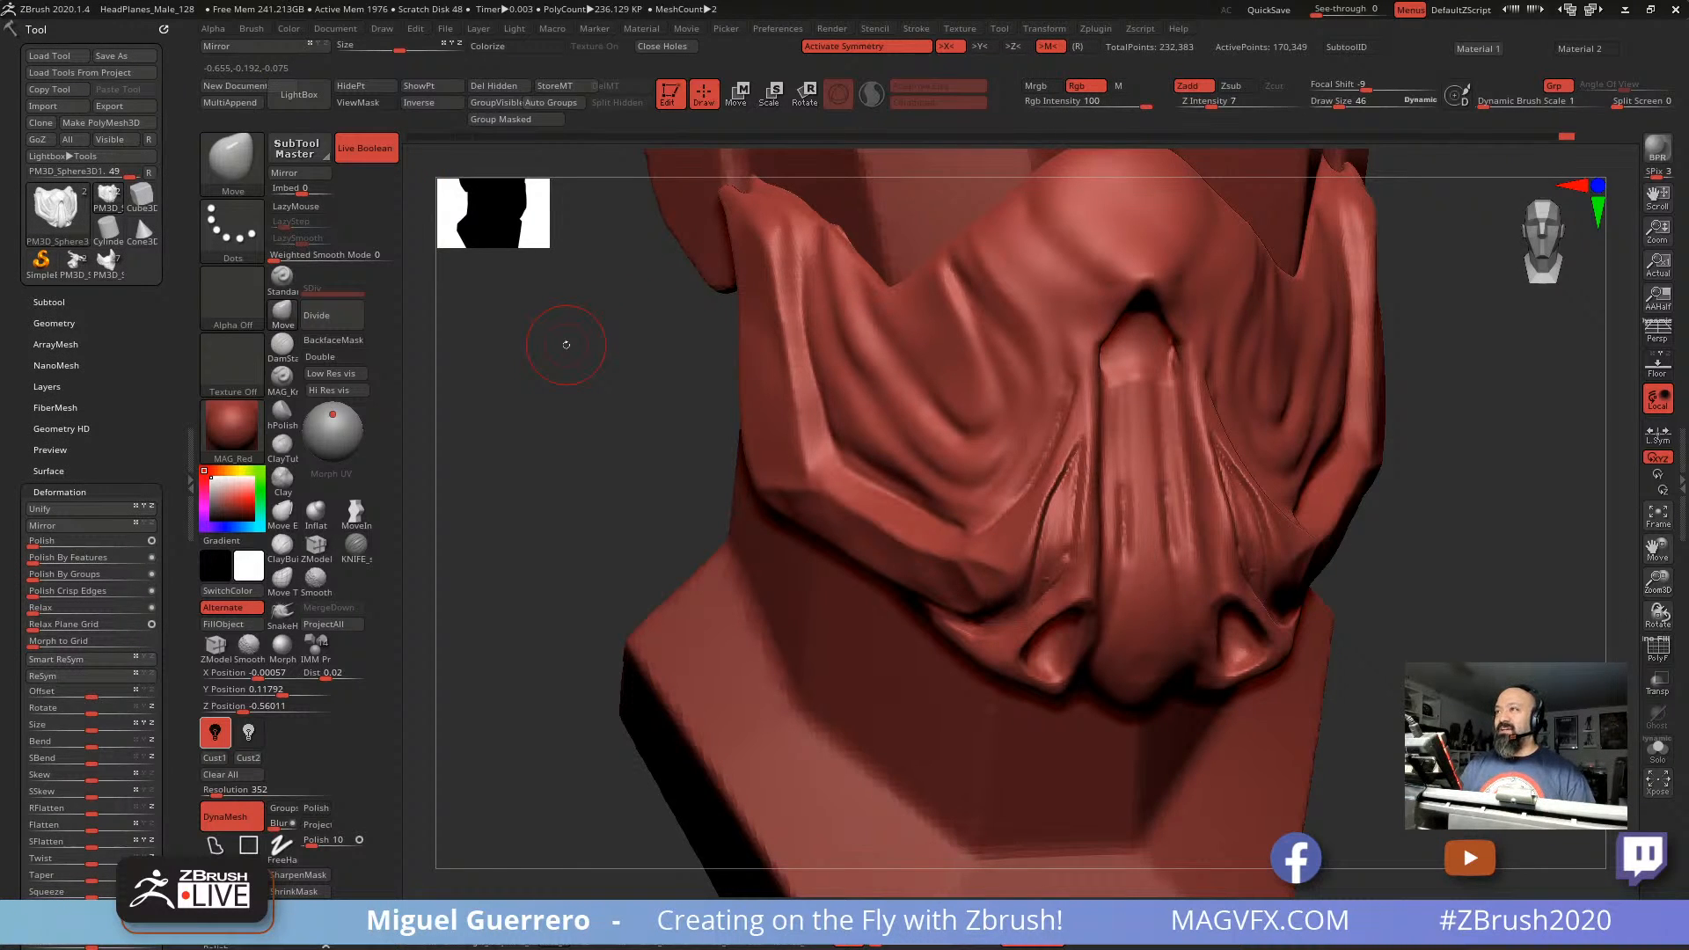
right_click_drag(609, 443, 651, 451)
mouse_move(651, 450)
right_mouse_down()
mouse_move(720, 460)
mouse_move(592, 441)
mouse_move(614, 484)
mouse_move(585, 478)
mouse_move(714, 448)
right_mouse_up()
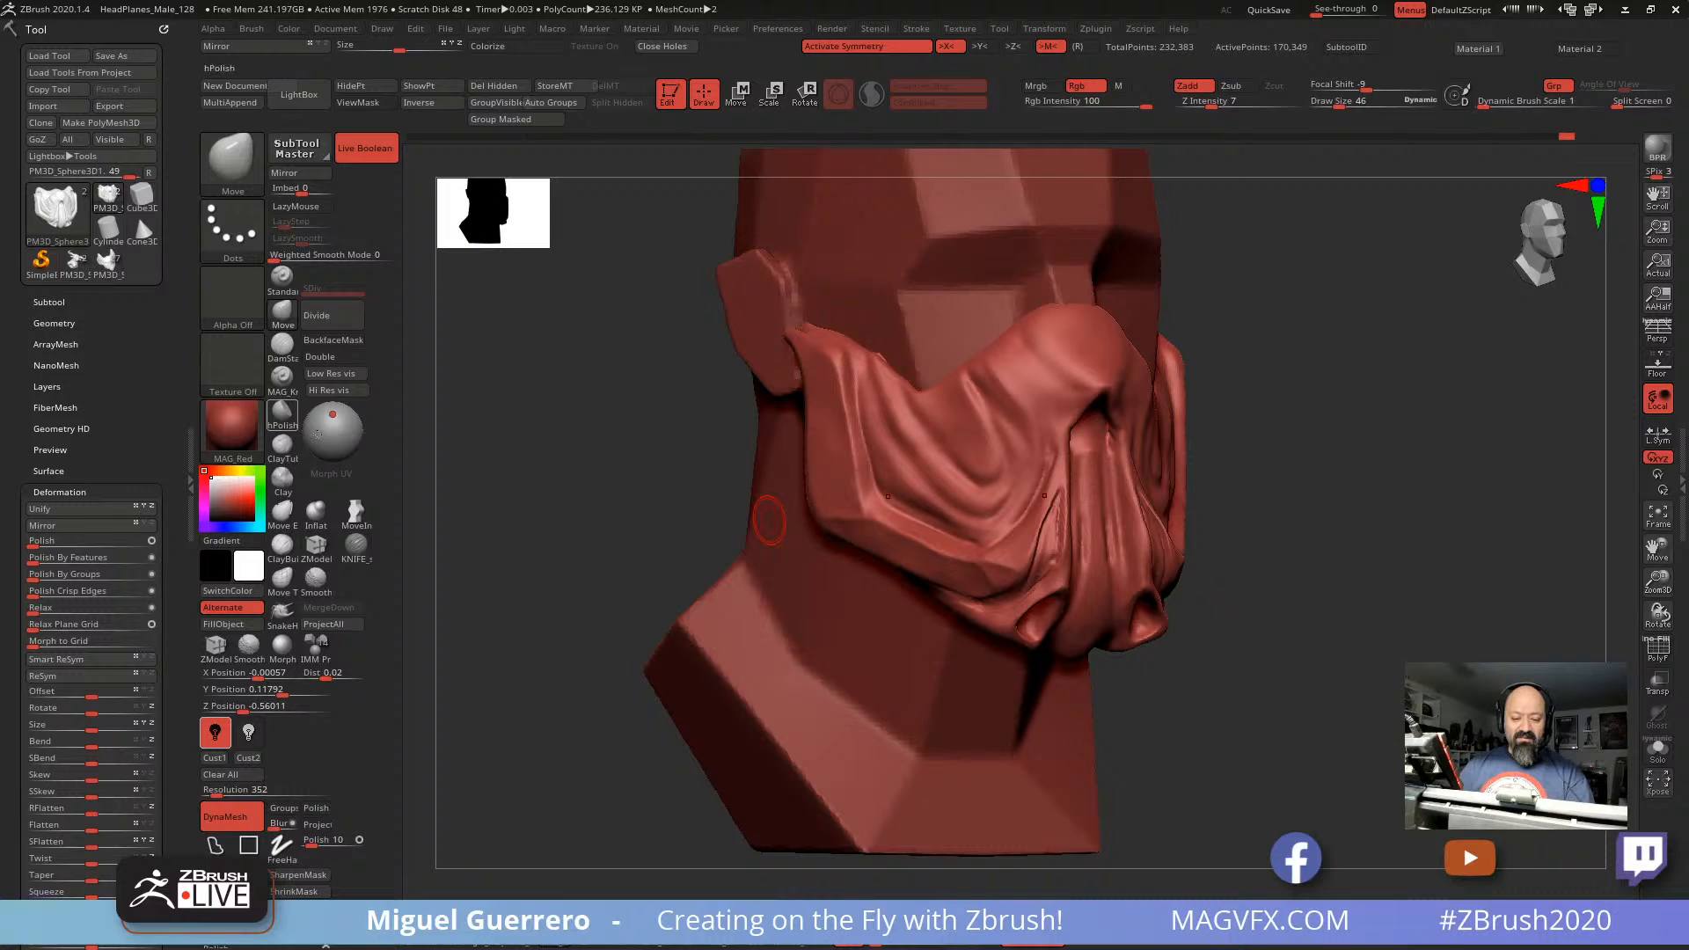
Step: Select the planar head and subdivide its geometry twice, up to subdivision level 3, with its wireframe shown
right_click_drag(769, 520, 769, 611)
left_click(769, 610, "alt")
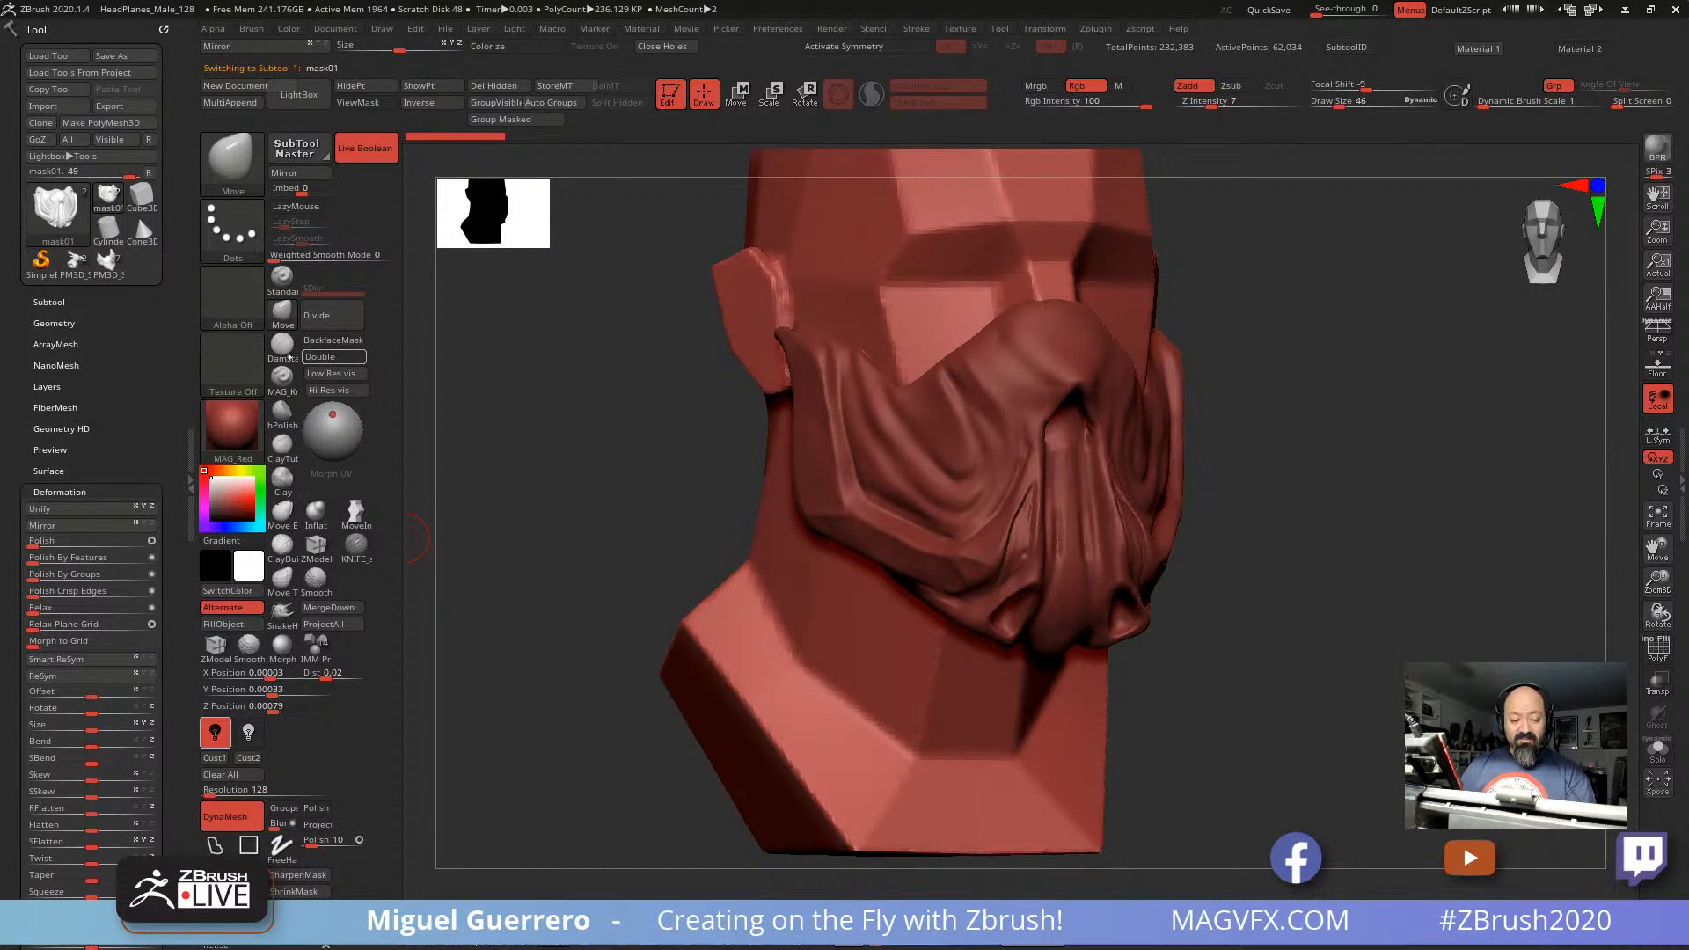
left_click(54, 323)
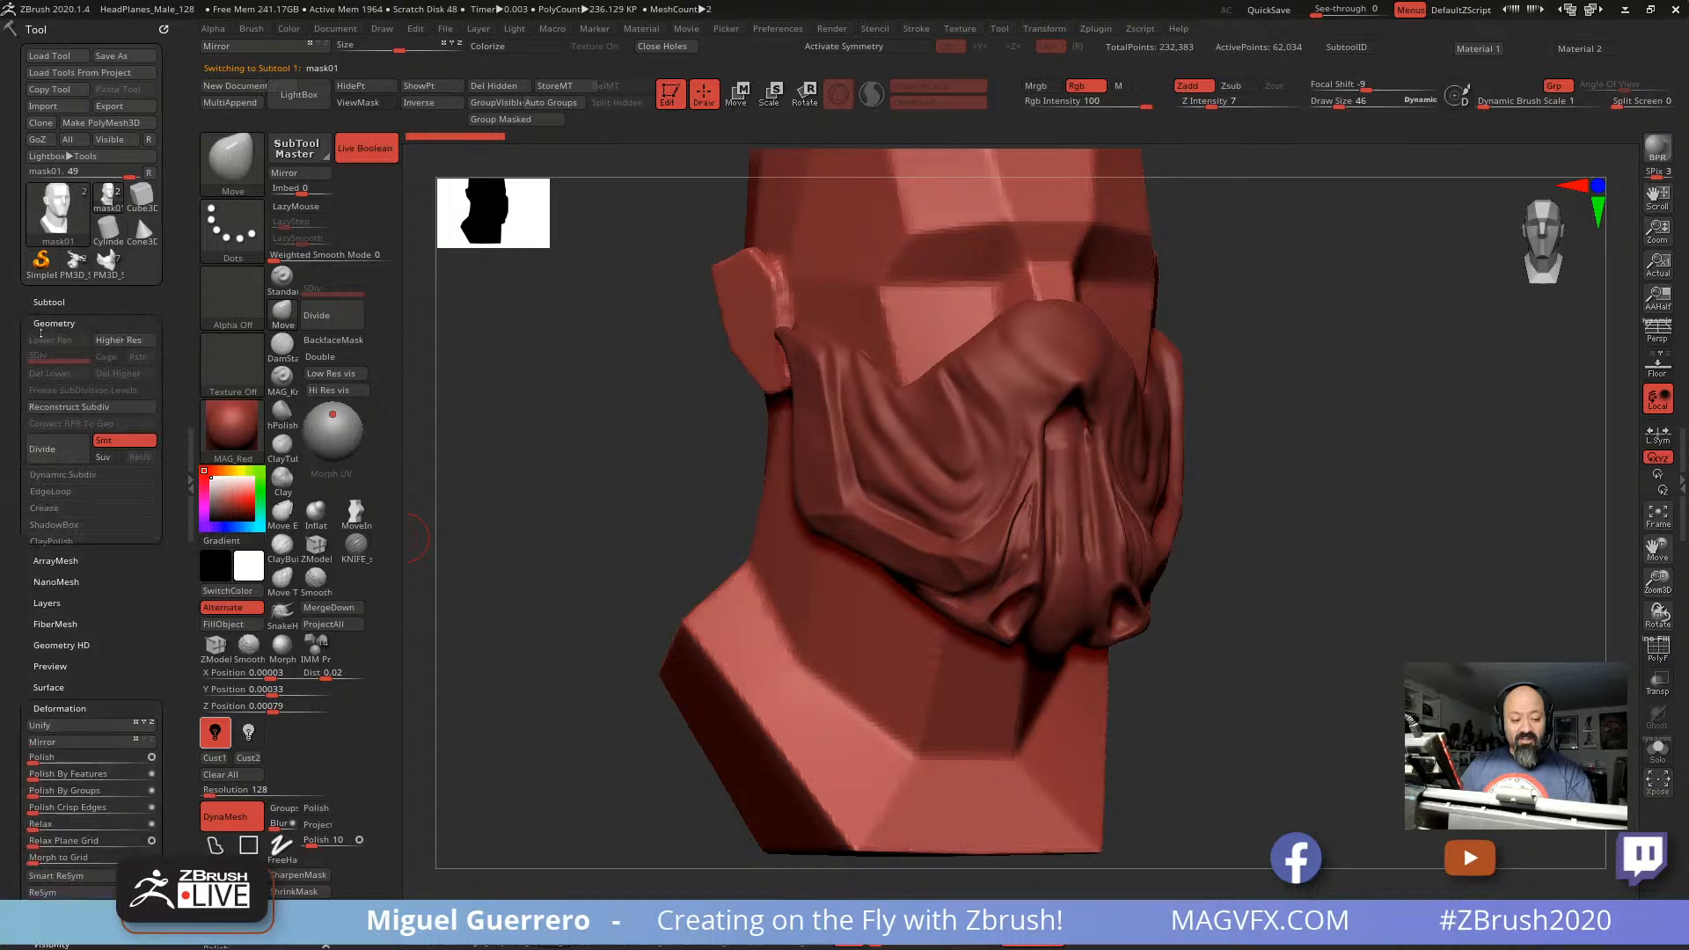
left_click(51, 450)
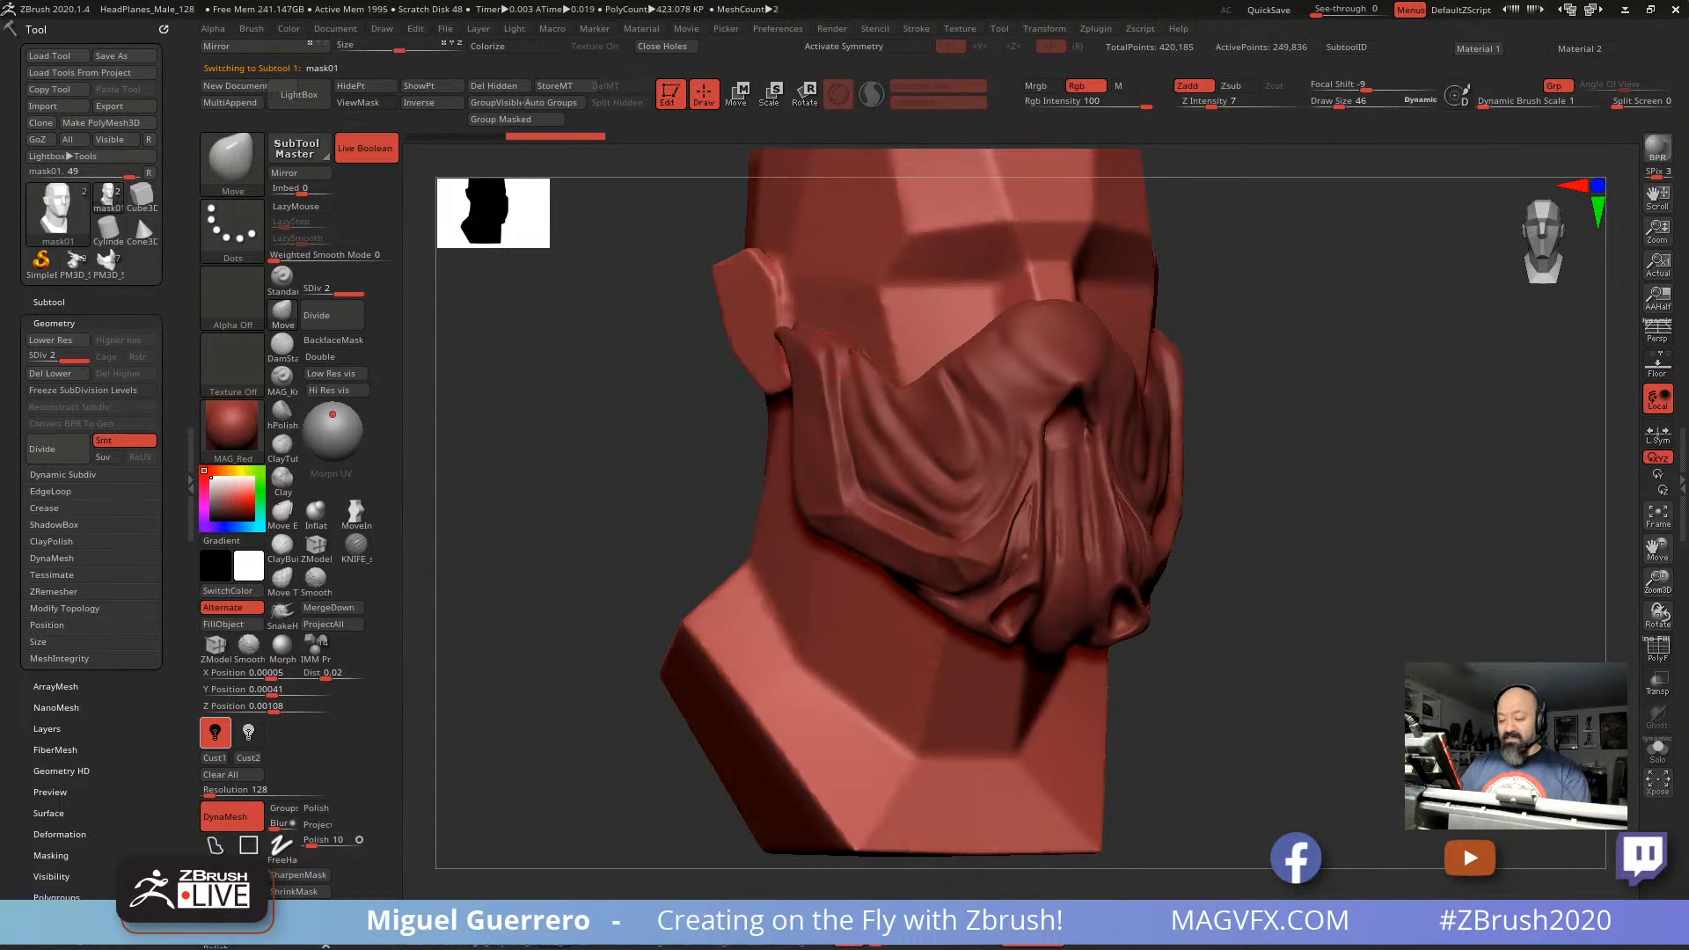
key("shift+f")
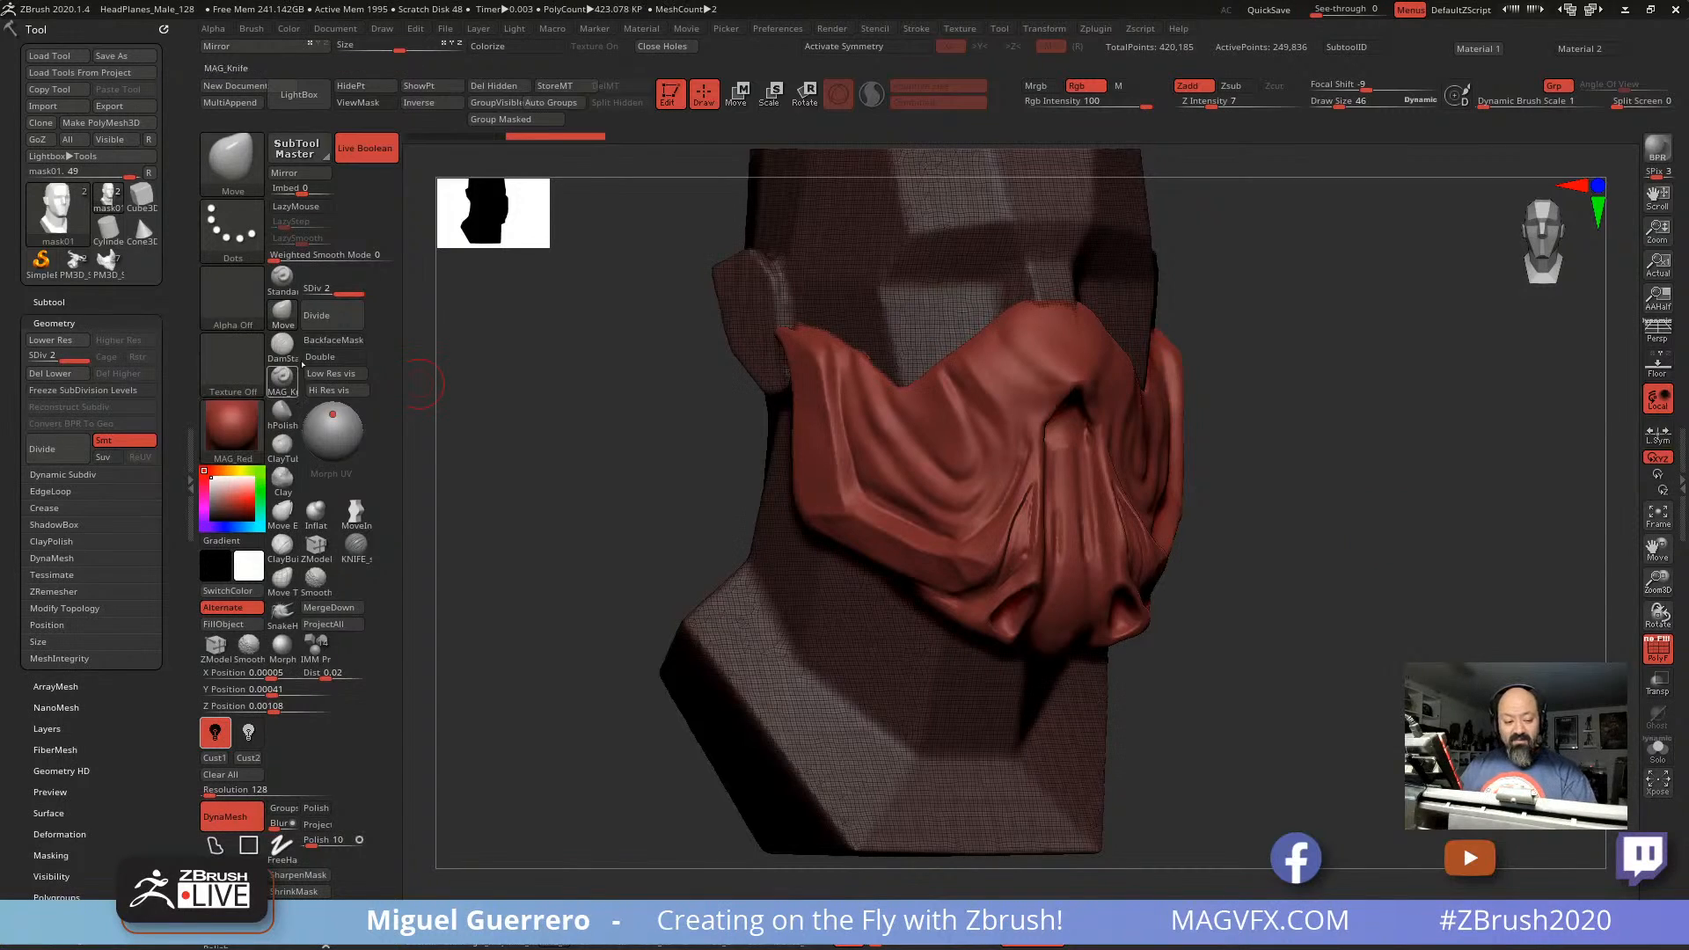
left_click(339, 317)
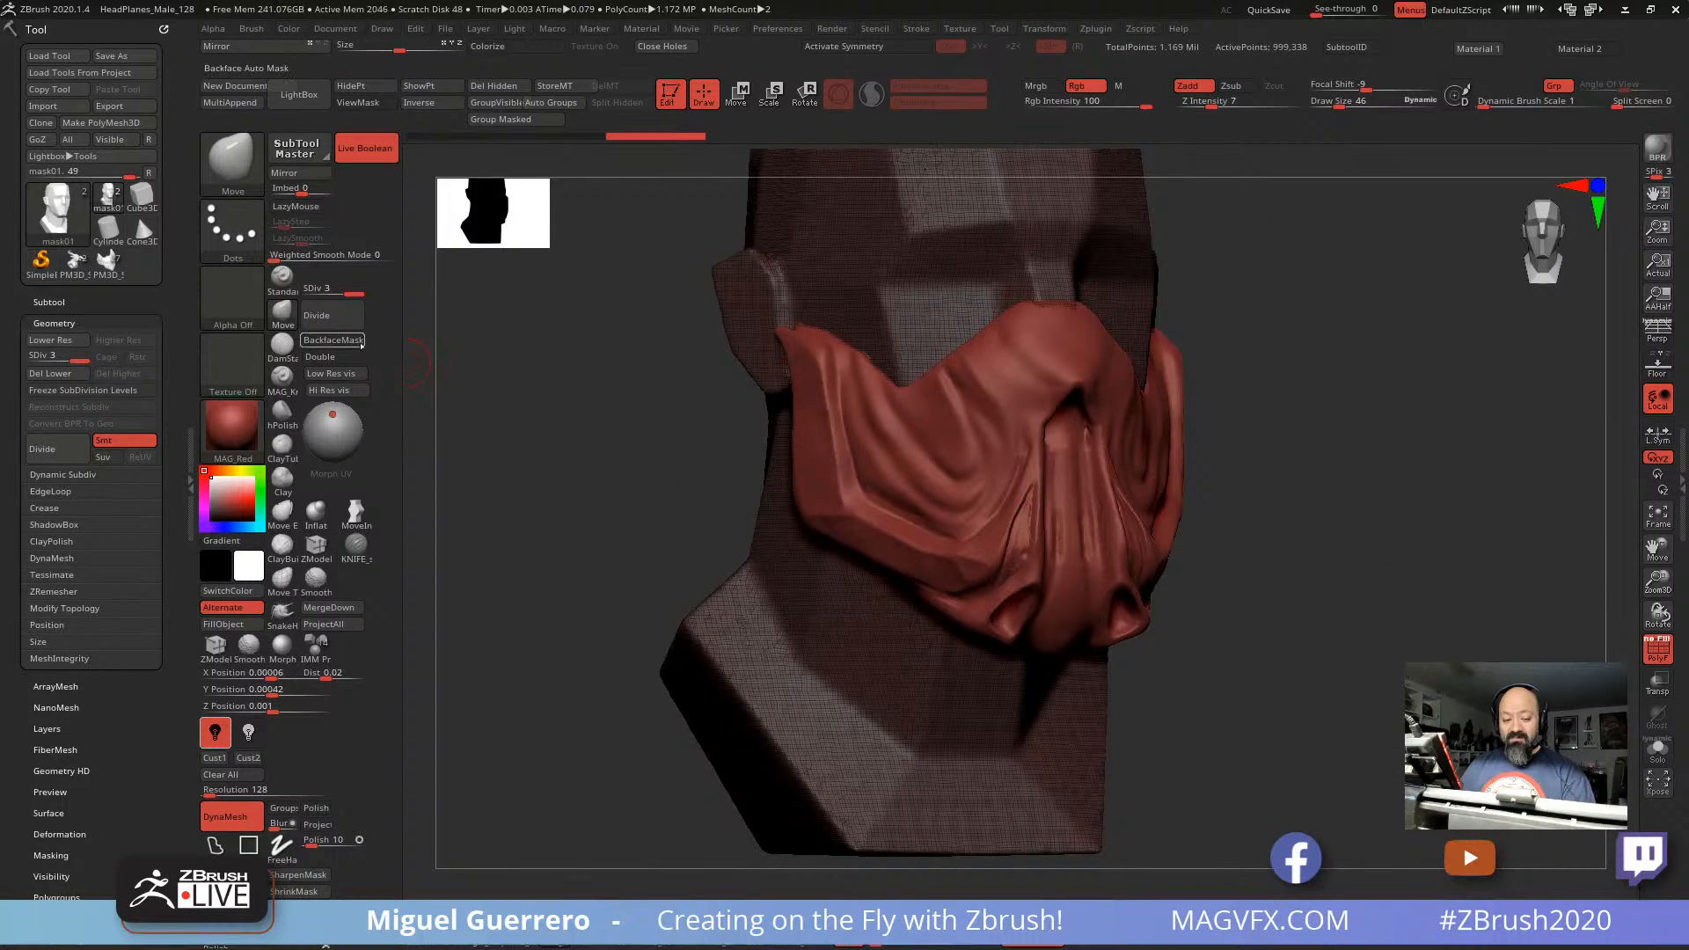
Step: Return the head to subdivision level 1 and hide its wireframe
key("shift+d")
key("shift+d")
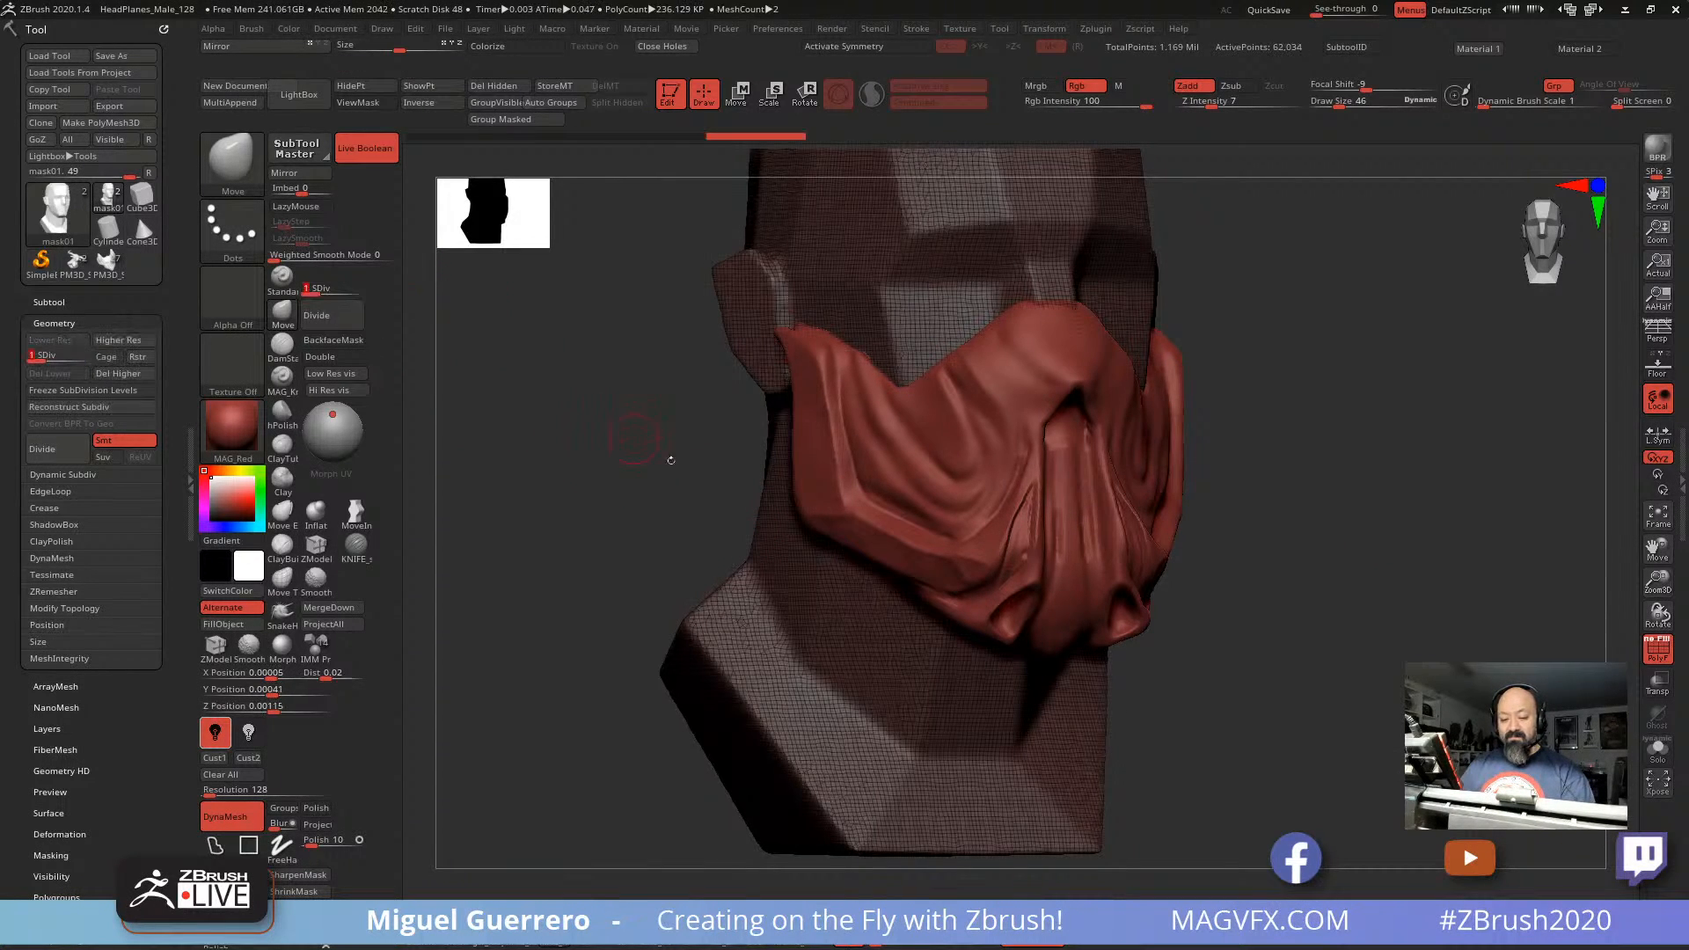
left_click(1657, 651)
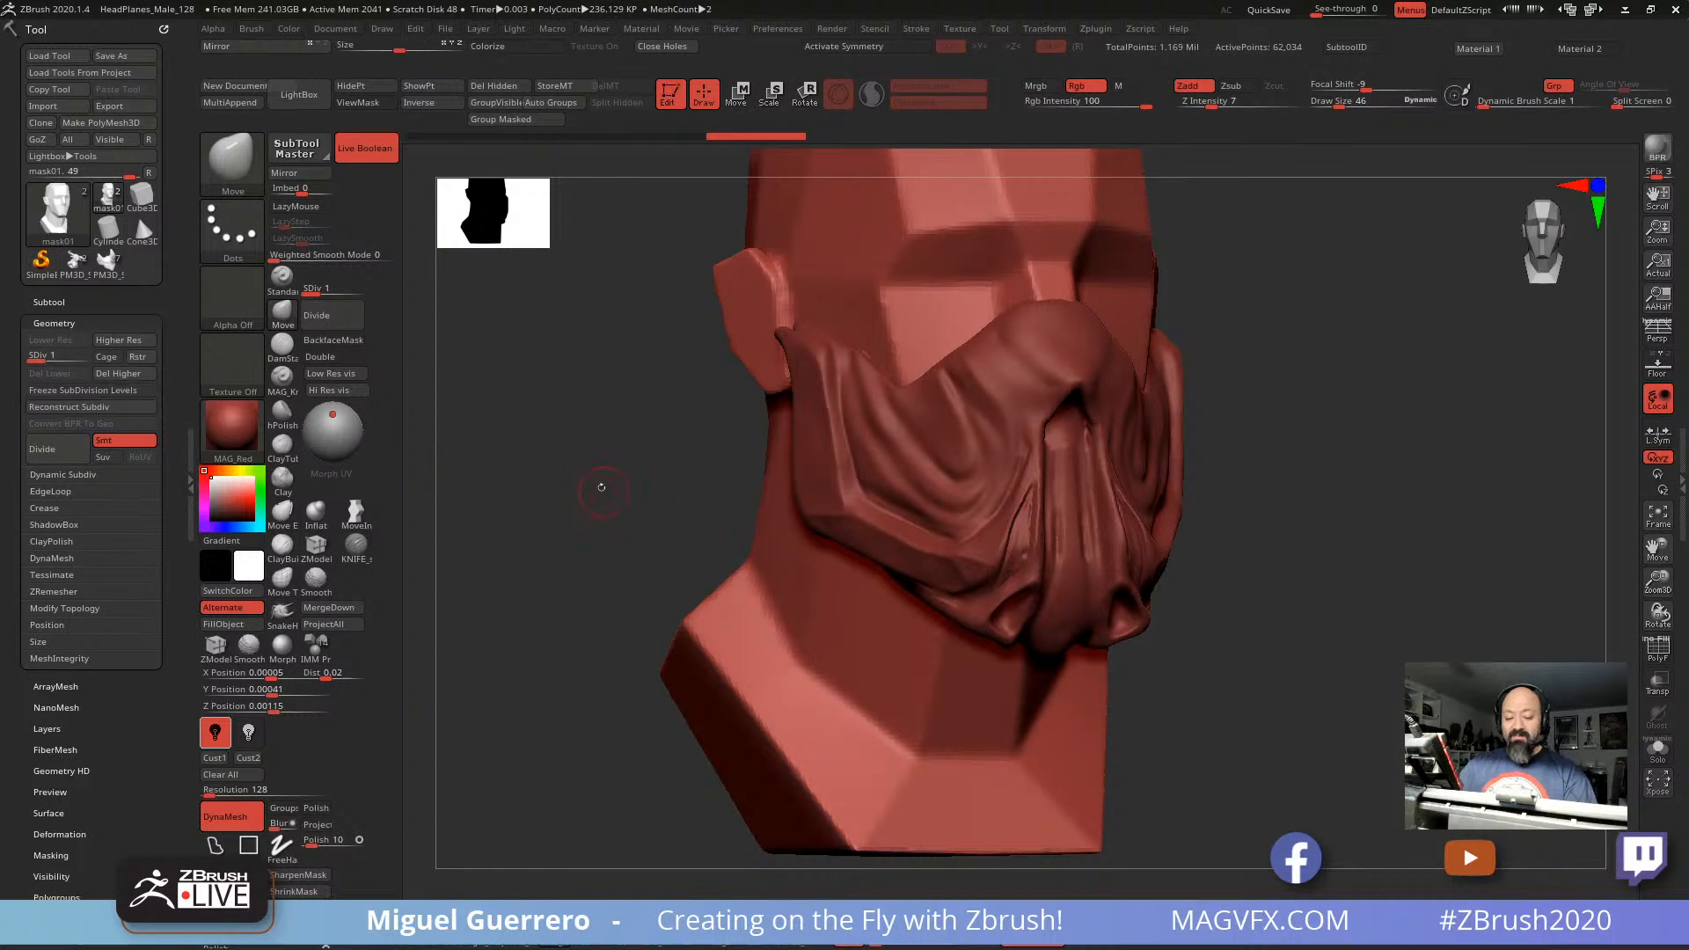
Step: Examine the cloth's folds and edges from both sides of the head
left_click_drag(596, 483, 683, 546, "shift")
left_click_drag(621, 497, 661, 493)
right_click_drag(1069, 440, 1112, 513, "ctrl")
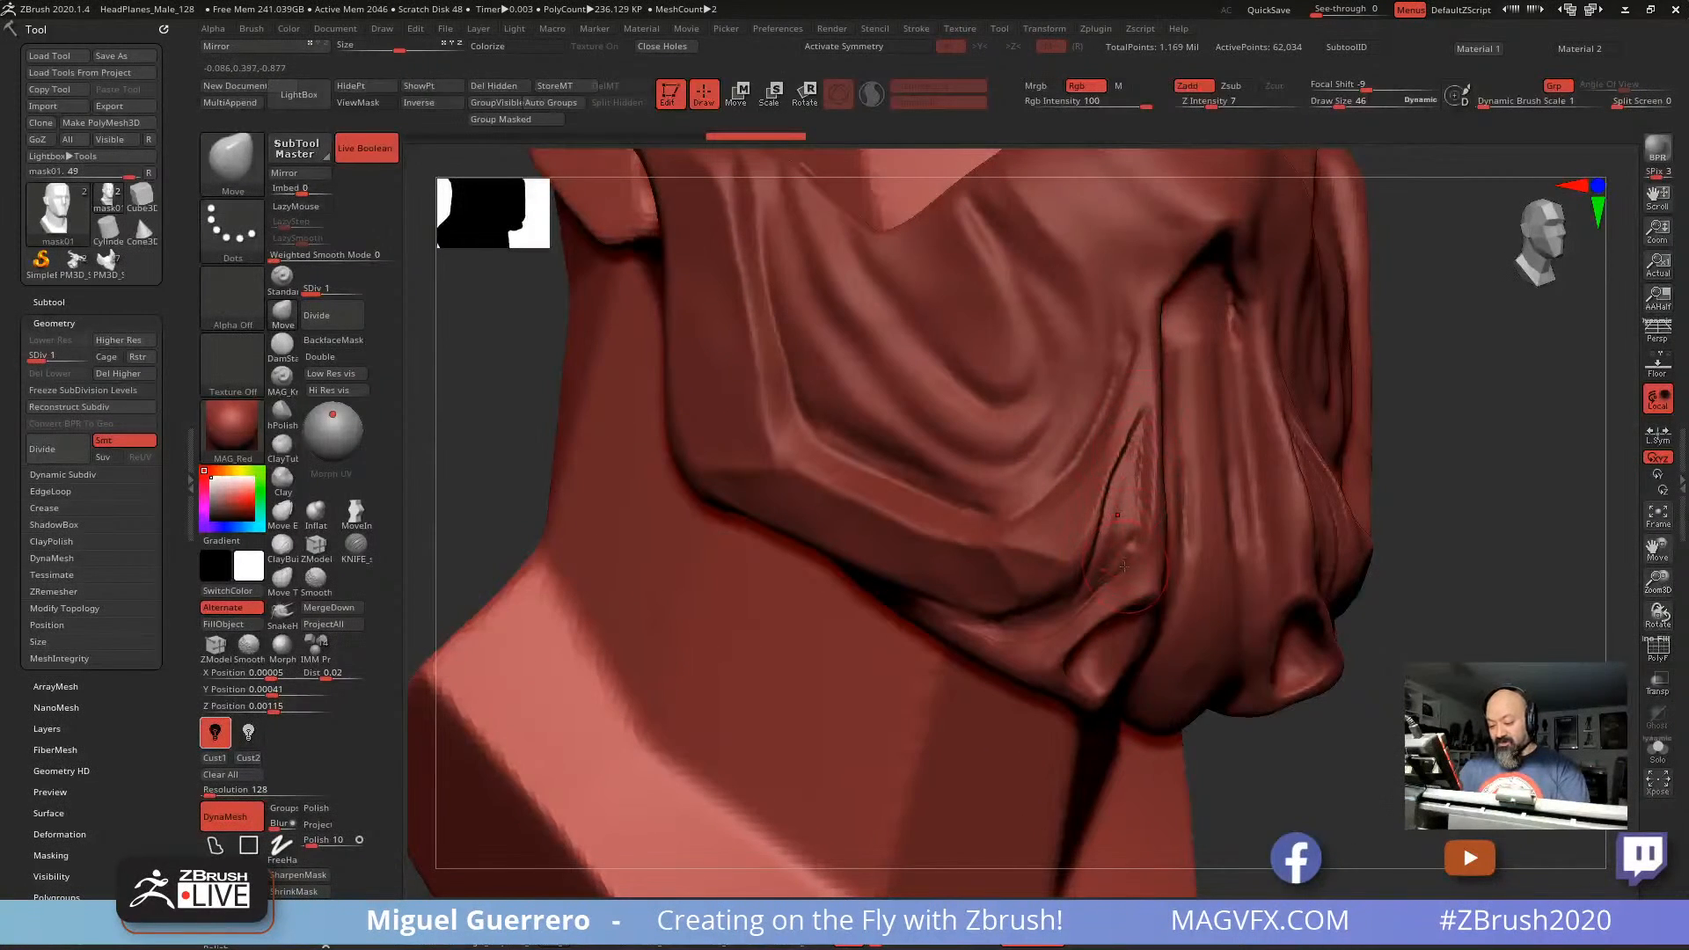
right_click_drag(1231, 538, 694, 446)
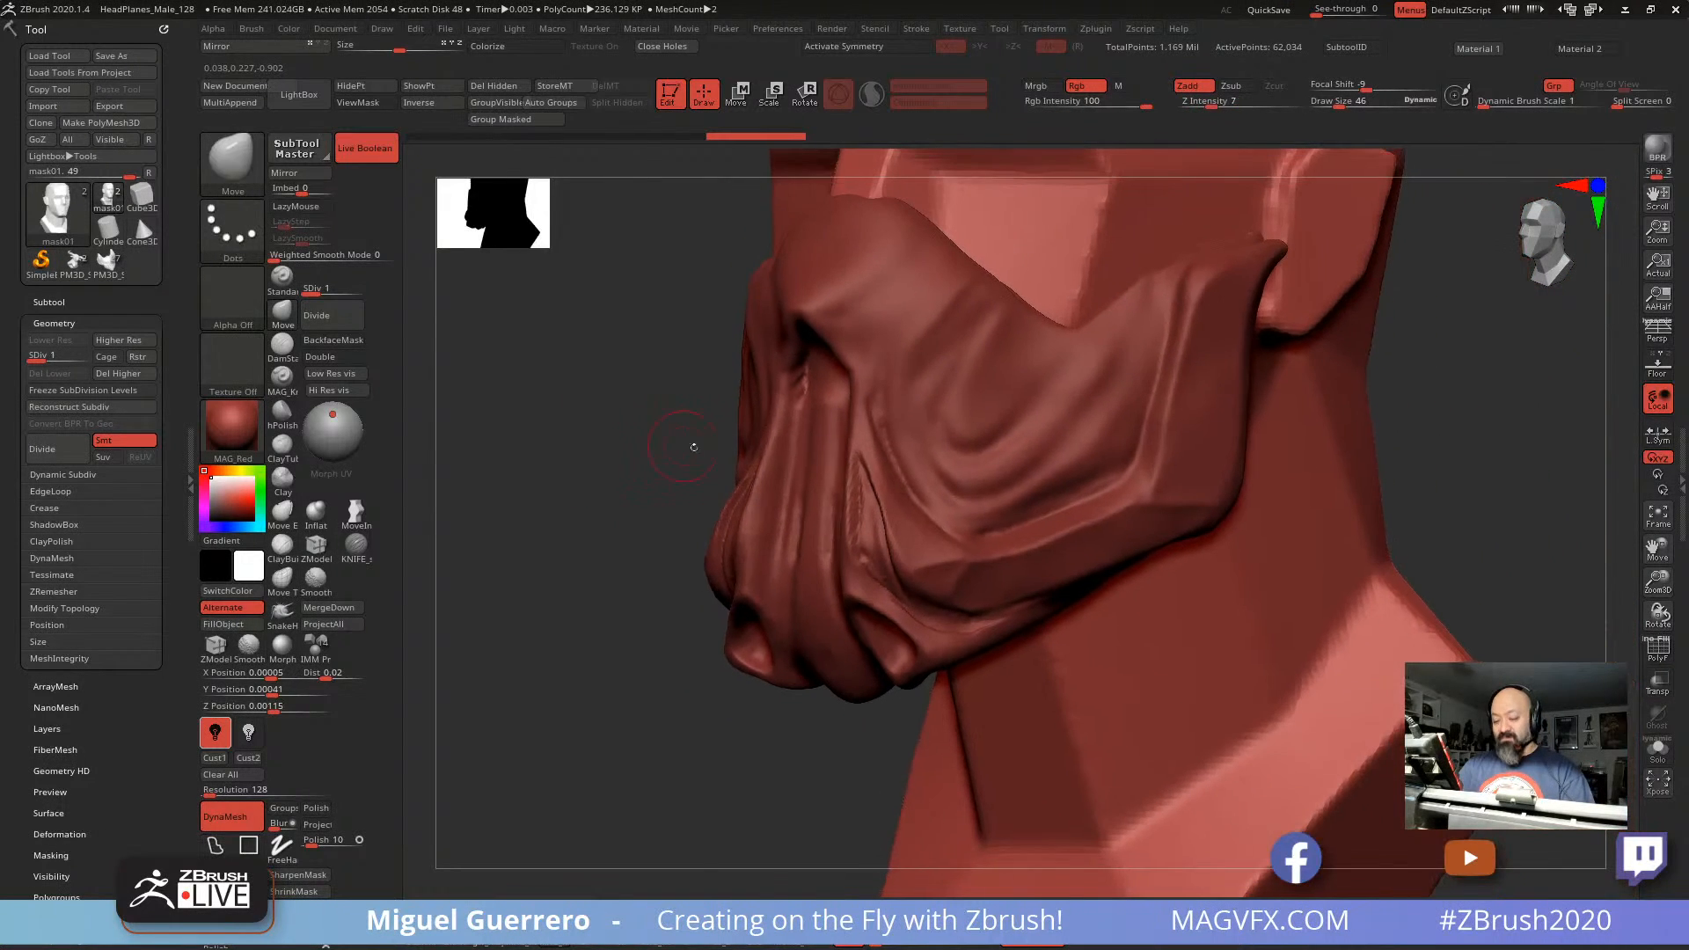
key("shift")
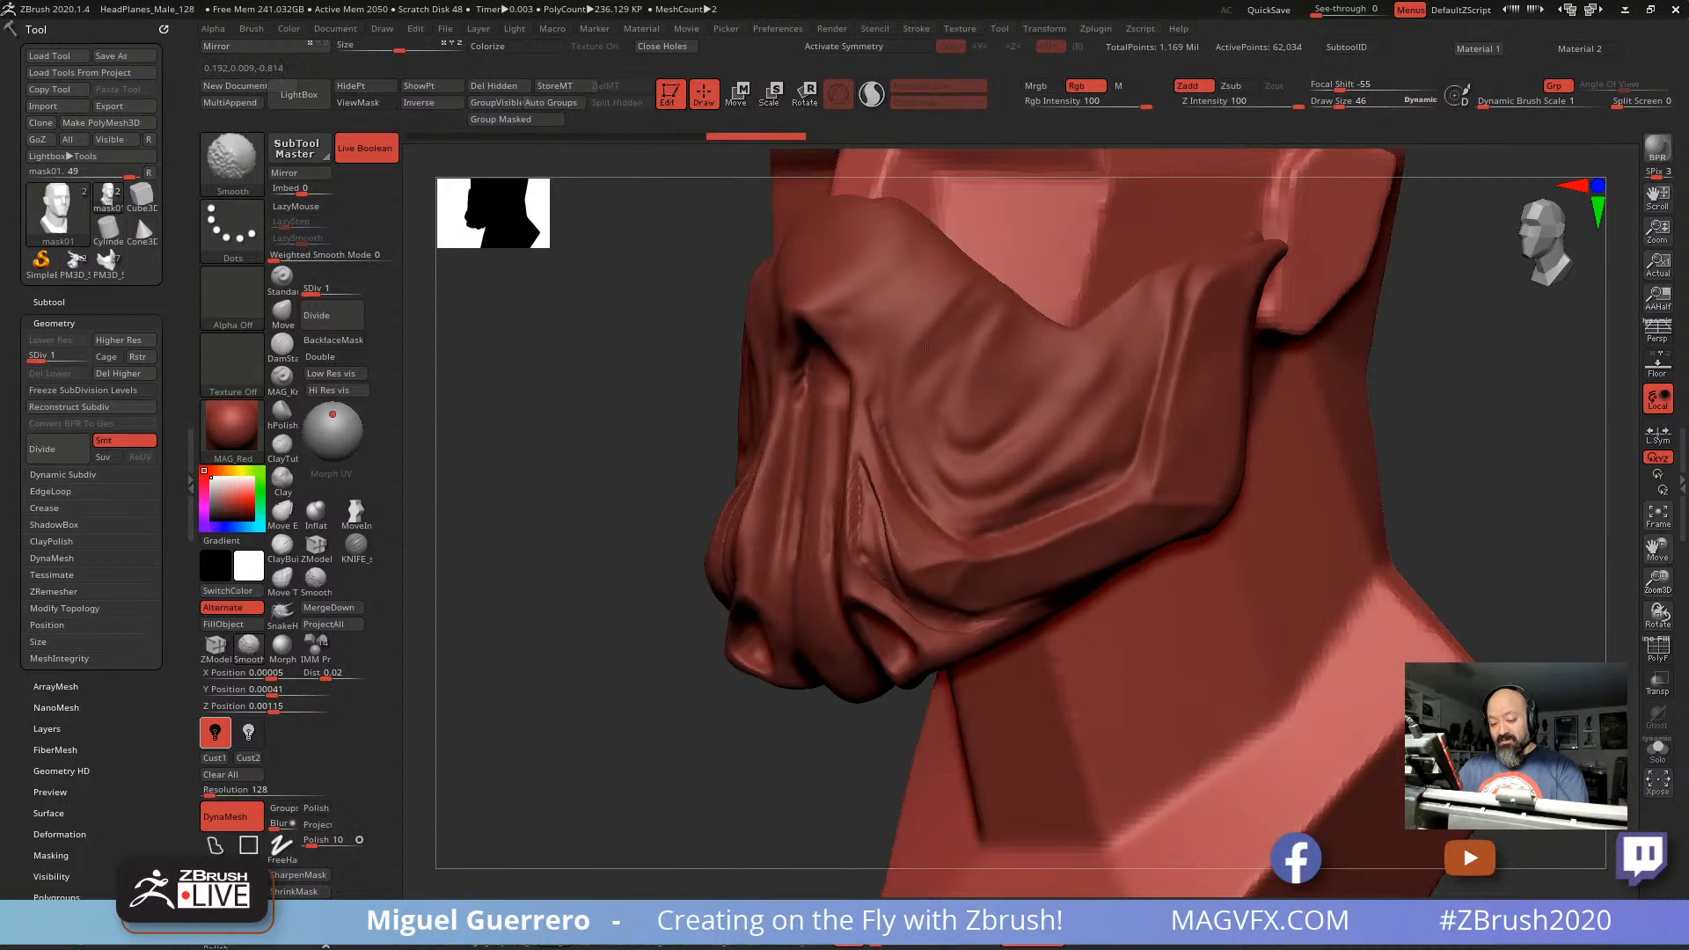
key("shift")
mouse_move(592, 422)
right_mouse_down()
mouse_move(999, 466)
mouse_move(1031, 535)
right_mouse_up()
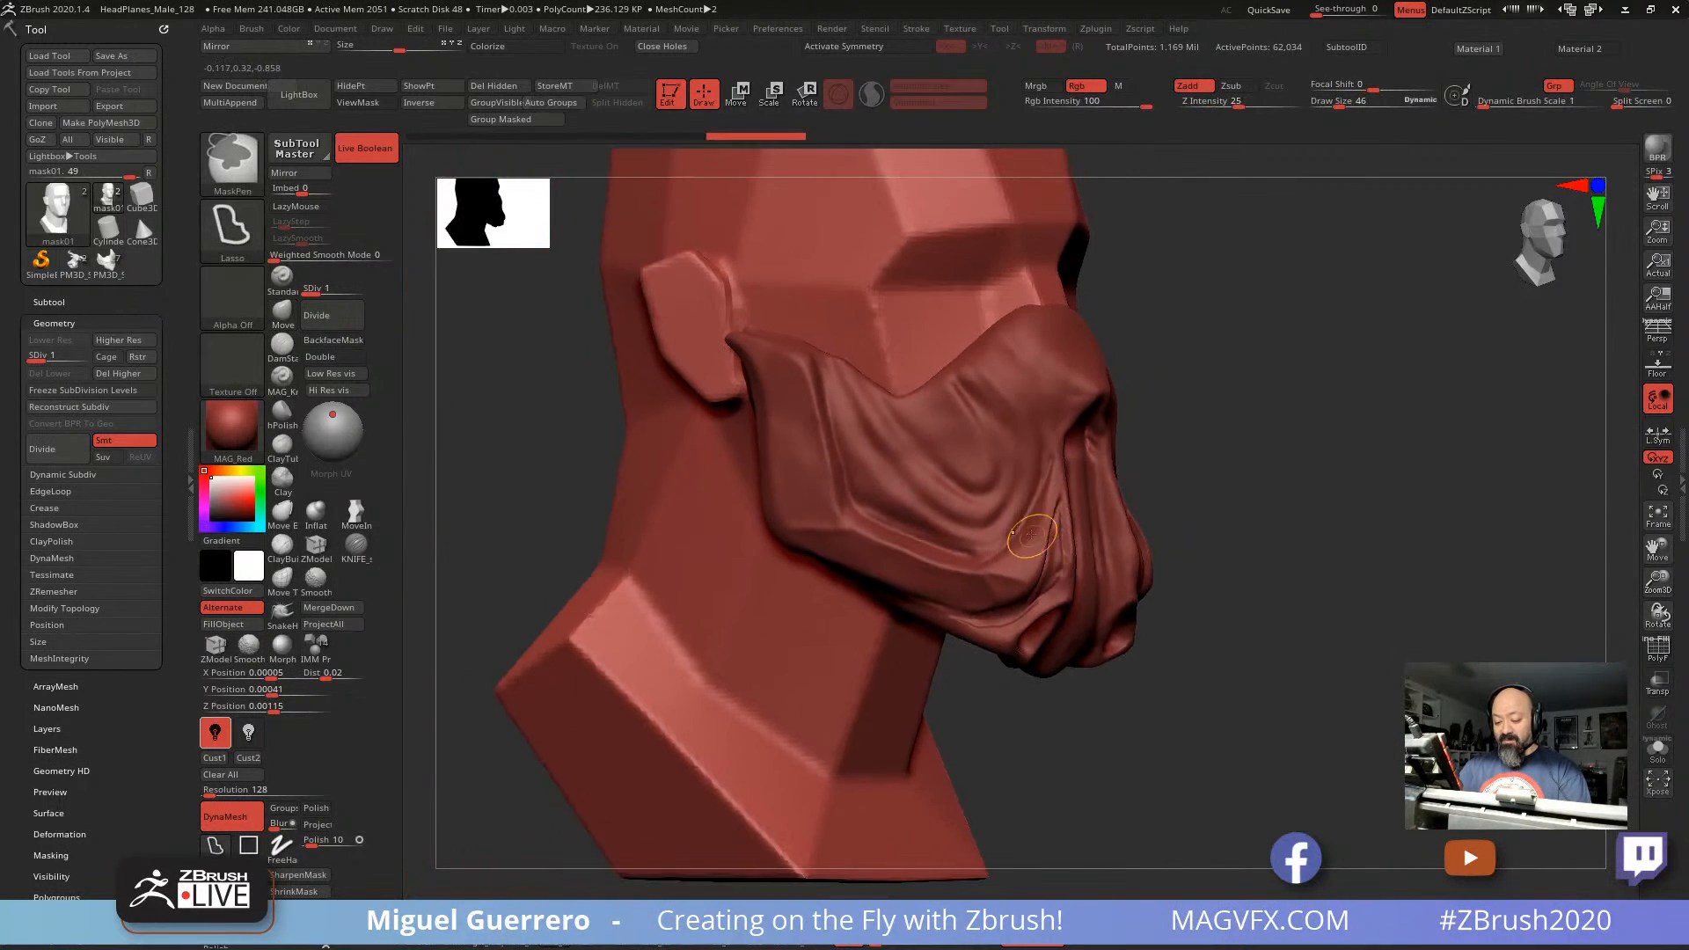
Step: Make the cloth the active subtool again and smooth the folds over its cheek area
left_click(1025, 523, "alt")
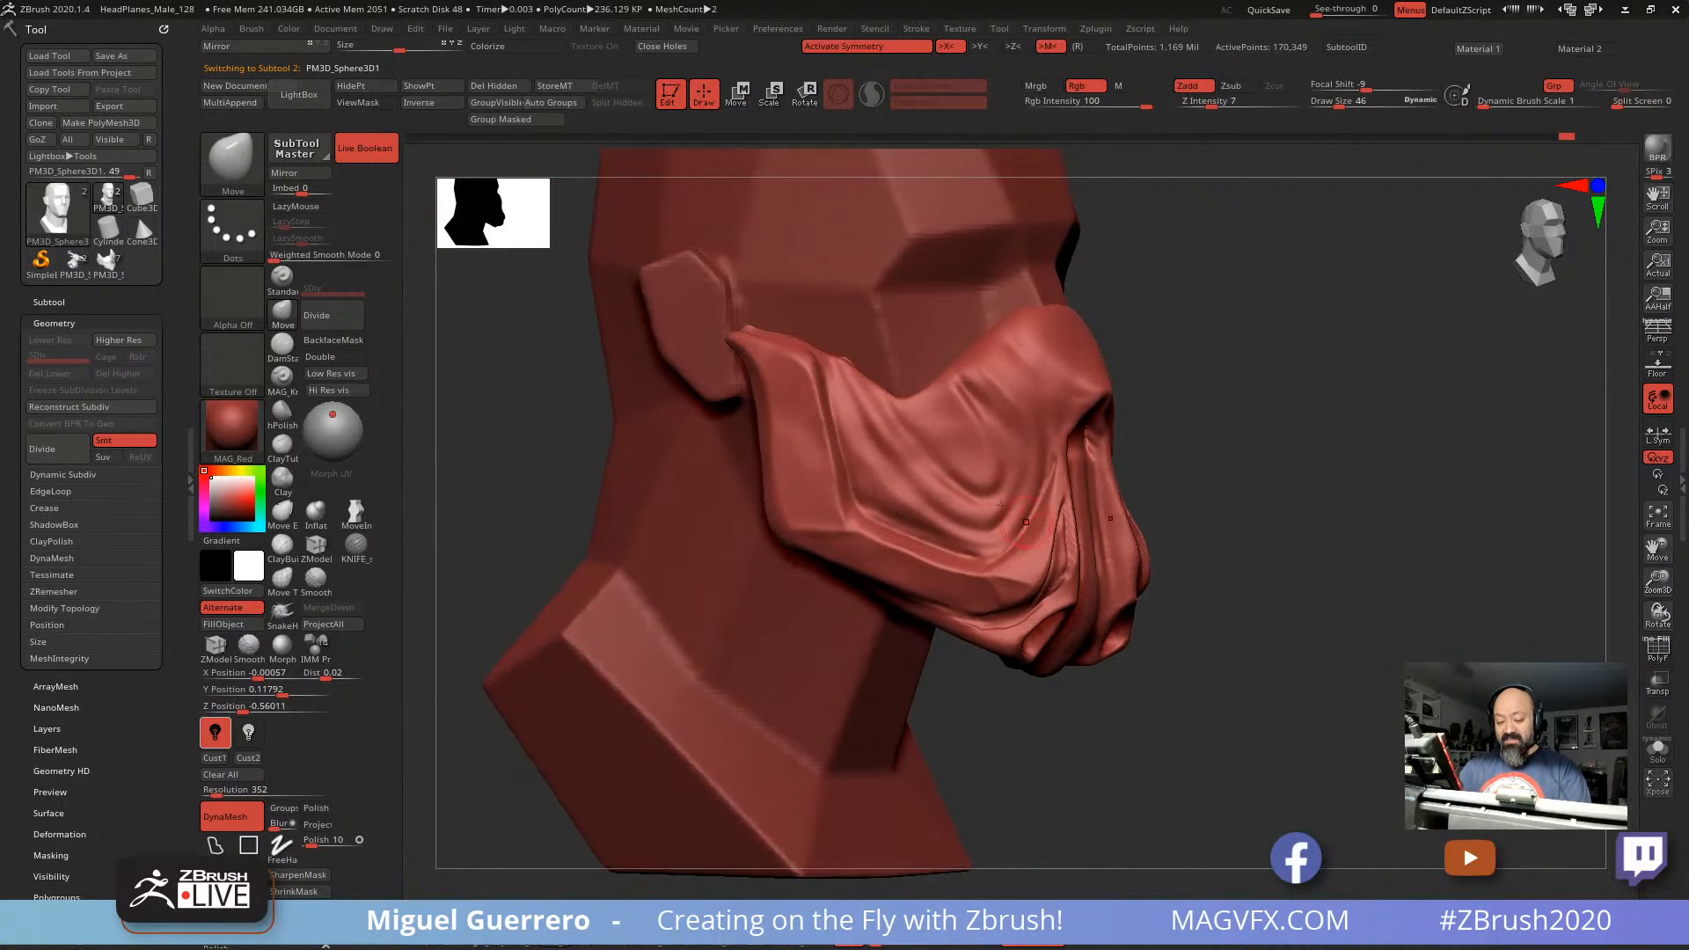
key("shift")
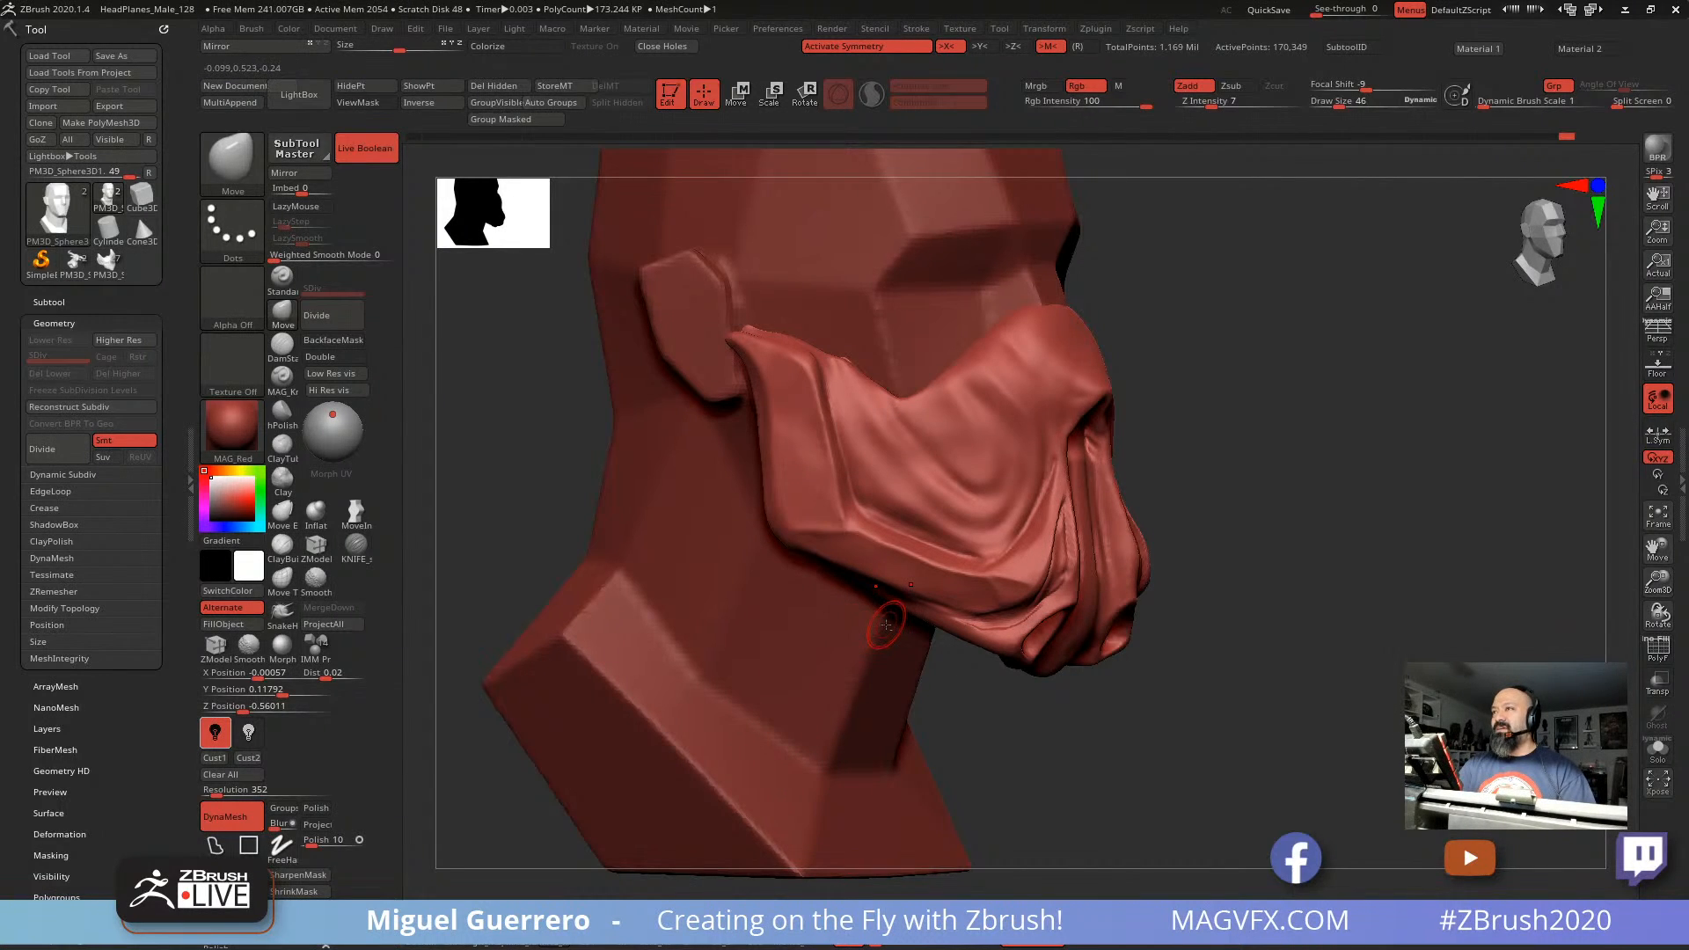
left_click_drag(1232, 680, 1305, 667)
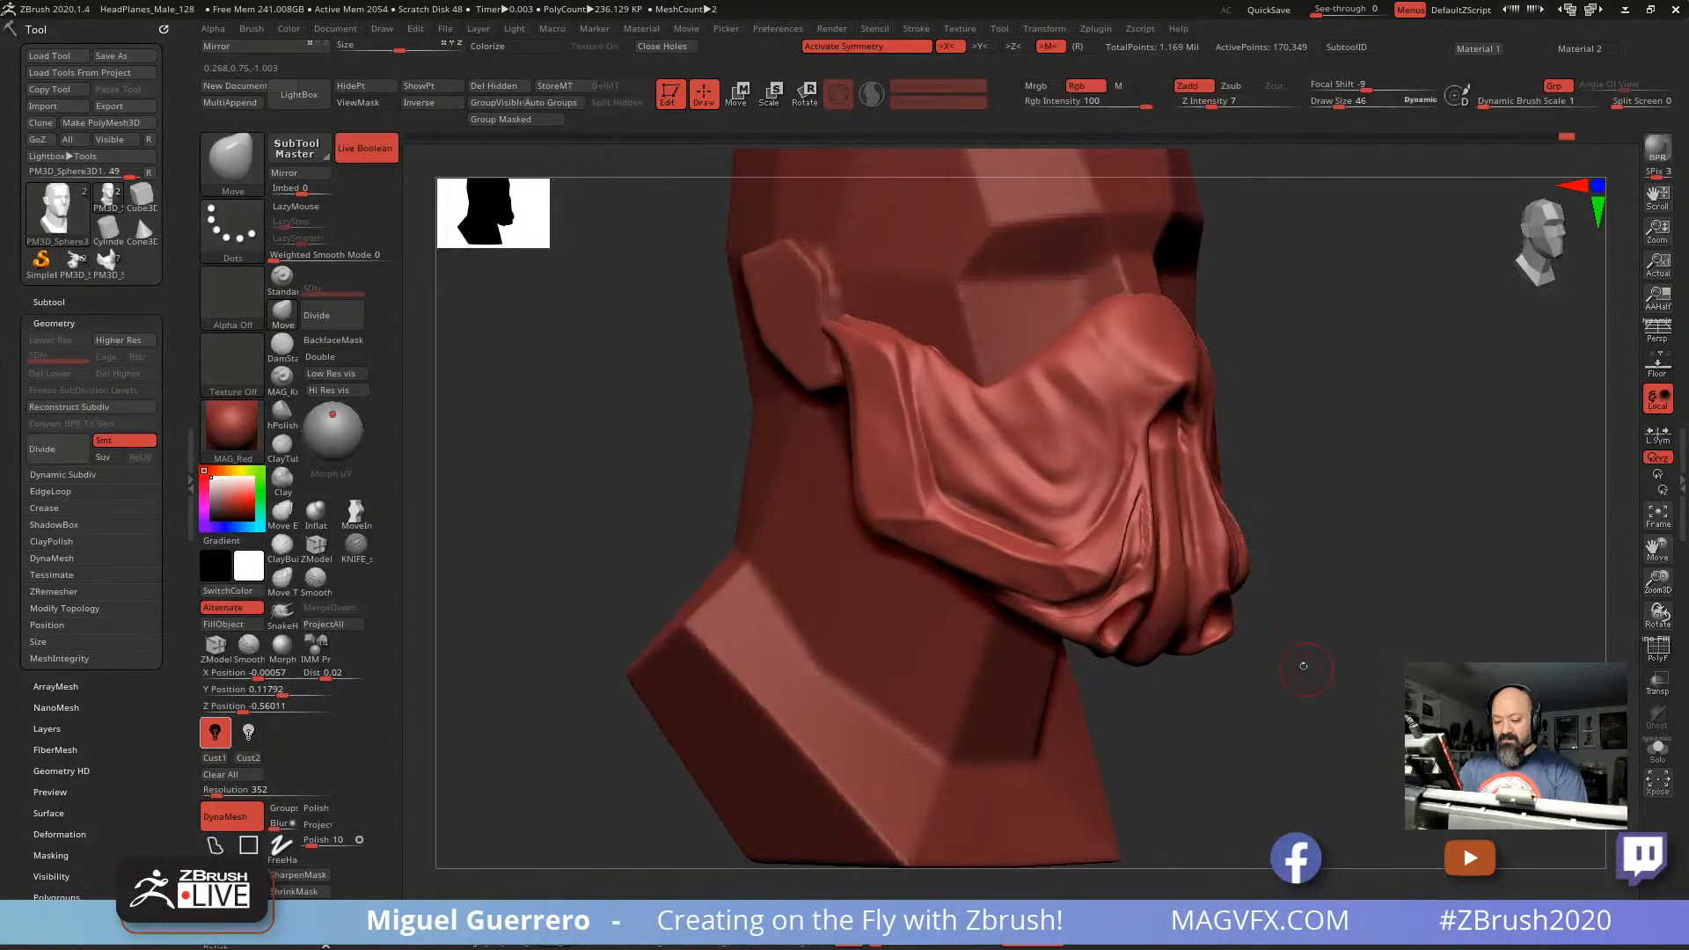
Step: Paint a mask over the cloth's cheek area below the eye and invert it so only that area stays editable
key("ctrl")
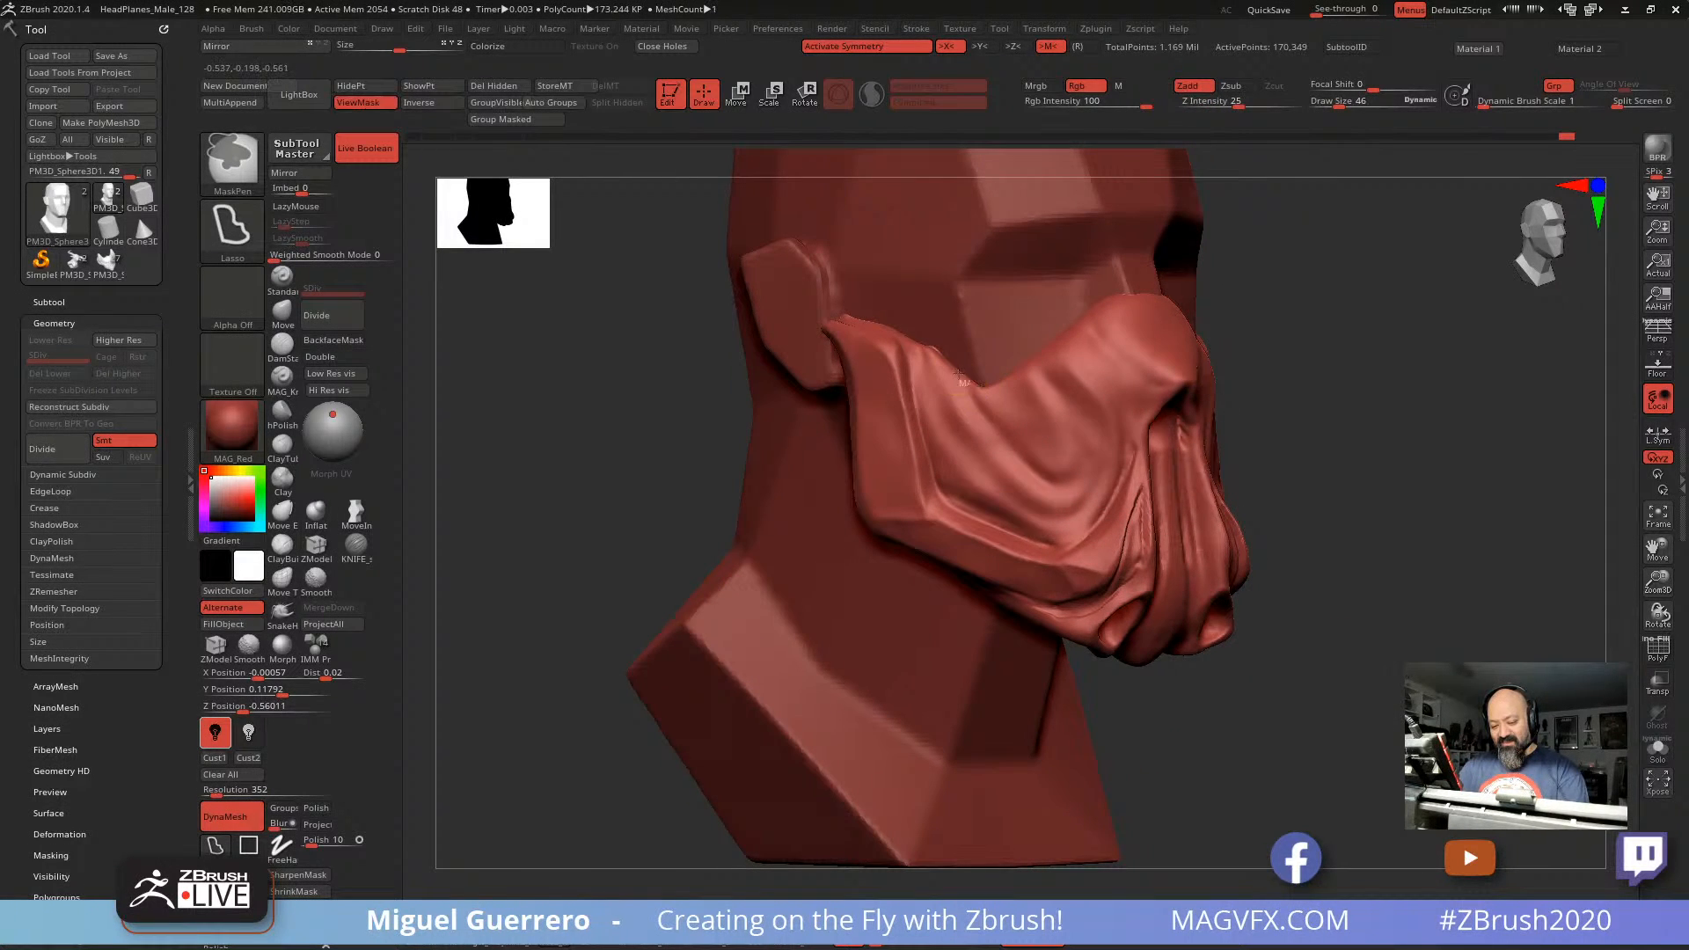
mouse_move(1020, 458)
left_mouse_down("ctrl")
mouse_move(1048, 481)
mouse_move(1041, 387)
mouse_move(966, 362)
left_mouse_up("ctrl")
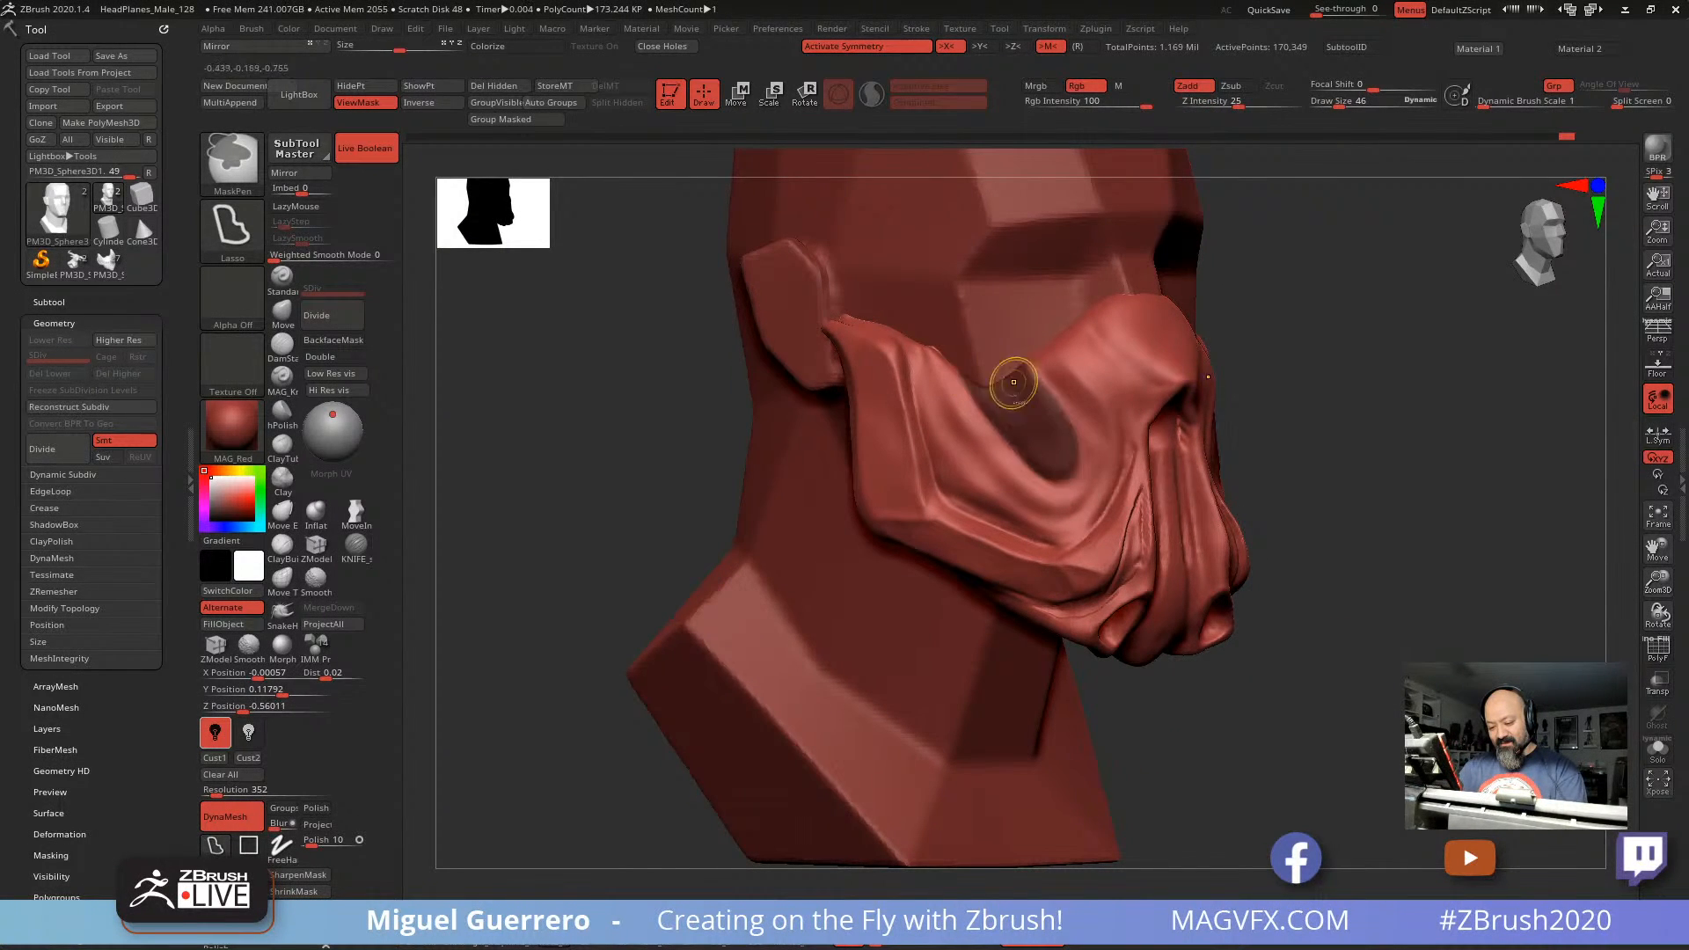
mouse_move(633, 437)
left_mouse_down()
mouse_move(519, 449)
mouse_move(630, 463)
mouse_move(581, 429)
mouse_move(497, 435)
left_mouse_up()
key("w")
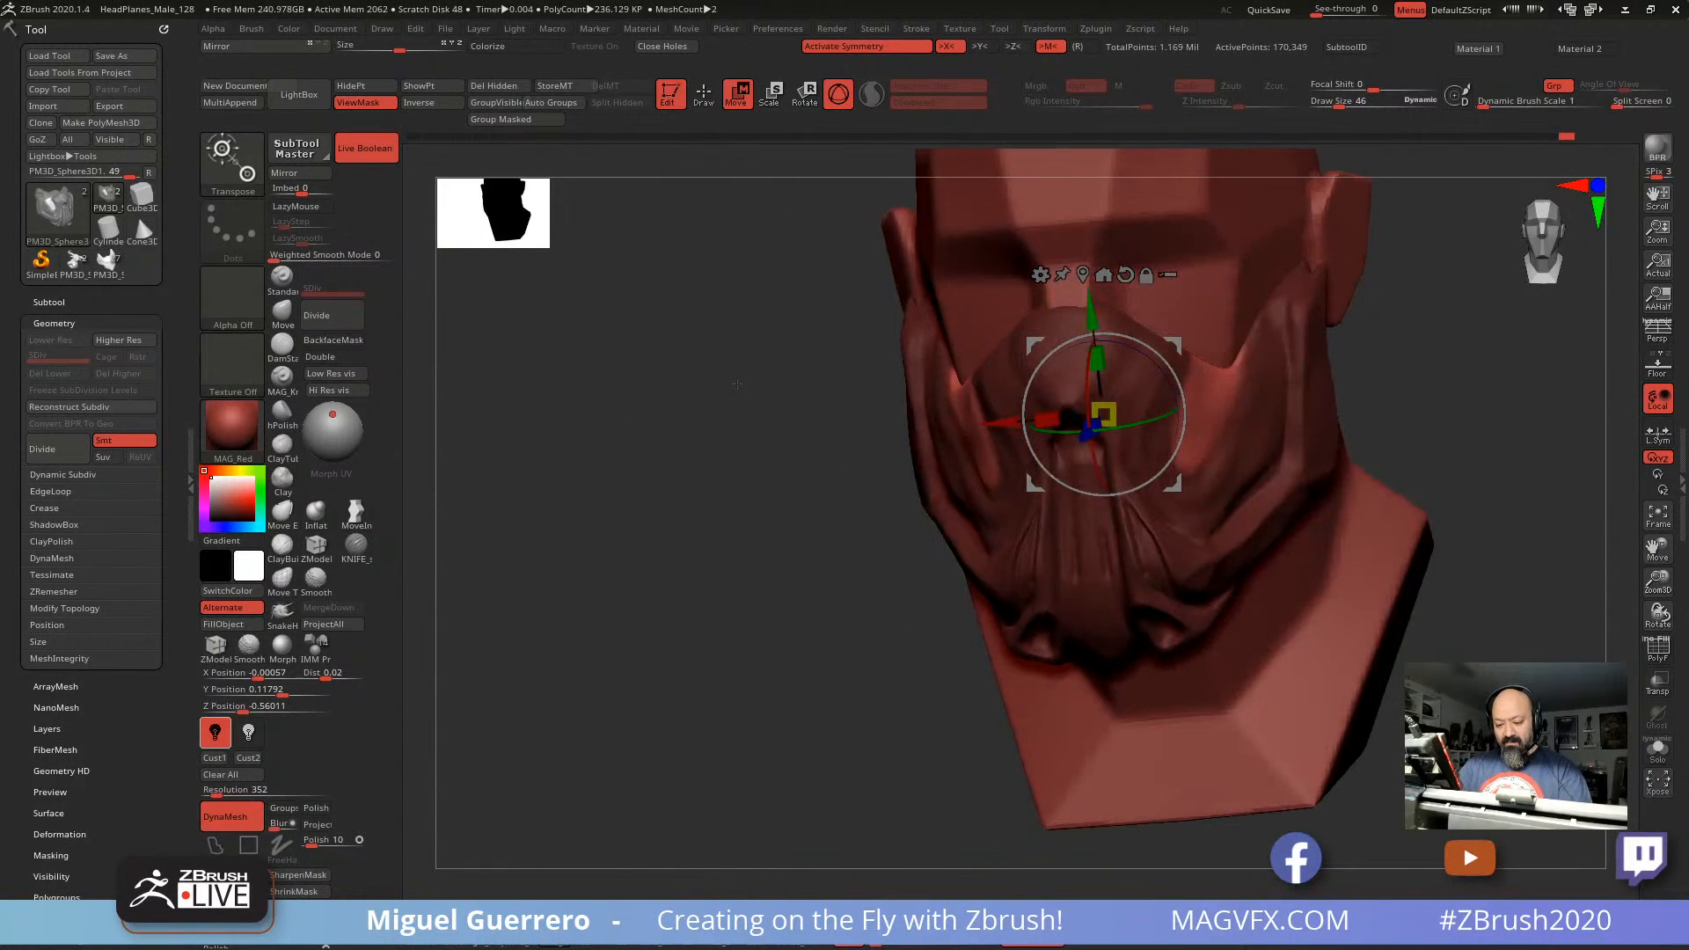
left_click_drag(999, 422, 997, 422)
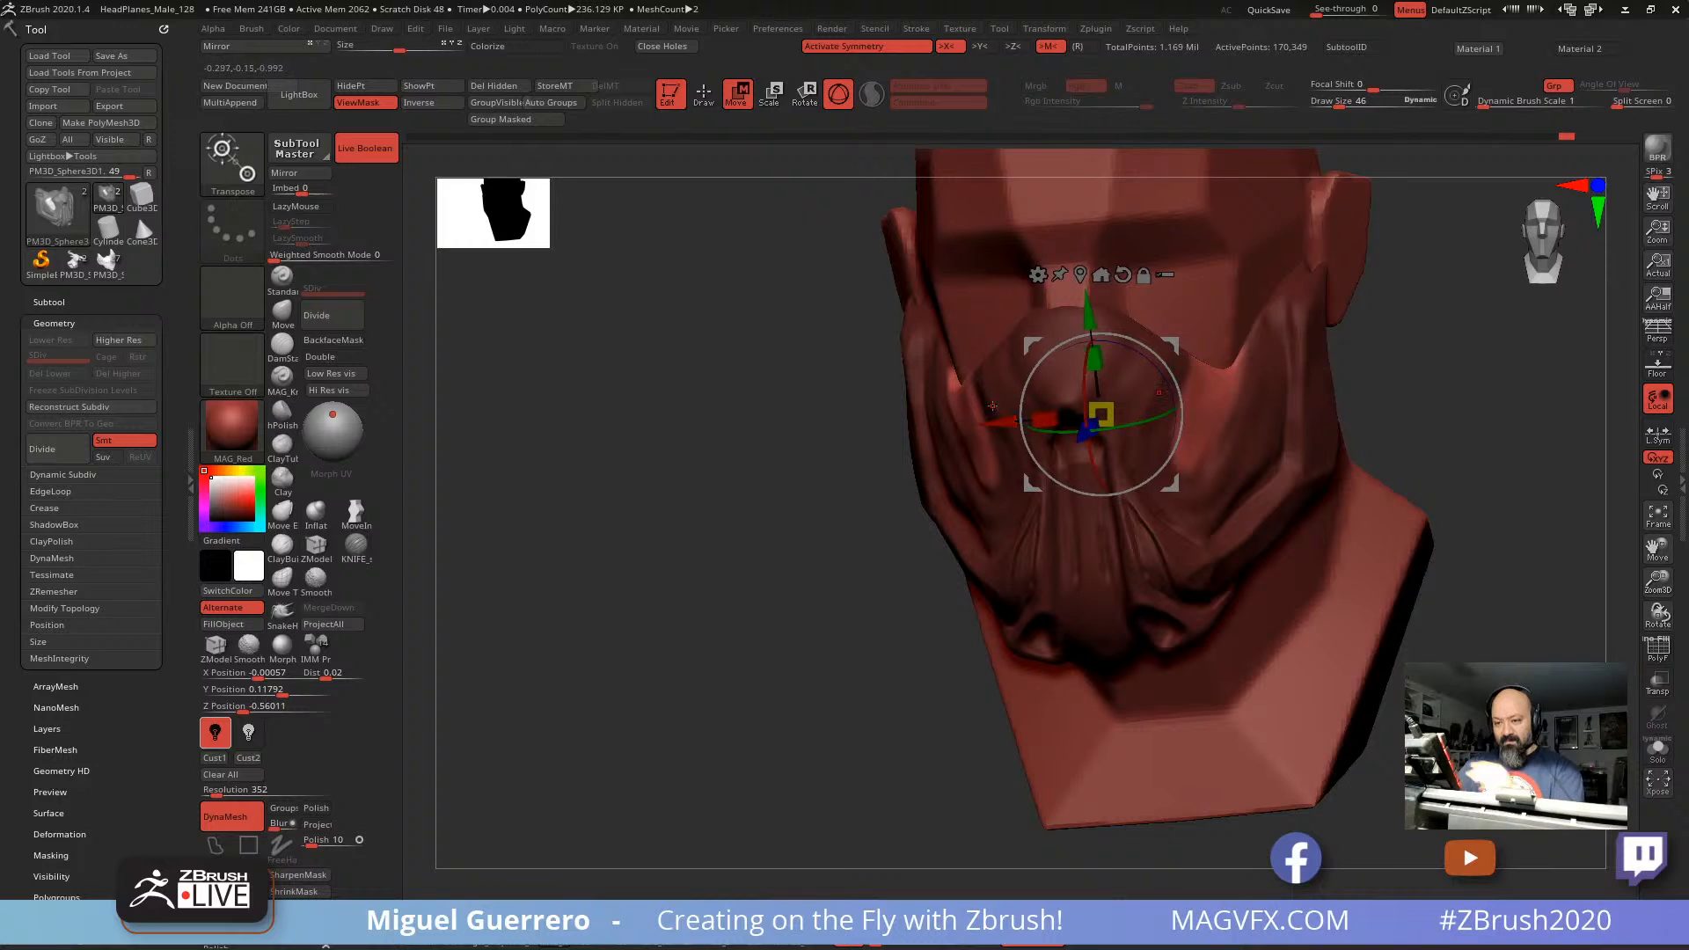
key("ctrl+z")
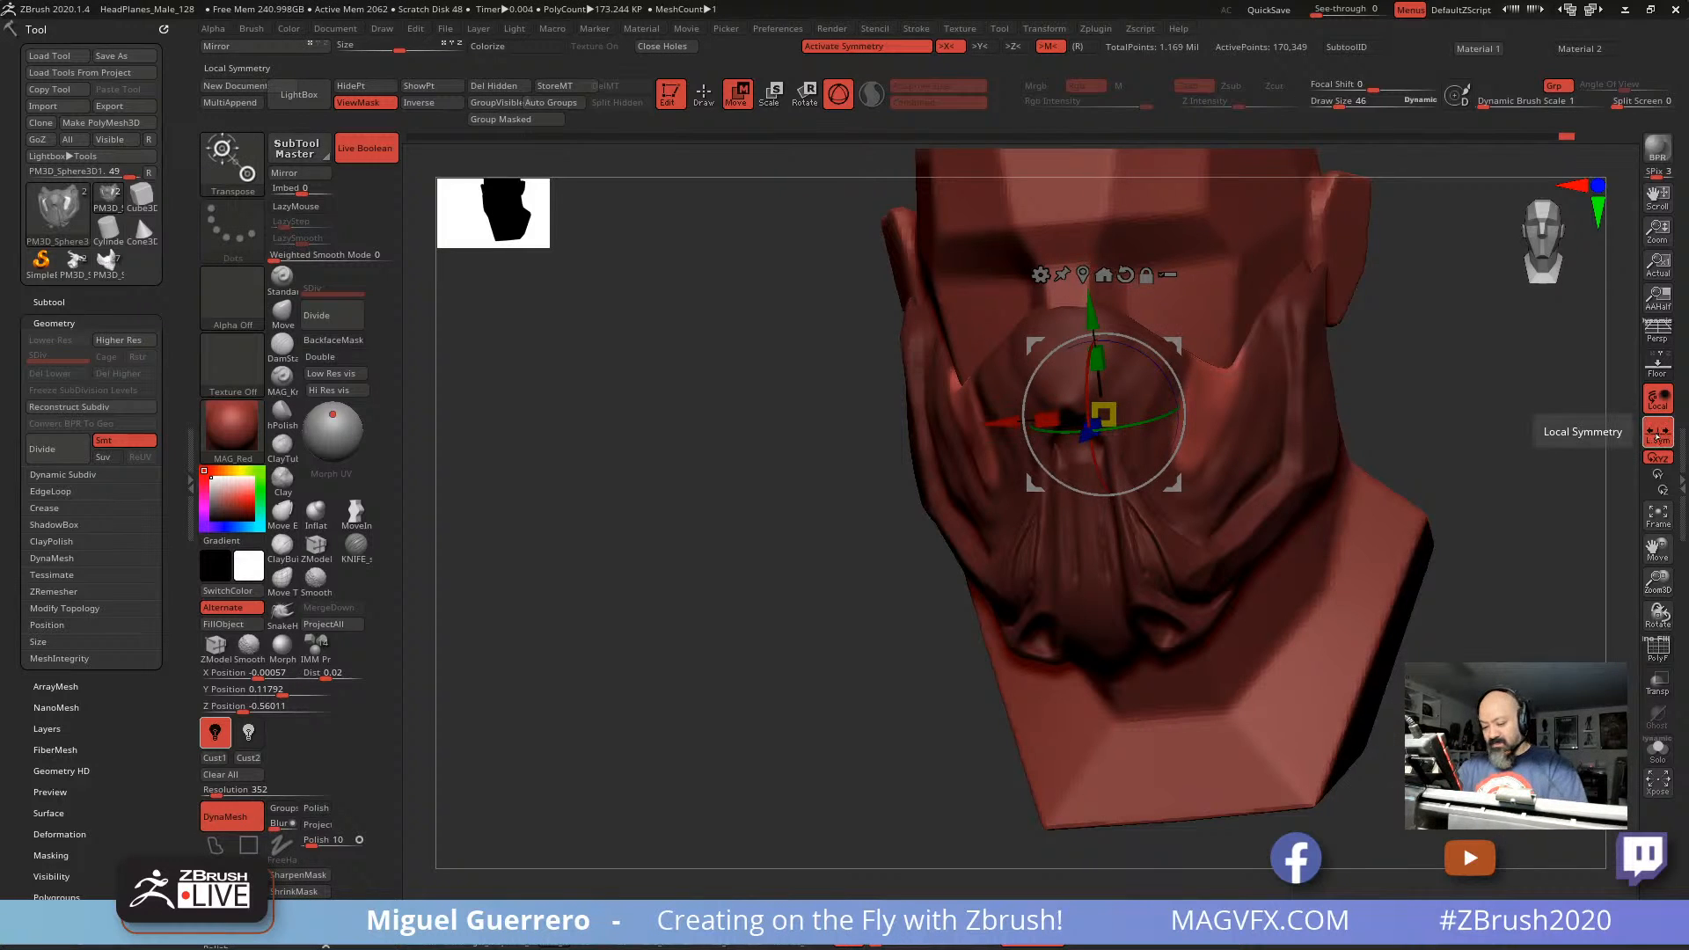
Step: Turn on local symmetry and move the unmasked cheek areas slightly outward from a transform gizmo centred on one cheek
left_click(1658, 431)
left_click_drag(990, 422, 989, 422)
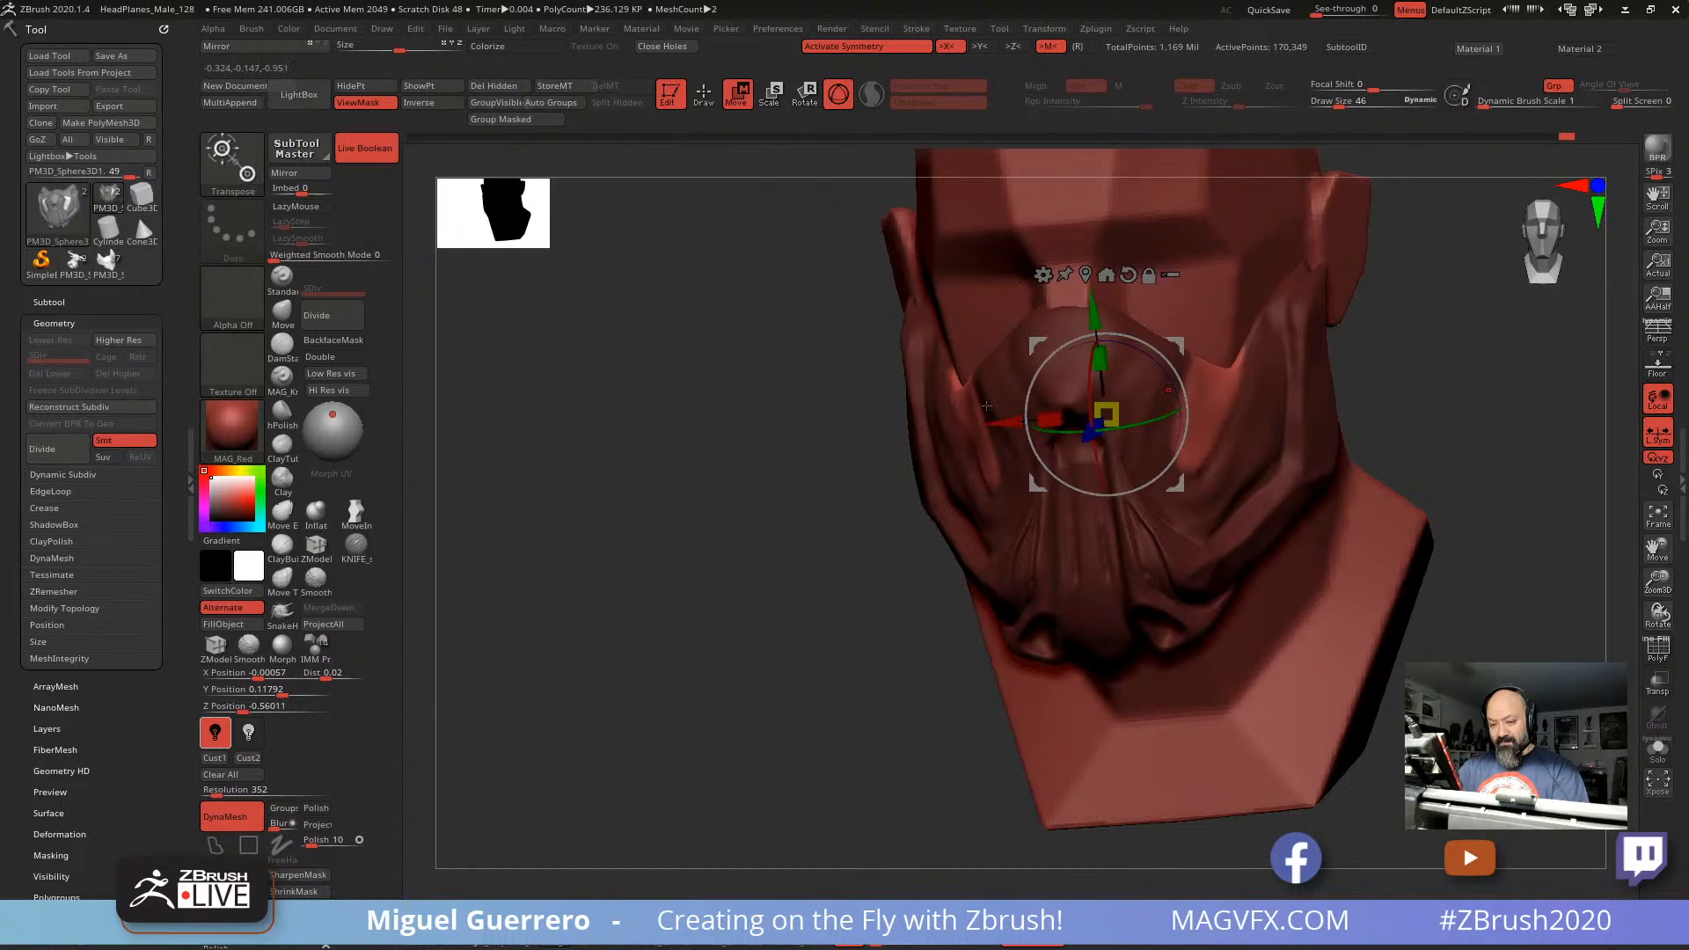
key("ctrl+z")
left_click_drag(772, 380, 871, 384, "shift")
left_click(986, 393, "alt")
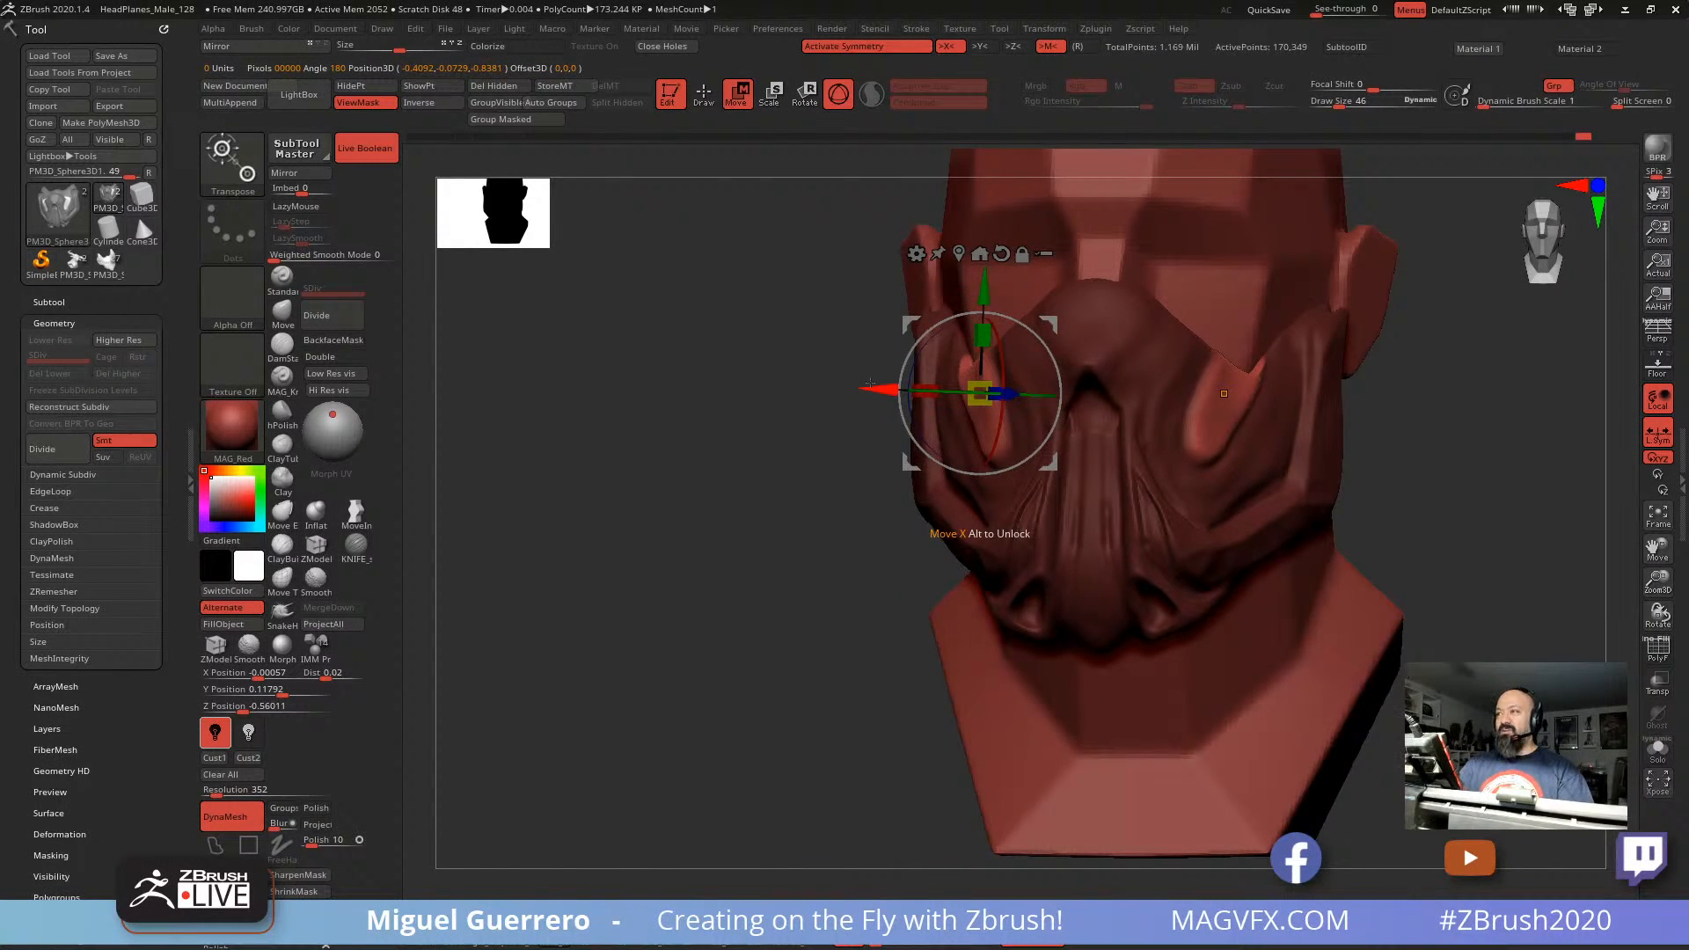
mouse_move(620, 482)
left_mouse_down()
mouse_move(659, 489)
mouse_move(594, 501)
mouse_move(637, 507)
left_mouse_up()
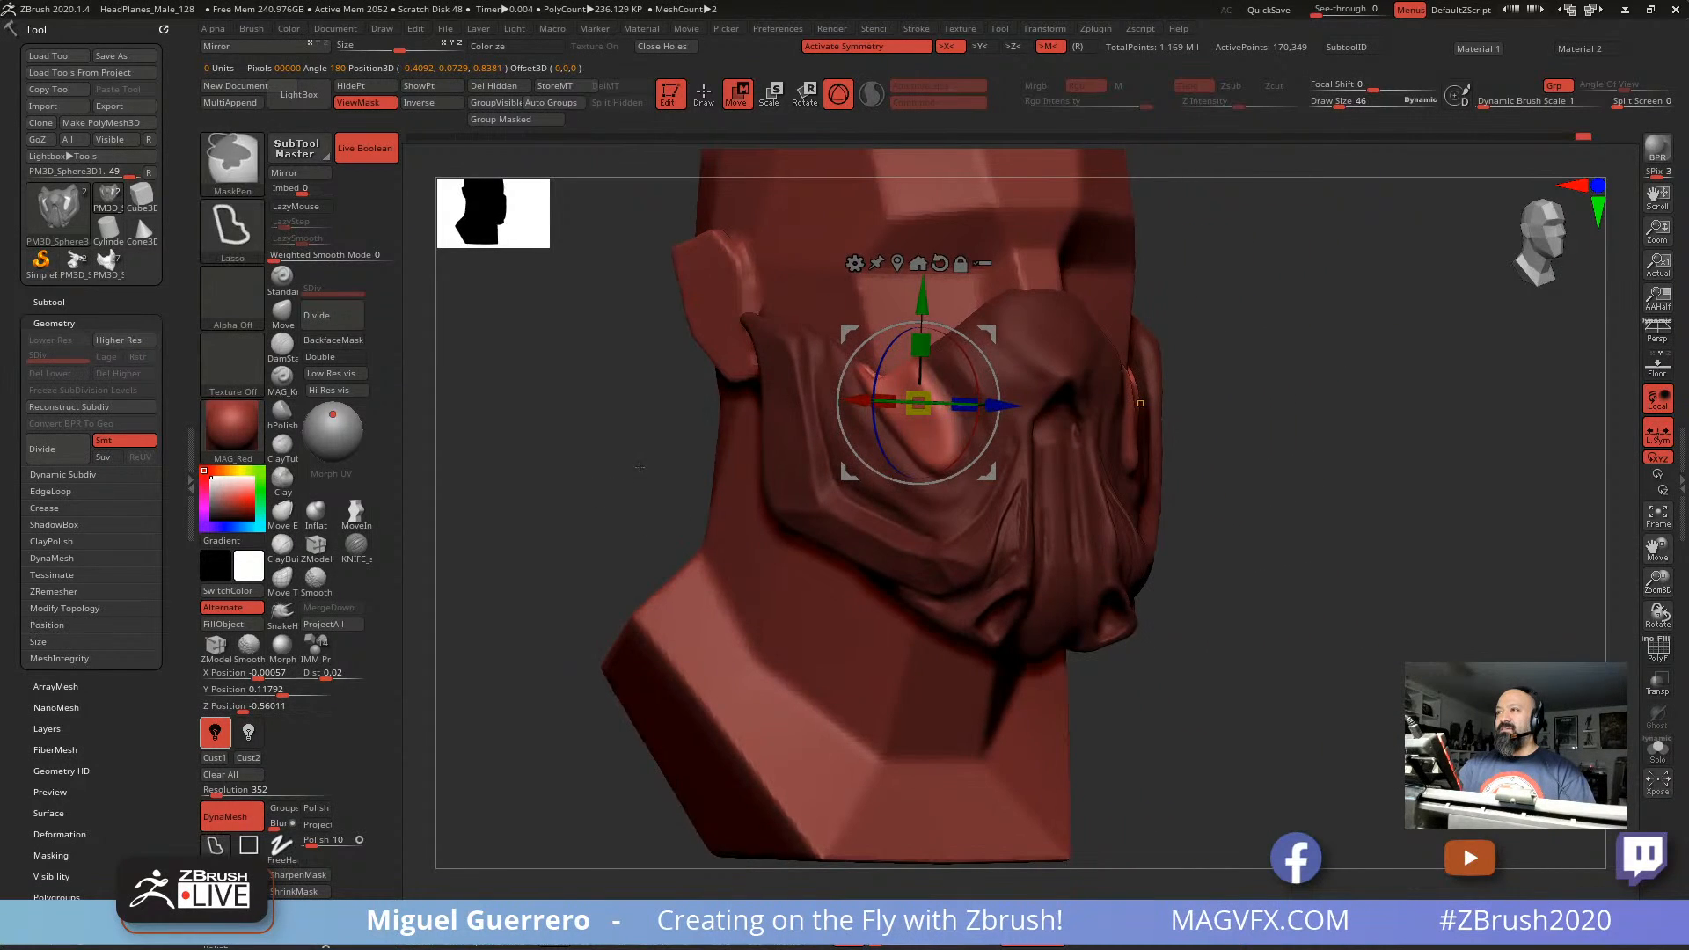
right_click_drag(636, 506, 832, 490, "ctrl")
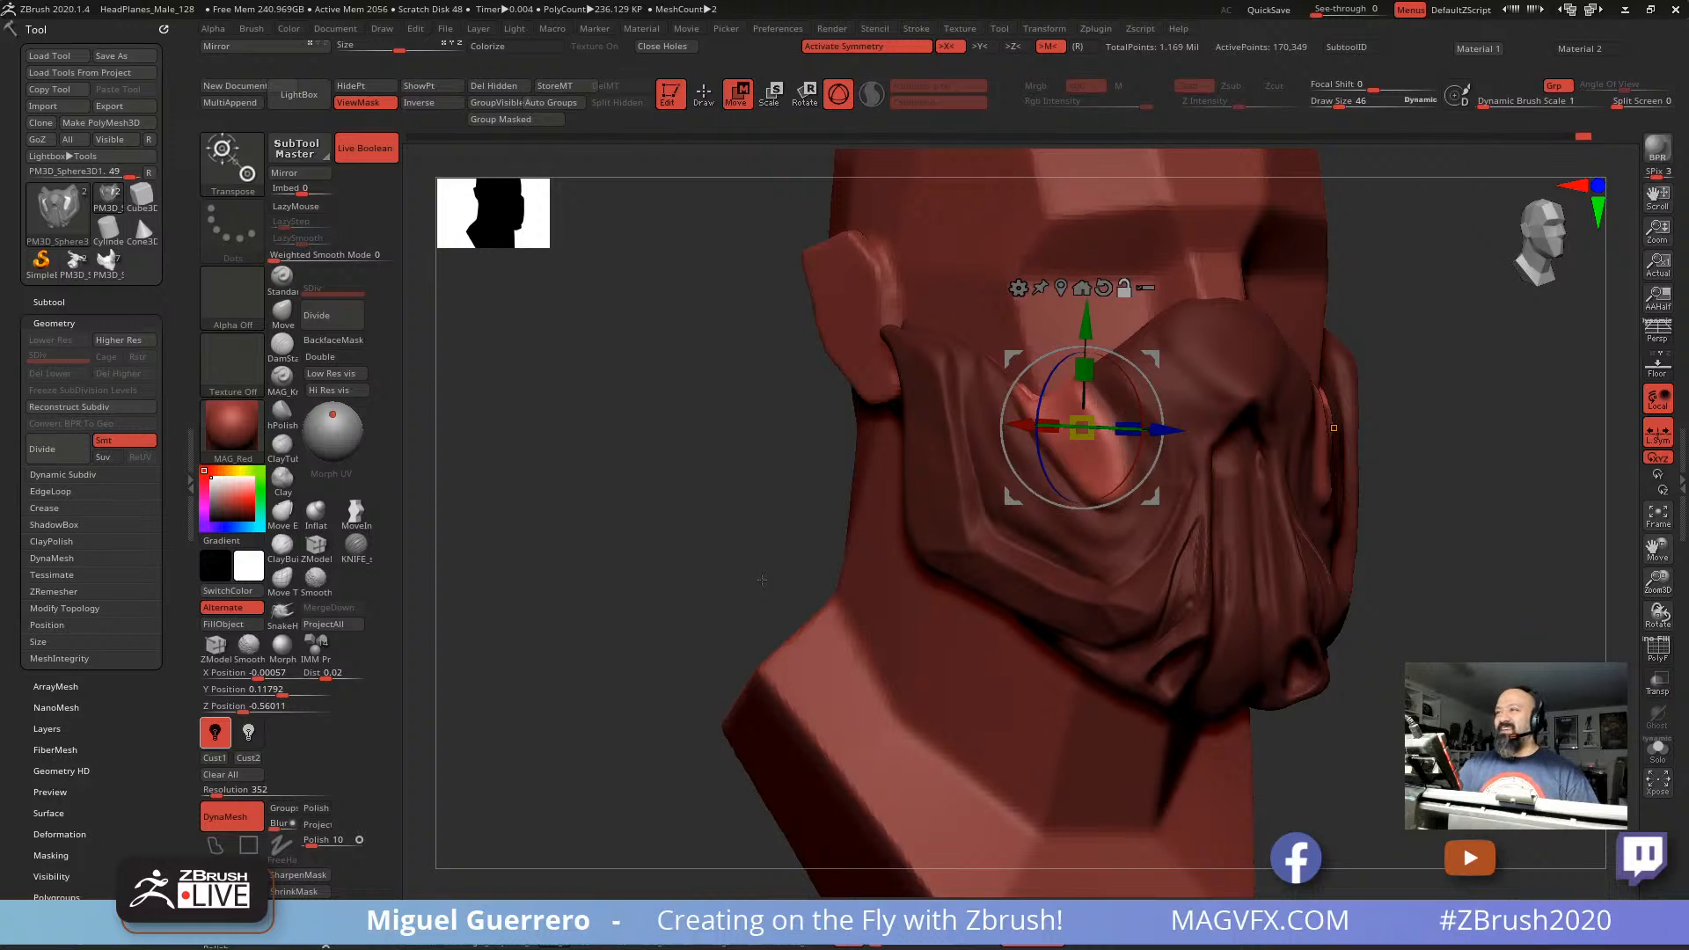
right_click_drag(762, 580, 697, 433)
Step: Return to drawing mode, clear the cheek mask and check the cloth from the front and side
key("q")
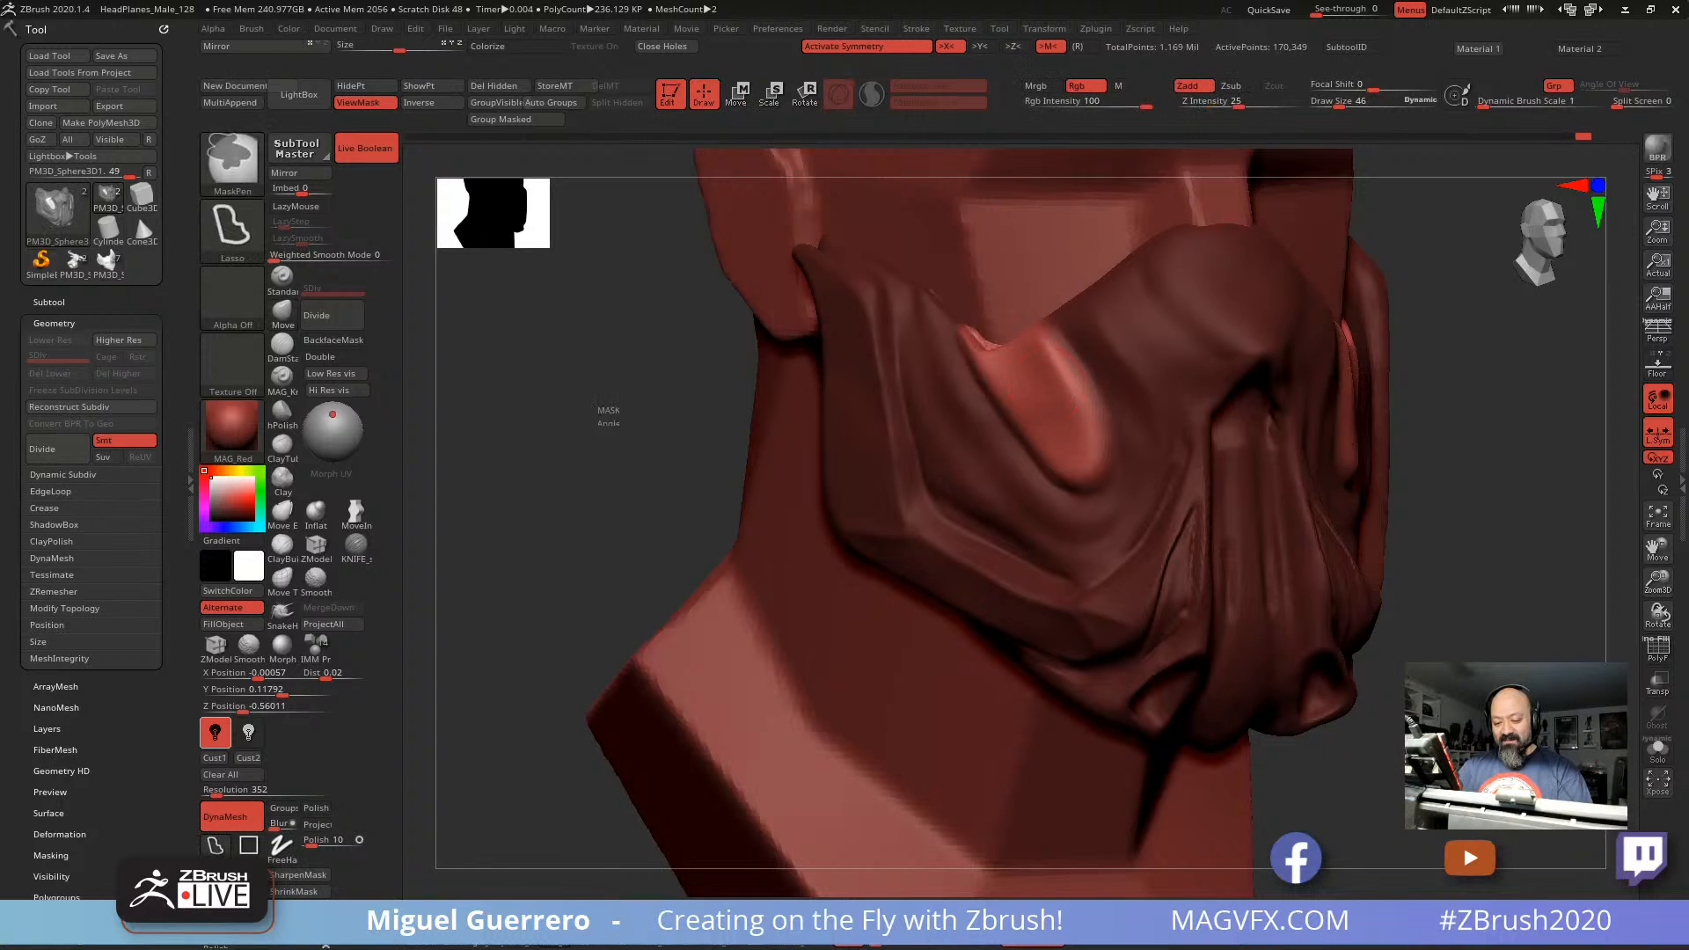
left_click_drag(600, 409, 616, 424, "ctrl")
right_click_drag(604, 417, 637, 404)
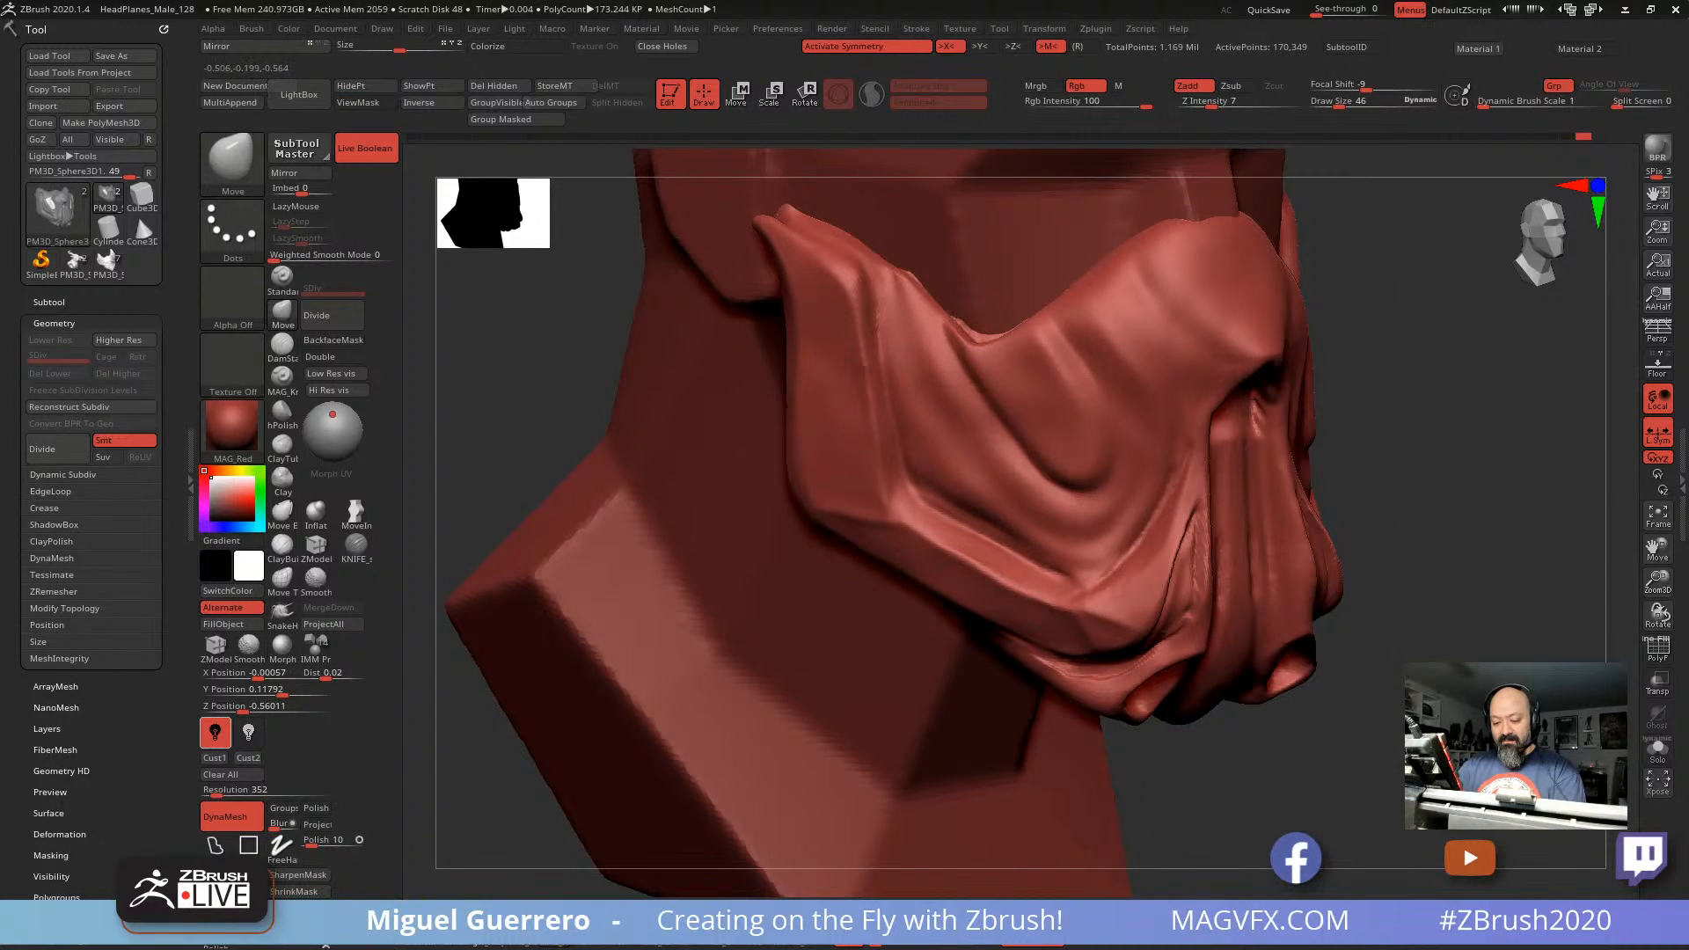
left_click_drag(523, 329, 473, 324)
left_click_drag(653, 348, 630, 348)
right_click_drag(630, 349, 619, 352)
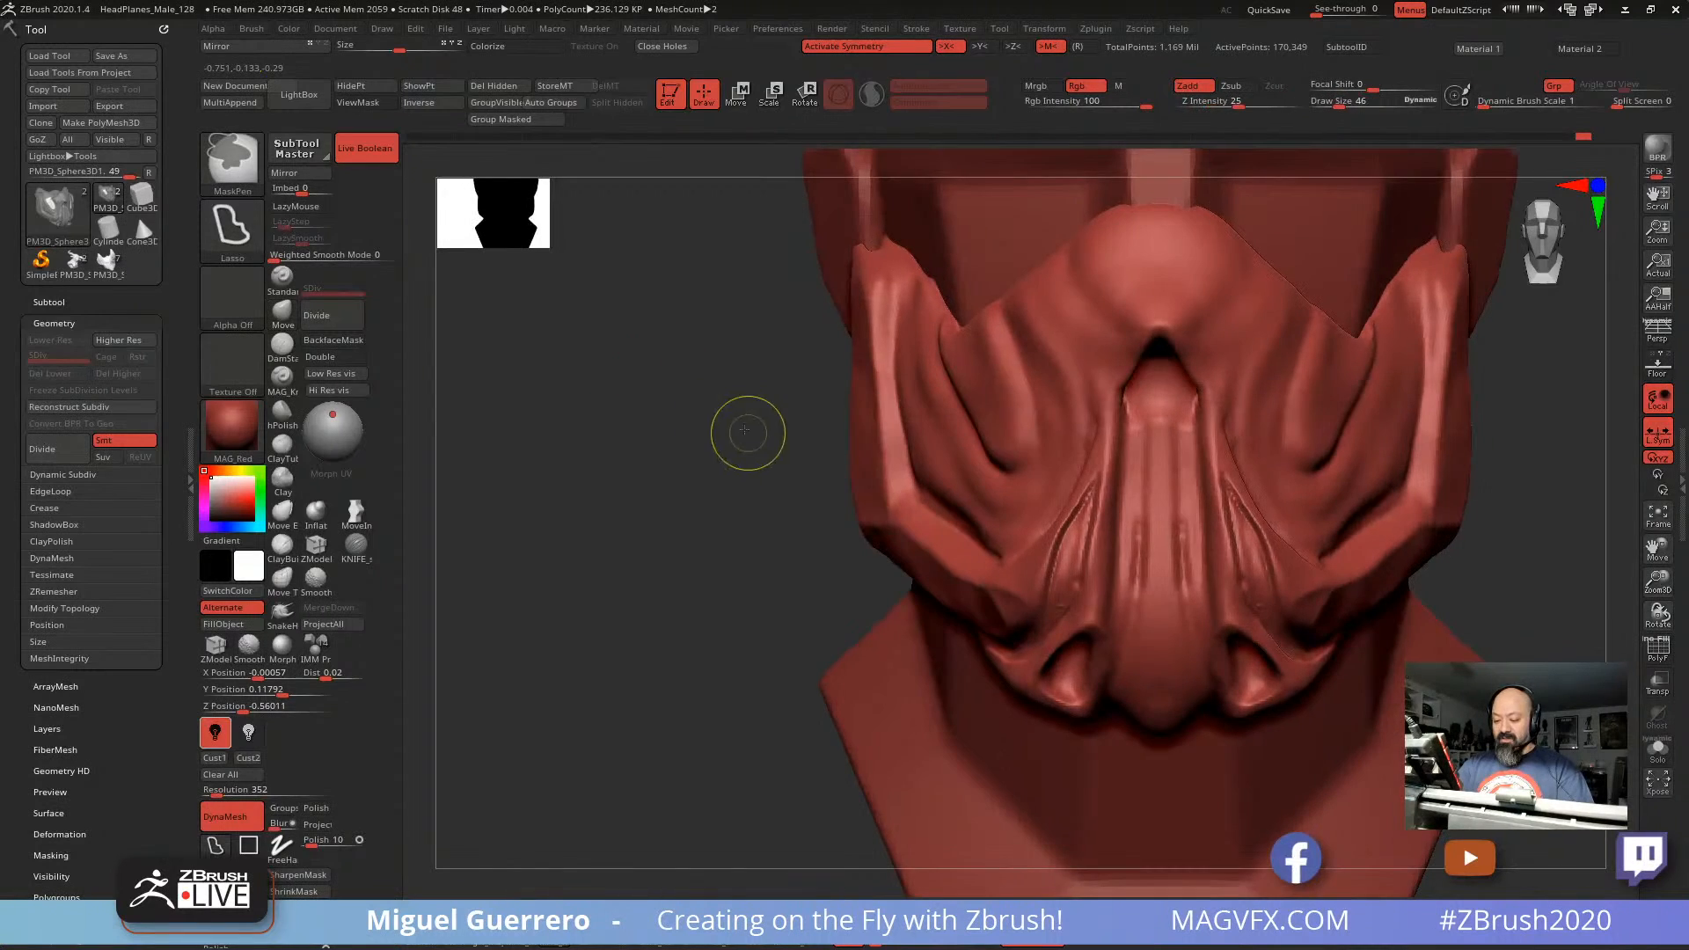
right_click_drag(747, 430, 712, 431, "ctrl")
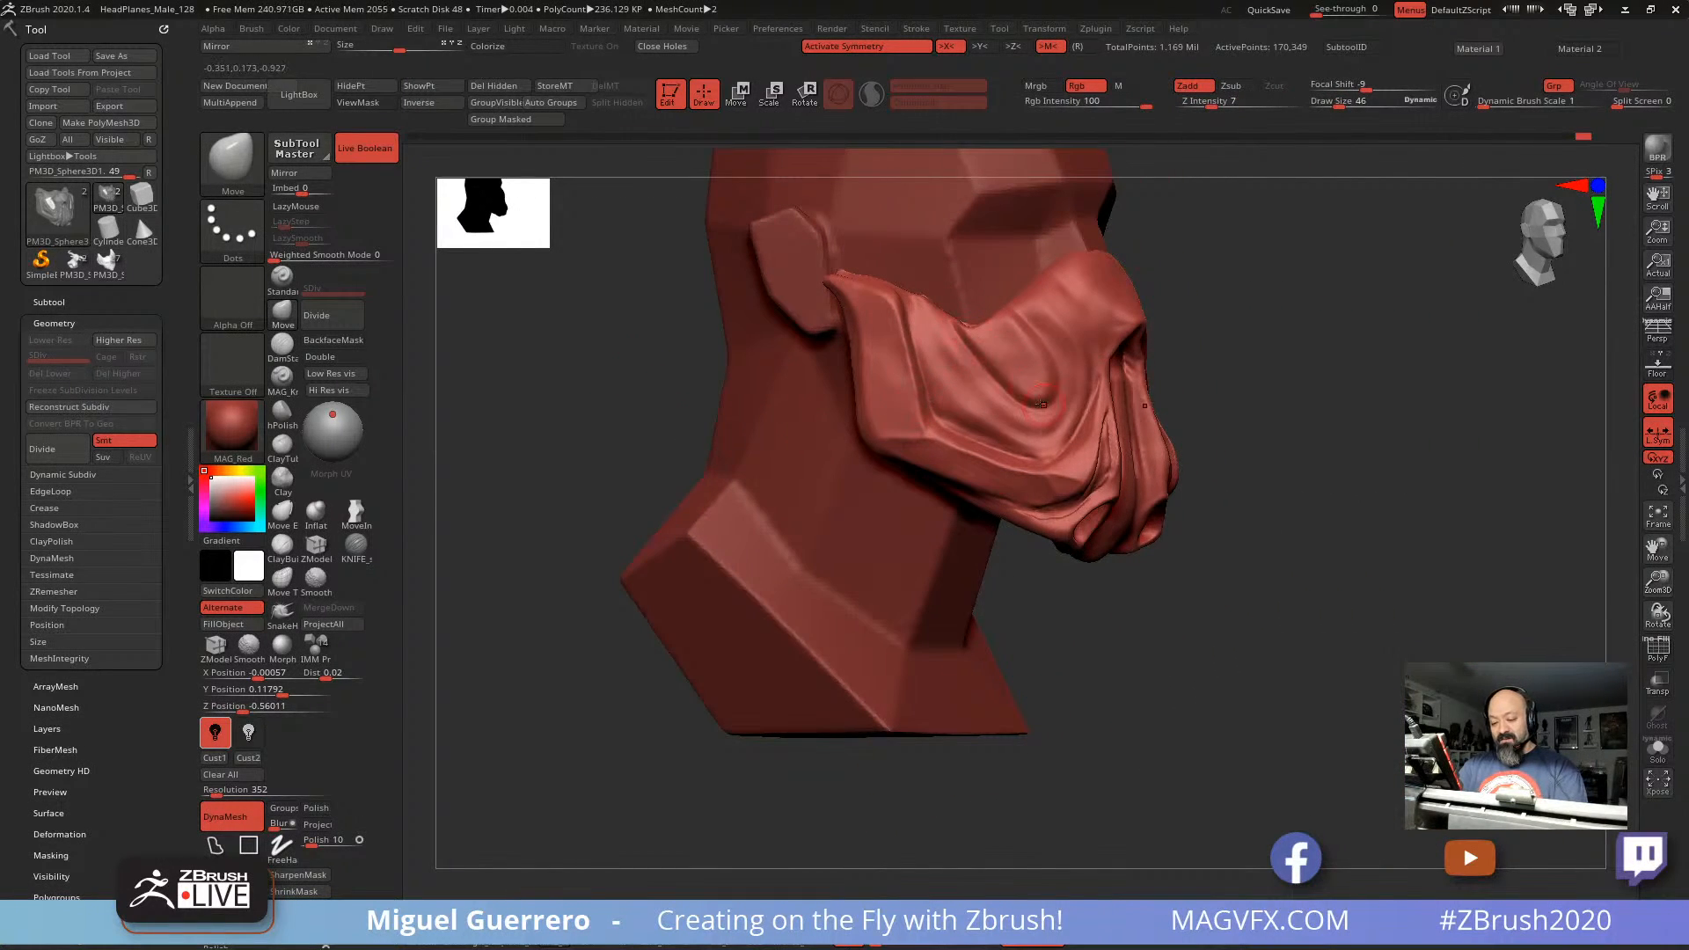
Step: Paint a mask along the U-shaped fold around the cheek and invert it so only that fold stays editable
key("ctrl")
left_click_drag(915, 306, 936, 334, "ctrl")
mouse_move(977, 390)
left_mouse_down("ctrl")
mouse_move(1012, 427)
mouse_move(1056, 414)
mouse_move(1065, 369)
mouse_move(1017, 301)
mouse_move(1069, 336)
mouse_move(1089, 394)
mouse_move(1047, 454)
mouse_move(976, 431)
mouse_move(931, 403)
mouse_move(908, 297)
left_mouse_up("ctrl")
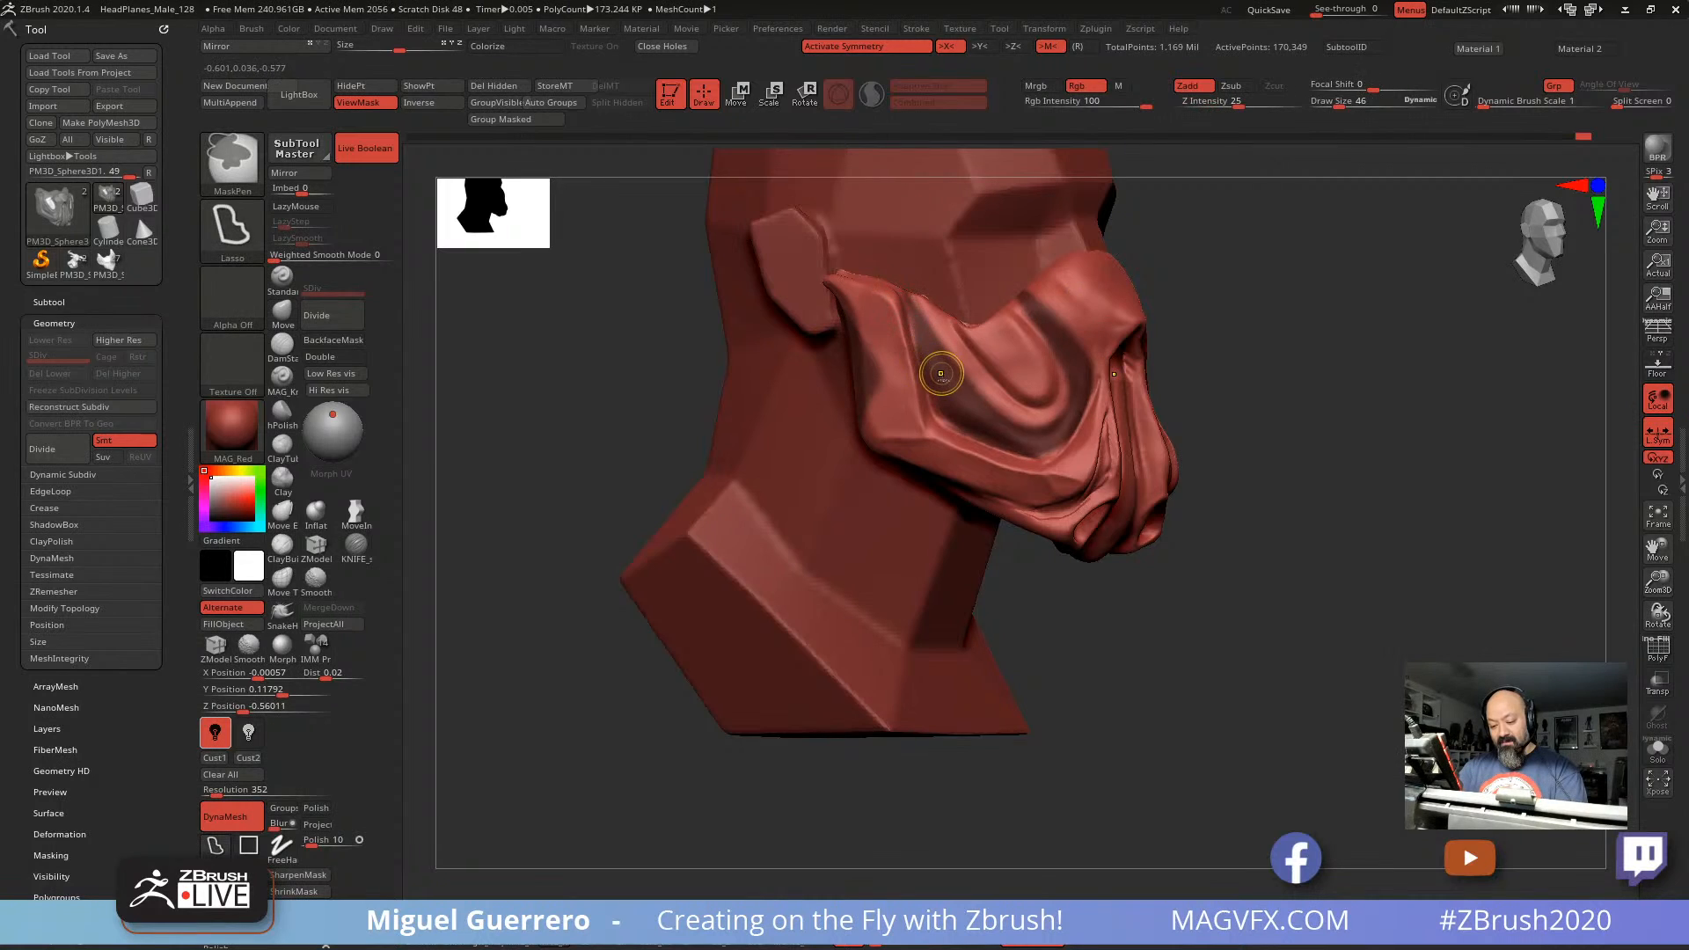
left_click(940, 373, "ctrl")
left_click(1135, 600, "ctrl")
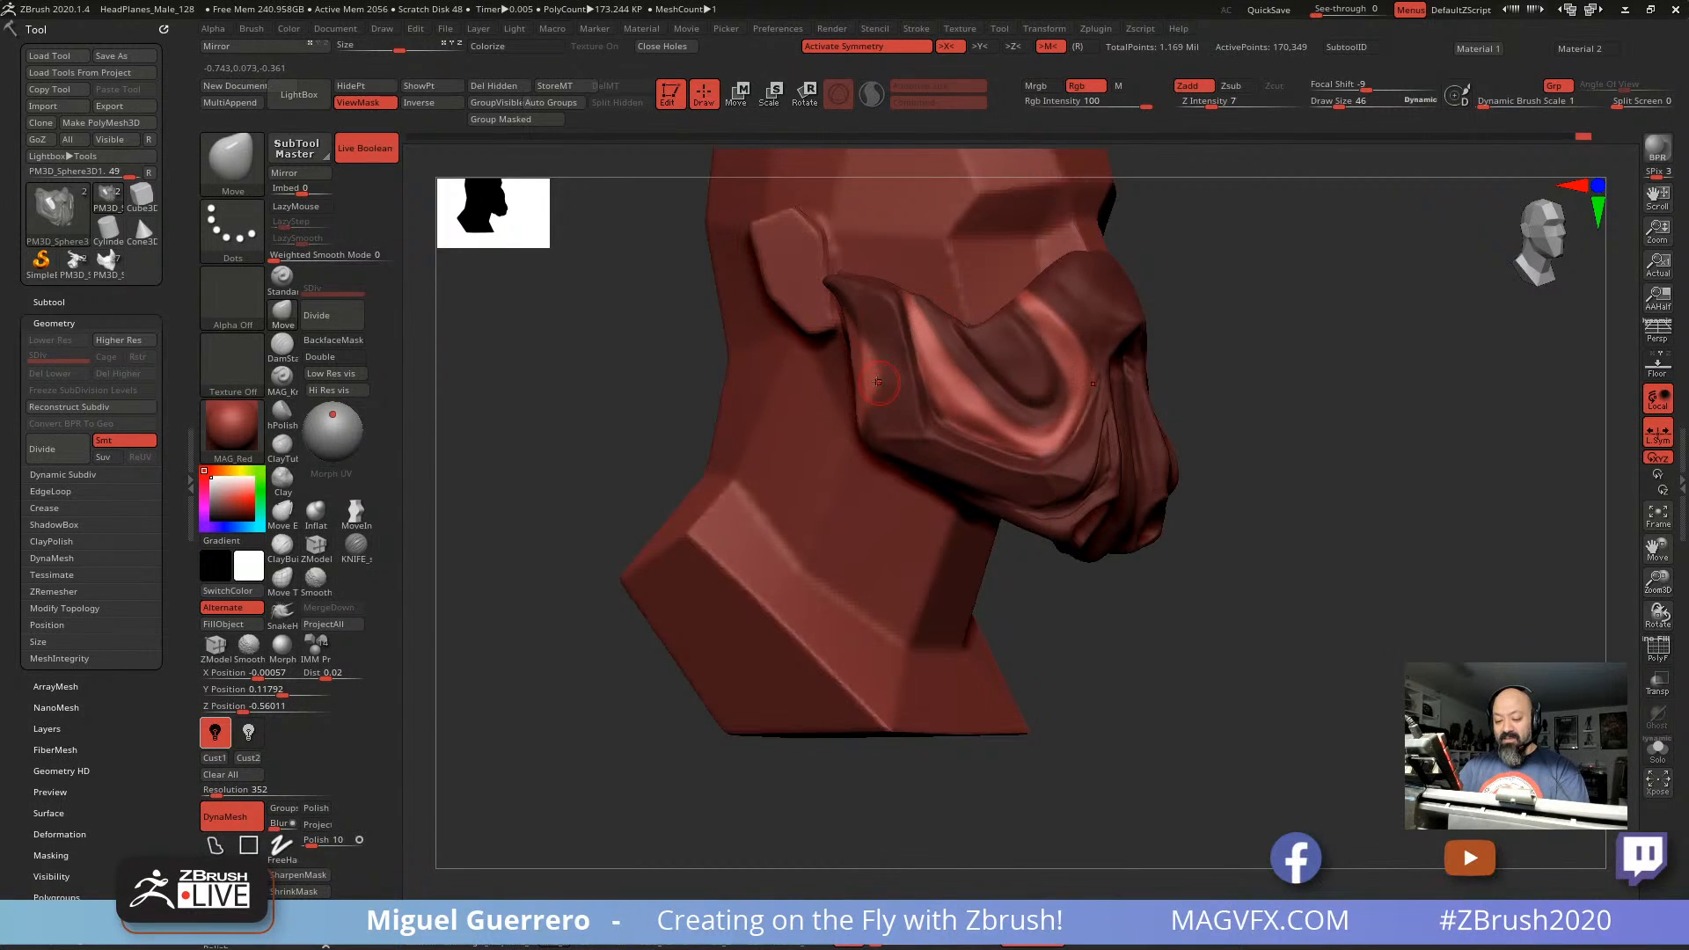
mouse_move(825, 255)
left_mouse_down("ctrl")
mouse_move(920, 417)
mouse_move(778, 273)
left_mouse_up("ctrl")
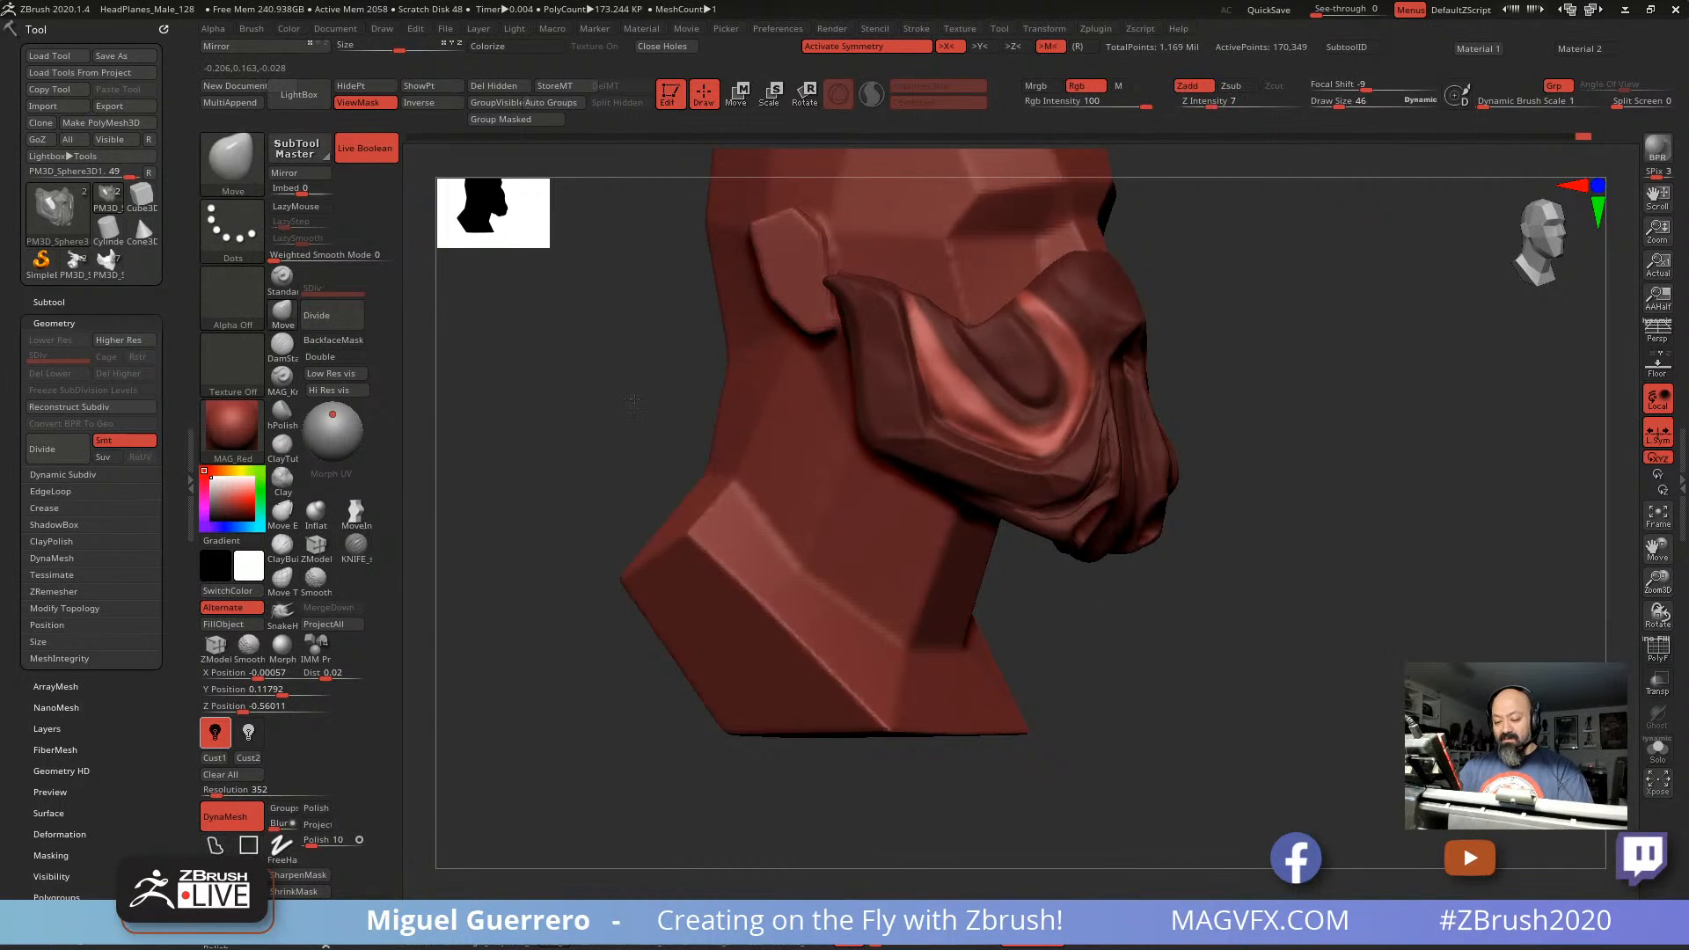
mouse_move(607, 413)
left_mouse_down()
mouse_move(567, 417)
mouse_move(629, 422)
left_mouse_up()
right_click_drag(722, 429, 748, 480, "ctrl")
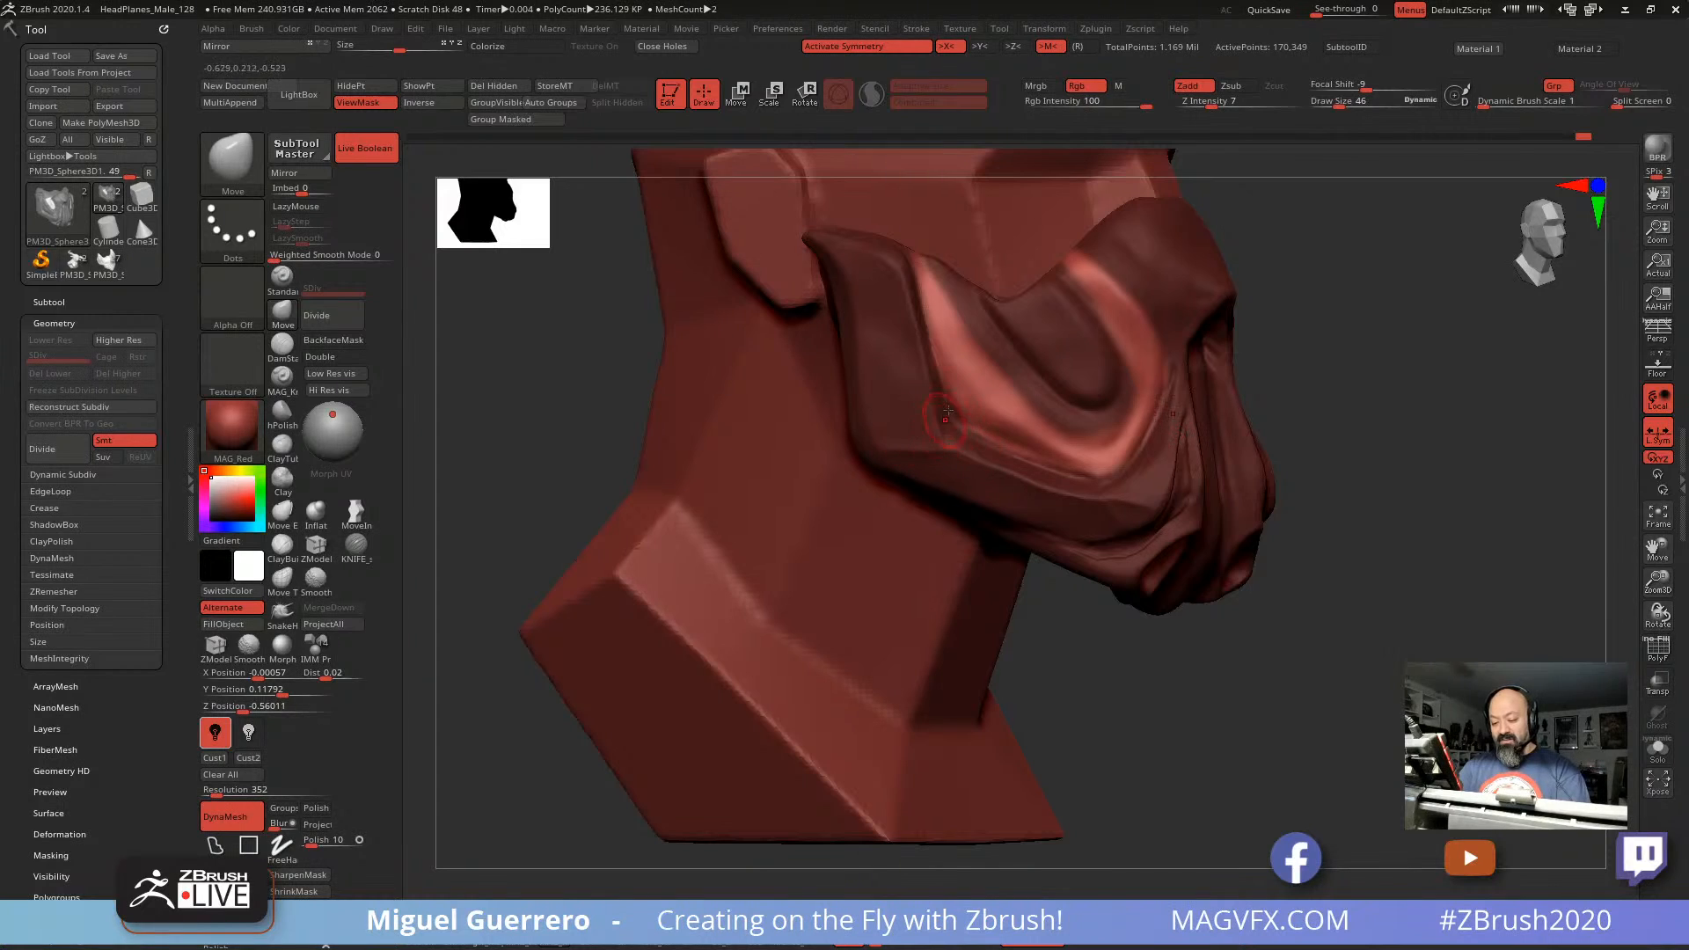
Step: Touch up the mask along the inner edge of the U-shaped cheek fold
left_click_drag(1265, 585, 1232, 581)
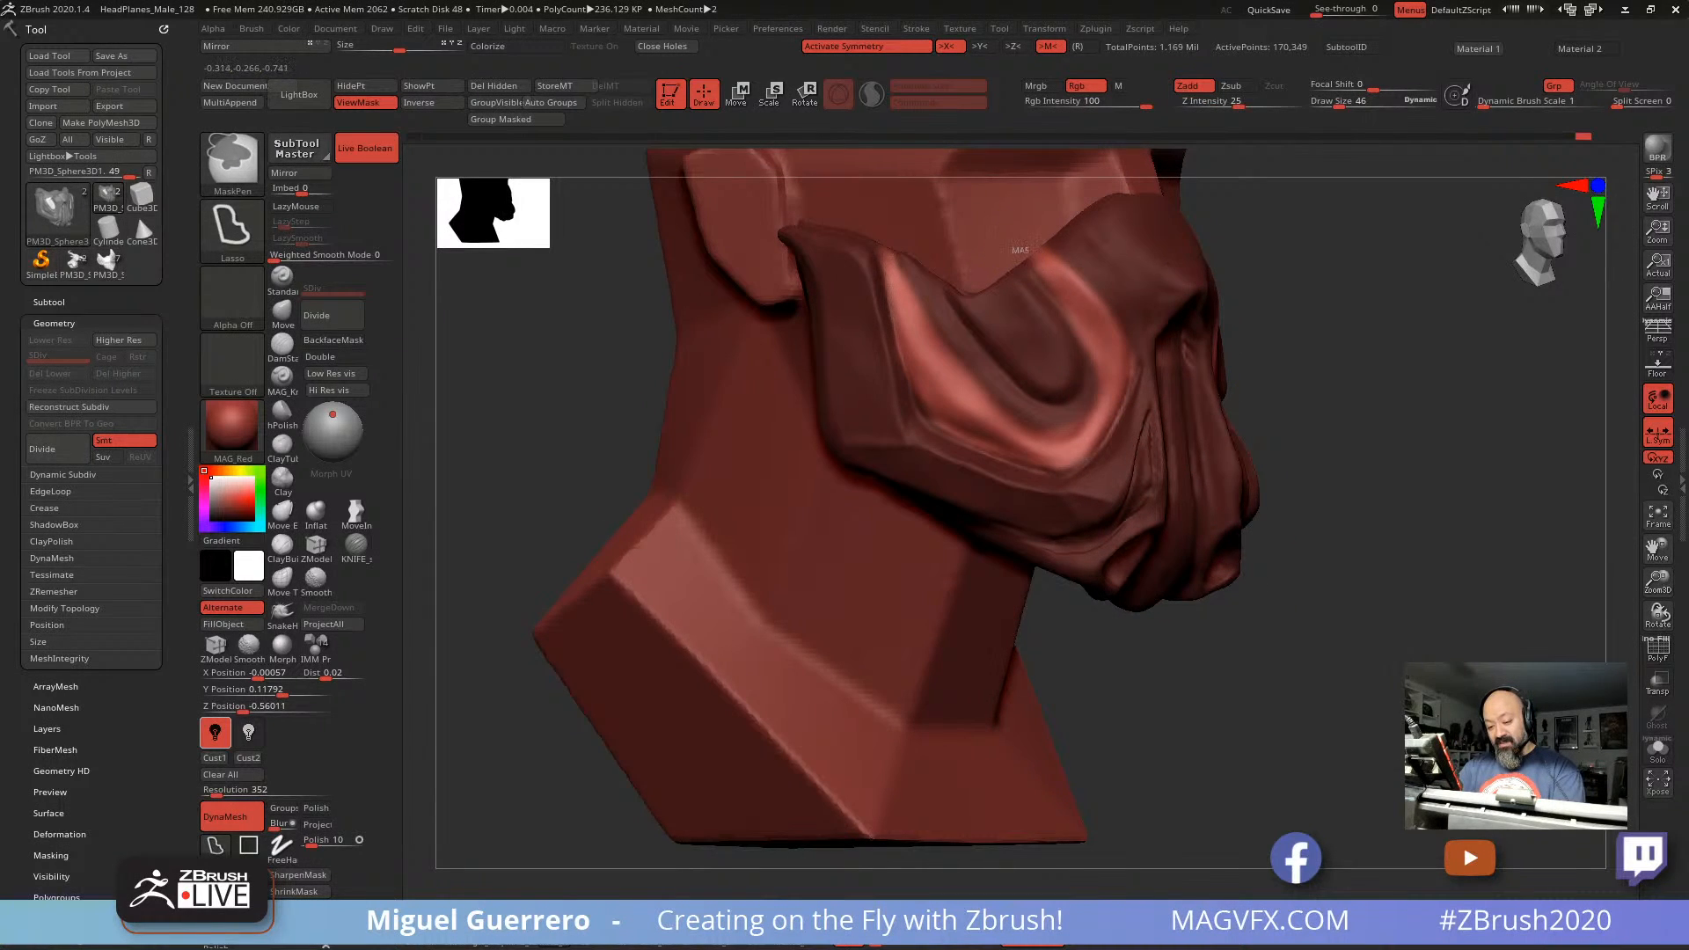
mouse_move(1086, 328)
left_mouse_down("ctrl")
mouse_move(1105, 371)
mouse_move(1047, 414)
mouse_move(1001, 374)
left_mouse_up("ctrl")
key("ctrl")
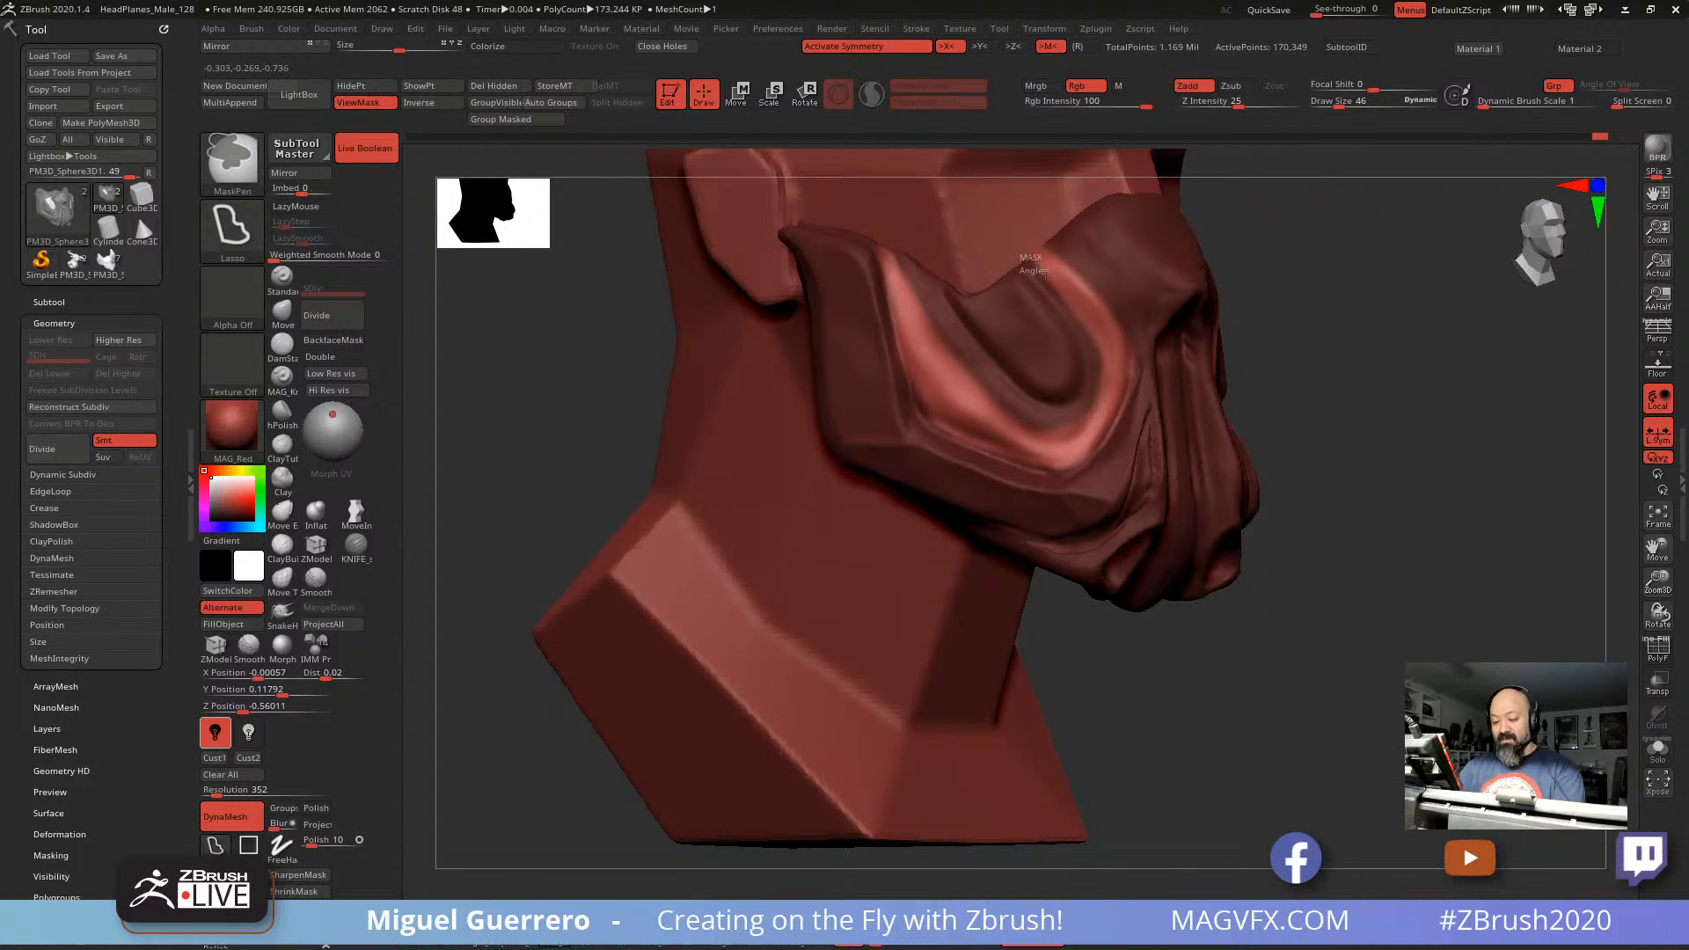
mouse_move(1091, 324)
left_mouse_down("ctrl")
mouse_move(1097, 376)
mouse_move(1060, 365)
left_mouse_up("ctrl")
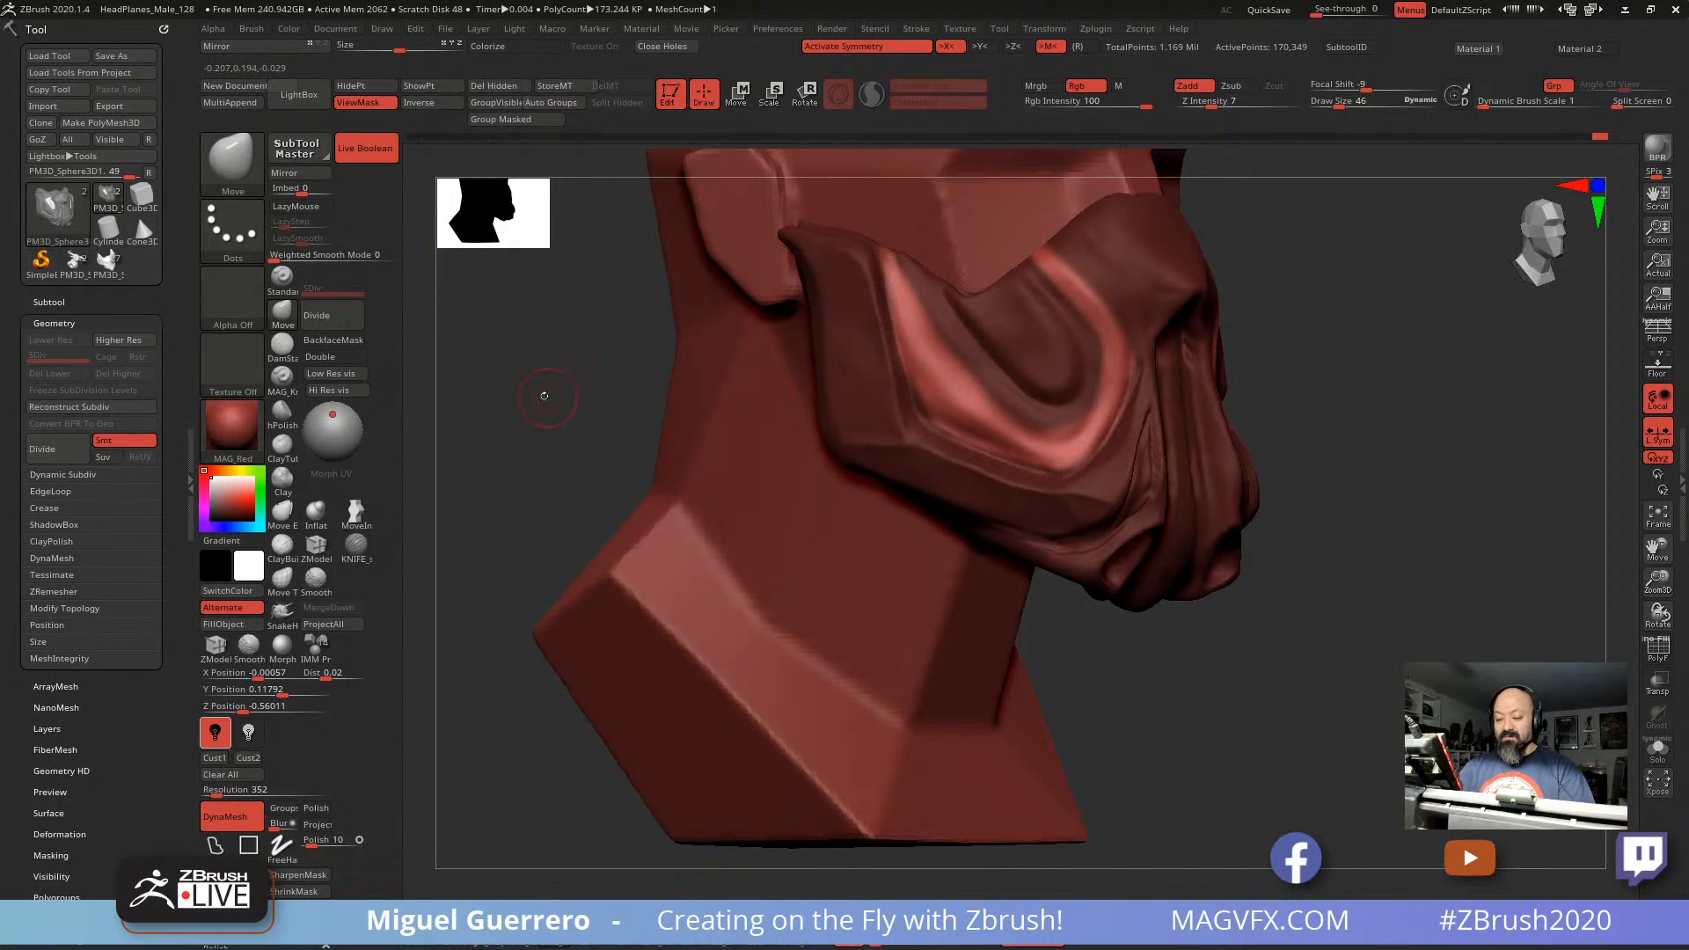
left_click_drag(544, 396, 534, 397)
key("ctrl")
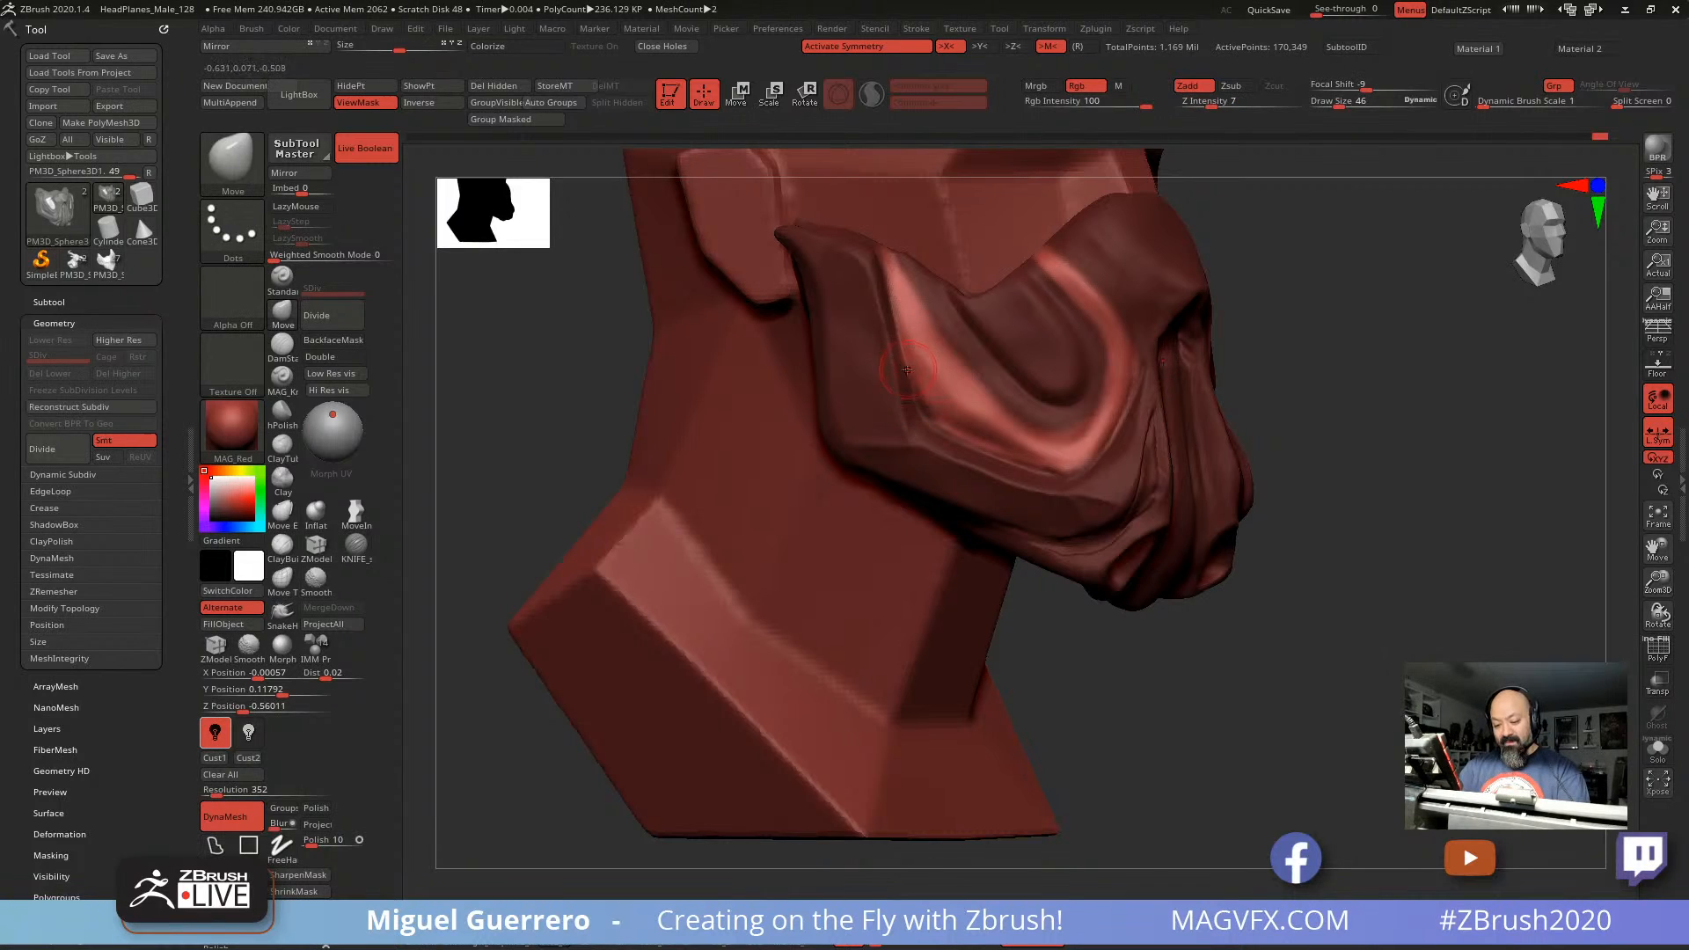
Step: Enlarge the brush to a draw size of 98 and smooth and reshape the unmasked U-shaped fold
key("shift")
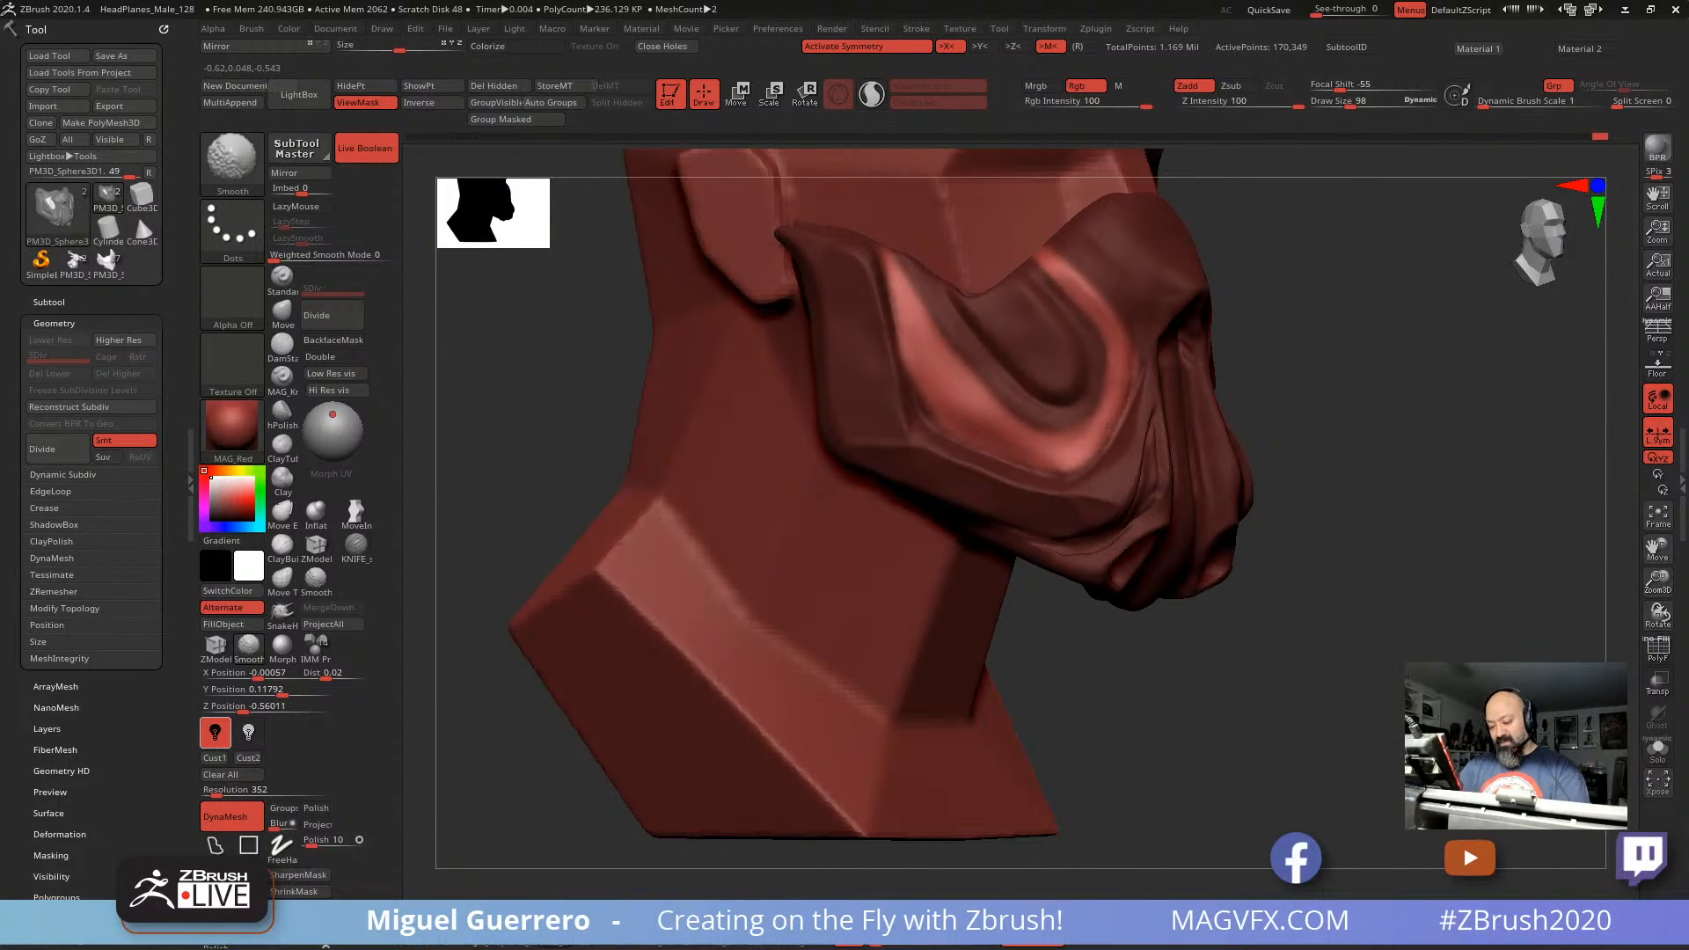
left_click_drag(1320, 502, 976, 503)
mouse_move(537, 458)
left_mouse_down()
mouse_move(756, 451)
mouse_move(732, 452)
mouse_move(695, 599)
mouse_move(716, 678)
left_mouse_up()
key("shift")
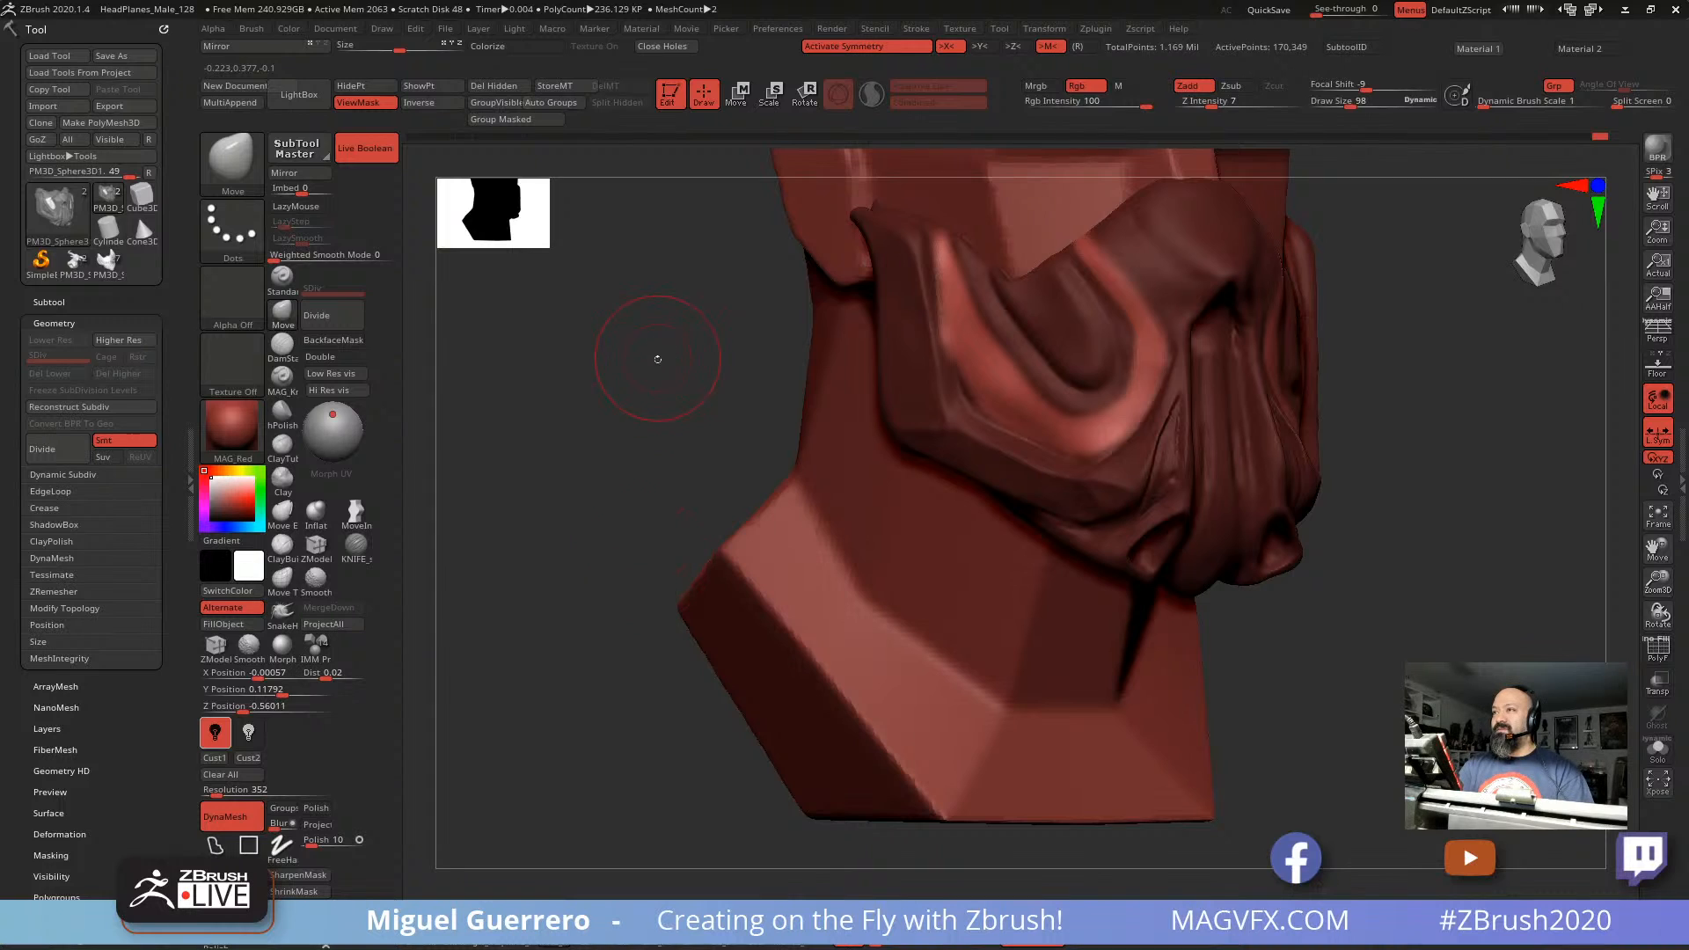
mouse_move(658, 359)
left_mouse_down()
mouse_move(703, 388)
mouse_move(778, 391)
mouse_move(721, 387)
left_mouse_up()
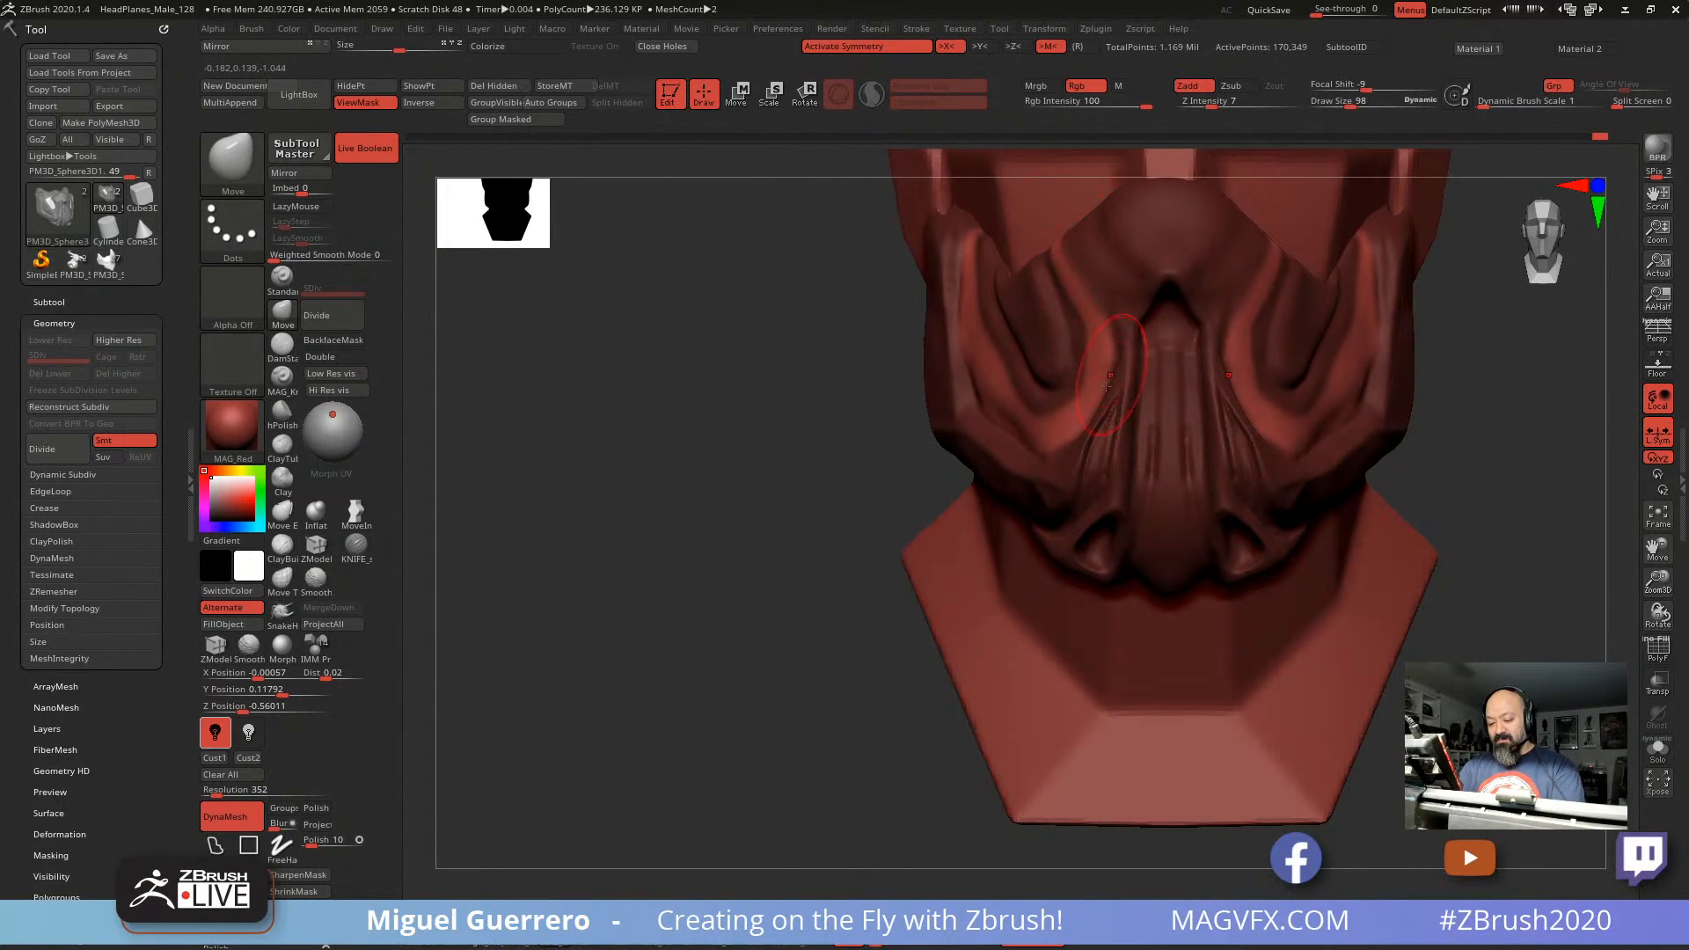
left_click_drag(1107, 385, 1101, 389)
mouse_move(714, 362)
left_mouse_down()
mouse_move(799, 369)
mouse_move(717, 390)
mouse_move(790, 387)
mouse_move(747, 383)
left_mouse_up()
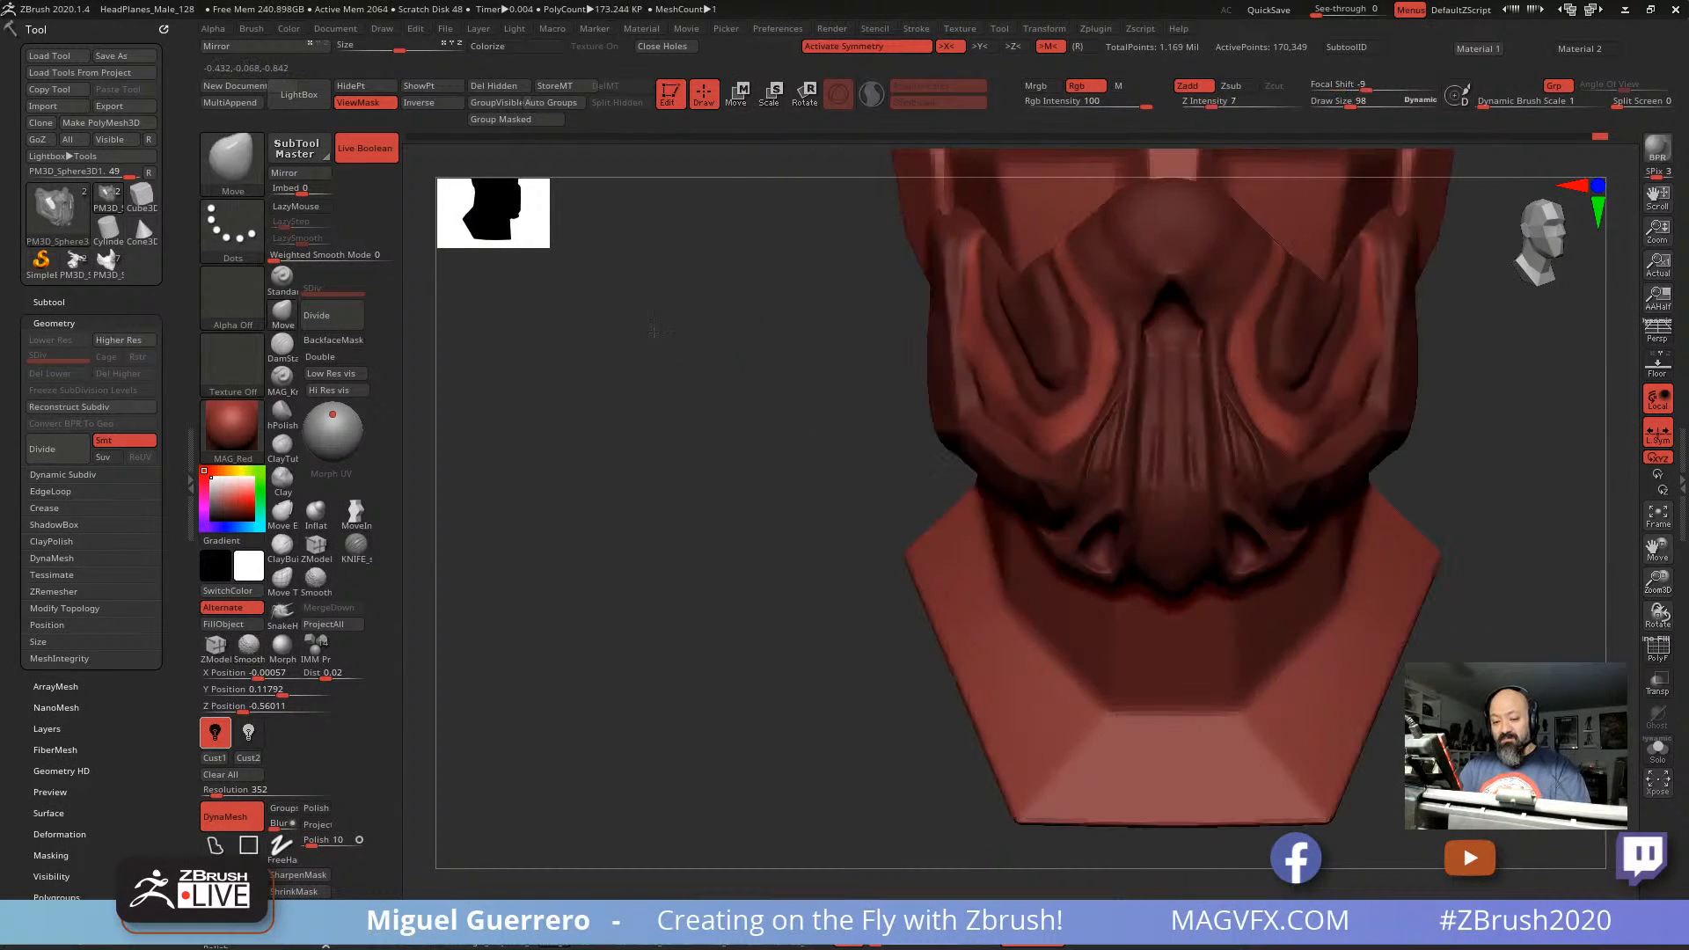
Step: Shift the unmasked U-shaped folds outward on both cheeks with the transform gizmo, then return to drawing mode
left_click(737, 94)
left_click_drag(934, 302, 923, 302, "ctrl")
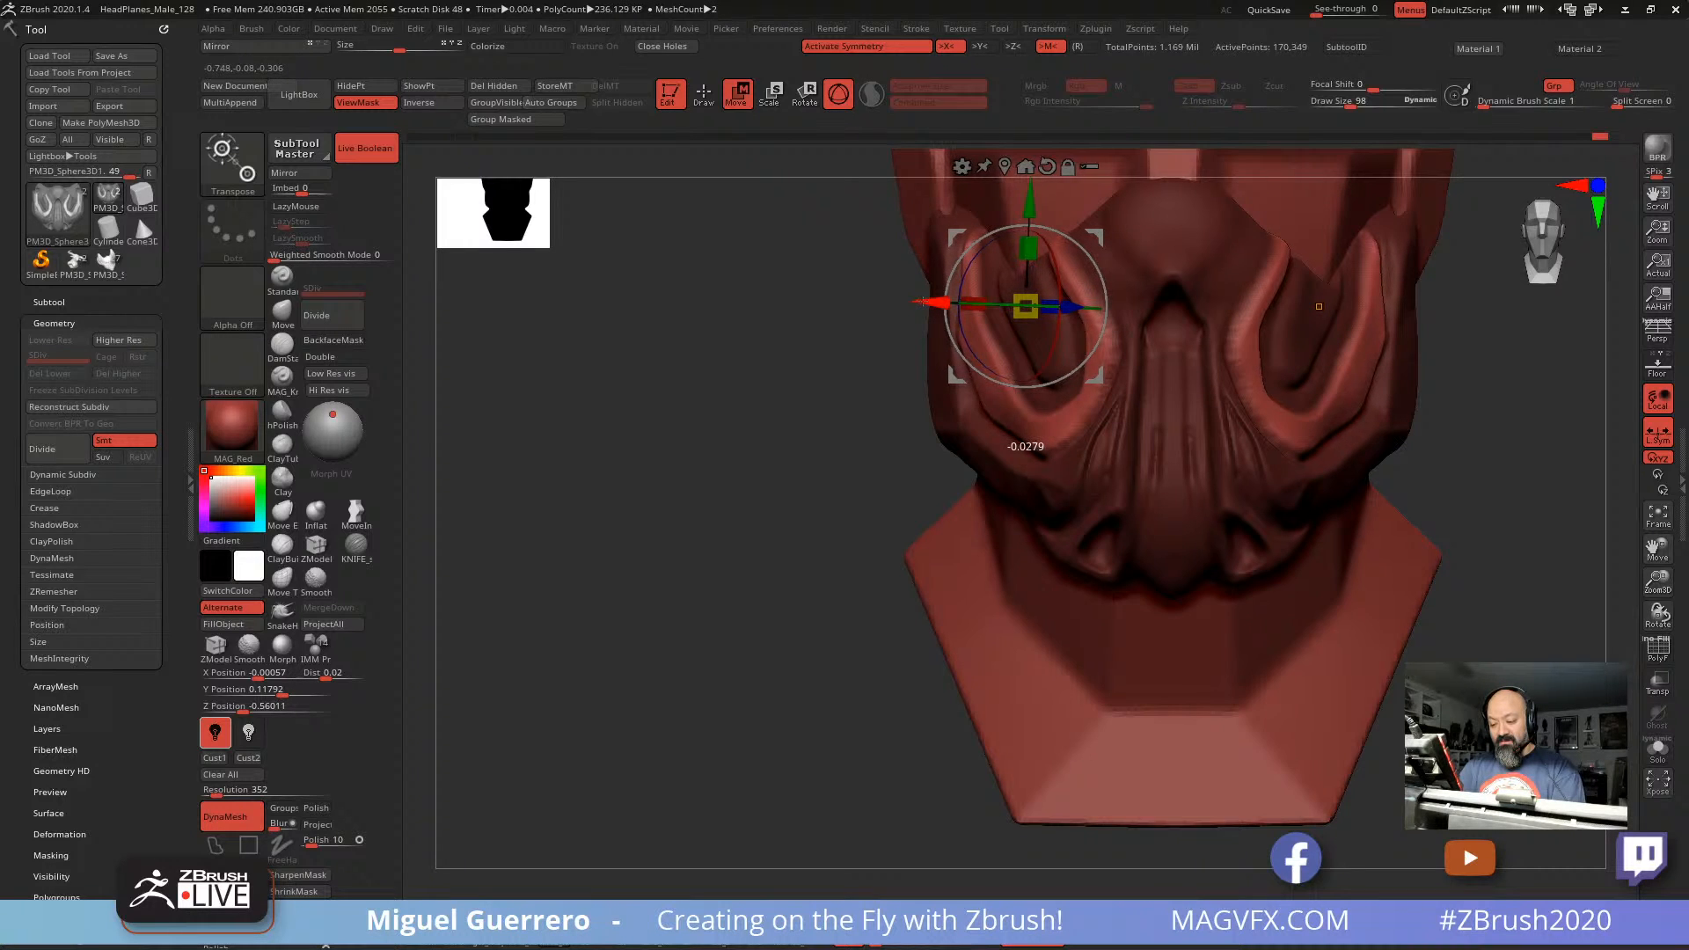
left_click_drag(763, 363, 858, 363)
left_click_drag(1122, 304, 1124, 304)
left_click_drag(1424, 591, 777, 403)
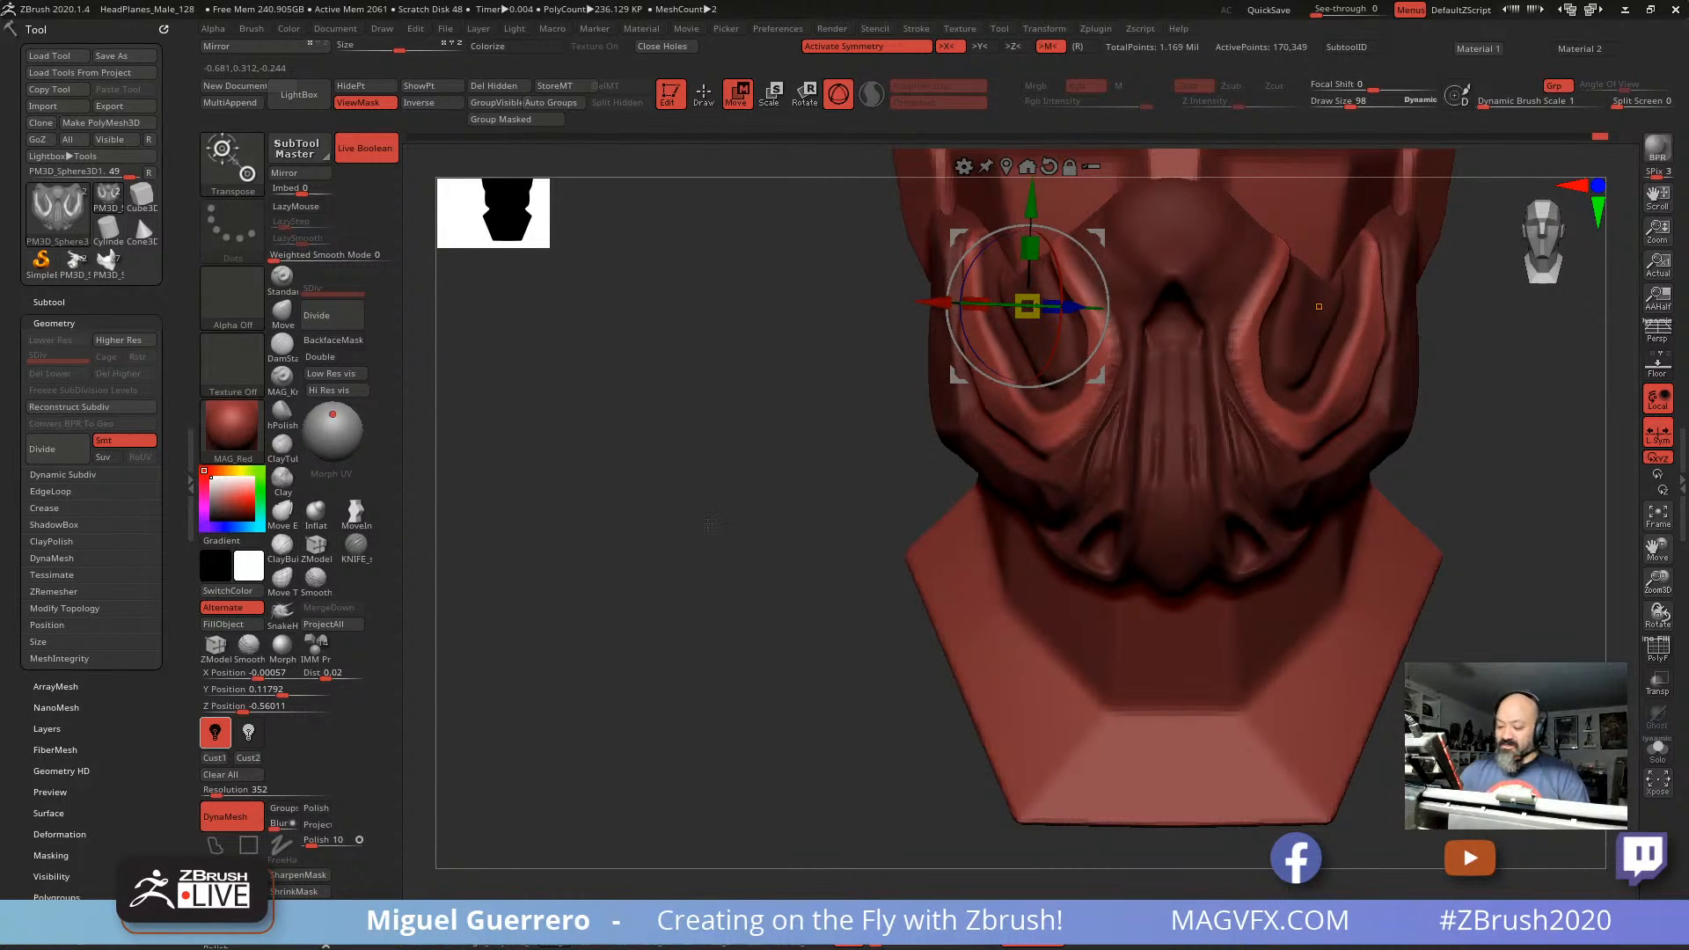
mouse_move(684, 487)
left_mouse_down()
mouse_move(640, 388)
mouse_move(630, 419)
mouse_move(597, 412)
left_mouse_up()
left_click(704, 94)
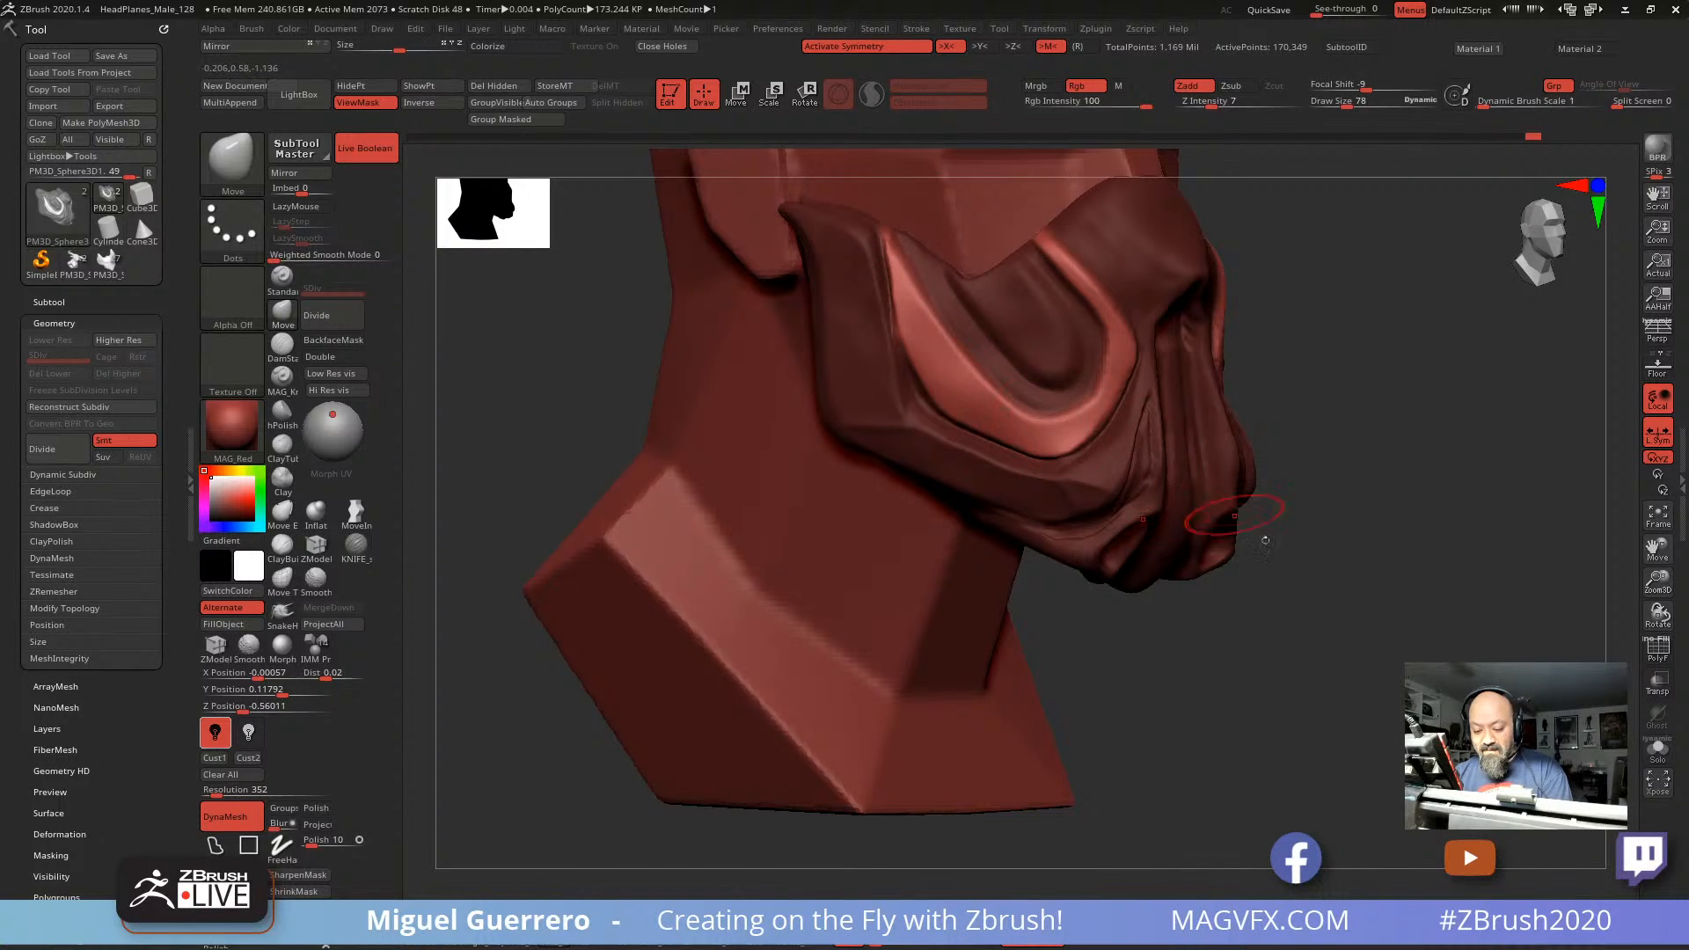
Step: Reduce the Move brush to a draw size of 58, adjust the raised cheek fold and clear the mask
left_click_drag(1266, 530, 1184, 519)
left_click_drag(718, 343, 1099, 354)
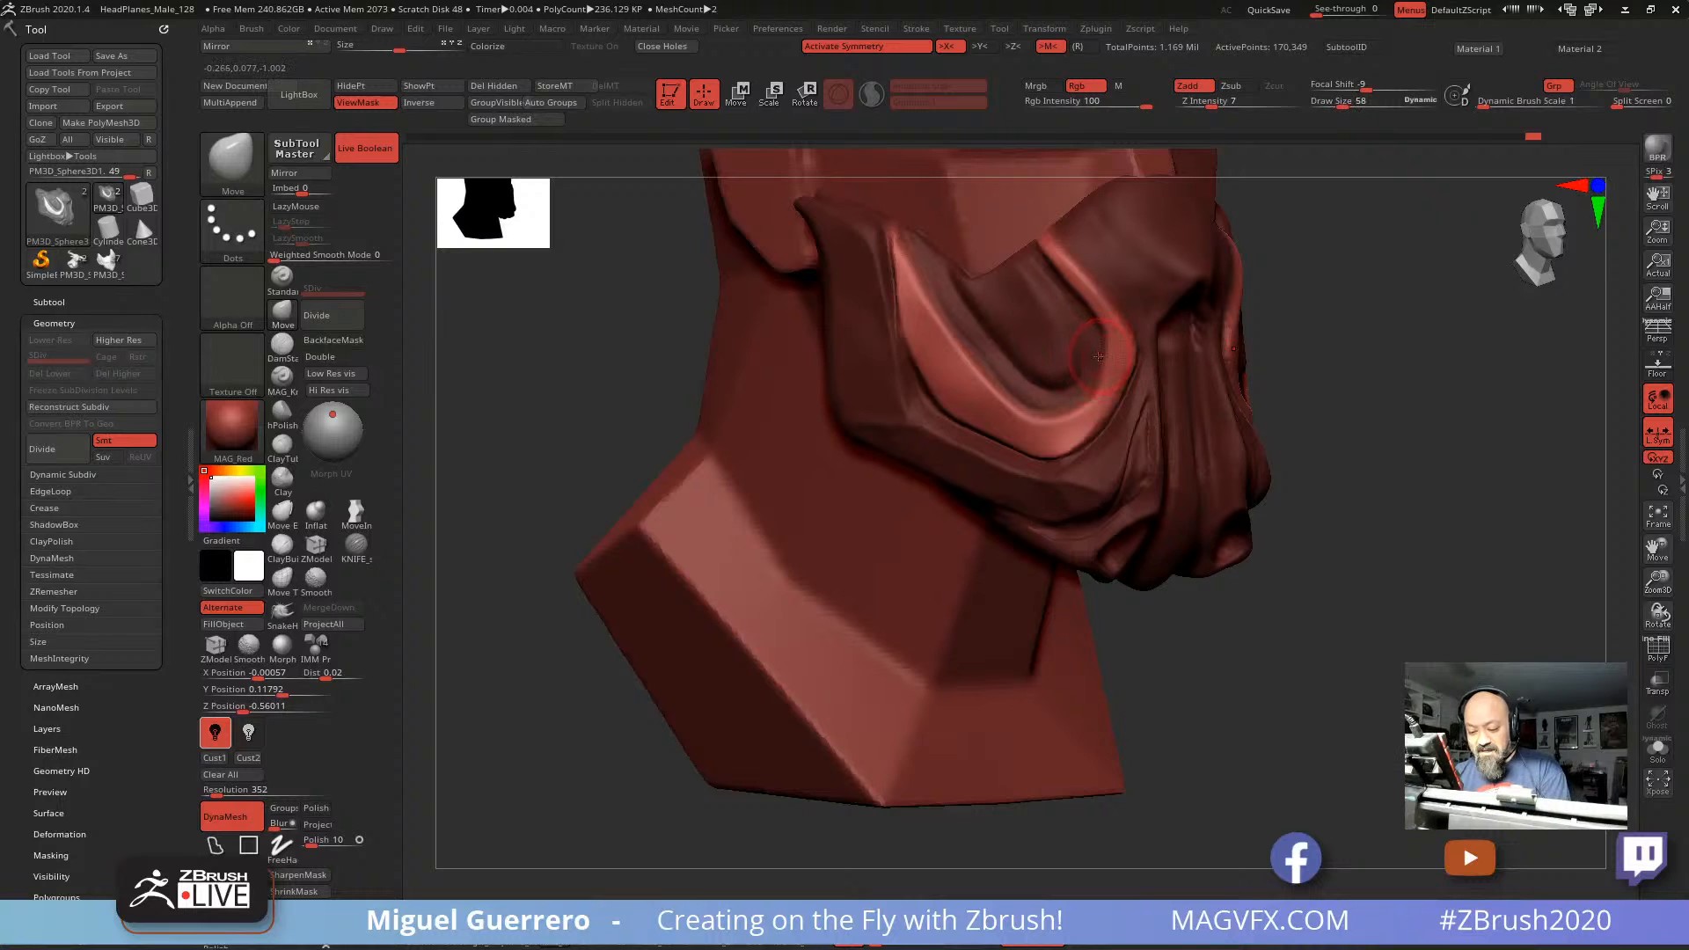
left_click_drag(1265, 585, 1298, 615, "ctrl")
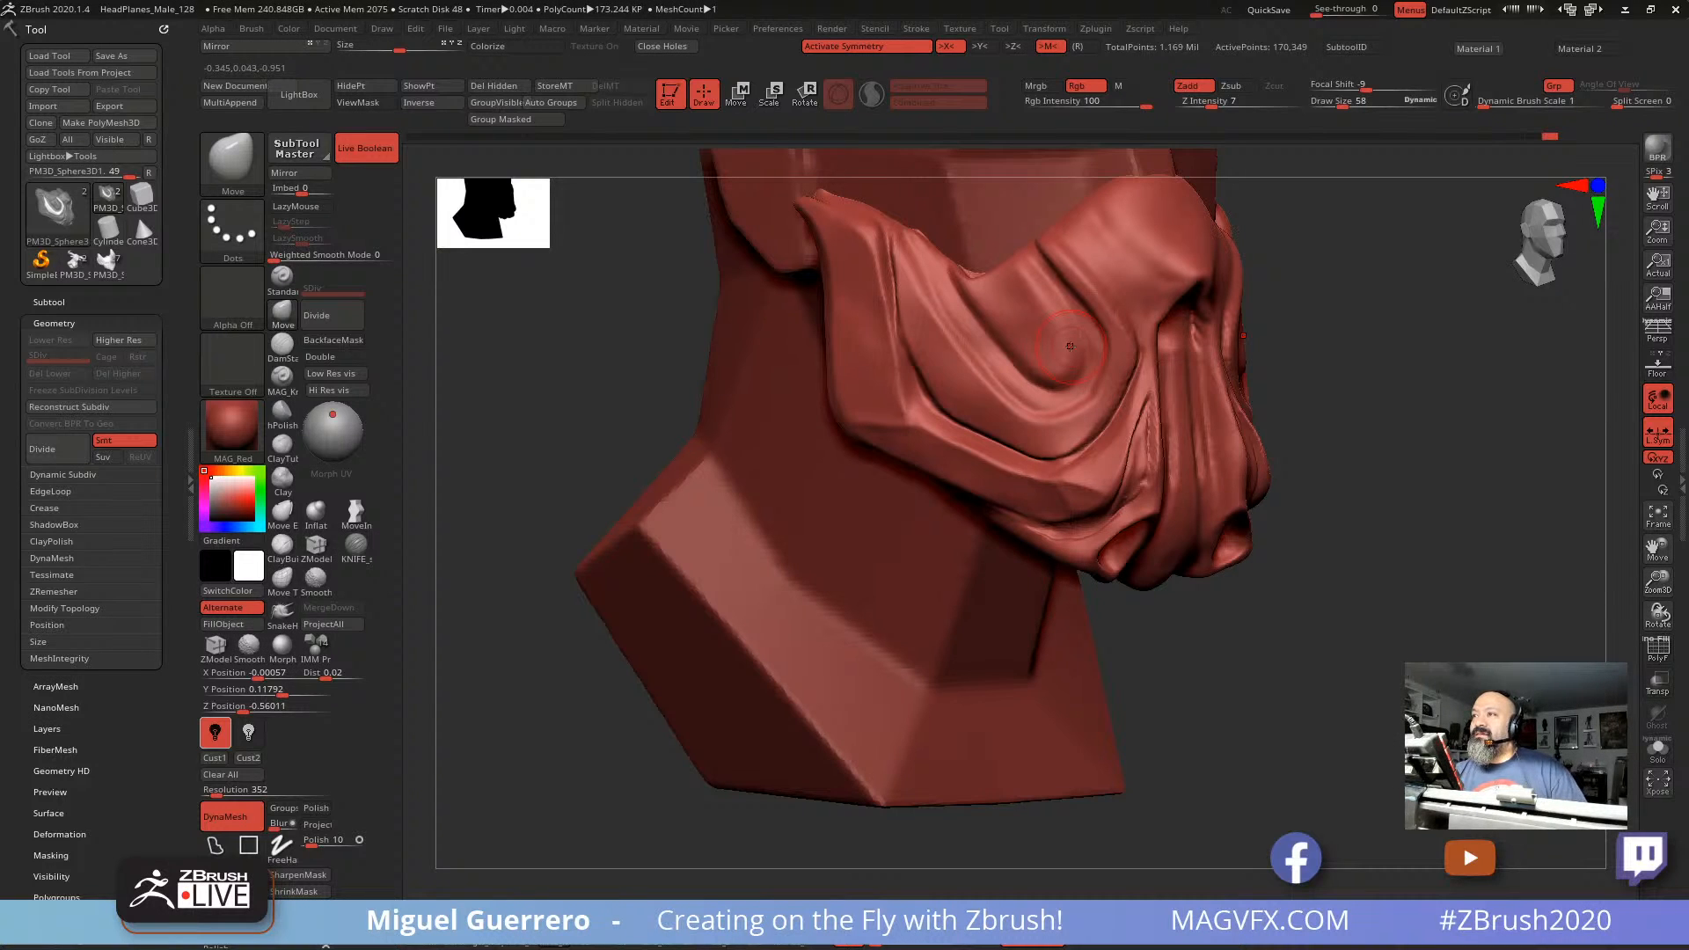
mouse_move(542, 336)
left_mouse_down("alt")
mouse_move(652, 377)
mouse_move(649, 395)
left_mouse_up("alt")
Step: Carve creases into the cheek folds below the cloth's upper edge with the DamStandard brush at draw size 42
left_click(282, 347)
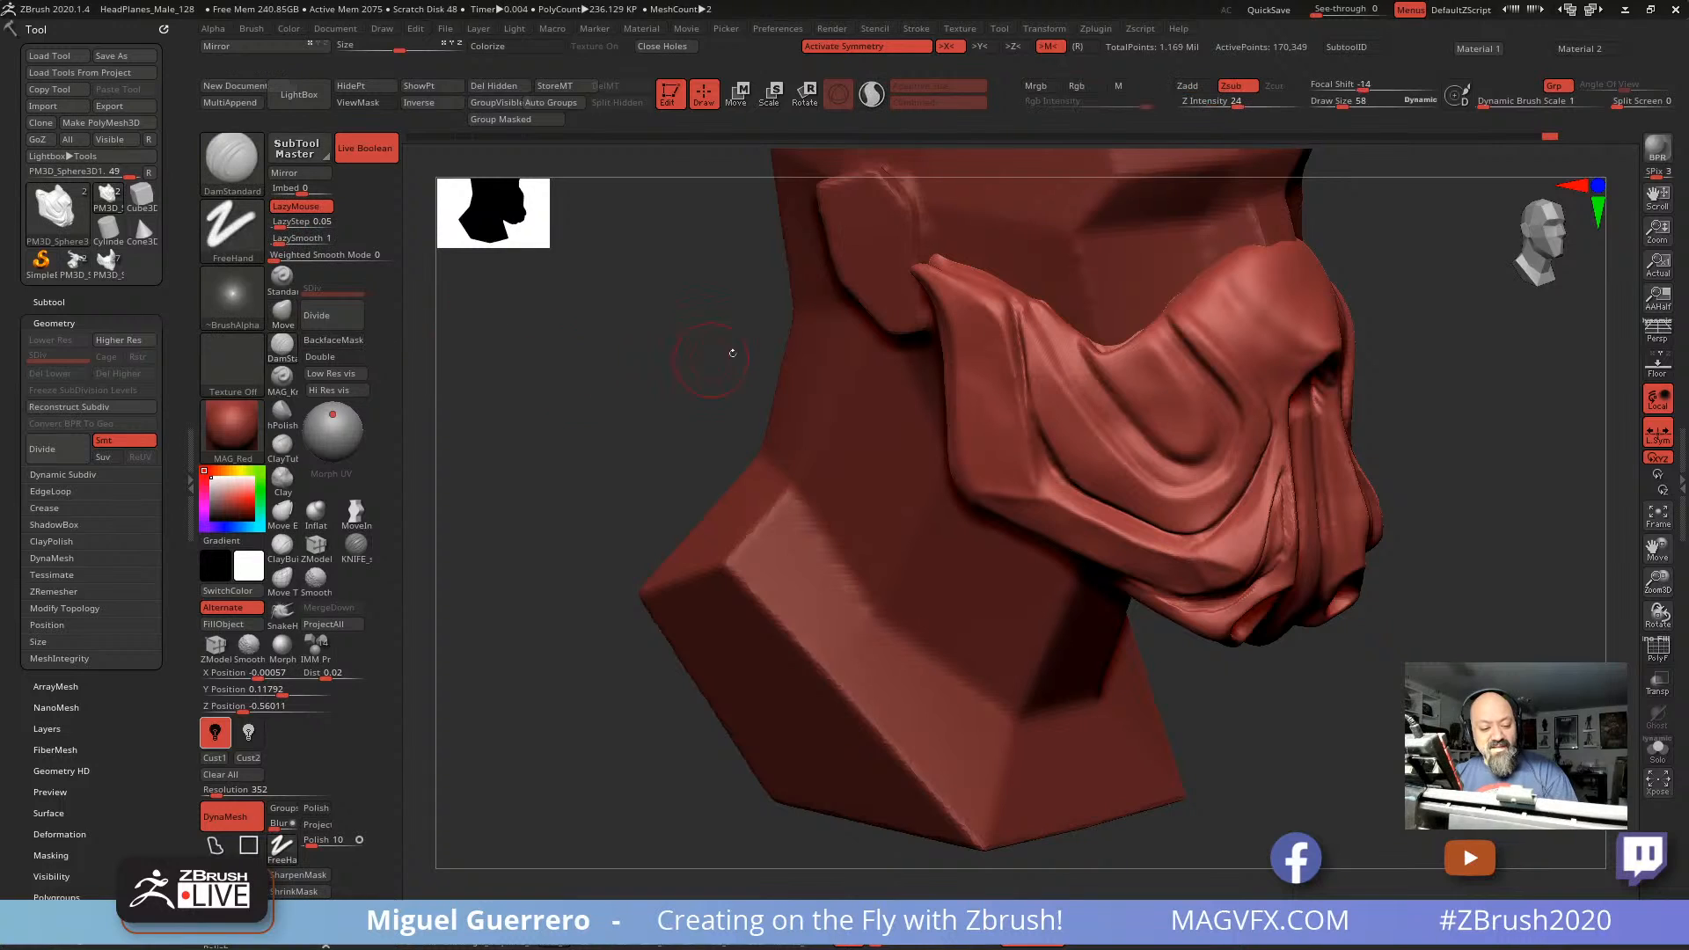
left_click_drag(637, 347, 660, 351)
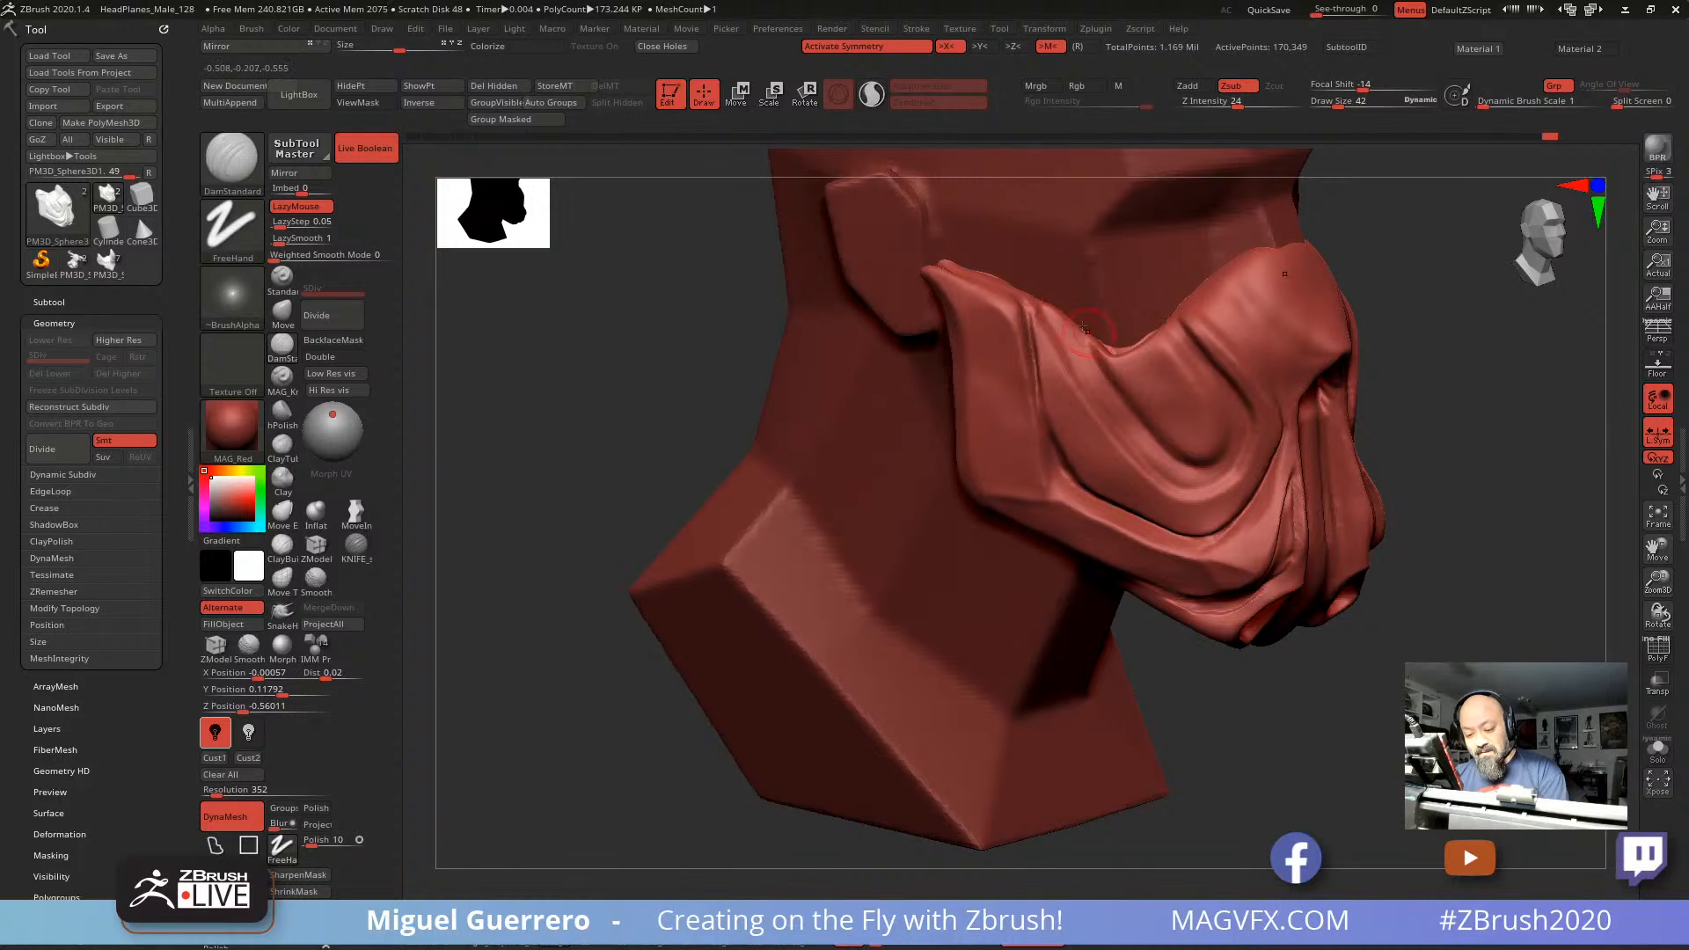
right_click_drag(1070, 323, 807, 318)
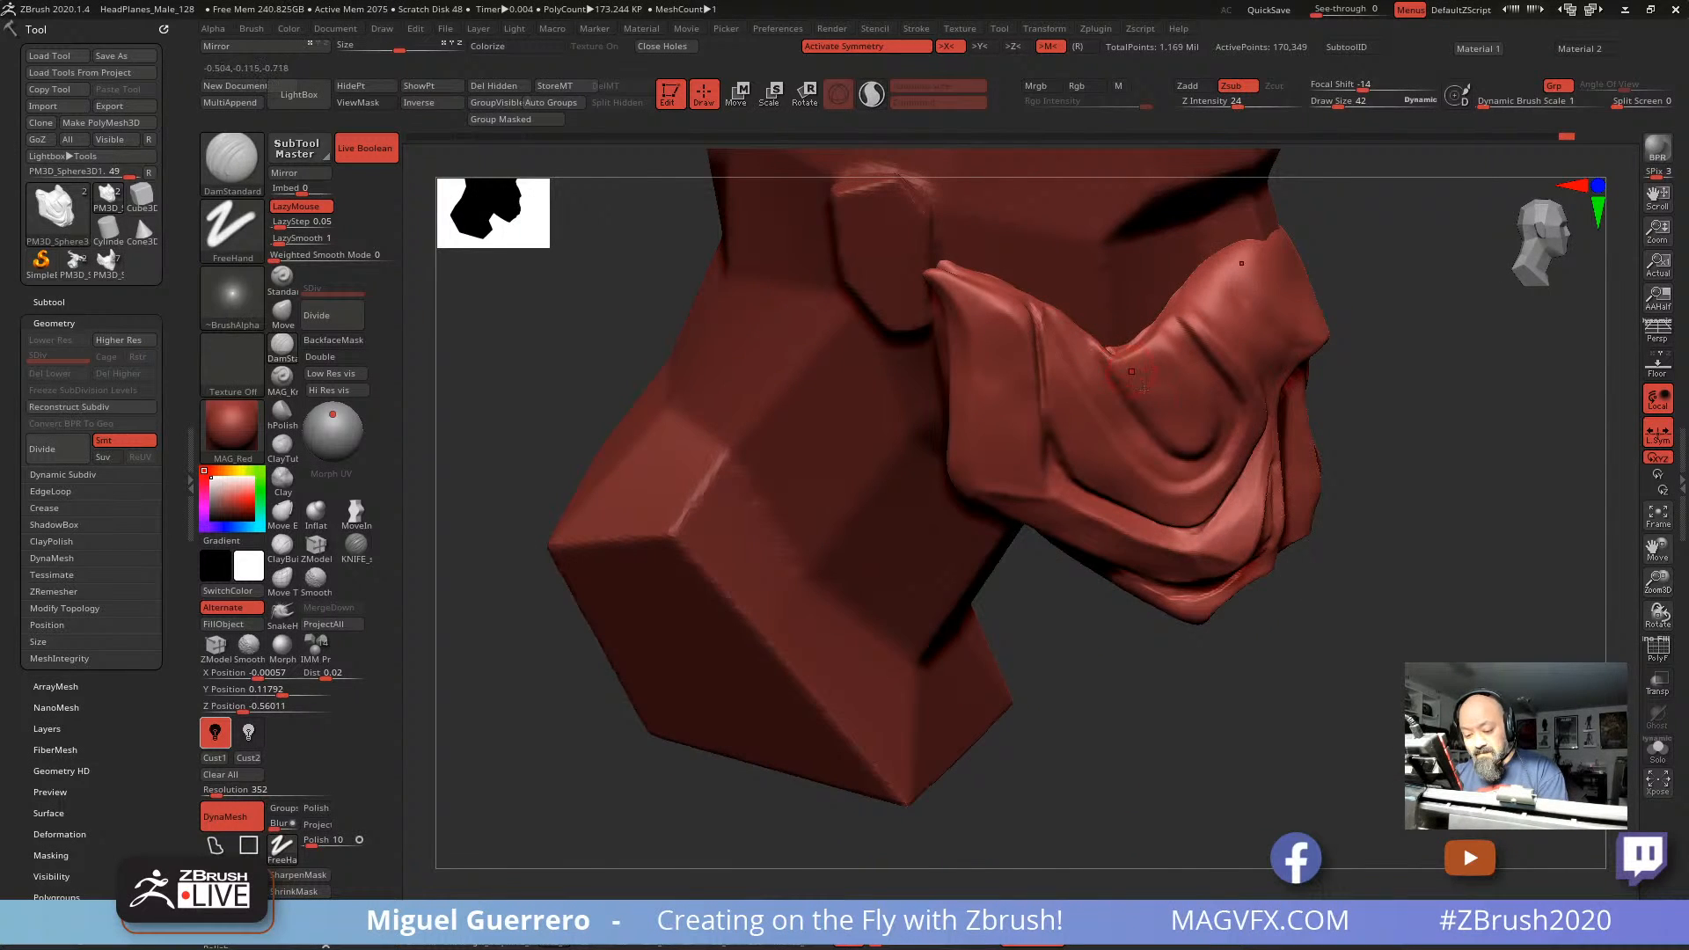
right_click_drag(1132, 373, 1117, 352)
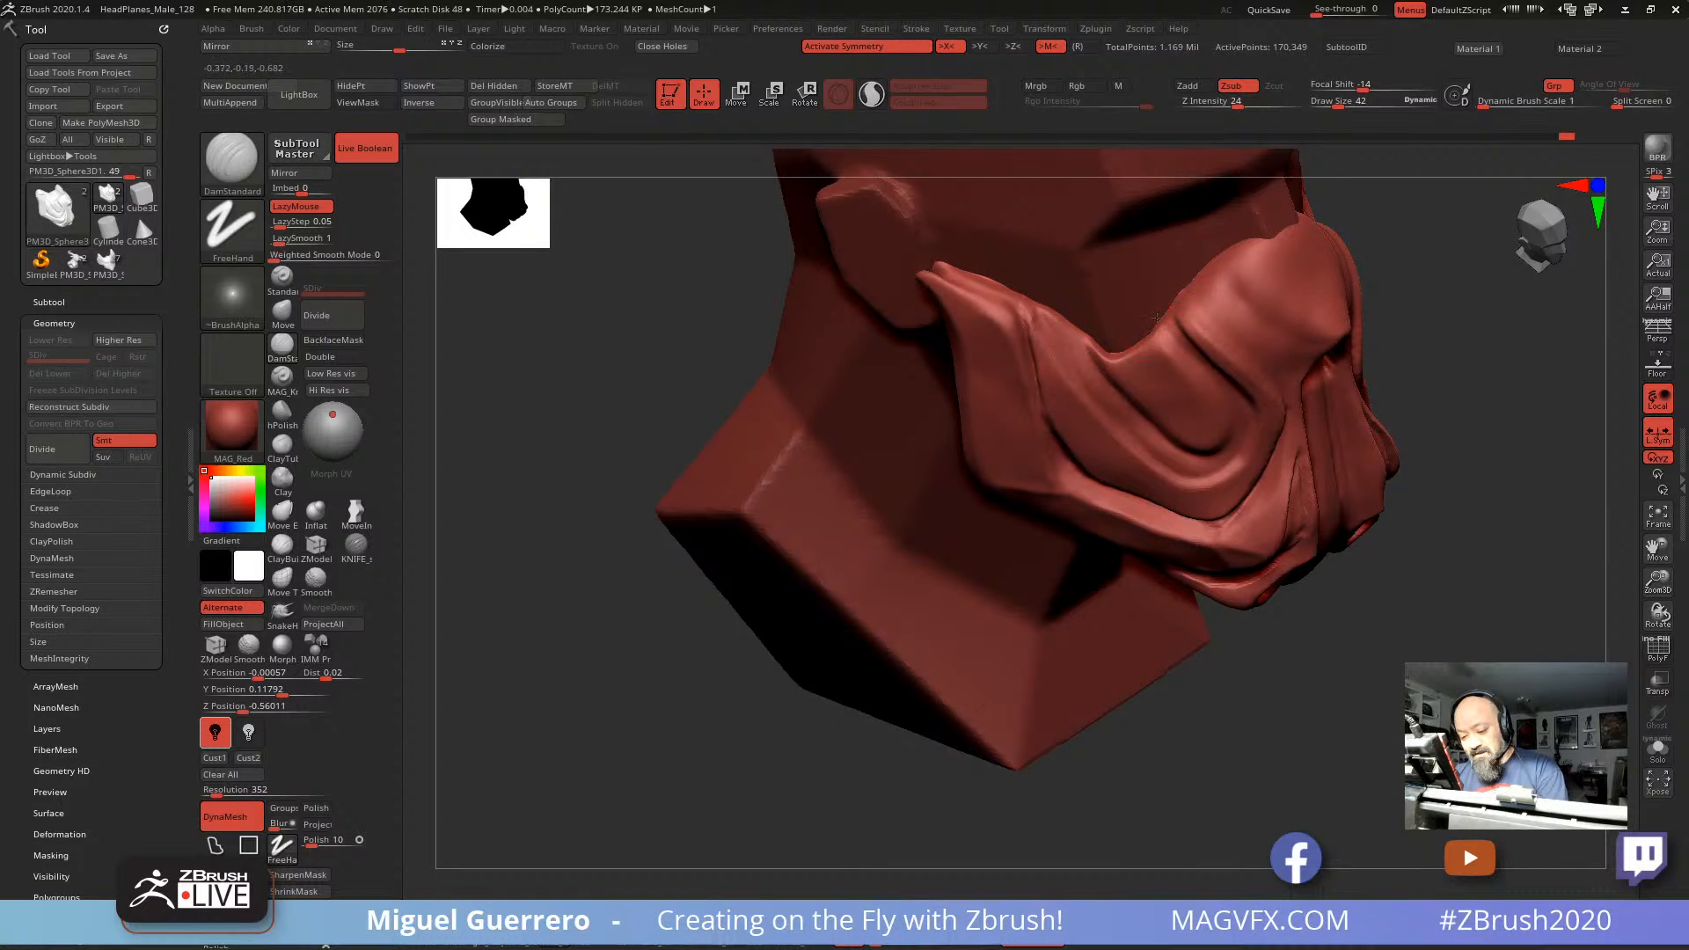
Step: Carve curved creases from the cloth's upper edge beside the nose down towards the mouth folds
right_click_drag(1152, 322, 1202, 320)
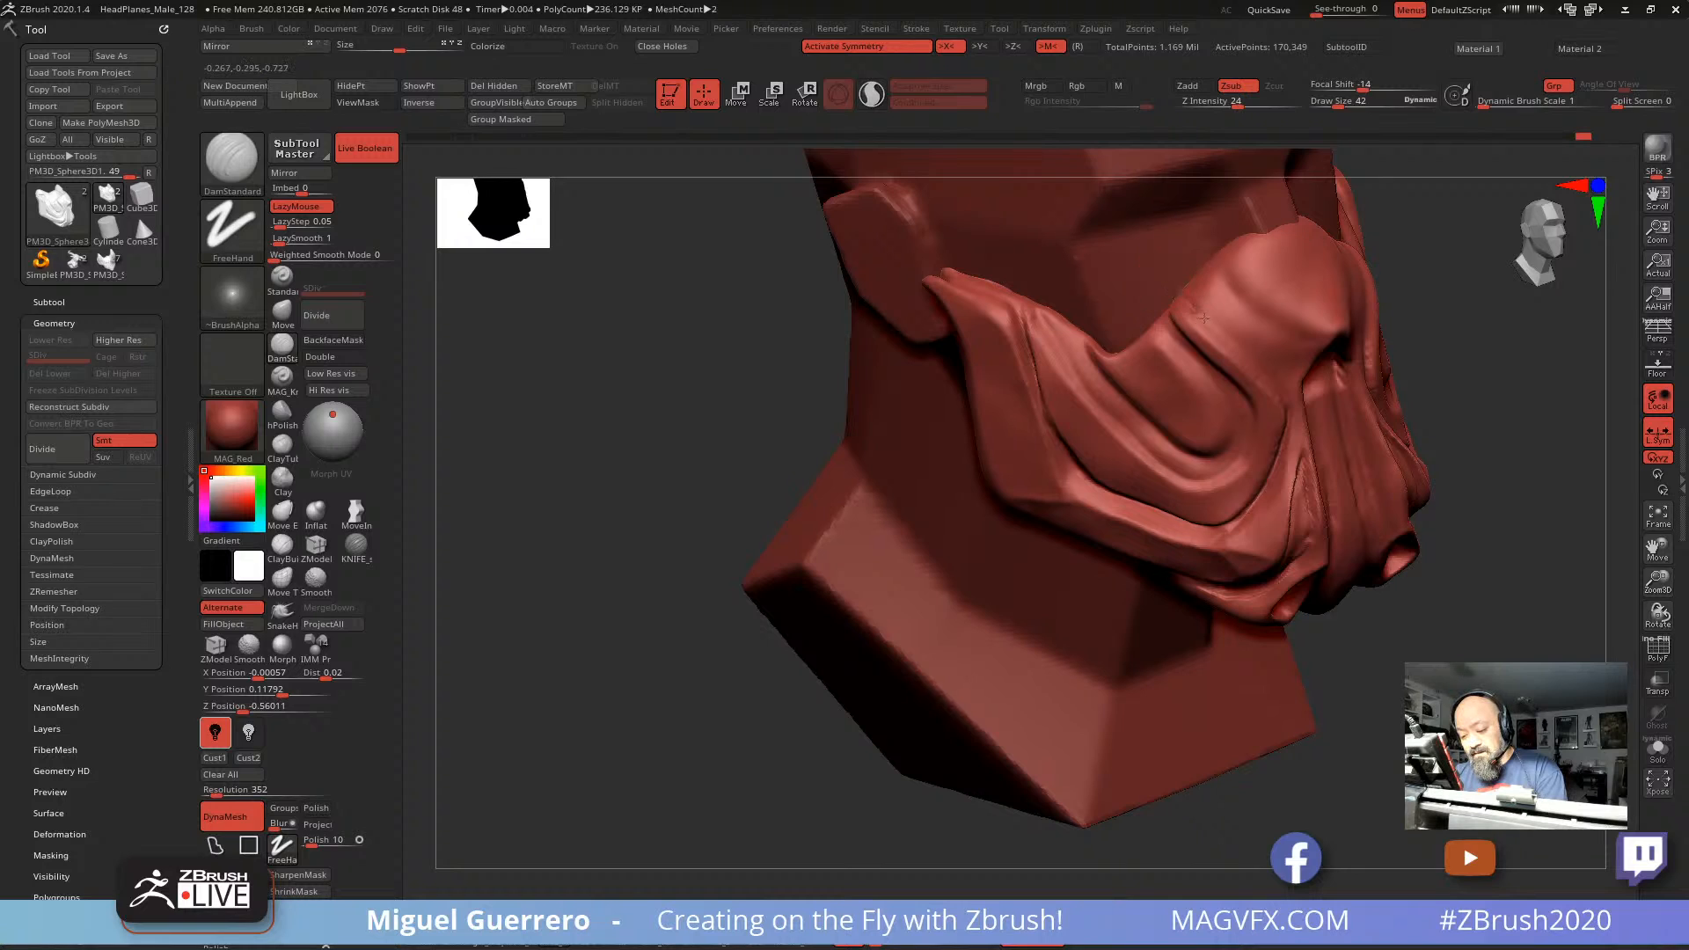
left_click_drag(1204, 318, 1278, 387)
right_click_drag(1278, 387, 1218, 359)
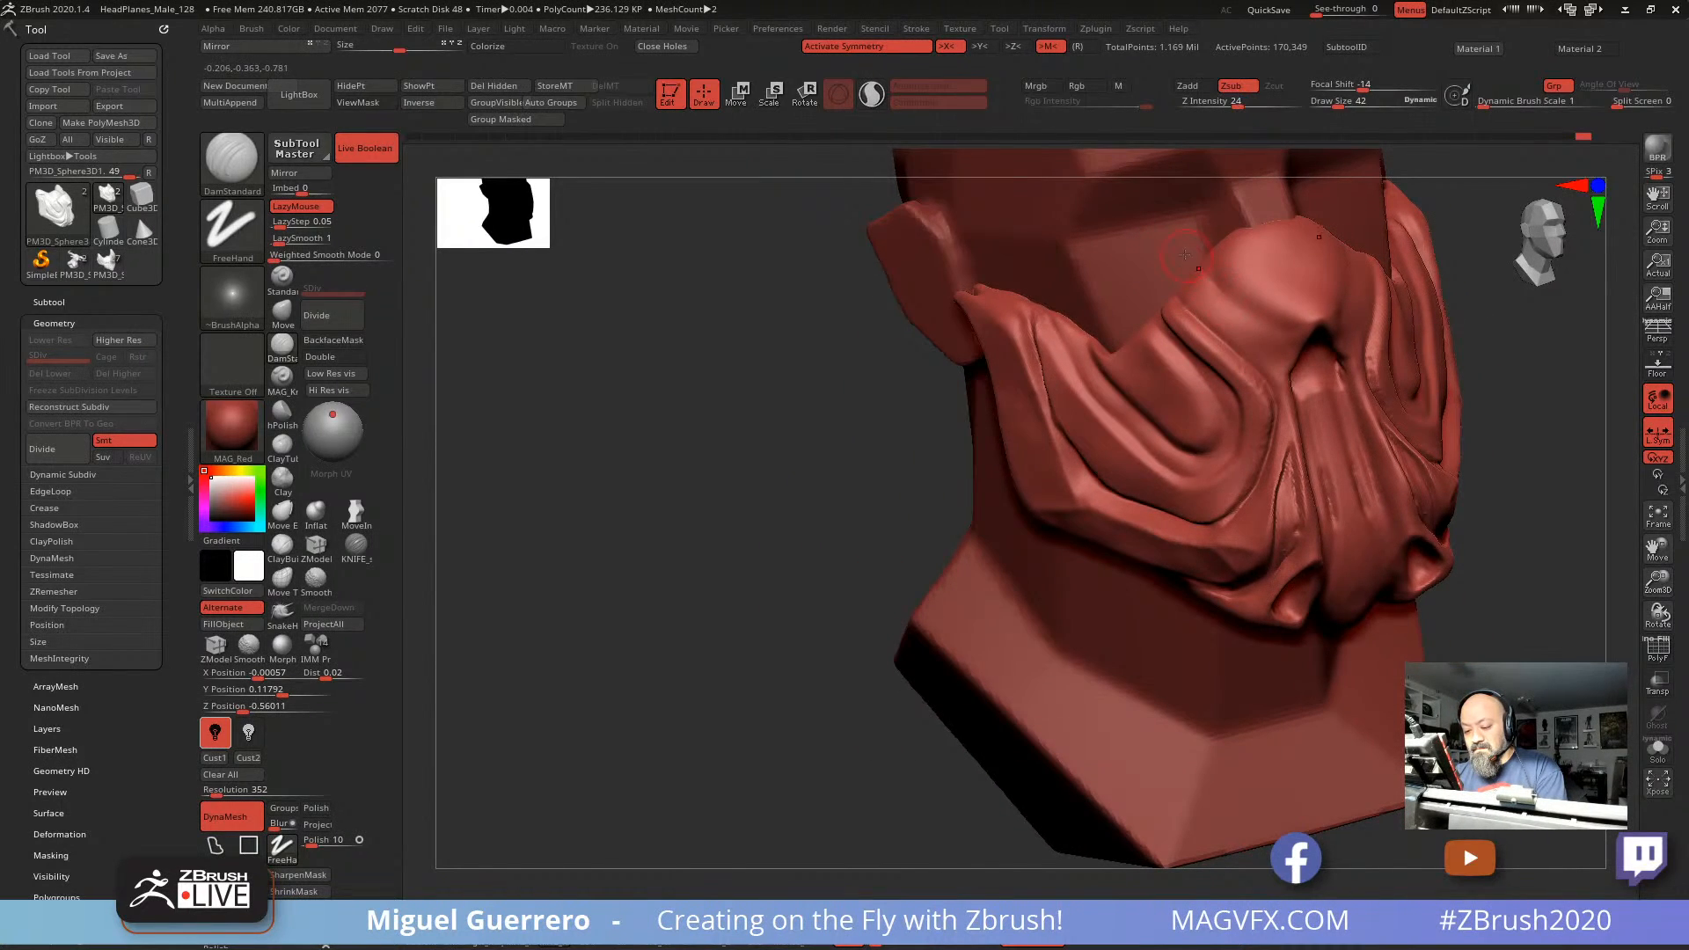
left_click_drag(1221, 289, 1288, 354)
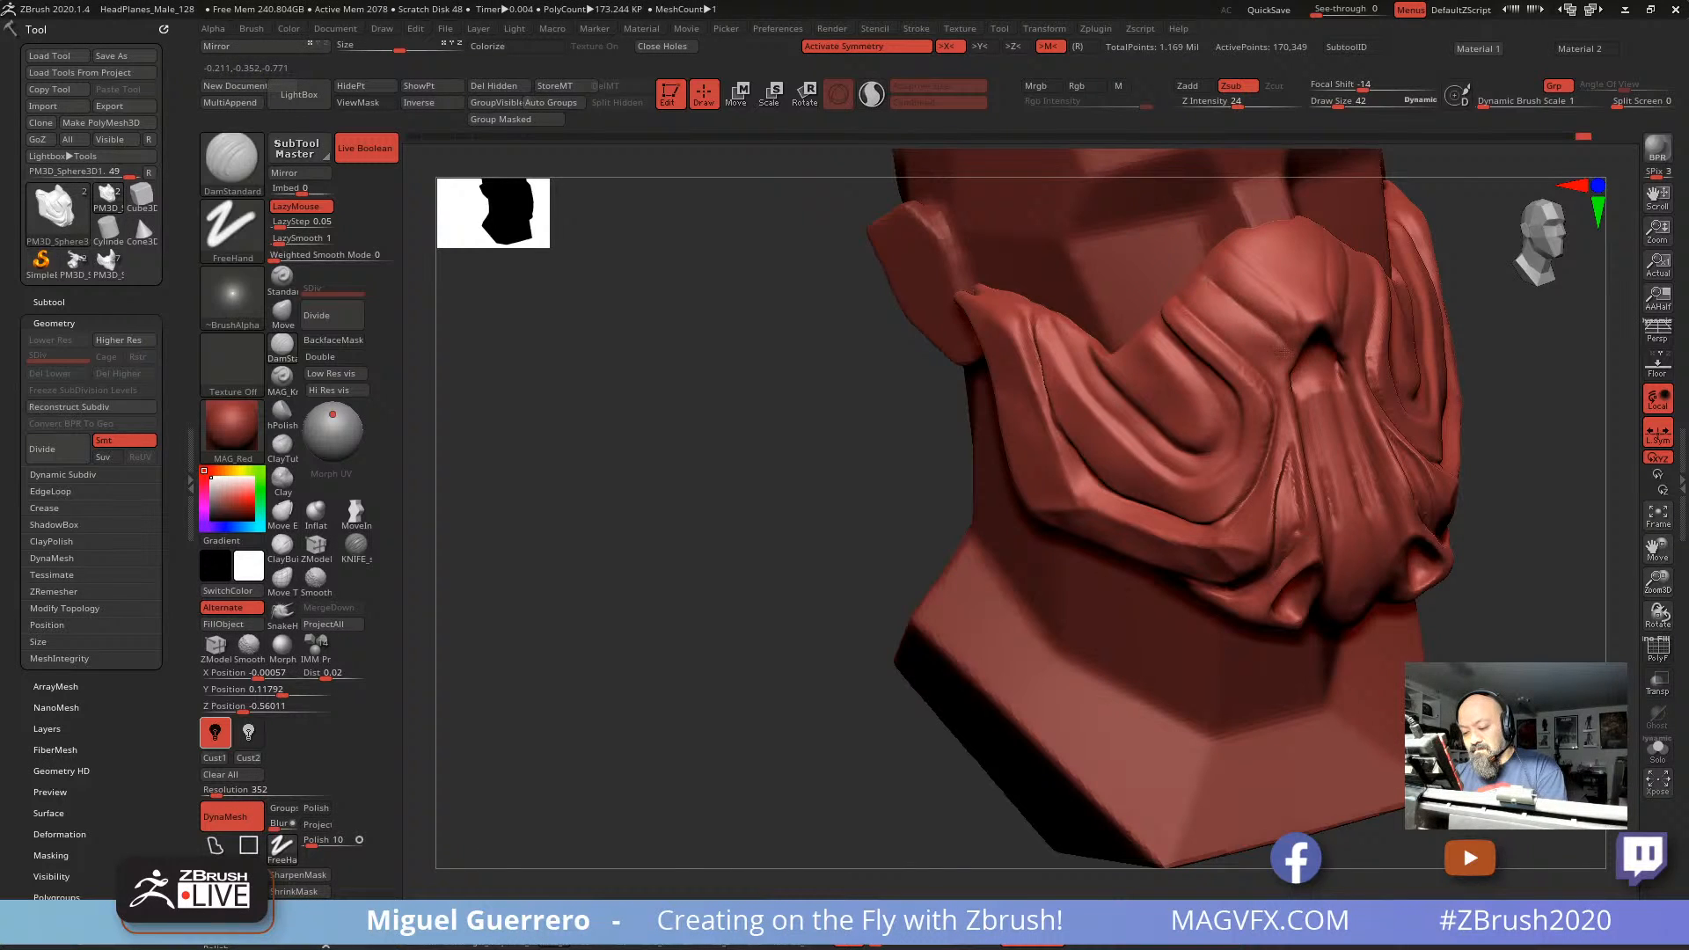
Step: Undo the last two crease strokes and smooth the cloth surface beside the bridge of the nose
key("ctrl+z")
key("ctrl+z")
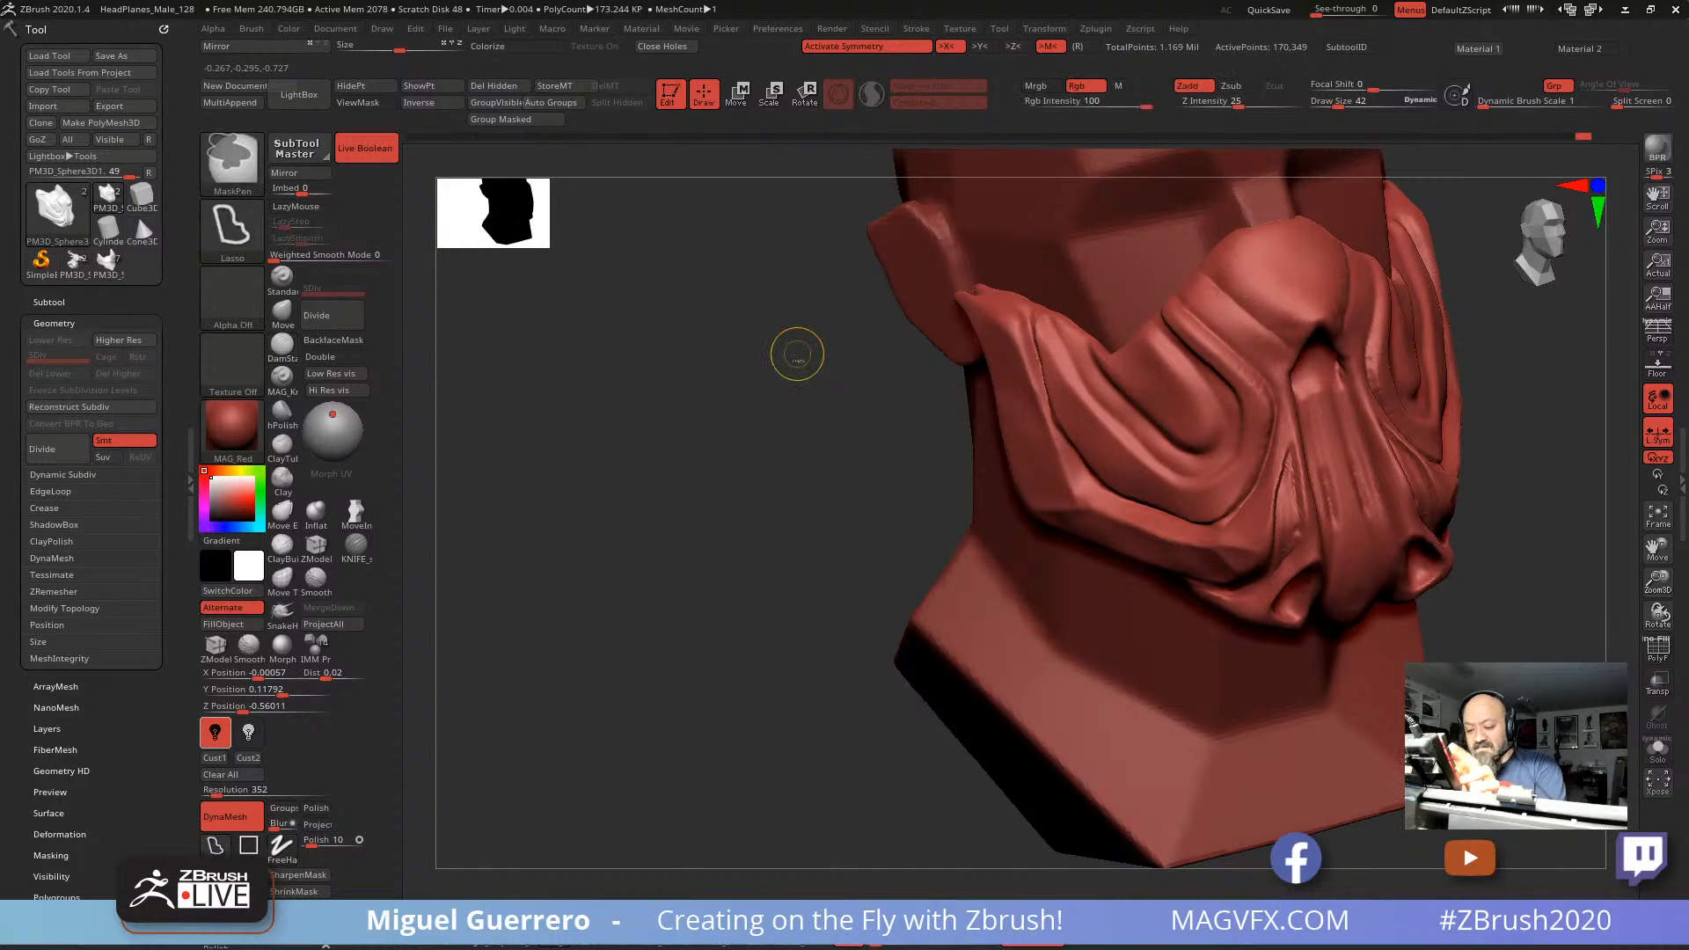
left_click(821, 140)
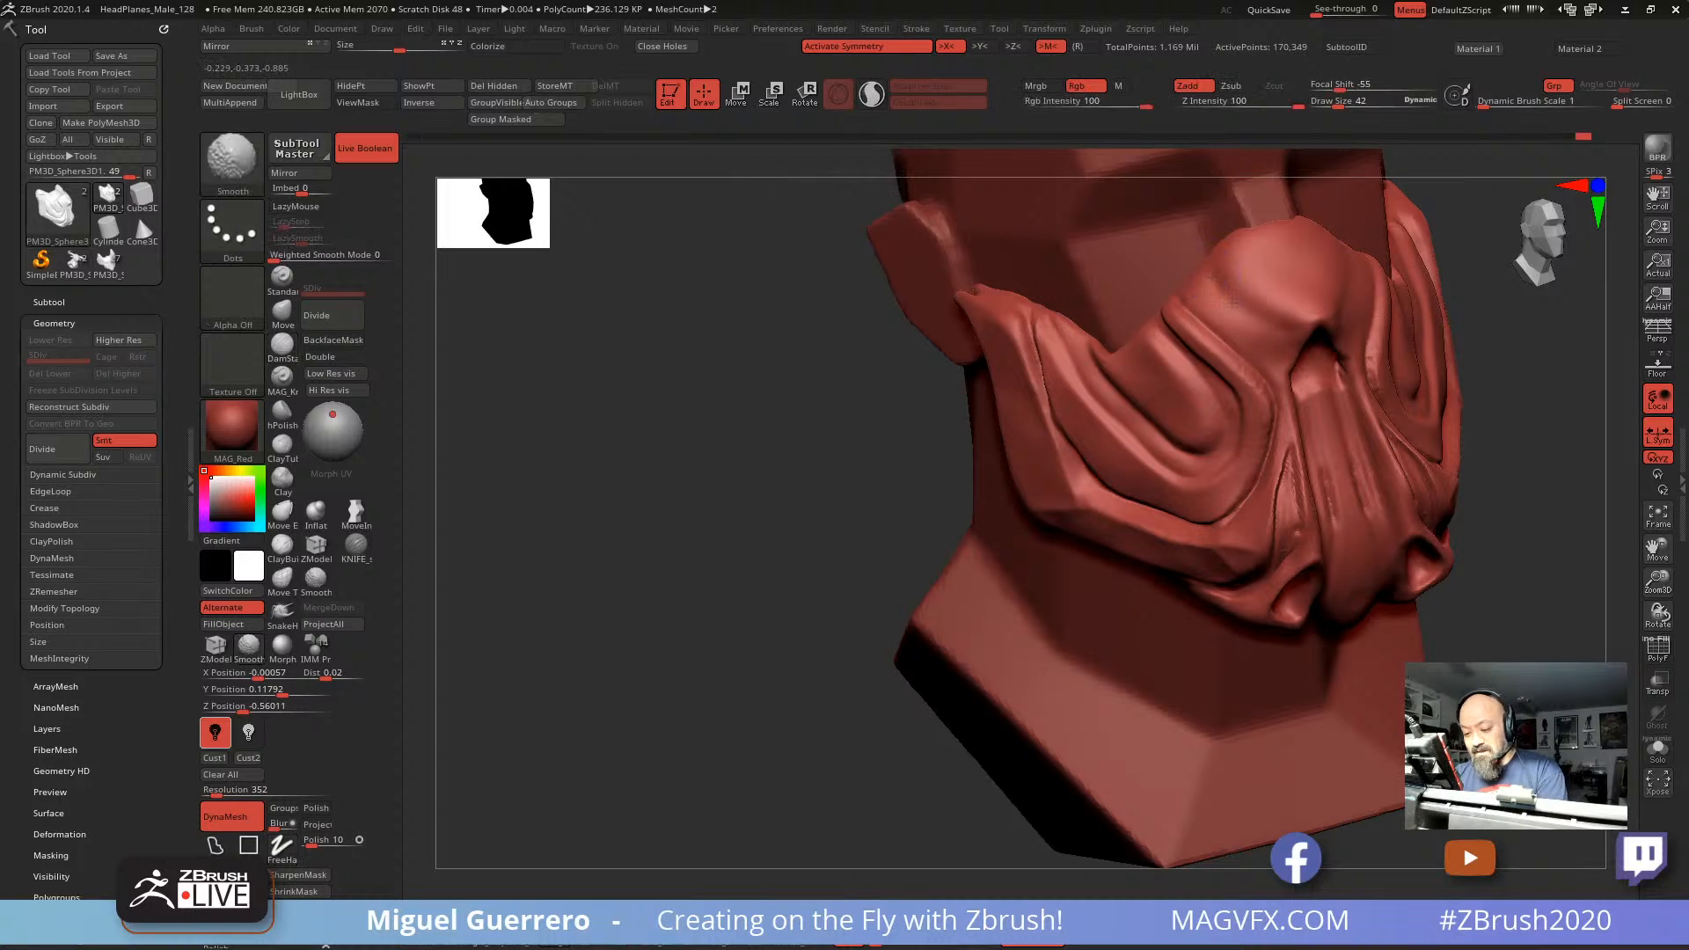
left_click_drag(1243, 274, 1227, 251, "shift")
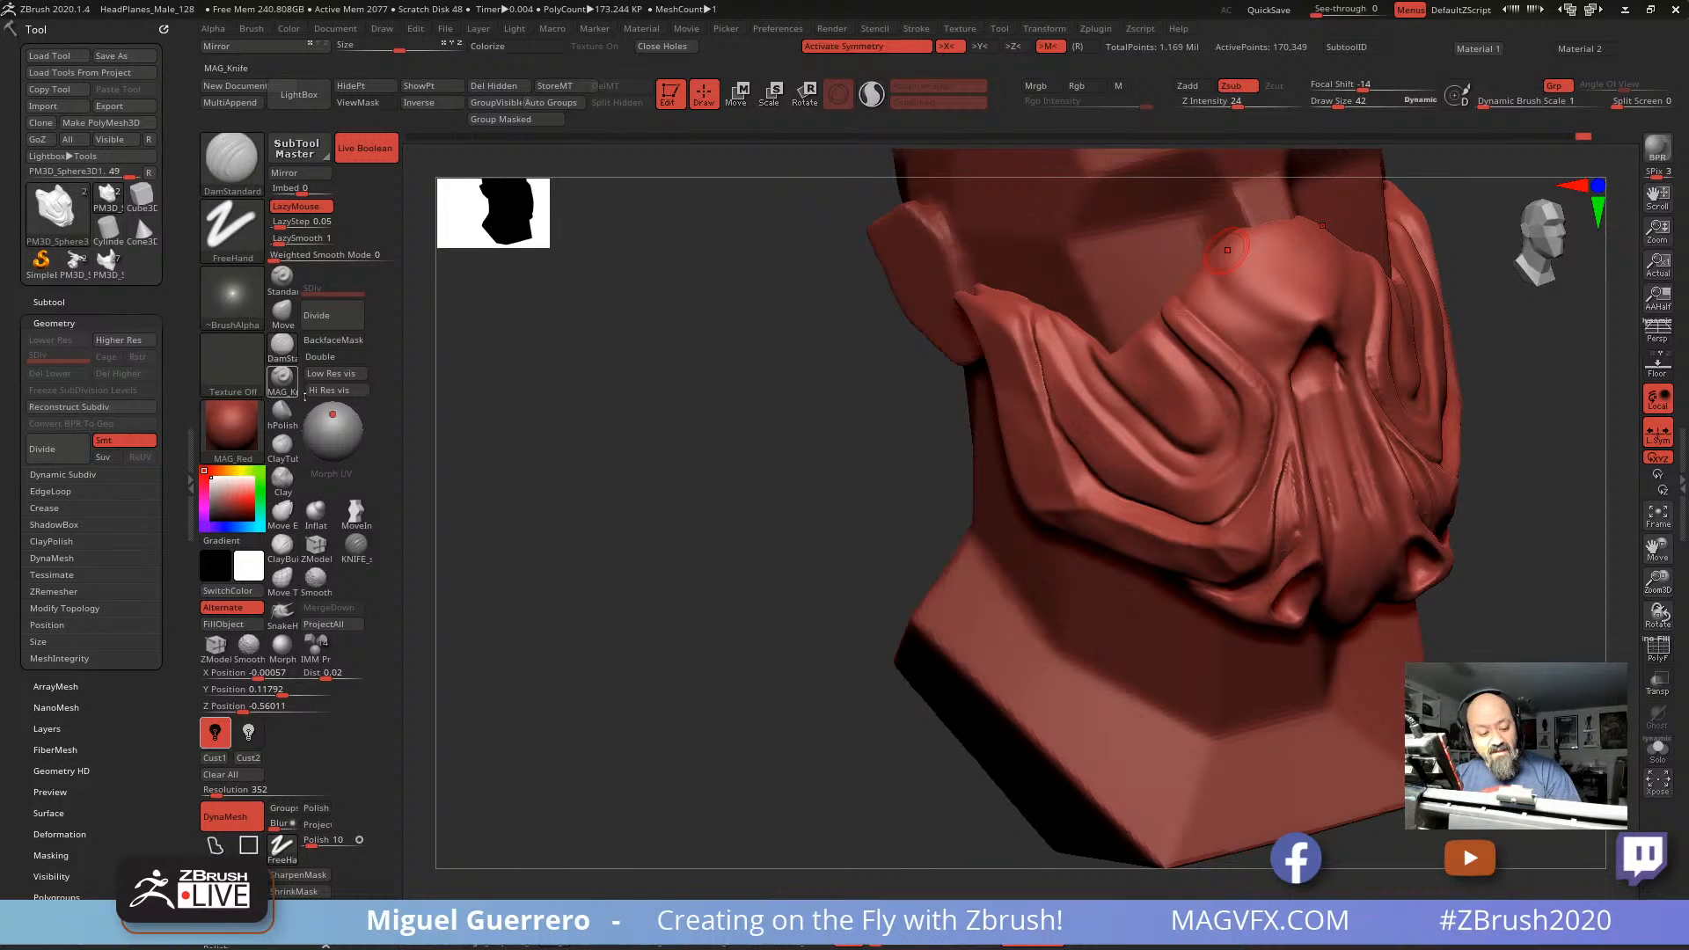
Step: Carve sharp creases across the nose bridge from the upper edge with the KNIFE_sharp brush at draw size 42
left_click(356, 543)
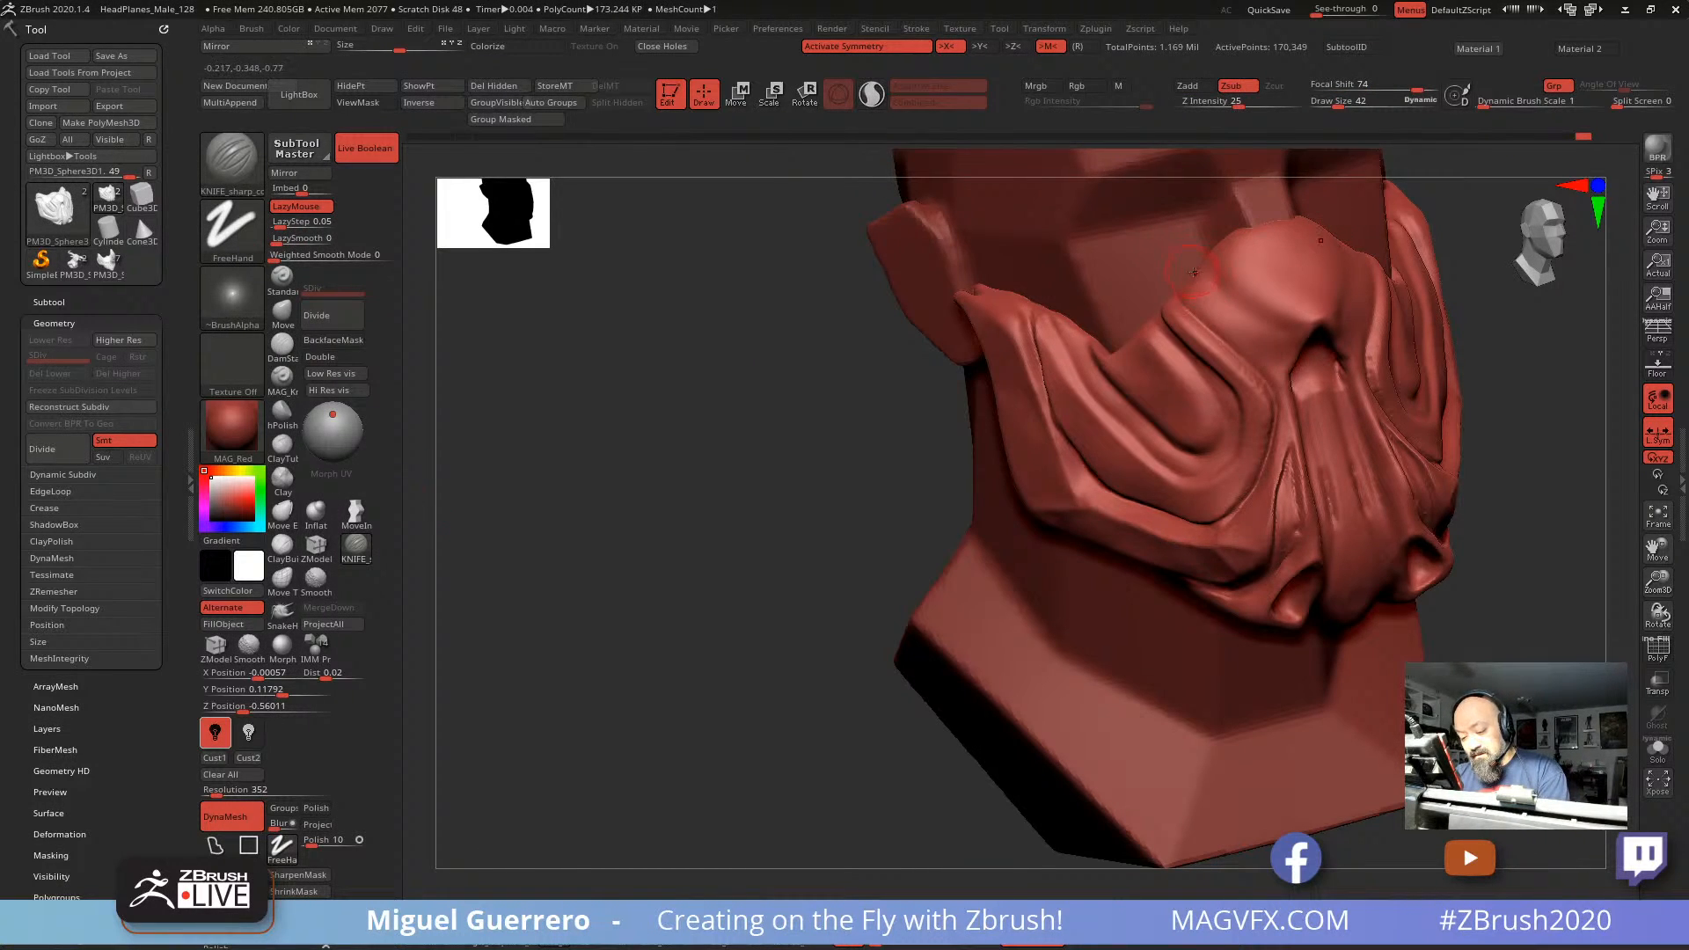
left_click_drag(1195, 271, 1289, 366)
left_click_drag(1217, 250, 1288, 304)
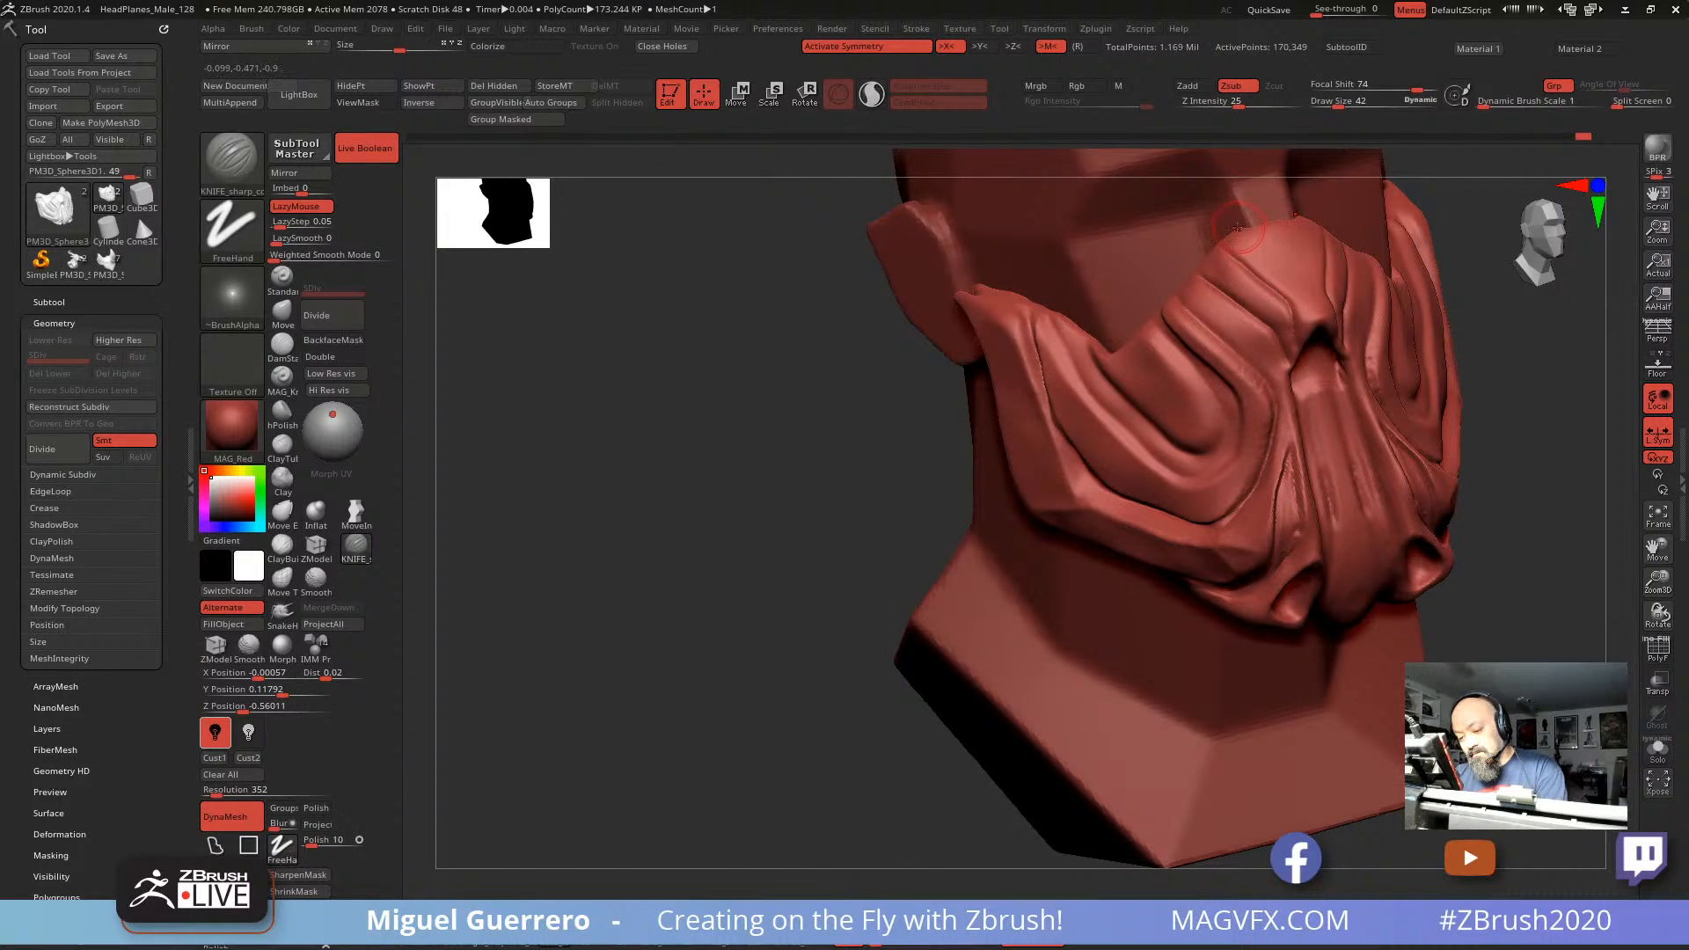
left_click_drag(1240, 227, 1303, 291)
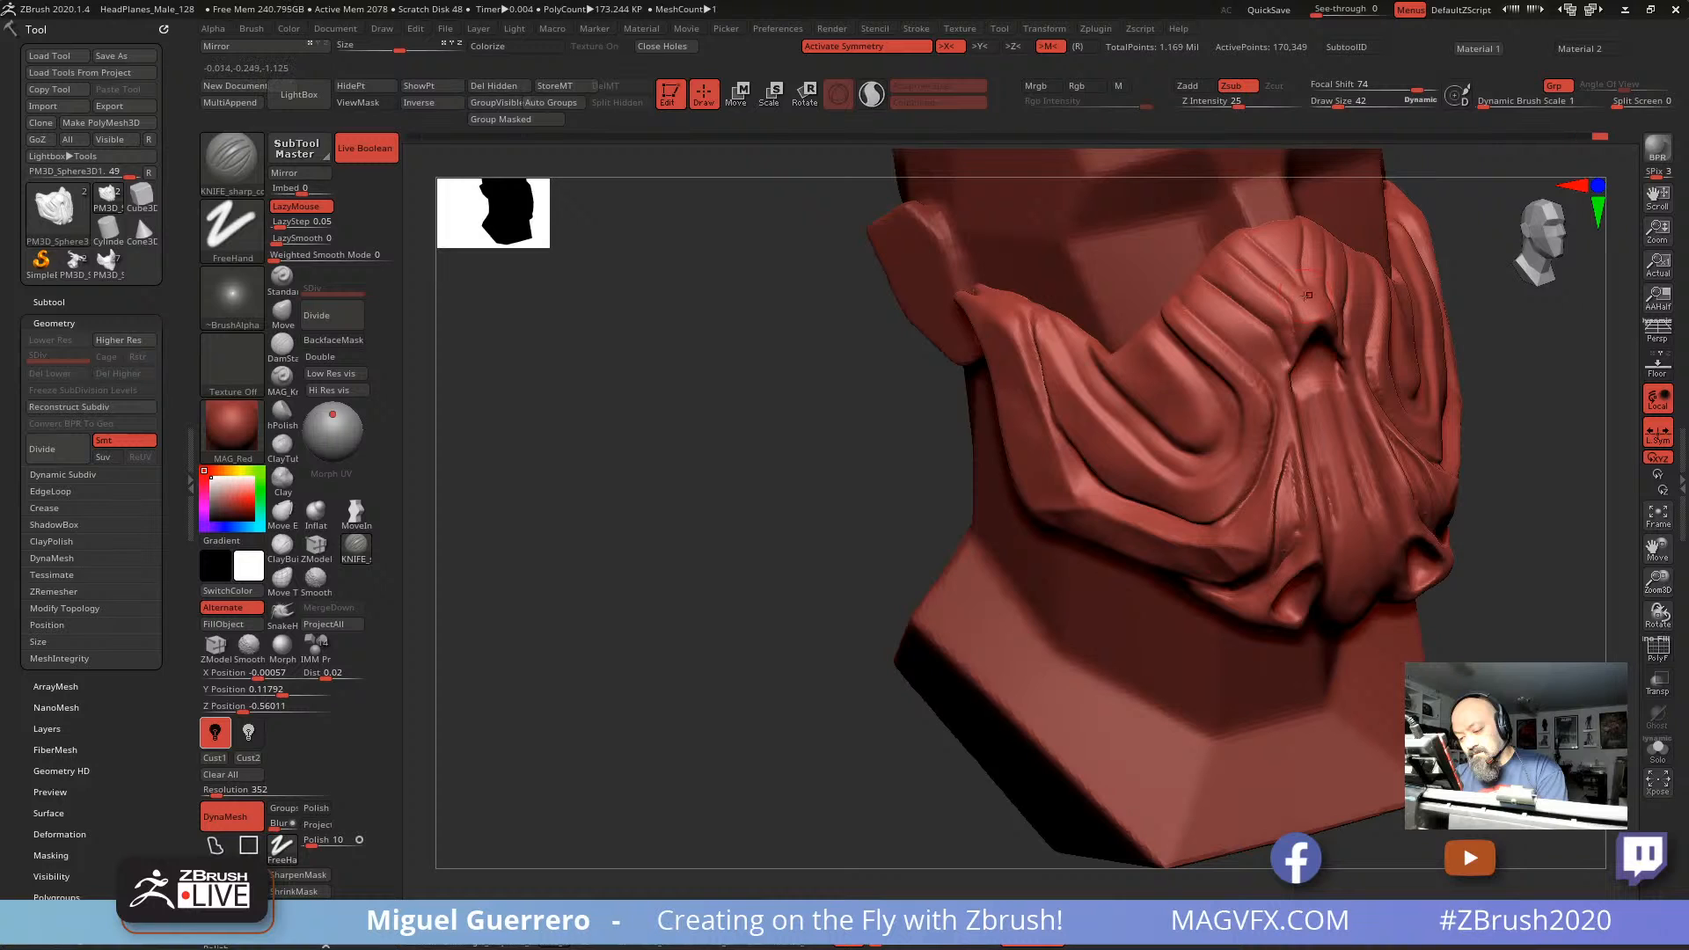
left_click_drag(1575, 615, 506, 526, "shift")
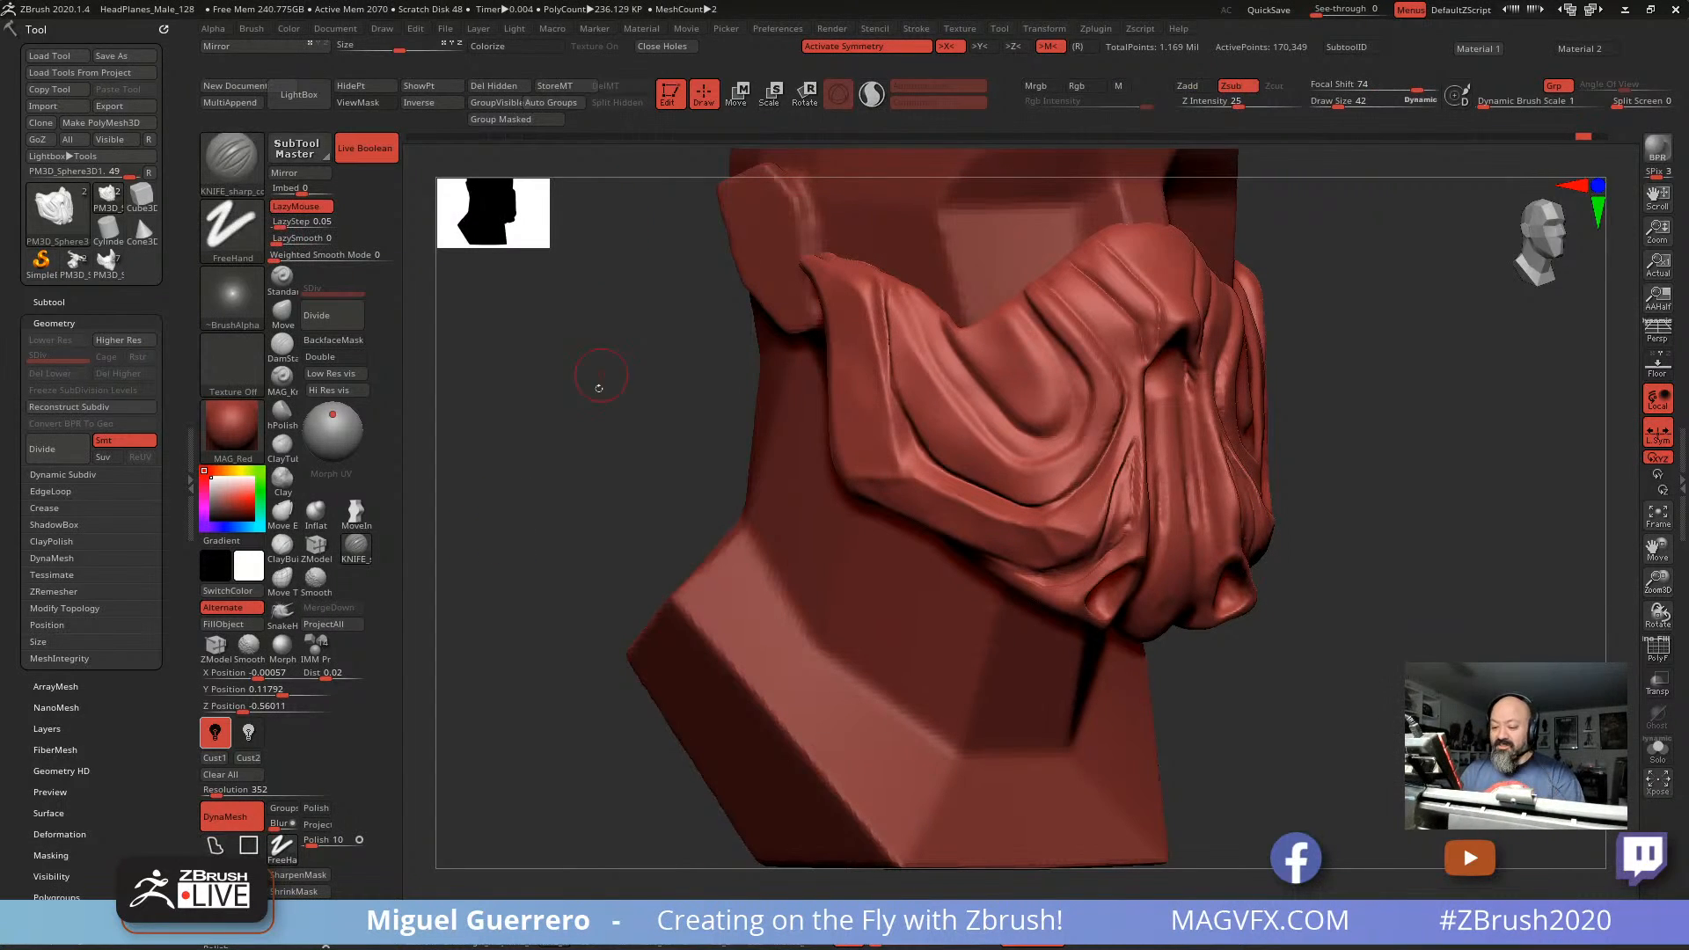
left_click_drag(599, 388, 626, 429, "shift")
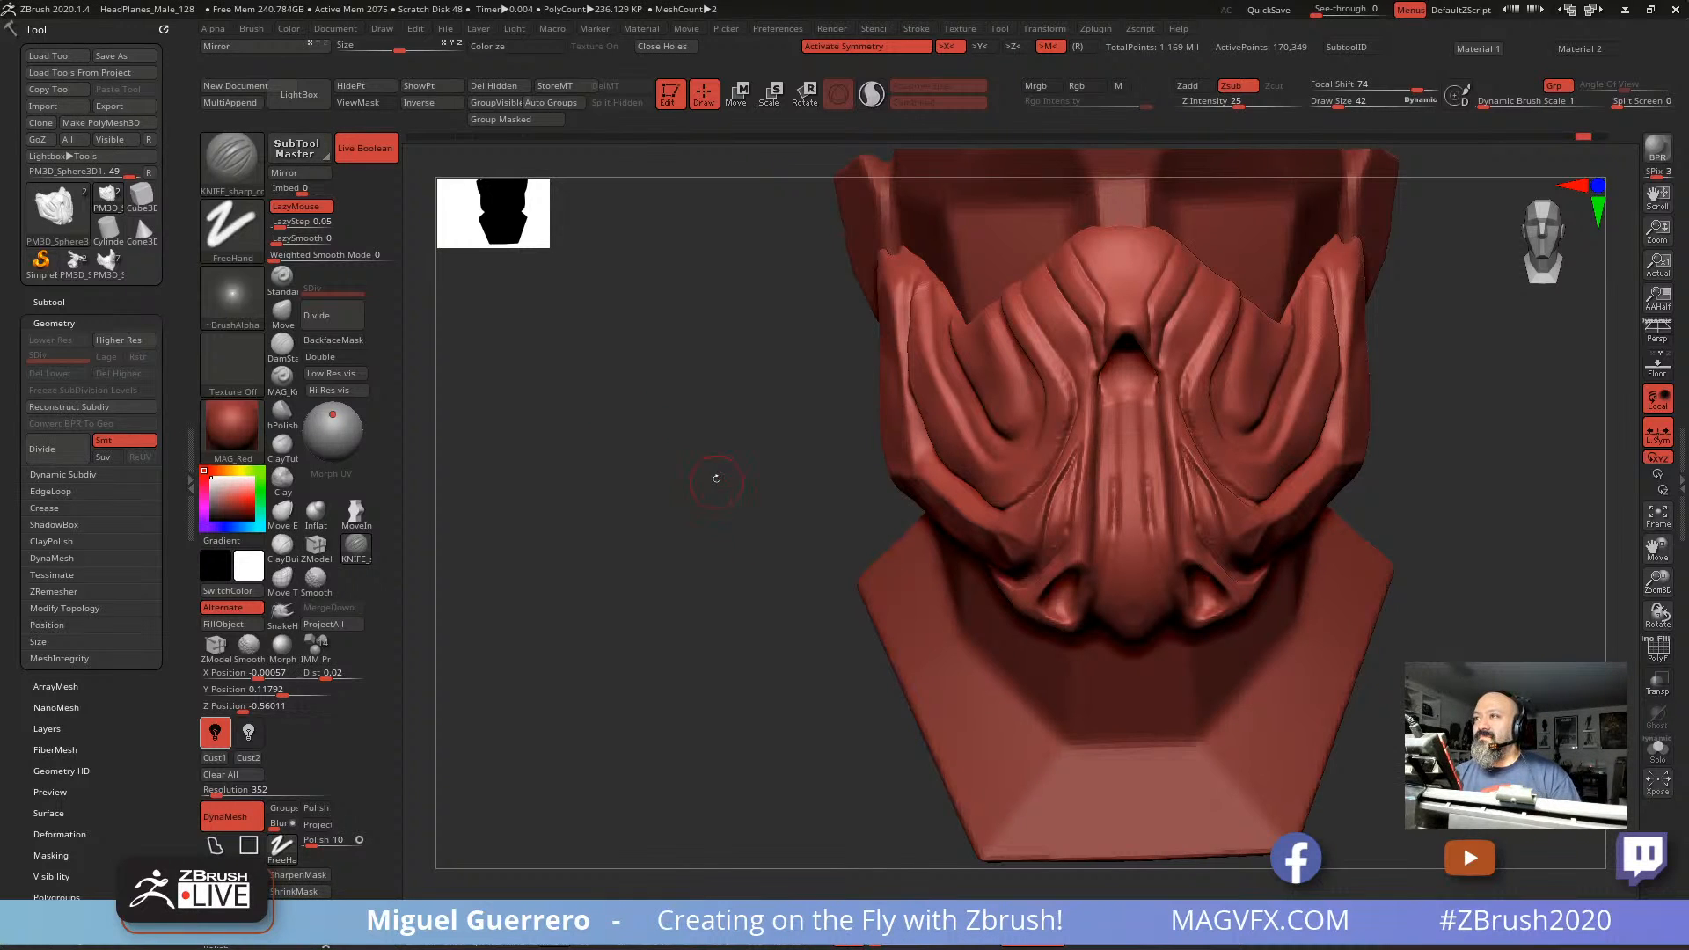
left_click_drag(717, 461, 650, 489, "alt")
left_click_drag(764, 489, 783, 504, "shift")
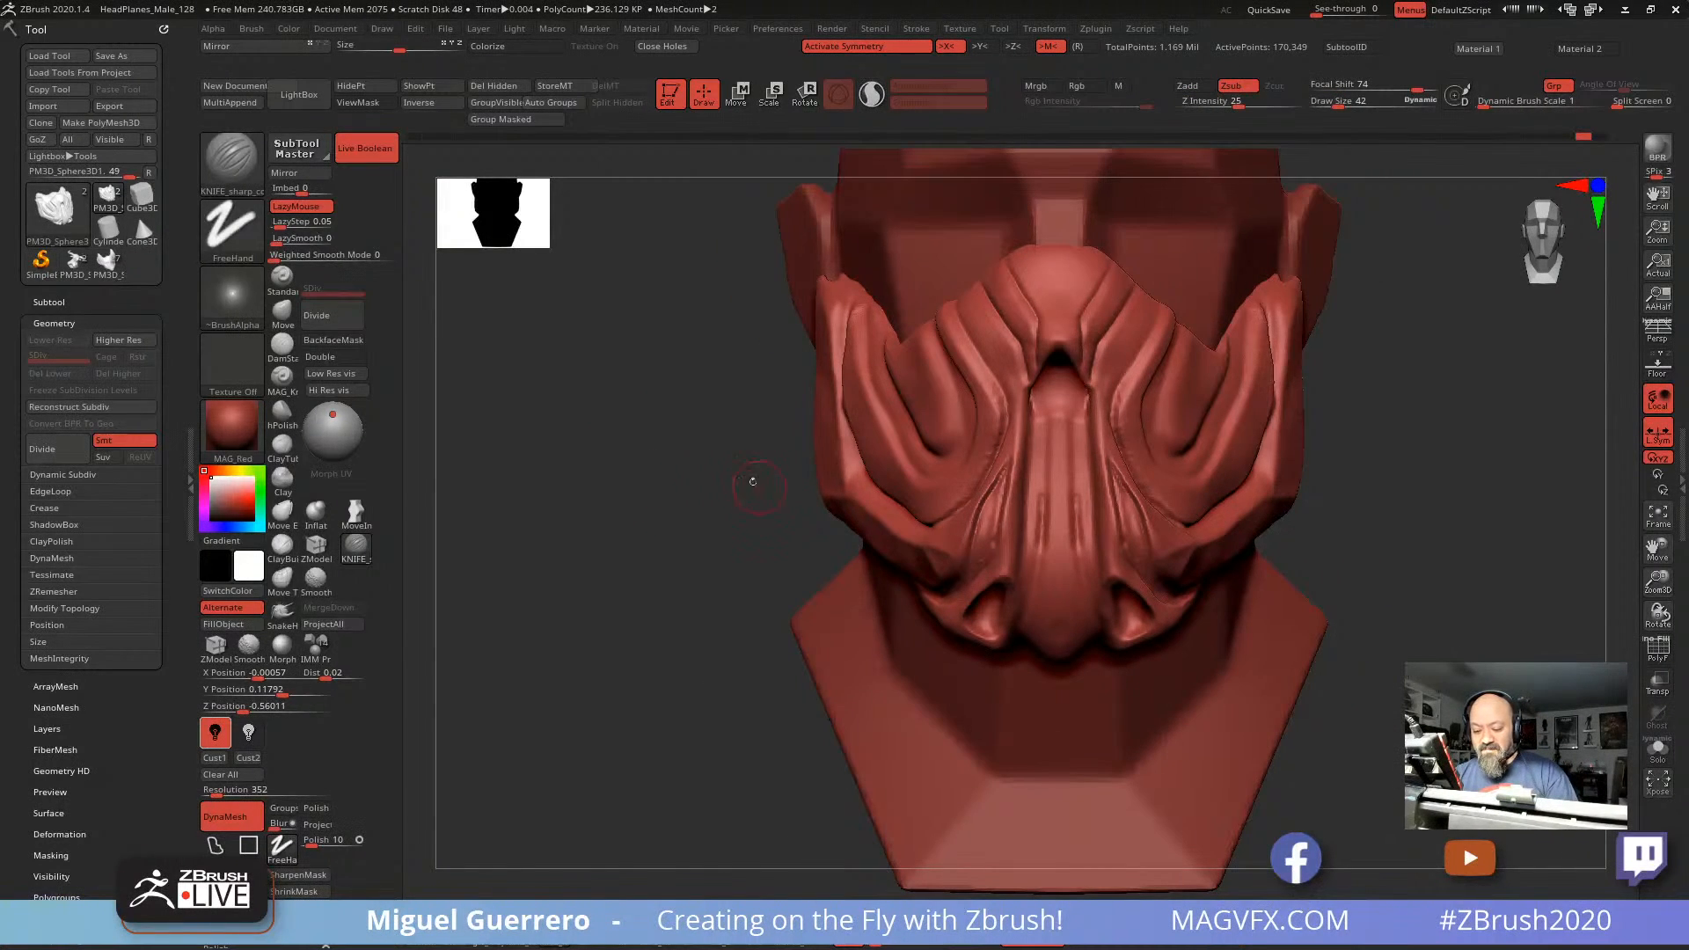
Step: Sharpen the creases along the cheek, nose and central mouth folds with the knife brush, reducing its draw size to 26
mouse_move(686, 462)
left_mouse_down()
mouse_move(827, 379)
mouse_move(904, 356)
mouse_move(920, 418)
mouse_move(975, 459)
mouse_move(999, 448)
mouse_move(1012, 405)
mouse_move(947, 320)
left_mouse_up()
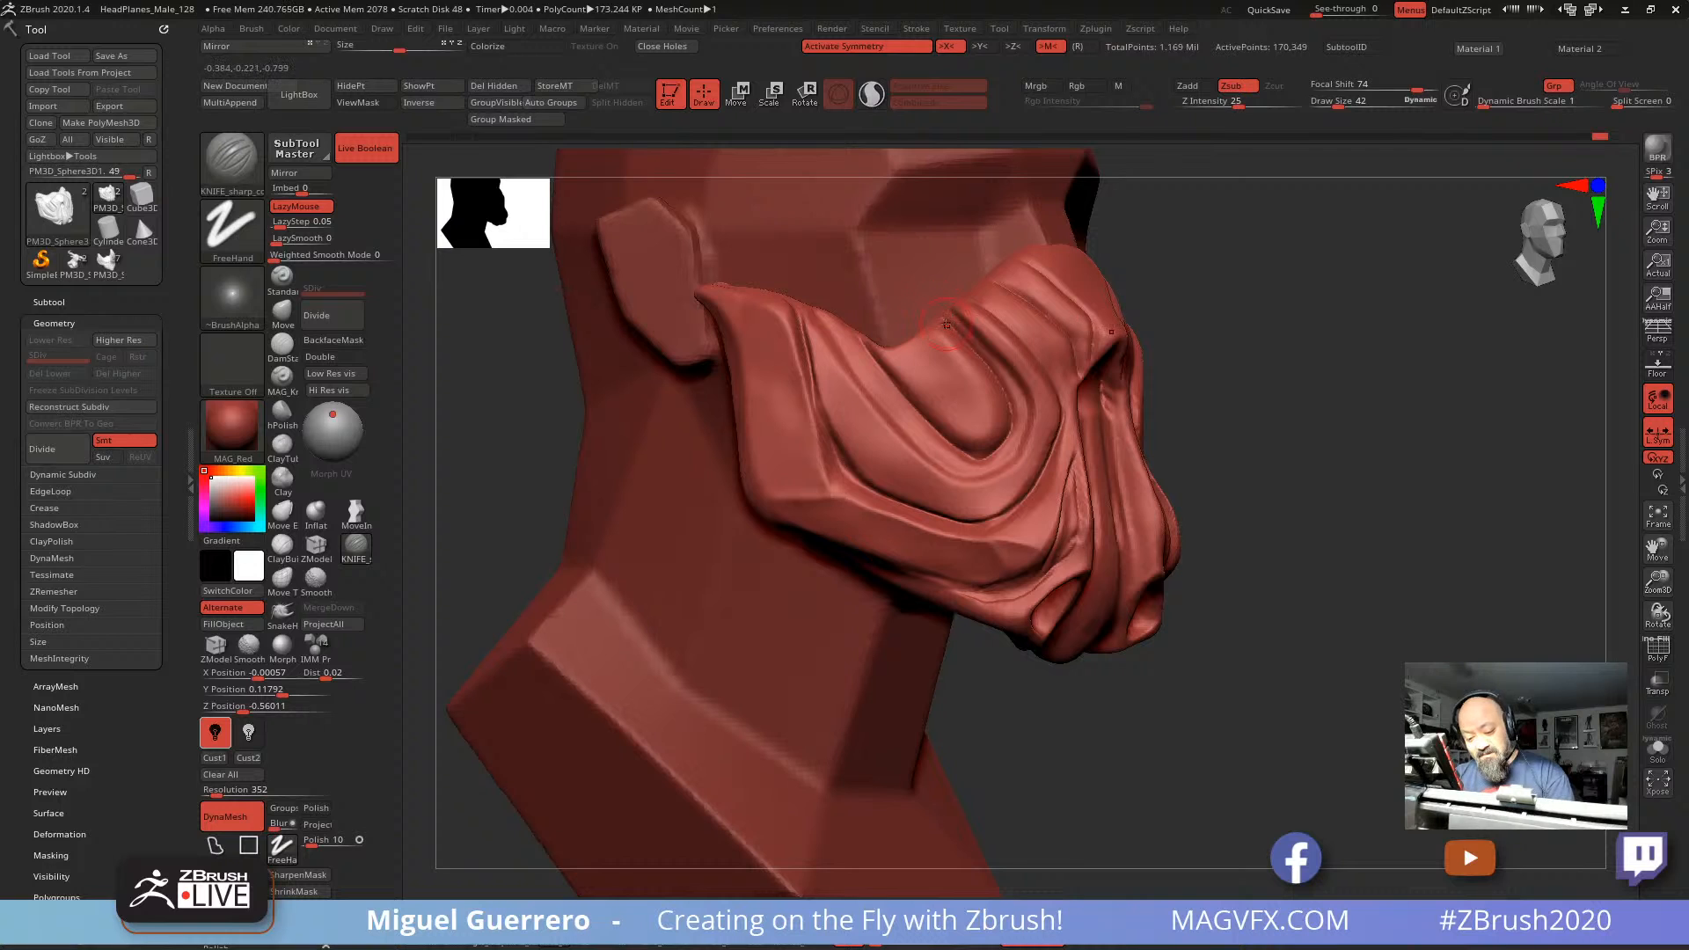
right_click_drag(961, 325, 946, 329)
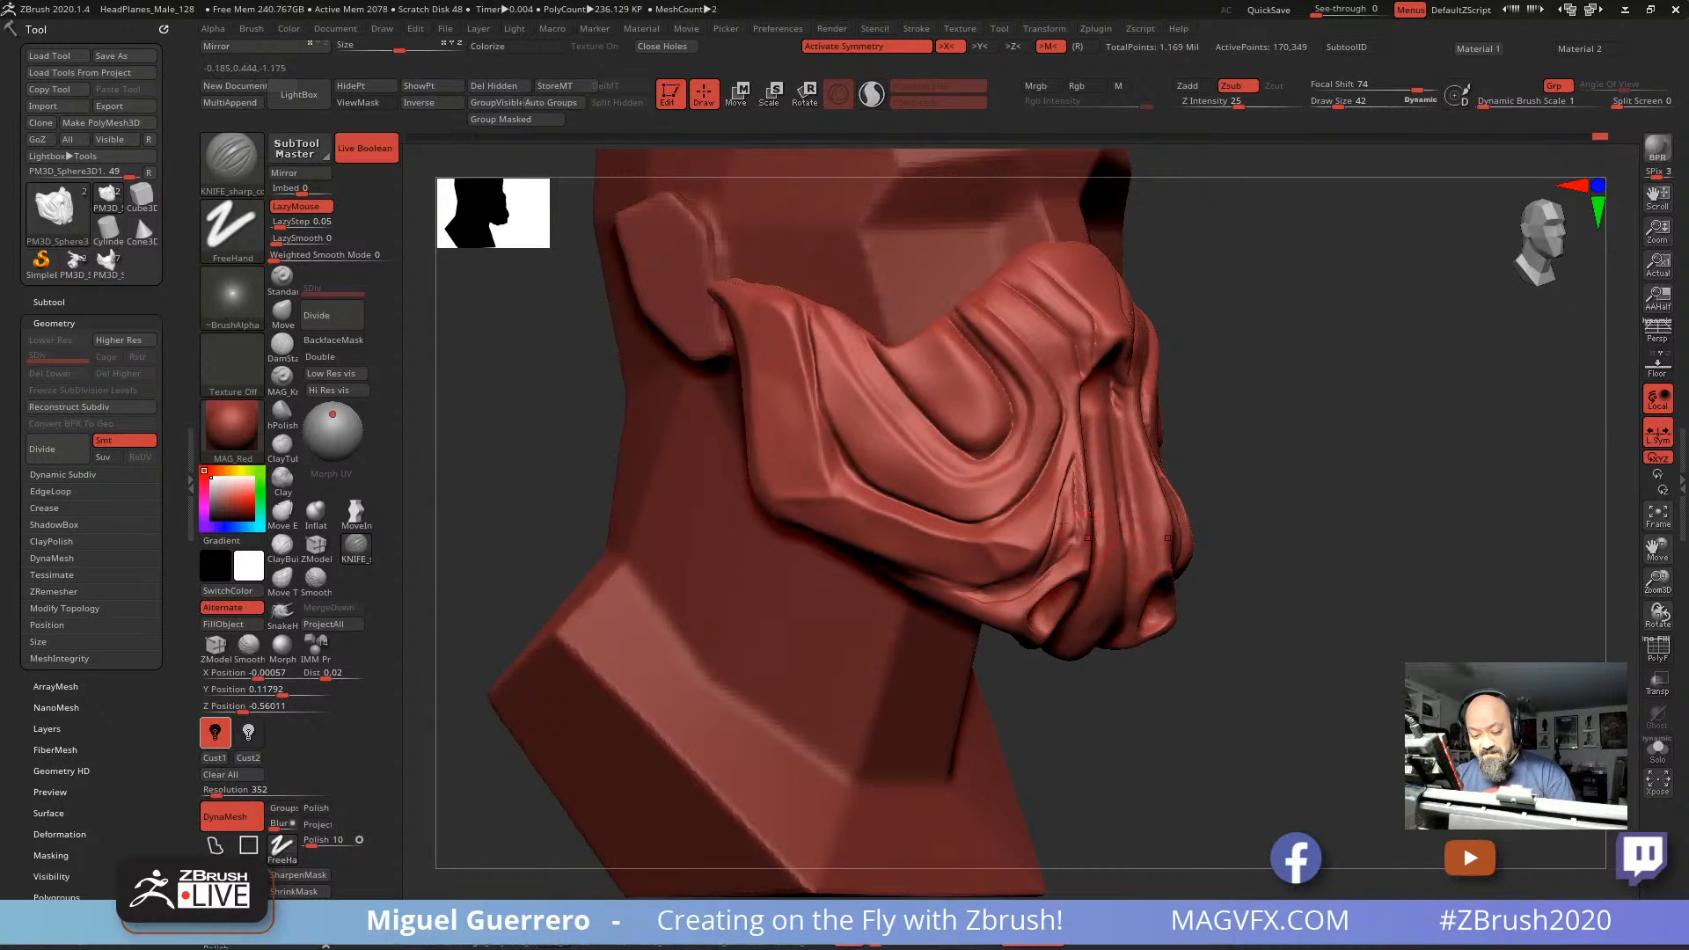
mouse_move(923, 470)
right_mouse_down()
mouse_move(827, 483)
mouse_move(1100, 574)
right_mouse_up()
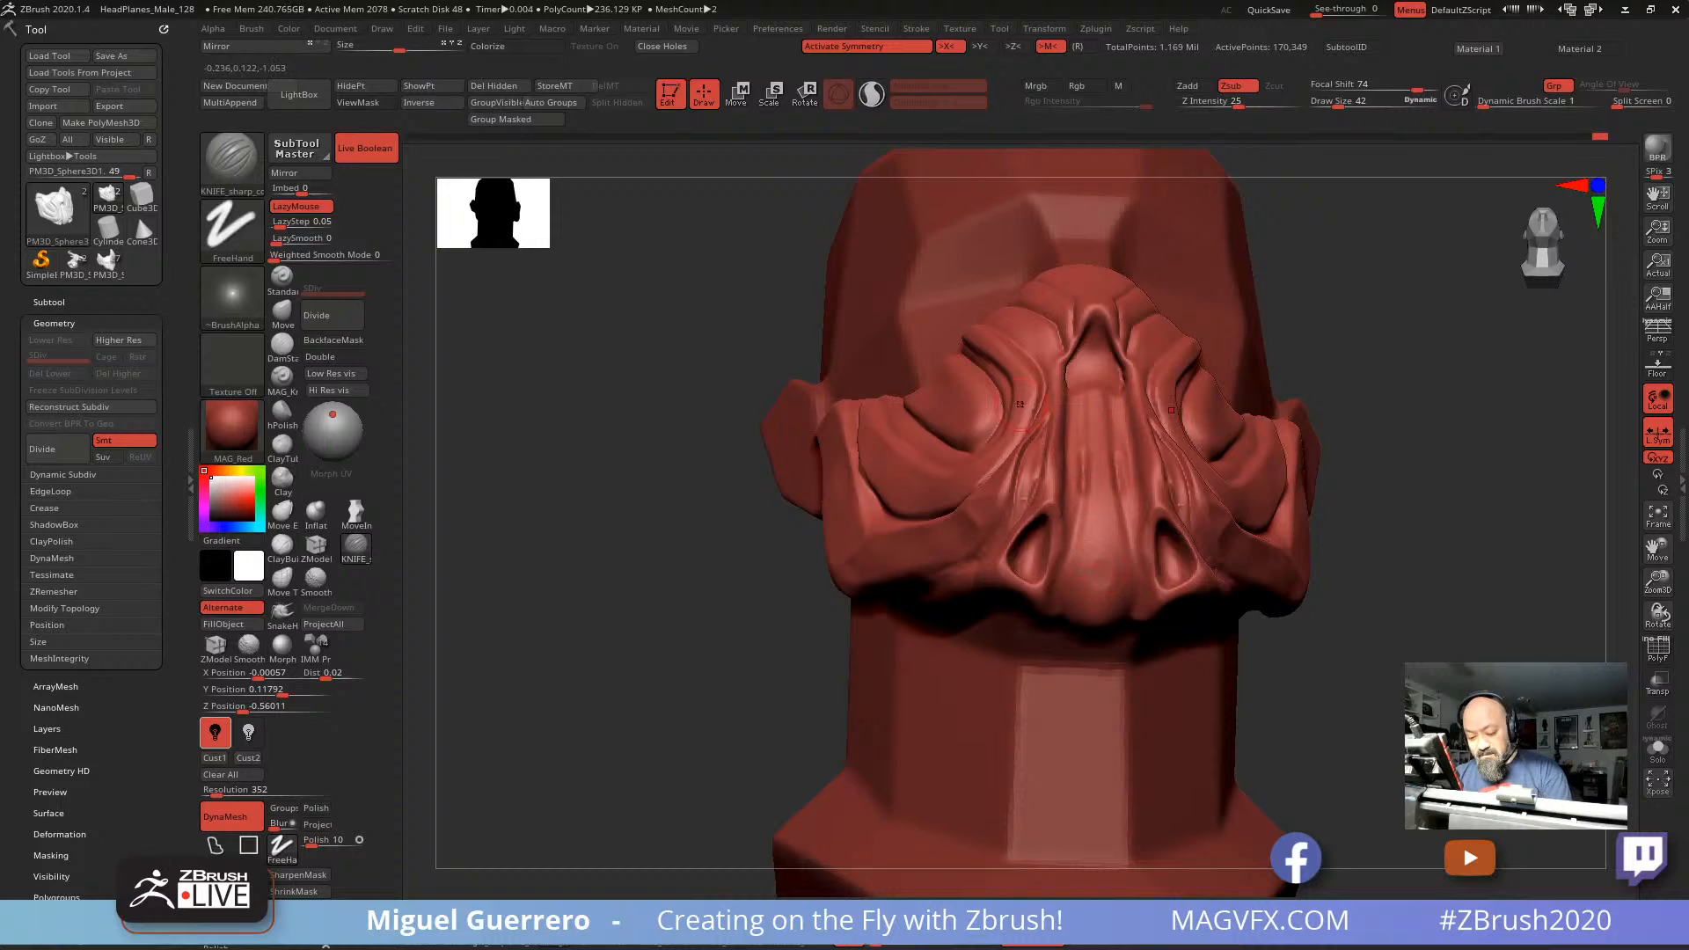
right_click_drag(1095, 506, 1089, 423, "shift")
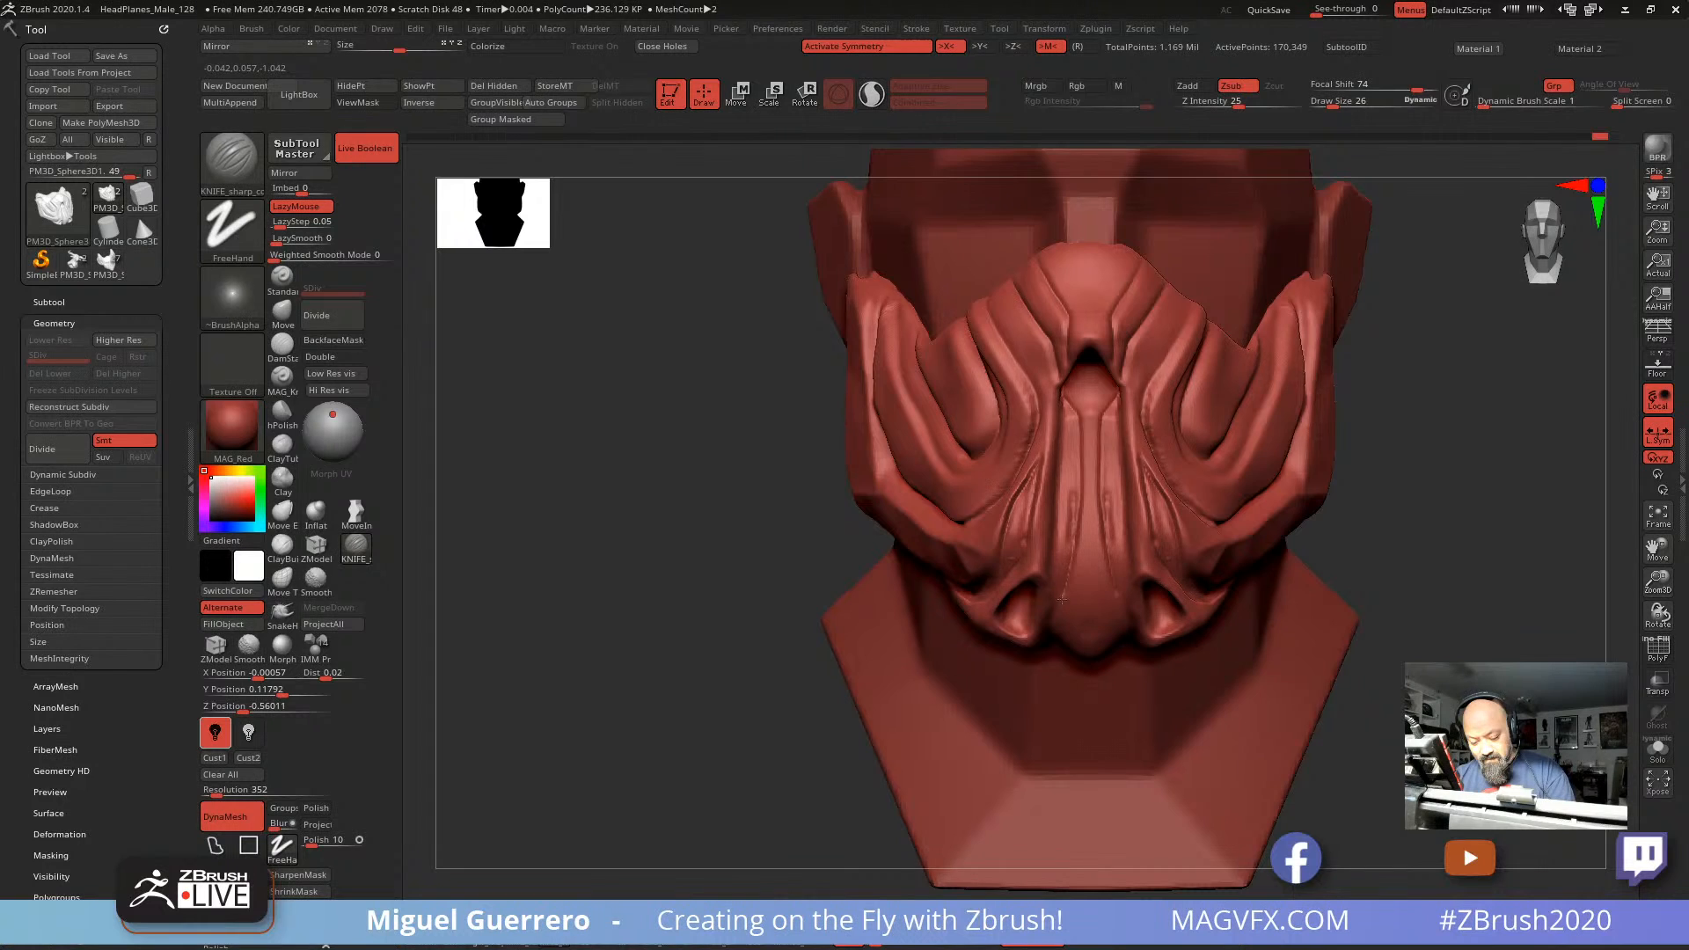
right_click_drag(1066, 578, 1018, 510)
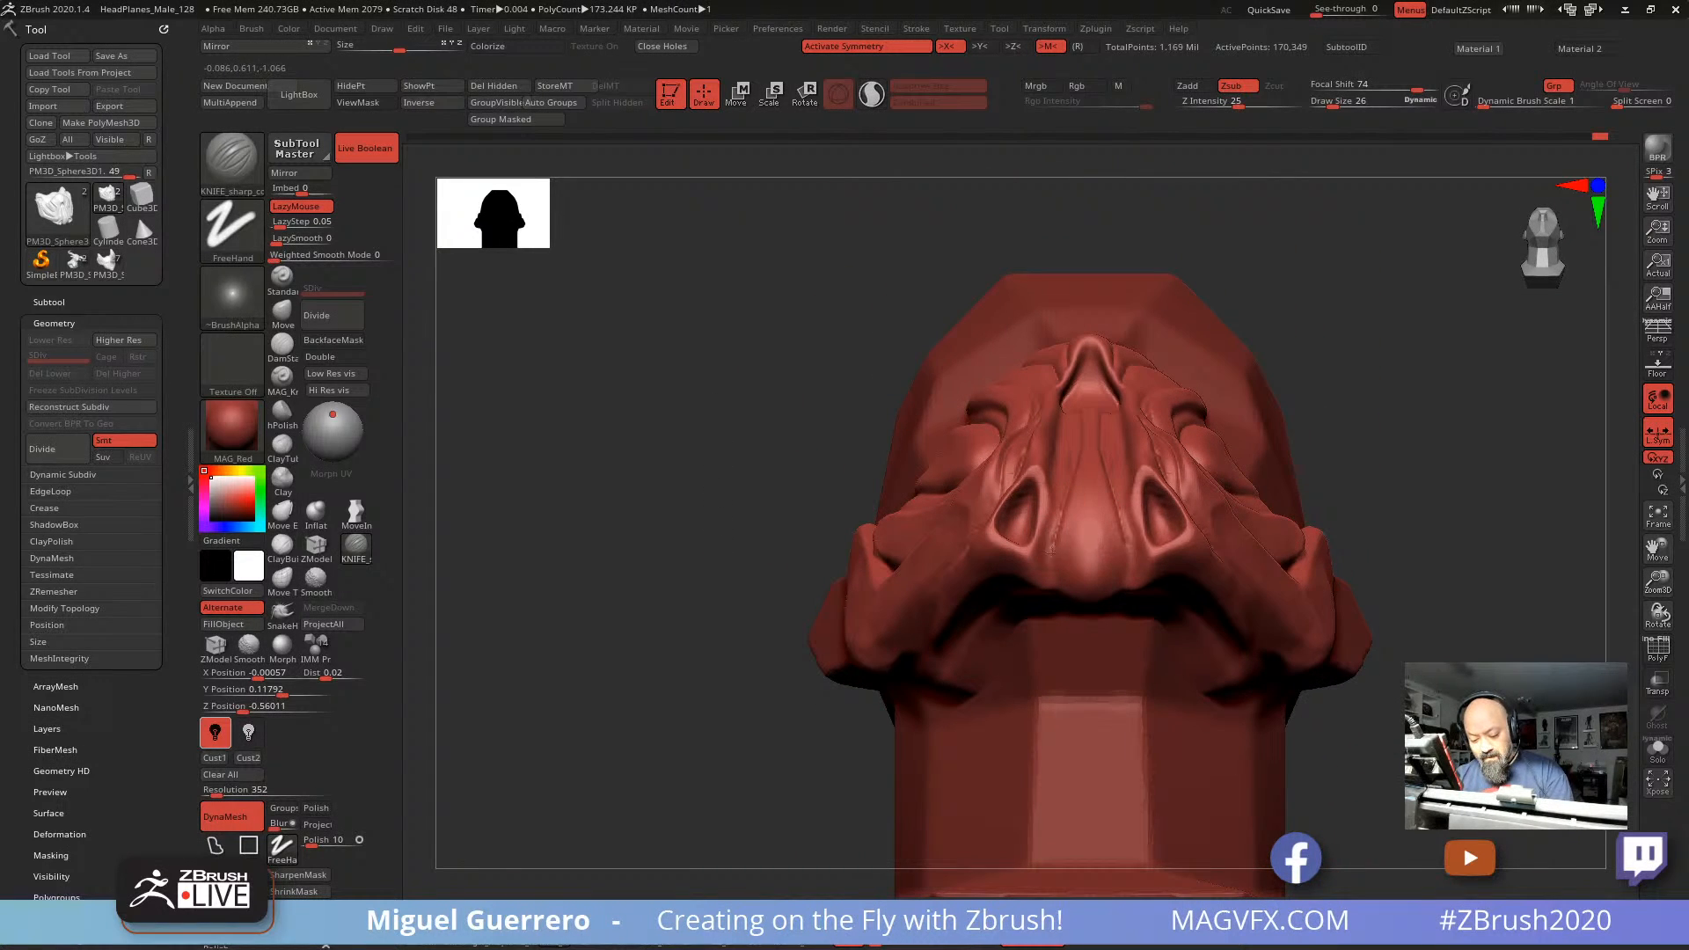
mouse_move(1053, 577)
right_mouse_down()
mouse_move(892, 437)
mouse_move(906, 607)
right_mouse_up()
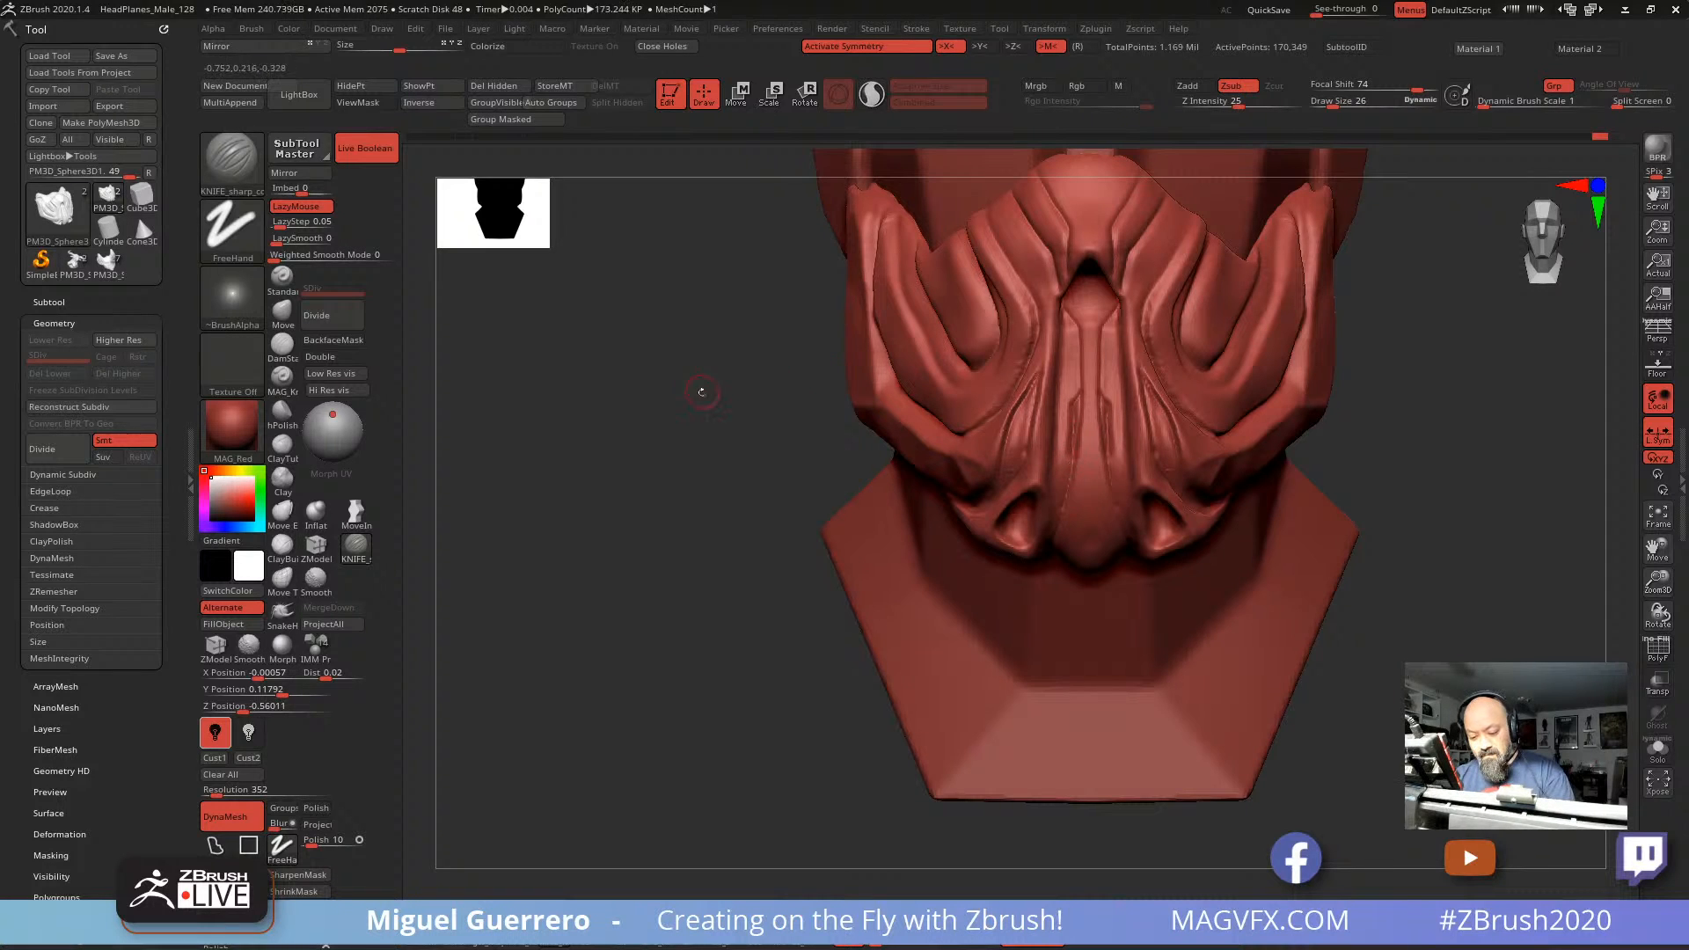
Step: Carve a sharp crease along the inside of the U-shaped cheek fold and undo the last stroke
right_click_drag(701, 388, 927, 409)
mouse_move(1387, 633)
right_mouse_down()
mouse_move(1118, 420)
mouse_move(748, 439)
mouse_move(615, 381)
mouse_move(803, 340)
mouse_move(669, 325)
mouse_move(704, 316)
right_mouse_up()
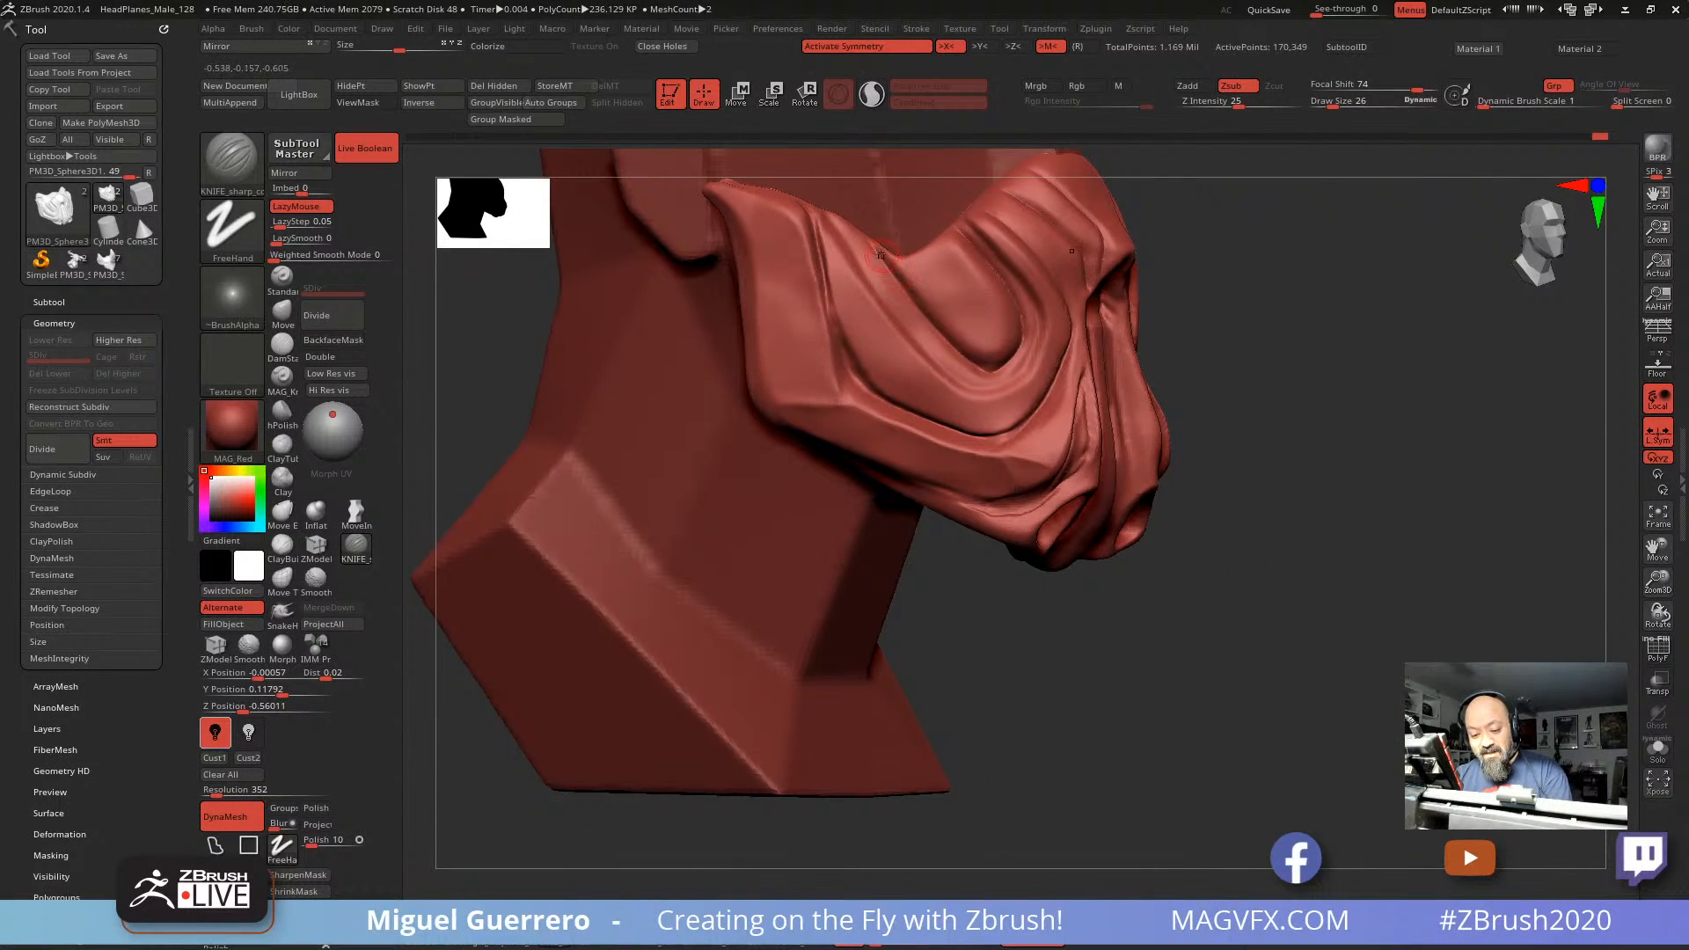
left_click_drag(922, 292, 968, 348)
right_click_drag(1218, 561, 1205, 540)
right_click_drag(1161, 627, 1145, 615)
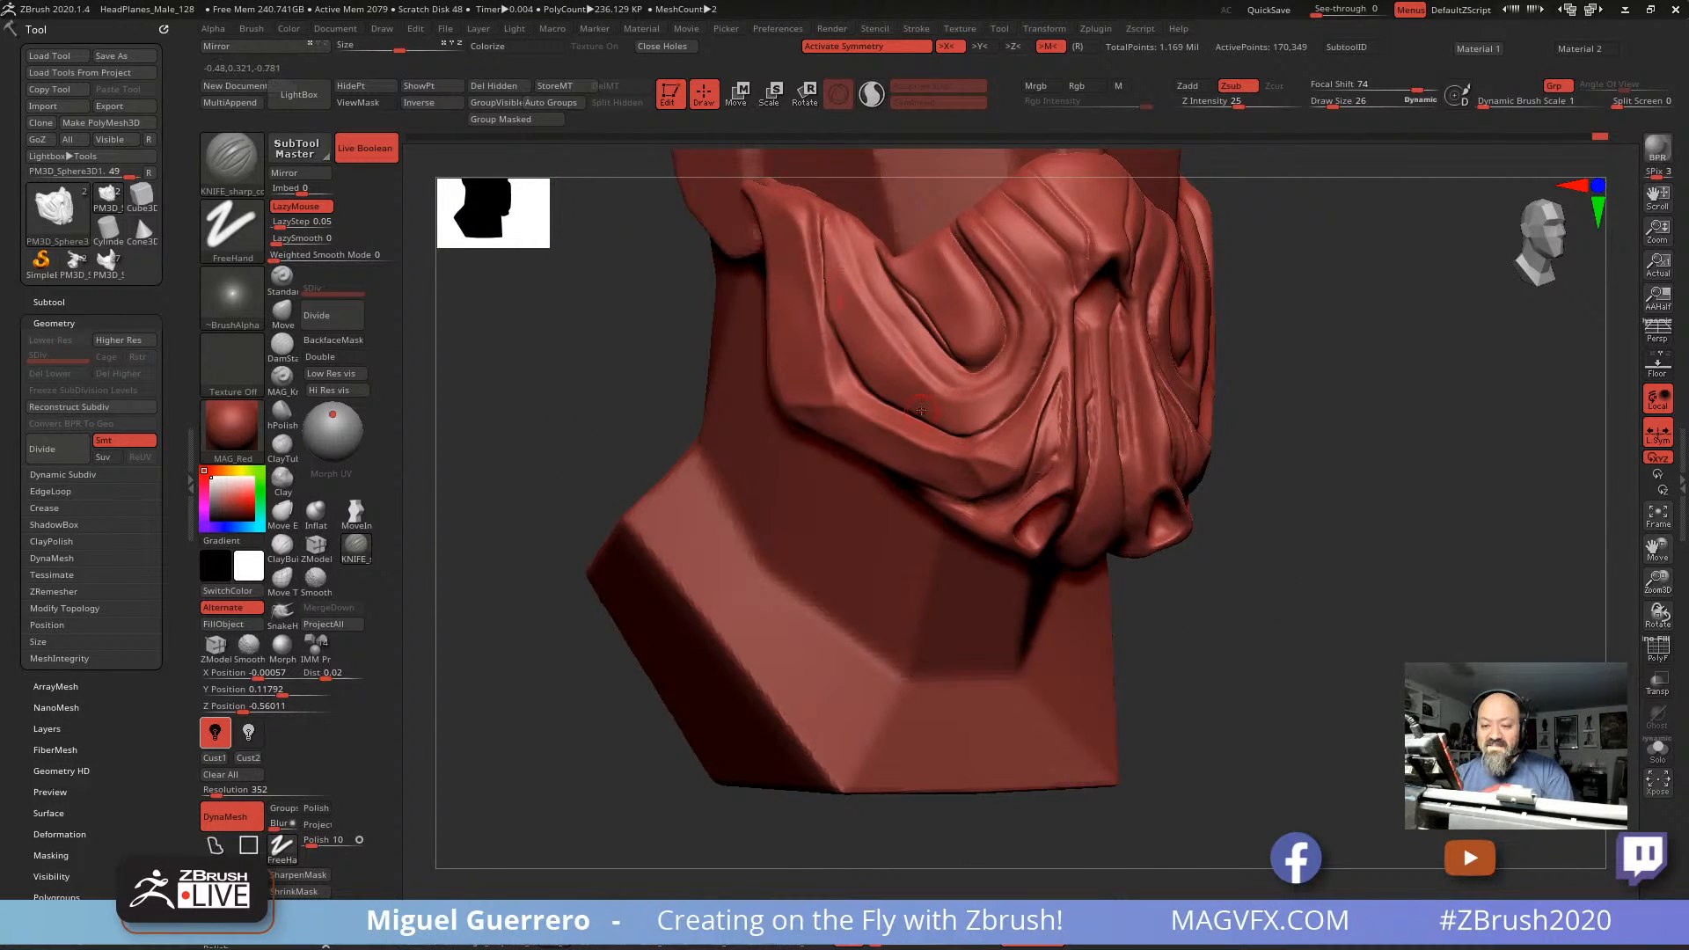
key("ctrl+z")
Step: Switch to the hPolish brush and set its draw size to 74 for the cheek folds
mouse_move(593, 356)
left_mouse_down("alt")
mouse_move(709, 400)
mouse_move(657, 407)
mouse_move(748, 409)
left_mouse_up("alt")
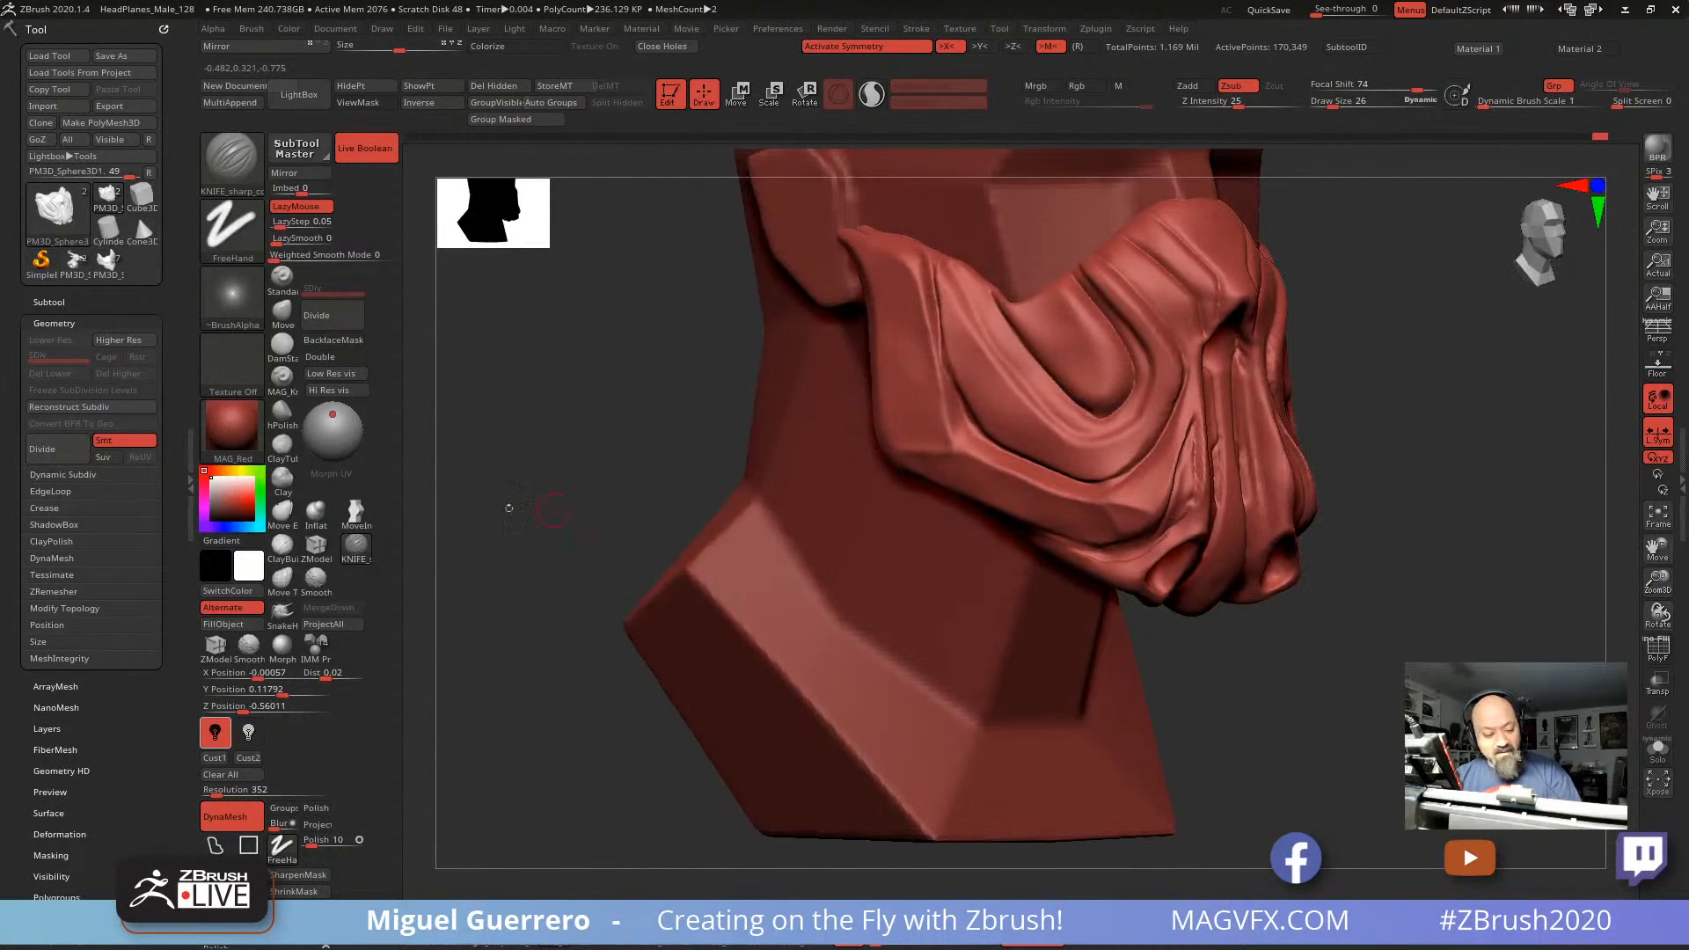
left_click(282, 412)
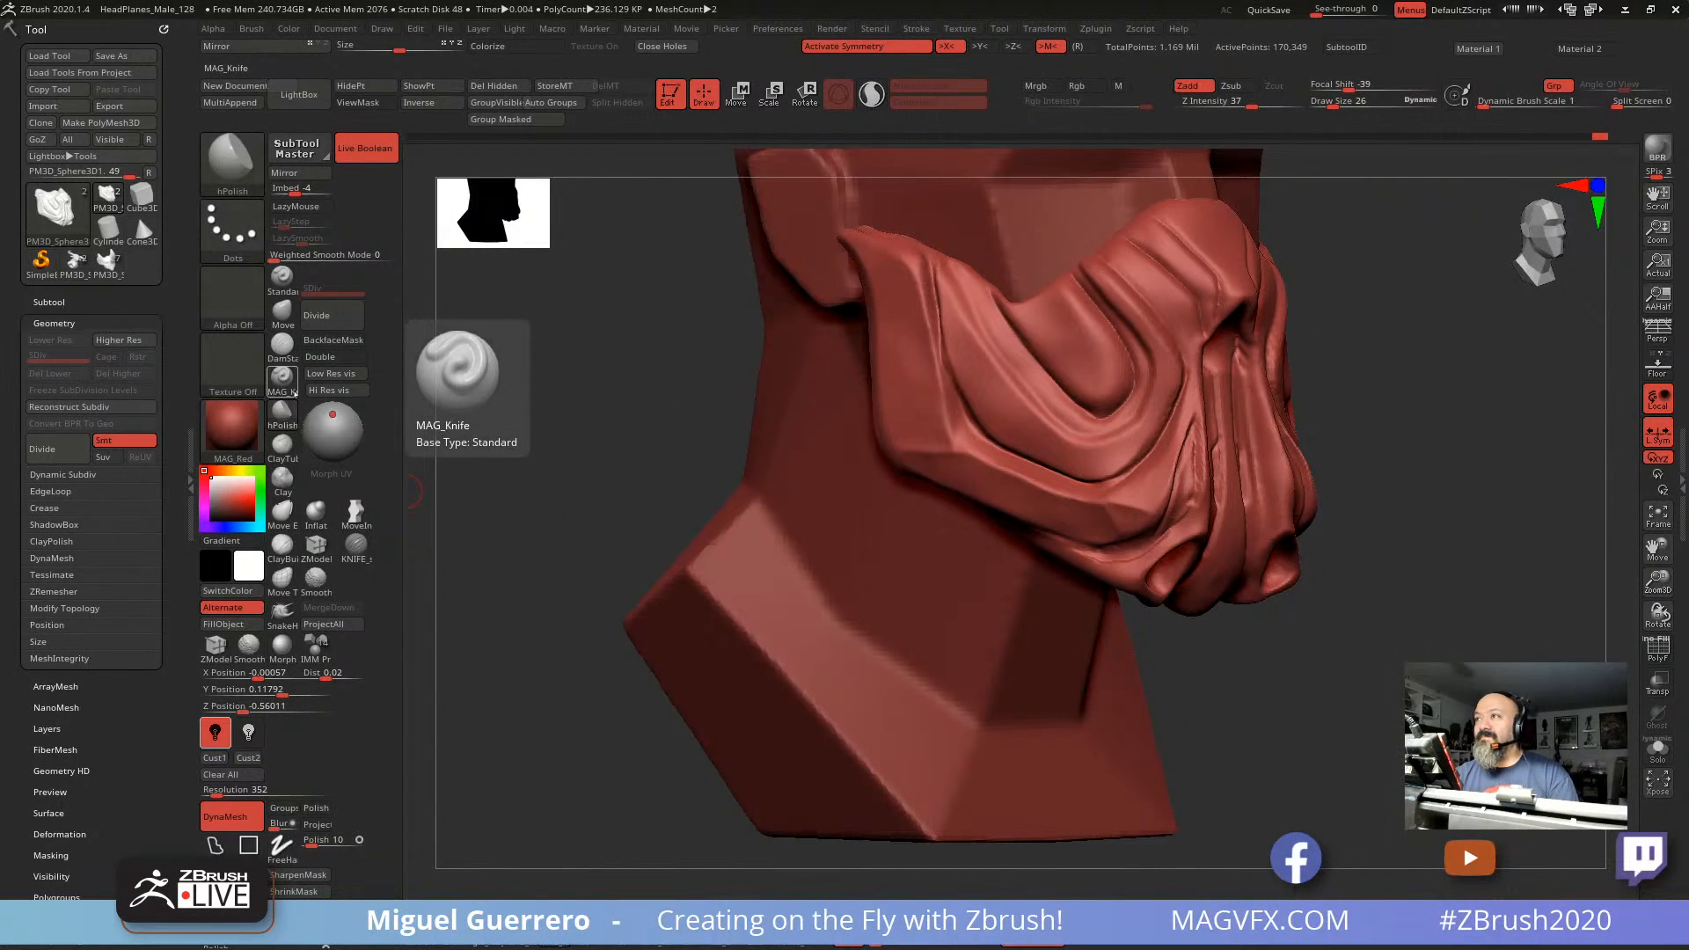
key("bracketright")
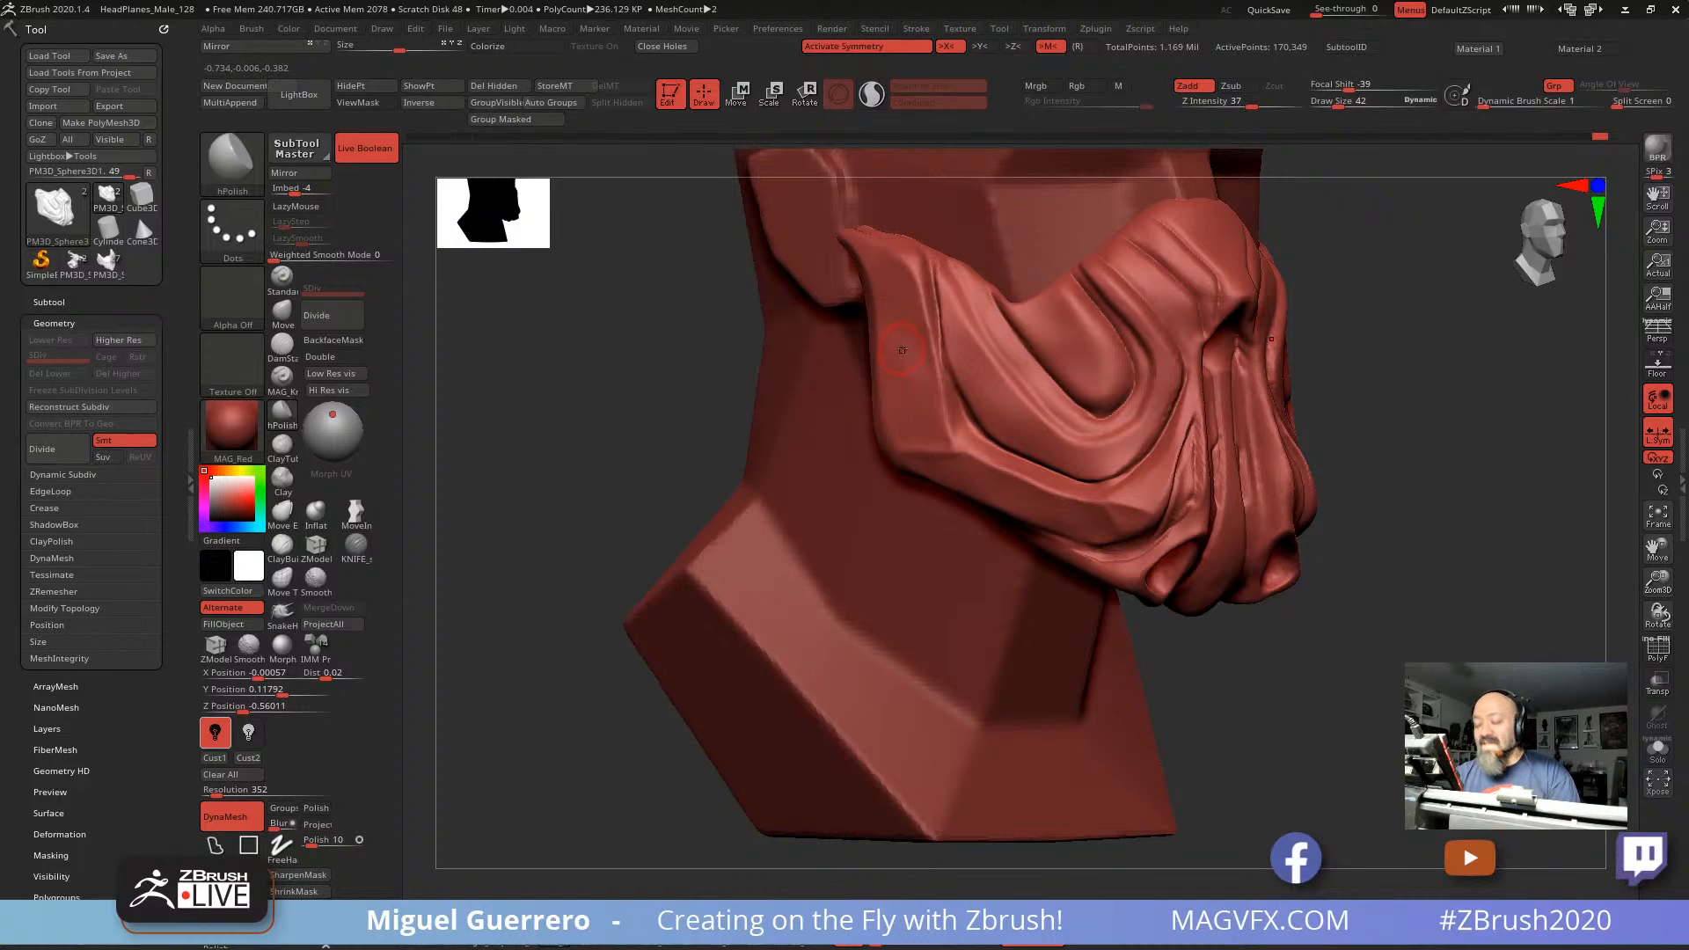
key("bracketright")
key("bracketright")
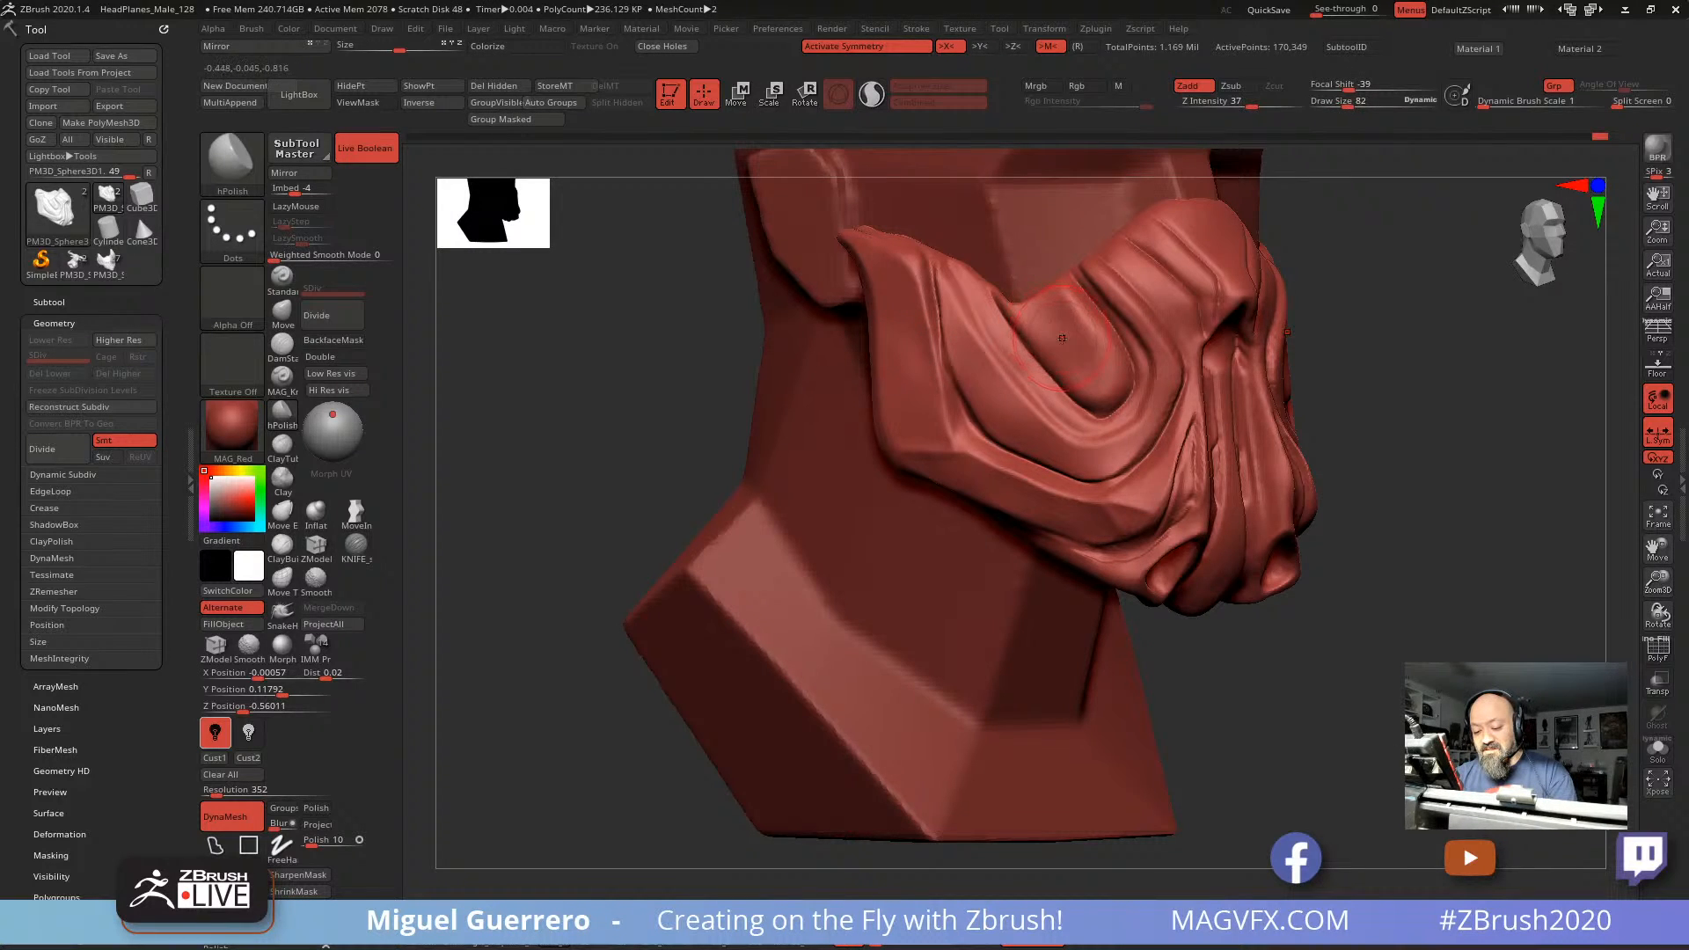
key("bracketleft")
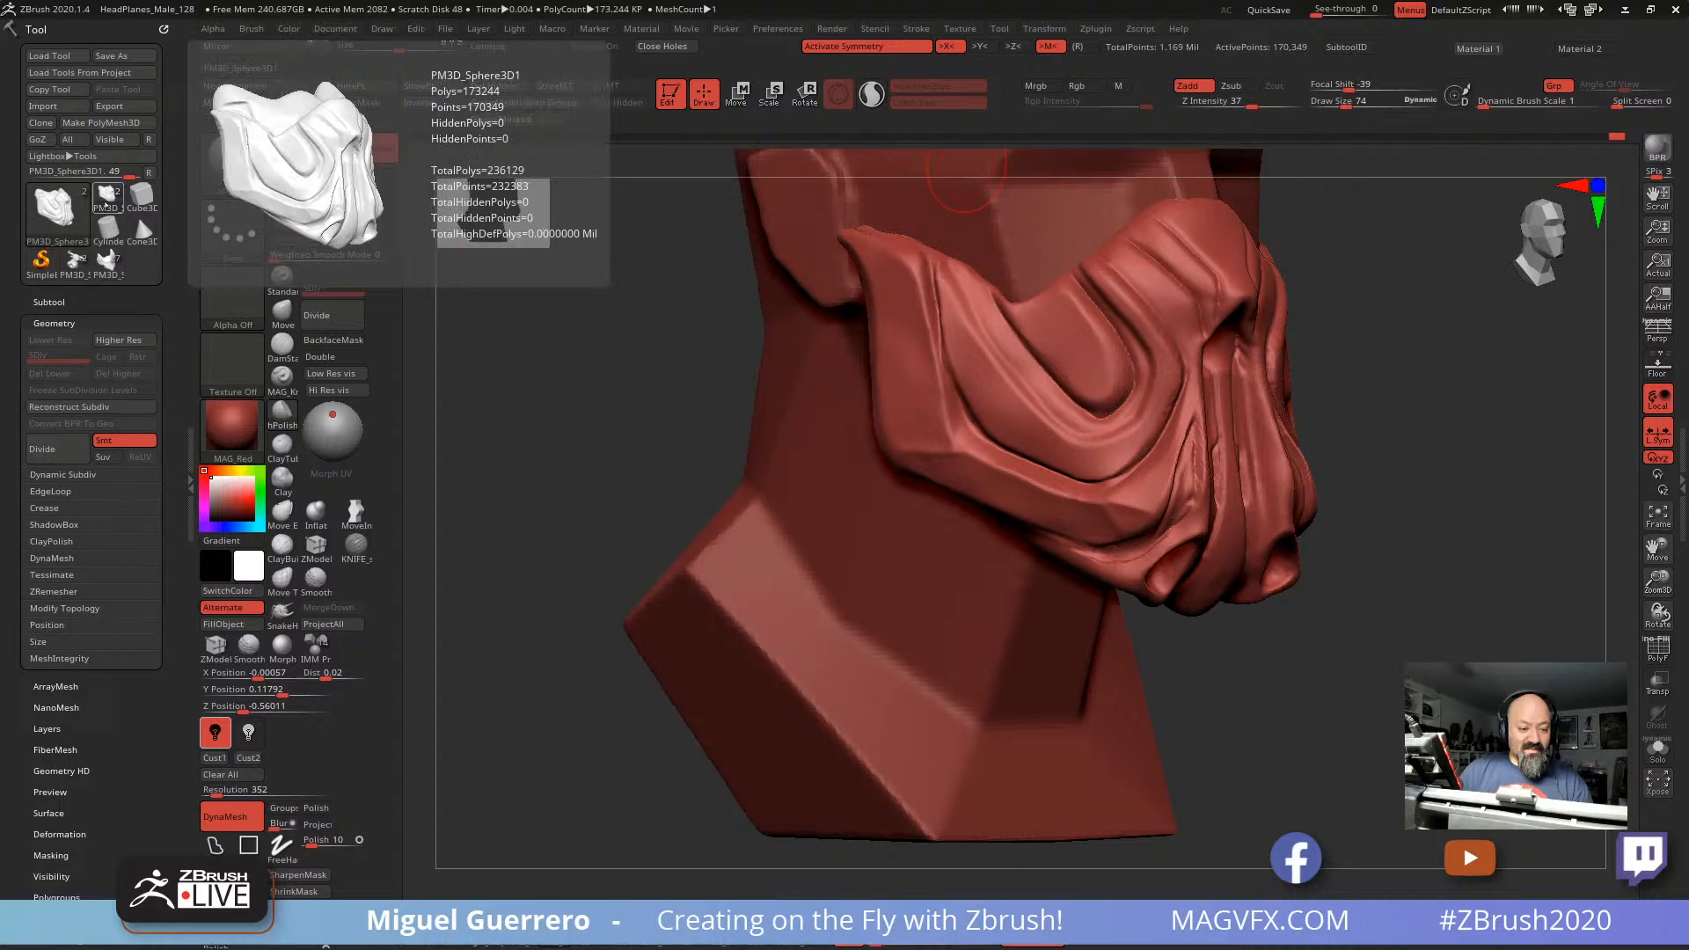
Step: Save the cloth mask tool to disk, load the UMesh_maskB mask tool and frame it in view
mouse_move(136, 203)
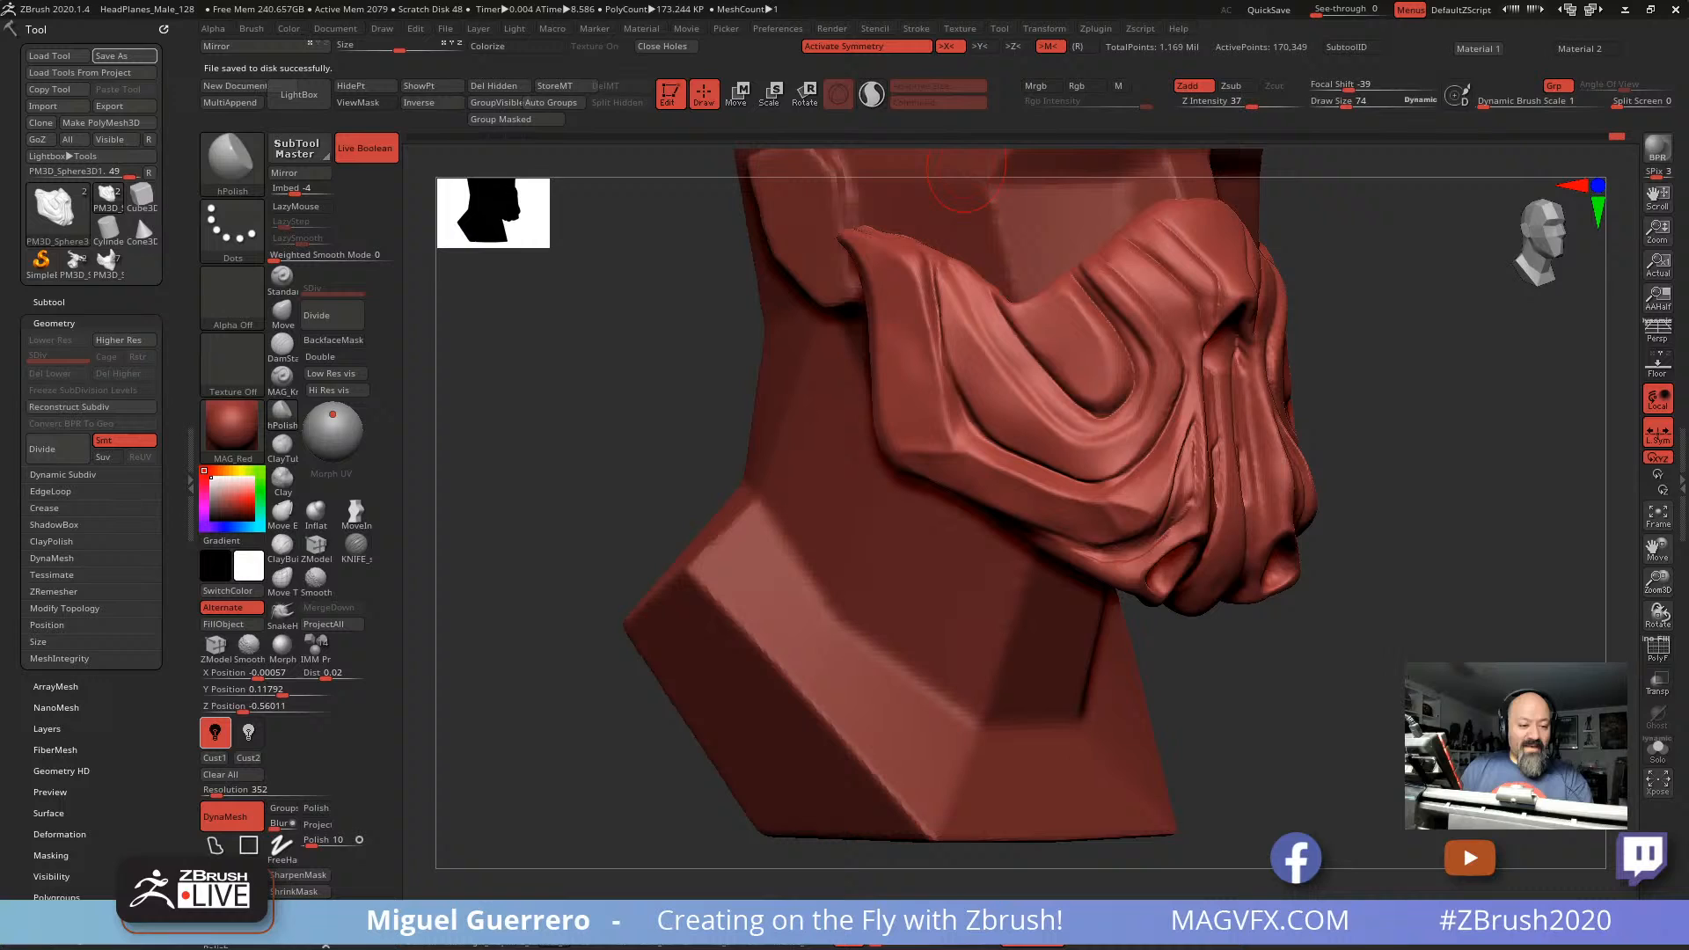
left_click(141, 195)
left_click(38, 56)
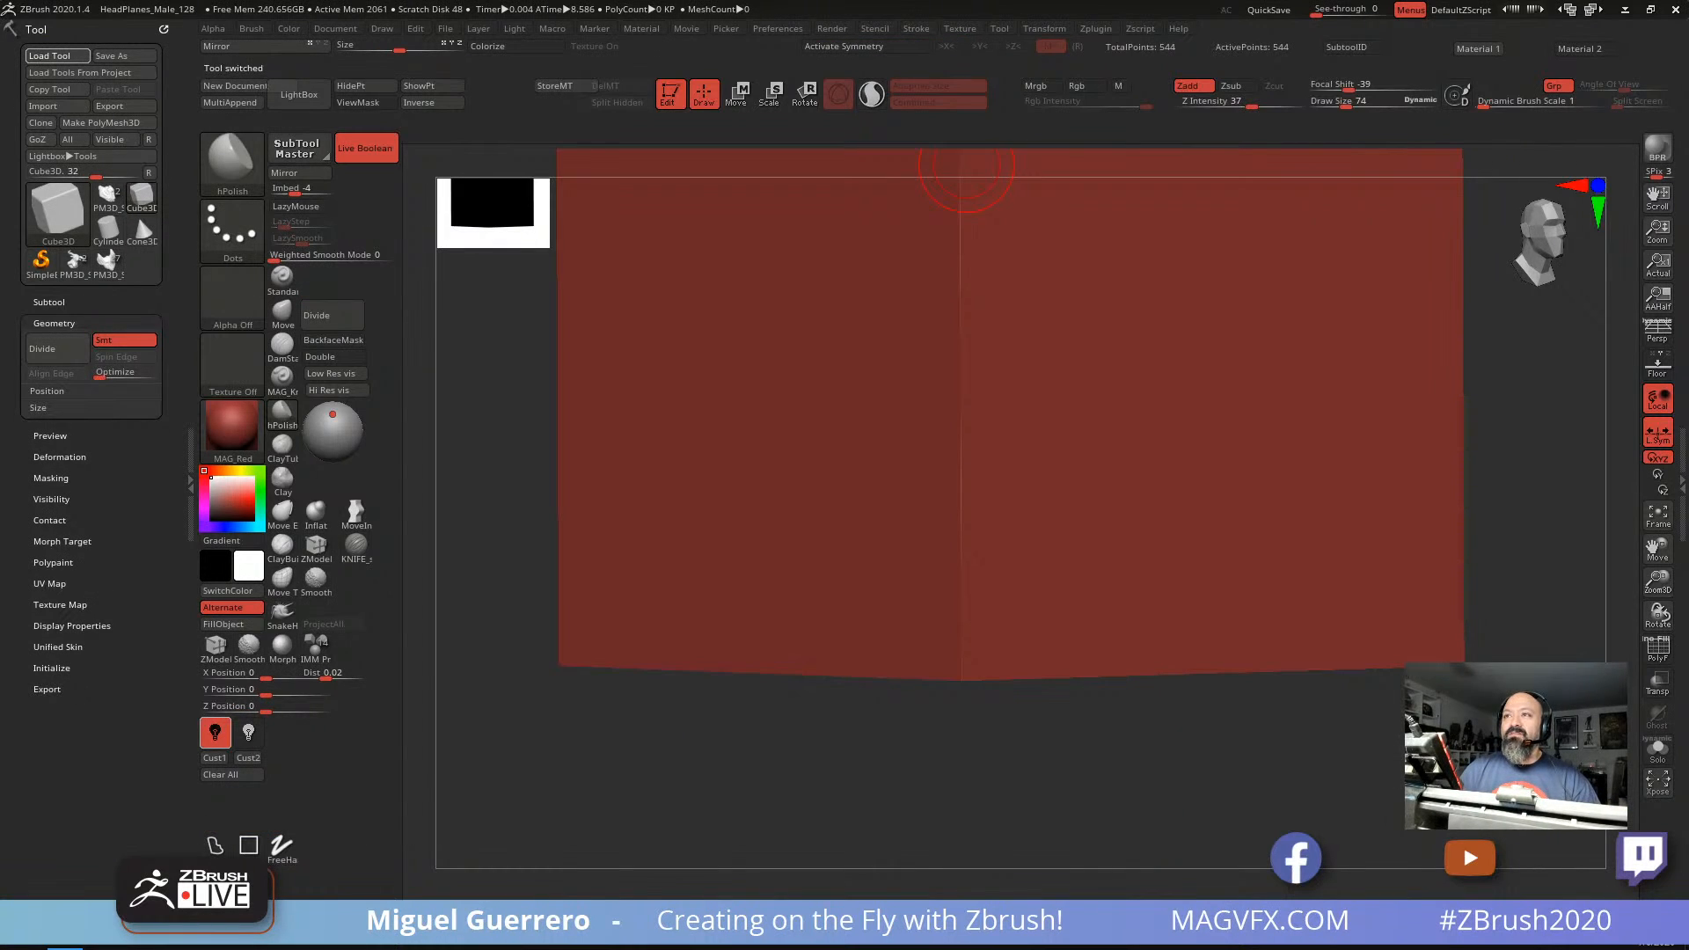
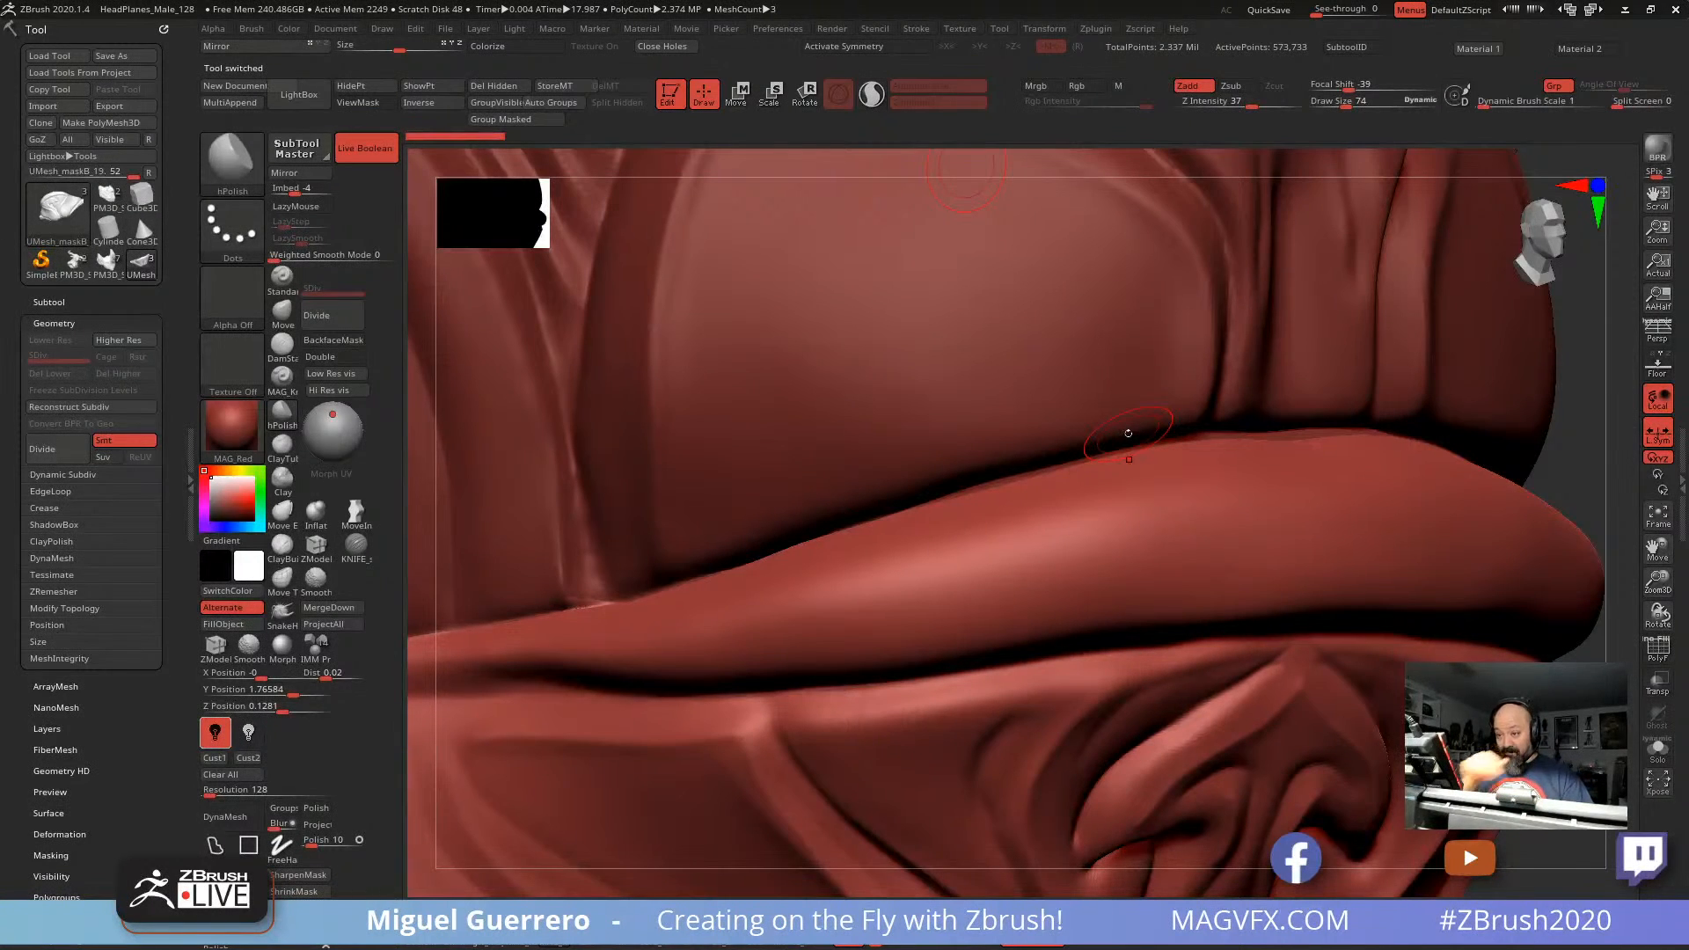
key("f")
key("f")
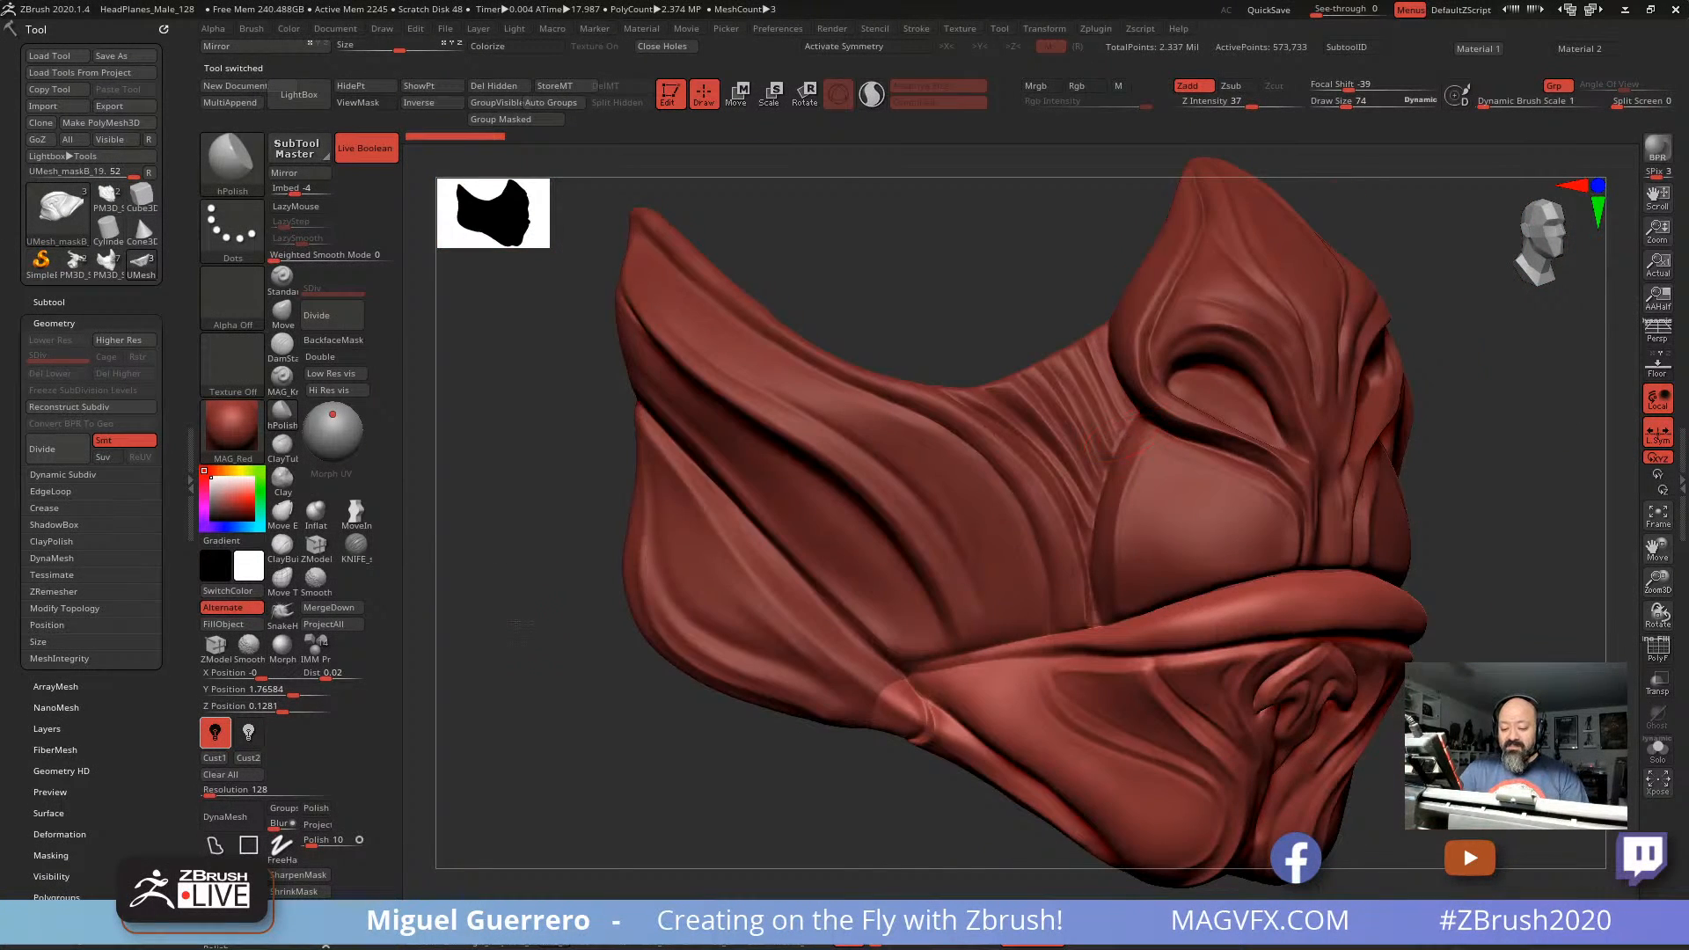
Step: Switch to the dark blue material and examine the sculpted folds of the loaded mask from the front and side
right_click_drag(1128, 433, 880, 493, "shift")
key("2")
right_click_drag(716, 810, 567, 604, "ctrl")
mouse_move(567, 603)
left_mouse_down()
mouse_move(649, 672)
mouse_move(603, 565)
mouse_move(712, 630)
mouse_move(617, 604)
left_mouse_up()
mouse_move(616, 604)
left_mouse_down()
mouse_move(743, 607)
mouse_move(714, 600)
left_mouse_up()
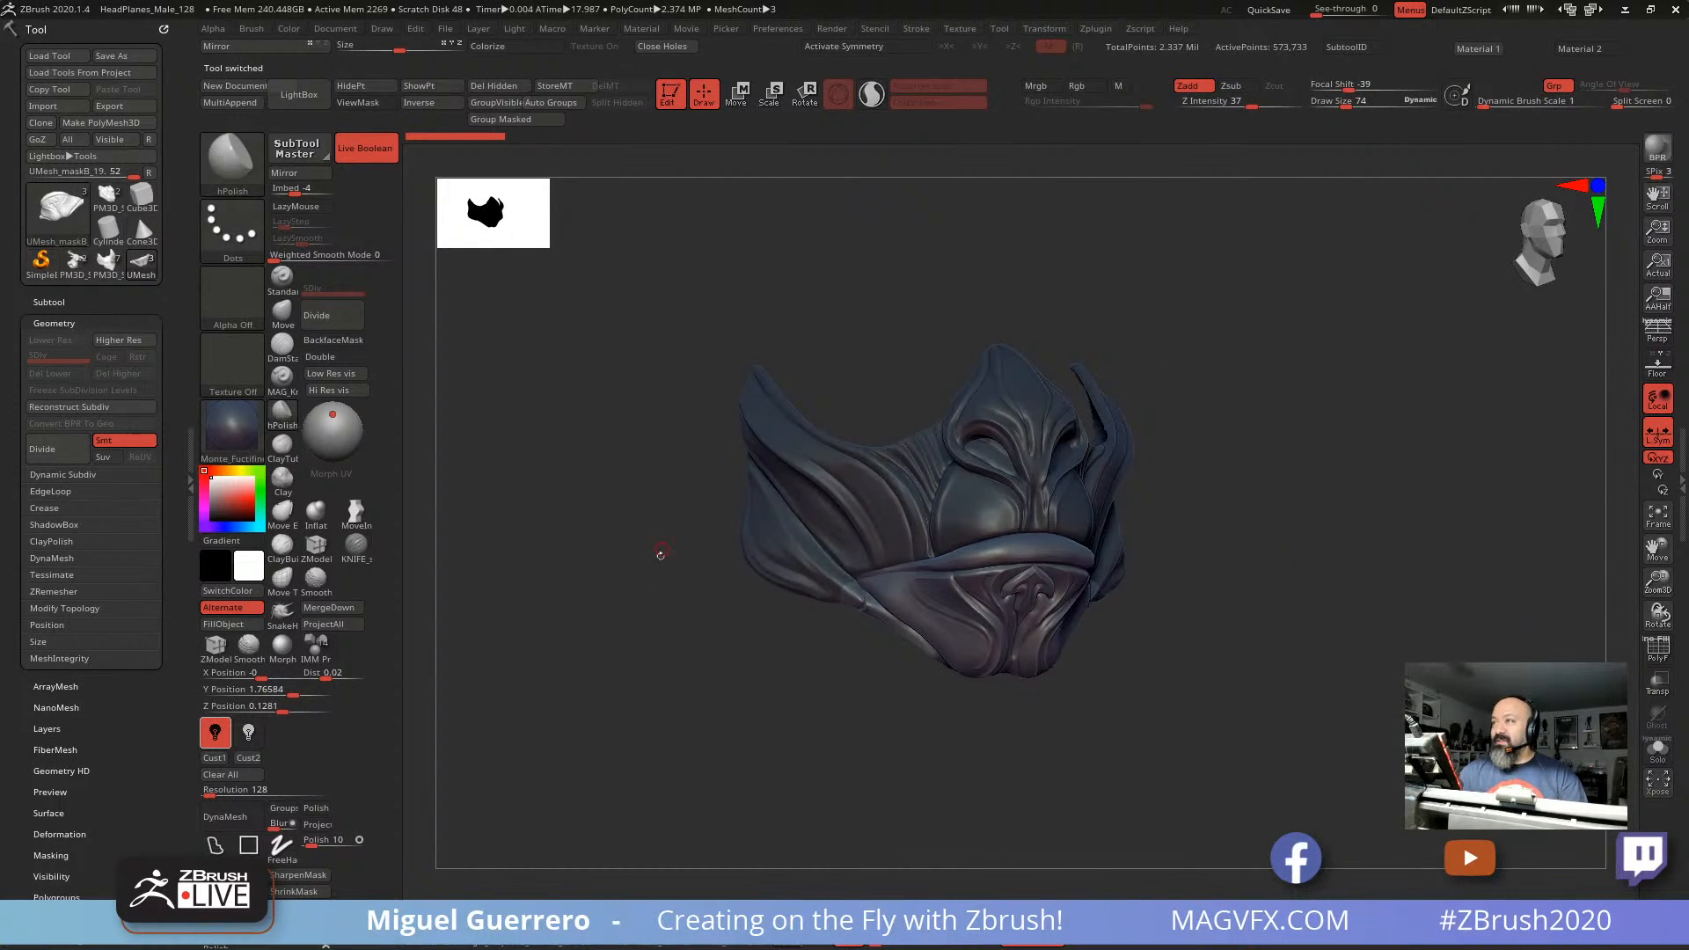
right_click_drag(661, 554, 697, 546, "alt")
right_click_drag(1087, 585, 1012, 606)
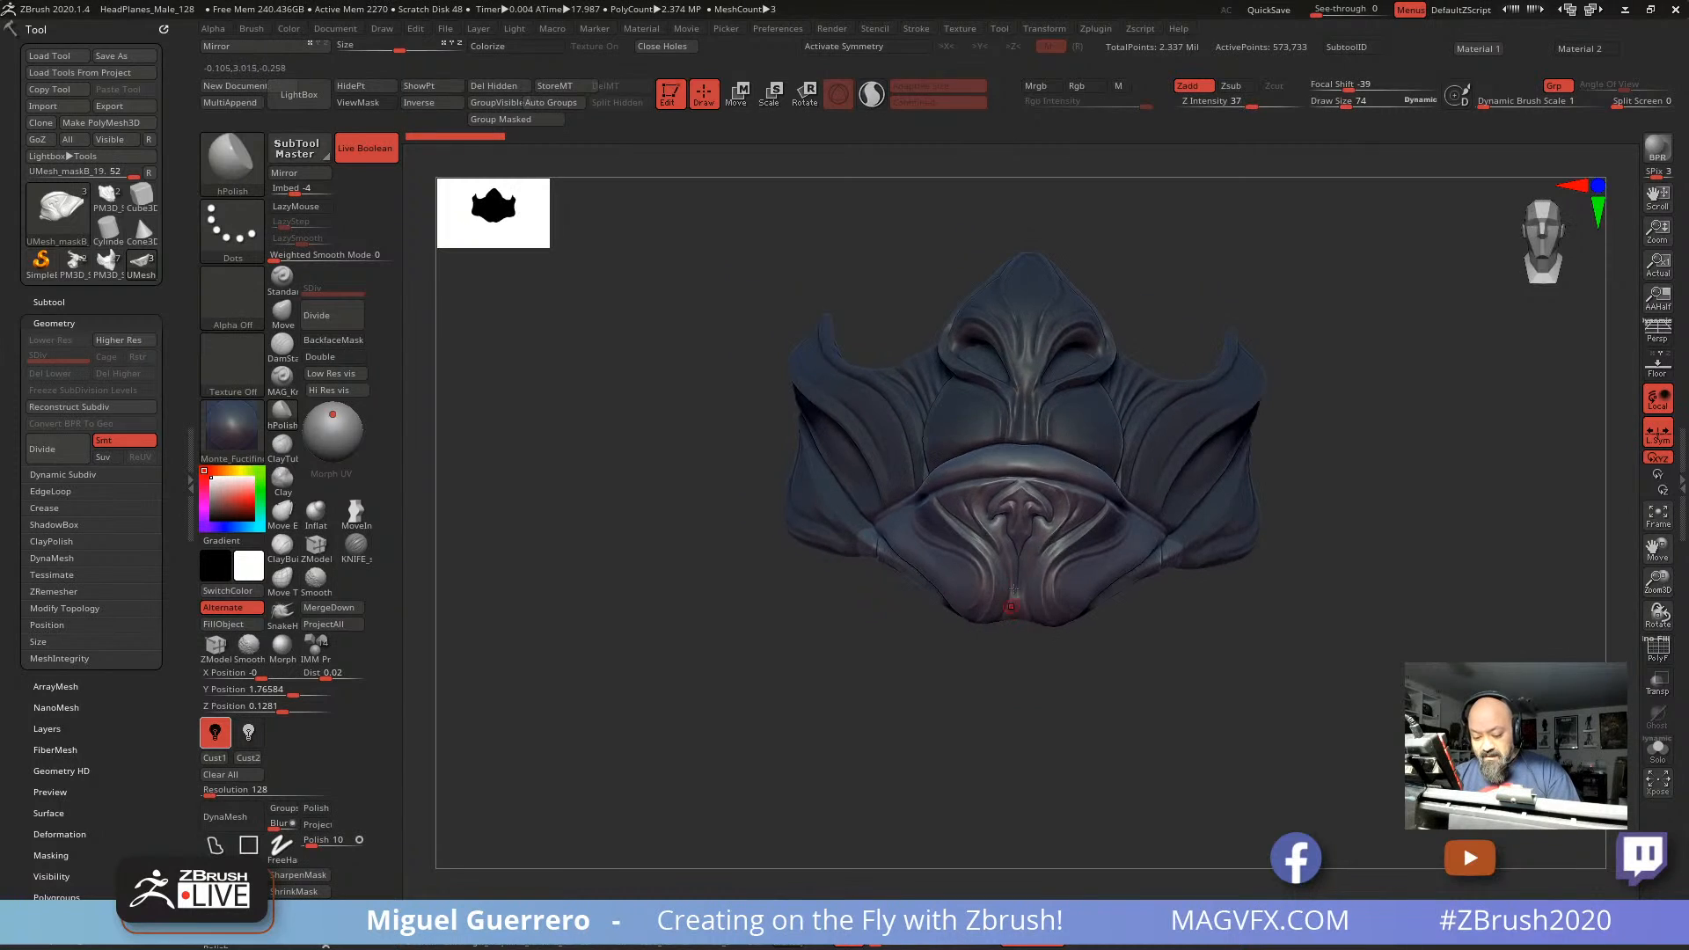
right_click_drag(798, 607, 862, 635)
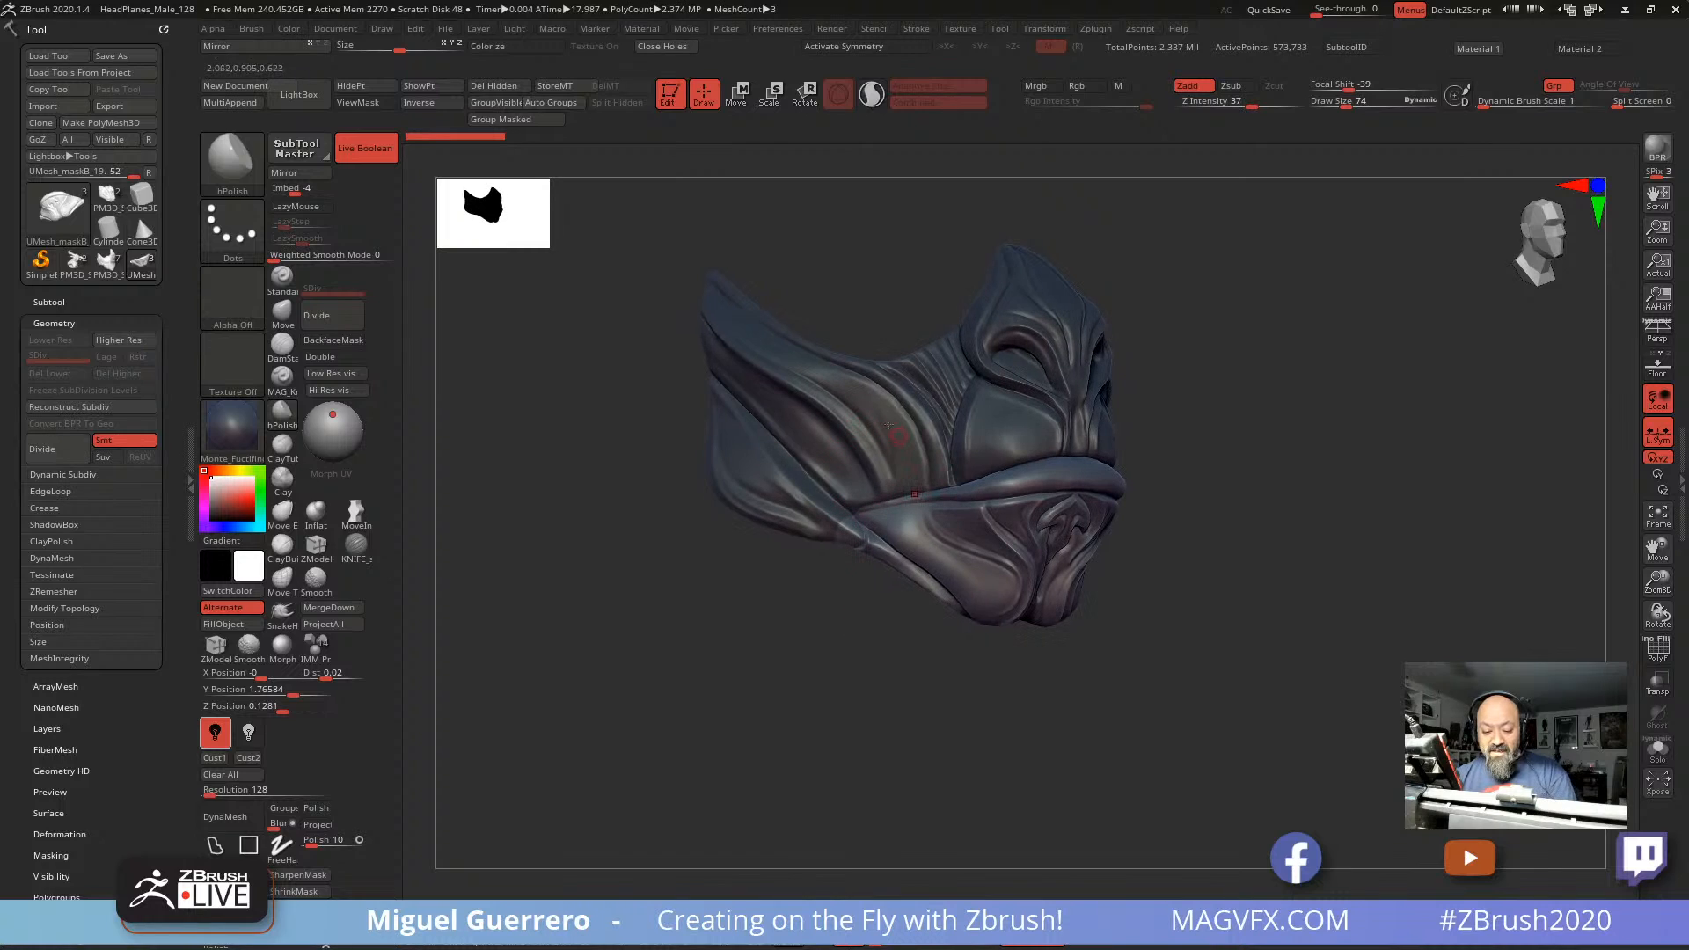
mouse_move(882, 649)
left_mouse_down()
mouse_move(797, 655)
mouse_move(840, 633)
mouse_move(851, 656)
left_mouse_up()
left_click(737, 94)
left_click_drag(699, 171, 767, 162)
left_click(704, 95)
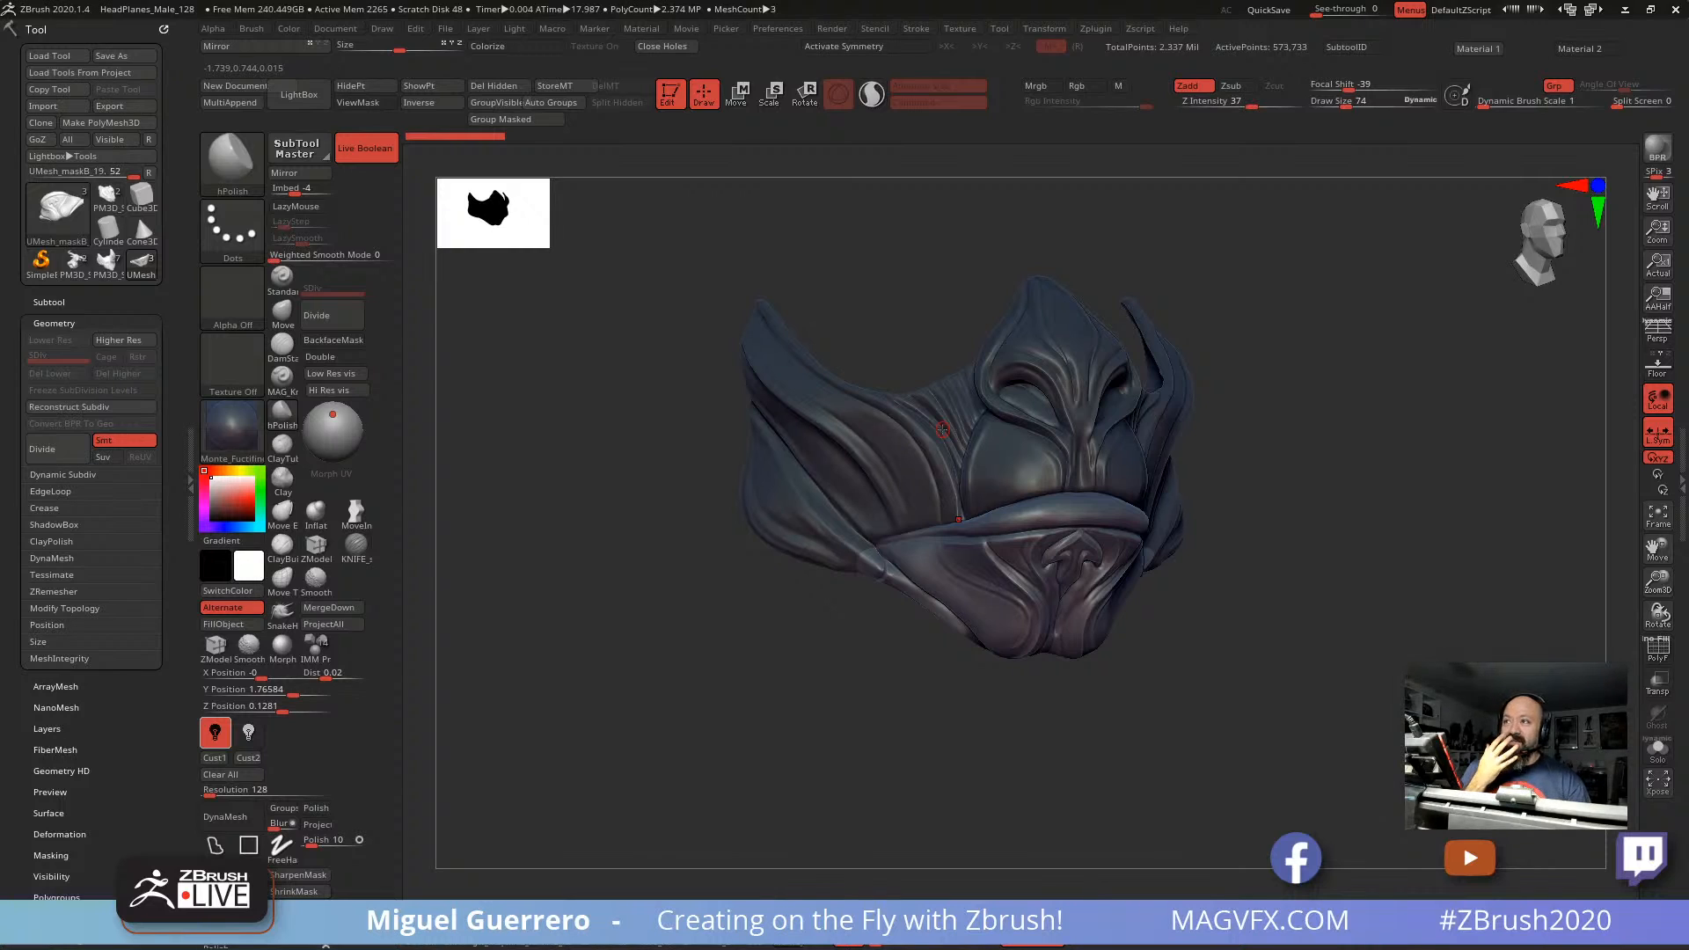
Step: Examine the loaded mask head-on and at an angle, then restore the red material
left_click_drag(660, 541, 767, 502, "shift")
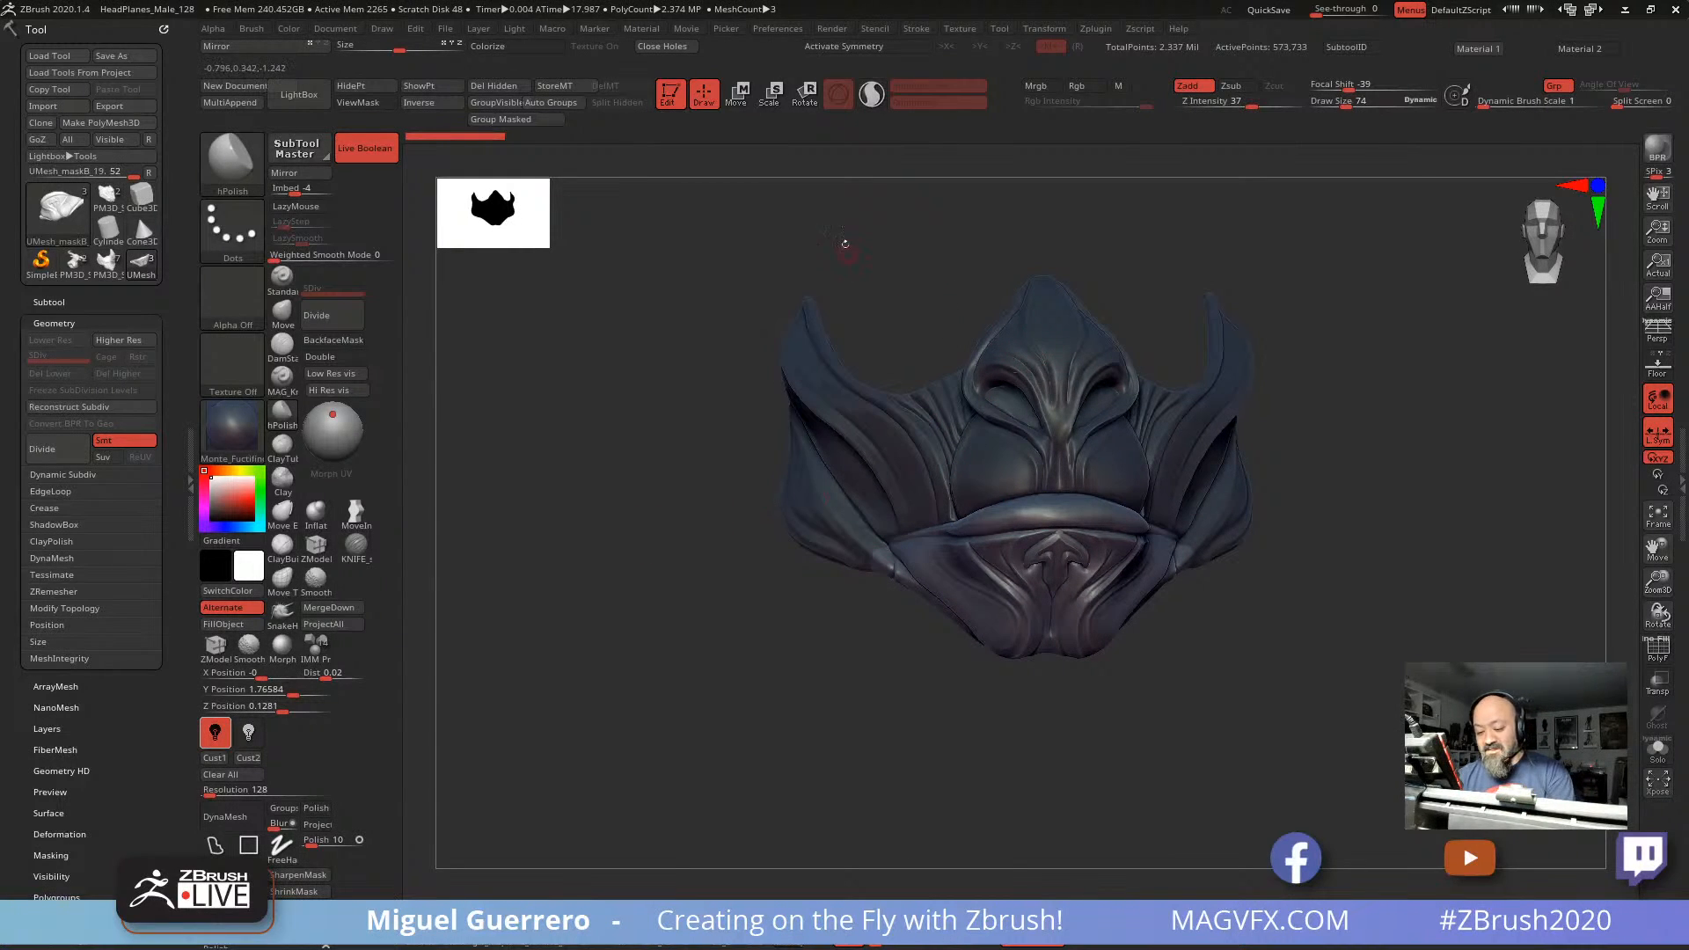
left_click_drag(845, 244, 880, 260, "shift")
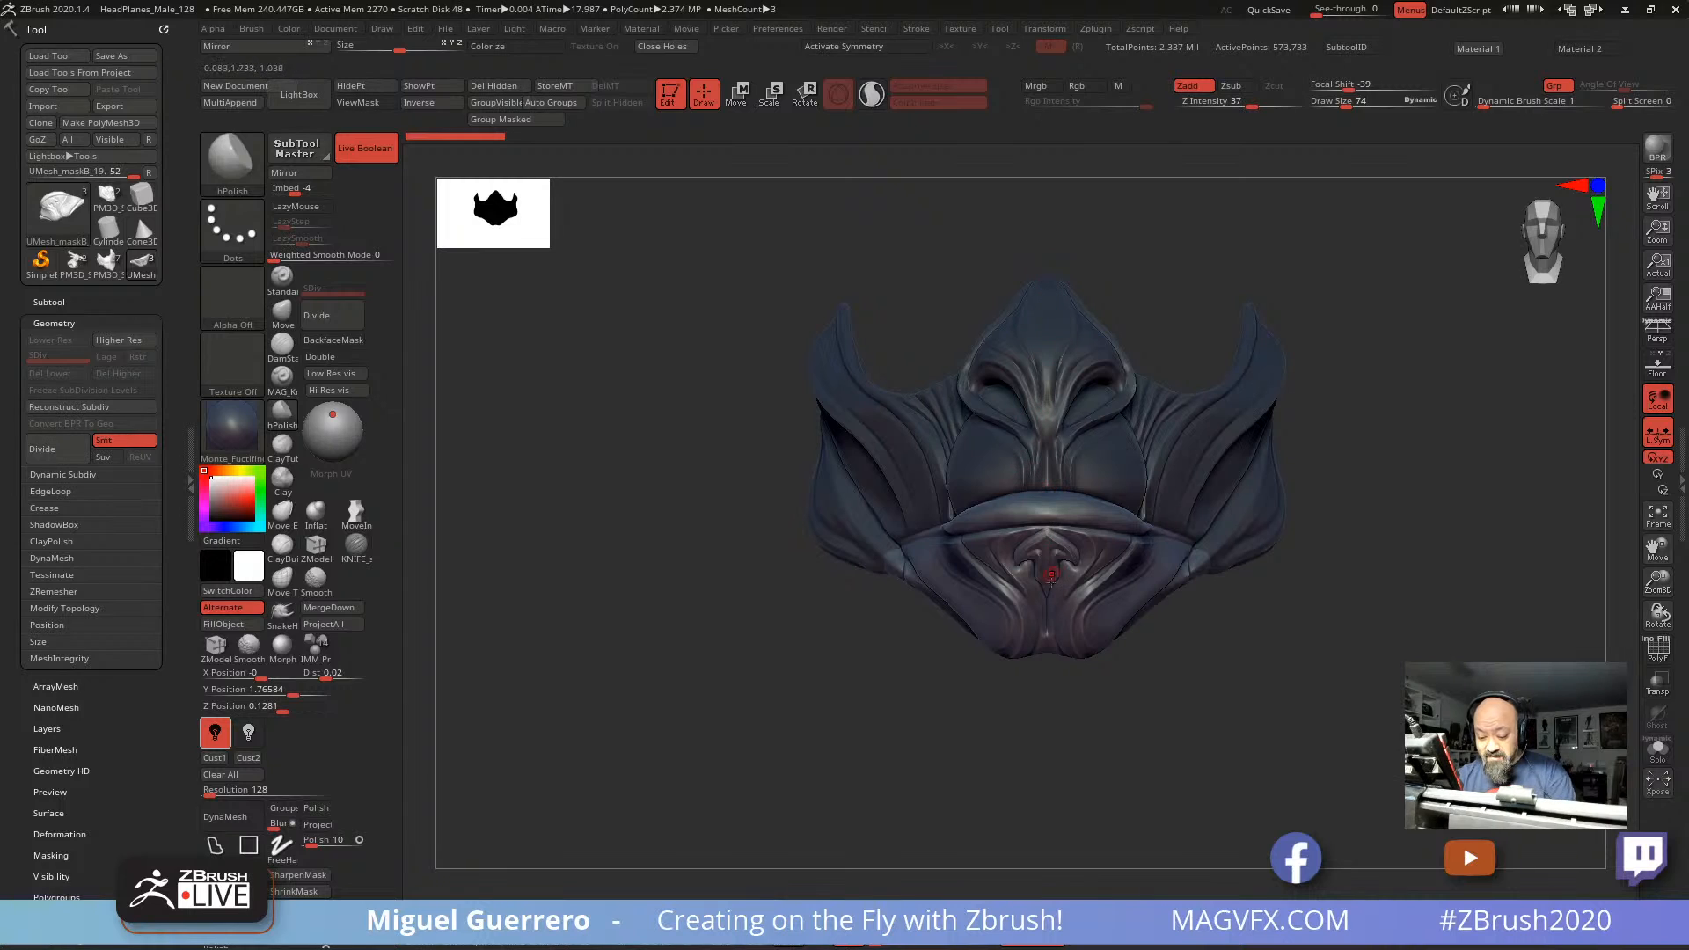
mouse_move(1047, 767)
left_mouse_down()
mouse_move(1049, 713)
mouse_move(801, 568)
mouse_move(693, 674)
mouse_move(691, 709)
left_mouse_up()
key("2")
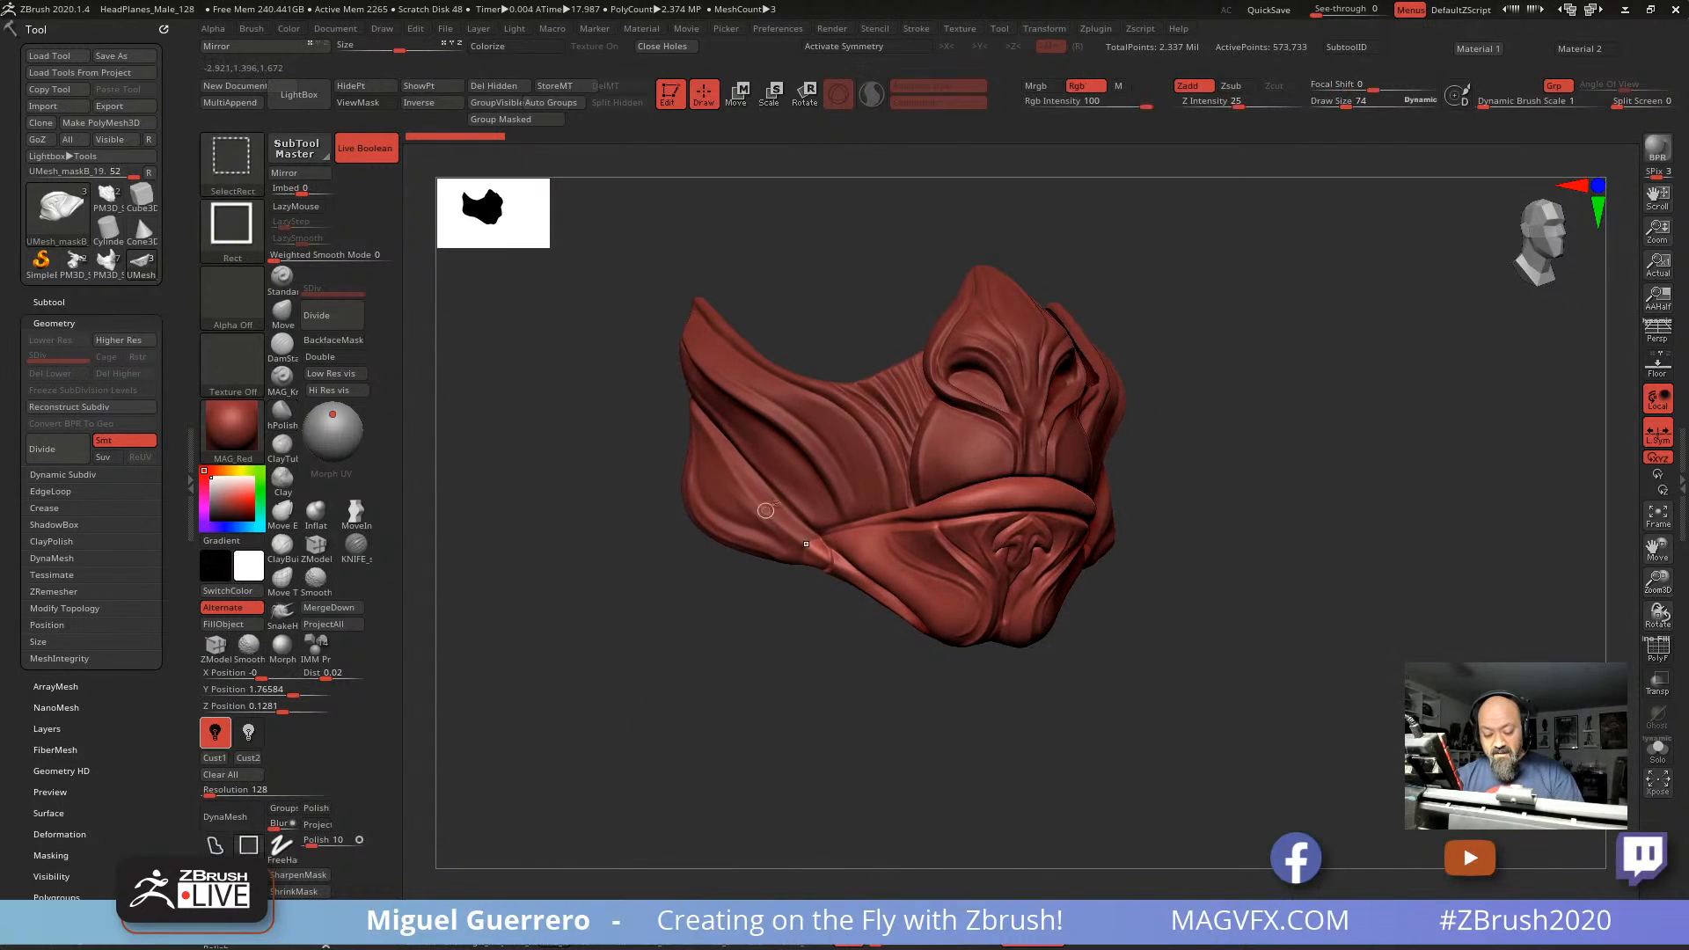
Step: Try to move the mask's side pieces away from the other parts with the gizmo, and undo the moves
left_click(765, 511, "alt")
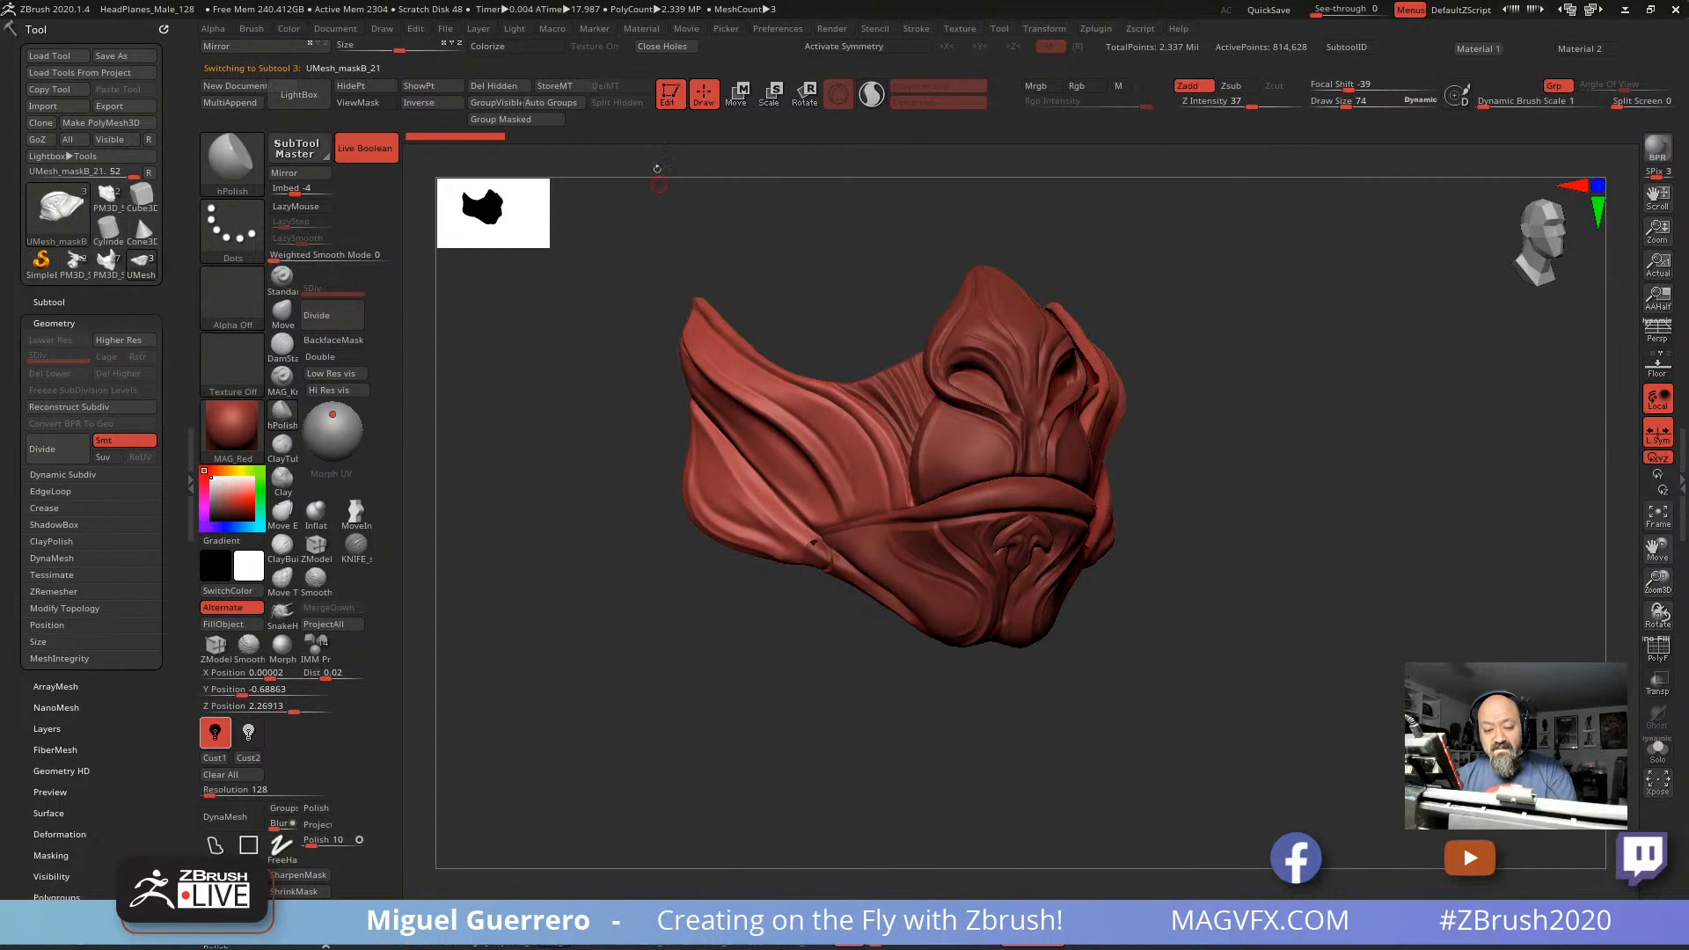
key("w")
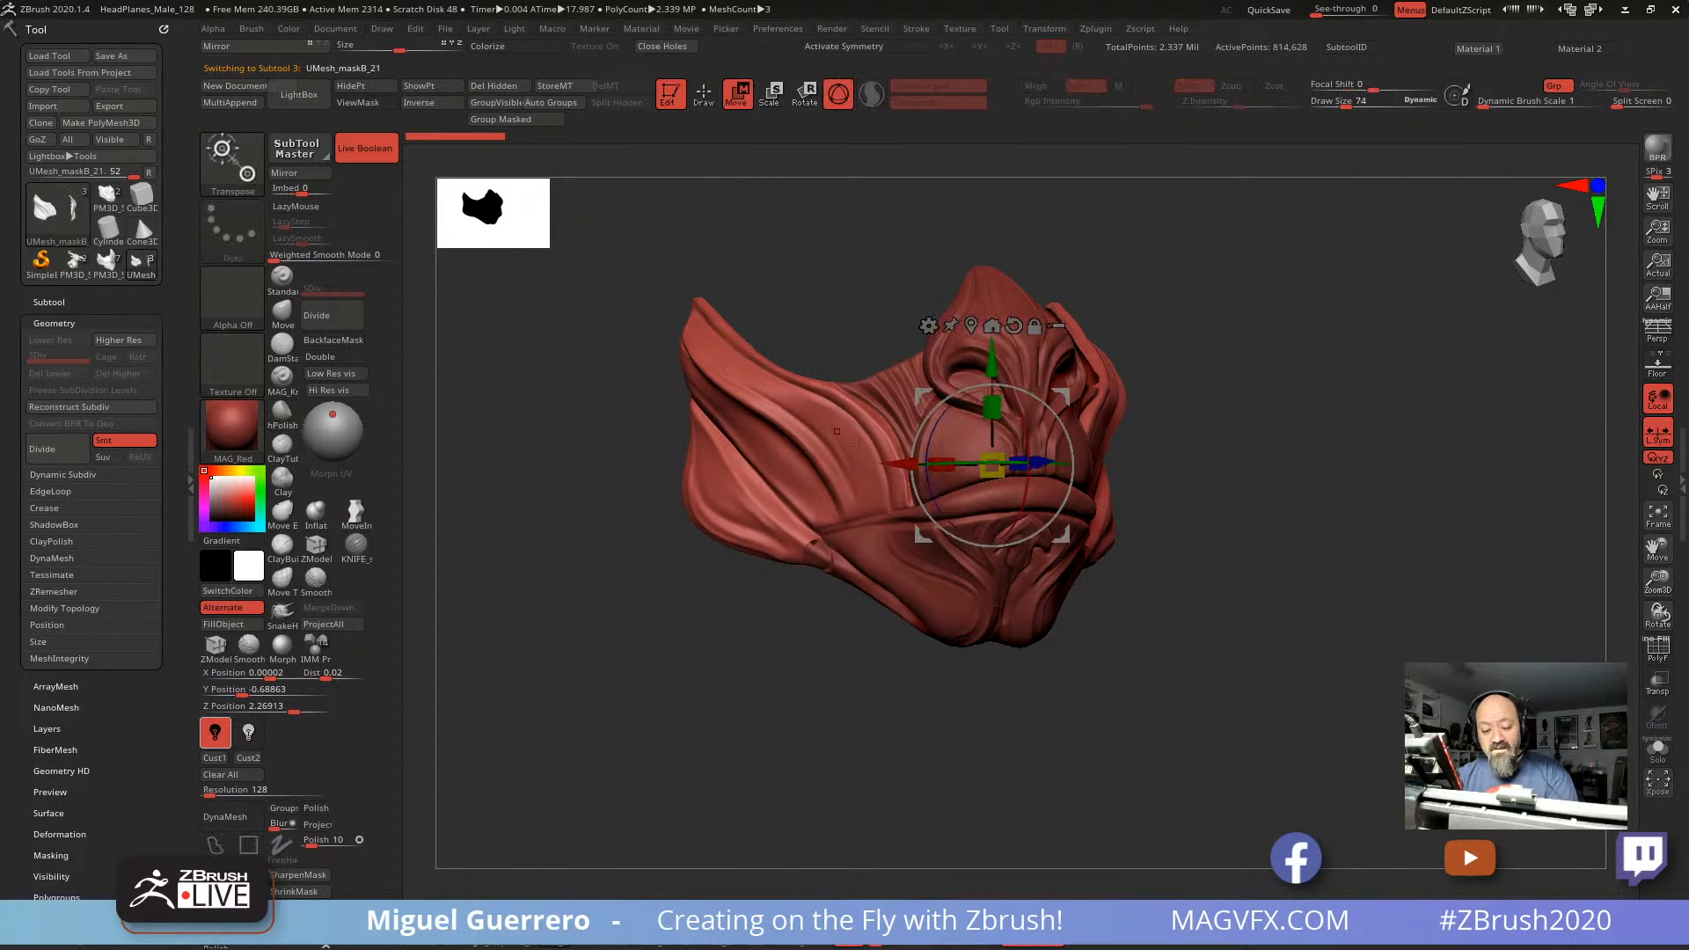
left_click_drag(1011, 441, 902, 449)
left_click_drag(833, 379, 852, 300)
left_click_drag(1122, 703, 1012, 695, "shift")
left_click_drag(901, 242, 952, 179)
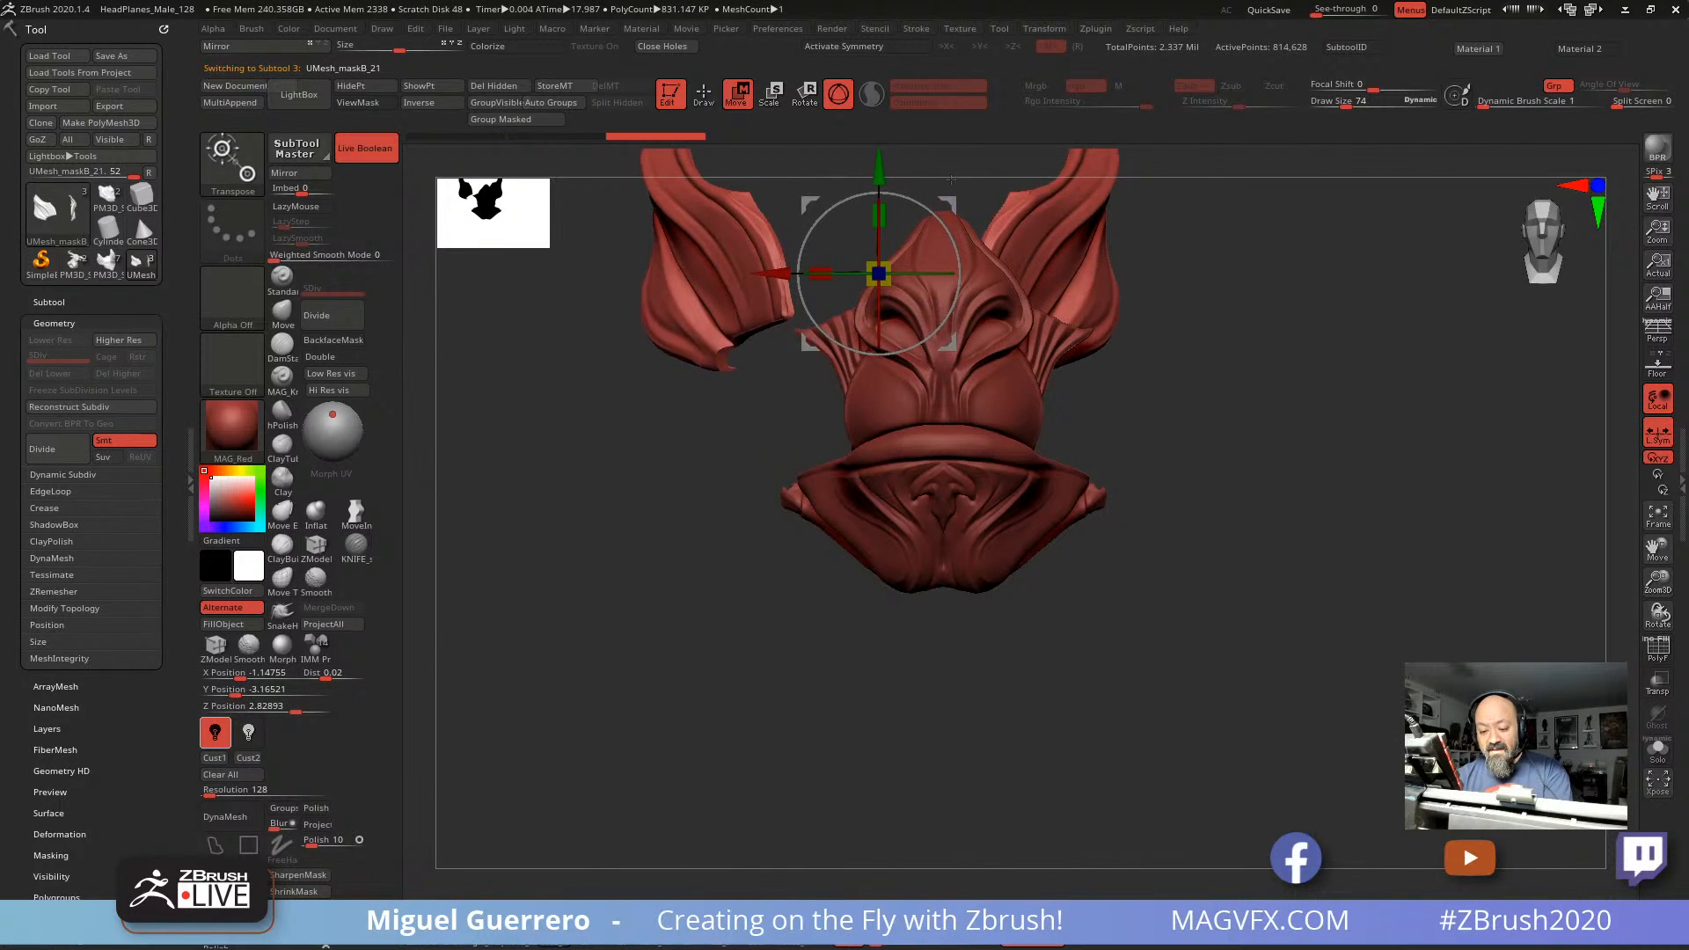
key("ctrl+z")
key("ctrl+z")
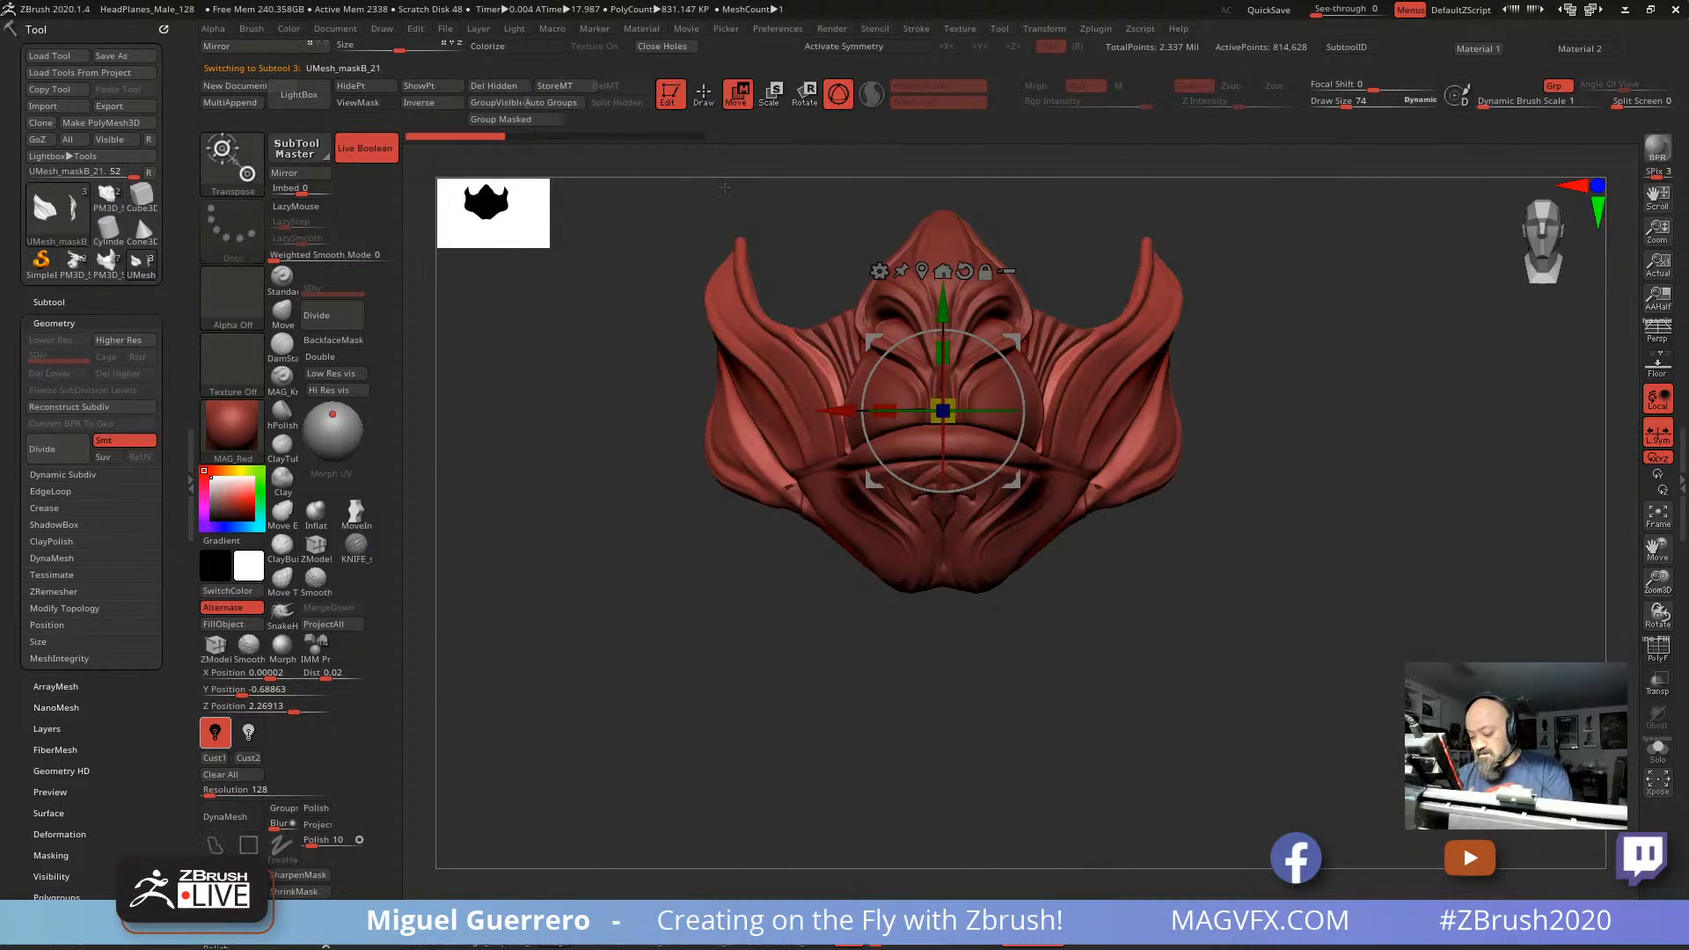
Step: Examine the separate mask pieces by spreading them apart with Xpose and briefly isolating the side pieces with Solo
left_click(1657, 781)
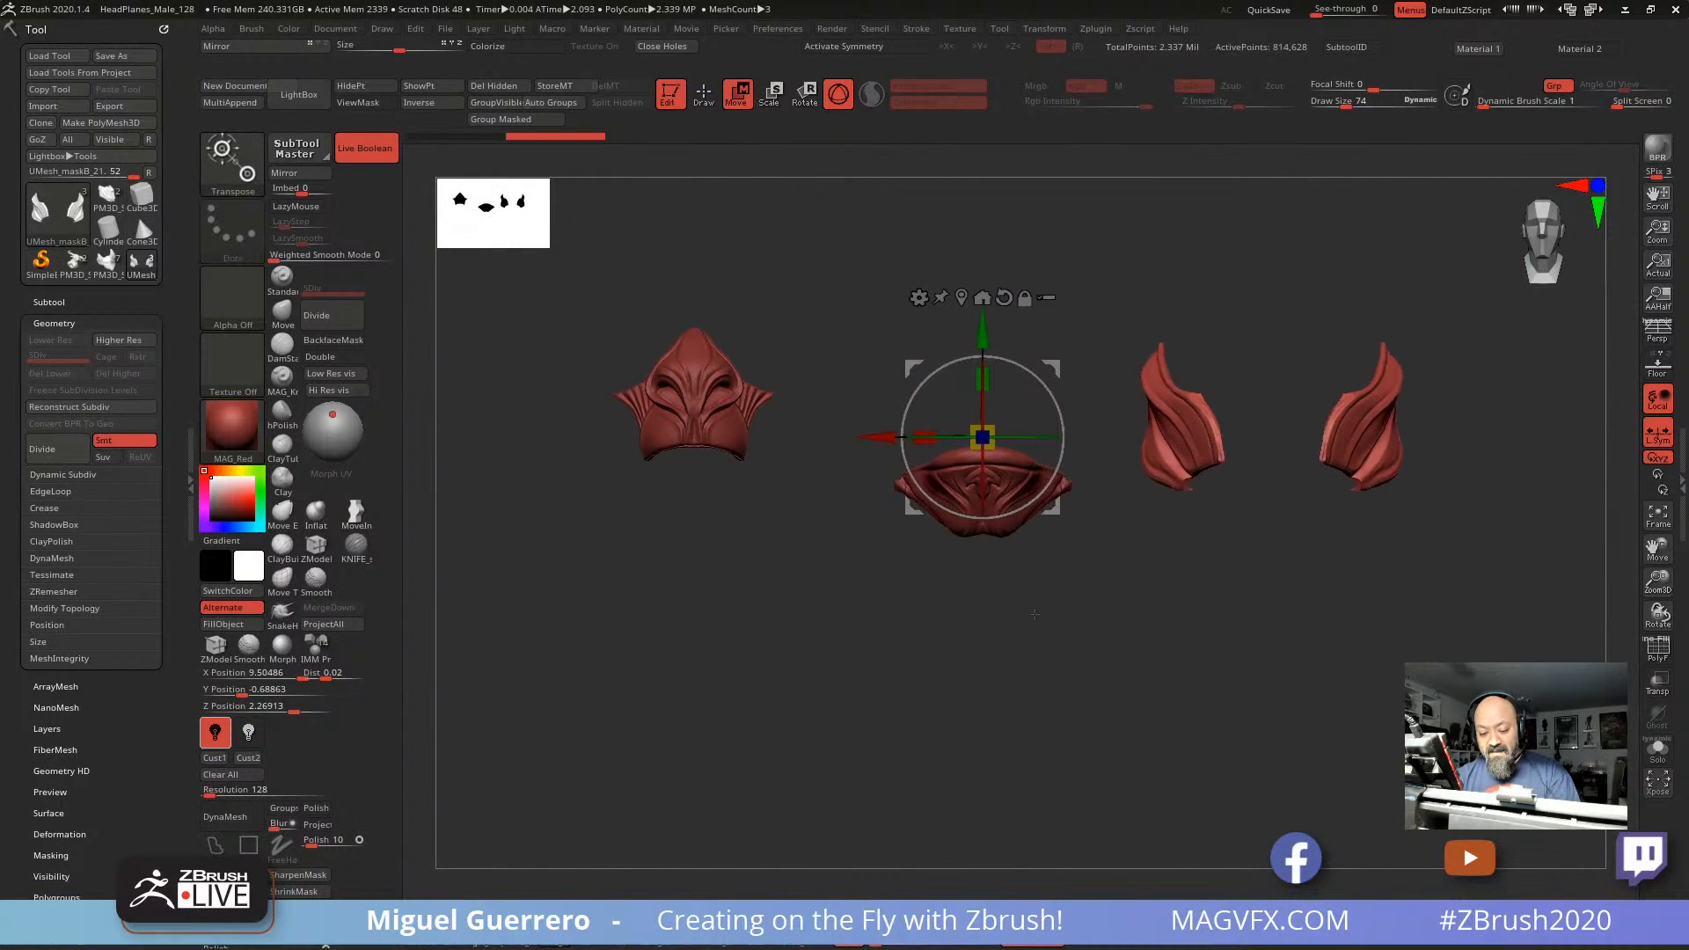
left_click_drag(849, 560, 1075, 614)
left_click(1657, 750)
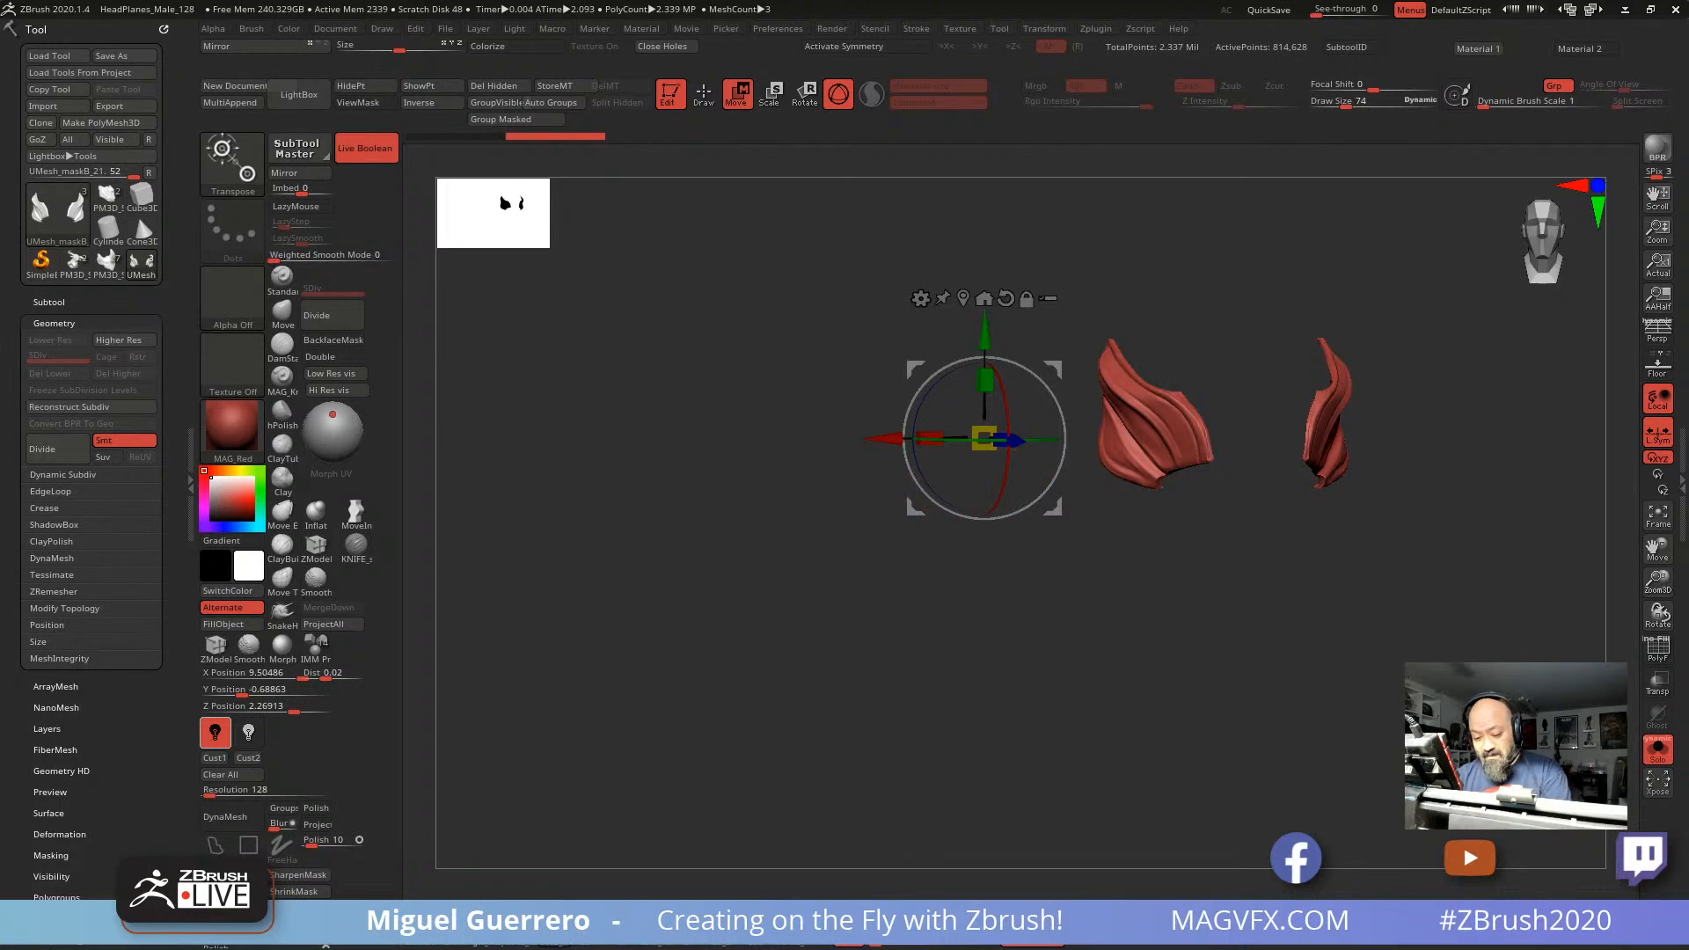
left_click(1657, 749)
left_click(1658, 780)
left_click(1658, 780)
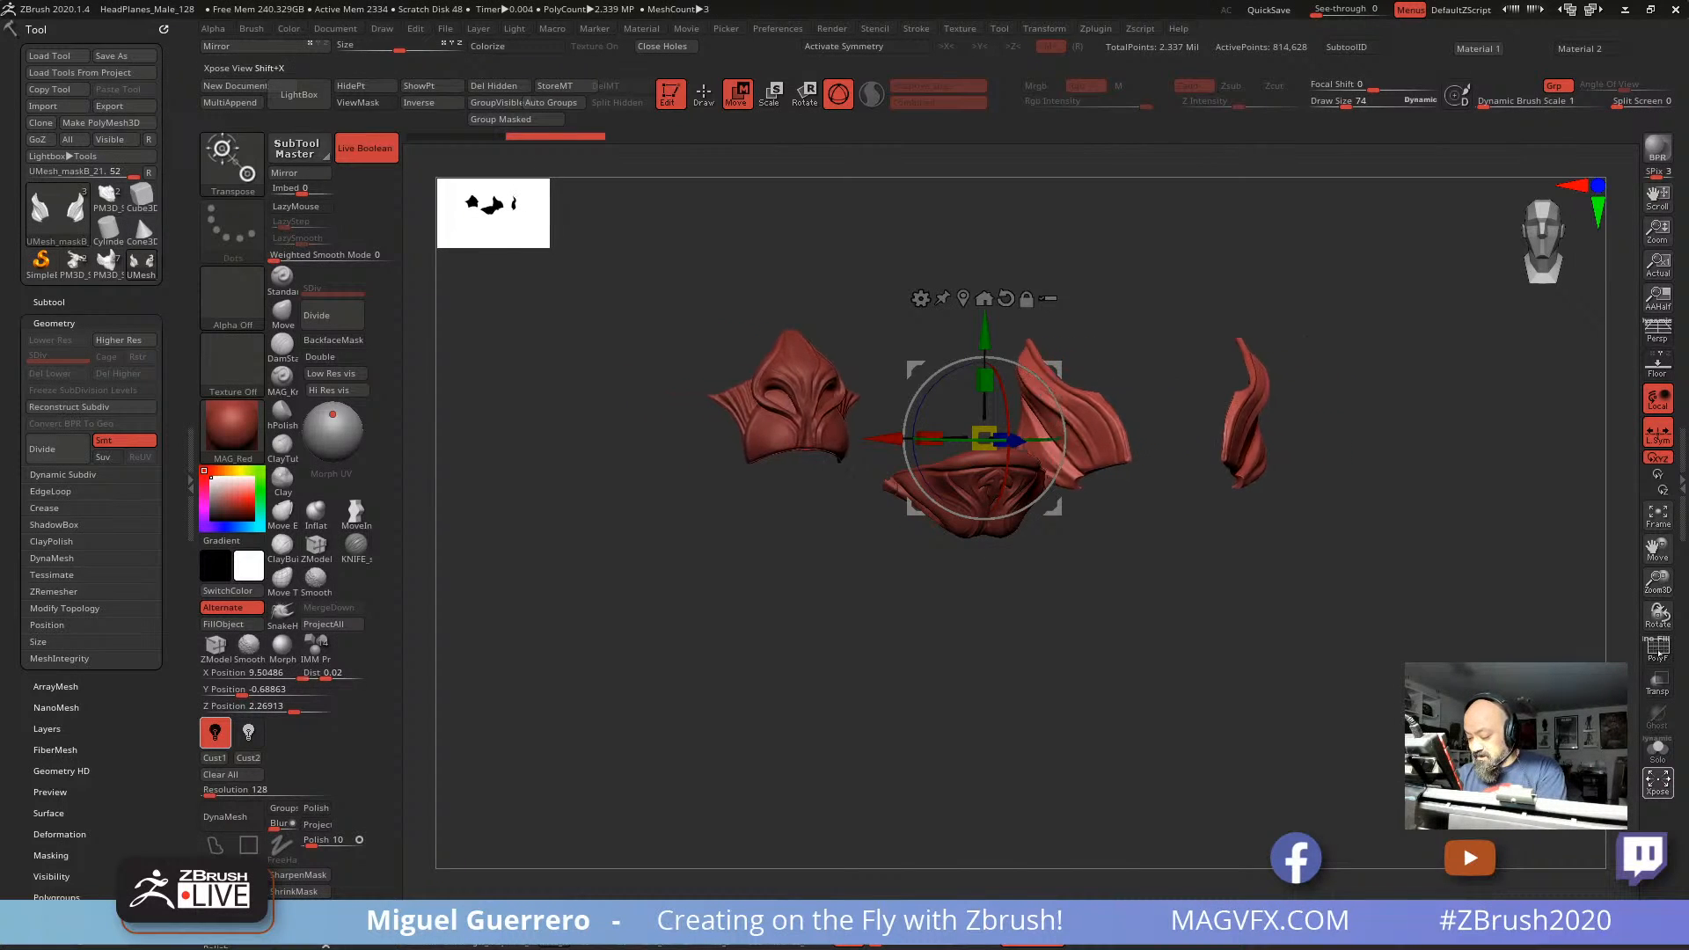
Step: Show the polyframe colouring on the assembled mask and return to Draw mode with the mask enlarged in view
left_click(1657, 651)
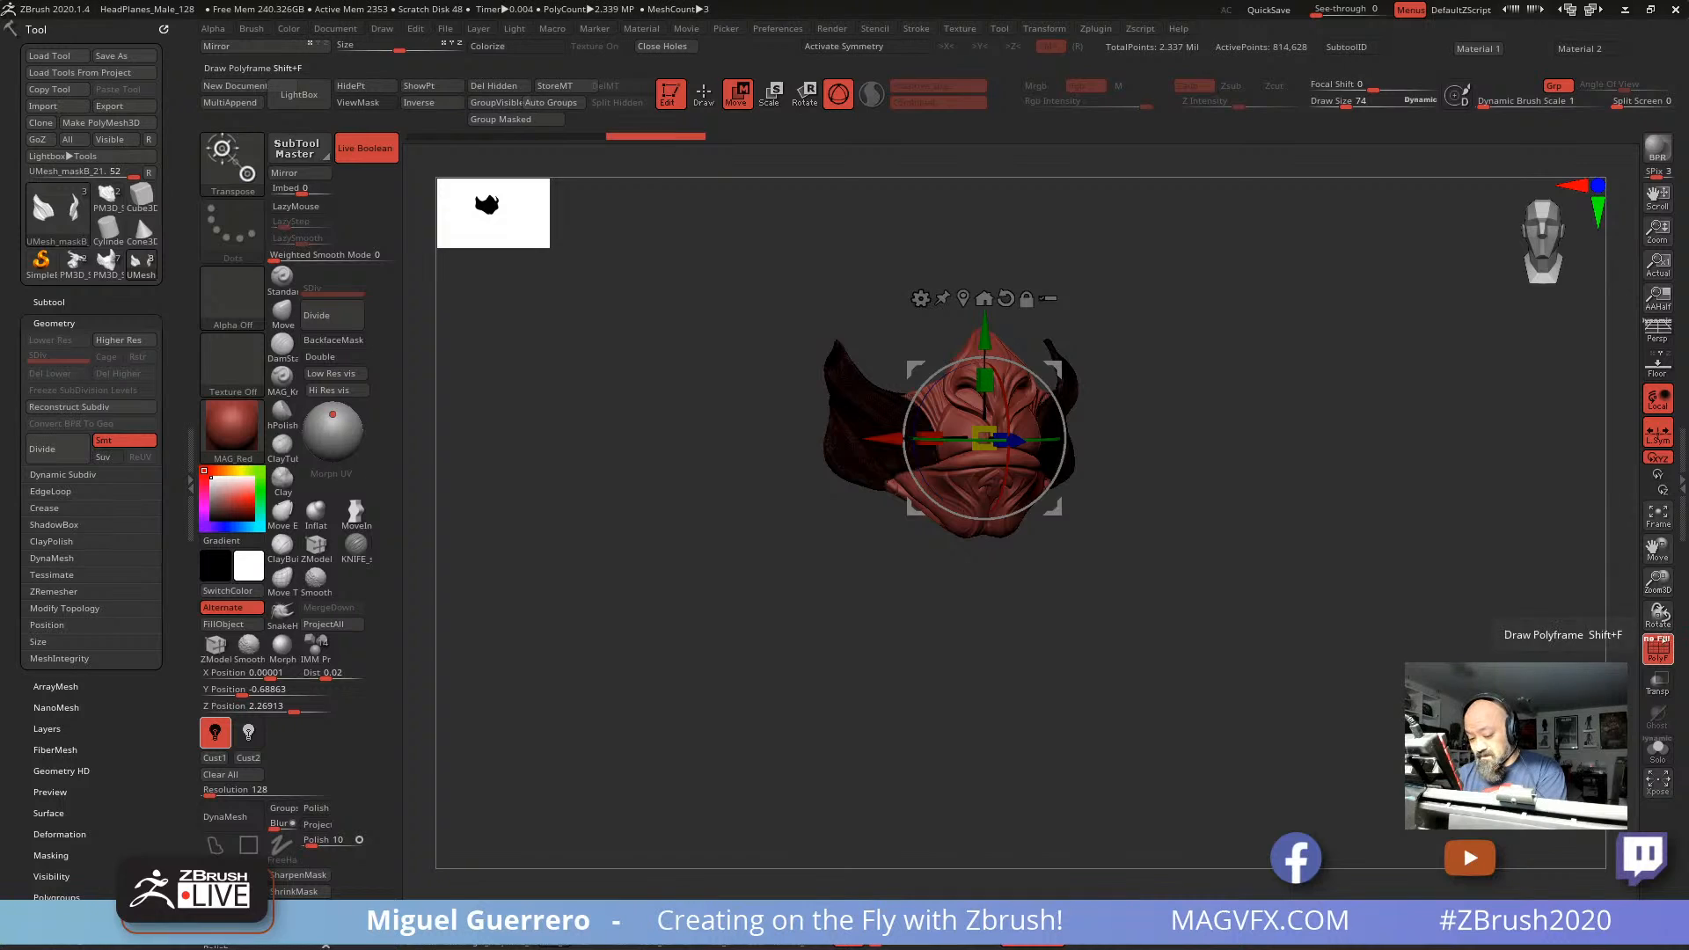
left_click(1657, 647)
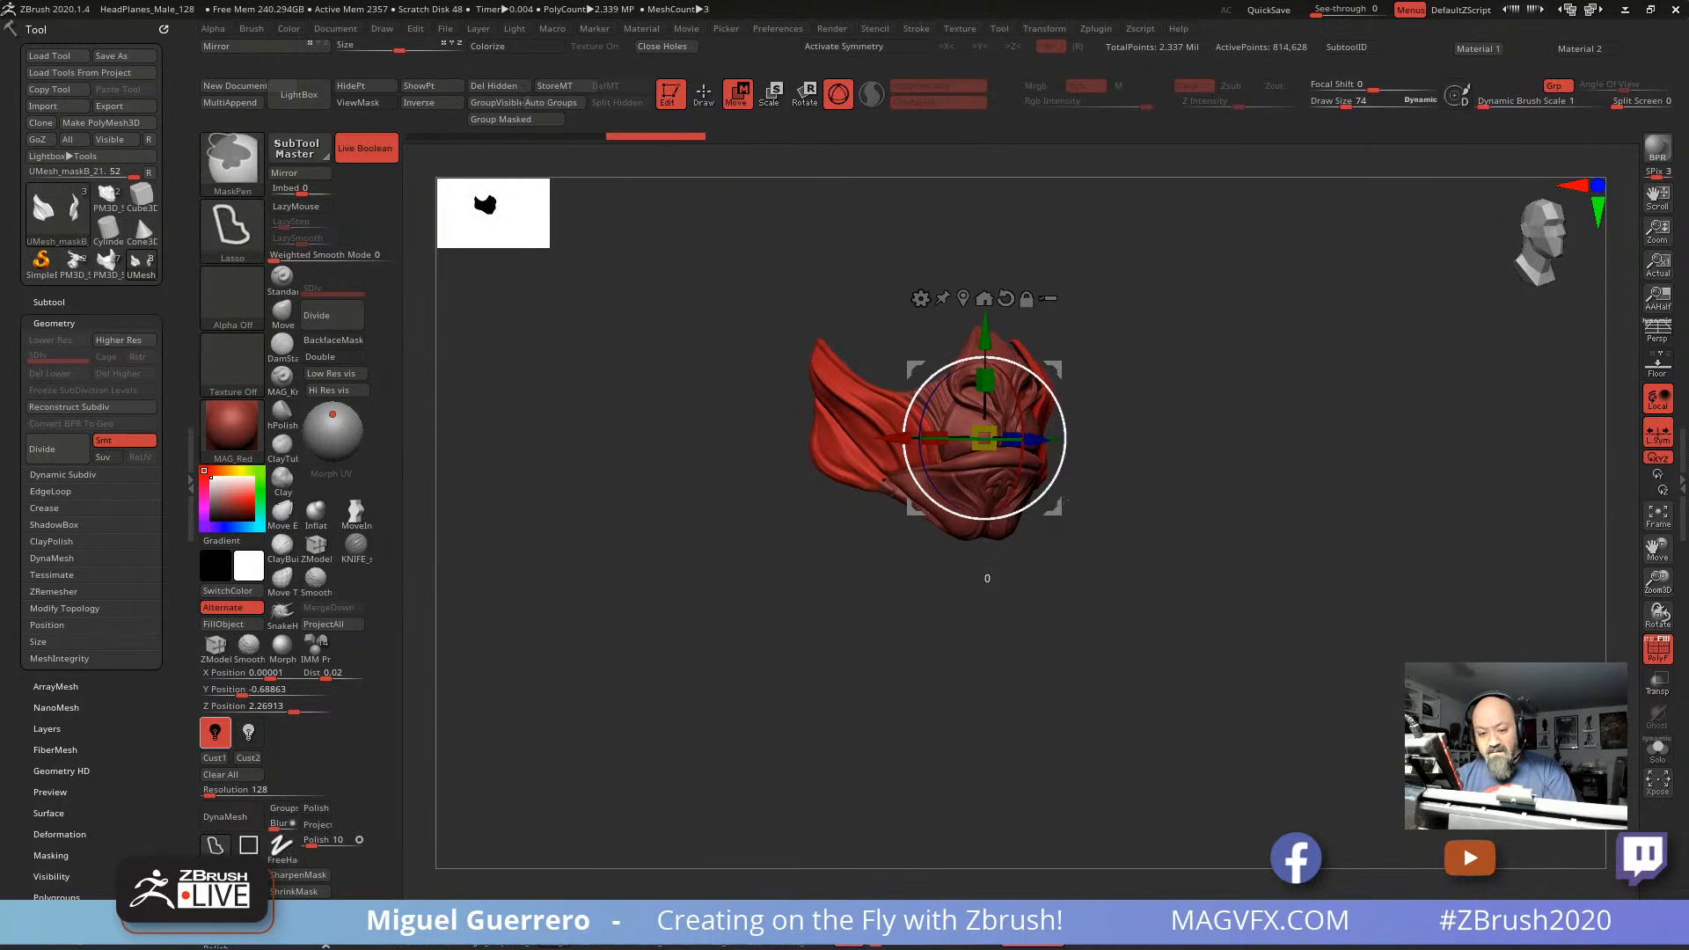
right_click_drag(988, 577, 990, 686, "ctrl")
left_click(704, 95)
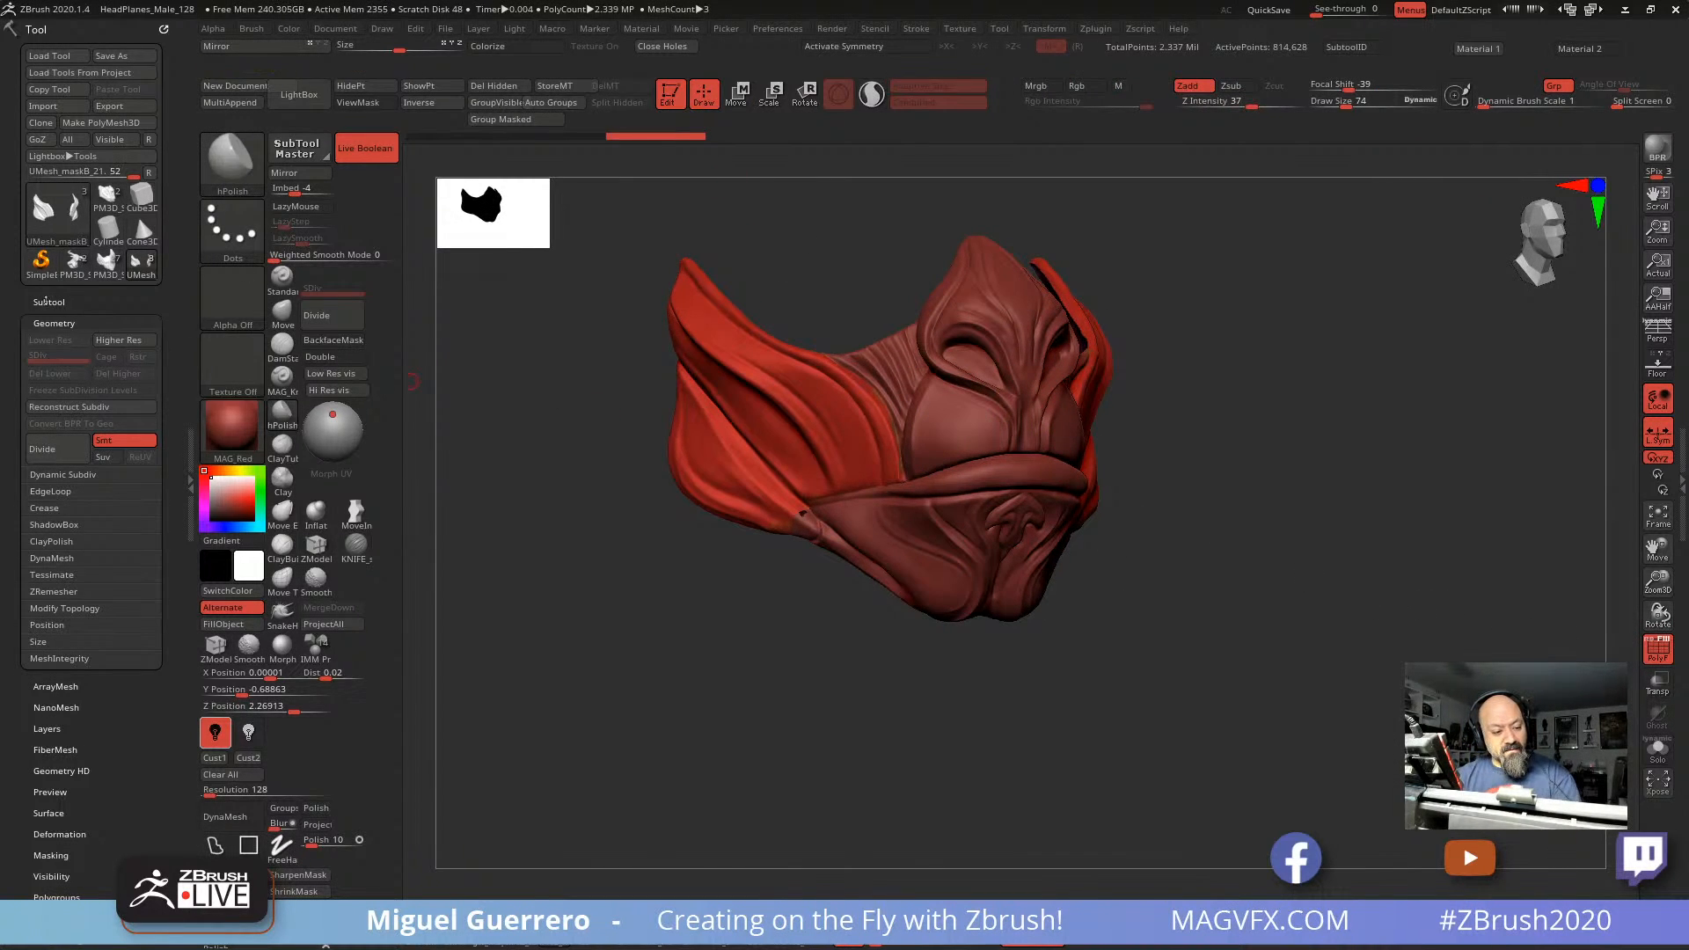
Step: Try to merge down the maskB_16Test subtool, setting the non-undoable warning to be skipped until the next restart
left_click(49, 302)
left_click(88, 344)
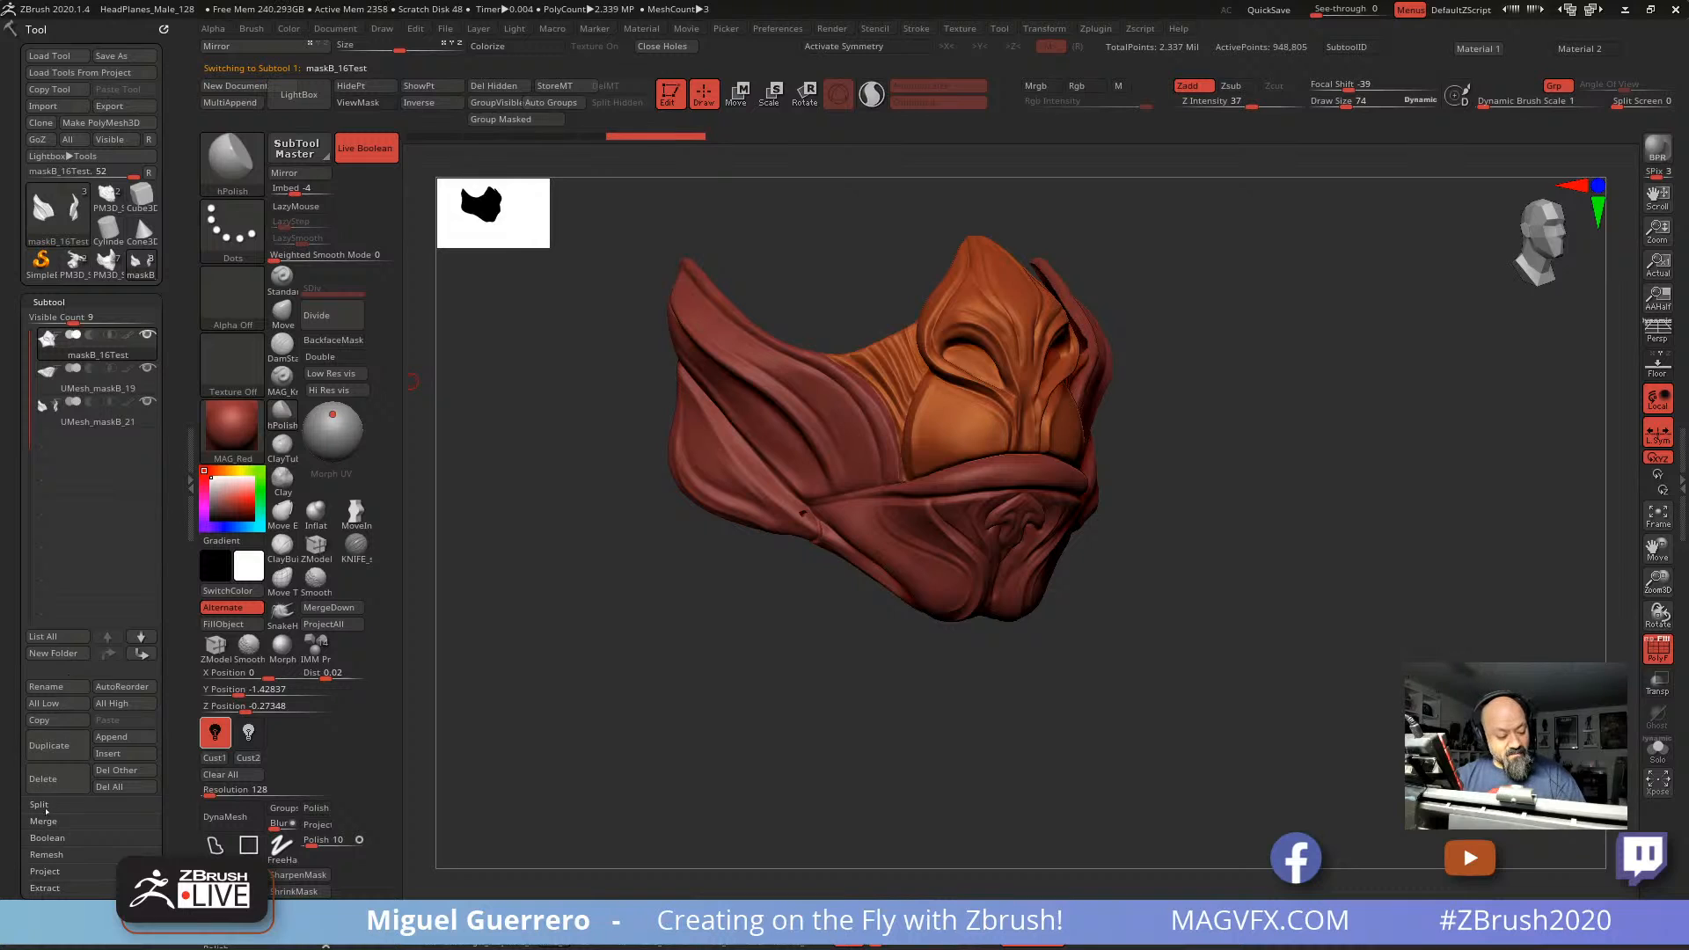
left_click(328, 607)
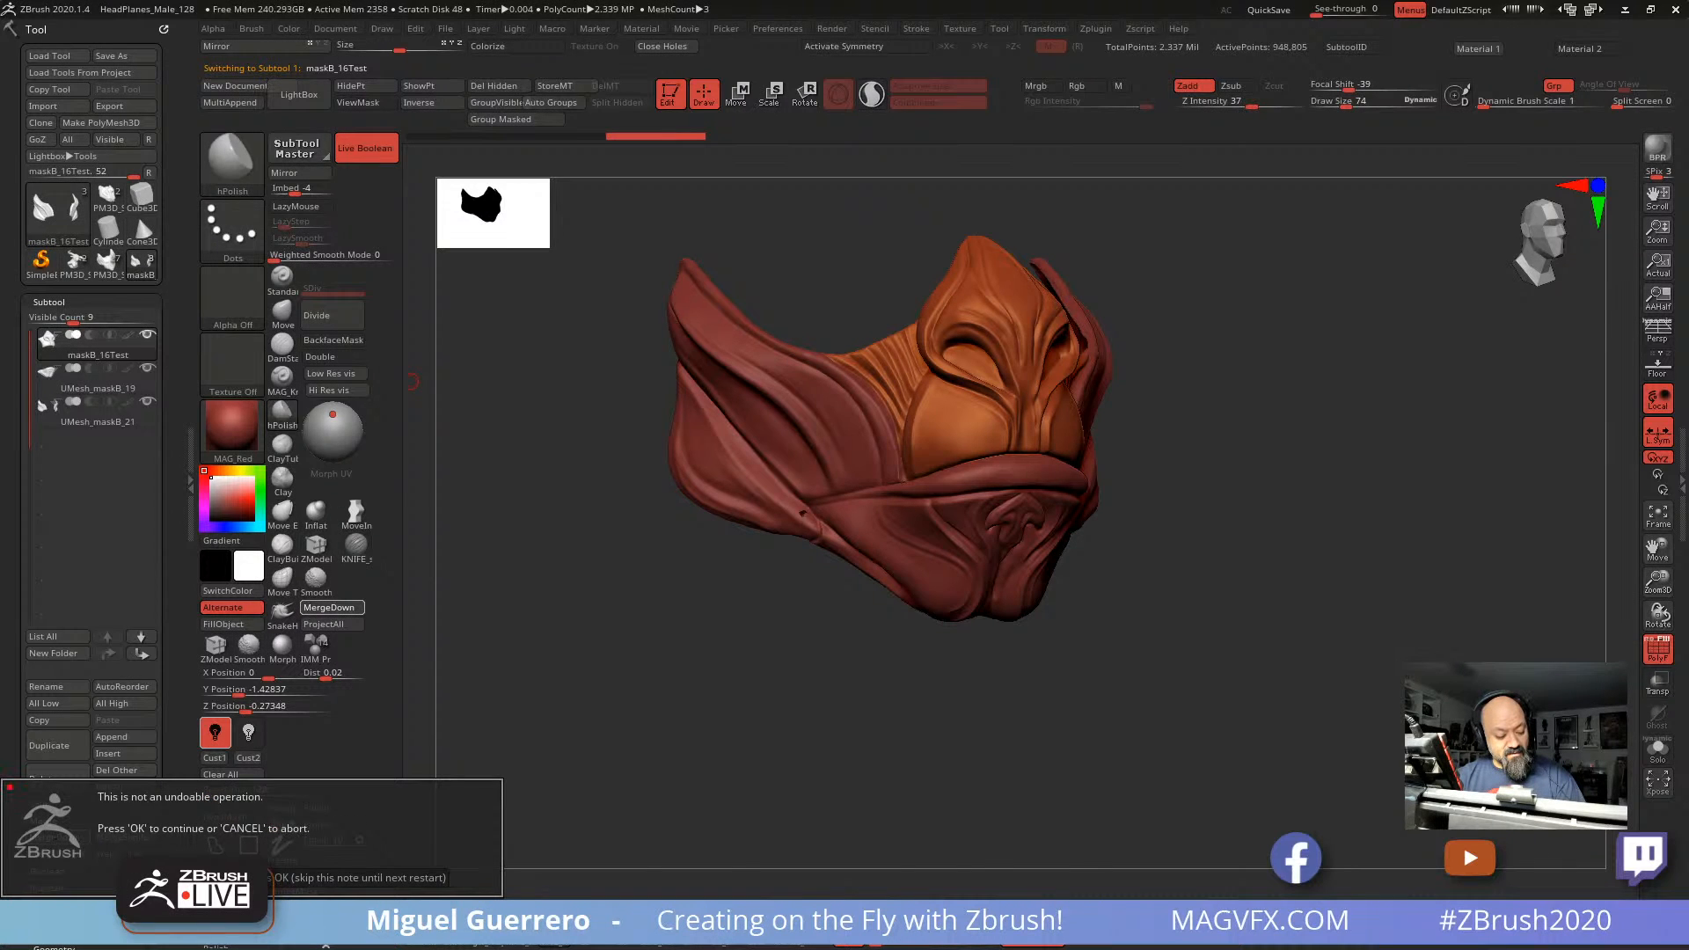
left_click(356, 877)
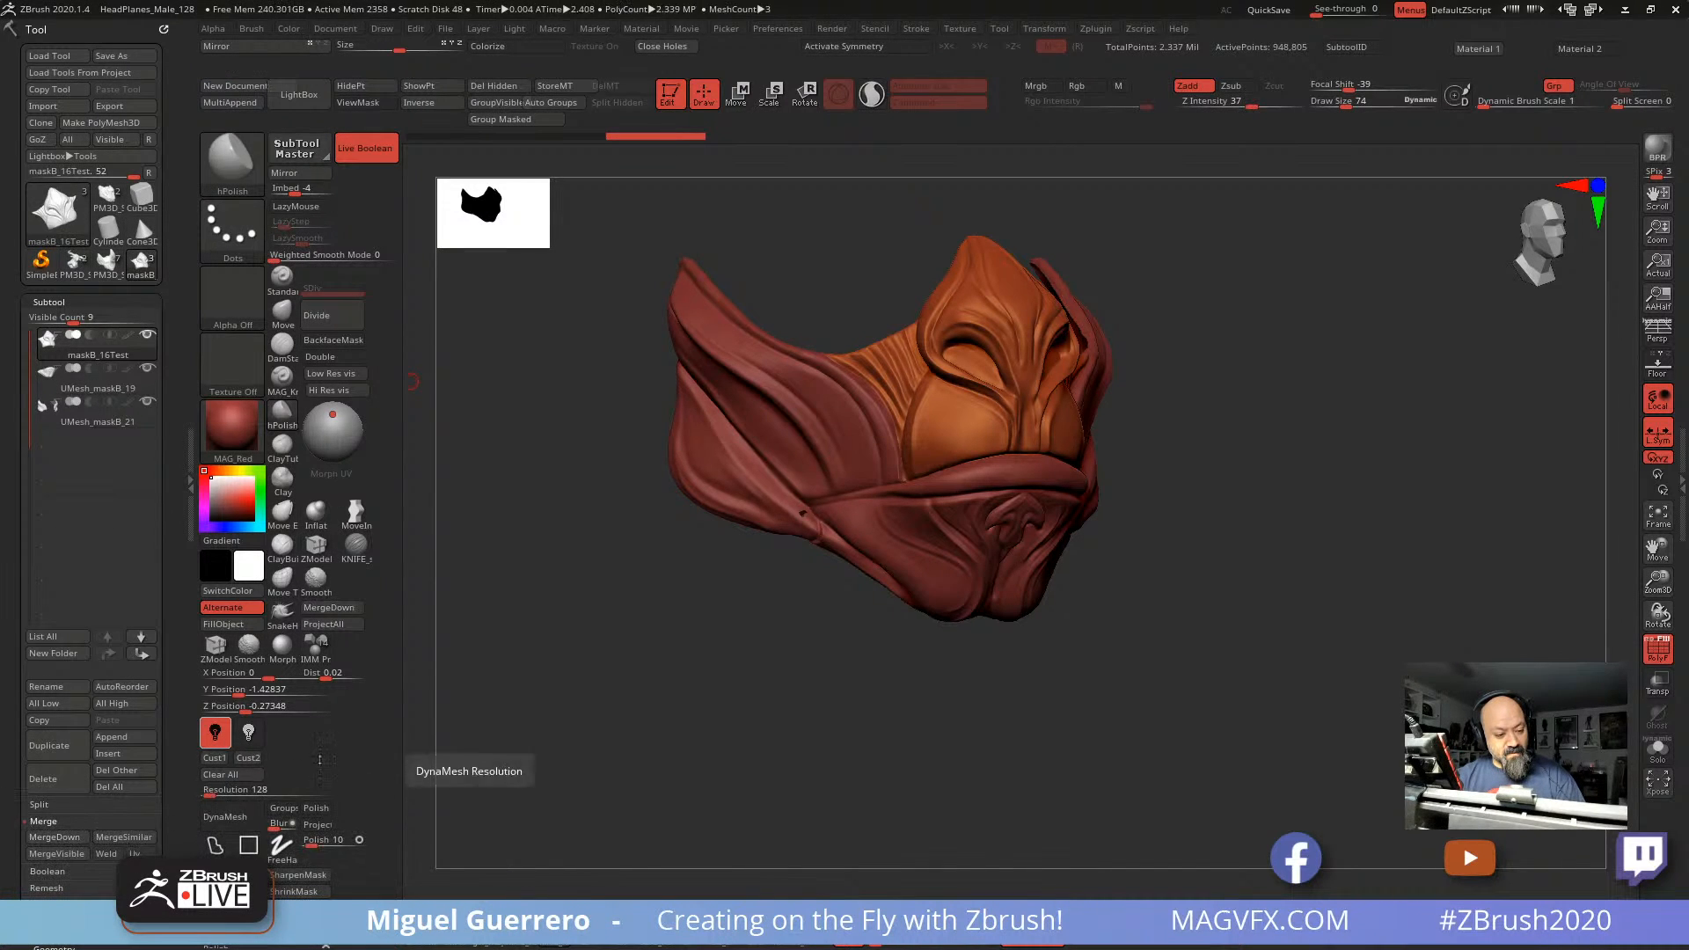
Step: Activate the side pieces and the lower mask piece in turn to inspect the separate subtools
left_click_drag(581, 634, 552, 600, "shift")
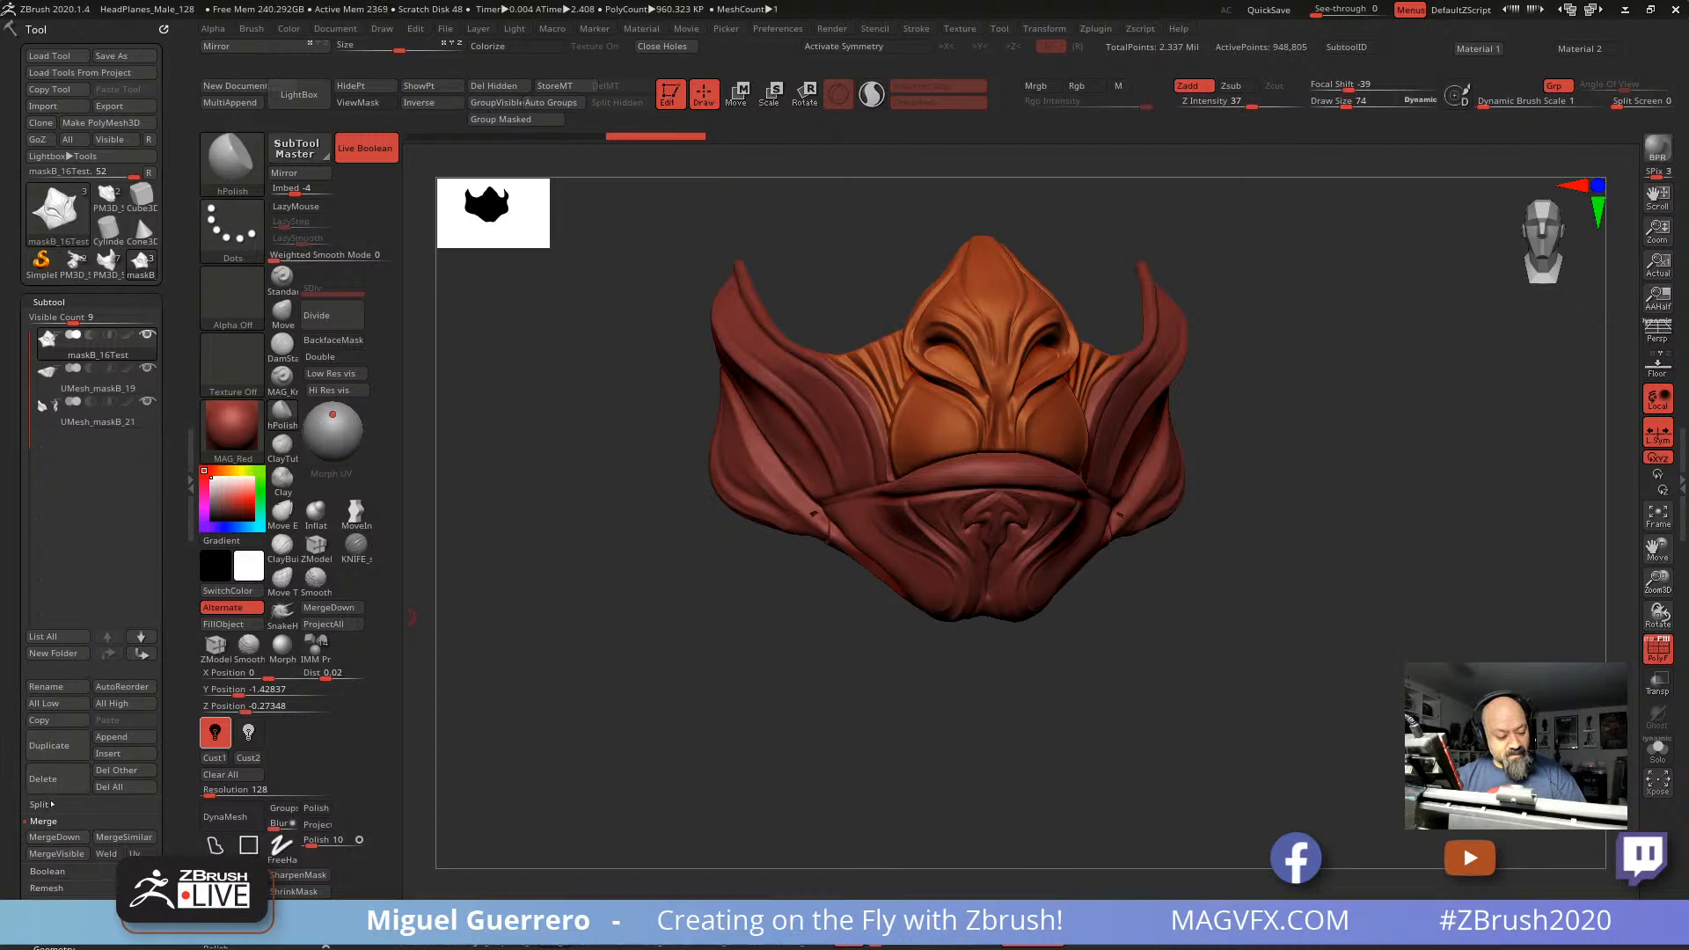
left_click(754, 506, "alt")
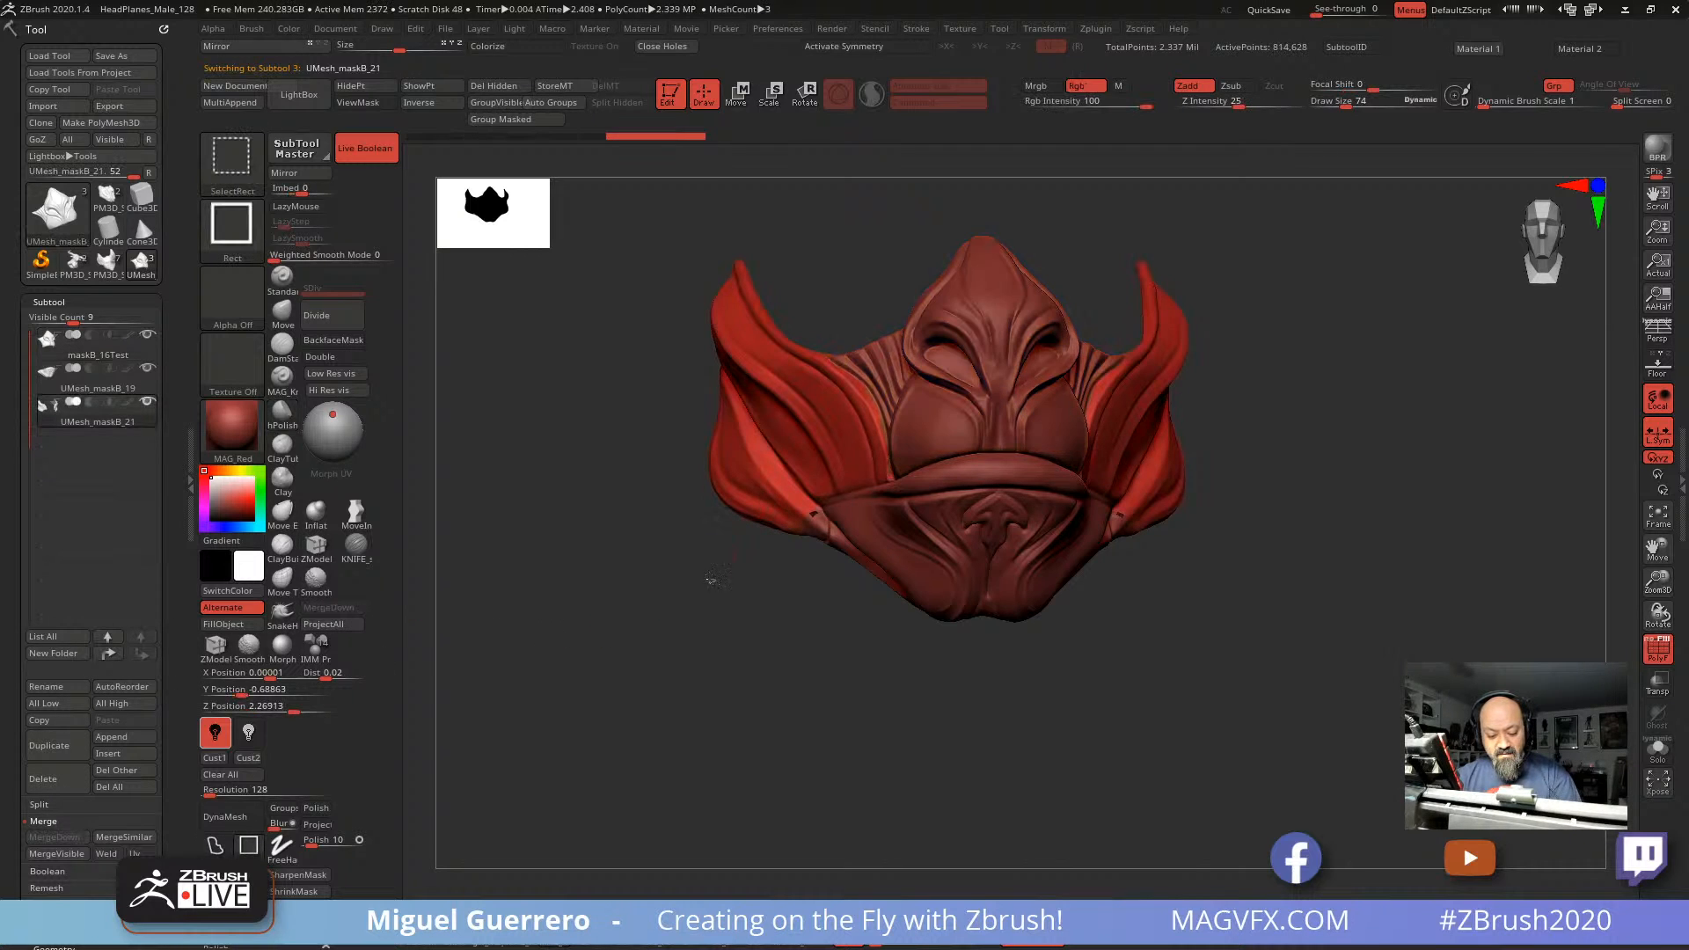
left_click(813, 538, "alt")
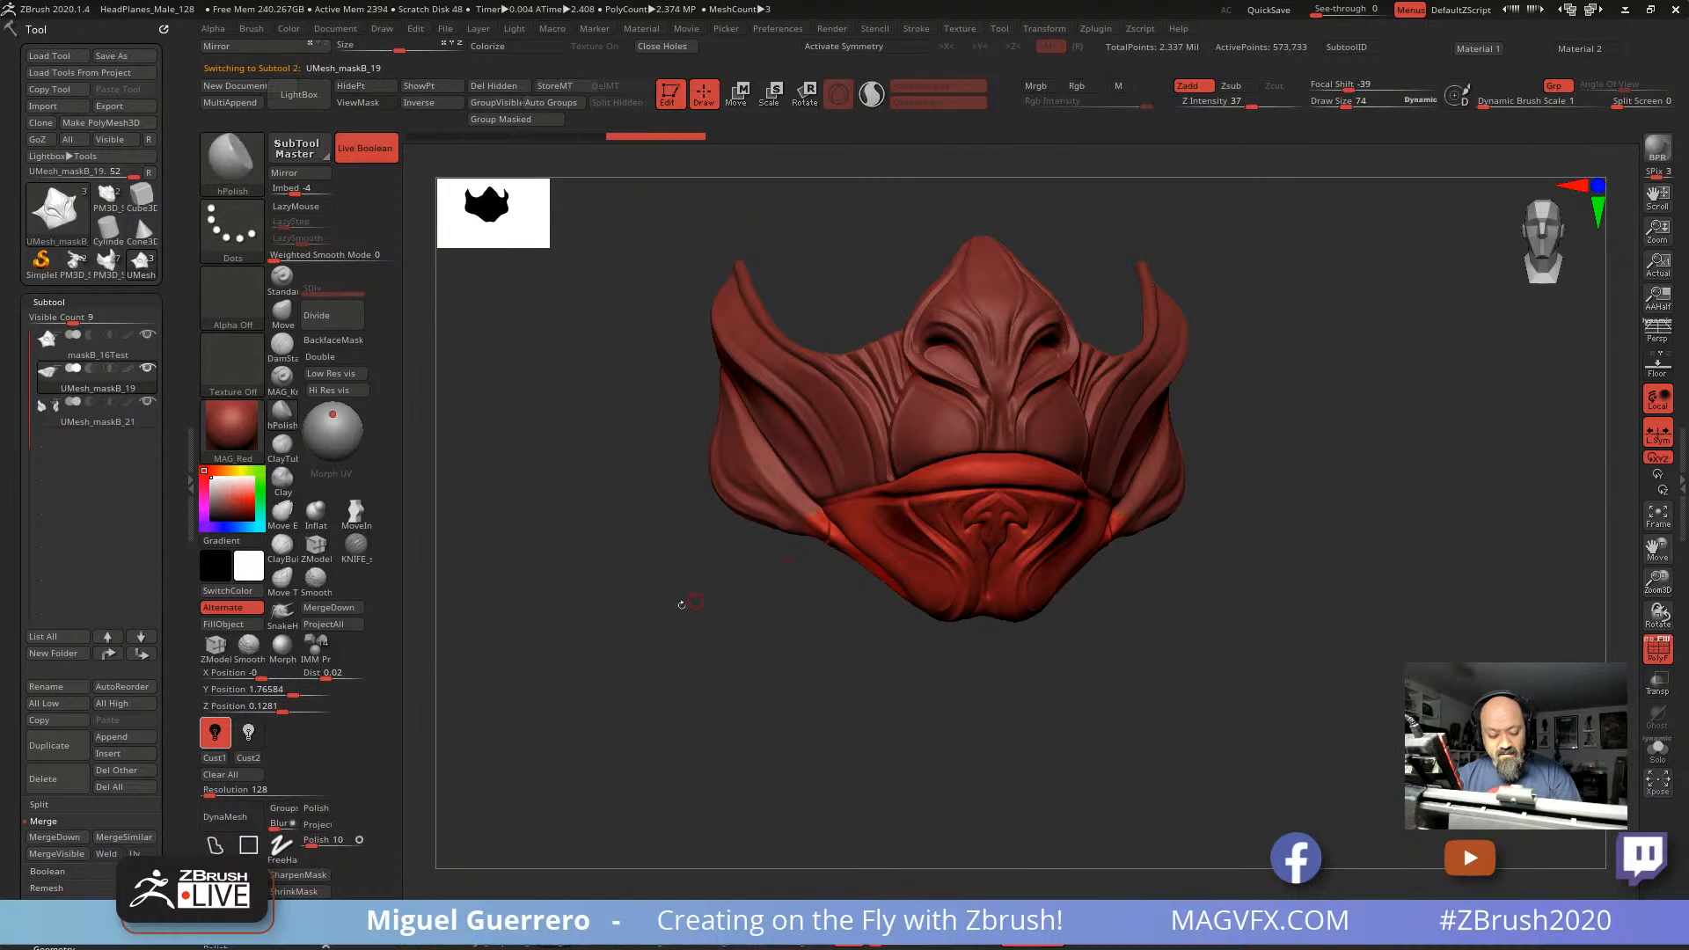
left_click_drag(680, 605, 743, 607)
Step: Merge maskB_16Test down with UMesh_maskB_19 and UMesh_maskB_21 into a single subtool
left_click(66, 351)
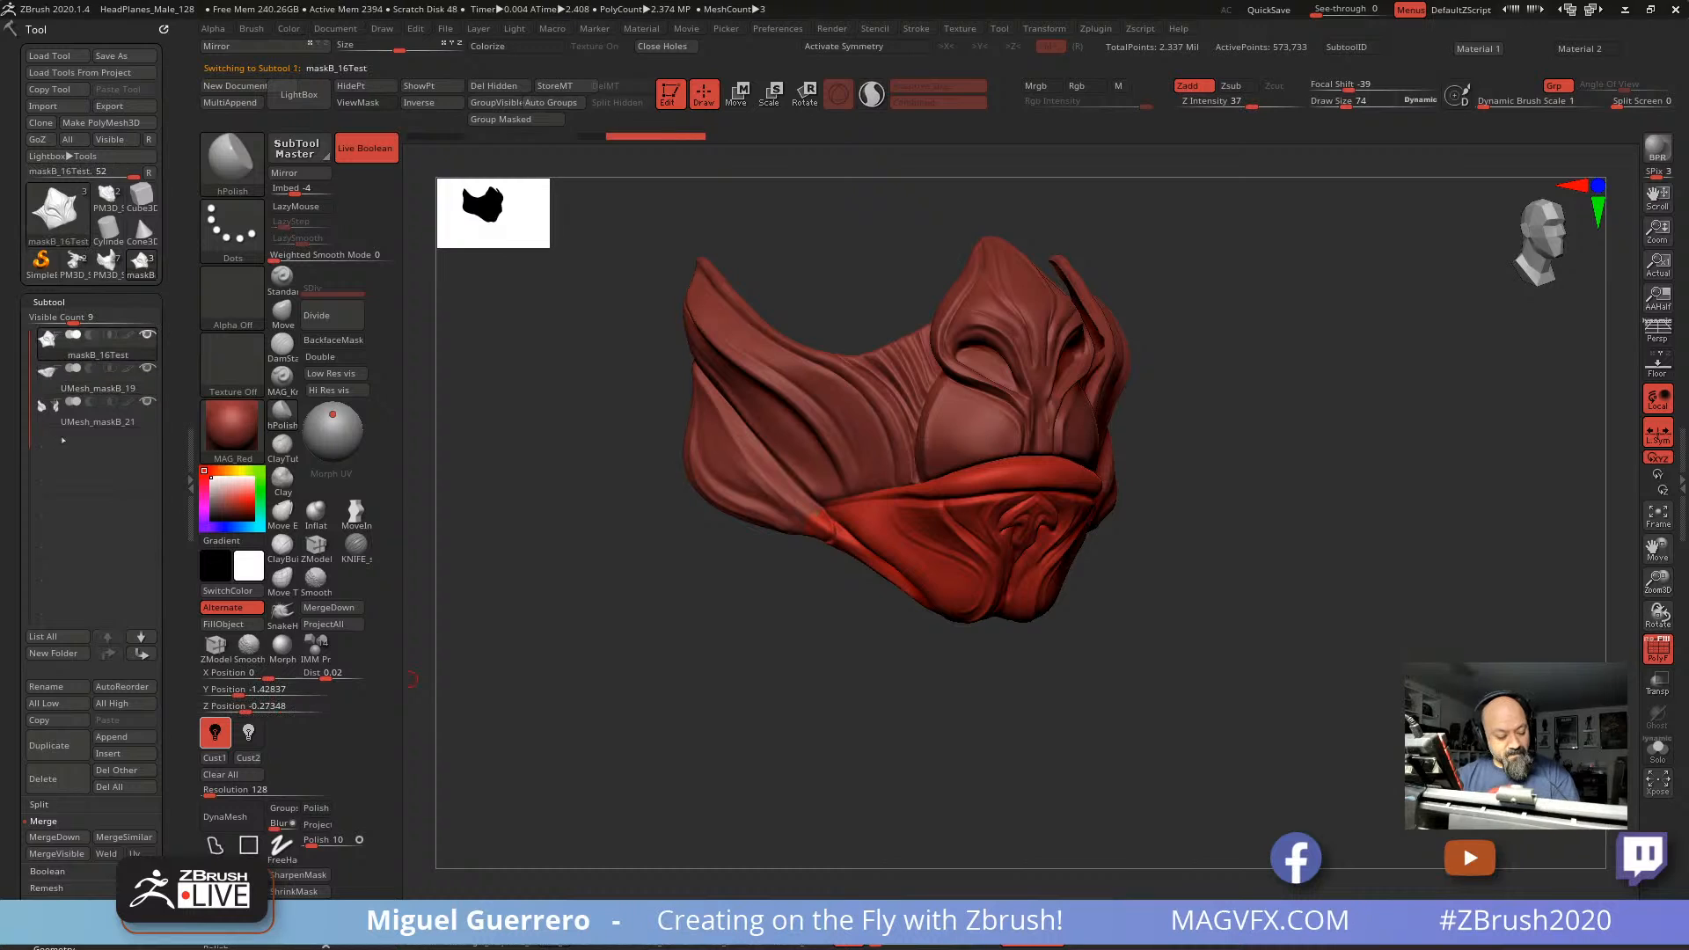
left_click(54, 837)
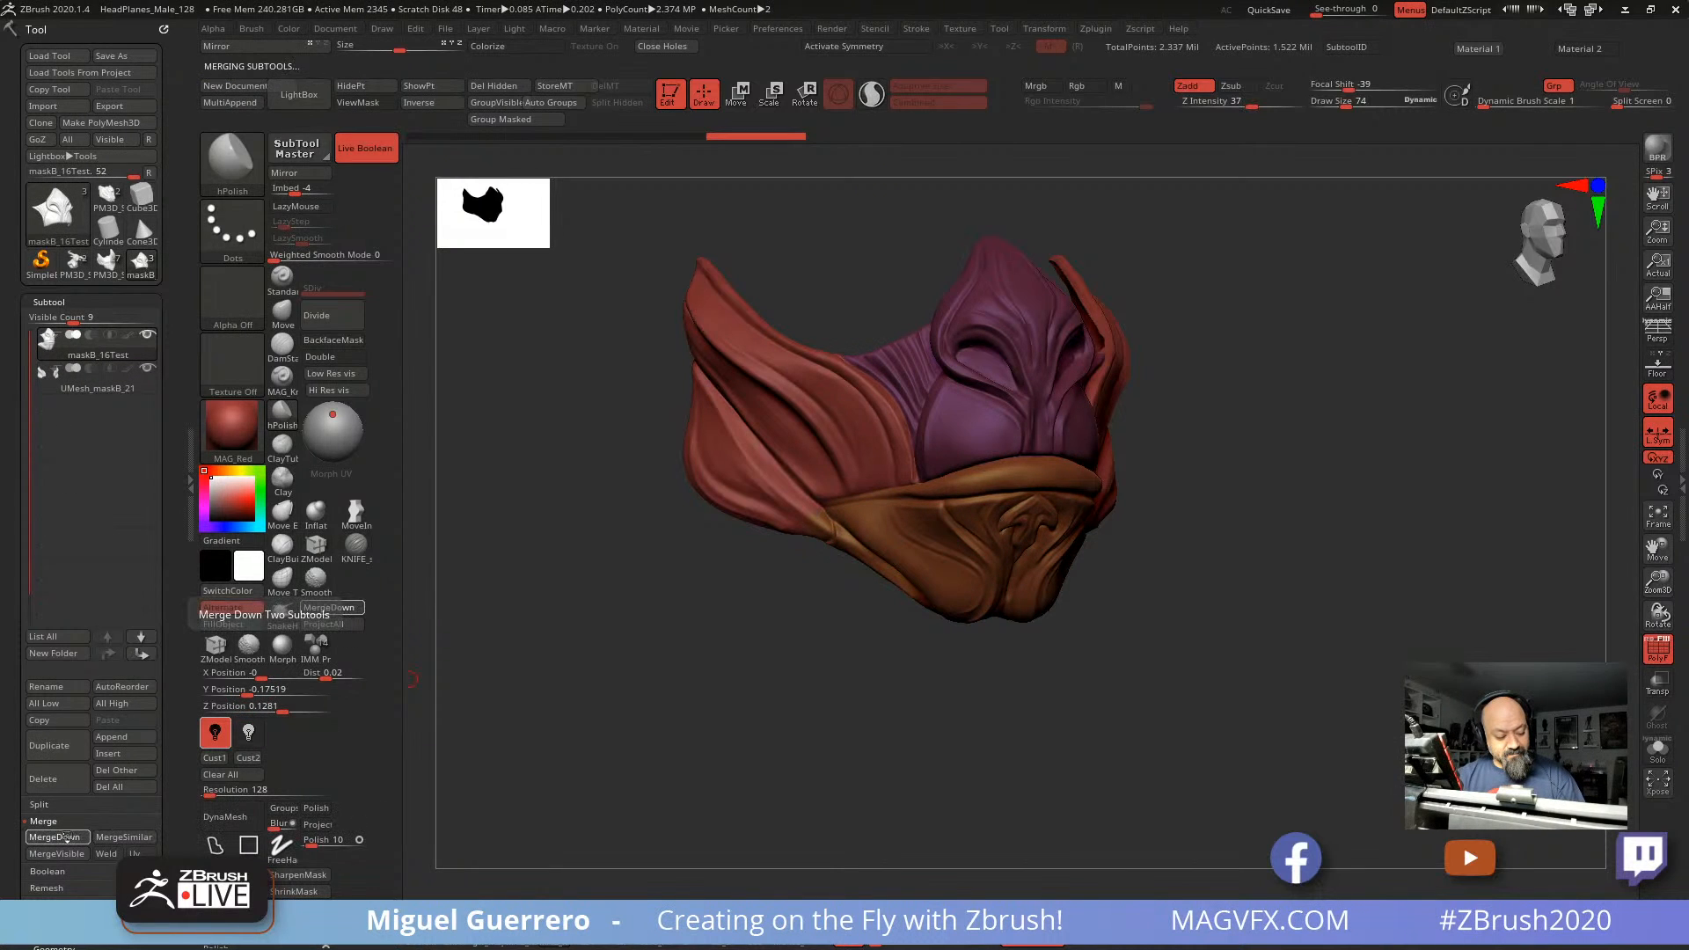
left_click_drag(710, 687, 801, 588)
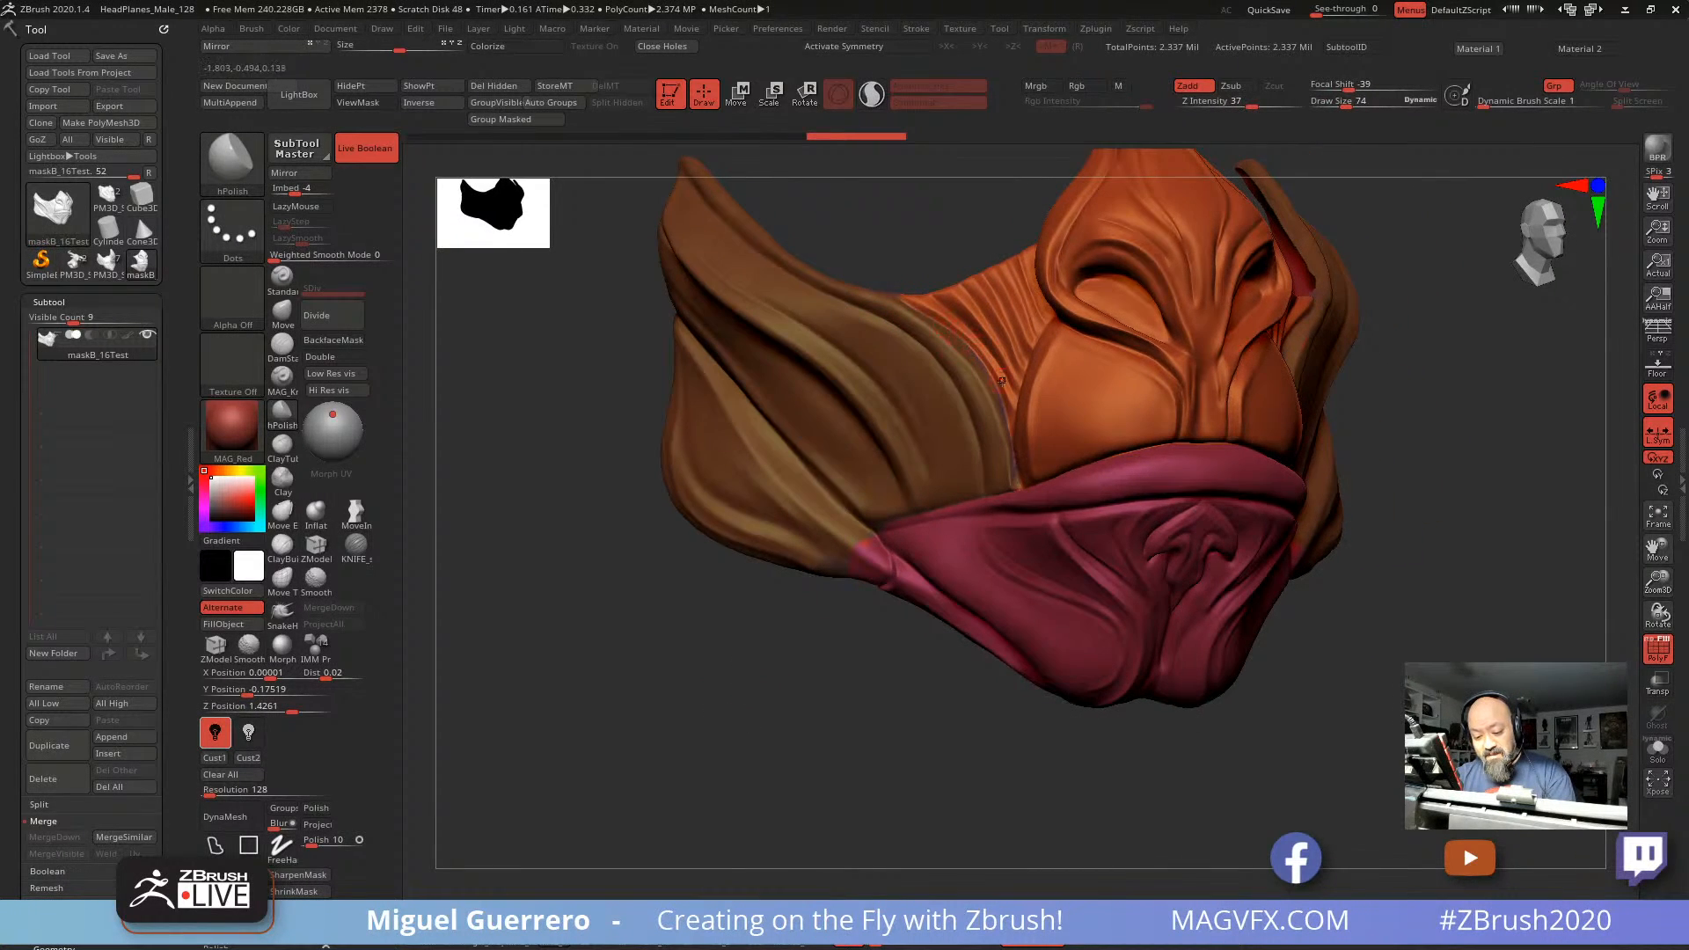
right_click_drag(997, 490, 1042, 481)
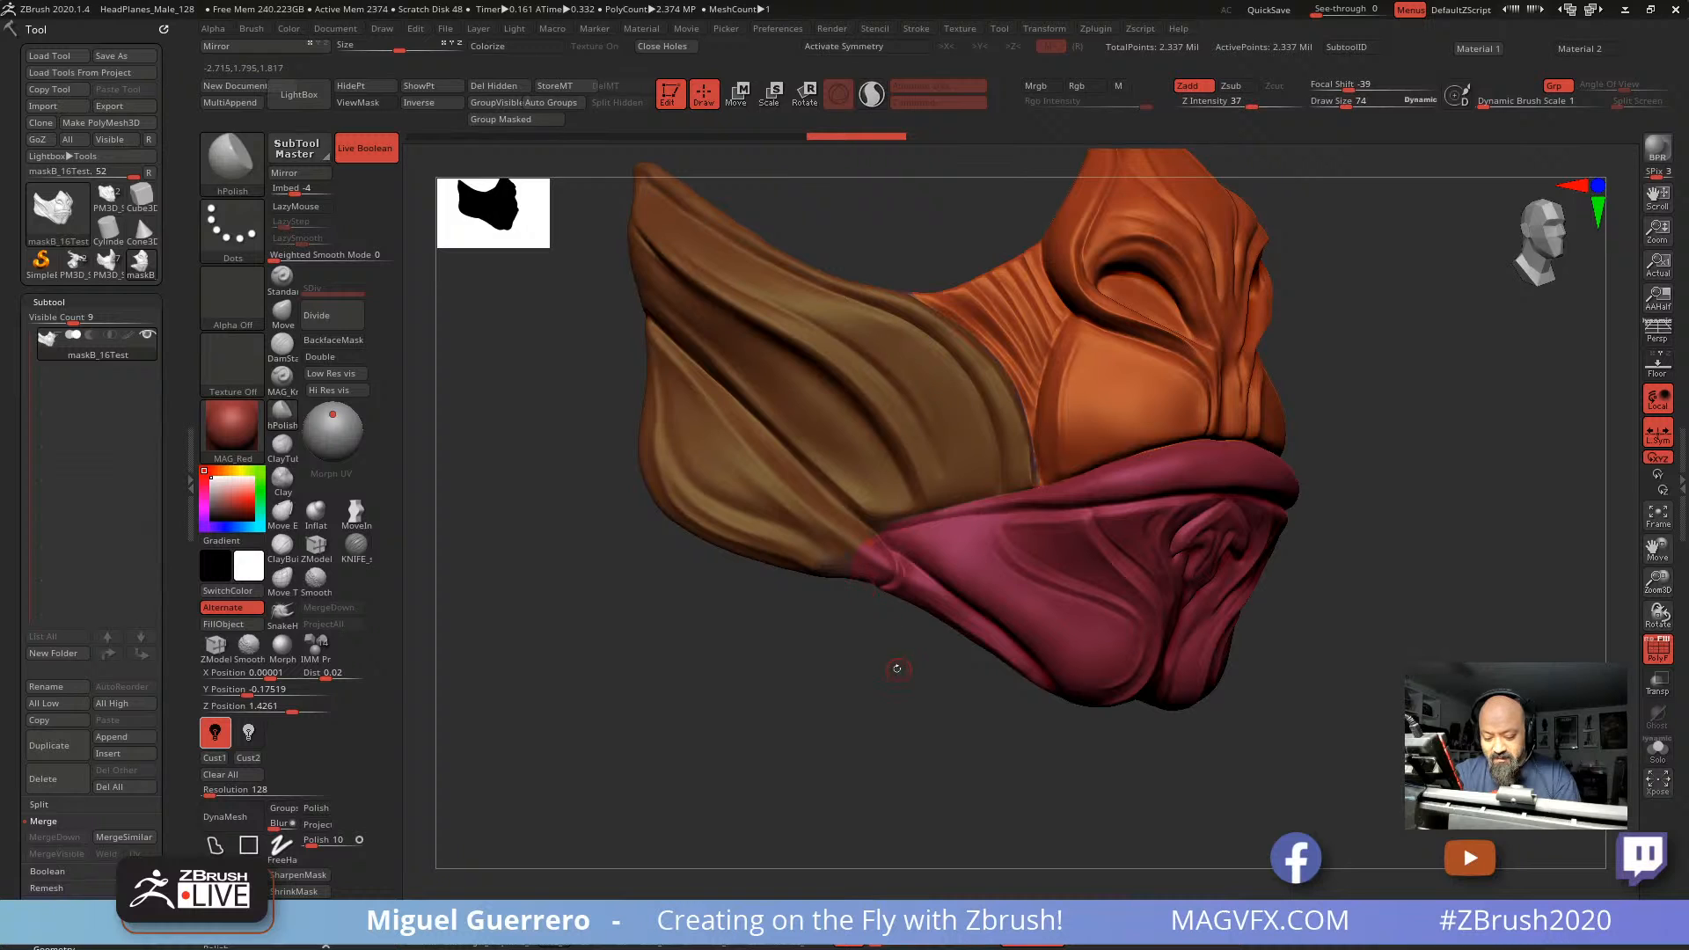
Step: Mask the isolated lower polygroup and try moving the unmasked upper parts upward, then undo the move and clear the mask
left_click_drag(896, 669, 969, 464)
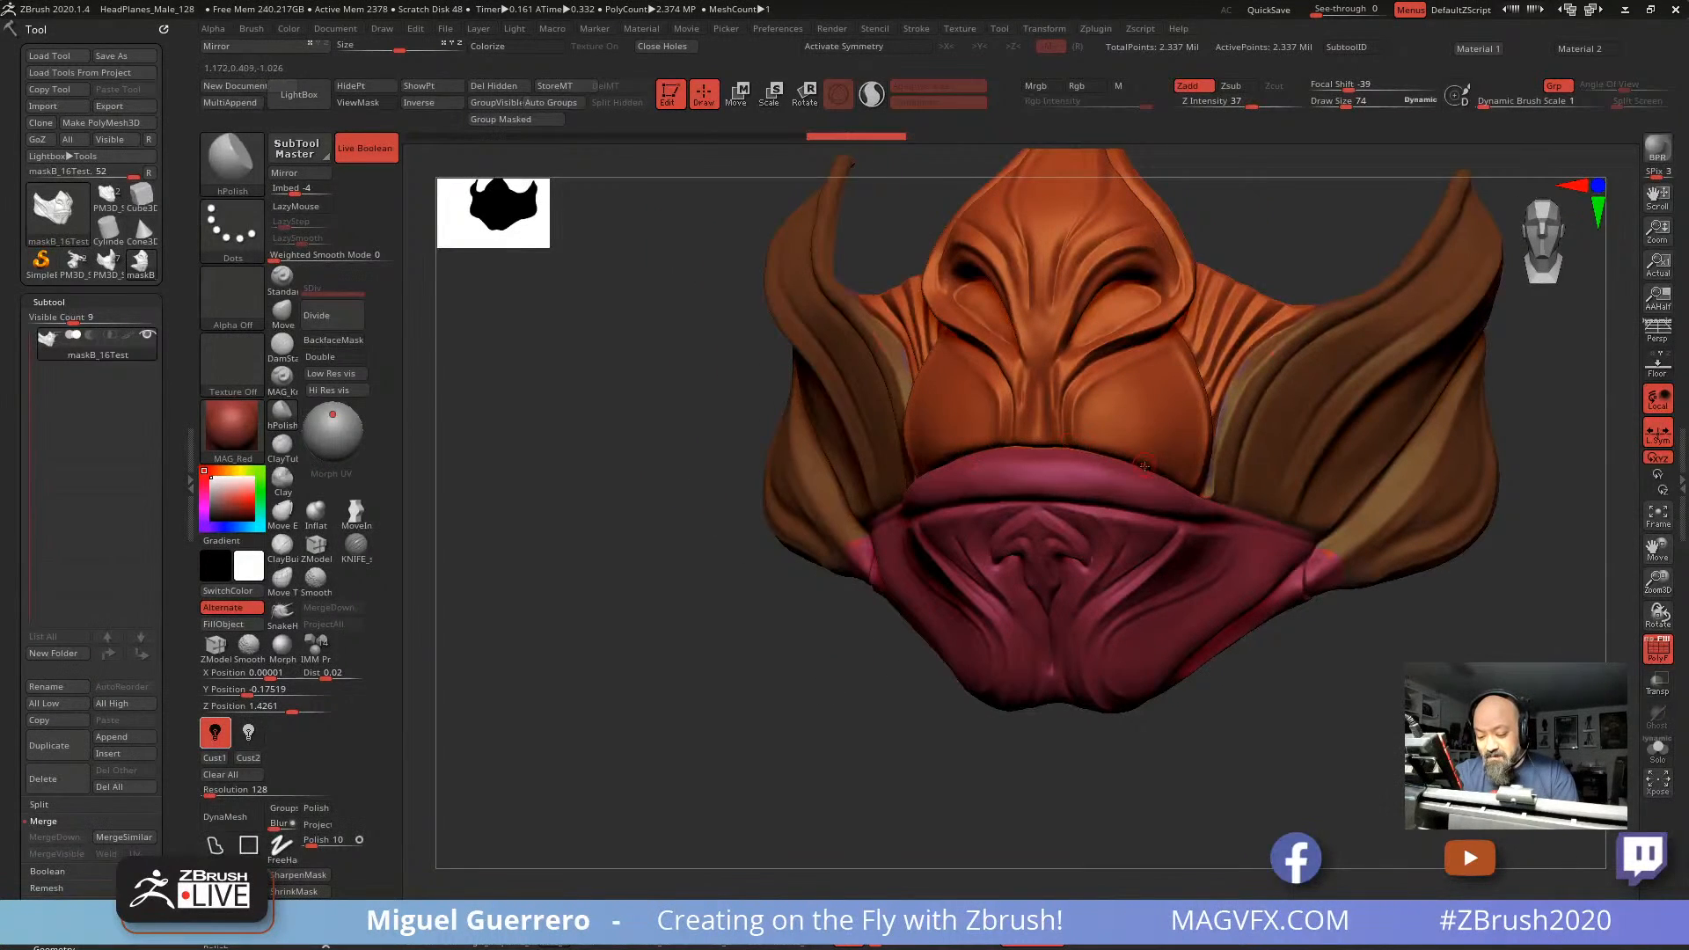
mouse_move(717, 419)
left_mouse_down()
mouse_move(779, 428)
mouse_move(687, 390)
mouse_move(1048, 566)
mouse_move(1034, 576)
mouse_move(1067, 630)
mouse_move(903, 600)
mouse_move(752, 545)
left_mouse_up()
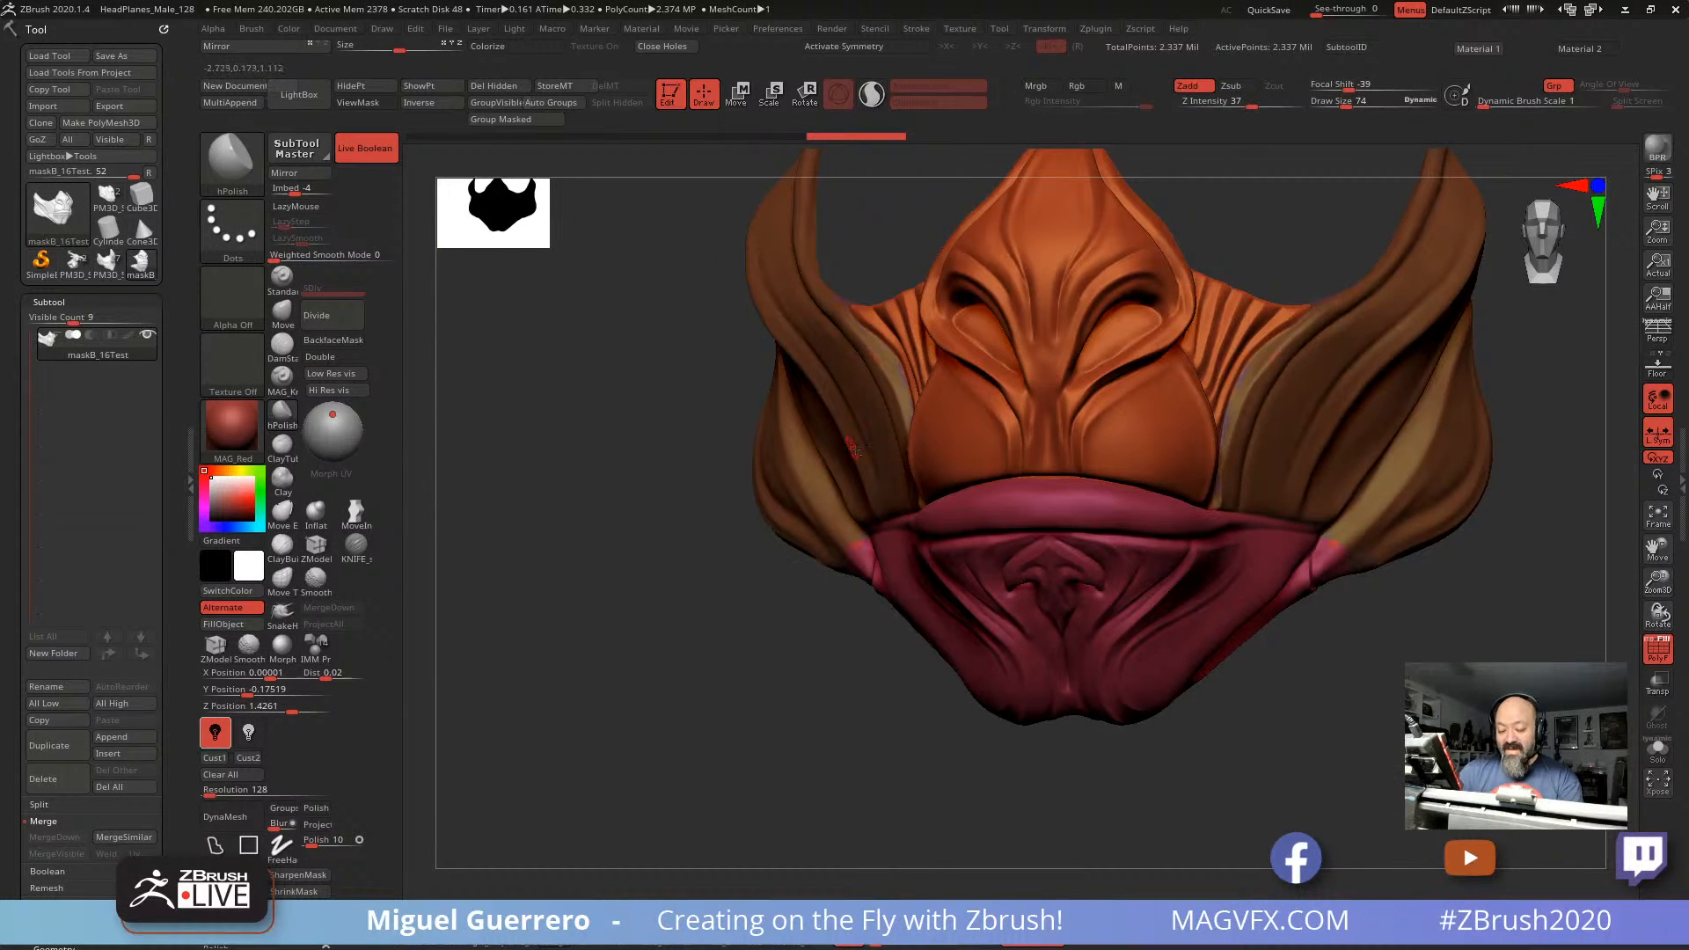
left_click(934, 563, "ctrl+shift")
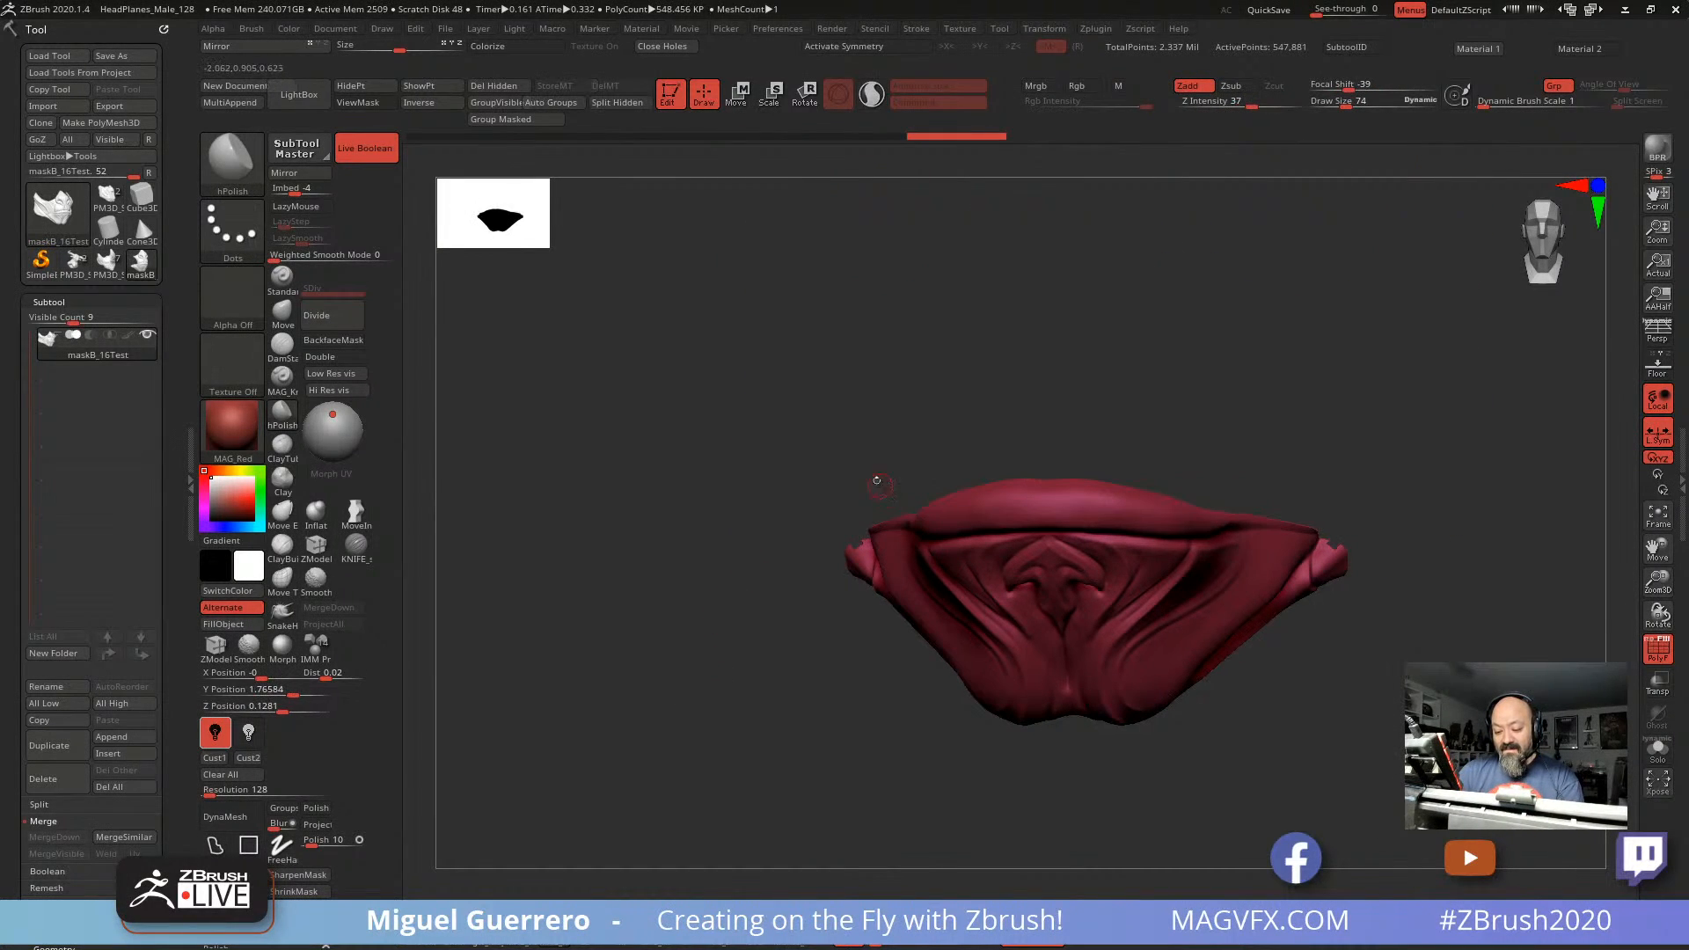
key("w")
mouse_move(730, 440)
left_mouse_down("ctrl")
mouse_move(792, 699)
mouse_move(1443, 440)
mouse_move(717, 343)
left_mouse_up("ctrl")
left_click(656, 456, "ctrl+shift")
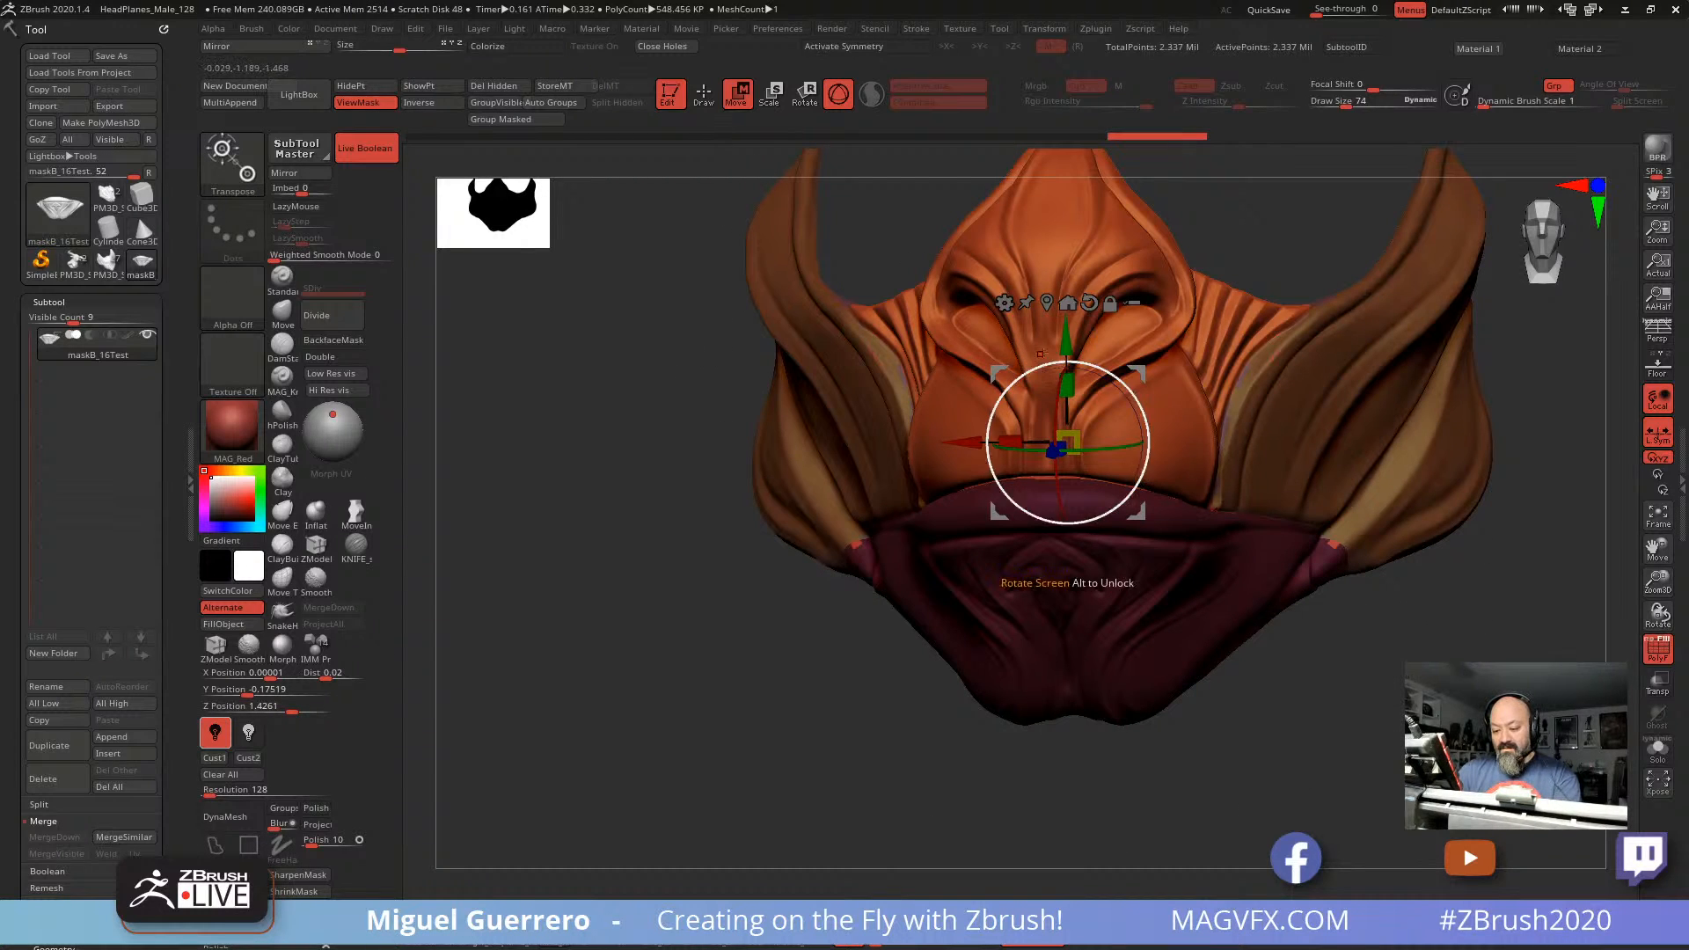
left_click_drag(1065, 339, 1066, 280)
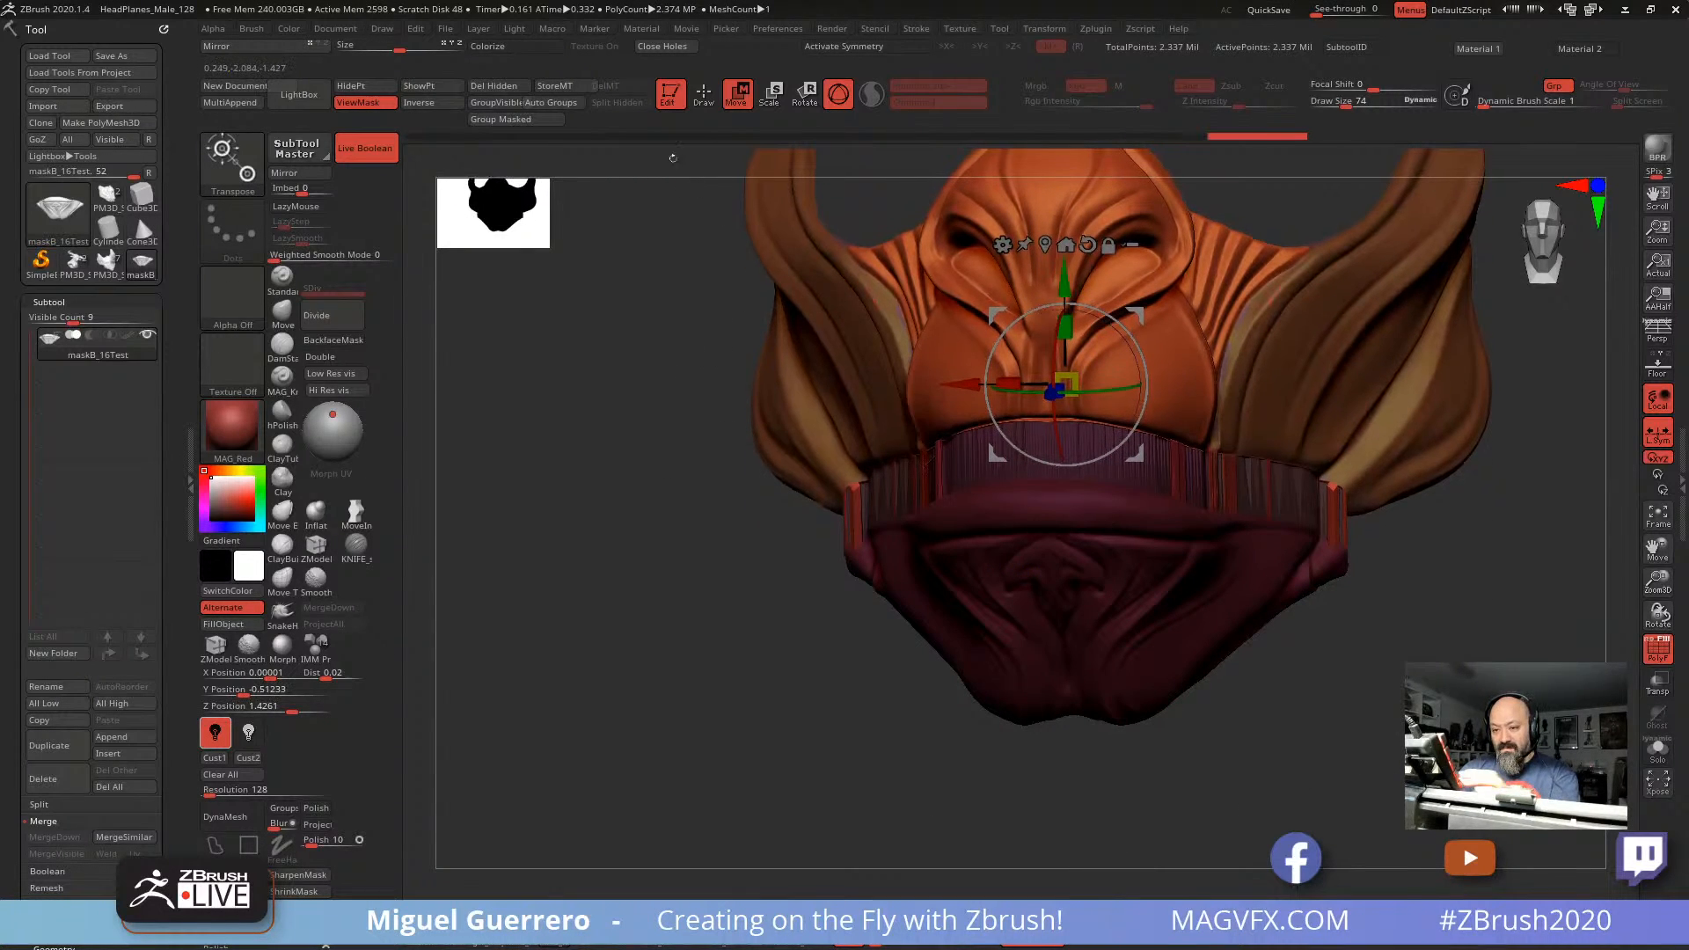
key("ctrl+z")
key("q")
left_click(694, 505, "ctrl")
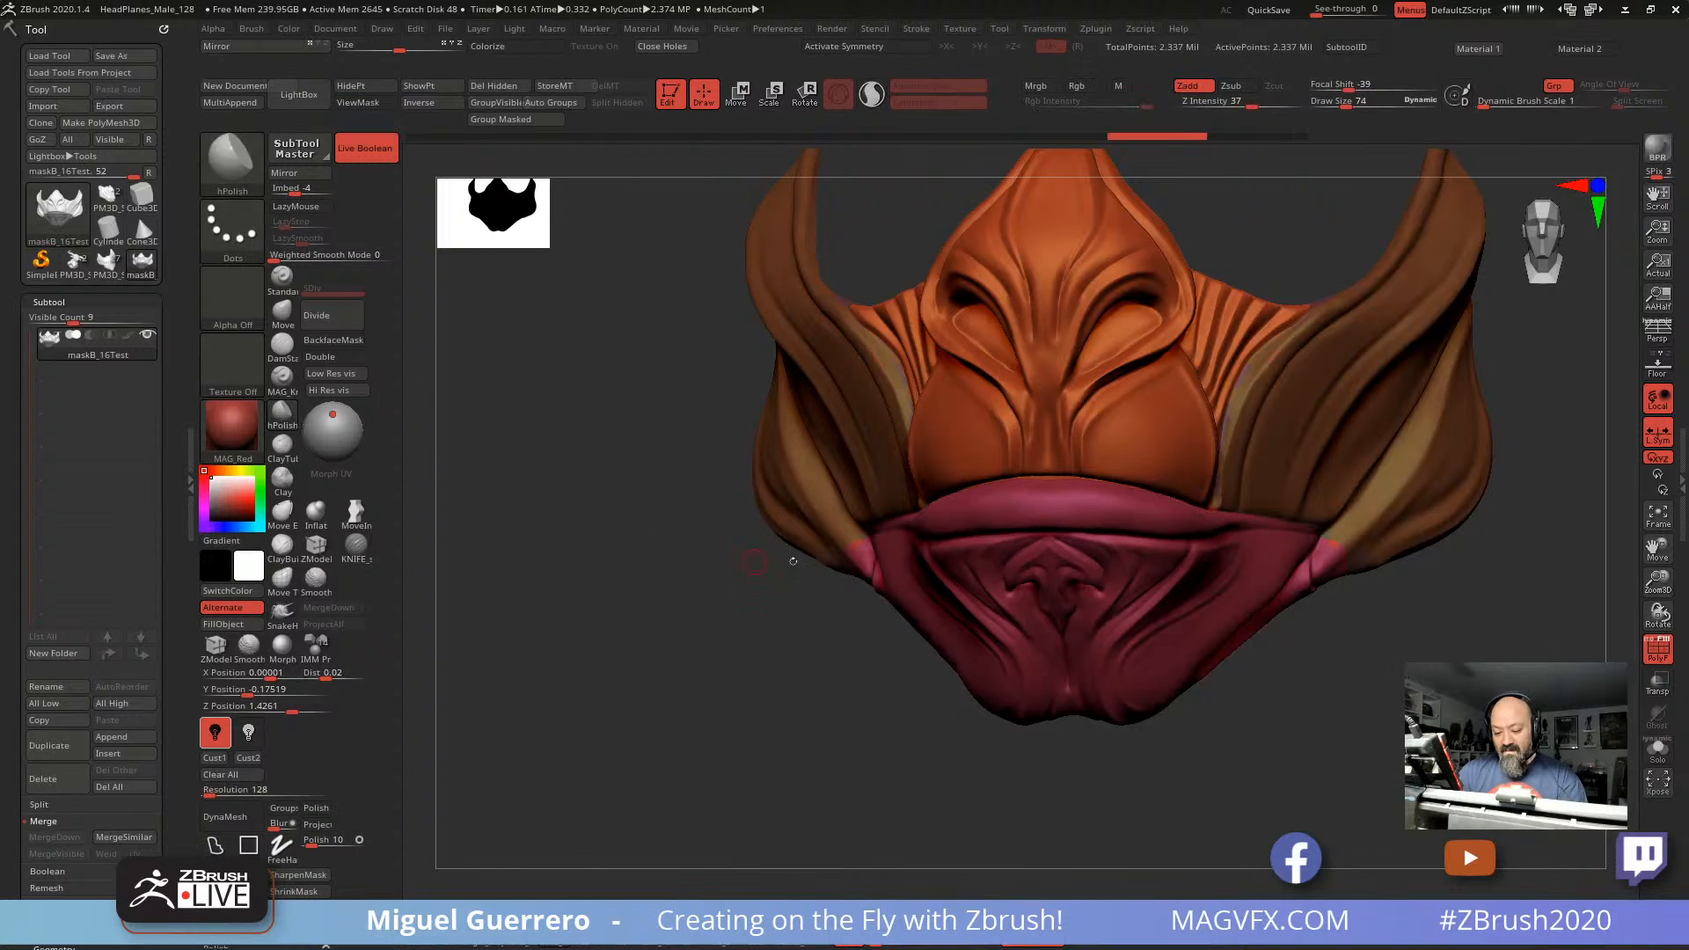
Step: Isolate the lower mask polygroup, mask it completely from several angles, and restore the visibility of the other parts
left_click(962, 587, "ctrl+shift")
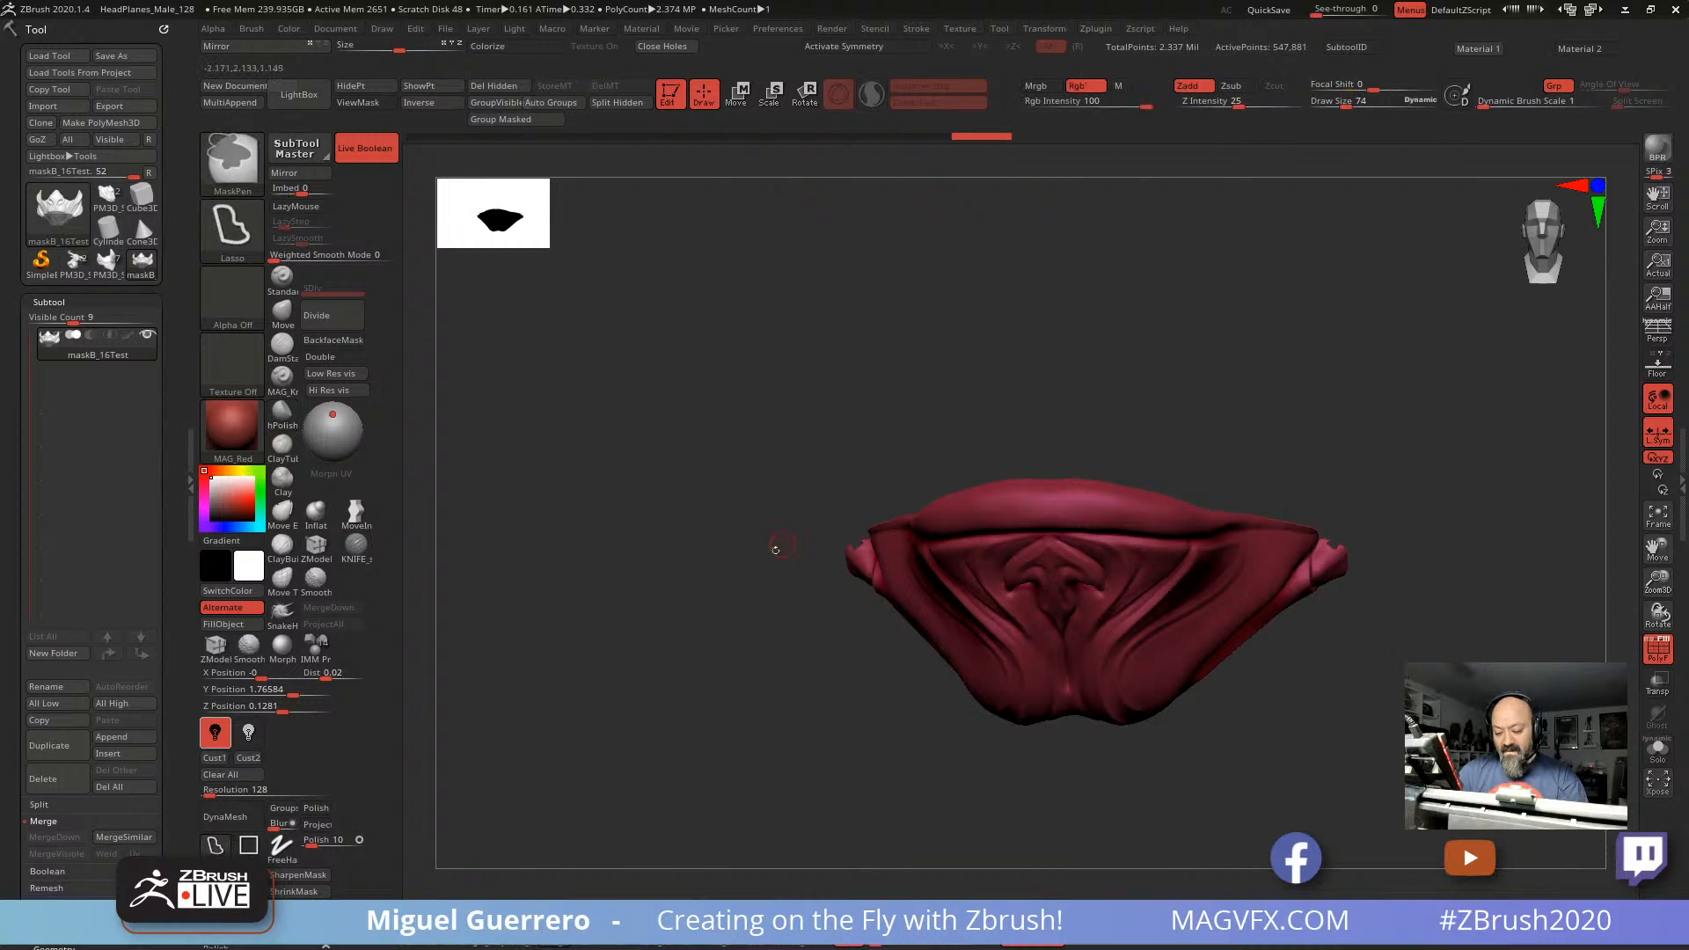
left_click_drag(773, 551, 767, 656)
mouse_move(754, 493)
left_mouse_down("ctrl")
mouse_move(1463, 591)
mouse_move(764, 325)
left_mouse_up("ctrl")
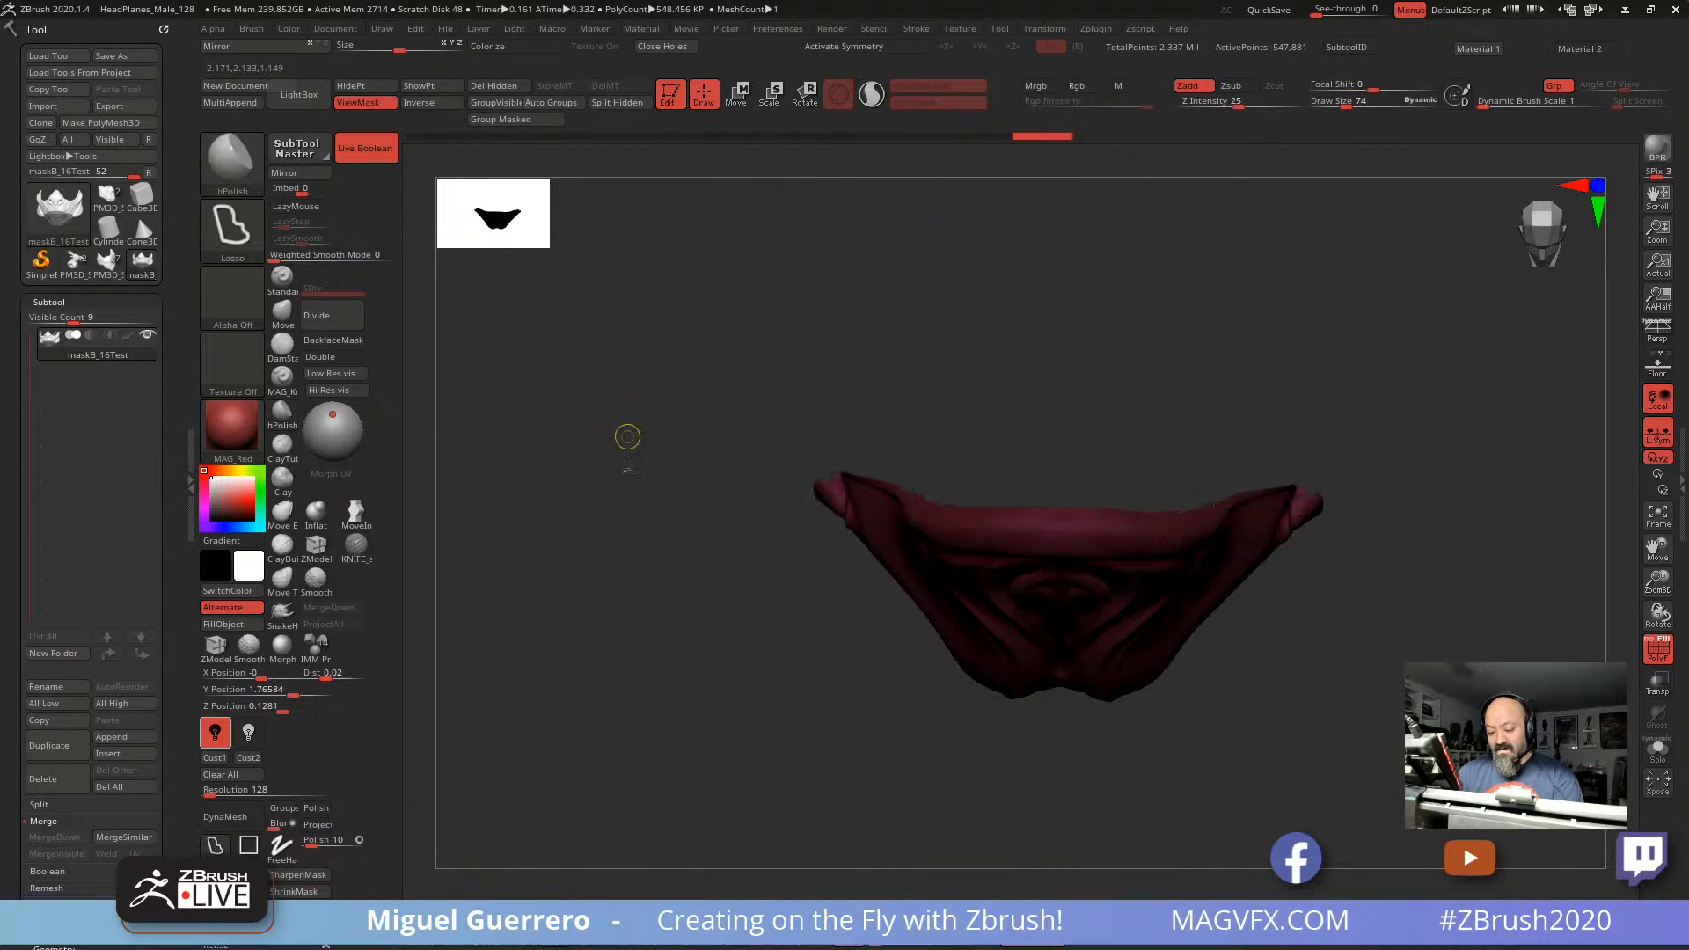
left_click(633, 523, "ctrl+shift")
left_click_drag(630, 468, 859, 566)
left_click(859, 567, "ctrl+shift")
mouse_move(584, 456)
left_mouse_down("ctrl")
mouse_move(1000, 796)
mouse_move(668, 451)
left_mouse_up("ctrl")
left_click(508, 505, "ctrl+shift")
mouse_move(494, 528)
left_mouse_down("ctrl+shift")
mouse_move(651, 616)
mouse_move(889, 616)
left_mouse_up("ctrl+shift")
left_click_drag(572, 607, 805, 629, "alt")
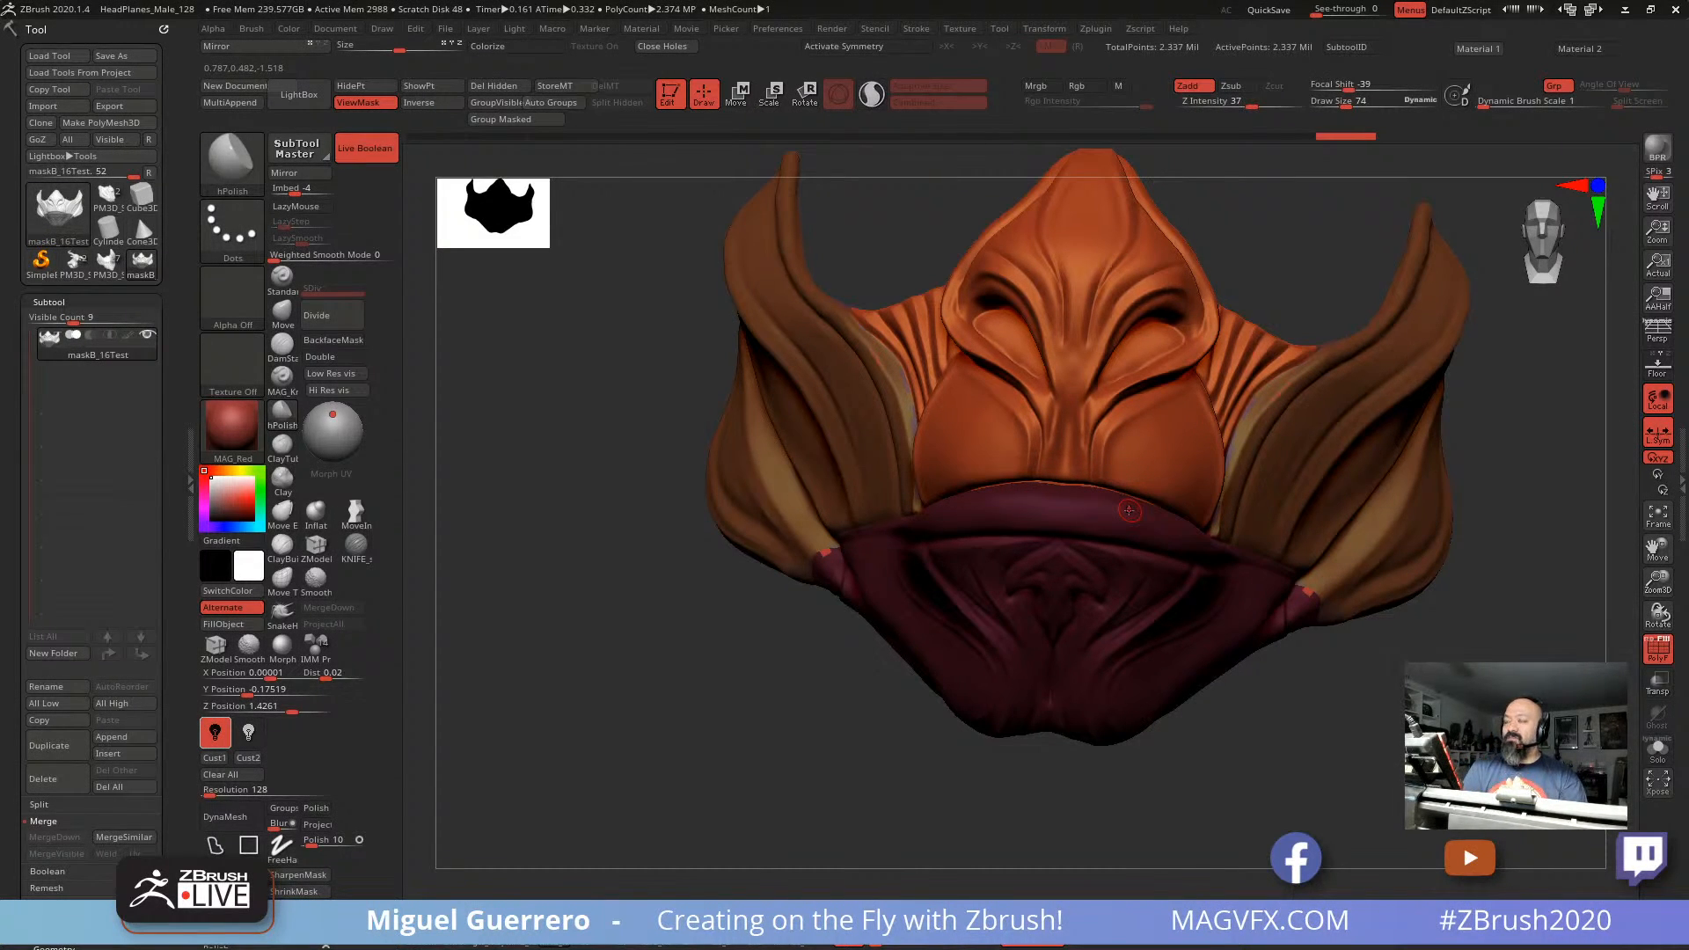
Step: Split the merged mask into separate subtools by its polygroups, accepting that the operation cannot be undone
left_click_drag(587, 695, 704, 678)
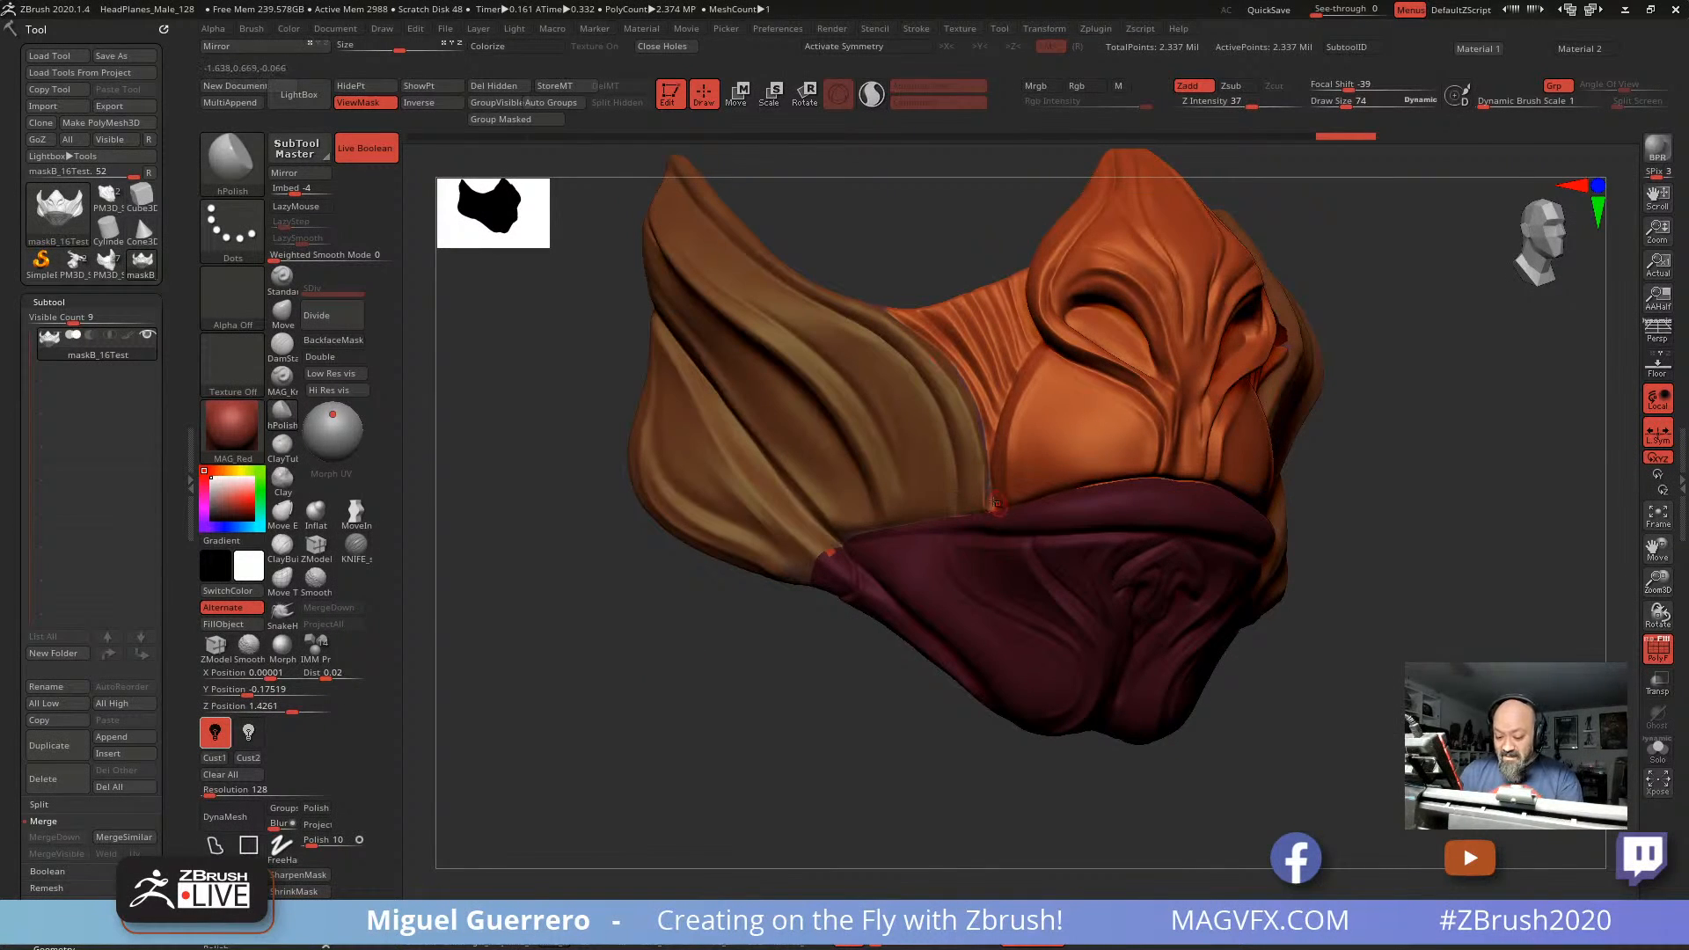
left_click_drag(799, 678, 838, 573)
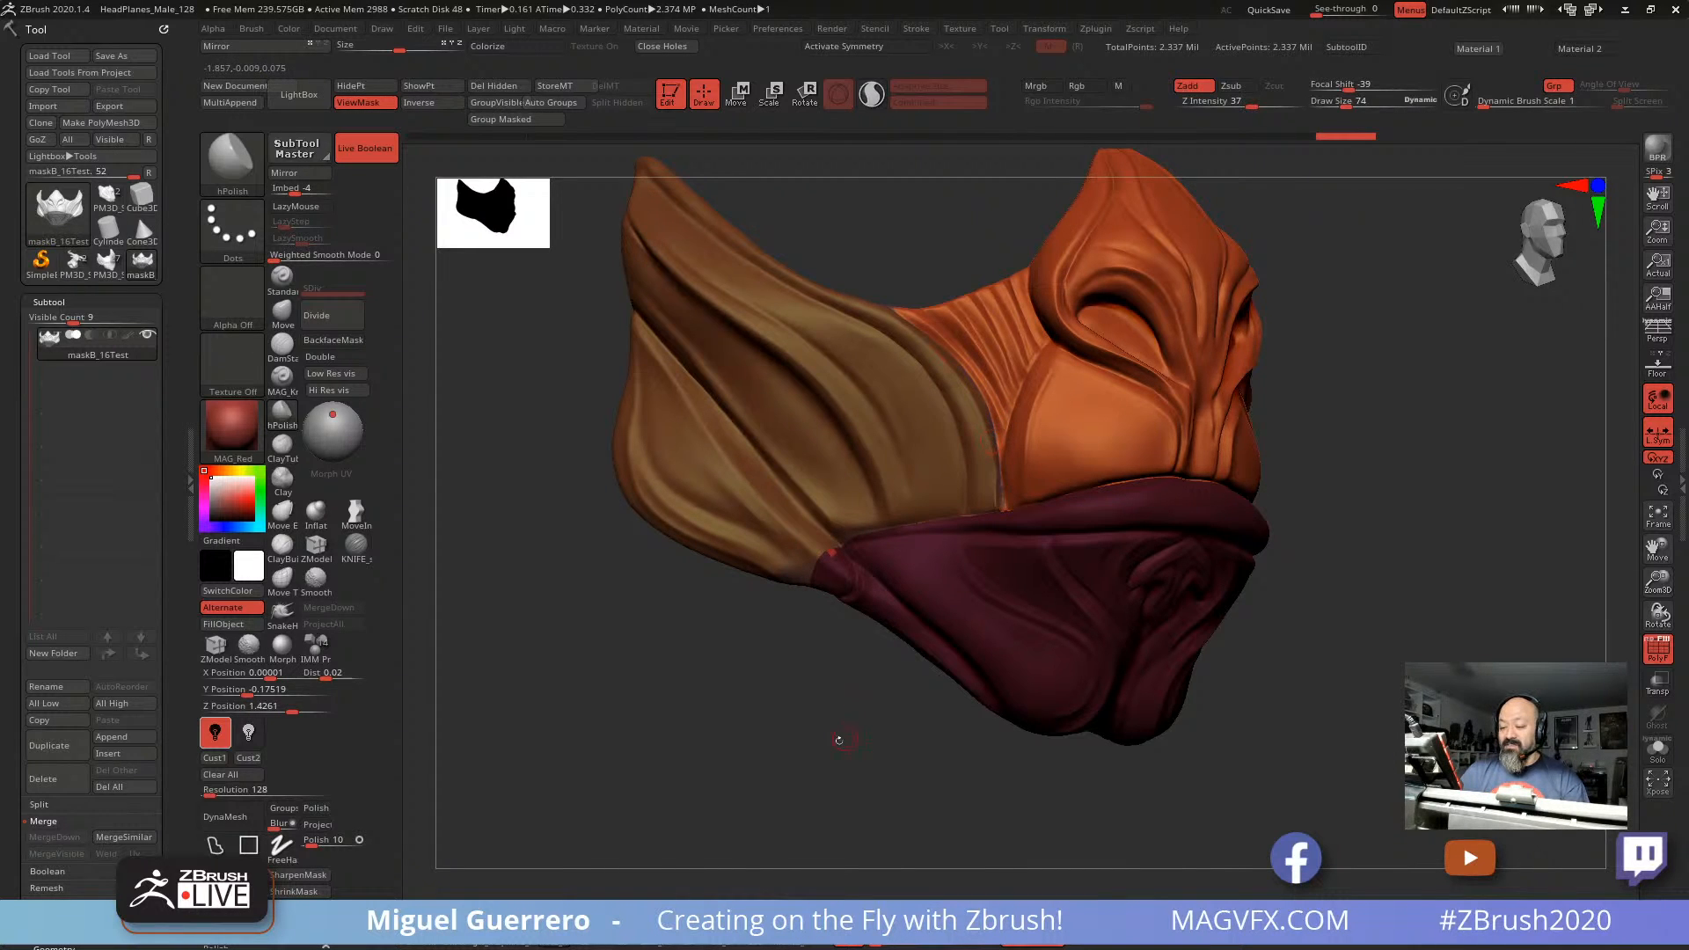
left_click_drag(839, 739, 775, 688)
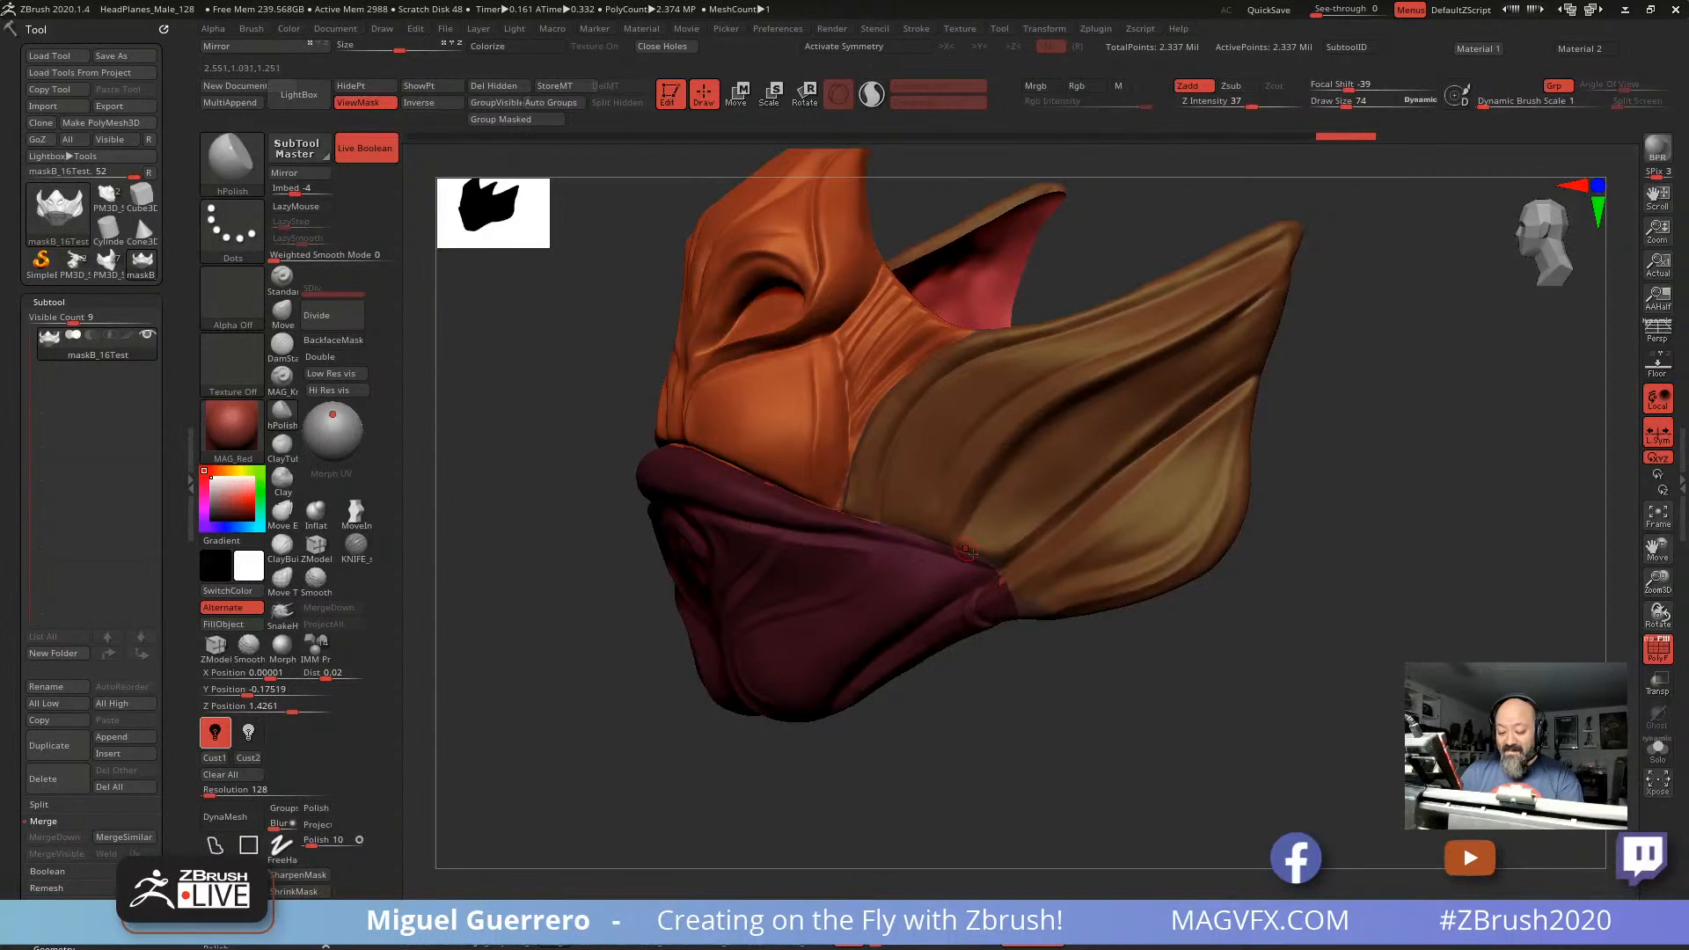
left_click_drag(859, 378, 599, 658)
right_click_drag(599, 658, 633, 633, "shift")
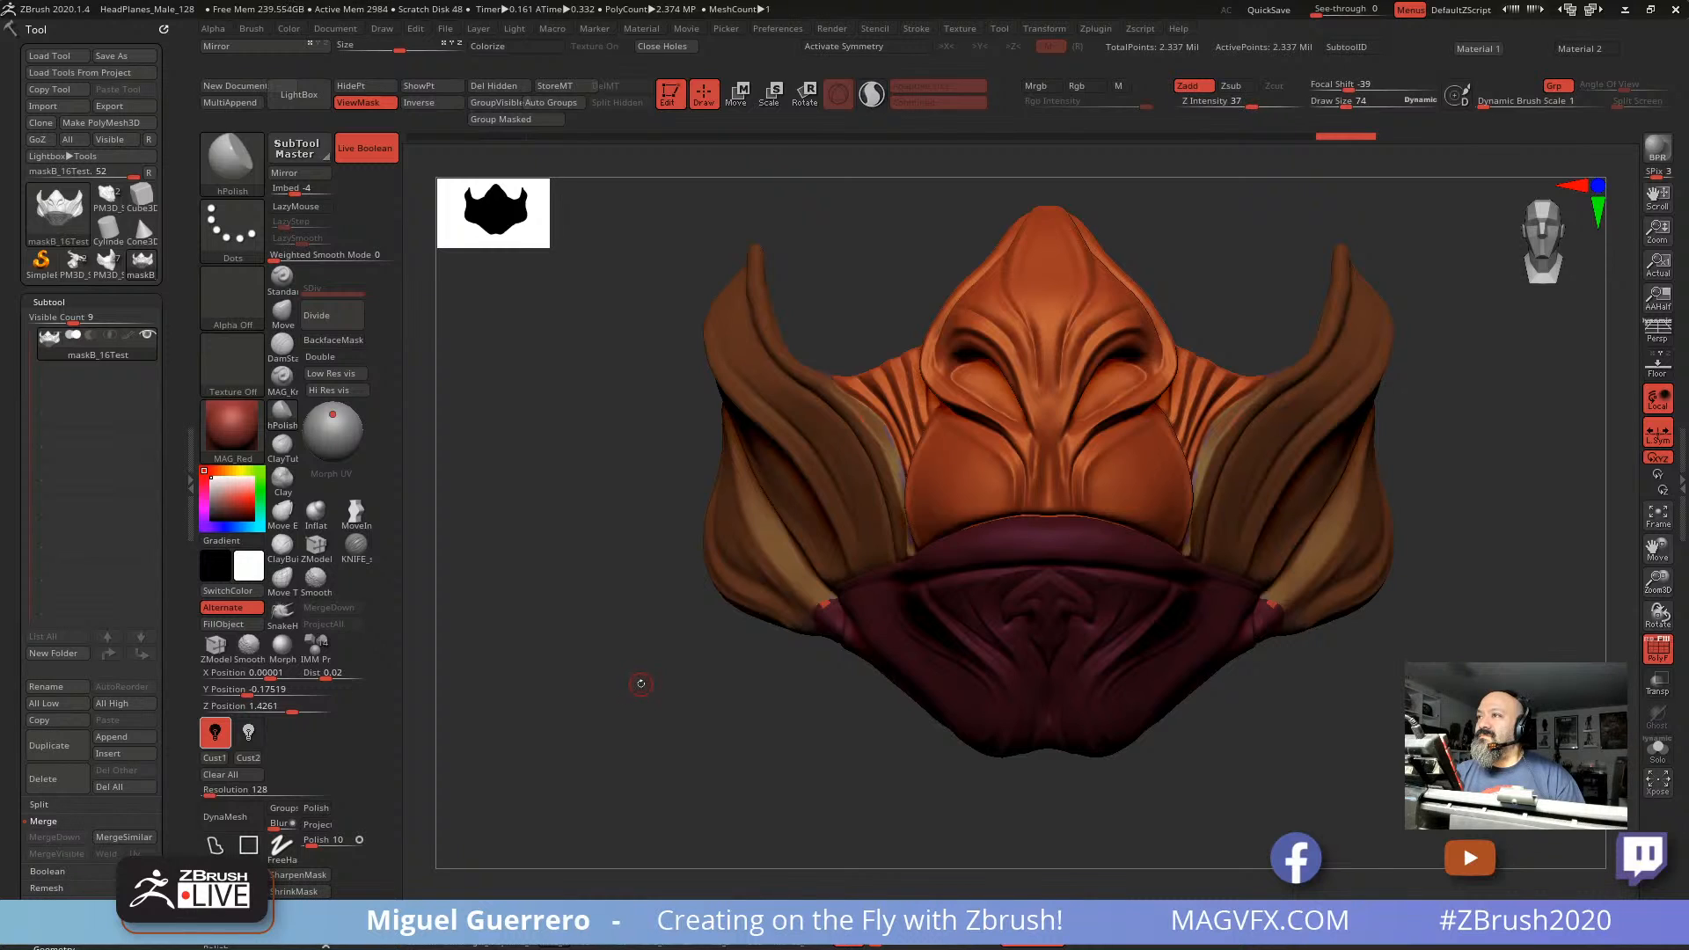
right_click_drag(640, 685, 422, 667)
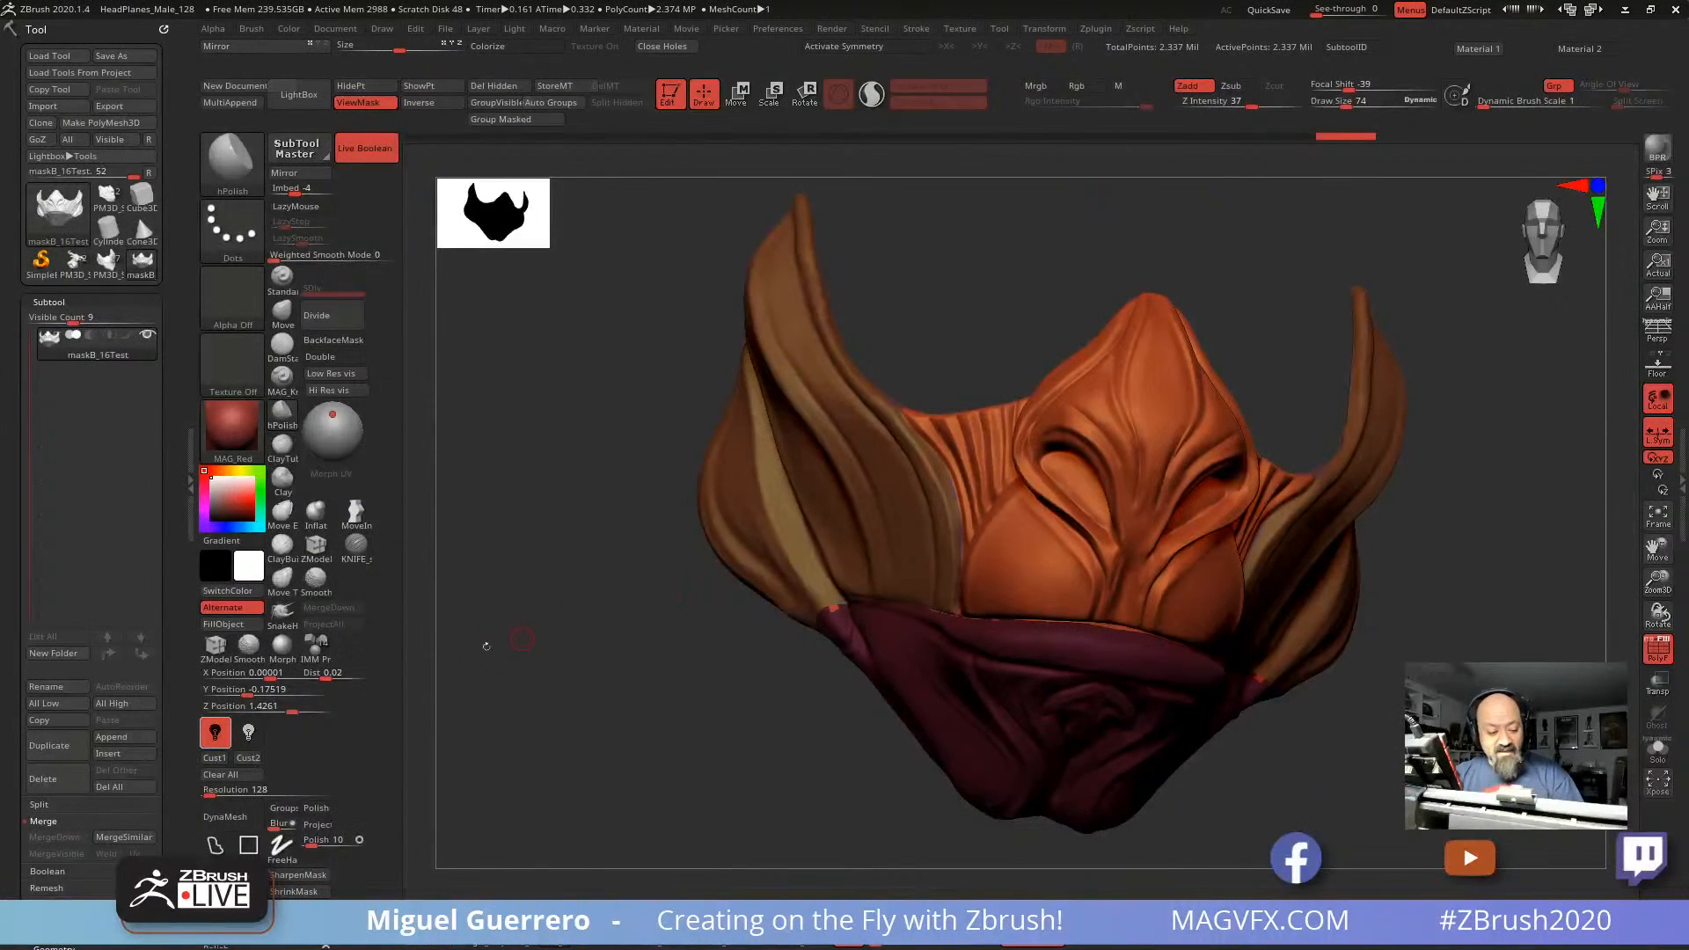
left_click(39, 804)
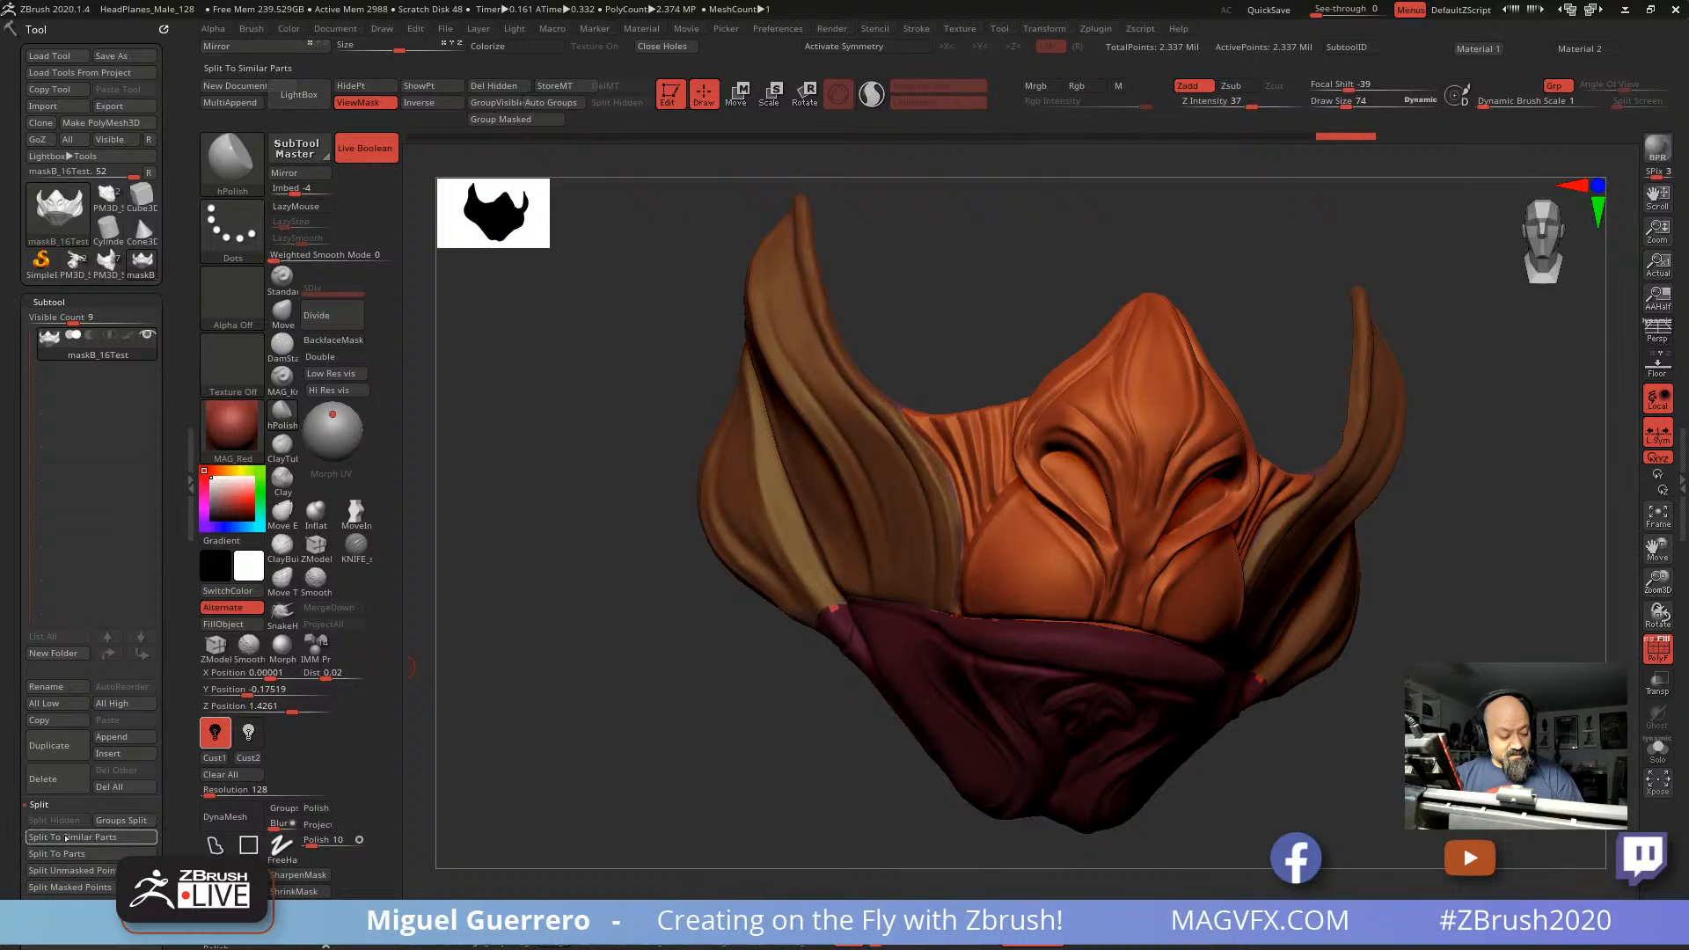
left_click(120, 820)
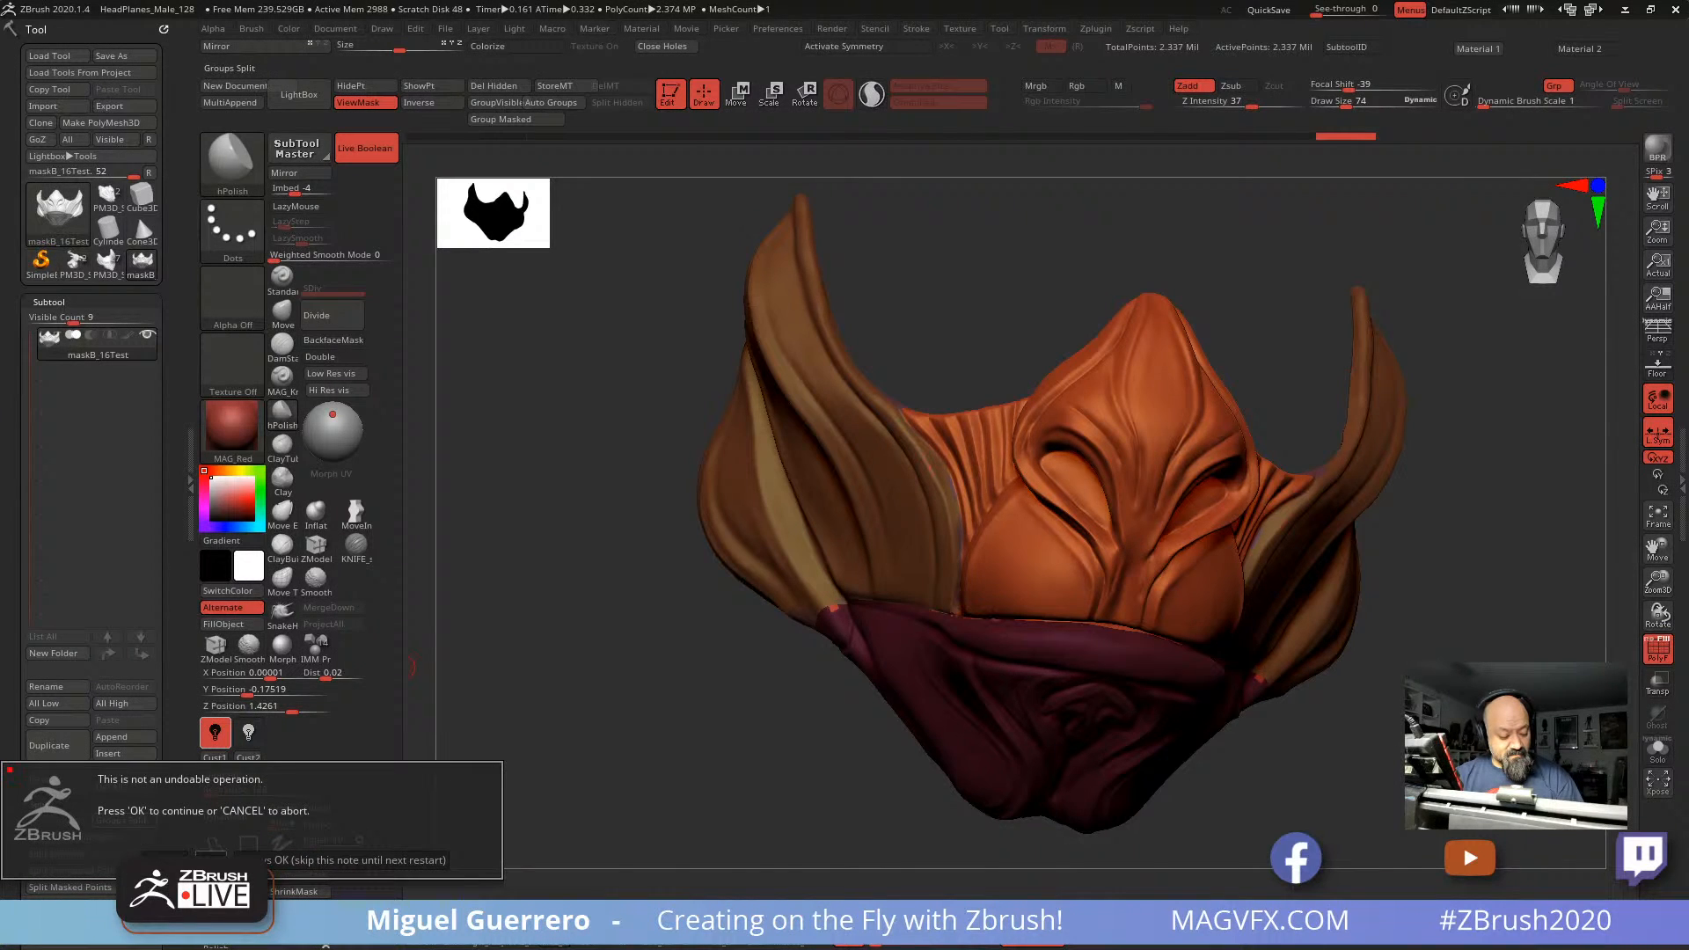
left_click(211, 853)
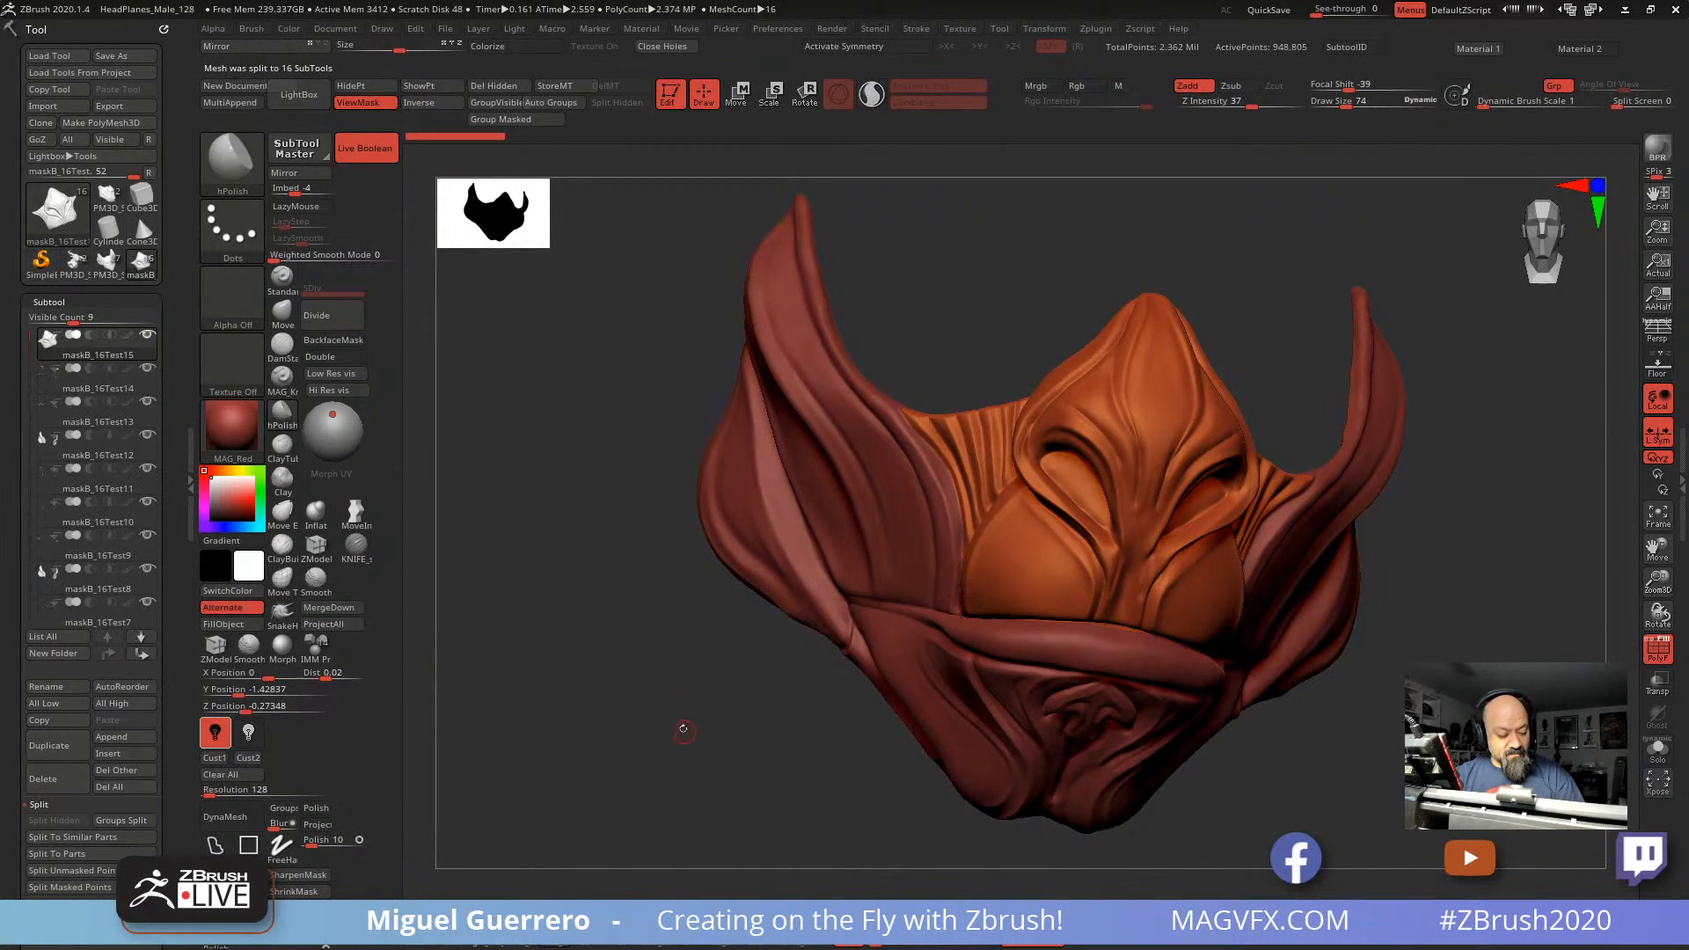
Step: In the version with three separate subtools, solo the lower mask piece UMesh_maskB_19, inspect its inside and edge thickness, and show all pieces again
mouse_move(53, 378)
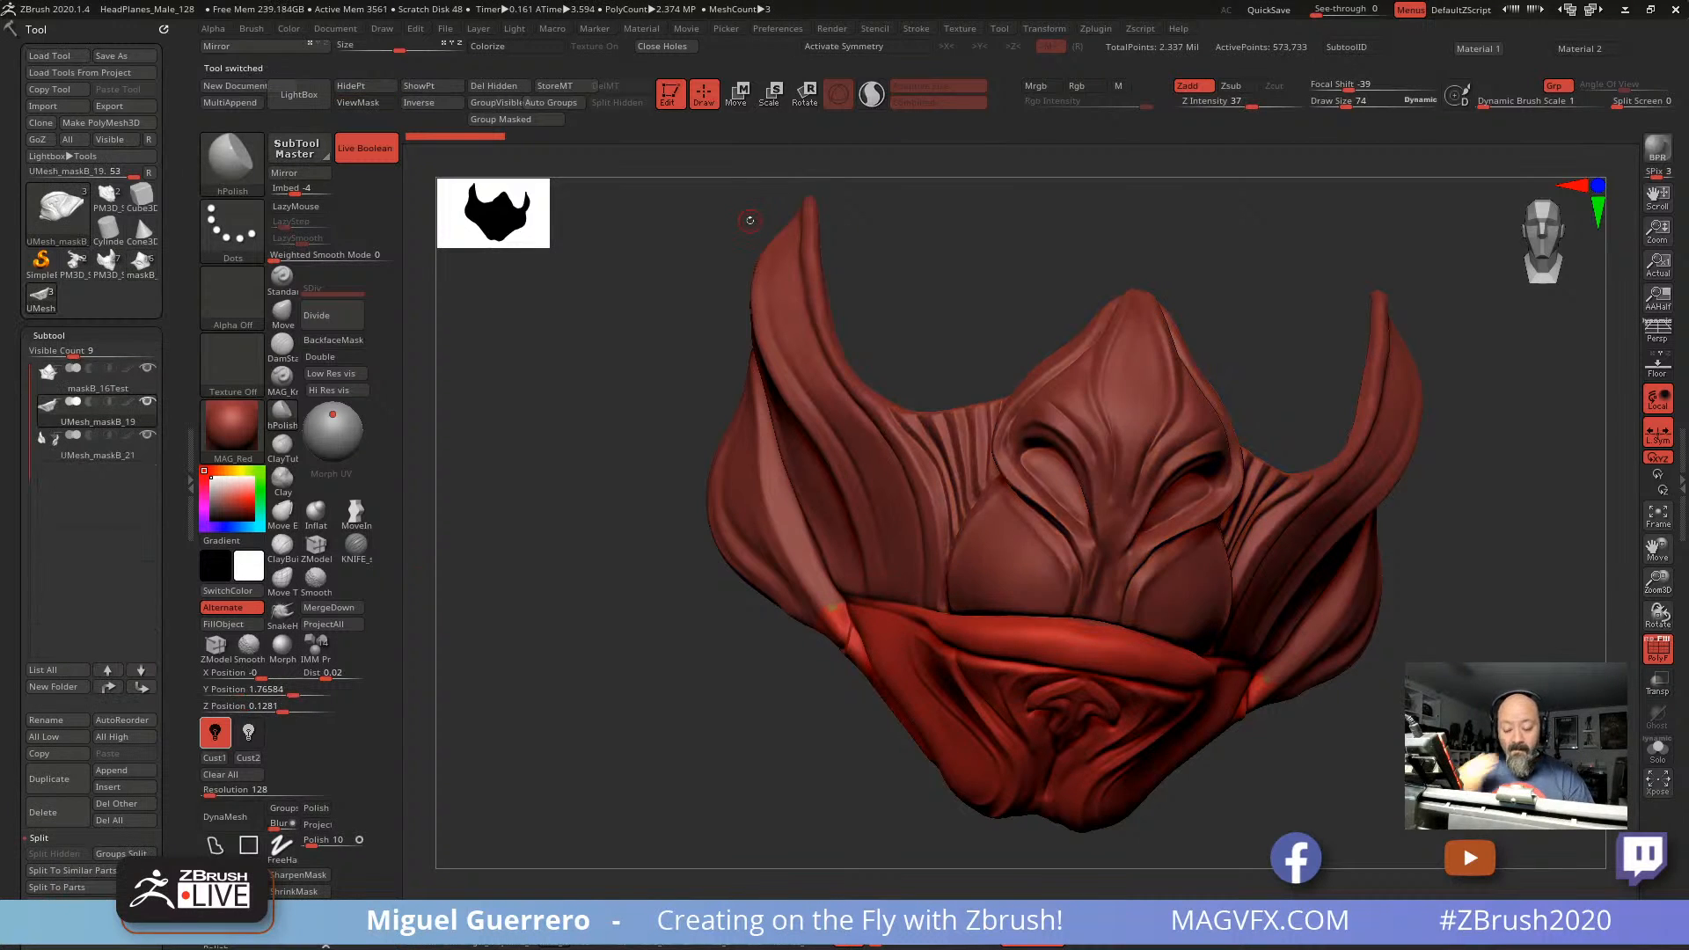
left_click_drag(750, 222, 699, 223)
left_click(1659, 750)
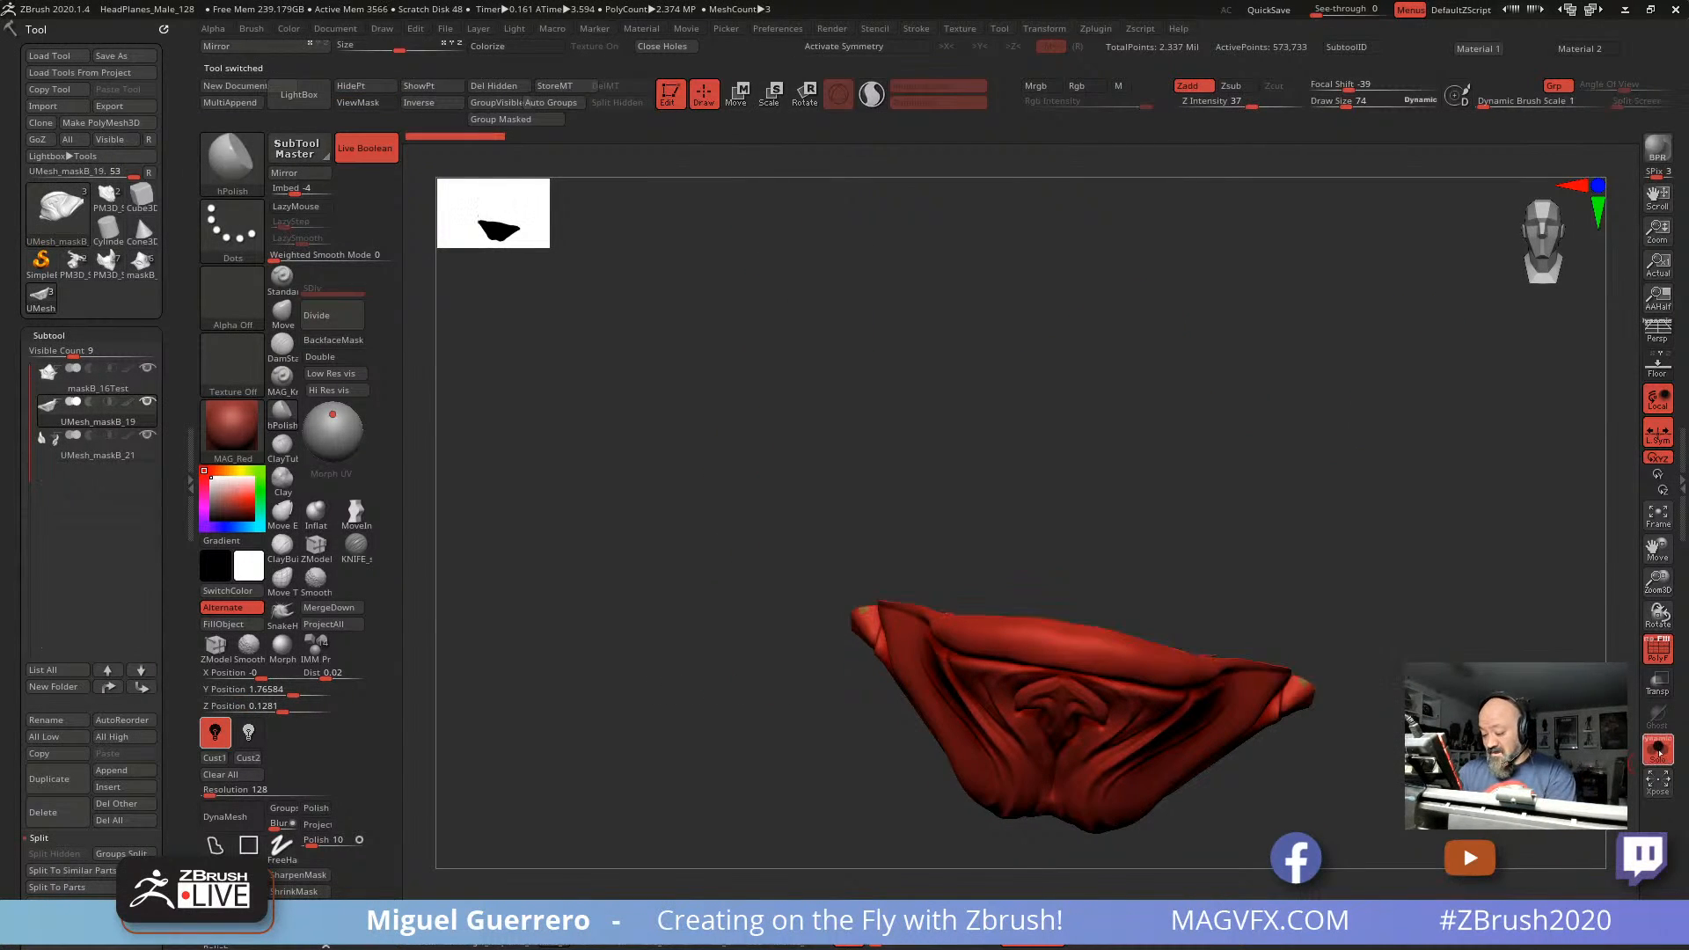
mouse_move(748, 615)
left_mouse_down()
mouse_move(973, 687)
mouse_move(969, 636)
left_mouse_up()
mouse_move(970, 636)
right_mouse_down("ctrl")
mouse_move(806, 467)
mouse_move(815, 529)
right_mouse_up("ctrl")
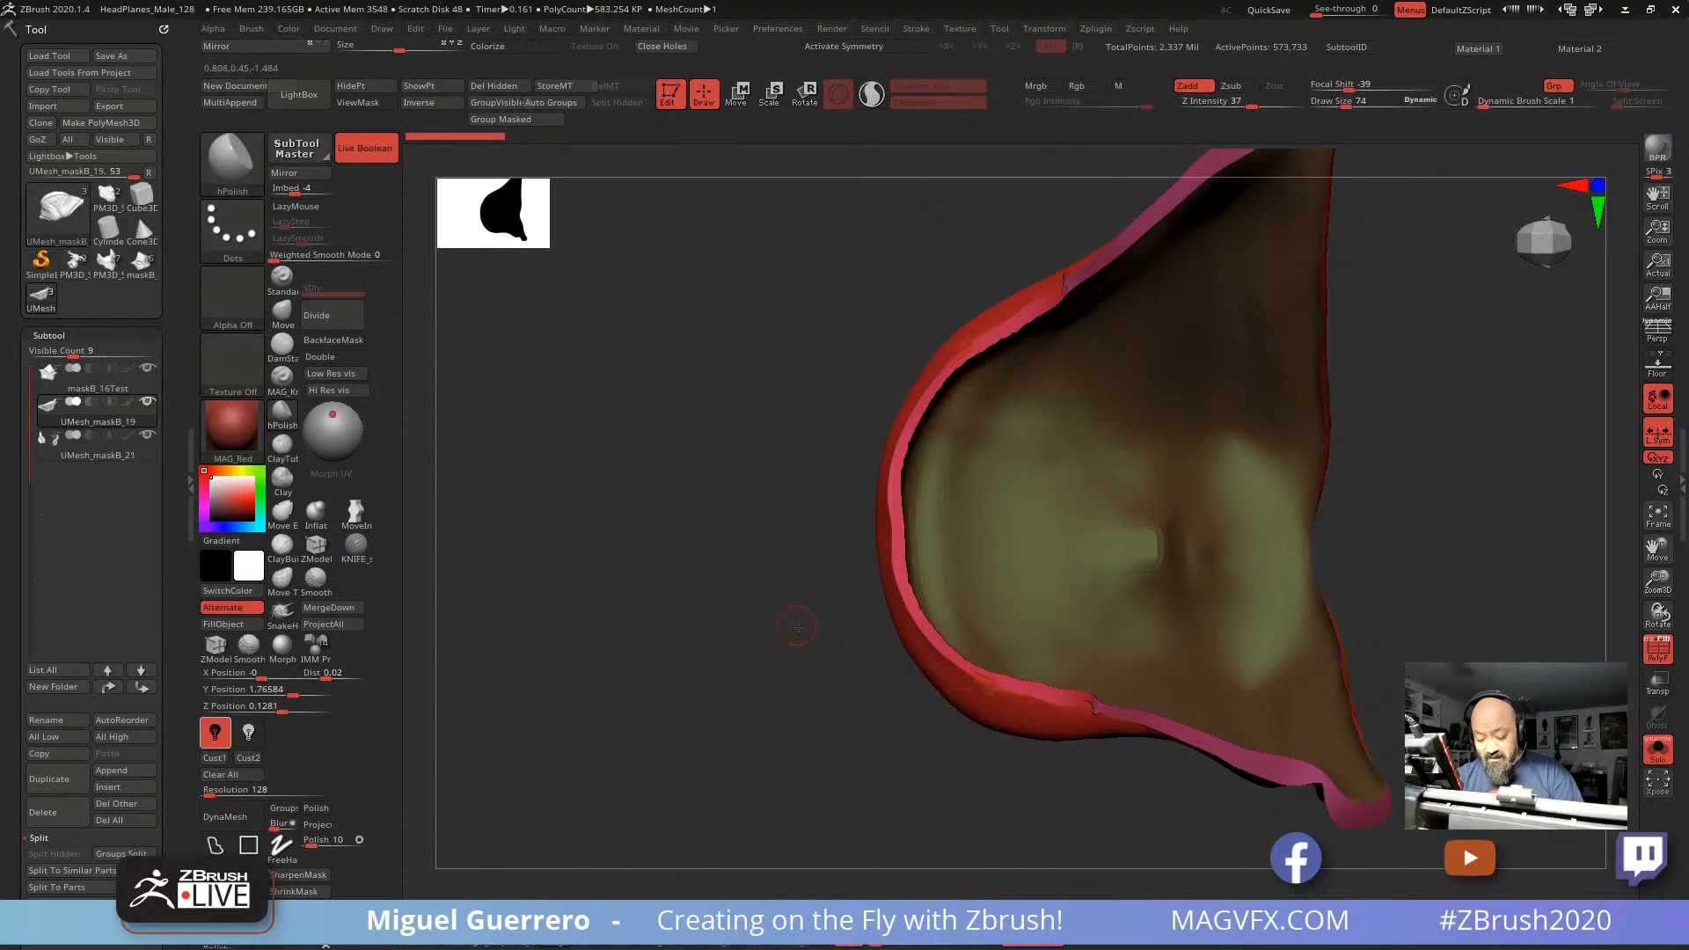
right_click_drag(797, 626, 1027, 312)
mouse_move(1081, 241)
right_mouse_down()
mouse_move(765, 351)
mouse_move(734, 475)
mouse_move(760, 373)
mouse_move(799, 395)
mouse_move(773, 409)
right_mouse_up()
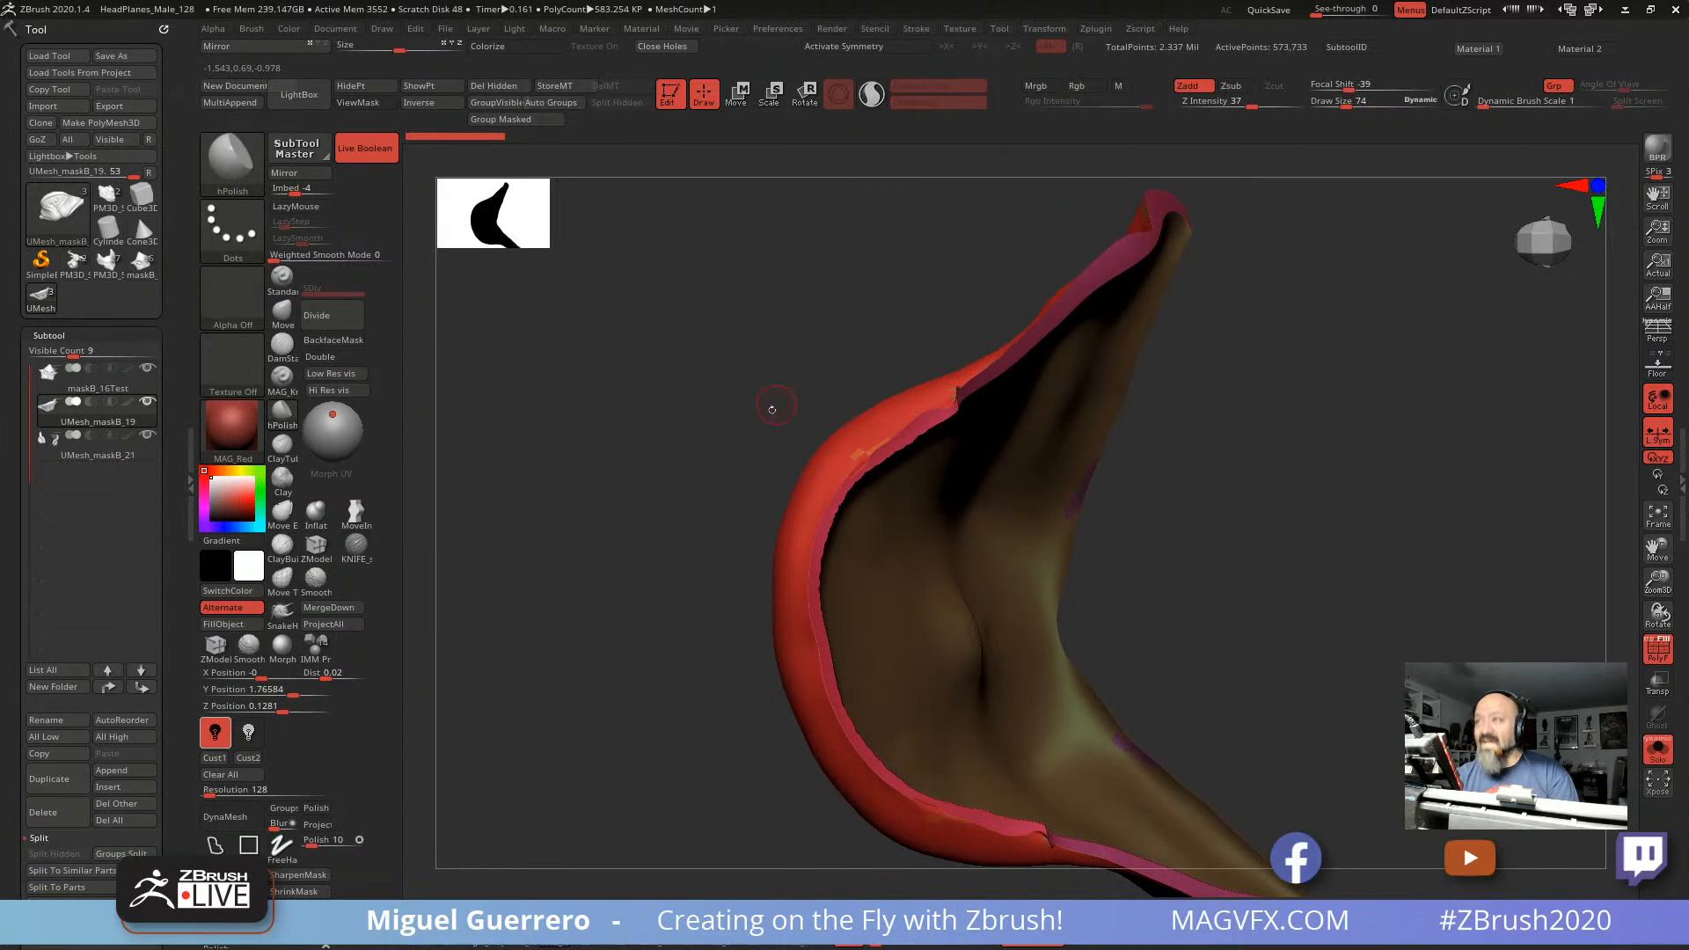
right_click_drag(679, 525, 772, 409)
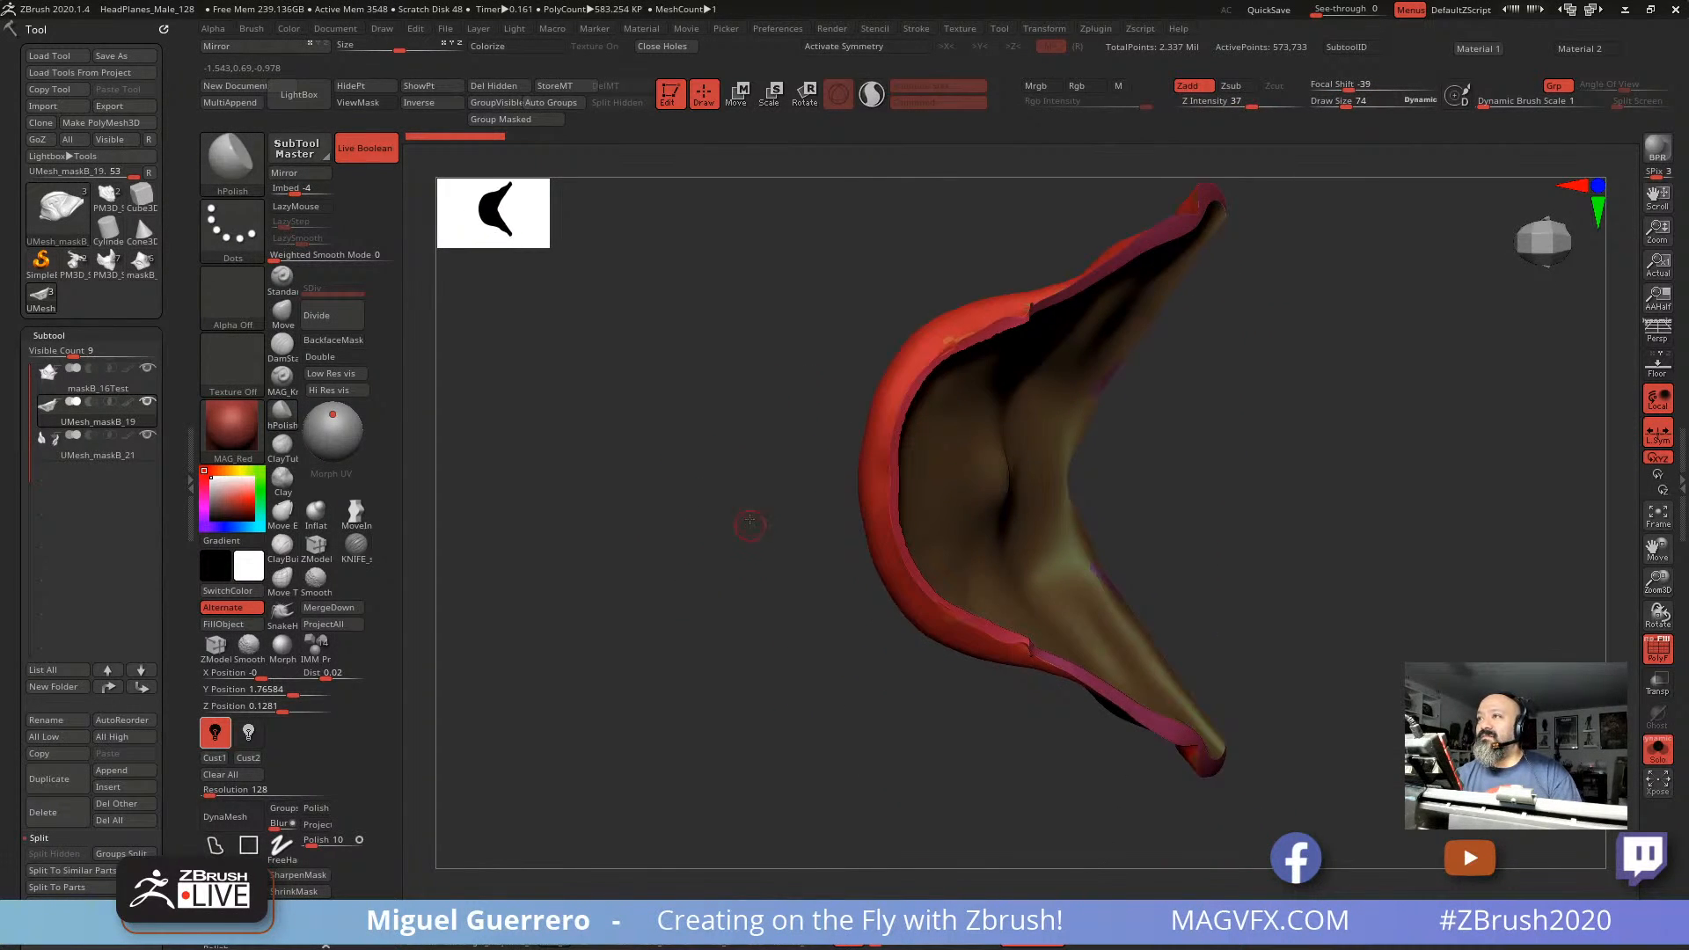
mouse_move(751, 526)
right_mouse_down()
mouse_move(747, 453)
mouse_move(648, 516)
mouse_move(935, 597)
right_mouse_up()
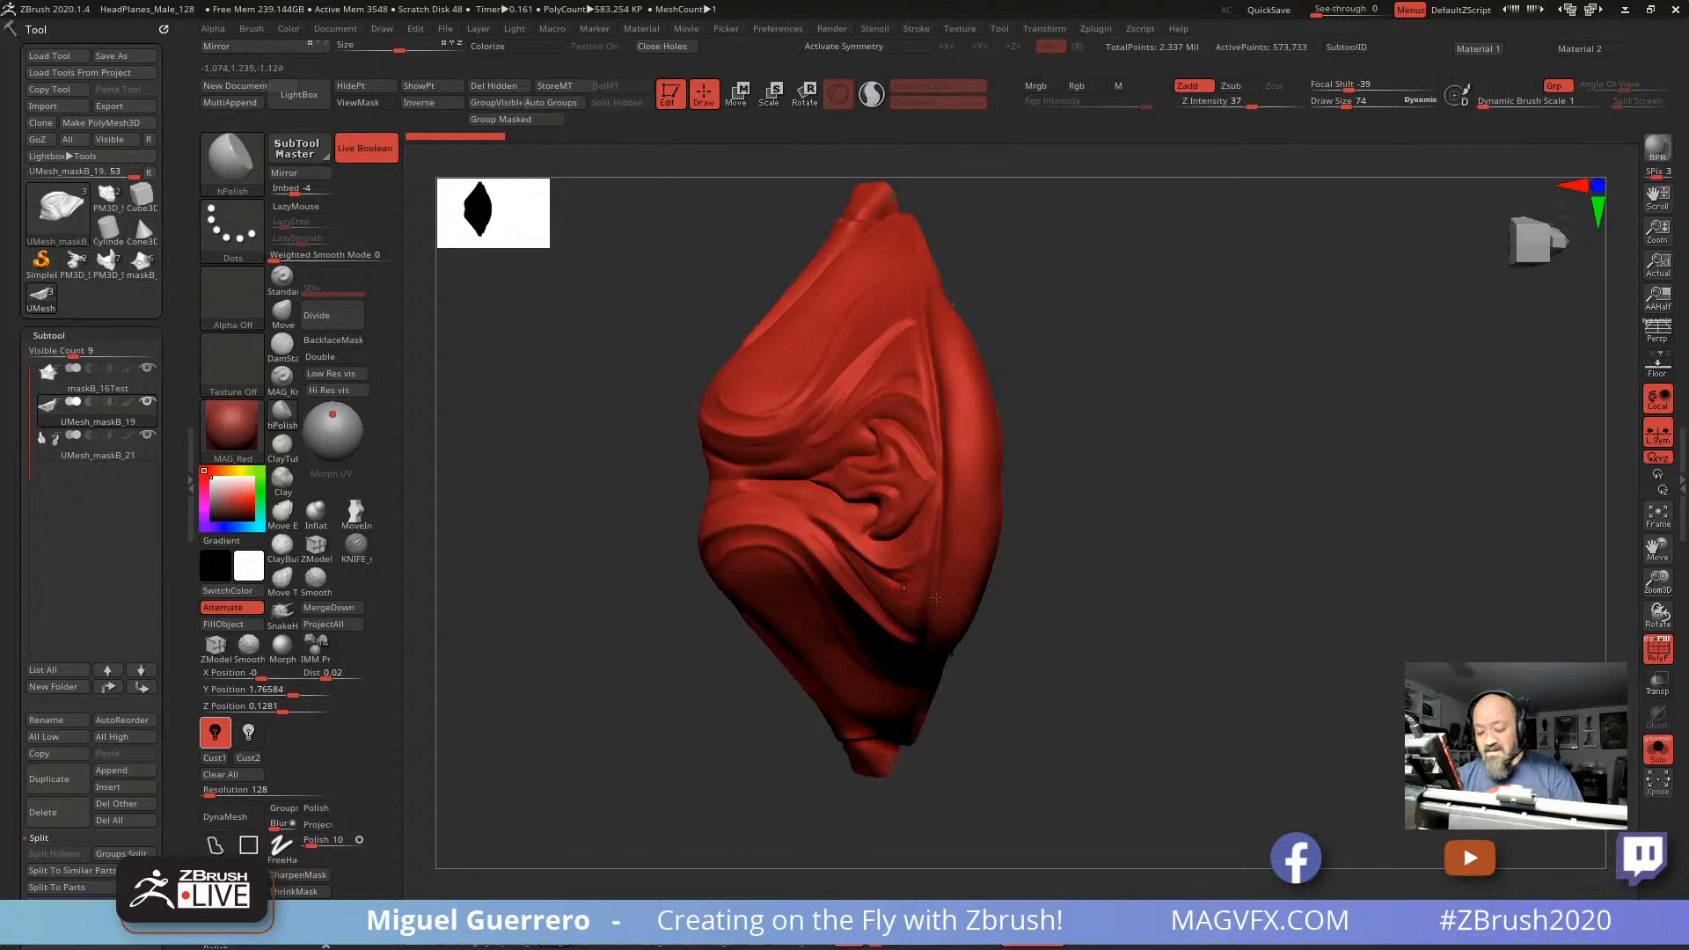
left_click(1660, 751)
left_click_drag(625, 510, 563, 704)
left_click_drag(690, 615, 740, 540, "alt")
right_click_drag(740, 541, 610, 445, "ctrl")
left_click_drag(654, 615, 818, 607, "alt")
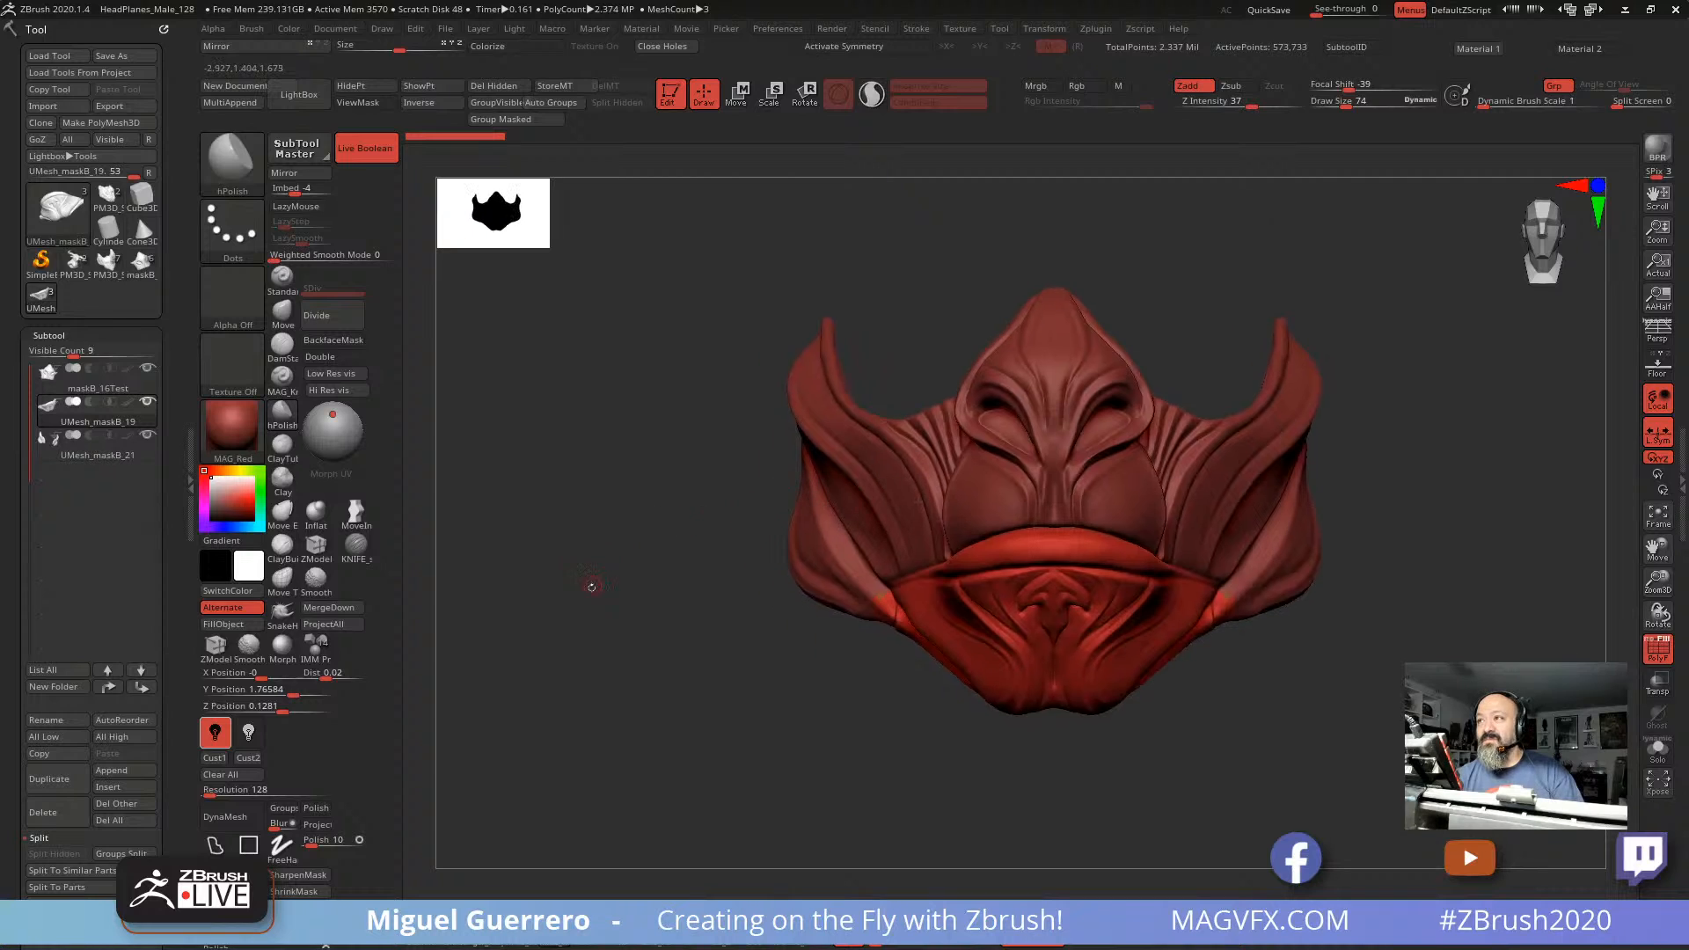
left_click_drag(591, 588, 657, 619)
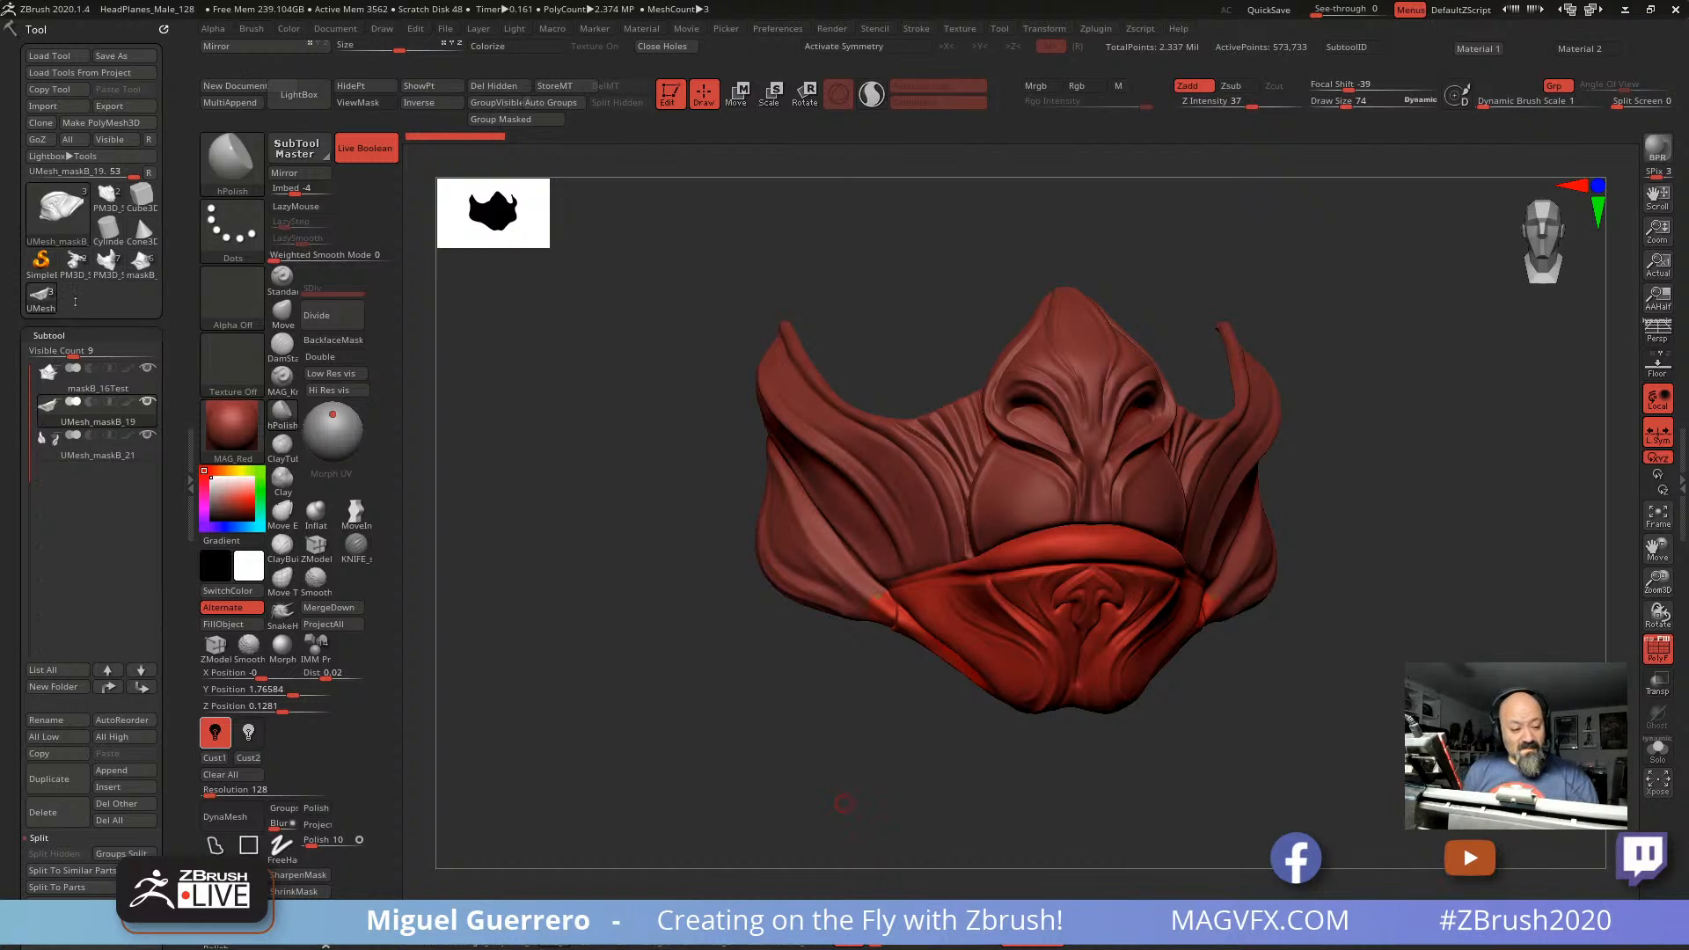
Step: Switch to the PM3D_Sphere3D1 tool with the mask on the head, frame it for inspection, and turn off the polyframe display
left_click(106, 263)
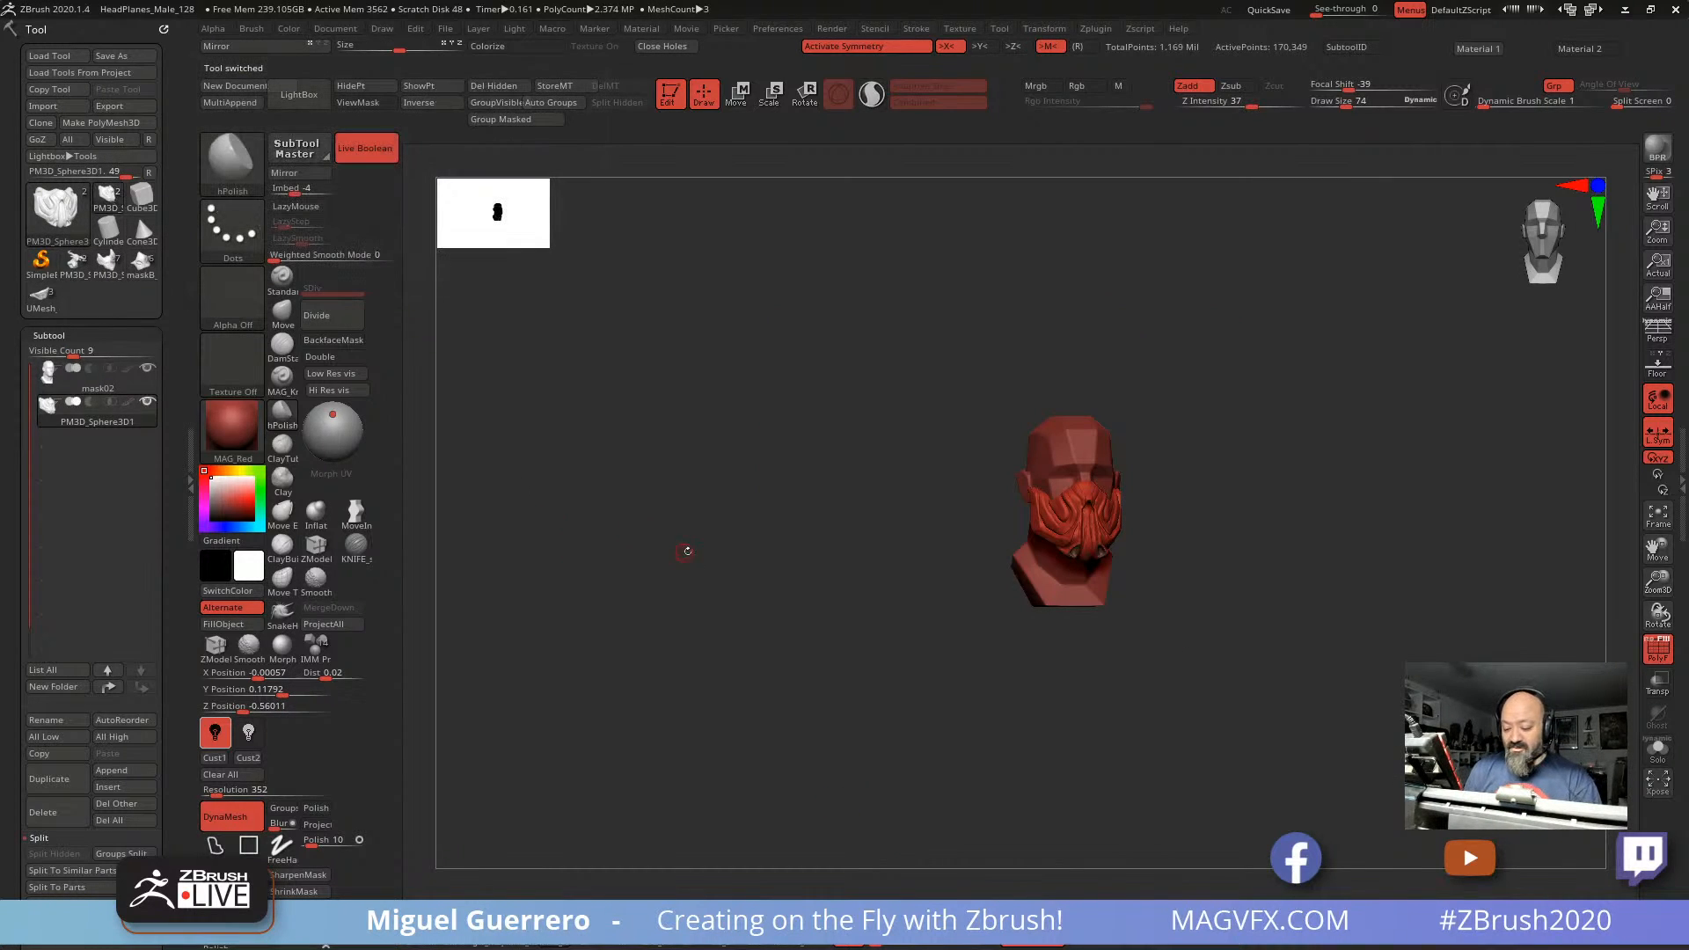
key("f")
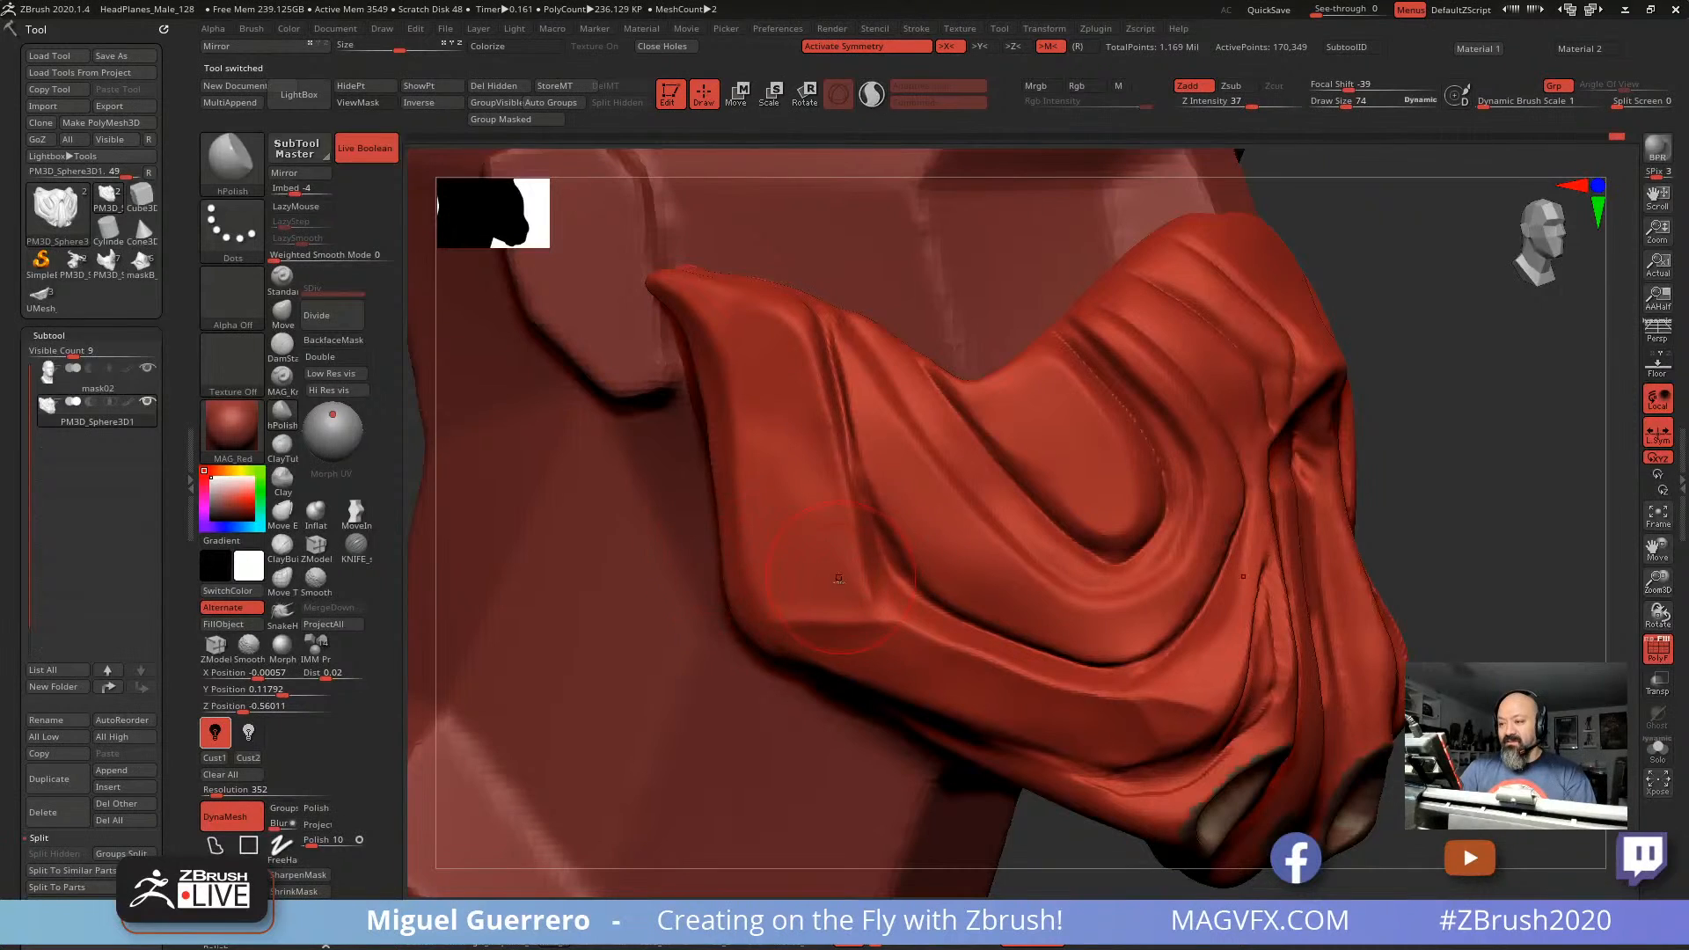
right_click_drag(839, 578, 793, 575, "ctrl")
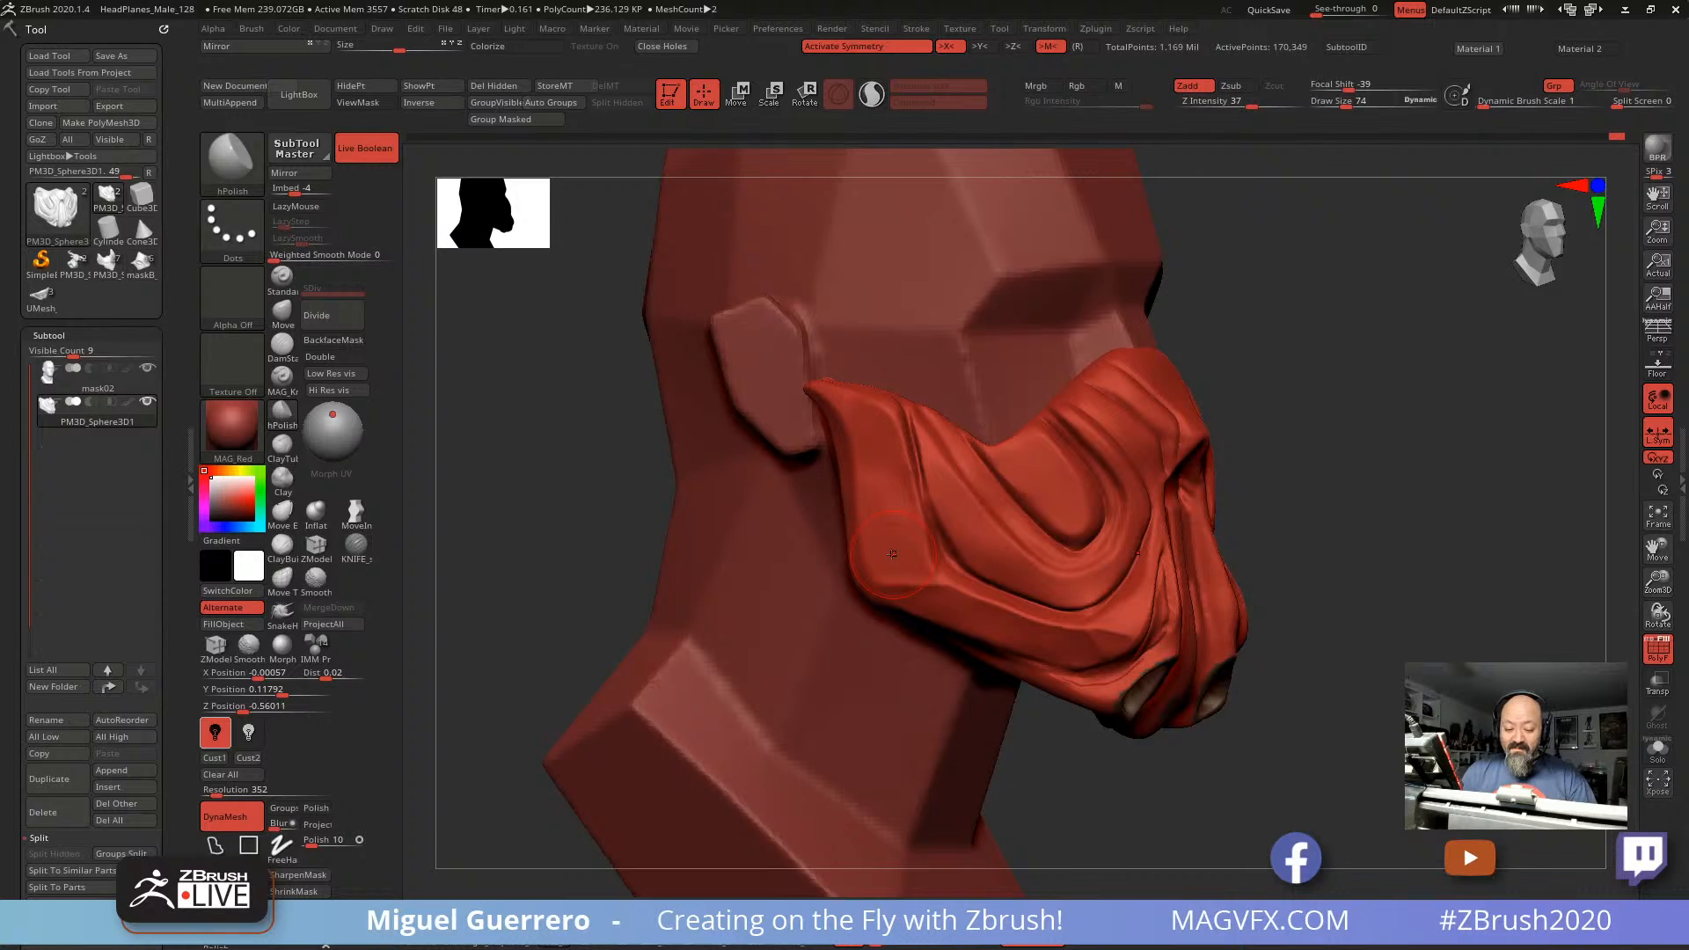
left_click_drag(482, 495, 557, 490)
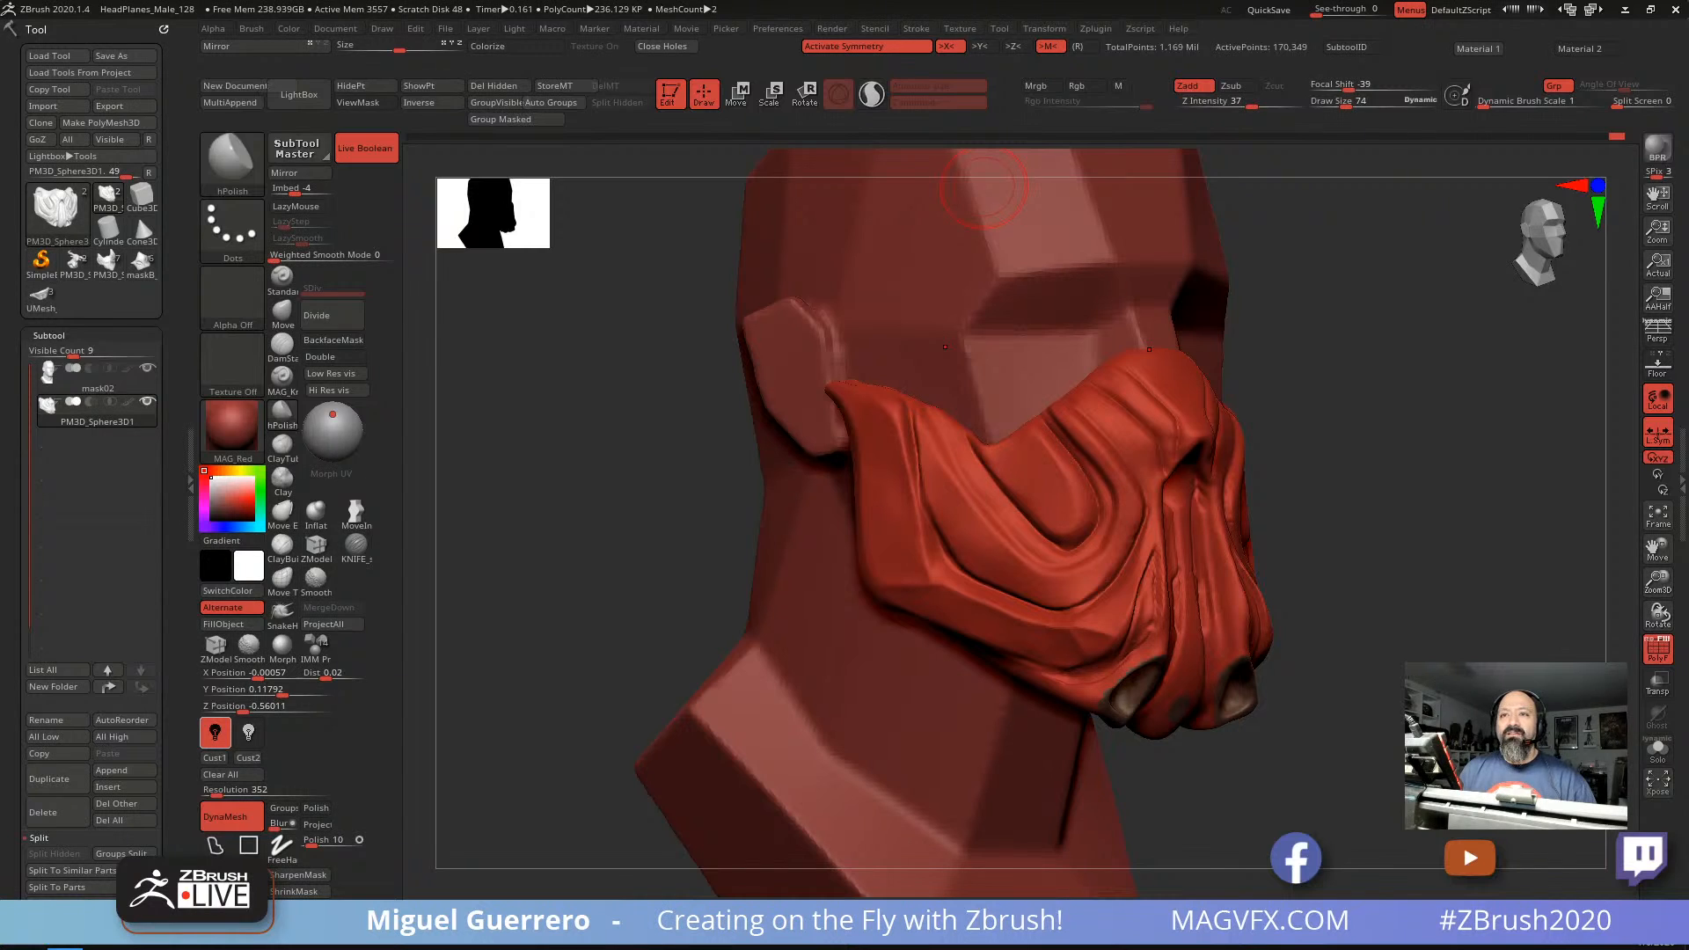
mouse_move(547, 458)
left_mouse_down()
mouse_move(578, 464)
mouse_move(551, 475)
left_mouse_up()
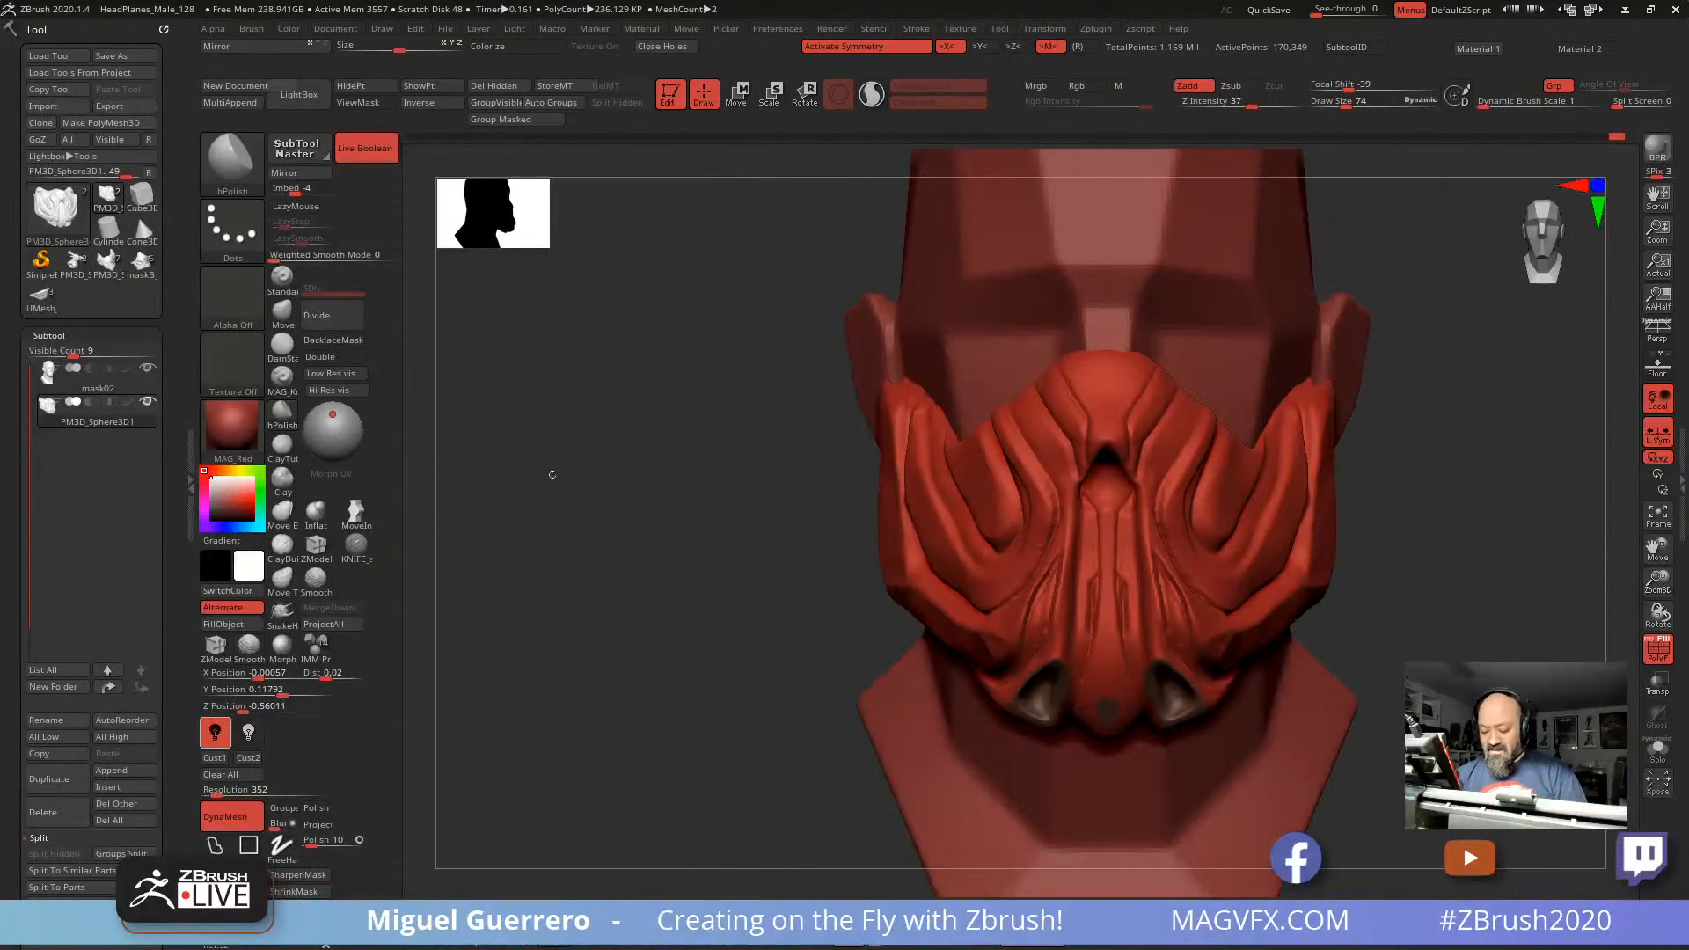
left_click(1658, 649)
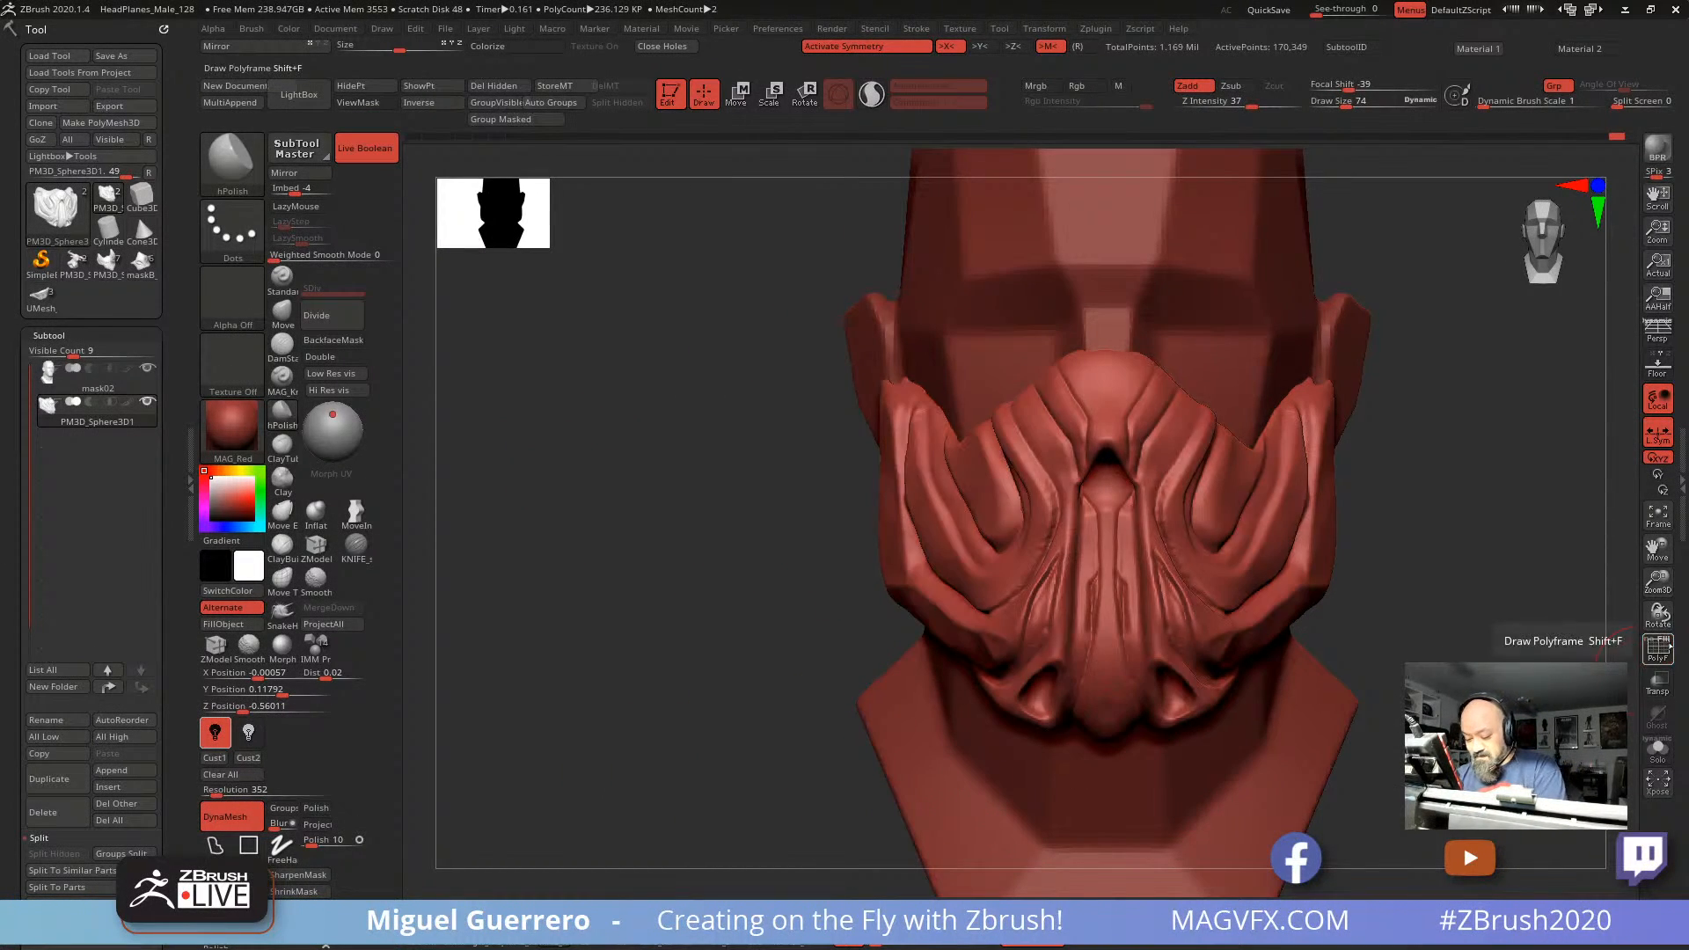
left_click_drag(845, 554, 625, 499)
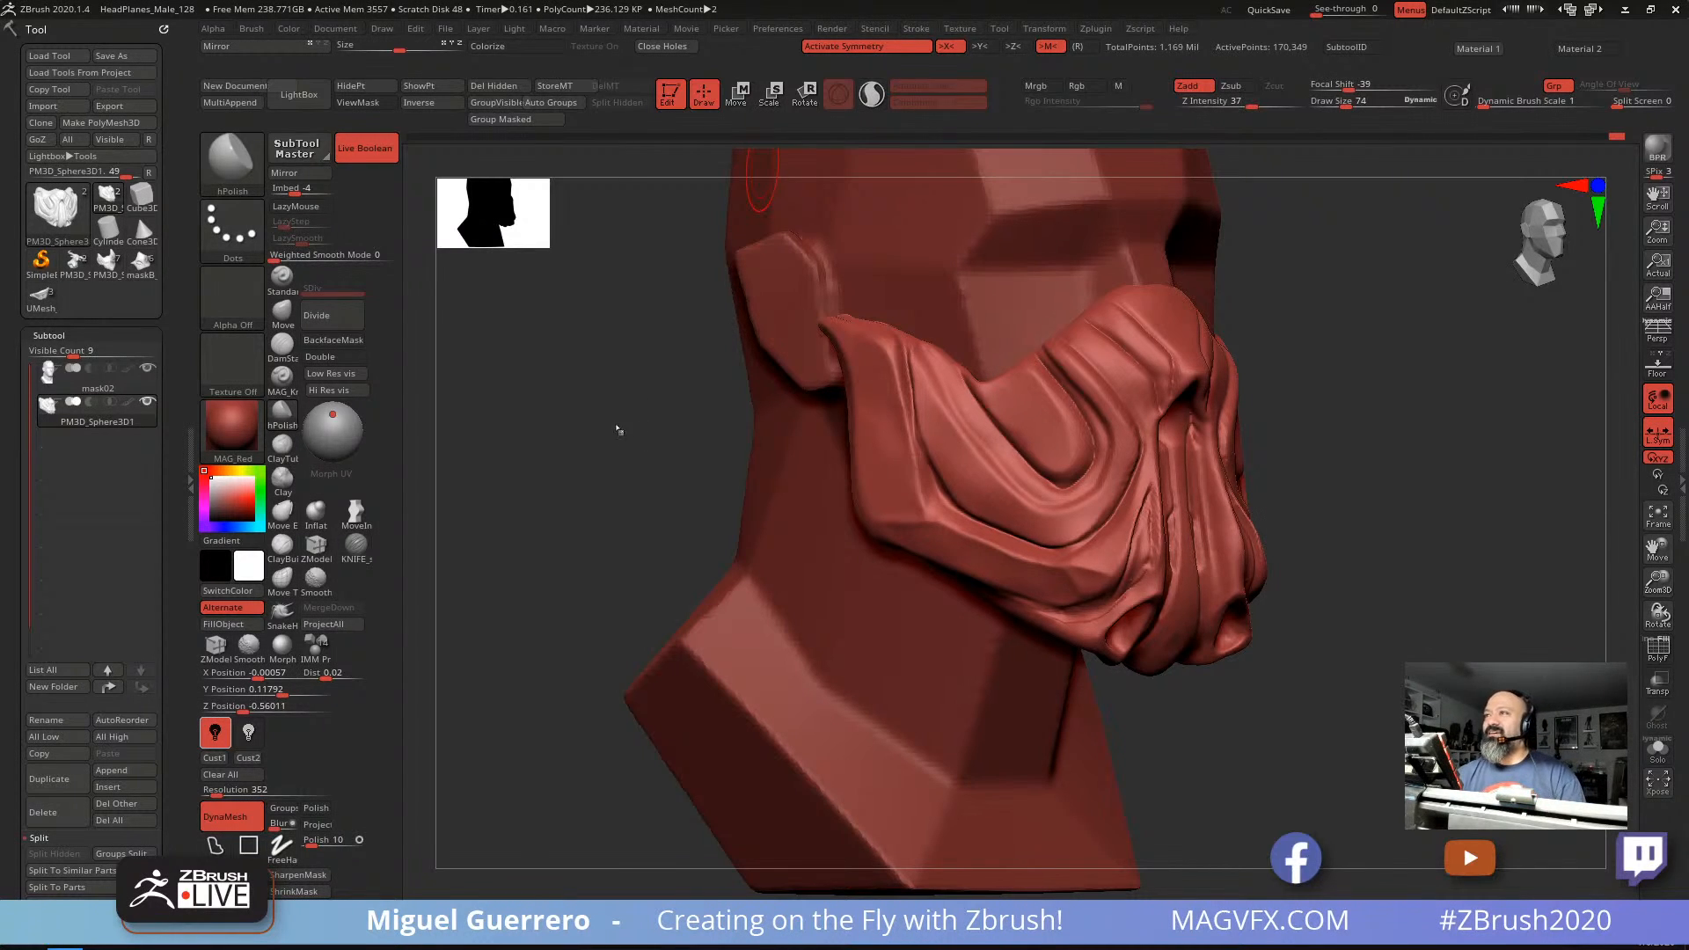
mouse_move(604, 452)
left_mouse_down()
mouse_move(673, 423)
mouse_move(604, 433)
mouse_move(603, 400)
mouse_move(616, 420)
mouse_move(639, 415)
mouse_move(569, 370)
left_mouse_up()
Step: Carve the crease along the mask's side fold with the KNIFE brush at draw size 66, and smooth the area beside it
left_click(354, 547)
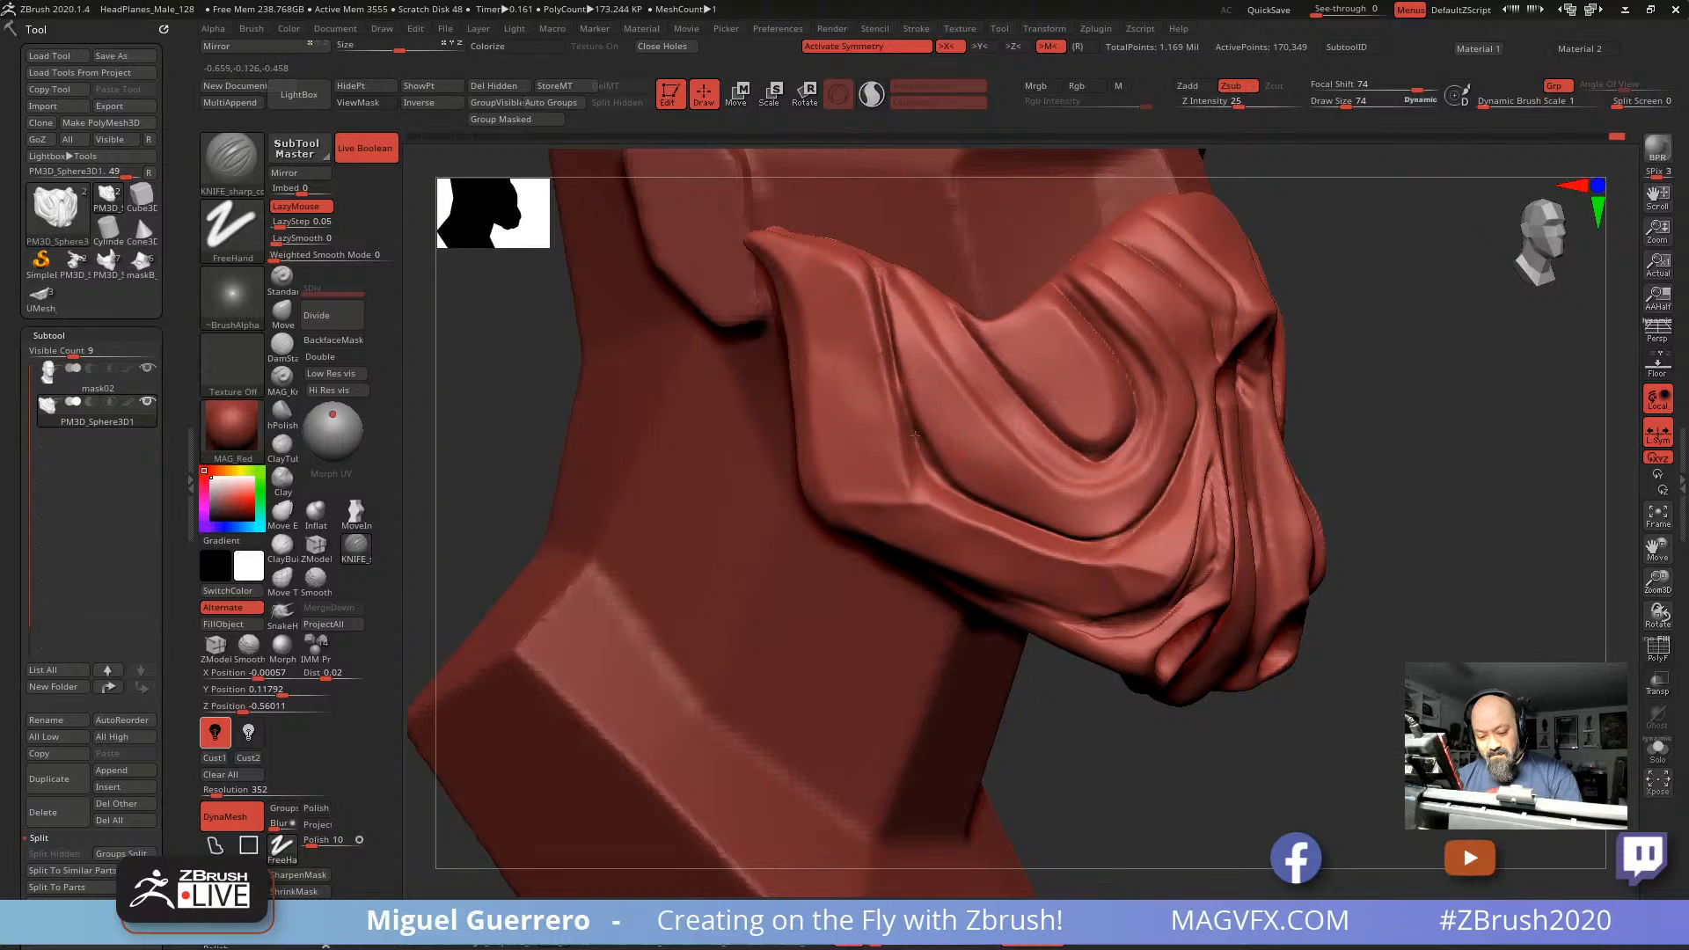
key("[")
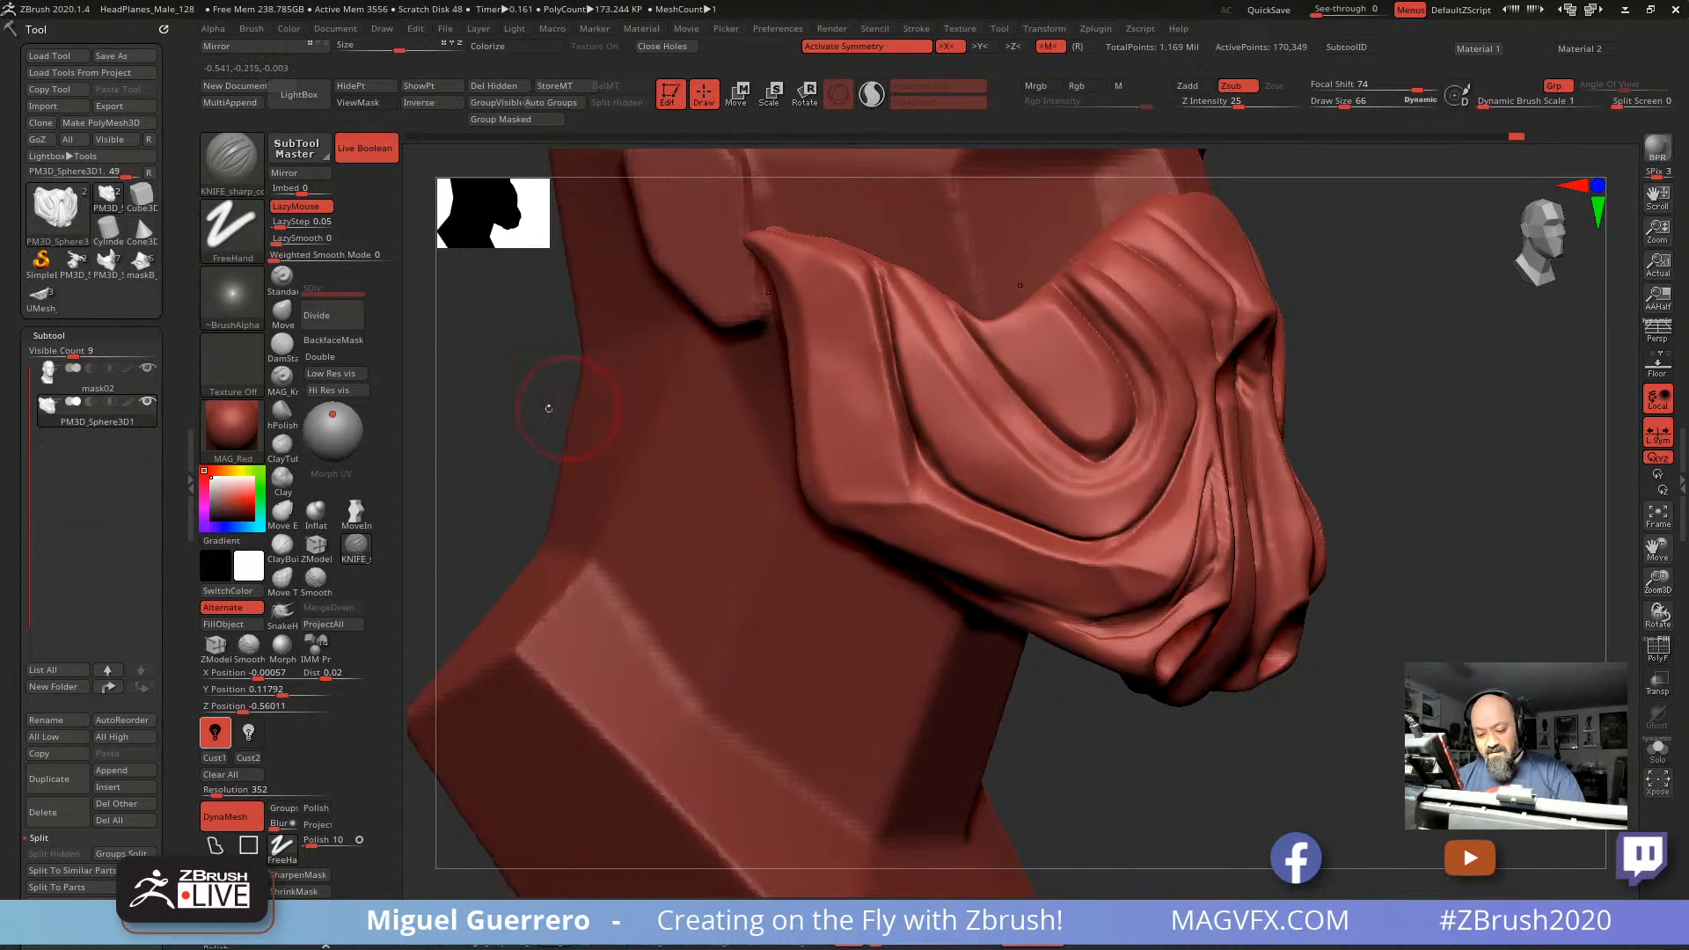
mouse_move(549, 408)
left_mouse_down()
mouse_move(487, 418)
mouse_move(528, 411)
left_mouse_up()
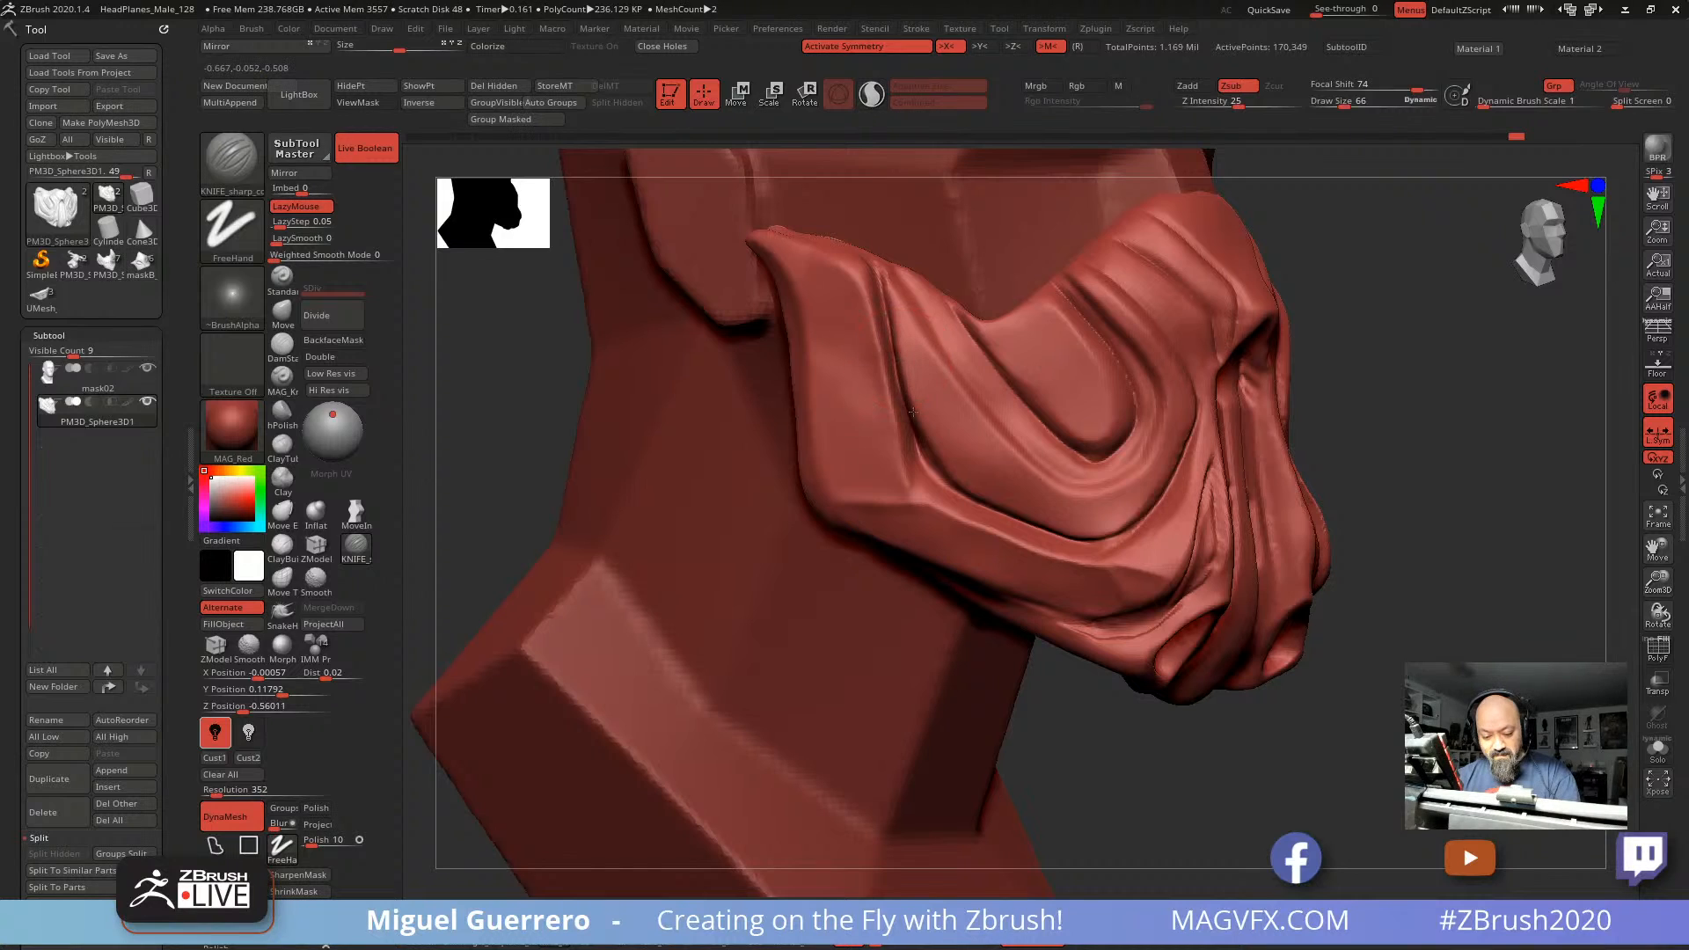
mouse_move(912, 412)
left_mouse_down()
mouse_move(950, 483)
mouse_move(990, 506)
left_mouse_up()
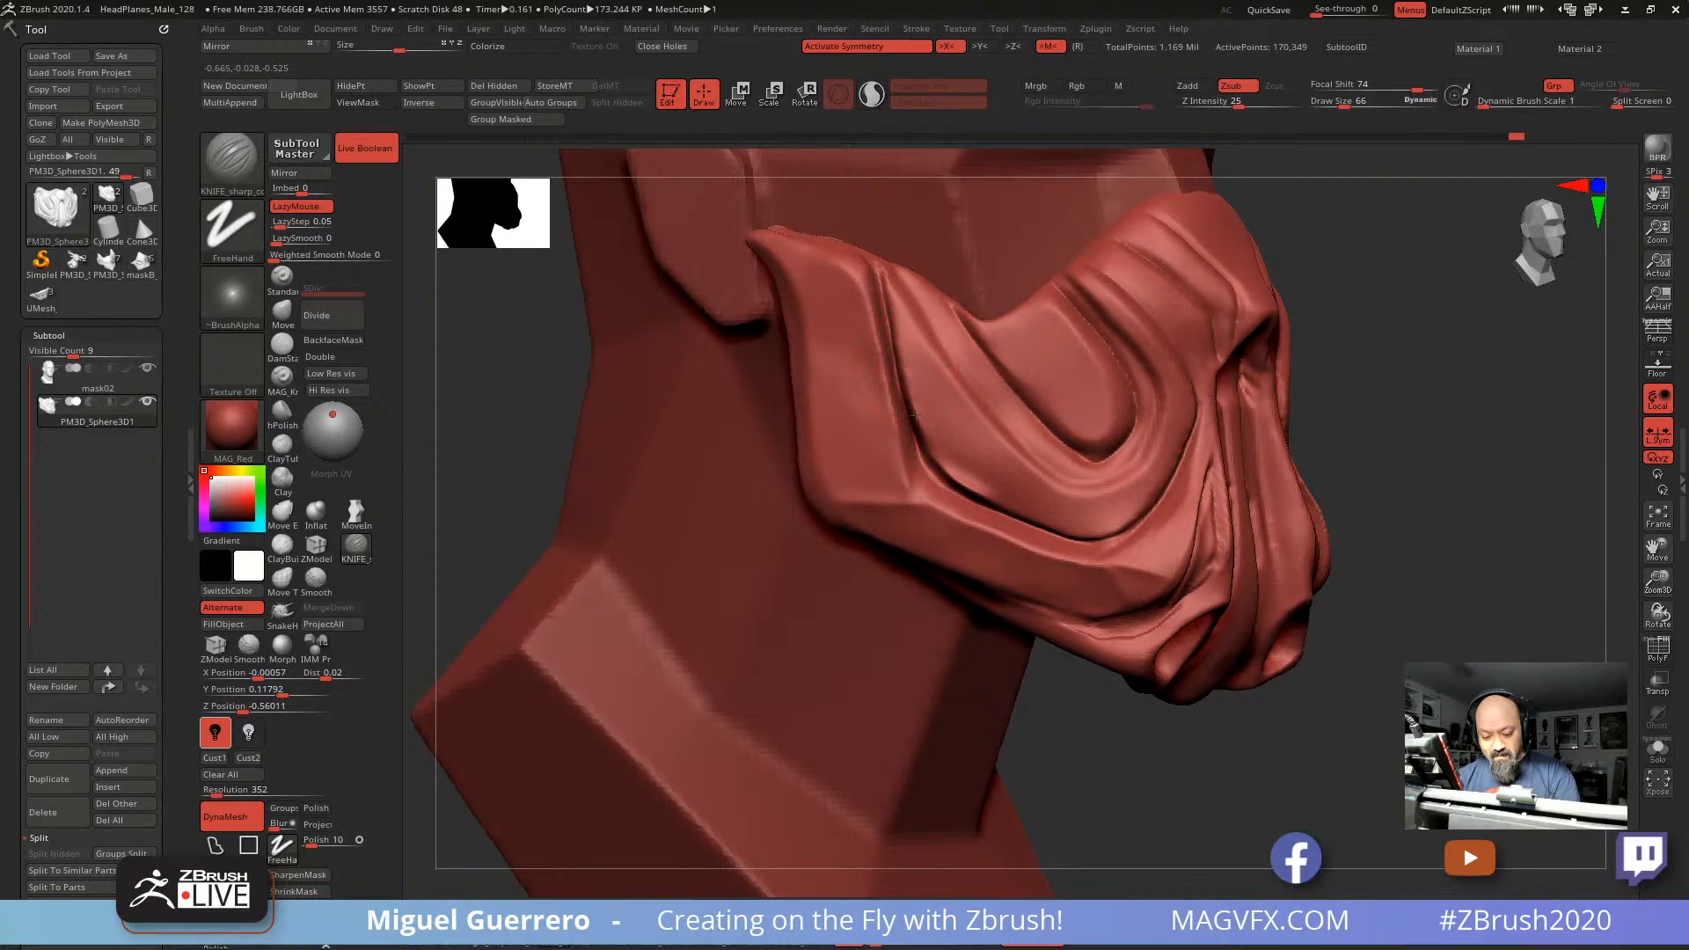
key("shift")
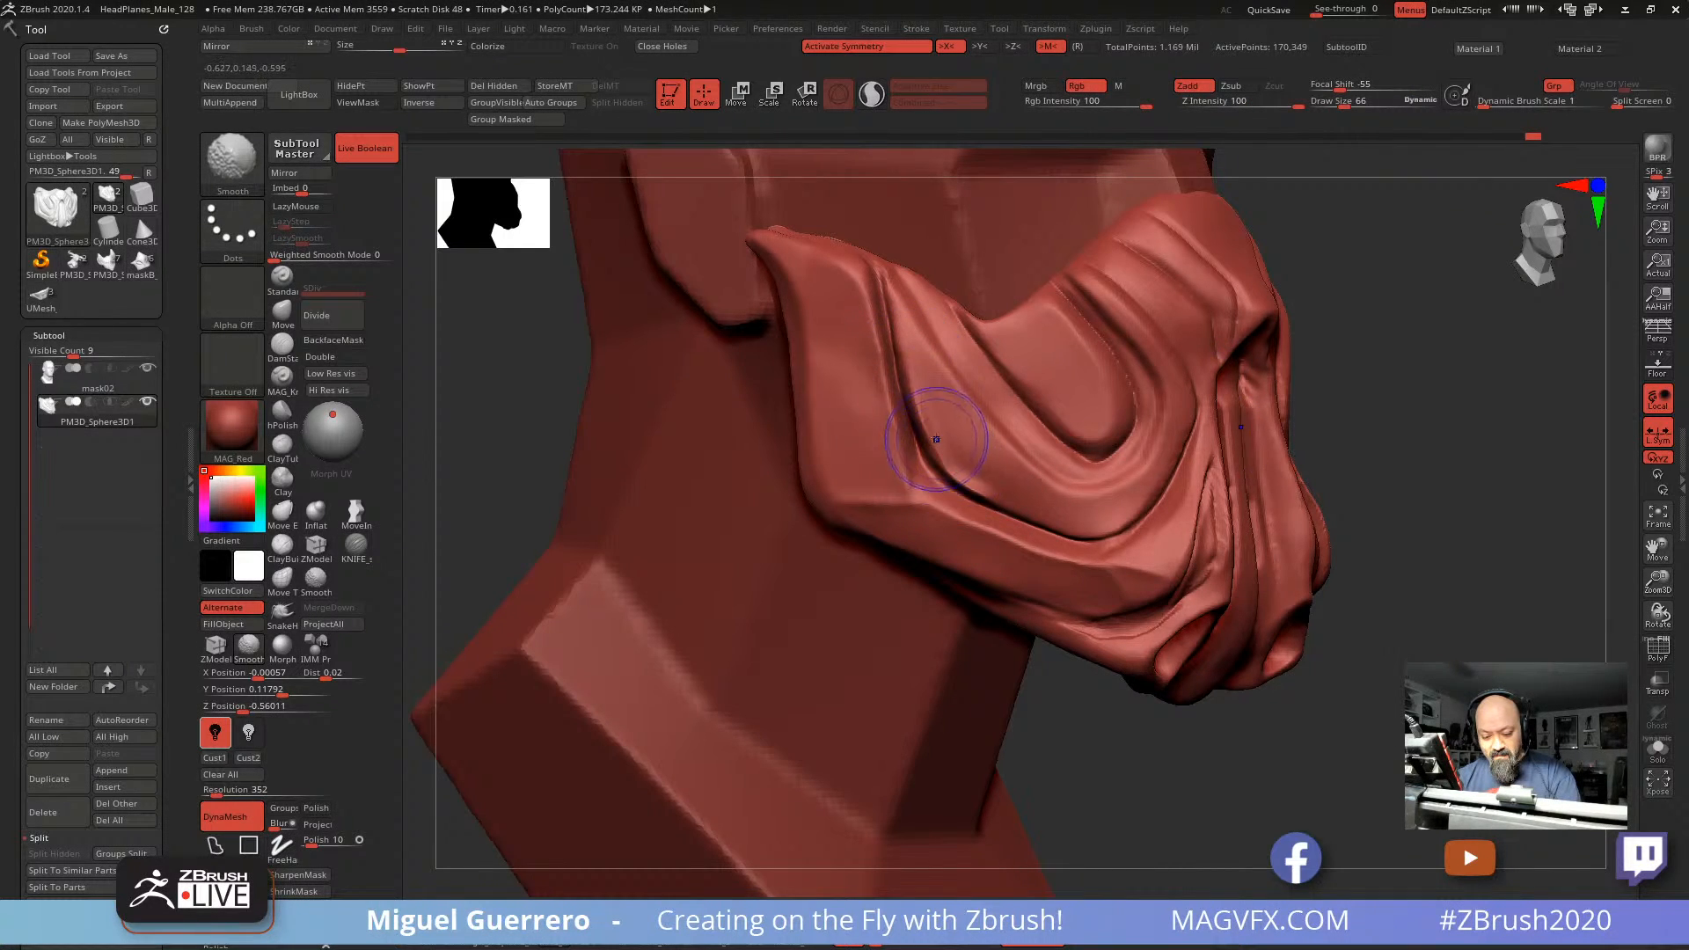
left_click_drag(936, 439, 1023, 490, "shift")
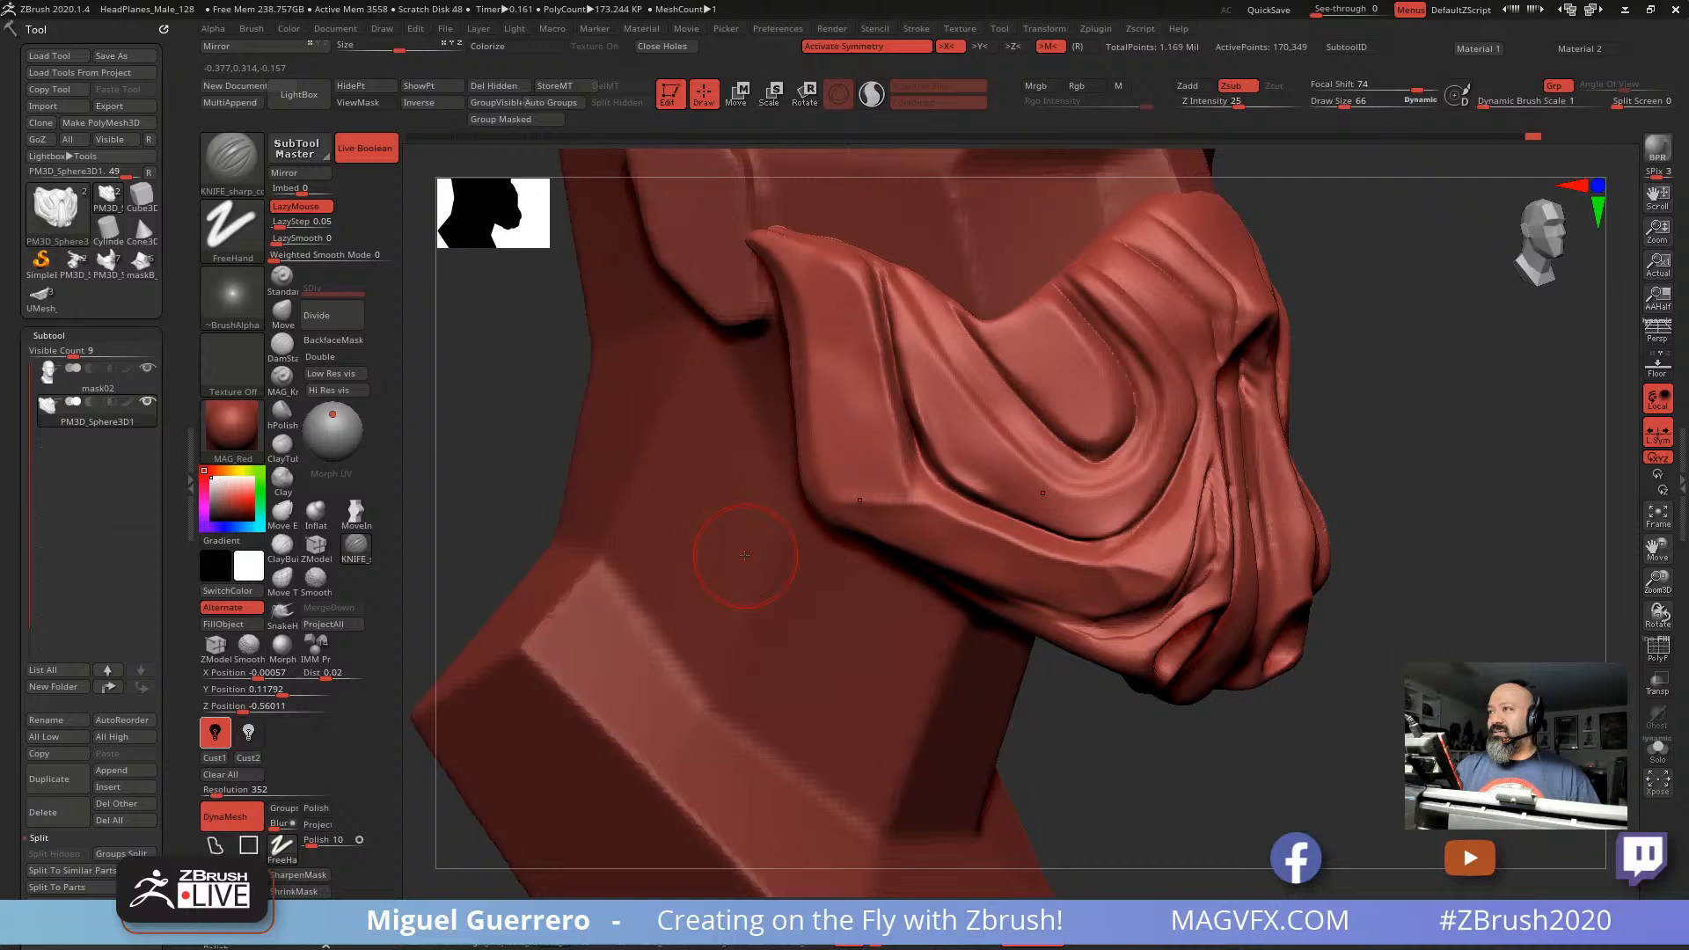
Step: Mask the long outer cheek fold symmetrically on both sides and invert the mask so only those folds stay editable
left_click_drag(550, 392, 471, 392)
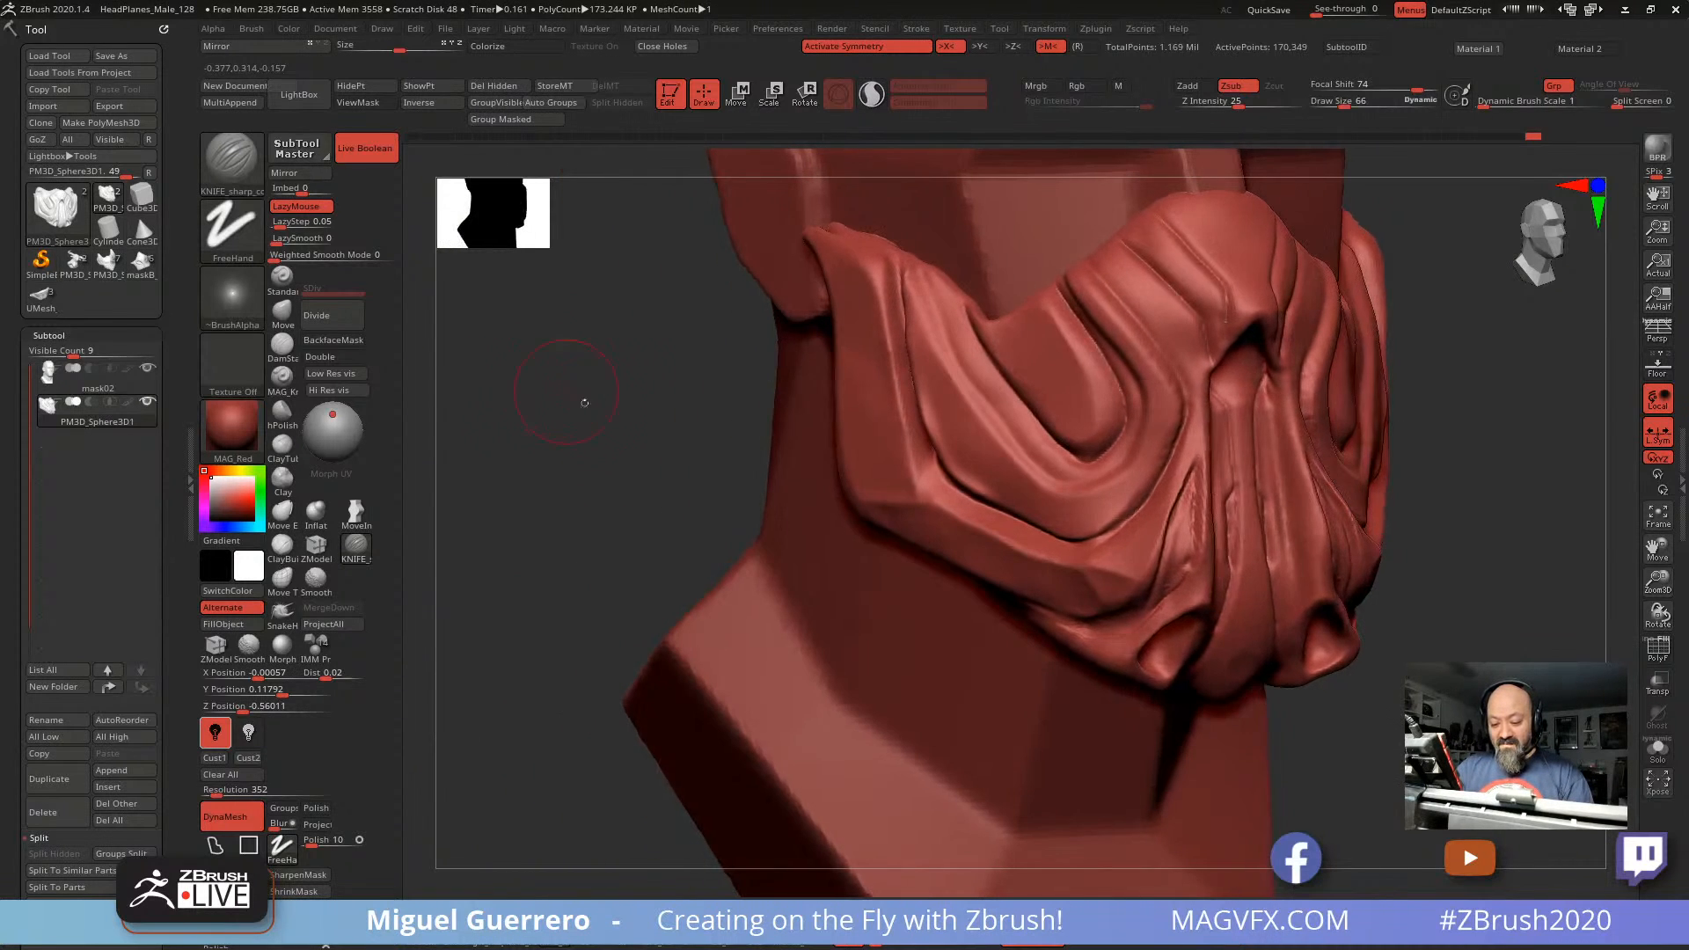
mouse_move(627, 413)
left_mouse_down()
mouse_move(598, 420)
mouse_move(678, 367)
left_mouse_up()
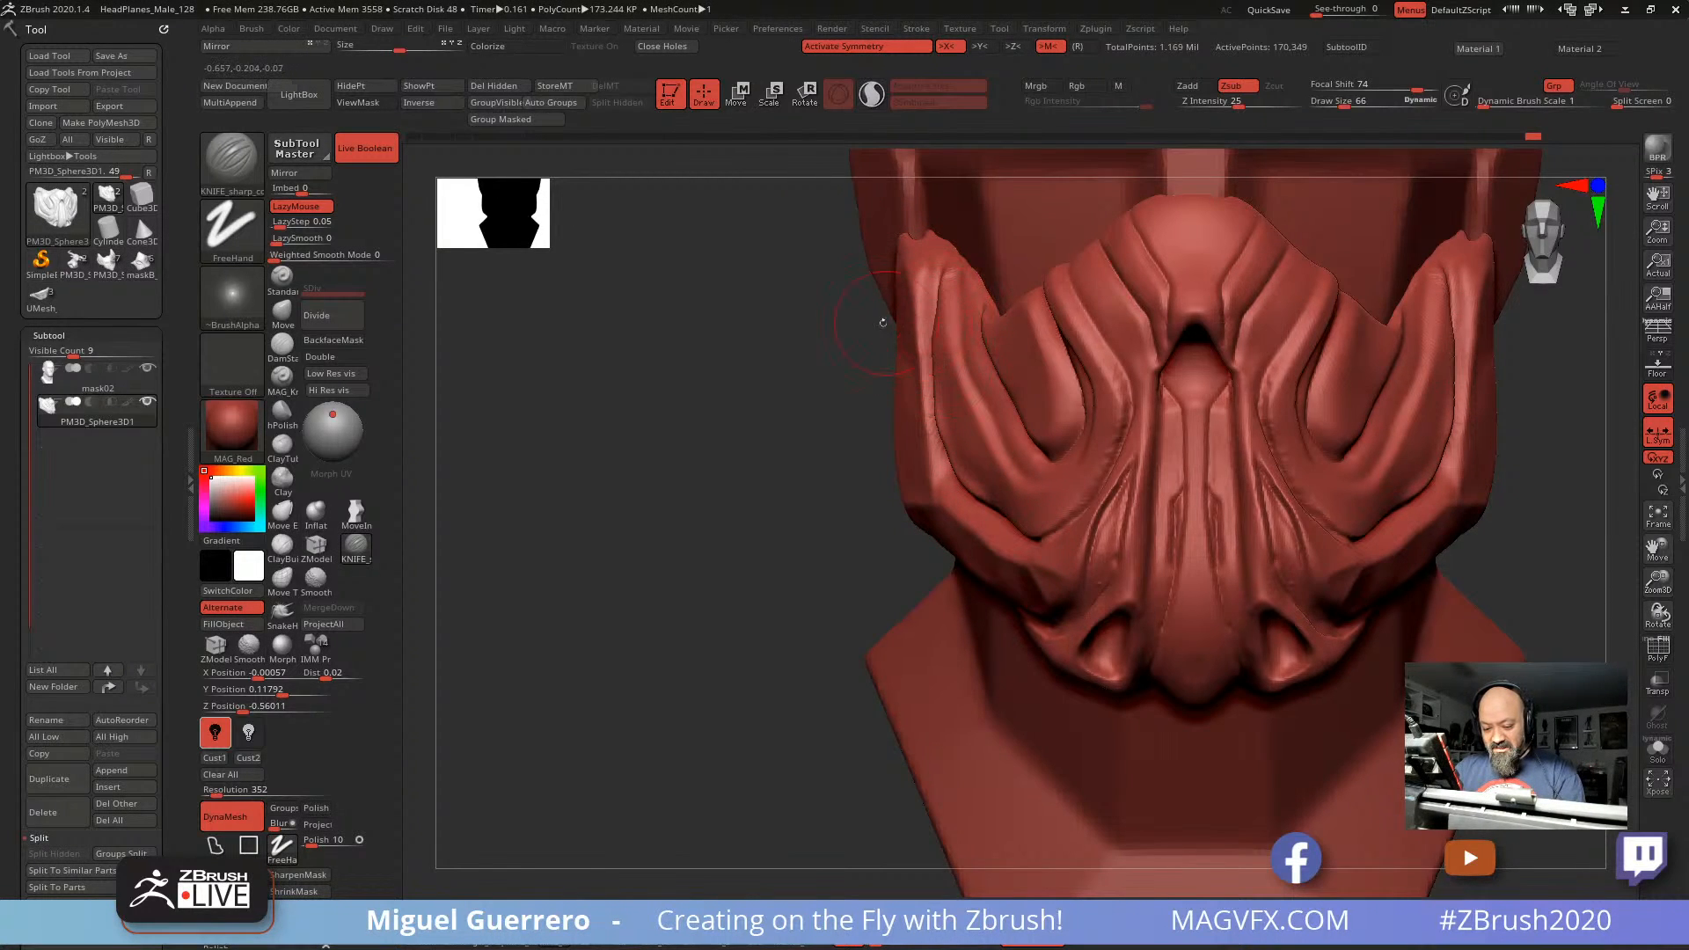
mouse_move(773, 373)
left_mouse_down()
mouse_move(962, 339)
mouse_move(962, 365)
left_mouse_up()
key("ctrl")
left_click_drag(918, 249, 936, 334, "ctrl")
mouse_move(950, 405)
left_mouse_down("ctrl")
mouse_move(998, 485)
mouse_move(1130, 540)
mouse_move(1144, 505)
mouse_move(1038, 440)
mouse_move(932, 257)
left_mouse_up("ctrl")
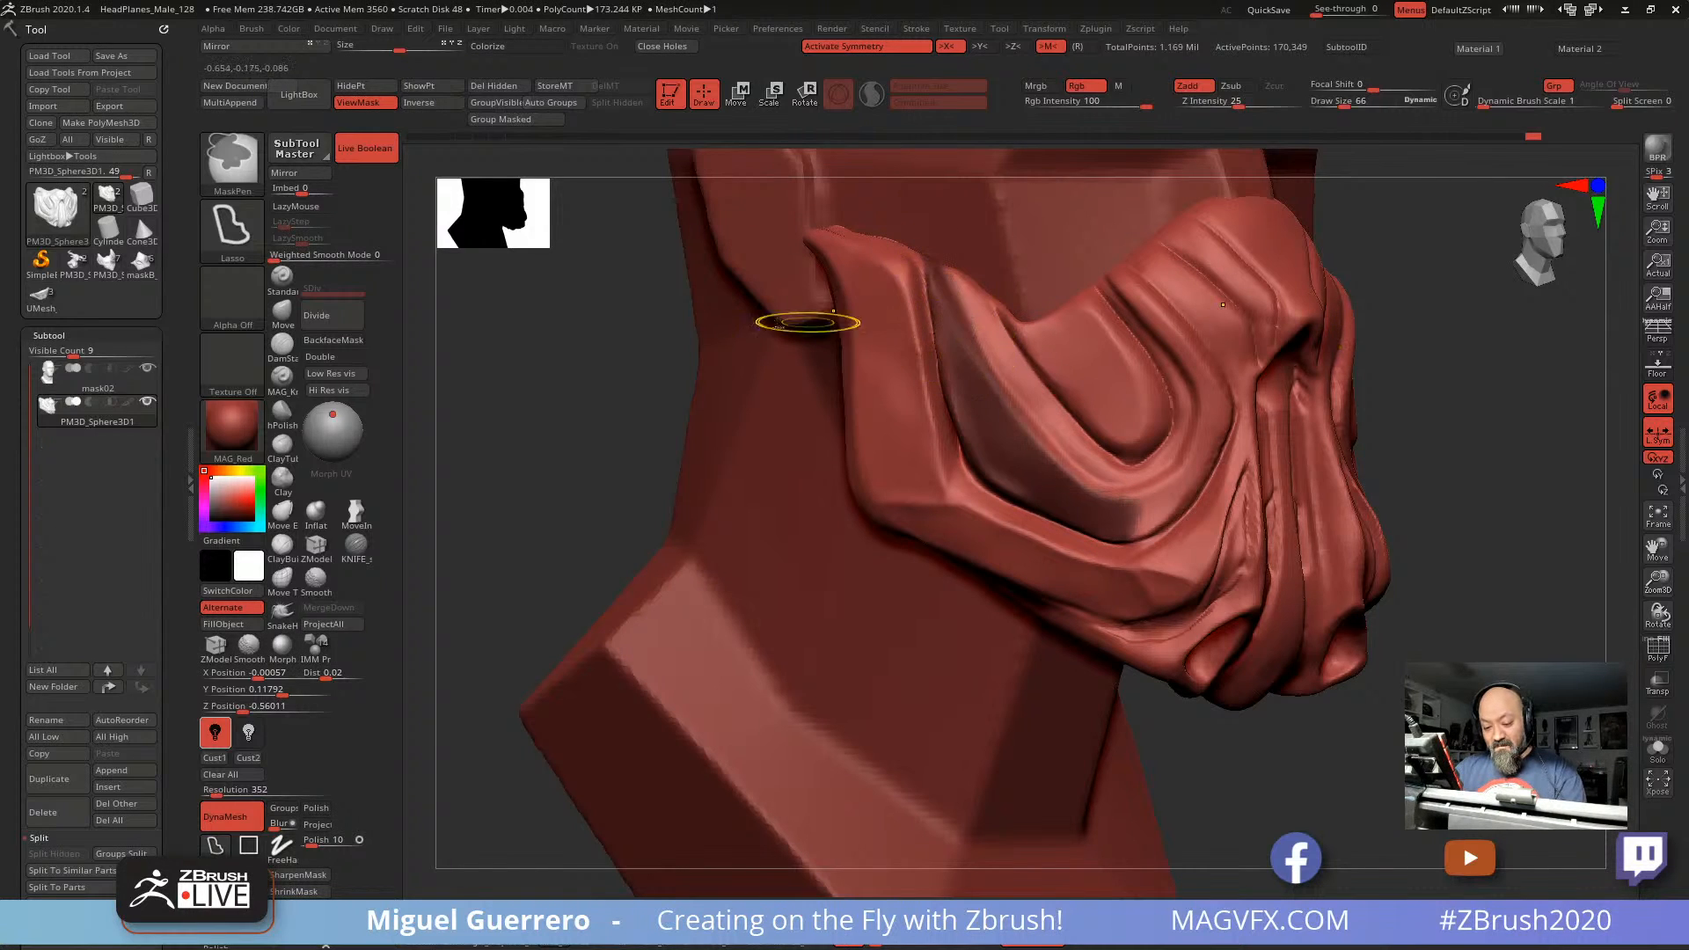
left_click(604, 335, "ctrl")
Step: Pull the unmasked outer cheek folds into a fuller, raised shape with the Move brush at draw size 110
left_click_drag(604, 335, 553, 365)
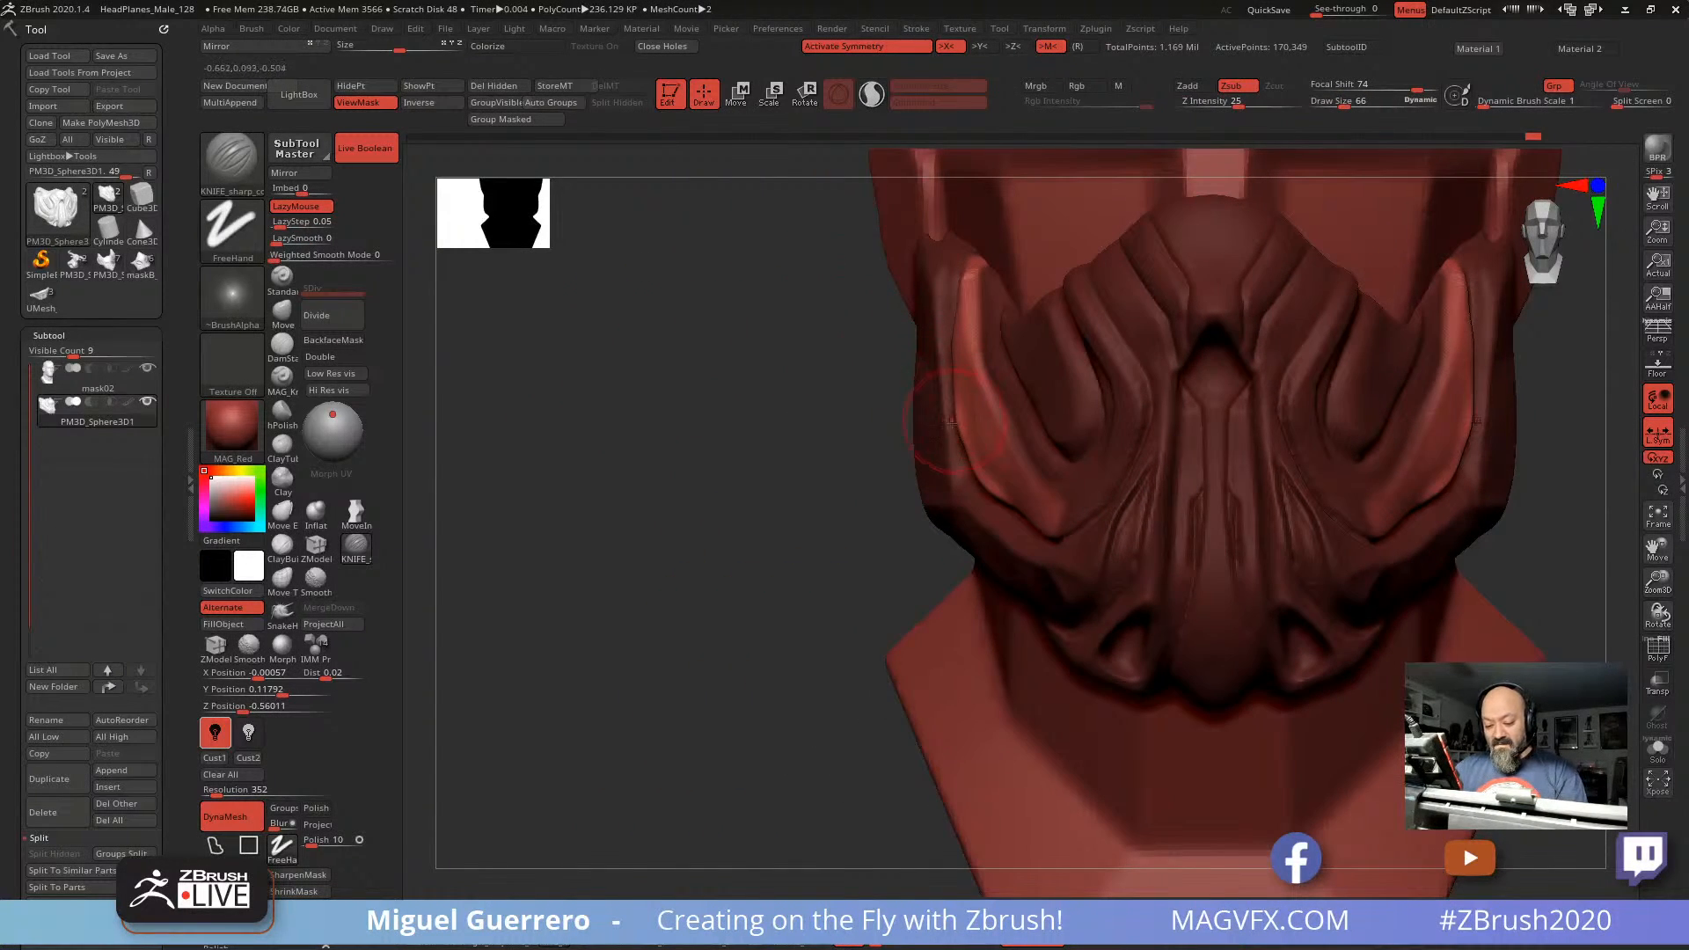
left_click_drag(769, 426, 825, 437)
mouse_move(948, 304)
left_mouse_down("shift")
mouse_move(962, 418)
mouse_move(1007, 486)
left_mouse_up("shift")
left_click_drag(722, 353, 641, 376, "shift")
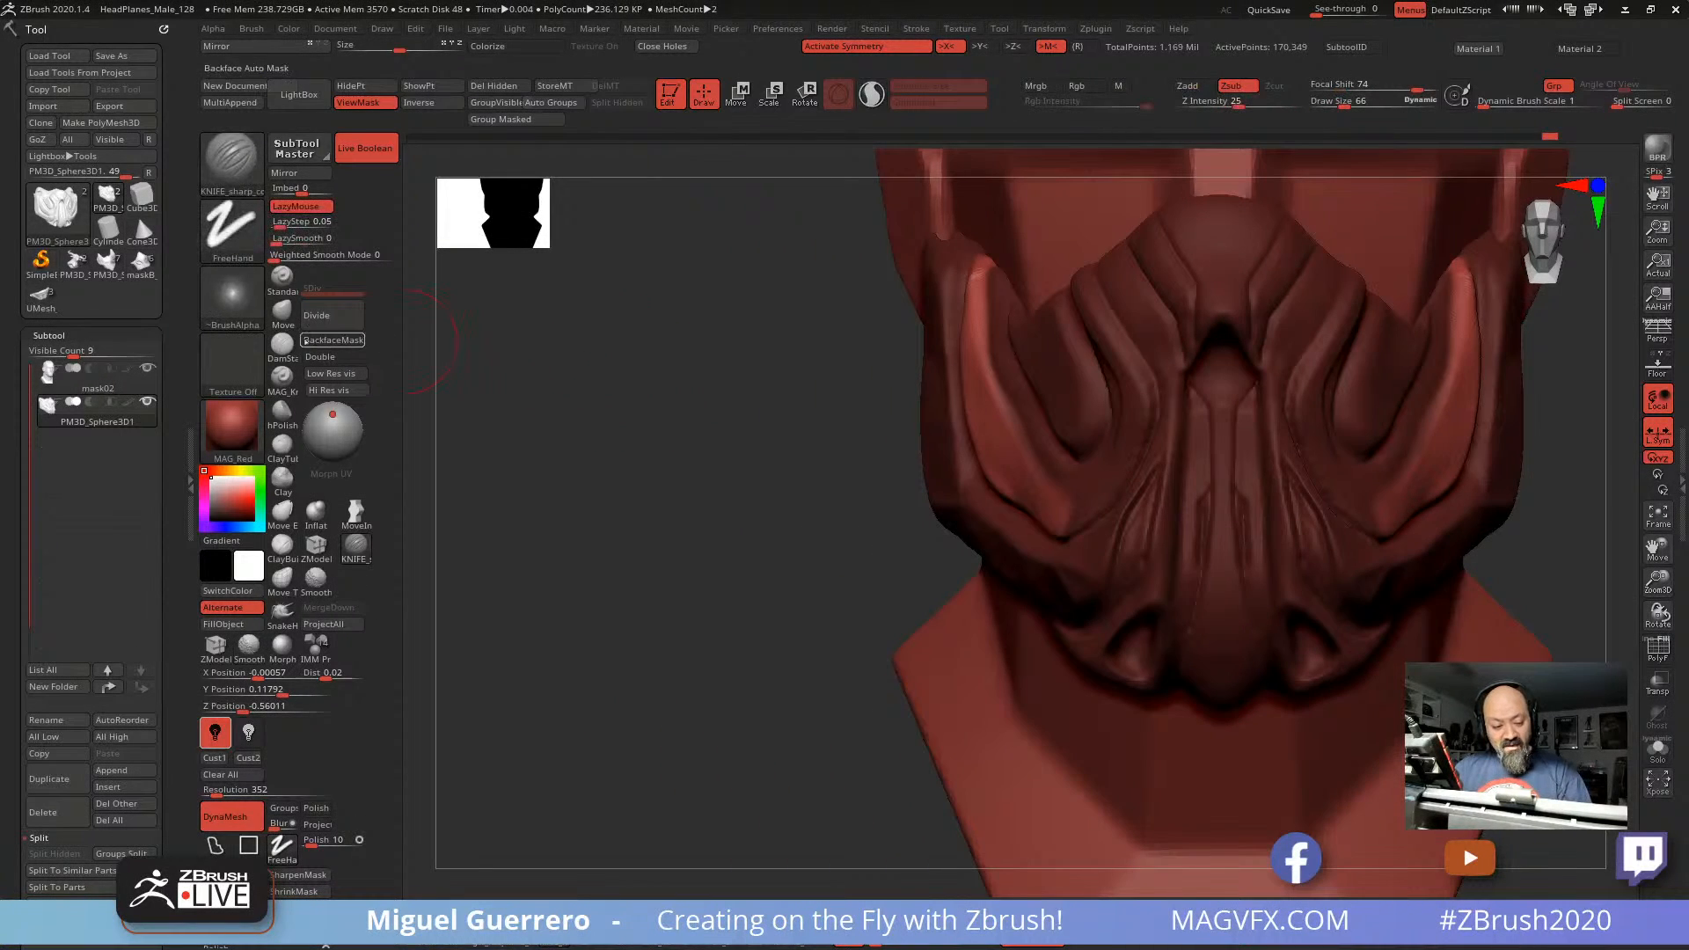
key("bracketright")
key("bracketright")
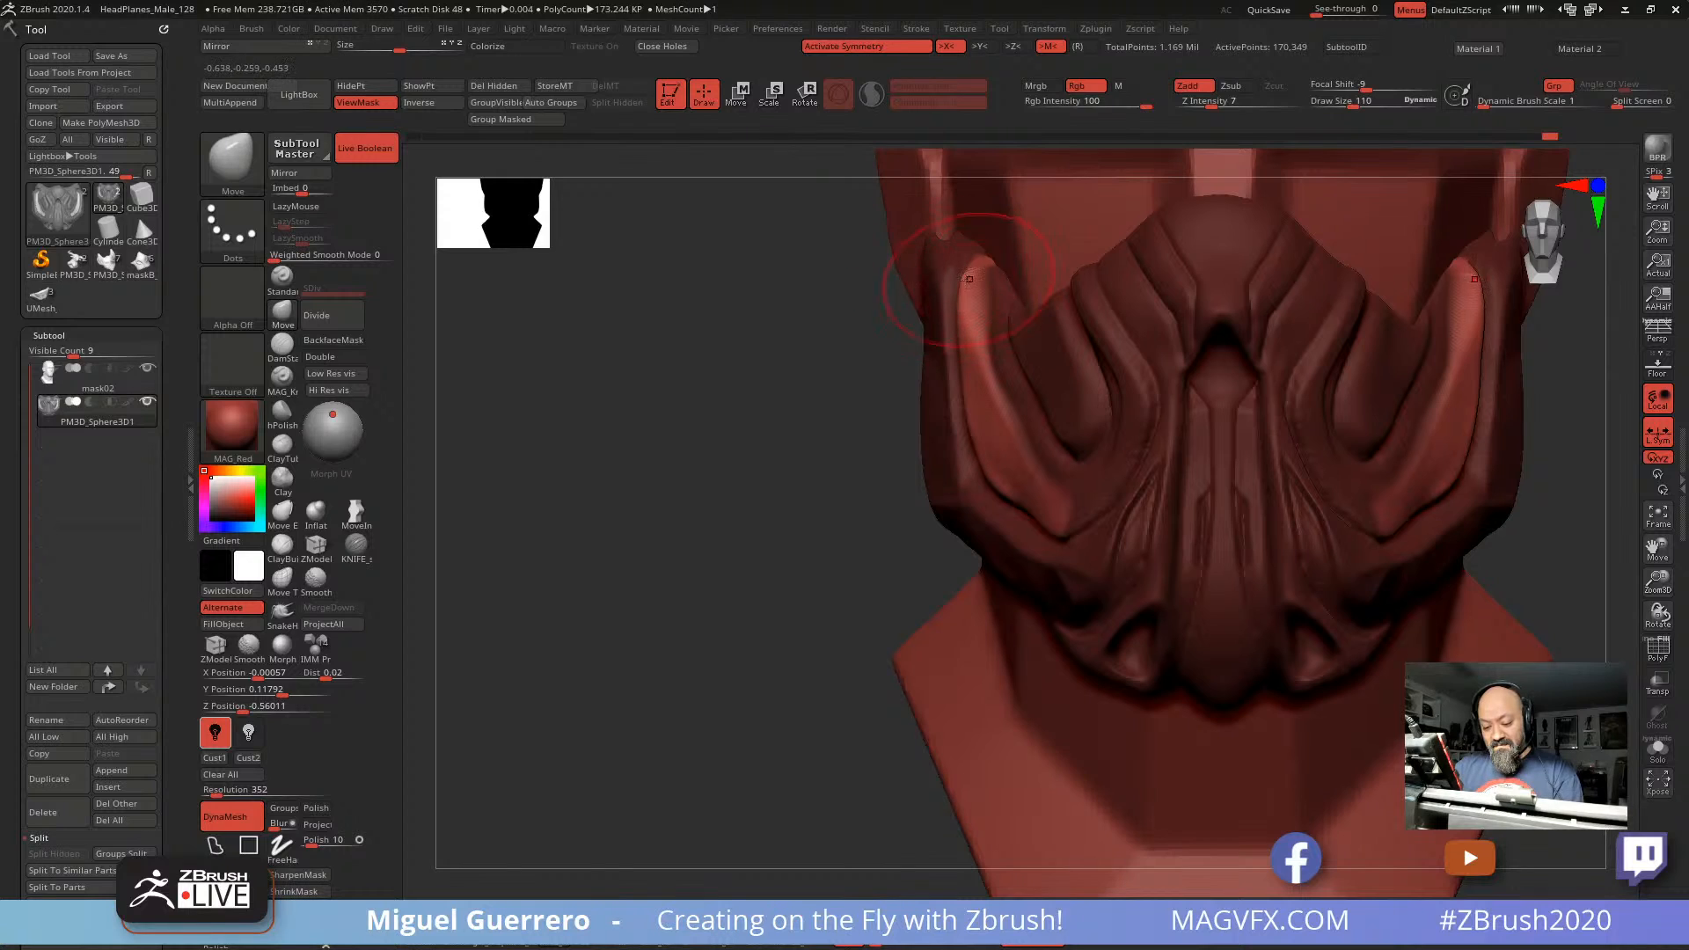
key("shift")
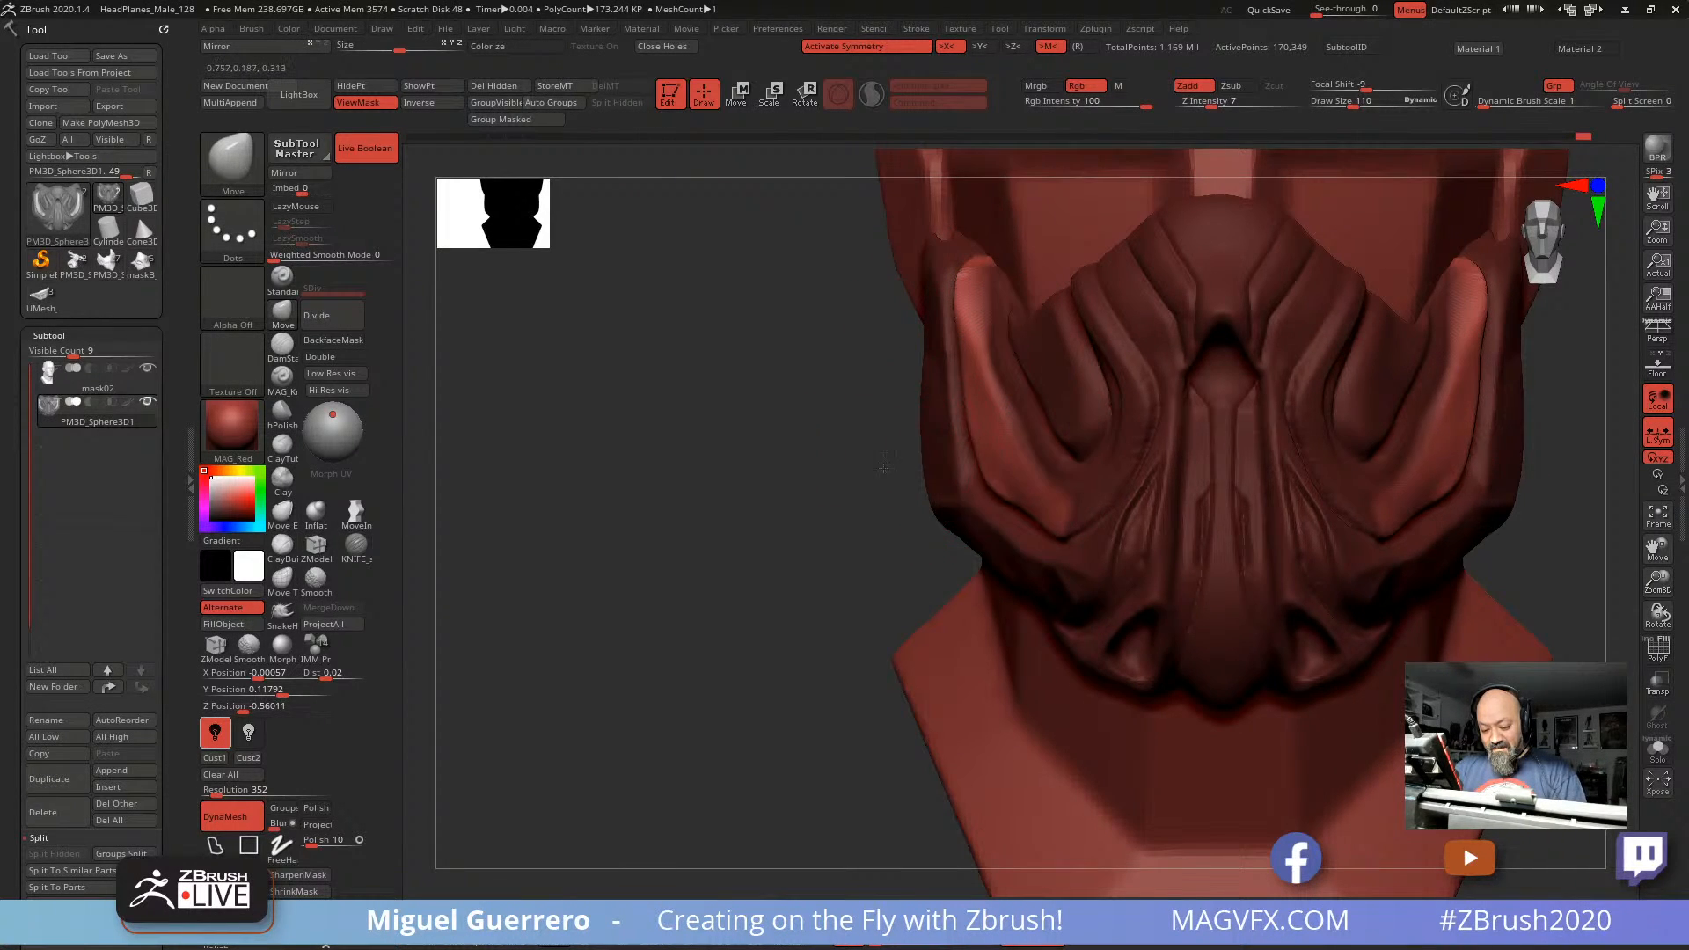
left_click_drag(884, 467, 957, 453)
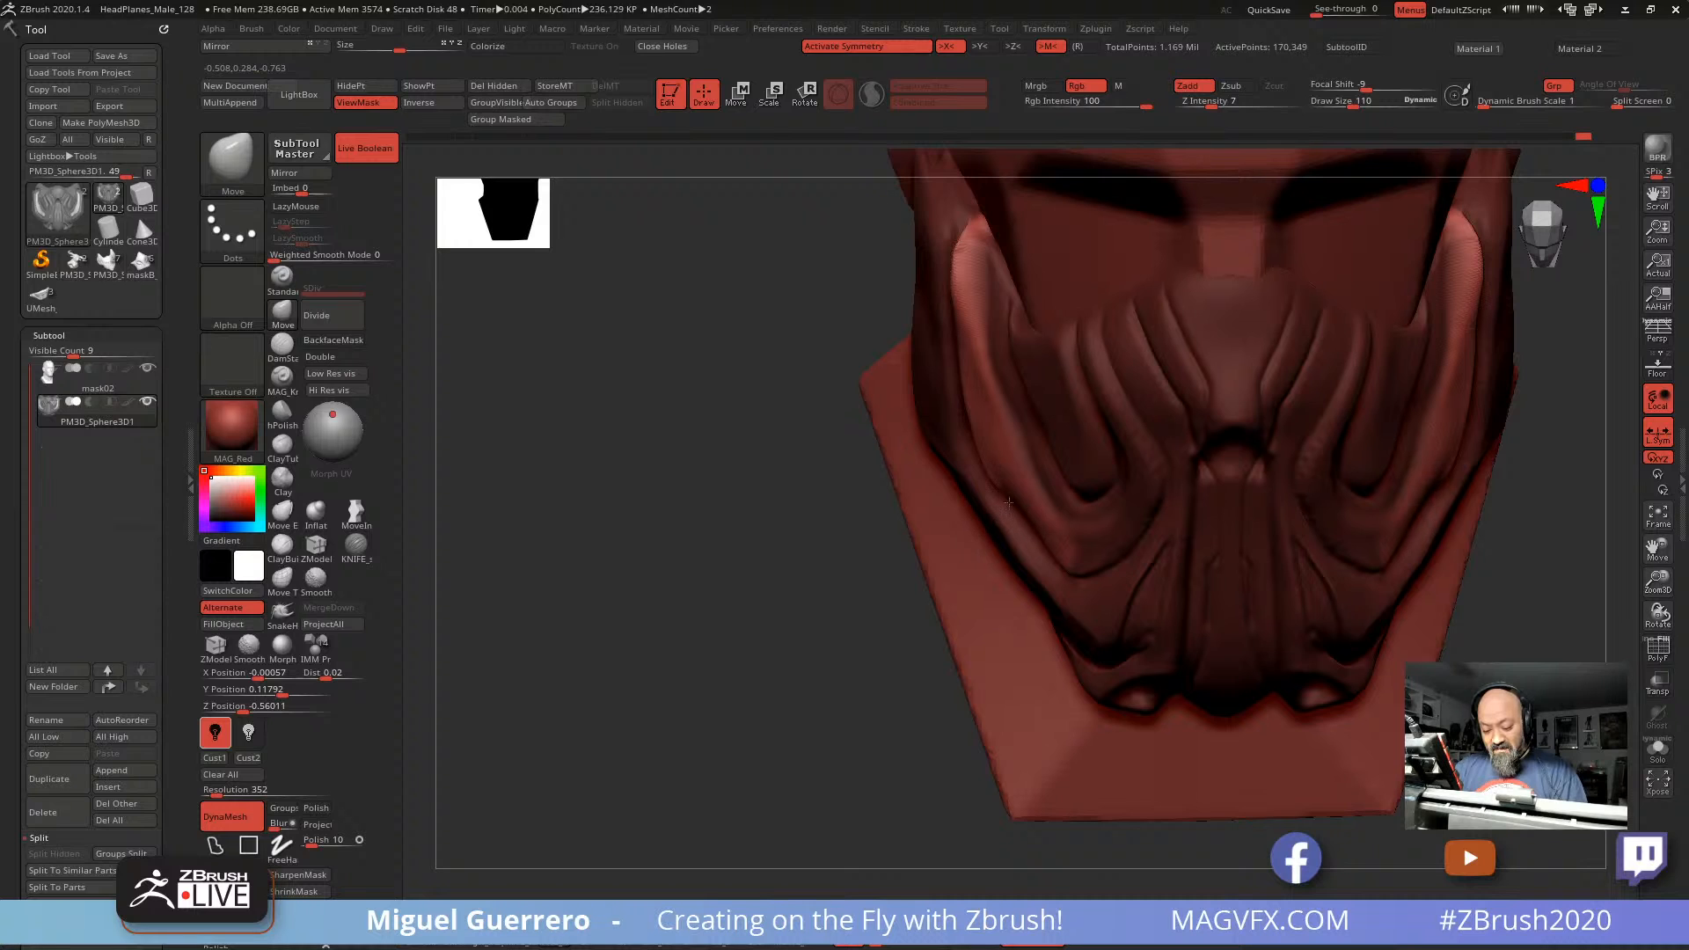
right_click_drag(1008, 501, 951, 553)
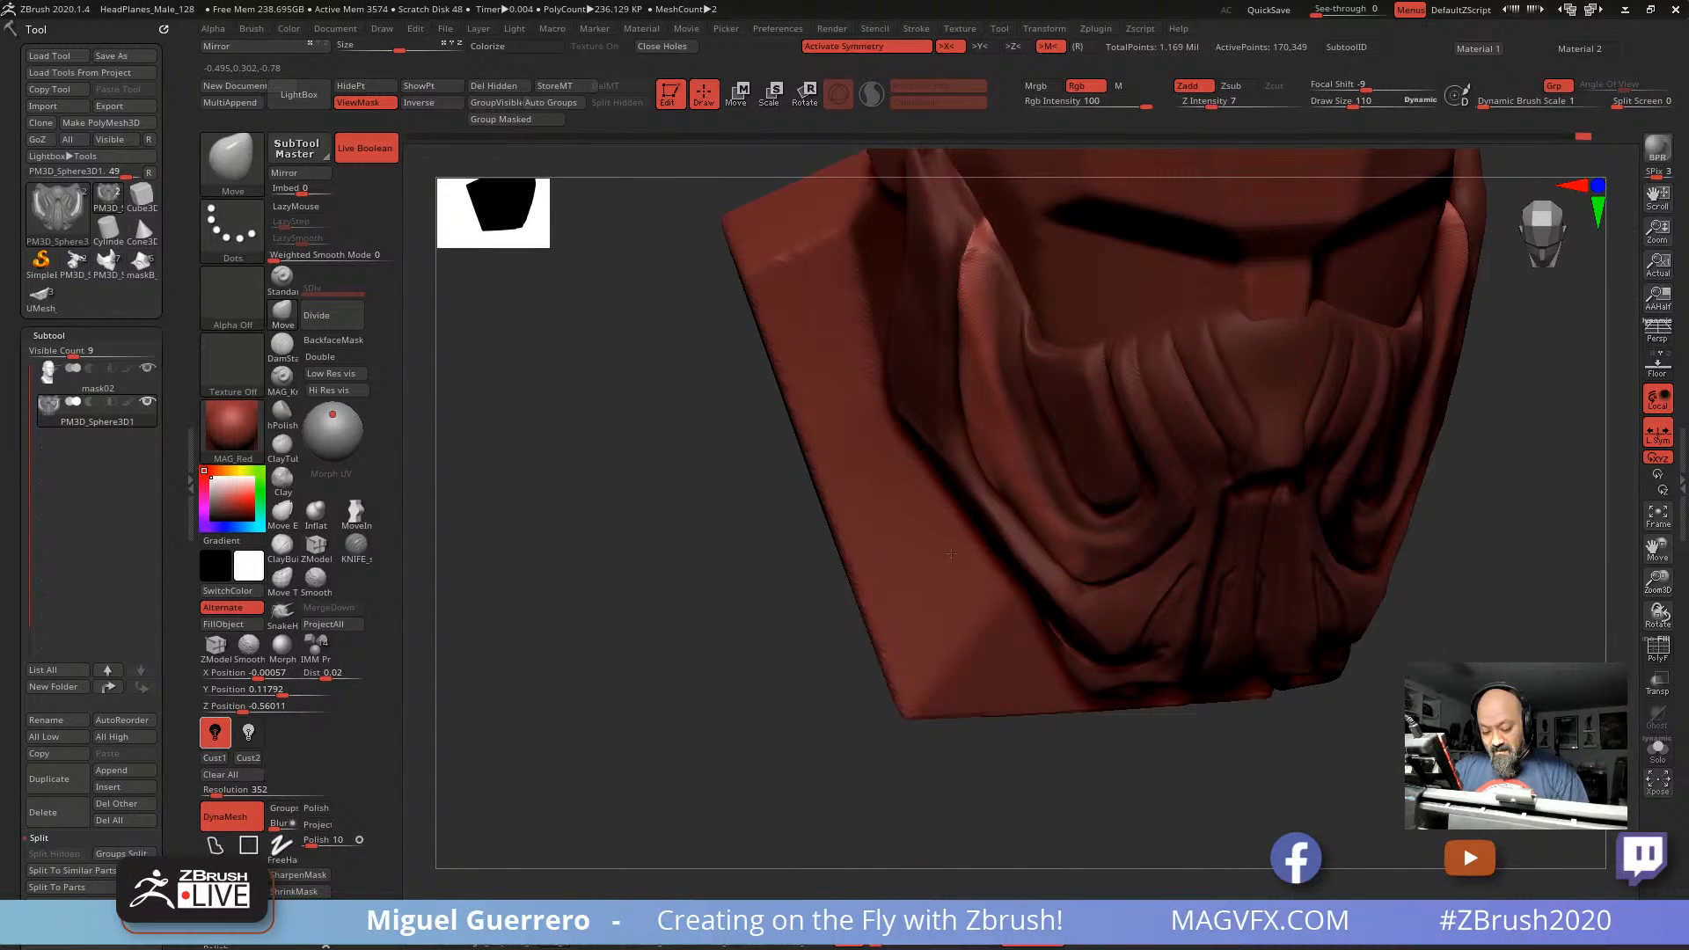
left_click_drag(750, 524, 814, 528)
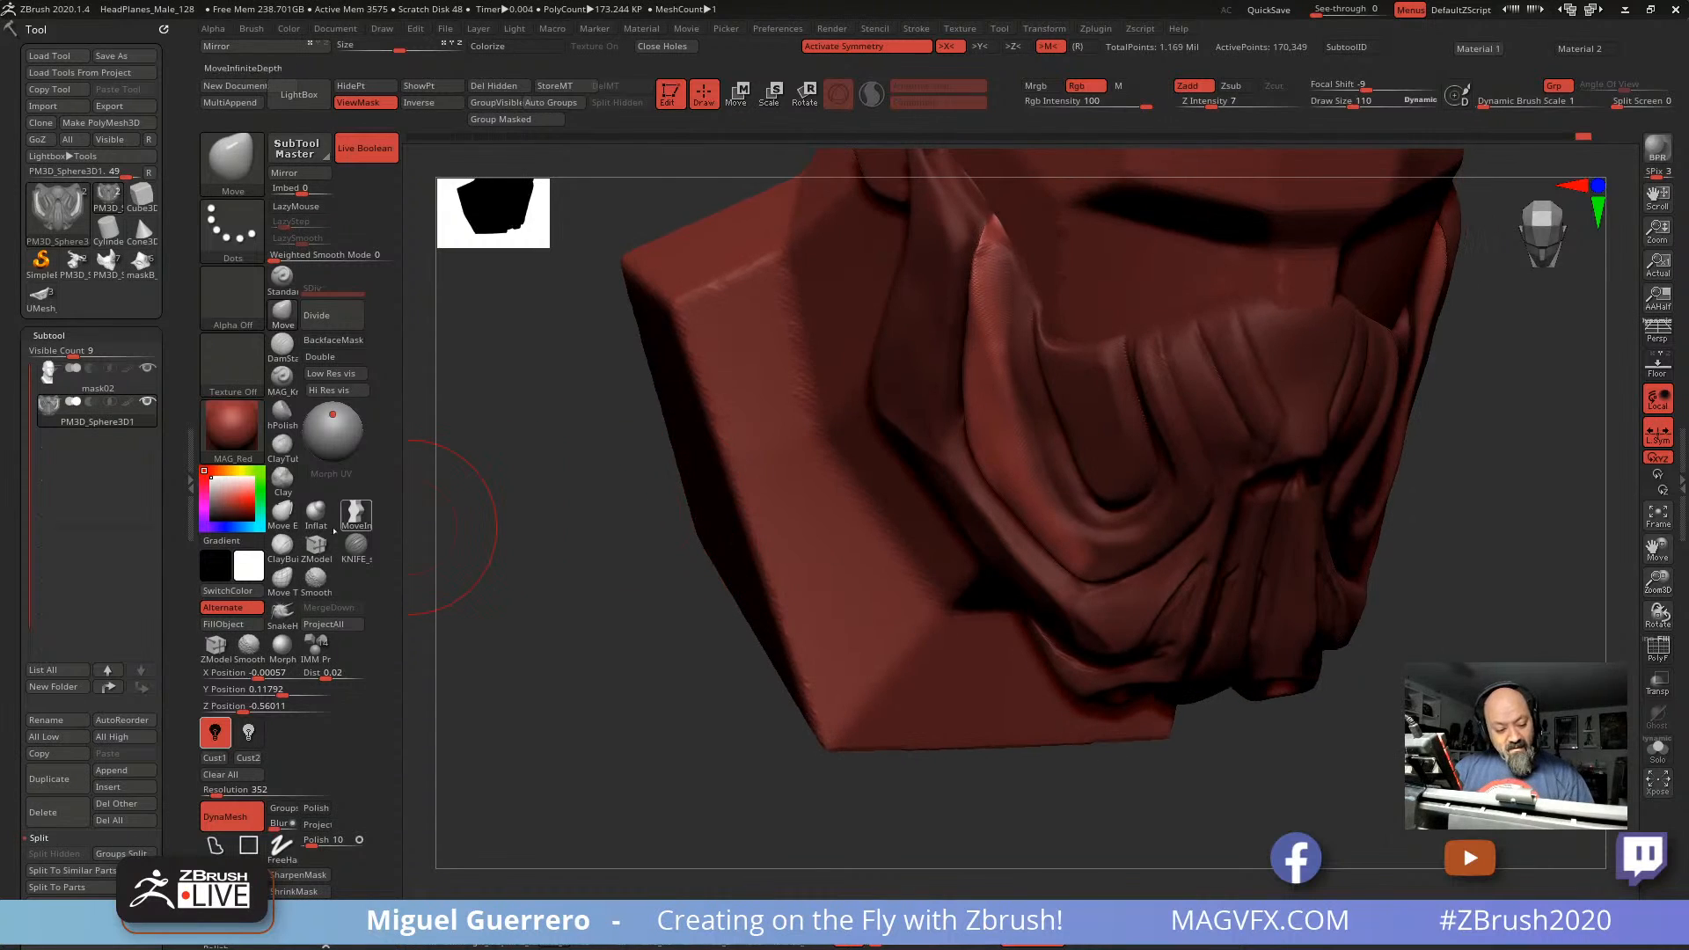
Step: Flatten the surface of the unmasked cheek folds with the hPolish brush at draw size 110
left_click(282, 412)
right_click_drag(566, 528, 967, 492)
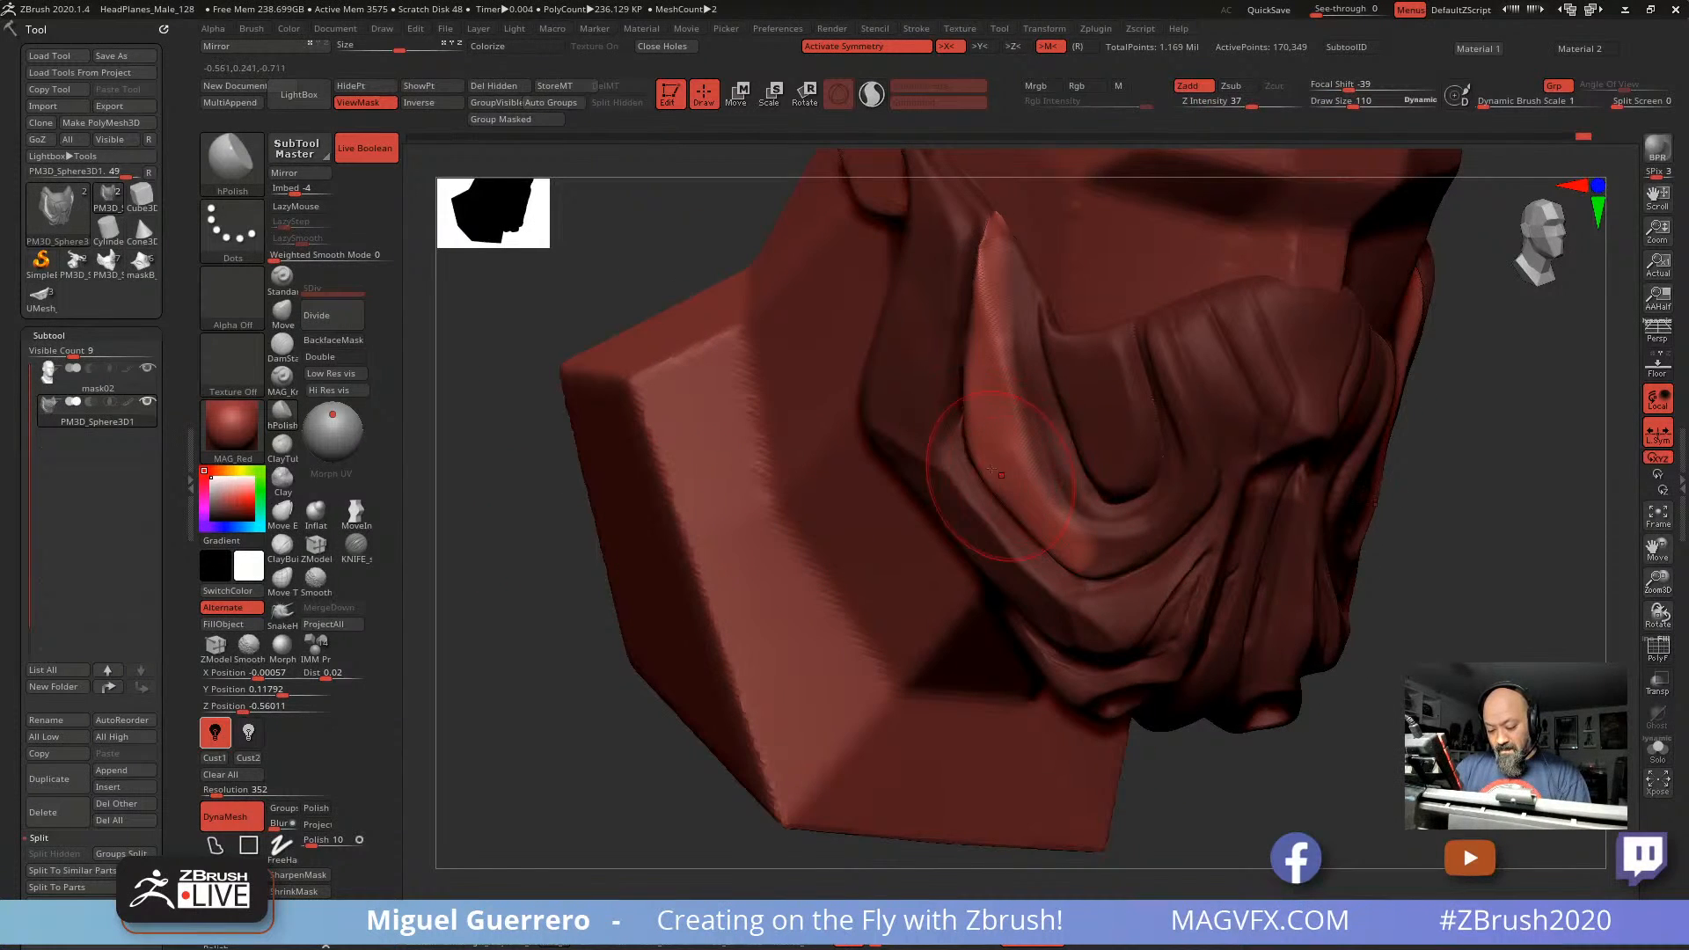
mouse_move(948, 290)
right_mouse_down("shift")
mouse_move(728, 453)
mouse_move(791, 445)
right_mouse_up("shift")
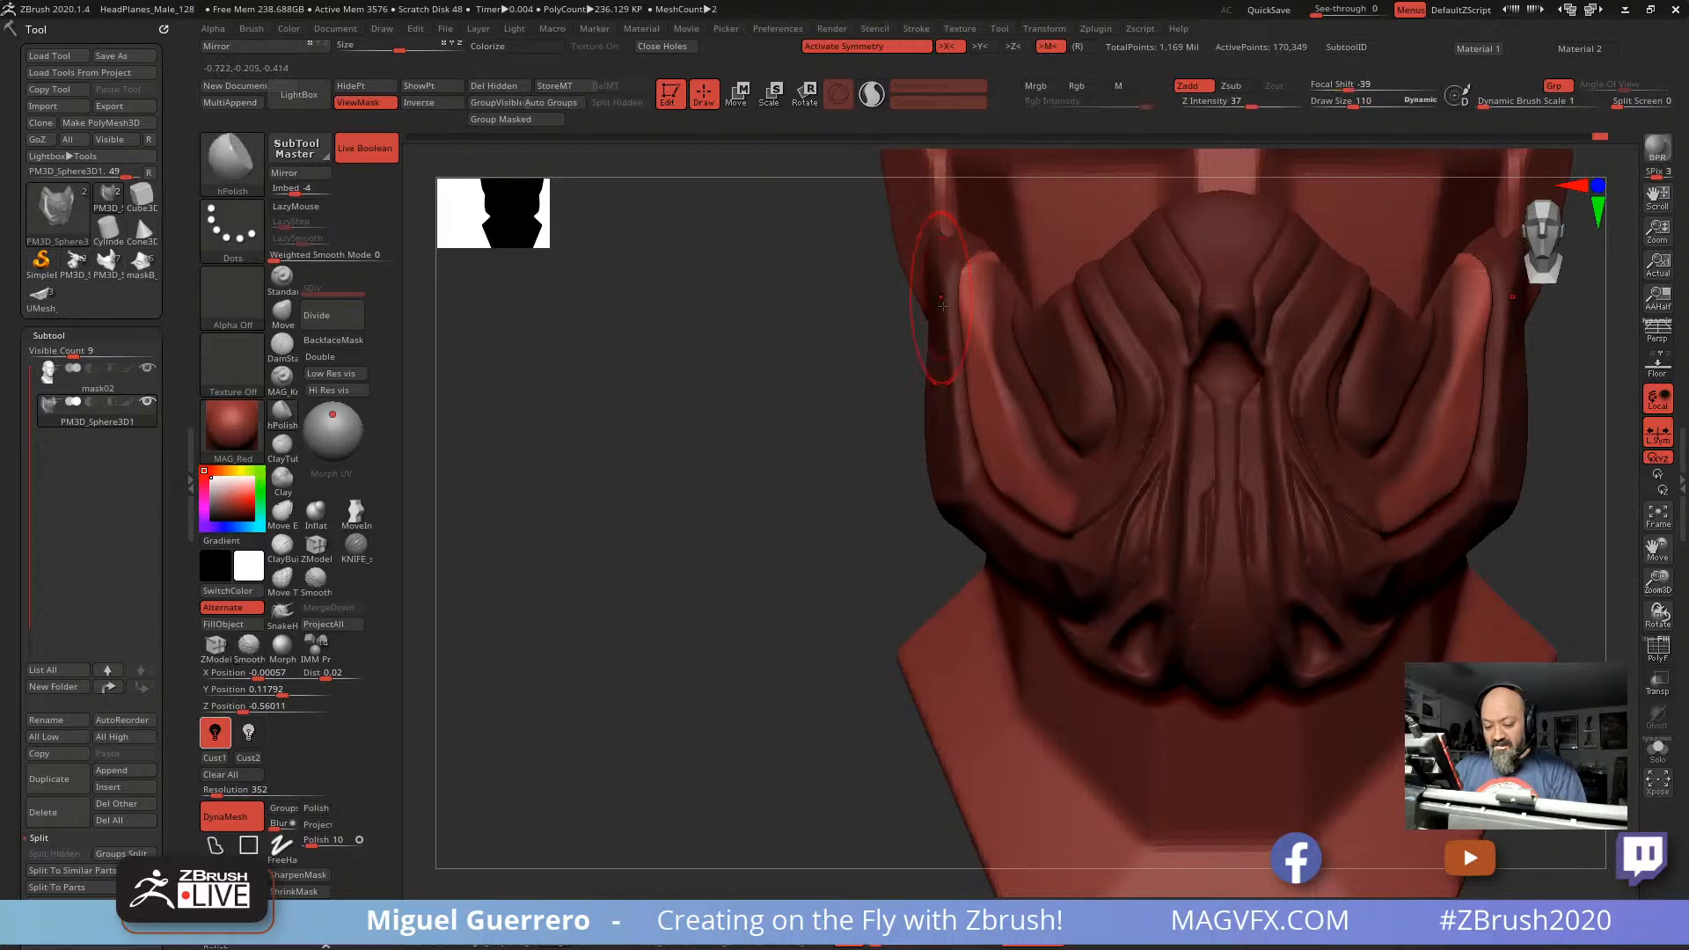
left_click_drag(795, 407, 746, 449)
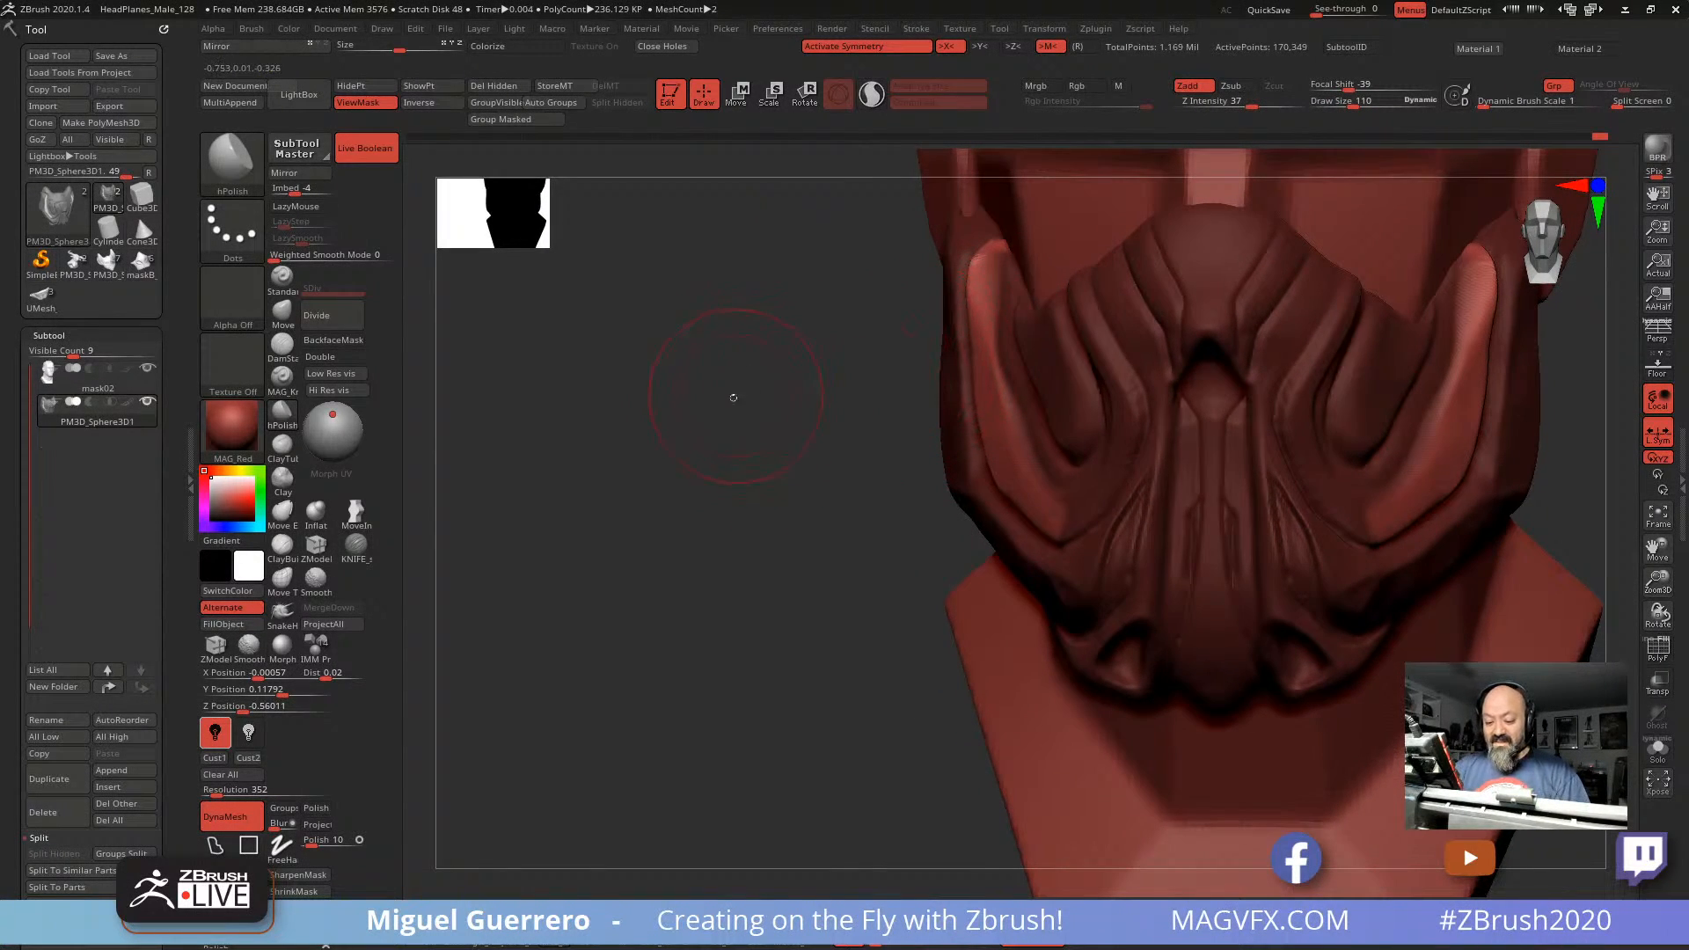
Step: Invert the mask to protect the cheek folds and adjust the surrounding rim with the Move brush at draw size 62
left_click(732, 433, "ctrl")
left_click_drag(743, 434, 723, 446)
key("bracketleft")
key("bracketleft")
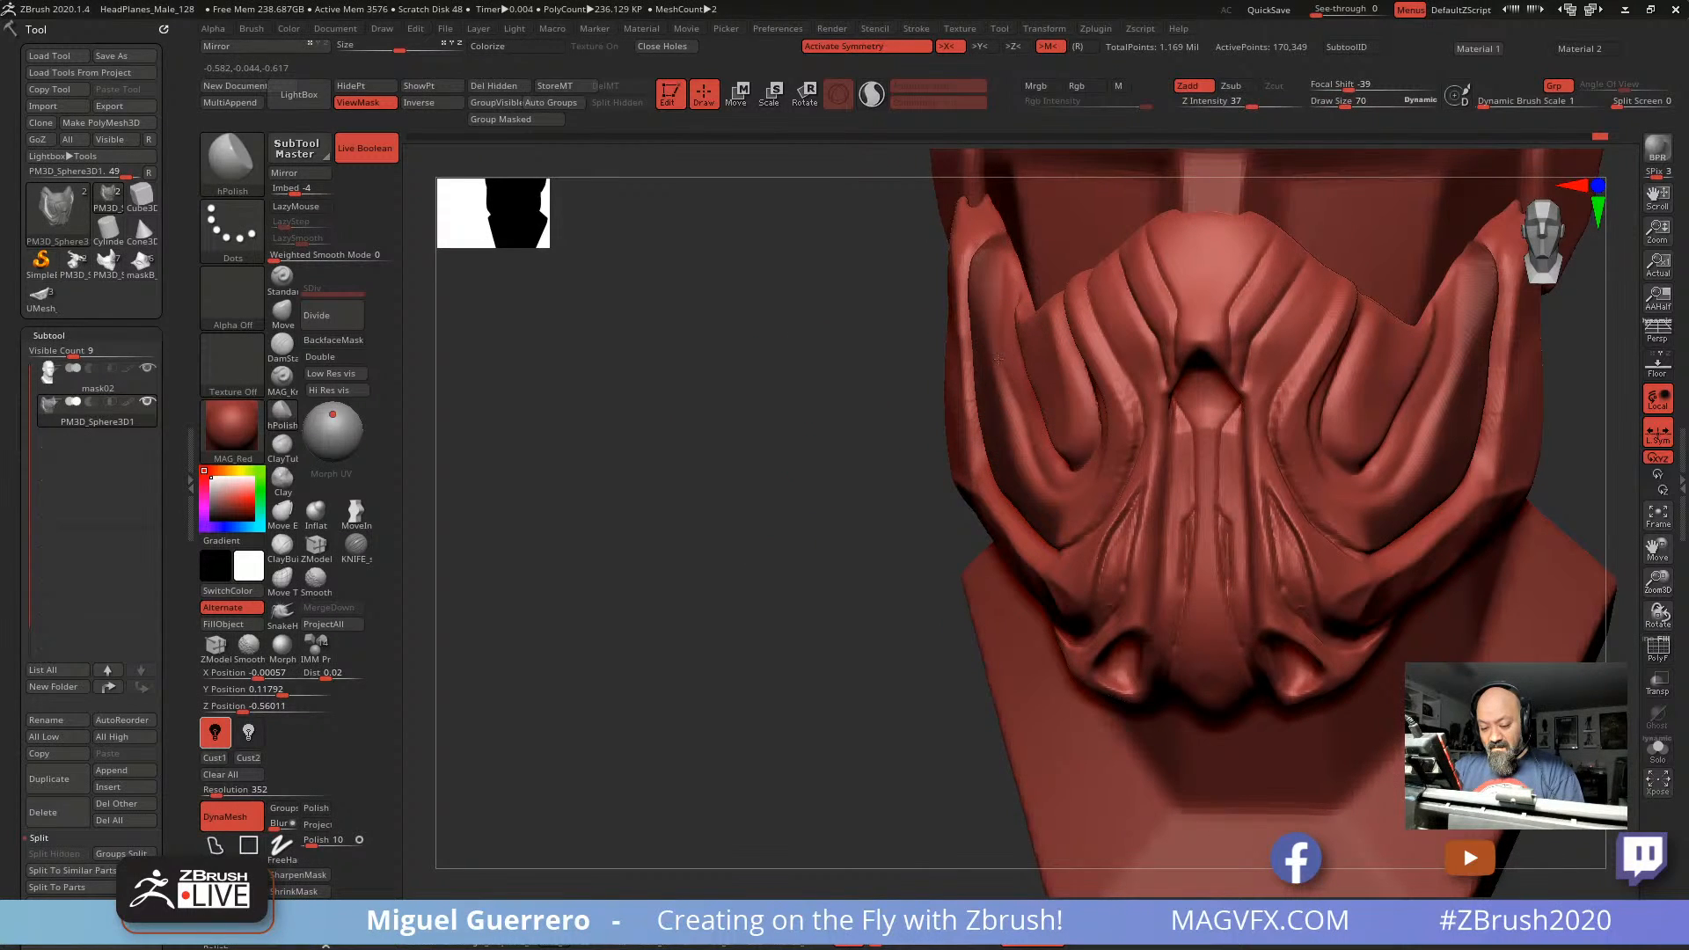
key("b")
key("m")
key("v")
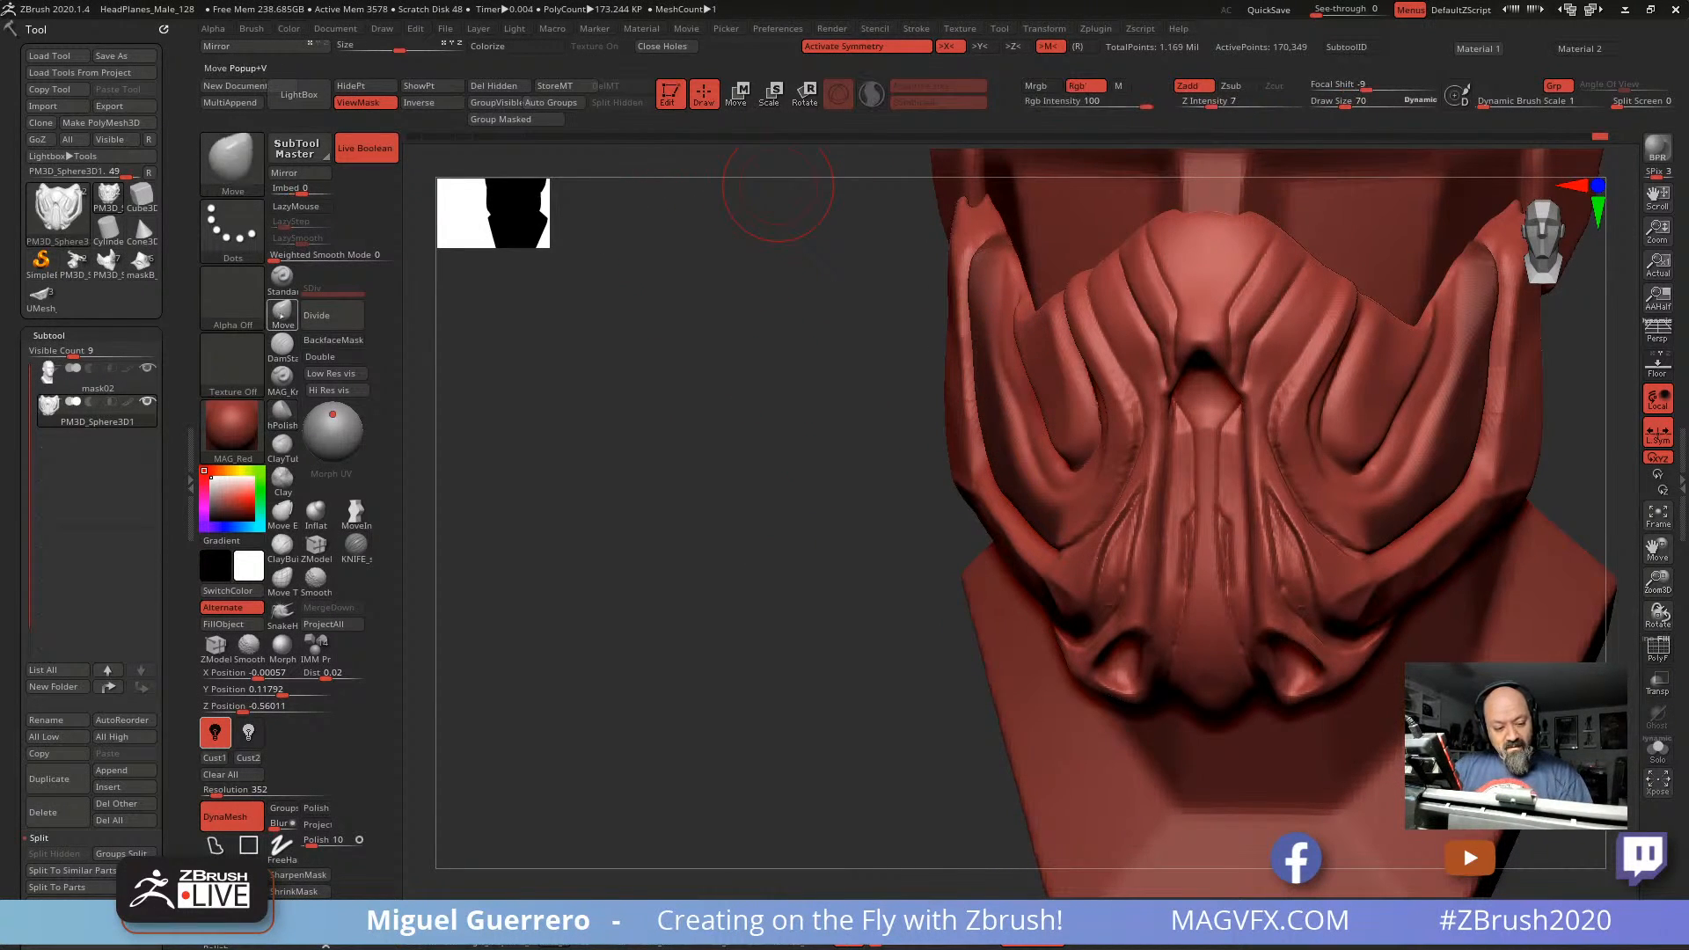
key("bracketleft")
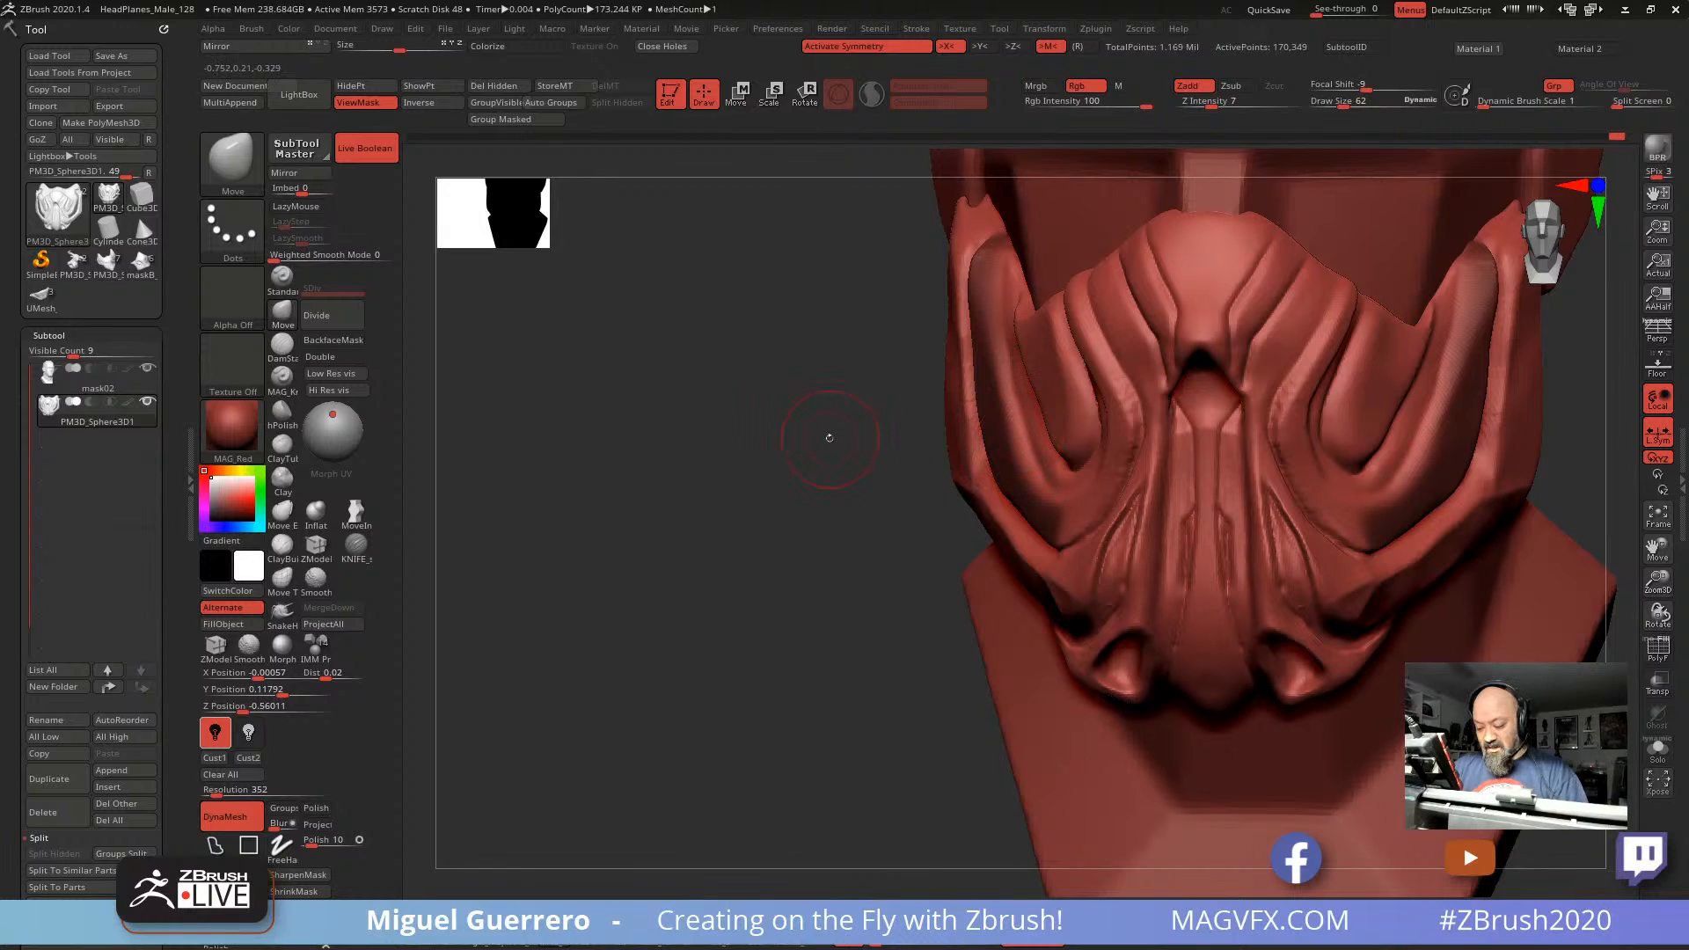
left_click_drag(796, 414, 621, 433, "alt")
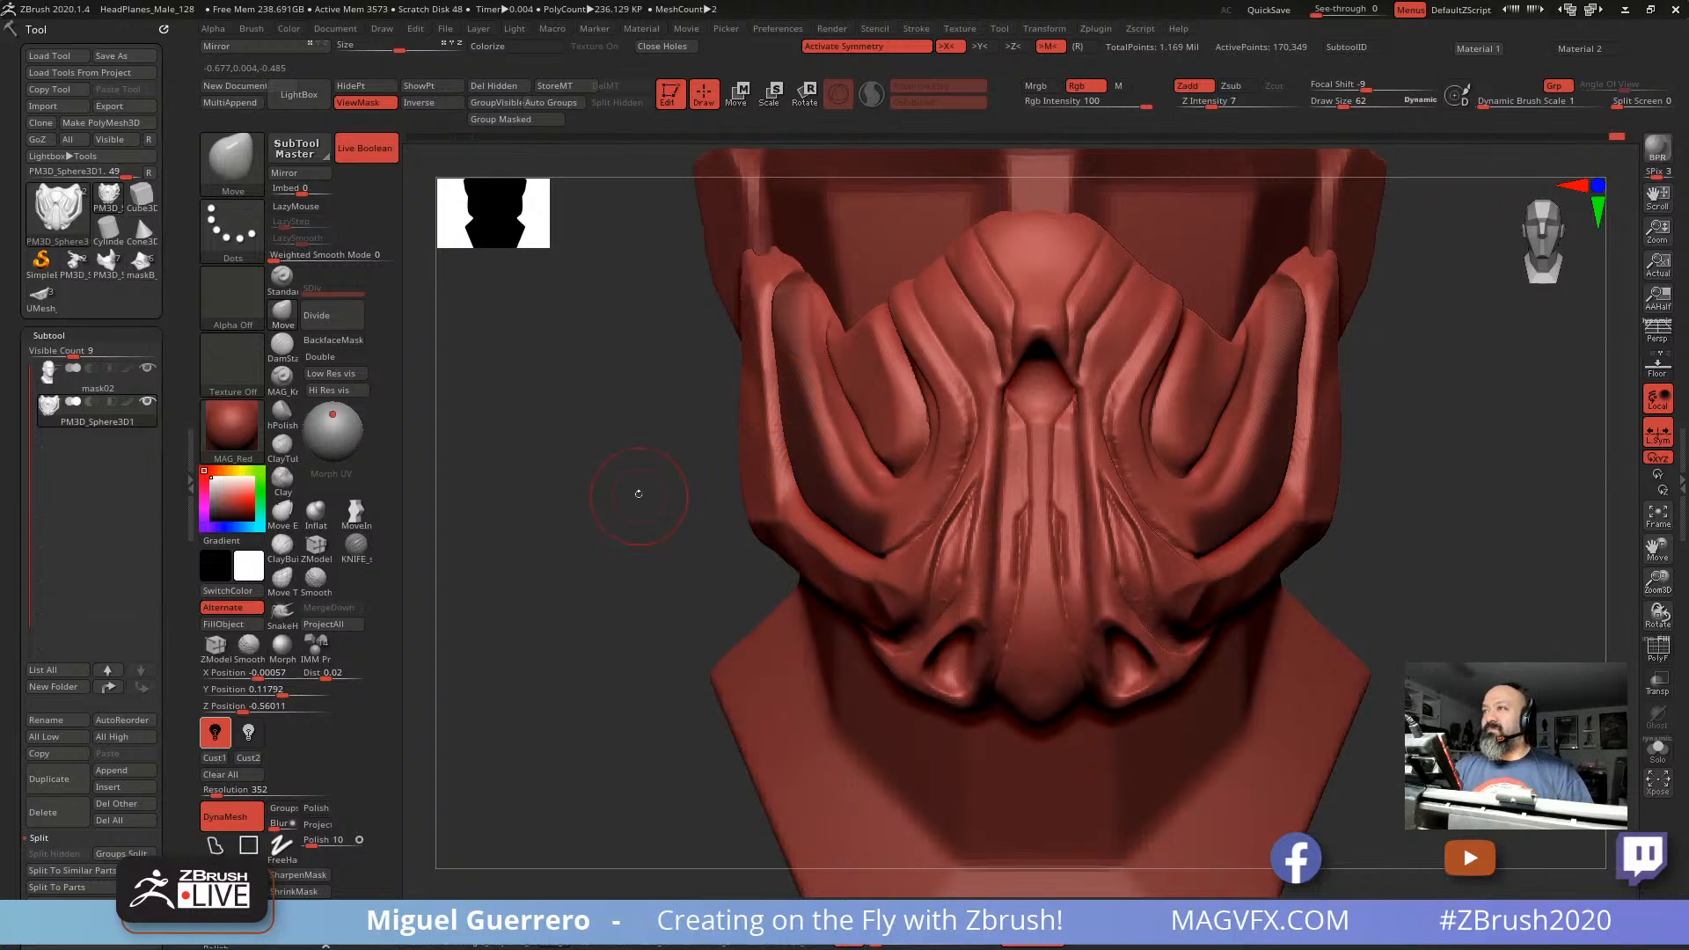
left_click_drag(634, 491, 691, 489, "alt")
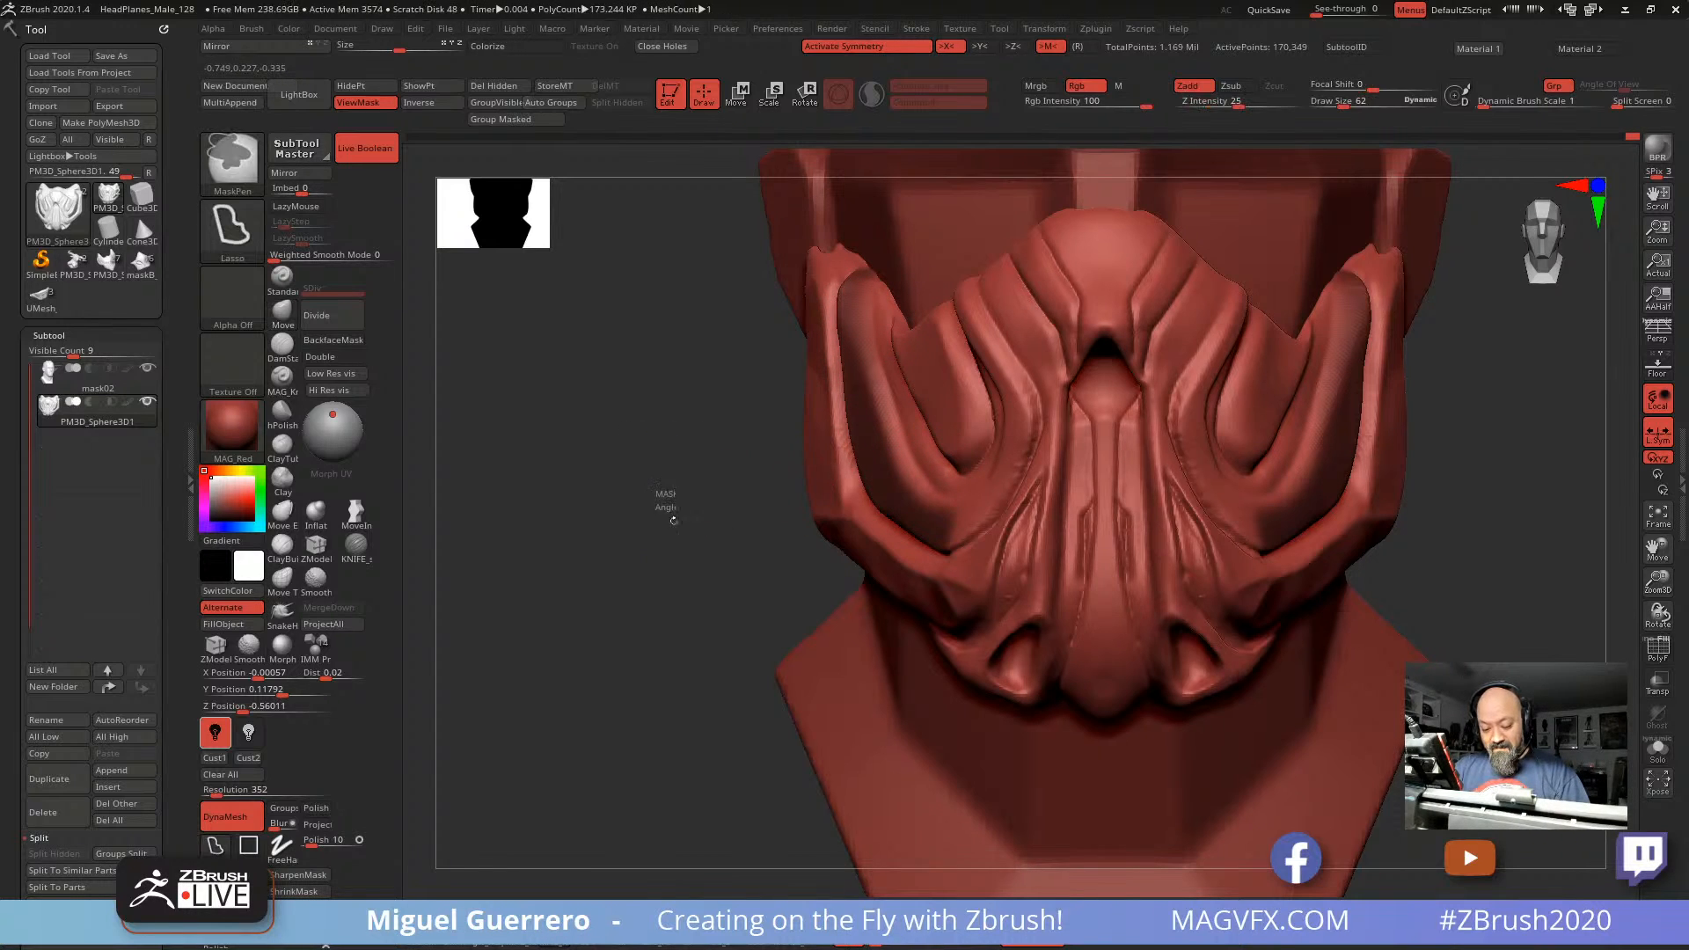
Step: Clear the mask, undo the first DynaMesh update, and remesh the piece at a DynaMesh resolution of 512
mouse_move(666, 500)
left_mouse_down("ctrl")
mouse_move(635, 520)
mouse_move(657, 504)
mouse_move(645, 555)
left_mouse_up("ctrl")
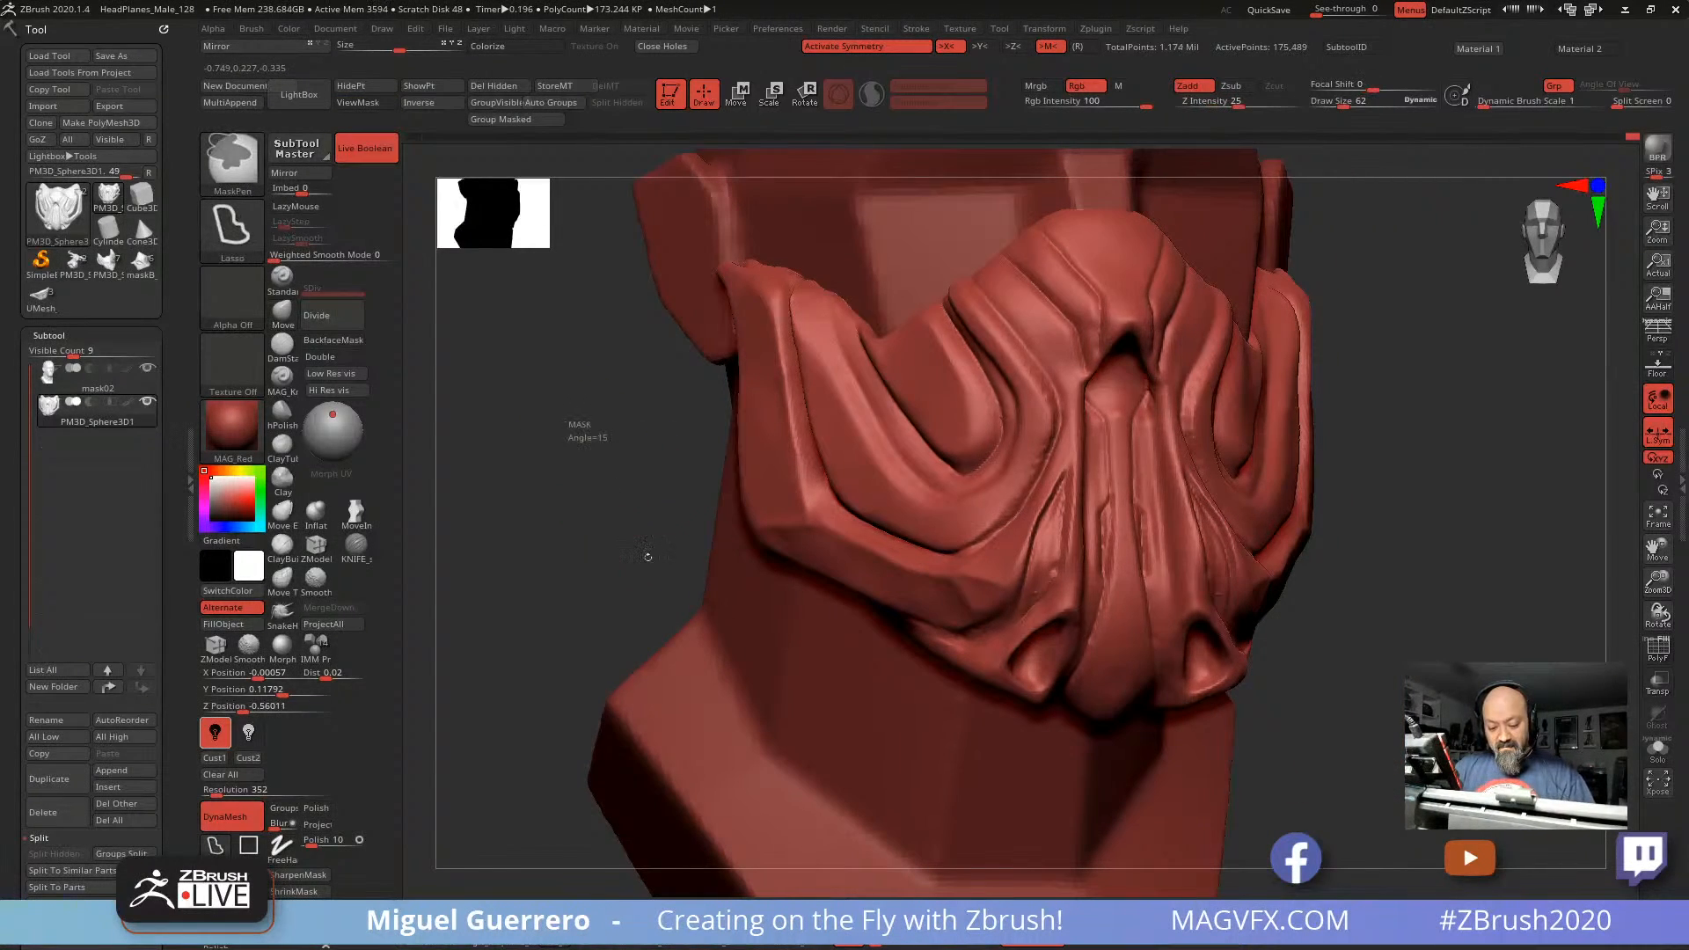
key("ctrl+z")
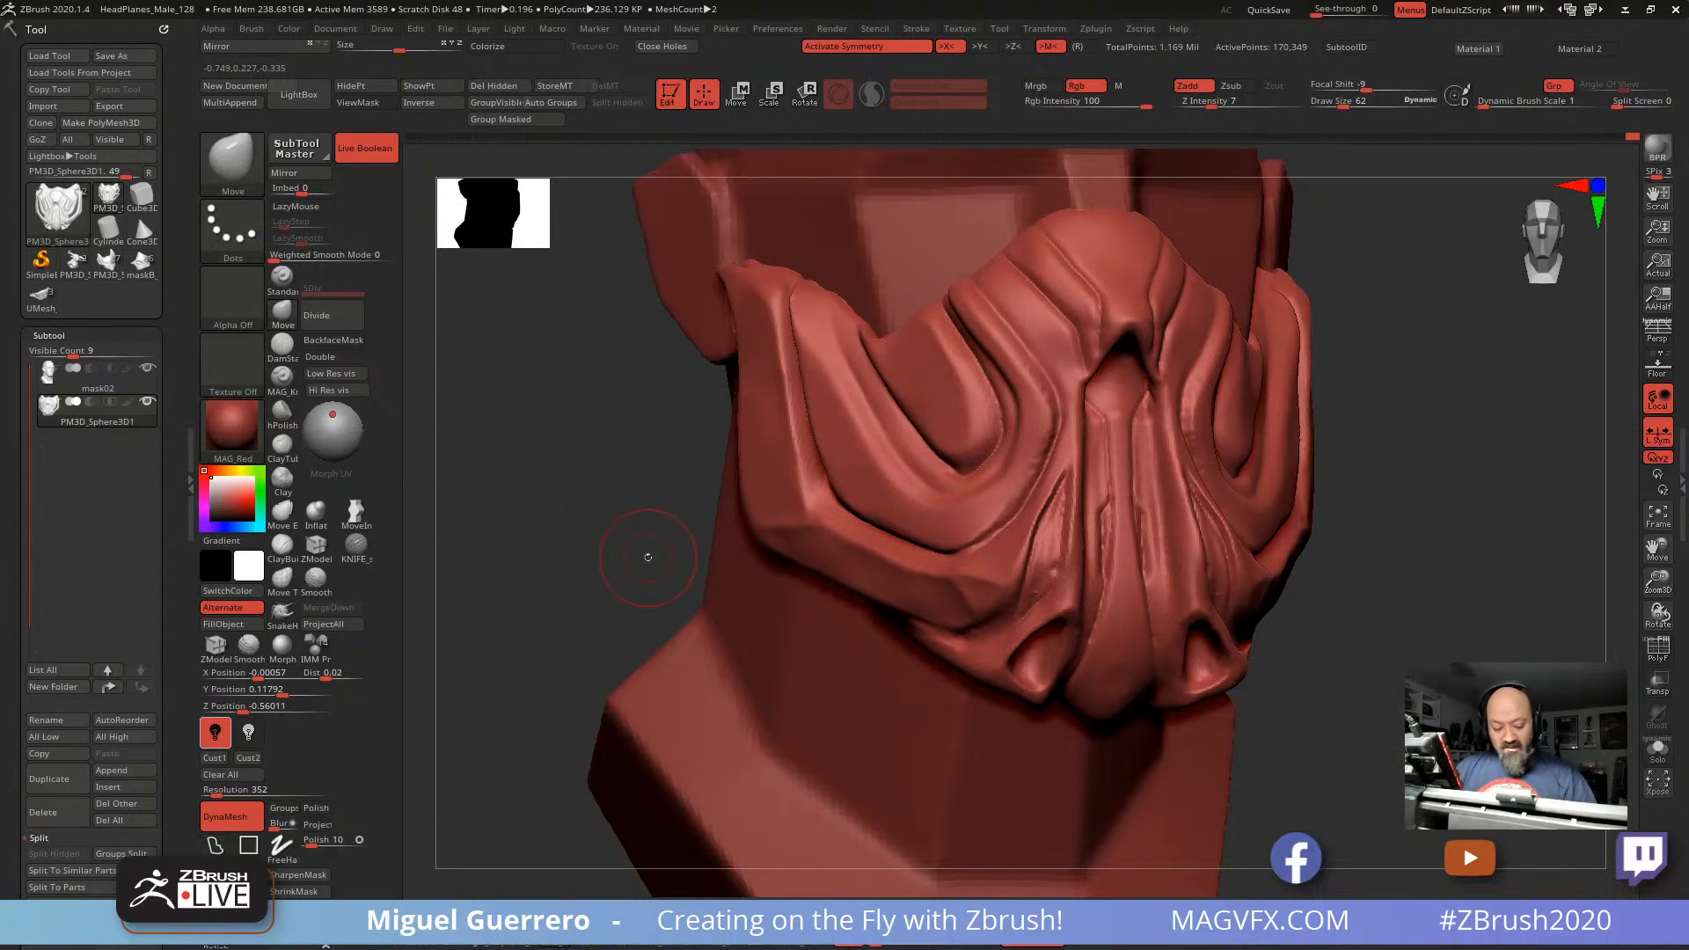
left_click(287, 789)
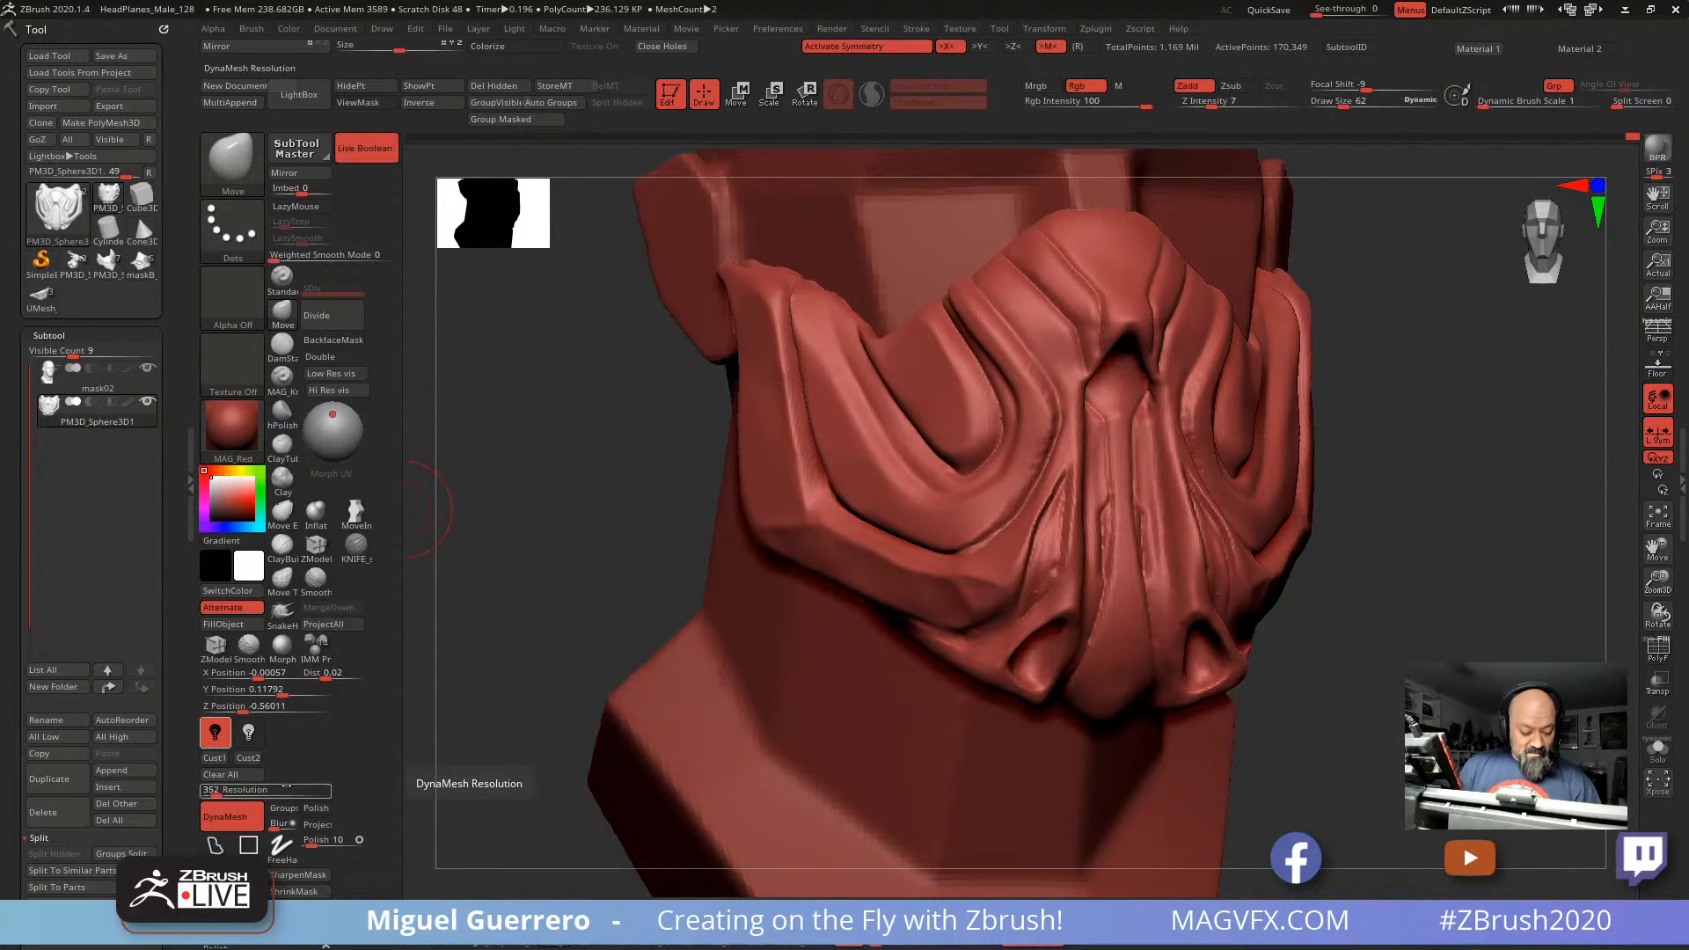
type("5")
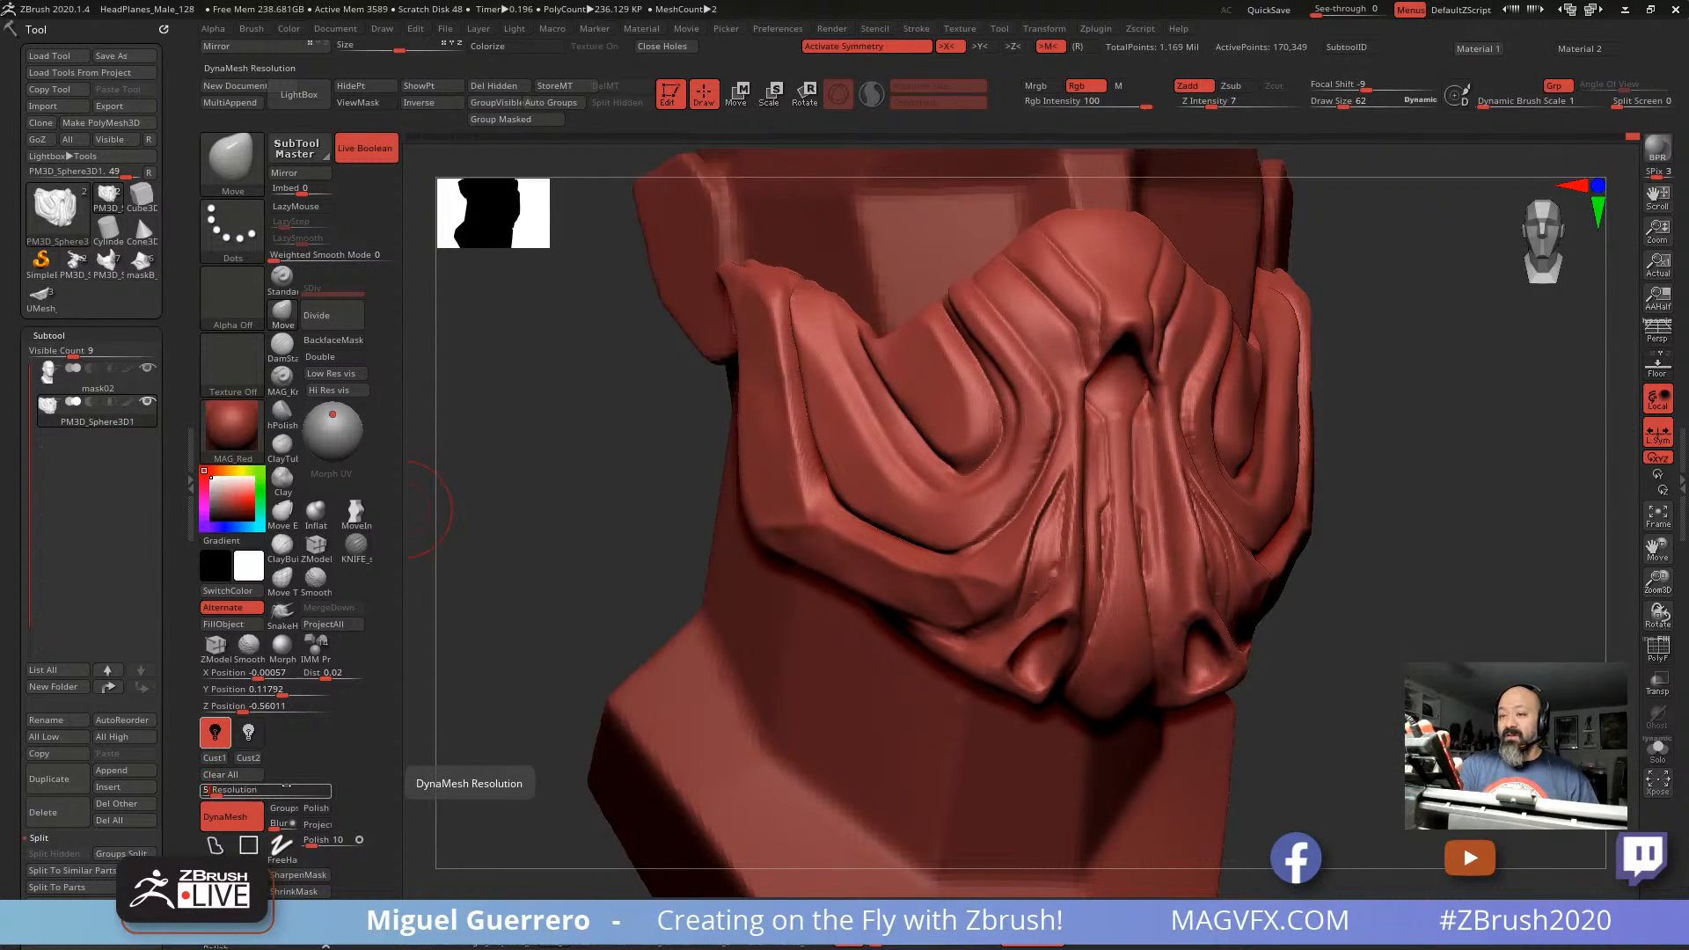
key("Return")
left_click_drag(539, 478, 570, 519, "ctrl")
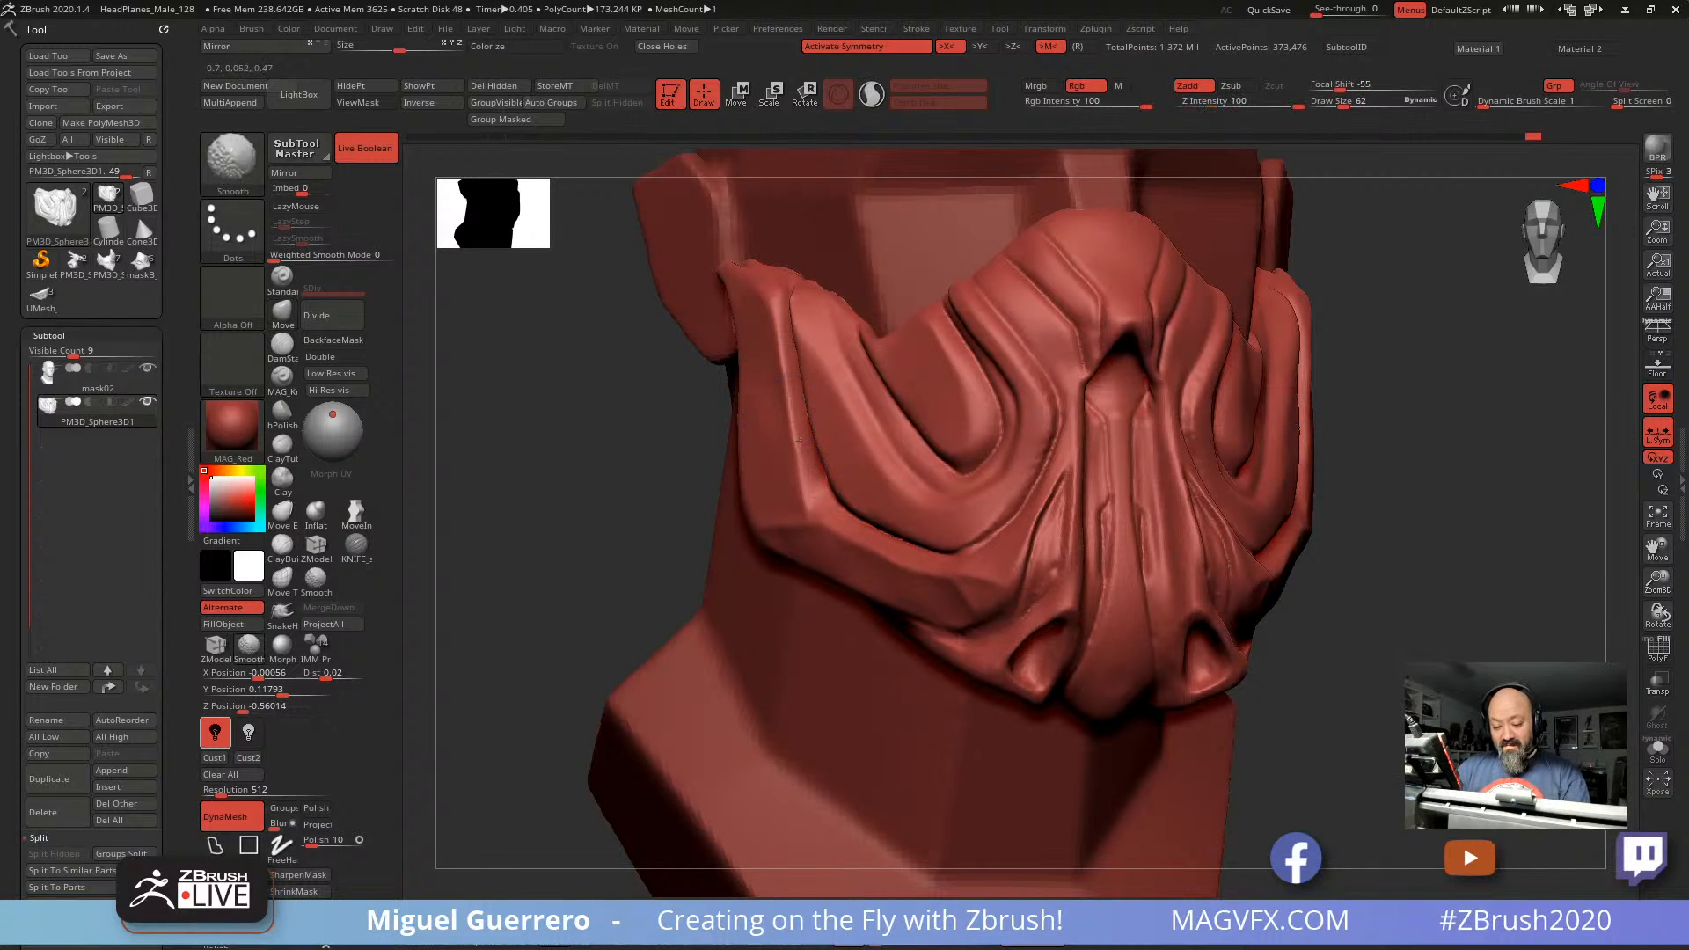
Step: Carve a sharp crease into the upper cheek fold beside the nose bridge with the KNIFE brush at draw size 26
left_click_drag(622, 423, 753, 440, "shift")
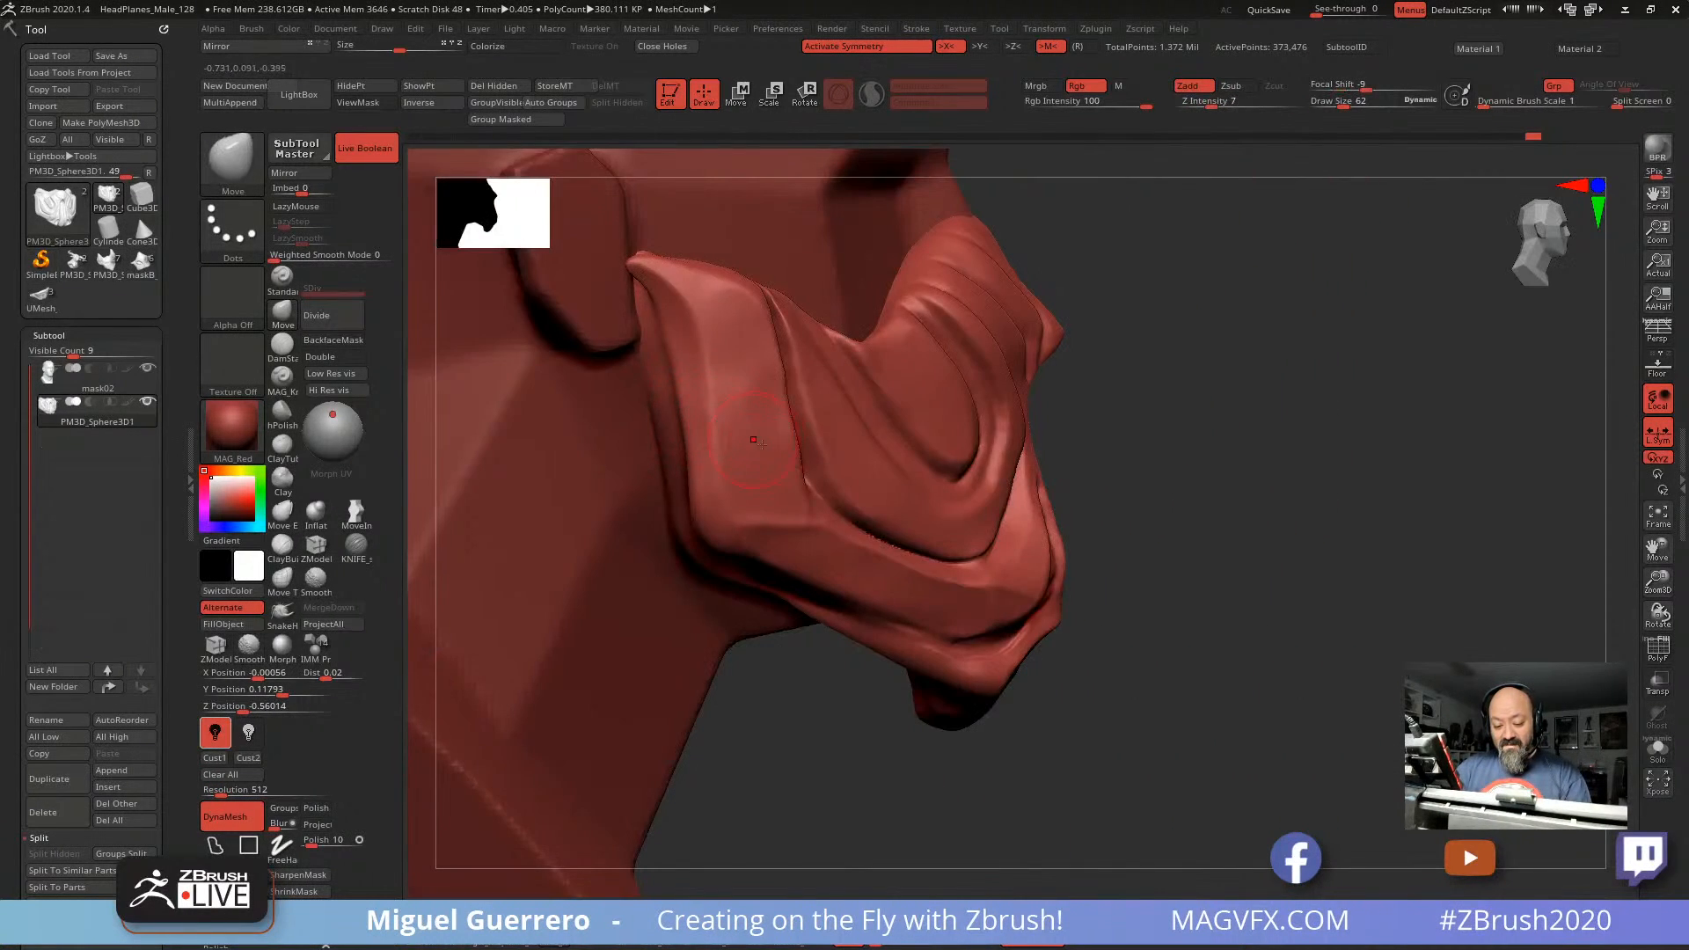
left_click_drag(845, 707, 752, 704)
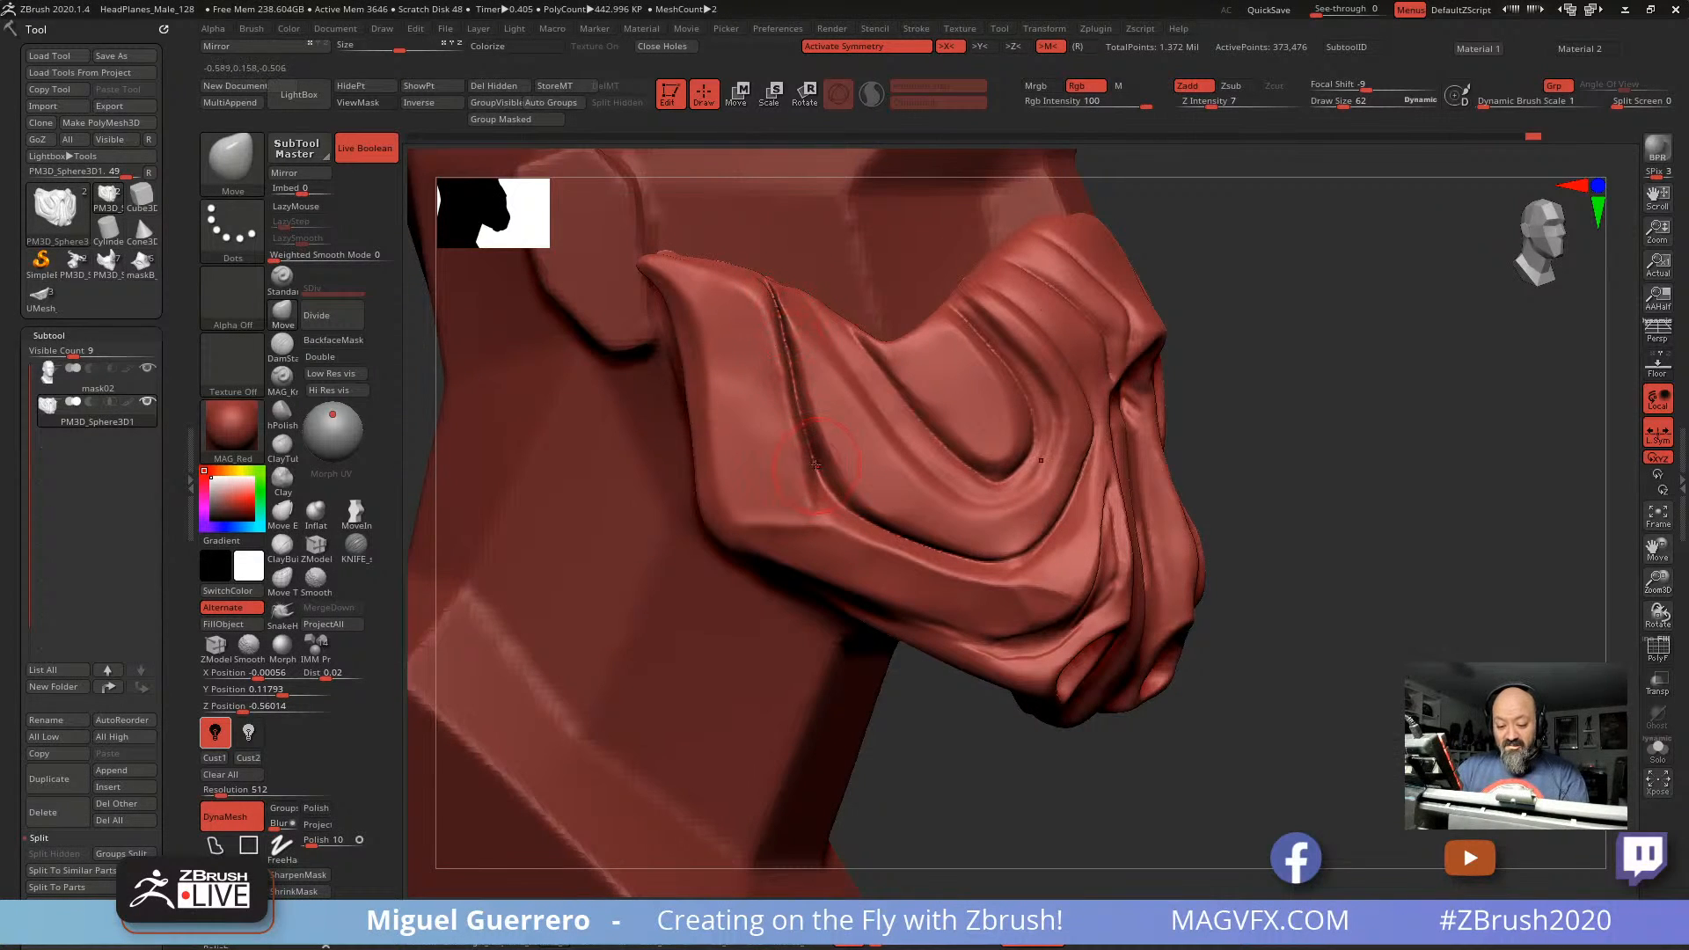
mouse_move(1094, 759)
left_mouse_down()
mouse_move(973, 742)
mouse_move(625, 502)
left_mouse_up()
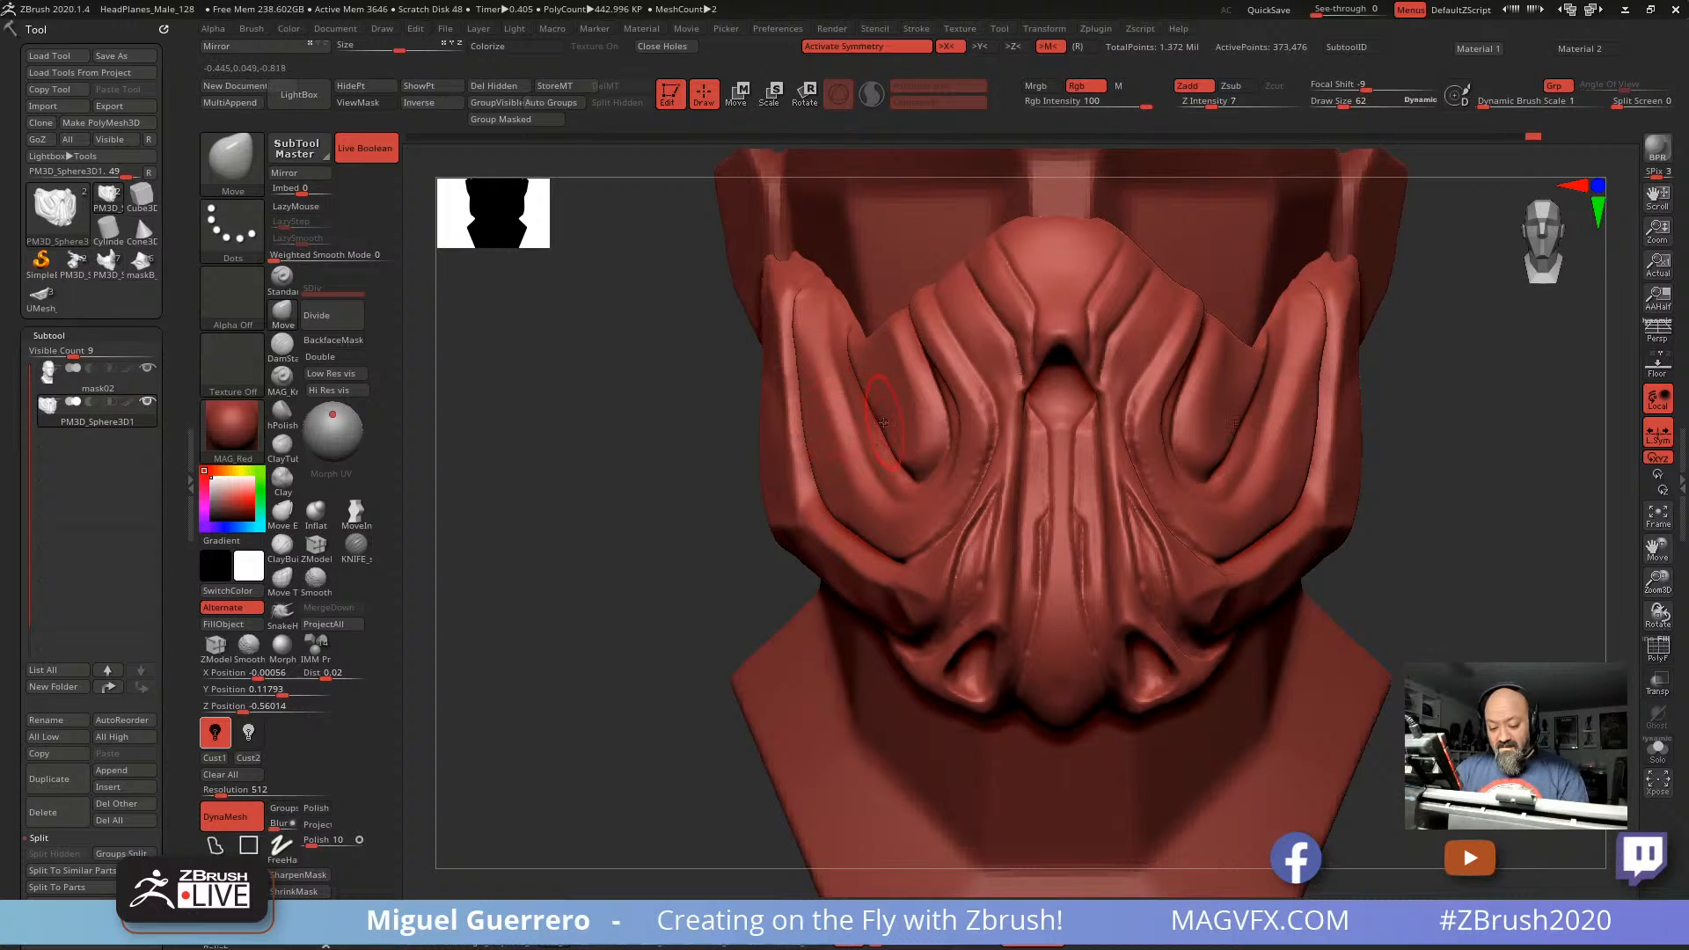
left_click_drag(717, 440, 884, 456)
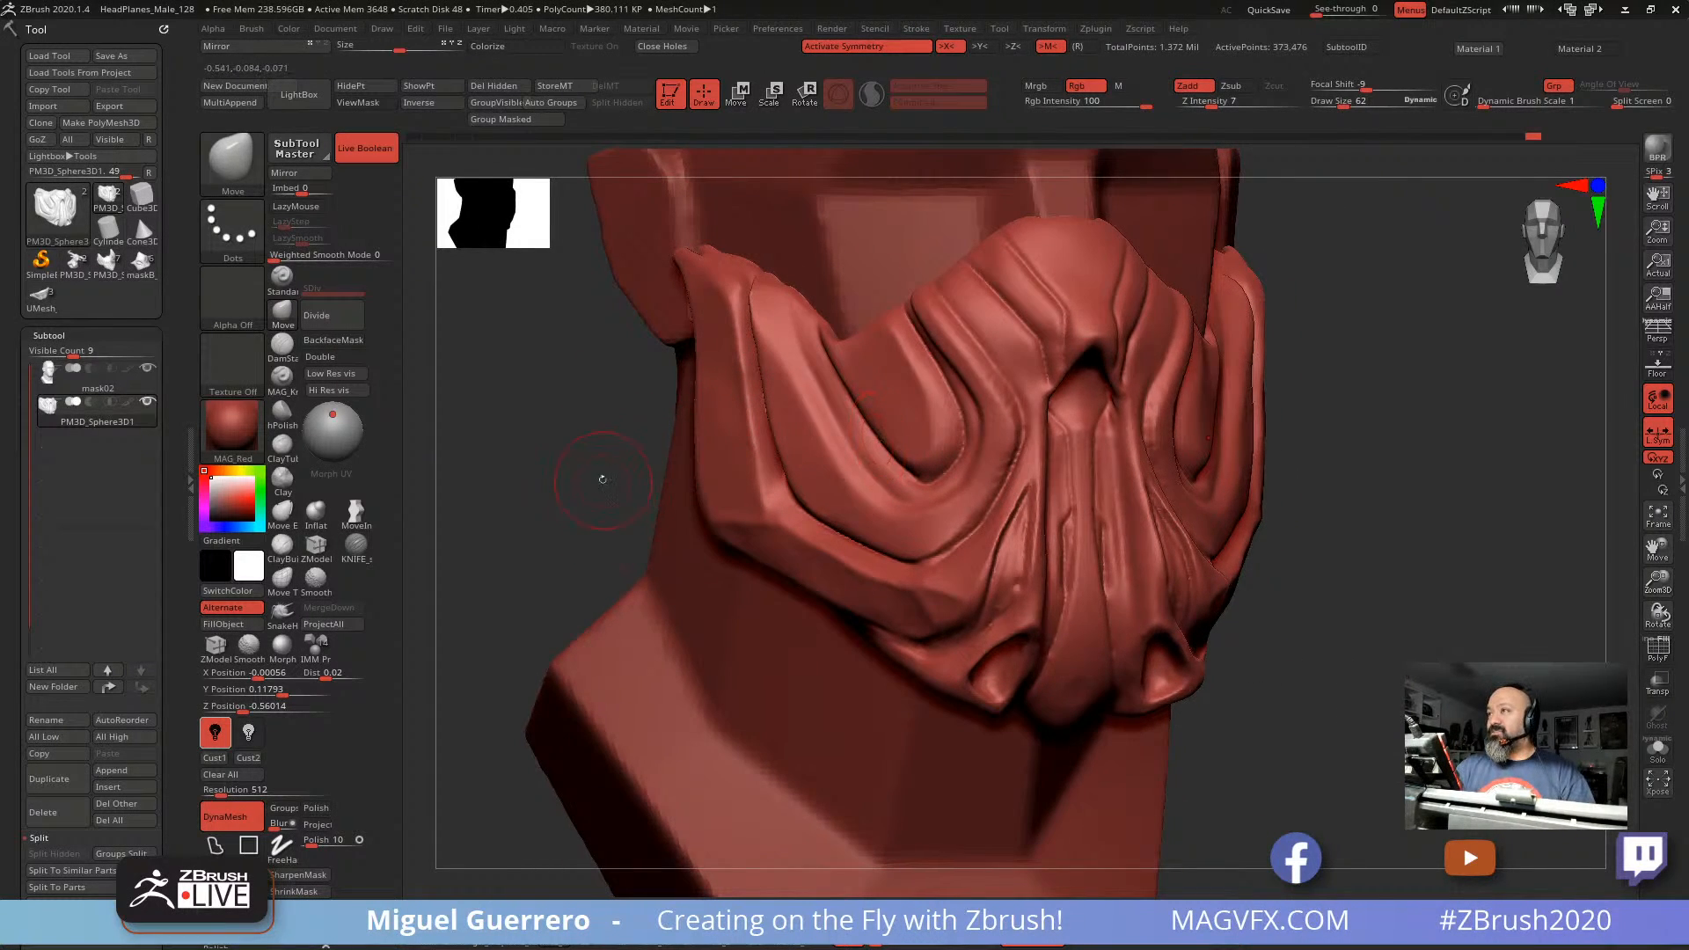
mouse_move(603, 480)
left_mouse_down()
mouse_move(674, 423)
mouse_move(1068, 429)
mouse_move(1079, 411)
left_mouse_up()
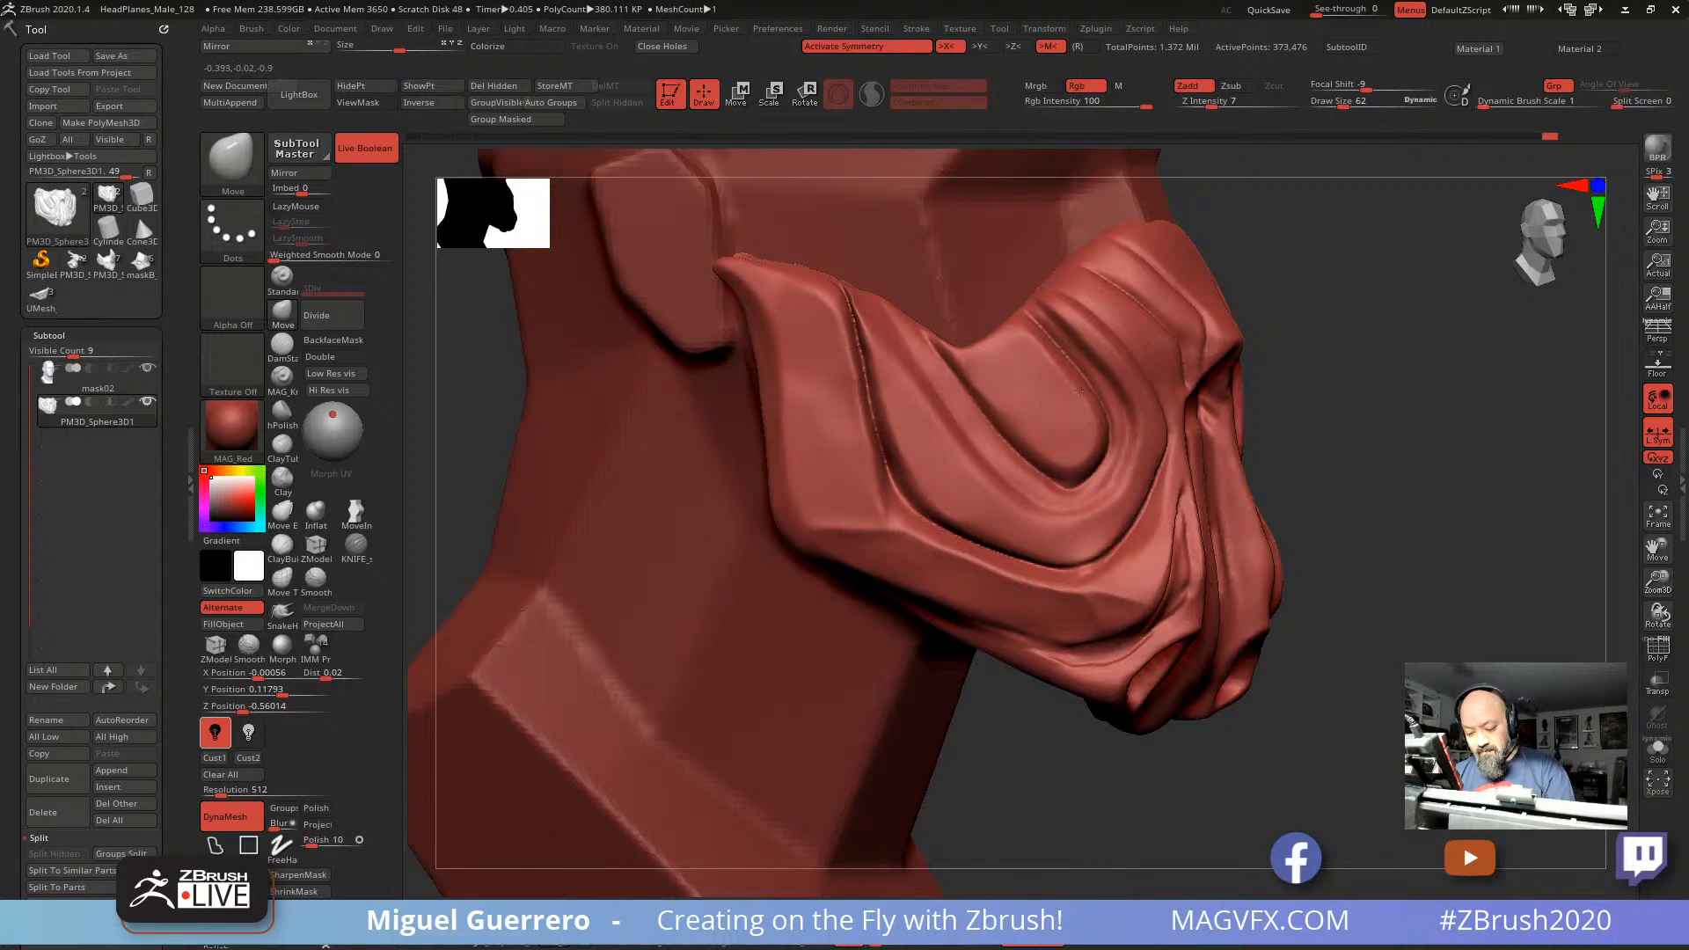
left_click_drag(1064, 328, 1075, 318)
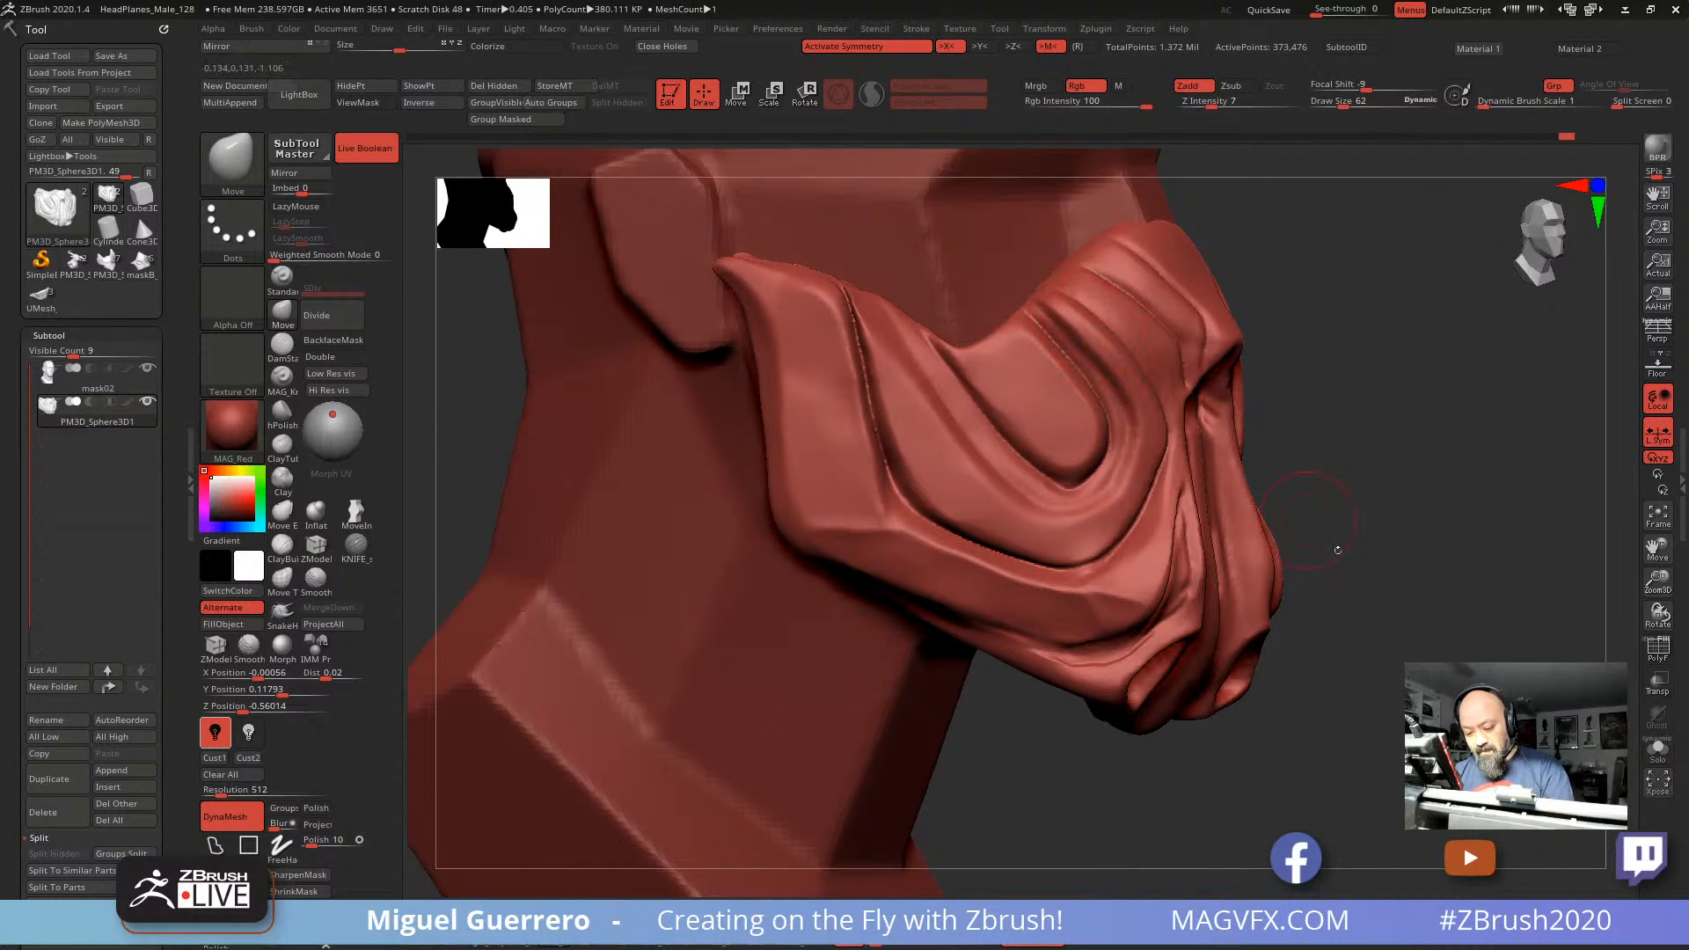
left_click_drag(1390, 563, 1348, 565)
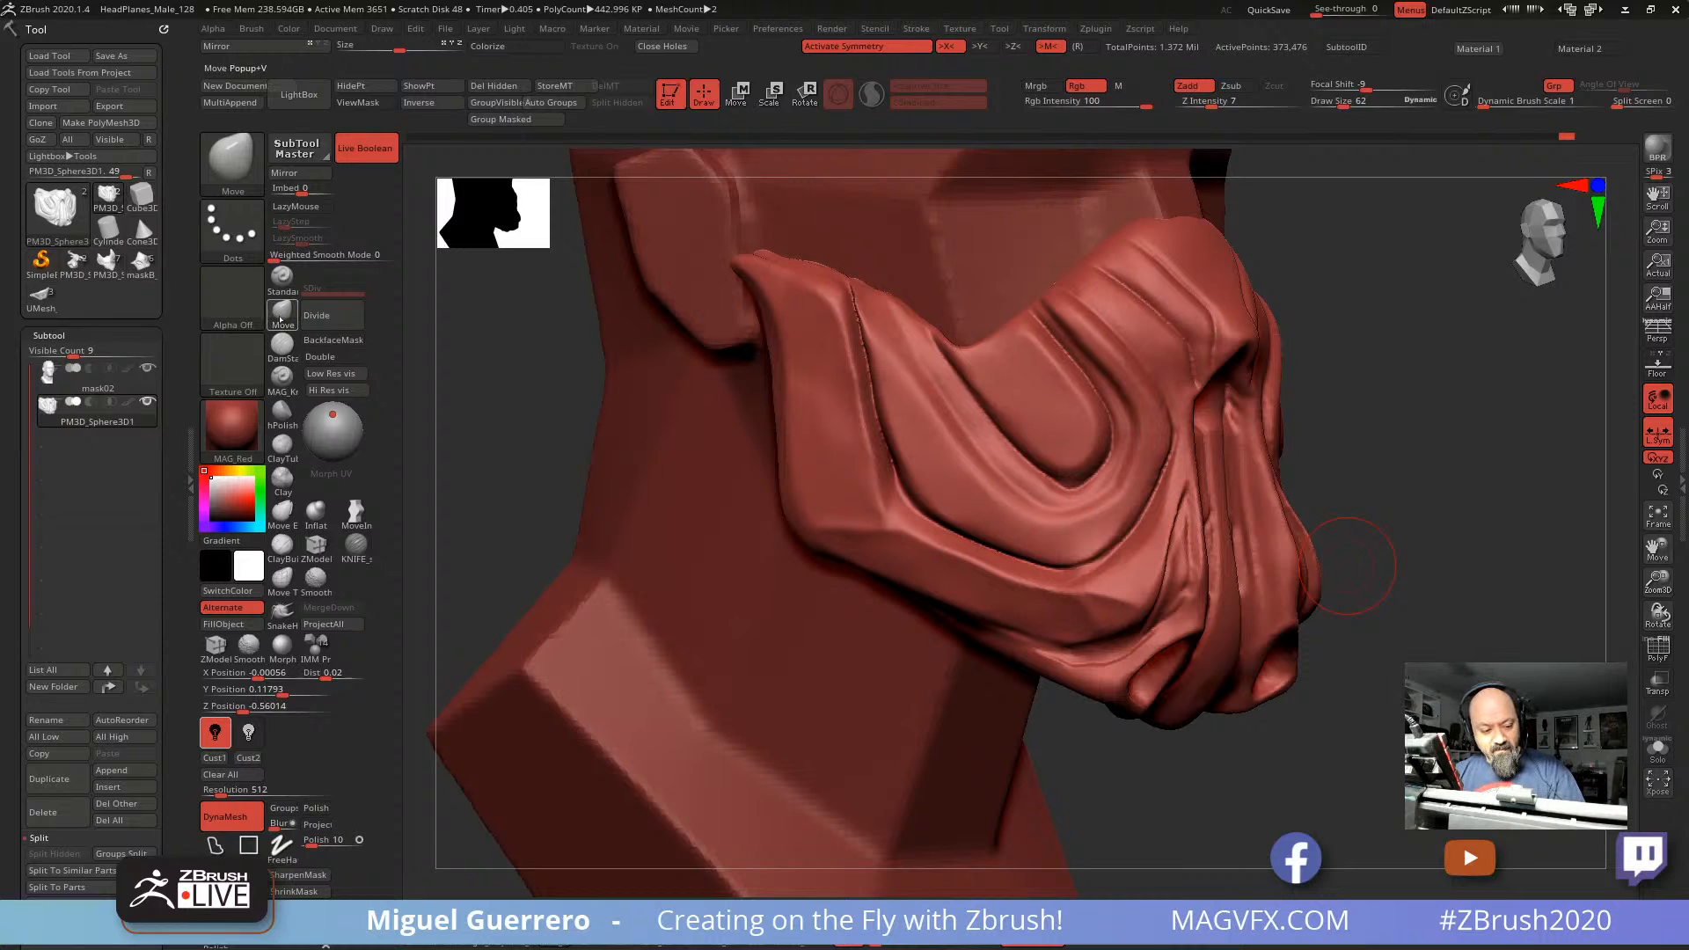
key("b")
key("m")
key("v")
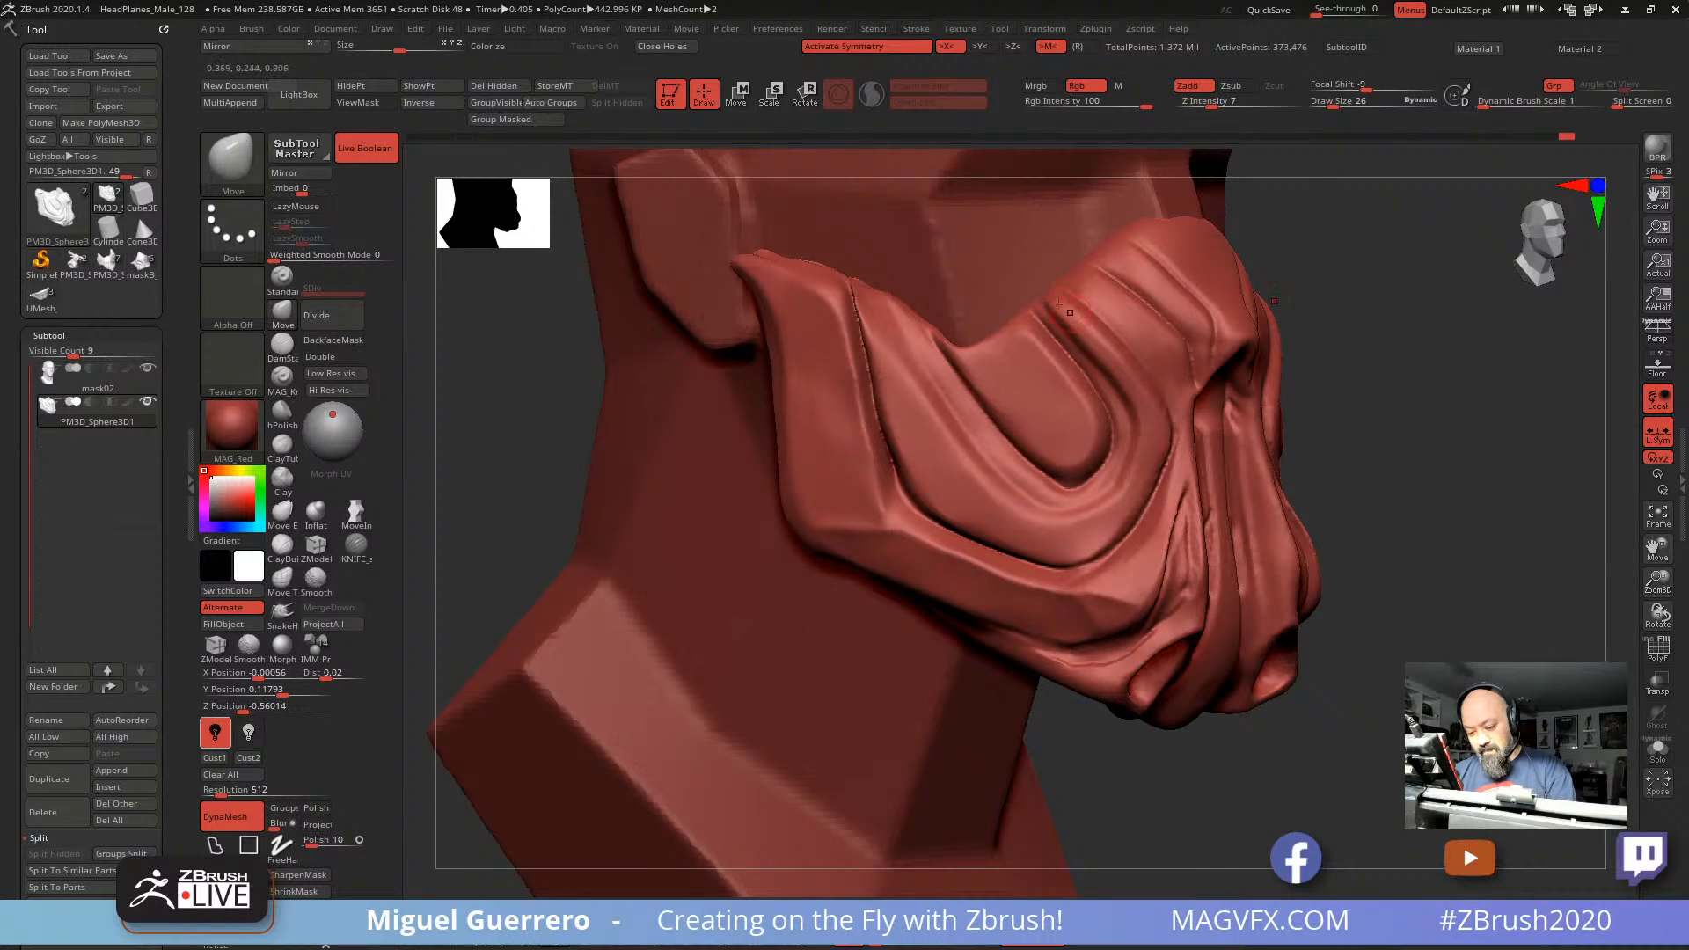
left_click(356, 546)
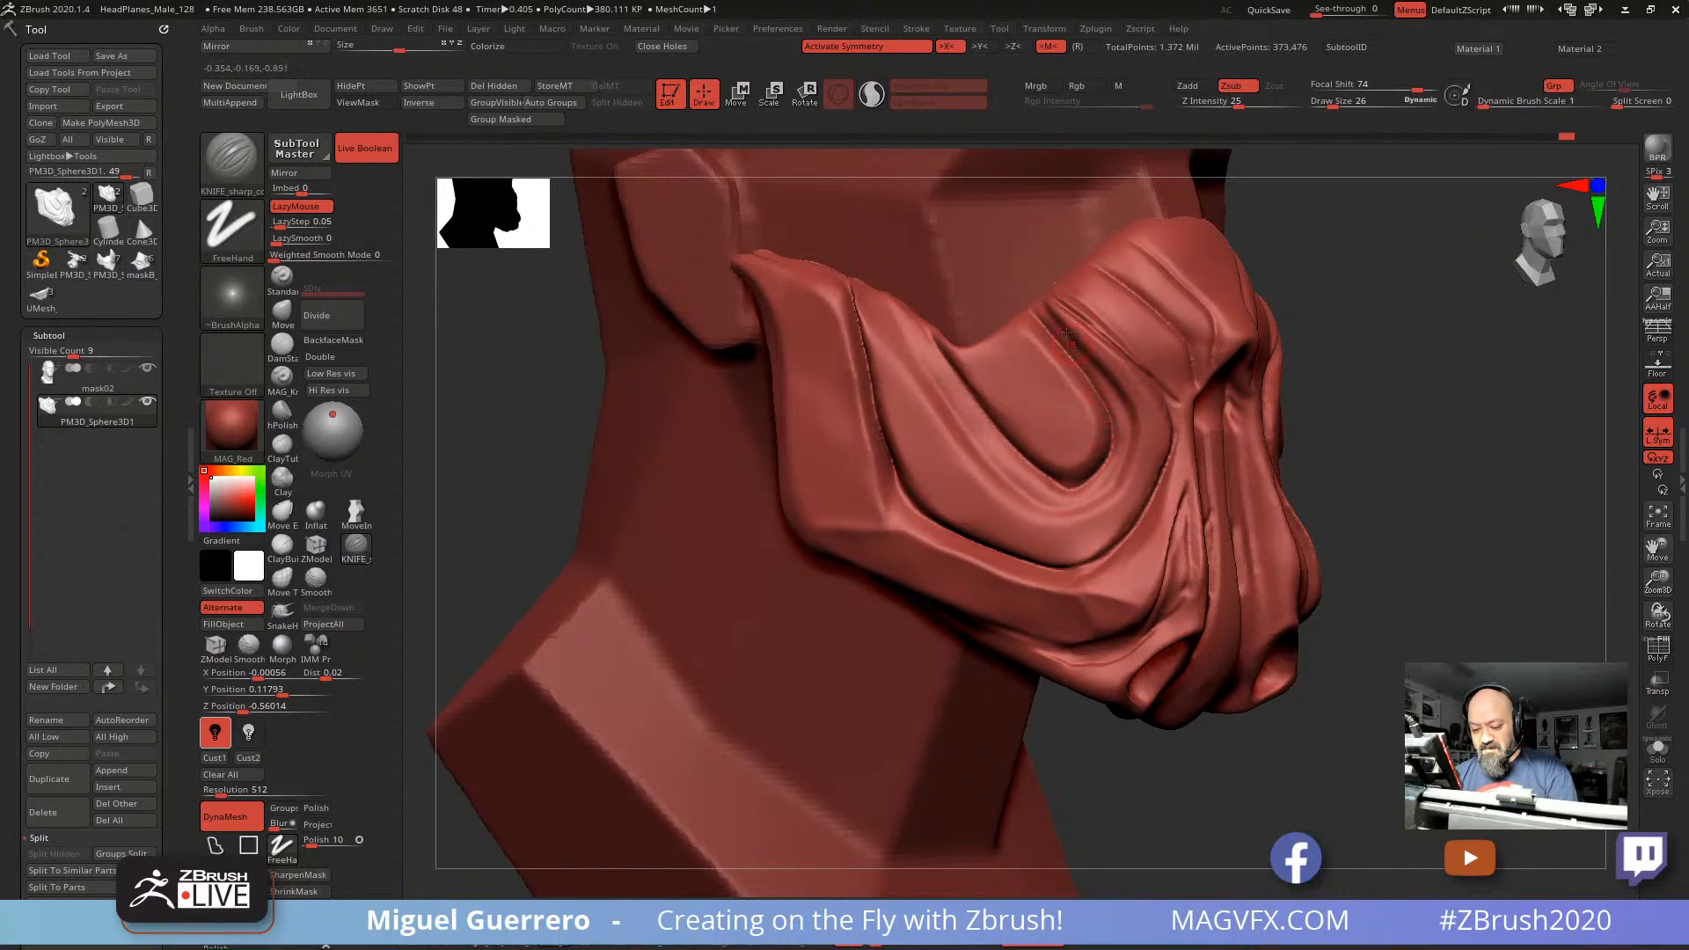
Step: Mask the narrow fold beside the nose bridge with a FreeHand mask stroke, and invert the mask so only that fold stays editable
left_click_drag(1062, 295, 1094, 309, "ctrl")
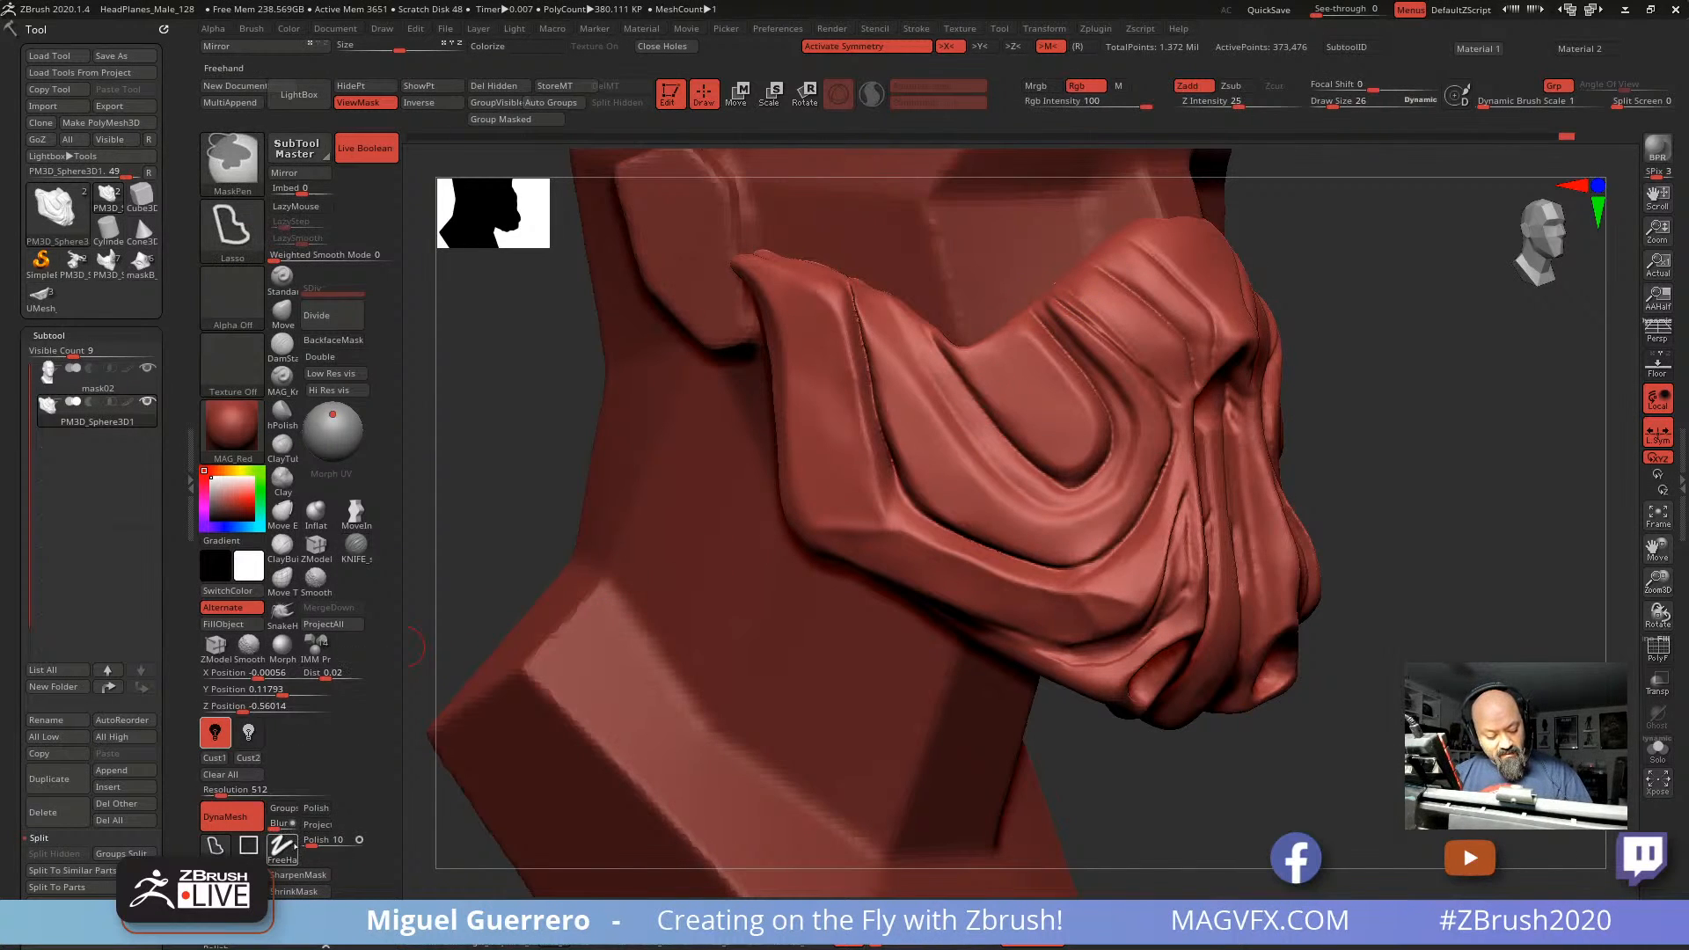
left_click(282, 848, "ctrl")
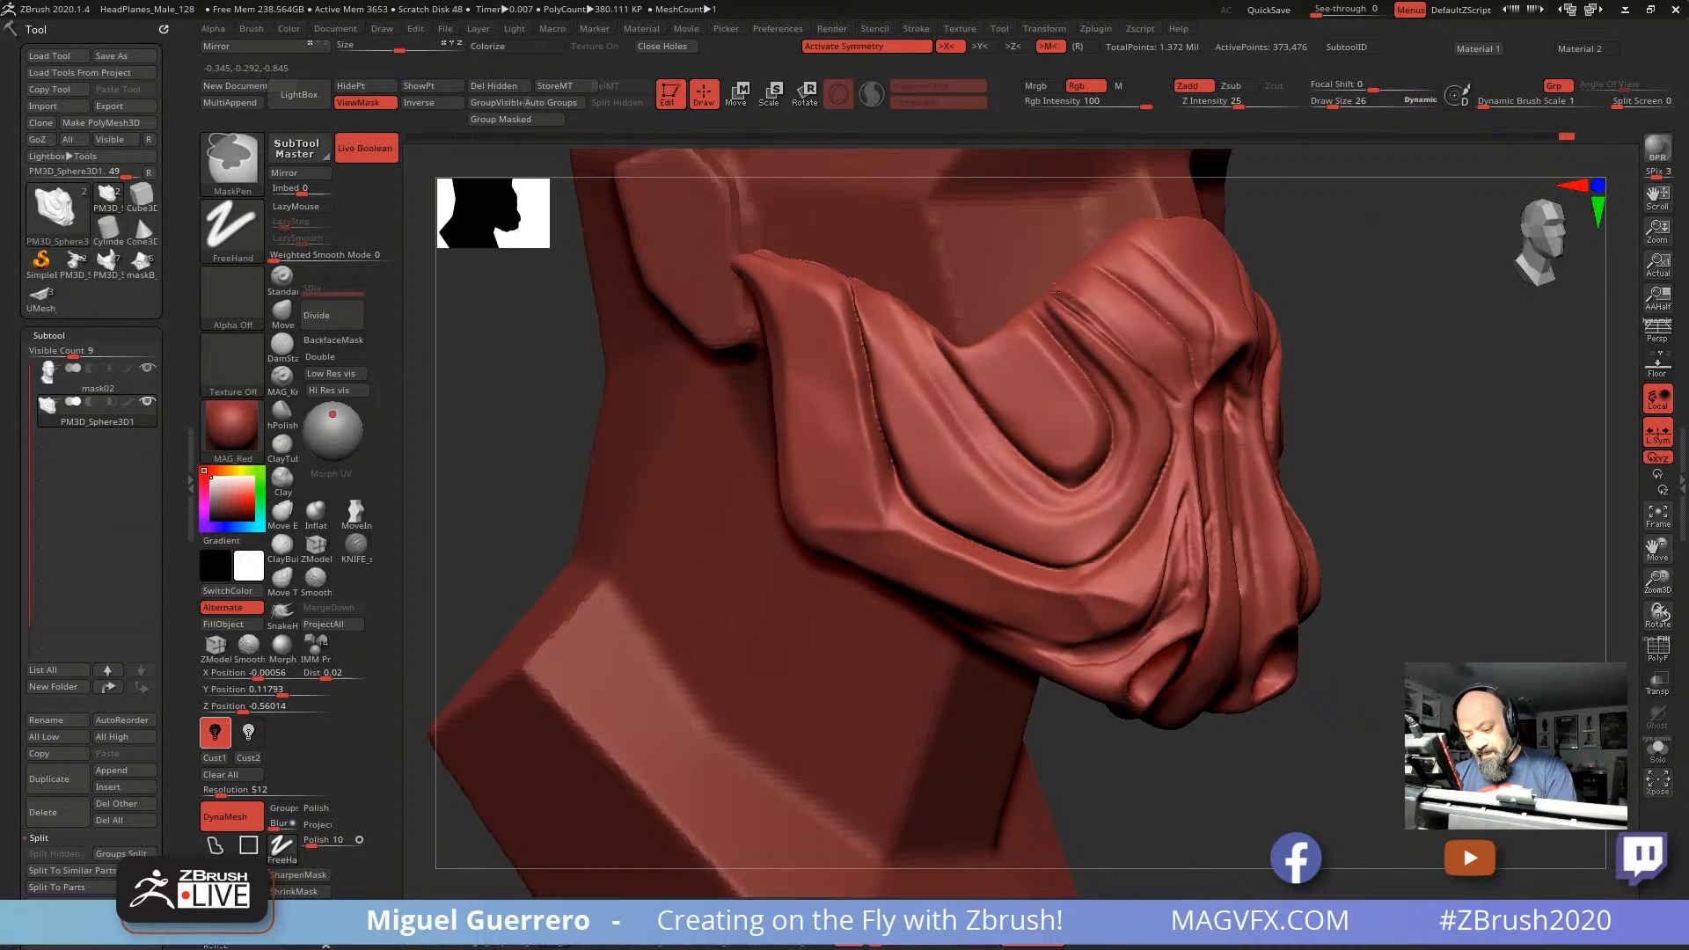
left_click_drag(1056, 291, 1177, 379, "ctrl")
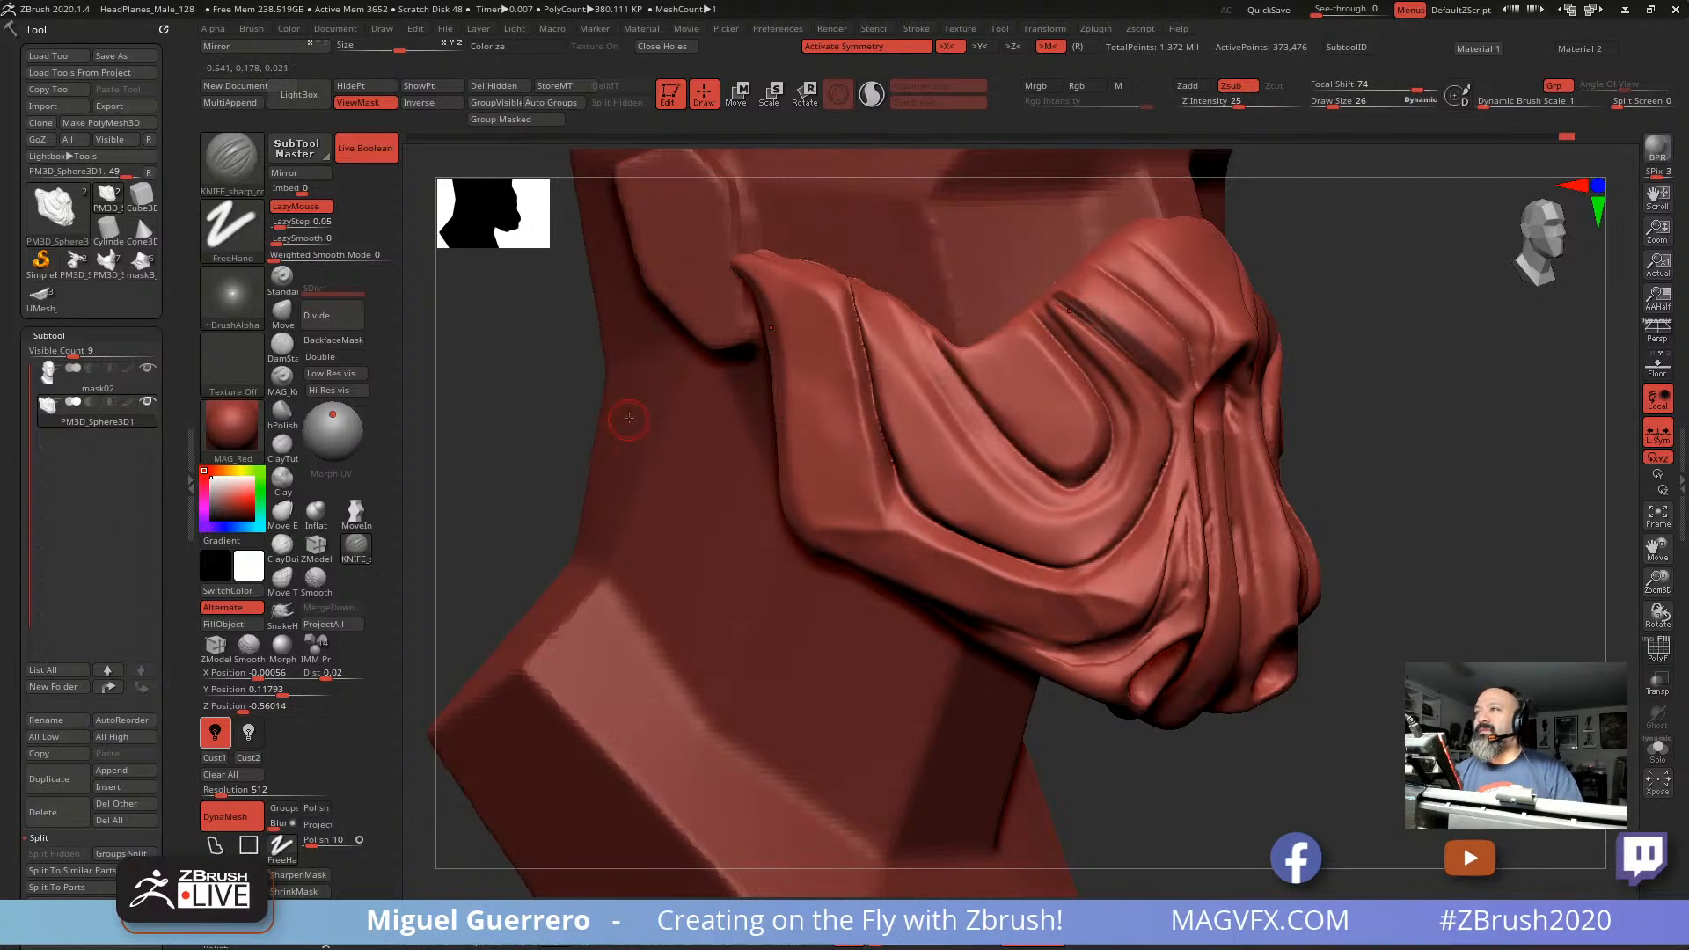
mouse_move(631, 406)
left_mouse_down("alt")
mouse_move(666, 398)
mouse_move(649, 405)
left_mouse_up("alt")
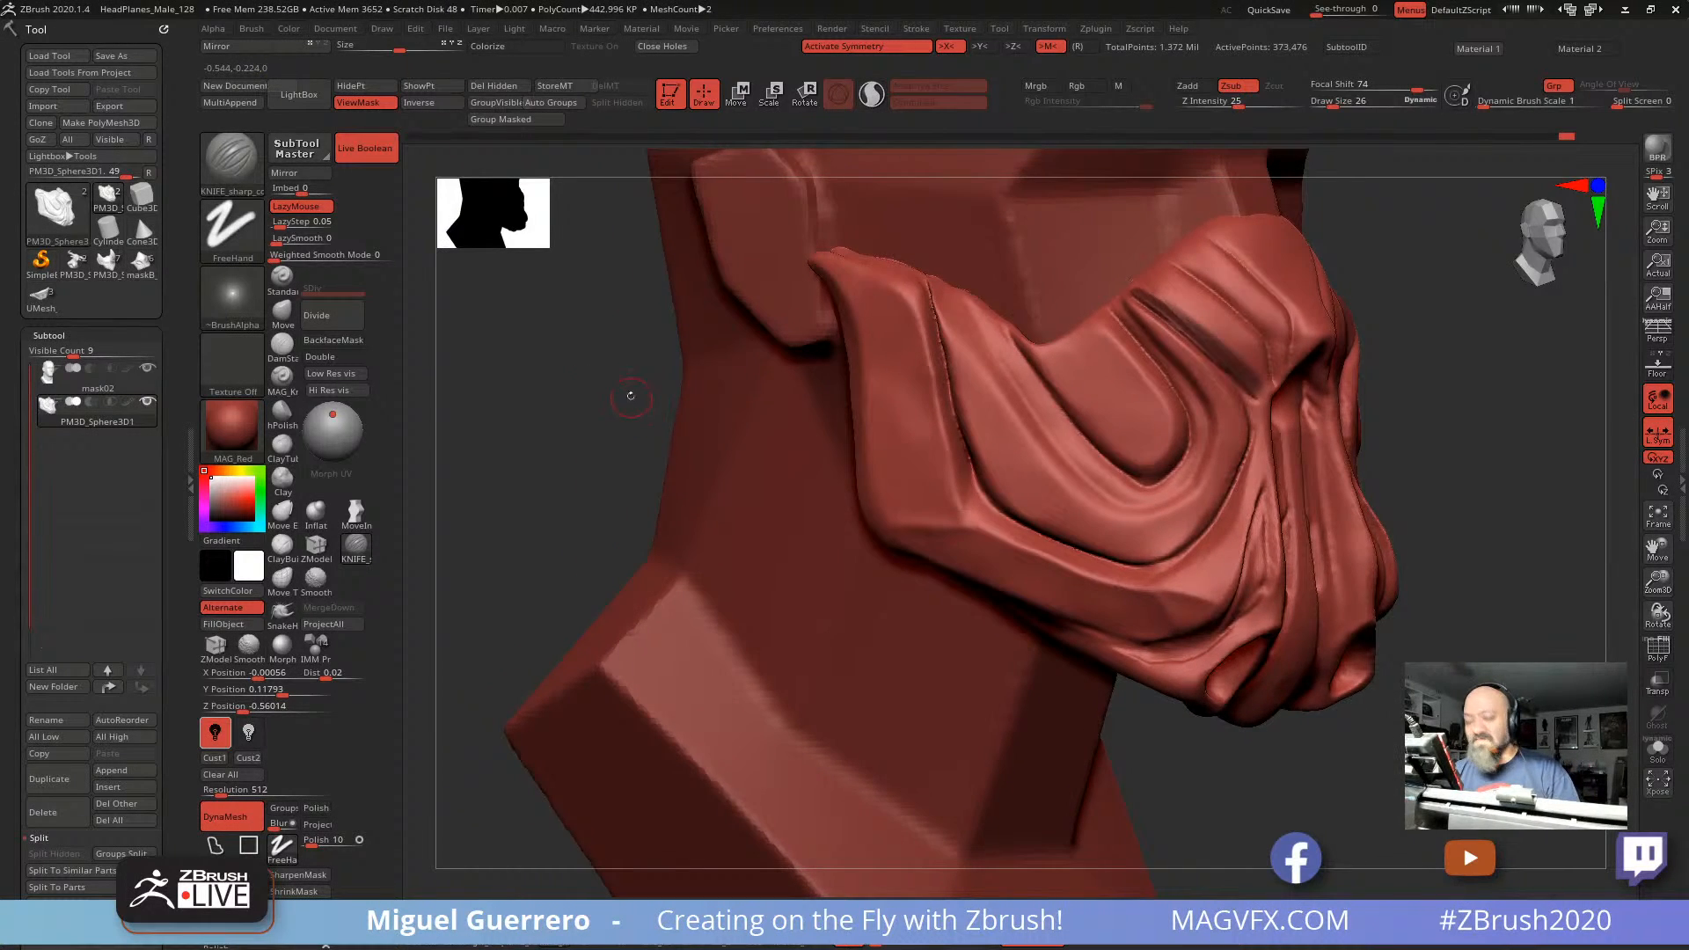
left_click(573, 411, "ctrl")
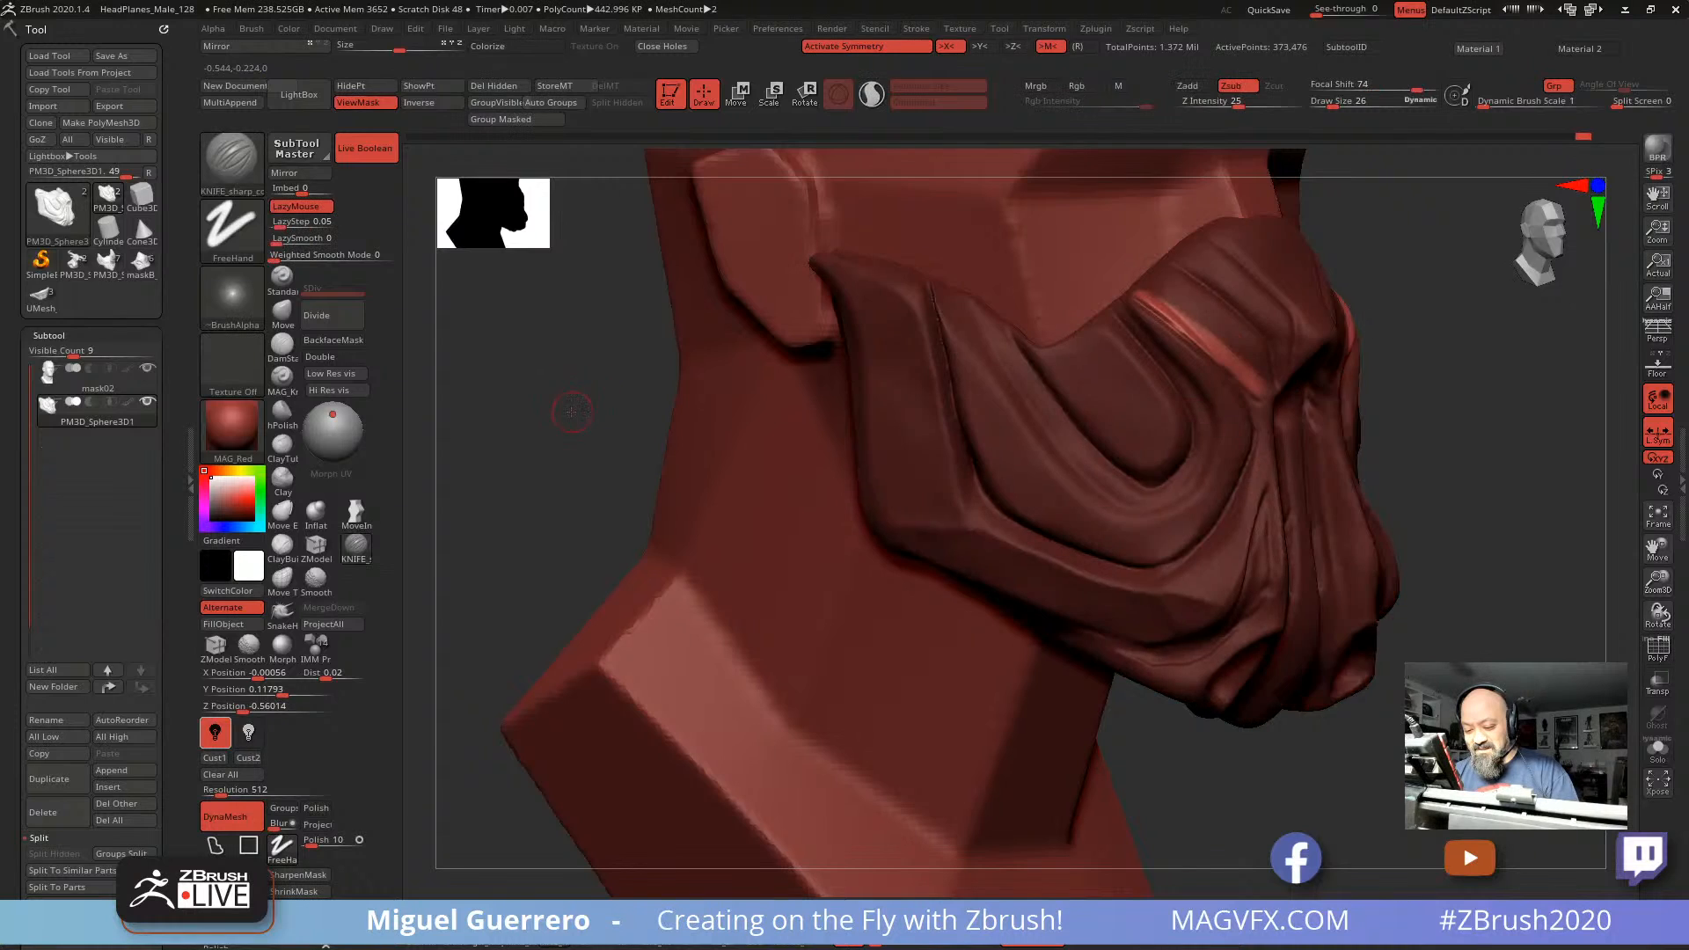
Step: Smooth the unmasked fold beside the nose bridge and flatten it with the hPolish brush at draw size 46
left_click_drag(572, 411, 576, 401)
left_click_drag(1179, 313, 1144, 293, "shift")
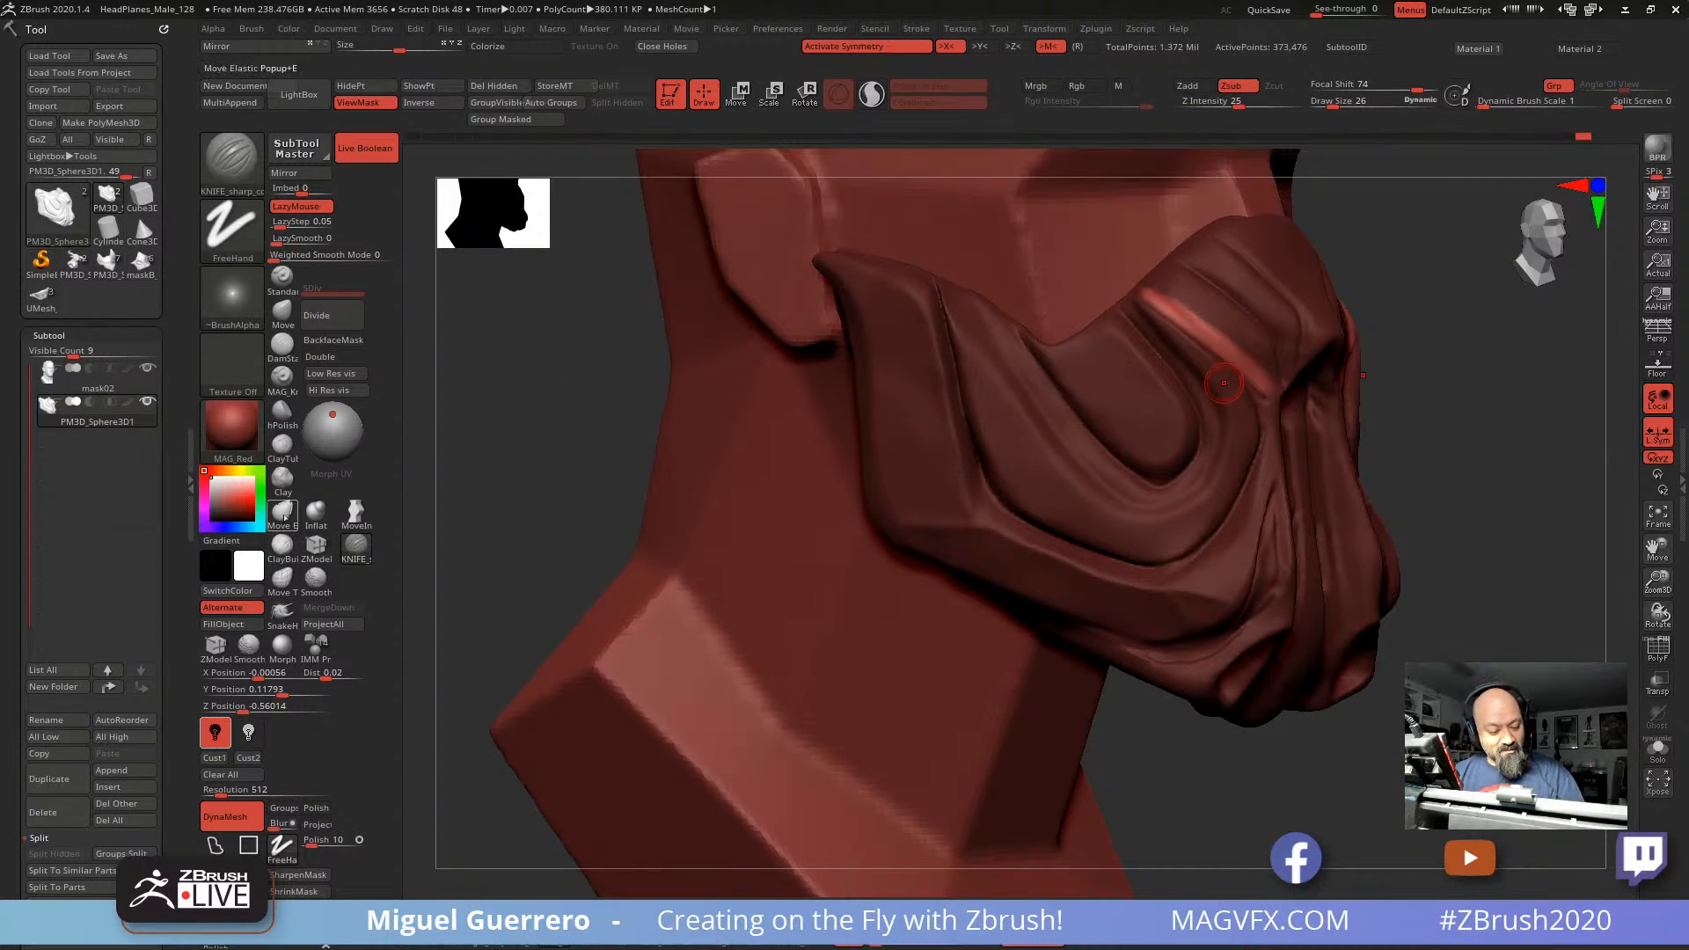
left_click(281, 409)
left_click_drag(1150, 300, 1141, 294)
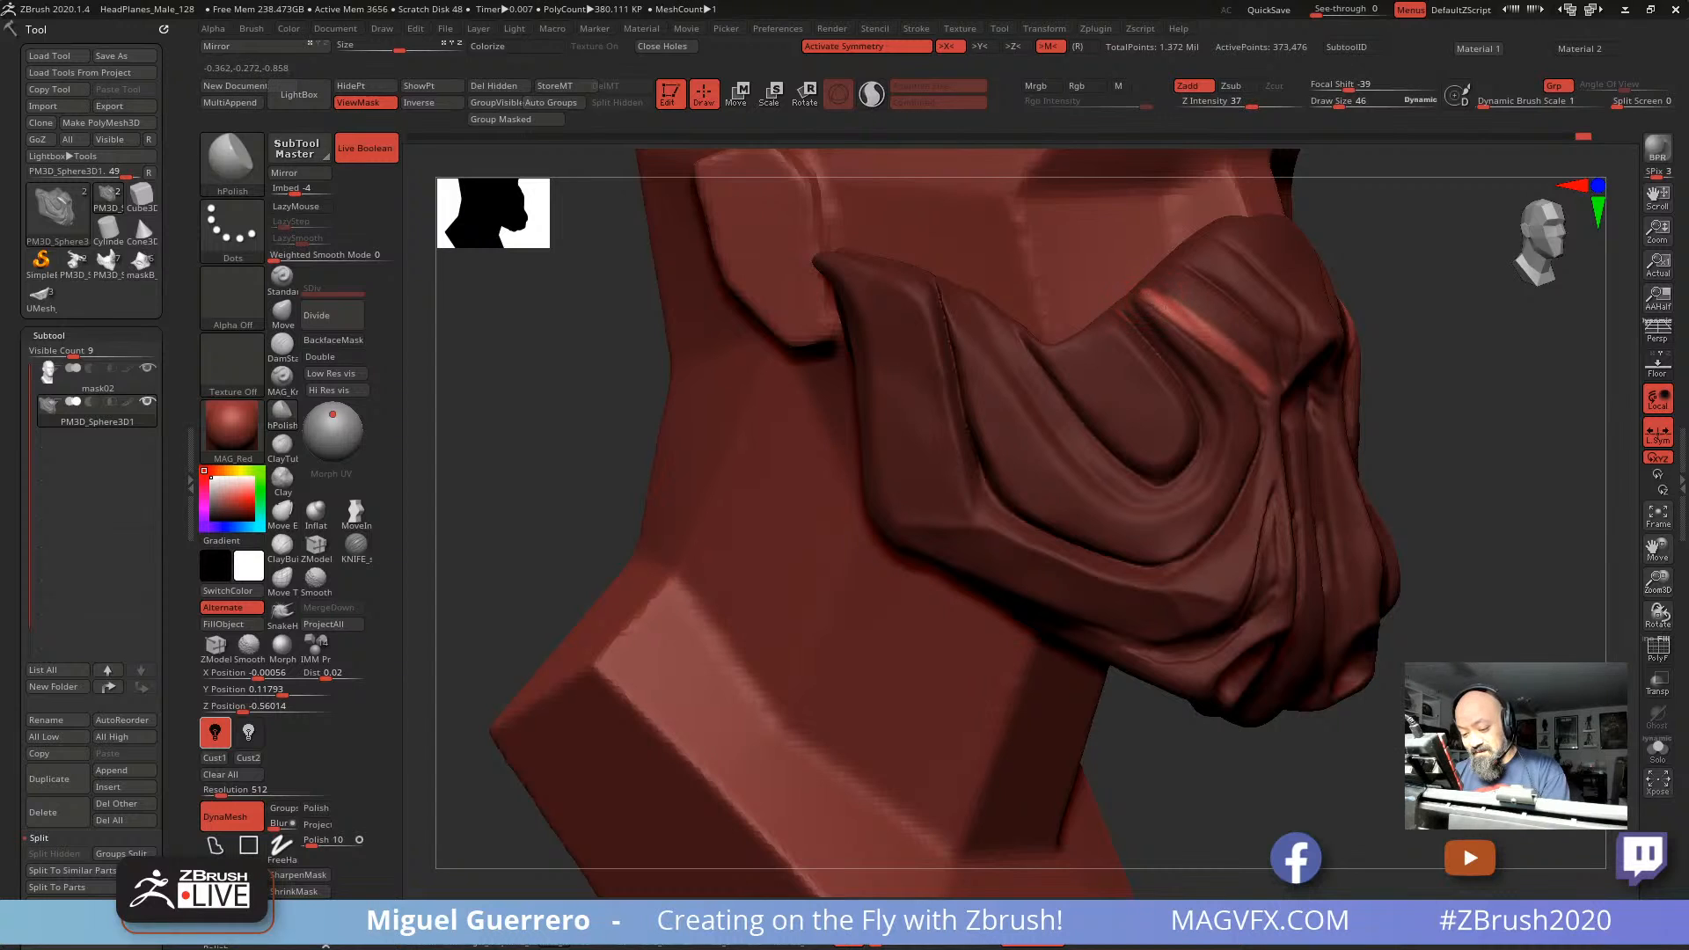
left_click_drag(1522, 480, 1417, 490)
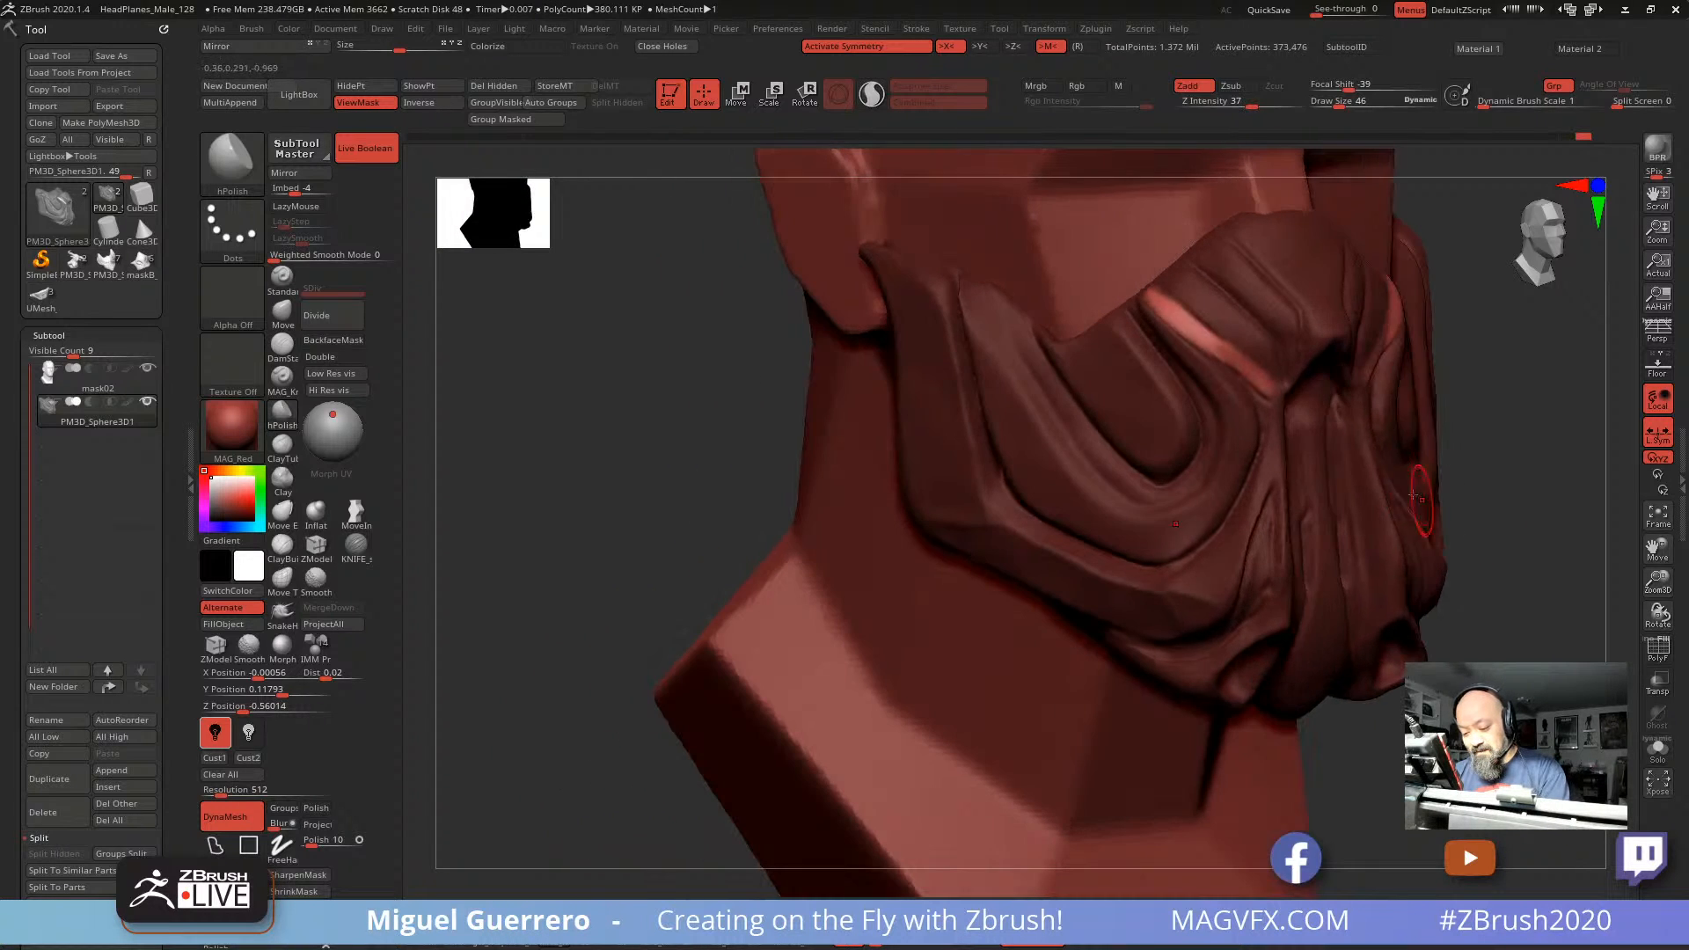
Step: Clear the mask and soften the fold beside the nose bridge with the Smooth brush at draw size 30
left_click_drag(809, 378, 703, 379)
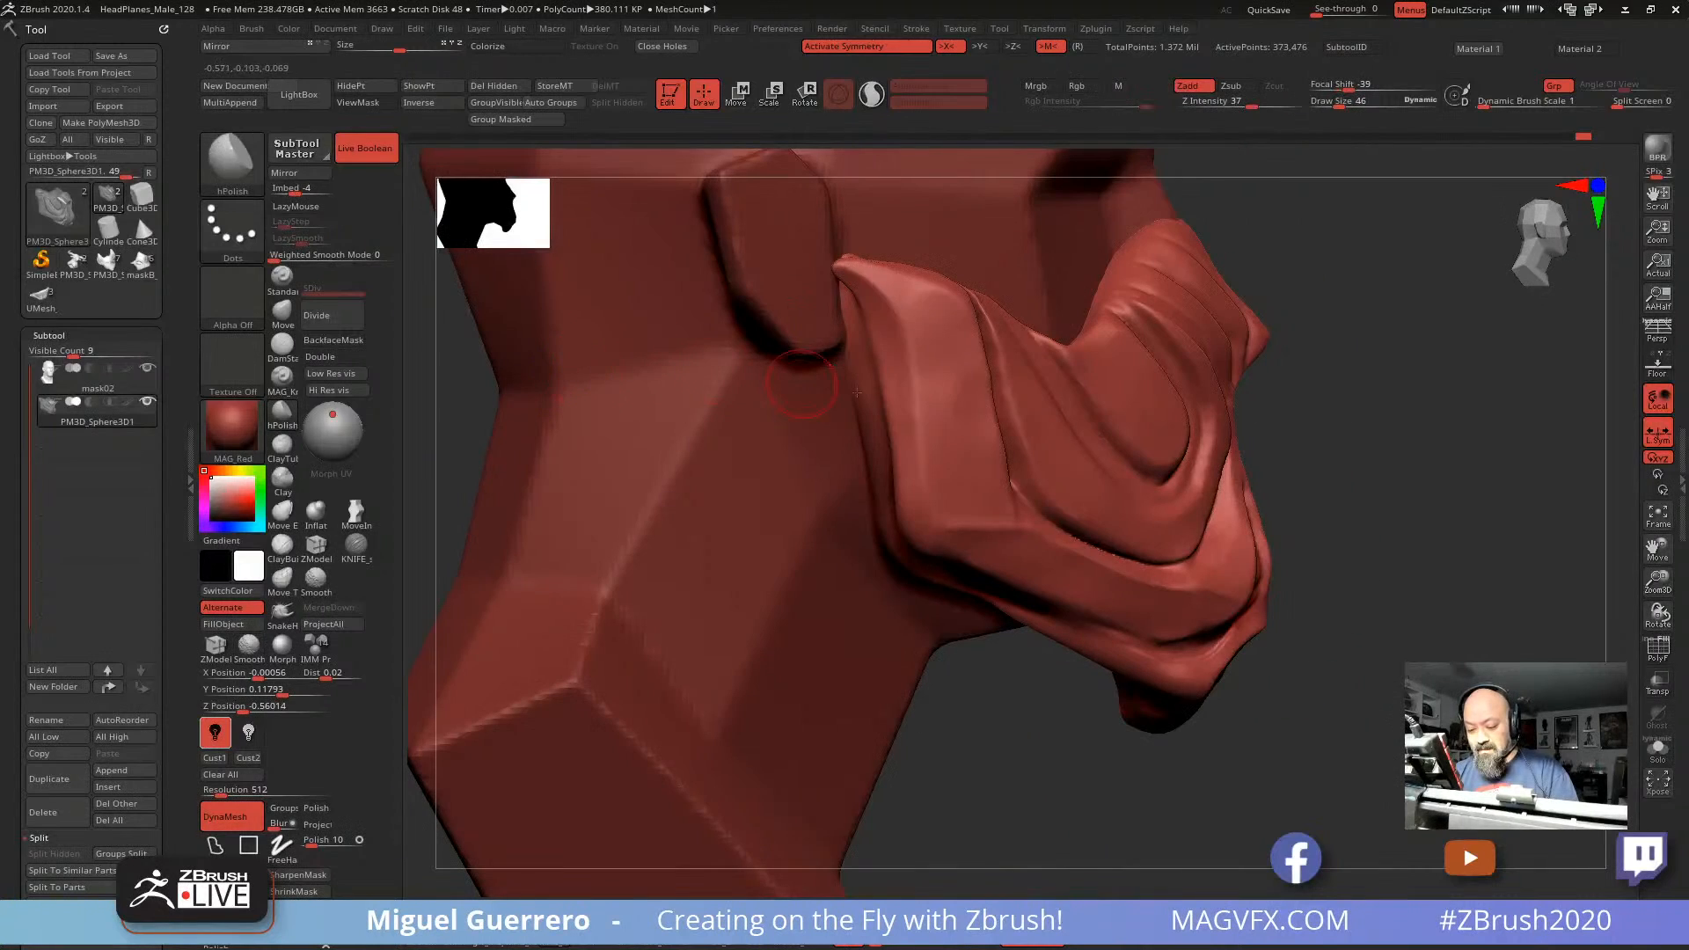
left_click_drag(1487, 440, 1315, 499)
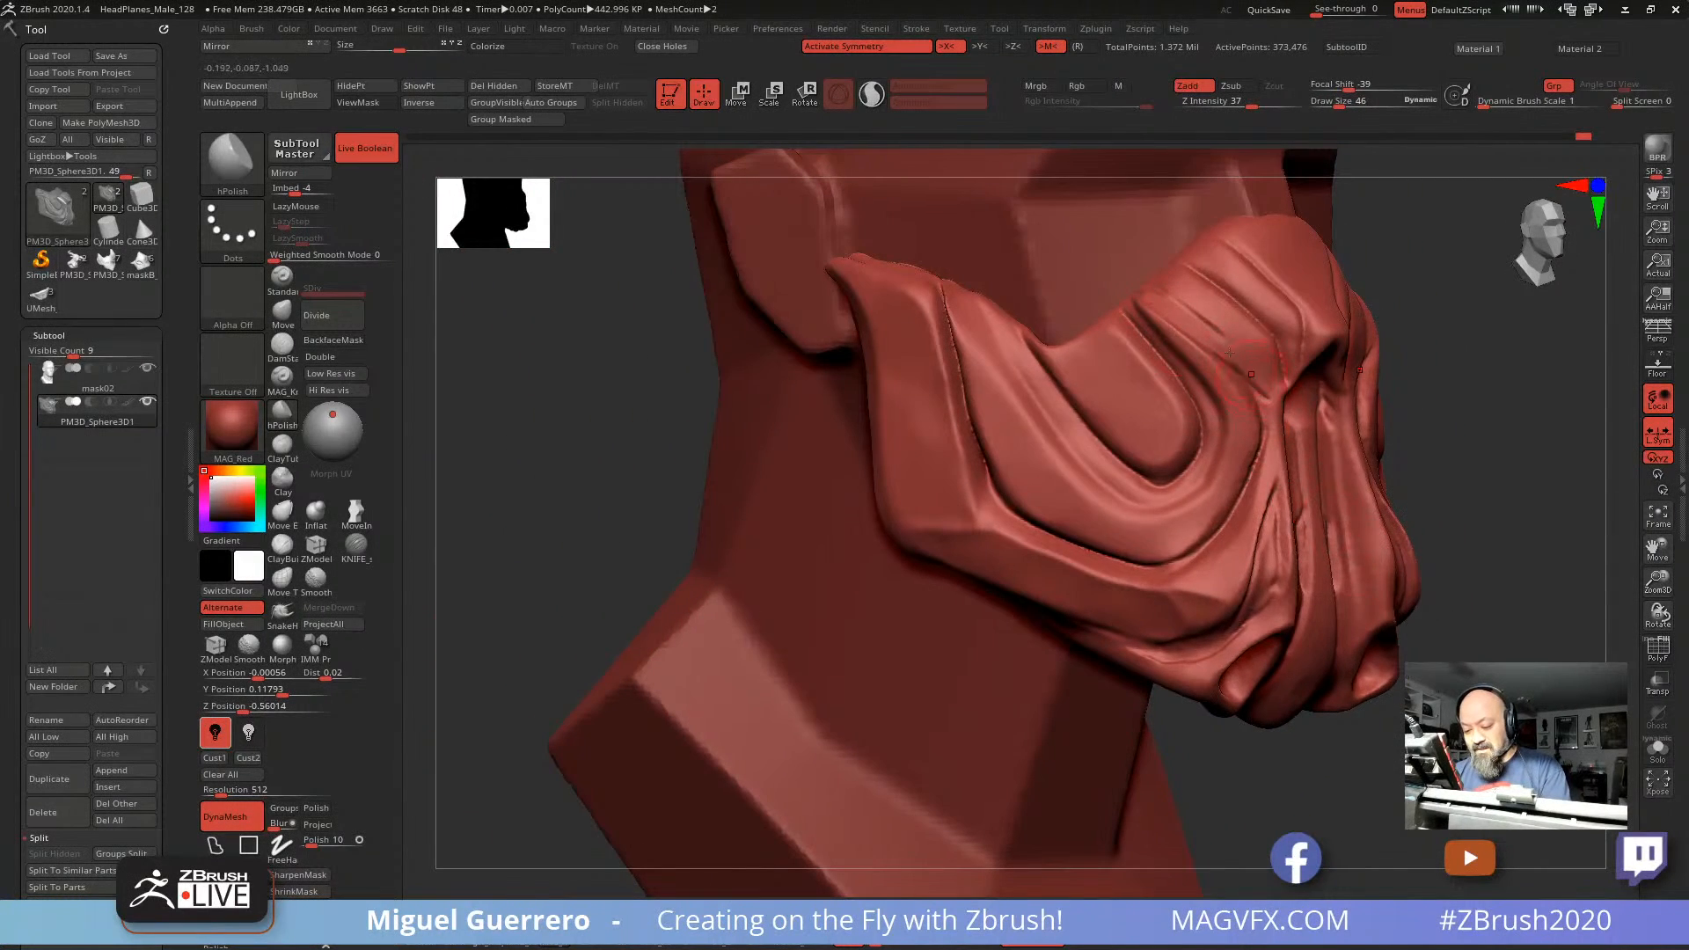
key("[")
key("shift")
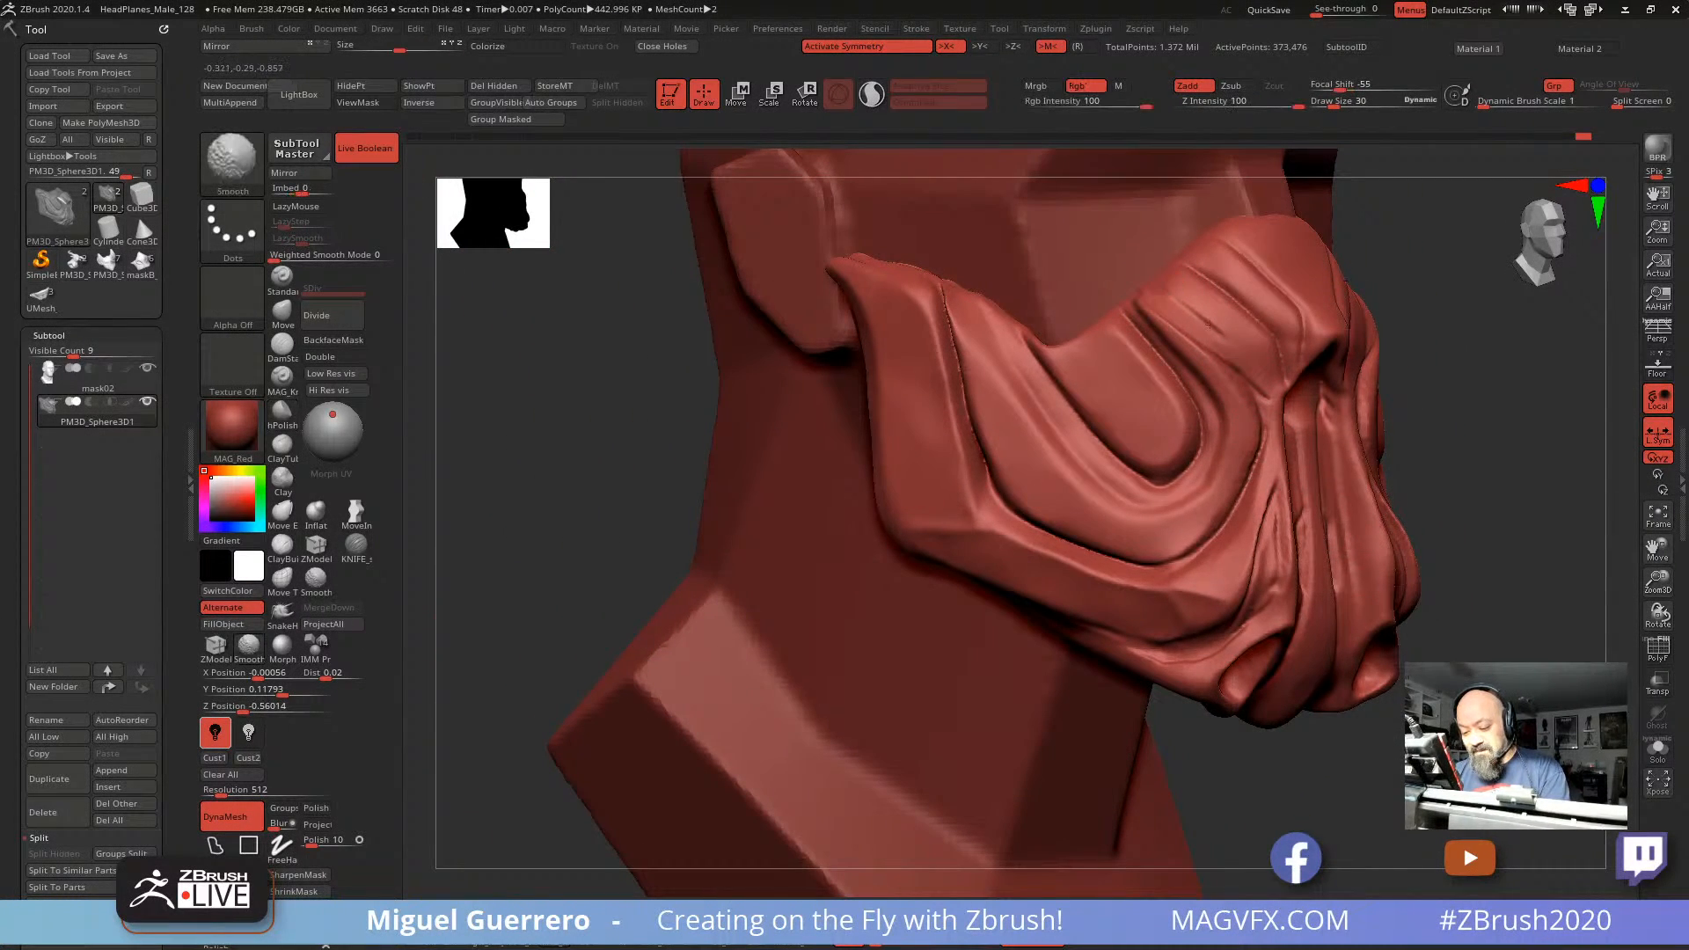
left_click_drag(1202, 319, 1189, 312, "shift")
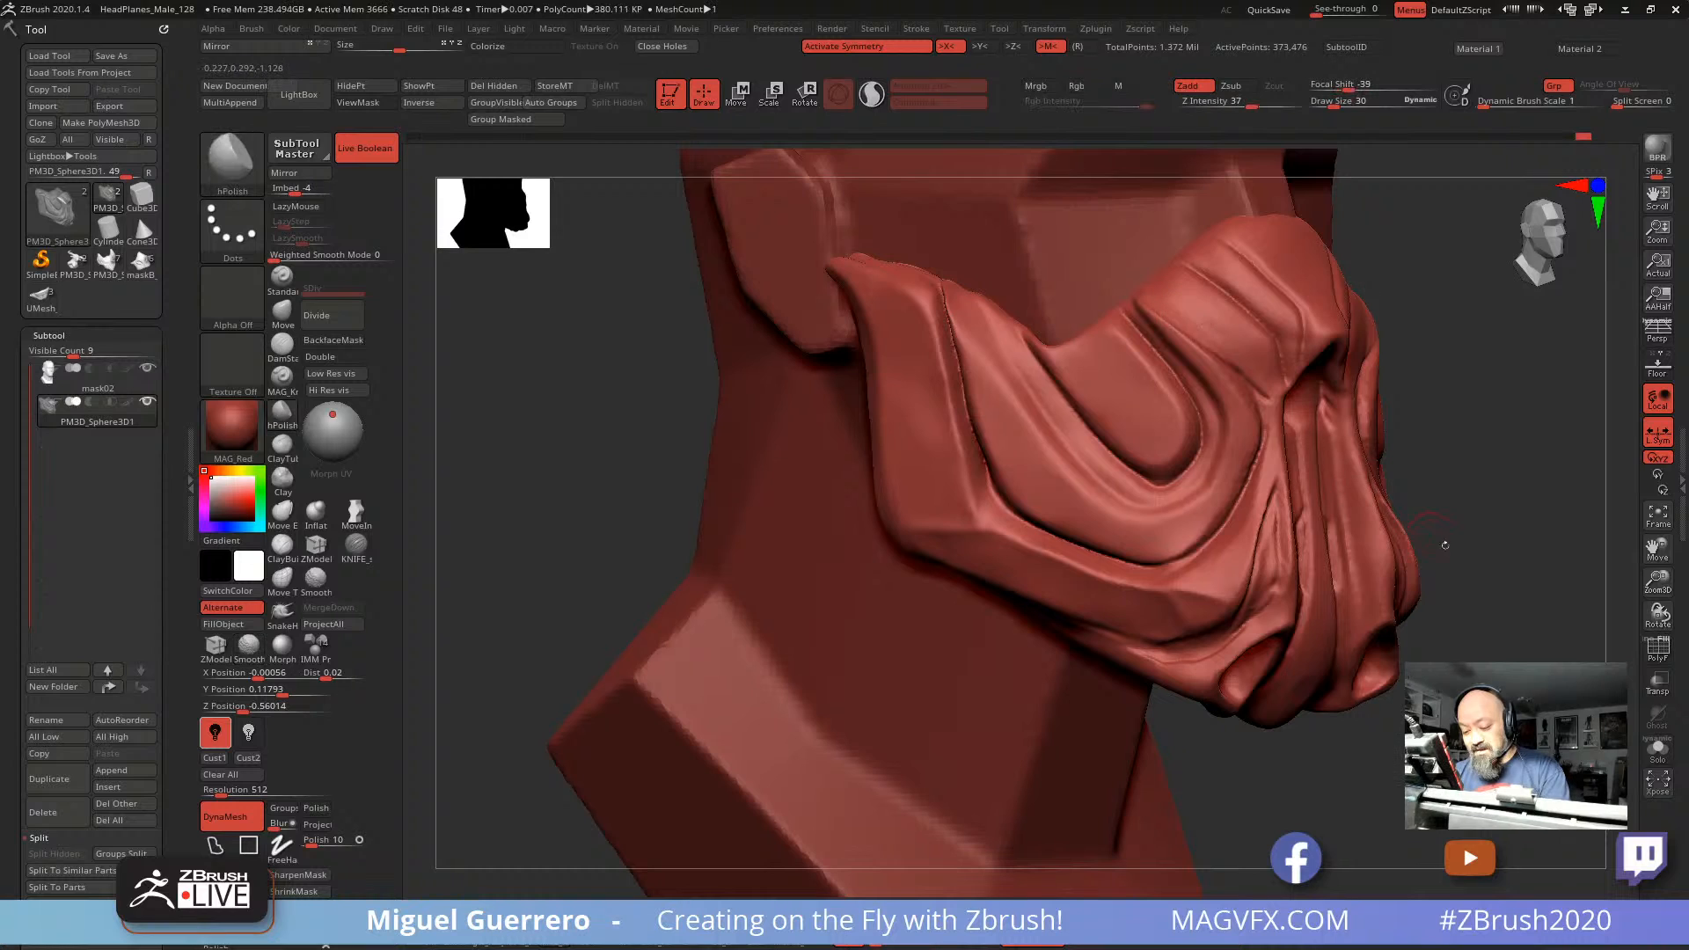
Step: Deepen the creases between the upper cheek folds with the DamStandard brush at draw size 30
left_click_drag(1456, 515, 1428, 497)
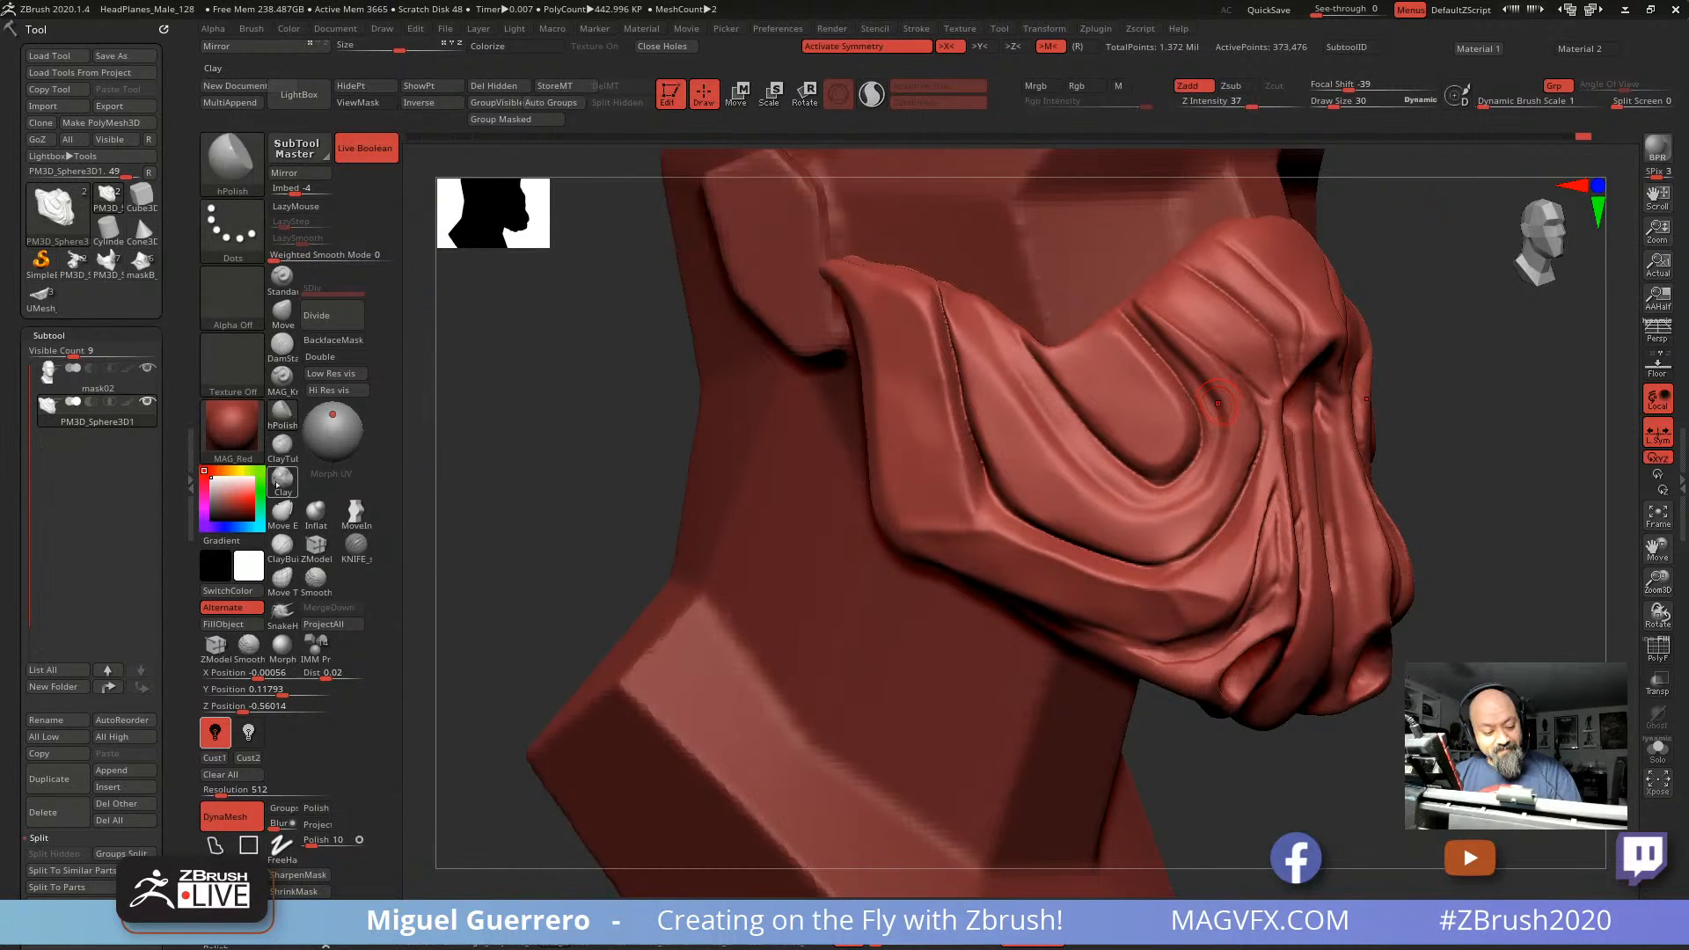
left_click(282, 512)
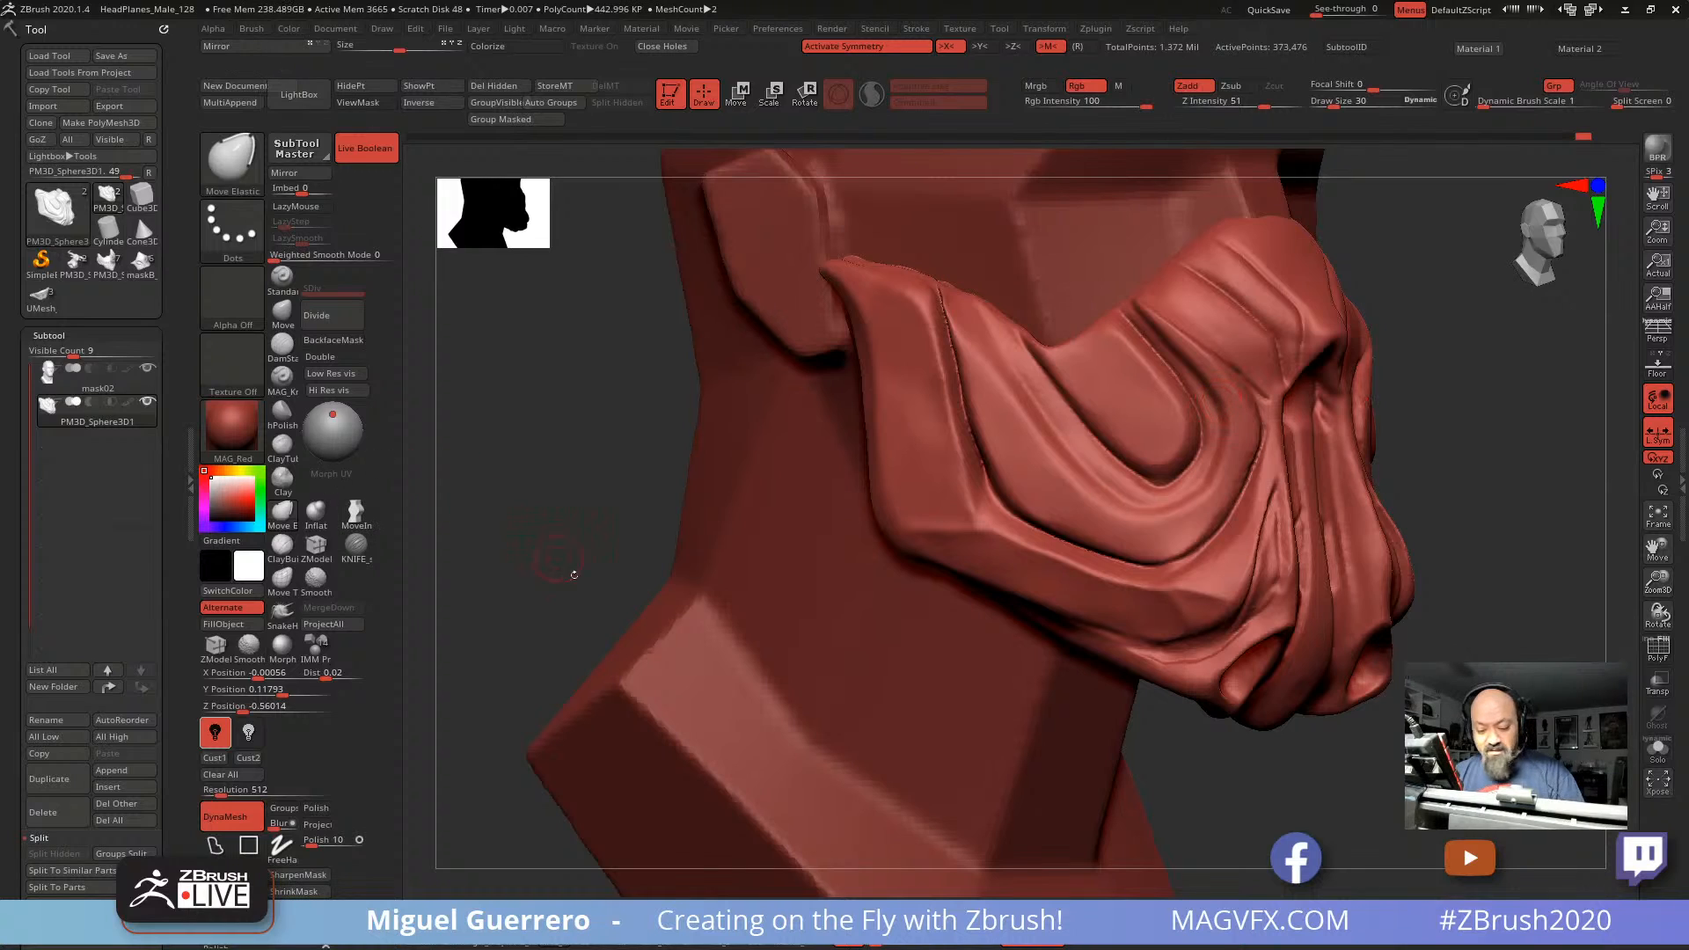
left_click(282, 347)
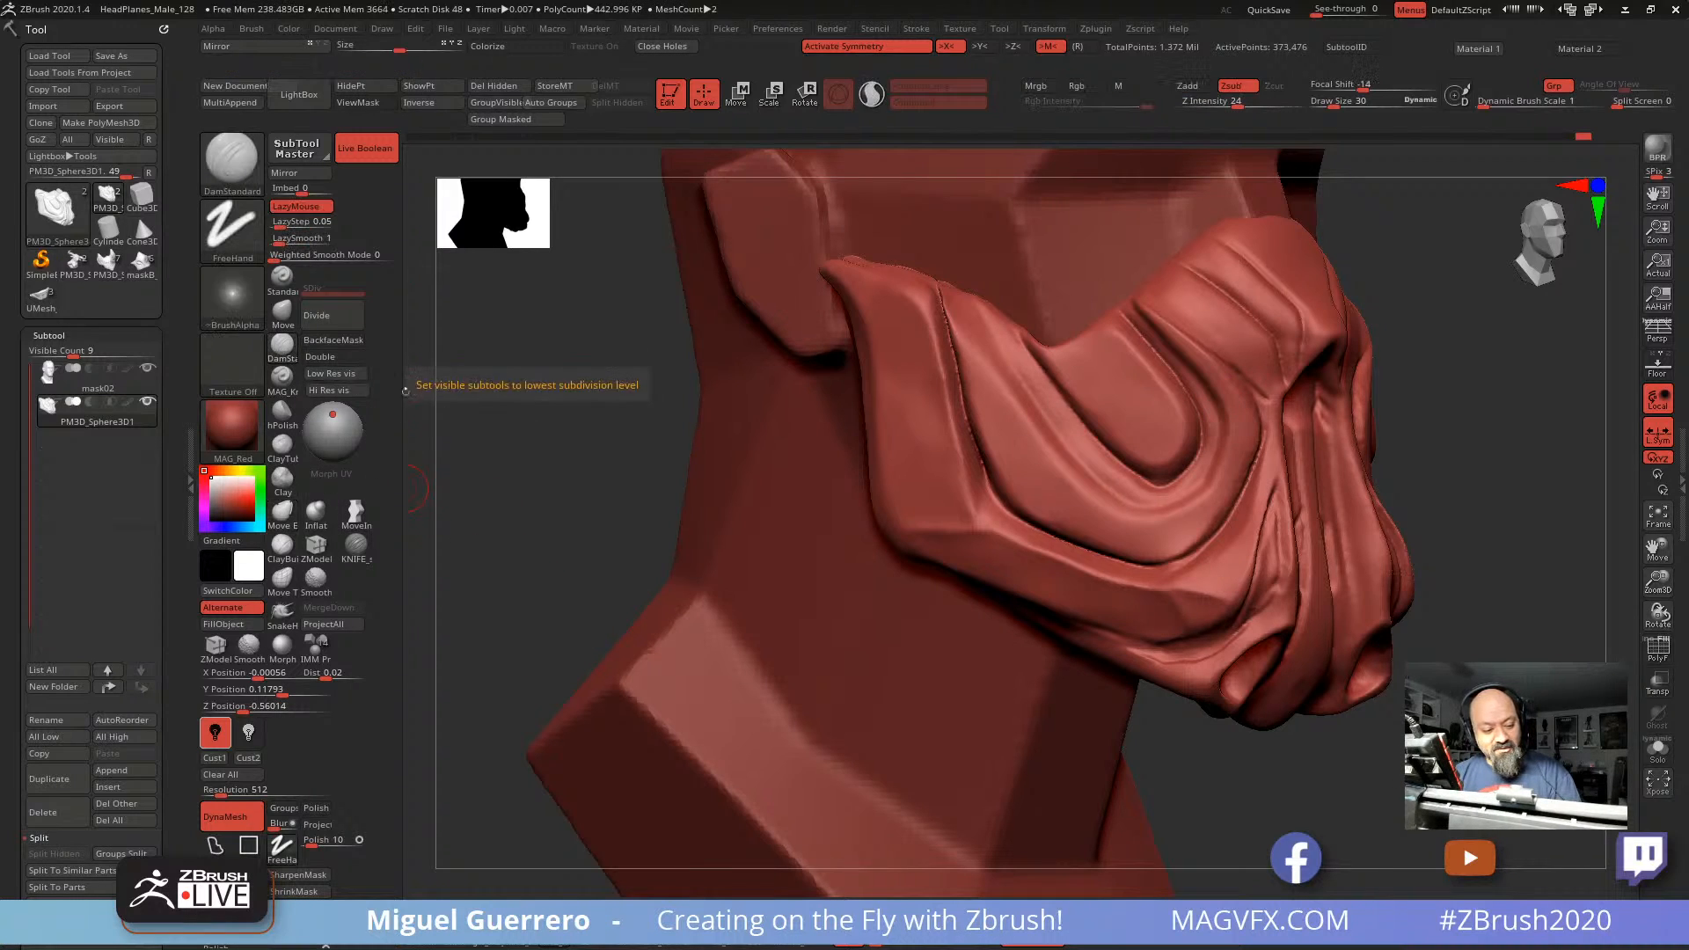
left_click_drag(1125, 301, 1189, 364)
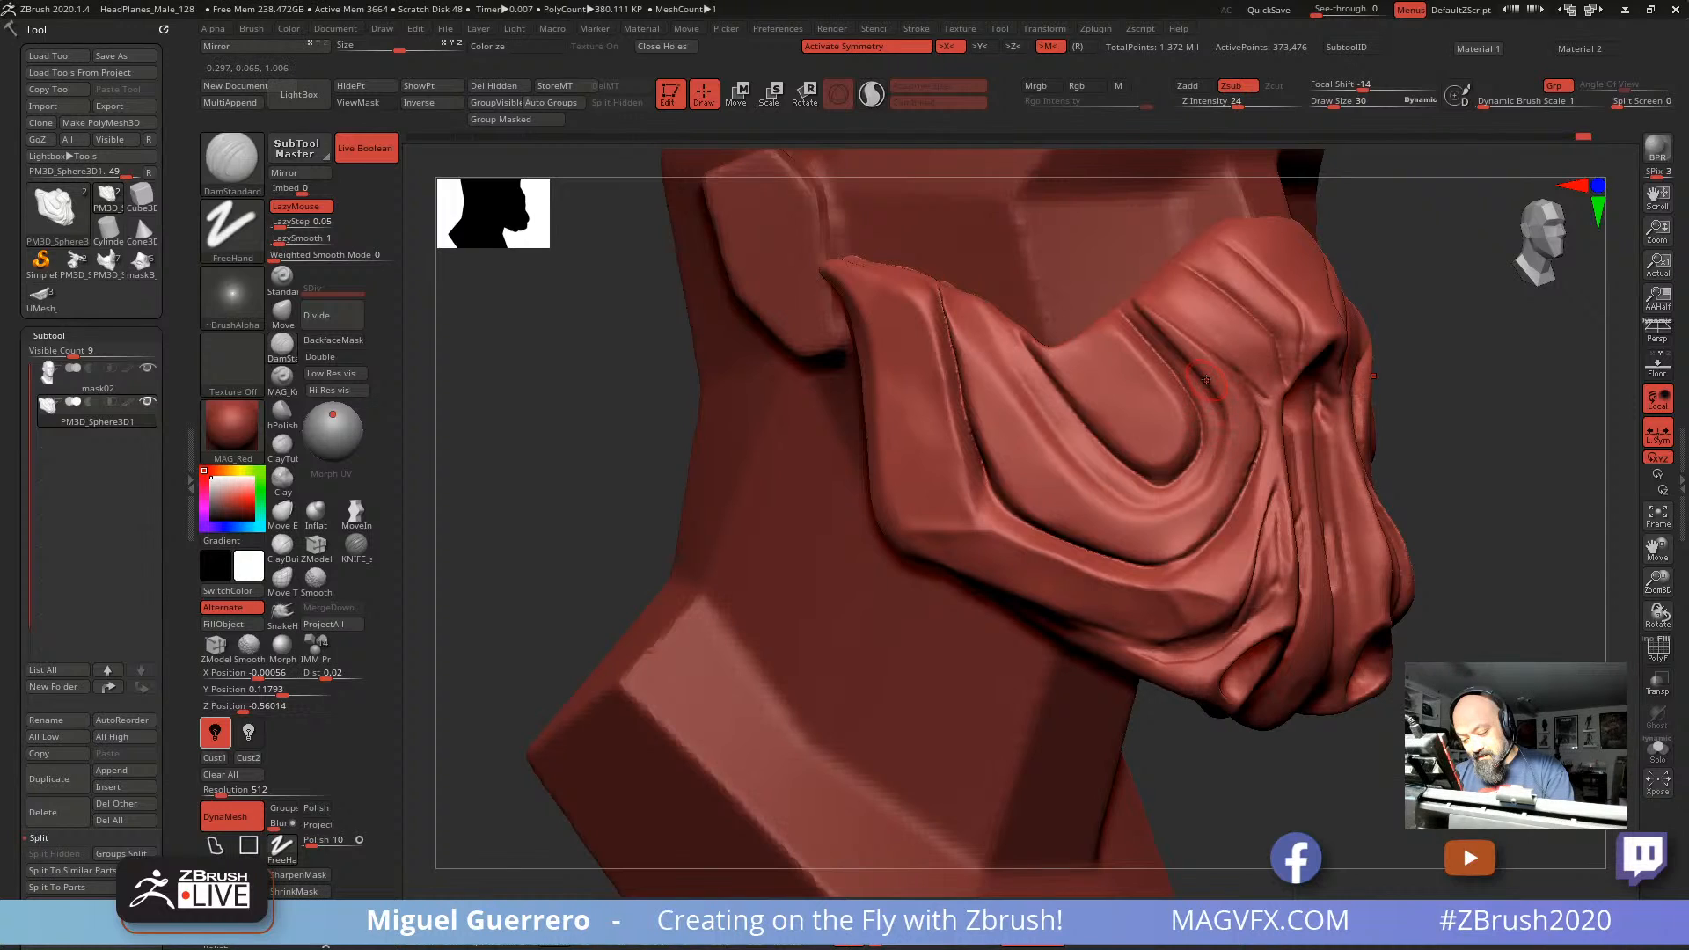
mouse_move(1215, 469)
left_mouse_down()
mouse_move(1180, 512)
mouse_move(1129, 508)
left_mouse_up()
left_click_drag(1400, 767, 795, 428)
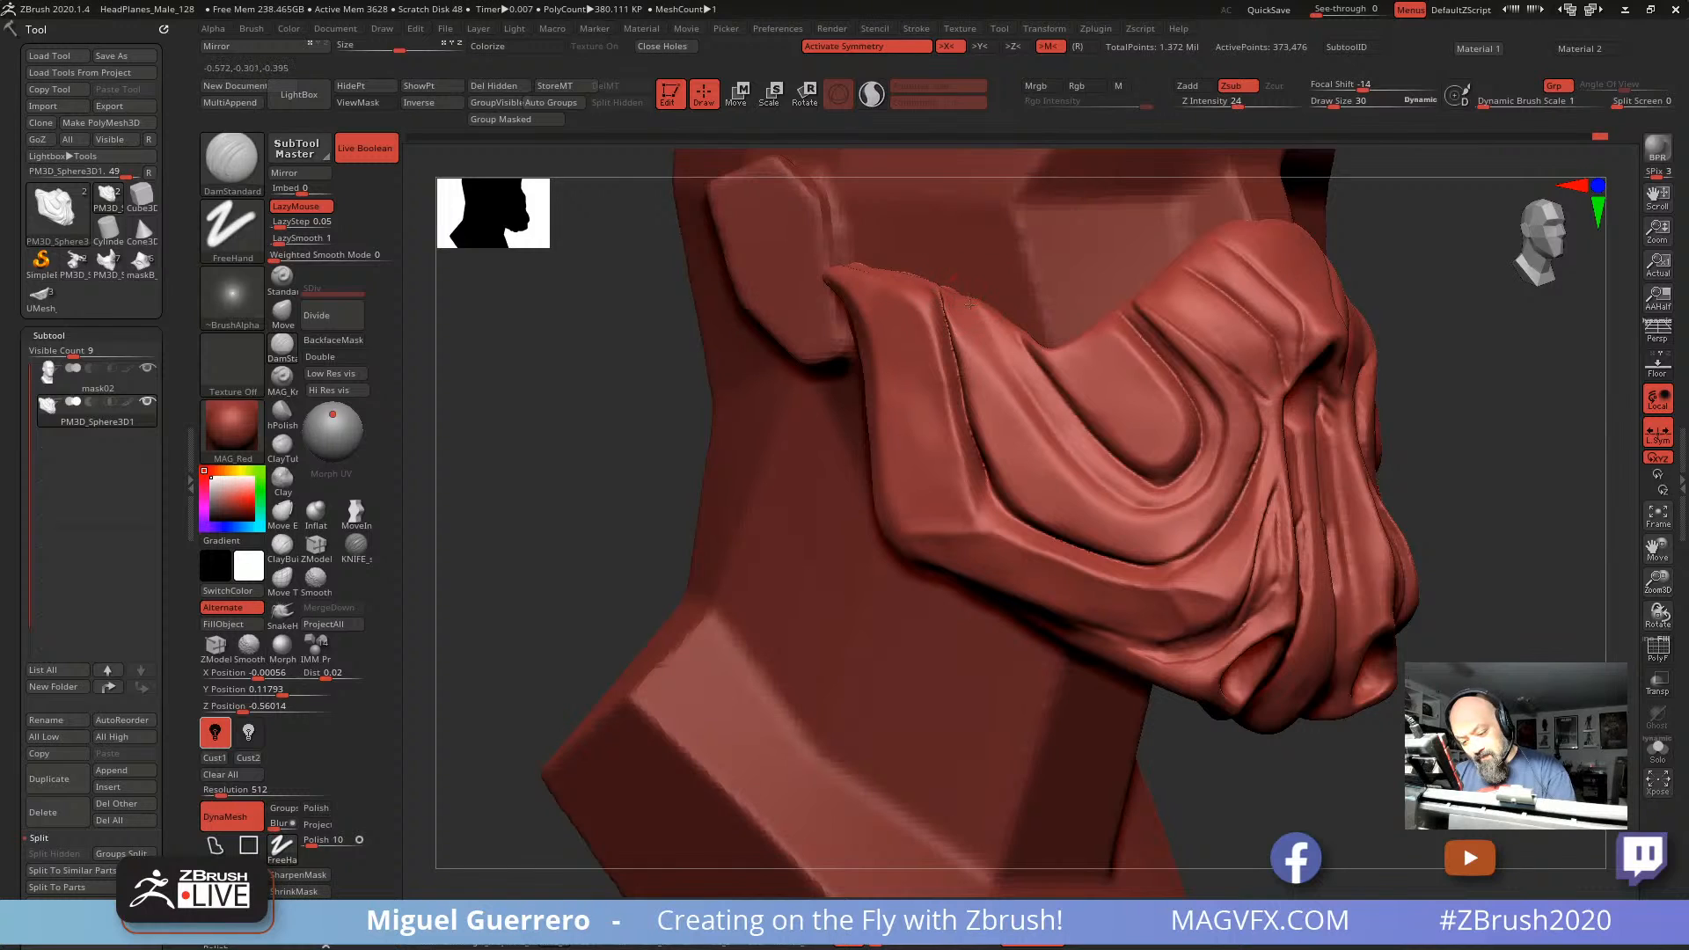
mouse_move(969, 303)
left_mouse_down()
mouse_move(1060, 435)
mouse_move(1110, 489)
mouse_move(1163, 509)
left_mouse_up()
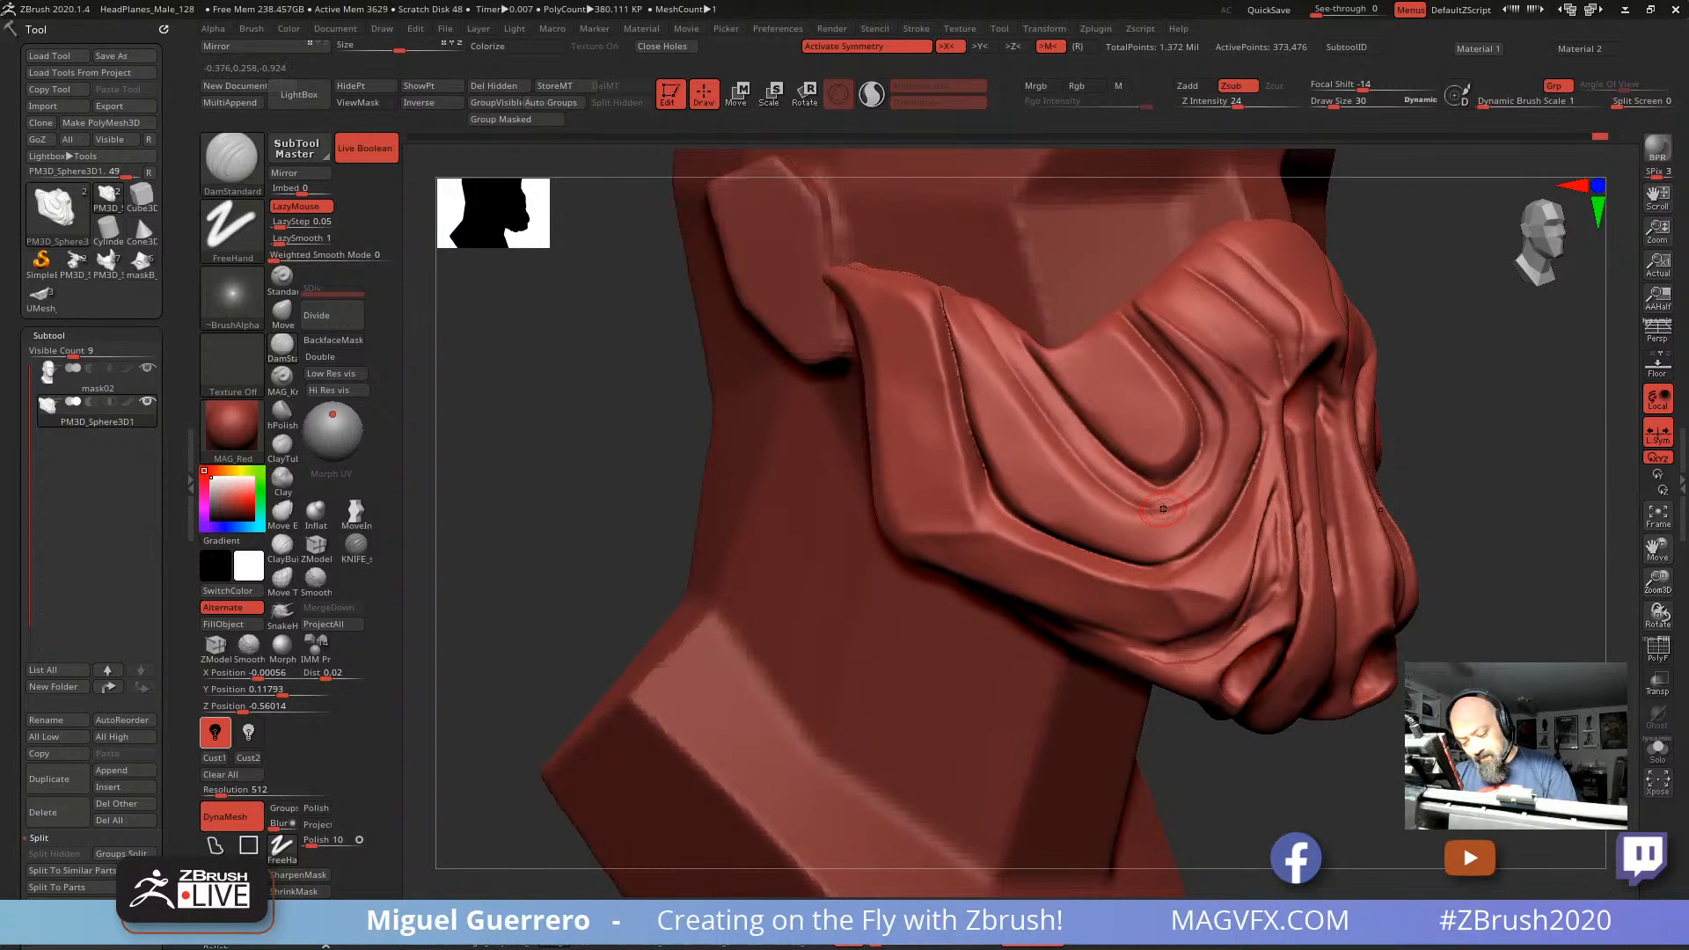
Step: Mask the innermost cheek panel beside the nose bridge with a FreeHand MaskPen stroke
left_click_drag(669, 458, 538, 446)
mouse_move(798, 437)
left_mouse_down()
mouse_move(739, 437)
mouse_move(834, 398)
left_mouse_up()
left_click_drag(703, 414, 759, 412)
mouse_move(1051, 345)
left_mouse_down("ctrl")
mouse_move(1148, 448)
mouse_move(1139, 373)
mouse_move(1073, 339)
mouse_move(1144, 414)
mouse_move(1095, 387)
left_mouse_up("ctrl")
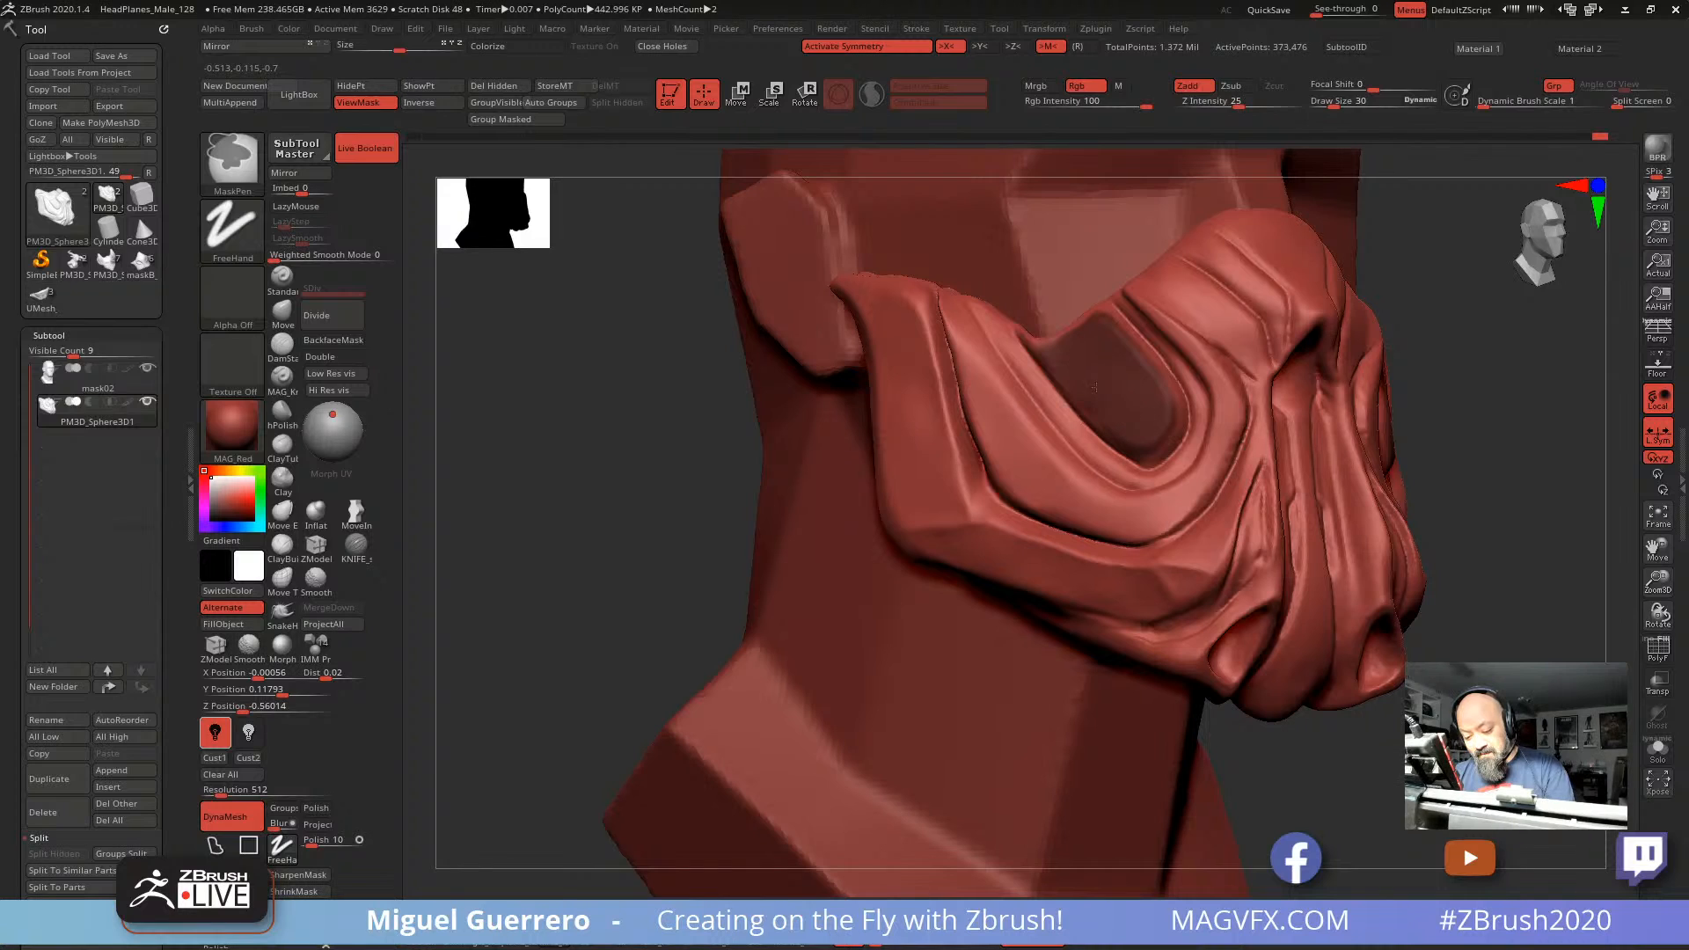
left_click_drag(840, 403, 804, 407, "shift")
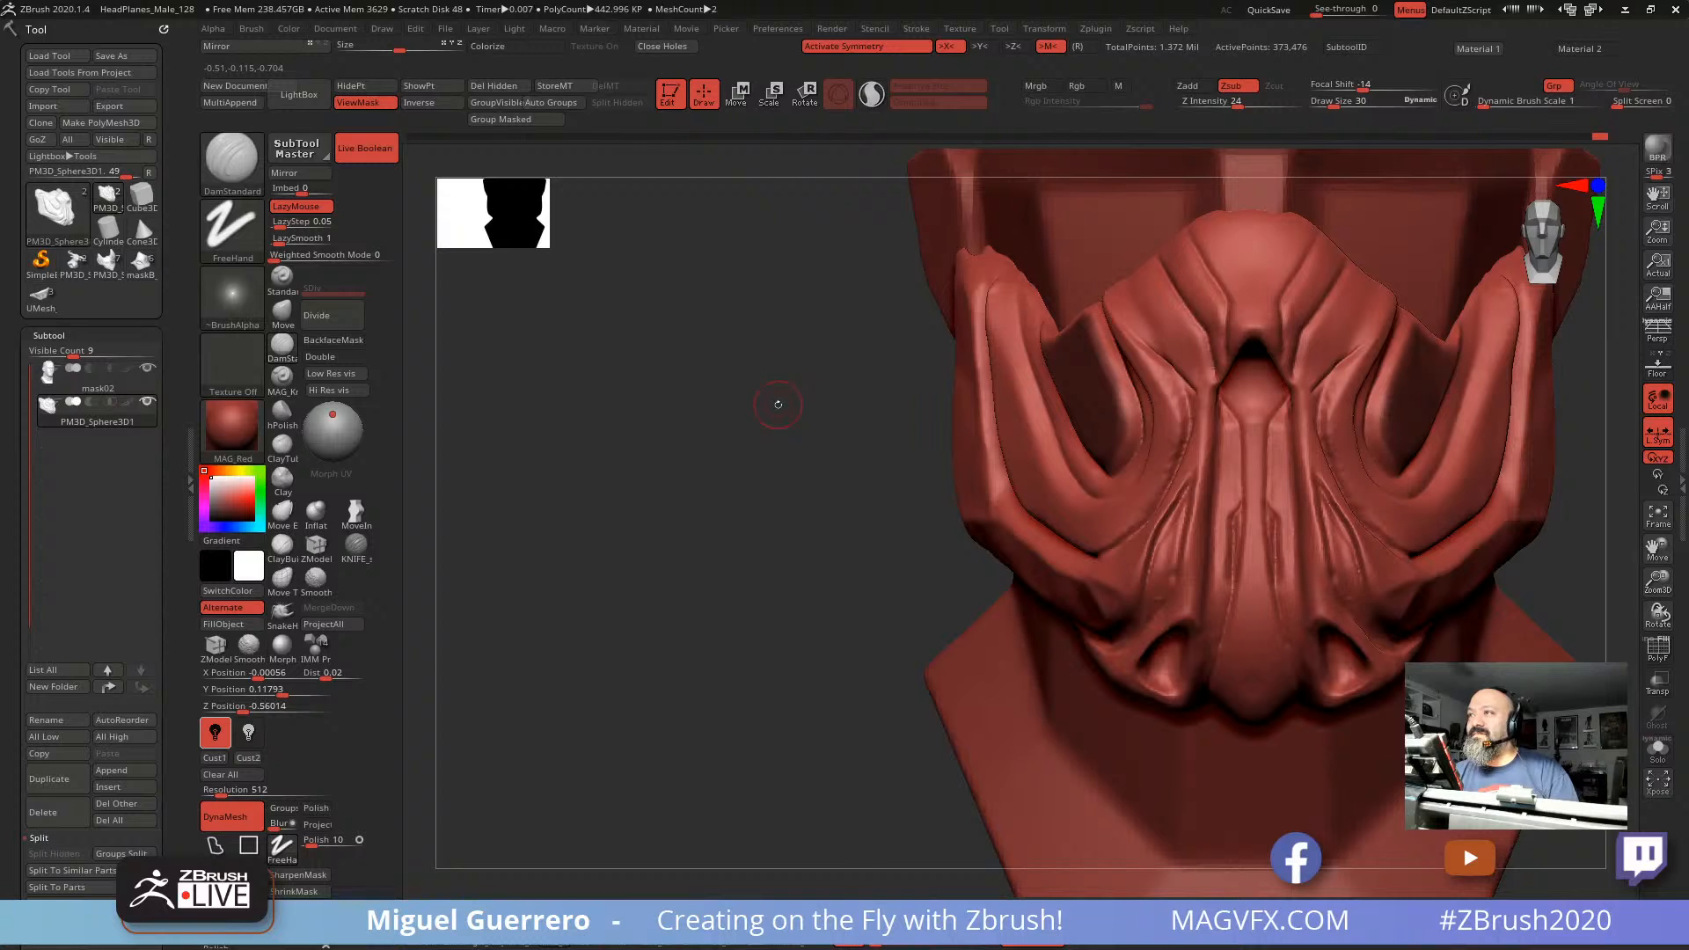
left_click_drag(837, 366, 1045, 343)
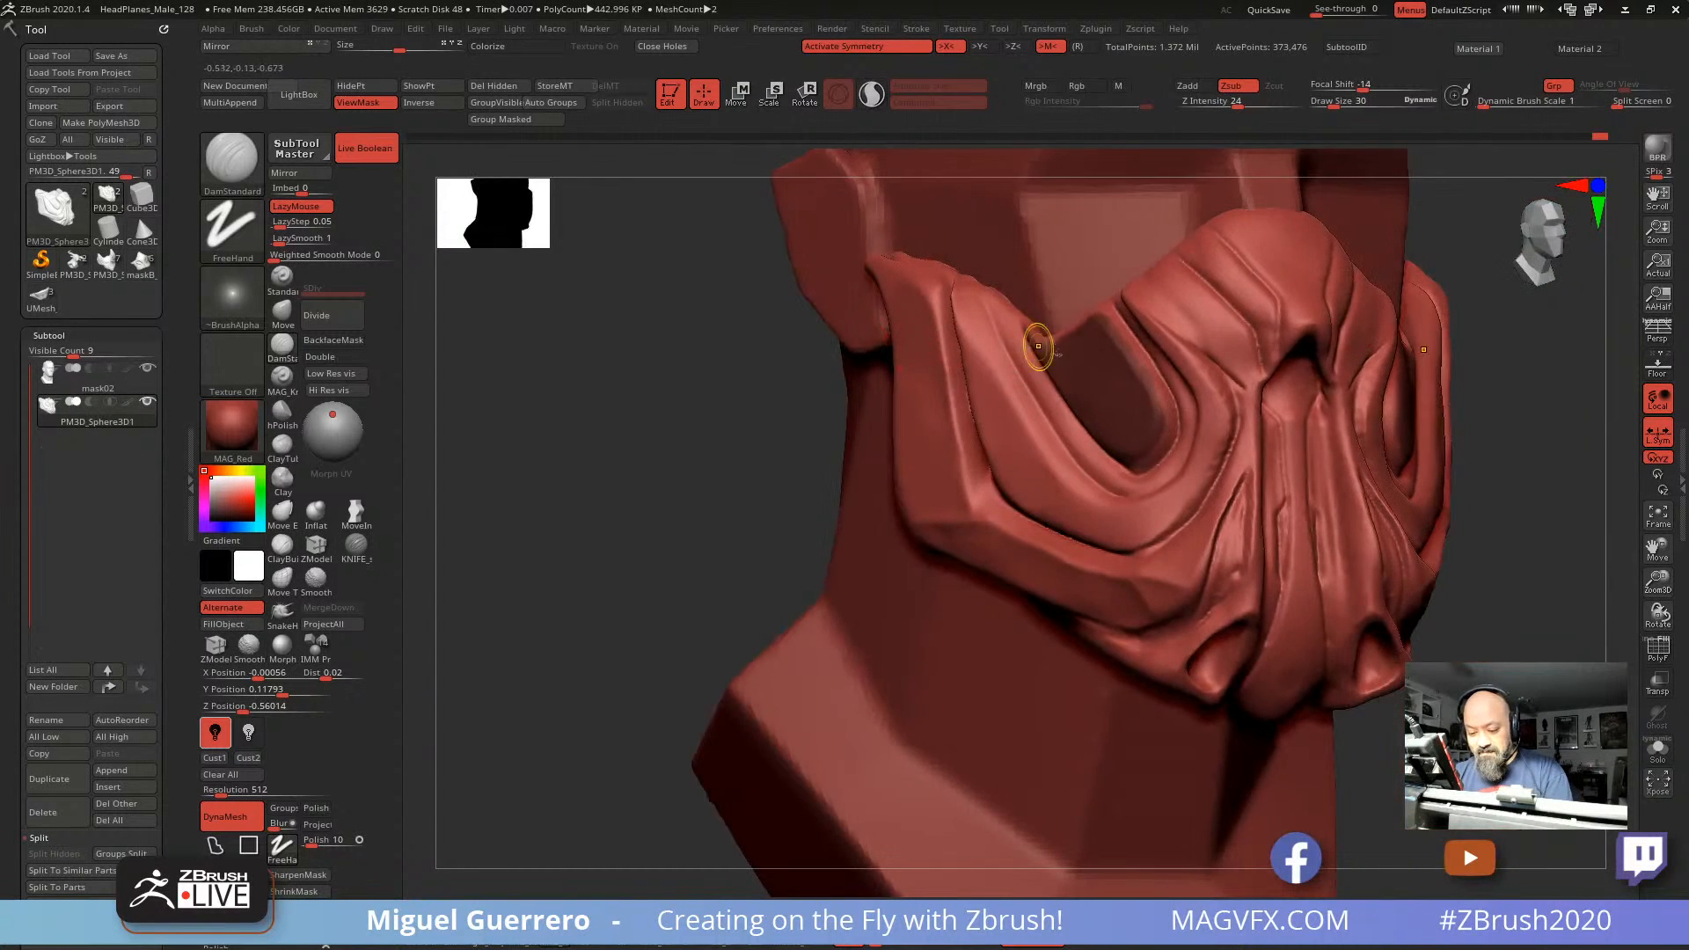
key("ctrl")
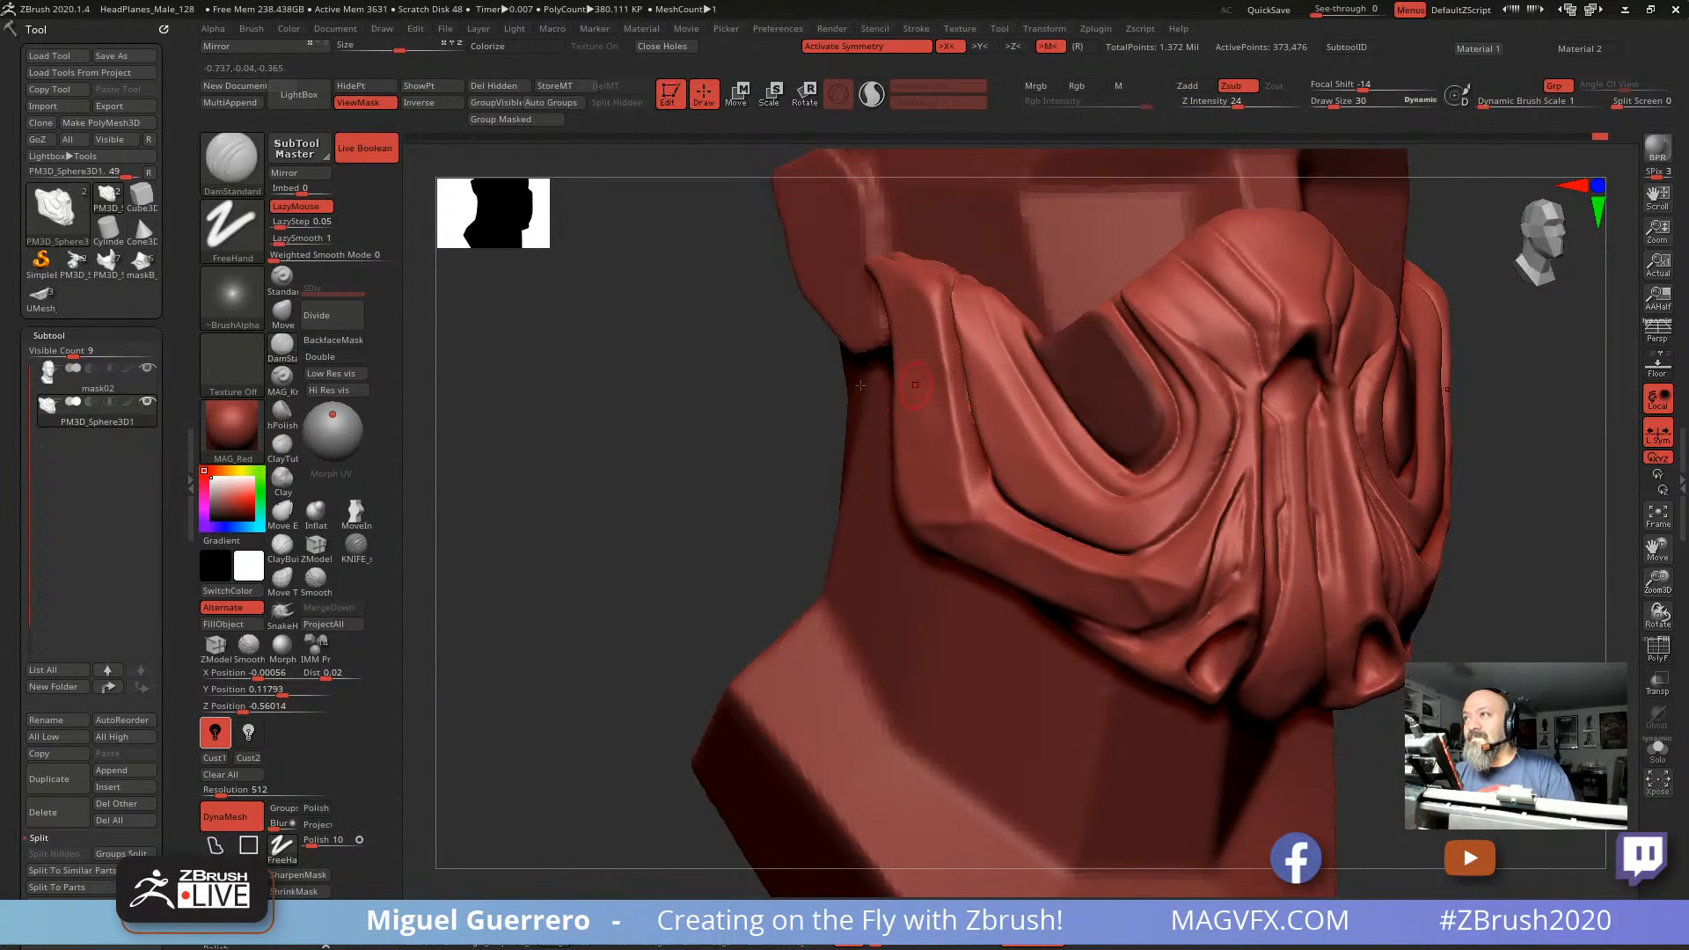
Step: Invert the mask so only the innermost cheek panels stay editable, and move them slightly inward along X with the gizmo
left_click_drag(734, 396, 745, 351, "alt")
left_click_drag(1018, 452, 992, 428, "shift")
mouse_move(796, 412)
left_mouse_down()
mouse_move(682, 407)
mouse_move(837, 426)
left_mouse_up()
left_click(696, 407, "ctrl")
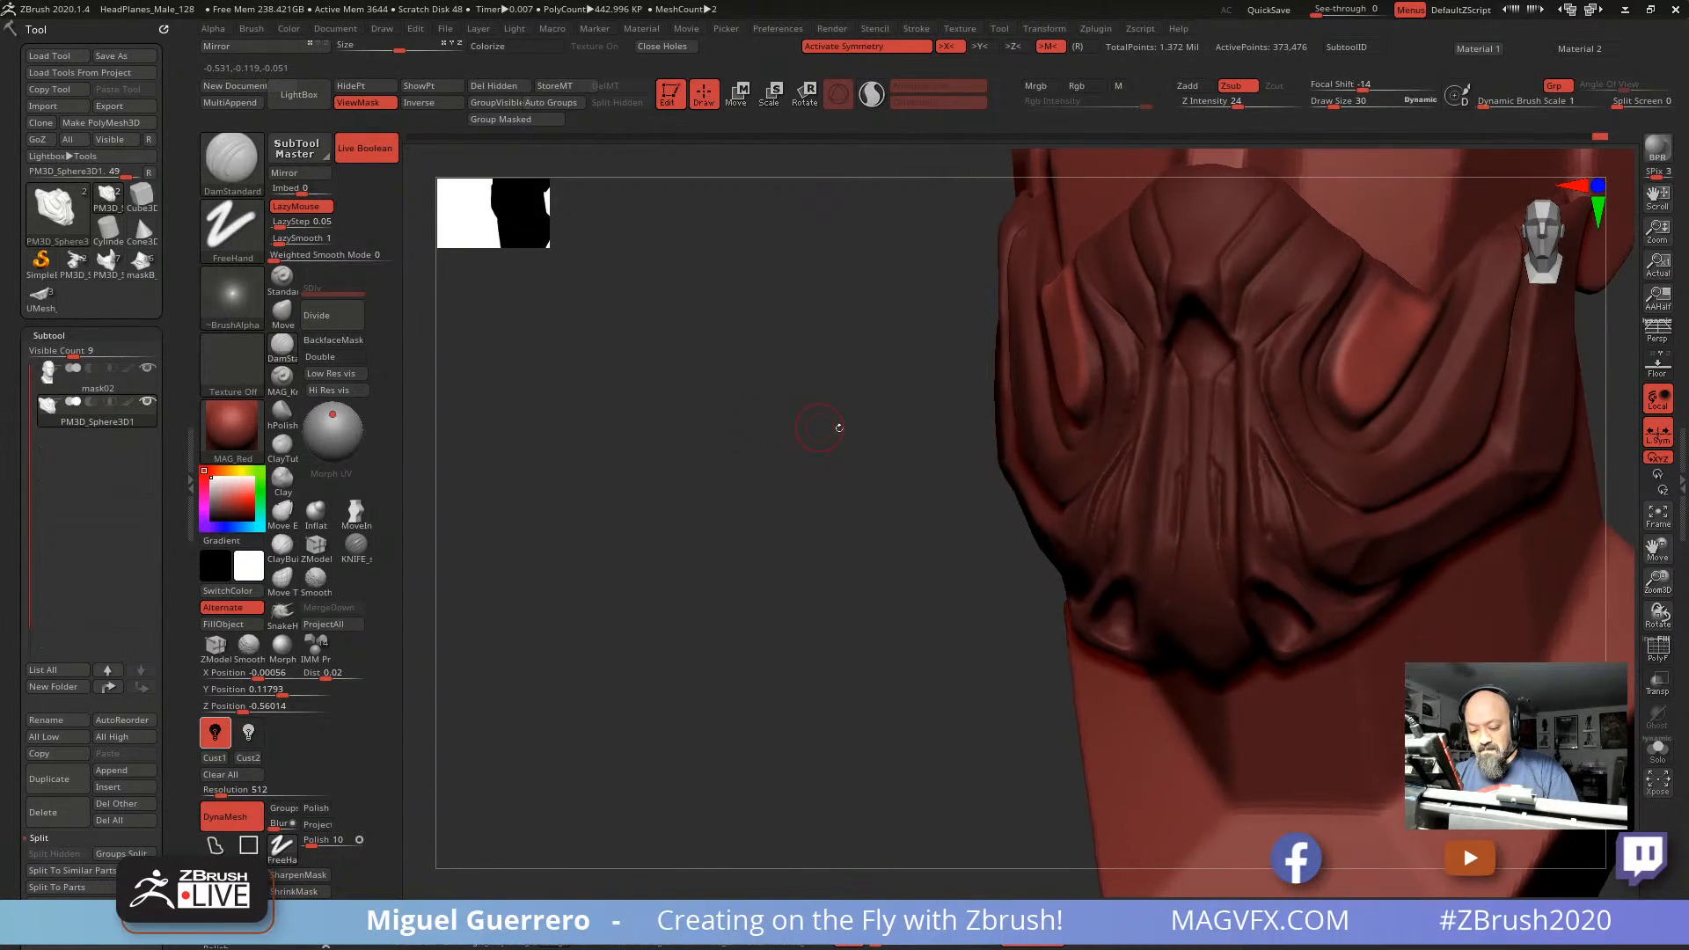
key("ctrl")
key("w")
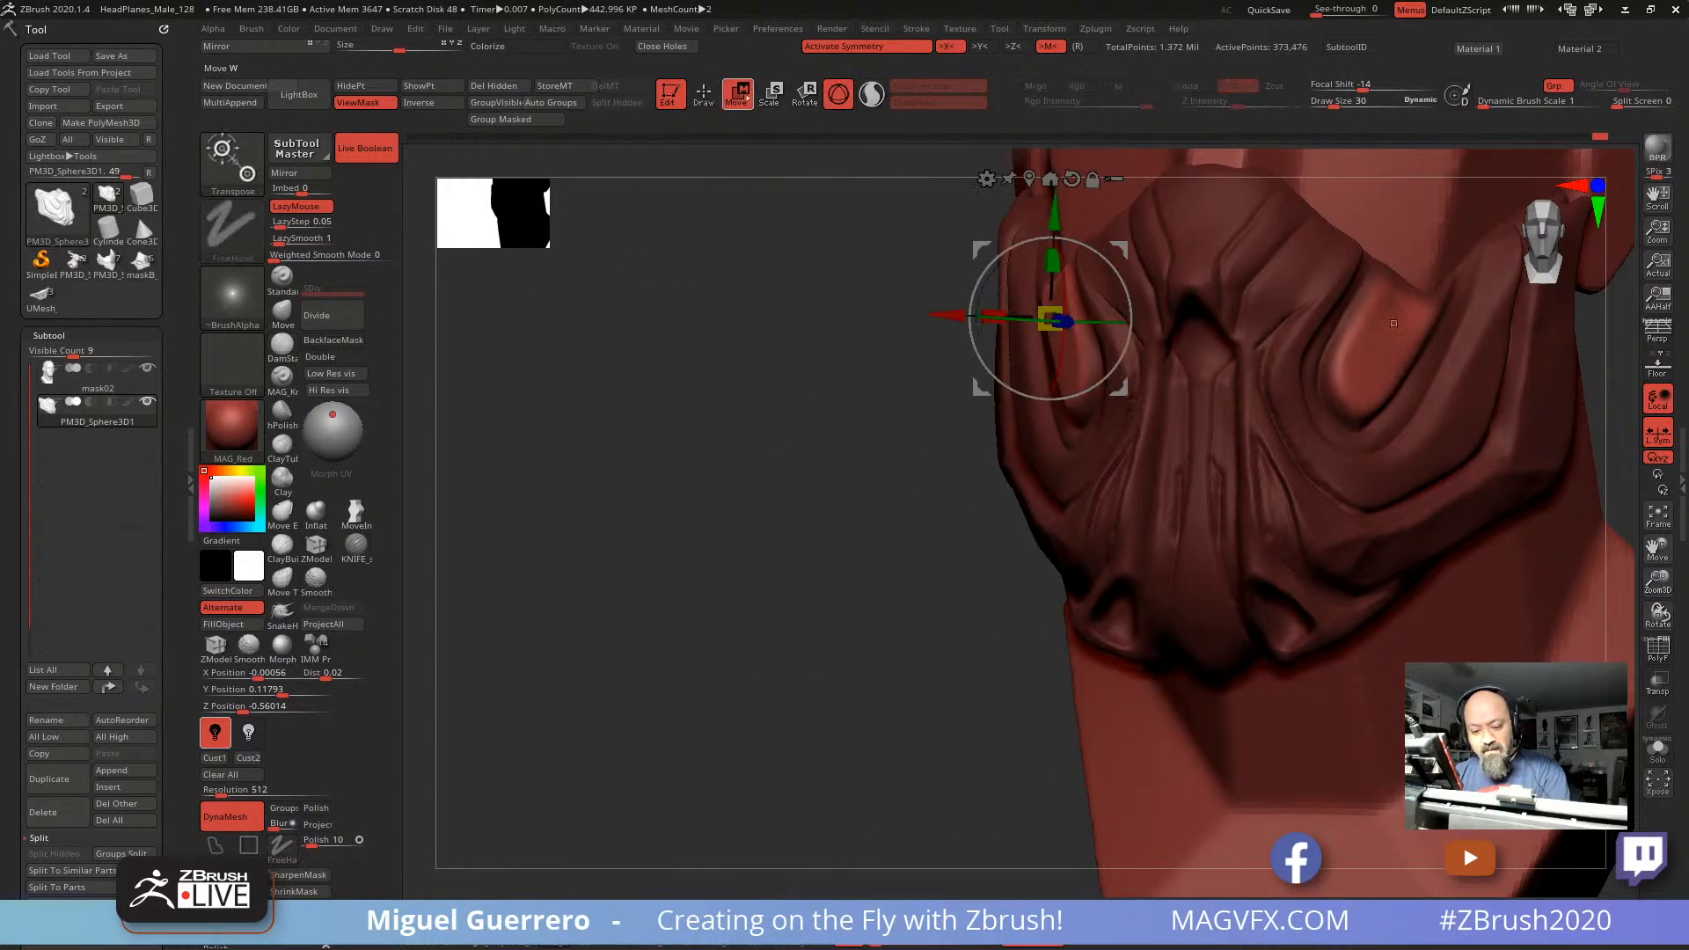
left_click_drag(948, 315, 954, 316)
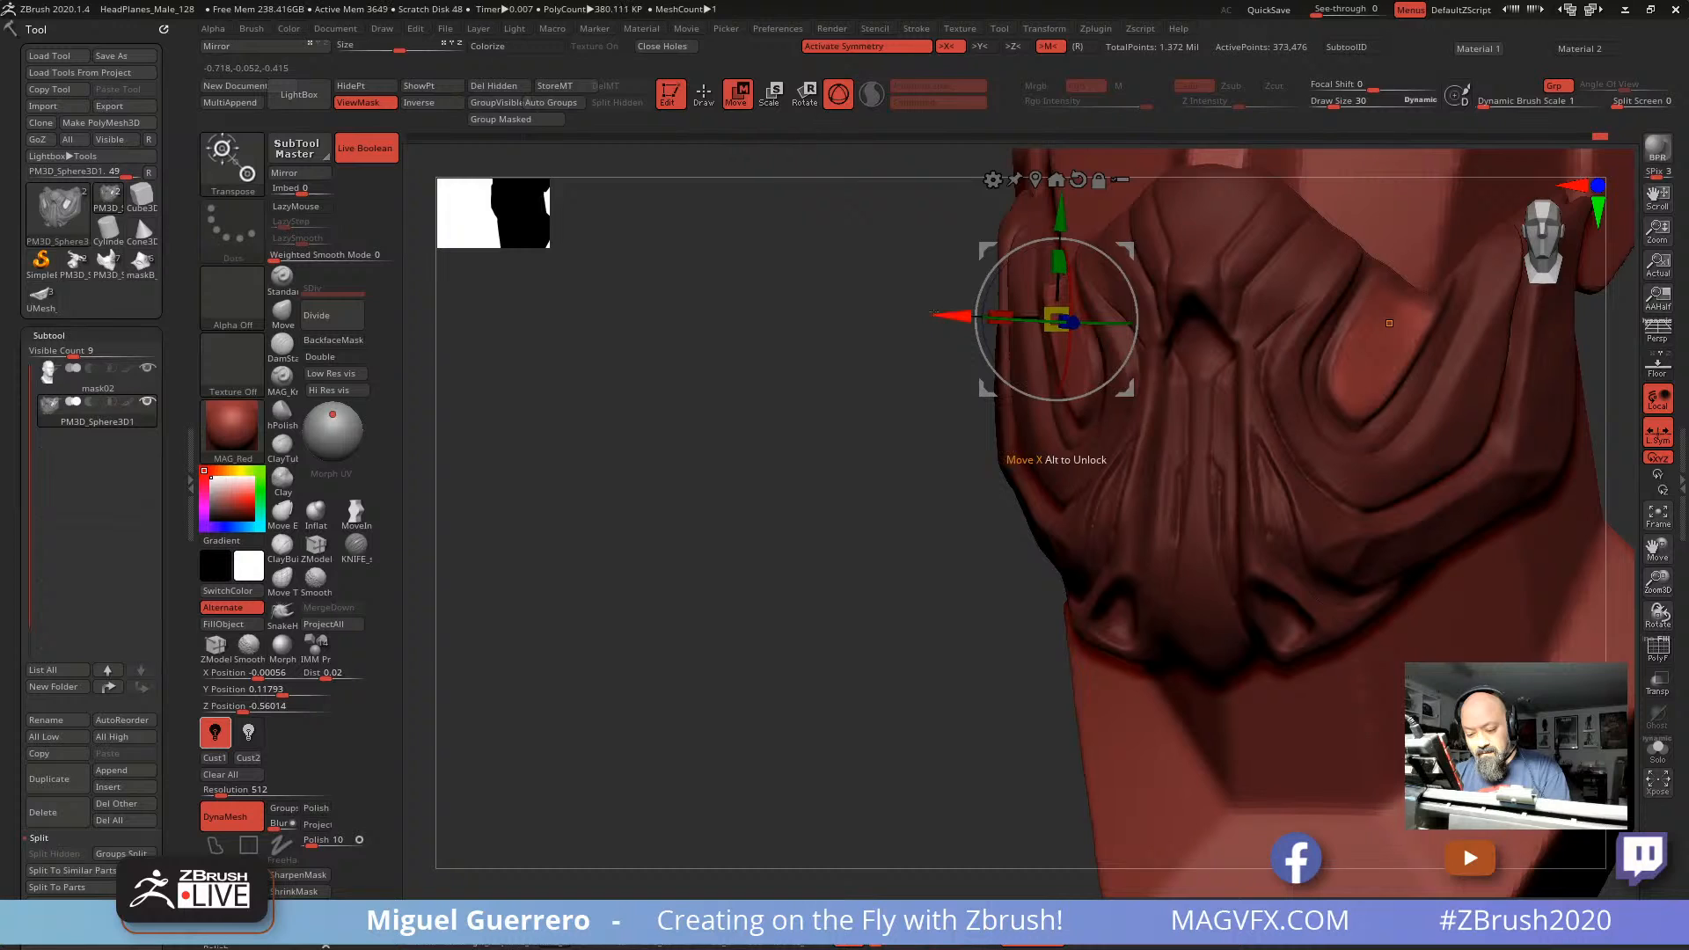
mouse_move(792, 341)
left_mouse_down()
mouse_move(861, 347)
mouse_move(968, 317)
left_mouse_up()
key("q")
key("shift")
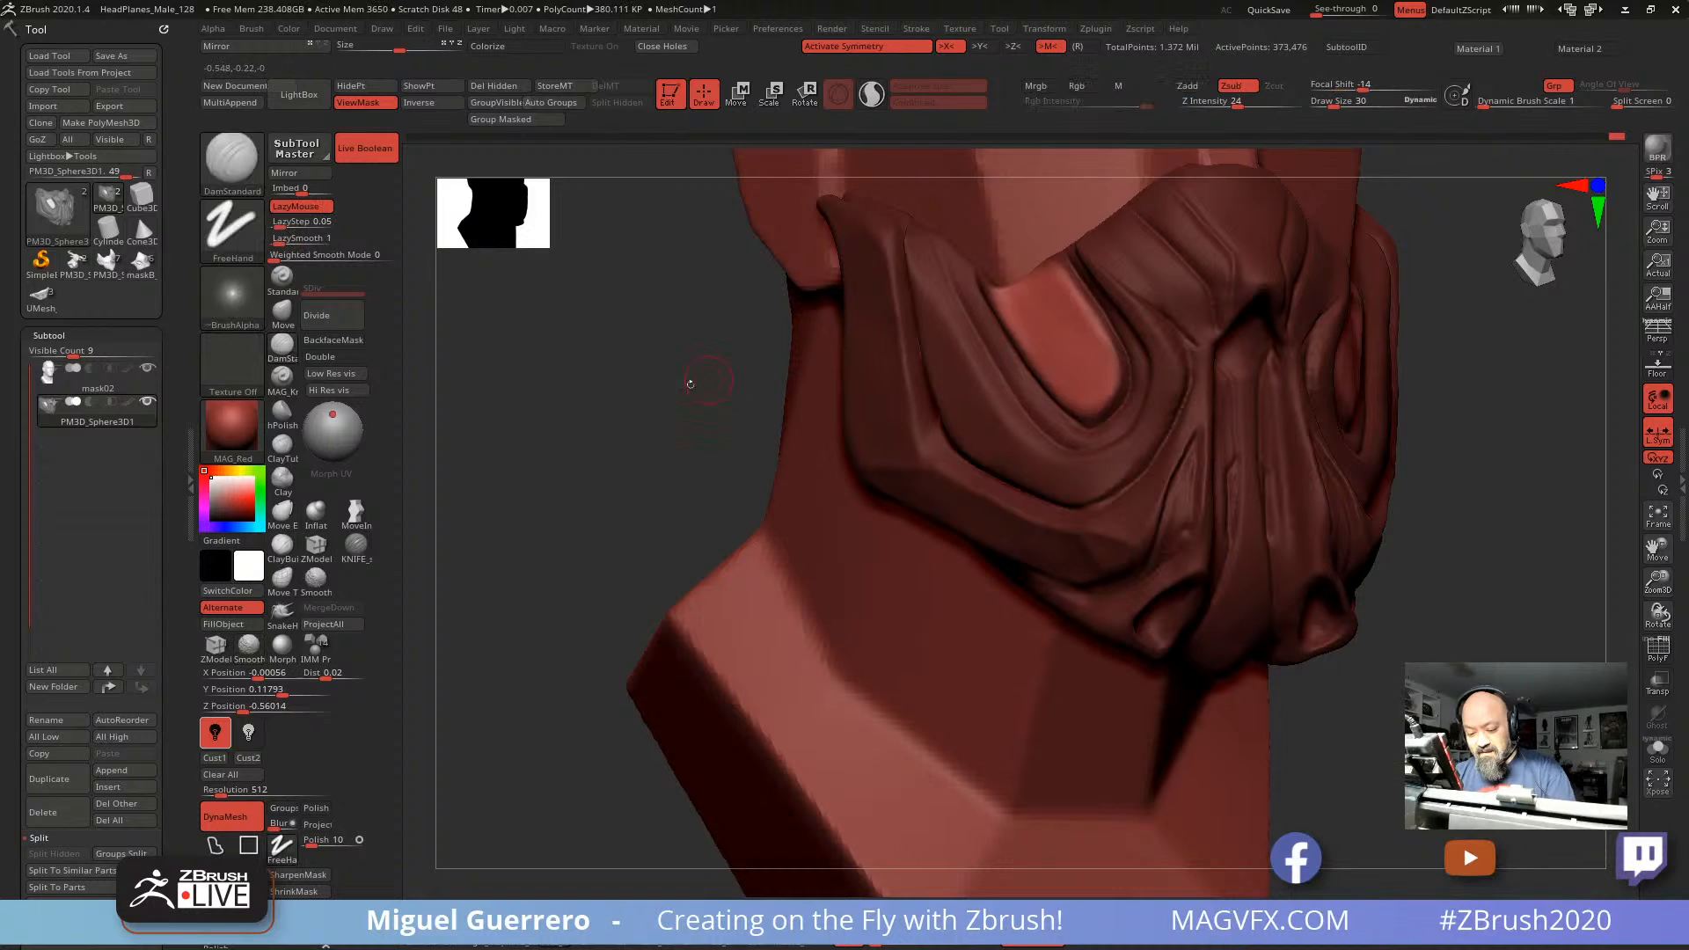
left_click_drag(682, 381, 604, 404)
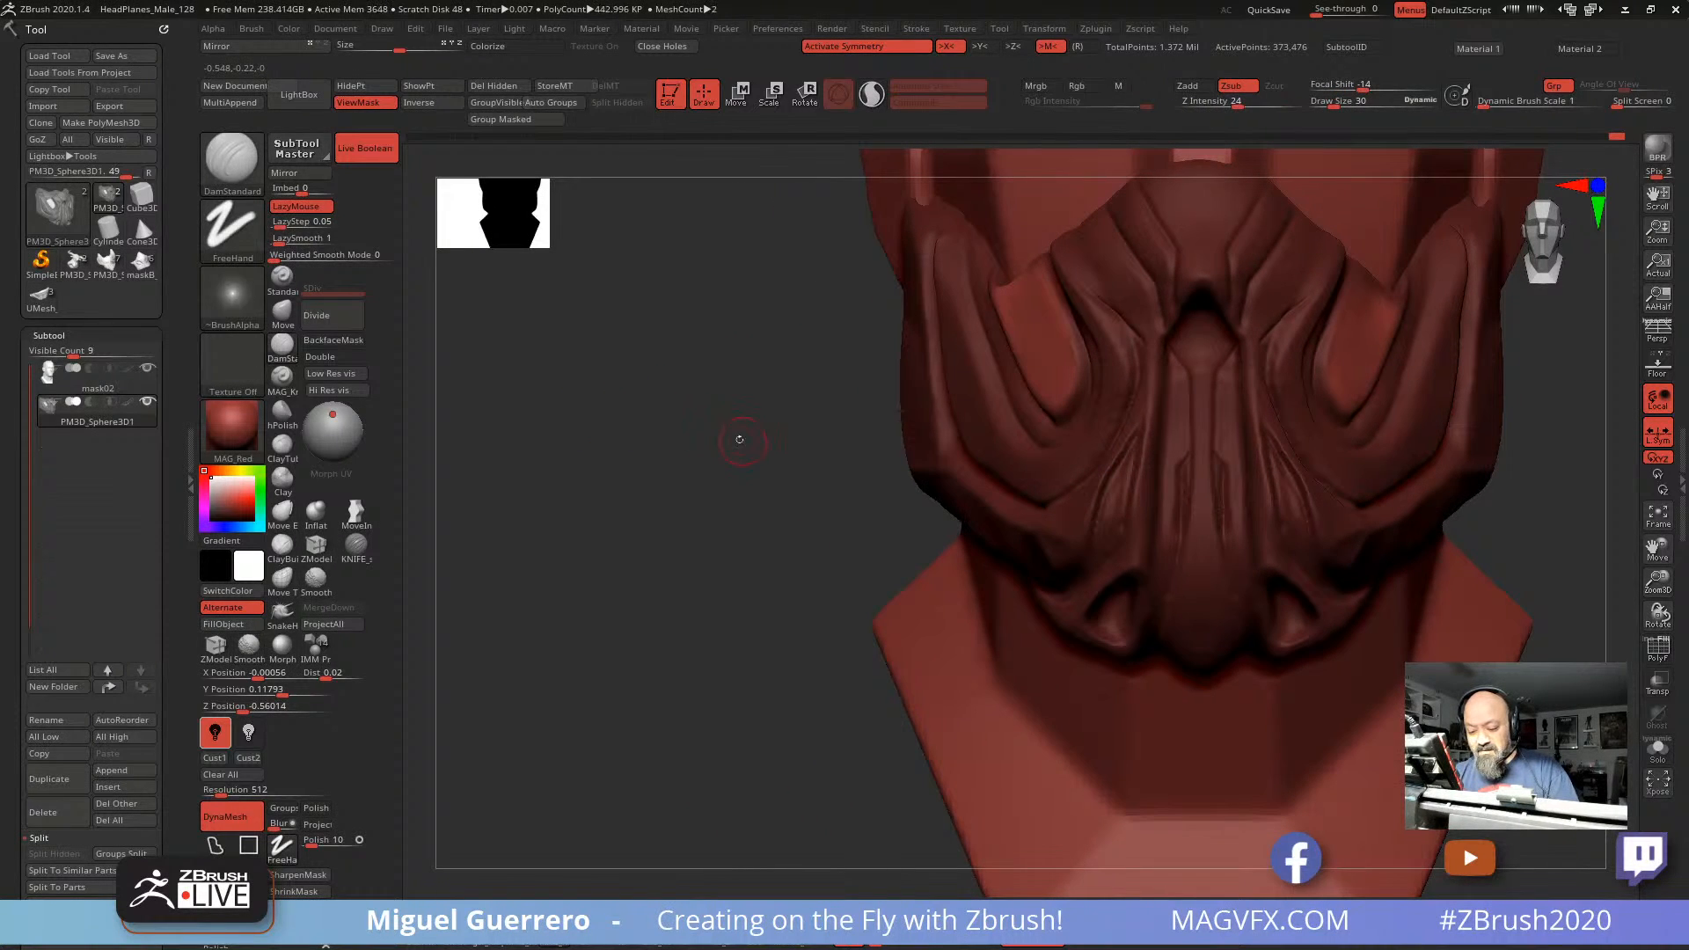
Step: Clear the mask and paint a fresh FreeHand mask over the innermost cheek panel at draw size 30
mouse_move(731, 452)
left_mouse_down()
mouse_move(713, 475)
mouse_move(734, 455)
left_mouse_up()
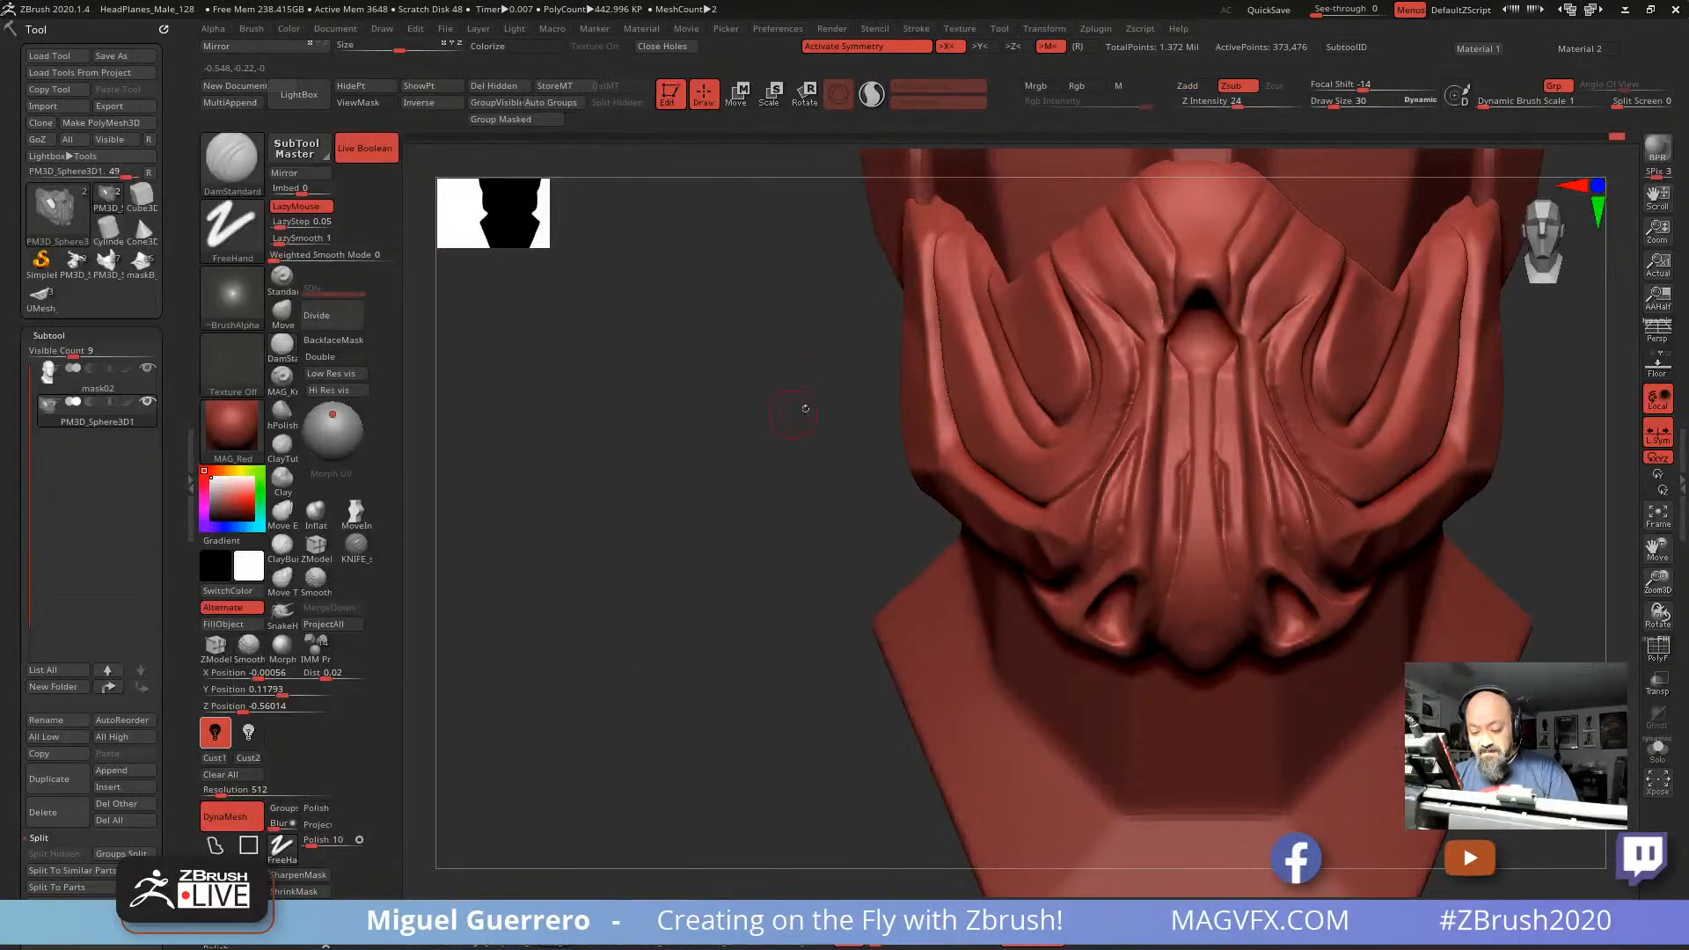
mouse_move(769, 343)
left_mouse_down()
mouse_move(963, 269)
mouse_move(1104, 424)
mouse_move(1135, 369)
mouse_move(1097, 301)
left_mouse_up()
mouse_move(1127, 356)
left_mouse_down()
mouse_move(1055, 291)
mouse_move(1002, 370)
mouse_move(1071, 348)
mouse_move(1032, 292)
left_mouse_up()
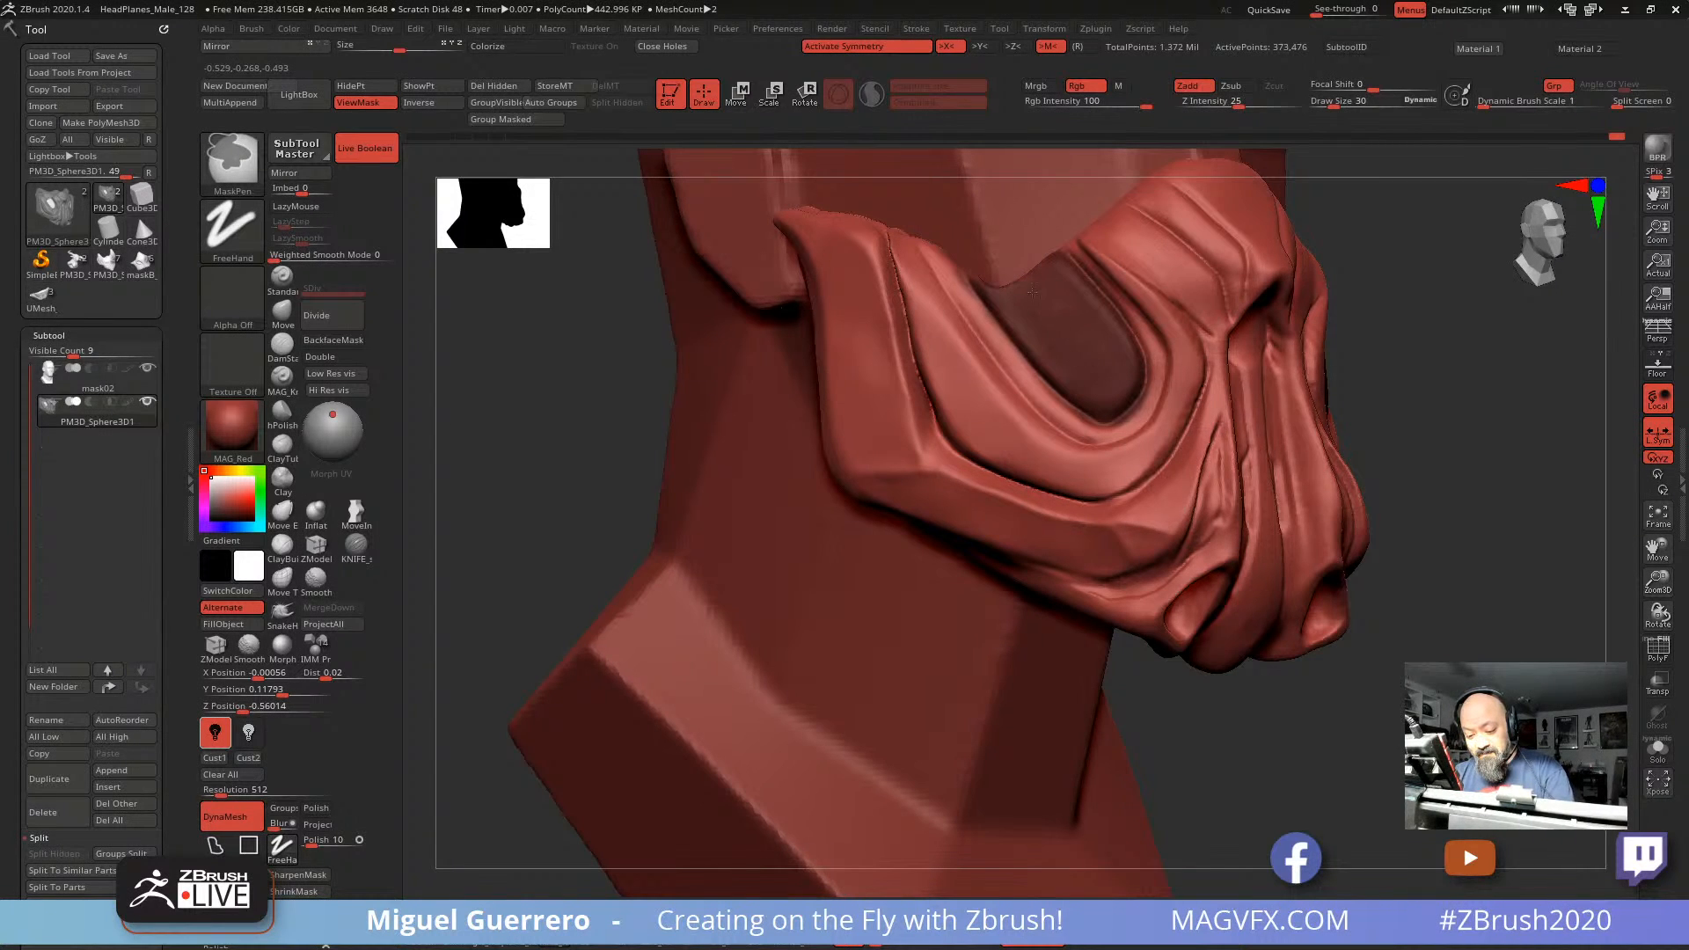
mouse_move(673, 357)
left_mouse_down("shift")
mouse_move(652, 351)
mouse_move(629, 382)
left_mouse_up("shift")
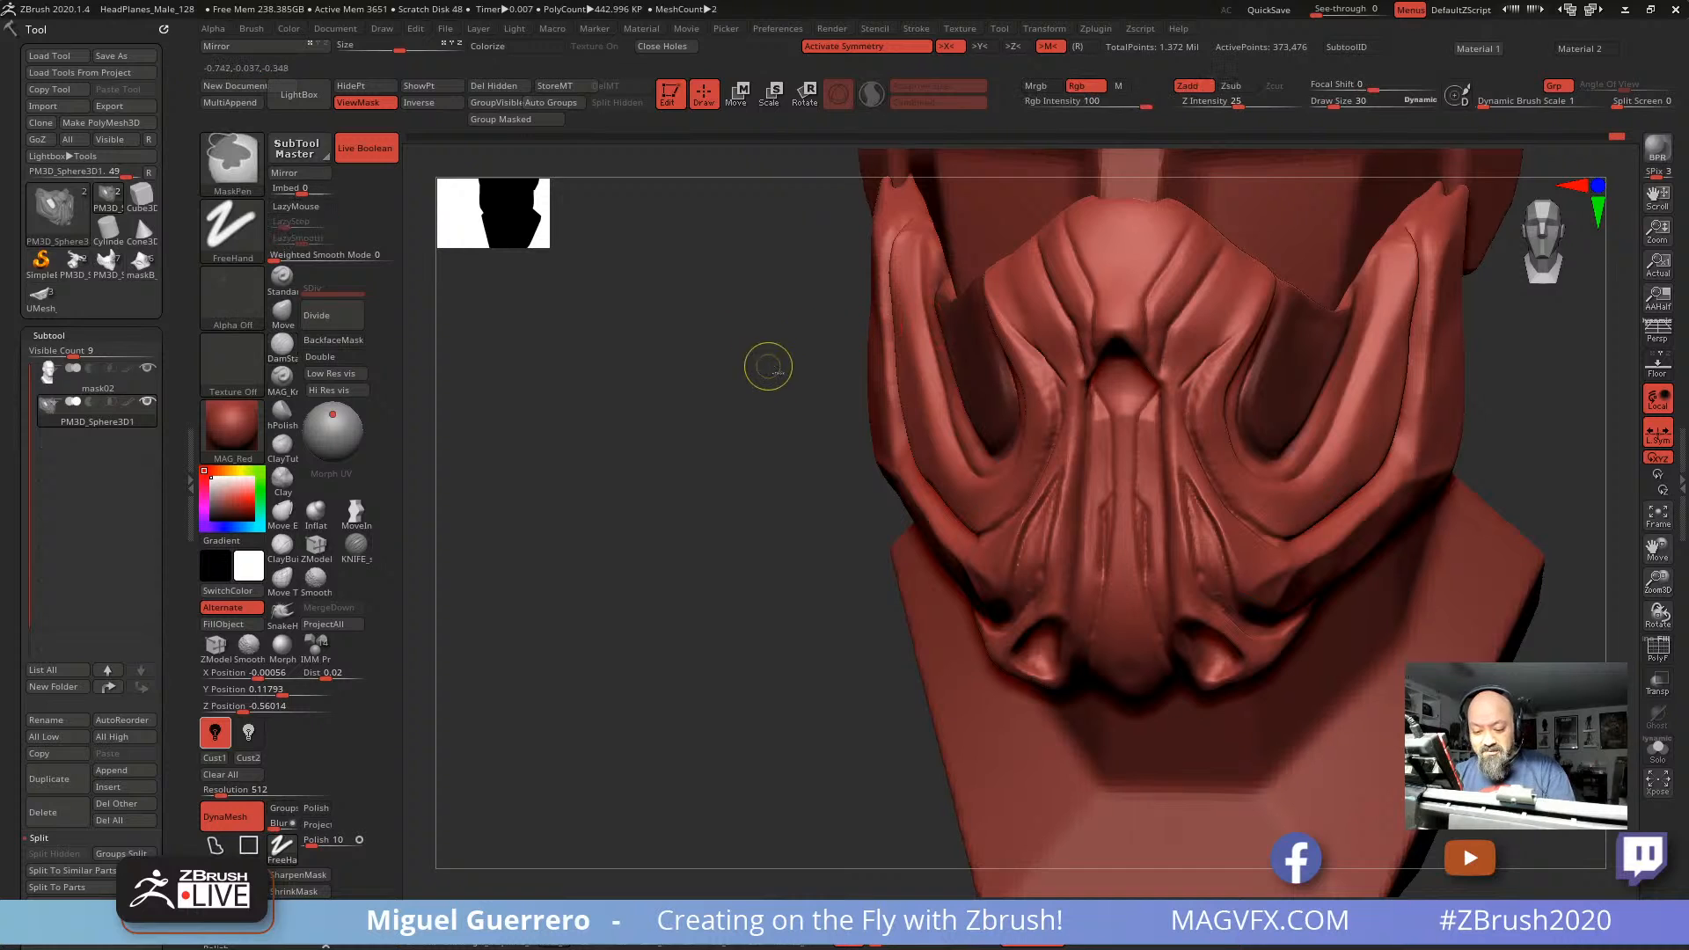
Step: Invert the mask to expose the innermost cheek panels and place the transform gizmo on the centre of the panel
left_click_drag(766, 362, 916, 406)
left_click(652, 361, "ctrl")
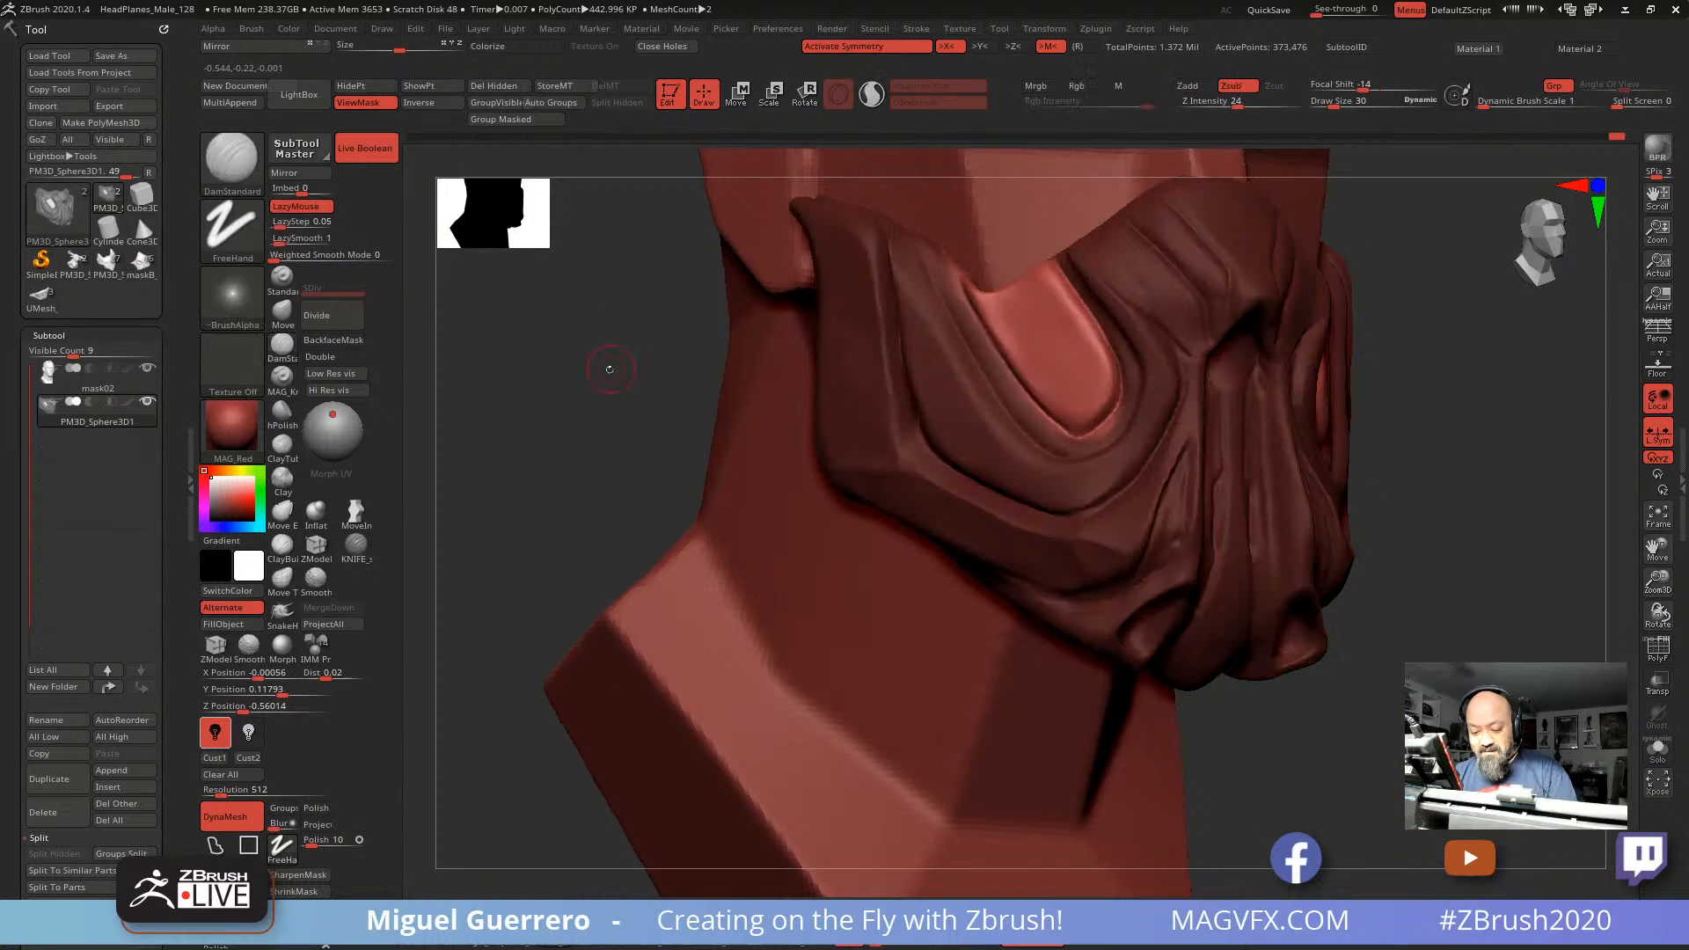
left_click_drag(610, 370, 655, 373)
key("ctrl")
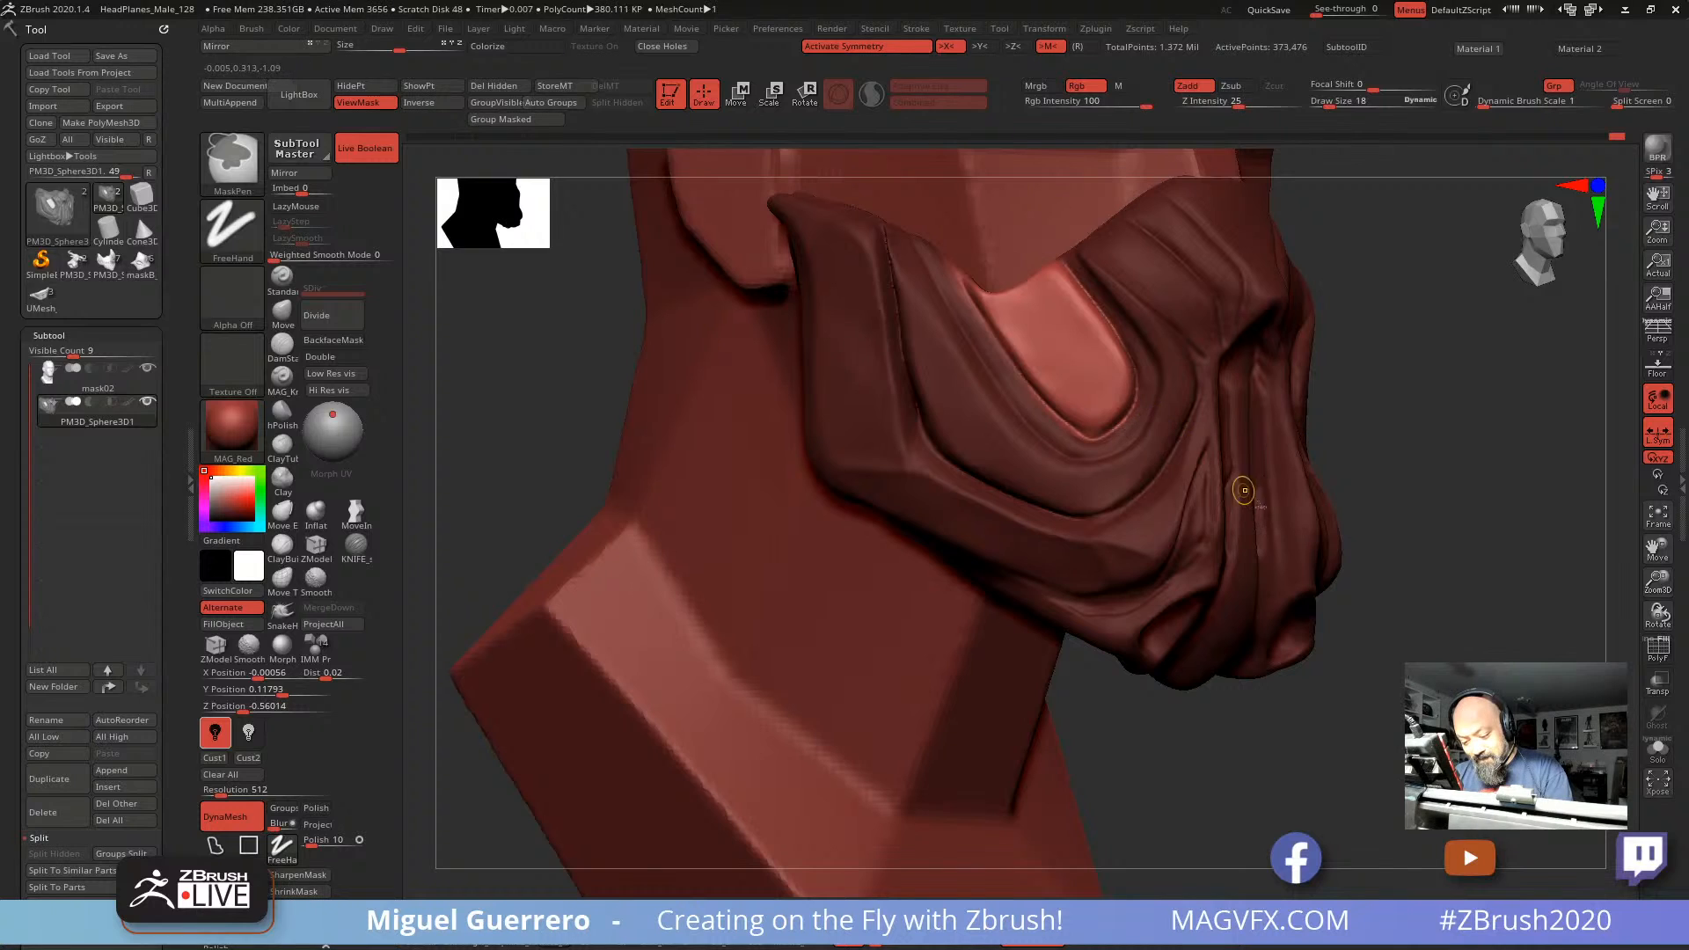
left_click_drag(1478, 546, 1403, 559)
key("w")
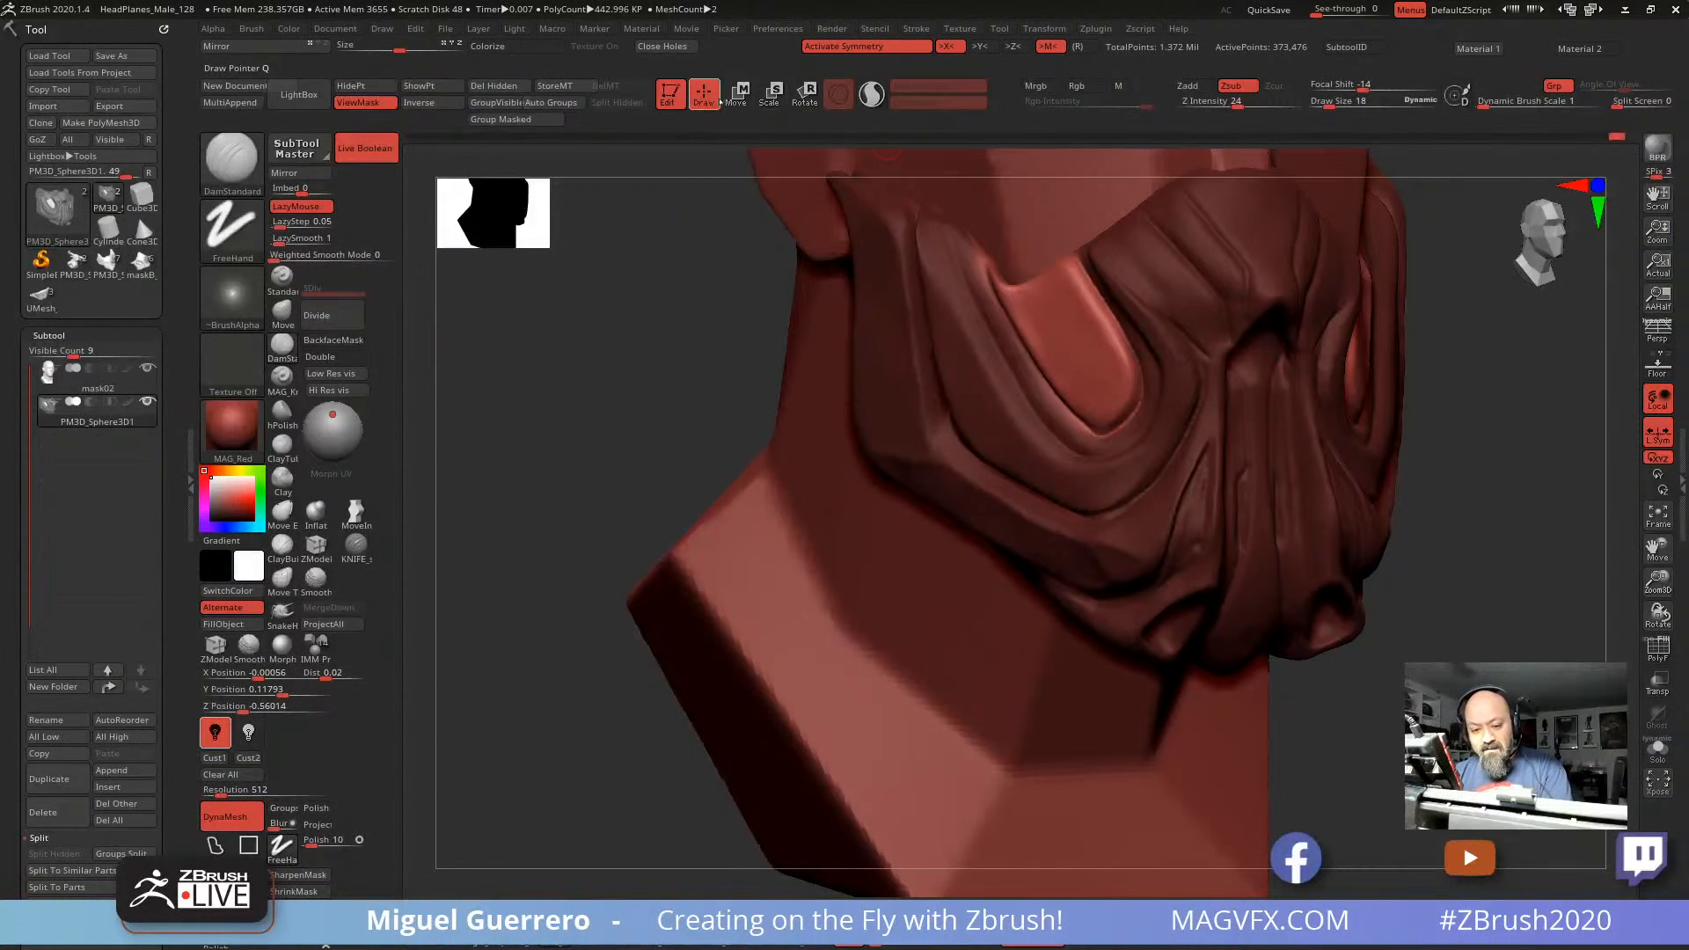
left_click(877, 375)
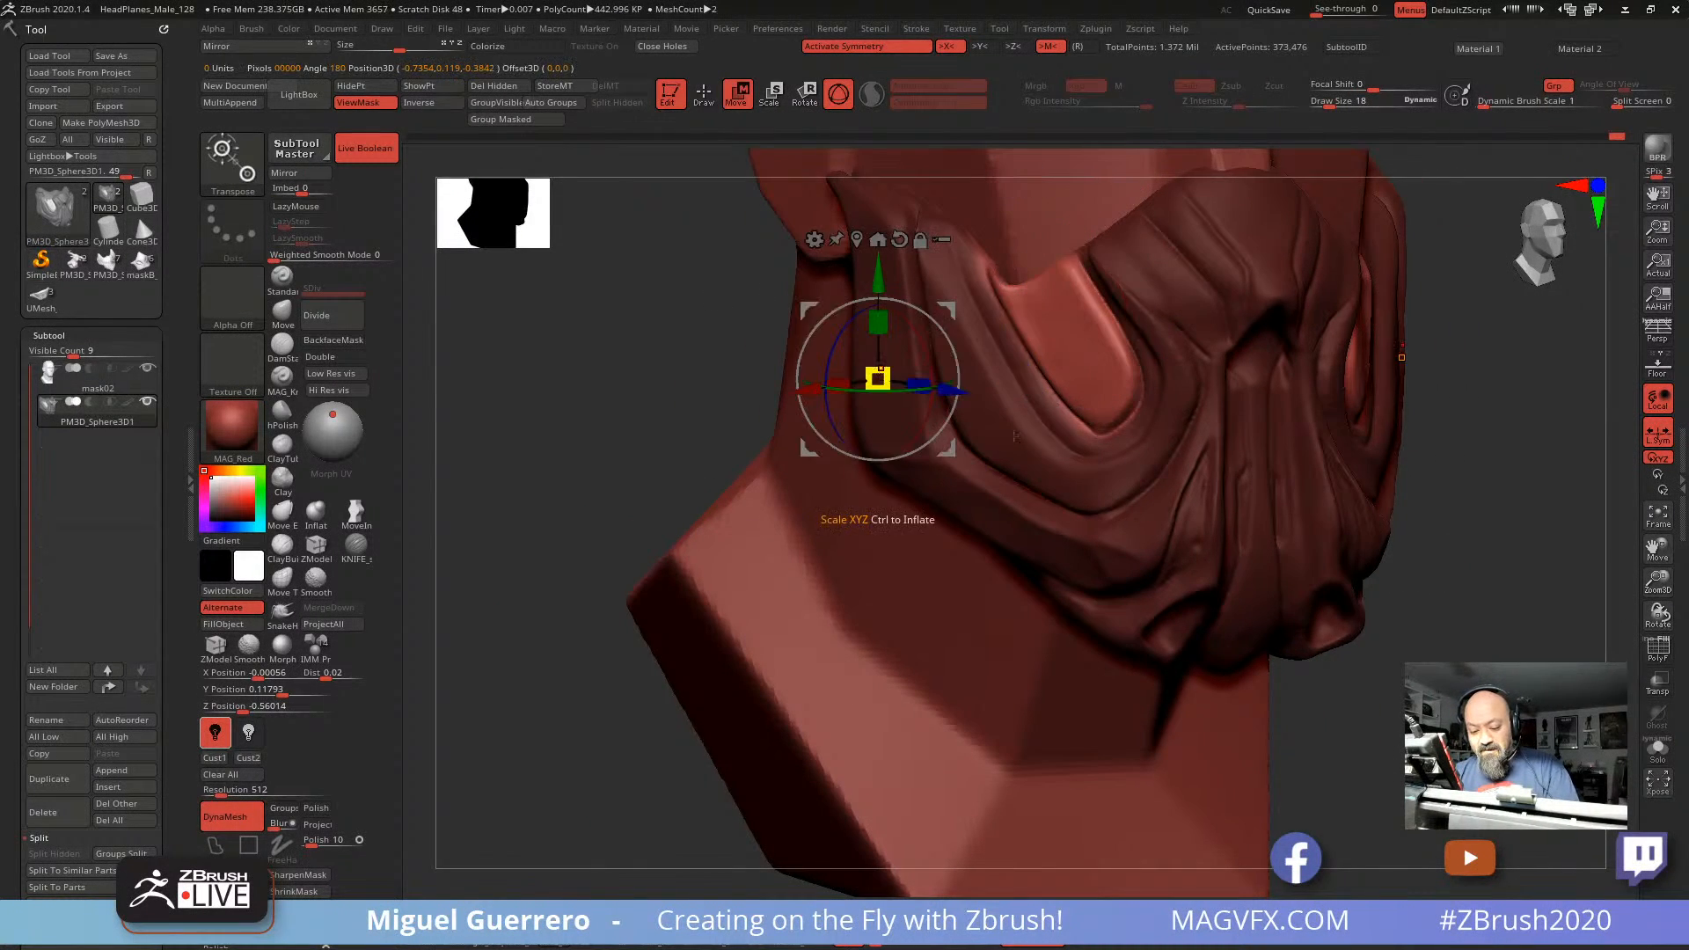
left_click(1074, 352)
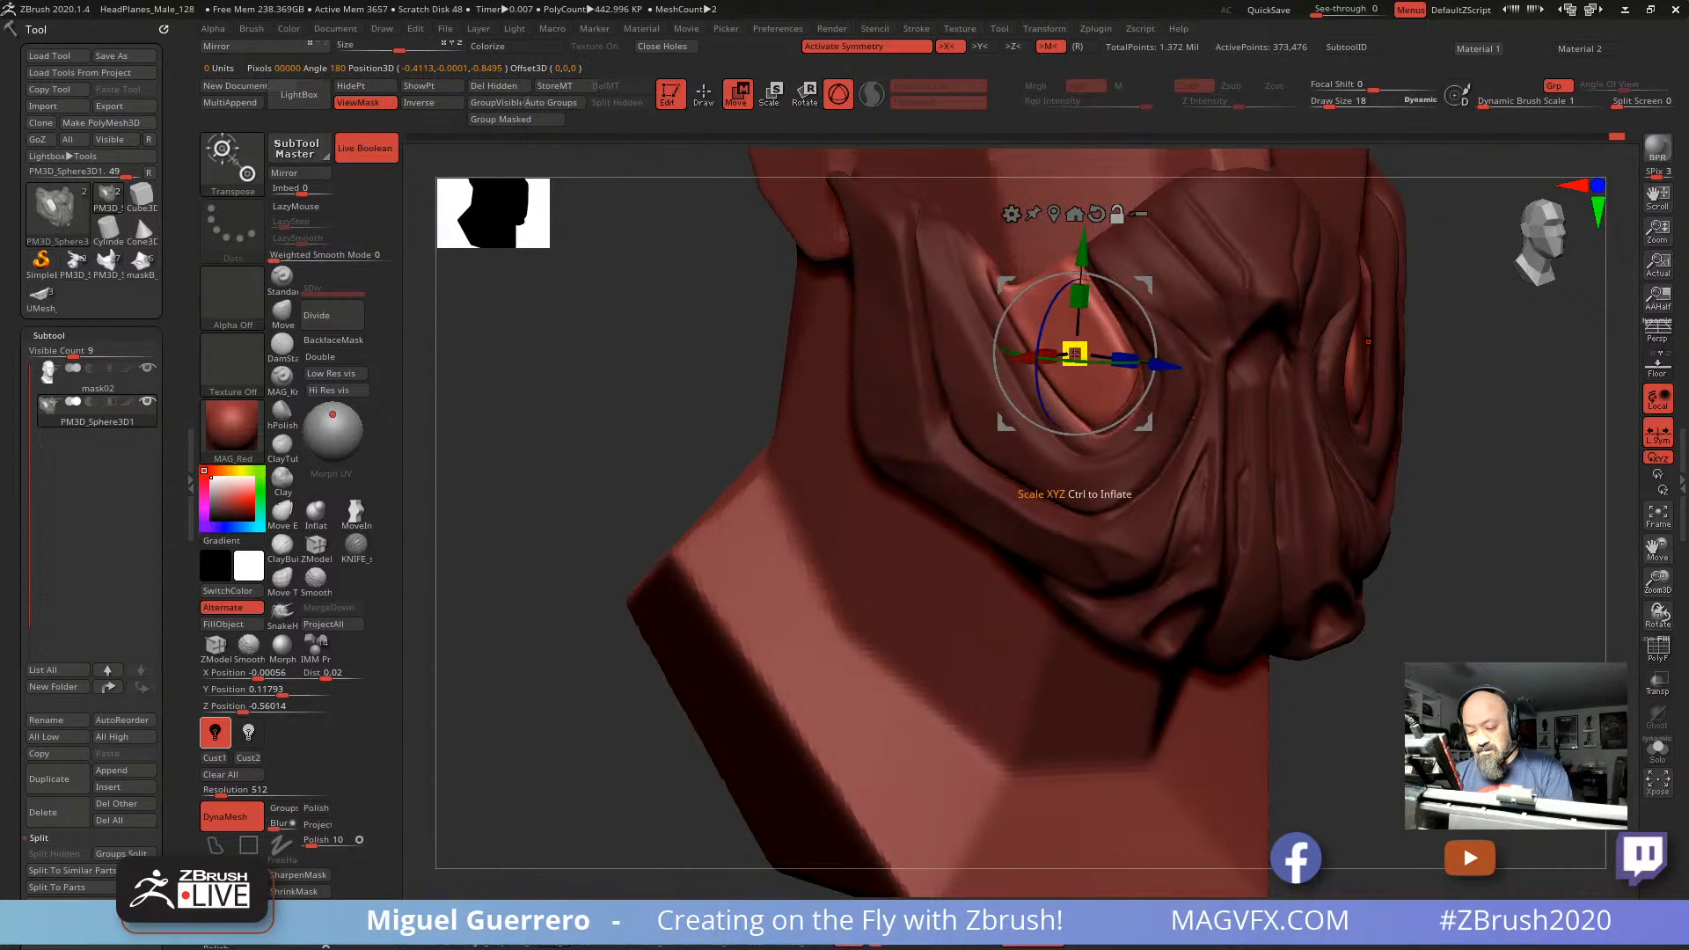
Step: Rotate the exposed innermost cheek panels slightly with the gizmo, checking the angle from the front, above and side
left_click_drag(1487, 387, 840, 406)
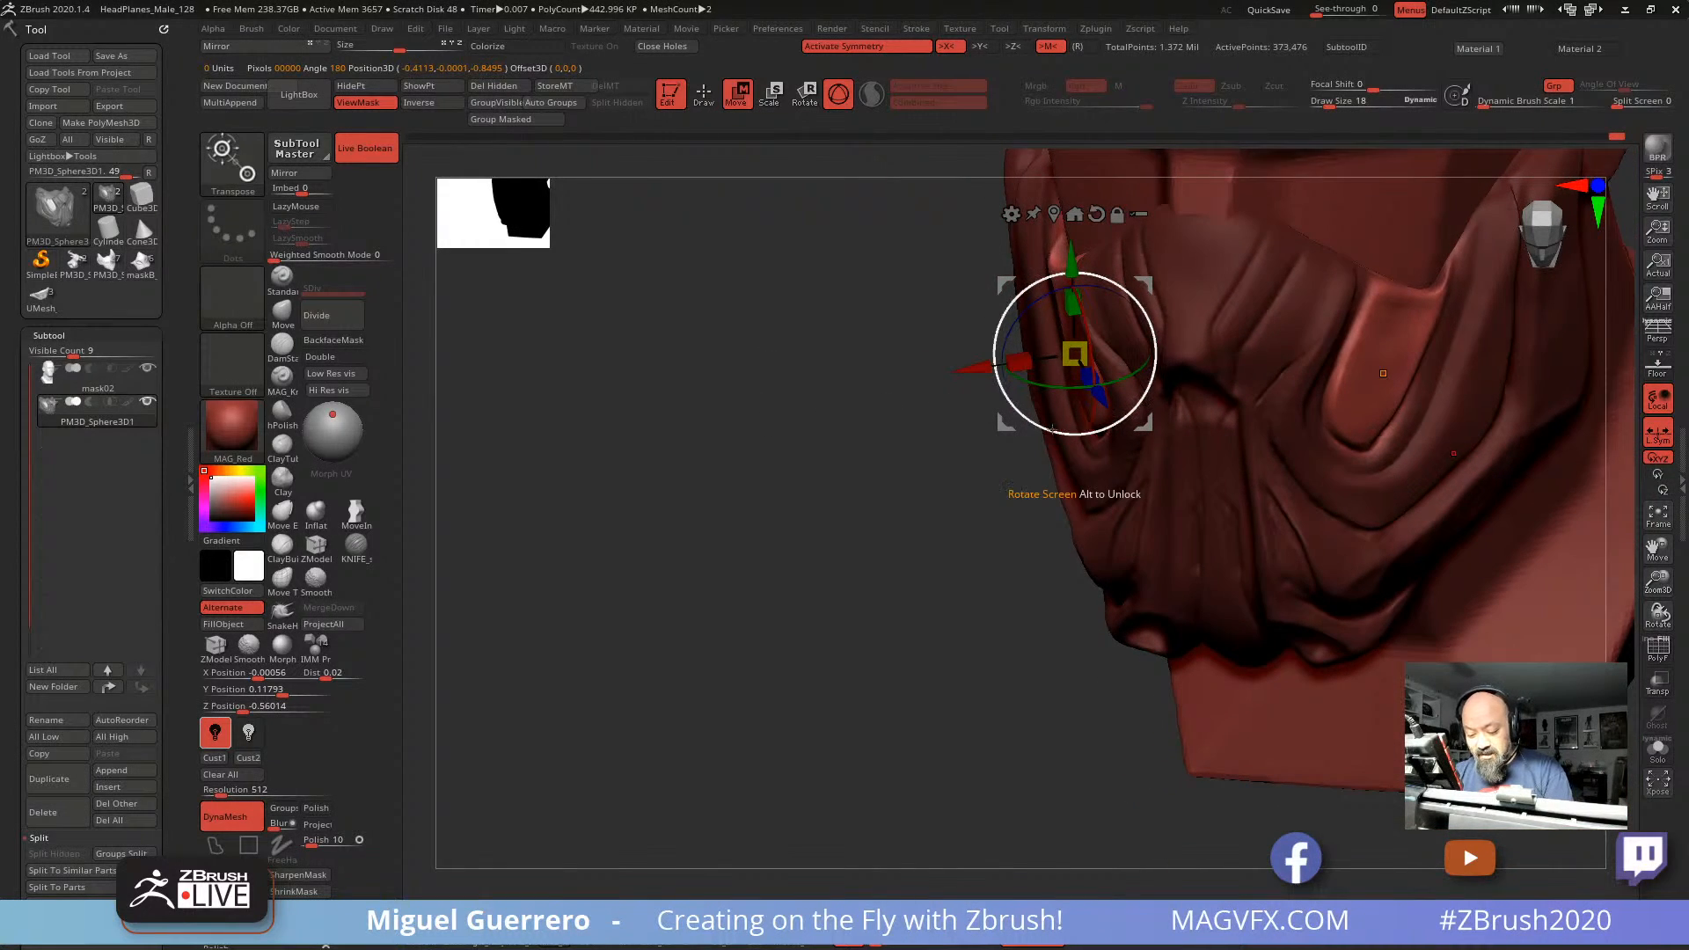
left_click_drag(1052, 430, 1059, 433)
left_click_drag(821, 383, 844, 346)
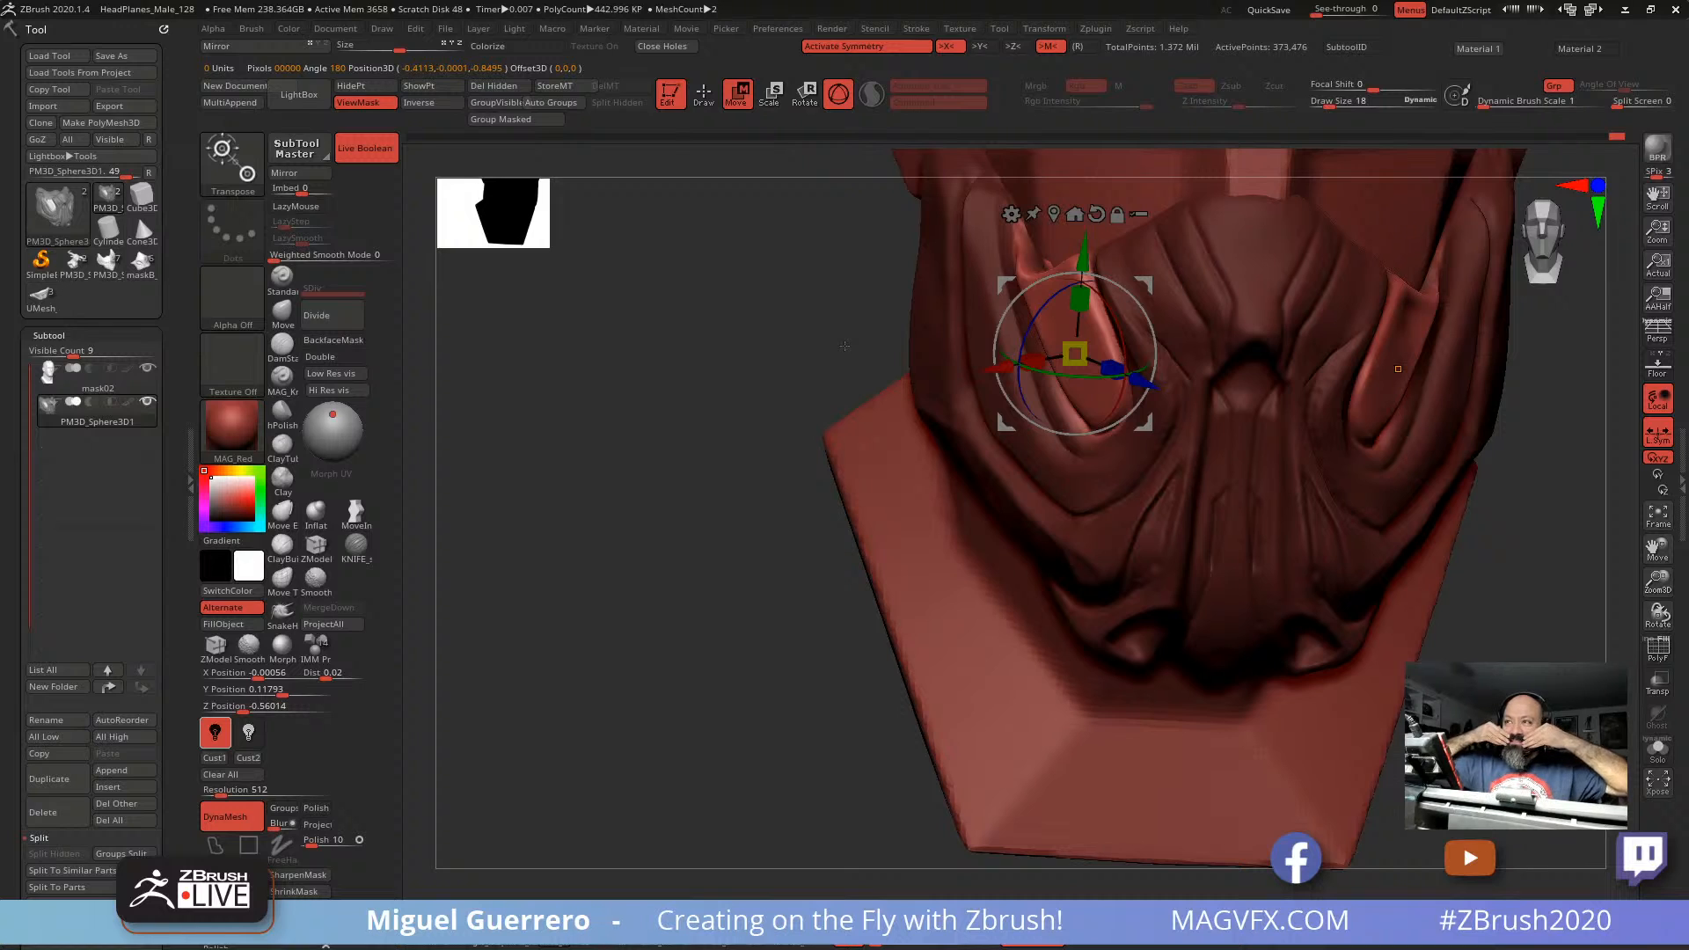
left_click_drag(844, 345, 714, 403)
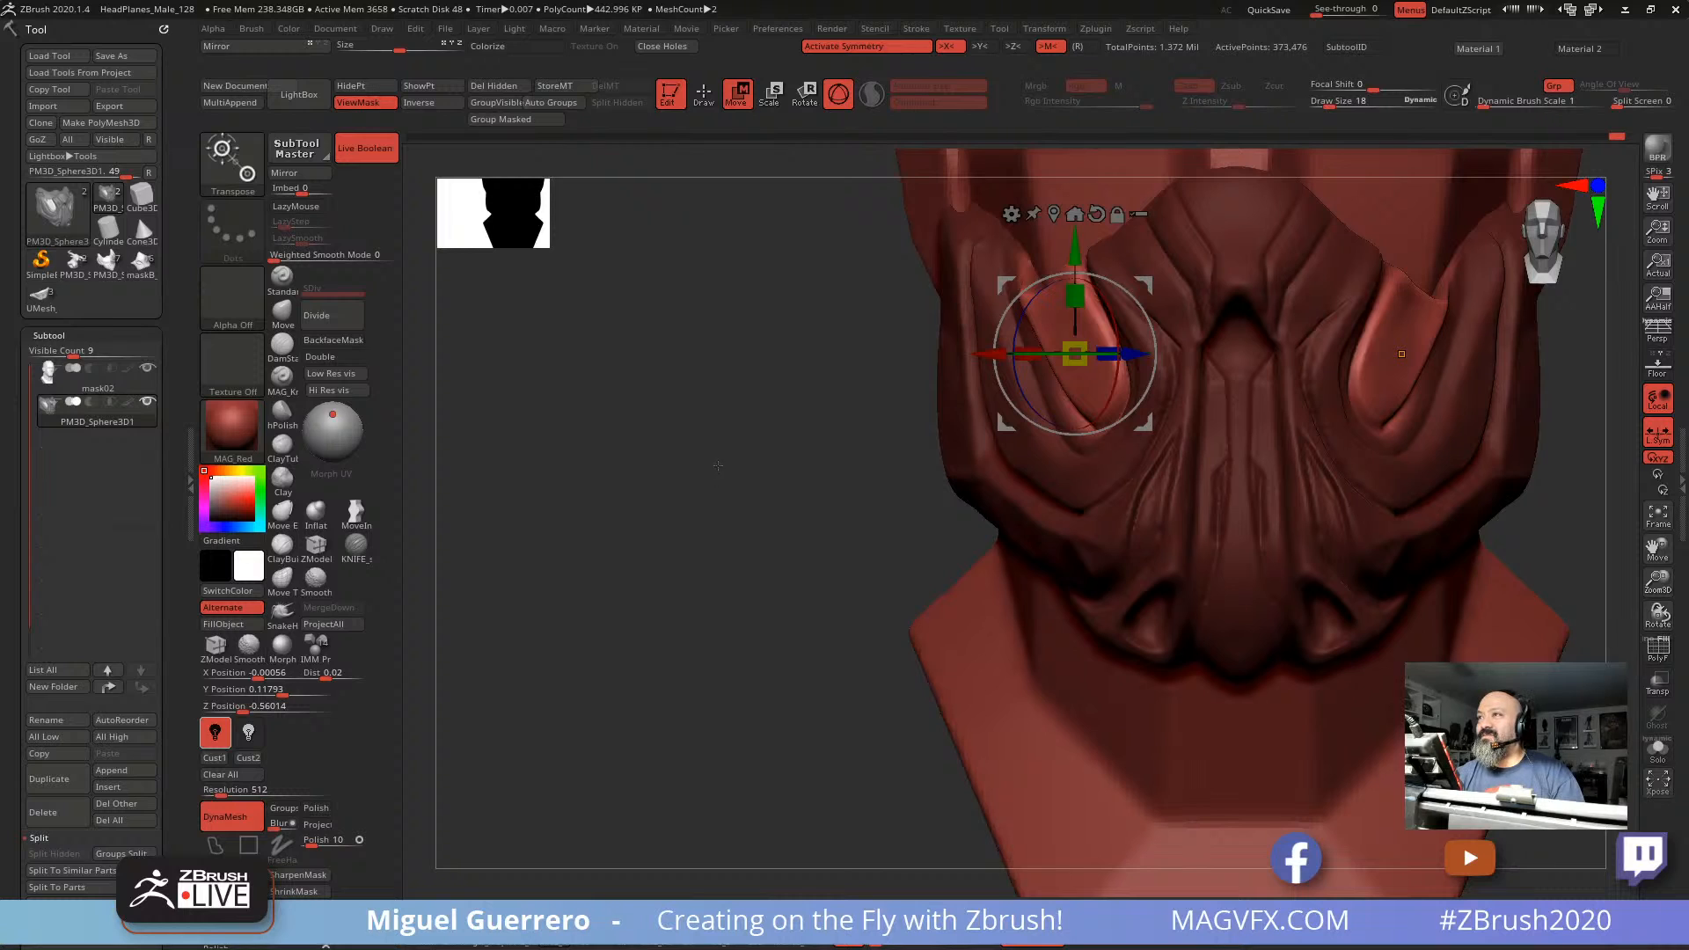
left_click_drag(717, 463, 673, 456, "alt")
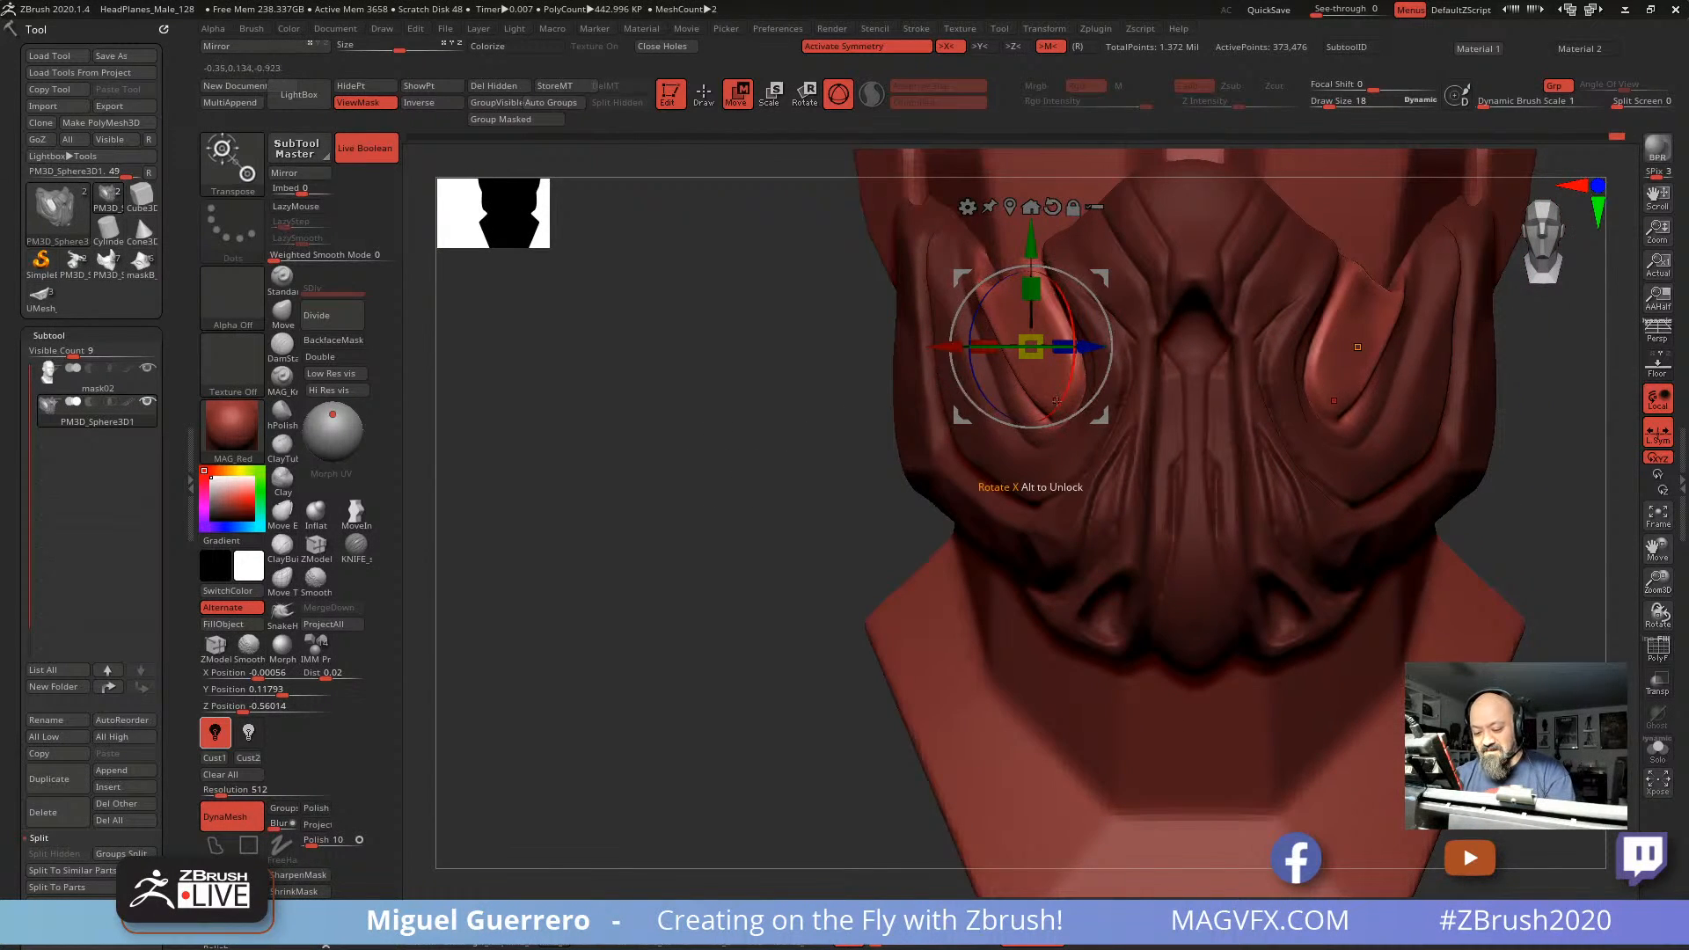
left_click_drag(867, 396, 870, 449)
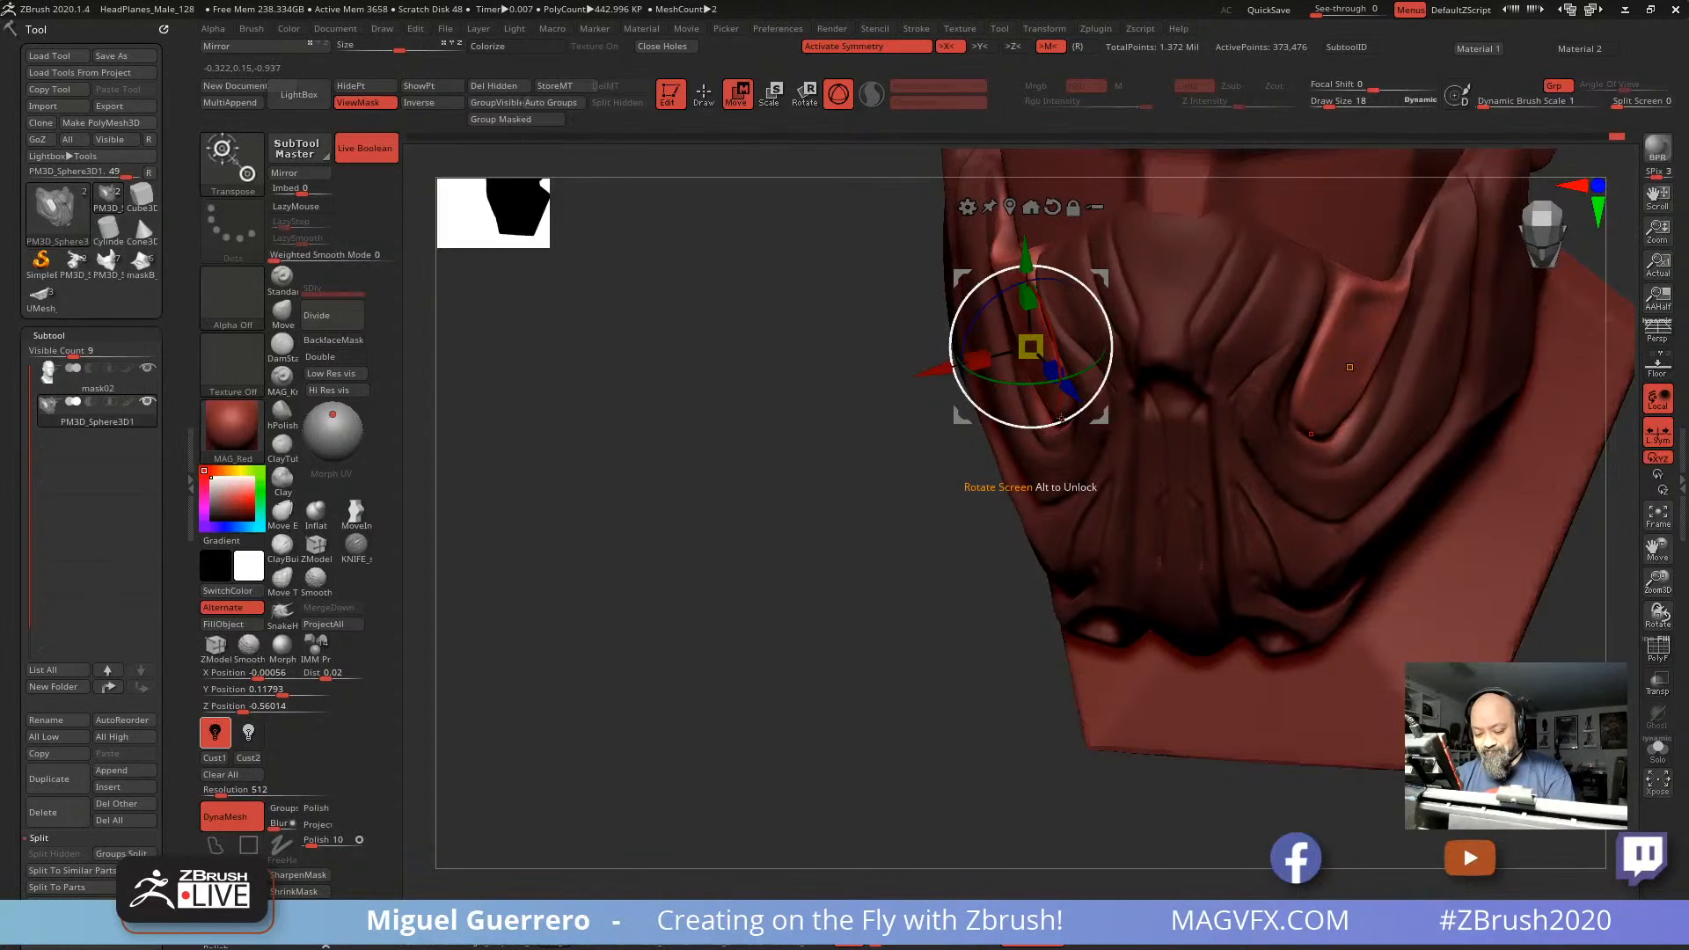
left_click_drag(1064, 422, 1058, 424)
left_click_drag(866, 400, 1029, 616, "shift")
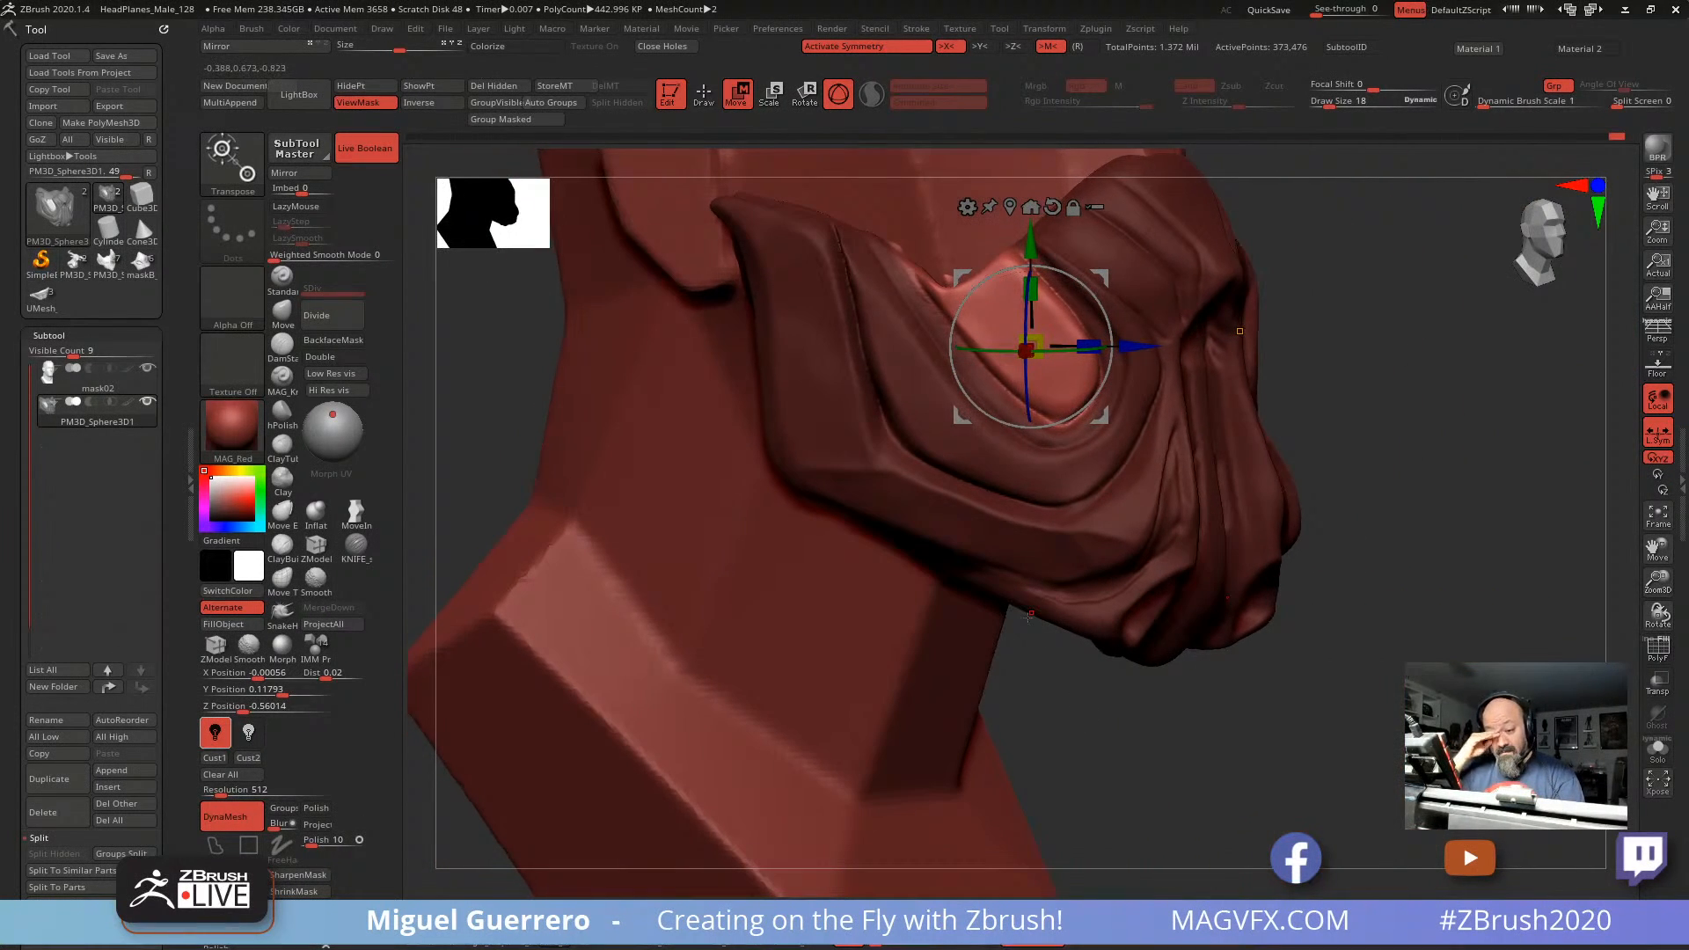
Step: Adjust the exposed innermost cheek panel with the Move brush at draw size 66 and clear the mask
left_click(705, 94)
mouse_move(1066, 679)
left_mouse_down()
mouse_move(1163, 683)
mouse_move(1069, 340)
left_mouse_up()
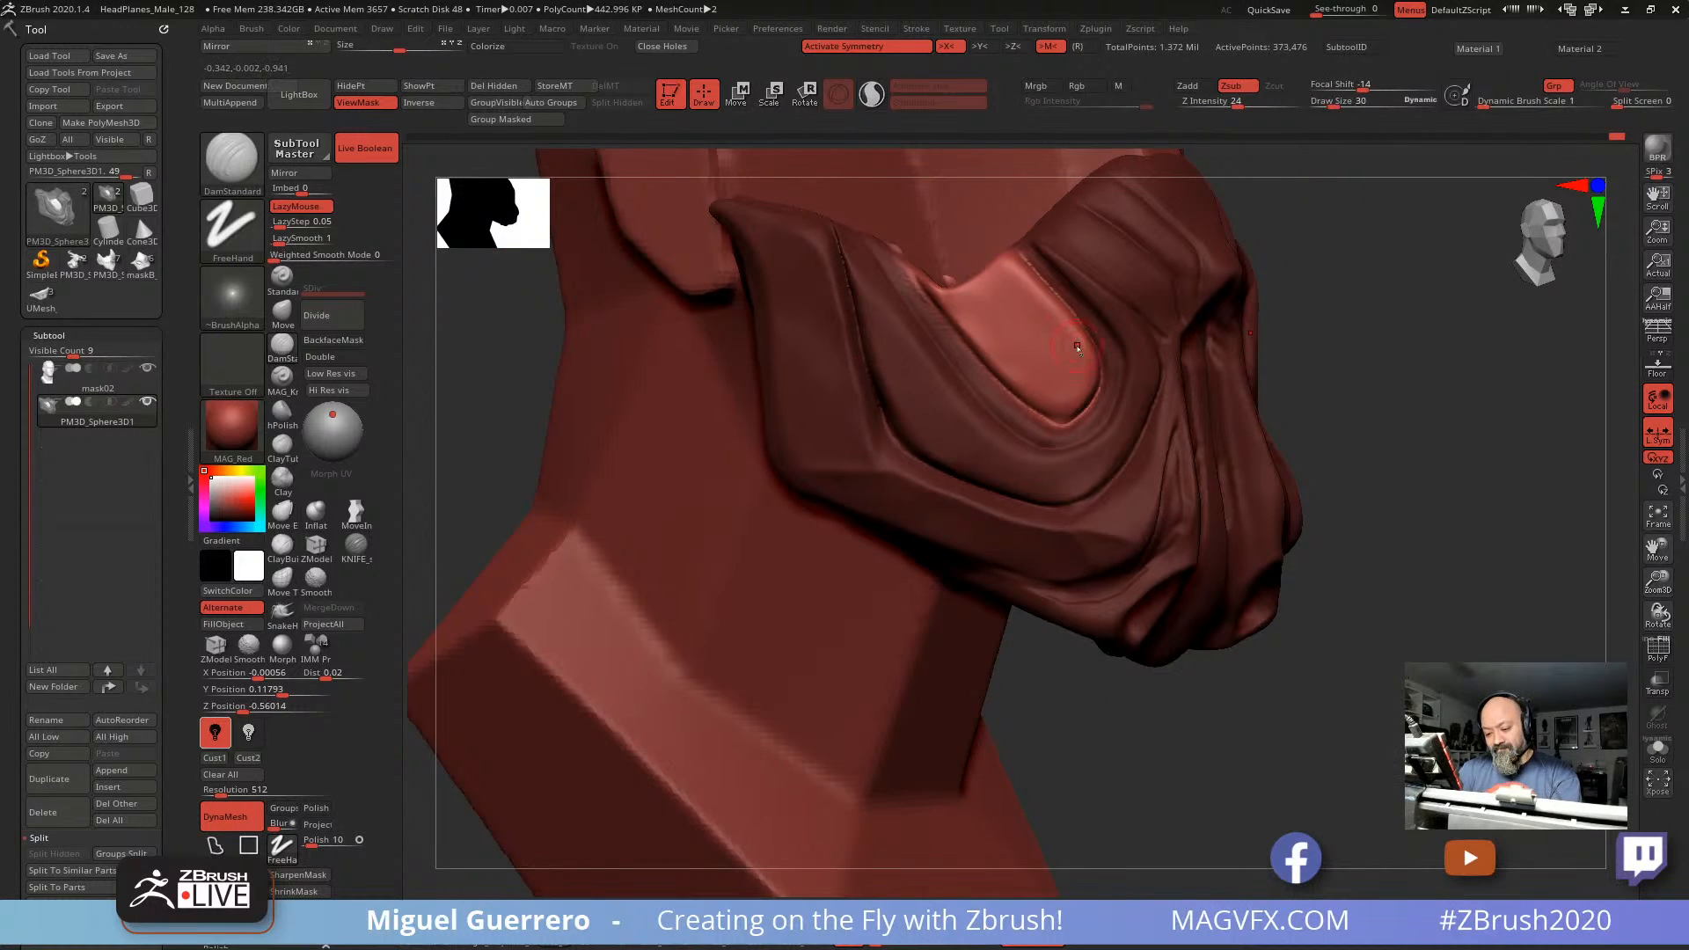
key("bracketright")
key("b")
key("m")
key("v")
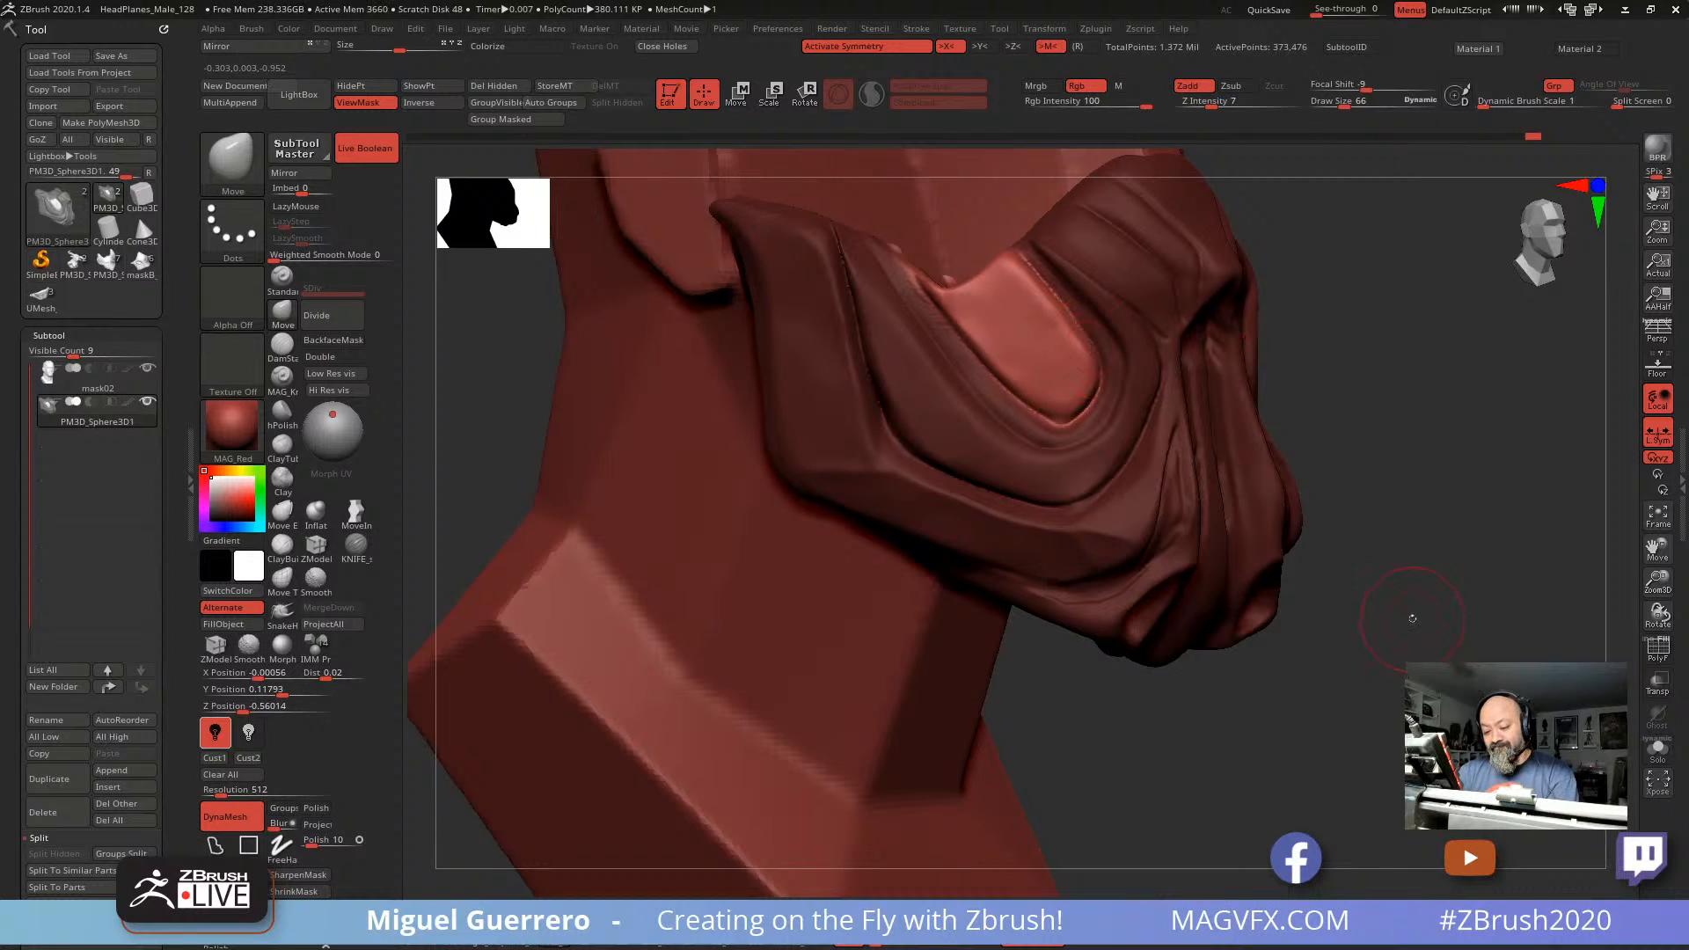
left_click_drag(1417, 613, 1405, 648)
mouse_move(1404, 648)
right_mouse_down("ctrl")
mouse_move(1381, 545)
mouse_move(1385, 647)
right_mouse_up("ctrl")
right_click_drag(1385, 647, 1170, 686, "alt")
right_click_drag(1170, 686, 1161, 590, "ctrl")
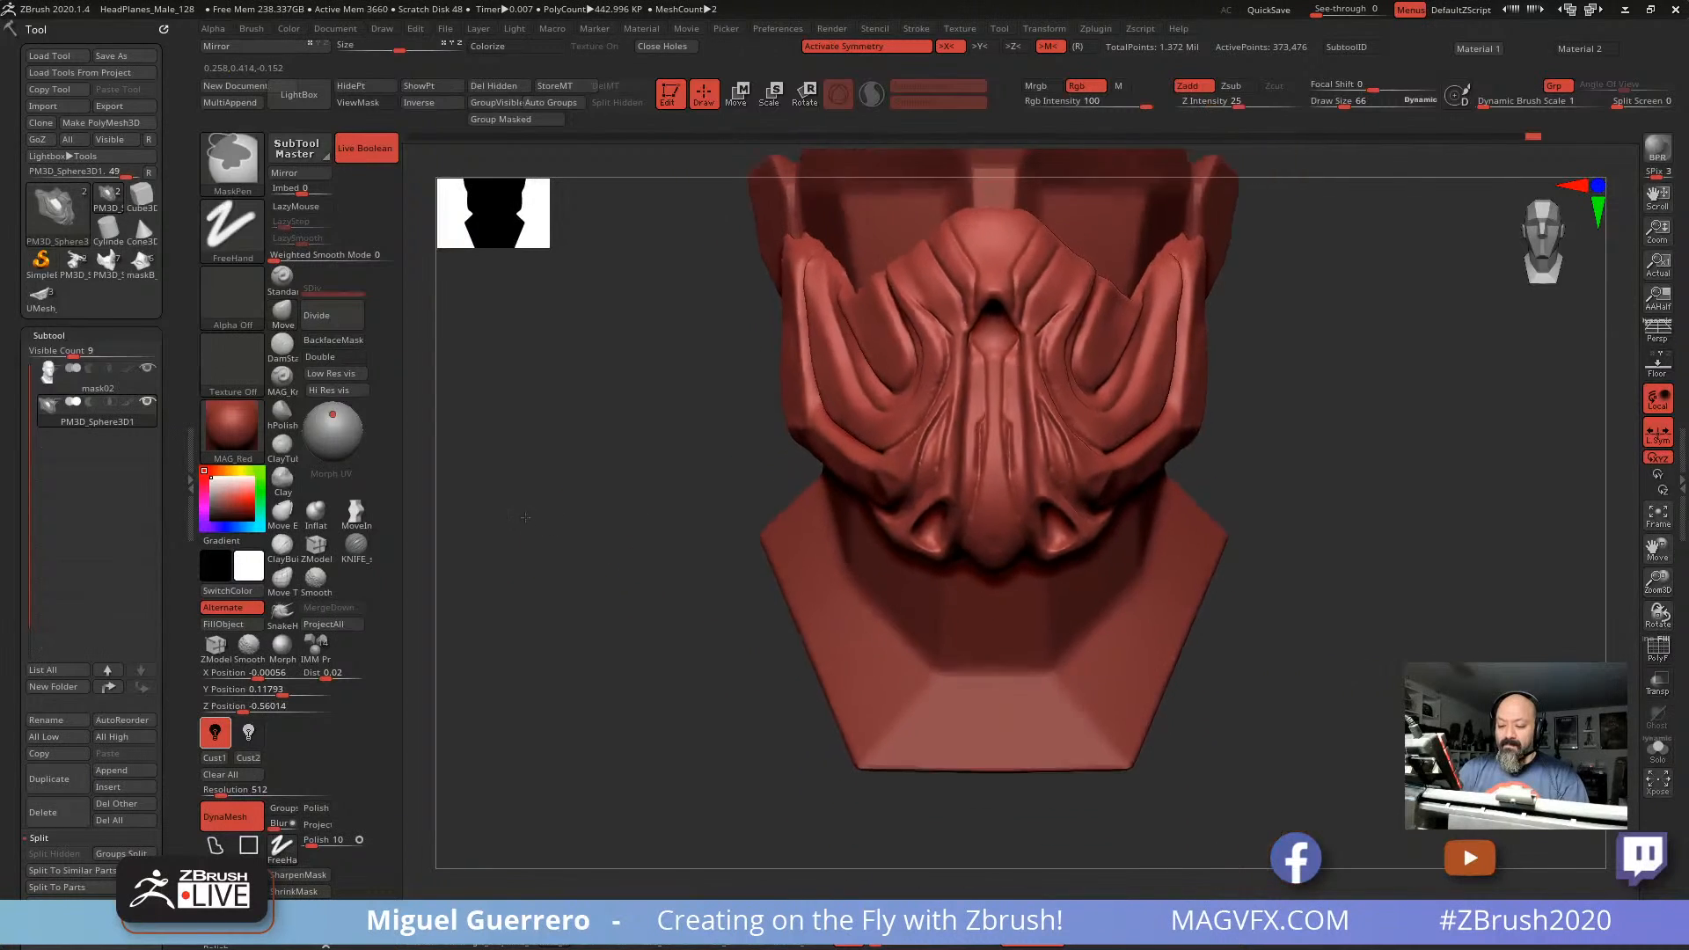
Step: Switch the sculpting brush to DamStandard at draw size 34 with the mask in three-quarter view
right_click_drag(480, 532, 825, 570)
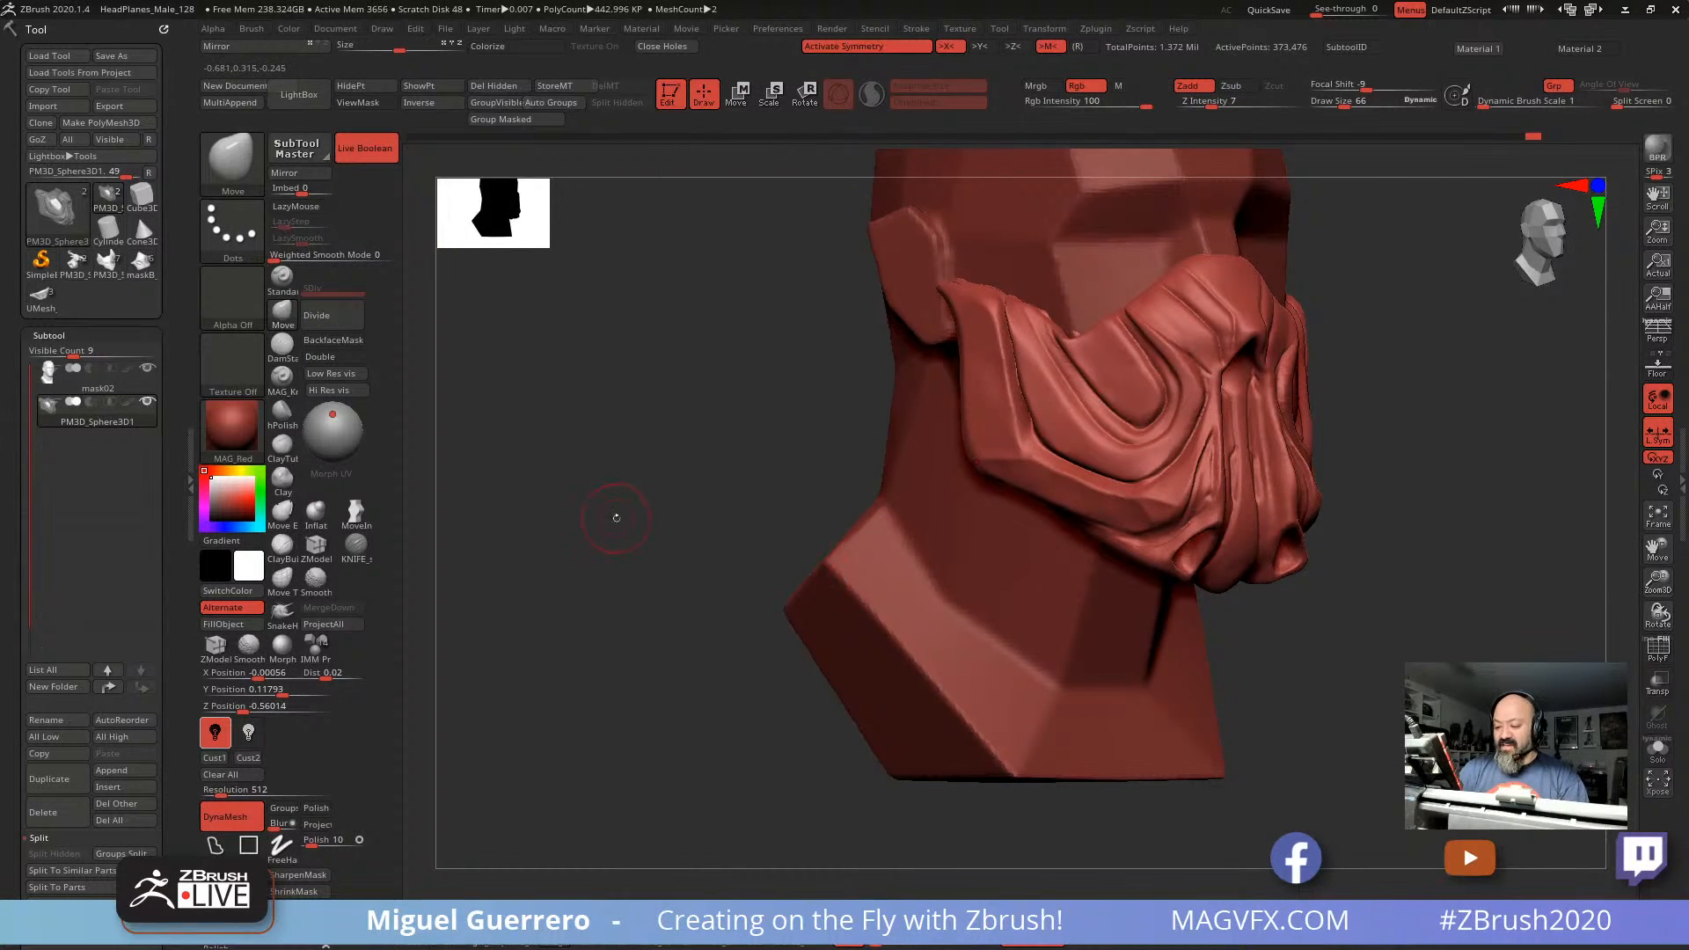
mouse_move(616, 518)
right_mouse_down("ctrl")
mouse_move(592, 505)
mouse_move(686, 515)
mouse_move(646, 506)
mouse_move(662, 568)
right_mouse_up("ctrl")
double_click(282, 312)
mouse_move(673, 326)
right_mouse_down("alt")
mouse_move(595, 476)
mouse_move(495, 480)
right_mouse_up("alt")
left_click(281, 374)
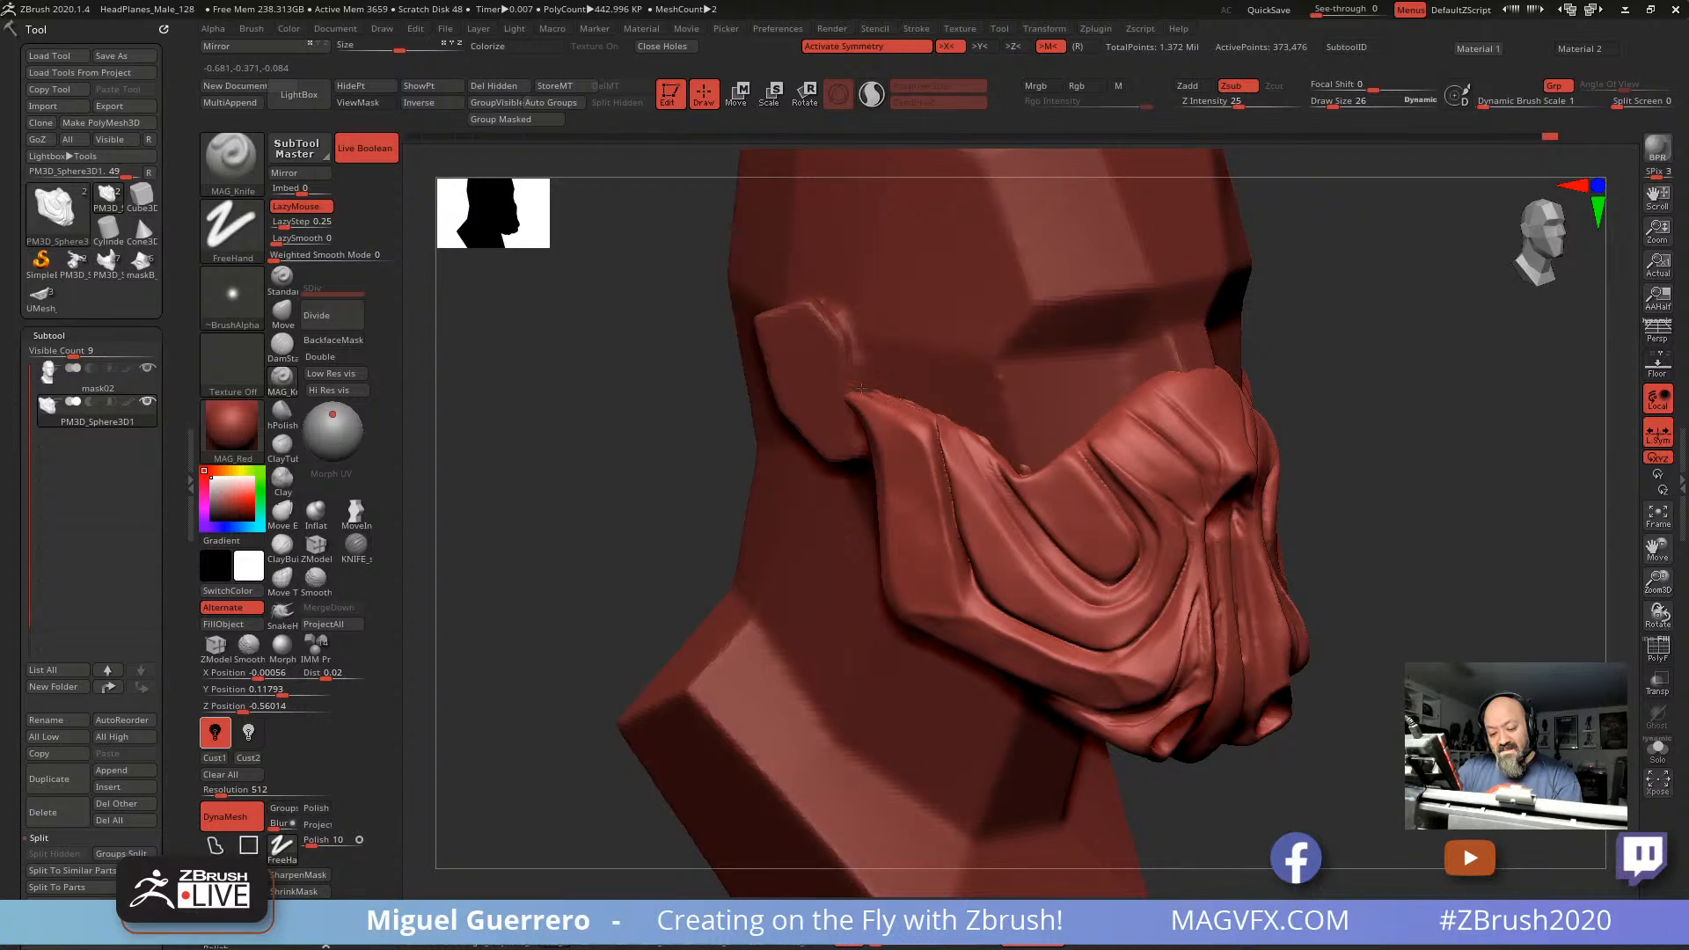
left_click(284, 279)
left_click(282, 344)
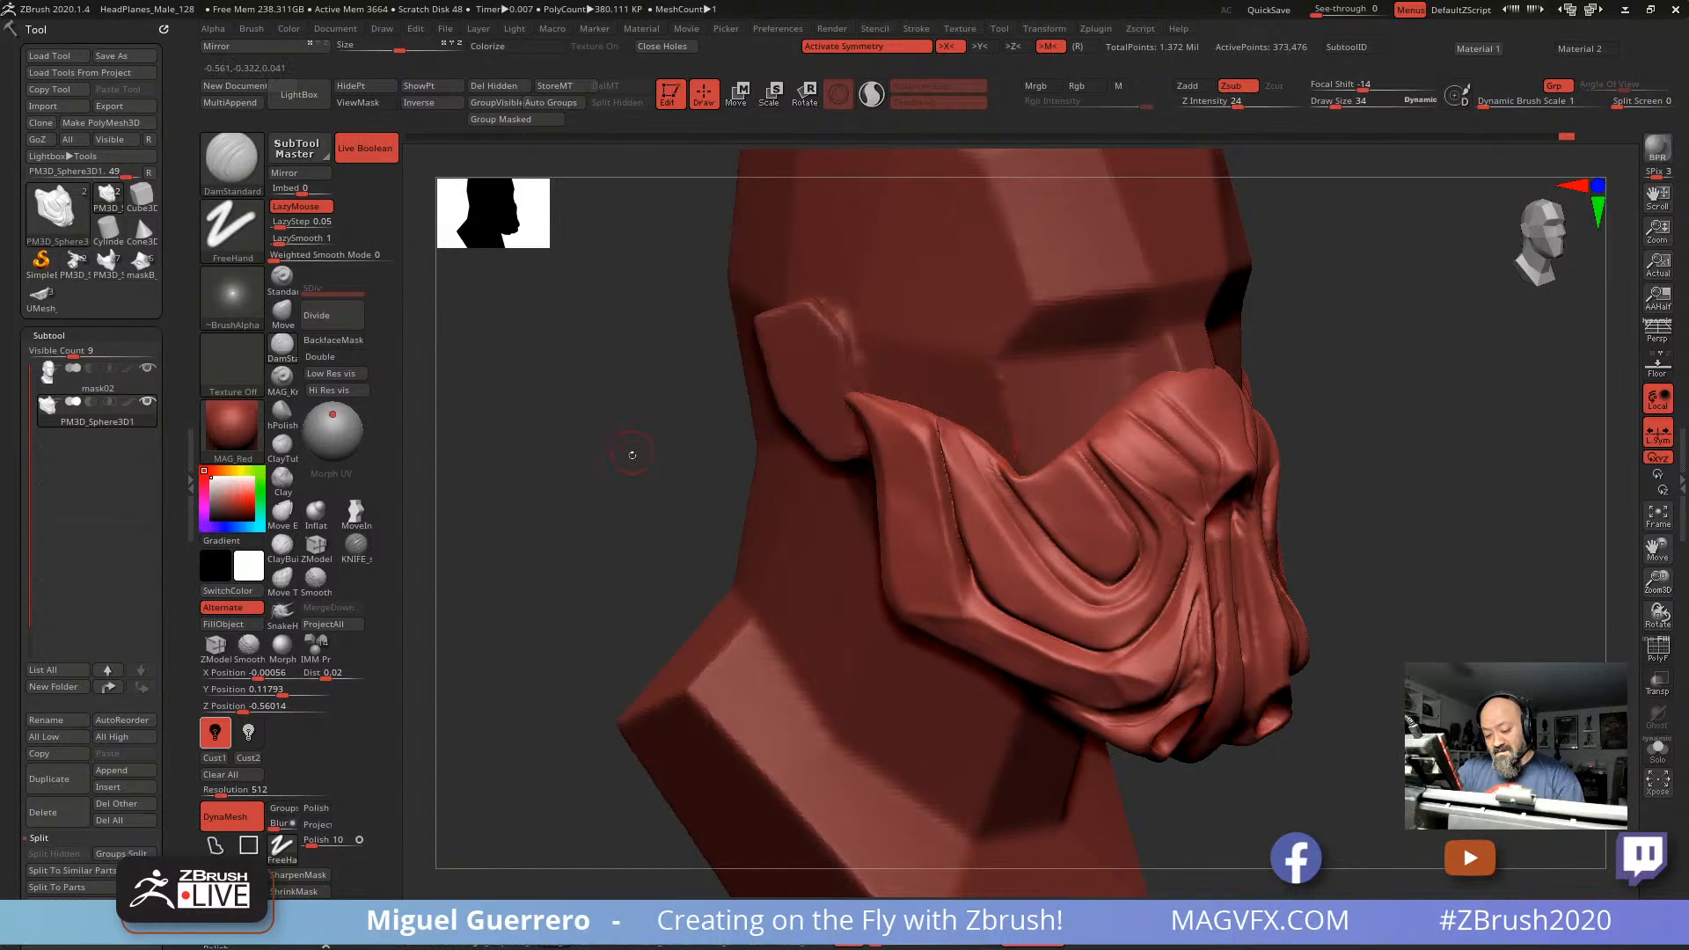
Step: Examine how the cheek layers of the face mask overlap from the front and three-quarter views
left_click_drag(632, 455, 923, 465)
left_click_drag(1302, 501, 1046, 479, "shift")
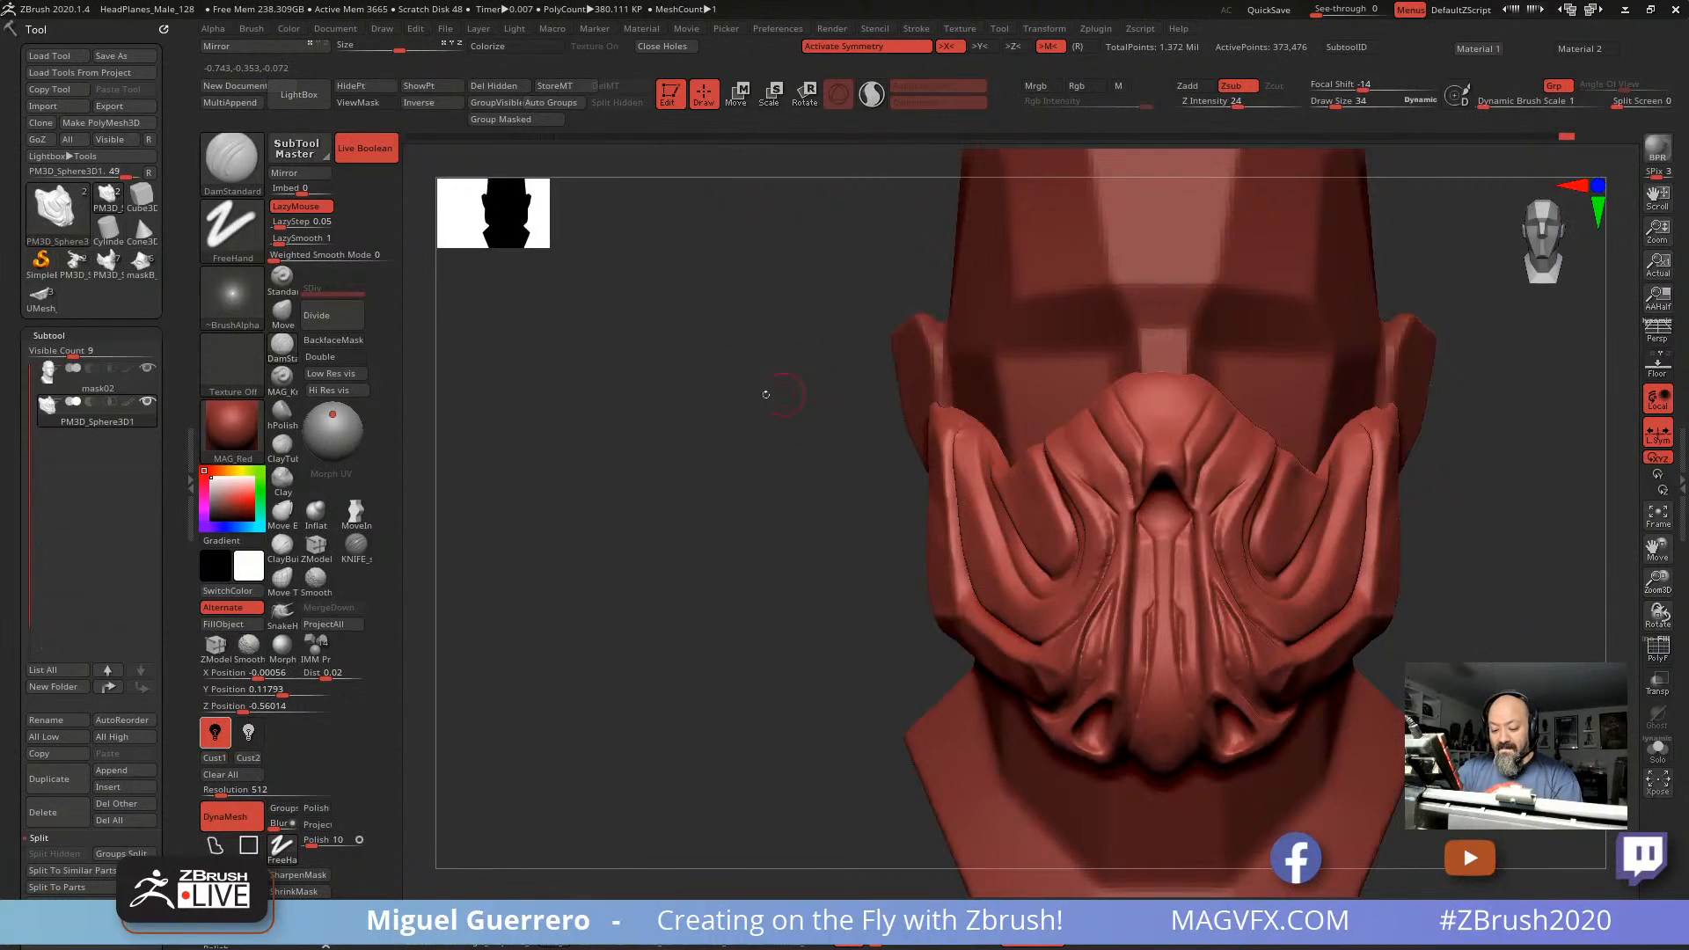
left_click_drag(634, 400, 804, 406)
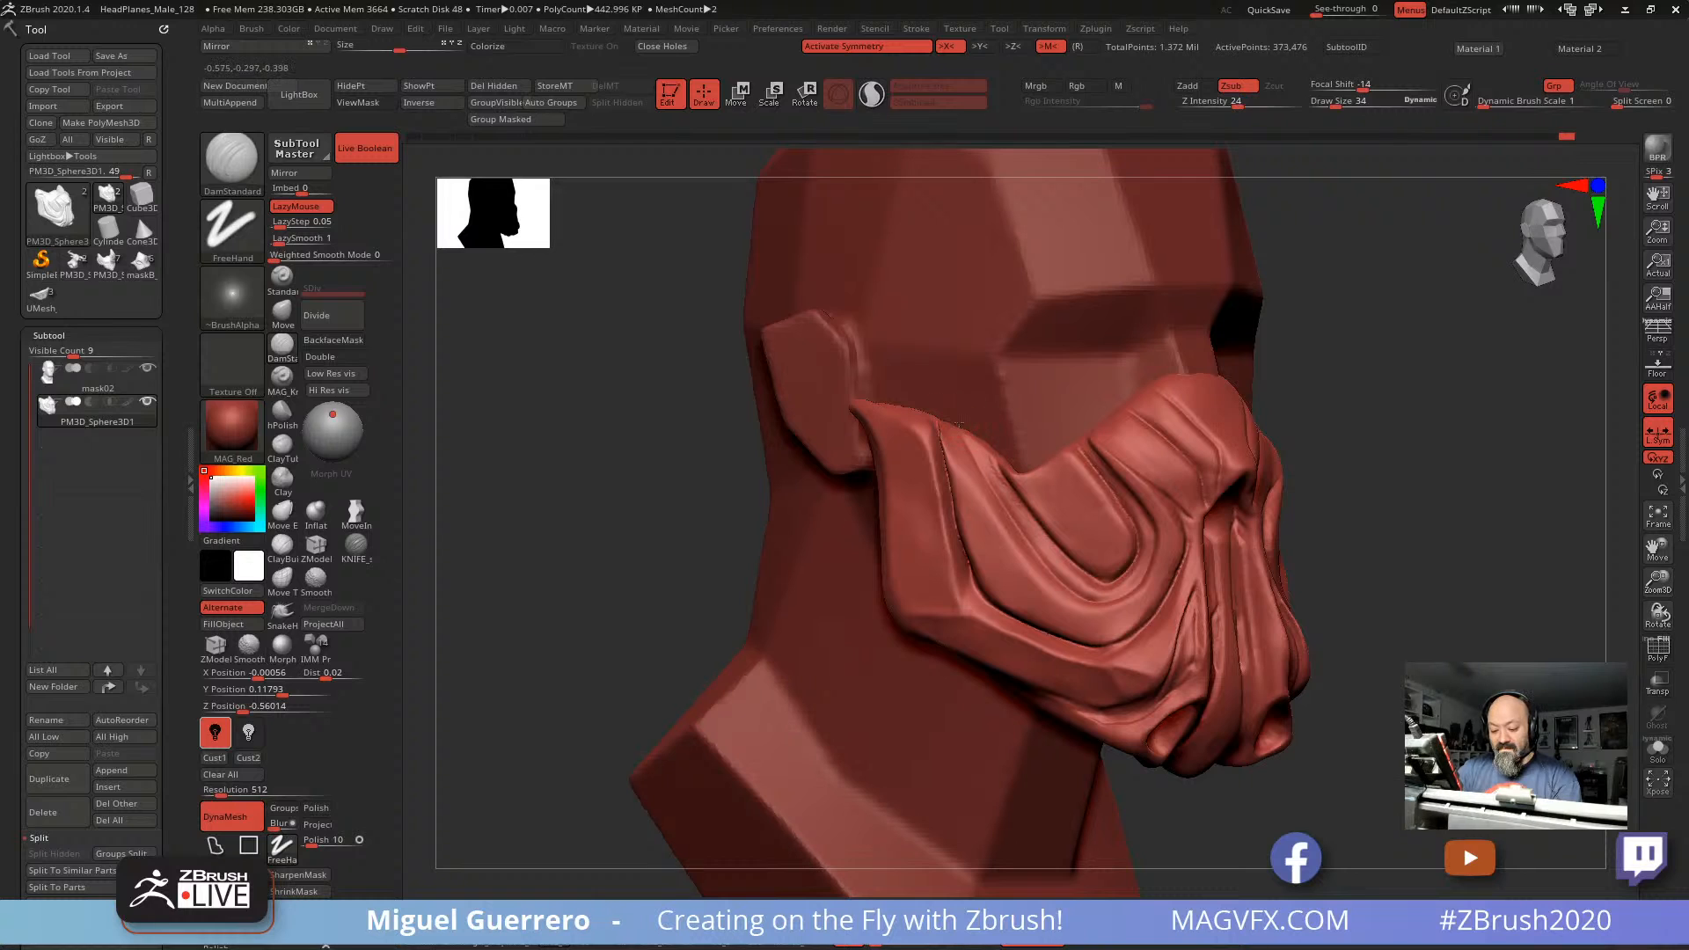
left_click_drag(1372, 493, 1170, 484, "shift")
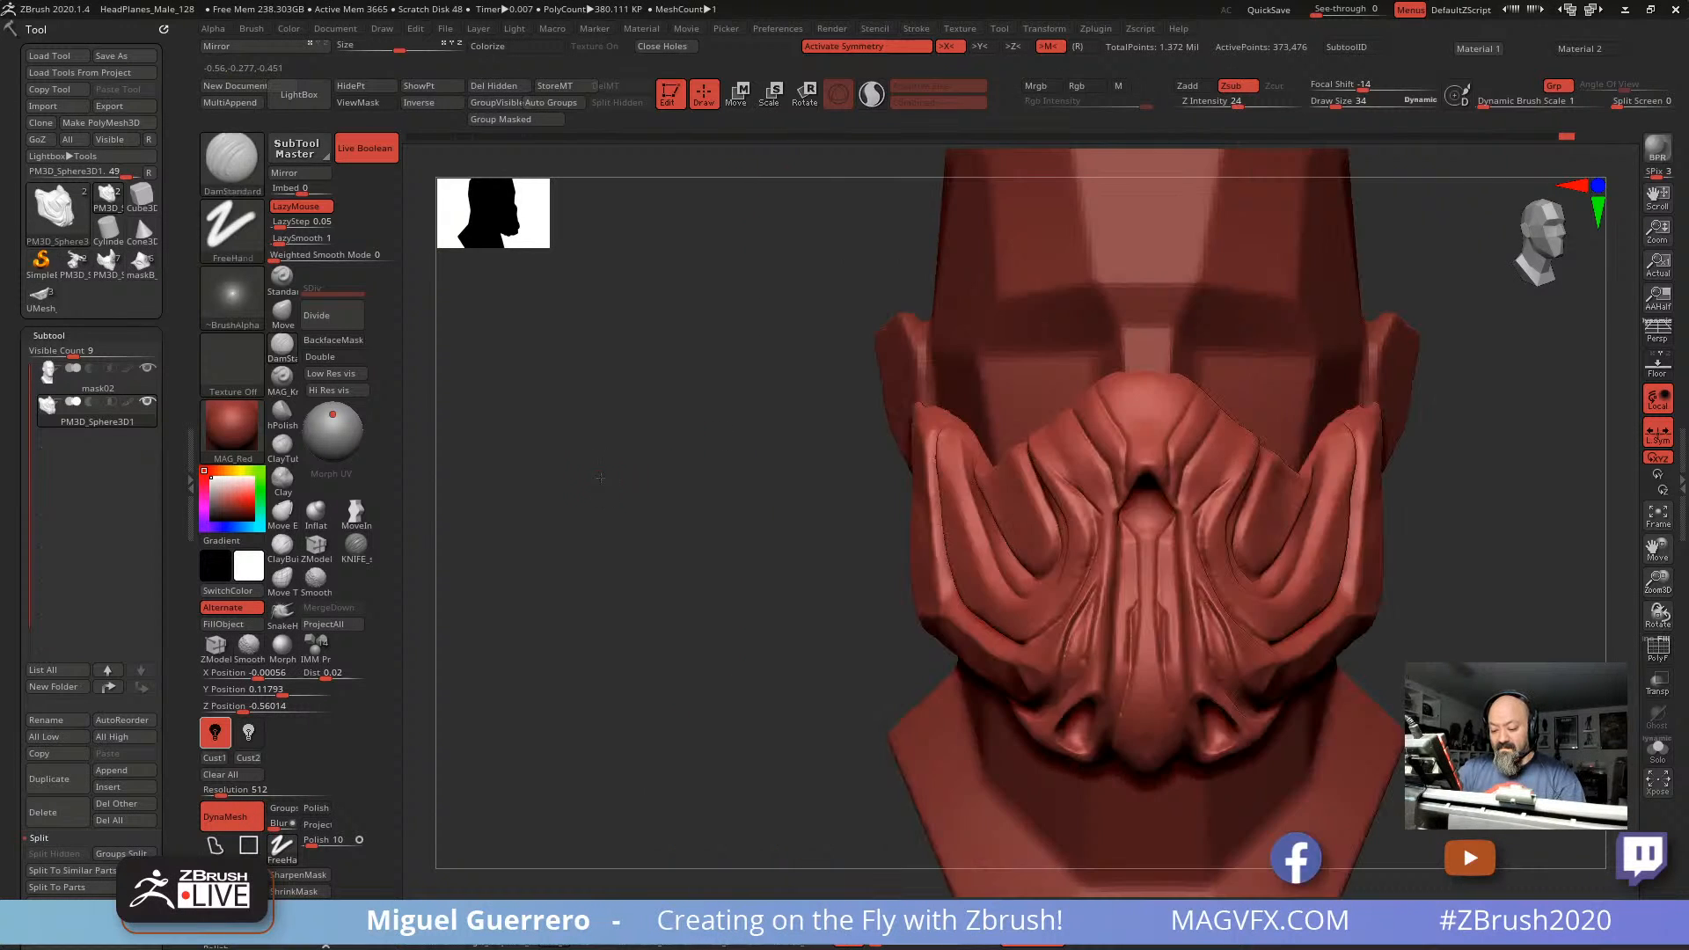
left_click_drag(629, 488, 893, 506)
left_click_drag(1355, 497, 1118, 489)
left_click_drag(590, 475, 739, 473)
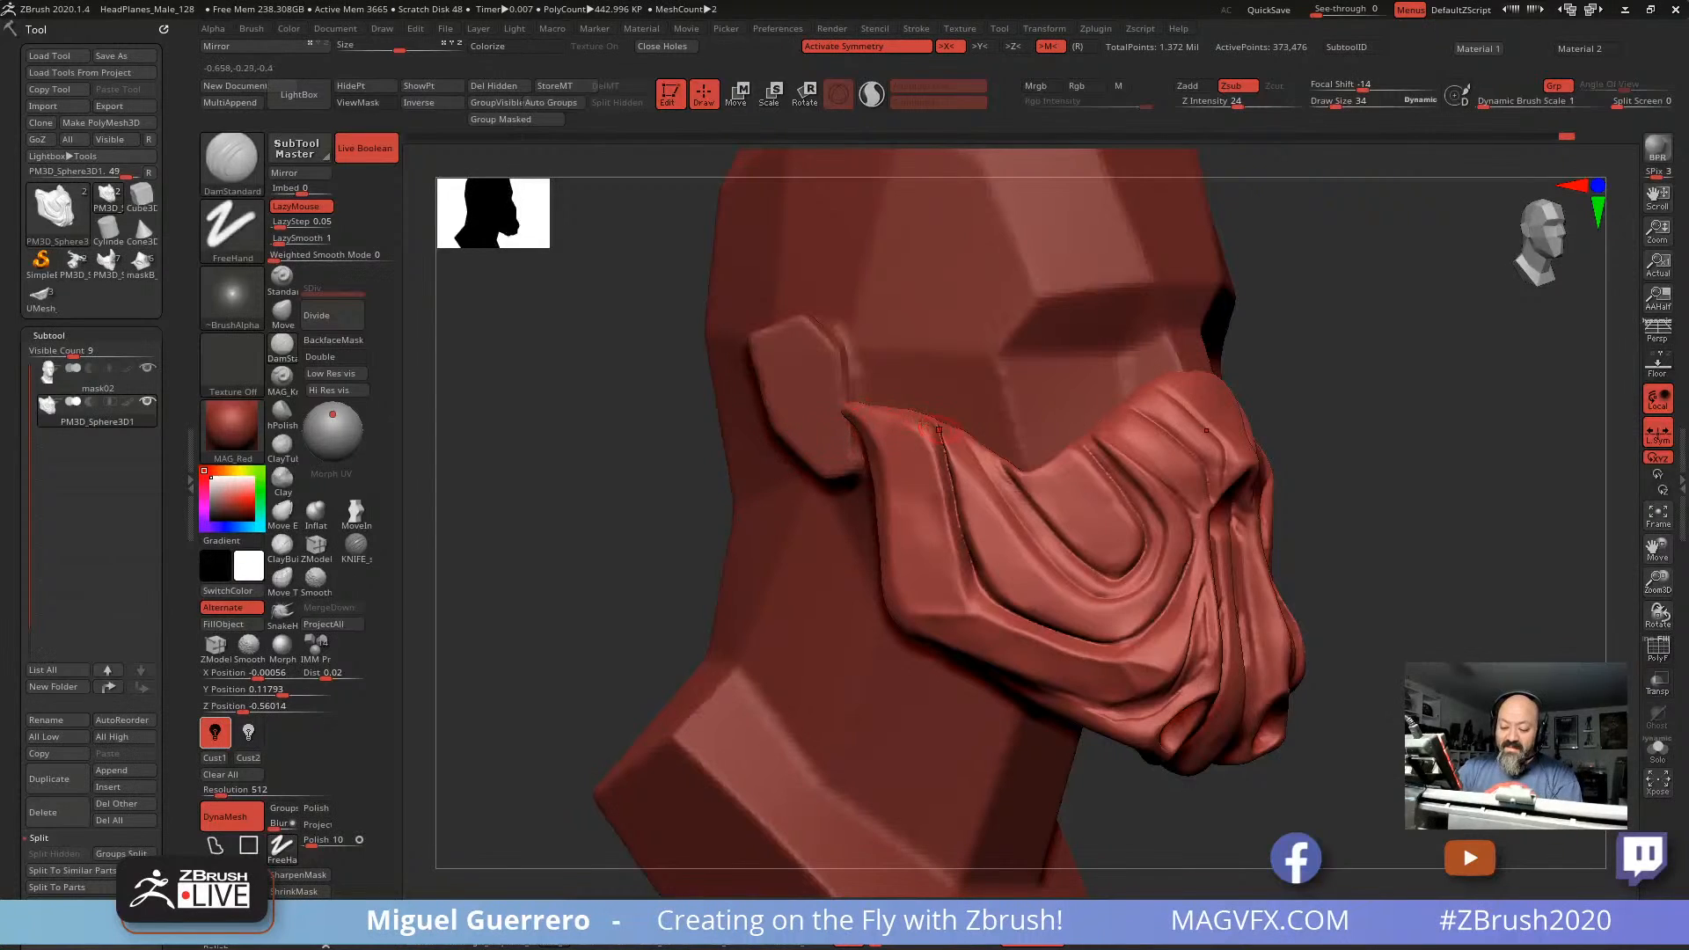
left_click_drag(577, 459, 633, 457)
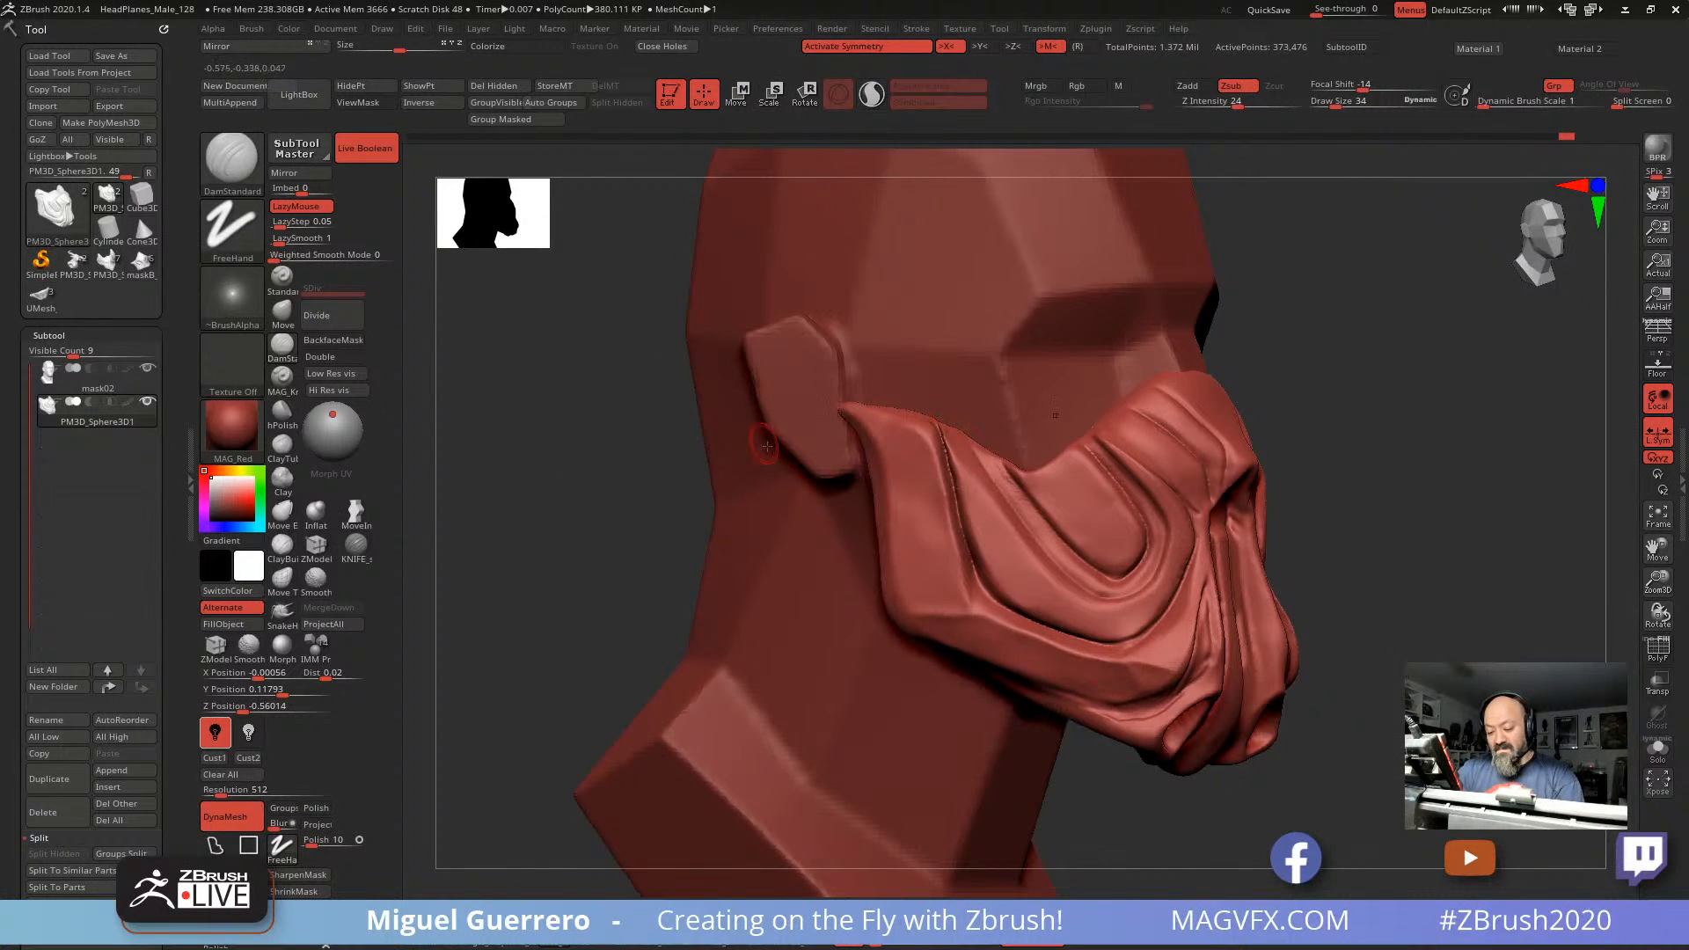
left_click_drag(620, 458, 612, 428)
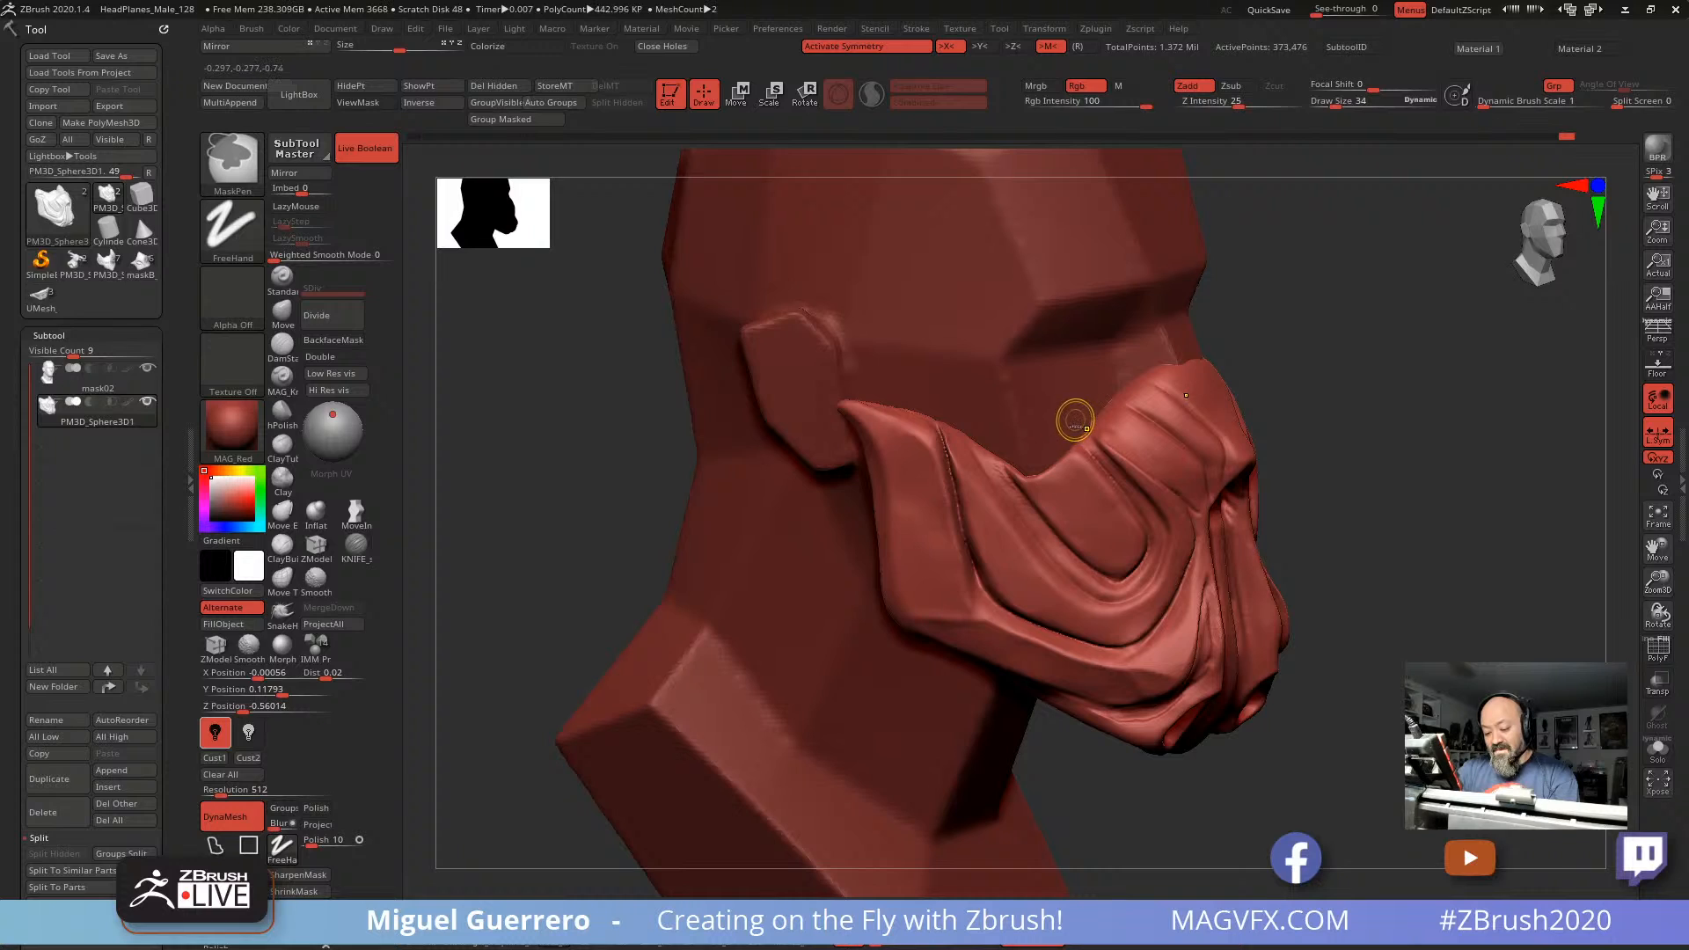
Step: Paint a FreeHand mask over the upper nose-bridge band at draw size 34 and invert it to expose only that band
mouse_move(1078, 424)
left_mouse_down("ctrl")
mouse_move(1091, 438)
mouse_move(1135, 421)
mouse_move(1194, 345)
left_mouse_up("ctrl")
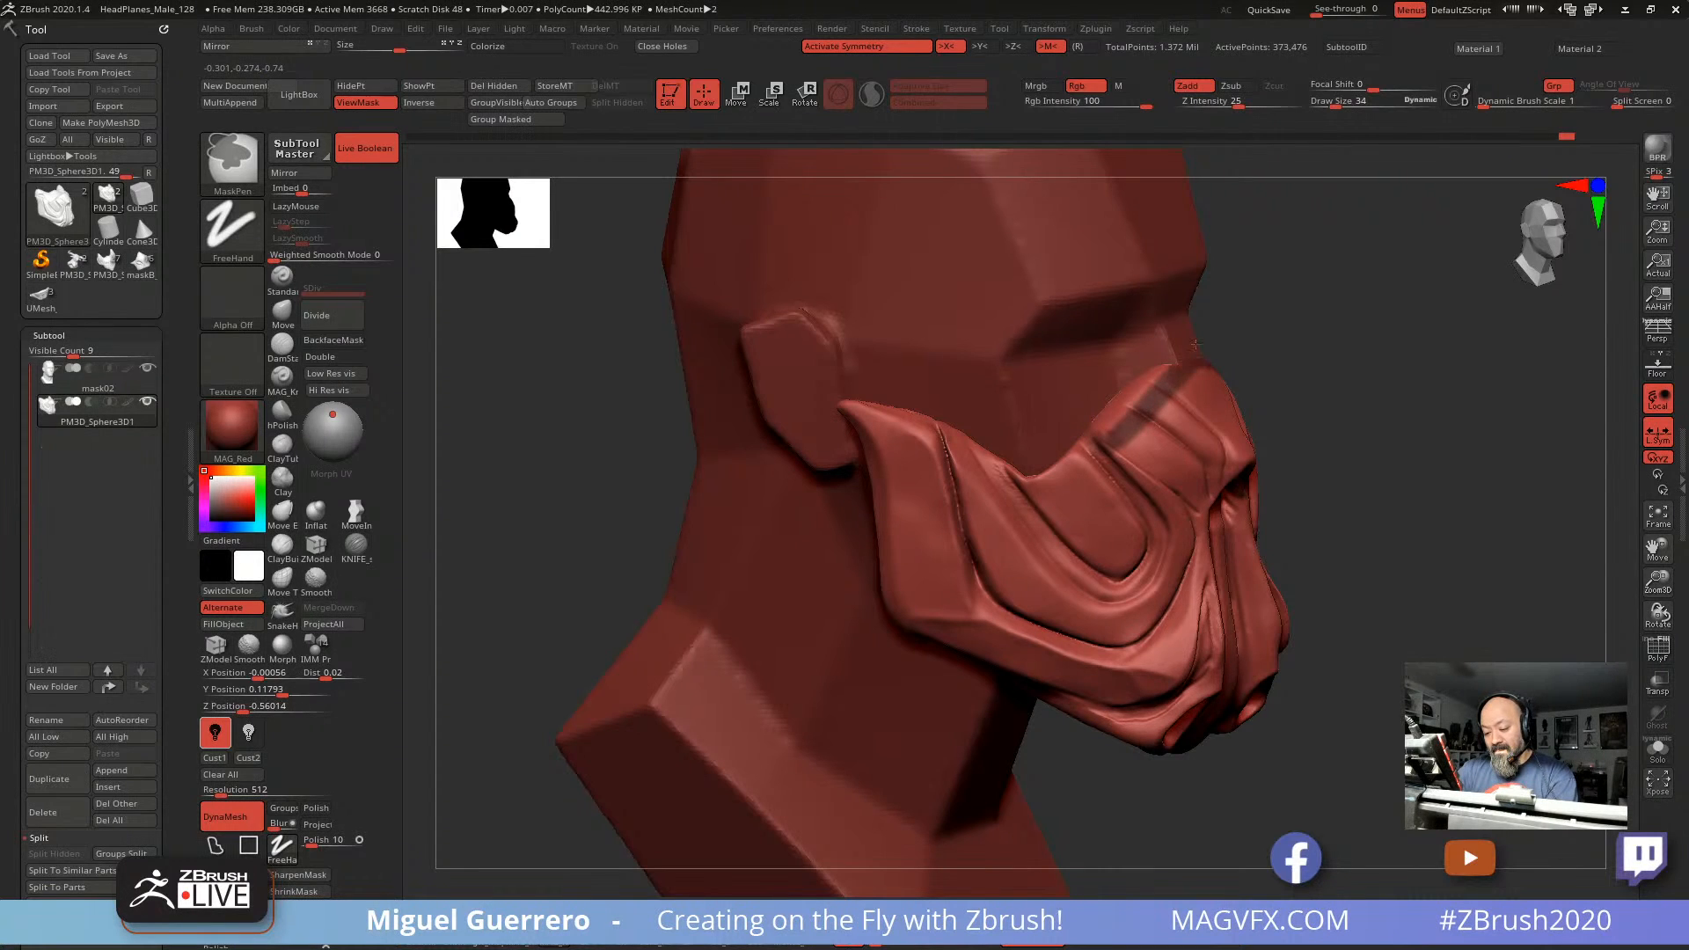
mouse_move(1071, 410)
left_mouse_down("ctrl")
mouse_move(1096, 411)
mouse_move(1130, 359)
left_mouse_up("ctrl")
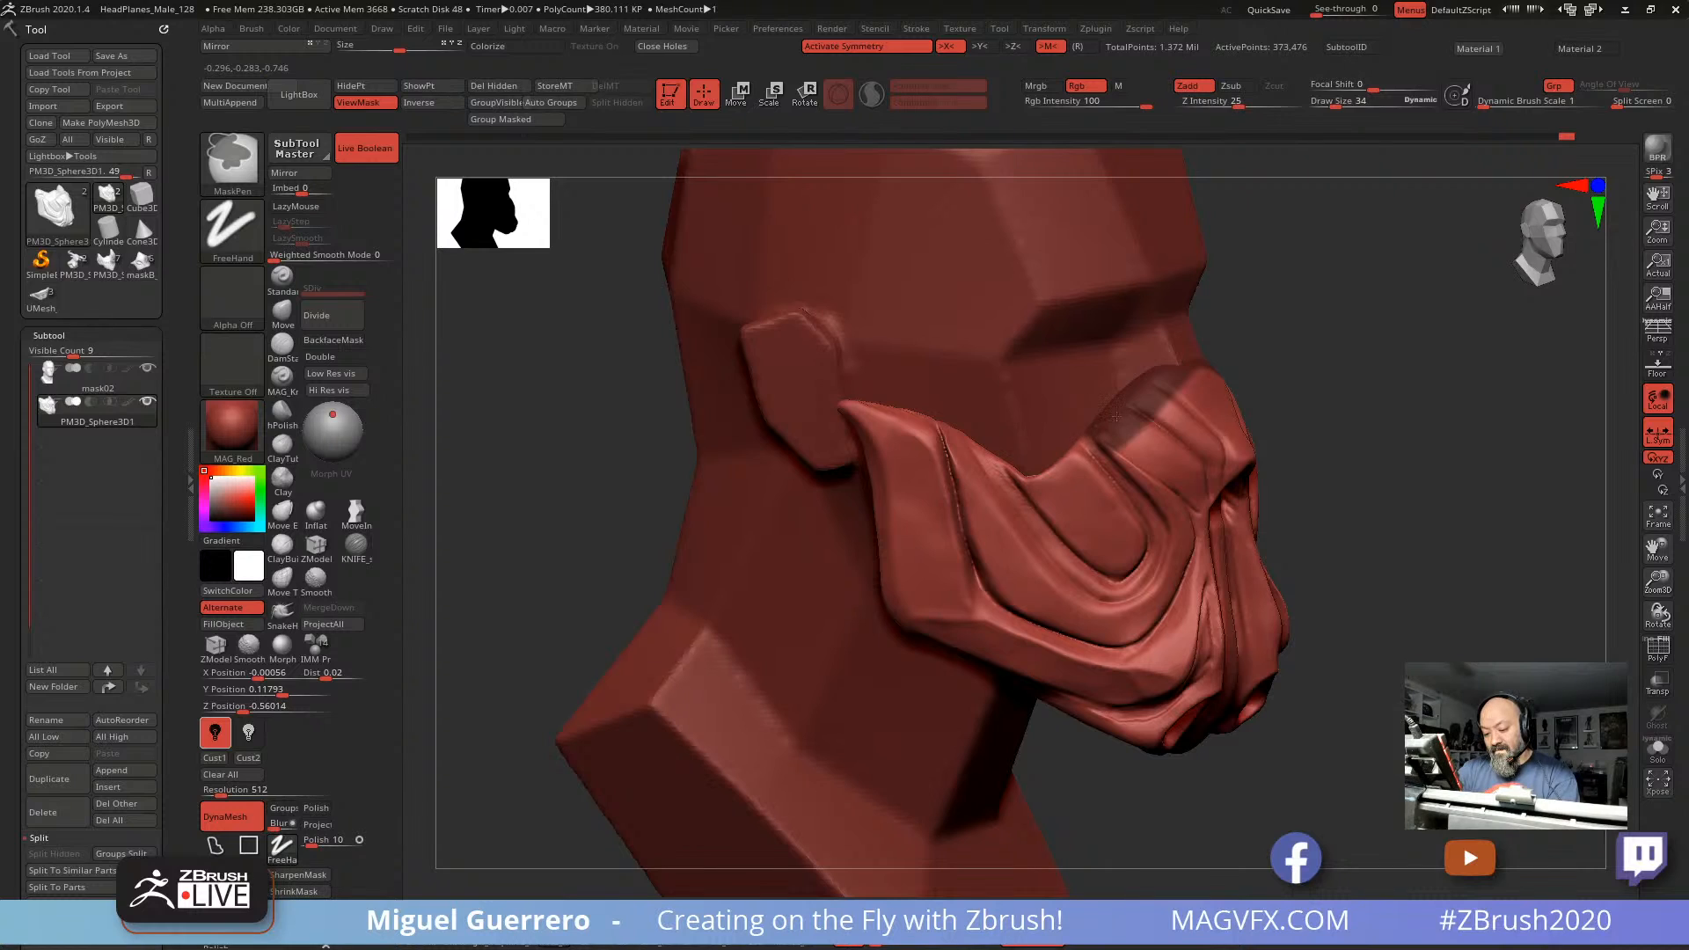
key("b")
key("d")
key("s")
left_click(1383, 579, "ctrl")
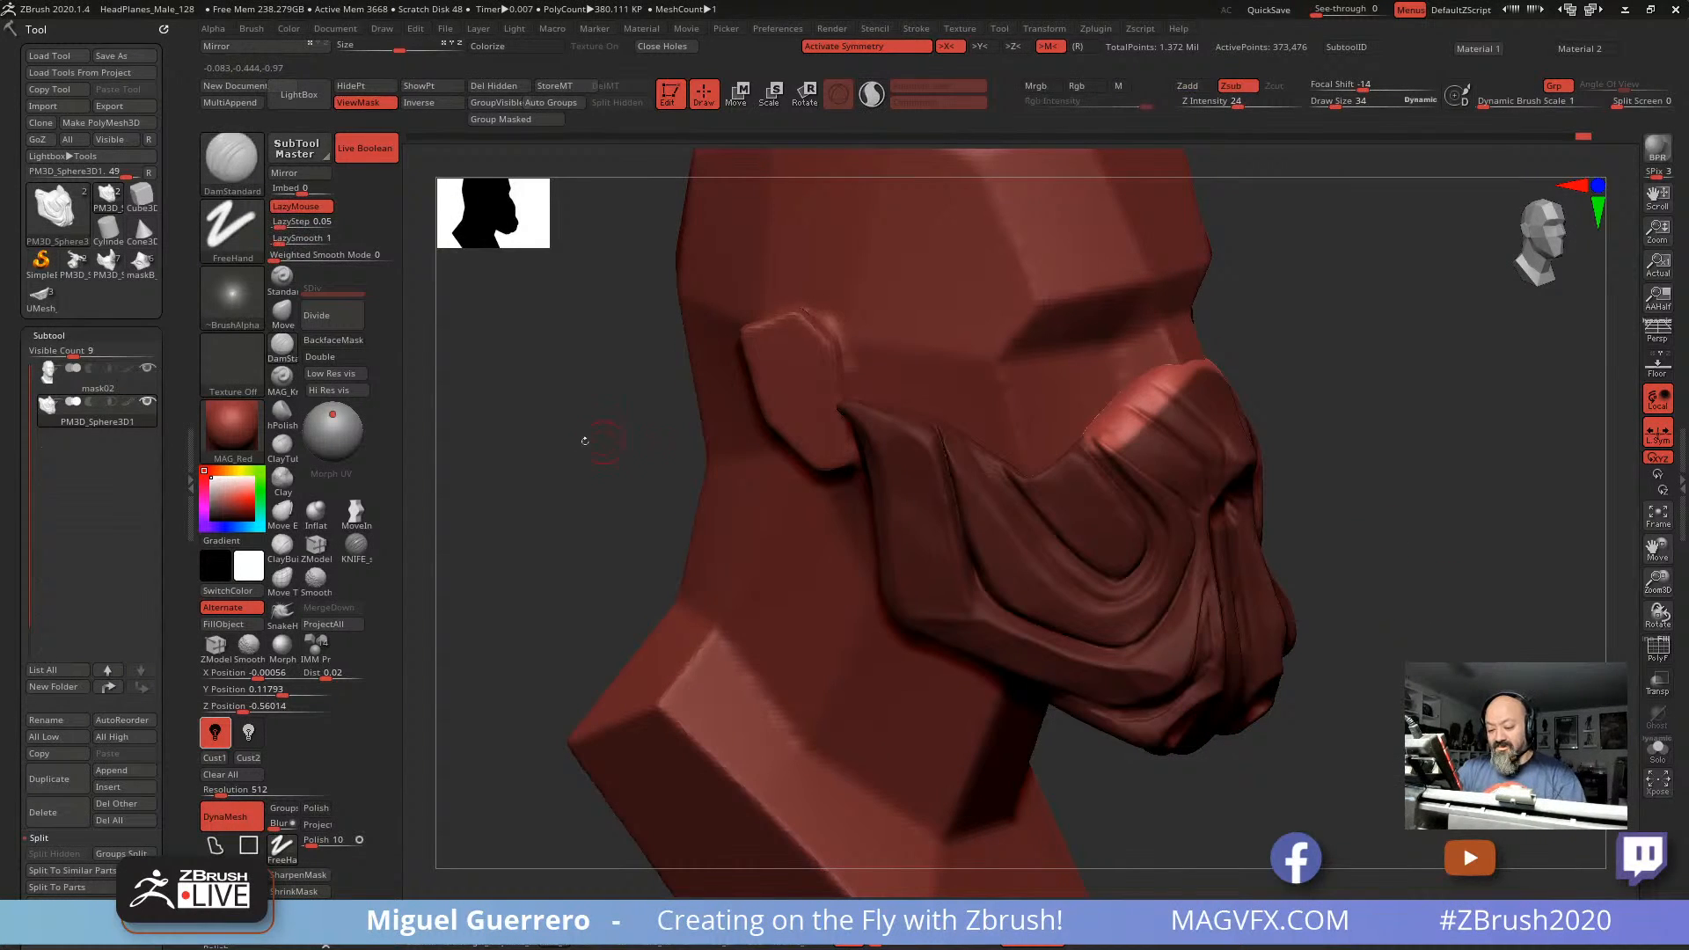
Step: Push the exposed nose-bridge band outward with the Move brush at draw size 78 and invert the mask
left_click_drag(585, 440, 445, 376)
key("b")
key("m")
key("v")
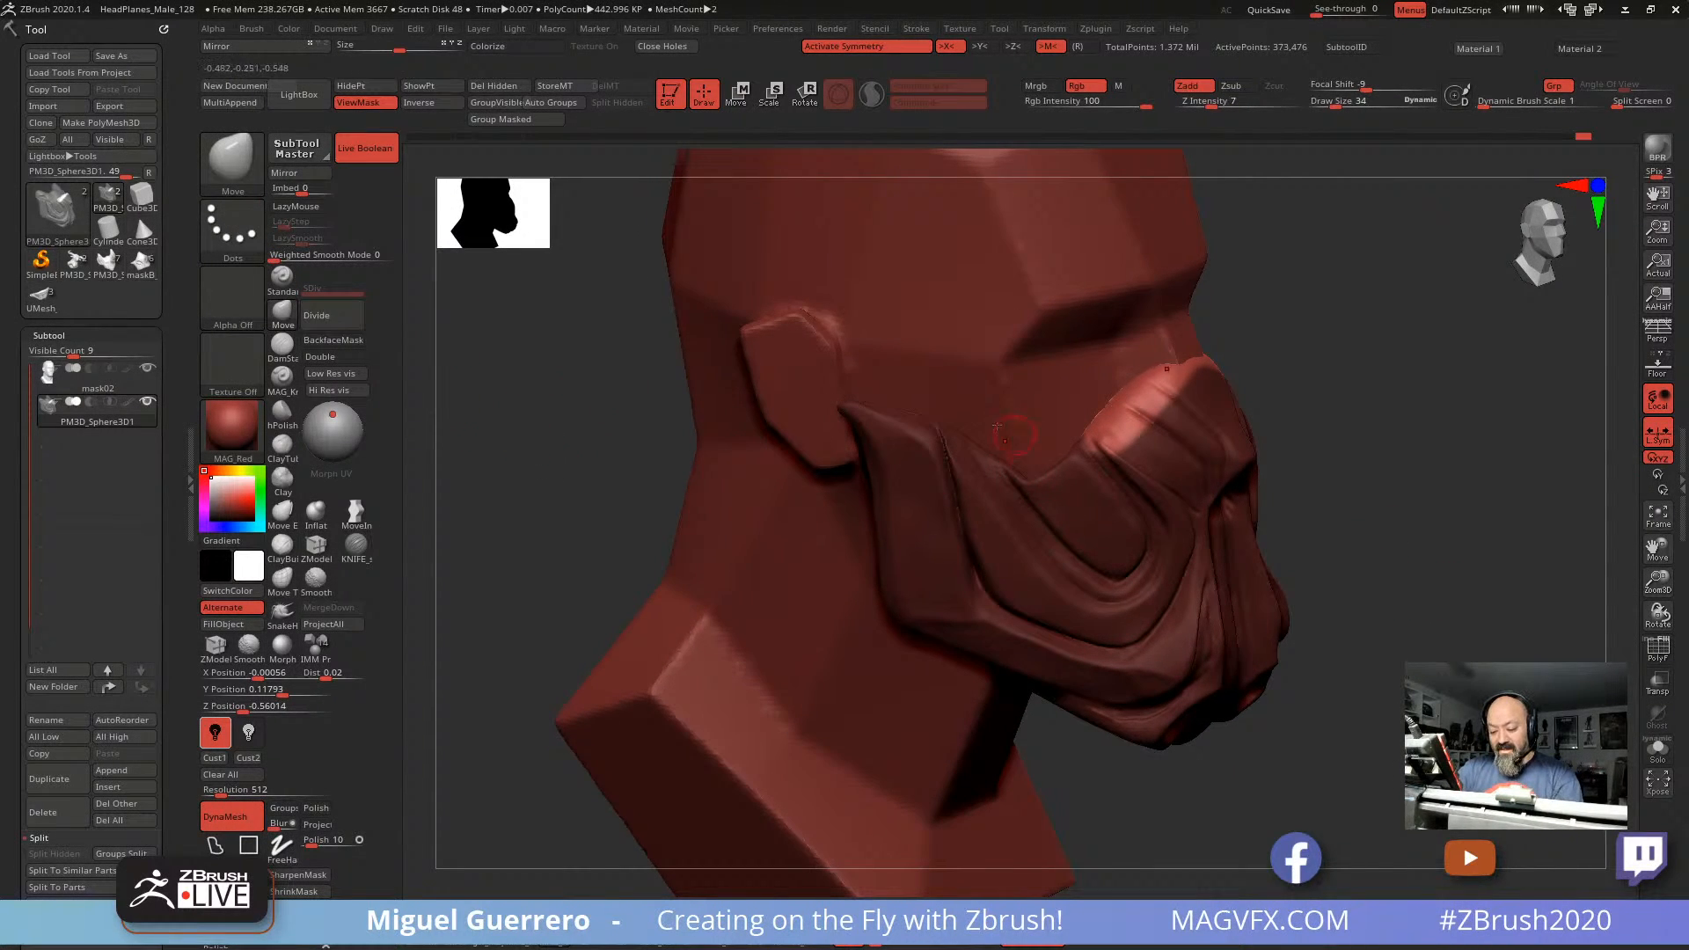
left_click_drag(556, 398, 695, 356)
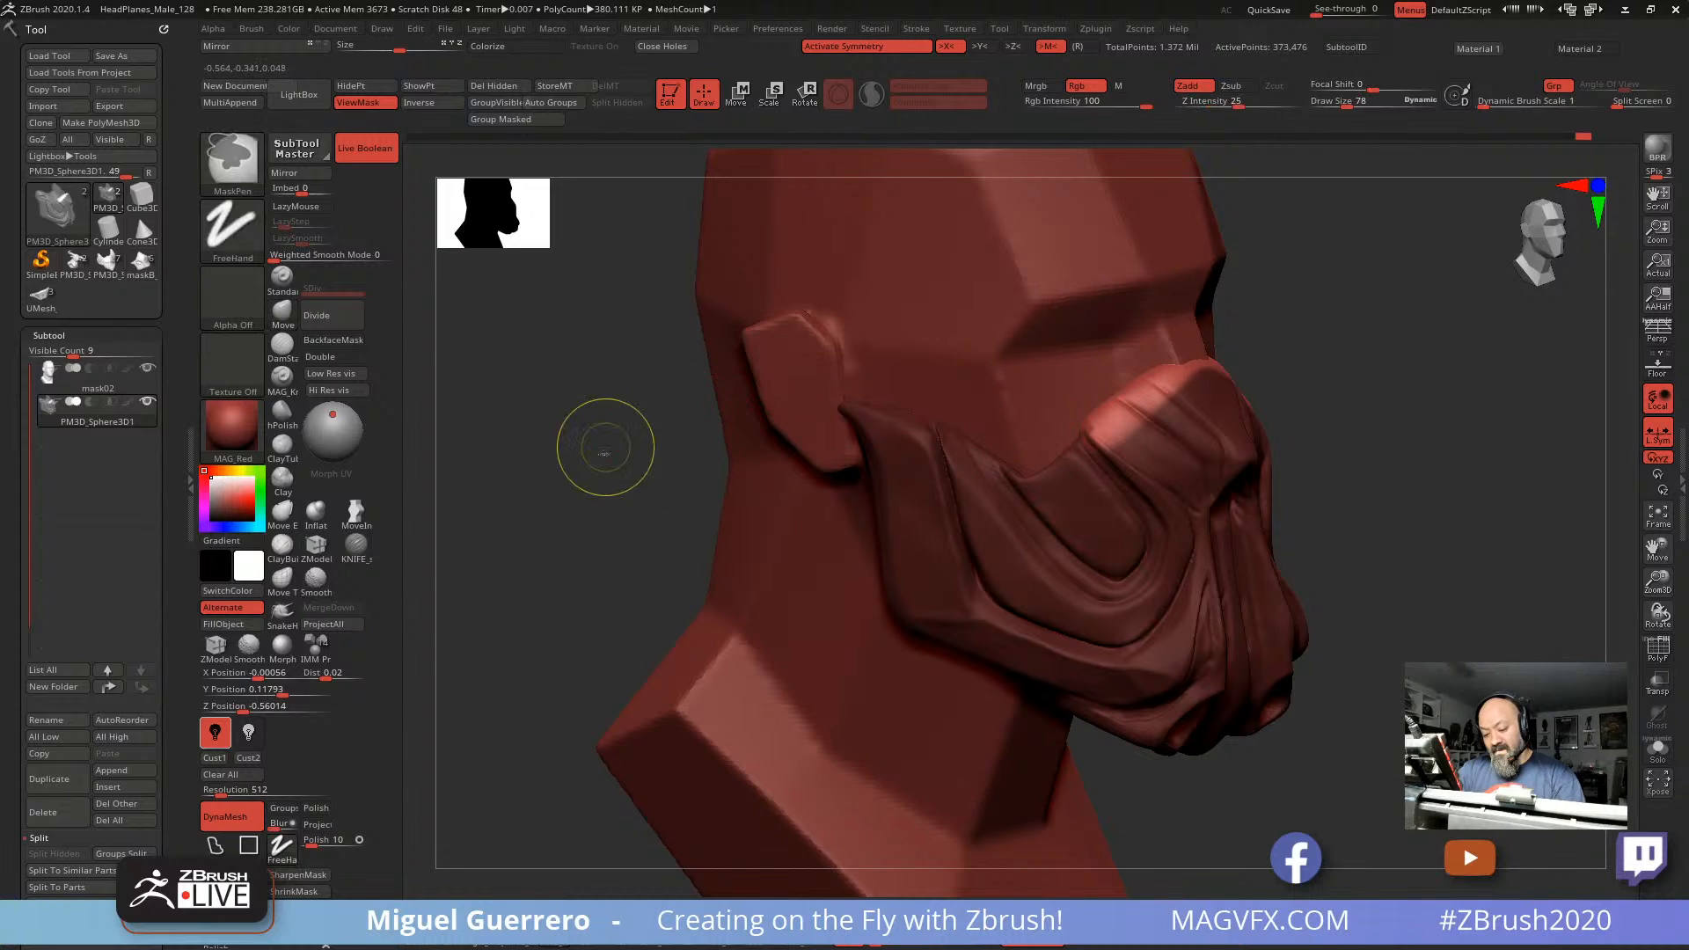
left_click_drag(603, 449, 575, 428)
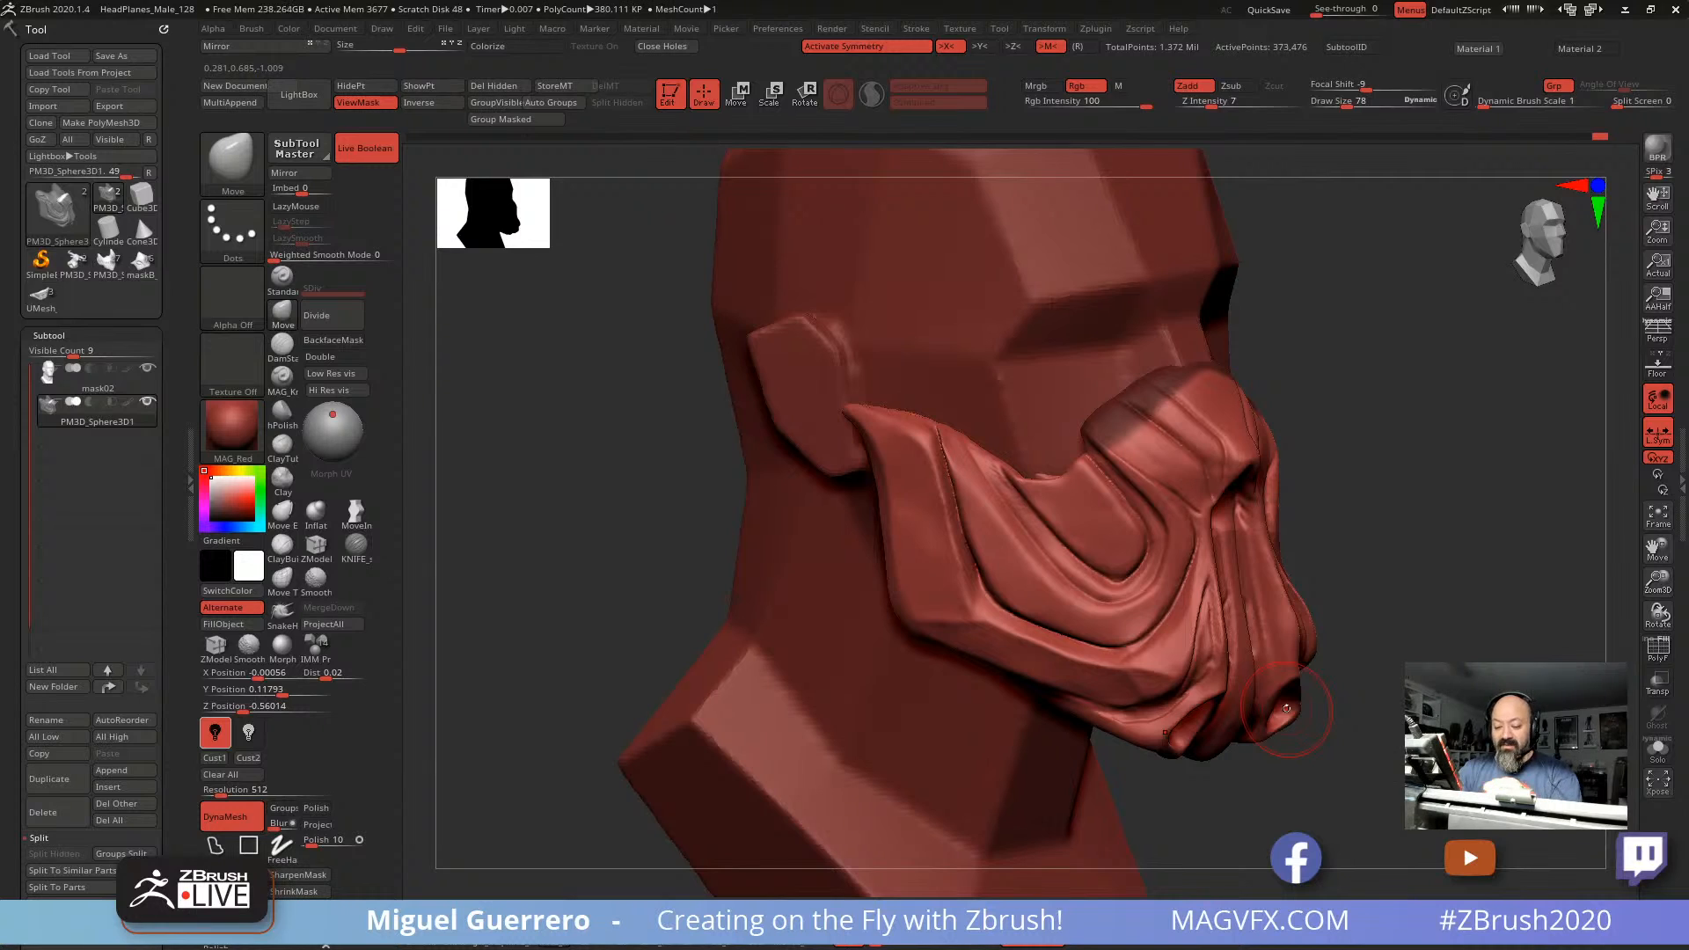
Step: Try a short smoothing stroke on the lower front tip of the face mask and undo it
left_click_drag(1288, 709, 1297, 714, "shift")
key("ctrl+z")
left_click_drag(540, 505, 458, 447)
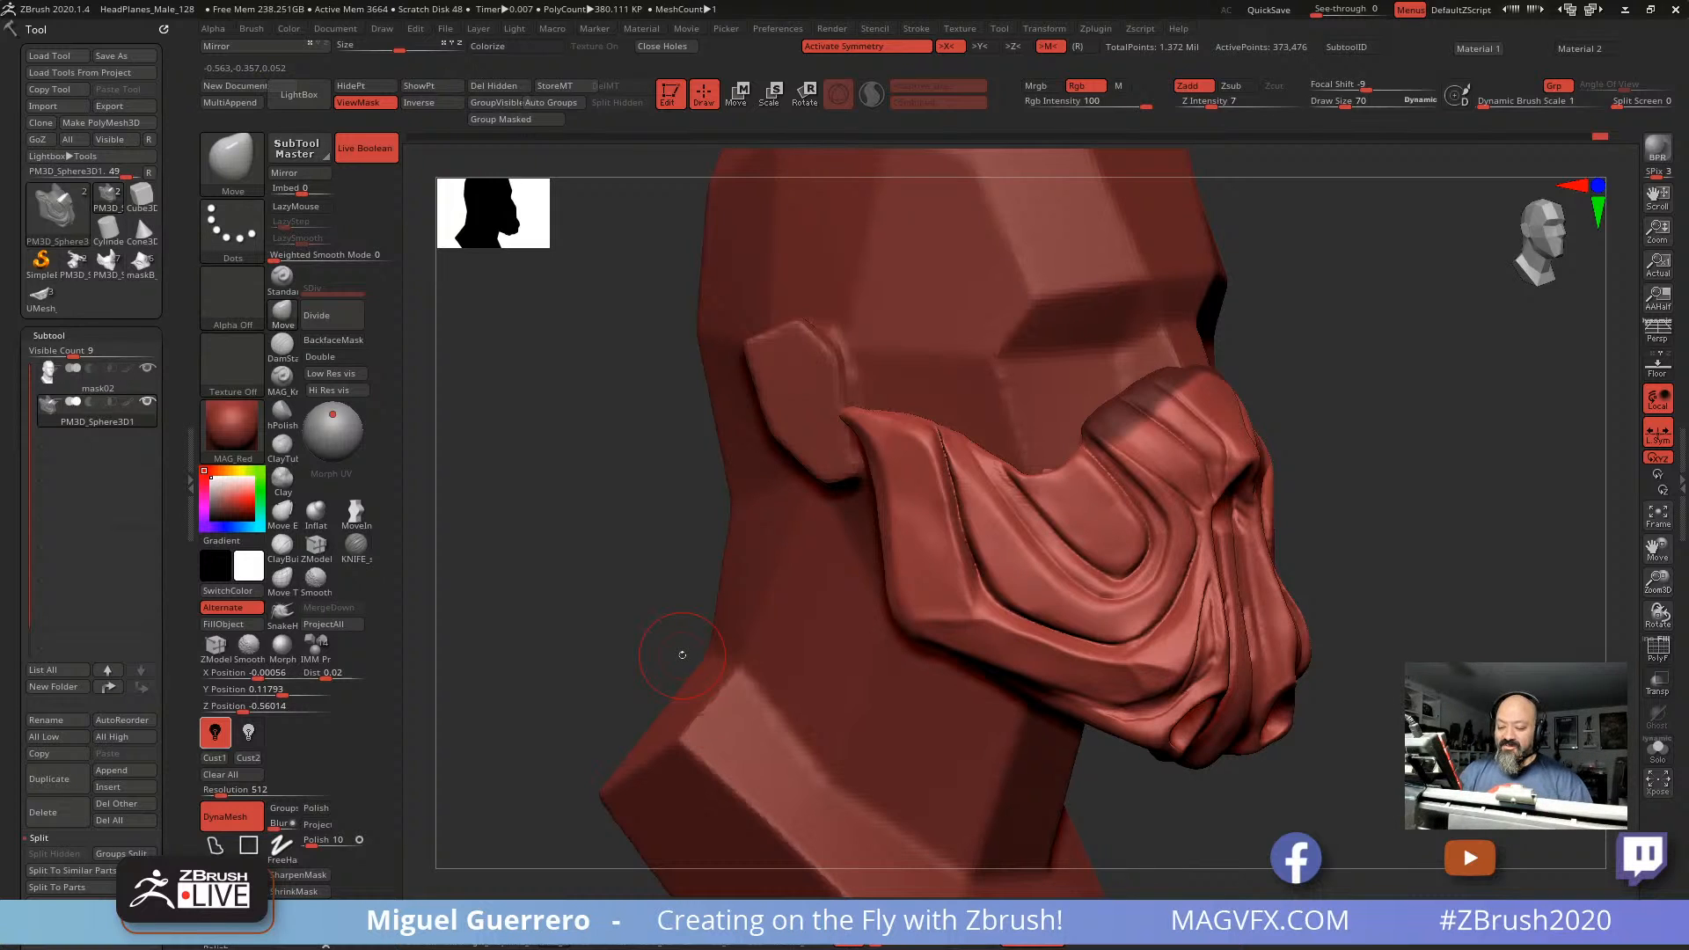
left_click_drag(682, 655, 676, 692)
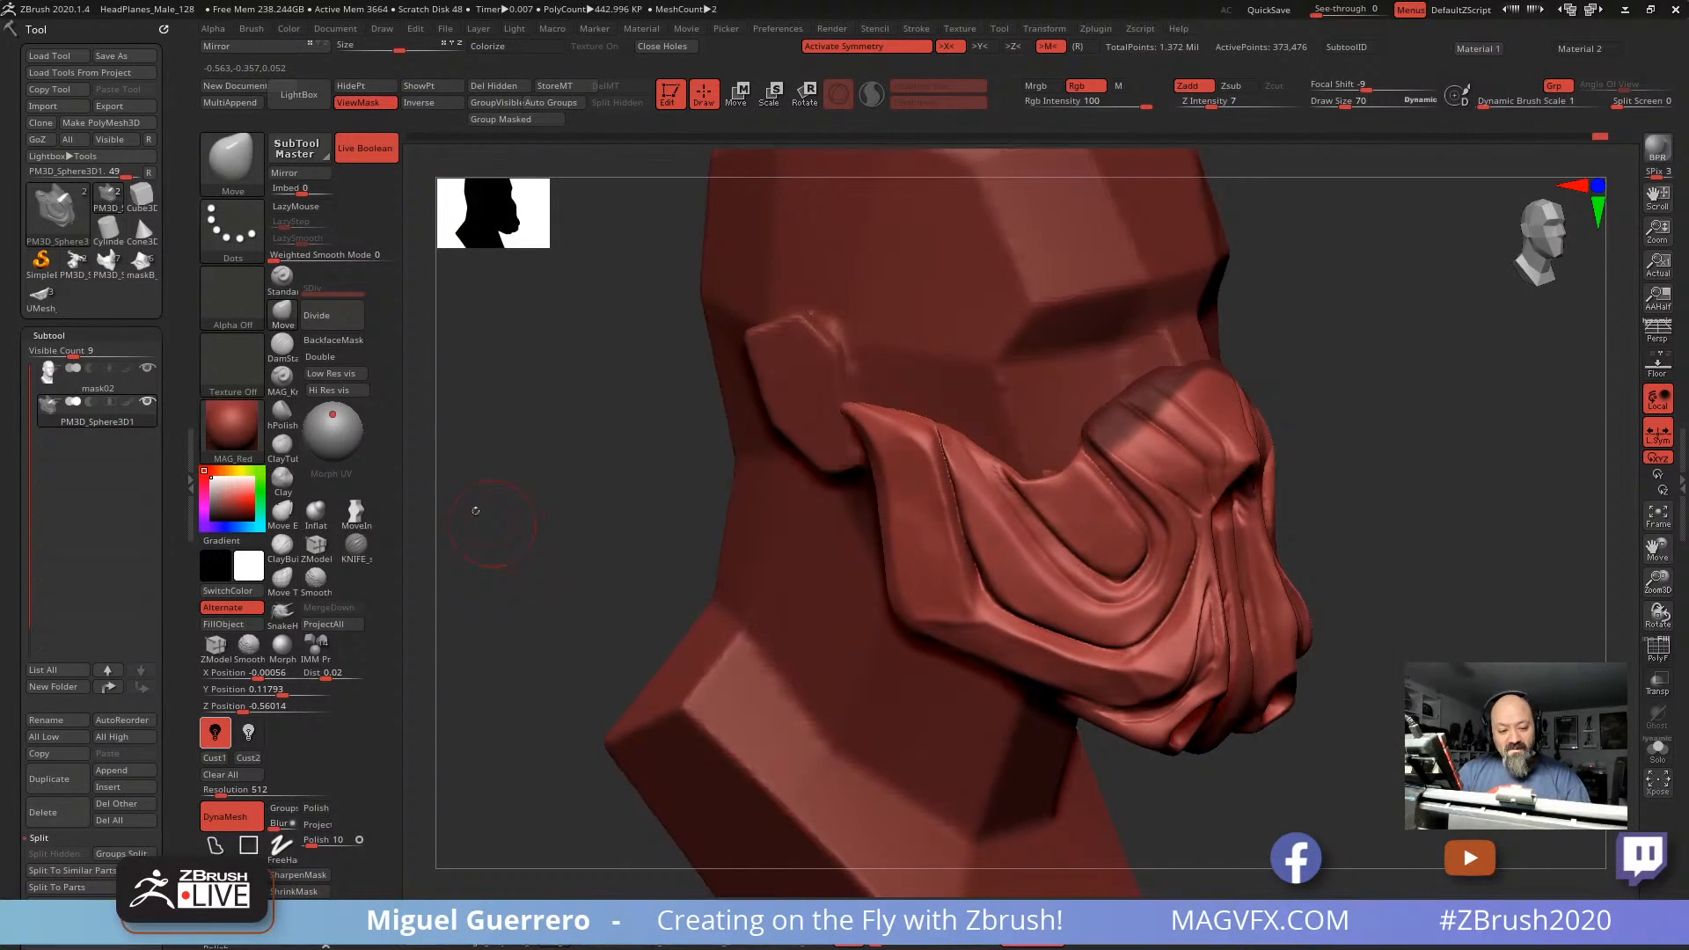
Step: Expose the nose-bridge band again, stroke along its cheek-side edge with DamStandard at draw size 82, and clear the mask
left_click(282, 350)
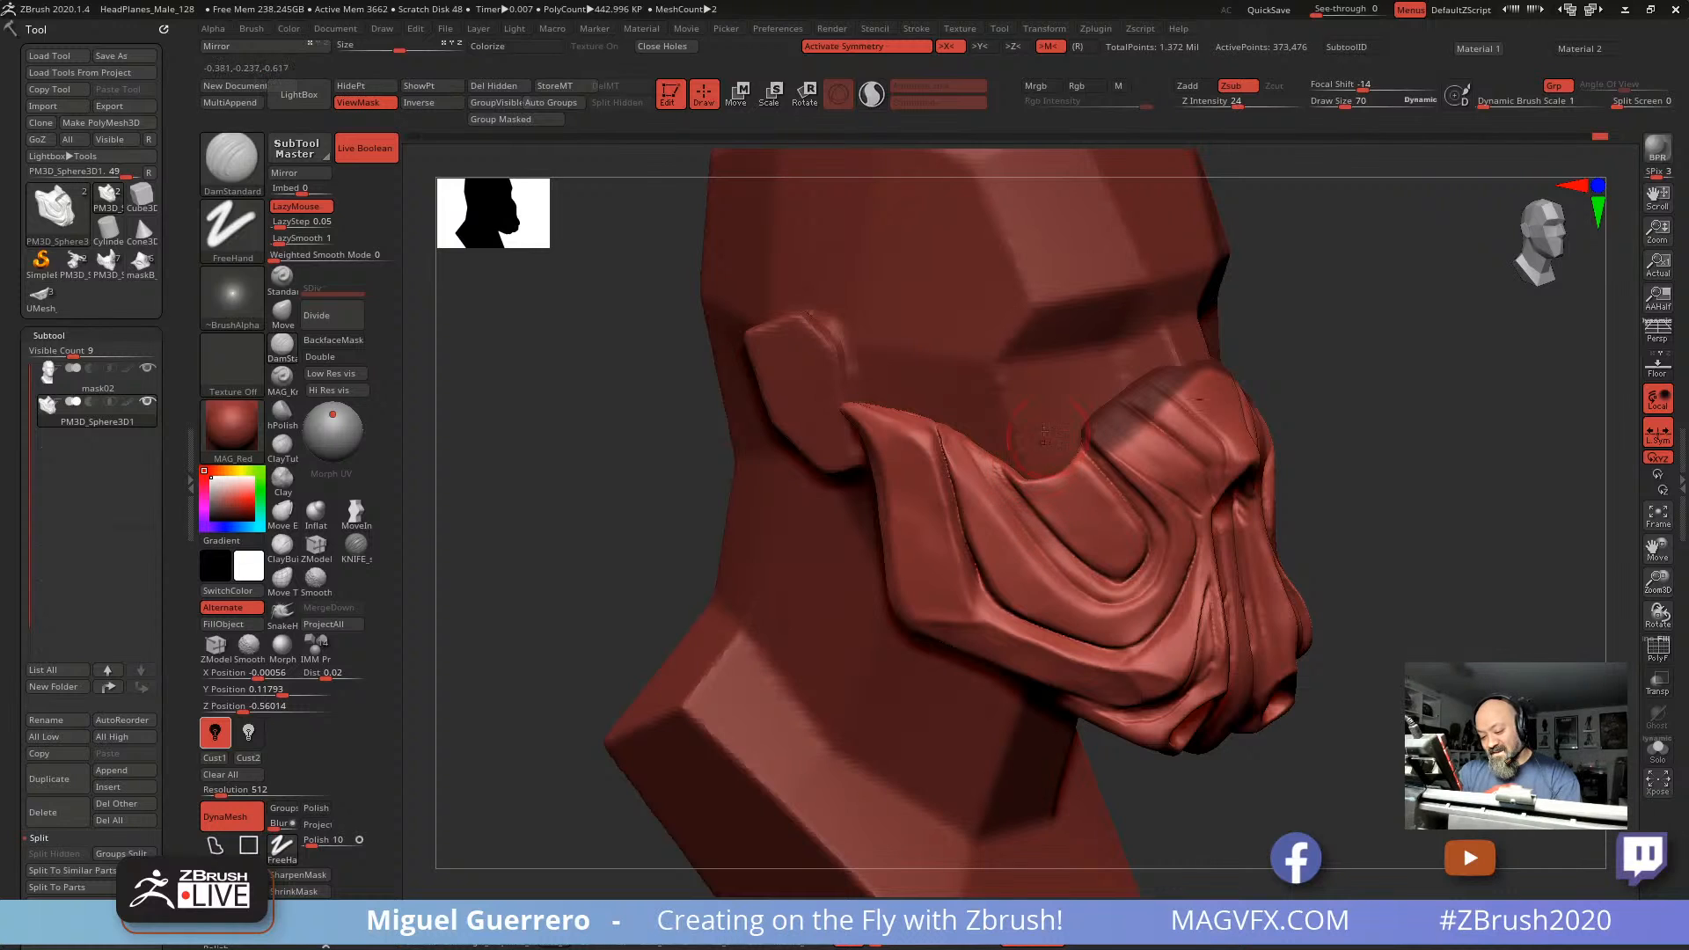
mouse_move(600, 447)
left_mouse_down()
mouse_move(664, 440)
mouse_move(581, 450)
mouse_move(623, 474)
left_mouse_up()
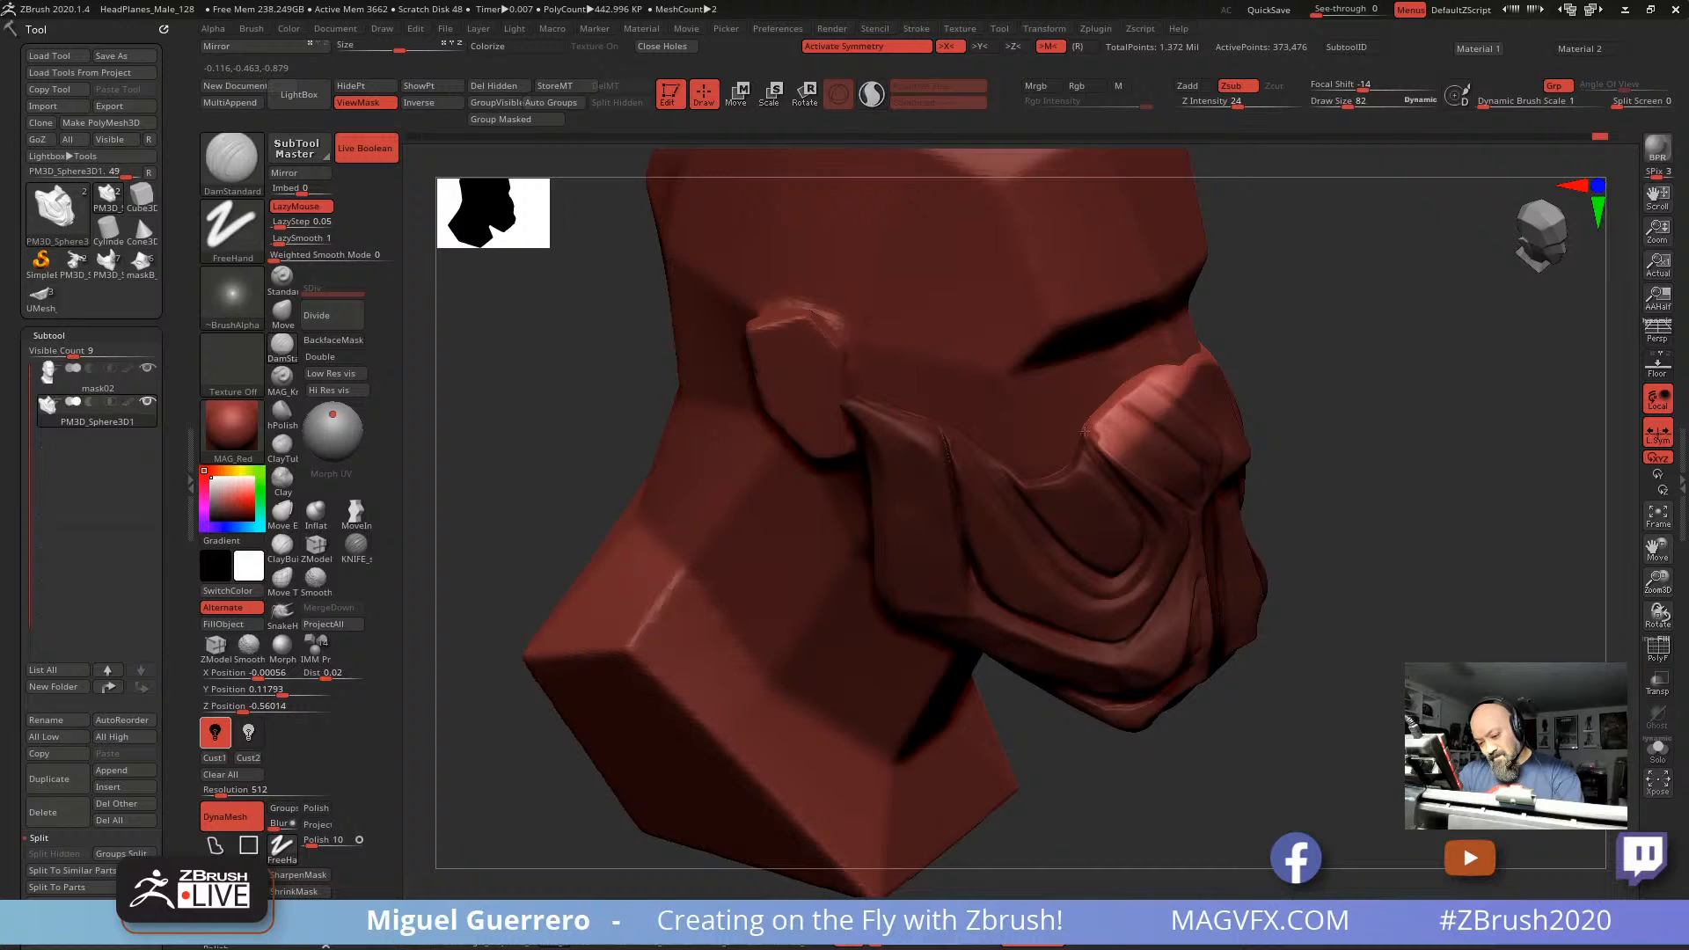
left_click_drag(557, 376, 573, 362)
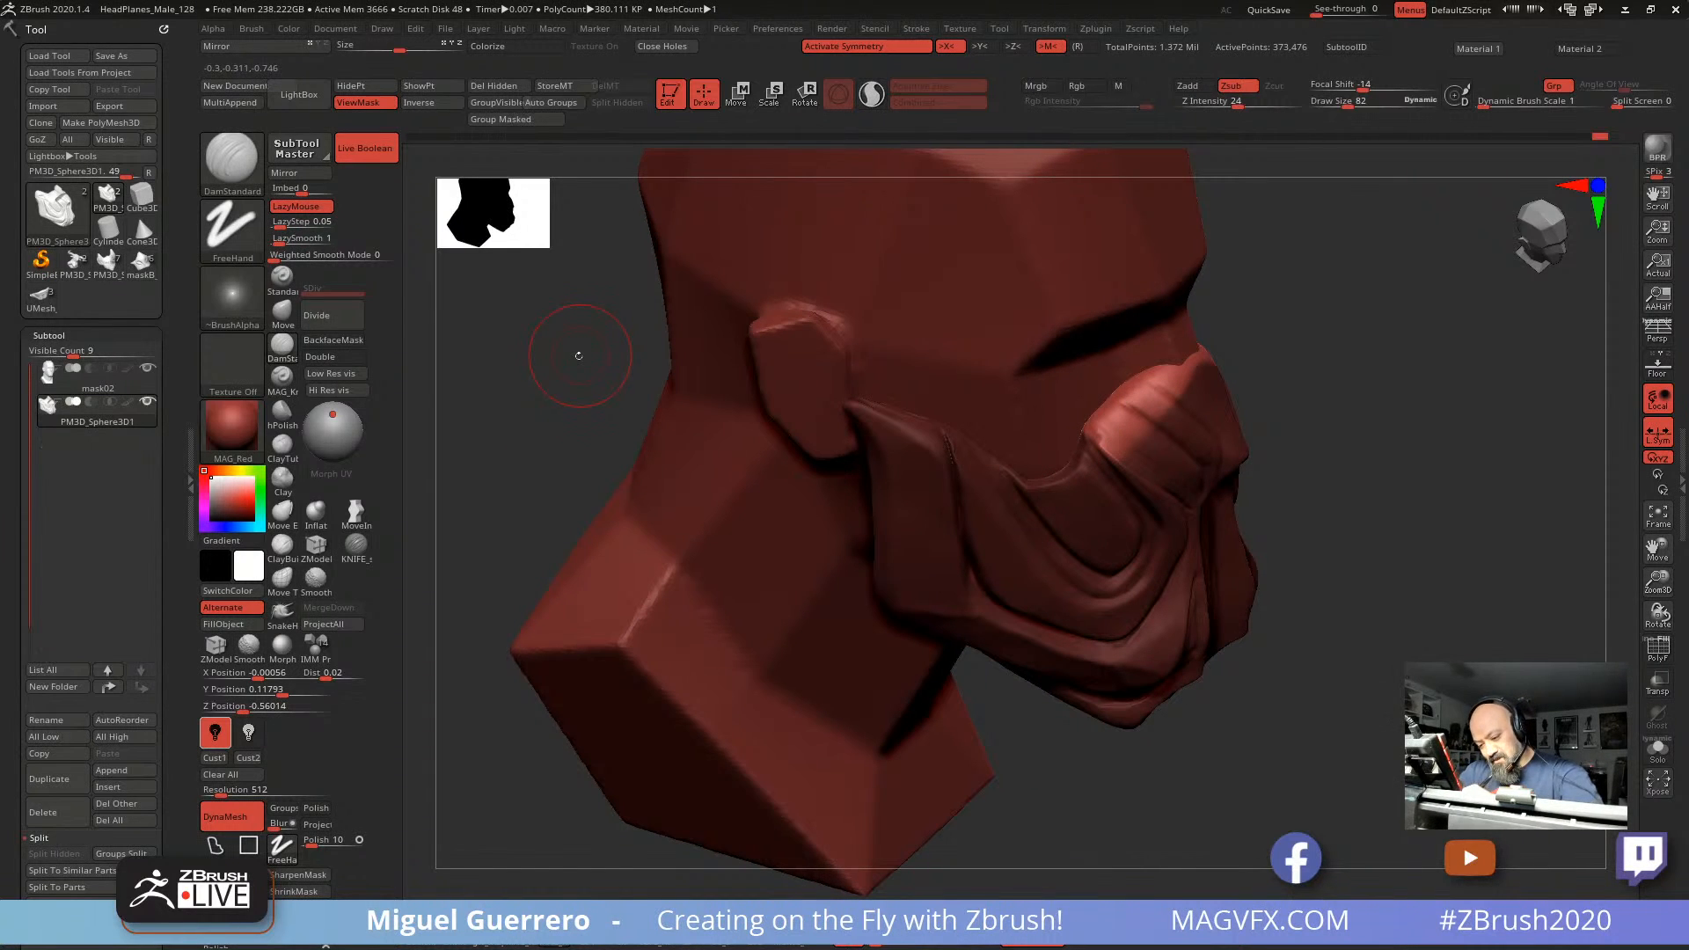
left_click_drag(1123, 401, 1091, 438)
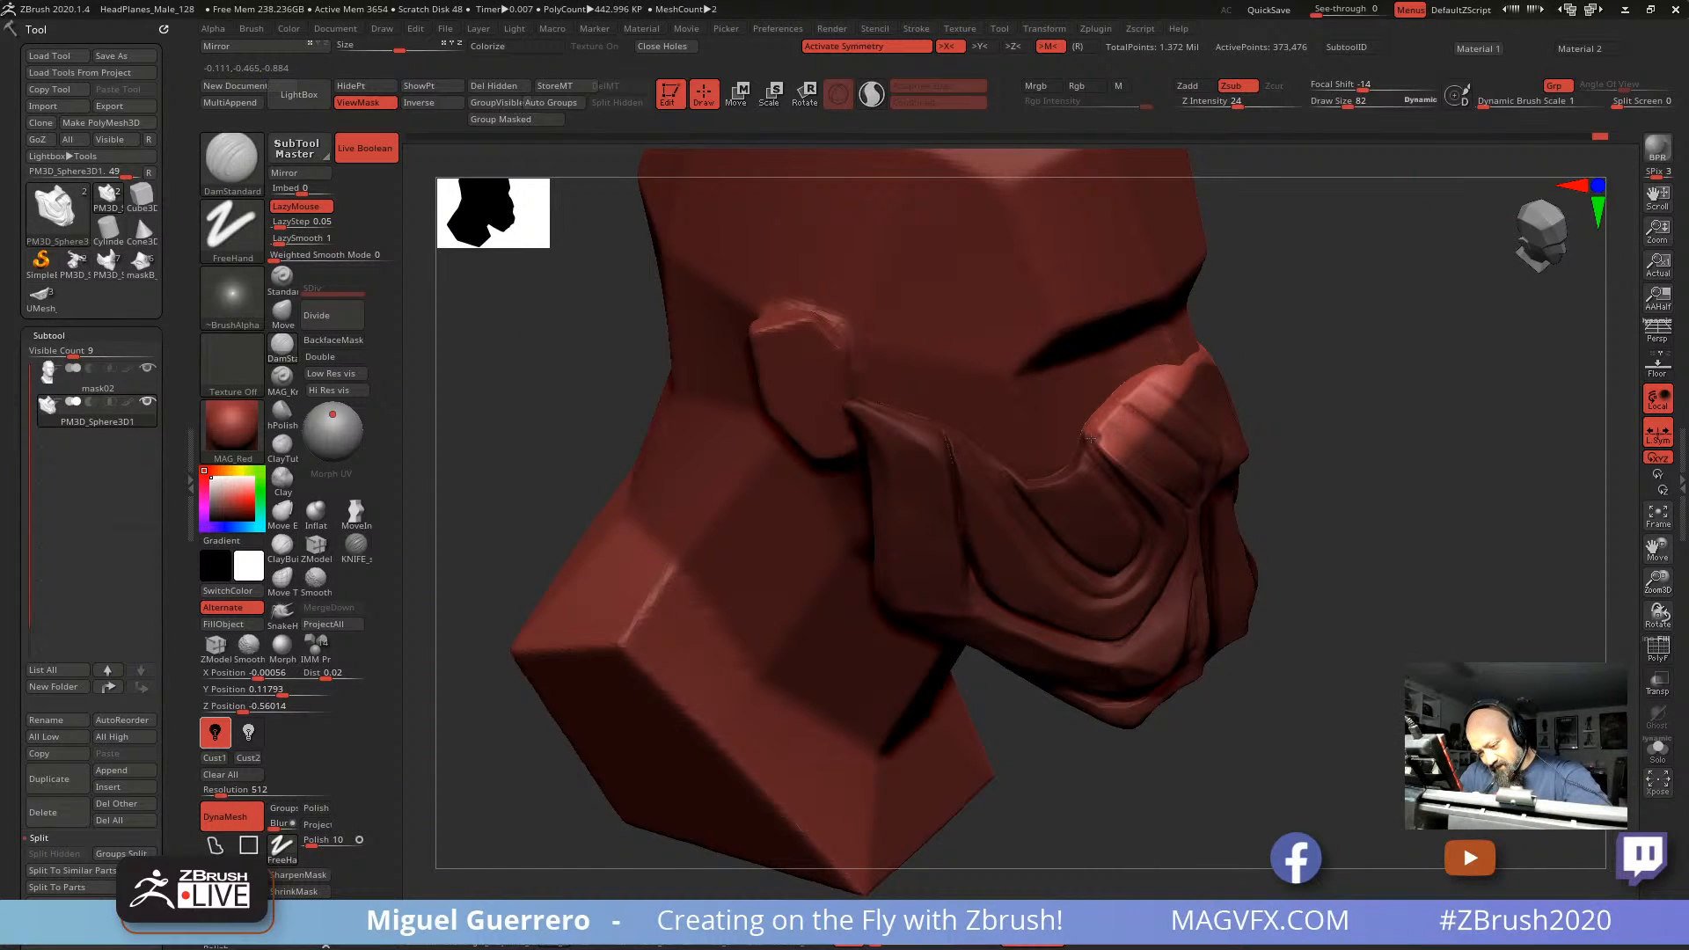
left_click_drag(1407, 528, 1294, 568)
left_click_drag(655, 479, 754, 483)
left_click_drag(604, 490, 634, 491)
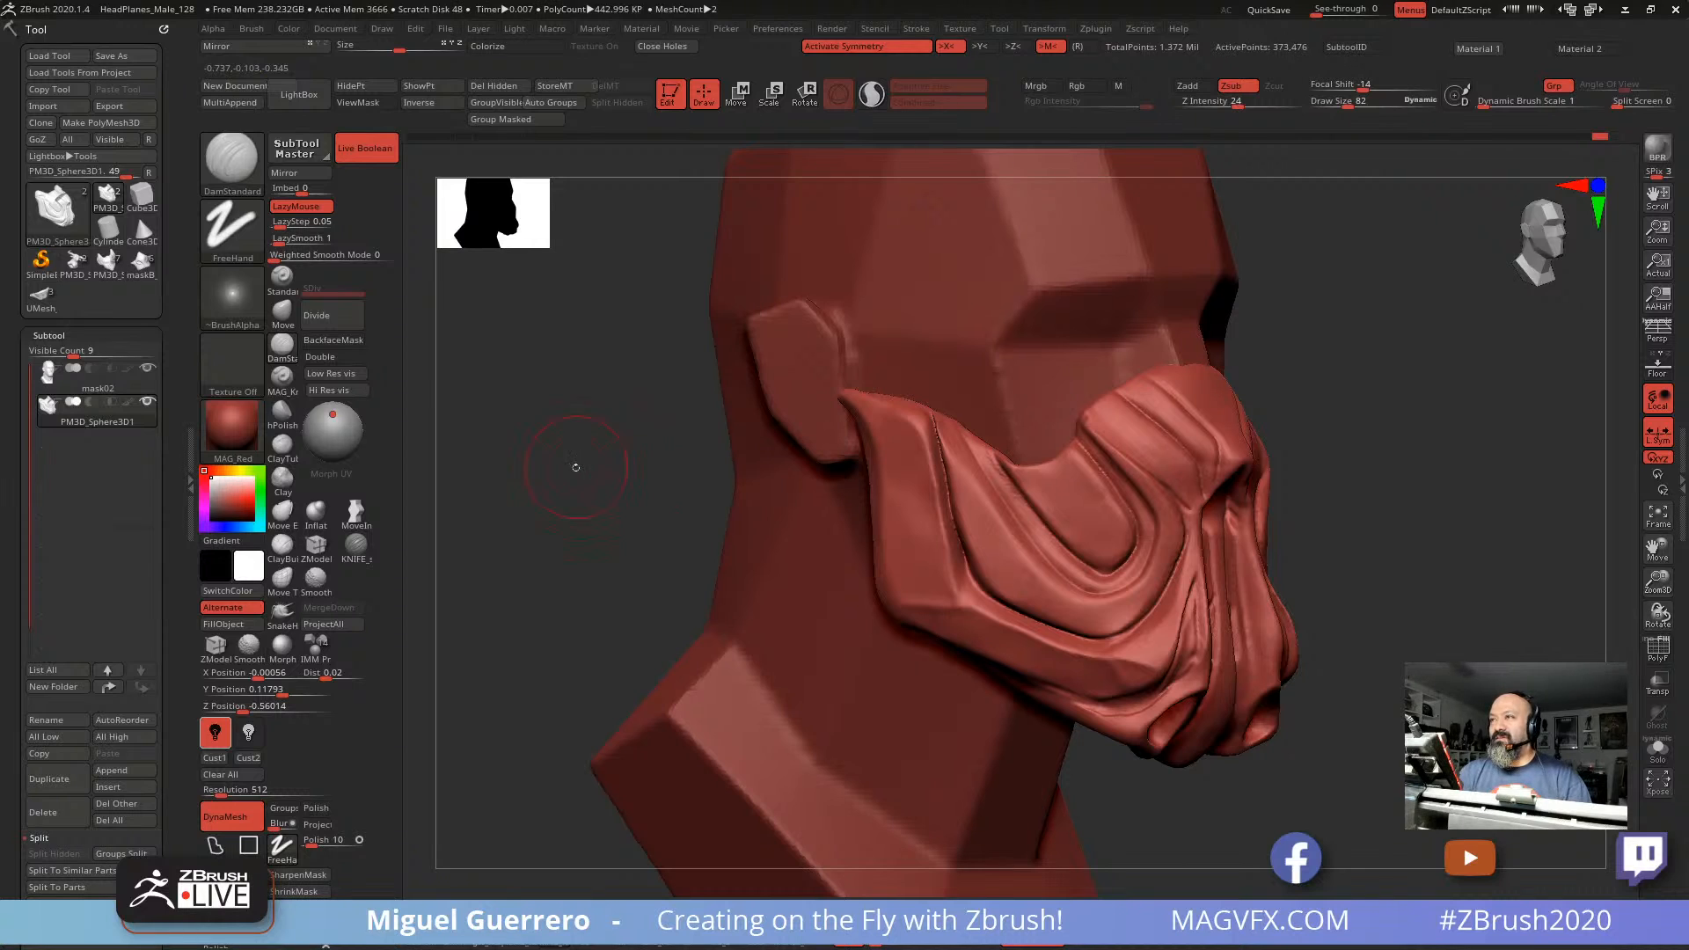
Step: Reshape the upper rim beside the nose bridge from above with the Move brush at draw size 82, and enlarge the brush to 86
mouse_move(574, 498)
left_mouse_down()
mouse_move(709, 570)
mouse_move(701, 550)
mouse_move(633, 576)
left_mouse_up()
key("b")
key("m")
key("v")
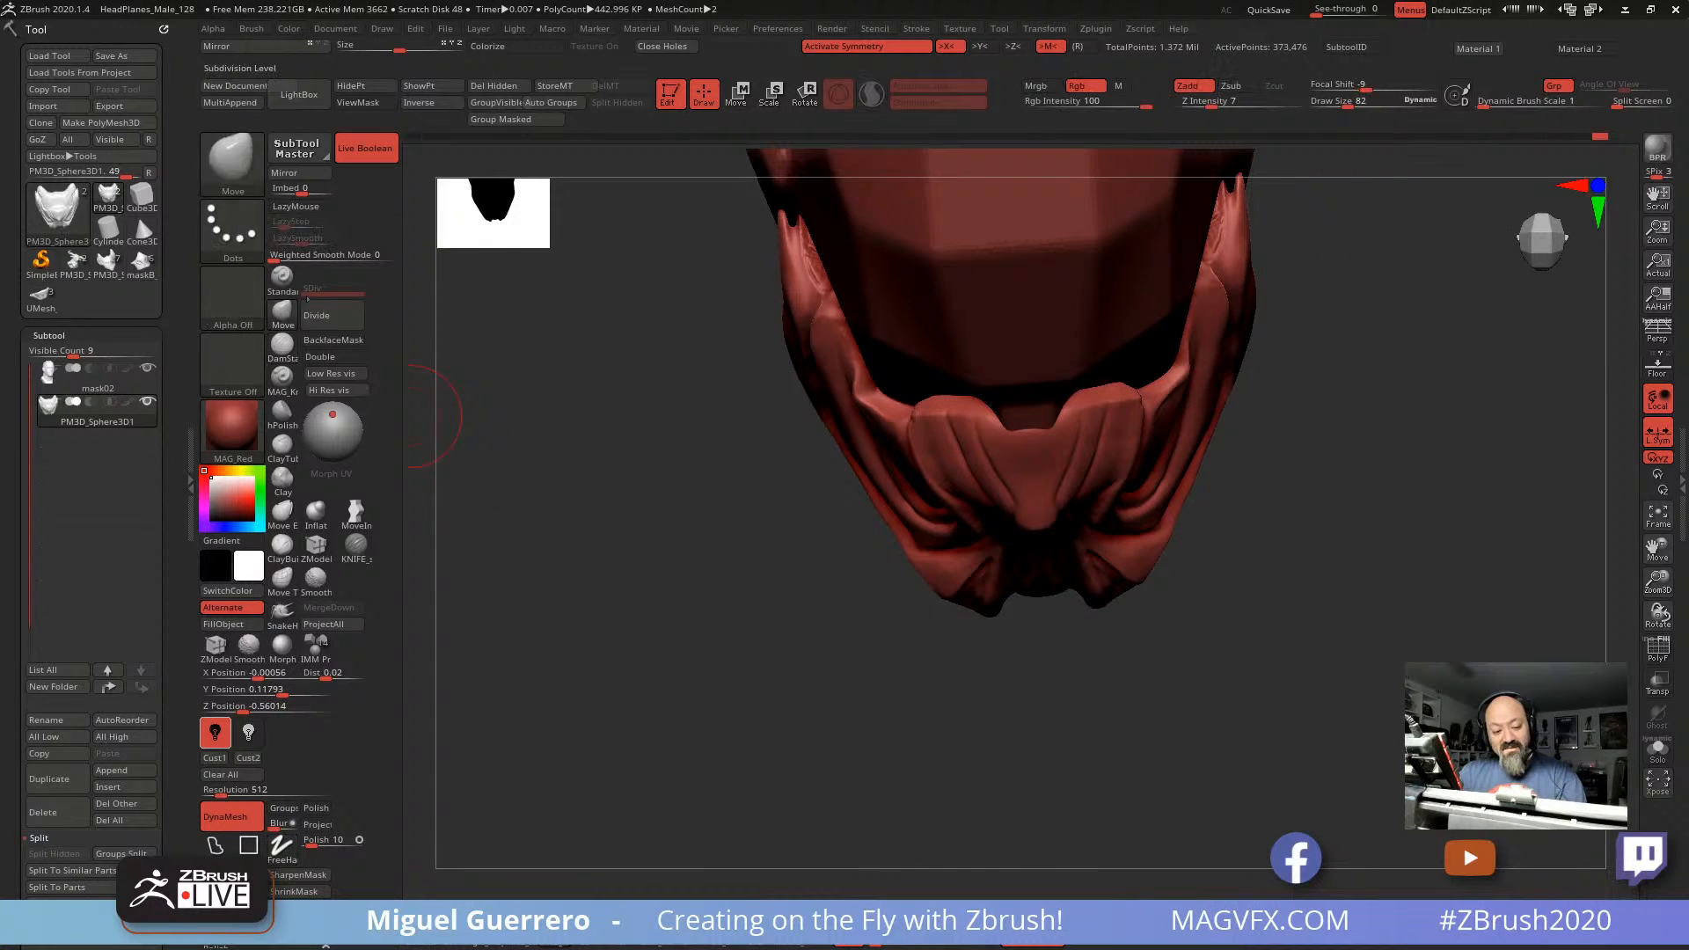
left_click_drag(1184, 382, 1162, 360)
key("bracketright")
Step: Mask the innermost cheek panel with a FreeHand MaskPen stroke at draw size 22
mouse_move(686, 607)
left_mouse_down()
mouse_move(709, 441)
mouse_move(716, 460)
left_mouse_up()
mouse_move(695, 453)
right_mouse_down("ctrl")
mouse_move(704, 482)
mouse_move(593, 509)
mouse_move(648, 444)
right_mouse_up("ctrl")
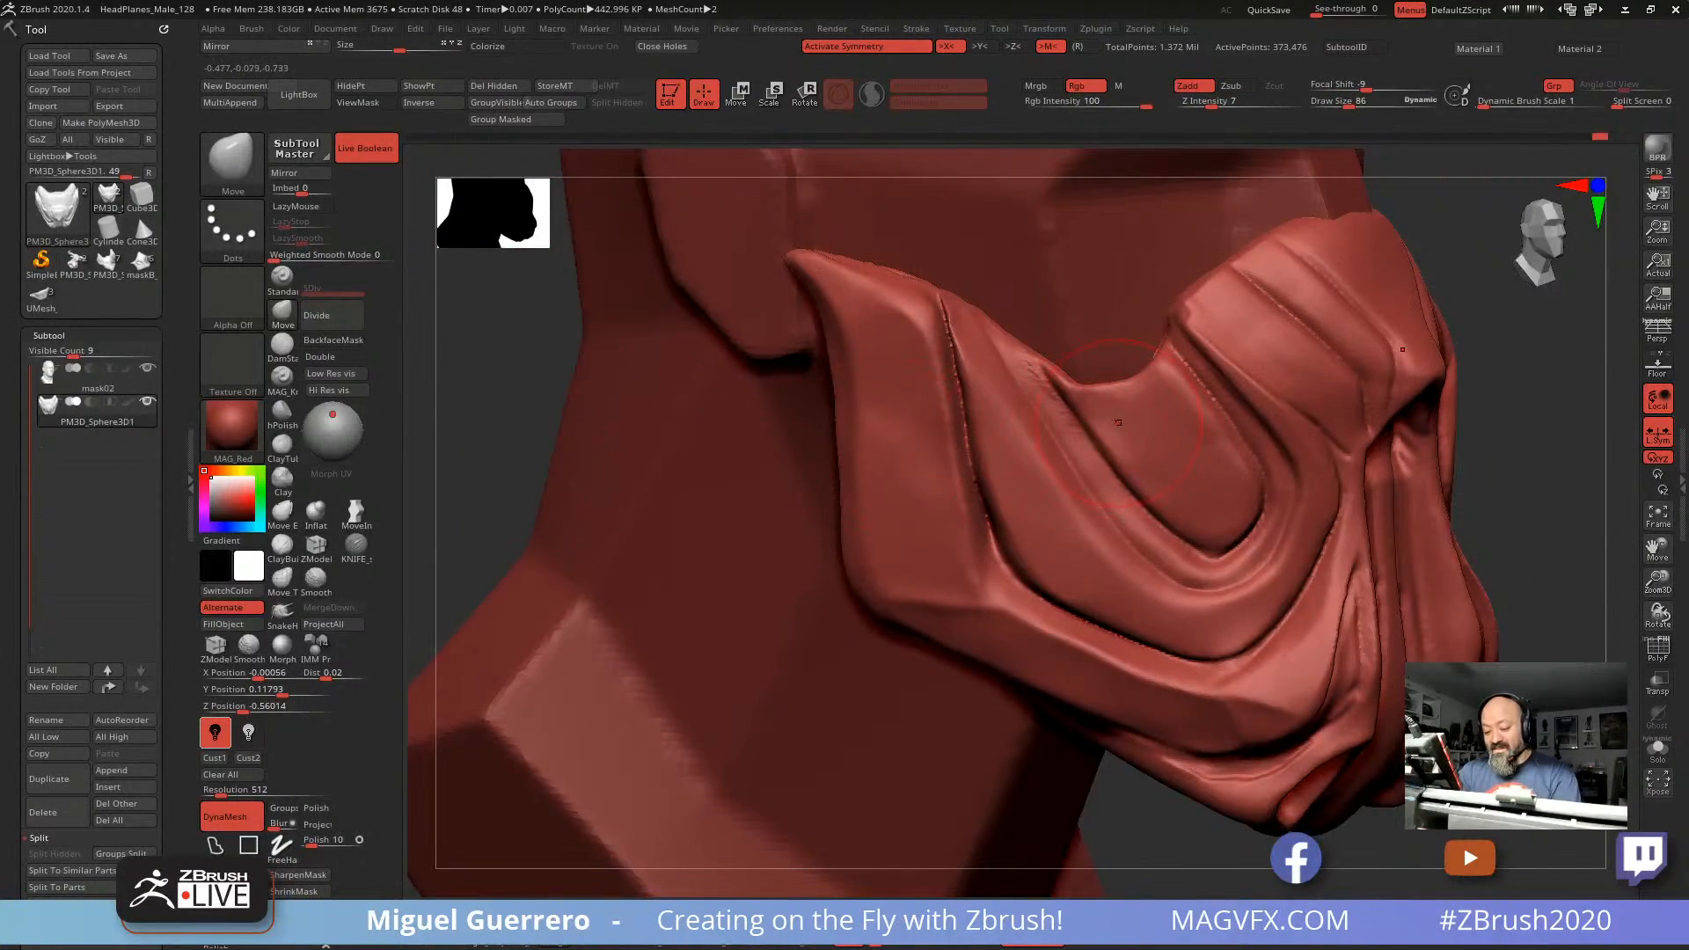
key("[")
key("[")
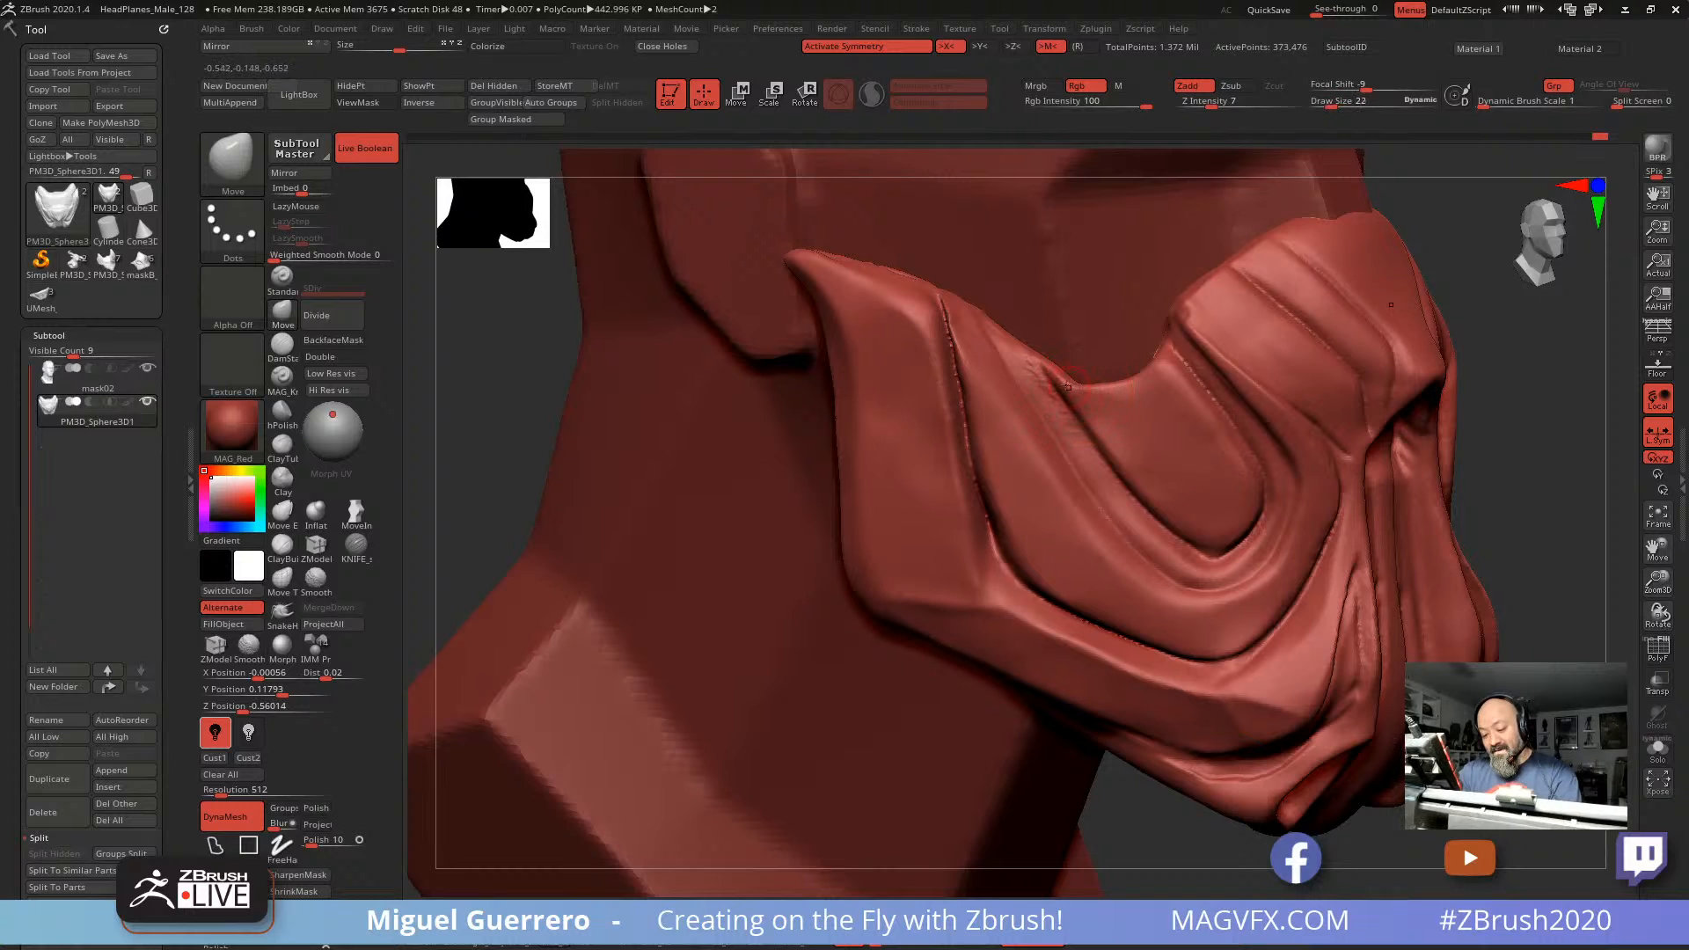
mouse_move(1033, 356)
left_mouse_down("ctrl")
mouse_move(1142, 484)
mouse_move(1224, 540)
mouse_move(1242, 485)
mouse_move(1167, 367)
mouse_move(1216, 447)
mouse_move(1089, 394)
mouse_move(1107, 436)
mouse_move(1199, 508)
mouse_move(1203, 481)
left_mouse_up("ctrl")
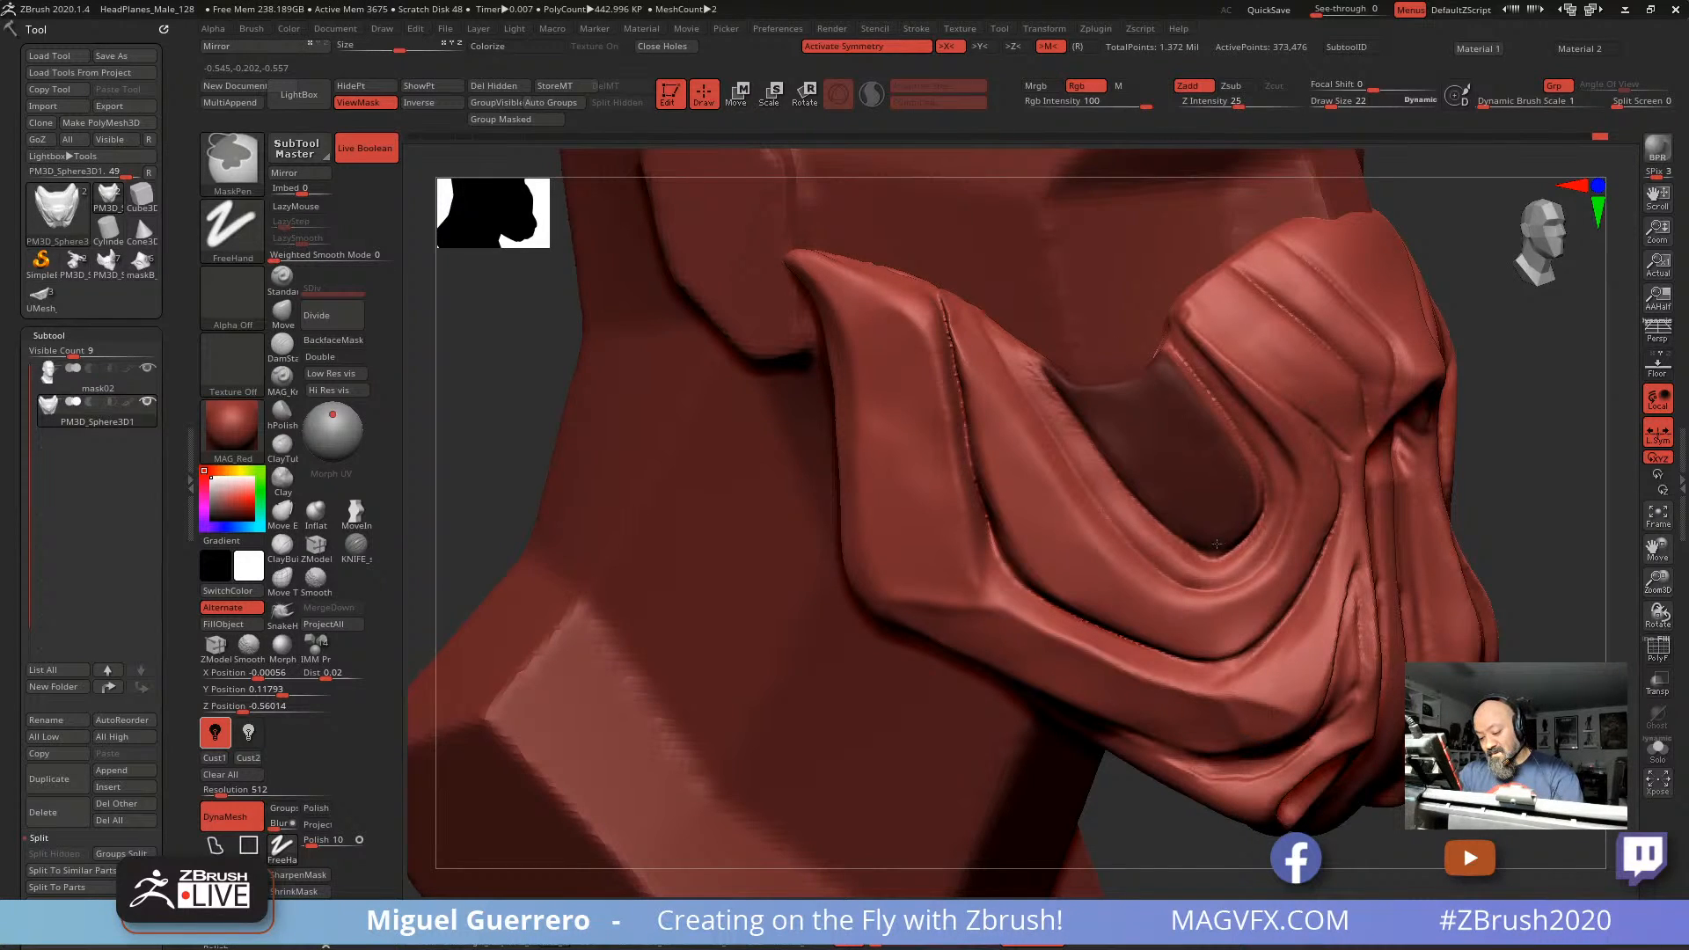
Step: Finish masking the innermost cheek panel, invert the mask to expose only the panel, and smooth its surface
left_click_drag(1241, 476, 1159, 364, "ctrl")
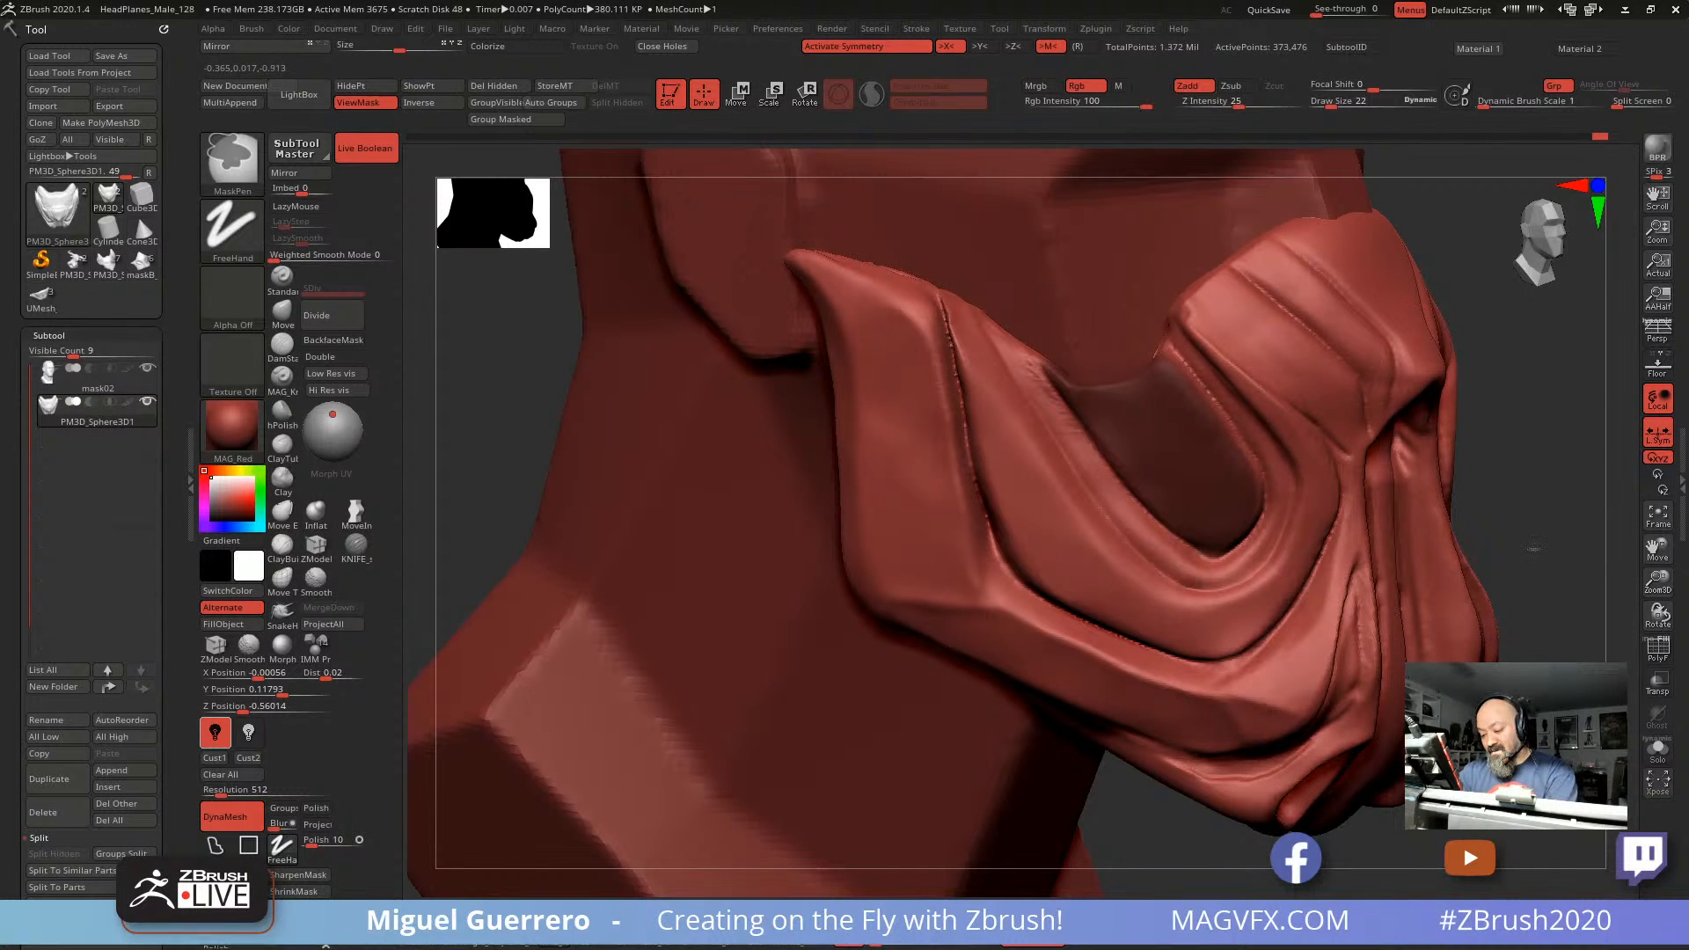
left_click(1540, 531, "ctrl")
left_click_drag(1539, 531, 1543, 529)
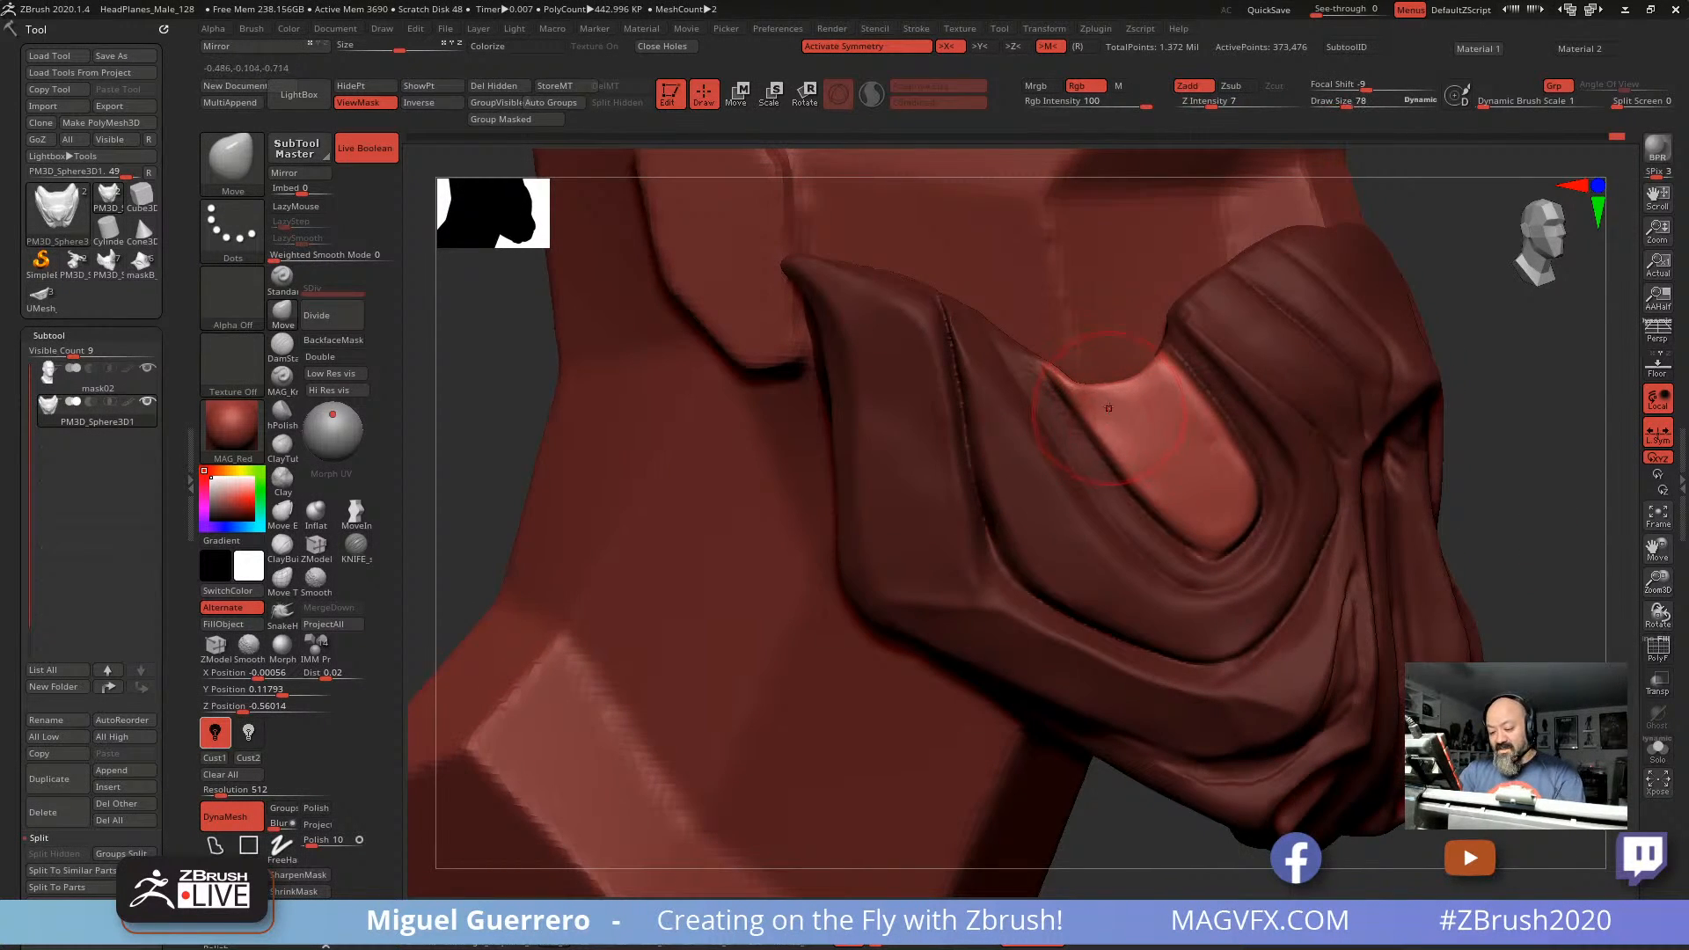
key("shift")
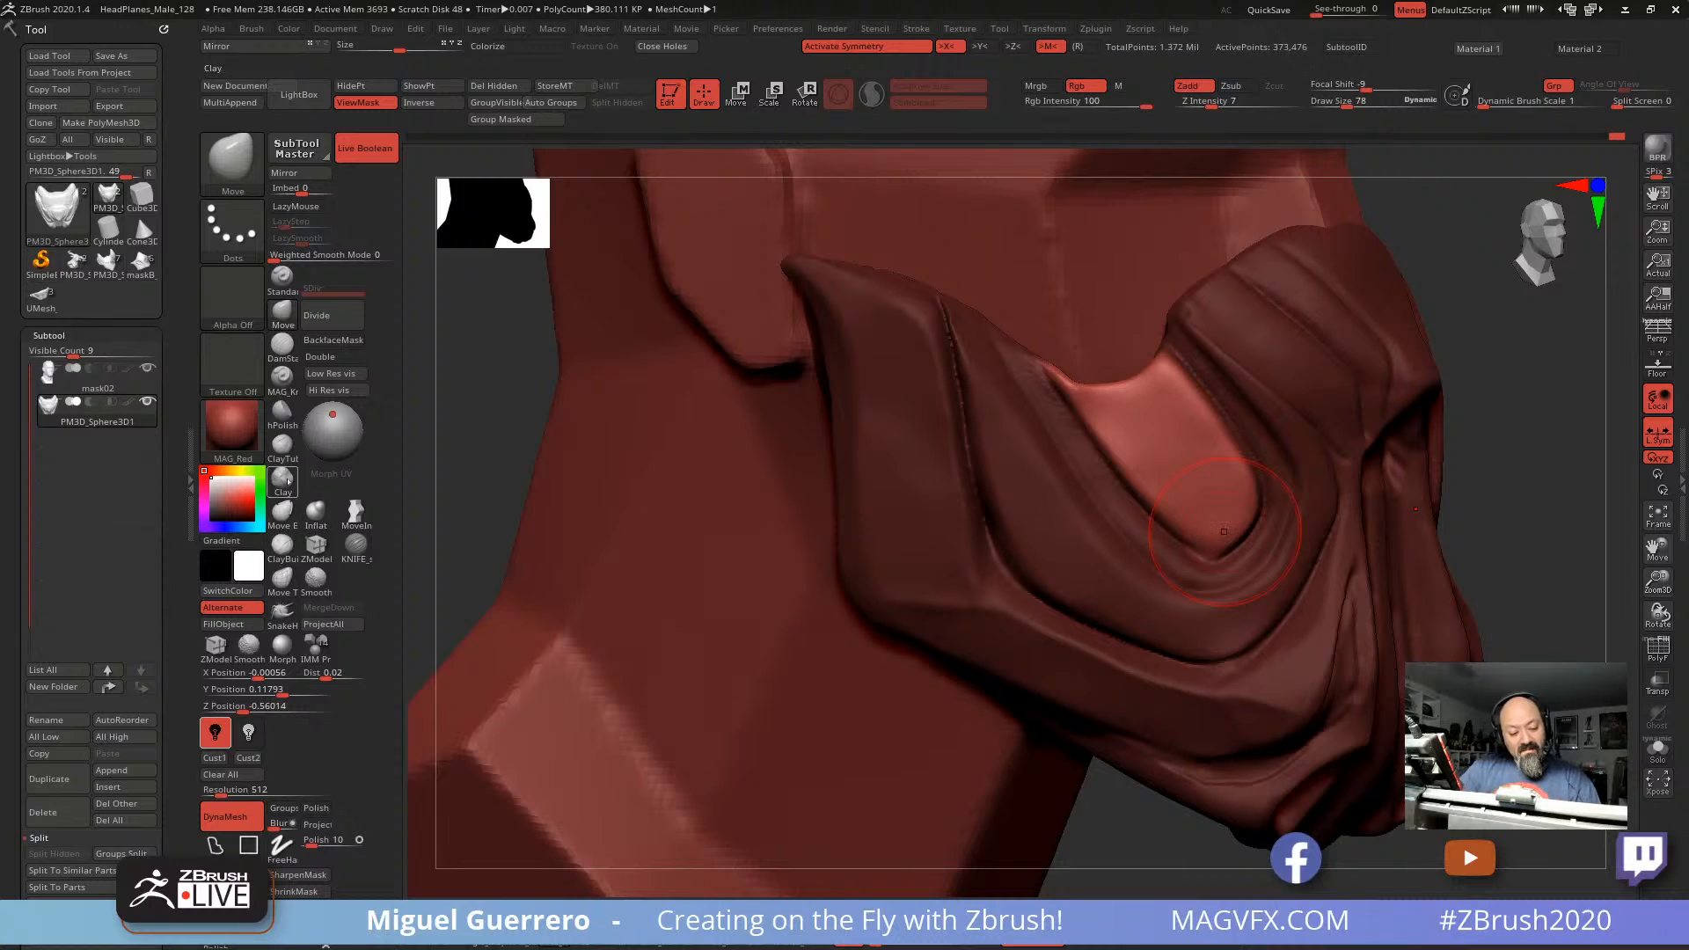
Step: Polish the exposed innermost cheek panel with hPolish, reducing the draw size to 58, and clear the mask
left_click(272, 426)
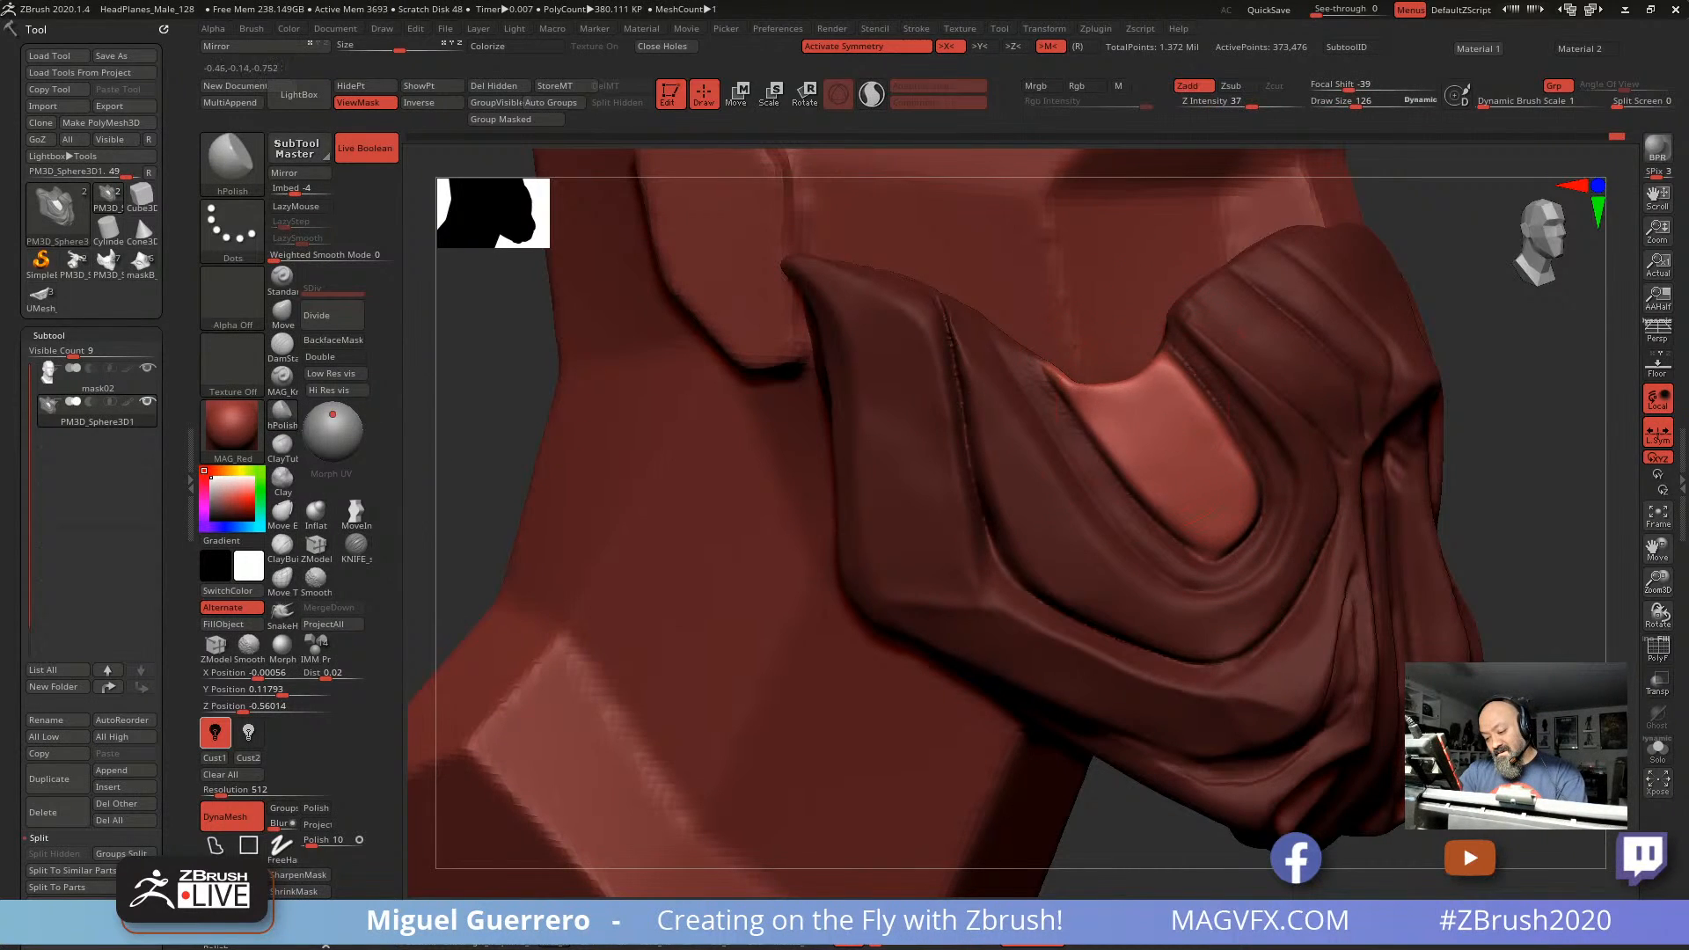
left_click_drag(1557, 541, 1418, 566)
left_click_drag(739, 403, 752, 403)
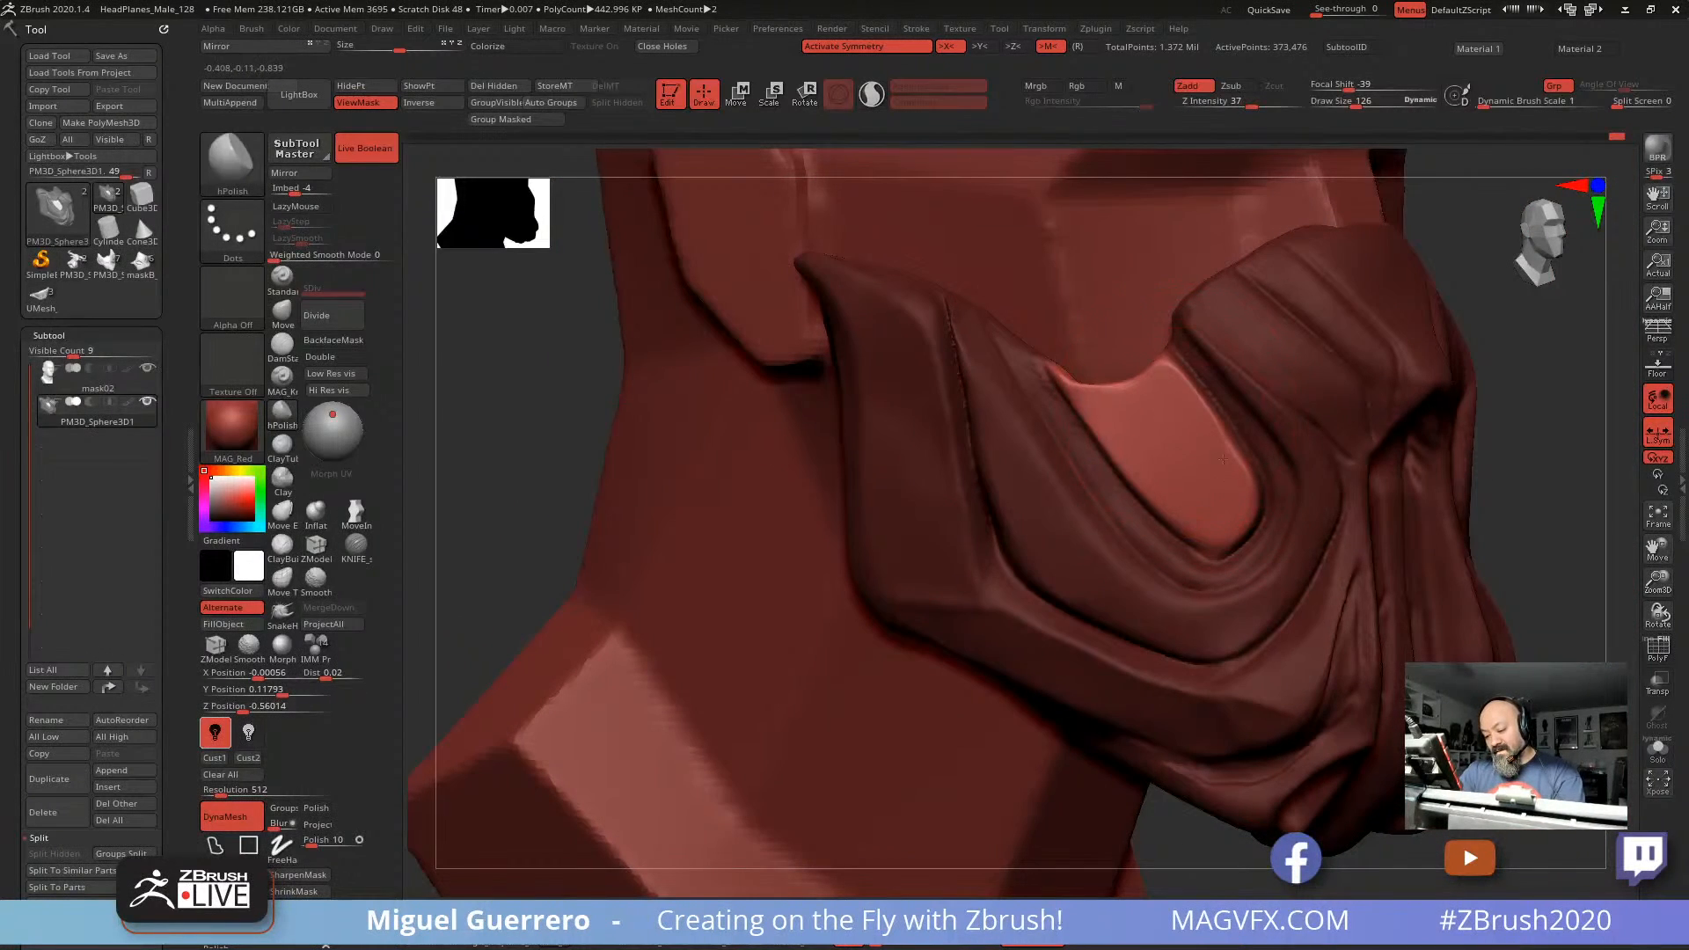
mouse_move(642, 378)
left_mouse_down()
mouse_move(510, 377)
mouse_move(680, 402)
mouse_move(589, 394)
mouse_move(650, 406)
left_mouse_up()
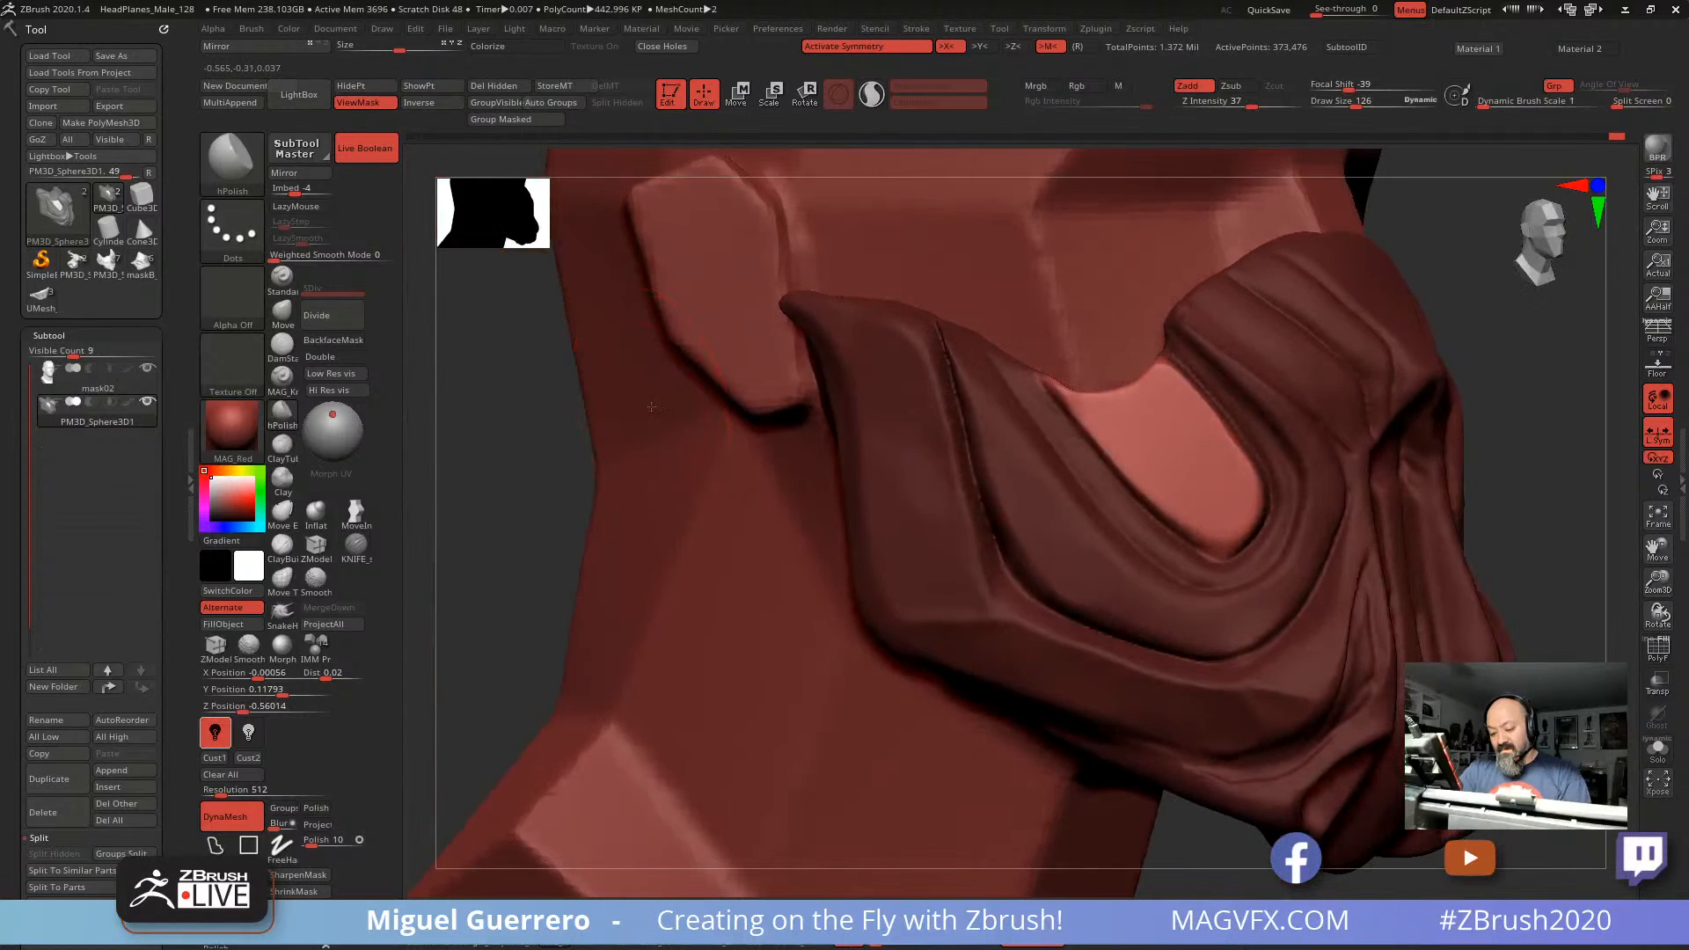
key("bracketleft")
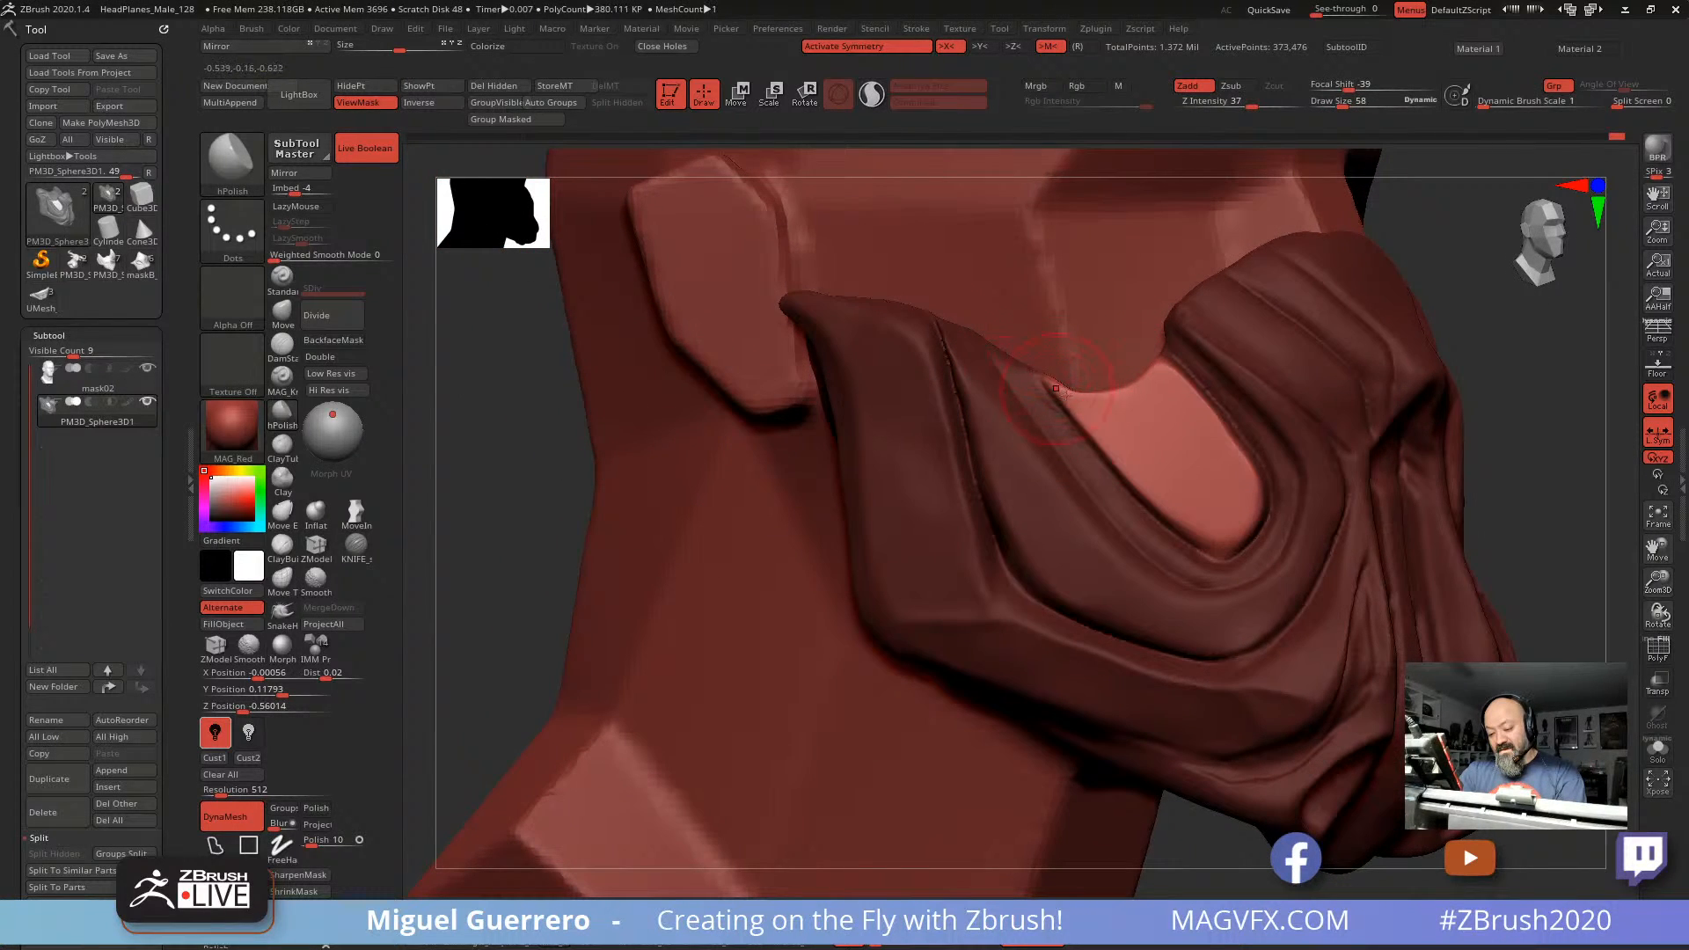
mouse_move(528, 392)
left_mouse_down()
mouse_move(479, 409)
mouse_move(596, 460)
left_mouse_up()
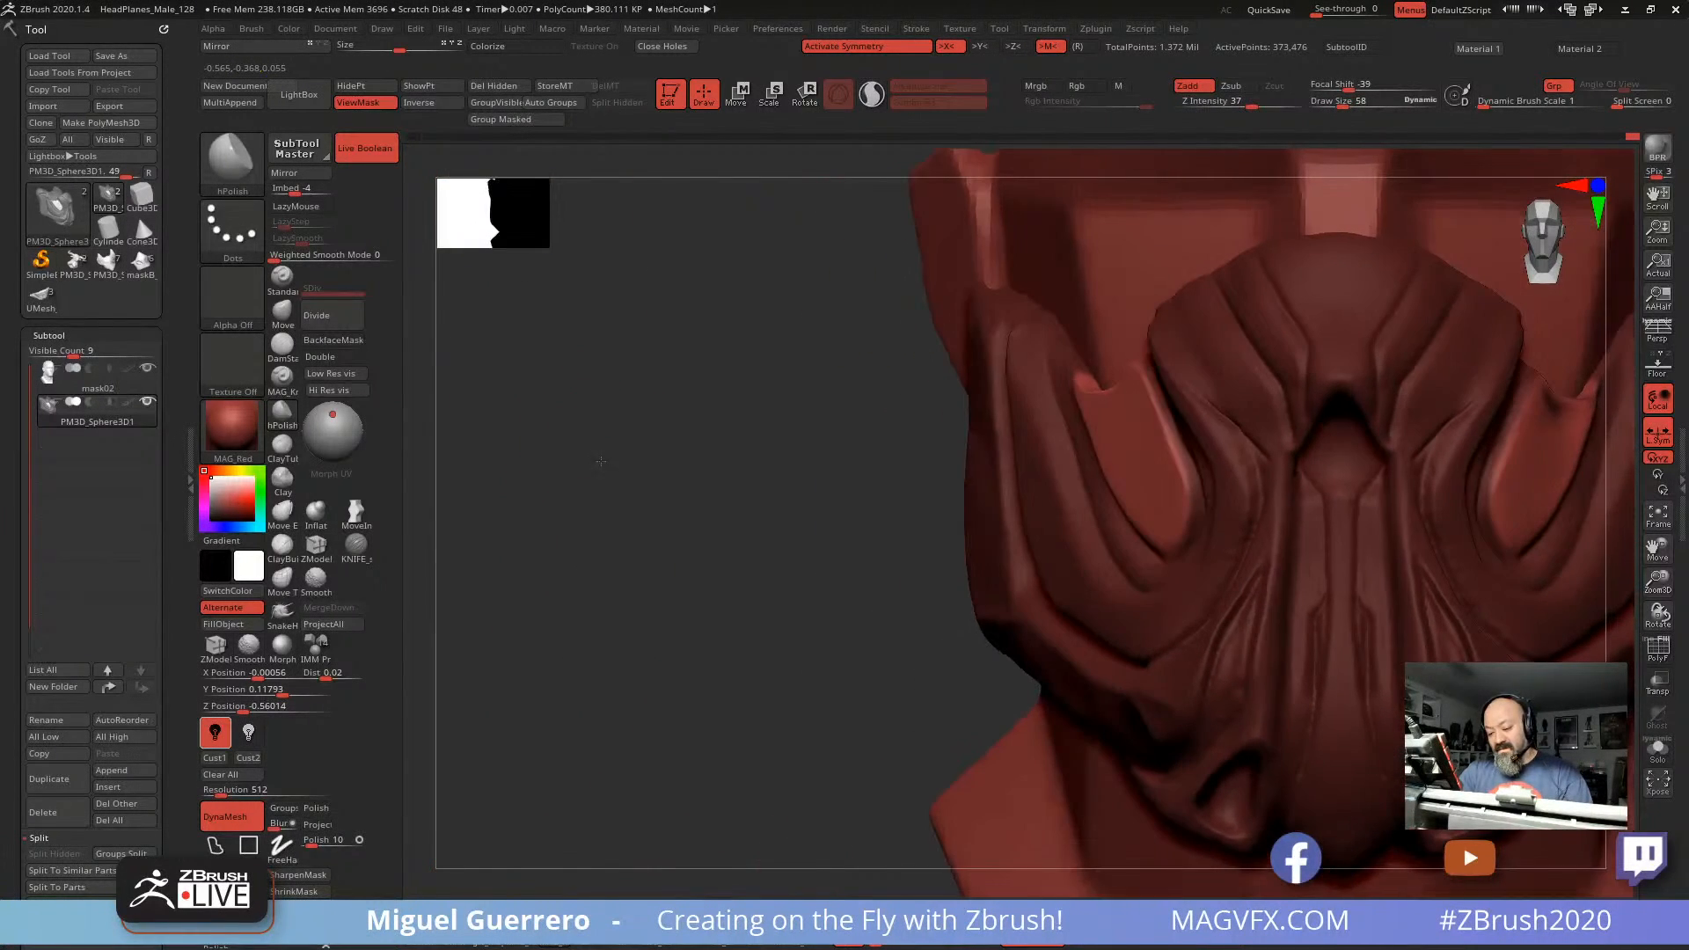
mouse_move(701, 474)
left_mouse_down()
mouse_move(619, 501)
mouse_move(659, 509)
left_mouse_up()
mouse_move(668, 521)
right_mouse_down("ctrl")
mouse_move(691, 491)
mouse_move(631, 530)
right_mouse_up("ctrl")
left_click_drag(631, 529, 636, 545, "ctrl")
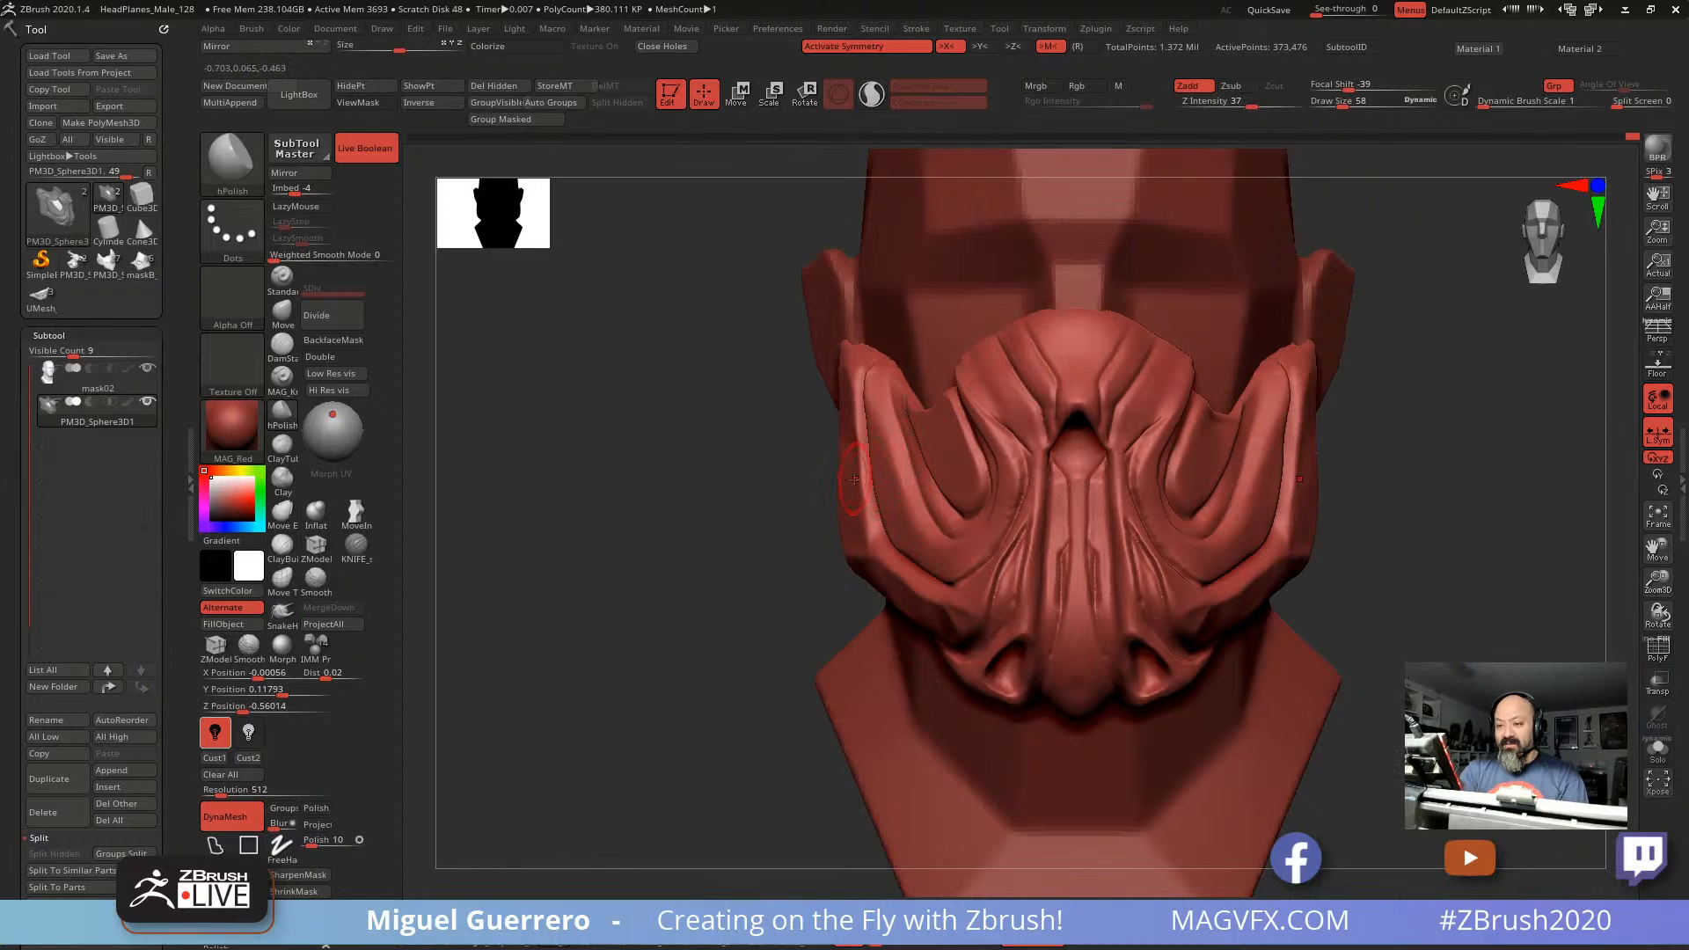
Step: Turn off symmetry, isolate one half of the mask up to its centre line, and delete the hidden half
key("x")
mouse_move(714, 212)
left_mouse_down("ctrl+shift")
mouse_move(1000, 622)
mouse_move(1077, 792)
left_mouse_up("ctrl+shift")
left_click(1063, 758, "ctrl+shift")
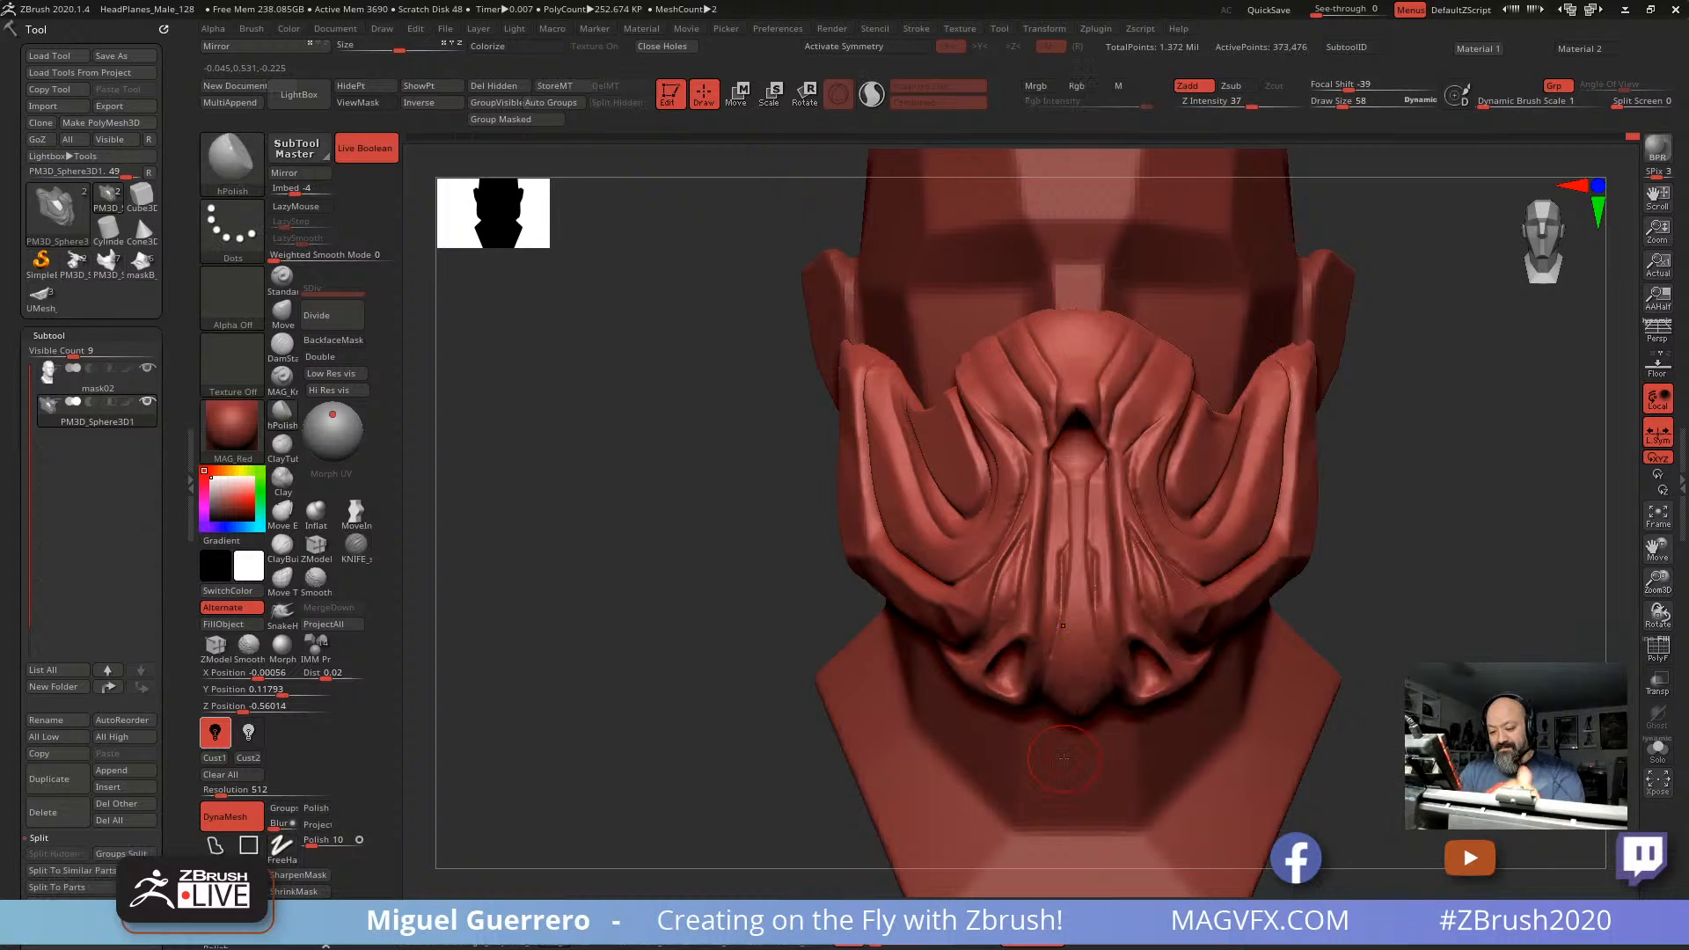
mouse_move(705, 234)
left_mouse_down("ctrl+shift")
mouse_move(1075, 760)
mouse_move(1079, 794)
left_mouse_up("ctrl+shift")
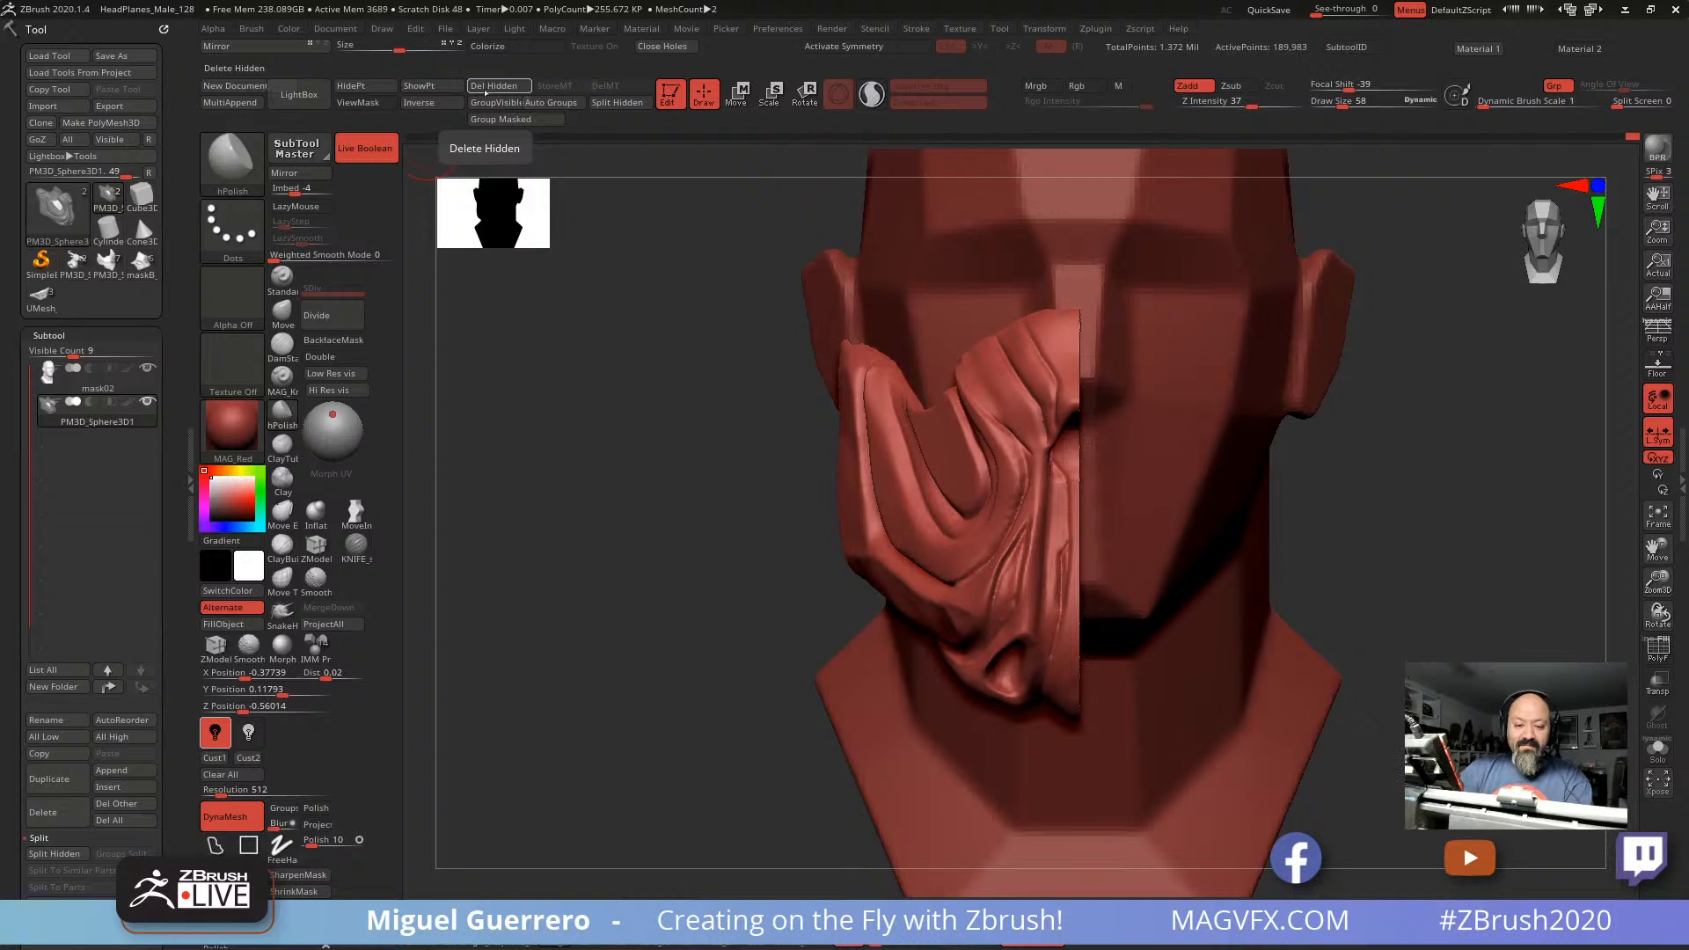
left_click(487, 89)
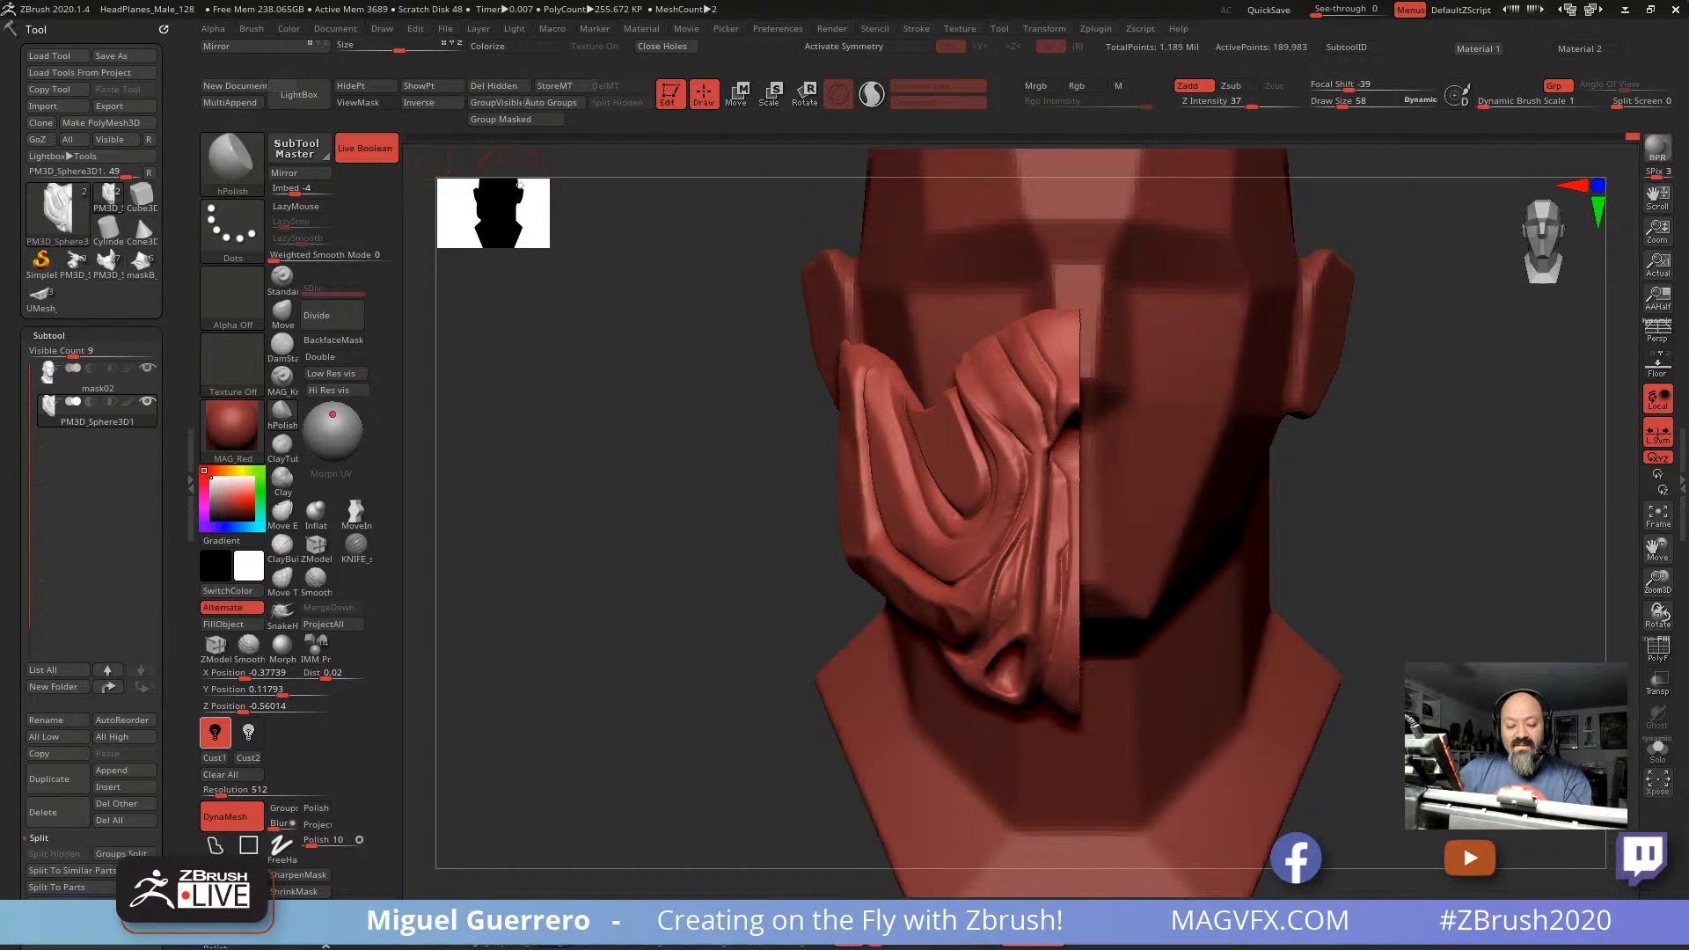
Step: Mirror the half mask on the X axis merged into one SubTool, reactivate symmetry, and remesh it with DynaMesh
left_click(299, 172)
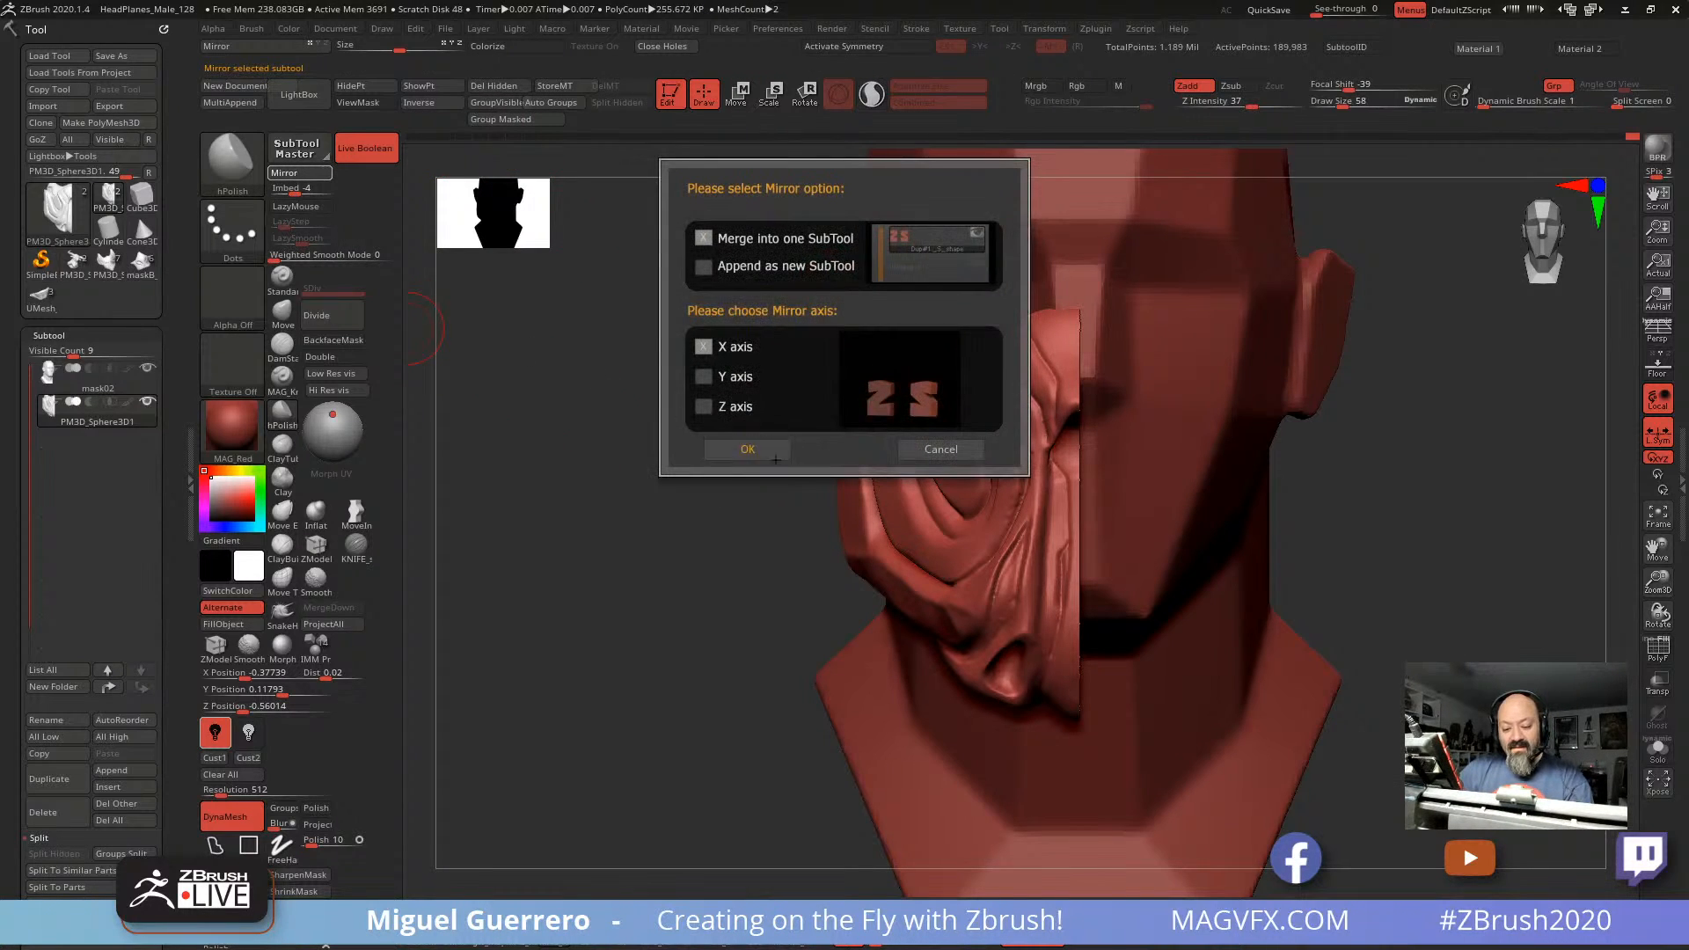
left_click(748, 450)
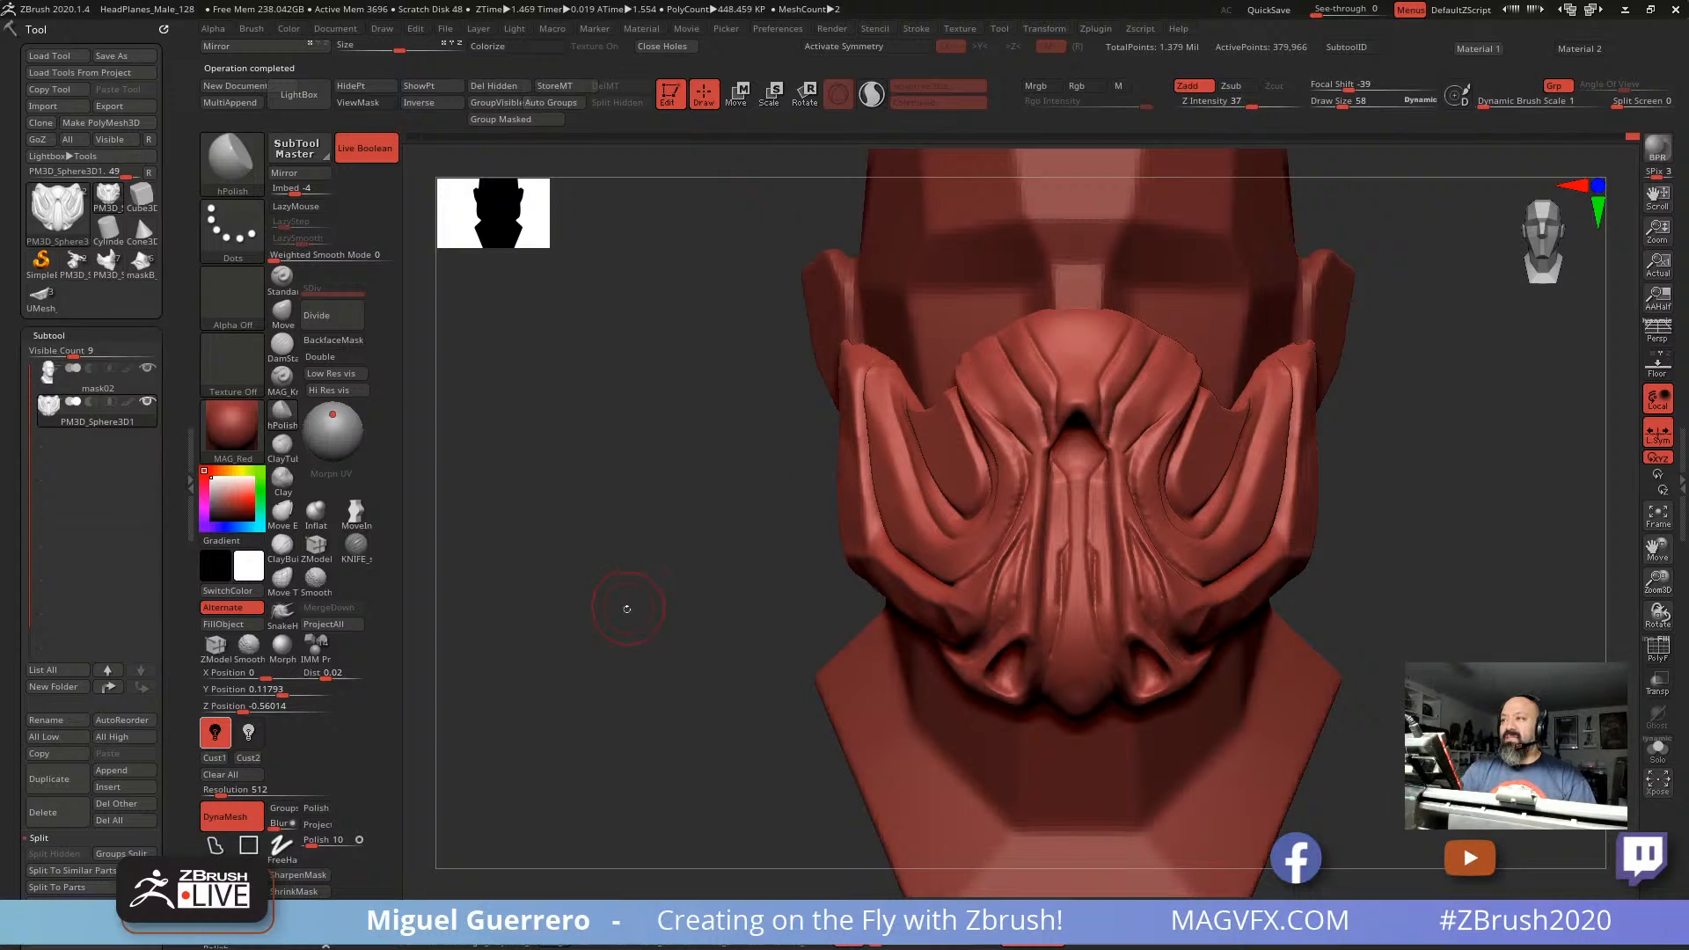
key("x")
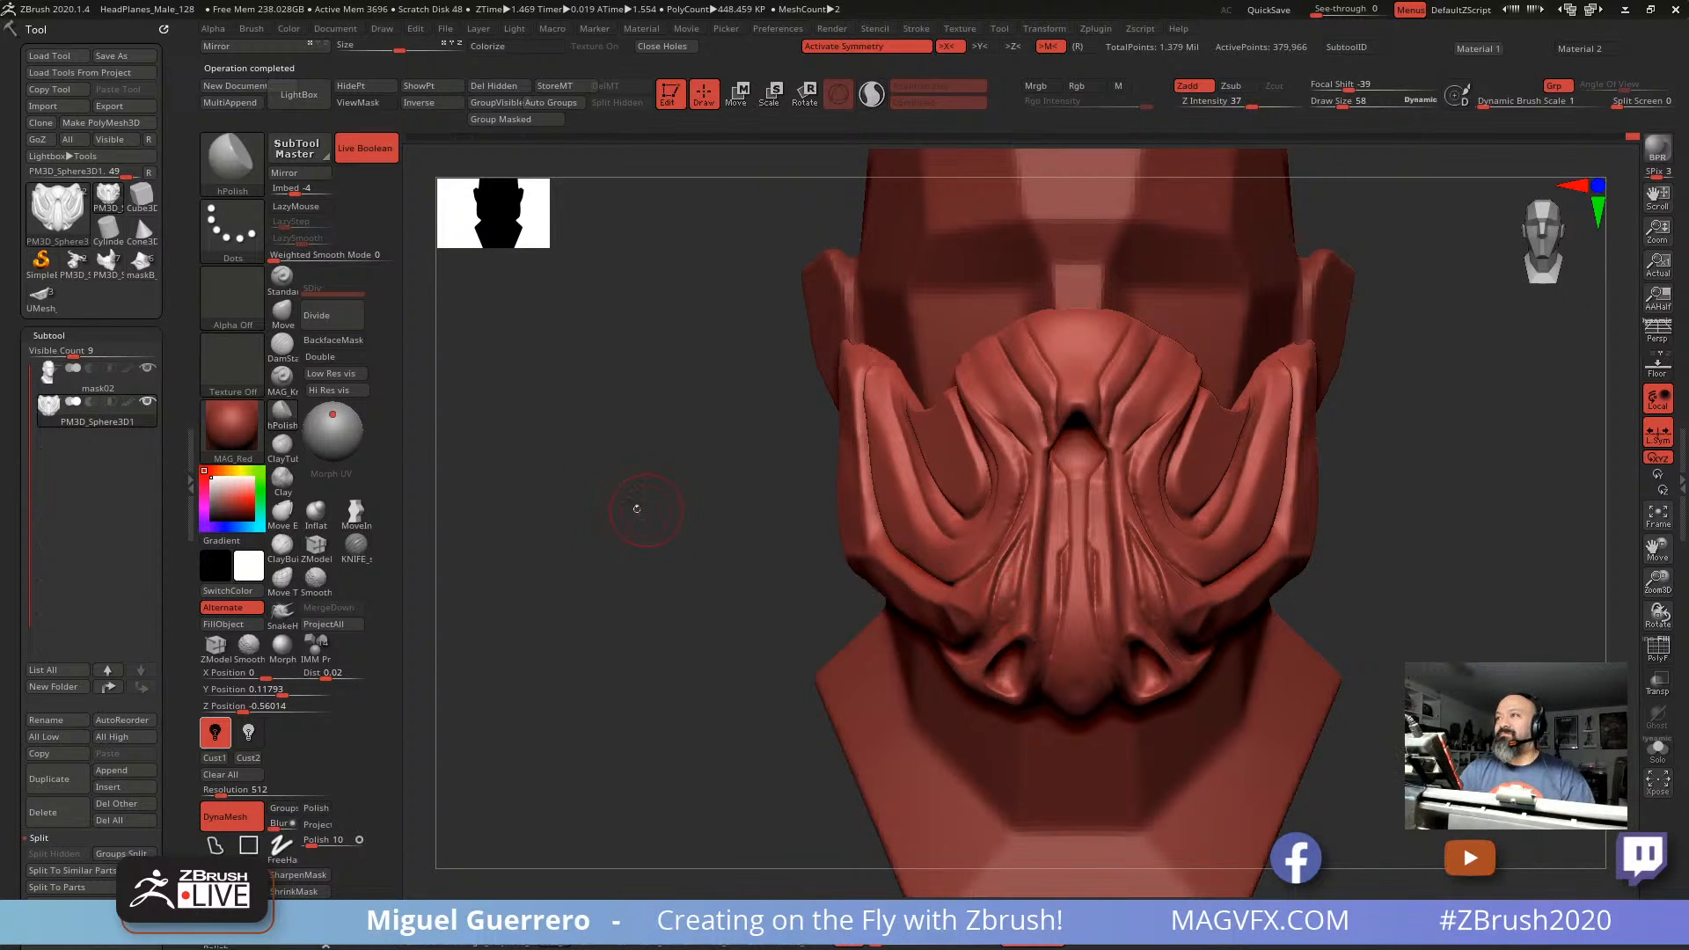
left_click_drag(637, 509, 631, 563)
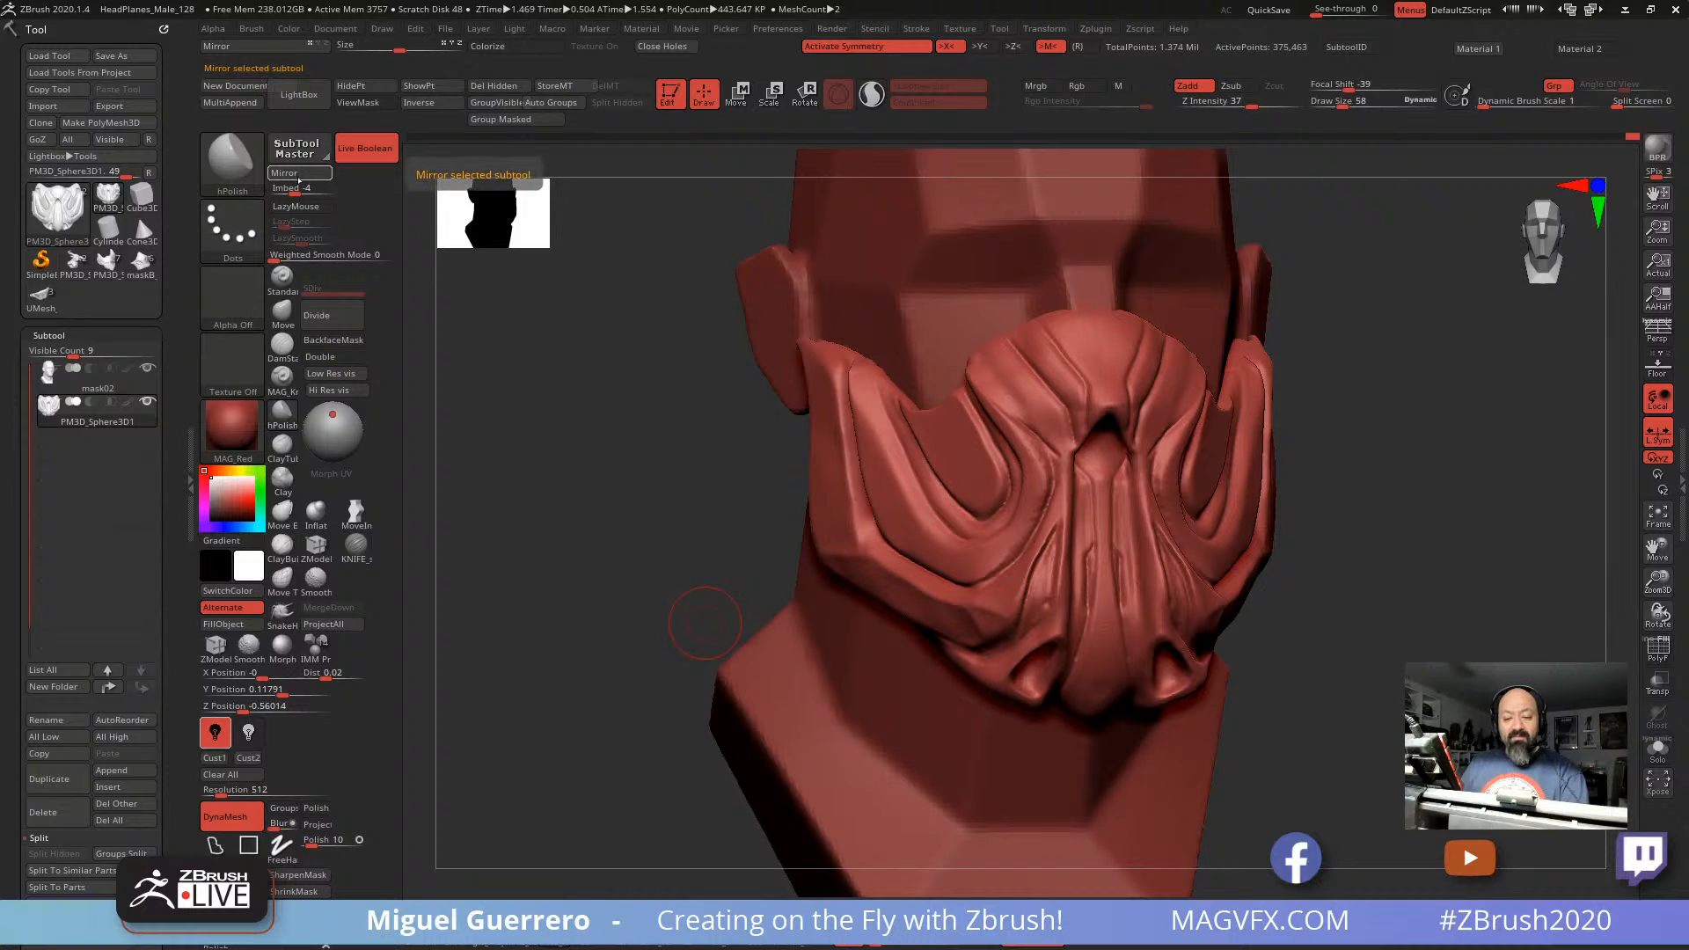
Step: Locate the SubTool Master plugin among the installed plugins
left_click(1136, 28)
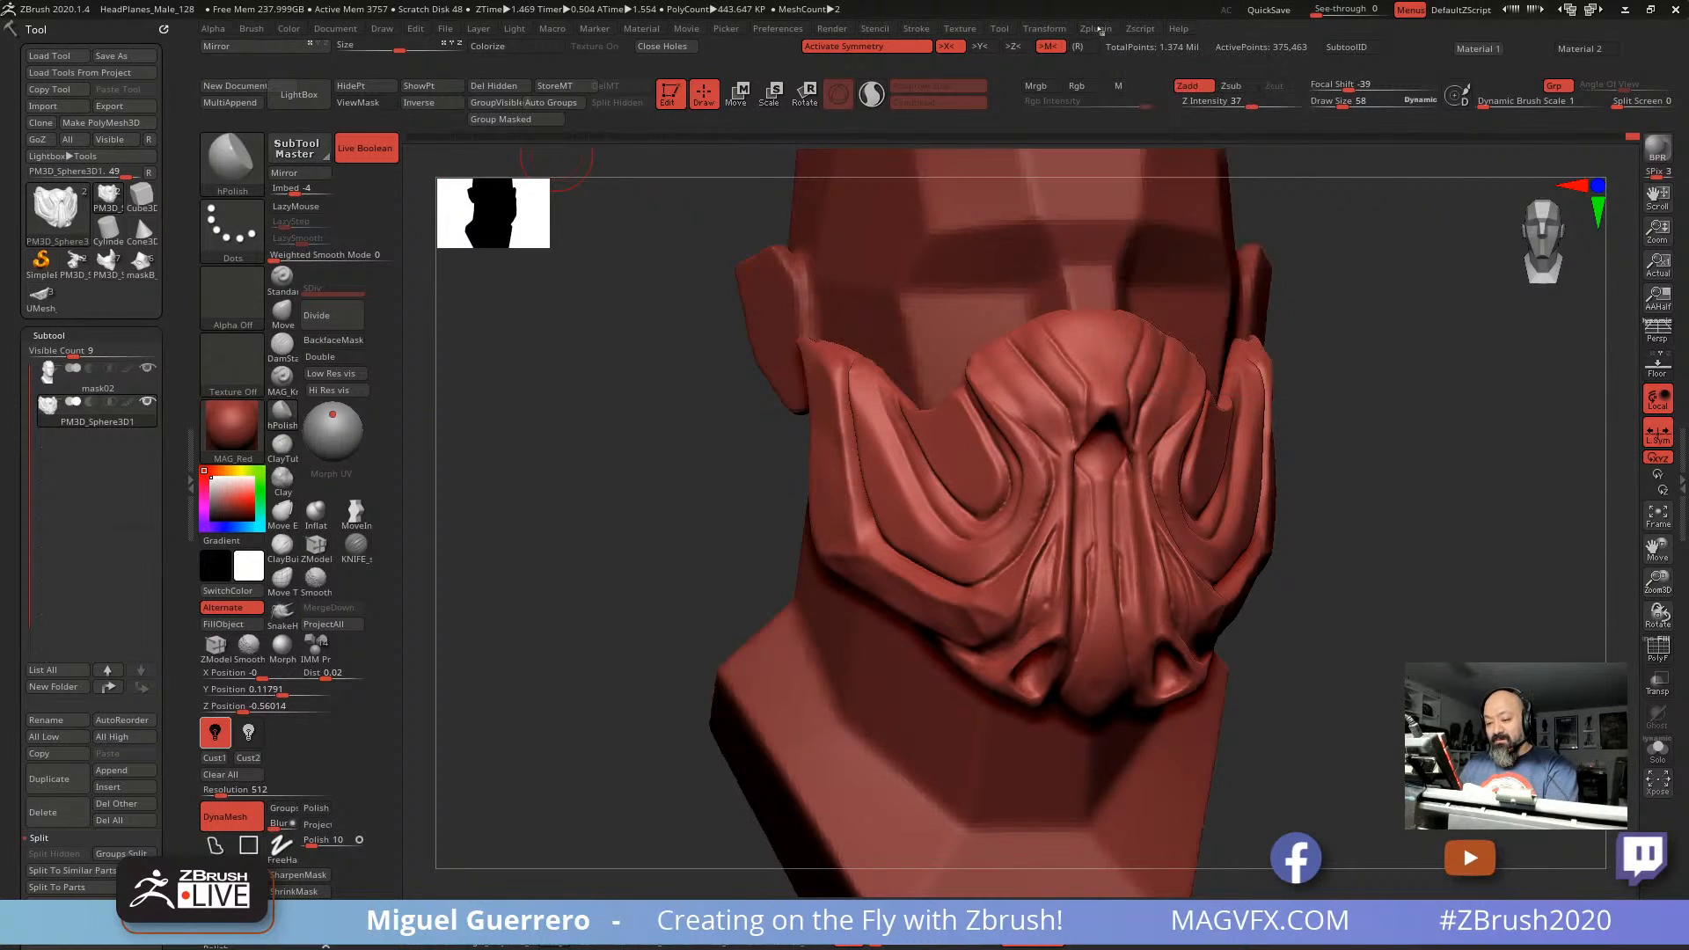
left_click(1096, 29)
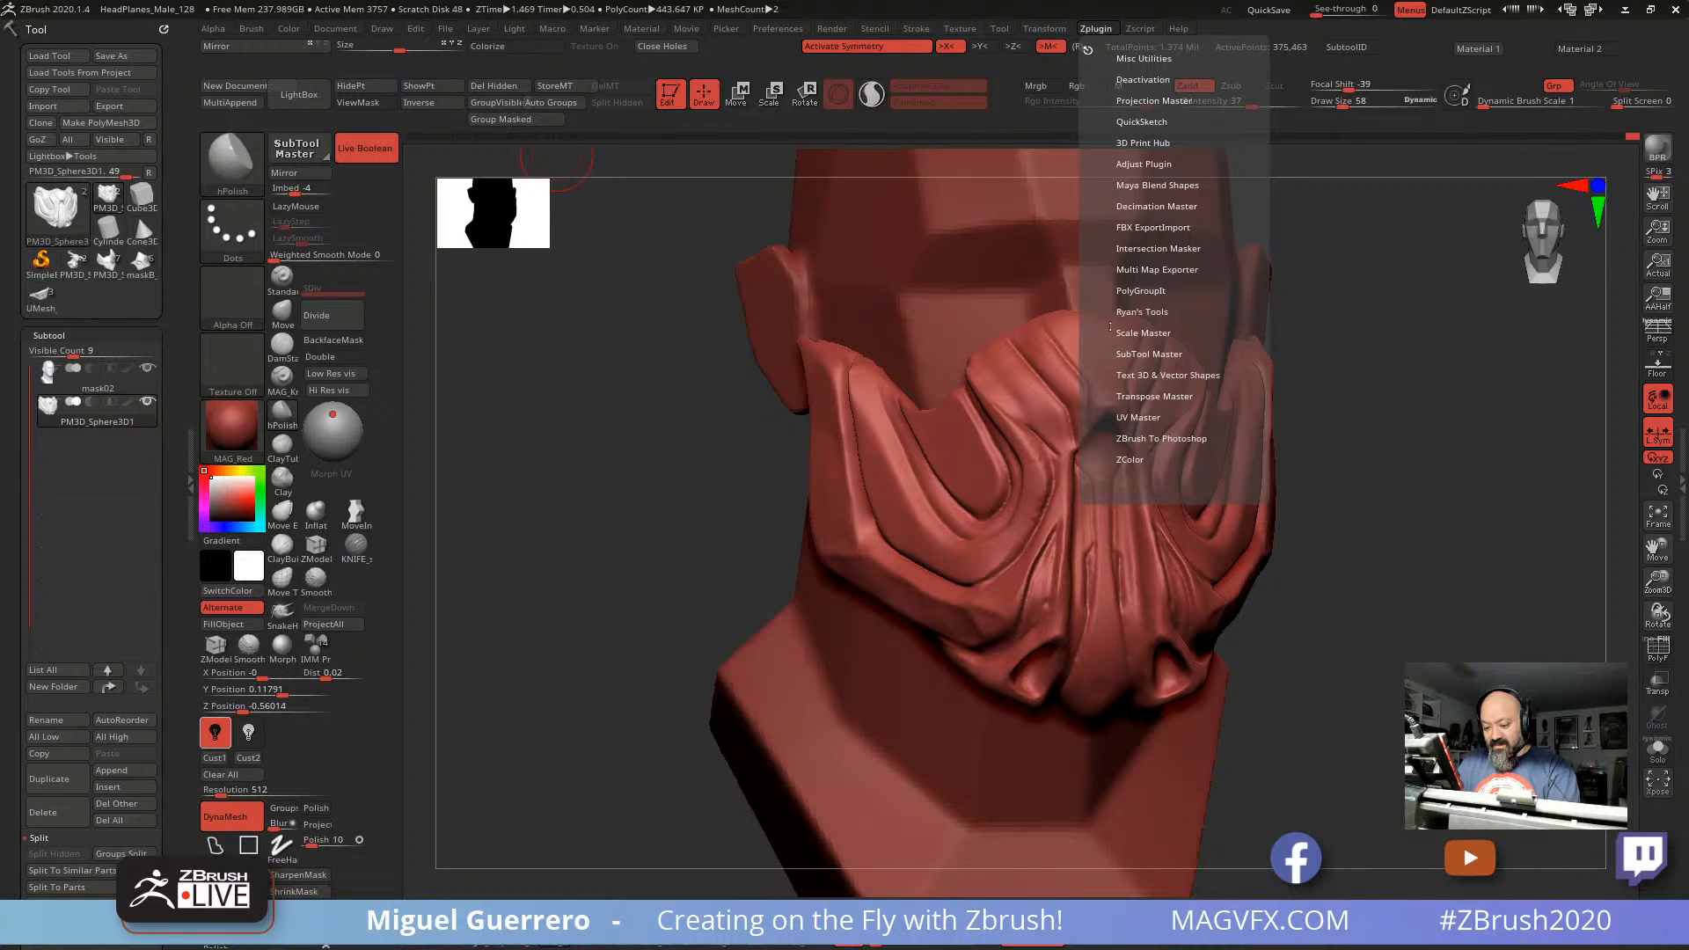
left_click(1121, 354)
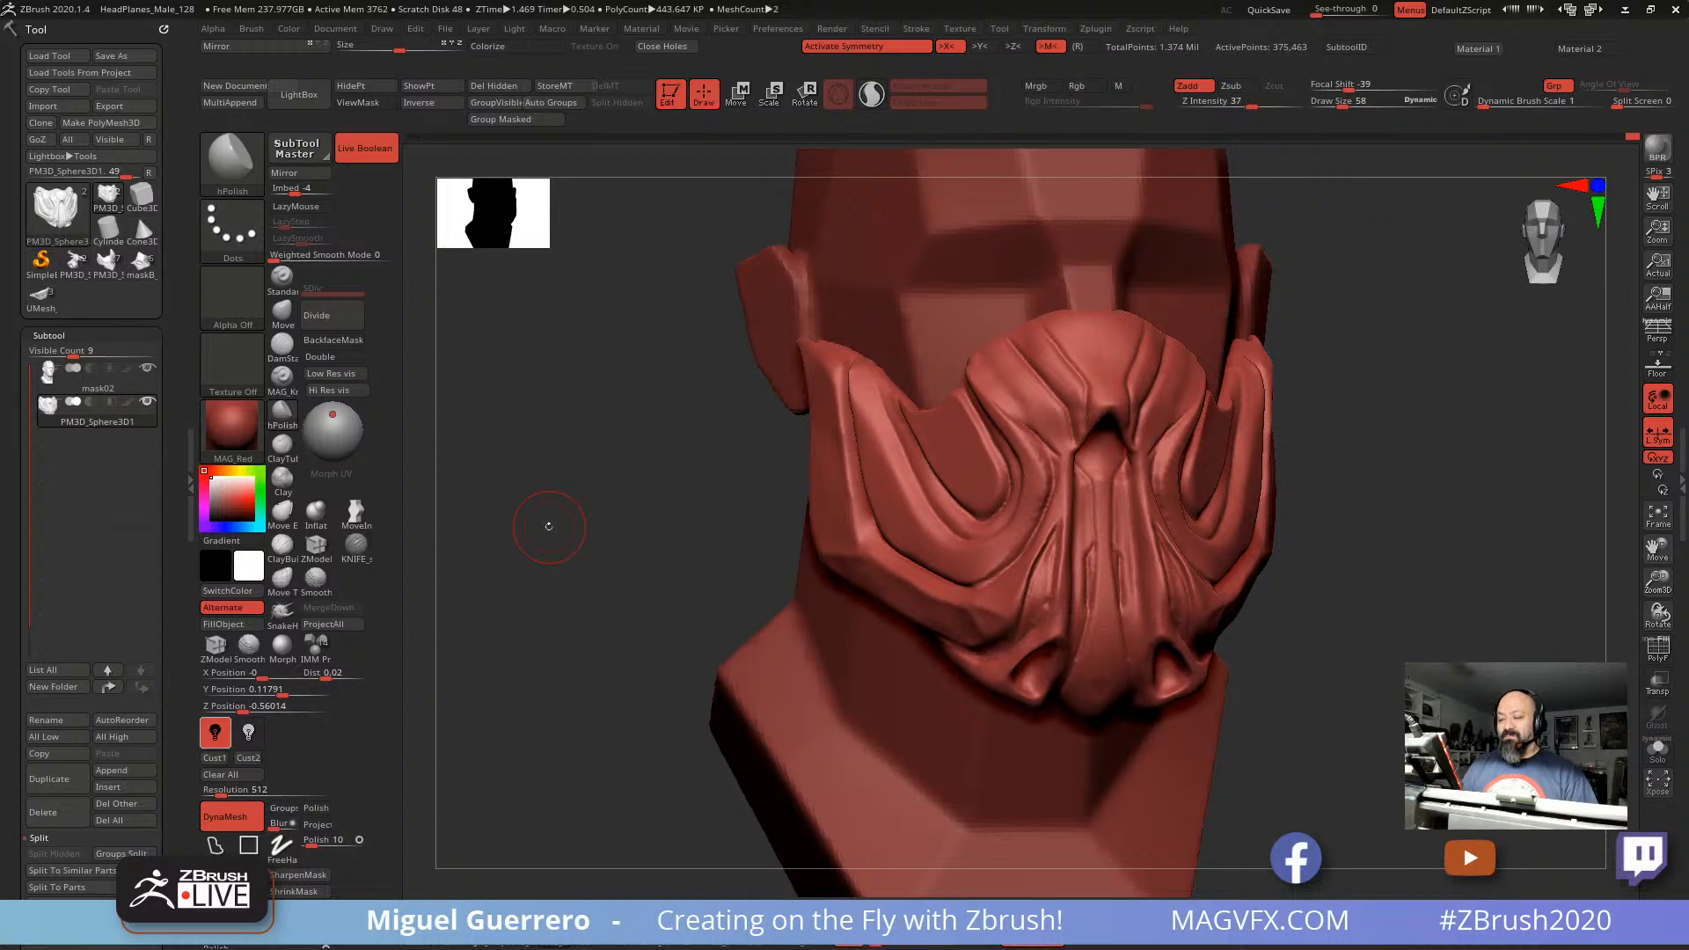
Step: Mask the curved strip from beside the nose bridge down around the cheek with MaskPen at draw size 10, and invert the mask
left_click_drag(631, 578, 637, 535, "shift")
right_click_drag(668, 539, 682, 547, "ctrl")
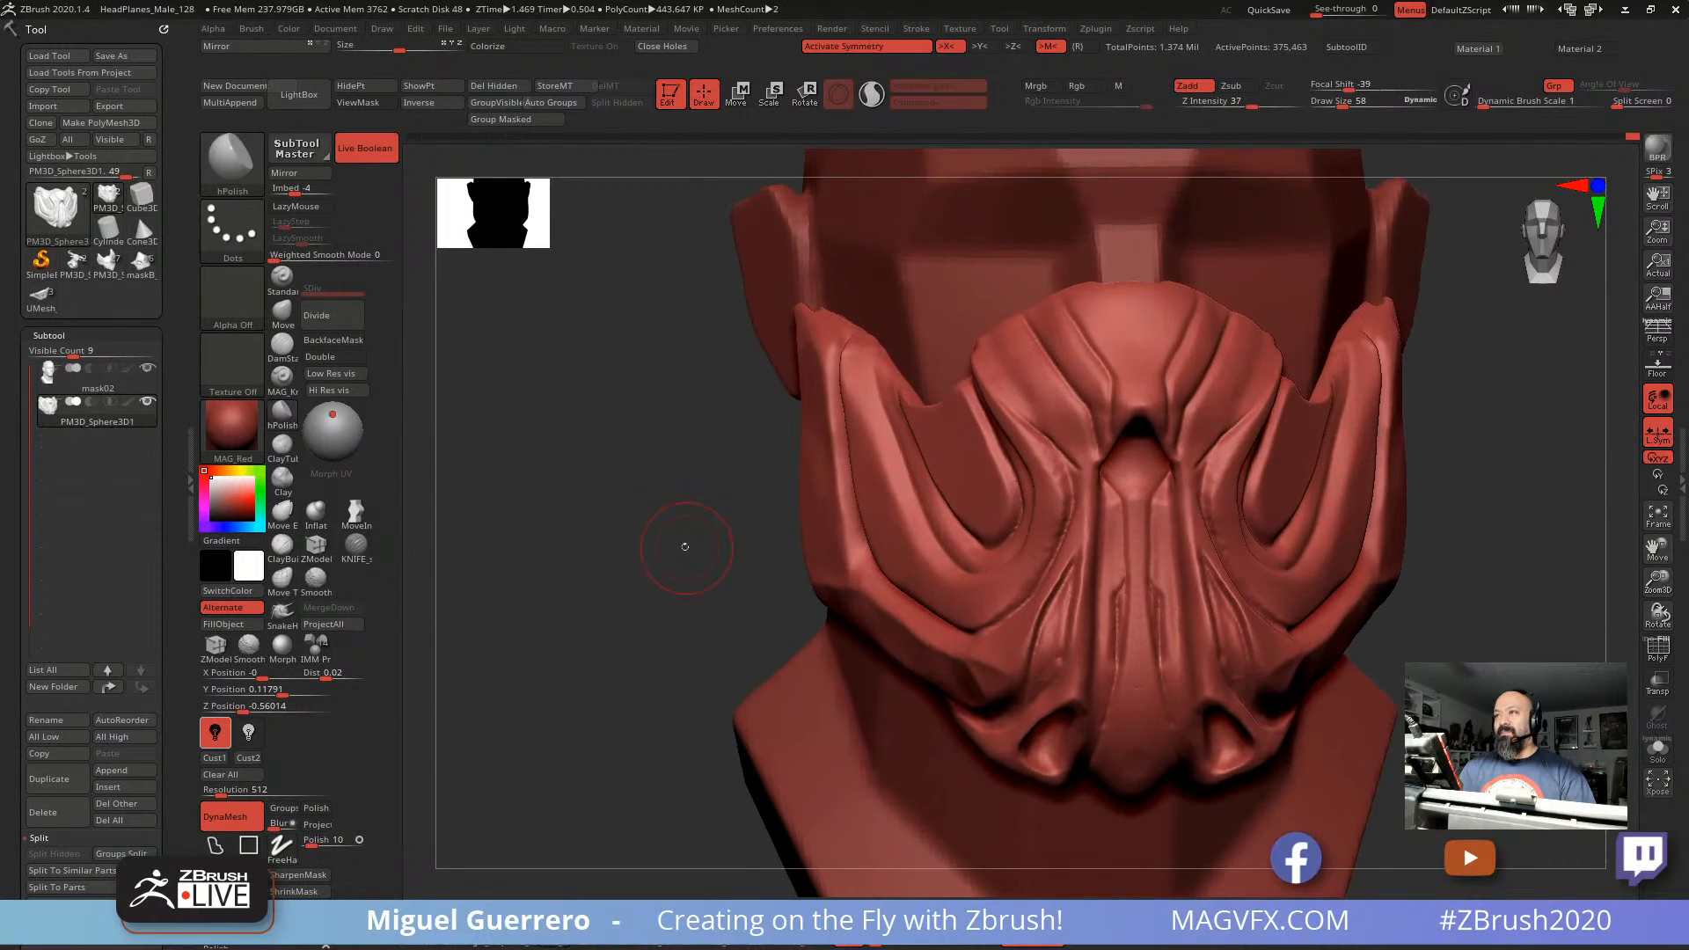
key("bracketleft")
key("bracketleft")
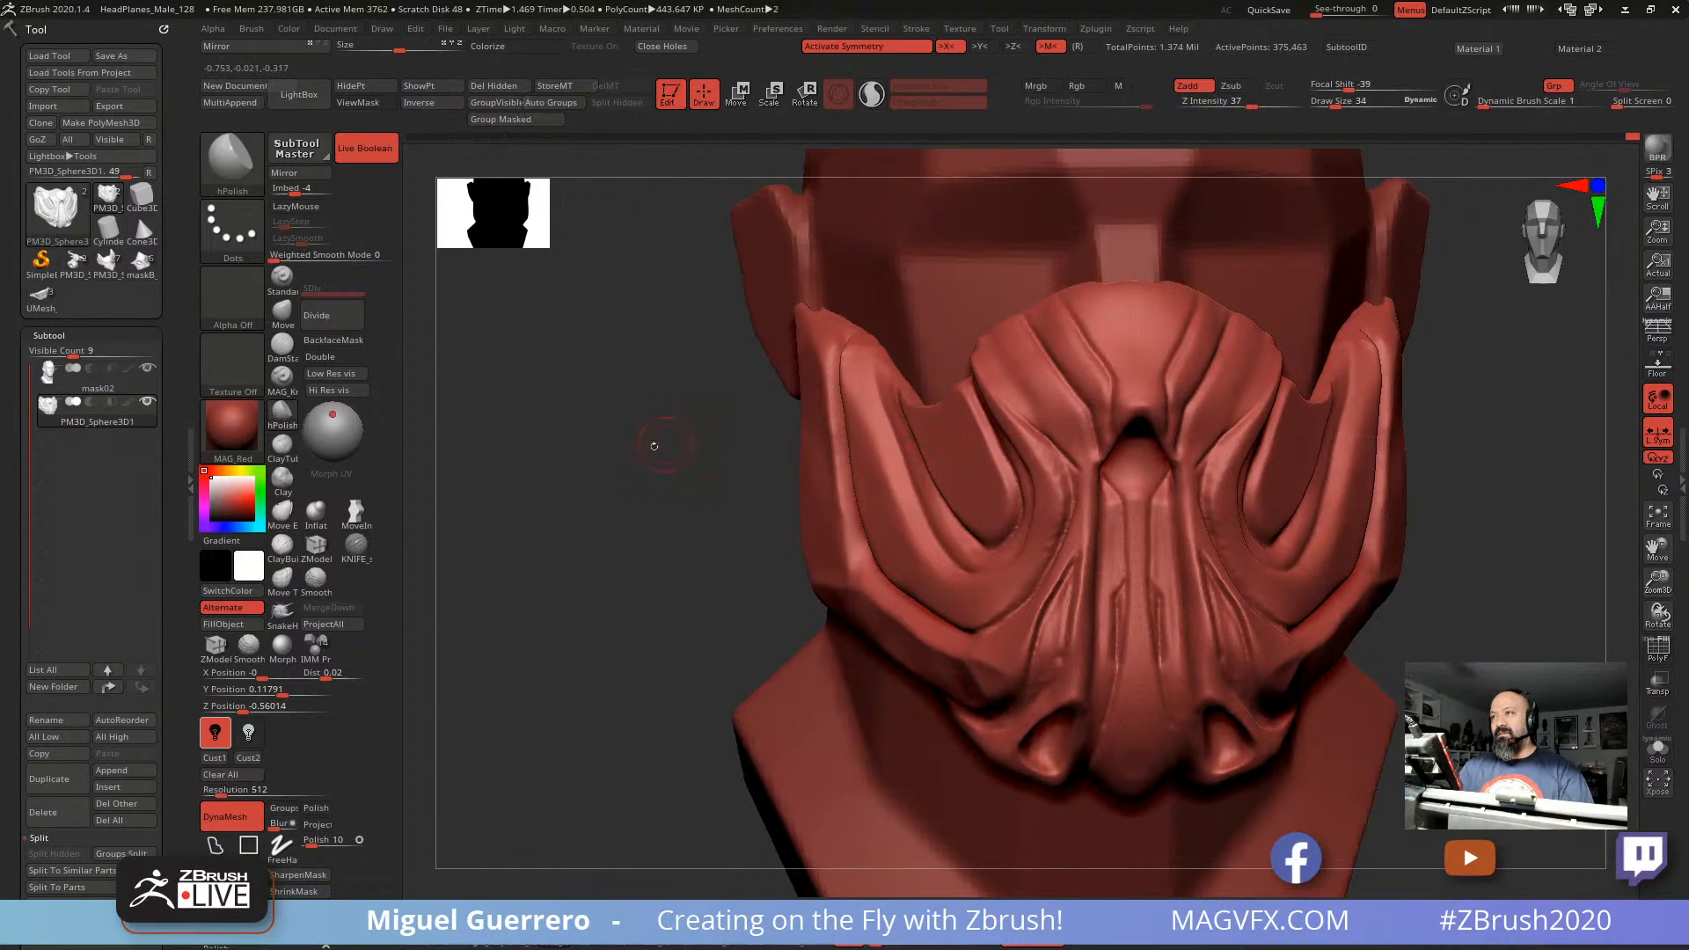
left_click_drag(653, 445, 651, 459)
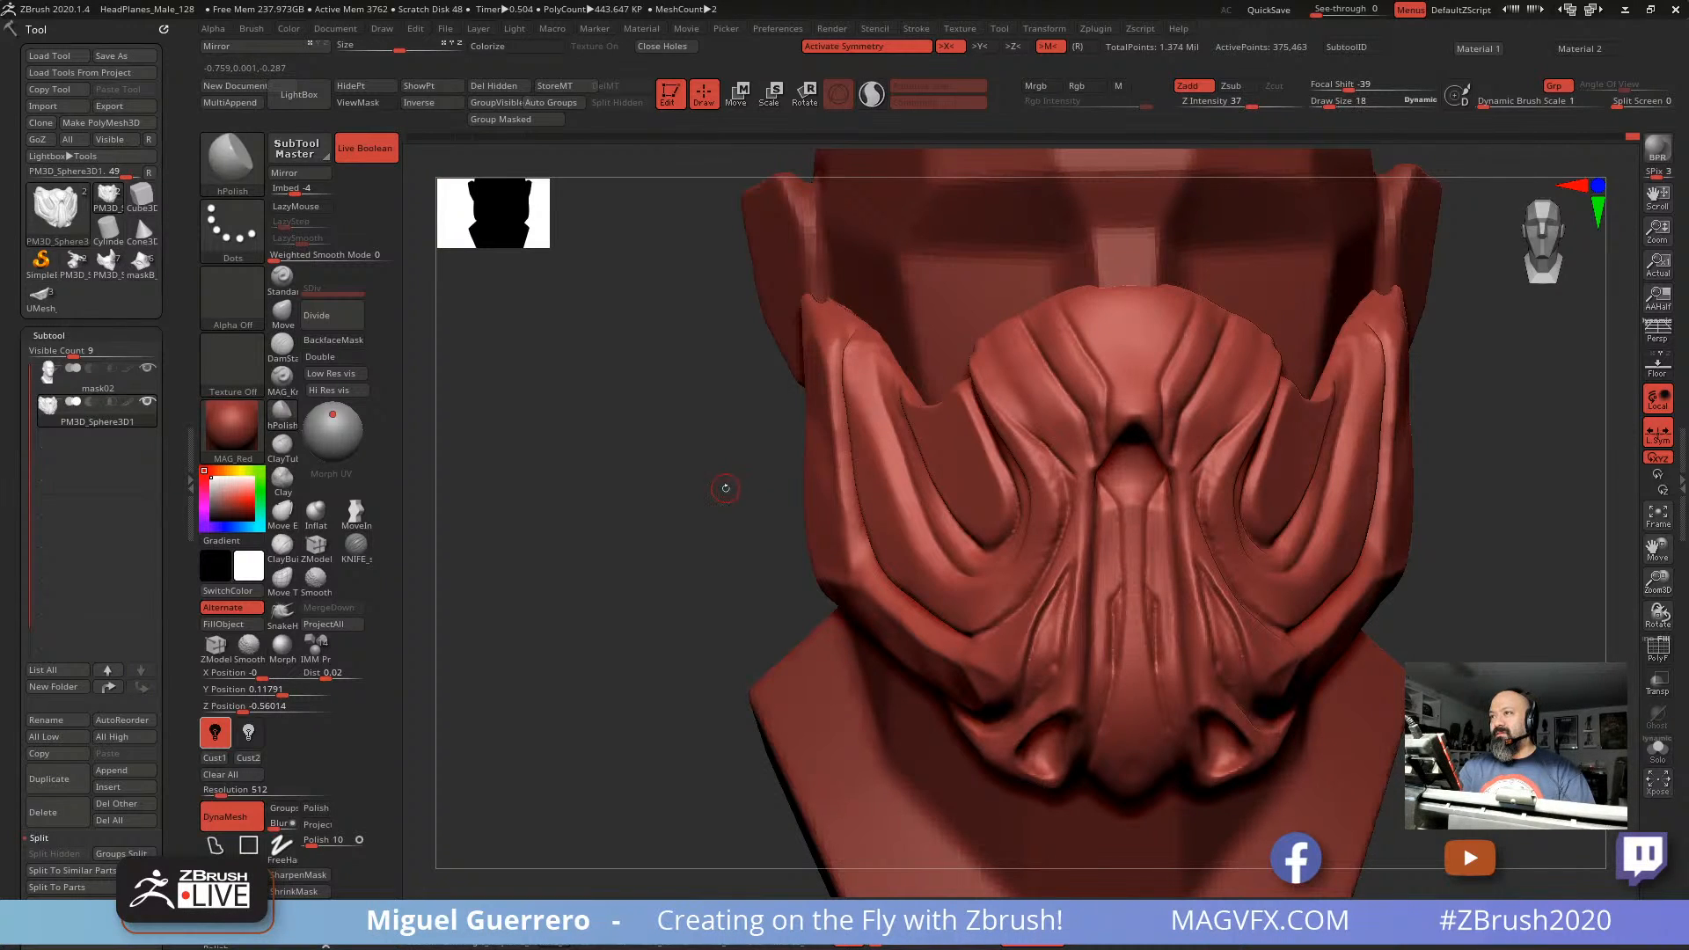
mouse_move(708, 495)
left_mouse_down("shift")
mouse_move(742, 479)
mouse_move(754, 501)
mouse_move(711, 473)
left_mouse_up("shift")
key("bracketleft")
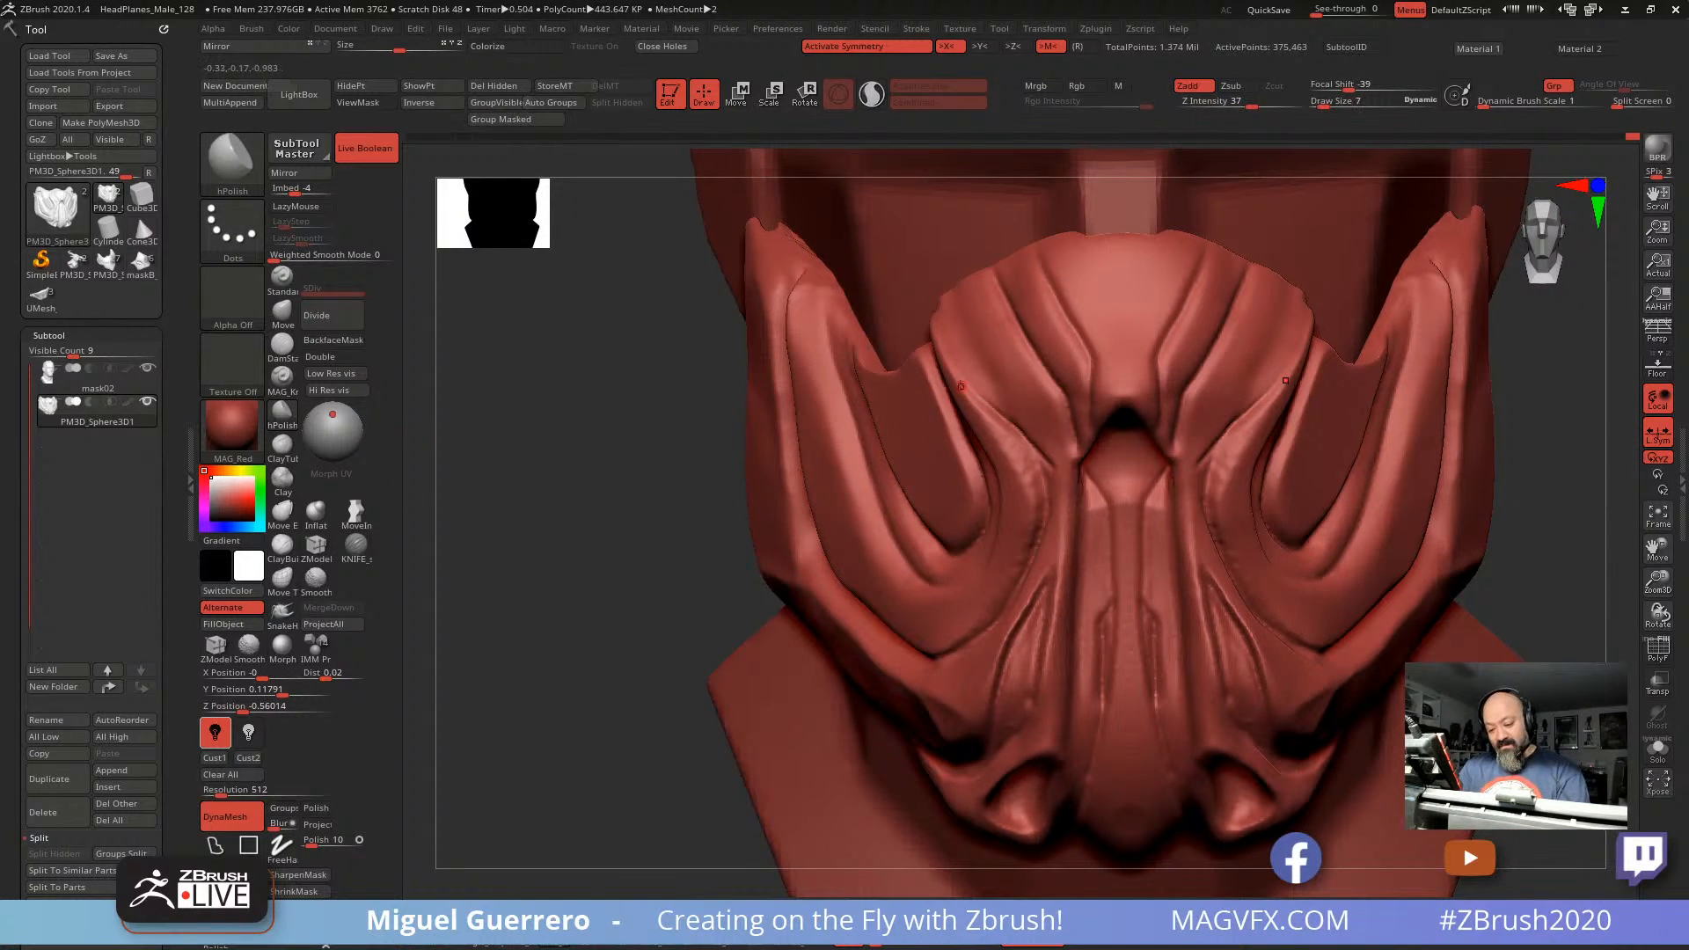
key("ctrl")
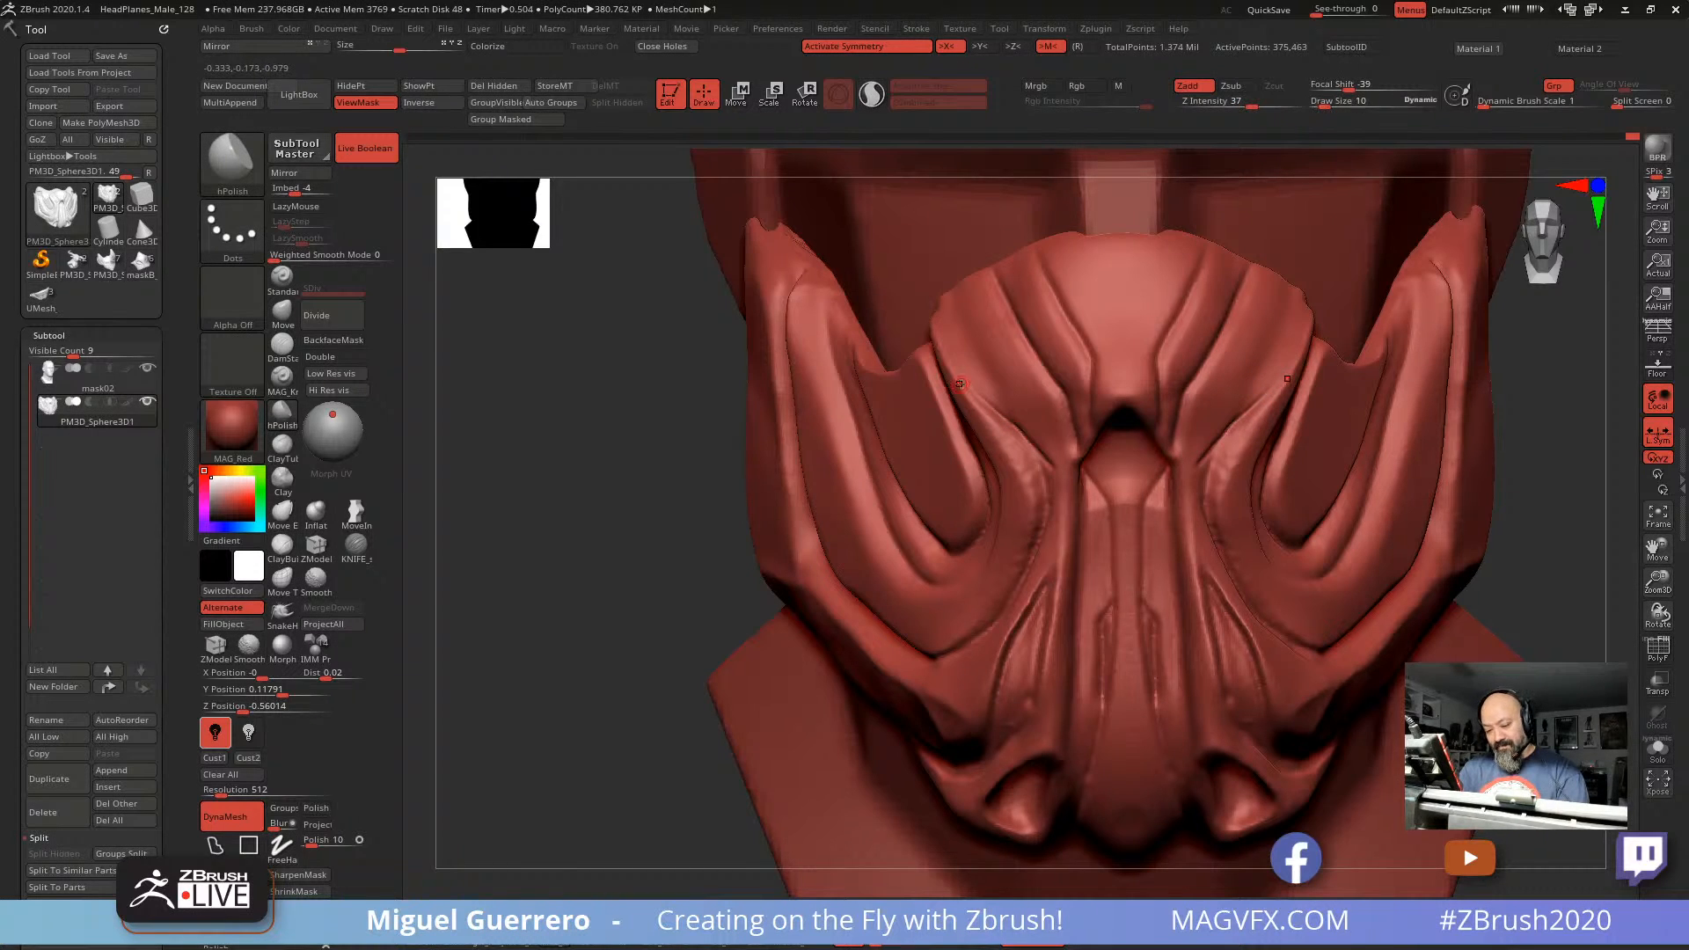
mouse_move(955, 378)
left_mouse_down("ctrl")
mouse_move(1016, 438)
mouse_move(987, 411)
mouse_move(1033, 496)
left_mouse_up("ctrl")
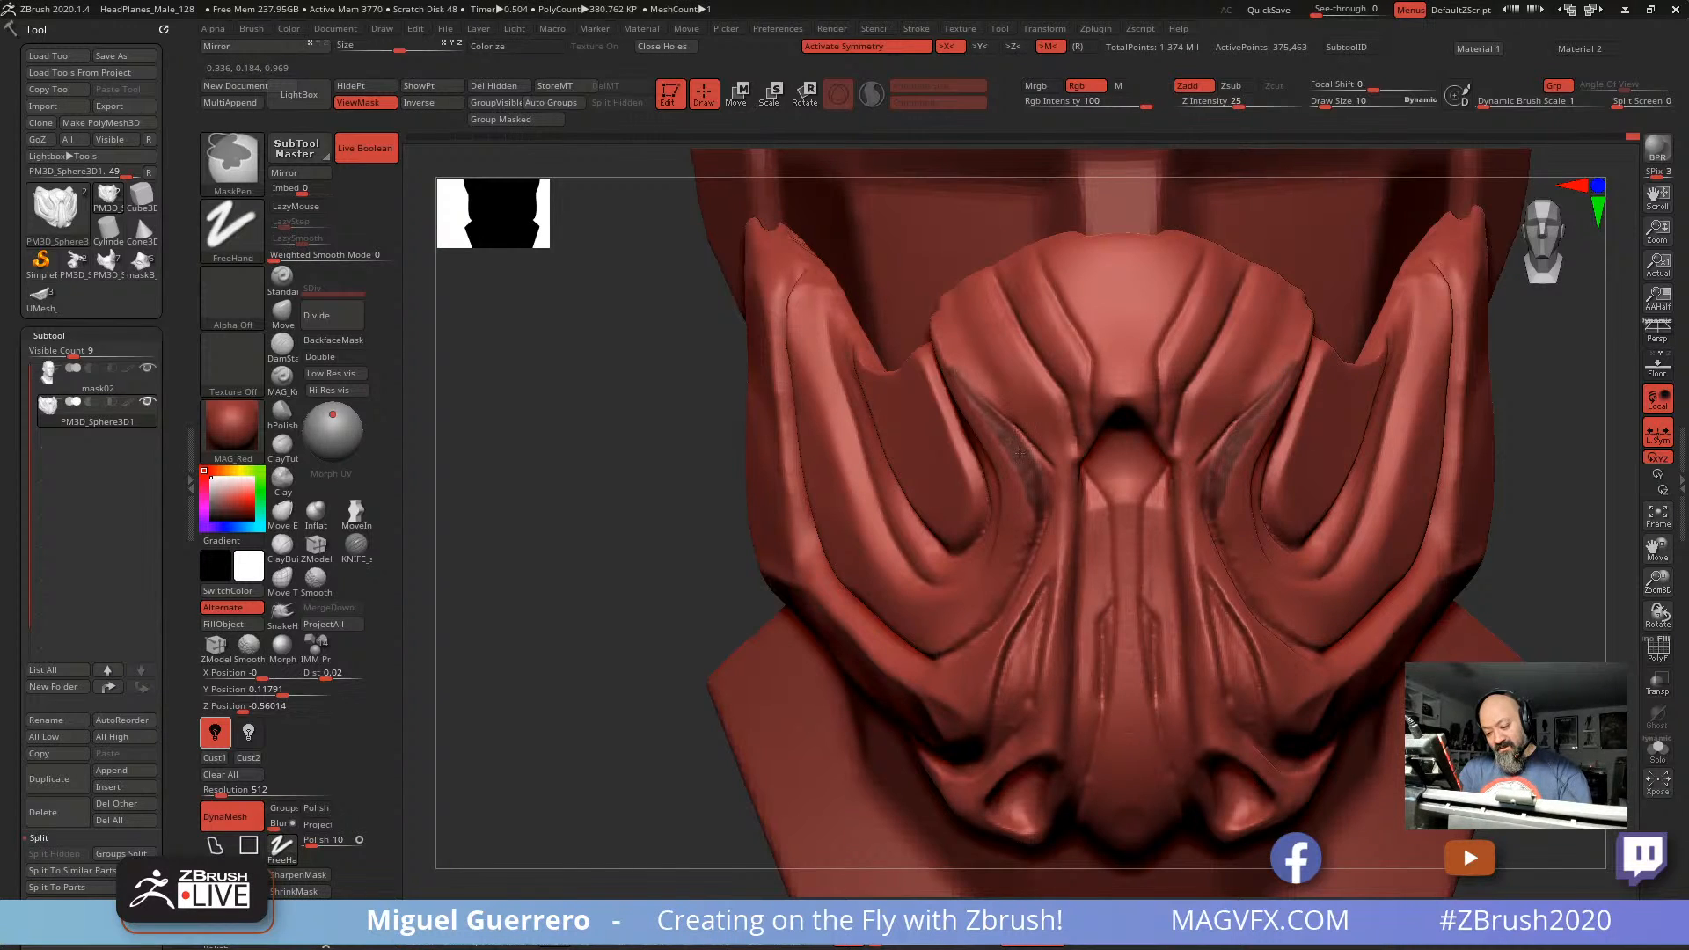
mouse_move(978, 402)
left_mouse_down("ctrl")
mouse_move(1038, 508)
mouse_move(996, 615)
mouse_move(938, 658)
left_mouse_up("ctrl")
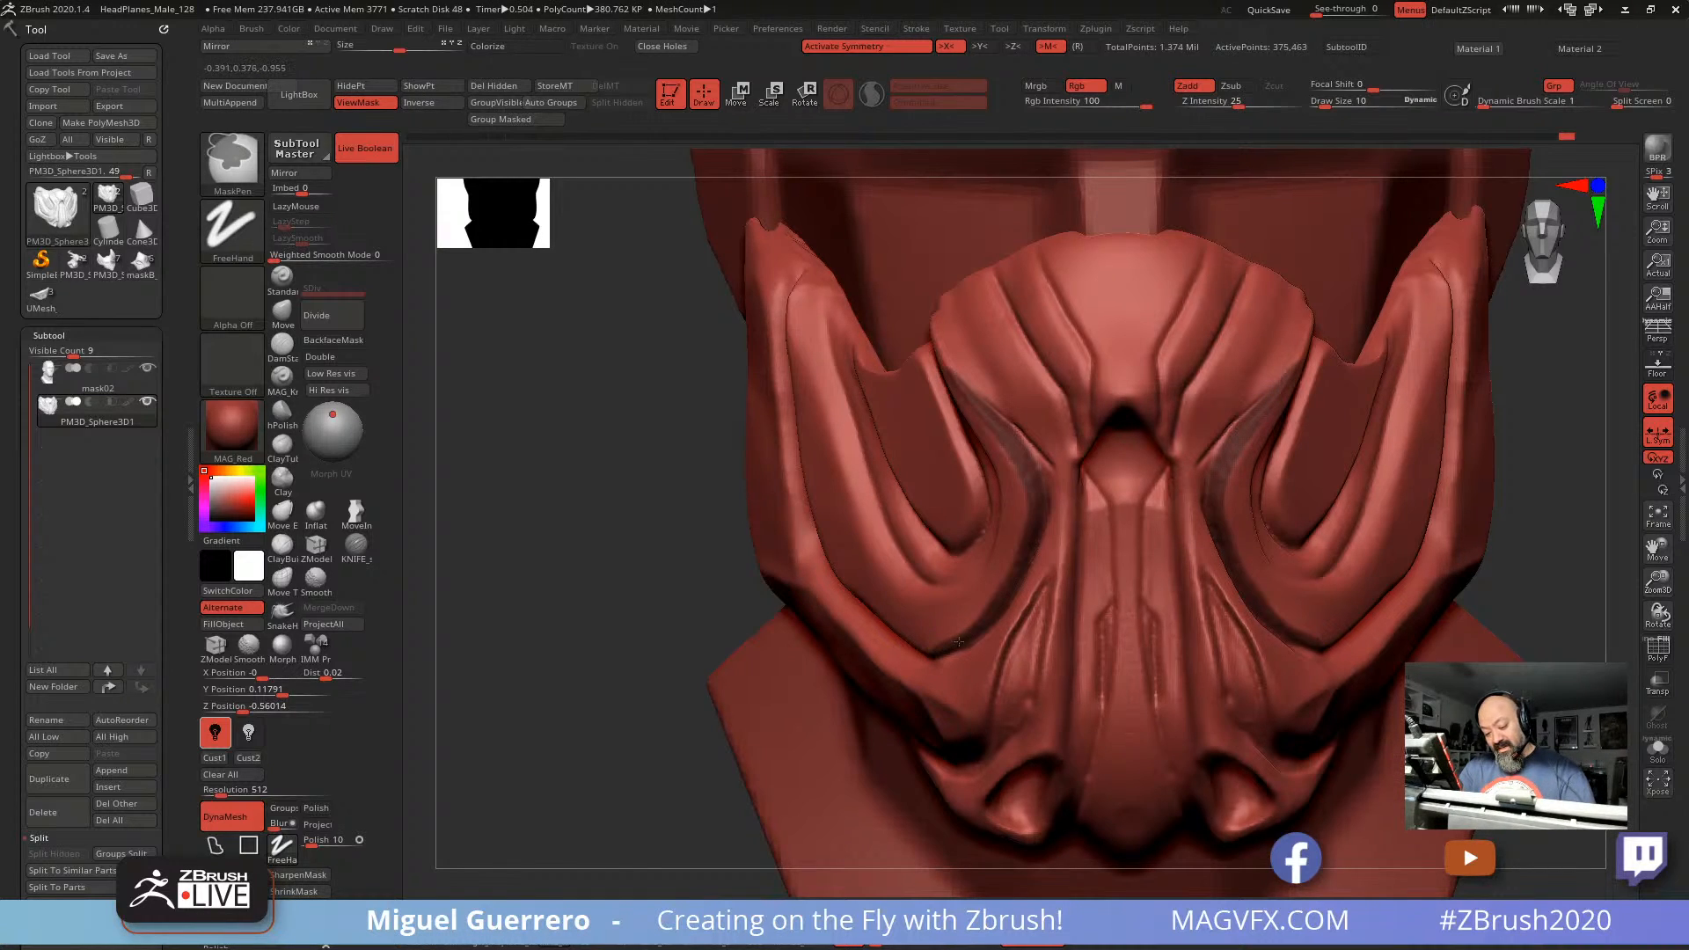
left_click(699, 453, "ctrl")
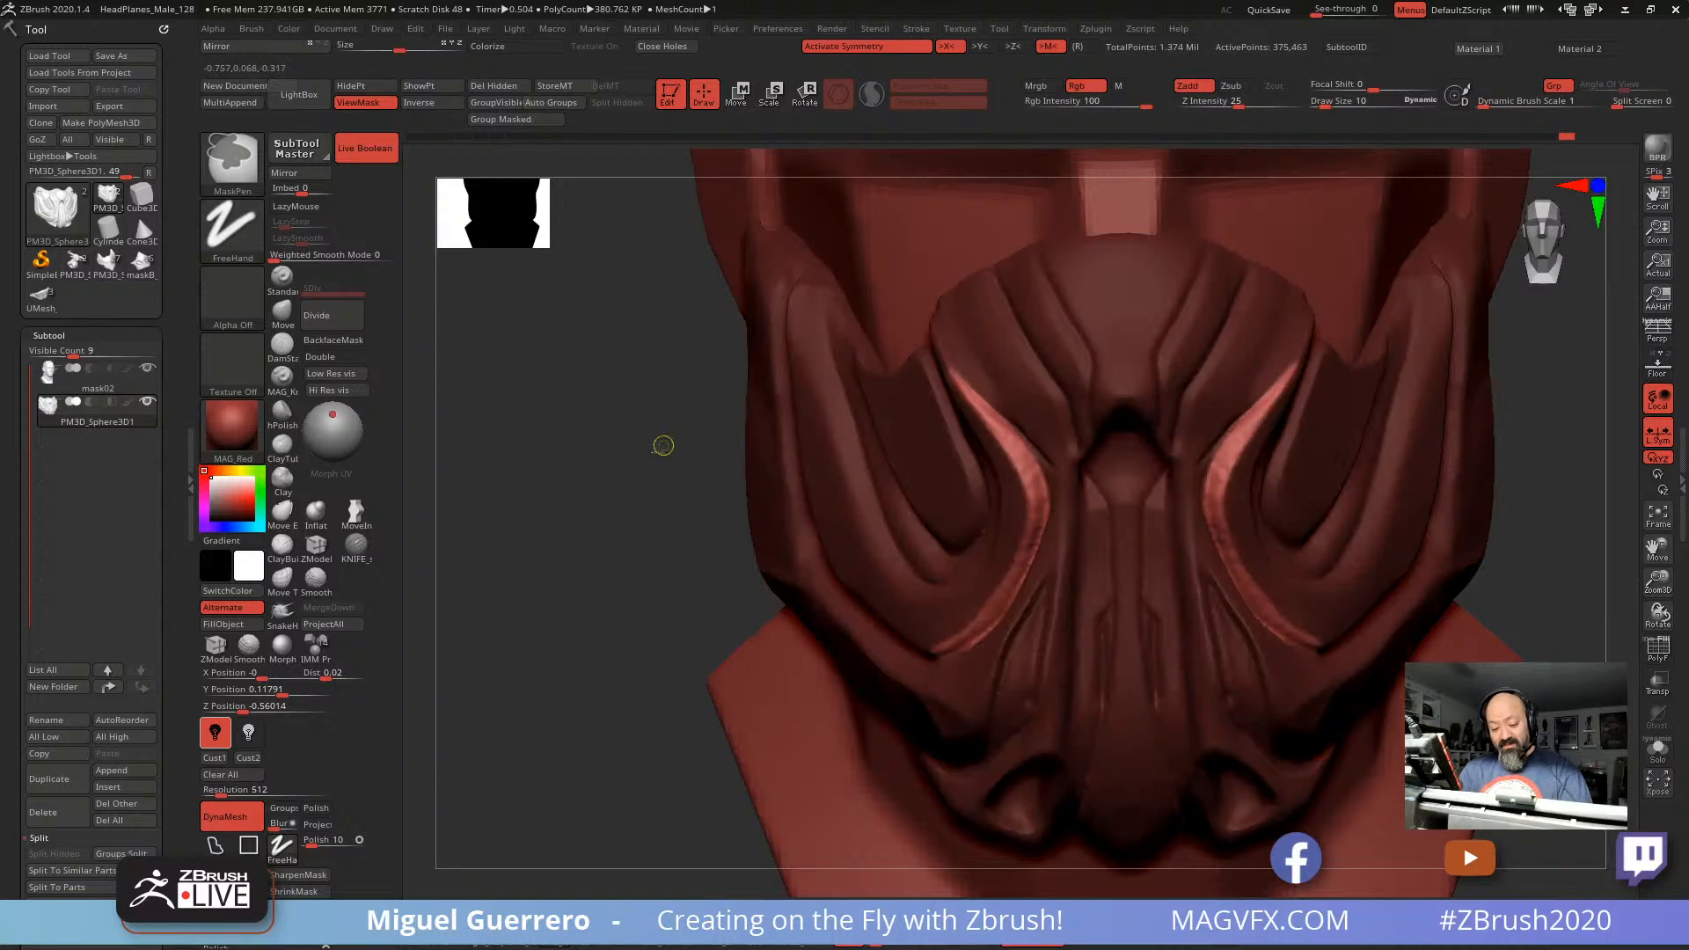
Step: Polish the exposed curved cheek strip with hPolish at draw size 34 and smooth it at draw size 30
left_click_drag(579, 509, 588, 509)
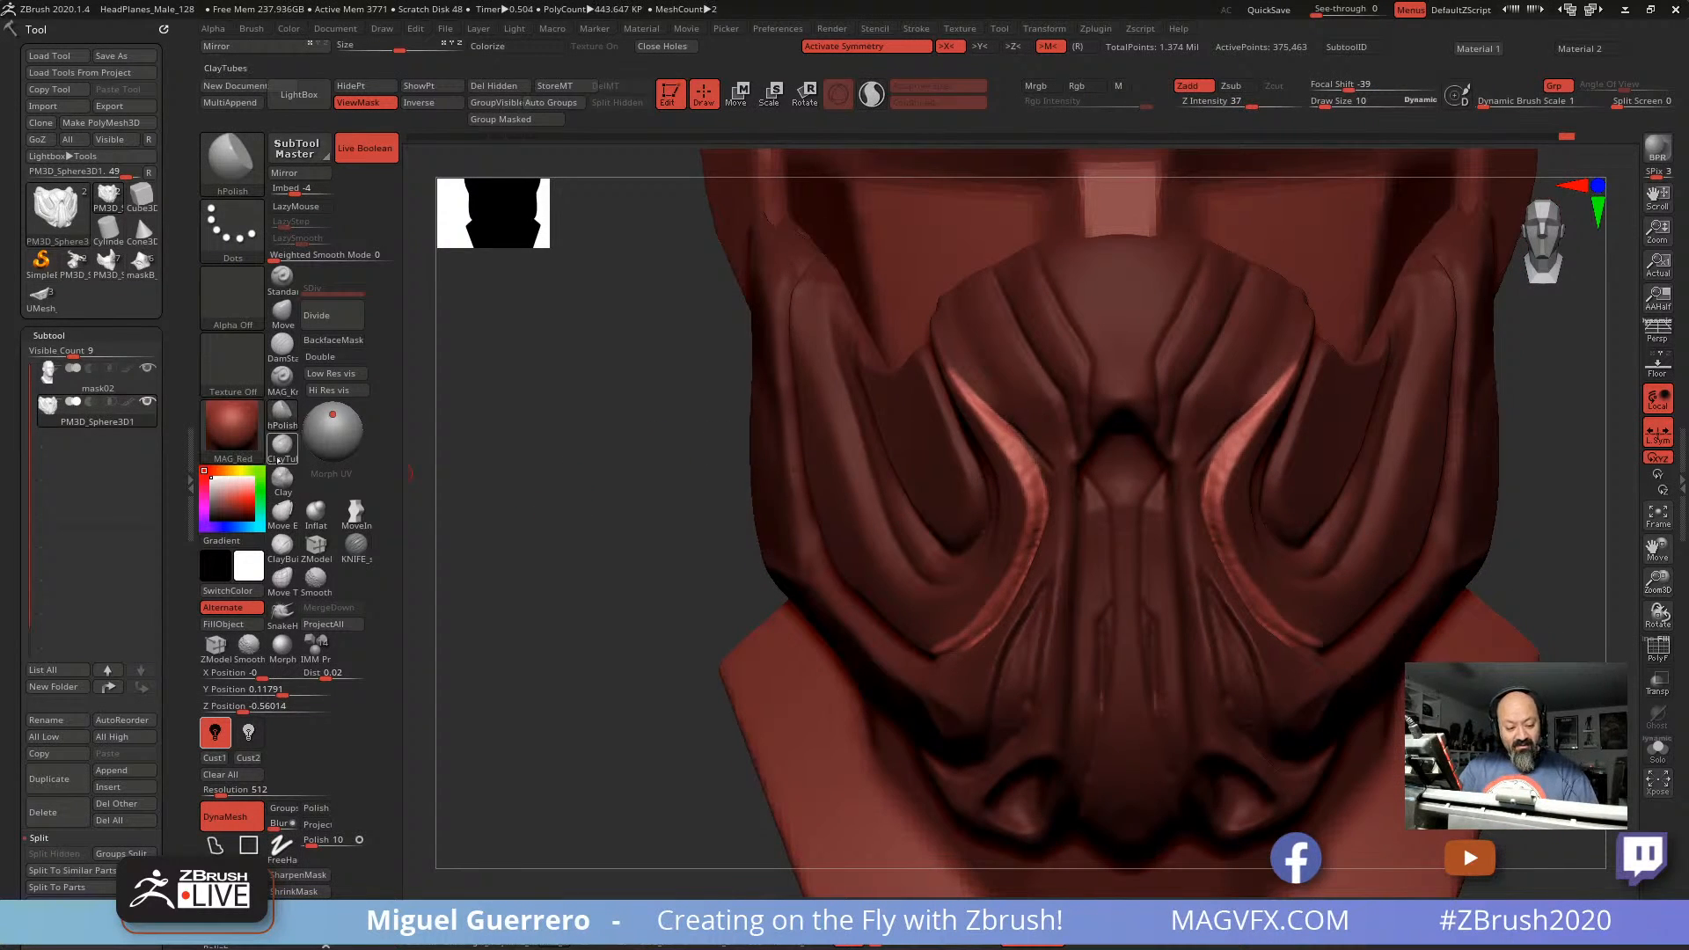
left_click(282, 414)
left_click(924, 471, "ctrl")
key("]")
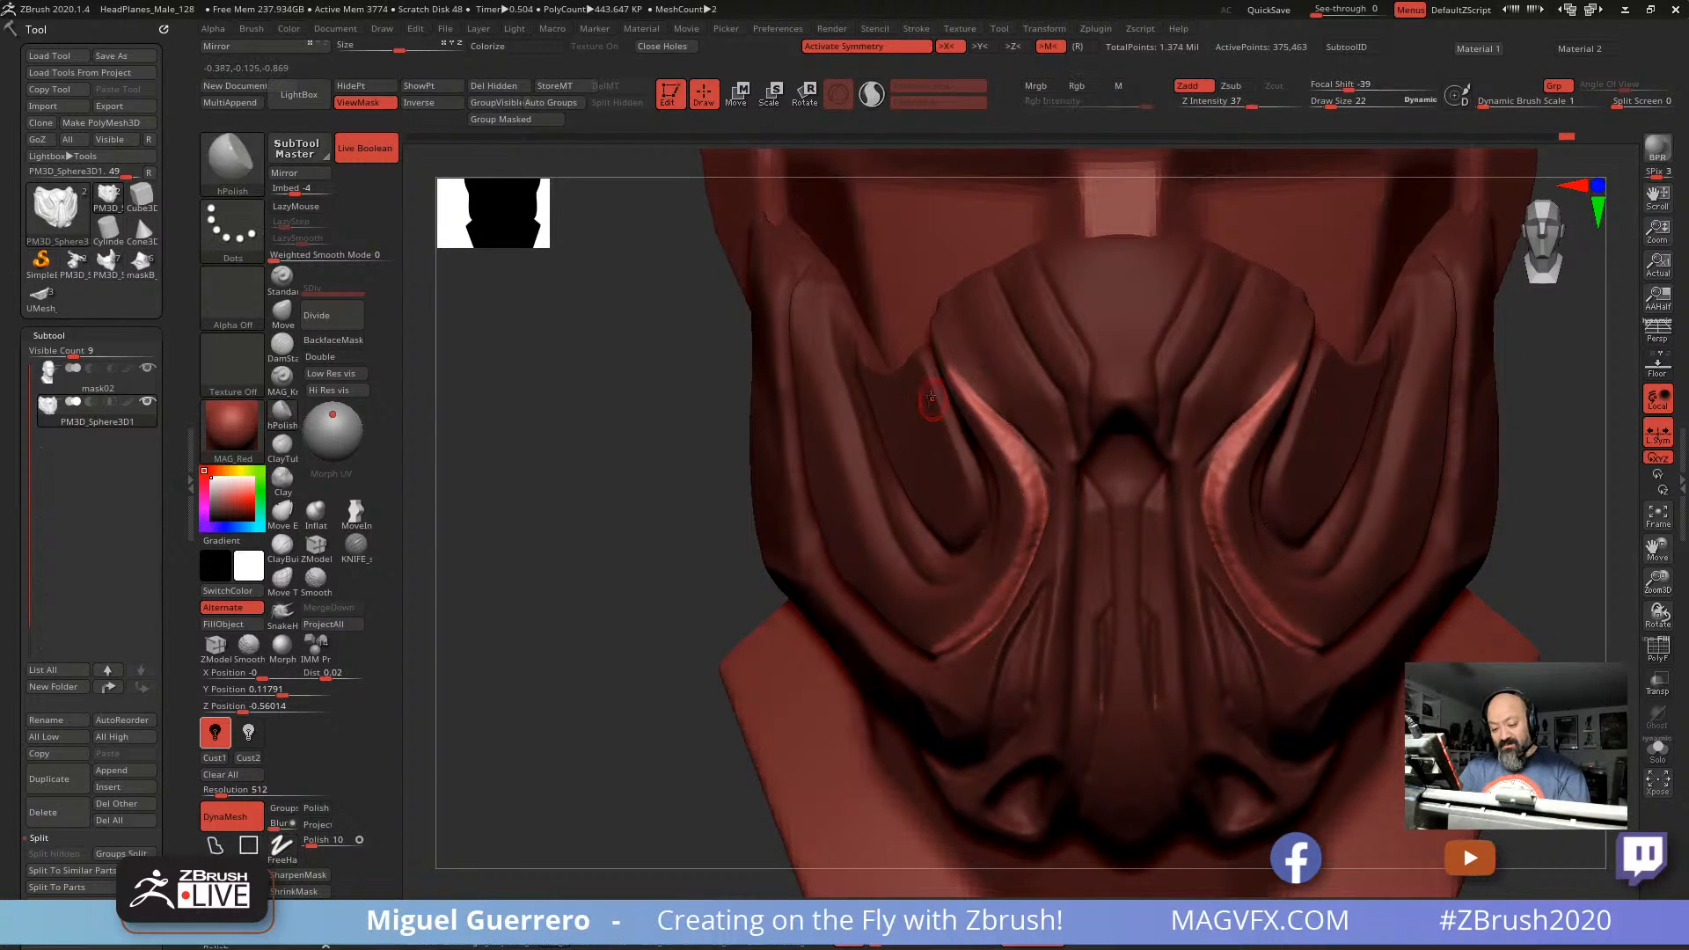
key("]")
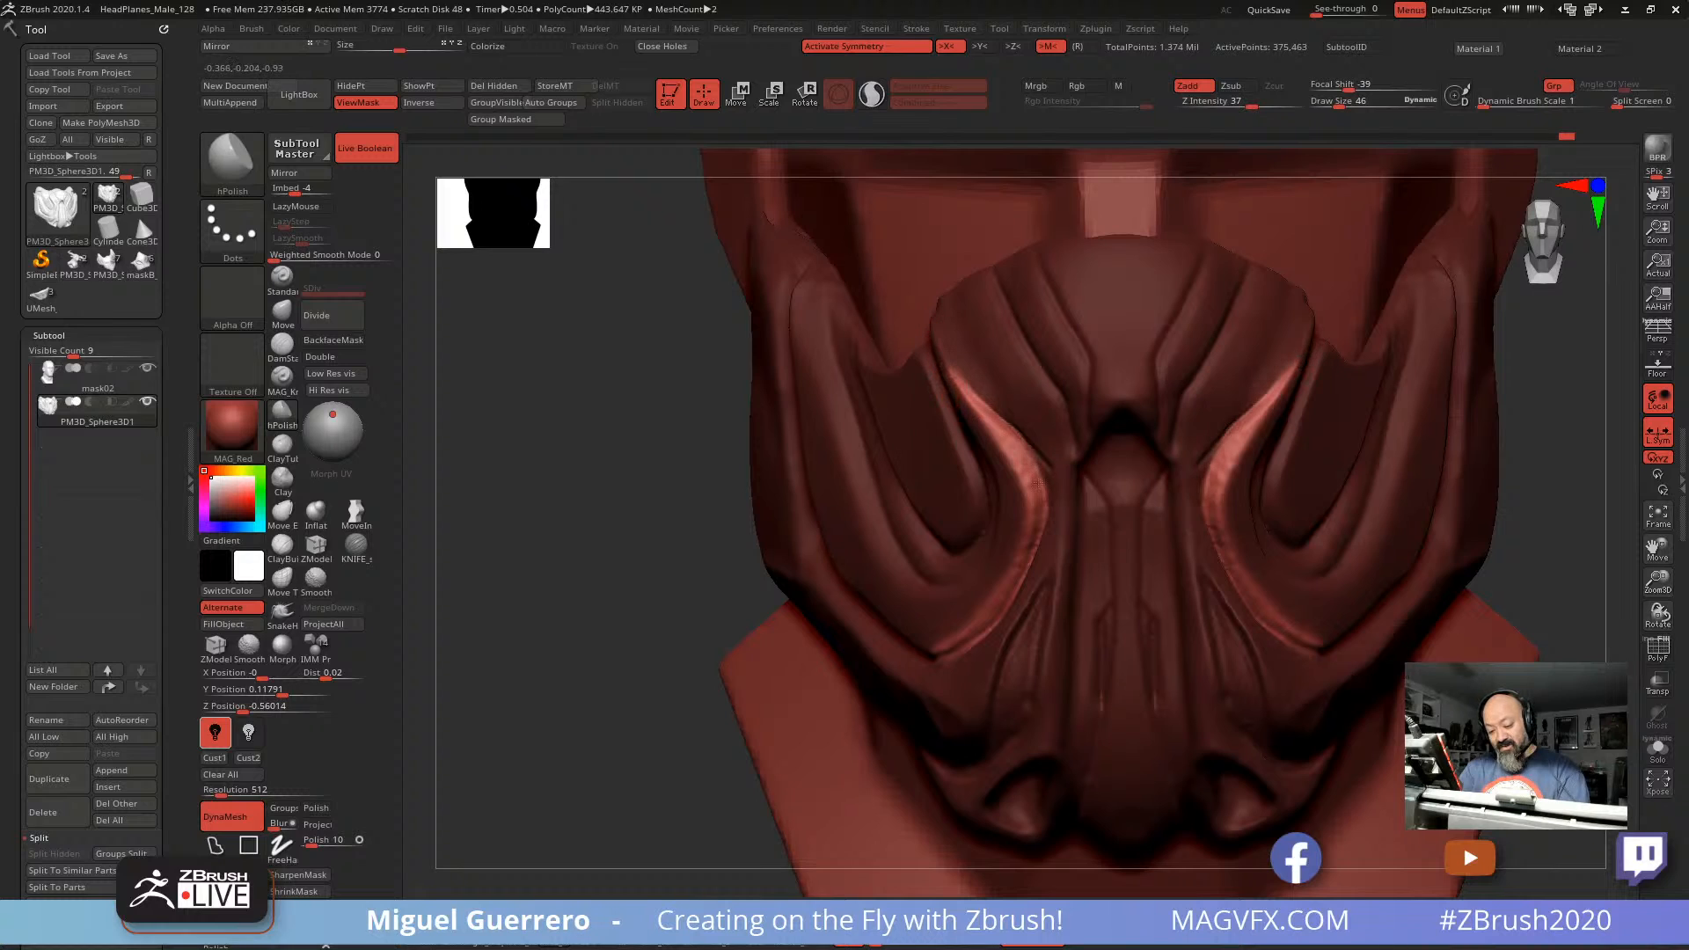
left_click(282, 413)
key("[")
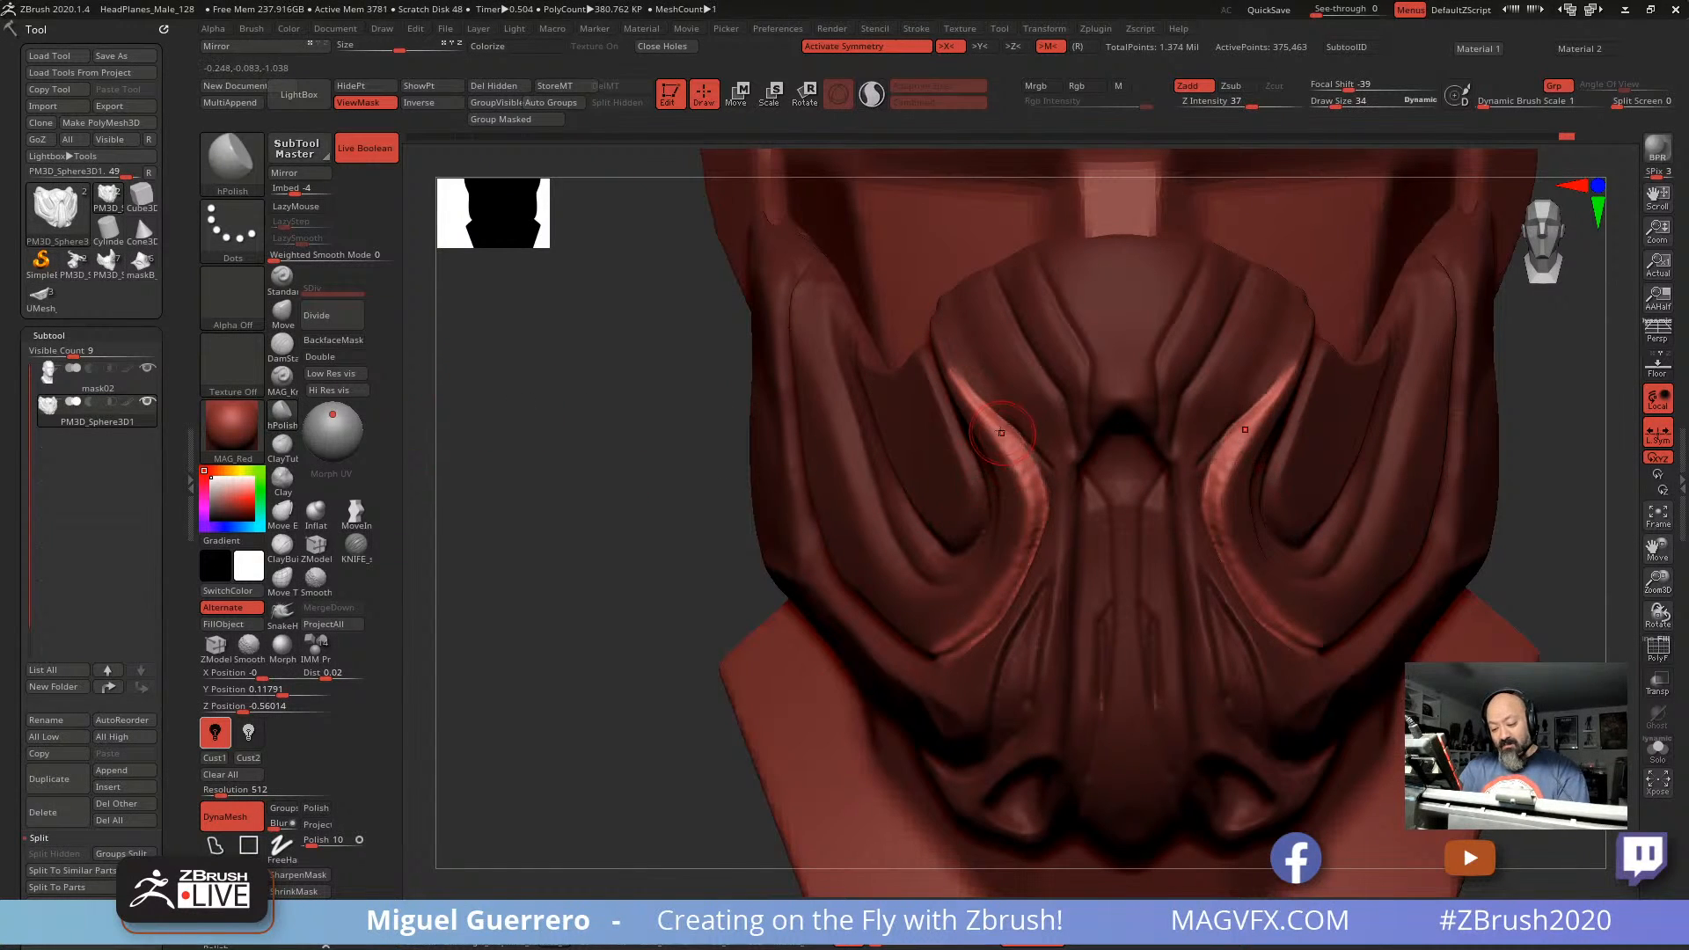
key("shift")
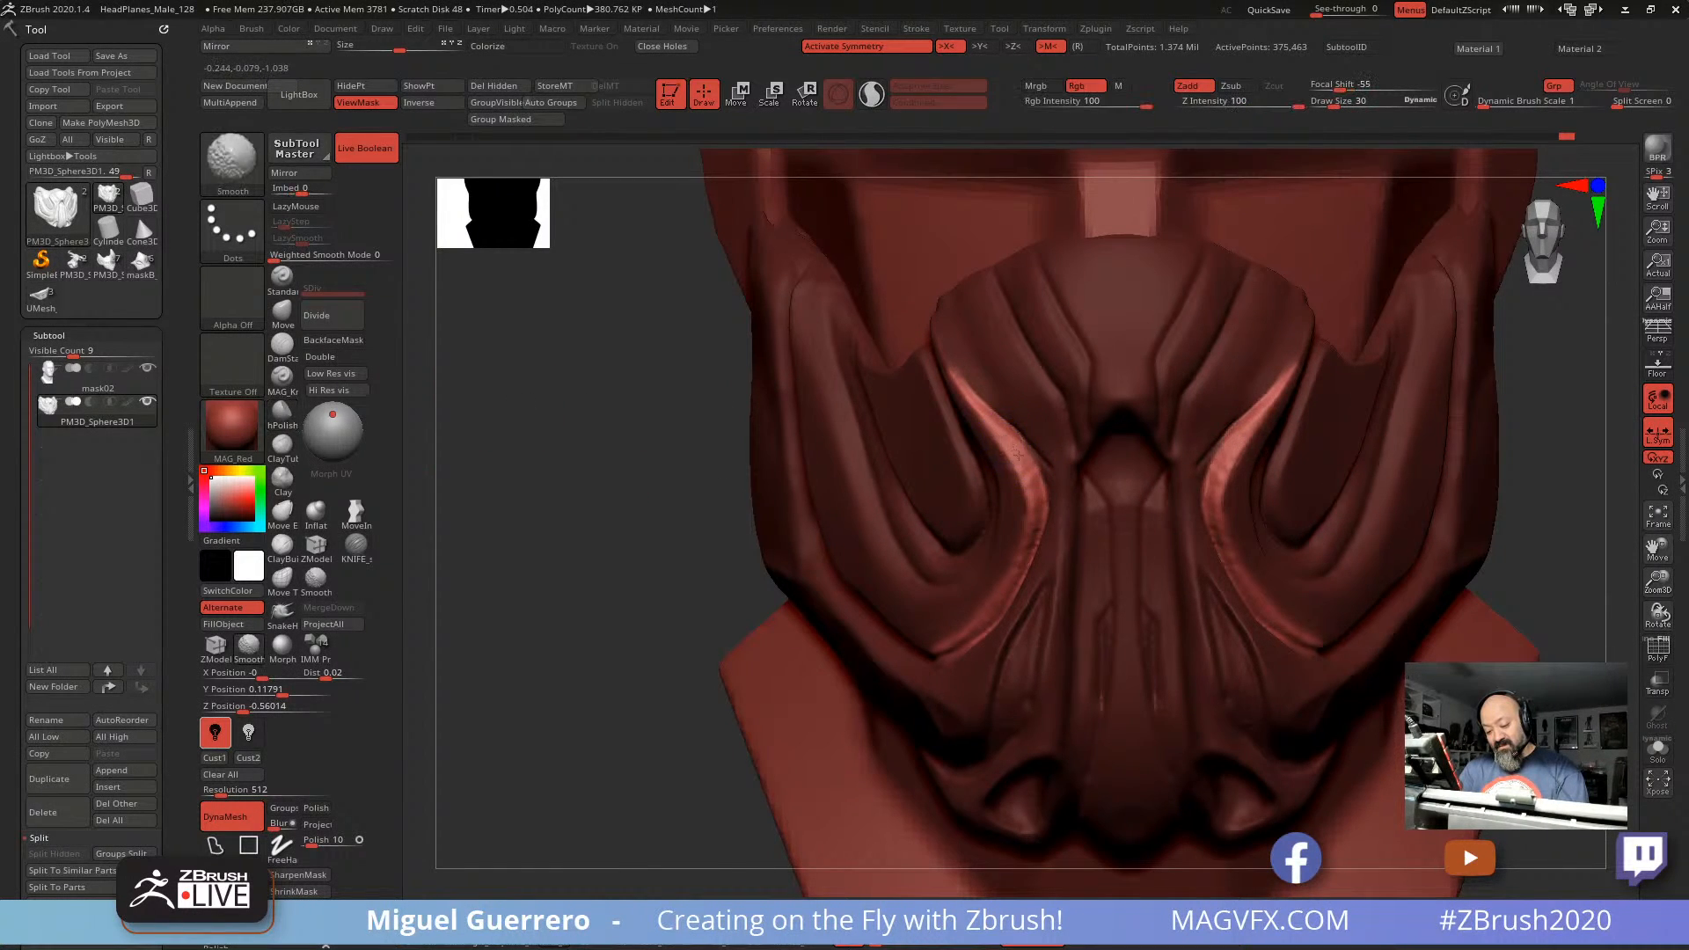
Step: Refine the lower end of the exposed cheek strip with hPolish at draw size 38 and smoothing
mouse_move(622, 483)
left_mouse_down()
mouse_move(558, 468)
mouse_move(604, 479)
mouse_move(606, 464)
left_mouse_up()
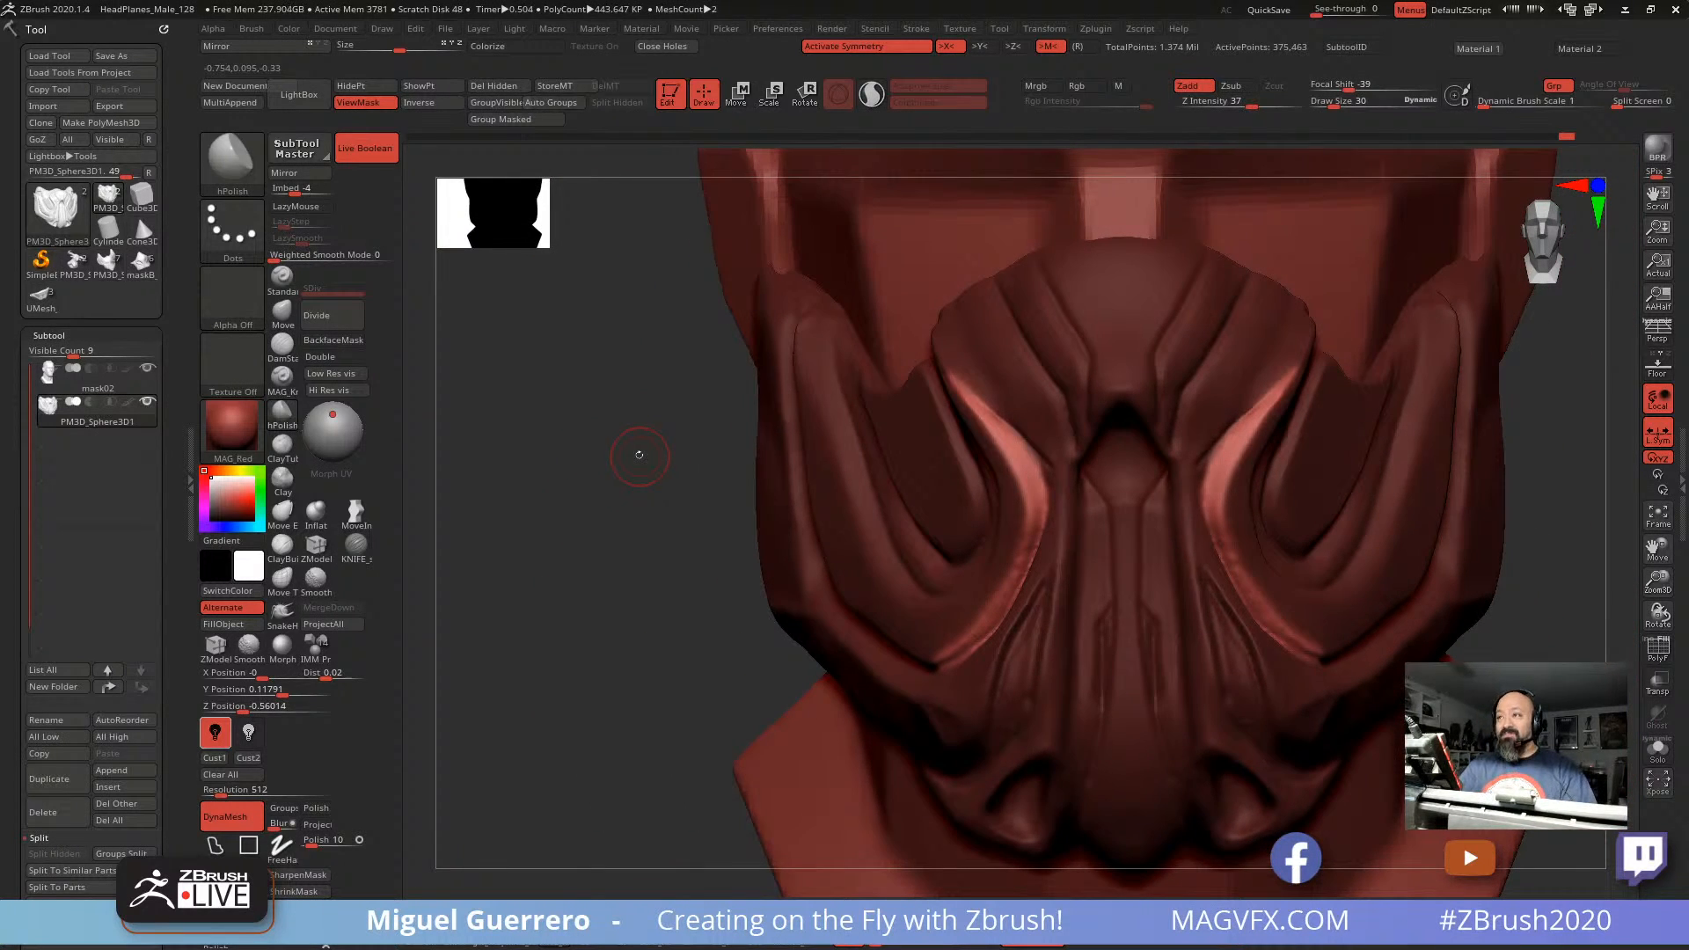
left_click_drag(684, 547, 607, 509, "alt")
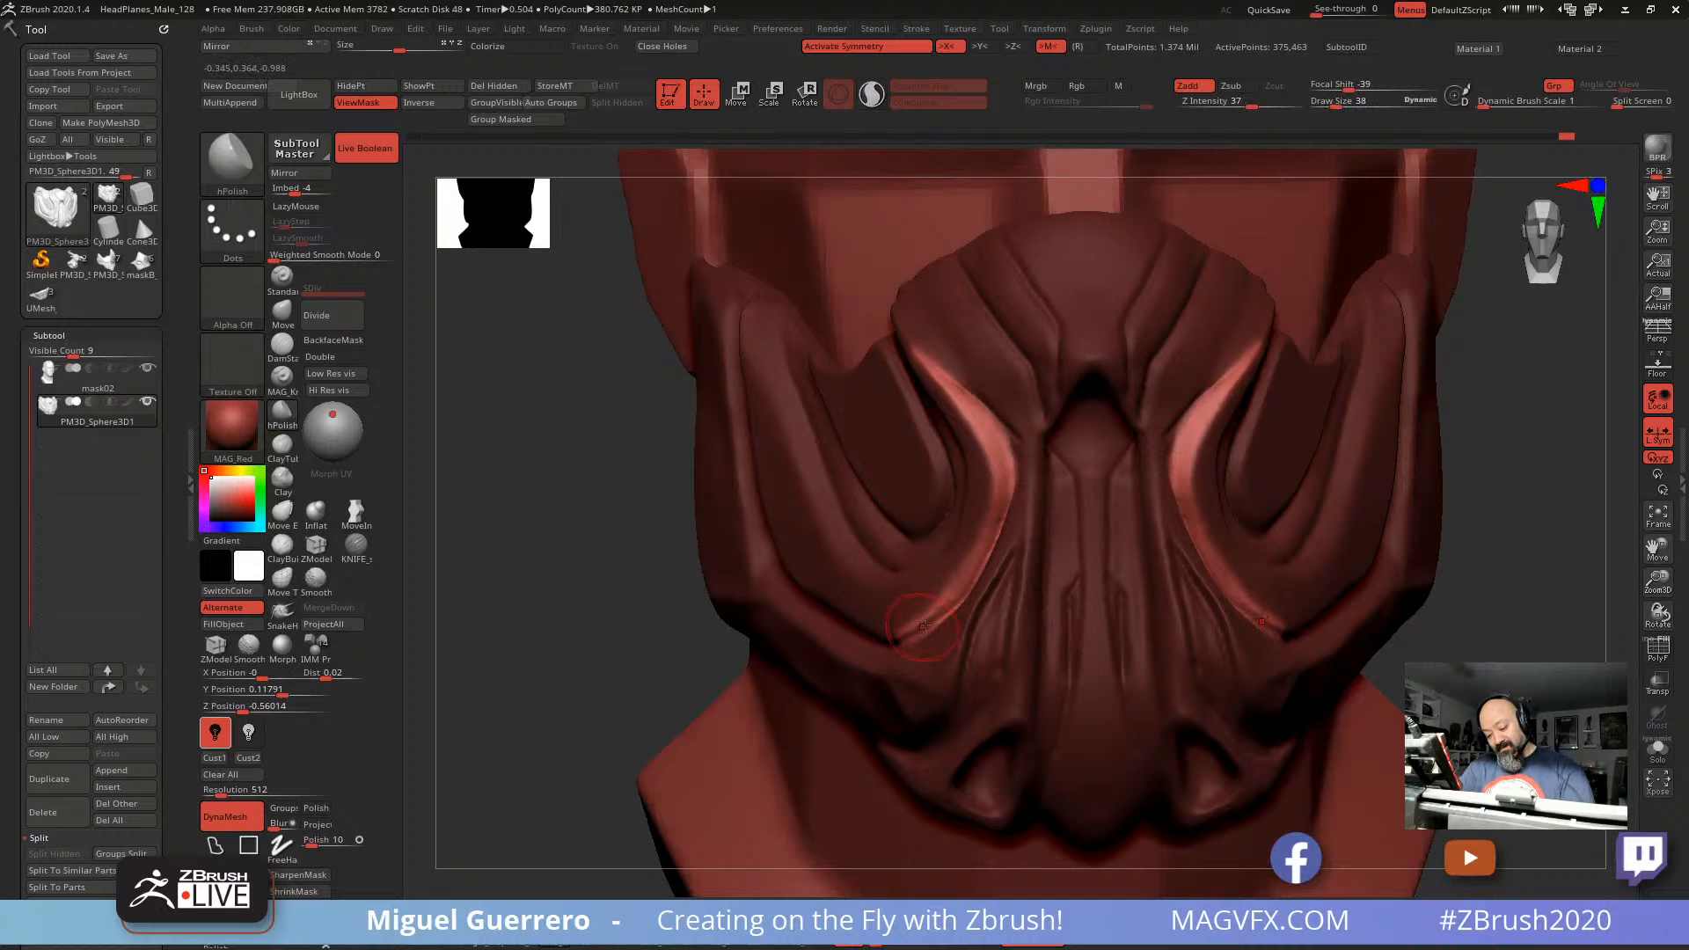
key("shift")
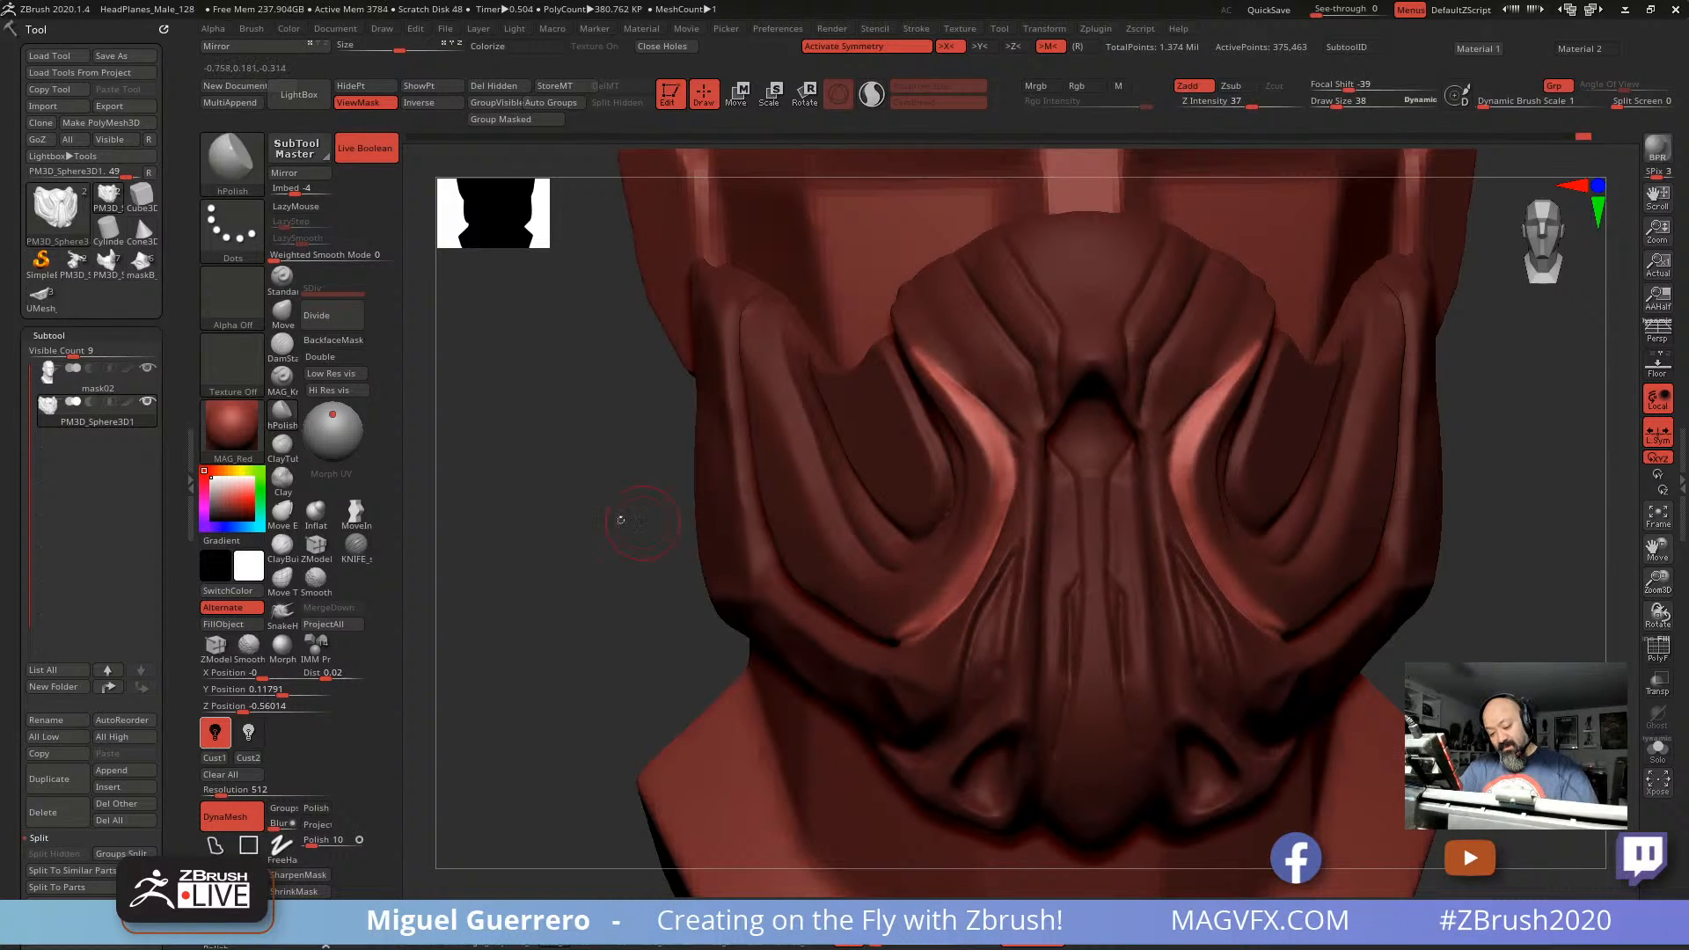
Step: Clear the mask from the mesh and switch the viewing material to z91 to check the forms
left_click_drag(620, 519, 840, 432)
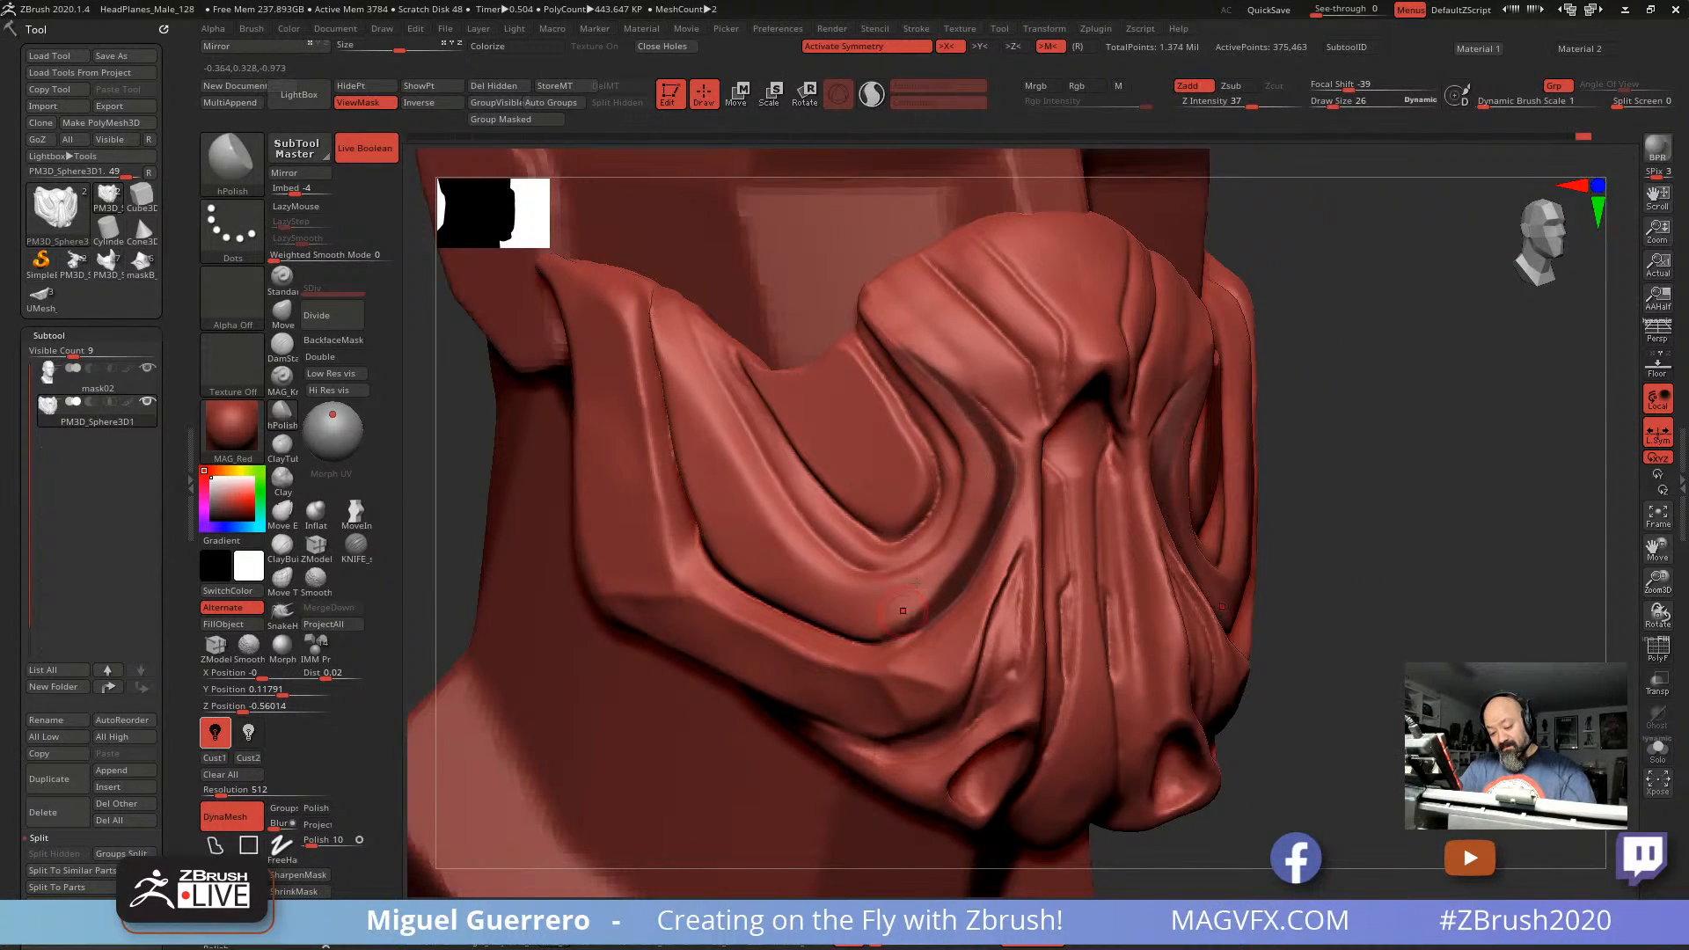
left_click_drag(1357, 758, 615, 555)
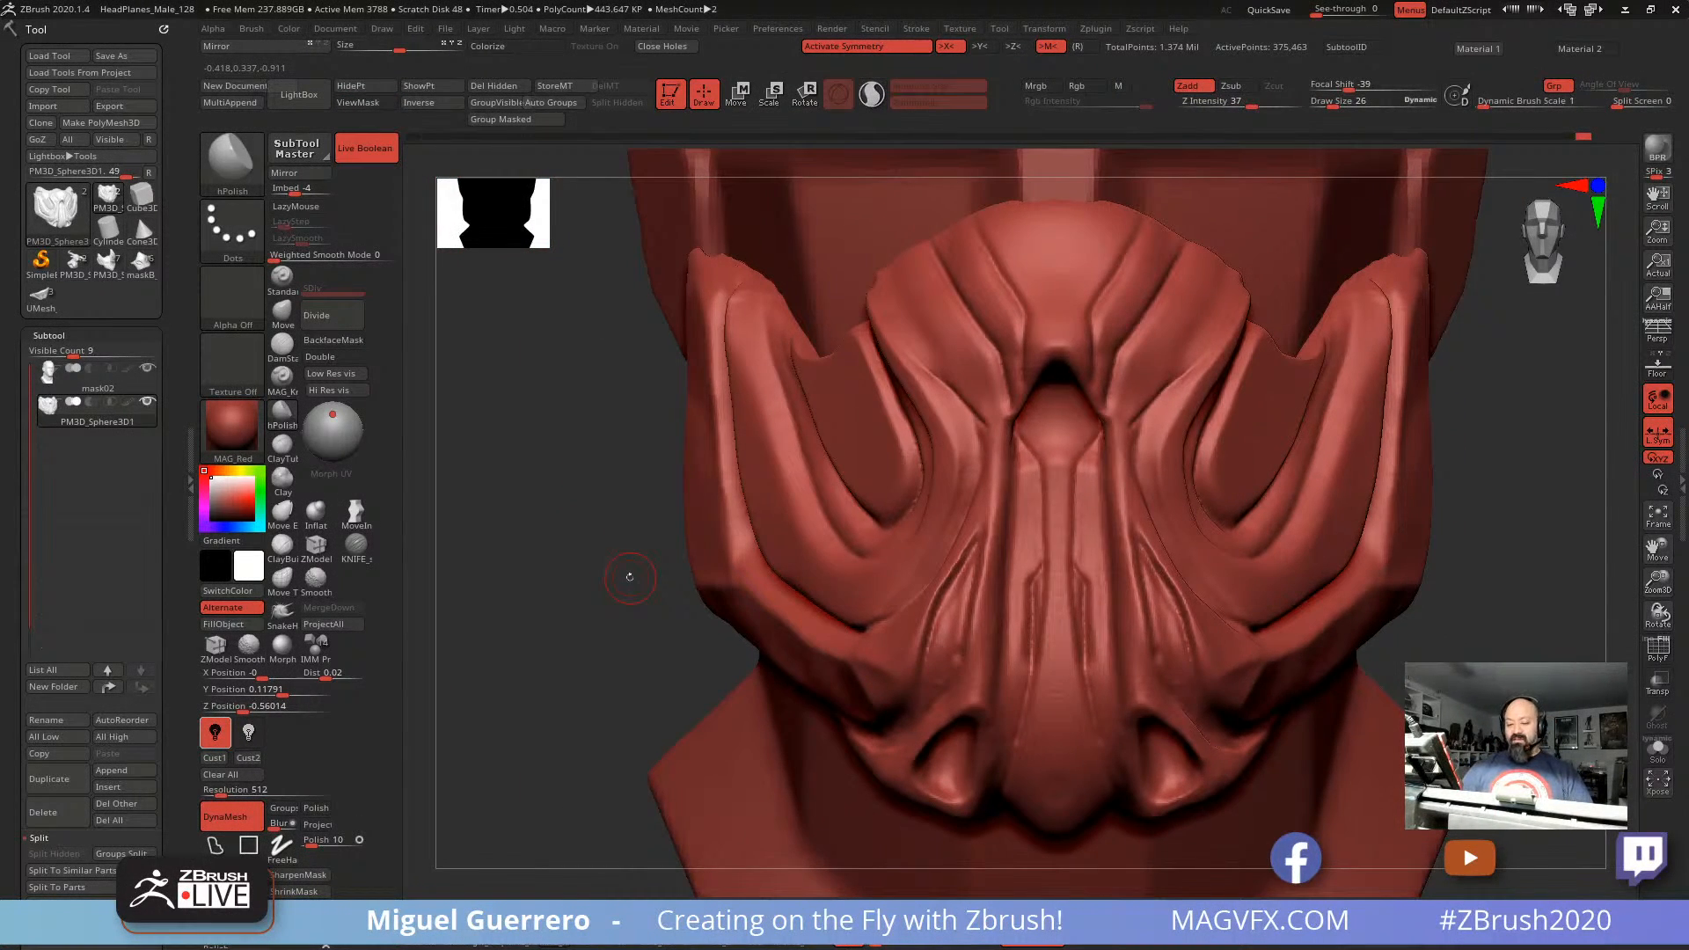
right_click_drag(630, 577, 757, 535, "ctrl")
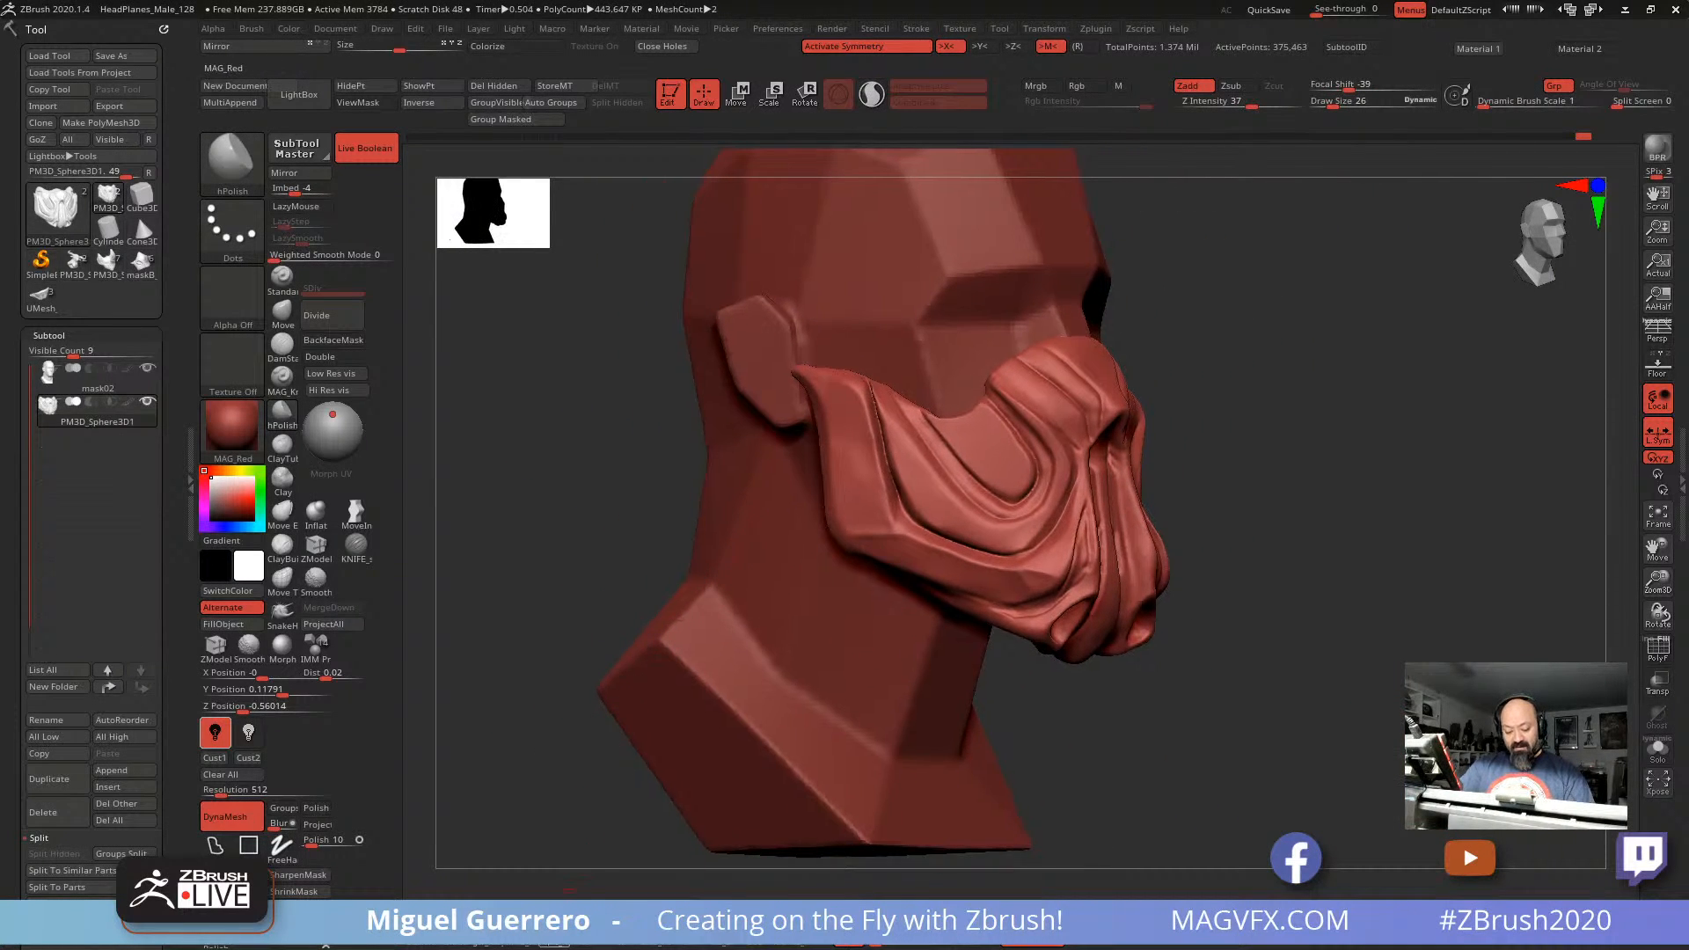
key("1")
mouse_move(636, 645)
right_mouse_down("ctrl")
mouse_move(695, 621)
mouse_move(641, 648)
right_mouse_up("ctrl")
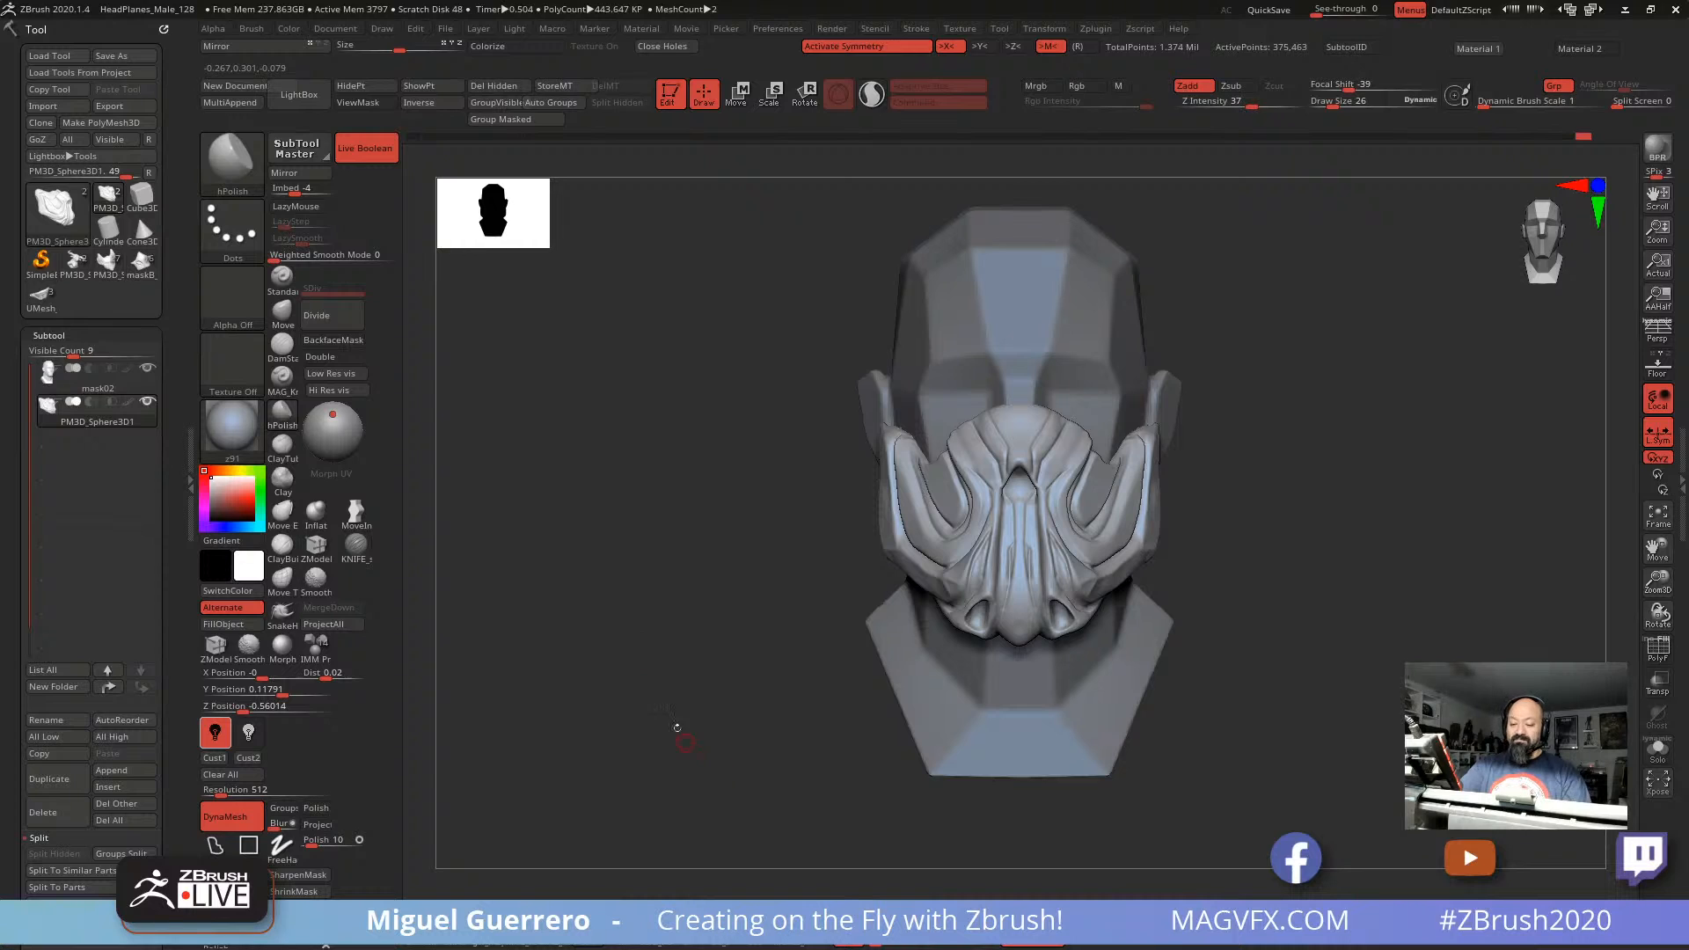
mouse_move(677, 728)
right_mouse_down()
mouse_move(627, 711)
mouse_move(697, 704)
right_mouse_up()
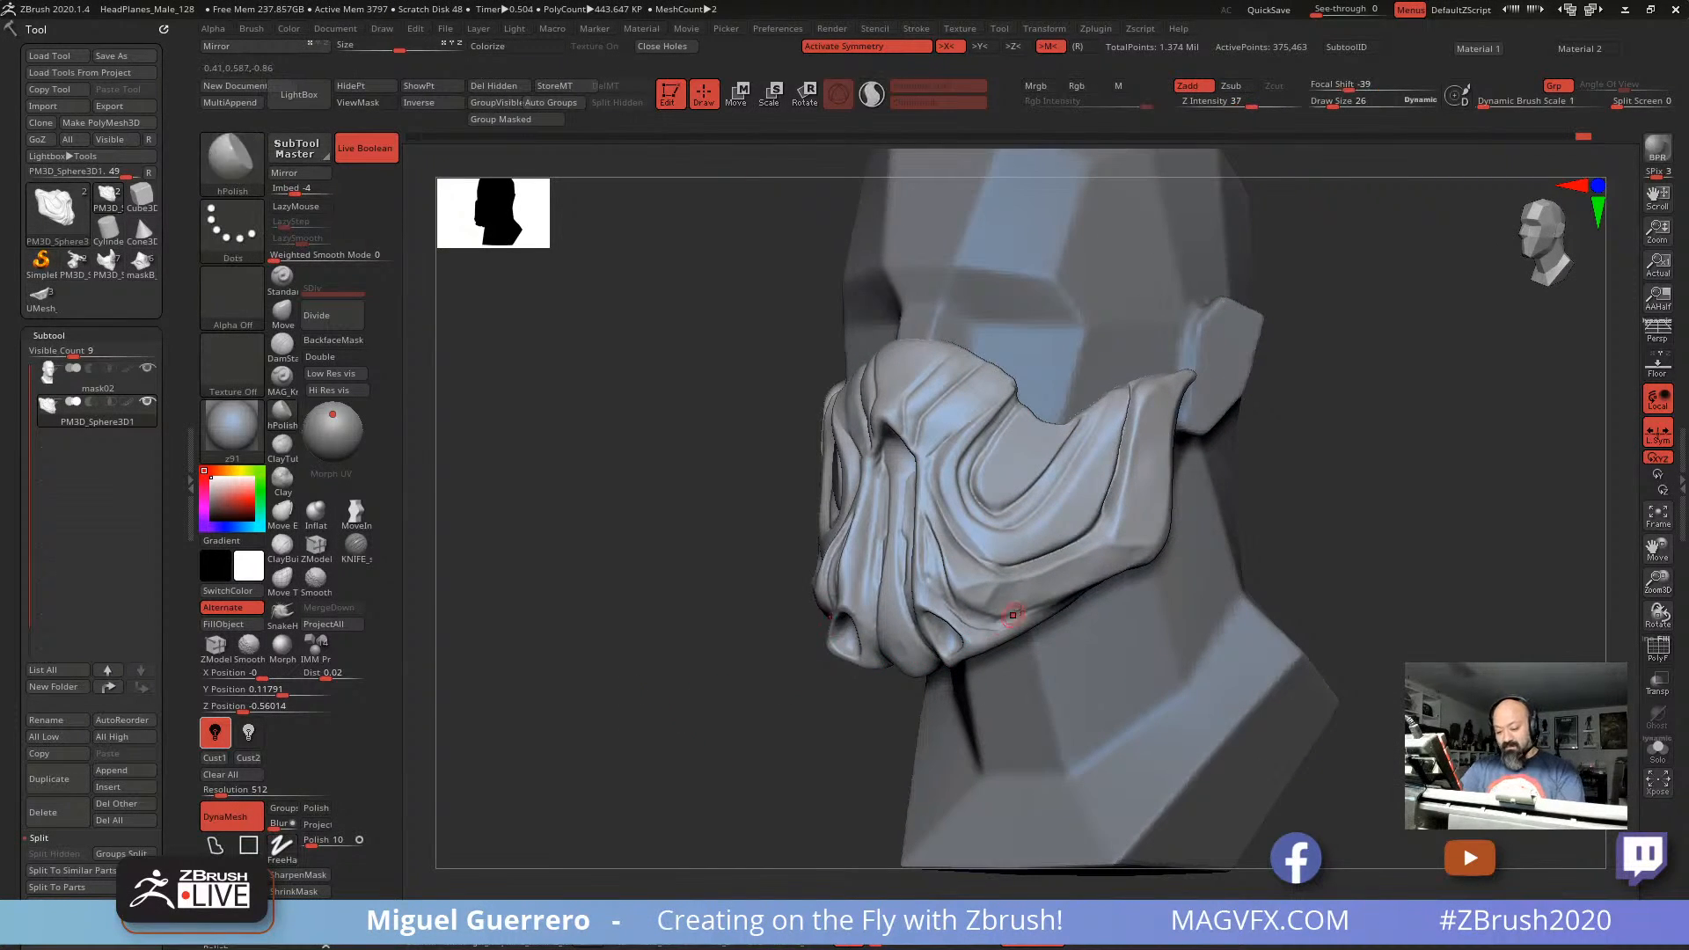
key("shift")
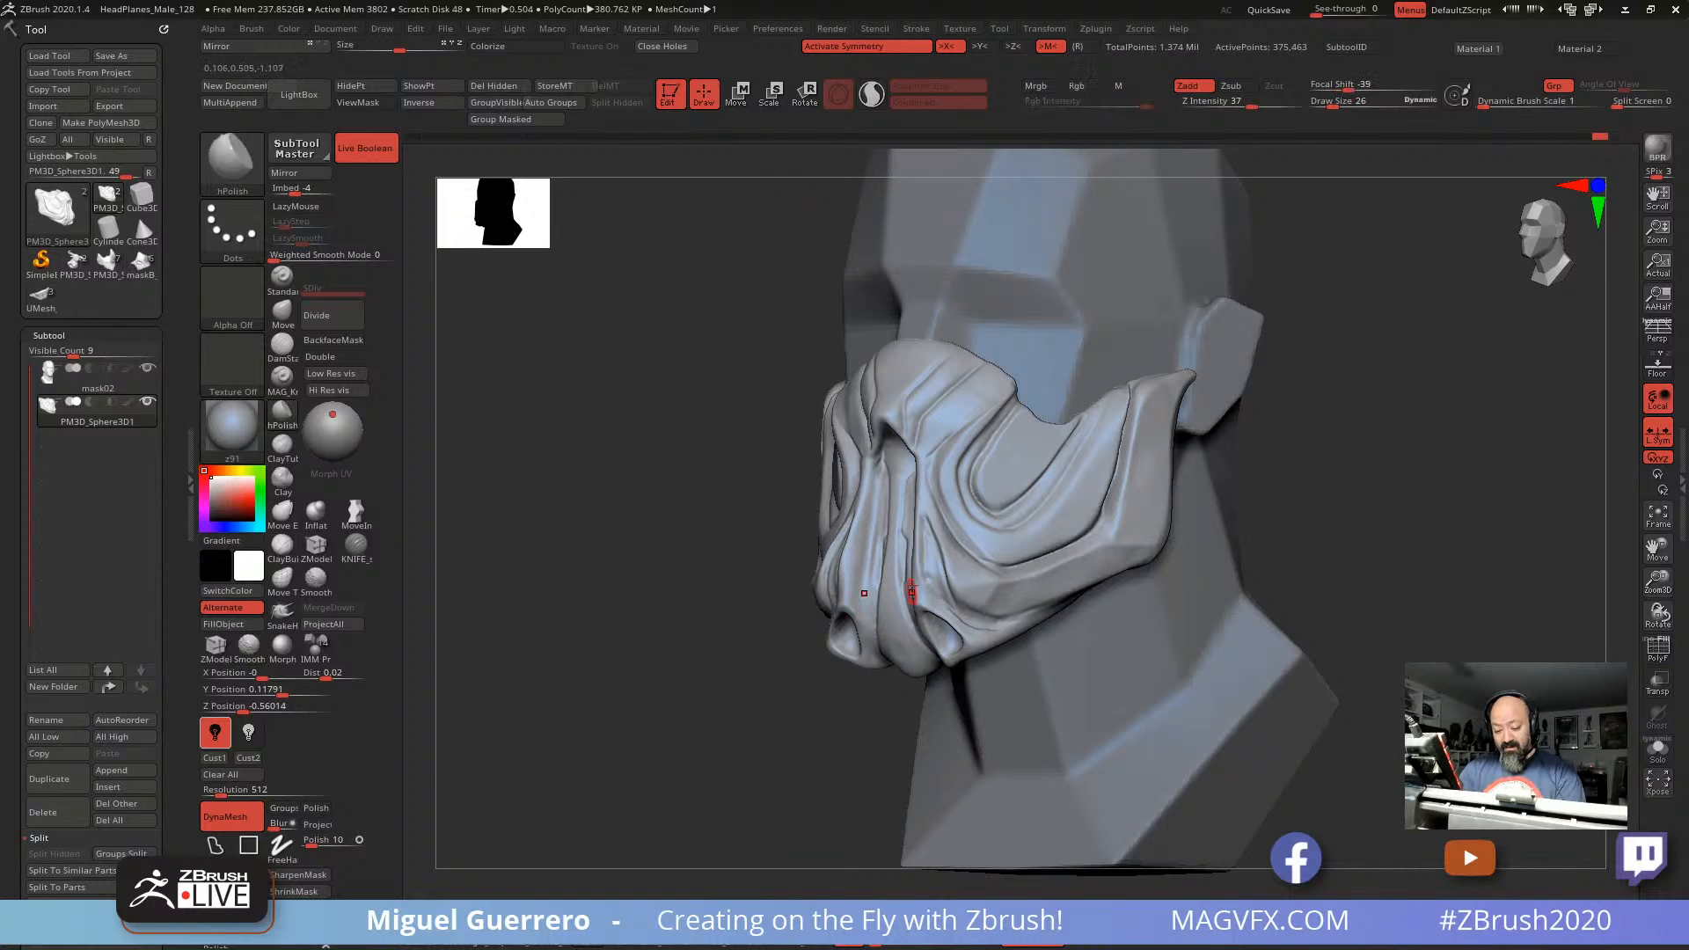
mouse_move(678, 538)
left_mouse_down()
mouse_move(658, 539)
mouse_move(897, 536)
left_mouse_up()
left_click_drag(640, 512, 698, 528, "alt")
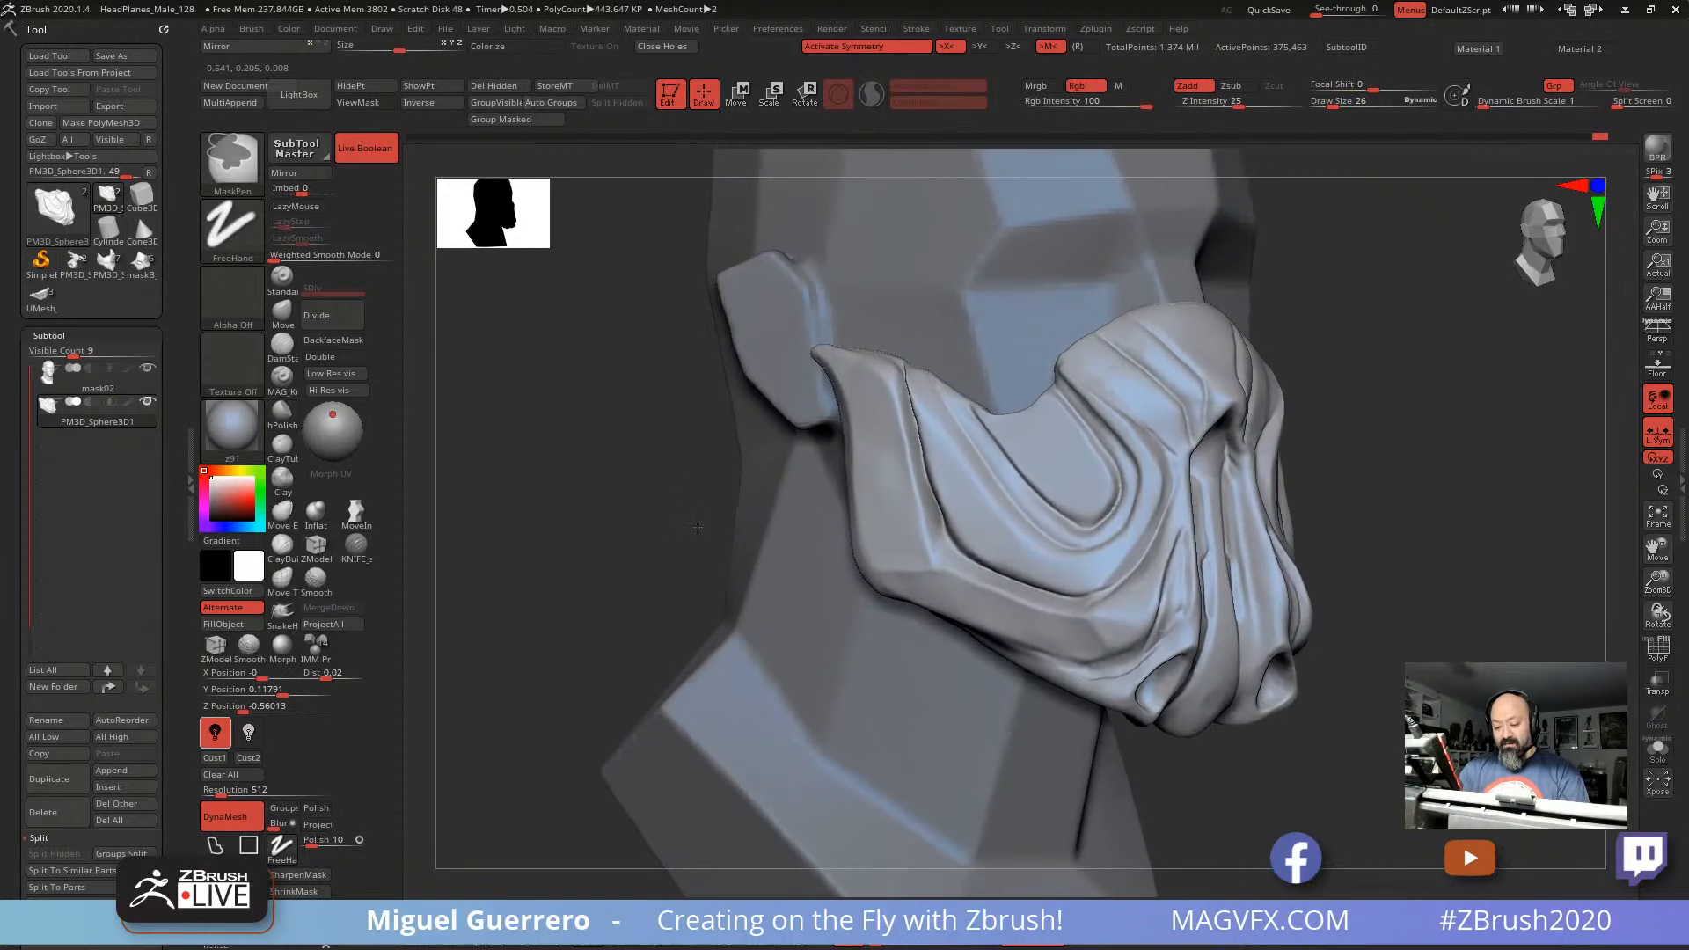
left_click_drag(497, 503, 1020, 662)
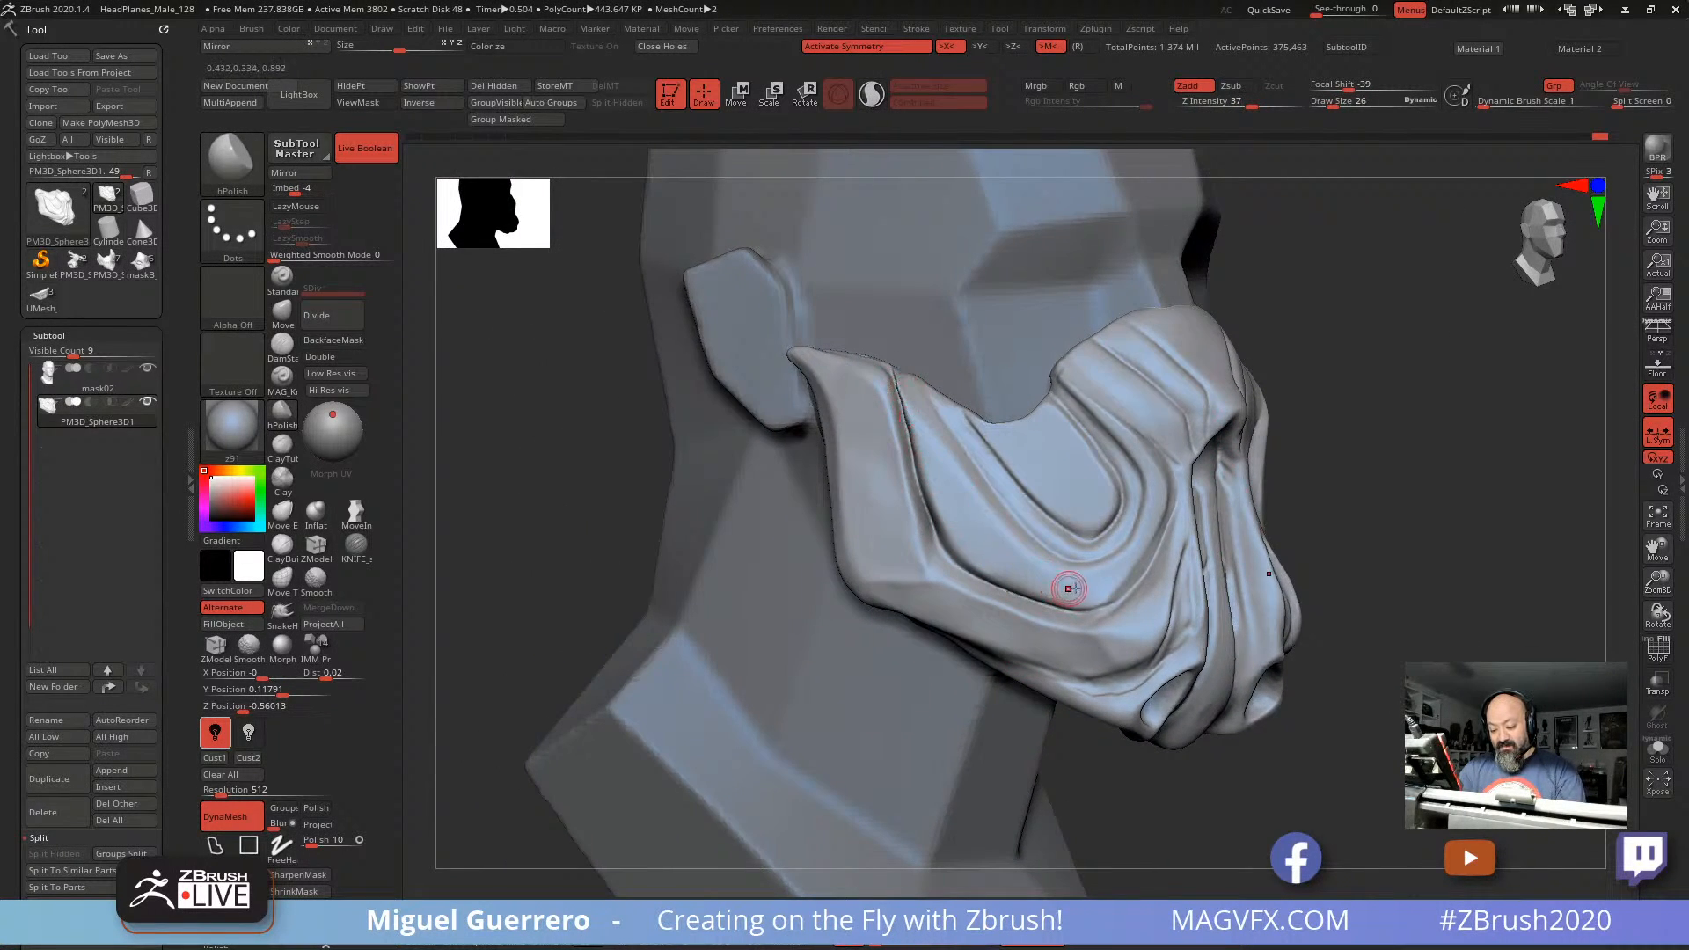
Step: Nudge the crease between the outer cheek band and inner folds with the Move brush at draw sizes 42 and 54, smoothing its upper end
key("bracketright")
key("bracketright")
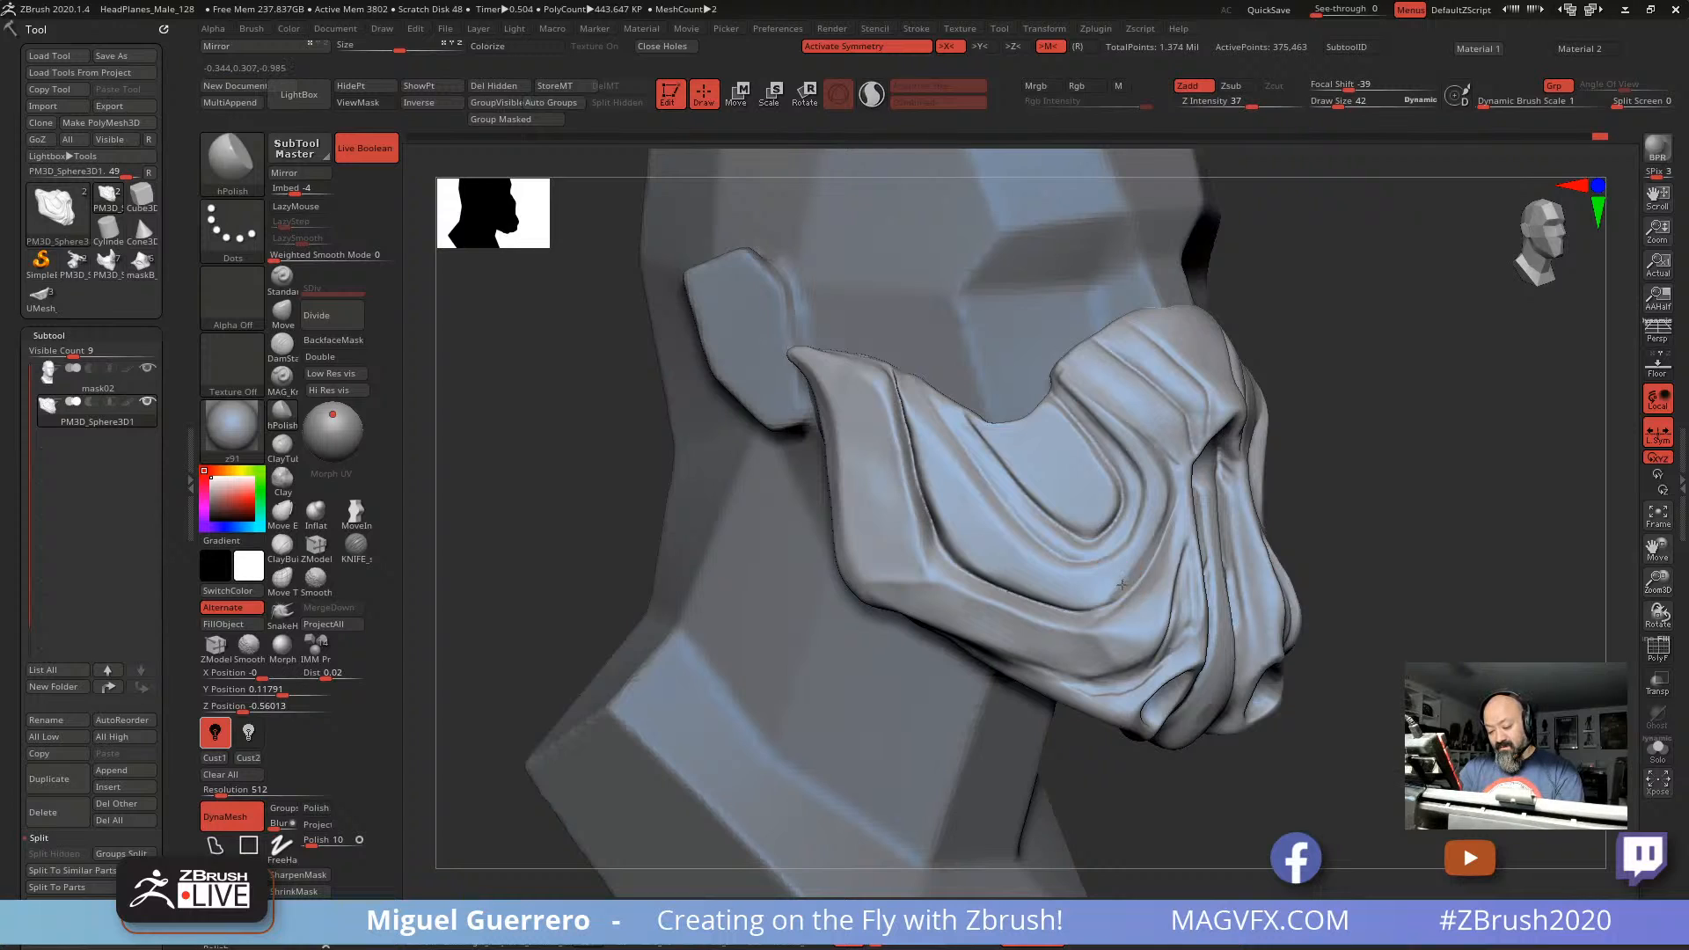
key("bracketright")
key("bracketright")
left_click(282, 309)
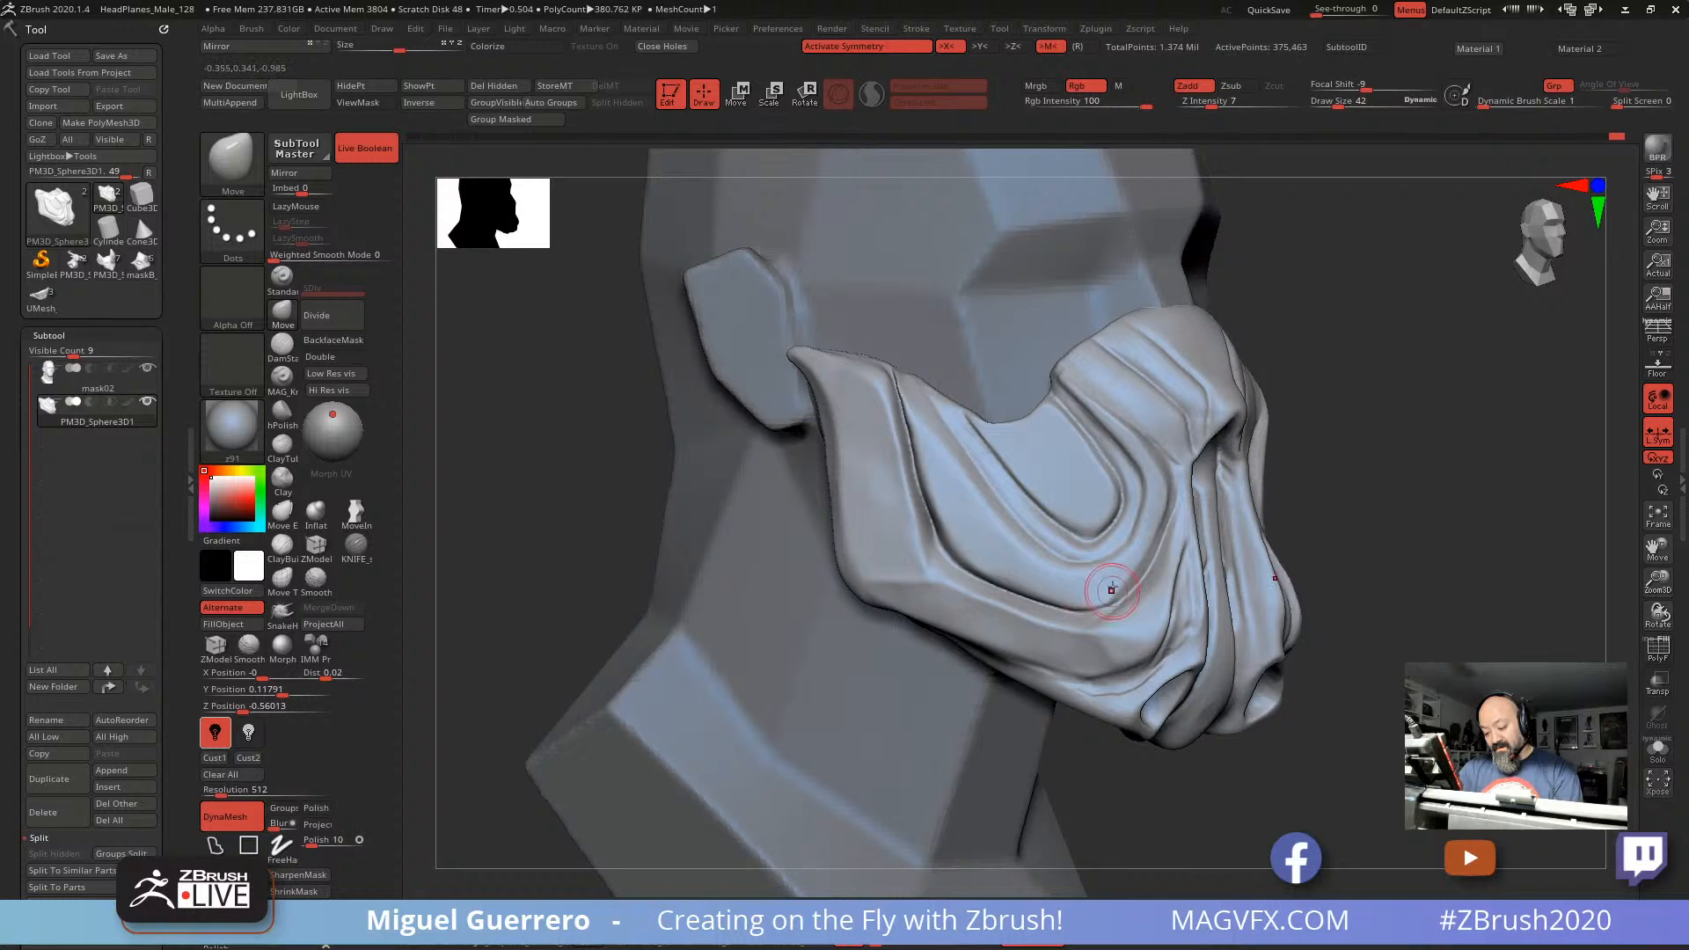
left_click_drag(1452, 761, 1353, 754)
mouse_move(667, 544)
left_mouse_down()
mouse_move(566, 513)
mouse_move(657, 519)
left_mouse_up()
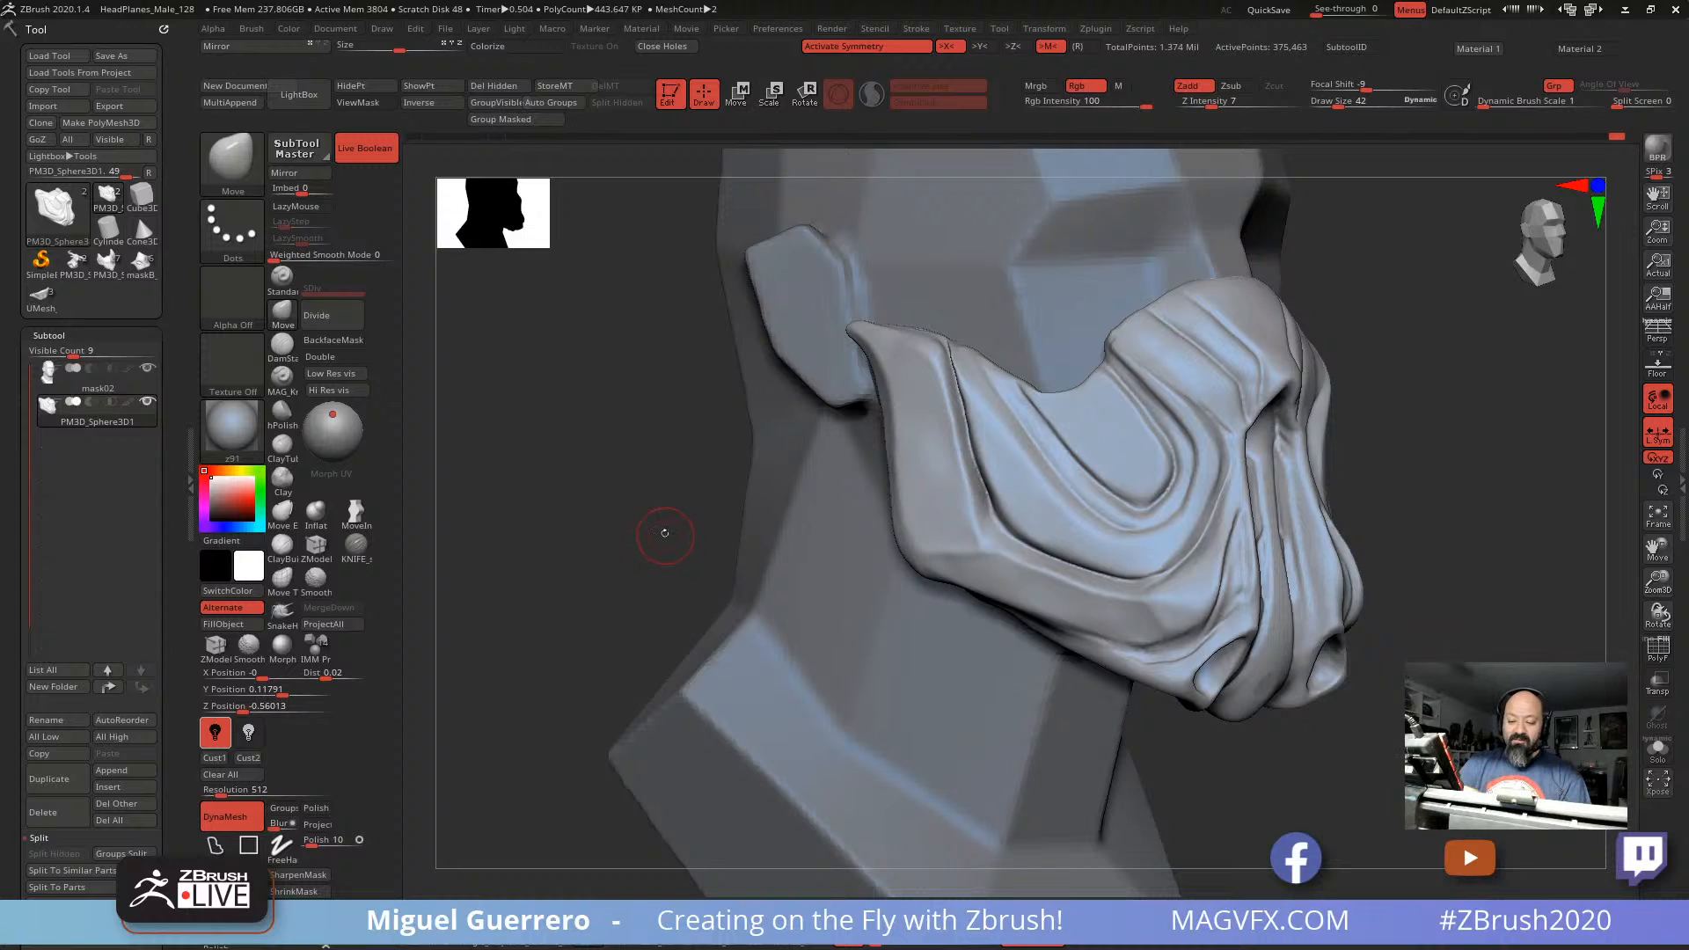
mouse_move(596, 484)
left_mouse_down()
mouse_move(611, 484)
mouse_move(587, 483)
left_mouse_up()
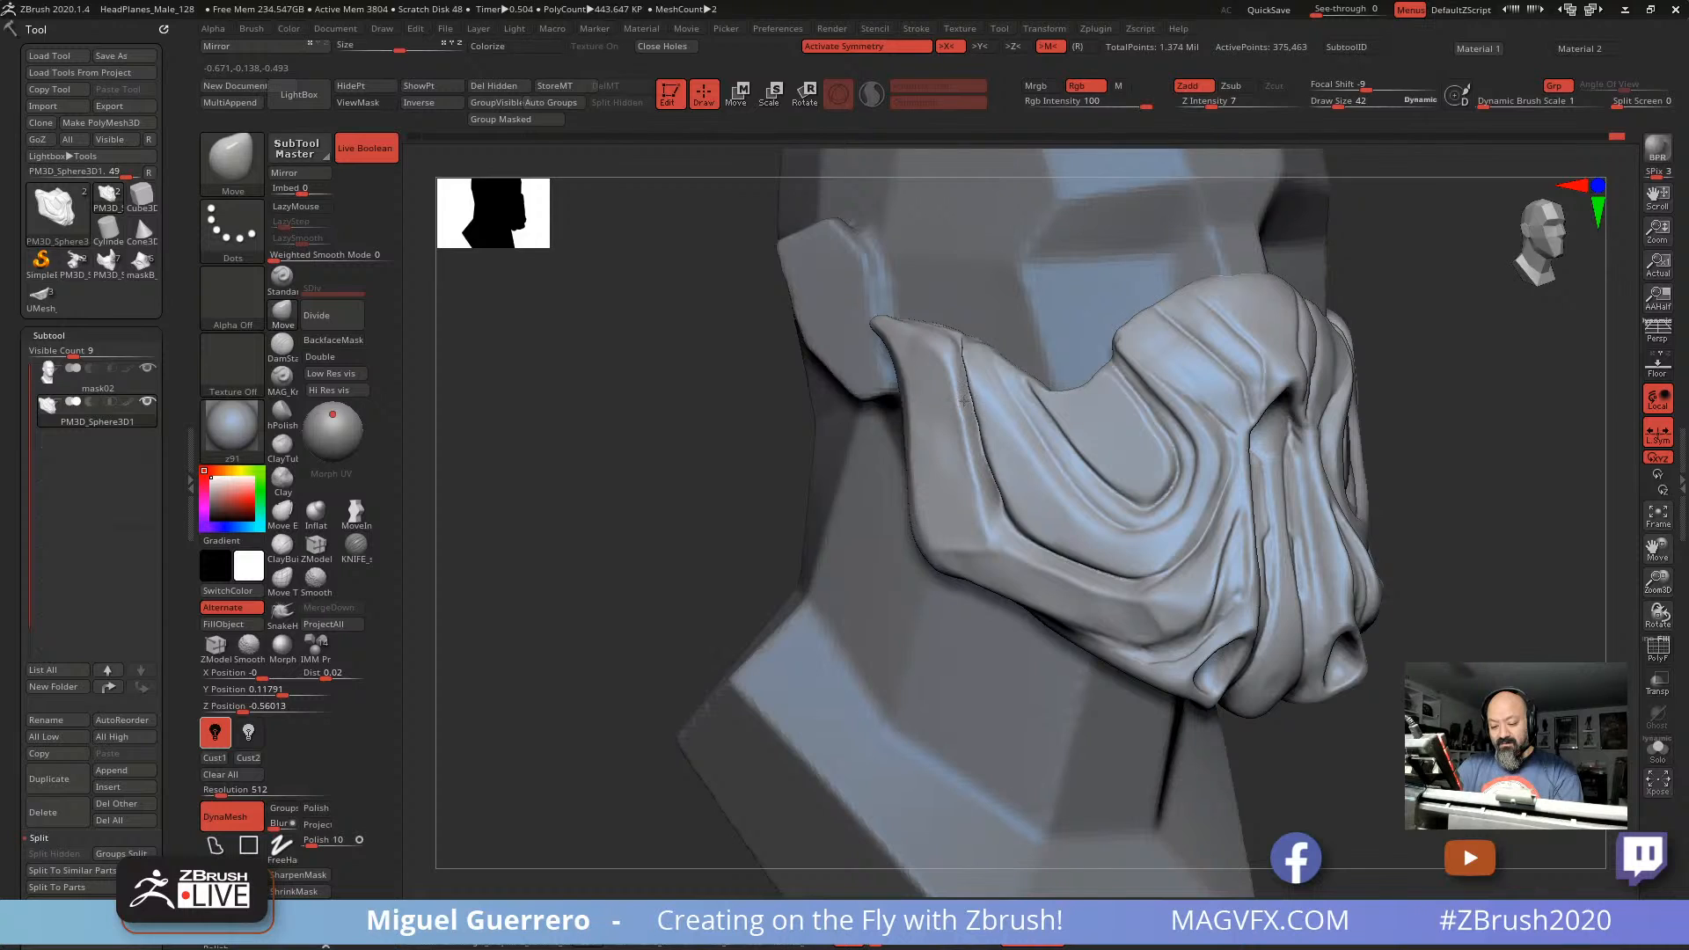
mouse_move(964, 401)
left_mouse_down()
mouse_move(955, 369)
mouse_move(968, 396)
left_mouse_up()
left_click_drag(970, 399, 971, 376, "shift")
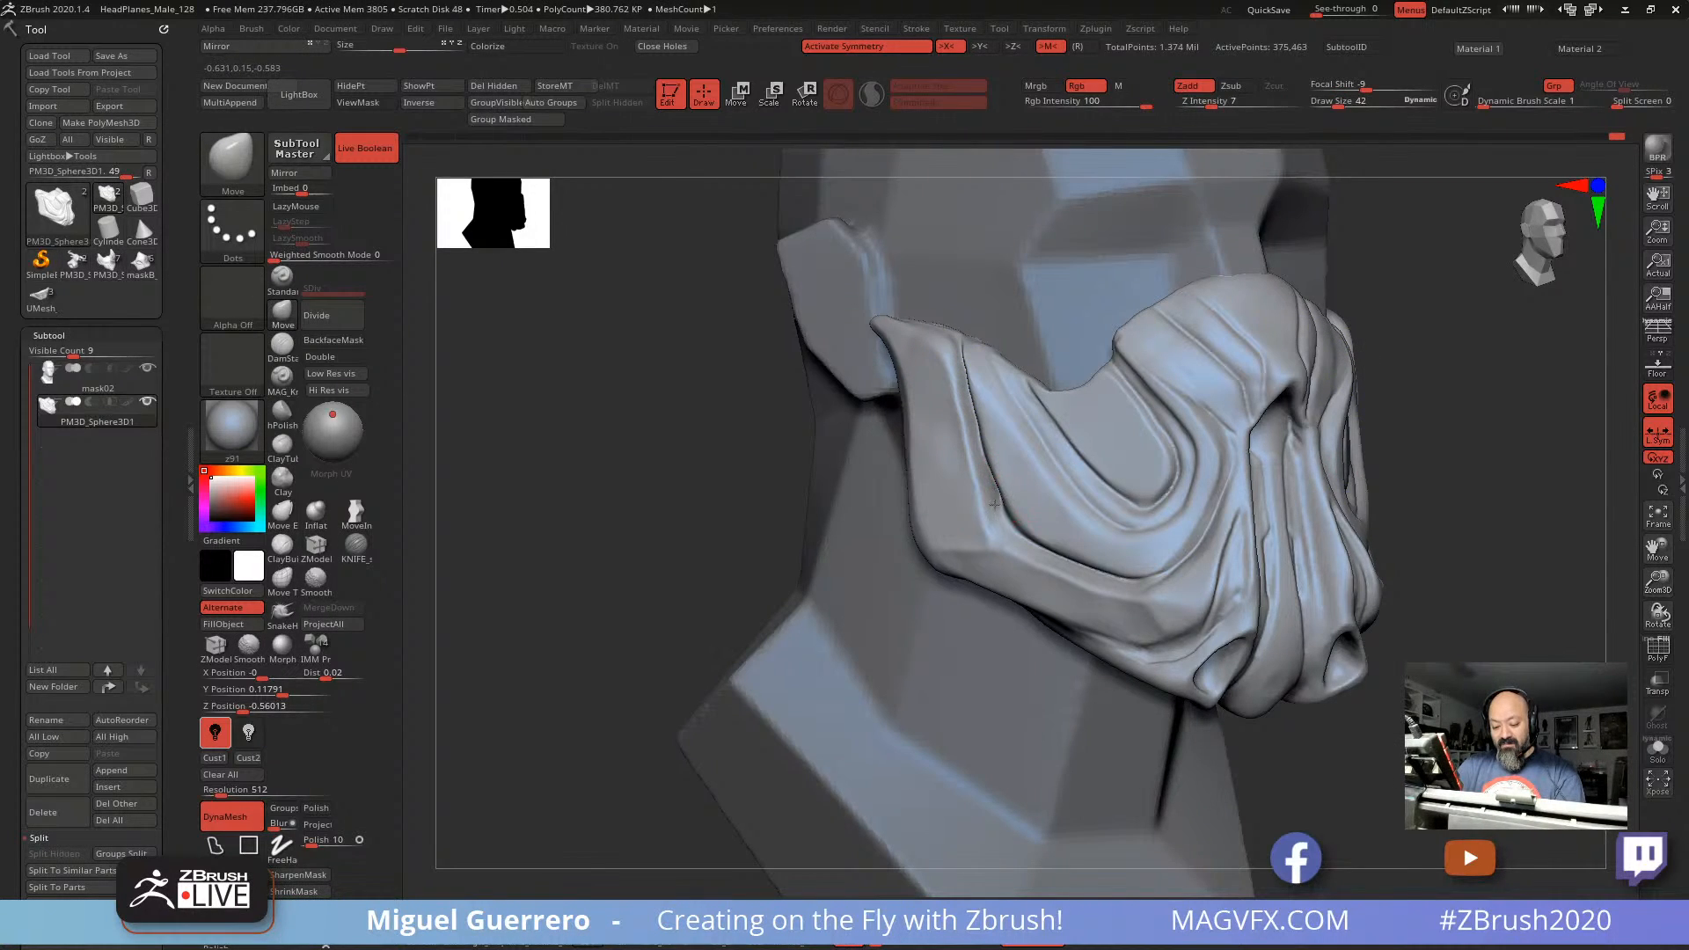
key("bracketright")
mouse_move(1000, 492)
left_mouse_down()
mouse_move(990, 482)
mouse_move(988, 505)
left_mouse_up()
Step: Carve along the mask's rear outer edge, from below the ear down to the jaw corner, with DamStandard at draw size 106
mouse_move(987, 503)
right_mouse_down()
mouse_move(818, 480)
mouse_move(745, 493)
mouse_move(784, 495)
mouse_move(877, 440)
right_mouse_up()
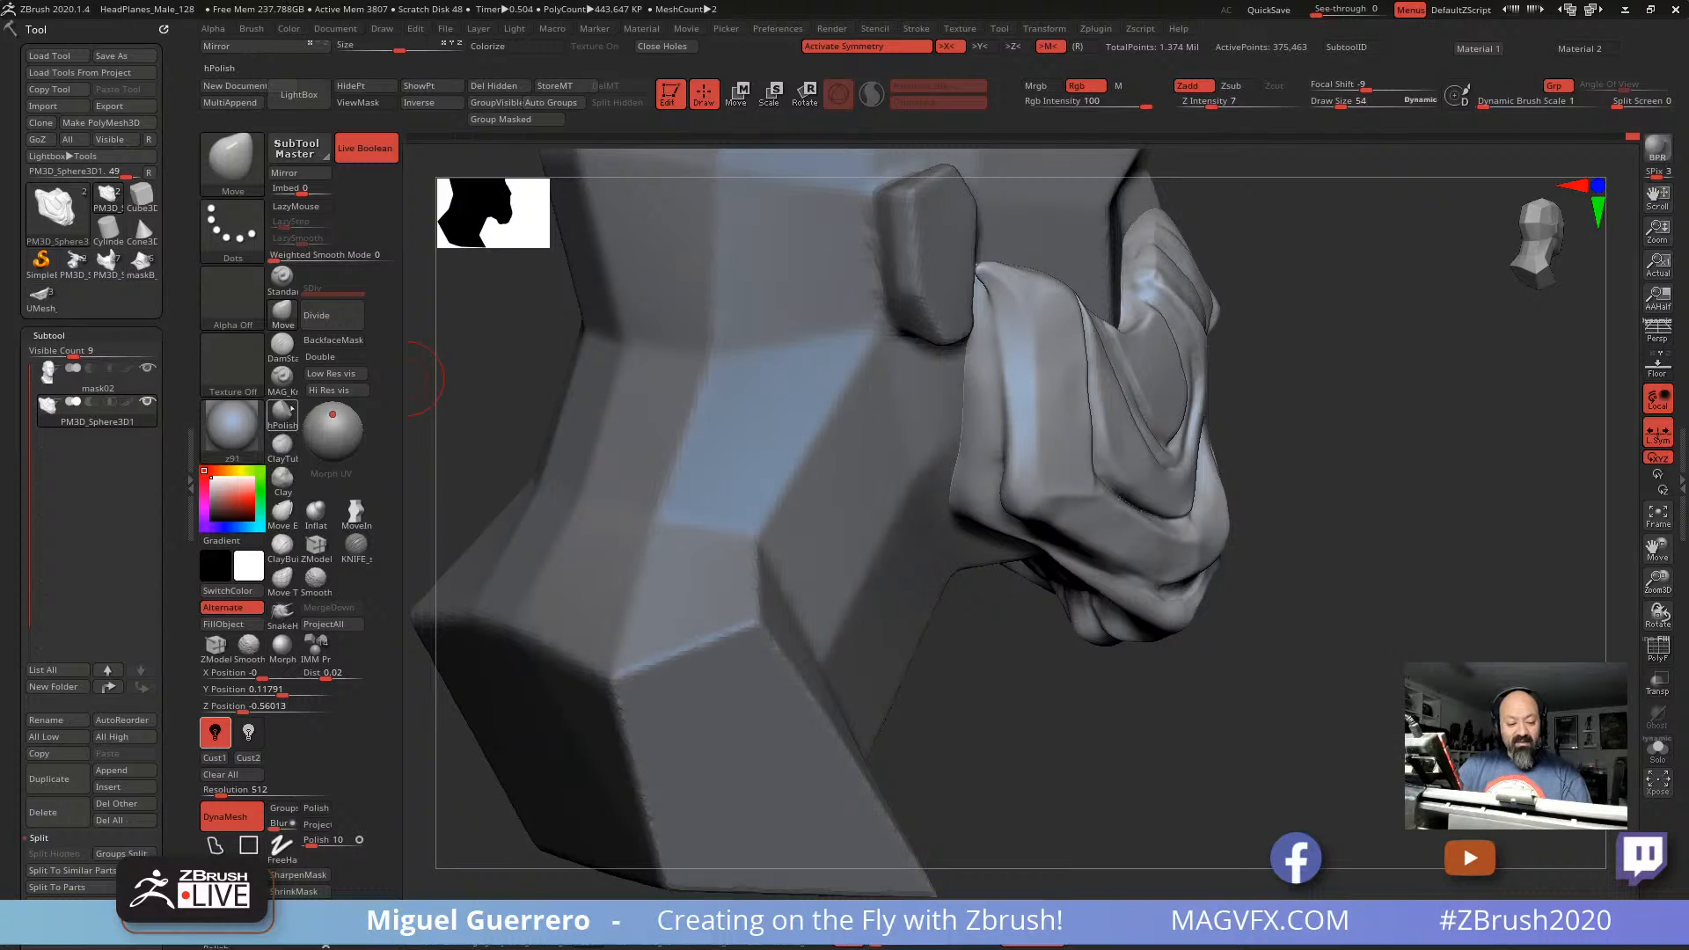
left_click(280, 376)
left_click(281, 345)
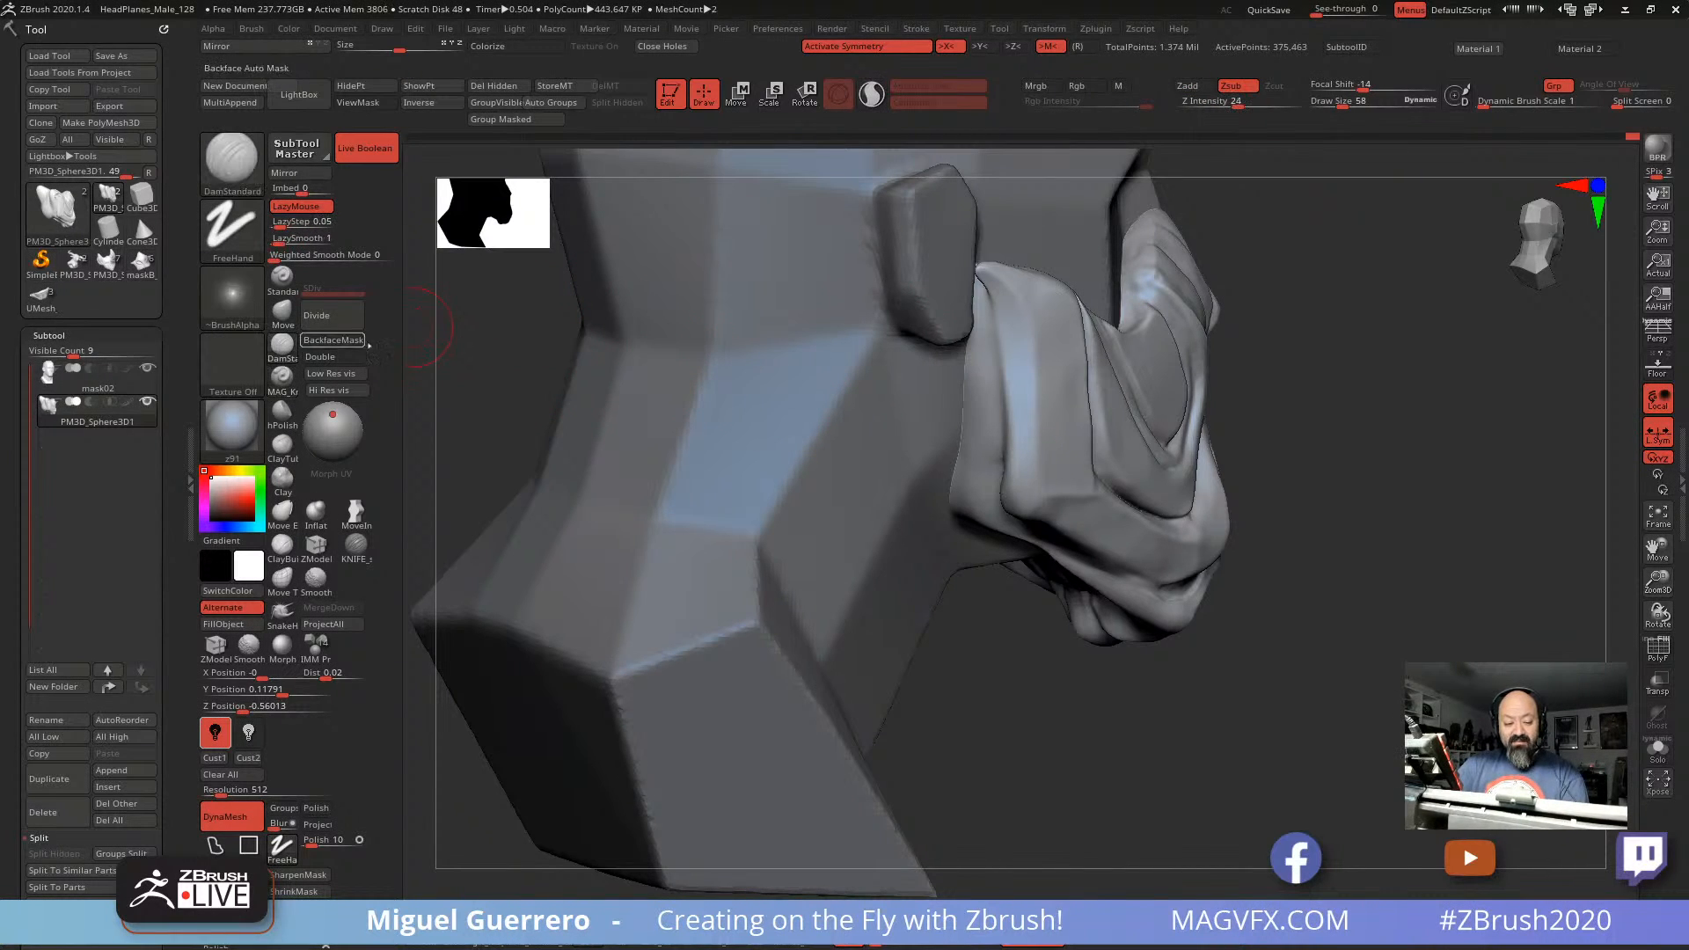
left_click_drag(974, 299, 992, 440)
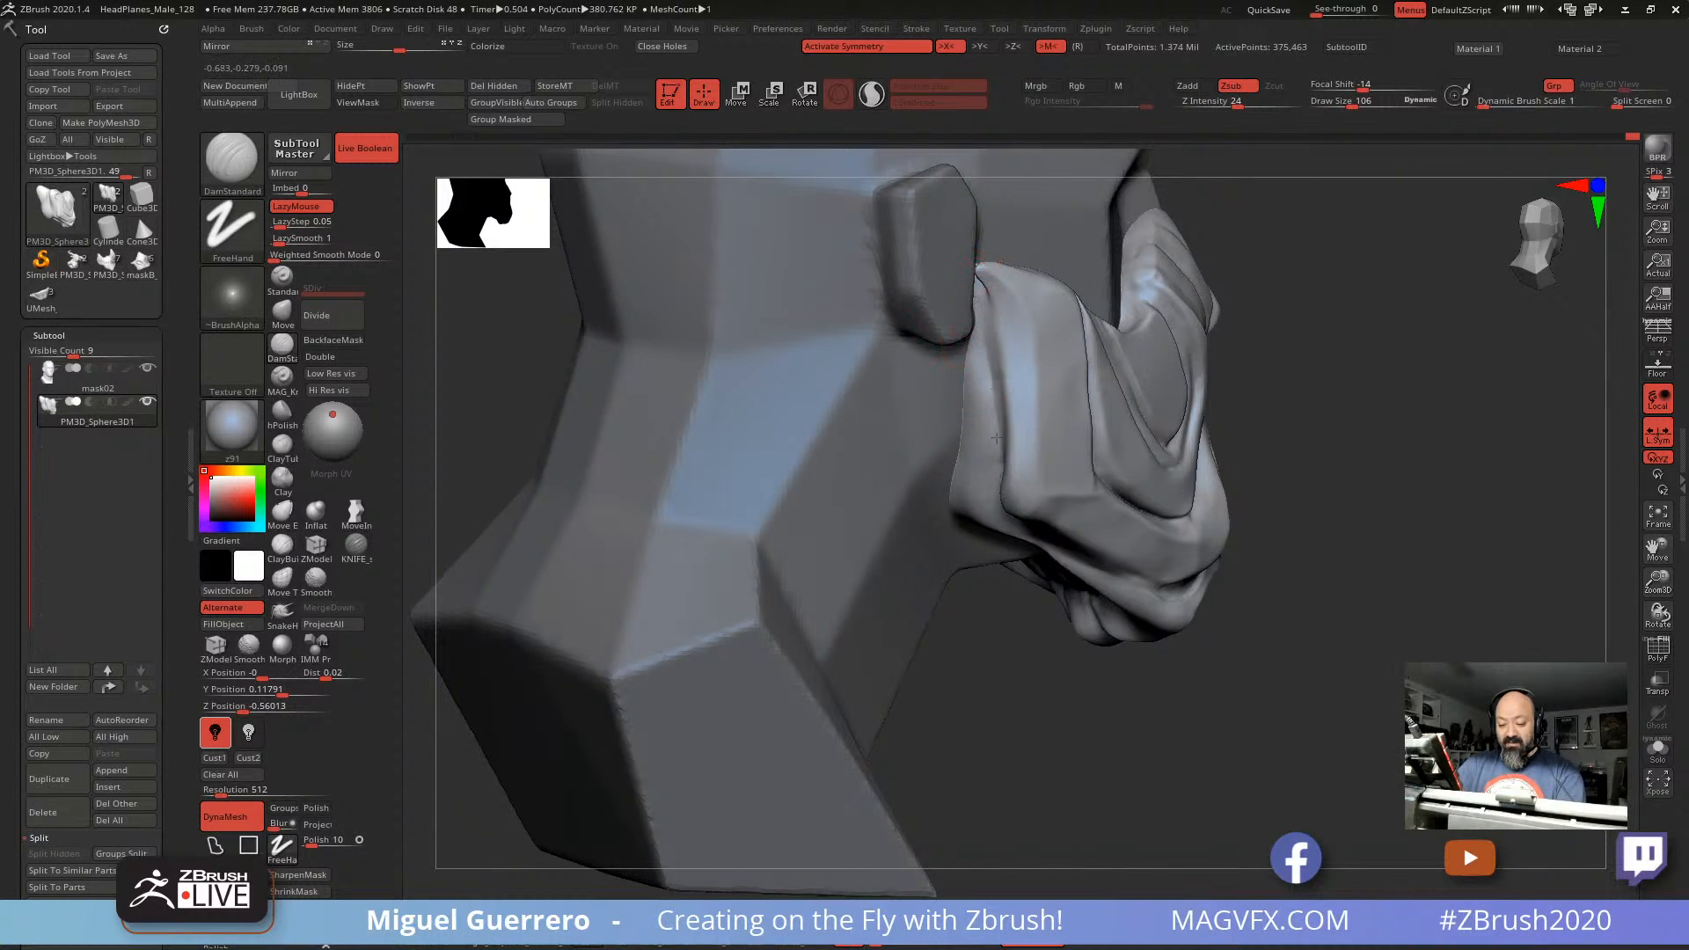
left_click_drag(975, 311, 982, 475)
mouse_move(975, 324)
left_mouse_down()
mouse_move(987, 471)
mouse_move(972, 498)
mouse_move(1000, 584)
left_mouse_up()
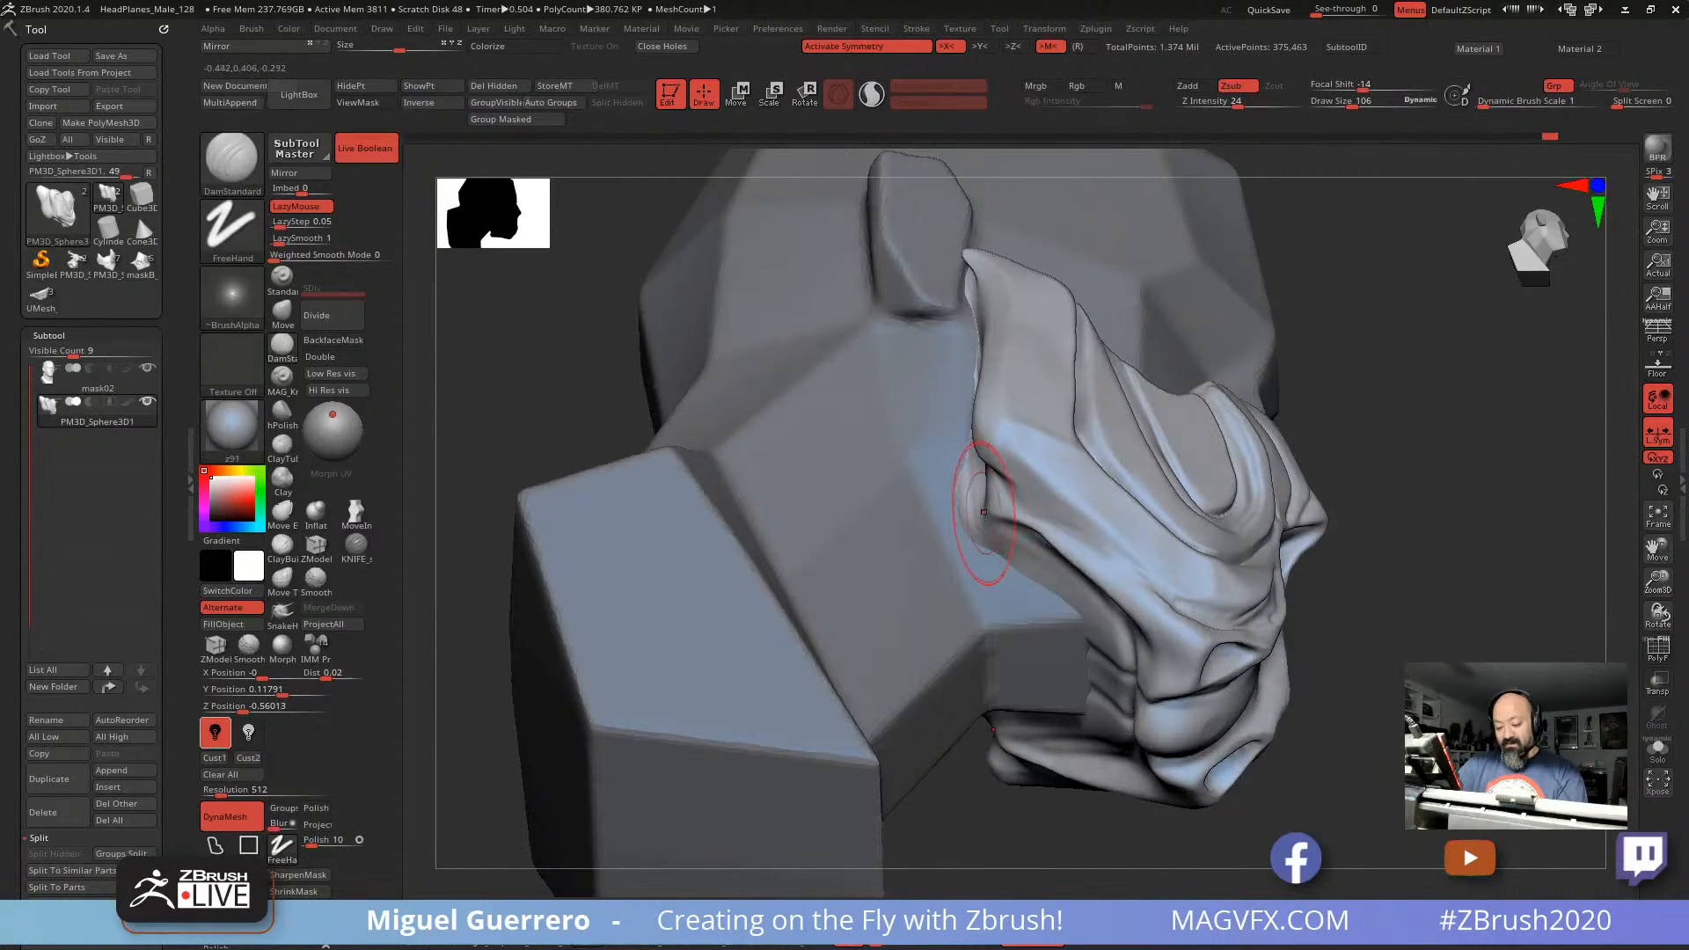
Step: Mask the strip under the jaw edge from its rear corner to the mouth area with MaskPen at draw size 42, and invert the mask
left_click_drag(1331, 784, 1390, 792)
left_click_drag(1390, 792, 1140, 585, "alt")
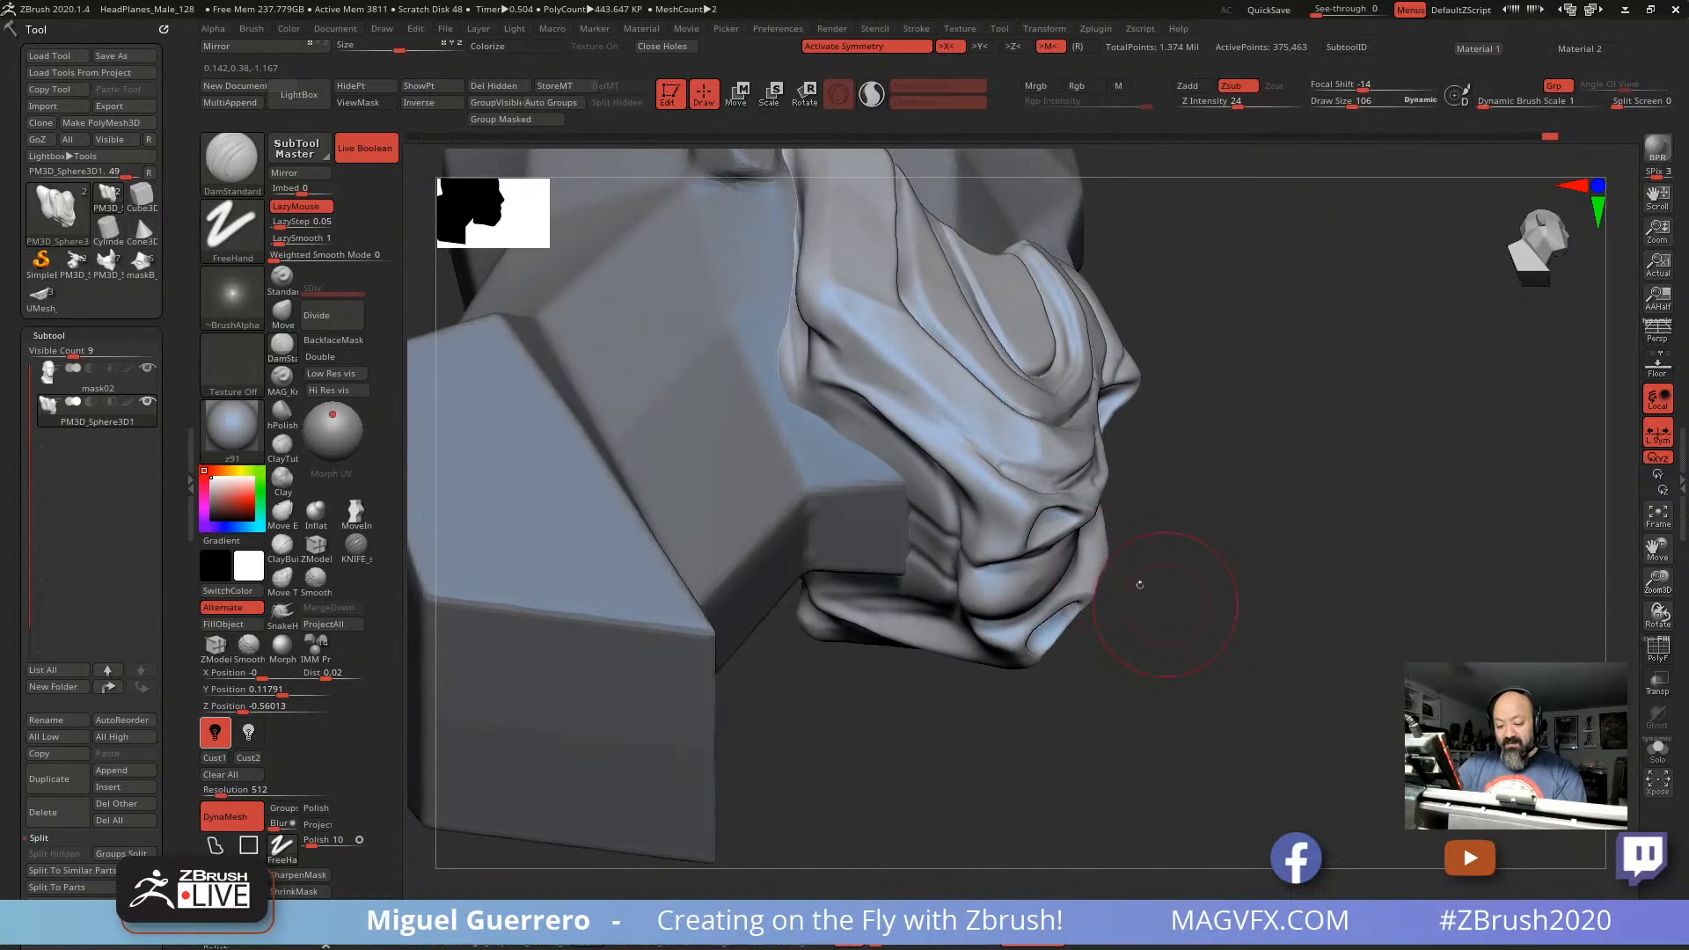
key("ctrl")
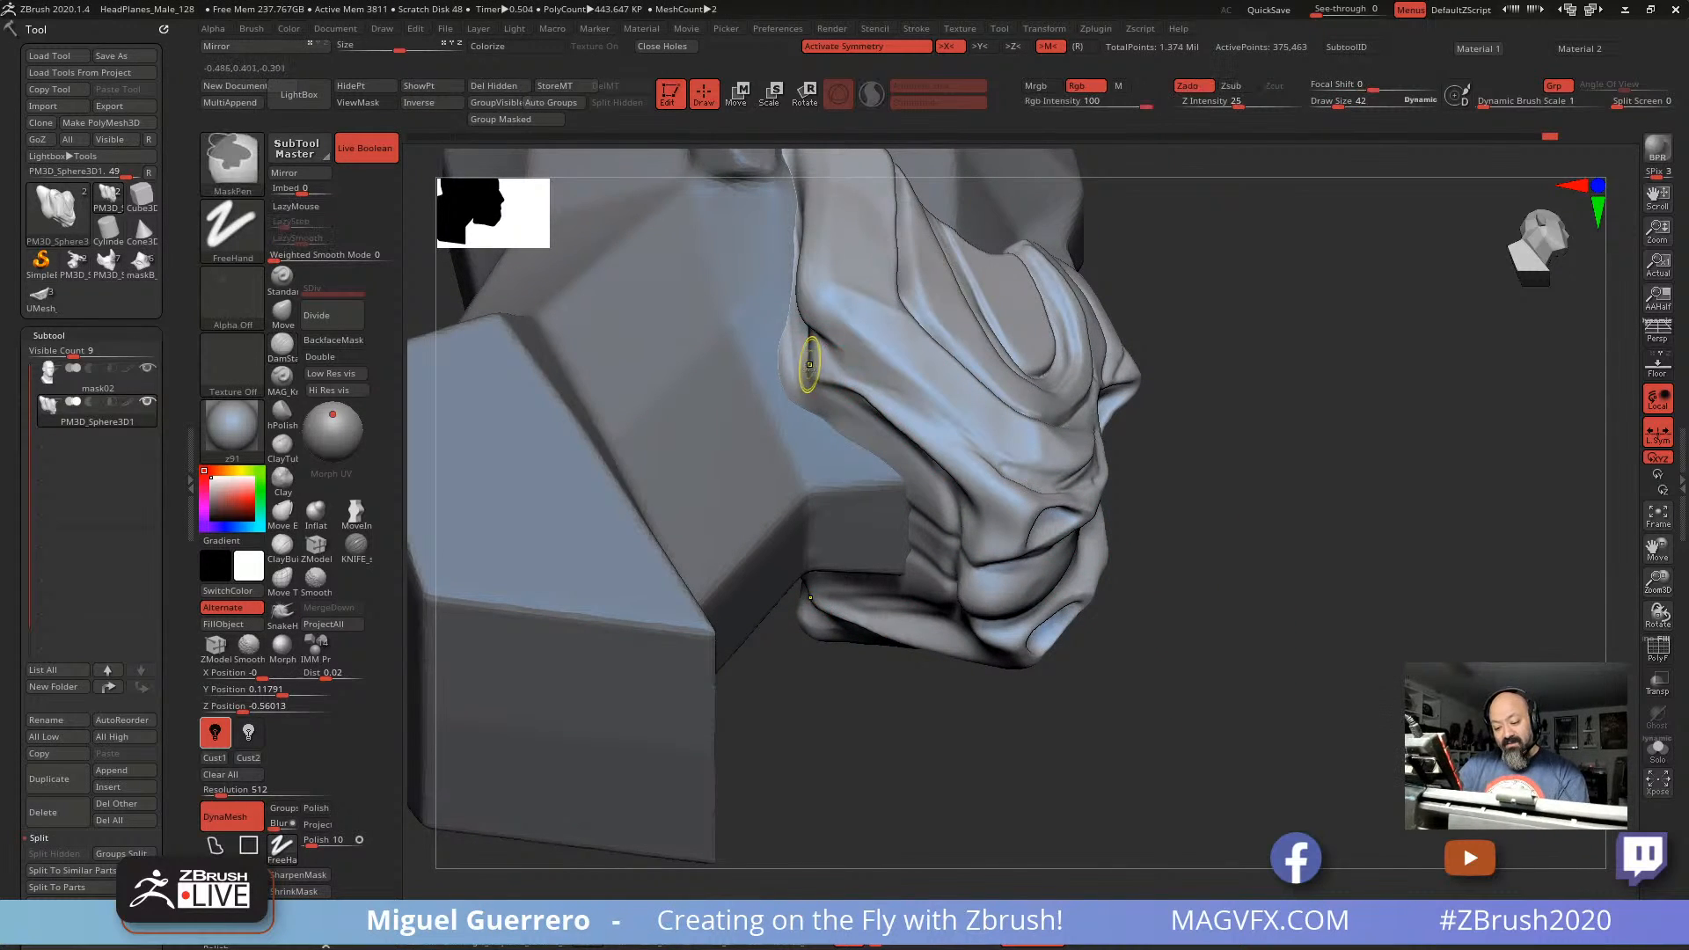
mouse_move(803, 358)
left_mouse_down("ctrl")
mouse_move(859, 377)
mouse_move(978, 475)
mouse_move(988, 490)
mouse_move(818, 345)
mouse_move(954, 458)
mouse_move(991, 534)
left_mouse_up("ctrl")
mouse_move(1118, 739)
left_mouse_down()
mouse_move(1068, 695)
mouse_move(974, 694)
mouse_move(690, 516)
mouse_move(626, 566)
mouse_move(645, 579)
left_mouse_up()
left_click_drag(891, 443, 949, 439, "ctrl")
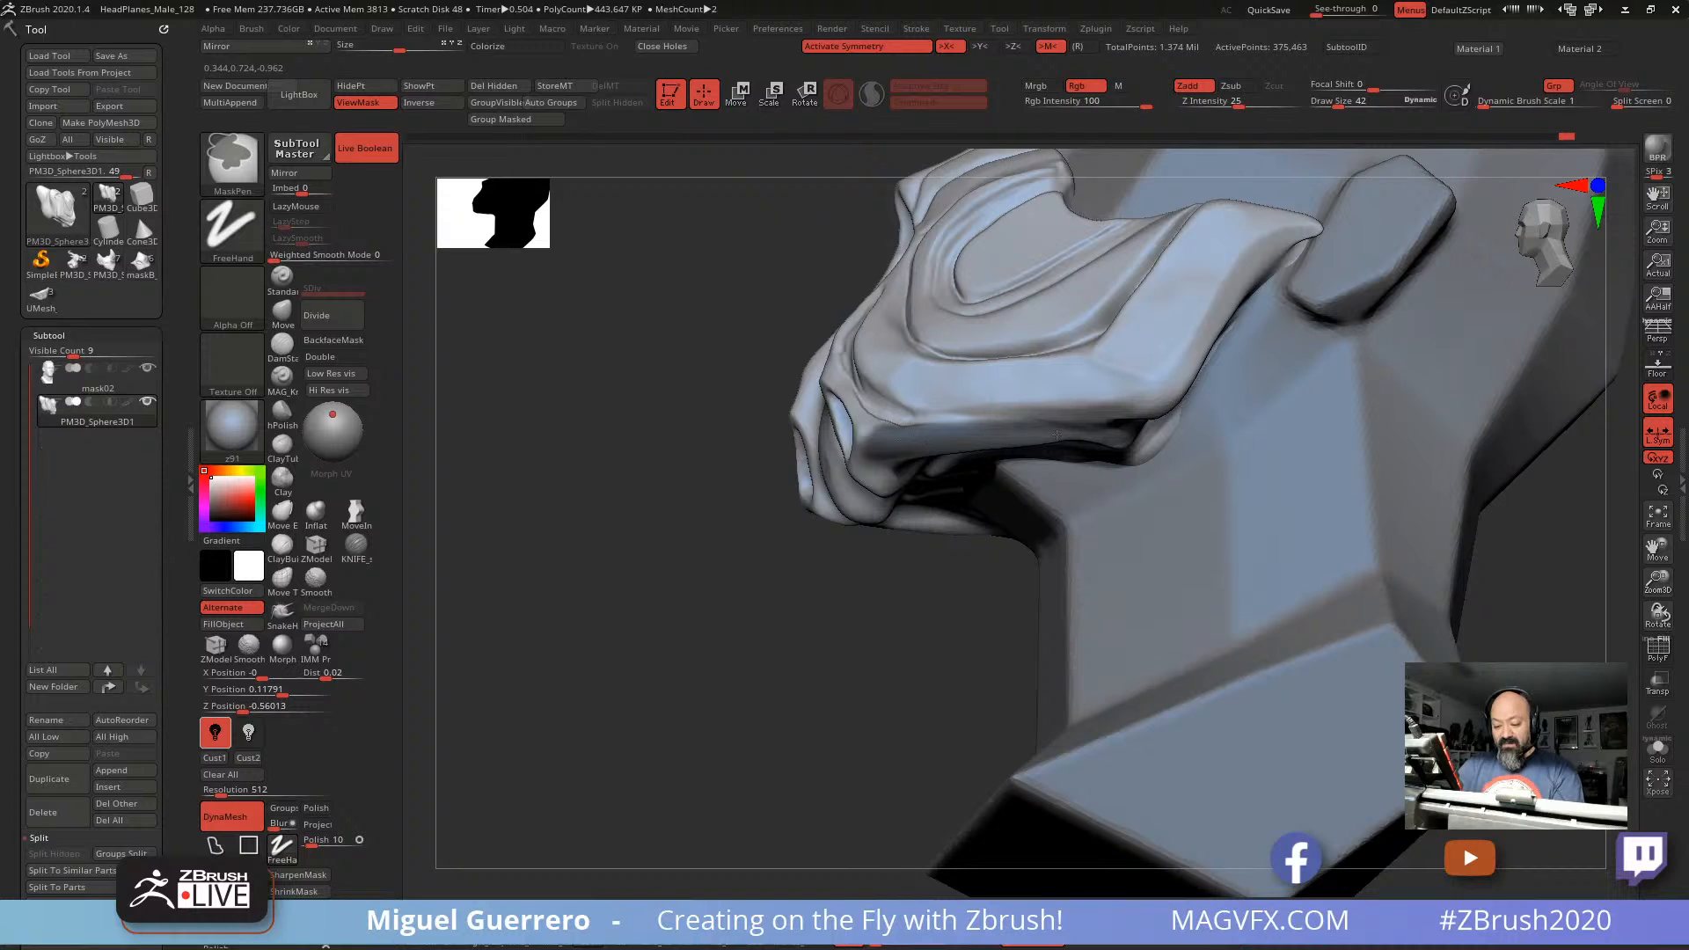
left_click_drag(1057, 435, 1122, 432, "ctrl")
left_click(629, 498, "ctrl")
Step: Smooth the exposed strip along the jaw's underside at draw size 62
mouse_move(581, 513)
left_mouse_down()
mouse_move(977, 528)
mouse_move(1144, 587)
mouse_move(1135, 510)
left_mouse_up()
mouse_move(664, 497)
left_mouse_down("shift")
mouse_move(763, 482)
mouse_move(652, 502)
mouse_move(554, 492)
mouse_move(615, 489)
left_mouse_up("shift")
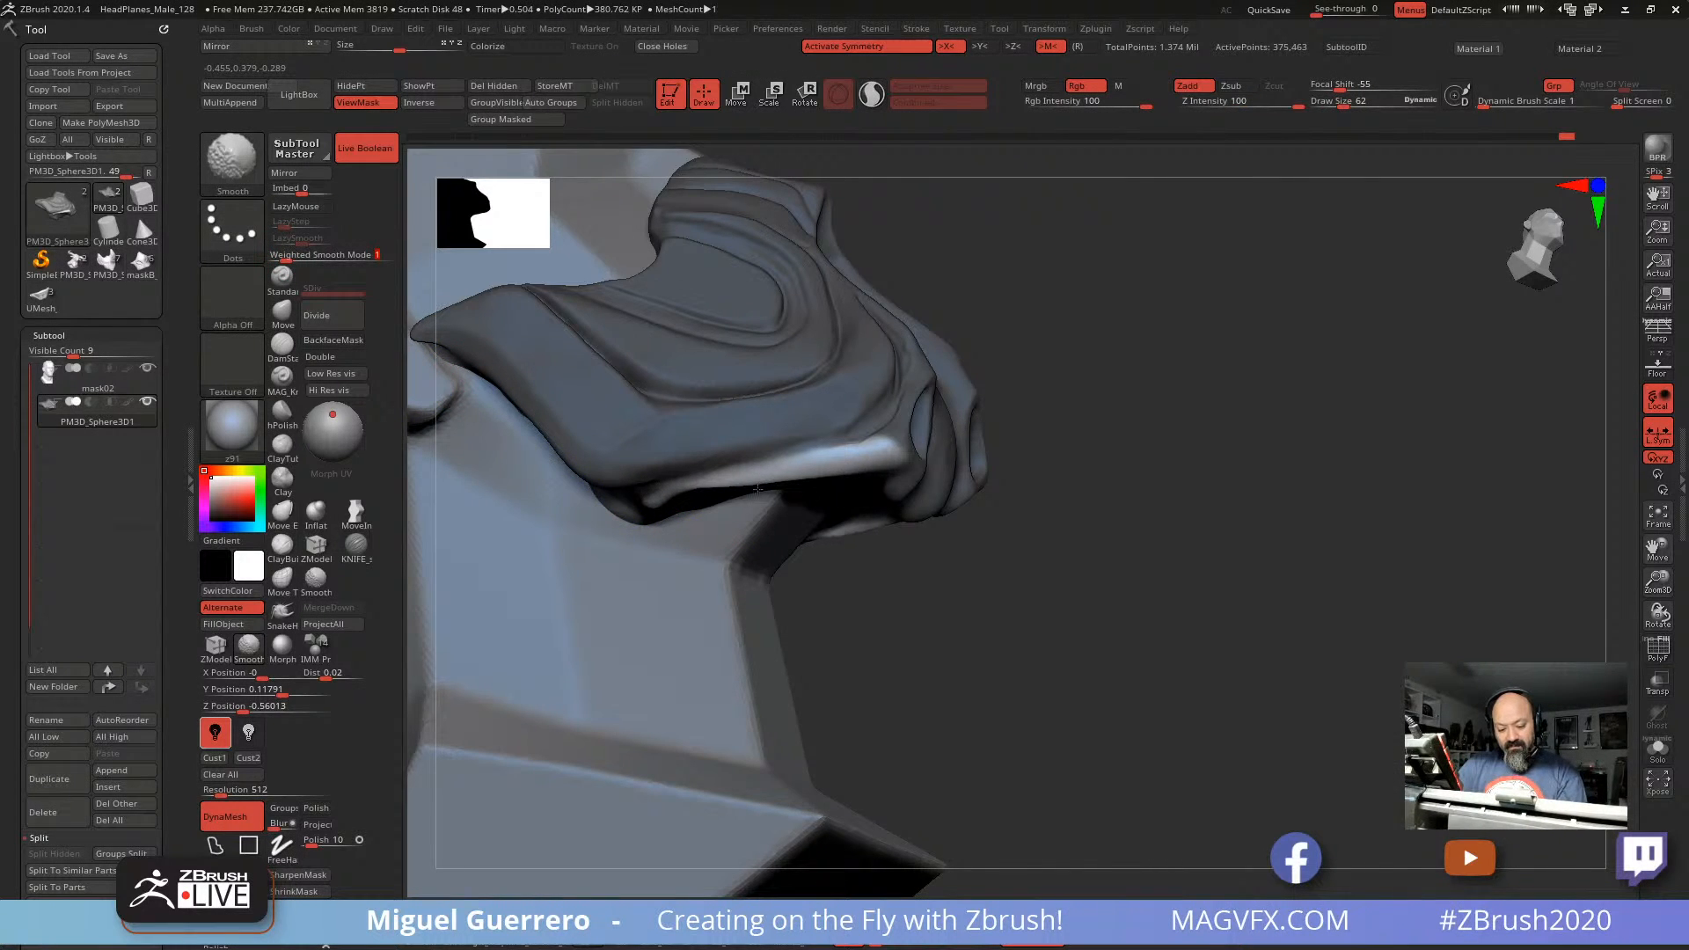
left_click_drag(758, 488, 700, 489, "shift")
left_click_drag(990, 616, 941, 646)
left_click_drag(704, 479, 671, 482, "shift")
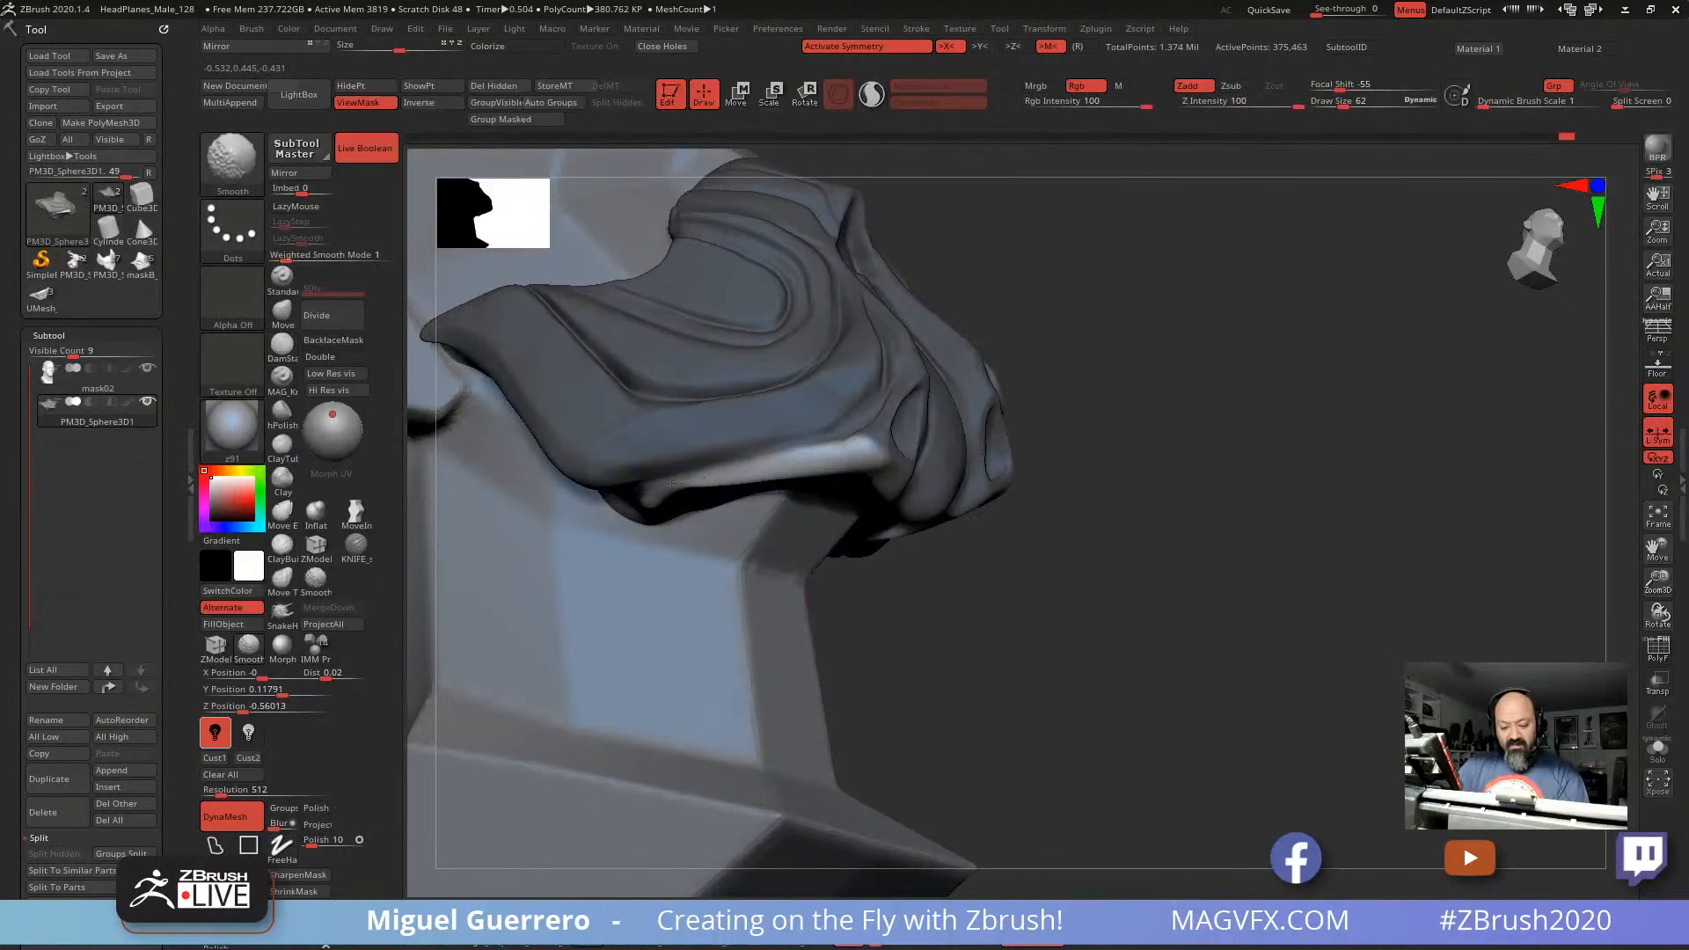
Step: Inflate the exposed jaw underside strip with the Inflat brush at Z intensity 10
left_click(315, 510)
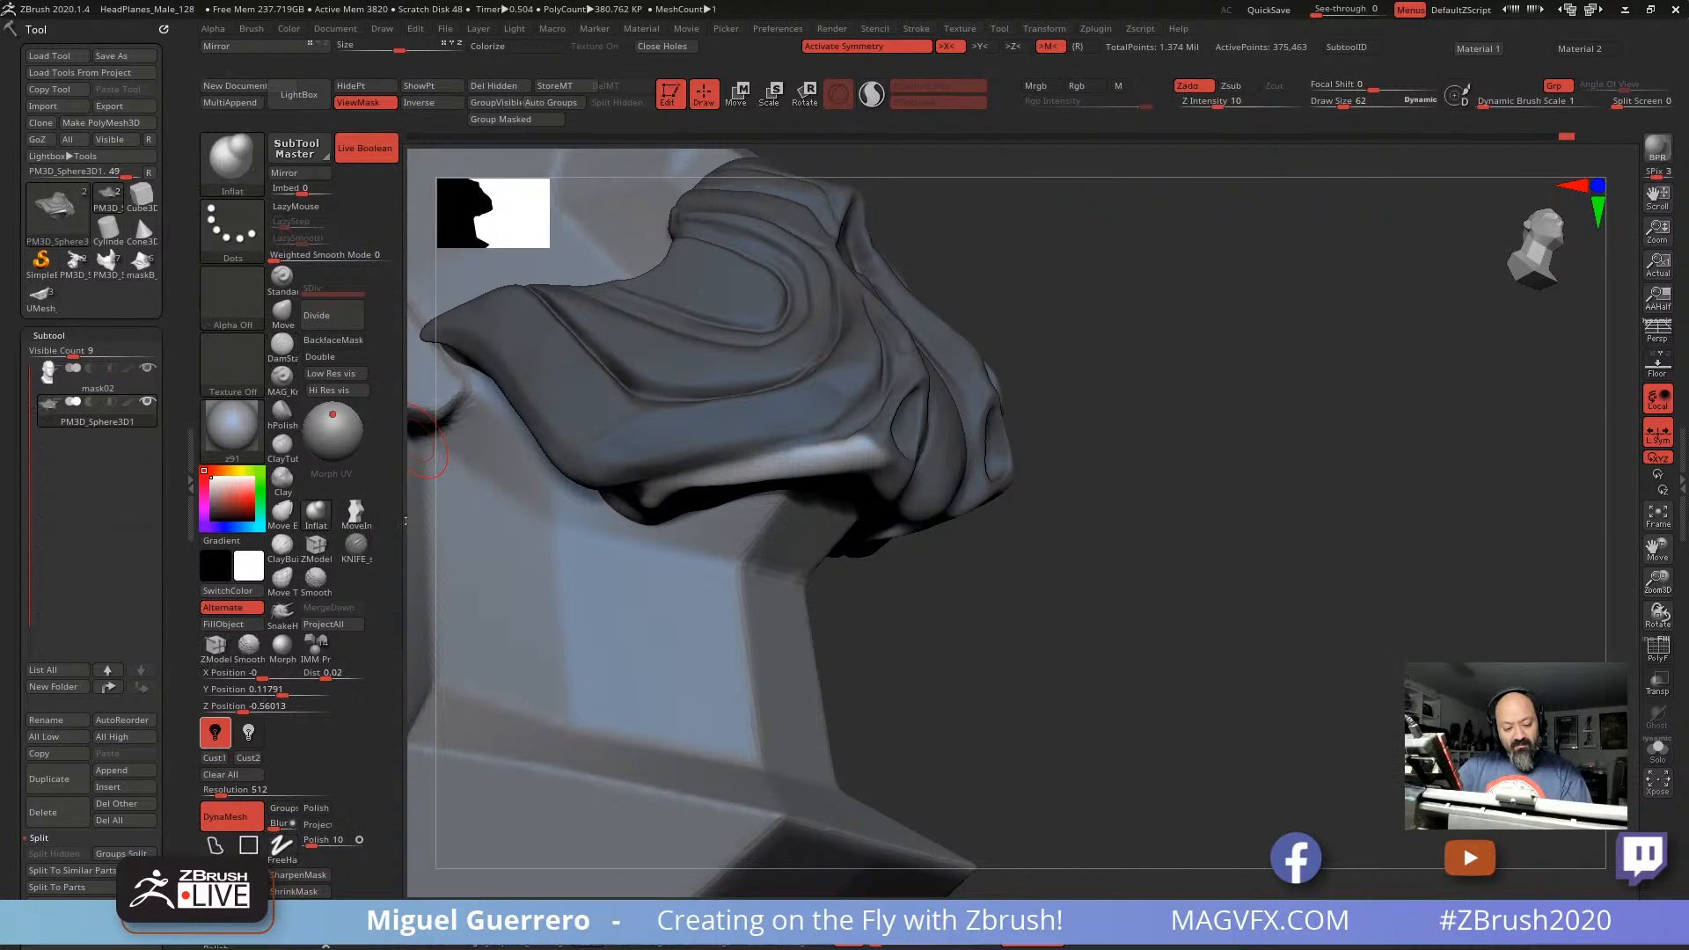
left_click_drag(654, 499, 864, 461)
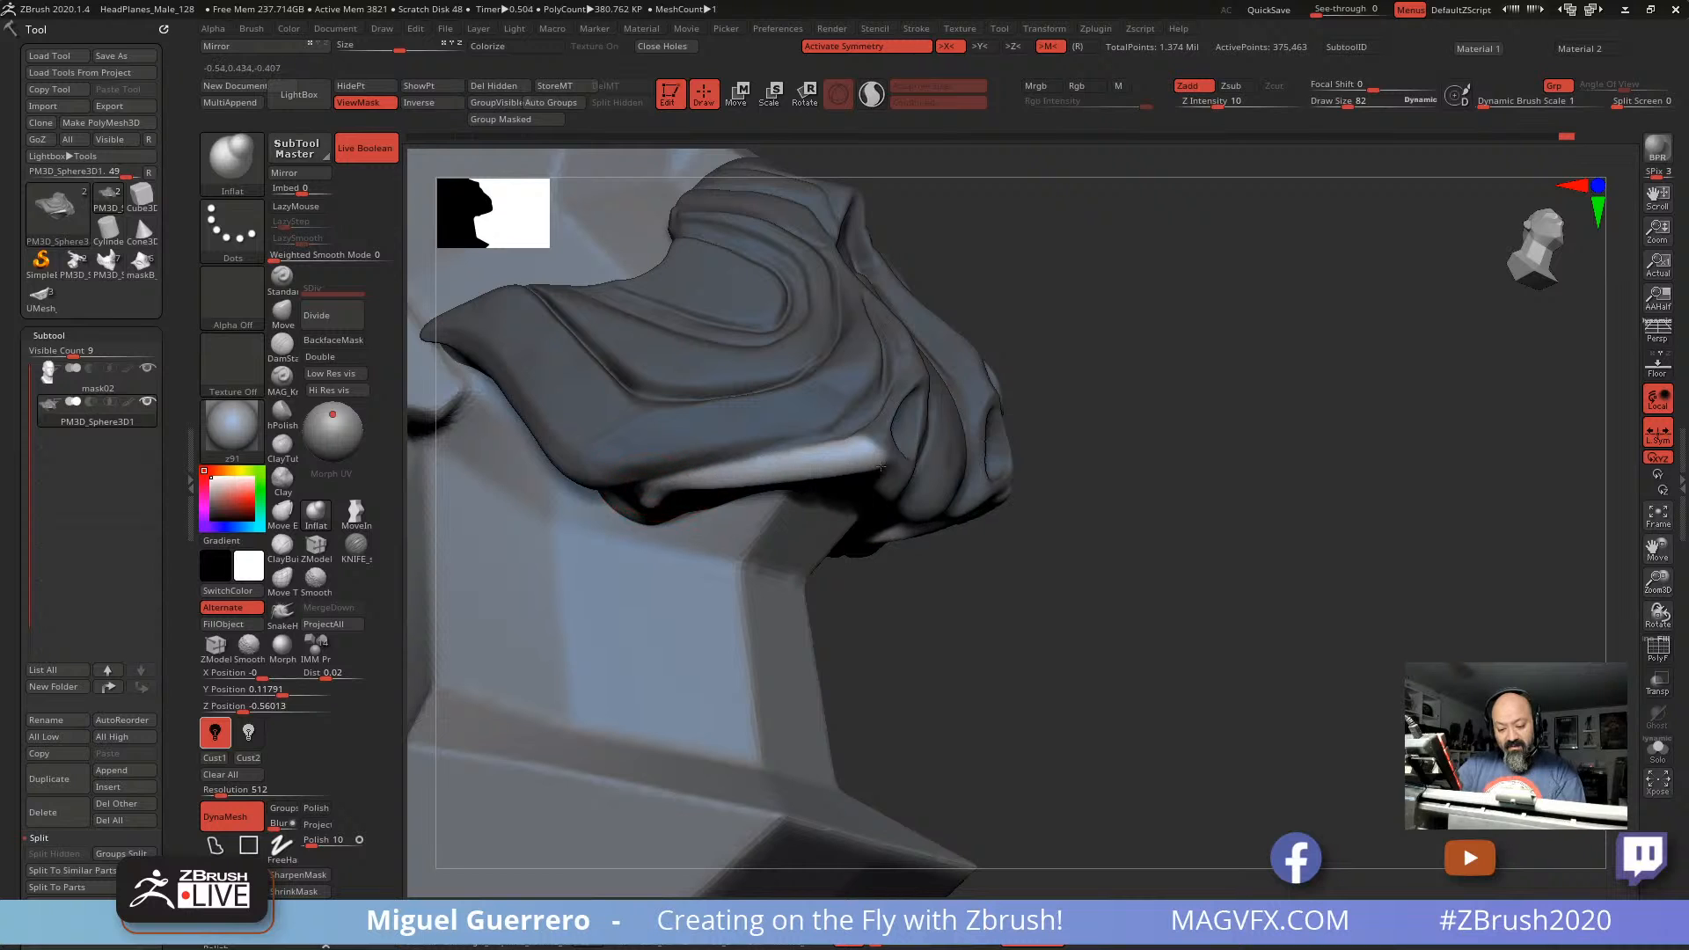
Step: Inflate the unmasked strip along the mask's lower jaw edge and turn off the mask display
mouse_move(946, 639)
left_mouse_down()
mouse_move(972, 639)
mouse_move(927, 660)
left_mouse_up()
left_click_drag(479, 528, 779, 556, "alt")
left_click_drag(822, 646, 871, 607)
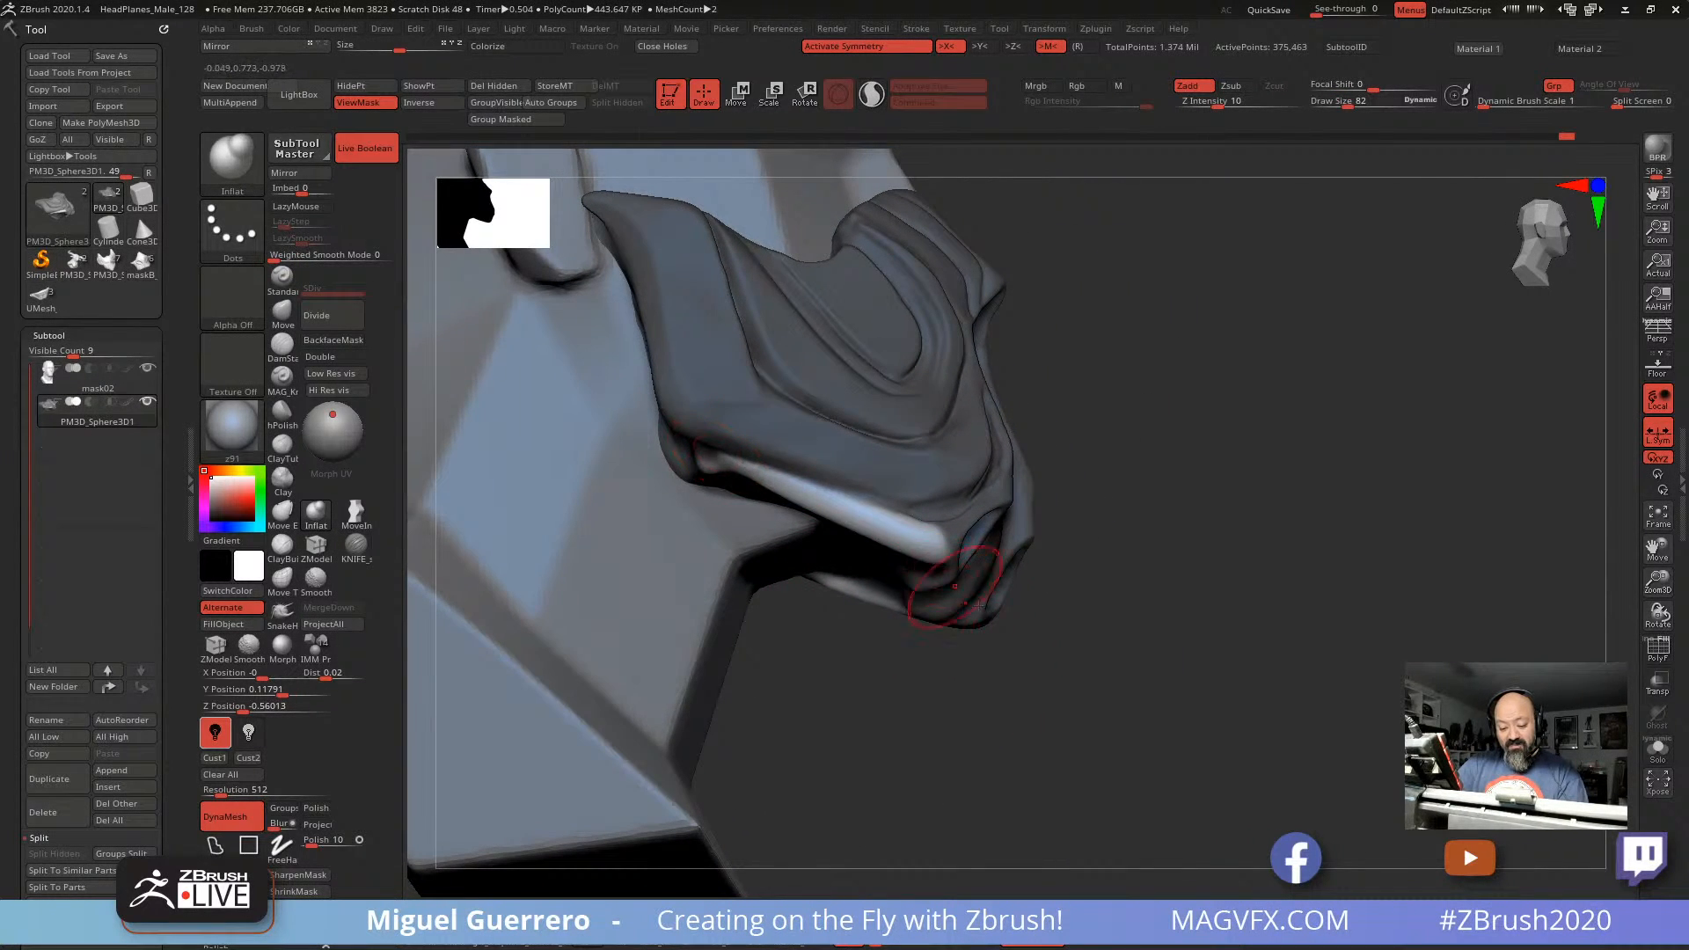
mouse_move(984, 706)
left_mouse_down()
mouse_move(996, 692)
mouse_move(861, 667)
left_mouse_up()
key("ctrl+h")
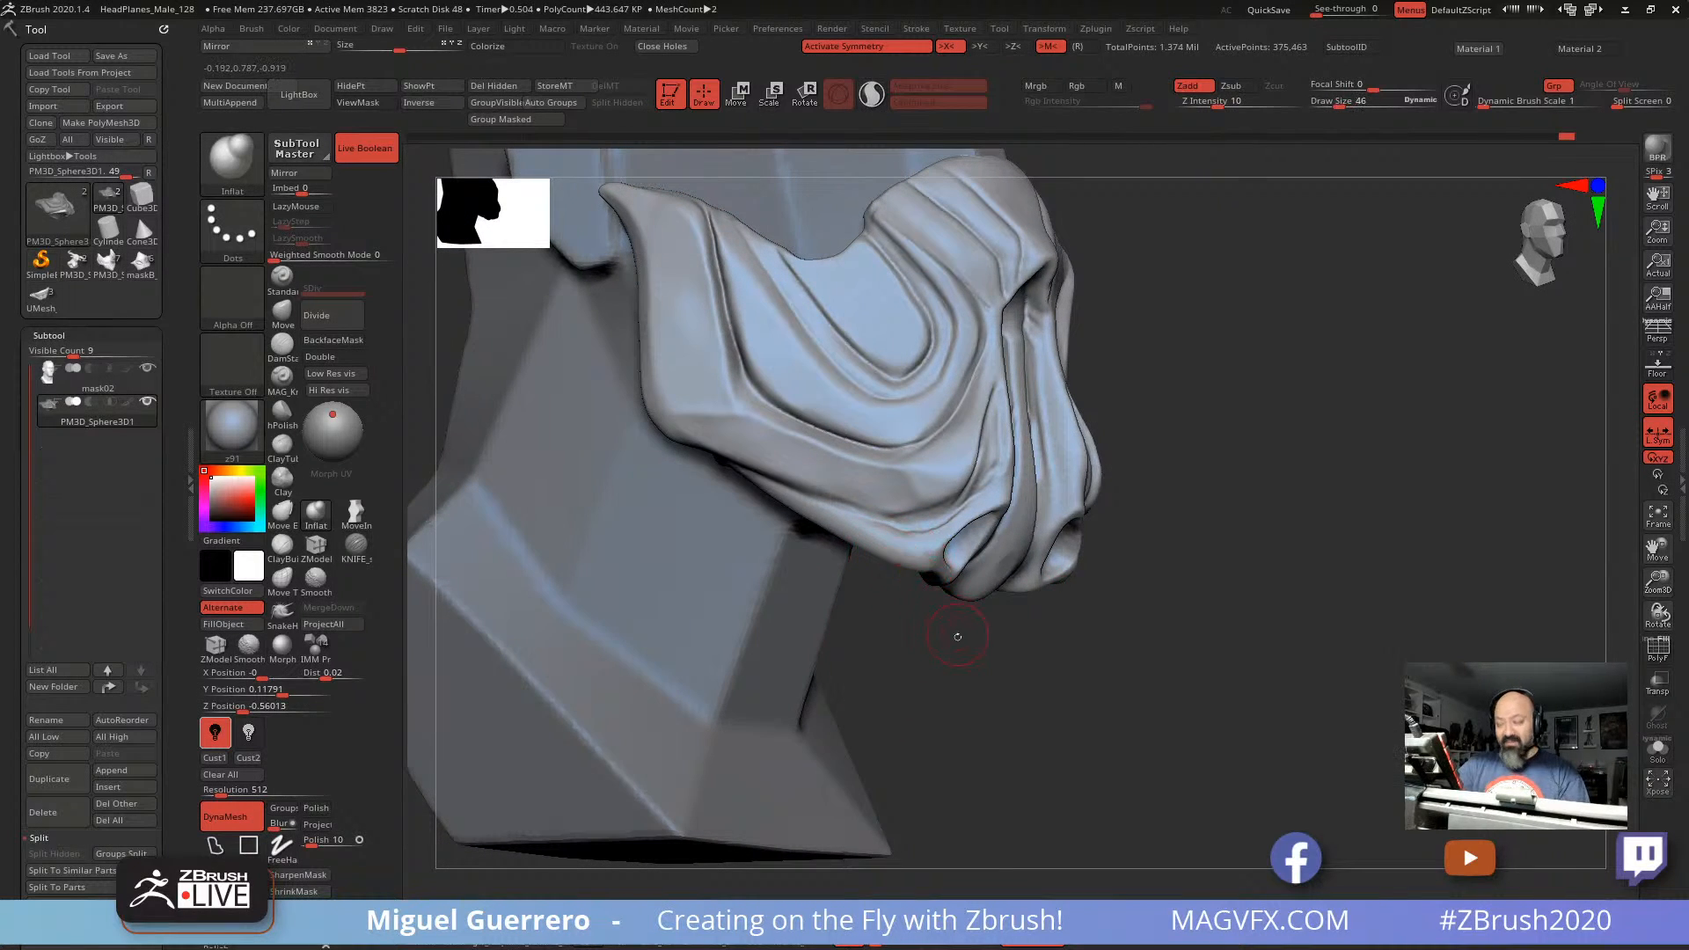
Step: Carve a crease along the lower jaw fold towards the nostril opening with the DamStandard brush
right_click_drag(958, 637, 983, 664, "ctrl")
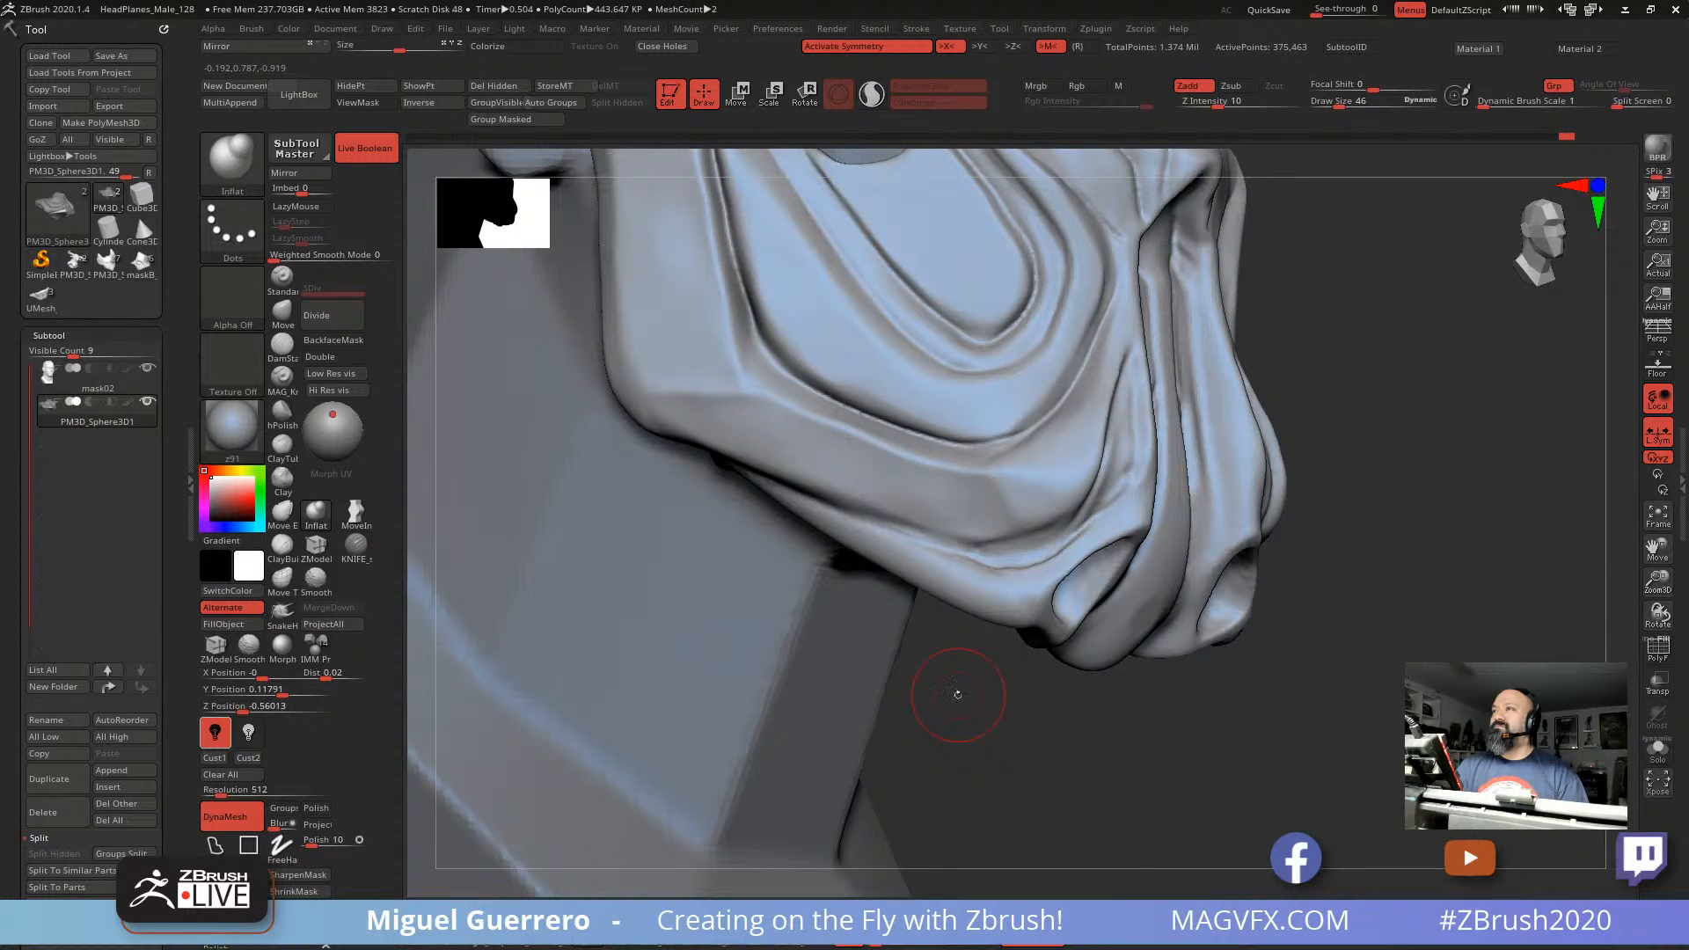
right_click_drag(957, 691, 950, 678, "alt")
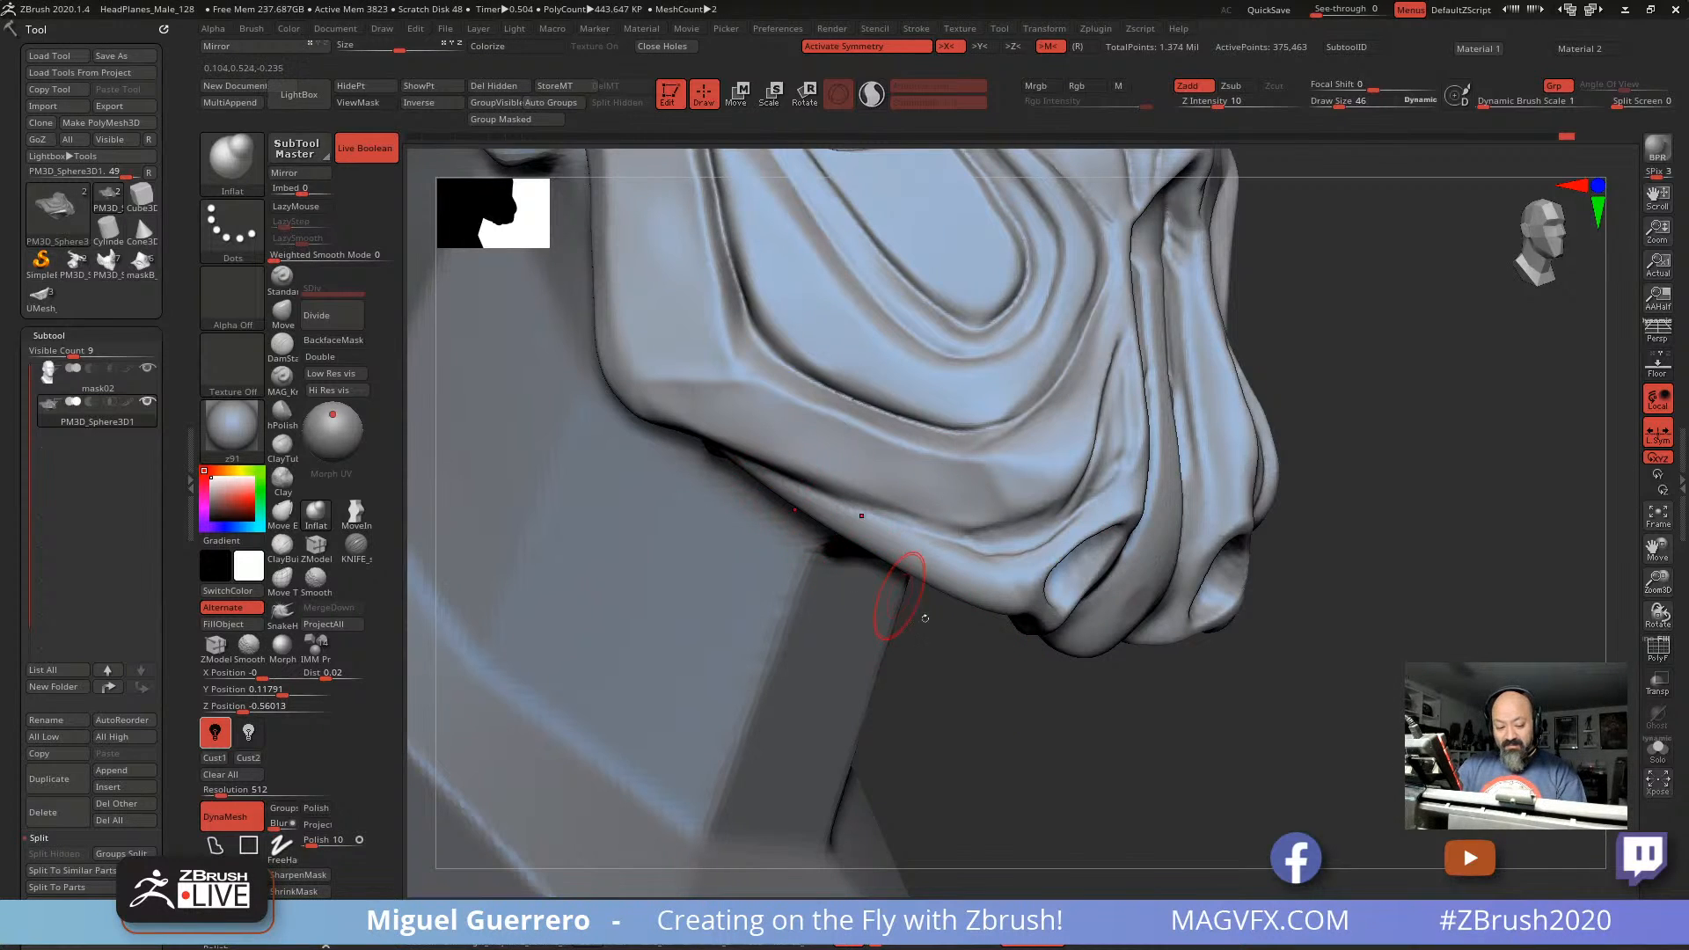
left_click_drag(960, 680, 926, 658)
key("b")
key("d")
key("s")
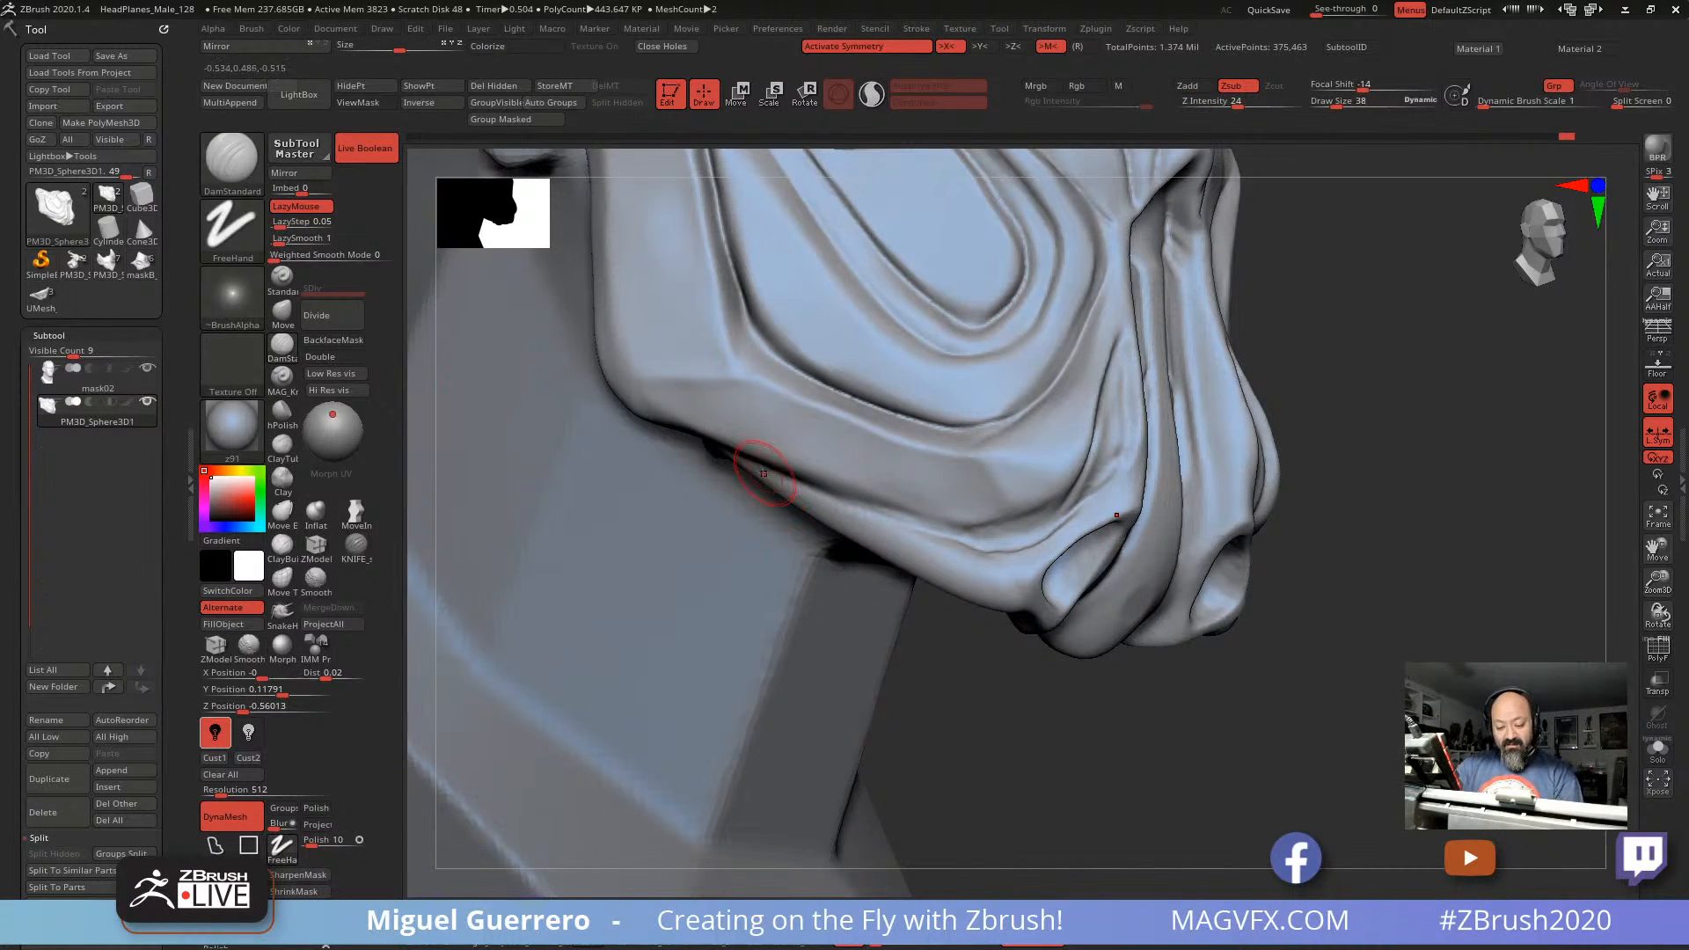
left_click_drag(844, 495, 950, 536)
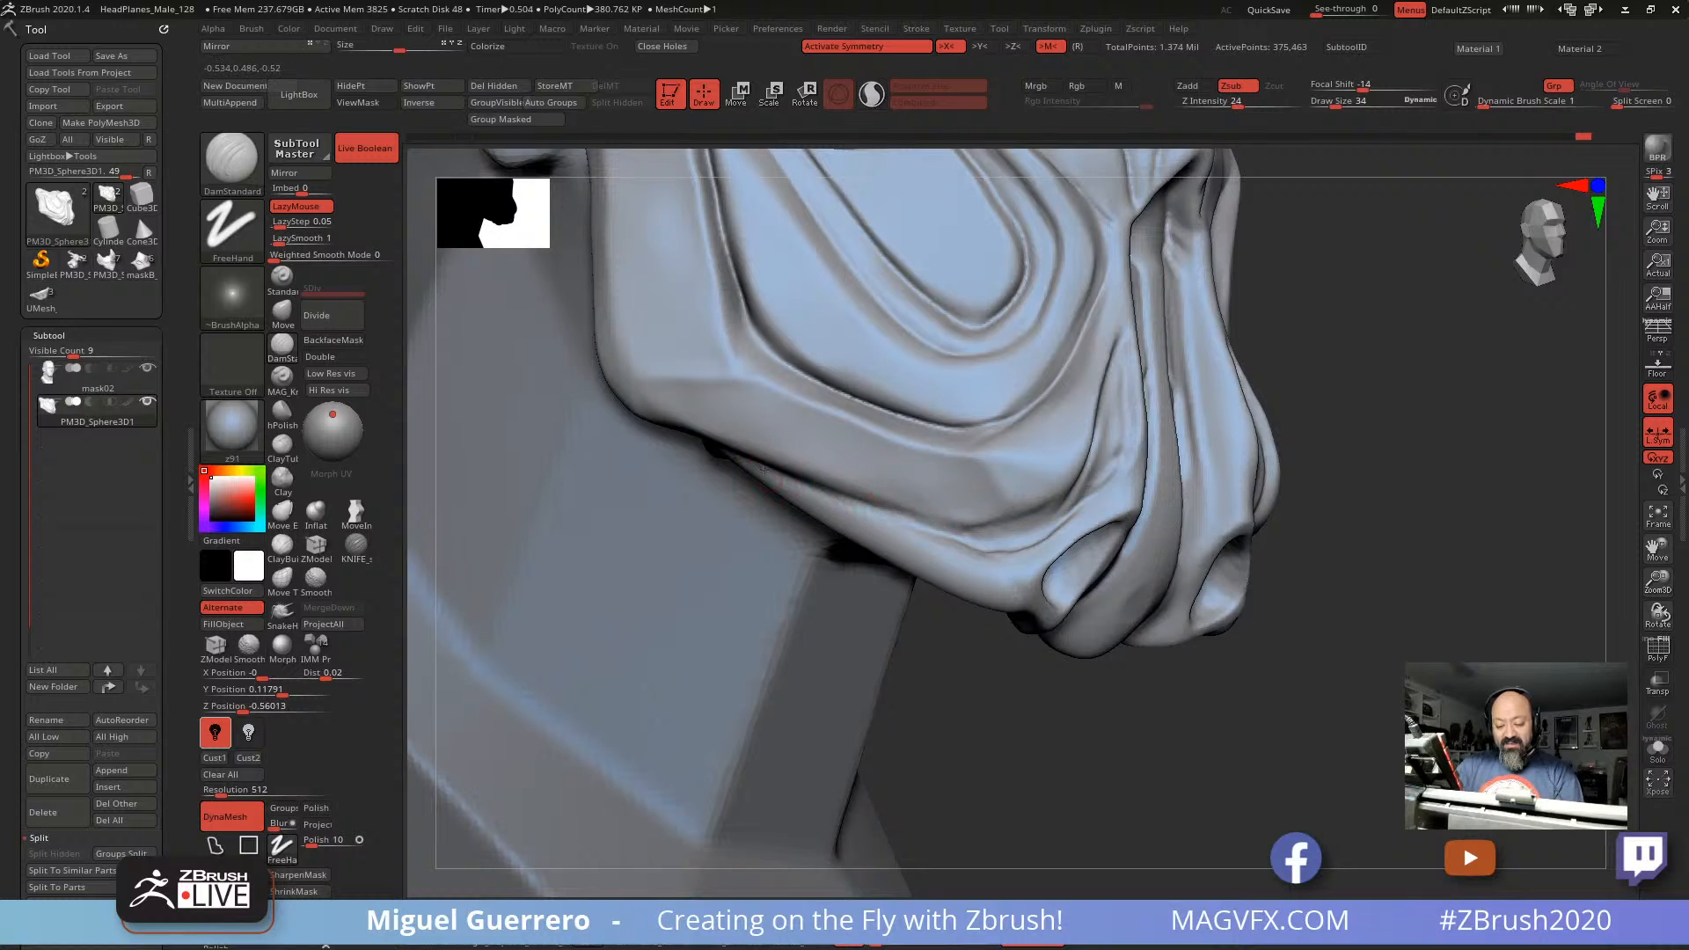
mouse_move(780, 477)
left_mouse_down()
mouse_move(983, 541)
mouse_move(1071, 521)
left_mouse_up()
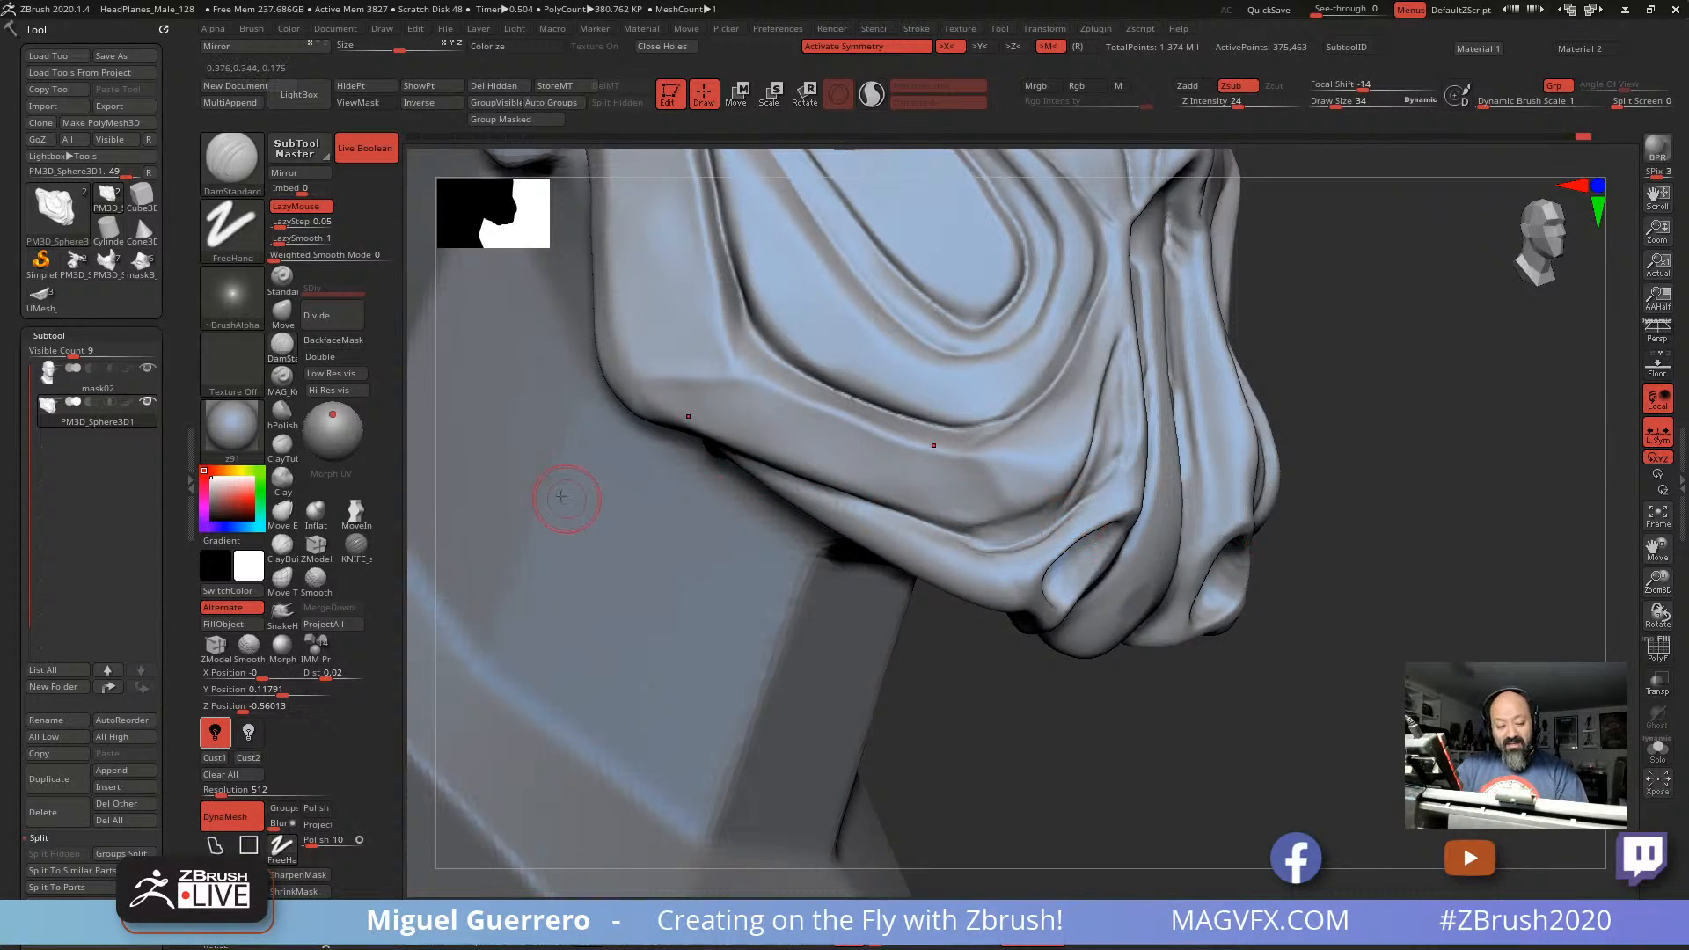
Step: Adjust the jaw fold beside the nostril opening with the Move brush at draw size 30 and smooth it
left_click(283, 313)
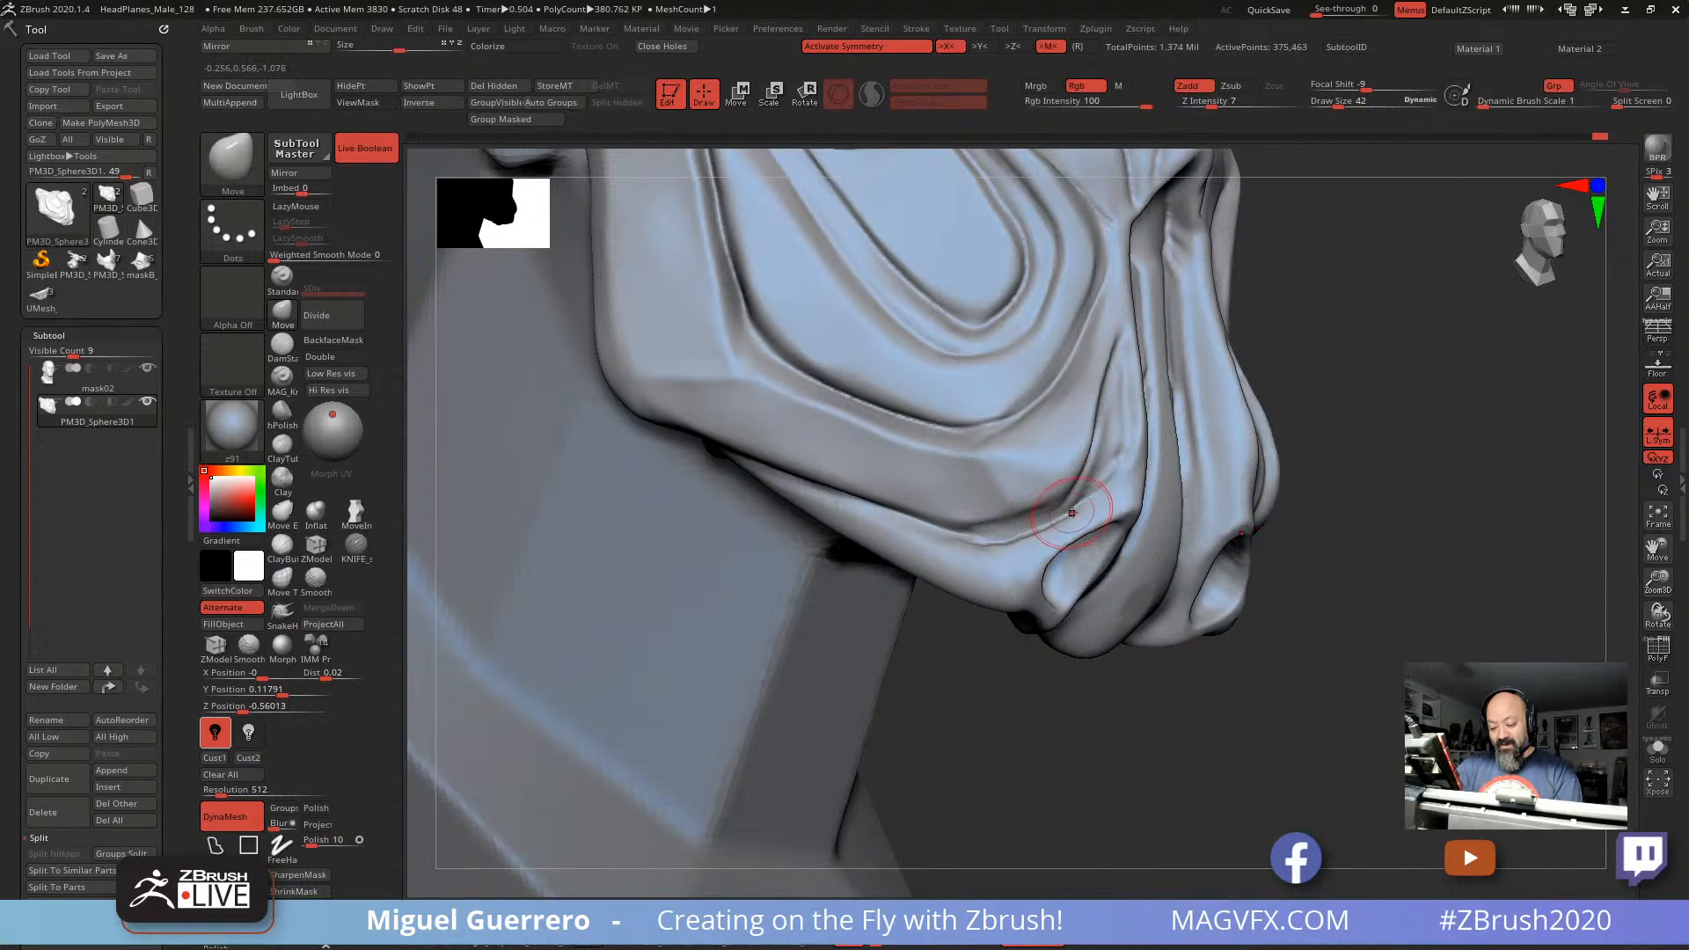
left_click_drag(975, 549, 1003, 528)
key("bracketleft")
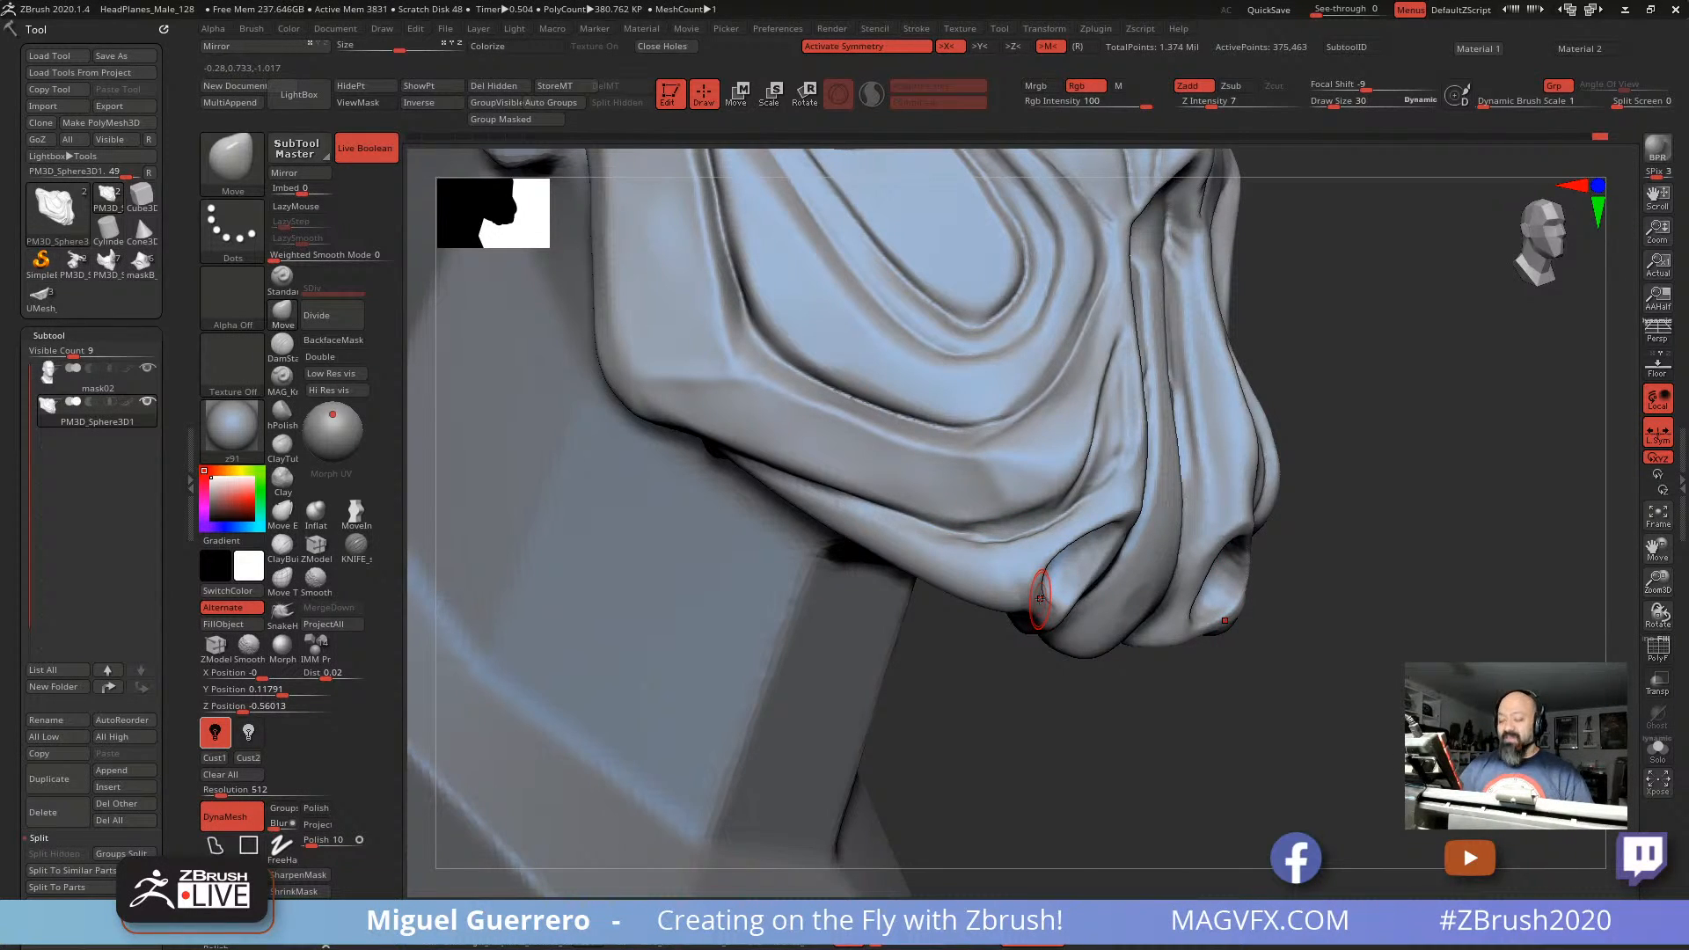
left_click_drag(950, 547, 1052, 528, "shift")
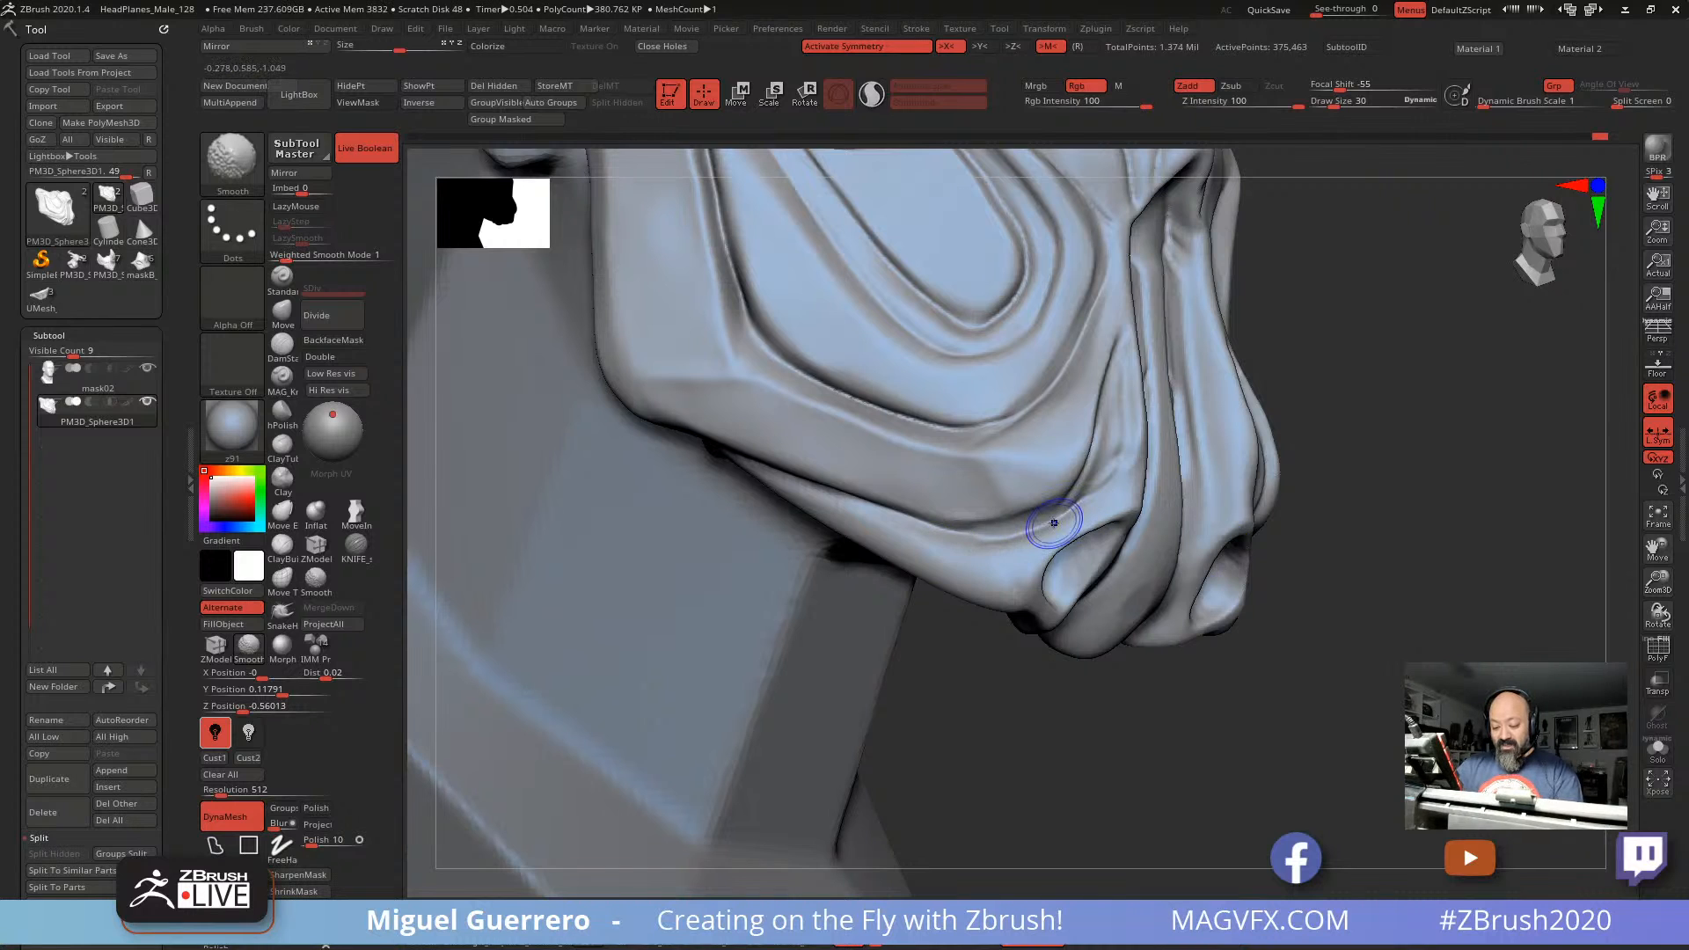
Step: Paint a mask on the underside area beside the nostril opening and invert it
mouse_move(982, 716)
left_mouse_down()
mouse_move(1029, 715)
mouse_move(993, 607)
mouse_move(1006, 648)
mouse_move(1031, 635)
mouse_move(1002, 686)
left_mouse_up()
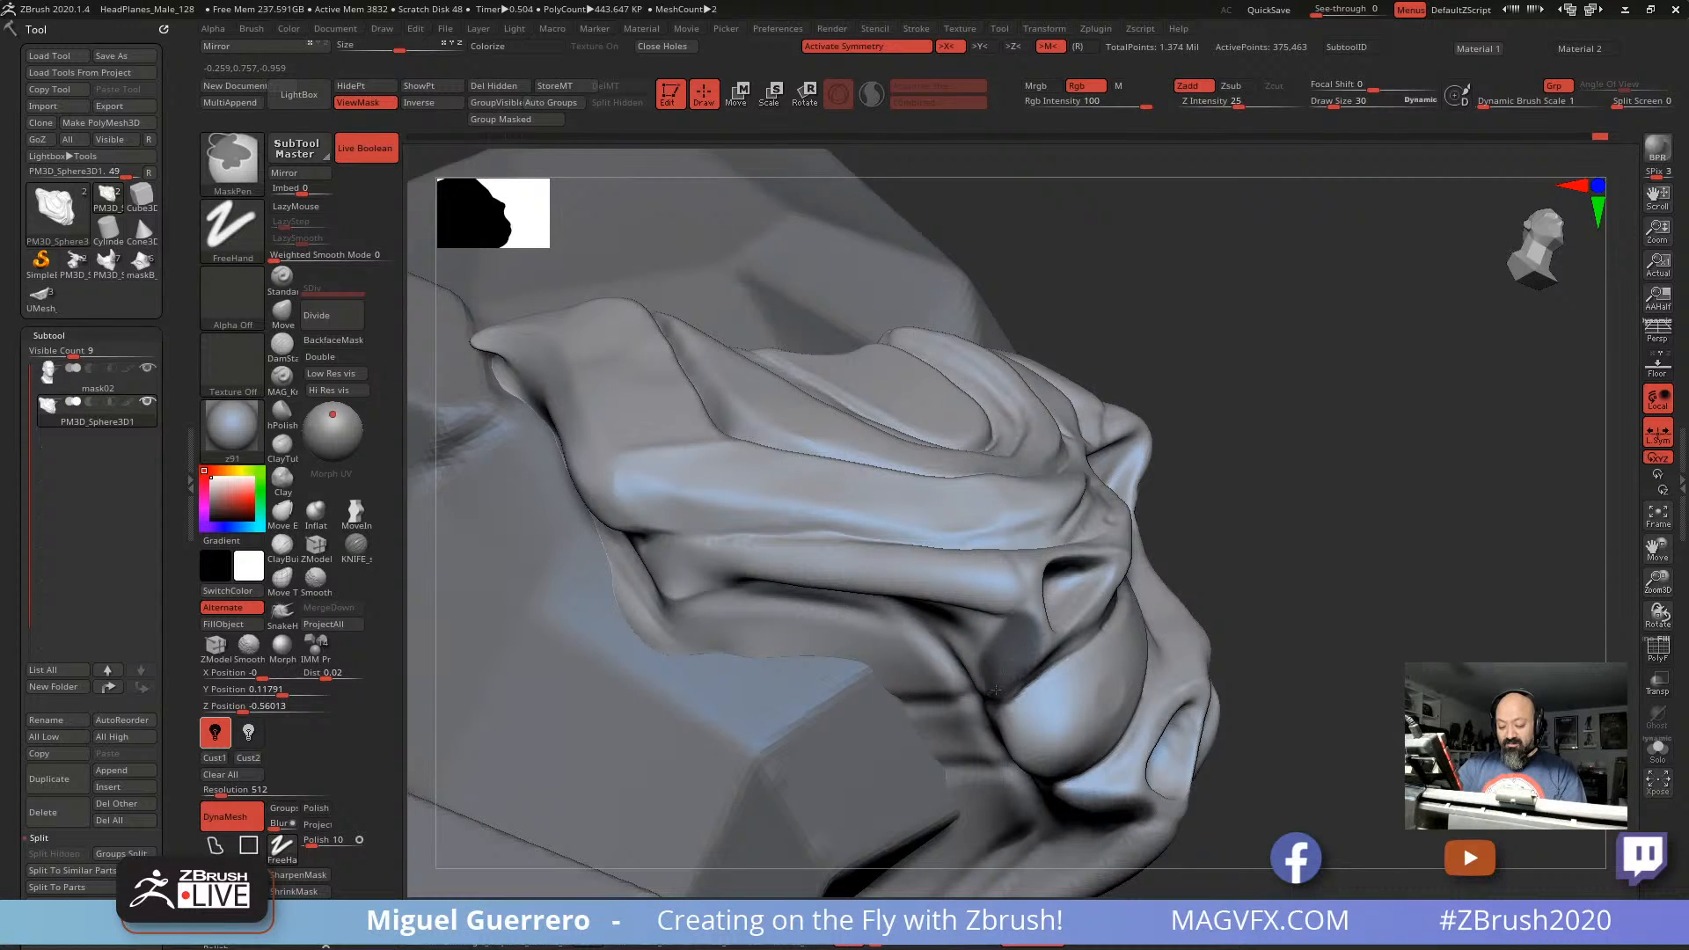
right_click_drag(977, 673, 1004, 653)
mouse_move(992, 647)
left_mouse_down("ctrl")
mouse_move(961, 686)
mouse_move(972, 656)
left_mouse_up("ctrl")
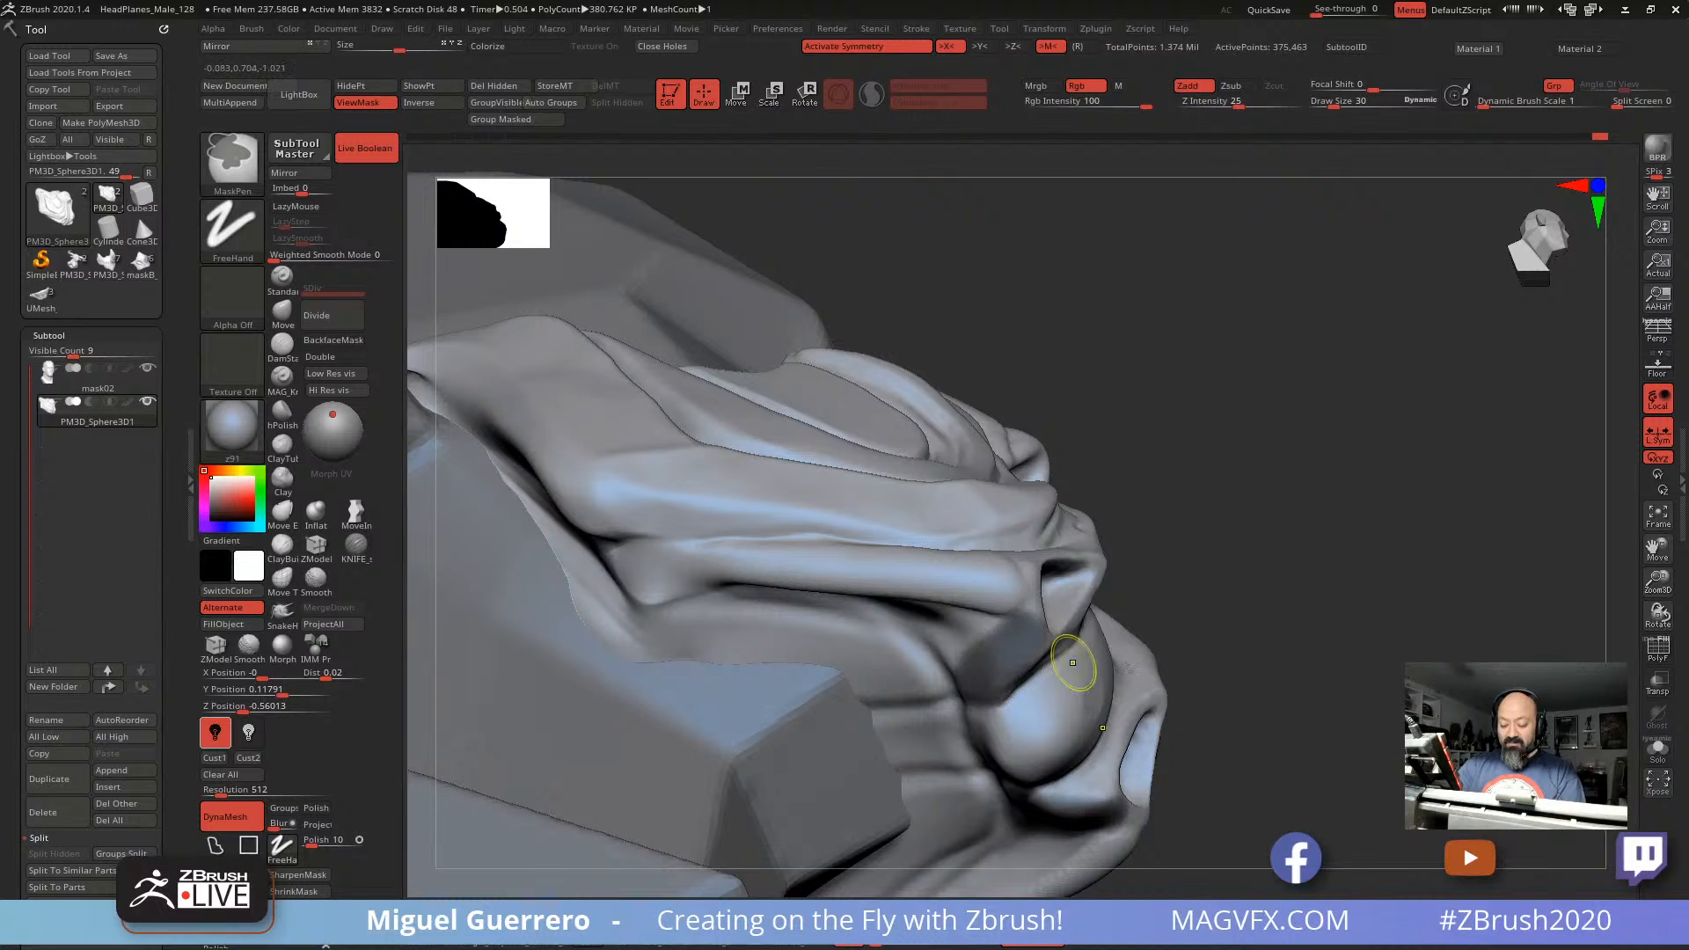
left_click(1249, 634, "ctrl")
mouse_move(1247, 635)
left_mouse_down()
mouse_move(1252, 664)
mouse_move(1195, 667)
left_mouse_up()
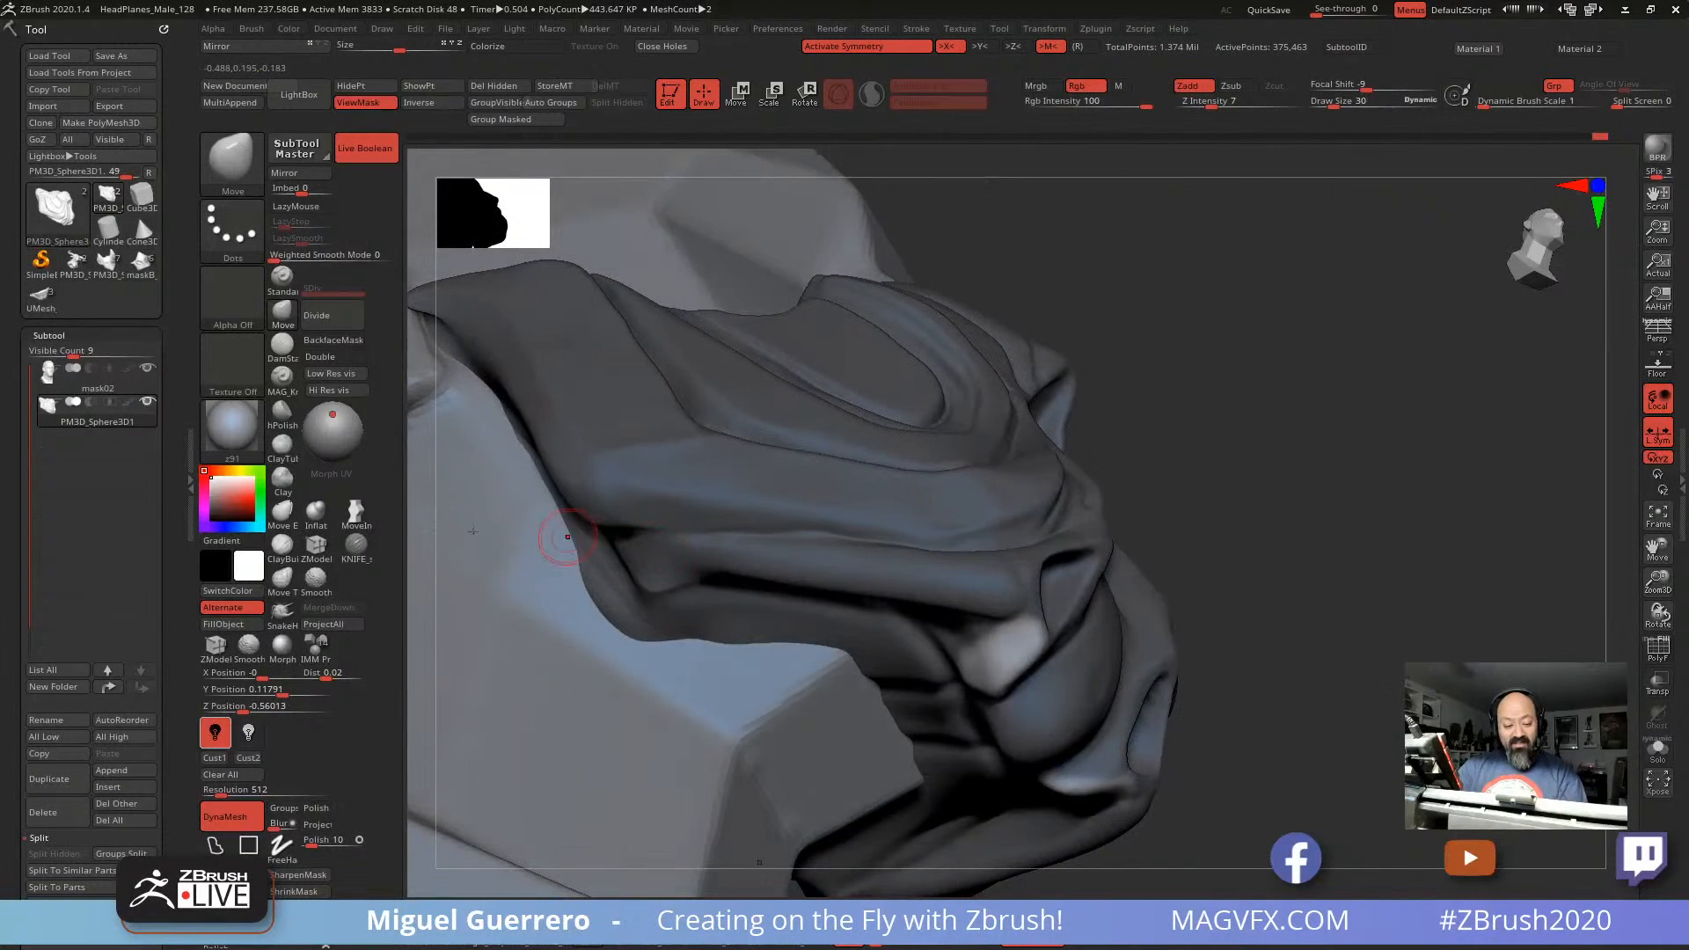
Step: Inflate the unmasked patch beside the nostril opening with the Inflat brush
left_click(315, 513)
left_click_drag(975, 674, 1032, 638)
mouse_move(1305, 660)
left_mouse_down()
mouse_move(1156, 775)
mouse_move(844, 703)
mouse_move(671, 596)
mouse_move(607, 415)
mouse_move(611, 356)
left_mouse_up()
left_click_drag(1051, 502, 1067, 544)
mouse_move(756, 413)
left_mouse_down()
mouse_move(704, 475)
mouse_move(563, 552)
mouse_move(594, 585)
left_mouse_up()
mouse_move(576, 563)
left_mouse_down()
mouse_move(658, 546)
mouse_move(761, 632)
left_mouse_up()
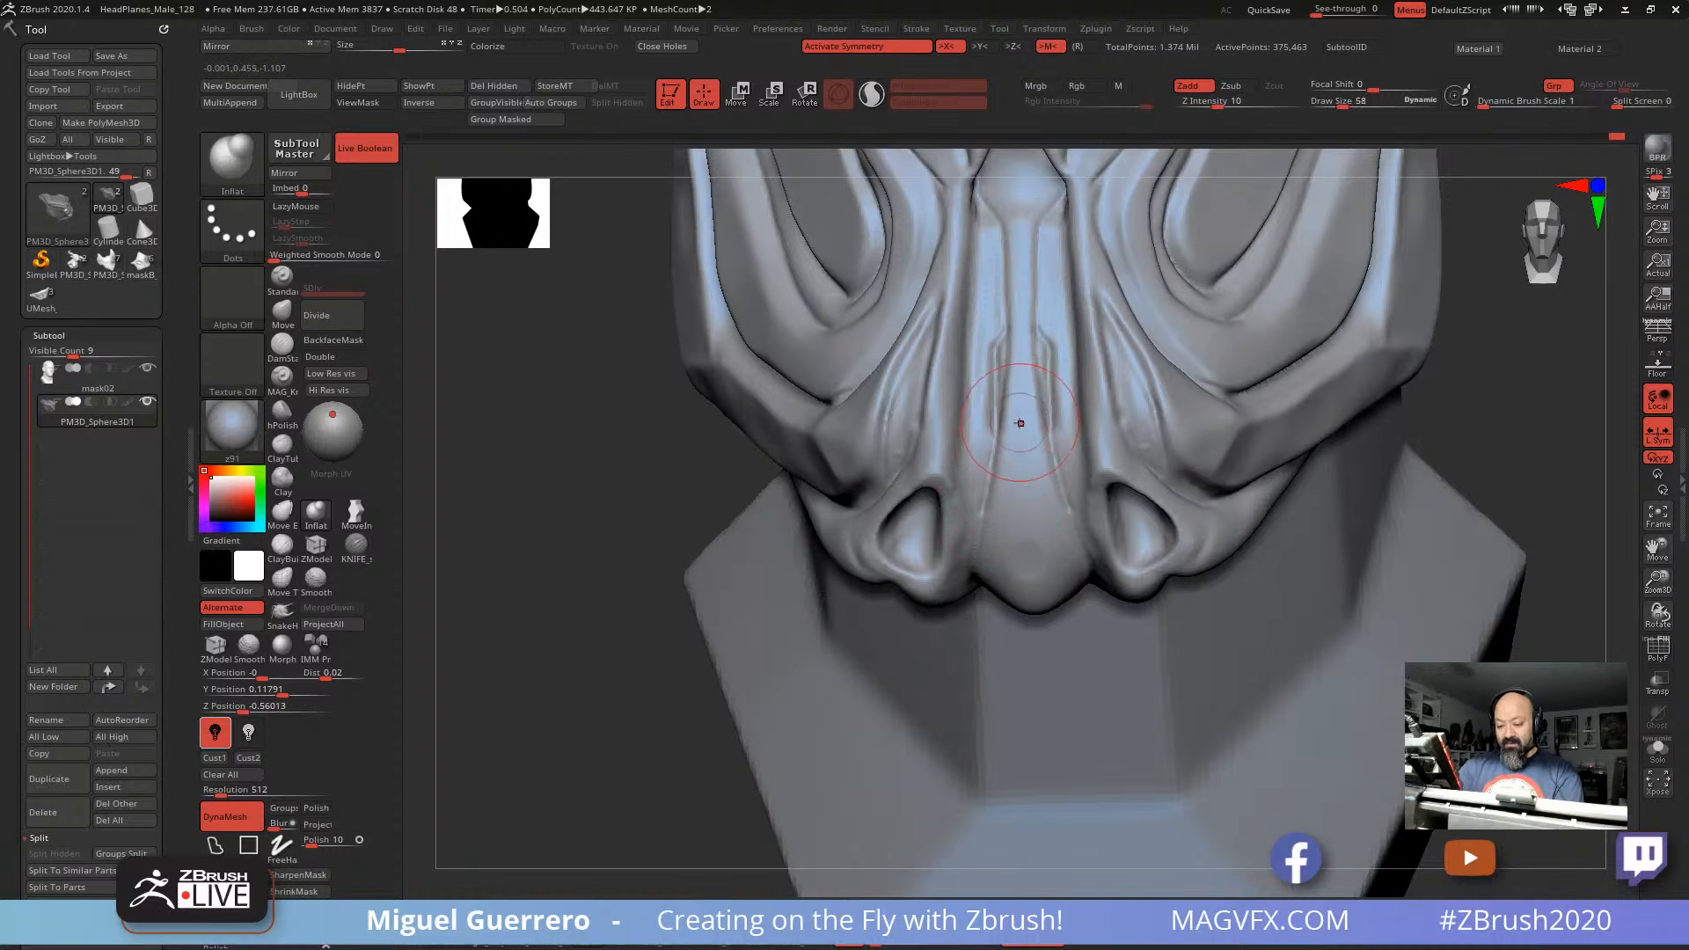
mouse_move(655, 407)
left_mouse_down()
mouse_move(585, 440)
mouse_move(605, 464)
mouse_move(941, 413)
left_mouse_up()
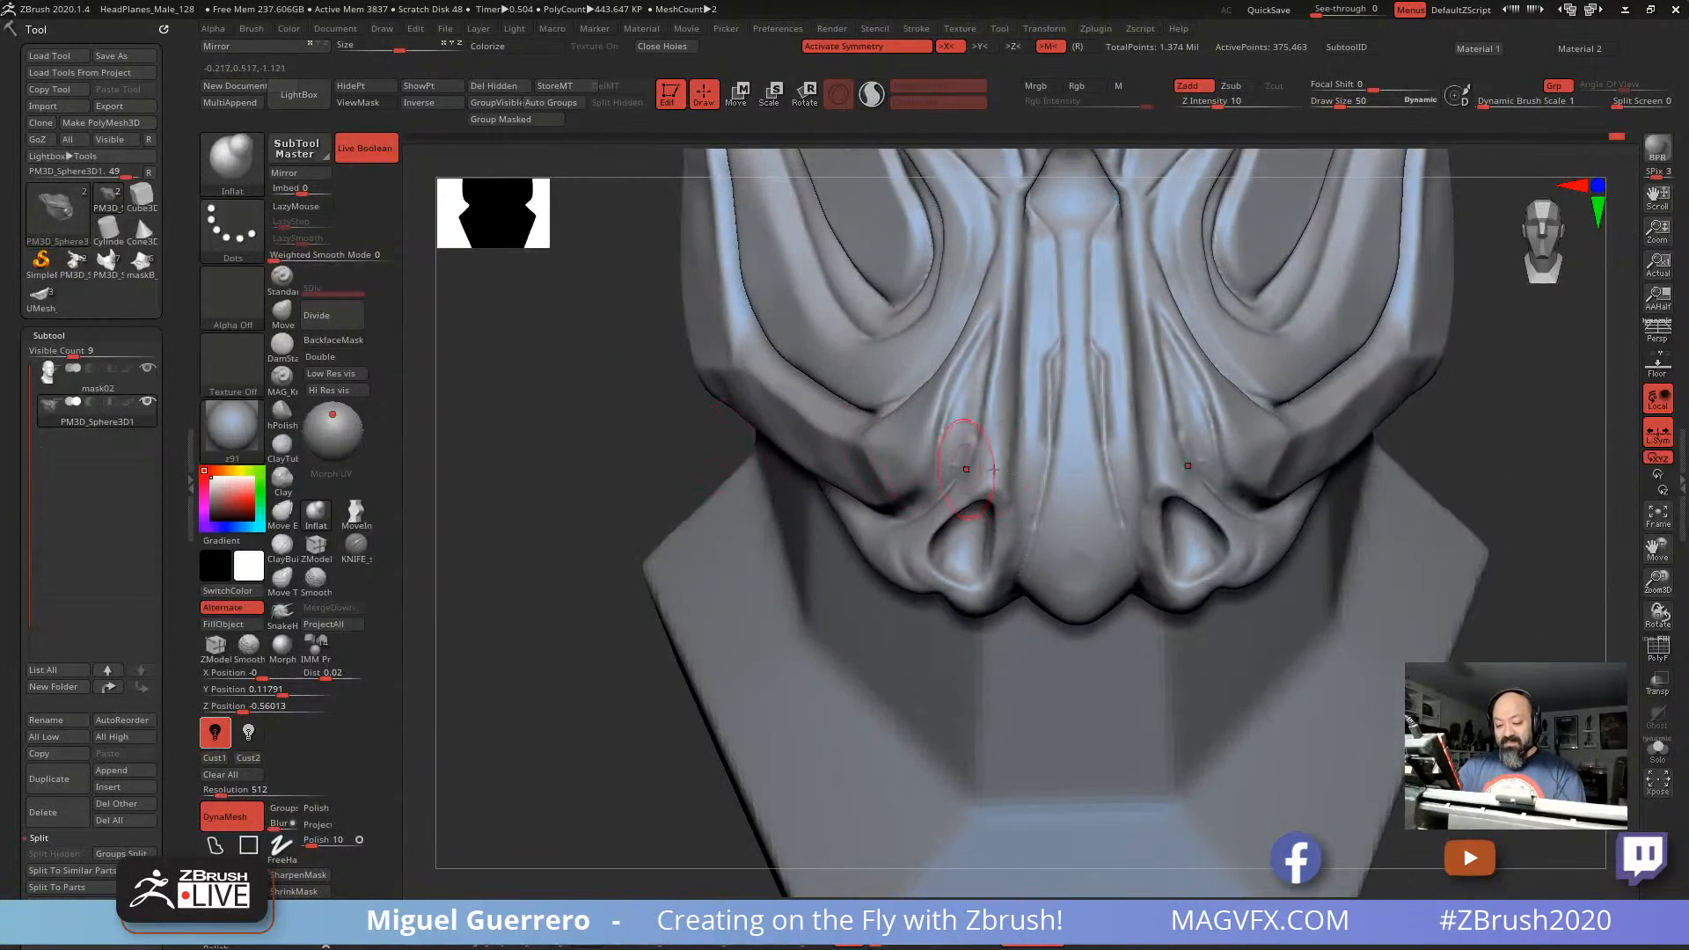
Step: Mask the central ridge from the nose tip down to the chin bulb and invert the mask
mouse_move(1078, 362)
left_mouse_down("ctrl")
mouse_move(1078, 568)
mouse_move(1058, 515)
mouse_move(1056, 582)
mouse_move(1073, 209)
left_mouse_up("ctrl")
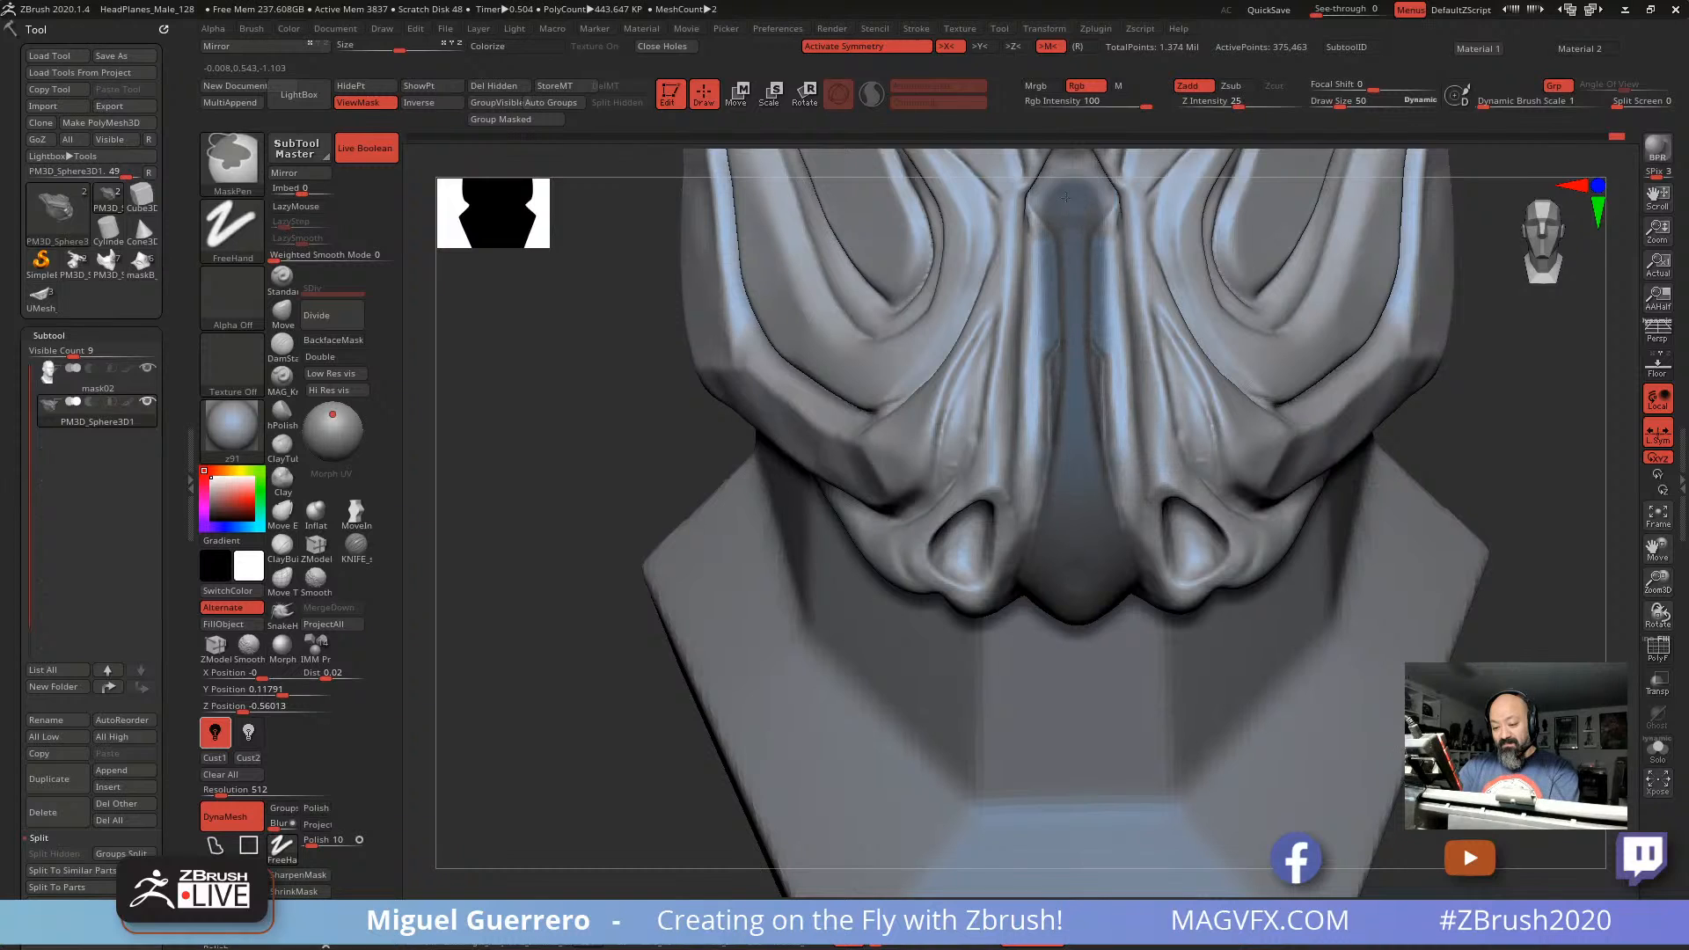
right_click_drag(1073, 208, 1066, 350, "alt")
mouse_move(1067, 350)
left_mouse_down("ctrl")
mouse_move(1063, 305)
mouse_move(1036, 362)
left_mouse_up("ctrl")
mouse_move(924, 394)
right_mouse_down()
mouse_move(783, 413)
mouse_move(871, 426)
right_mouse_up()
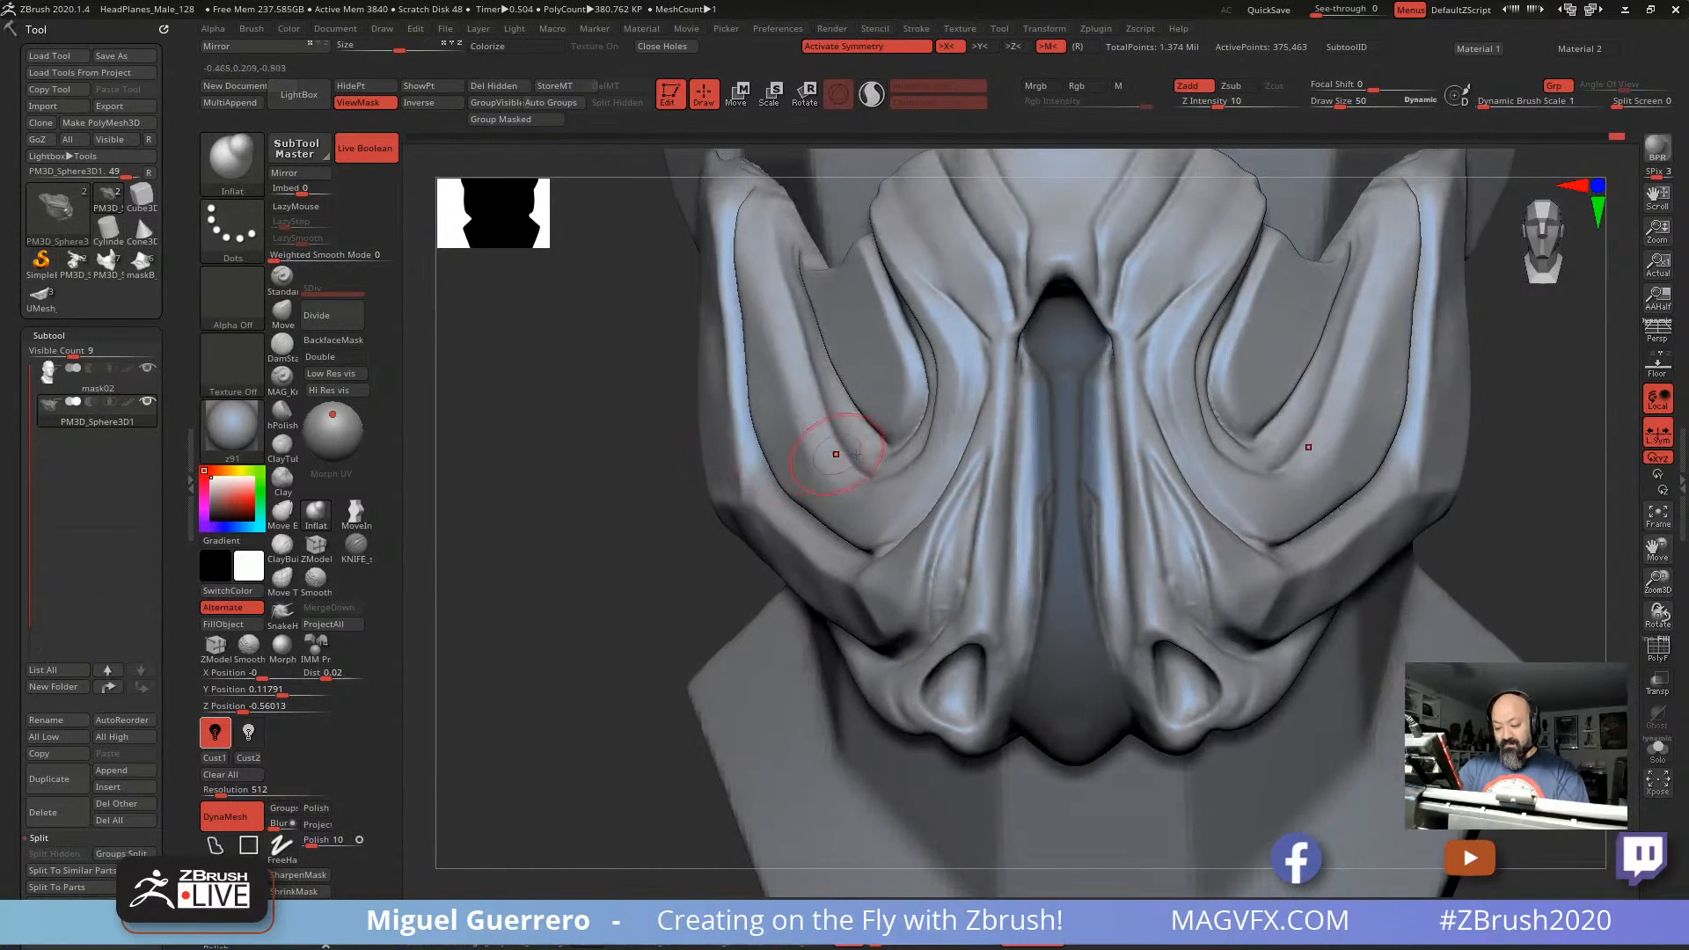
left_click(610, 404, "ctrl")
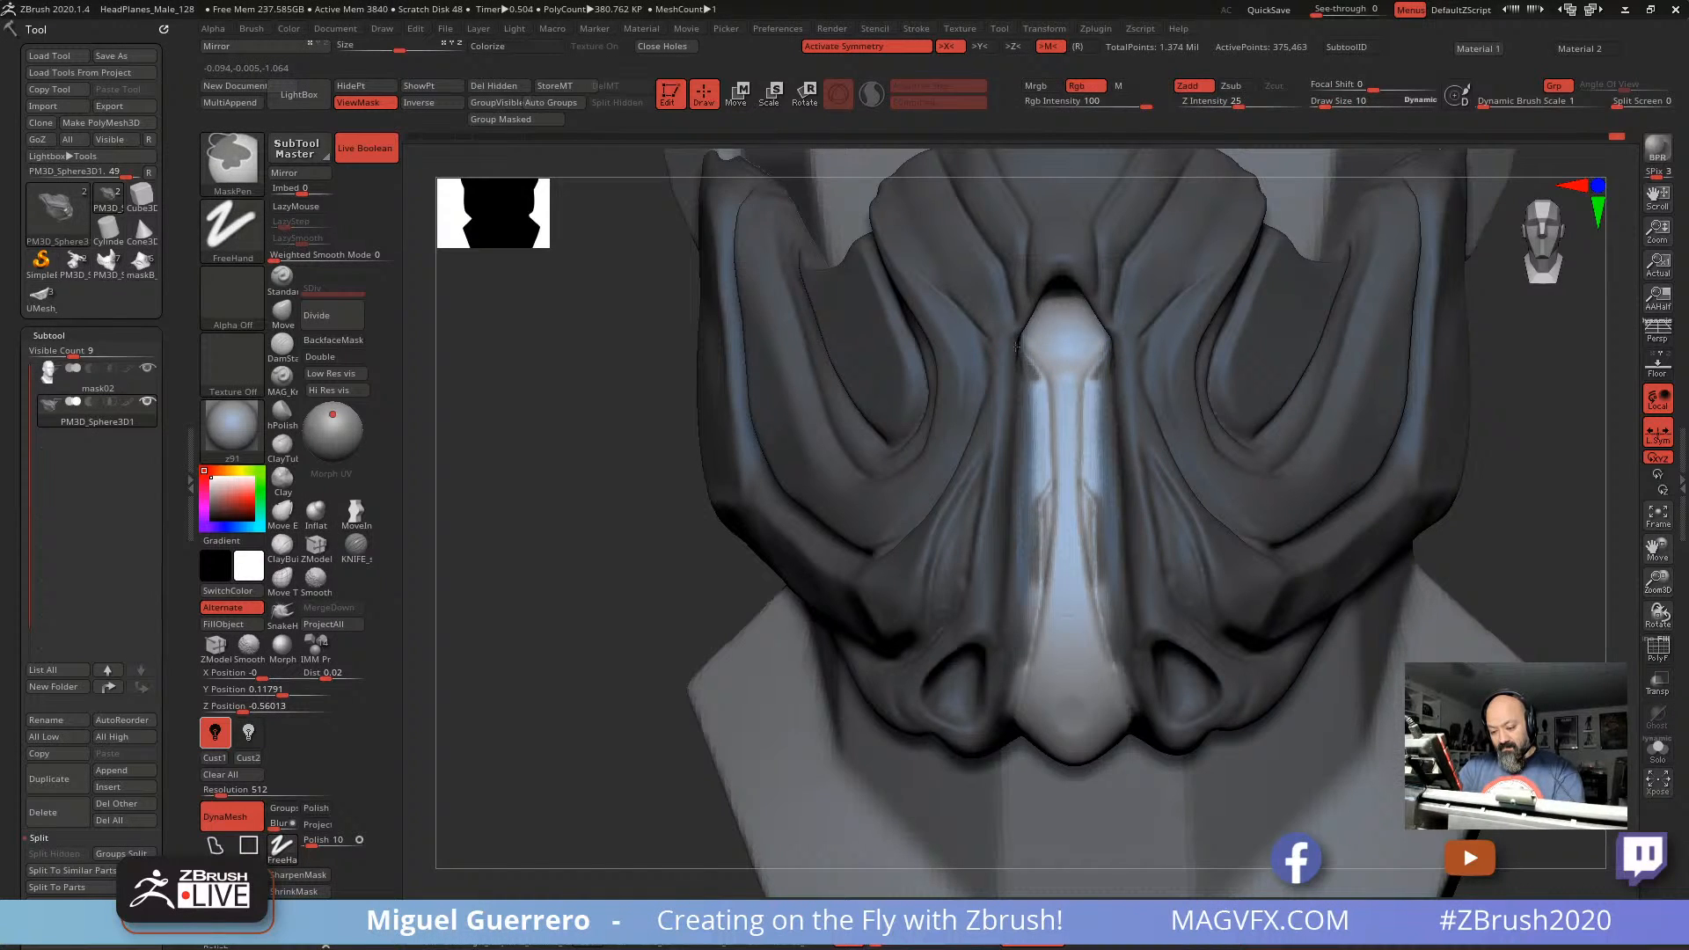
Step: Mask both sides of the central ridge with a small brush, leaving only a narrow middle strip unmasked
mouse_move(1039, 376)
left_mouse_down("ctrl")
mouse_move(1052, 523)
mouse_move(1012, 700)
left_mouse_up("ctrl")
mouse_move(1043, 486)
left_mouse_down("ctrl")
mouse_move(1041, 544)
mouse_move(1031, 406)
mouse_move(1041, 446)
left_mouse_up("ctrl")
key("bracketright")
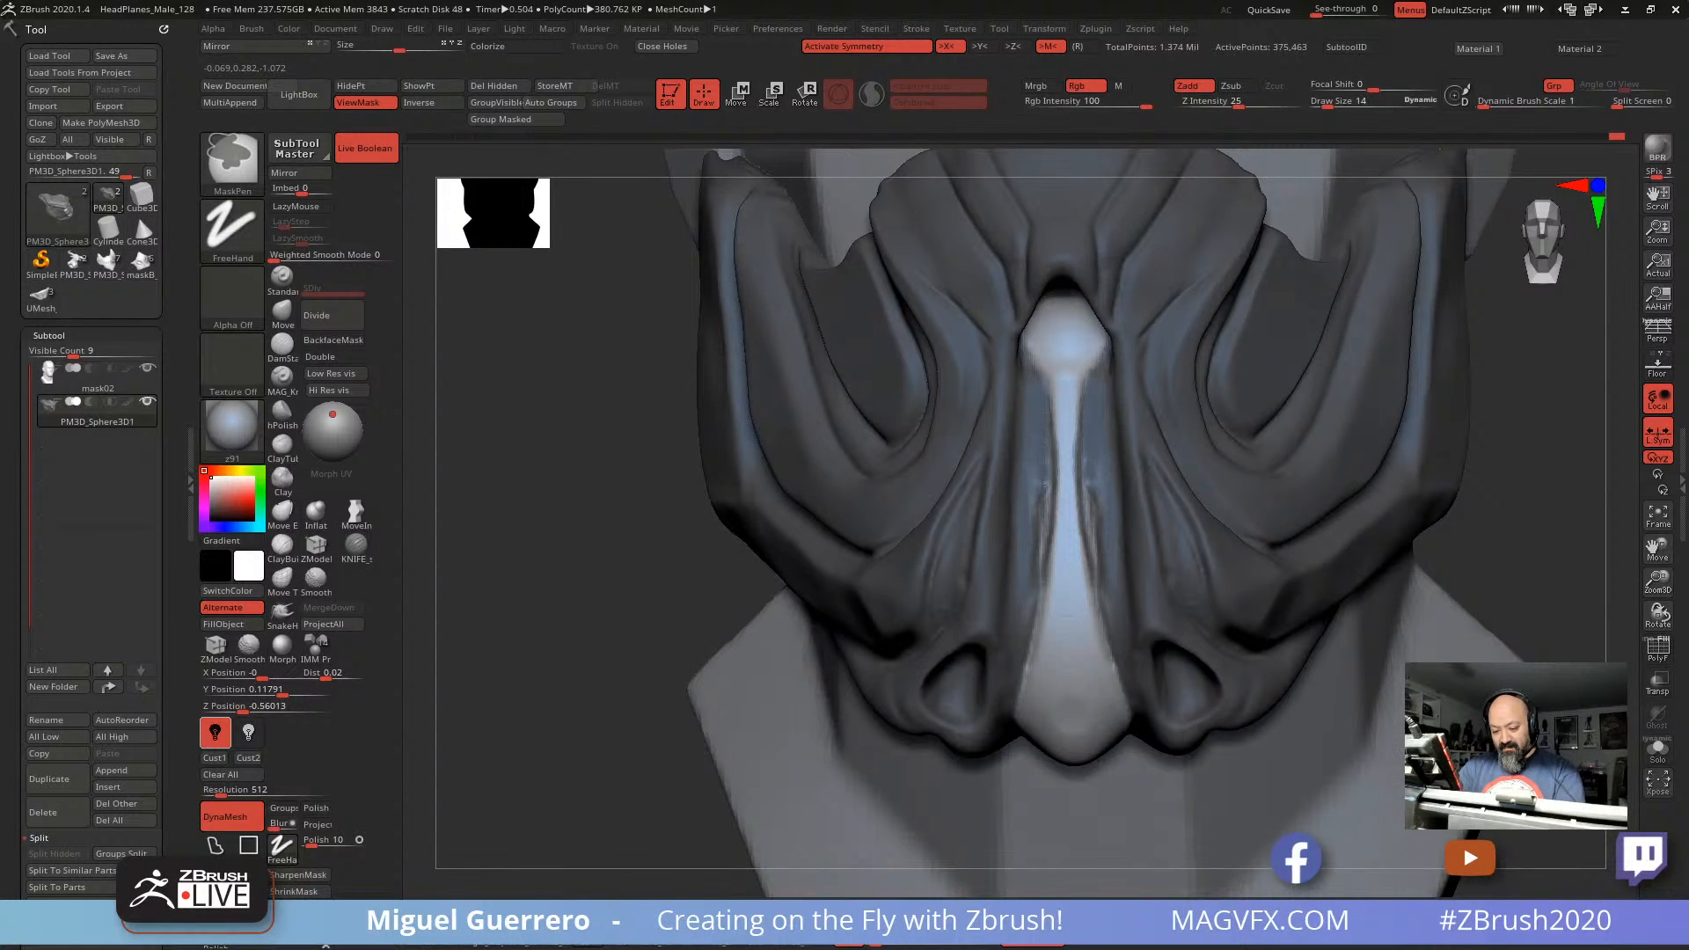
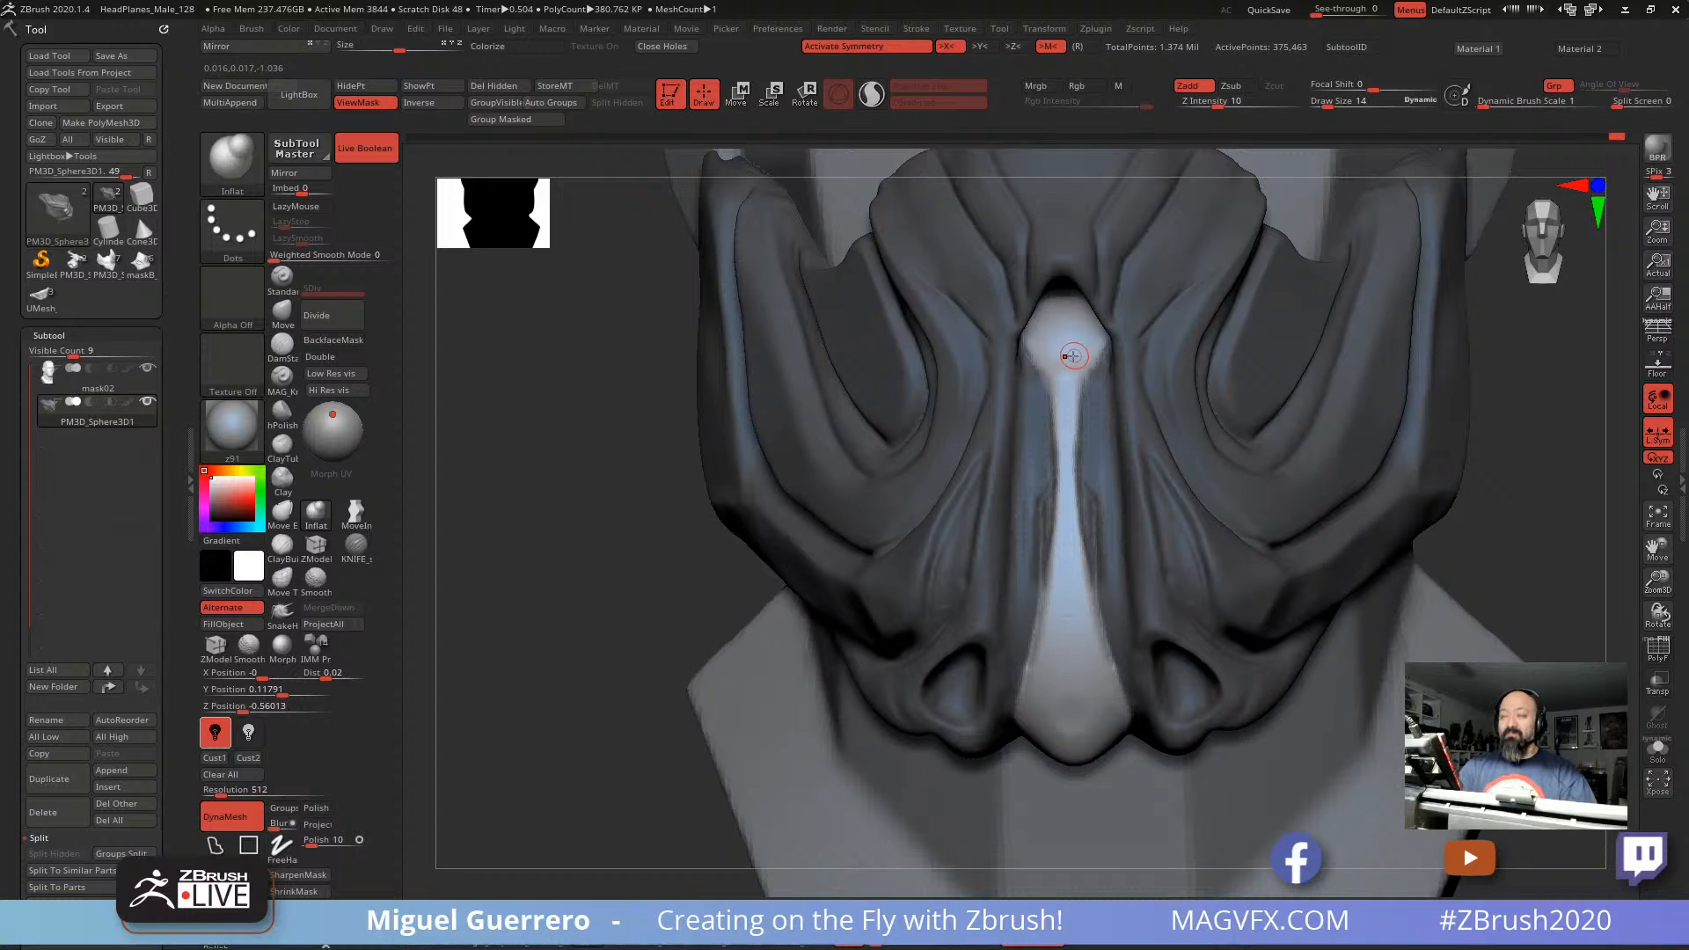
Step: Clean up the mask edges along the underside of the central ridge and around its chin bulb at draw size 14
key("ctrl")
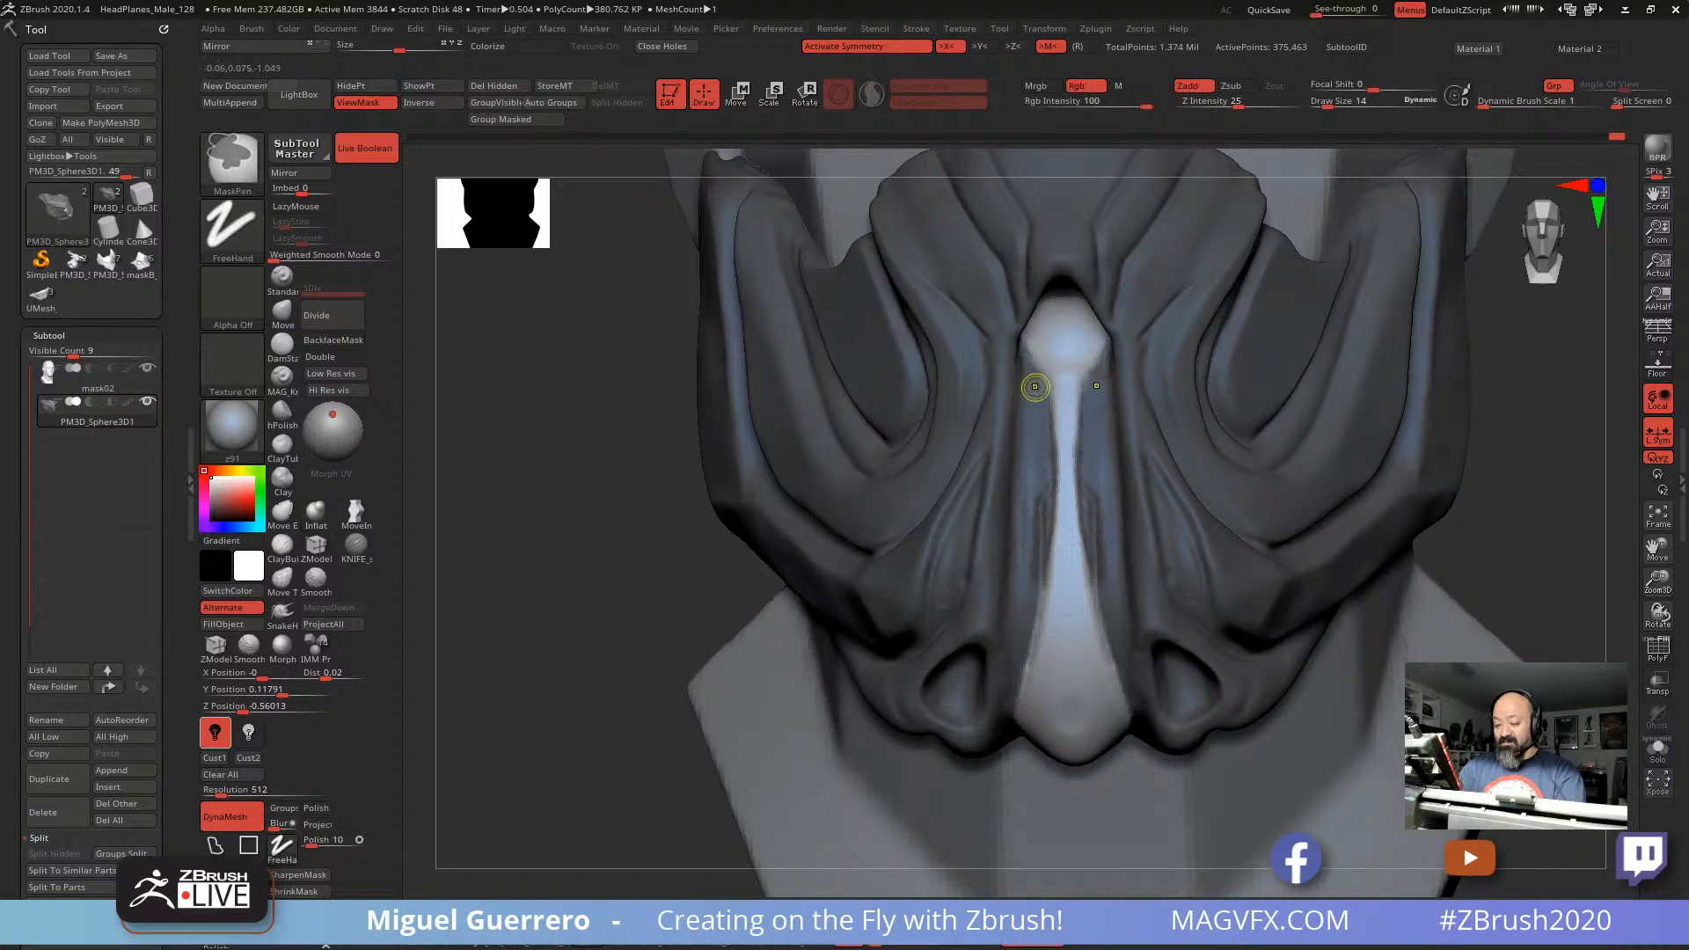
mouse_move(616, 550)
left_mouse_down()
mouse_move(532, 528)
mouse_move(519, 439)
left_mouse_up()
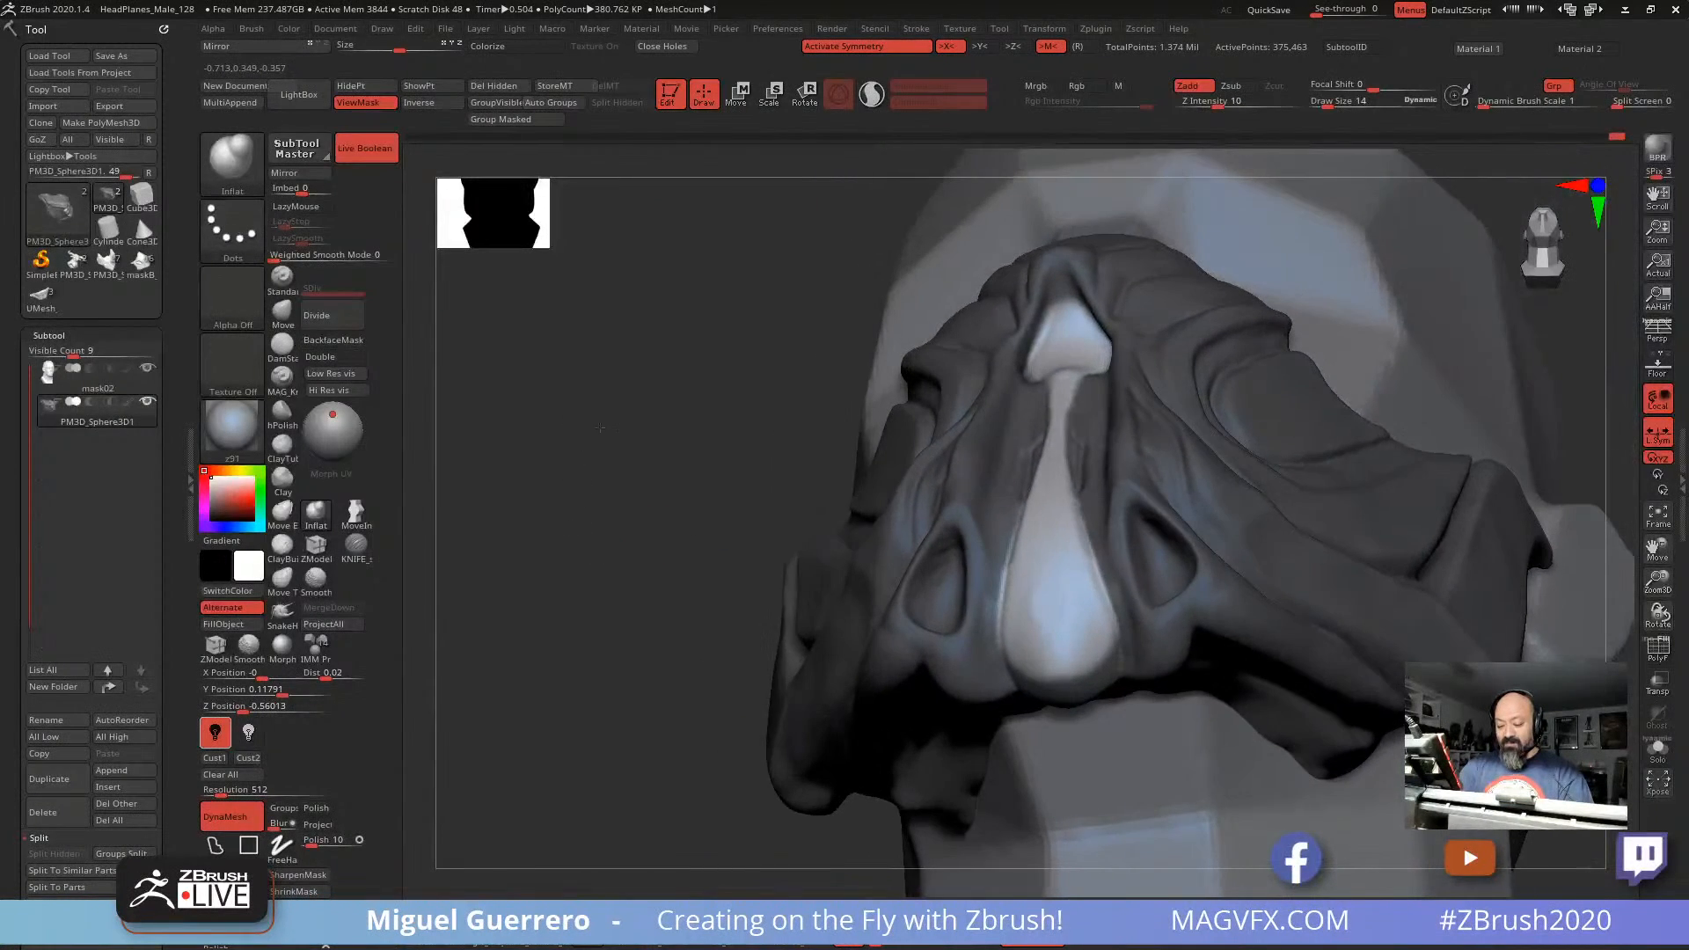
key("ctrl")
left_click_drag(1028, 425, 994, 614, "ctrl")
left_click_drag(999, 673, 994, 660, "ctrl")
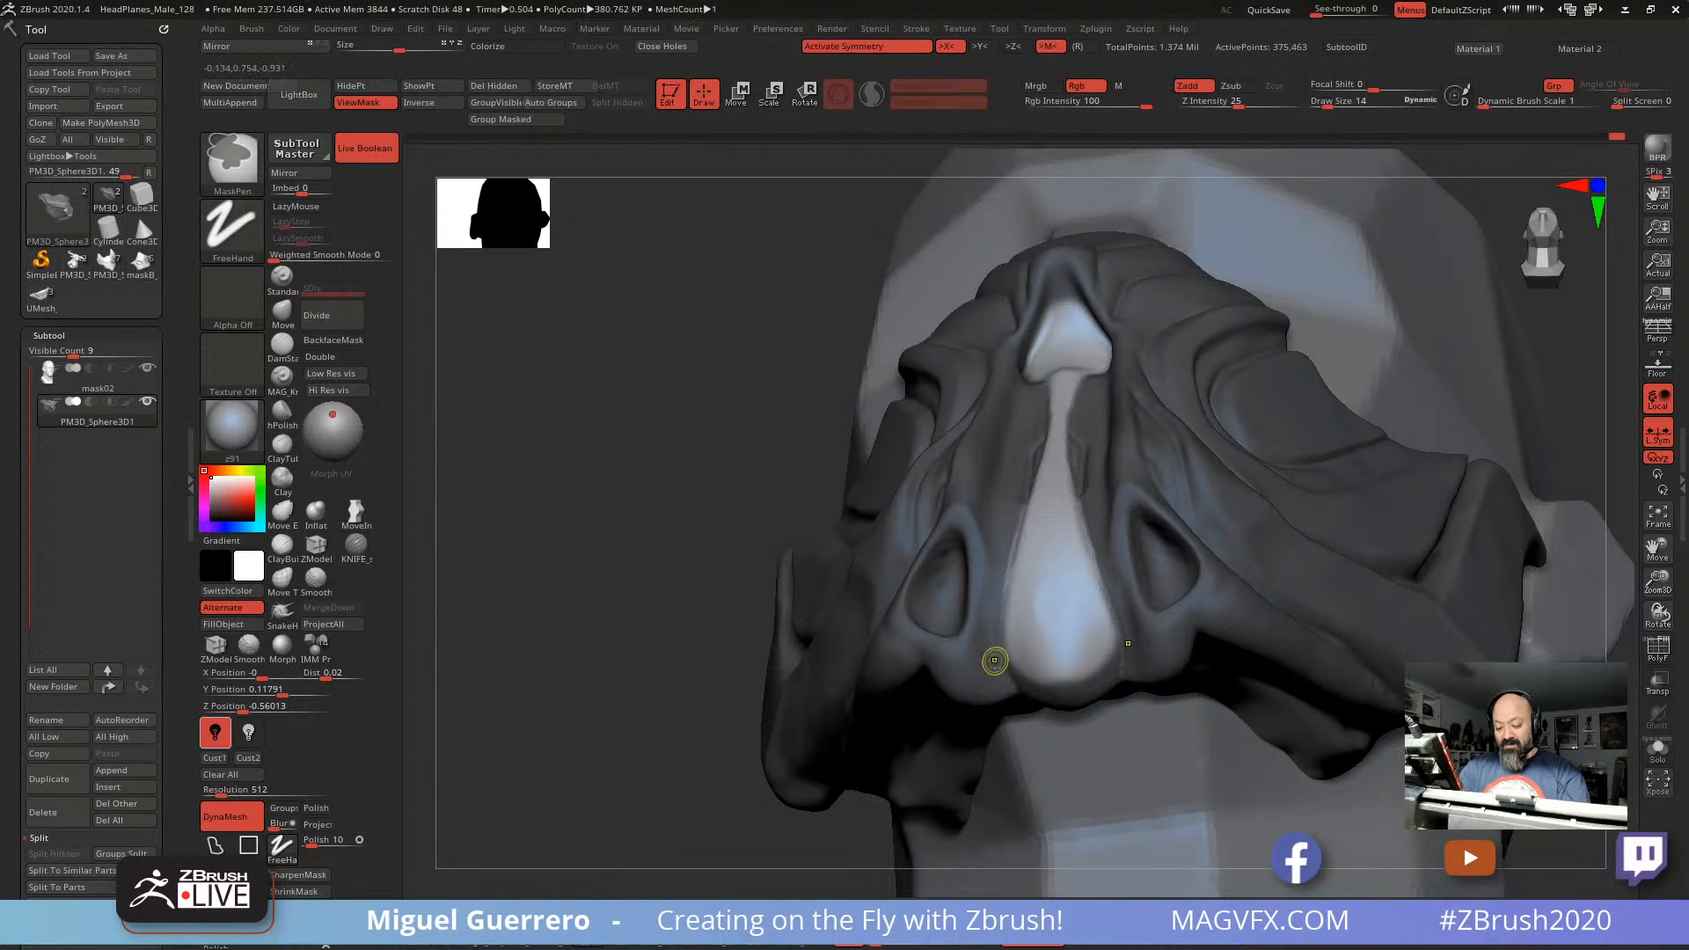
mouse_move(598, 440)
left_mouse_down()
mouse_move(651, 572)
mouse_move(630, 589)
left_mouse_up()
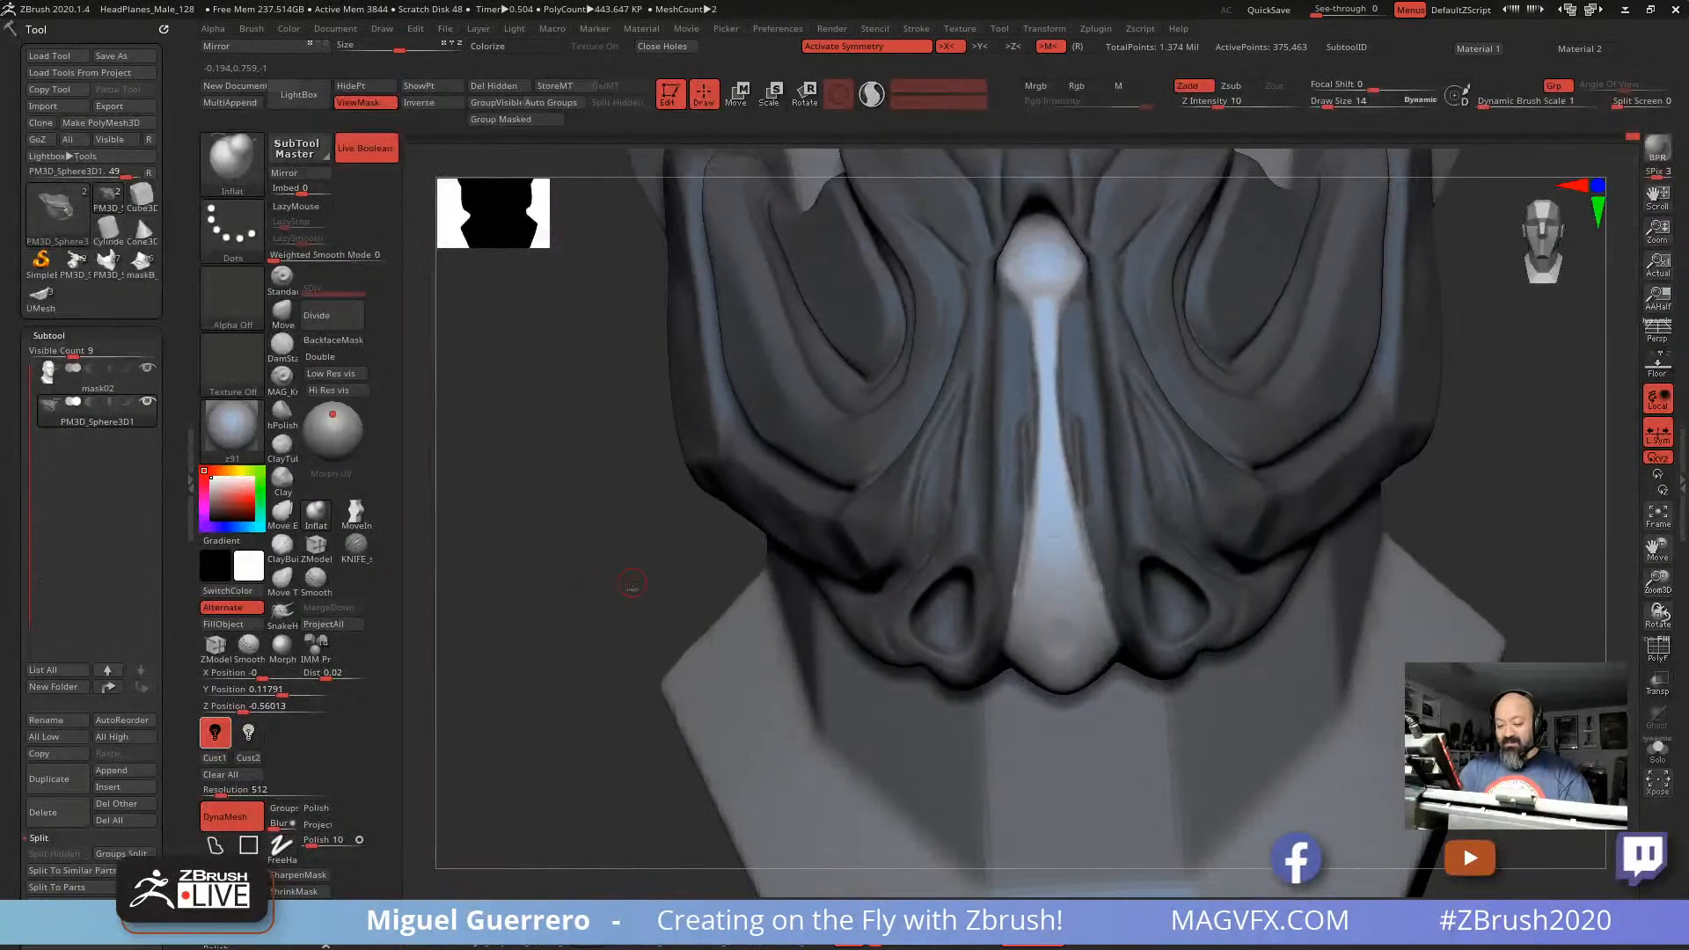
Step: Check the mask coverage on the central ridge by inverting the mask and restoring it
left_click(610, 567, "ctrl")
key("ctrl+z")
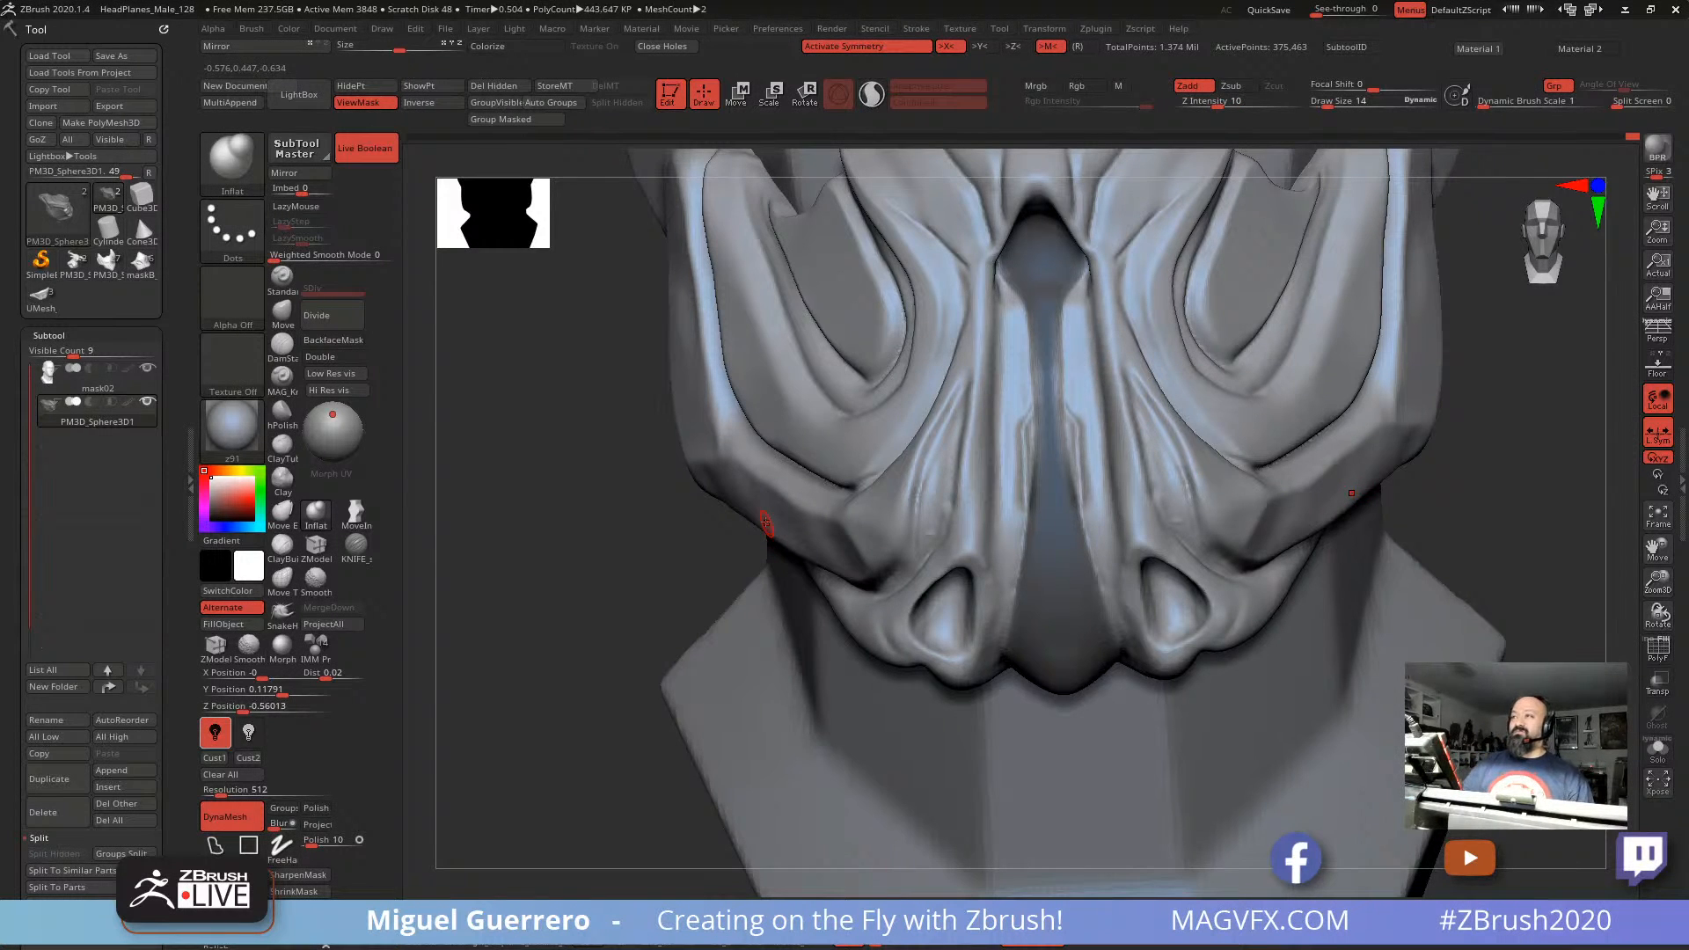
left_click_drag(581, 498, 476, 405)
left_click(589, 505, "ctrl")
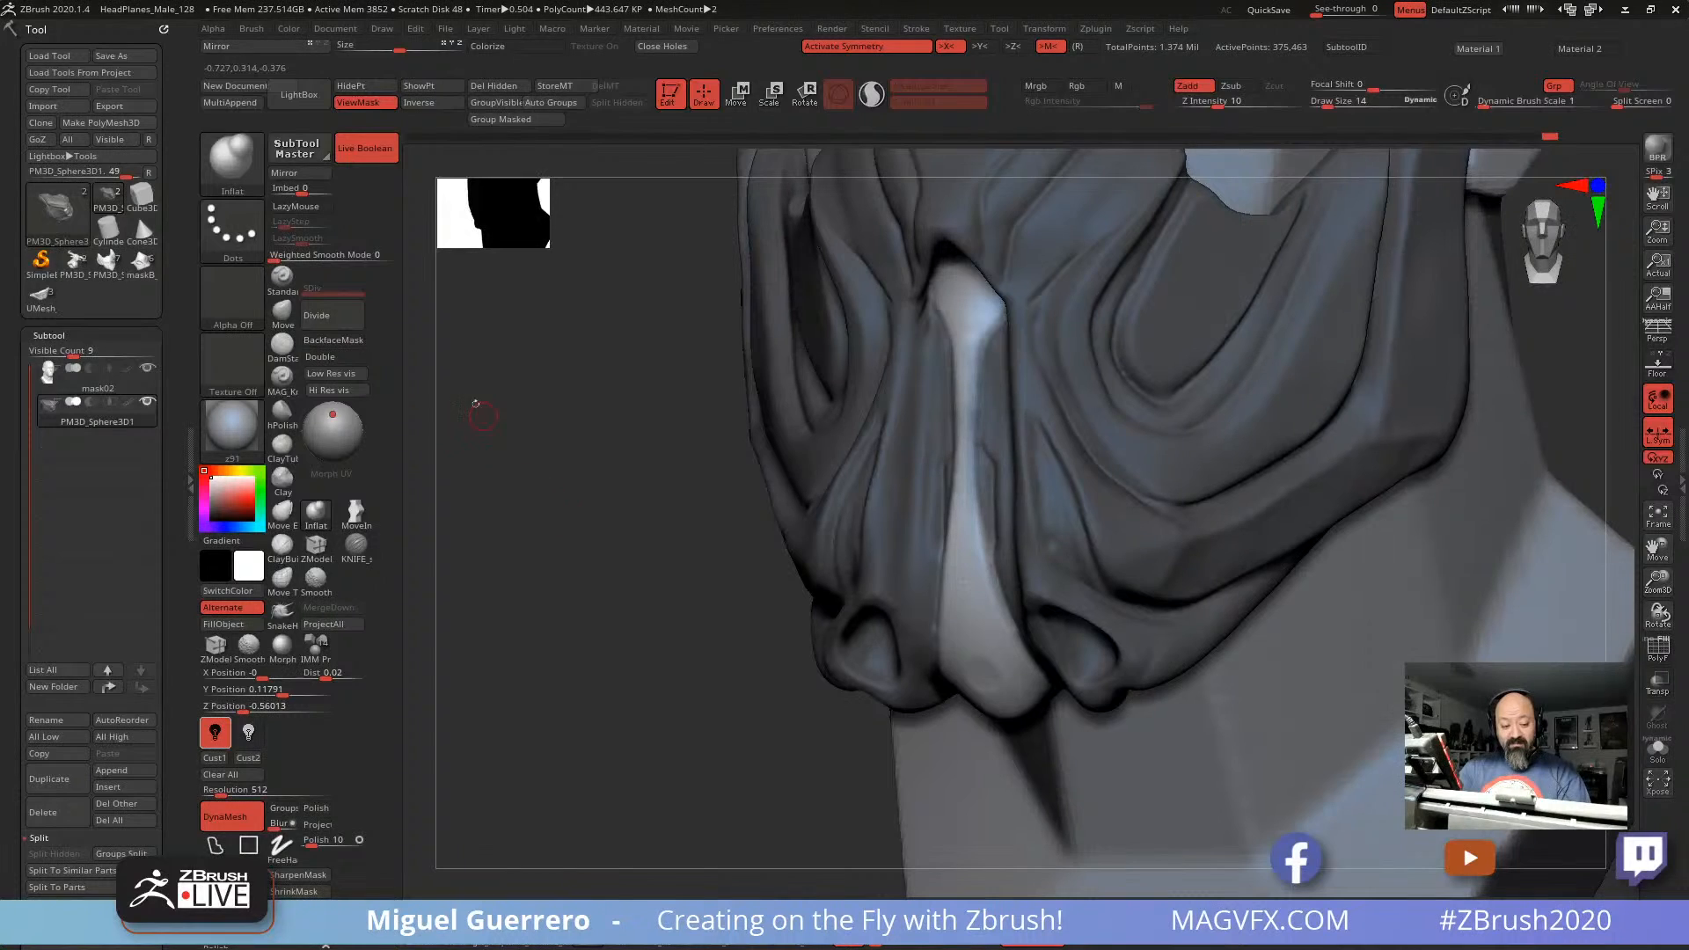
Step: Build up the unmasked central ridge using the Standard brush with the FreeHand stroke and a draw size of about 98
left_click(276, 310)
mouse_move(619, 424)
left_mouse_down()
mouse_move(656, 426)
mouse_move(581, 440)
left_mouse_up()
left_click(282, 275)
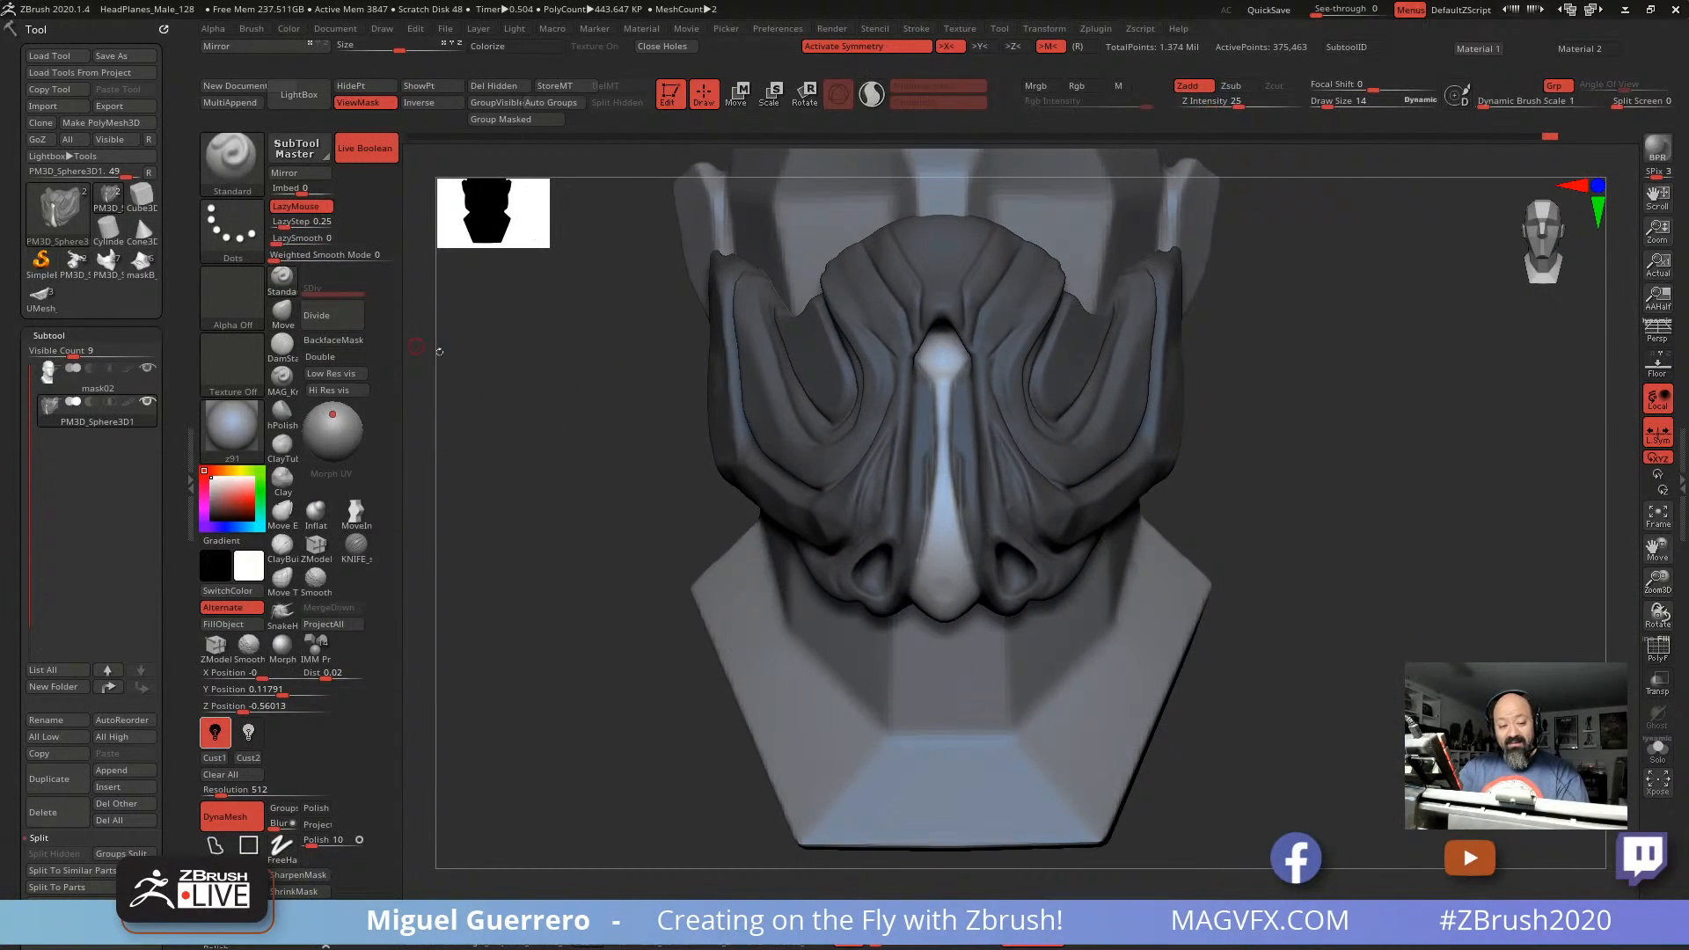
left_click(232, 230)
left_click(455, 249)
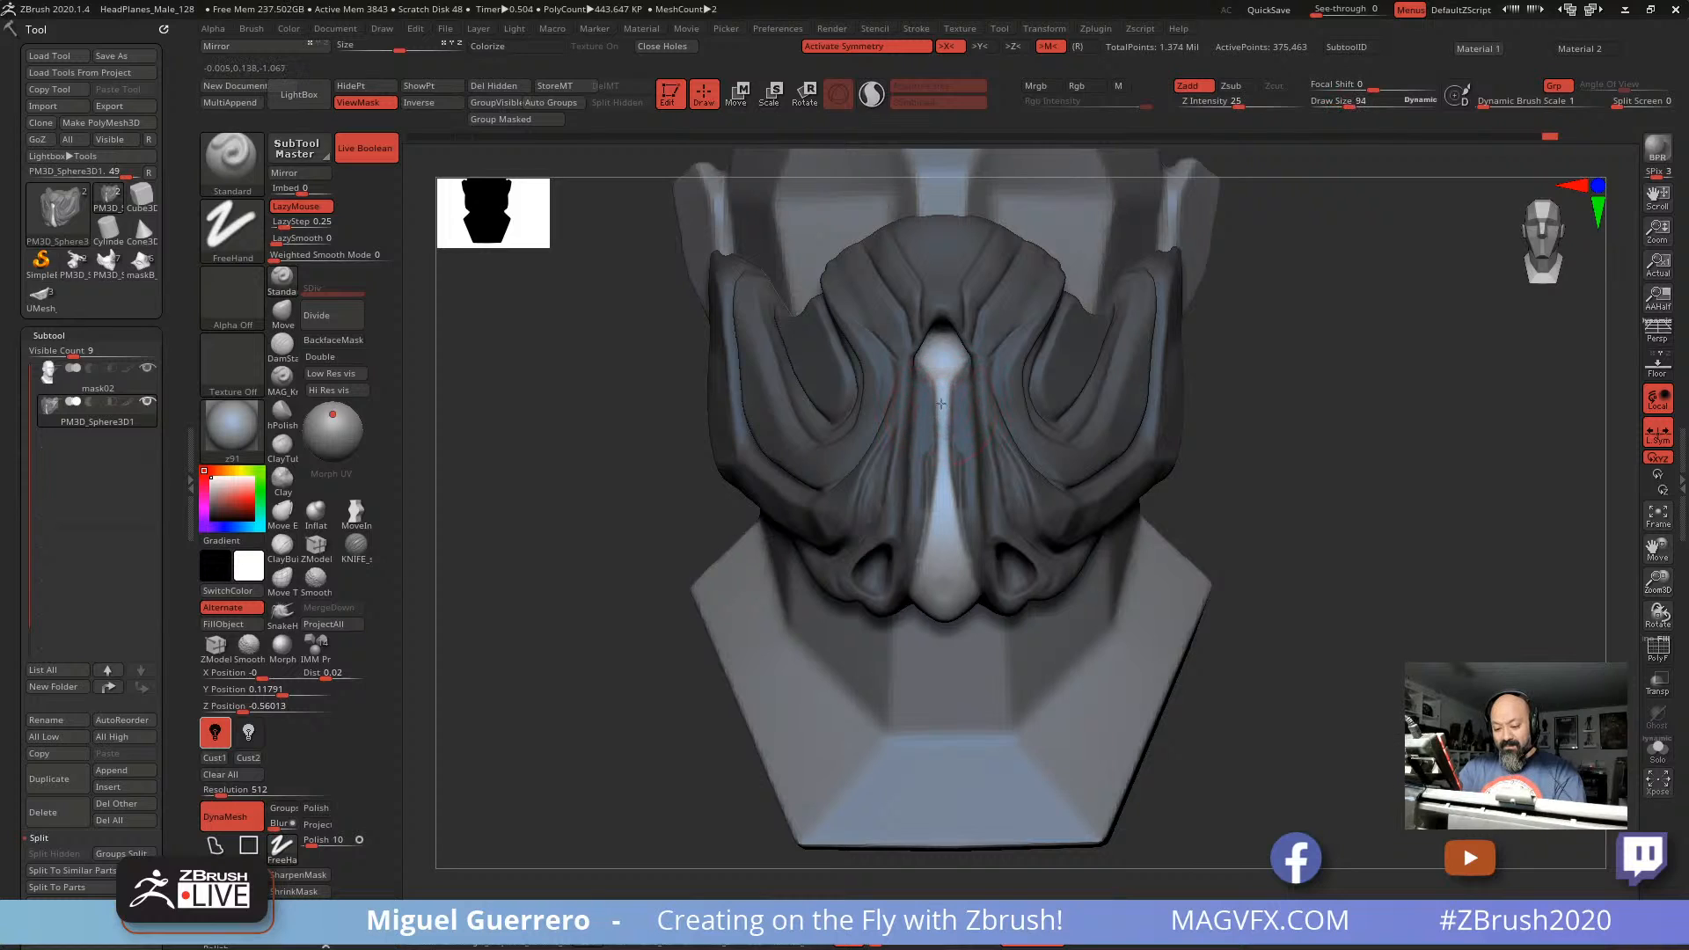
left_click_drag(943, 440, 933, 500)
mouse_move(645, 538)
left_mouse_down()
mouse_move(641, 463)
mouse_move(622, 450)
mouse_move(602, 464)
mouse_move(580, 414)
mouse_move(653, 563)
left_mouse_up()
left_click_drag(927, 487, 939, 556)
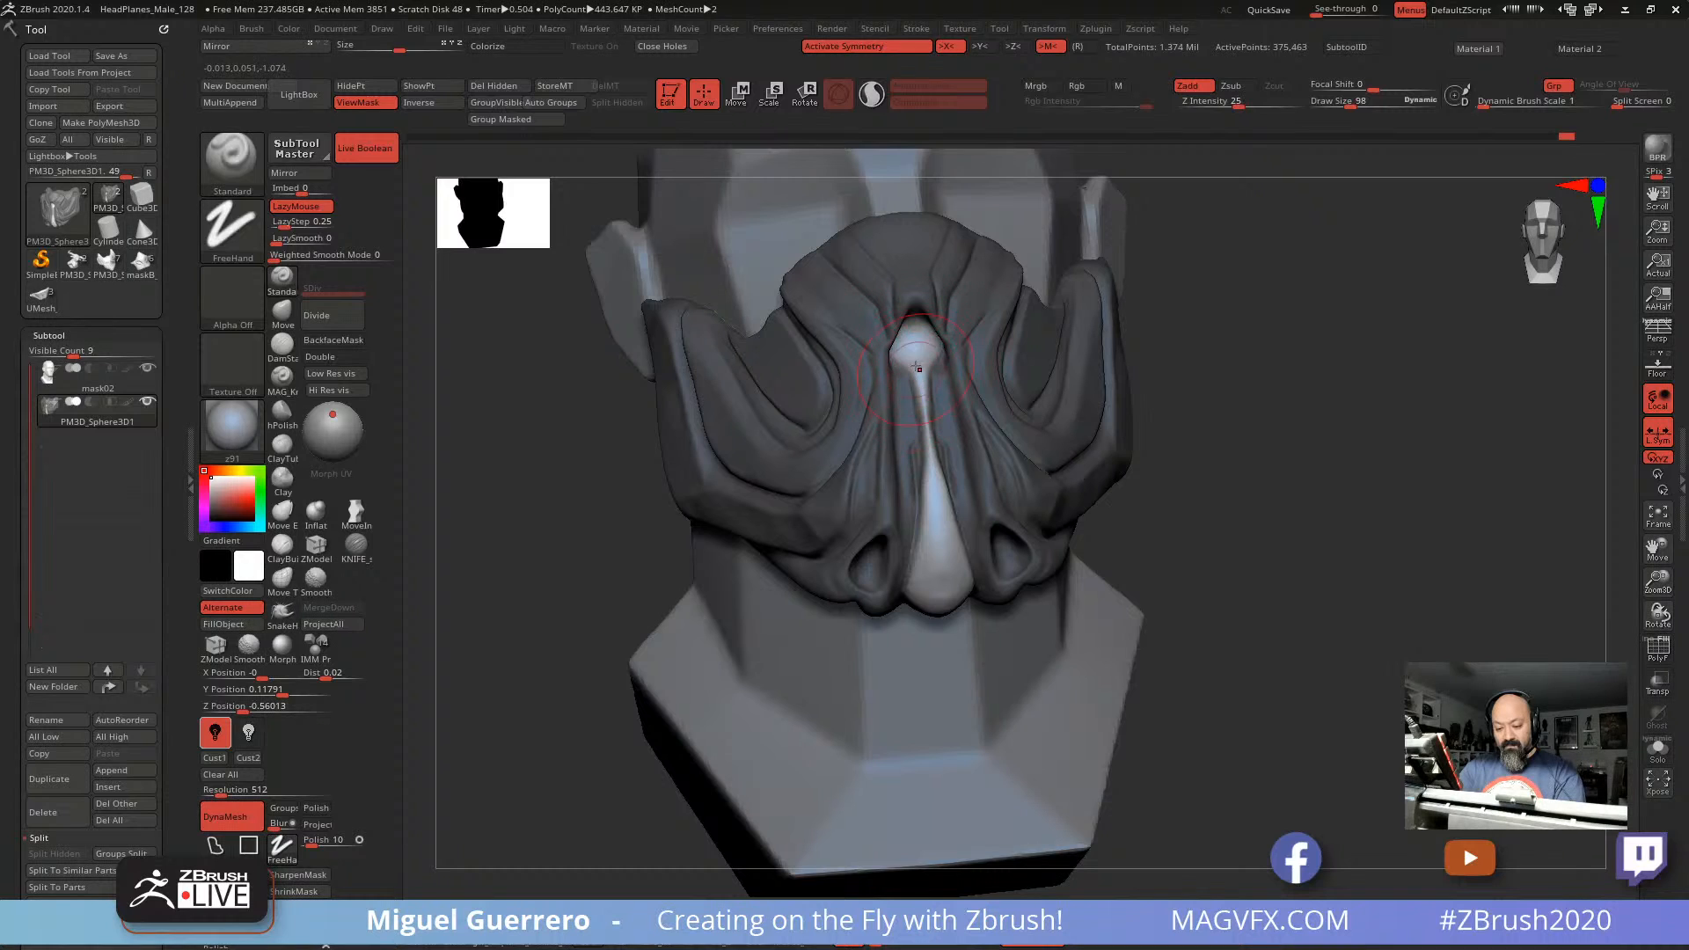
Step: Smooth the raised central ridge and check its shape from the side and front
mouse_move(1346, 655)
left_mouse_down()
mouse_move(1189, 678)
mouse_move(1238, 694)
left_mouse_up()
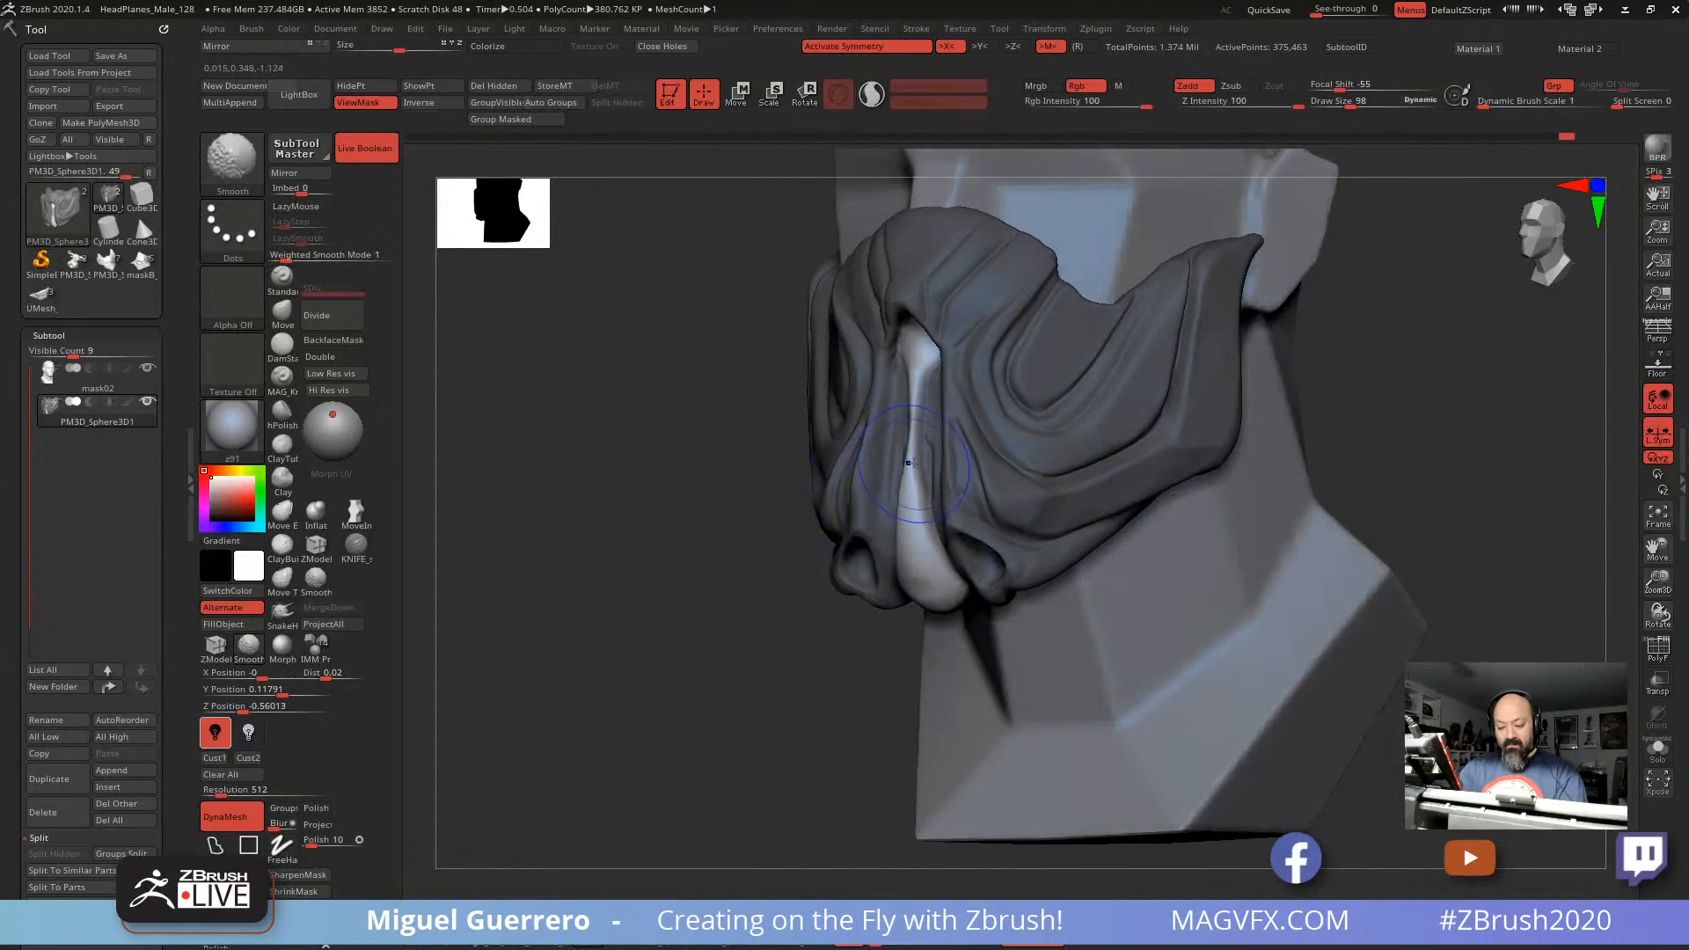
mouse_move(917, 501)
left_mouse_down("shift")
mouse_move(915, 452)
mouse_move(910, 512)
left_mouse_up("shift")
left_click_drag(695, 420, 628, 438)
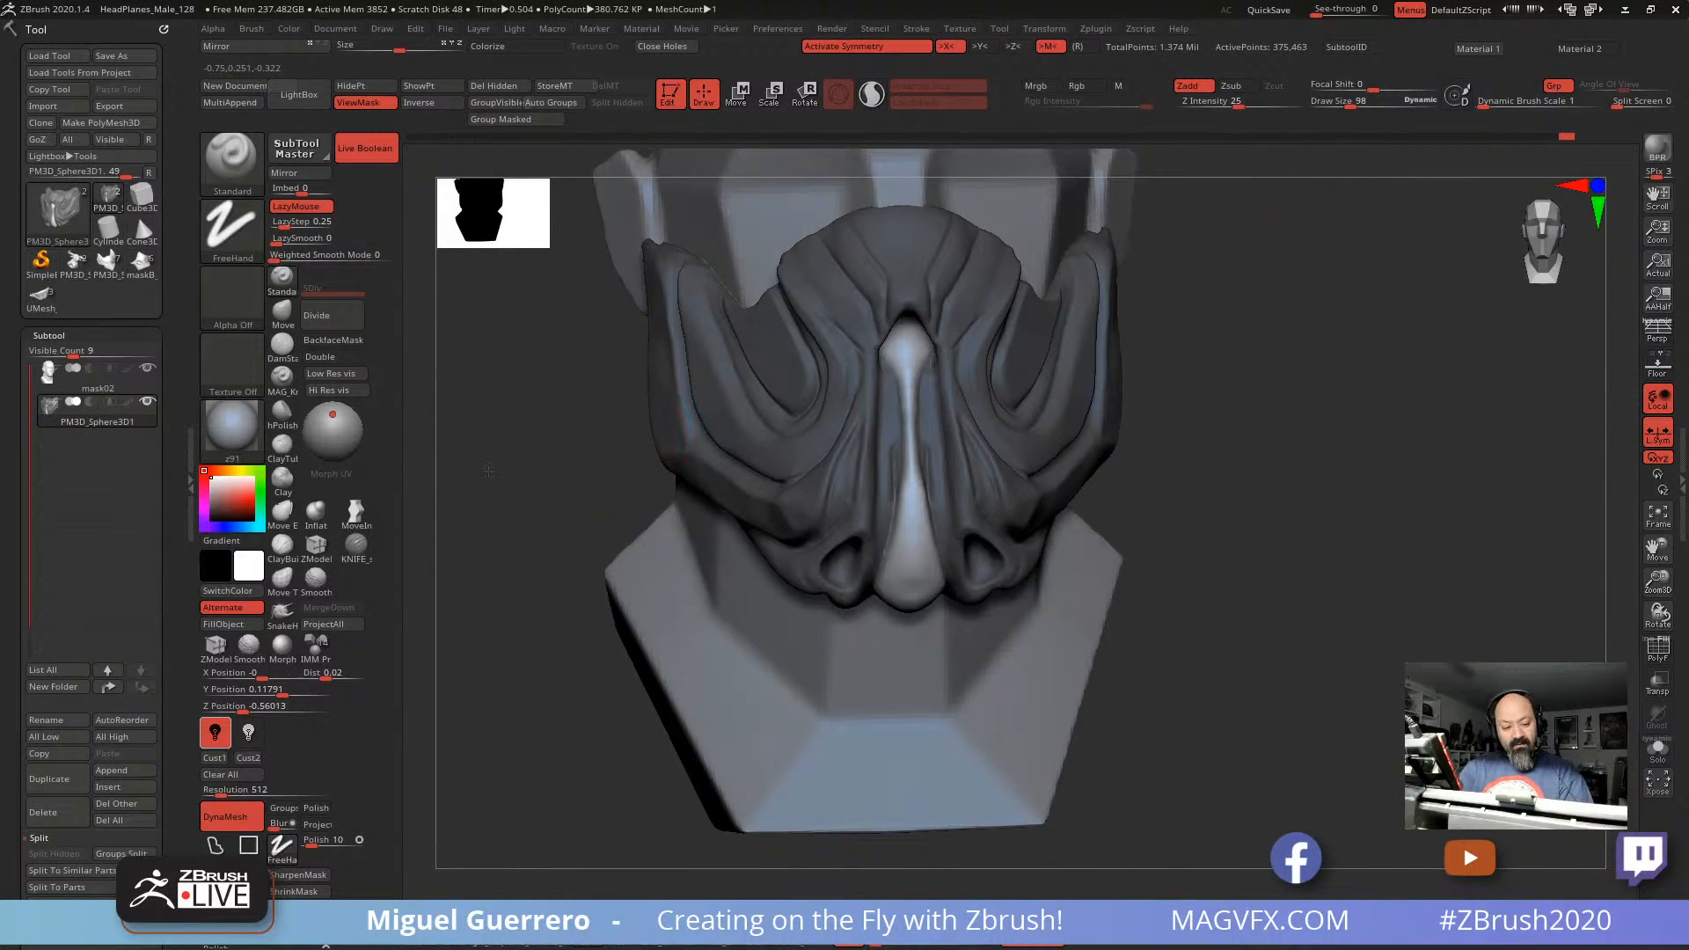
left_click_drag(488, 472, 546, 493)
mouse_move(565, 622)
left_mouse_down("alt")
mouse_move(644, 626)
mouse_move(556, 621)
mouse_move(609, 614)
left_mouse_up("alt")
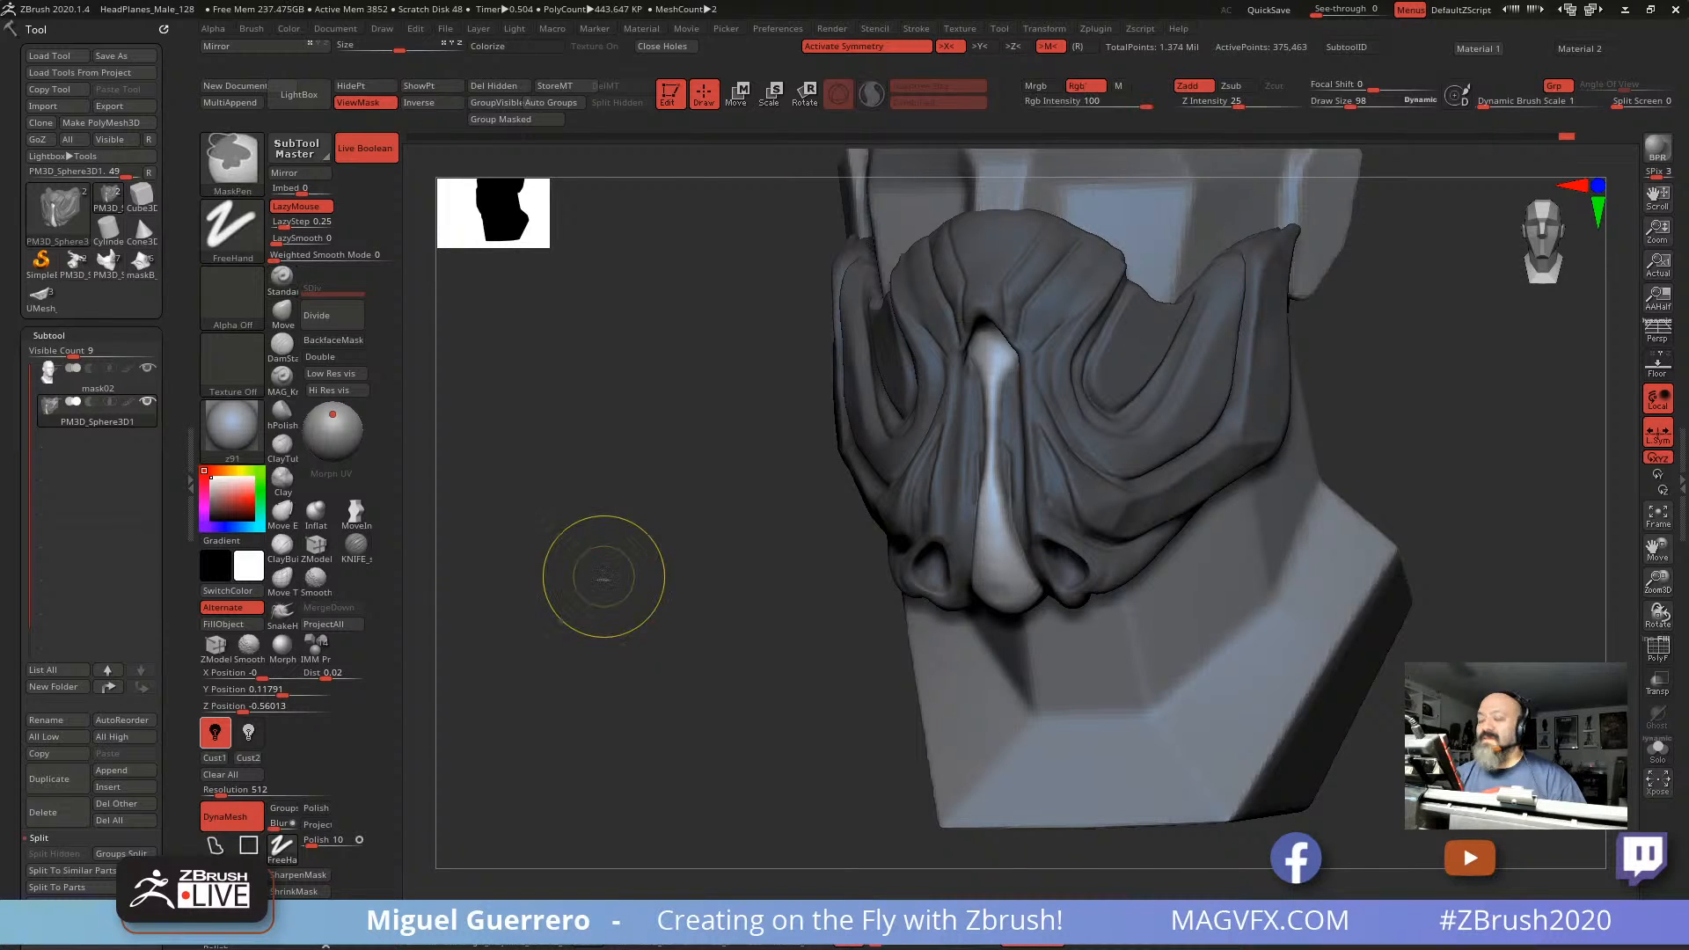
key("ctrl+h")
left_click_drag(608, 573, 621, 569, "shift")
key("ctrl+h")
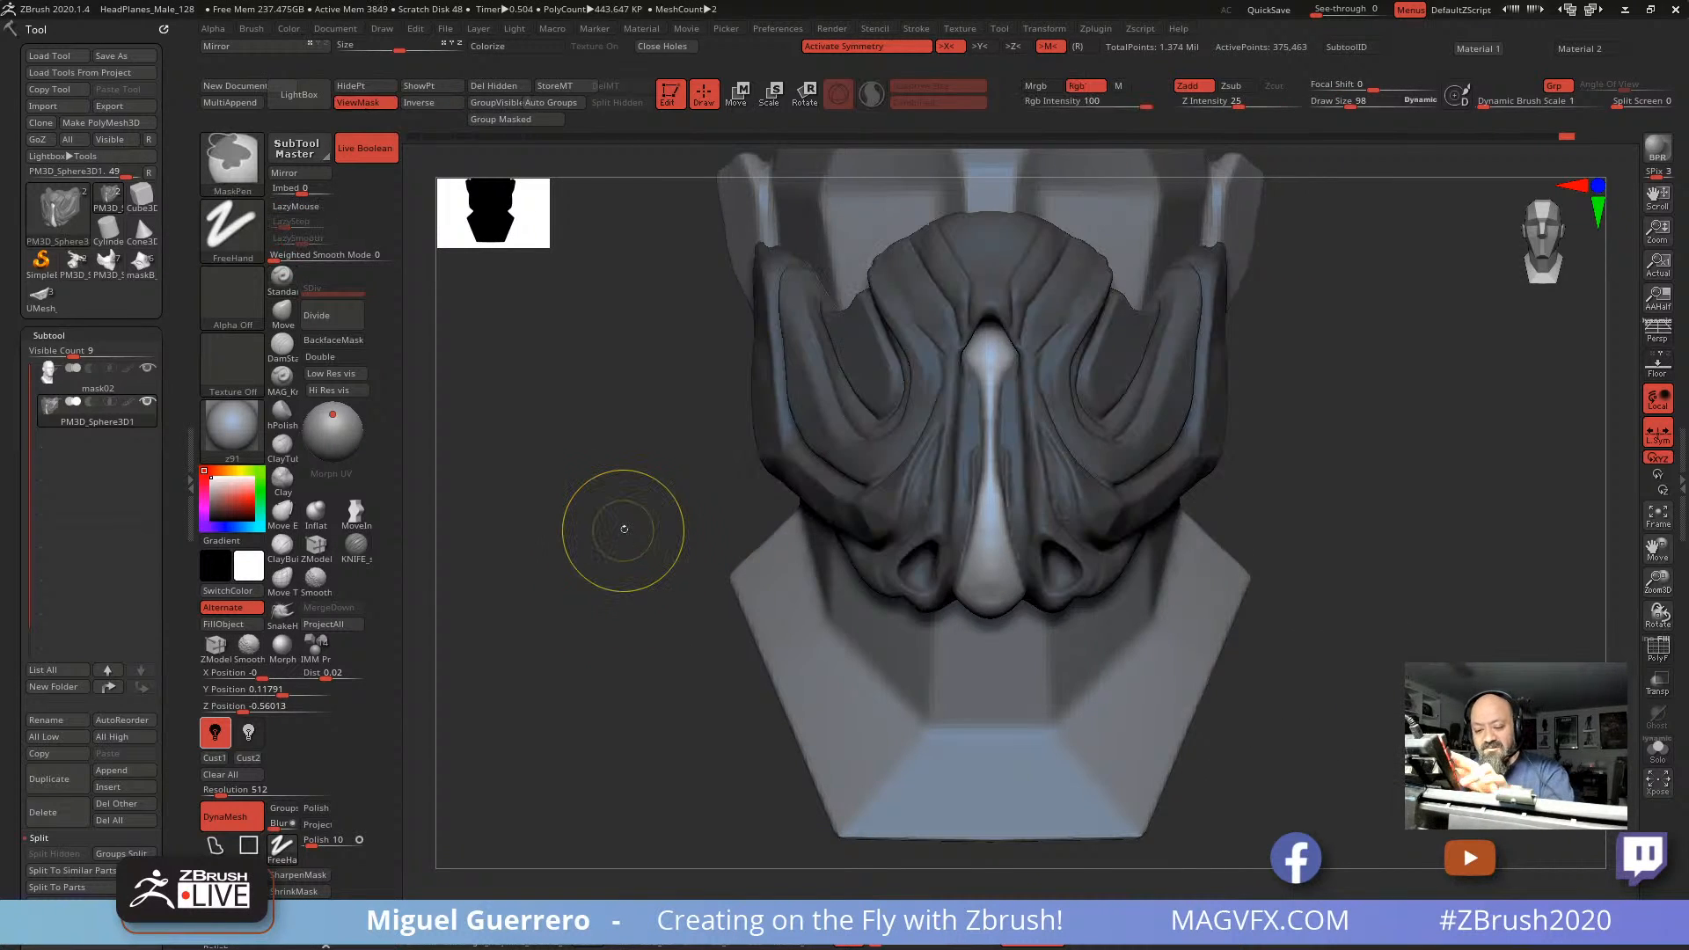
Step: Polish the unmasked central ridge with the hPolish brush at draw sizes 114 and 82, and clear the mask
left_click(282, 412)
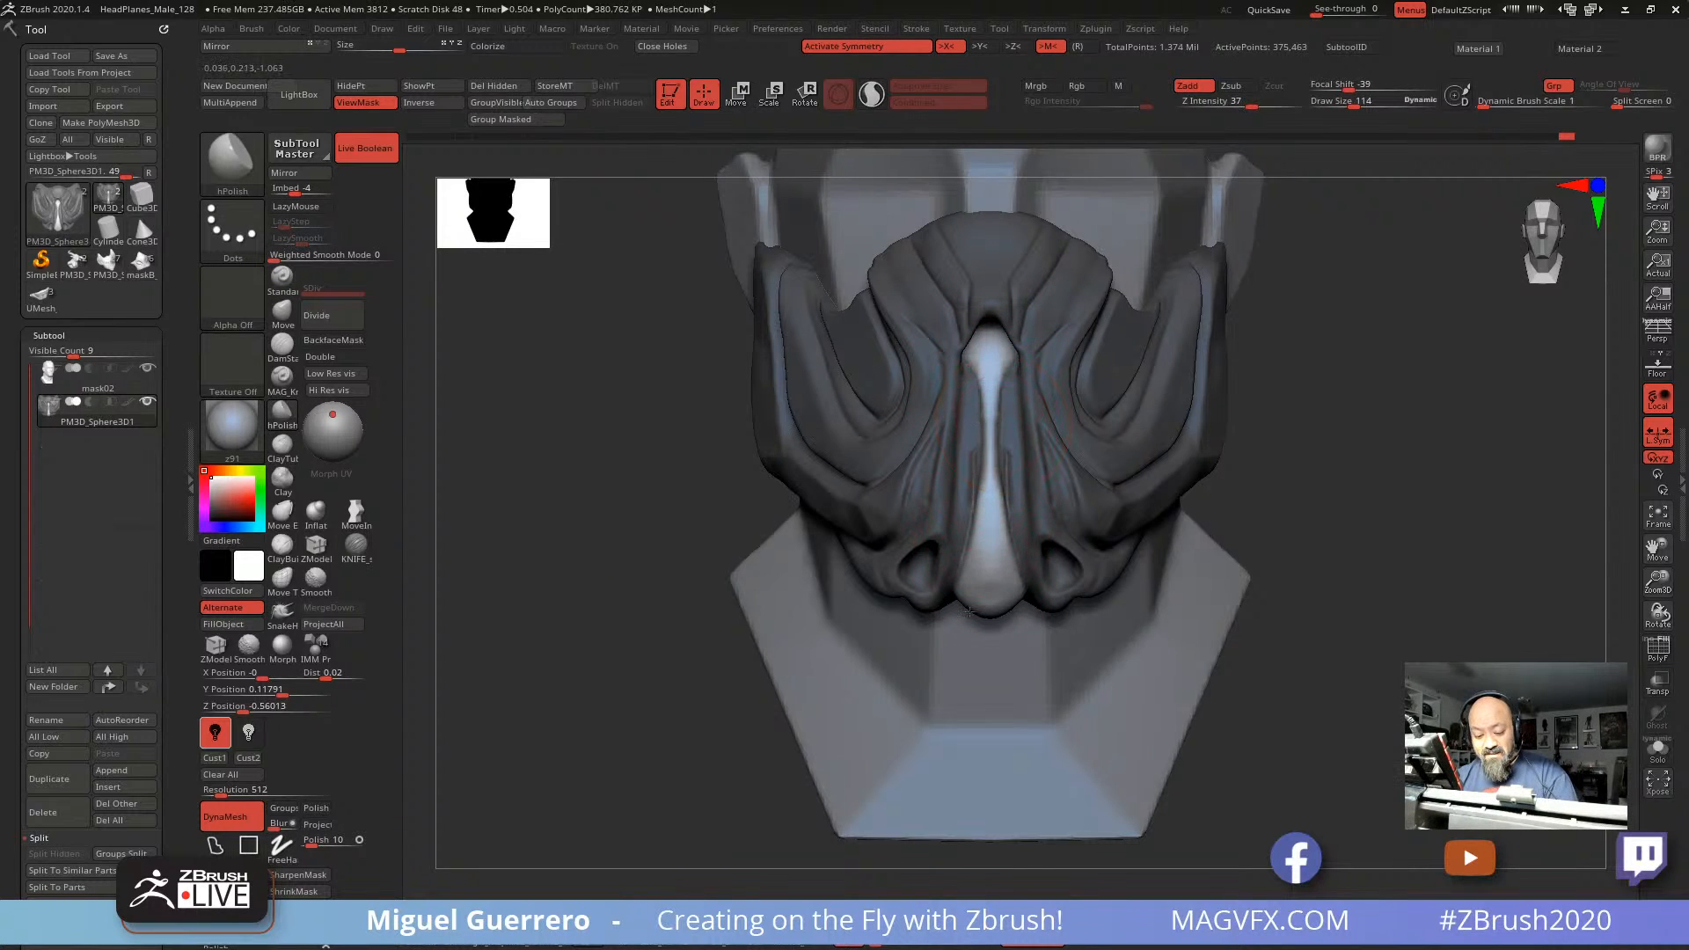
right_click_drag(990, 519, 959, 498)
left_click_drag(961, 503, 975, 567)
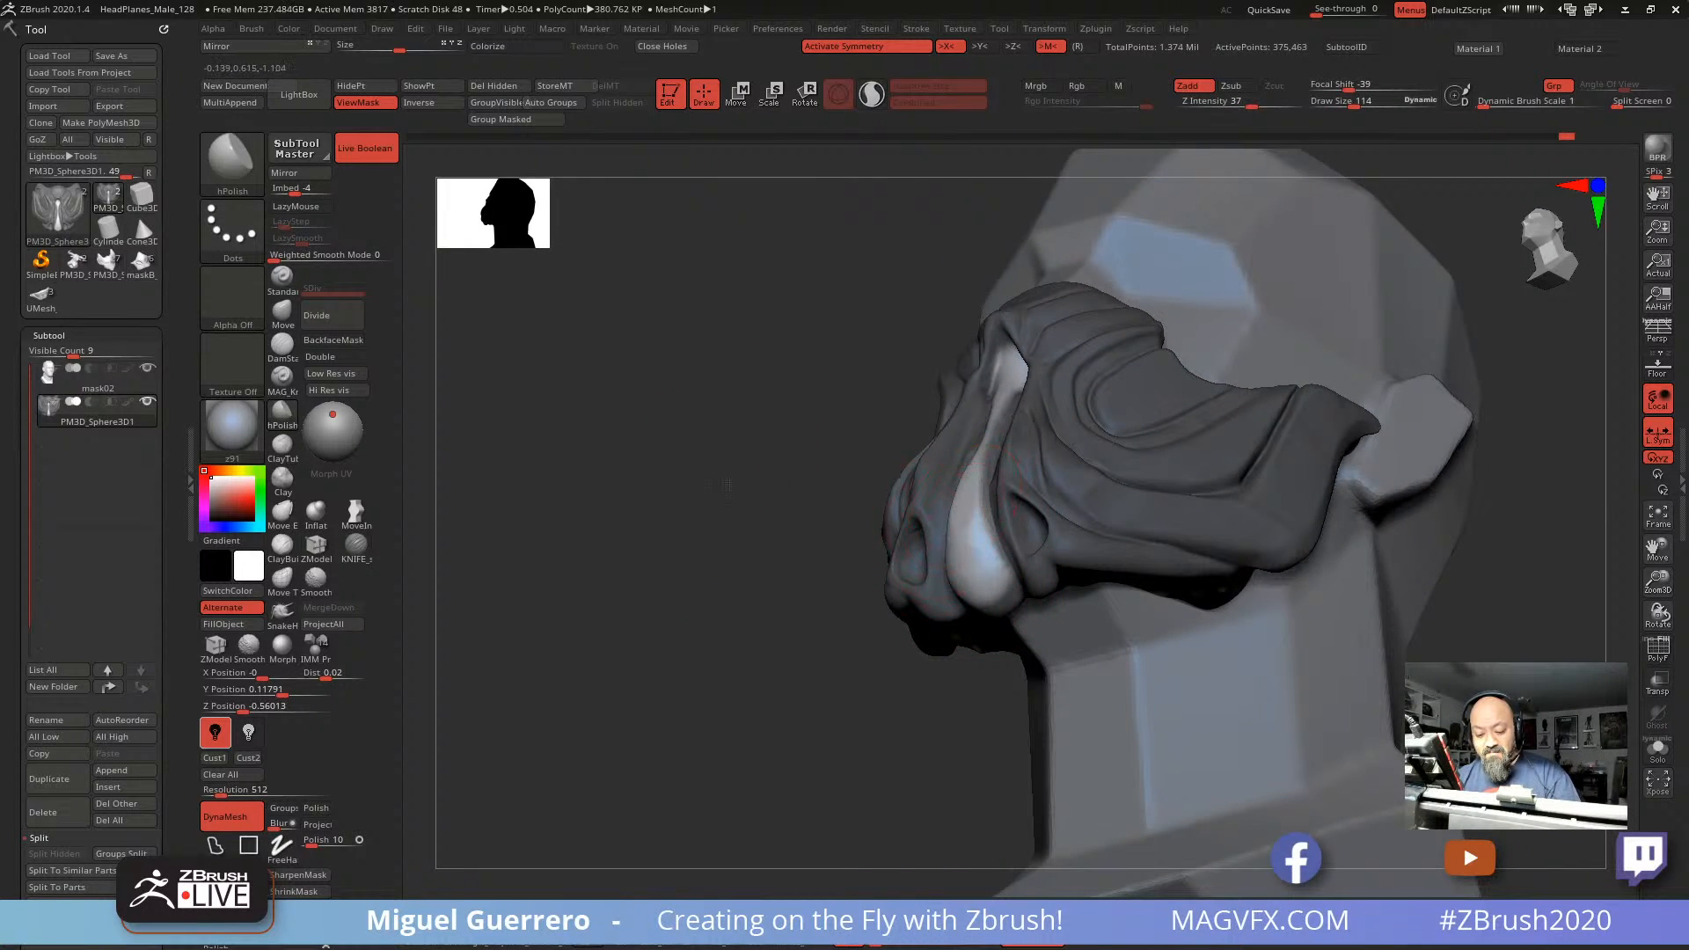
right_click_drag(924, 528, 957, 481)
right_click_drag(1172, 674, 1102, 621)
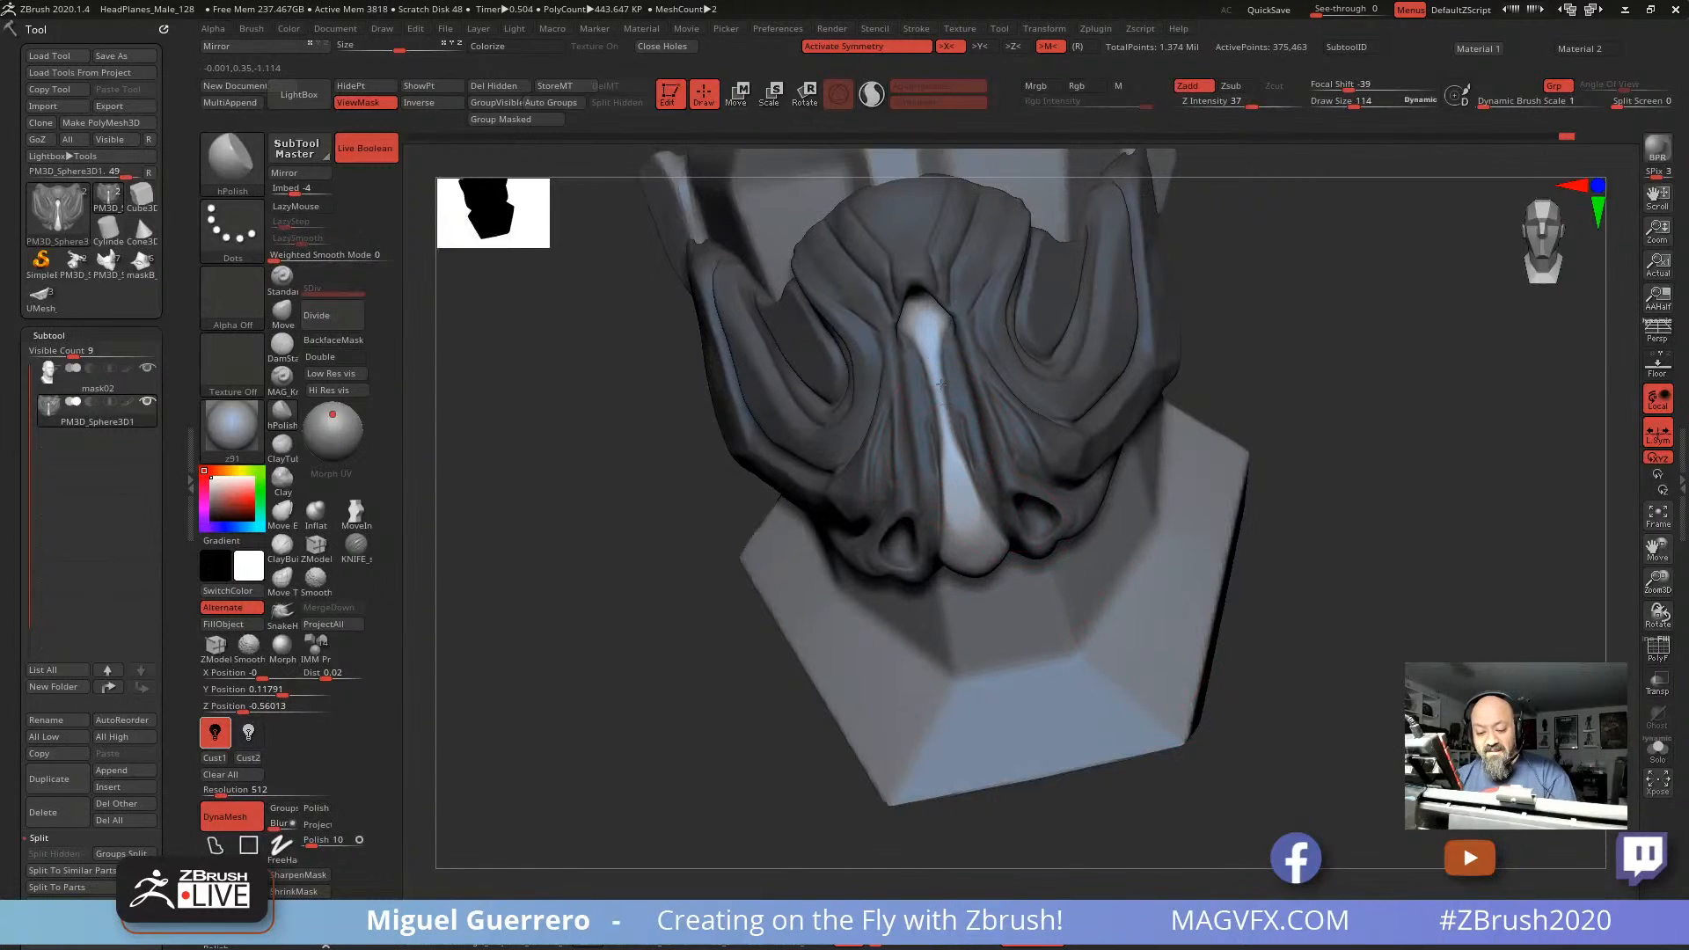
mouse_move(633, 442)
right_mouse_down()
mouse_move(968, 528)
mouse_move(1011, 589)
right_mouse_up()
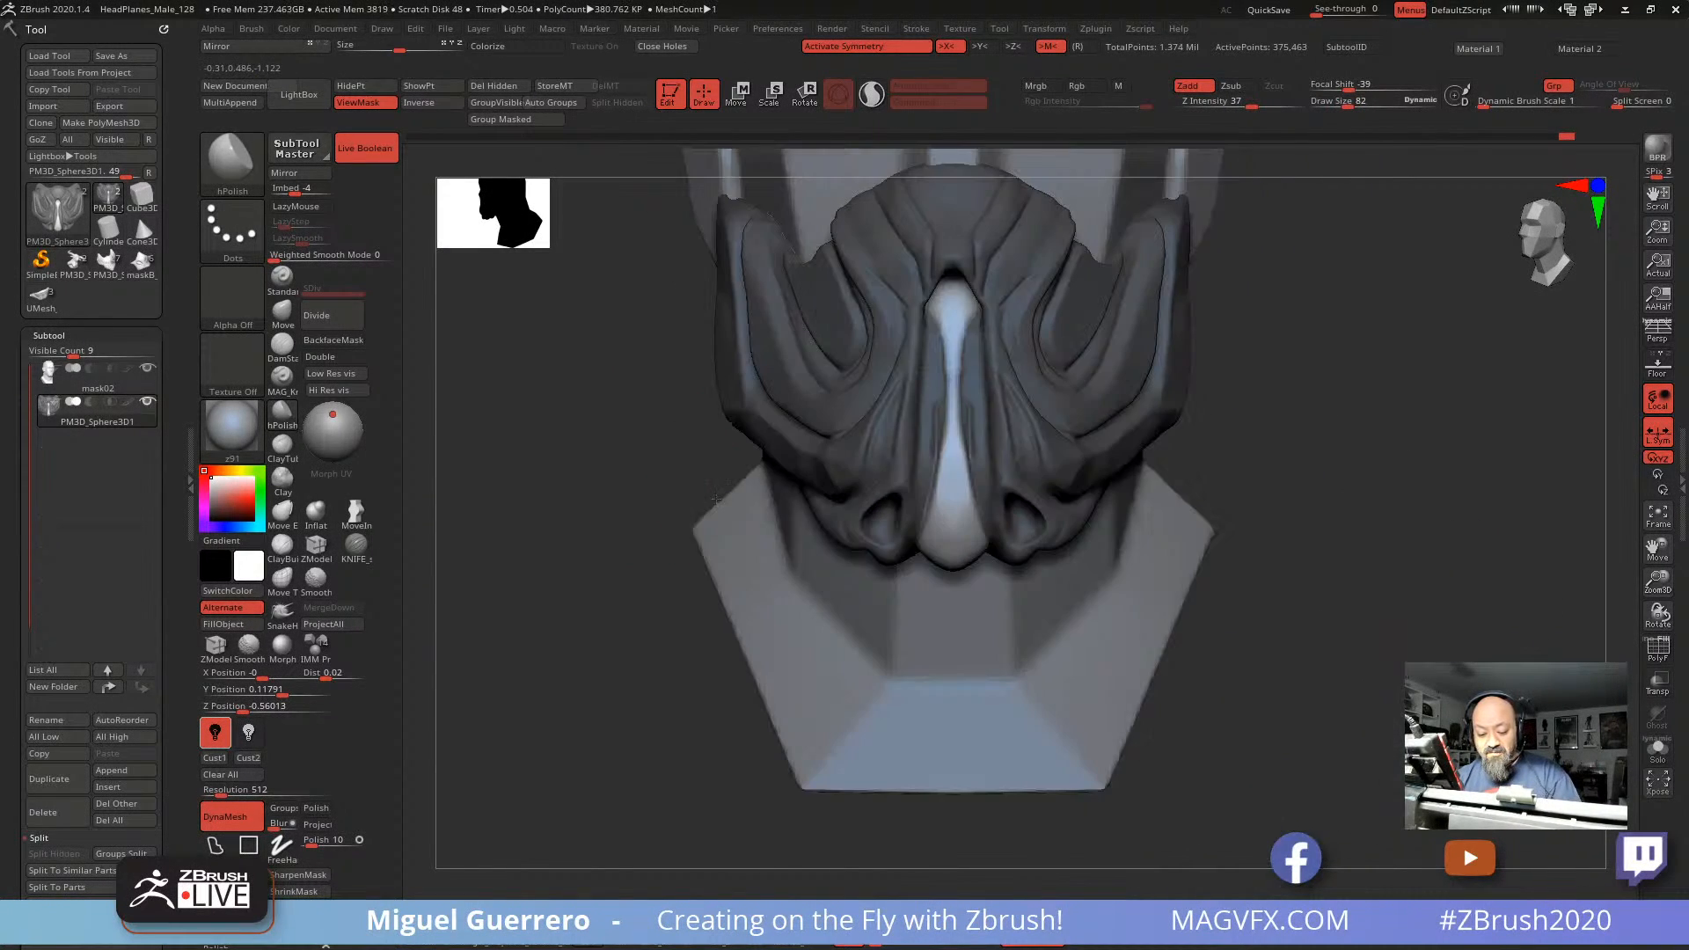
left_click_drag(1233, 631, 1179, 616, "ctrl")
Step: Inspect the half-face mask from the sides, front and above in perspective, and smooth its outer edge below the ear
left_click_drag(637, 430, 860, 530, "alt")
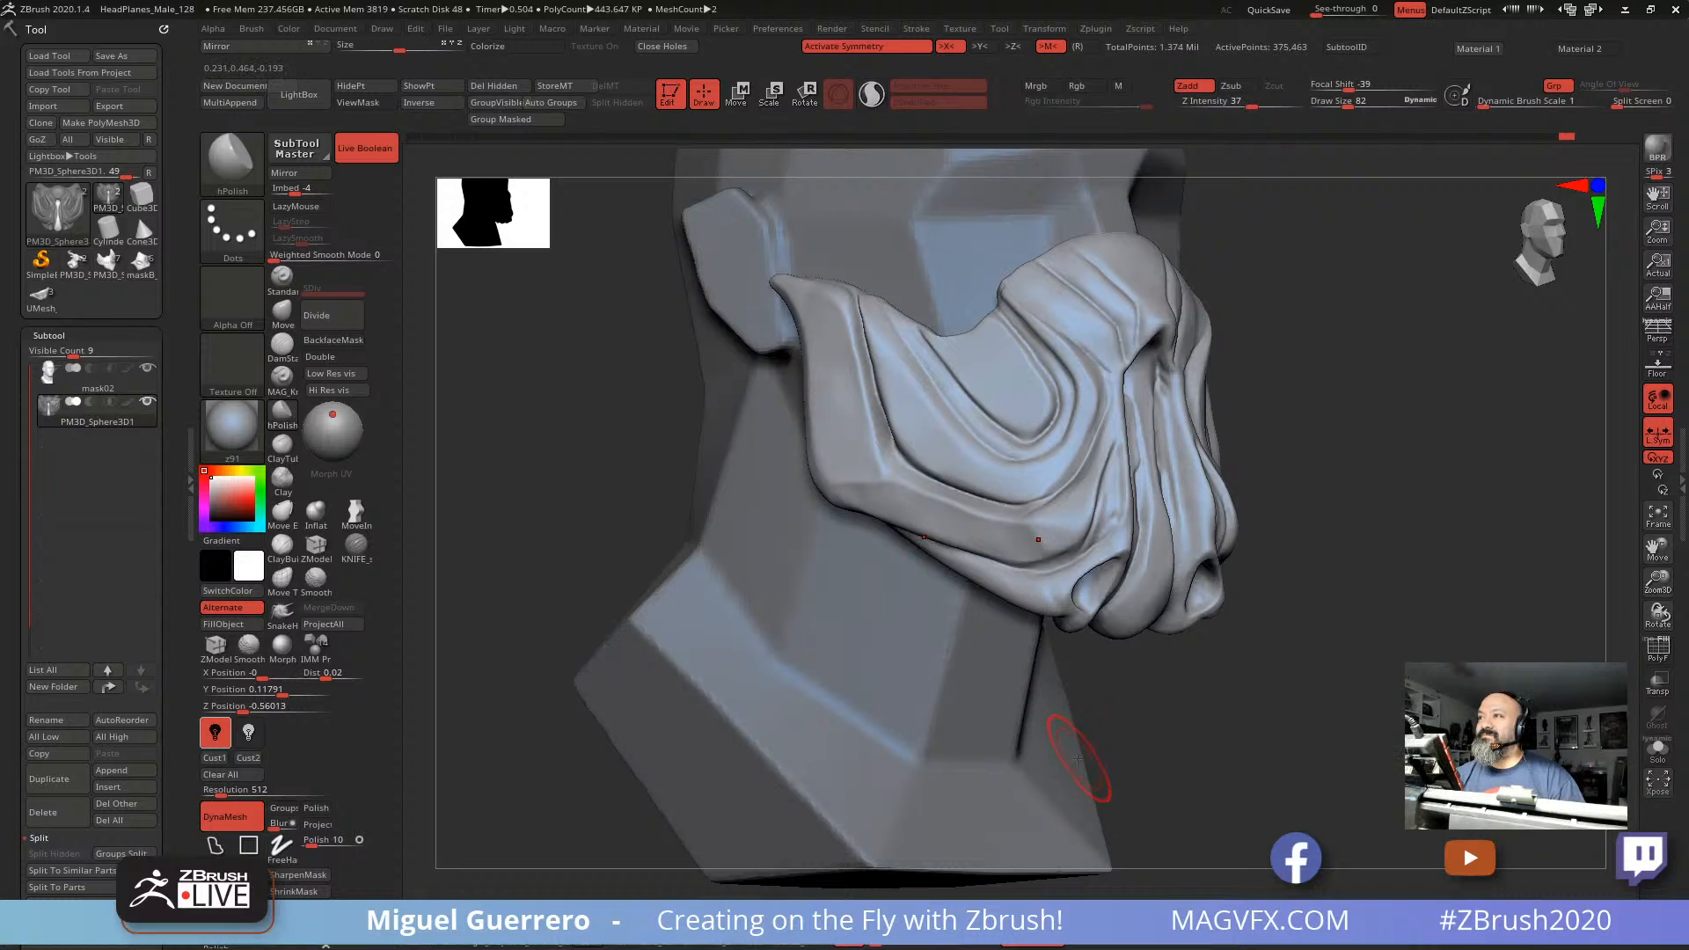
left_click_drag(1140, 715, 1228, 743)
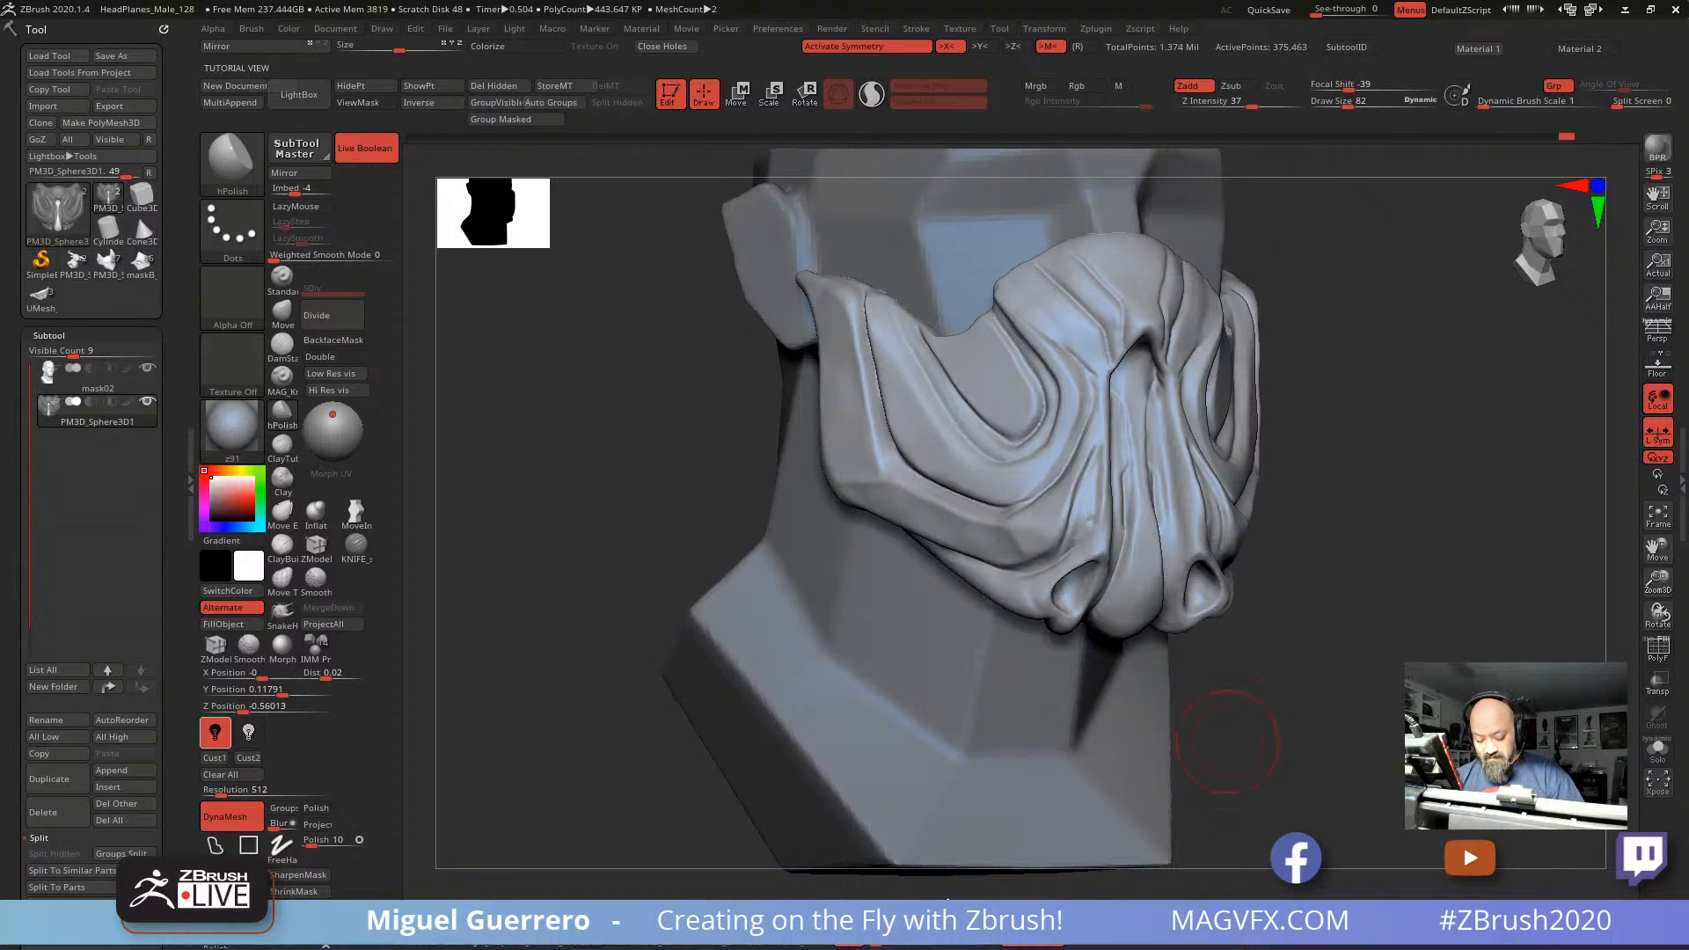
left_click_drag(946, 867, 940, 871)
left_click_drag(721, 519, 660, 532)
right_click_drag(660, 531, 656, 529, "ctrl")
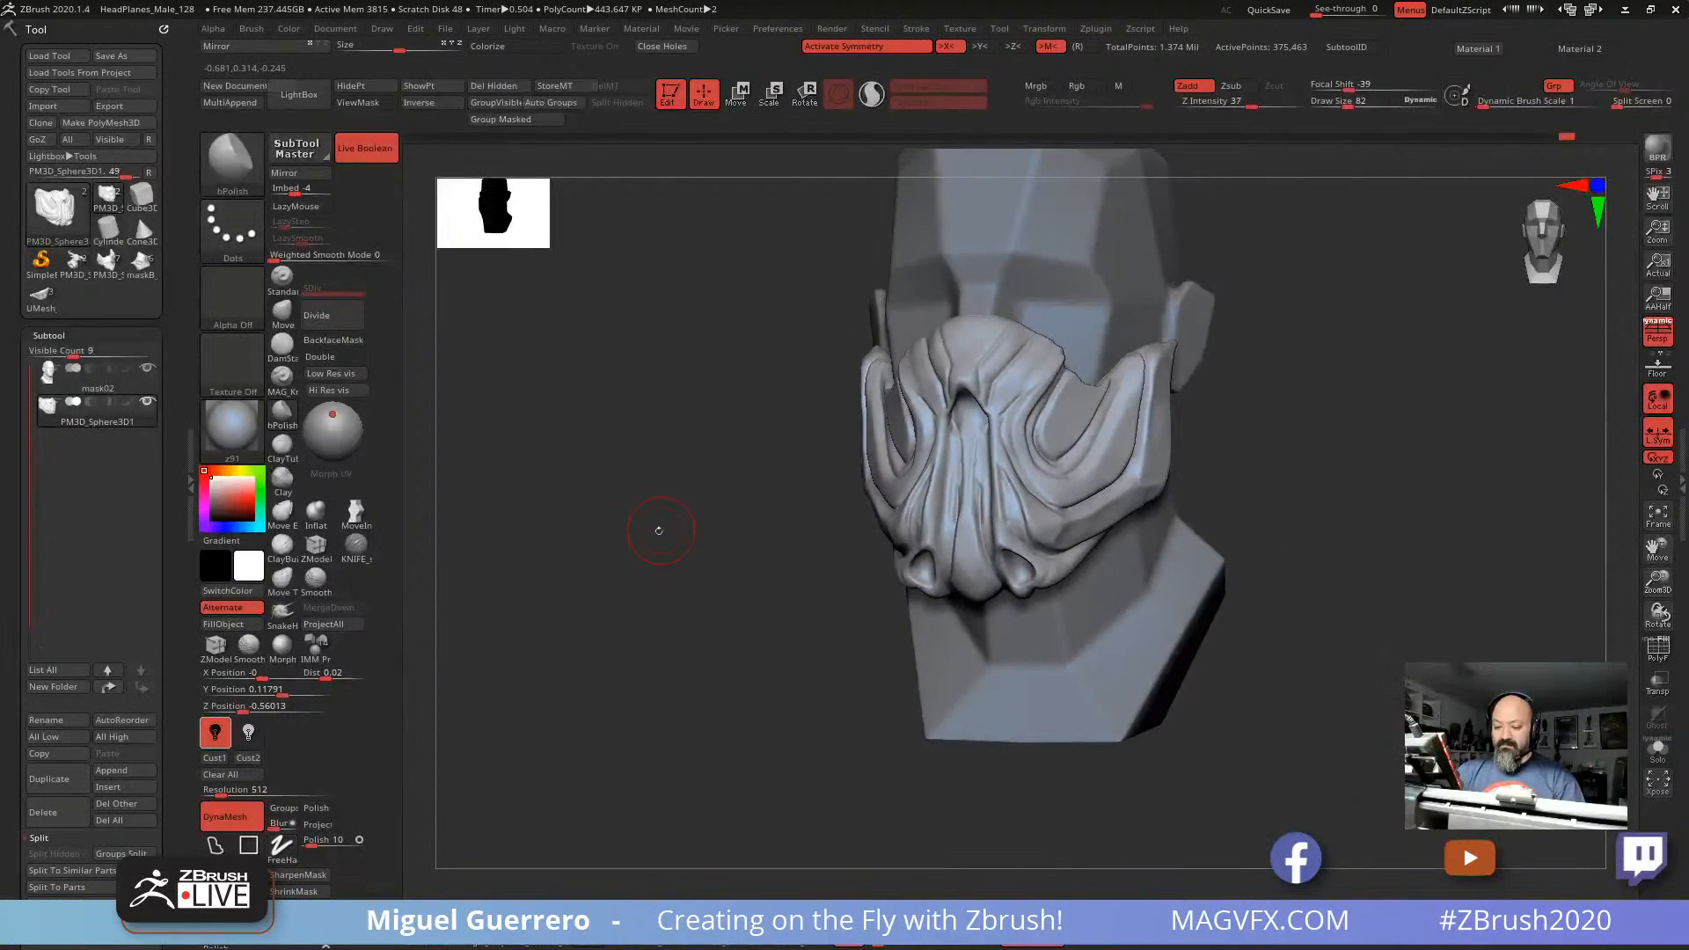
mouse_move(704, 529)
left_mouse_down()
mouse_move(642, 528)
mouse_move(654, 569)
mouse_move(634, 565)
mouse_move(683, 525)
mouse_move(685, 688)
left_mouse_up()
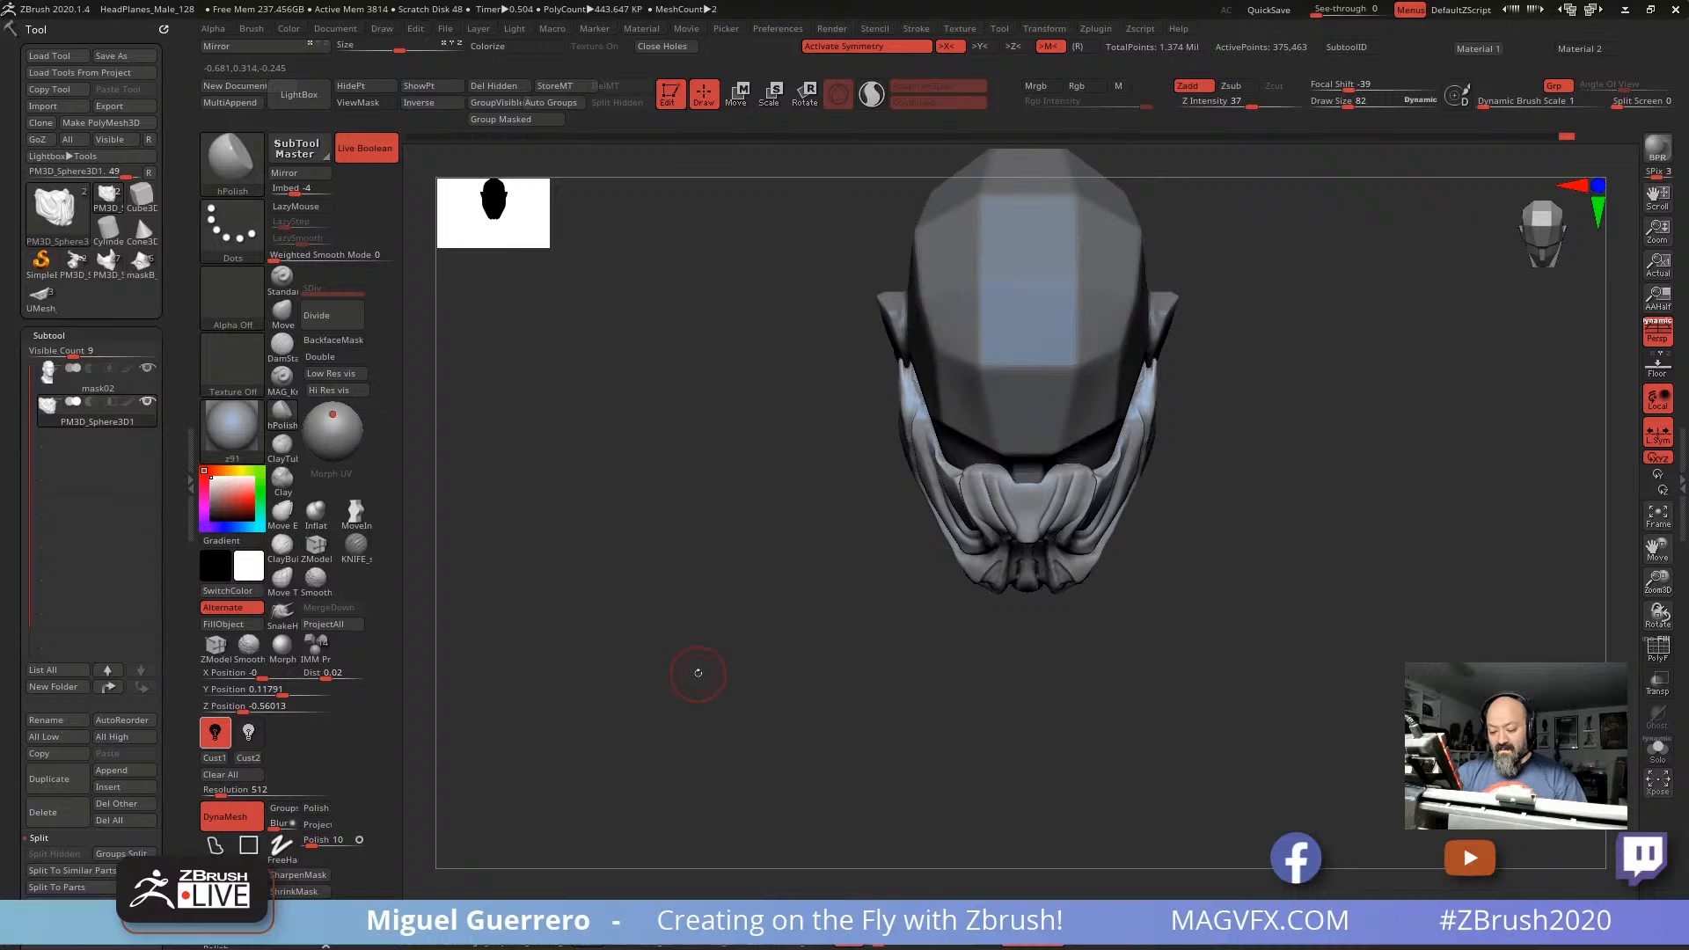
mouse_move(713, 626)
left_mouse_down()
mouse_move(737, 638)
mouse_move(722, 646)
mouse_move(716, 558)
mouse_move(754, 645)
mouse_move(669, 618)
mouse_move(776, 616)
left_mouse_up()
mouse_move(881, 493)
left_mouse_down("shift")
mouse_move(915, 482)
mouse_move(871, 456)
mouse_move(988, 501)
mouse_move(873, 413)
mouse_move(870, 339)
left_mouse_up("shift")
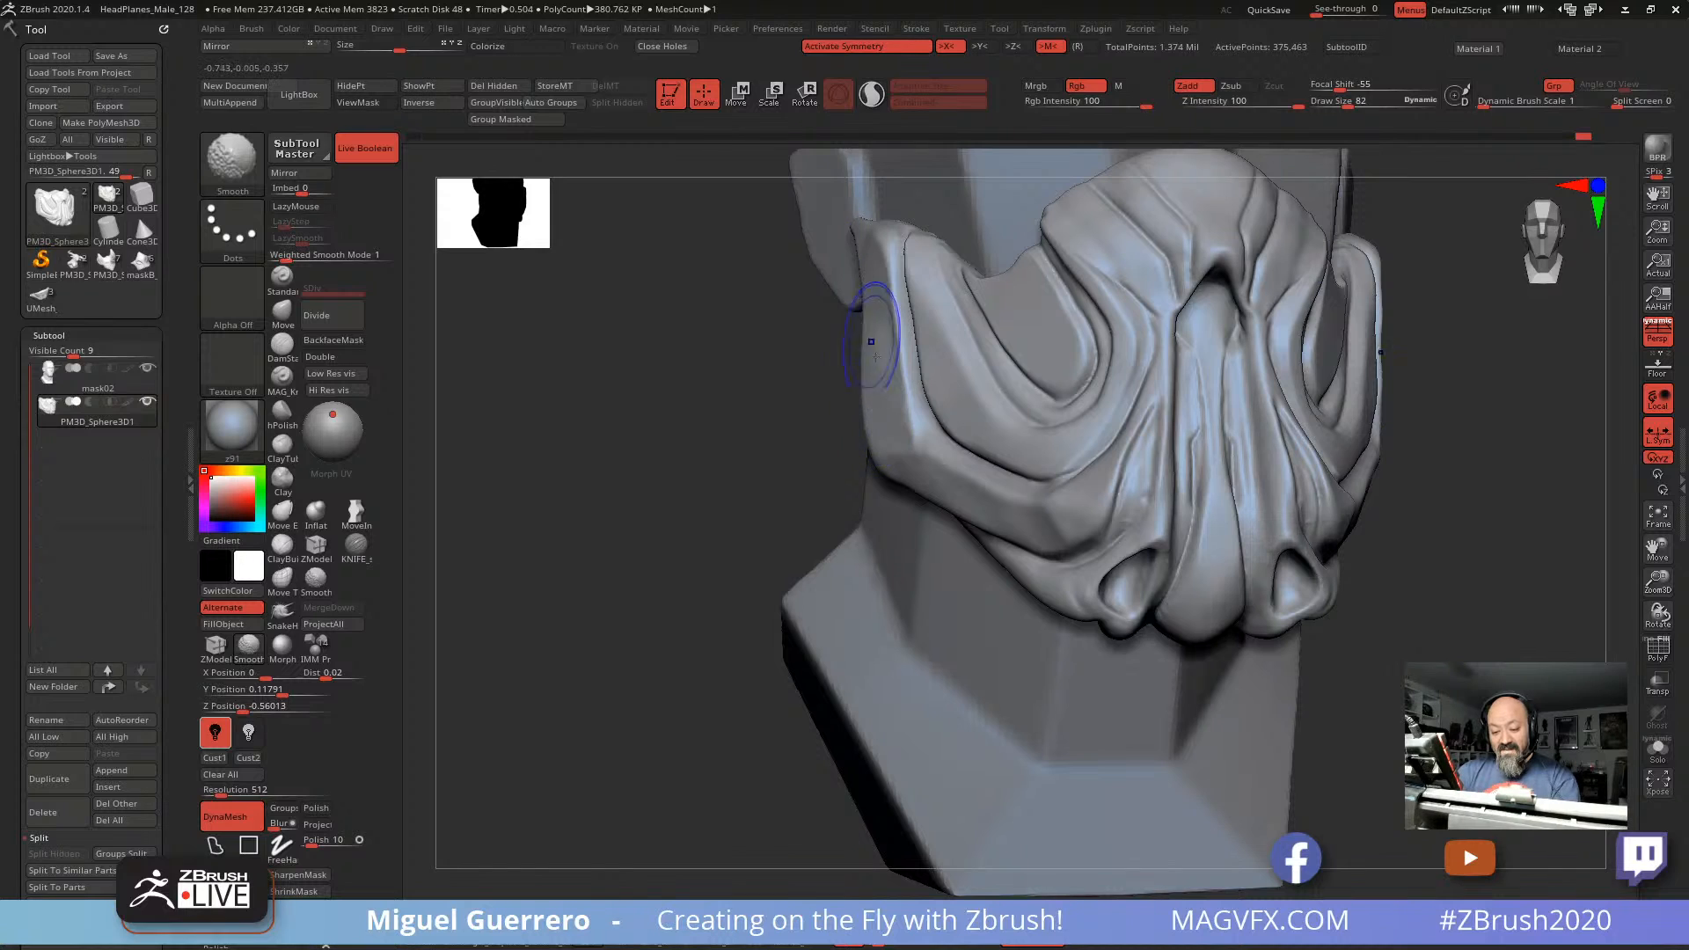
left_click_drag(665, 475, 690, 487)
Step: Paint a mask over the curved fold beside each cheek recess at draw size 46, trimming its upper end at size 38
key("bracketleft")
key("bracketleft")
key("bracketleft")
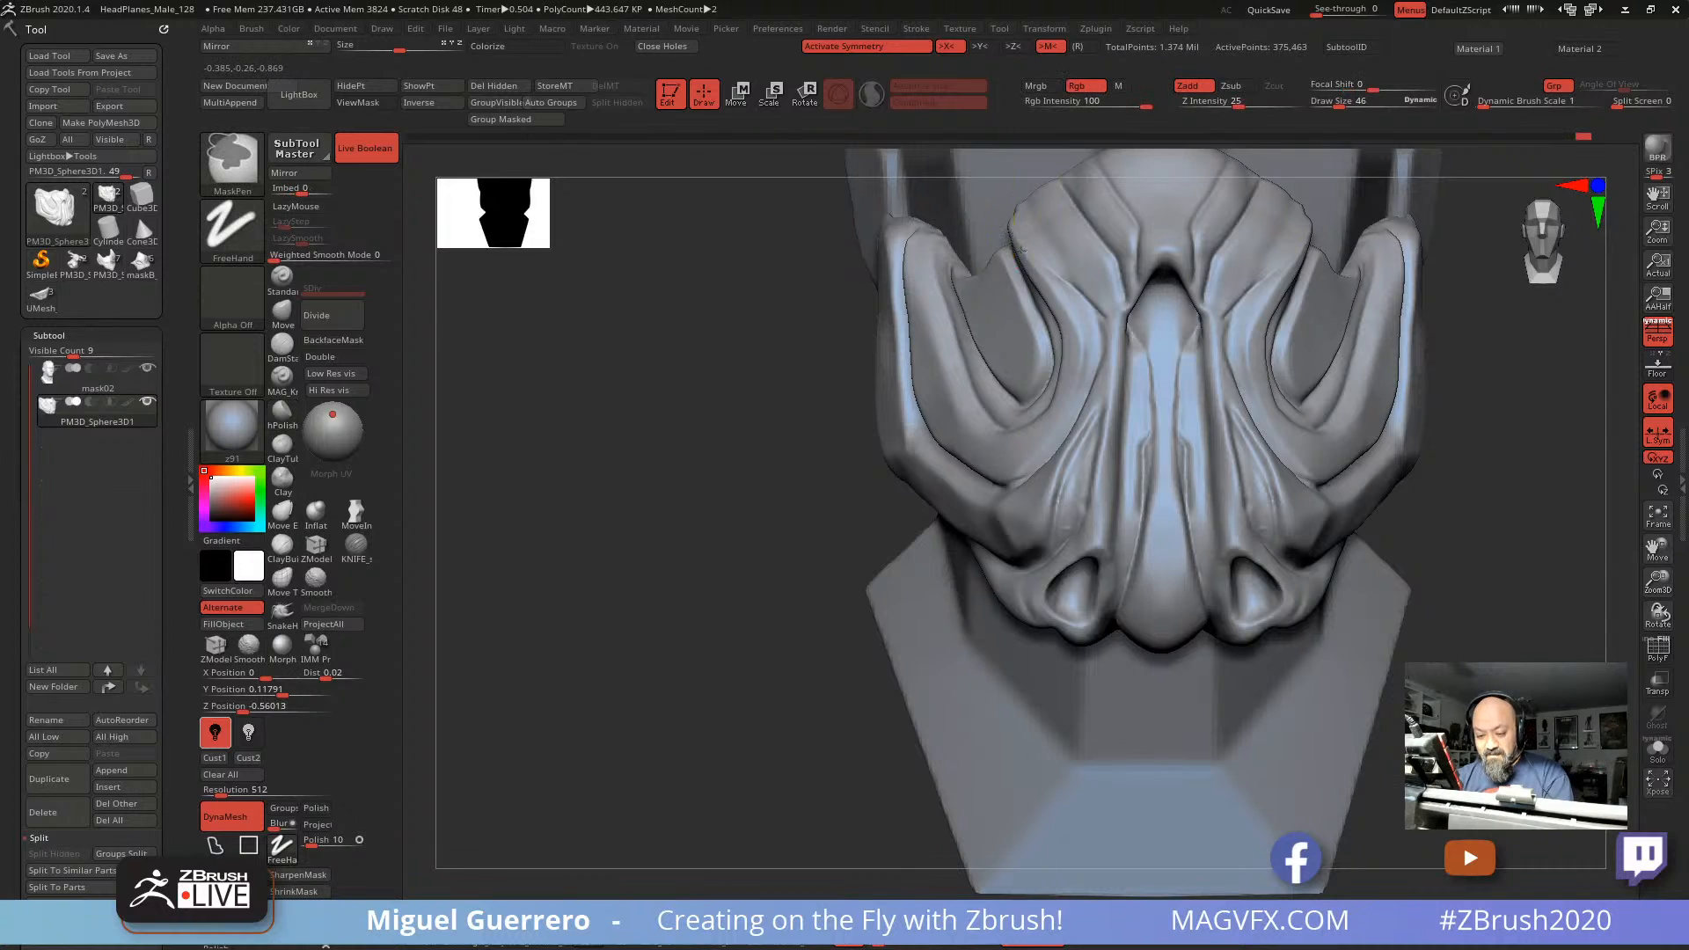
mouse_move(1012, 232)
left_mouse_down("ctrl")
mouse_move(1079, 369)
mouse_move(1040, 453)
mouse_move(986, 453)
mouse_move(1037, 436)
mouse_move(941, 396)
mouse_move(985, 420)
mouse_move(985, 458)
left_mouse_up("ctrl")
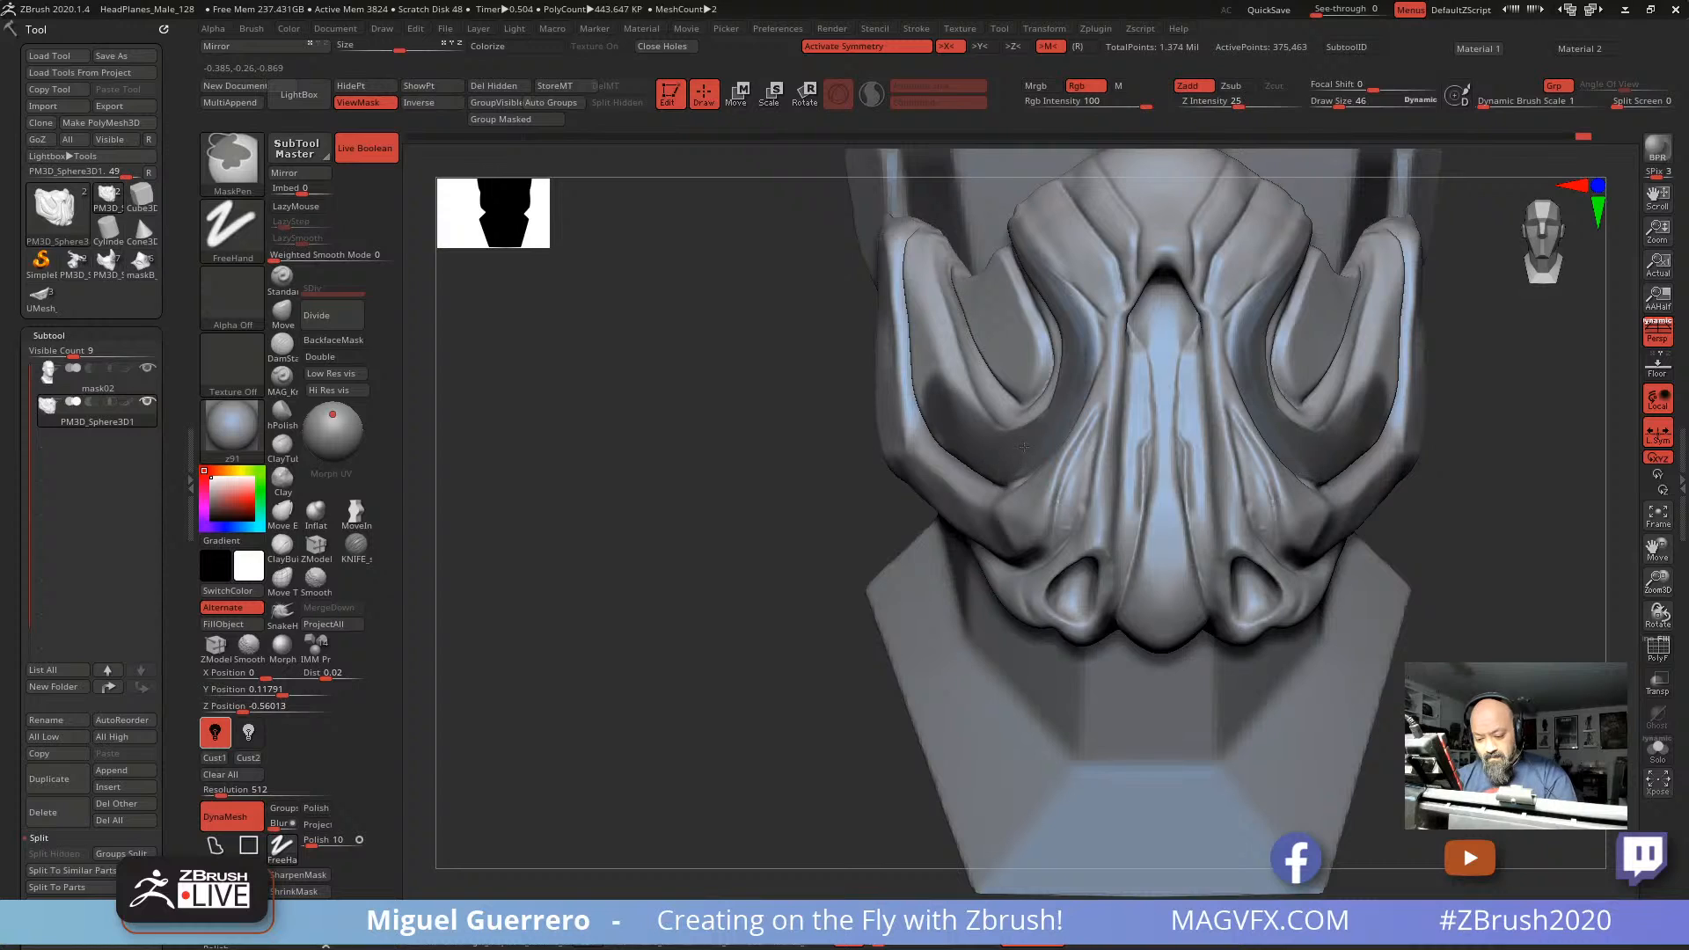
mouse_move(1070, 371)
left_mouse_down("ctrl")
mouse_move(1067, 304)
mouse_move(1042, 271)
left_mouse_up("ctrl")
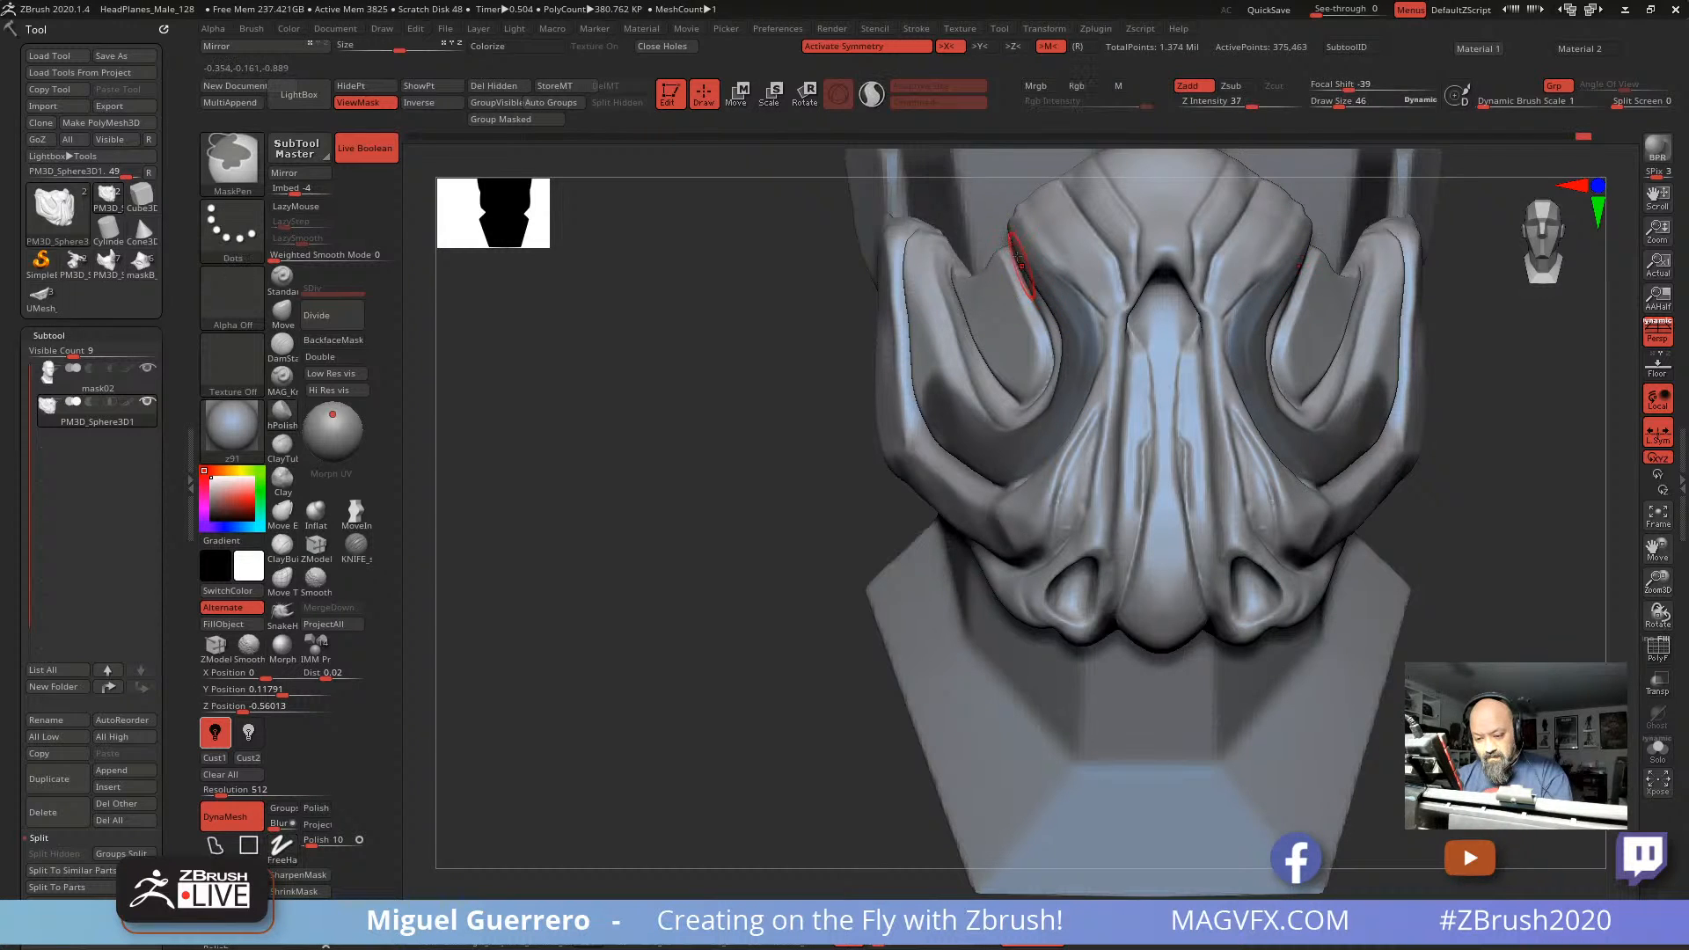
left_click_drag(691, 308, 747, 317)
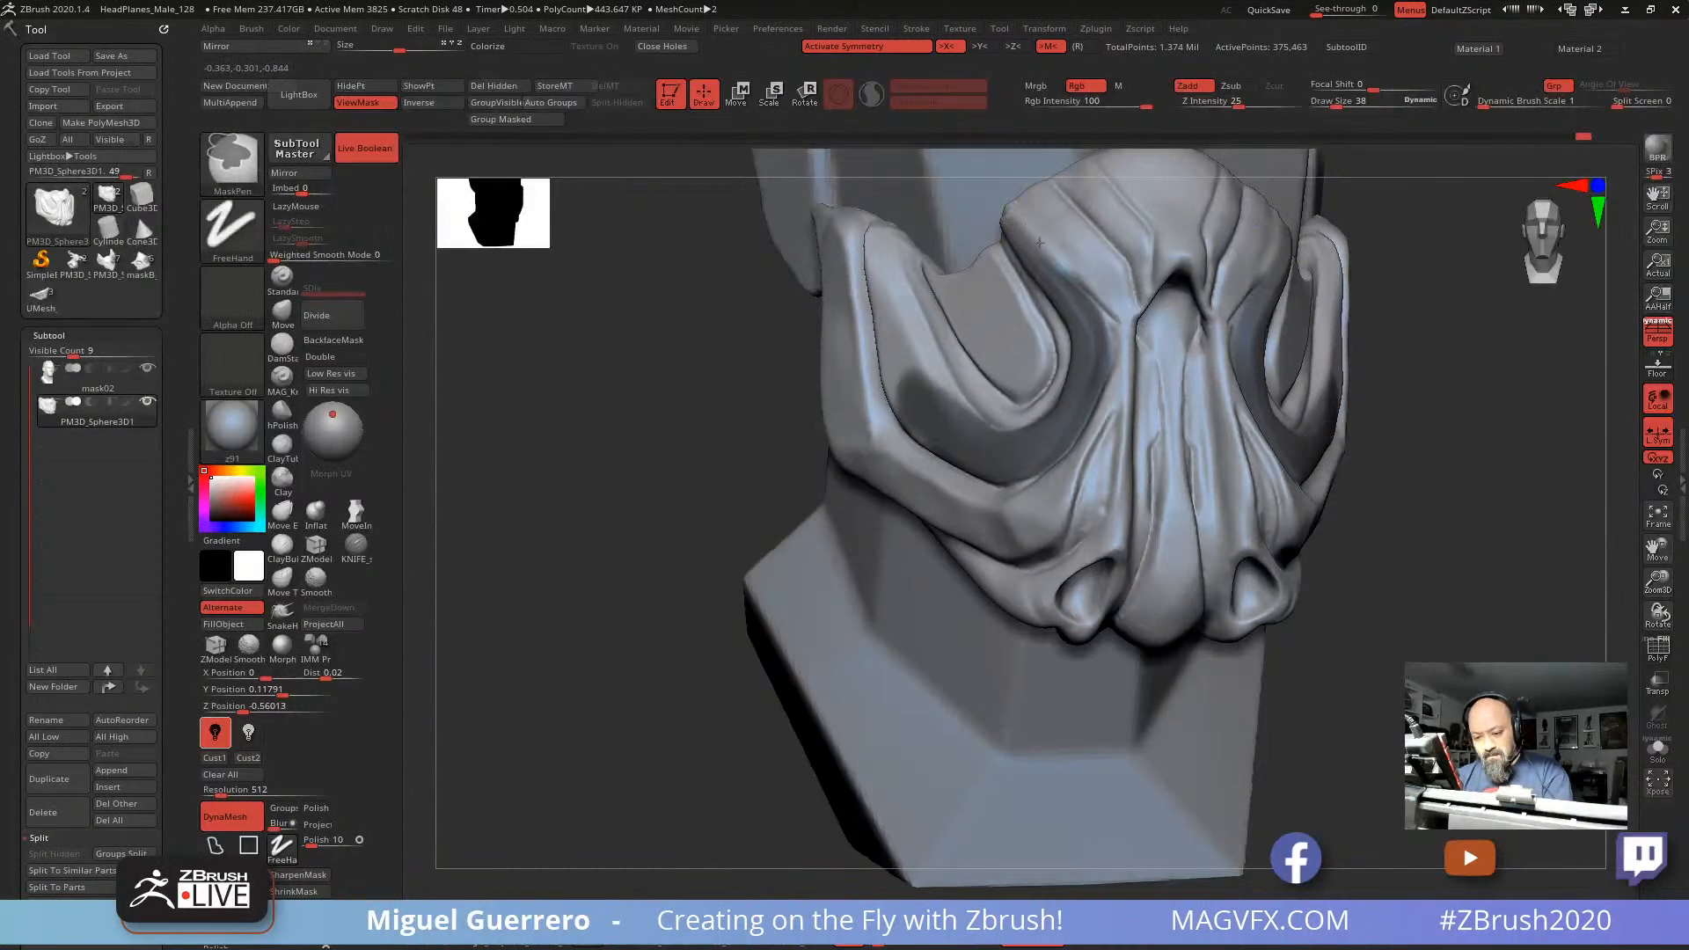
left_click_drag(1030, 231, 1054, 260, "ctrl+alt")
left_click_drag(607, 308, 708, 315)
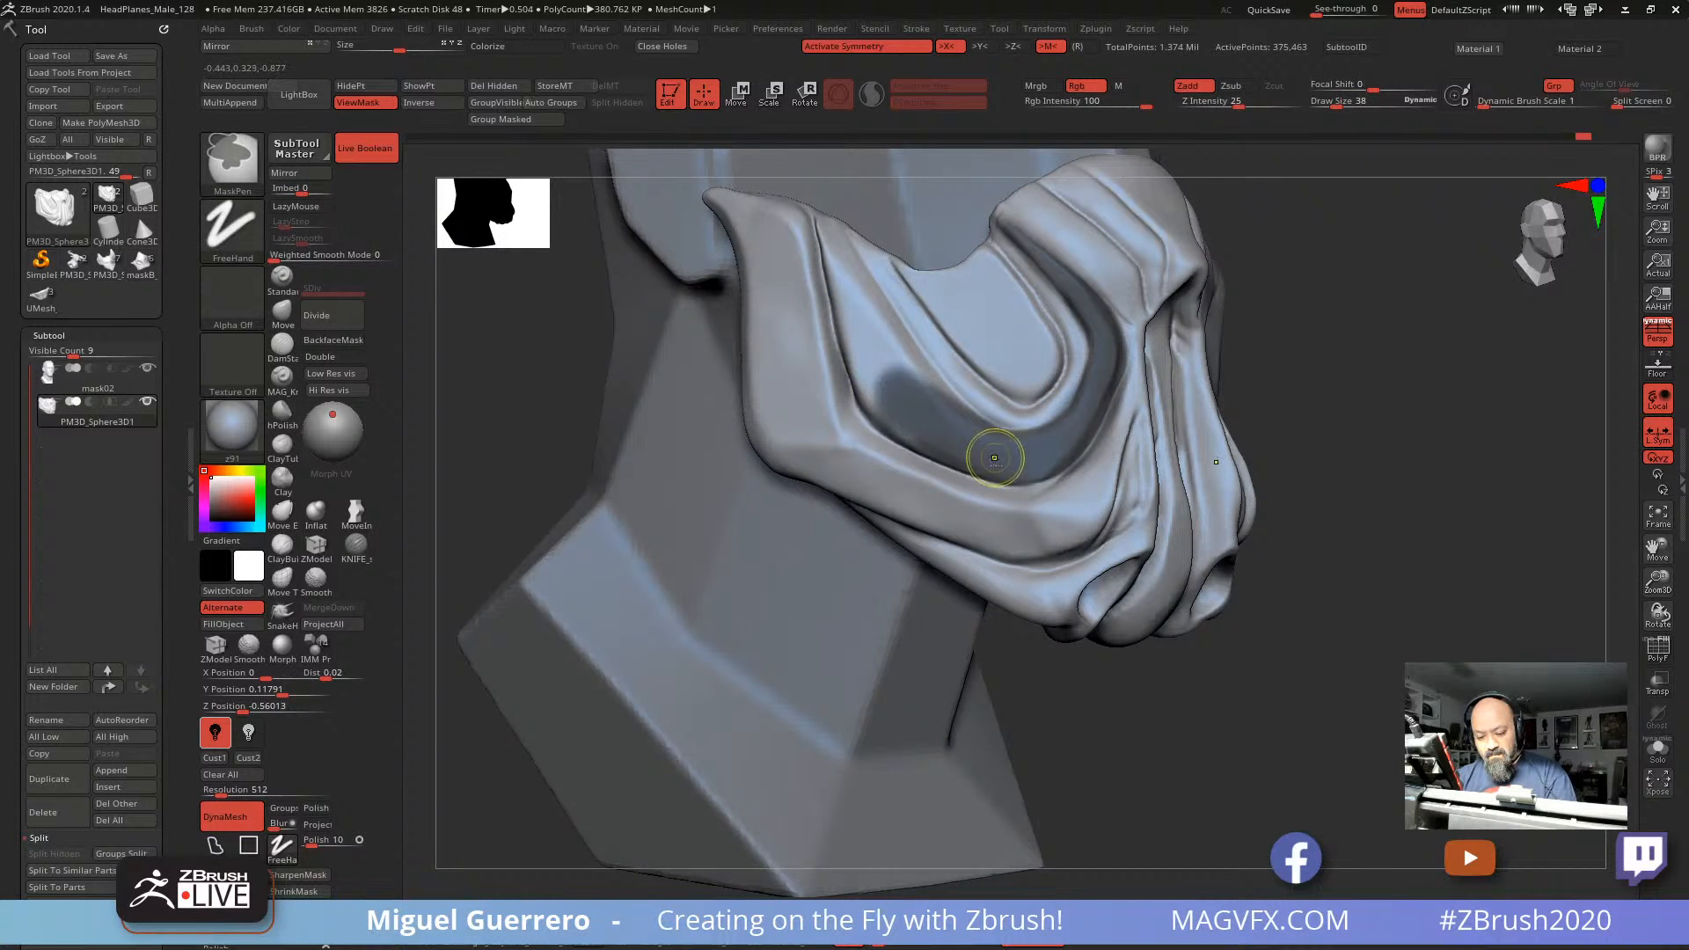
Step: Invert the mask to expose the curved cheek folds and tidy its edges at draw size 14
left_click(1338, 630, "ctrl")
left_click_drag(1338, 630, 1288, 630)
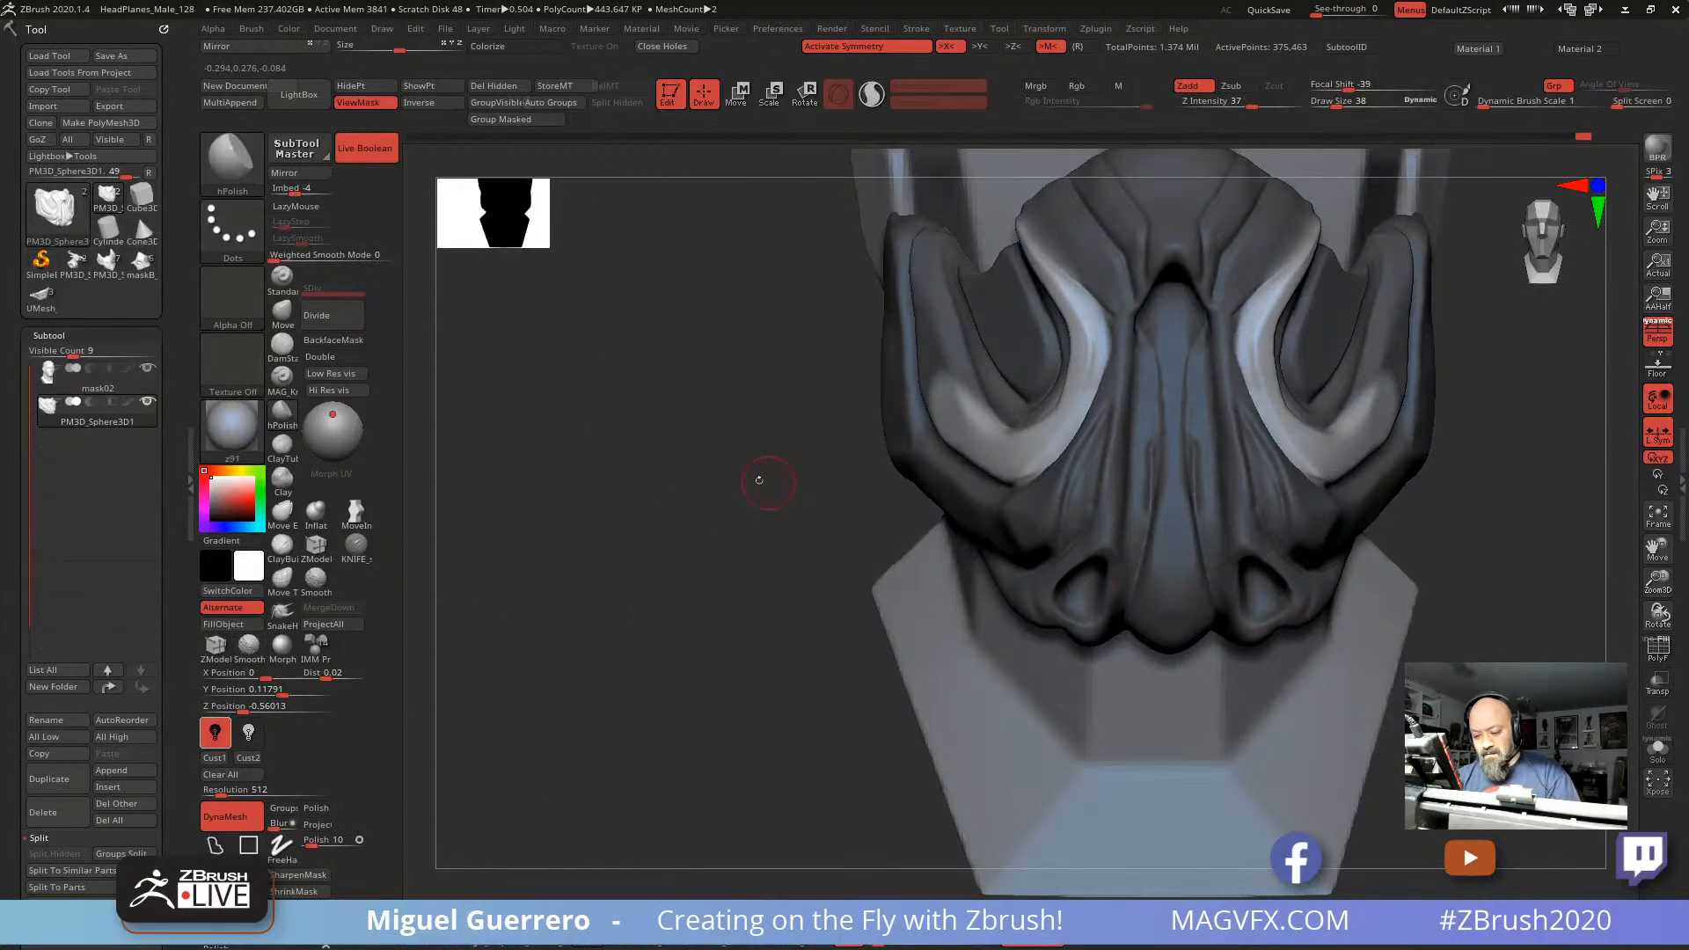
left_click_drag(765, 479, 646, 504)
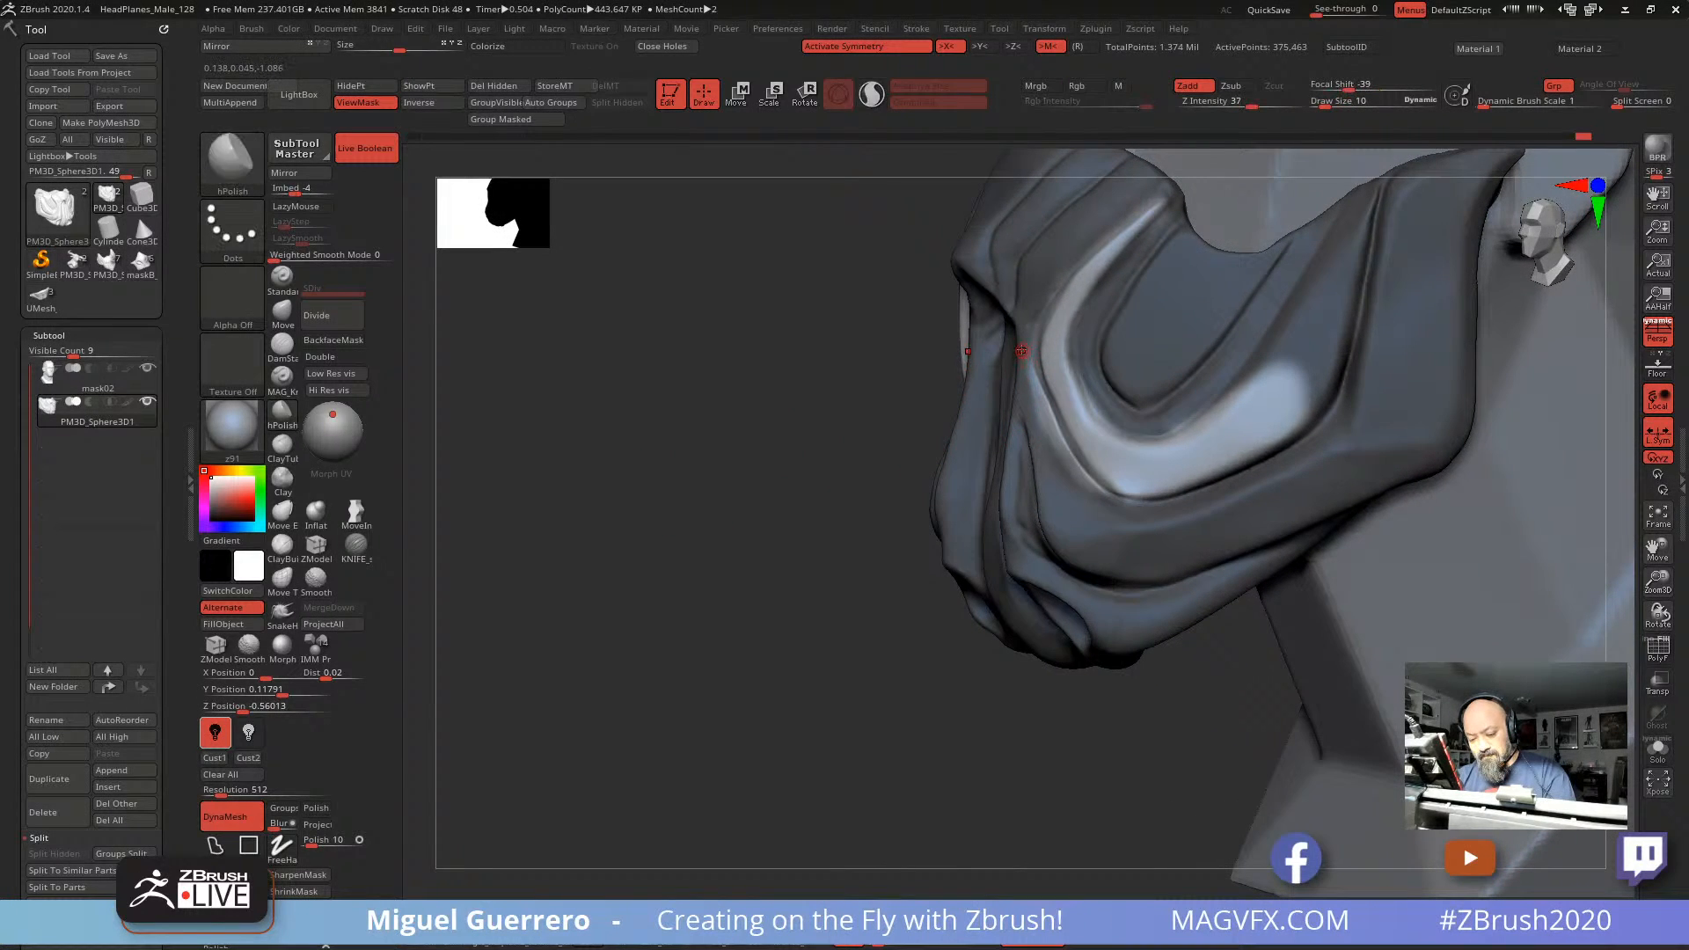
key("ctrl")
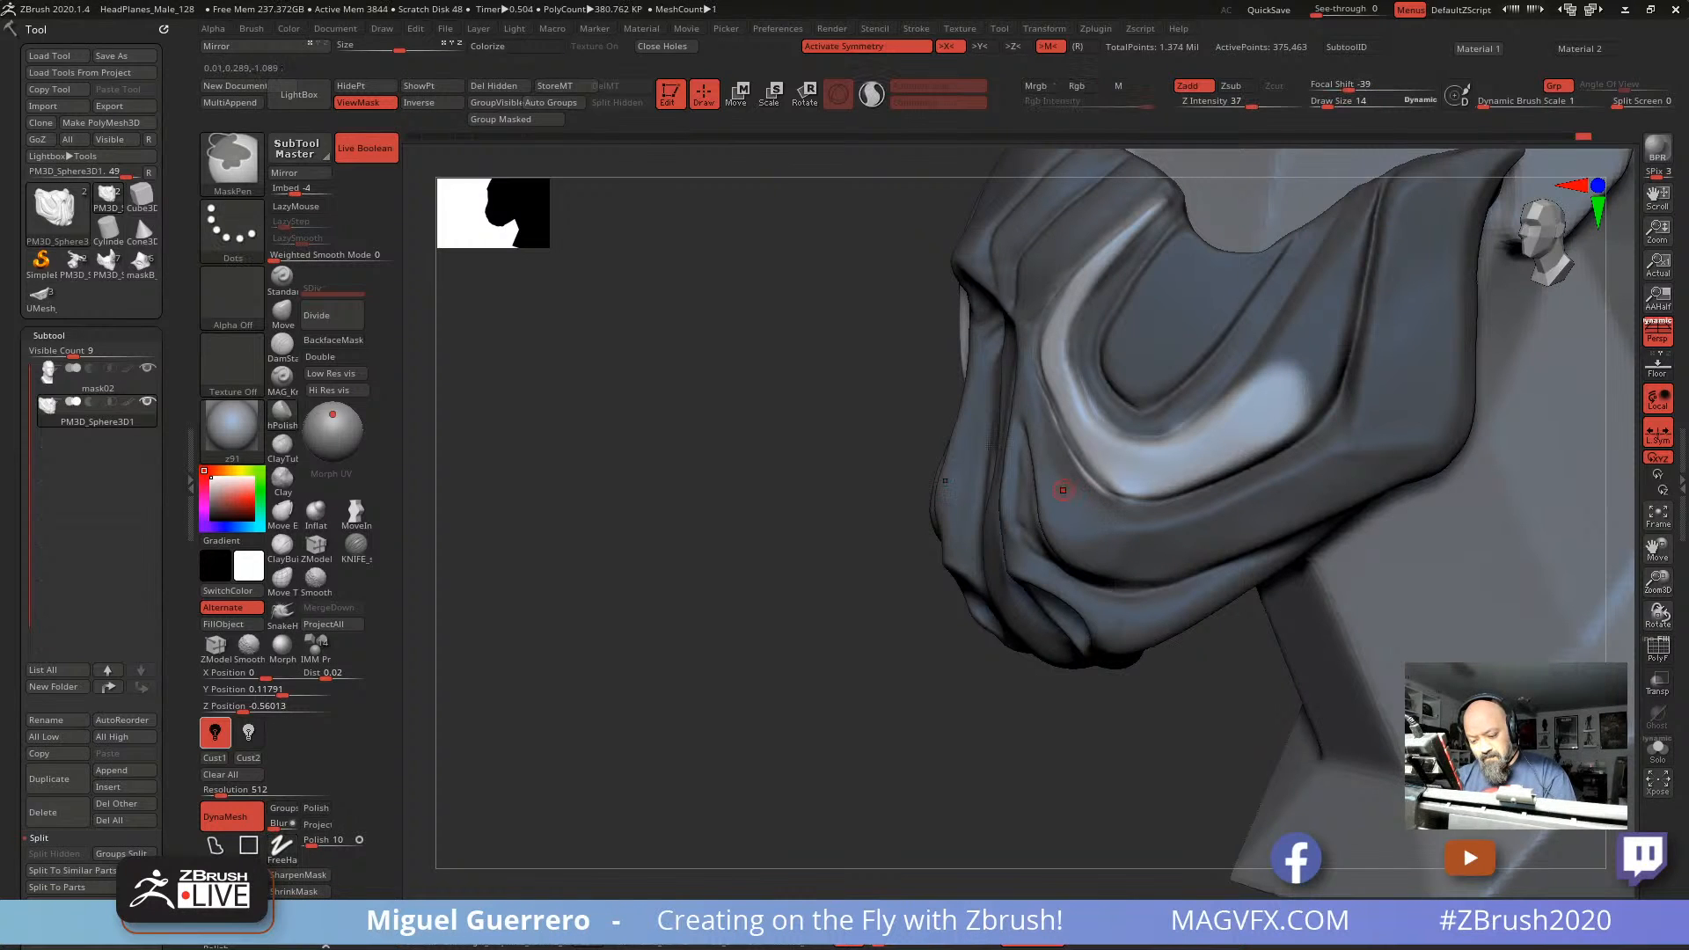
left_click_drag(616, 448, 822, 432)
right_click_drag(822, 432, 687, 413, "ctrl")
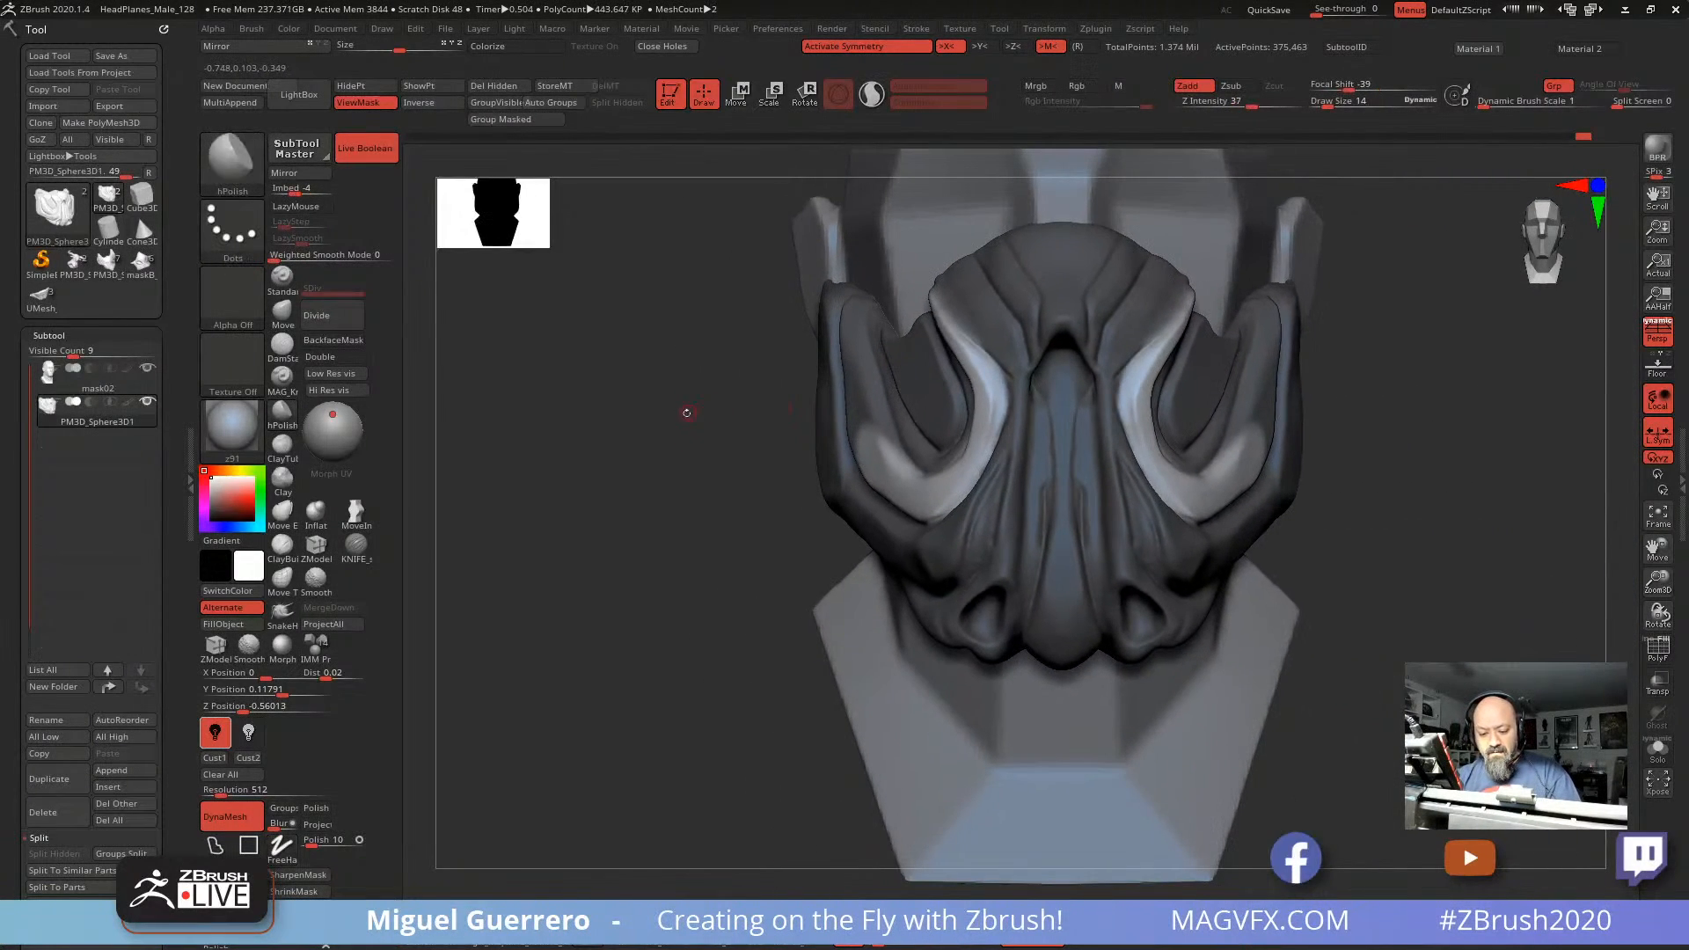
Step: Reshape the unmasked cheek folds with the Move brush at draw size about 122 and Z Intensity 14
left_click(282, 312)
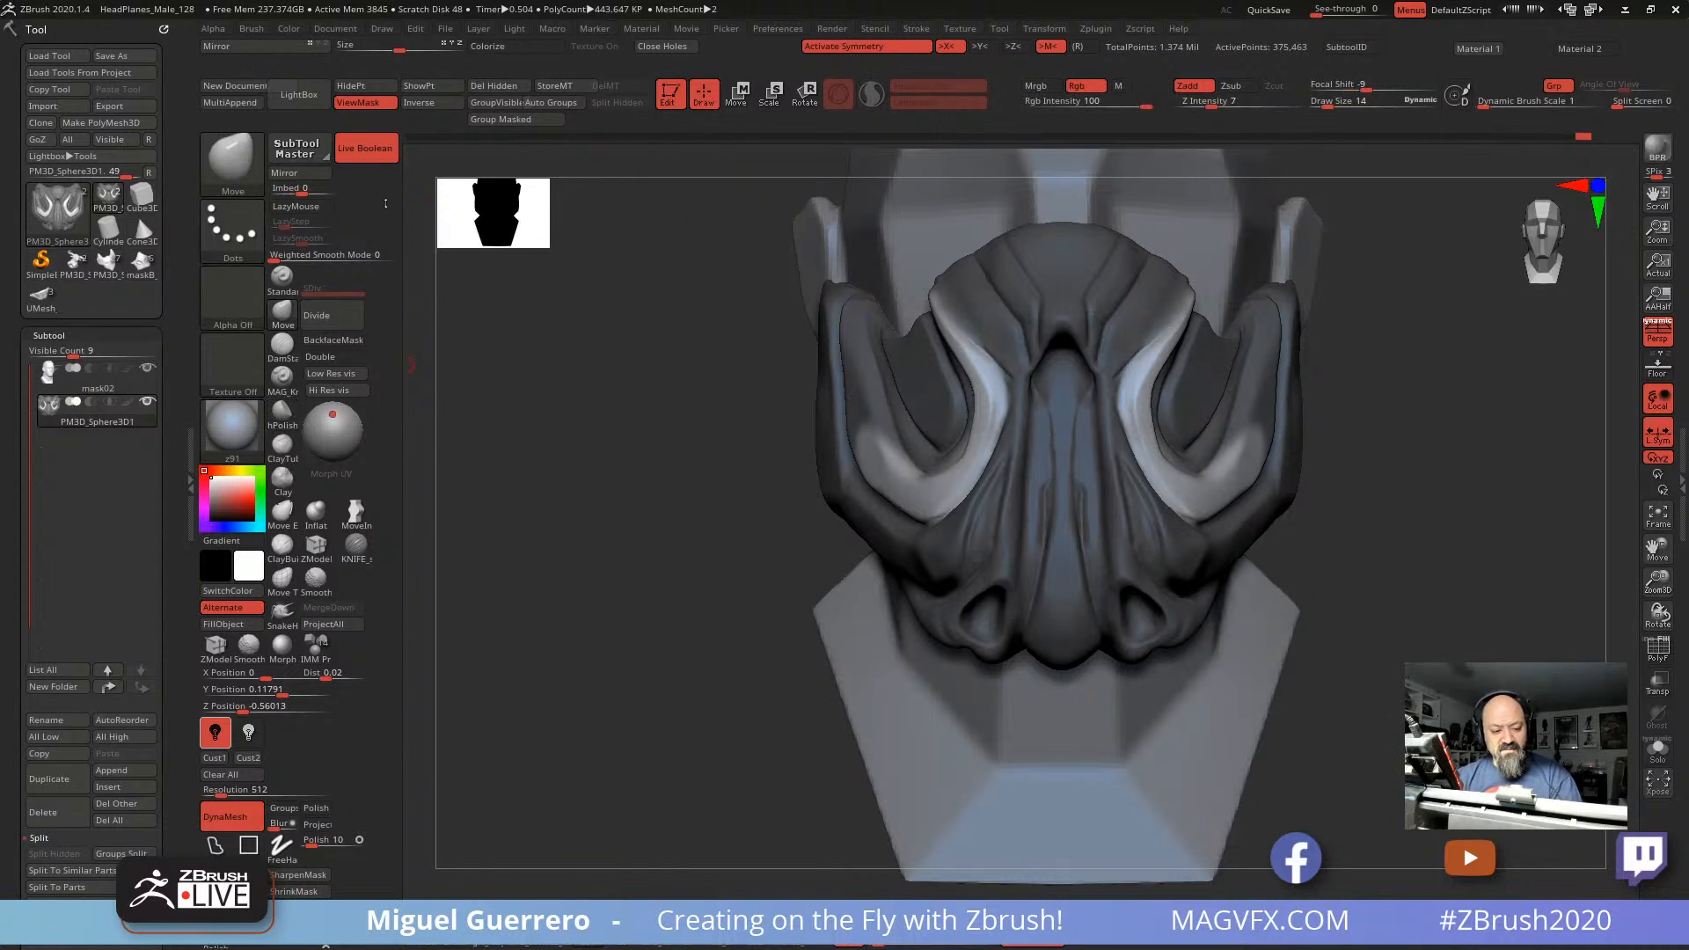
key("]")
key("]")
key("]")
key("]")
key("]")
key("]")
key("]")
key("]")
key("]")
key("]")
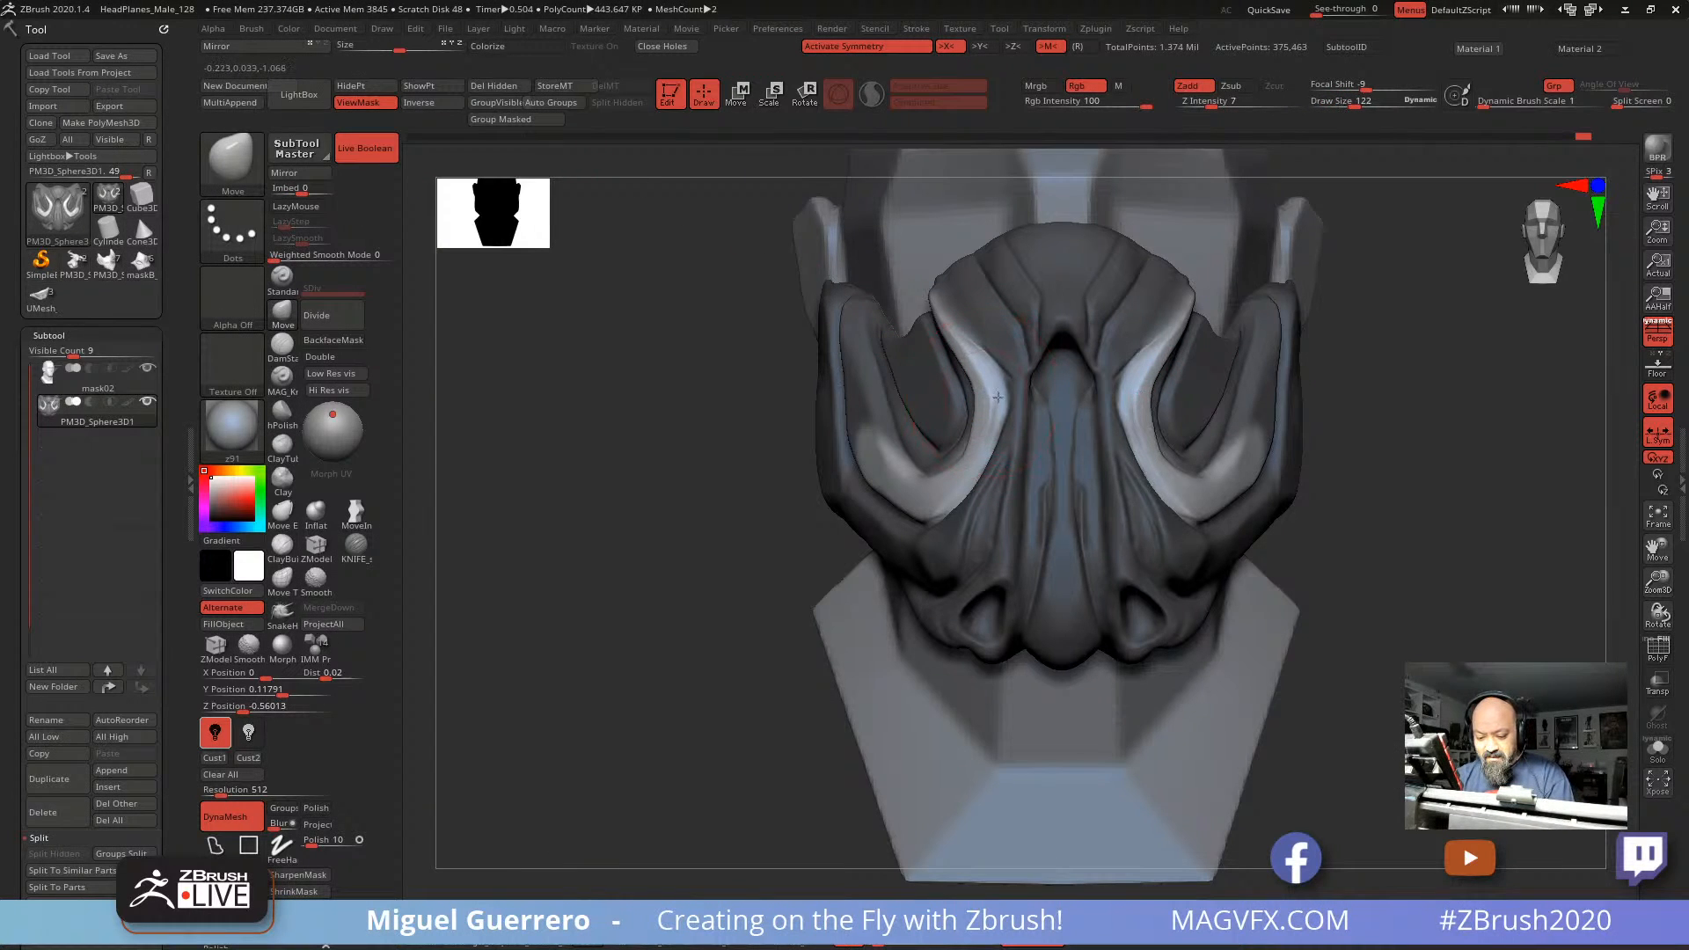
left_click(292, 306)
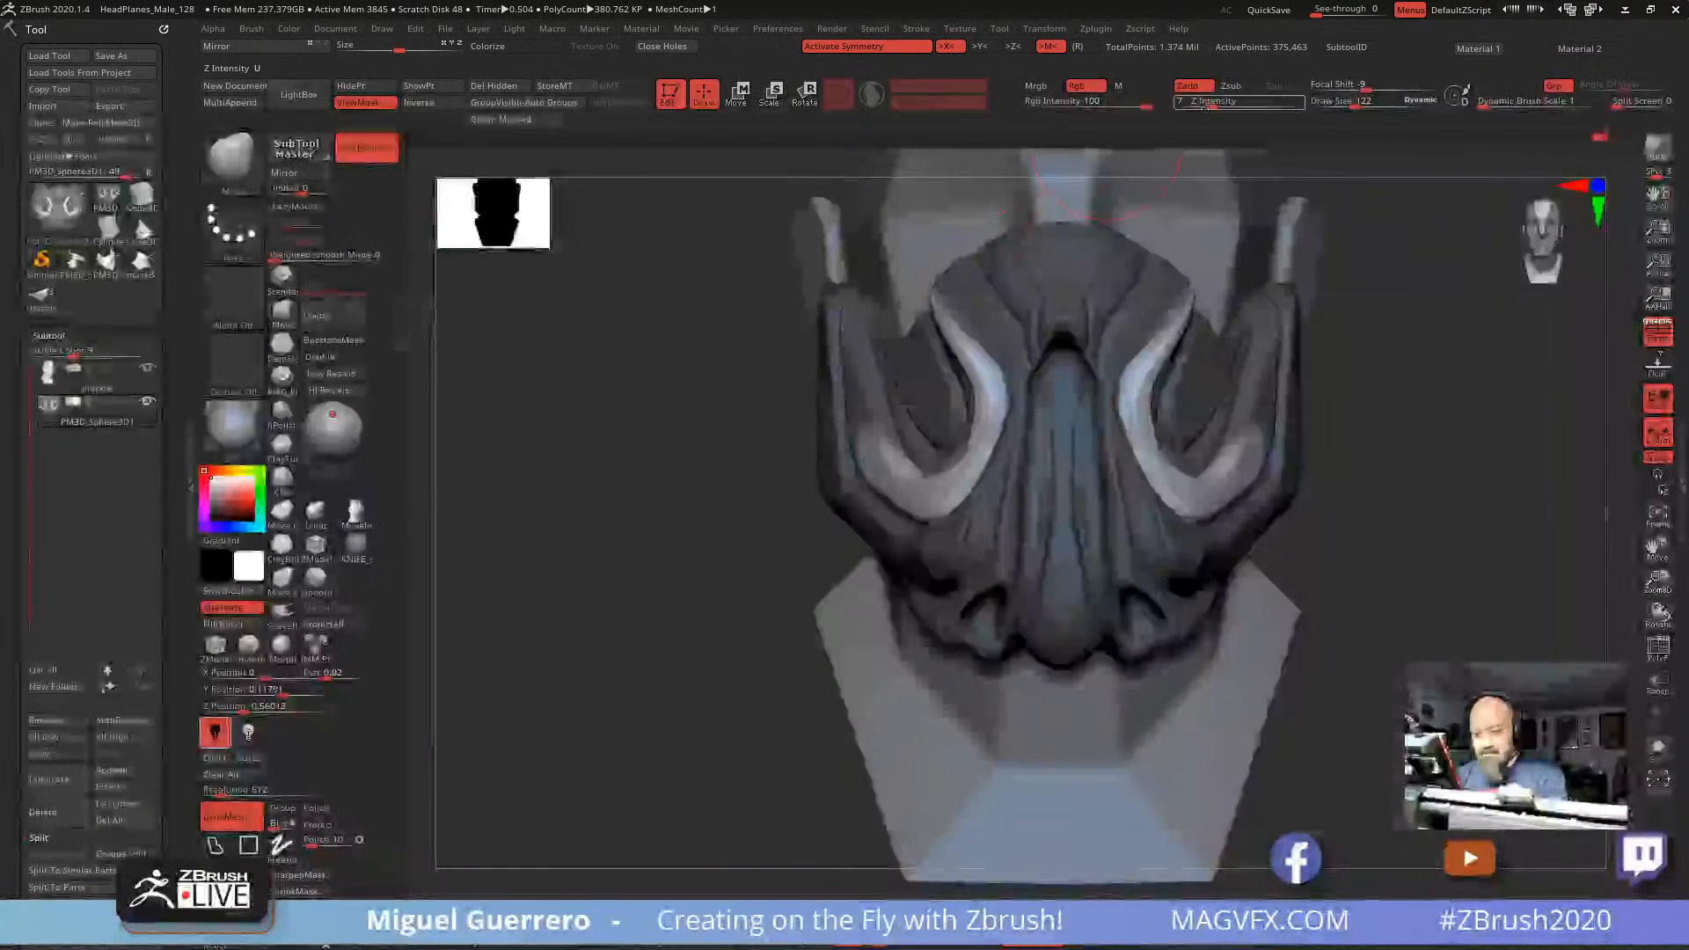
left_click(1224, 104)
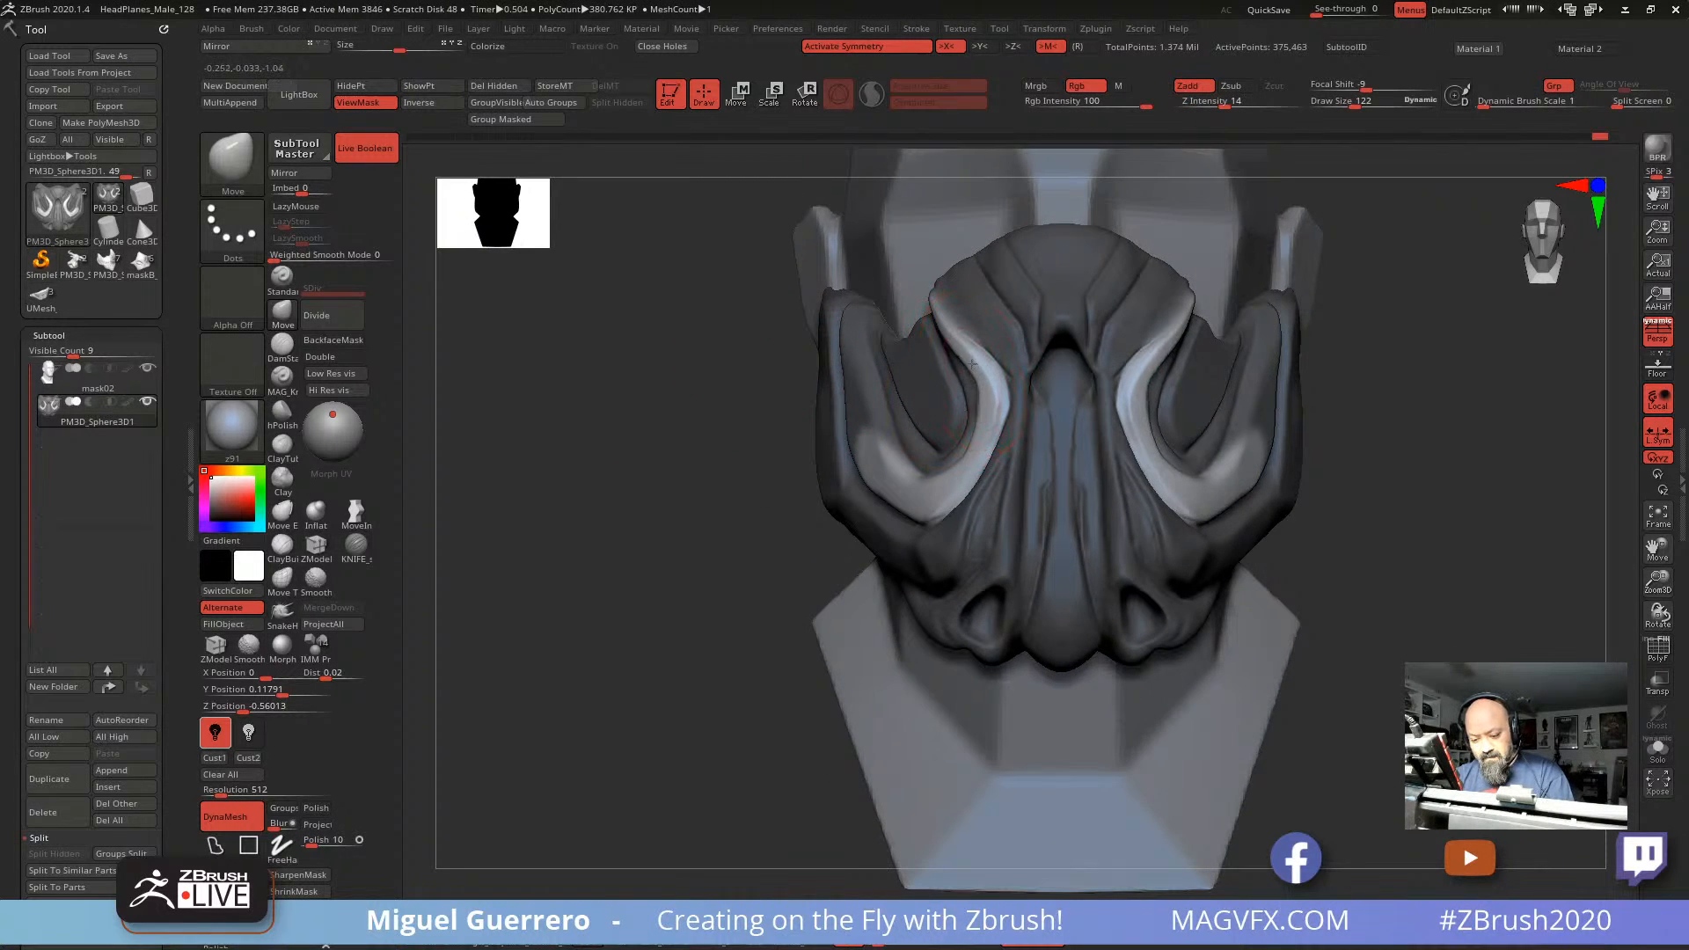
left_click_drag(741, 415, 718, 423)
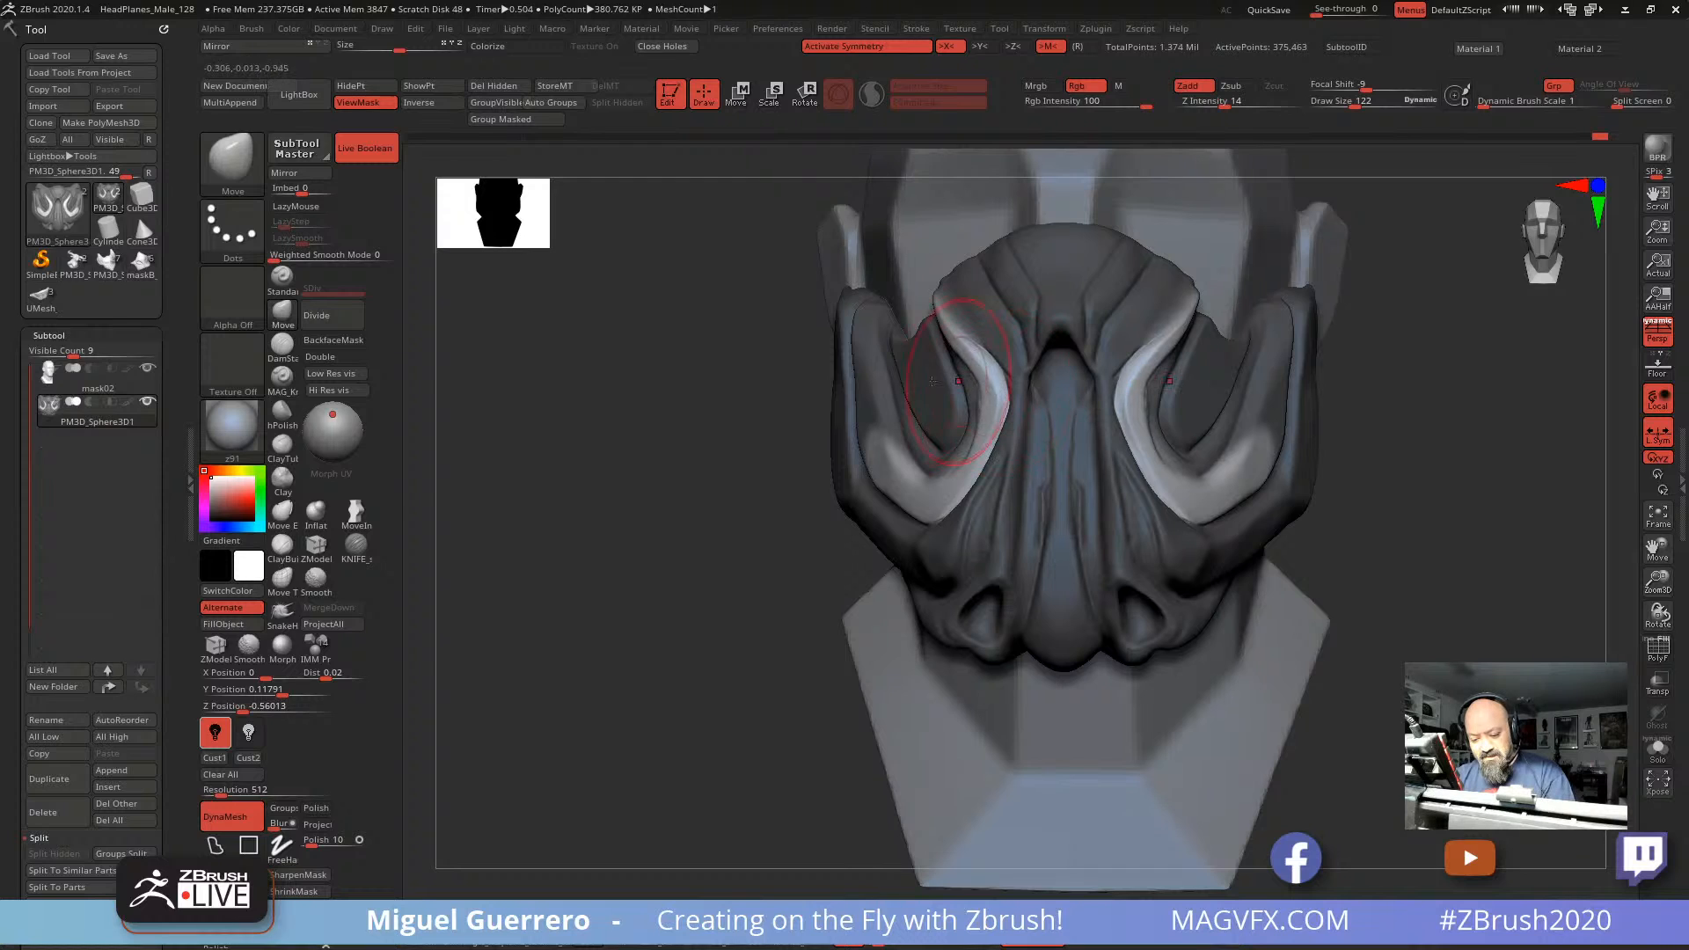
left_click_drag(767, 396, 967, 400)
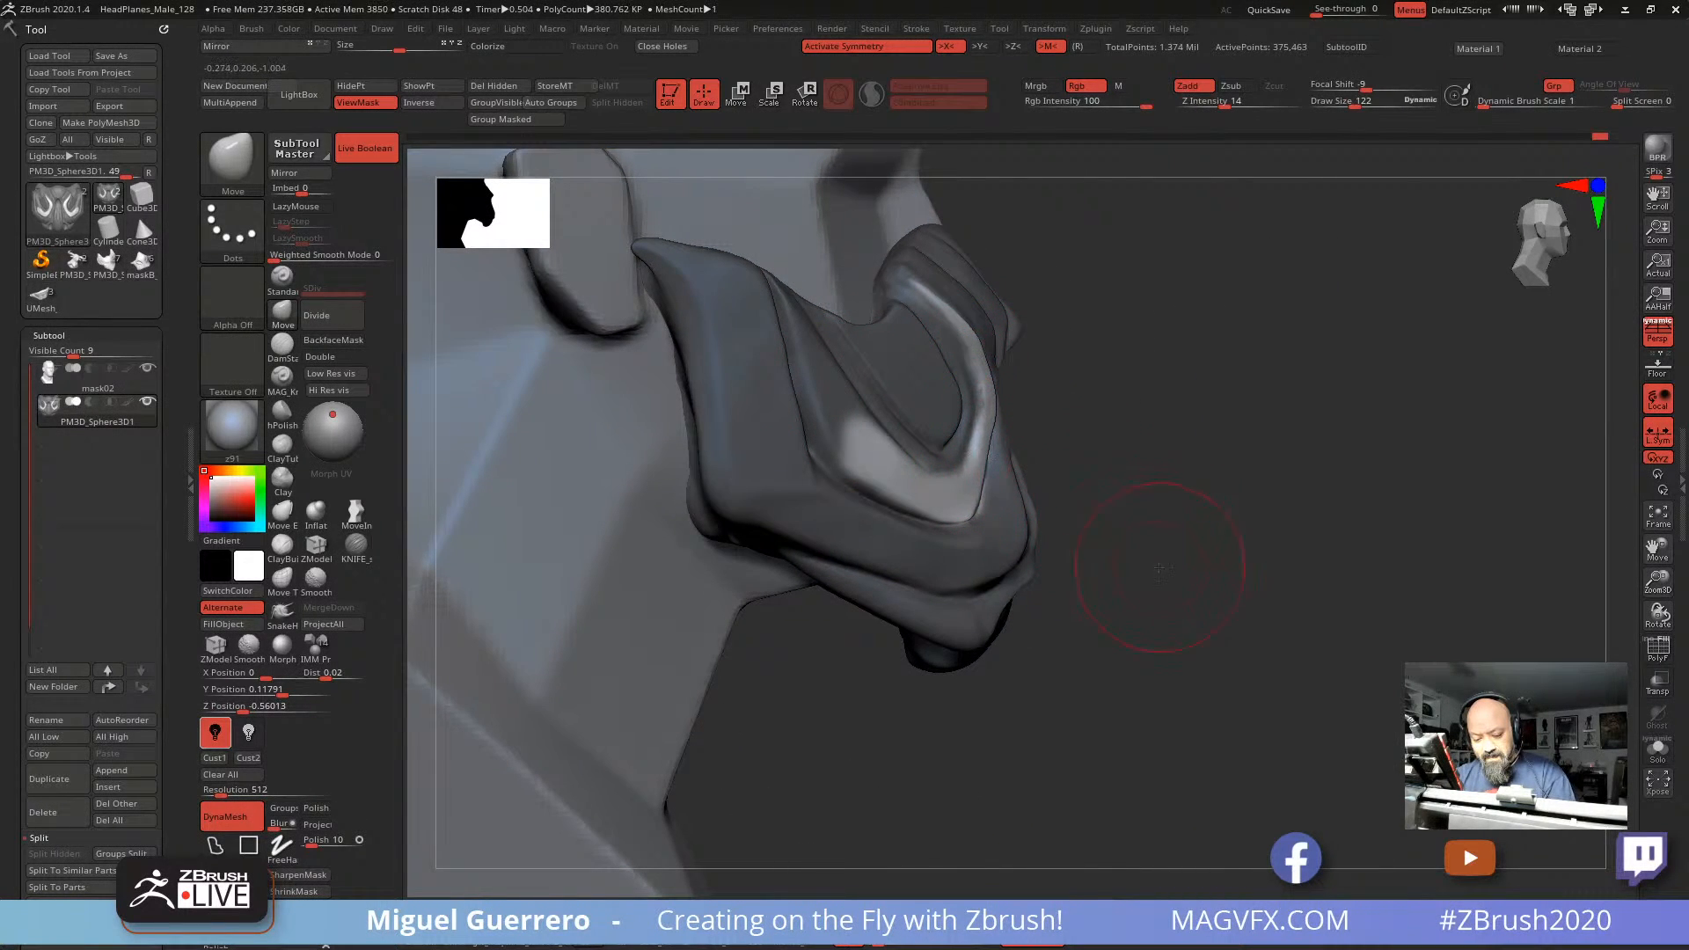
left_click_drag(1158, 563, 1020, 554, "shift")
left_click_drag(905, 409, 952, 422)
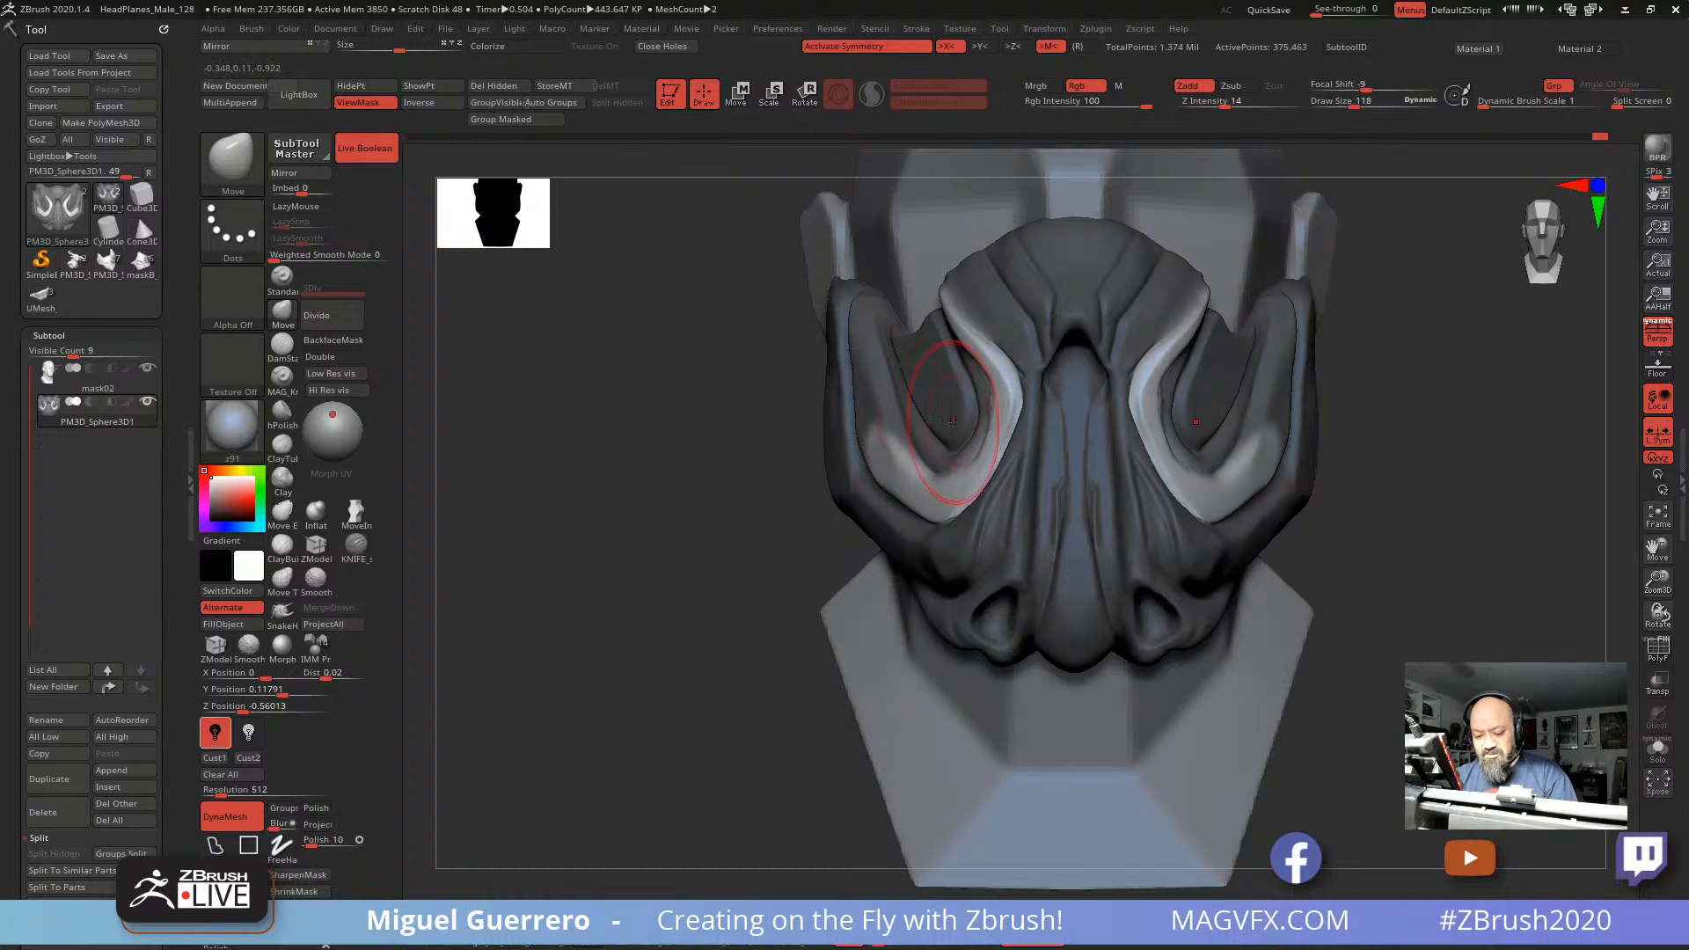
Step: Check the reshaped cheek folds with the mask display hidden, and invert the mask to protect them
right_click_drag(748, 409, 709, 463, "ctrl")
mouse_move(765, 464)
left_mouse_down()
mouse_move(702, 456)
mouse_move(777, 461)
mouse_move(727, 460)
mouse_move(708, 482)
left_mouse_up()
left_click_drag(704, 470, 752, 469)
left_click_drag(642, 458, 610, 445)
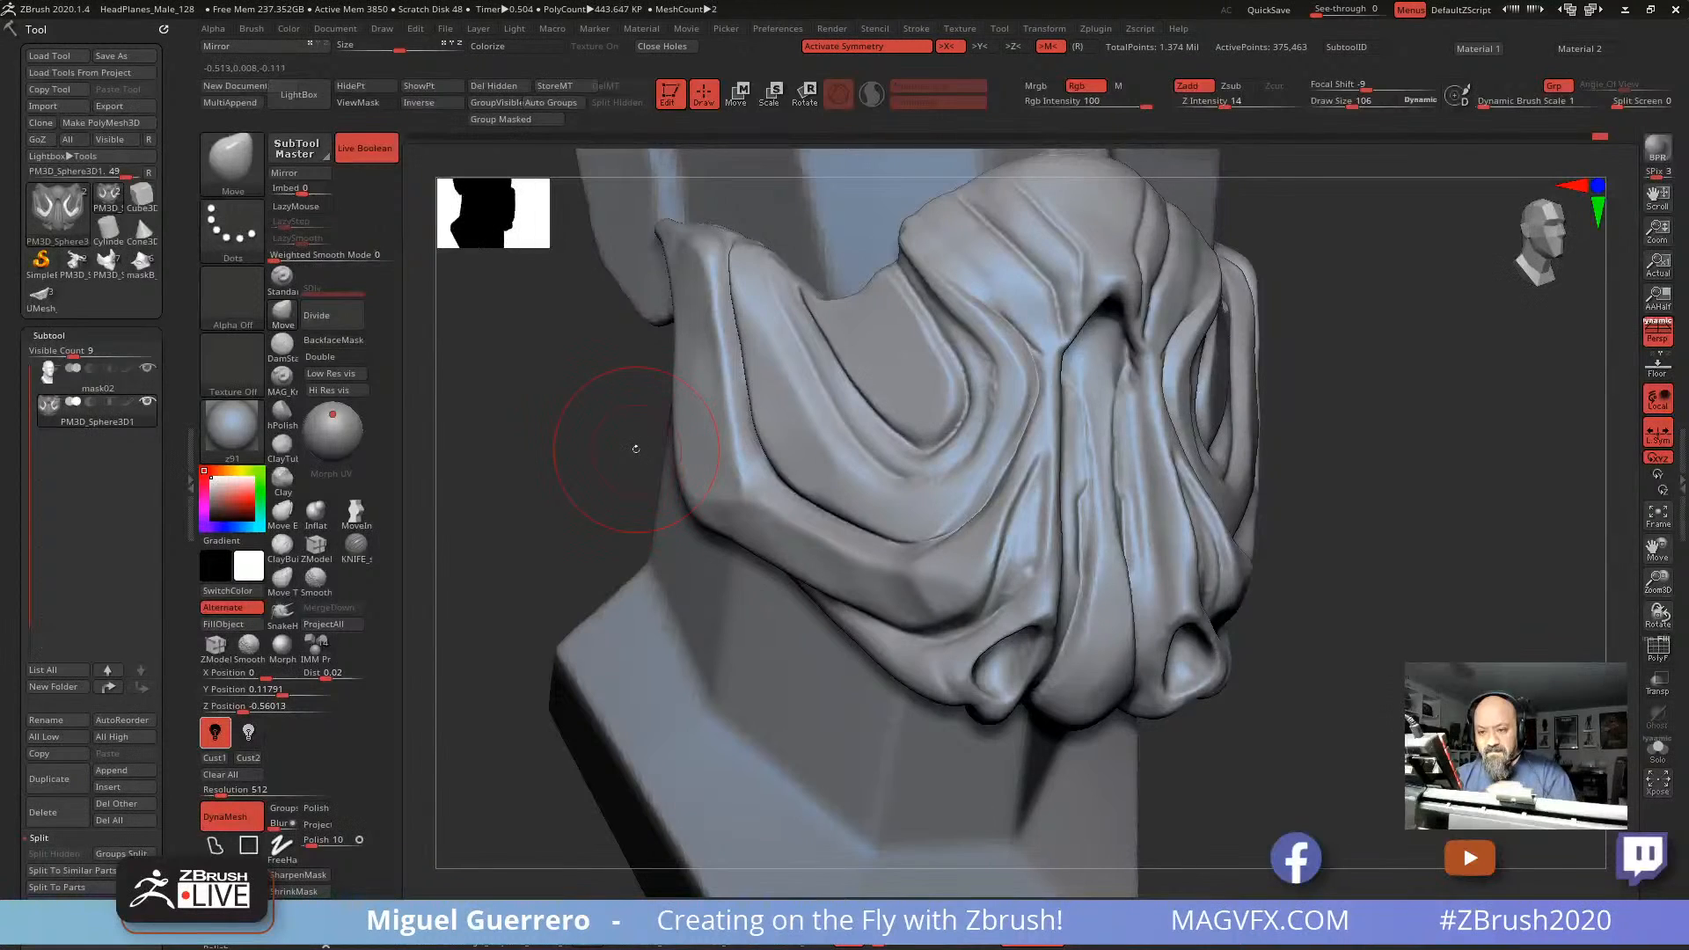
key("ctrl+h")
left_click(556, 460, "ctrl")
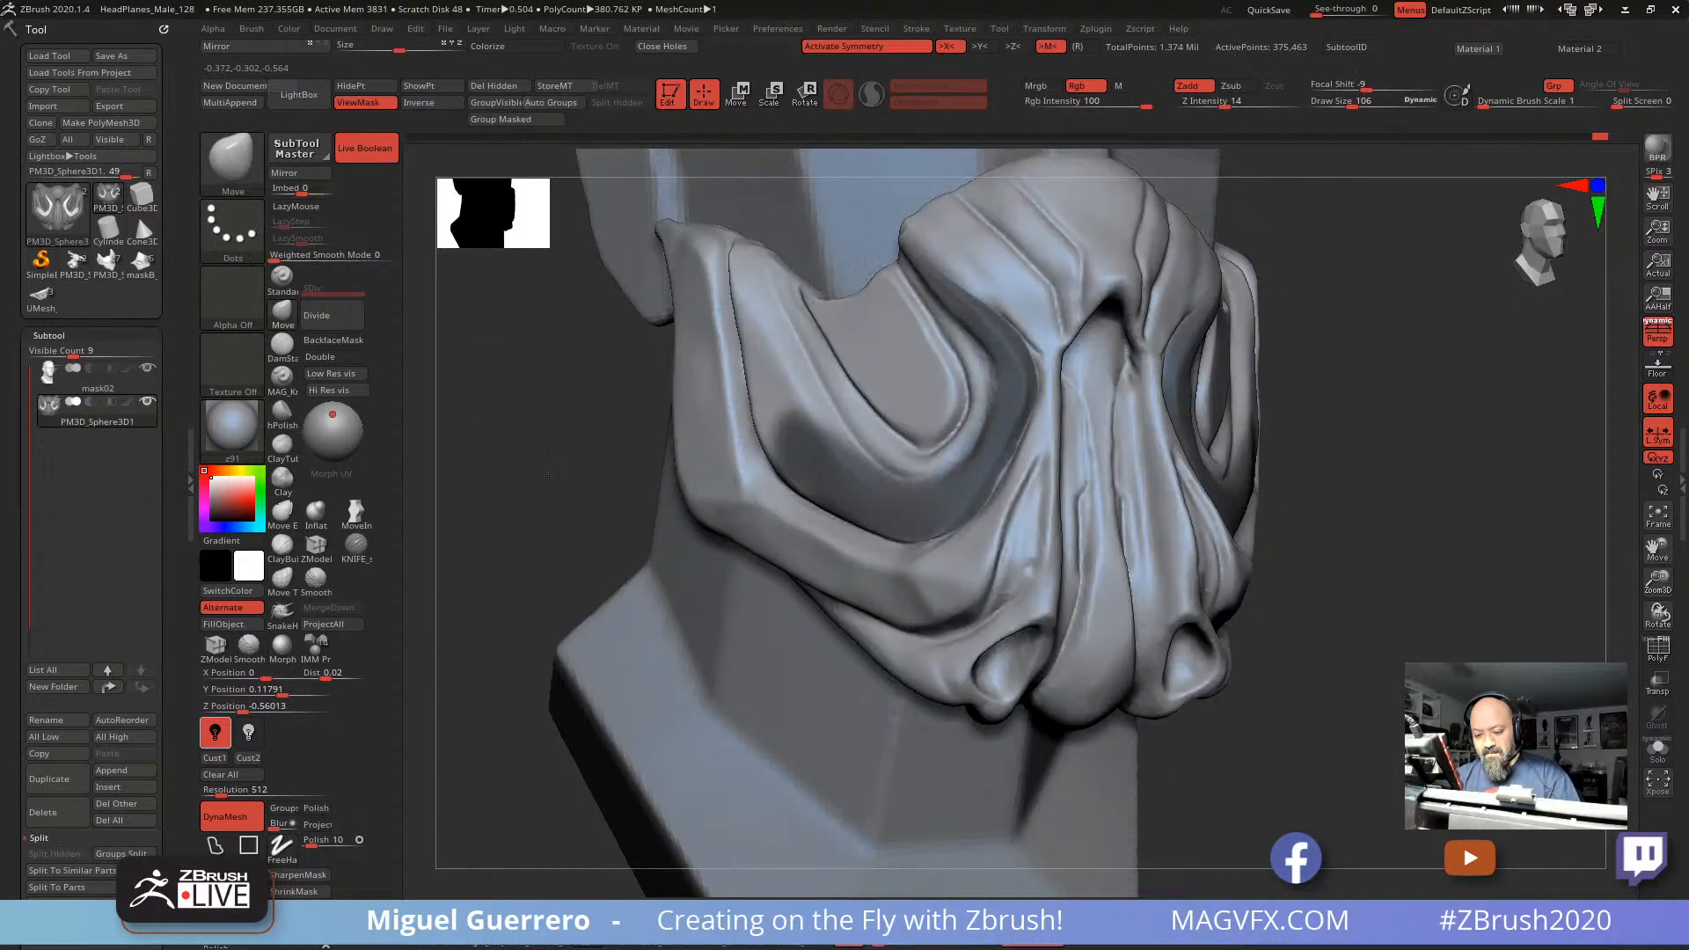
Step: Adjust the surfaces bordering the masked cheek folds and upper nose with the Move brush, reducing the draw size from 90 to 46
left_click_drag(563, 464, 520, 475, "shift")
key("[")
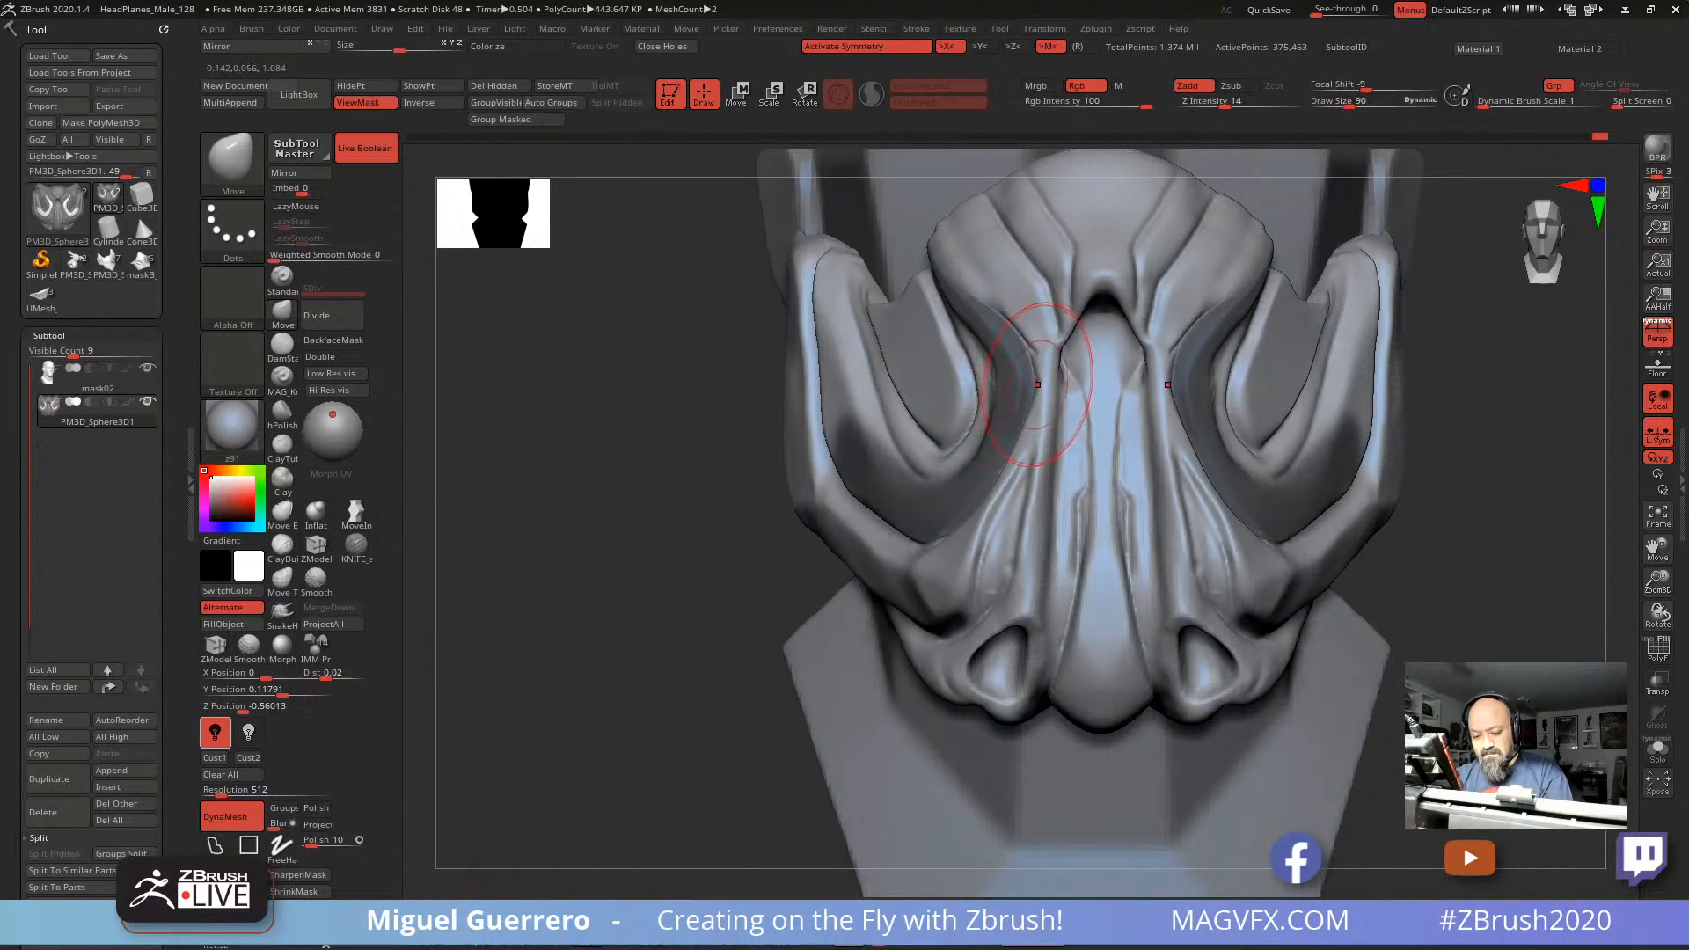
mouse_move(1042, 356)
left_mouse_down()
mouse_move(1001, 349)
mouse_move(1042, 393)
mouse_move(1024, 348)
mouse_move(1059, 383)
mouse_move(1025, 357)
left_mouse_up()
key("[")
mouse_move(683, 443)
left_mouse_down()
mouse_move(684, 406)
mouse_move(727, 422)
left_mouse_up()
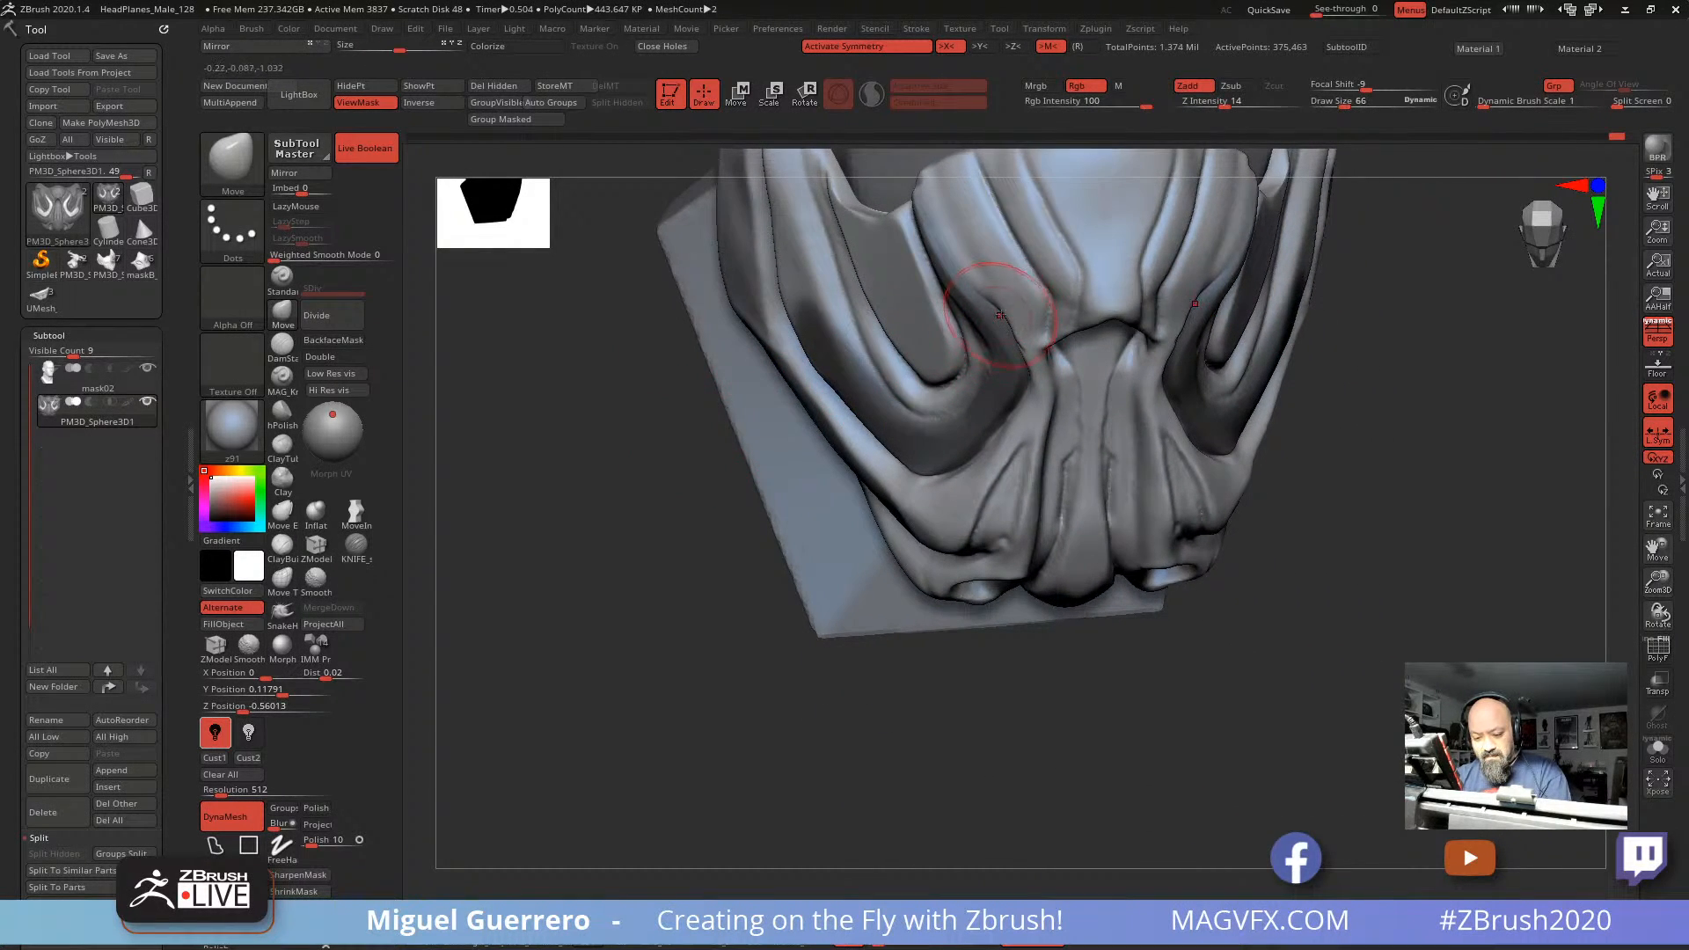
key("bracketleft")
key("bracketleft")
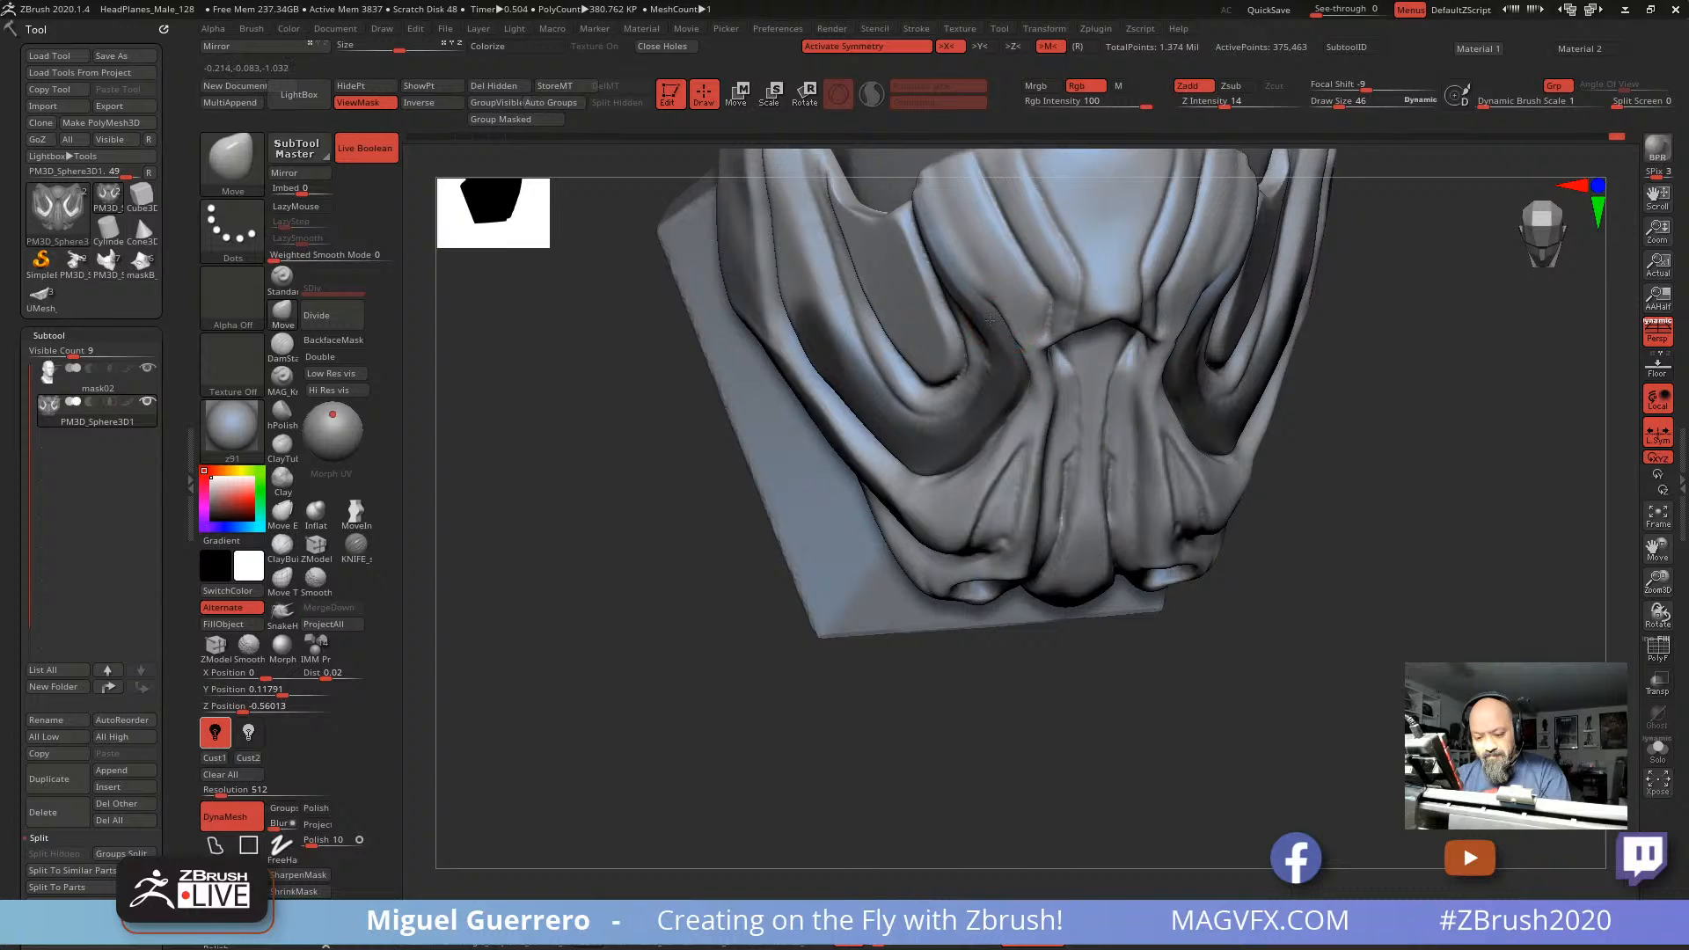
left_click_drag(616, 405, 730, 409)
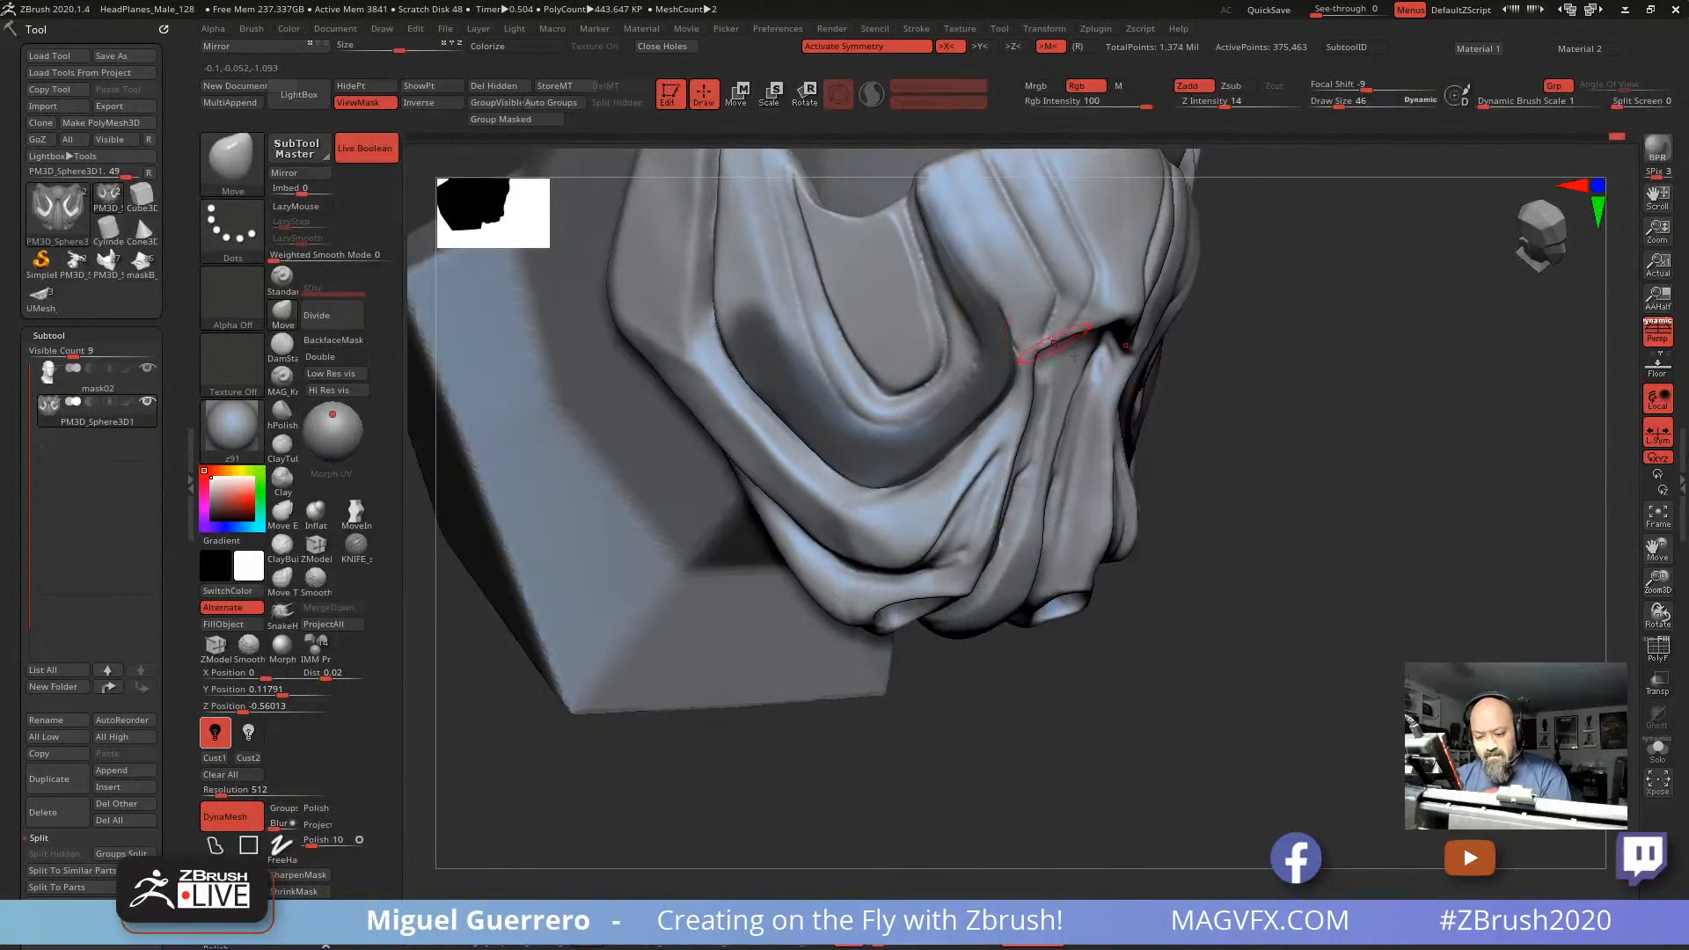
left_click_drag(1054, 343, 1004, 322)
left_click_drag(889, 343, 704, 501)
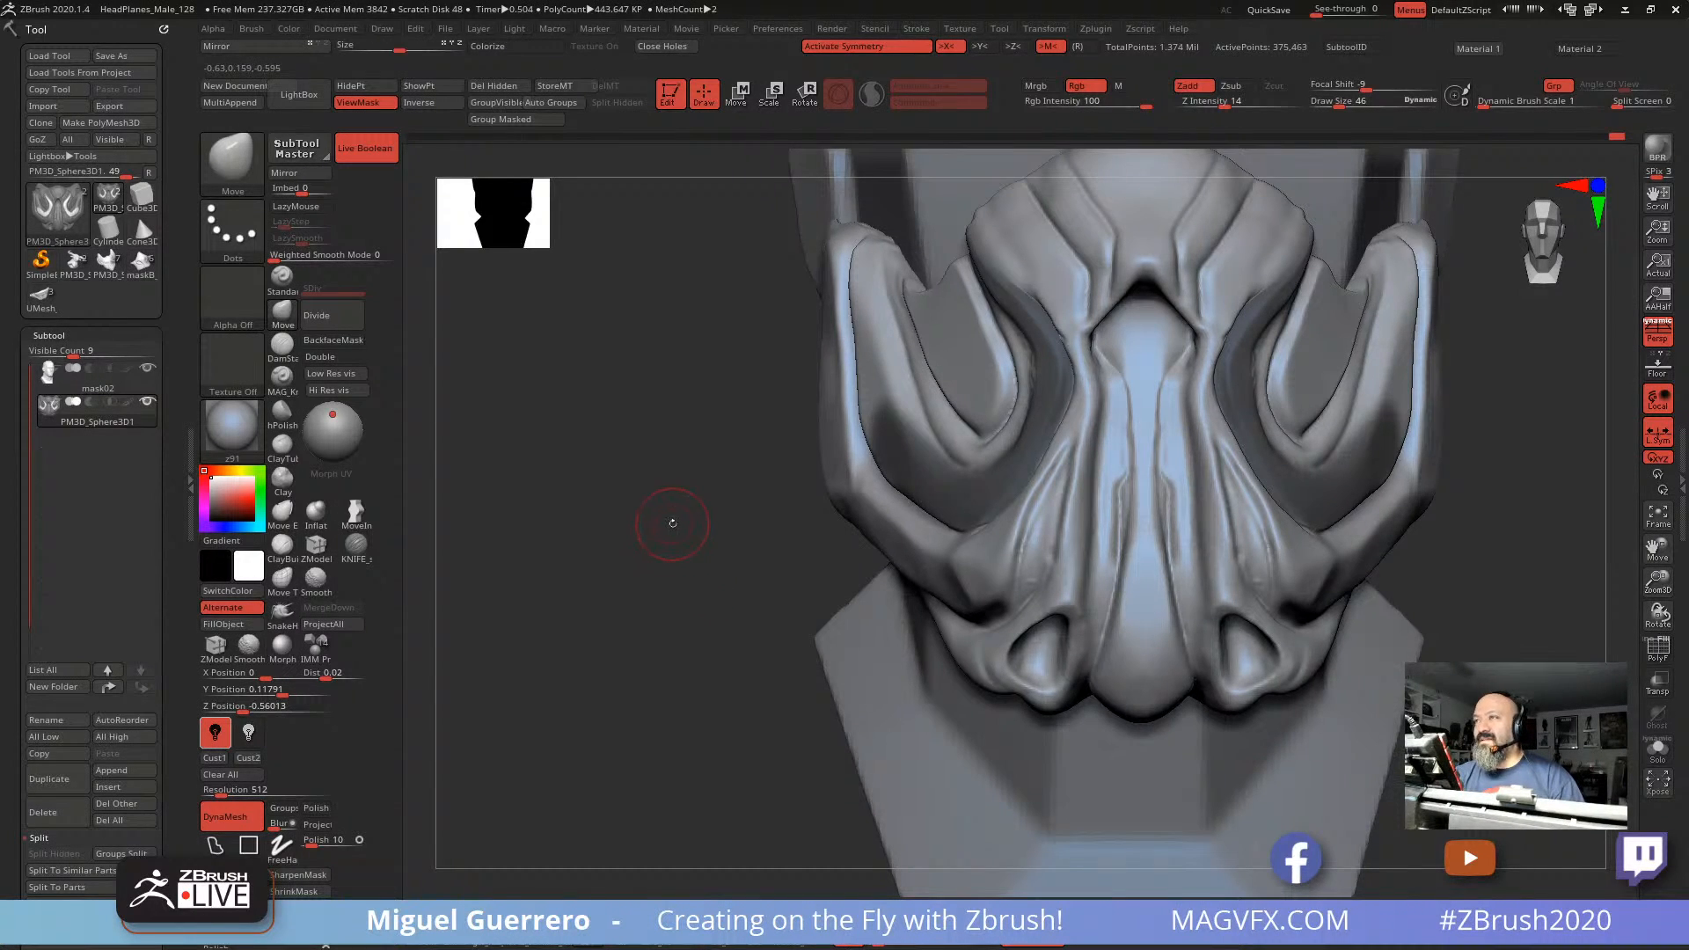
Step: Replace the cheek-fold mask with one painted along the outer jaw band up to the ear at draw size 46
mouse_move(672, 523)
left_mouse_down()
mouse_move(641, 501)
mouse_move(679, 530)
mouse_move(695, 494)
left_mouse_up()
left_click_drag(917, 482, 901, 499, "ctrl")
left_click_drag(792, 468, 772, 304, "ctrl")
mouse_move(792, 457)
left_mouse_down("ctrl")
mouse_move(802, 361)
mouse_move(824, 473)
mouse_move(651, 474)
mouse_move(810, 459)
mouse_move(766, 390)
left_mouse_up("ctrl")
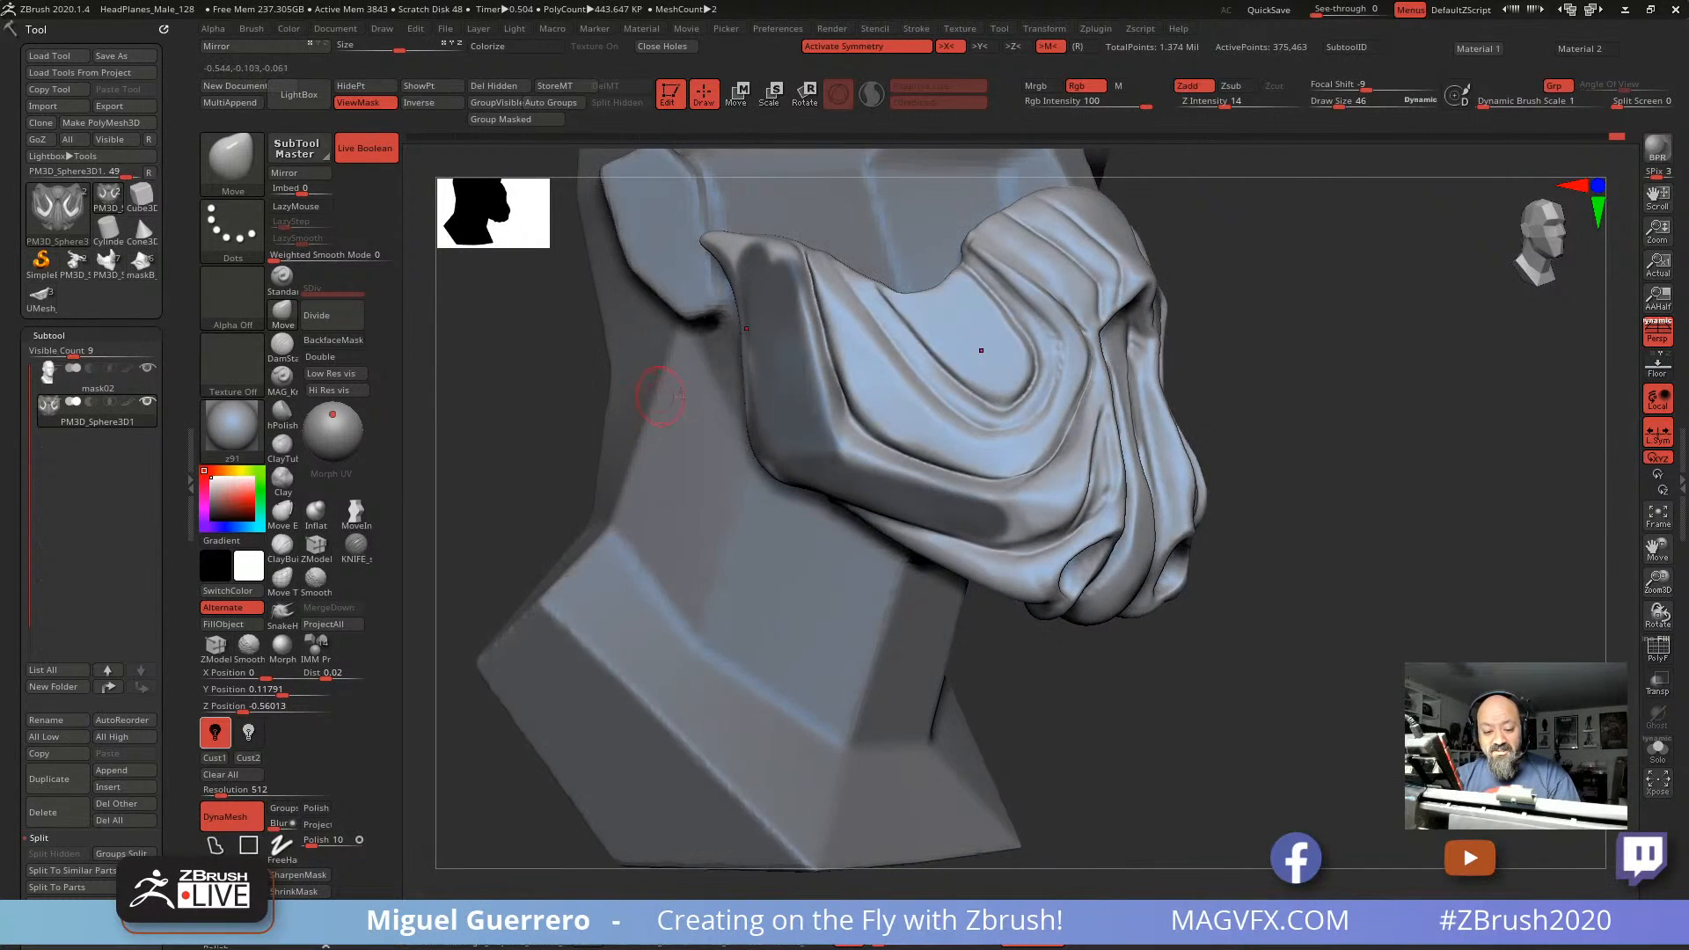
key("ctrl")
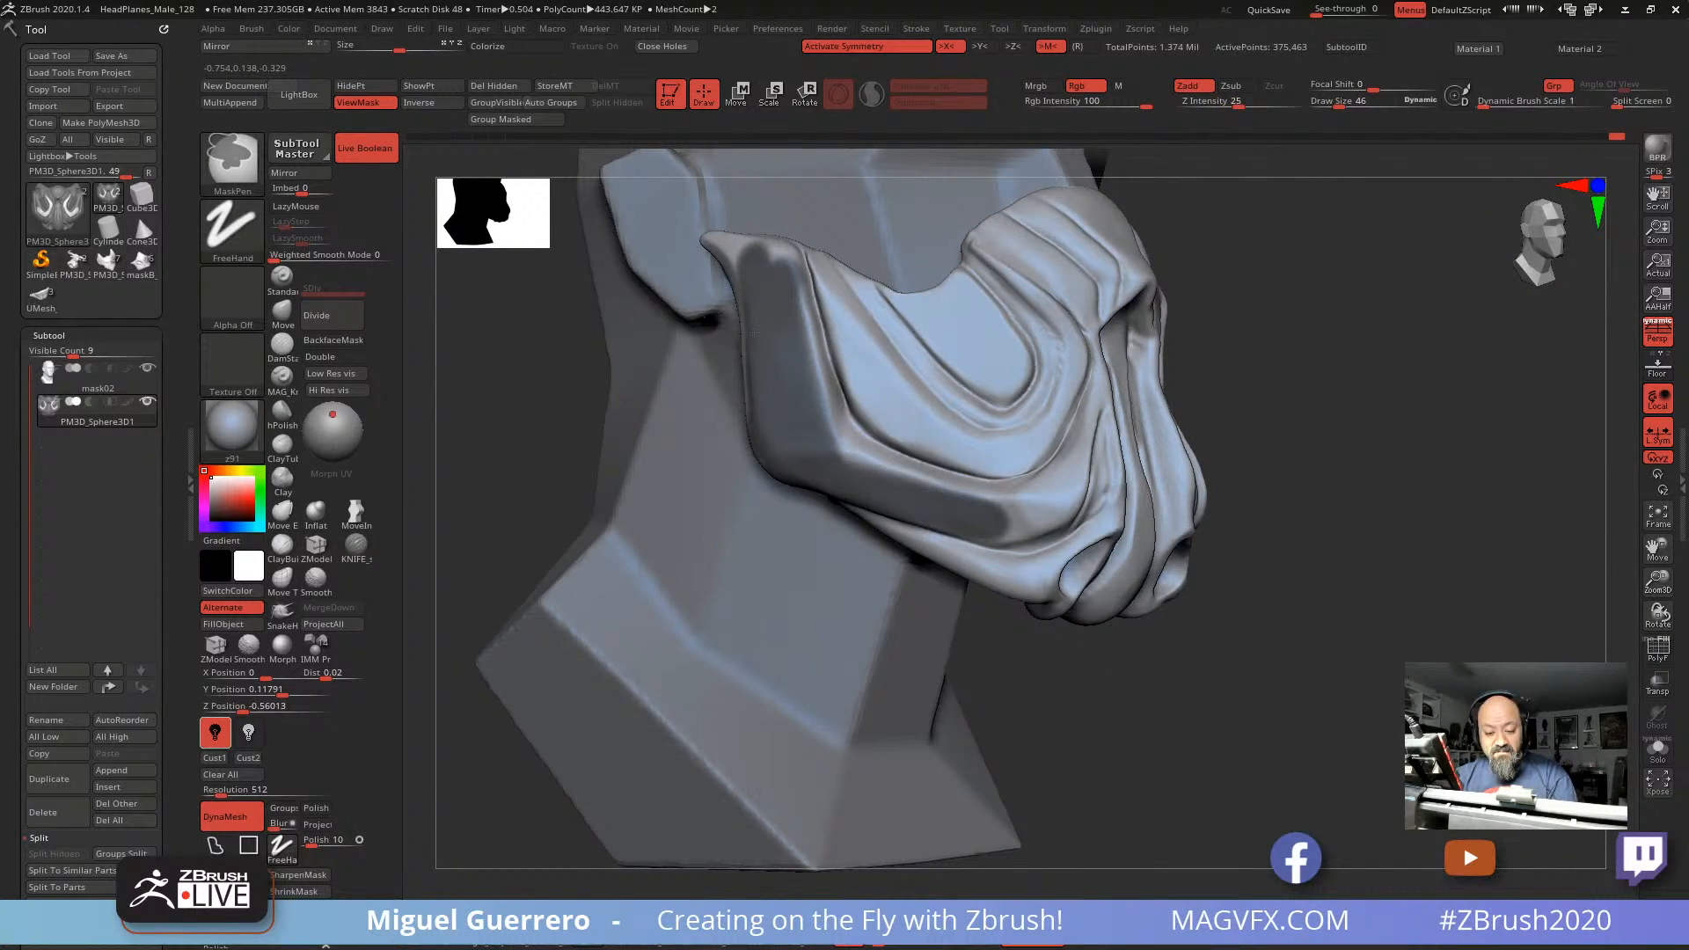
mouse_move(754, 333)
left_mouse_down("ctrl")
mouse_move(714, 251)
mouse_move(777, 265)
mouse_move(832, 456)
left_mouse_up("ctrl")
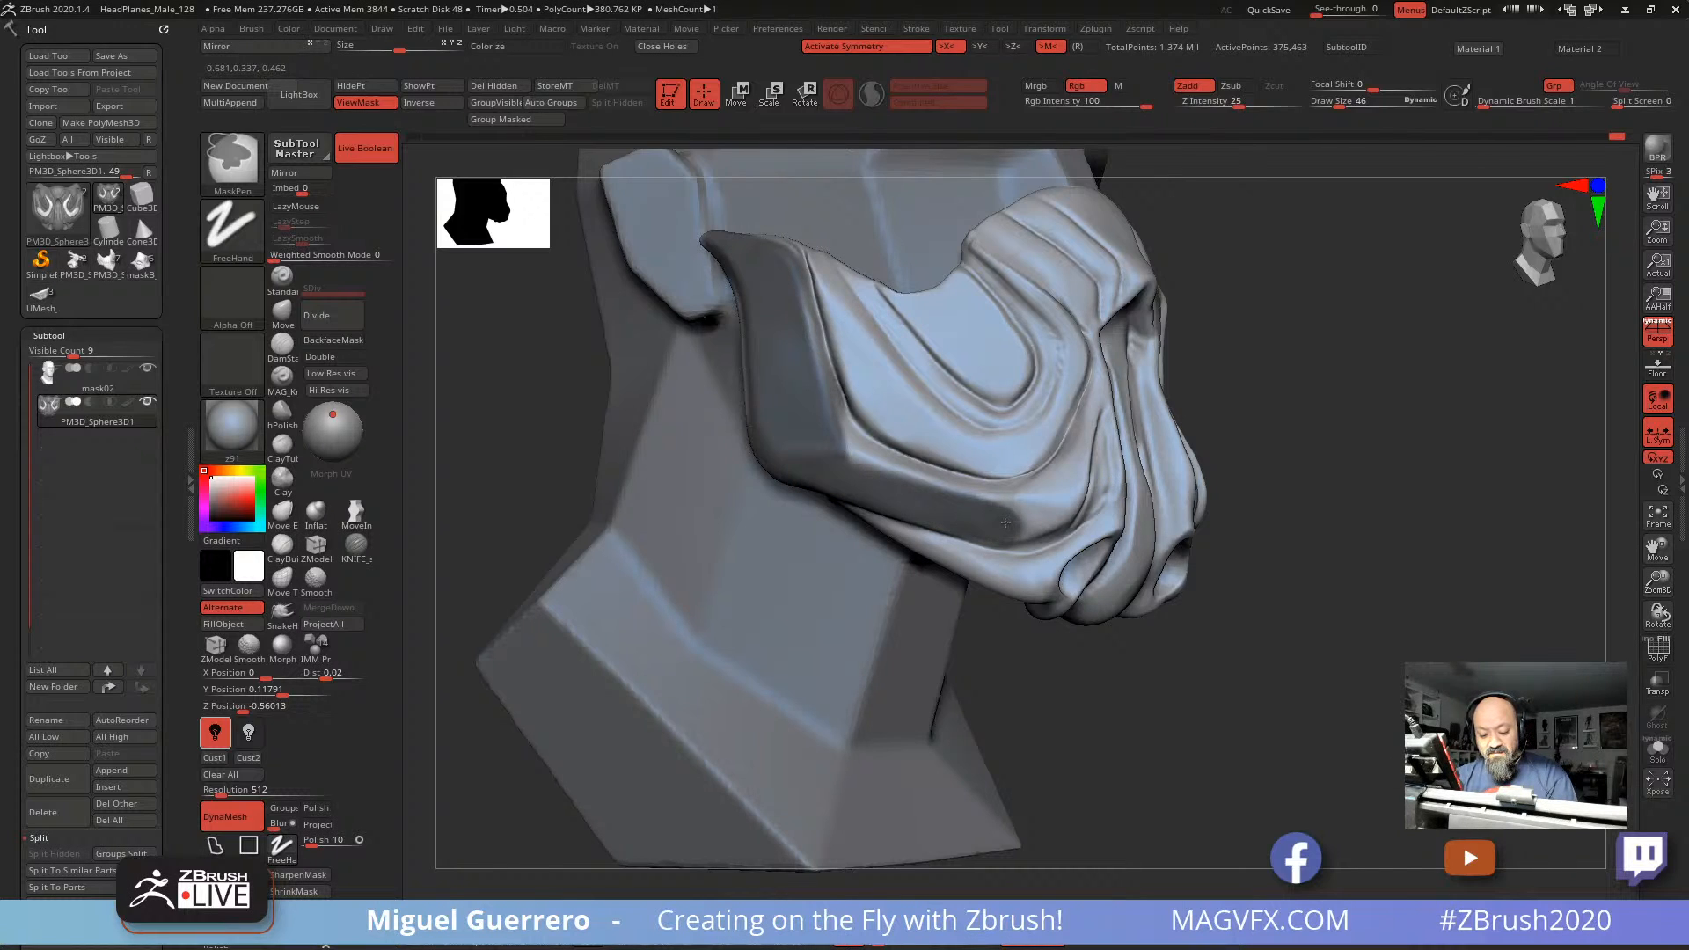
Step: Finish masking the front end of the outer jaw band and invert the mask so only the band stays editable
left_click_drag(1005, 522, 1001, 516, "ctrl")
left_click_drag(1071, 637, 1021, 626, "shift")
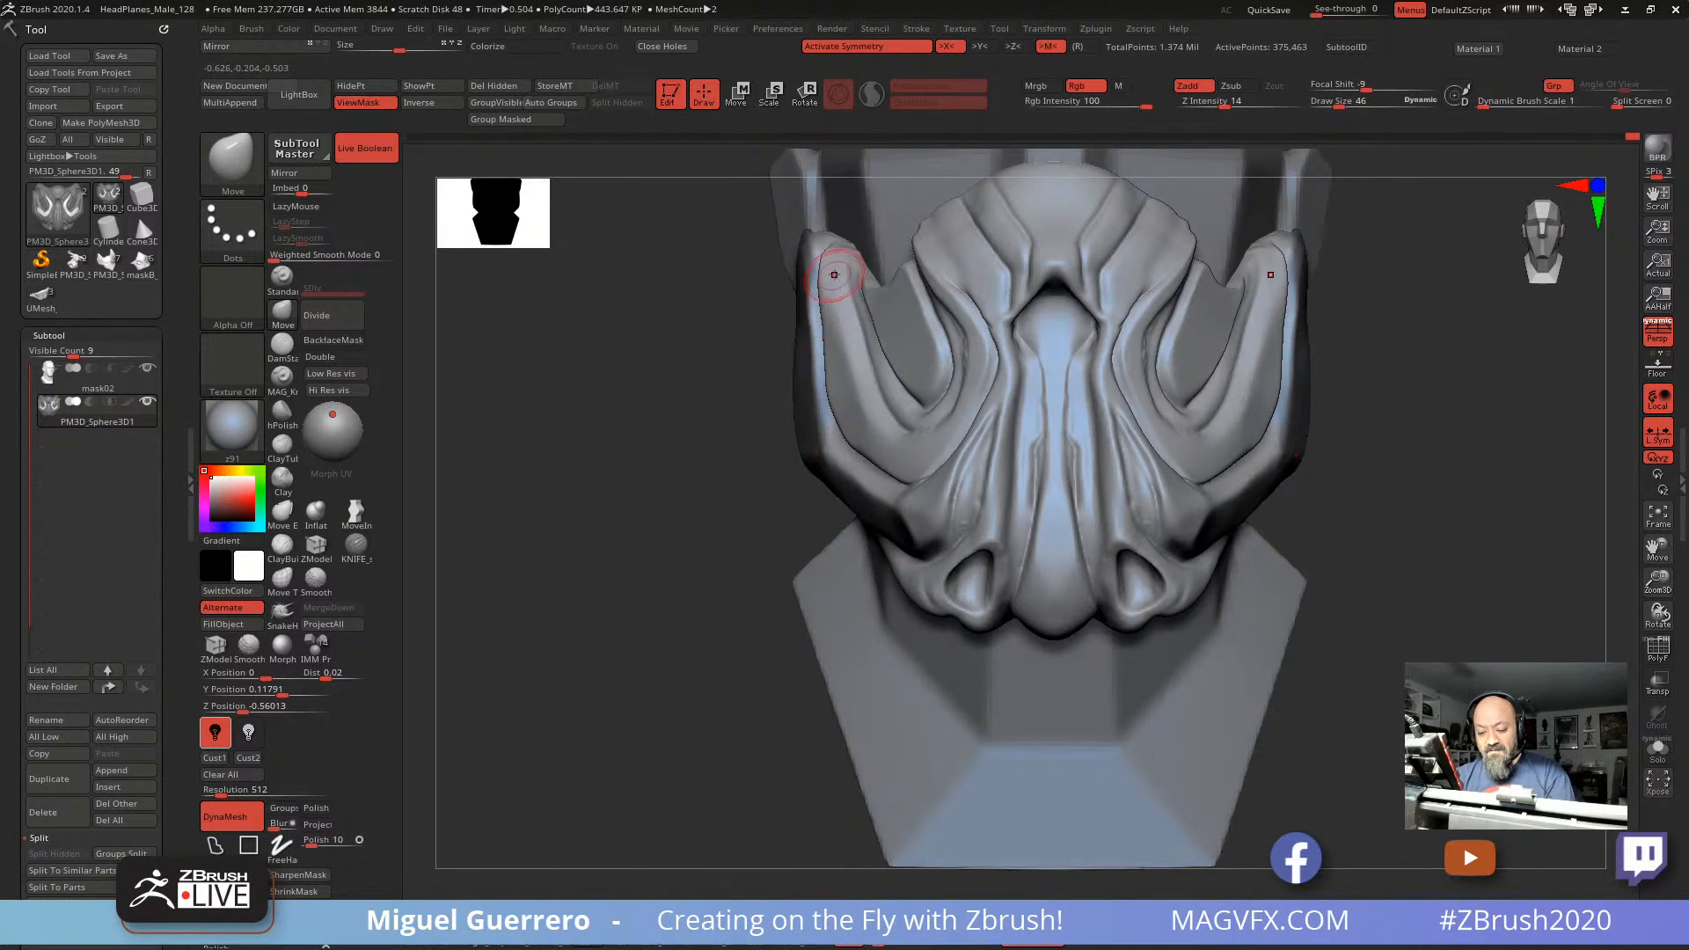
left_click(681, 472, "ctrl")
left_click_drag(679, 472, 704, 472)
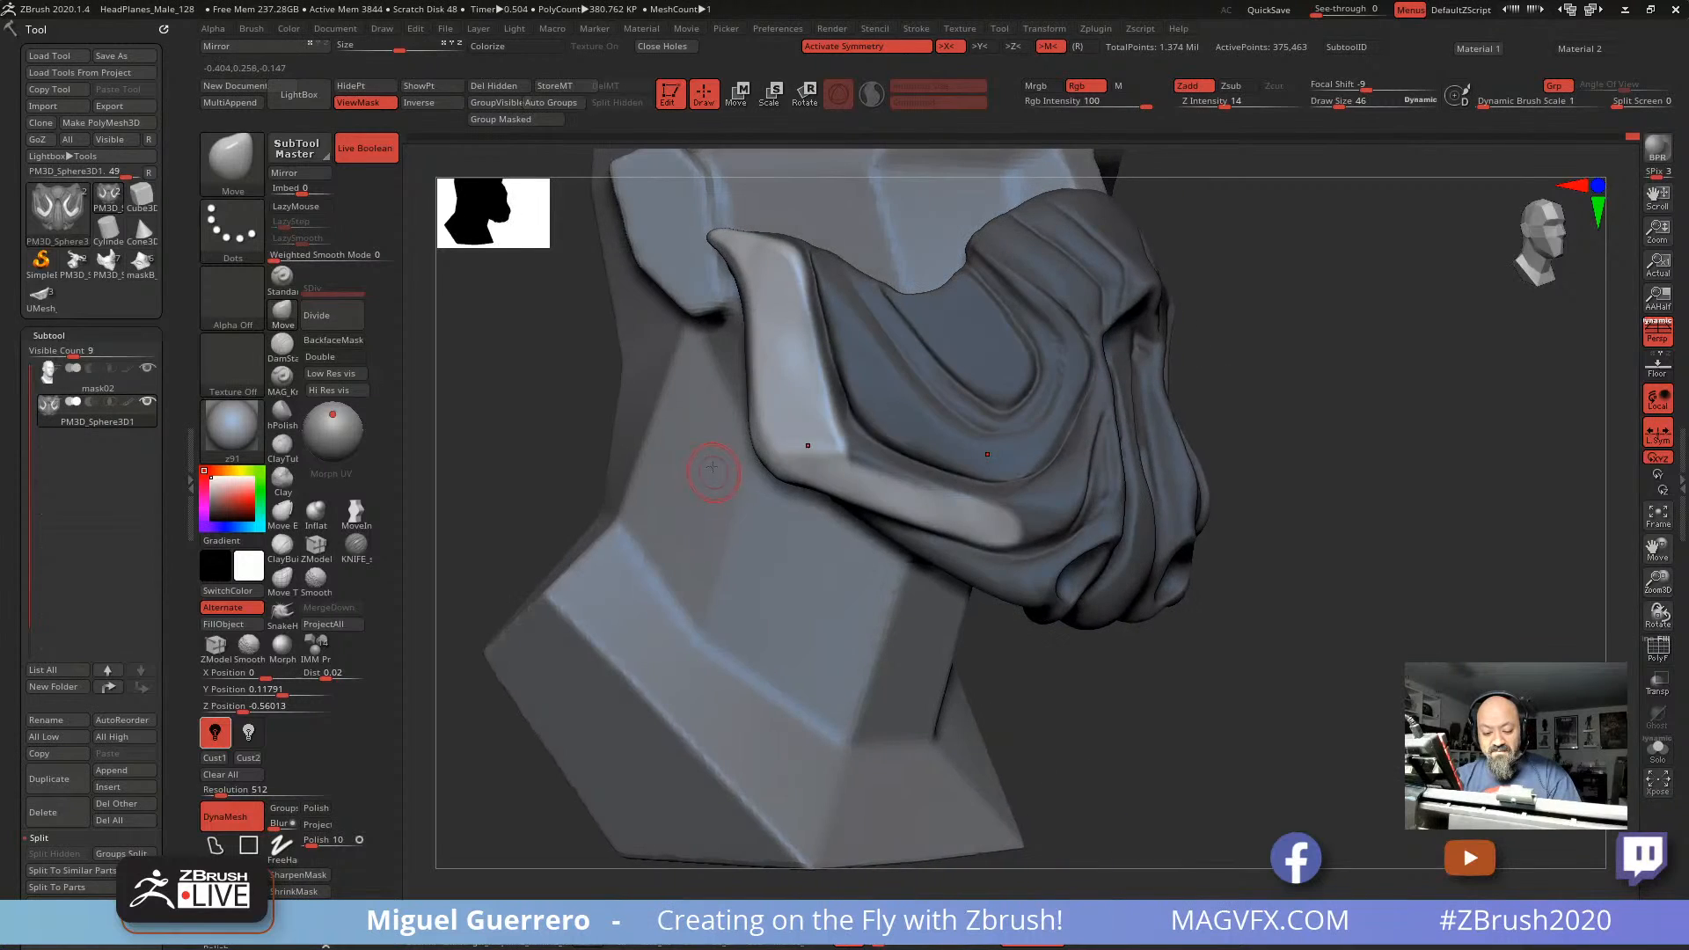
Step: Erase leftover masking along the jaw band's lower edge and ear tip, checking the coverage by inverting the mask and back
left_click_drag(835, 466, 916, 496, "ctrl+alt")
mouse_move(539, 446)
left_mouse_down()
mouse_move(524, 447)
mouse_move(639, 418)
left_mouse_up()
mouse_move(735, 248)
left_mouse_down("ctrl+alt")
mouse_move(761, 460)
mouse_move(745, 277)
left_mouse_up("ctrl+alt")
left_click(1074, 584, "ctrl")
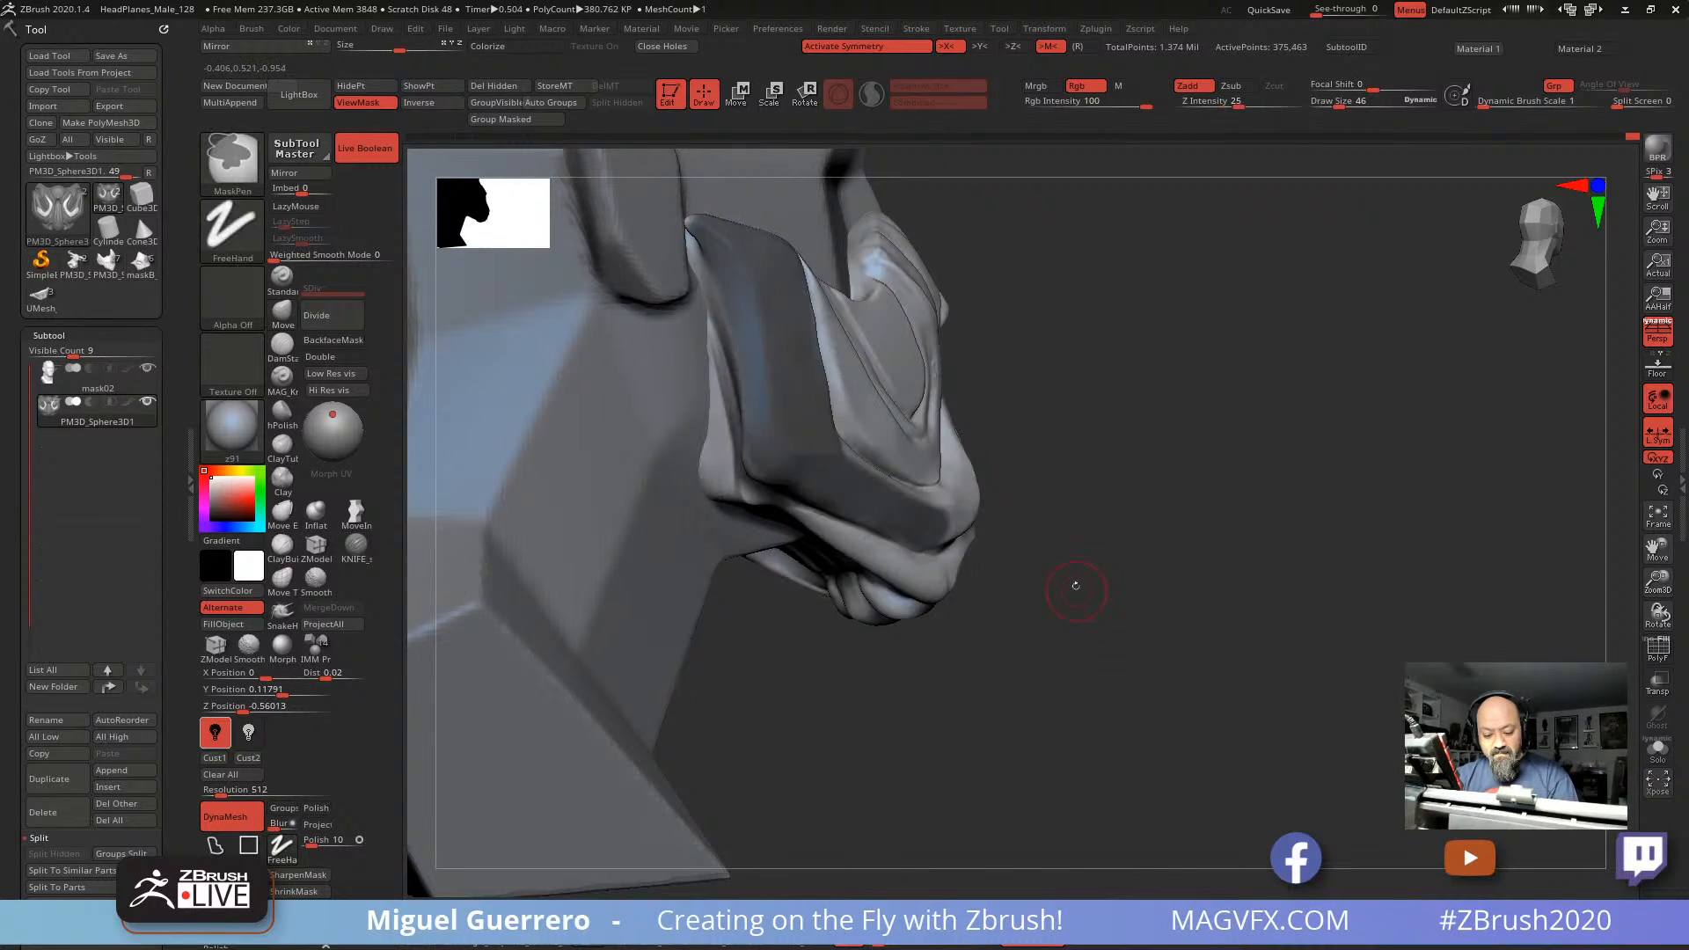
left_click_drag(1074, 584, 958, 628)
left_click(667, 498, "ctrl")
left_click_drag(594, 498, 556, 491, "shift")
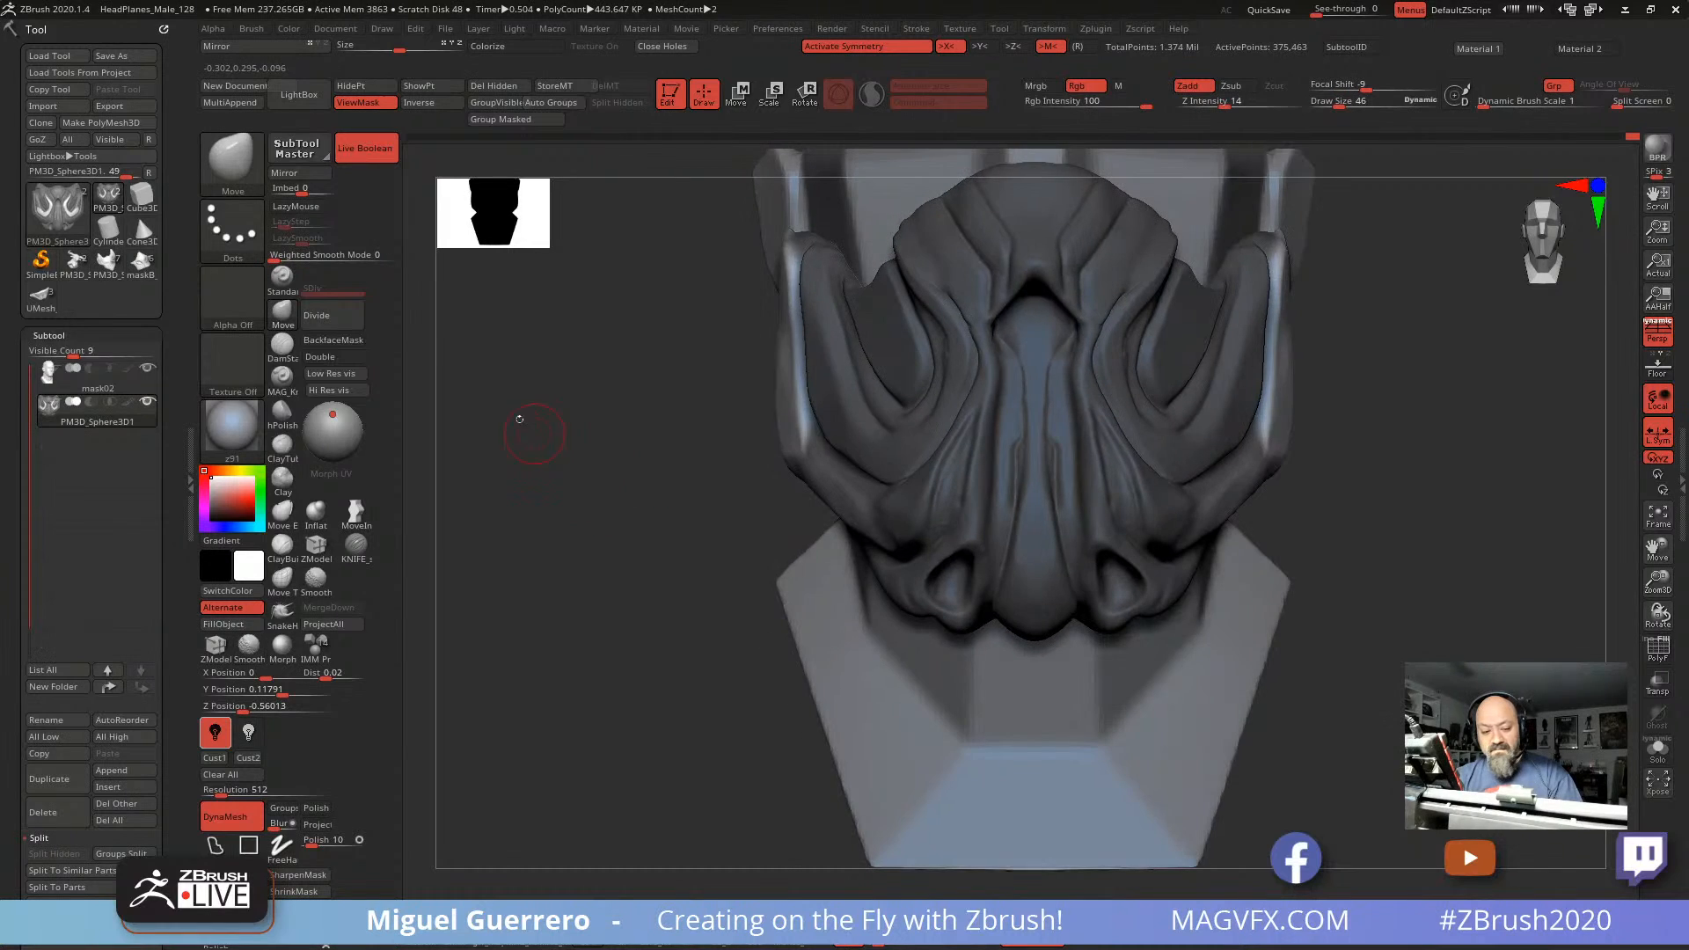
Step: Pull the rear corner of the unmasked jaw band backward with the Move brush at draw size 98 and Z Intensity 14
mouse_move(523, 422)
left_mouse_down()
mouse_move(574, 443)
mouse_move(464, 381)
left_mouse_up()
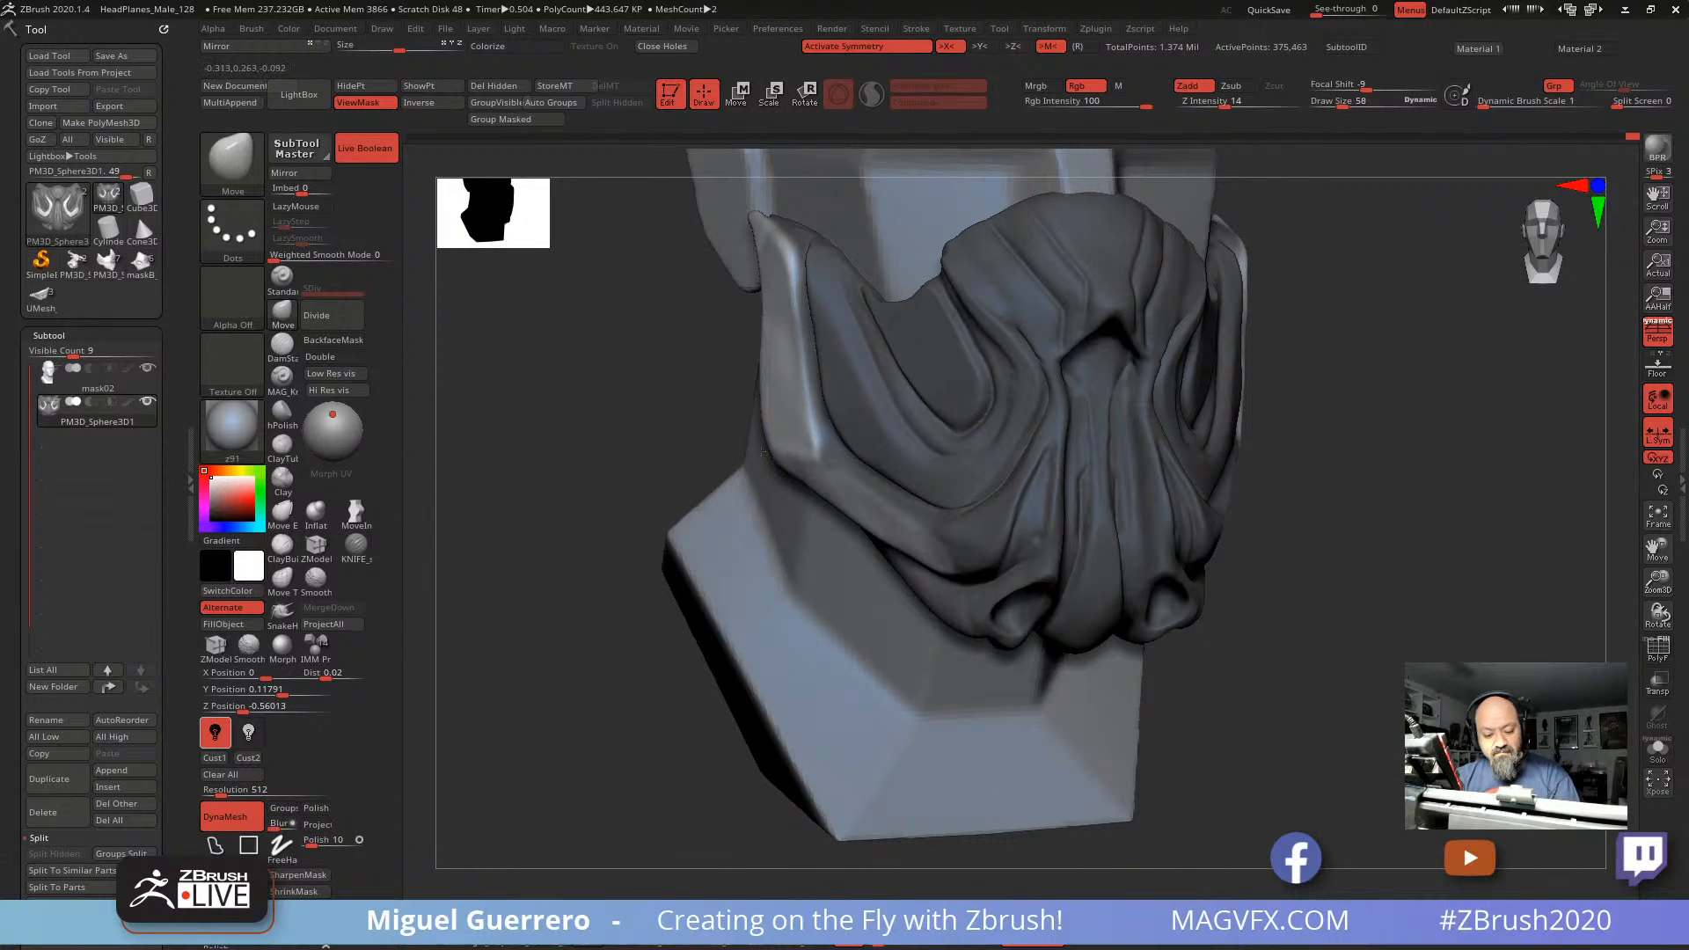
left_click_drag(641, 444, 709, 463)
left_click_drag(612, 429, 571, 426)
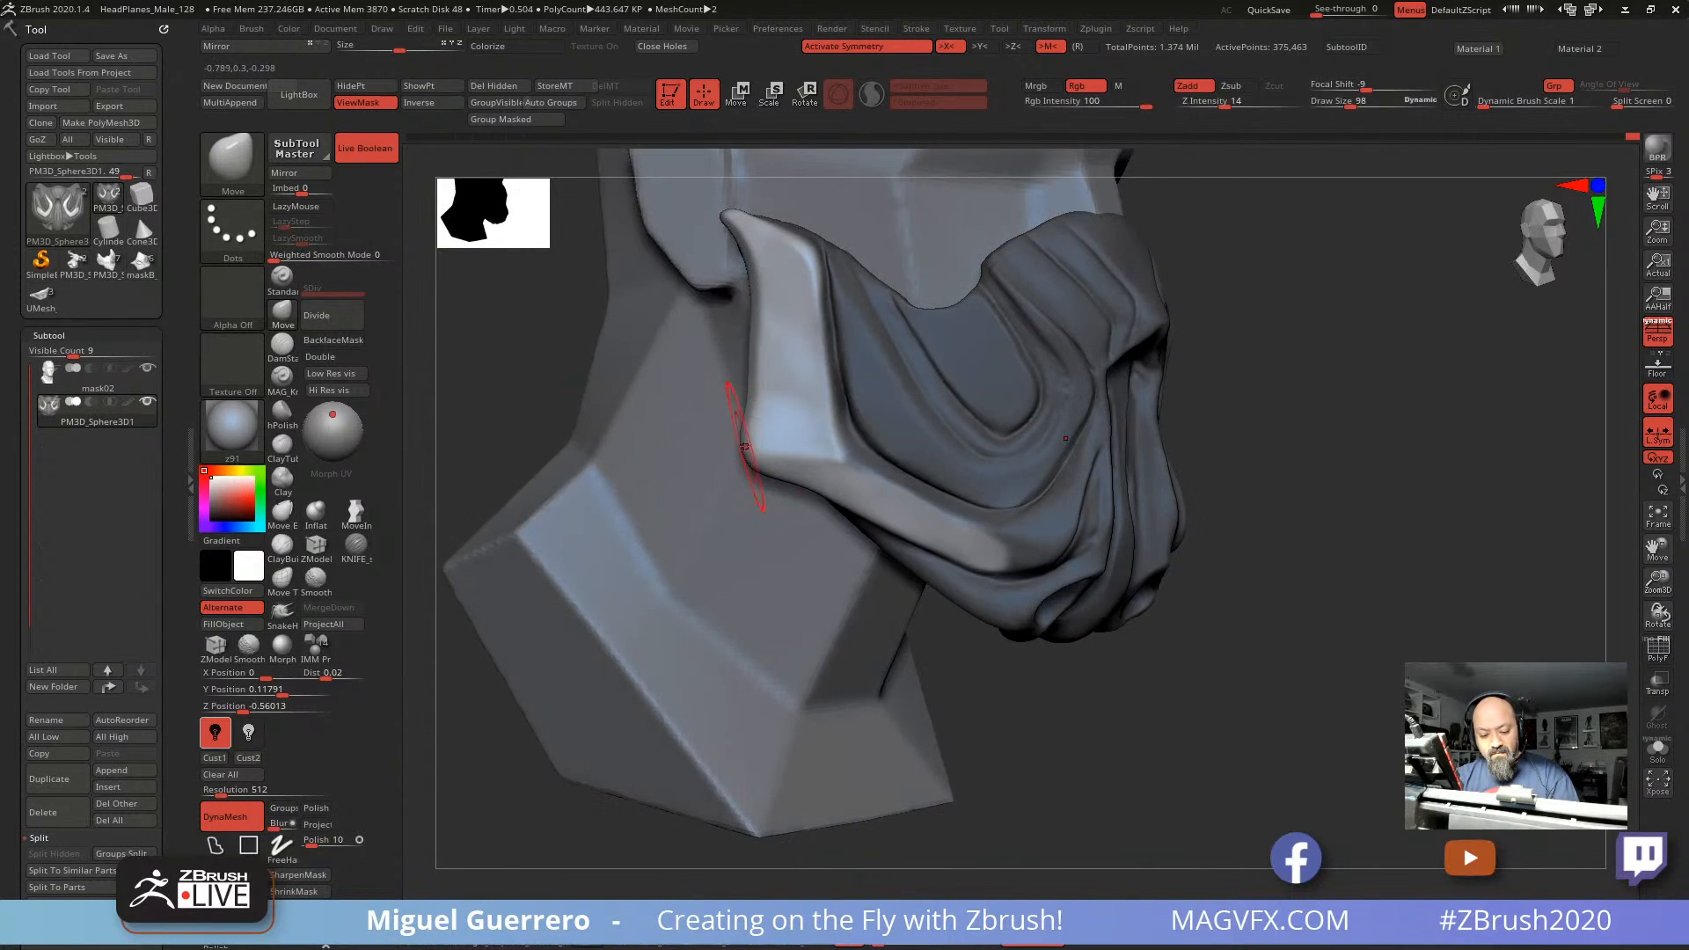
left_click_drag(749, 446, 726, 438)
mouse_move(488, 388)
left_mouse_down()
mouse_move(773, 480)
mouse_move(768, 506)
mouse_move(701, 490)
mouse_move(777, 498)
left_mouse_up()
left_click_drag(595, 429, 698, 494)
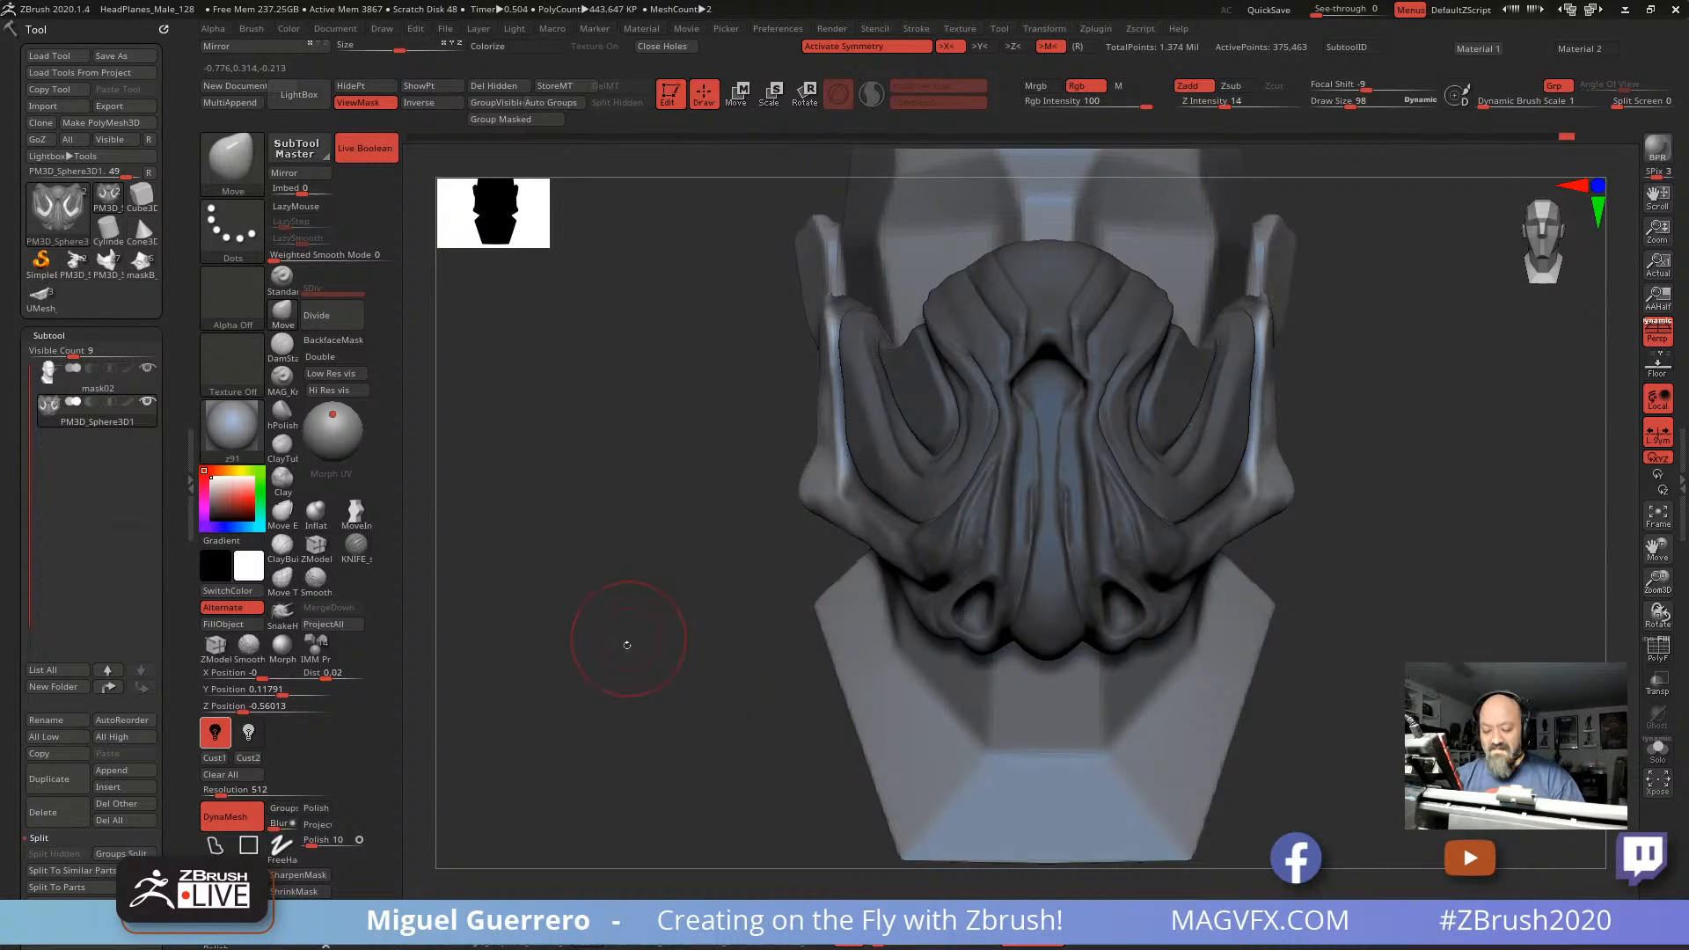
Step: Flare the jaw band's rear corner outward in the front view with the Move brush at draw size about 86
left_click_drag(627, 645, 656, 643)
mouse_move(824, 450)
left_mouse_down()
mouse_move(736, 443)
mouse_move(808, 443)
mouse_move(778, 444)
mouse_move(793, 443)
left_mouse_up()
key("bracketright")
key("bracketright")
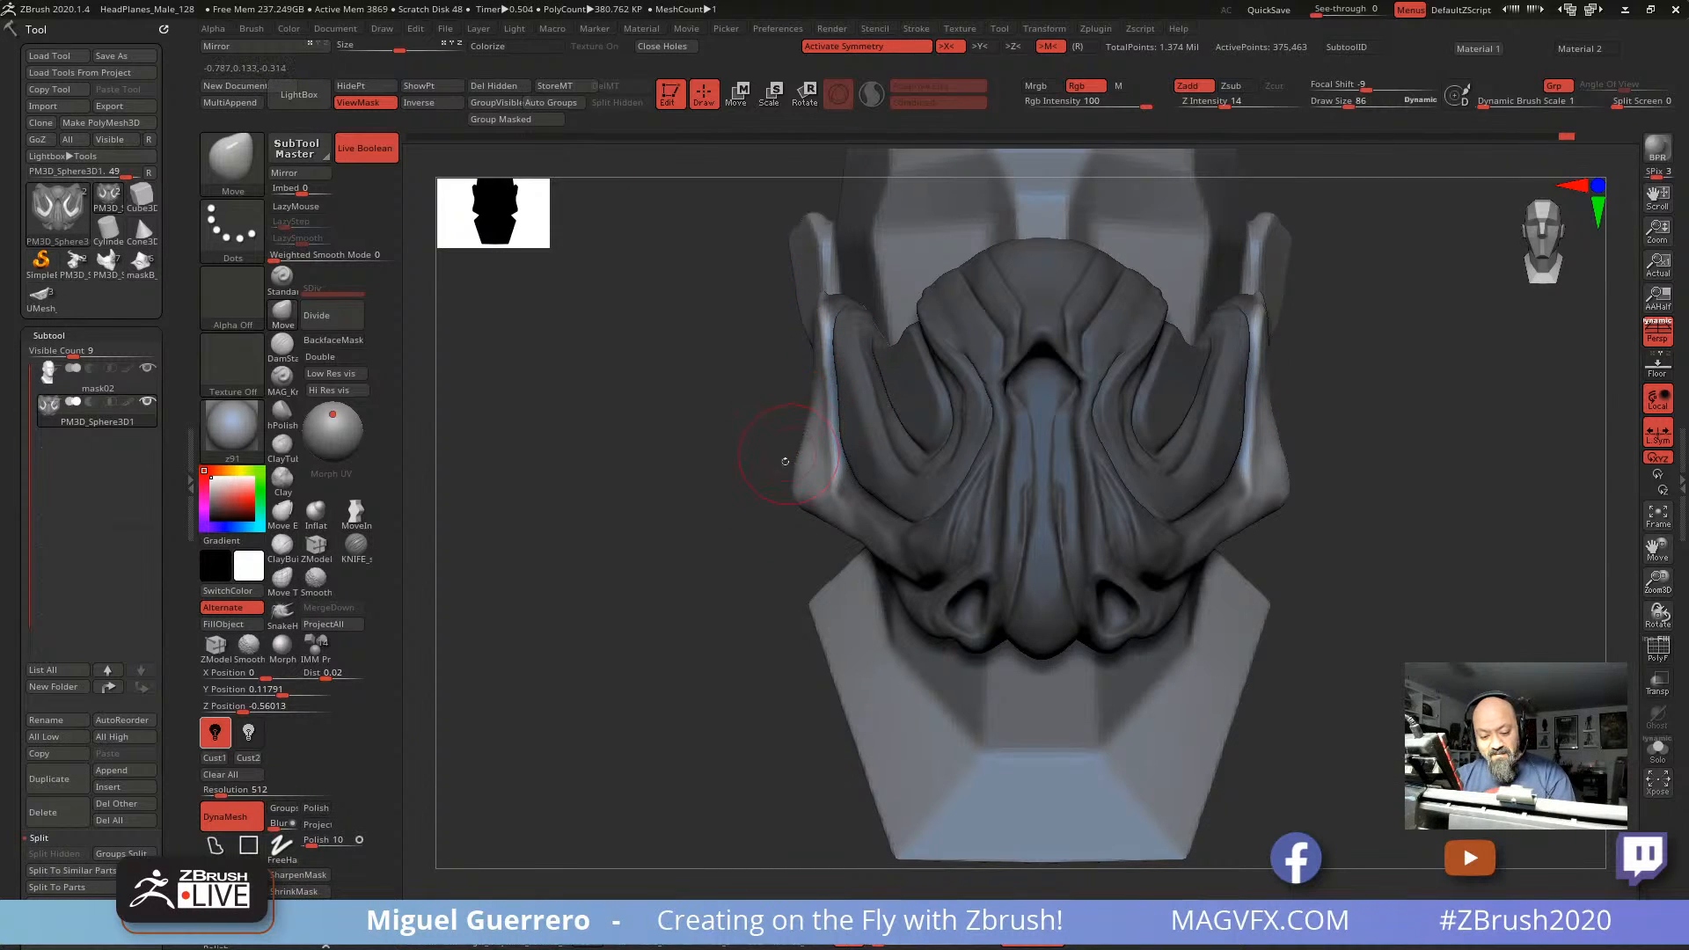
left_click_drag(775, 490, 798, 457)
Step: Adjust the jaw band's lower edge in front of the corner with the Move brush at draw size 110
left_click_drag(706, 555, 805, 559)
left_click_drag(647, 506, 625, 555)
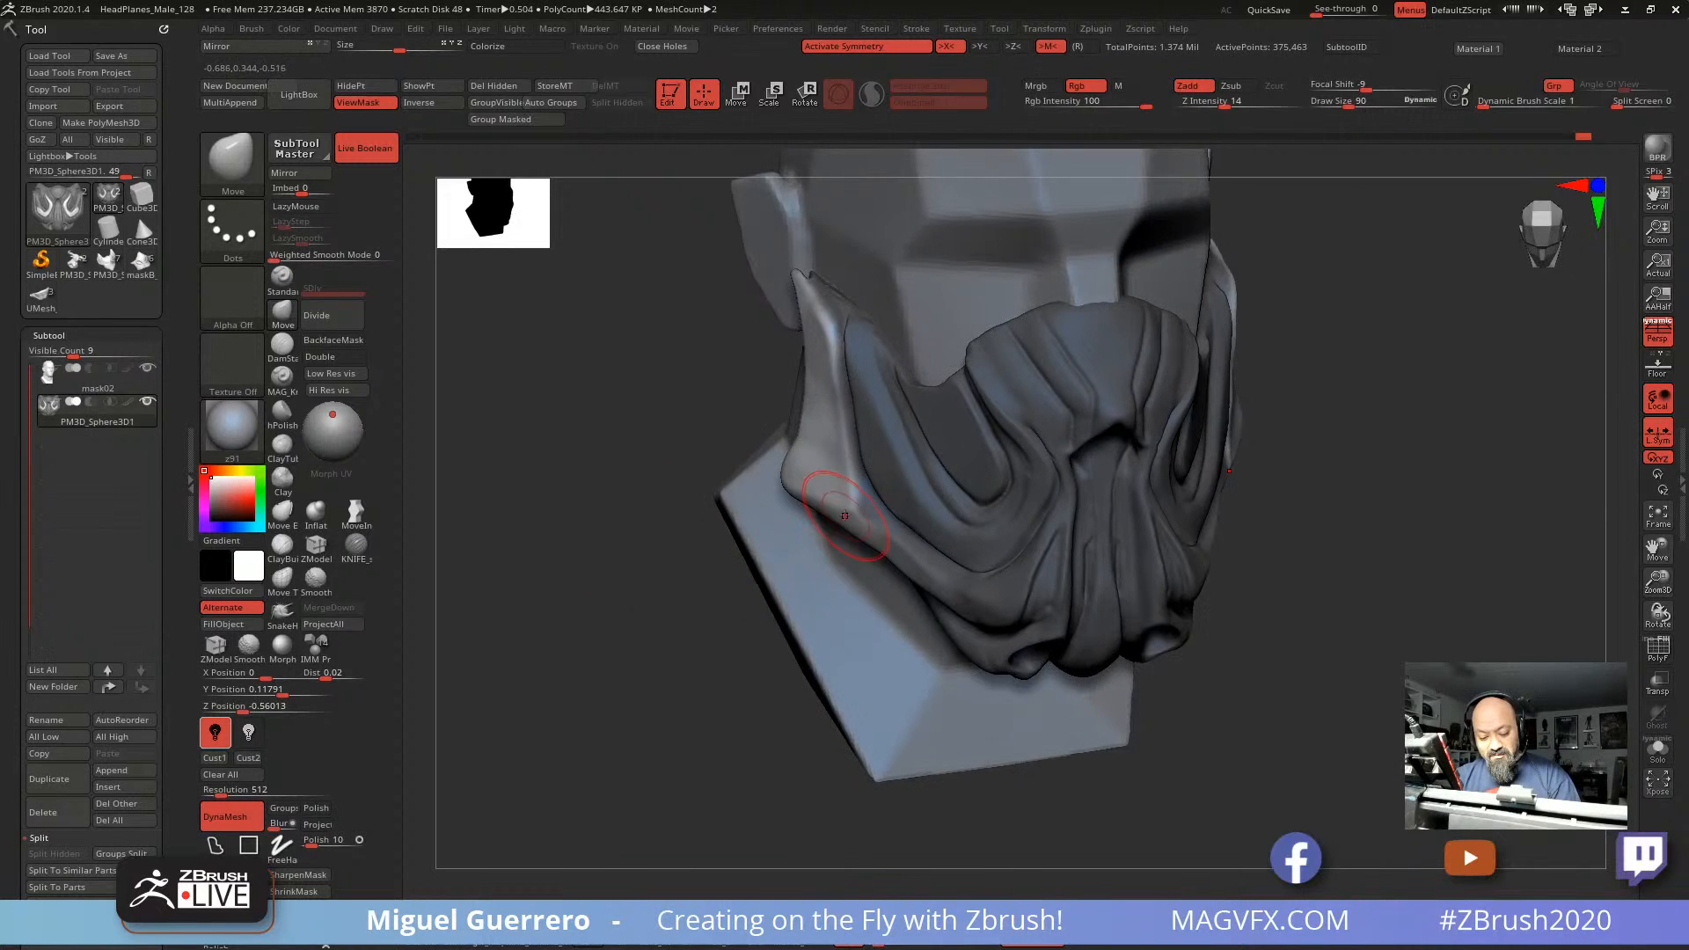
key("bracketright")
left_click_drag(893, 576, 904, 570)
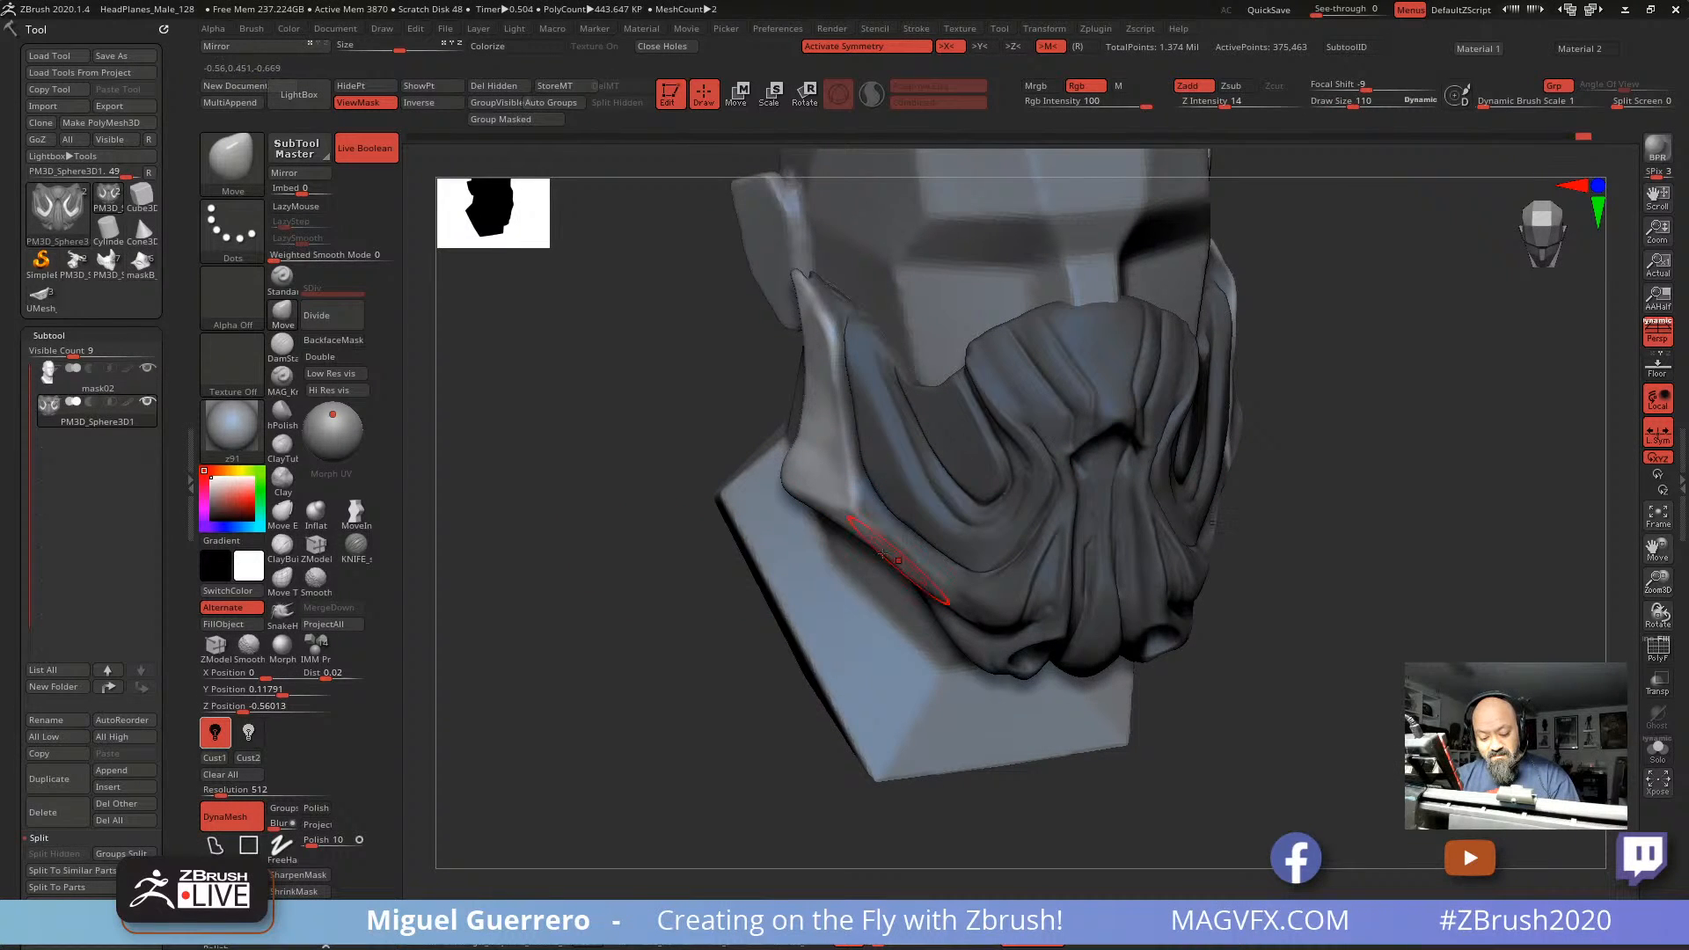
Step: Clear the mask and smooth the jaw band's rear corner at draw size 78
left_click_drag(663, 489, 709, 441, "ctrl")
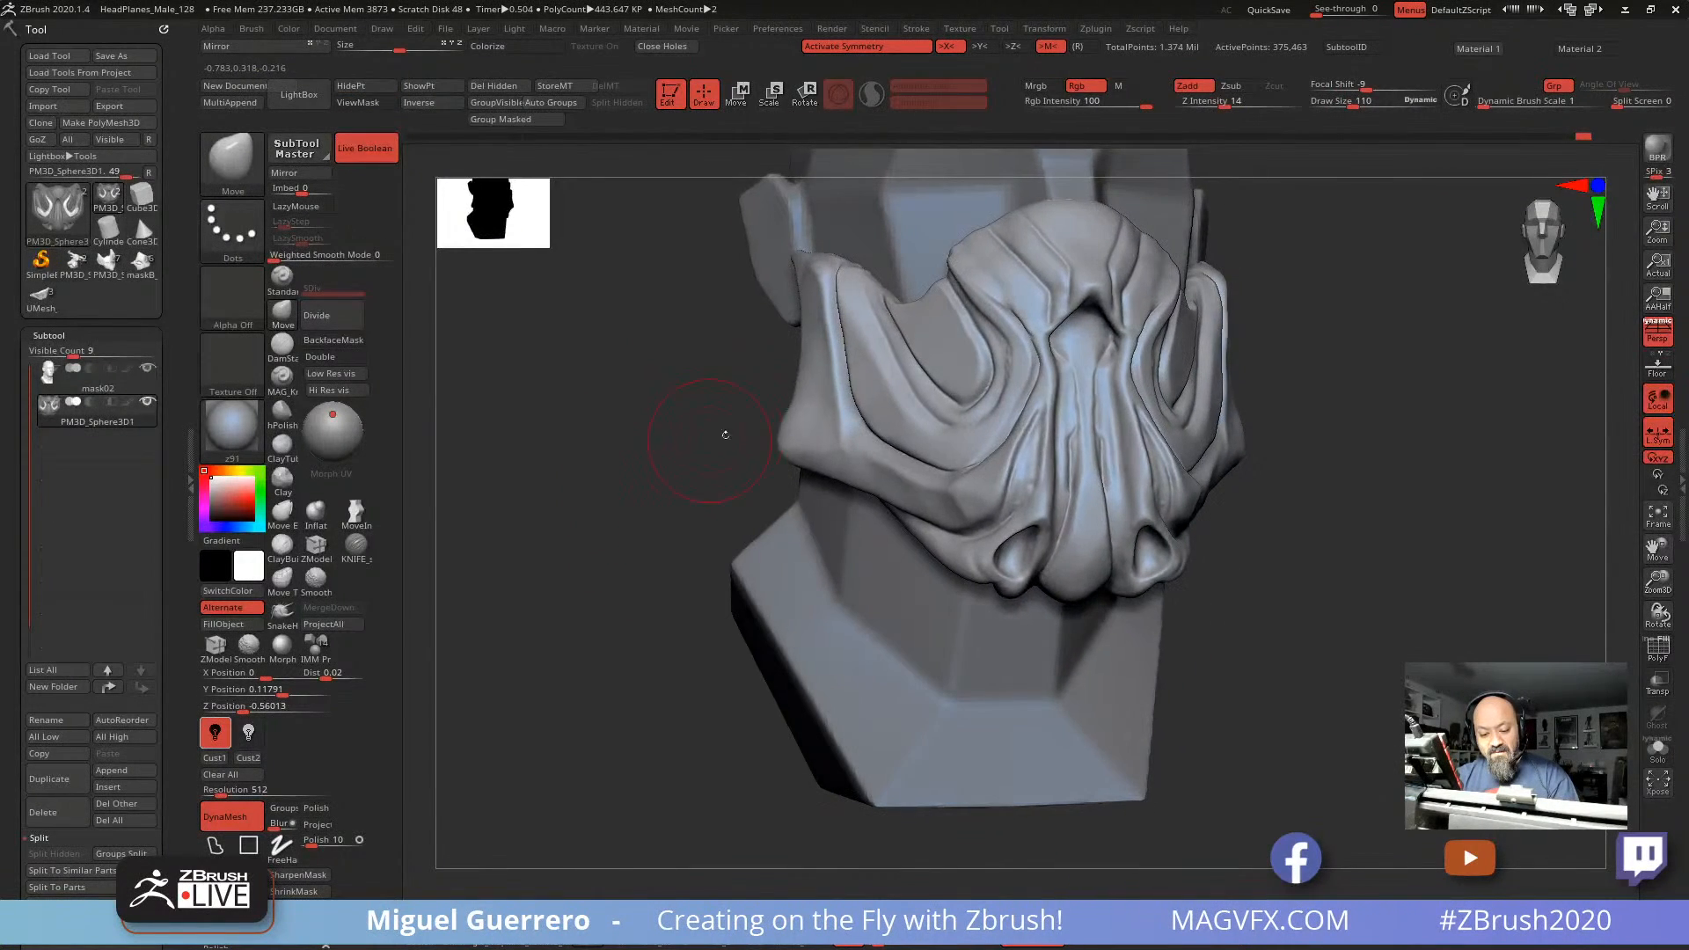
key("bracketleft")
key("bracketleft")
key("bracketleft")
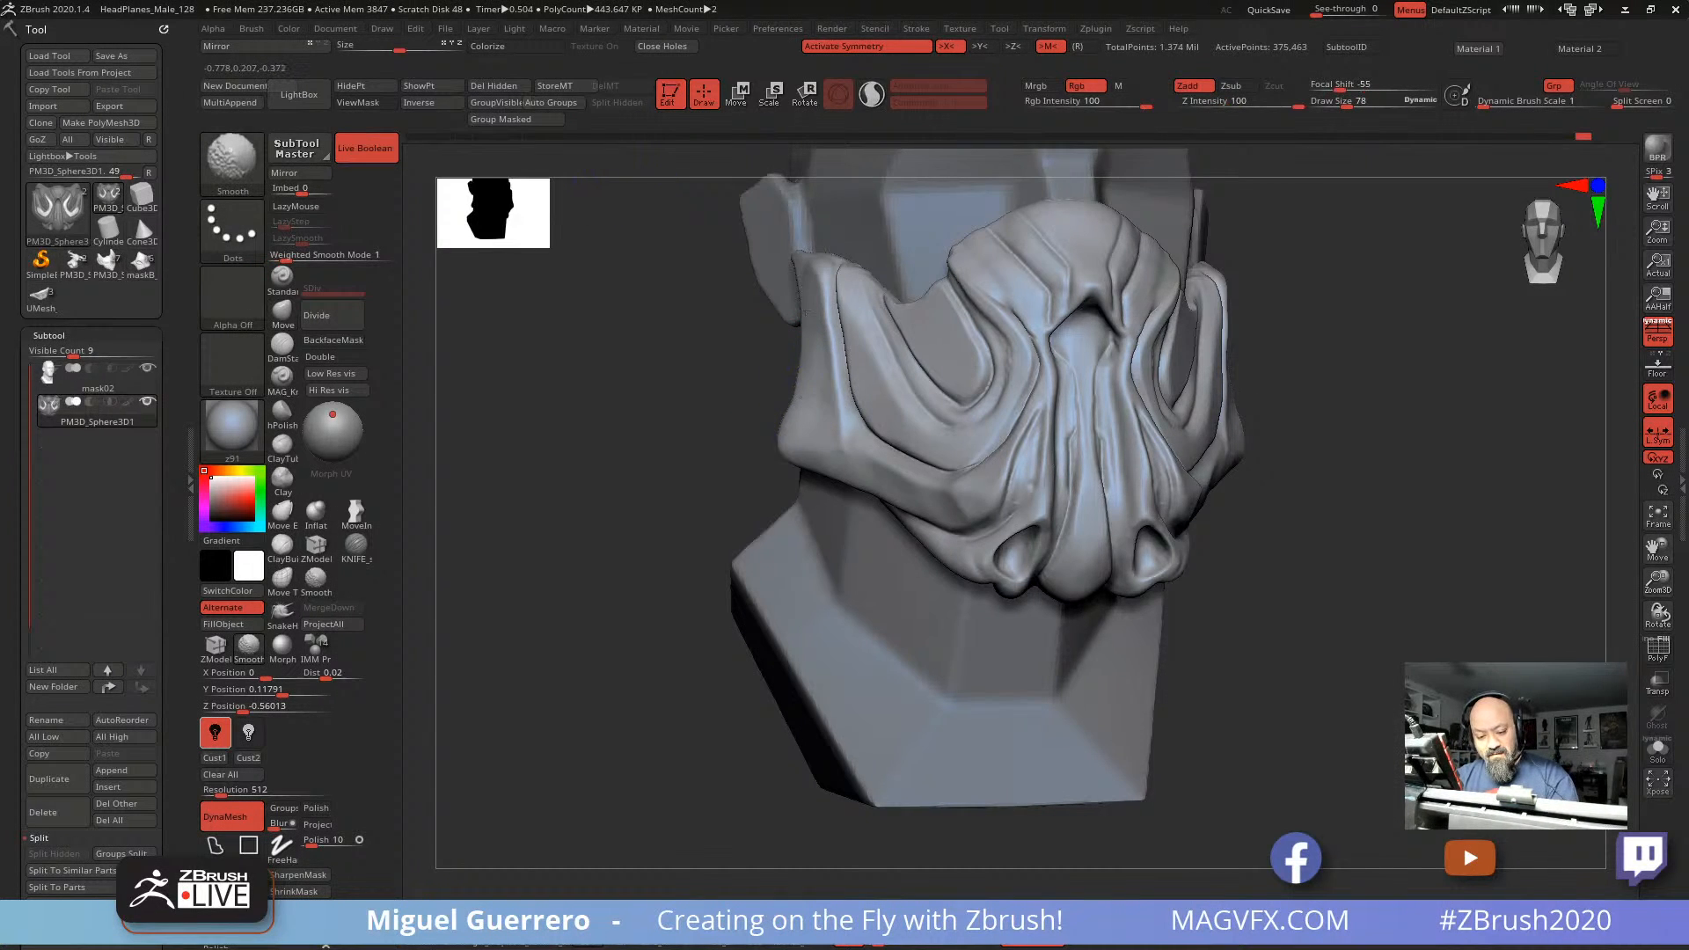
Step: Switch the material to MAG_Red and polish the jaw band's rear corner with hPolish at draw size 50 and Z Intensity 37
left_click(554, 929)
left_click_drag(661, 620, 581, 636)
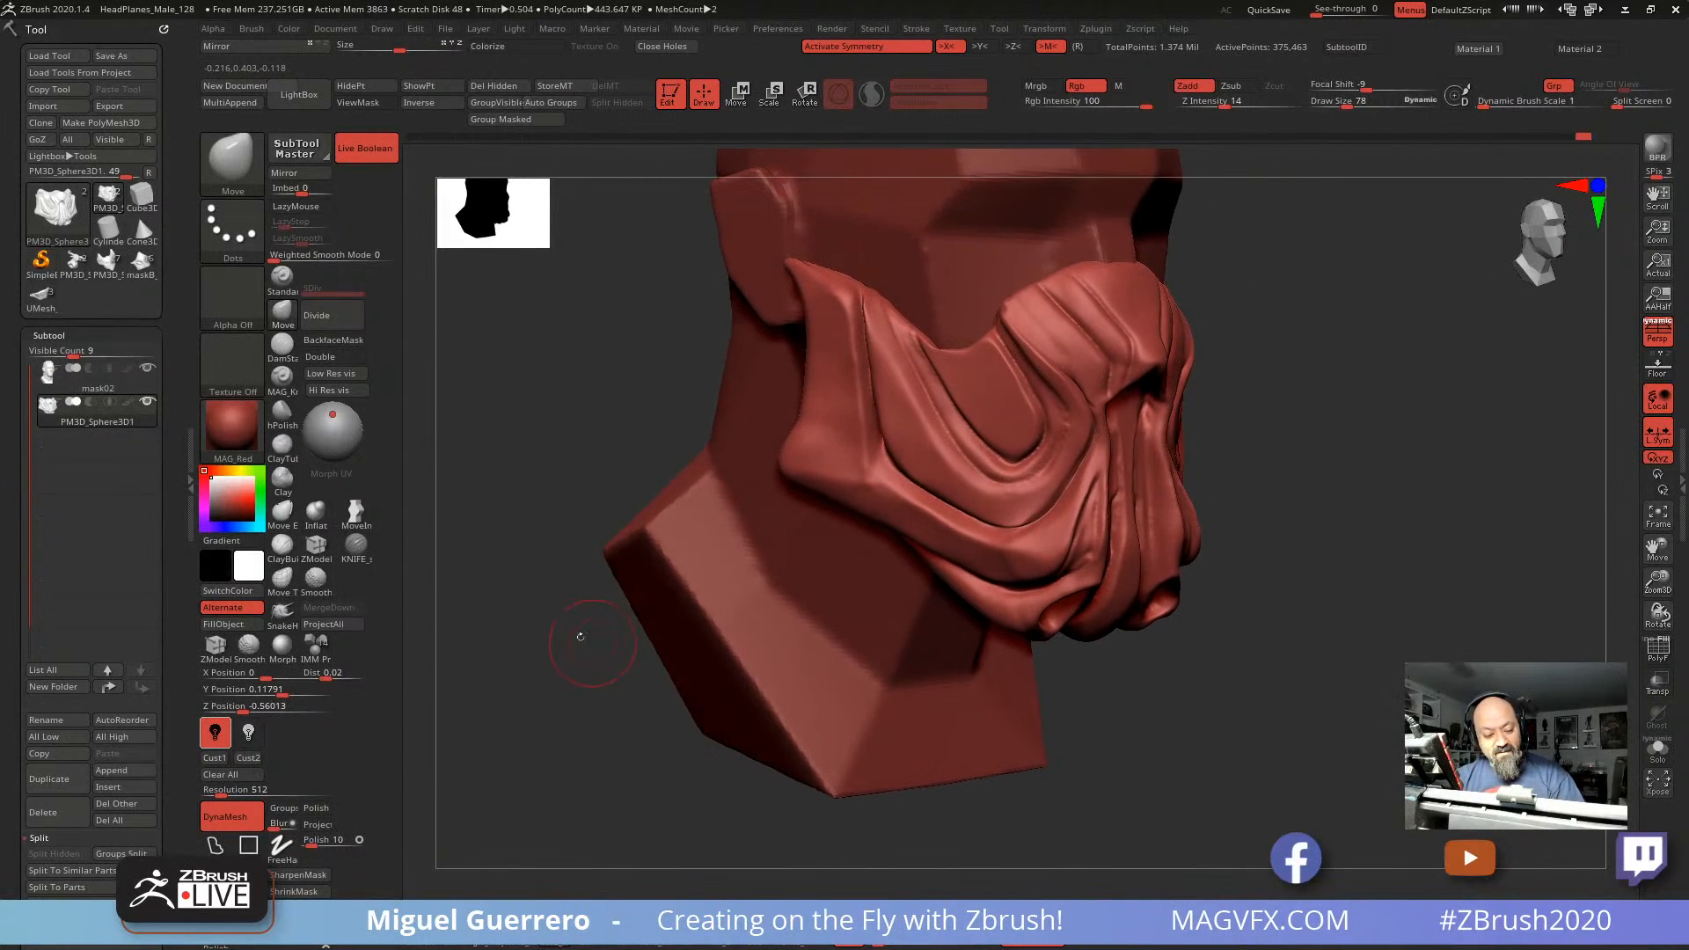
left_click(282, 411)
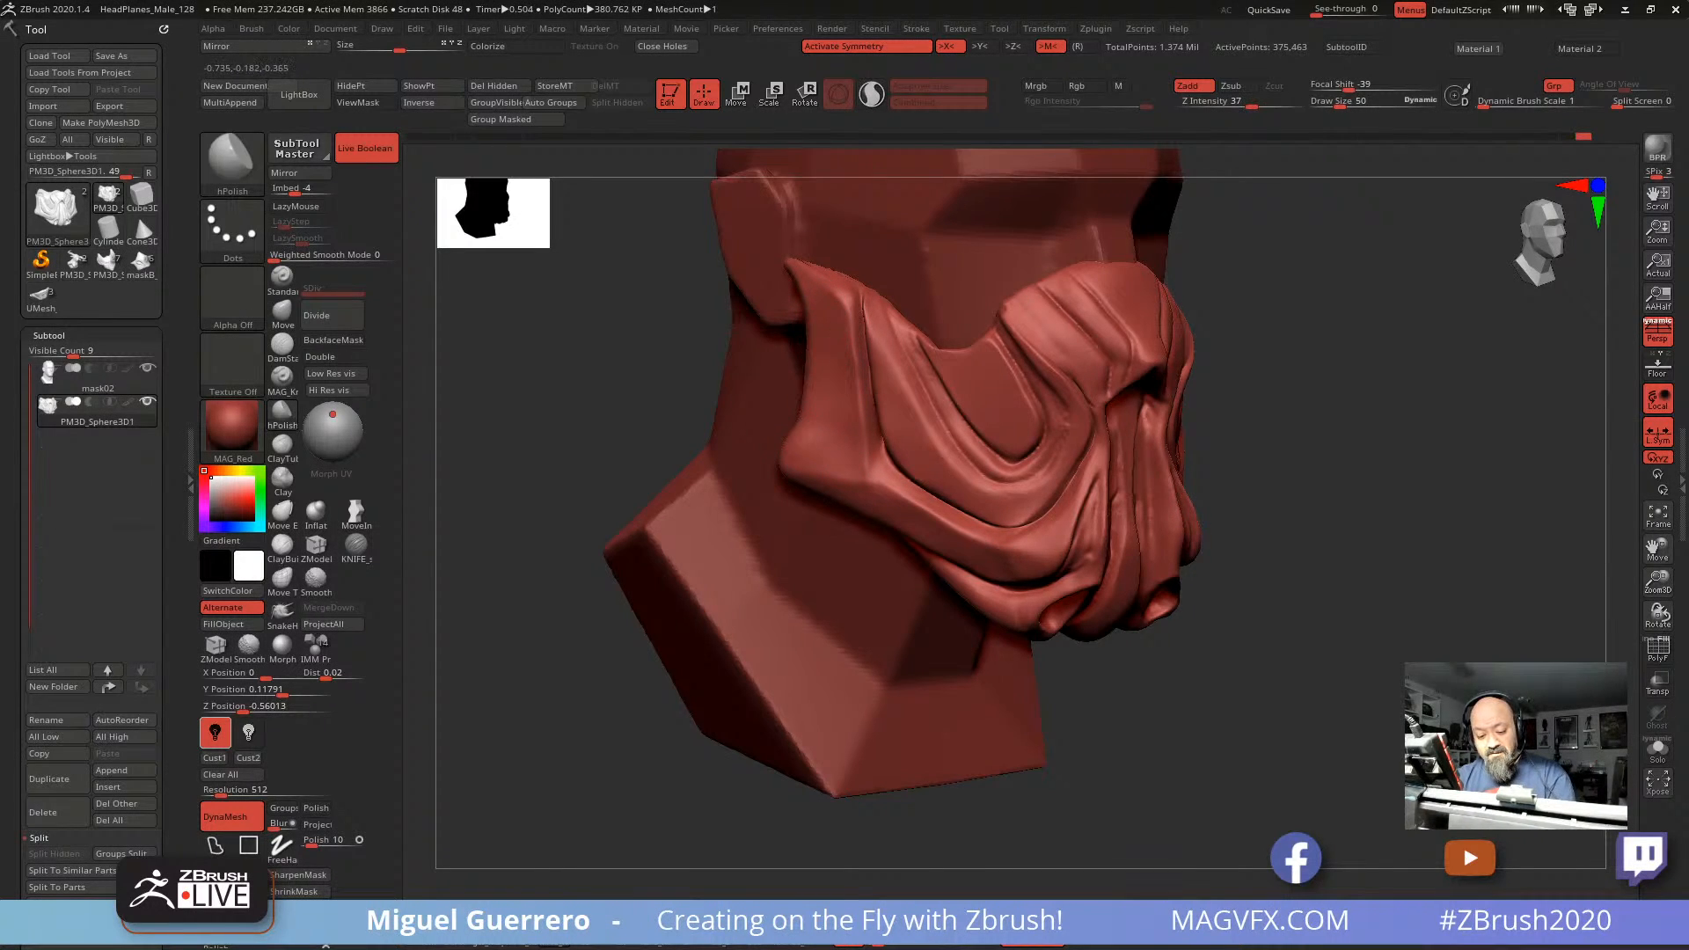
left_click_drag(686, 387, 723, 450)
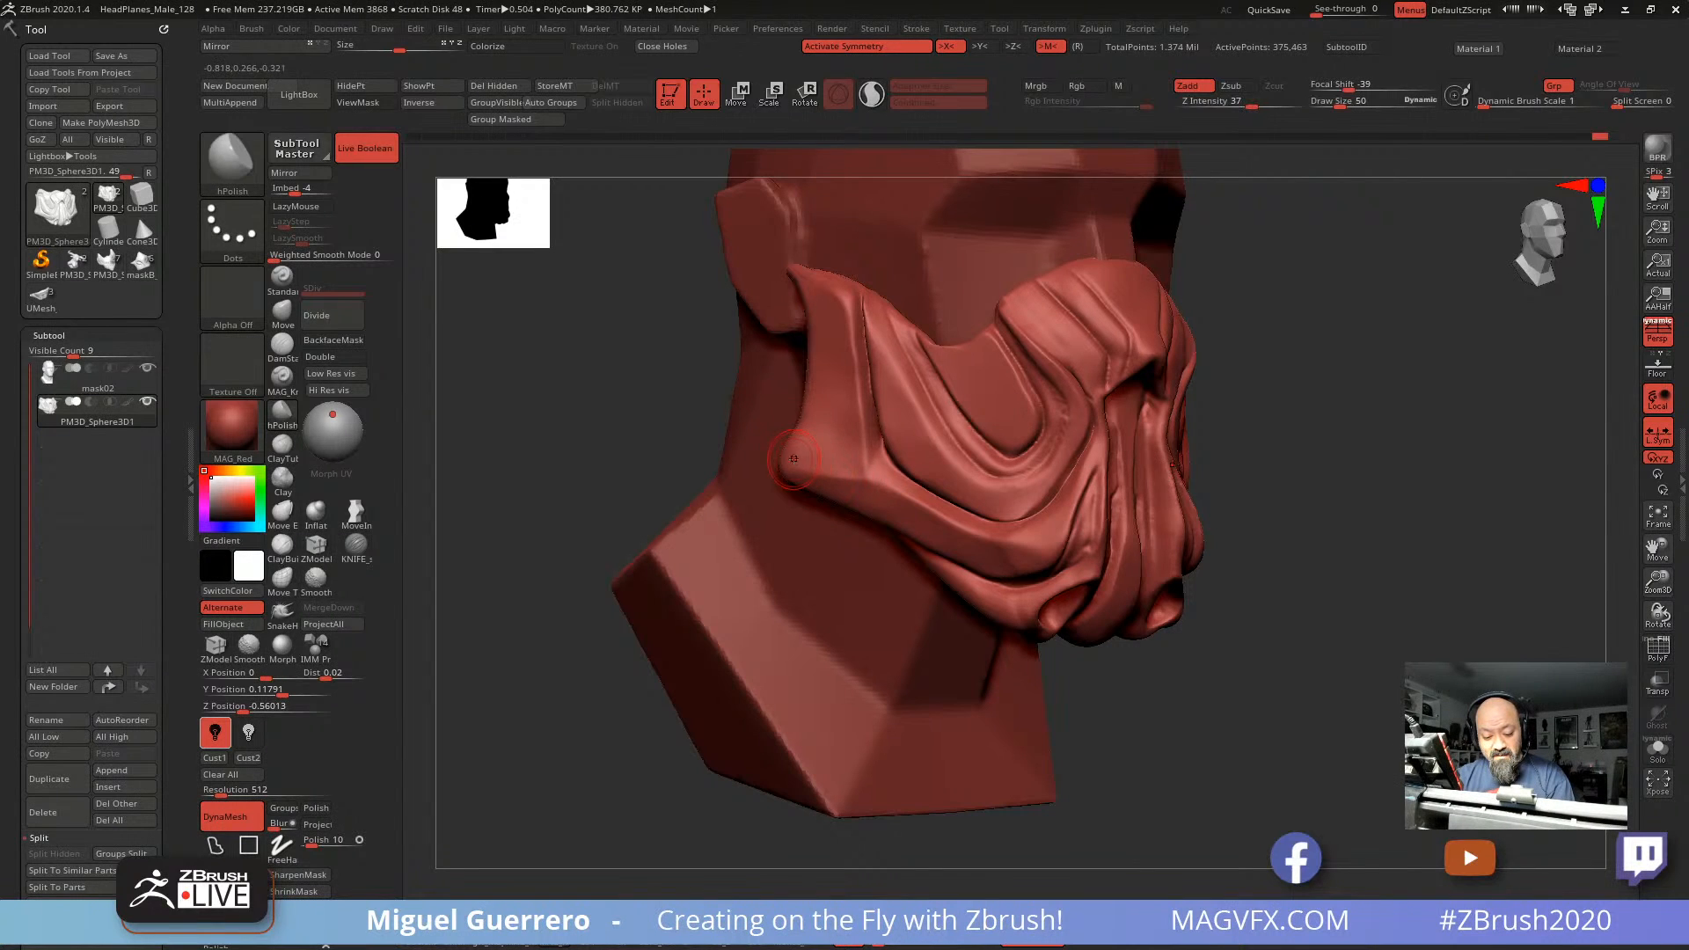
left_click_drag(616, 396, 691, 426)
Step: Reshape the jaw band's rear corner with the Move brush, and pull its tip into a sharper point with SnakeHook, both at draw size 58
left_click(282, 314)
key("]")
left_click_drag(803, 468, 805, 476)
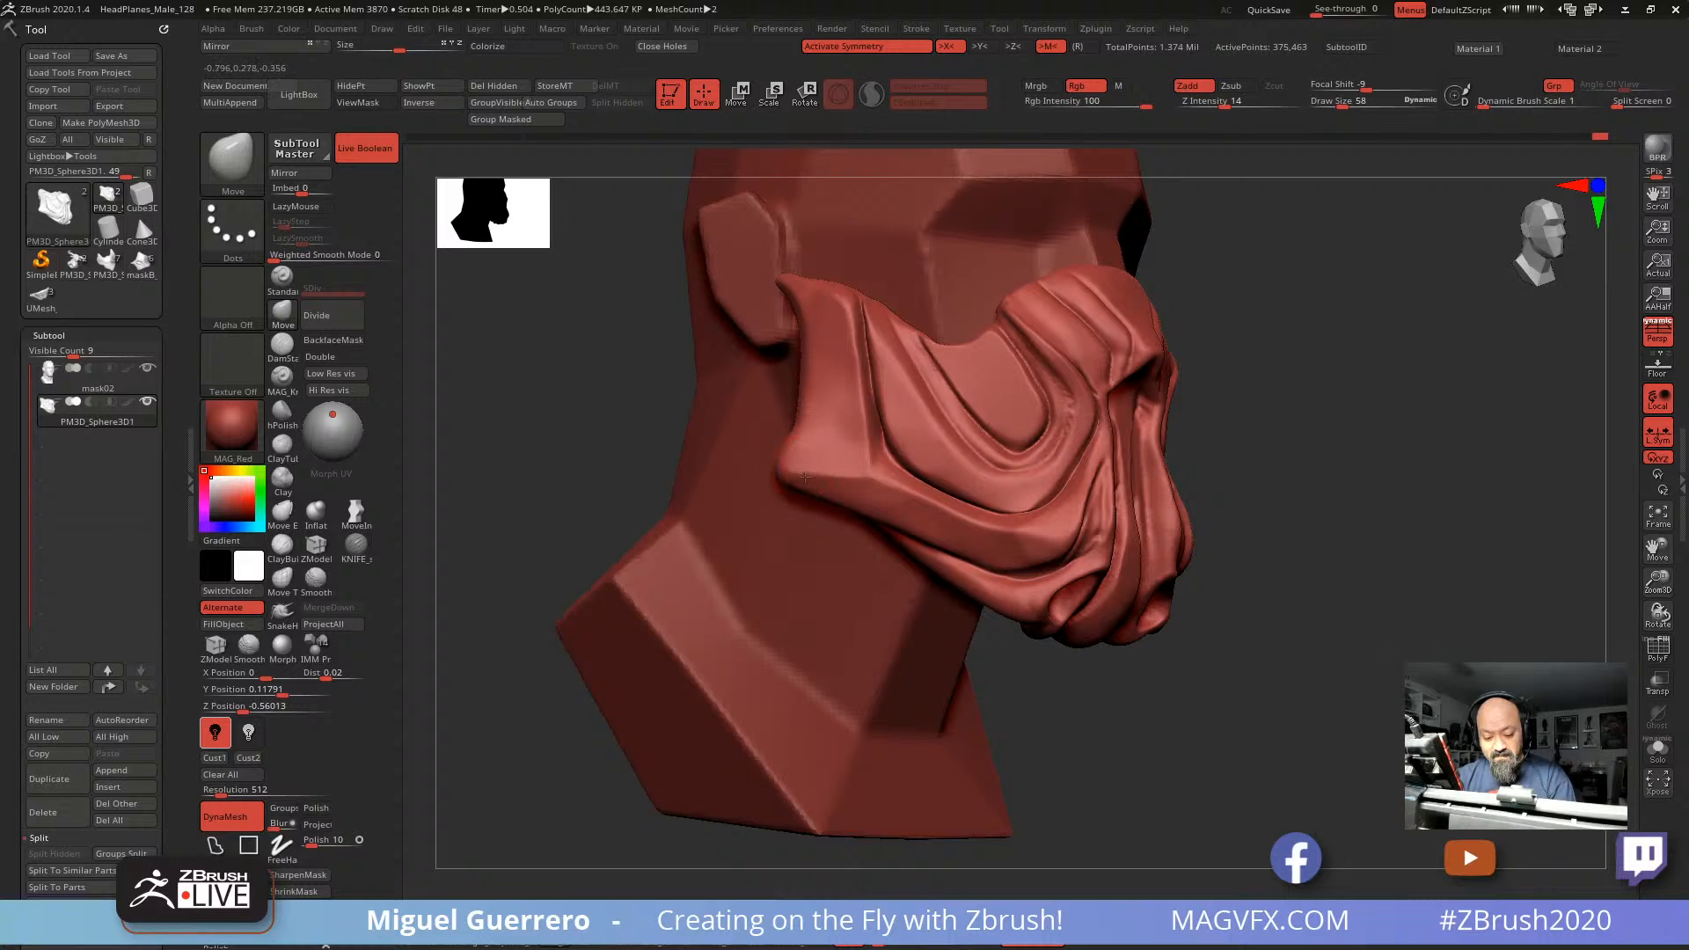
right_click_drag(754, 457, 740, 512)
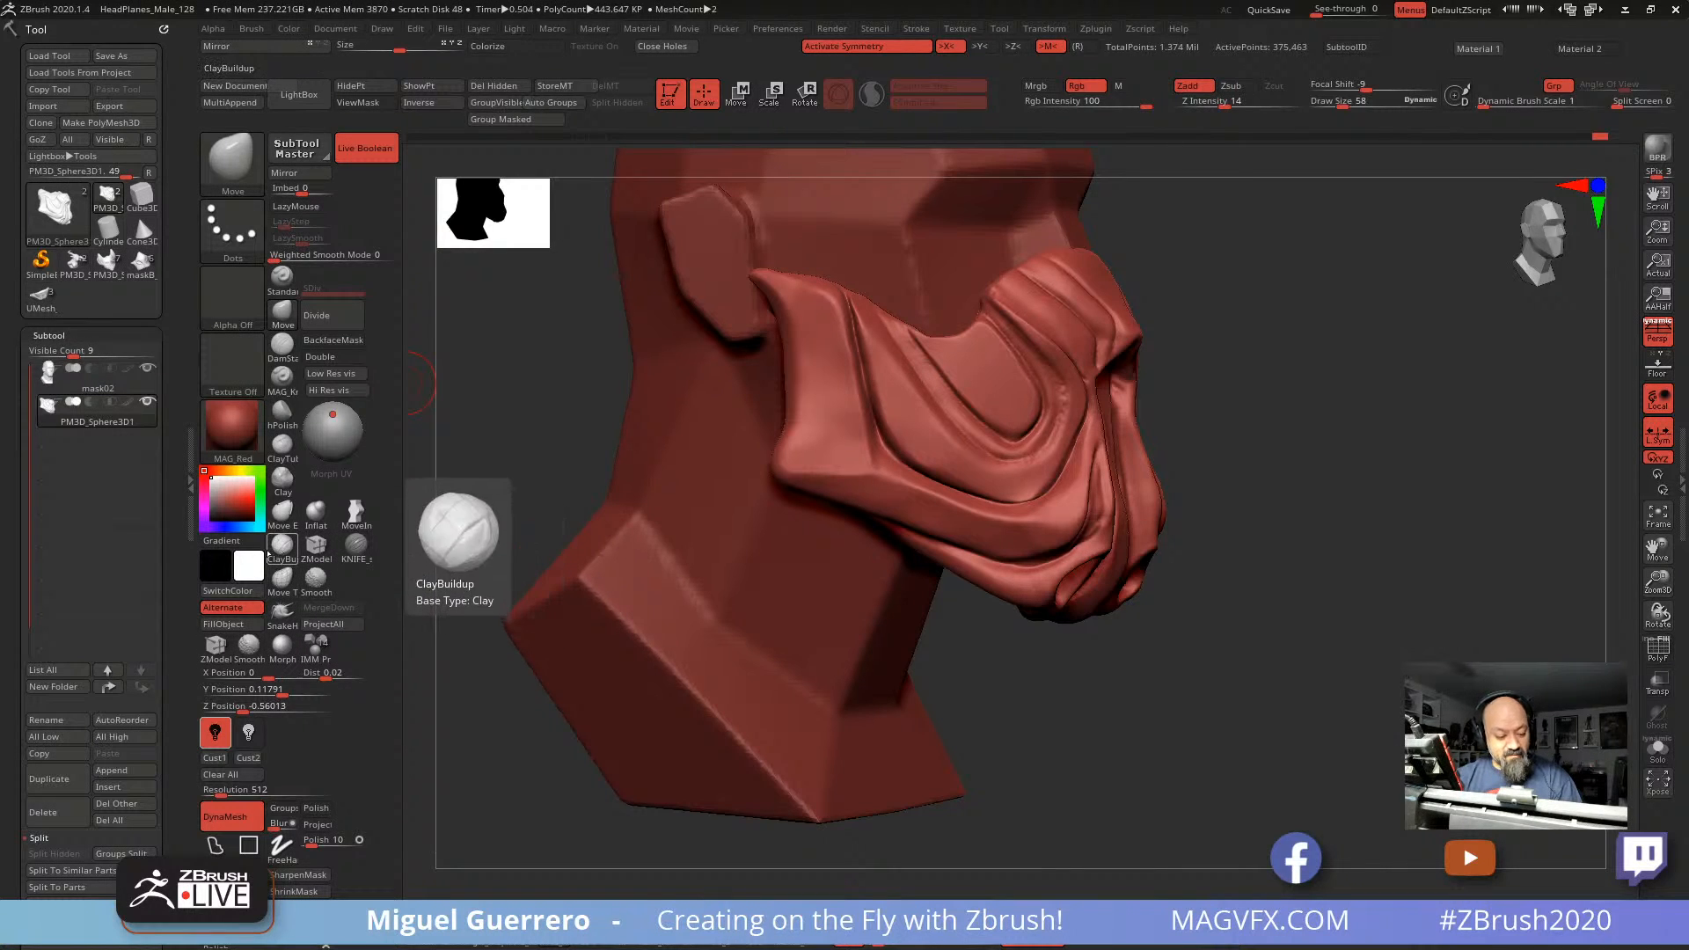
left_click(282, 610)
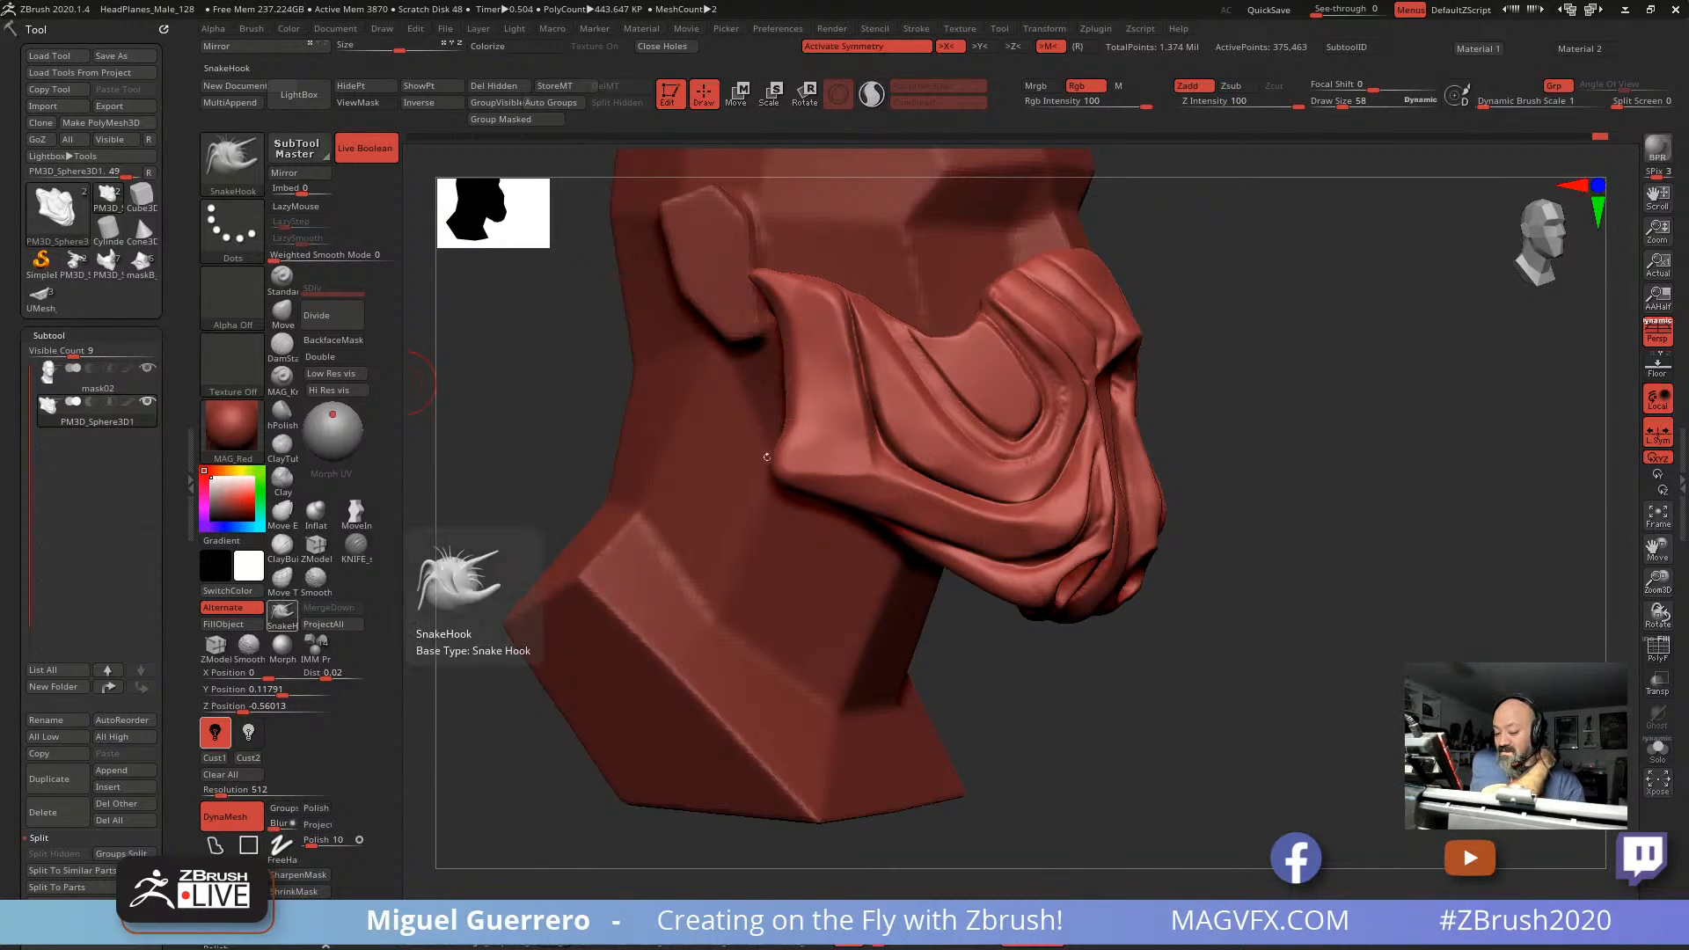
left_click_drag(774, 472, 759, 476)
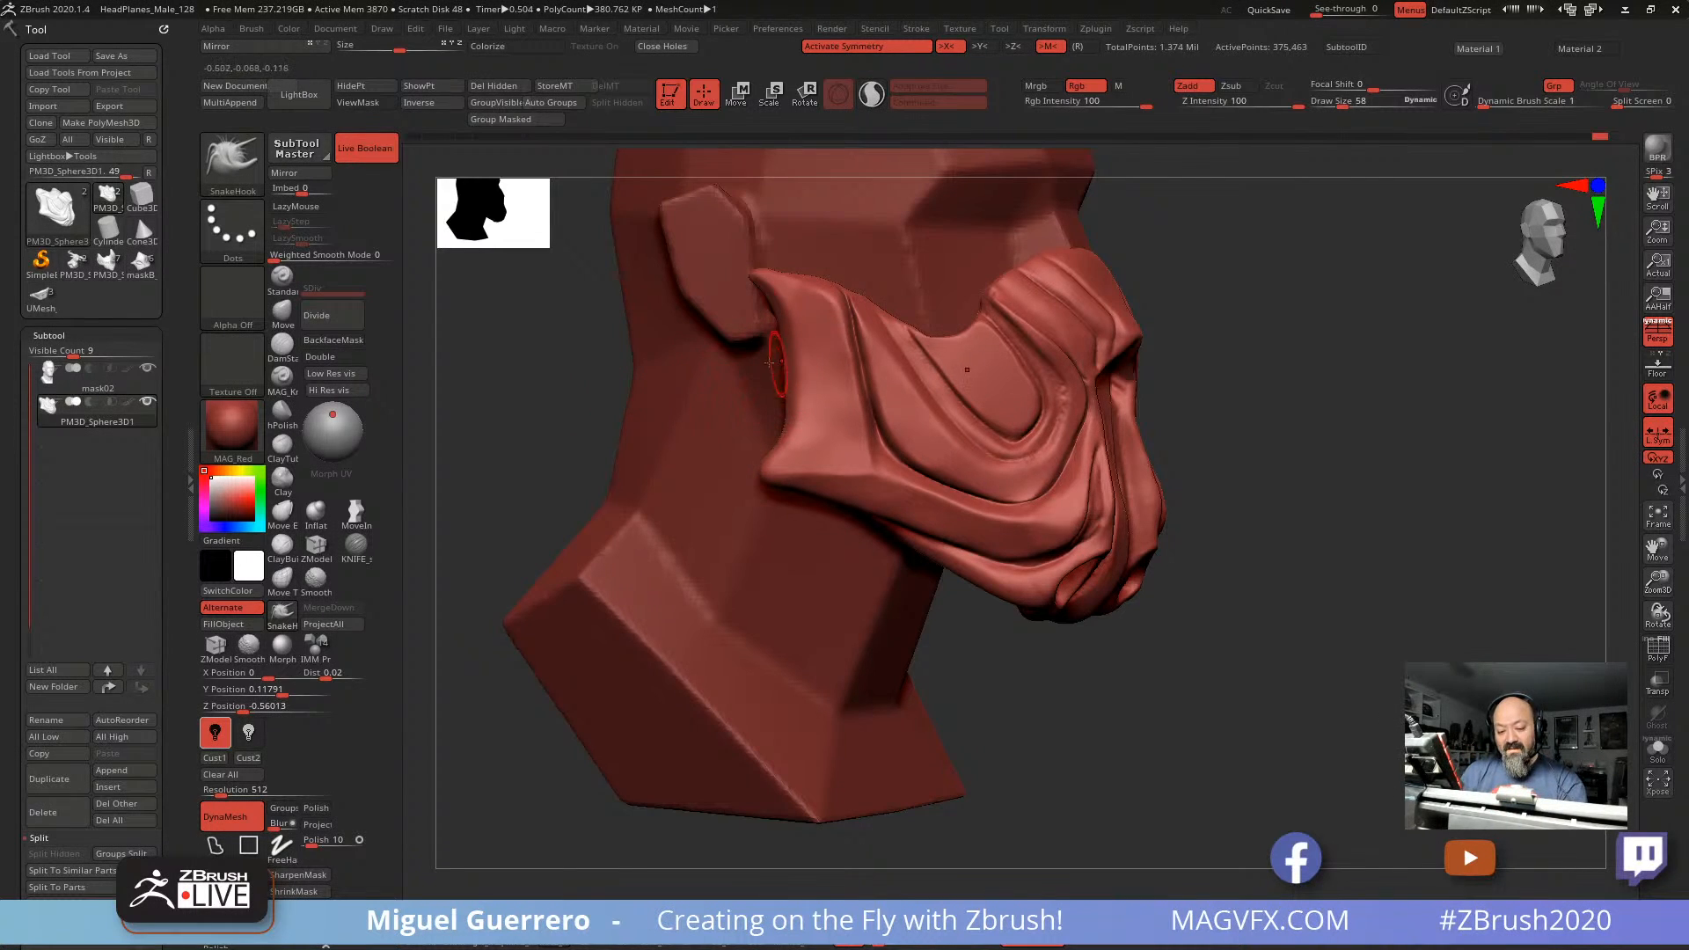
Step: Push the jaw band's rear edge between the ear and corner into a concave curve with the Move brush at draw size 130
left_click(282, 313)
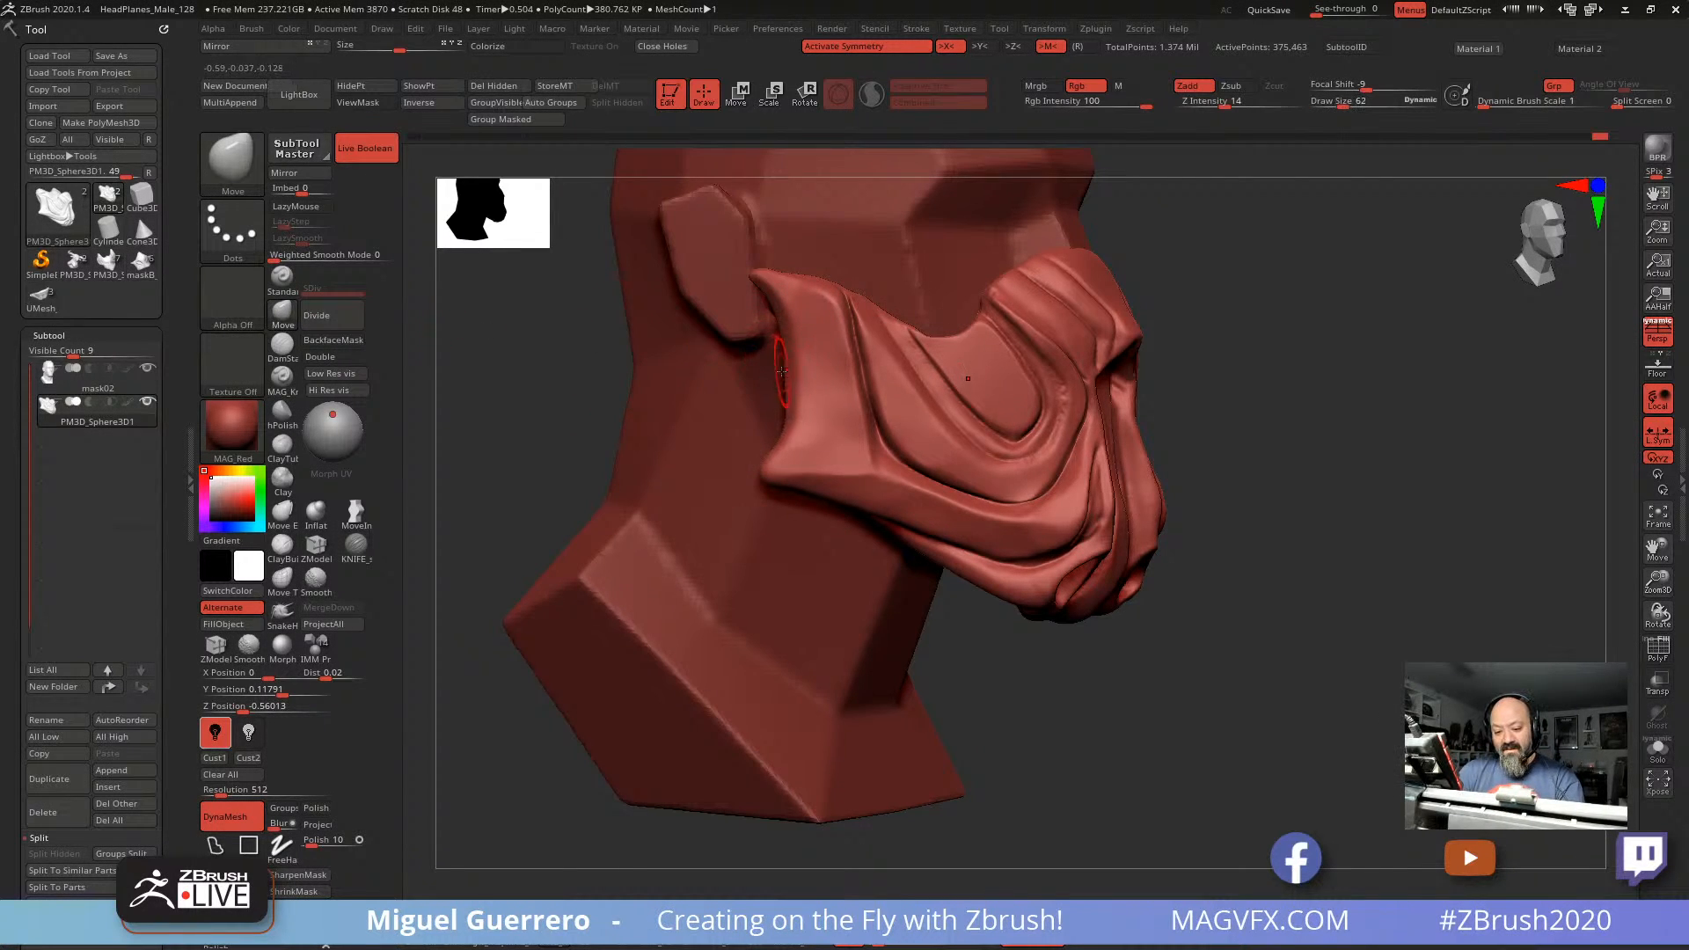
key("bracketright")
left_click_drag(784, 376, 803, 370)
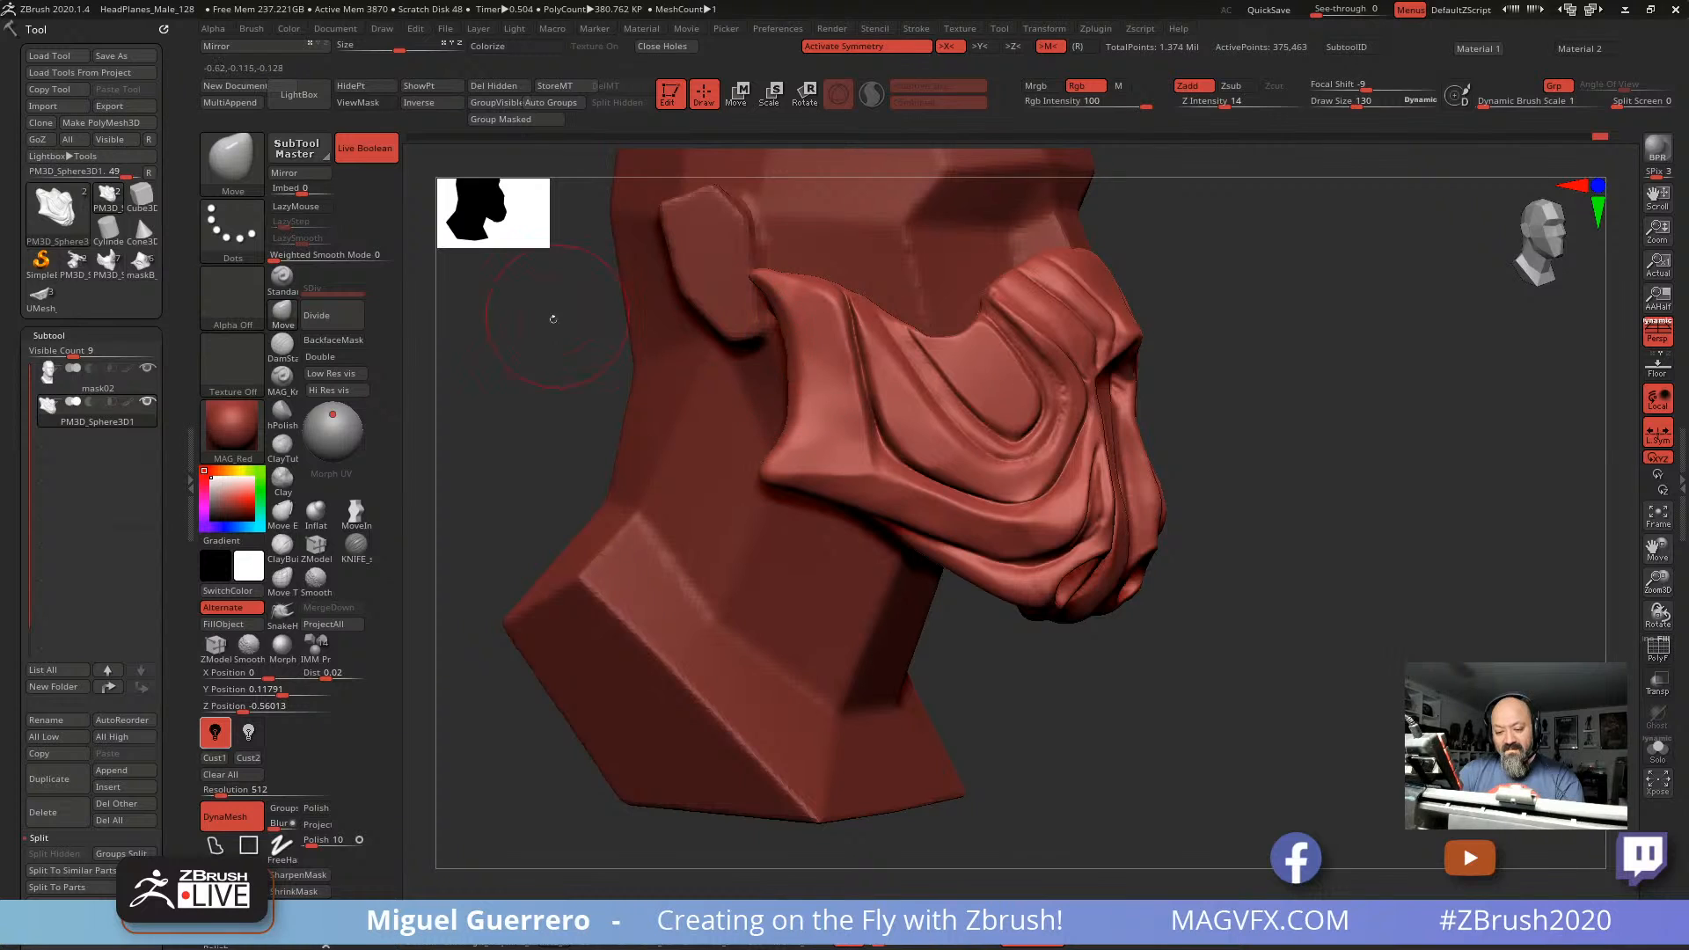
left_click_drag(553, 318, 563, 328)
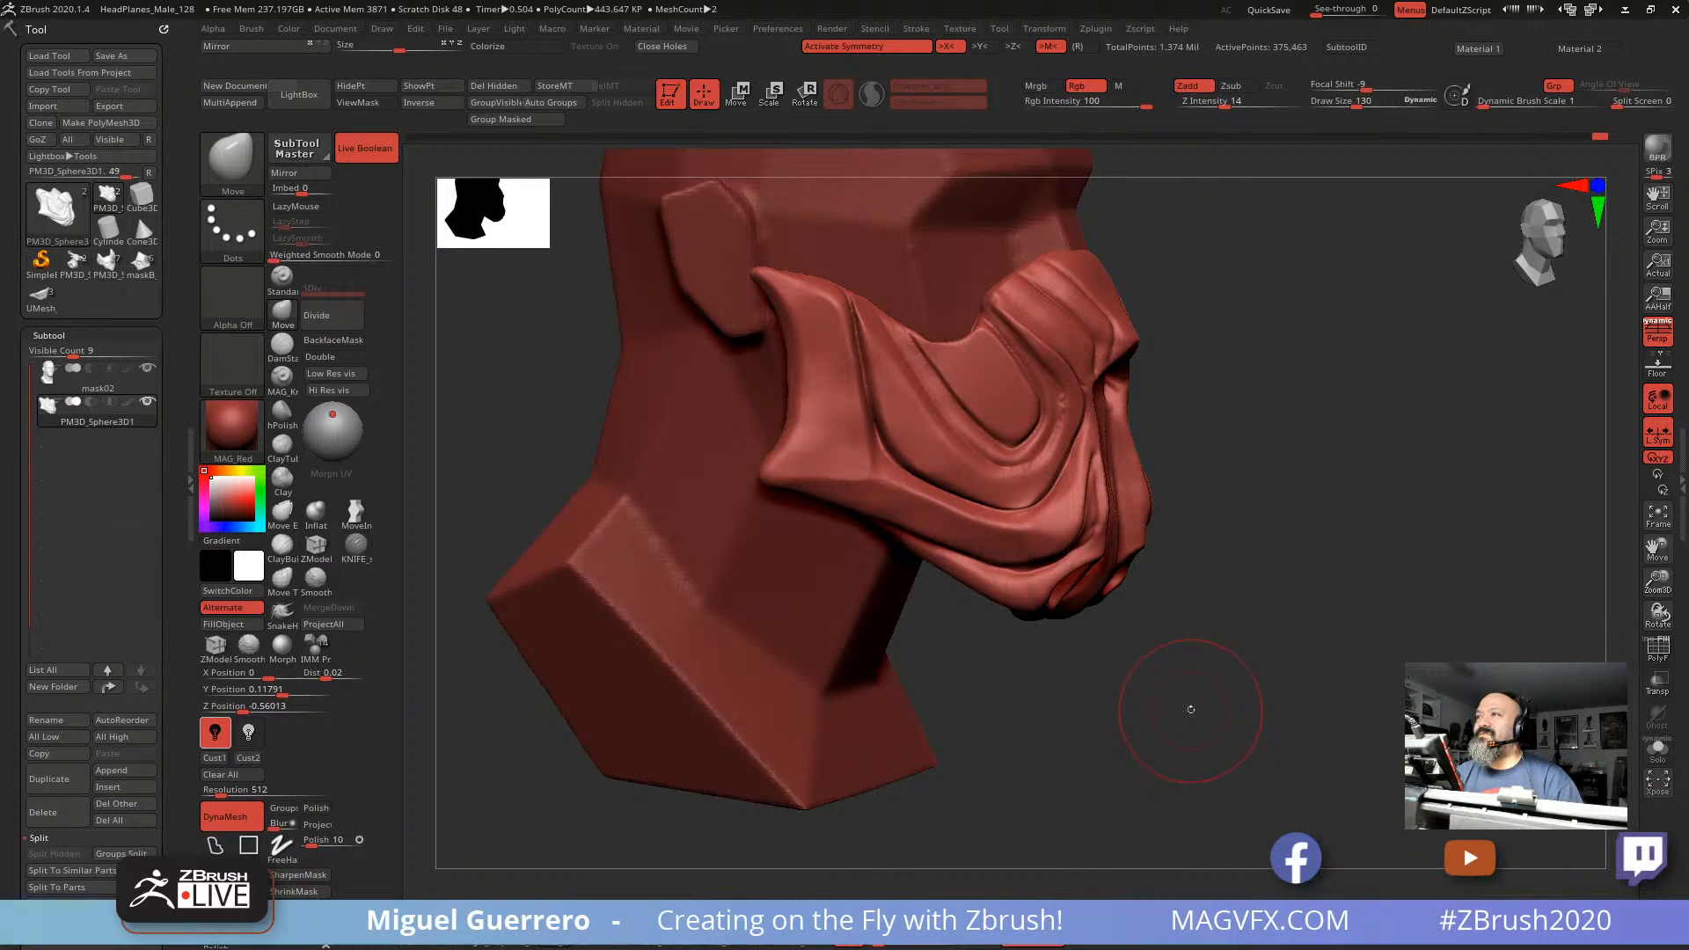
Step: Start carving a crease at the jaw band's ear tip with DamStandard at draw size 58 and Z Intensity 24
left_click_drag(1205, 685, 1182, 675)
left_click_drag(602, 431, 570, 432, "shift")
left_click_drag(648, 366, 774, 433)
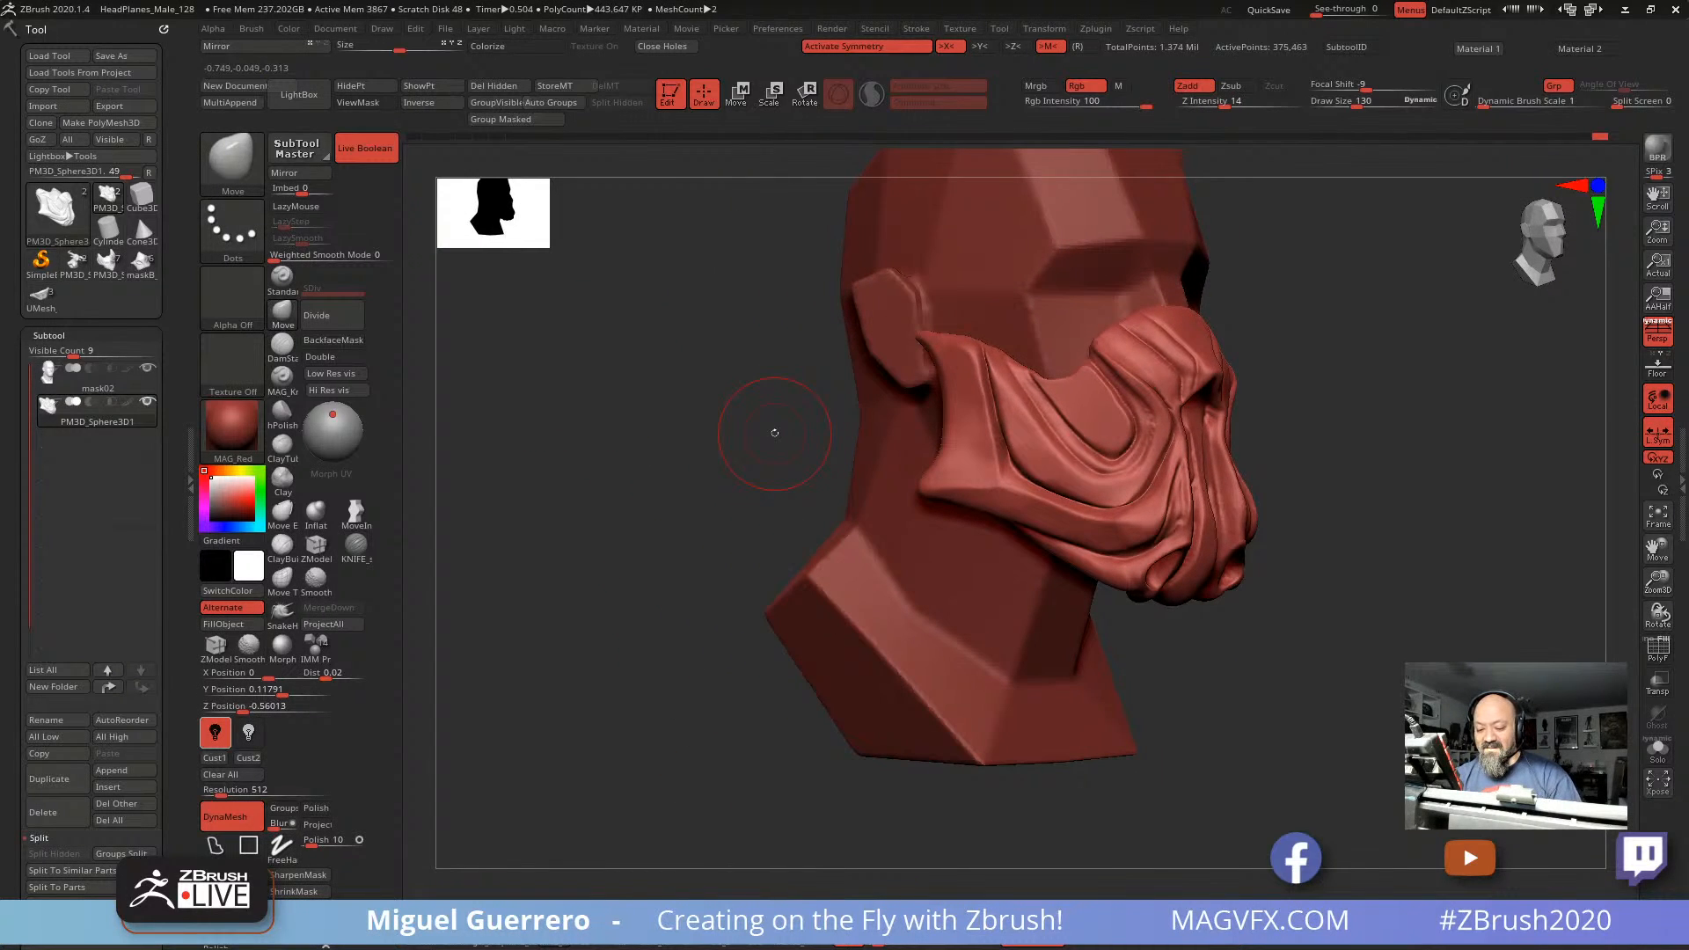
mouse_move(663, 502)
left_mouse_down()
mouse_move(609, 500)
mouse_move(661, 471)
left_mouse_up()
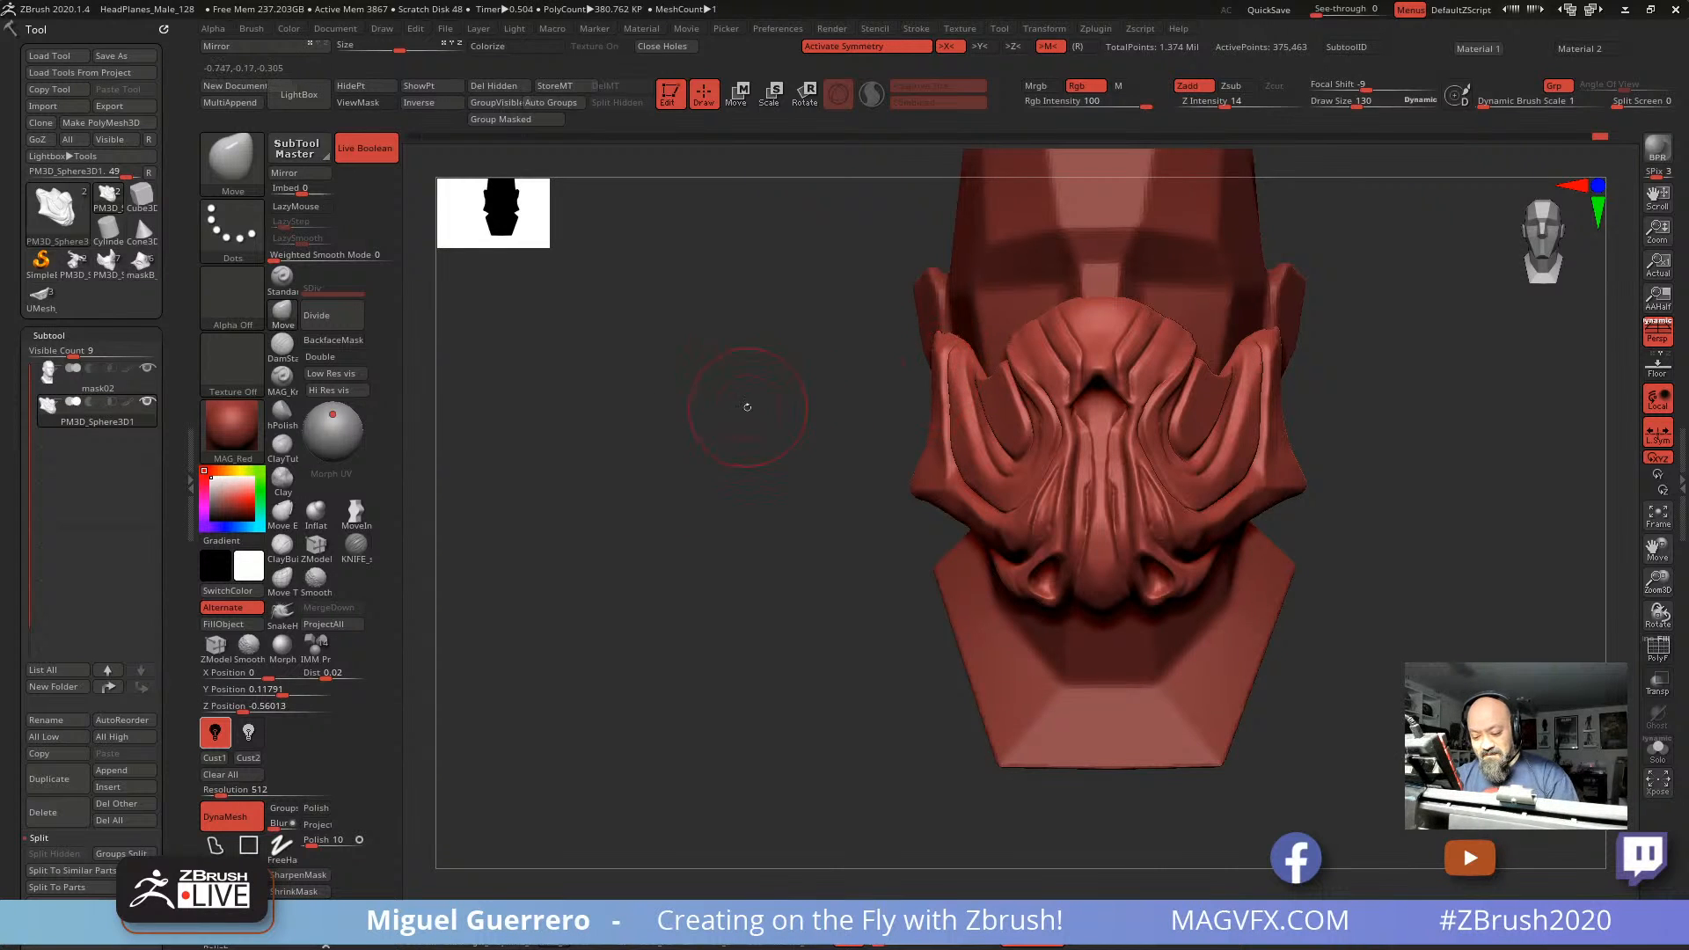
left_click_drag(747, 407, 757, 422)
right_click_drag(757, 423, 725, 427, "ctrl")
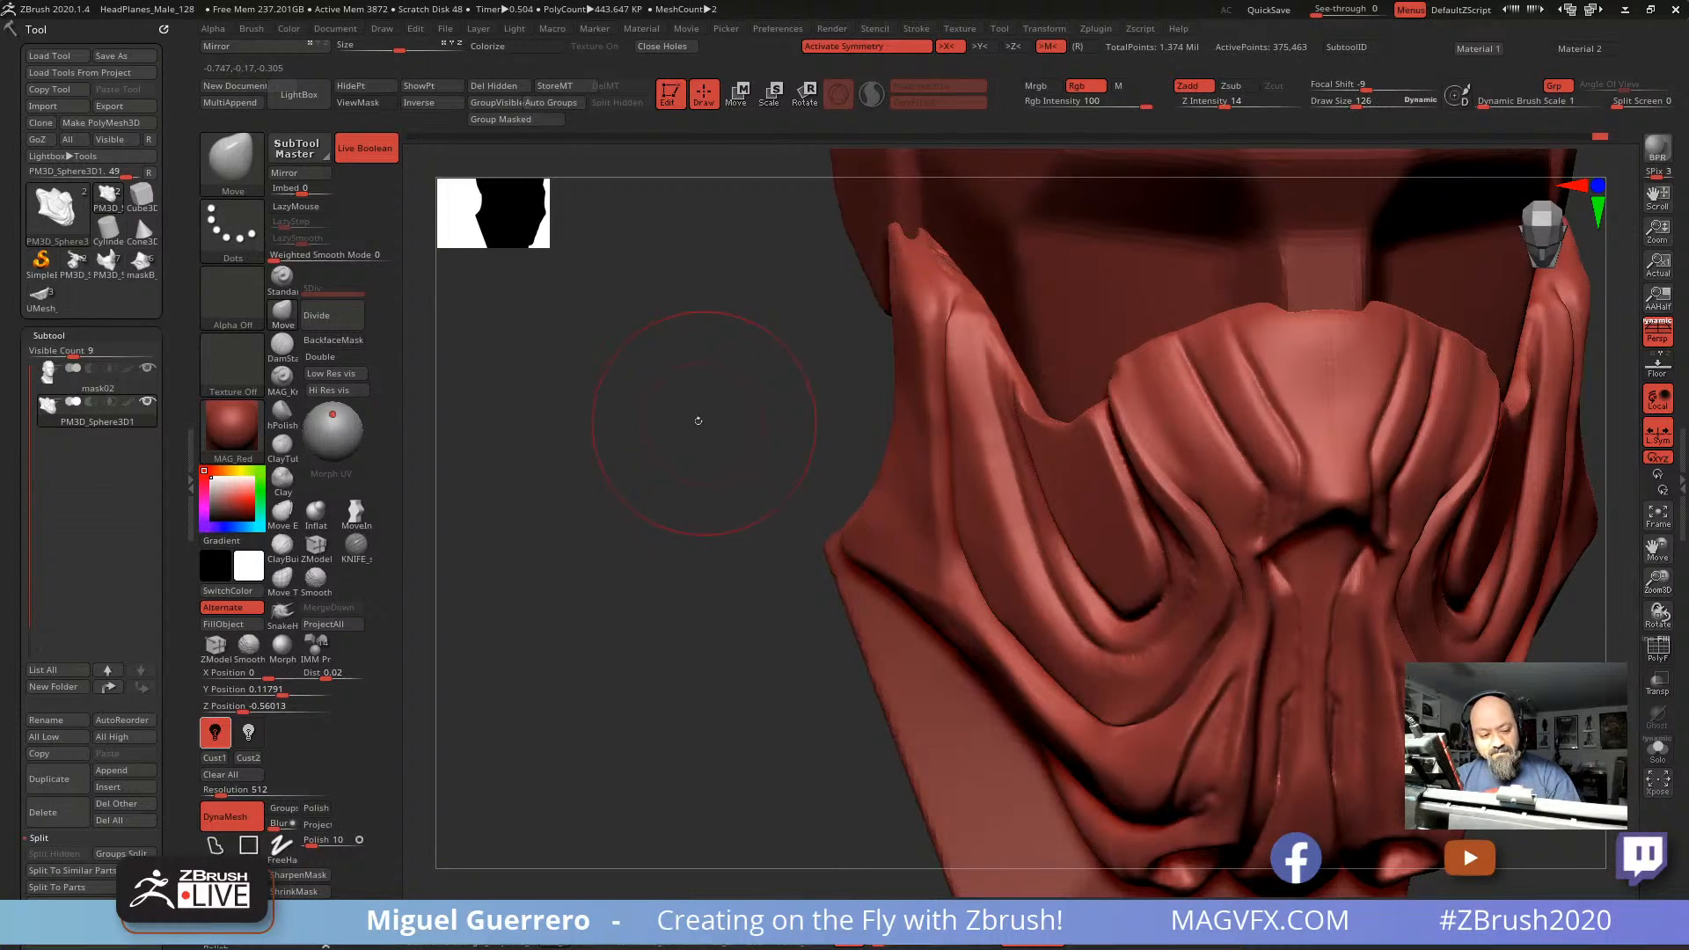
left_click(282, 346)
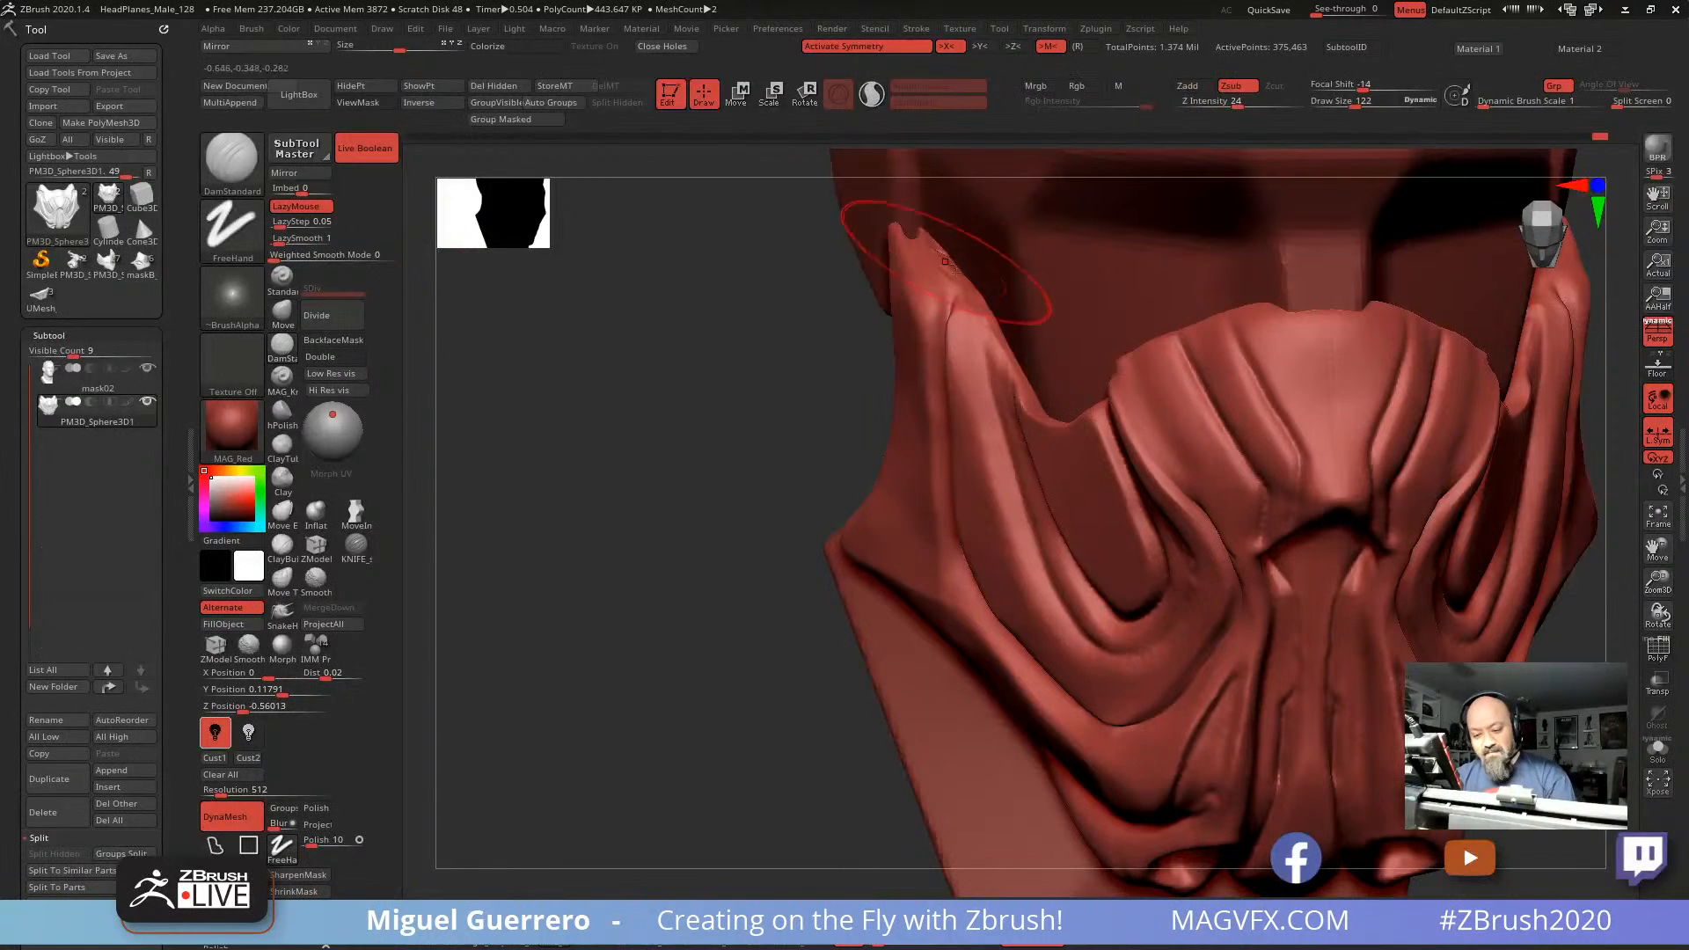
left_click_drag(912, 230, 925, 240)
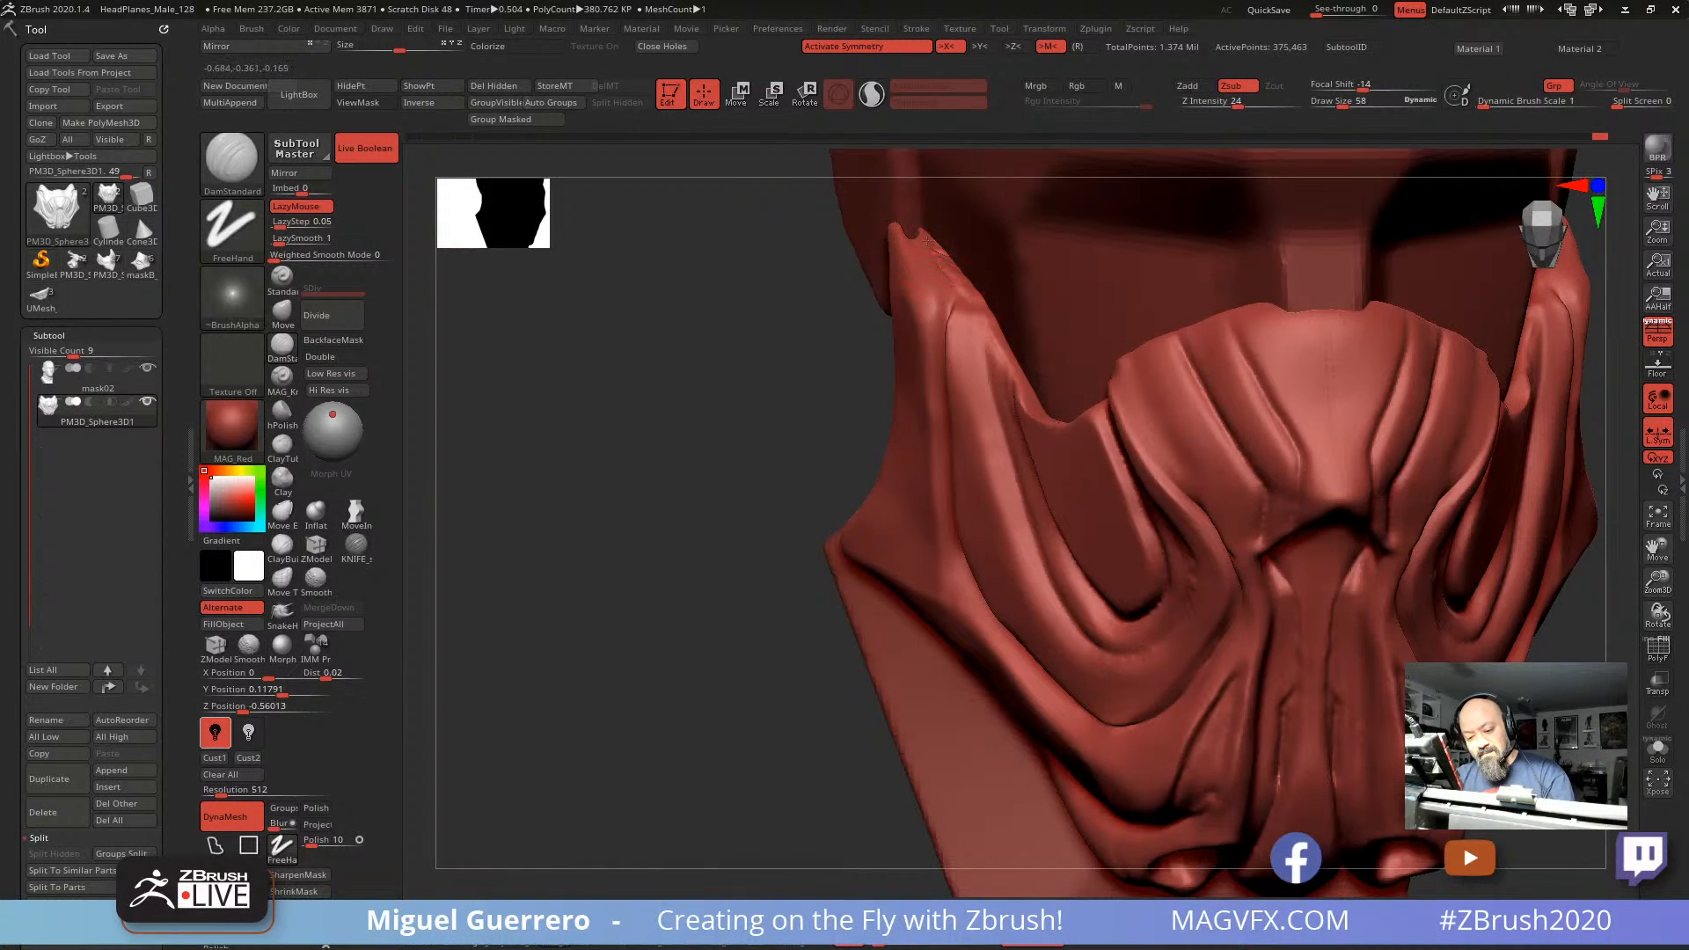
Step: Deepen and extend the crease down the ear tip's inner edge with DamStandard at Z Intensity 44 and draw size 54
left_click_drag(1239, 103, 1258, 103)
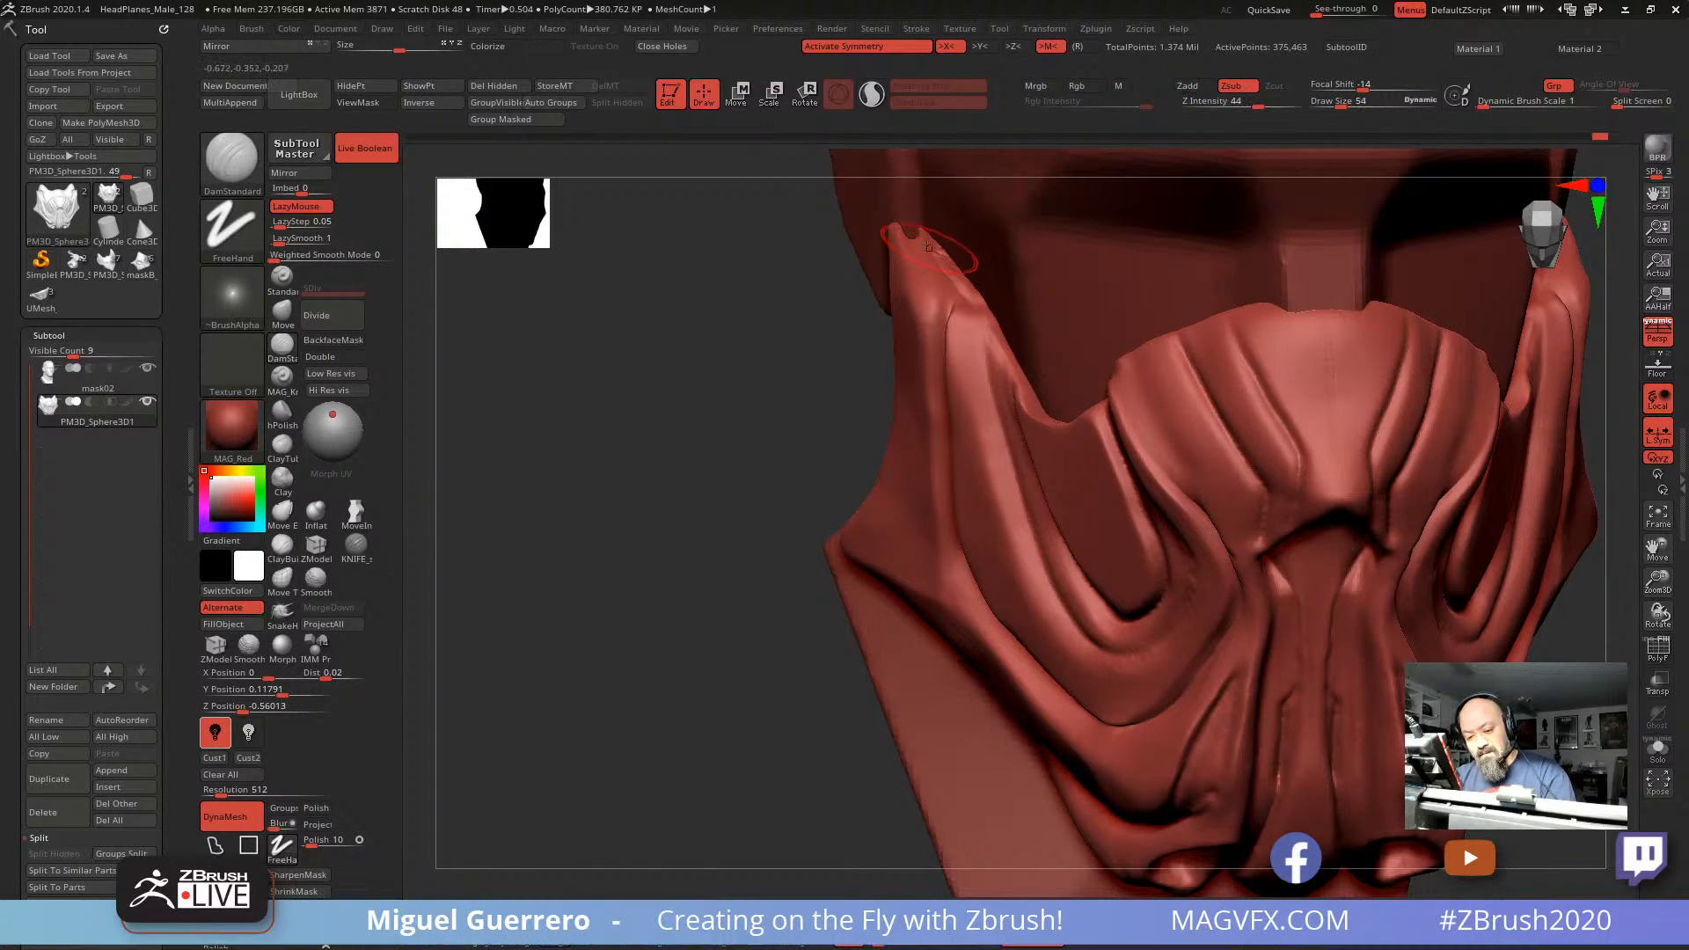
left_click_drag(925, 250, 973, 299)
right_click_drag(974, 304, 989, 347)
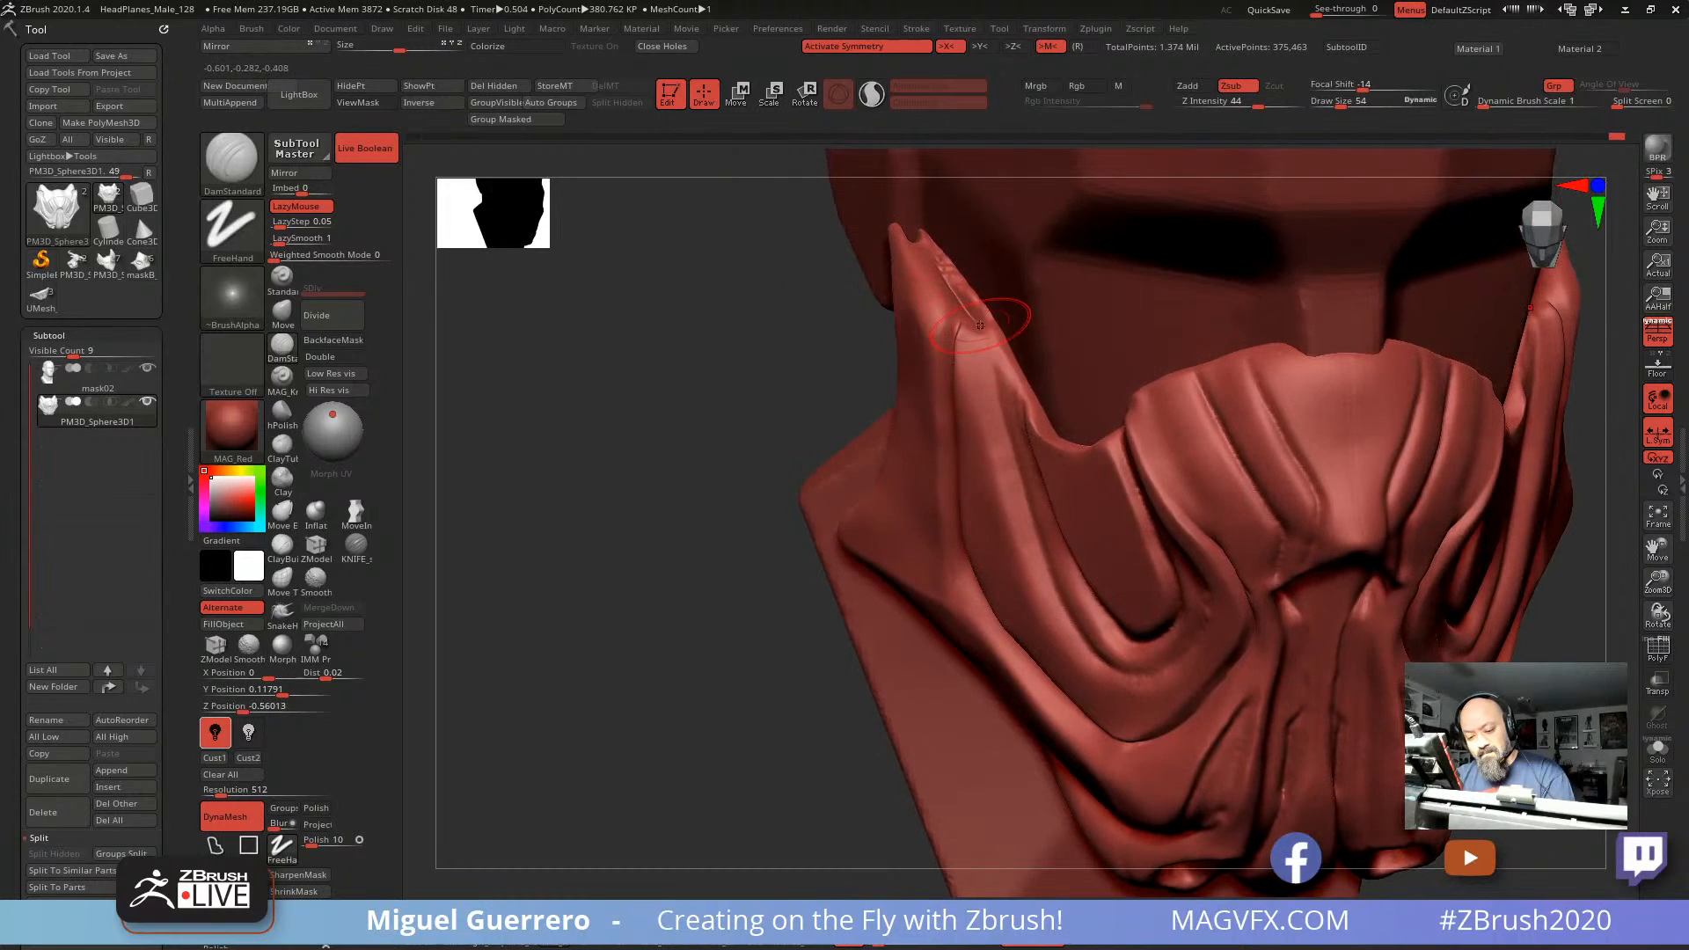
mouse_move(985, 327)
left_mouse_down()
mouse_move(1013, 383)
mouse_move(1010, 369)
left_mouse_up()
left_click_drag(799, 276, 825, 244)
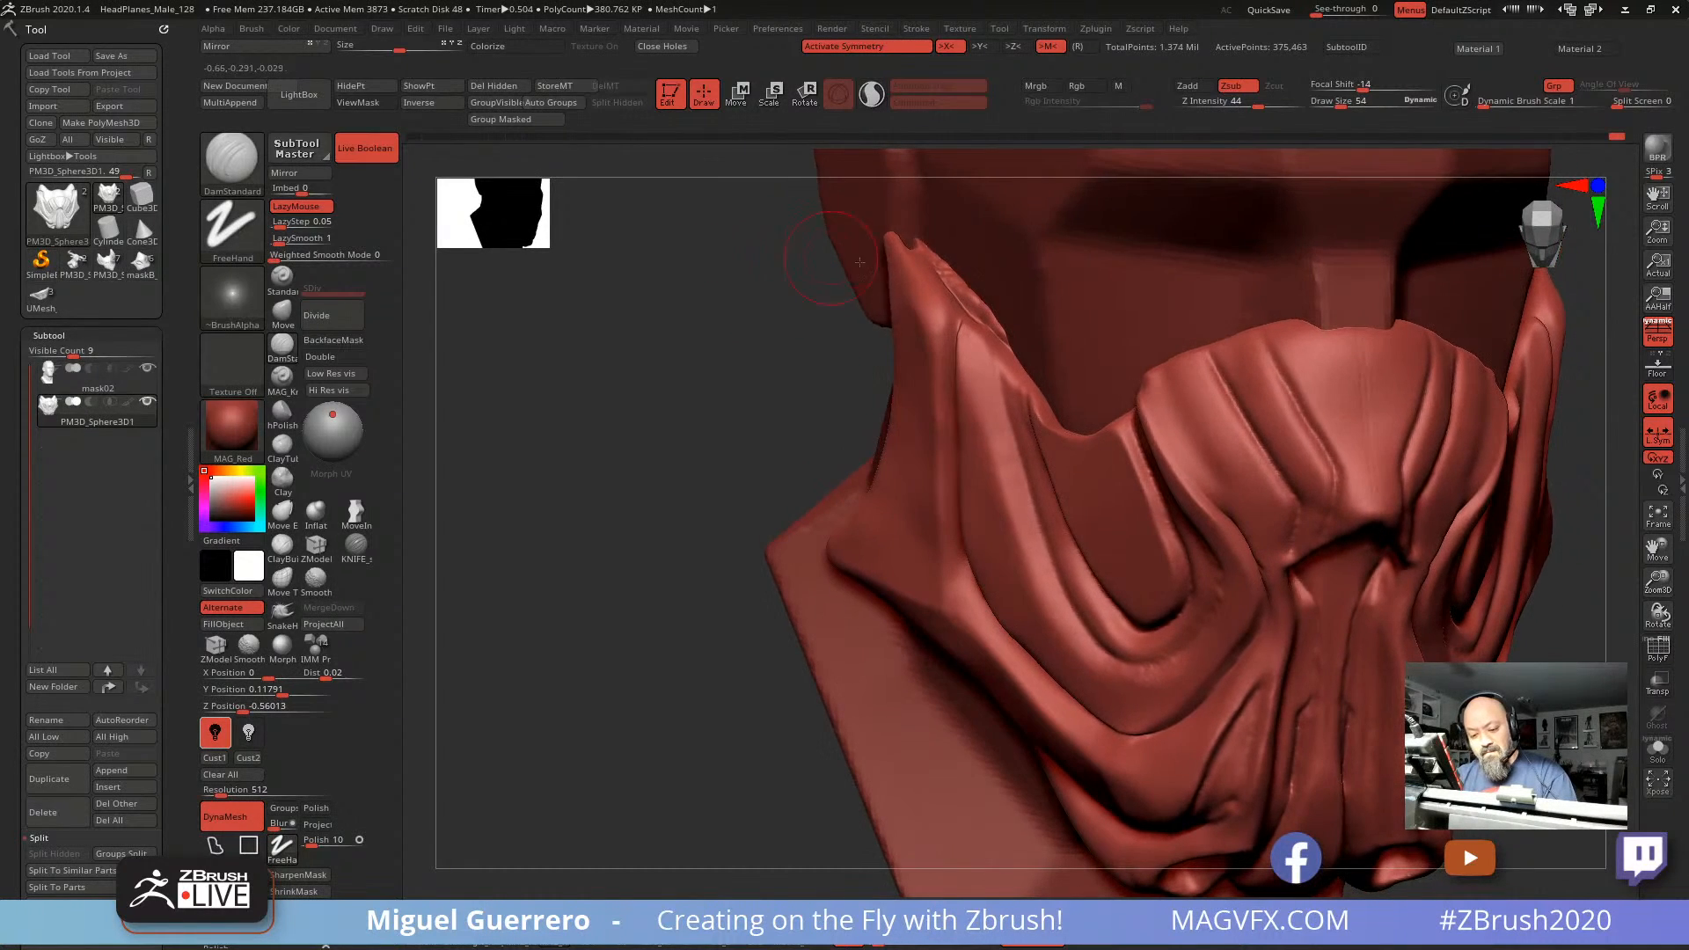
Step: Mask the thin strip along the ear tip's inner edge, invert the mask, and refine its border at draw size 38
left_click_drag(938, 255, 1005, 347, "ctrl")
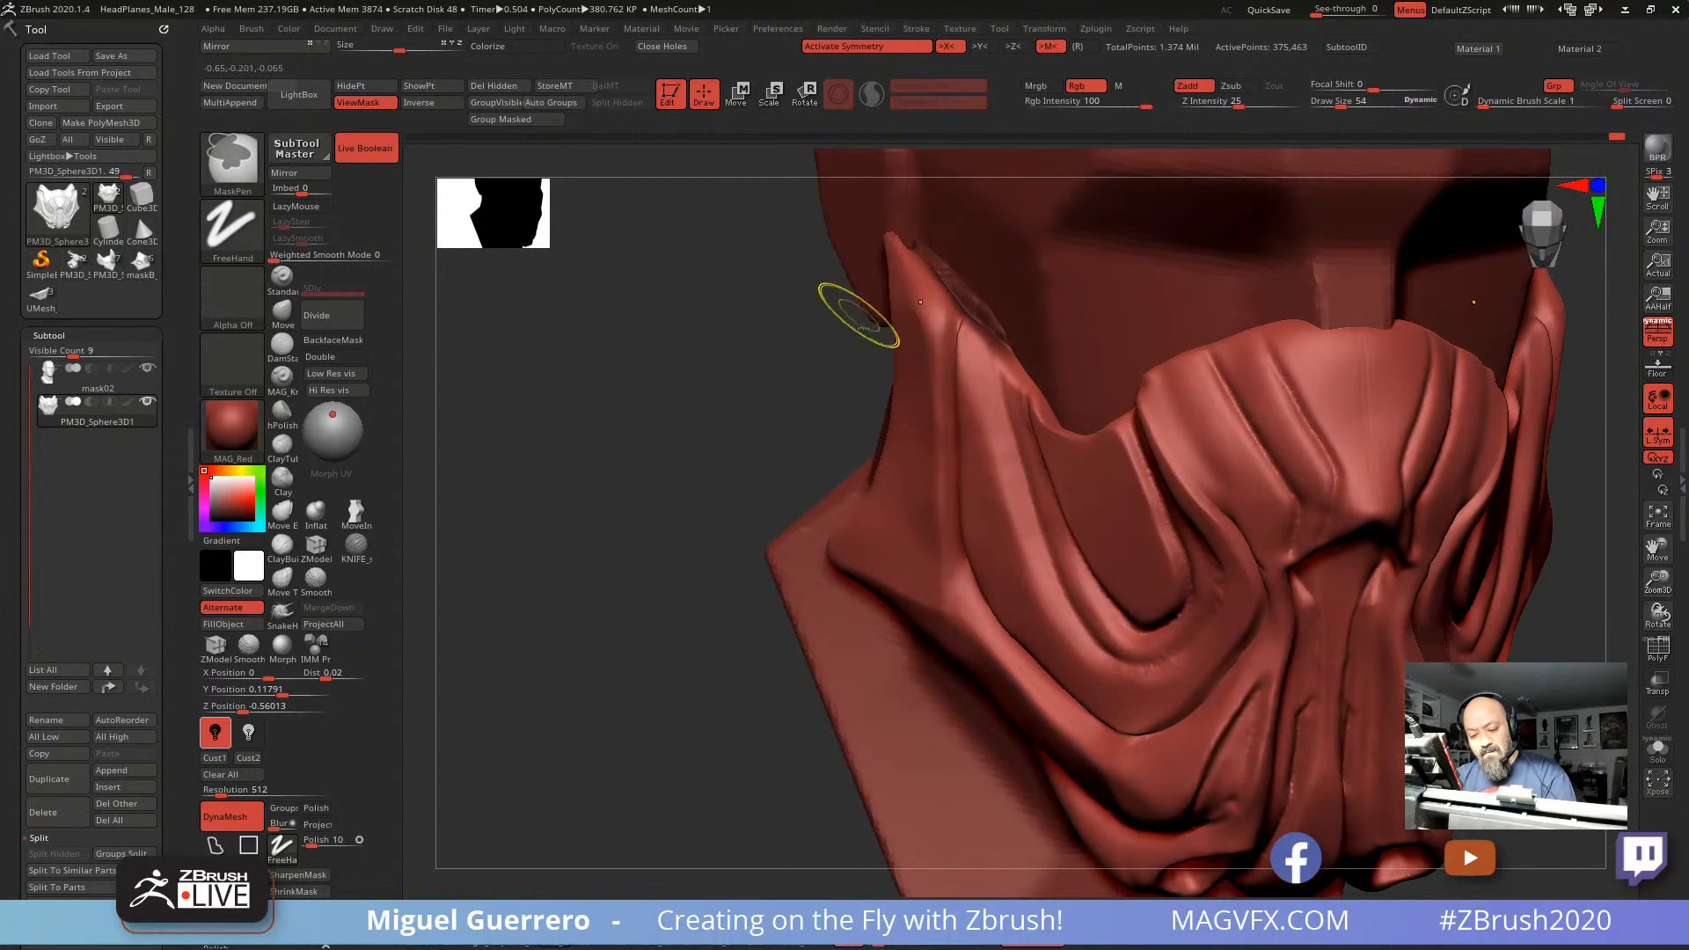
left_click(767, 312, "ctrl")
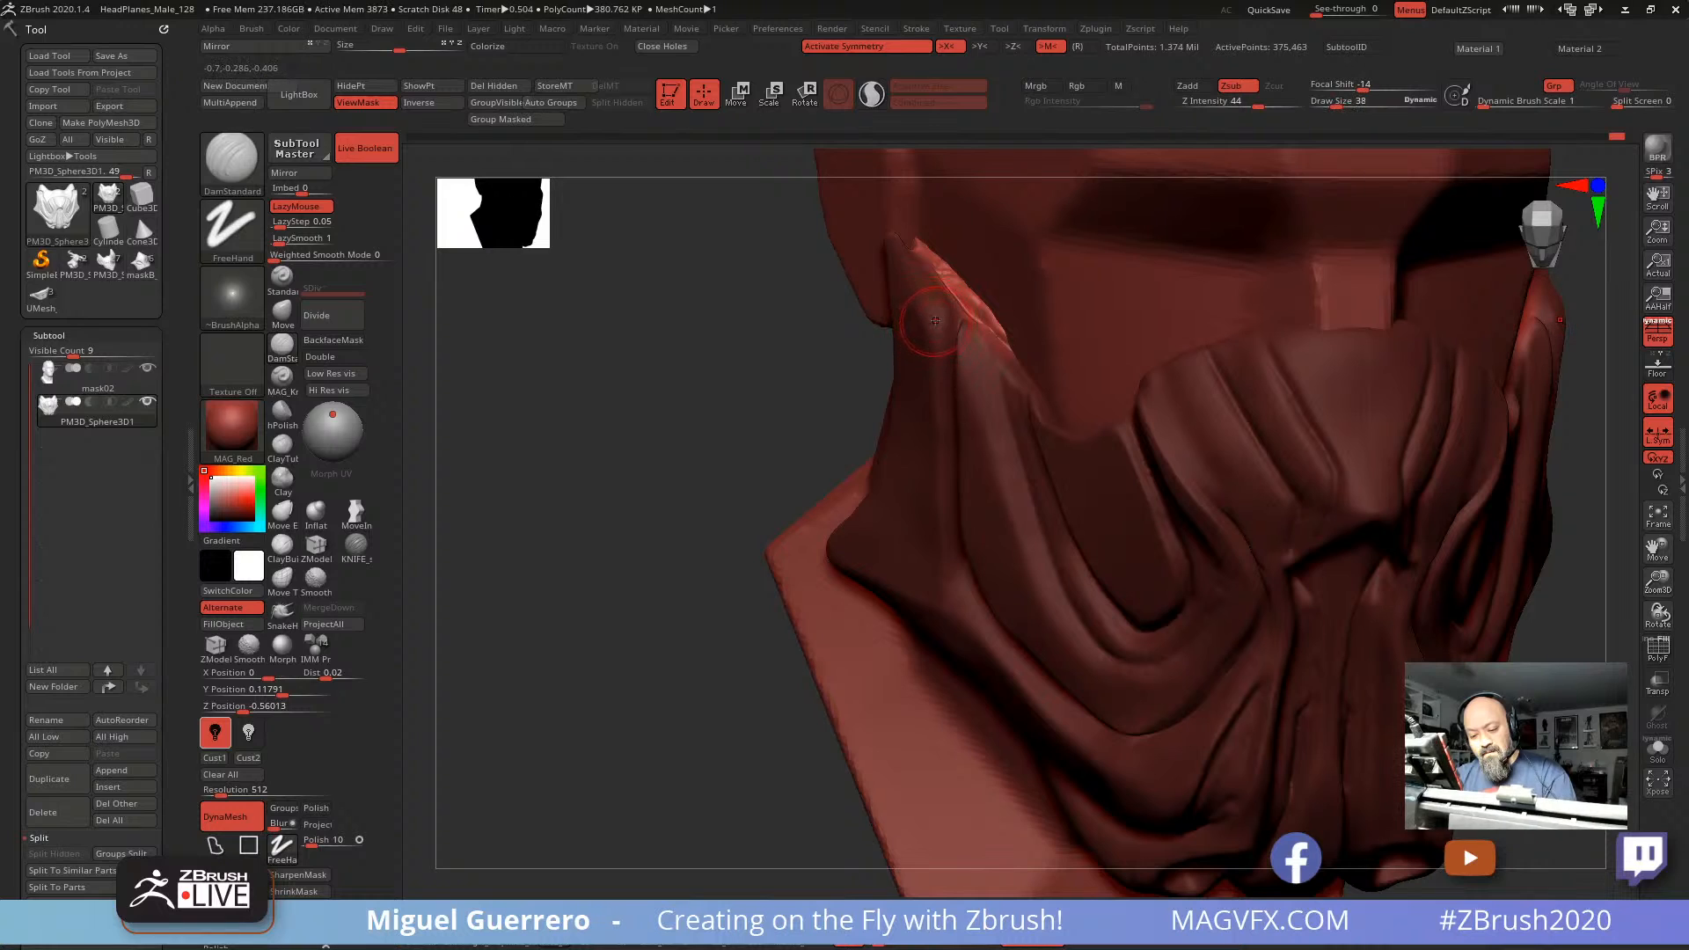
left_click_drag(929, 301, 994, 355, "ctrl")
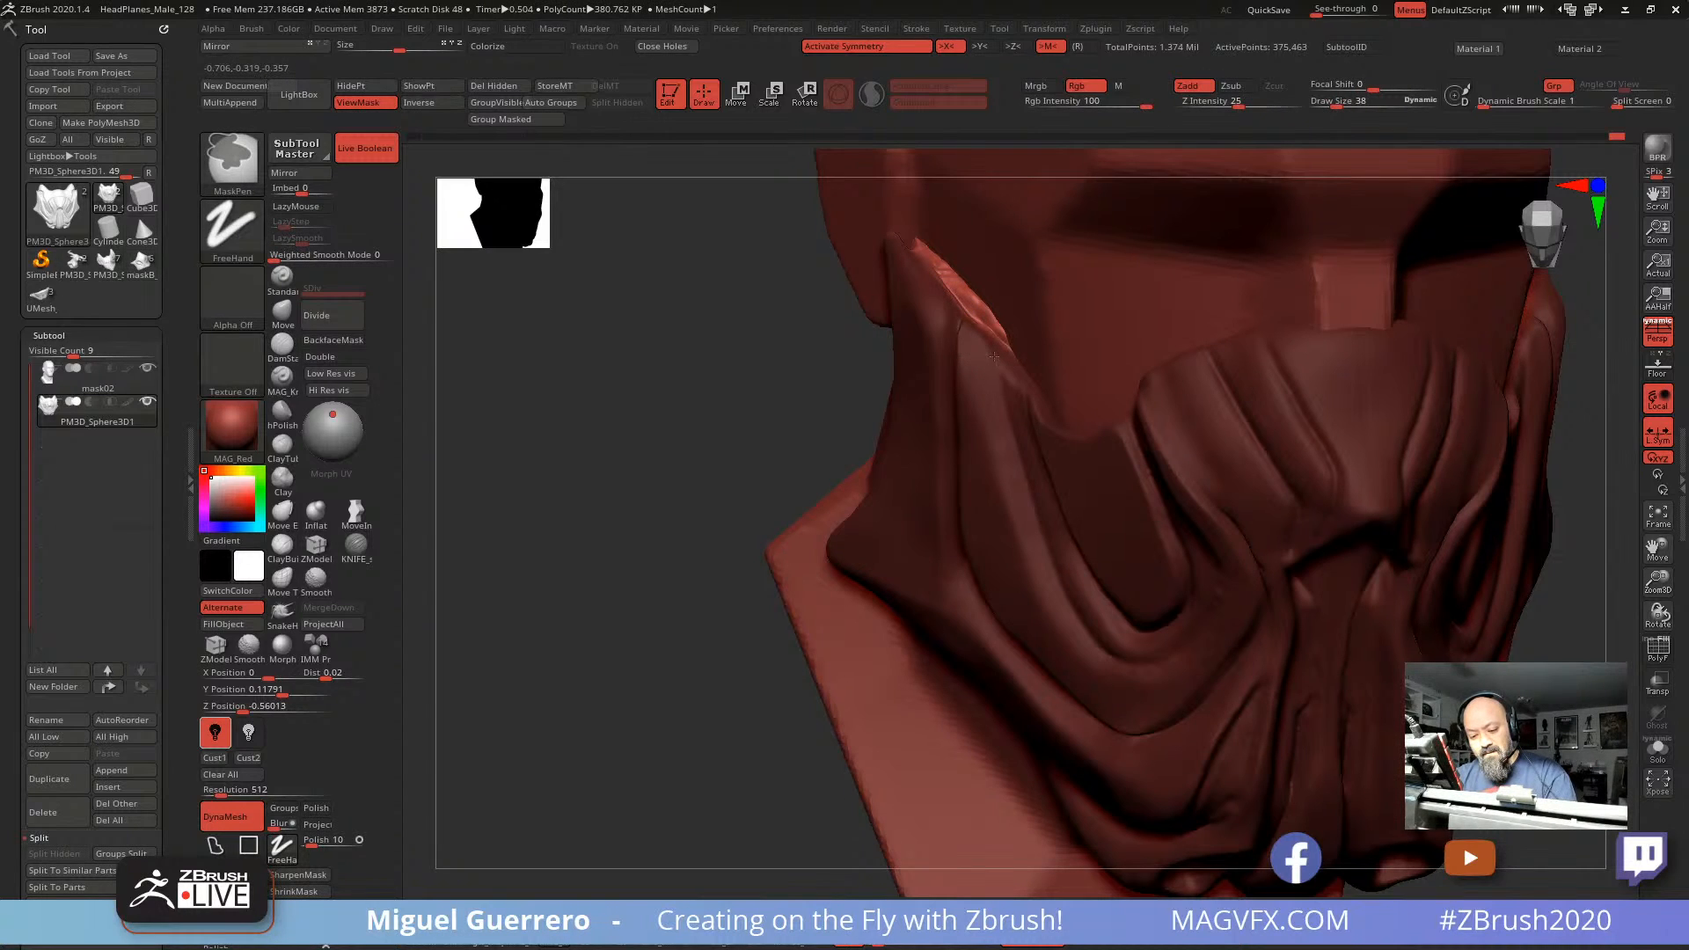
Step: Reshape the unmasked strip along the ear tip's inner edge with the Move brush at draw size 110
left_click_drag(720, 380, 716, 340)
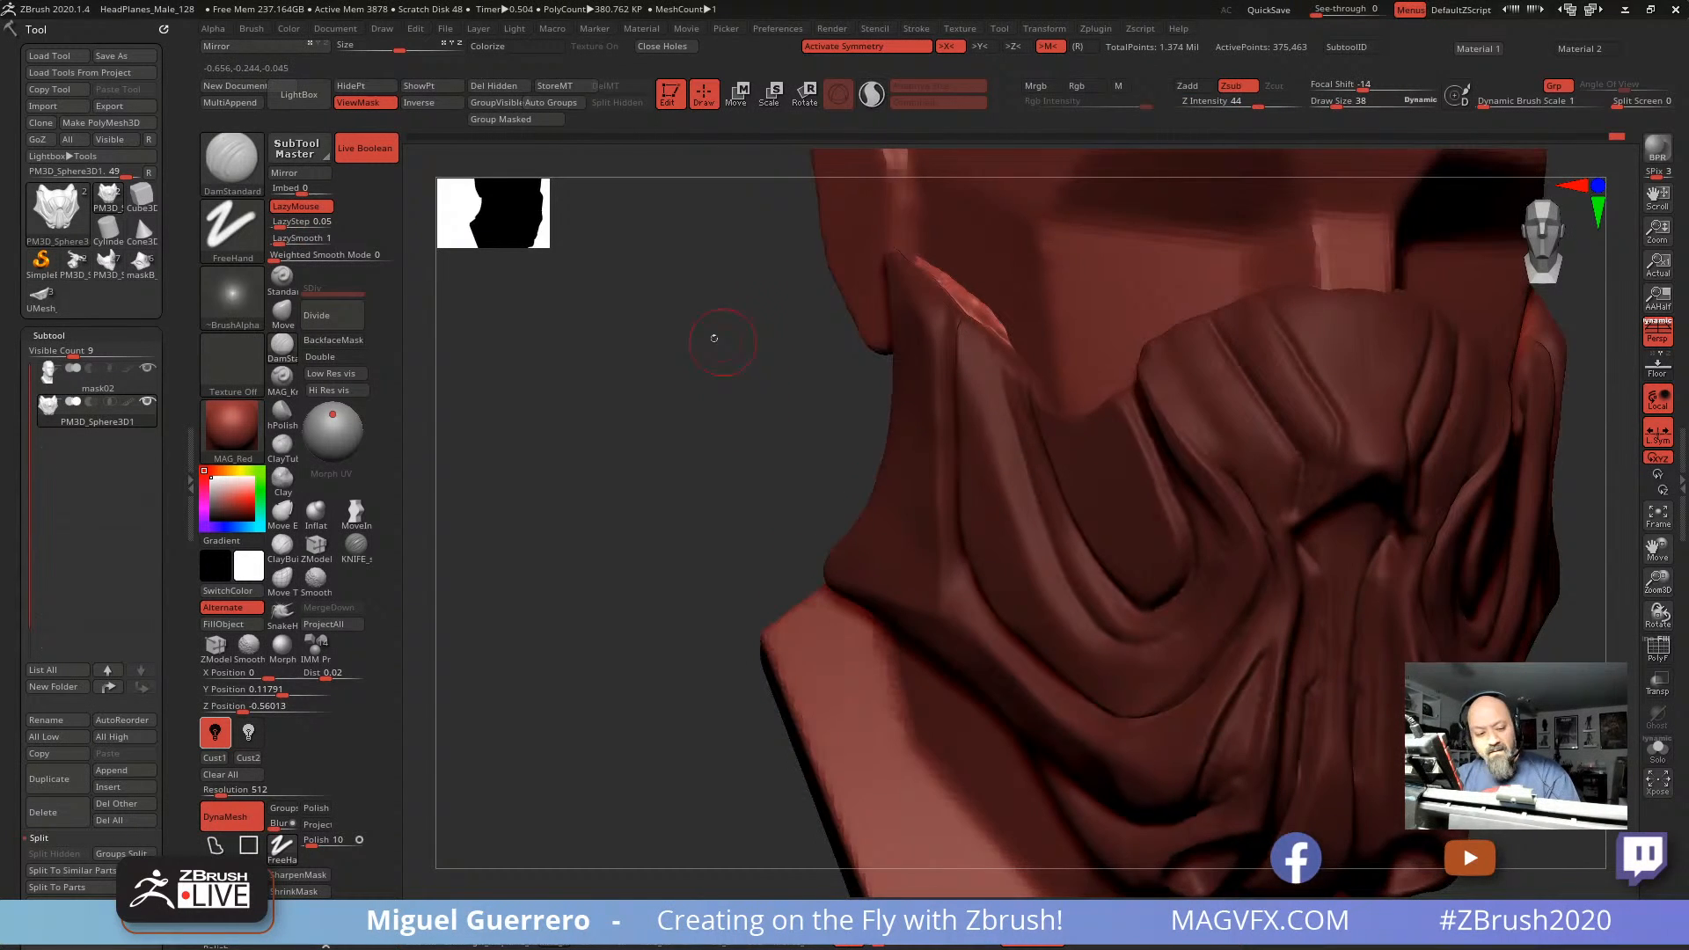
left_click(282, 312)
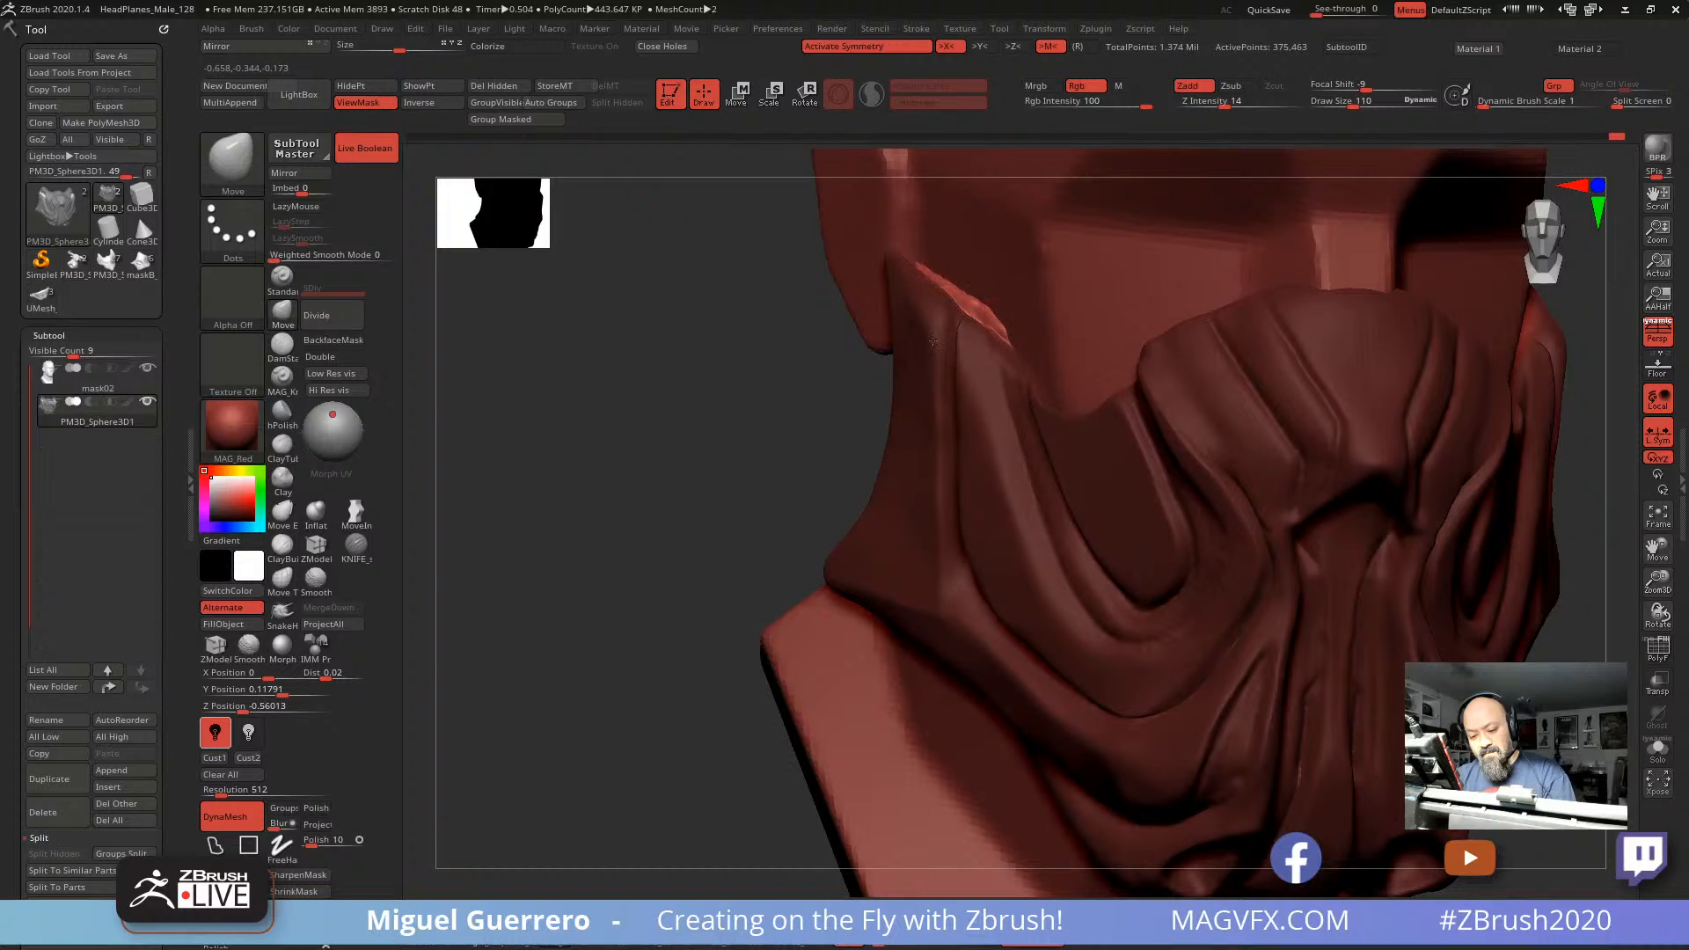
mouse_move(932, 341)
left_mouse_down()
mouse_move(987, 329)
mouse_move(939, 338)
mouse_move(964, 338)
left_mouse_up()
left_click_drag(924, 274, 913, 284)
mouse_move(727, 288)
left_mouse_down()
mouse_move(820, 285)
mouse_move(736, 329)
mouse_move(831, 352)
mouse_move(796, 334)
left_mouse_up()
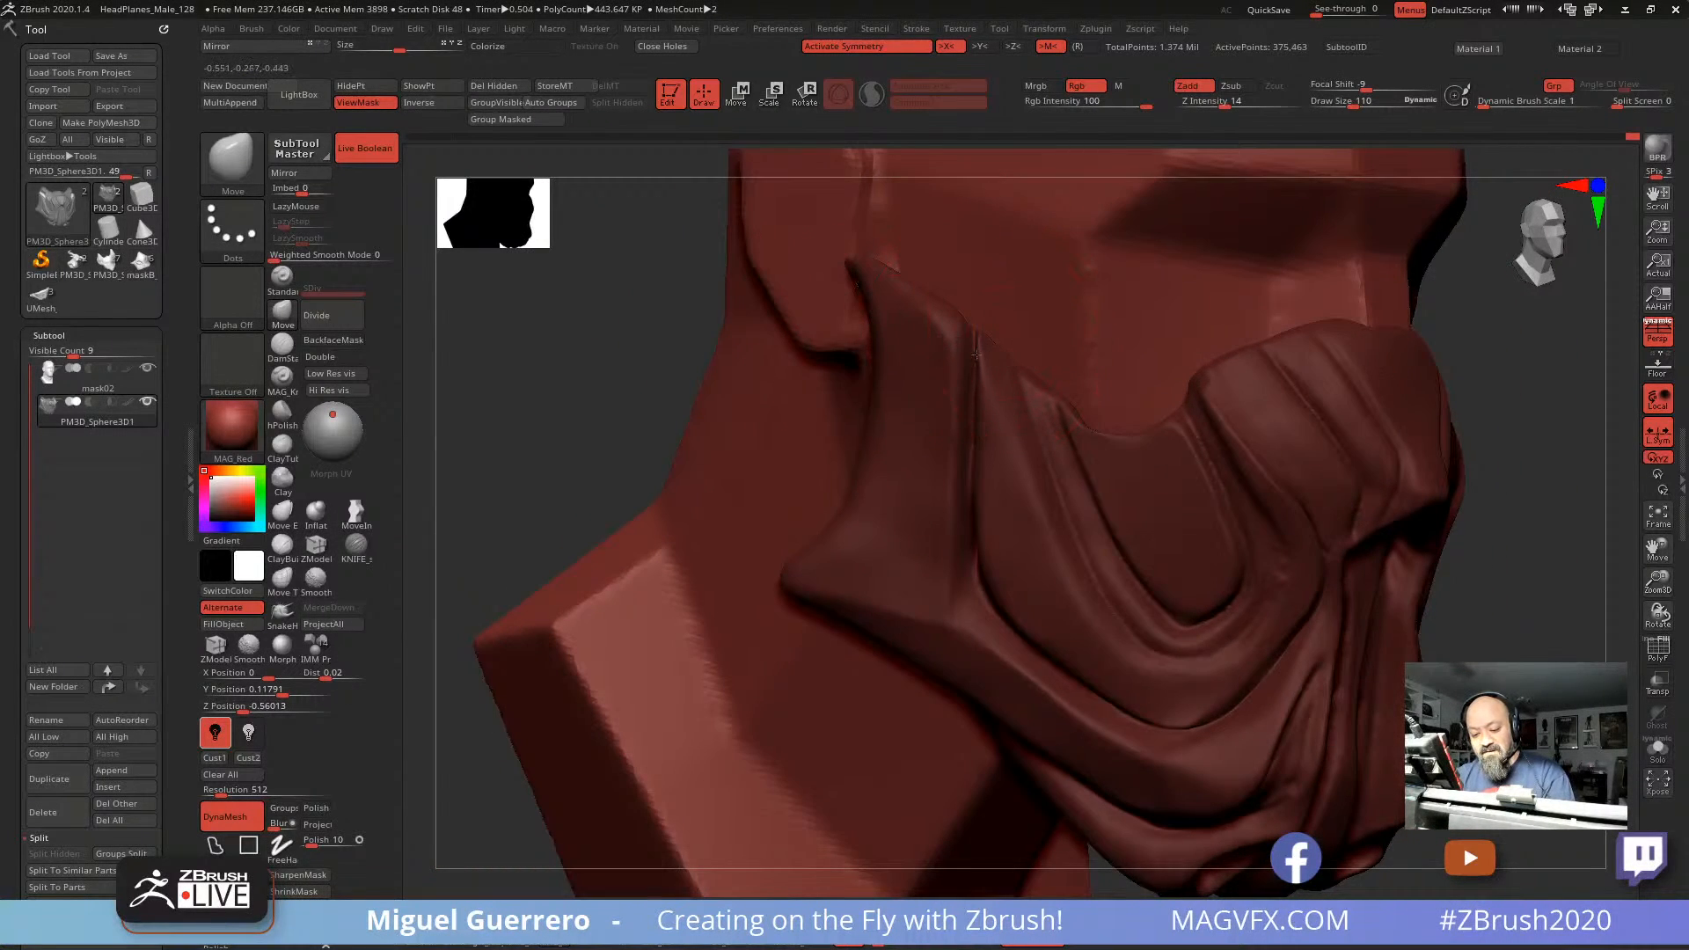
Step: Clear the mask from the ear tip and save the tool as mask03
left_click_drag(695, 351, 625, 358, "shift")
right_click_drag(691, 391, 649, 452, "ctrl")
left_click(668, 451, "ctrl")
right_click_drag(506, 429, 577, 433)
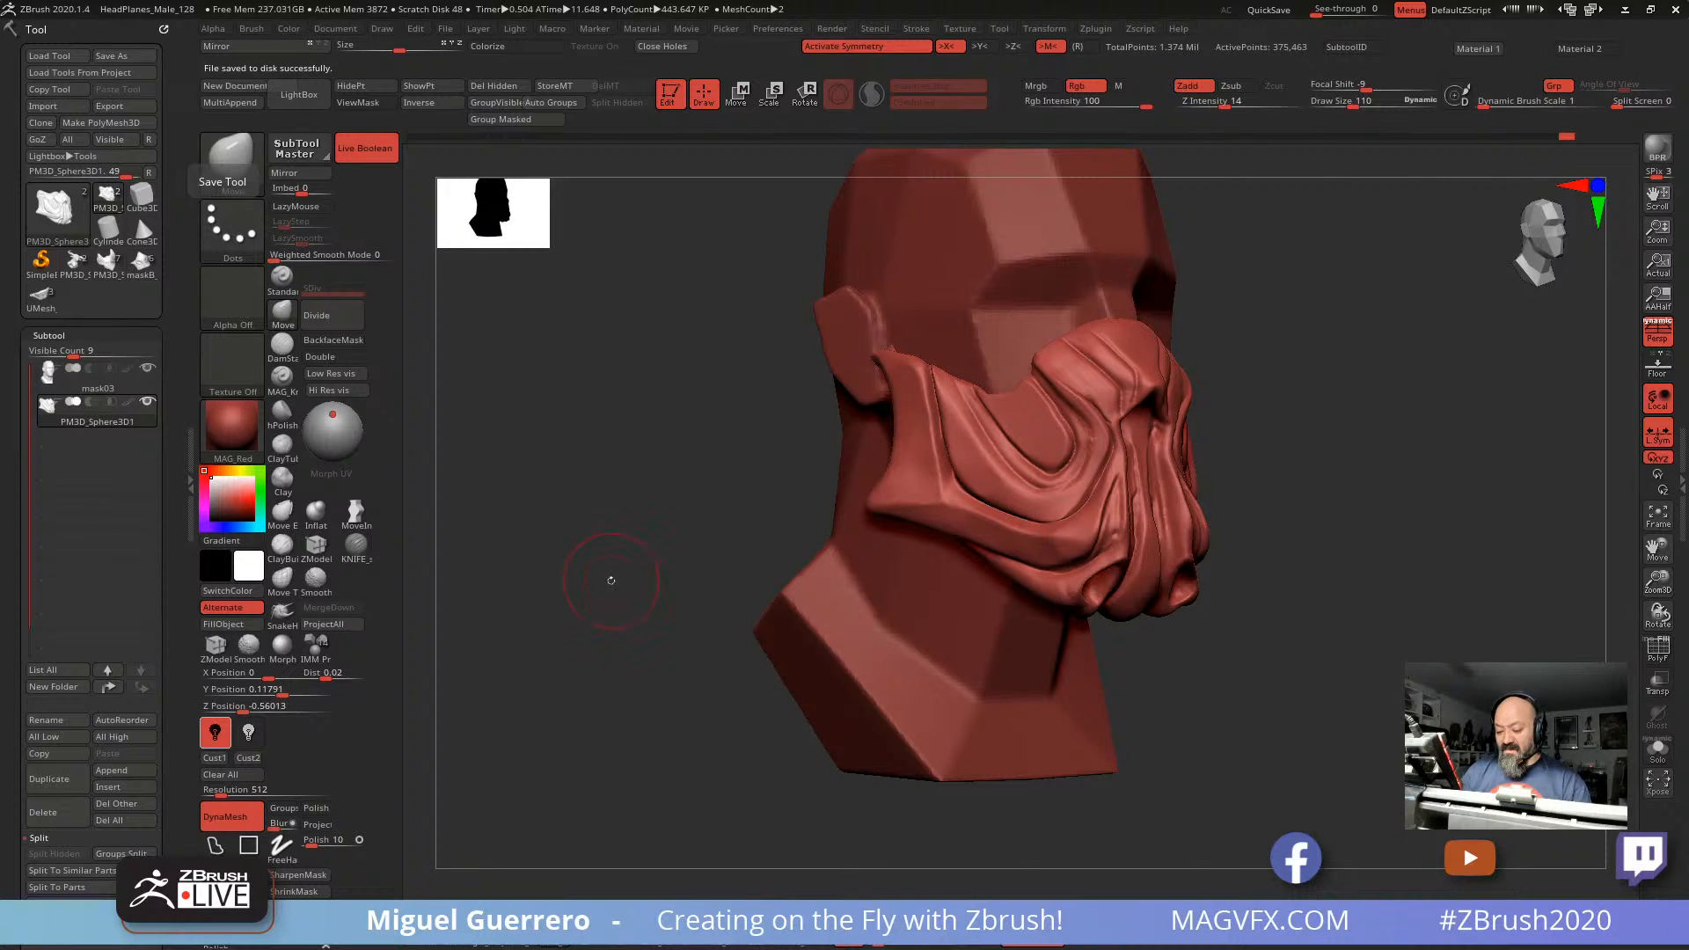
Step: Mask the insides of both nostril-like openings at the lower front at draw size 34, and invert the mask
left_click_drag(604, 575, 877, 551)
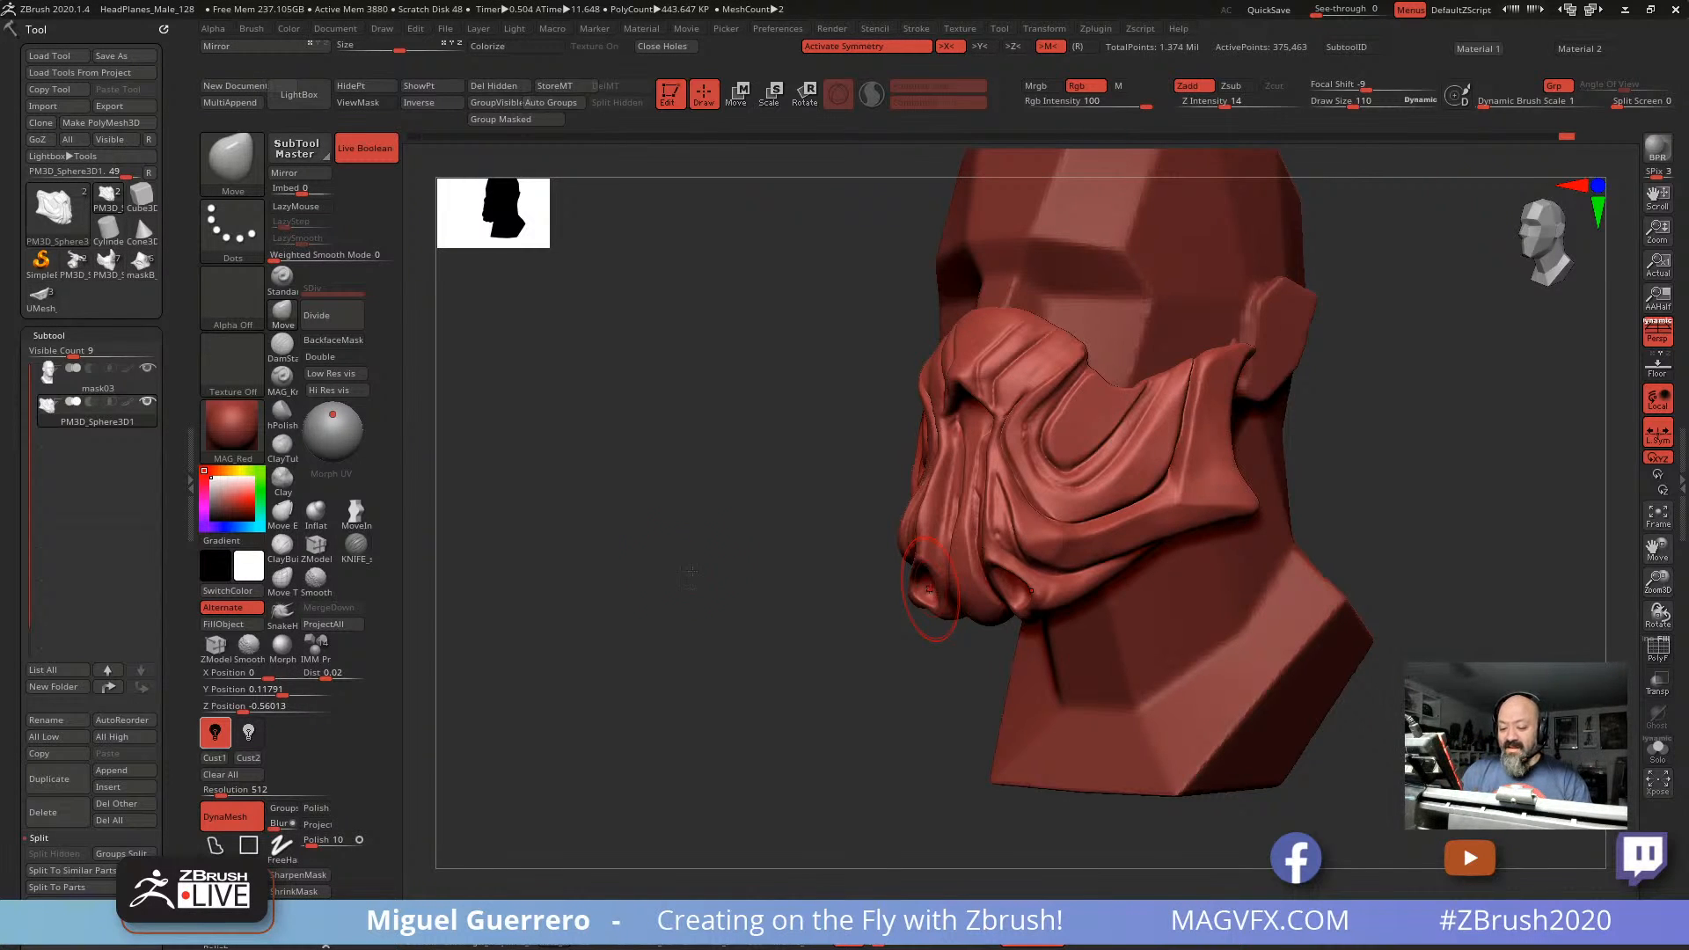
mouse_move(788, 576)
right_mouse_down()
mouse_move(672, 566)
mouse_move(755, 595)
mouse_move(640, 479)
mouse_move(694, 520)
mouse_move(712, 512)
mouse_move(695, 509)
mouse_move(767, 571)
mouse_move(814, 573)
mouse_move(770, 554)
right_mouse_up()
key("bracketleft")
key("bracketleft")
key("bracketleft")
key("bracketleft")
key("bracketleft")
key("bracketleft")
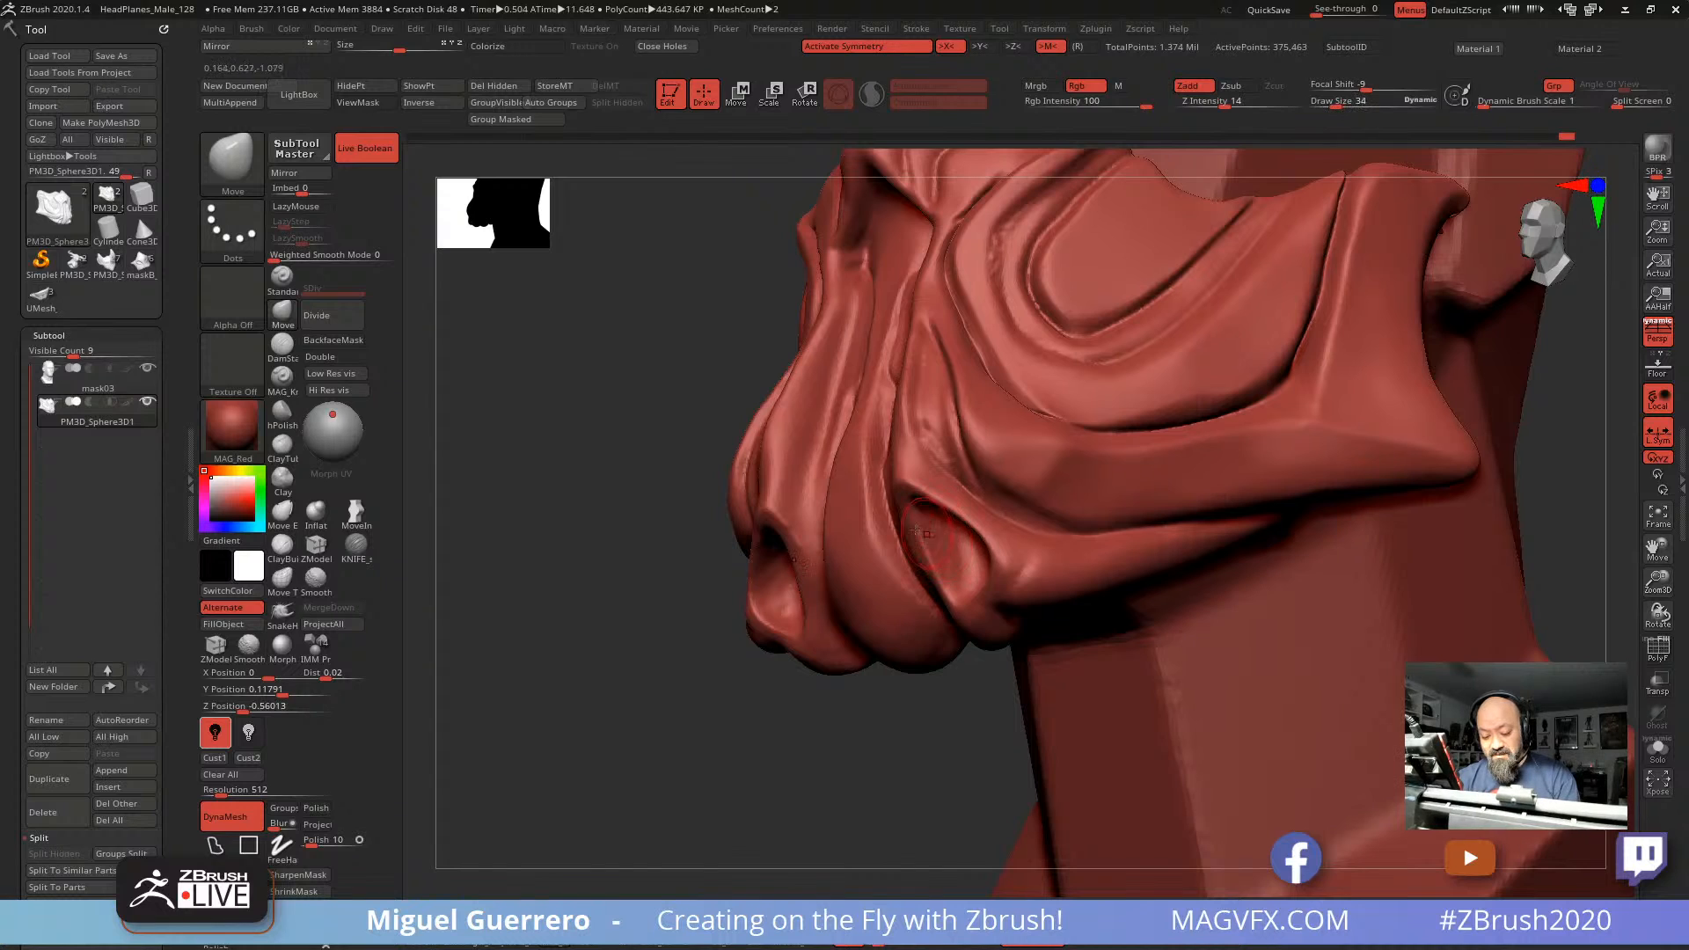
mouse_move(940, 537)
right_mouse_down()
mouse_move(1117, 528)
mouse_move(1095, 510)
mouse_move(1109, 492)
right_mouse_up()
left_click_drag(1254, 483, 1286, 519, "ctrl")
right_click_drag(1306, 504, 1245, 481)
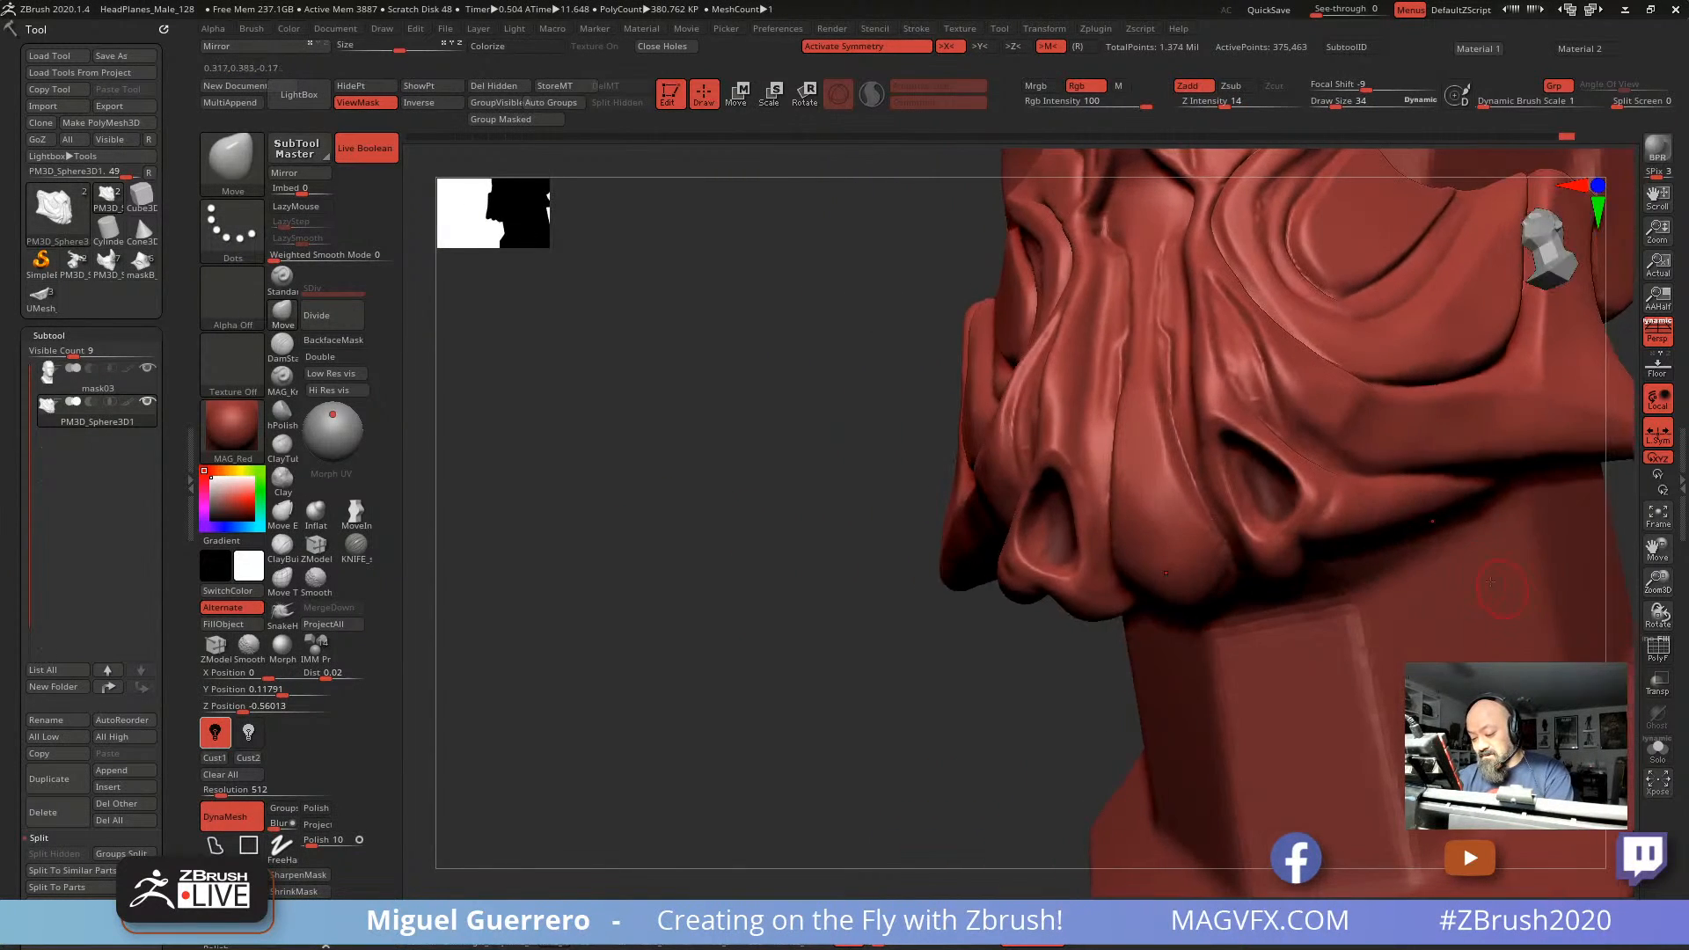
mouse_move(882, 467)
right_mouse_down()
mouse_move(973, 445)
mouse_move(1294, 501)
right_mouse_up()
left_click(1522, 627, "ctrl")
mouse_move(1522, 627)
right_mouse_down()
mouse_move(1491, 585)
mouse_move(1509, 563)
mouse_move(1512, 601)
right_mouse_up()
Step: Polish the surfaces in and around the nostril openings with hPolish at draw size 38, switching the mask between inside and outside
left_click(285, 413)
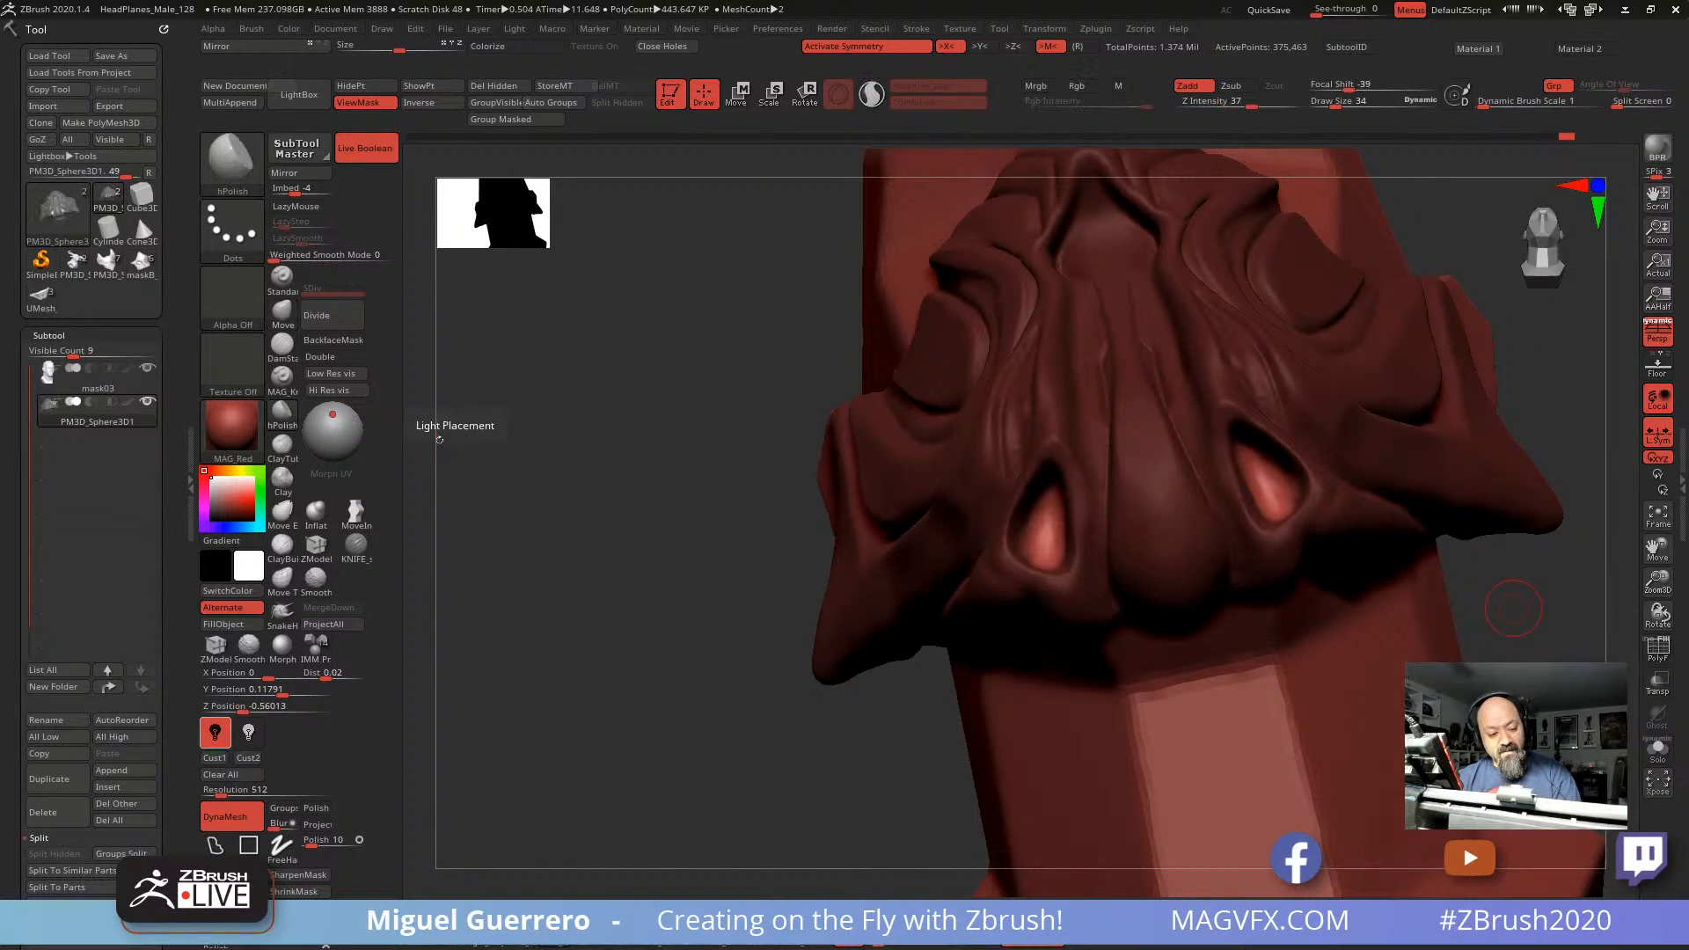
left_click_drag(838, 470, 859, 471)
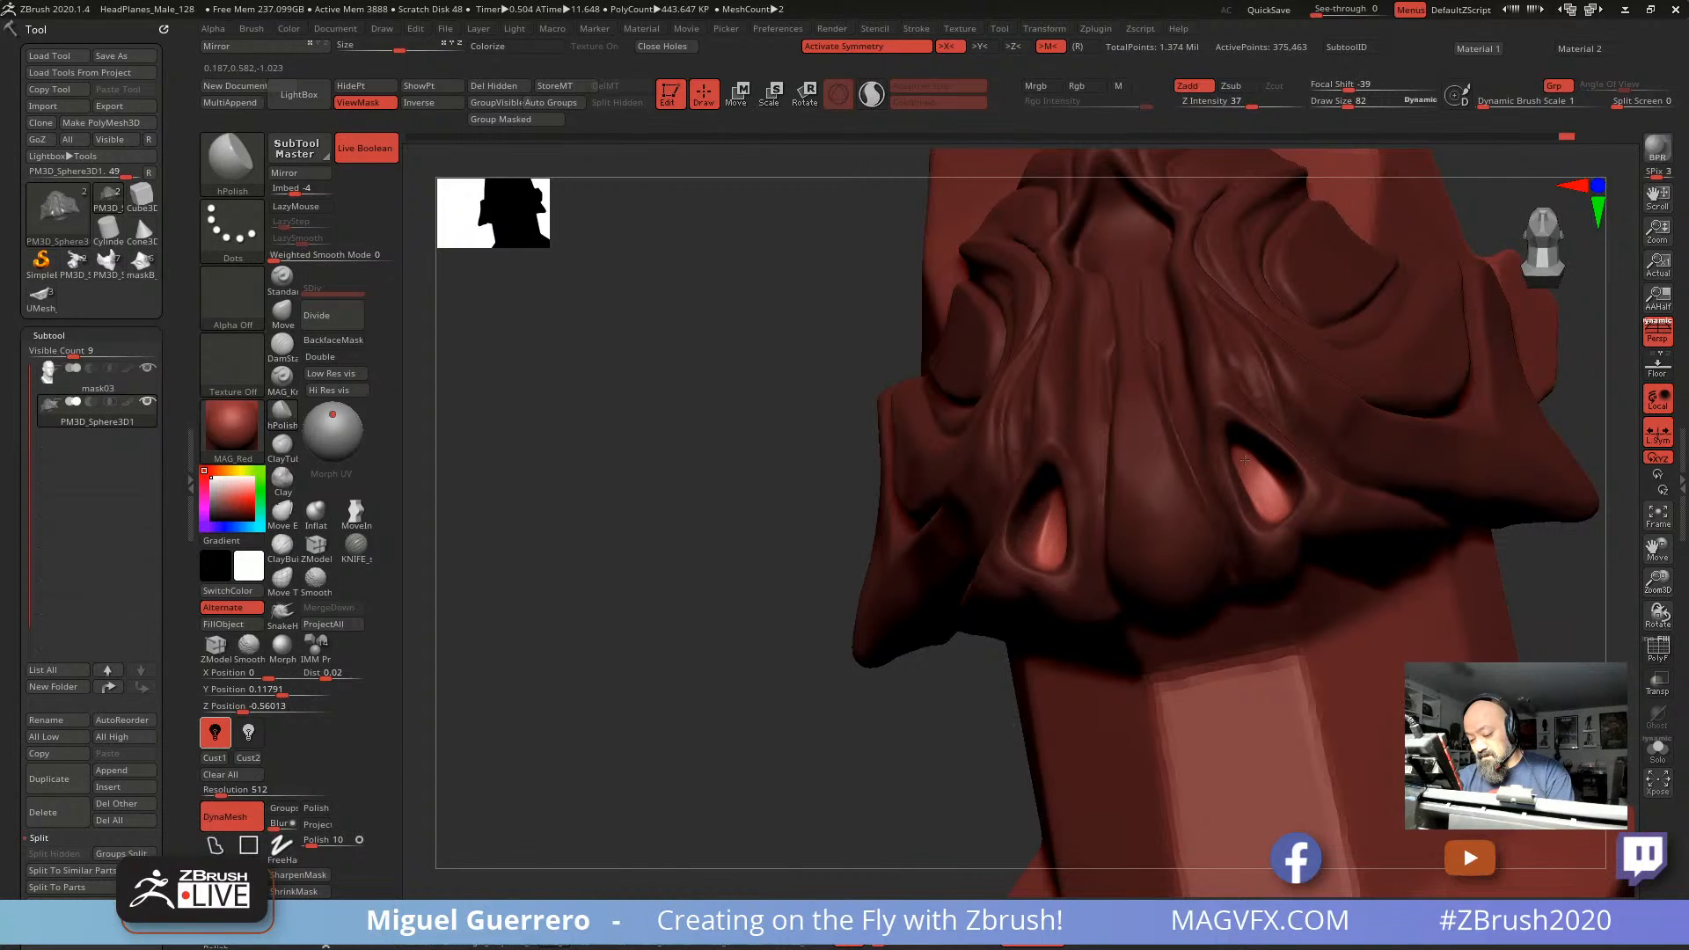
mouse_move(842, 350)
left_mouse_down()
mouse_move(765, 415)
mouse_move(984, 442)
left_mouse_up()
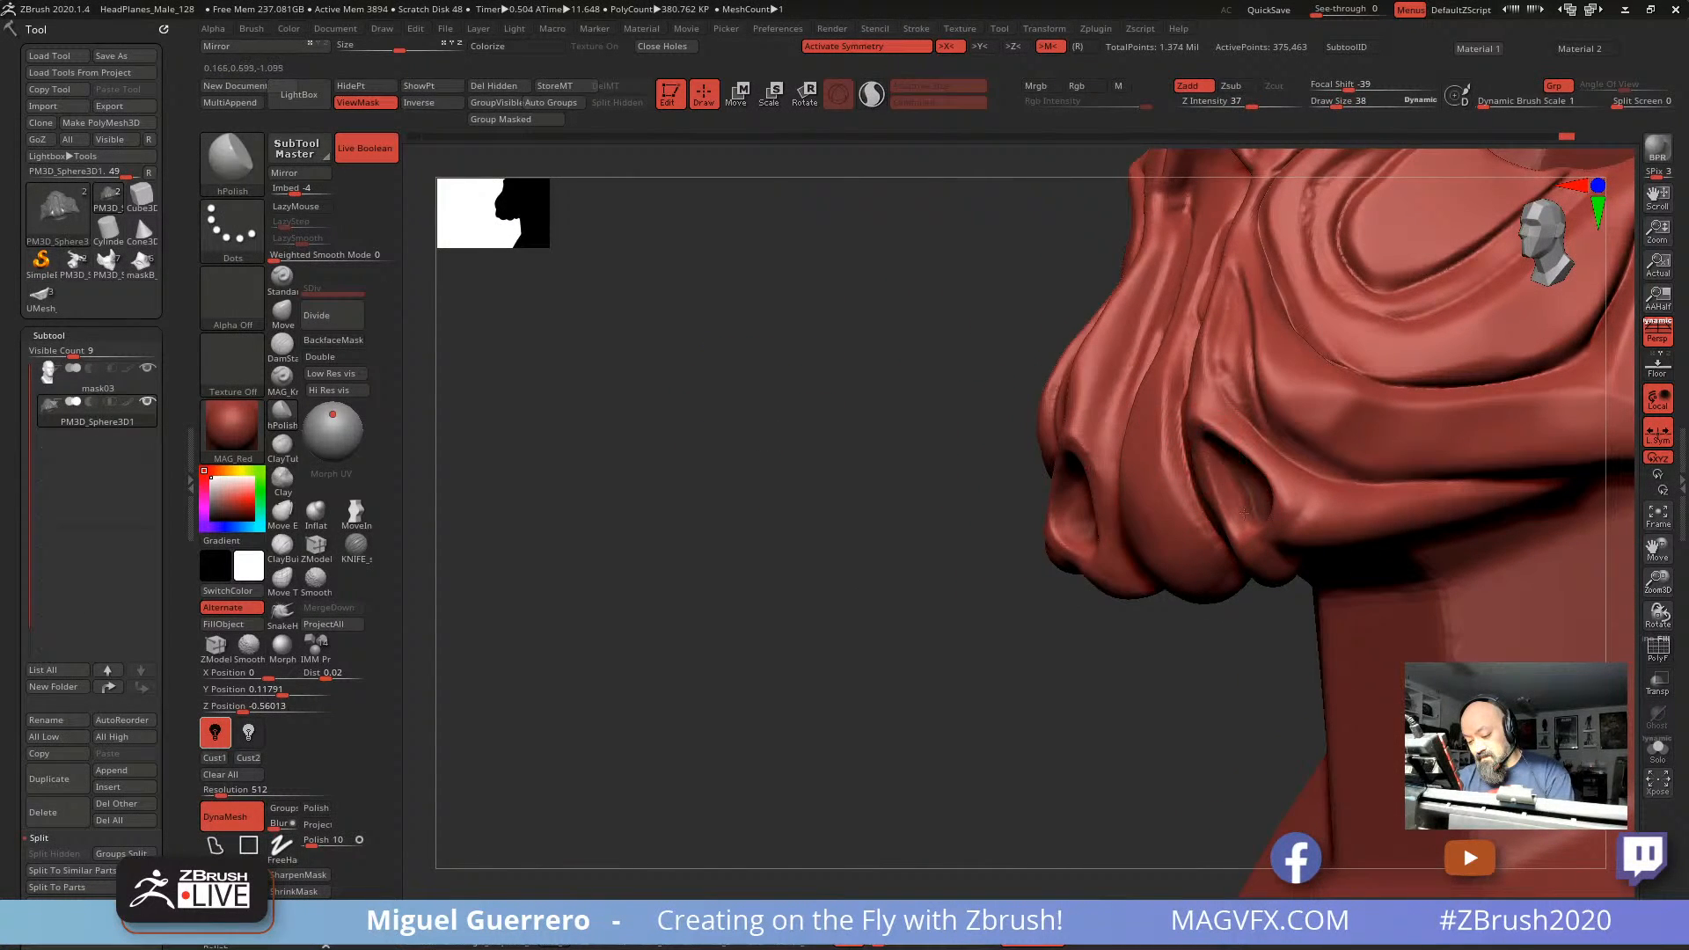
left_click_drag(818, 440, 1051, 343)
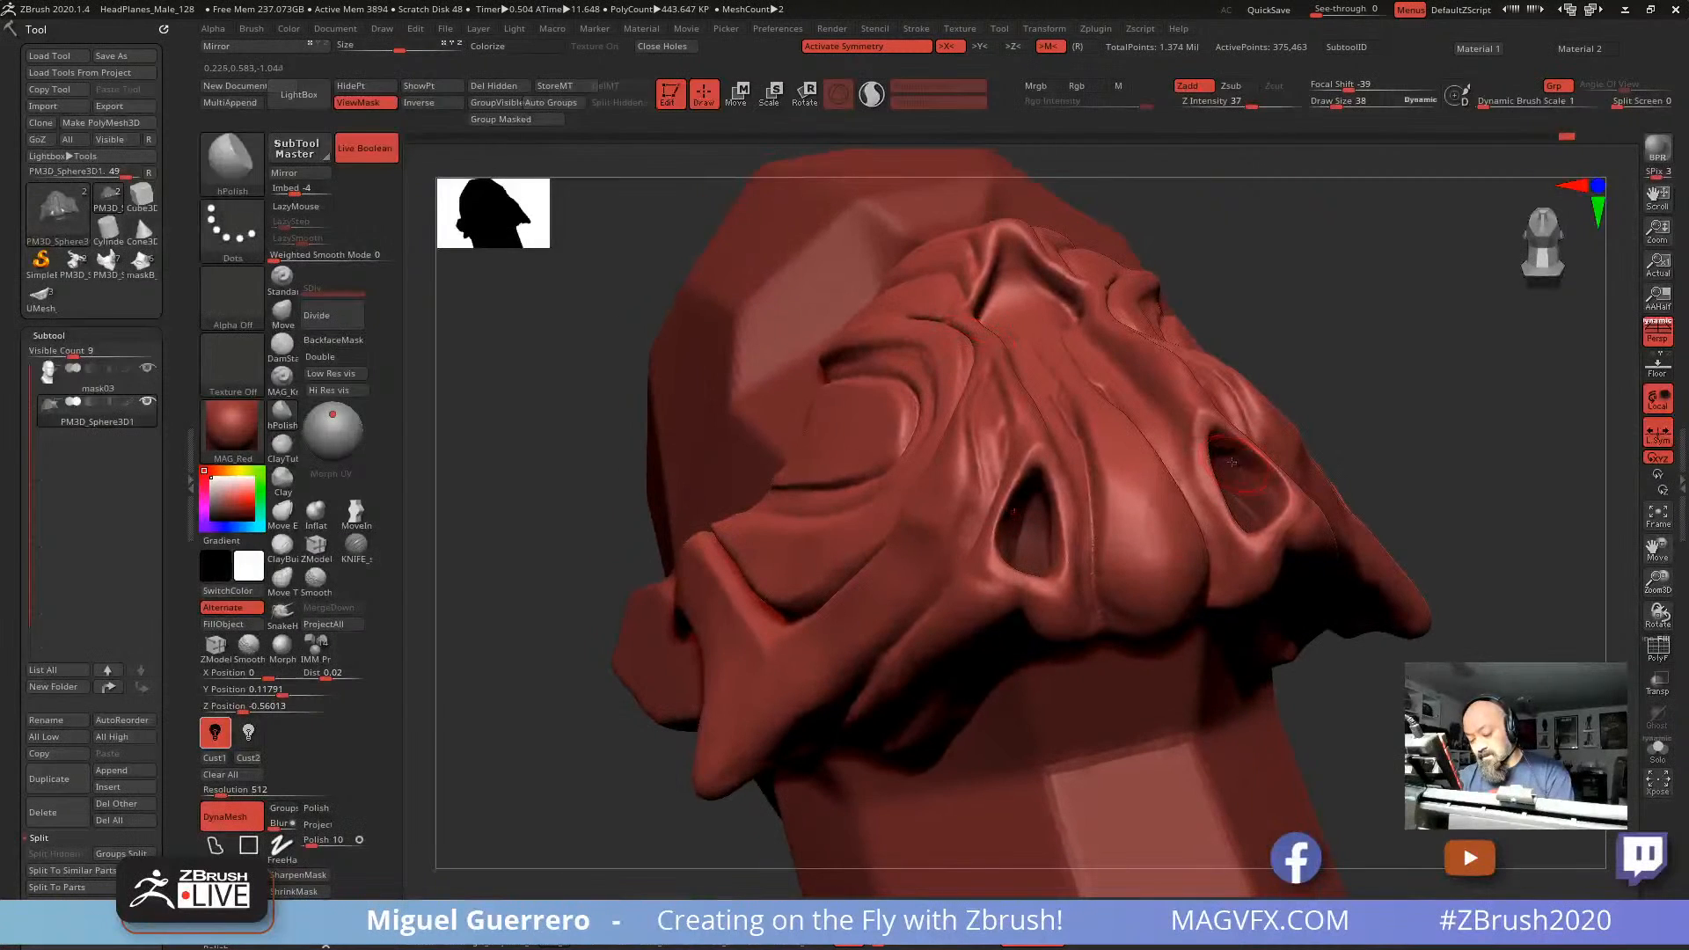
mouse_move(1259, 483)
left_mouse_down()
mouse_move(1417, 564)
mouse_move(1349, 533)
left_mouse_up()
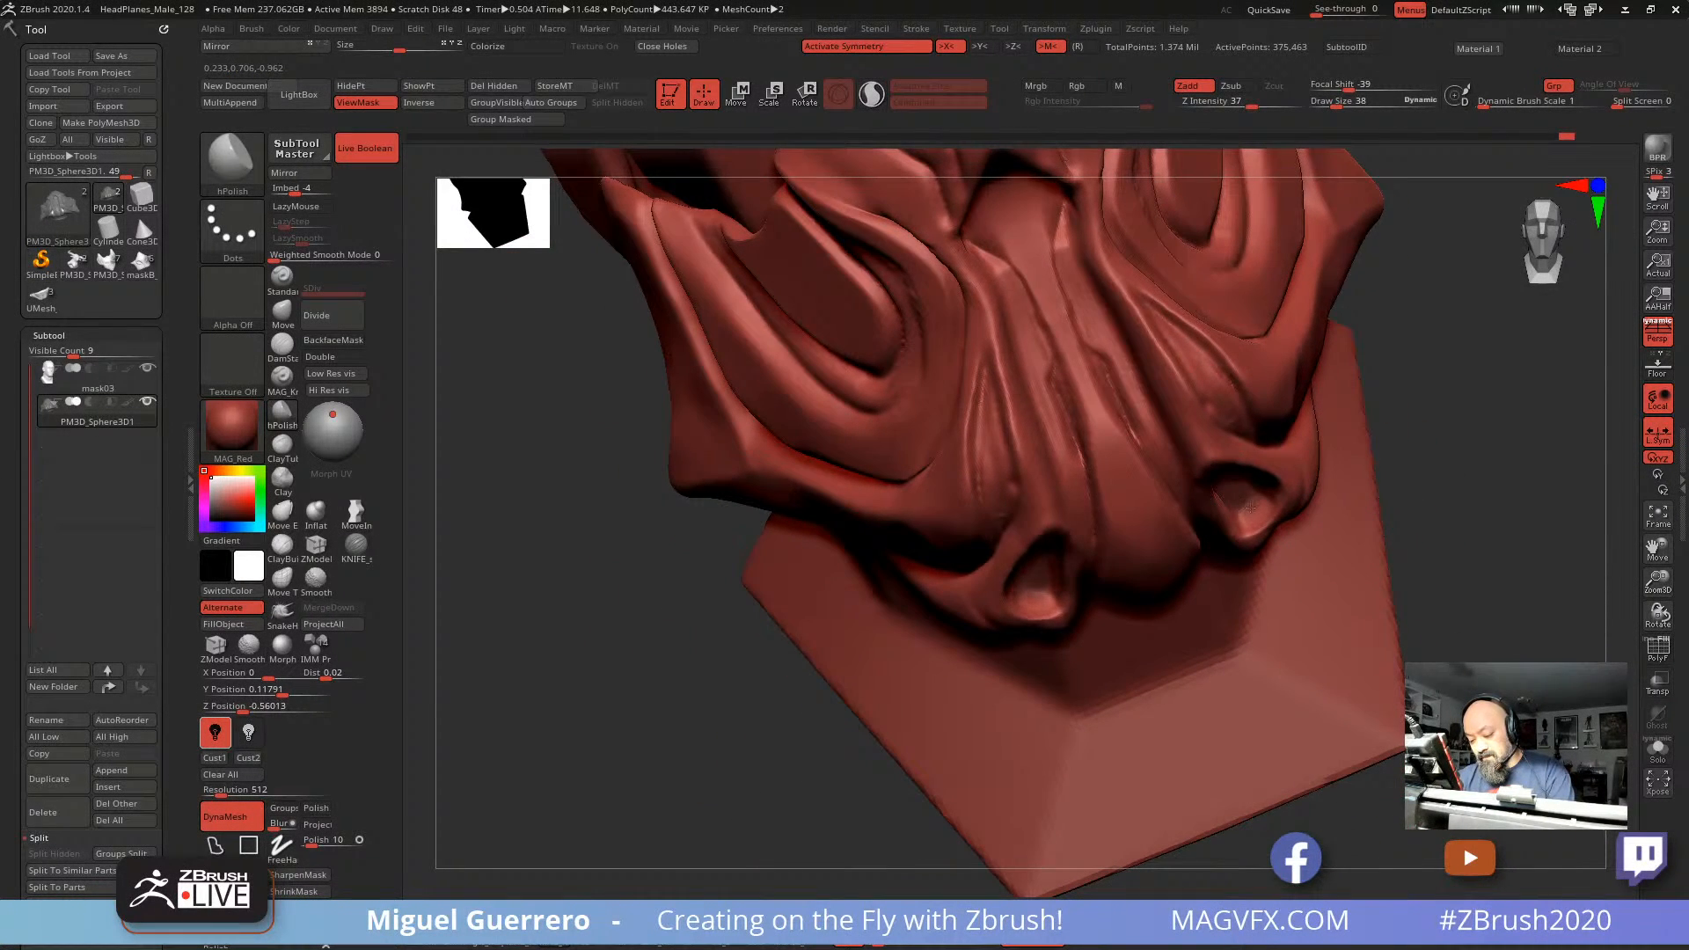
left_click_drag(1464, 647, 1364, 561)
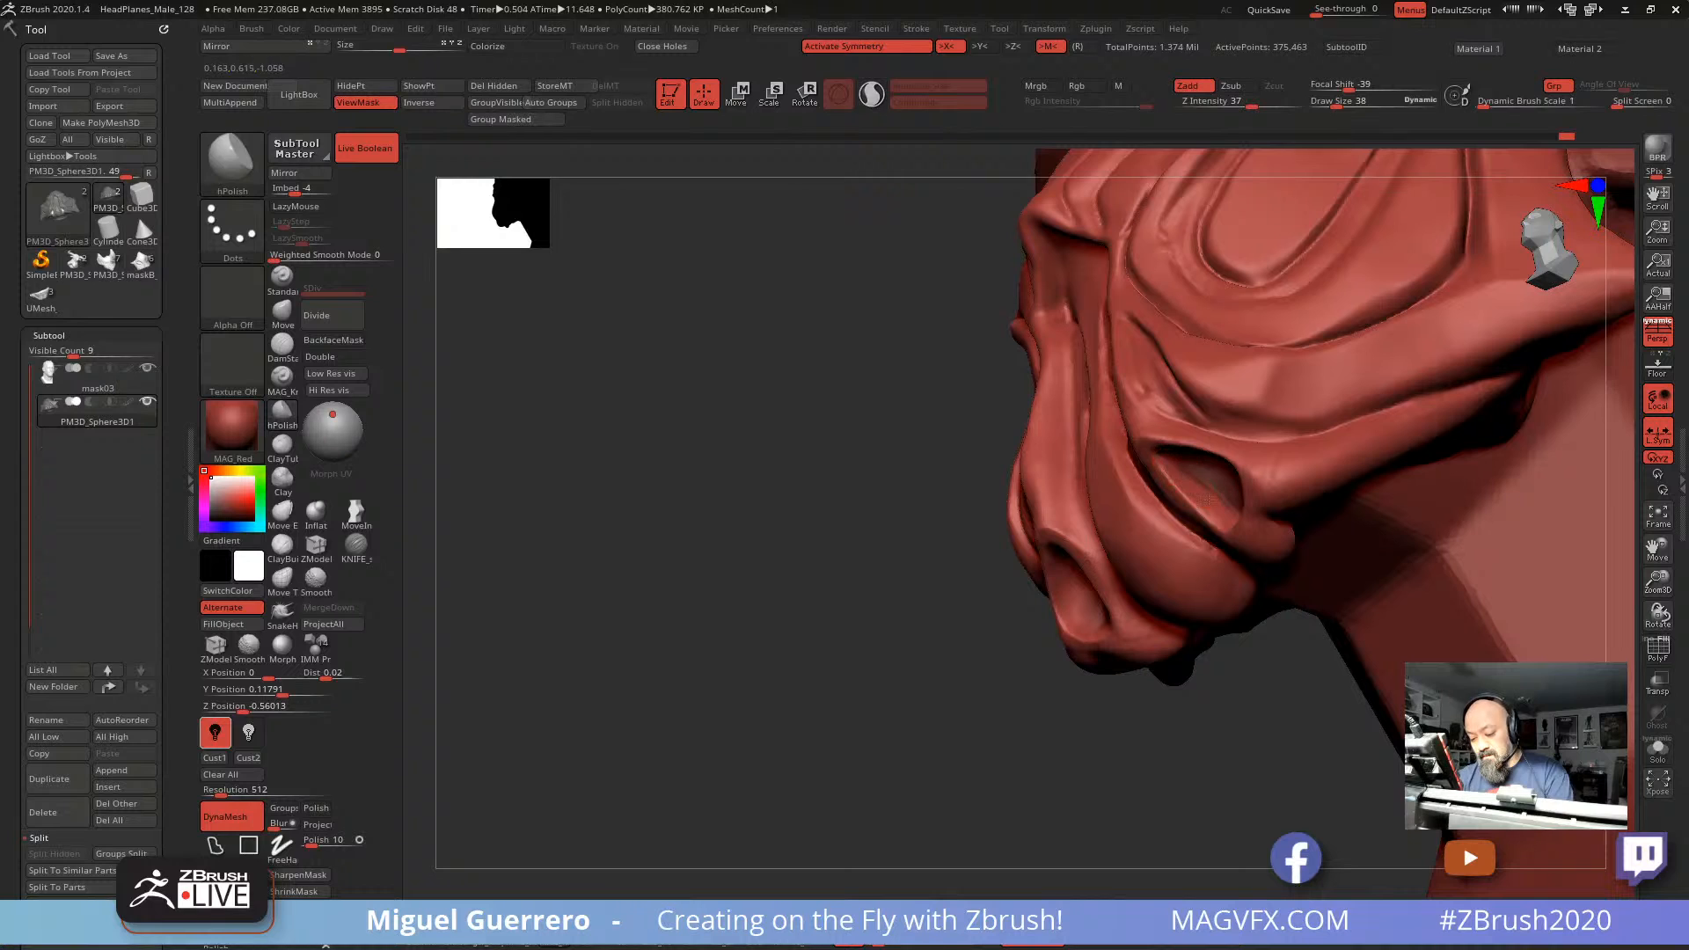
left_click_drag(1208, 499, 1164, 463)
mouse_move(950, 403)
left_mouse_down("shift")
mouse_move(867, 445)
mouse_move(721, 445)
mouse_move(818, 588)
left_mouse_up("shift")
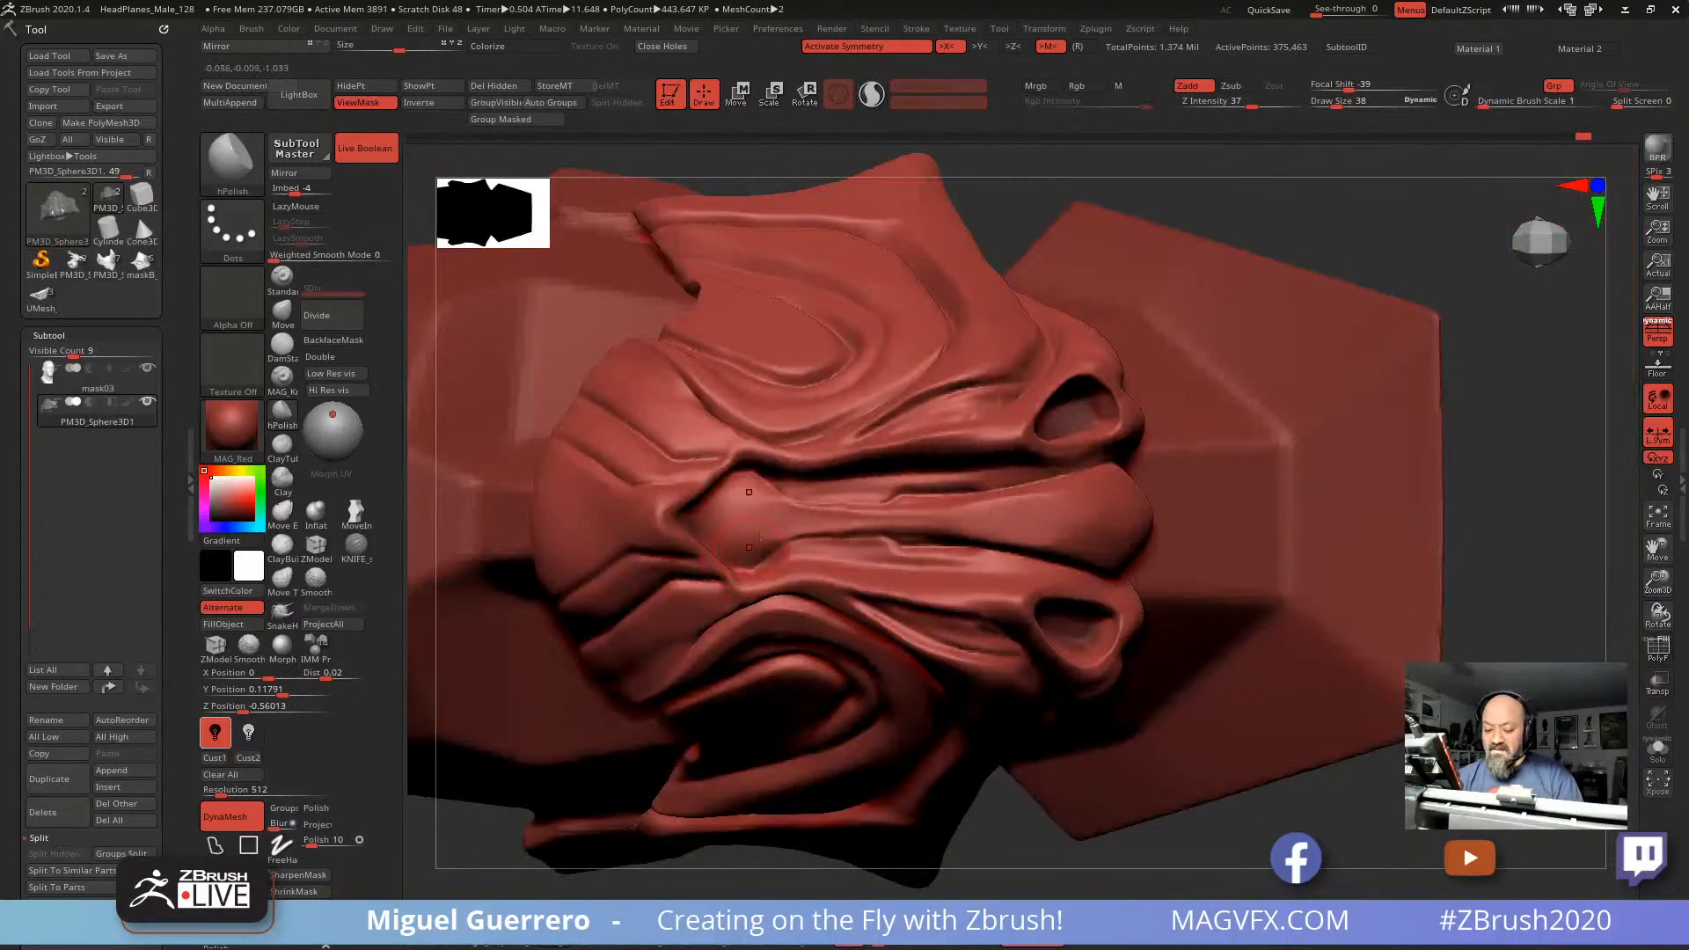
mouse_move(1467, 434)
left_mouse_down()
mouse_move(1531, 434)
mouse_move(1390, 446)
left_mouse_up()
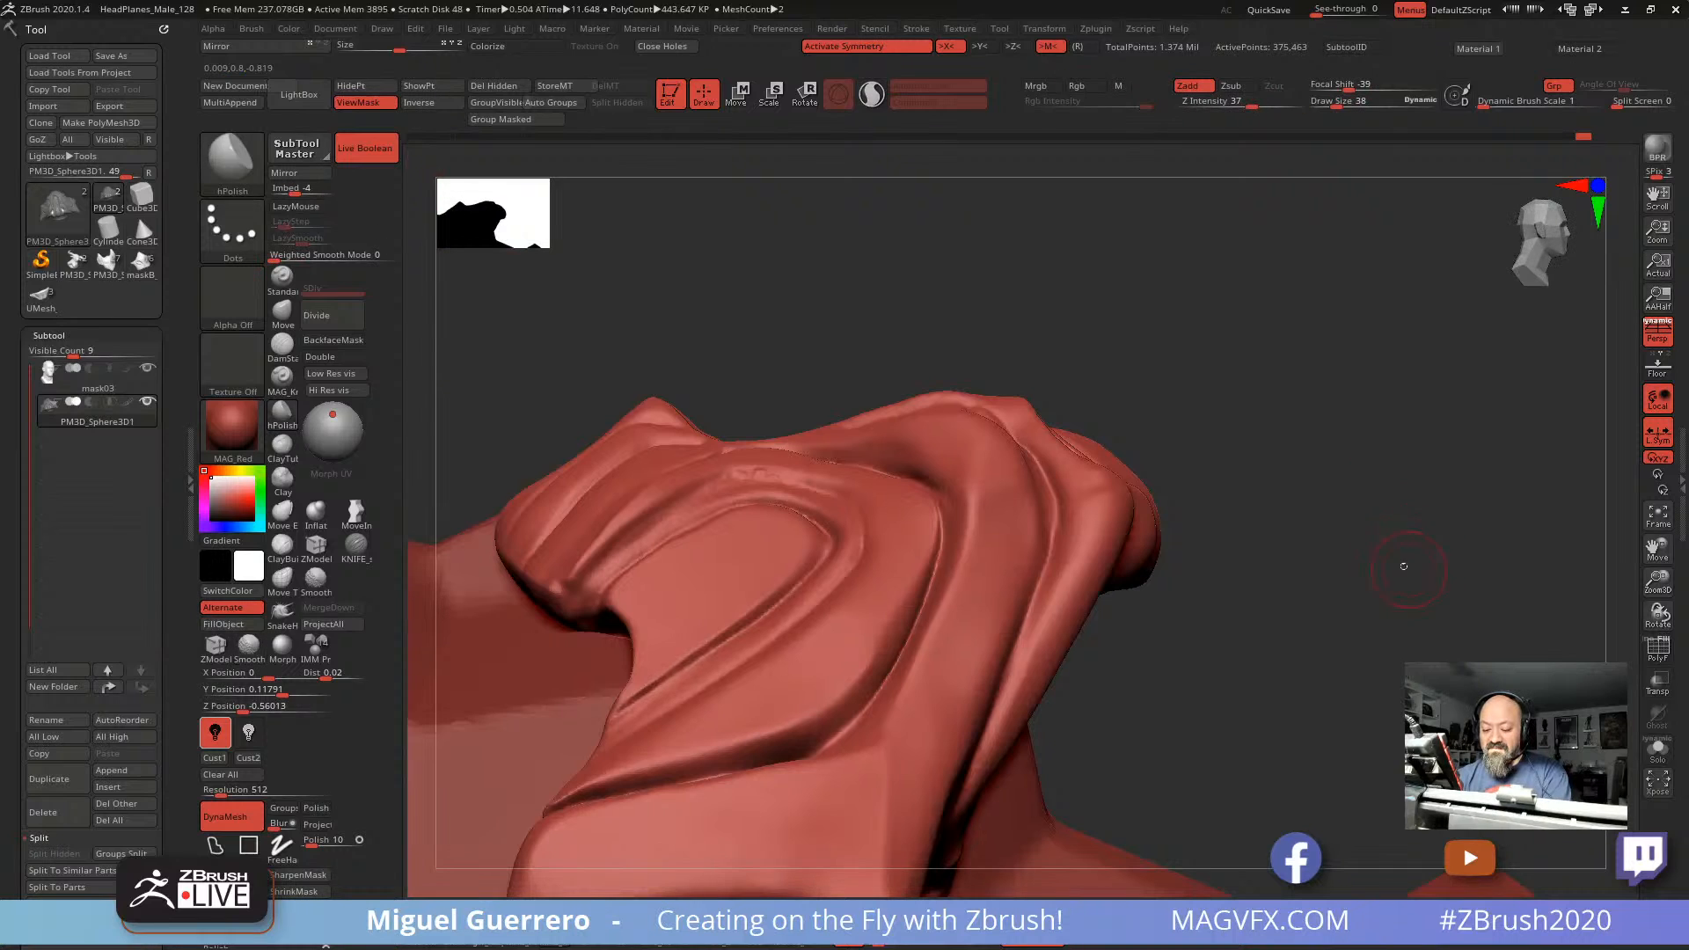
left_click_drag(1402, 565, 1179, 343)
left_click_drag(980, 264, 1011, 440, "shift")
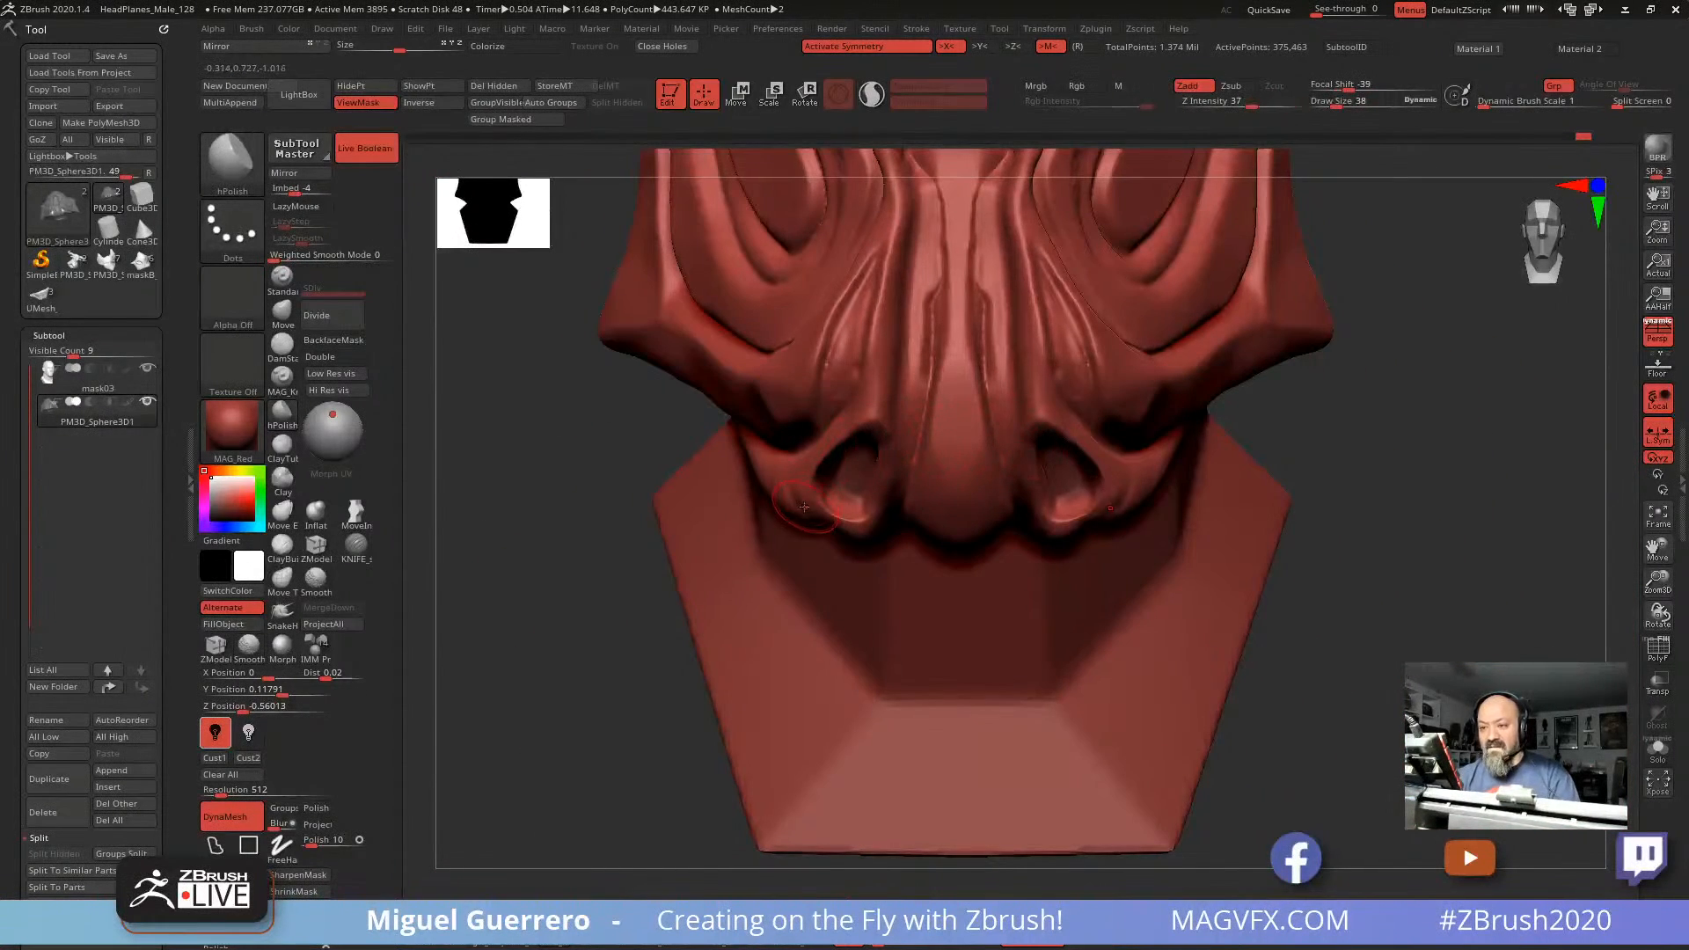
Step: Paint a small symmetrical mask shape in the recess under the nose peak at draw size 14, and invert the mask
key("f")
right_click_drag(747, 503, 993, 485)
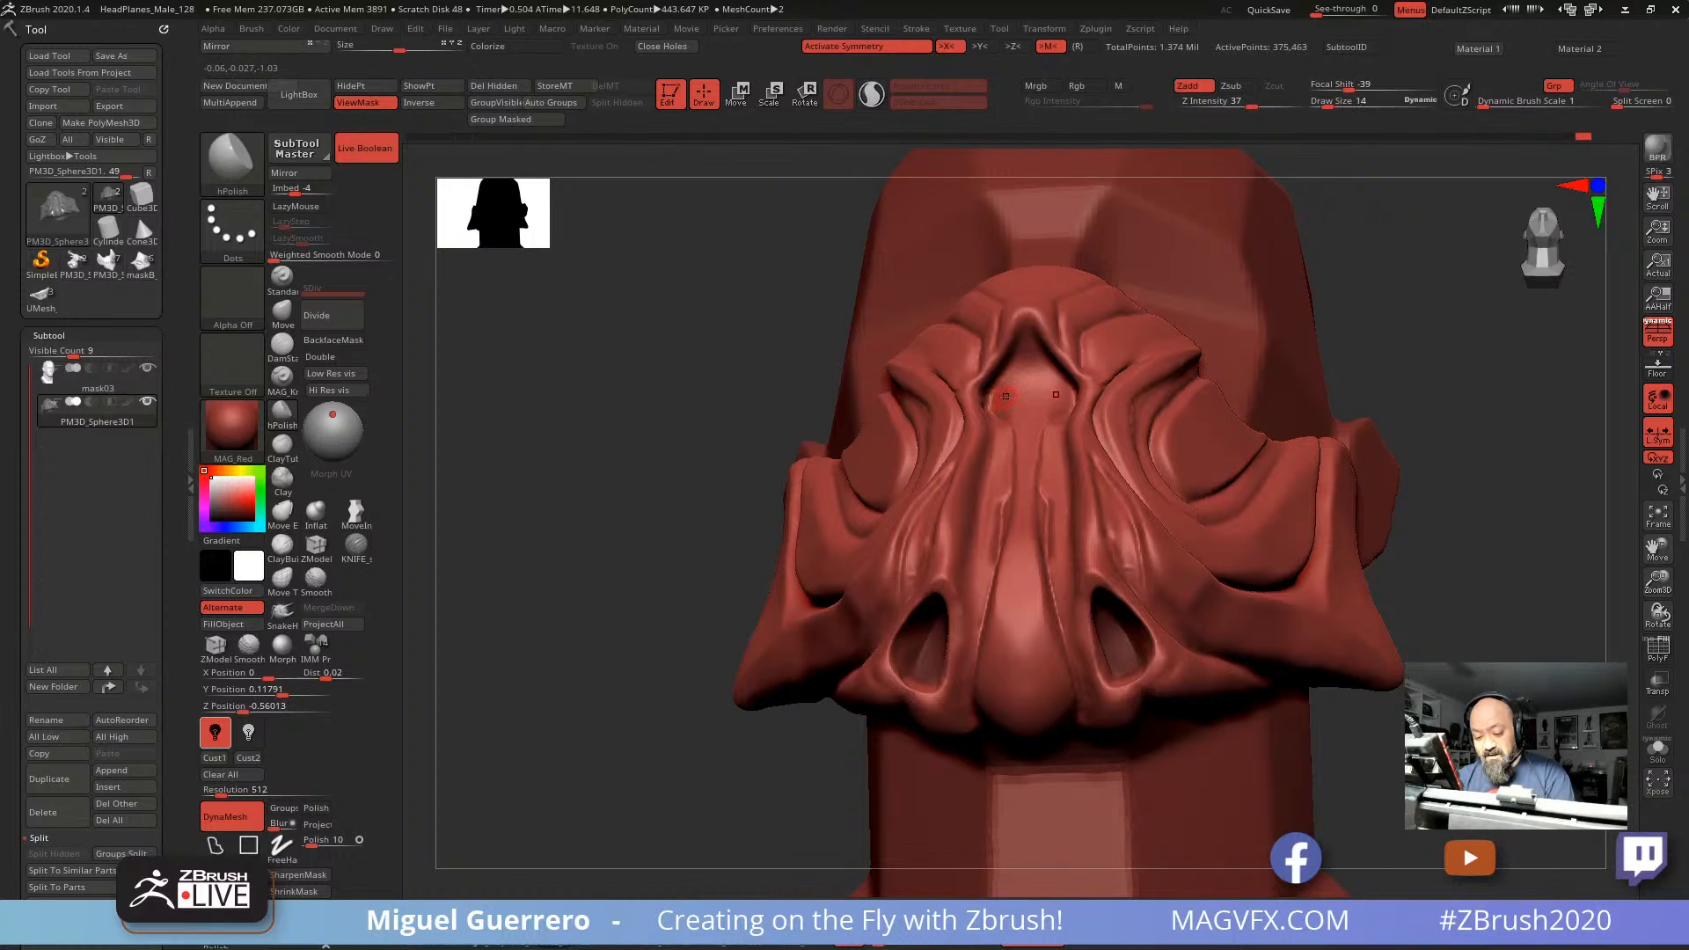
left_click_drag(1007, 401, 1012, 373, "ctrl")
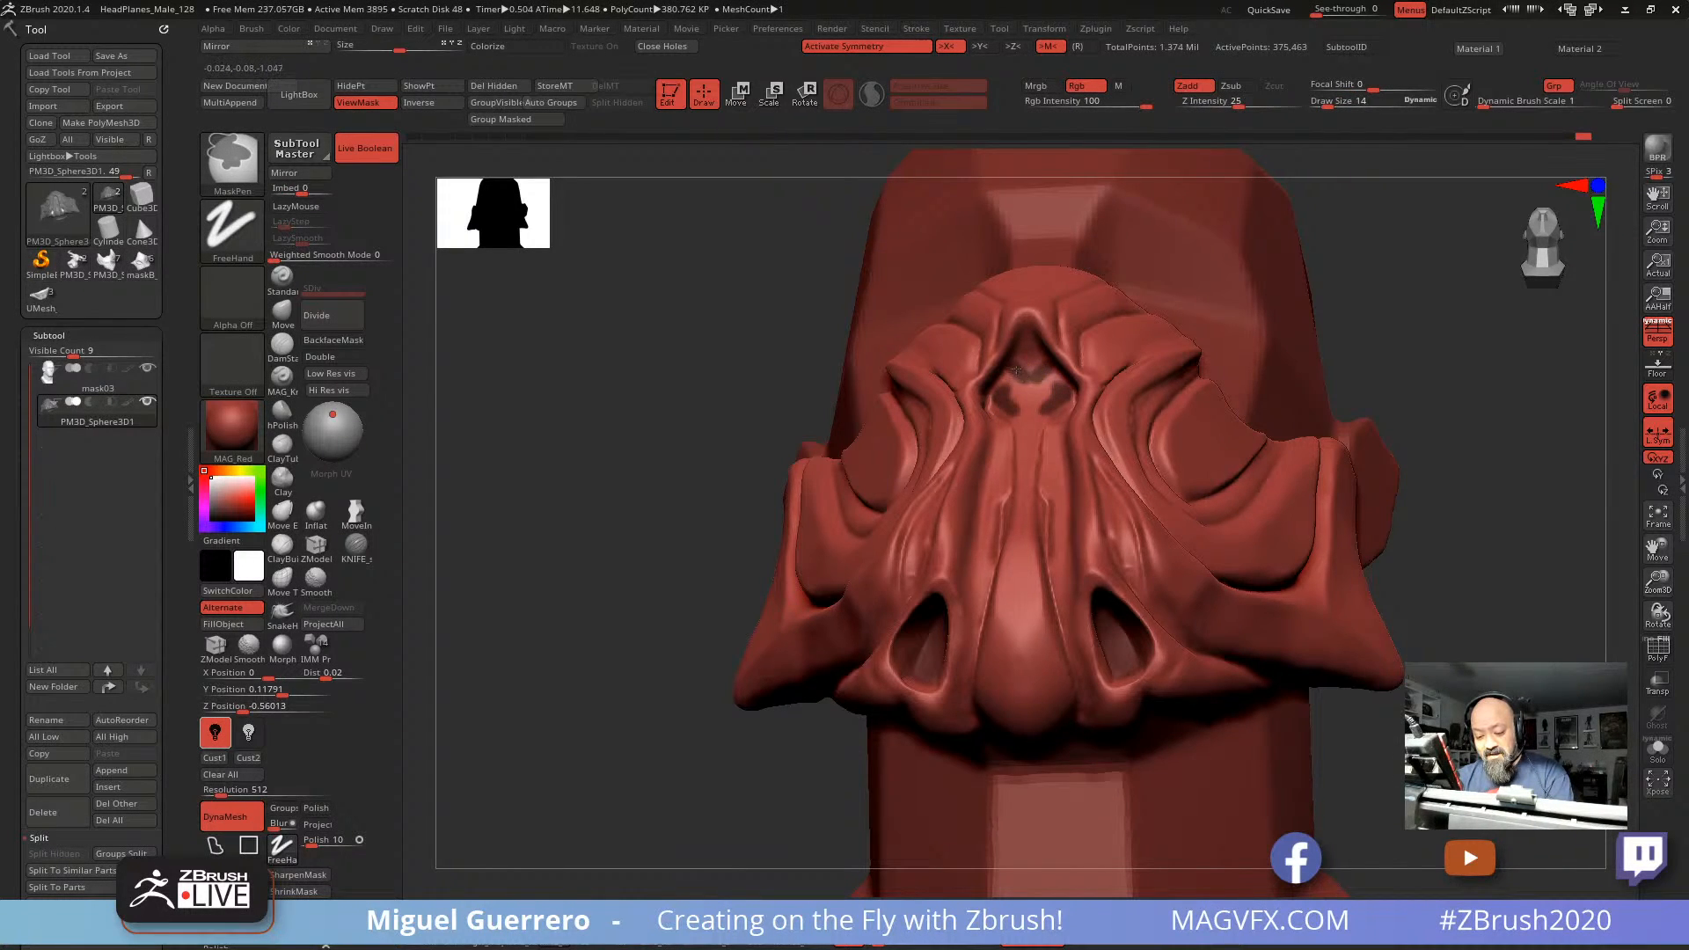
mouse_move(768, 365)
left_mouse_down("shift")
mouse_move(679, 441)
mouse_move(618, 441)
left_mouse_up("shift")
left_click(642, 428, "ctrl")
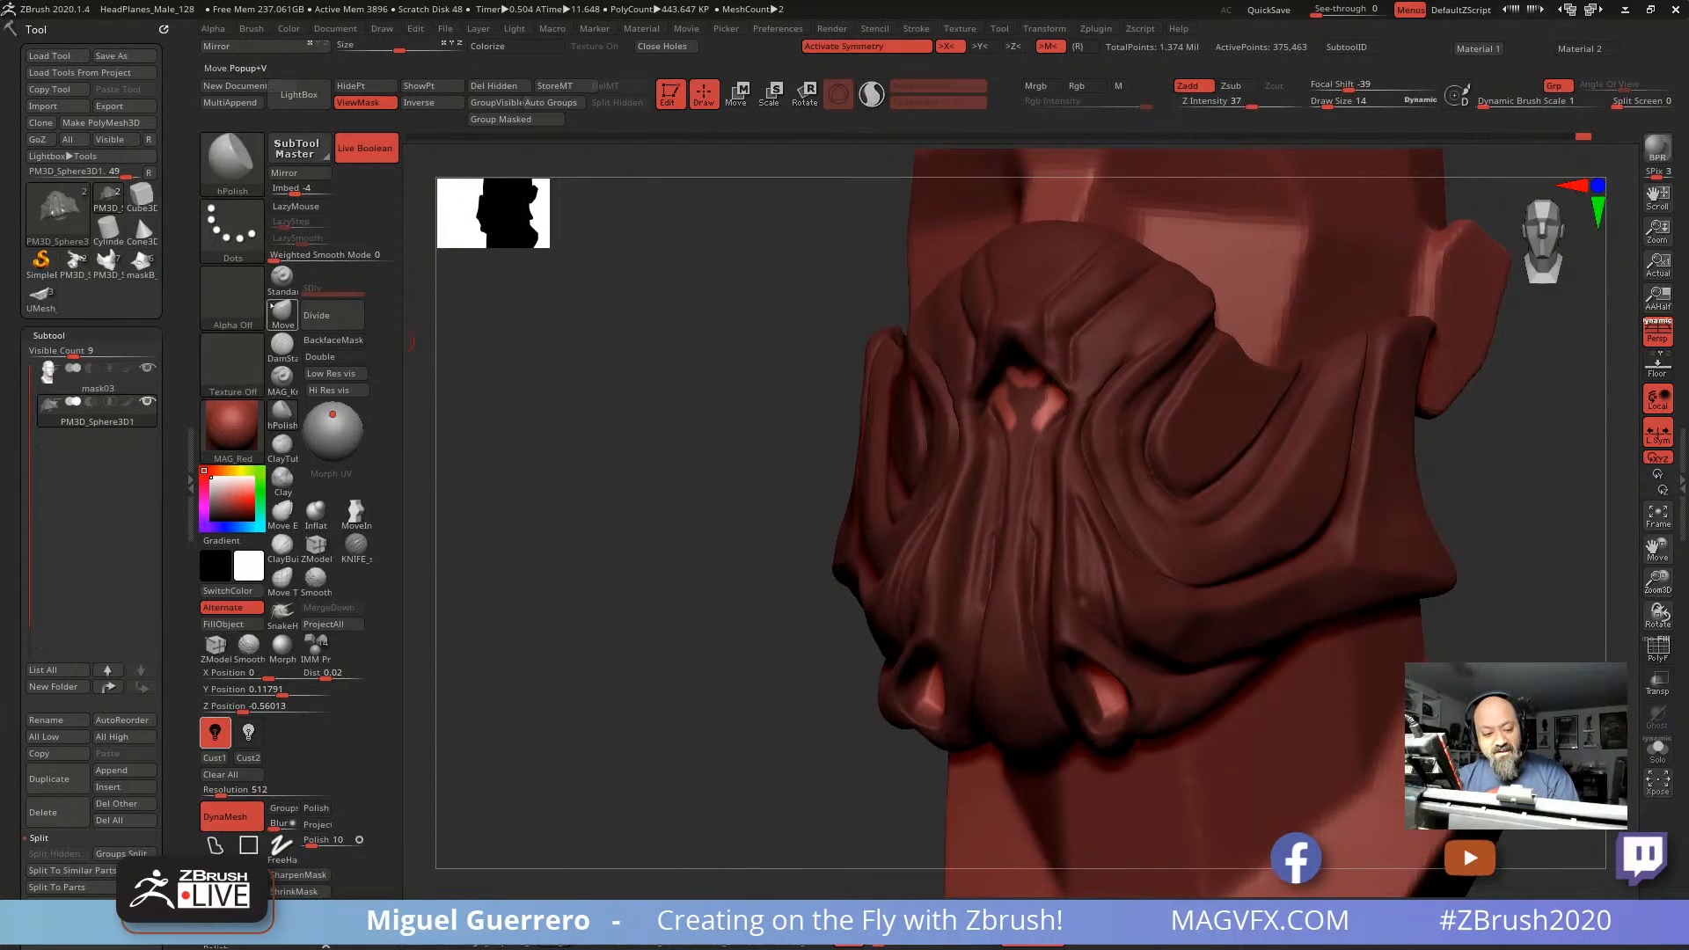
Step: Mask off the lower nostril openings with a rectangle and refine the mask around the shapes under the nose peak at draw size 10
left_click(282, 309)
mouse_move(689, 366)
left_mouse_down()
mouse_move(828, 403)
mouse_move(793, 417)
left_mouse_up()
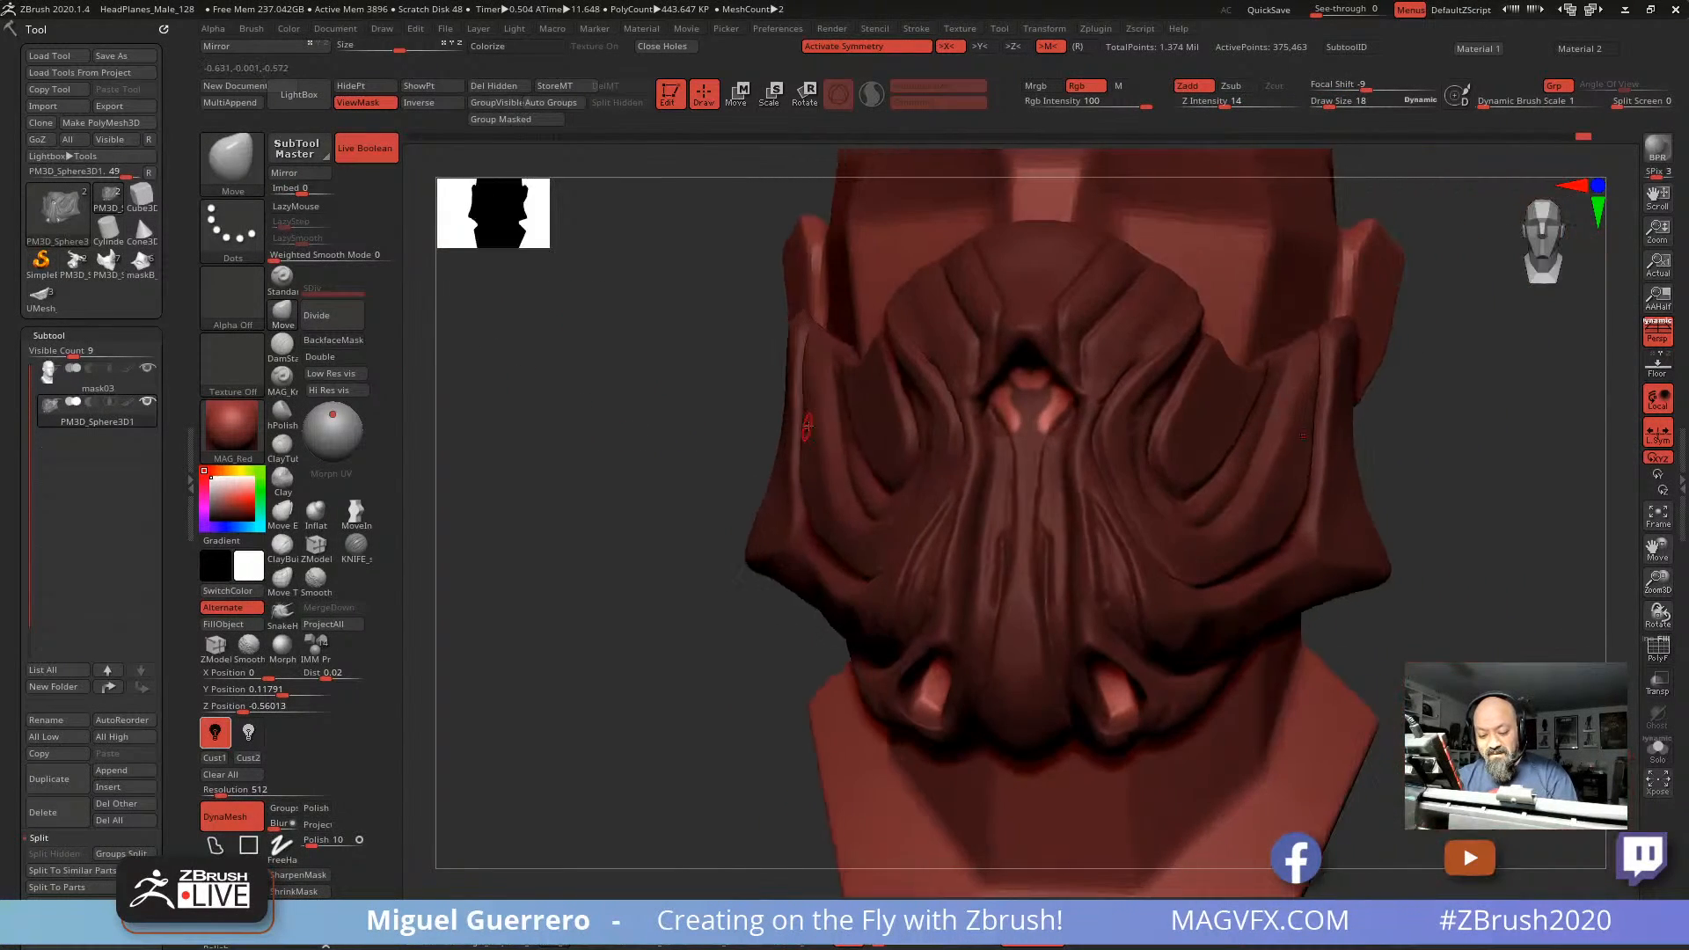
left_click(915, 480, "ctrl+shift")
left_click(694, 434, "ctrl+shift")
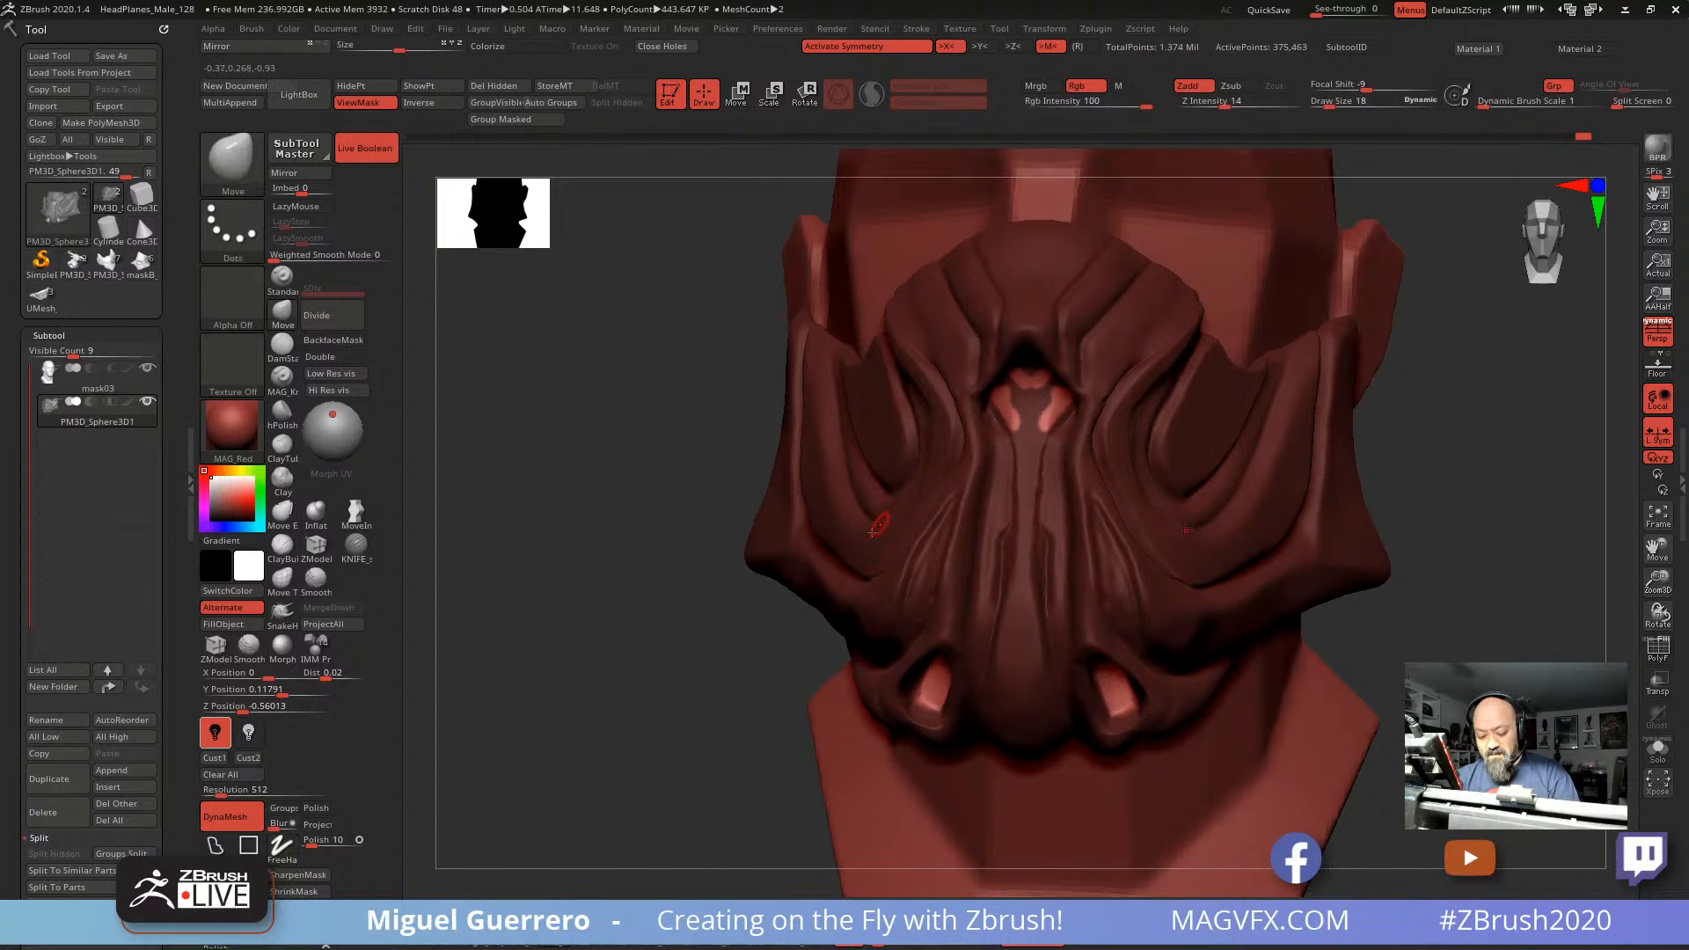
left_click_drag(667, 584, 1242, 827, "ctrl")
mouse_move(1091, 563)
right_mouse_down()
mouse_move(1047, 563)
mouse_move(1078, 545)
right_mouse_up()
right_click_drag(1078, 457, 1087, 545, "ctrl")
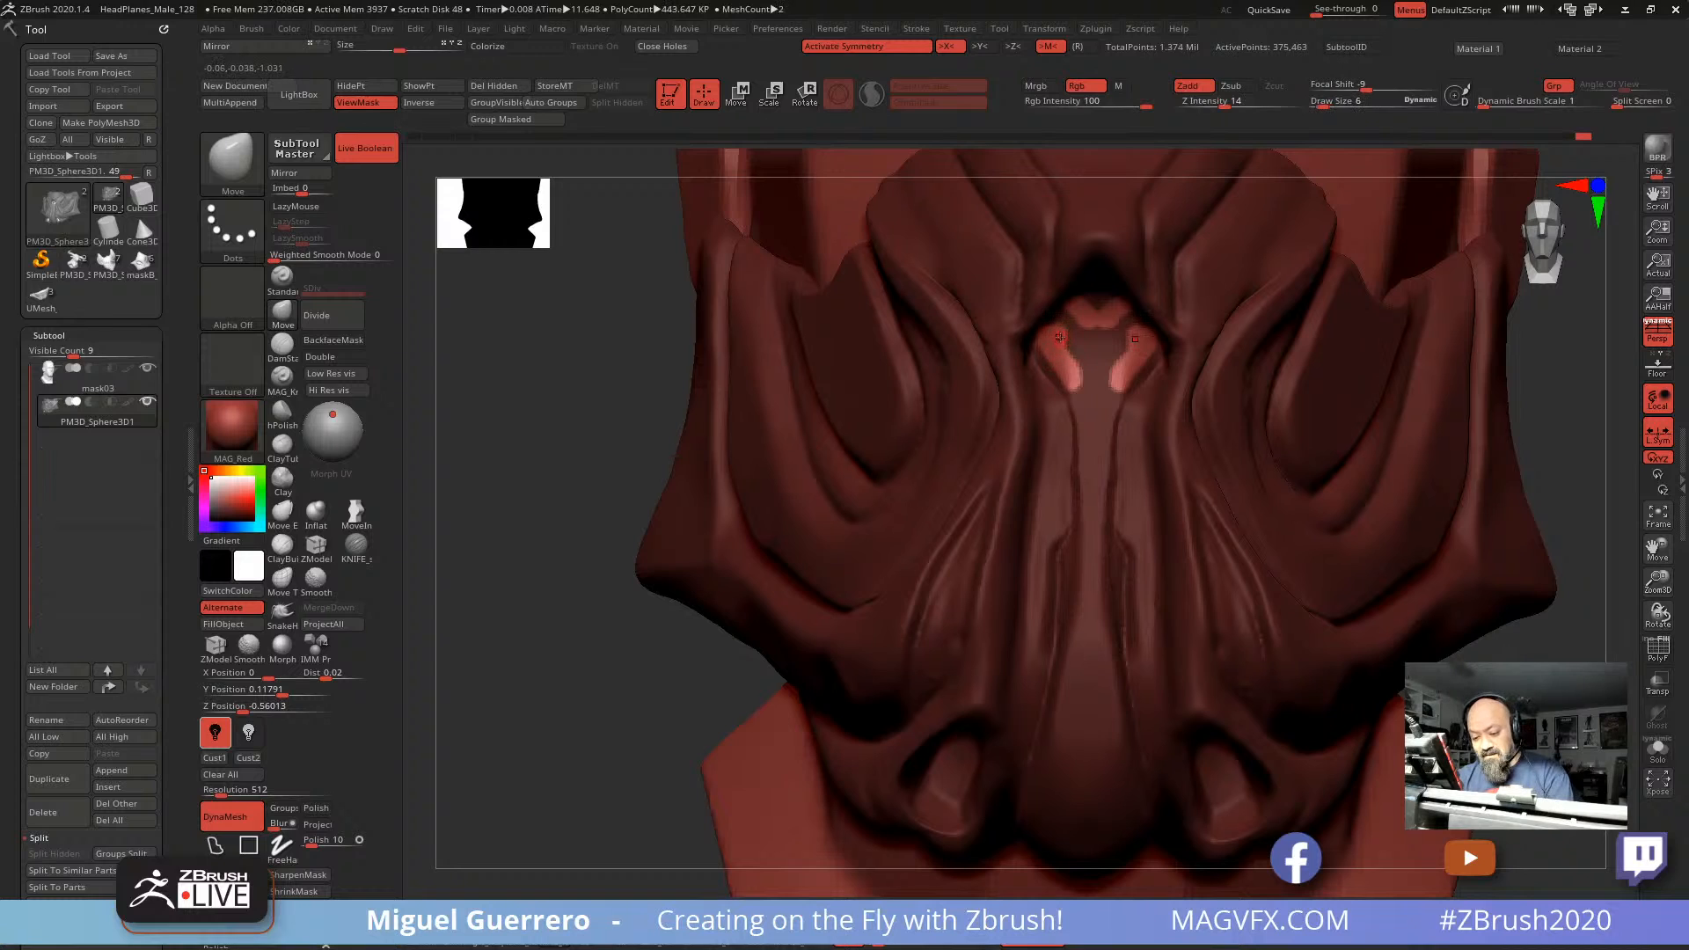
key("ctrl")
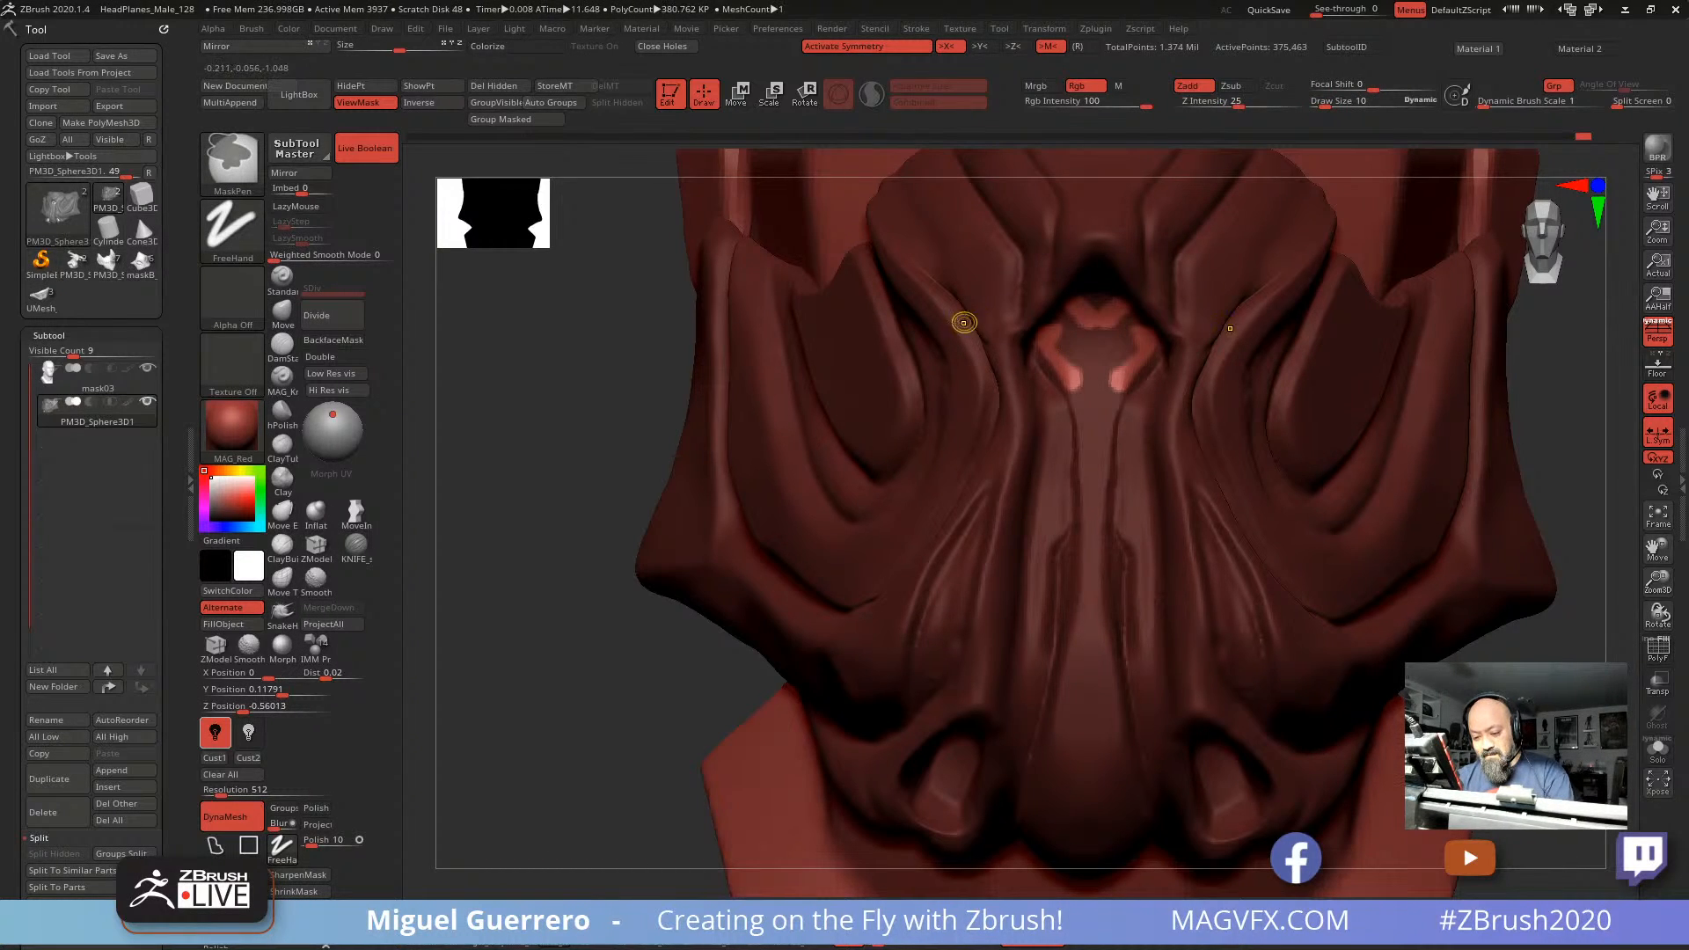
mouse_move(885, 289)
right_mouse_down()
mouse_move(612, 351)
mouse_move(695, 407)
mouse_move(660, 404)
right_mouse_up()
left_click(695, 416, "ctrl")
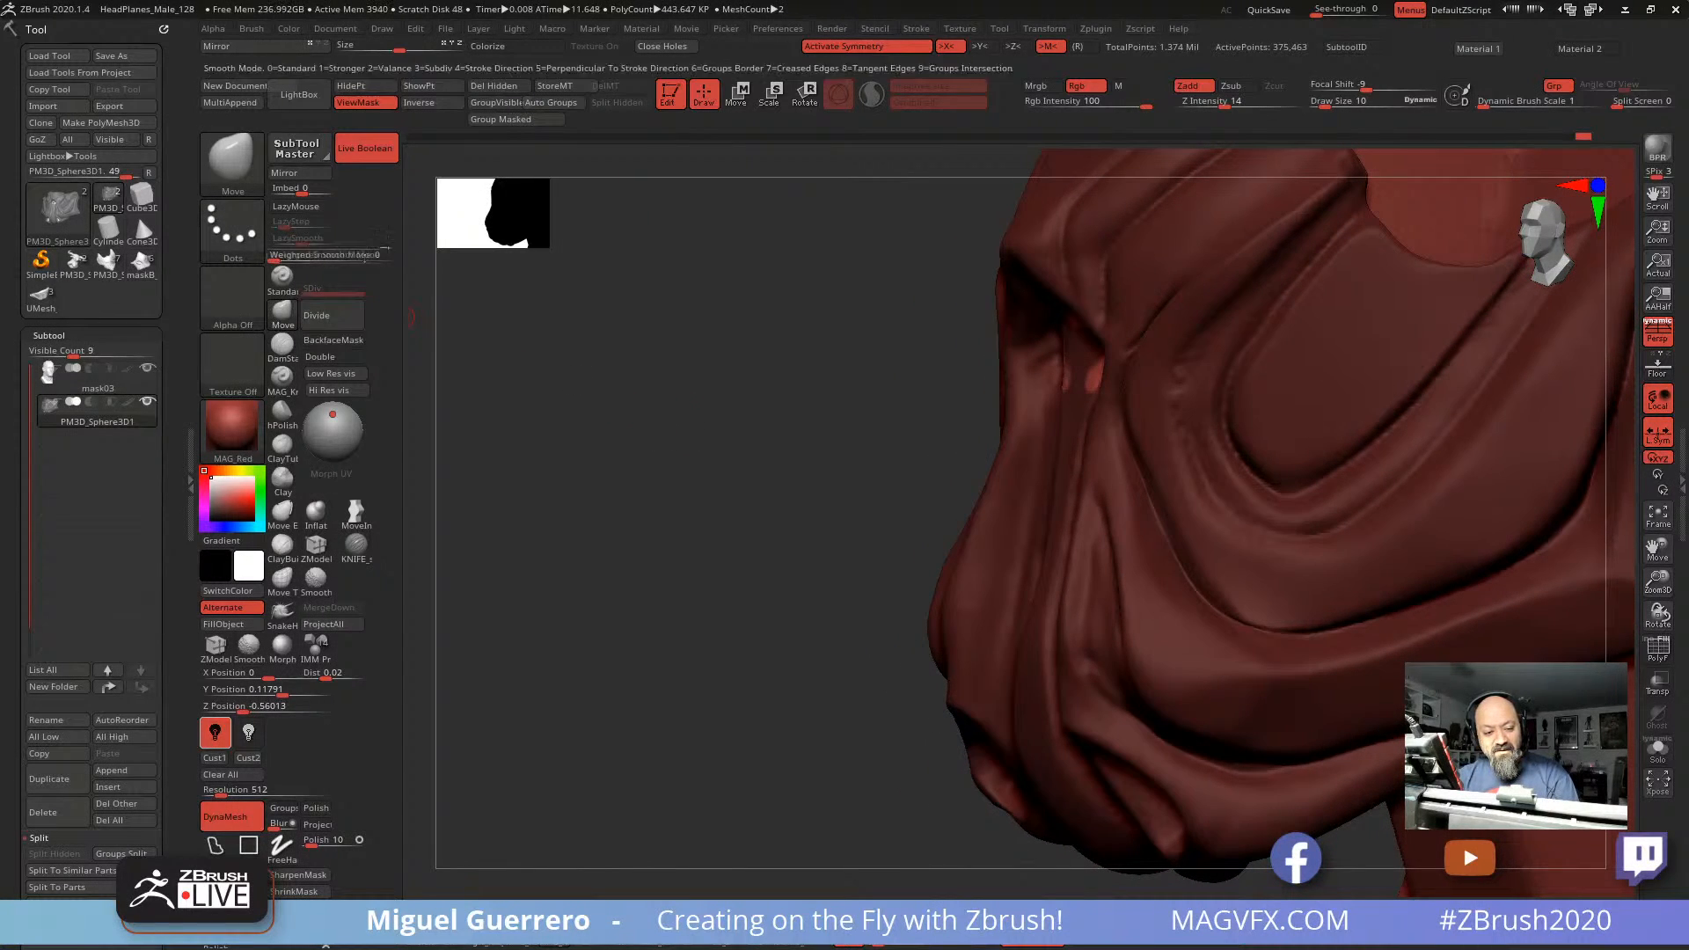
Step: Center the Move gizmo on the unmasked shapes under the nose peak and push them inward along the depth axis
left_click(737, 94)
left_click_drag(823, 315, 788, 322)
right_click_drag(964, 361, 862, 359)
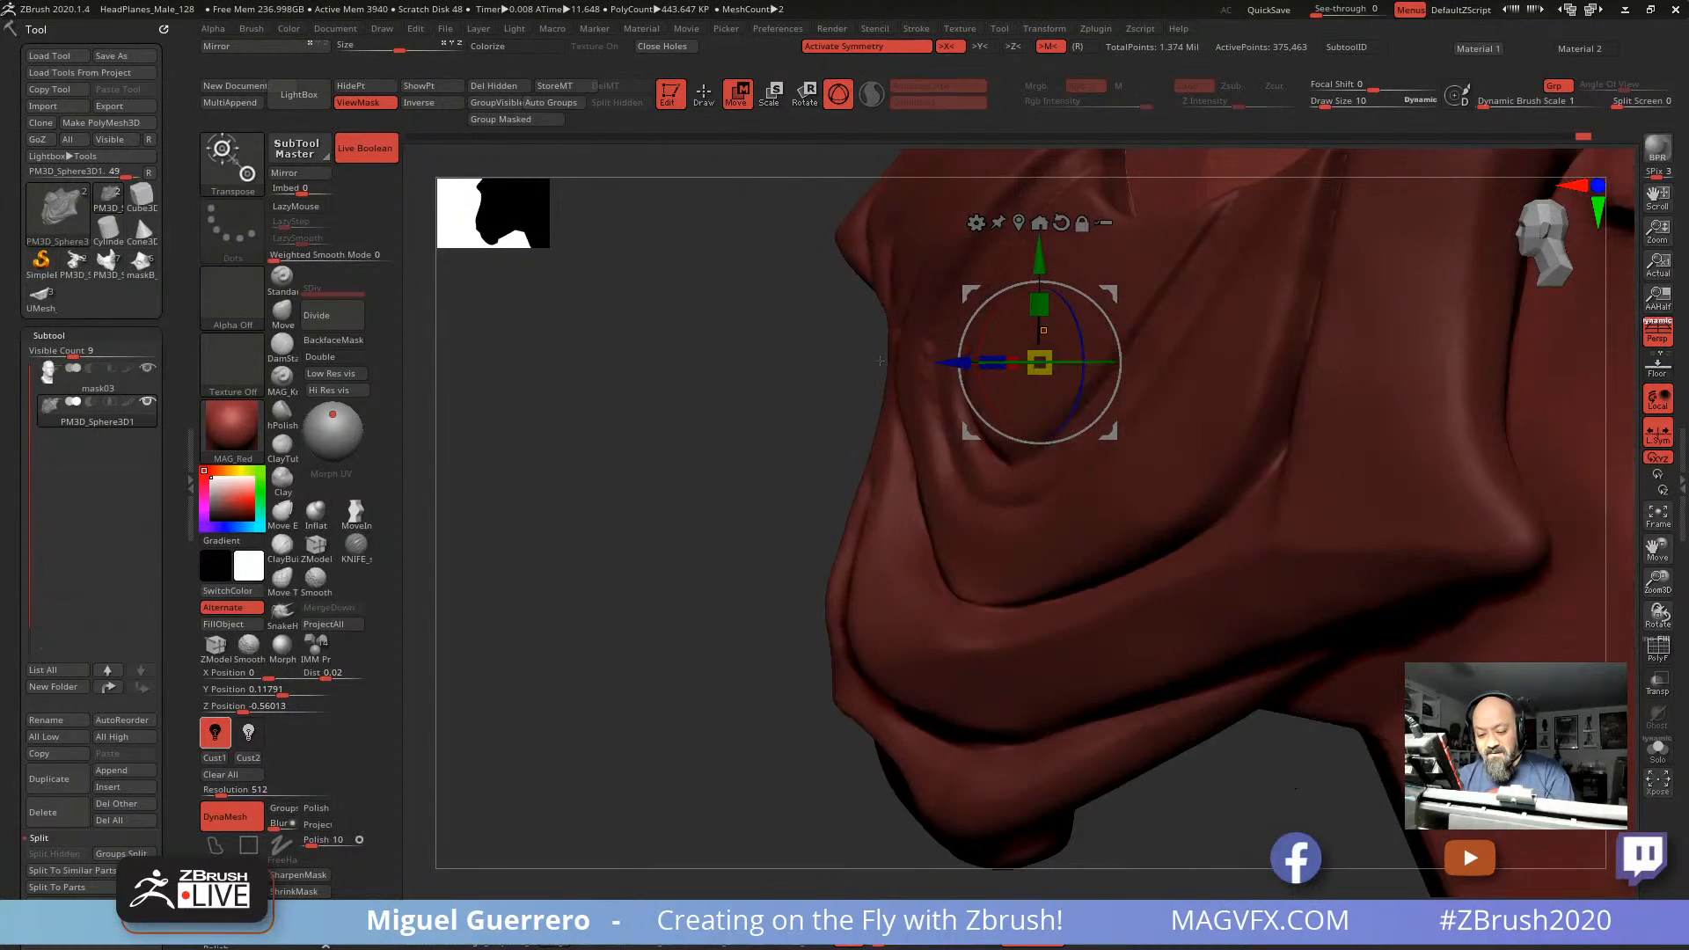
left_click(1018, 221)
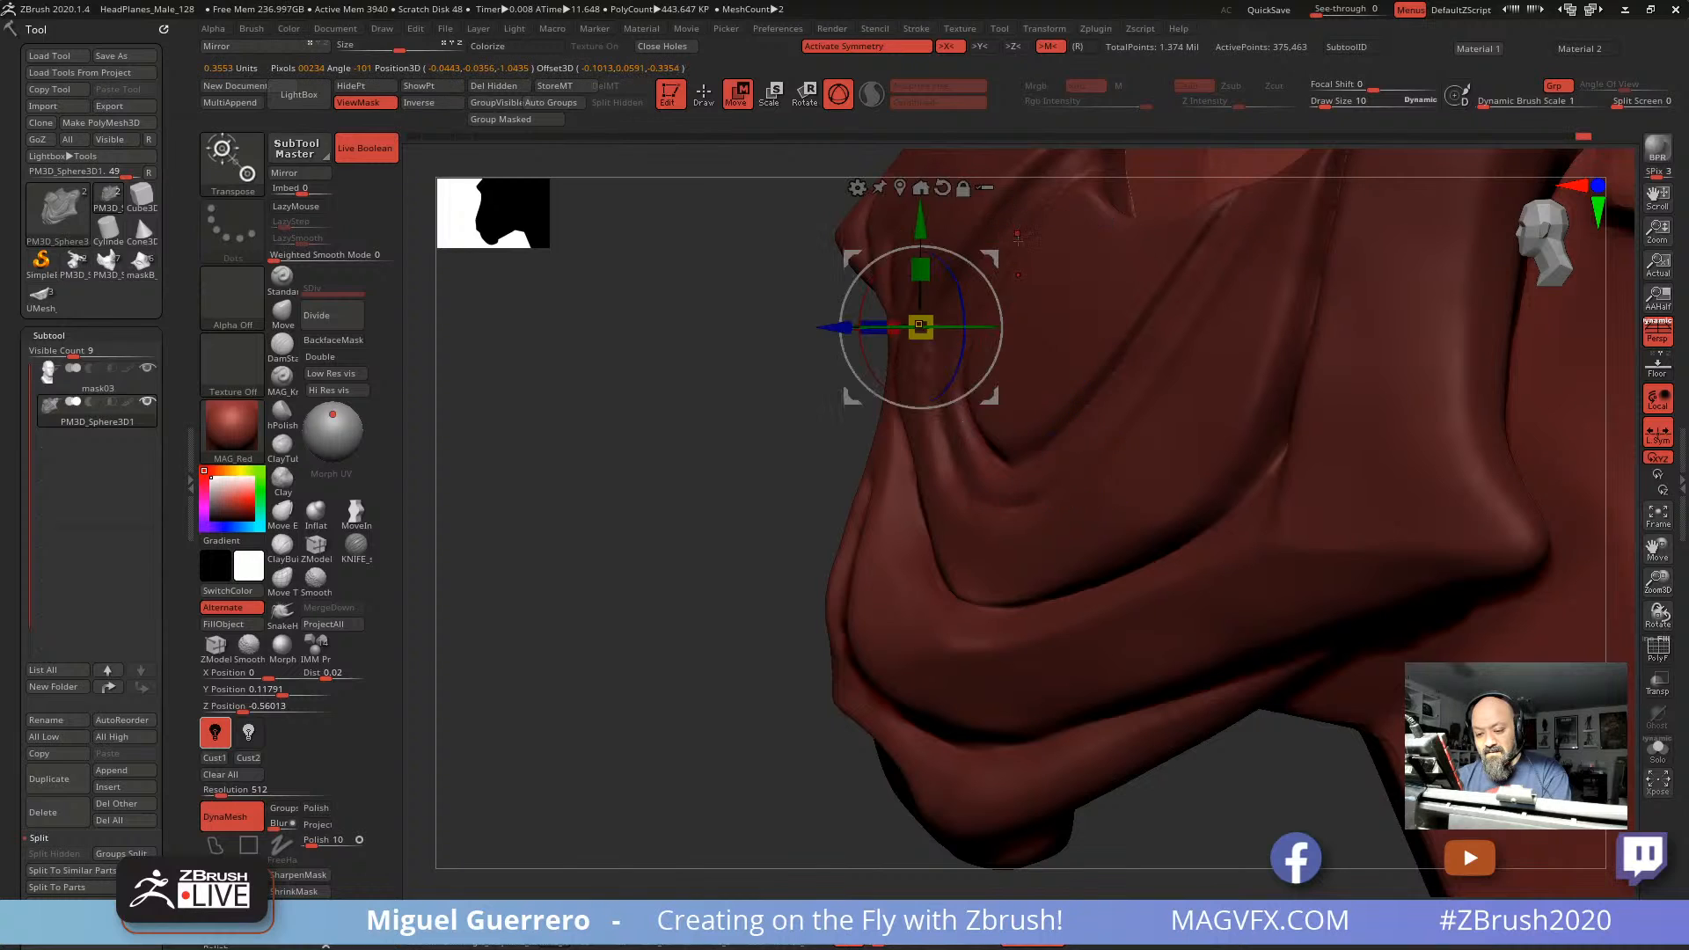
left_click(942, 189, "alt")
left_click_drag(817, 328, 840, 327)
right_click_drag(679, 348, 710, 213)
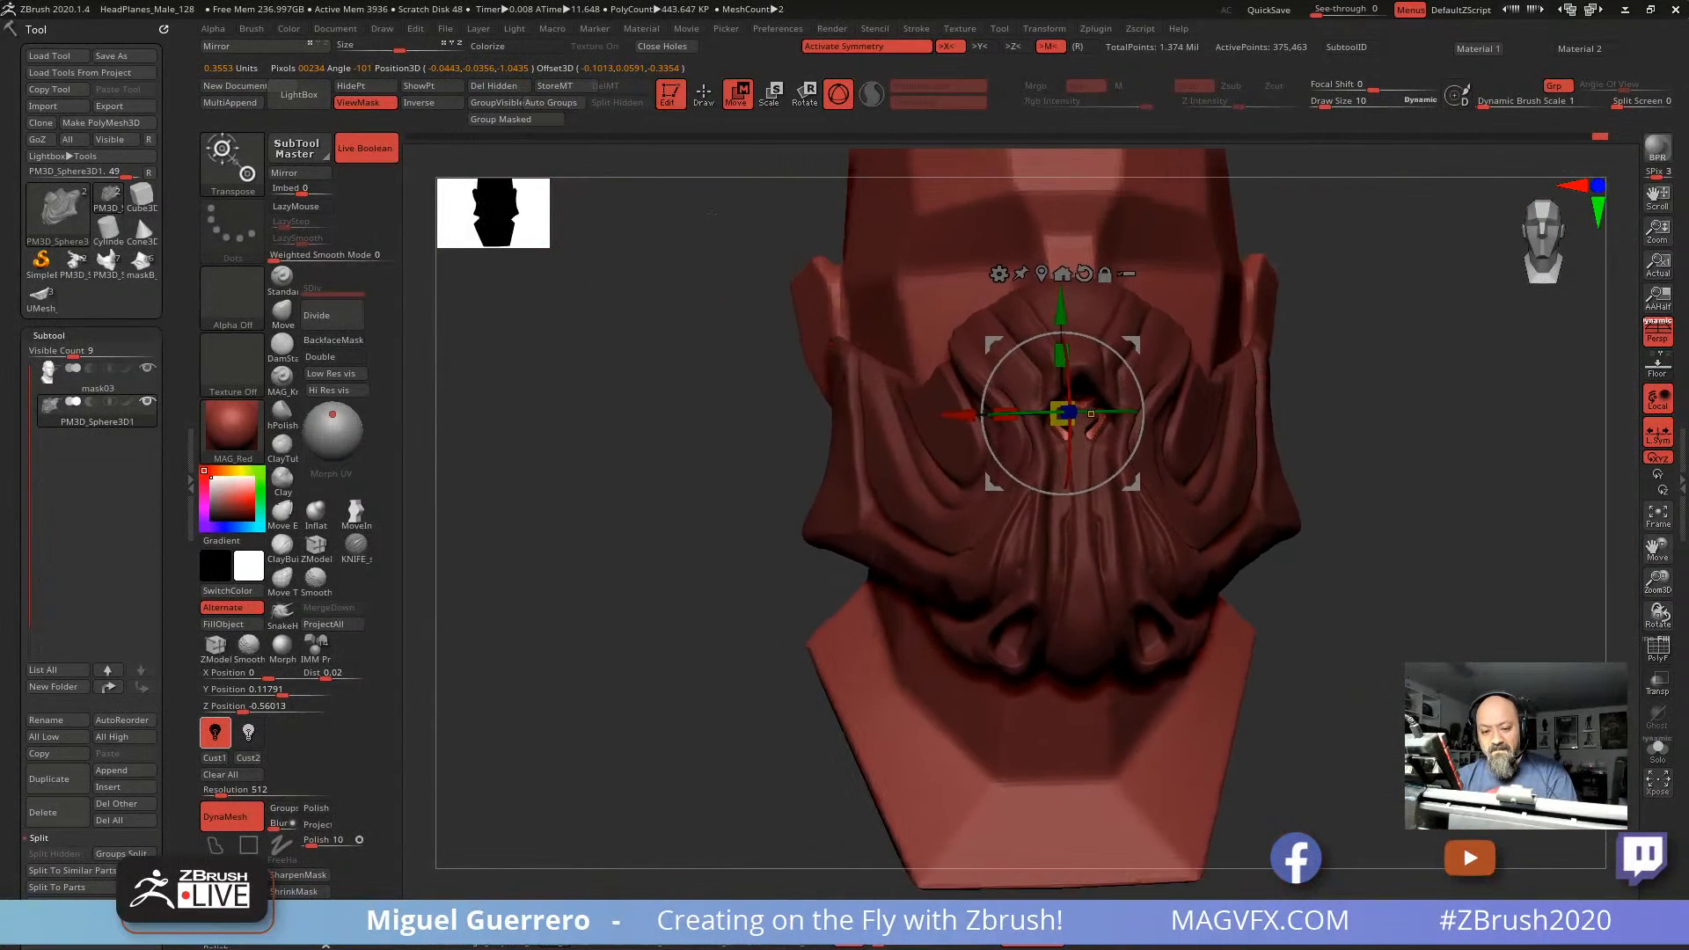
Step: Return to Draw mode, clear the mask and update the DynaMesh at resolution 512
left_click(706, 104)
left_click_drag(693, 362, 682, 414, "ctrl")
mouse_move(690, 413)
right_mouse_down()
mouse_move(667, 414)
mouse_move(721, 449)
mouse_move(601, 446)
right_mouse_up()
left_click_drag(583, 454, 593, 465, "ctrl")
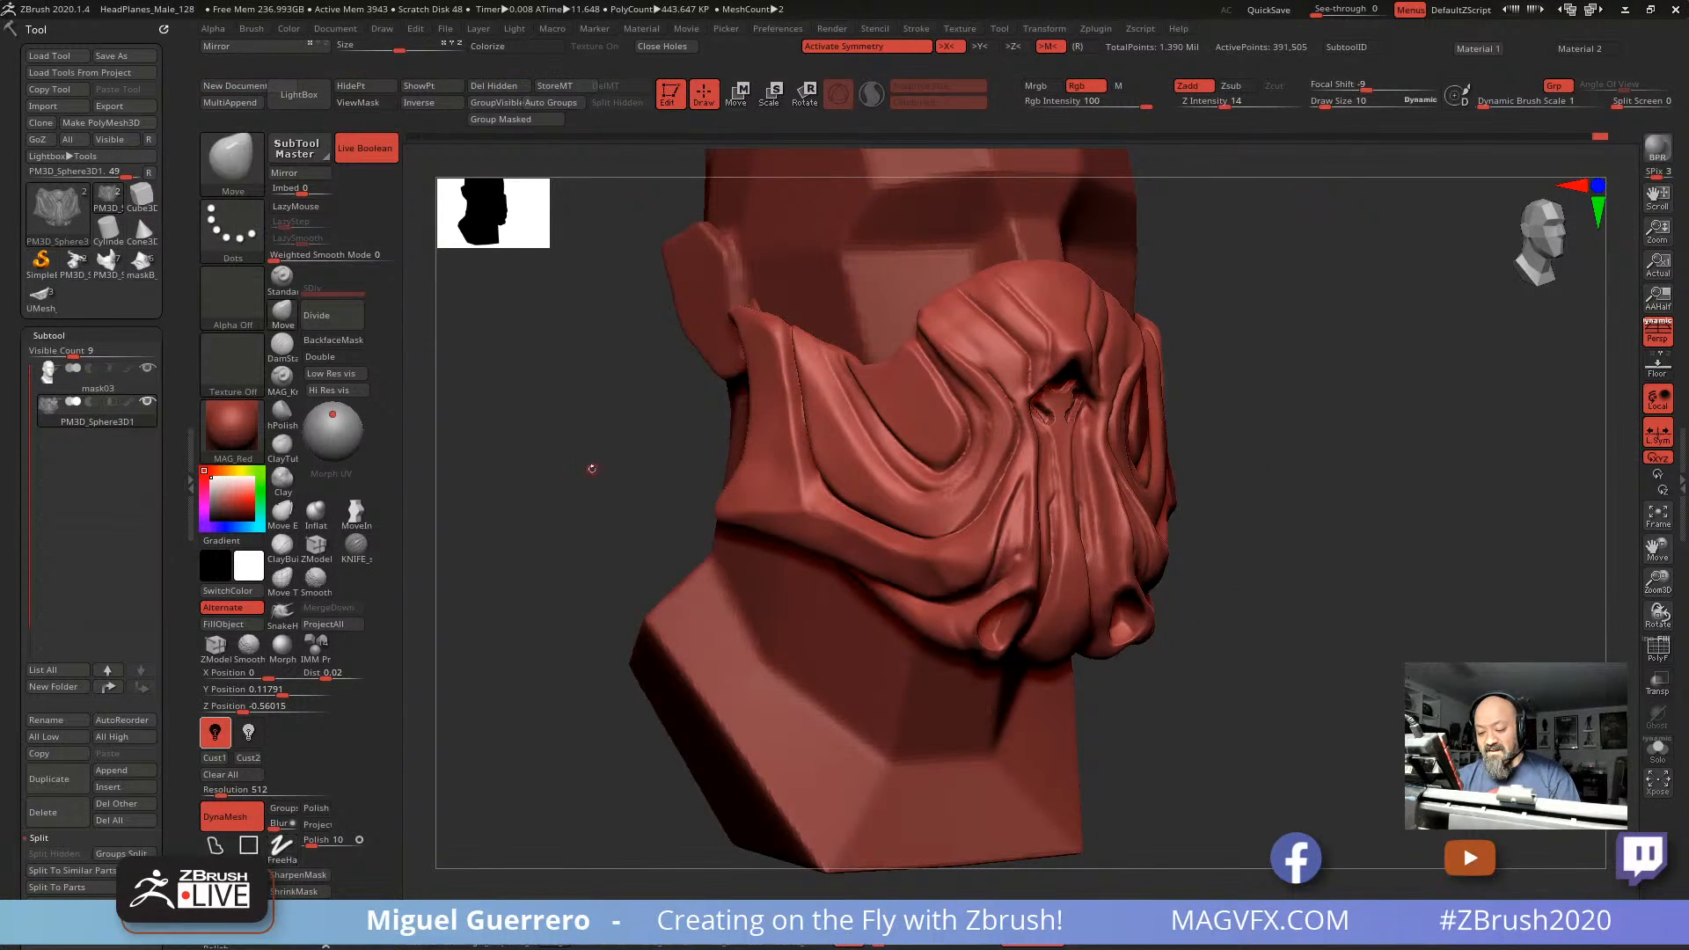
Step: Undo the last DynaMesh update and remesh the half-face mask at resolution 752
right_click_drag(592, 467, 577, 441)
key("ctrl+z")
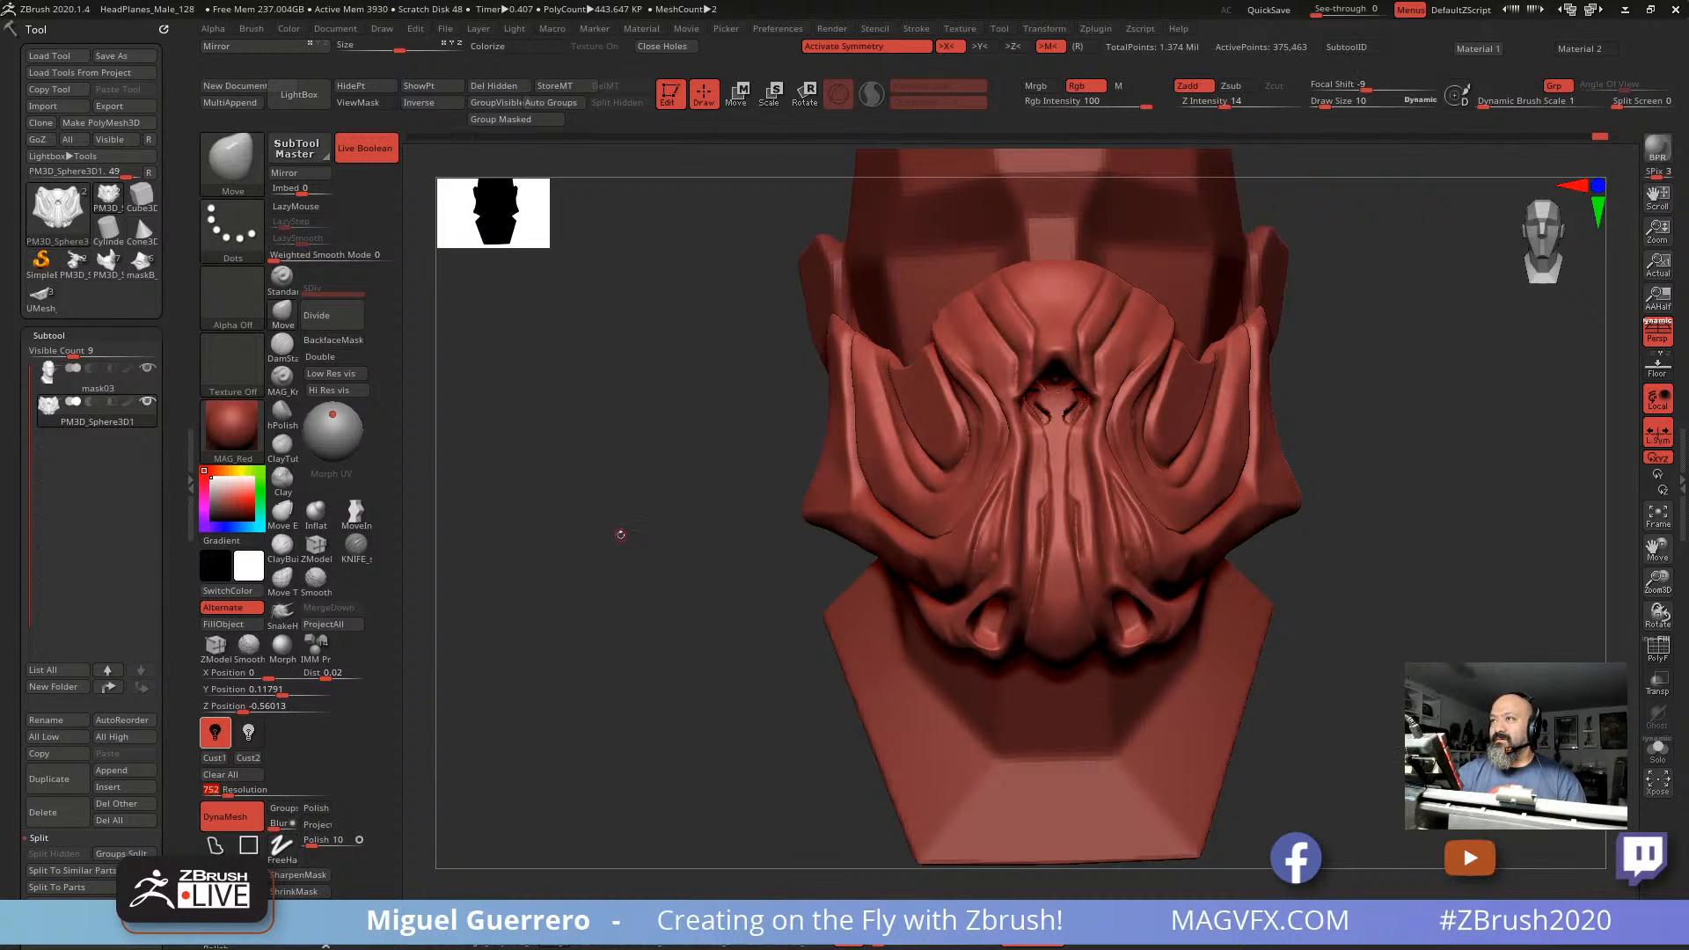
key("ctrl")
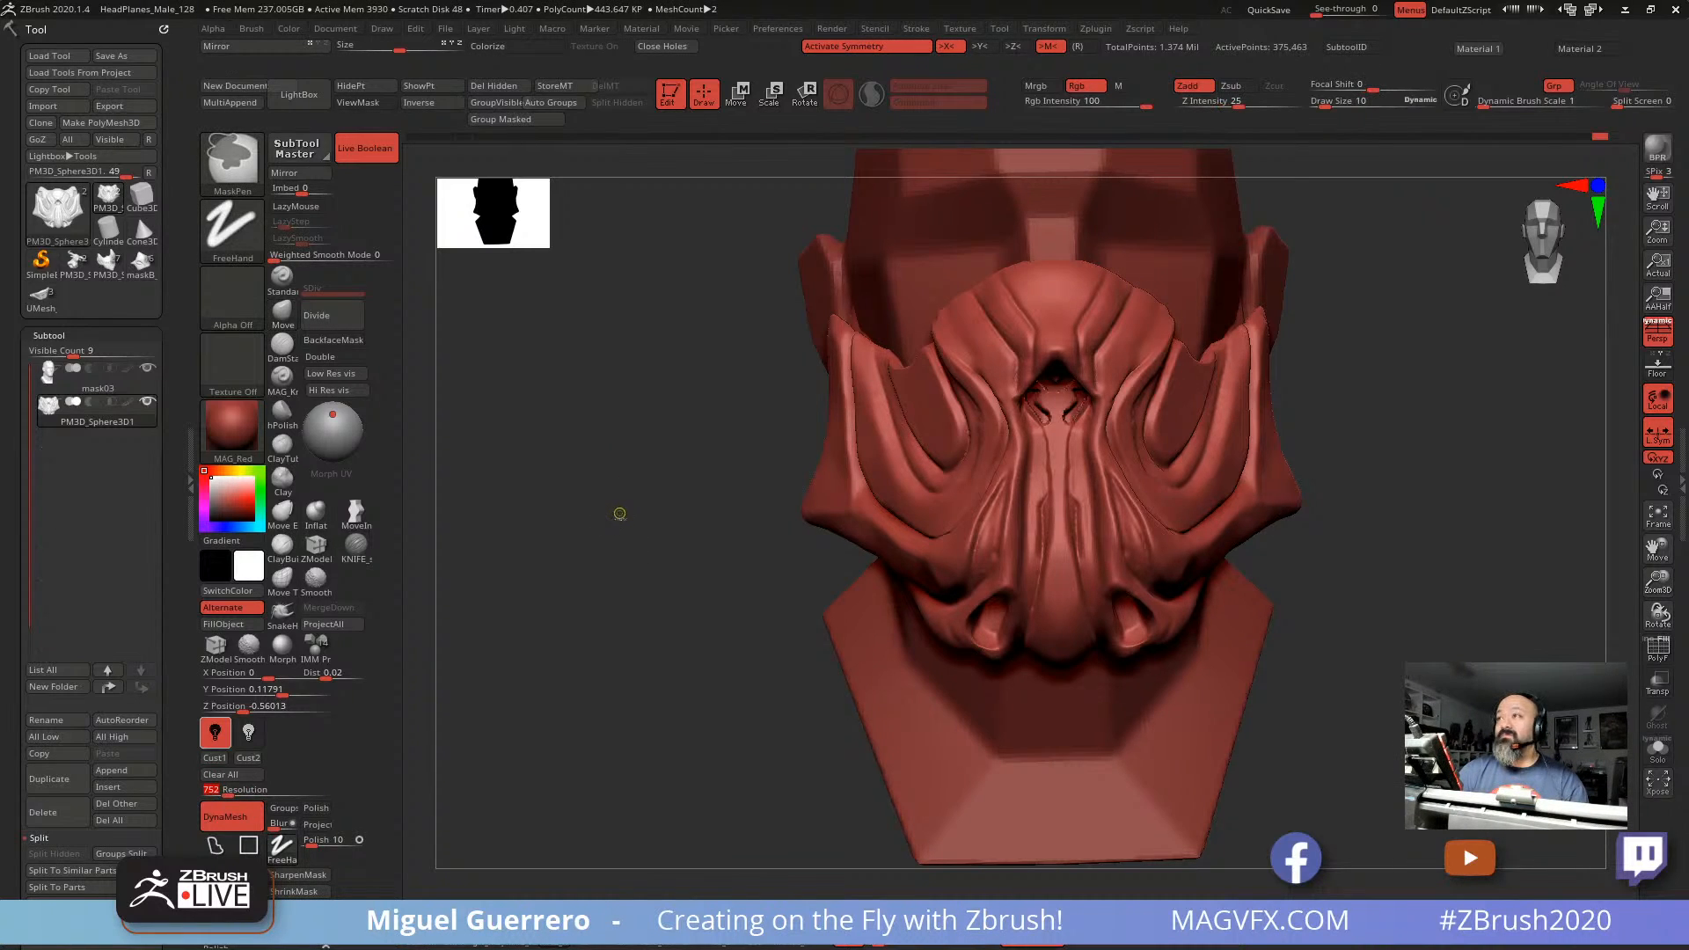
left_click_drag(677, 596, 677, 595, "ctrl")
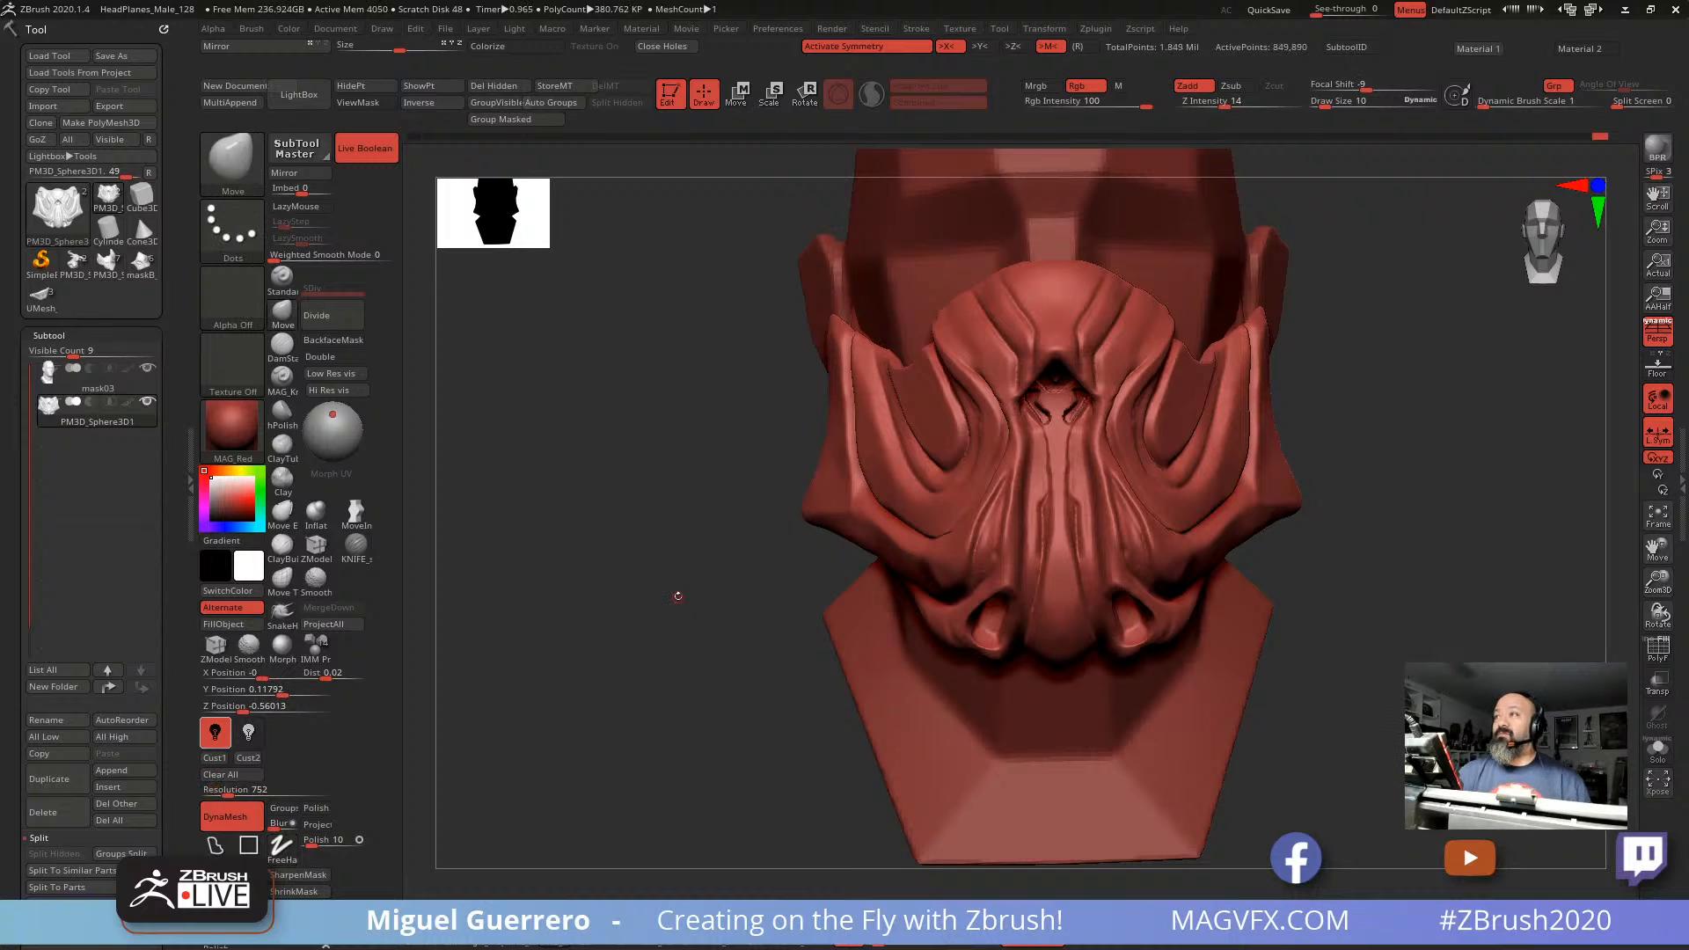
key("ctrl+z")
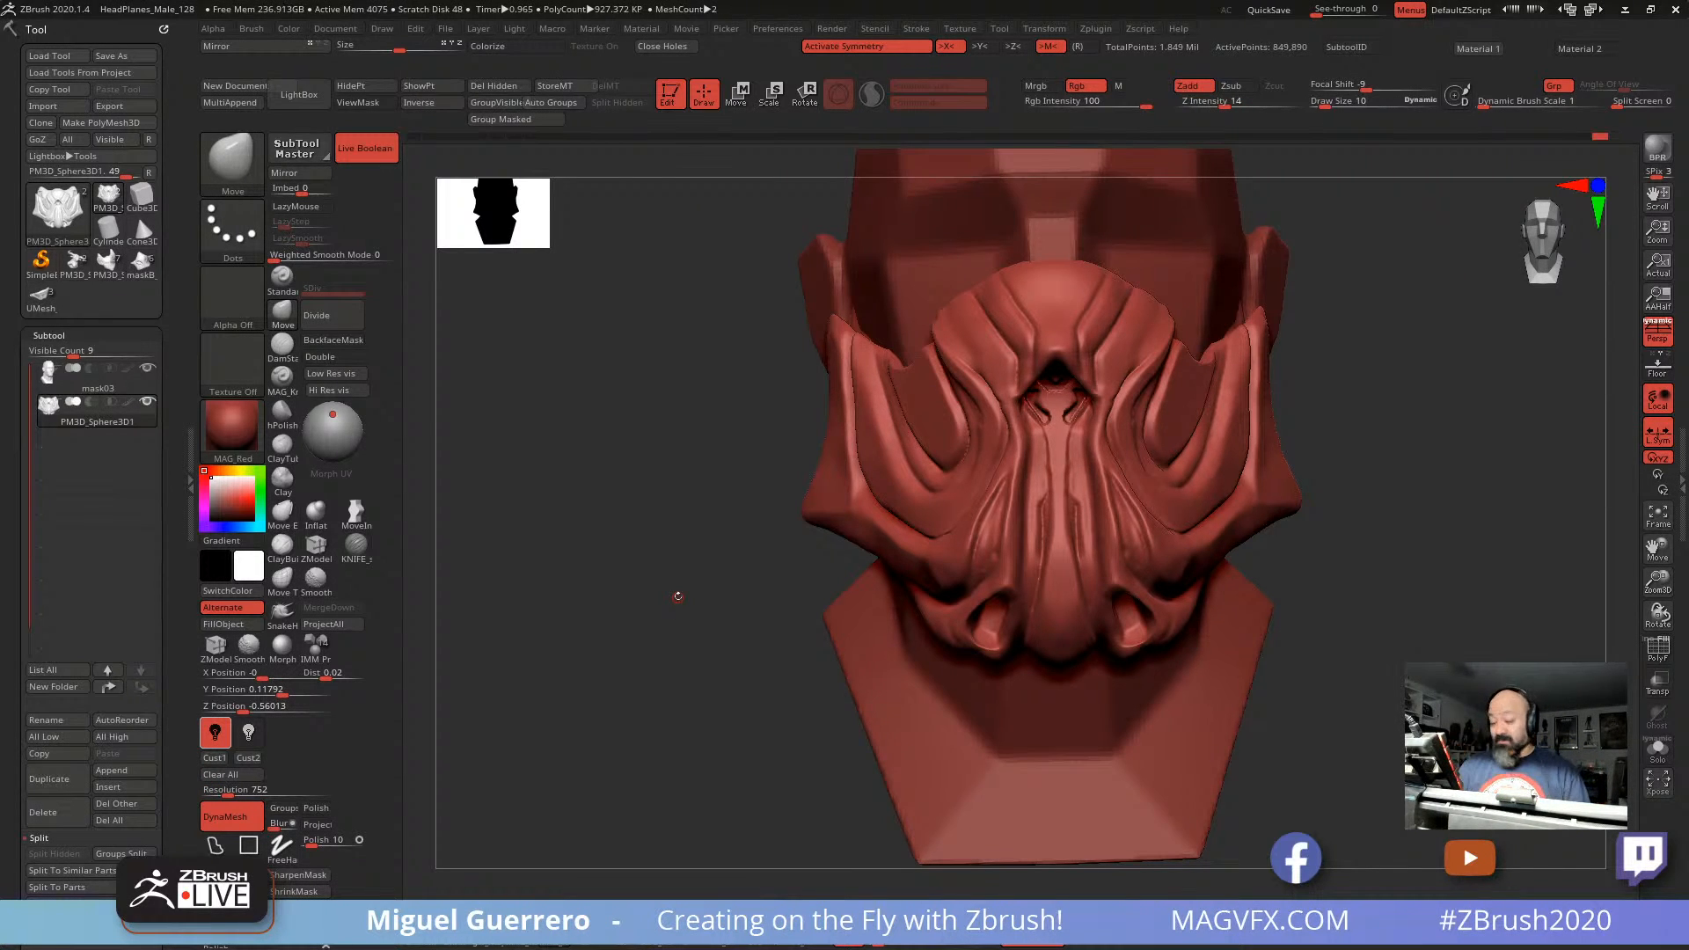
Step: Render a BPR preview of the head and inspect the mask's front folds from a three-quarter angle
mouse_move(672, 510)
left_mouse_down()
mouse_move(644, 519)
mouse_move(713, 519)
mouse_move(599, 500)
mouse_move(642, 516)
mouse_move(657, 497)
mouse_move(638, 535)
mouse_move(649, 516)
left_mouse_up()
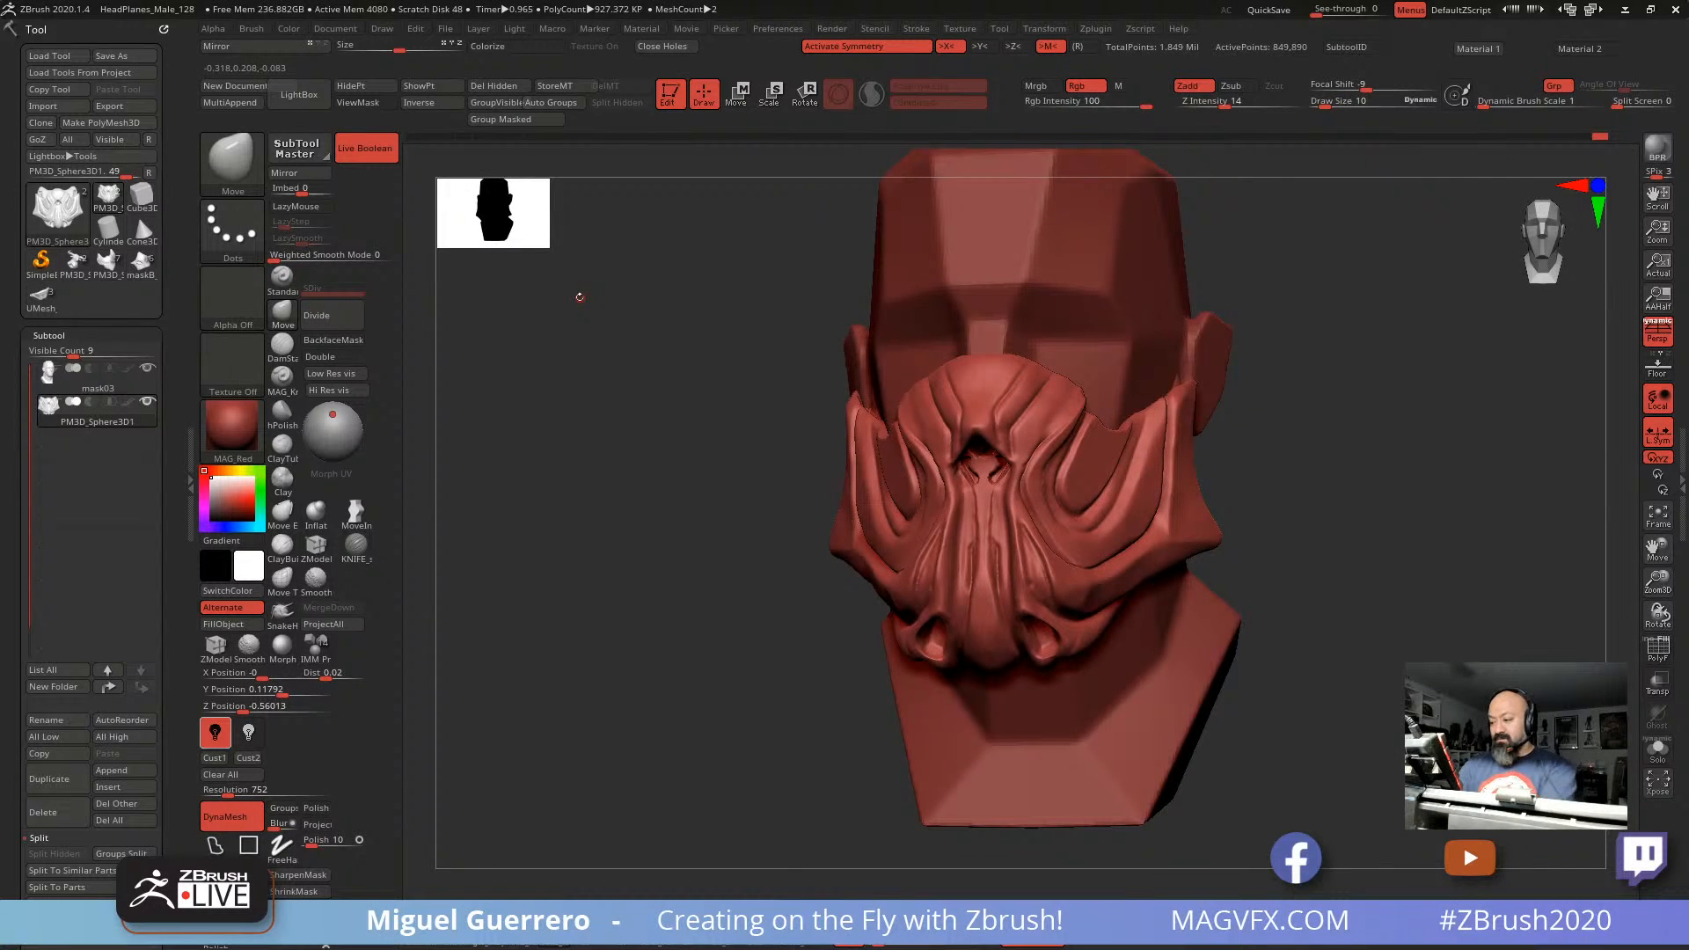
left_click(1656, 148)
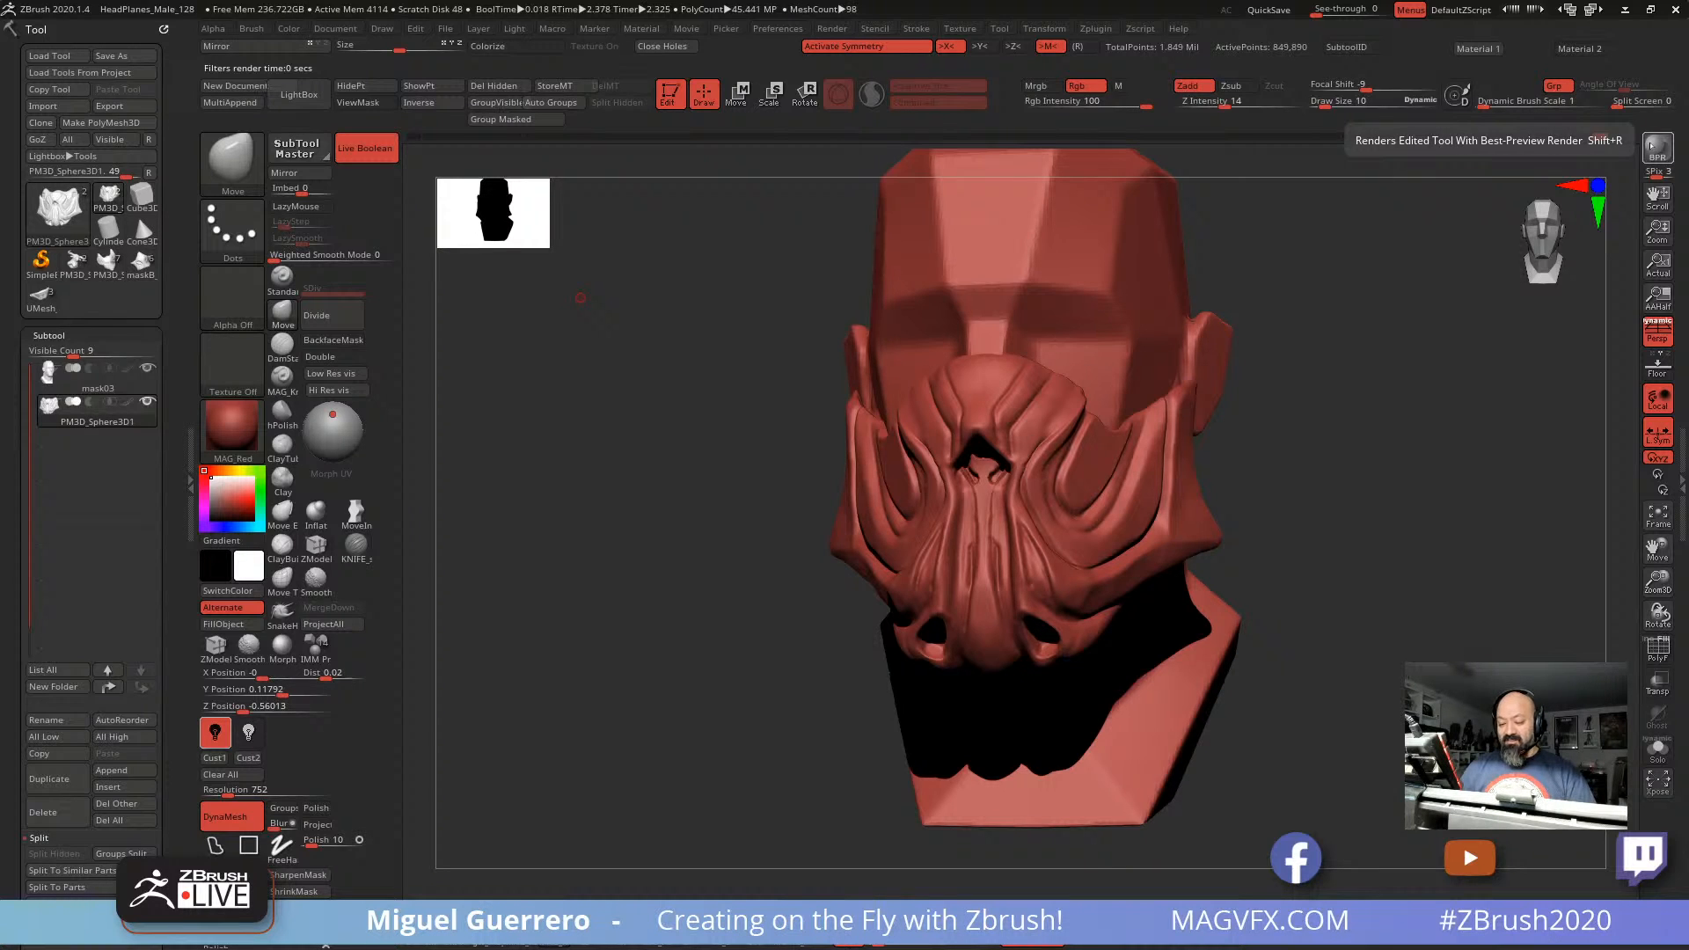
left_click_drag(633, 556, 859, 531)
right_click_drag(848, 461, 898, 669, "ctrl")
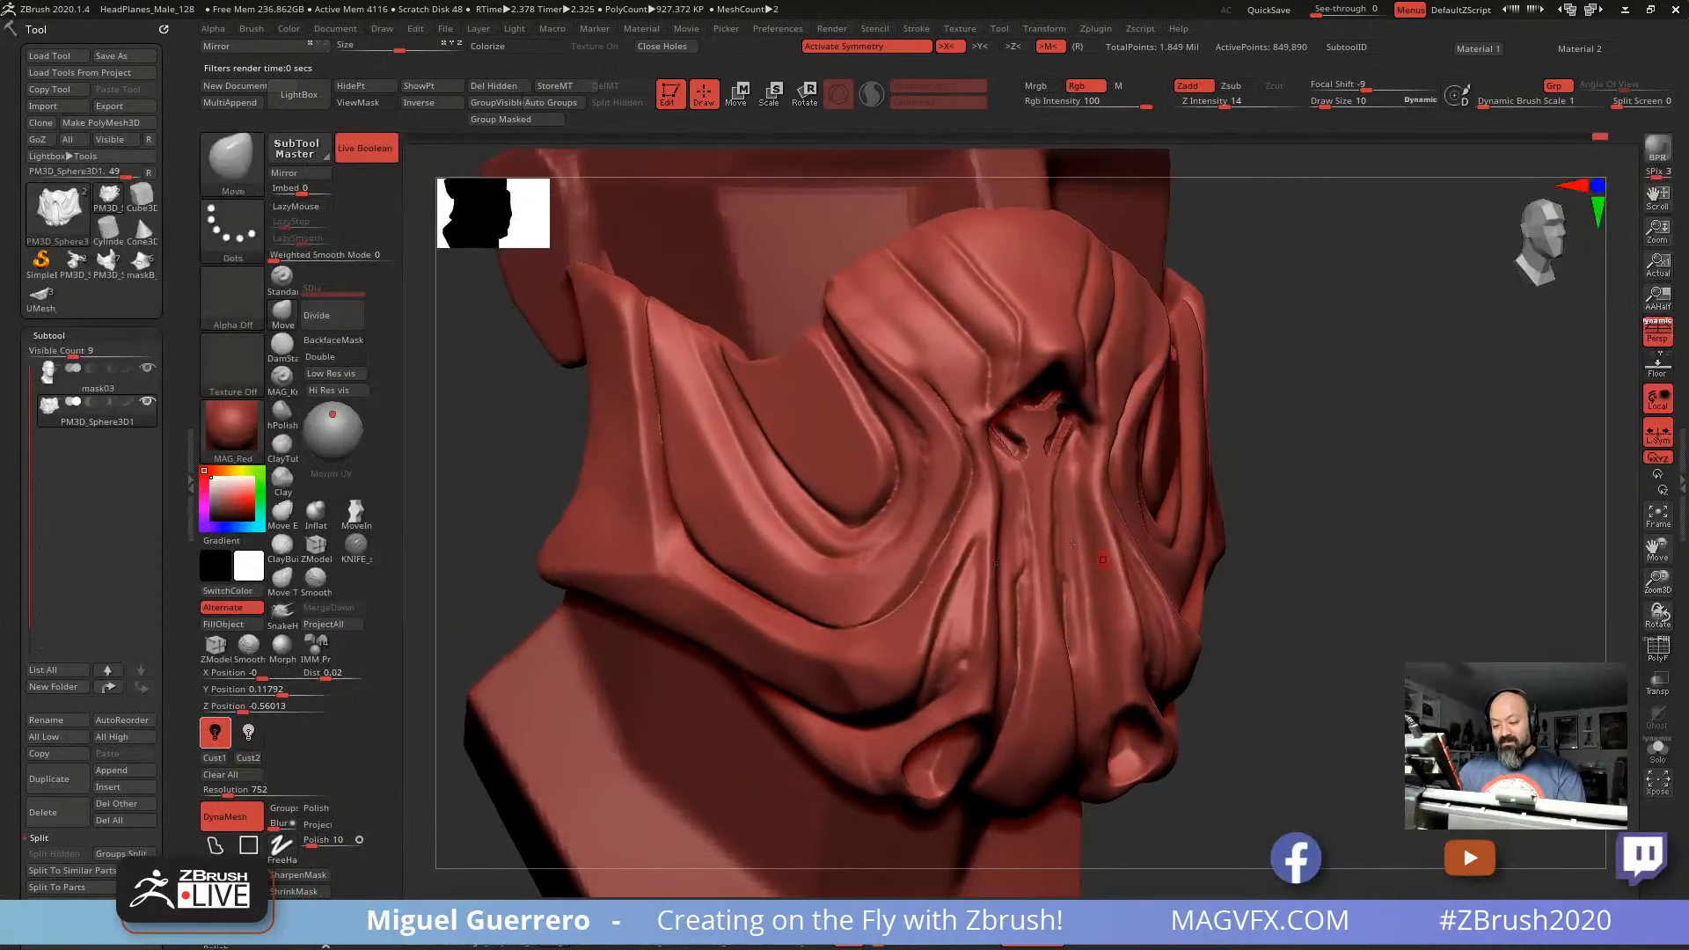
Step: Smooth the rim of the nose opening and cut a sharper notch at its peak with the DamStandard brush at draw size 38
right_click_drag(722, 423, 880, 524, "alt")
right_click_drag(615, 448, 297, 421)
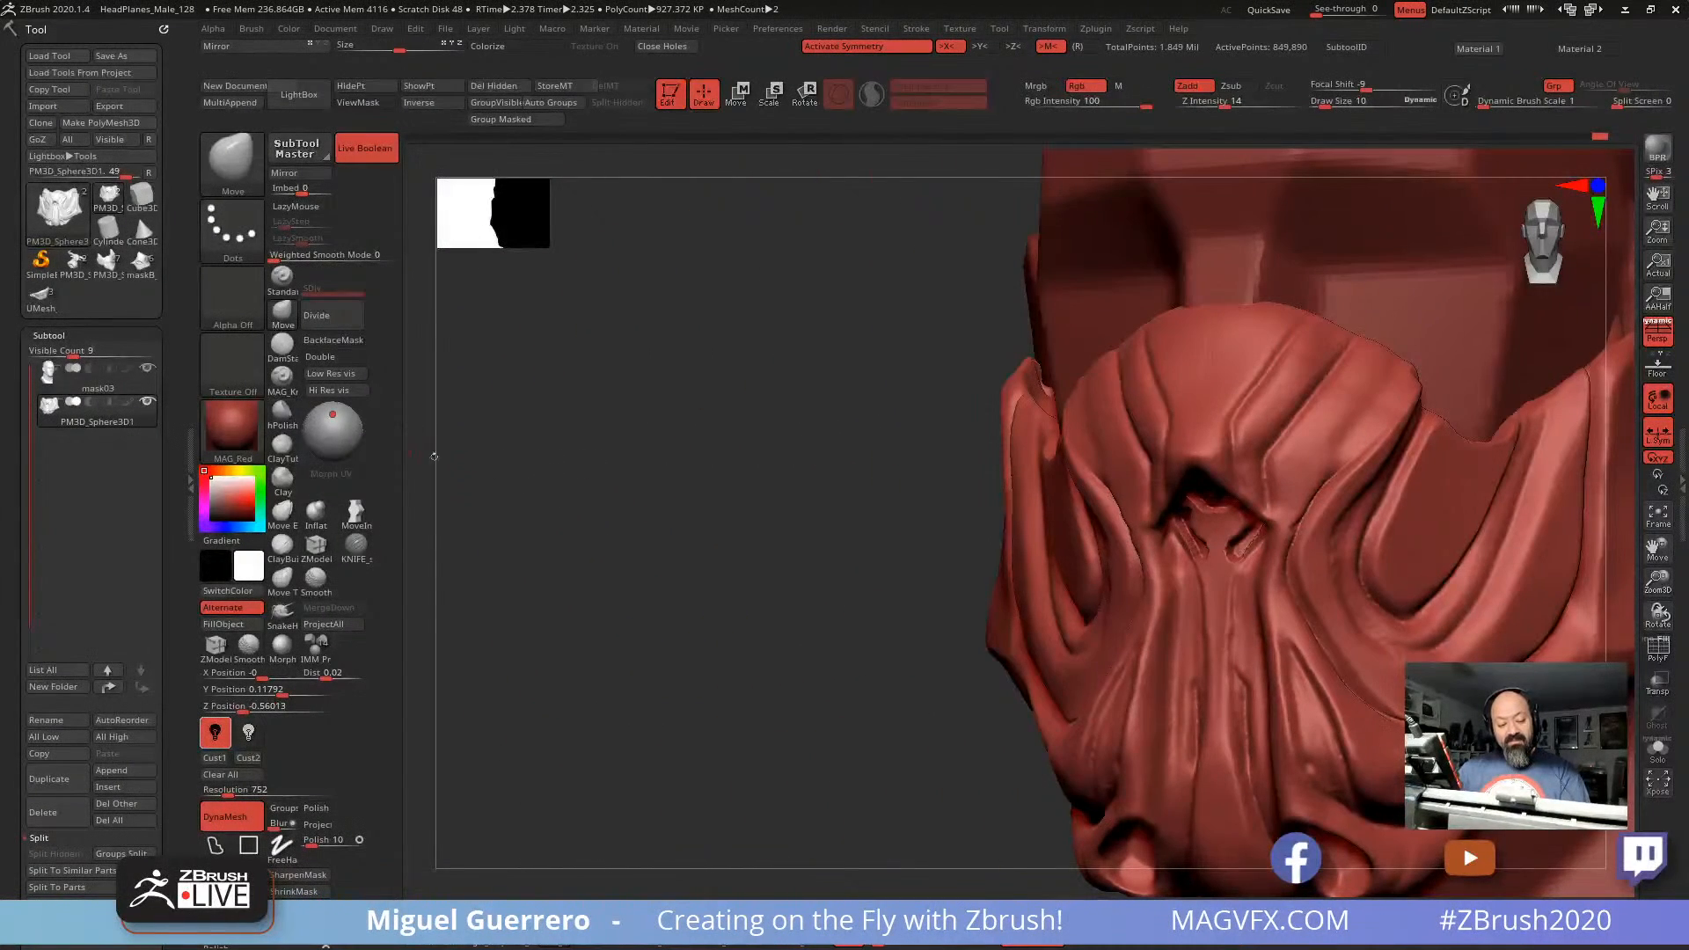
left_click(282, 346)
right_click_drag(950, 512, 728, 478, "alt")
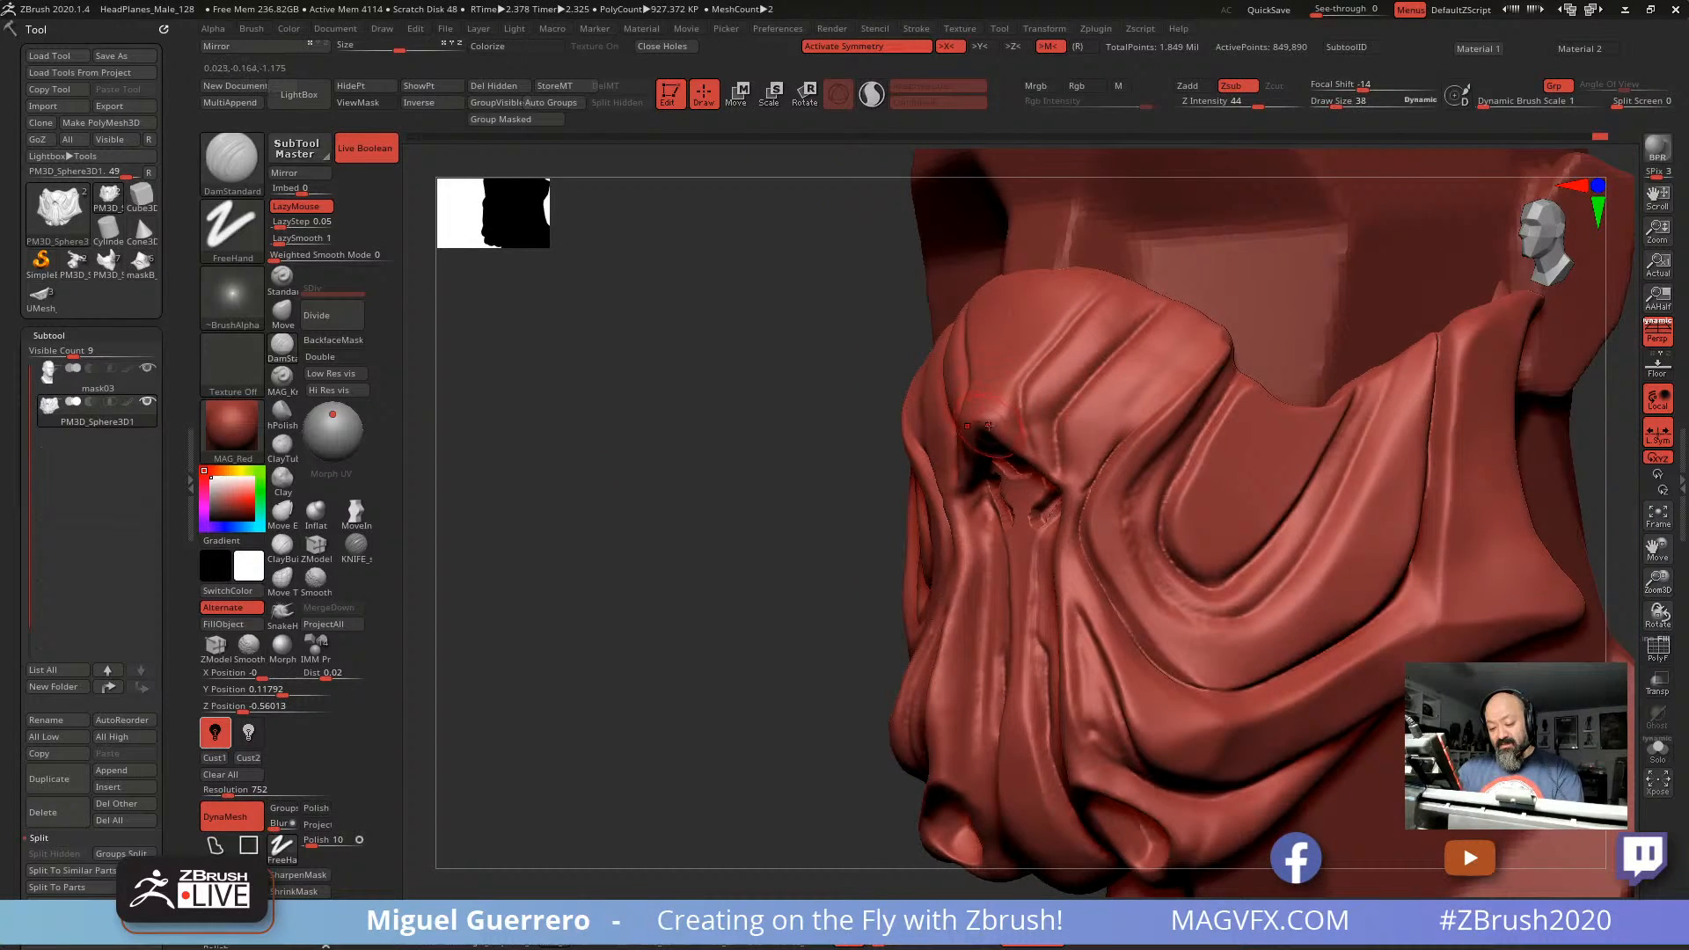
left_click_drag(982, 419, 1038, 461, "shift")
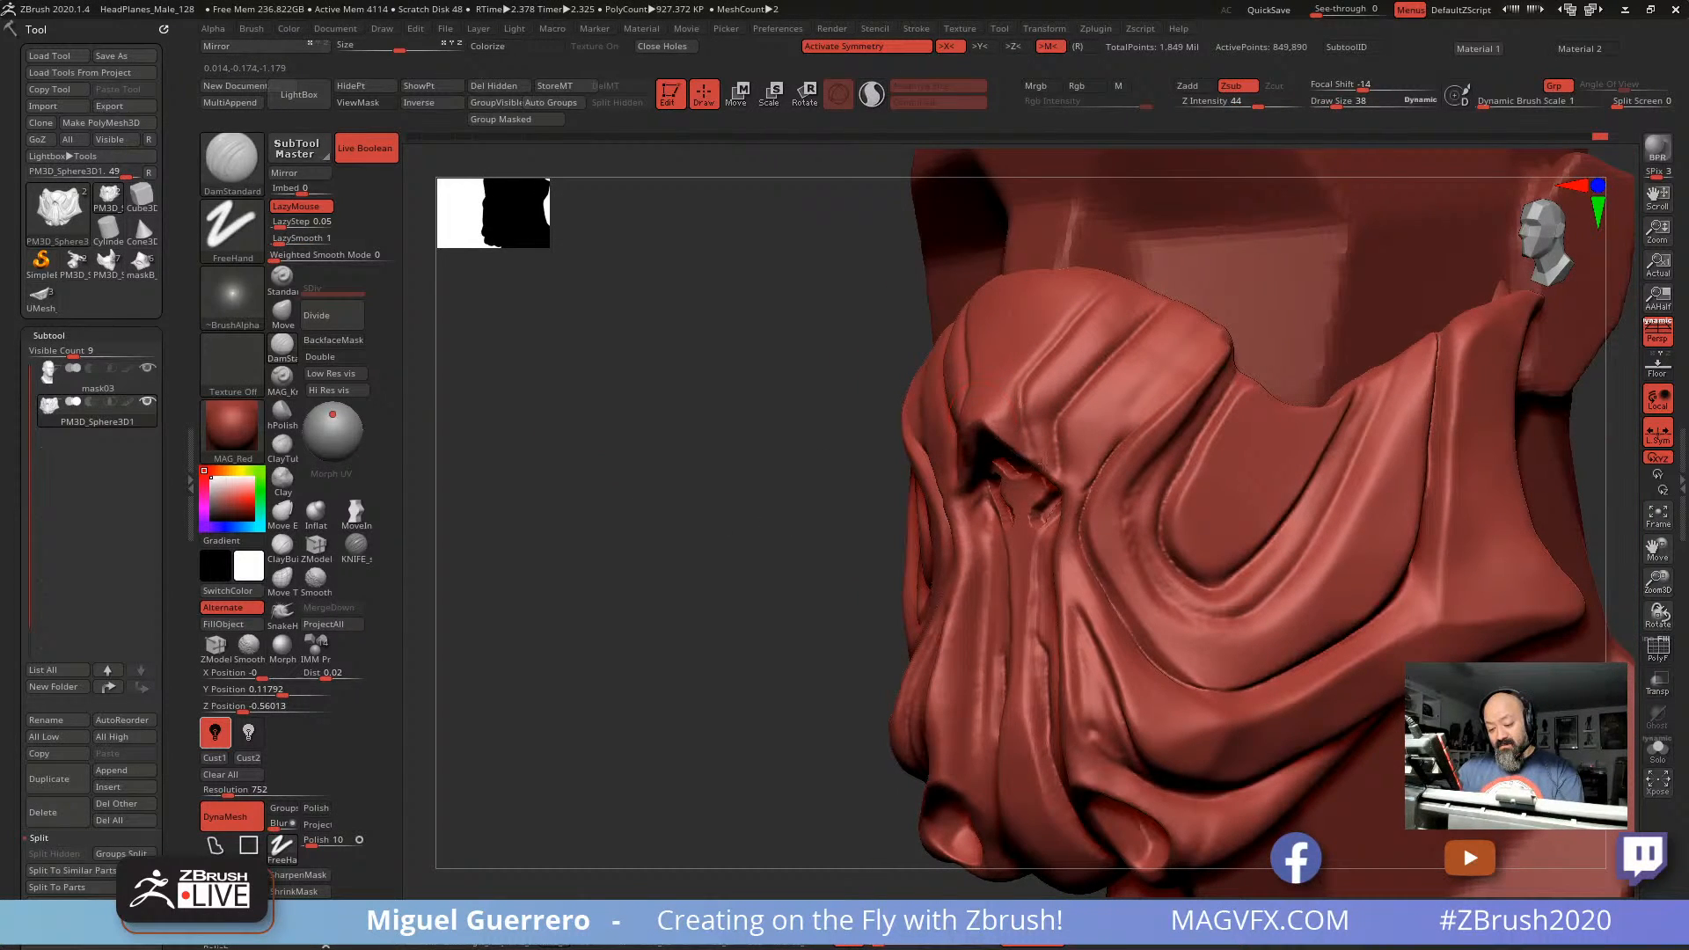
left_click_drag(773, 404, 862, 406)
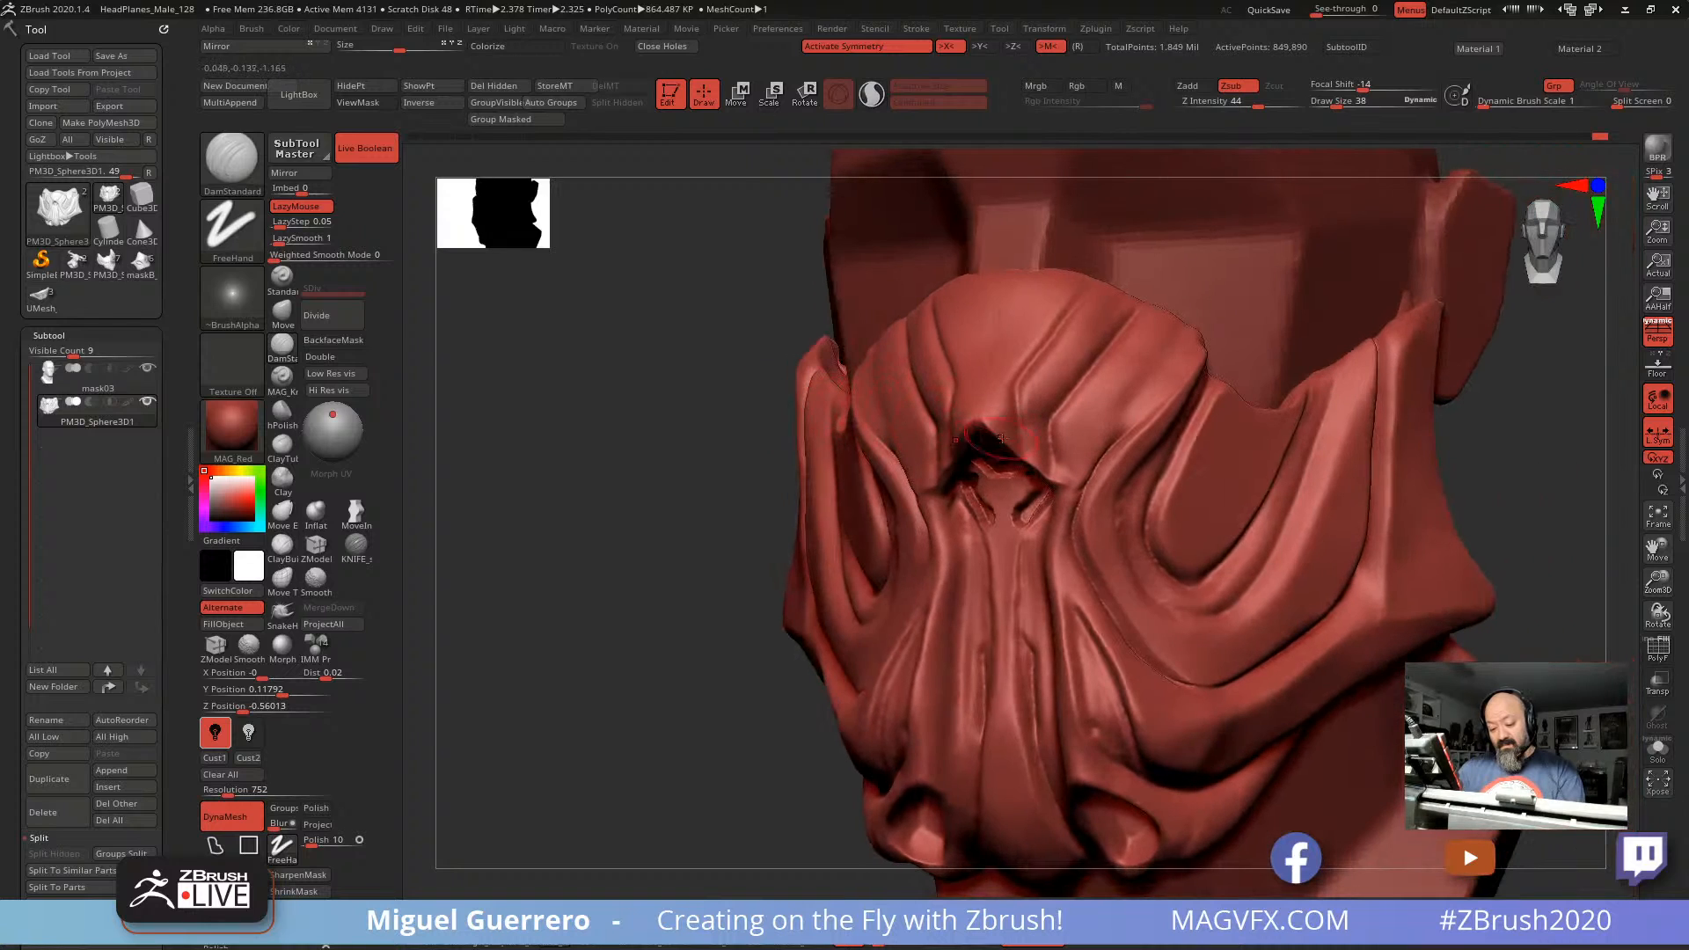
left_click_drag(969, 420, 985, 428)
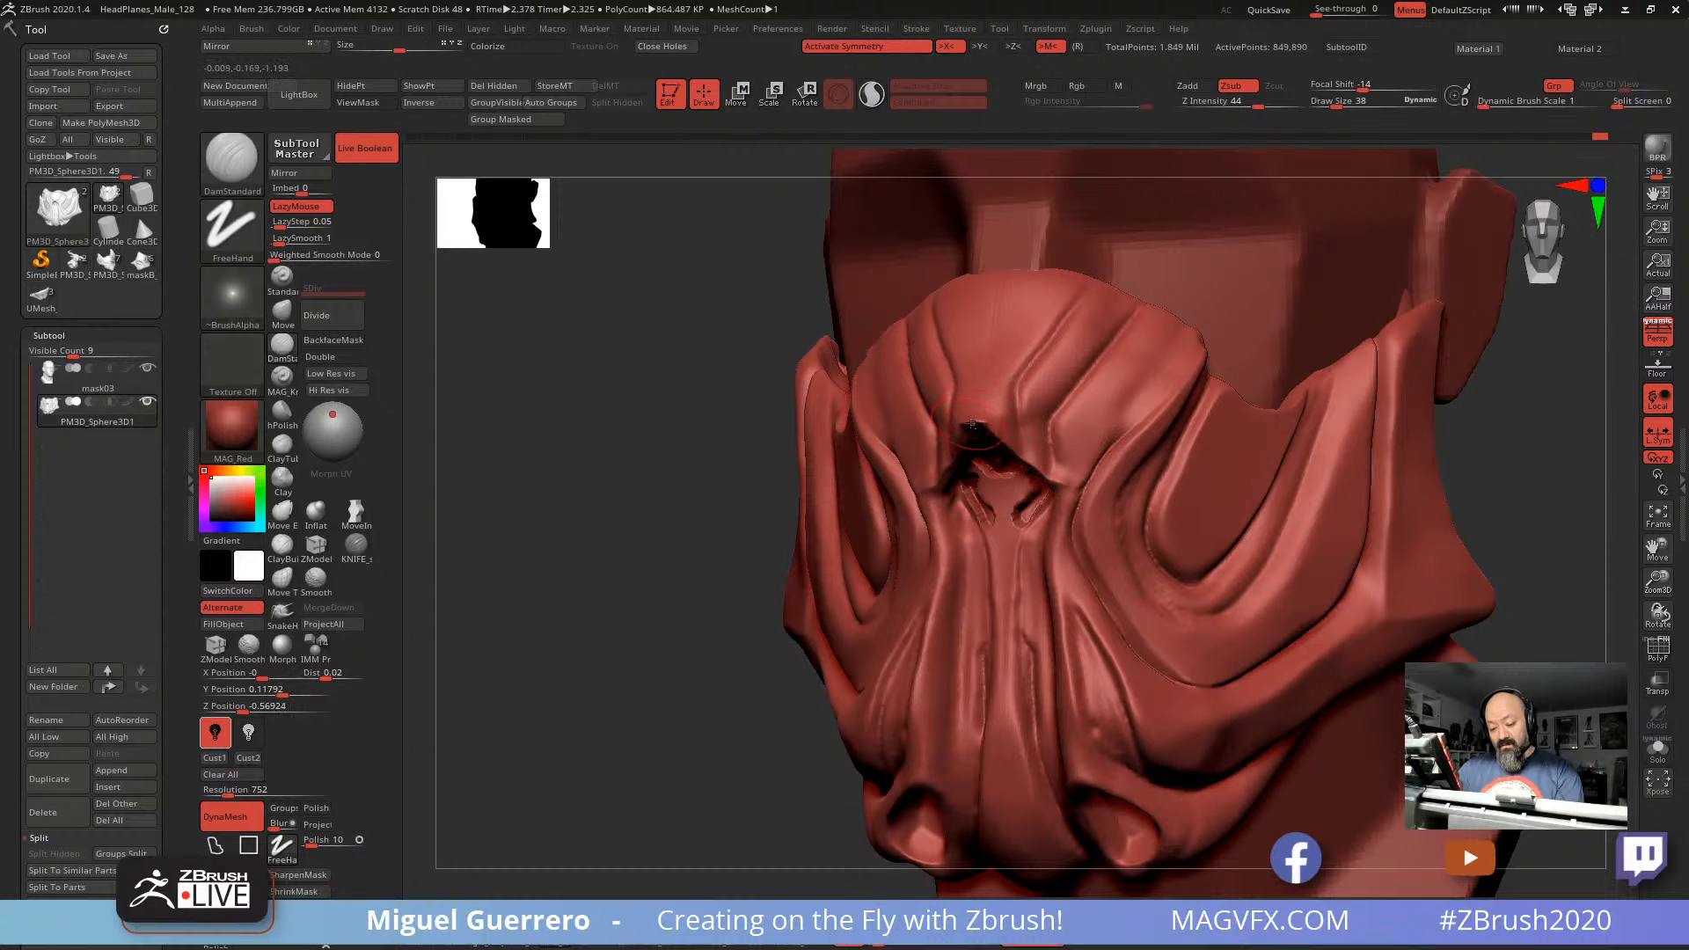
Step: Deepen the diagonal creases running down the side of the nose bridge toward the nose opening with the DamStandard brush
mouse_move(634, 436)
left_mouse_down()
mouse_move(616, 433)
mouse_move(652, 475)
mouse_move(792, 475)
left_mouse_up()
mouse_move(915, 311)
left_mouse_down()
mouse_move(998, 435)
mouse_move(981, 519)
left_mouse_up()
mouse_move(858, 324)
left_mouse_down()
mouse_move(952, 459)
mouse_move(917, 480)
left_mouse_up()
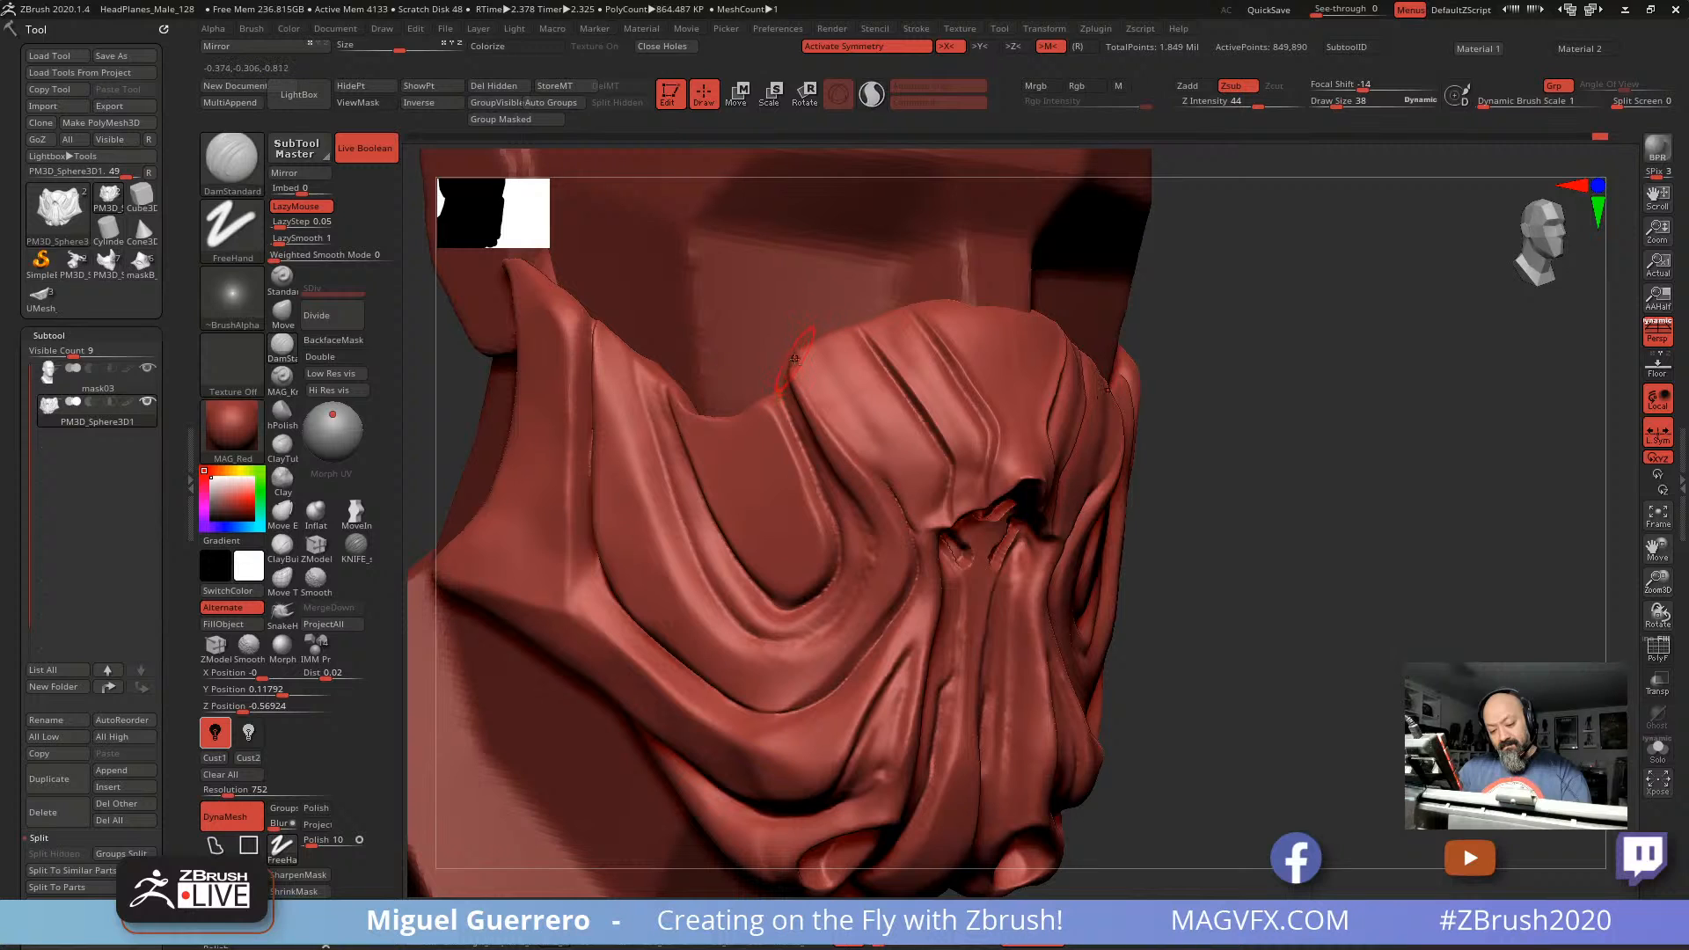
left_click_drag(814, 374, 919, 530)
left_click_drag(1241, 674, 1051, 673)
left_click_drag(545, 479, 588, 366)
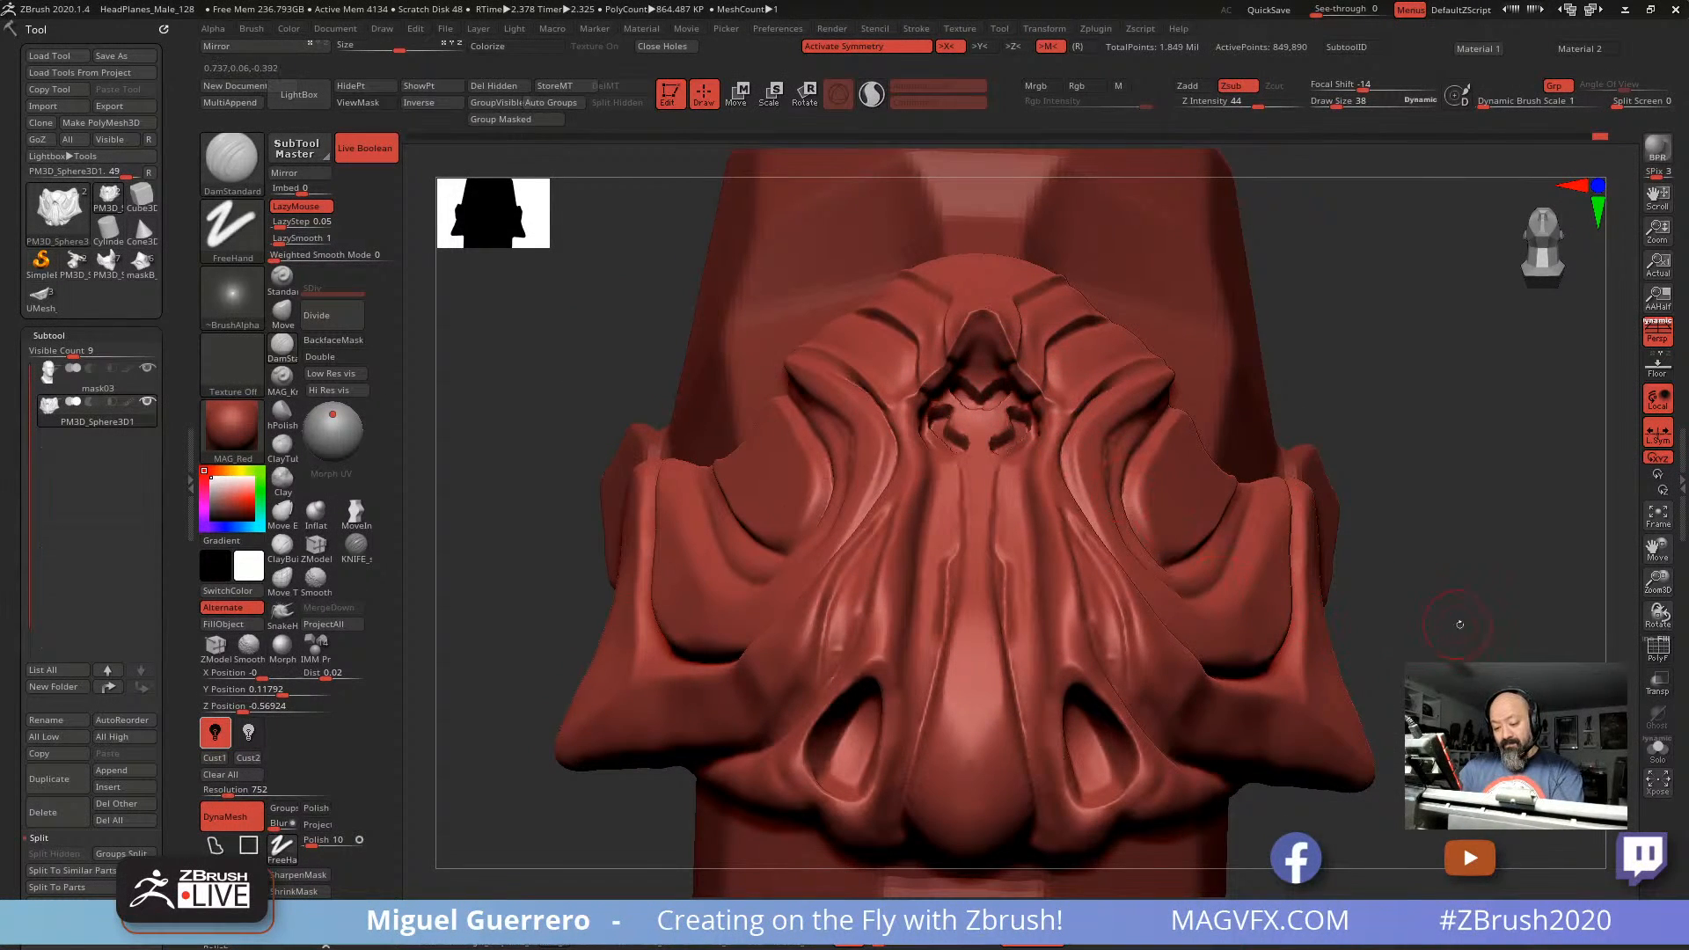
Step: Refine the creases between the cheek folds and the central snout folds, reducing the DamStandard draw size to 18
left_click_drag(1459, 624, 1411, 614)
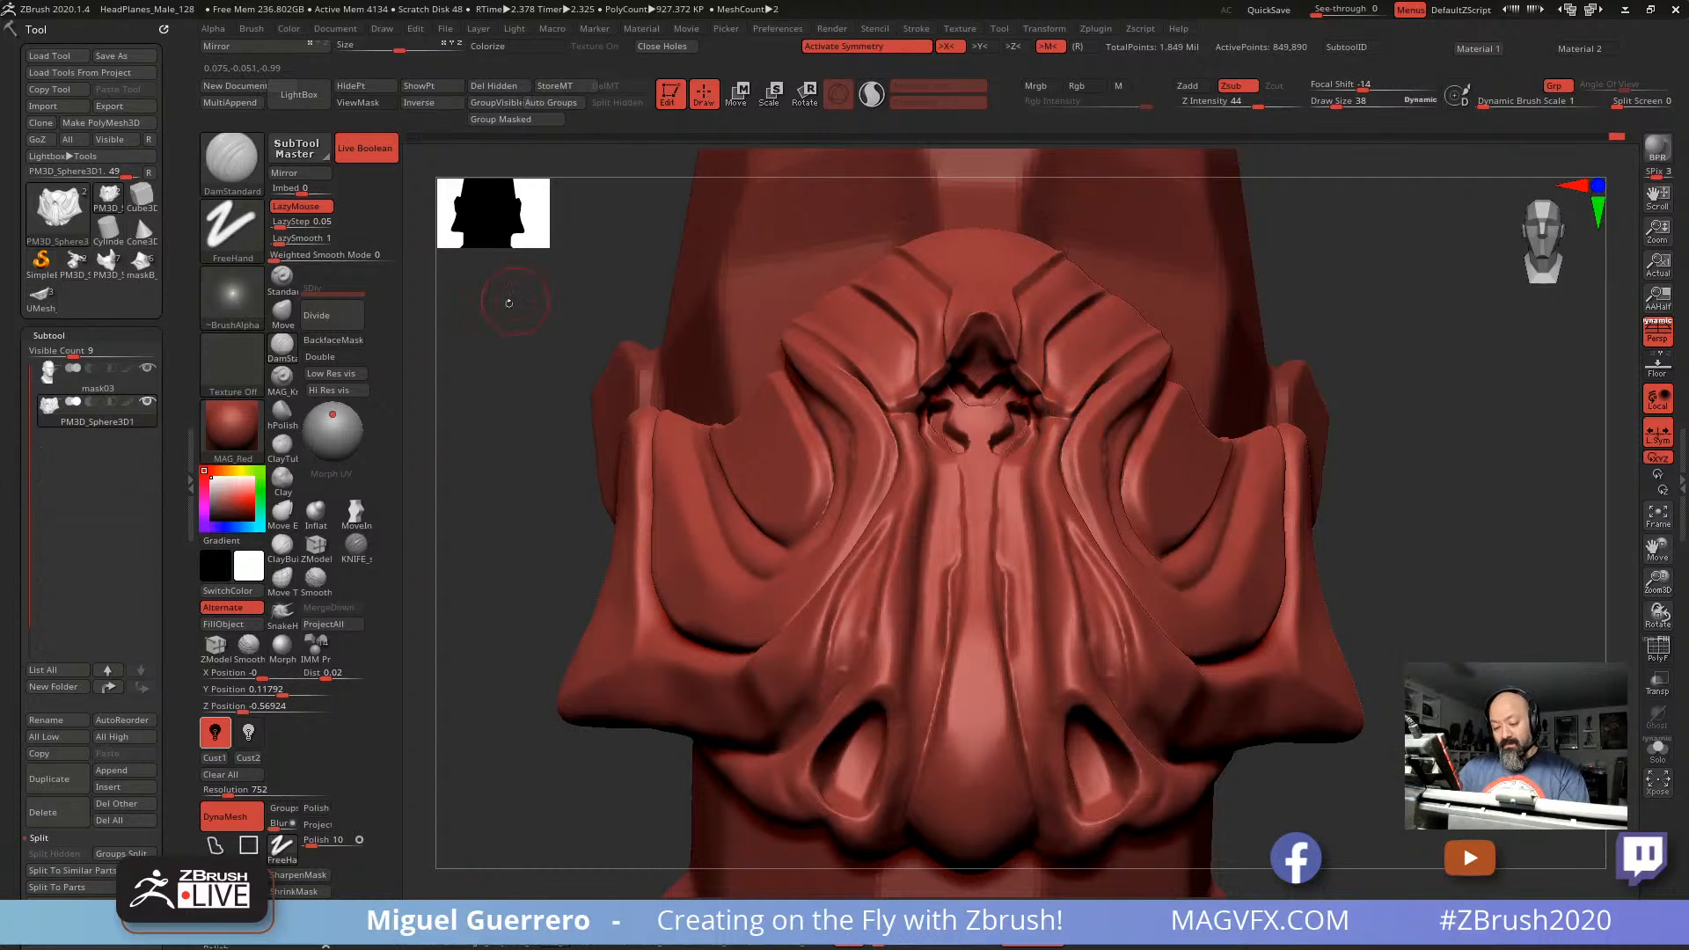
left_click_drag(509, 303, 580, 405)
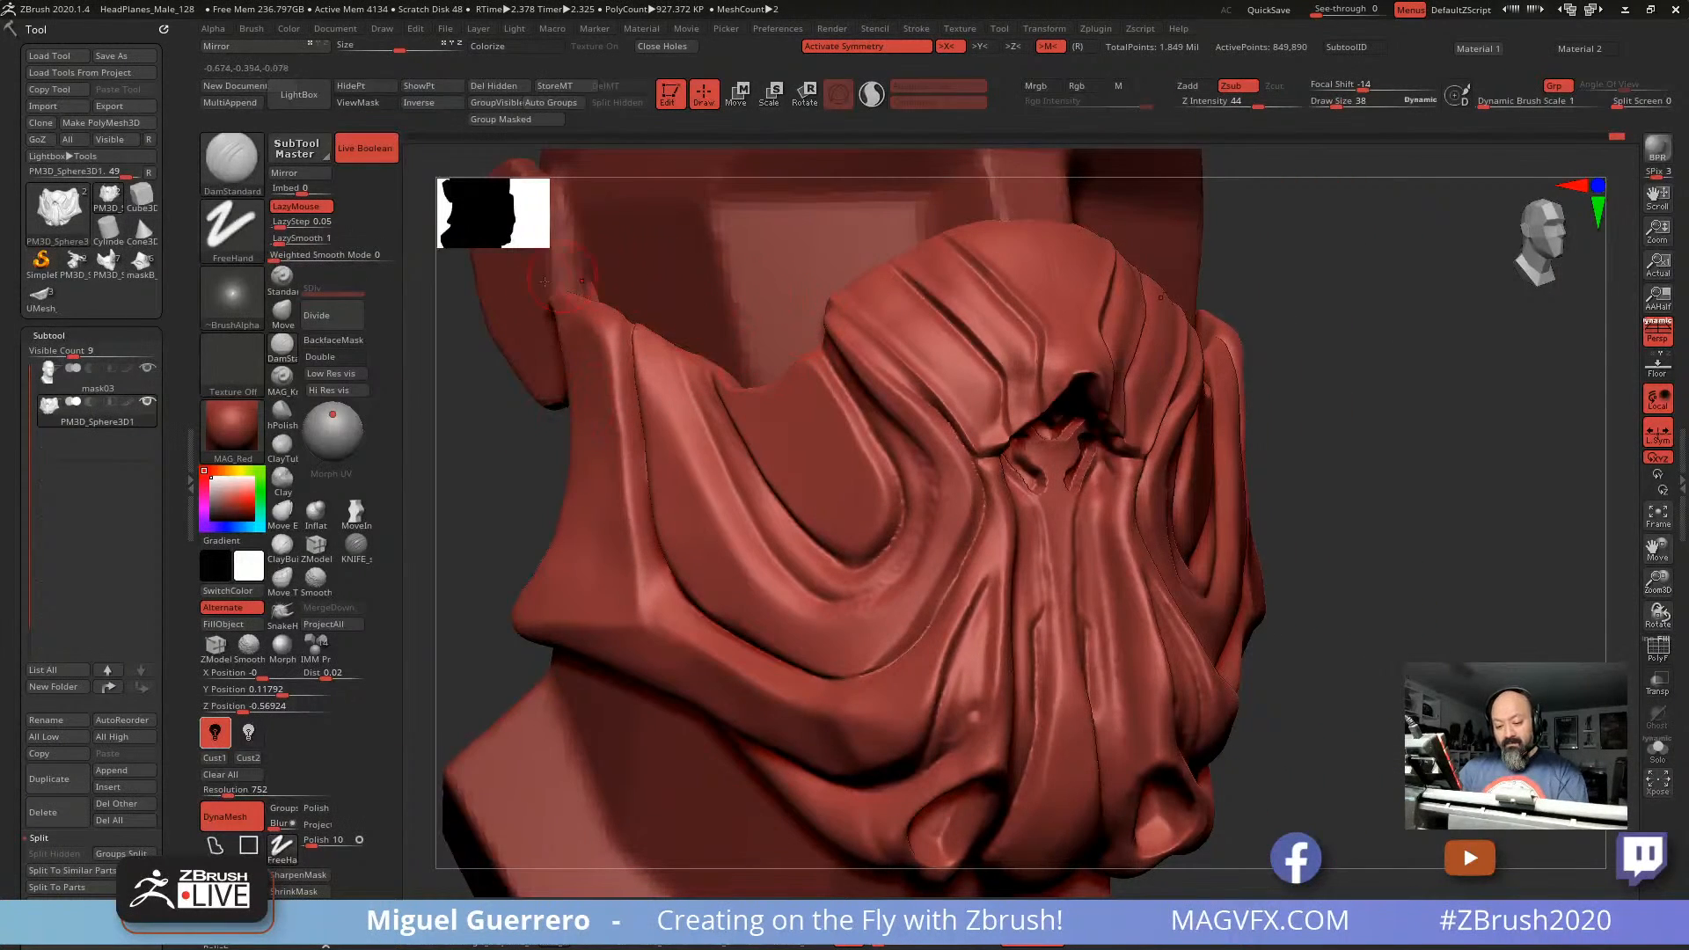
left_click_drag(544, 282, 827, 314)
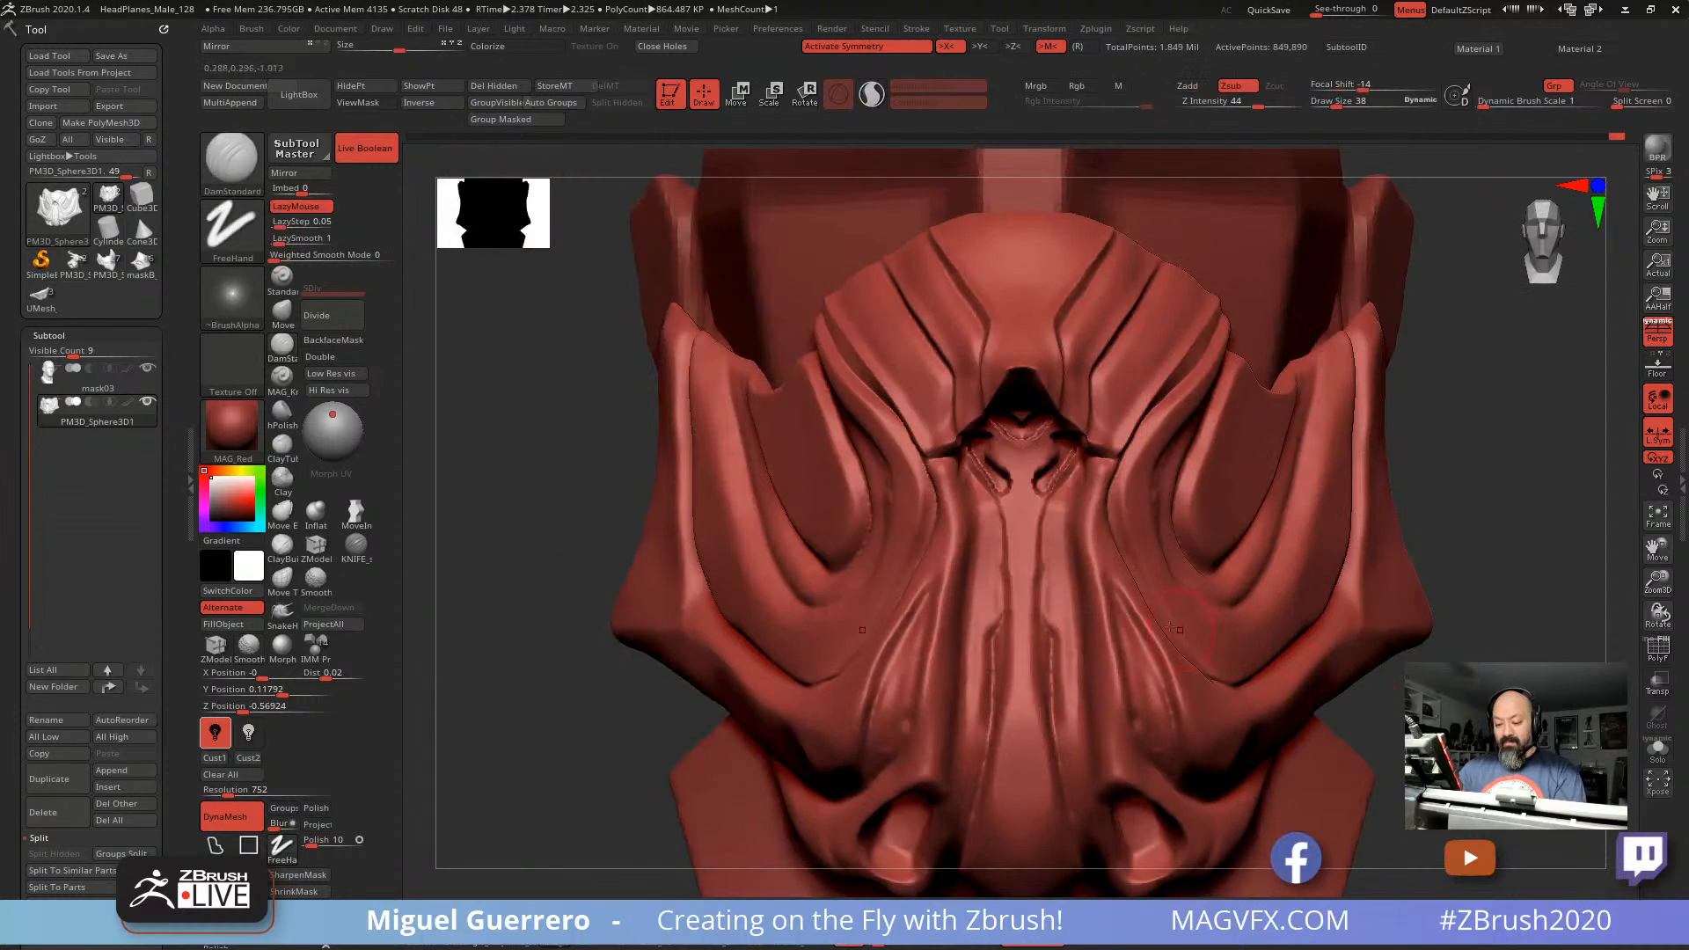
left_click_drag(501, 417, 664, 428)
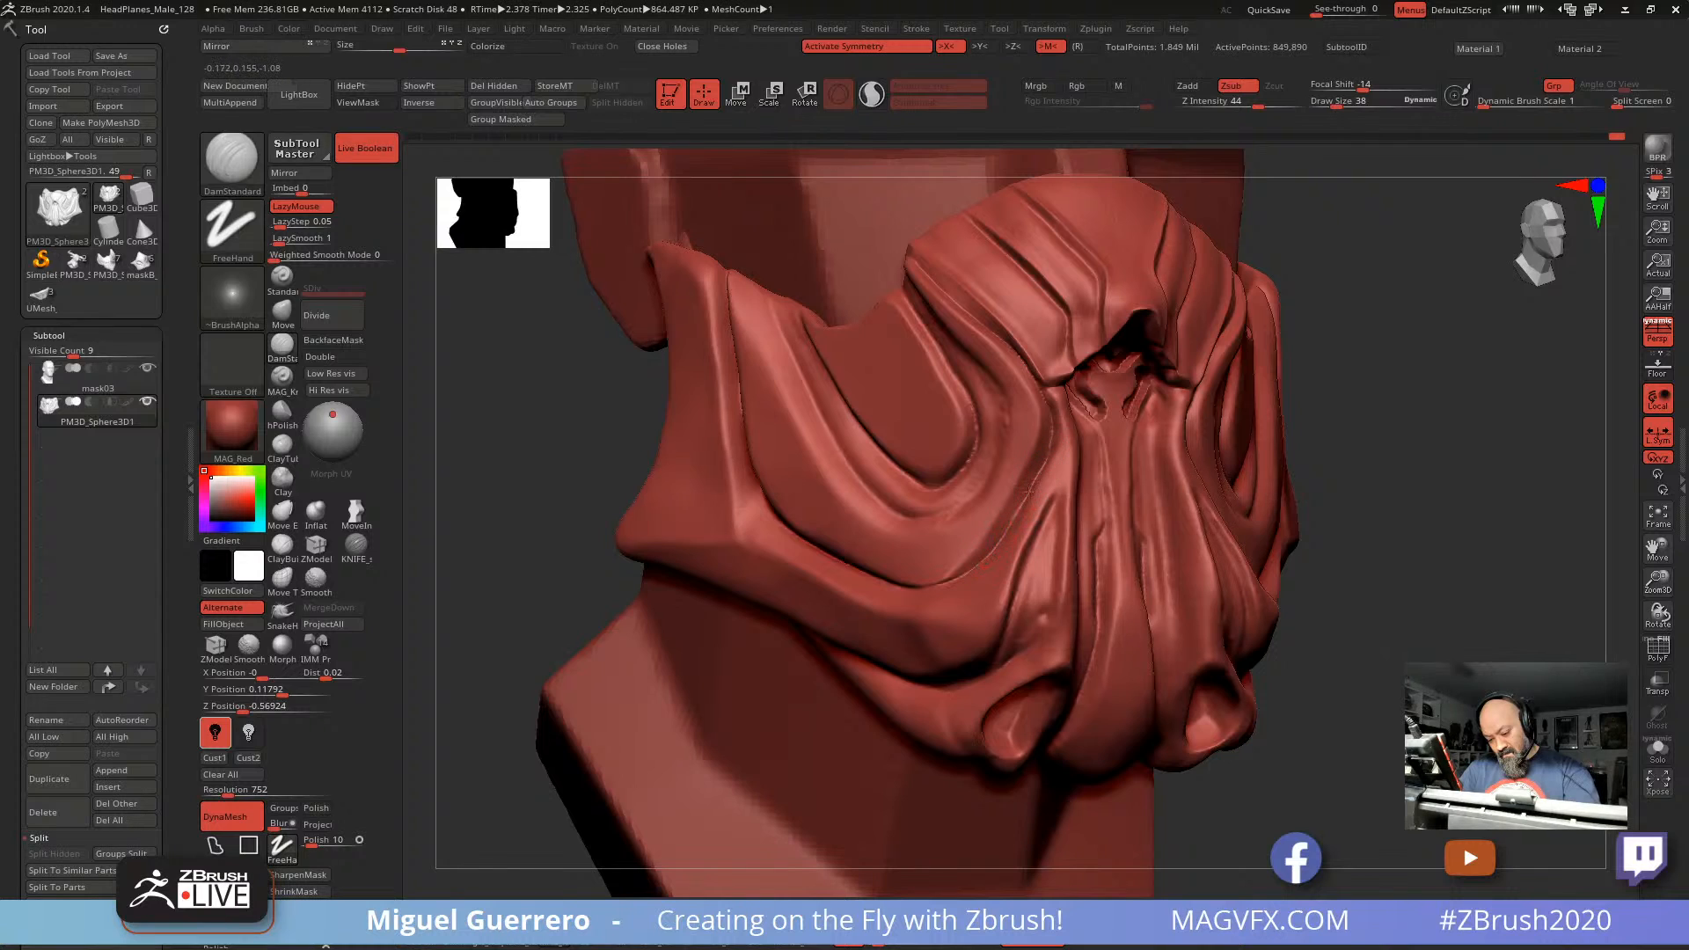
left_click_drag(1384, 805, 1025, 530)
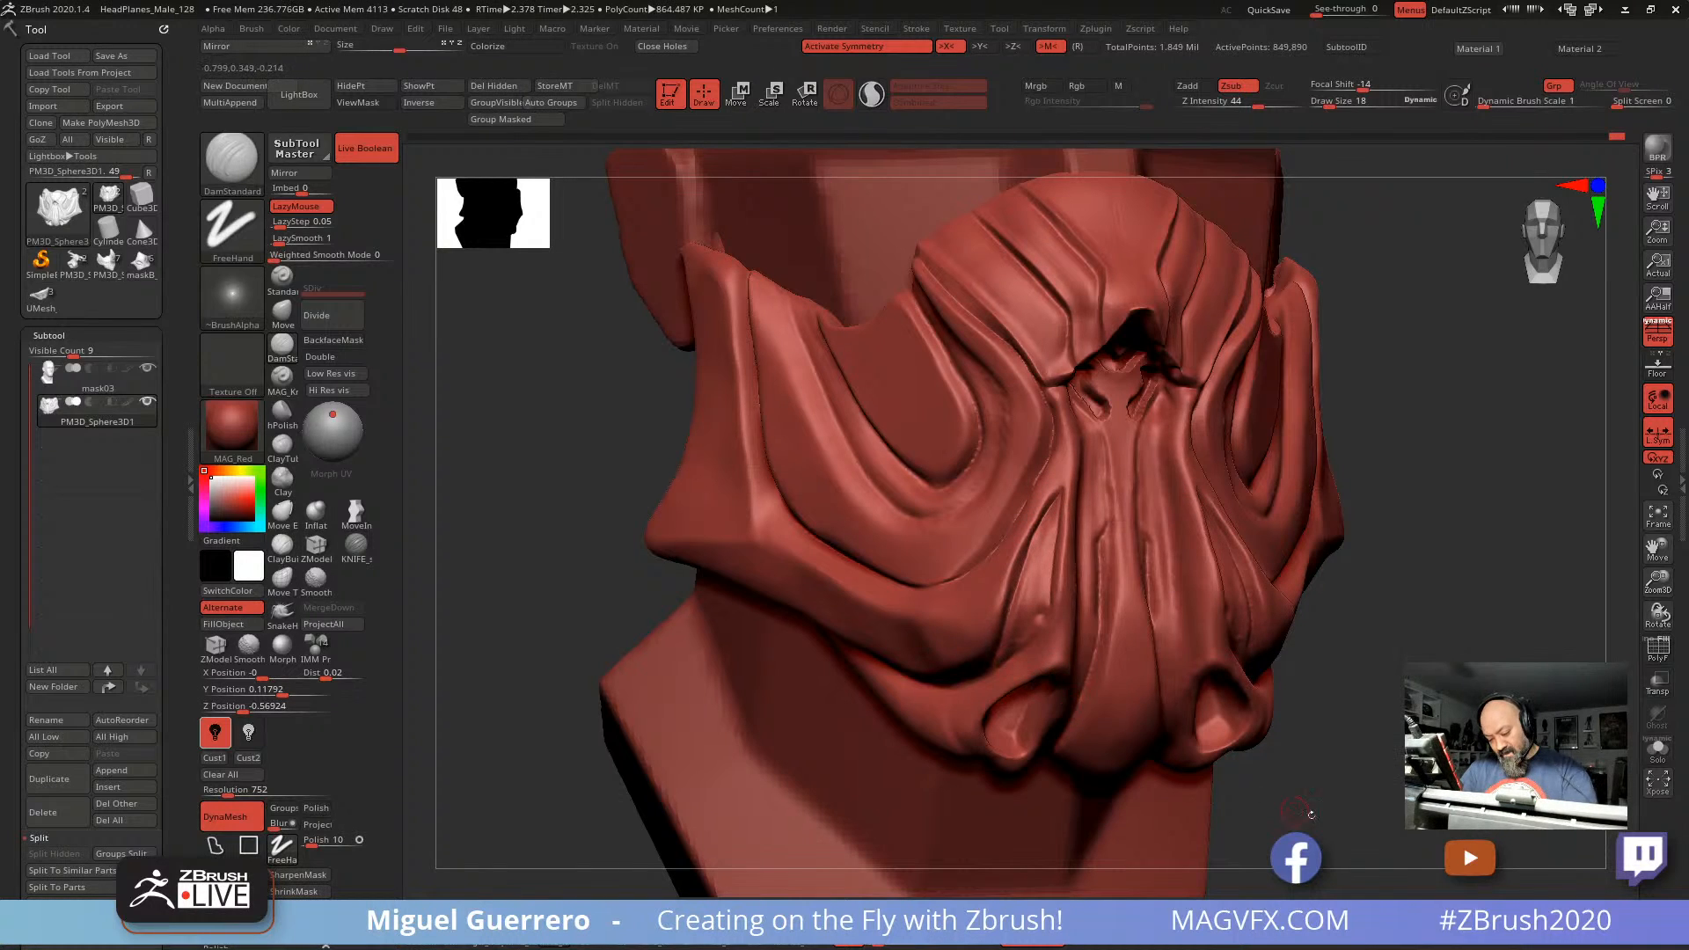
left_click_drag(1308, 811, 1351, 743)
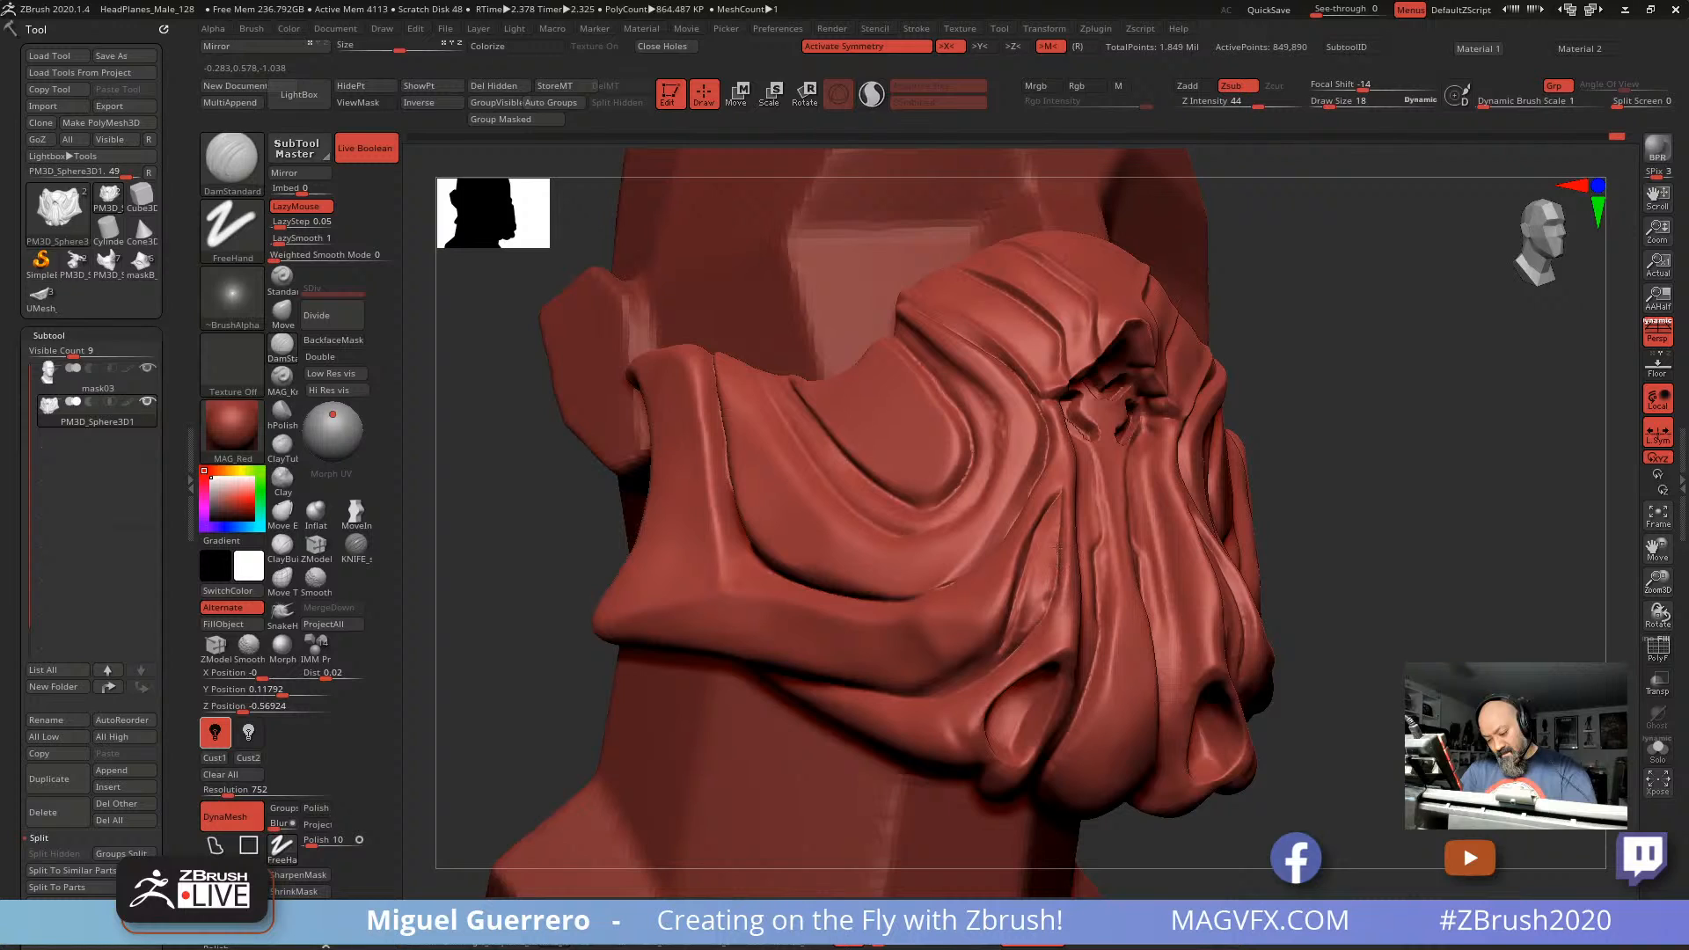
Step: Paint a mask over the narrow slit recess above each nostril with the MaskPen at draw size 9
key("ctrl")
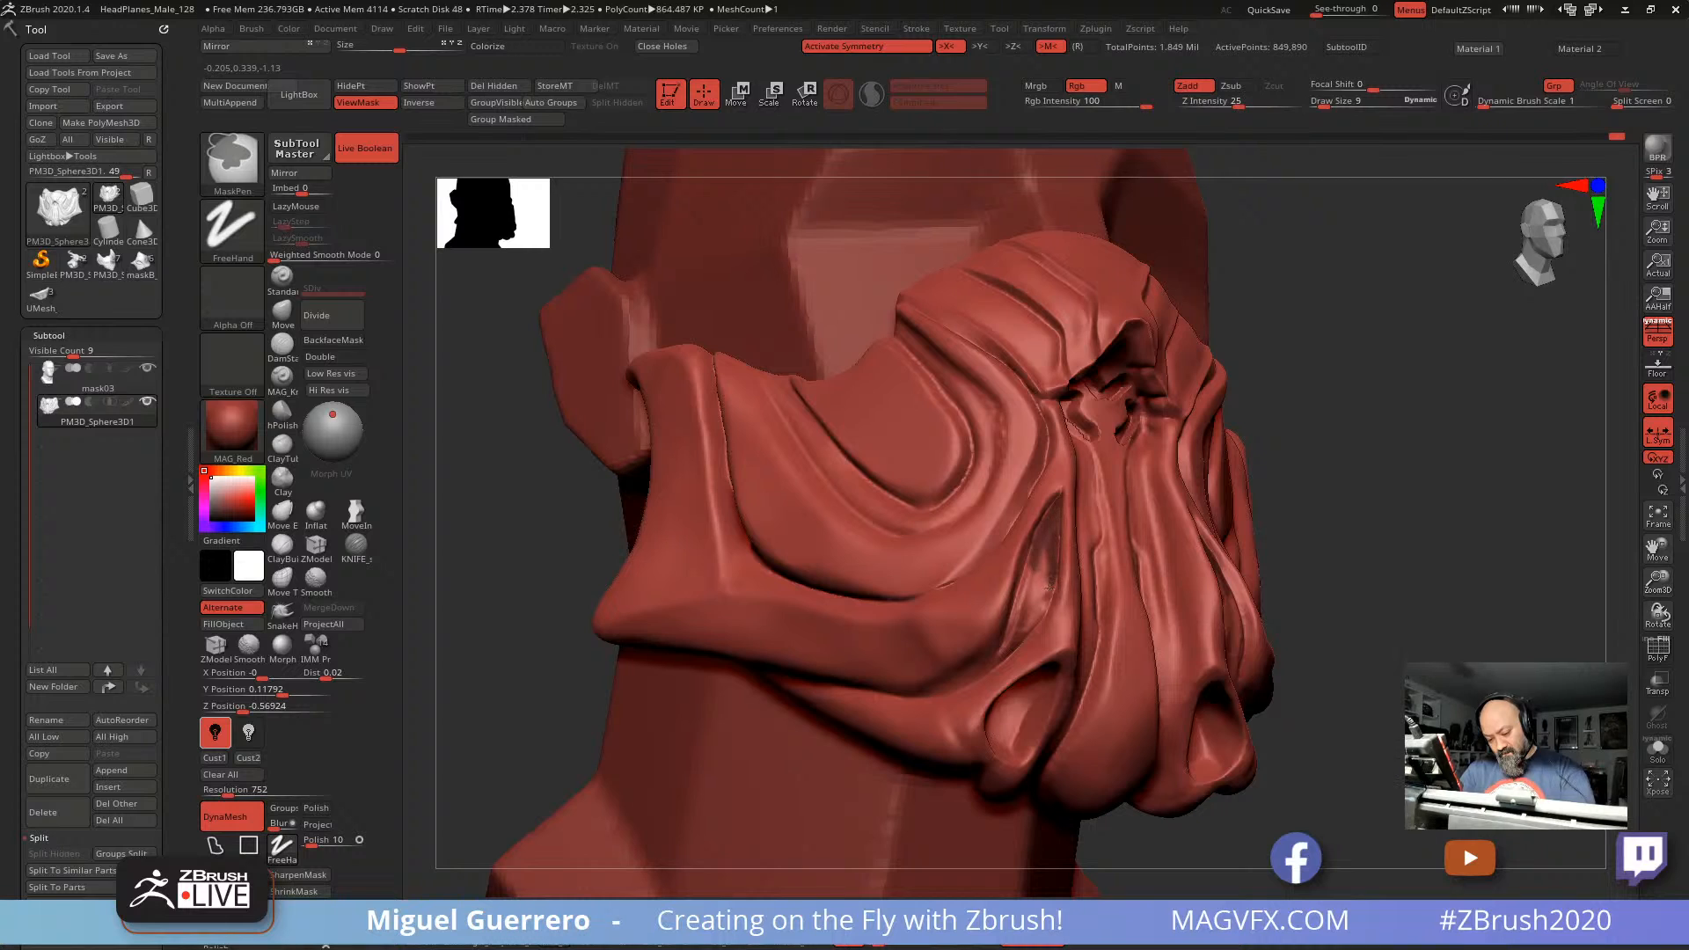
left_click_drag(1049, 587, 1004, 648, "ctrl")
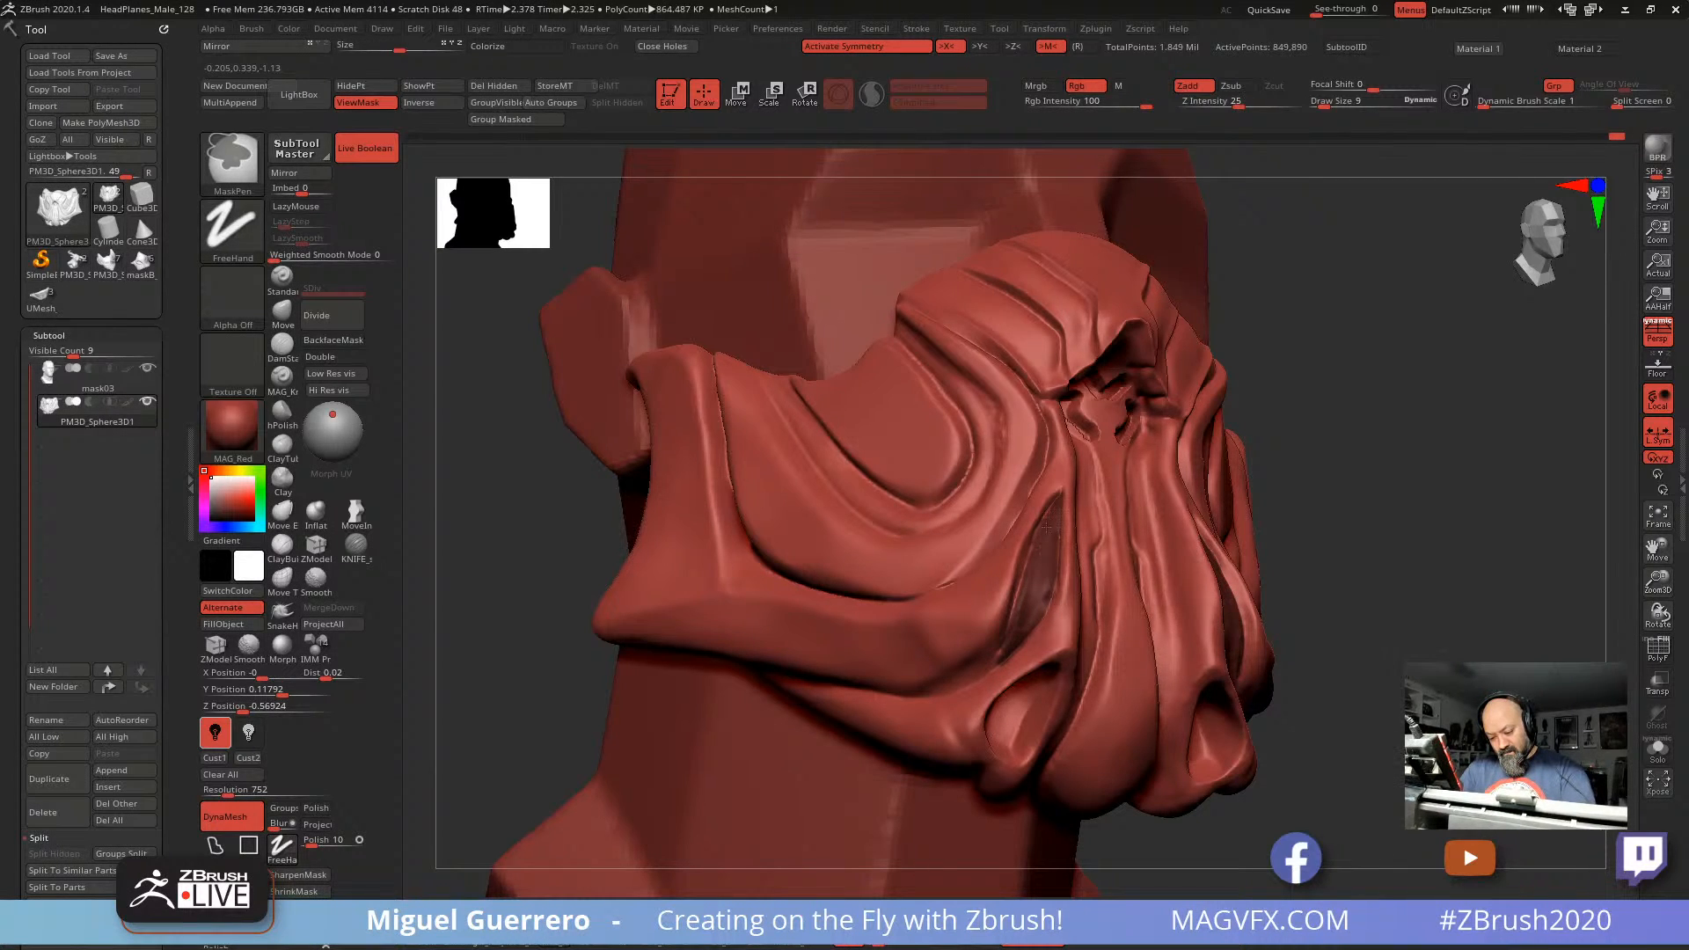
right_click_drag(954, 599, 963, 524, "alt")
key("ctrl")
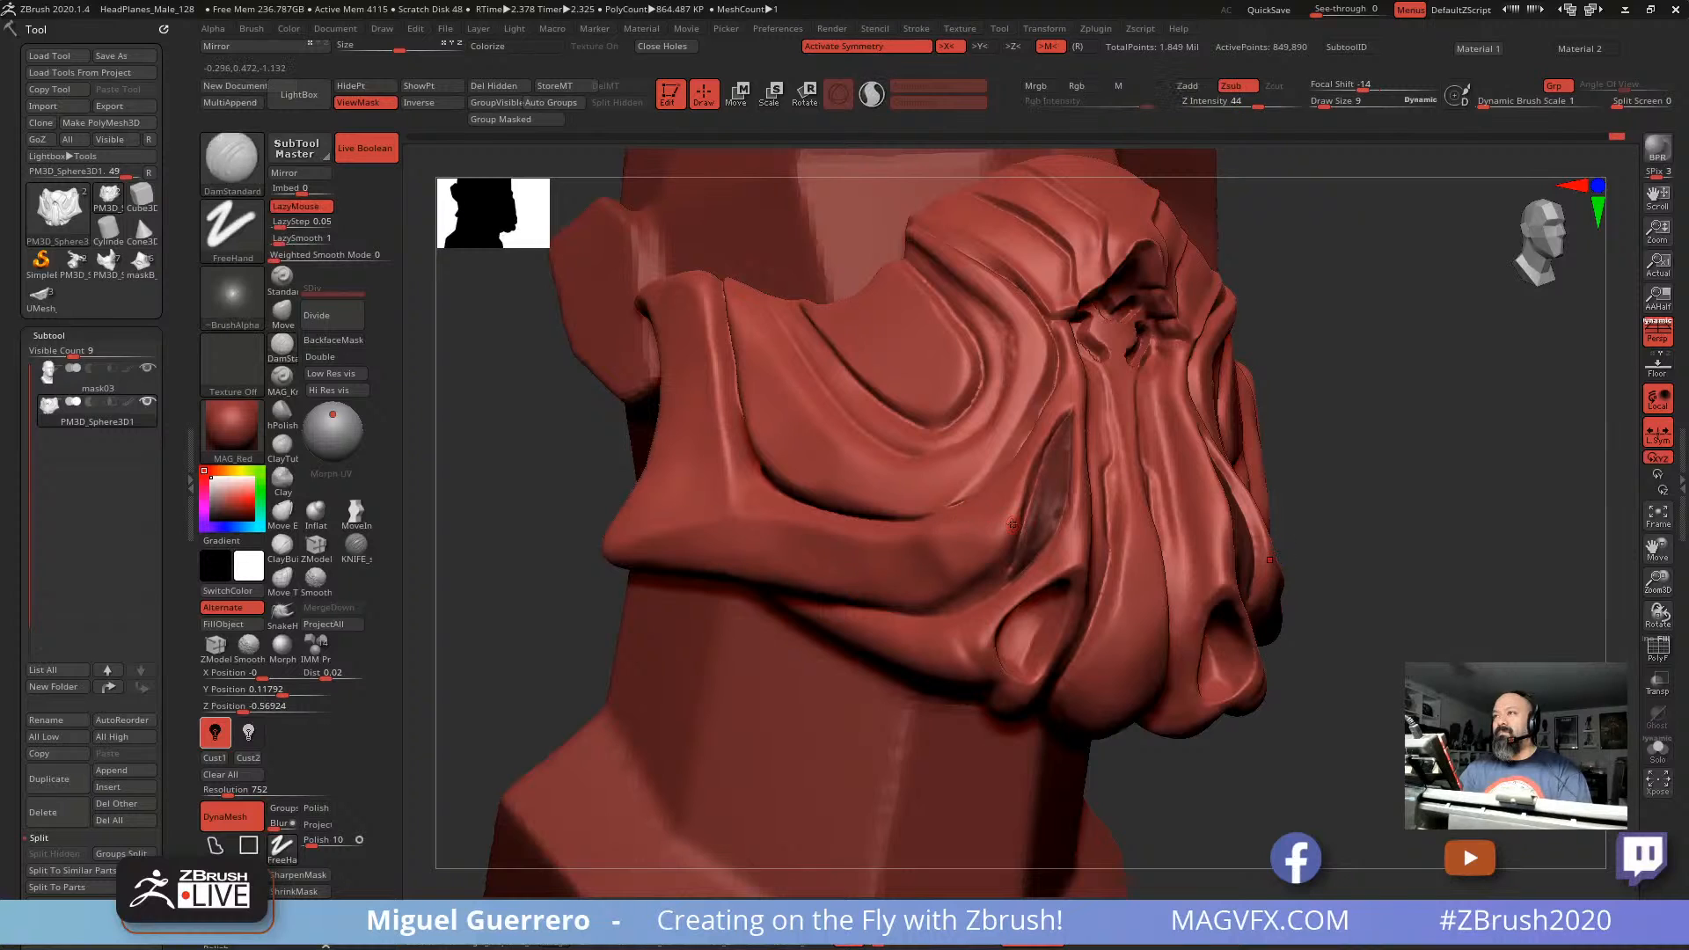
right_click_drag(1474, 661, 1362, 669)
right_click_drag(767, 557, 898, 513)
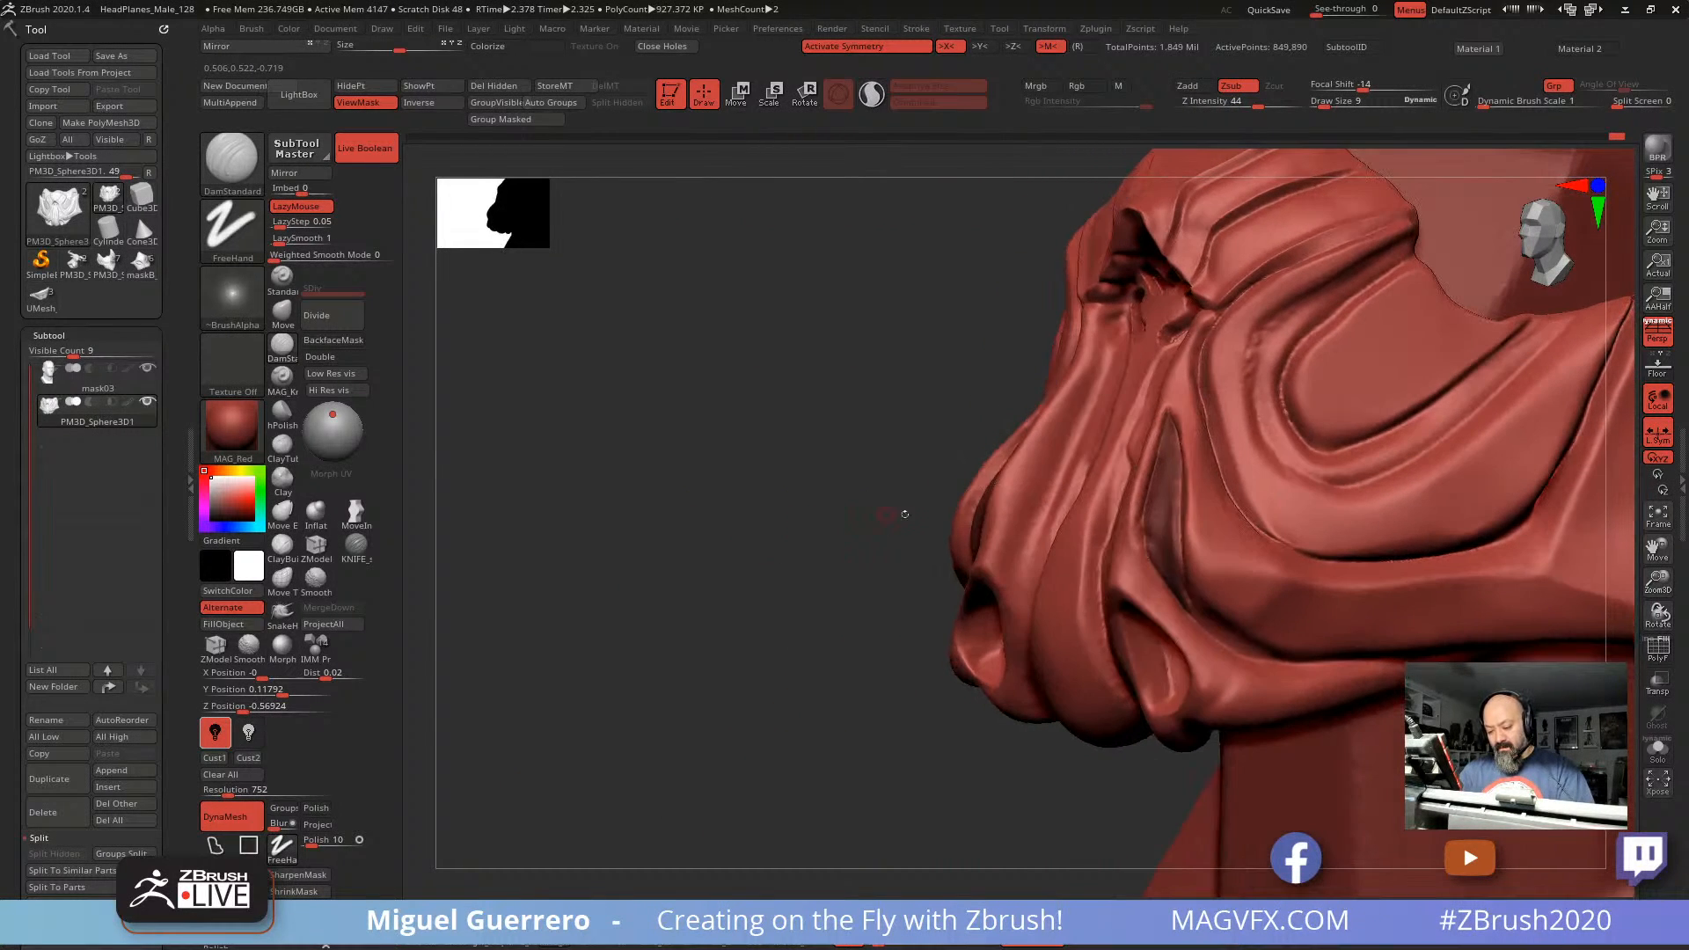
key("ctrl")
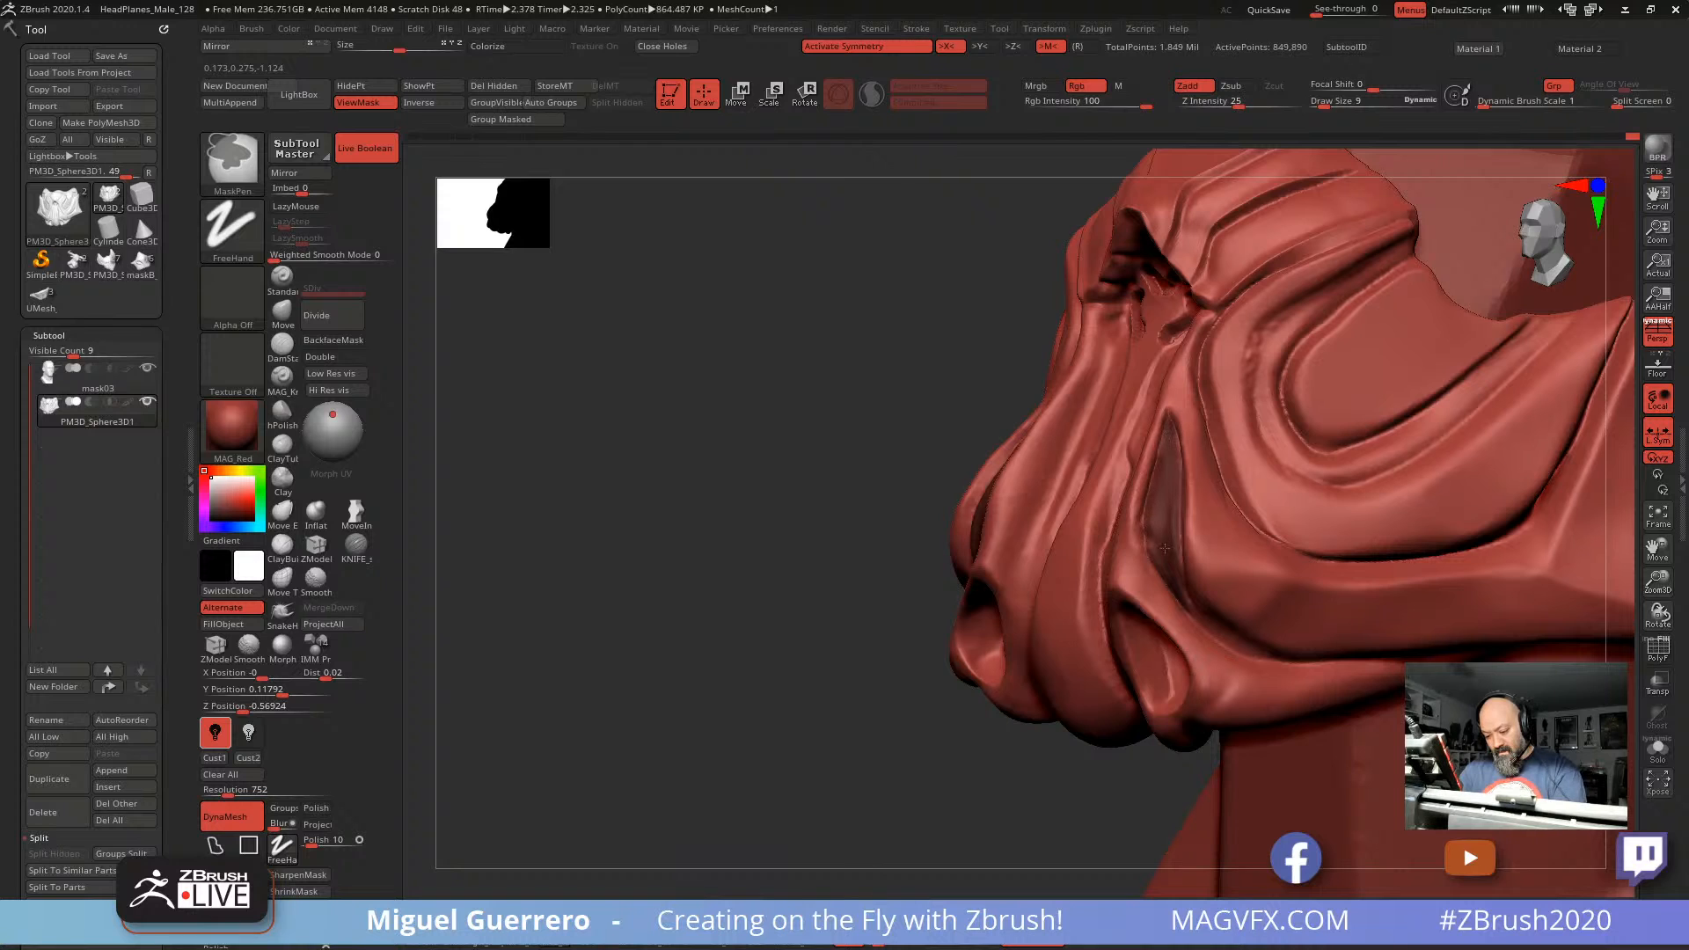
Step: Extend the slit mask back along the groove under the lower cheek fold and invert the mask
mouse_move(866, 493)
right_mouse_down()
mouse_move(678, 449)
mouse_move(654, 472)
mouse_move(600, 471)
mouse_move(599, 450)
right_mouse_up()
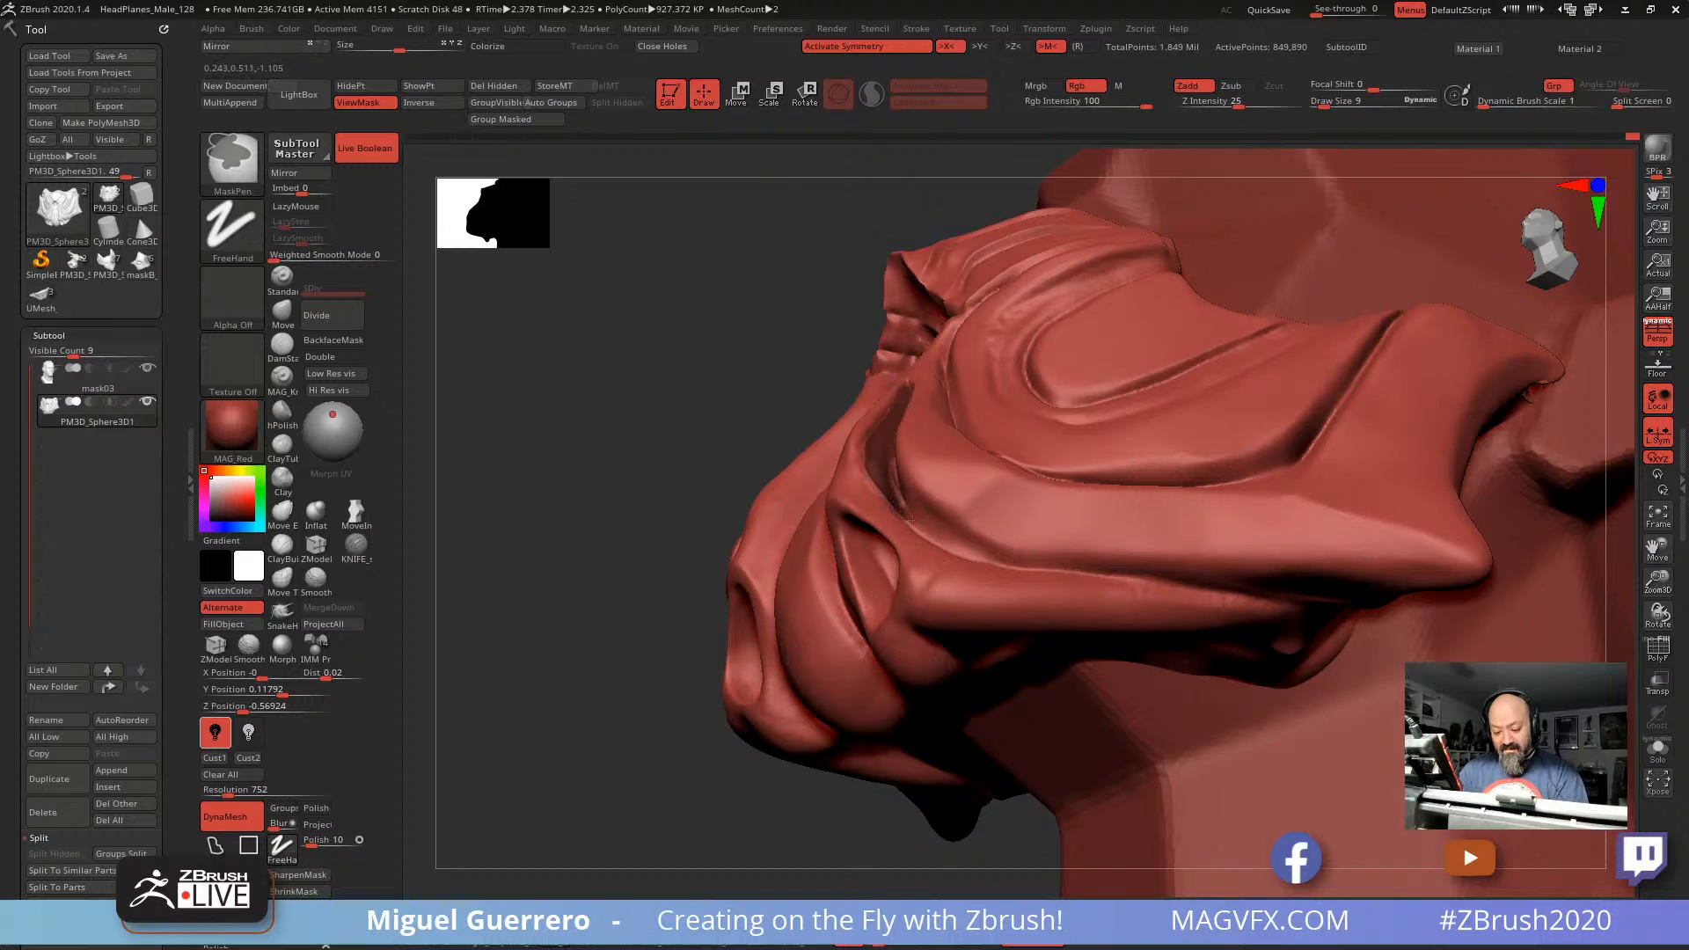
left_click_drag(888, 497, 955, 549, "ctrl")
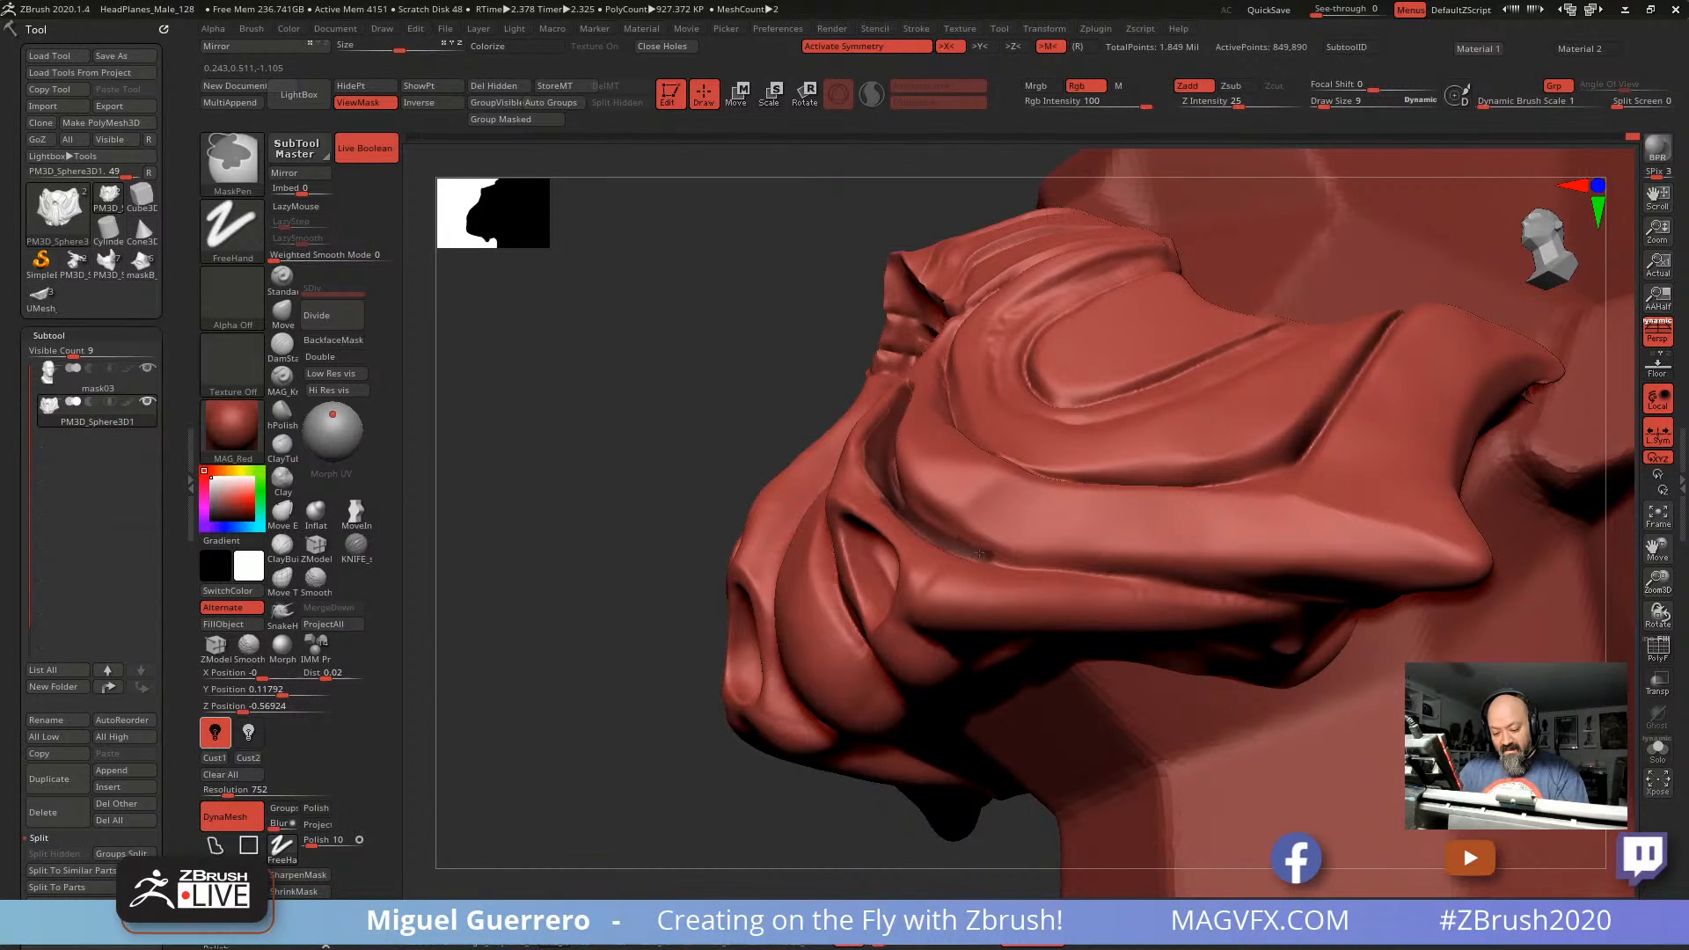
right_click_drag(959, 550, 635, 475)
mouse_move(623, 515)
left_mouse_down()
mouse_move(651, 493)
mouse_move(995, 556)
left_mouse_up()
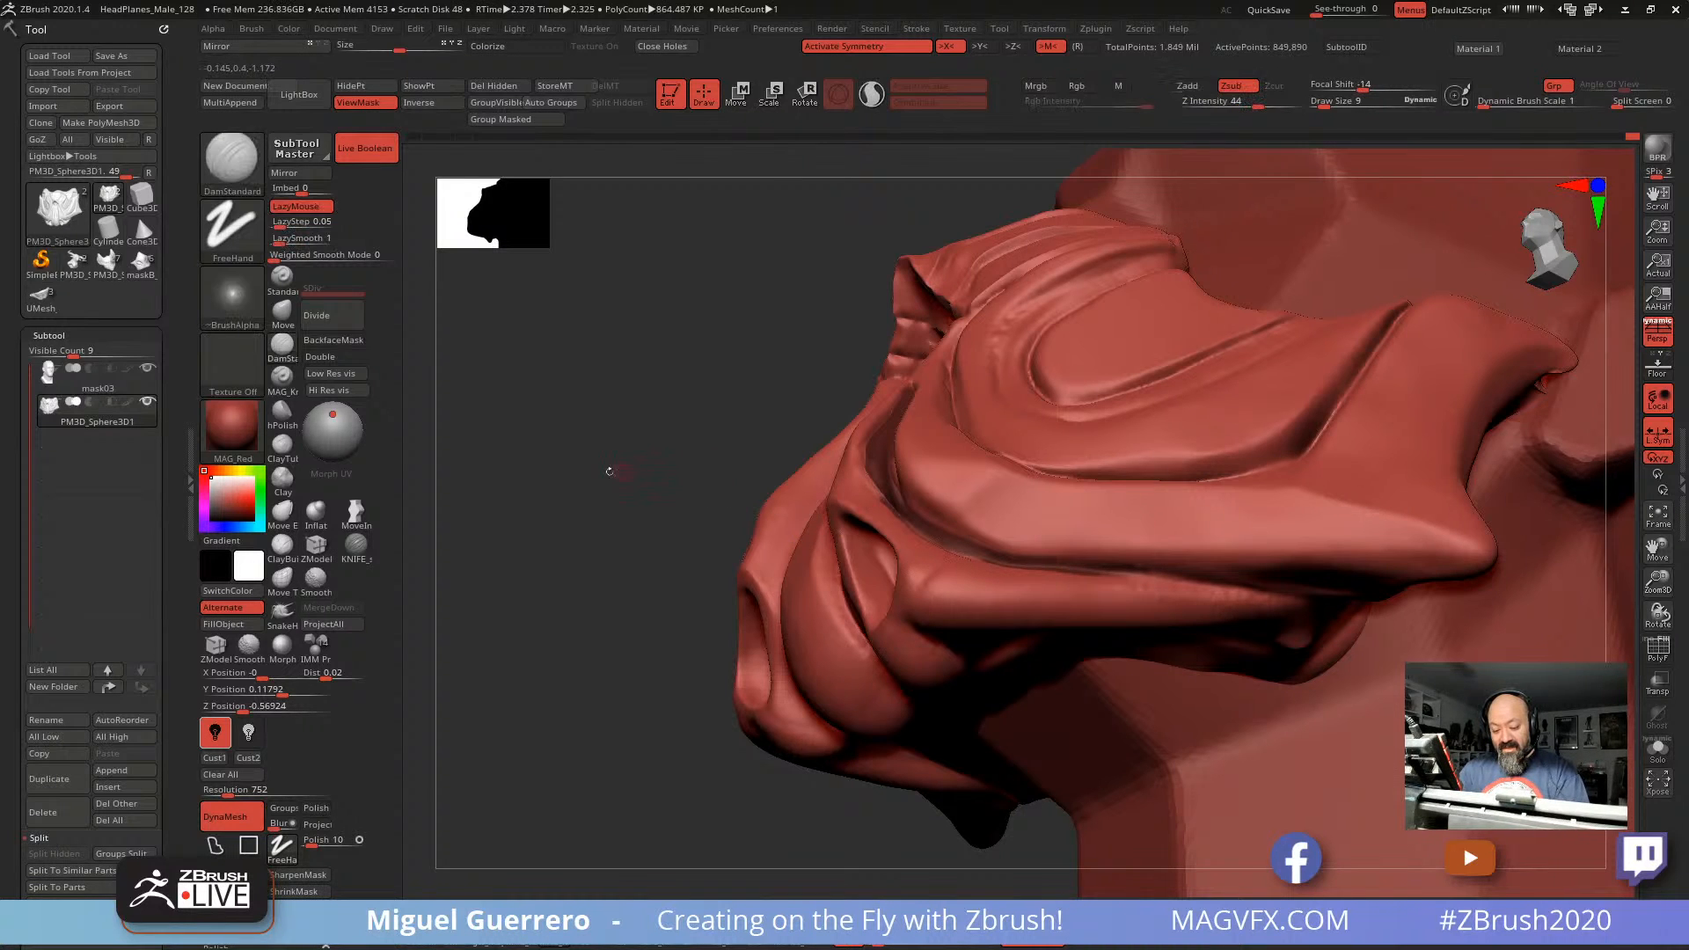
mouse_move(615, 471)
left_mouse_down()
mouse_move(642, 528)
mouse_move(862, 480)
left_mouse_up()
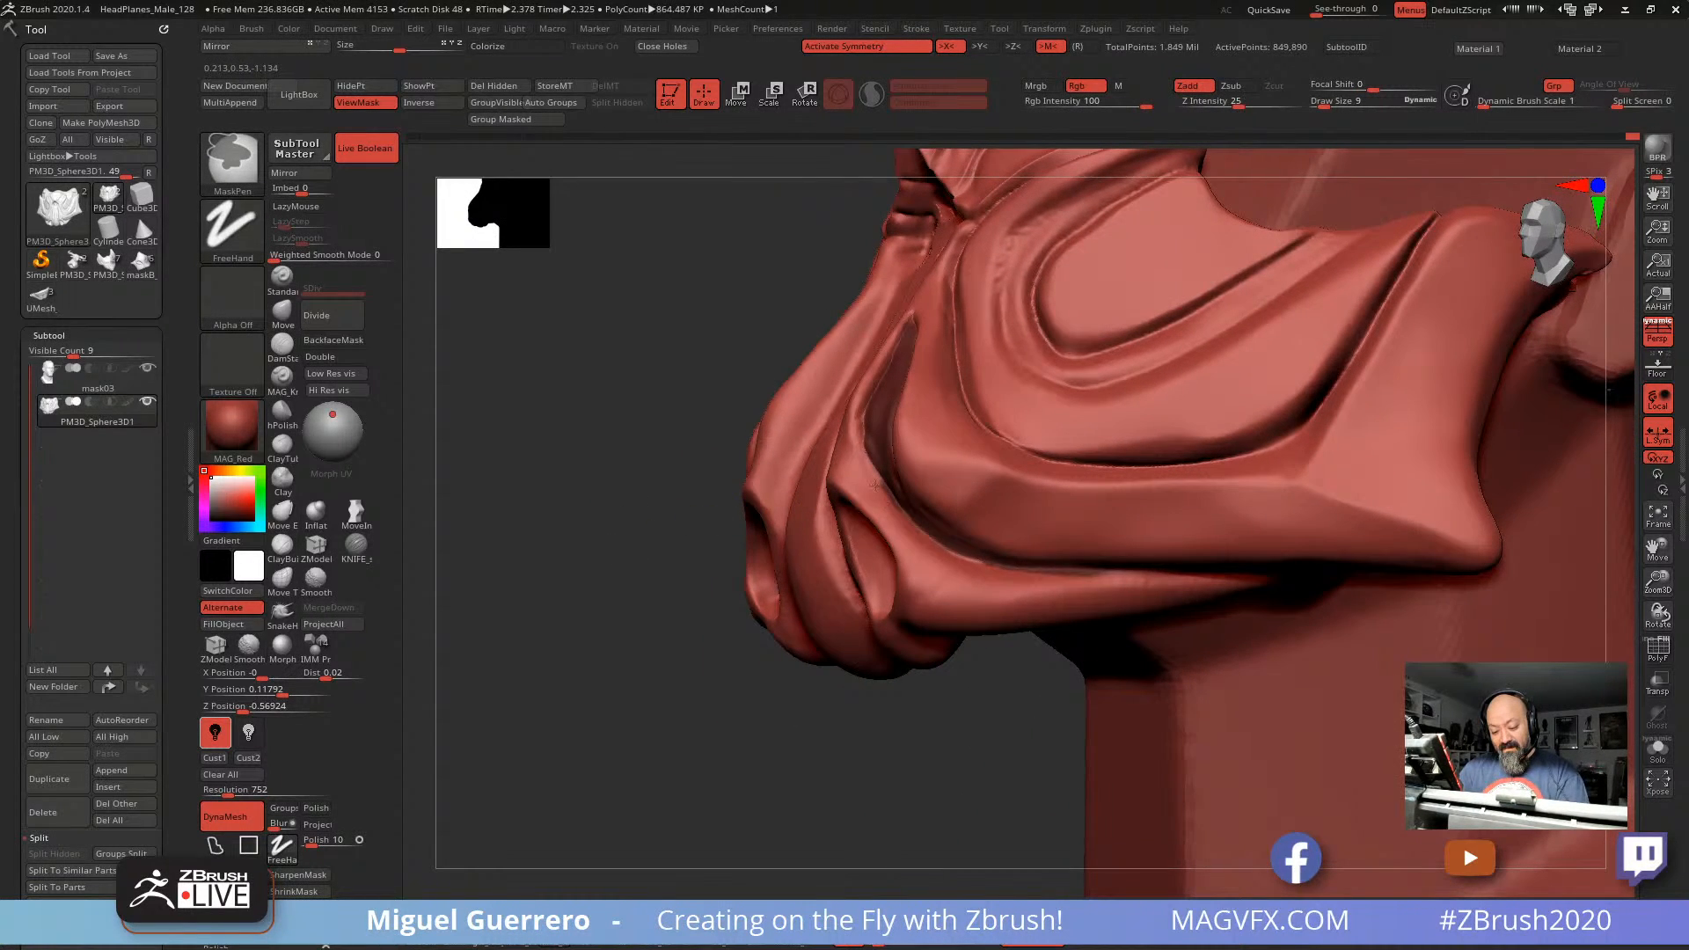
mouse_move(502, 458)
left_mouse_down()
mouse_move(576, 438)
mouse_move(607, 407)
mouse_move(855, 407)
left_mouse_up()
left_click(526, 408, "ctrl")
Step: Smooth the unmasked slits above the nostrils and carve along the lower cheek groove with DamStandard at draw size 30
left_click_drag(1229, 619, 1090, 519)
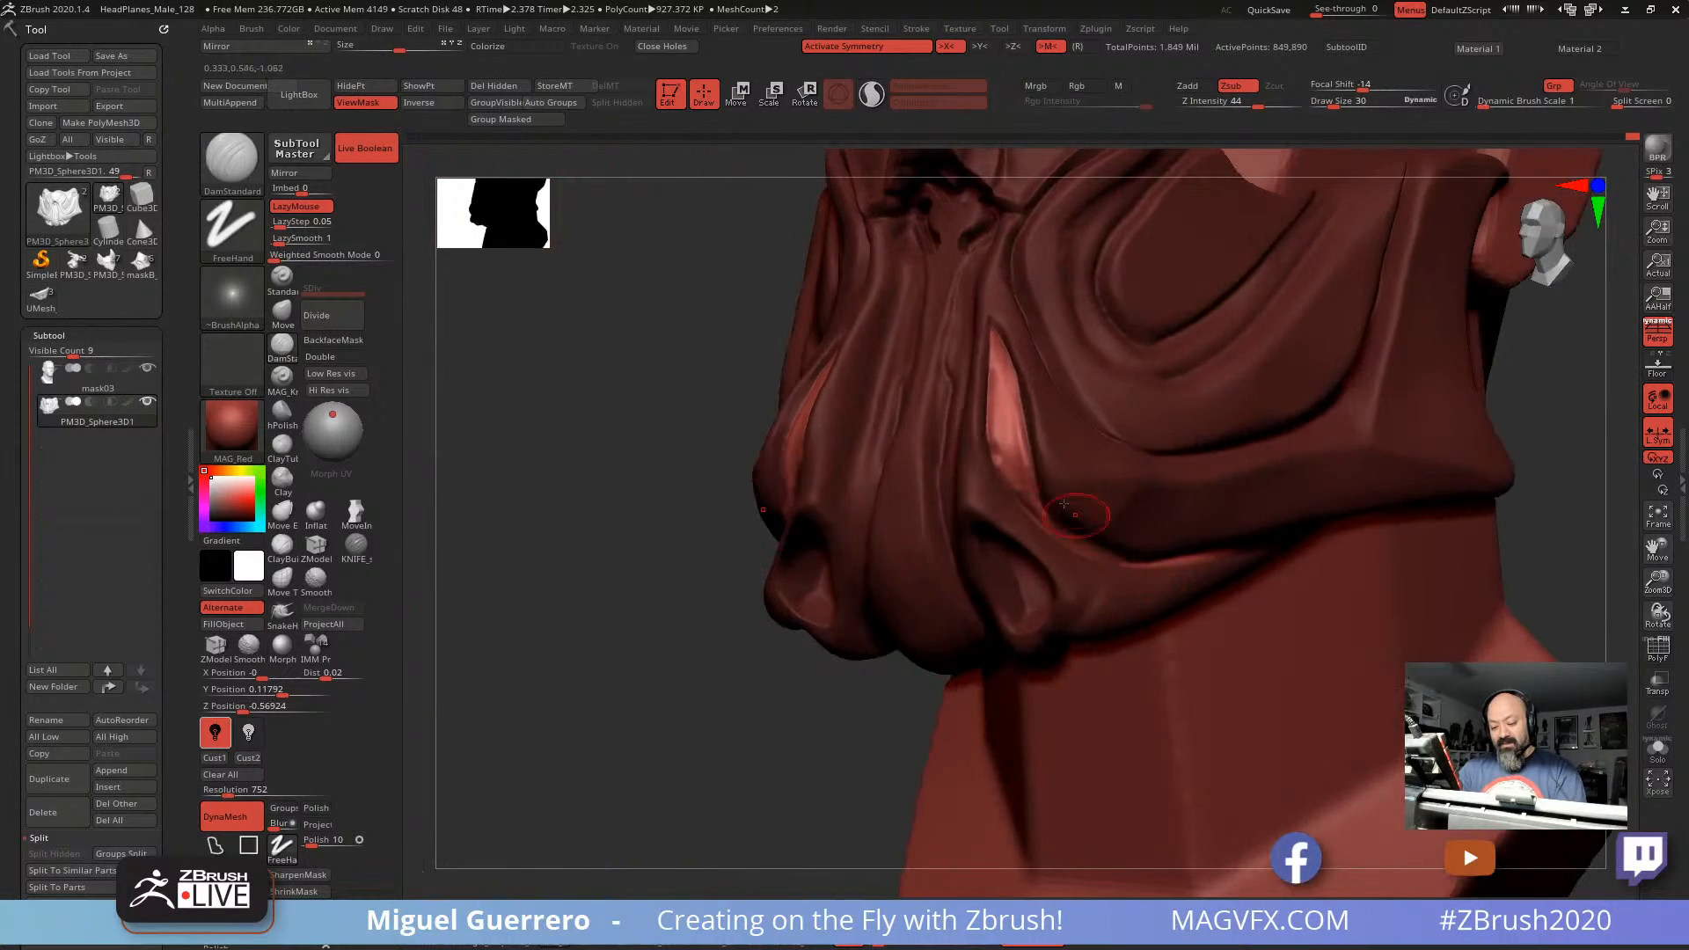
left_click_drag(1001, 450, 1016, 465, "shift")
left_click_drag(704, 492, 702, 440)
left_click_drag(1007, 443, 1044, 500, "shift")
left_click_drag(772, 438, 746, 396)
mouse_move(1025, 503)
left_mouse_down()
mouse_move(1073, 545)
mouse_move(1248, 585)
left_mouse_up()
left_click_drag(681, 441, 748, 453)
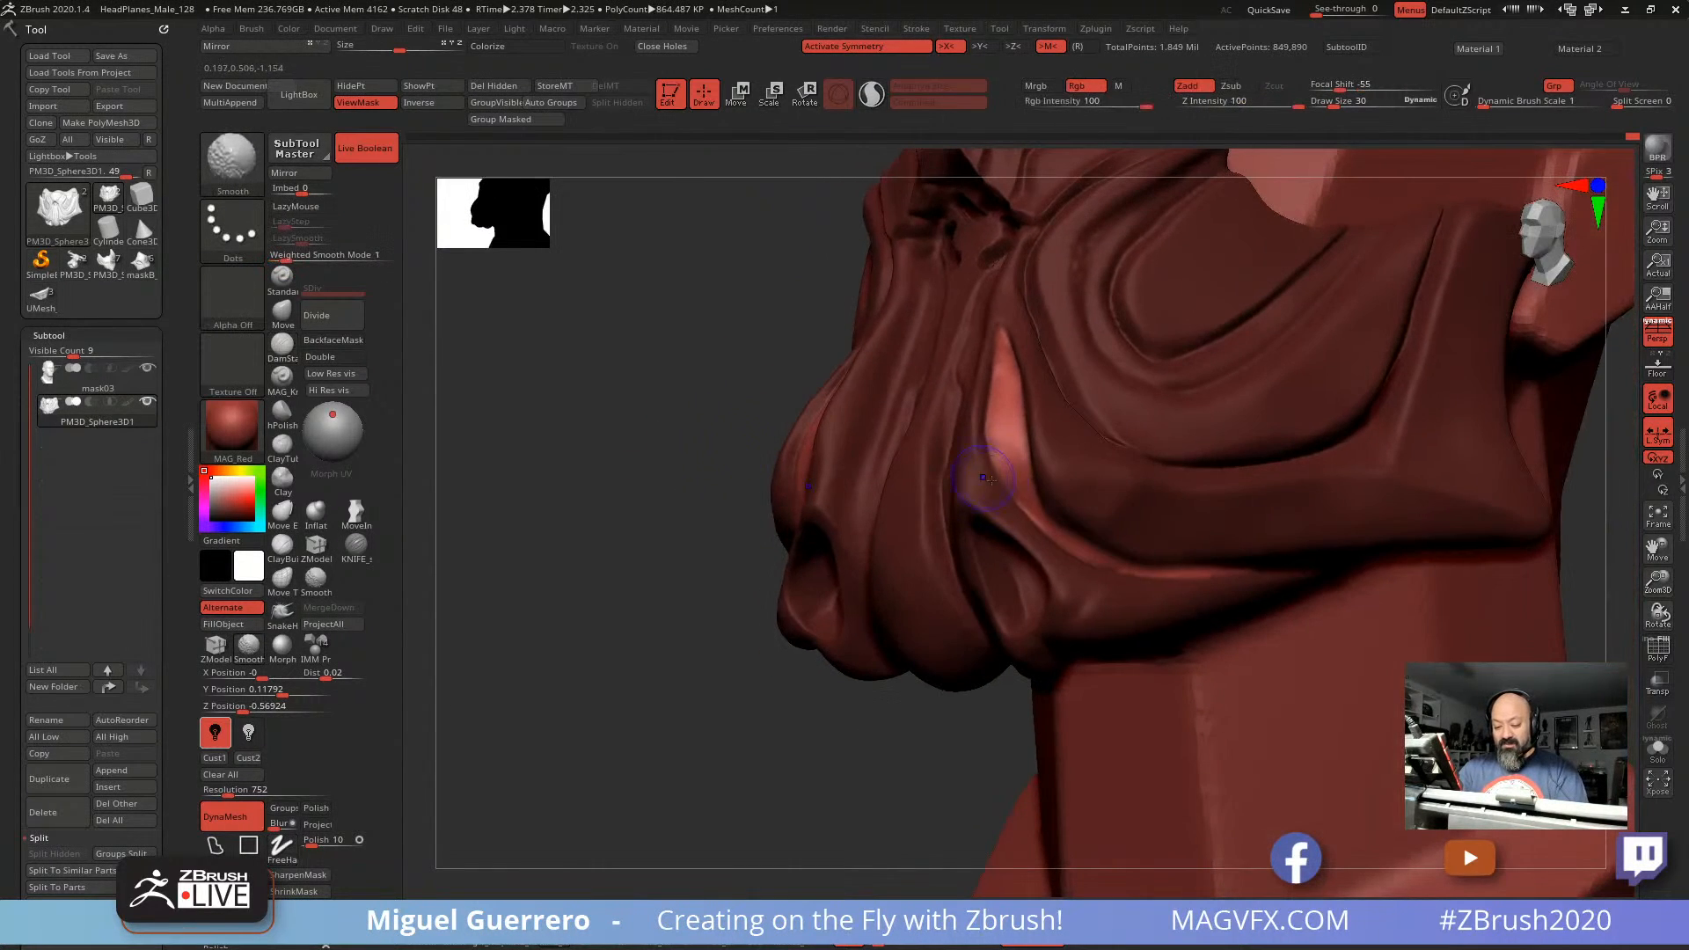
mouse_move(556, 494)
left_mouse_down()
mouse_move(618, 498)
mouse_move(638, 545)
mouse_move(678, 528)
mouse_move(624, 495)
left_mouse_up()
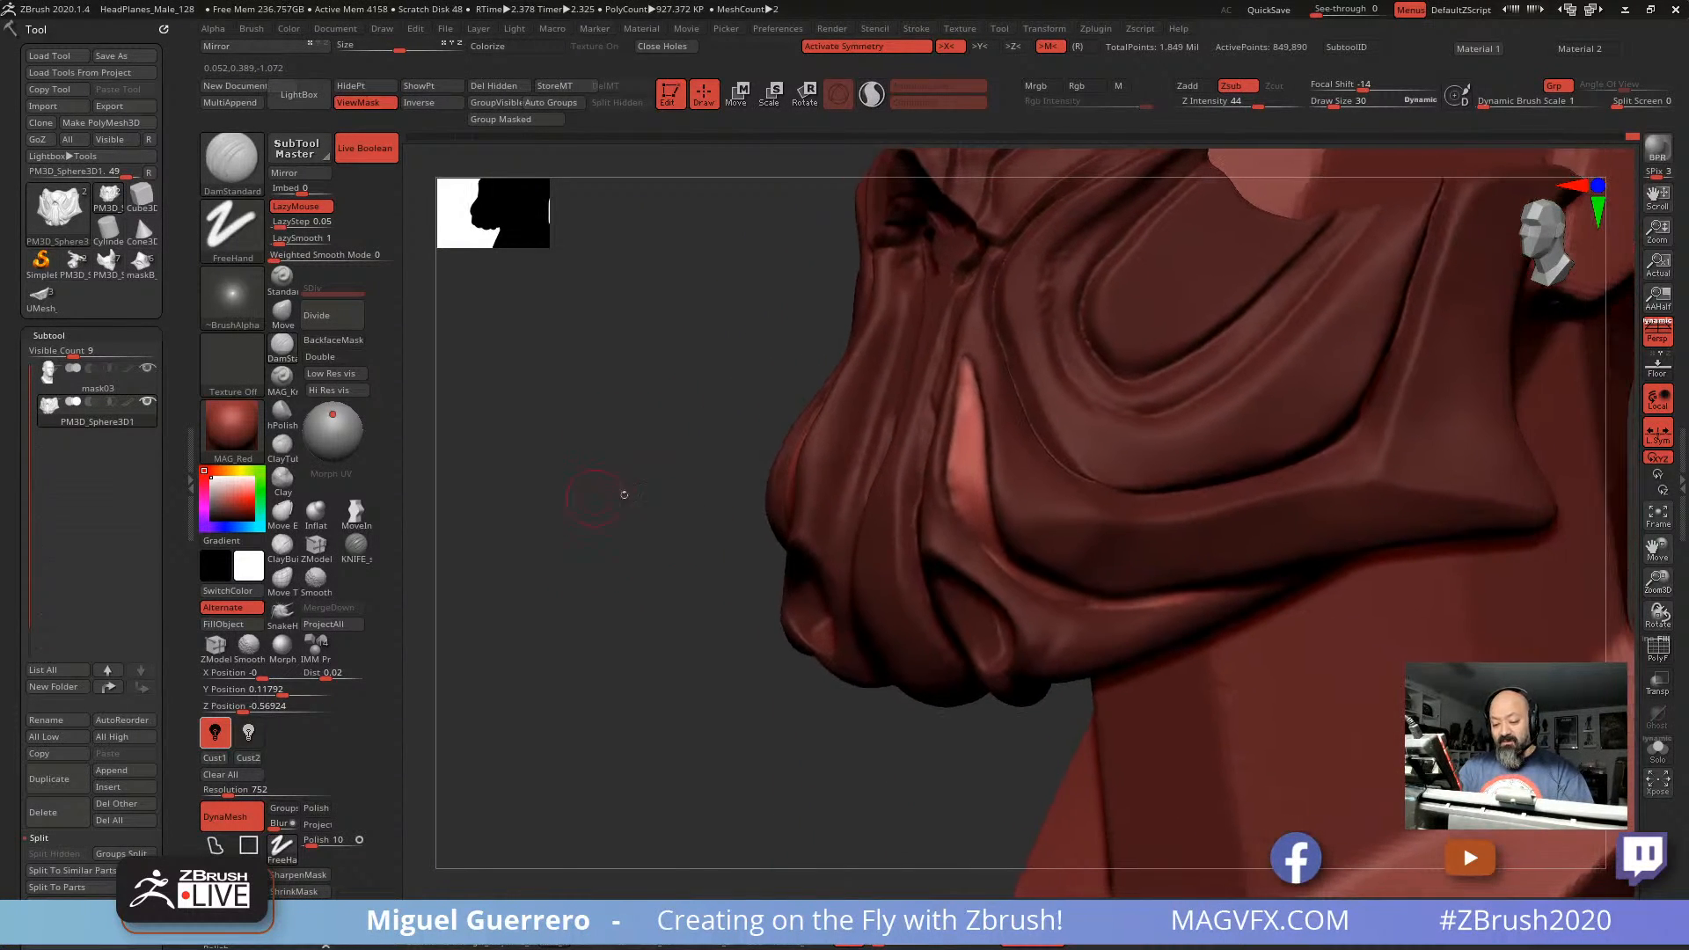
Step: Reshape the unmasked slits above the nostrils with the Move brush at draw size 74, undoing and redoing the upper-end adjustment
left_click(283, 309)
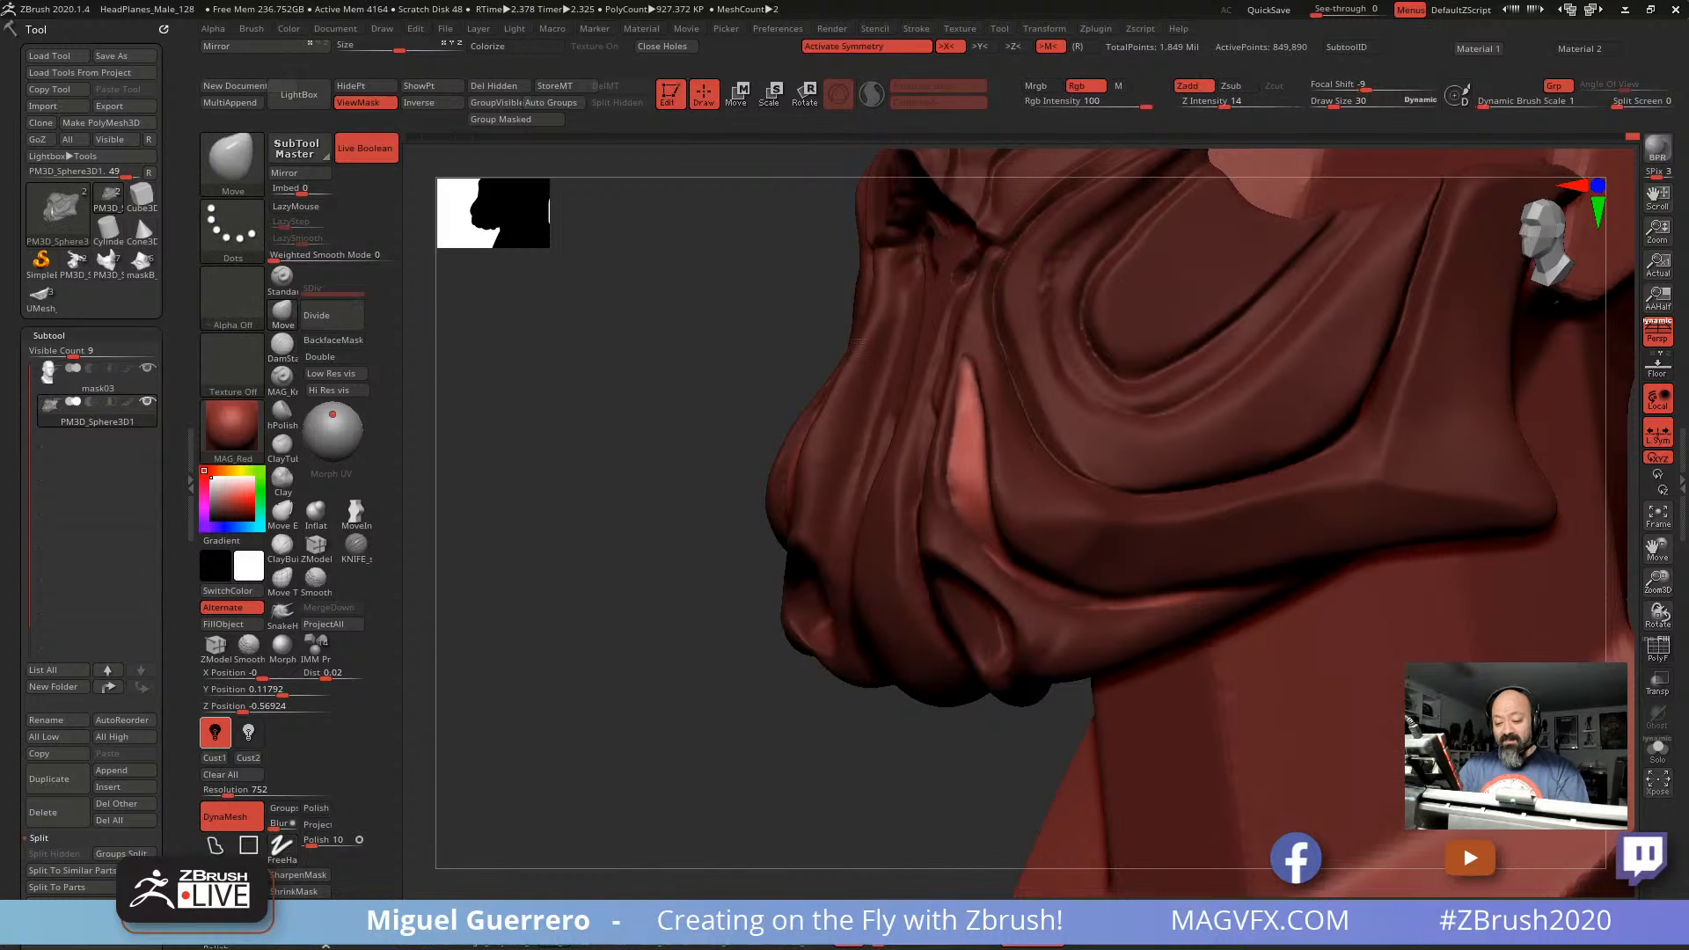
left_click_drag(961, 381, 941, 379)
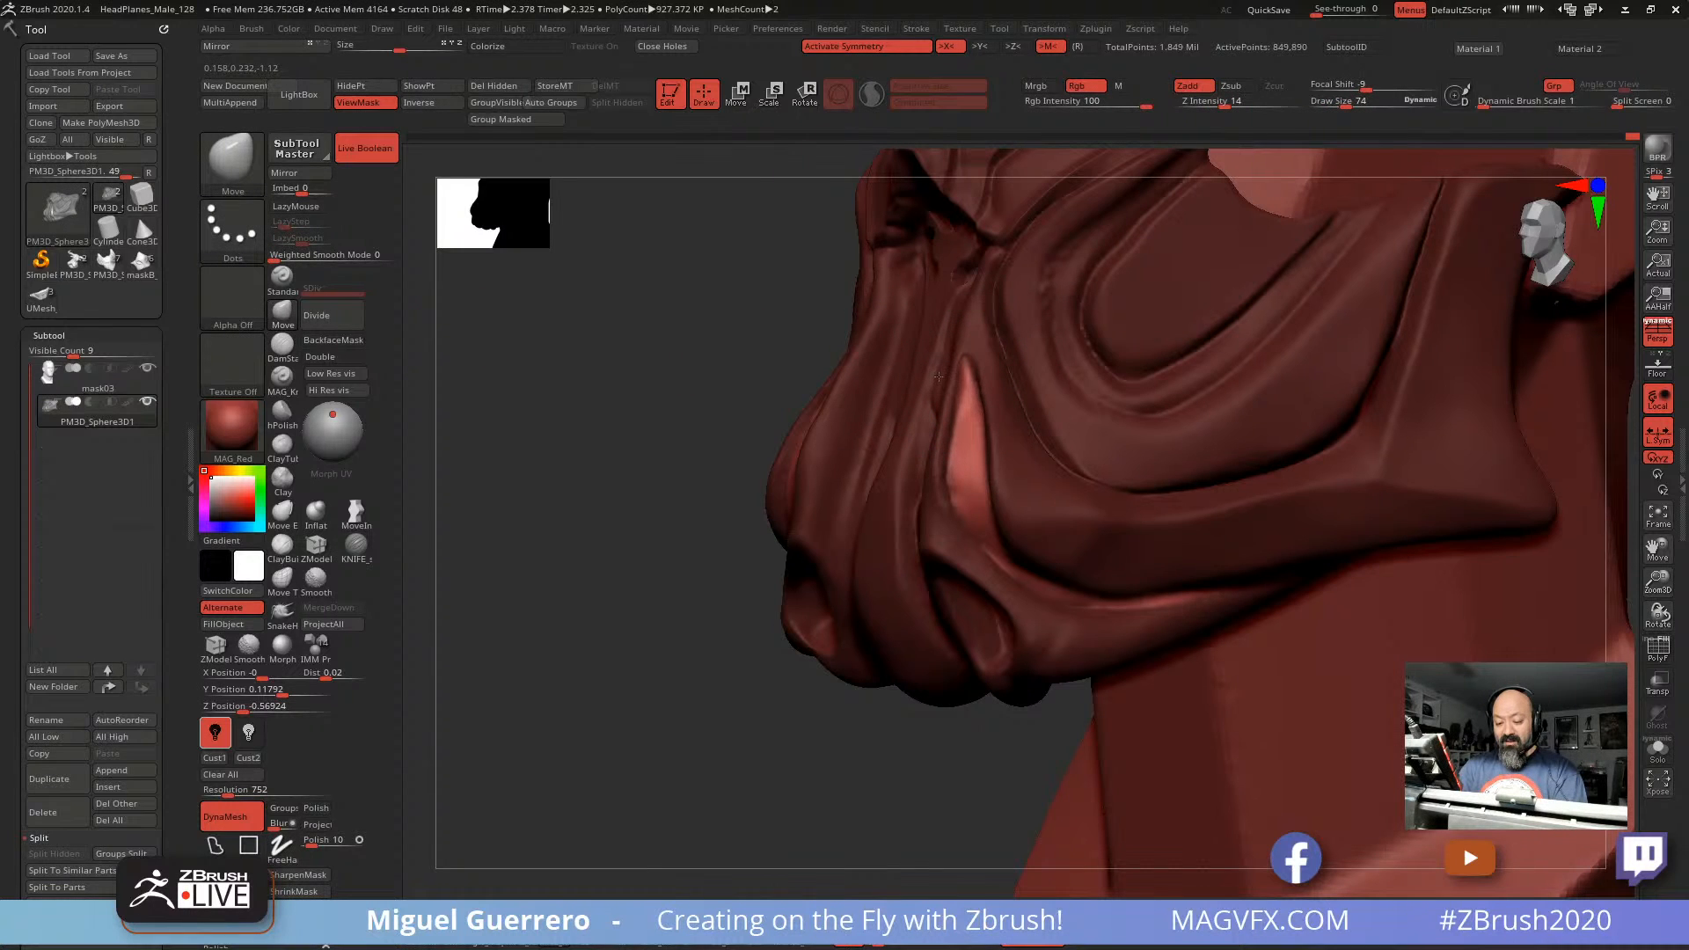
mouse_move(581, 527)
left_mouse_down()
mouse_move(734, 510)
mouse_move(704, 512)
left_mouse_up()
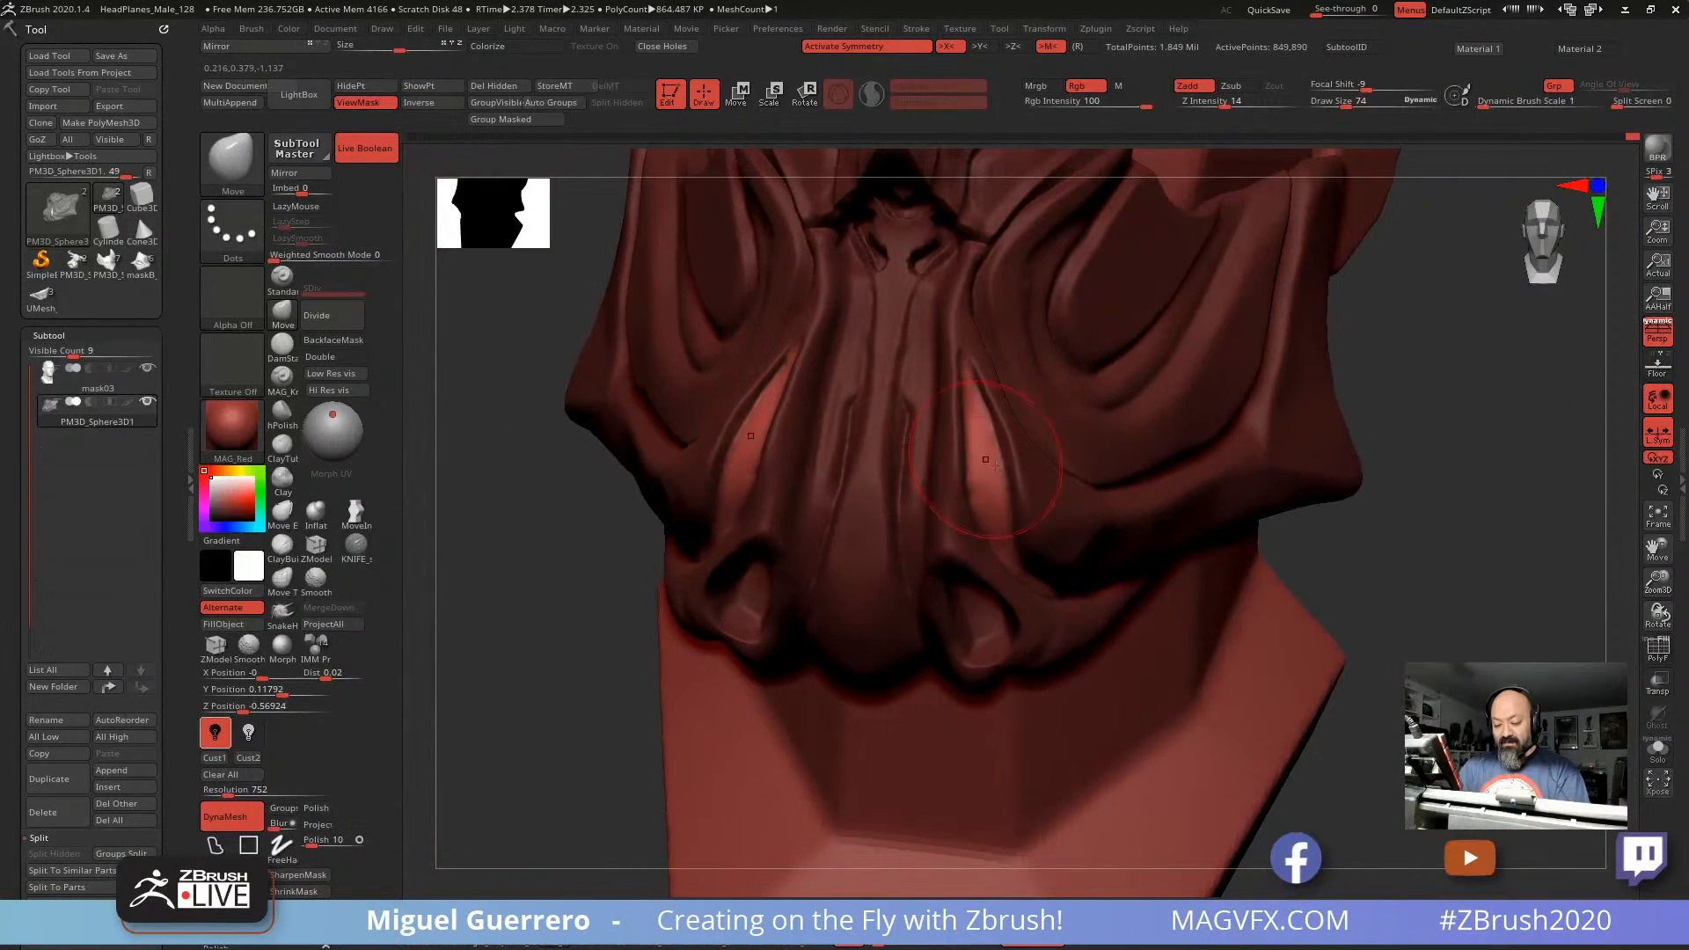
key("ctrl+z")
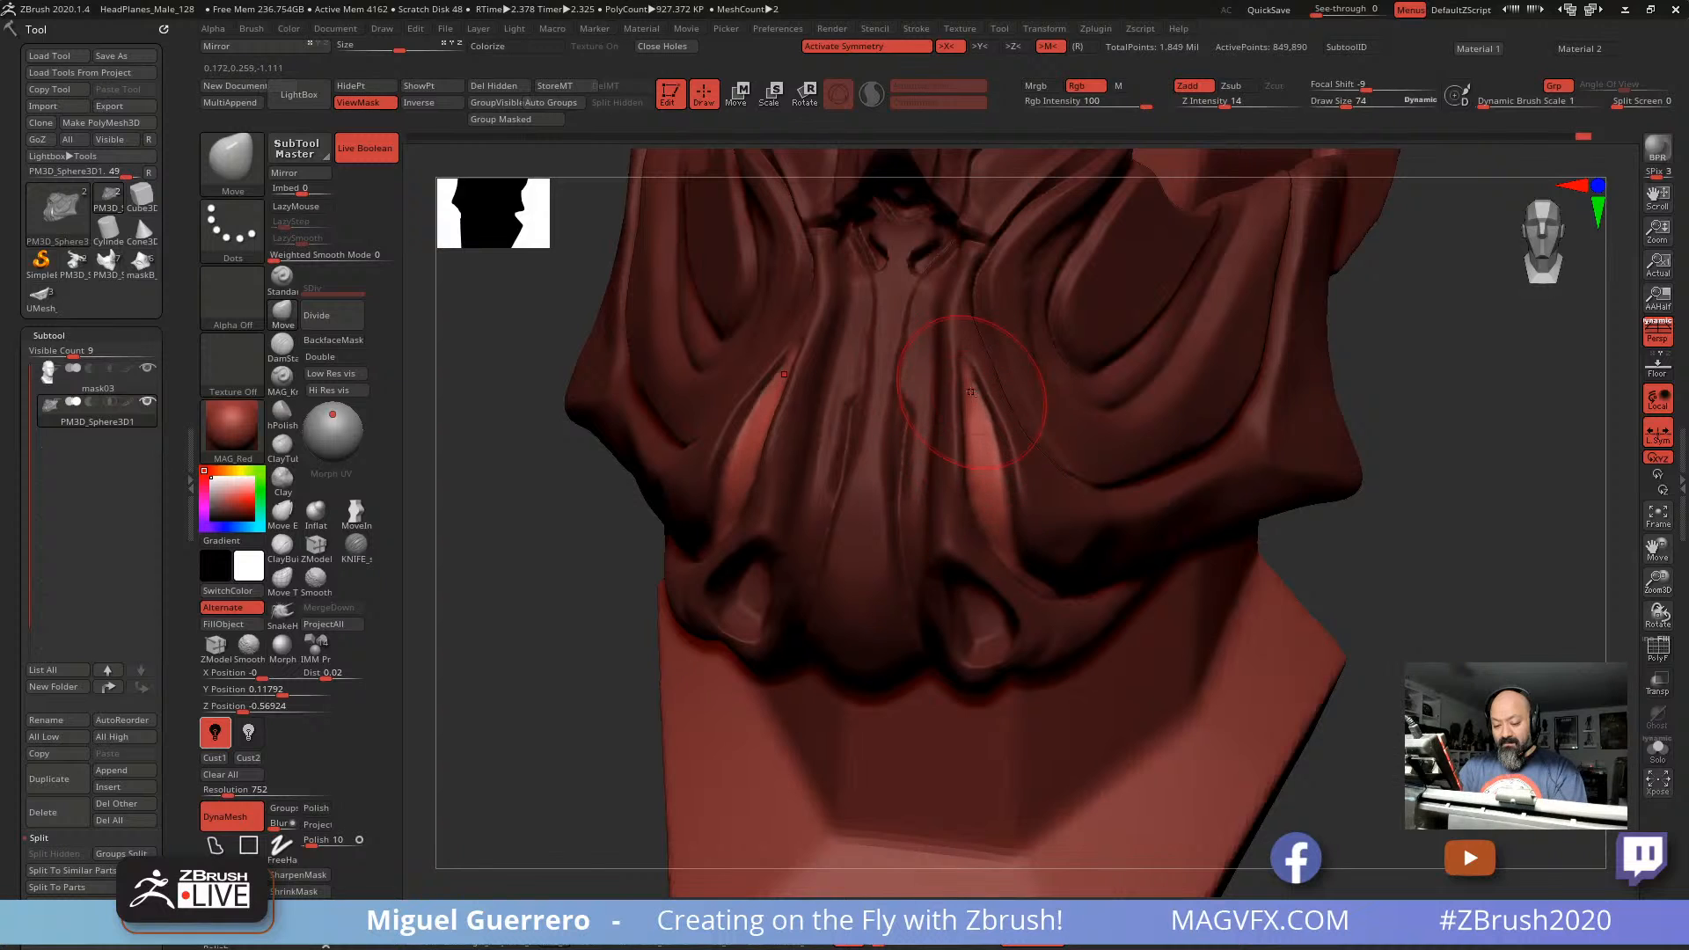
left_click_drag(971, 392, 961, 390)
left_click_drag(1408, 563, 1271, 568)
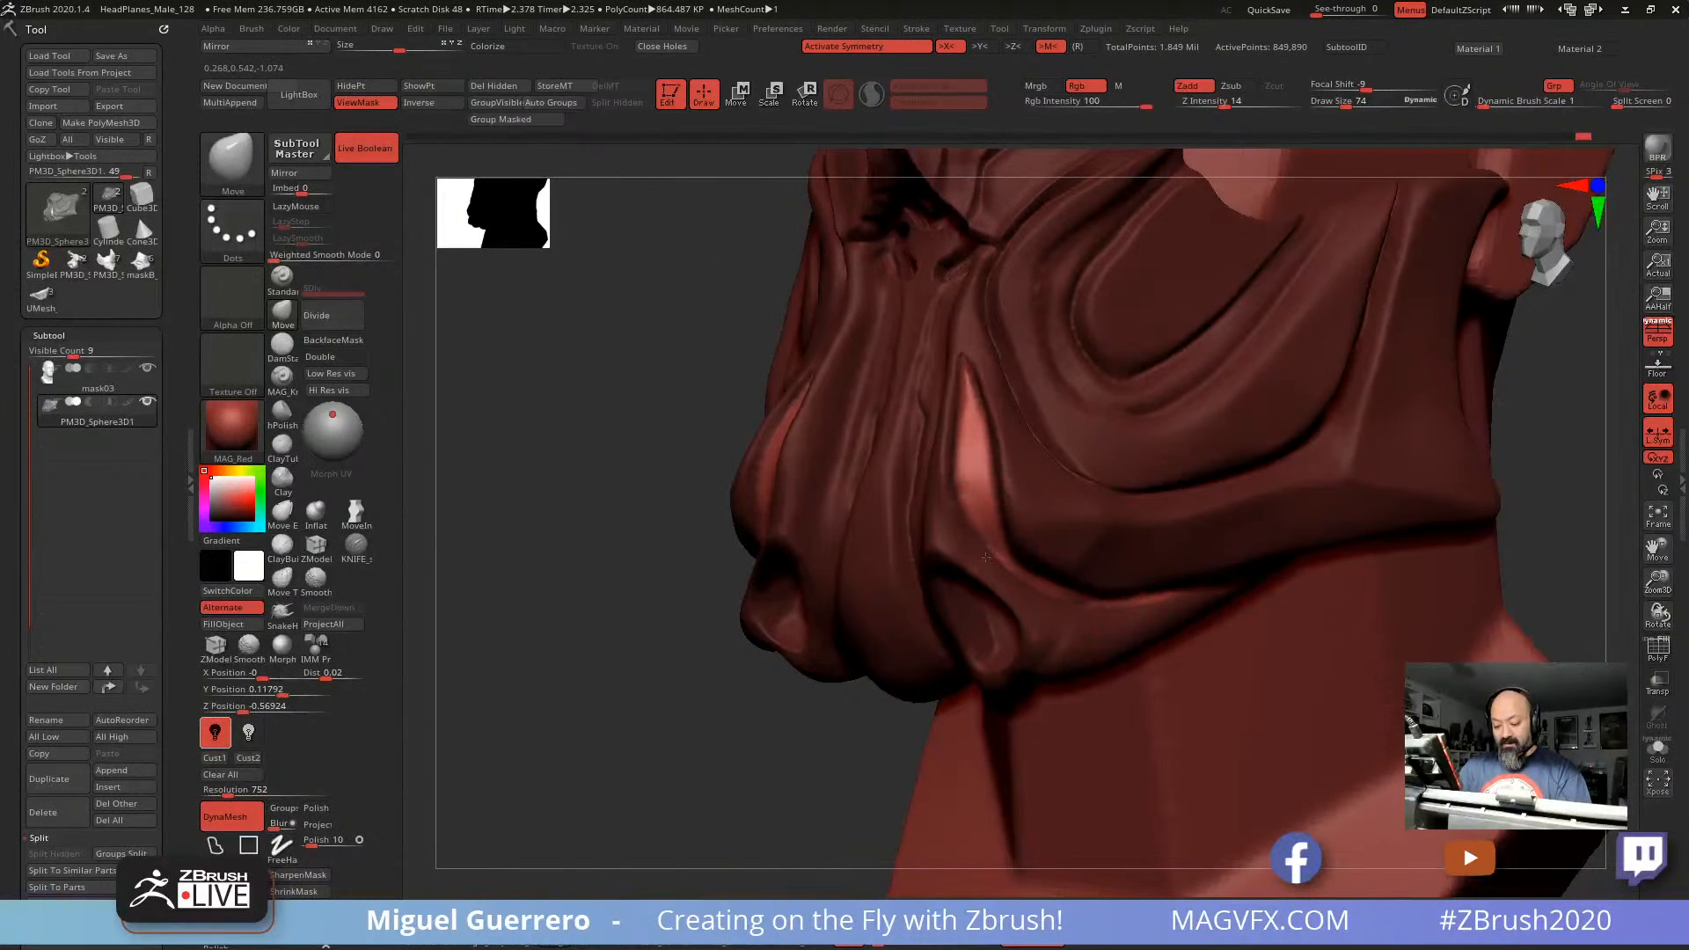
left_click_drag(1548, 563, 1500, 565)
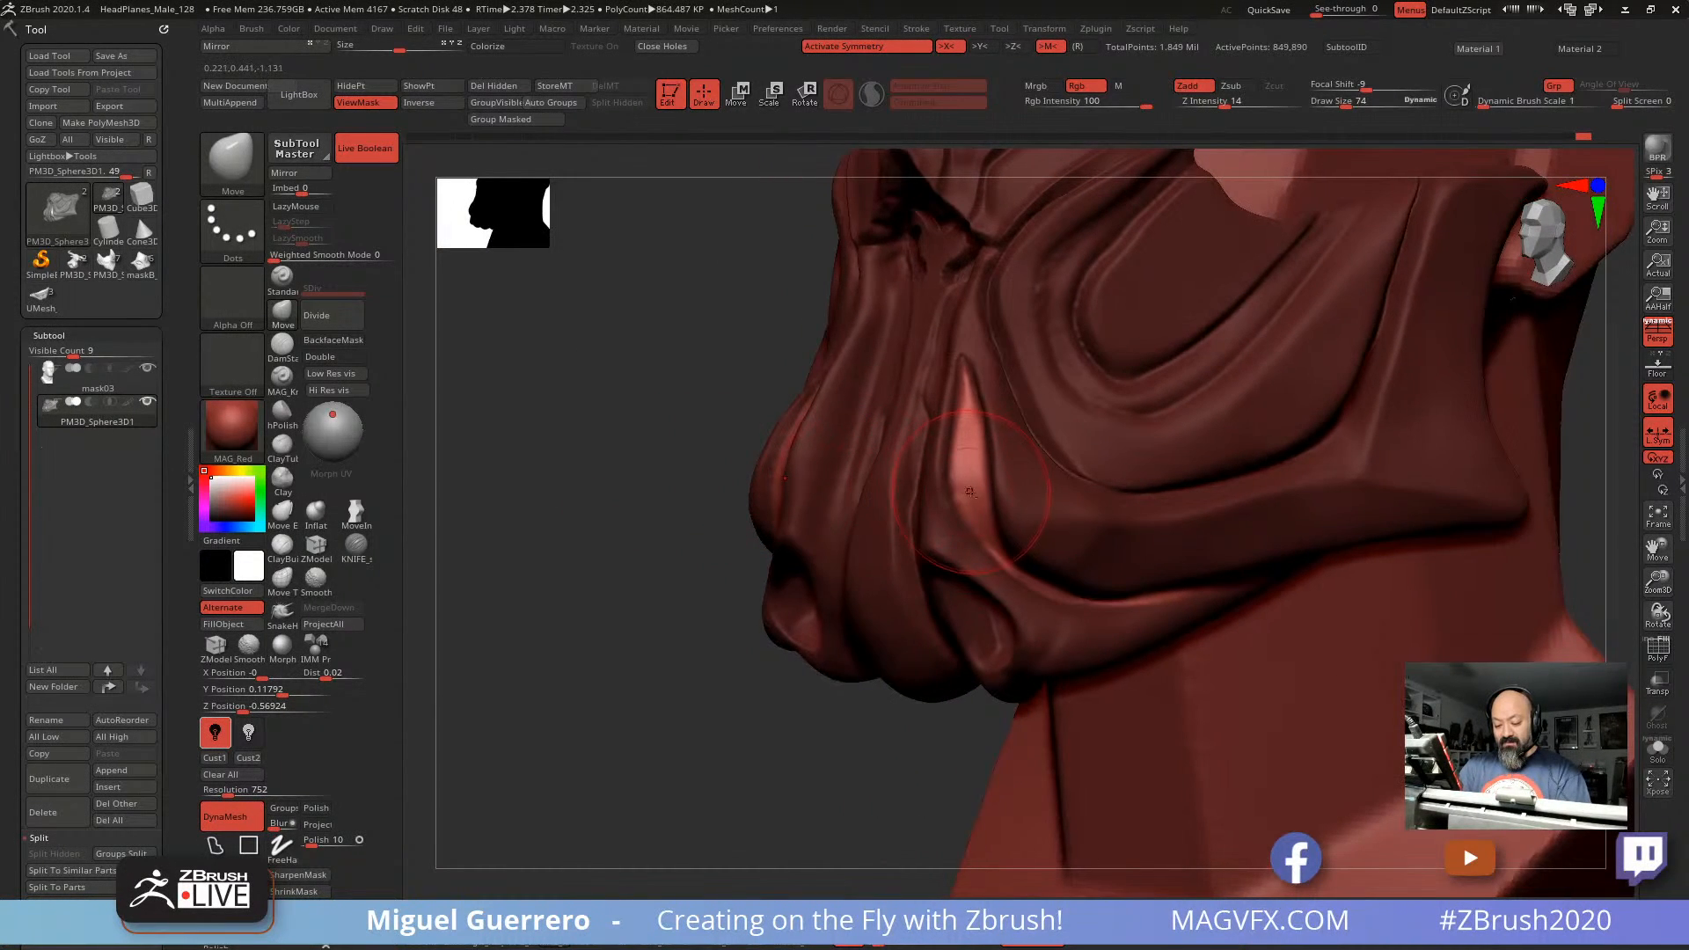
Step: Refine the slits and lower cheek groove with the Move brush at draw size 34, and turn off the mask display
left_click_drag(620, 448, 950, 484)
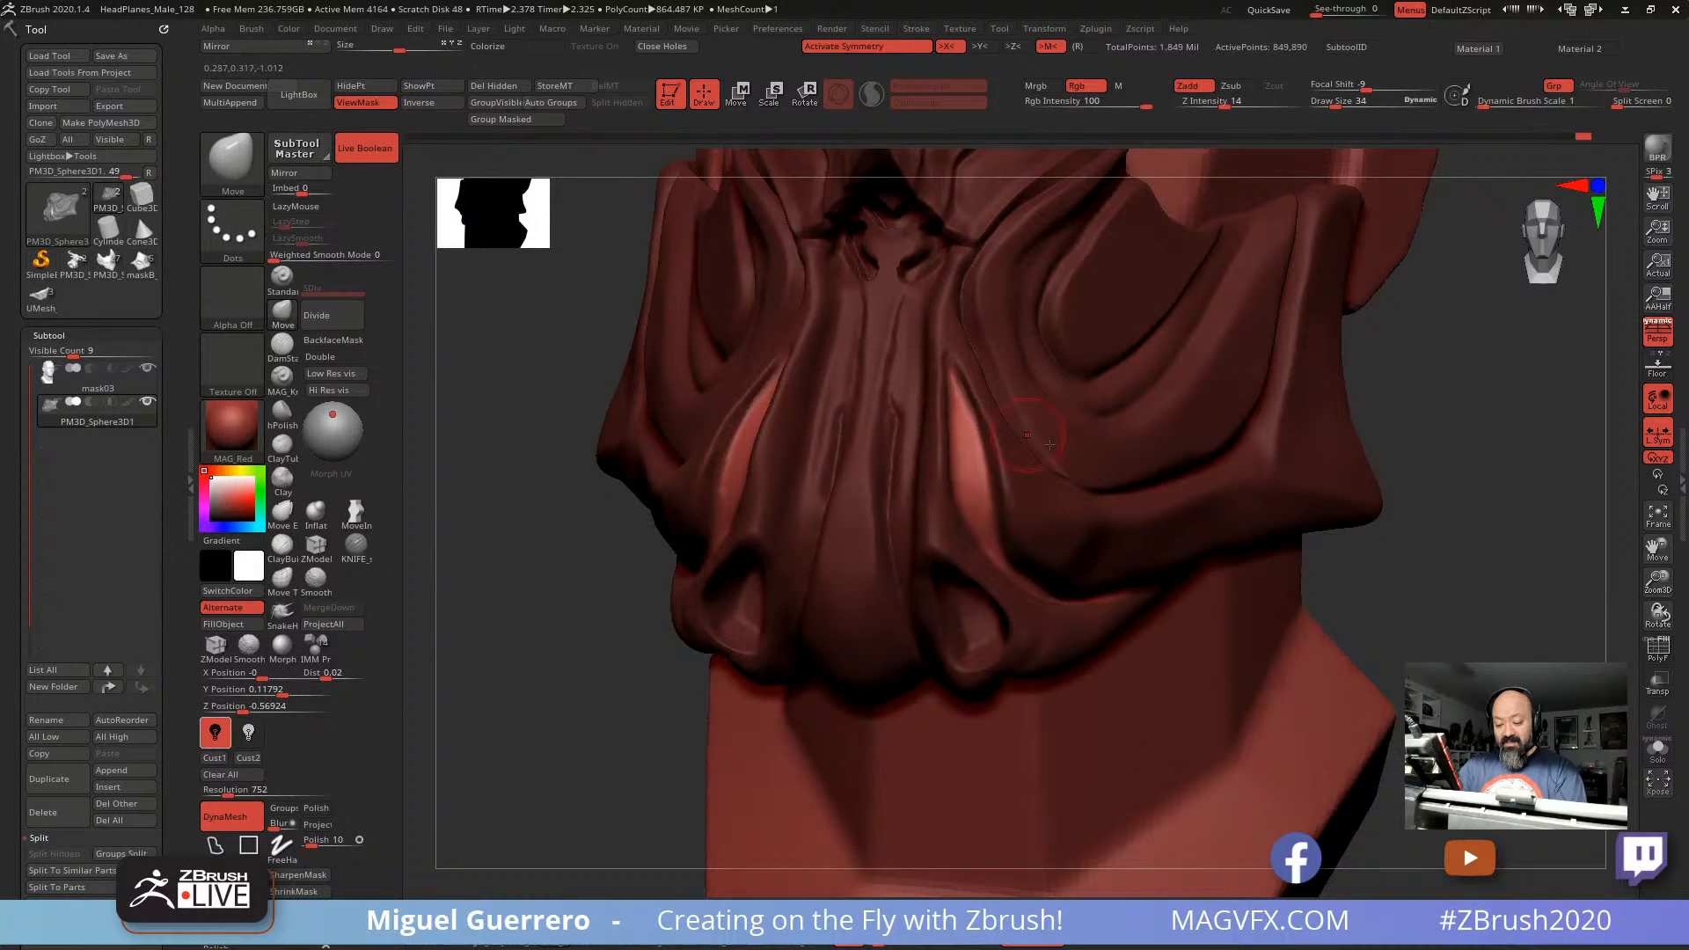
left_click_drag(1487, 563, 1183, 568)
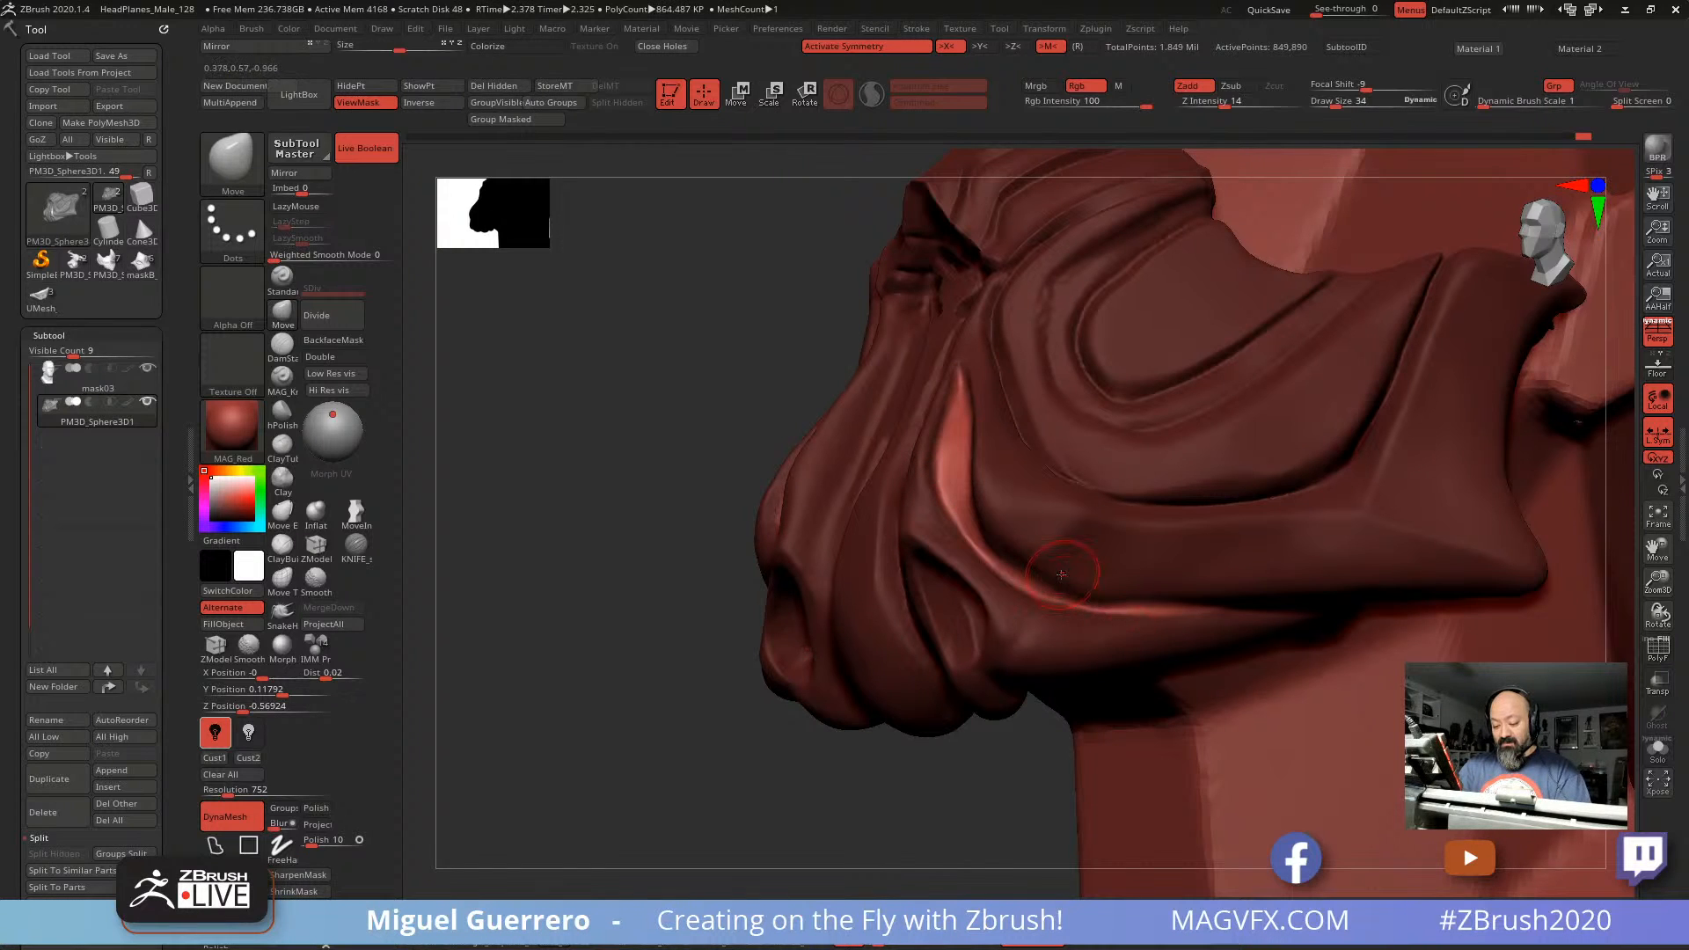
mouse_move(563, 502)
left_mouse_down()
mouse_move(844, 519)
mouse_move(880, 501)
mouse_move(535, 455)
mouse_move(632, 508)
mouse_move(604, 478)
mouse_move(642, 479)
mouse_move(660, 628)
left_mouse_up()
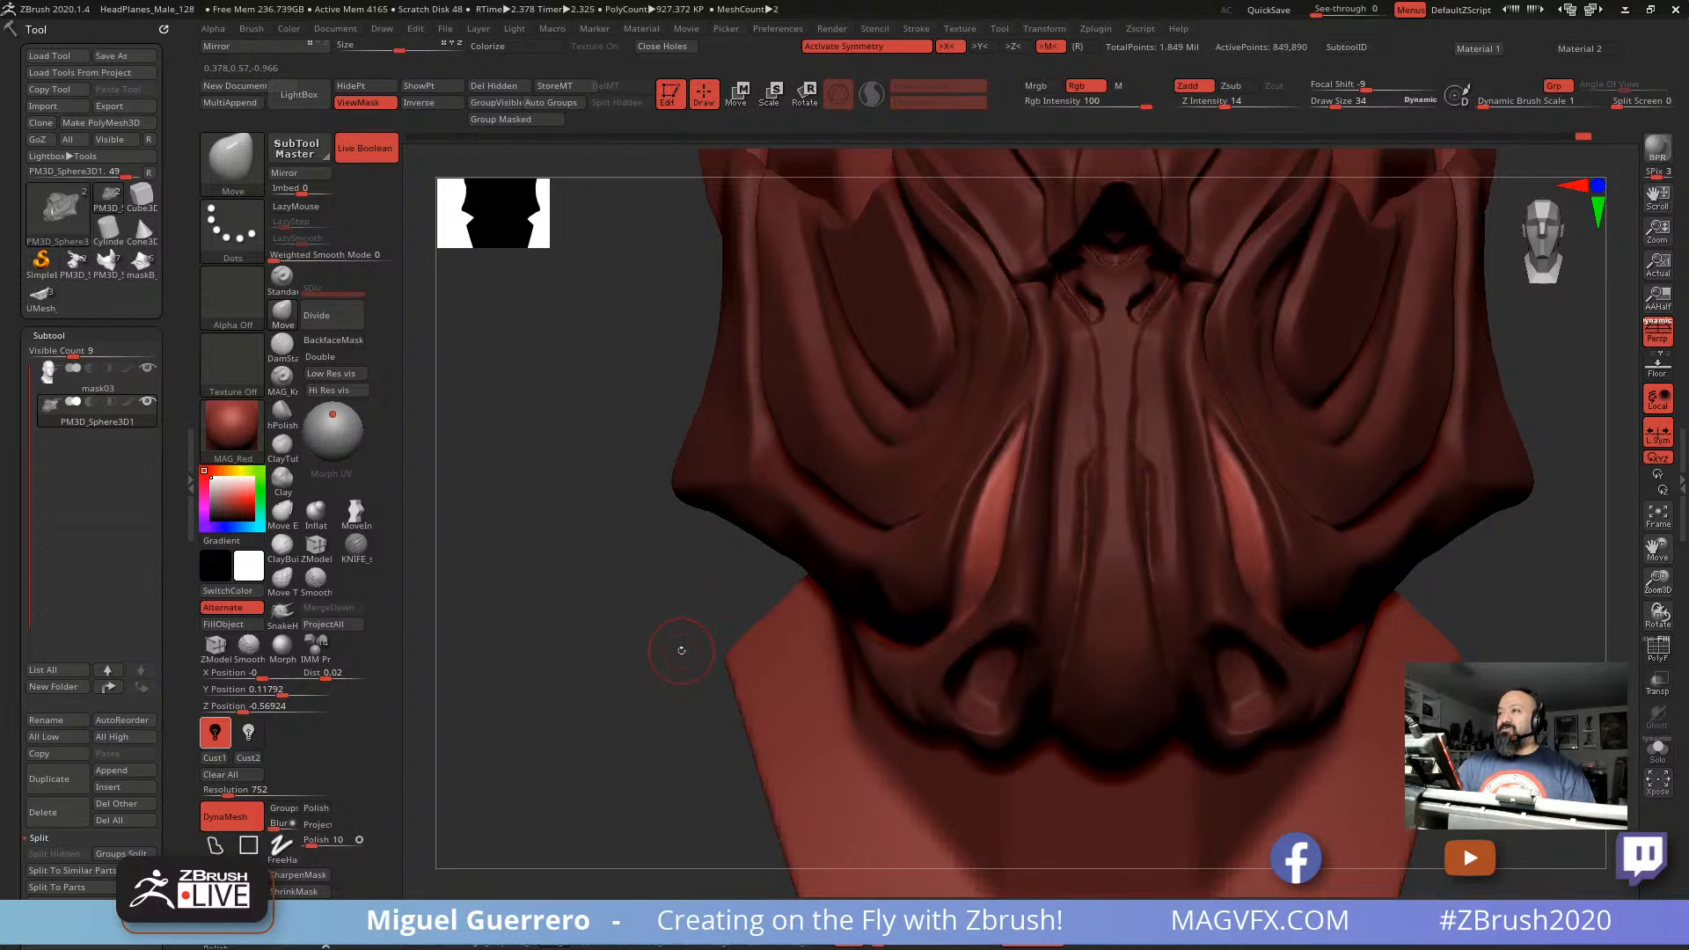
mouse_move(585, 585)
left_mouse_down()
mouse_move(713, 573)
mouse_move(572, 584)
left_mouse_up()
key("ctrl+h")
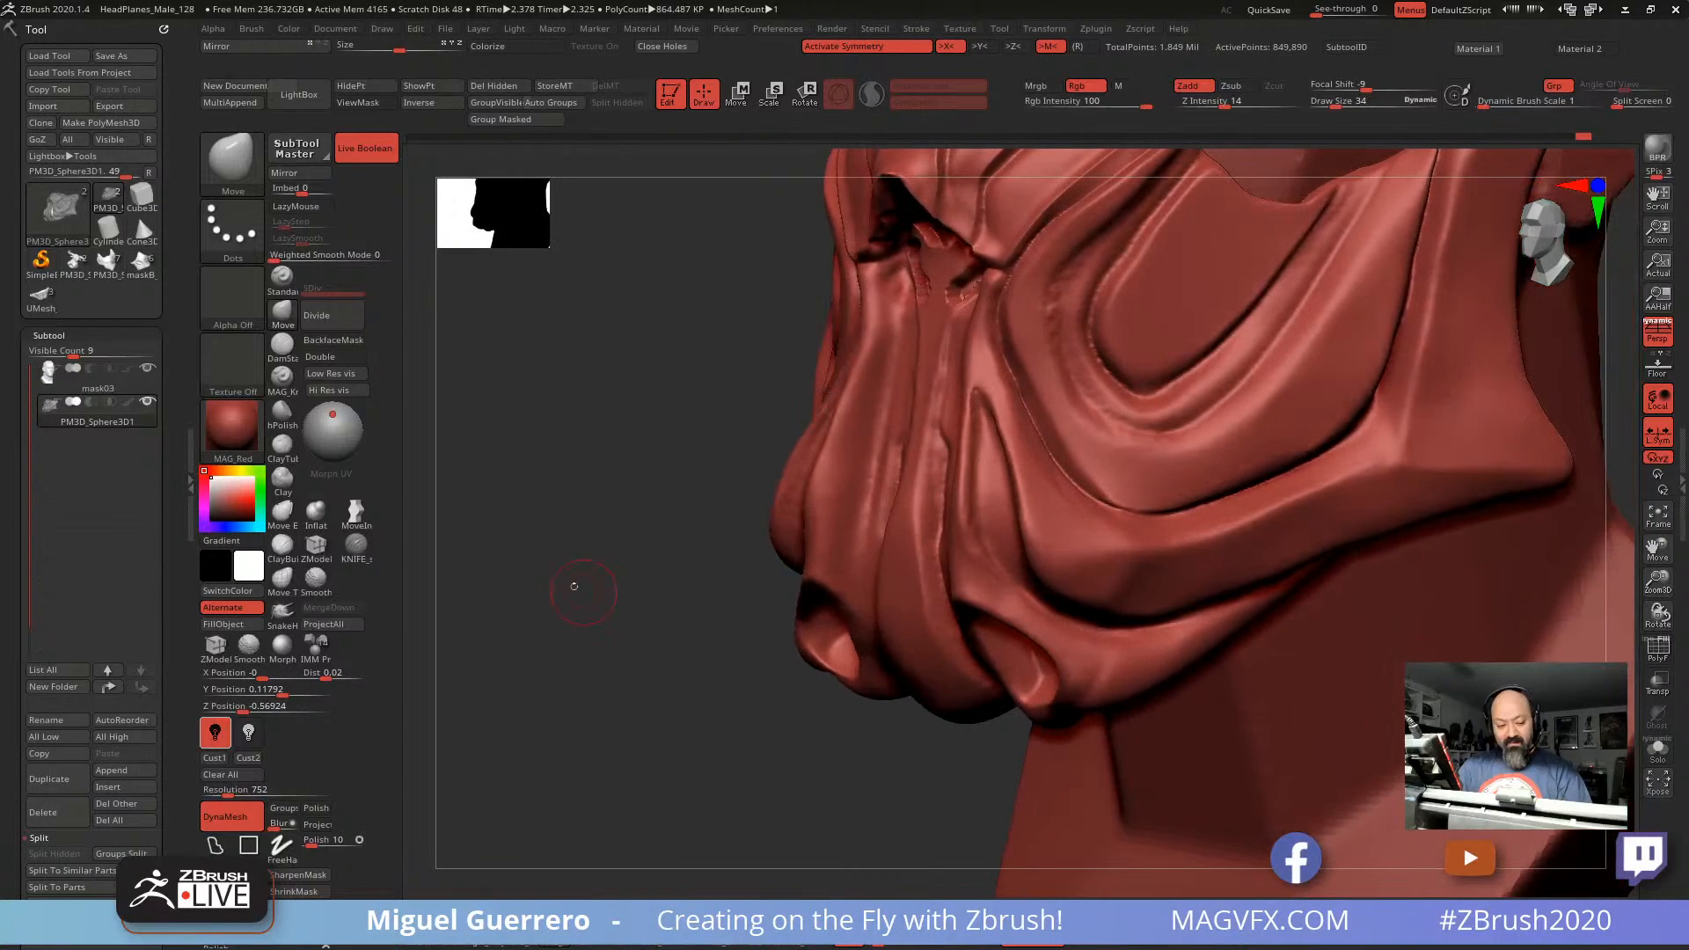
Step: Carve sharper inner edges into the slits above the nostrils with DamStandard at draw size 14, undoing and repeating the first stroke
right_click_drag(573, 584, 602, 596, "ctrl")
left_click(283, 348)
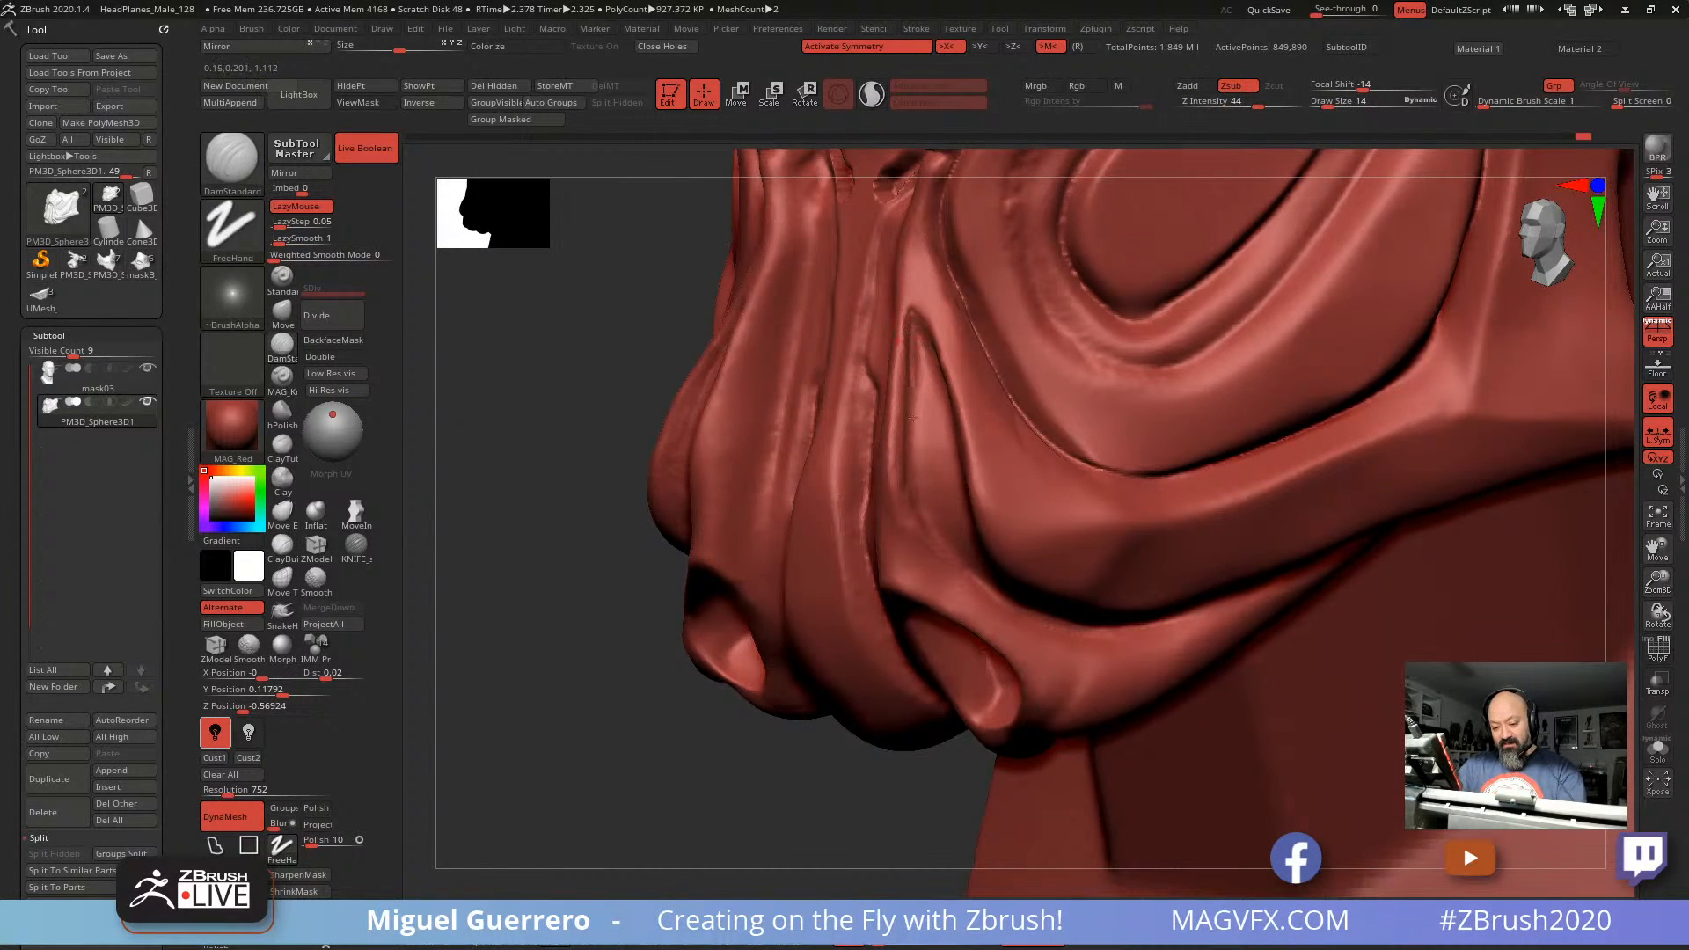
left_click_drag(916, 325, 909, 495)
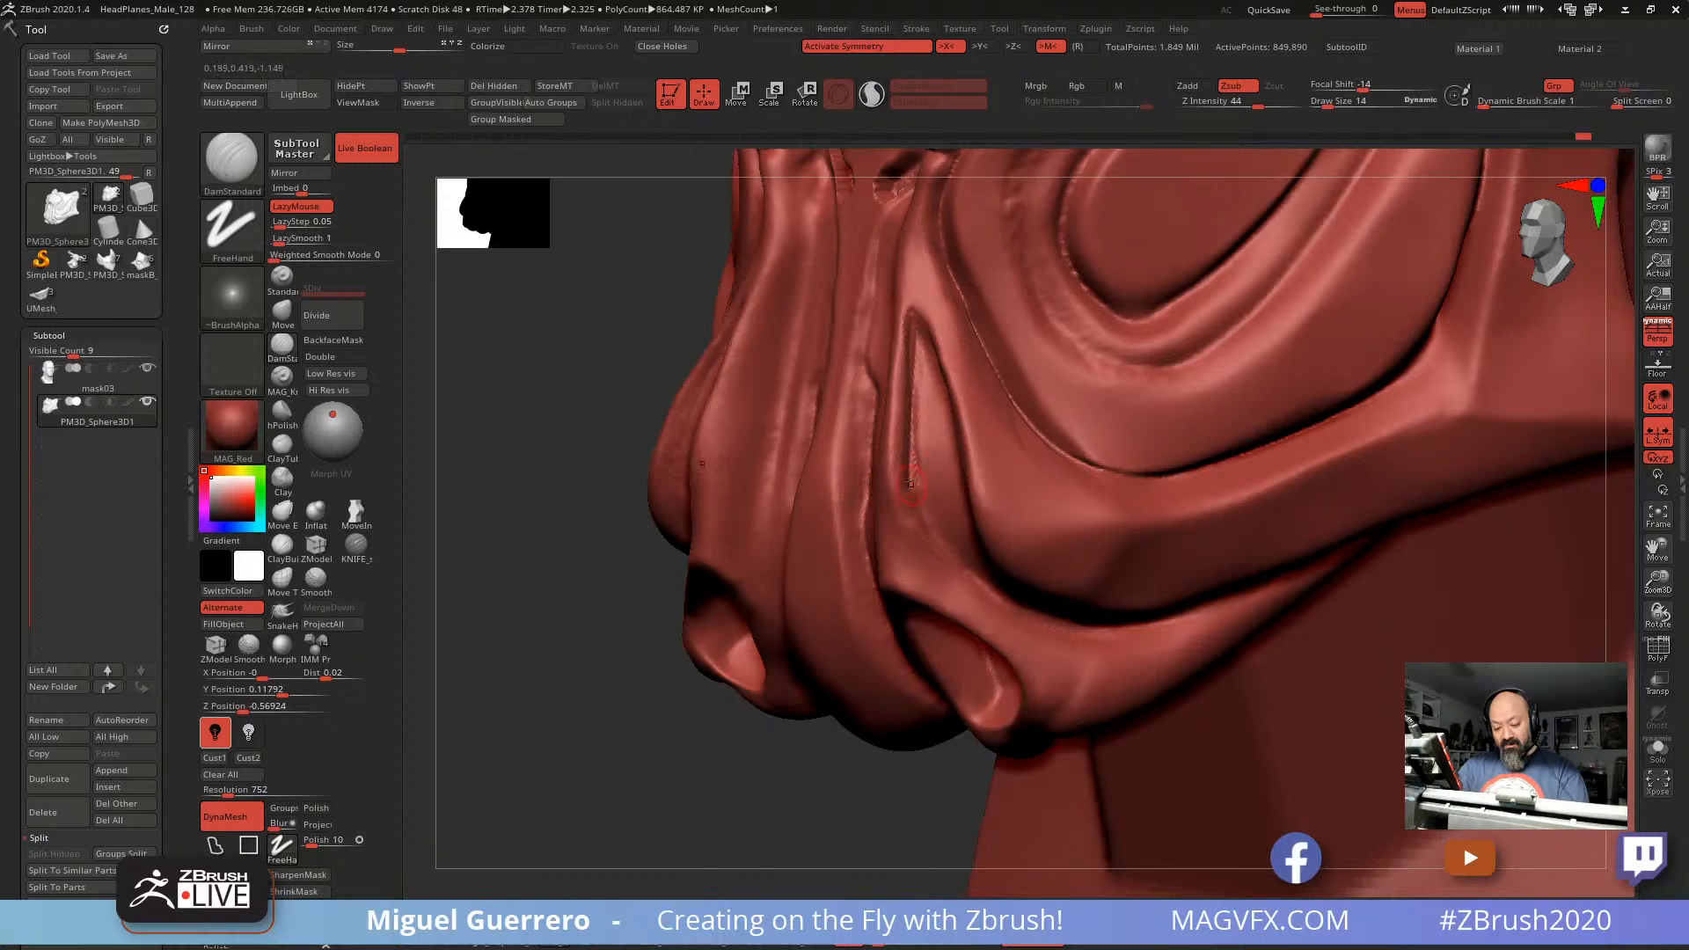
key("ctrl+z")
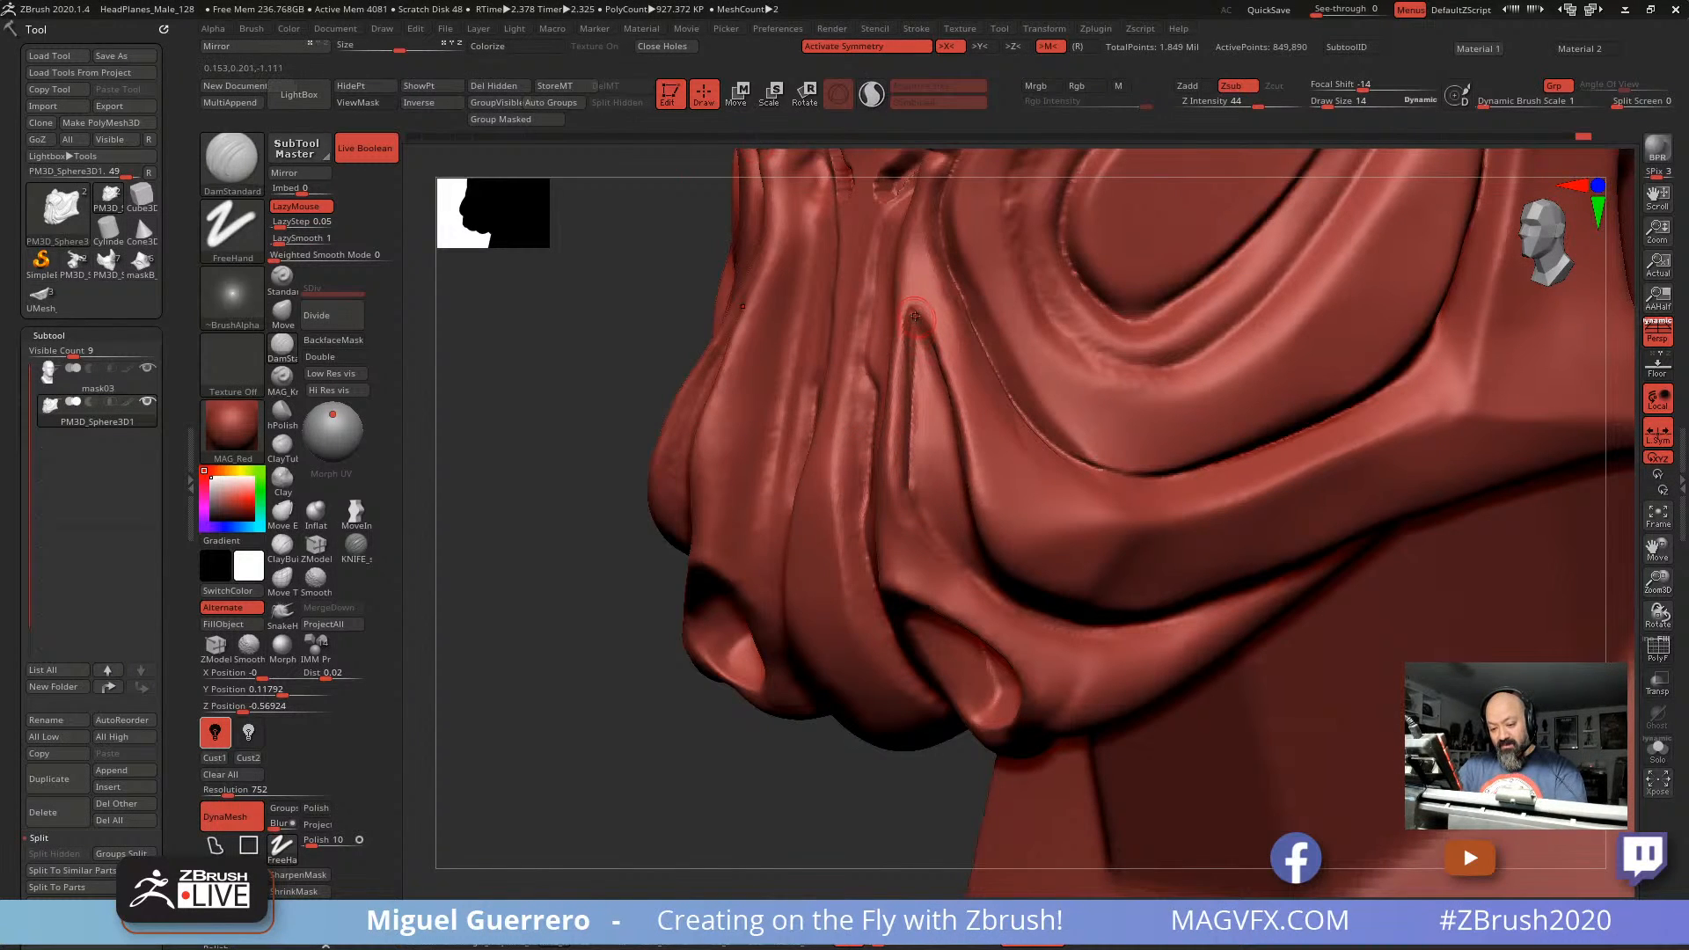
left_click_drag(911, 489, 1003, 600)
left_click_drag(563, 423, 765, 405)
mouse_move(893, 343)
left_mouse_down()
mouse_move(937, 405)
mouse_move(976, 573)
left_mouse_up()
Step: Carve the groove running from the lower end of the slits back under the lower cheek fold, redoing the undone stroke
left_click_drag(1390, 603, 1088, 556)
mouse_move(964, 574)
left_mouse_down()
mouse_move(1021, 614)
mouse_move(1148, 648)
left_mouse_up()
mouse_move(536, 410)
left_mouse_down()
mouse_move(510, 396)
mouse_move(699, 407)
left_mouse_up()
key("ctrl+z")
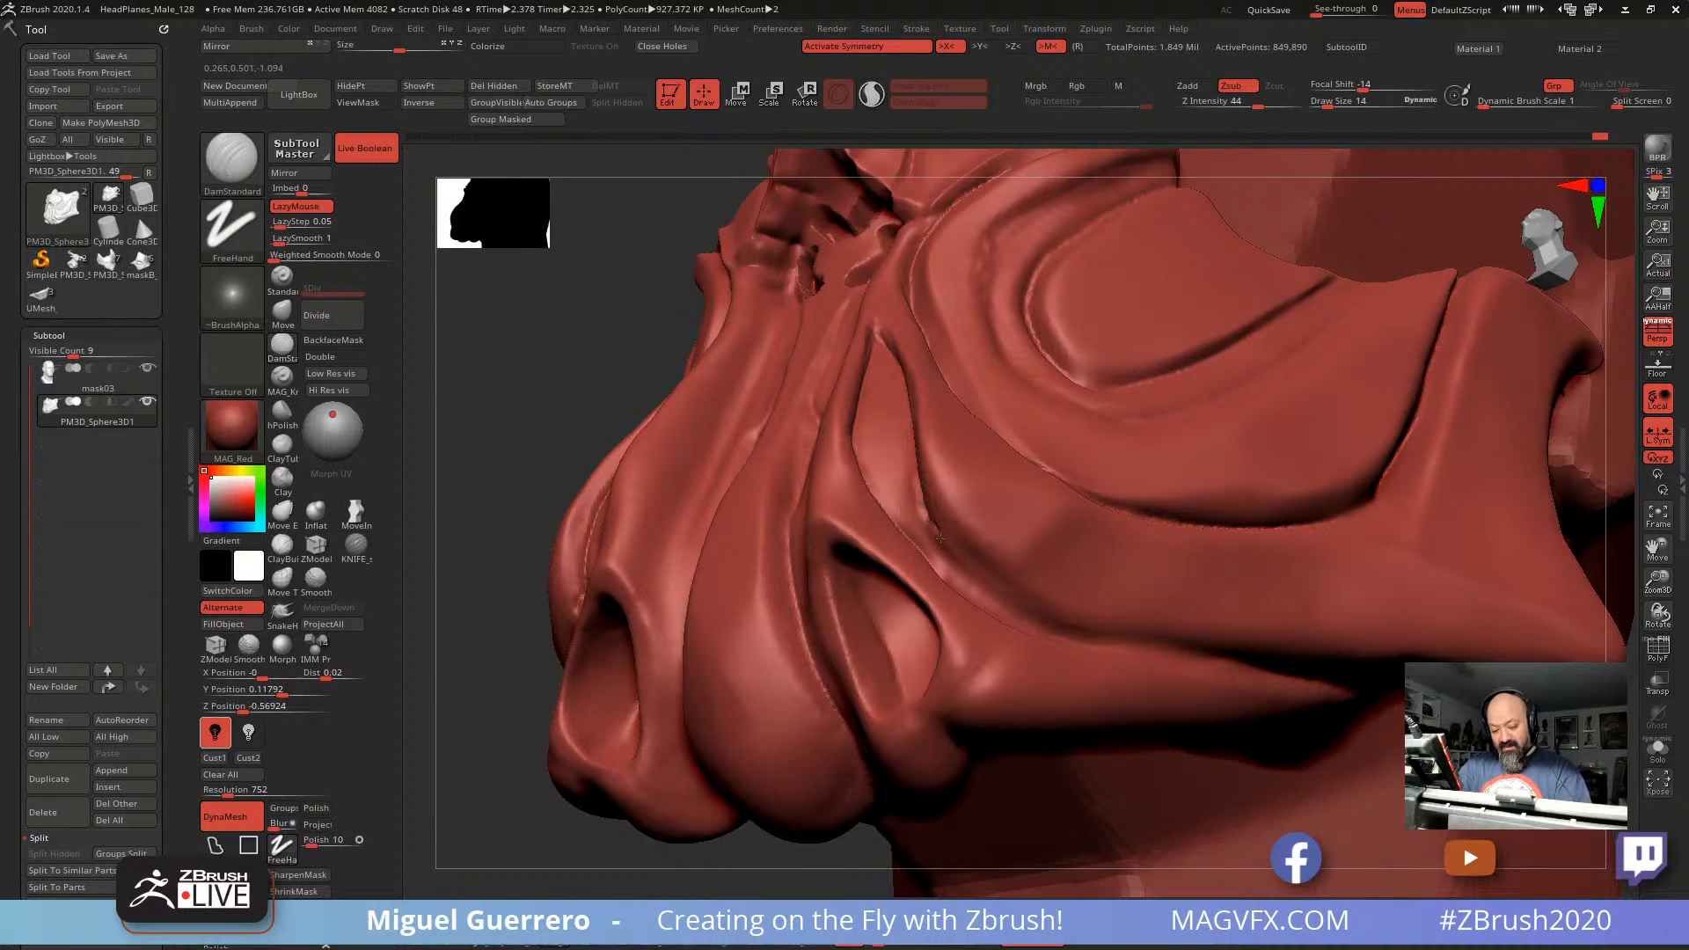
left_click_drag(971, 574, 1082, 631)
left_click_drag(573, 372, 484, 430)
left_click_drag(944, 582, 1157, 649)
left_click_drag(548, 484, 755, 528)
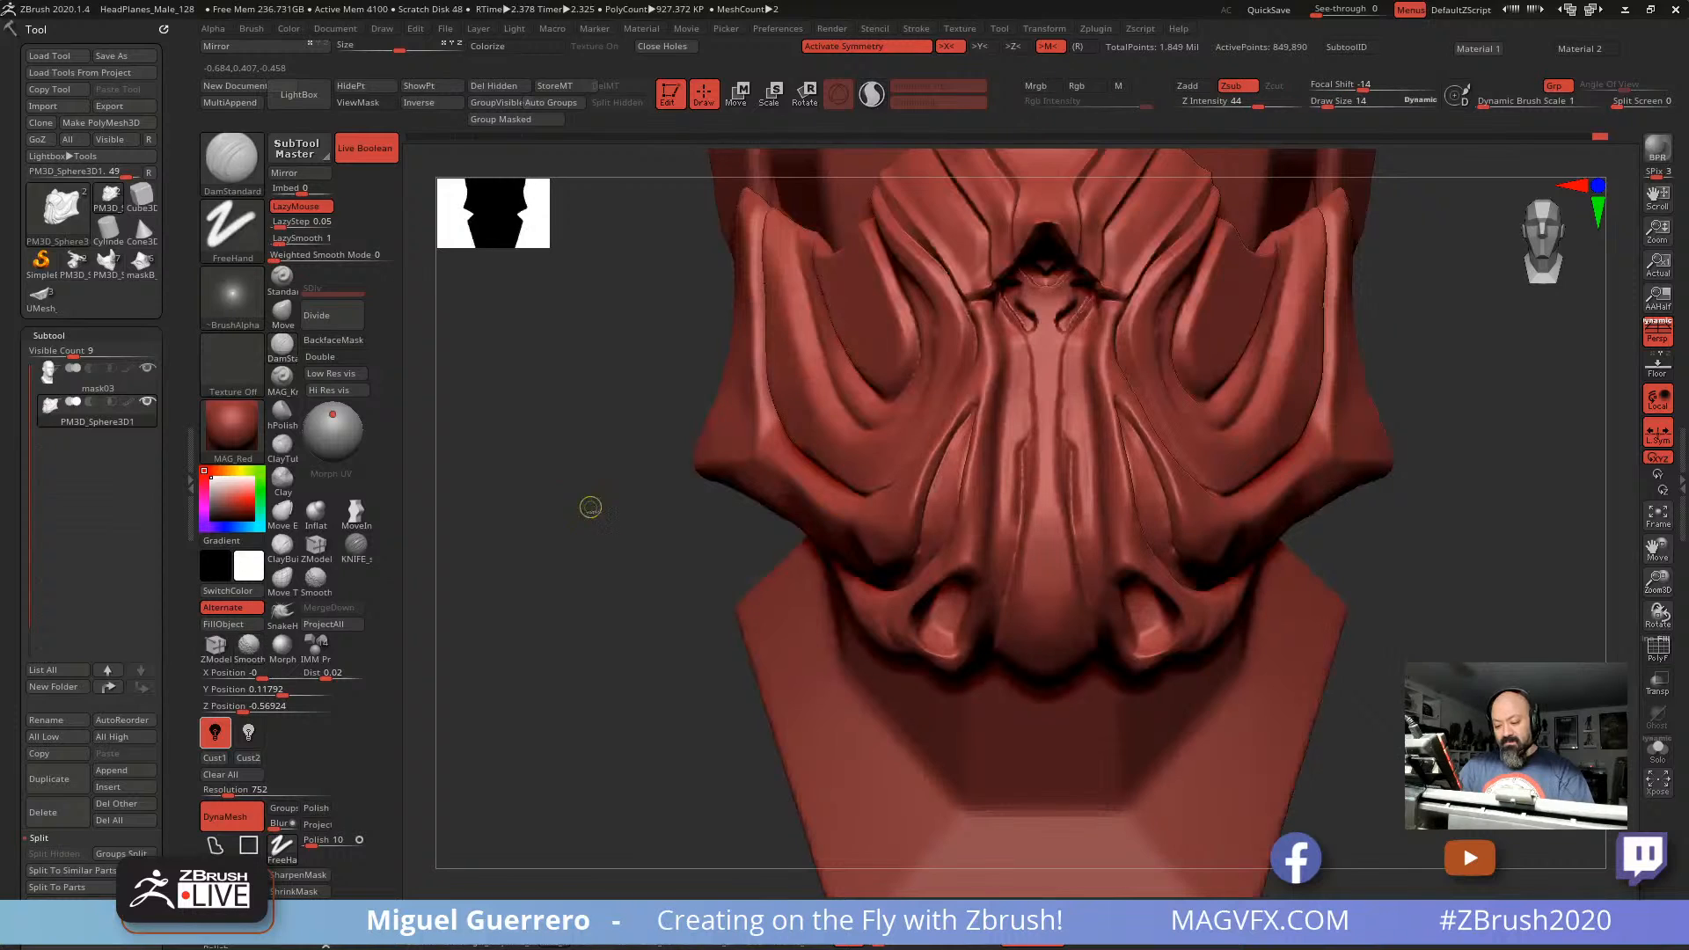
Step: Smooth the small ridges directly beneath the nose opening with the Smooth brush
left_click_drag(592, 505, 638, 519, "alt")
left_click_drag(1036, 216, 1069, 249, "shift")
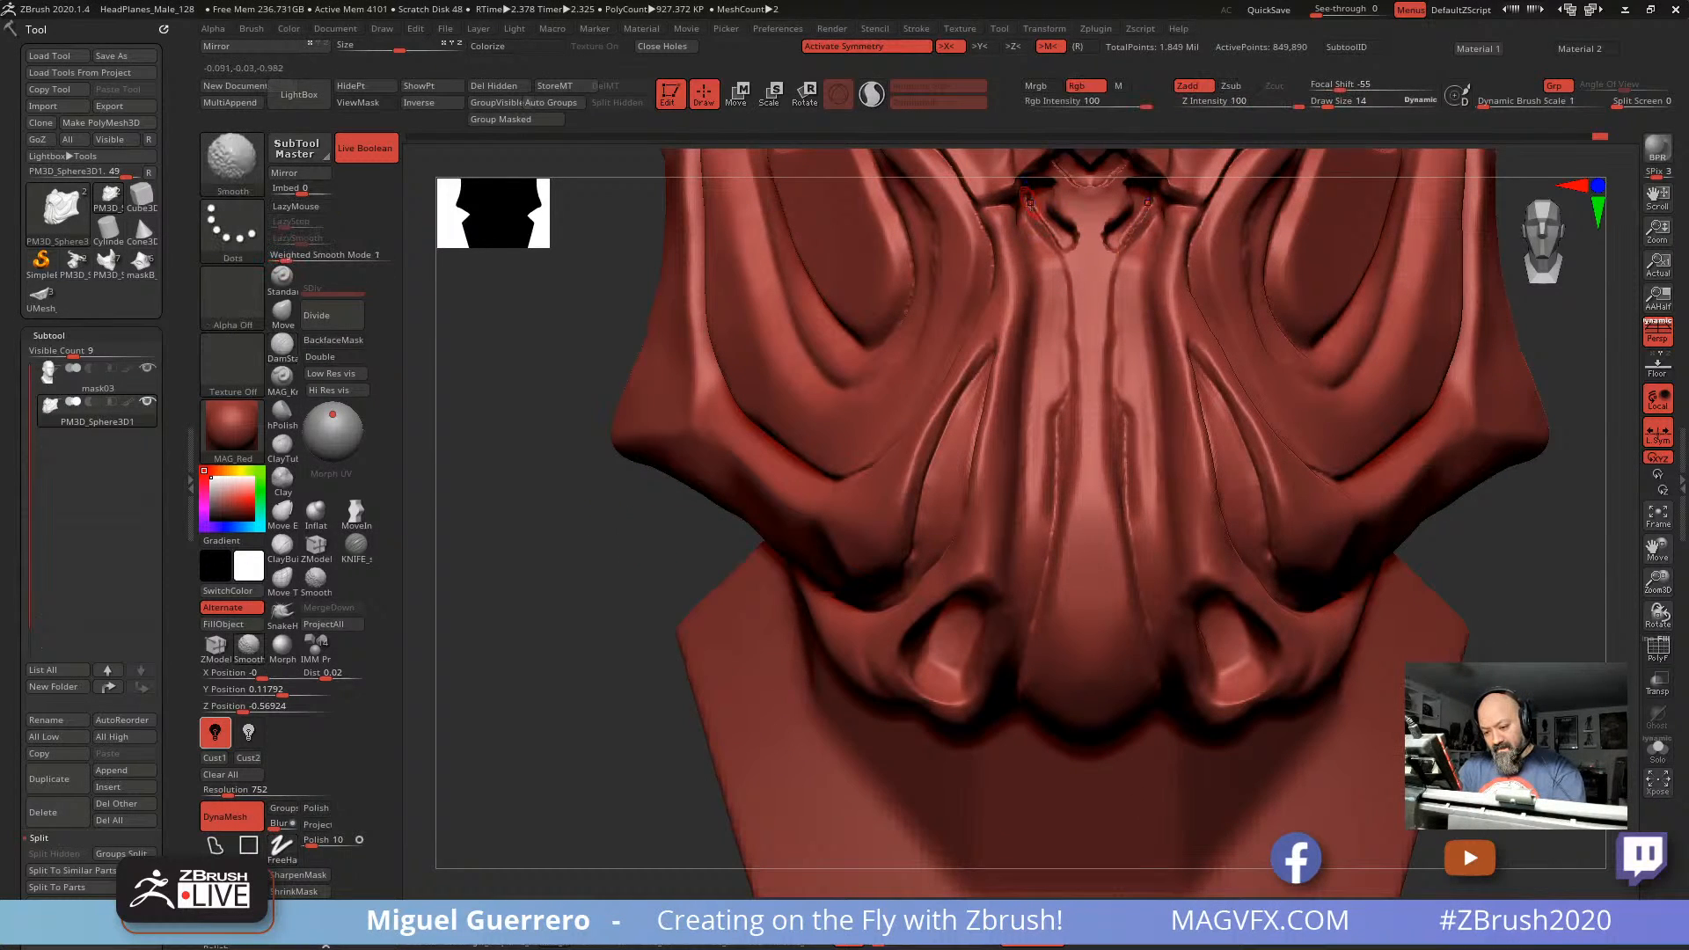
left_click_drag(563, 396, 569, 515, "alt")
left_click_drag(1040, 318, 1067, 329, "shift")
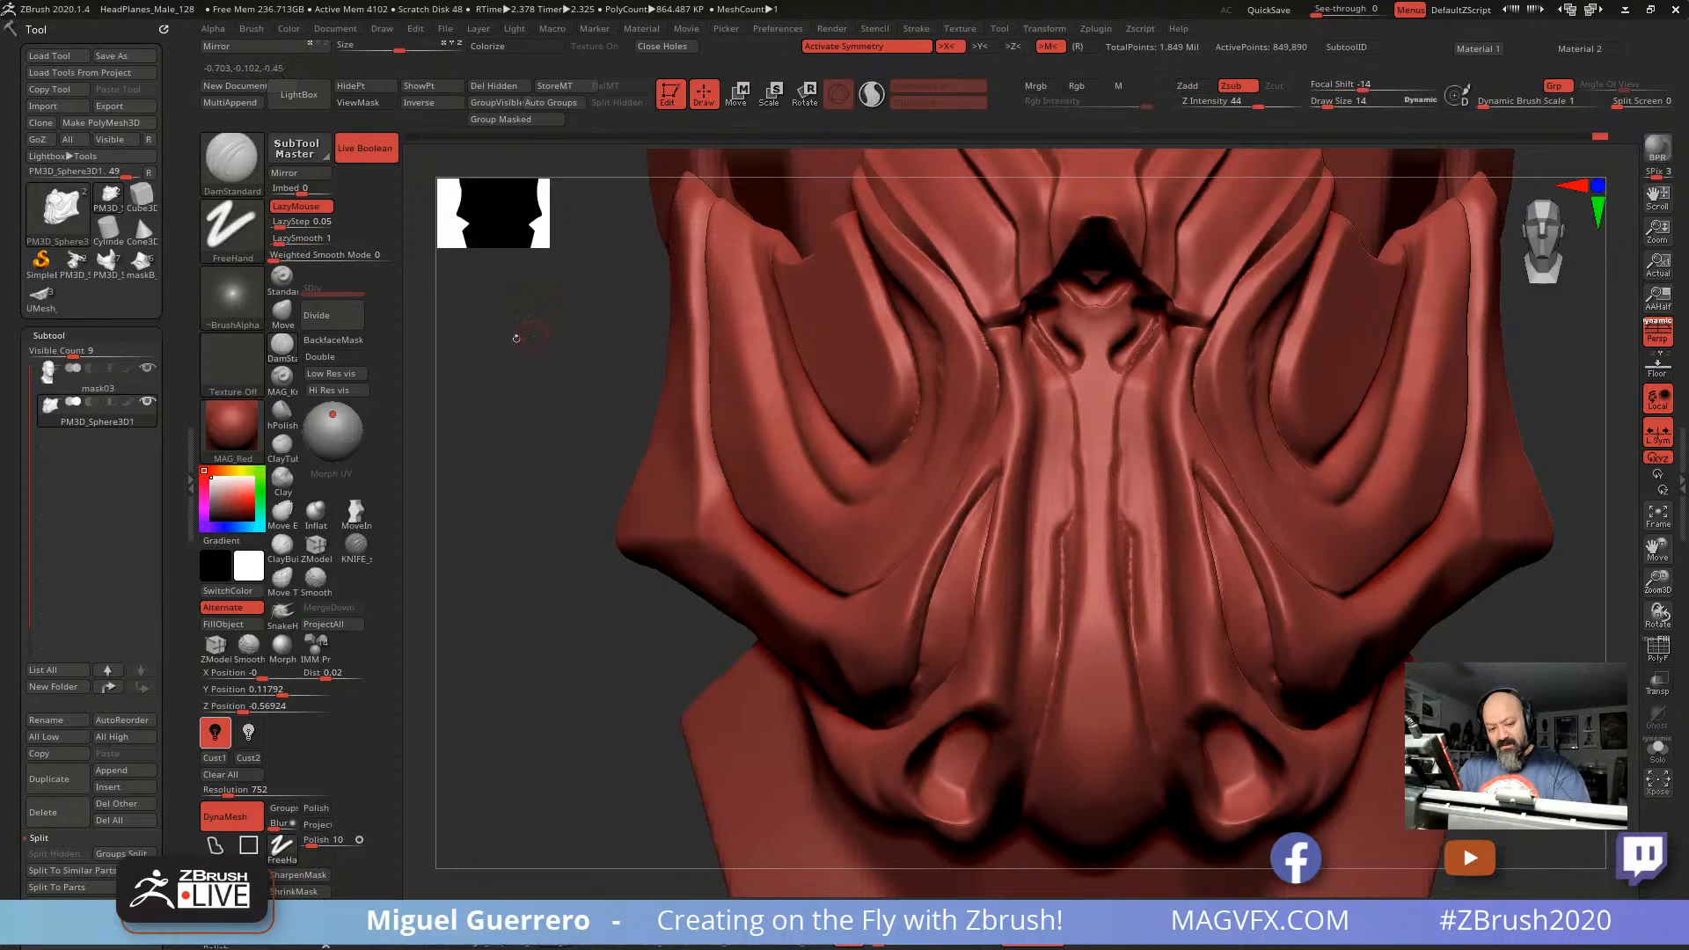
Step: Reposition the light, switch the model's material to BasicMaterial after trying others, and smooth the ridges below the nose opening
left_click(327, 432)
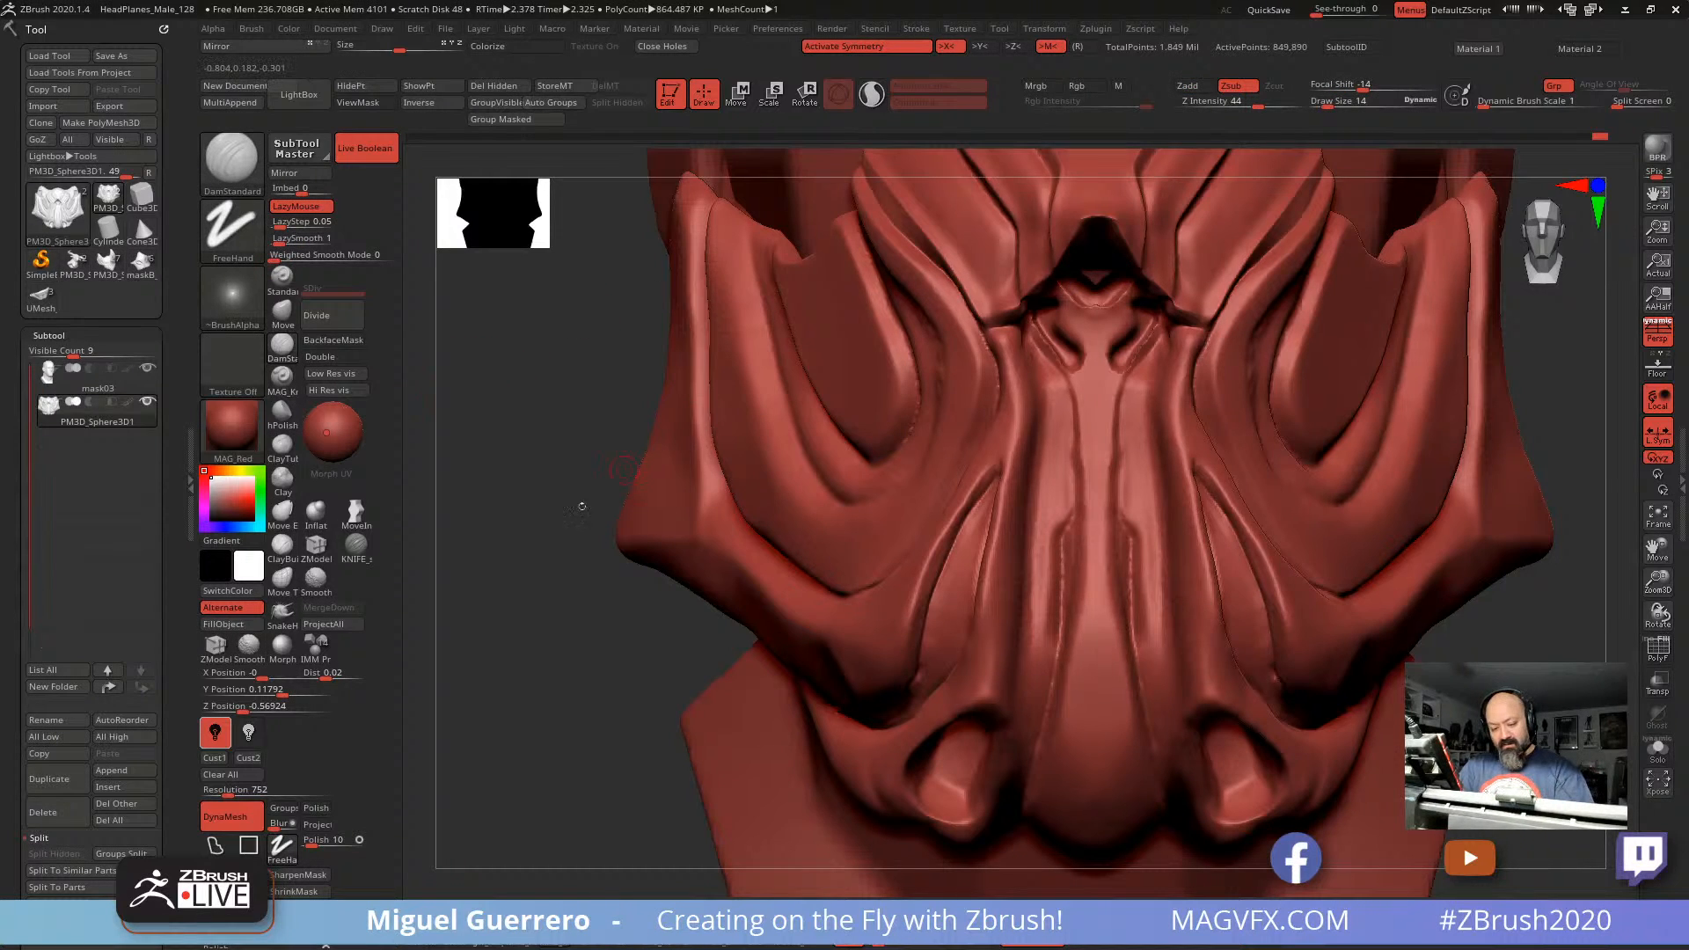
left_click(587, 929)
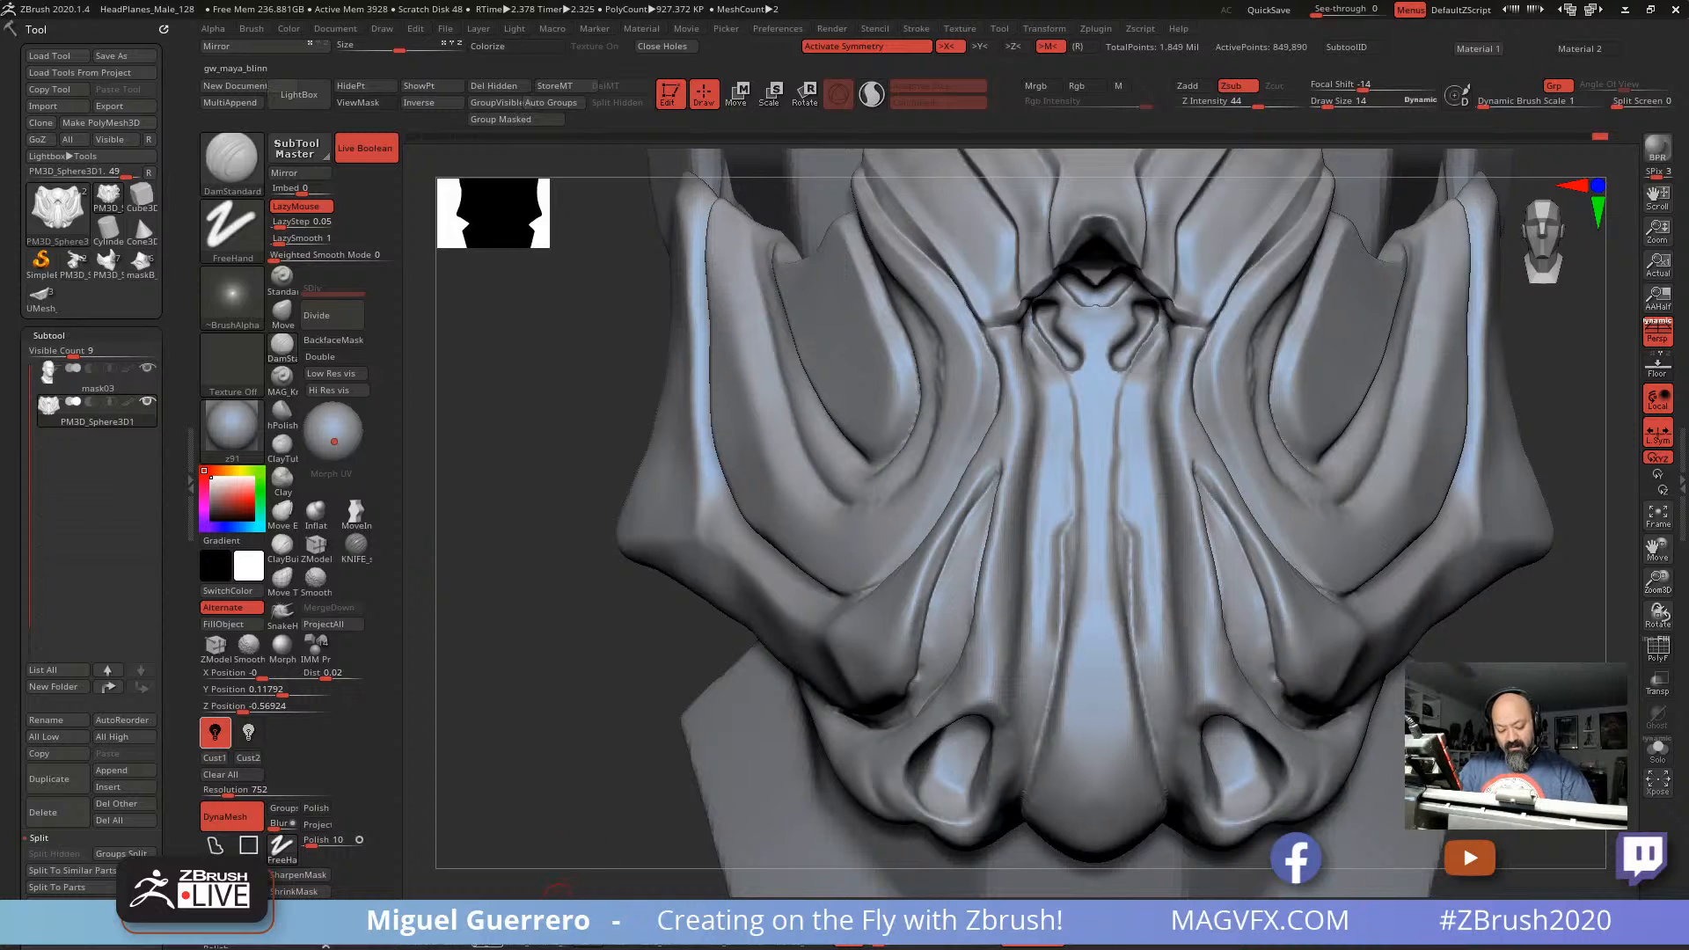
left_click(471, 940)
left_click_drag(553, 739, 504, 740)
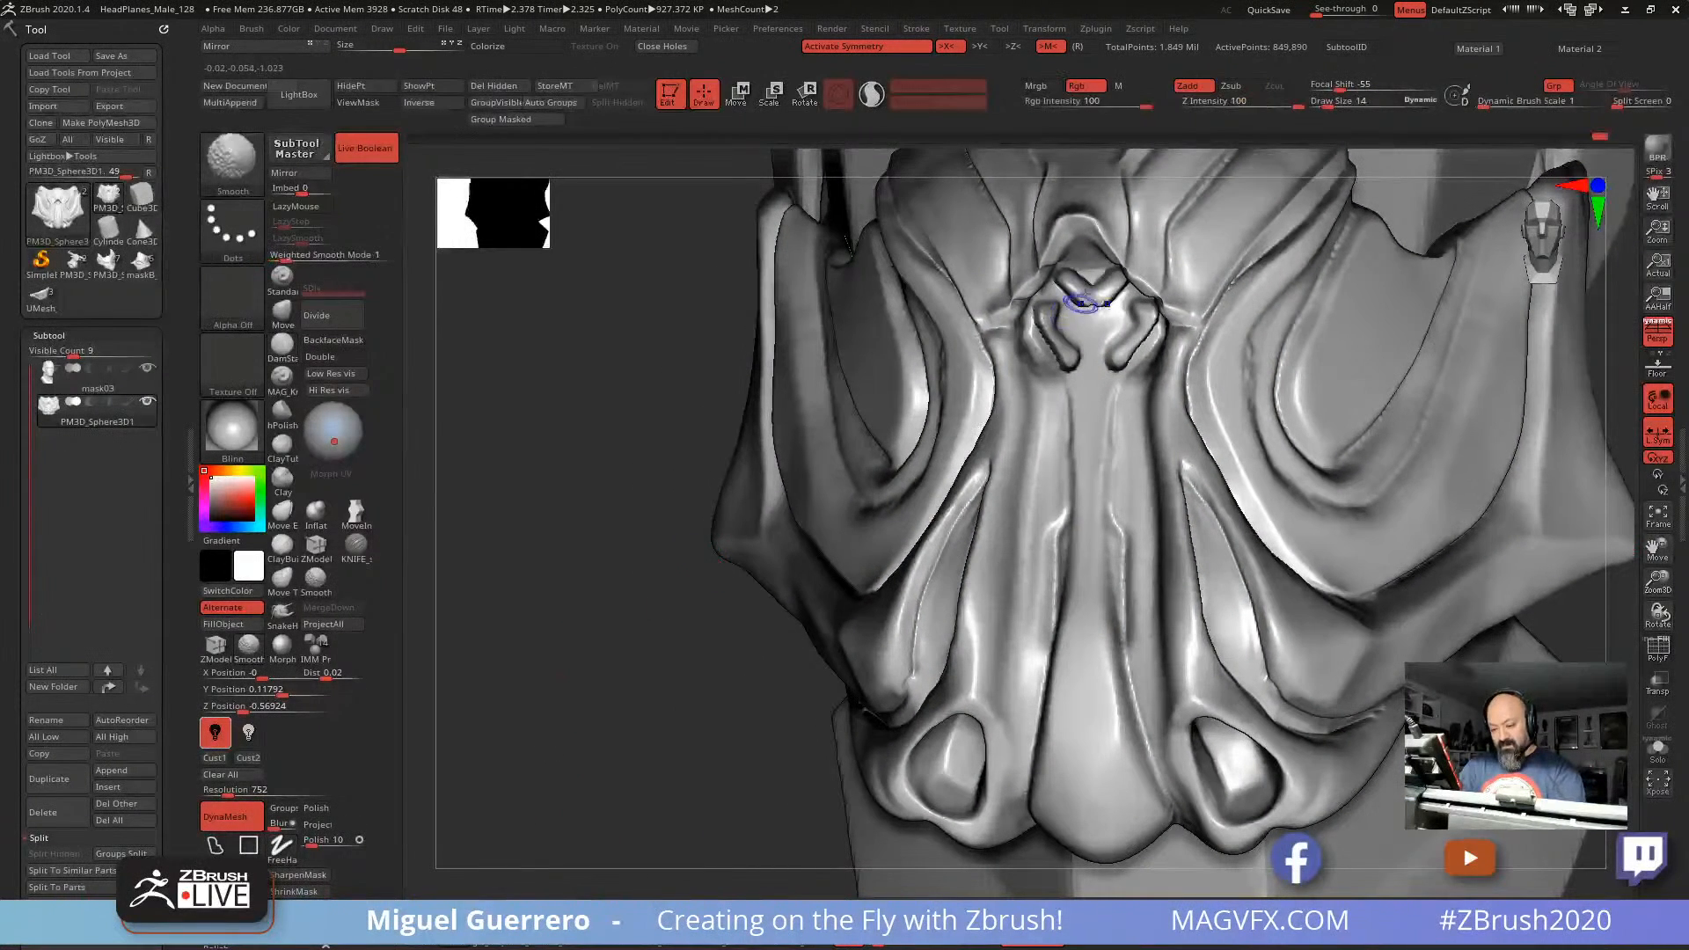
mouse_move(1080, 299)
left_mouse_down("shift")
mouse_move(1069, 274)
mouse_move(1091, 299)
mouse_move(1048, 293)
mouse_move(1069, 343)
mouse_move(1056, 325)
left_mouse_up("shift")
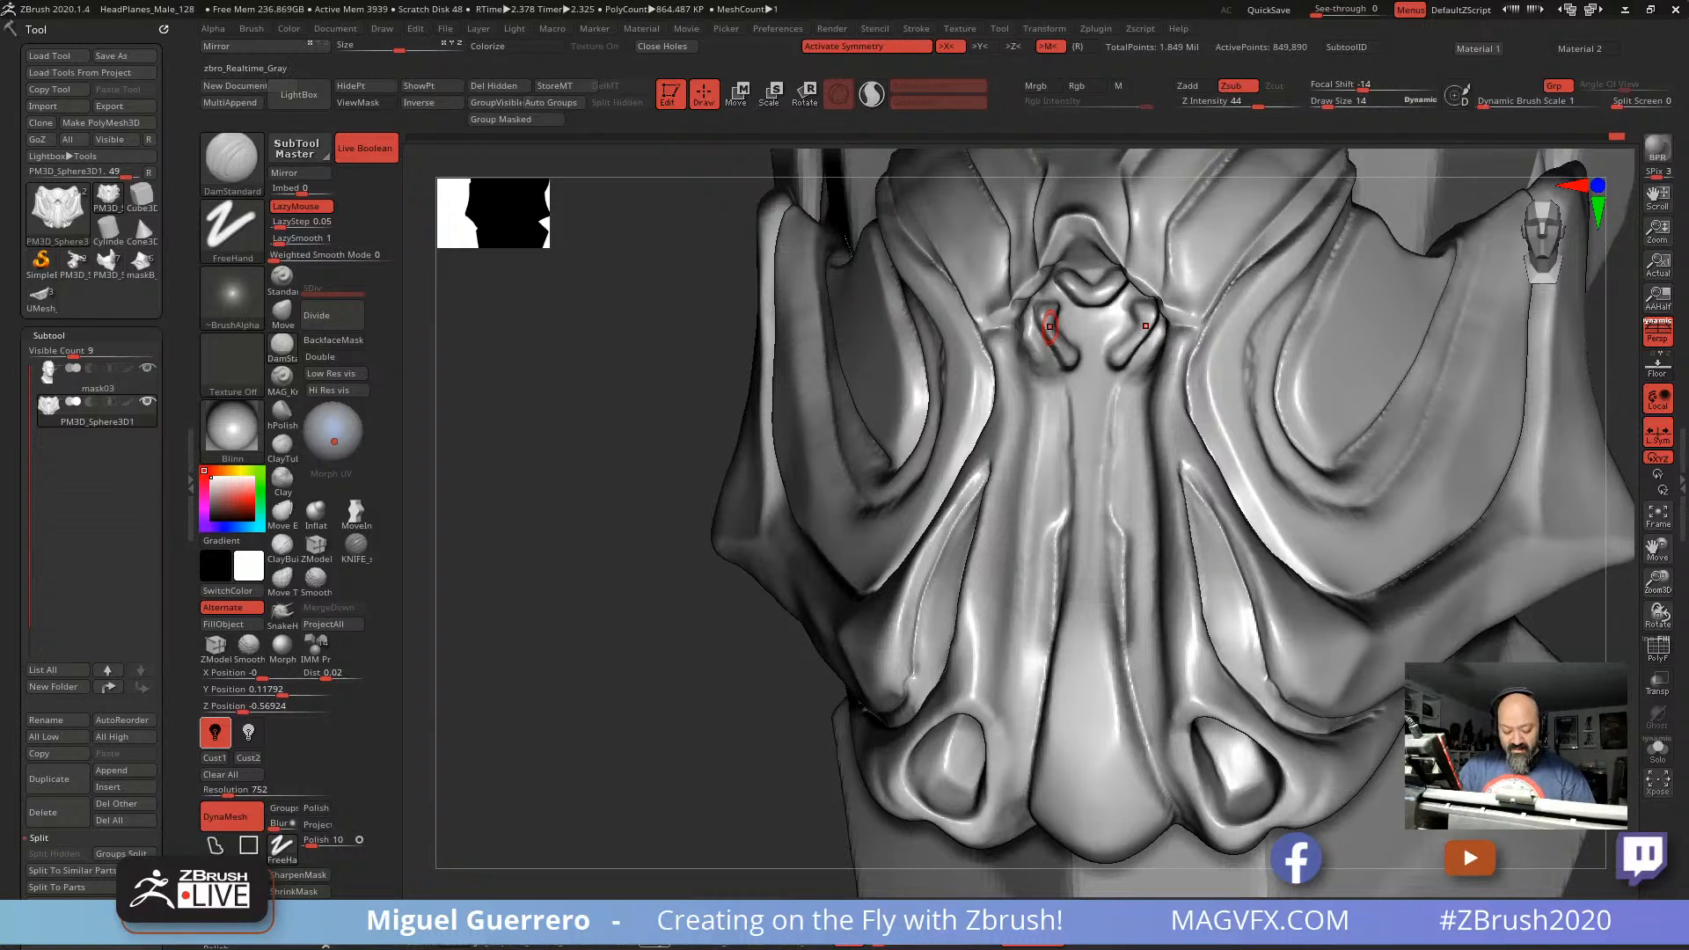
mouse_move(679, 945)
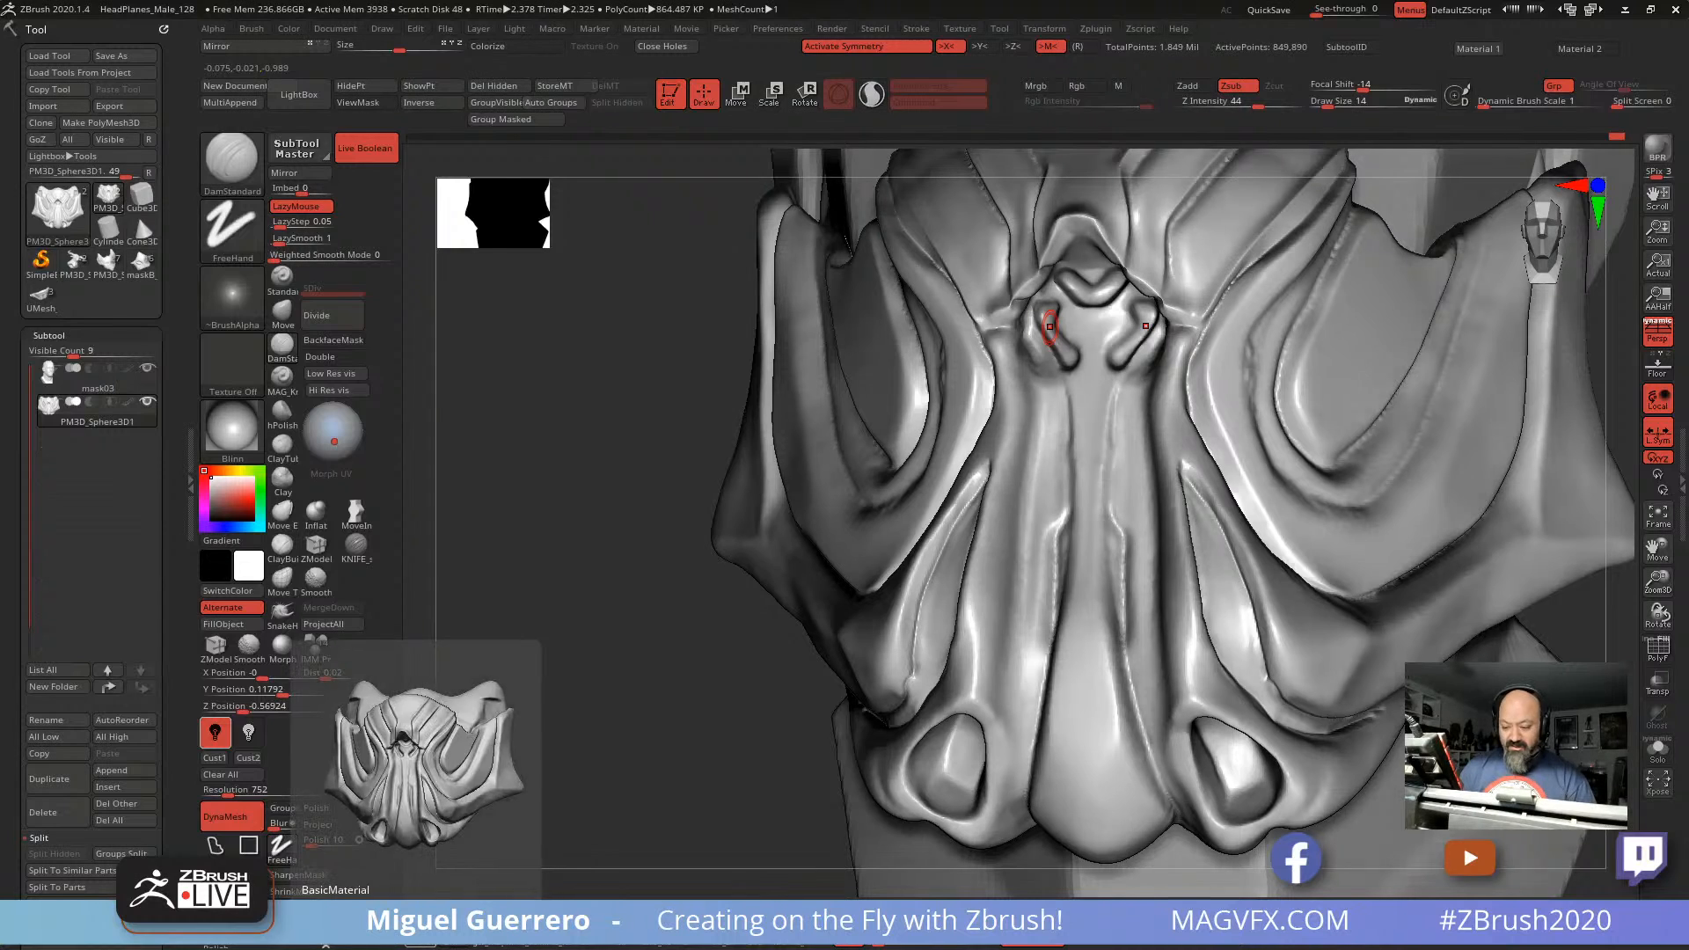
left_click(421, 946)
left_click(450, 945)
left_click(427, 946)
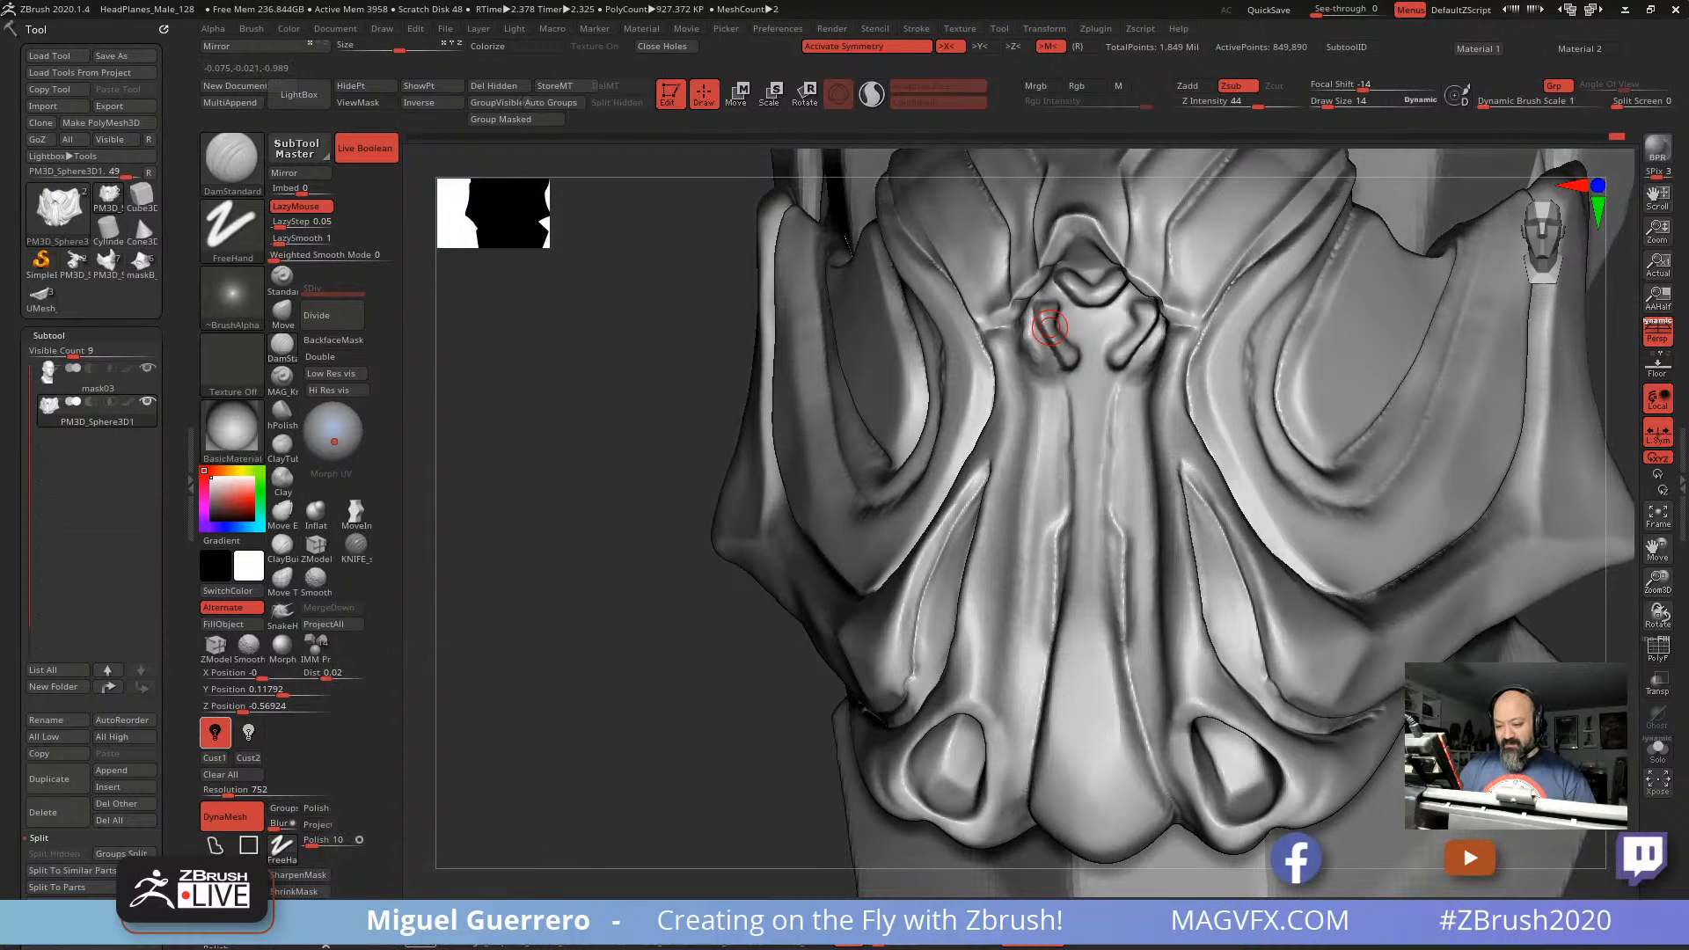
Step: Cut crisp grooves along both sides of the central ridge down to the nostrils with the KNIFE_sharp brush at draw size 14
mouse_move(530, 688)
left_mouse_down()
mouse_move(622, 681)
mouse_move(773, 583)
left_mouse_up()
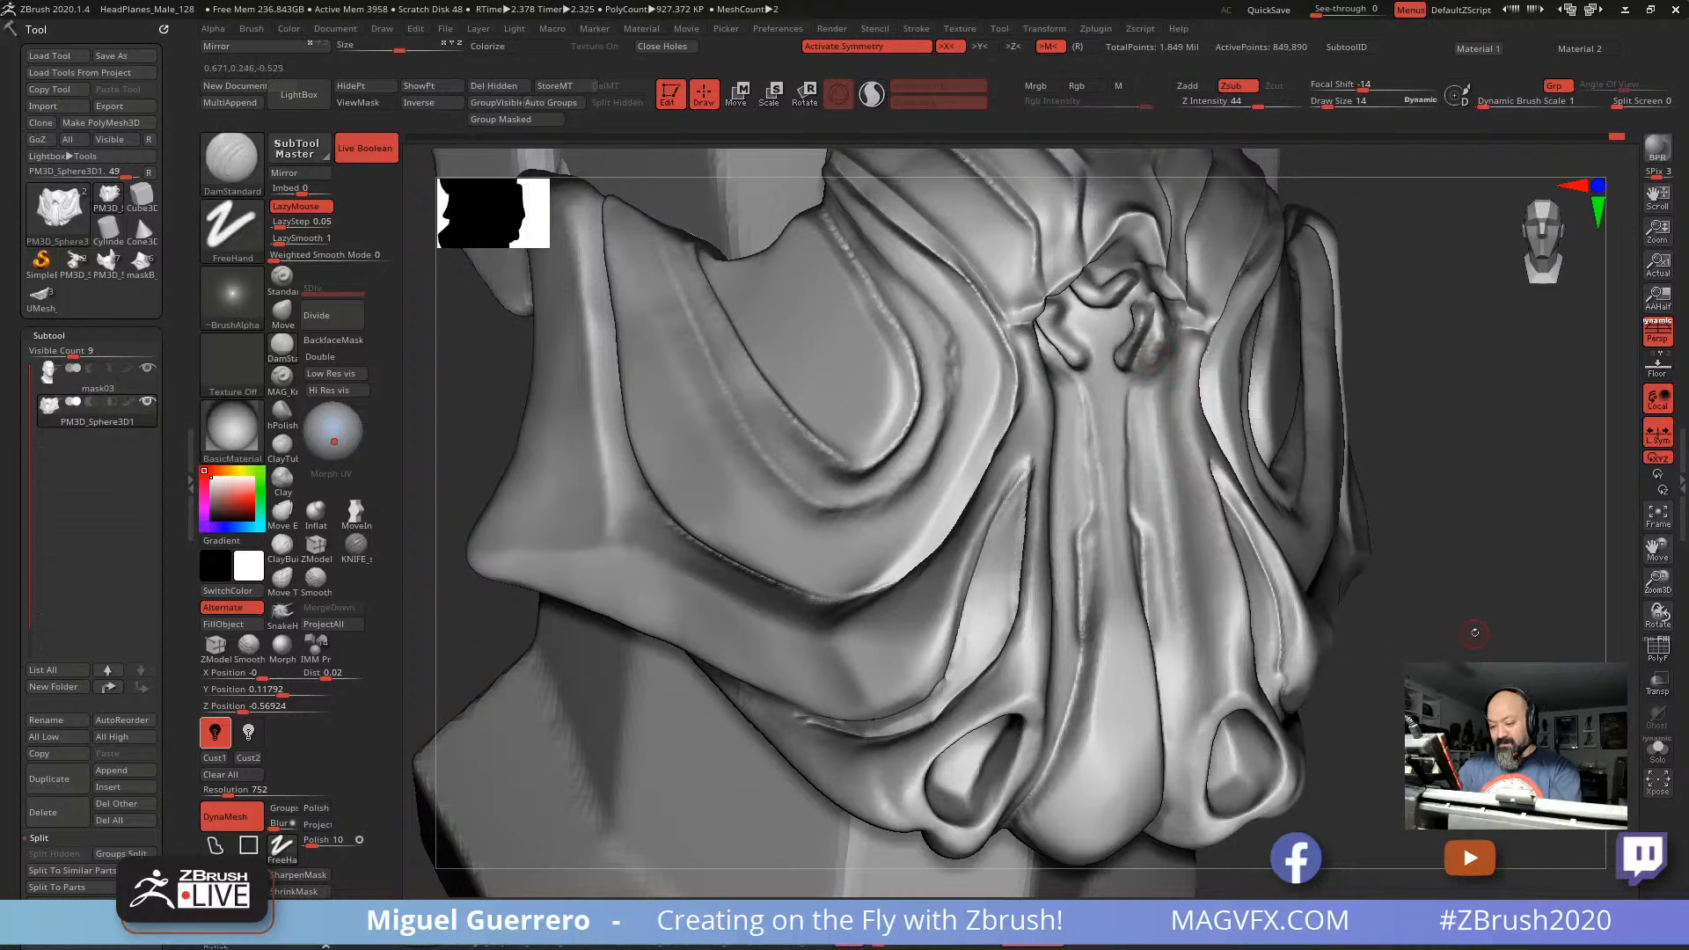
mouse_move(1474, 633)
left_mouse_down()
mouse_move(1150, 290)
mouse_move(1153, 339)
left_mouse_up()
mouse_move(1416, 536)
left_mouse_down()
mouse_move(739, 581)
mouse_move(639, 559)
mouse_move(715, 400)
left_mouse_up()
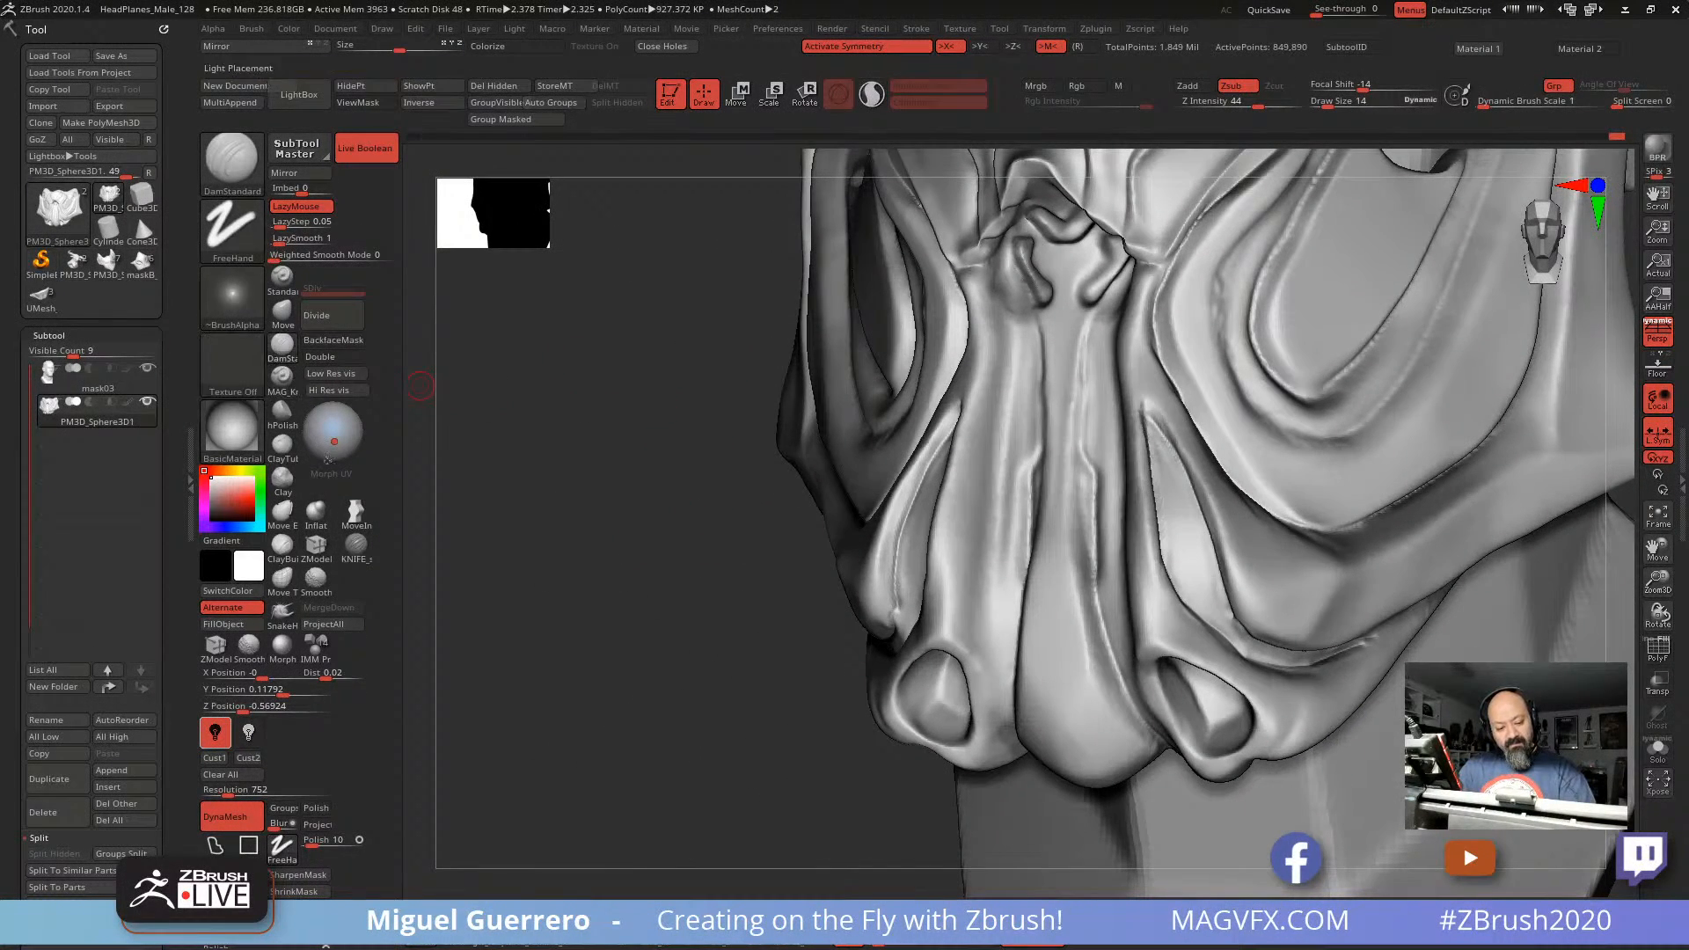
left_click(357, 544)
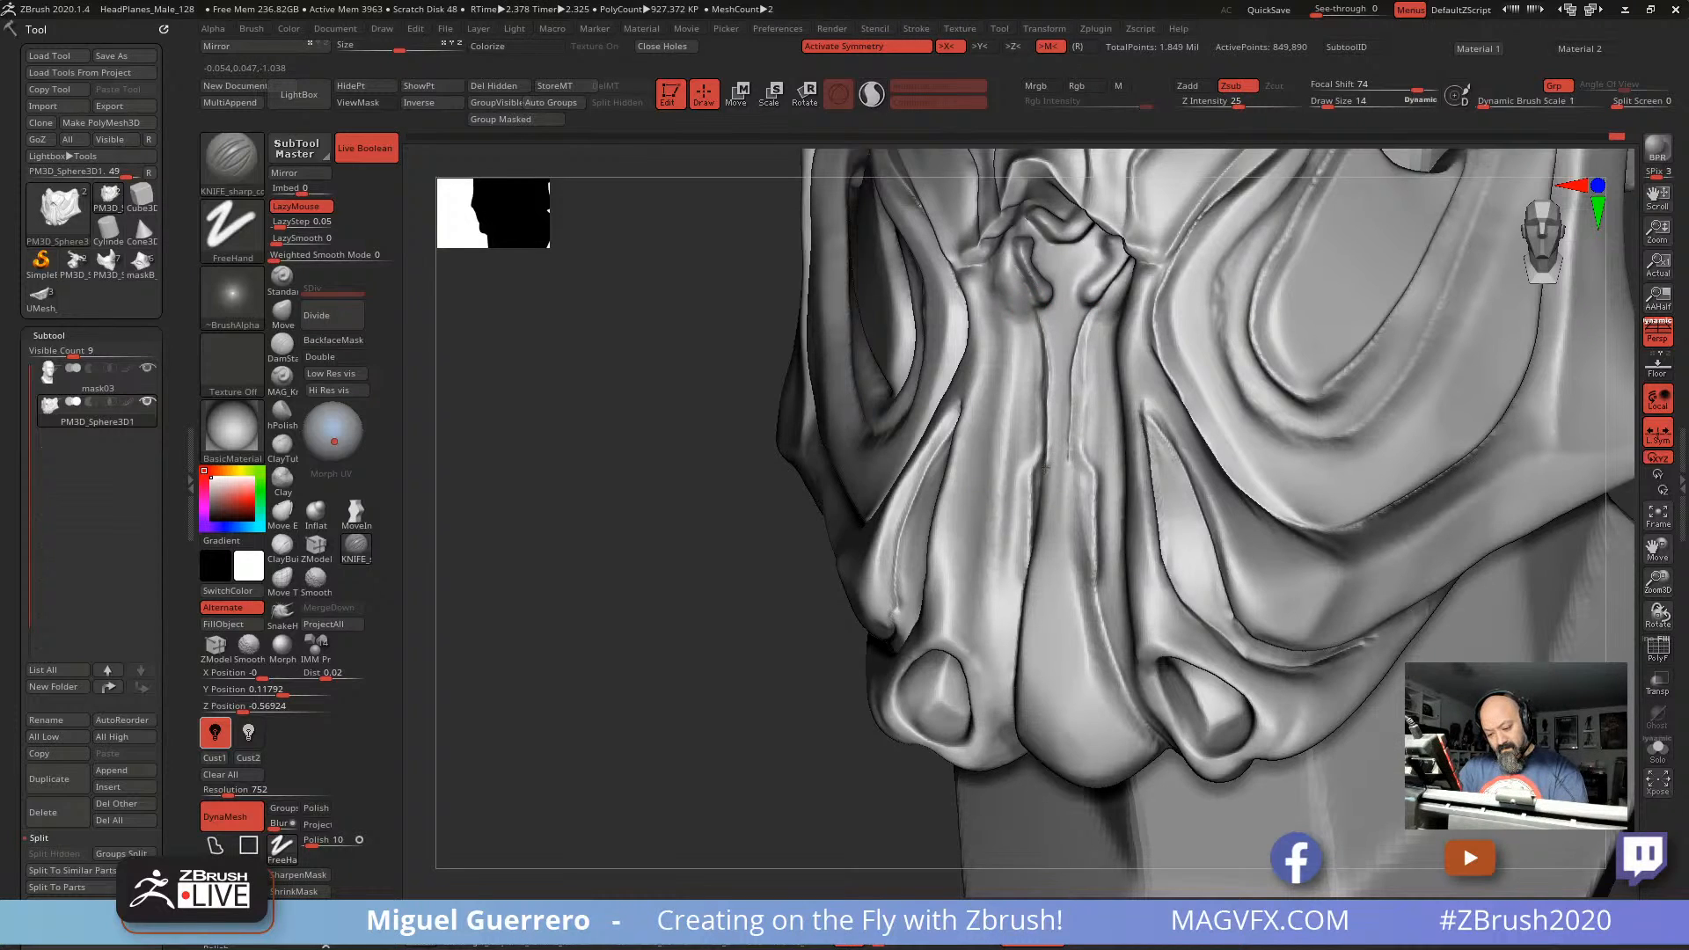
mouse_move(1051, 548)
left_mouse_down()
mouse_move(1069, 703)
mouse_move(1114, 710)
mouse_move(1163, 752)
left_mouse_up()
left_click_drag(1094, 315, 1083, 373)
key("ctrl+z")
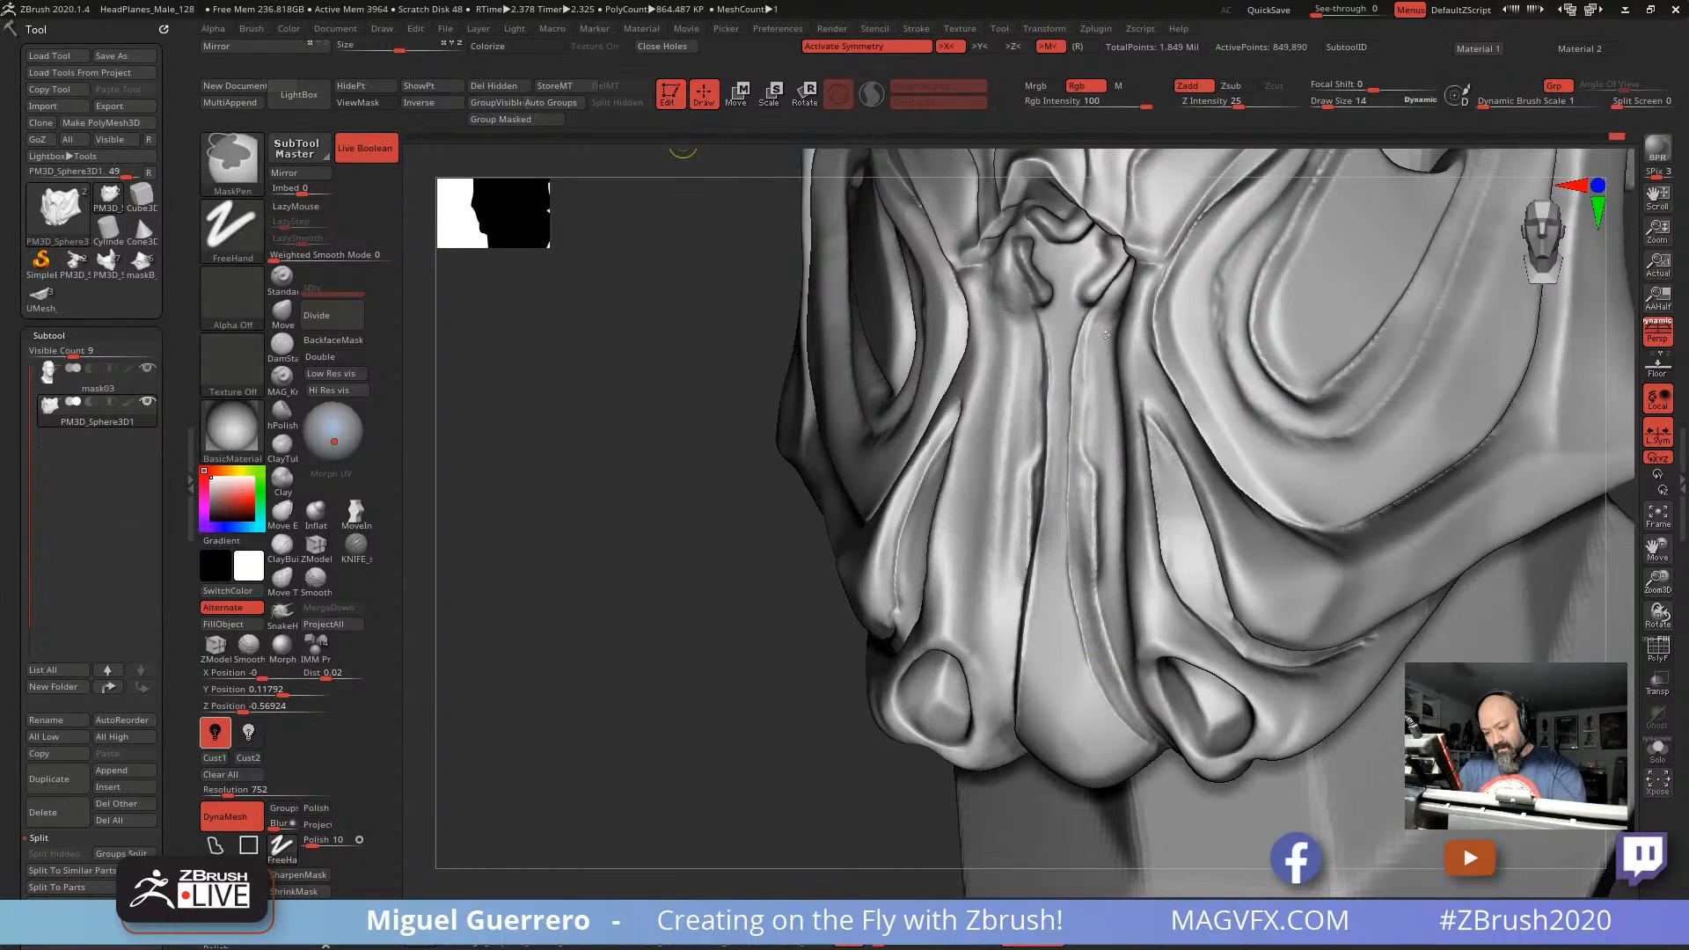
mouse_move(1120, 297)
left_mouse_down()
mouse_move(1080, 409)
mouse_move(1096, 577)
left_mouse_up()
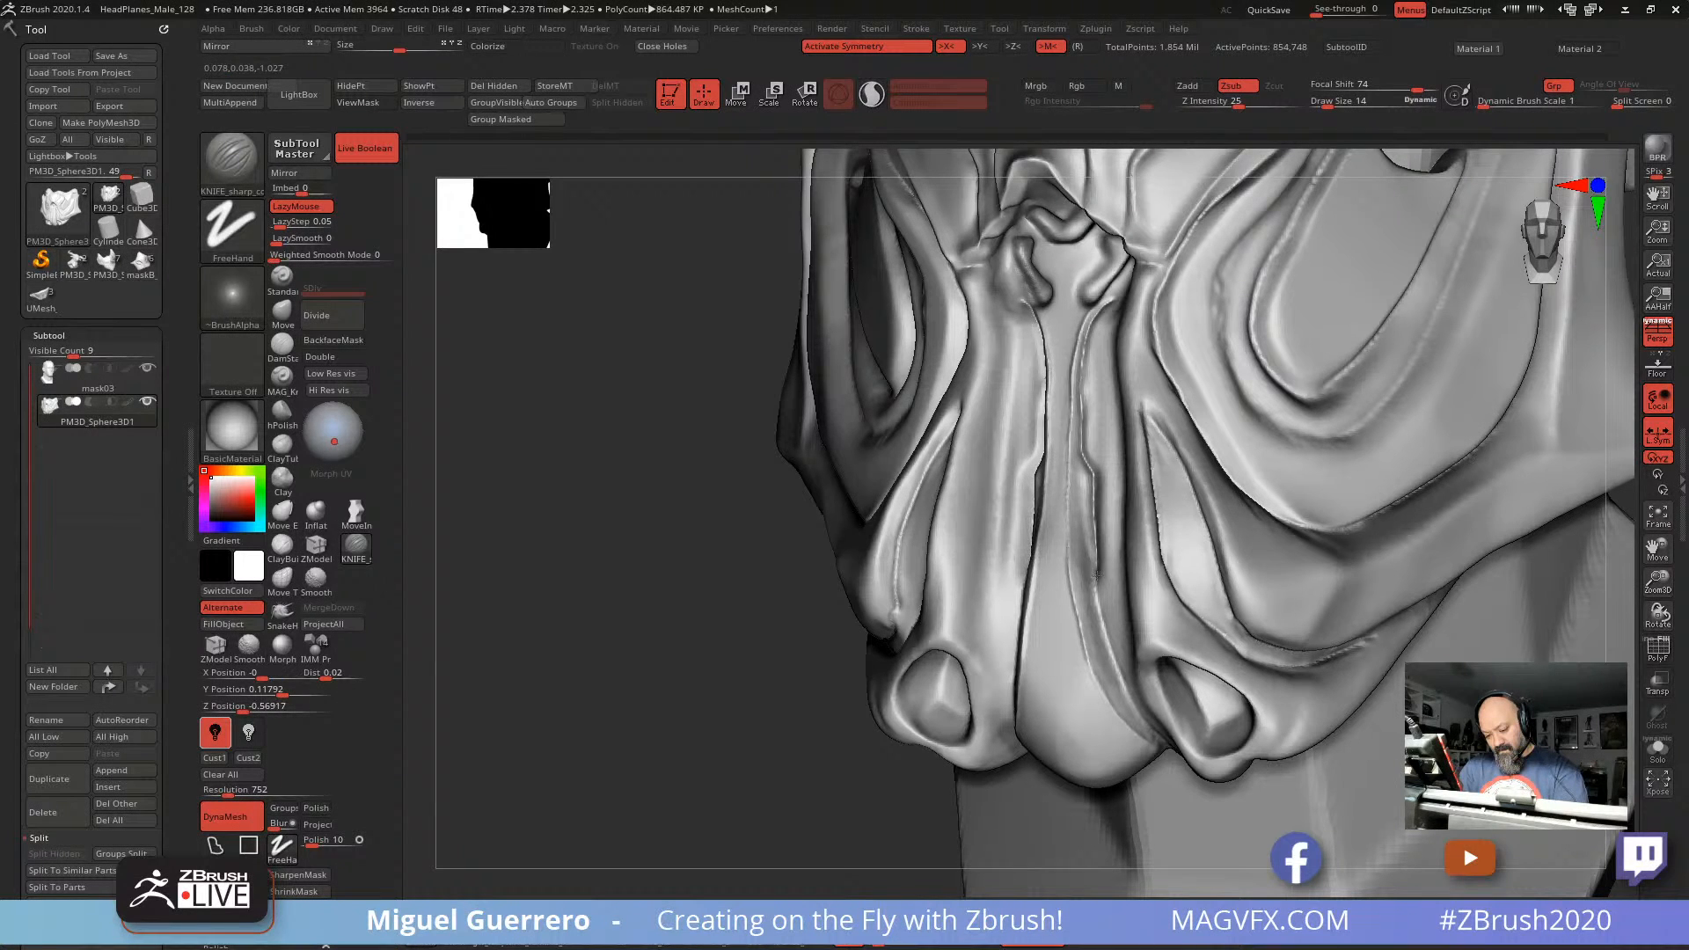
left_click_drag(1099, 642, 1157, 728)
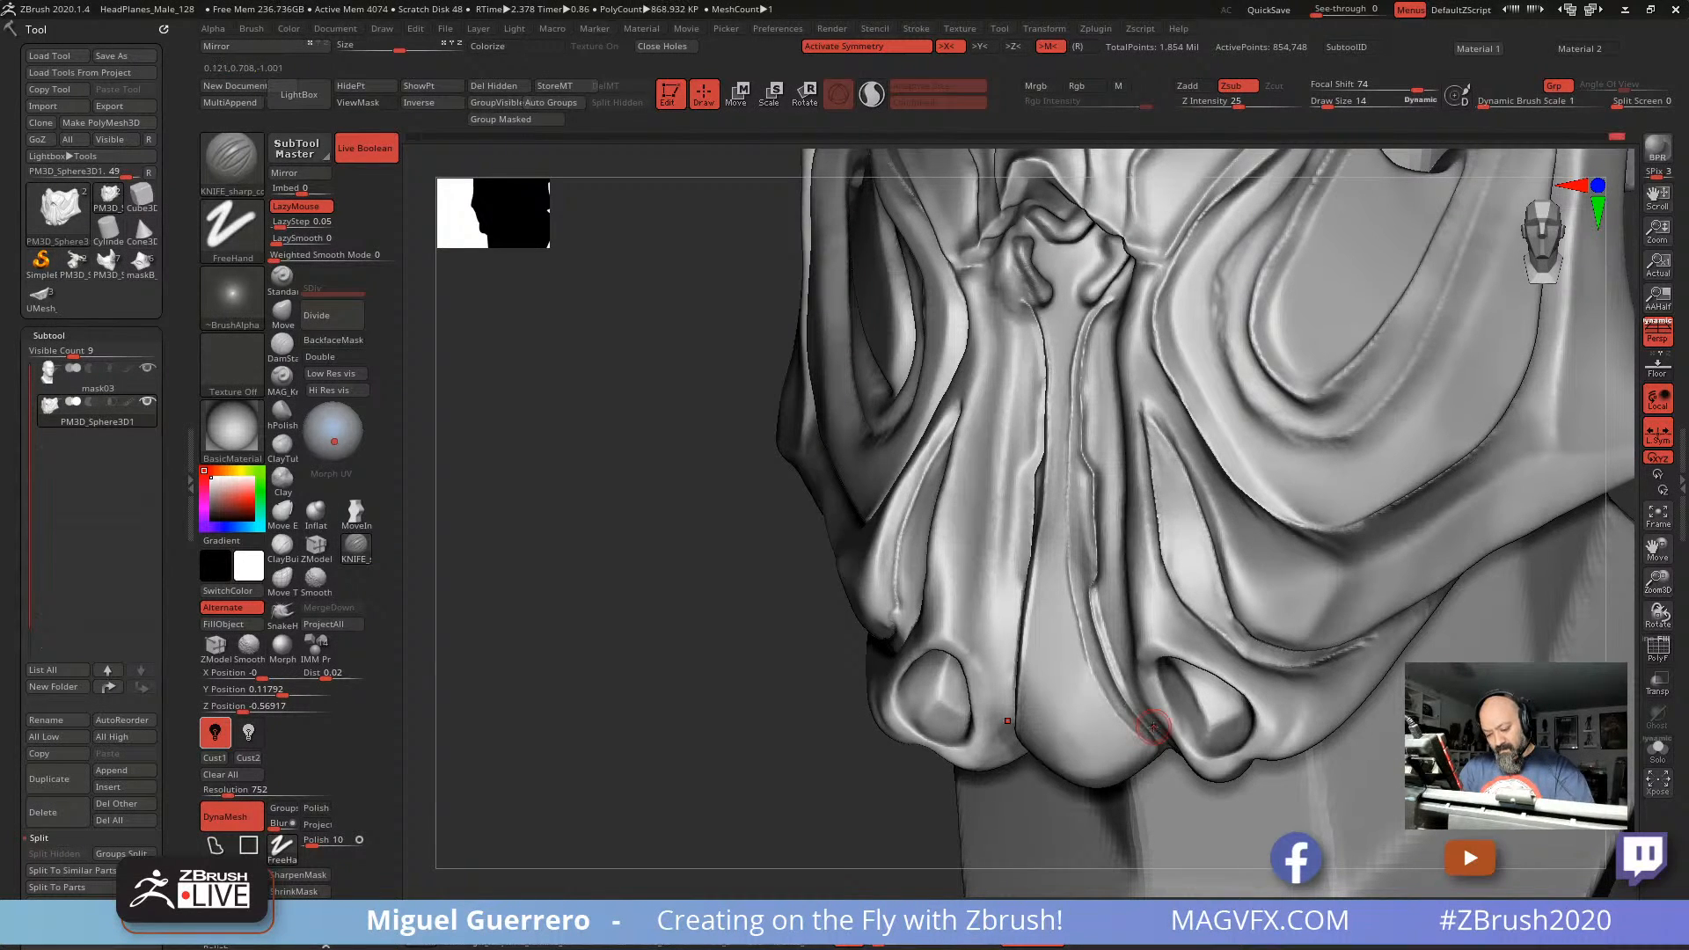
Step: Examine the newly cut grooves and the whole mask from front and three-quarter views, near and far
left_click_drag(563, 585, 660, 590)
right_click_drag(660, 589, 615, 584, "ctrl")
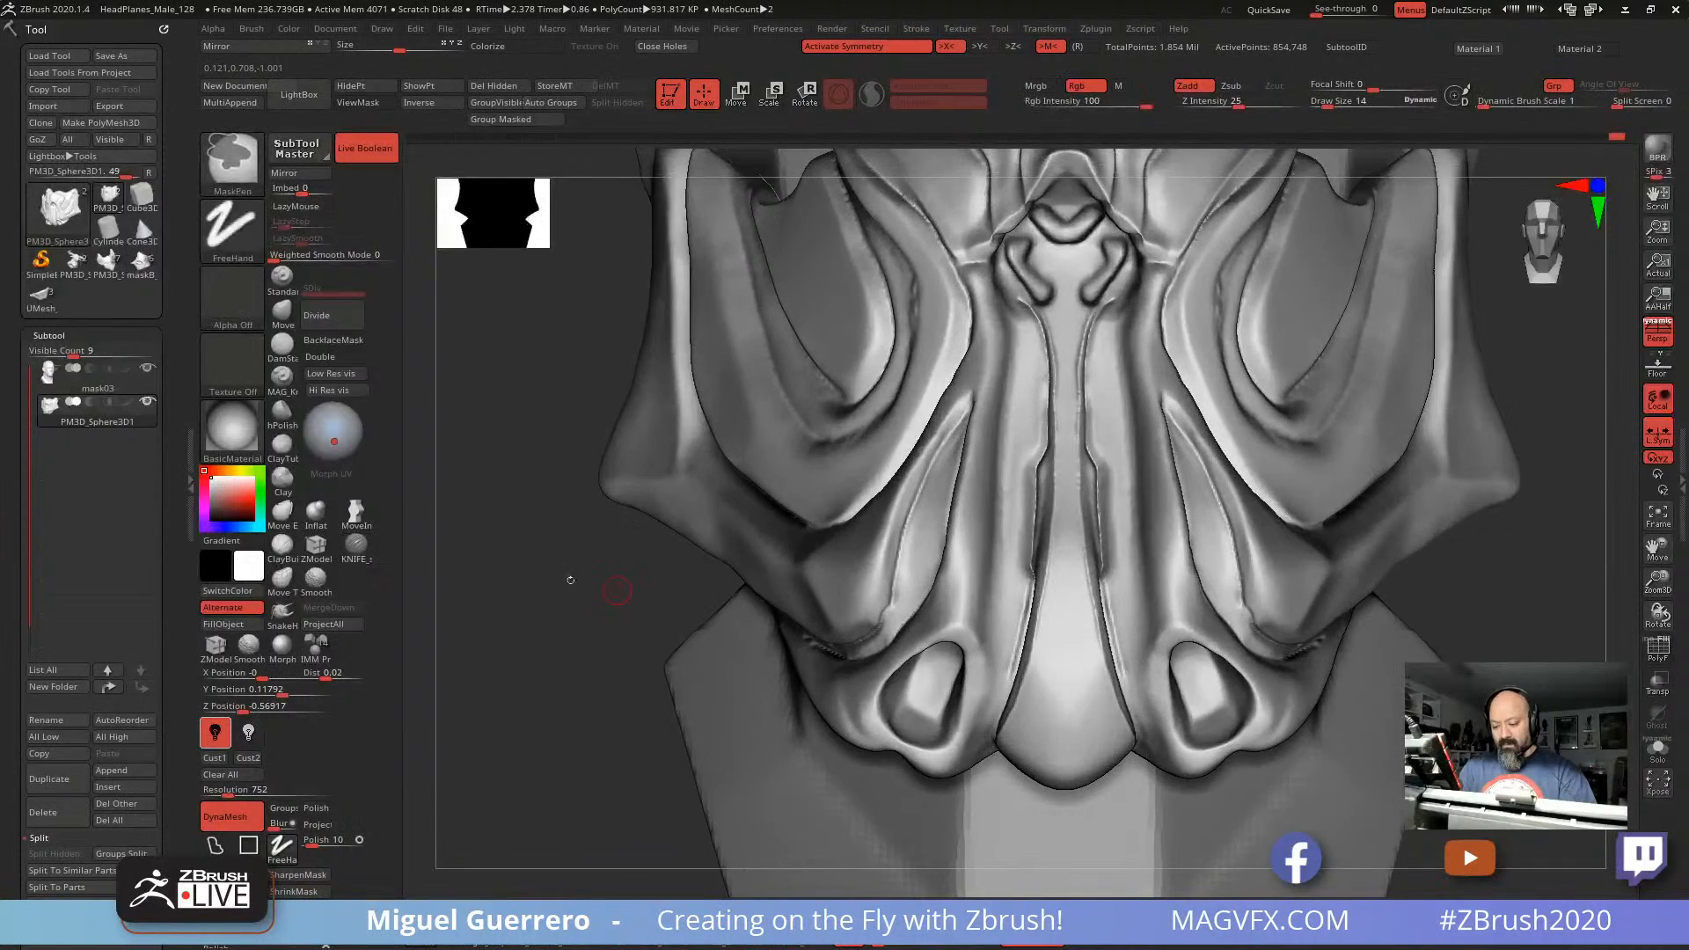
left_click_drag(570, 581, 656, 584)
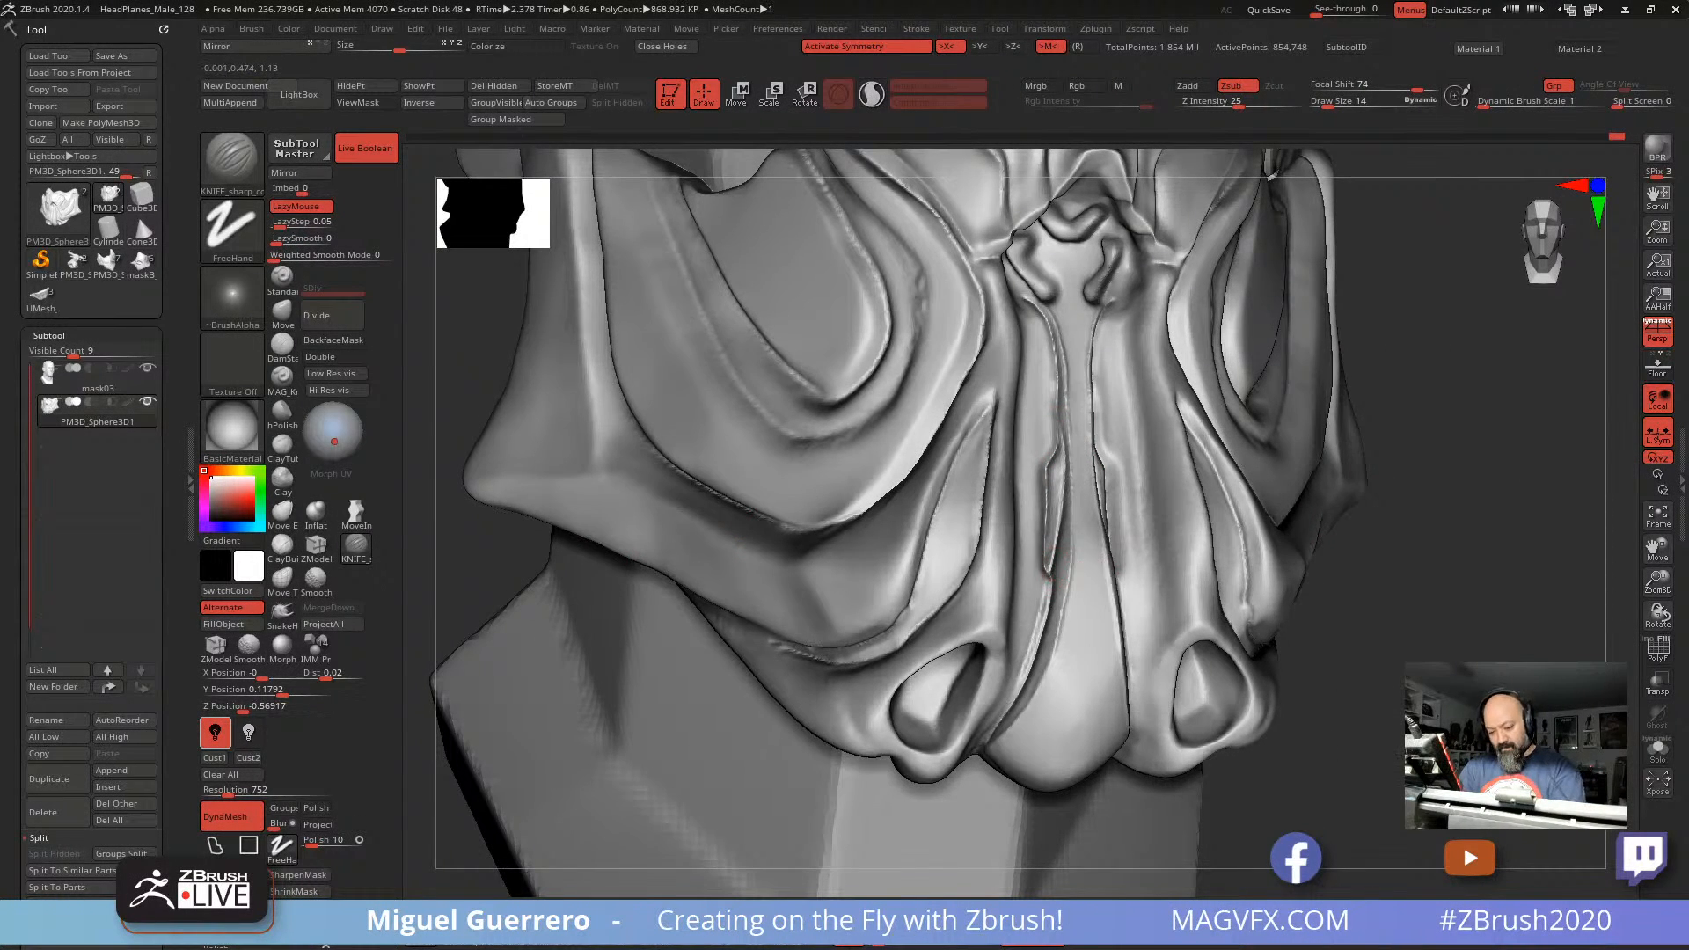
left_click_drag(1425, 730, 1311, 737)
right_click_drag(1310, 737, 1228, 632, "ctrl")
left_click_drag(880, 572, 945, 570)
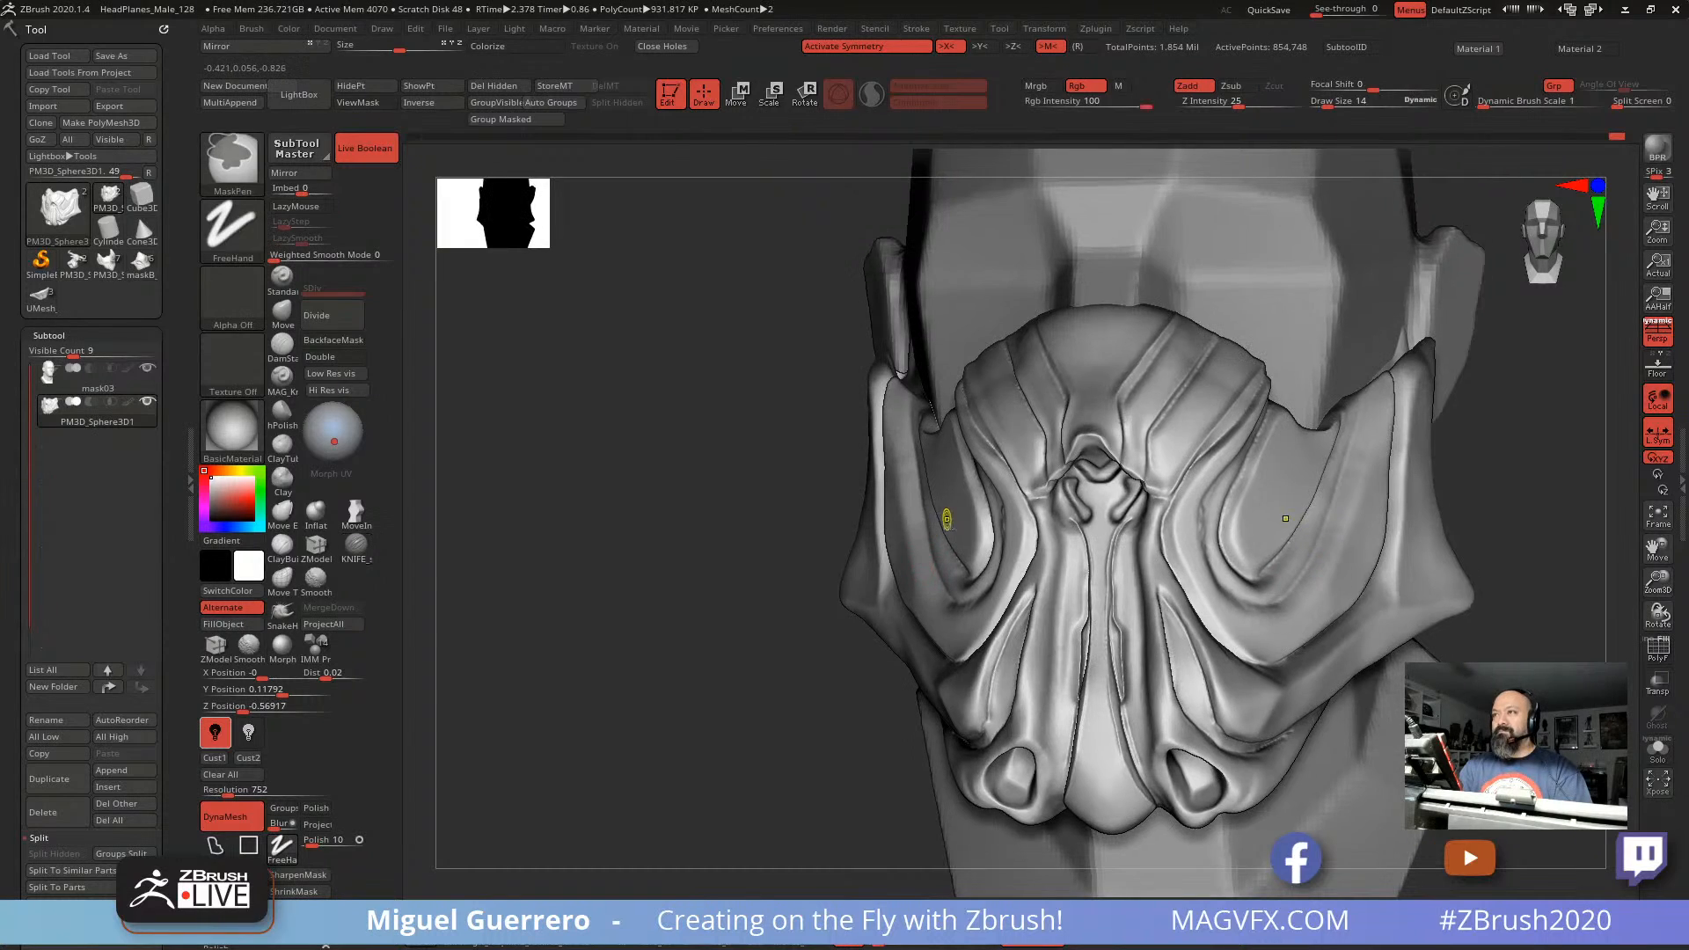
right_click_drag(944, 520, 920, 576, "ctrl")
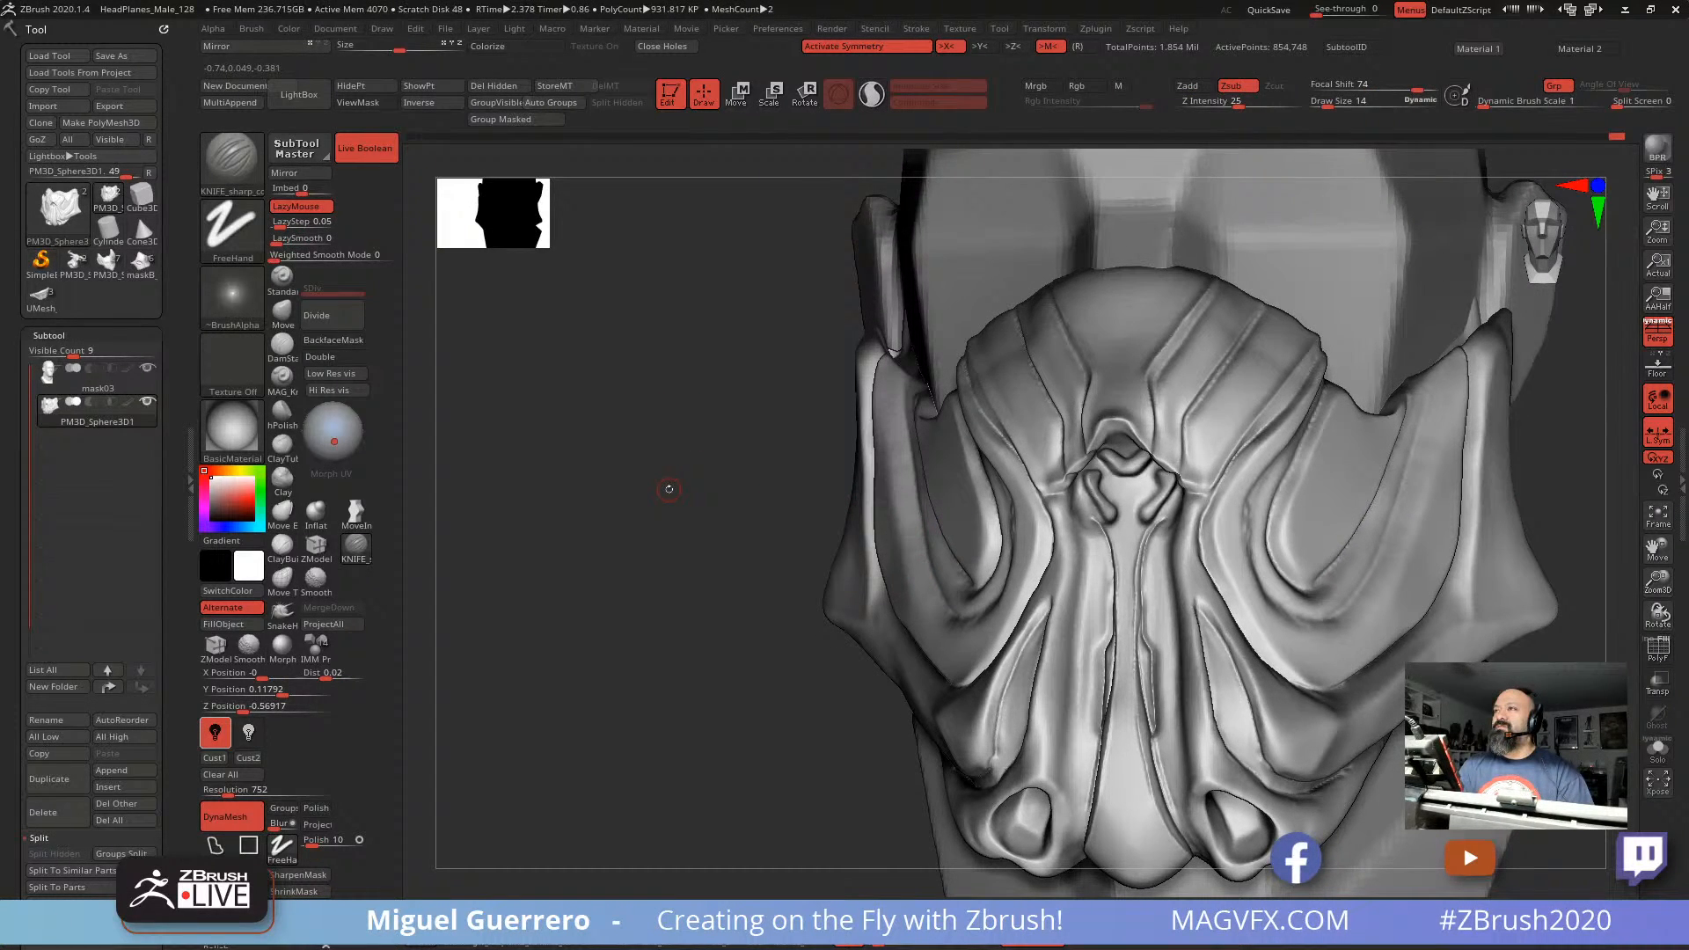
left_click_drag(660, 496, 584, 493)
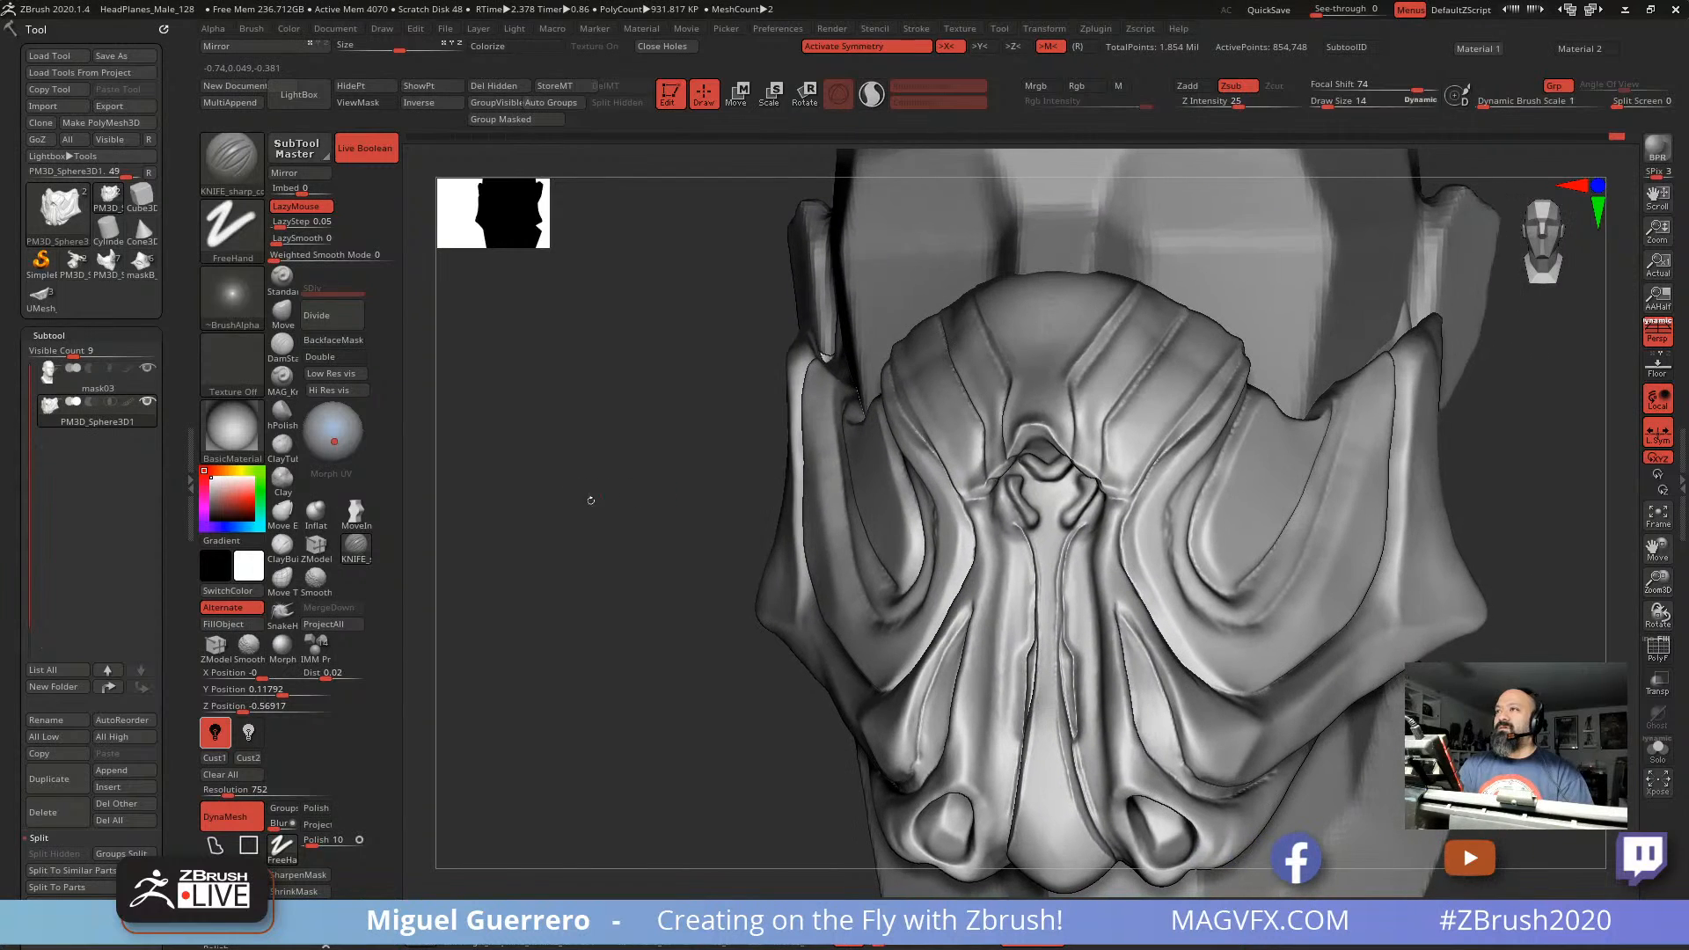
mouse_move(630, 498)
right_mouse_down("ctrl")
mouse_move(678, 519)
mouse_move(615, 467)
right_mouse_up("ctrl")
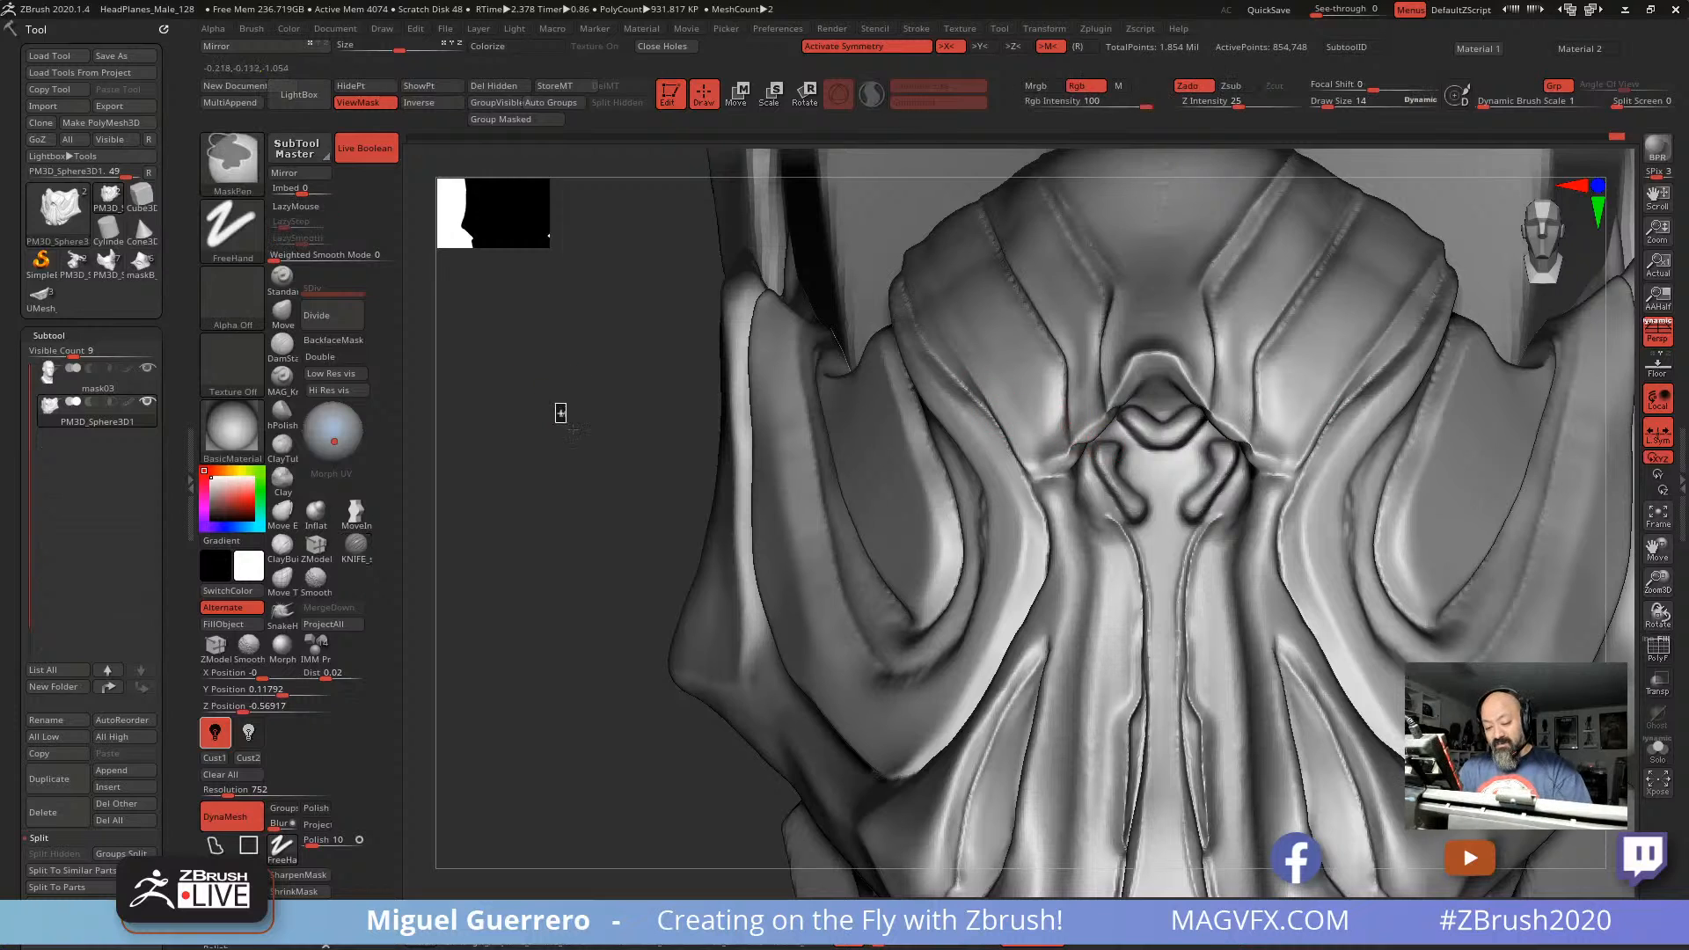
Step: Sharpen the creases around the lower rim of the nose opening with the knife brush and check the mesh density with the polyframe
left_click_drag(561, 414, 576, 431, "ctrl")
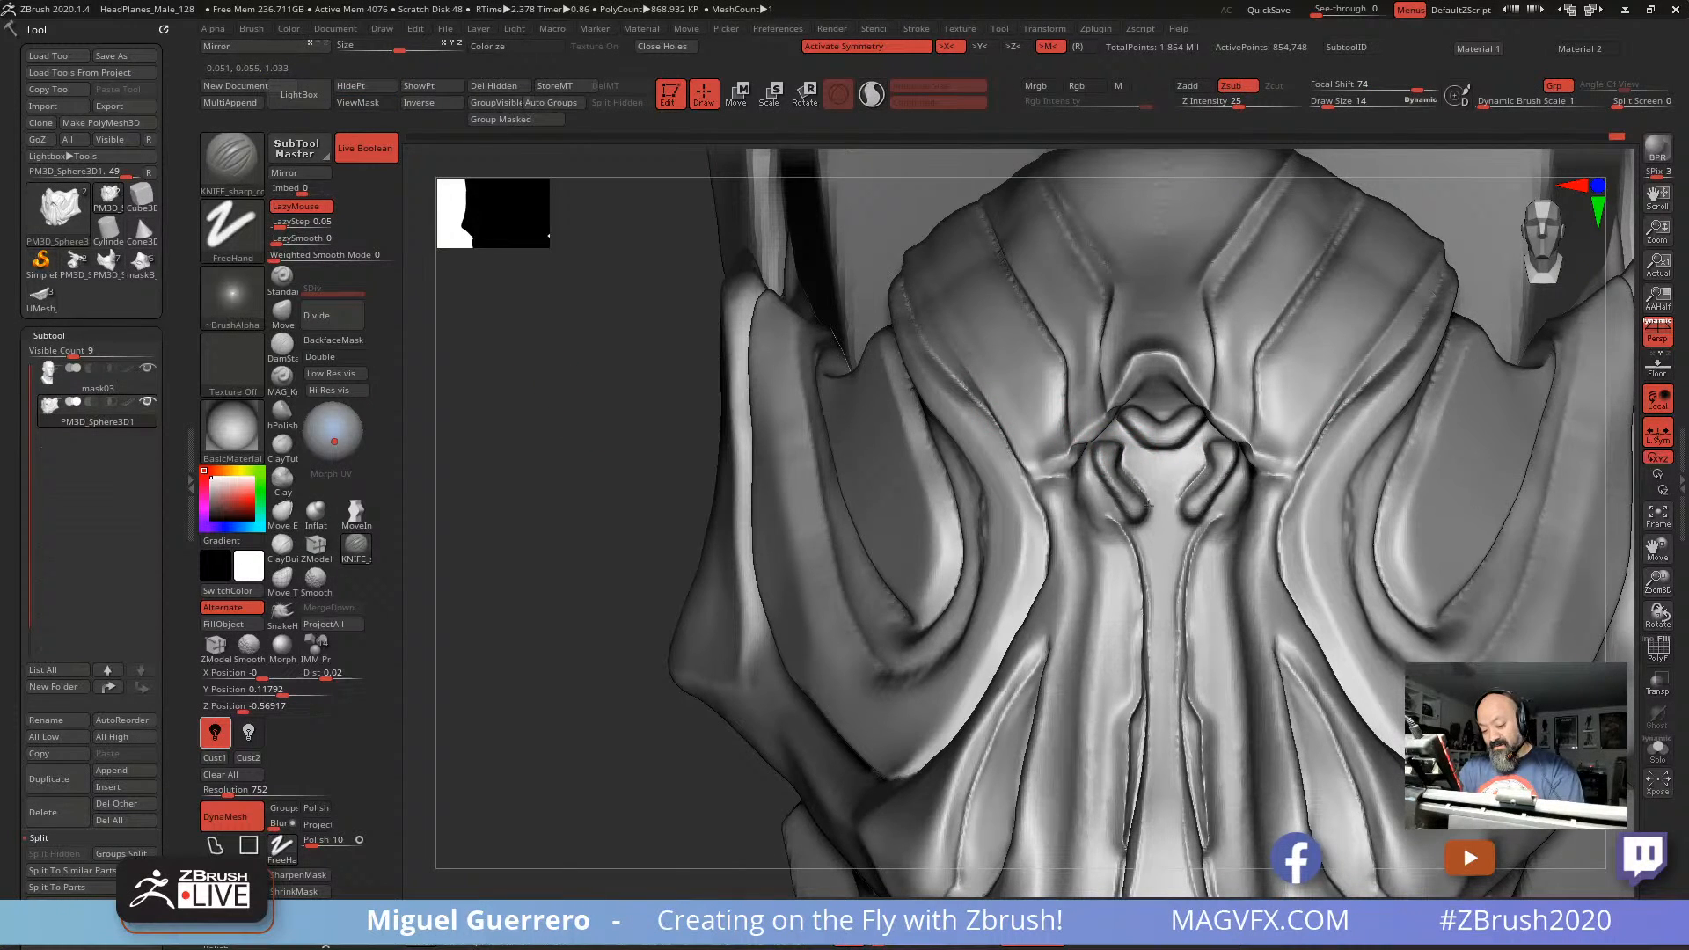
left_click_drag(1140, 525, 1085, 454)
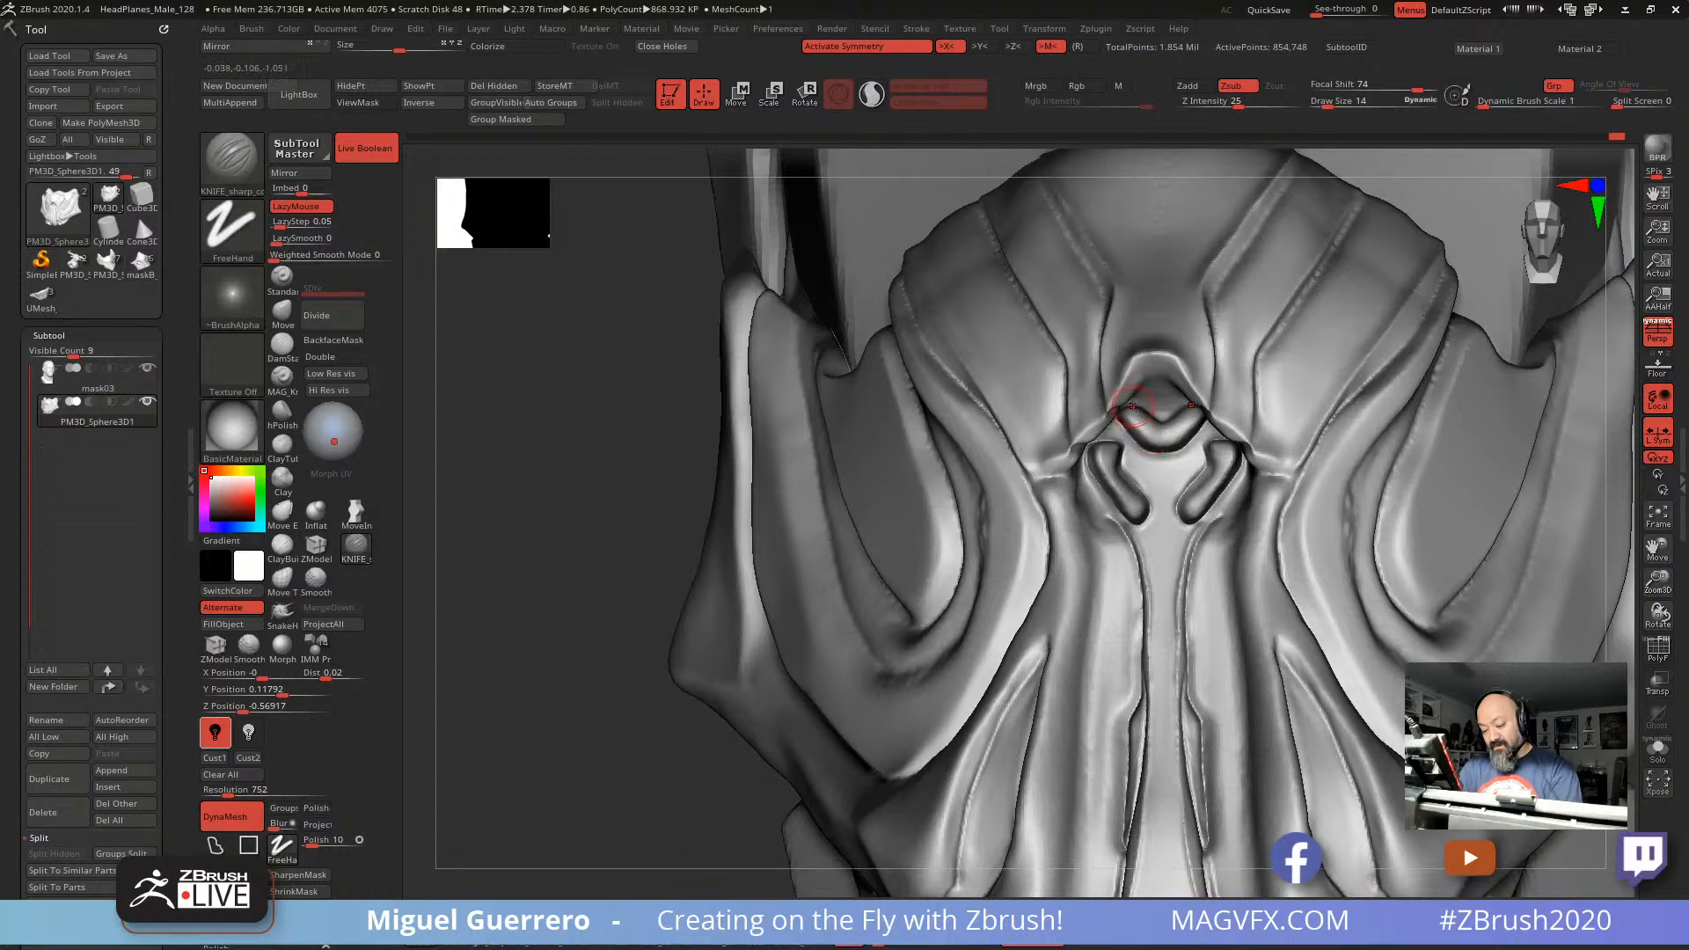
left_click(1657, 649)
left_click(1657, 649)
left_click(1657, 649)
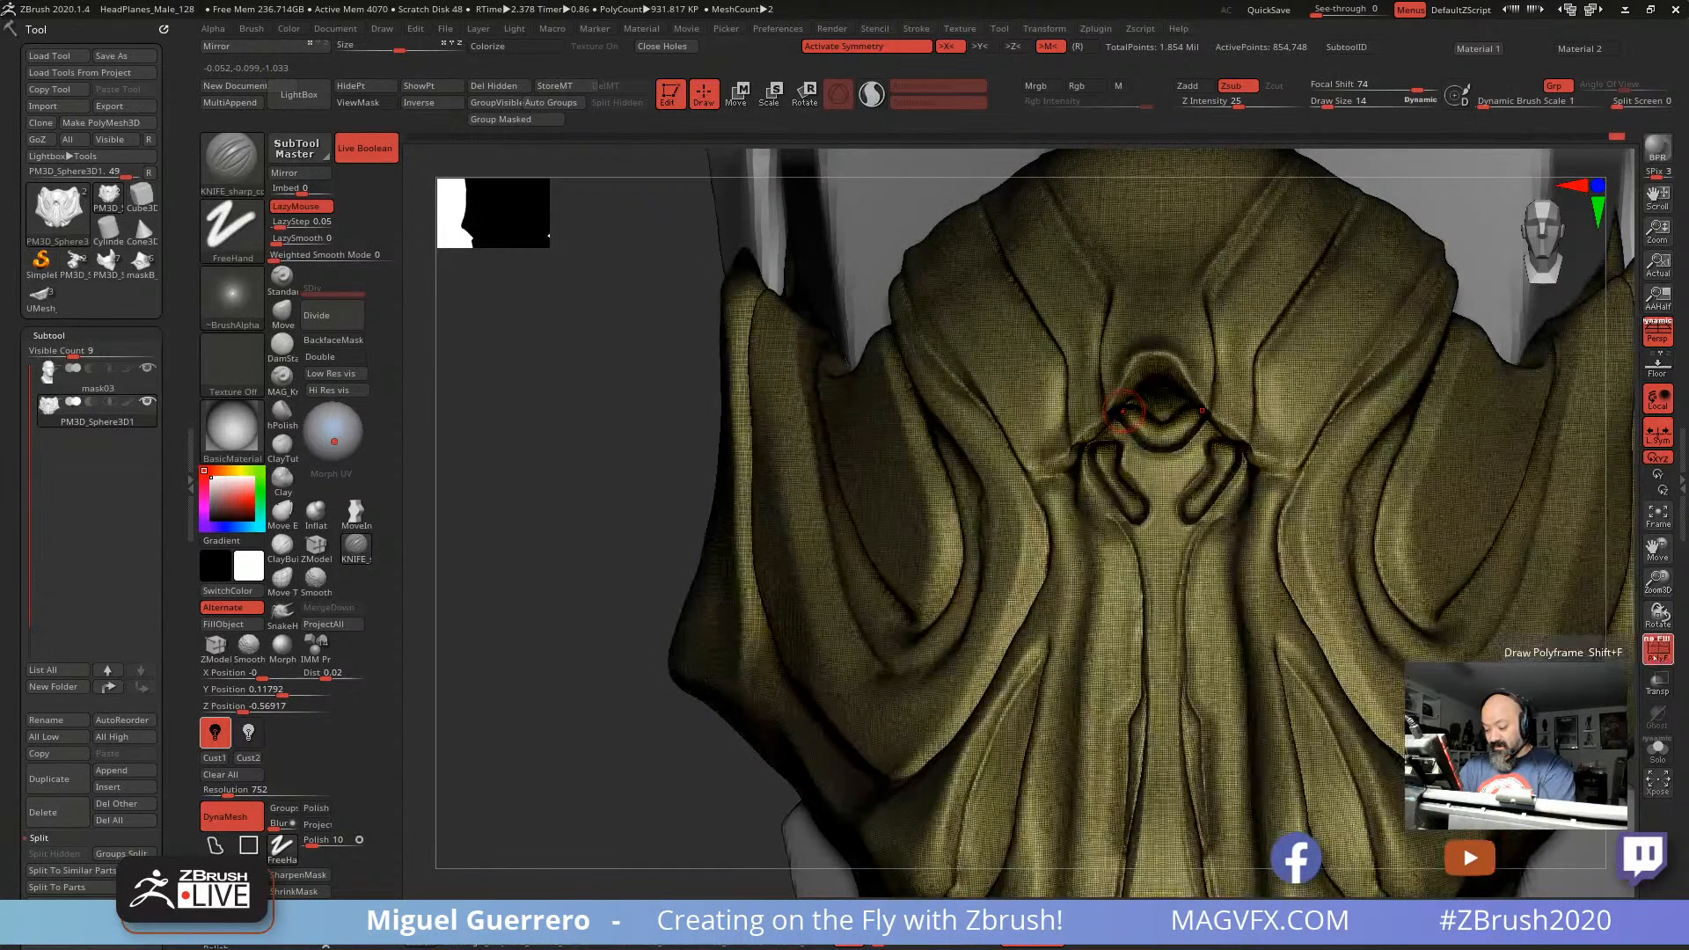
left_click(1658, 656)
Step: Cut a crisp line along the groove under the lower cheek fold with the knife brush
mouse_move(1047, 592)
right_mouse_down("alt")
mouse_move(978, 330)
mouse_move(950, 580)
mouse_move(689, 583)
mouse_move(575, 498)
right_mouse_up("alt")
left_click_drag(627, 507, 860, 569)
left_click_drag(1254, 741, 1165, 704)
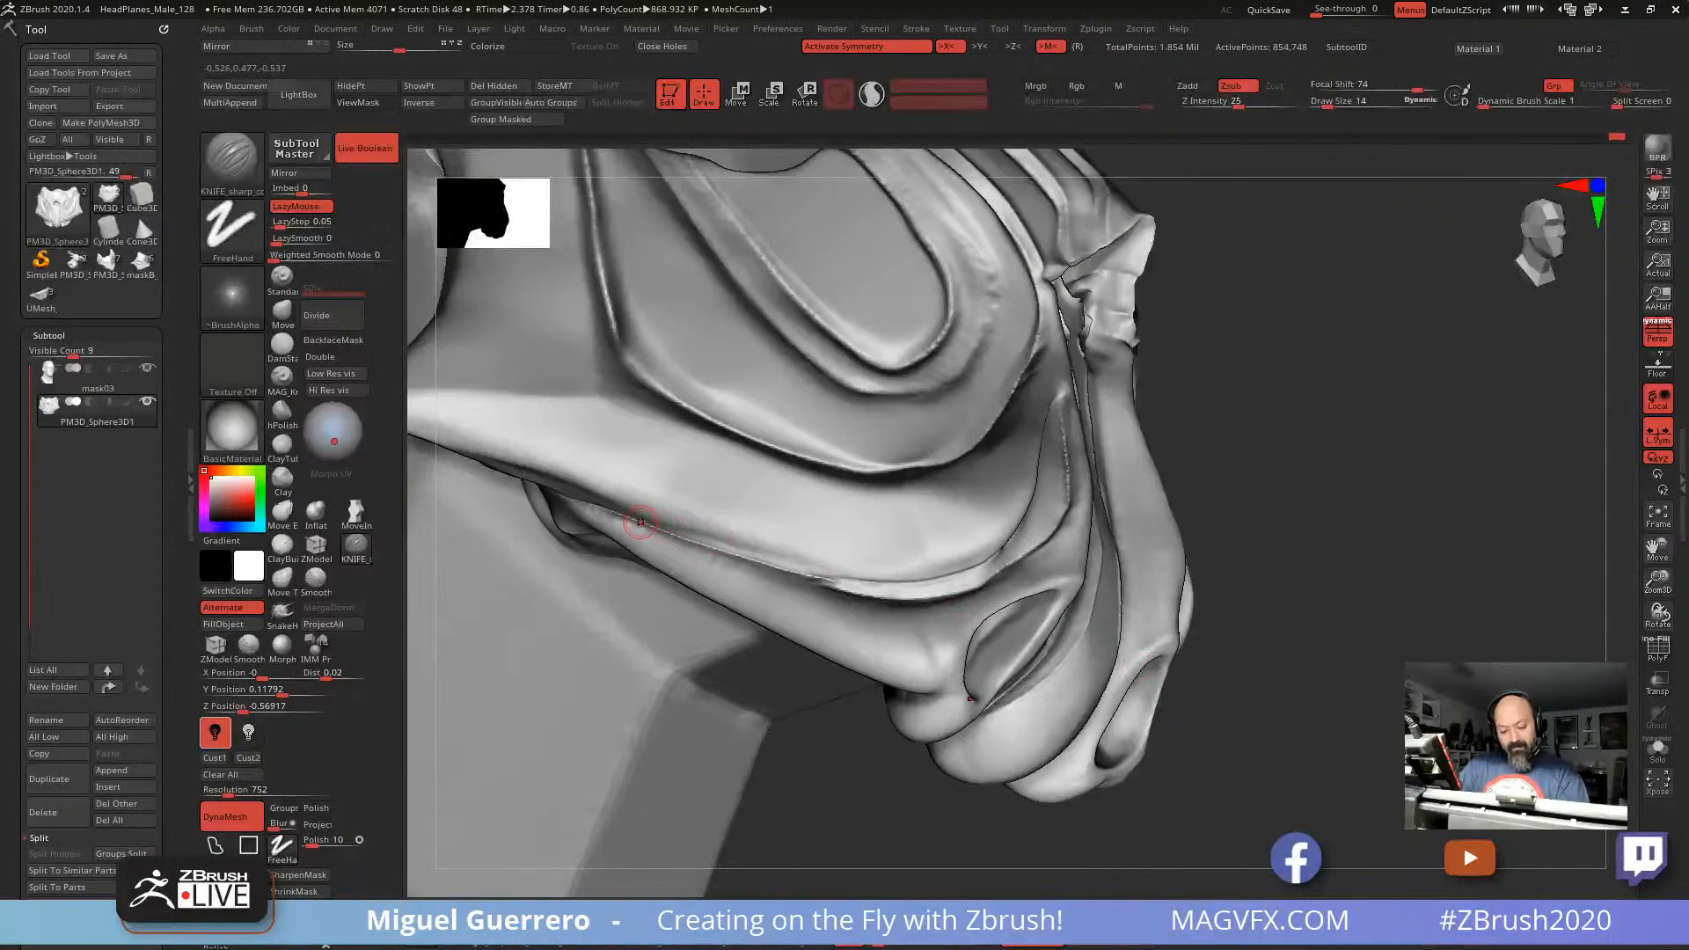
left_click_drag(760, 557, 858, 578)
mouse_move(1253, 703)
left_mouse_down()
mouse_move(1105, 633)
mouse_move(1204, 690)
mouse_move(744, 525)
left_mouse_up()
Step: Reposition the light to shine from the upper left and examine the mask from three-quarter and side views
left_click_drag(329, 420, 322, 414)
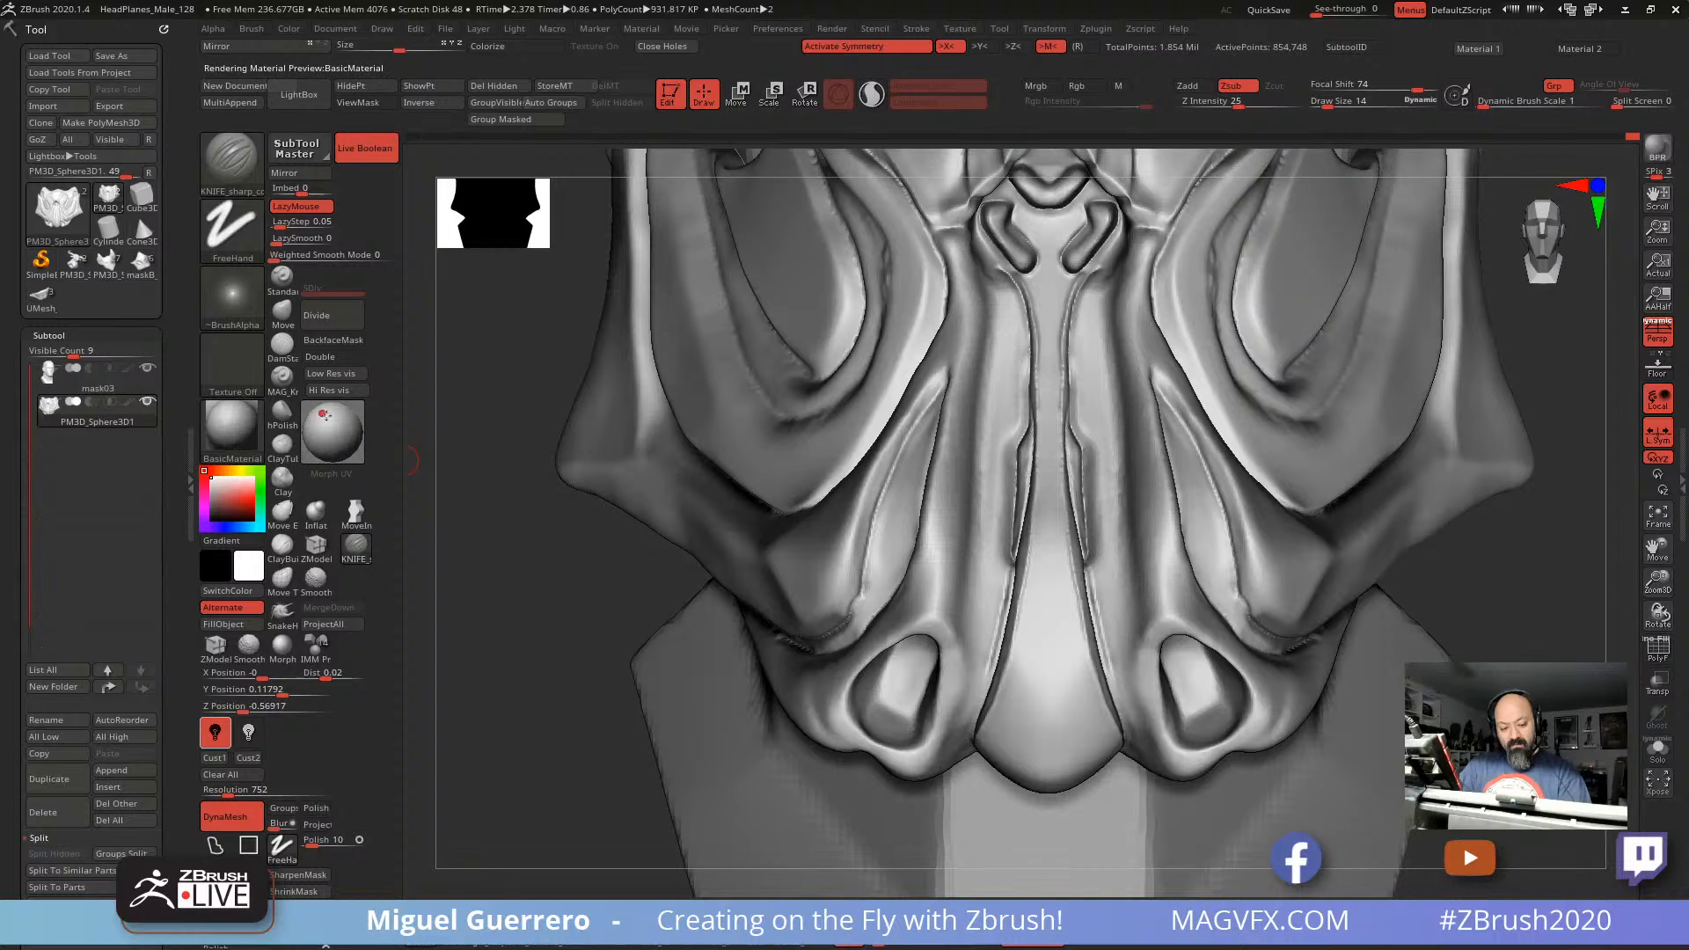
mouse_move(506, 563)
left_mouse_down()
mouse_move(519, 528)
mouse_move(581, 580)
mouse_move(636, 597)
mouse_move(694, 584)
left_mouse_up()
key("shift")
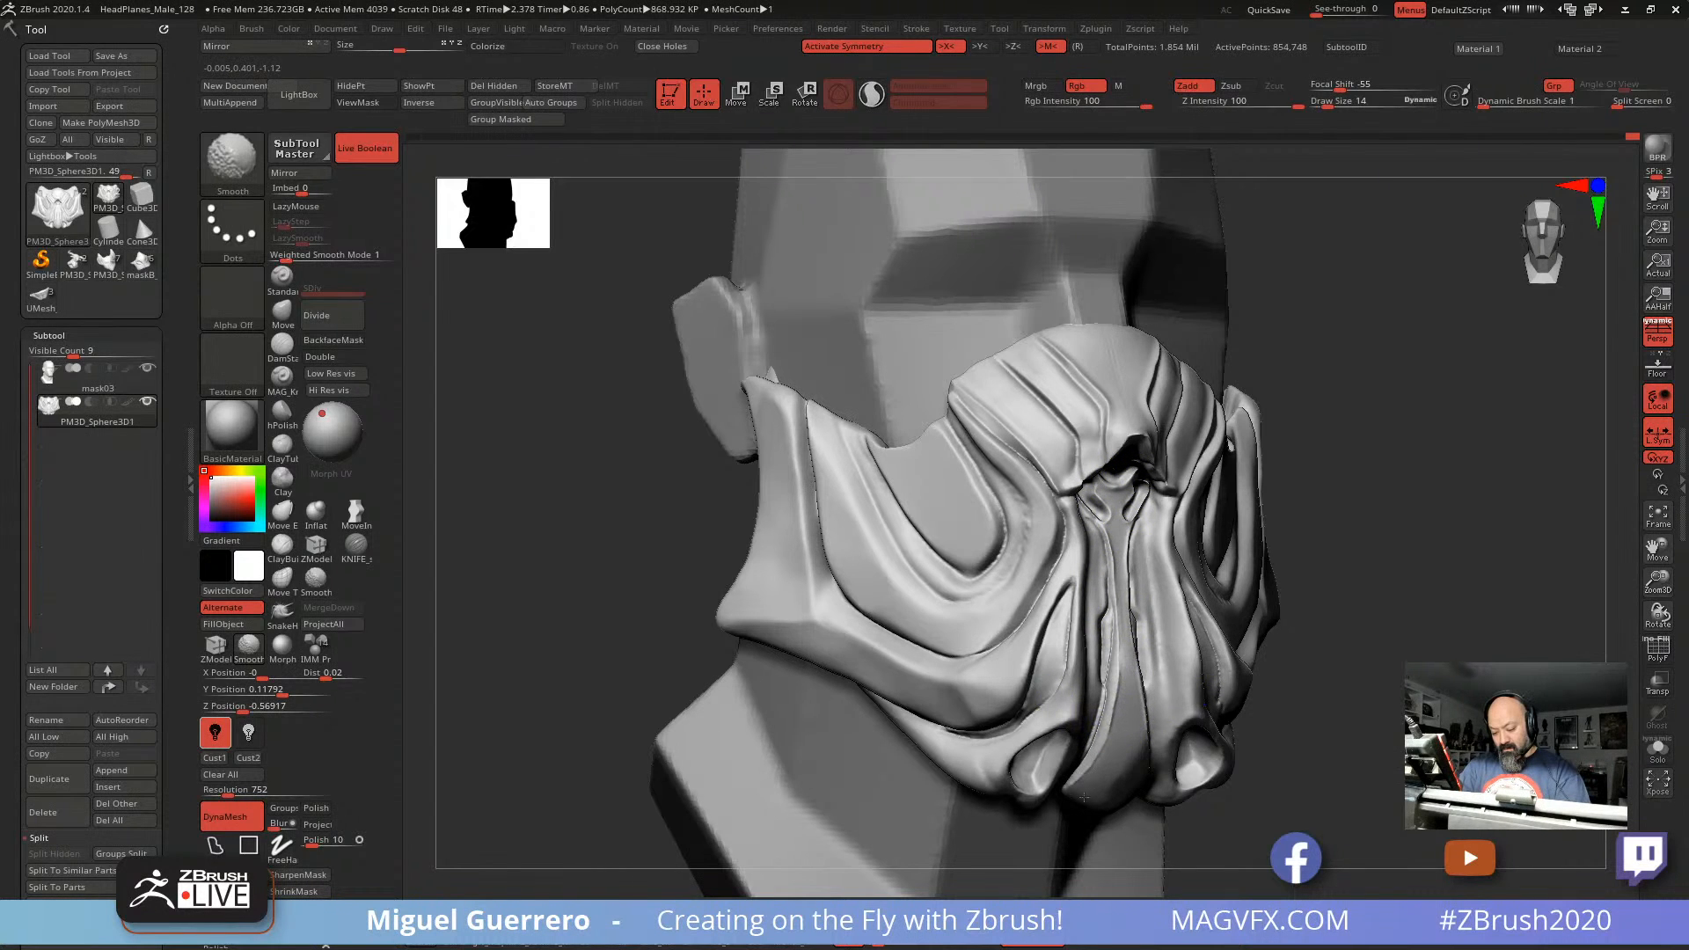
mouse_move(515, 618)
left_mouse_down()
mouse_move(553, 617)
mouse_move(578, 564)
left_mouse_up()
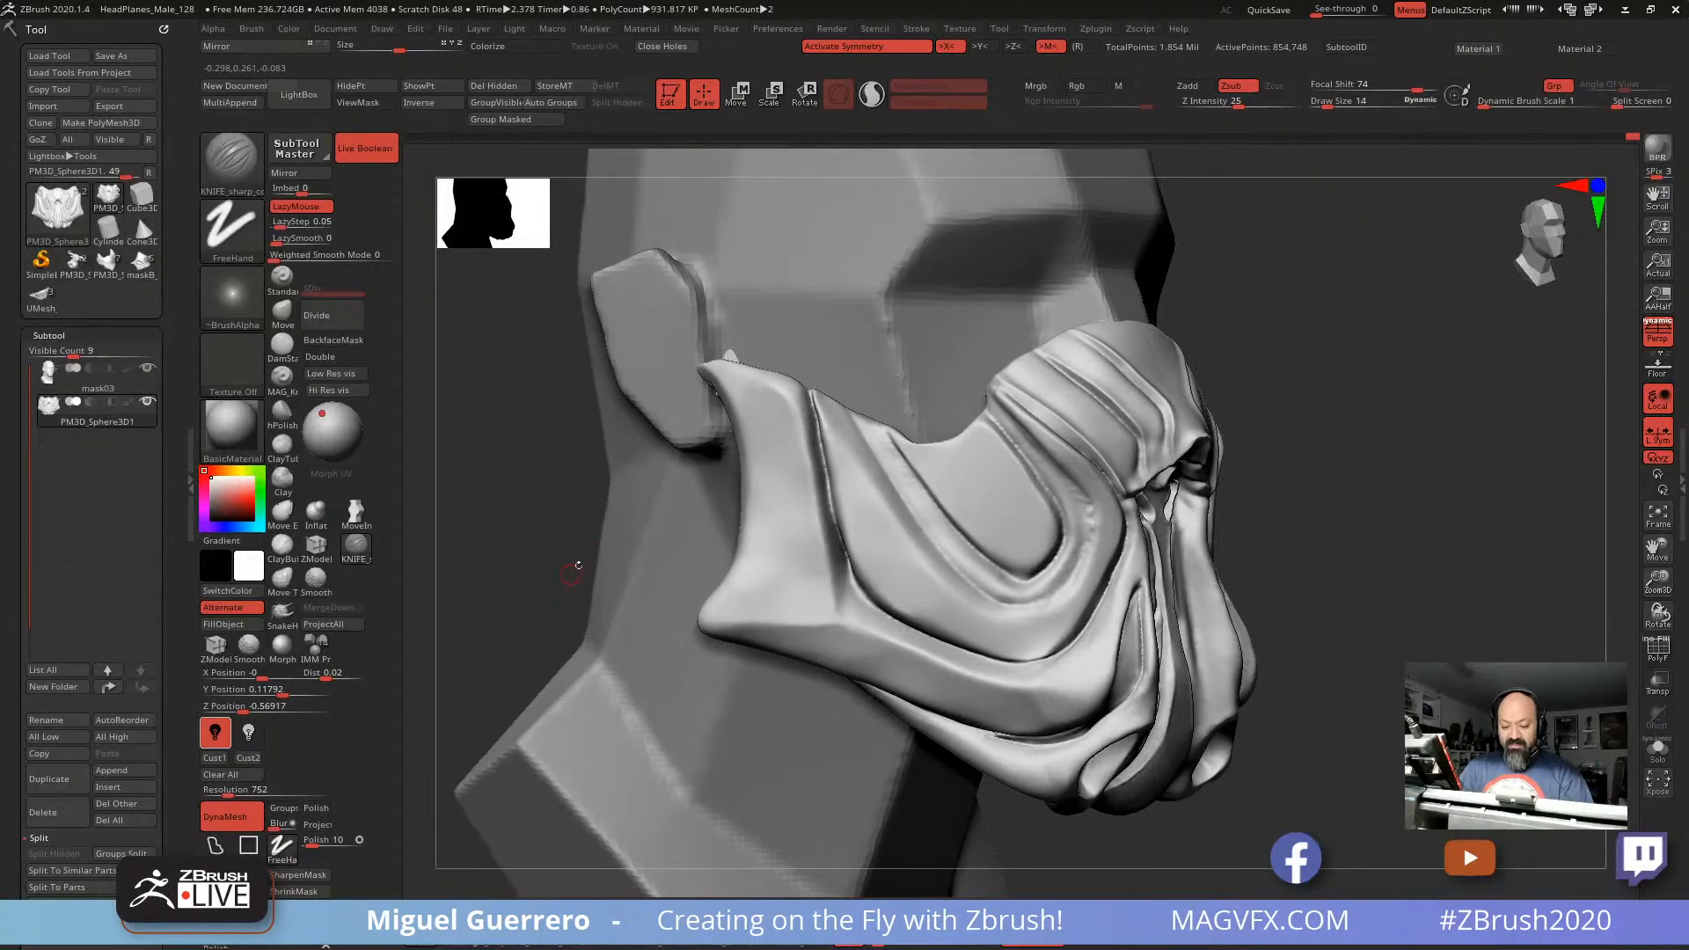
left_click_drag(623, 426, 756, 449)
Step: Switch masking to the Lasso stroke and mask the rear side panel beside the ear
key("ctrl")
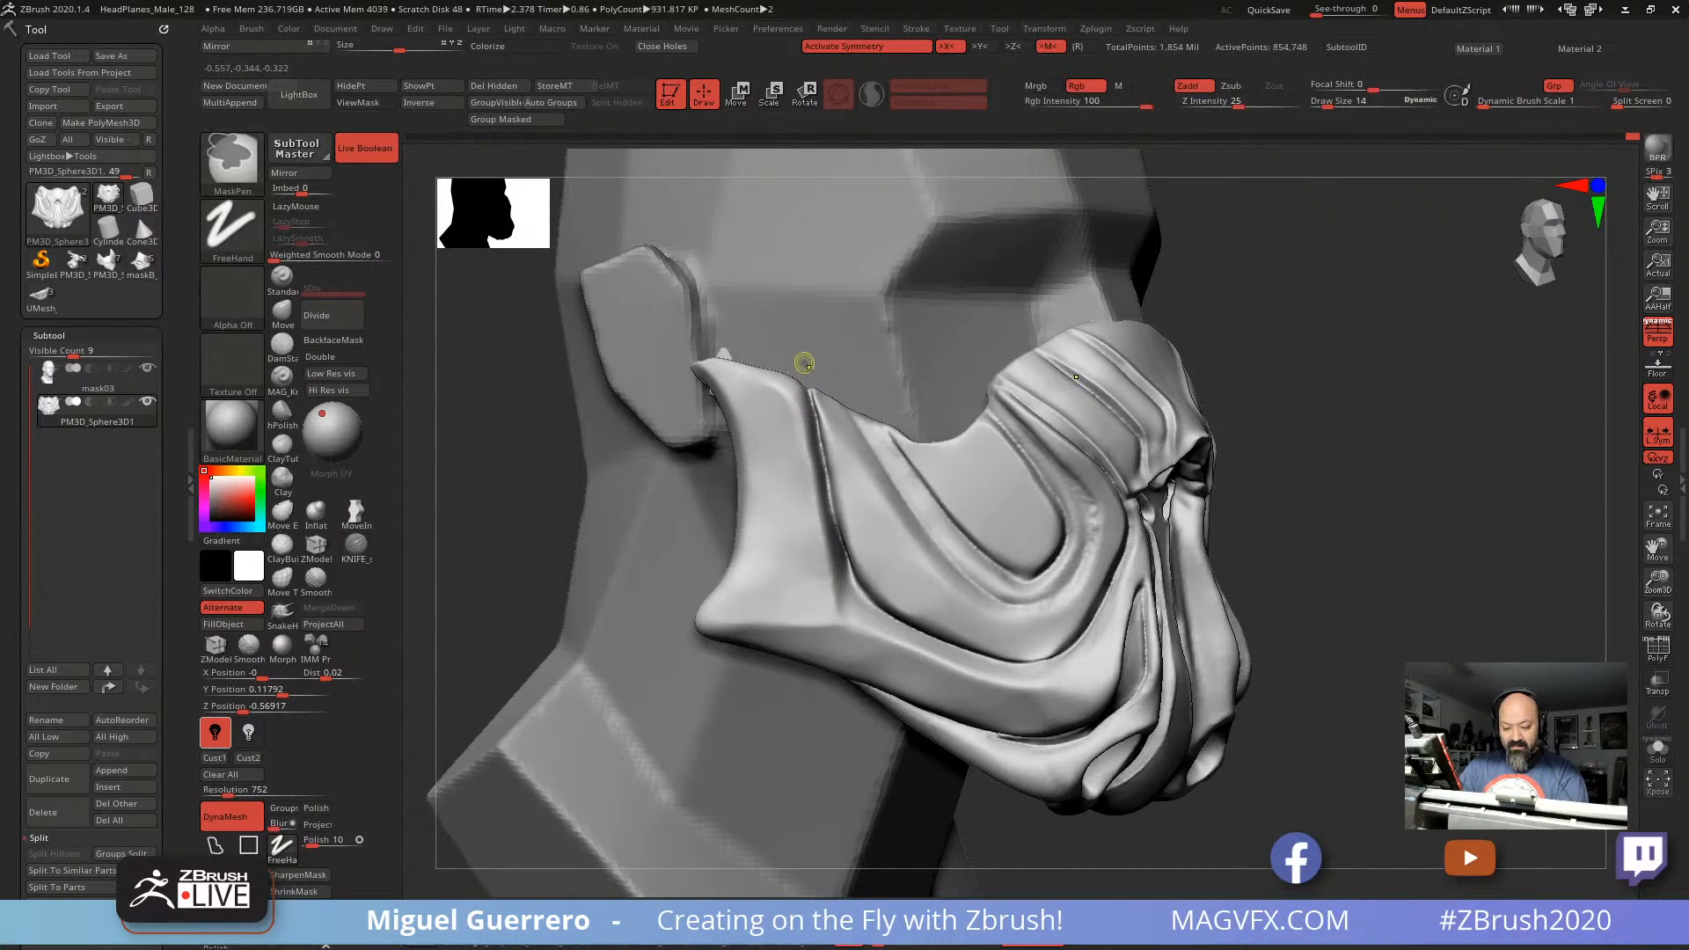
left_click_drag(808, 385, 817, 447, "ctrl")
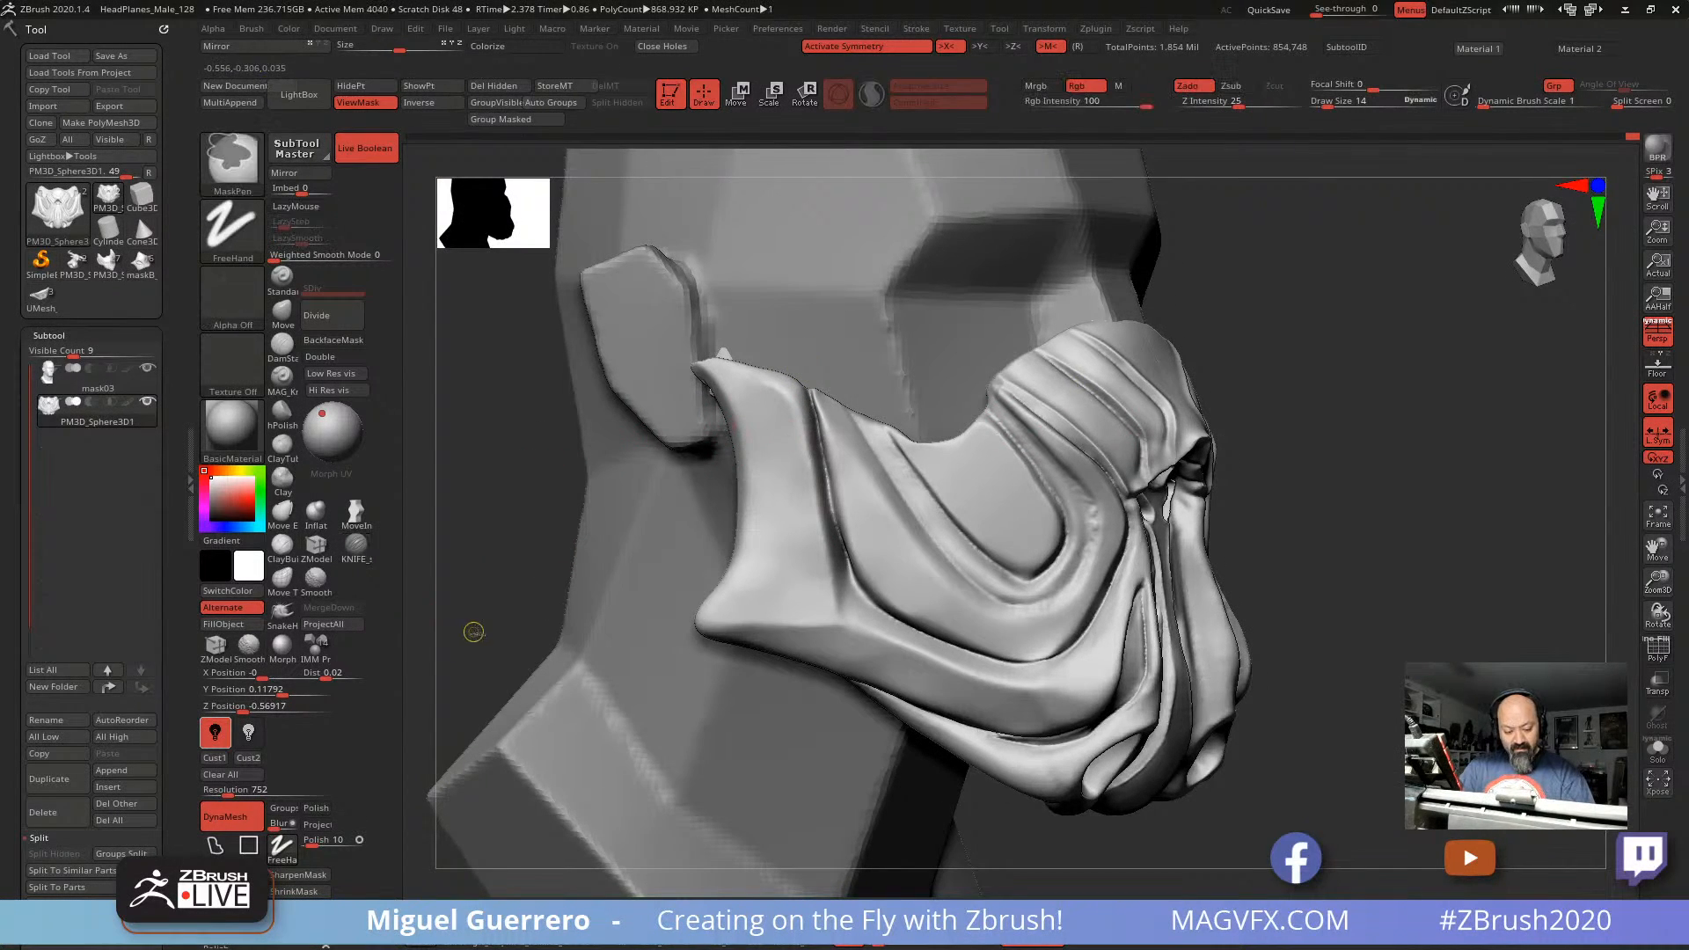
left_click_drag(472, 629, 453, 655, "ctrl")
key("ctrl")
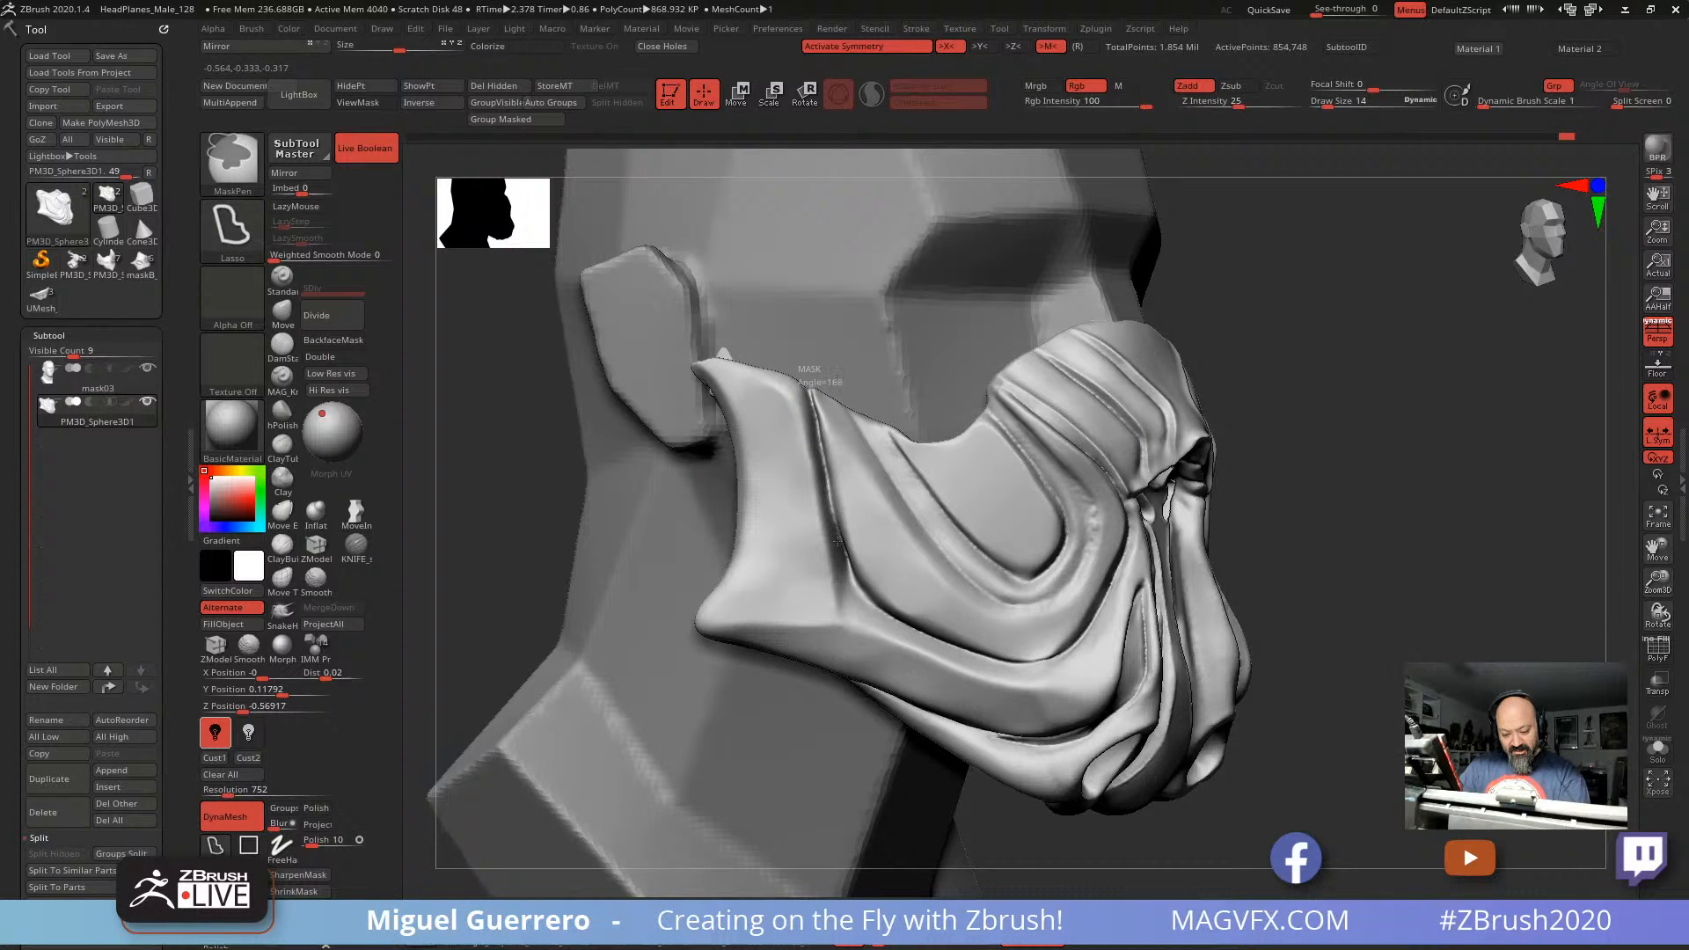
mouse_move(848, 578)
left_mouse_down("ctrl")
mouse_move(885, 641)
mouse_move(836, 717)
mouse_move(613, 288)
left_mouse_up("ctrl")
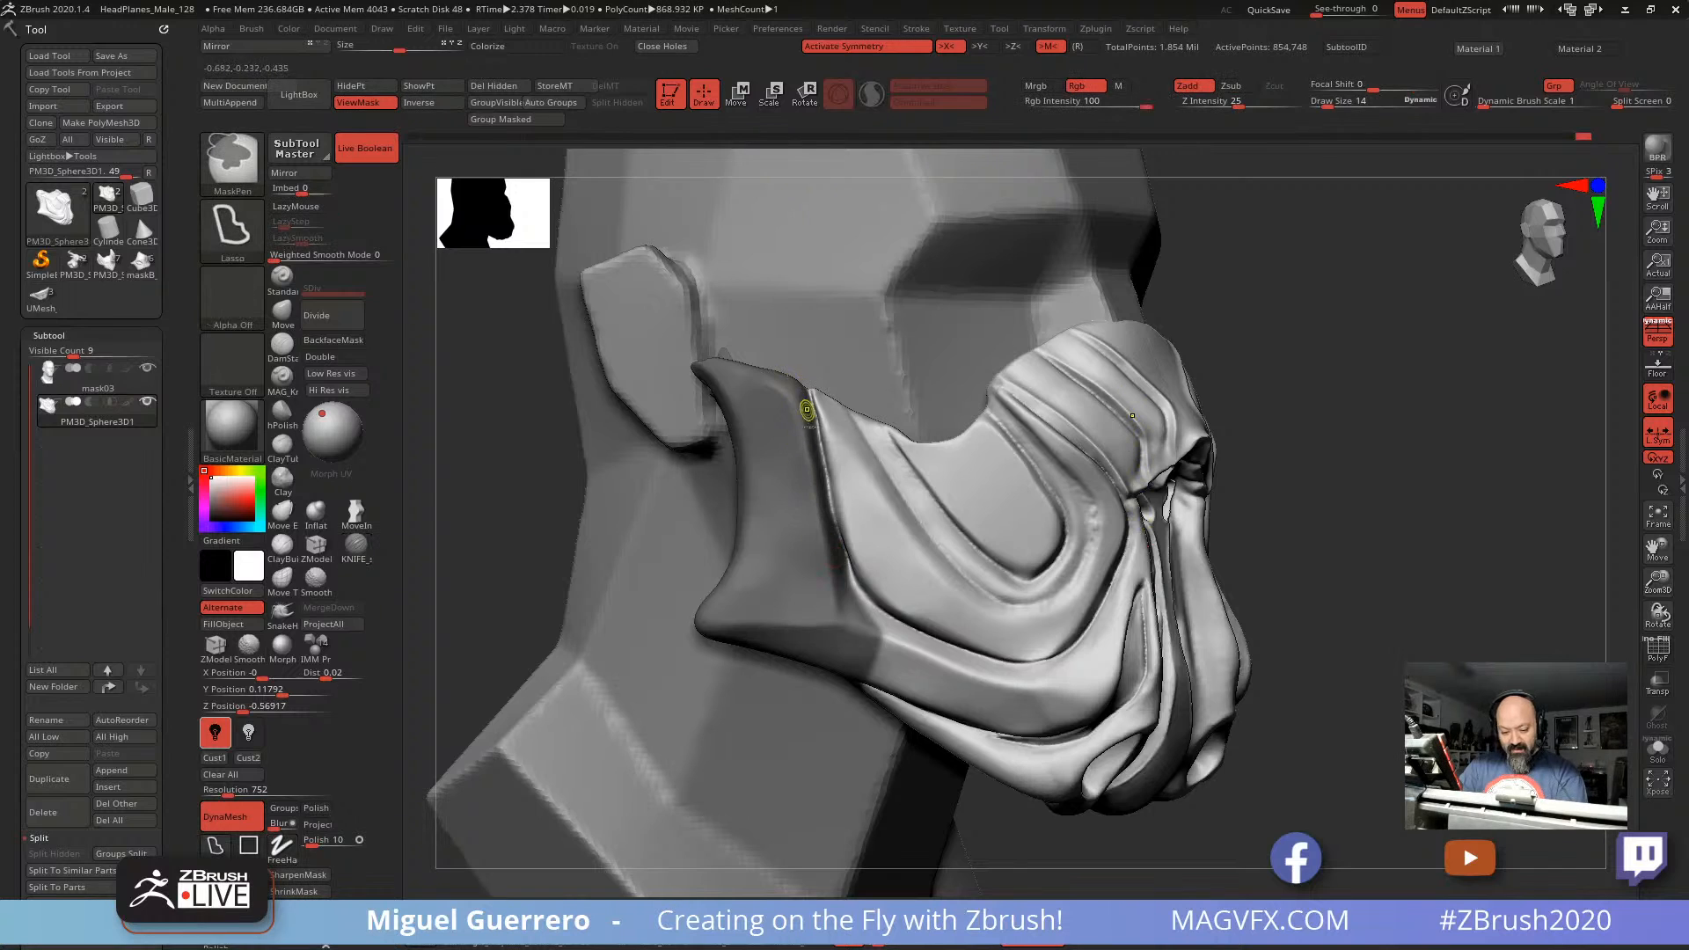
Step: Extend the lasso masking over the lower jaw folds and the front of the mask around the mouth and chin
left_click_drag(680, 672, 633, 672)
key("ctrl")
mouse_move(856, 603)
left_mouse_down("ctrl")
mouse_move(1019, 669)
mouse_move(1047, 739)
mouse_move(706, 635)
mouse_move(627, 652)
left_mouse_up("ctrl")
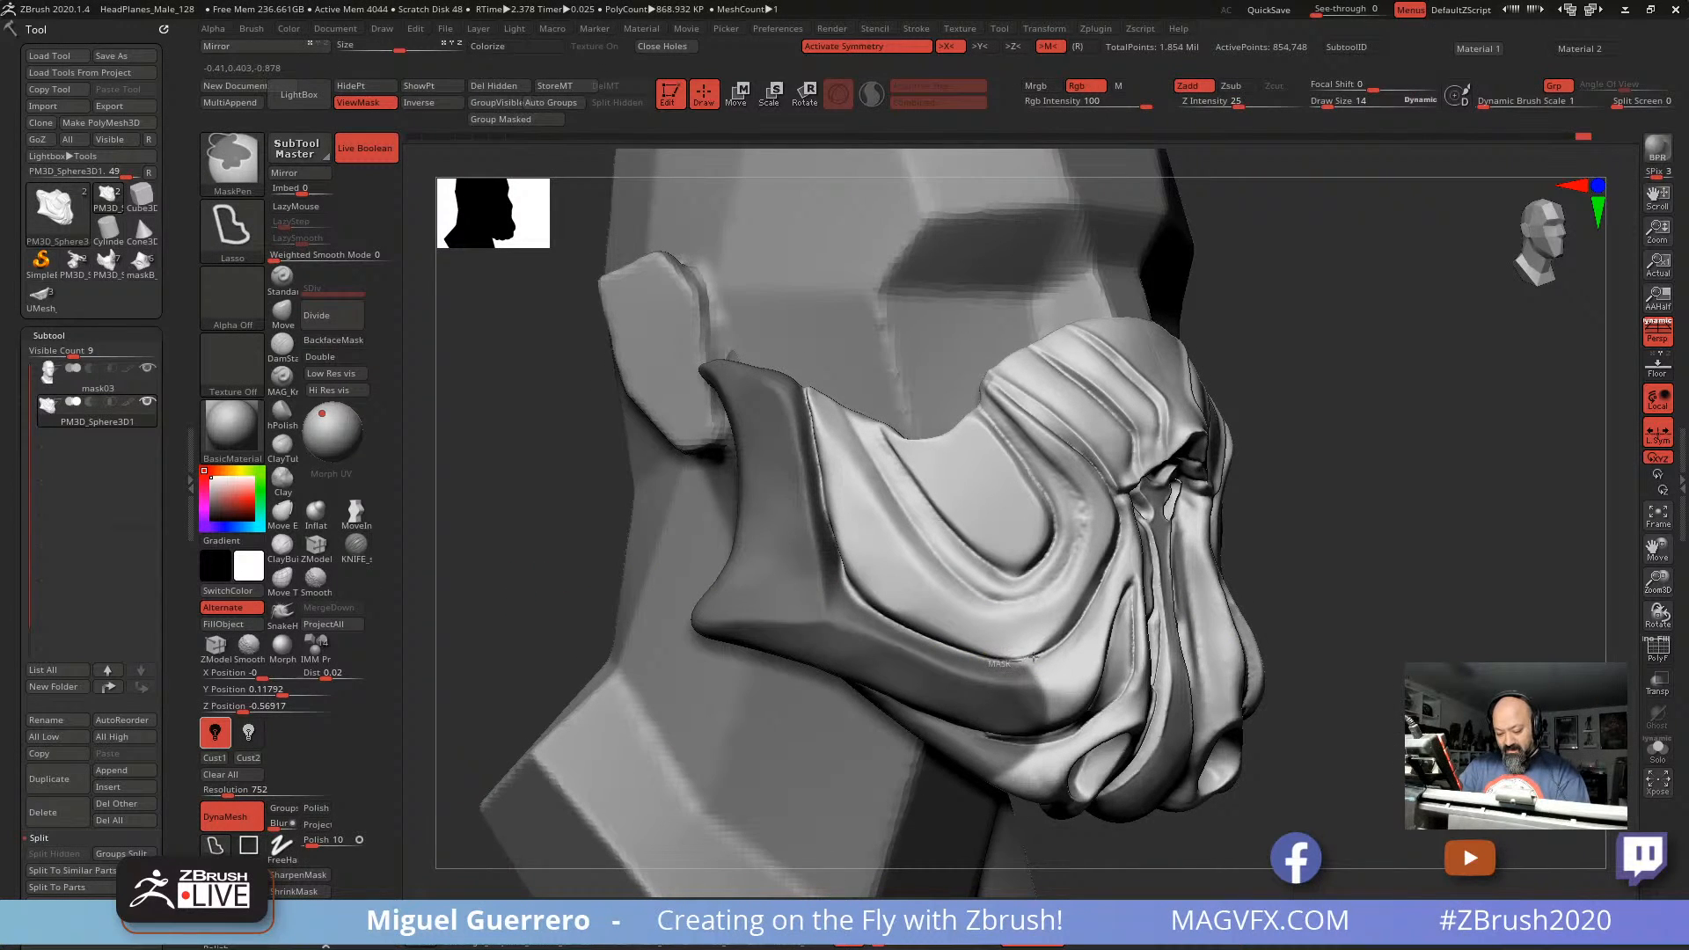
mouse_move(1034, 657)
left_mouse_down("ctrl")
mouse_move(1095, 591)
mouse_move(1126, 493)
mouse_move(1209, 692)
mouse_move(862, 690)
mouse_move(867, 668)
left_mouse_up("ctrl")
mouse_move(547, 627)
left_mouse_down()
mouse_move(510, 618)
mouse_move(531, 621)
left_mouse_up()
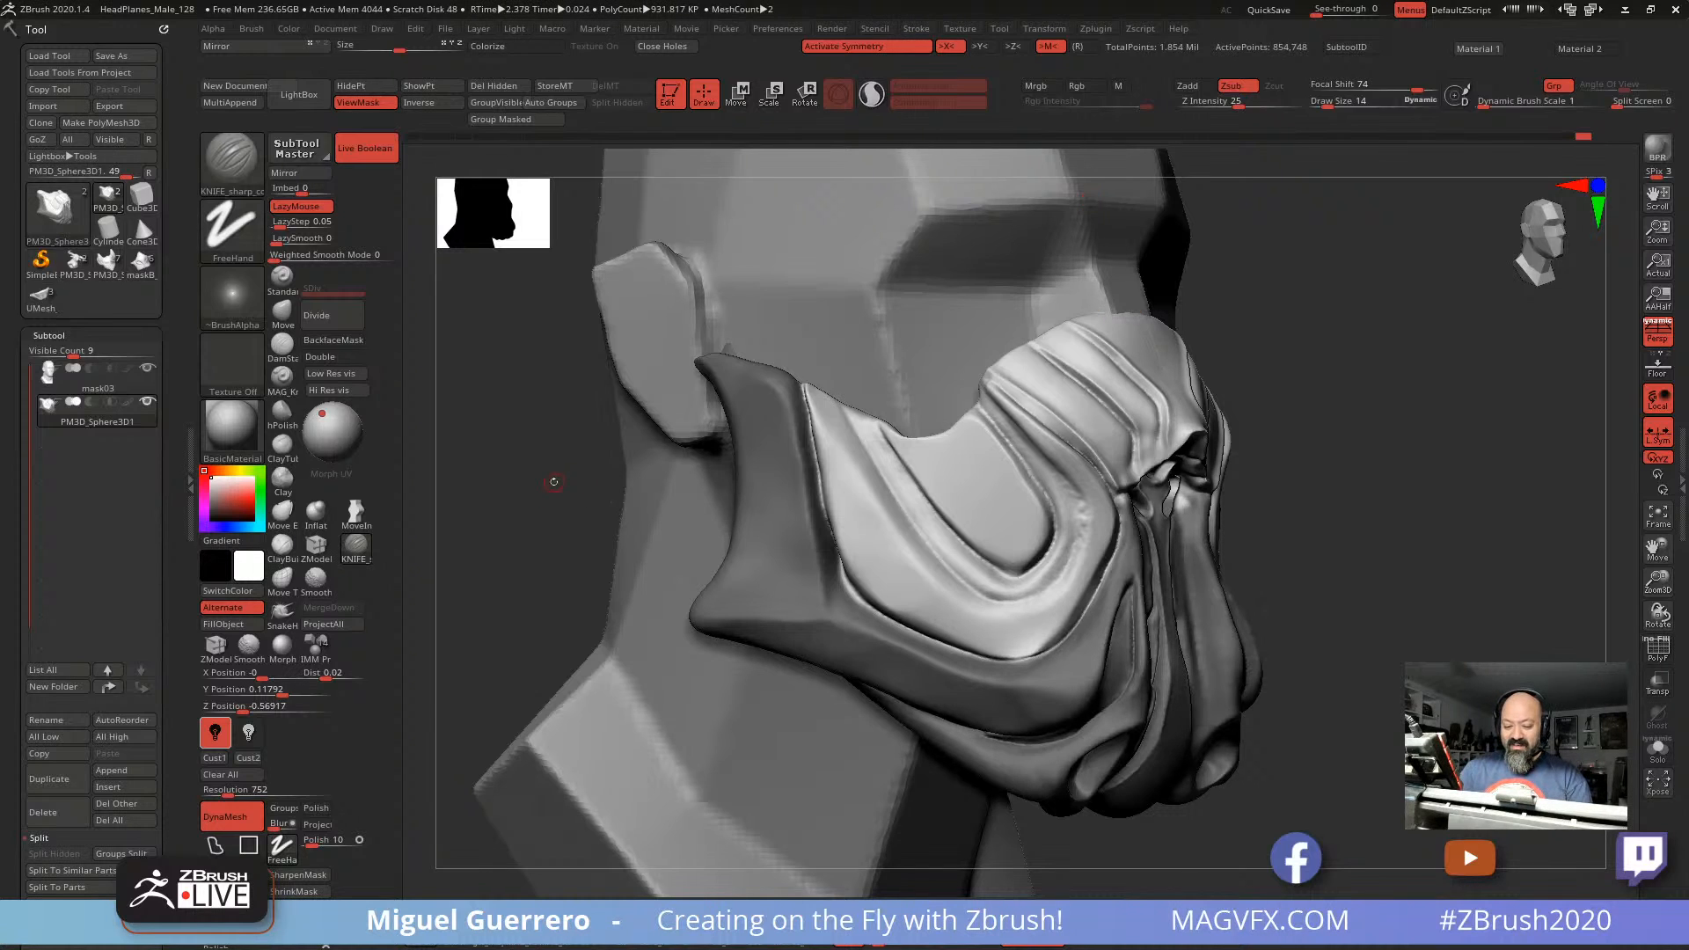
left_click_drag(553, 482, 545, 483)
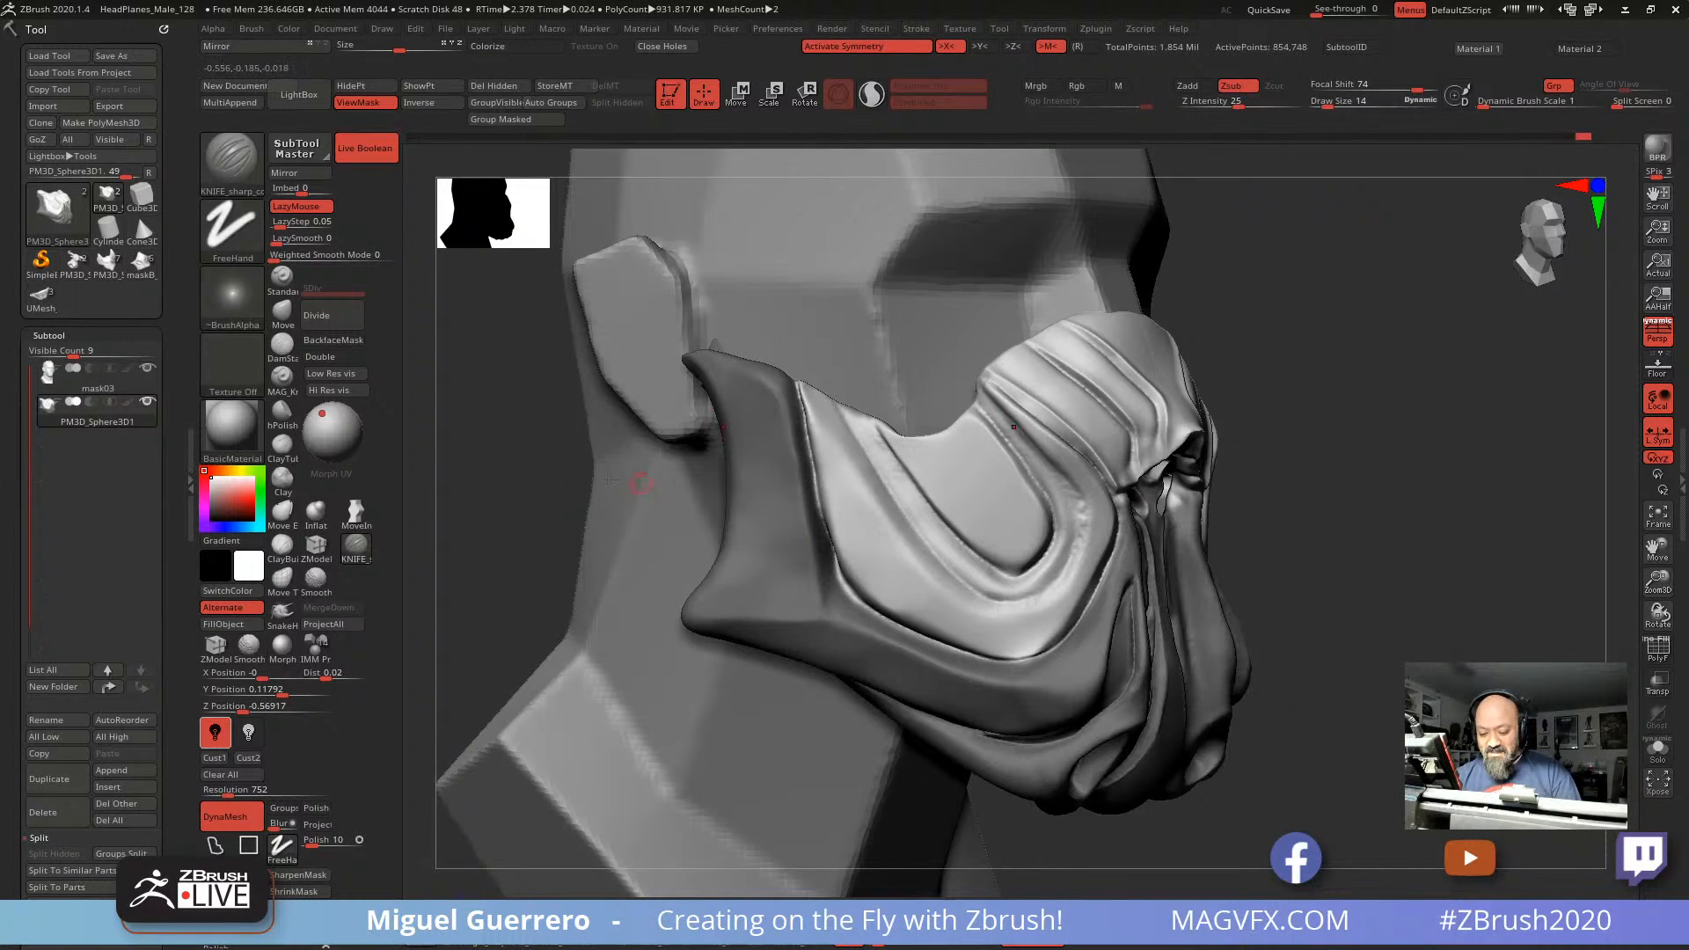
Step: Add the ridged nose bridge to the masked area with the lasso, leaving only the cheek panel unmasked
left_click_drag(531, 491, 634, 488)
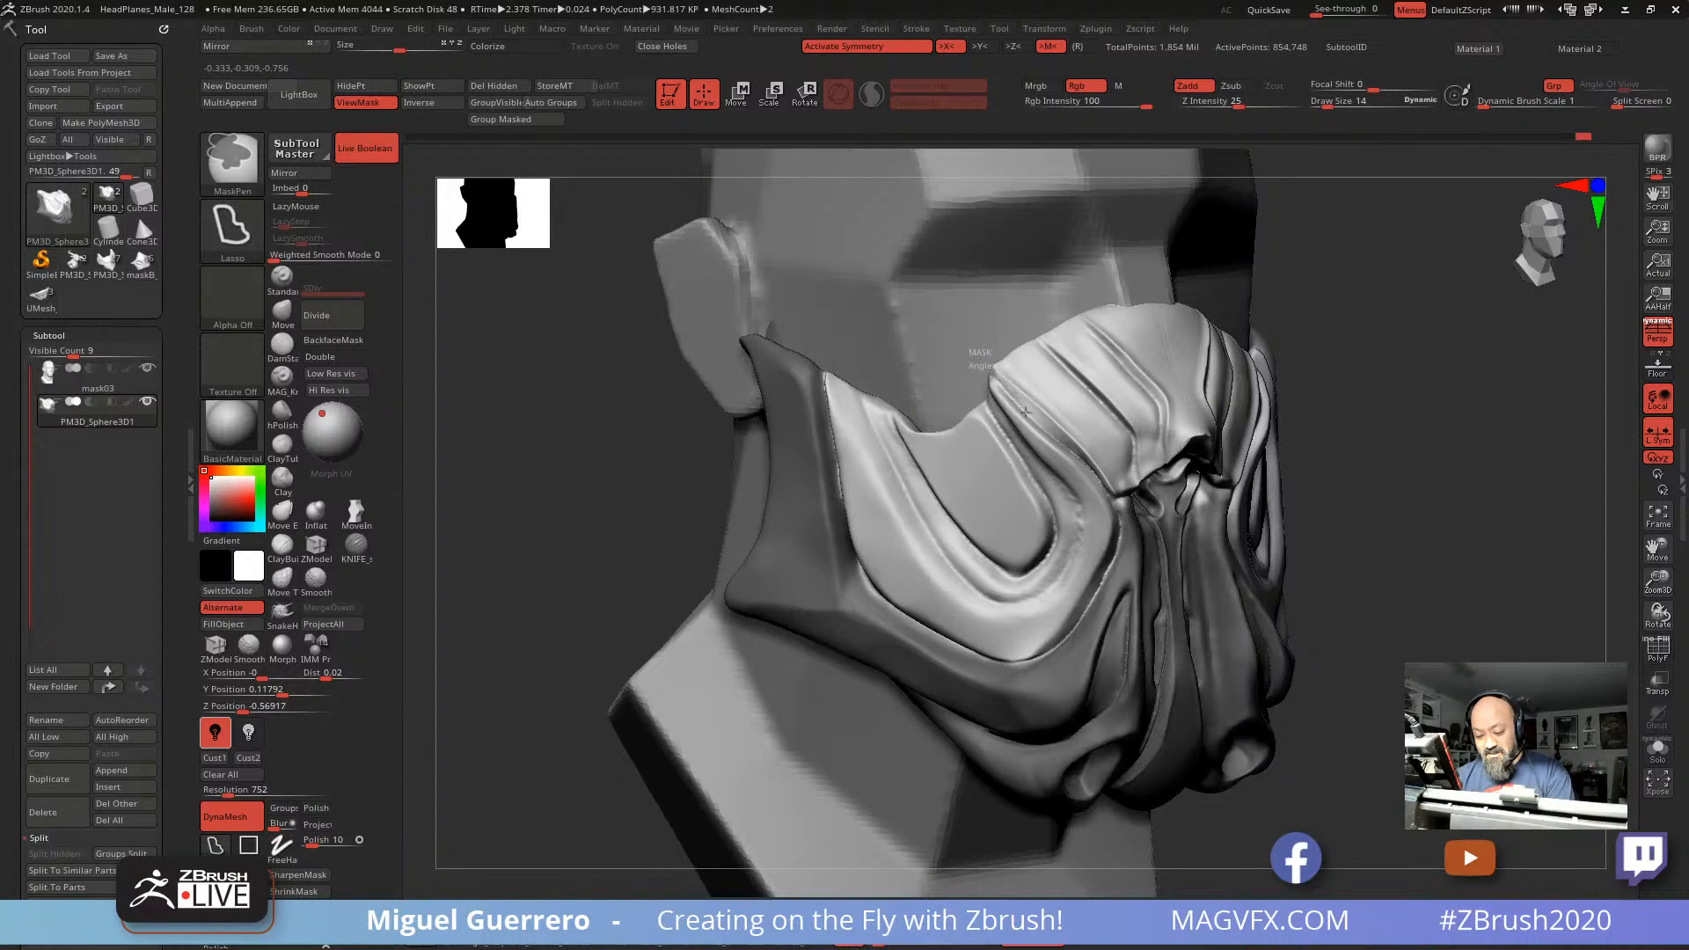
mouse_move(1130, 504)
left_mouse_down("ctrl")
mouse_move(1078, 189)
mouse_move(1012, 251)
left_mouse_up("ctrl")
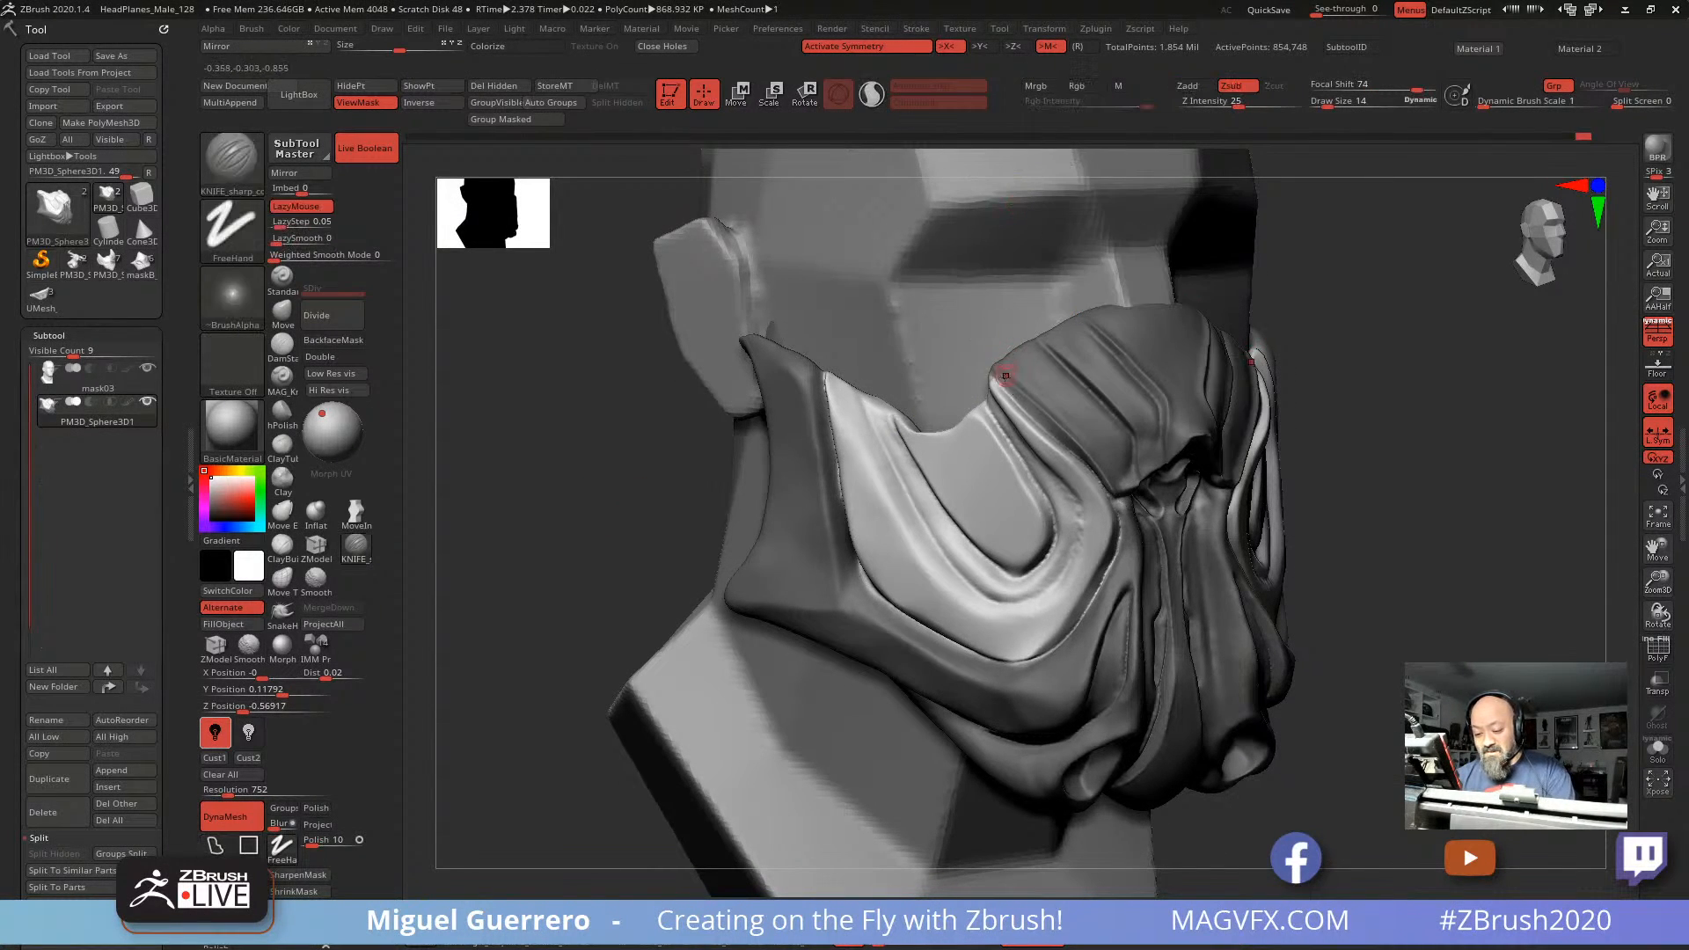
key("ctrl")
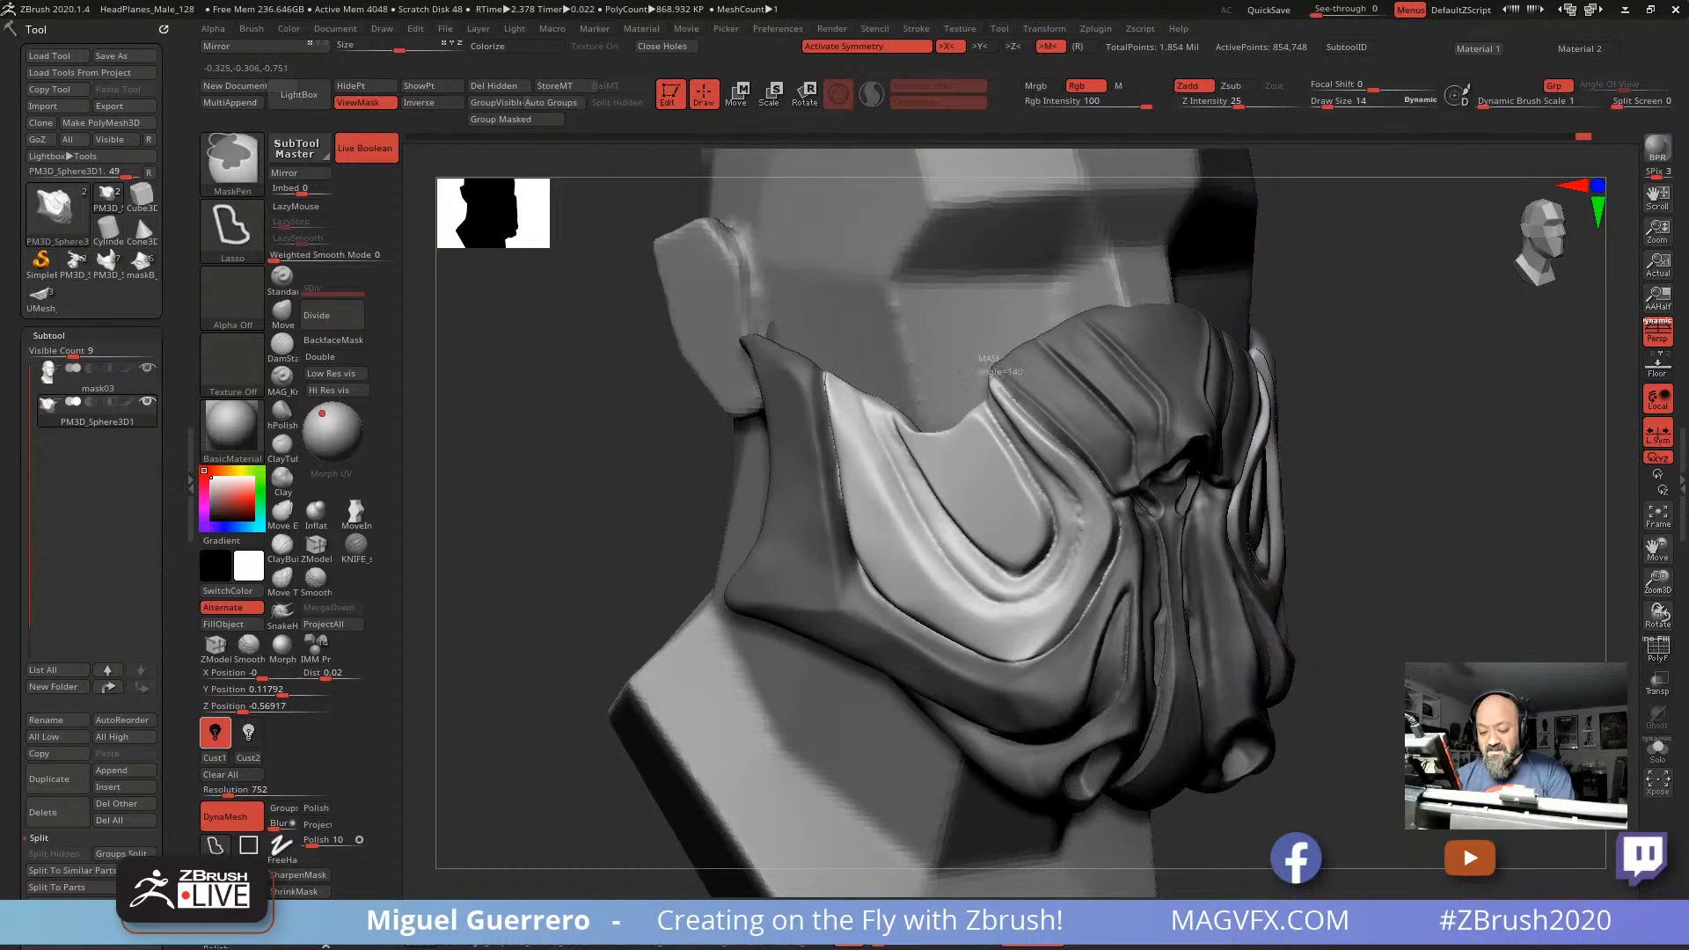
mouse_move(1085, 458)
left_mouse_down("ctrl")
mouse_move(1133, 521)
mouse_move(1100, 466)
mouse_move(1107, 580)
mouse_move(1161, 563)
mouse_move(1119, 341)
left_mouse_up("ctrl")
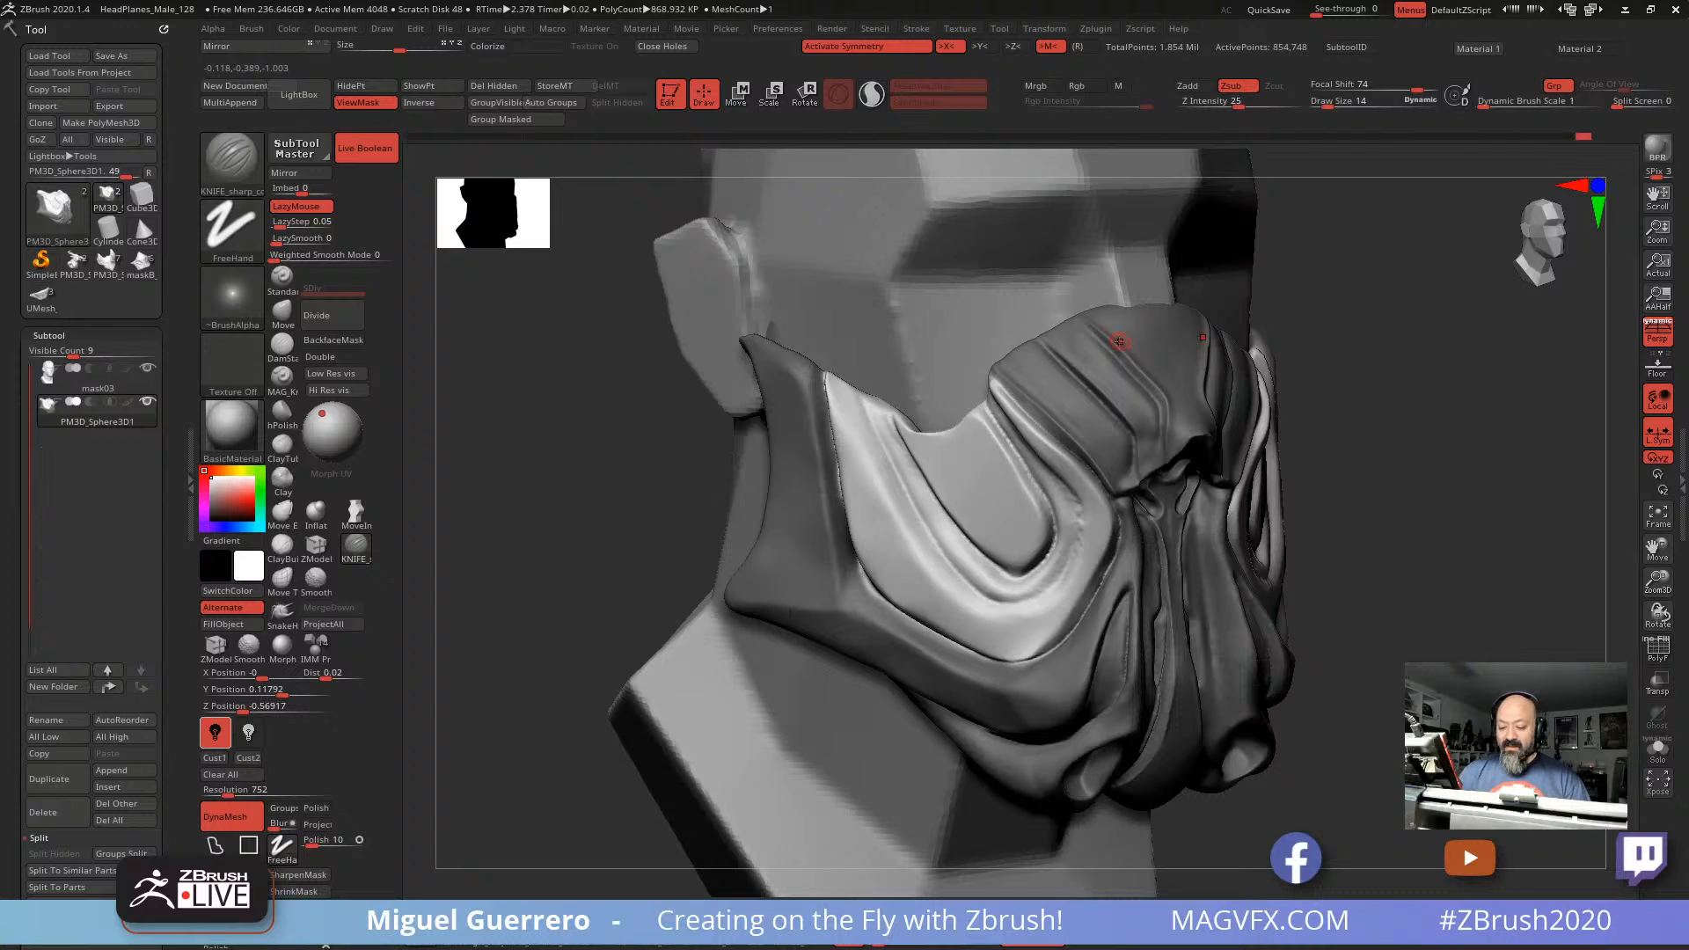
left_click_drag(511, 466, 581, 471)
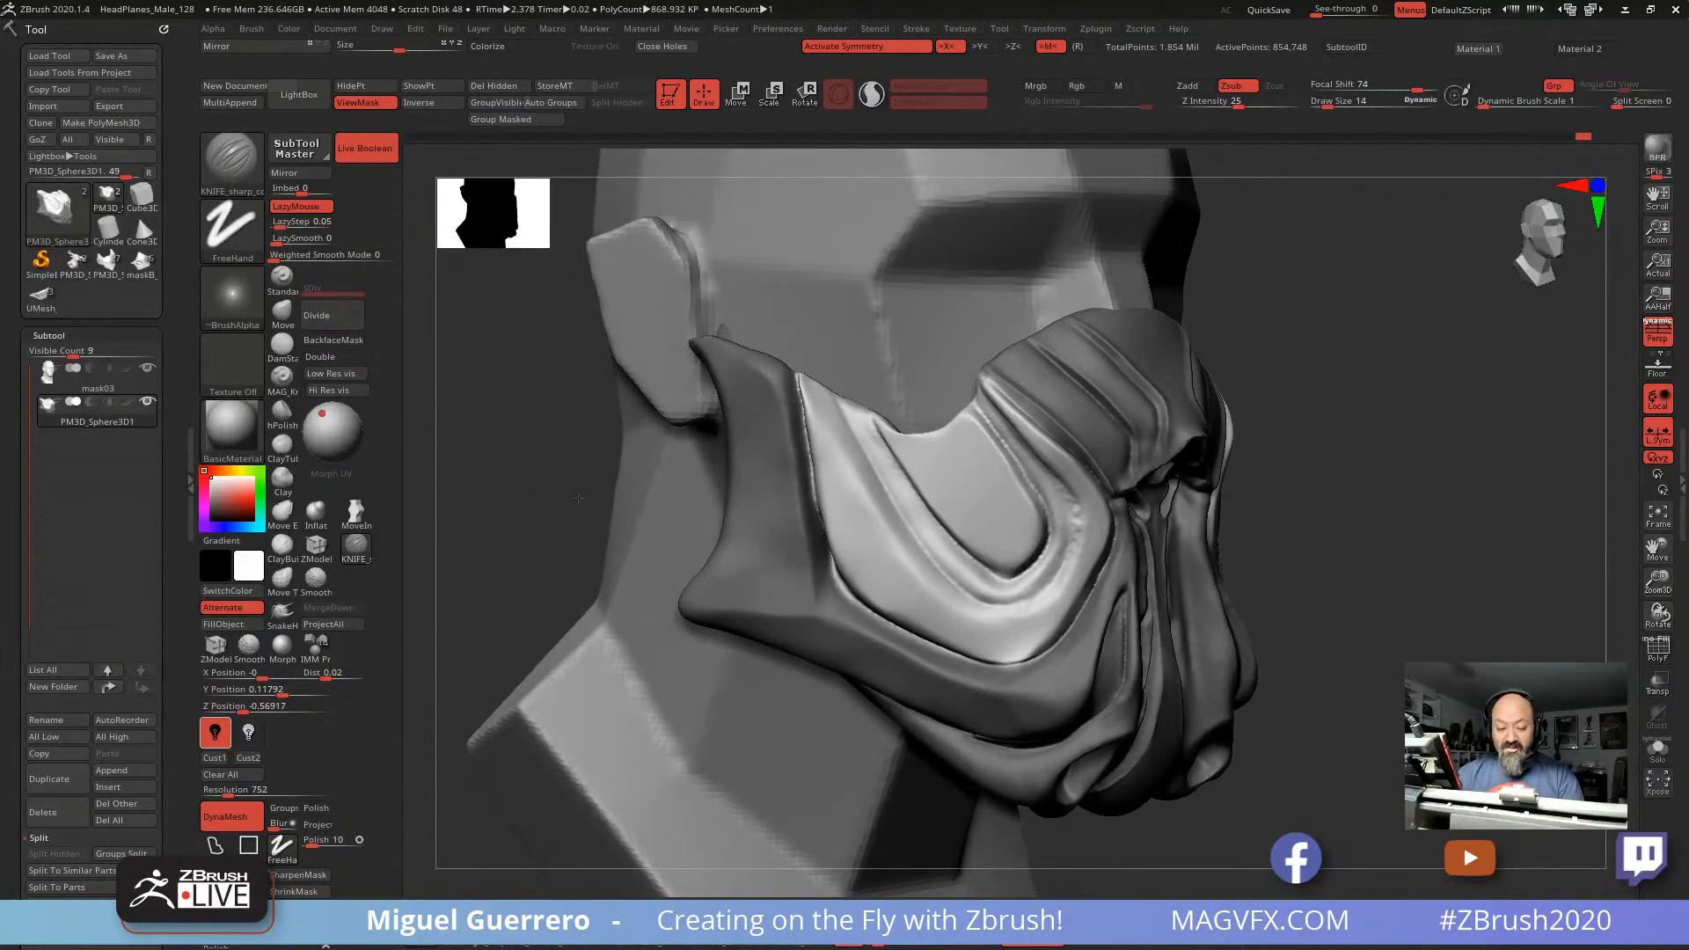
Step: Shift the upper rear edge of the cheek panel with the Move brush at draw size 90
left_click(283, 312)
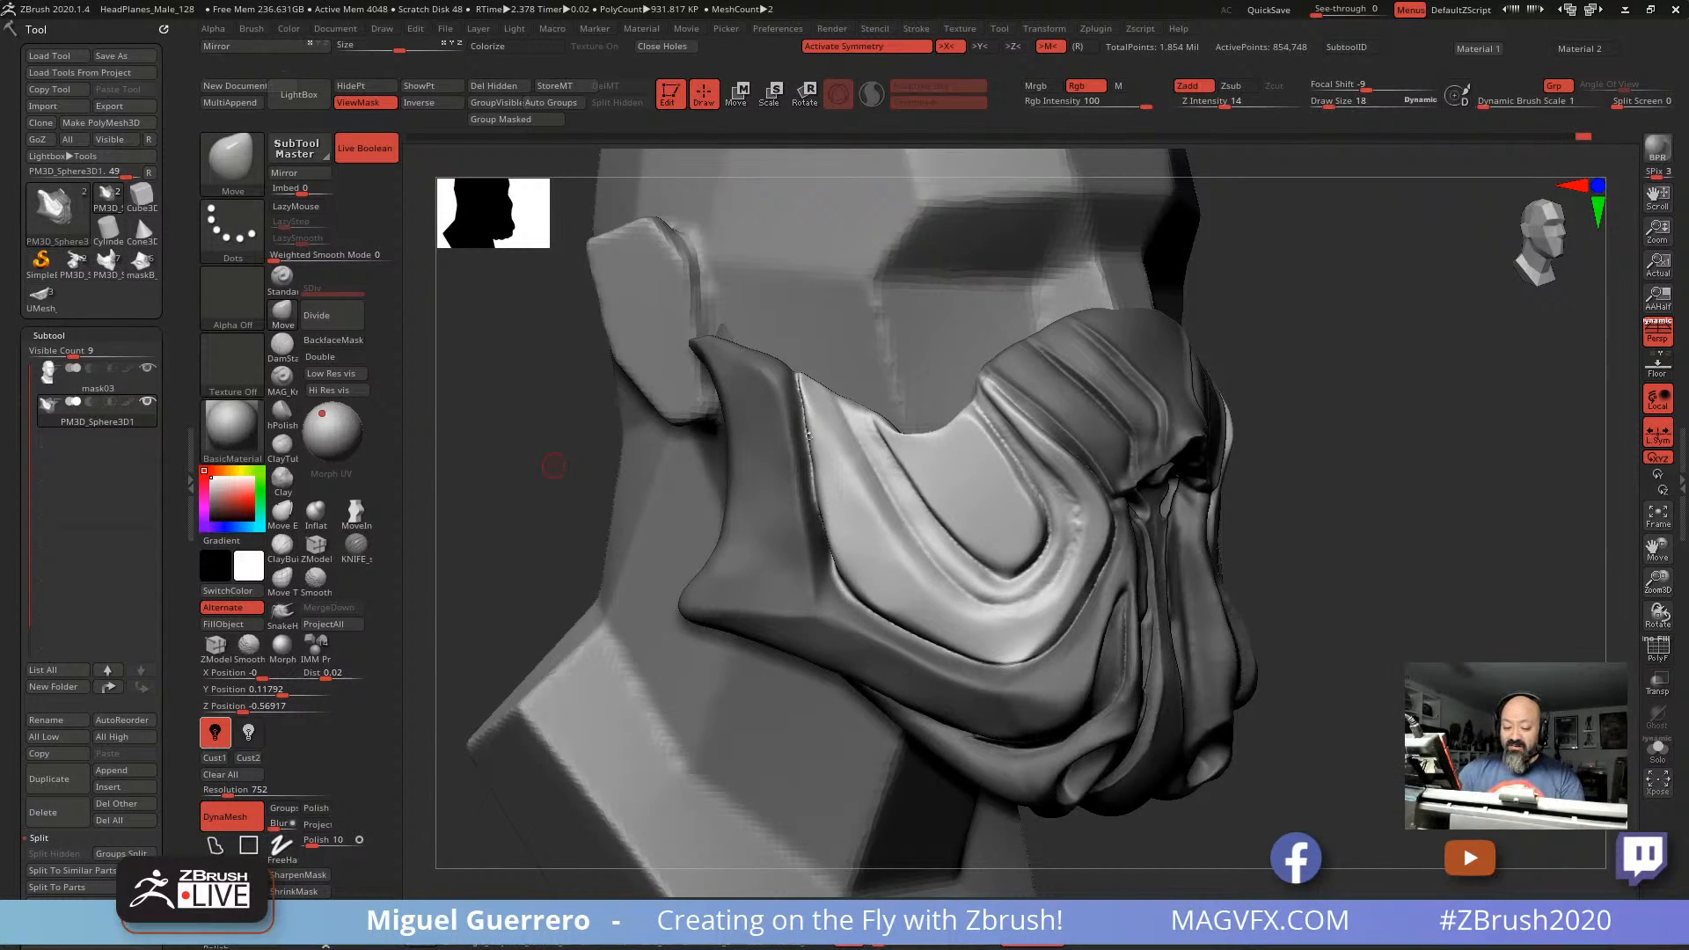
key("bracketright")
key("bracketright")
key("bracketright")
key("bracketright")
key("bracketright")
key("bracketright")
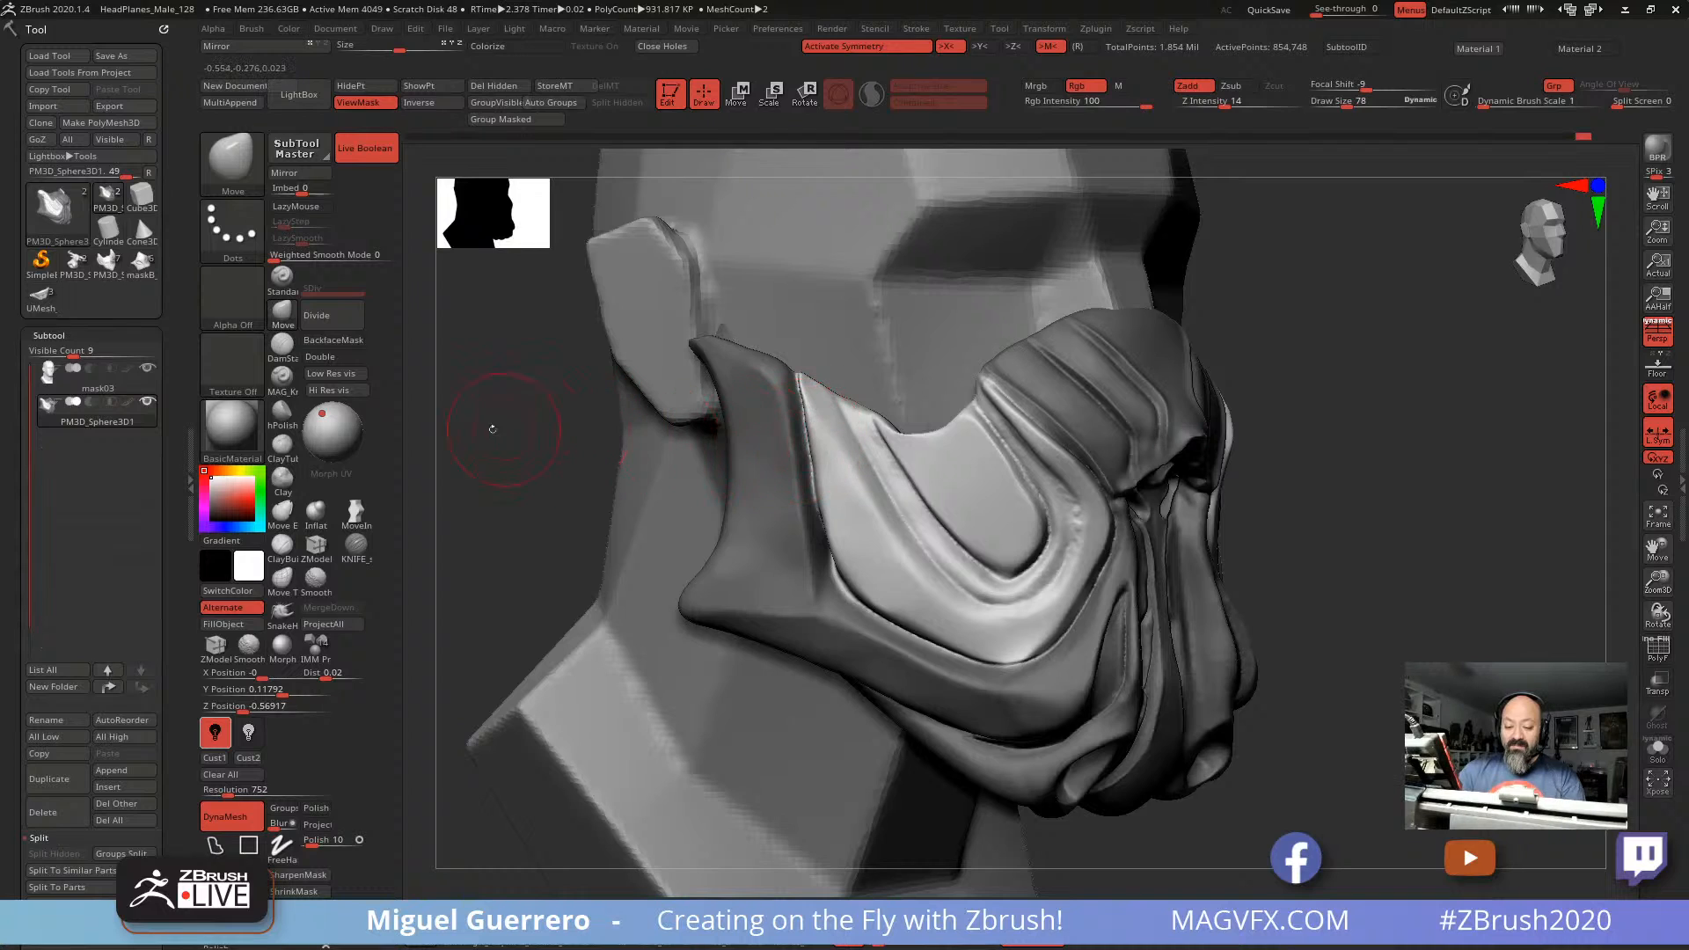
left_click_drag(492, 430, 483, 420)
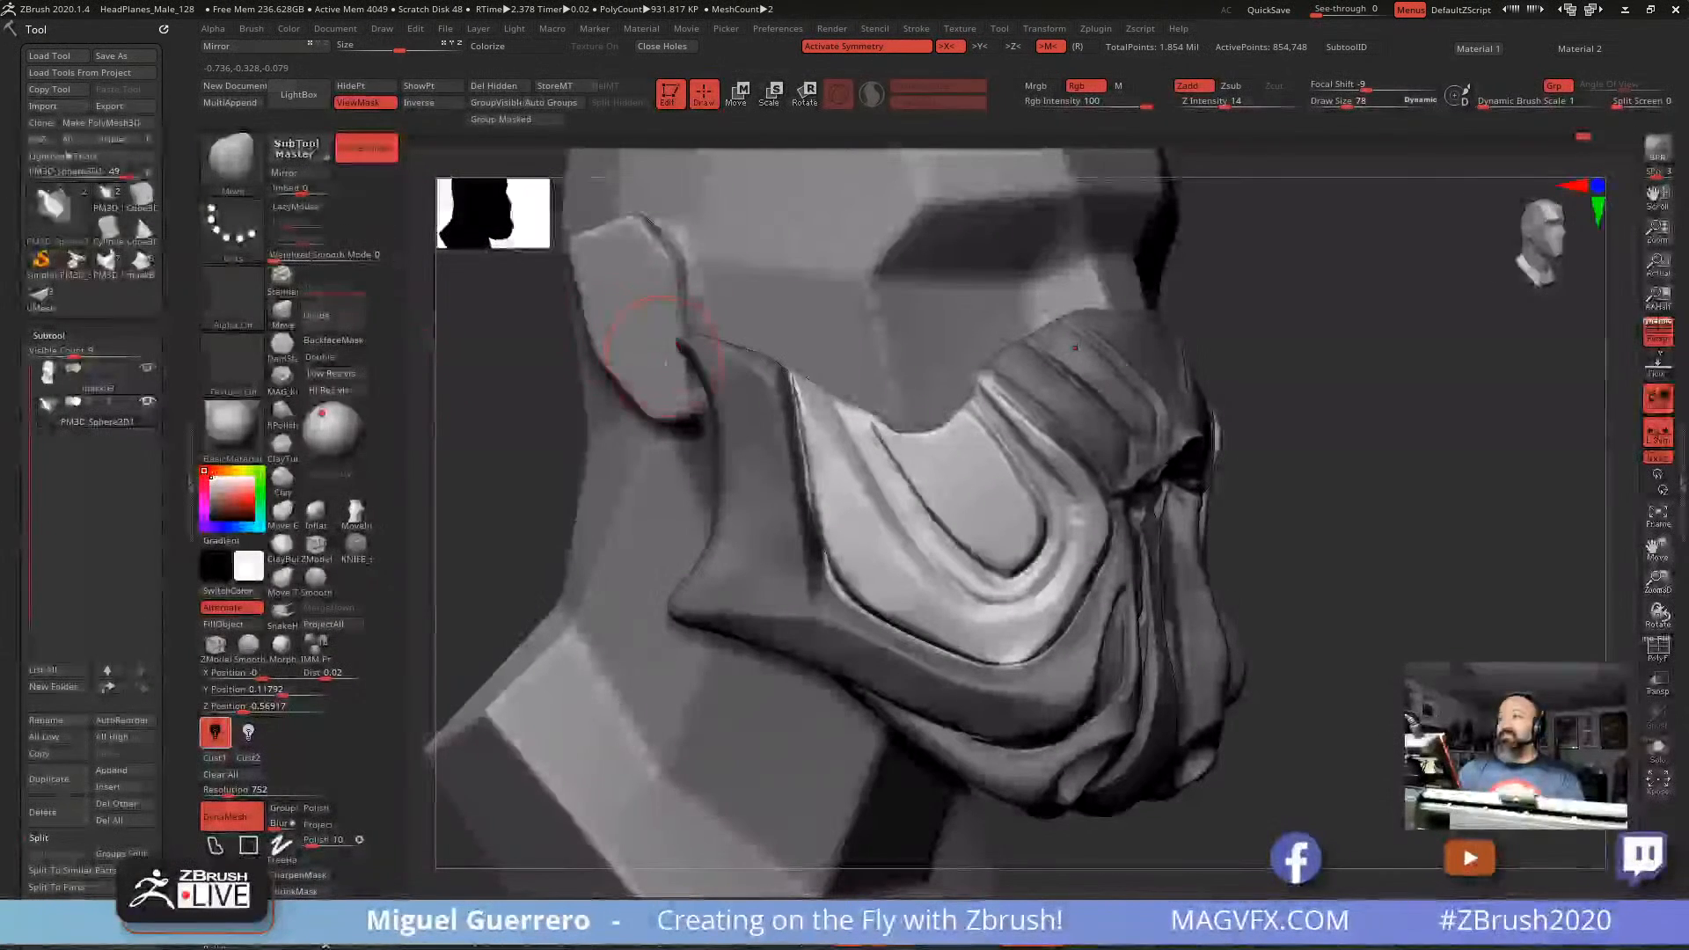
key("bracketright")
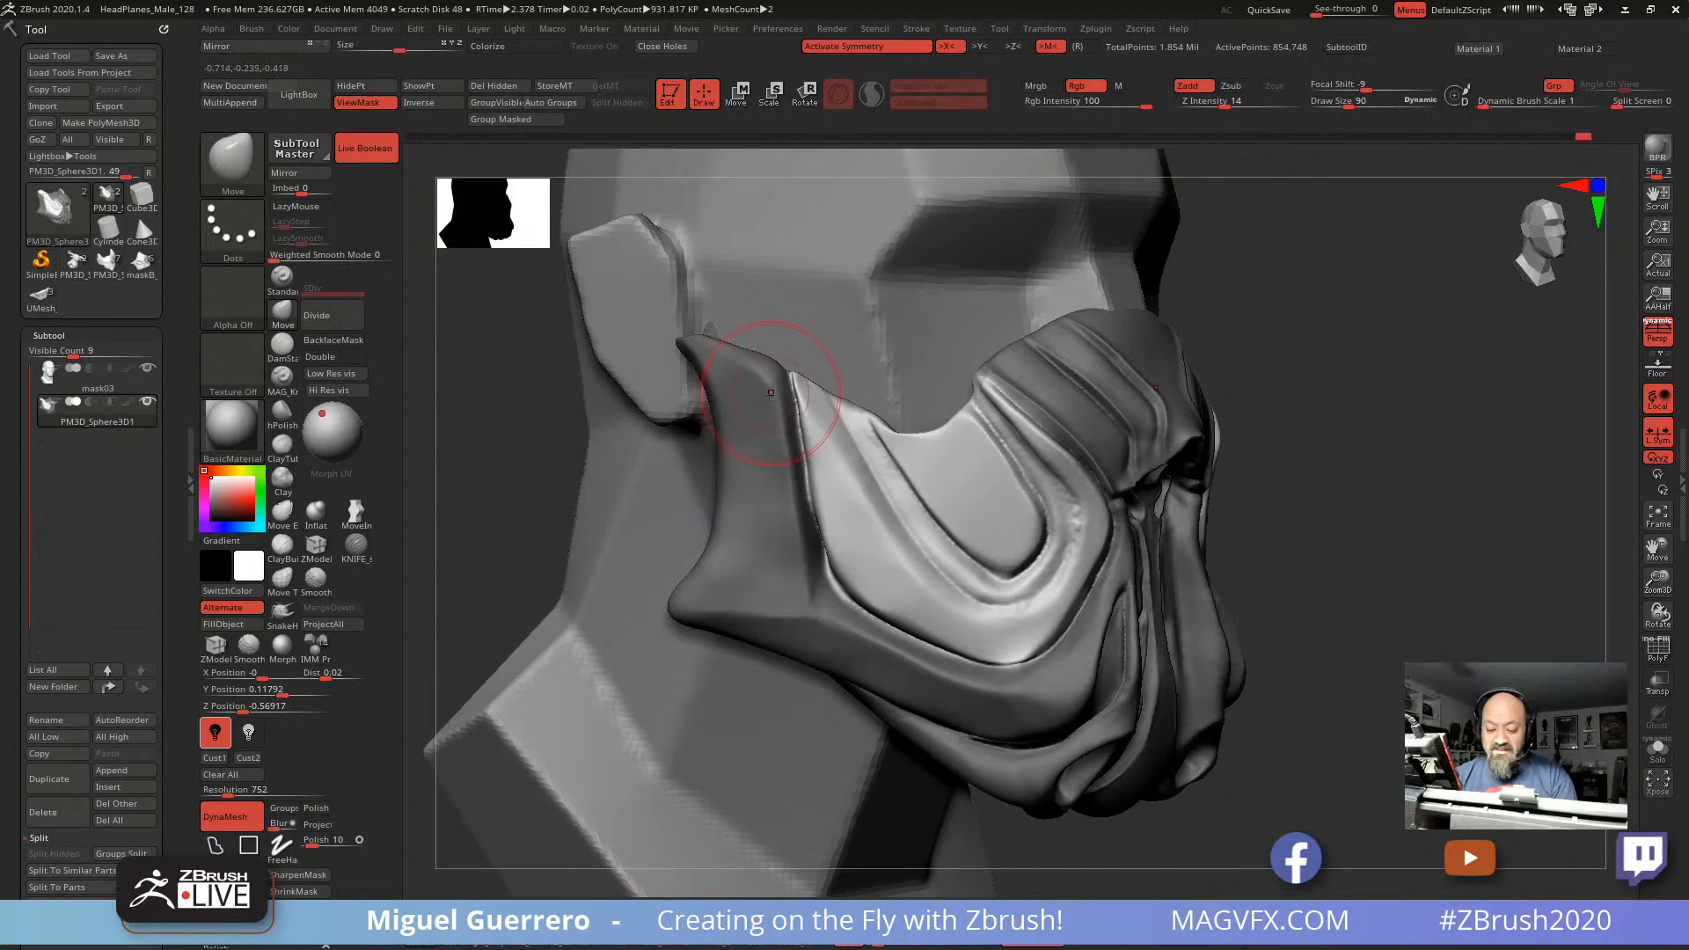
mouse_move(796, 399)
left_mouse_down()
mouse_move(745, 402)
mouse_move(811, 469)
left_mouse_up()
Step: Reshape the middle and upper stretch of the cheek panel's rear edge with the Move brush at draw size 82
key("bracketleft")
key("bracketleft")
left_click_drag(546, 498, 570, 499)
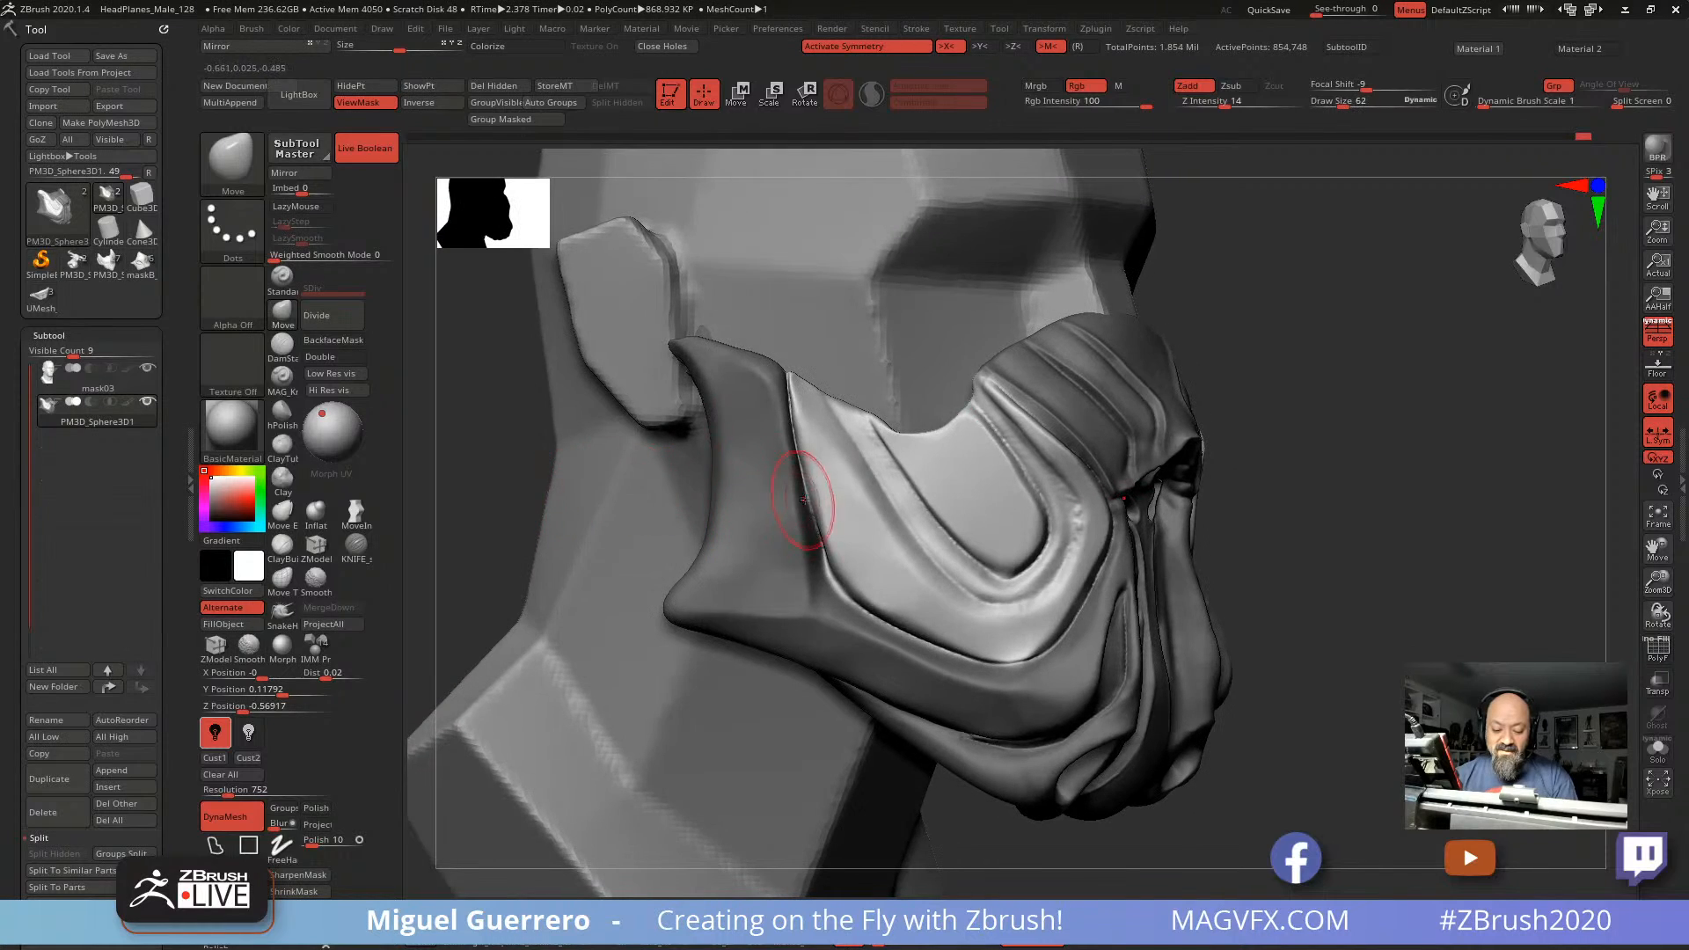
key("bracketright")
key("bracketright")
mouse_move(825, 519)
left_mouse_down()
mouse_move(816, 596)
mouse_move(830, 587)
mouse_move(796, 409)
left_mouse_up()
left_click_drag(1308, 727, 1288, 711)
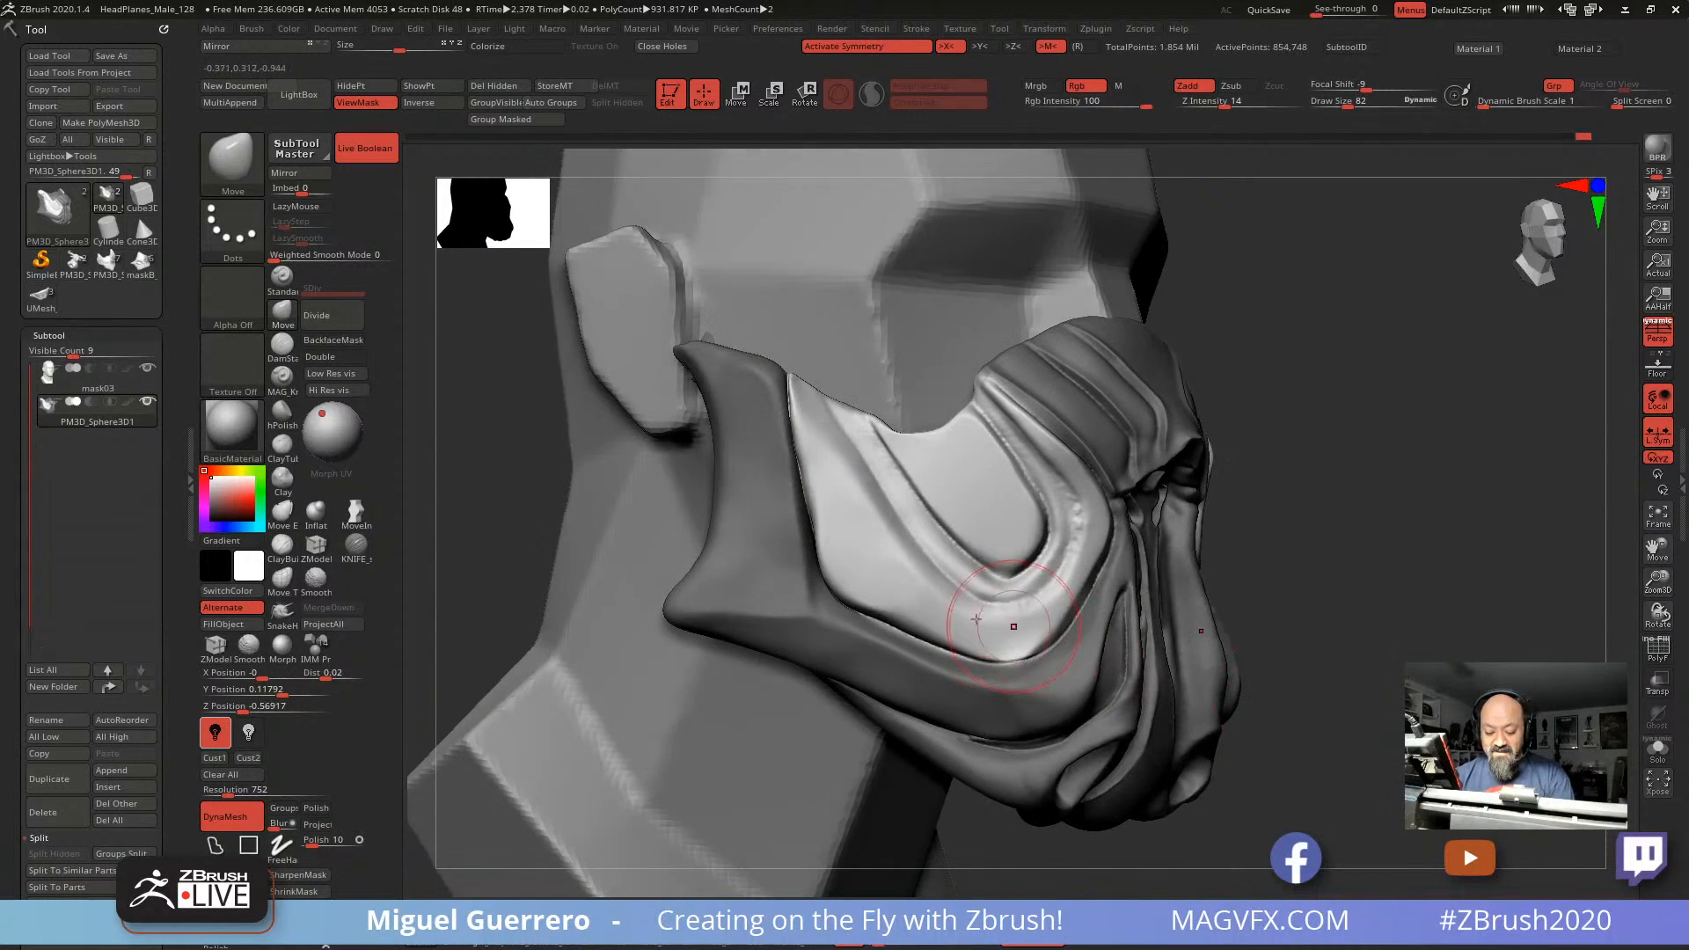
Step: Adjust the cheek panel's lower edge and its front lower curve with the Move brush
mouse_move(888, 602)
left_mouse_down()
mouse_move(889, 624)
mouse_move(958, 654)
mouse_move(1054, 649)
left_mouse_up()
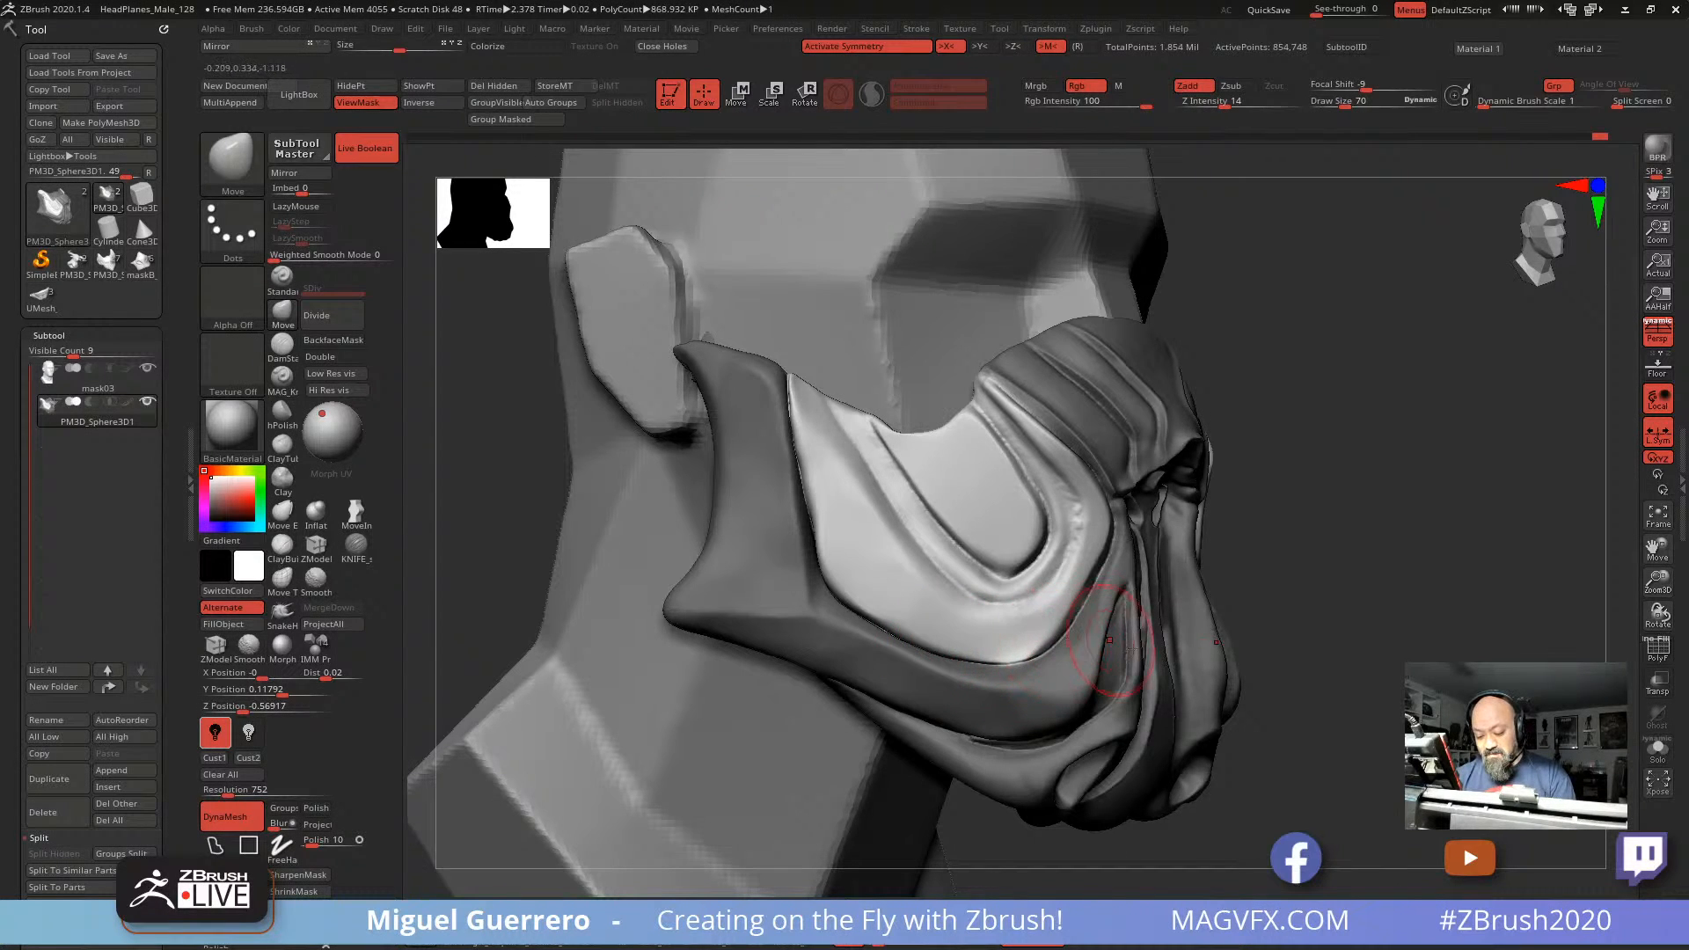
left_click_drag(1304, 681, 1282, 690)
mouse_move(1073, 614)
left_mouse_down()
mouse_move(1113, 554)
mouse_move(996, 656)
left_mouse_up()
key("[")
Step: Nudge the middle of the cheek panel's rear edge at draw size 62 and check the mesh with the polyframe
left_click_drag(553, 521, 592, 516)
left_click_drag(819, 506, 809, 509)
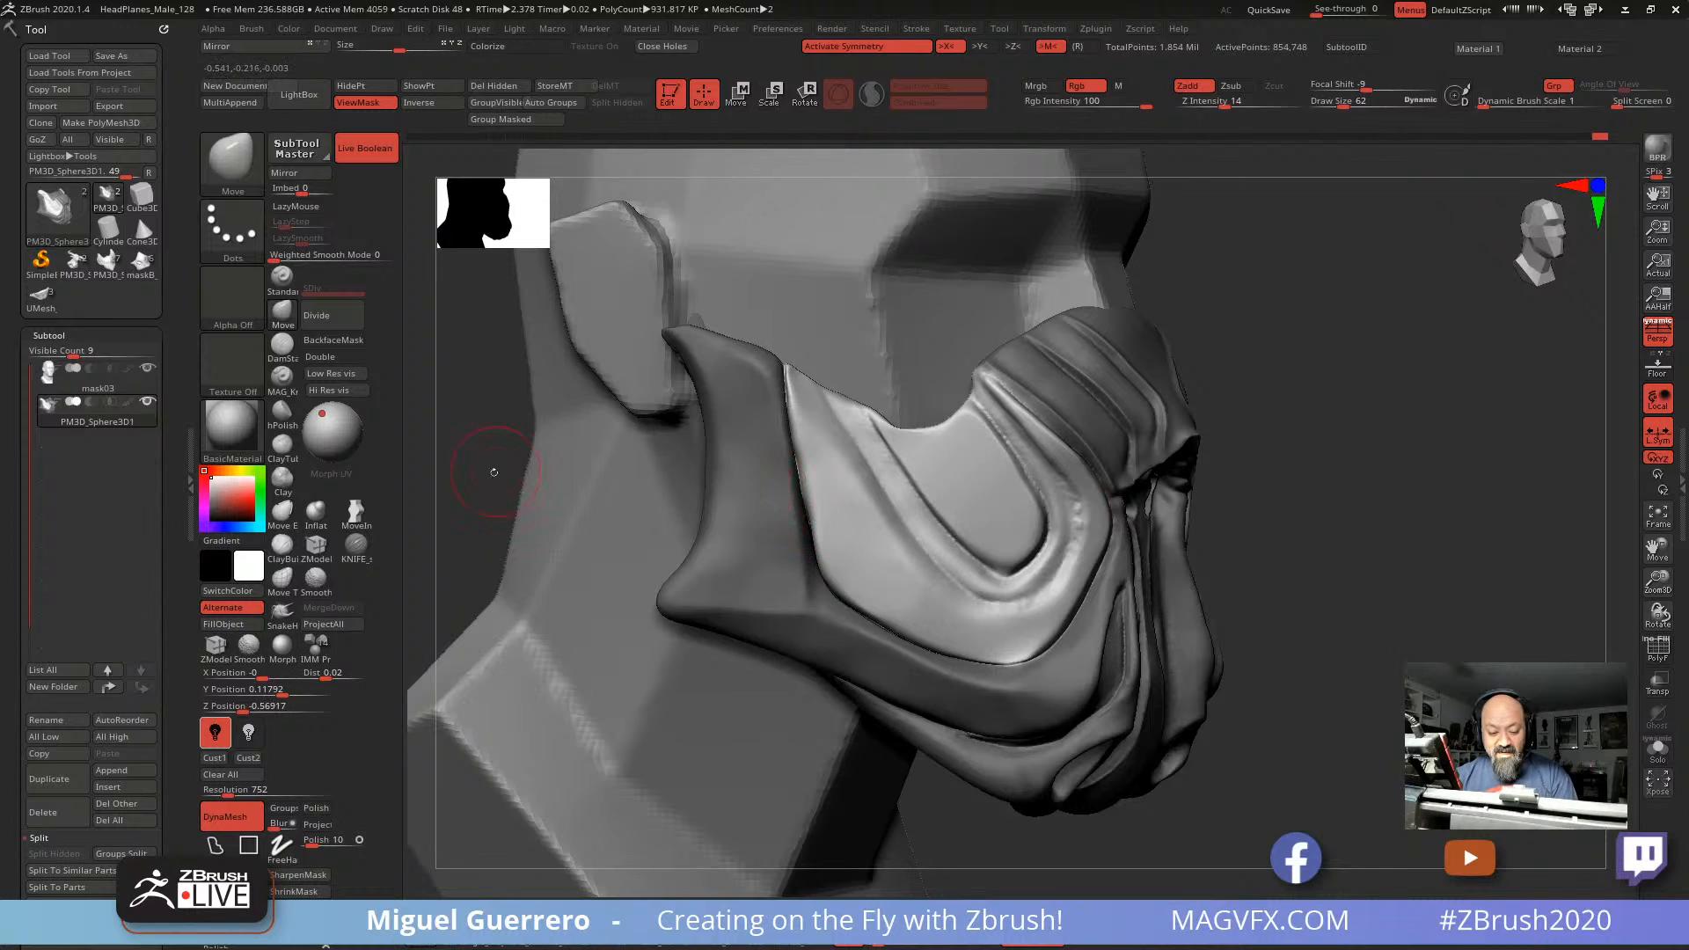
mouse_move(475, 494)
left_mouse_down("alt")
mouse_move(516, 479)
mouse_move(497, 480)
left_mouse_up("alt")
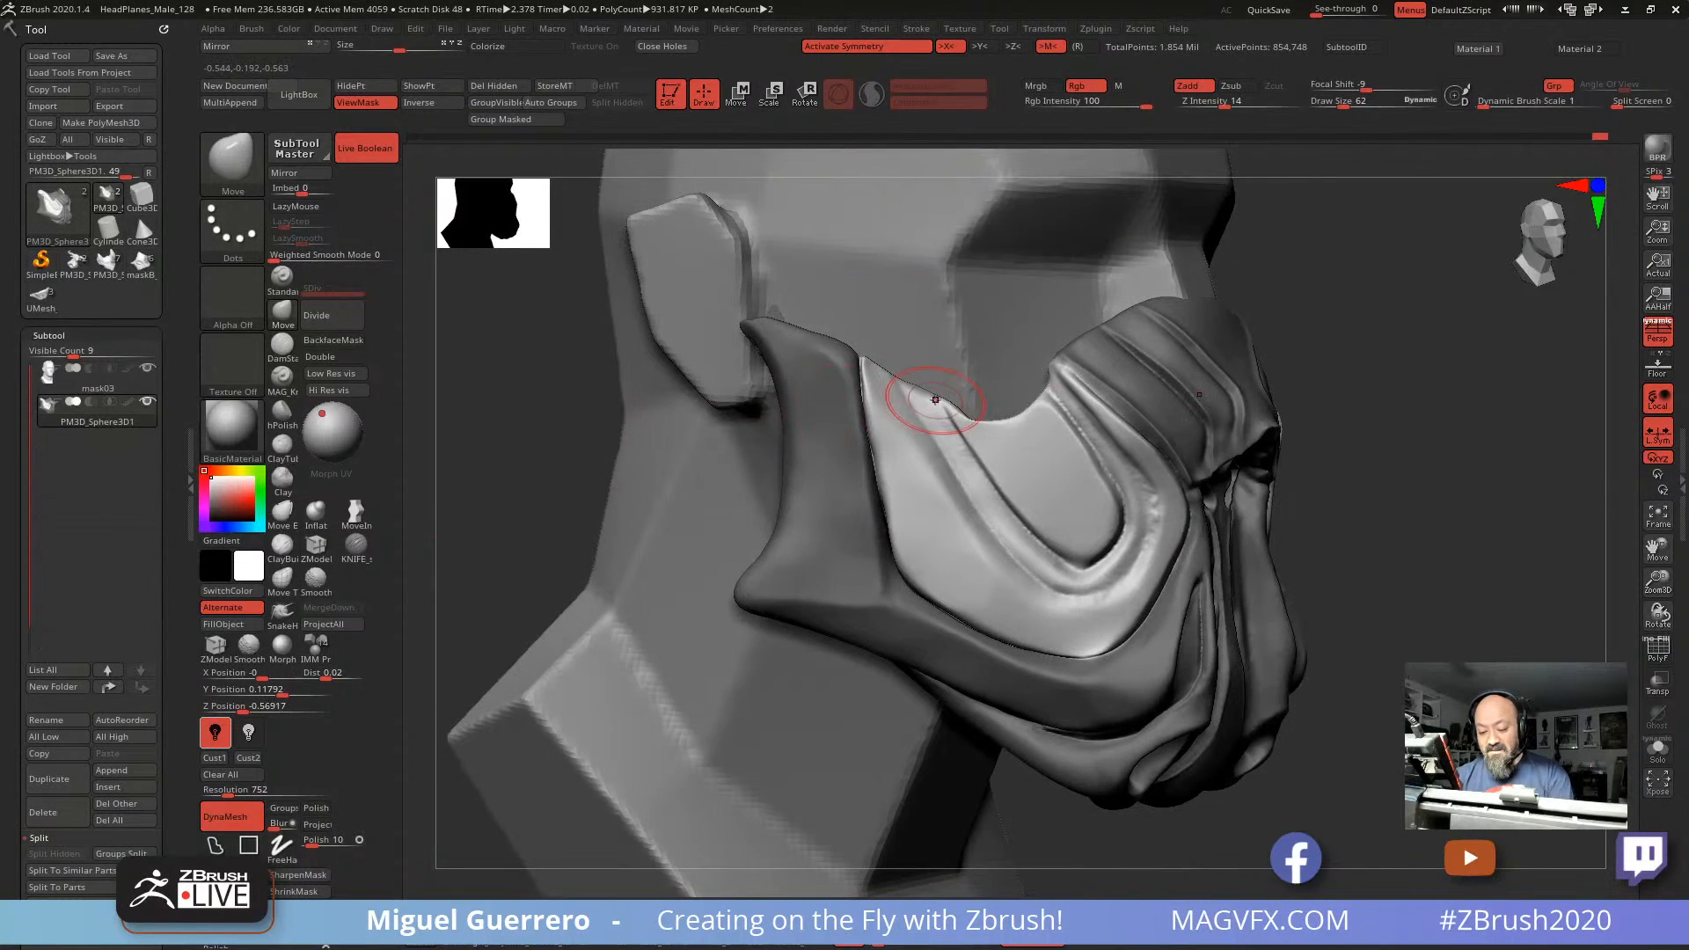
left_click(1657, 651)
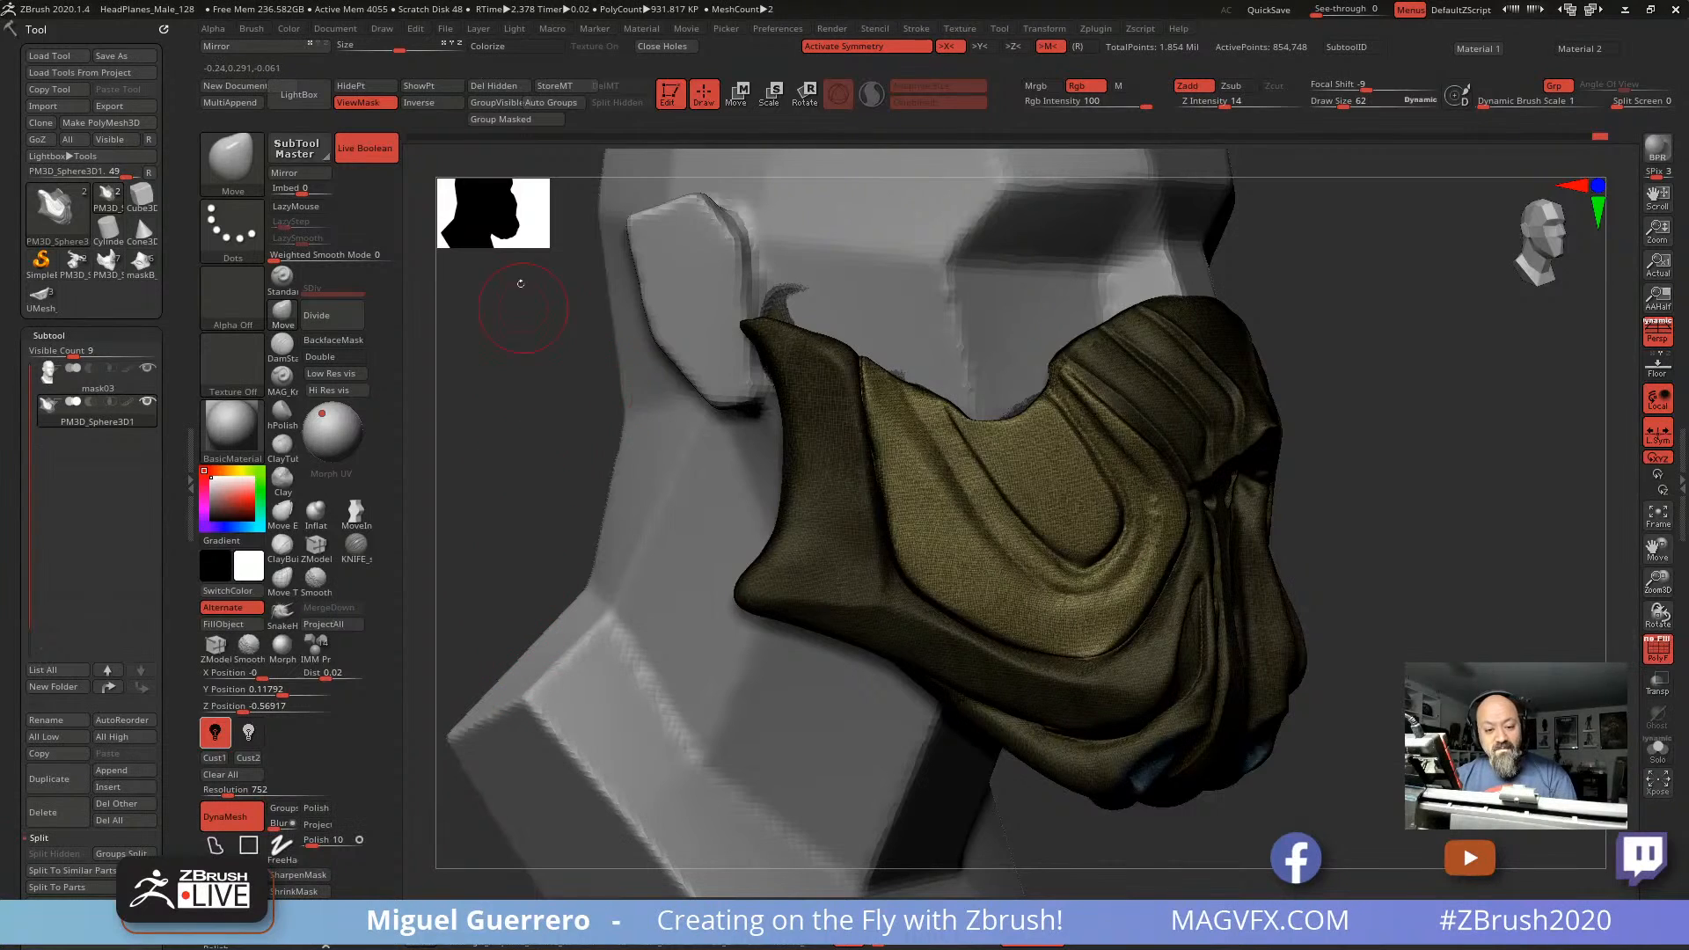
left_click(495, 121)
left_click(1658, 651)
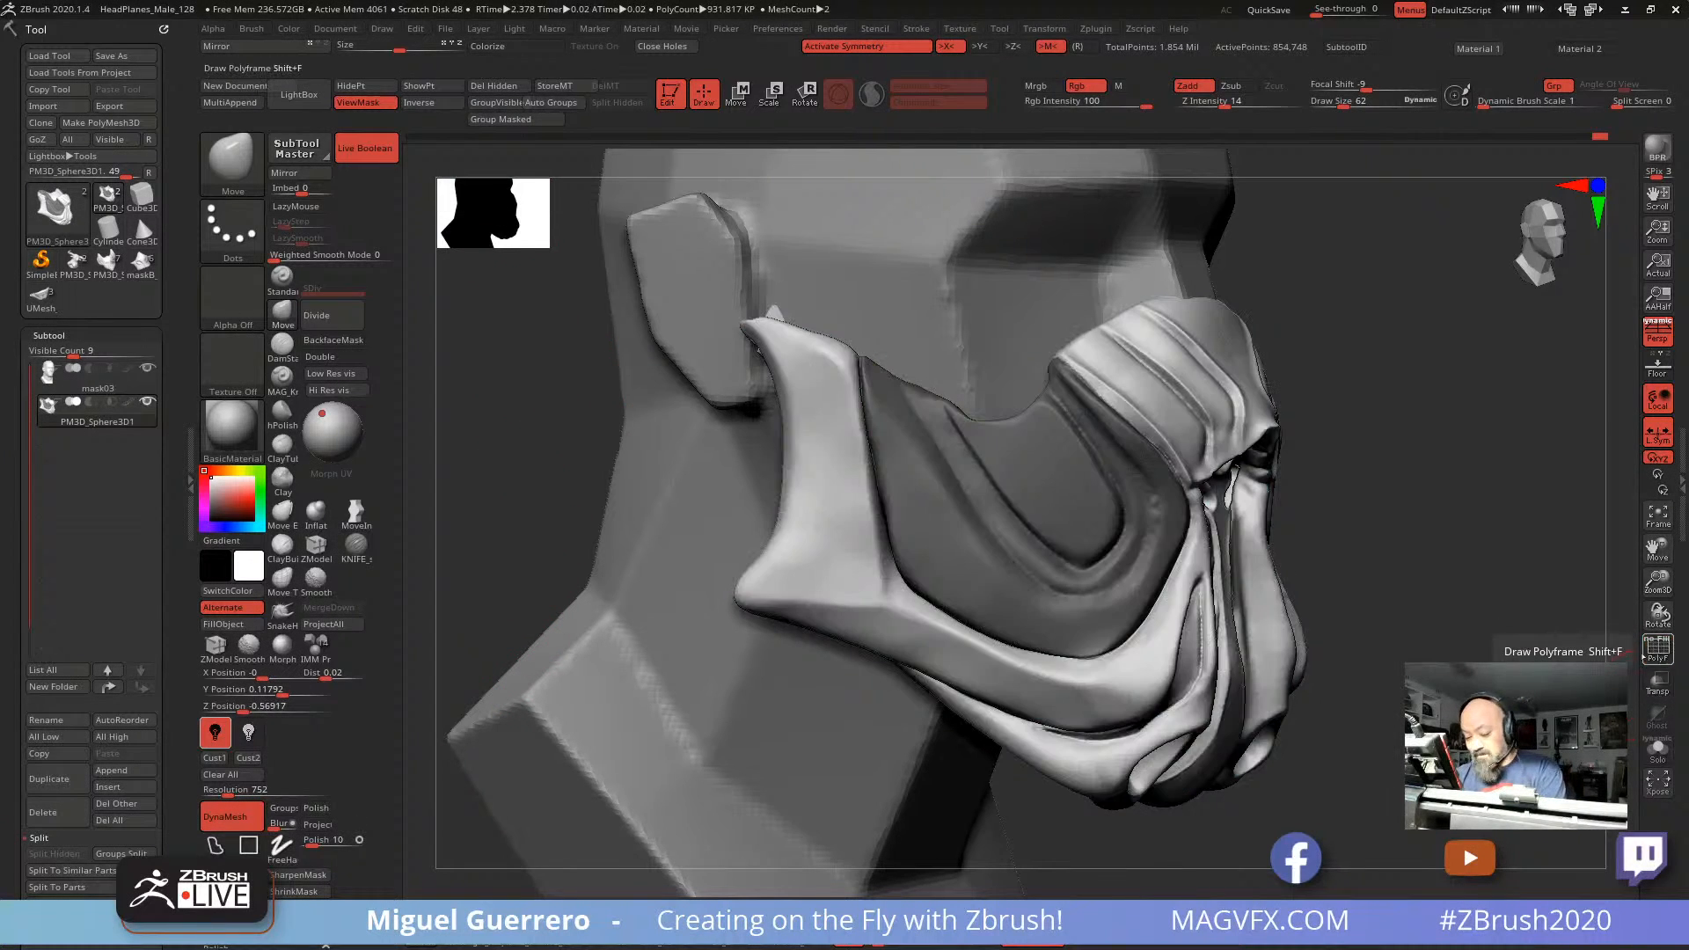
left_click(576, 479, "ctrl")
Step: Refine the seam between the cheek panel and the rear side panel with the Move brush, inverting the masking to reach both sides
mouse_move(577, 479)
left_mouse_down()
mouse_move(598, 459)
mouse_move(585, 453)
left_mouse_up()
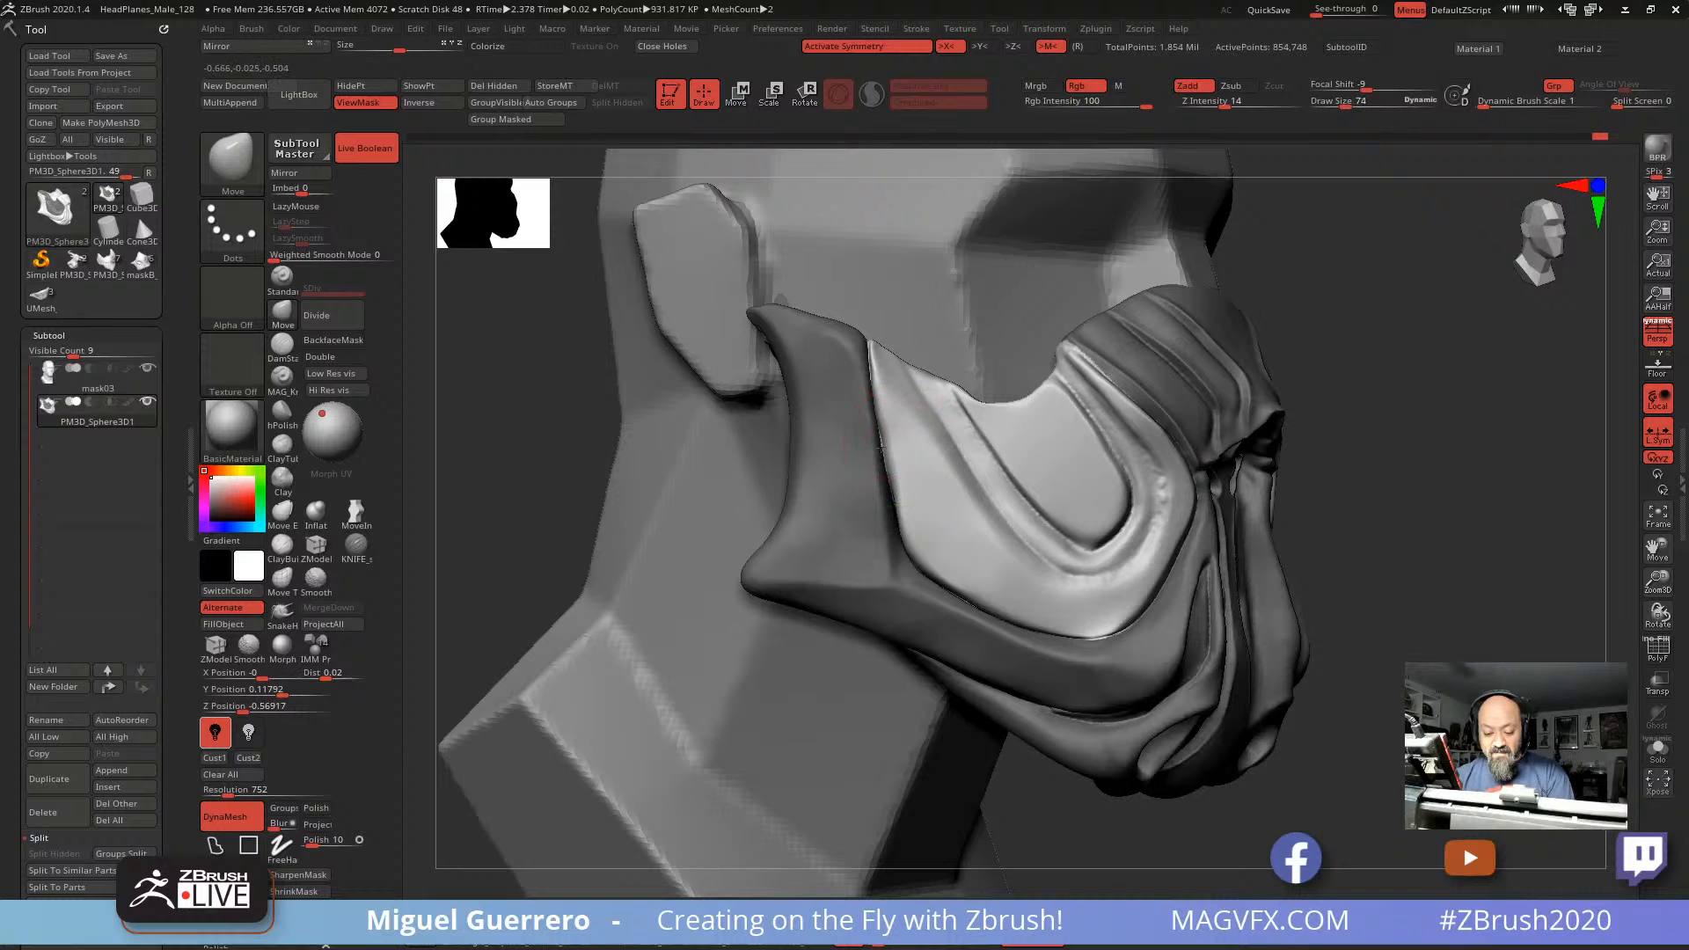
left_click_drag(893, 499, 881, 507)
mouse_move(721, 406)
right_mouse_down()
mouse_move(582, 422)
mouse_move(744, 510)
right_mouse_up()
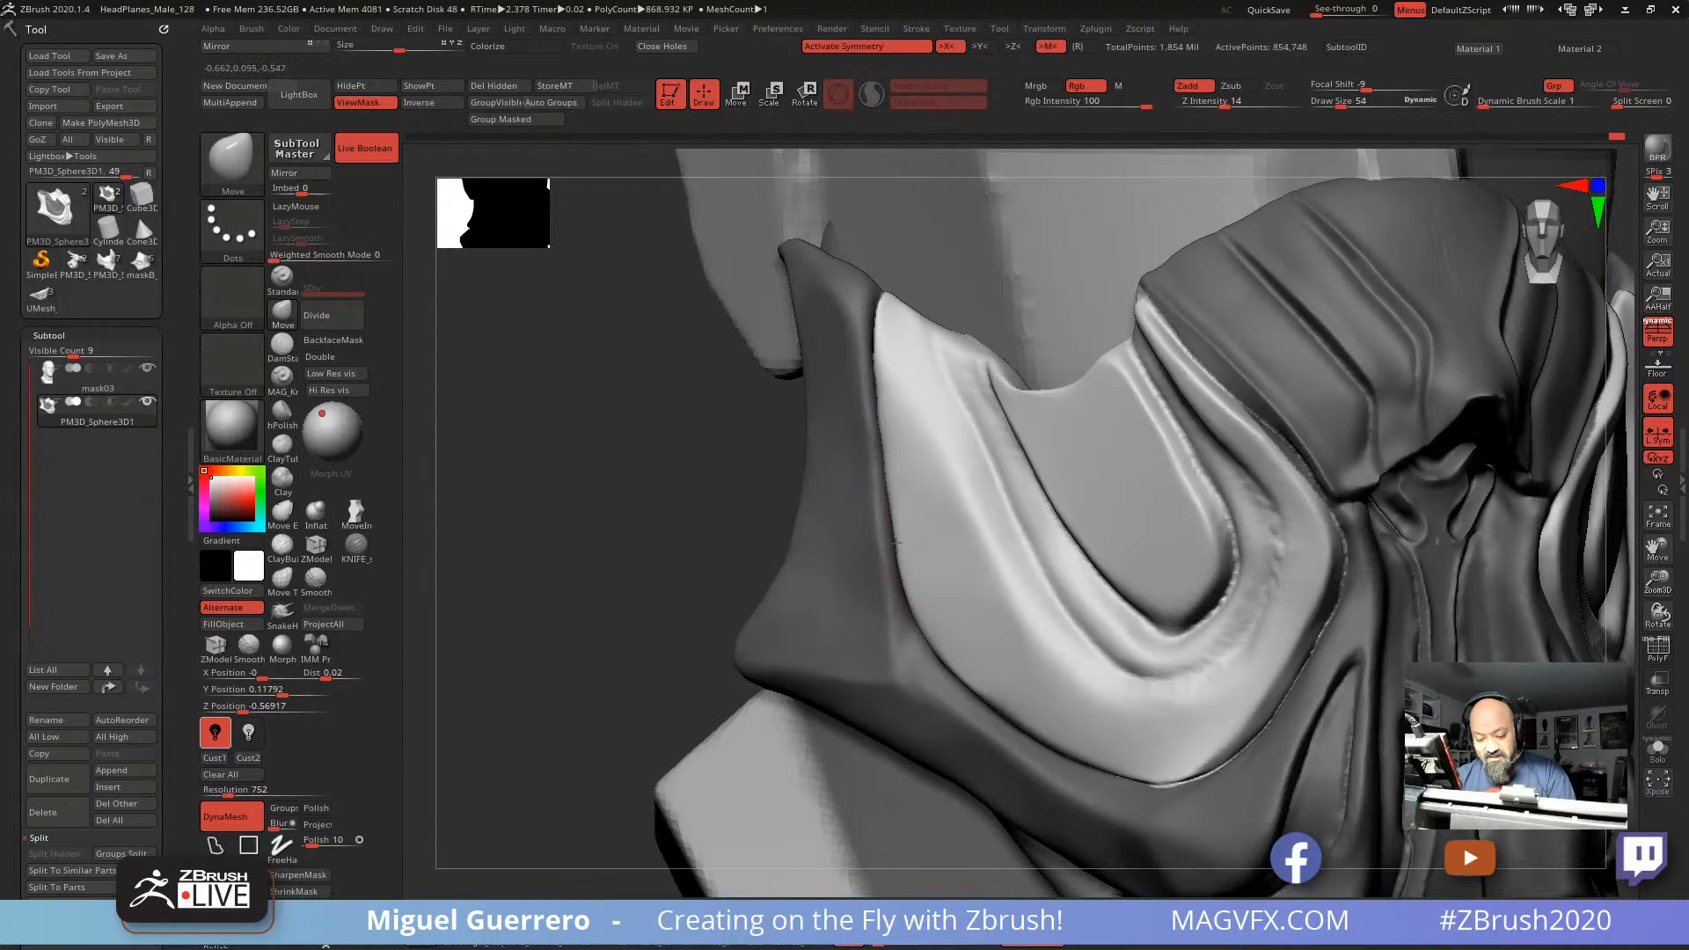
mouse_move(709, 518)
right_mouse_down()
mouse_move(661, 519)
mouse_move(784, 527)
mouse_move(704, 494)
mouse_move(867, 508)
right_mouse_up()
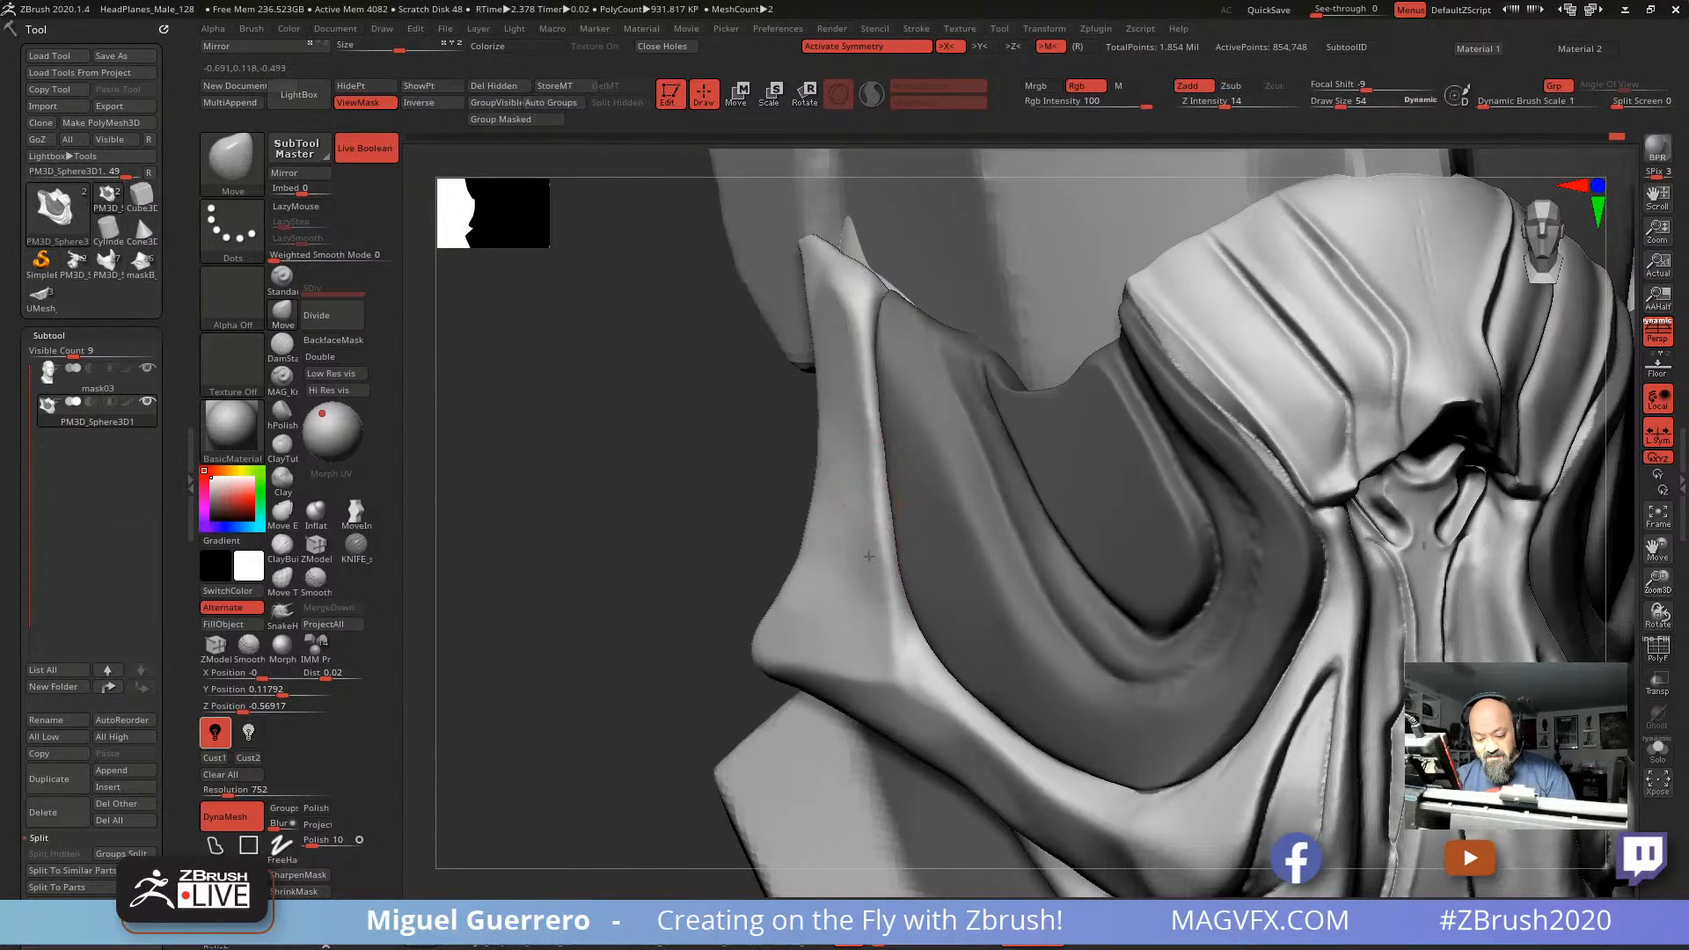
mouse_move(670, 543)
right_mouse_down()
mouse_move(653, 576)
mouse_move(680, 394)
right_mouse_up()
mouse_move(680, 393)
left_mouse_down()
mouse_move(673, 363)
mouse_move(590, 291)
mouse_move(664, 332)
left_mouse_up()
left_click(671, 362, "ctrl")
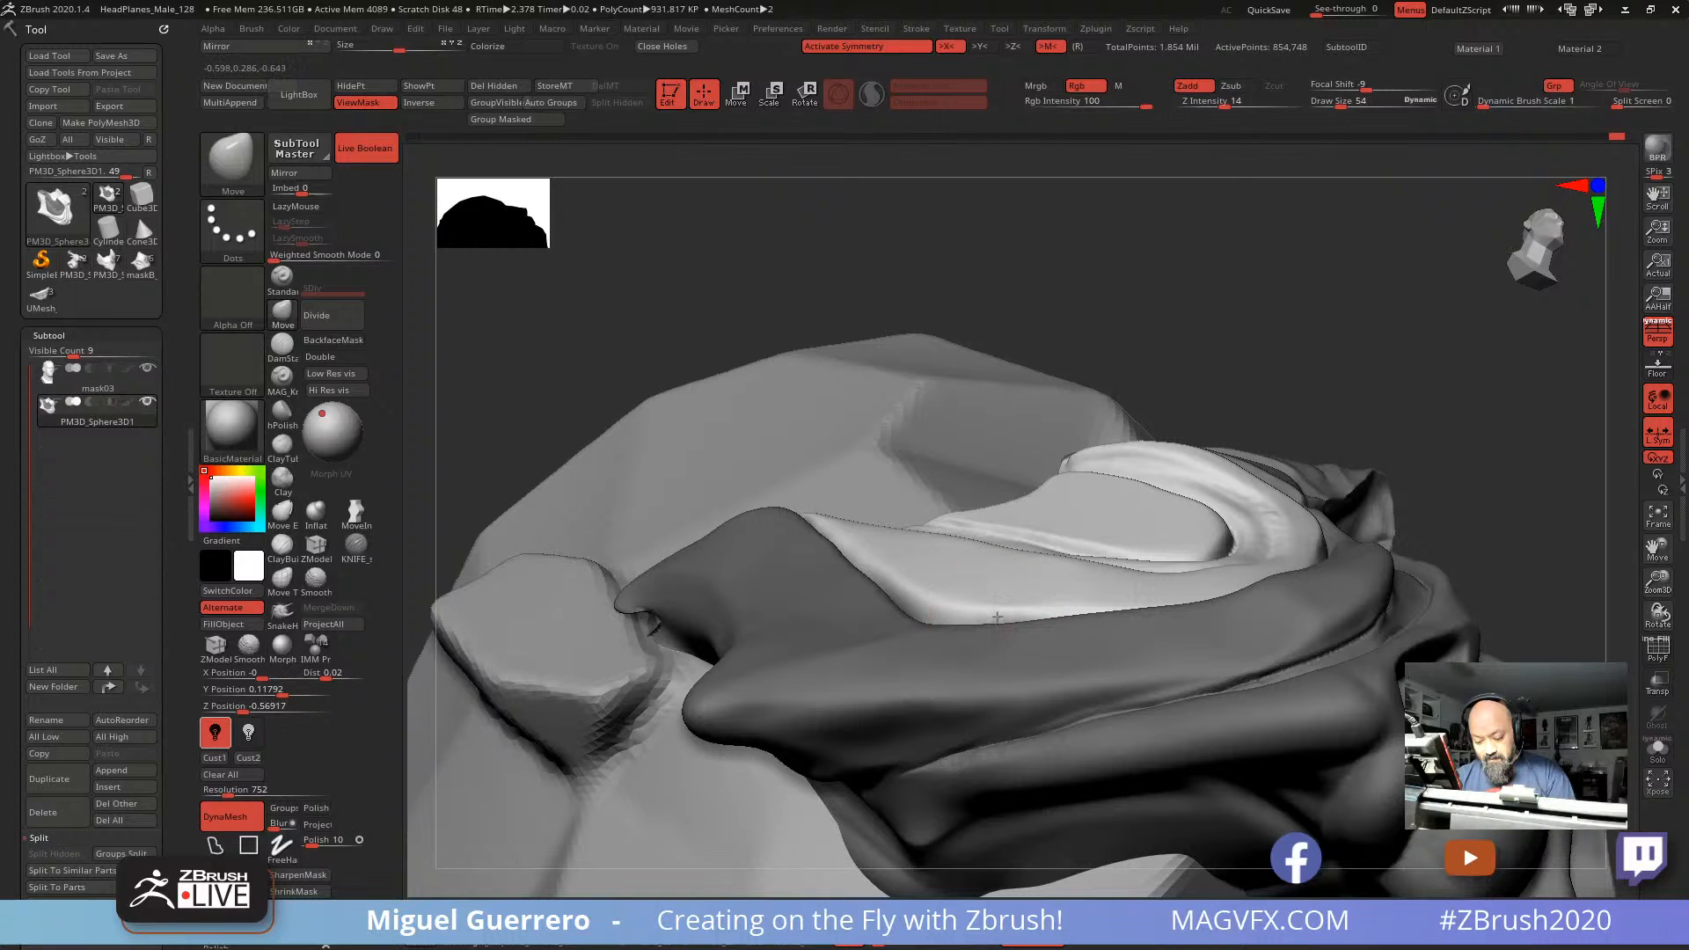
mouse_move(547, 366)
left_mouse_down()
mouse_move(557, 351)
mouse_move(557, 431)
left_mouse_up()
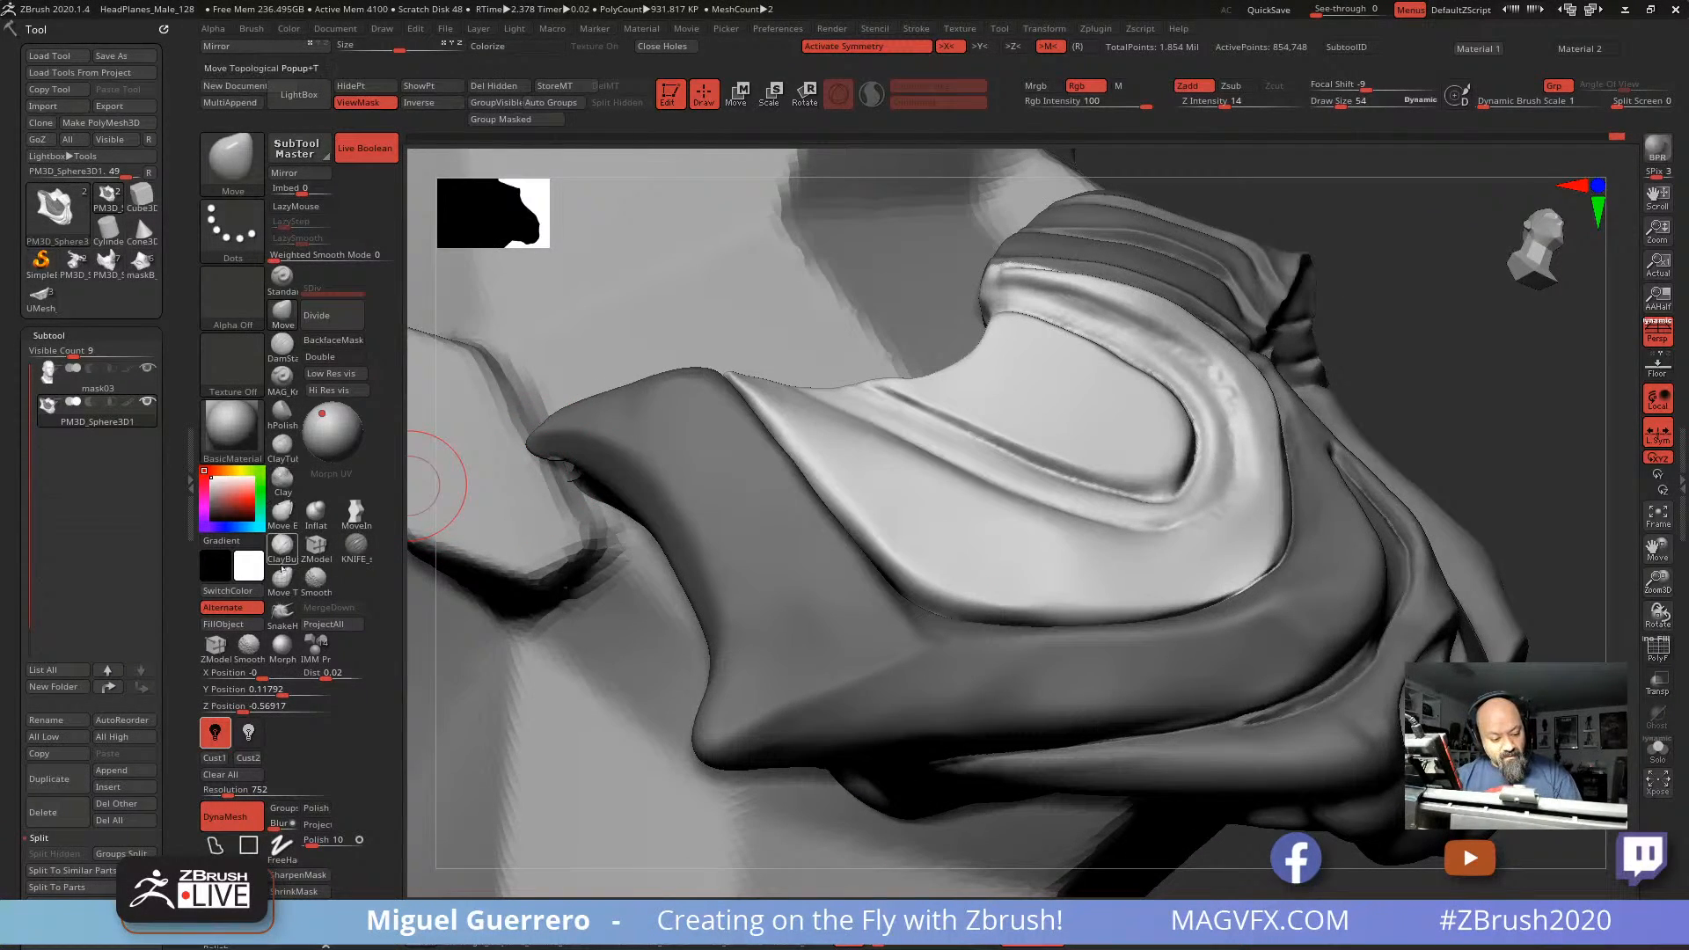
Step: Polish the cheek panel's rear edge from its upper tip to the lower bend with the hPolish brush at draw size 34
left_click(283, 412)
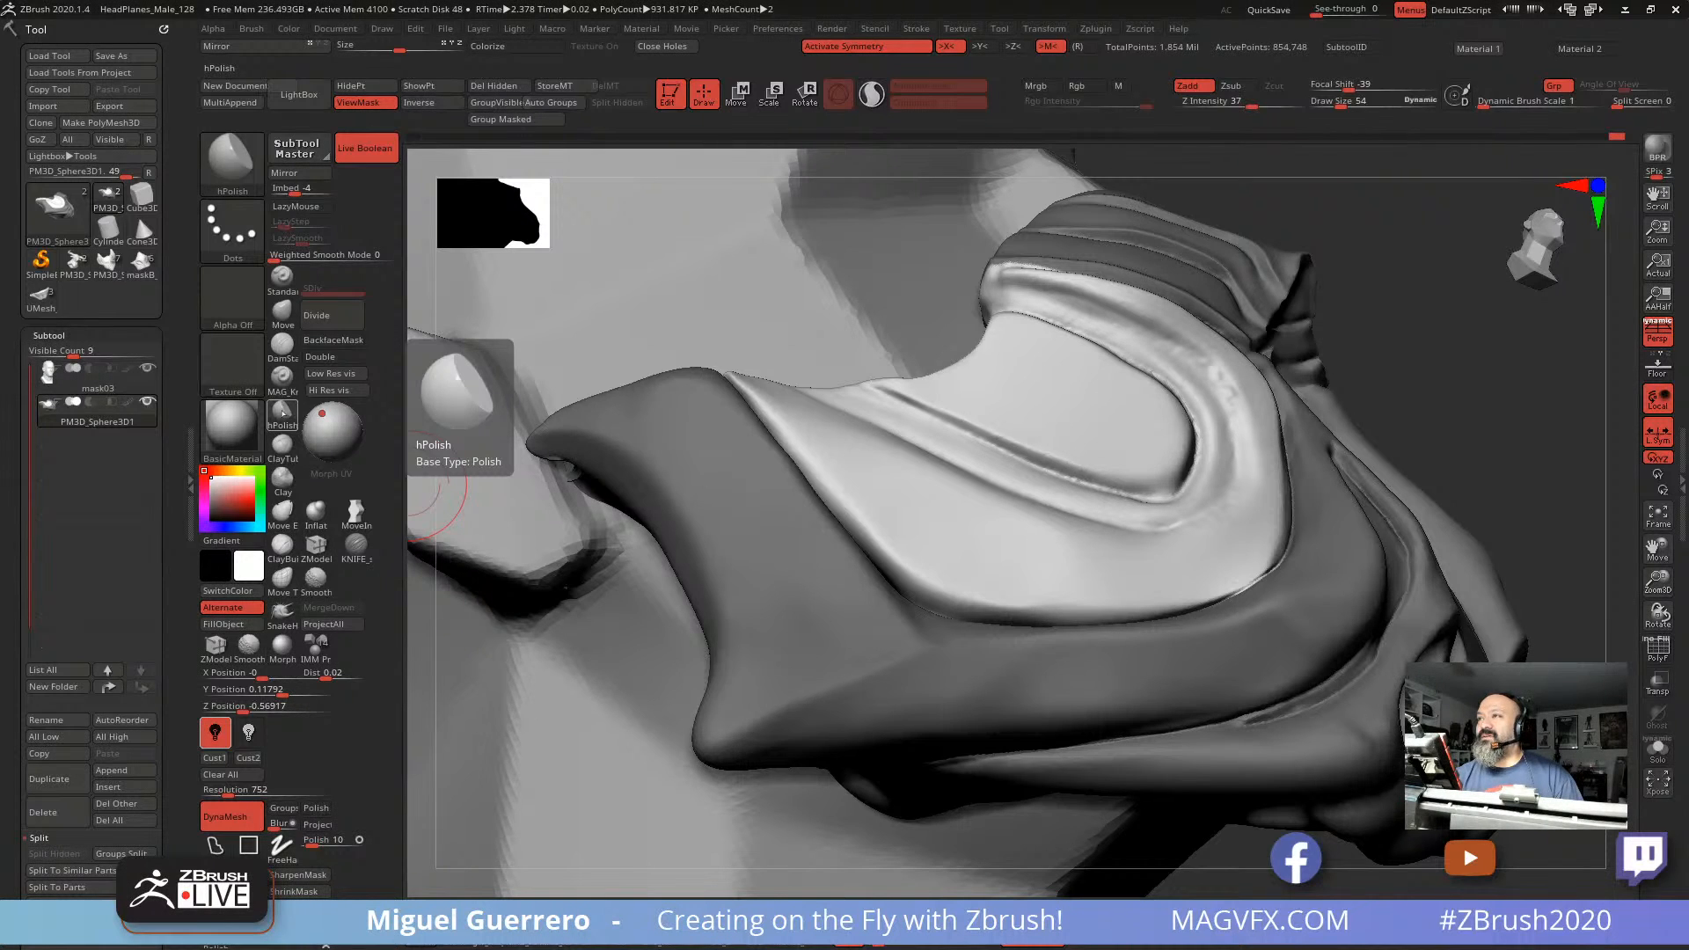
key("bracketleft")
key("bracketleft")
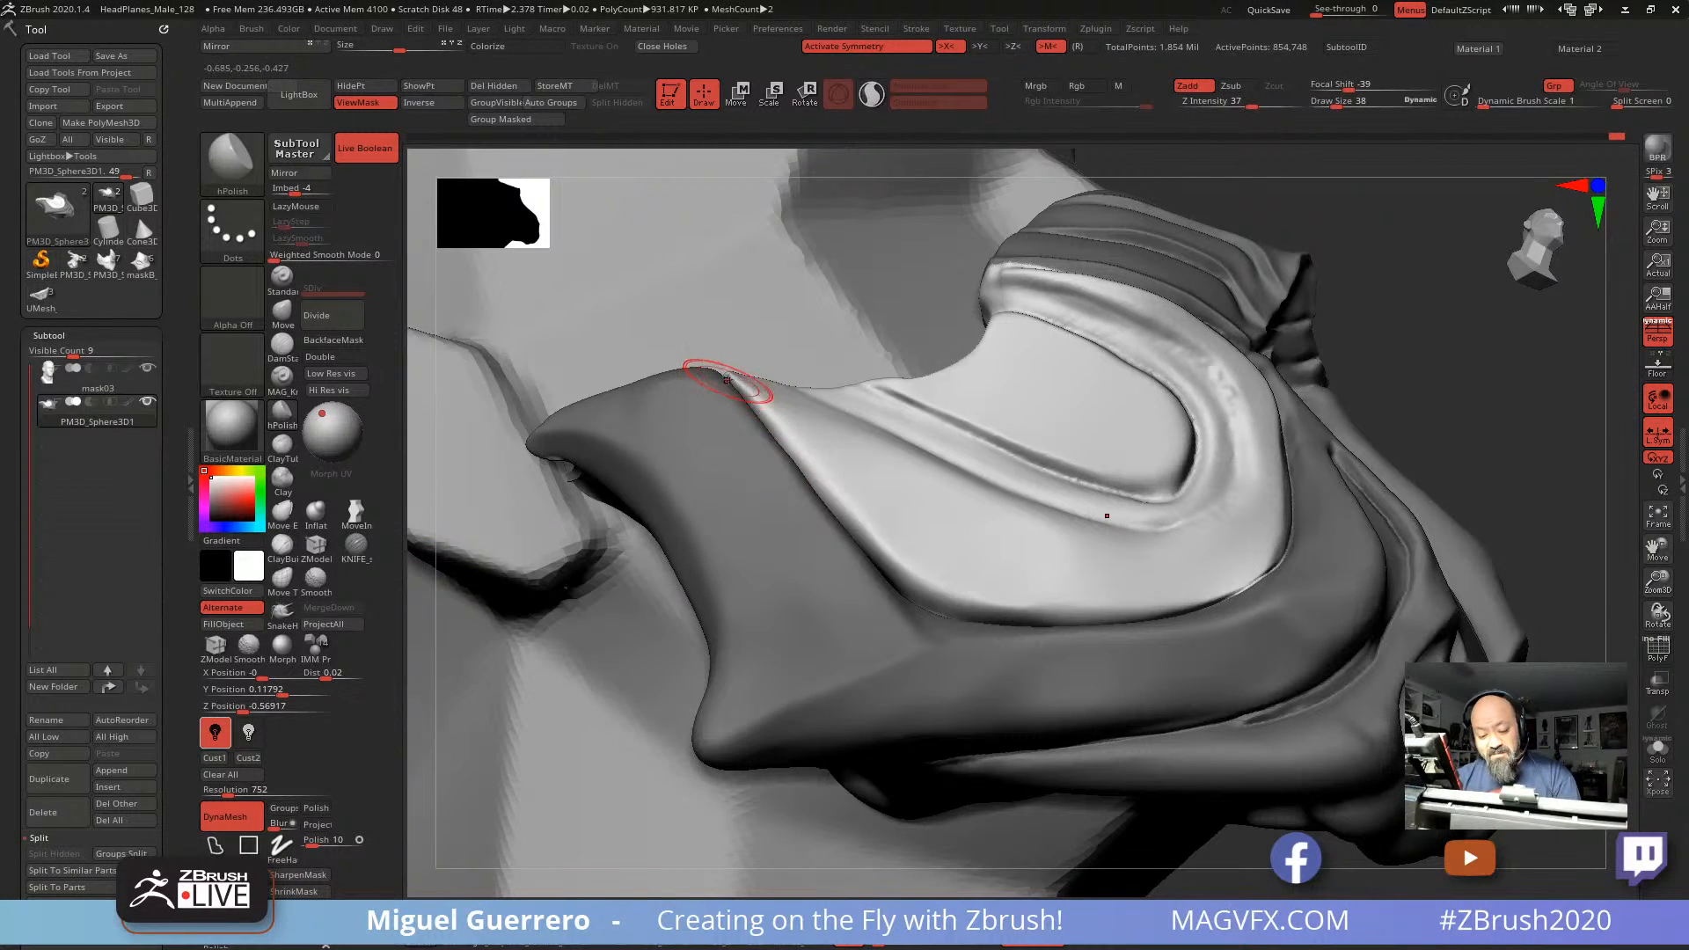
key("bracketleft")
left_click_drag(736, 380, 788, 531)
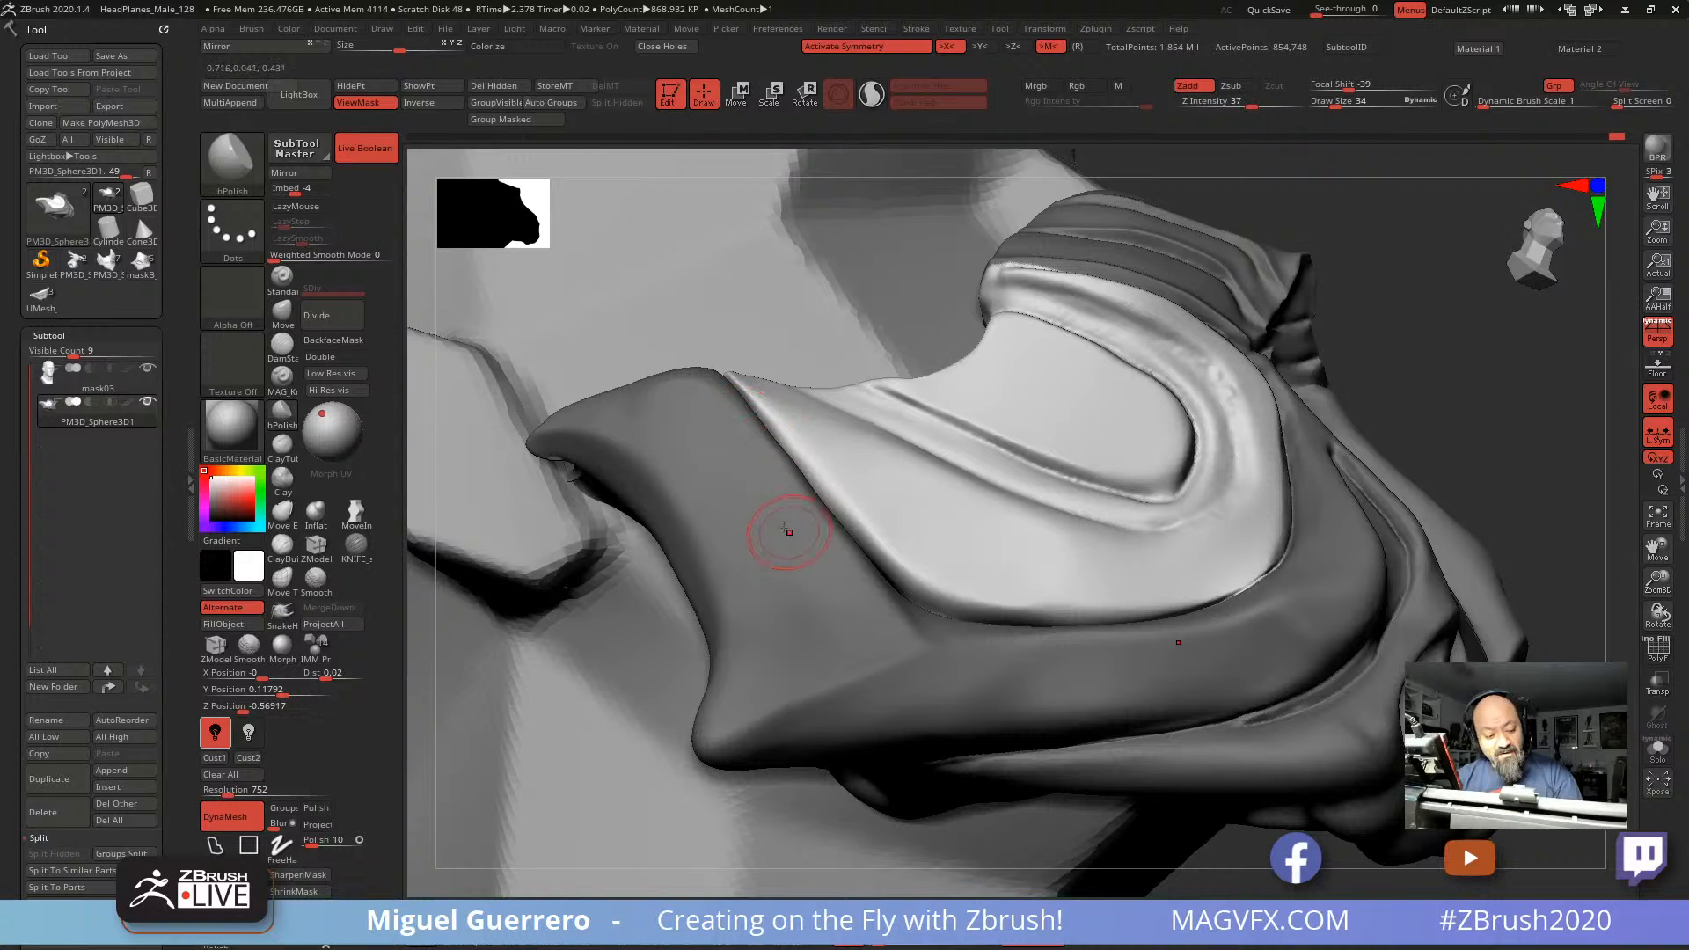
left_click_drag(736, 388, 851, 519)
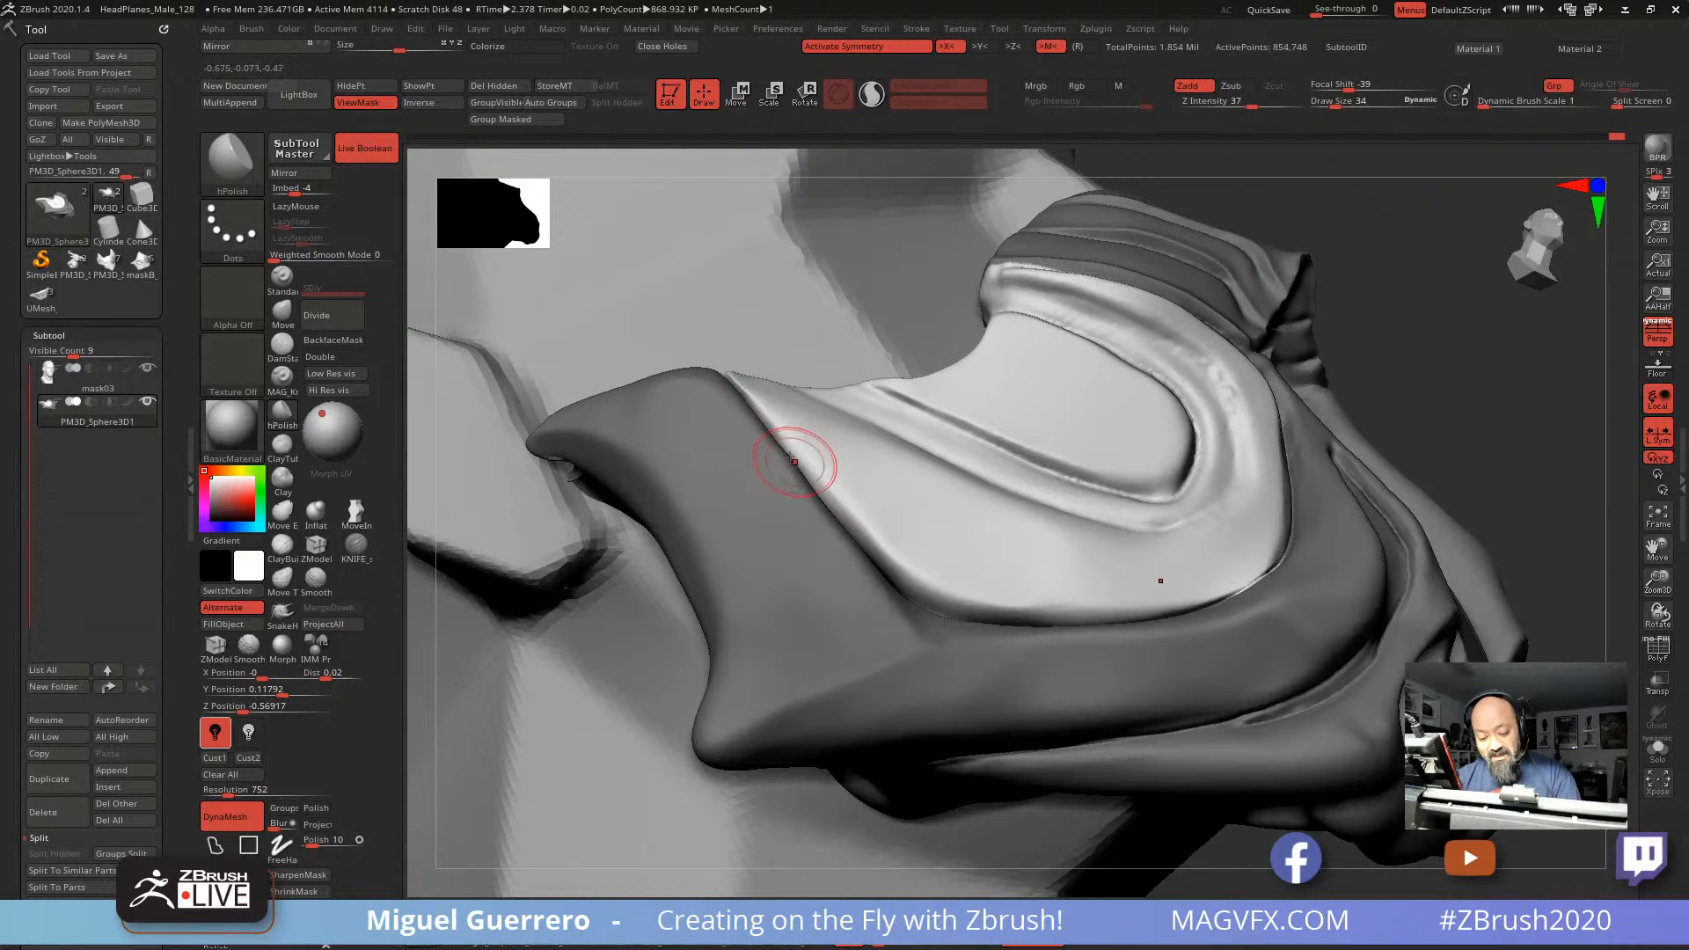
mouse_move(806, 460)
left_mouse_down()
mouse_move(836, 519)
mouse_move(837, 501)
mouse_move(932, 598)
left_mouse_up()
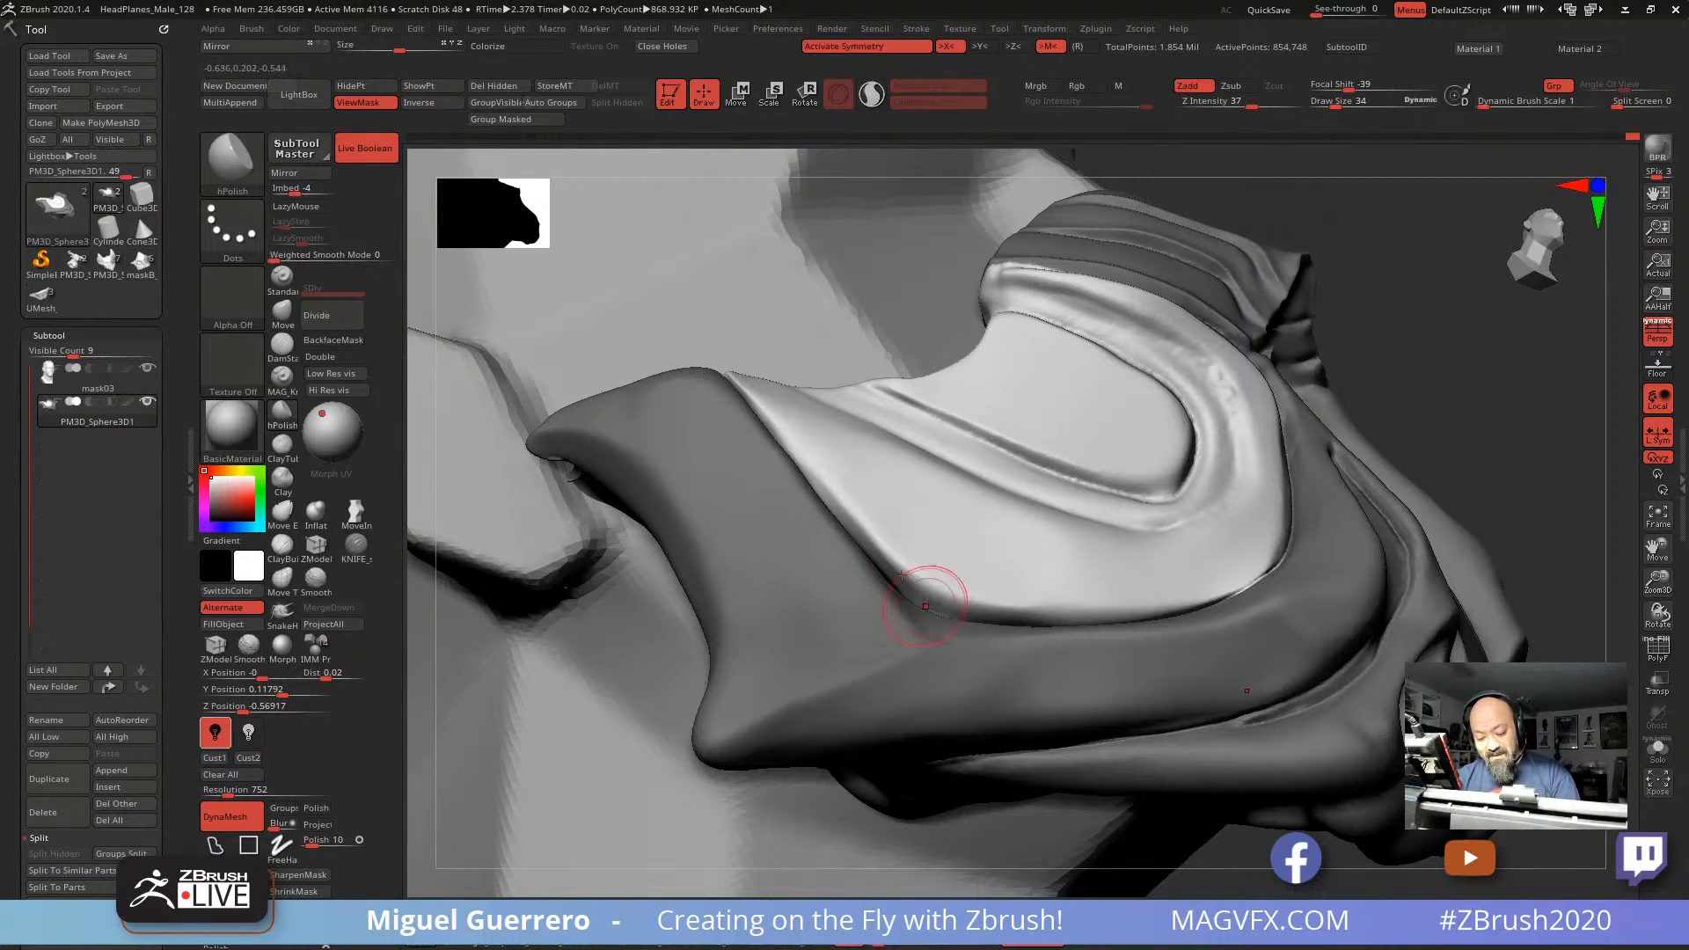
left_click_drag(752, 407, 797, 470)
Step: Flatten the cheek panel's rear and lower edges with the hPolish brush at draw size 26
key("bracketleft")
left_click_drag(740, 384, 776, 429)
left_click_drag(771, 427, 878, 537)
left_click_drag(776, 431, 797, 461)
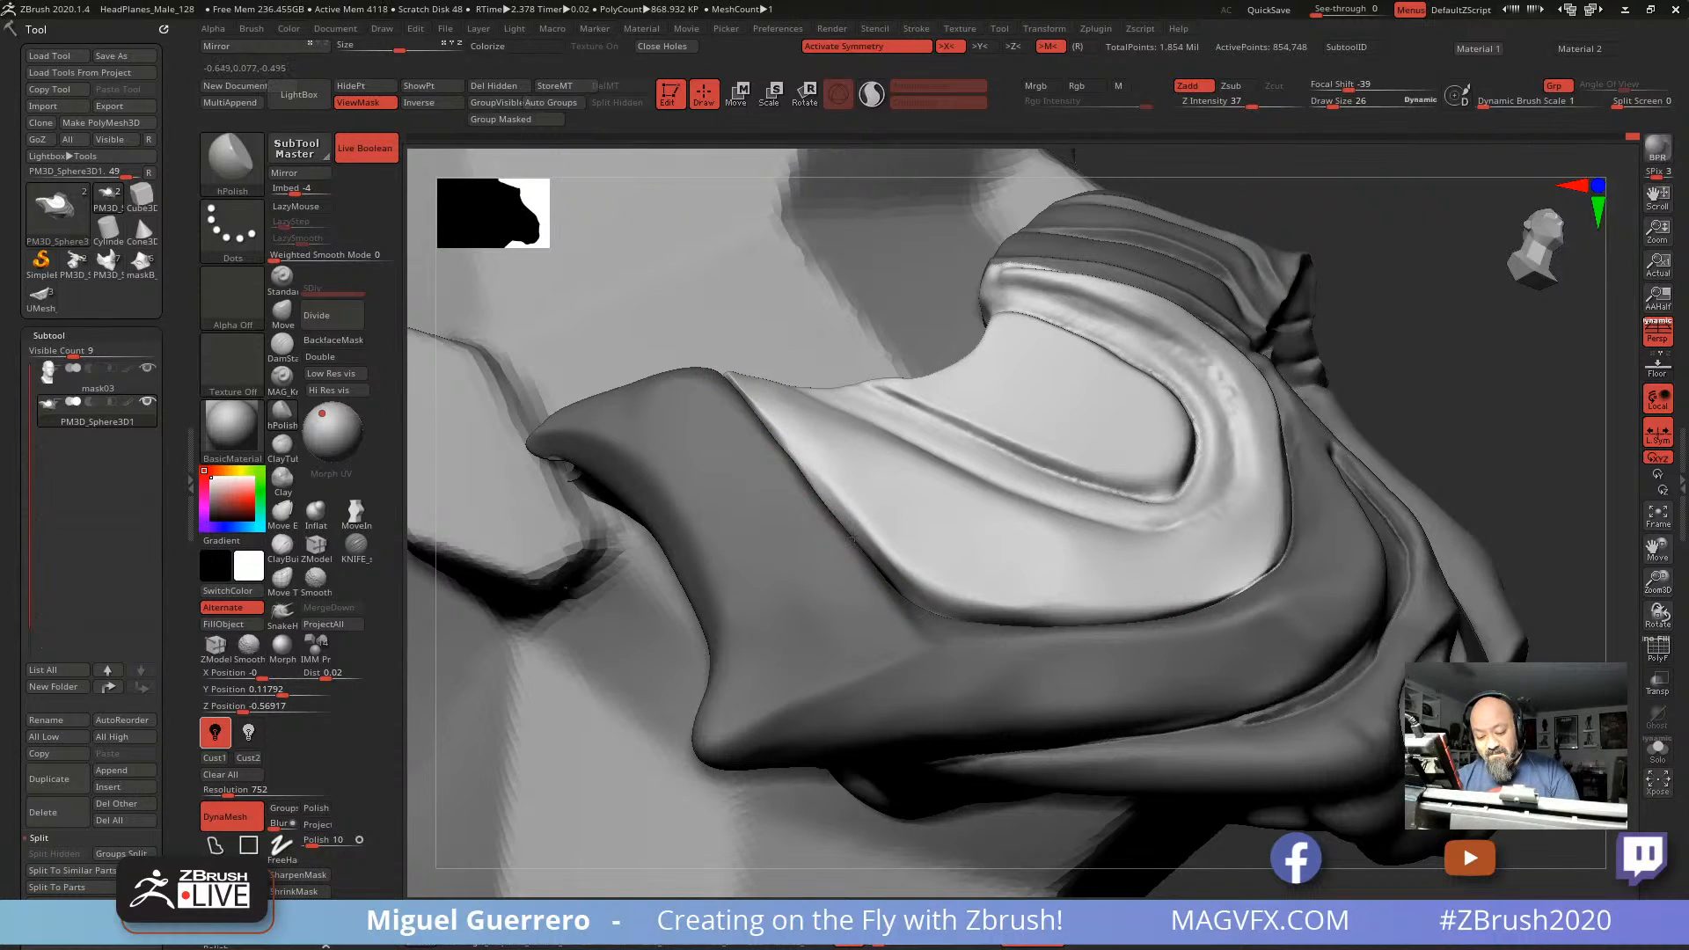
mouse_move(853, 539)
left_mouse_down()
mouse_move(919, 585)
mouse_move(1073, 604)
left_mouse_up()
left_click_drag(936, 600, 1209, 604)
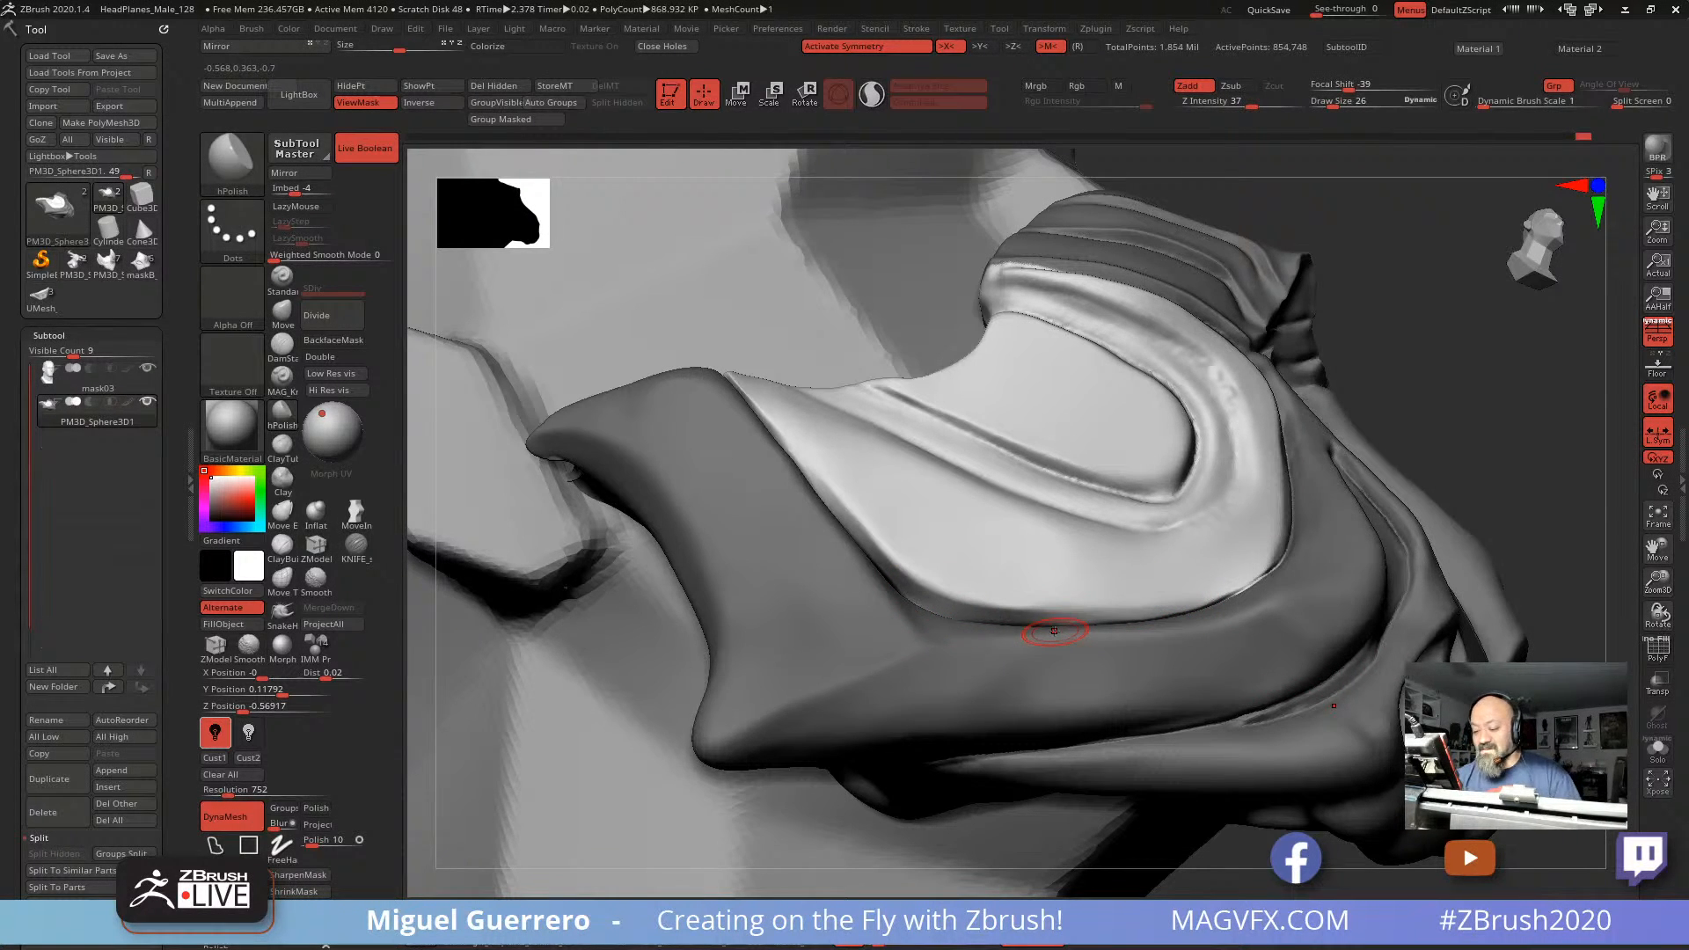
Step: Polish the cheek panel's lower front edge with the hPolish brush at draw size 26 and check it from the front and side
left_click_drag(1522, 484, 1478, 519)
left_click_drag(1230, 576, 1214, 591)
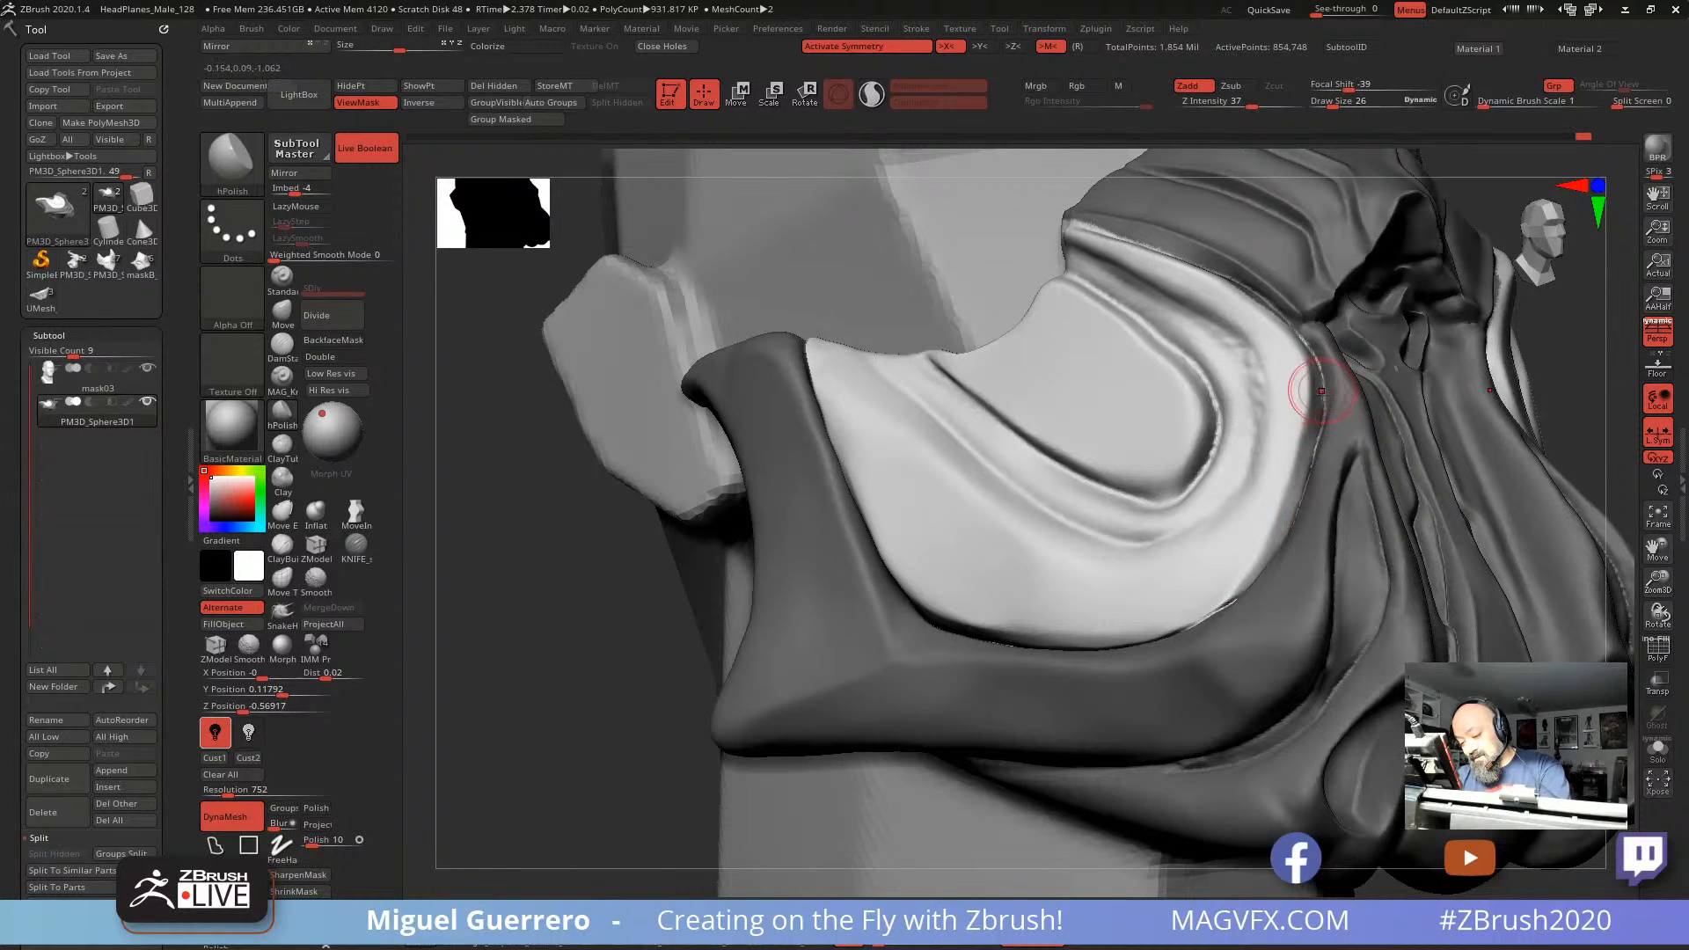
left_click_drag(590, 557, 1059, 434)
left_click_drag(633, 446, 816, 397)
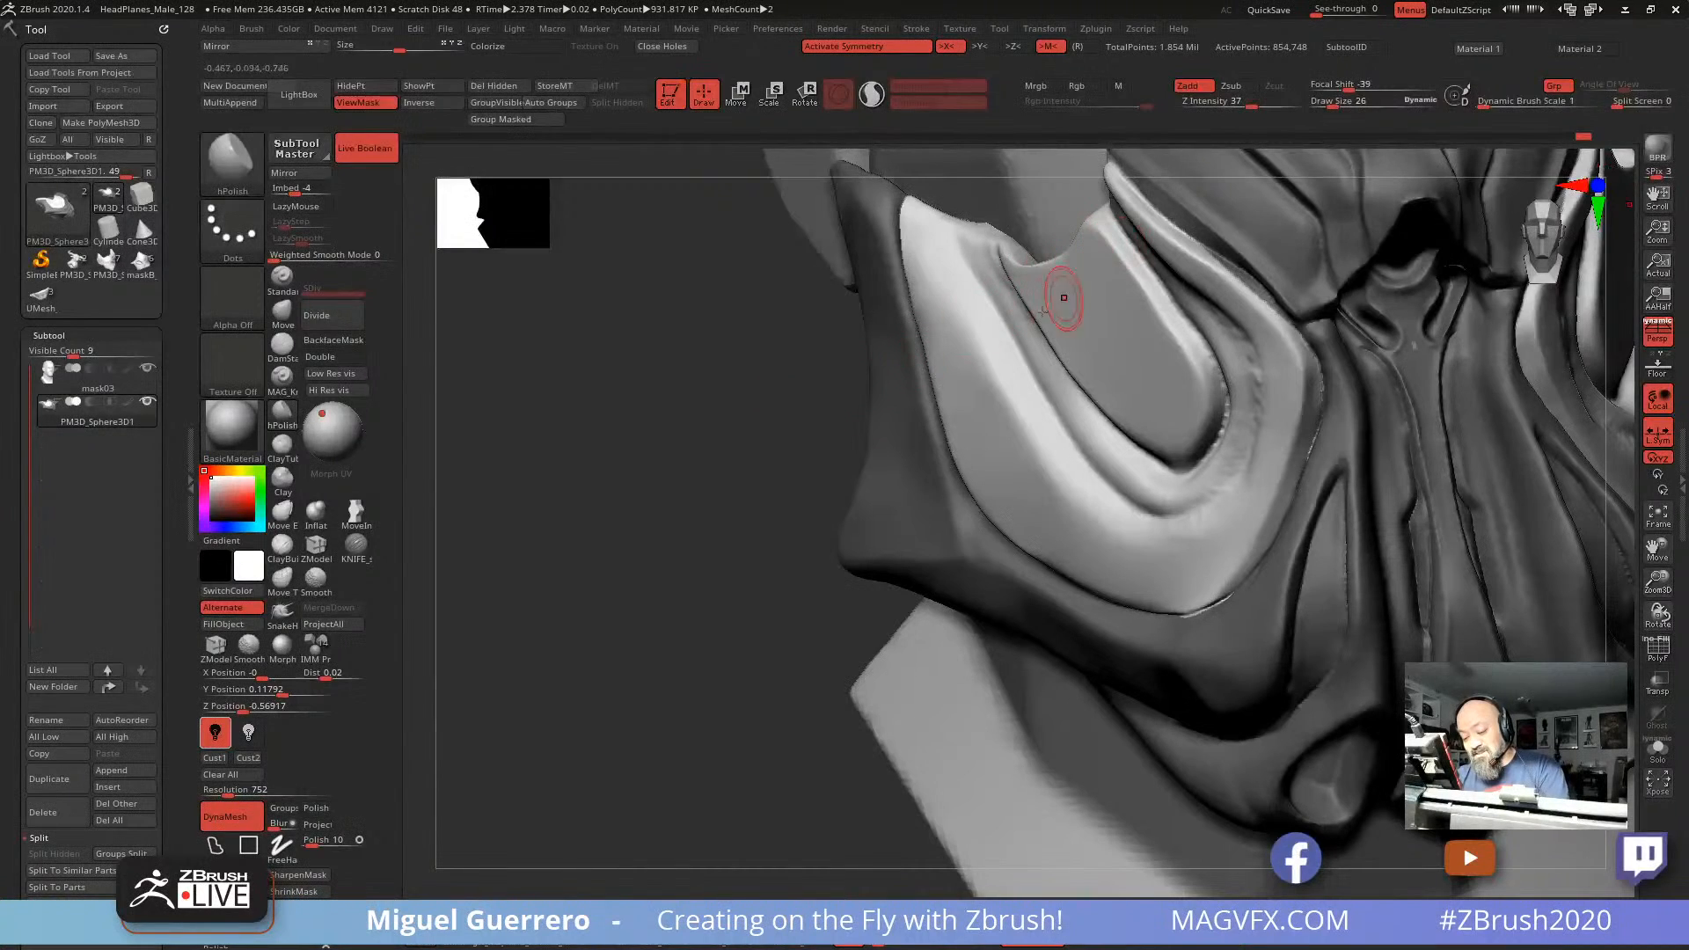
left_click_drag(717, 438, 551, 418)
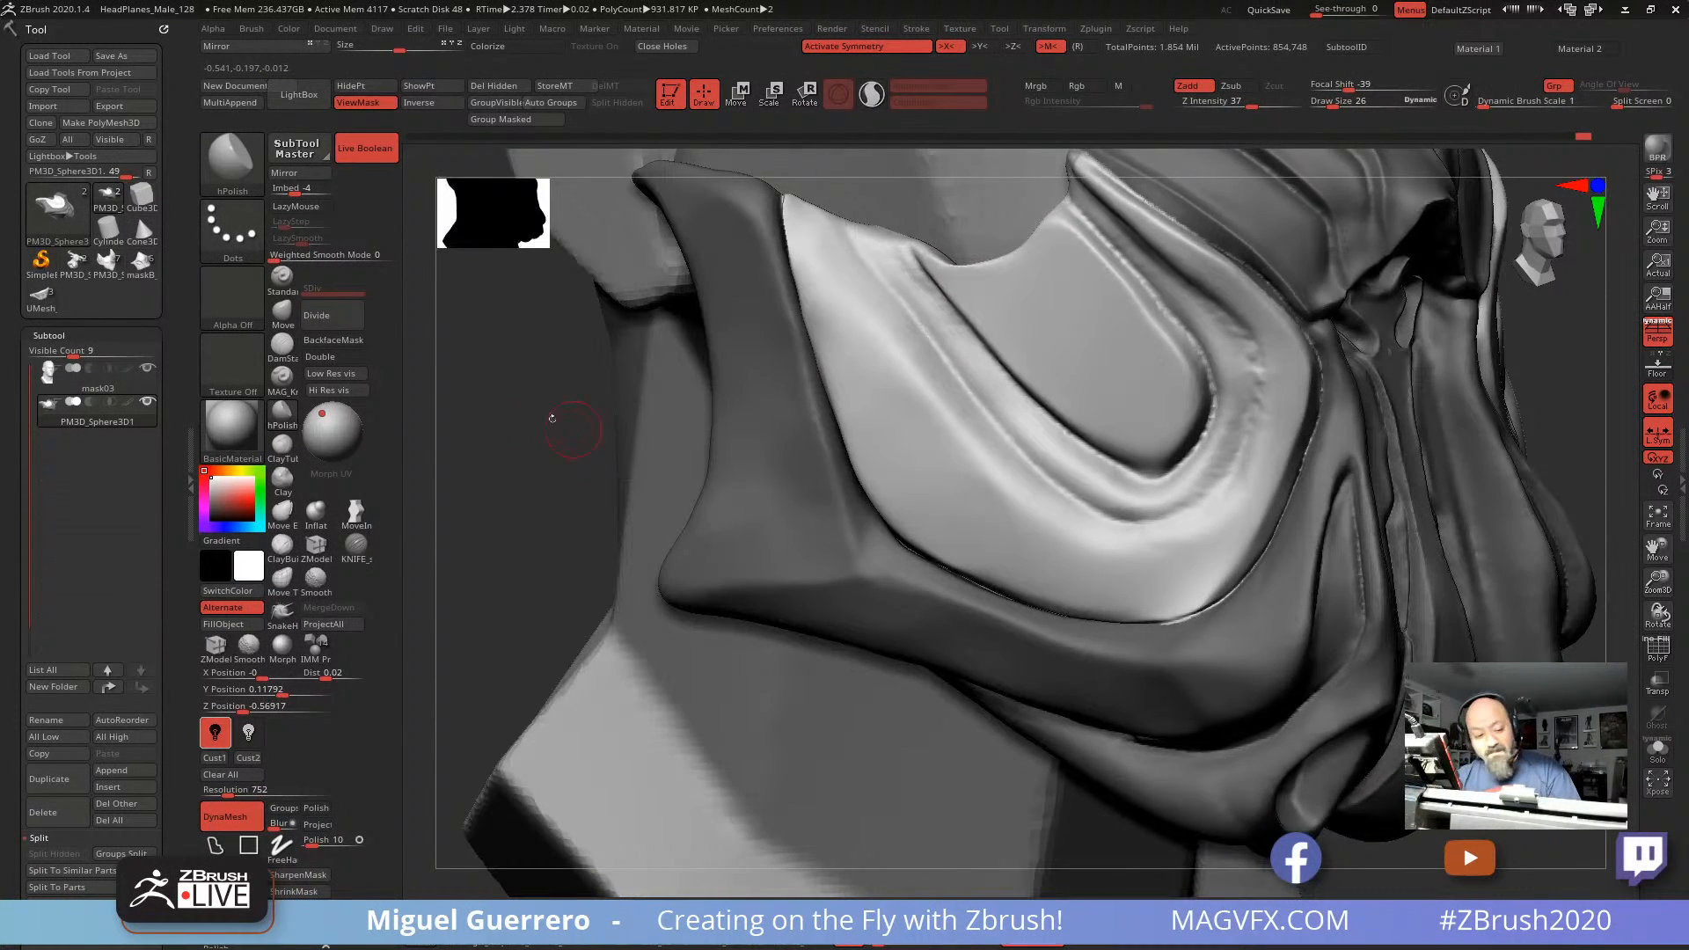
Step: Refine the seam between the cheek panel and the nose section with the Move brush at draw size 8, inverting the masking
left_click(279, 314)
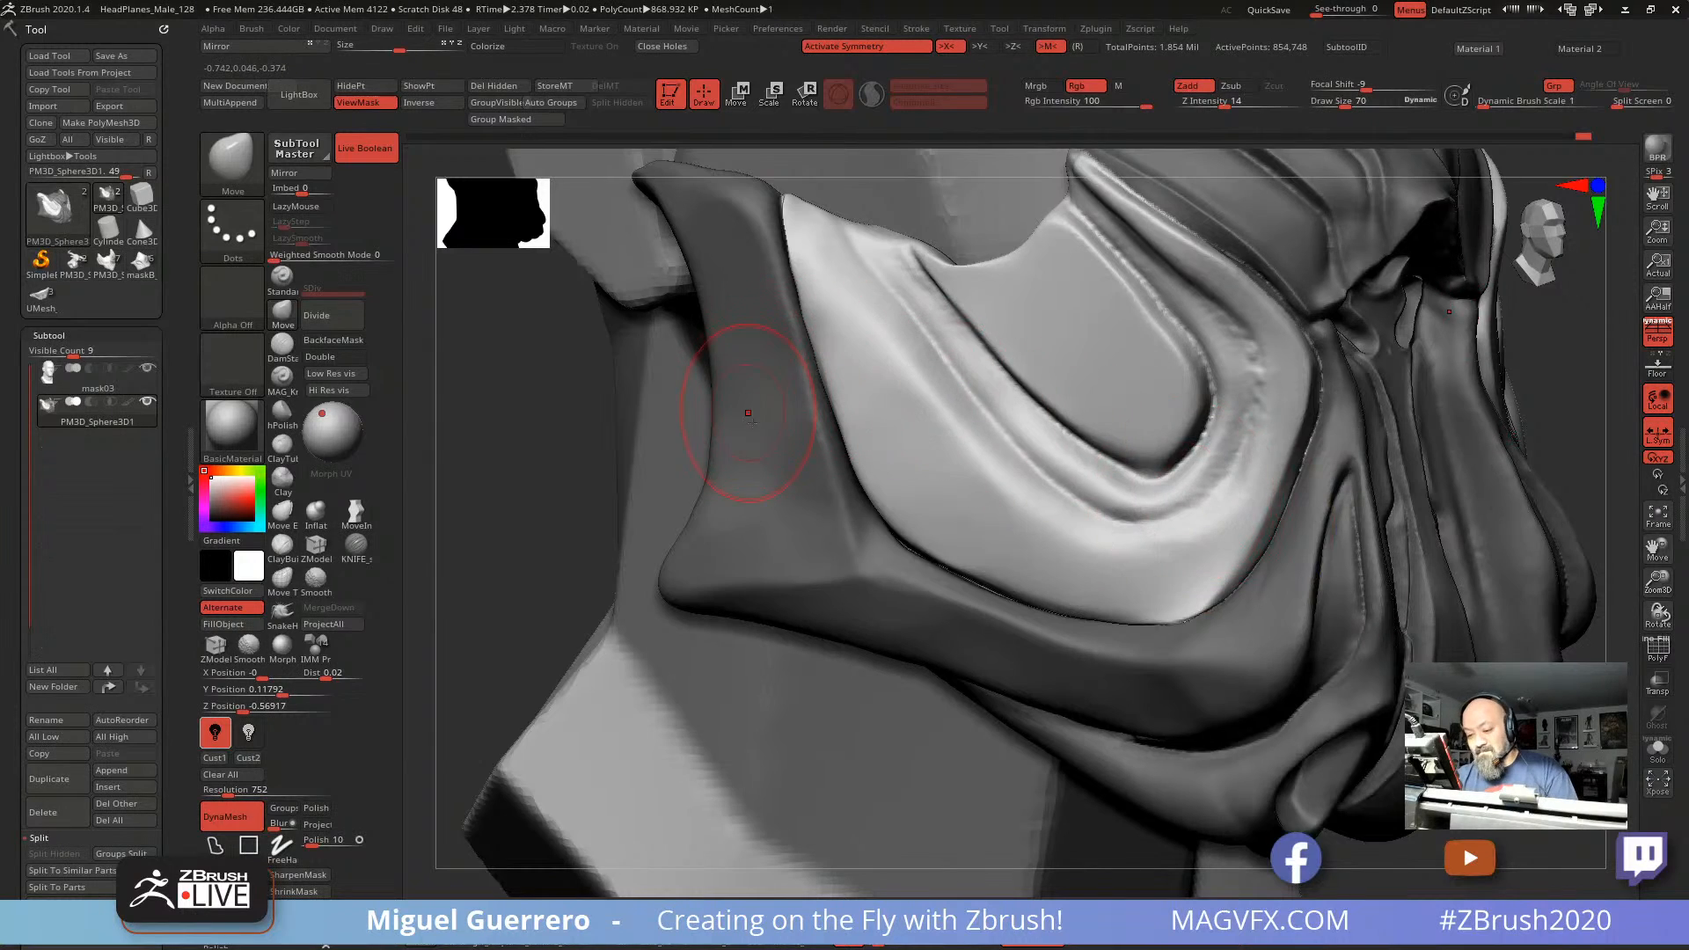
mouse_move(532, 365)
left_mouse_down("alt")
mouse_move(603, 457)
mouse_move(484, 447)
left_mouse_up("alt")
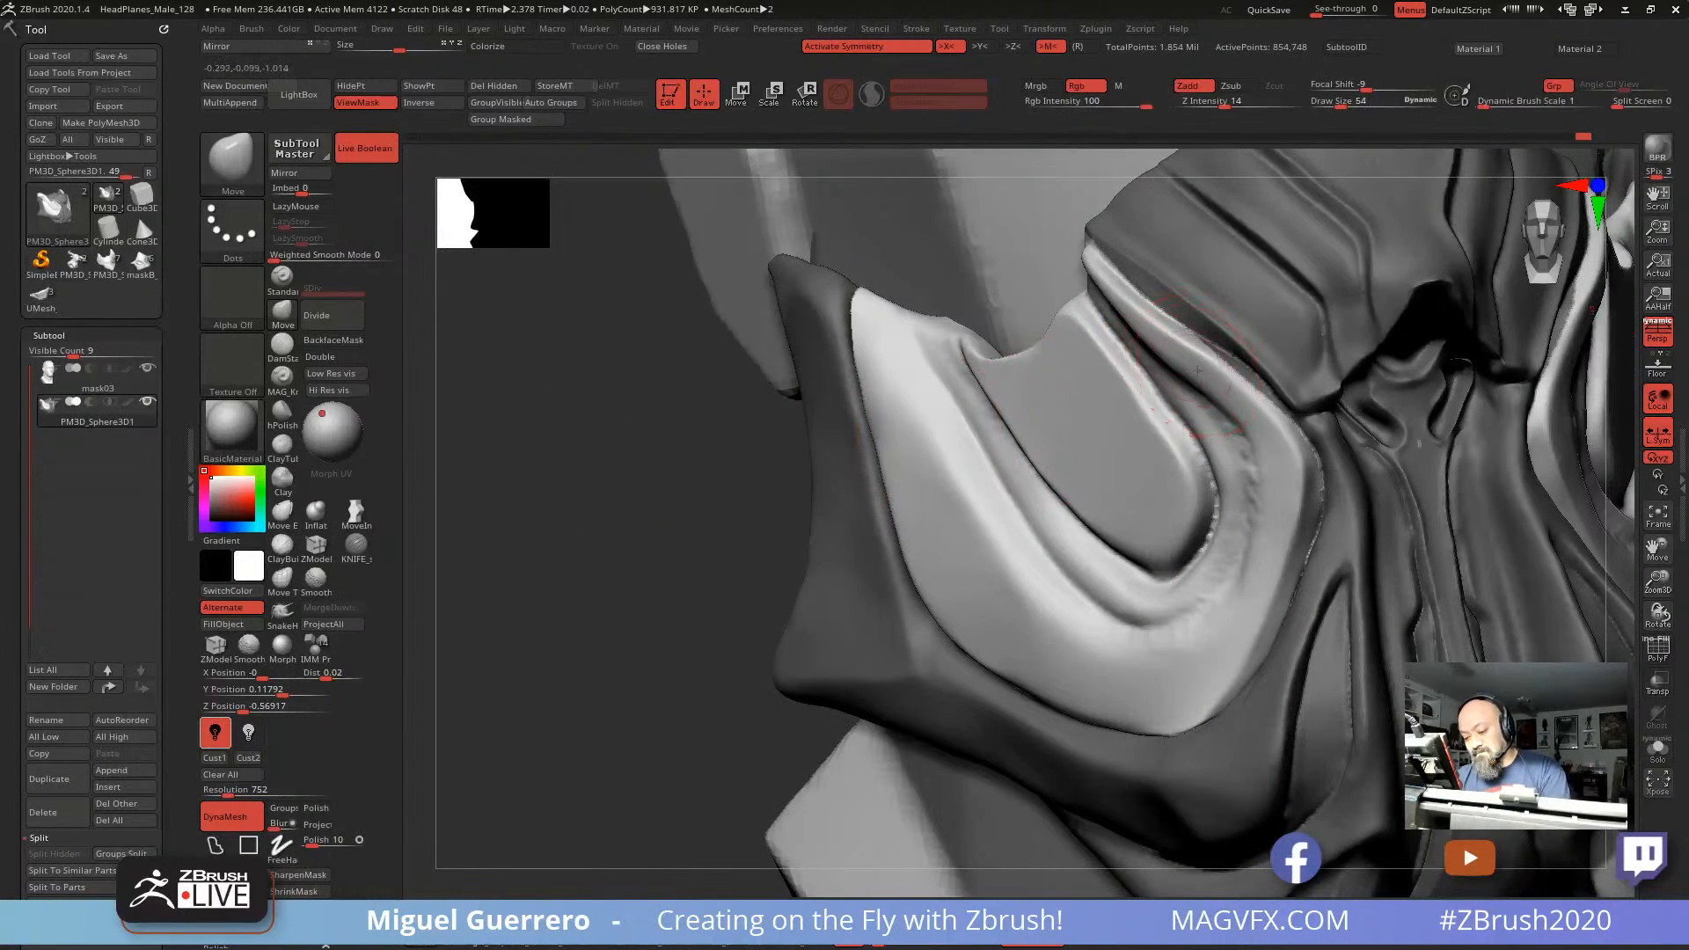
mouse_move(736, 452)
left_mouse_down()
mouse_move(659, 467)
mouse_move(871, 379)
left_mouse_up()
left_click(660, 469, "ctrl")
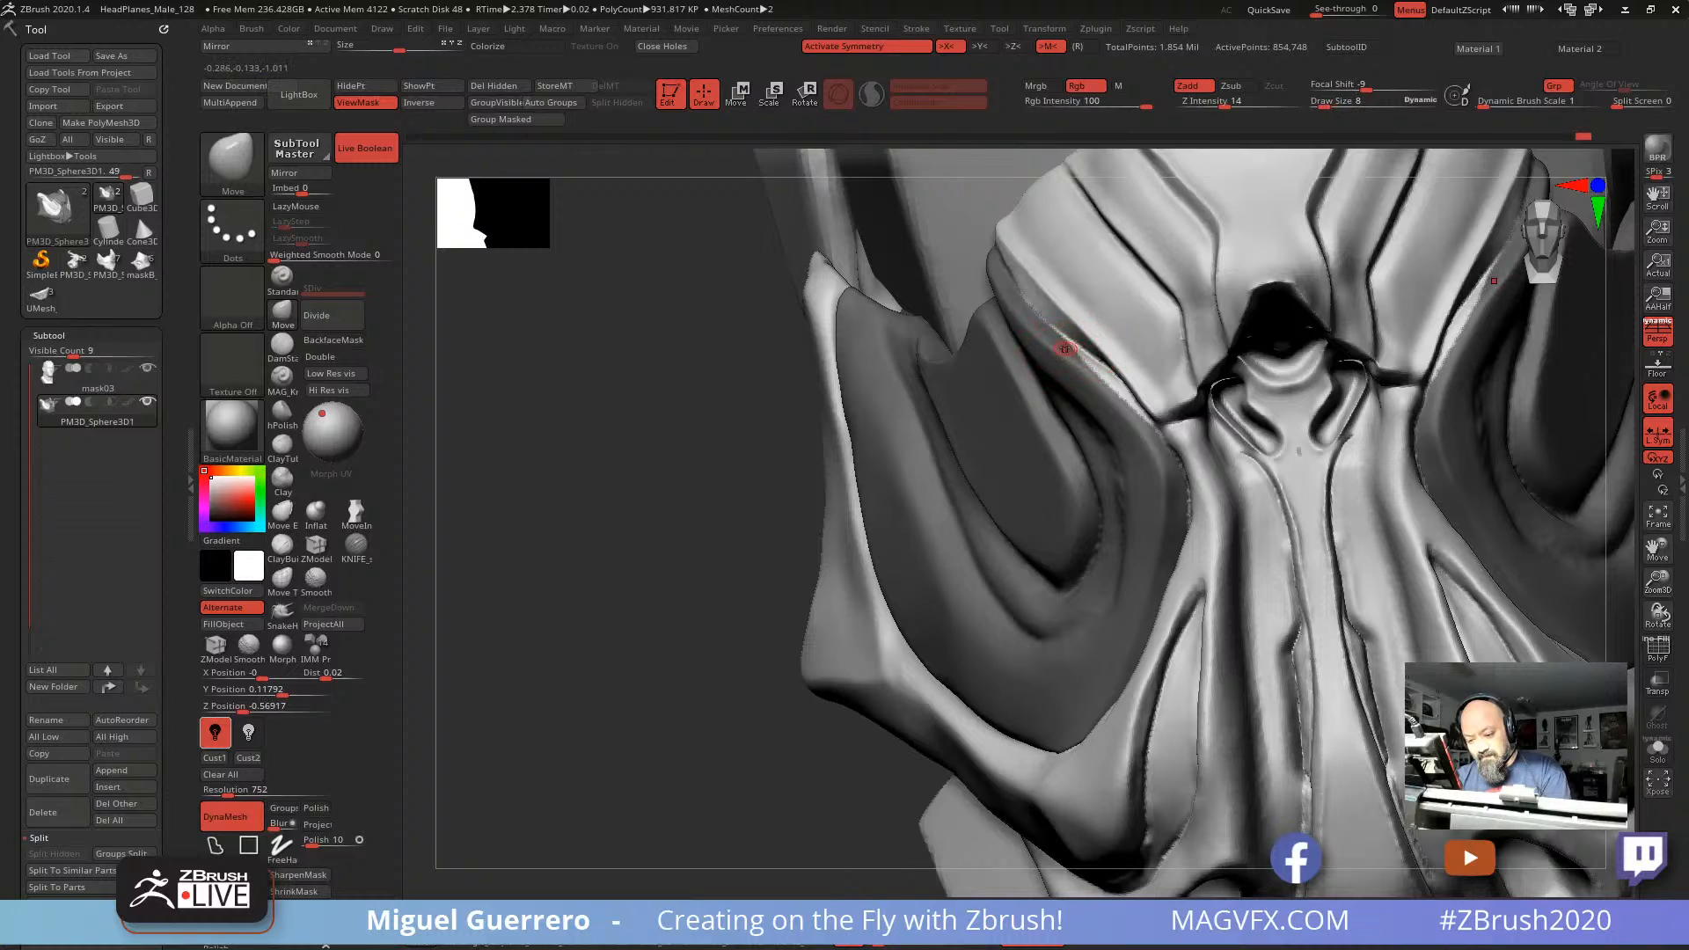
key("ctrl")
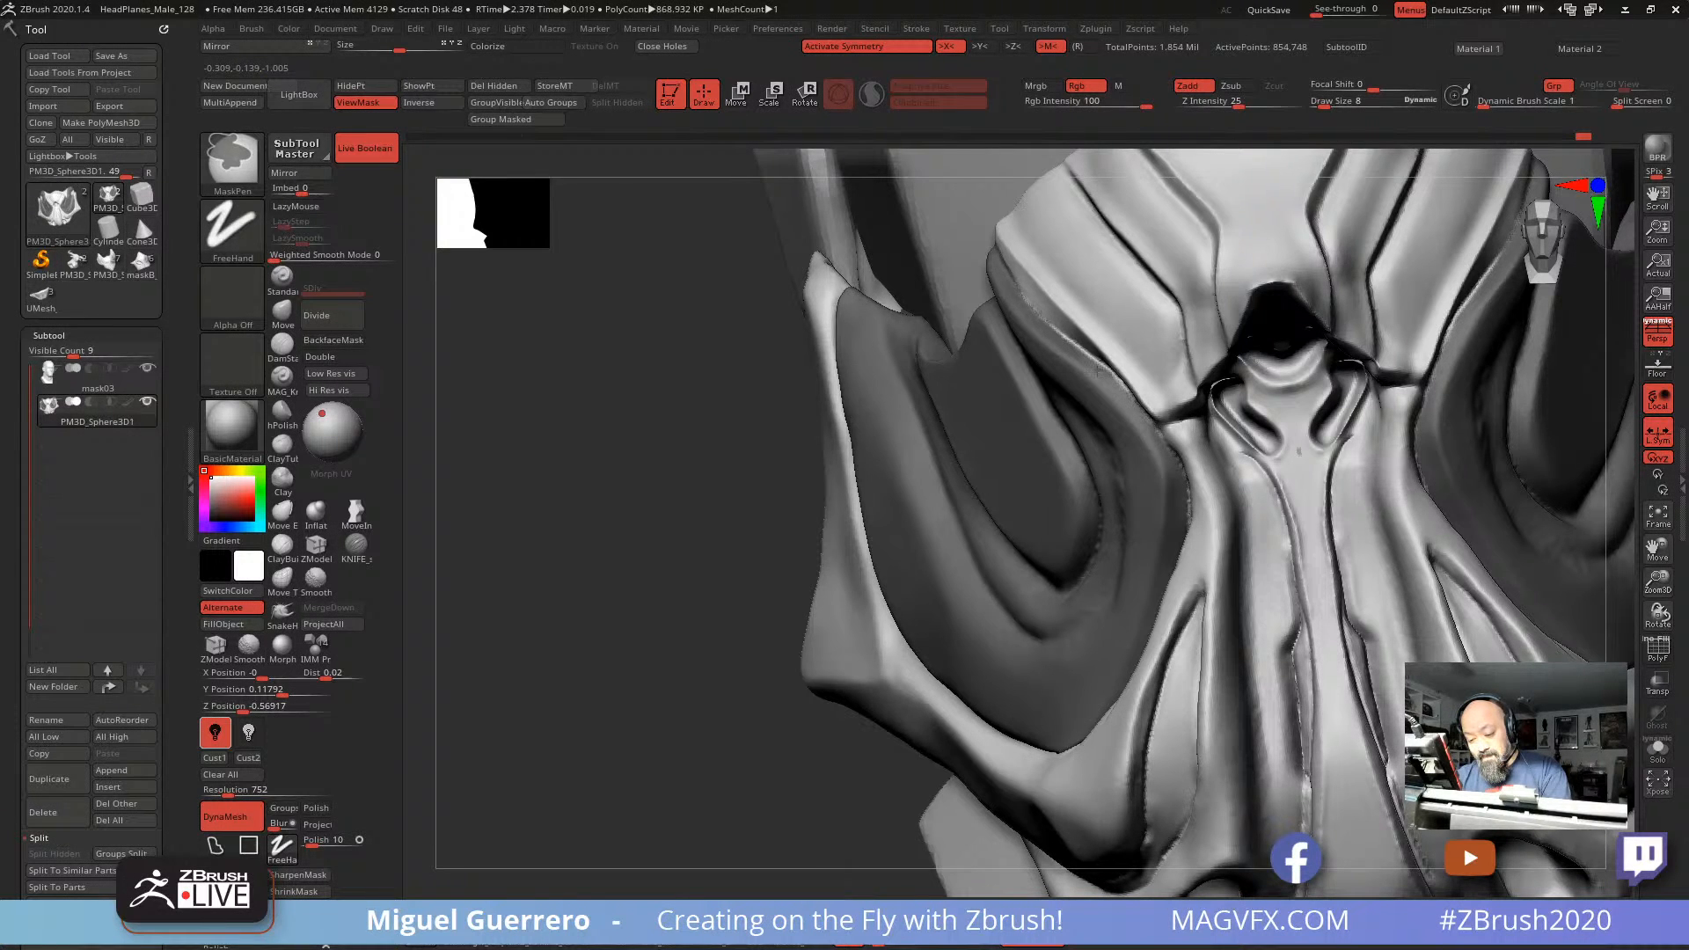
left_click_drag(690, 403, 630, 472)
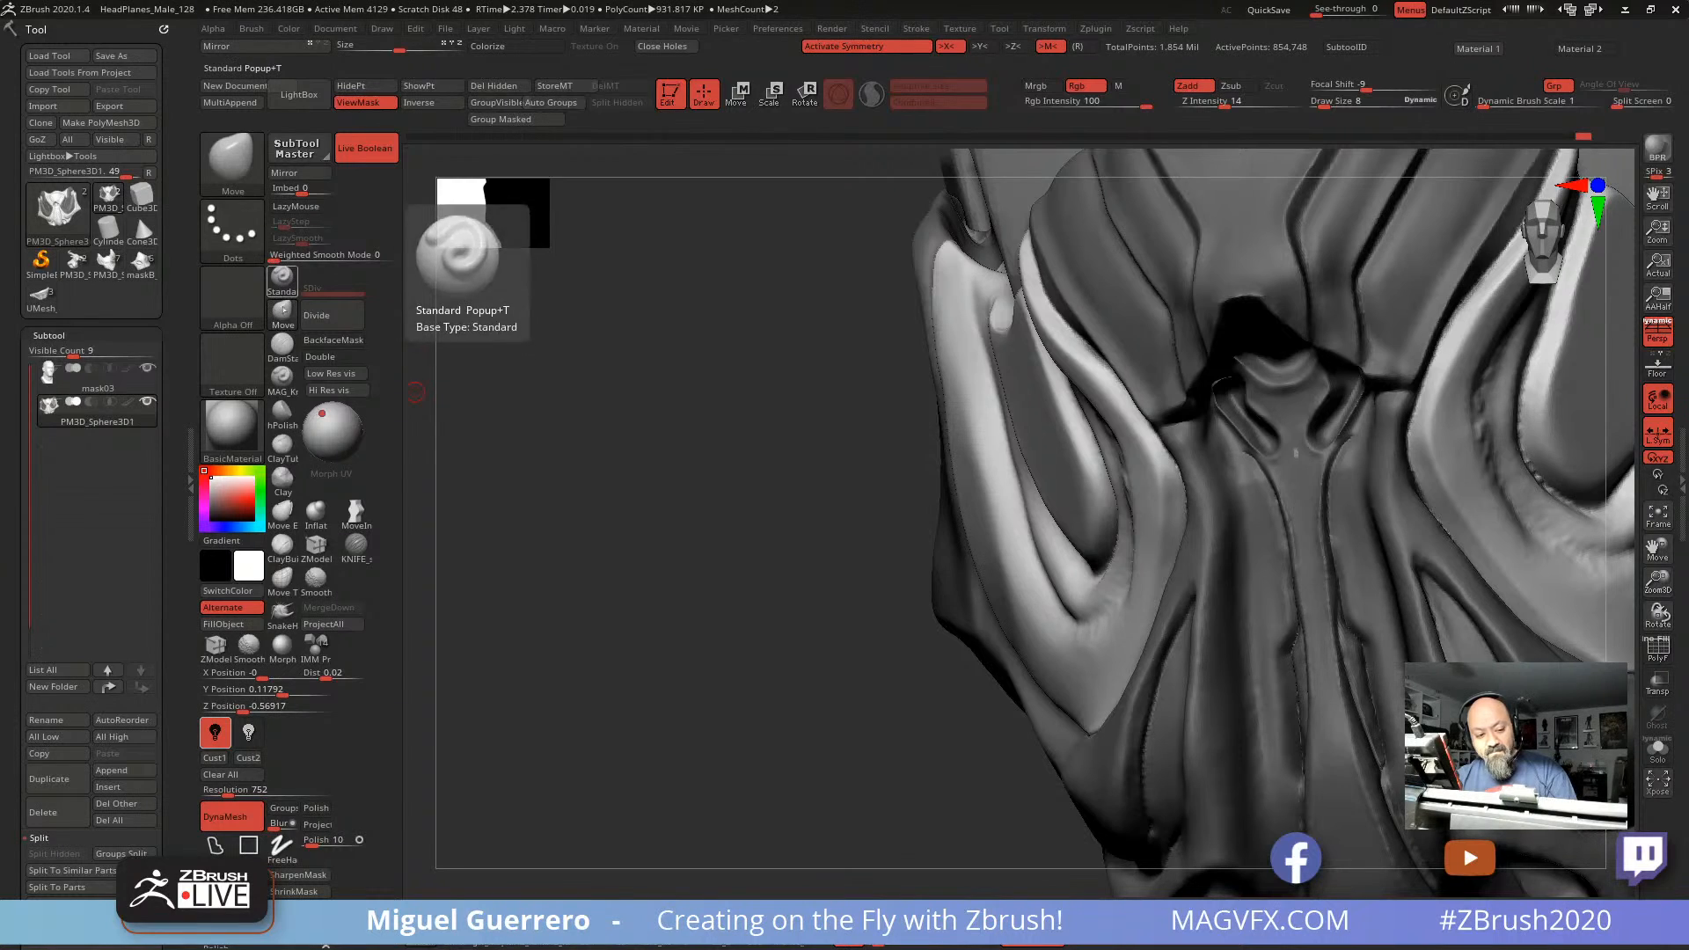
Step: Nudge the cheek panel's front edge beside the nose opening with the Move brush at draw size 62, and clear the masking
left_click(290, 310)
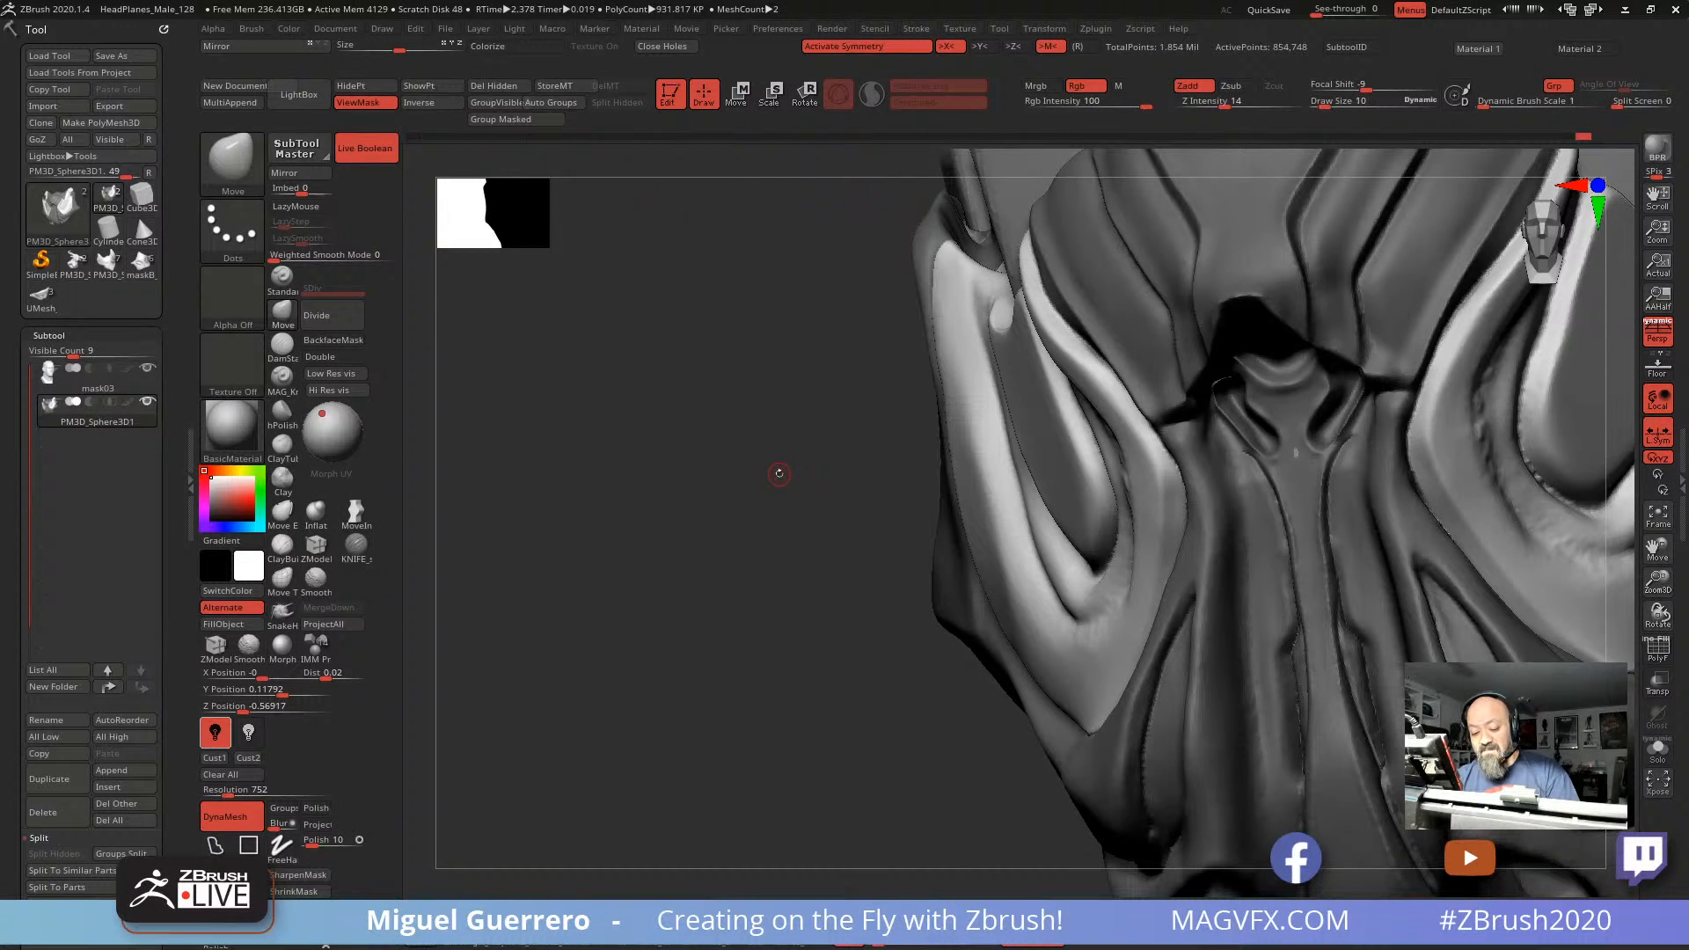
left_click_drag(779, 474, 810, 464)
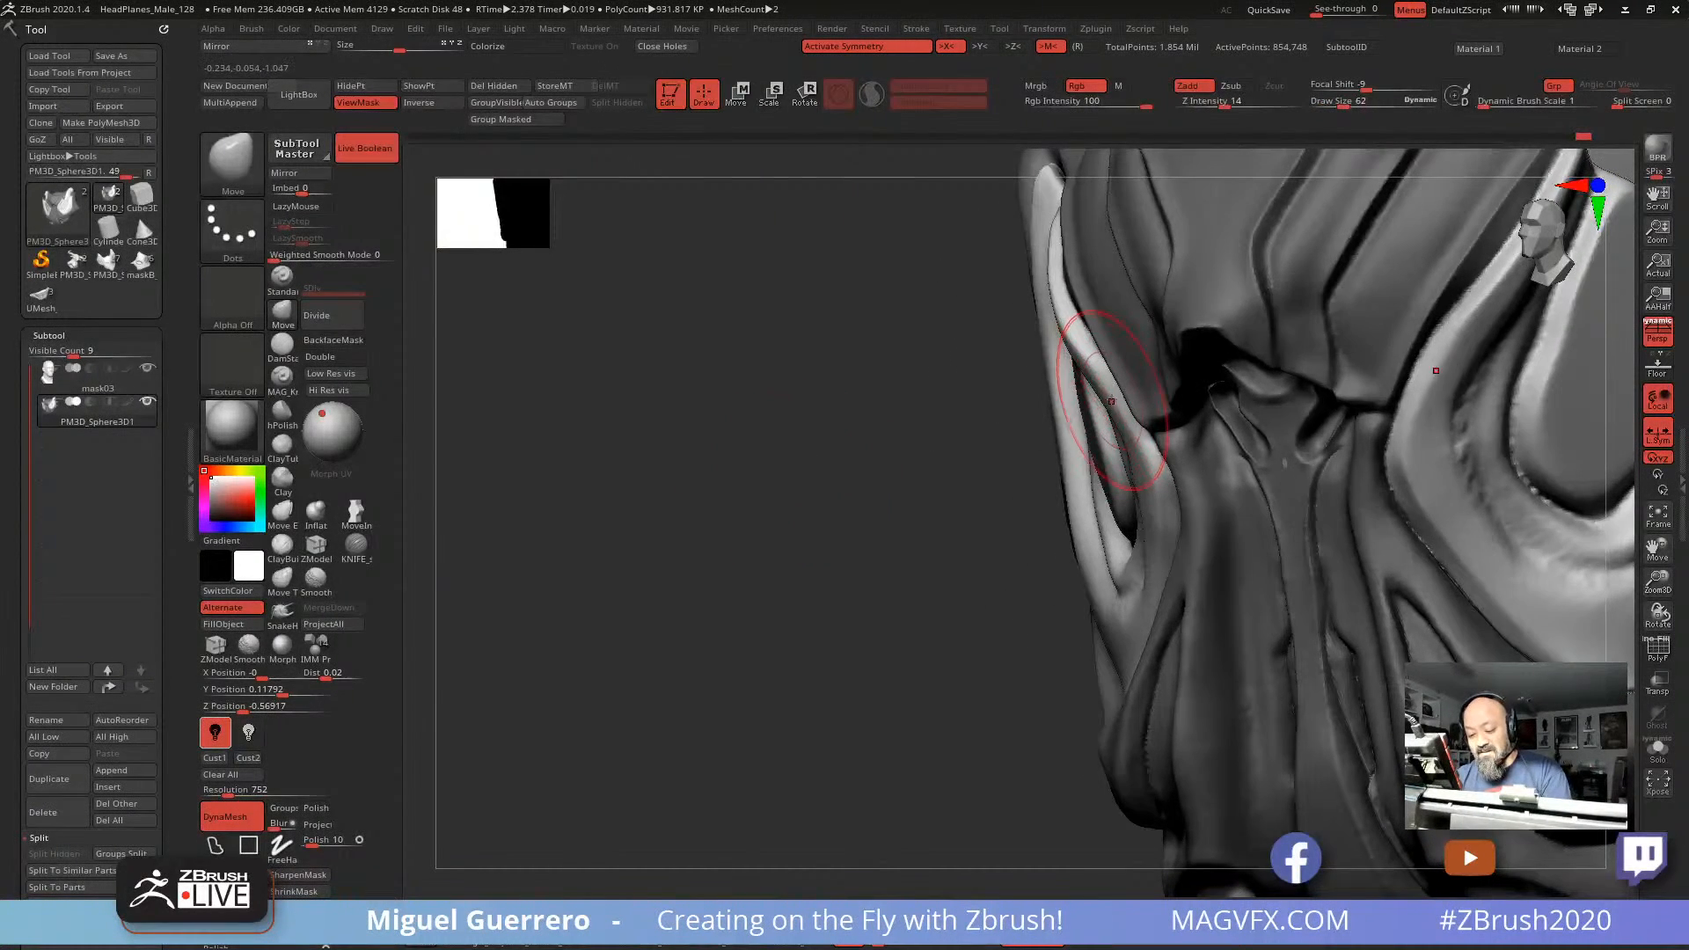
mouse_move(1140, 450)
left_mouse_down()
mouse_move(1123, 462)
mouse_move(1148, 439)
left_mouse_up()
left_click(859, 471, "ctrl")
left_click_drag(988, 440, 1166, 417)
mouse_move(532, 412)
left_mouse_down("ctrl")
mouse_move(528, 430)
mouse_move(499, 427)
mouse_move(516, 423)
left_mouse_up("ctrl")
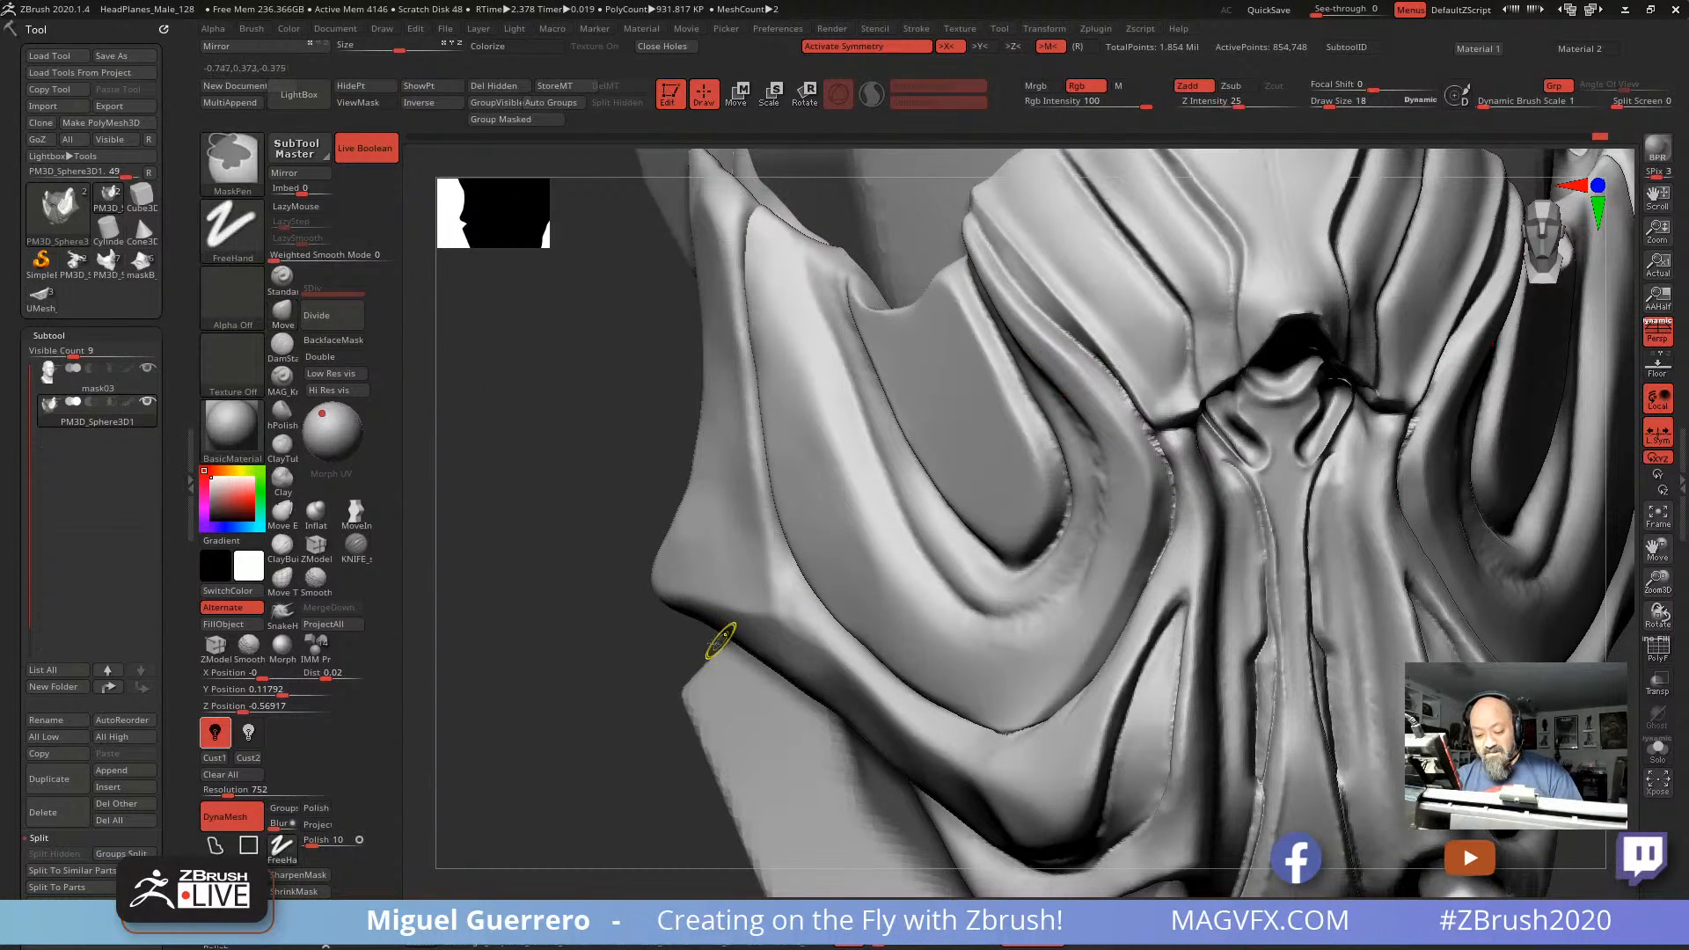
Step: Set the draw size to 38 and apply the MAG_Red material to the head and mask
right_click_drag(724, 641, 651, 577, "ctrl")
mouse_move(573, 573)
left_mouse_down()
mouse_move(592, 569)
mouse_move(598, 526)
mouse_move(623, 533)
left_mouse_up()
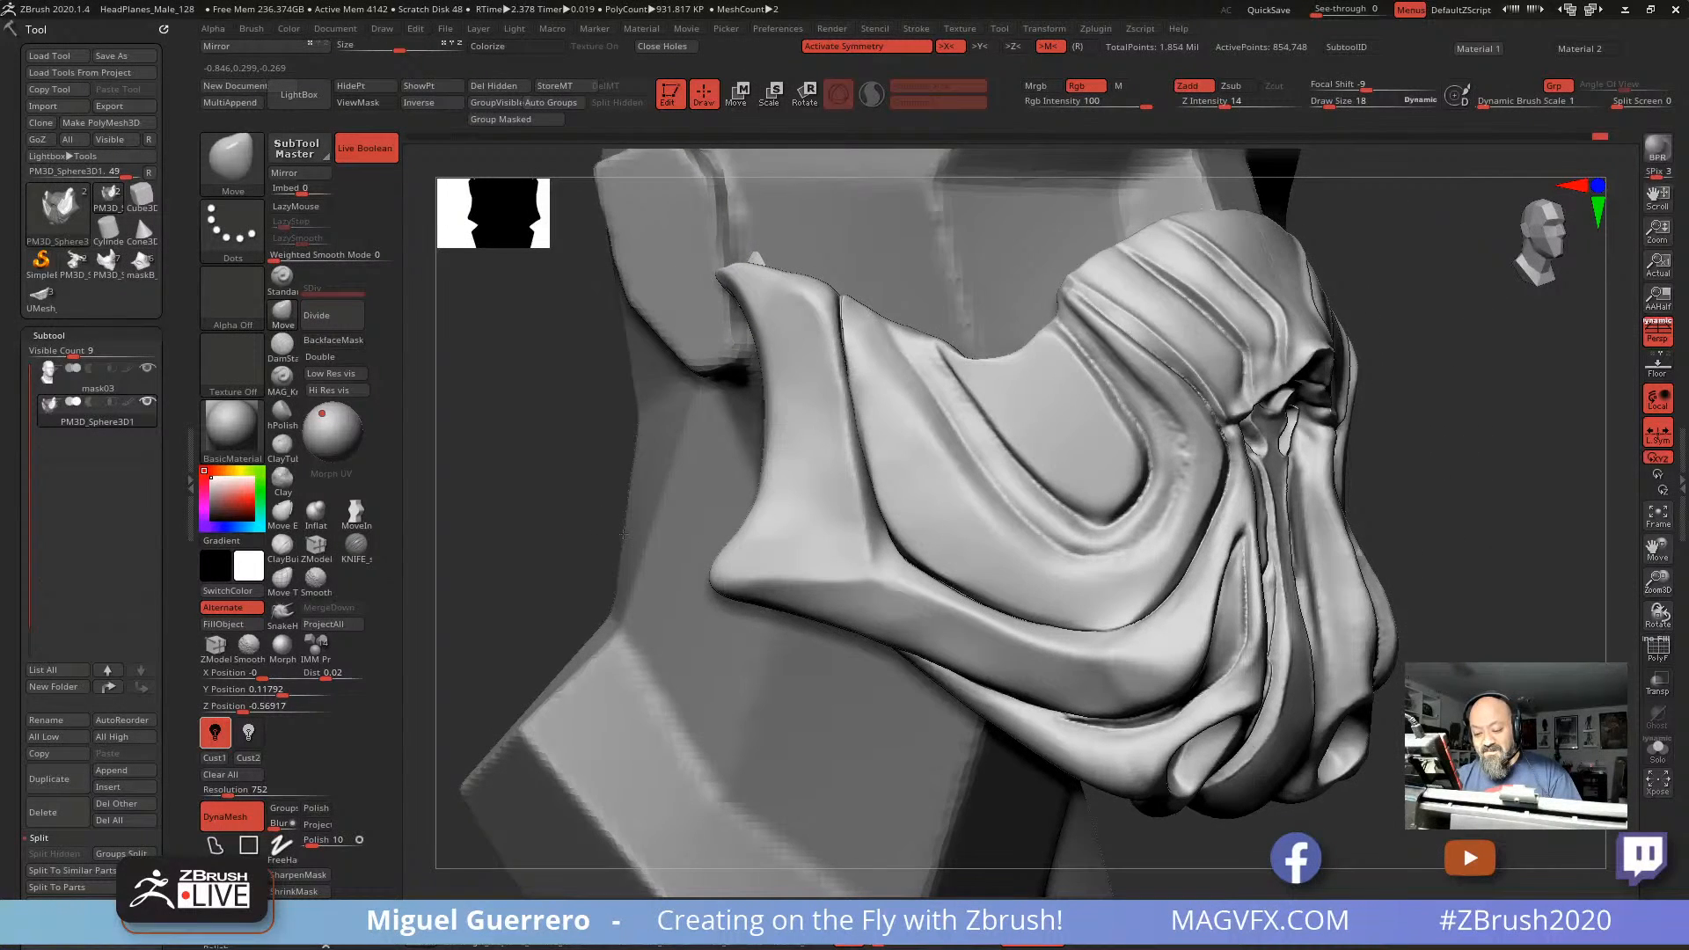
key("bracketright")
key("bracketright")
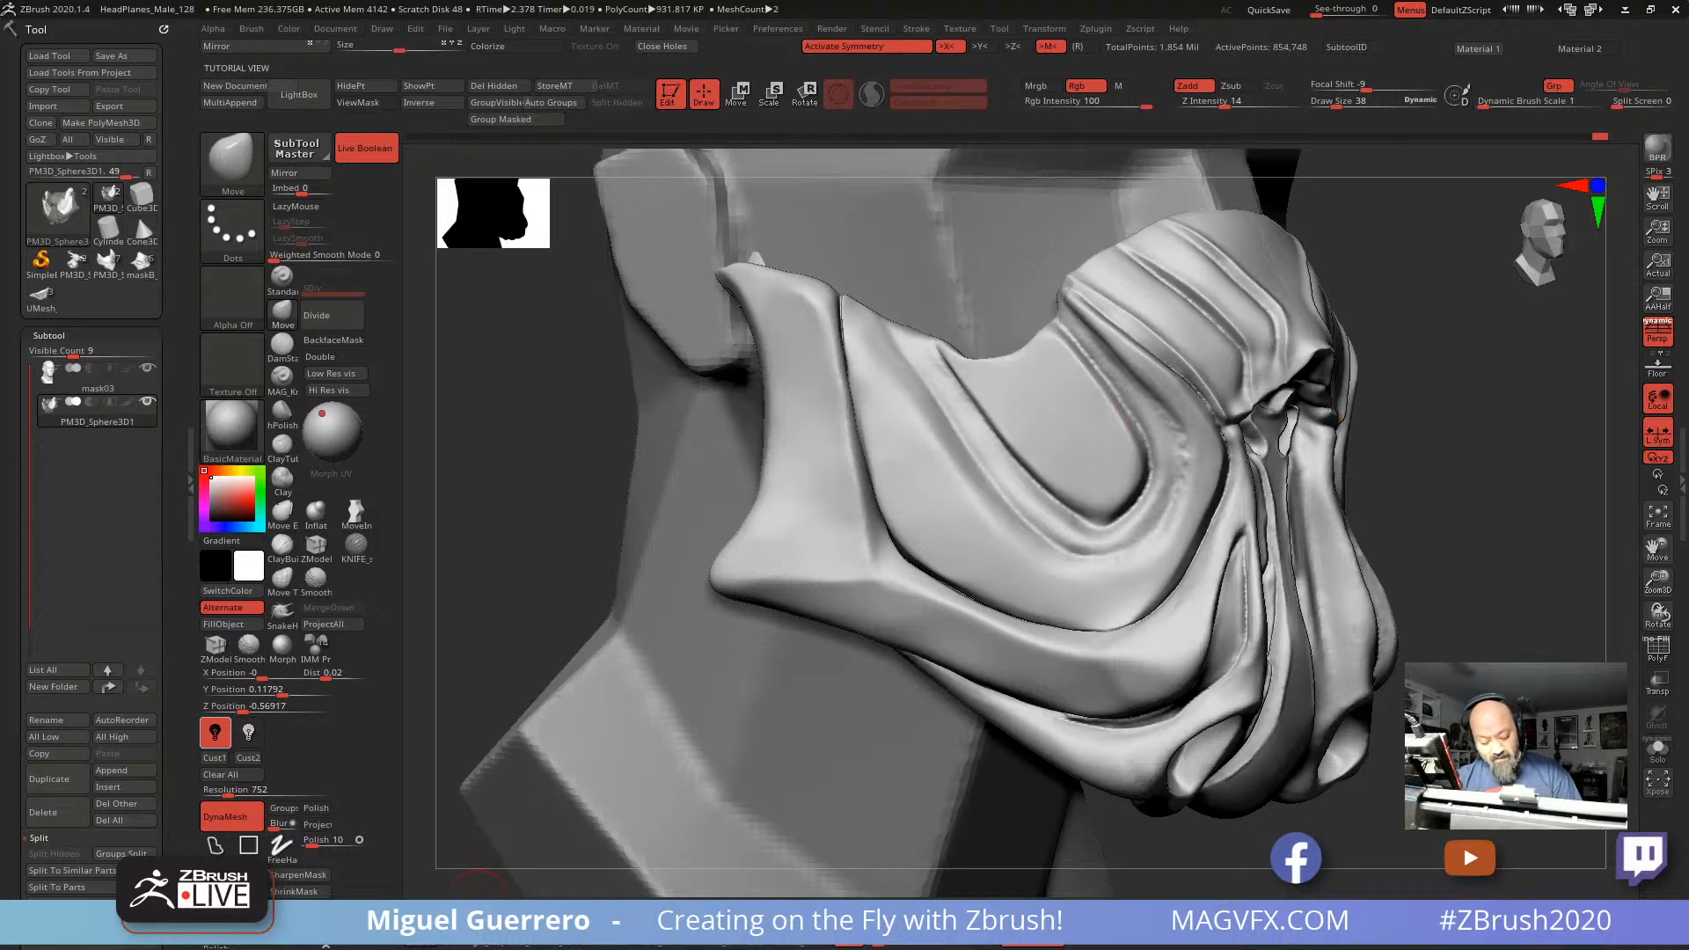
left_click(544, 922)
mouse_move(603, 570)
left_mouse_down("alt")
mouse_move(560, 544)
mouse_move(610, 512)
mouse_move(573, 502)
mouse_move(691, 533)
mouse_move(604, 577)
mouse_move(659, 660)
mouse_move(604, 663)
mouse_move(658, 682)
mouse_move(765, 673)
left_mouse_up("alt")
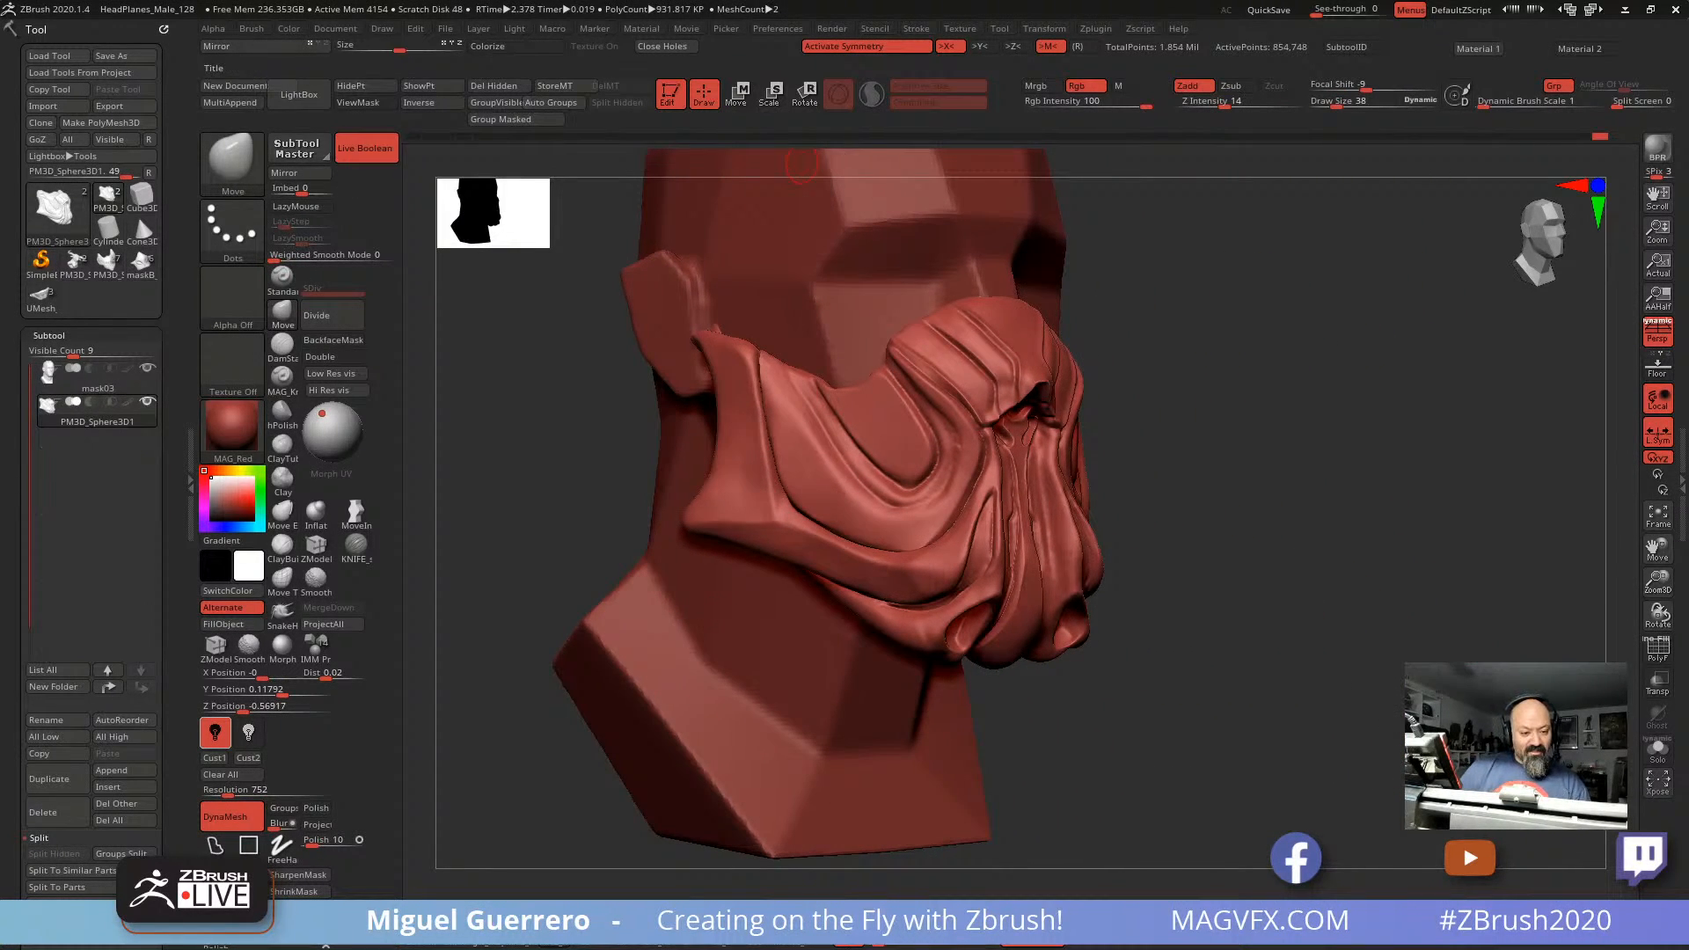
Step: Polish the whole mask with the Polish By Features deformation at 37 and repeat the polish
scroll(97, 426, "down", 10)
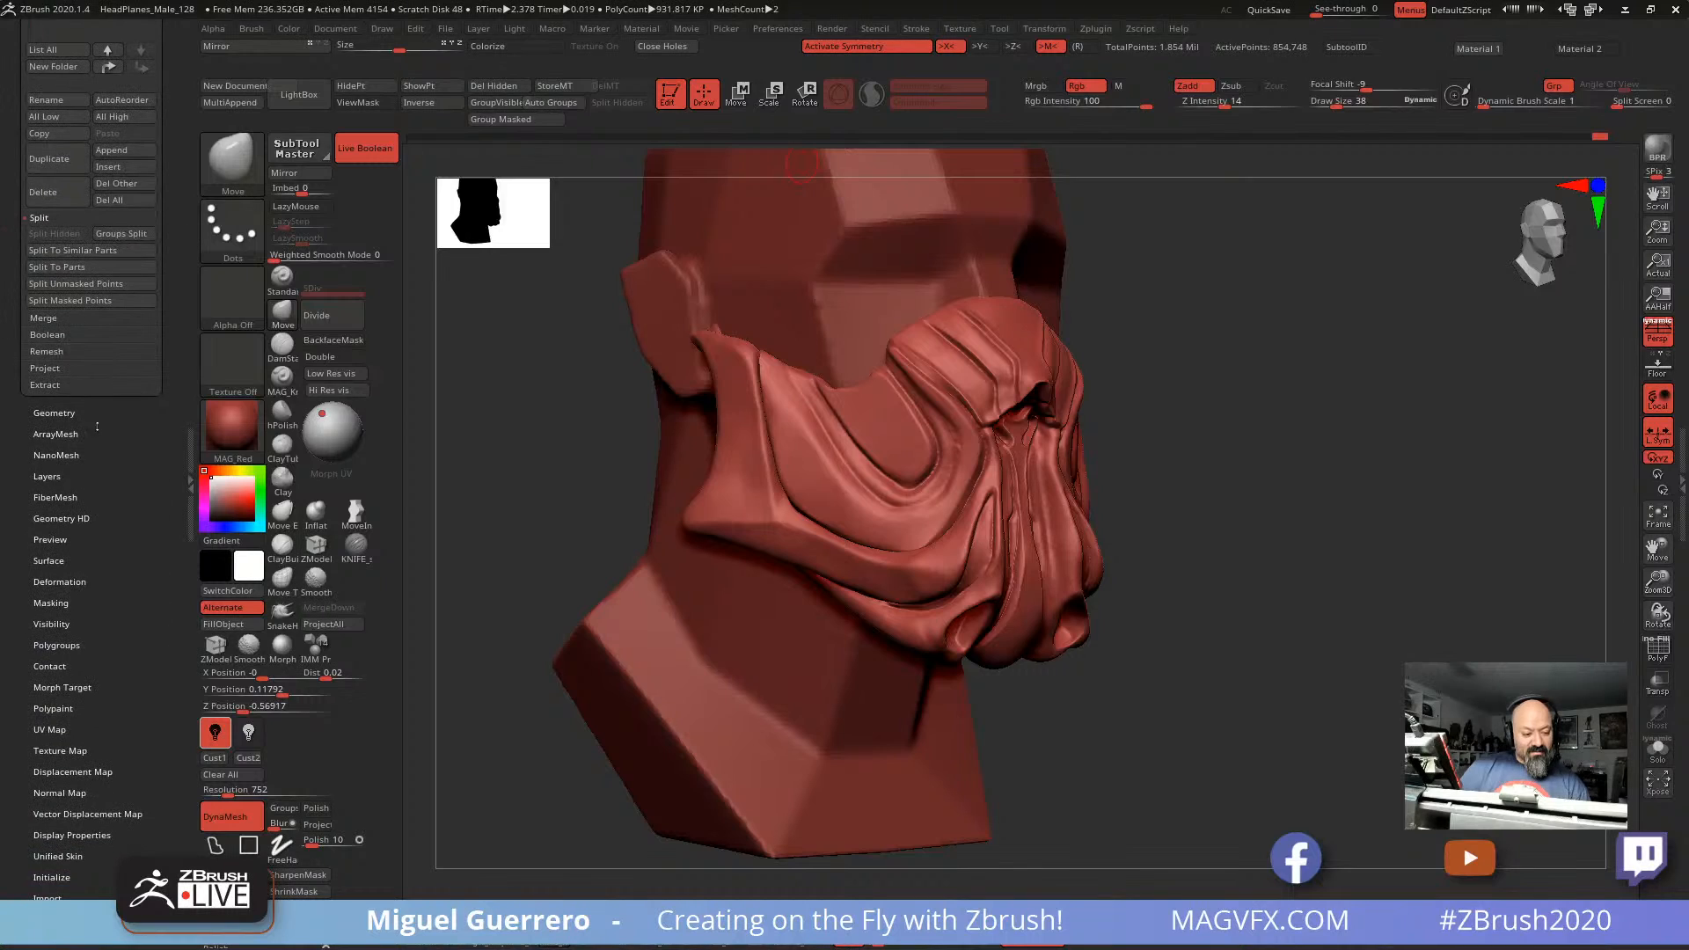
left_click(72, 581)
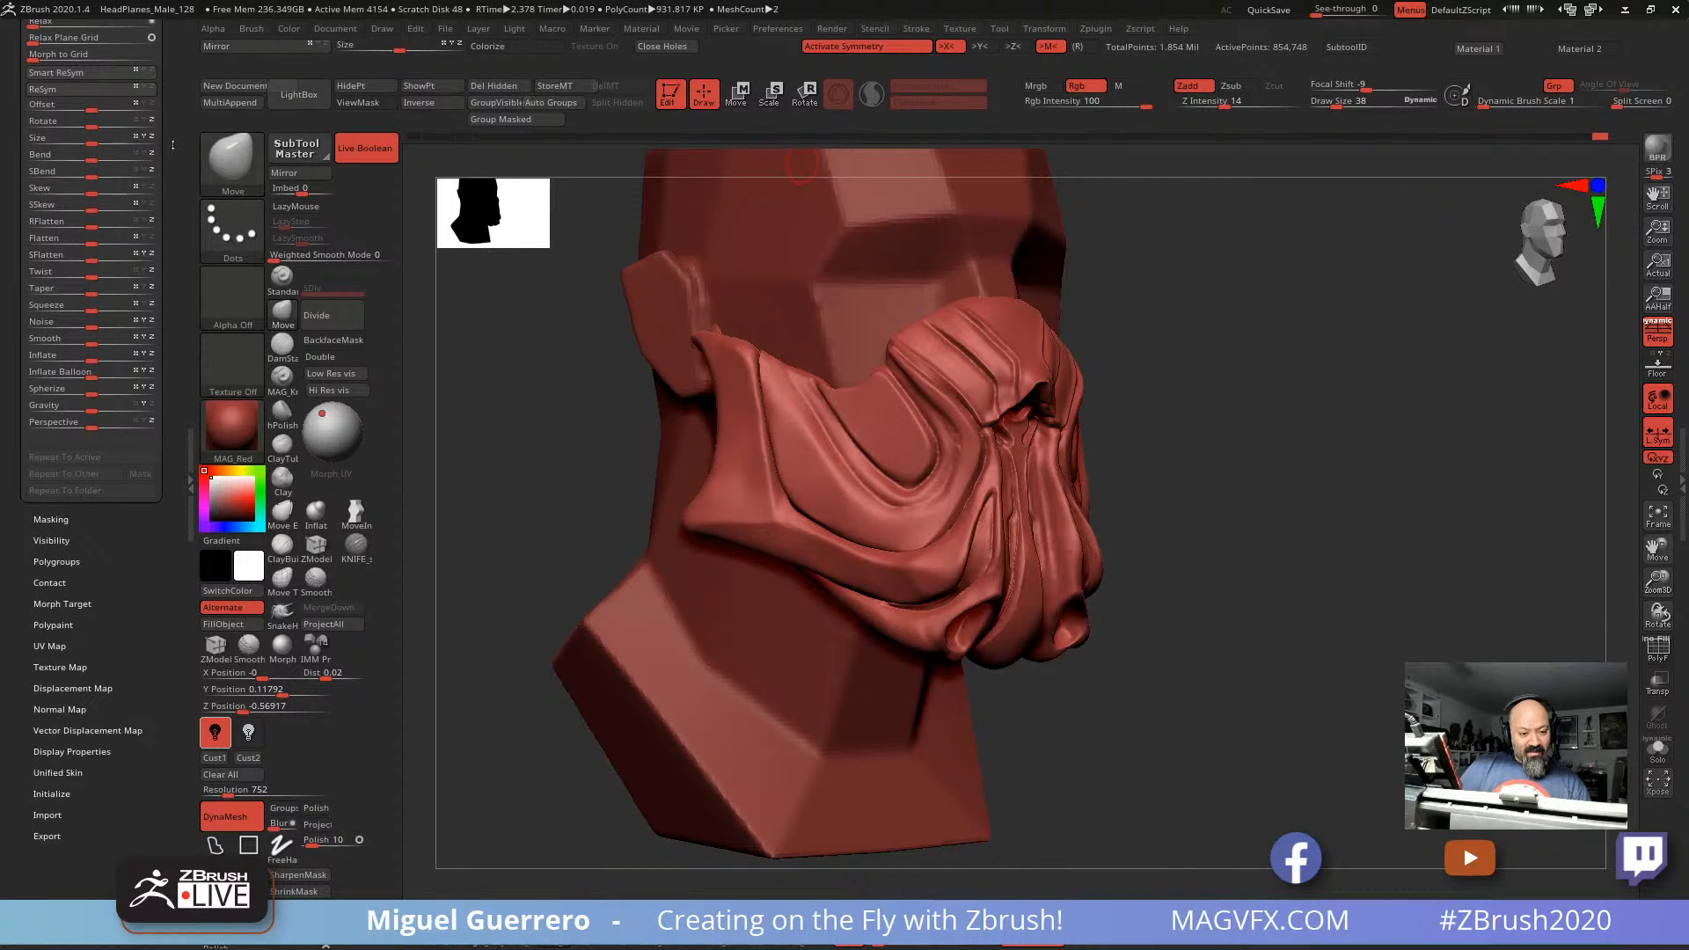
left_click_drag(176, 33, 176, 267)
left_click_drag(37, 209, 77, 220)
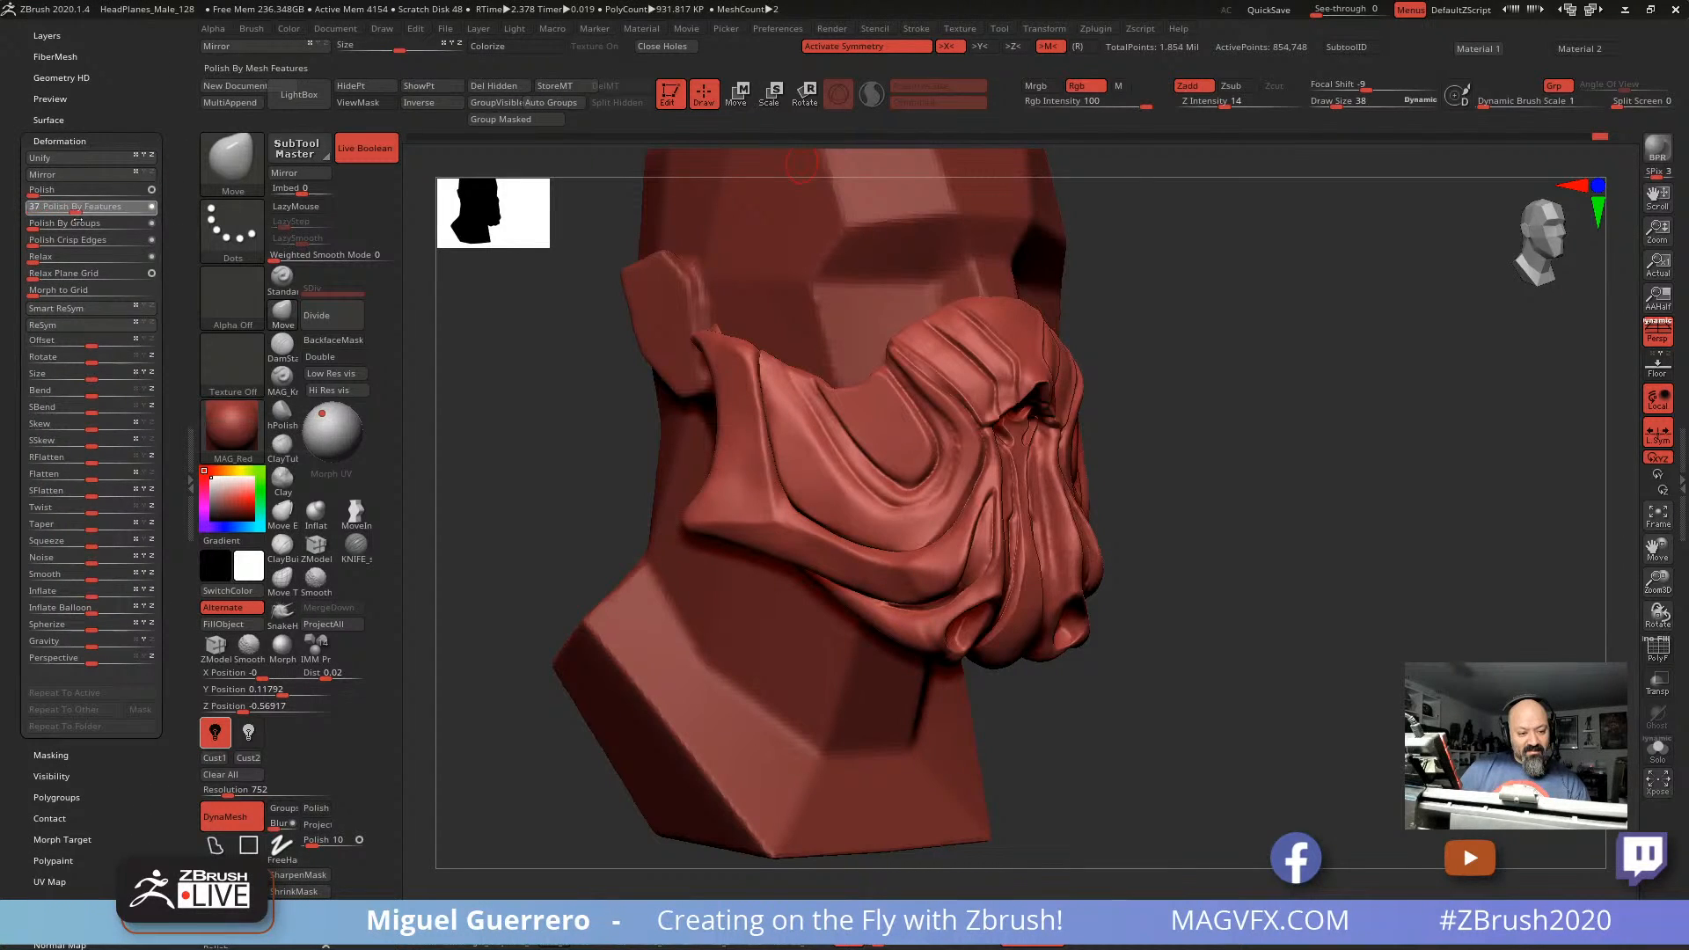
left_click_drag(707, 360, 1077, 526)
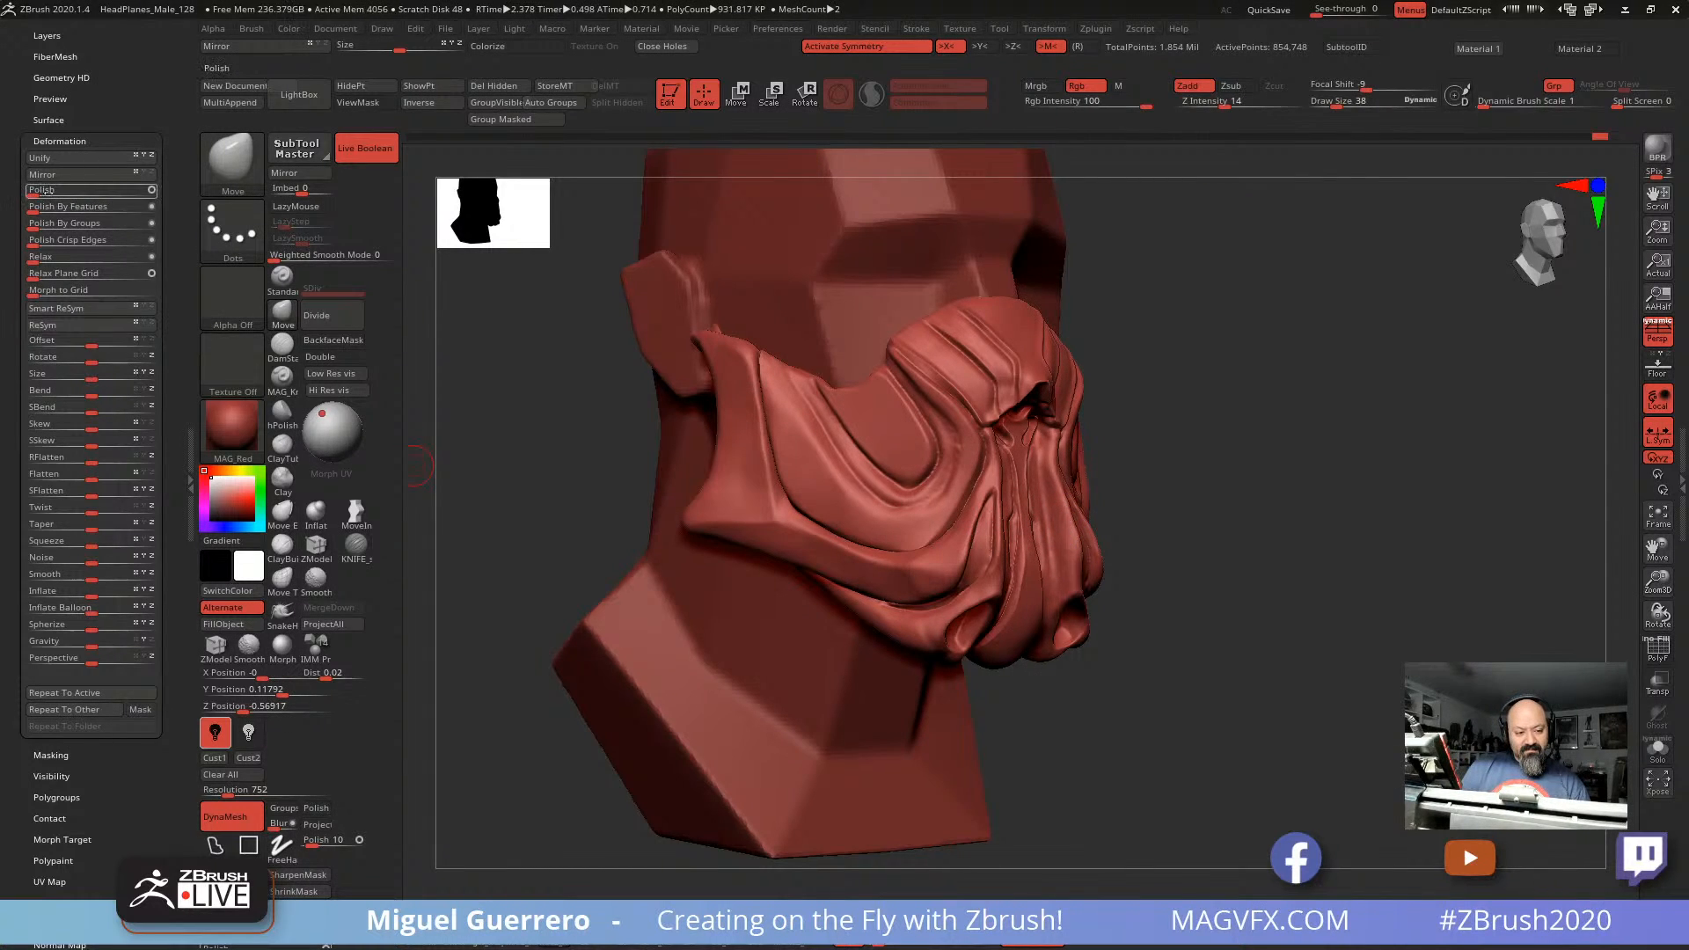
left_click_drag(35, 208, 159, 250)
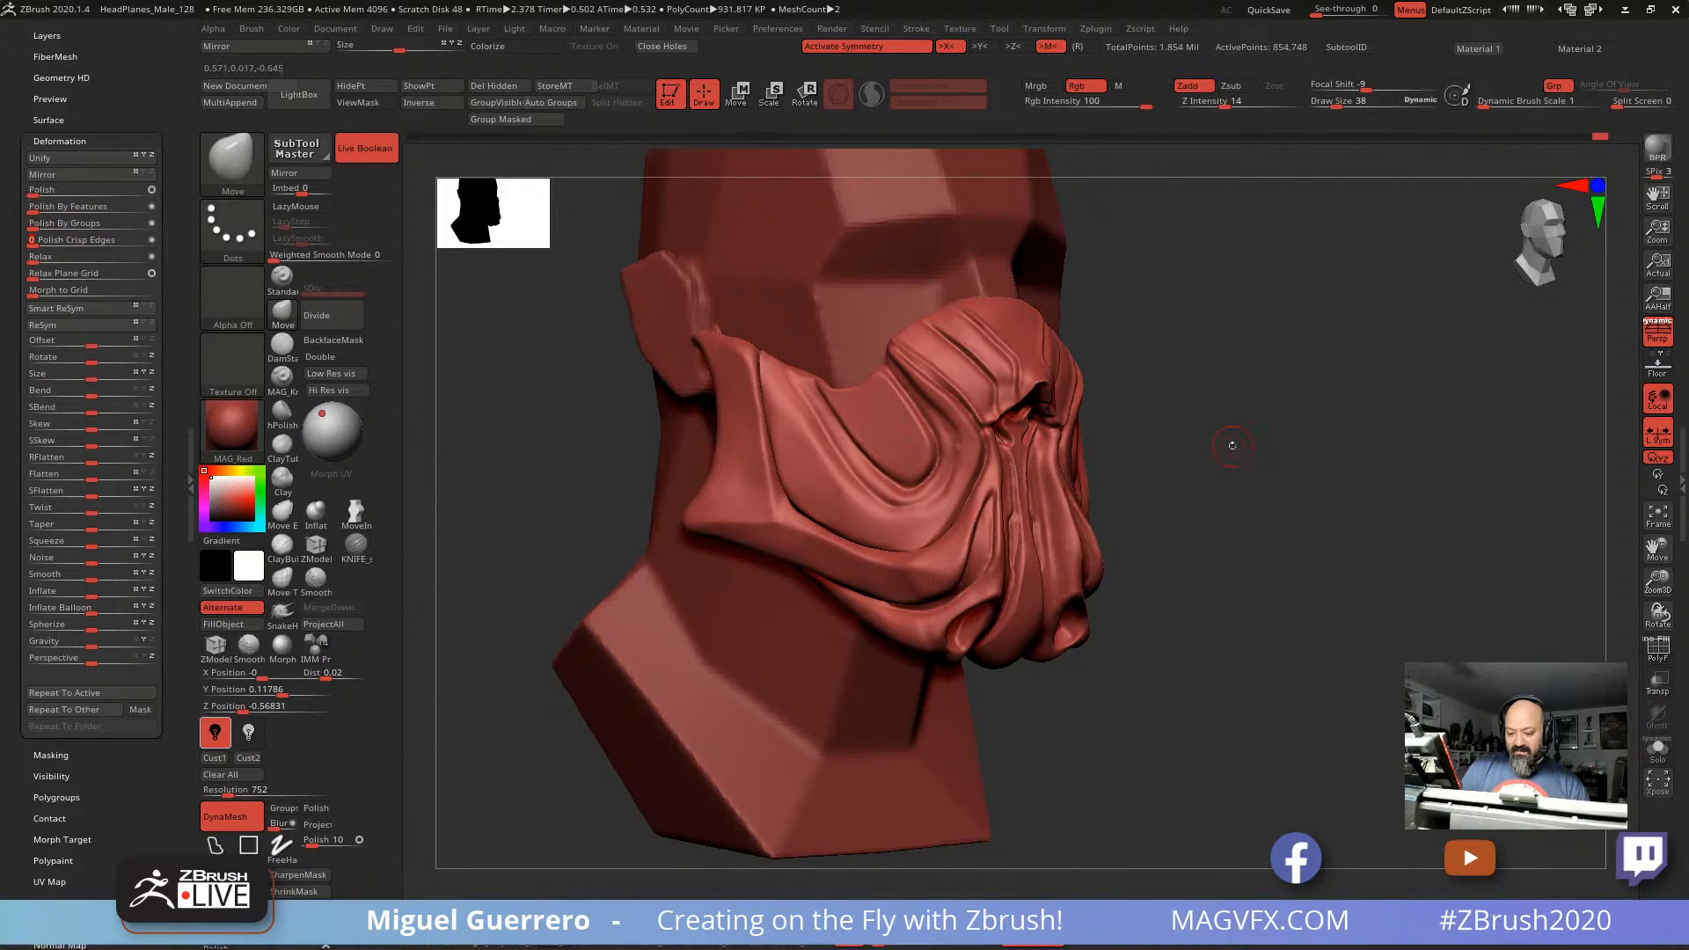
left_click_drag(1232, 445, 1183, 439)
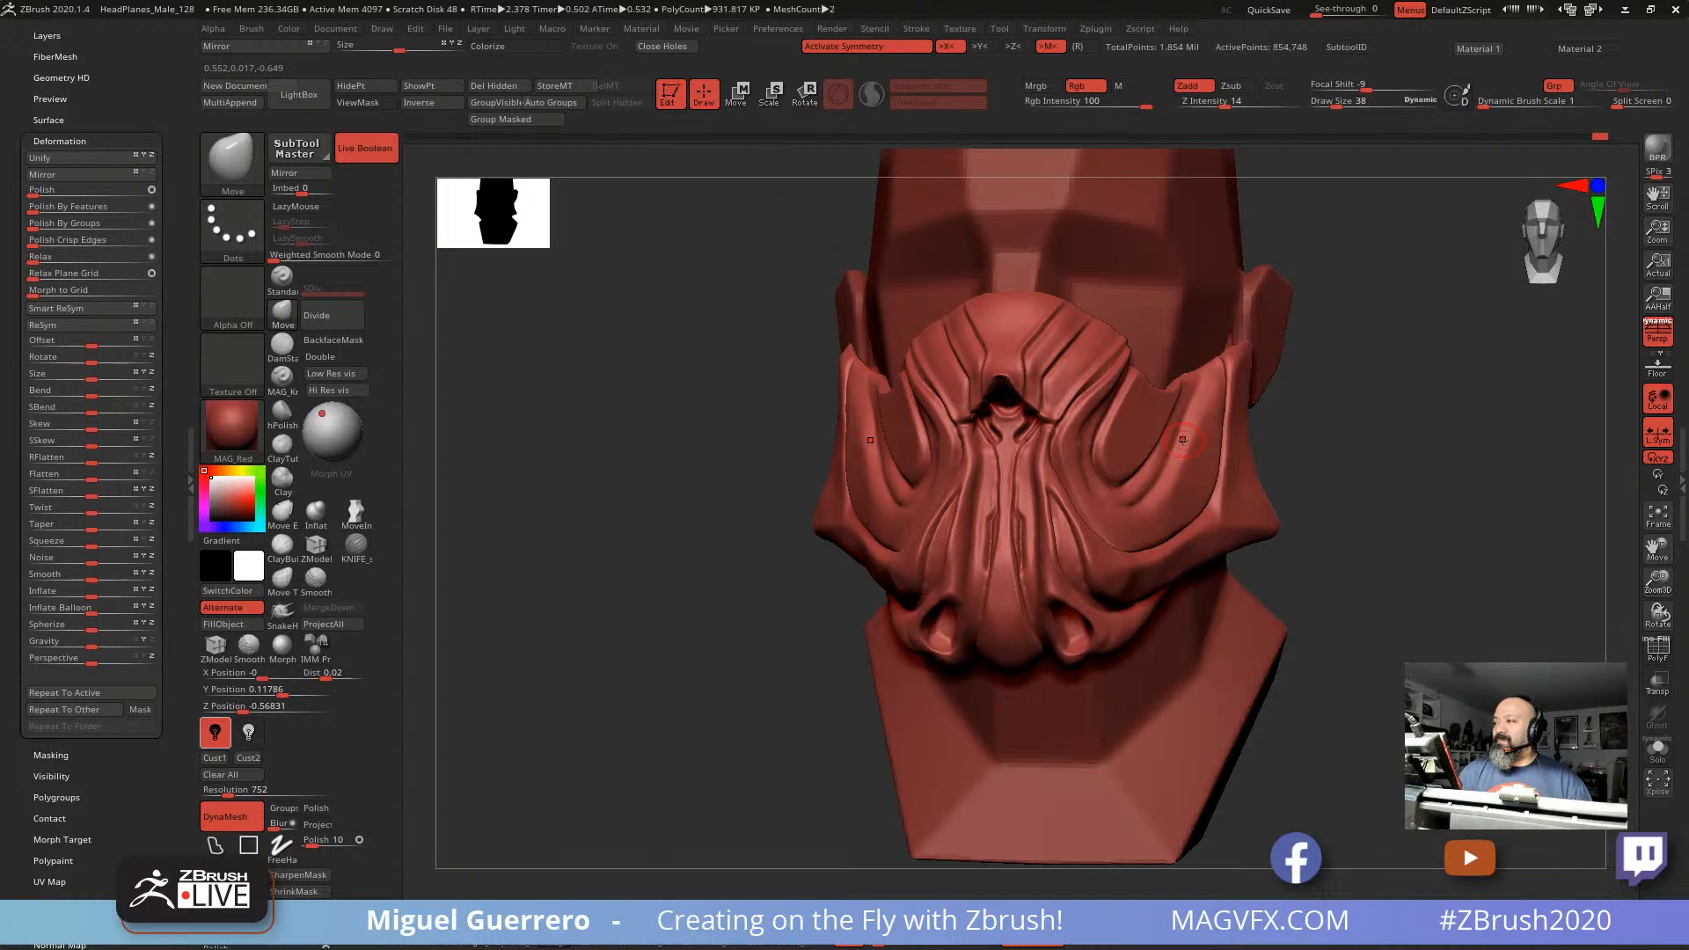
Step: Sharpen the creases beside the nose section and under the mask's lower rim with the DamStandard brush at draw size 38
mouse_move(604, 545)
left_mouse_down()
mouse_move(591, 610)
mouse_move(630, 610)
mouse_move(618, 621)
left_mouse_up()
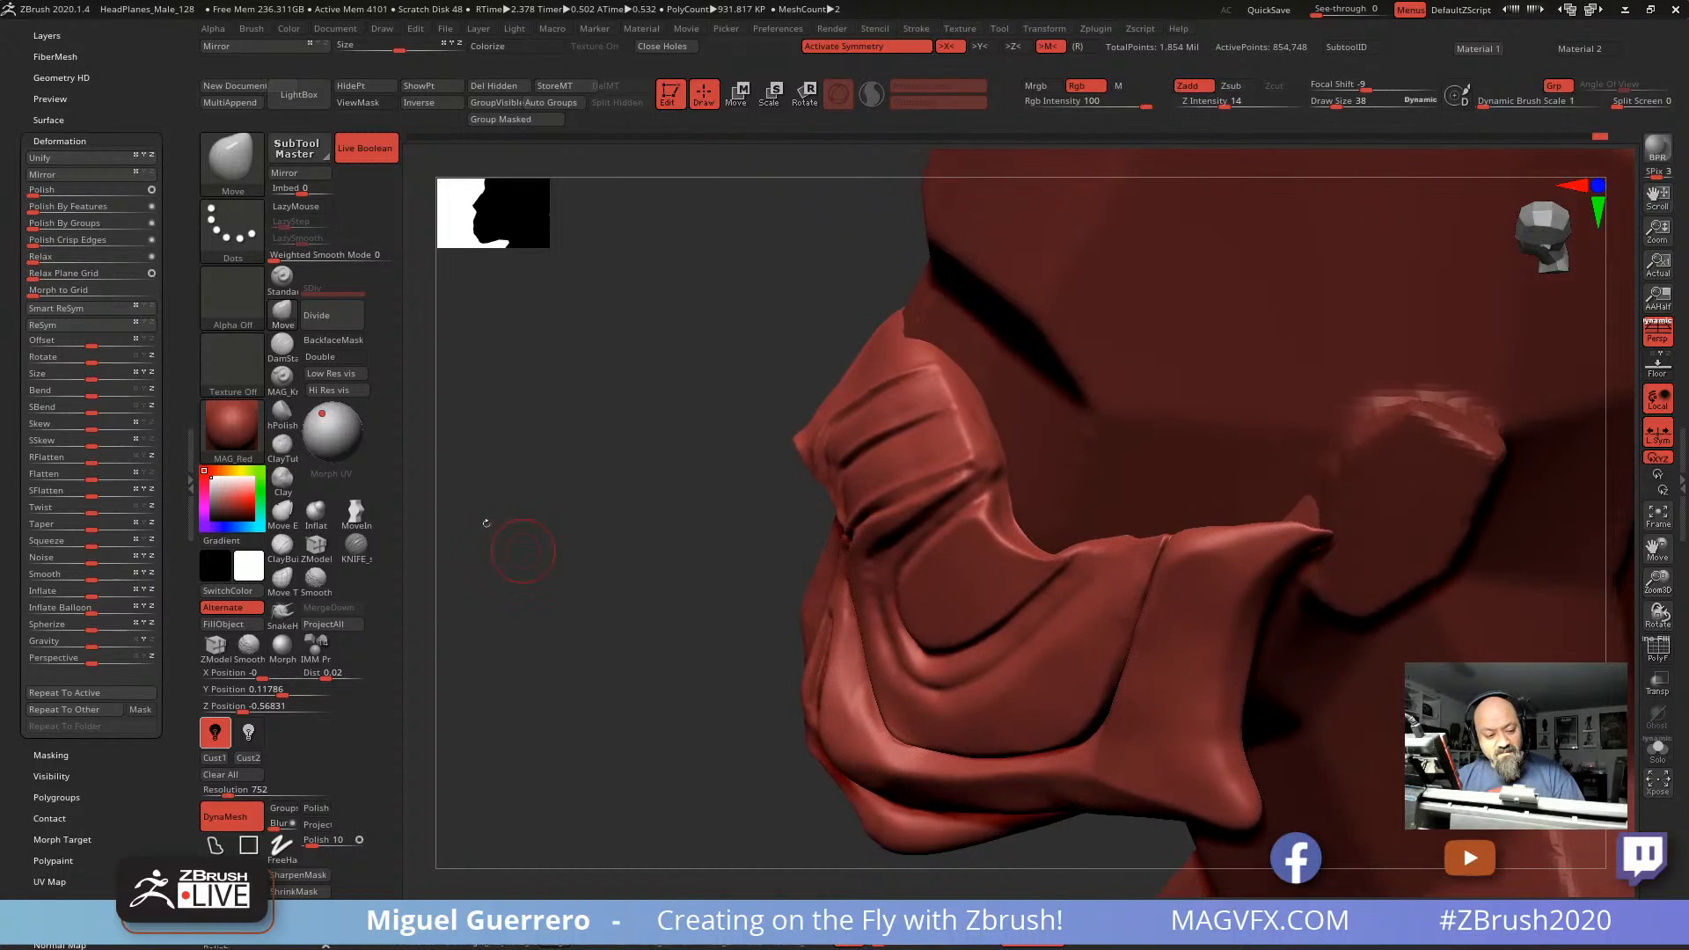
left_click(282, 345)
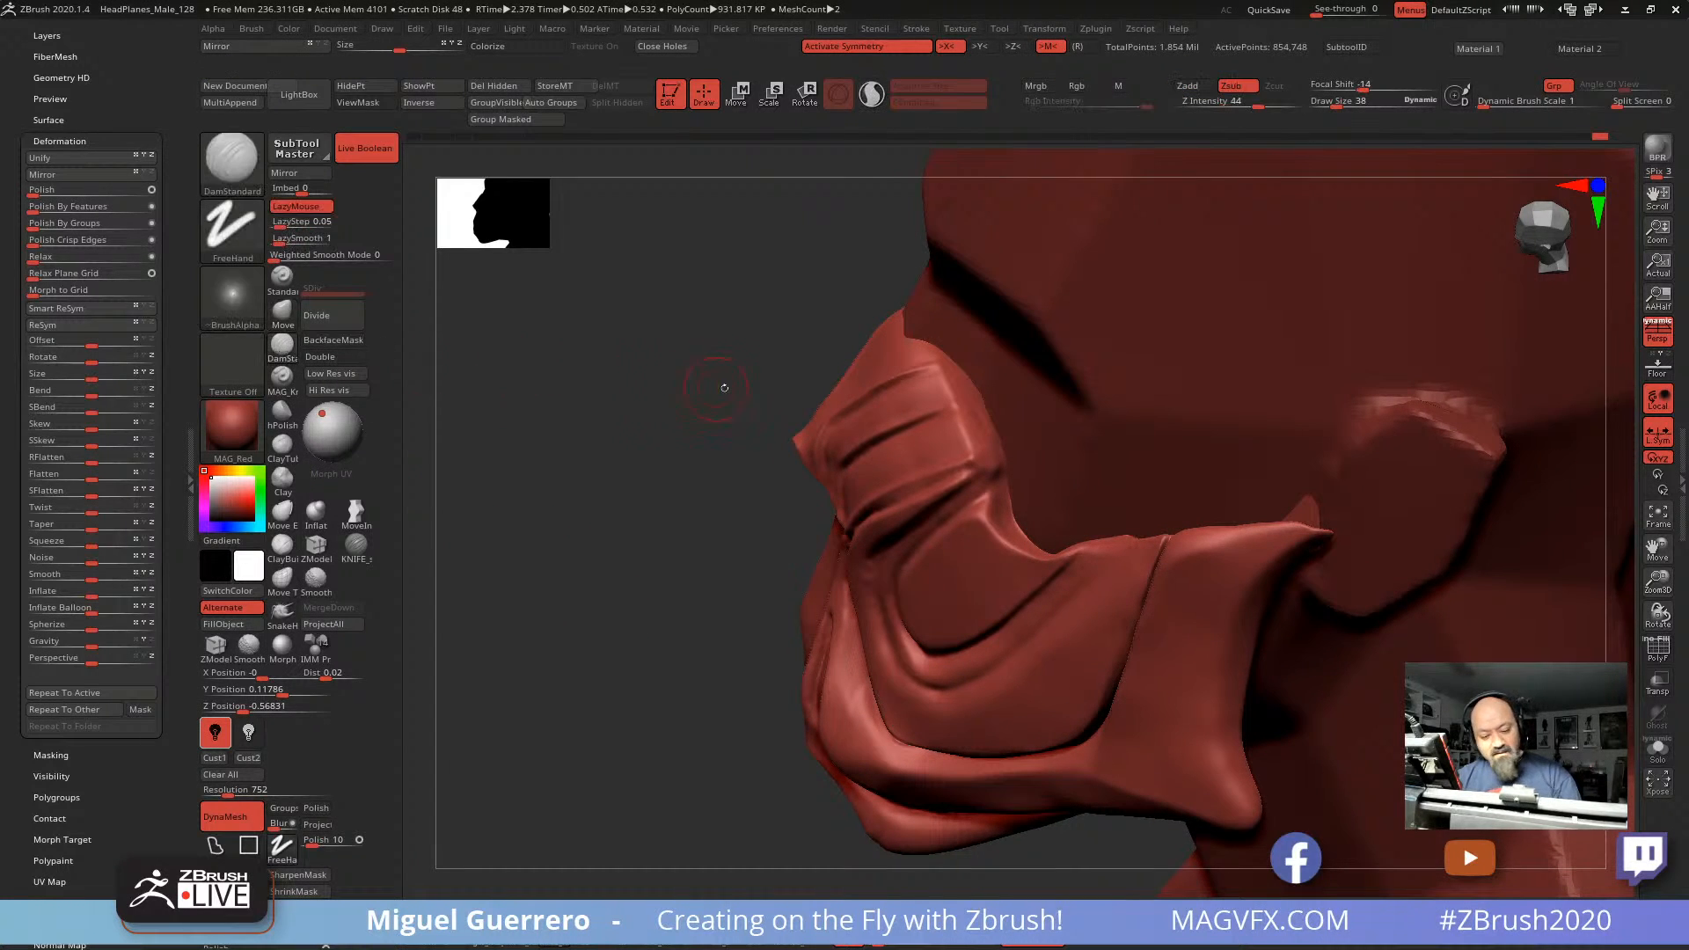
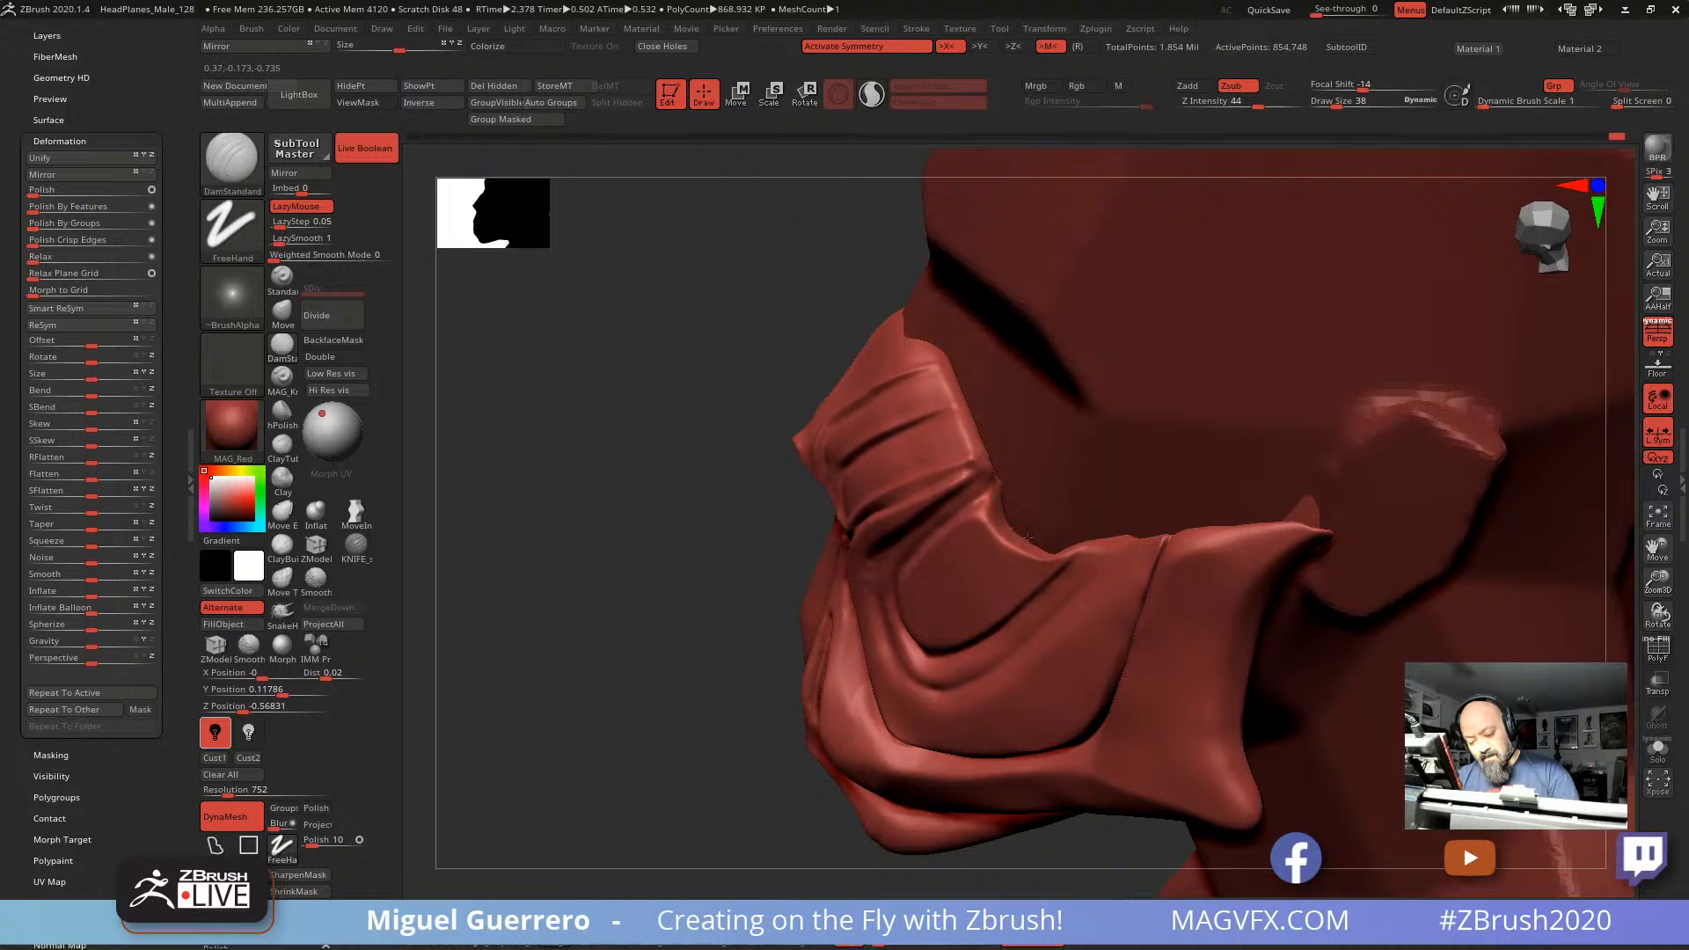
left_click_drag(670, 451, 880, 510)
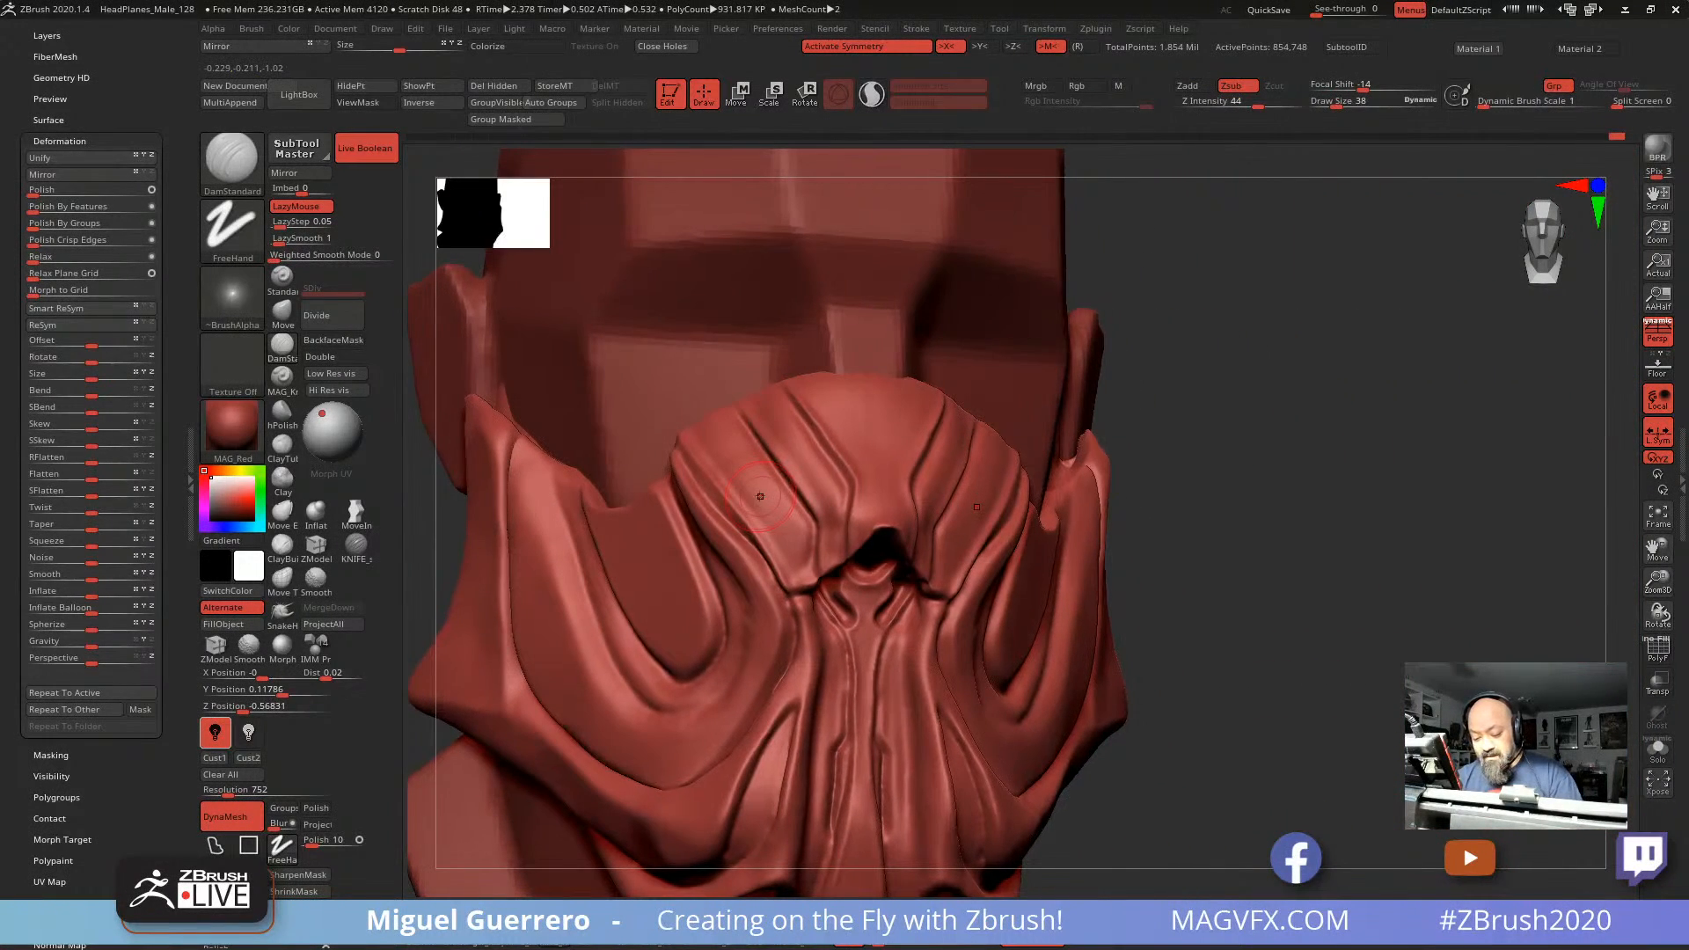
mouse_move(1319, 607)
left_mouse_down()
mouse_move(1267, 628)
mouse_move(653, 358)
mouse_move(686, 450)
mouse_move(955, 449)
mouse_move(1057, 578)
left_mouse_up()
left_click_drag(980, 455, 1058, 578)
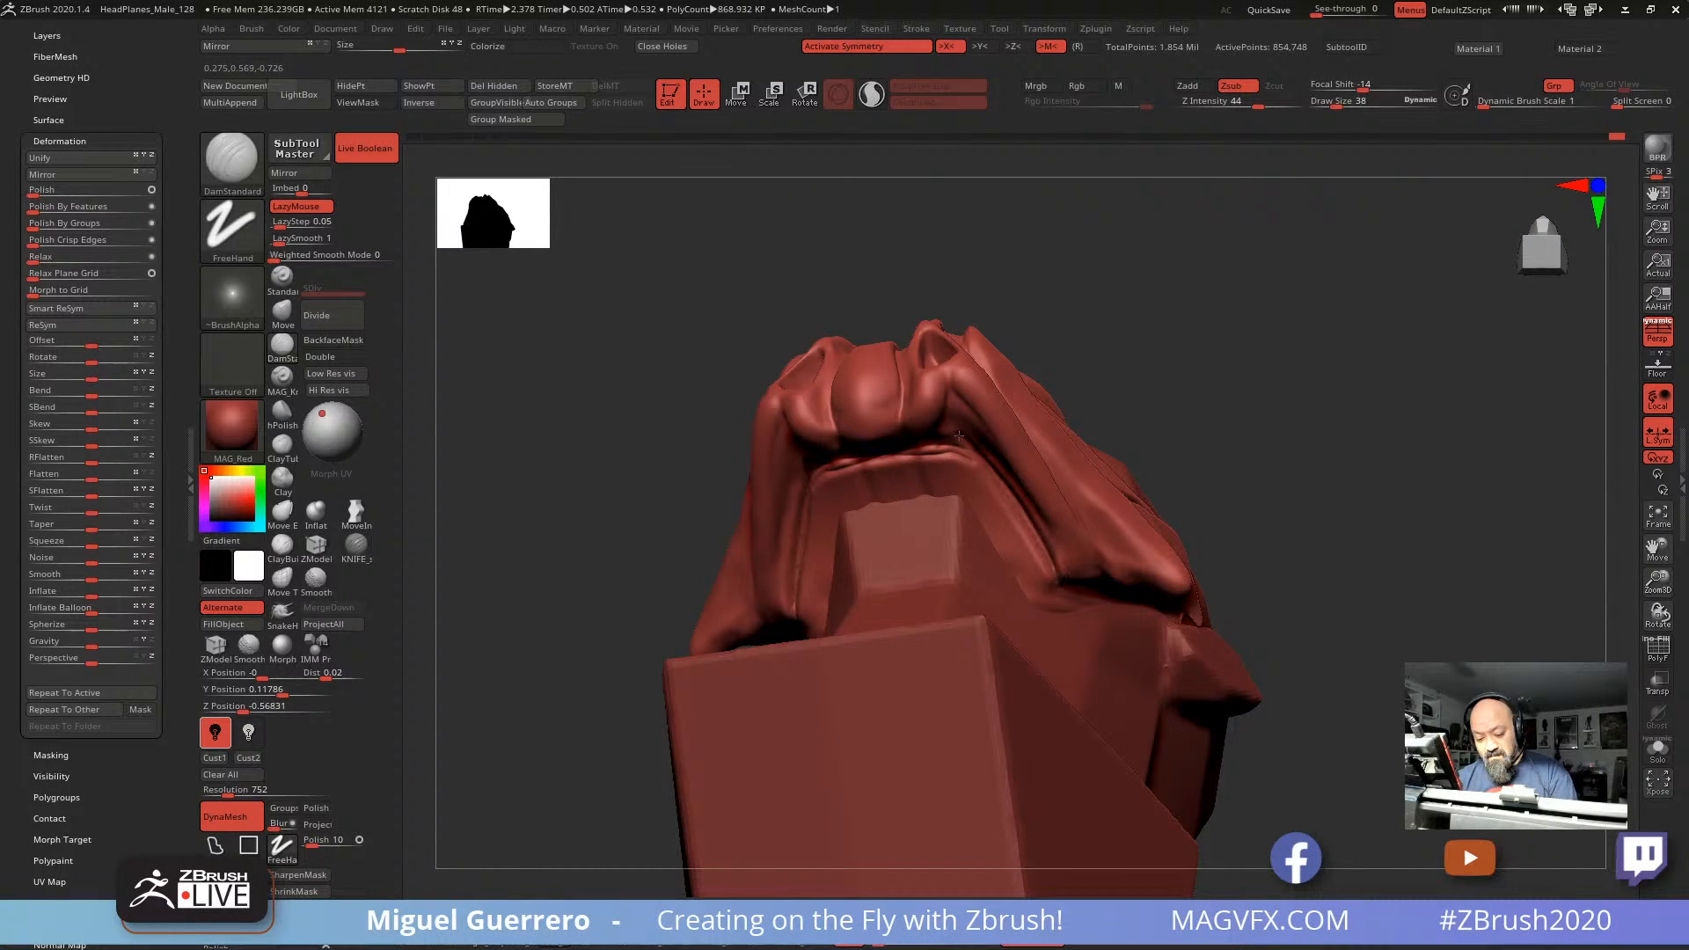
Step: Mask the inner surface along the mask's underside rim with the MaskPen brush and invert the masking
key("ctrl")
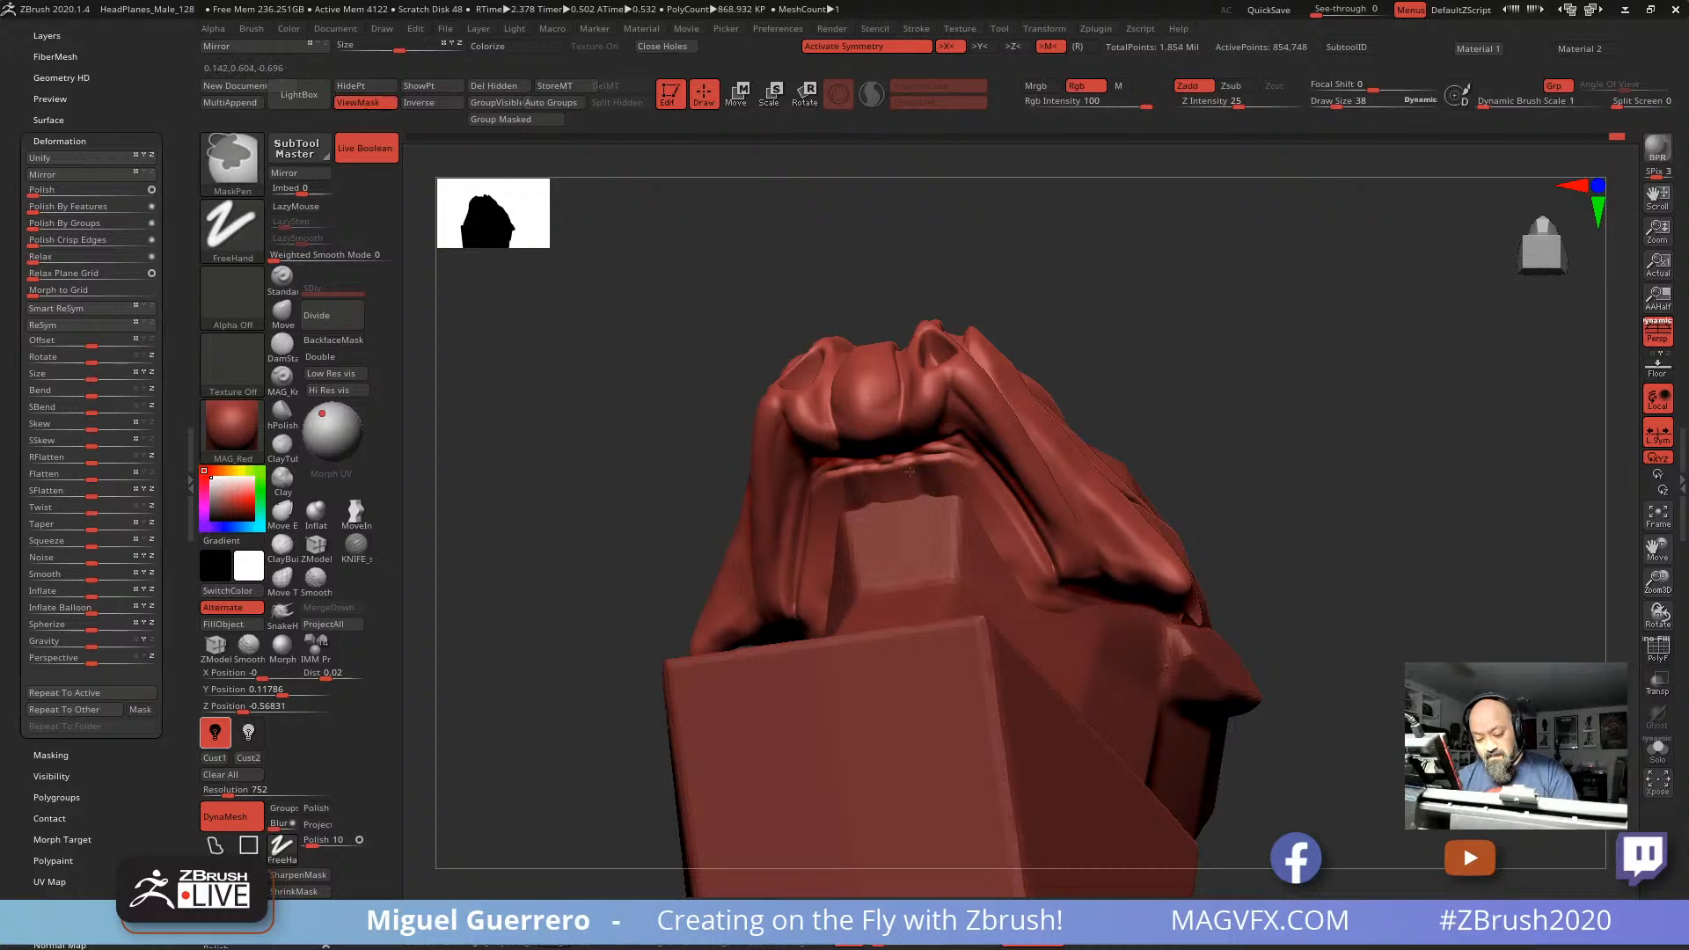
mouse_move(943, 480)
left_mouse_down("ctrl")
mouse_move(976, 503)
mouse_move(962, 458)
left_mouse_up("ctrl")
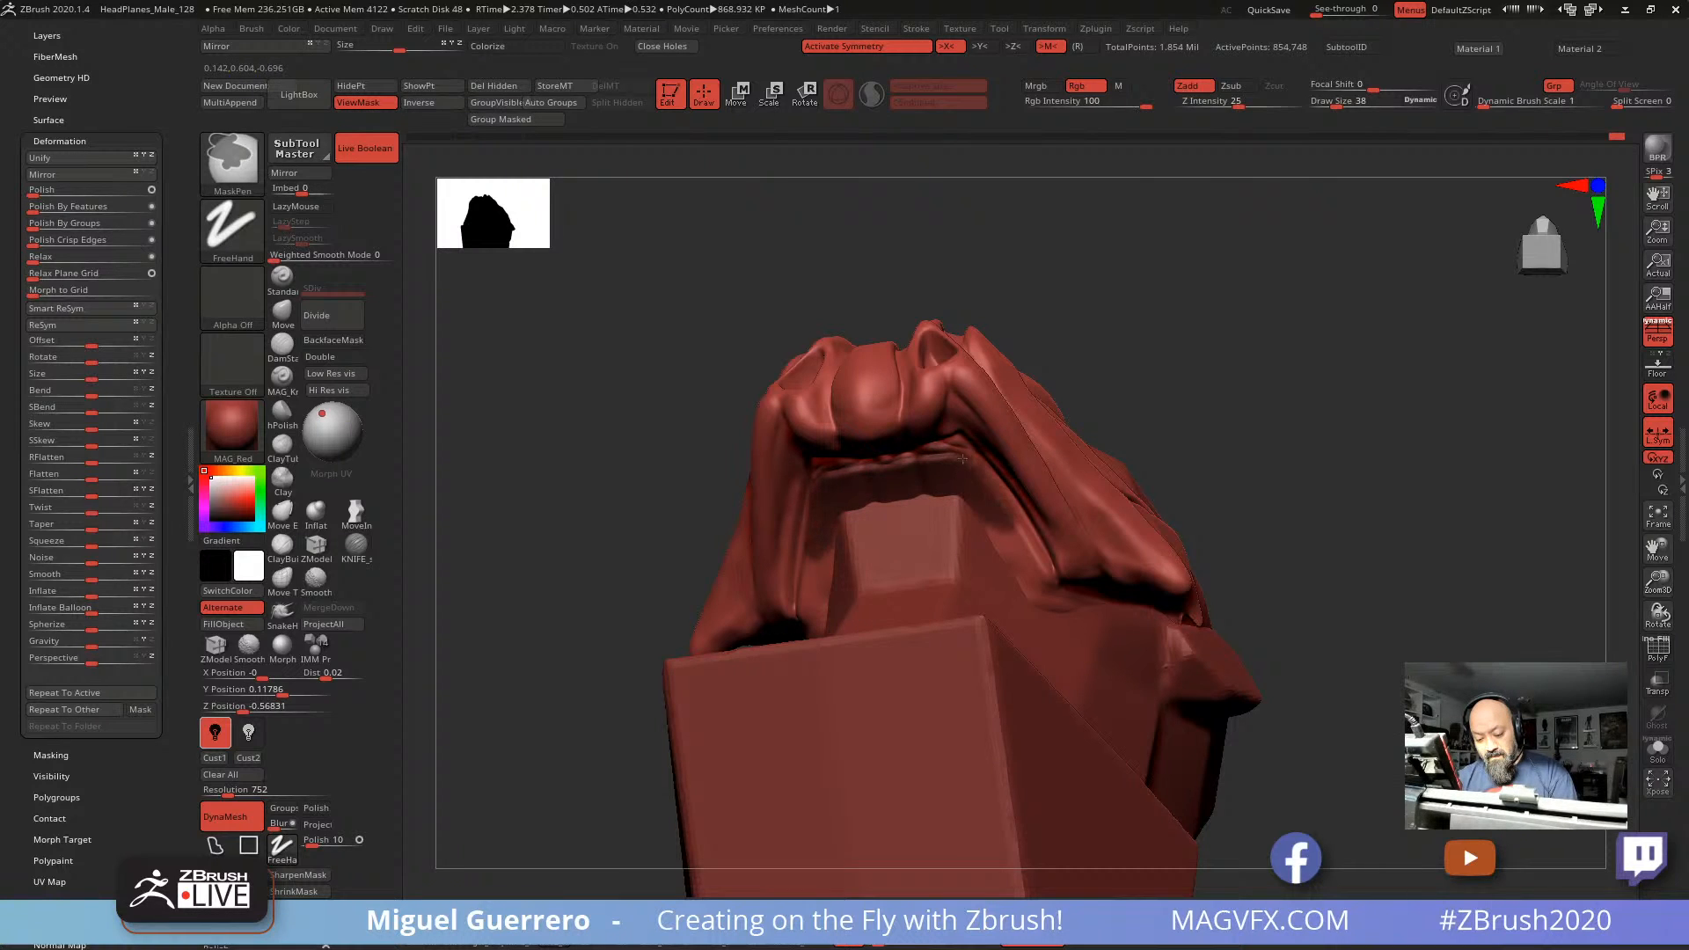
mouse_move(1024, 548)
left_mouse_down("ctrl")
mouse_move(1042, 594)
mouse_move(1019, 572)
left_mouse_up("ctrl")
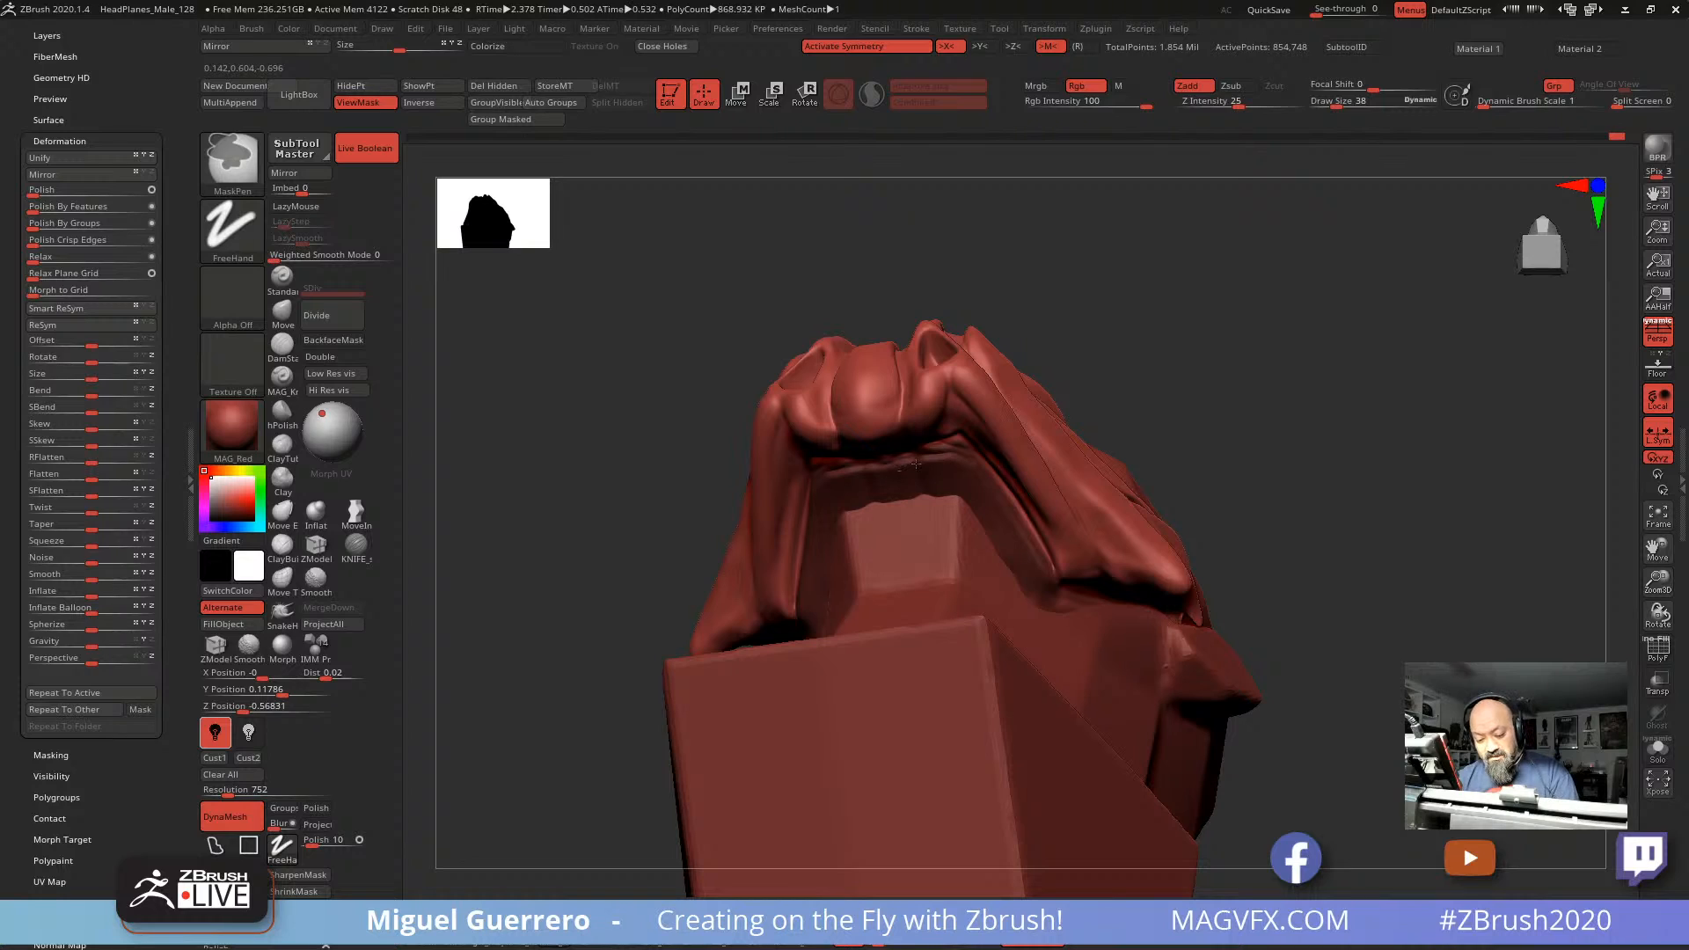
left_click_drag(993, 496, 1028, 541, "ctrl")
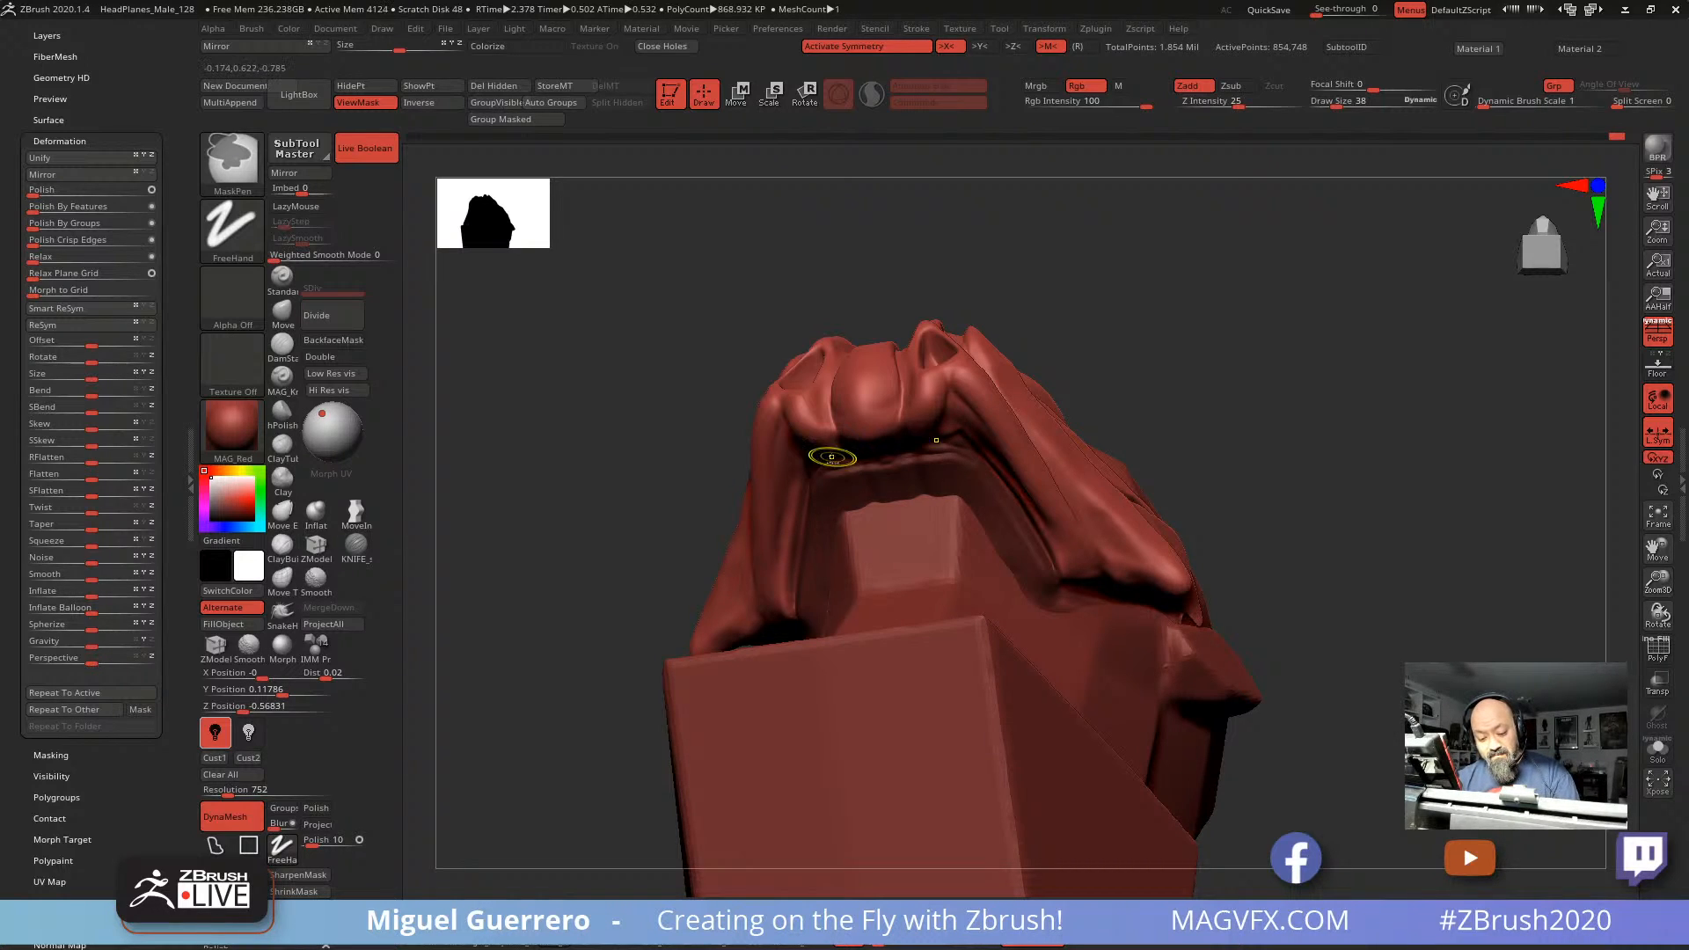
left_click(707, 468, "ctrl")
mouse_move(563, 429)
left_mouse_down()
mouse_move(572, 476)
mouse_move(554, 478)
mouse_move(650, 452)
mouse_move(1115, 501)
mouse_move(707, 431)
mouse_move(695, 388)
mouse_move(713, 409)
left_mouse_up()
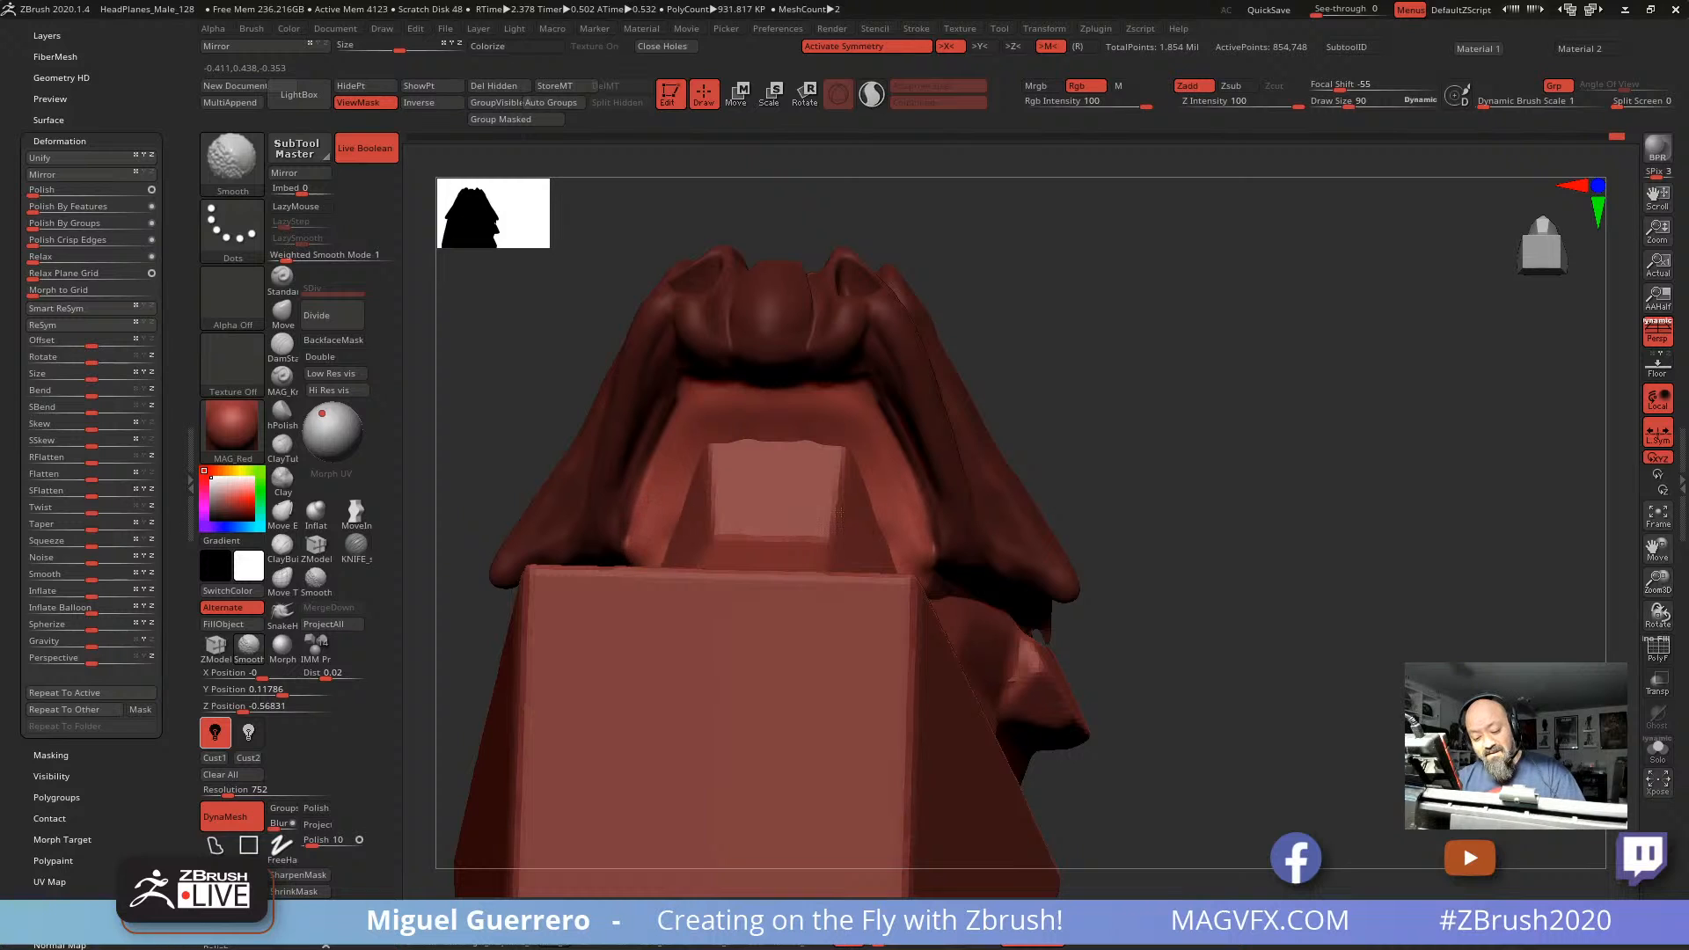
Step: Shift the unmasked inner surface slightly upward along the vertical axis with the Move gizmo
mouse_move(772, 464)
right_mouse_down()
mouse_move(651, 501)
mouse_move(683, 525)
right_mouse_up()
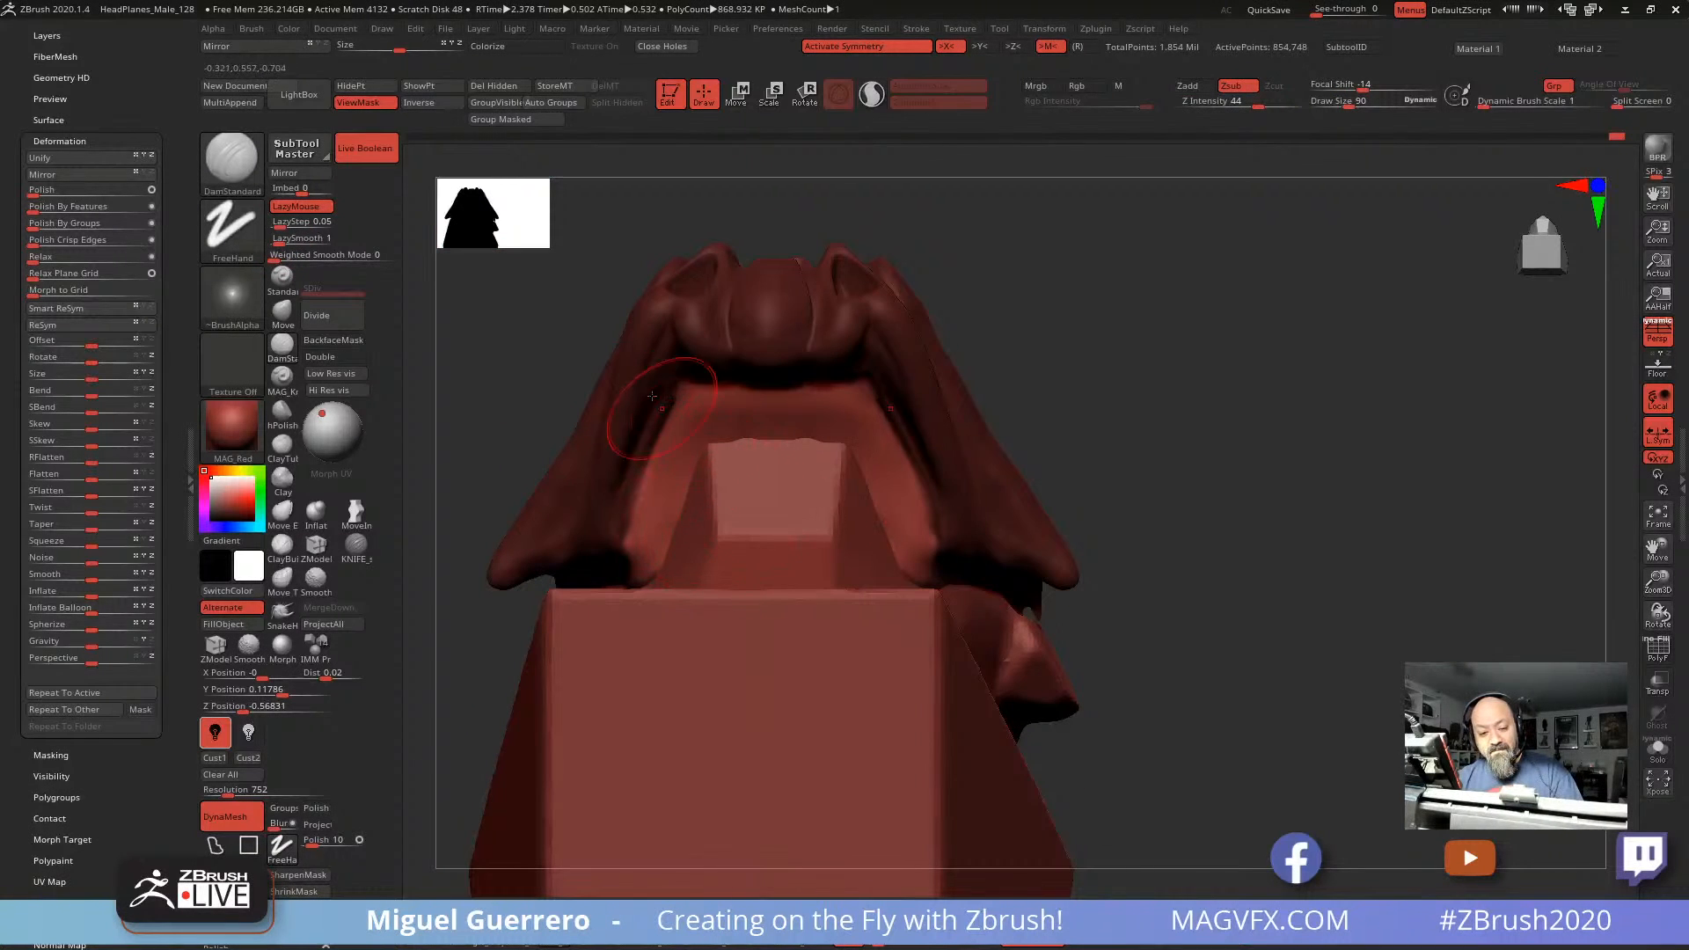
left_click(740, 94)
left_click_drag(545, 343, 545, 482)
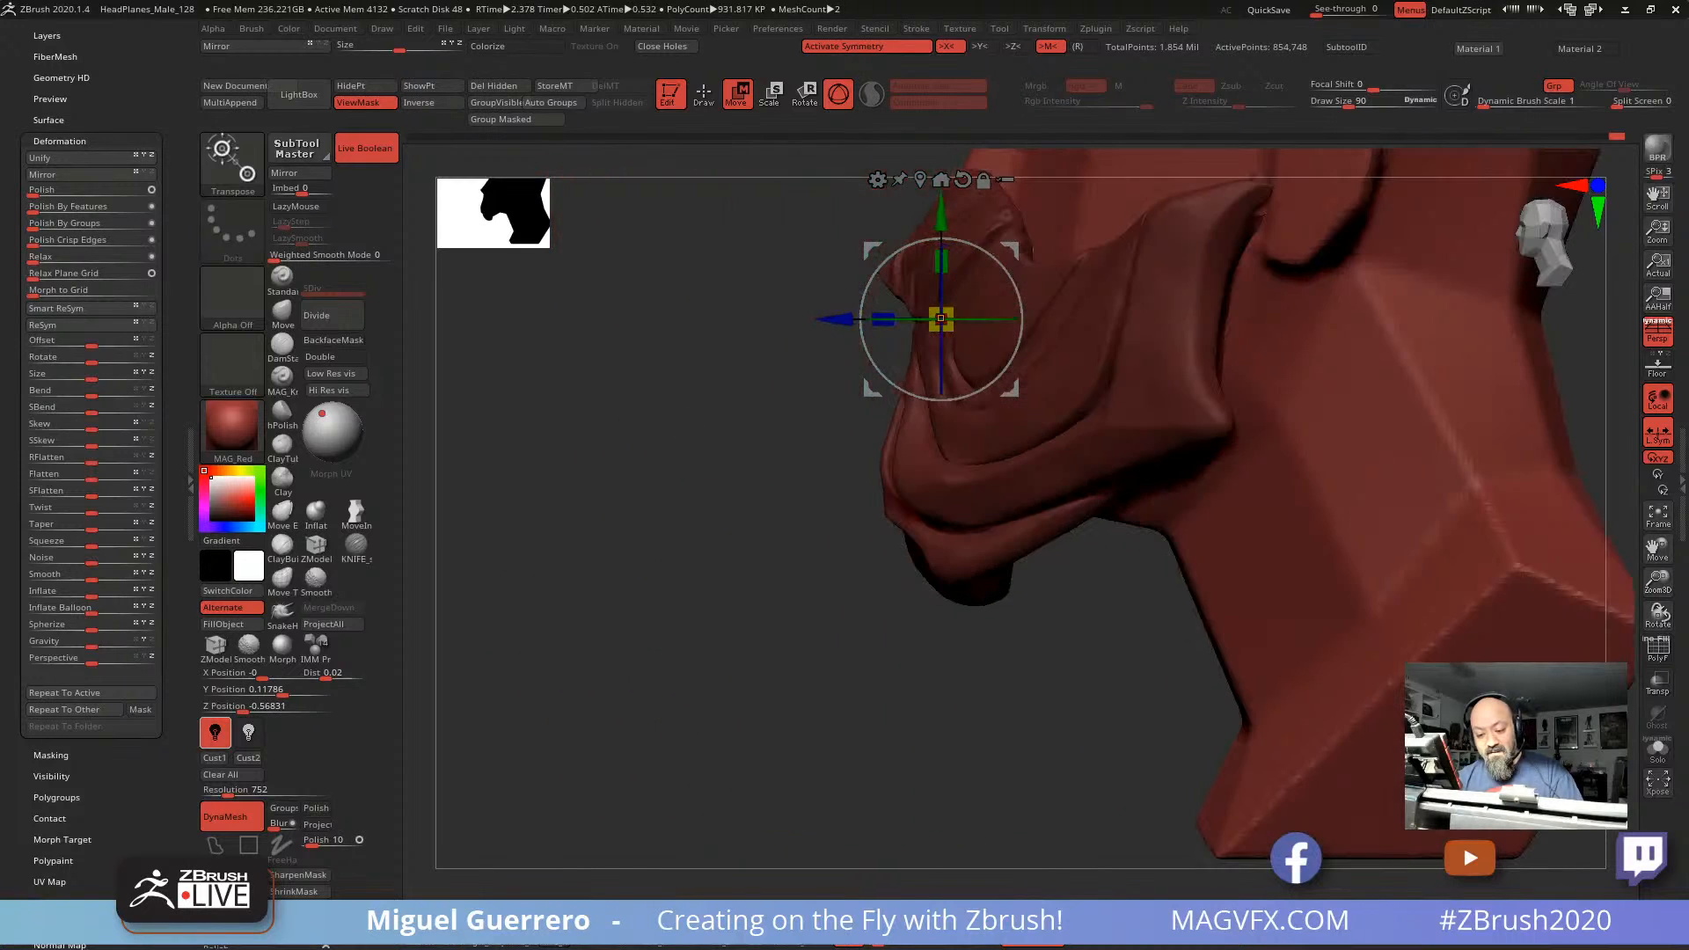
left_click_drag(933, 217, 933, 186)
left_click_drag(673, 484, 618, 545)
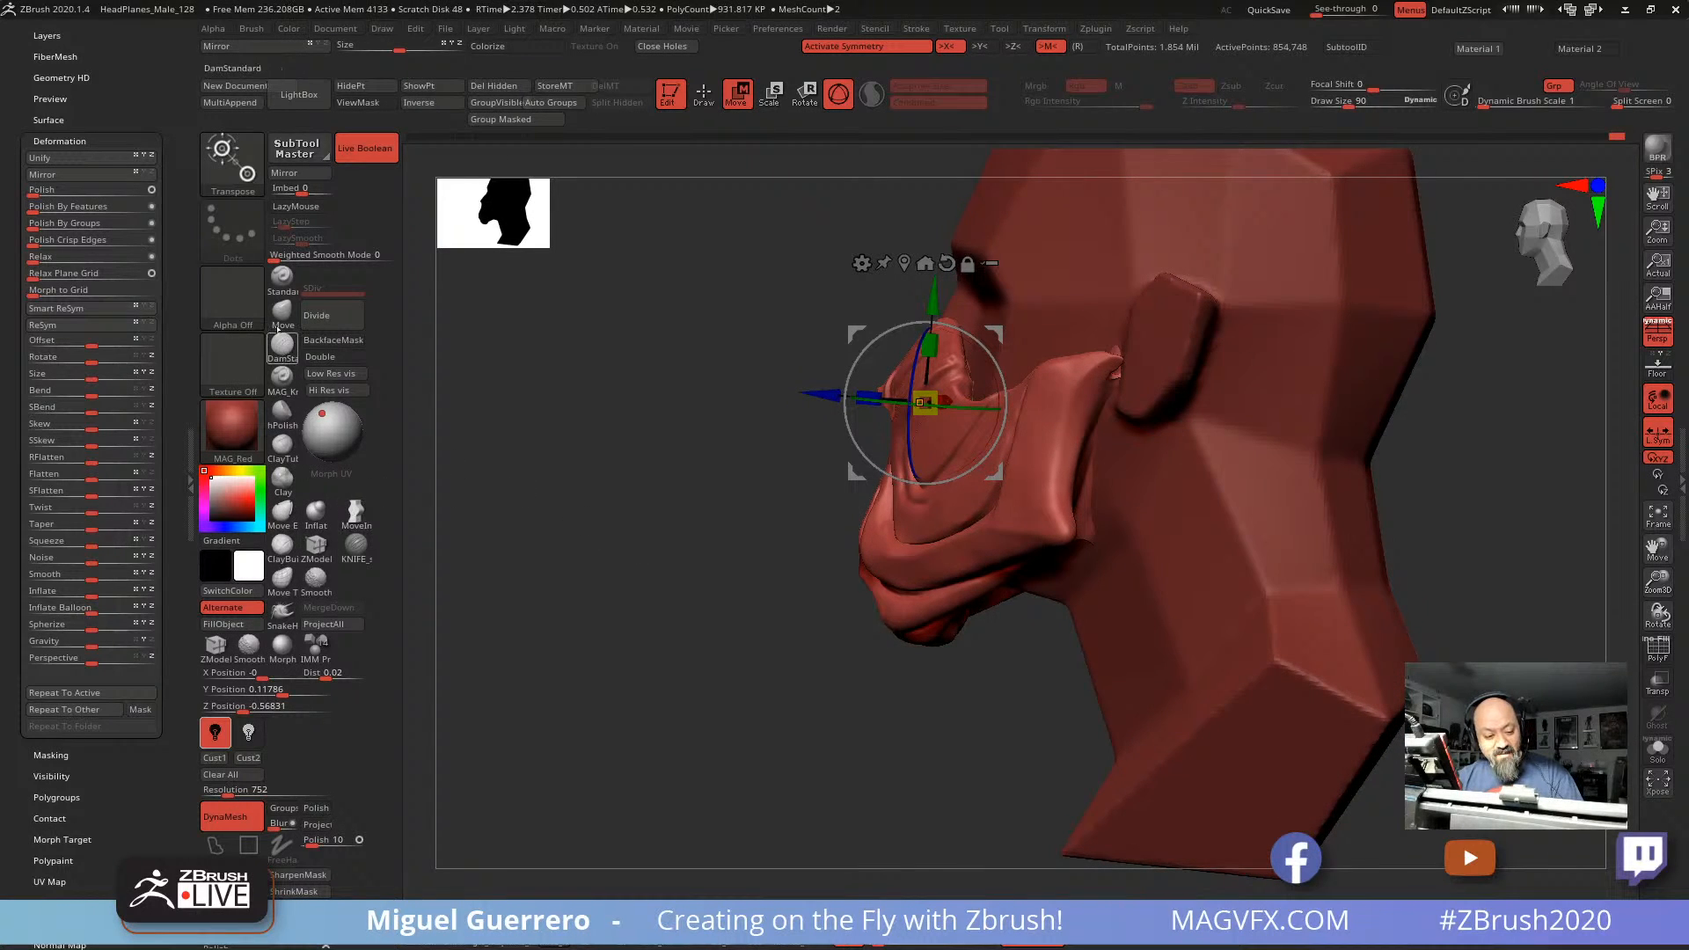
Step: Sharpen the creases along the mask's rear edge and lower rim with the DamStandard brush at draw size 78
left_click(282, 345)
left_click_drag(642, 528, 695, 528)
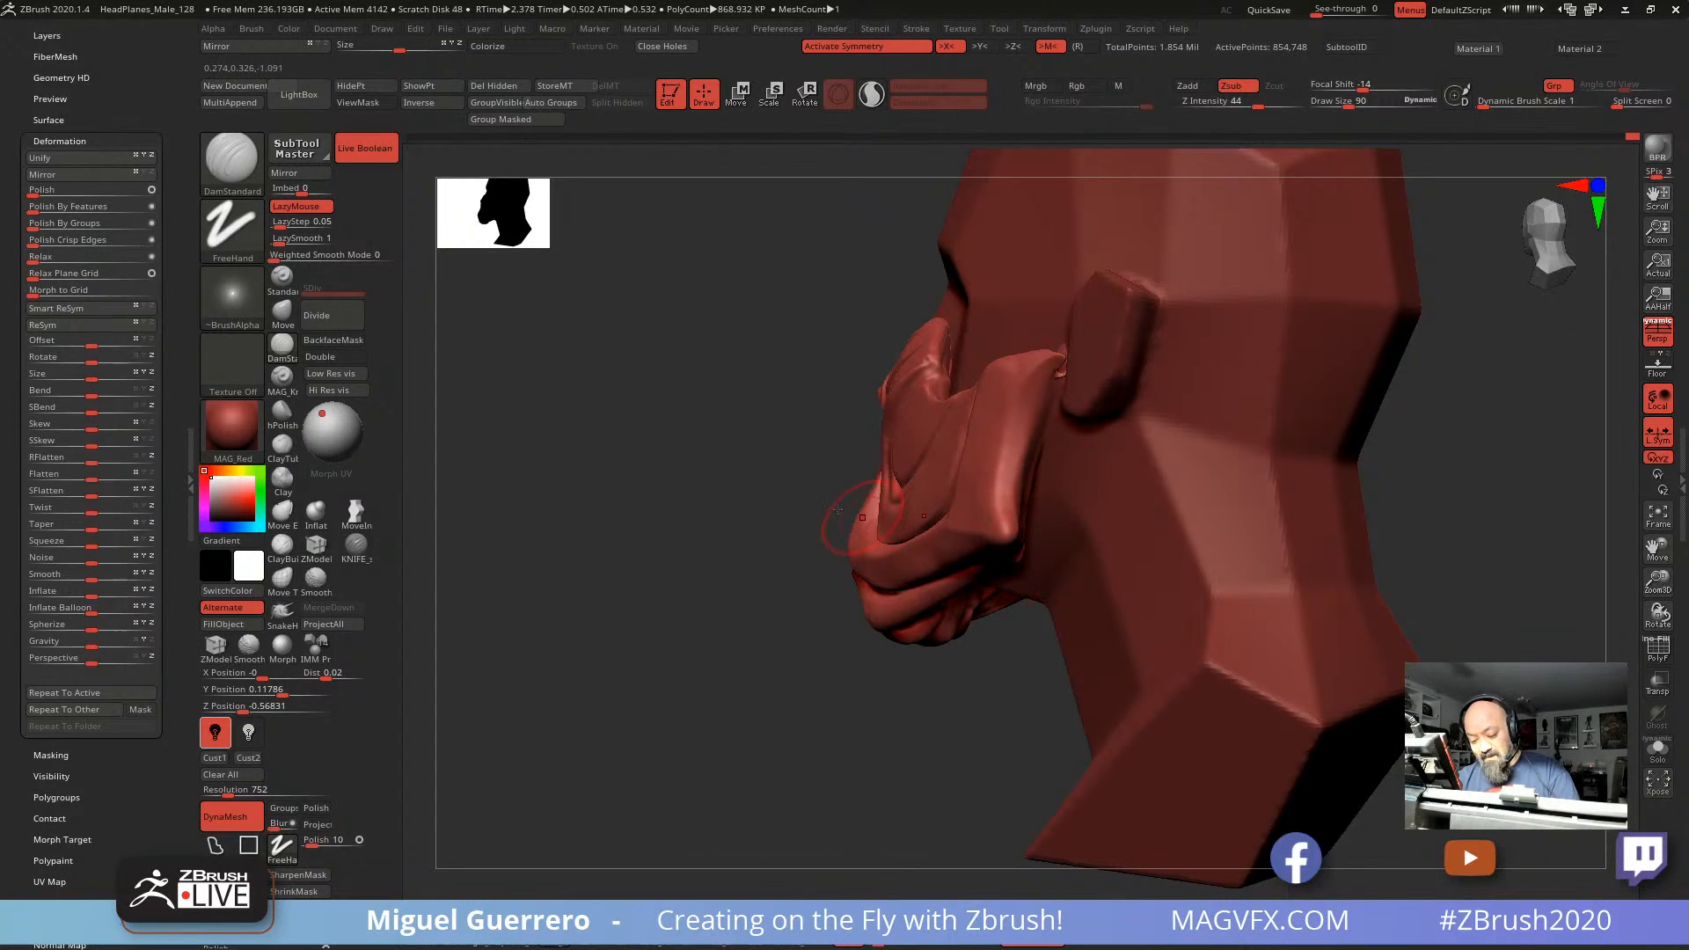
left_click_drag(837, 510, 1007, 546)
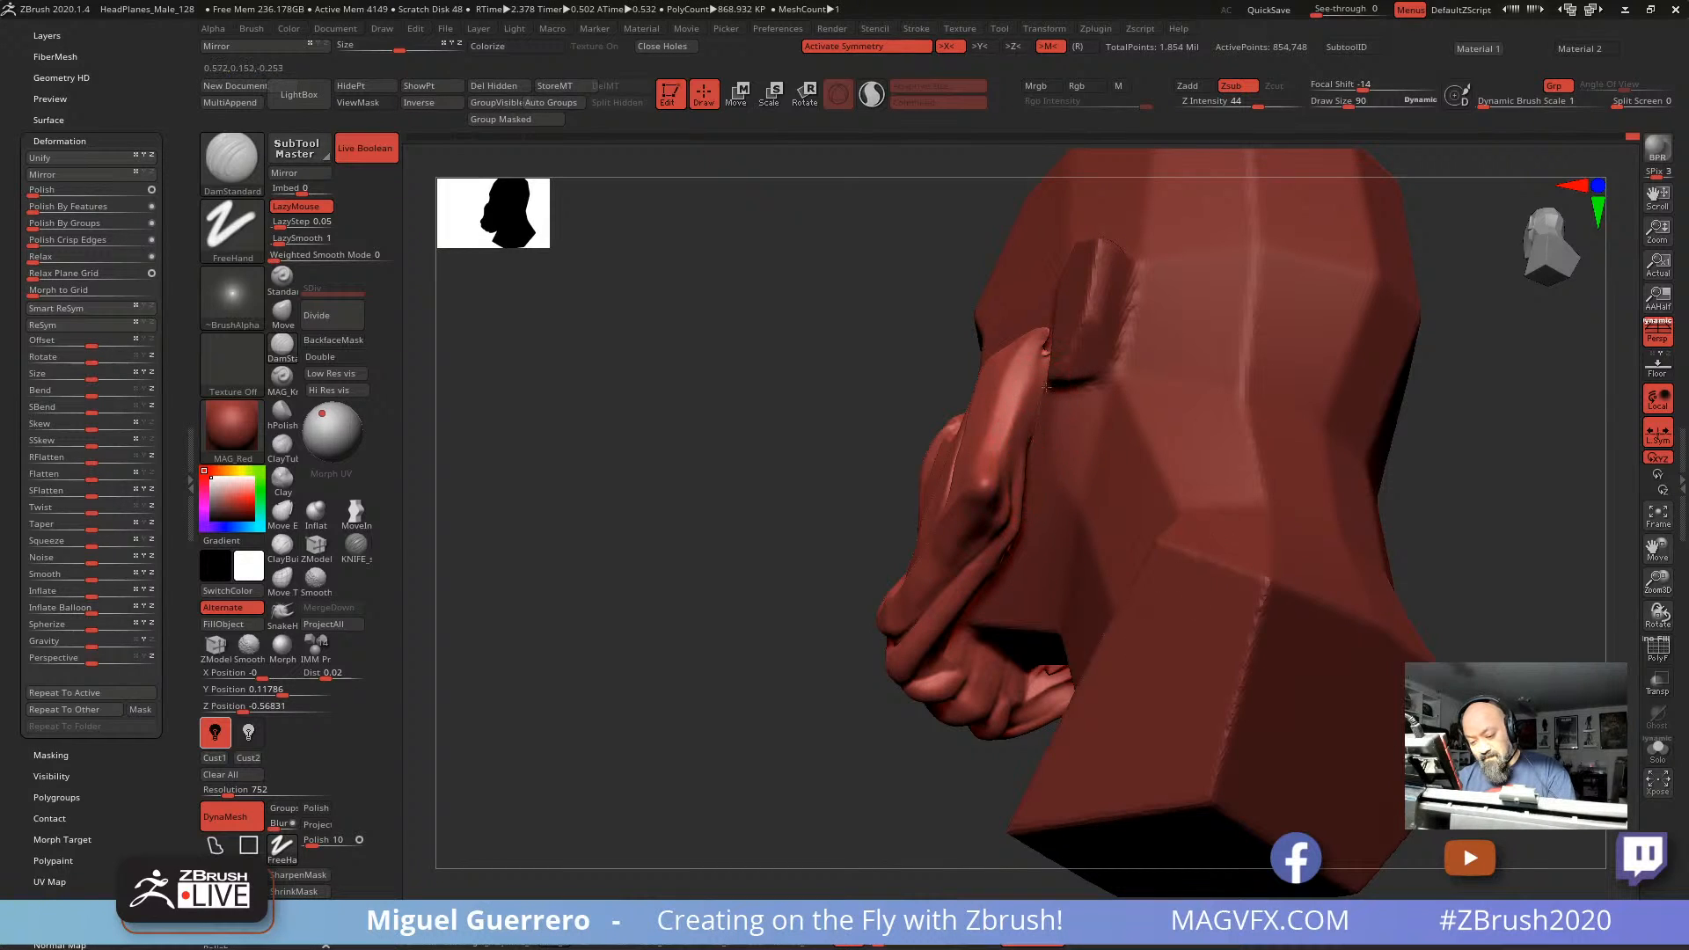
left_click_drag(825, 378, 1008, 388)
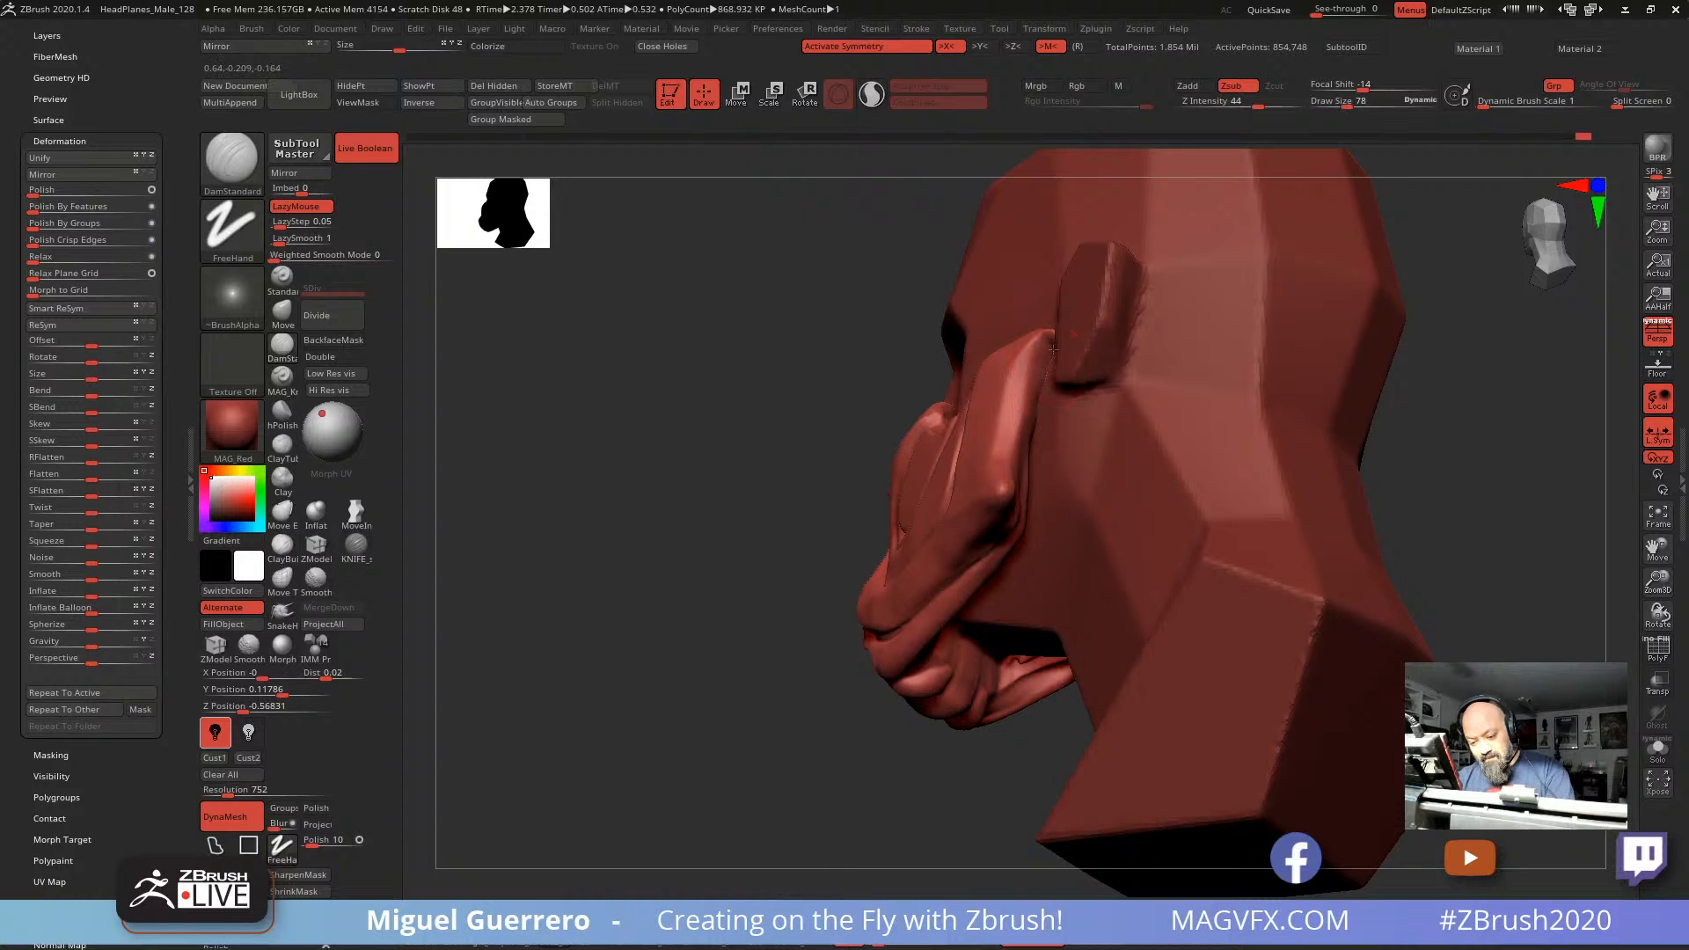
mouse_move(800, 414)
left_mouse_down()
mouse_move(739, 457)
mouse_move(745, 483)
mouse_move(959, 519)
left_mouse_up()
mouse_move(695, 519)
left_mouse_down()
mouse_move(582, 522)
mouse_move(607, 528)
left_mouse_up()
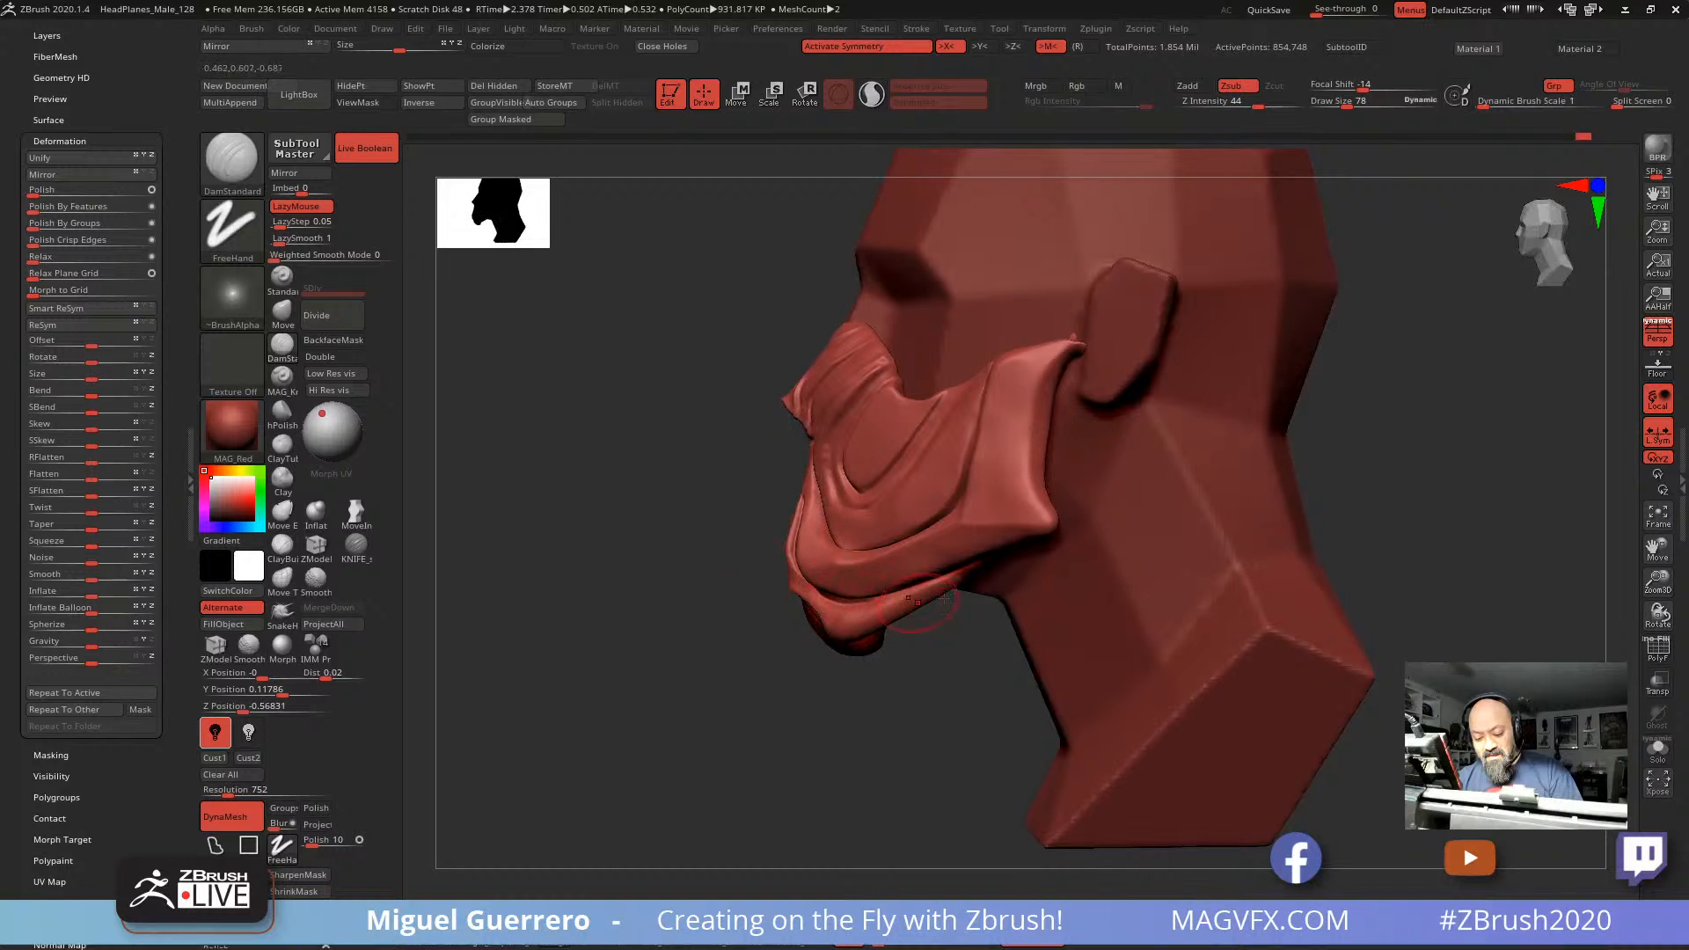
mouse_move(774, 421)
left_mouse_down()
mouse_move(652, 401)
mouse_move(646, 326)
mouse_move(671, 404)
mouse_move(462, 430)
left_mouse_up()
Step: Mask the long band on the underside of the mask's side flap with the MaskPen brush and invert the masking
left_click(282, 349)
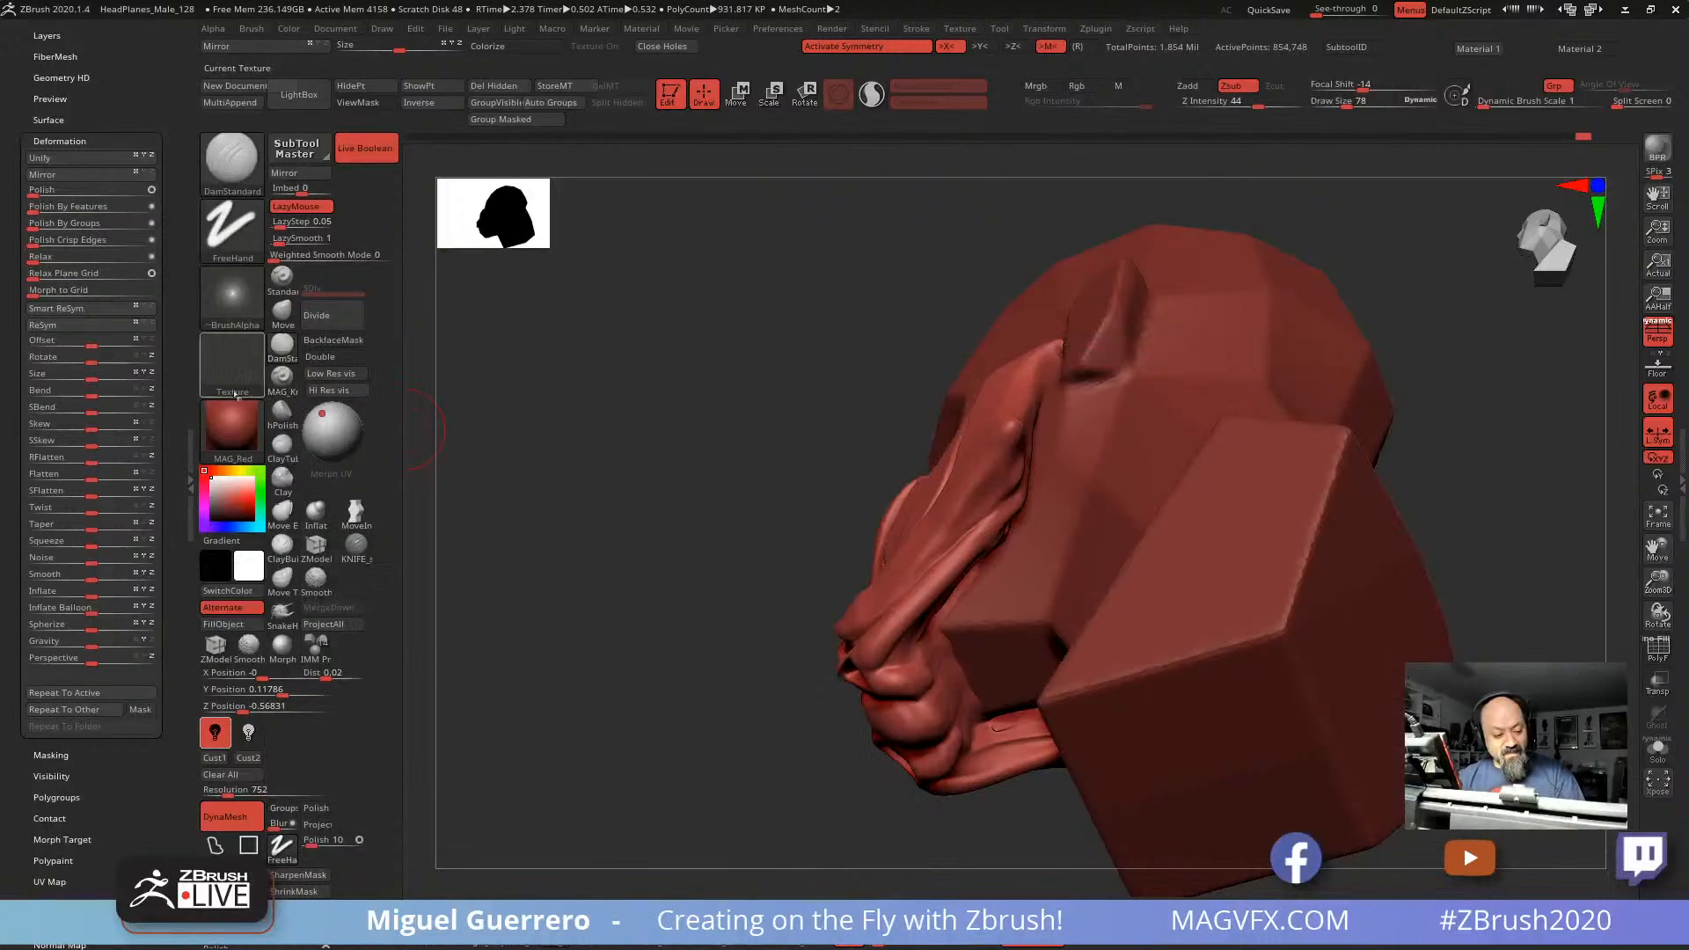
left_click(279, 417)
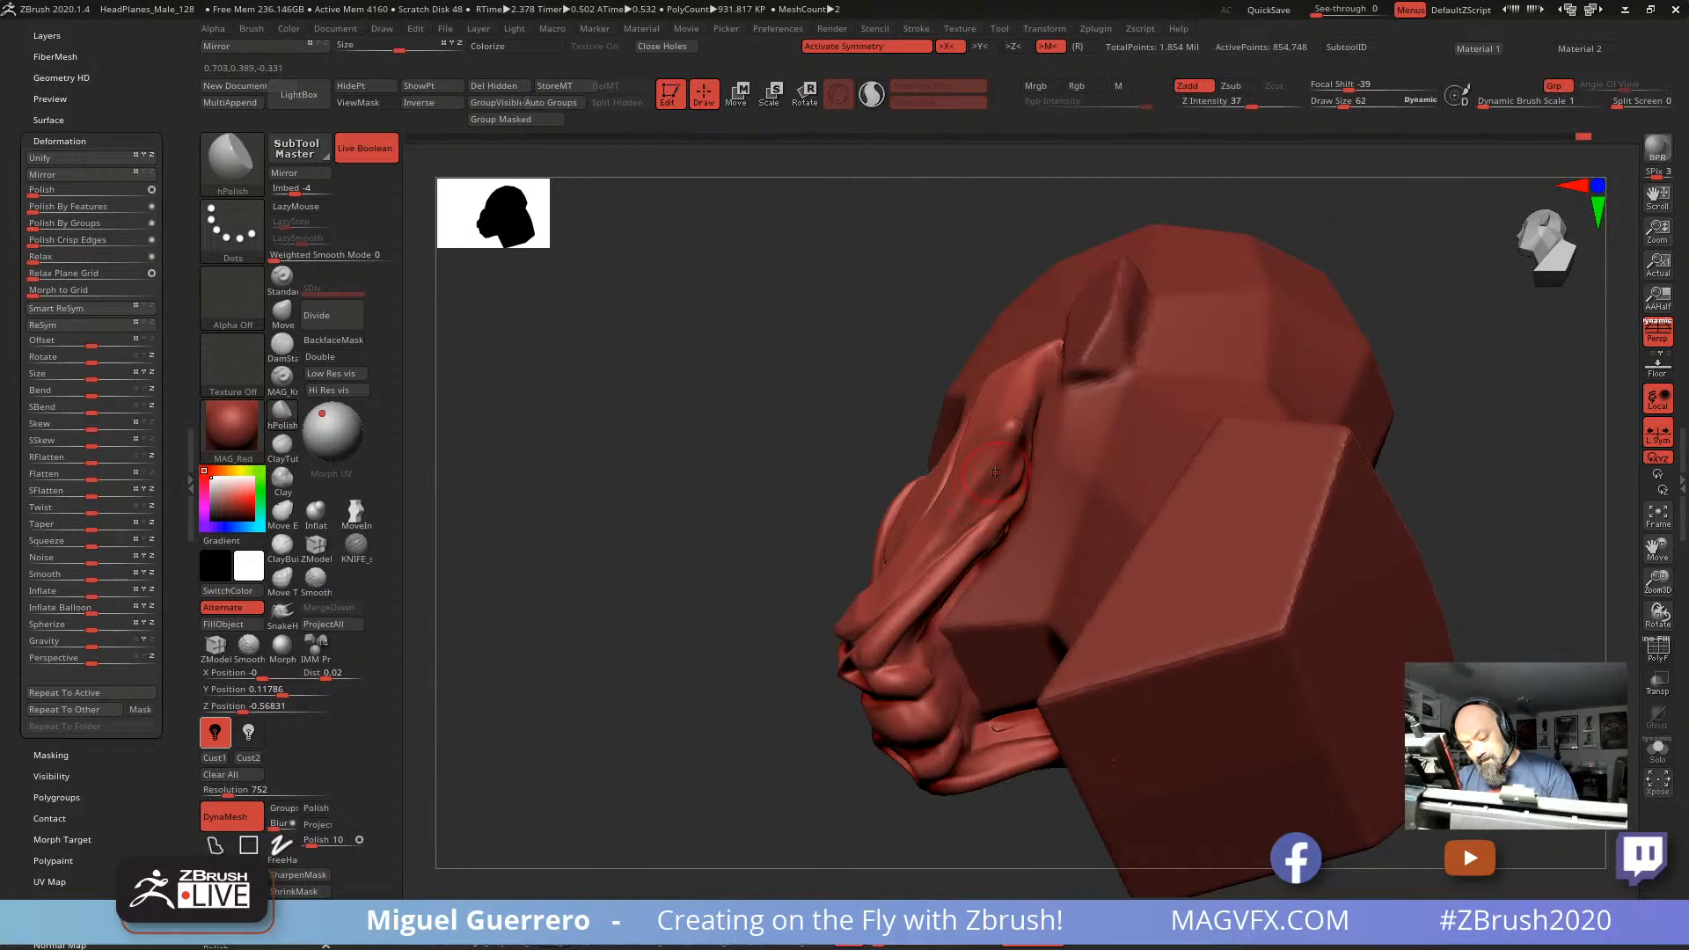
left_click_drag(765, 515, 769, 490)
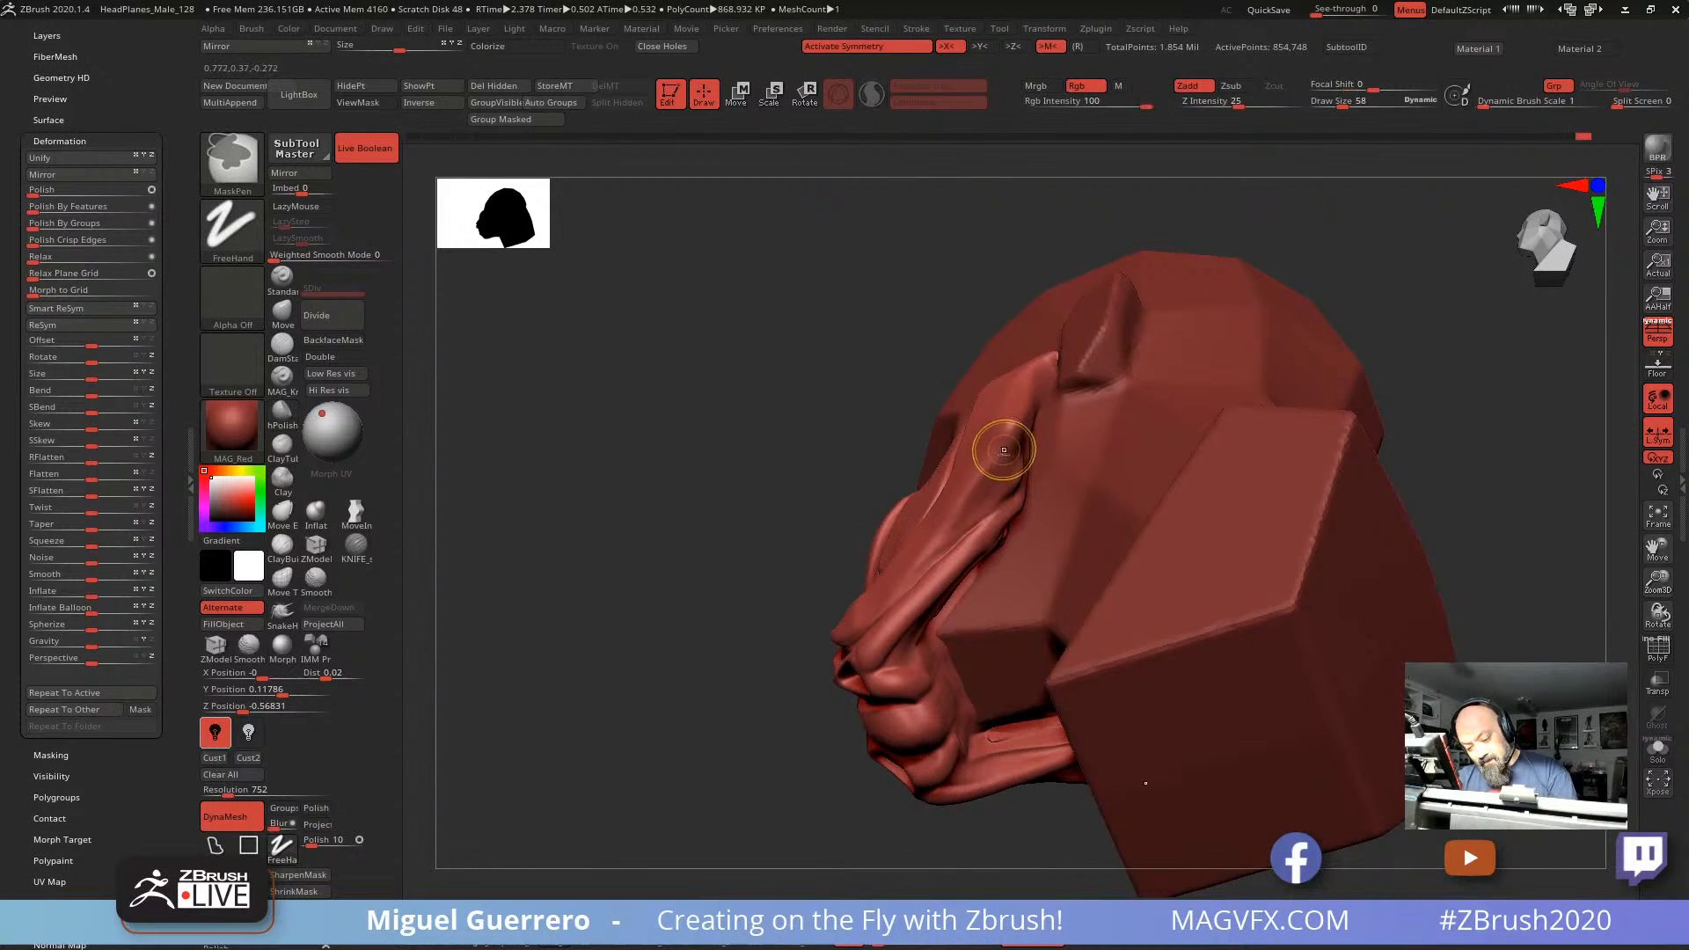
mouse_move(1010, 428)
left_mouse_down("ctrl")
mouse_move(846, 635)
mouse_move(875, 599)
left_mouse_up("ctrl")
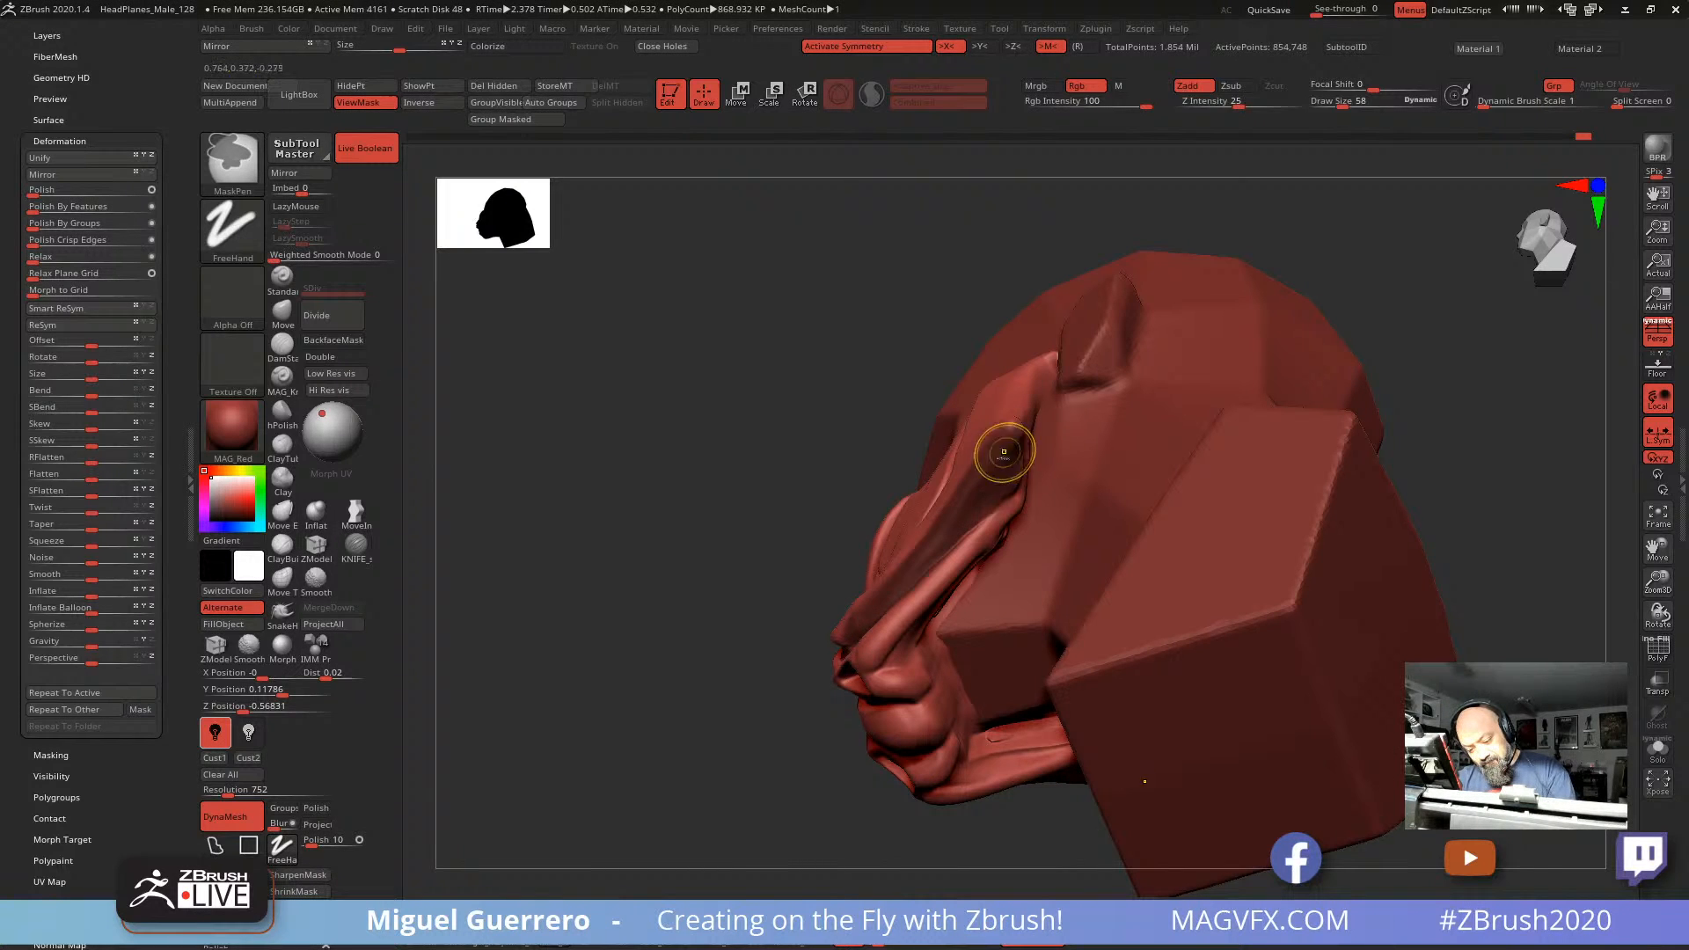
left_click_drag(803, 452, 884, 611)
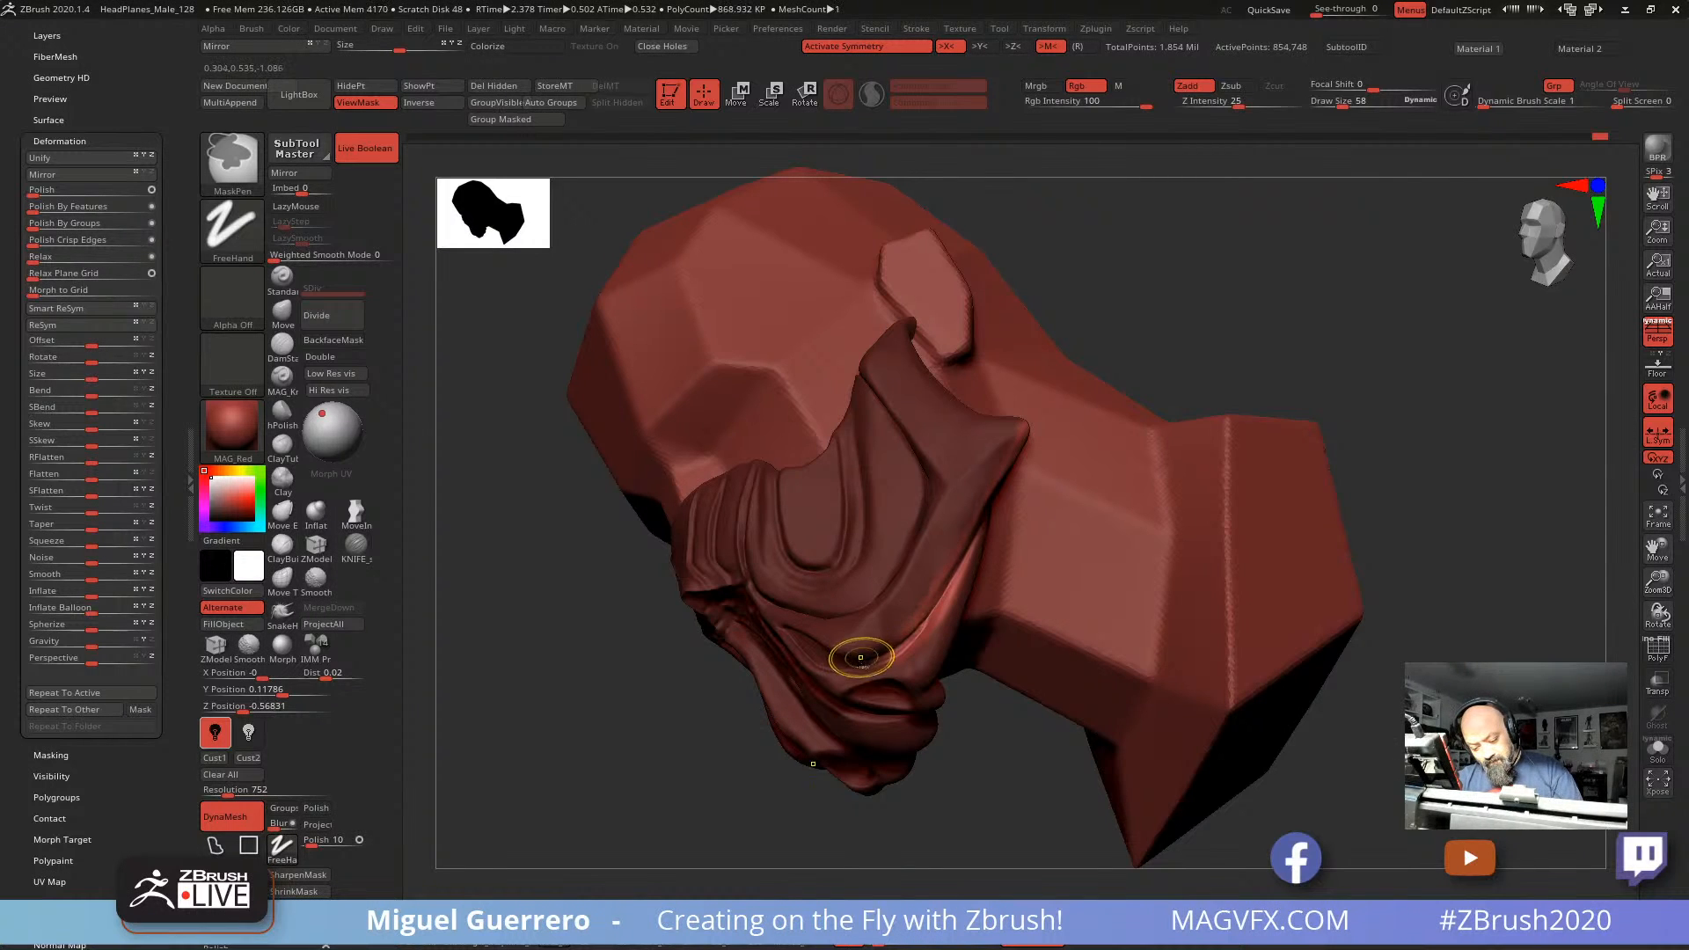
Step: Extend the masking along the edges of the unmasked underside band with the MaskPen brush at draw size 30
left_click_drag(574, 582, 642, 581)
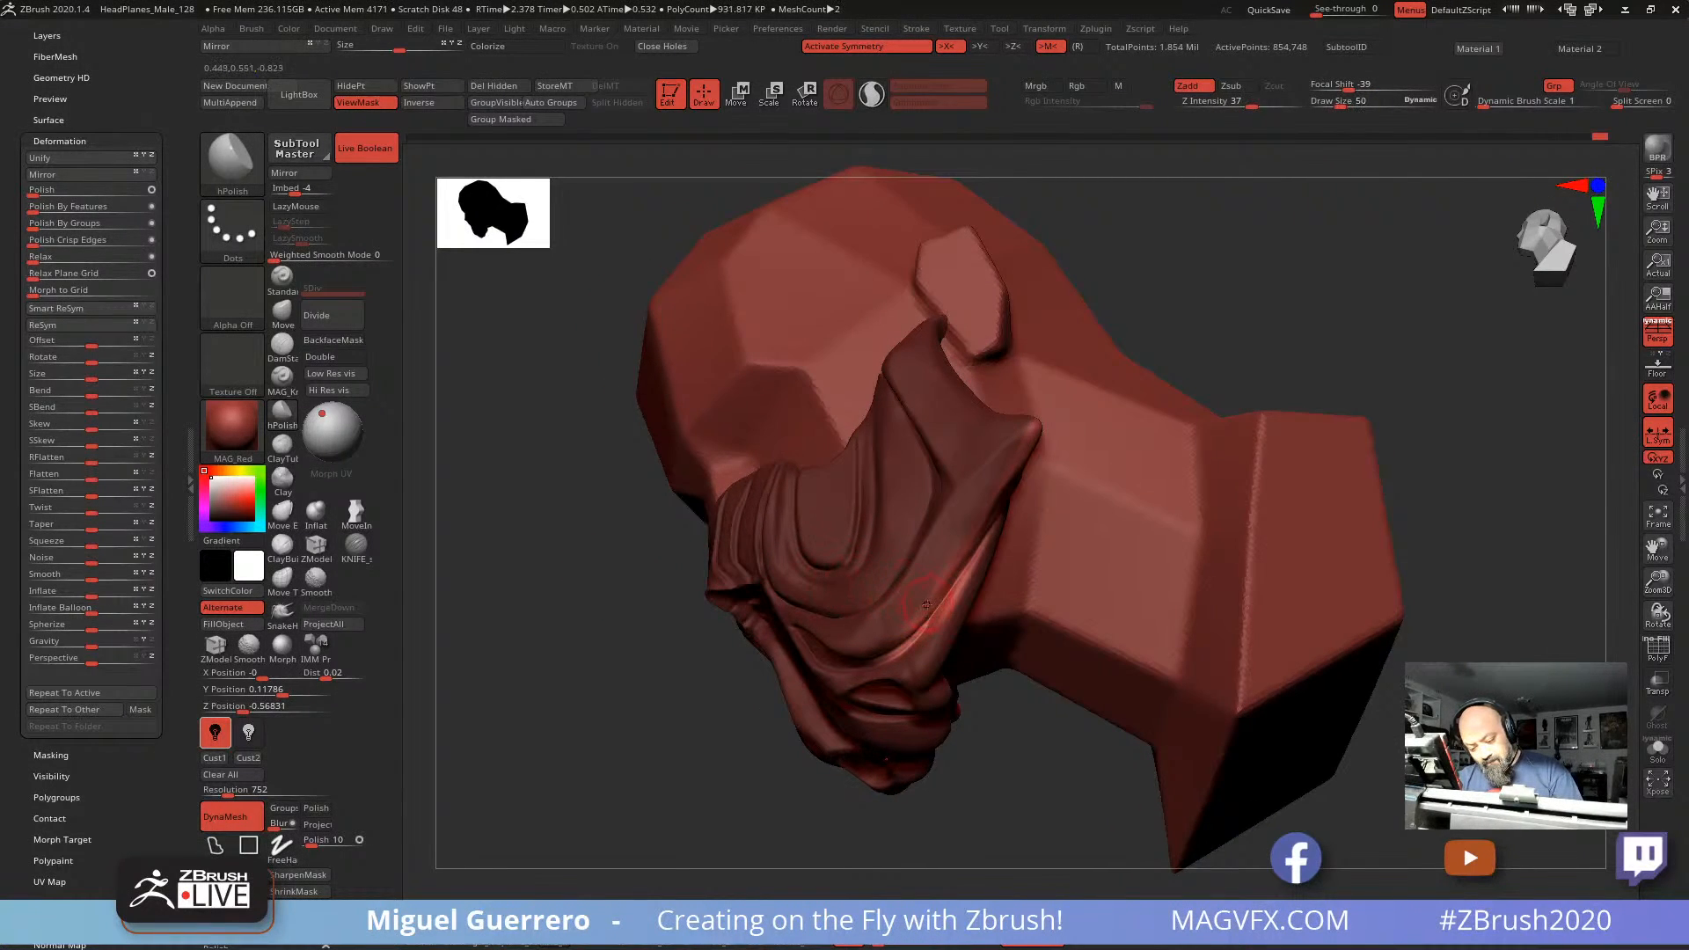
mouse_move(837, 581)
right_mouse_down("alt")
mouse_move(875, 504)
mouse_move(986, 506)
right_mouse_up("alt")
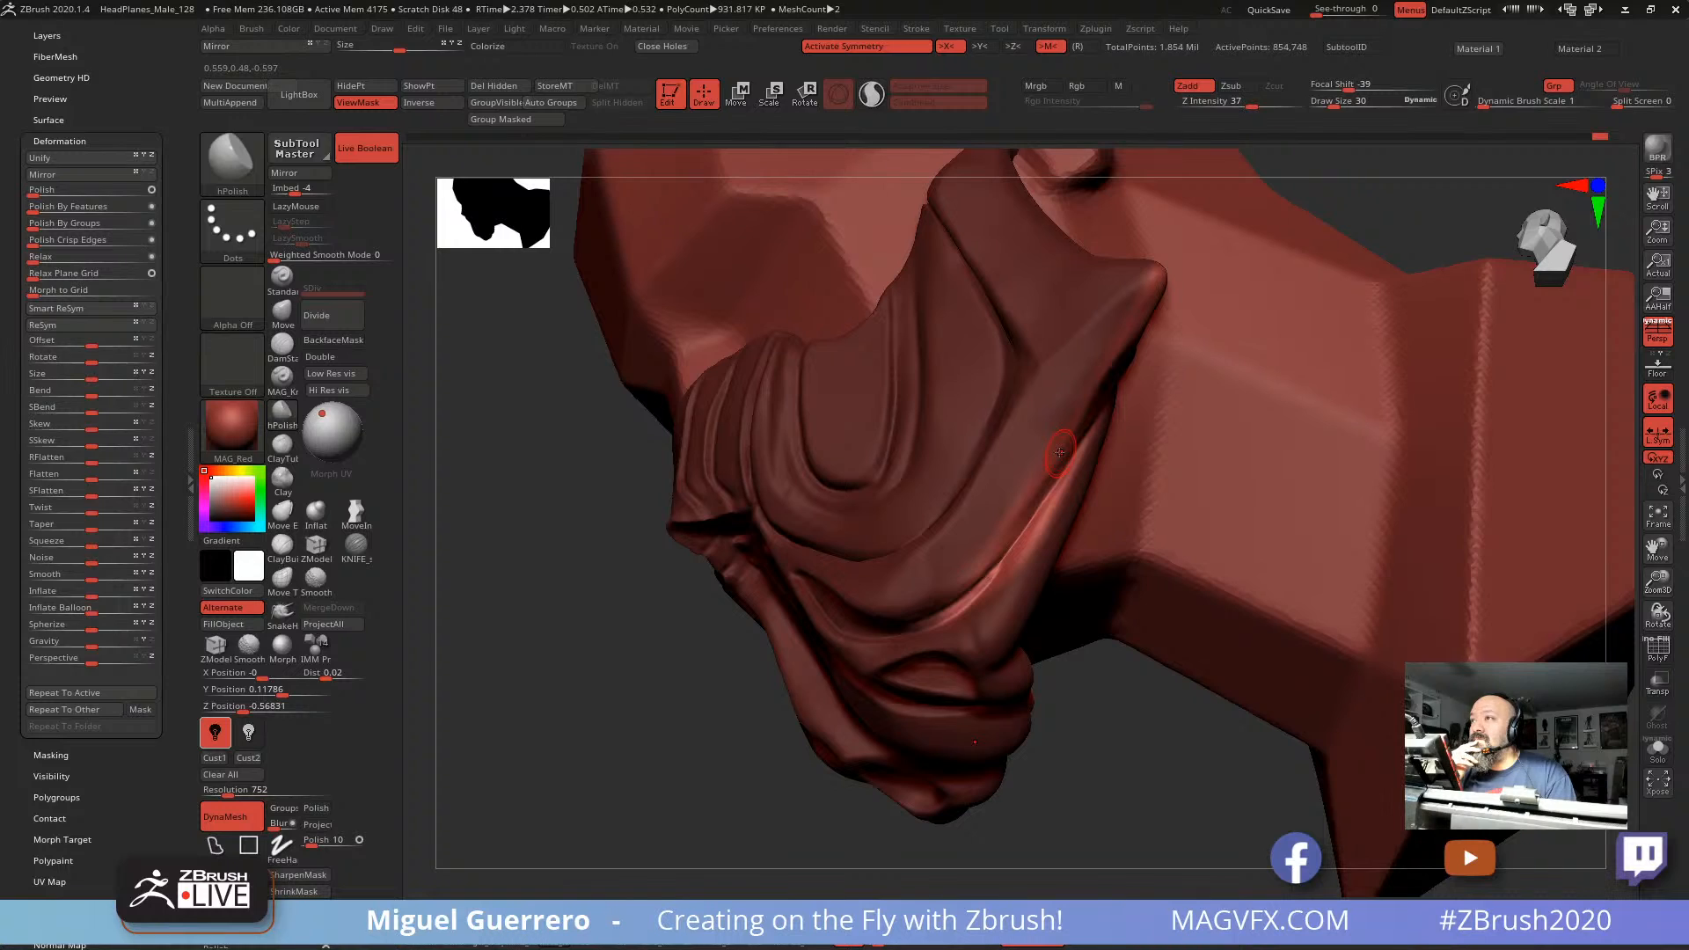
key("ctrl")
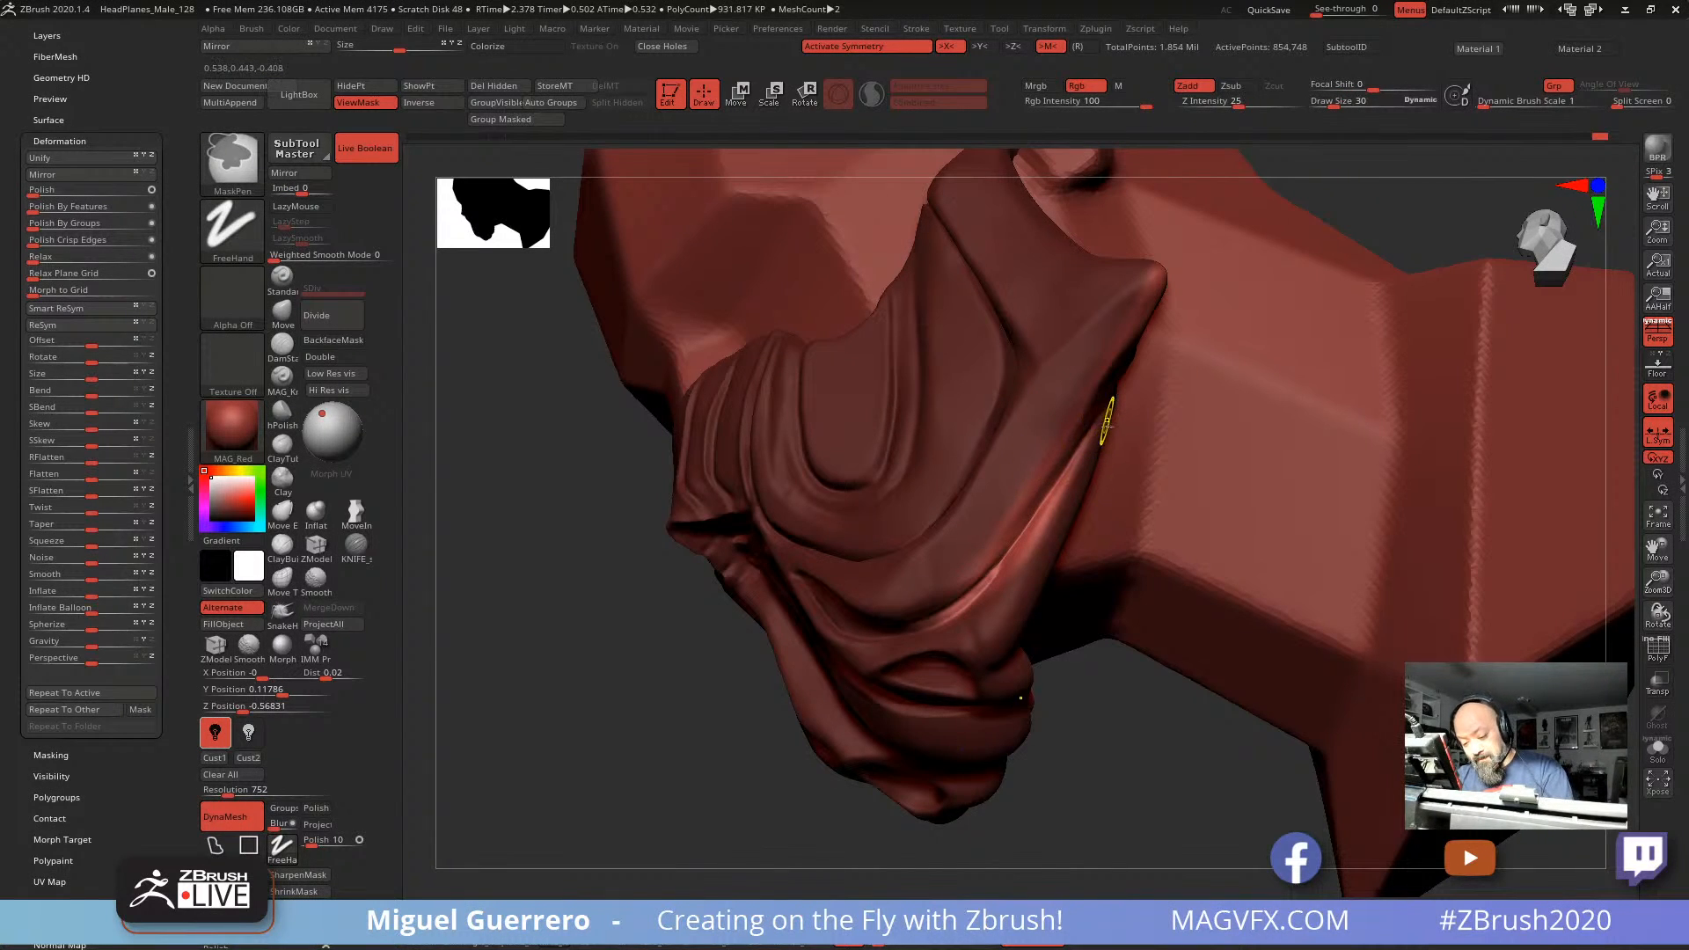
left_click_drag(1062, 497, 984, 607, "ctrl")
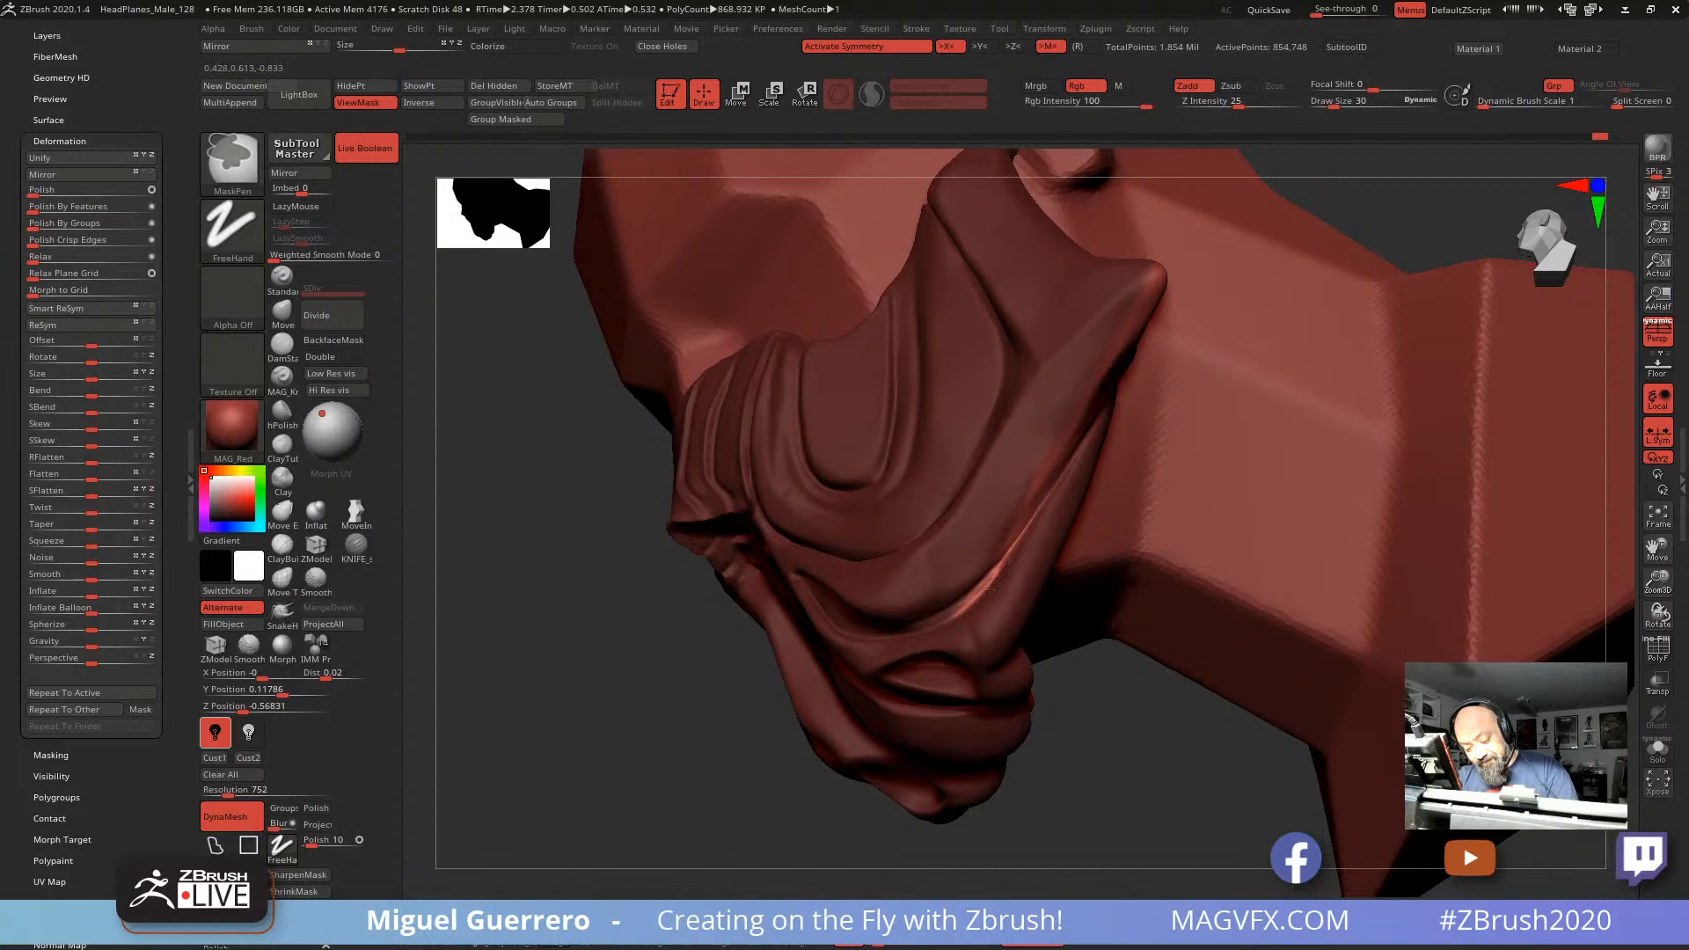
Step: Smooth and flatten the unmasked underside band with the hPolish brush at draw size 82, then clear the masking
left_click_drag(663, 606, 748, 540)
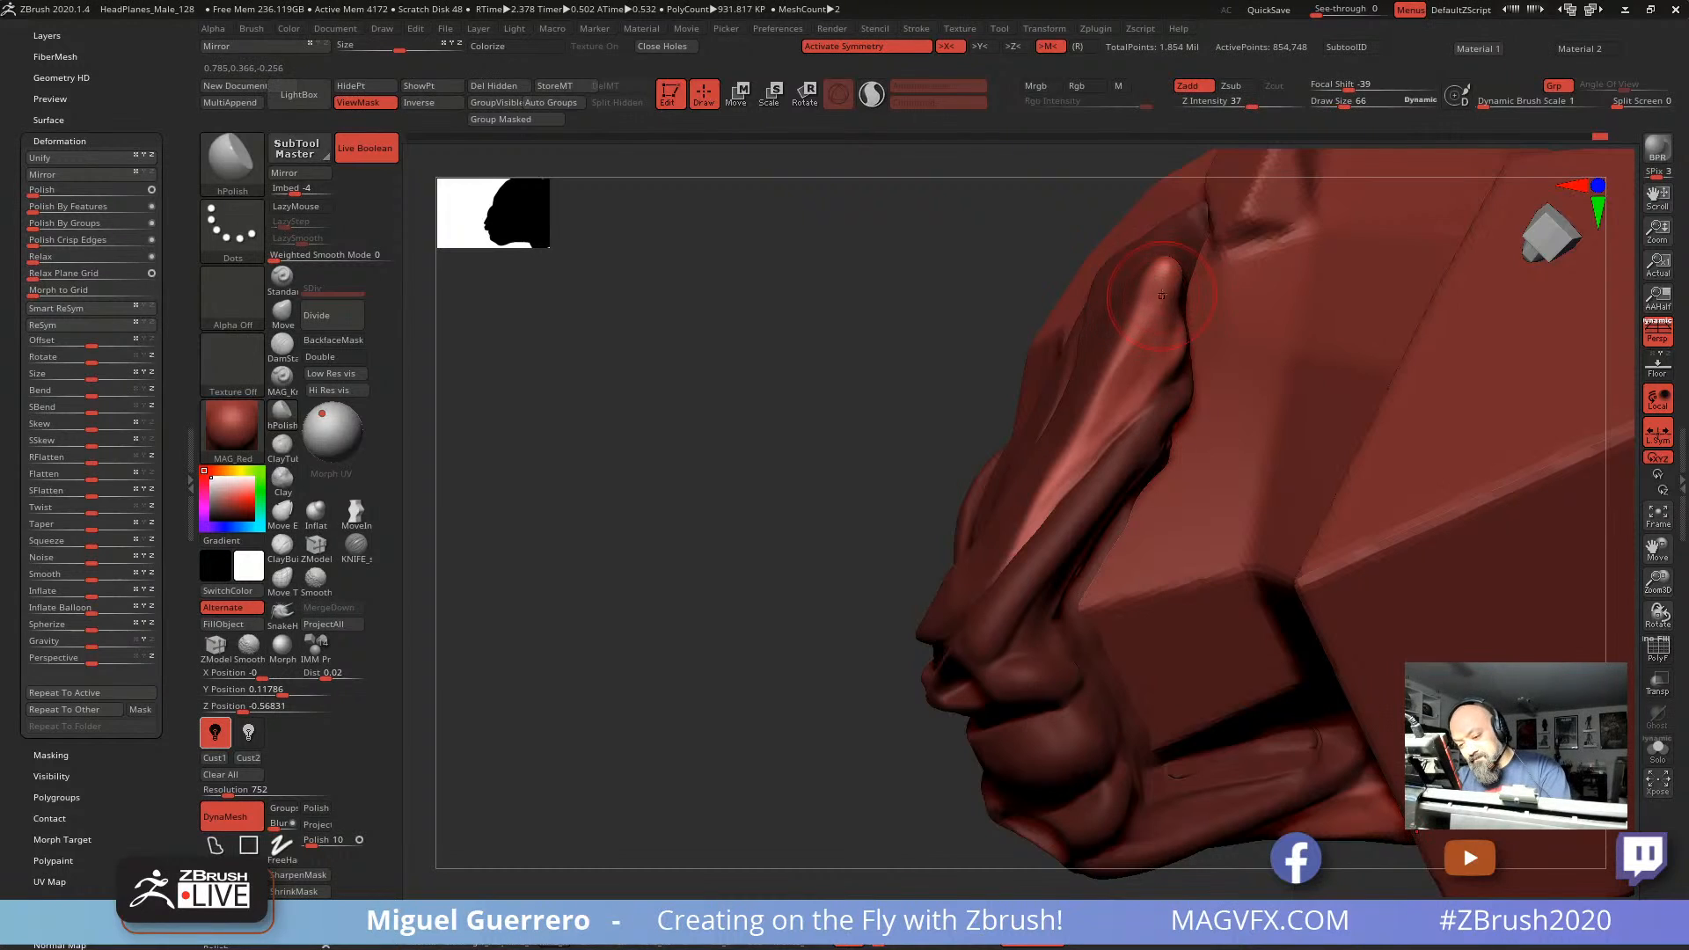
key("shift")
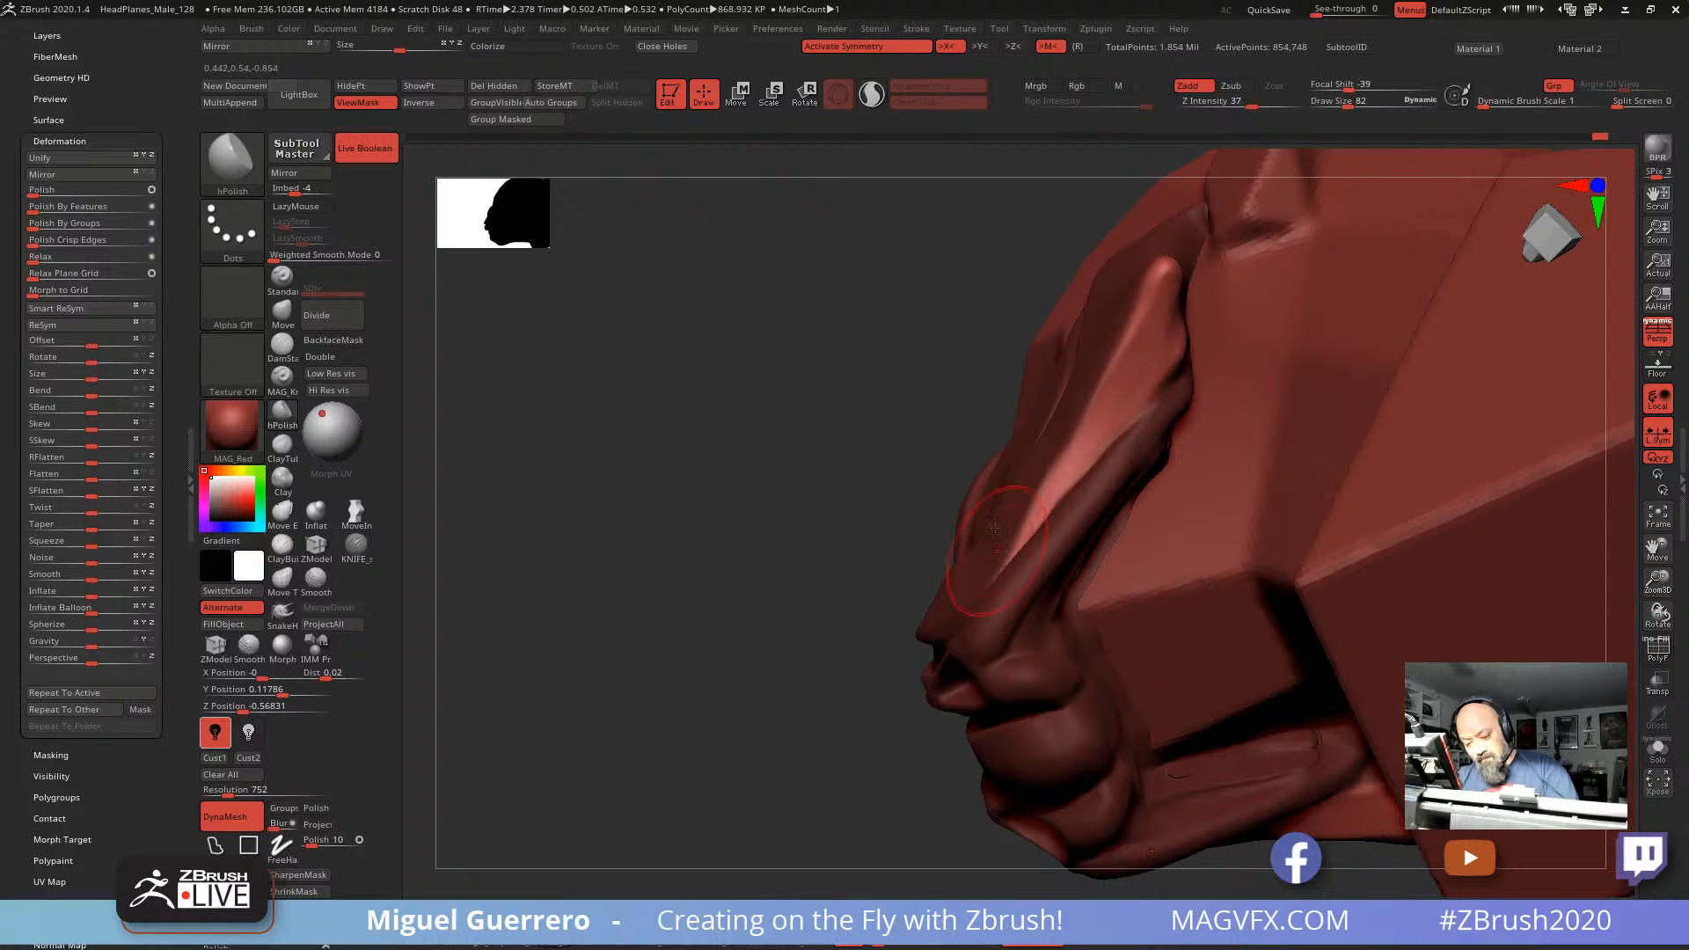
mouse_move(588, 547)
left_mouse_down()
mouse_move(664, 483)
mouse_move(598, 558)
mouse_move(615, 558)
mouse_move(583, 558)
mouse_move(722, 624)
mouse_move(760, 684)
left_mouse_up()
right_click_drag(760, 683, 669, 632, "ctrl")
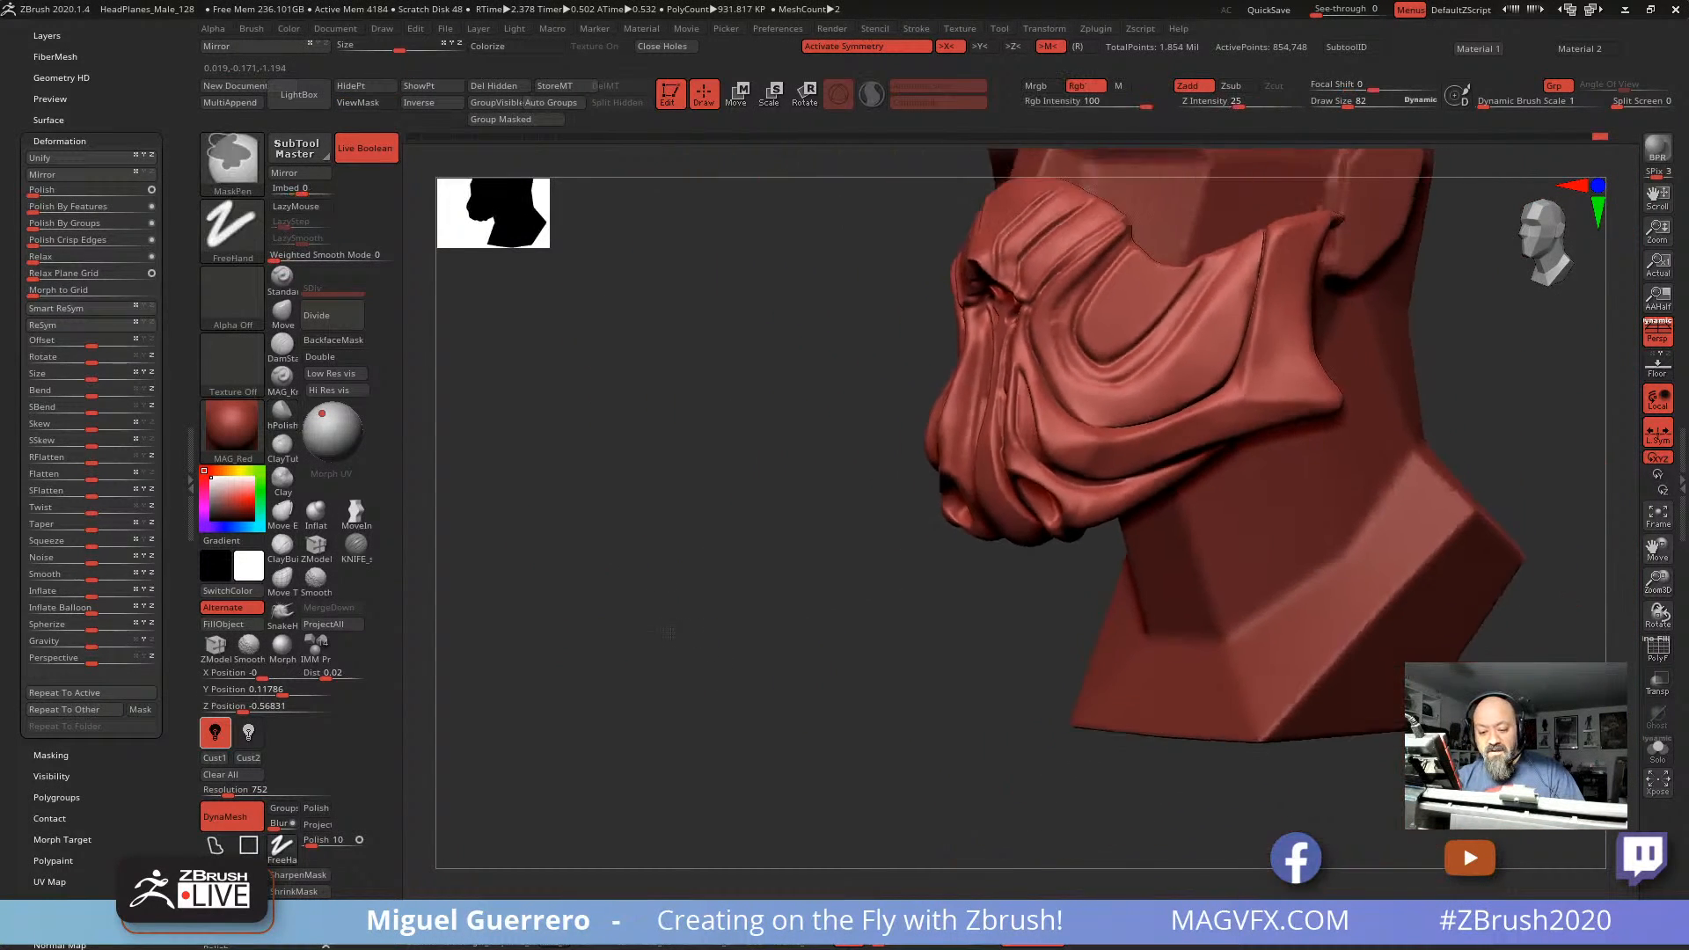
left_click_drag(668, 633, 619, 607)
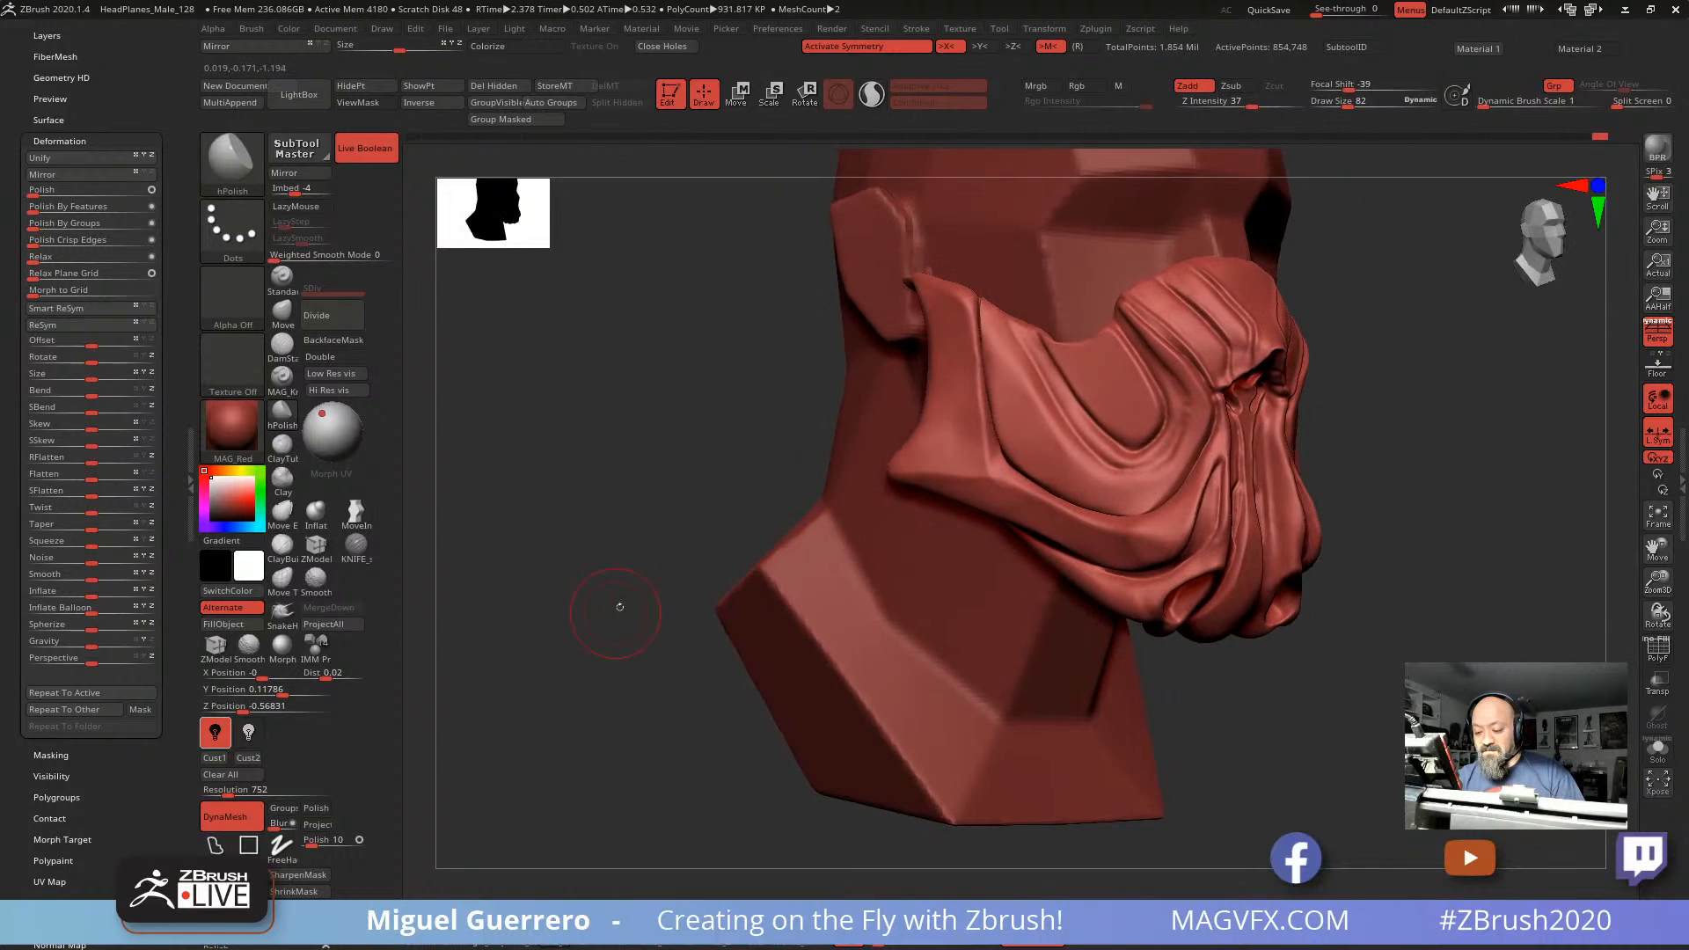
left_click_drag(705, 469, 664, 556)
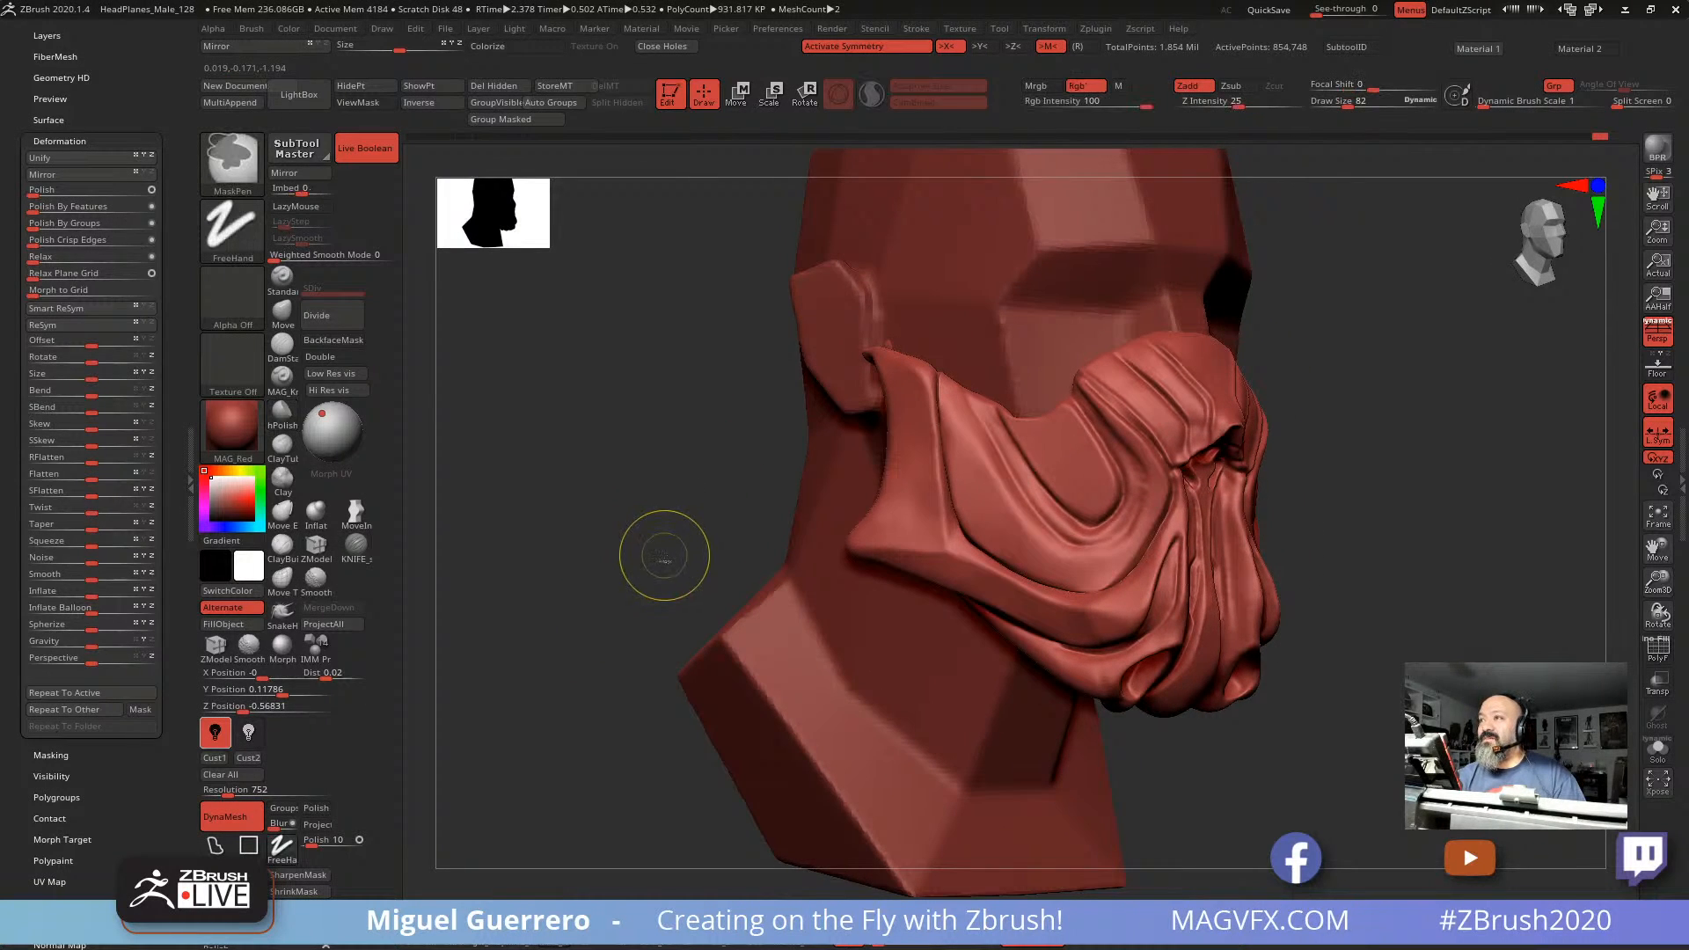
right_click_drag(661, 554, 672, 569, "ctrl")
mouse_move(671, 569)
left_mouse_down()
mouse_move(623, 535)
mouse_move(651, 526)
mouse_move(600, 531)
mouse_move(631, 547)
mouse_move(704, 457)
mouse_move(932, 352)
left_mouse_up()
key("ctrl")
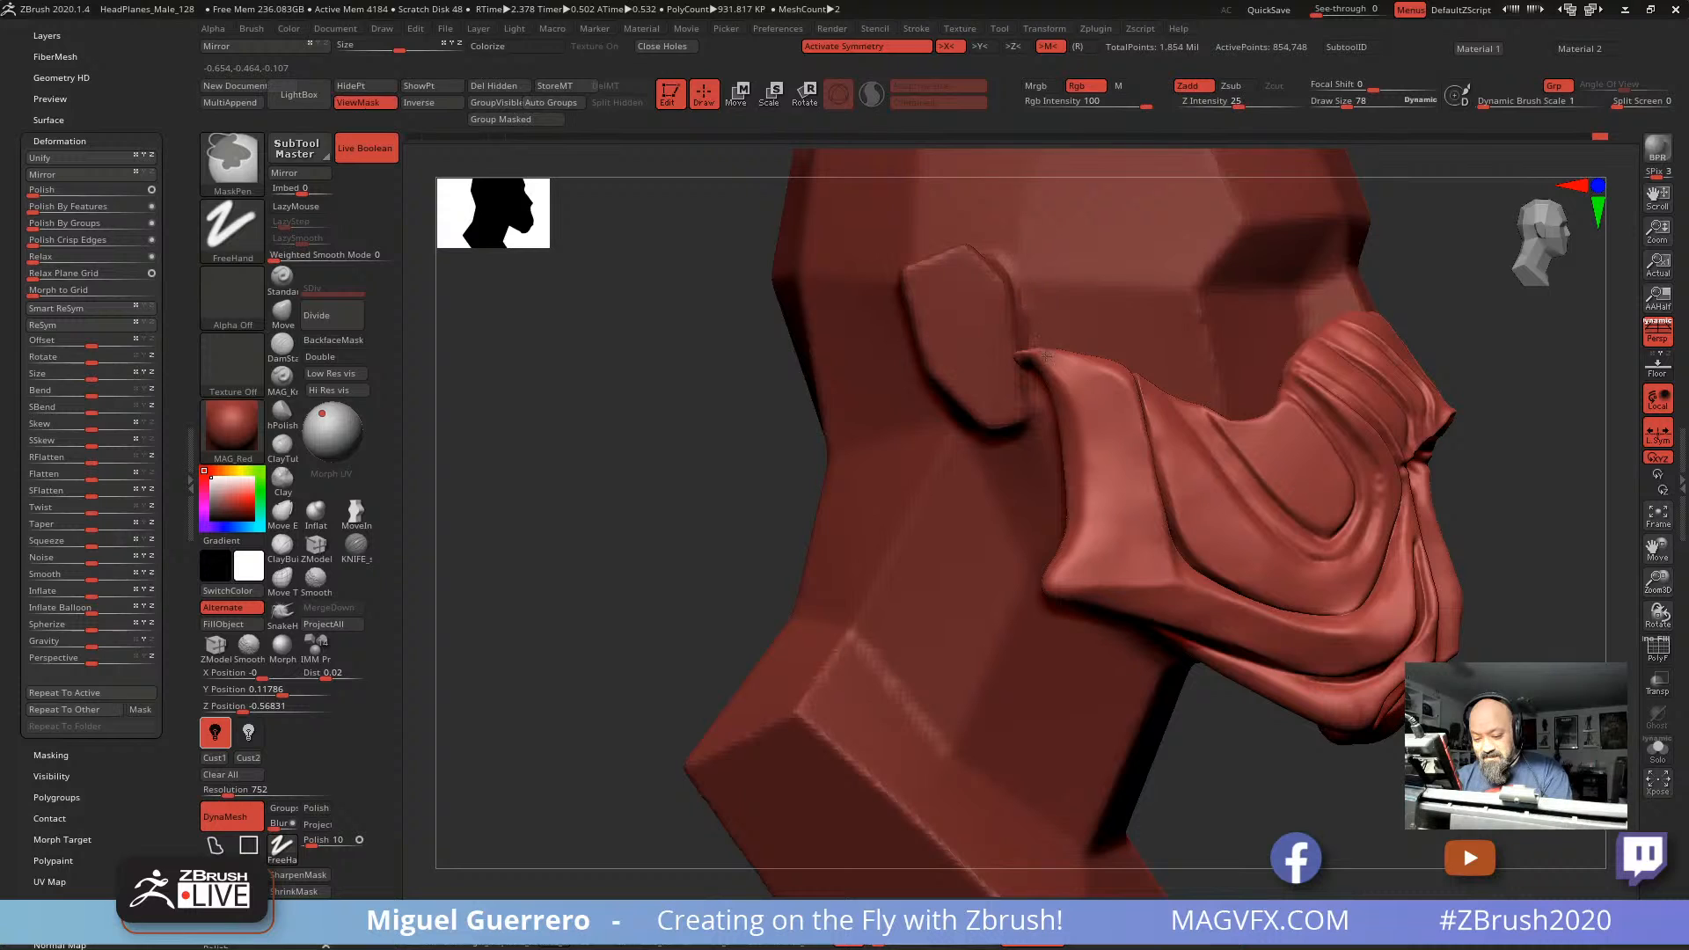
left_click_drag(1046, 357, 1066, 413, "ctrl")
left_click_drag(703, 396, 629, 479, "ctrl")
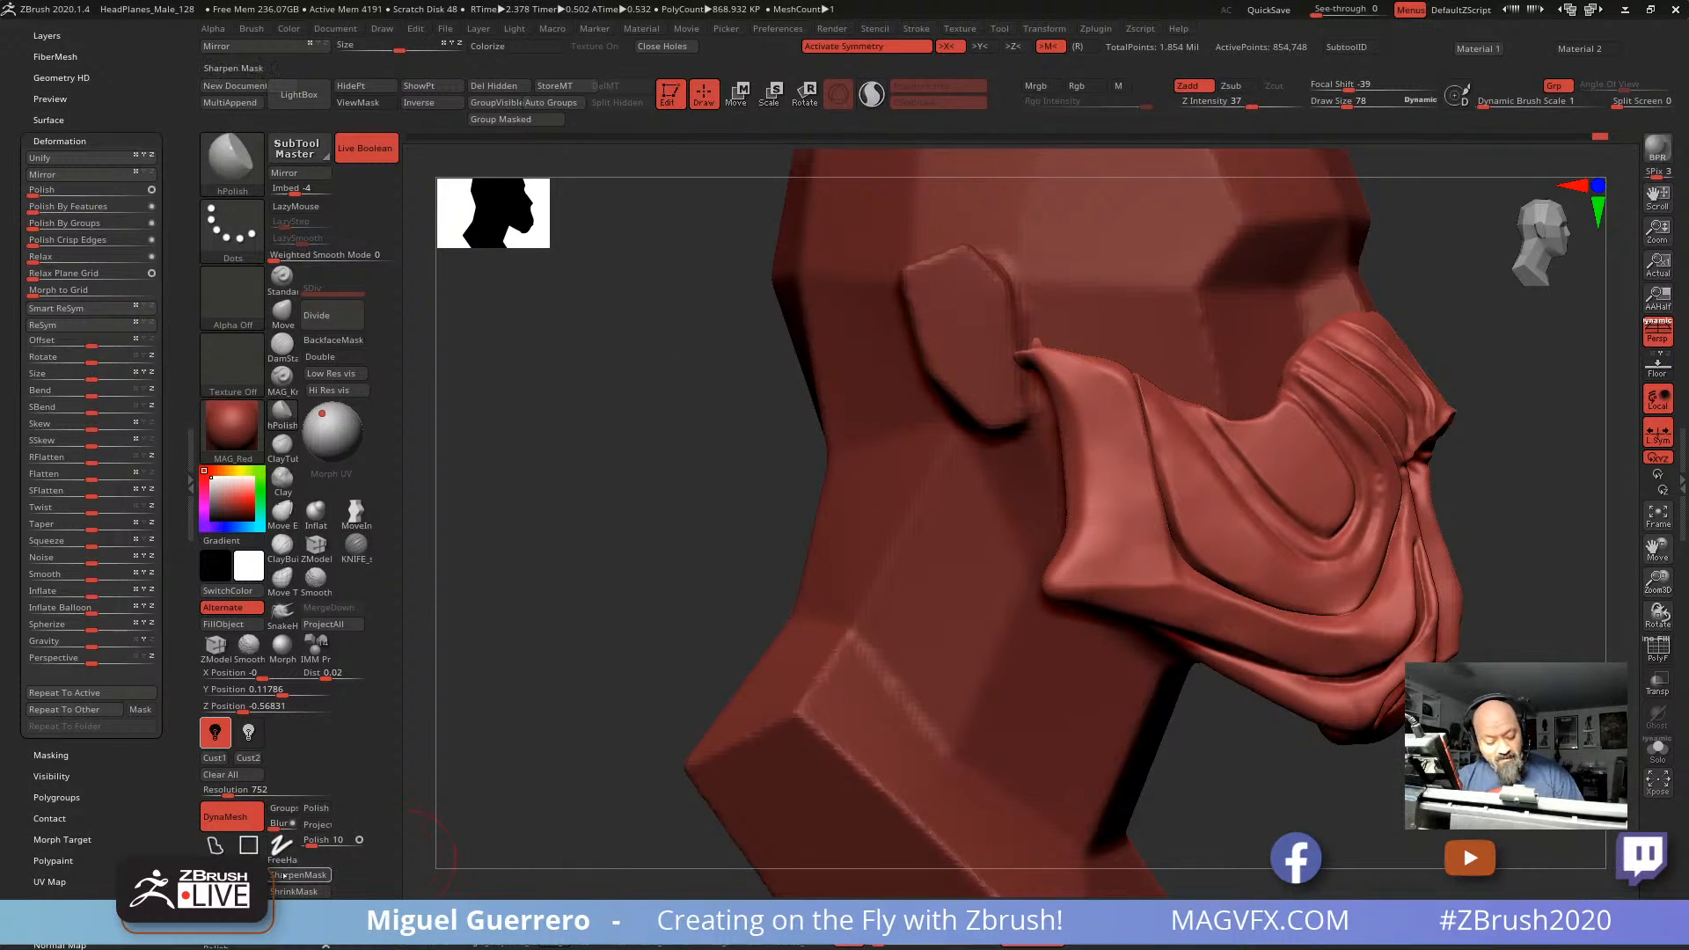
Step: Switch masking to the Lasso stroke, mask the thin rear edge and tip beside the ear, and invert the masking
left_click(215, 846, "ctrl")
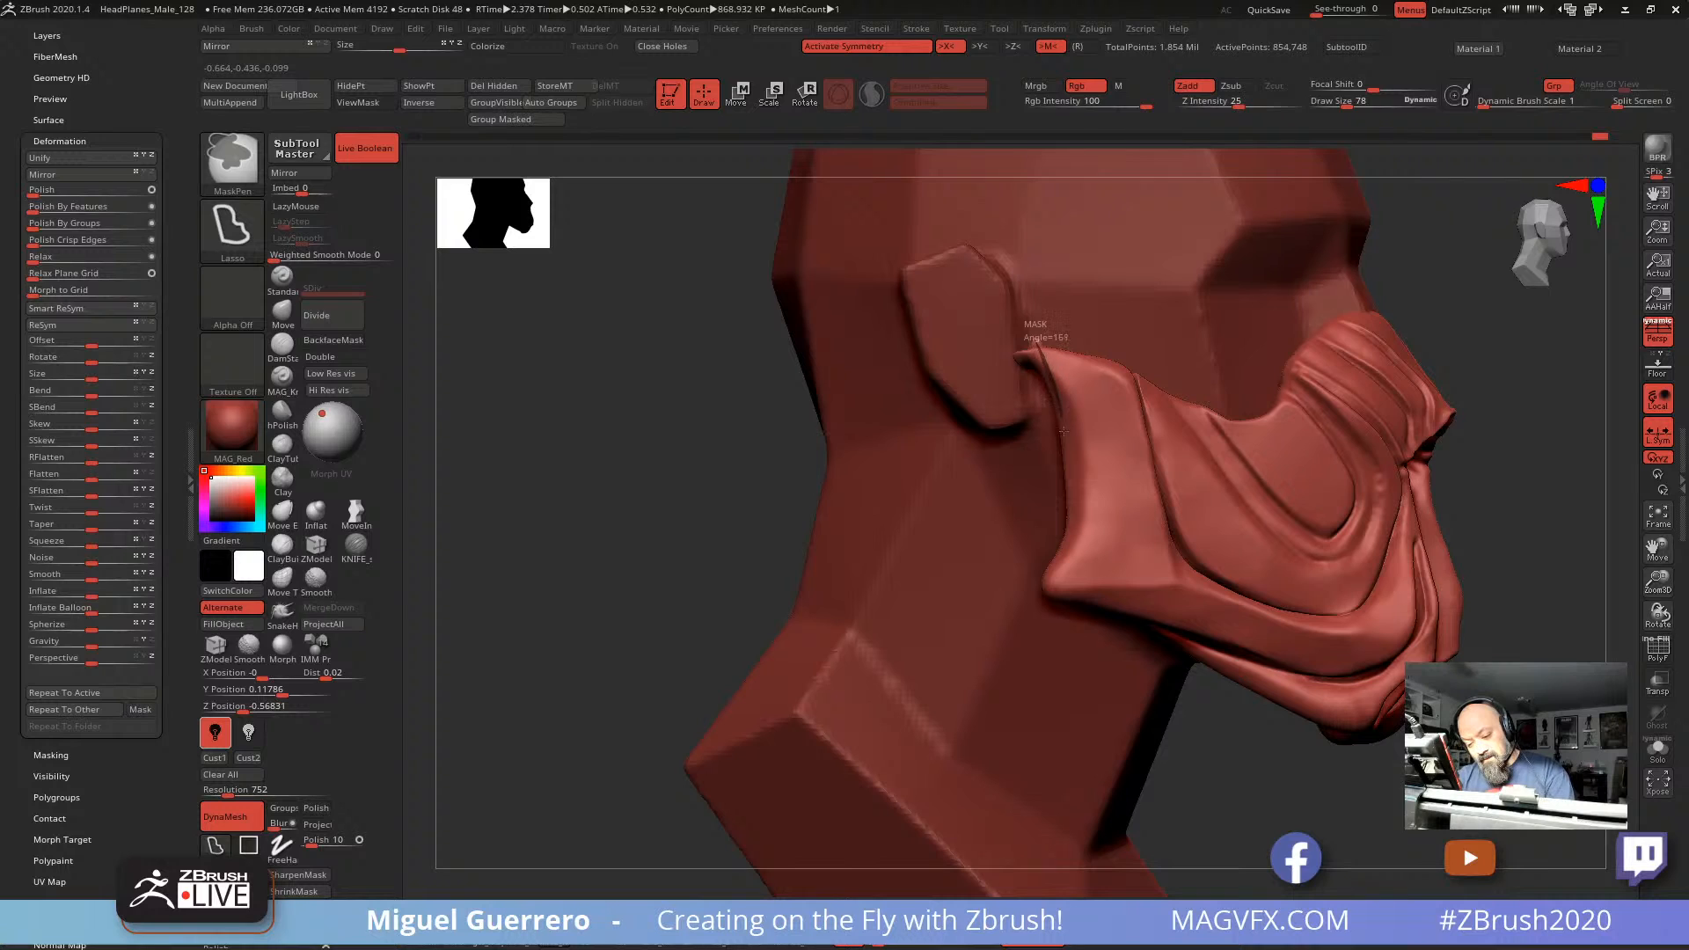
mouse_move(1063, 431)
left_mouse_down("ctrl")
mouse_move(926, 387)
mouse_move(919, 365)
left_mouse_up("ctrl")
left_click(754, 392, "ctrl")
mouse_move(689, 384)
left_mouse_down()
mouse_move(620, 424)
mouse_move(584, 226)
left_mouse_up()
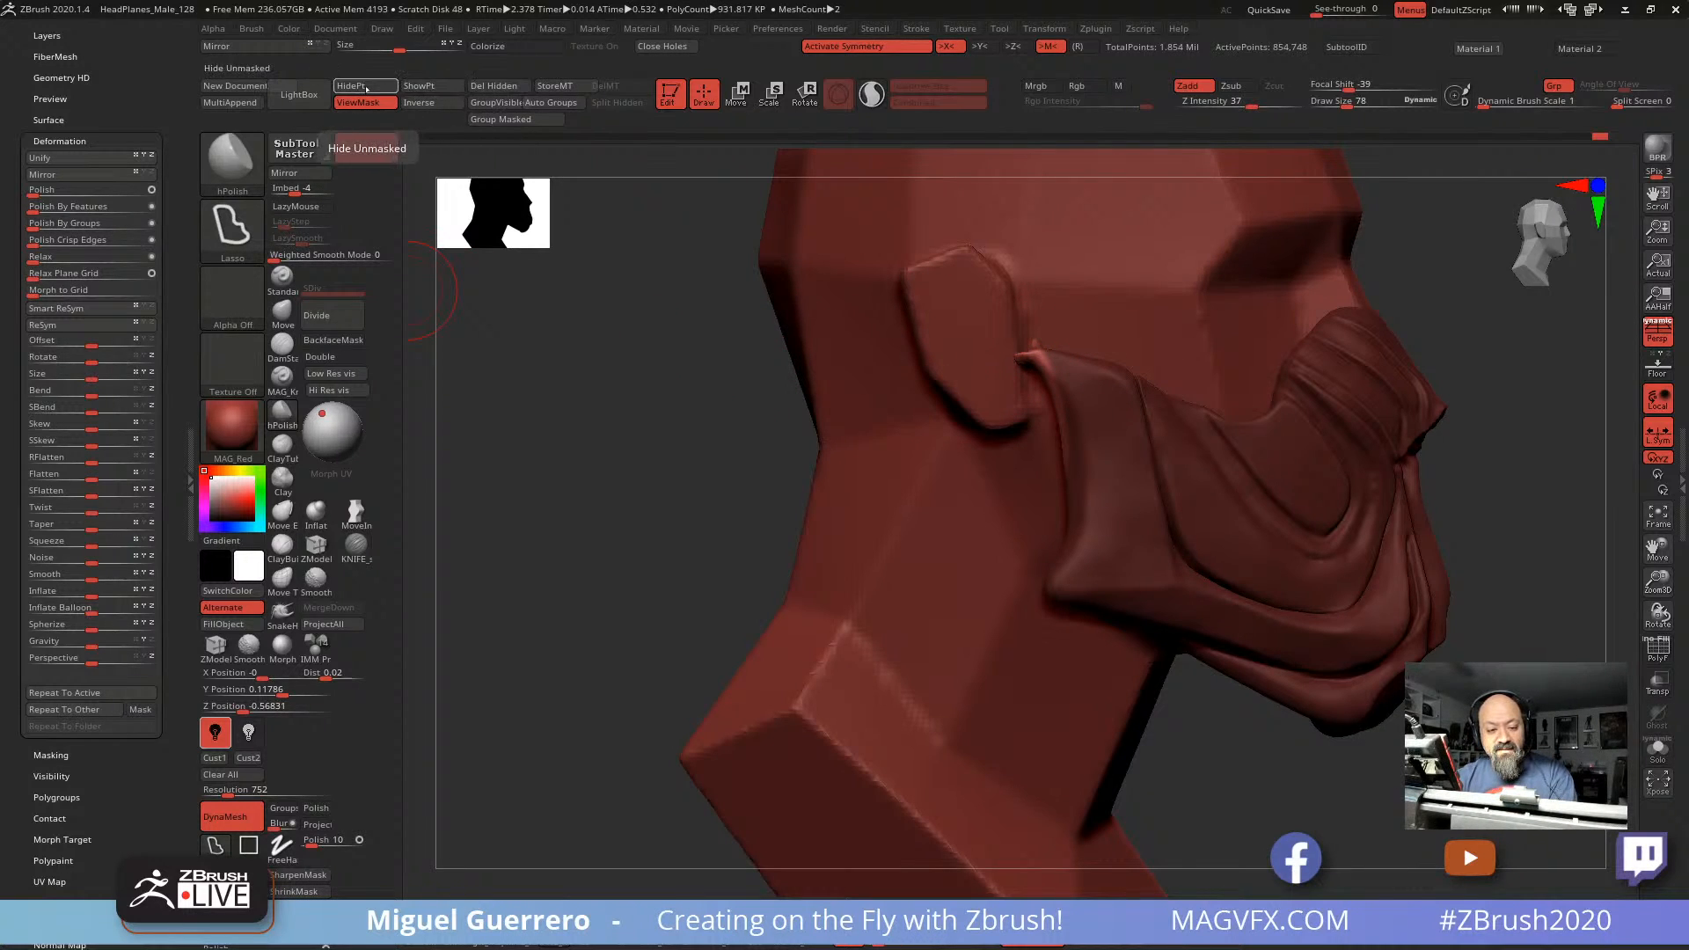
Step: Hide and delete the unmasked rear sliver beside the ear, and remesh the mask with DynaMesh at resolution 752
left_click(480, 86)
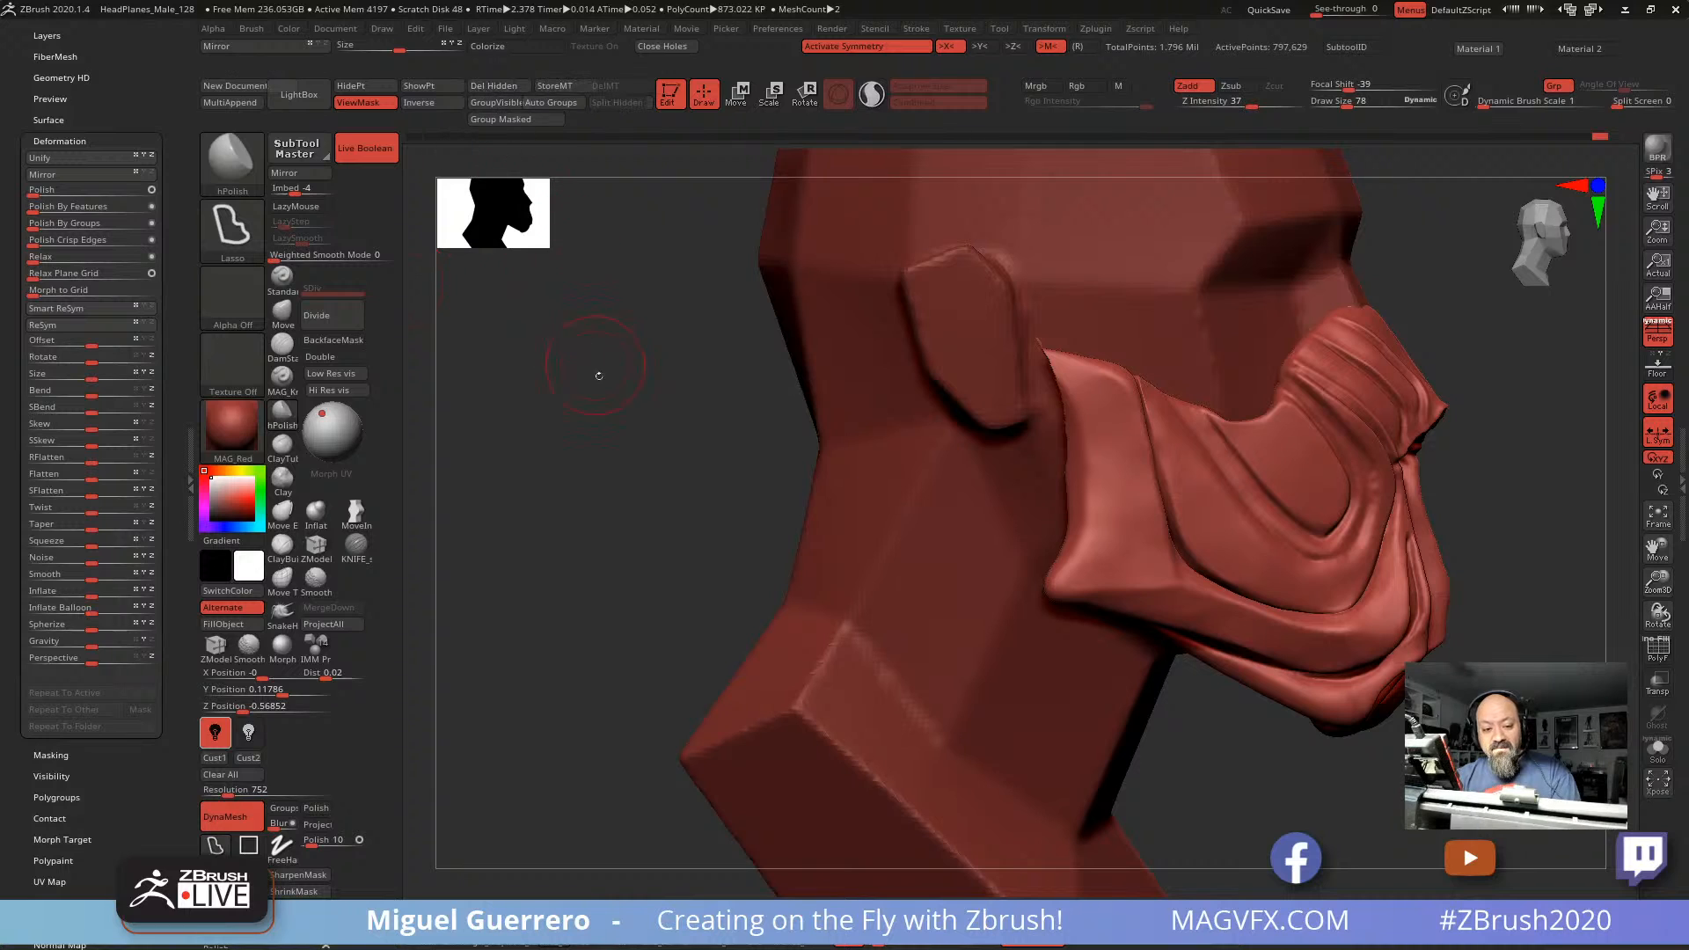
key("ctrl")
left_click_drag(617, 462, 792, 461, "ctrl")
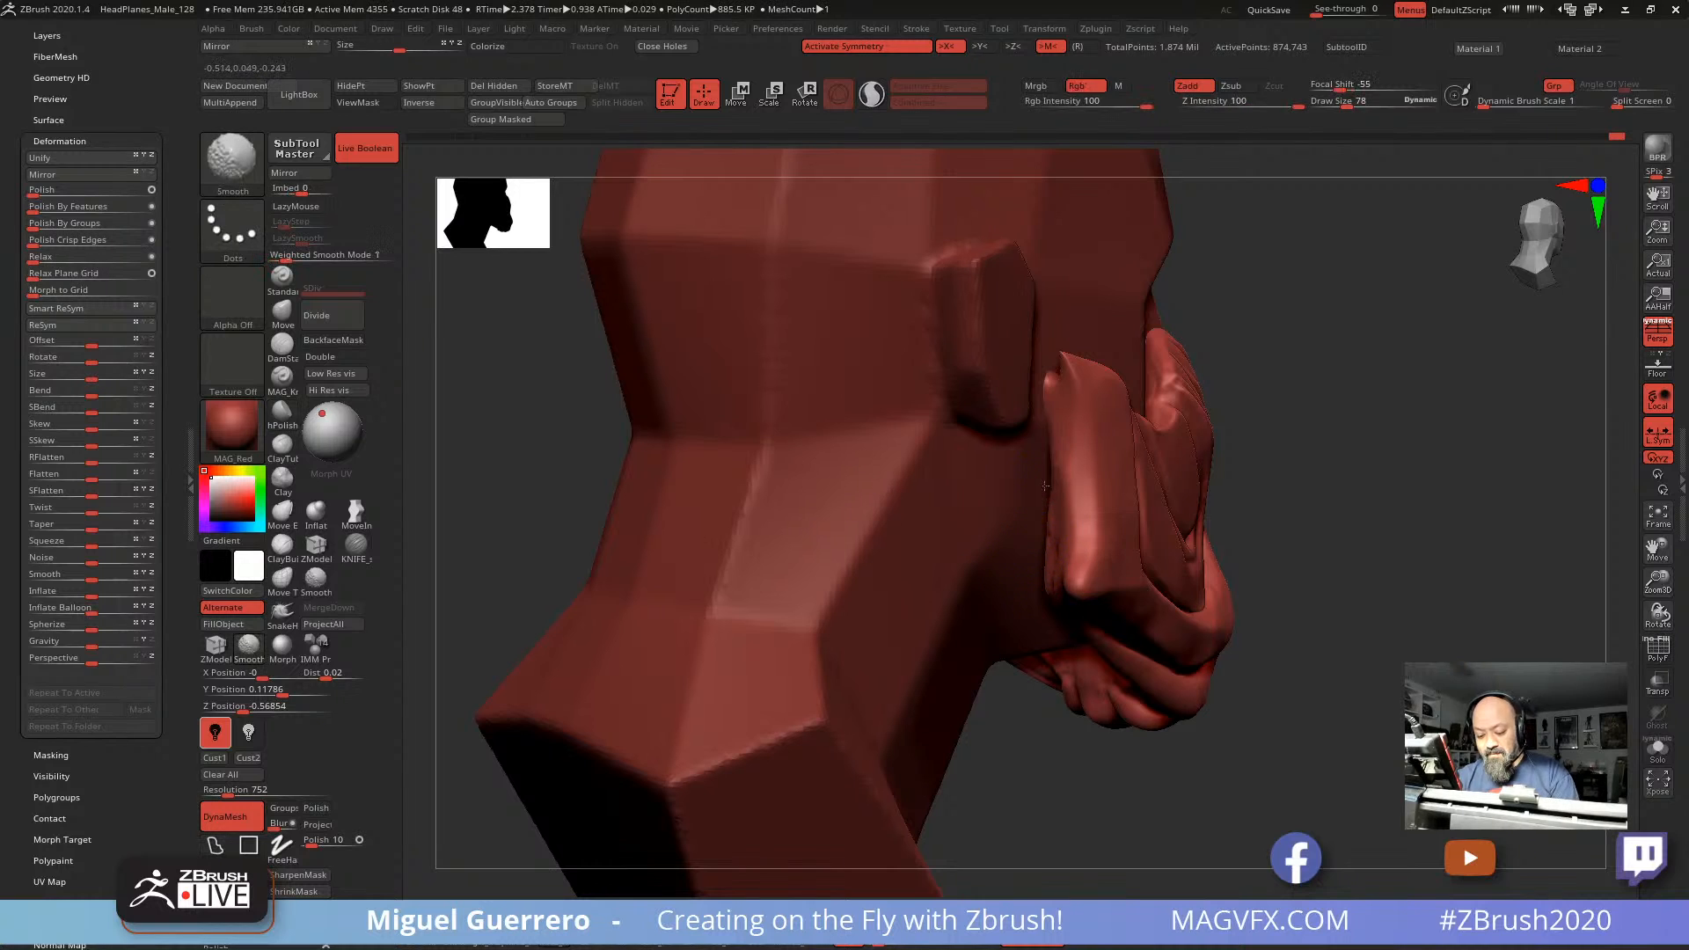
Step: Smooth the trimmed rear edge of the mask with the Smooth brush at draw size 78
mouse_move(1120, 799)
left_mouse_down()
mouse_move(1029, 791)
mouse_move(1006, 763)
left_mouse_up()
left_click_drag(1008, 682, 1096, 737)
left_click_drag(515, 445, 553, 456)
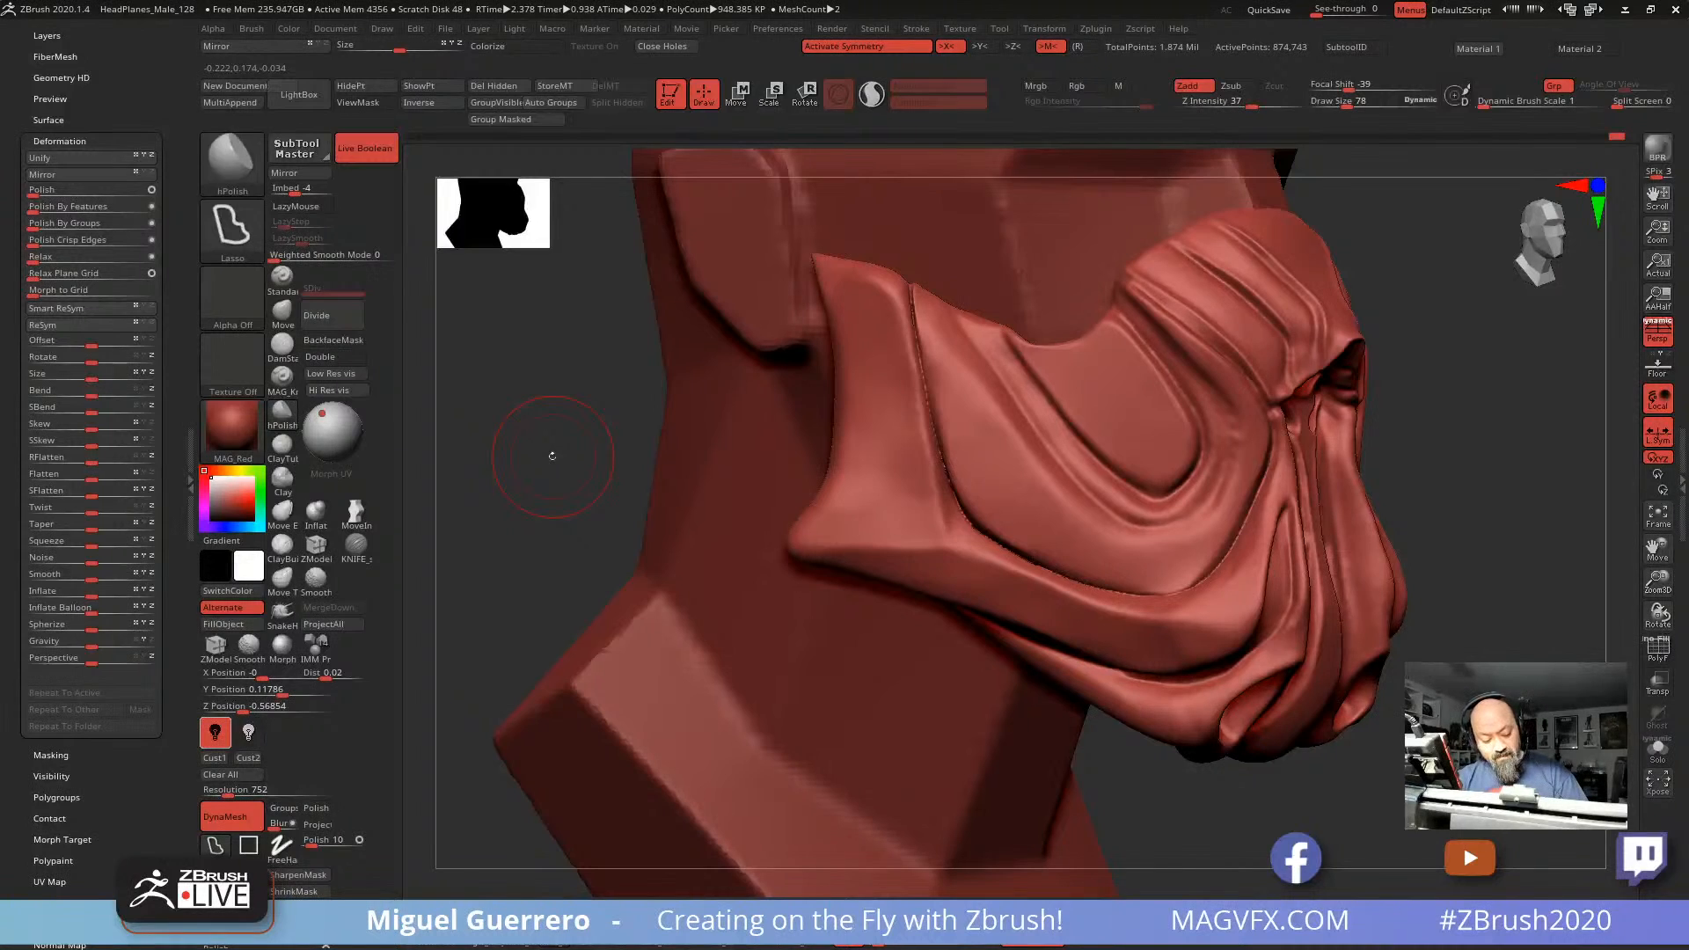
Step: Carve a sharp line along the groove bordering the oval cheek panel with the KNIFE_sharp brush at draw size 34
left_click(357, 546)
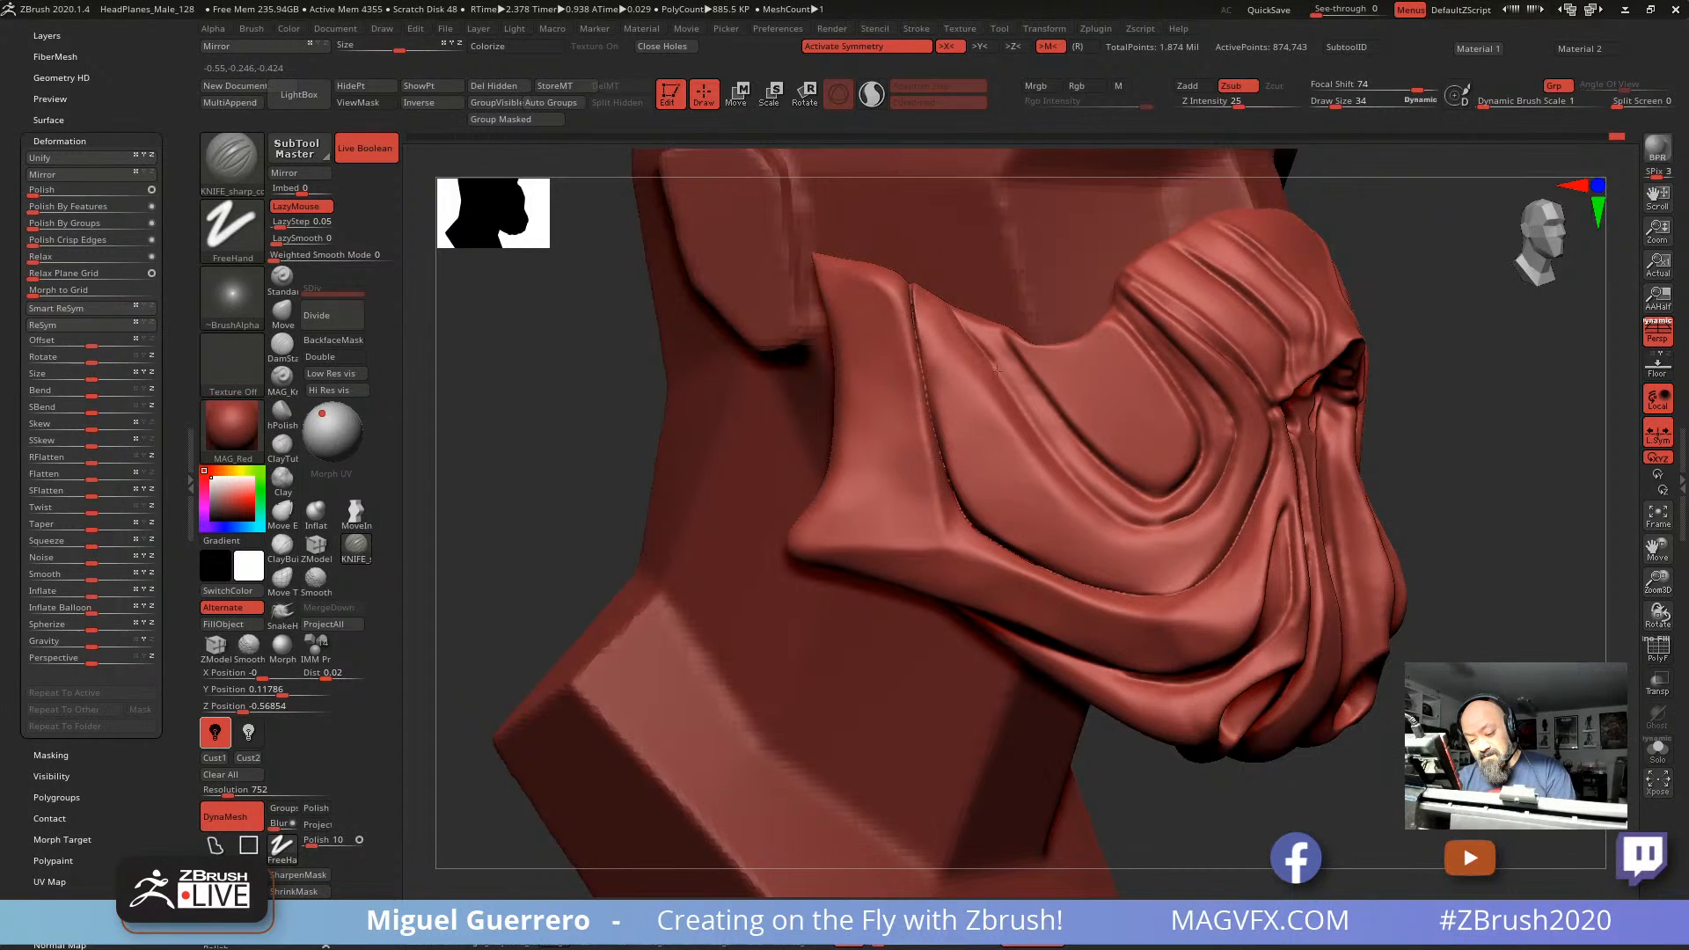
mouse_move(997, 369)
left_mouse_down()
mouse_move(1108, 502)
mouse_move(1168, 531)
left_mouse_up()
left_click_drag(1475, 558, 1385, 558)
key("ctrl")
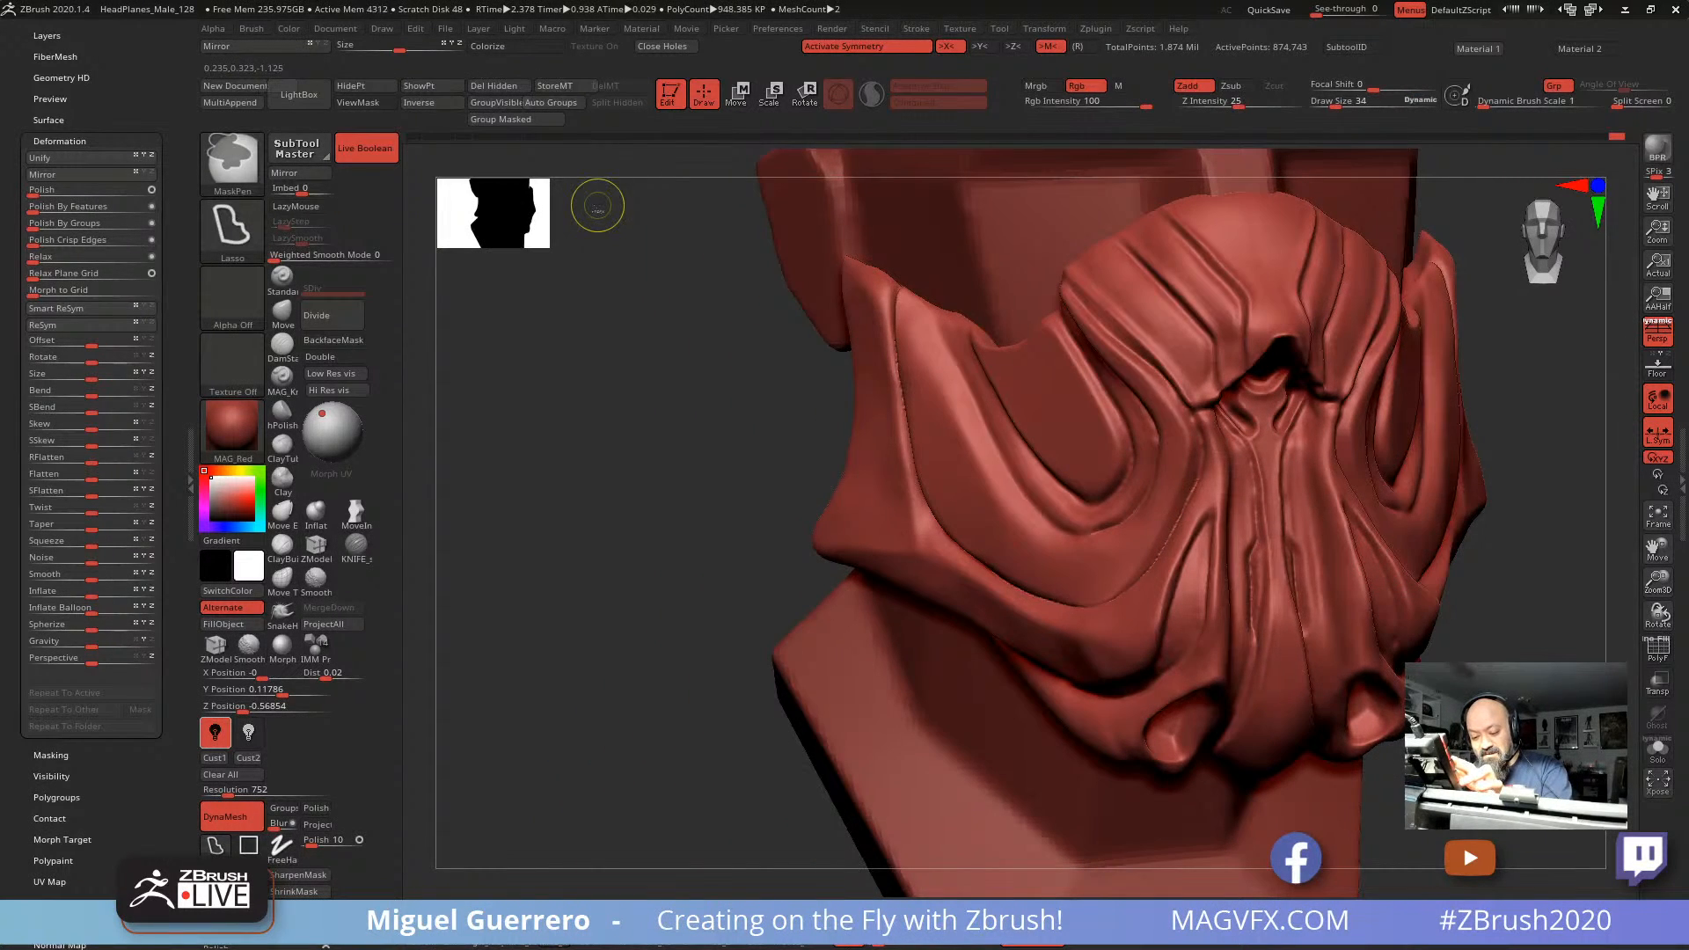
left_click_drag(563, 338, 655, 347)
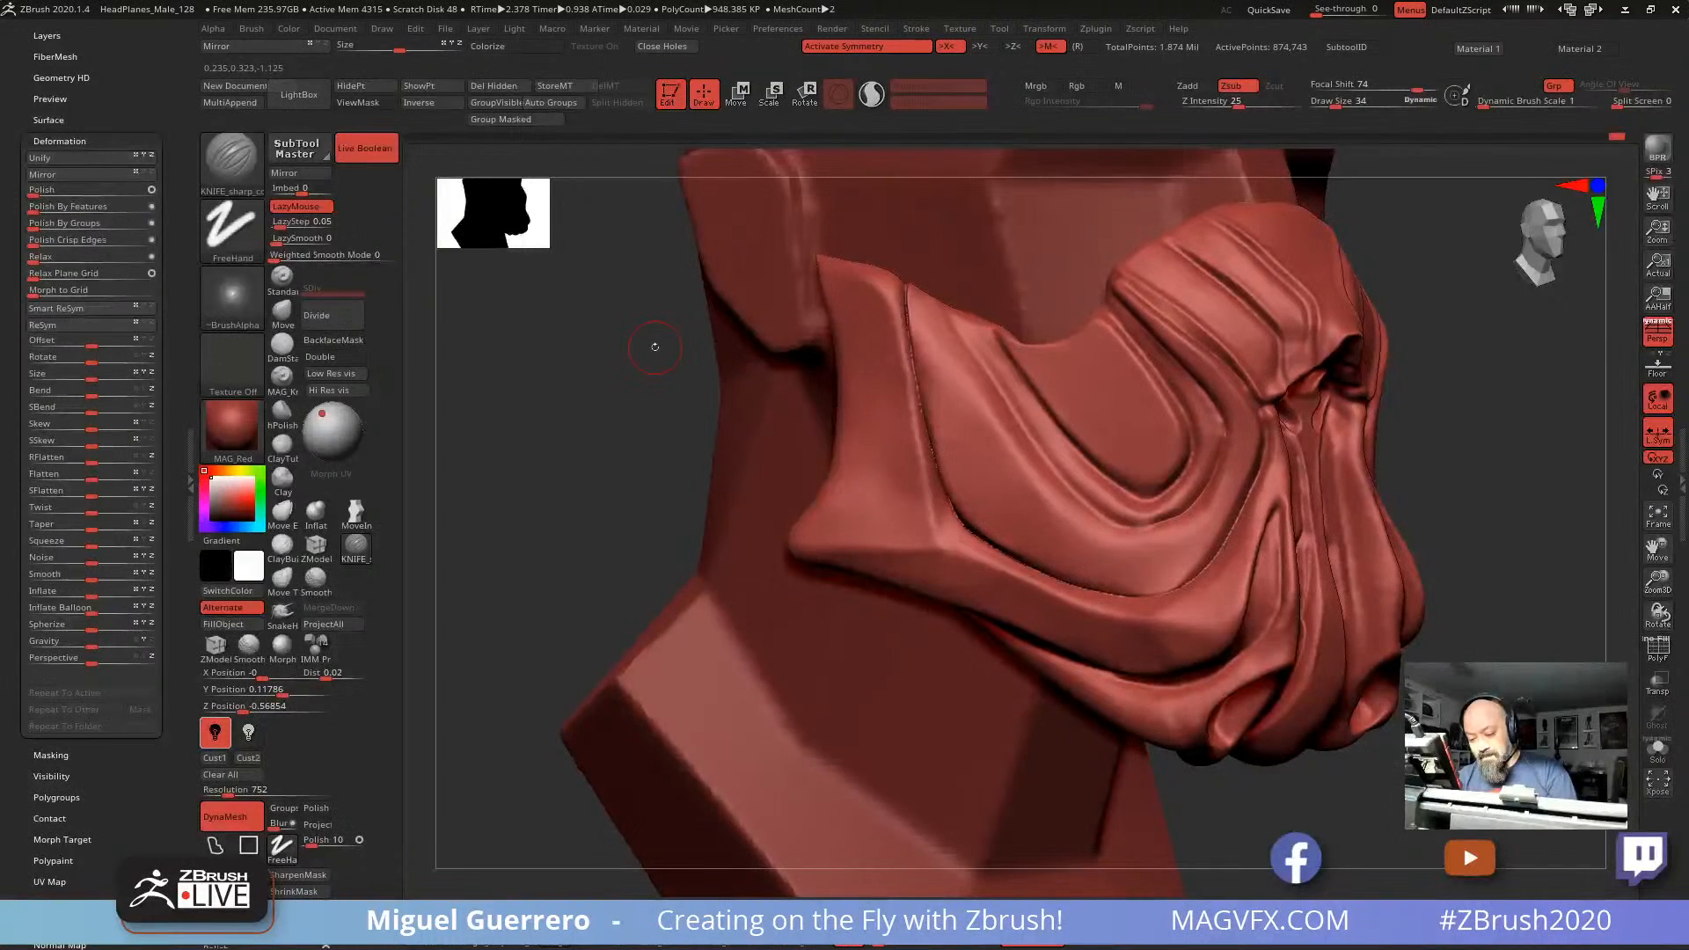
Step: Select the Move brush and lasso-mask the recessed oval cheek panels symmetrically on both sides of the mask
left_click(282, 312)
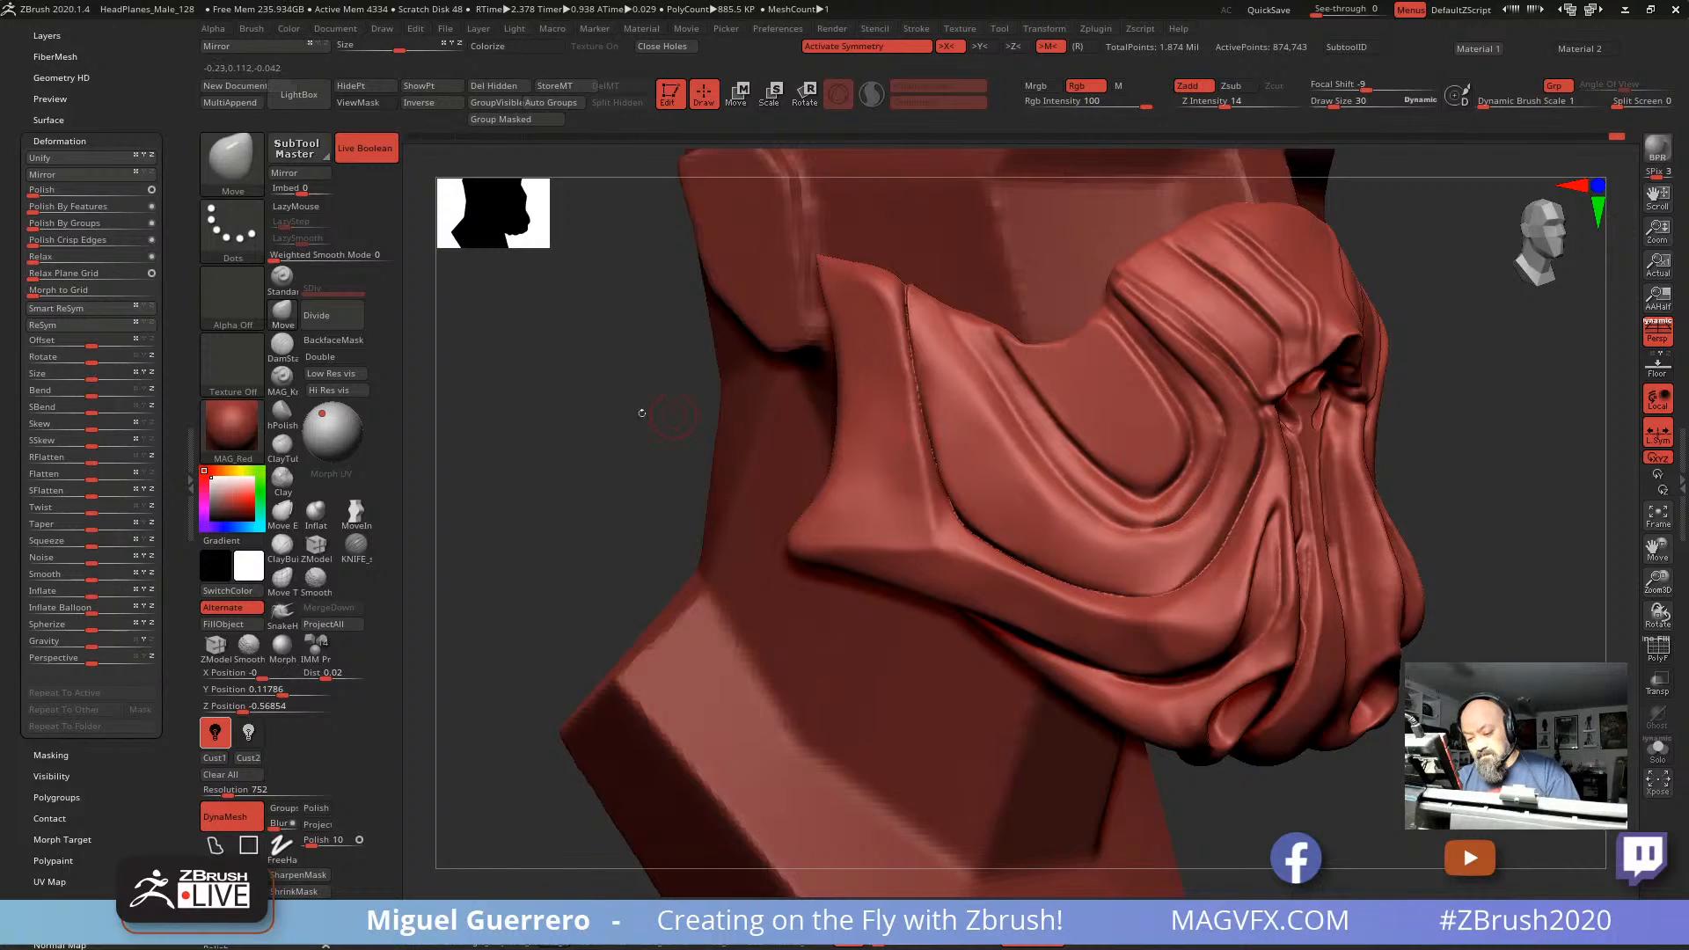
left_click_drag(642, 412, 625, 411)
mouse_move(999, 329)
left_mouse_down("ctrl")
mouse_move(1105, 458)
mouse_move(1003, 331)
left_mouse_up("ctrl")
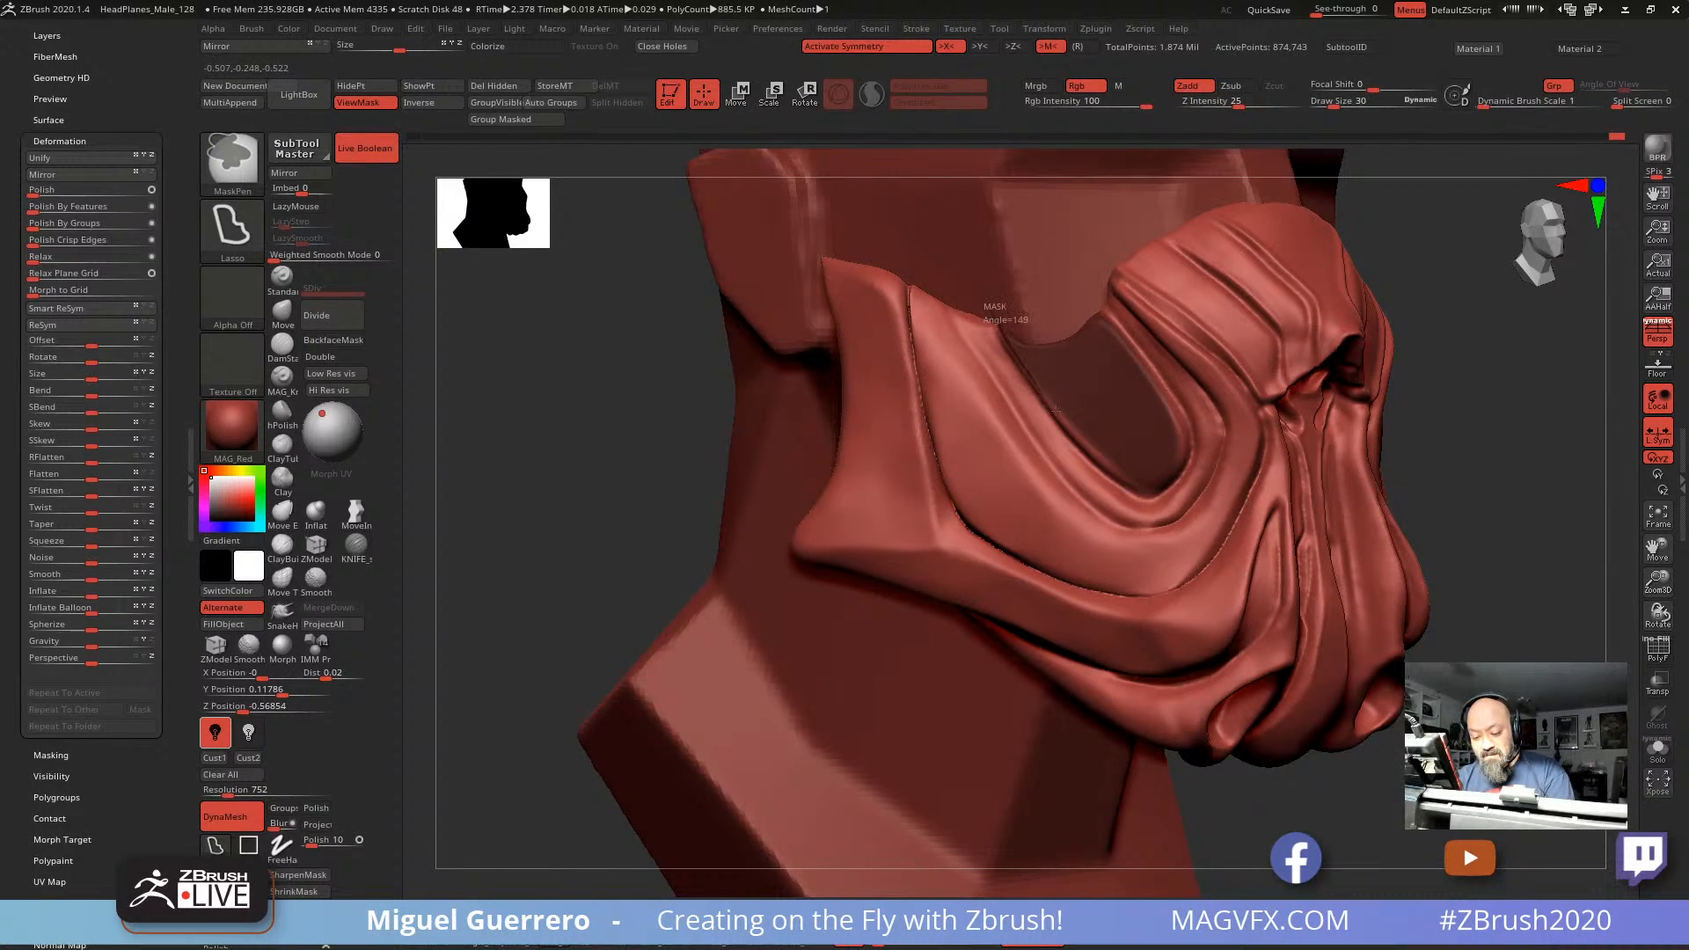
mouse_move(1055, 410)
left_mouse_down("ctrl")
mouse_move(1119, 477)
mouse_move(1150, 352)
mouse_move(994, 291)
left_mouse_up("ctrl")
right_click_drag(687, 457, 688, 392, "ctrl")
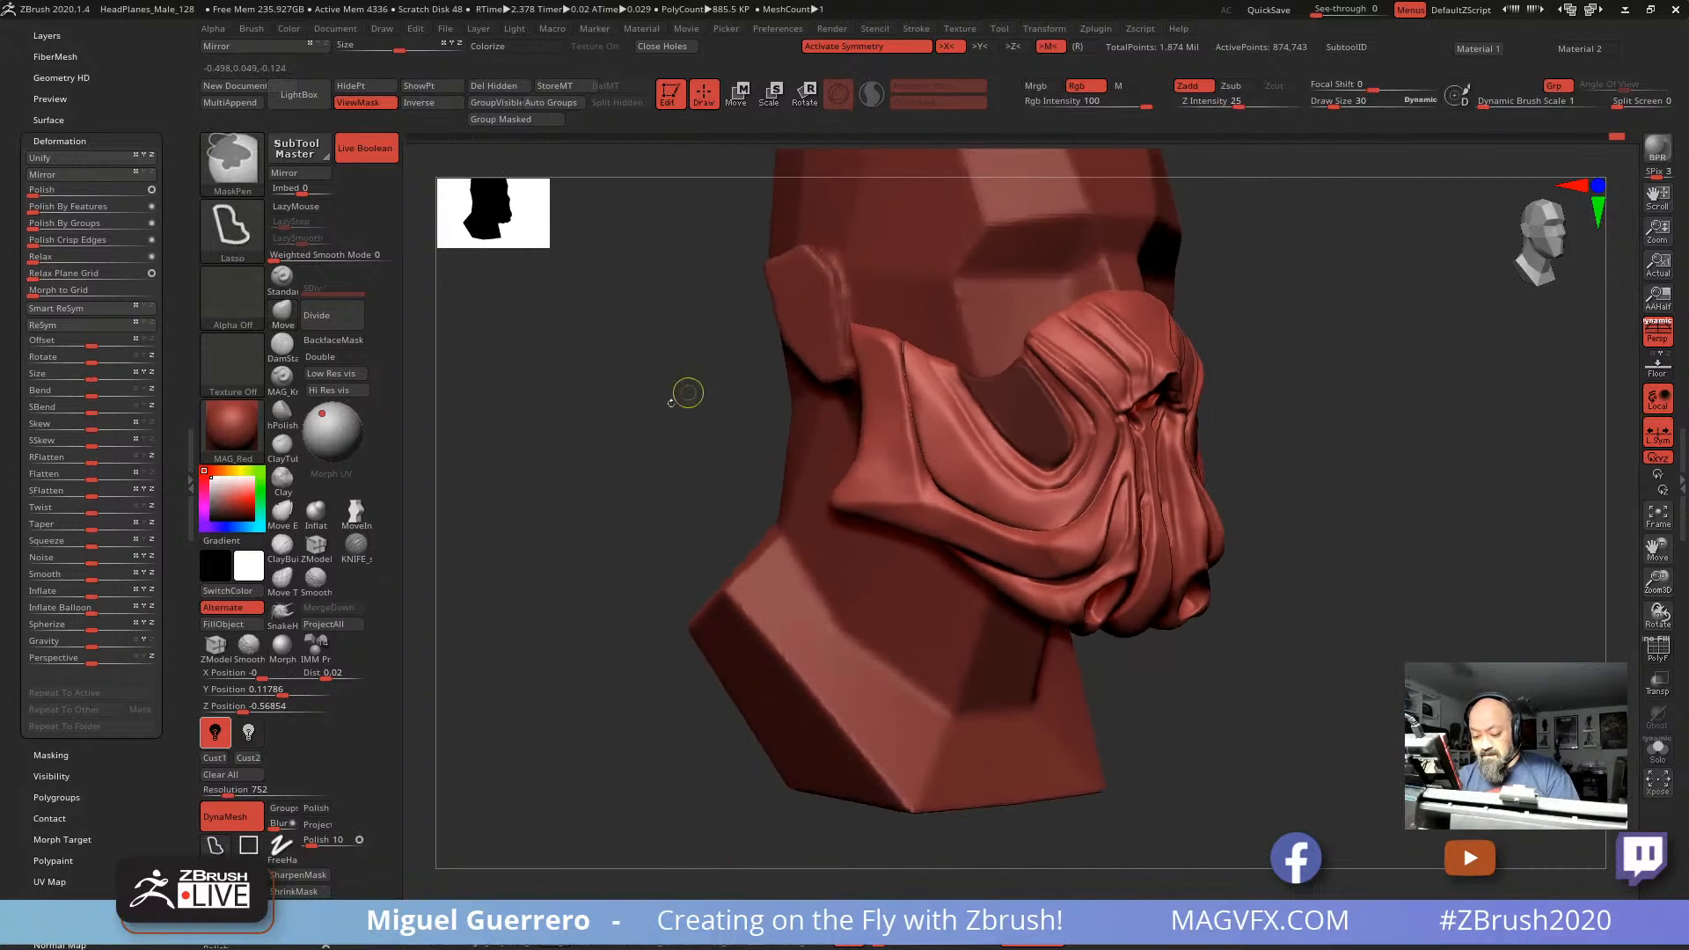
mouse_move(688, 392)
left_mouse_down("shift")
mouse_move(653, 481)
mouse_move(695, 483)
left_mouse_up("shift")
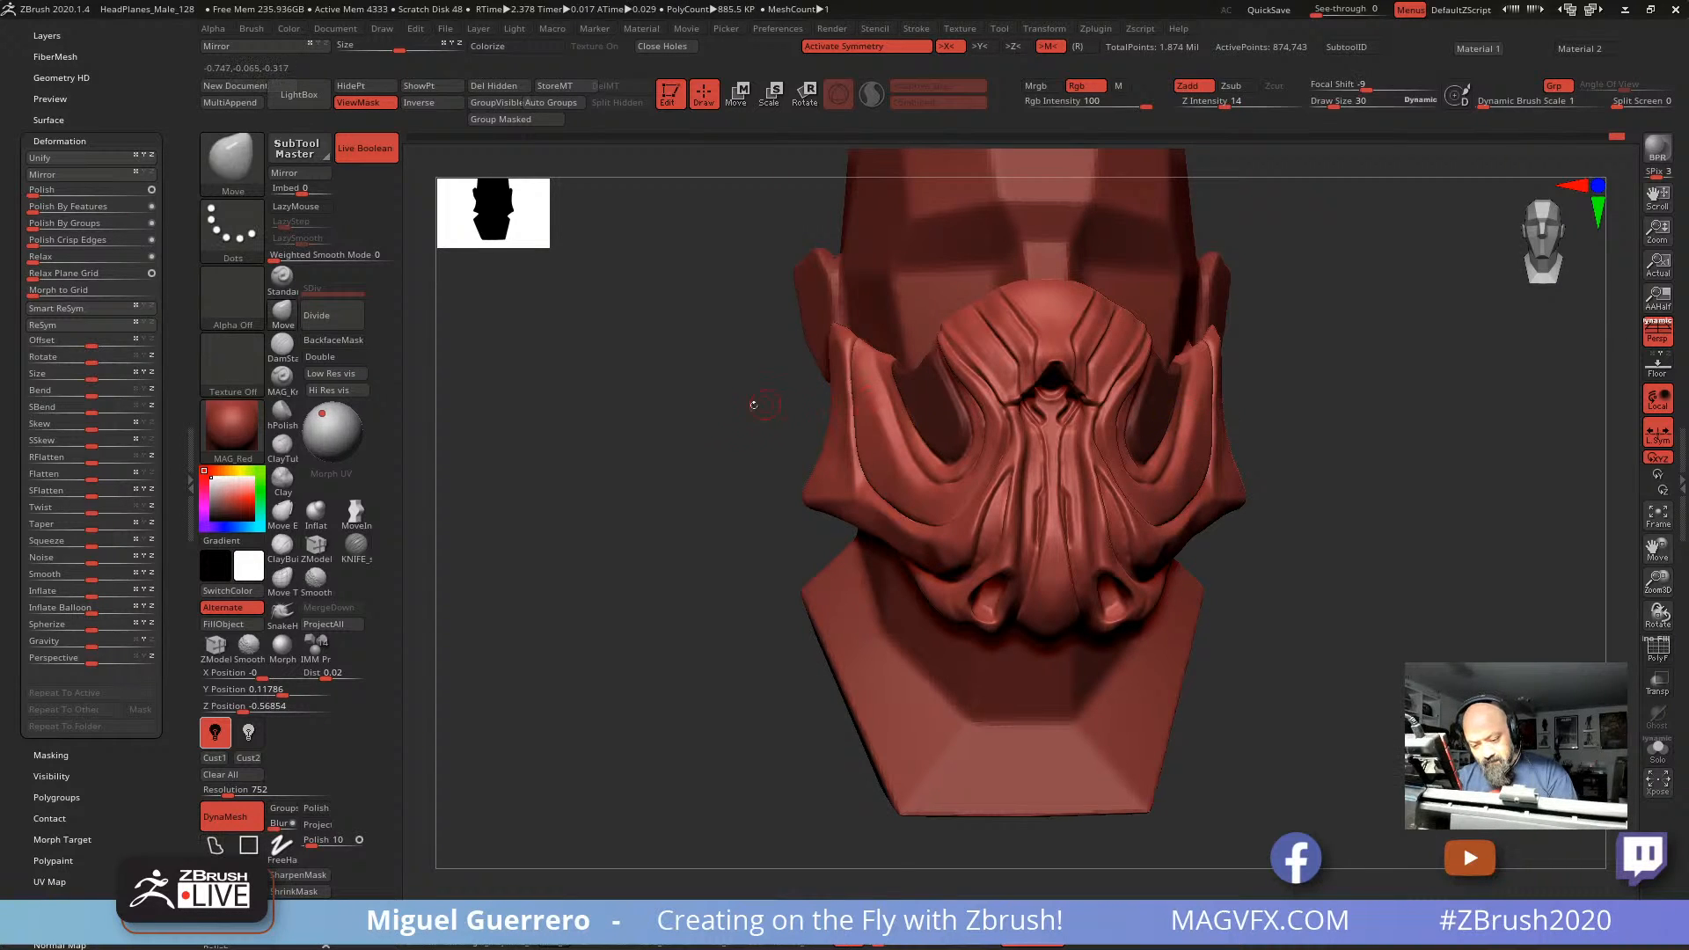
left_click_drag(754, 404, 804, 404)
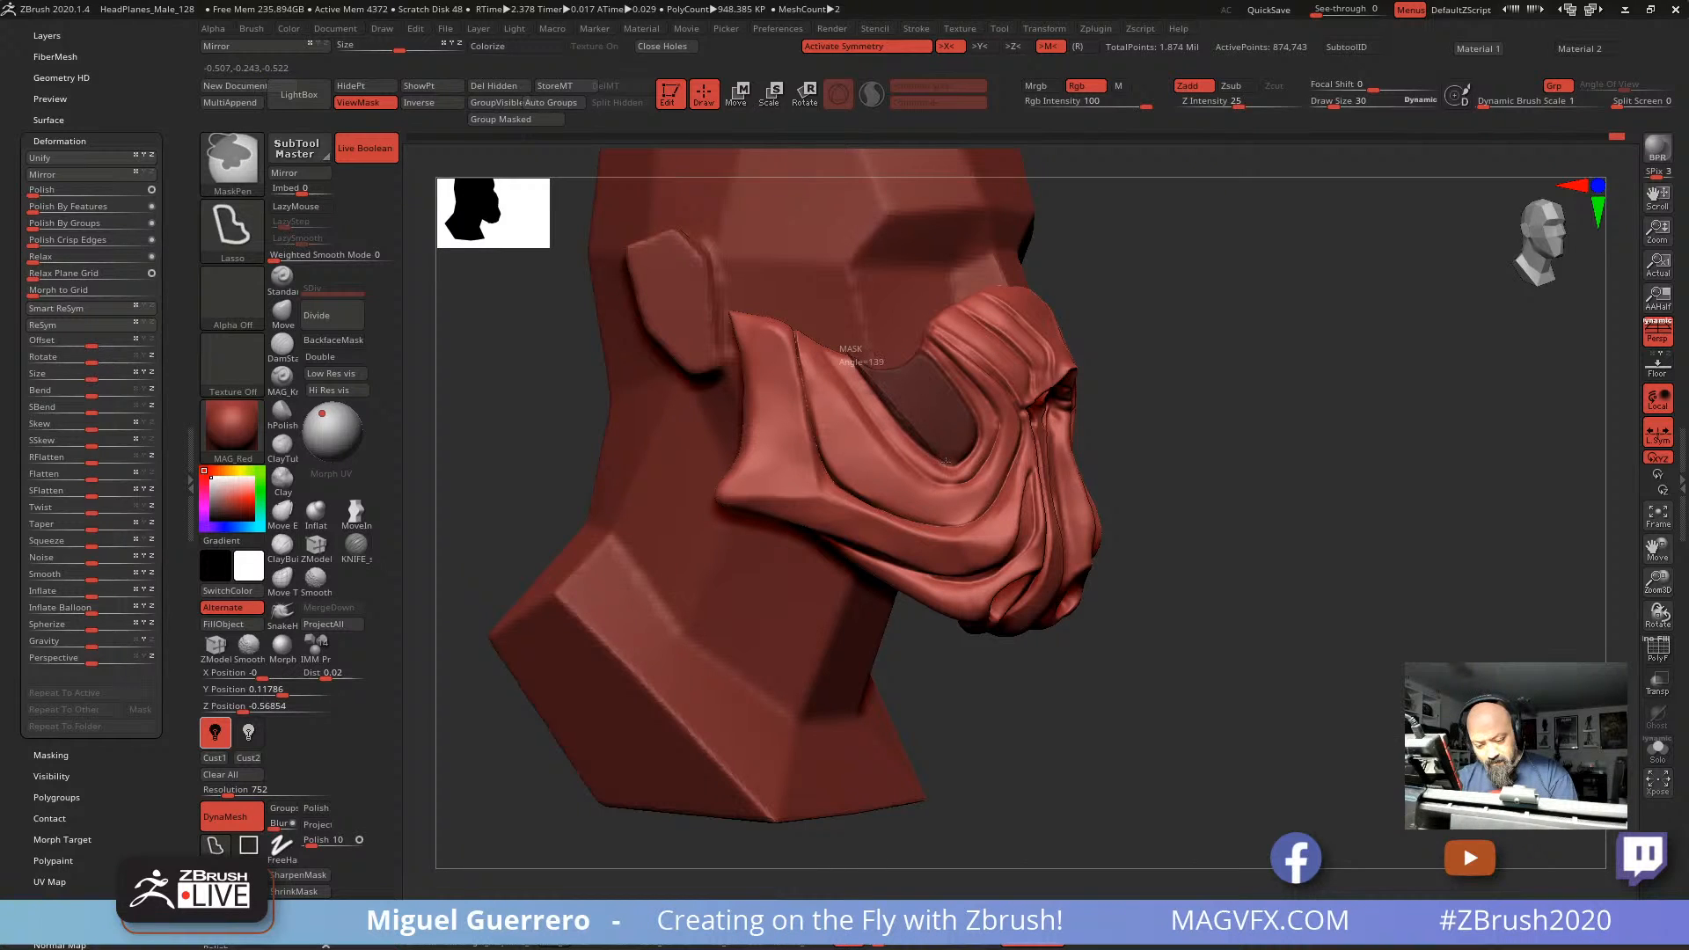
mouse_move(946, 461)
left_mouse_down("ctrl")
mouse_move(916, 377)
mouse_move(874, 373)
left_mouse_up("ctrl")
left_click_drag(1188, 582, 1121, 584)
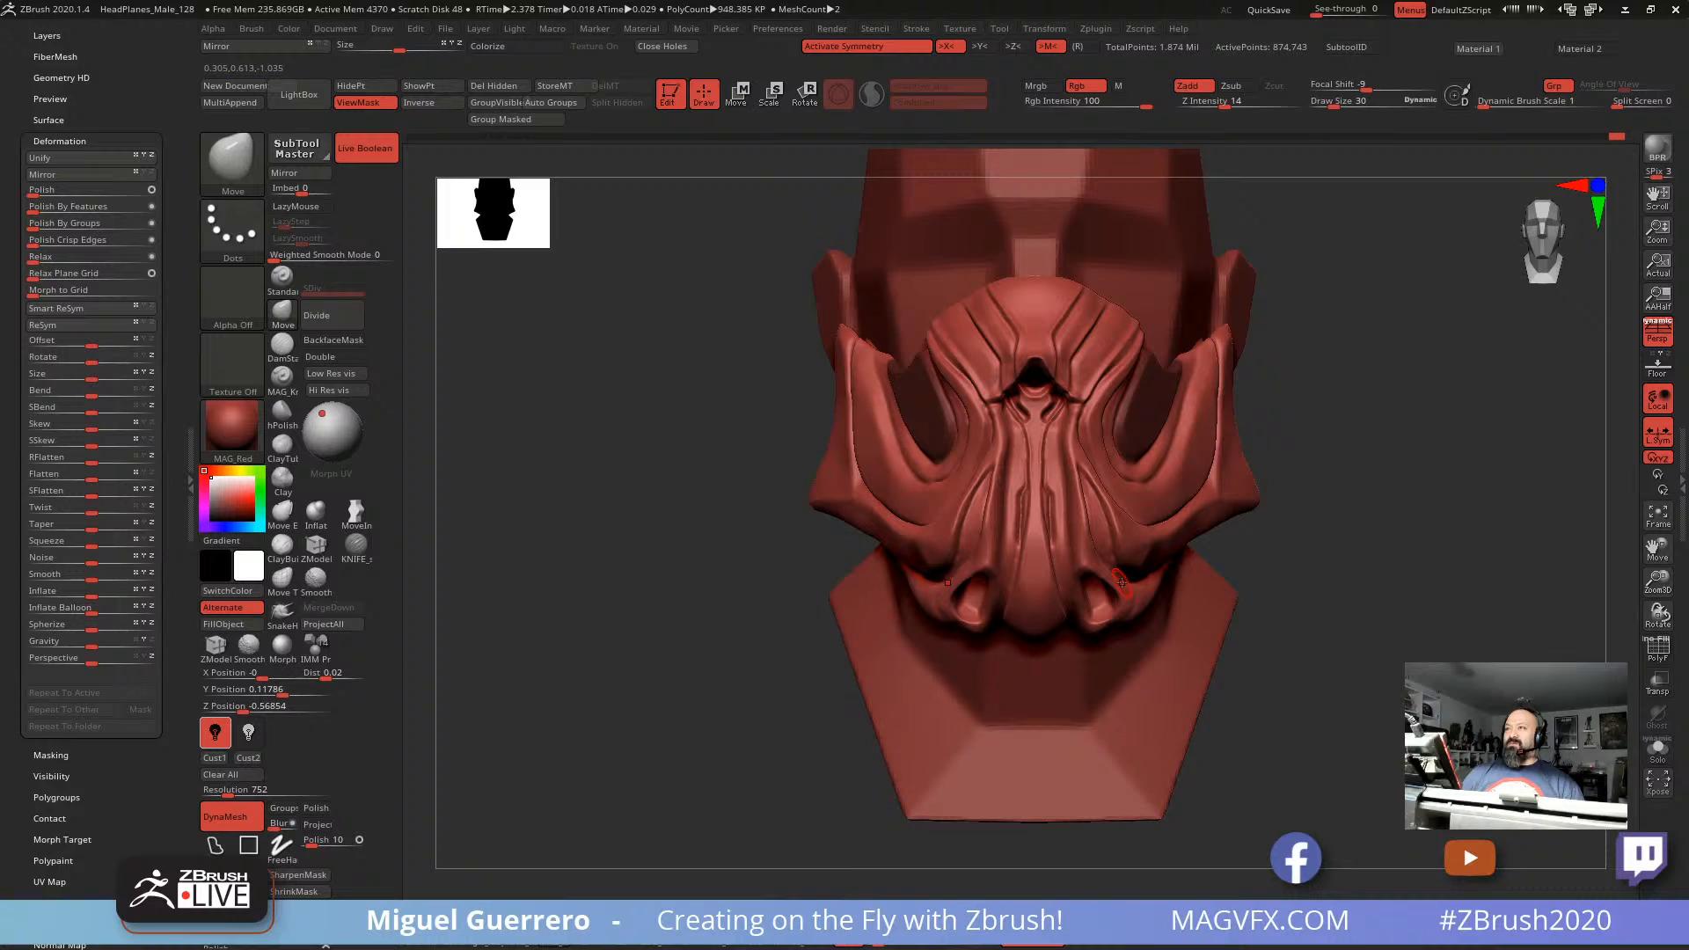
left_click_drag(501, 619, 665, 649)
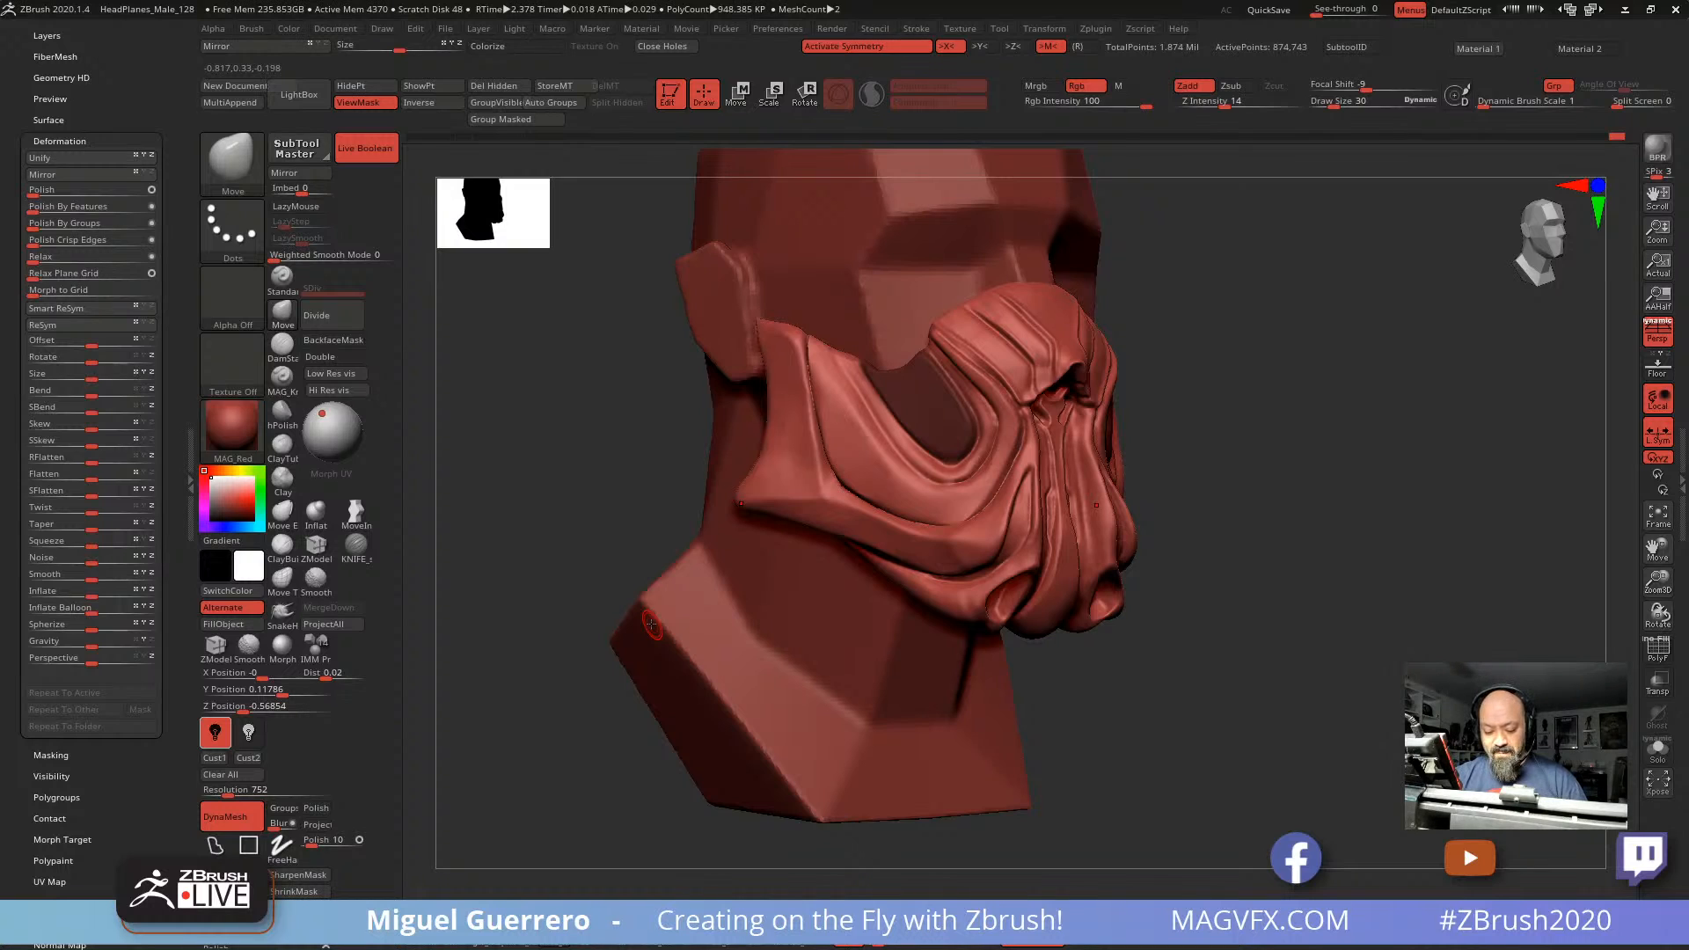
Step: Switch the model's material from the red MAG_Red to a neutral gray material
left_click_drag(561, 474, 695, 495)
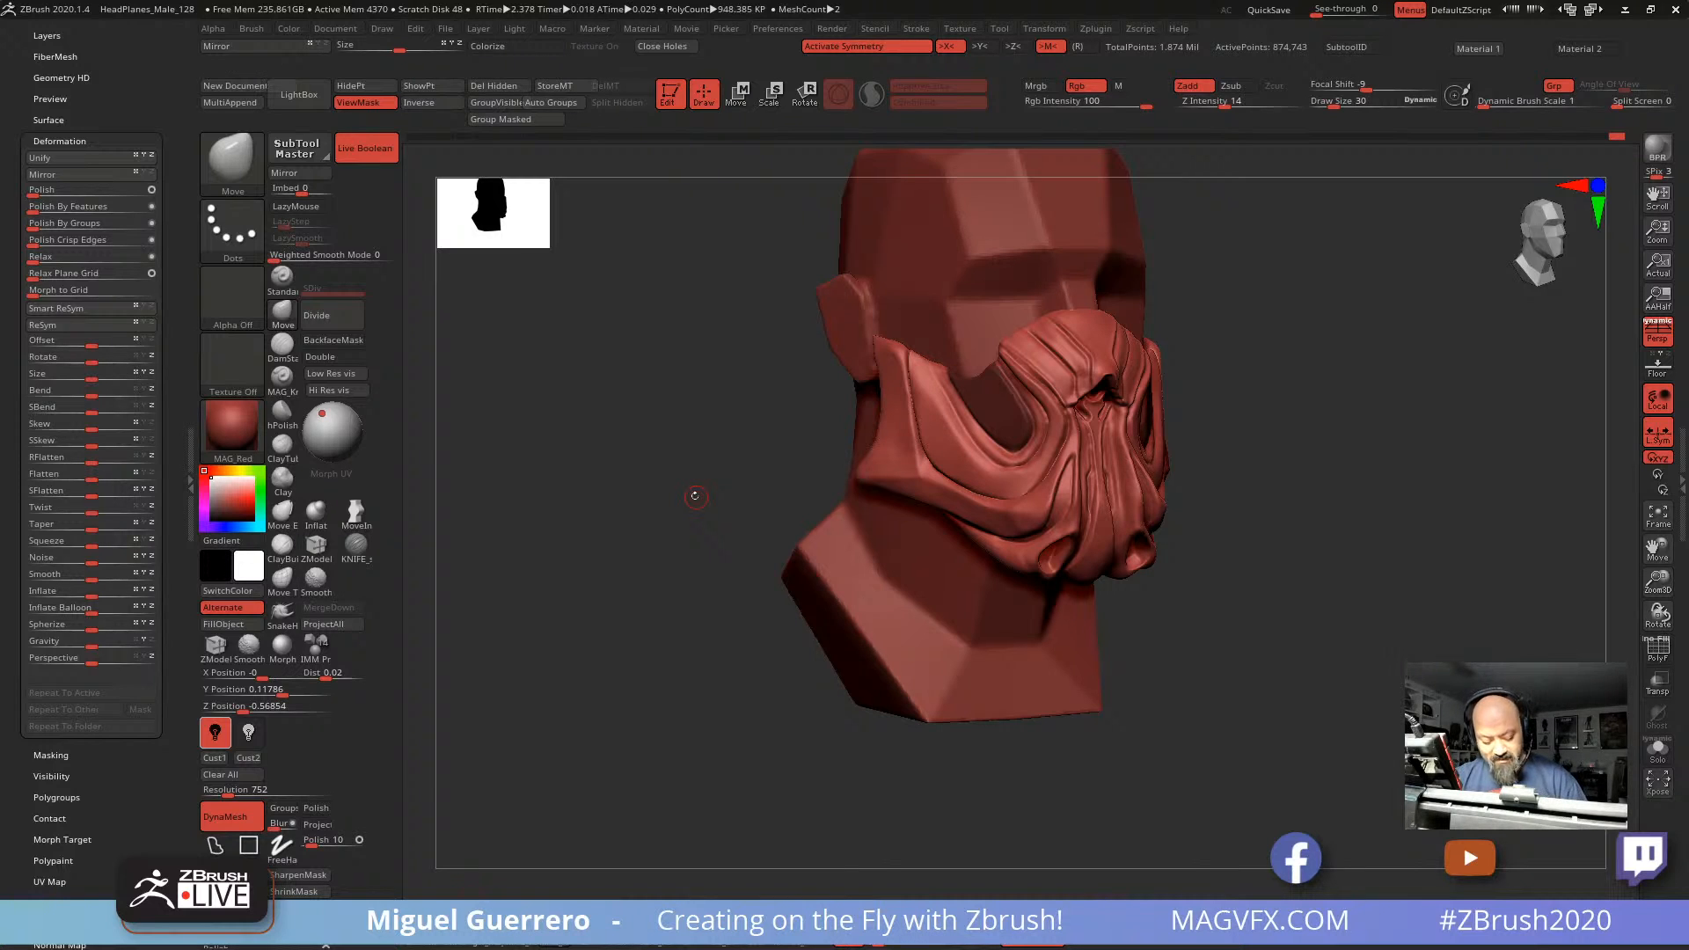
left_click(457, 924)
left_click(489, 924)
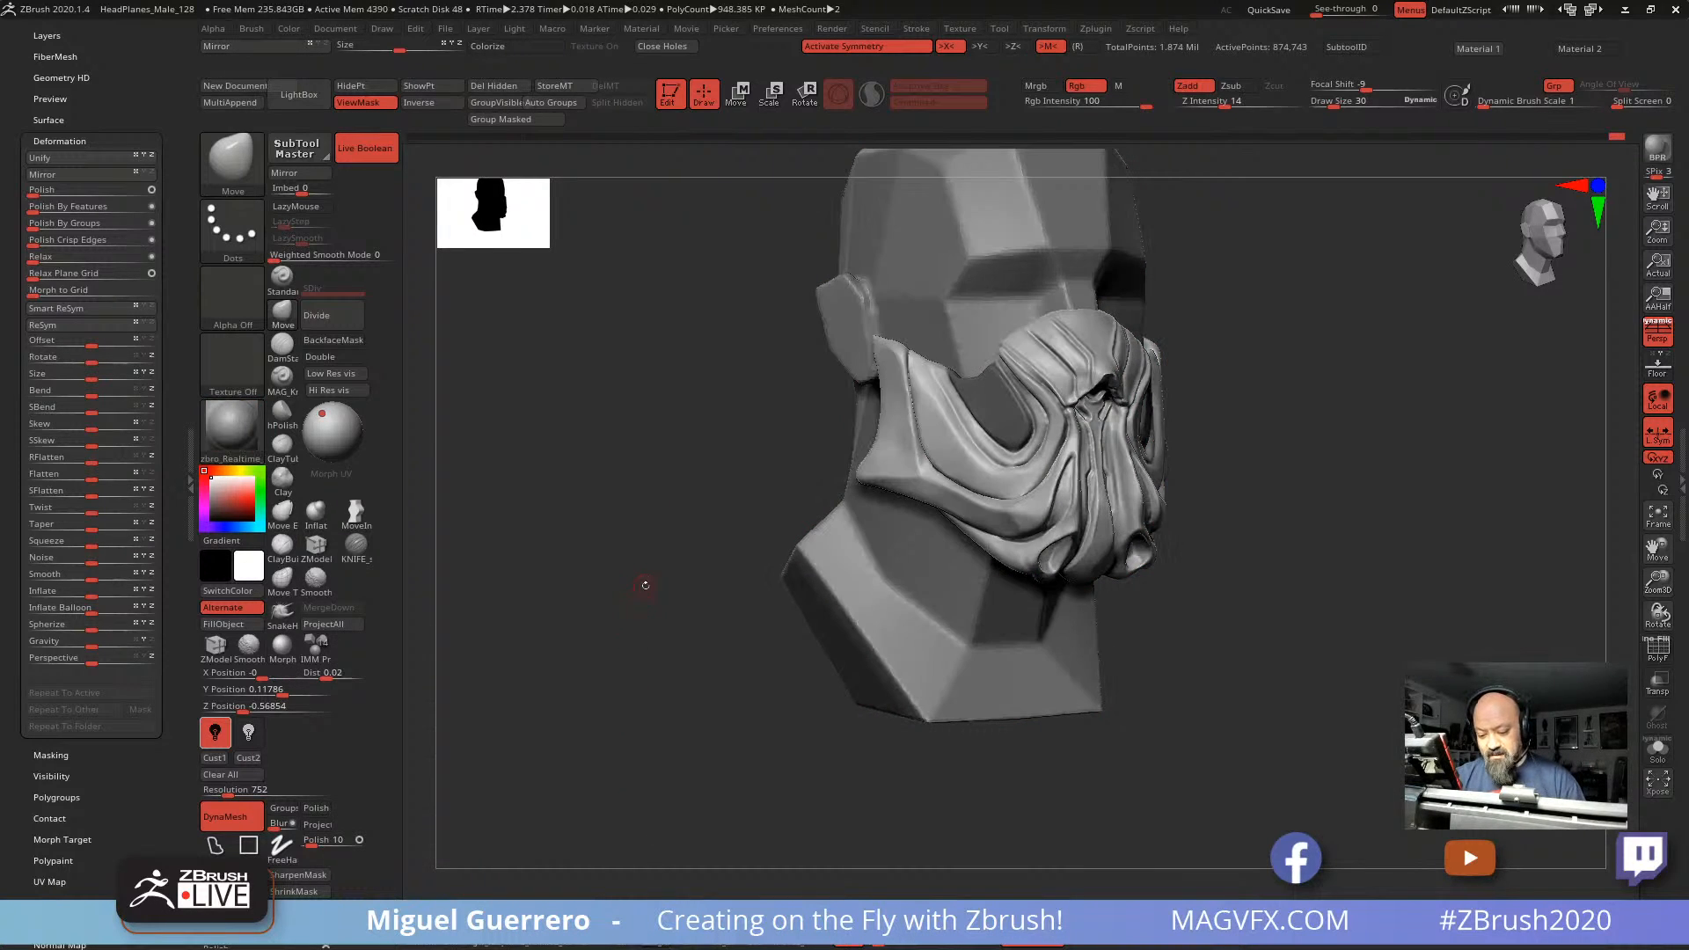
Step: Fill the whole half-face mask with light gray, RGB 215, 215, 215
left_click_drag(645, 585, 595, 604)
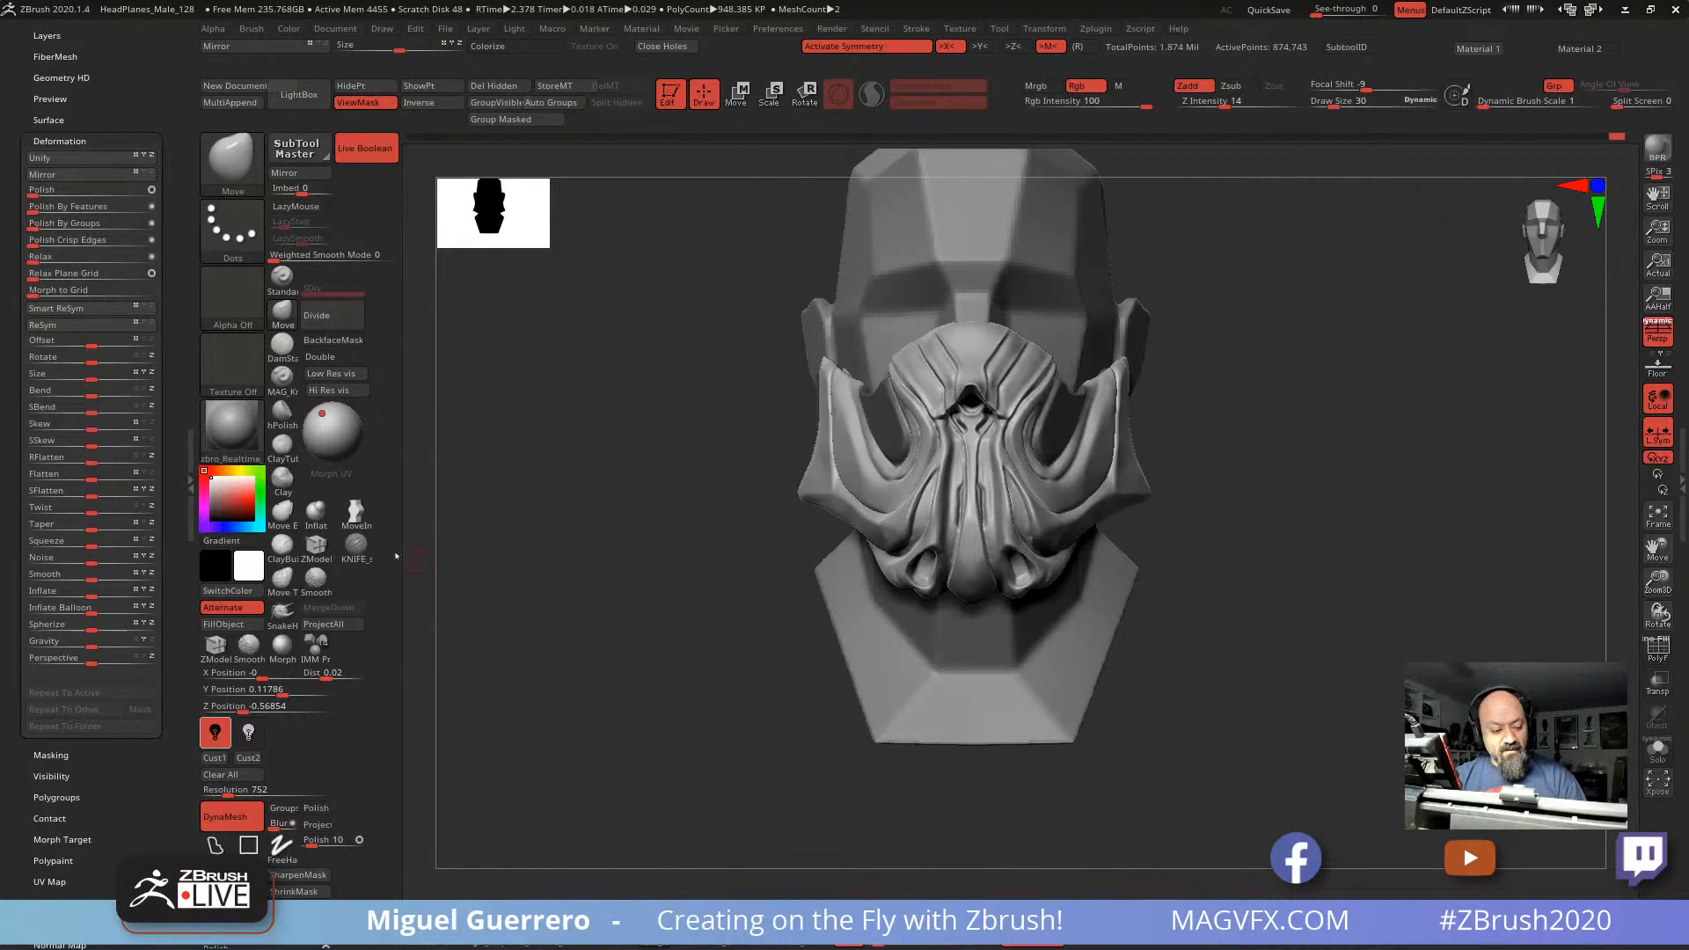
left_click(212, 484)
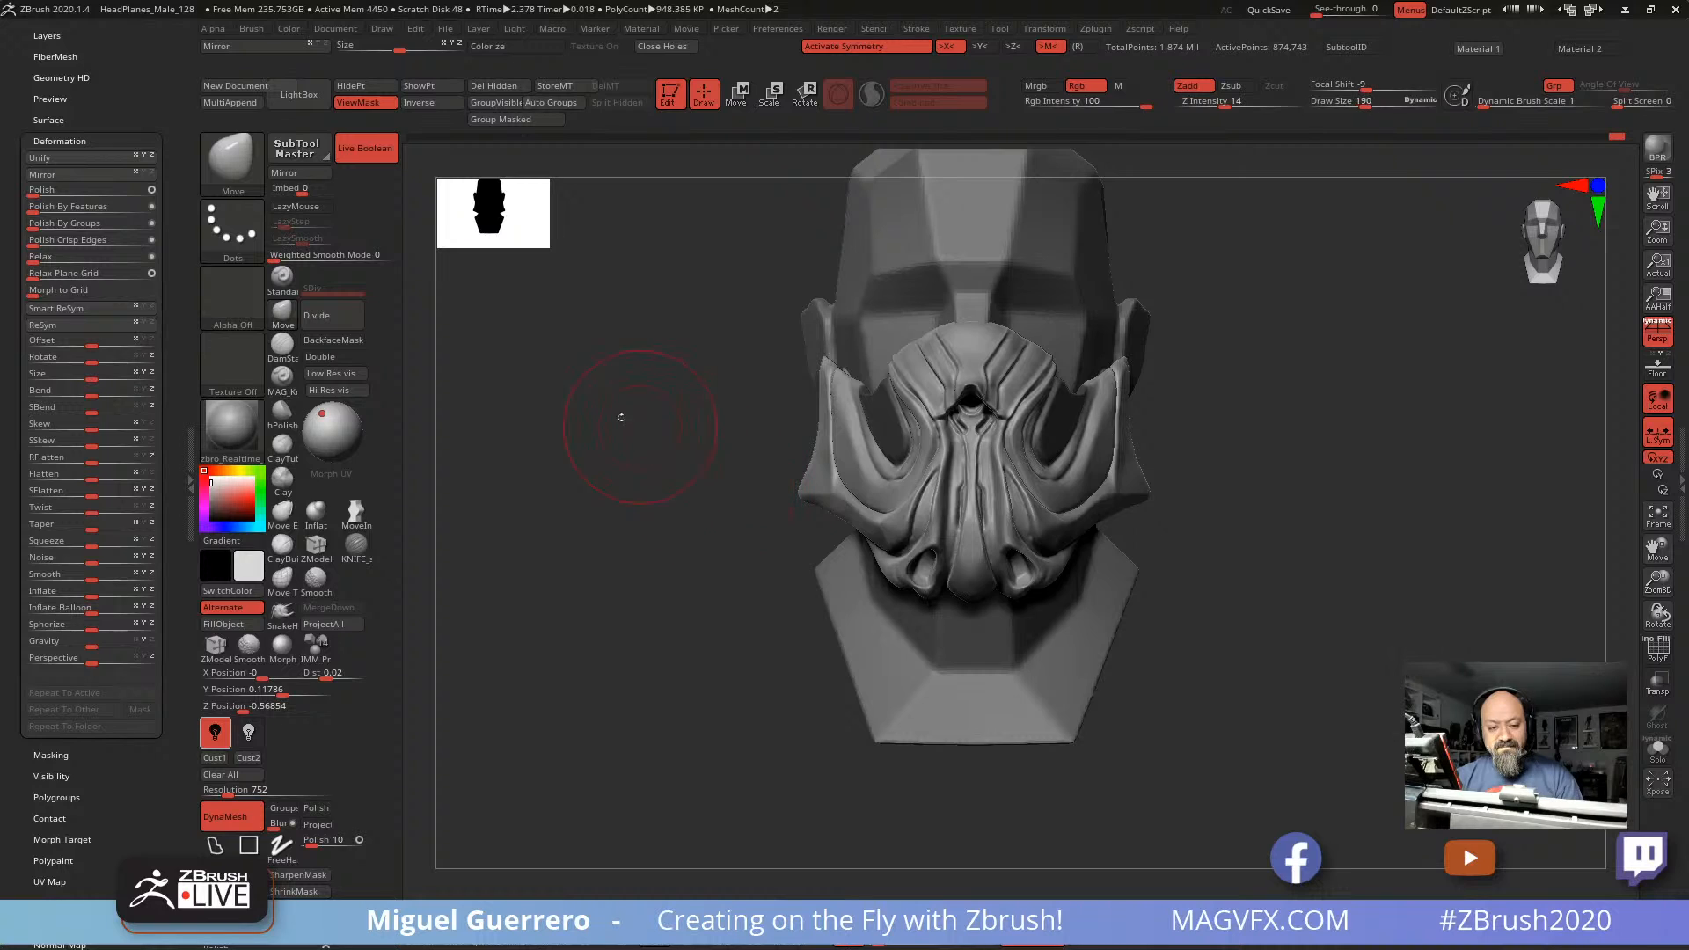
left_click(381, 29)
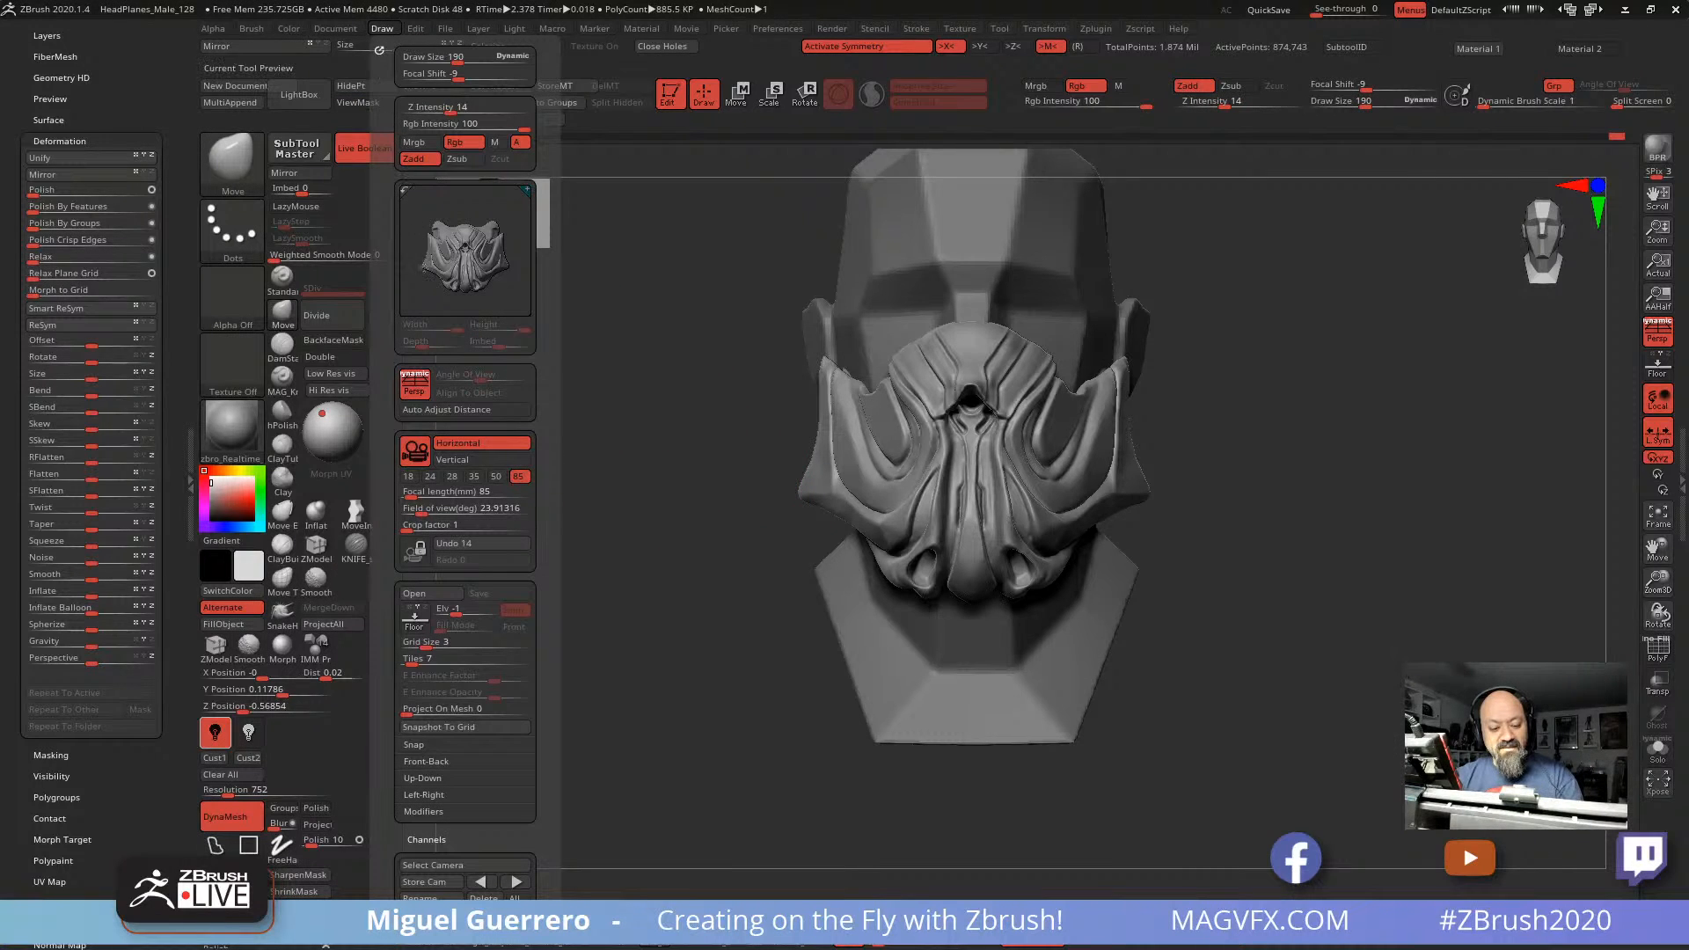
left_click(288, 28)
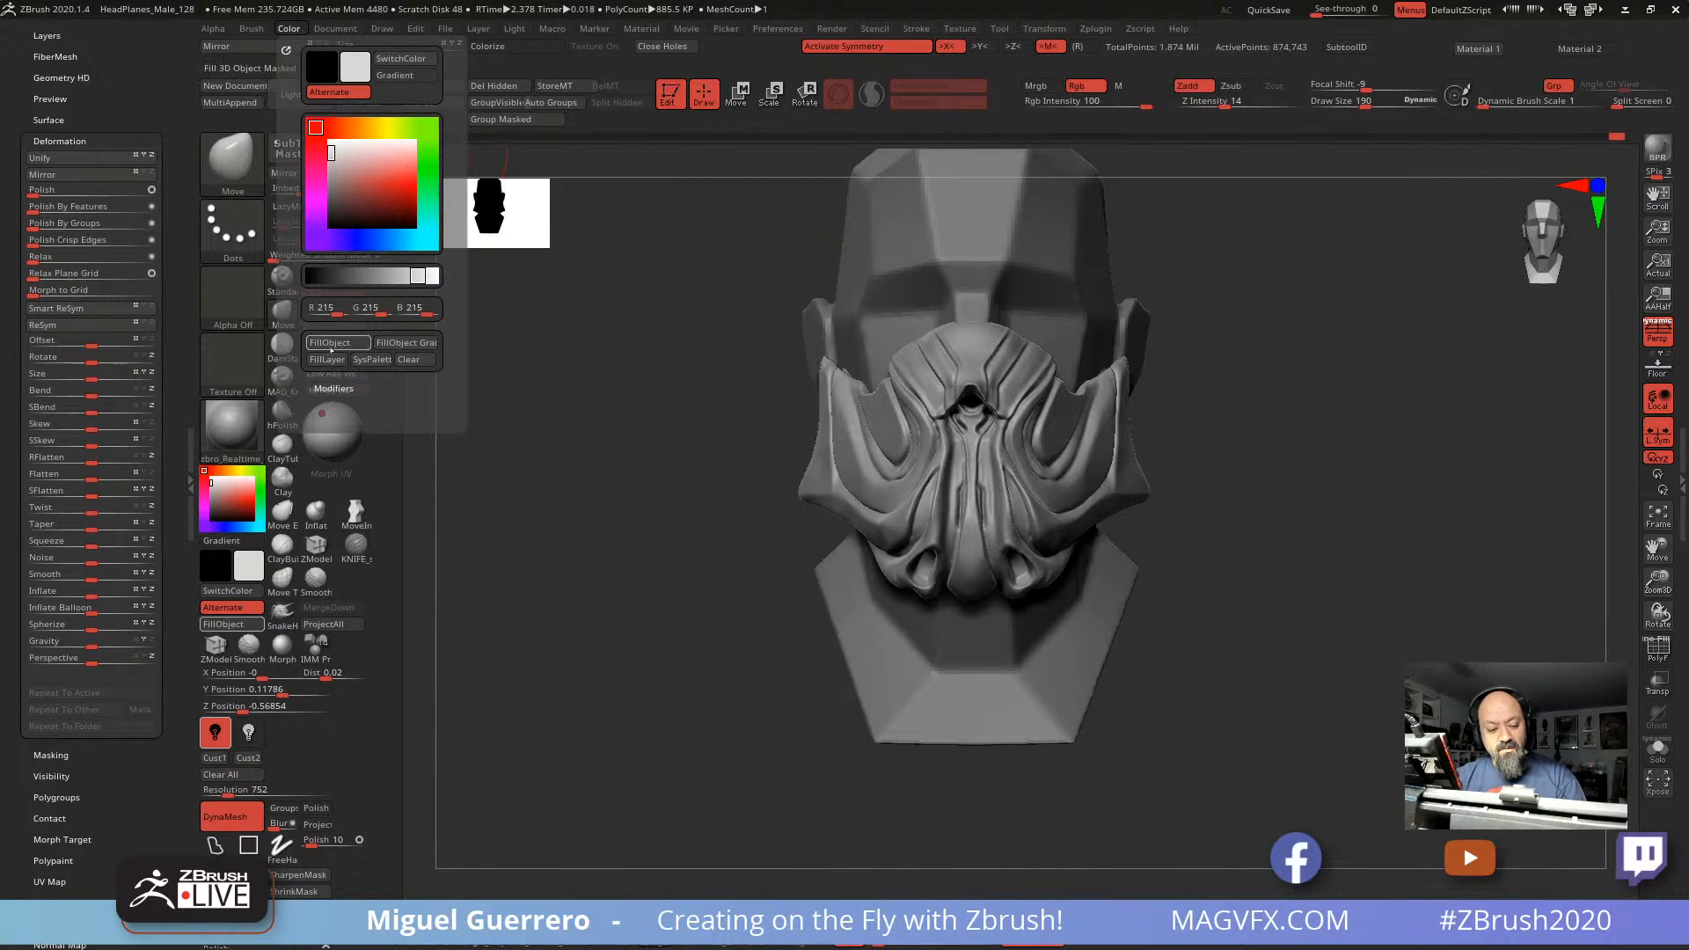
left_click(330, 342)
mouse_move(659, 539)
left_mouse_down()
mouse_move(695, 534)
mouse_move(669, 529)
left_mouse_up()
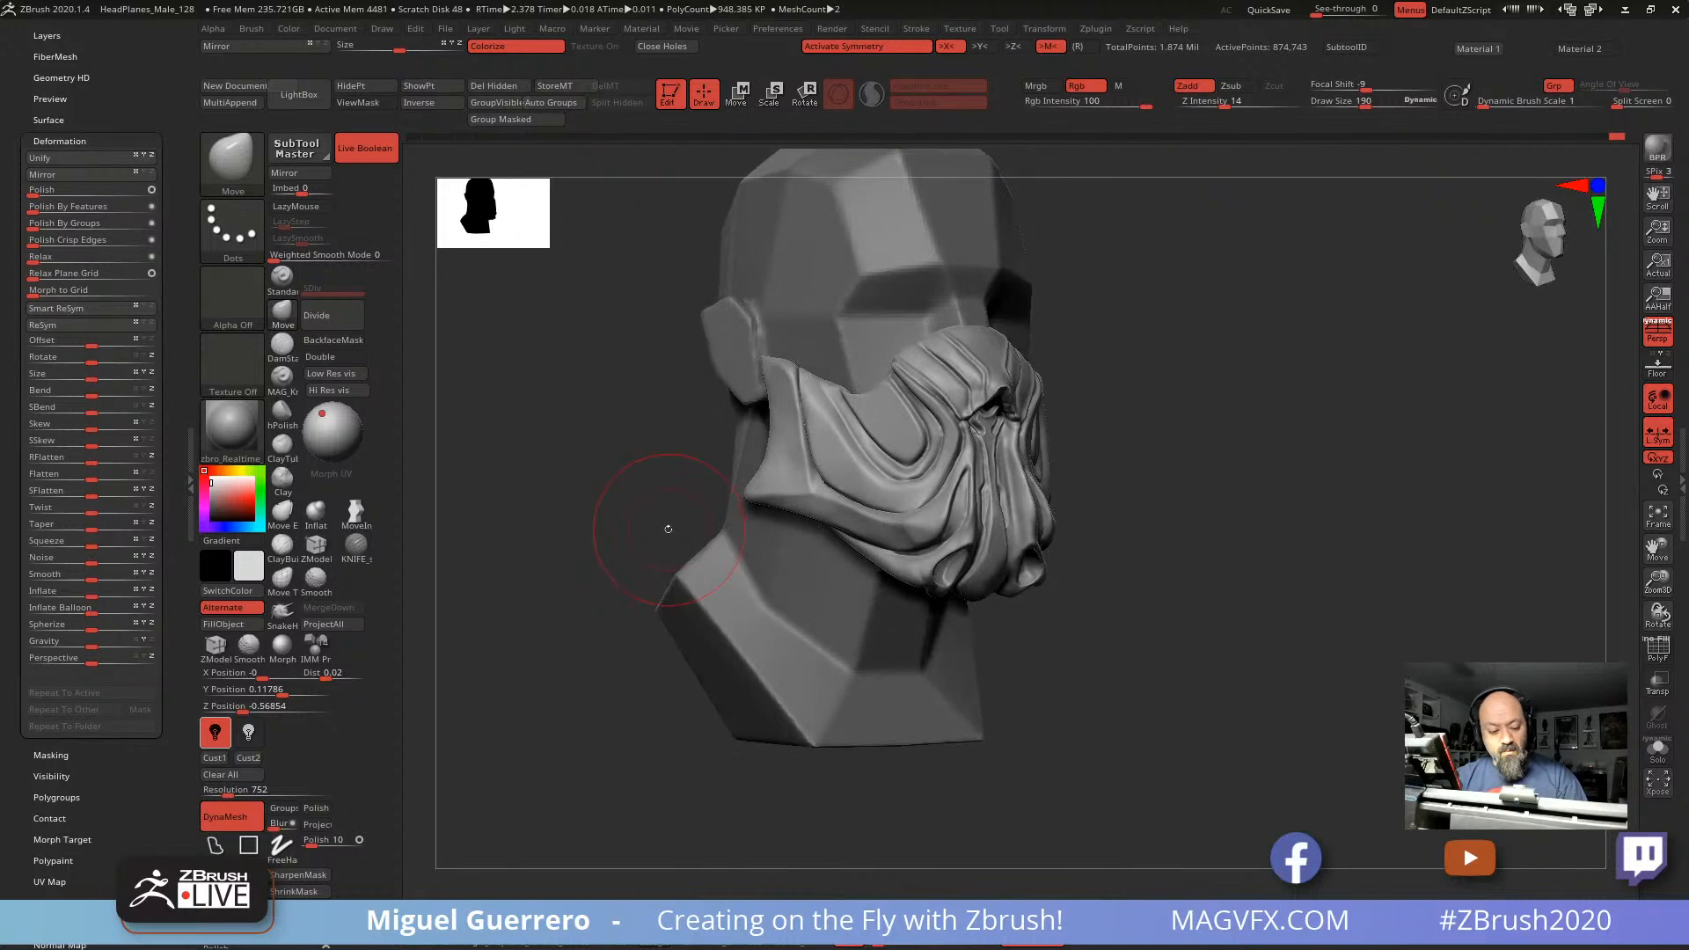
Step: Select the Standard brush and set it to paint color only, with Rgb on and Zadd off
left_click(282, 279)
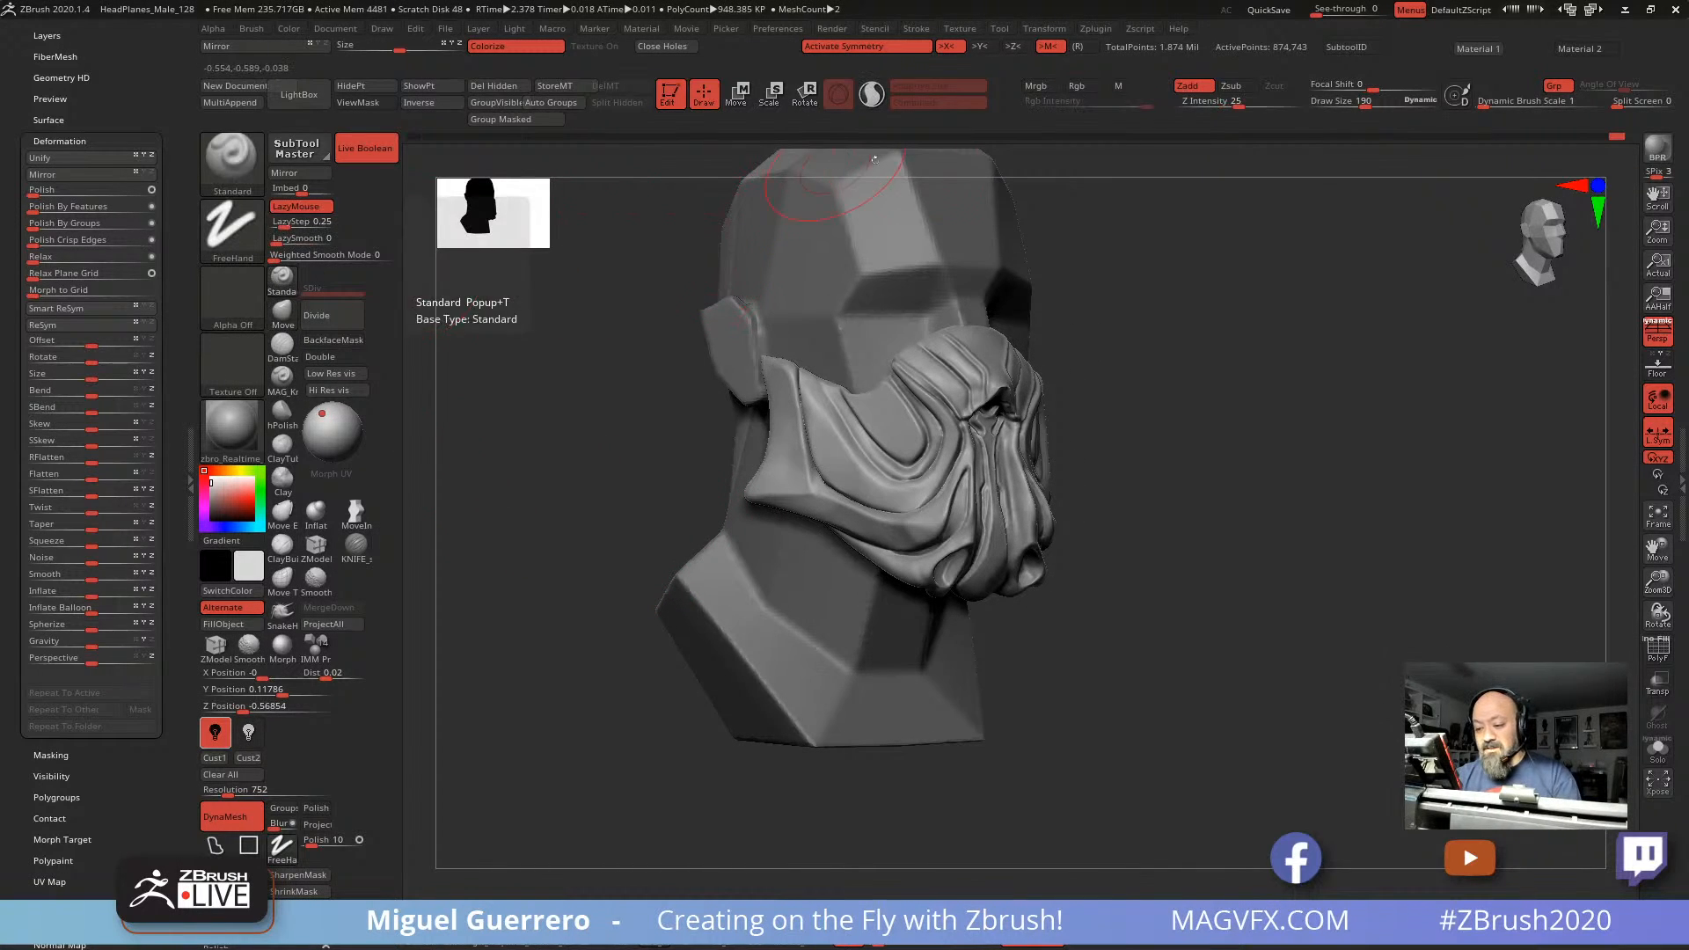
left_click(1076, 86)
left_click_drag(589, 558, 556, 604)
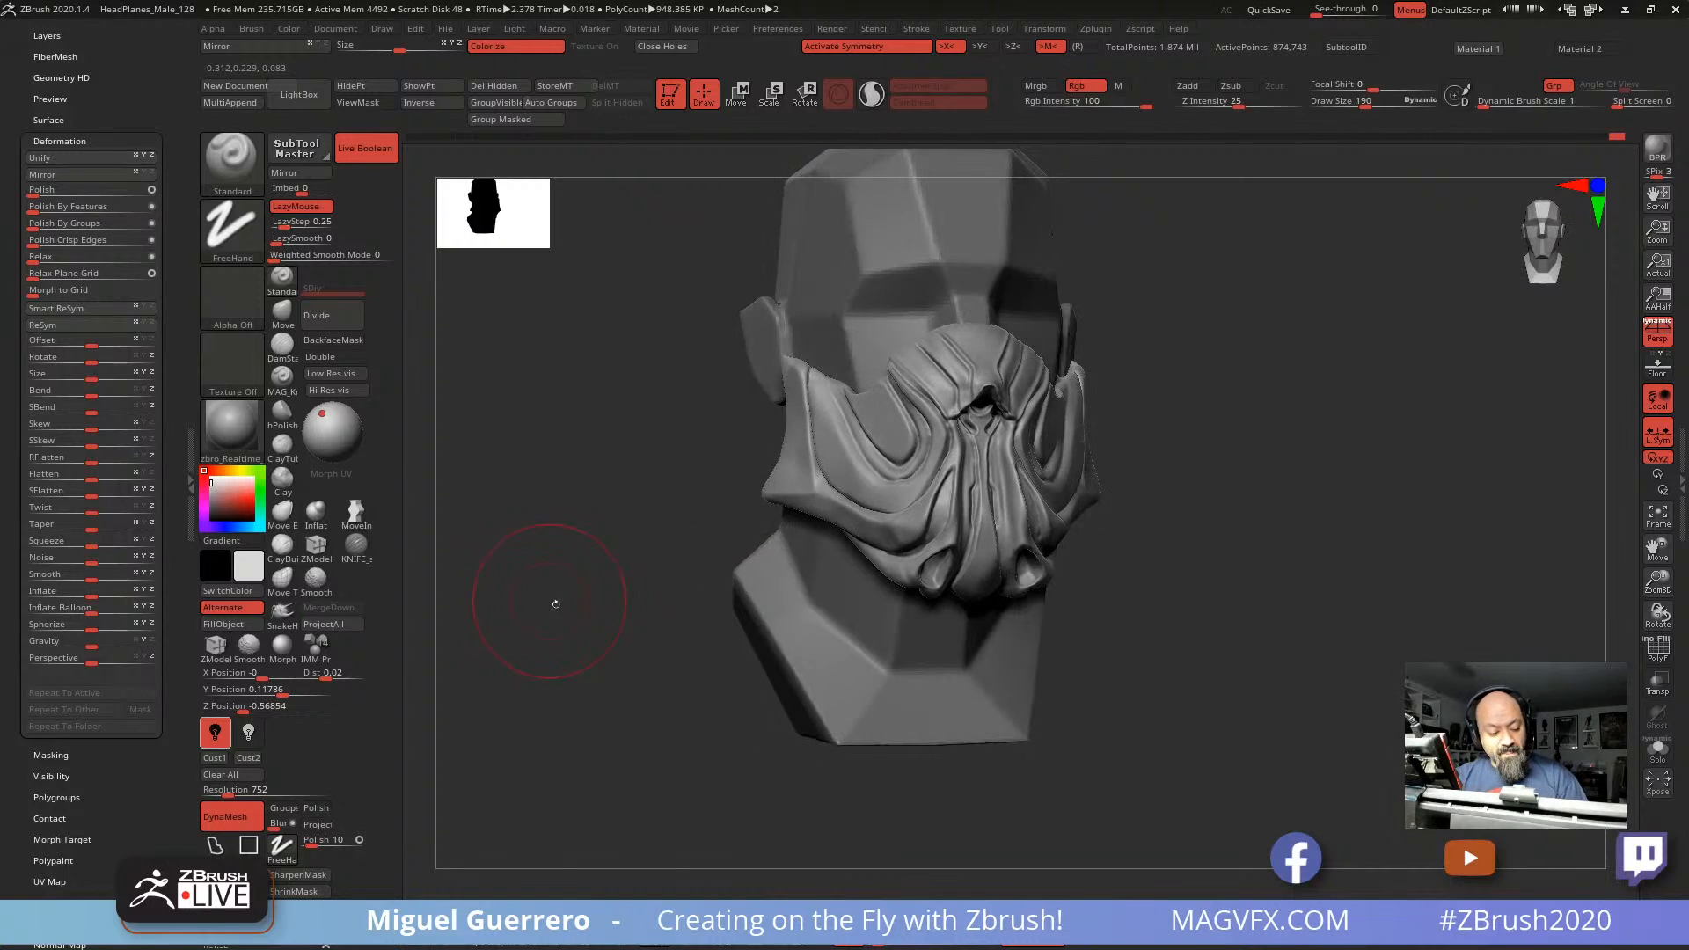
left_click_drag(649, 556, 748, 545)
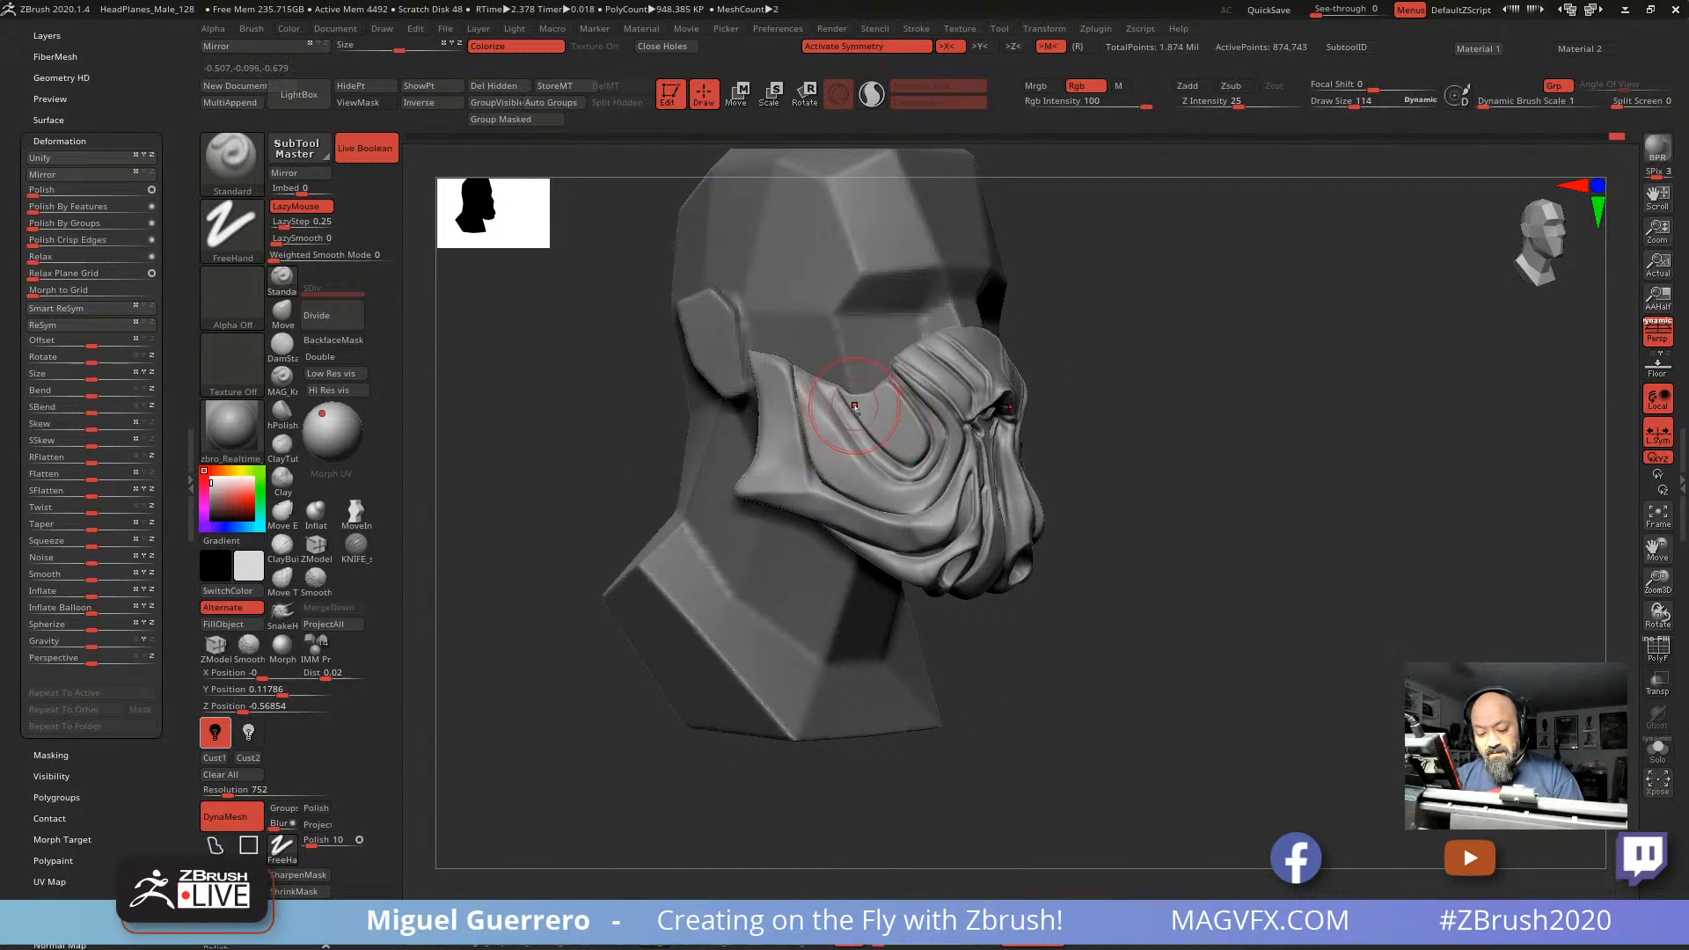
Step: Lasso-mask the recessed oval cheek panels and the grooved central strip below the nose opening
key("ctrl")
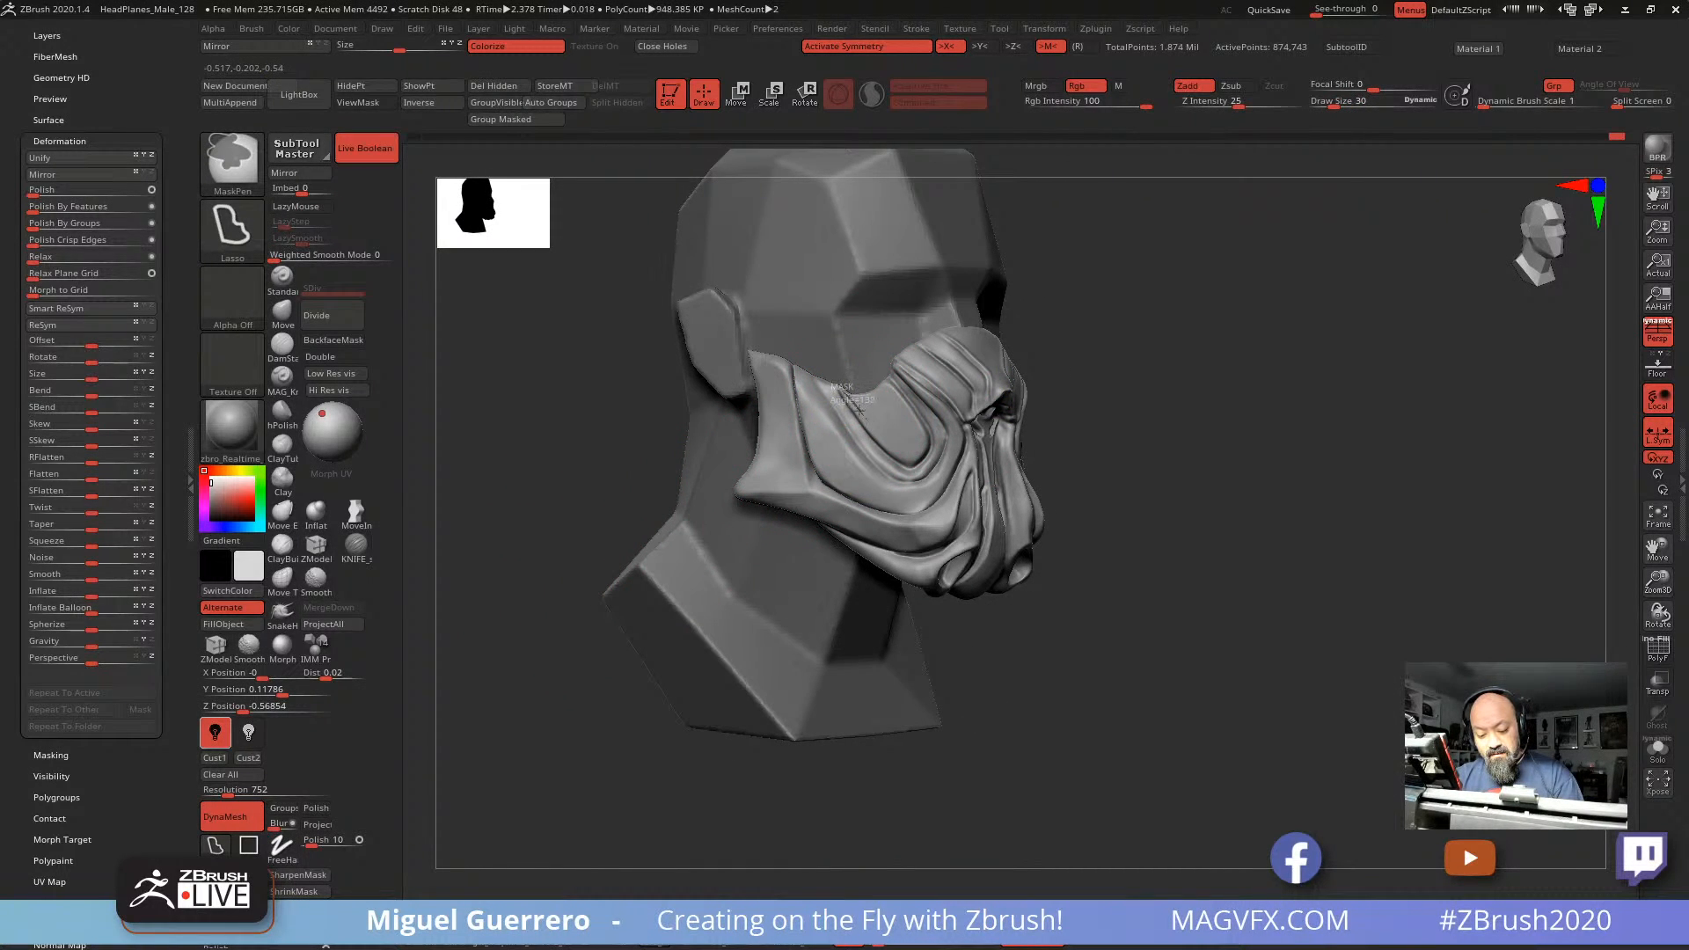
key("ctrl+h")
mouse_move(891, 459)
left_mouse_down("ctrl")
mouse_move(923, 396)
mouse_move(874, 361)
mouse_move(857, 372)
left_mouse_up("ctrl")
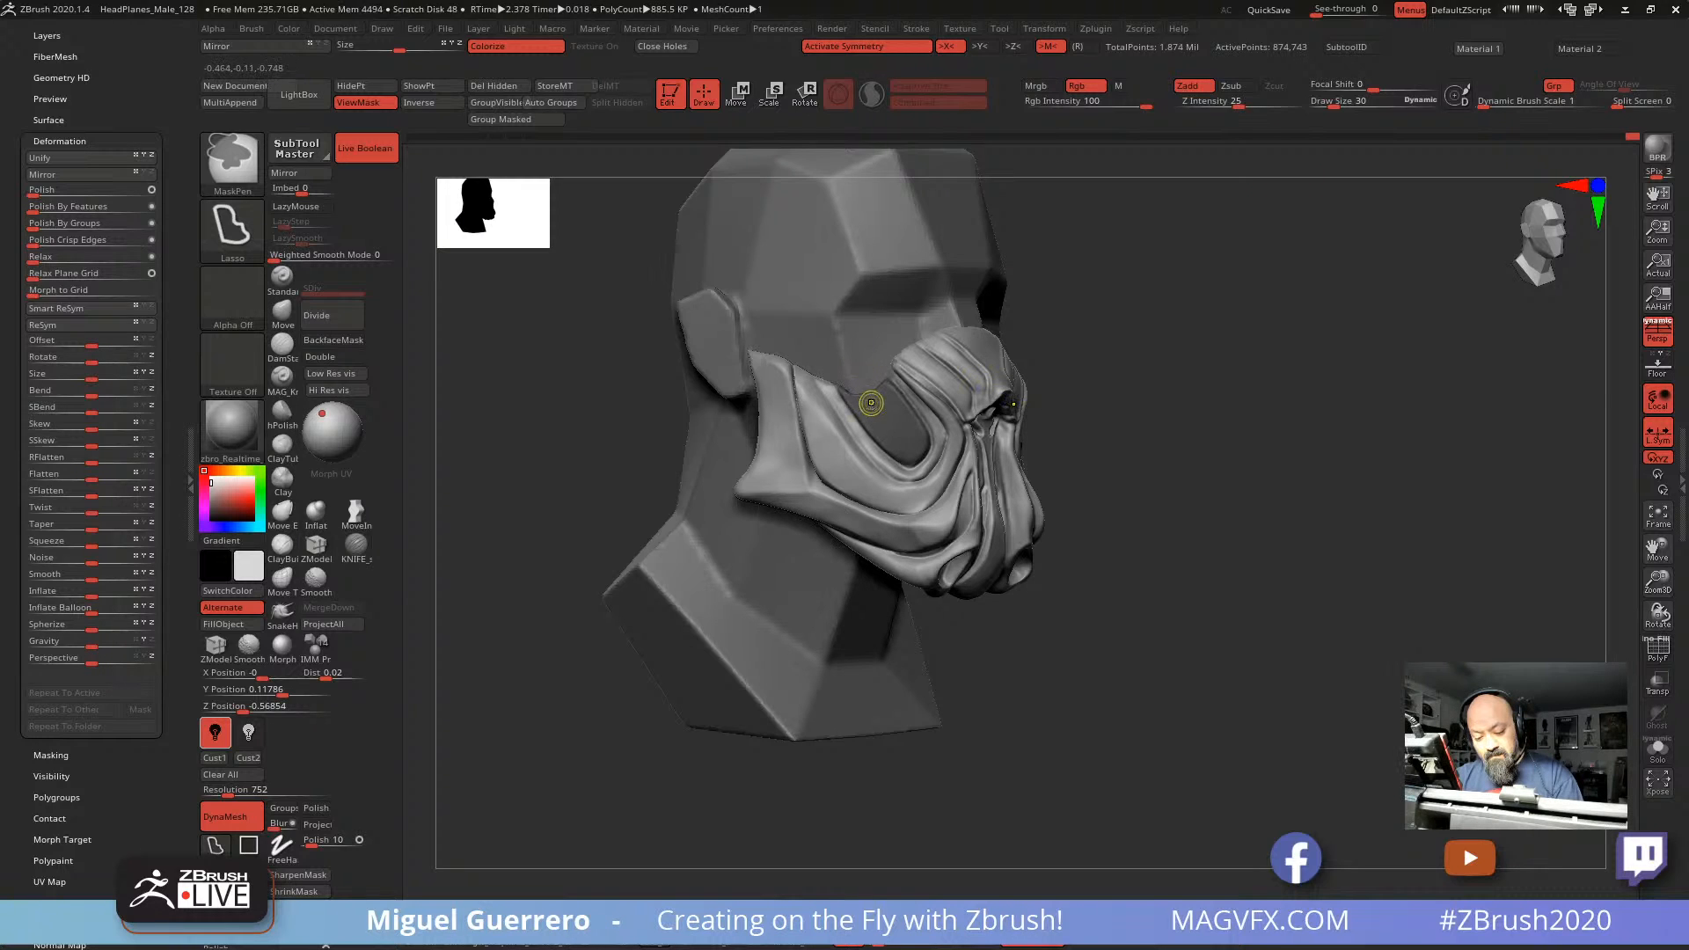
mouse_move(622, 445)
left_mouse_down()
mouse_move(648, 423)
mouse_move(625, 418)
left_mouse_up()
right_click_drag(694, 433, 737, 476, "ctrl")
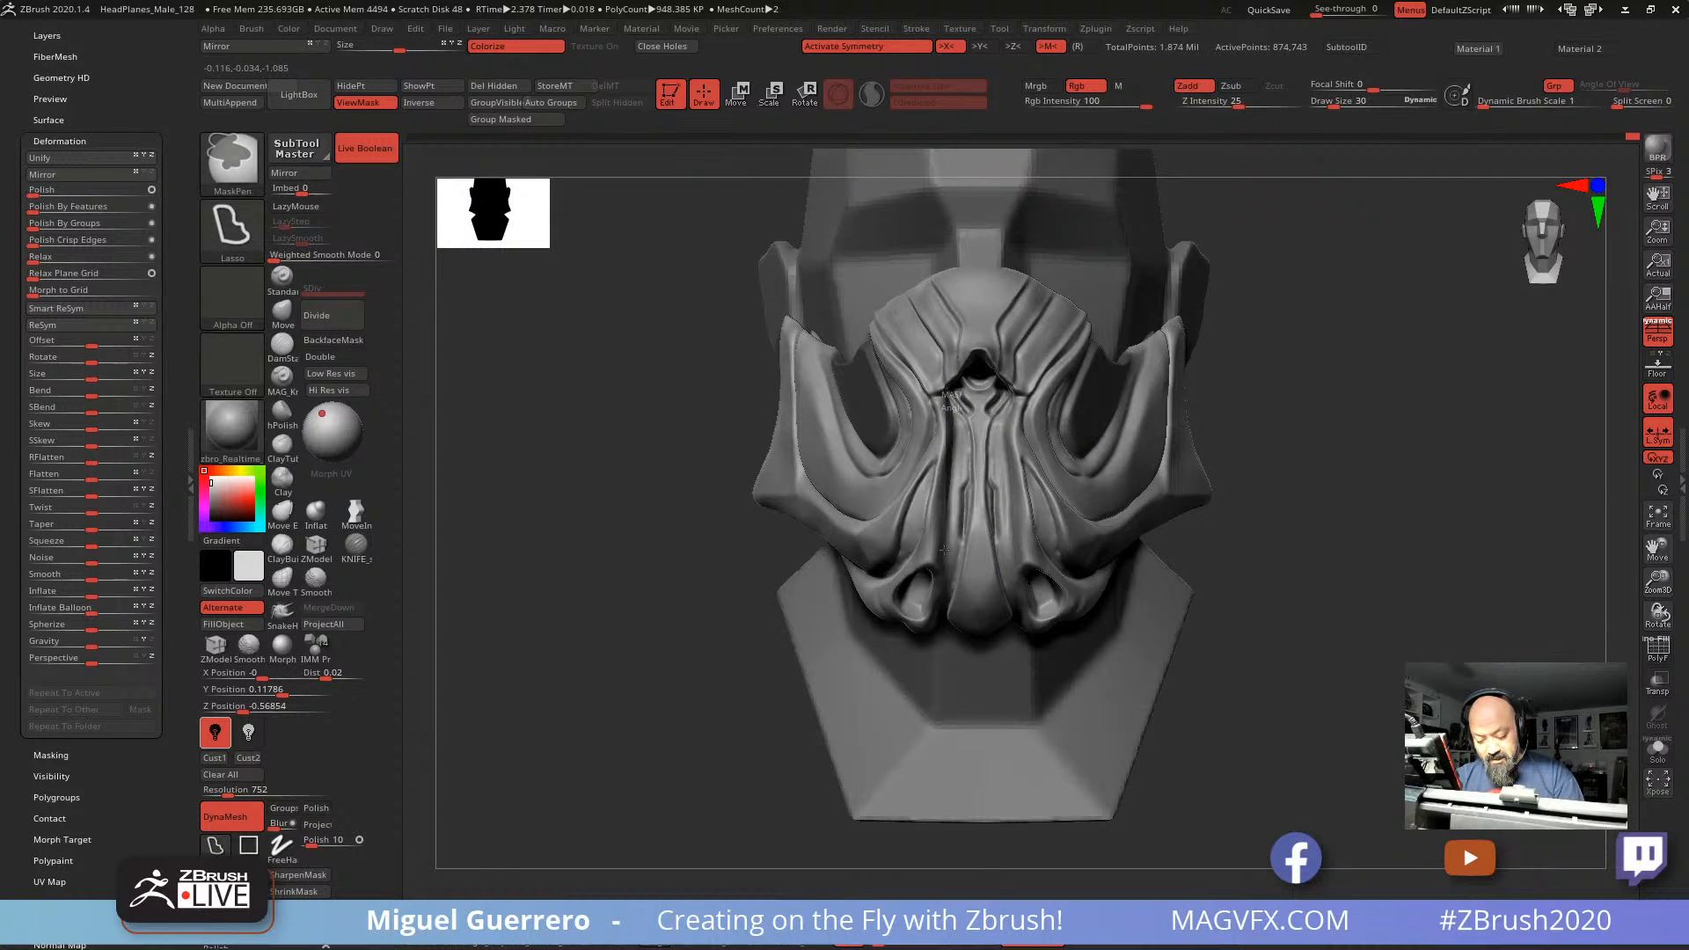
mouse_move(944, 589)
left_mouse_down("ctrl")
mouse_move(915, 662)
mouse_move(986, 673)
mouse_move(972, 357)
mouse_move(958, 381)
left_mouse_up("ctrl")
Step: Touch up the mask freehand at draw size 18 around the grooves beside the central strip, and invert the masking
mouse_move(730, 440)
left_mouse_down()
mouse_move(584, 457)
mouse_move(546, 451)
mouse_move(528, 417)
mouse_move(519, 440)
mouse_move(743, 460)
mouse_move(897, 437)
left_mouse_up()
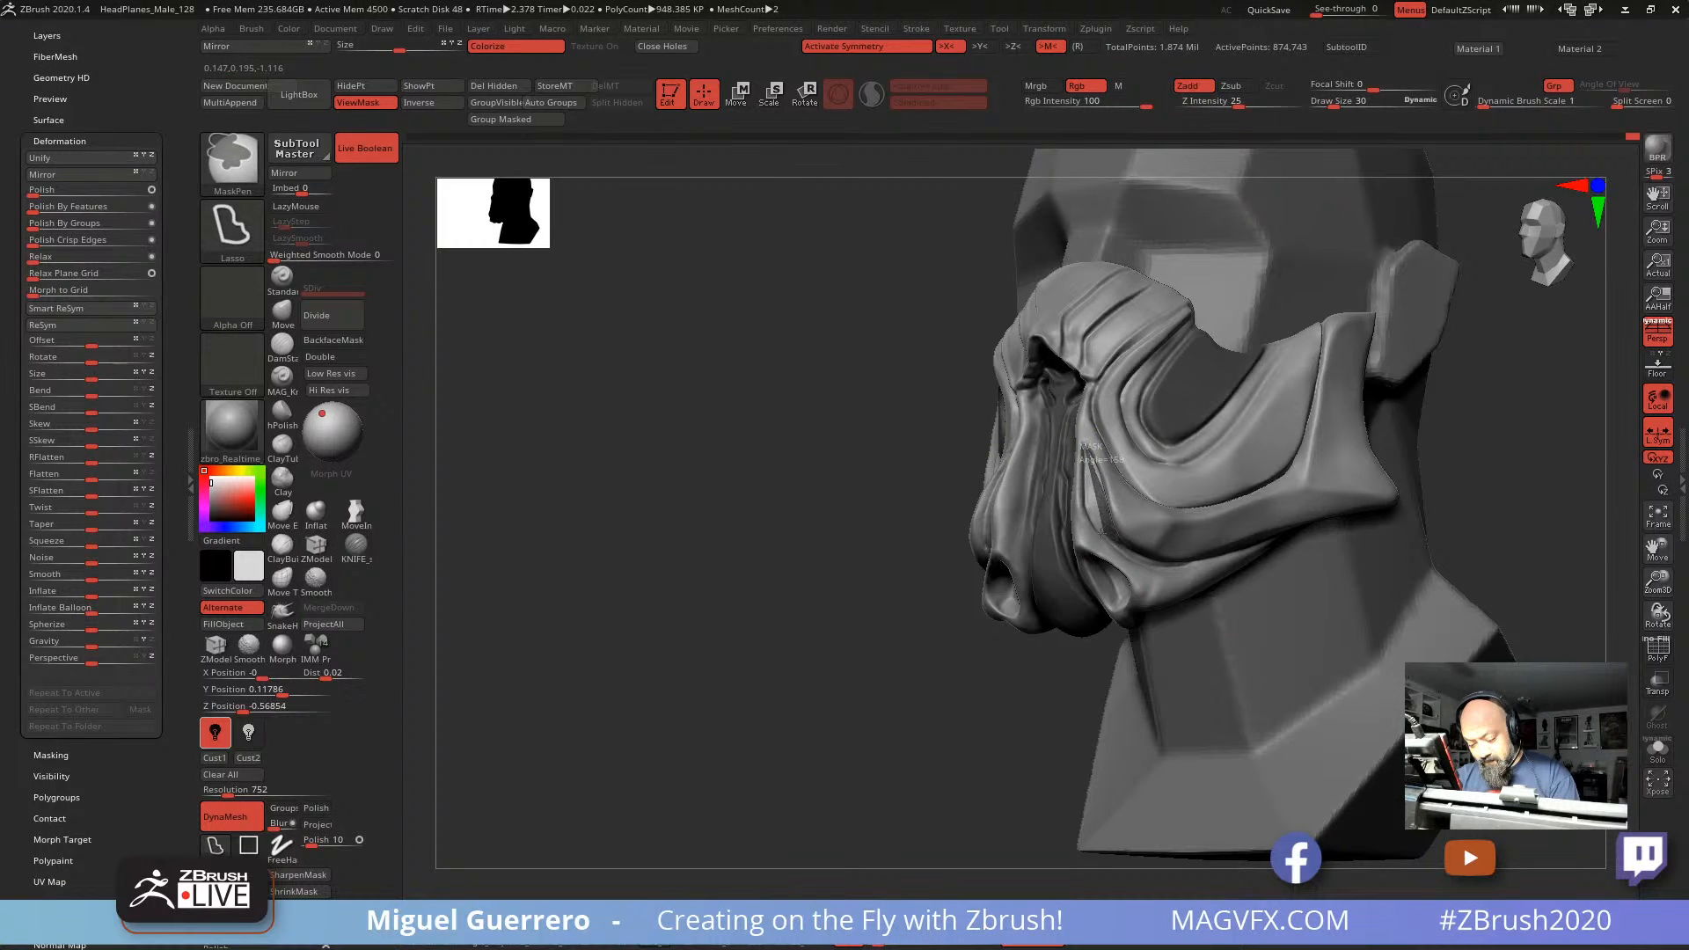
left_click_drag(954, 445, 1104, 515)
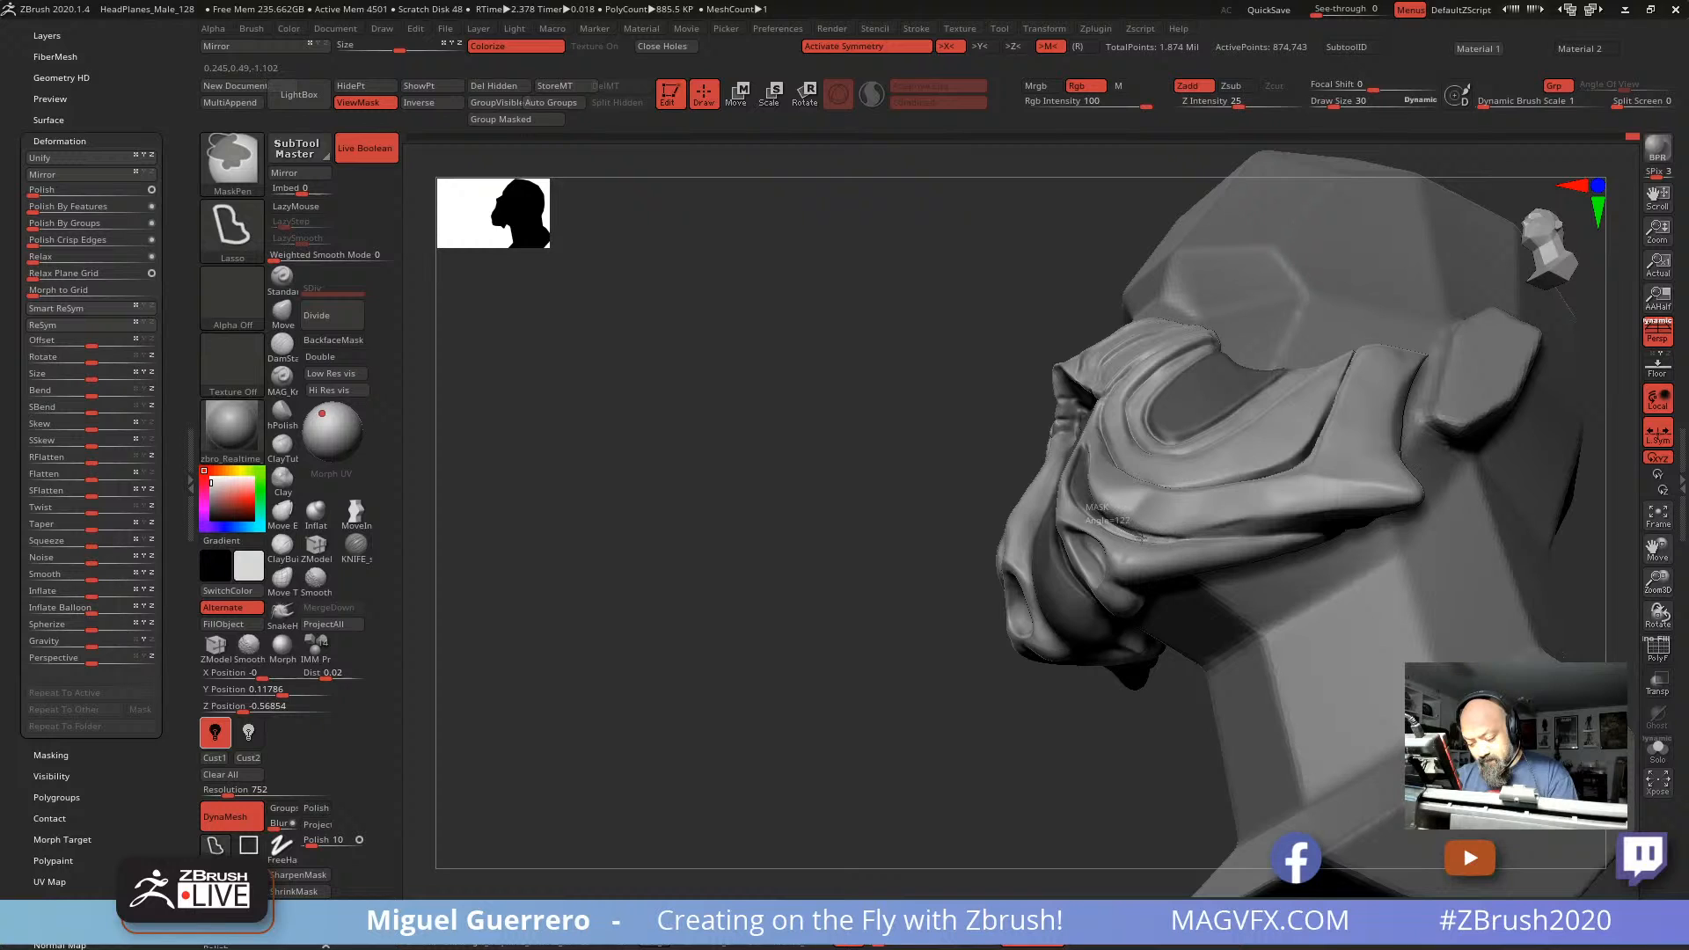
left_click_drag(897, 396, 863, 445)
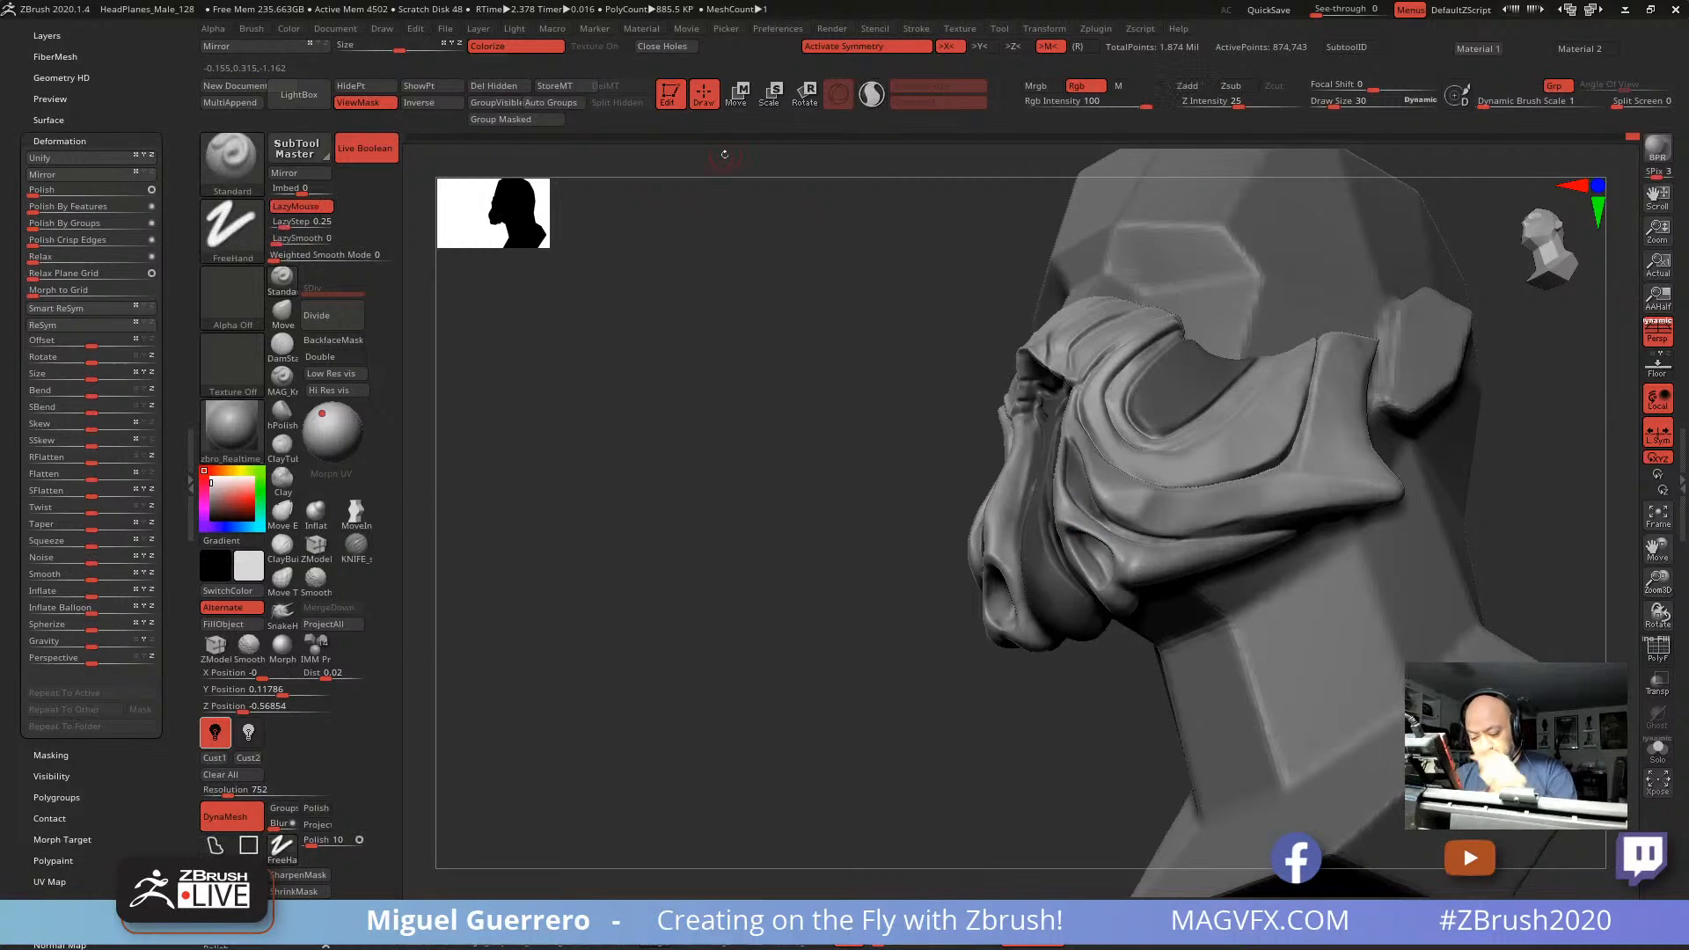
left_click(282, 847, "ctrl")
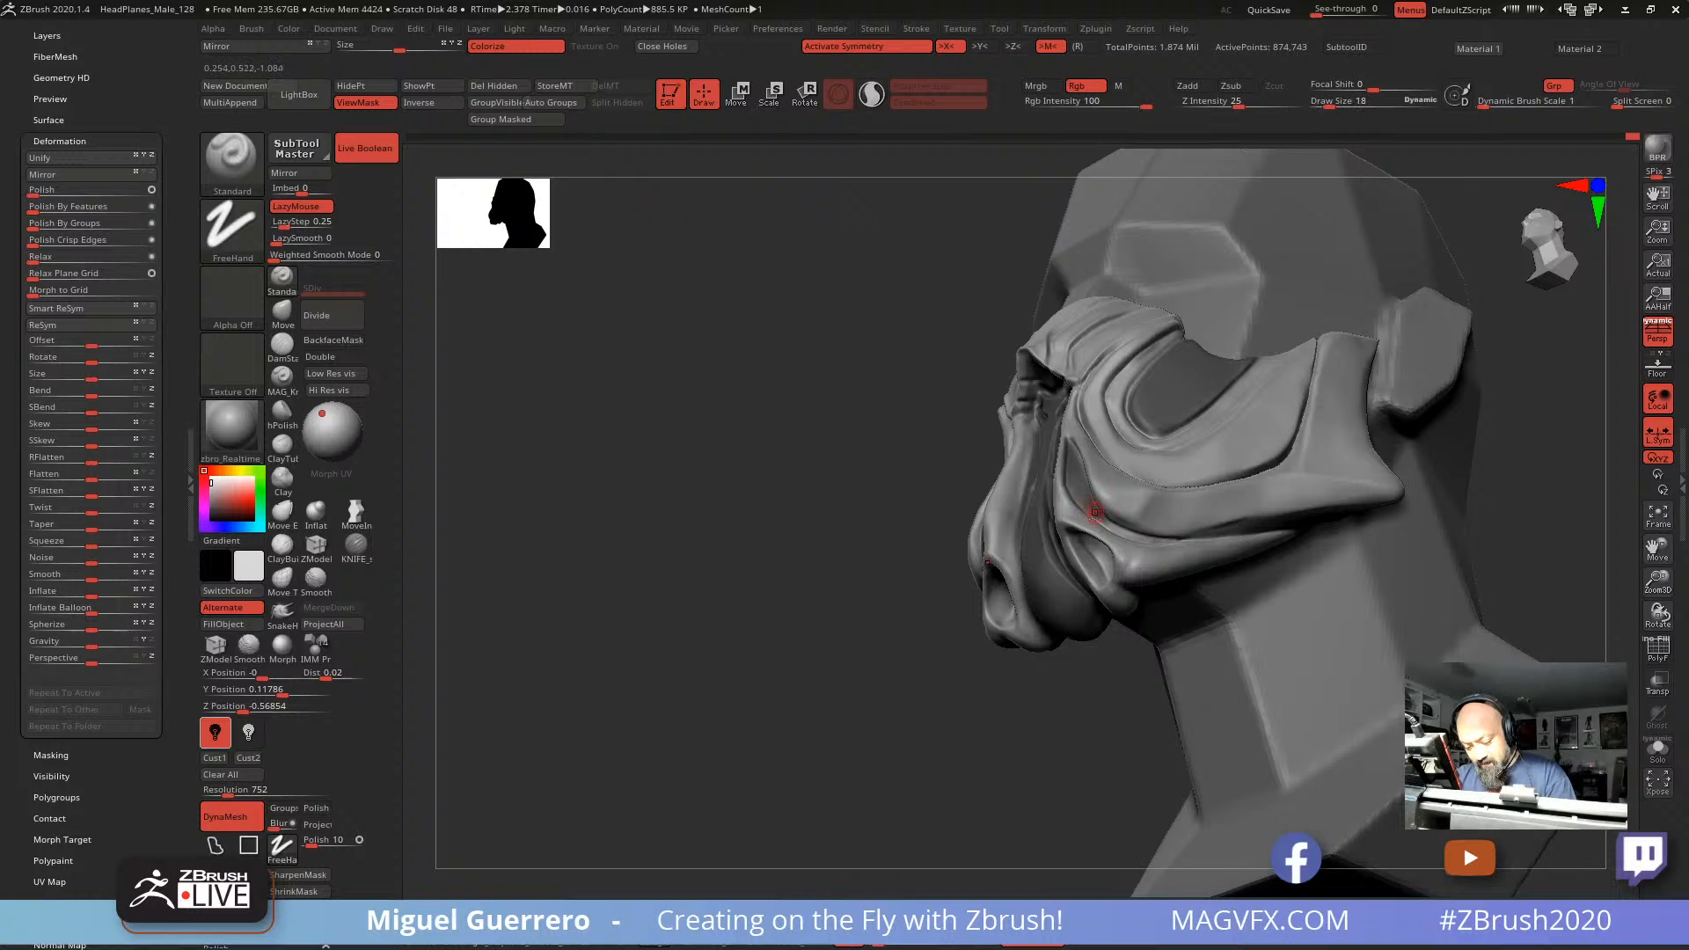
key("ctrl")
left_click_drag(950, 503, 965, 448)
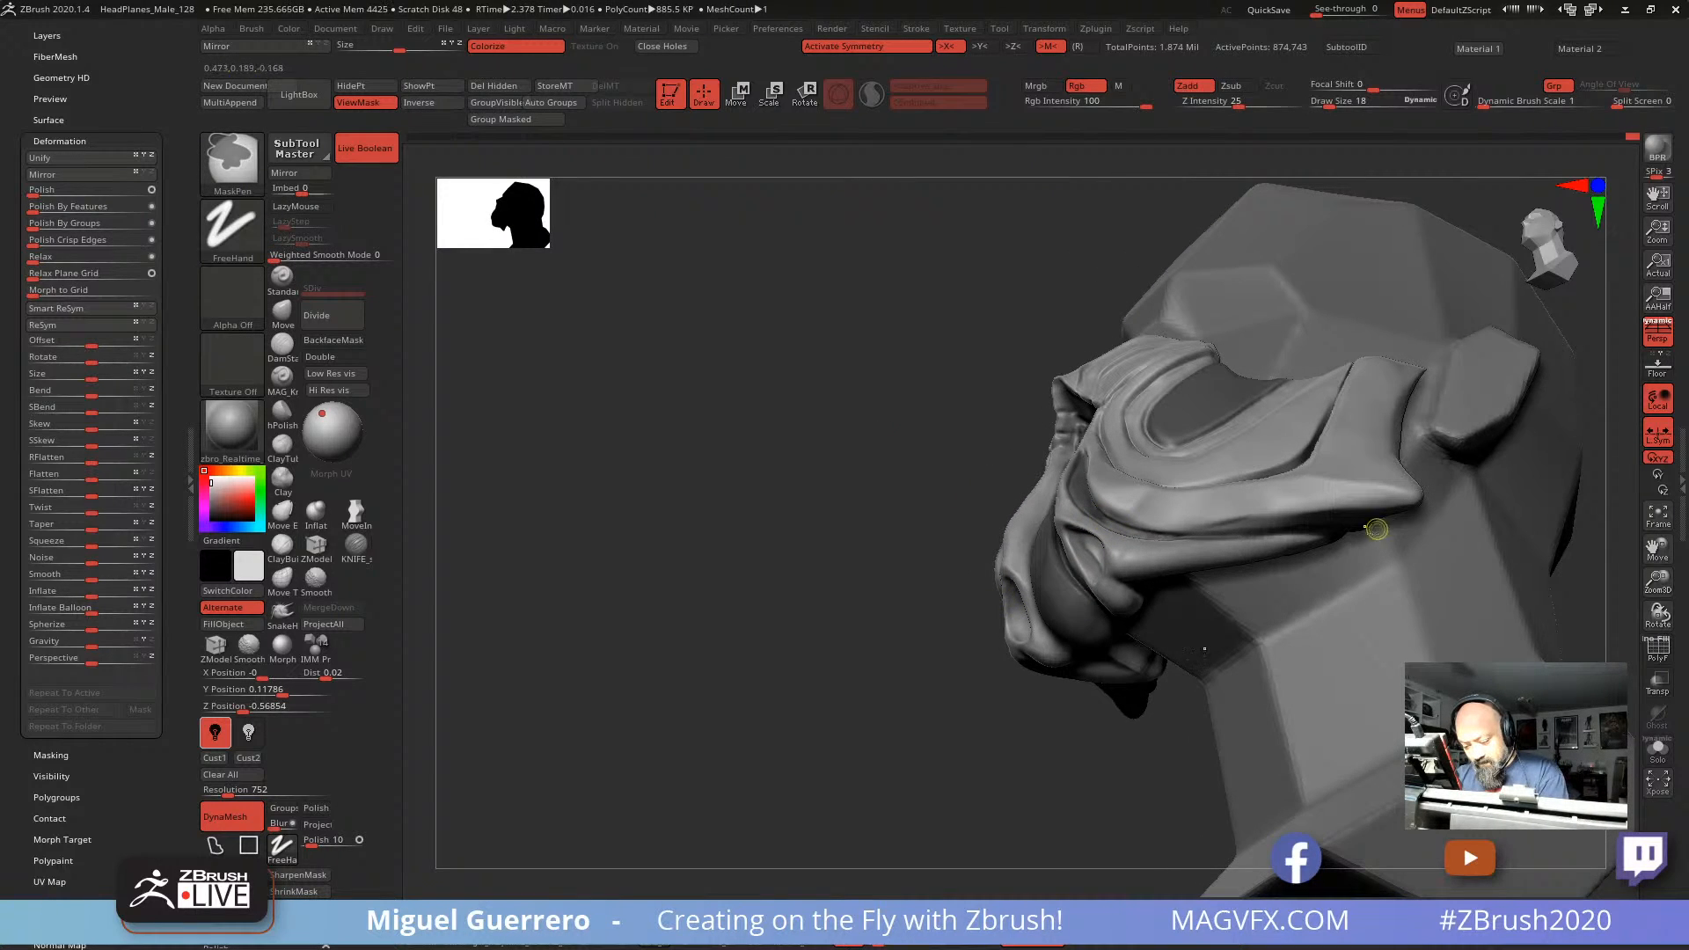
left_click_drag(867, 536, 908, 493)
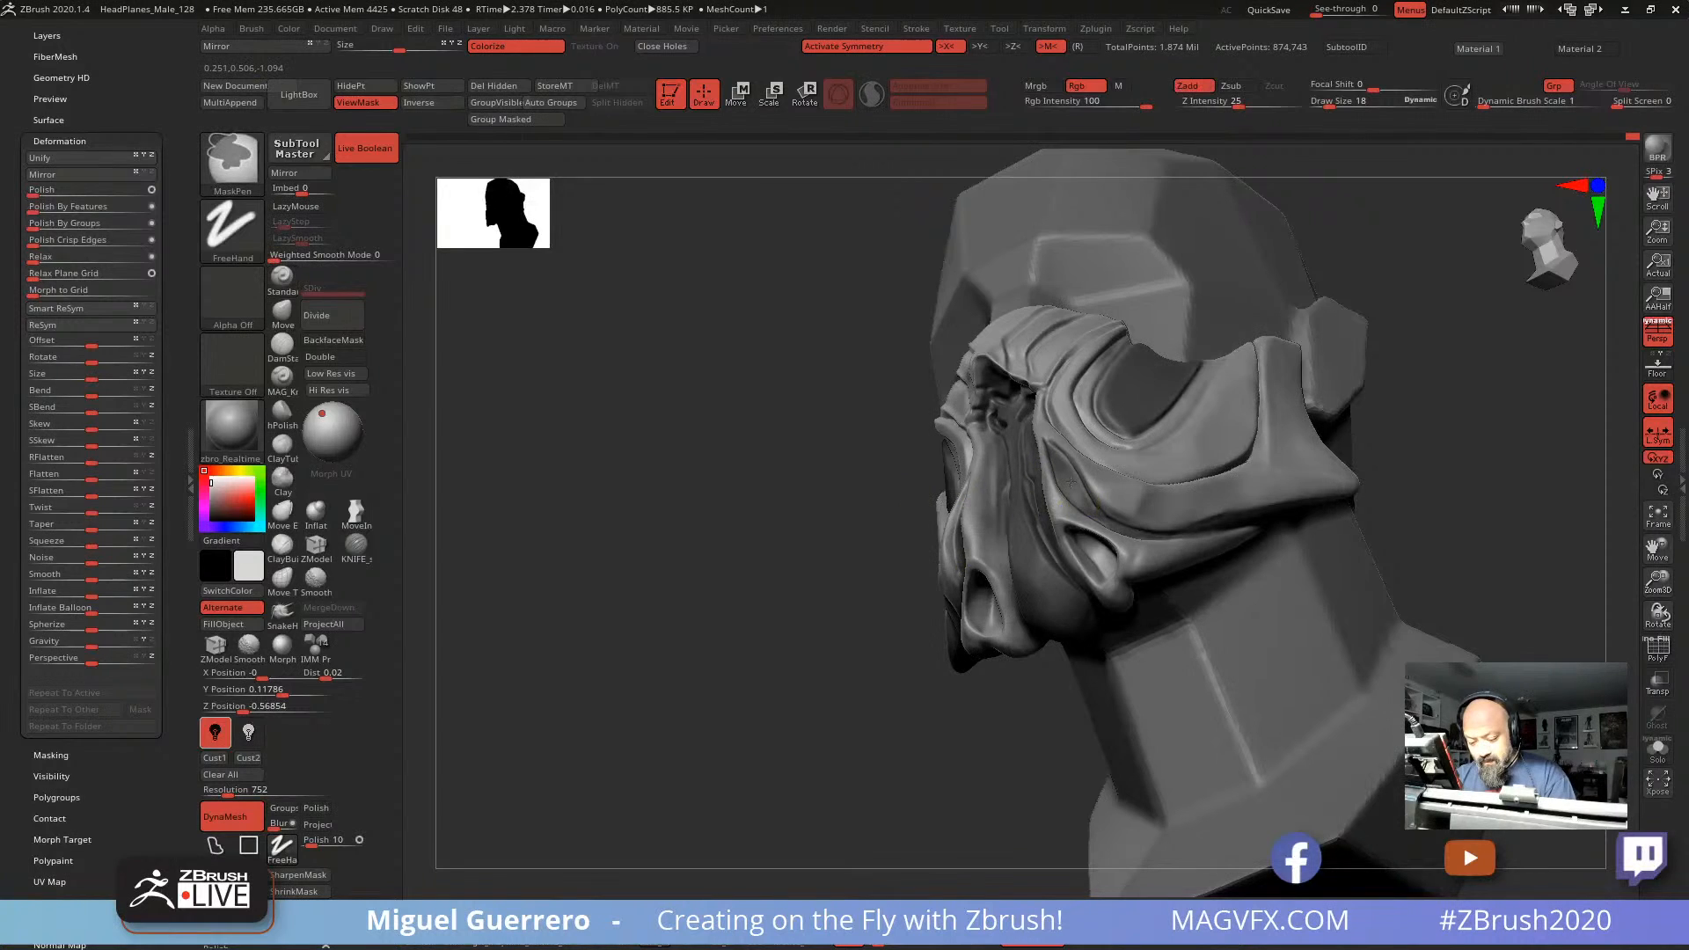
mouse_move(1071, 481)
left_mouse_down()
mouse_move(784, 422)
mouse_move(747, 483)
mouse_move(633, 515)
mouse_move(626, 504)
mouse_move(698, 502)
mouse_move(615, 488)
left_mouse_up()
Step: Fill the unmasked cheek panels and central strip with medium gray, RGB 110, 110, 110
left_click(211, 501)
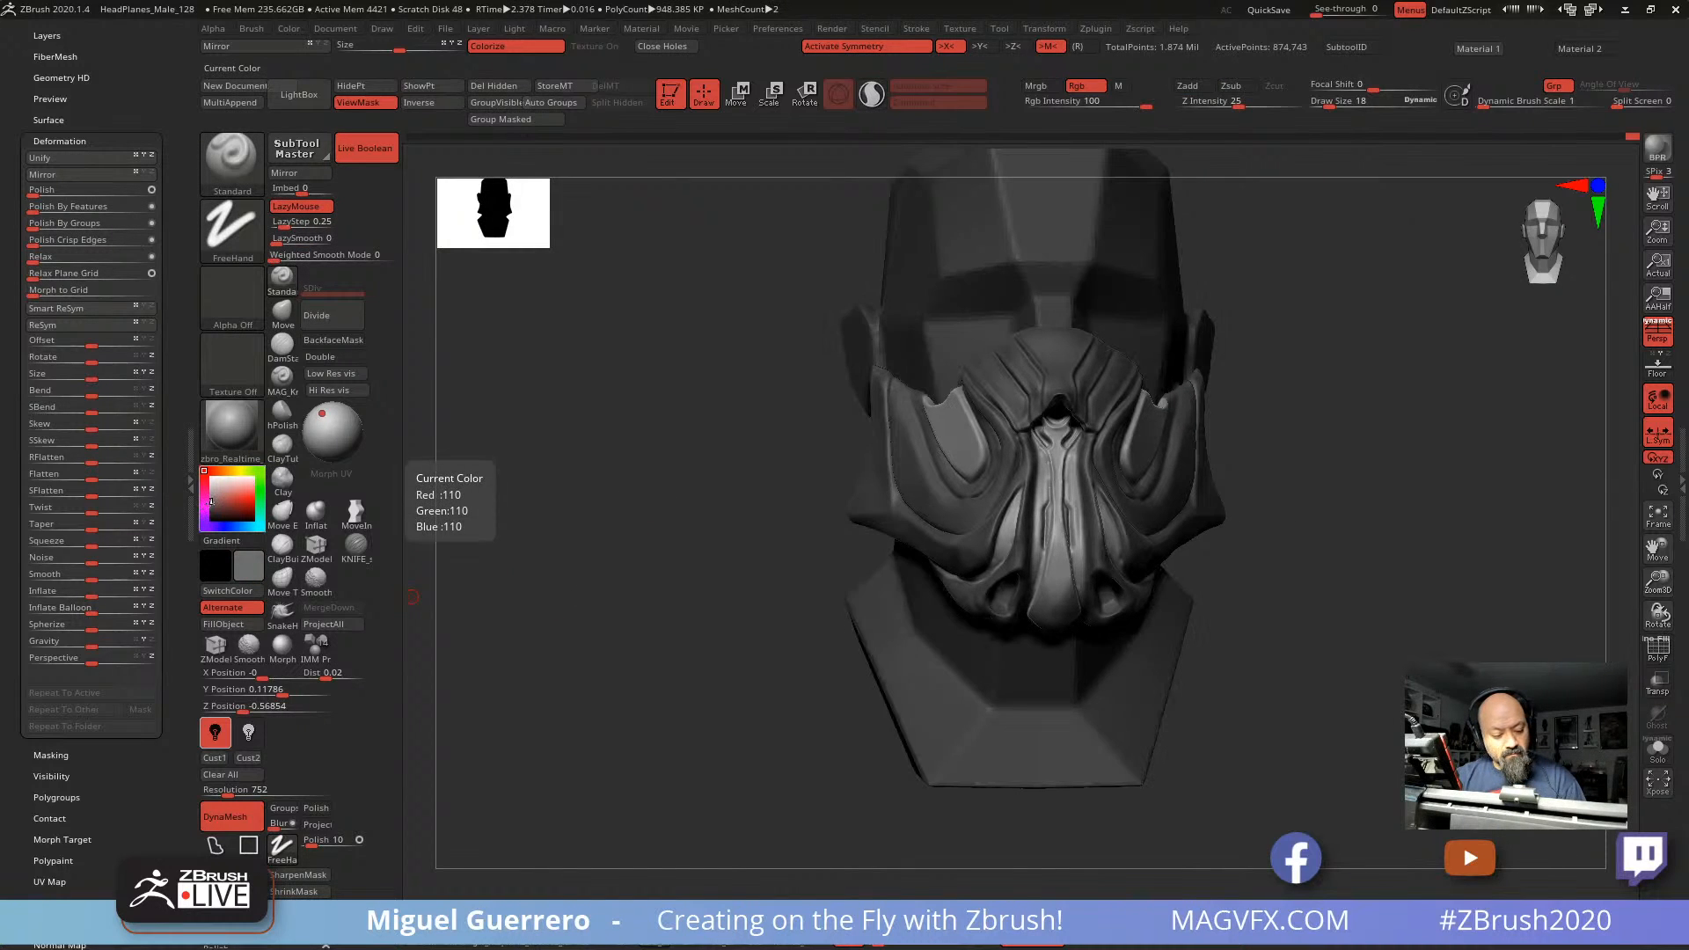
left_click(288, 28)
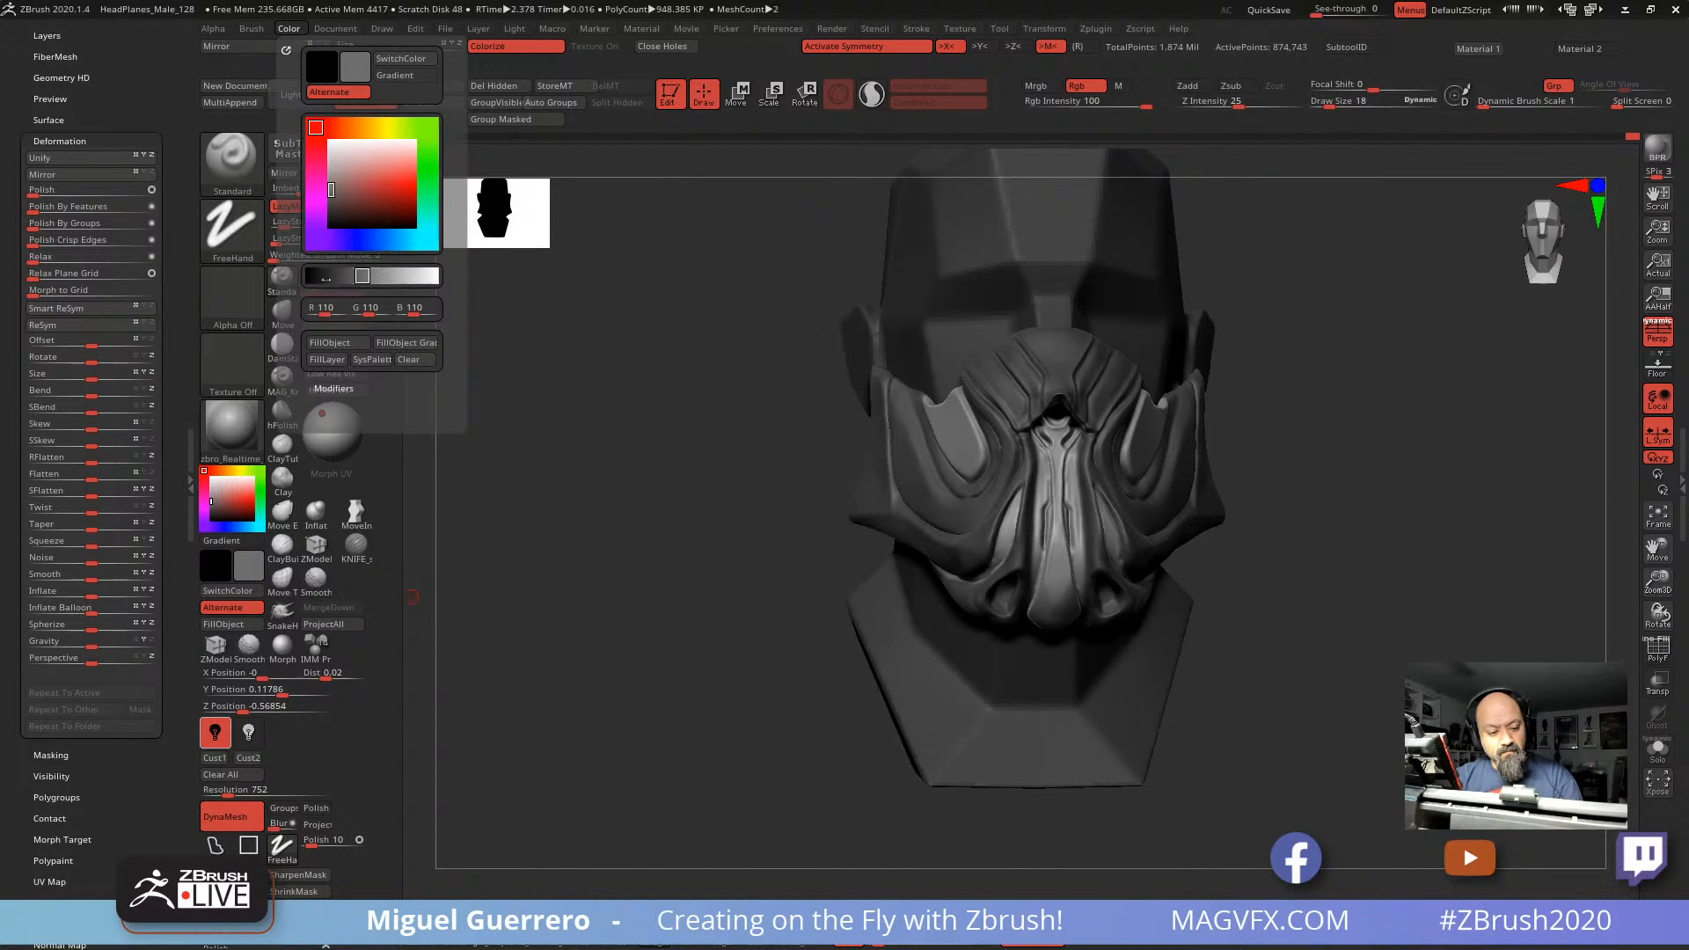
left_click(330, 343)
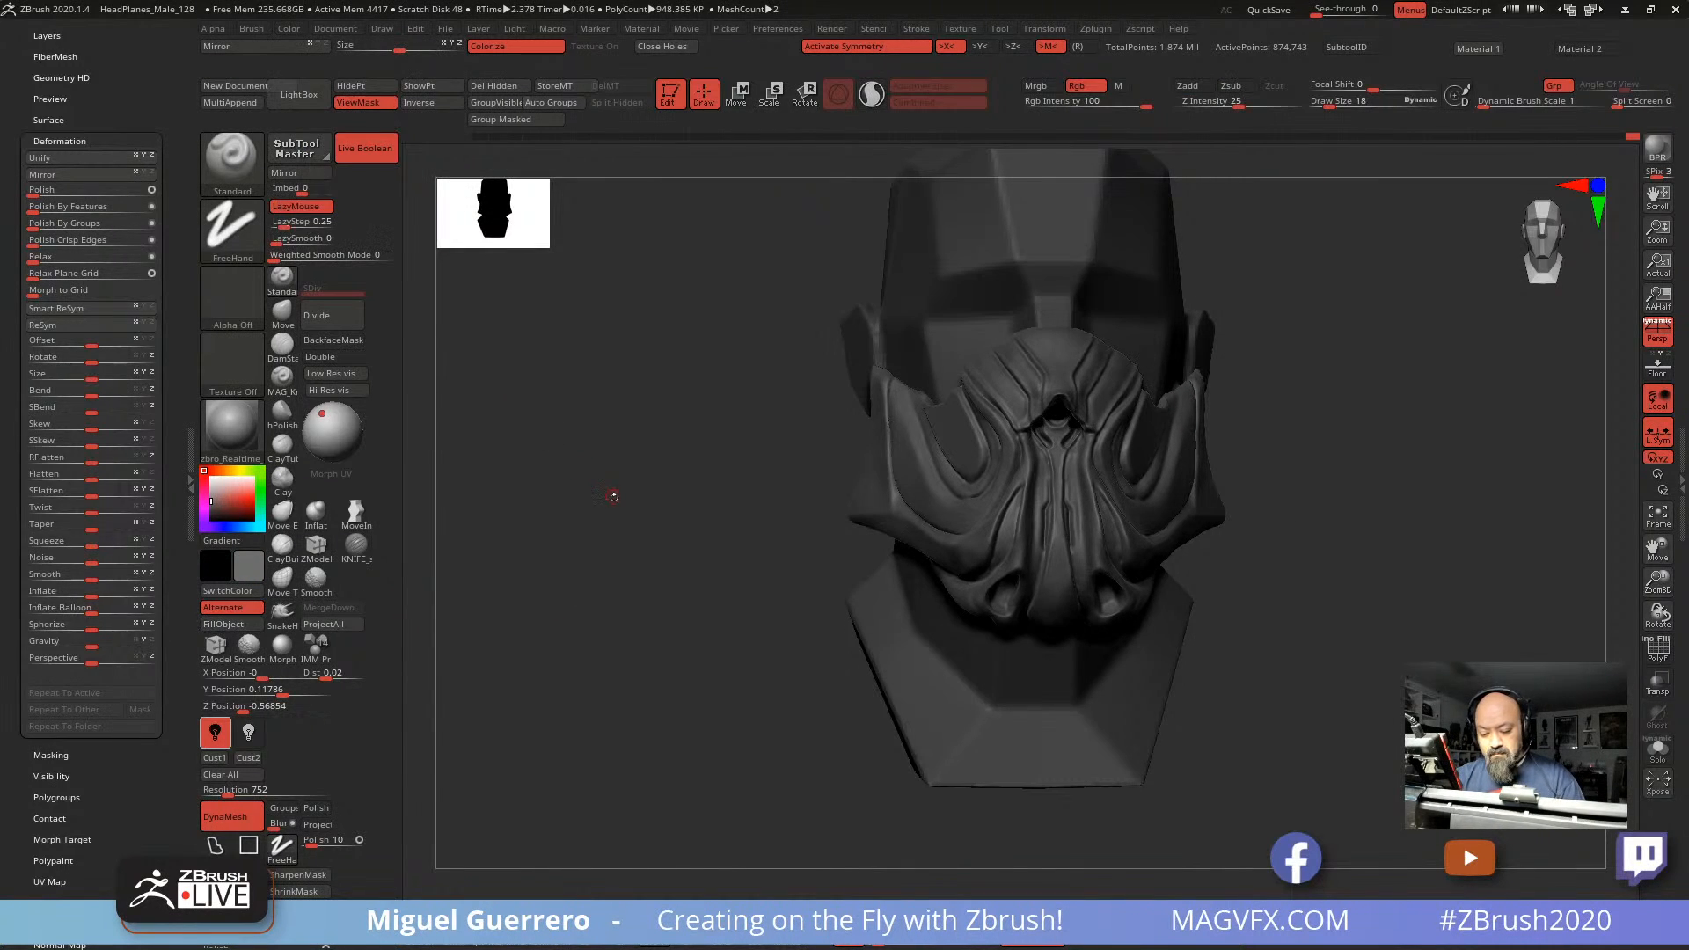
Step: Set the active color back to light gray and check the two-tone fill from a three-quarter view
left_click(211, 483)
left_click_drag(563, 528, 859, 490)
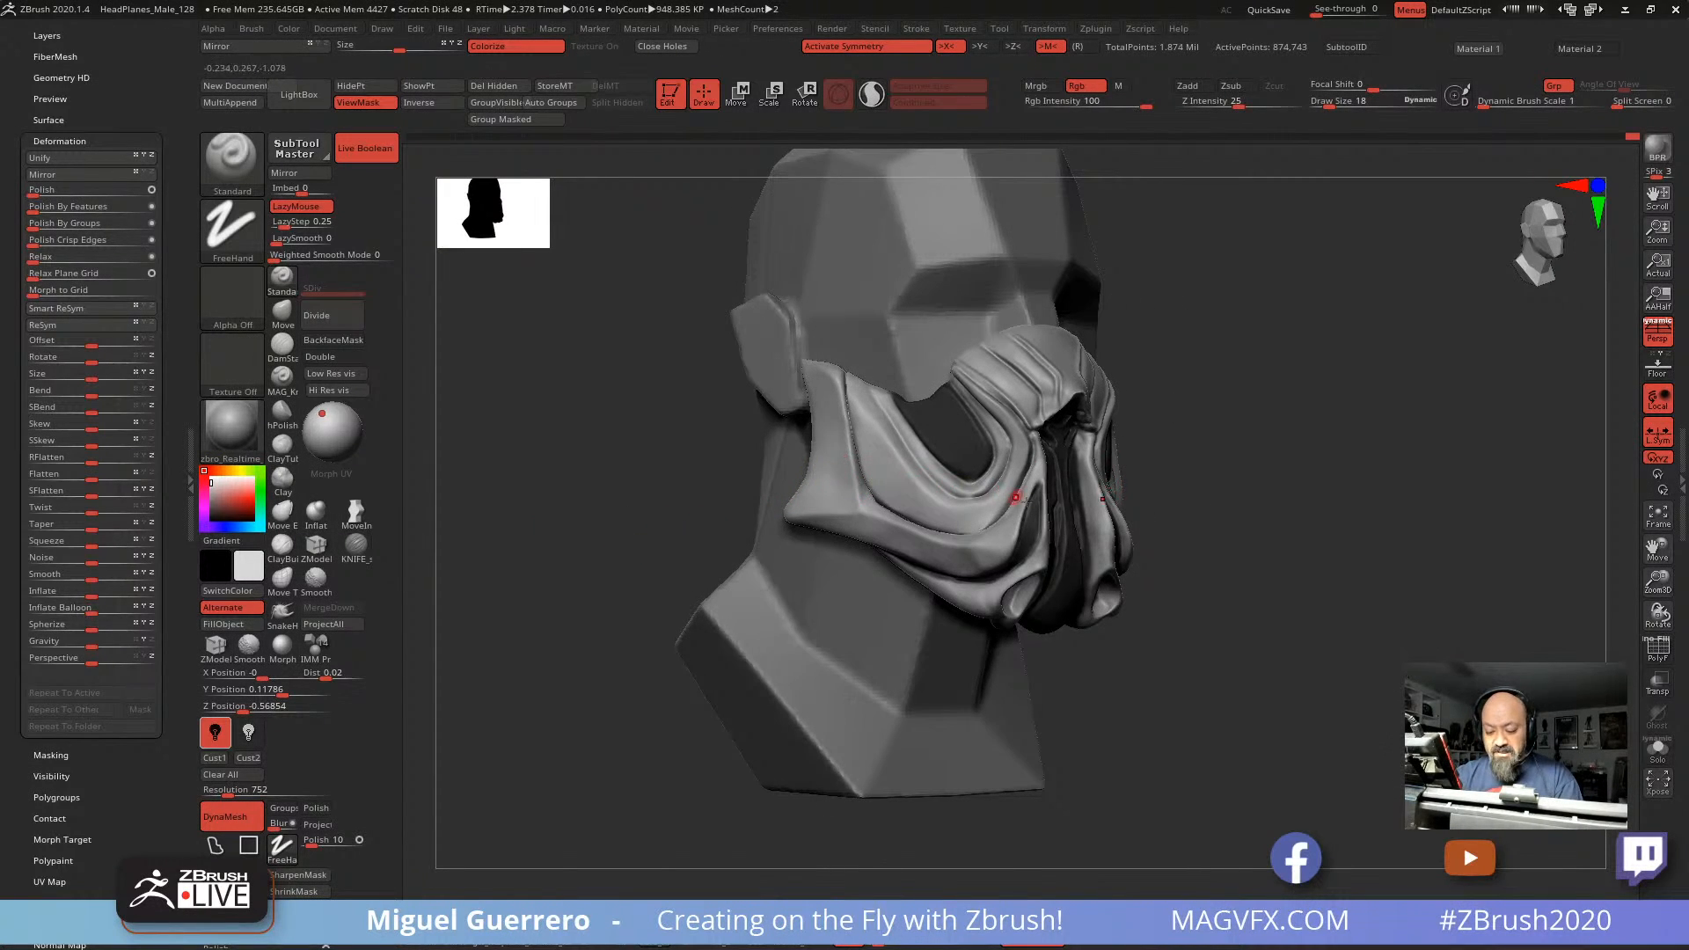
key("c")
key("v")
key("v")
key("v")
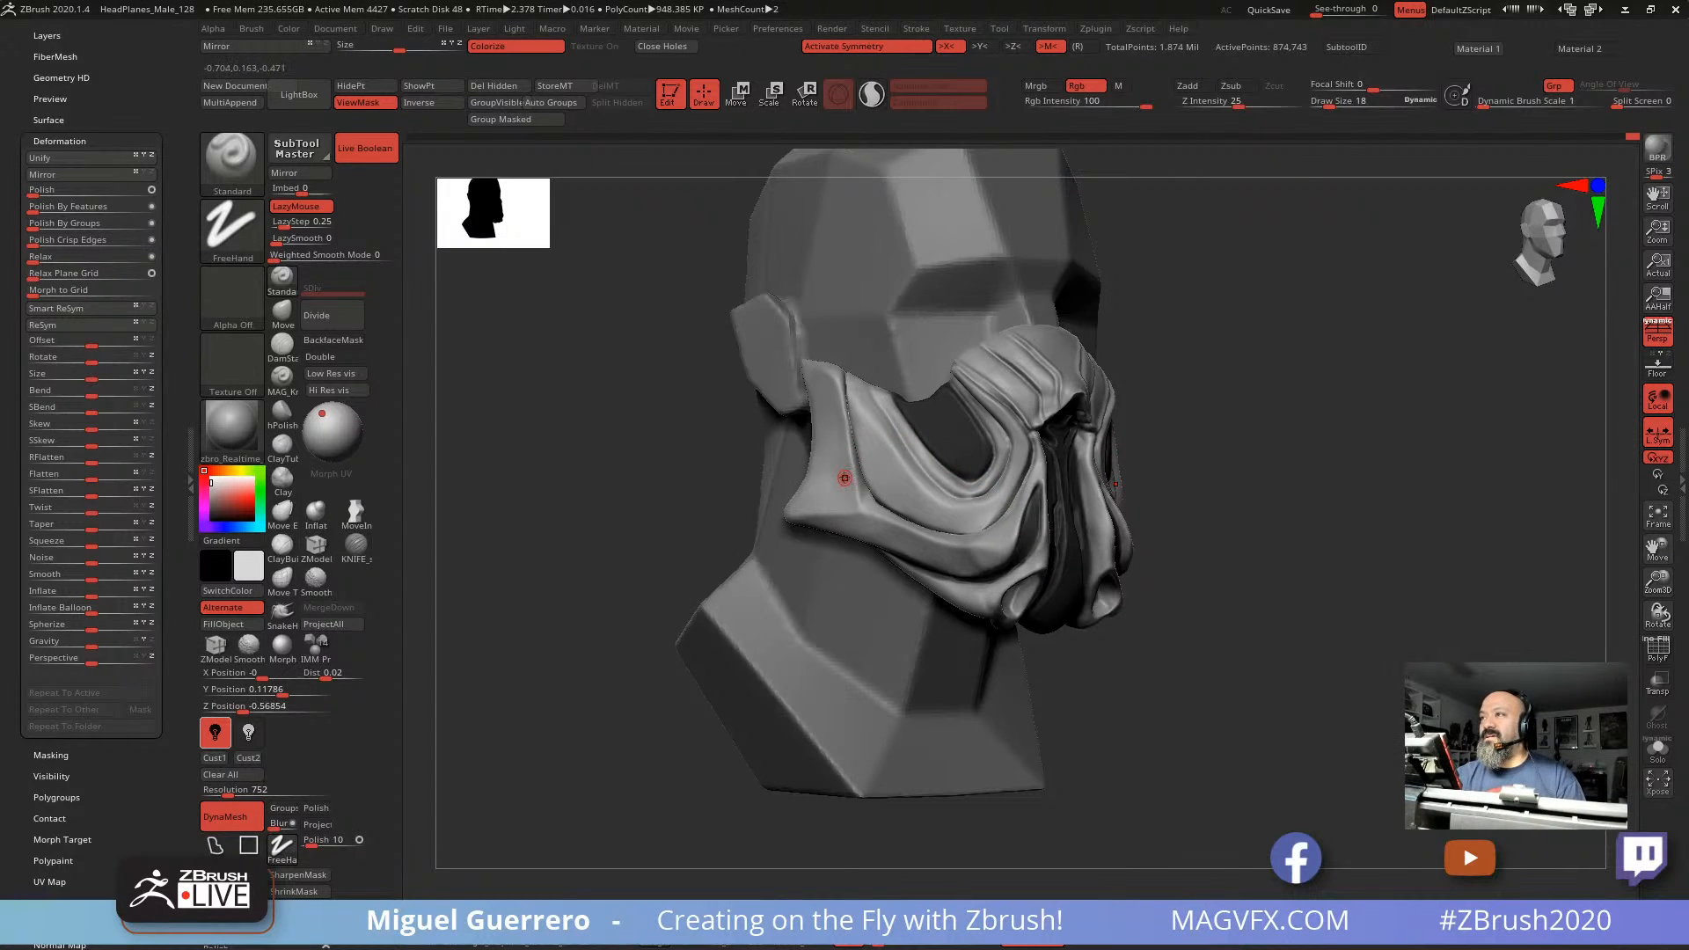
Step: Lasso-mask the outer band that runs down from beside the ear and forward along the jaw
left_click_drag(585, 464, 622, 479, "alt")
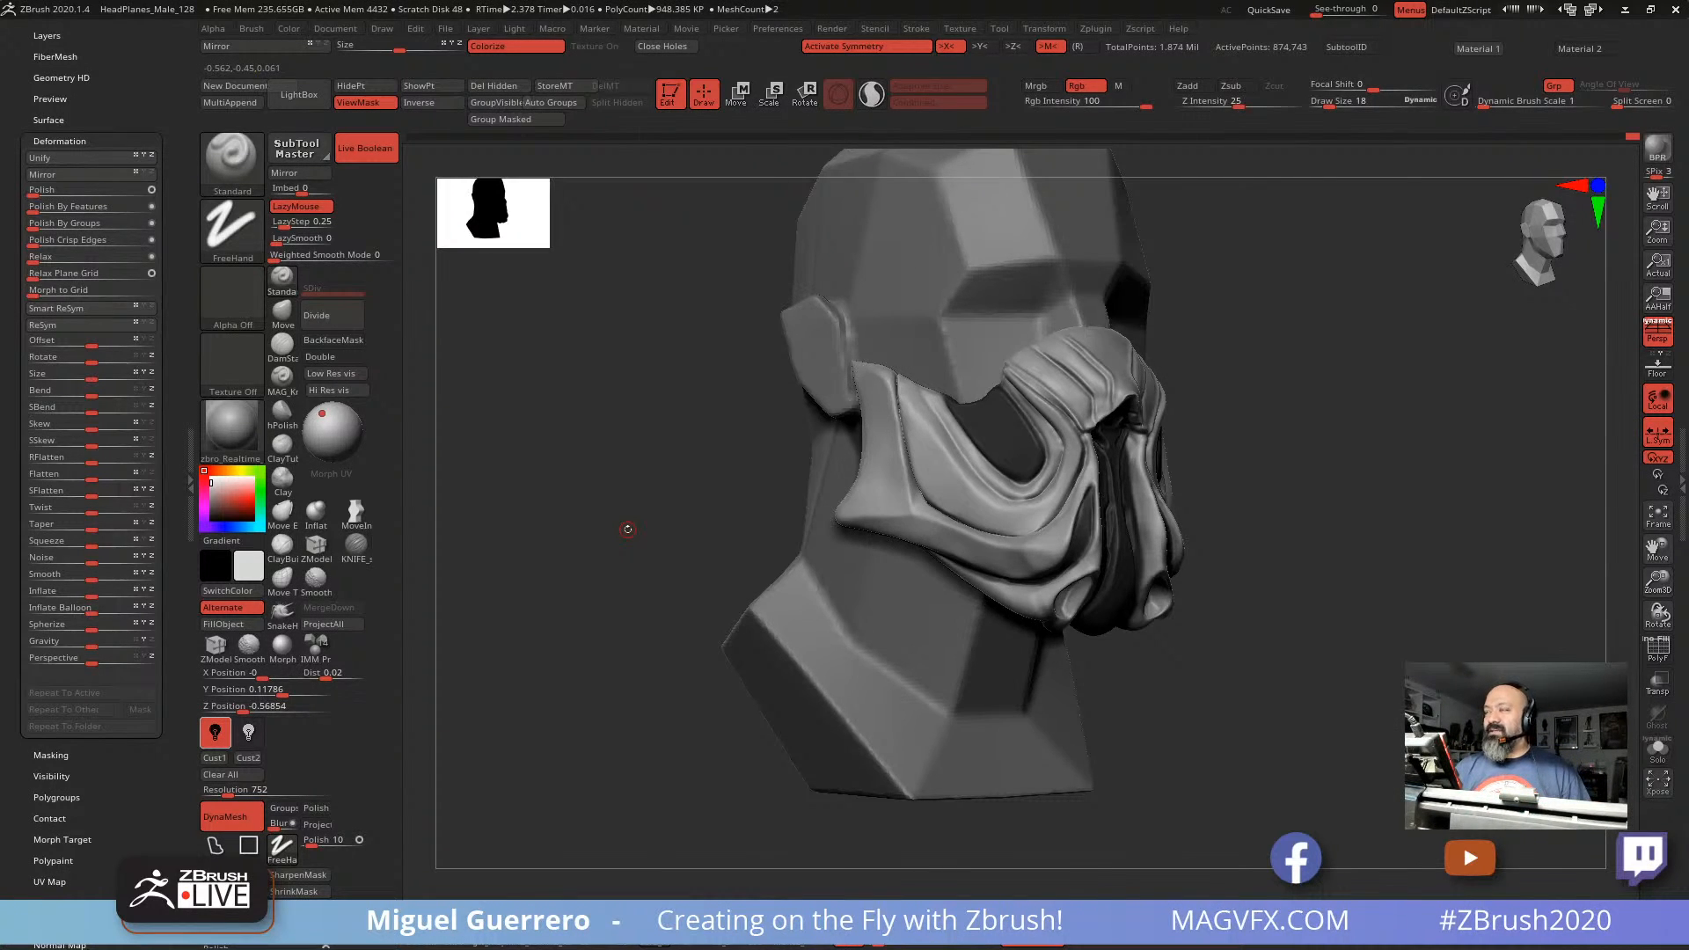
left_click_drag(650, 536, 633, 515)
right_click_drag(631, 514, 589, 505, "ctrl")
mouse_move(530, 475)
left_mouse_down("alt")
mouse_move(591, 466)
mouse_move(584, 452)
left_mouse_up("alt")
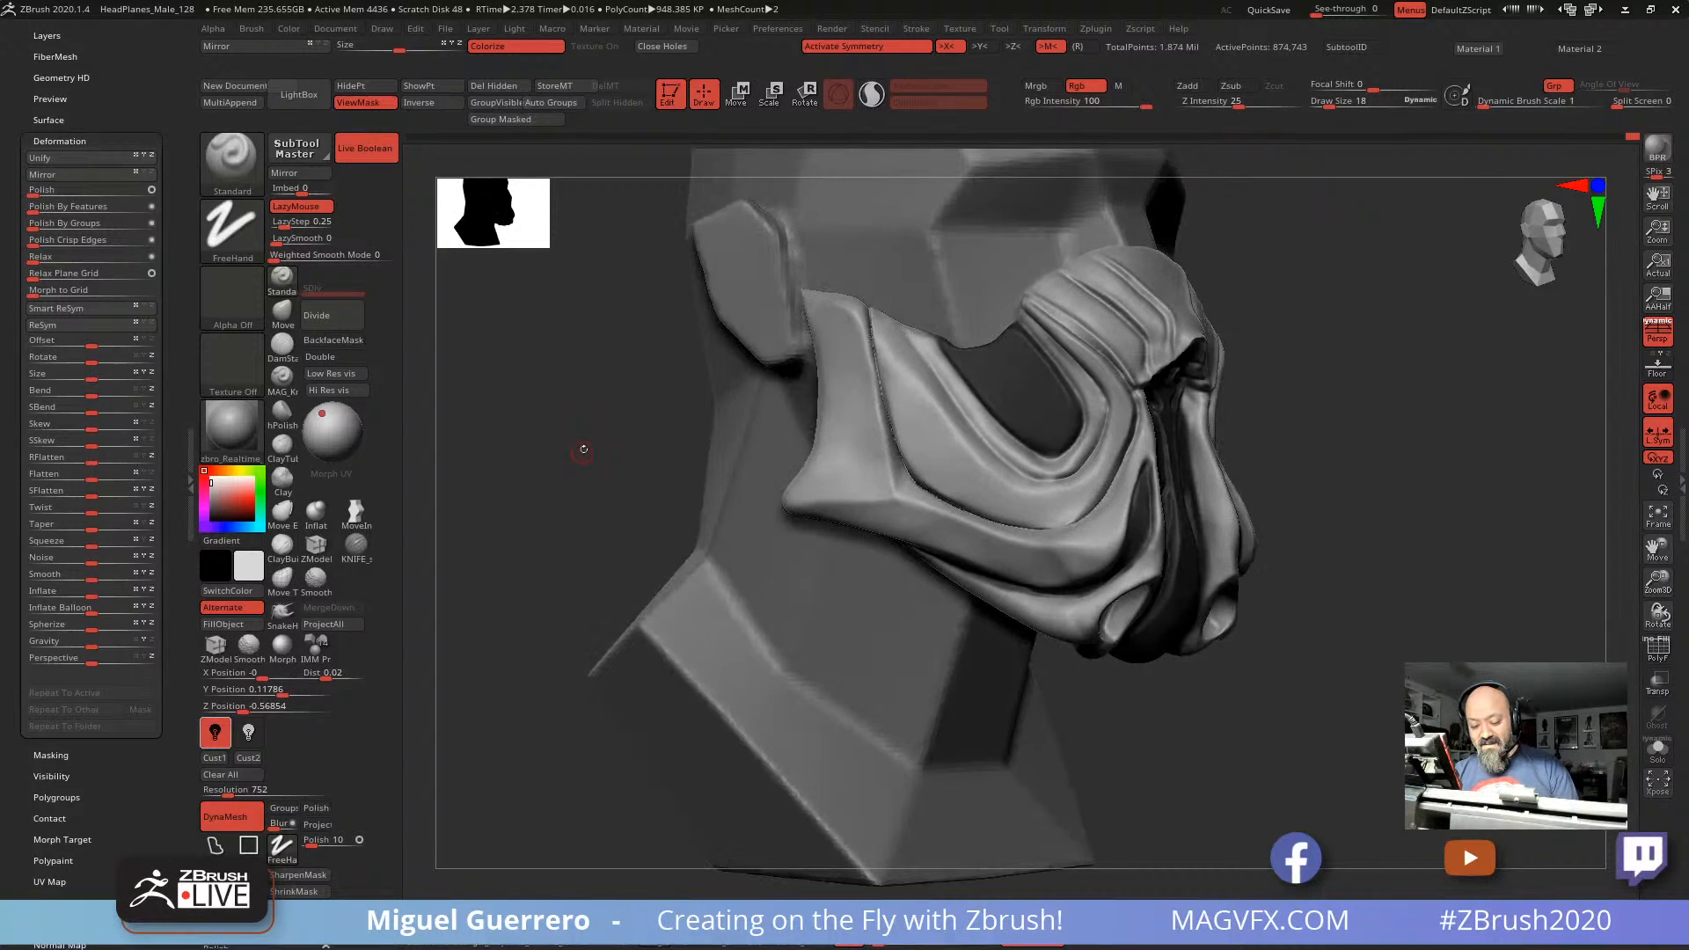
key("ctrl")
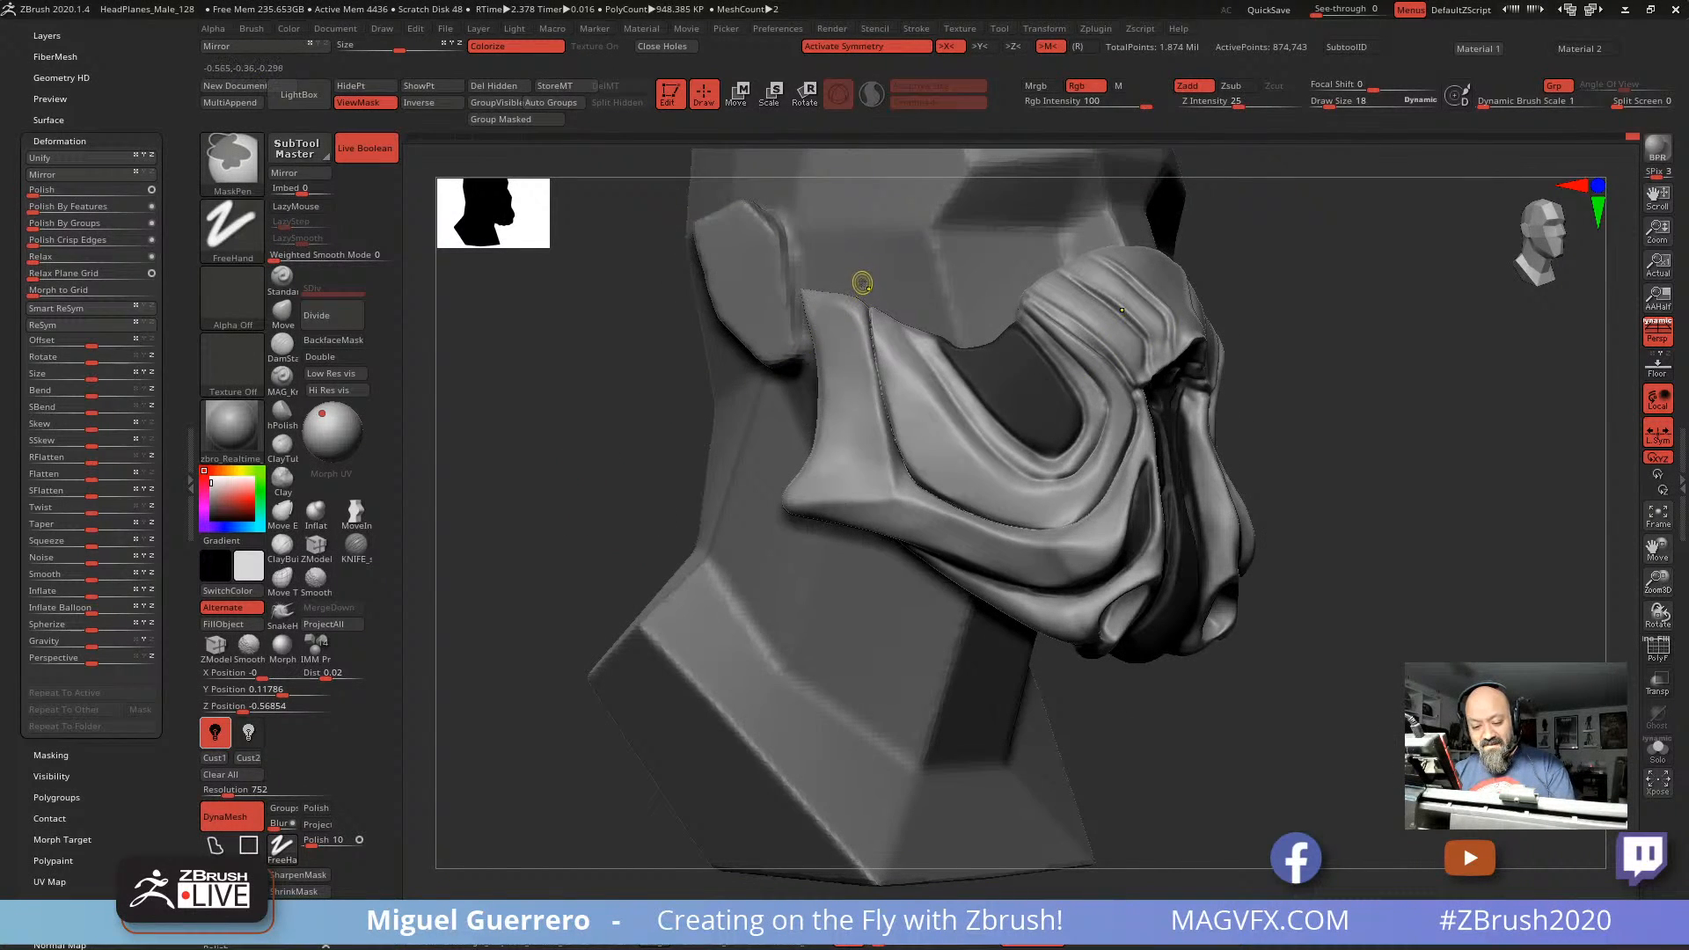
key("ctrl")
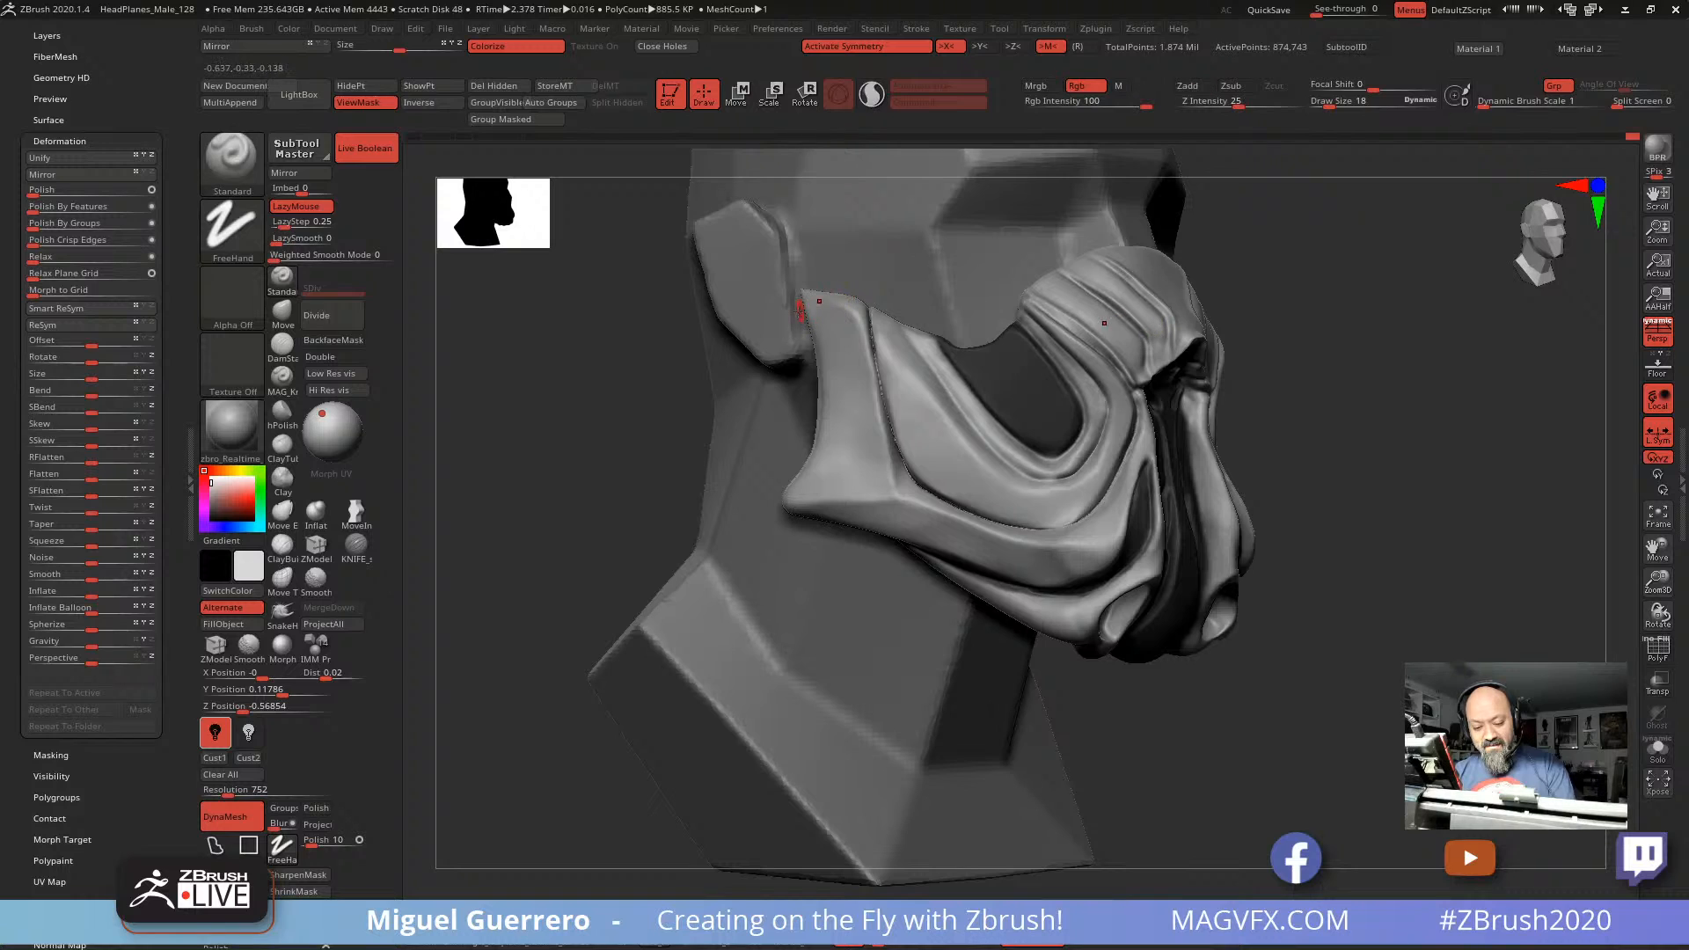
key("ctrl")
left_click(214, 845)
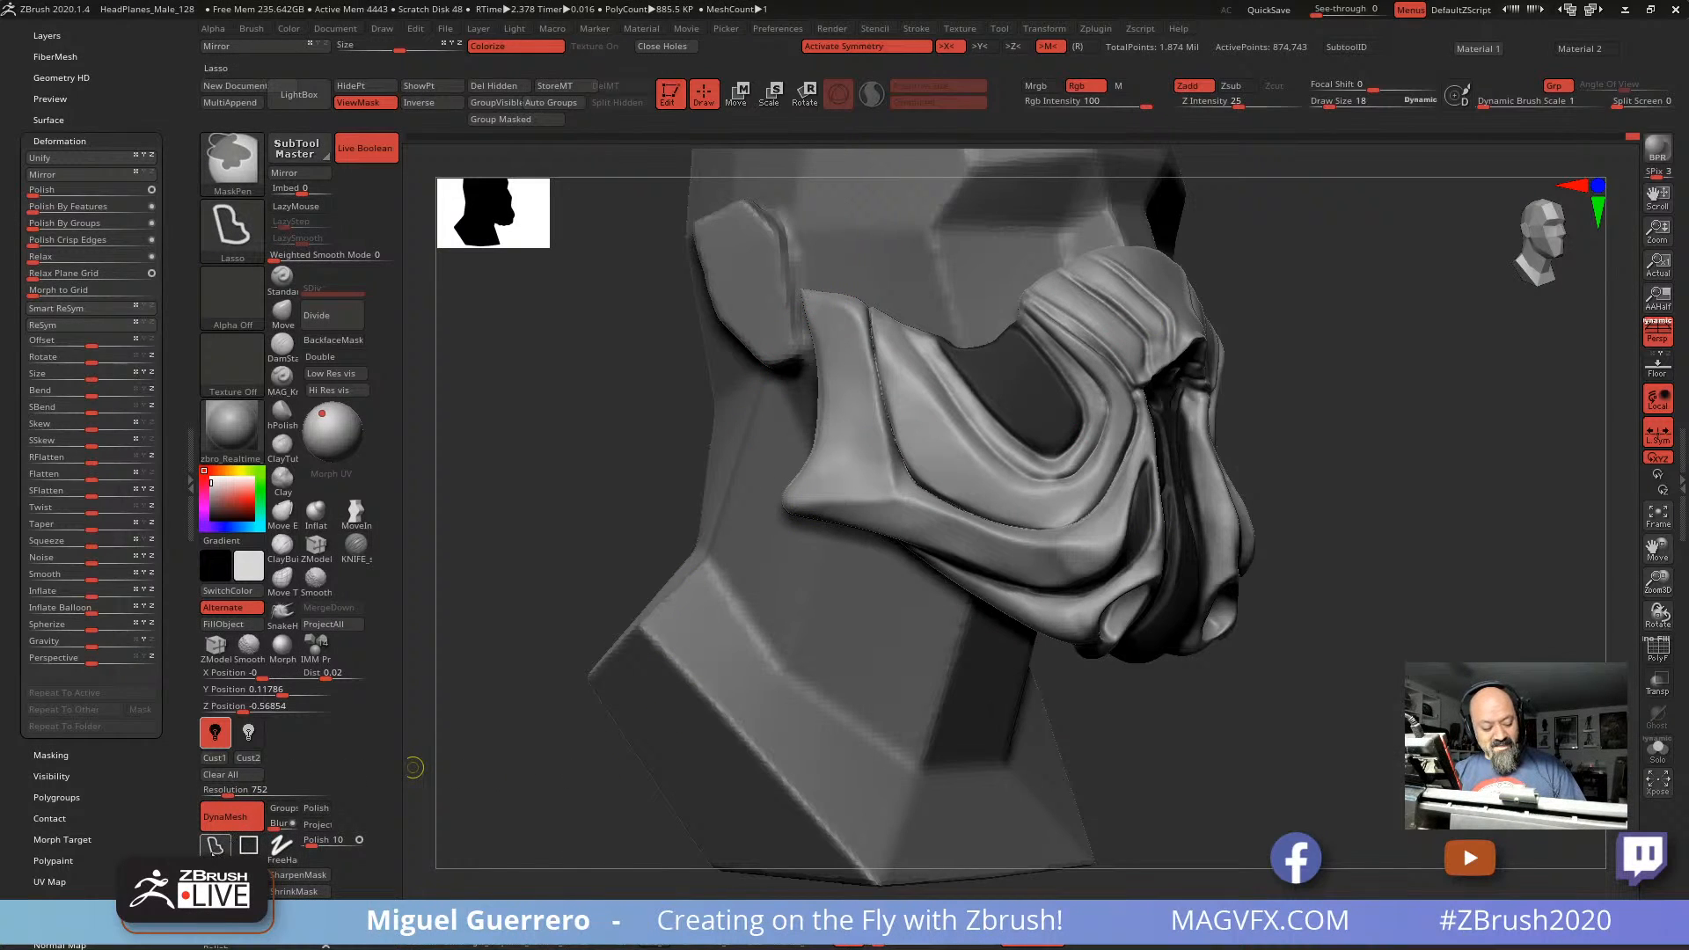
mouse_move(748, 264)
left_mouse_down("ctrl")
mouse_move(765, 295)
mouse_move(776, 506)
mouse_move(829, 567)
mouse_move(1078, 587)
mouse_move(1143, 537)
mouse_move(1126, 431)
mouse_move(1119, 479)
mouse_move(1087, 515)
mouse_move(1029, 528)
mouse_move(906, 481)
mouse_move(810, 308)
mouse_move(761, 260)
left_mouse_up("ctrl")
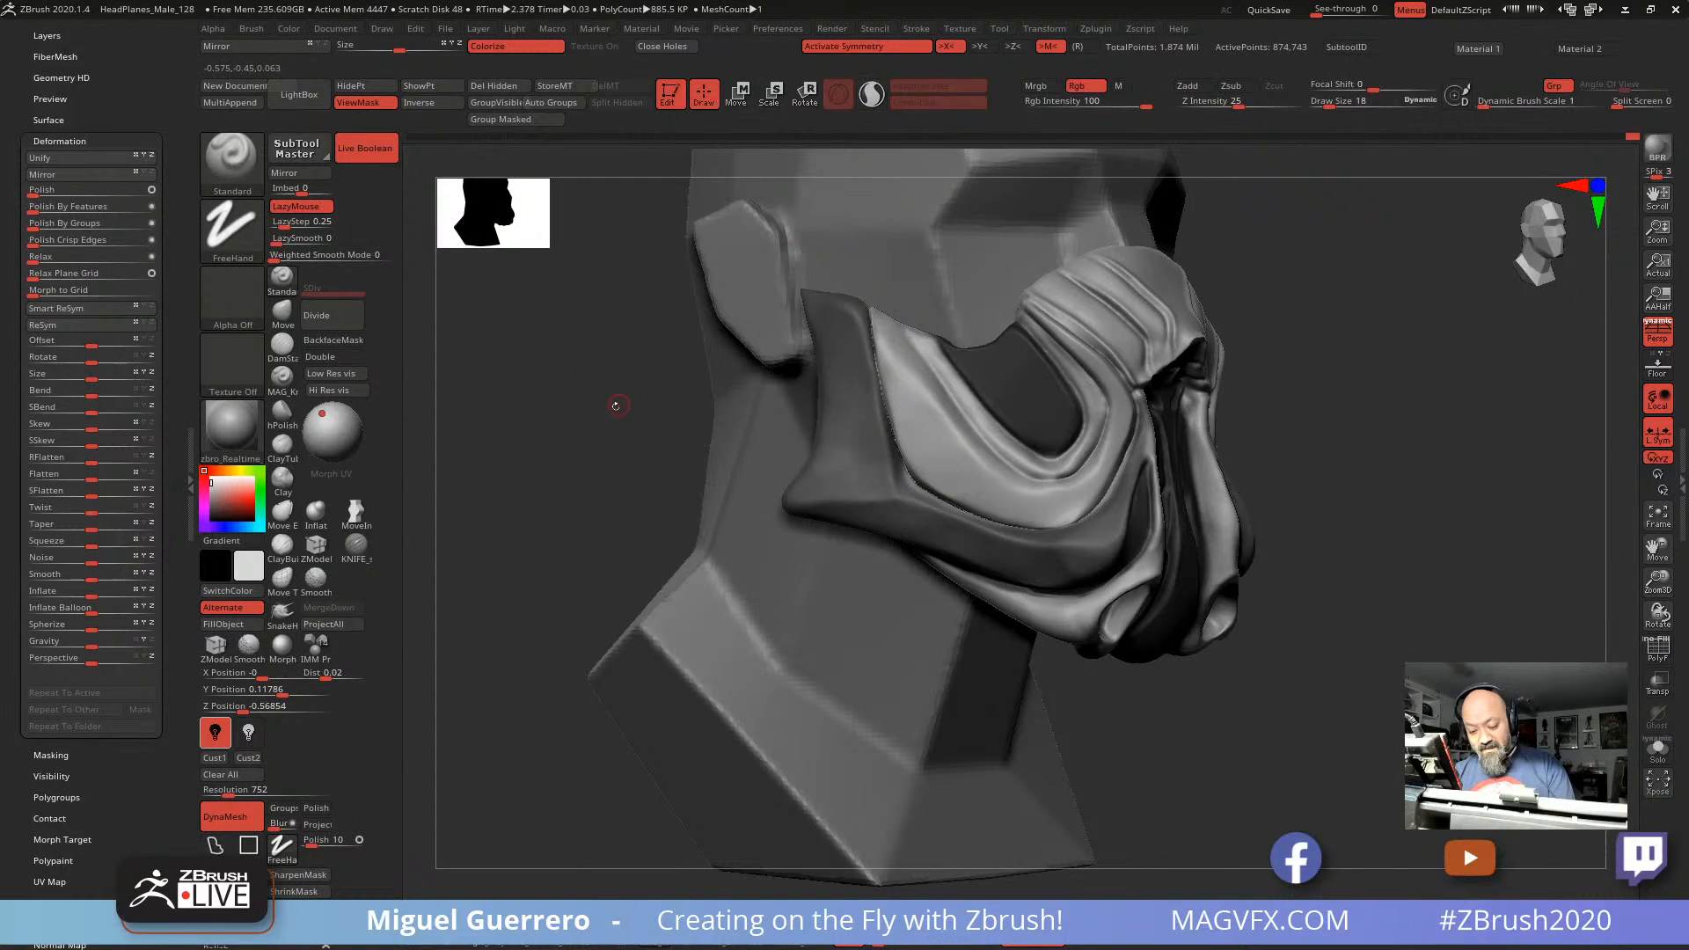
Step: Choose a dark gray color, invert the masking and fill the exposed ear-to-jaw band with it
mouse_move(615, 405)
left_mouse_down()
mouse_move(592, 411)
mouse_move(660, 444)
mouse_move(553, 450)
mouse_move(587, 459)
mouse_move(595, 444)
left_mouse_up()
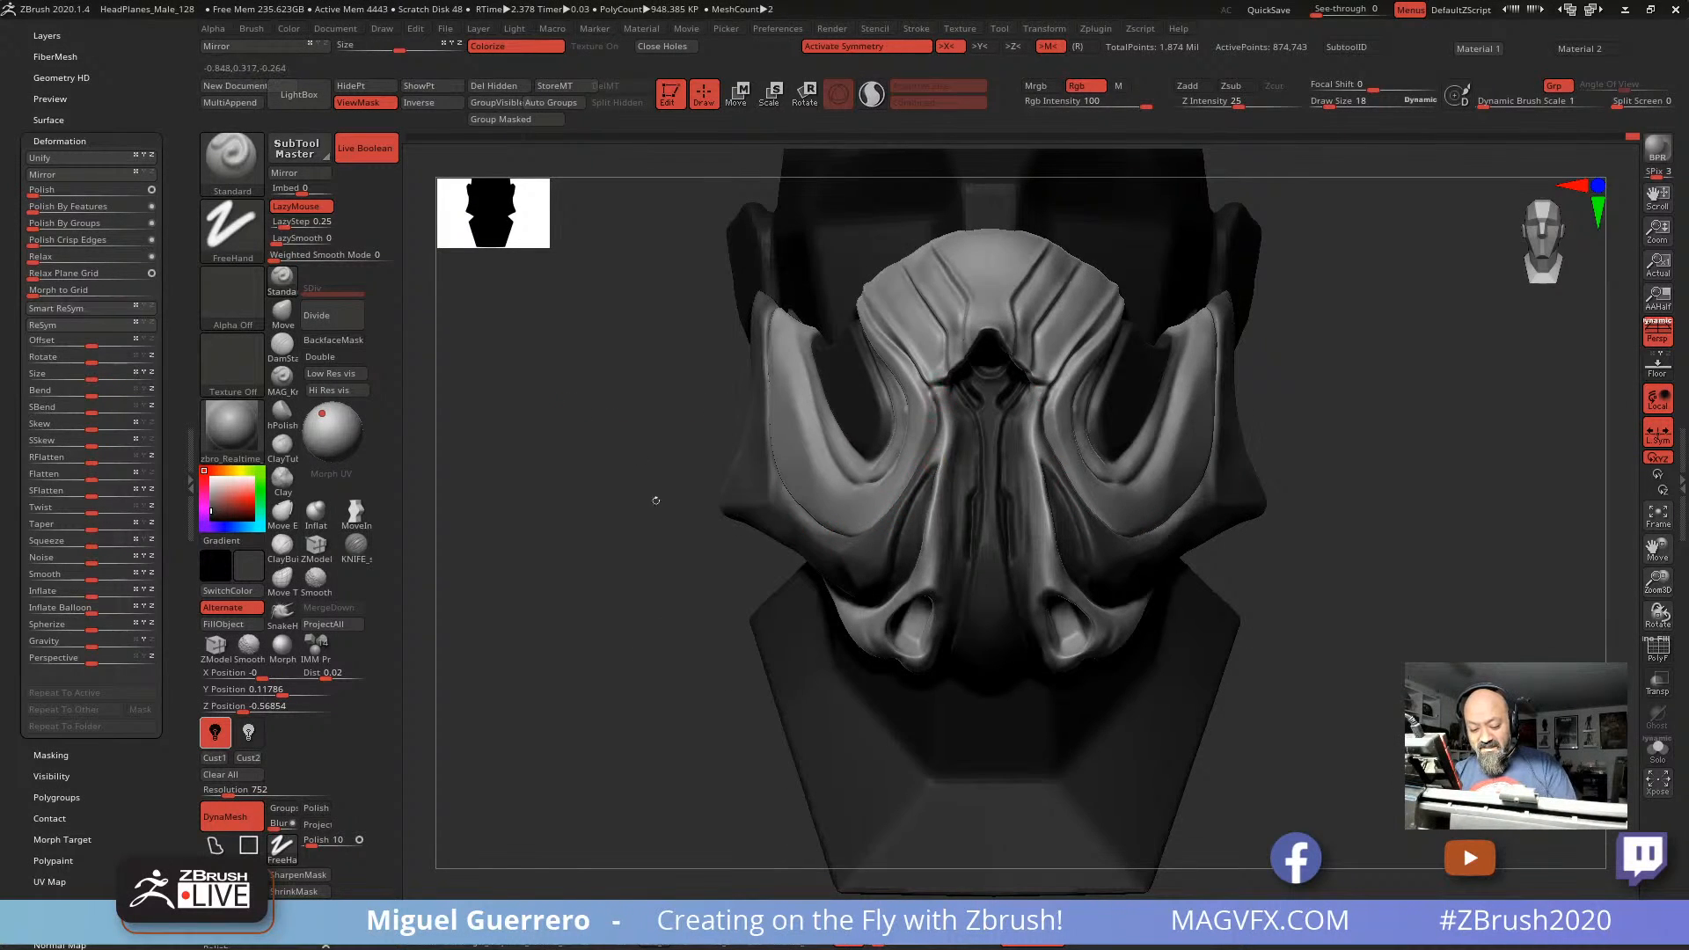
left_click_drag(656, 499, 1039, 470)
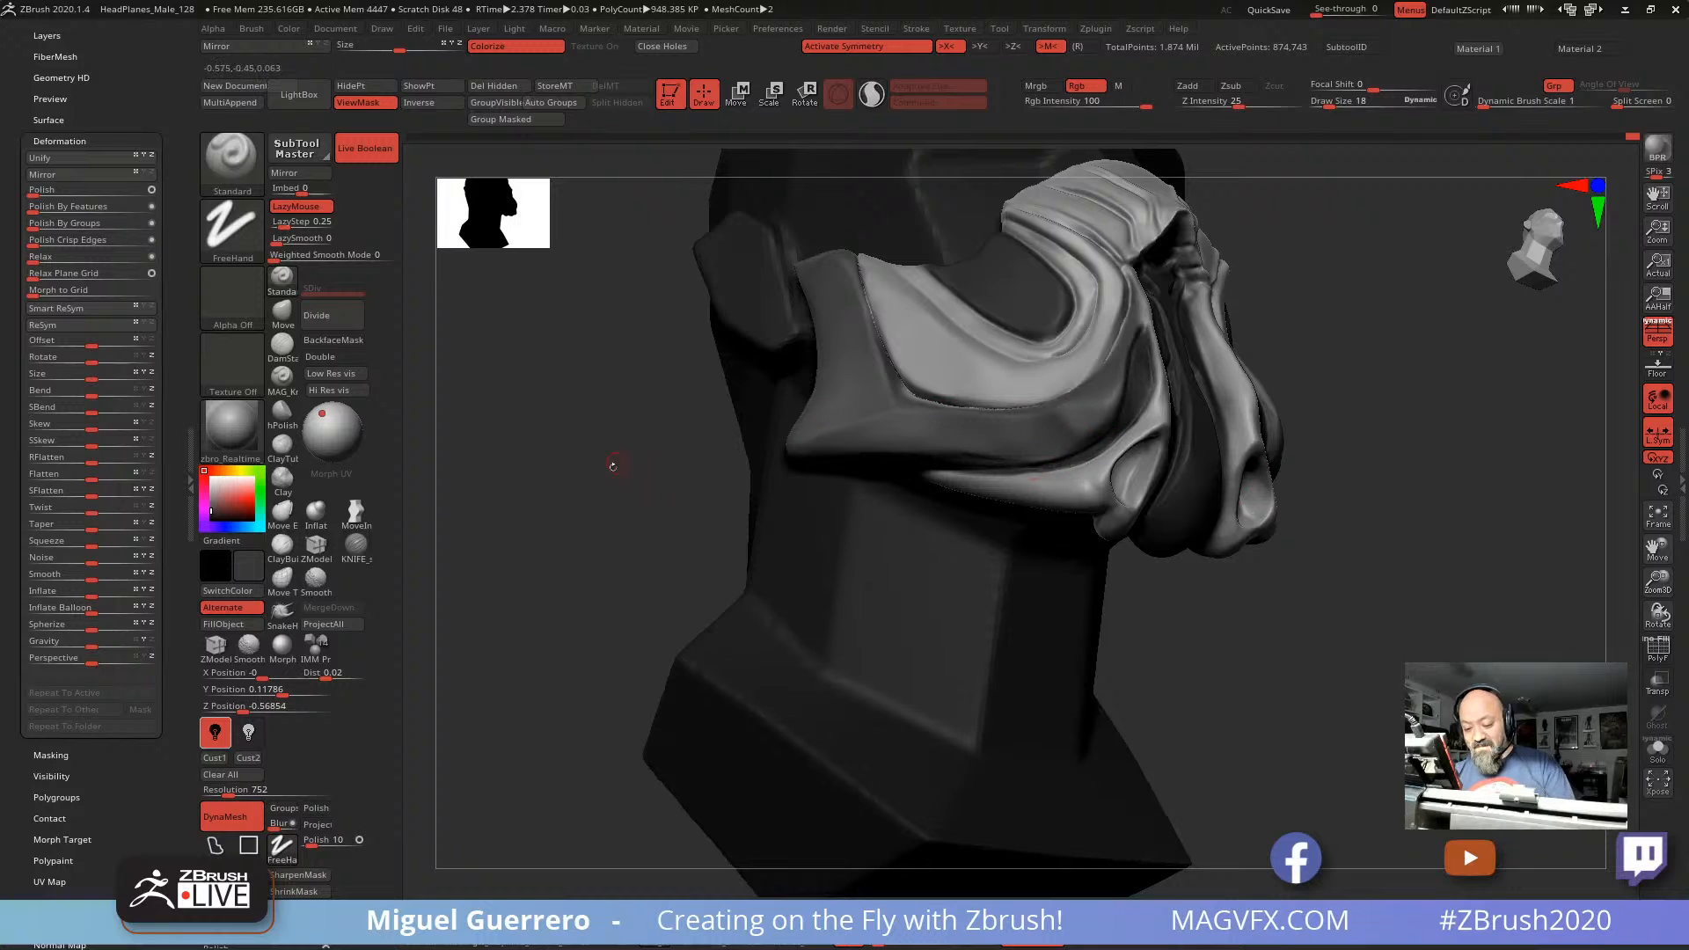
mouse_move(614, 467)
left_mouse_down("shift")
mouse_move(622, 513)
mouse_move(774, 486)
left_mouse_up("shift")
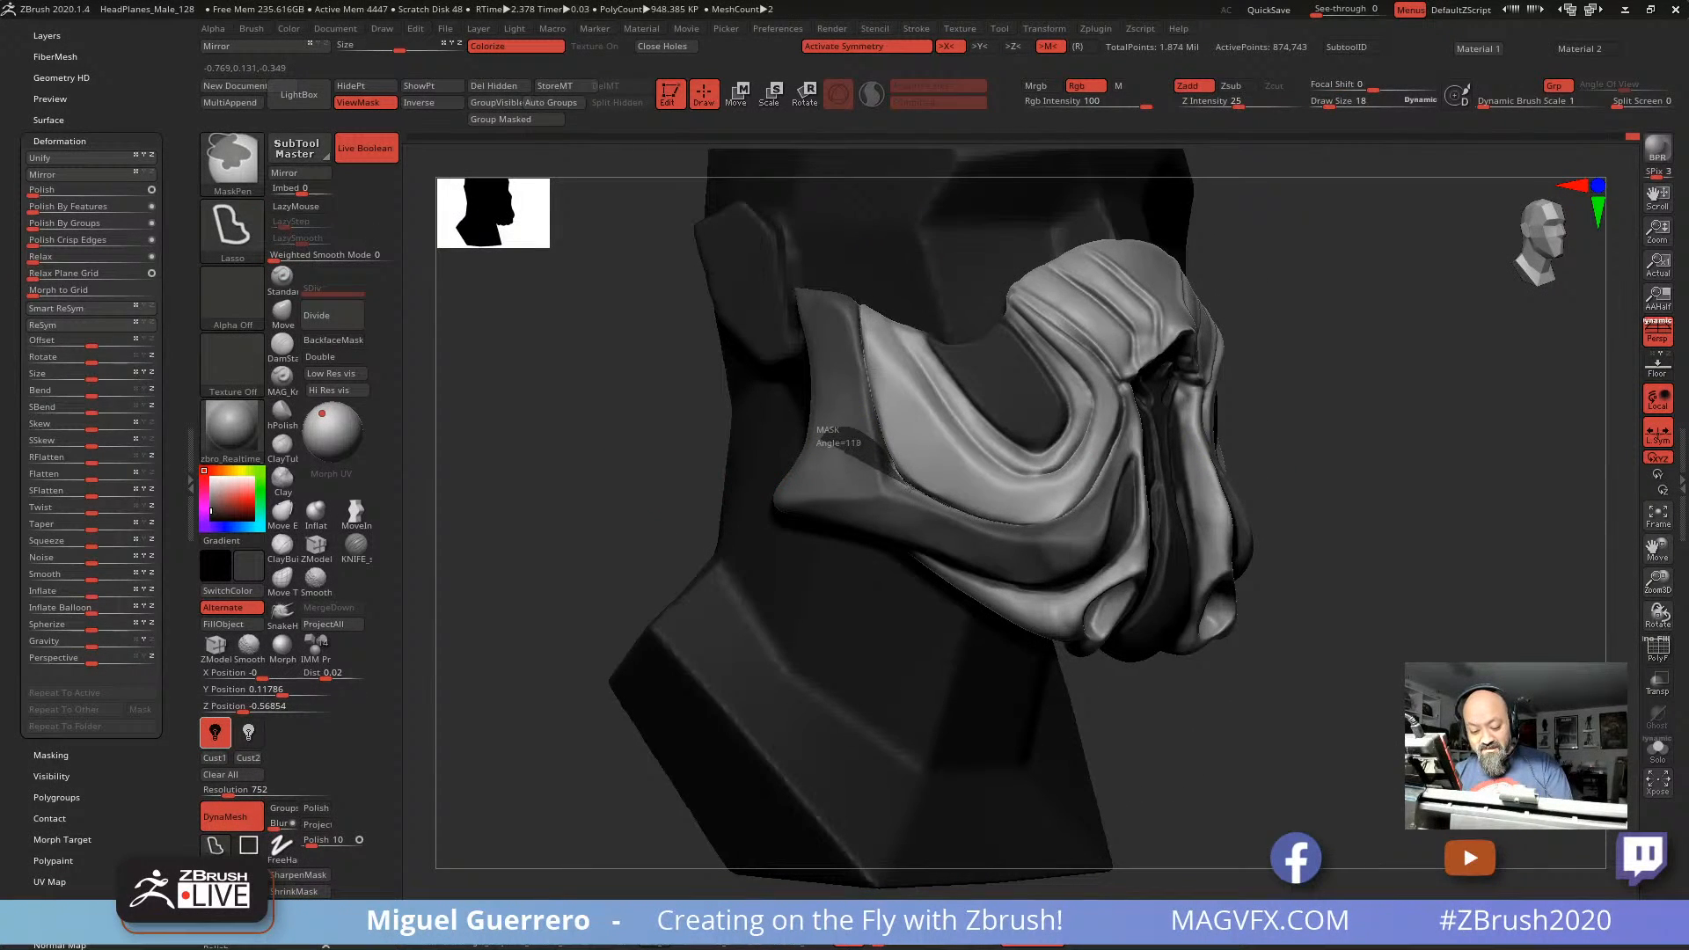
left_click(572, 475, "ctrl")
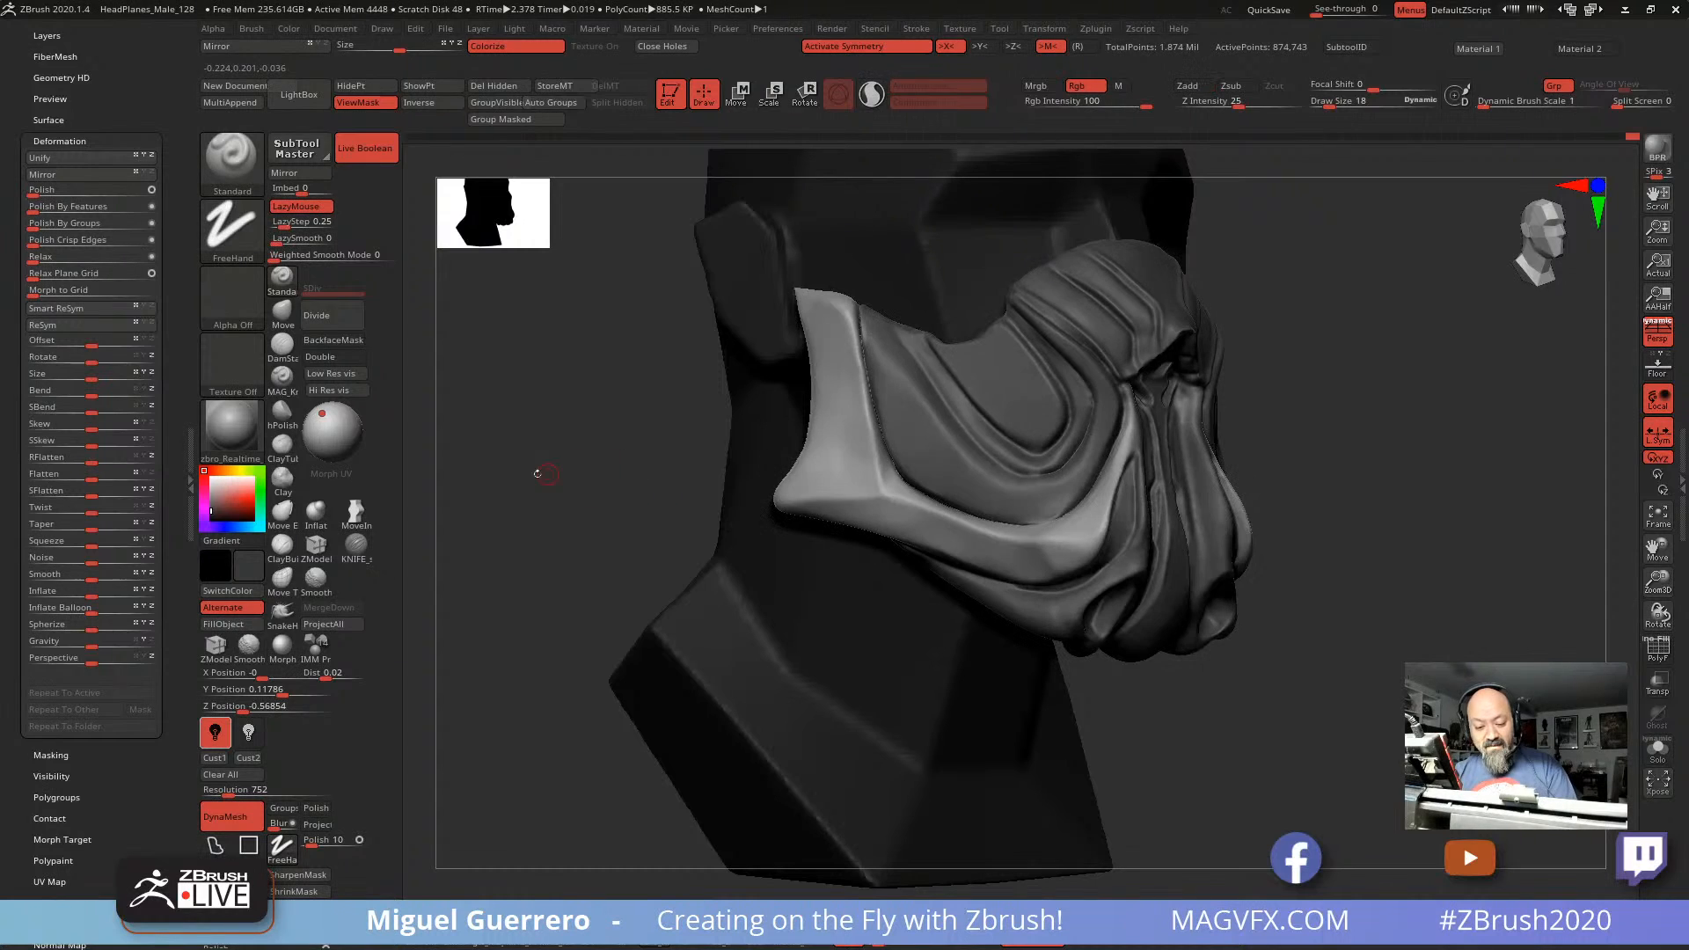
left_click(288, 28)
left_click(331, 343)
left_click_drag(607, 434, 570, 424)
left_click(570, 423, "ctrl")
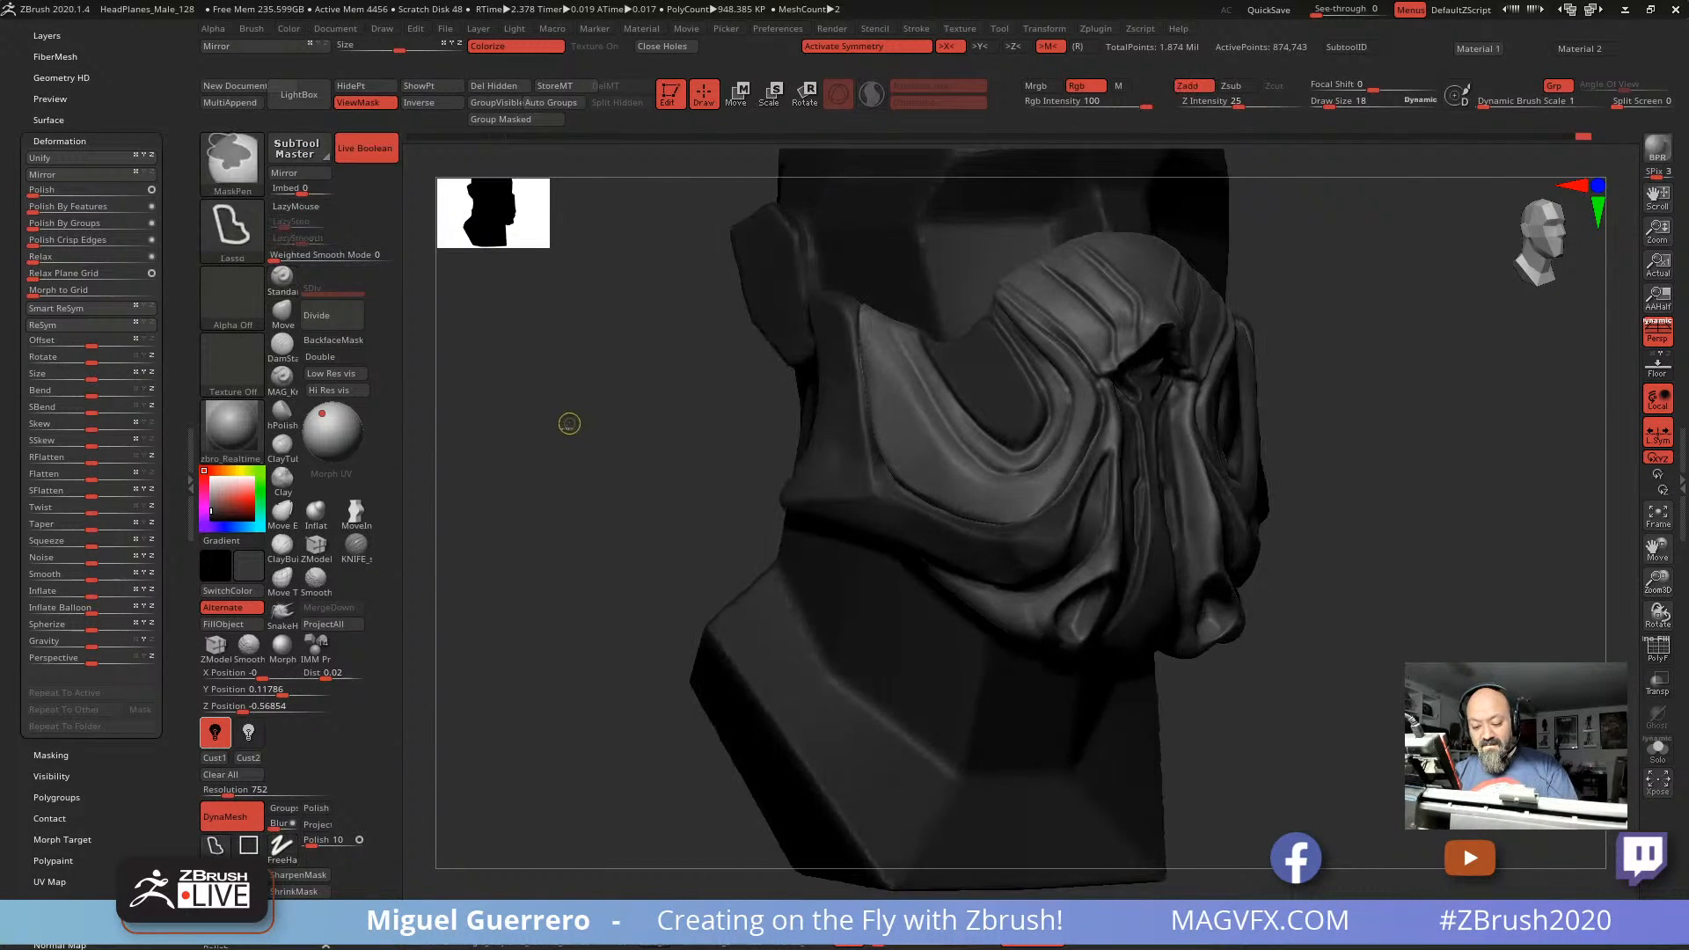
Step: Set the active color back to light gray, lasso-mask the paired diagonal stripes on the nose bridge and invert the mask
left_click(211, 483)
mouse_move(607, 479)
left_mouse_down()
mouse_move(557, 483)
mouse_move(704, 465)
mouse_move(689, 464)
left_mouse_up()
key("ctrl+h")
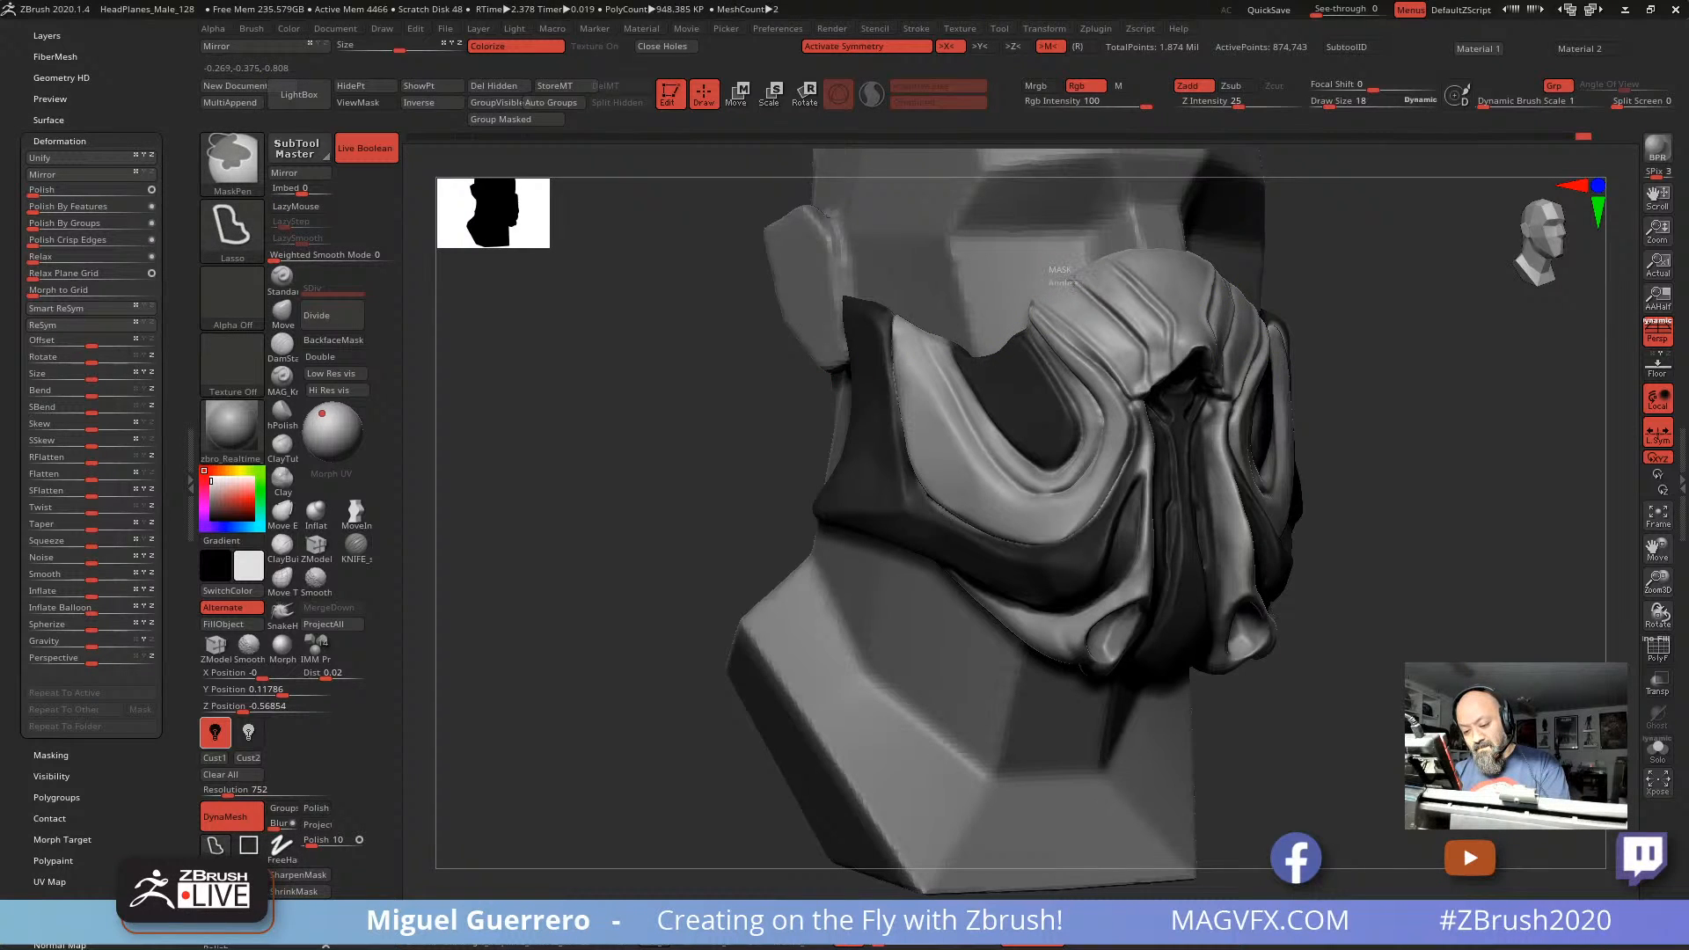
mouse_move(1145, 347)
left_mouse_down("ctrl")
mouse_move(1148, 388)
mouse_move(1174, 319)
mouse_move(1087, 233)
left_mouse_up("ctrl")
left_click_drag(679, 356, 601, 366)
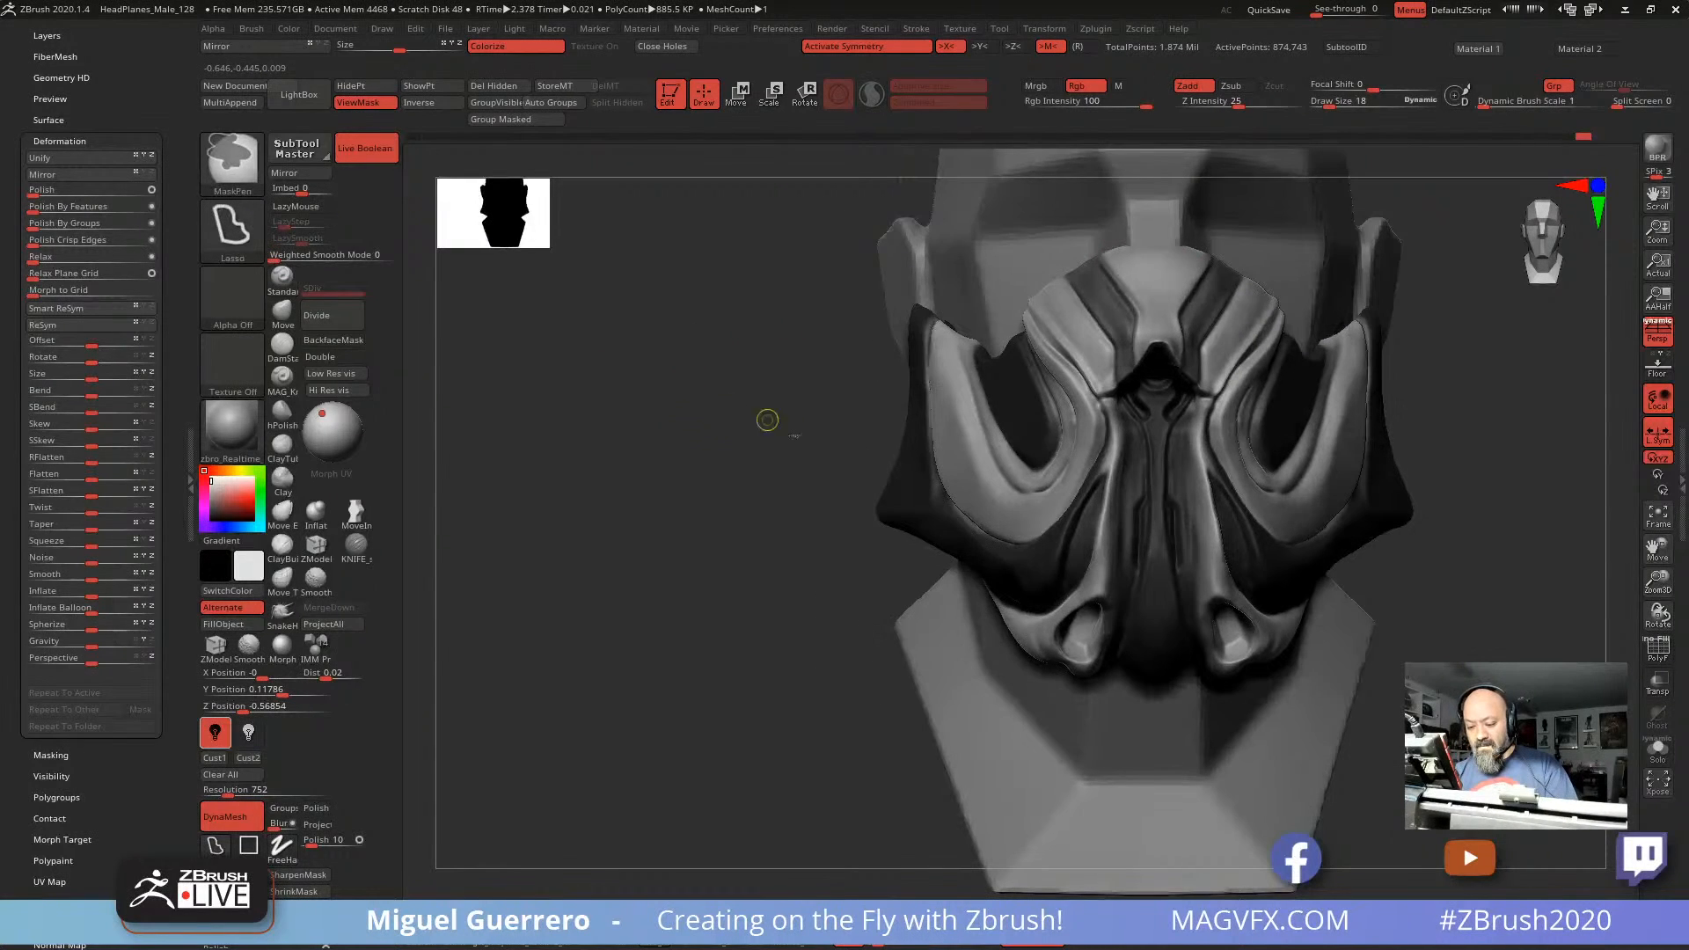
left_click(763, 419, "ctrl")
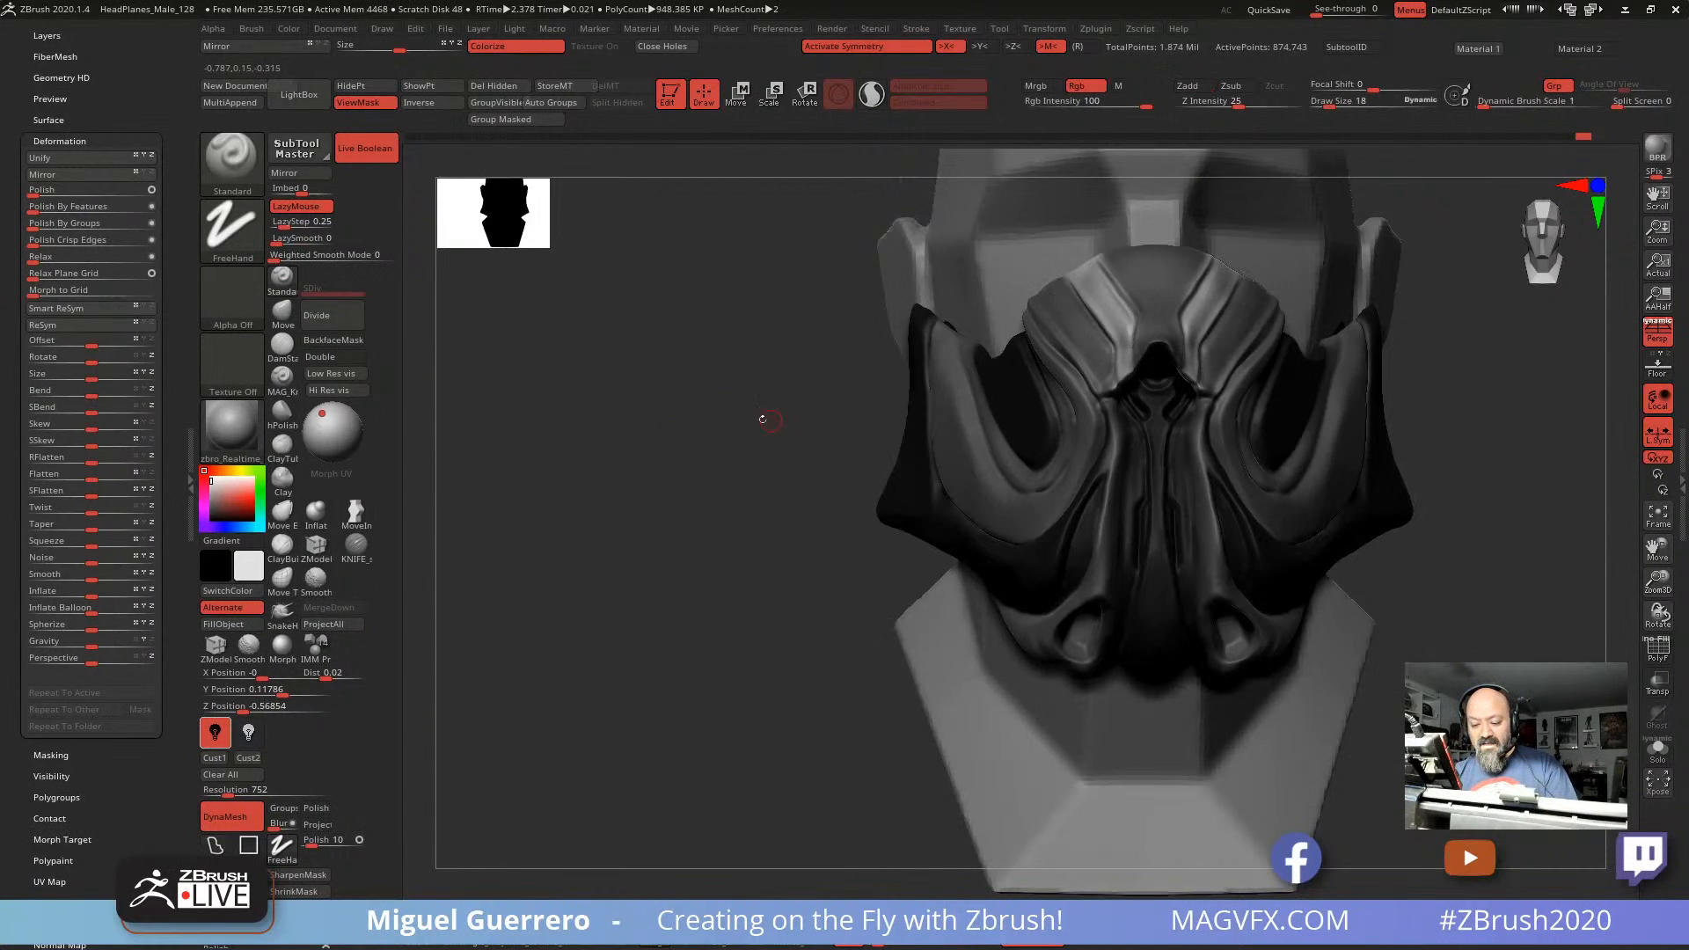
Step: Fill the exposed nose-bridge stripes with the dark gray sampled from the outer band, clear the mask and restore the light gray color
left_click(289, 29)
key("ctrl")
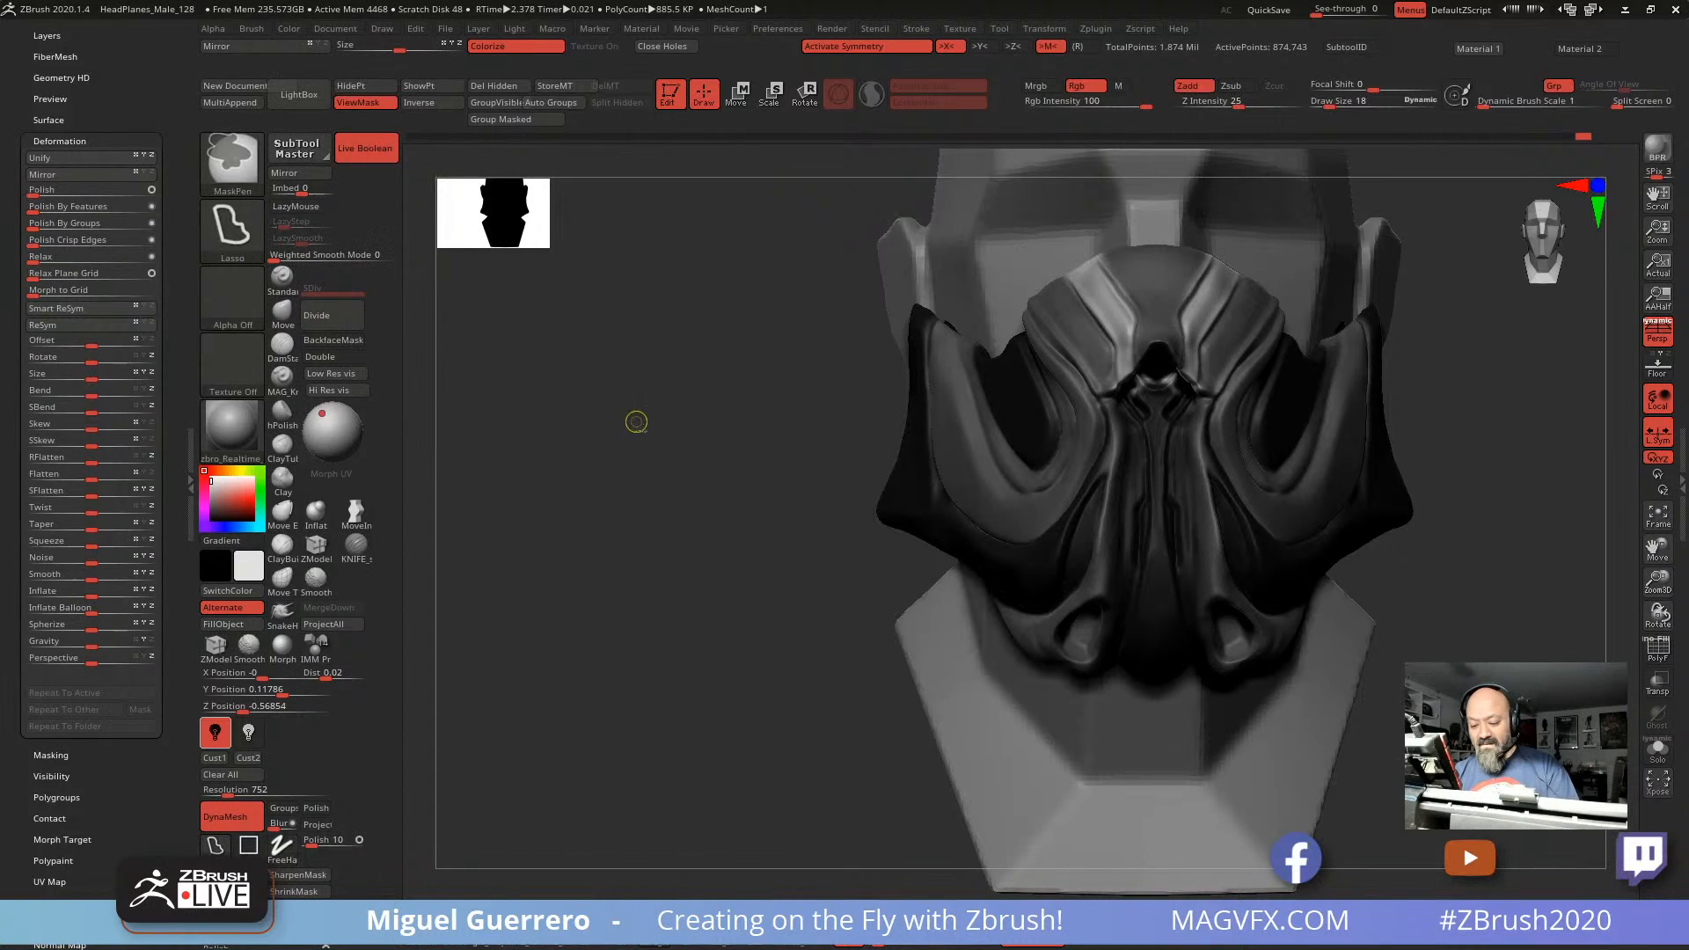
left_click_drag(636, 421, 691, 423)
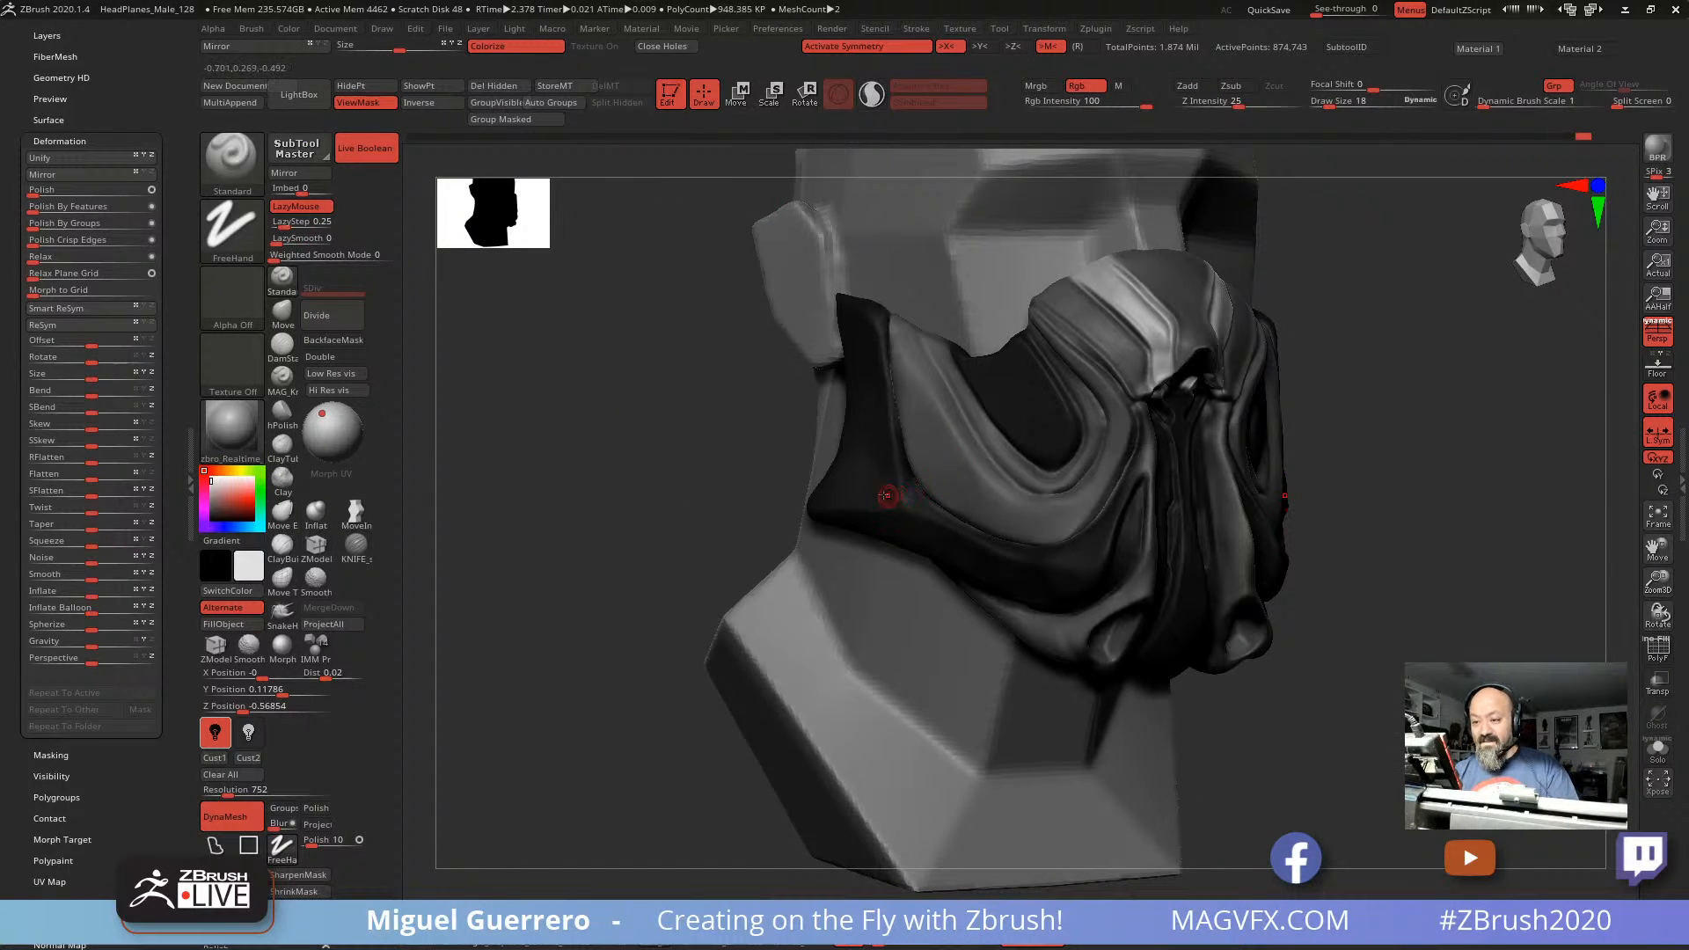
key("c")
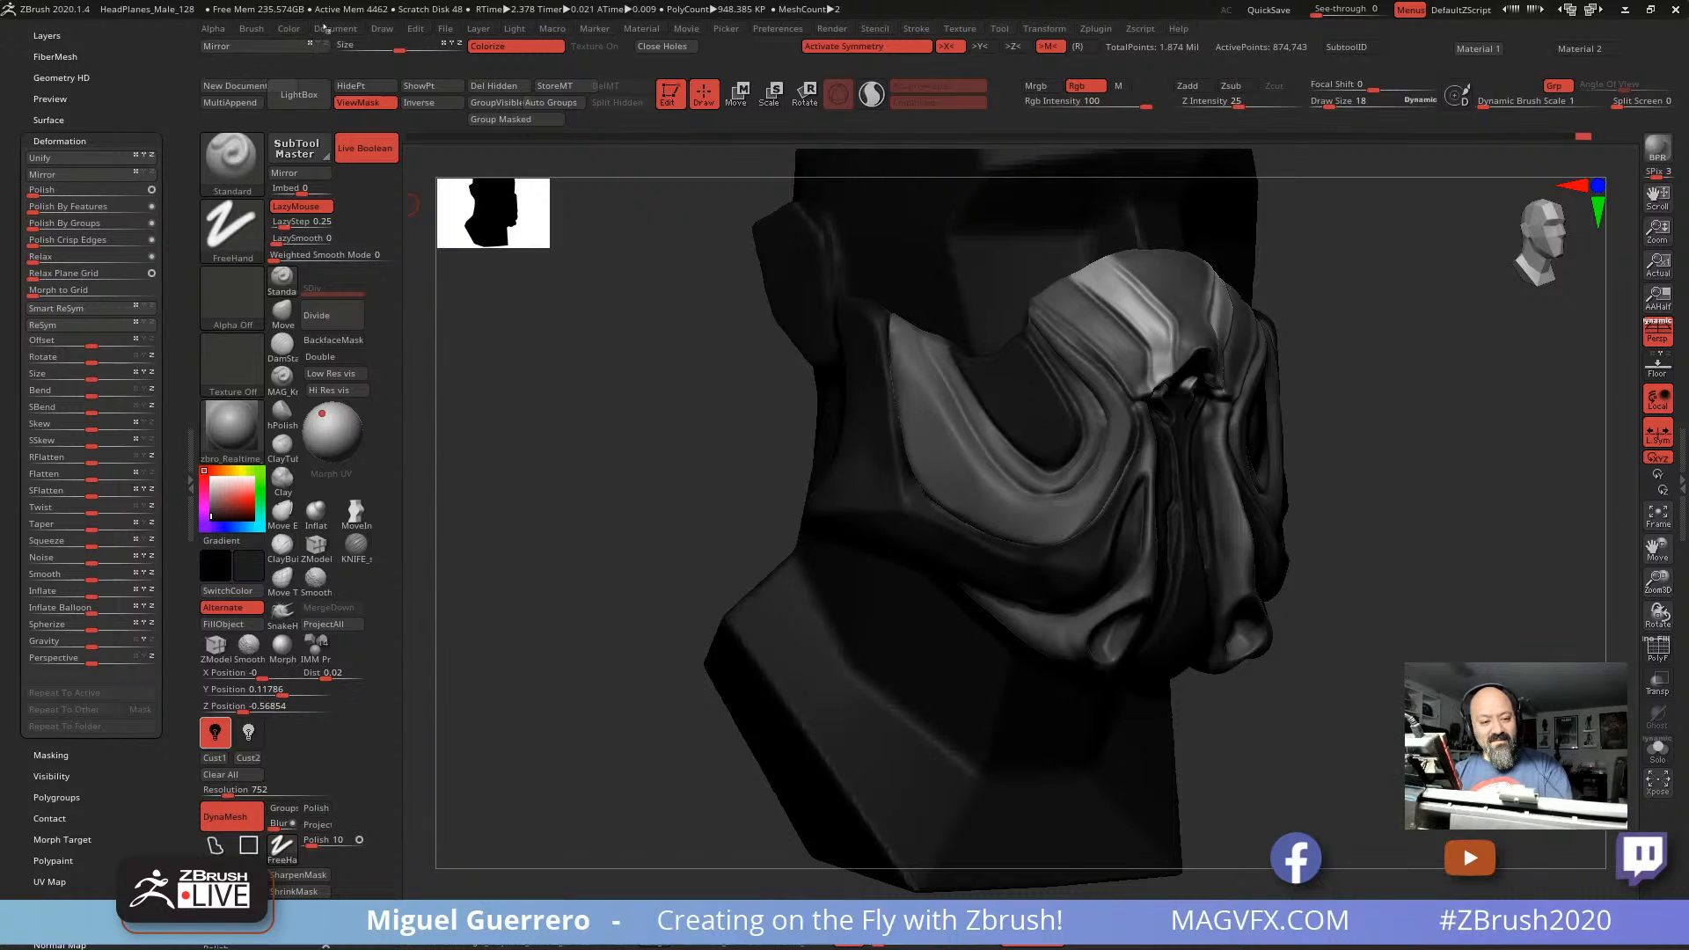
left_click(289, 29)
left_click(332, 343)
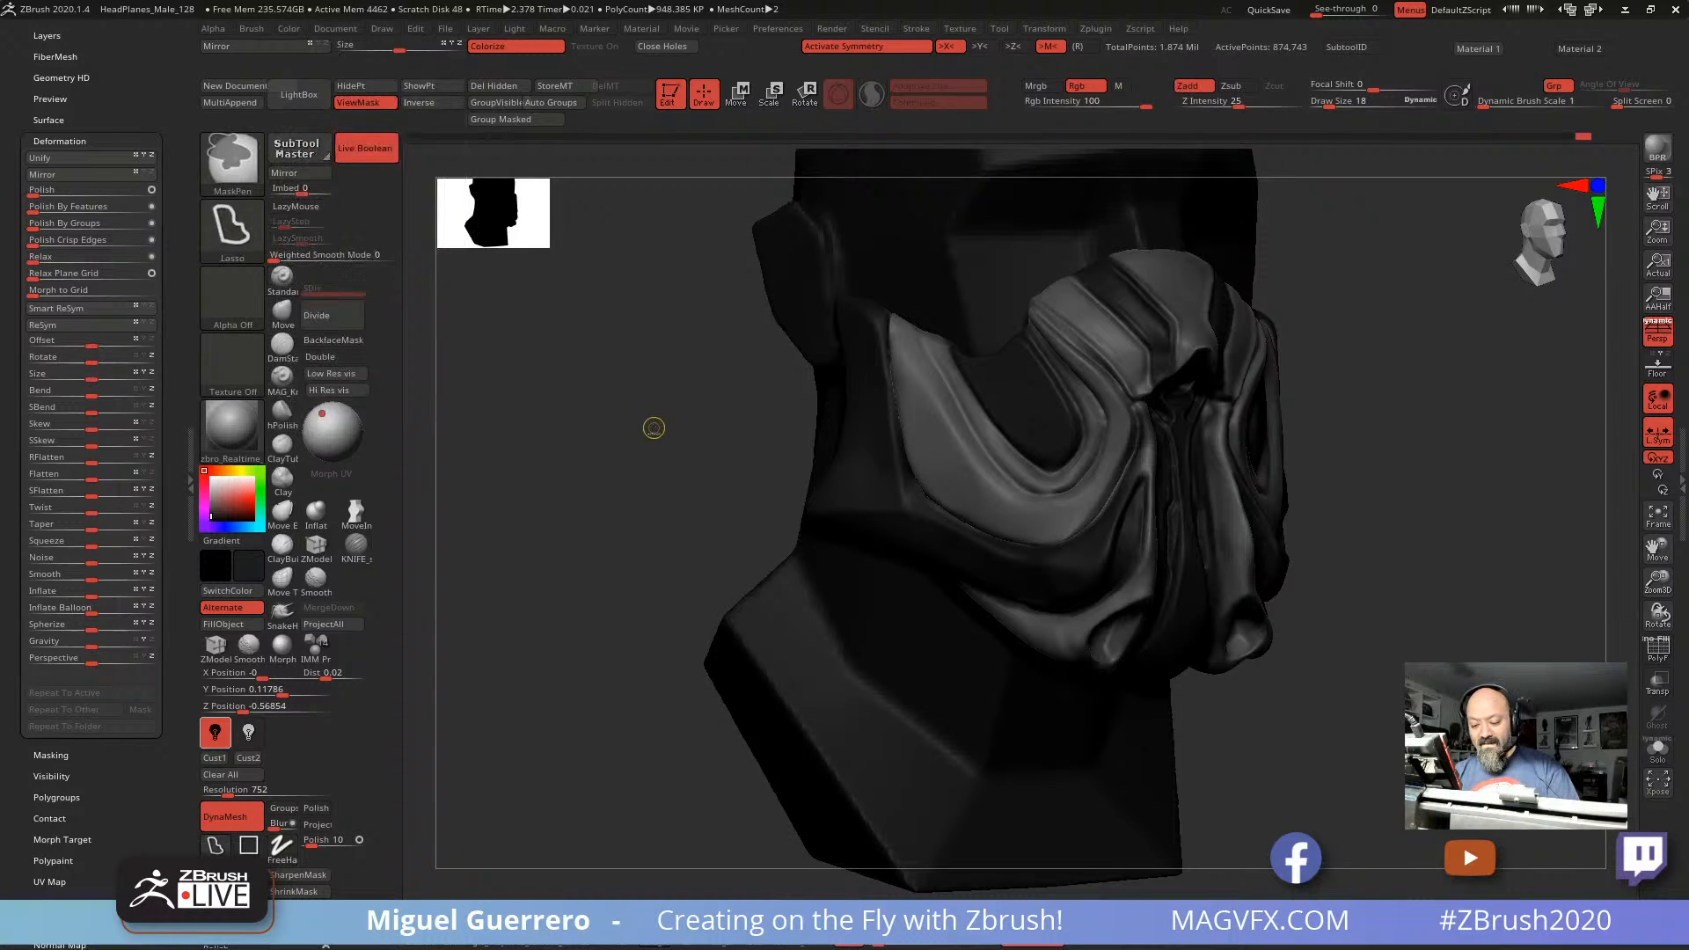
left_click_drag(652, 429, 596, 441, "ctrl")
left_click(211, 484)
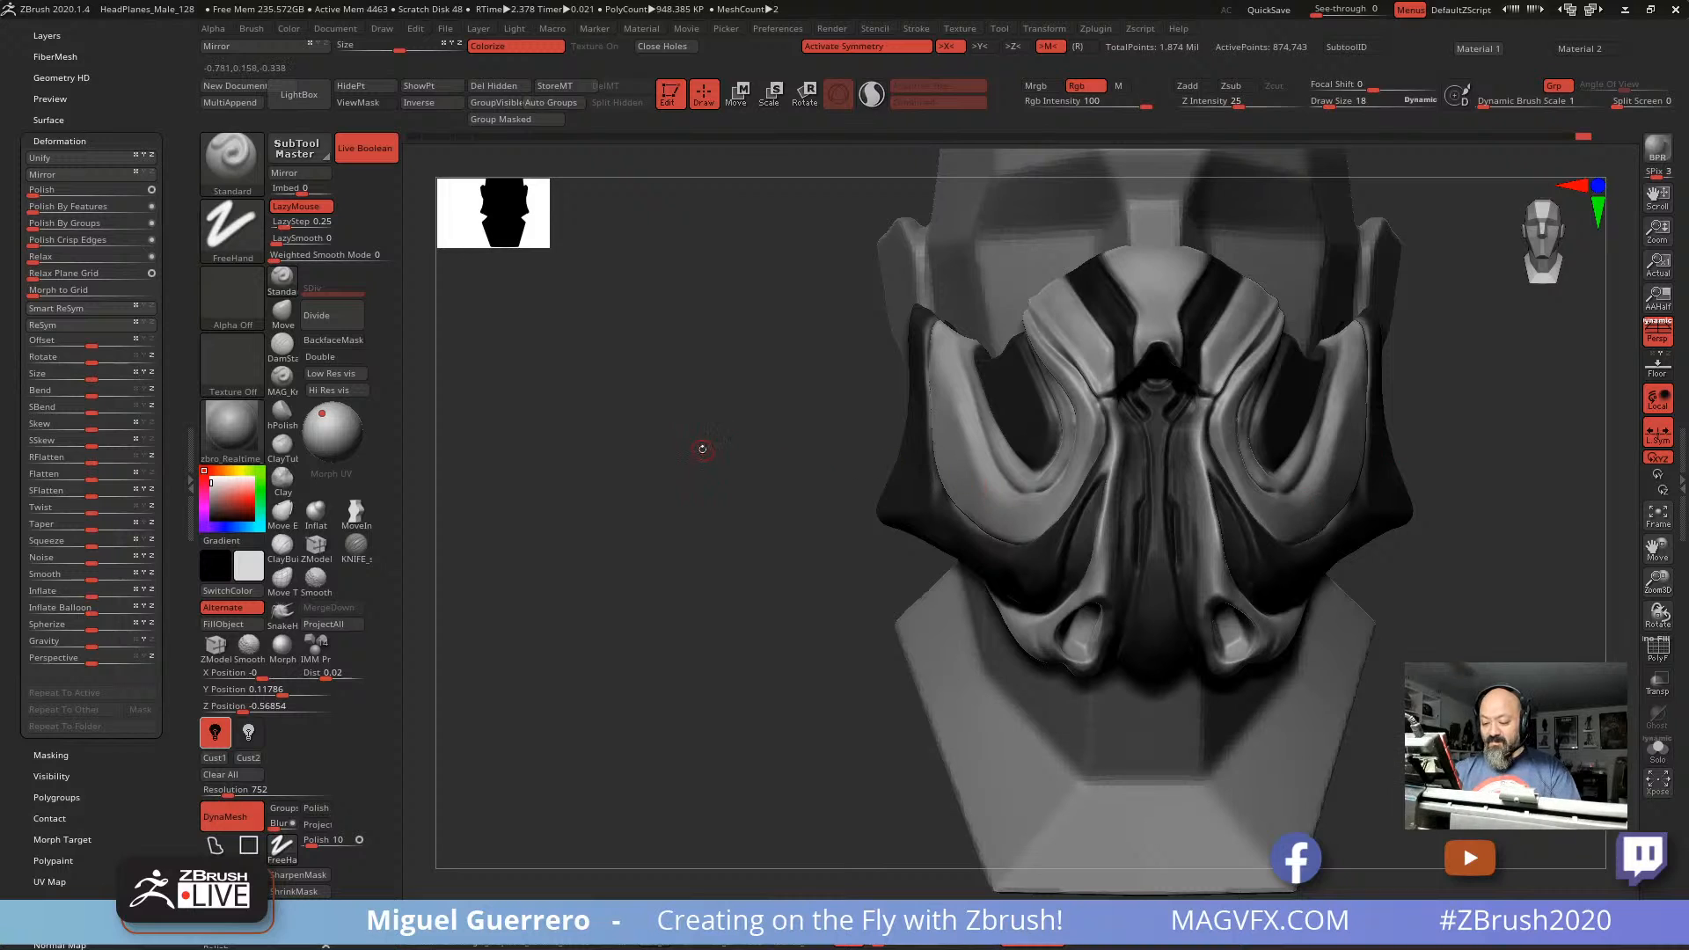
Step: Lasso-mask the lower cheek panel that runs beneath the jaw band and up beside the central strip, and invert the mask
mouse_move(702, 449)
left_mouse_down("alt")
mouse_move(584, 528)
mouse_move(747, 510)
mouse_move(545, 519)
mouse_move(595, 518)
left_mouse_up("alt")
key("ctrl")
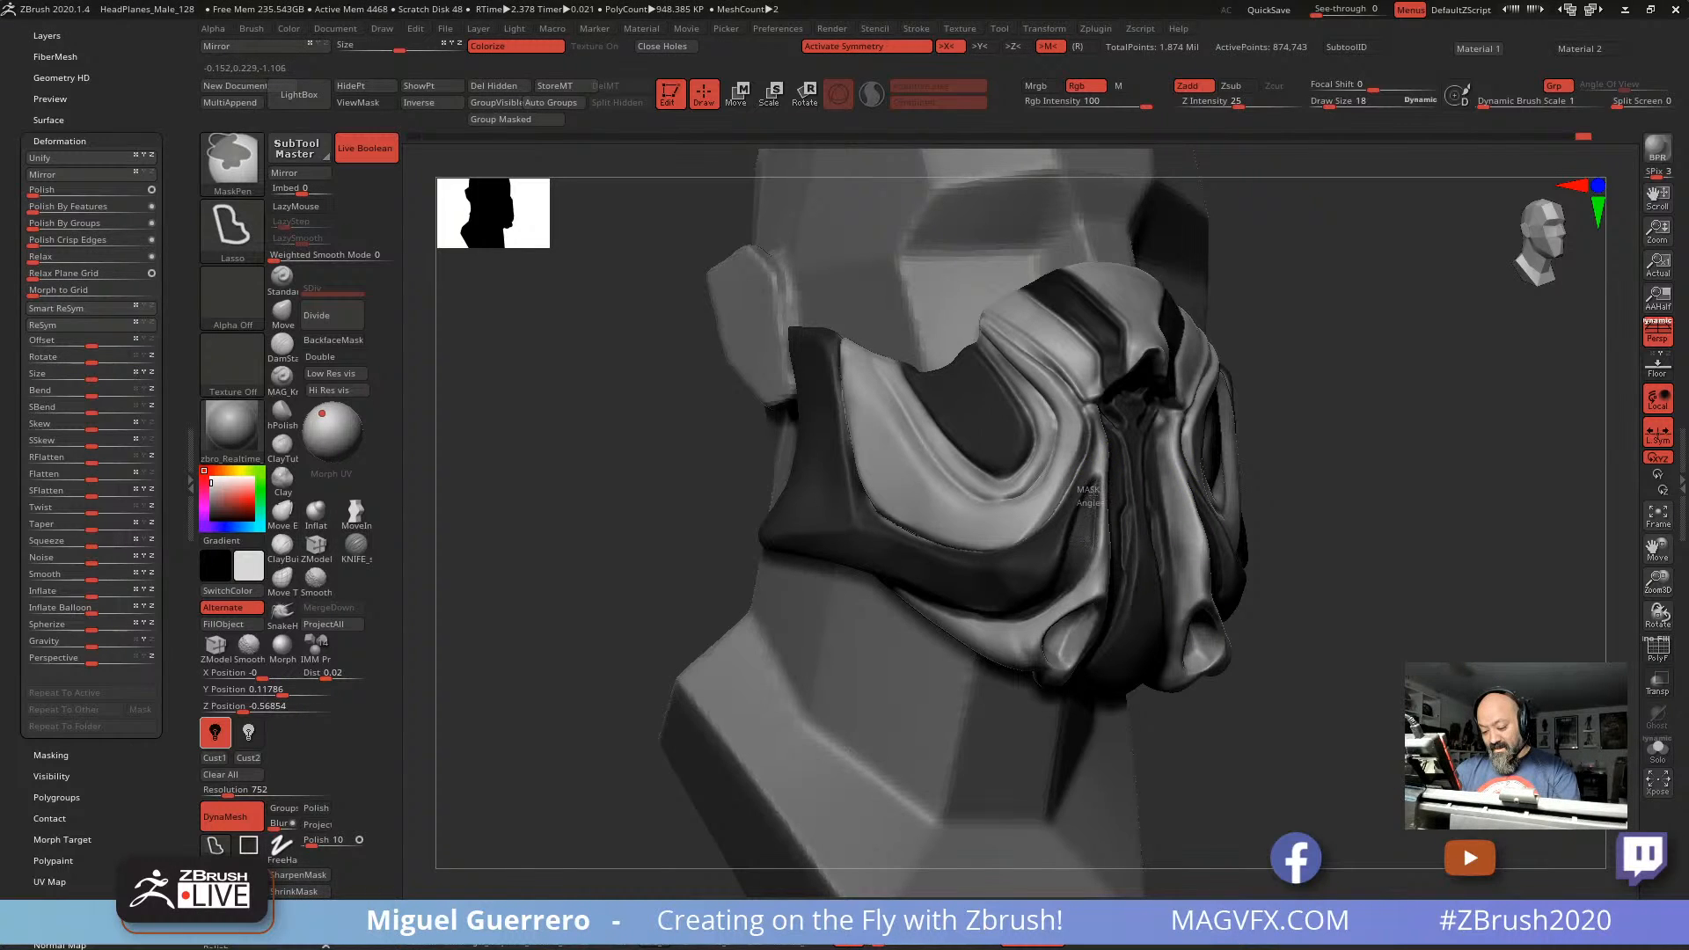
key("ctrl+h")
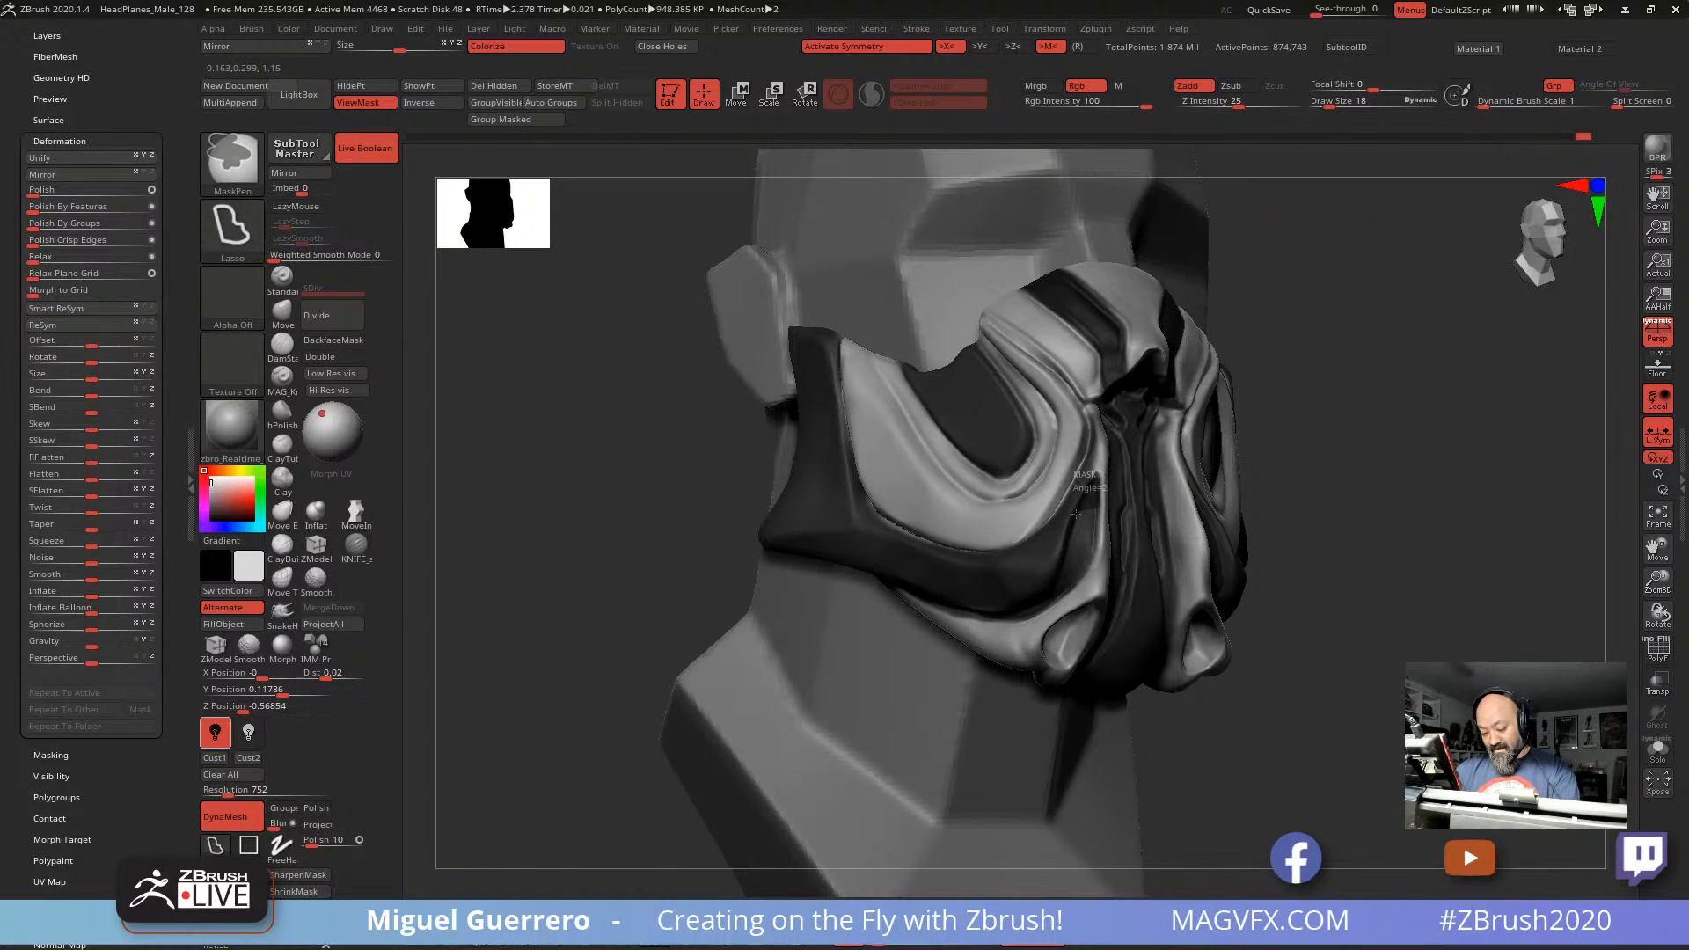
mouse_move(1055, 602)
left_mouse_down("ctrl")
mouse_move(1094, 567)
mouse_move(1103, 515)
left_mouse_up("ctrl")
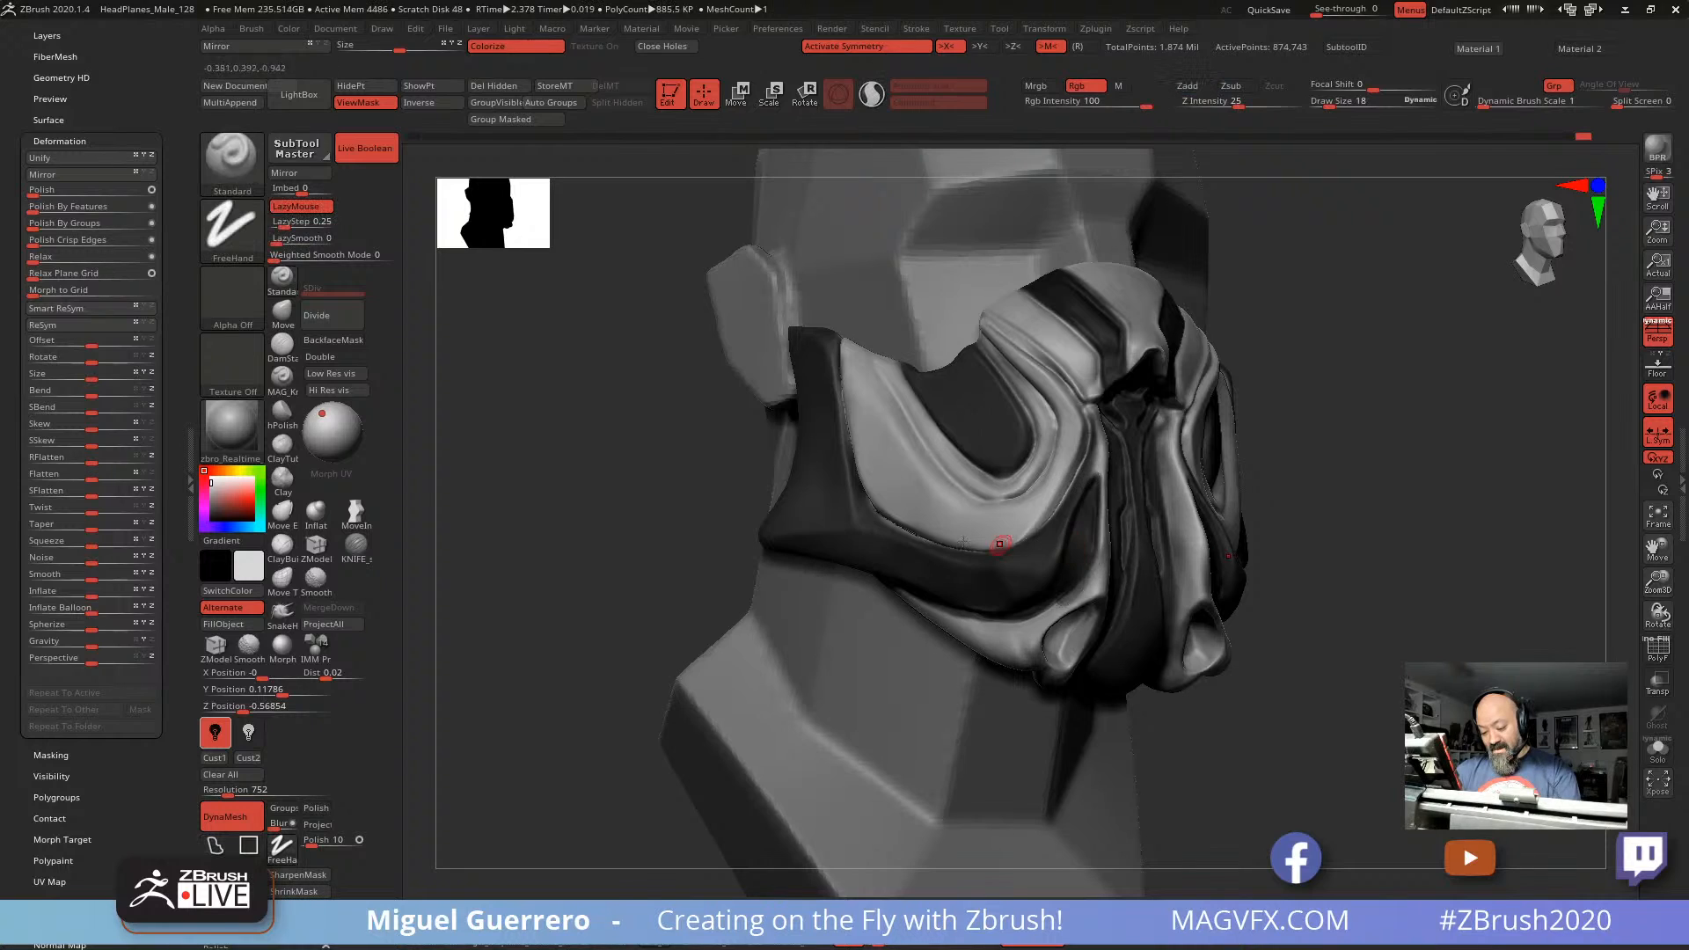
right_click_drag(1001, 542, 1024, 458)
mouse_move(860, 636)
left_mouse_down("ctrl")
mouse_move(1024, 605)
mouse_move(1086, 544)
mouse_move(997, 647)
left_mouse_up("ctrl")
mouse_move(592, 577)
left_mouse_down()
mouse_move(489, 651)
mouse_move(551, 642)
mouse_move(435, 502)
left_mouse_up()
left_click(510, 647, "ctrl")
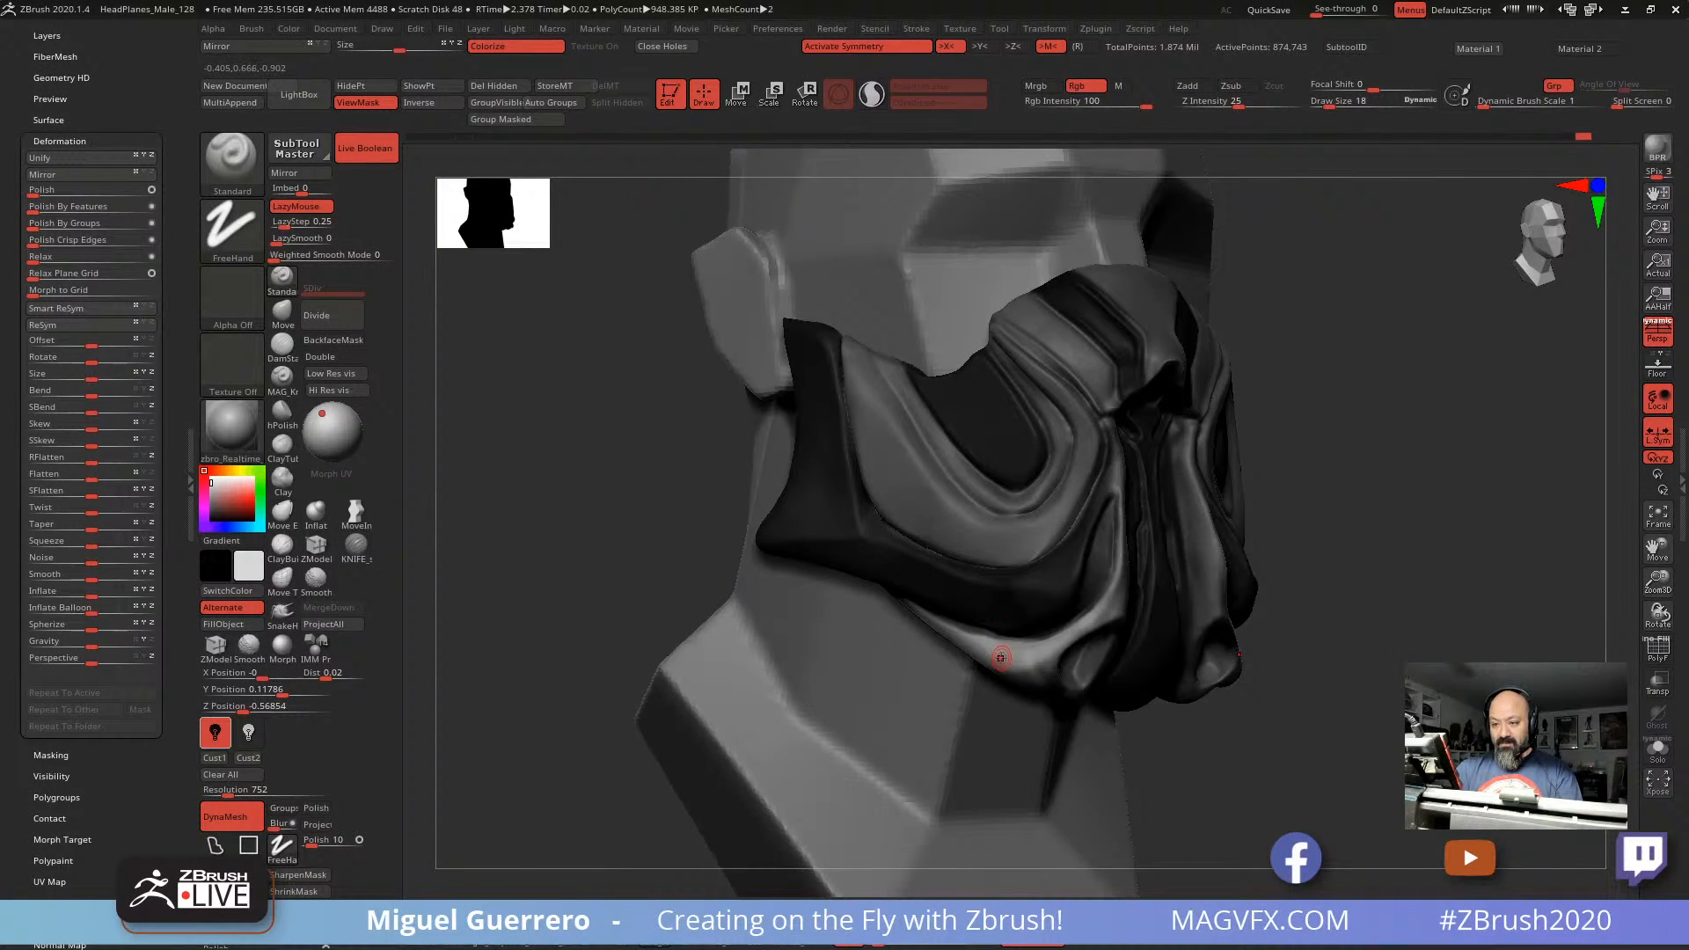
Step: Paint over the dark stripes on the face mask's nose bridge with the light colour, using a draw size of 74
left_click(289, 29)
mouse_move(572, 510)
left_mouse_down("shift")
mouse_move(555, 516)
mouse_move(634, 546)
left_mouse_up("shift")
right_click_drag(633, 546, 550, 479, "ctrl")
mouse_move(572, 505)
left_mouse_down()
mouse_move(532, 511)
mouse_move(557, 537)
left_mouse_up()
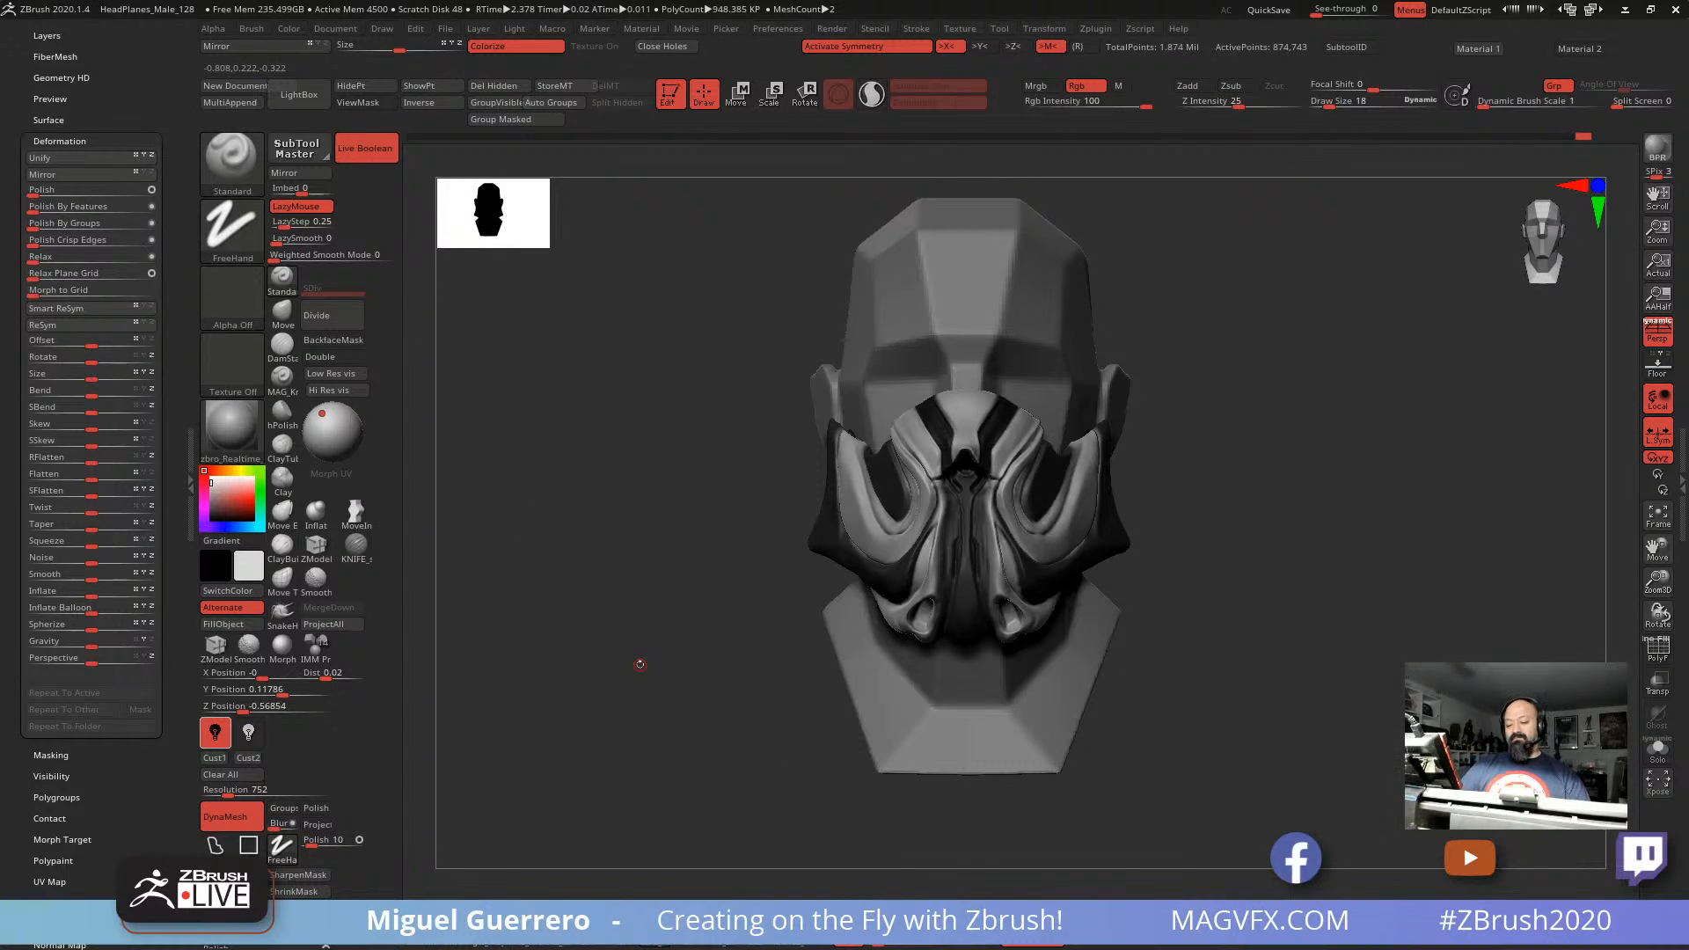
mouse_move(639, 665)
left_mouse_down()
mouse_move(589, 646)
mouse_move(611, 557)
left_mouse_up()
right_click_drag(619, 547, 647, 606, "ctrl")
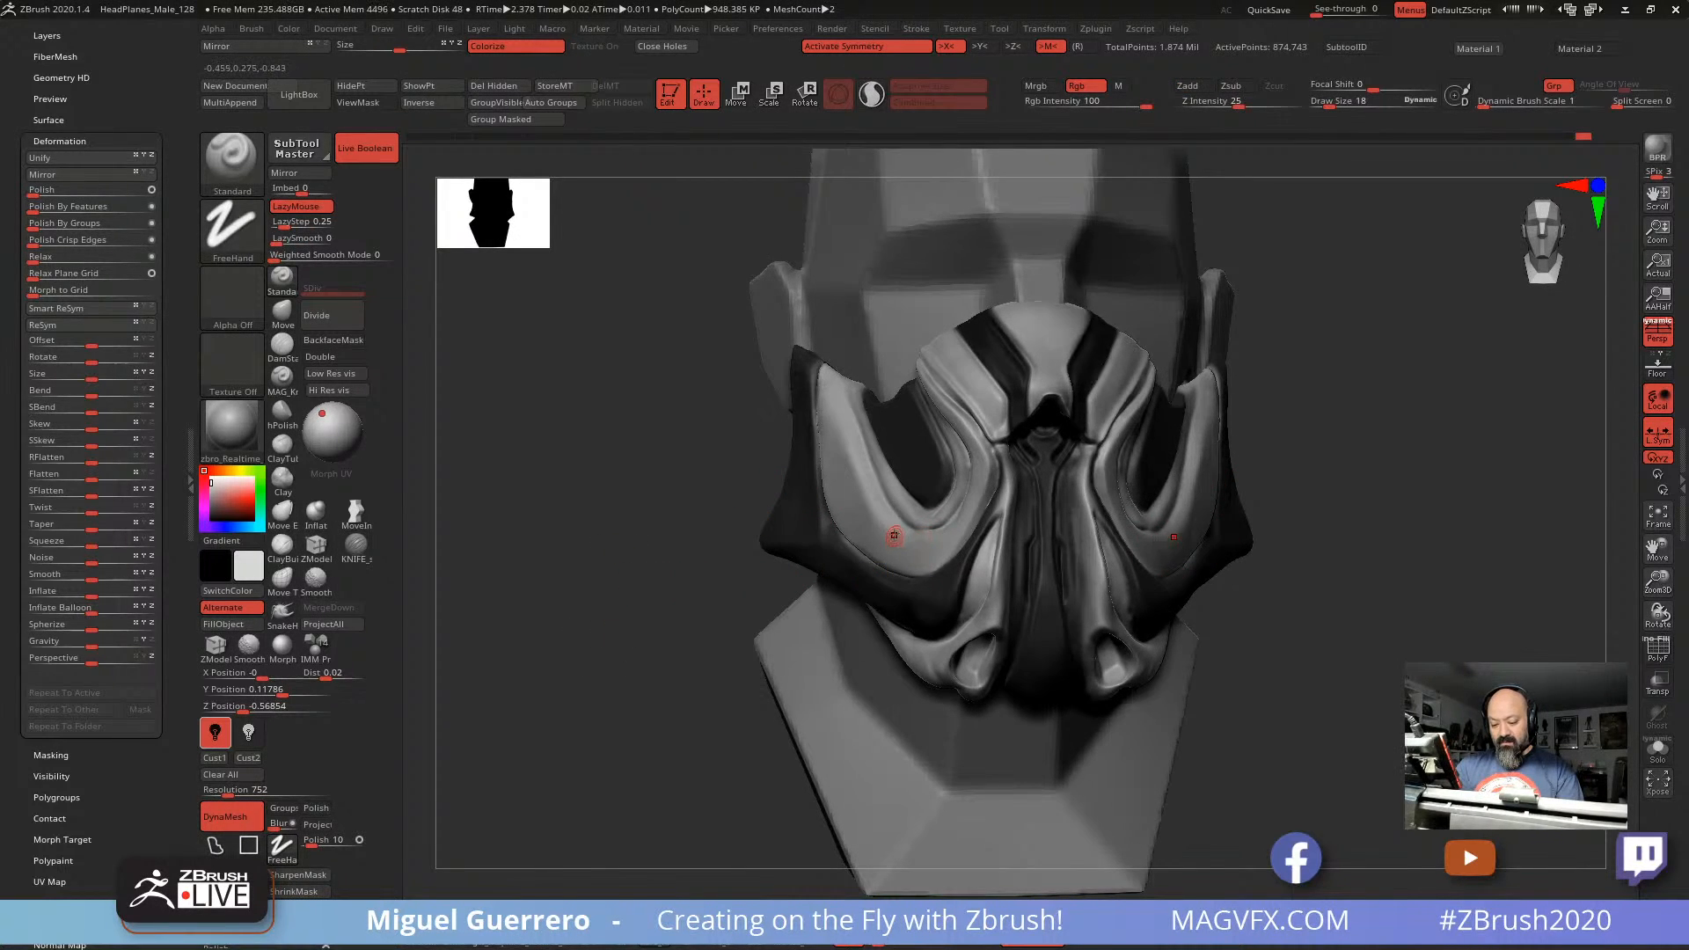
key("bracketright")
mouse_move(971, 333)
left_mouse_down()
mouse_move(1008, 378)
mouse_move(959, 290)
left_mouse_up()
left_click_drag(1012, 383, 1016, 403)
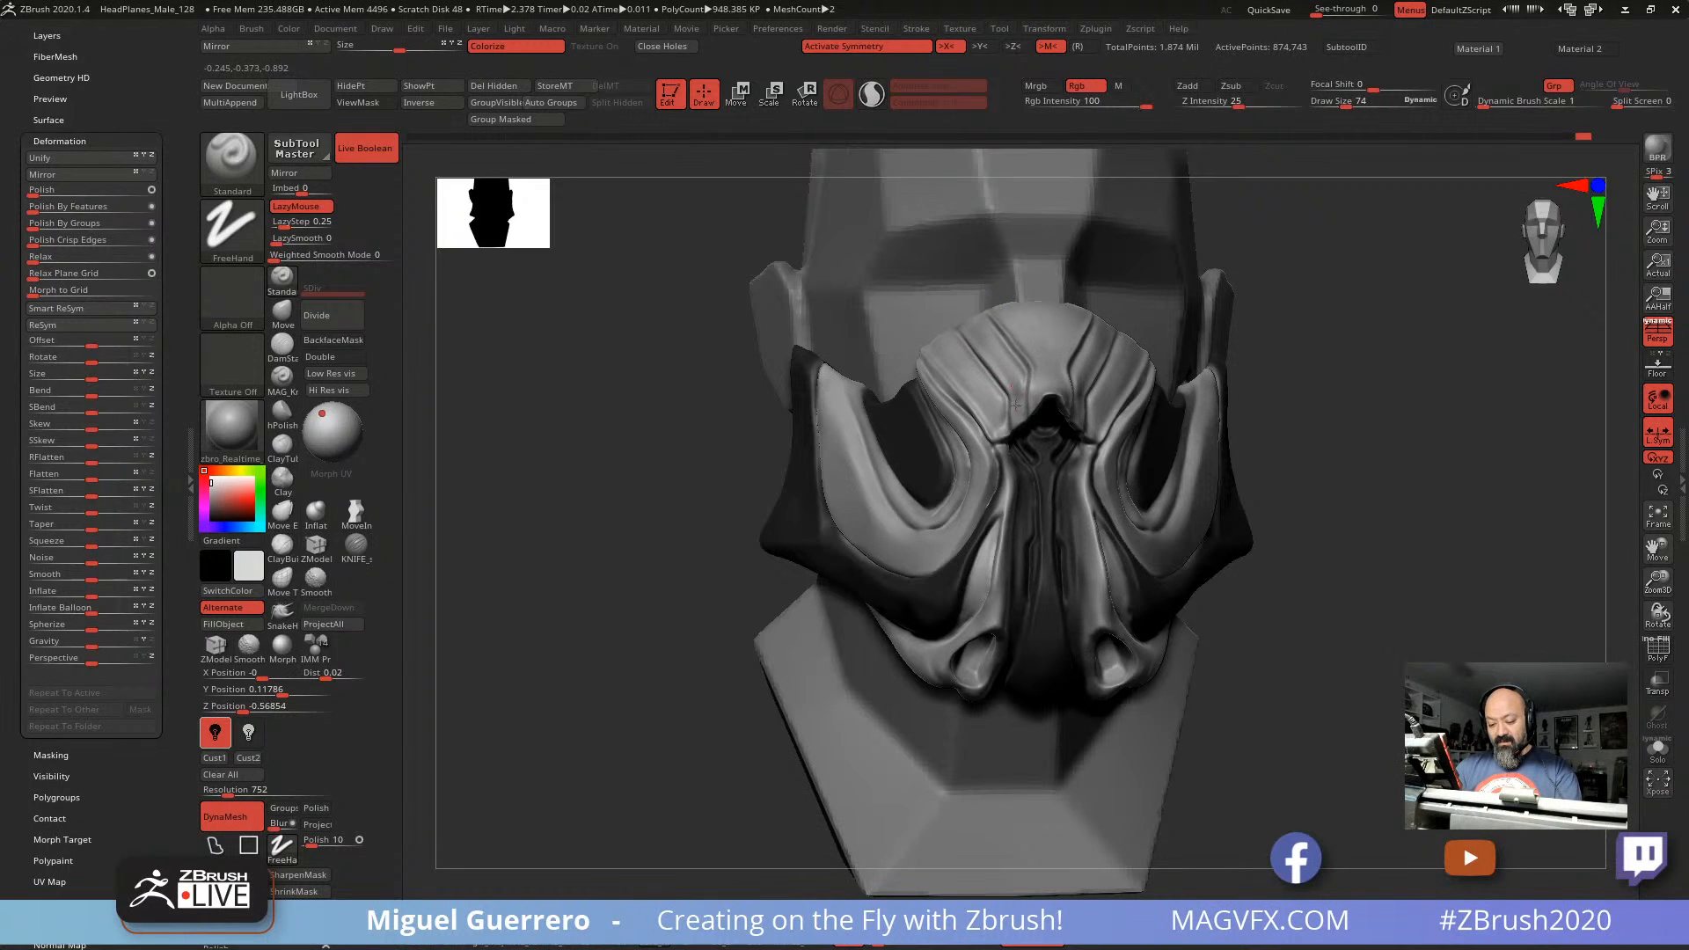
Step: Check the repainted face mask from both sides and save the tool to disk
left_click_drag(648, 377, 595, 472)
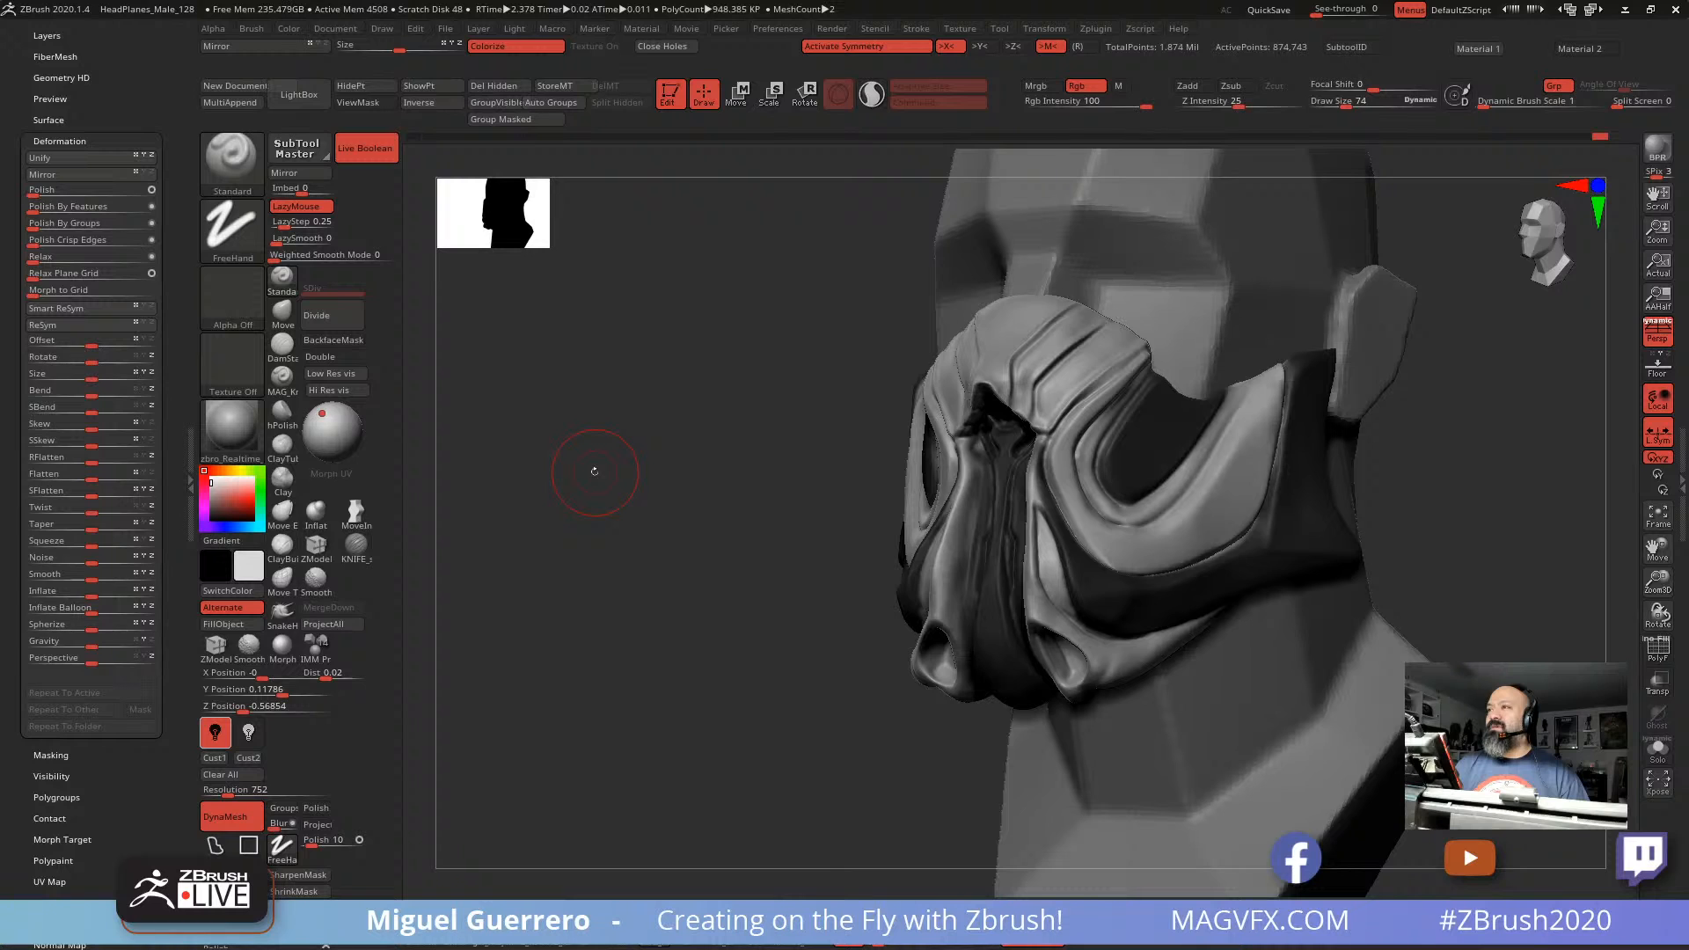
left_click_drag(641, 571, 690, 545)
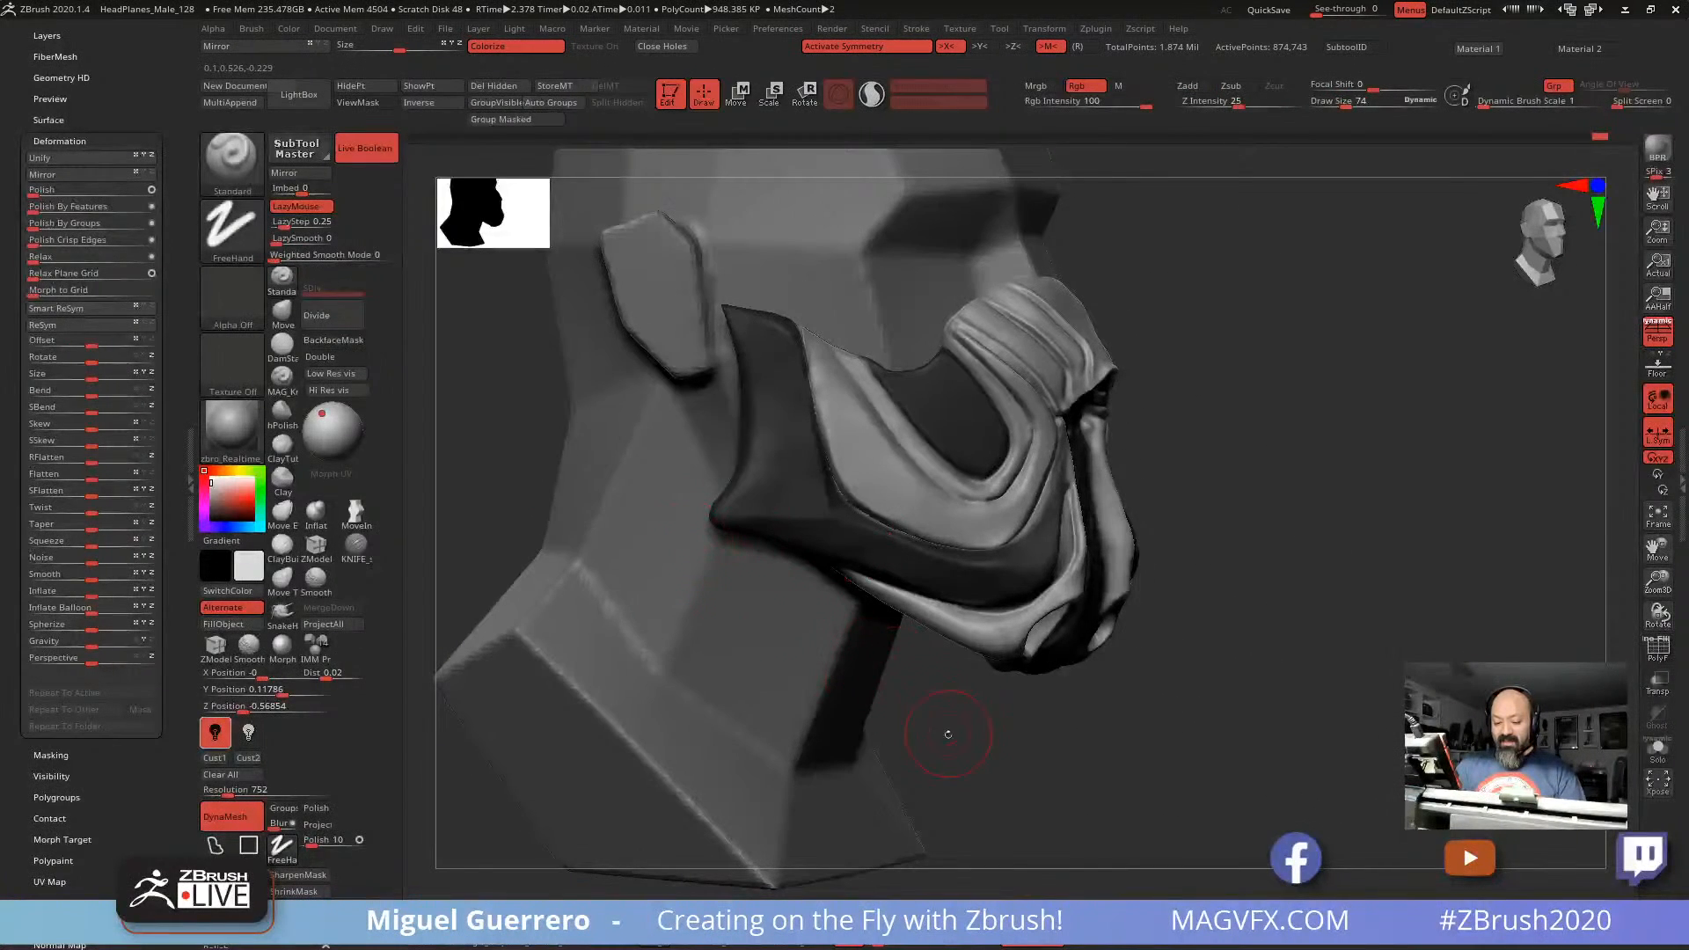
mouse_move(948, 734)
left_mouse_down()
mouse_move(1037, 716)
mouse_move(976, 721)
left_mouse_up()
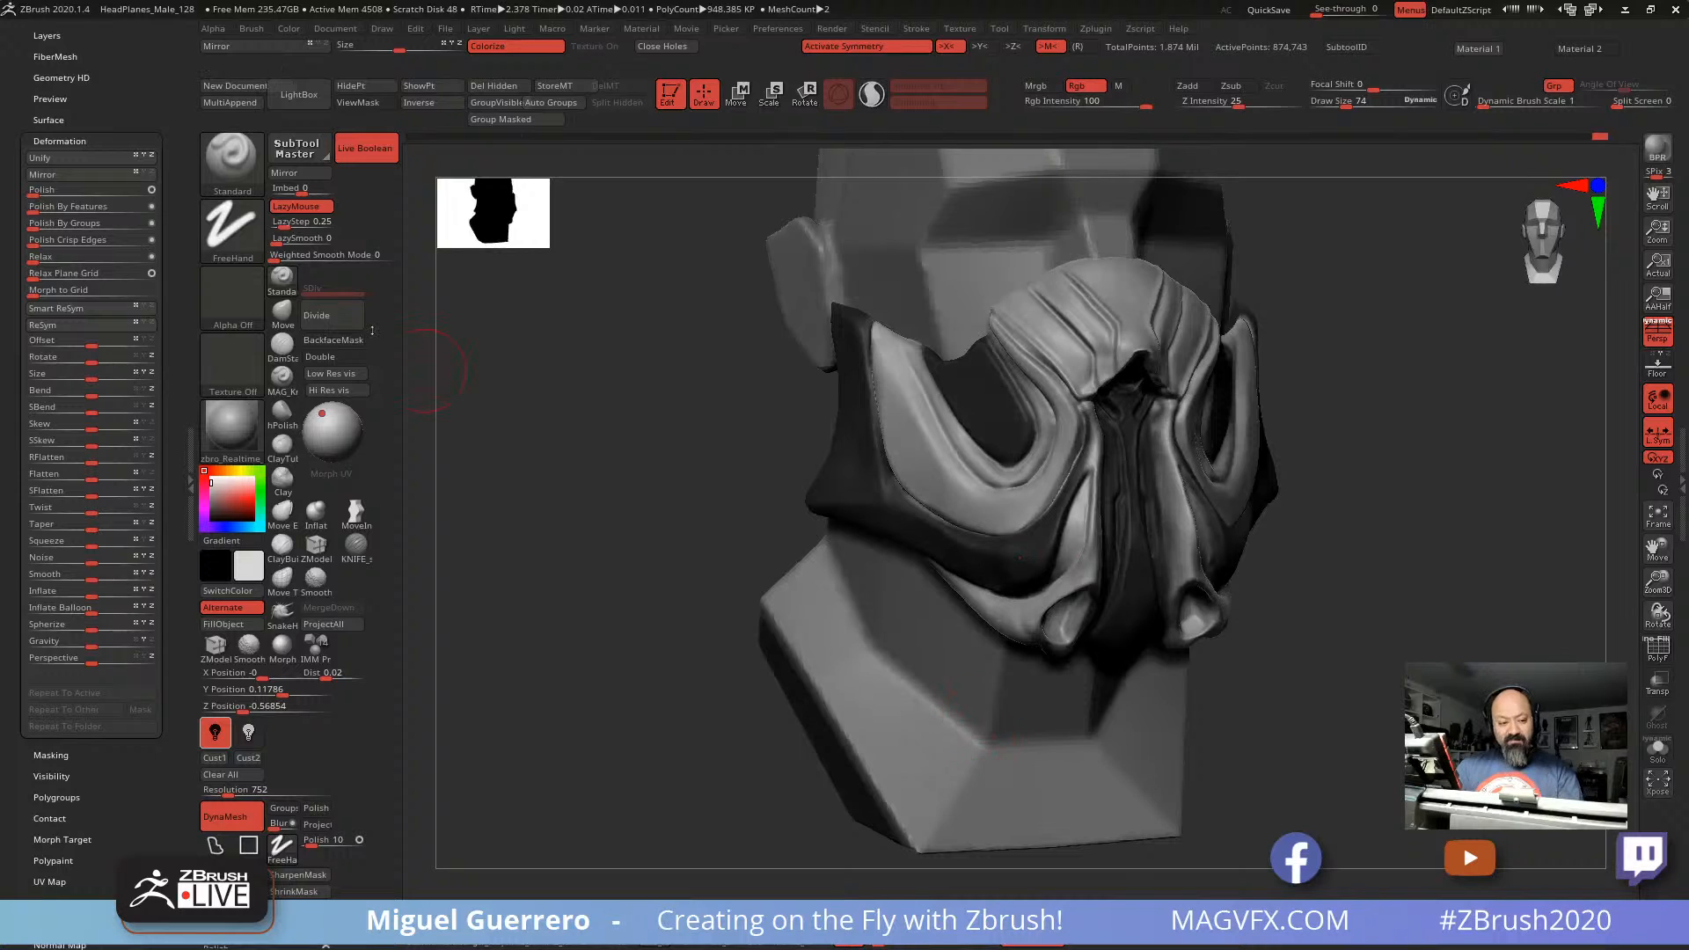
scroll(106, 219, "up", 5)
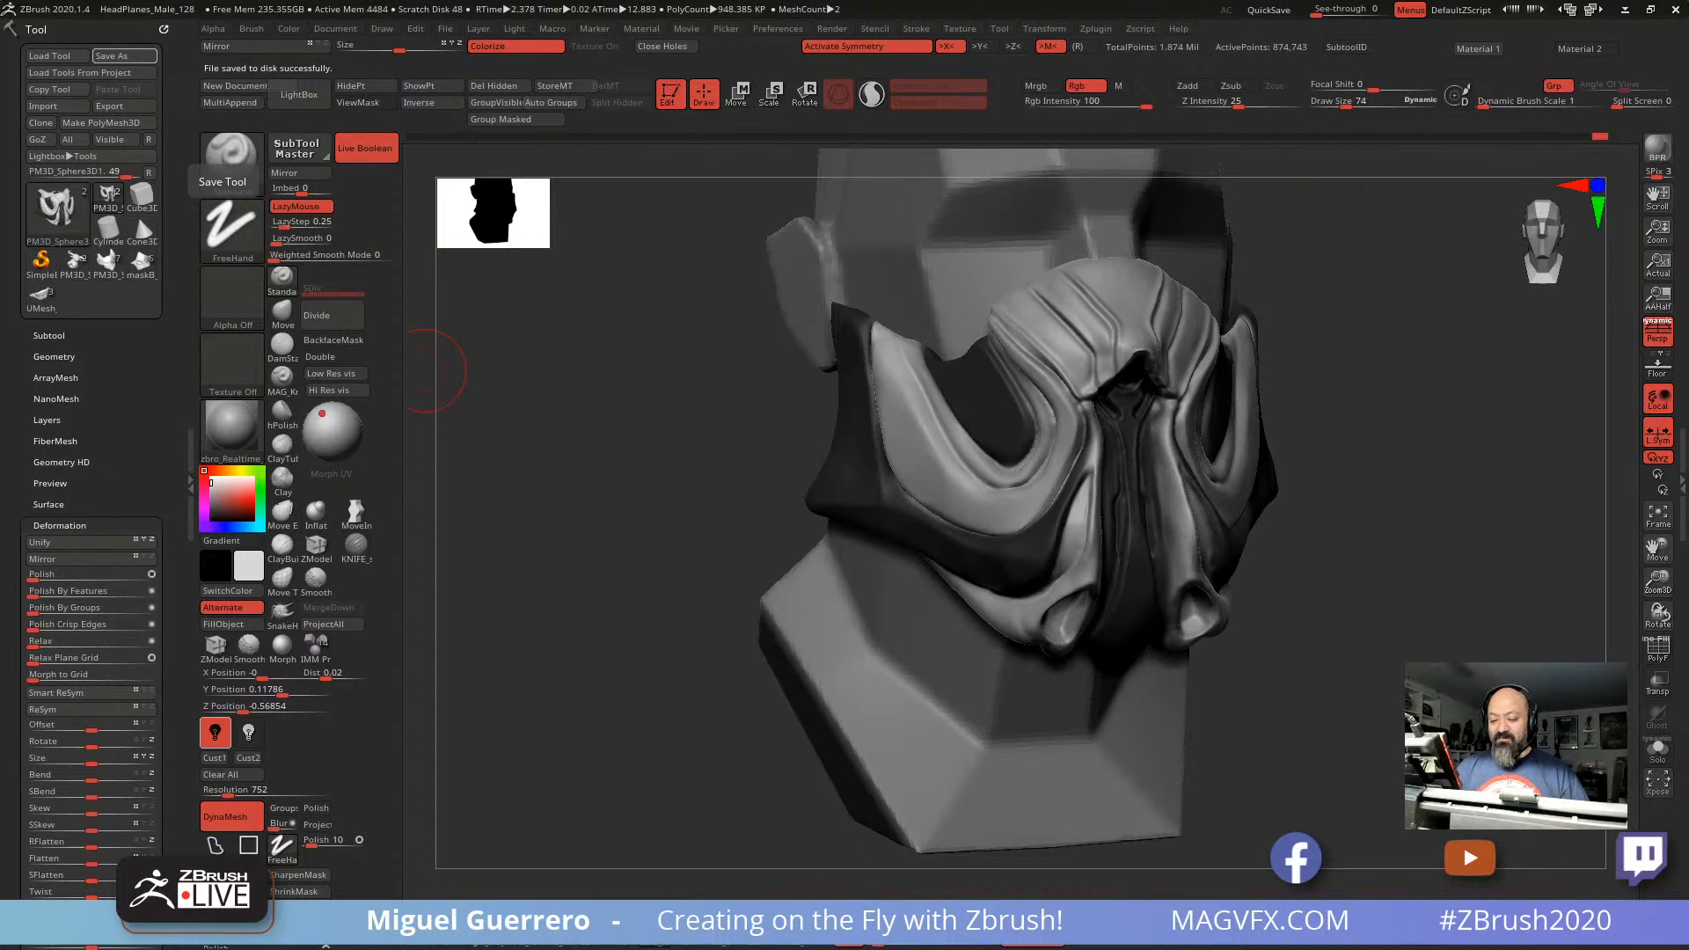
Step: Preview the model in the MAG_Red material and switch it to the z6_2 material
left_click_drag(440, 379, 544, 450)
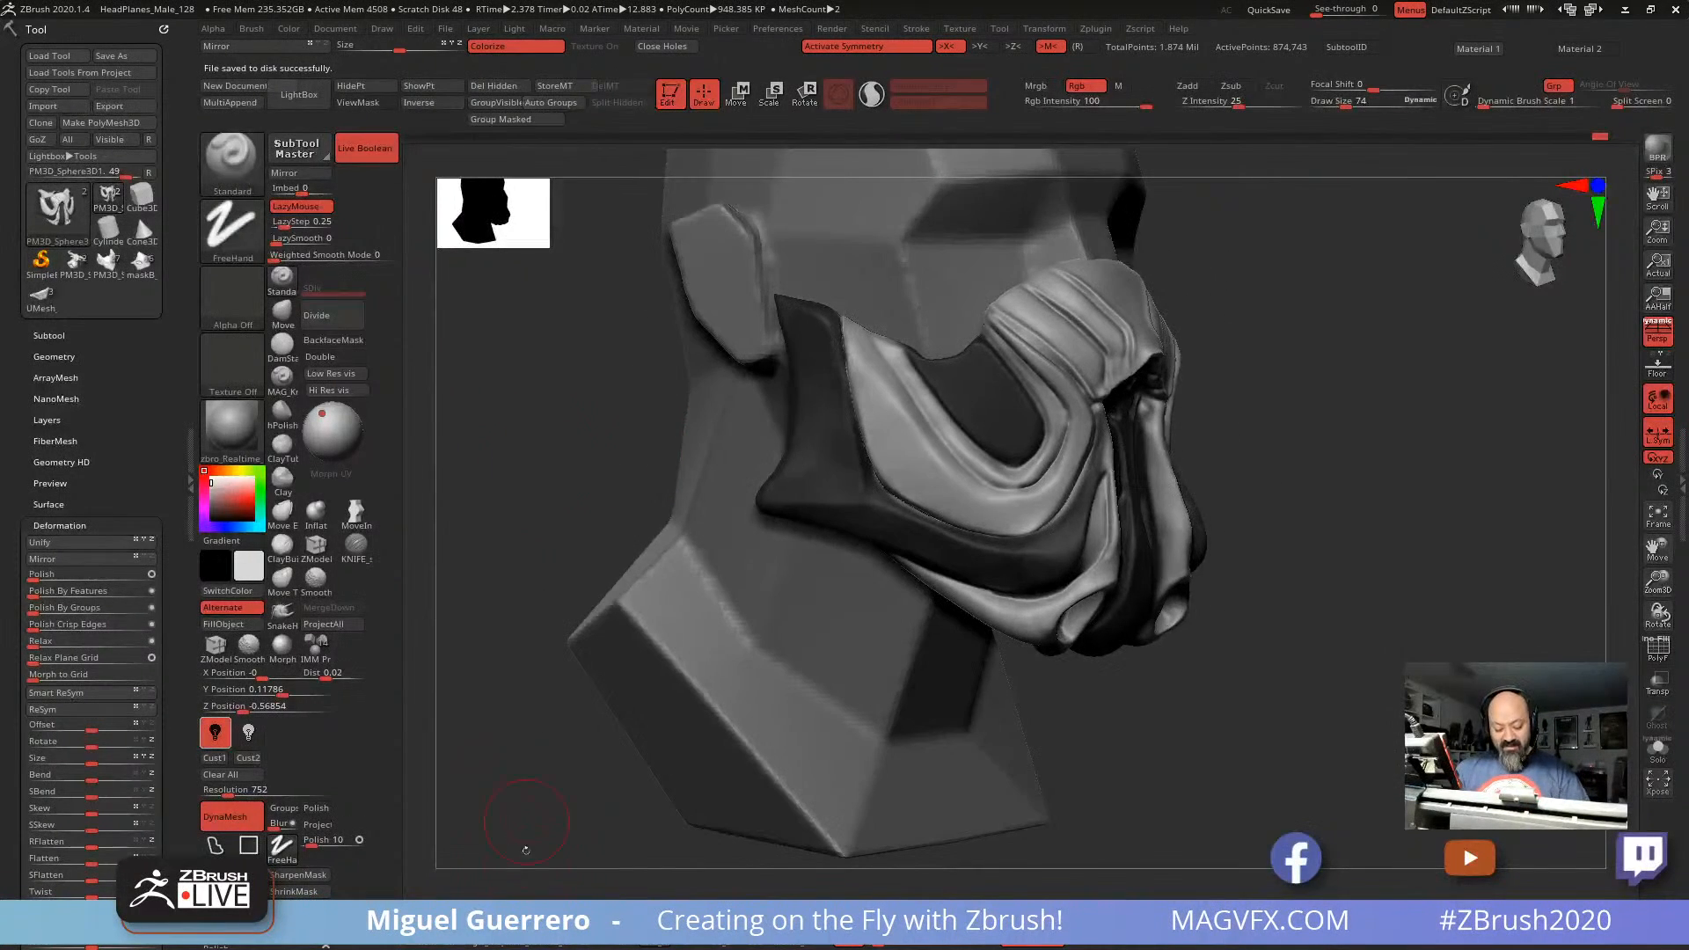
left_click(554, 945)
right_click_drag(641, 584, 643, 532, "ctrl")
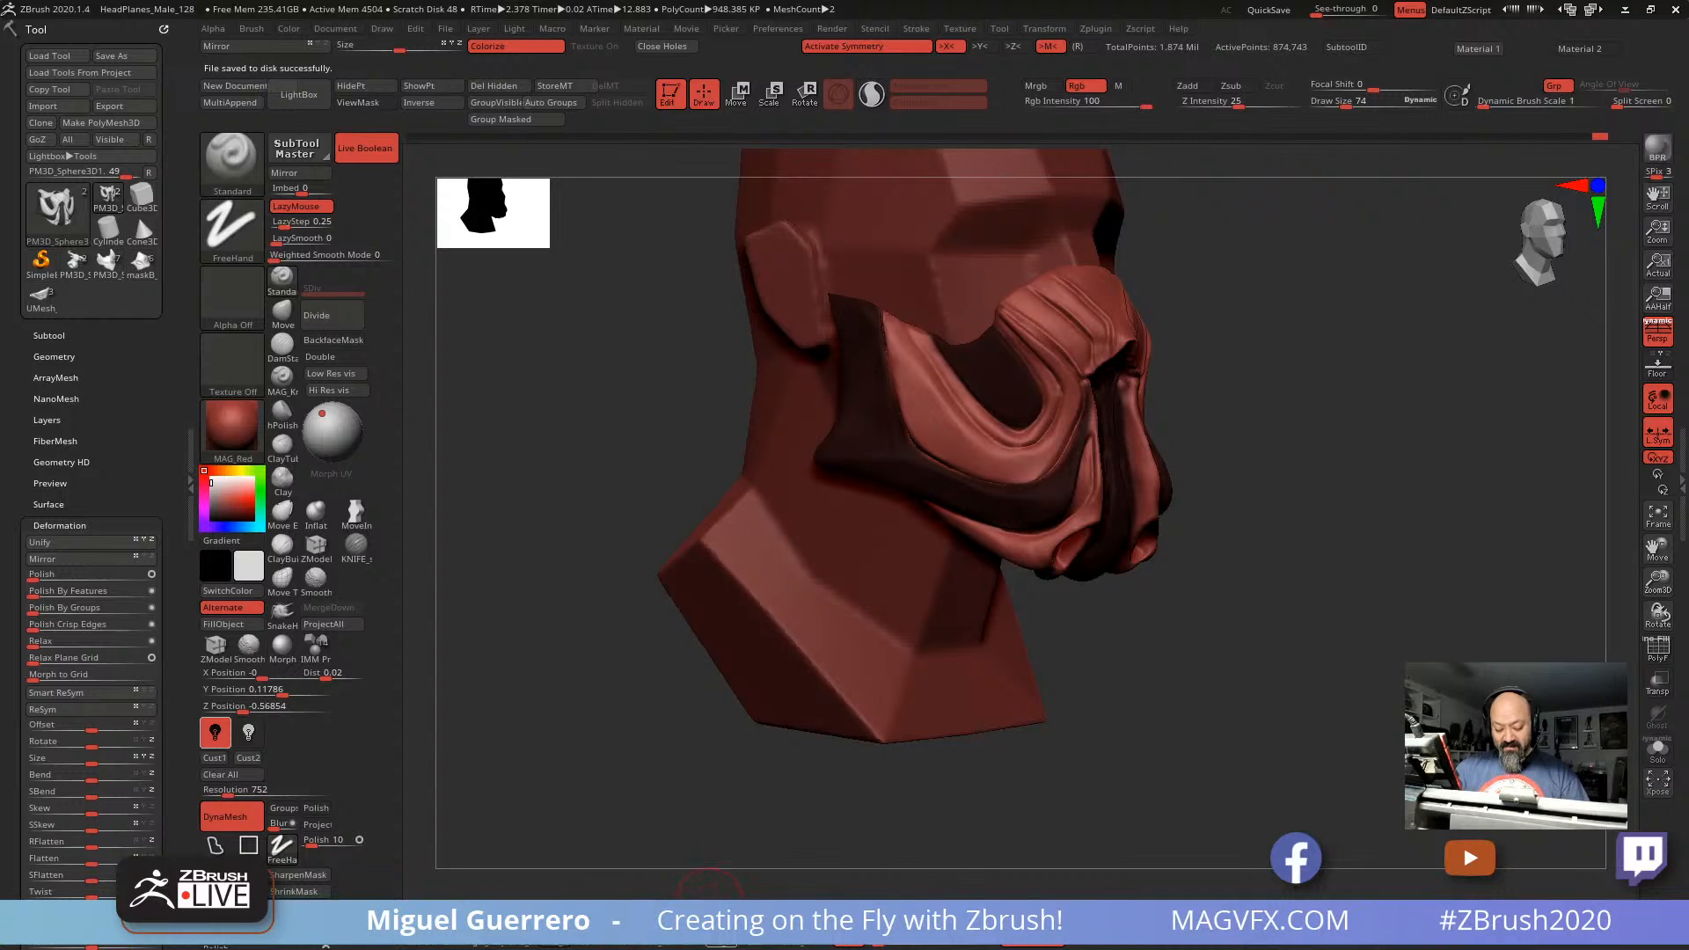
left_click(721, 945)
left_click_drag(627, 610, 570, 597)
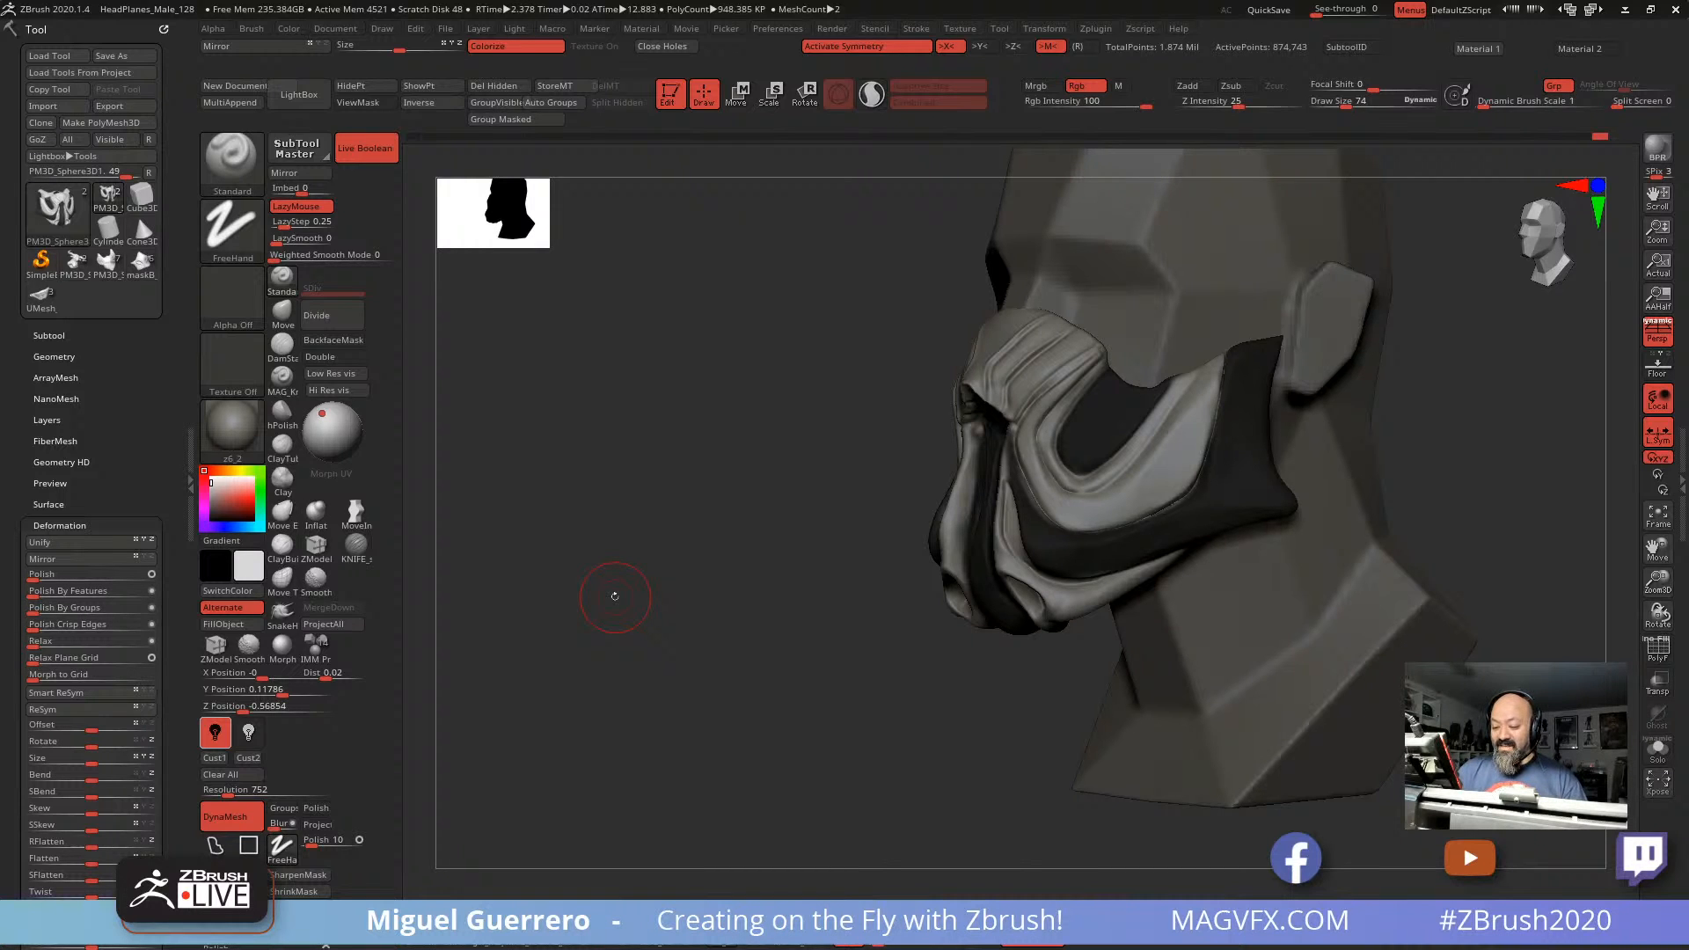
left_click_drag(615, 597, 563, 561)
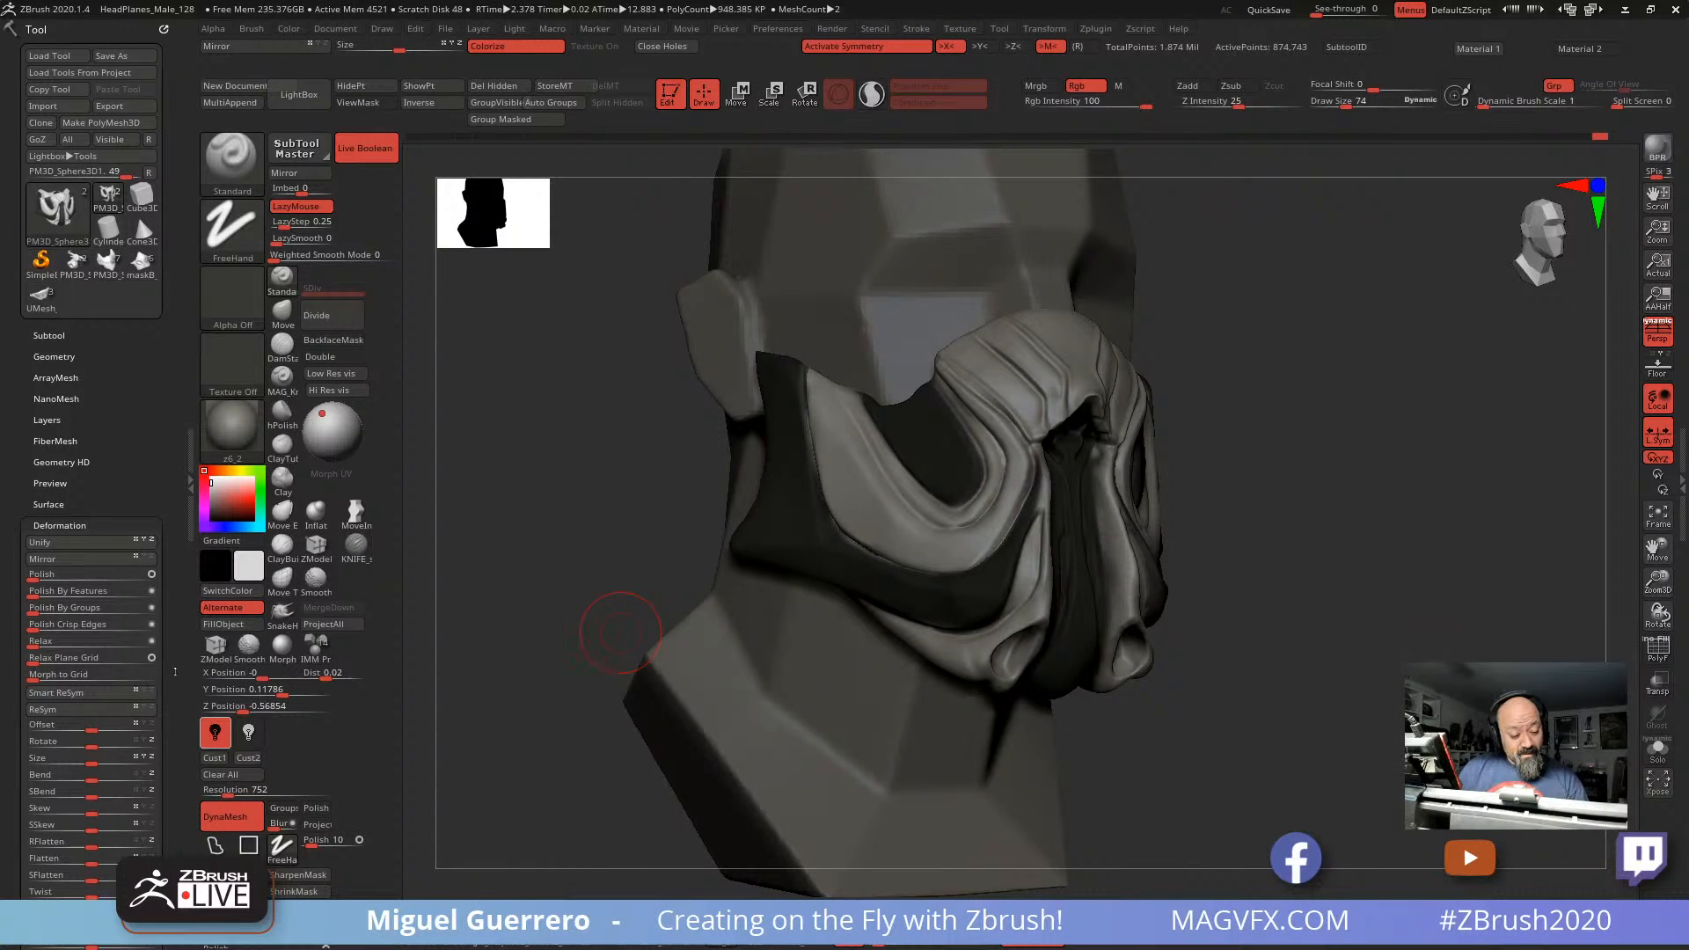
Step: Mask the face mask model by cavity at intensity 100 and inspect the masked grooves
left_click_drag(175, 671, 175, 538)
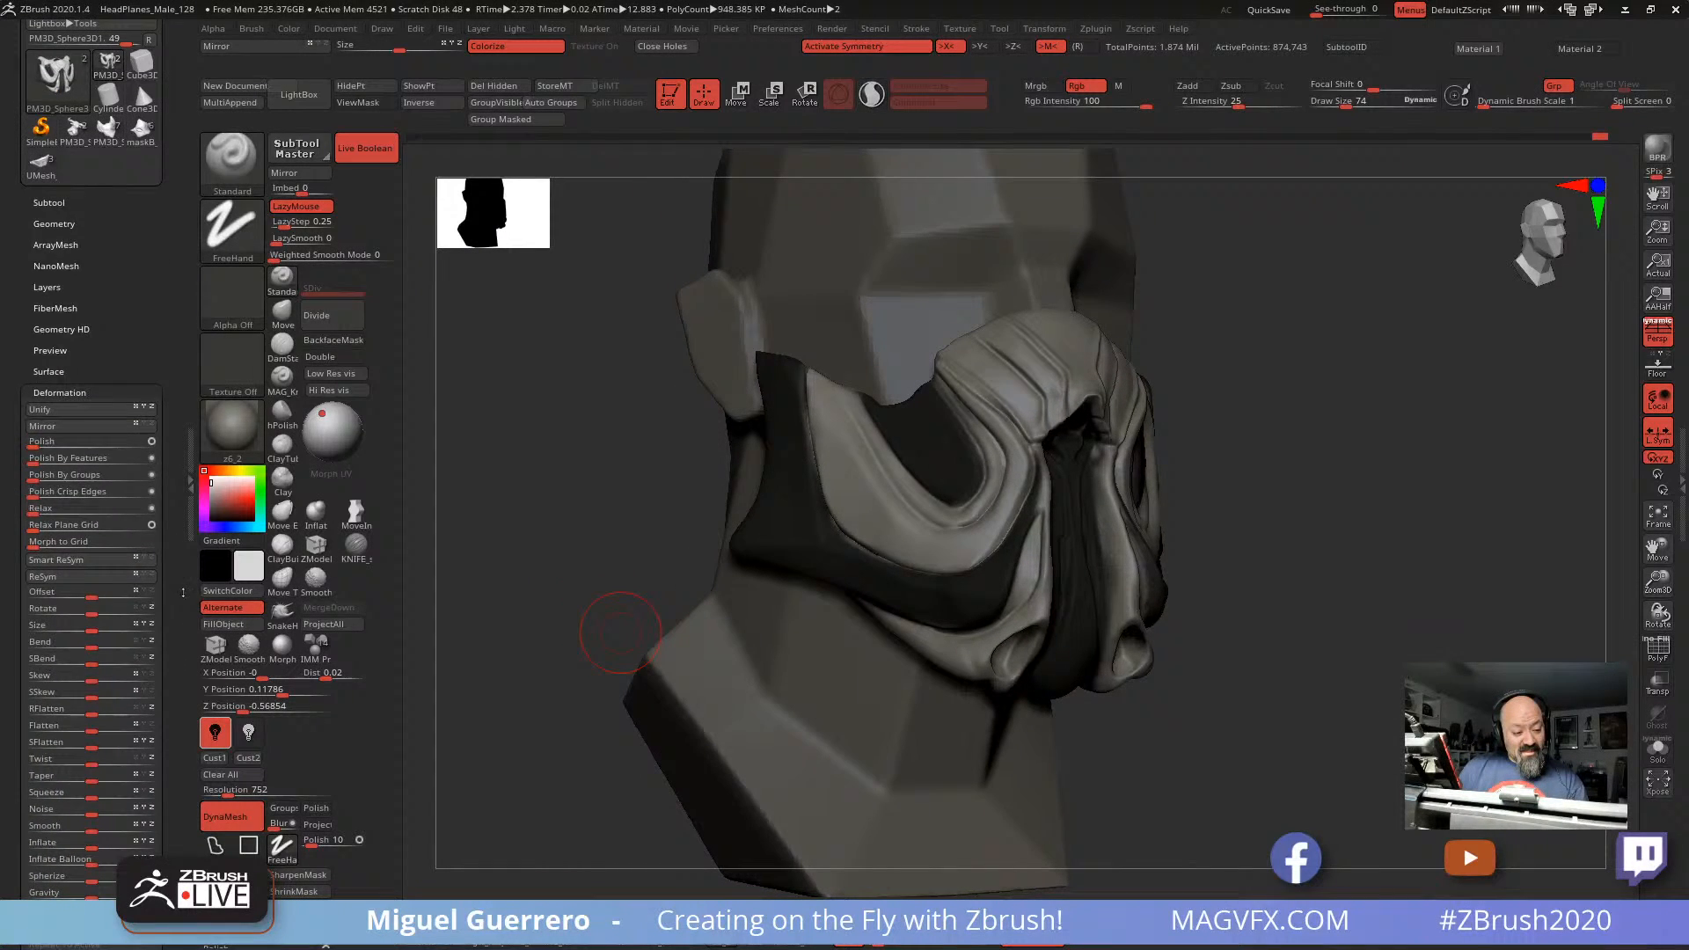
left_click(58, 391)
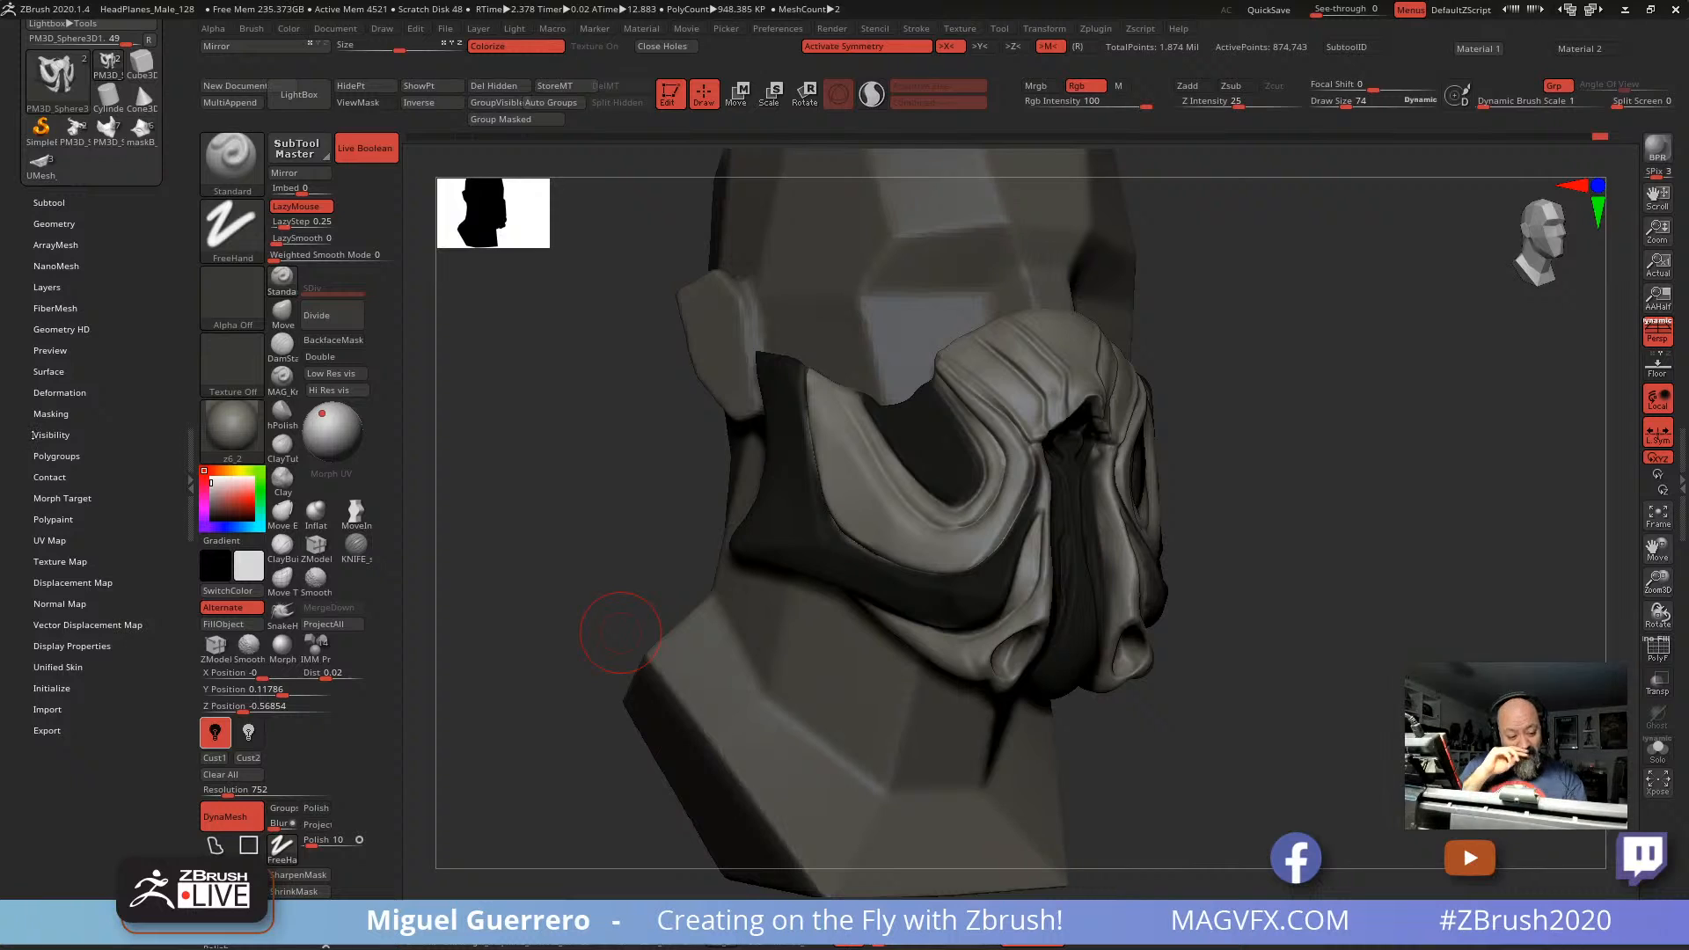
left_click(50, 414)
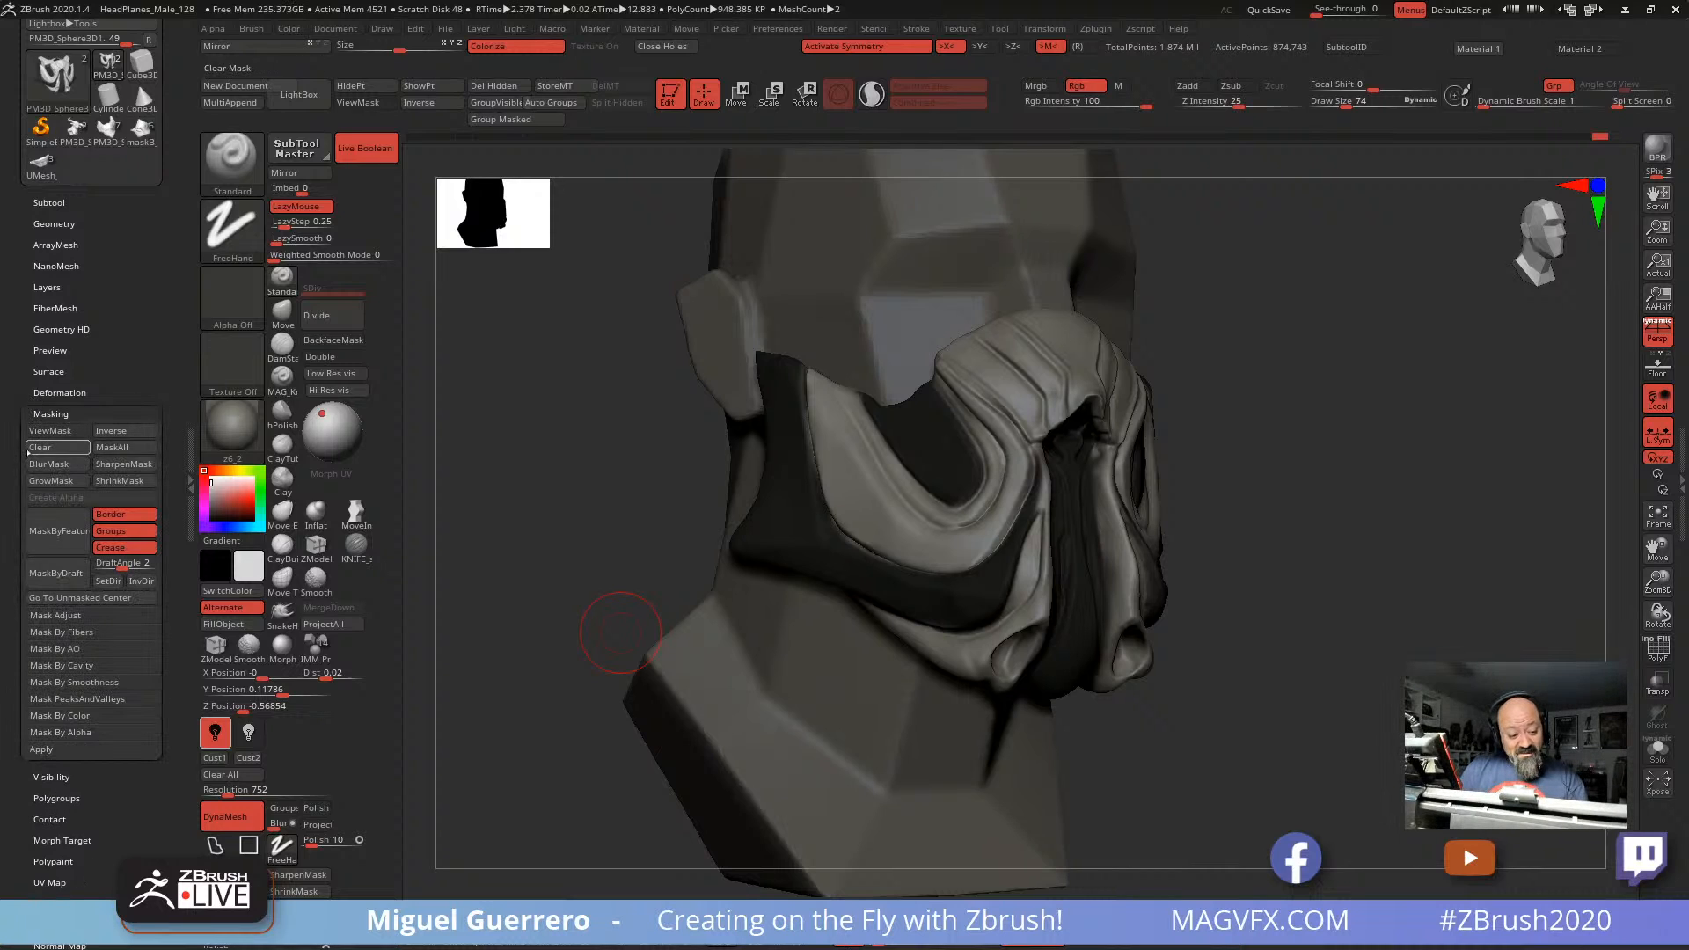
left_click(56, 665)
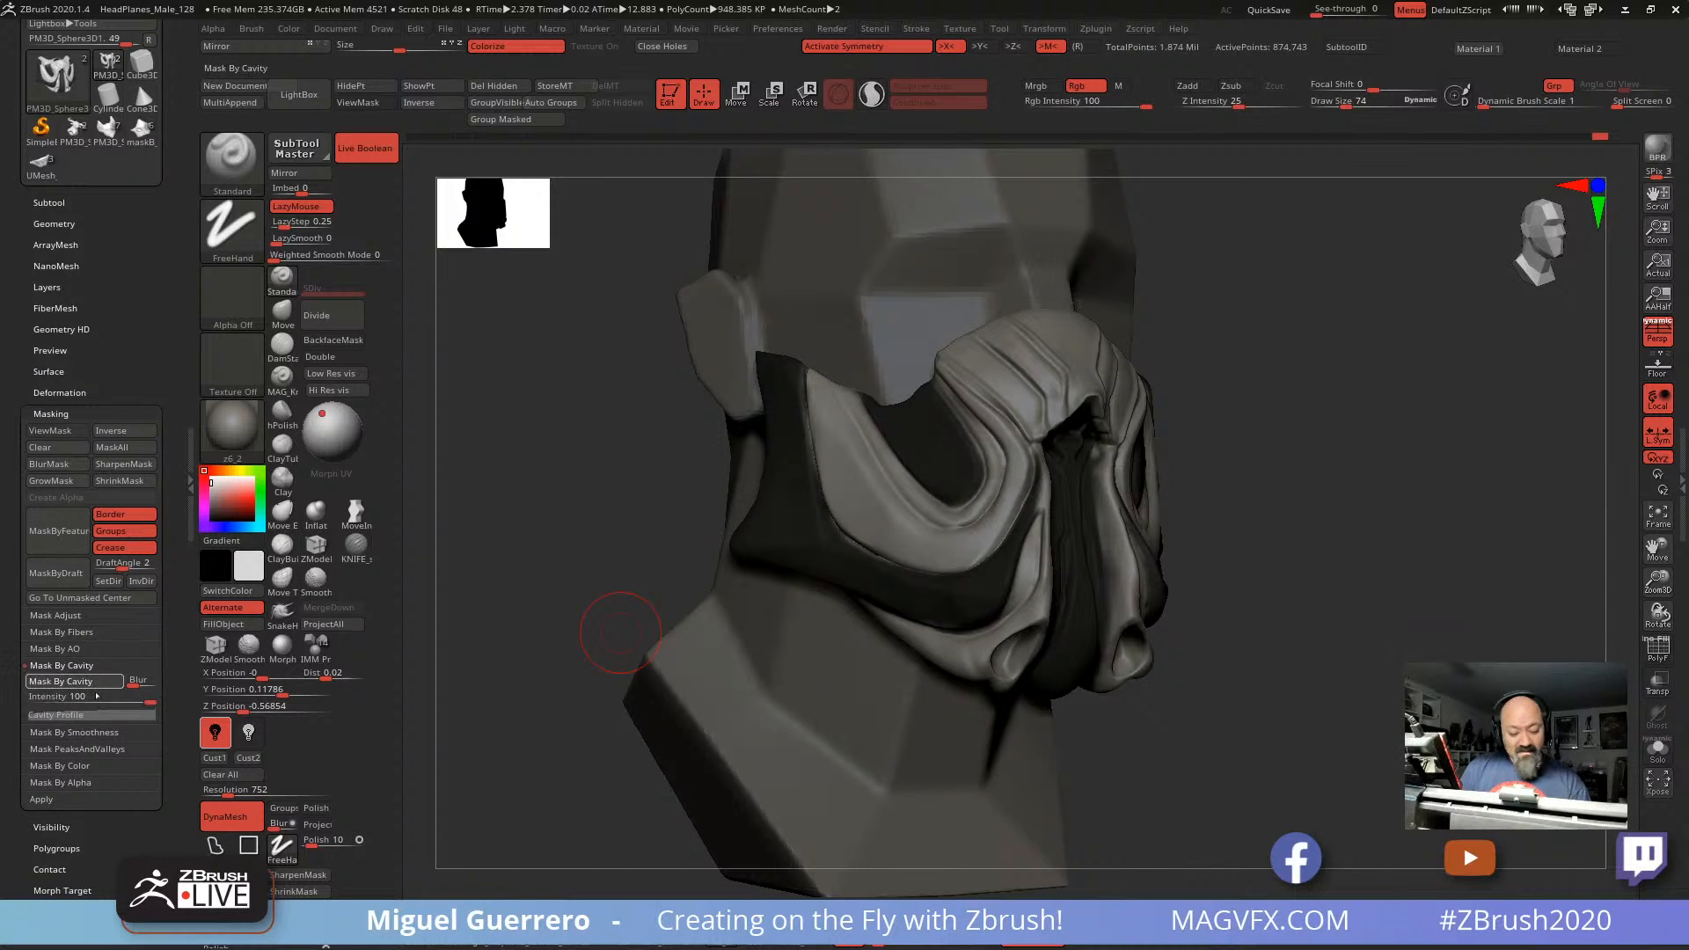
left_click(86, 682)
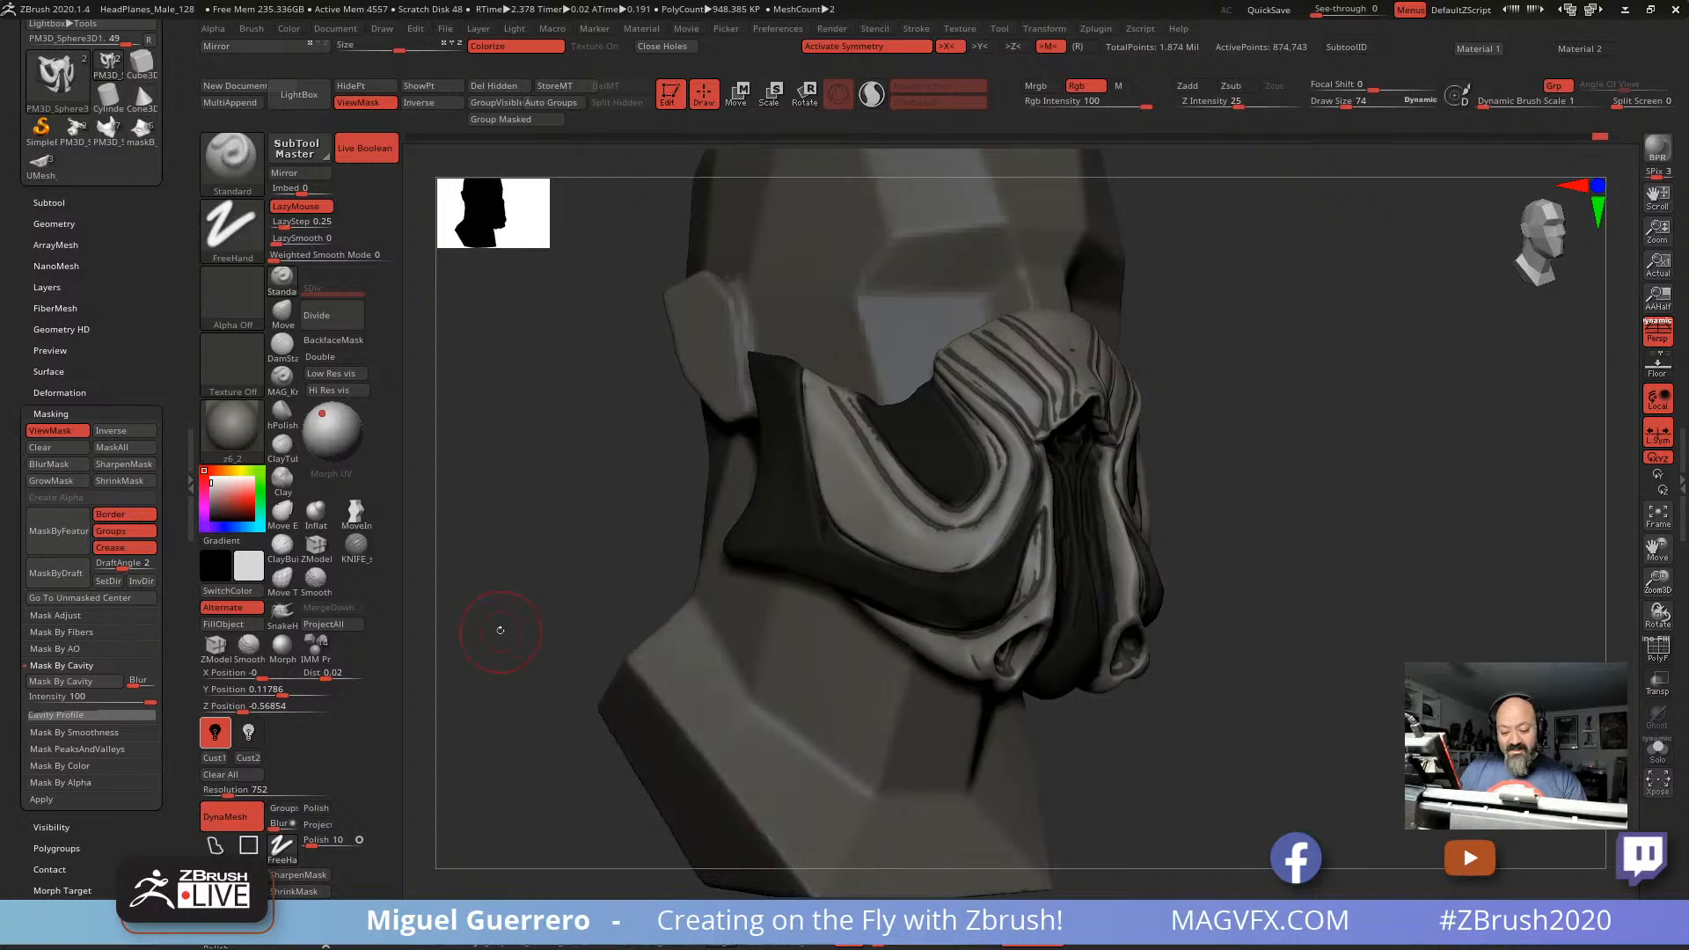
left_click_drag(494, 632, 501, 682)
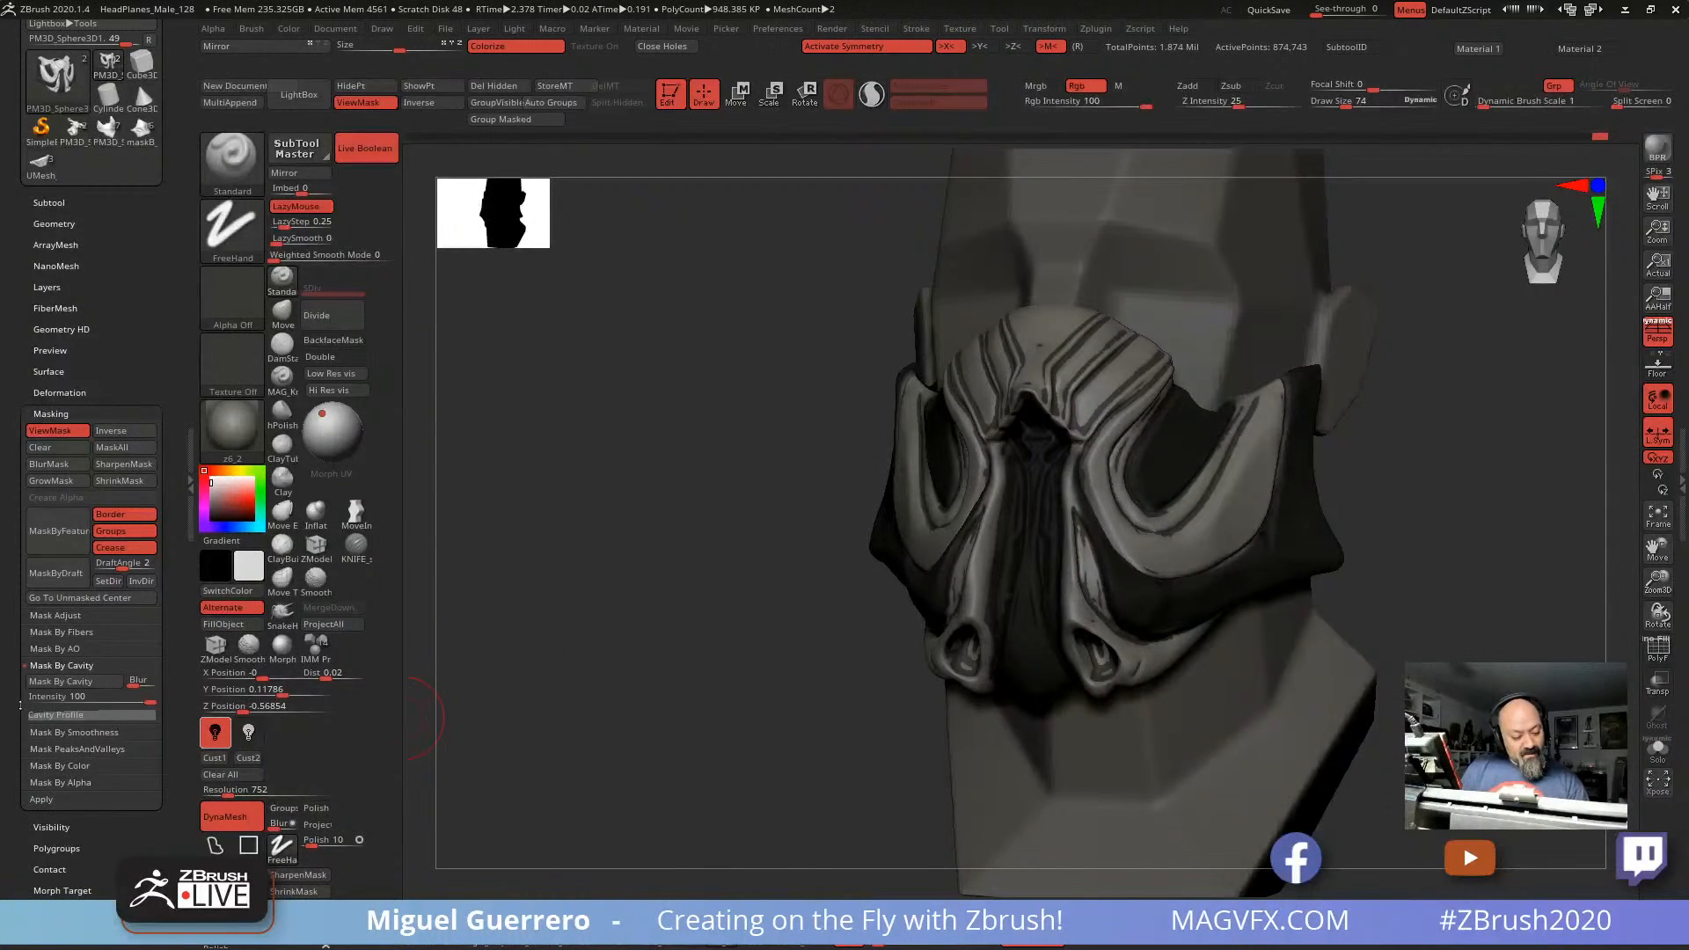
Step: Try masking the face mask model with PeaksAndValleys, using a PVRange of 4
left_click(54, 749)
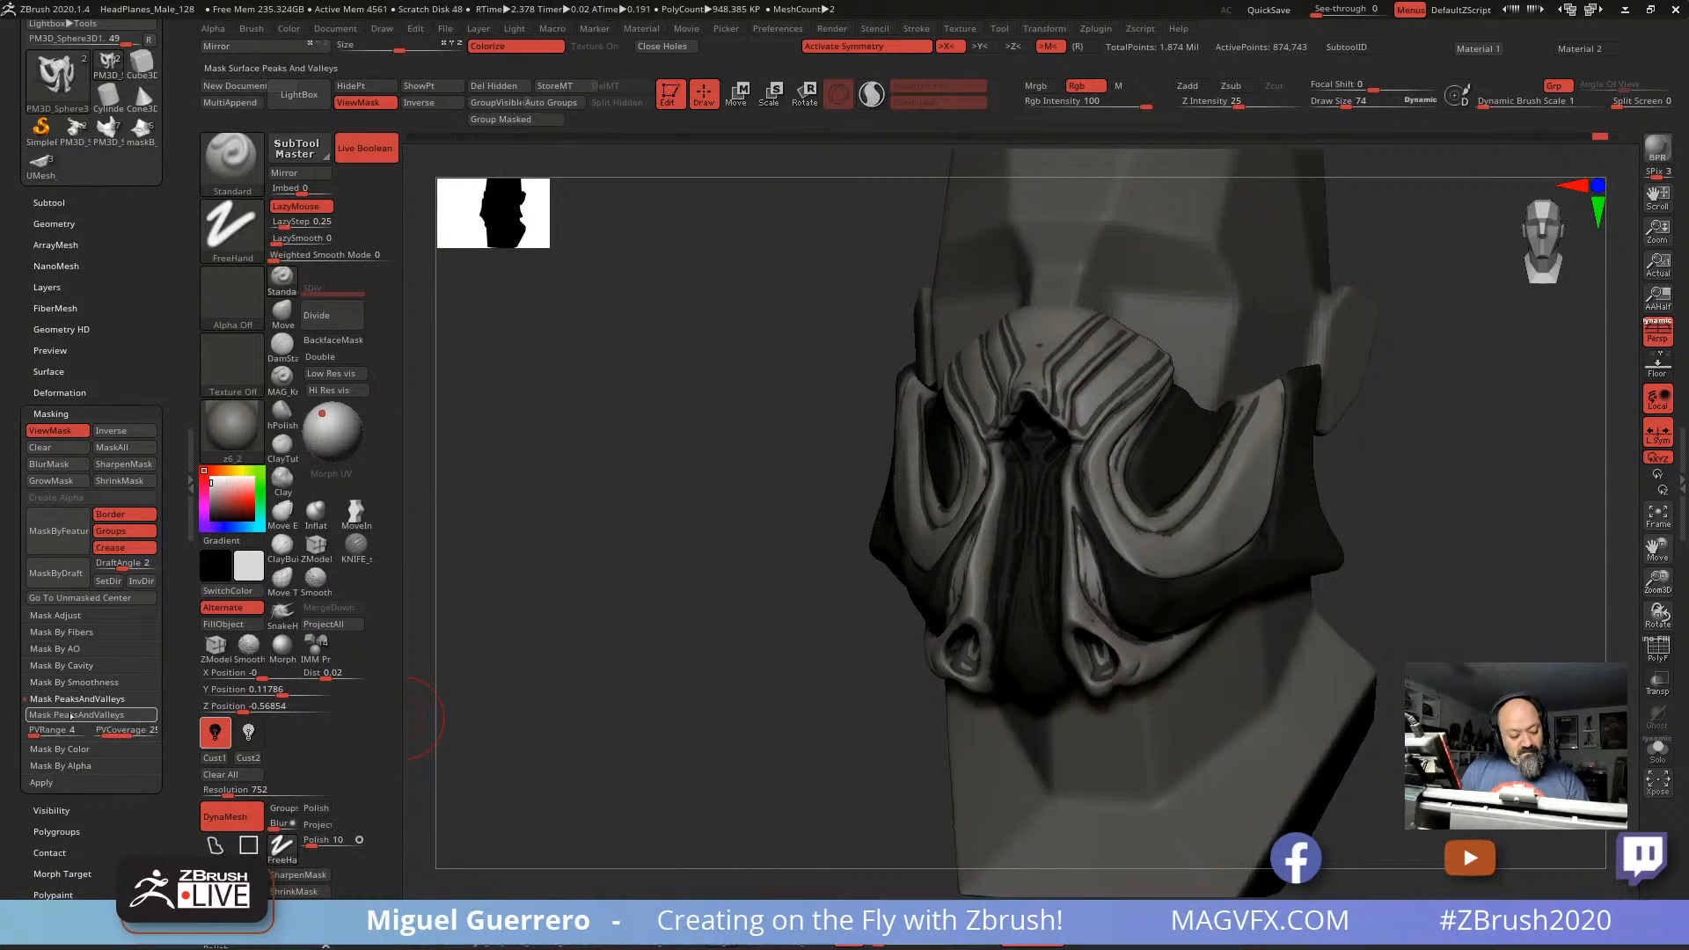
left_click(80, 715)
left_click_drag(572, 730, 677, 741)
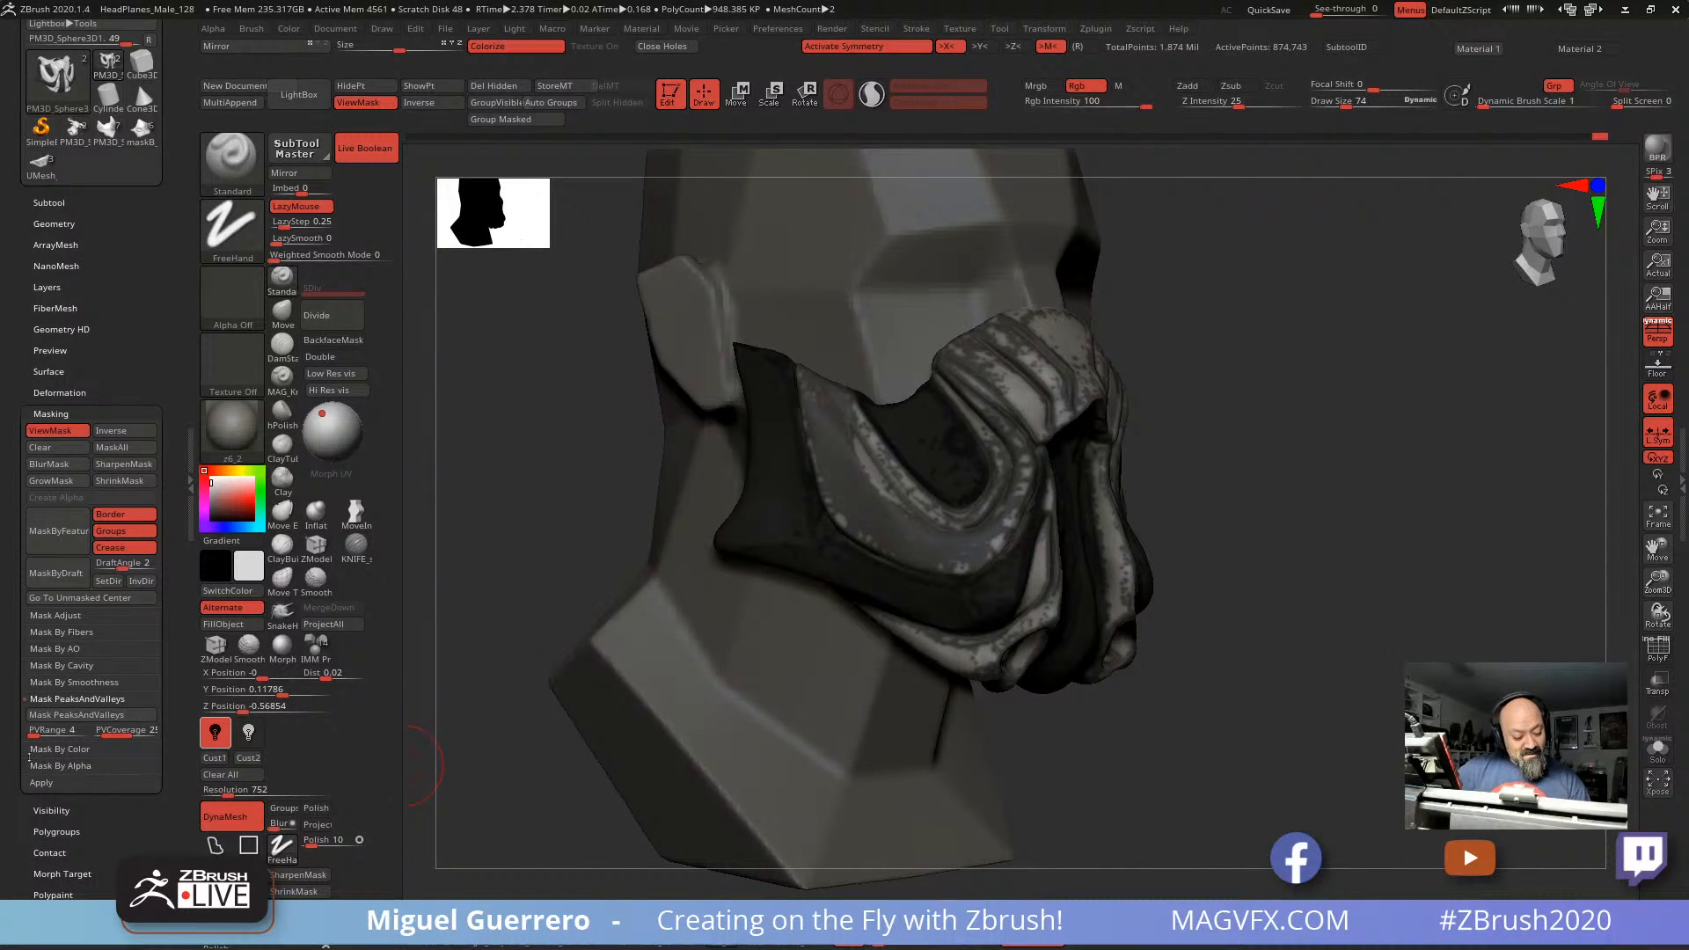
Step: Mask the face mask model by ambient occlusion and turn off its mask and polypaint display
left_click(55, 648)
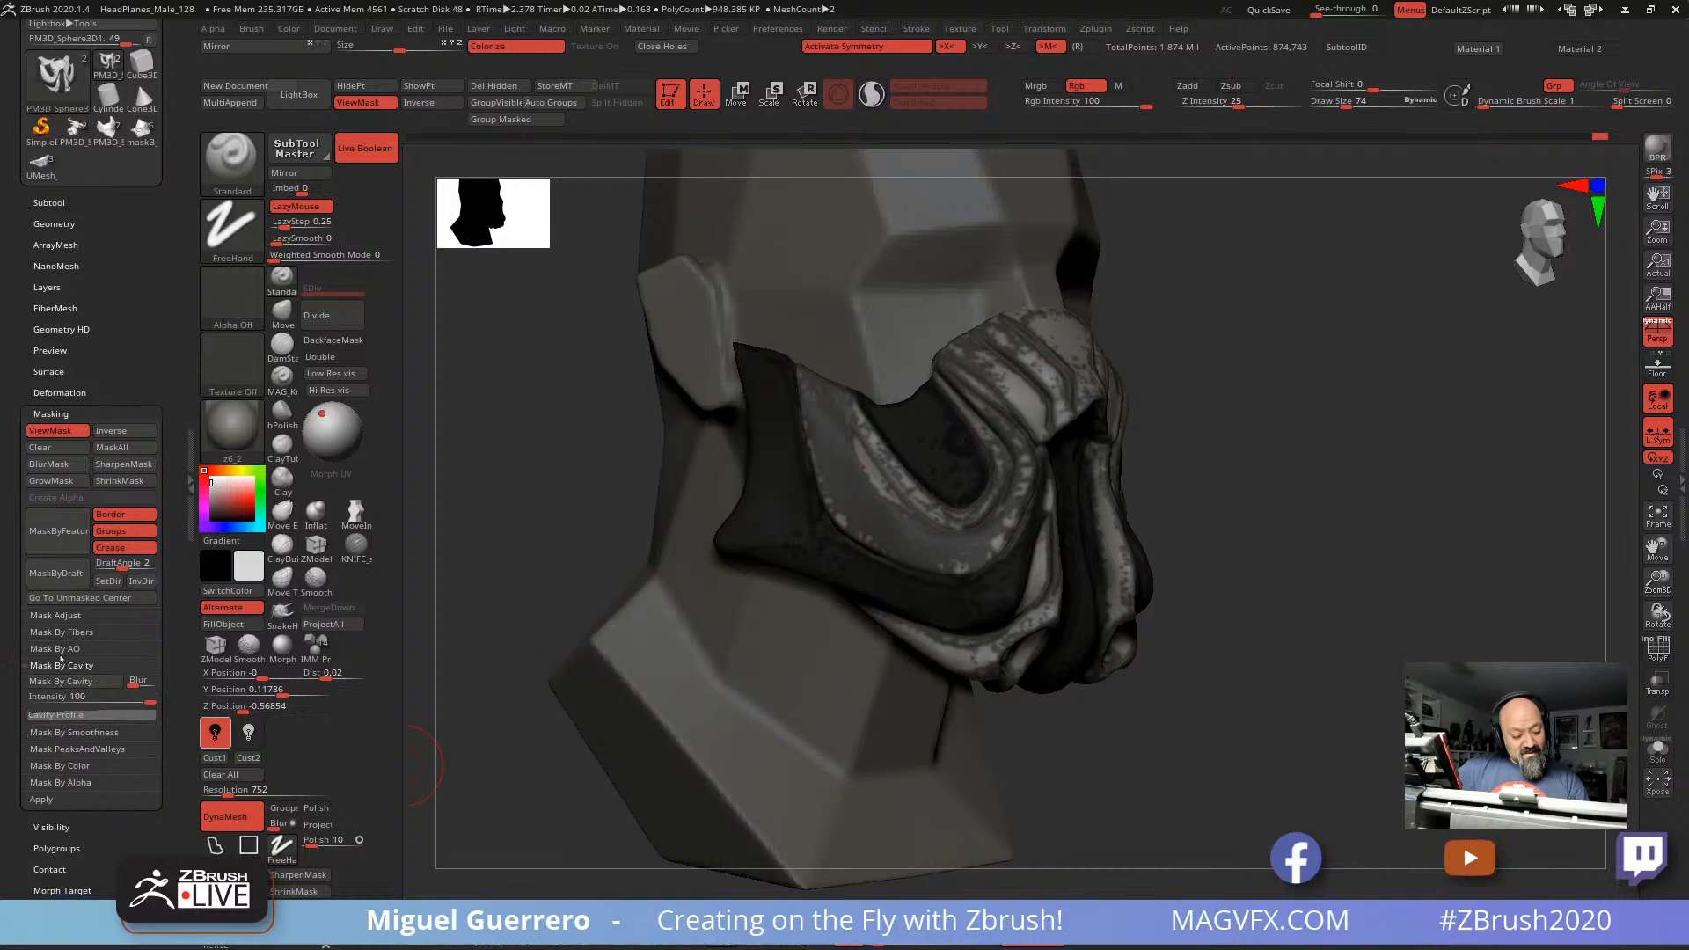
left_click(80, 664)
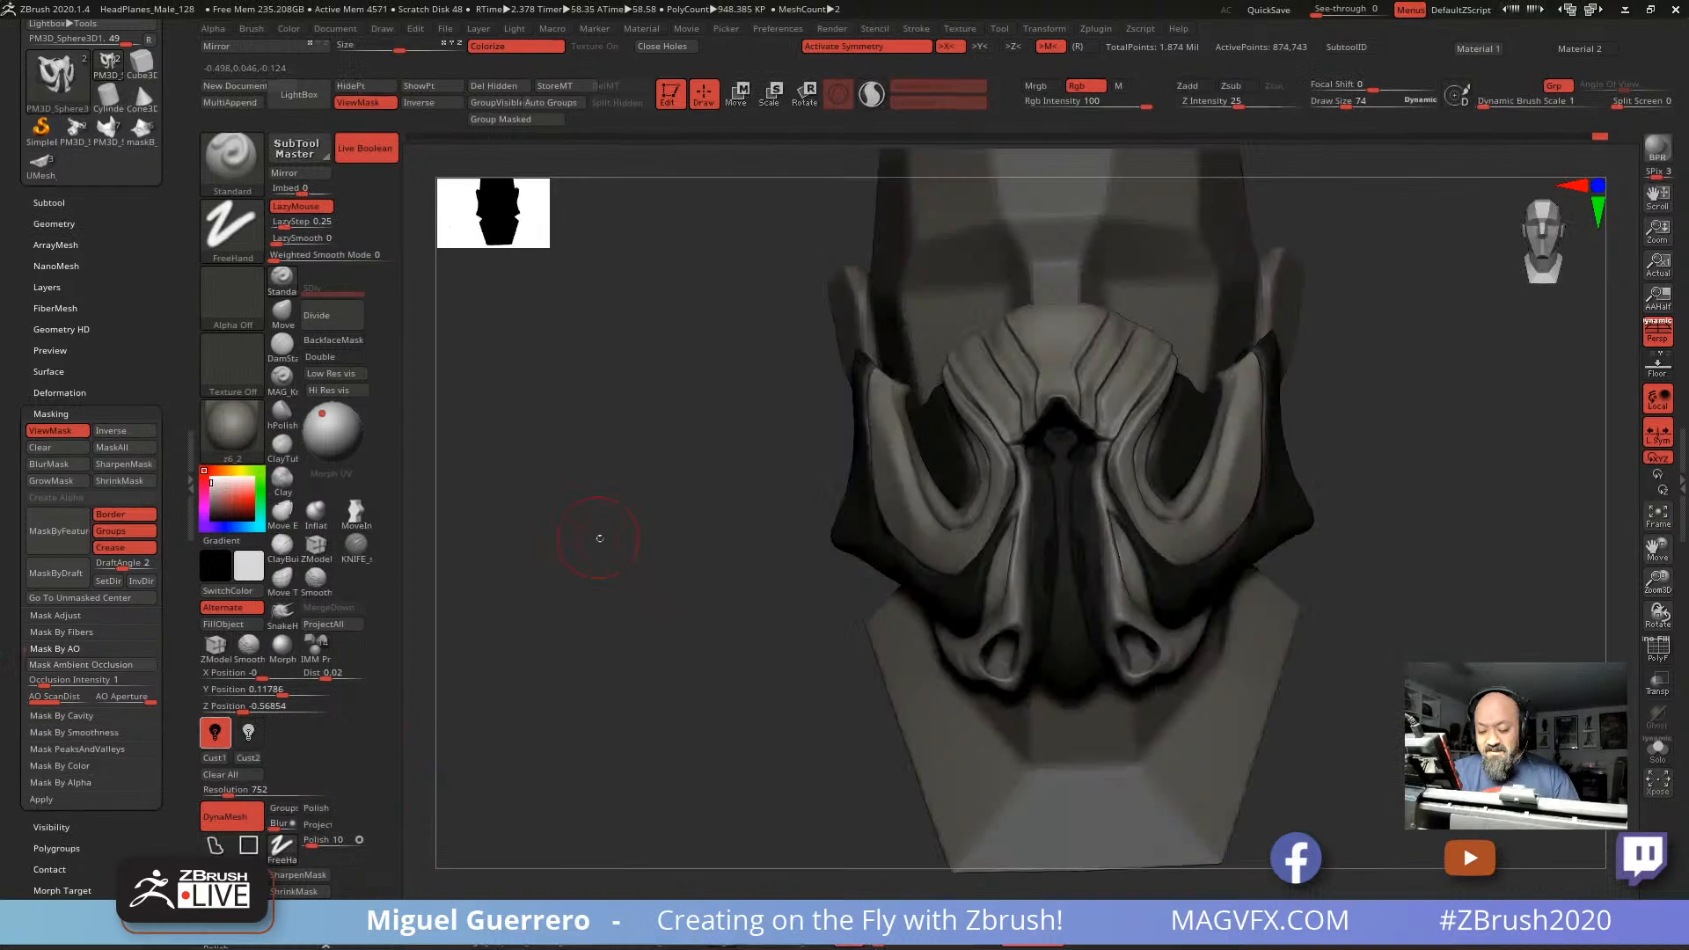
left_click_drag(599, 539, 593, 591)
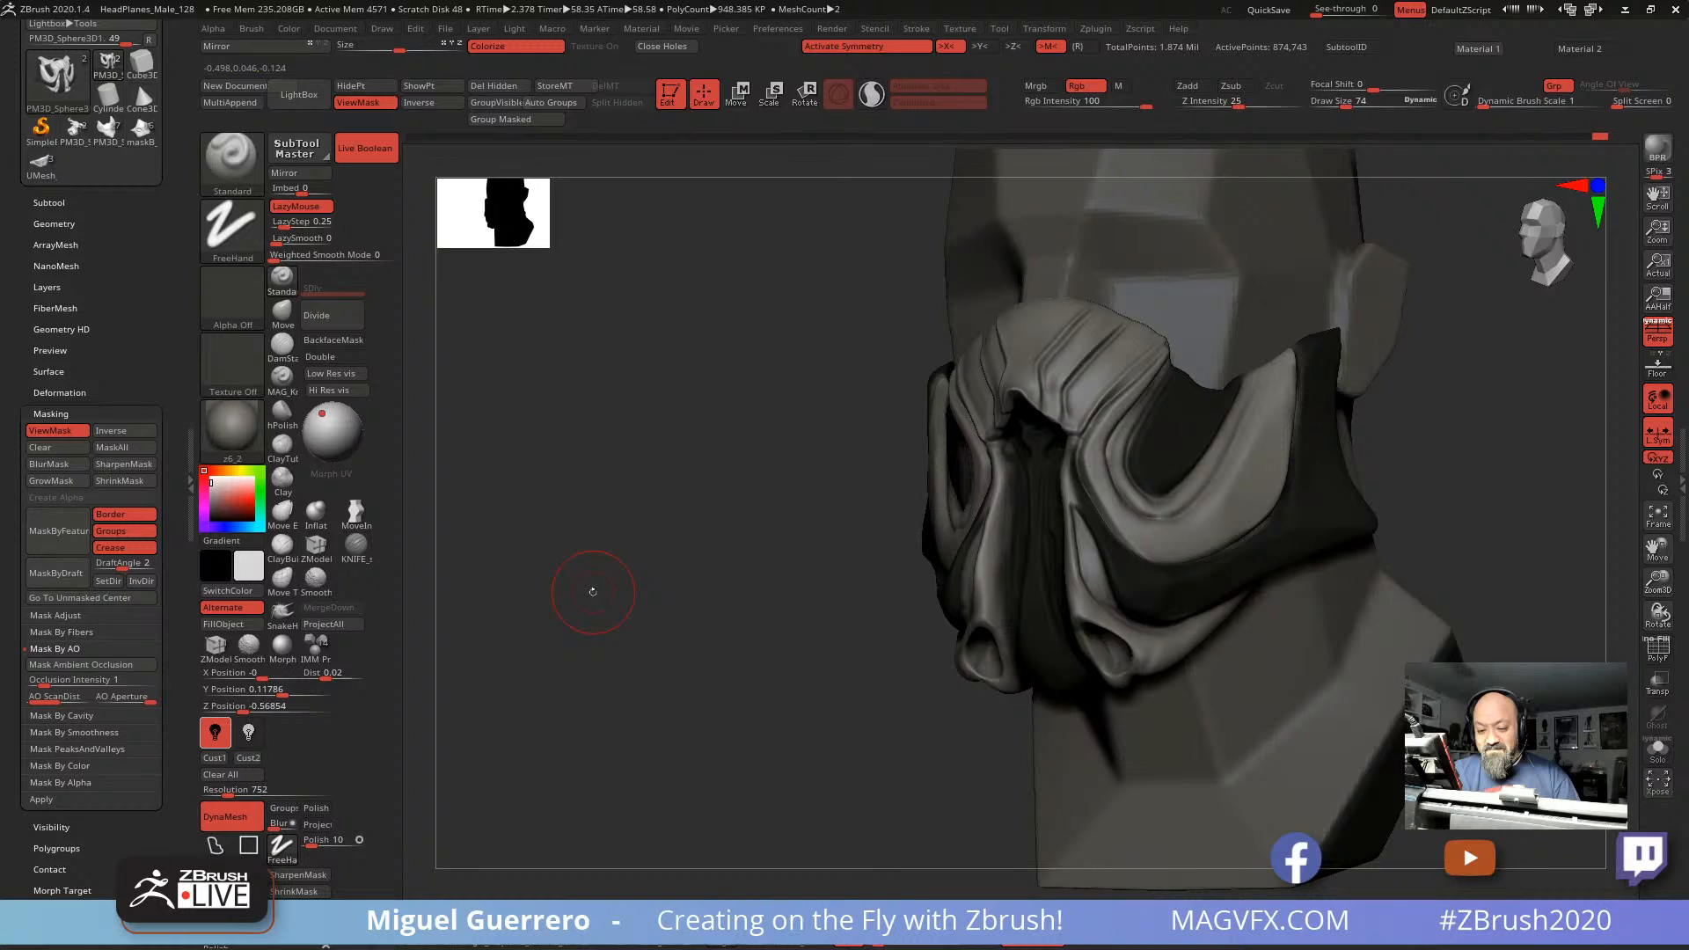
left_click(360, 103)
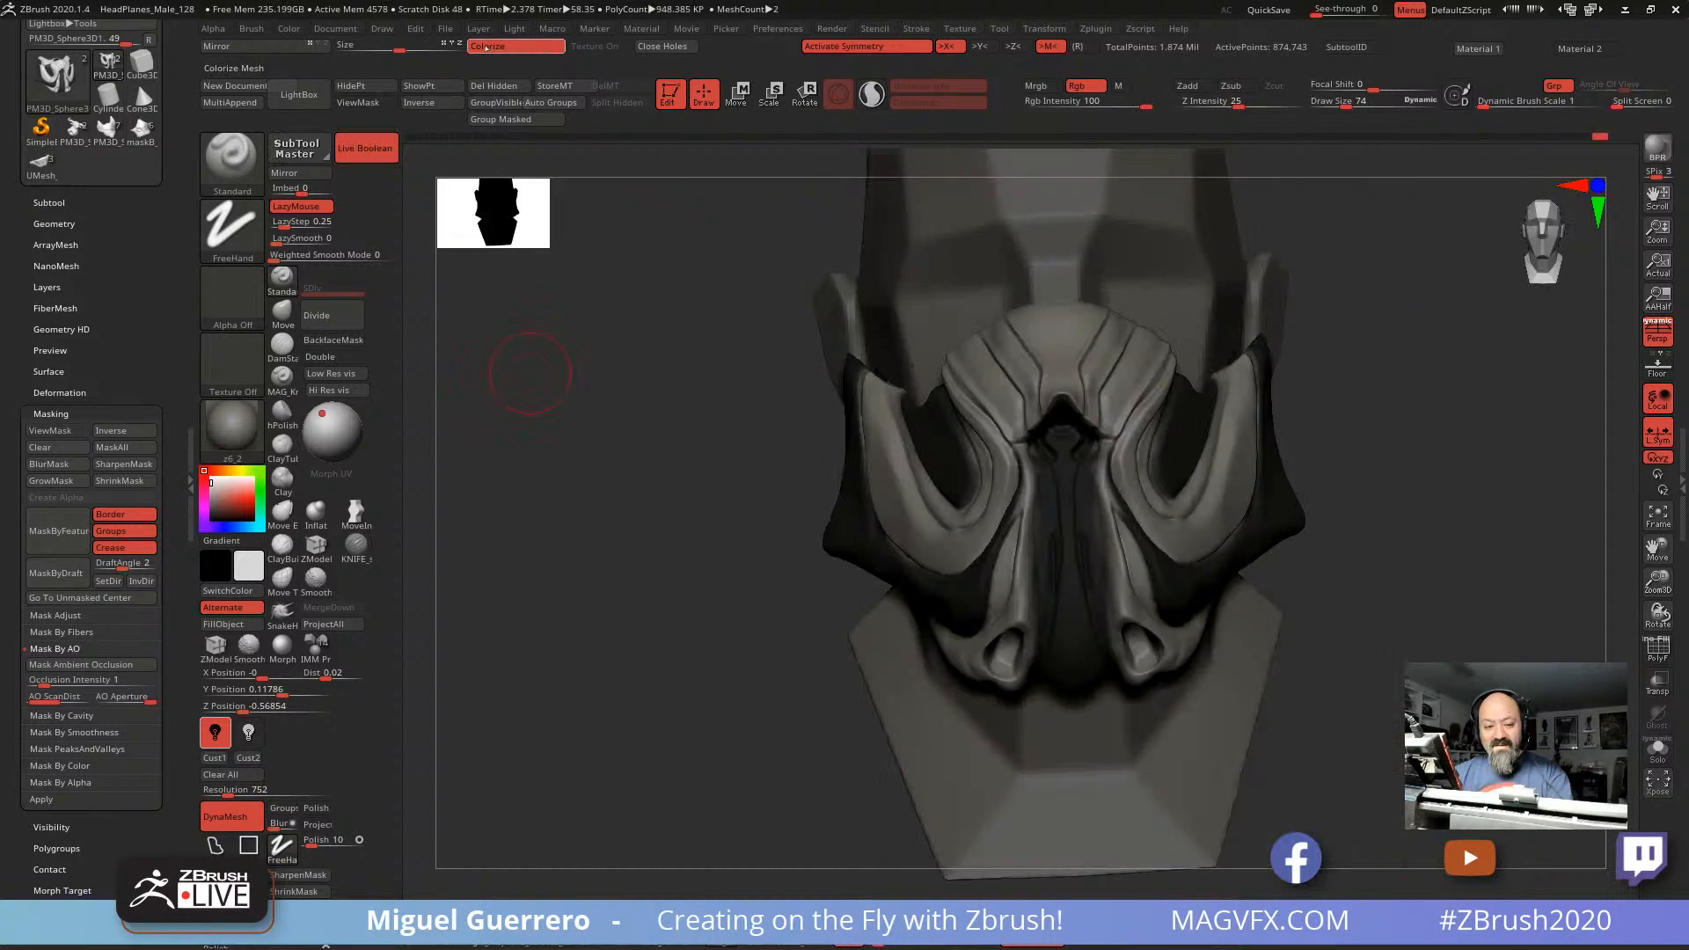
left_click_drag(615, 501, 683, 735)
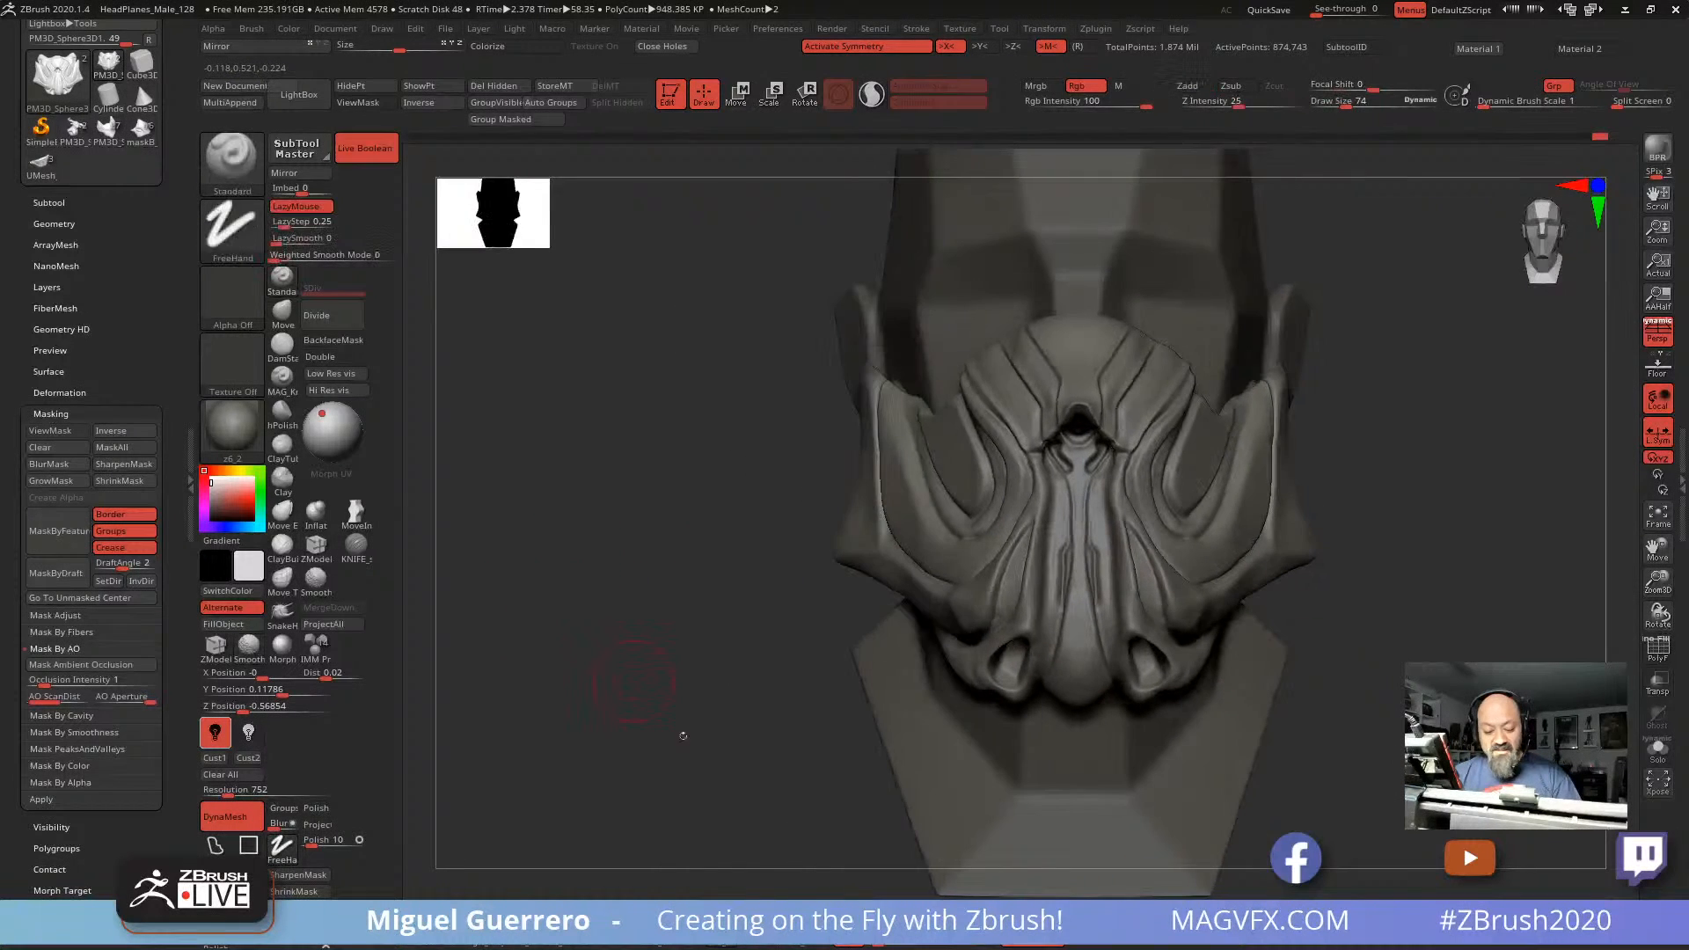
Step: Delete the PM3D_Sphere3D1 subtool and bring it back alongside the head
scroll(69, 604, "down", 5)
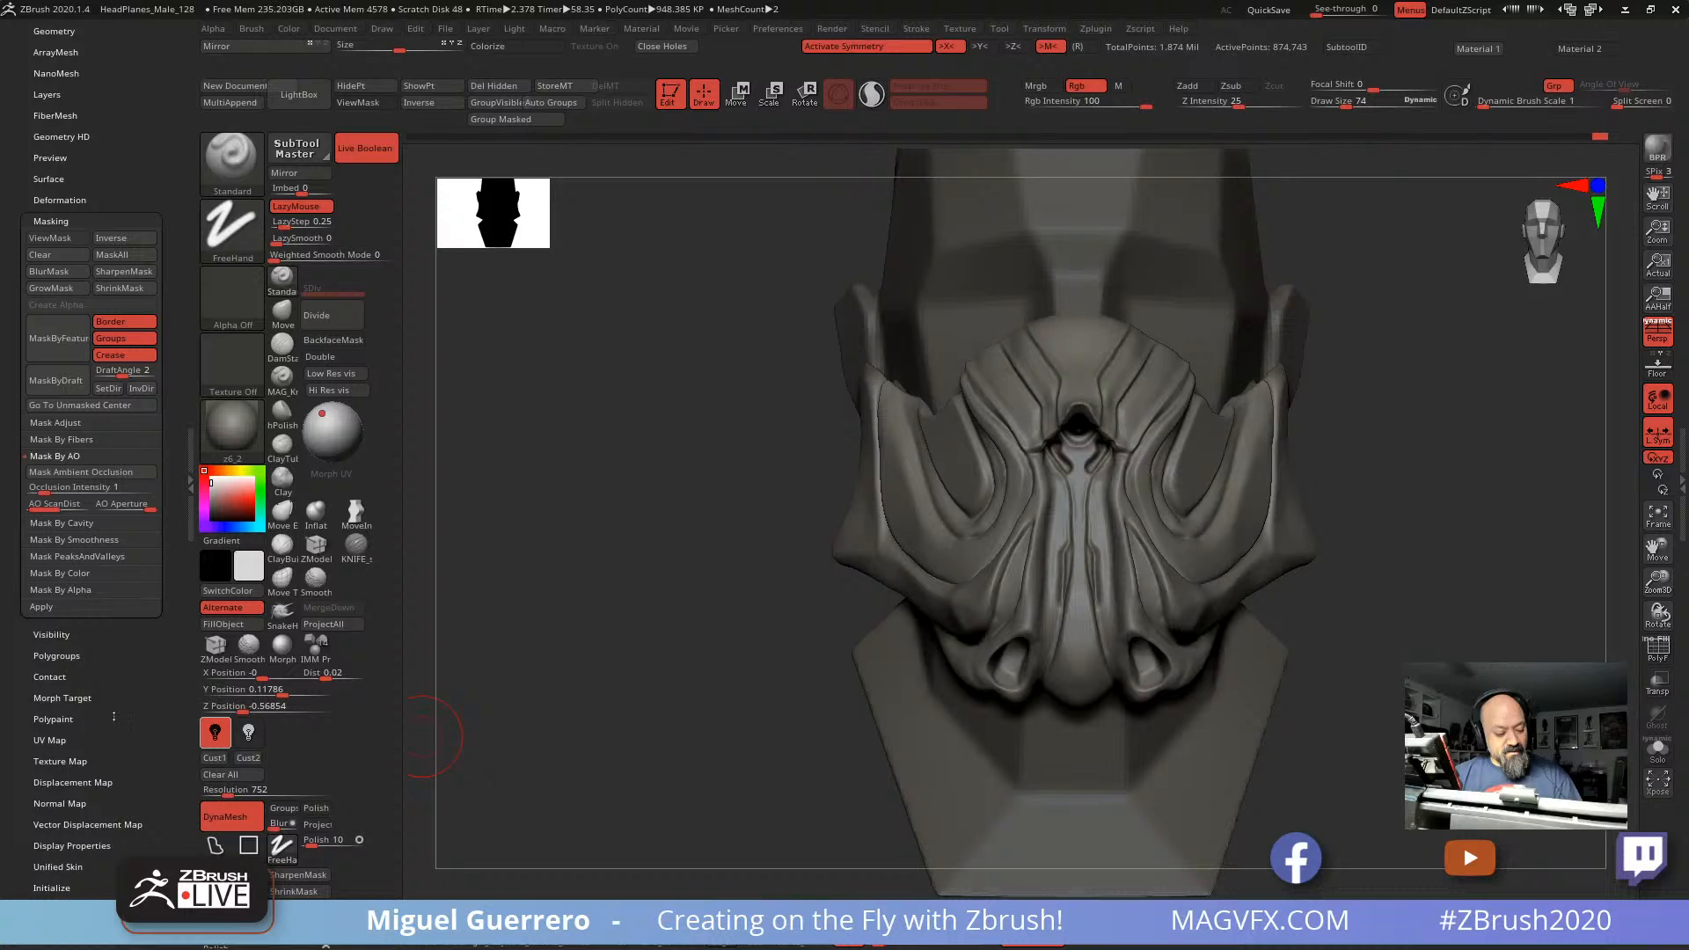
scroll(114, 717, "up", 20)
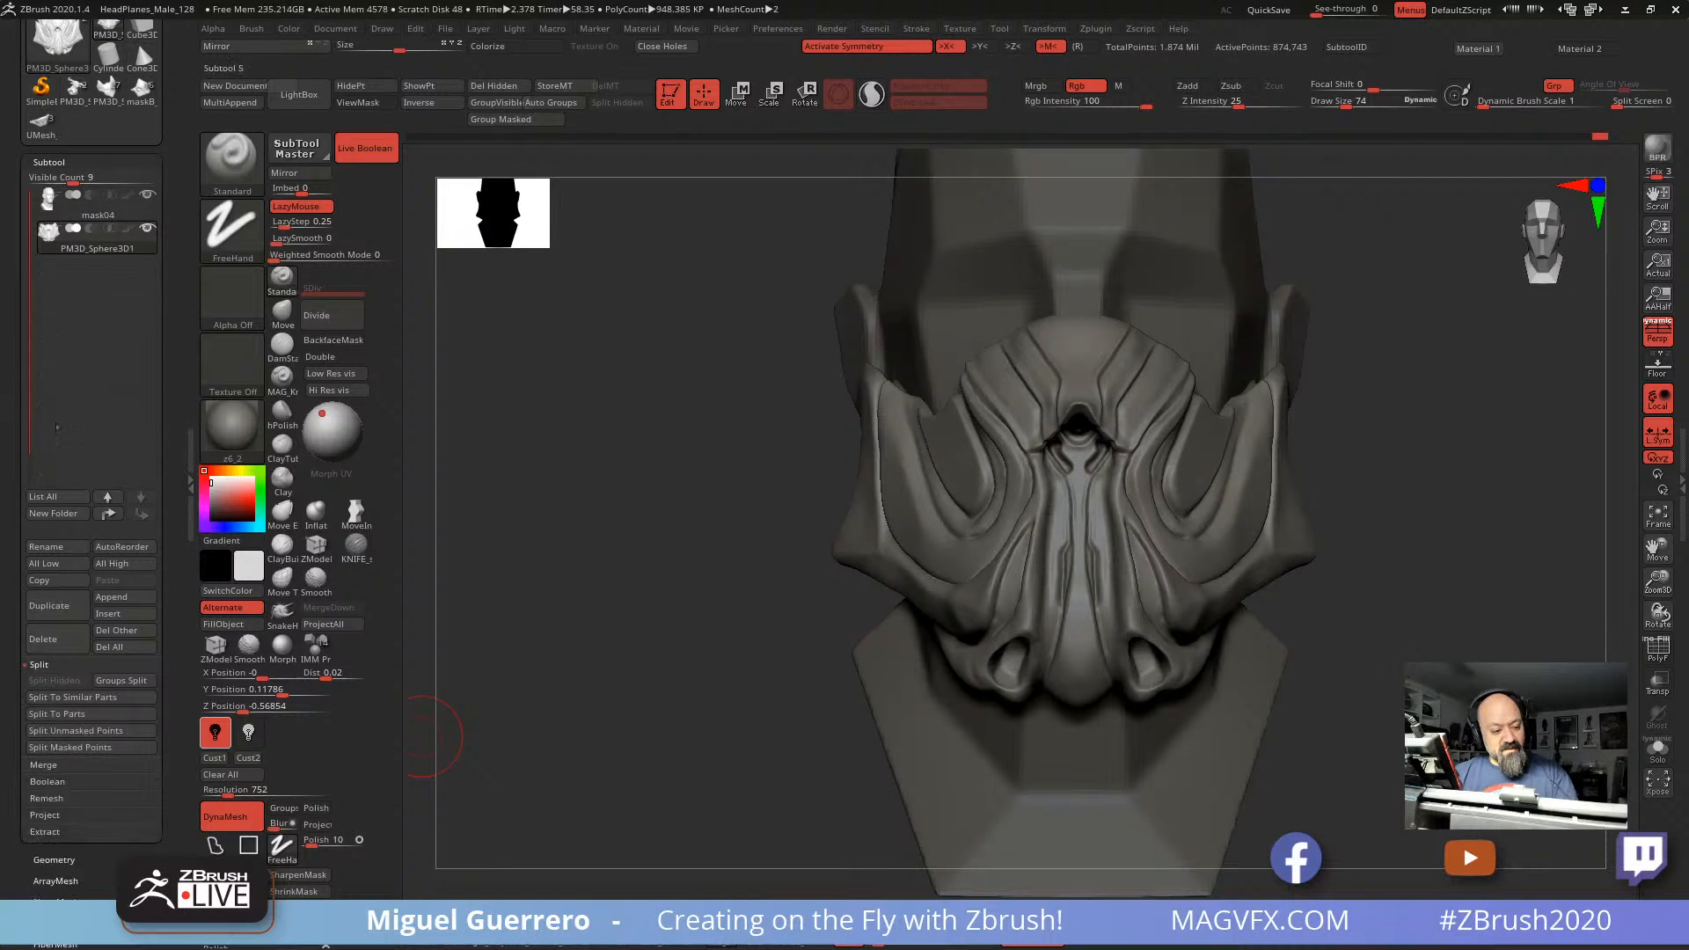
scroll(35, 695, "down", 3)
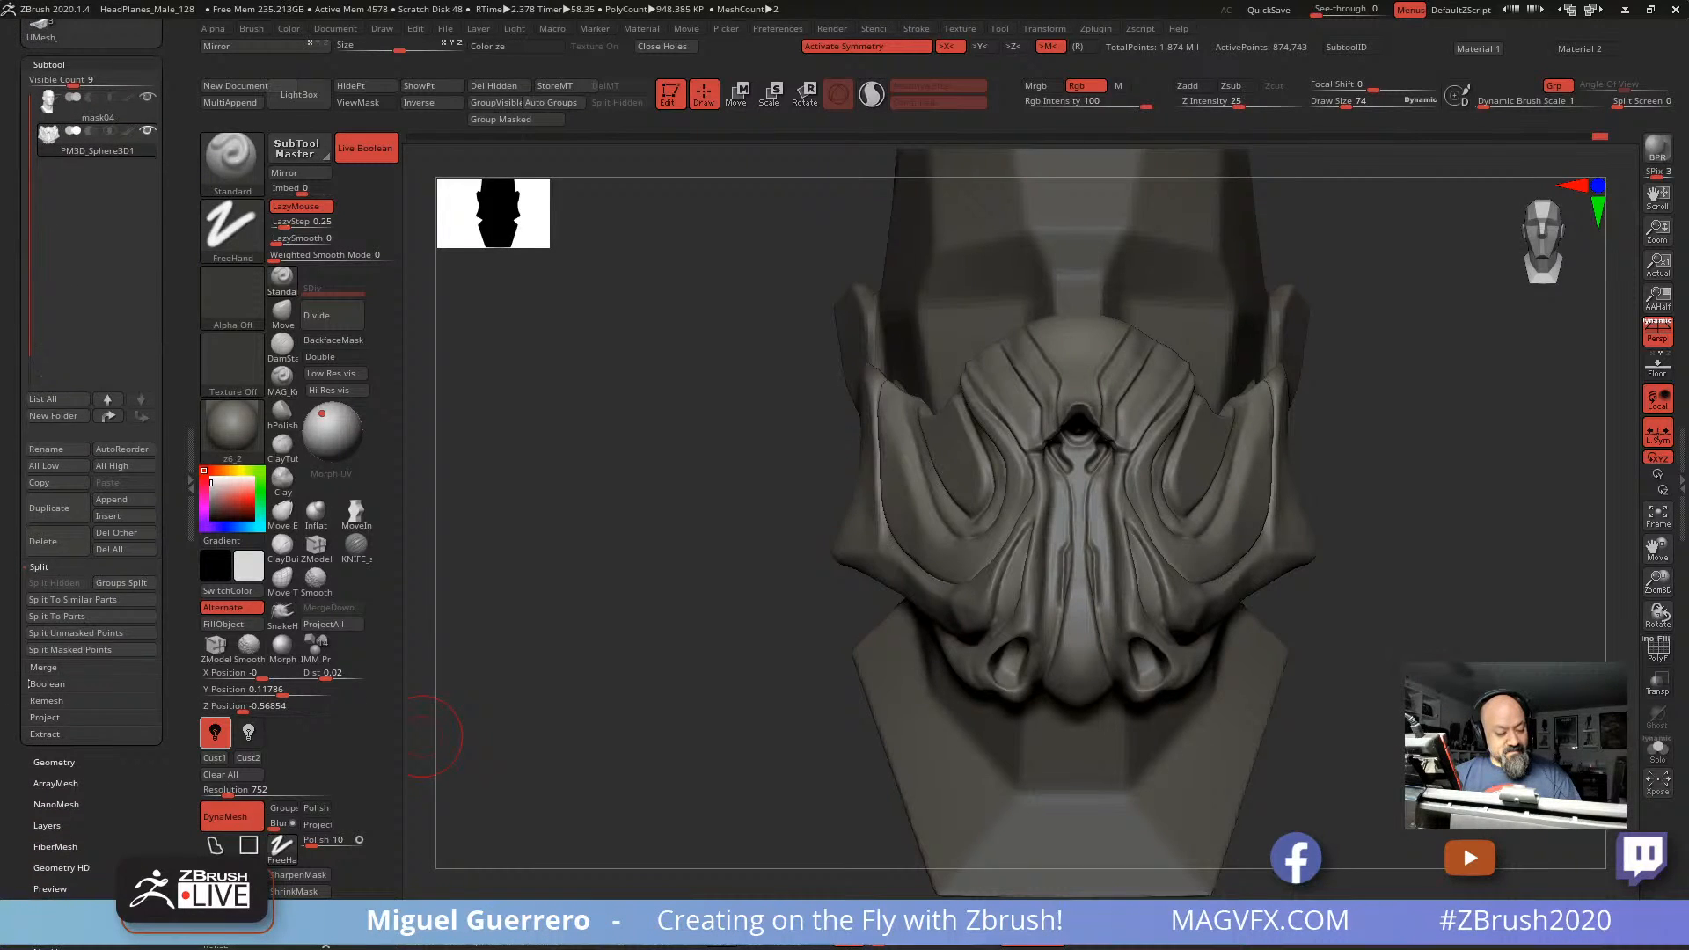
left_click(39, 546)
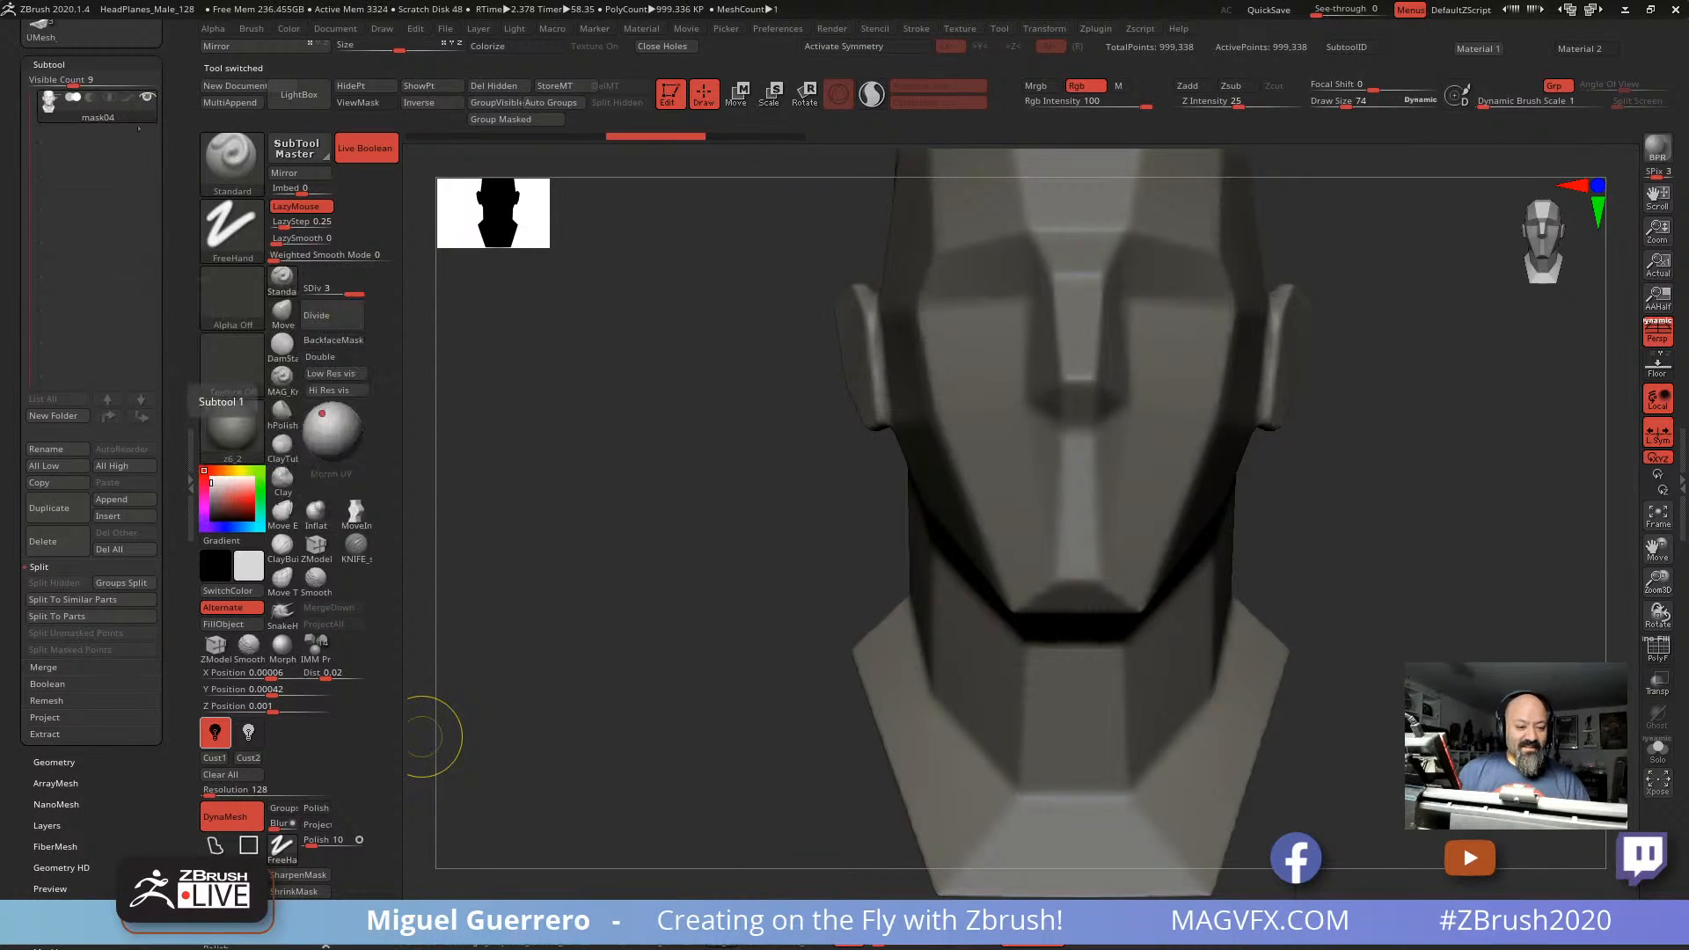
left_click(190, 479)
left_click_drag(164, 58, 162, 328)
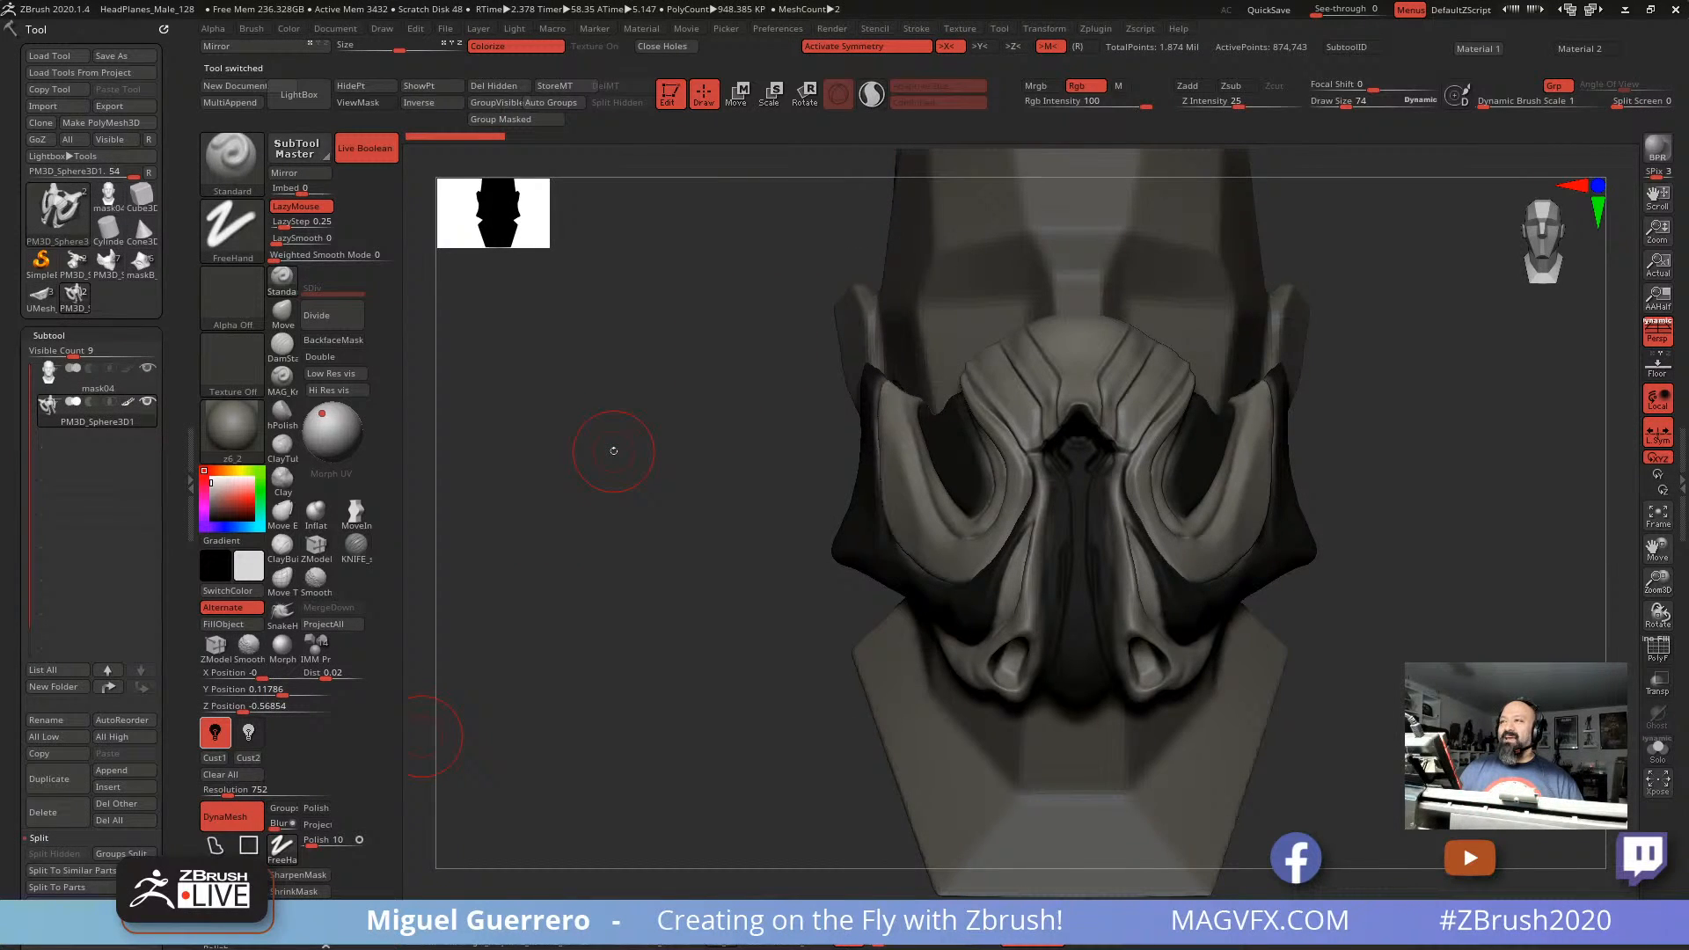
Step: Turn off the face mask's polypaint display and duplicate its subtool, leaving only the duplicate visible with the head
left_click(512, 48)
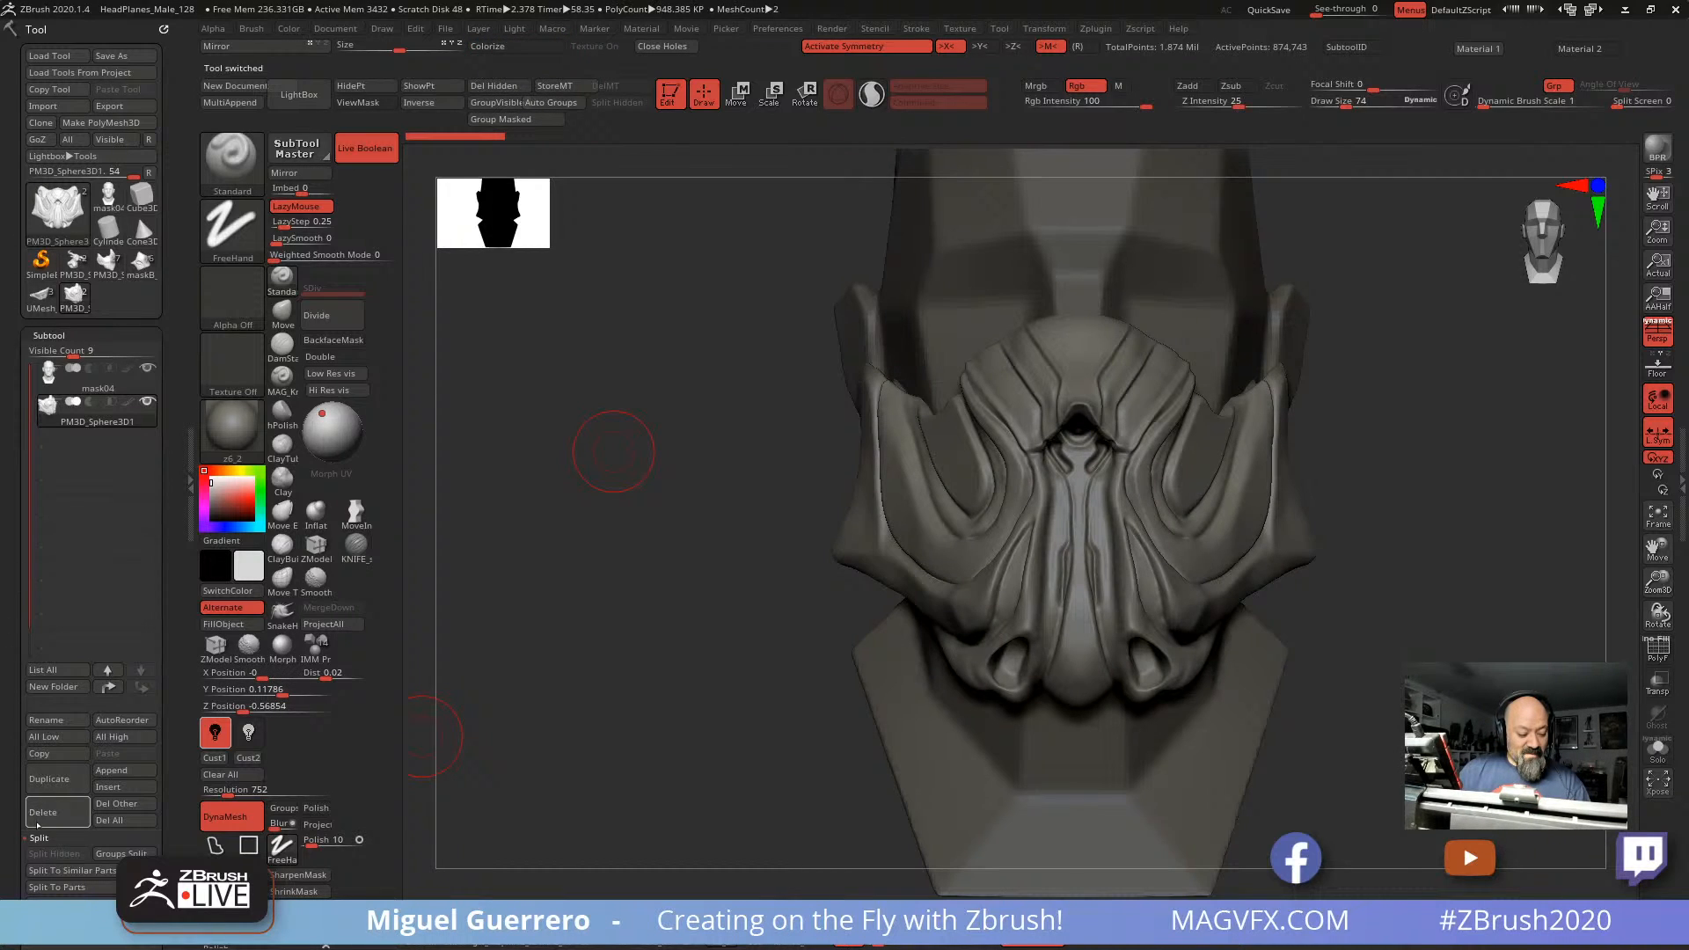
left_click(37, 781)
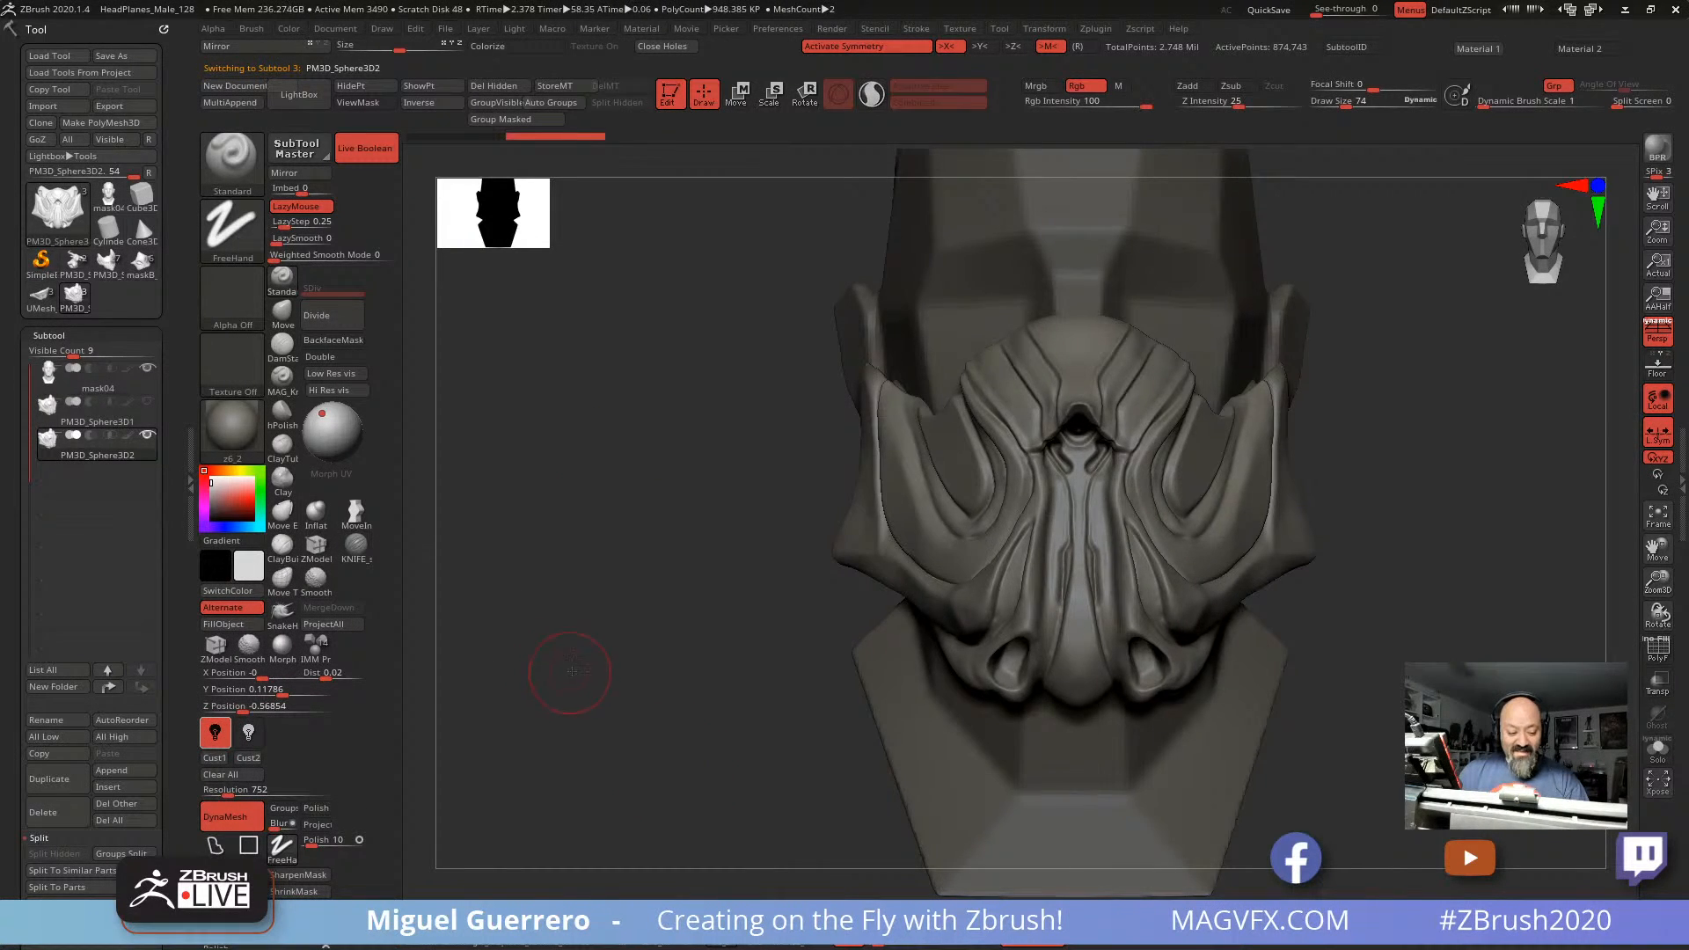
left_click_drag(572, 671, 582, 666)
Step: Re-DynaMesh the duplicated face mask at resolution 752 and ZRemesh it with a target polygon count of 5 and Adapt on
scroll(179, 688, "down", 5)
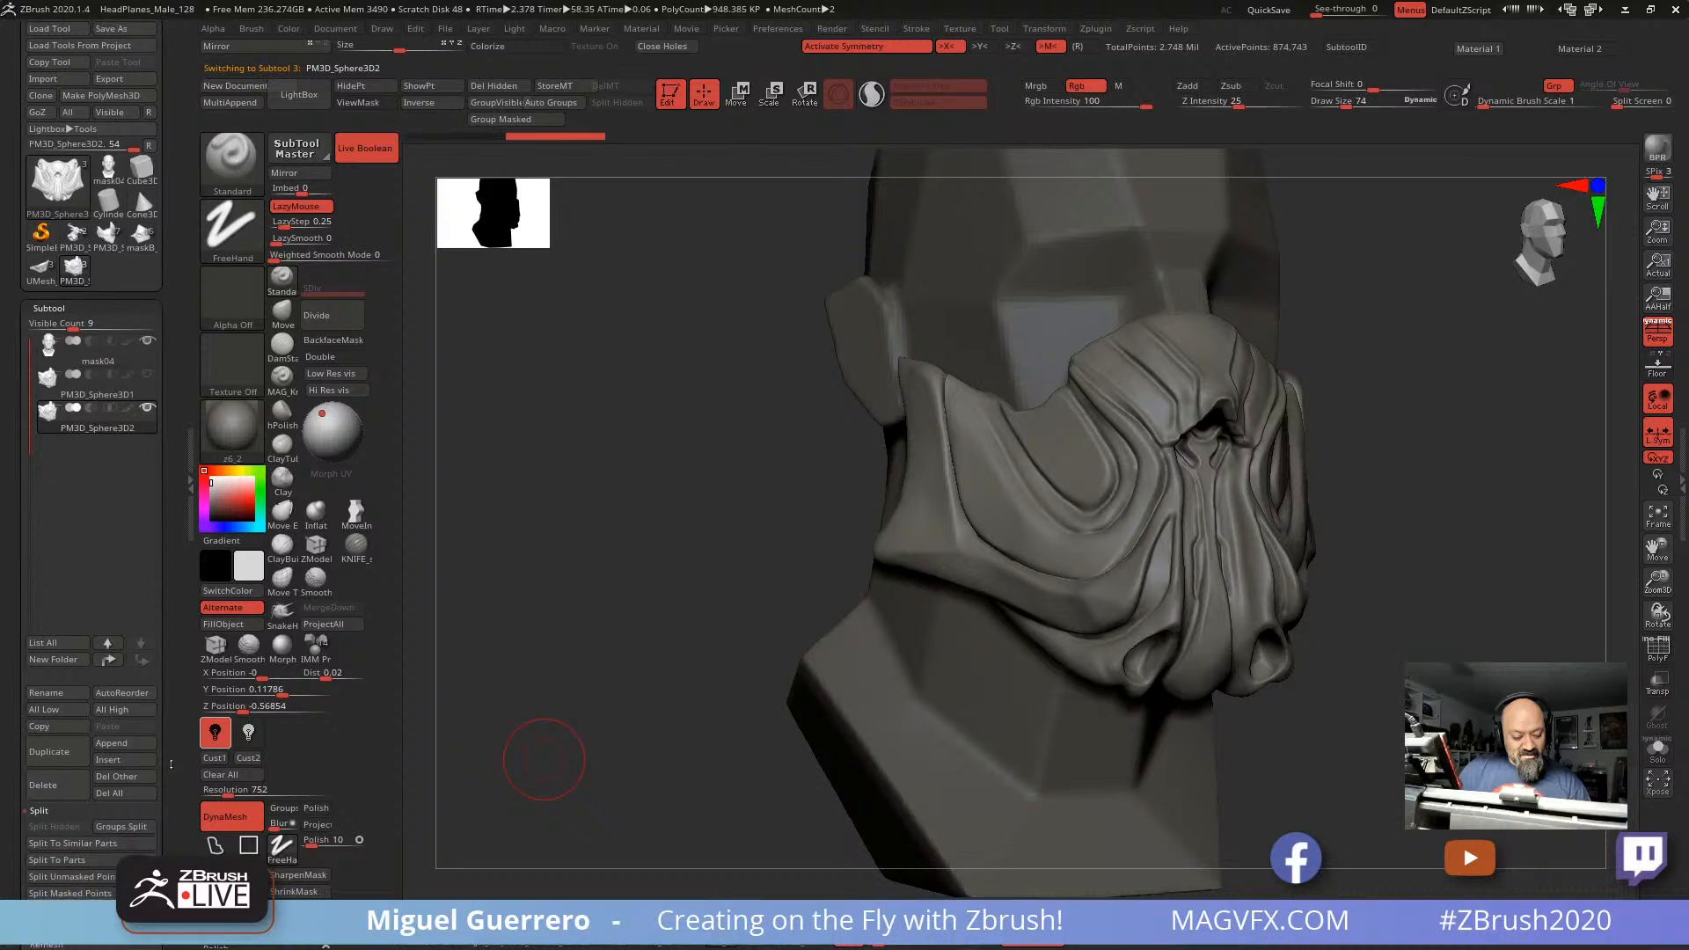
left_click(106, 808)
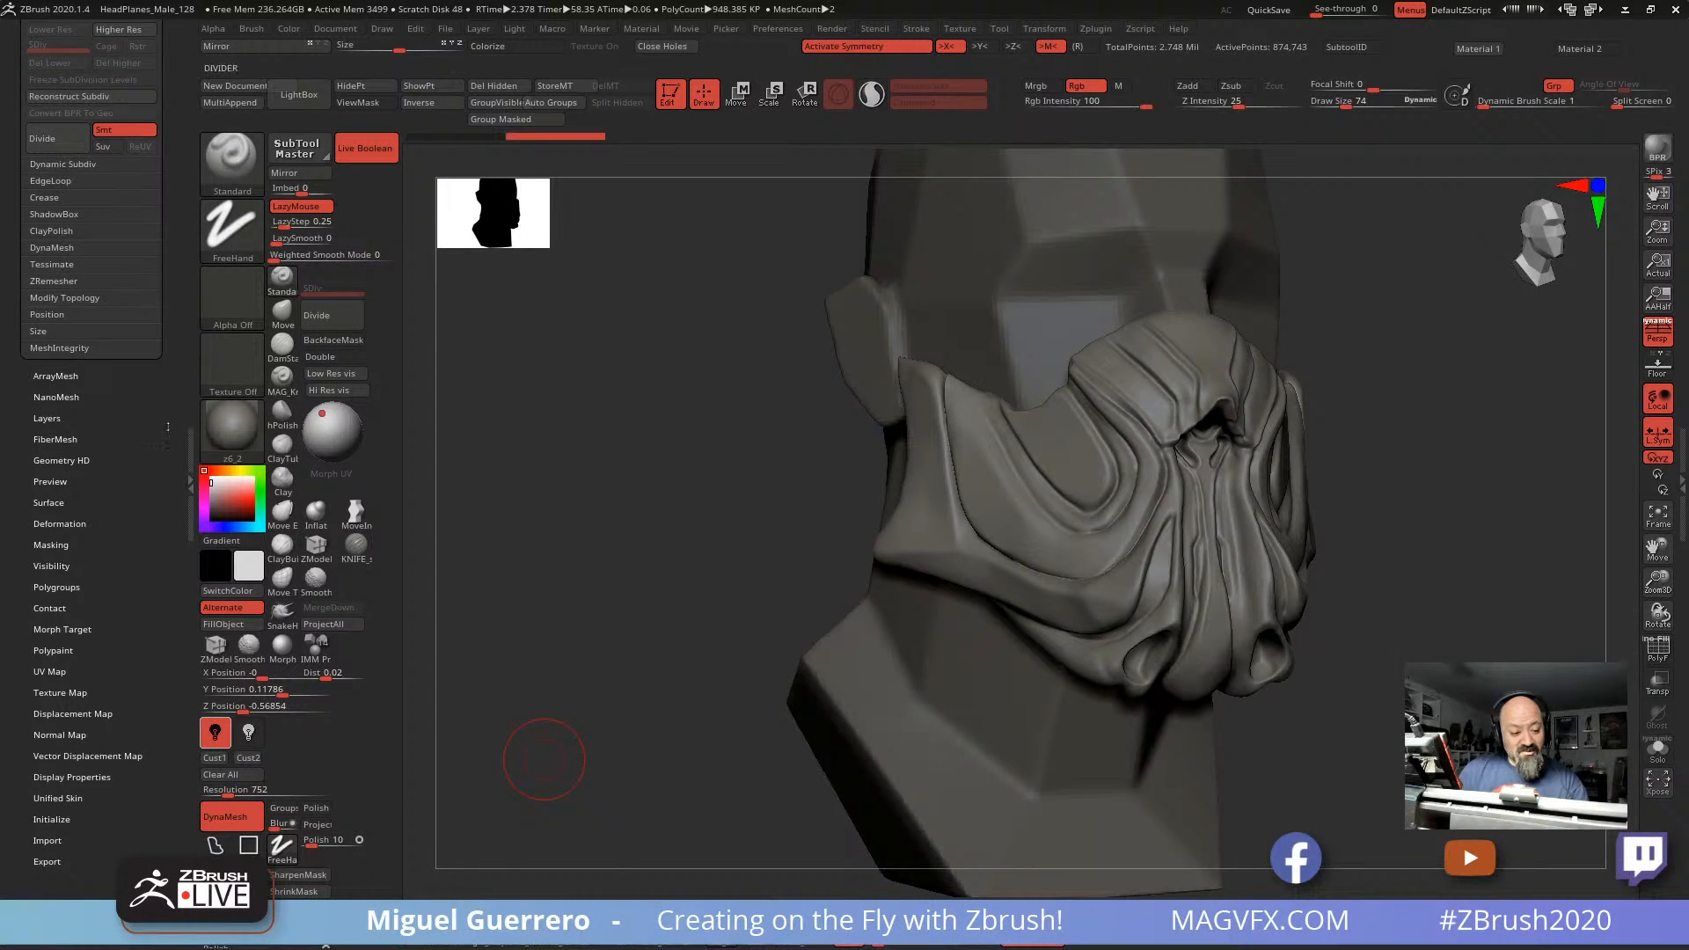
scroll(48, 302, "up", 1)
left_click(48, 303)
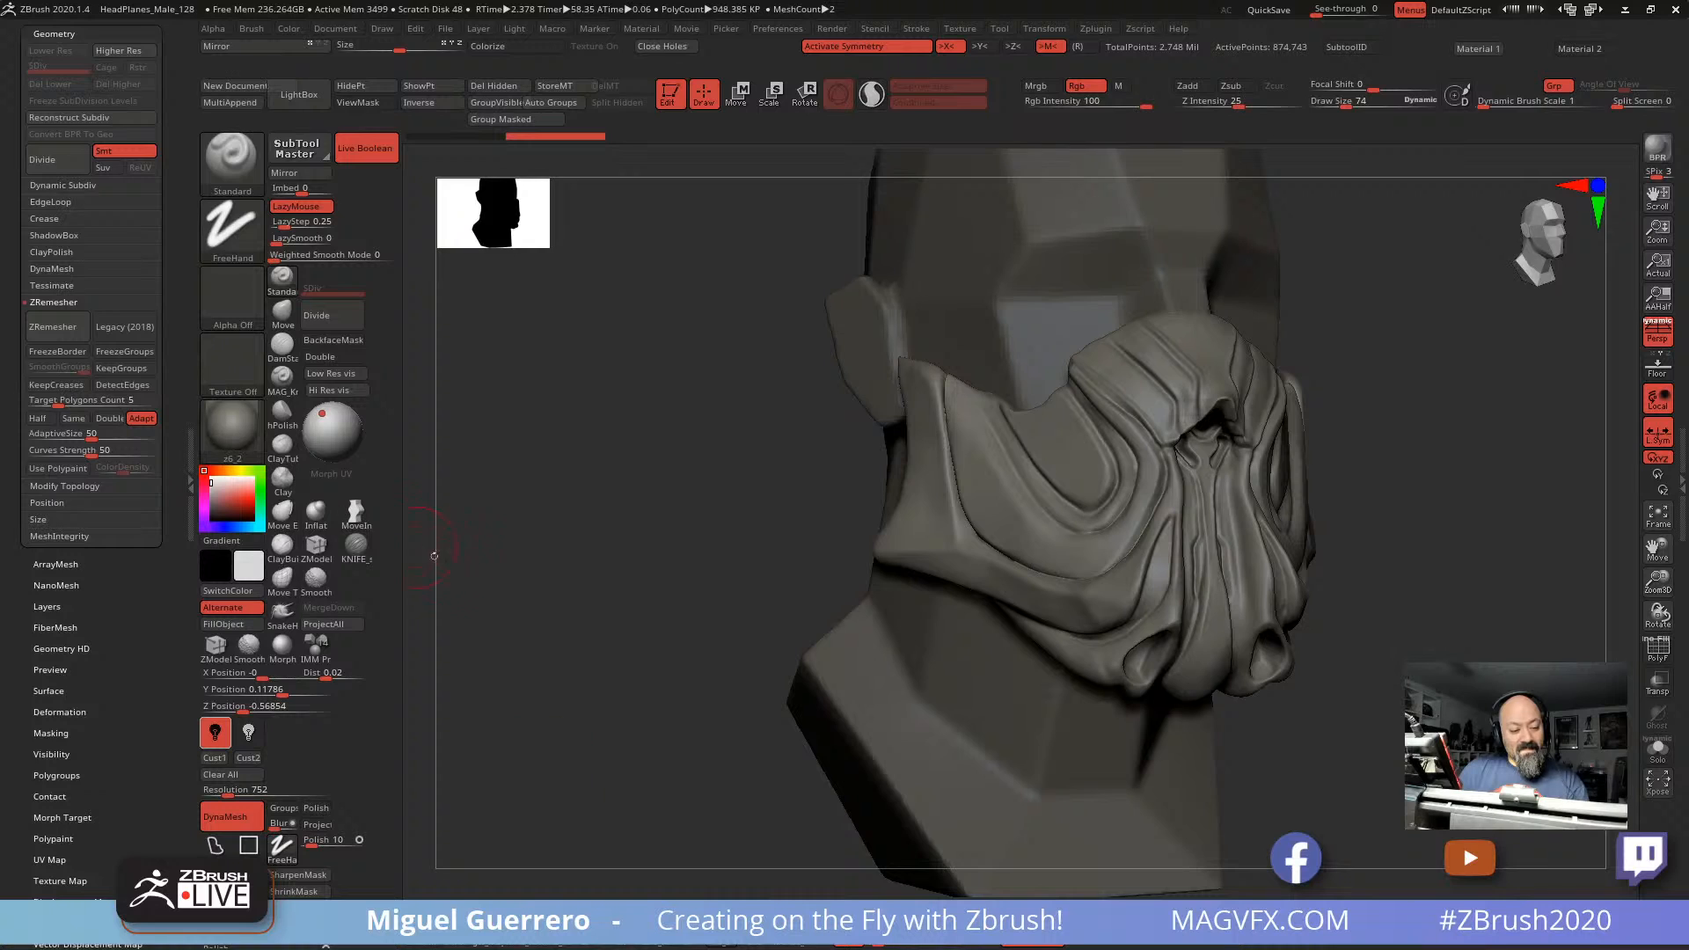
left_click_drag(772, 607, 639, 557)
key("ctrl")
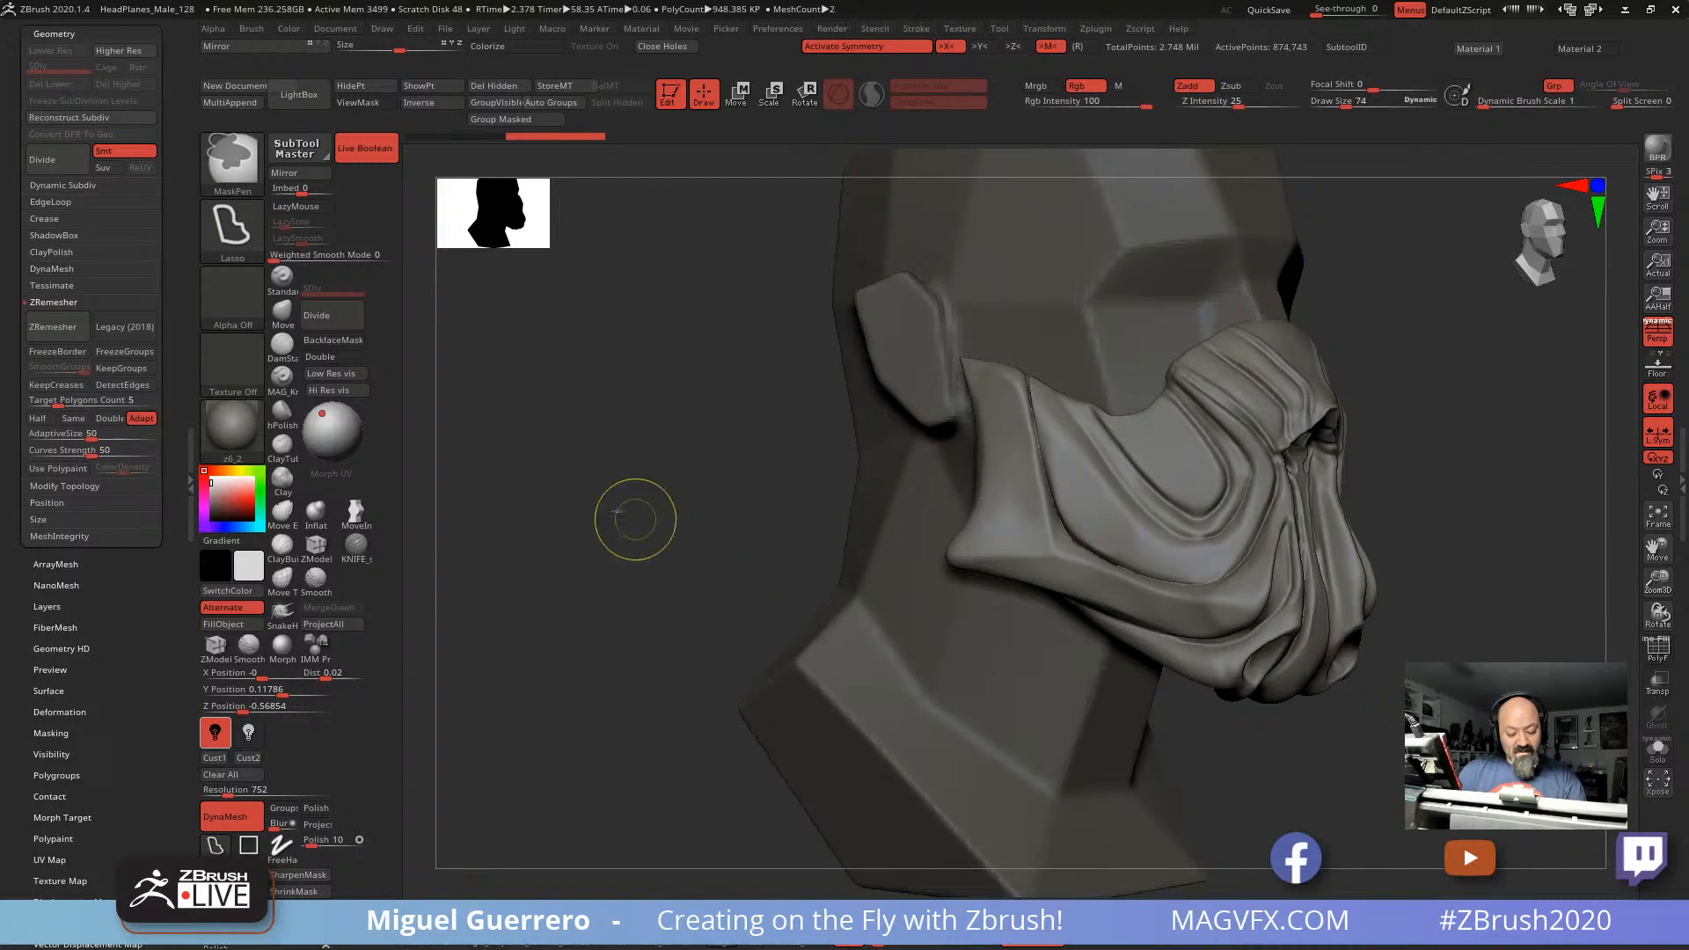
left_click_drag(635, 520, 663, 585, "ctrl")
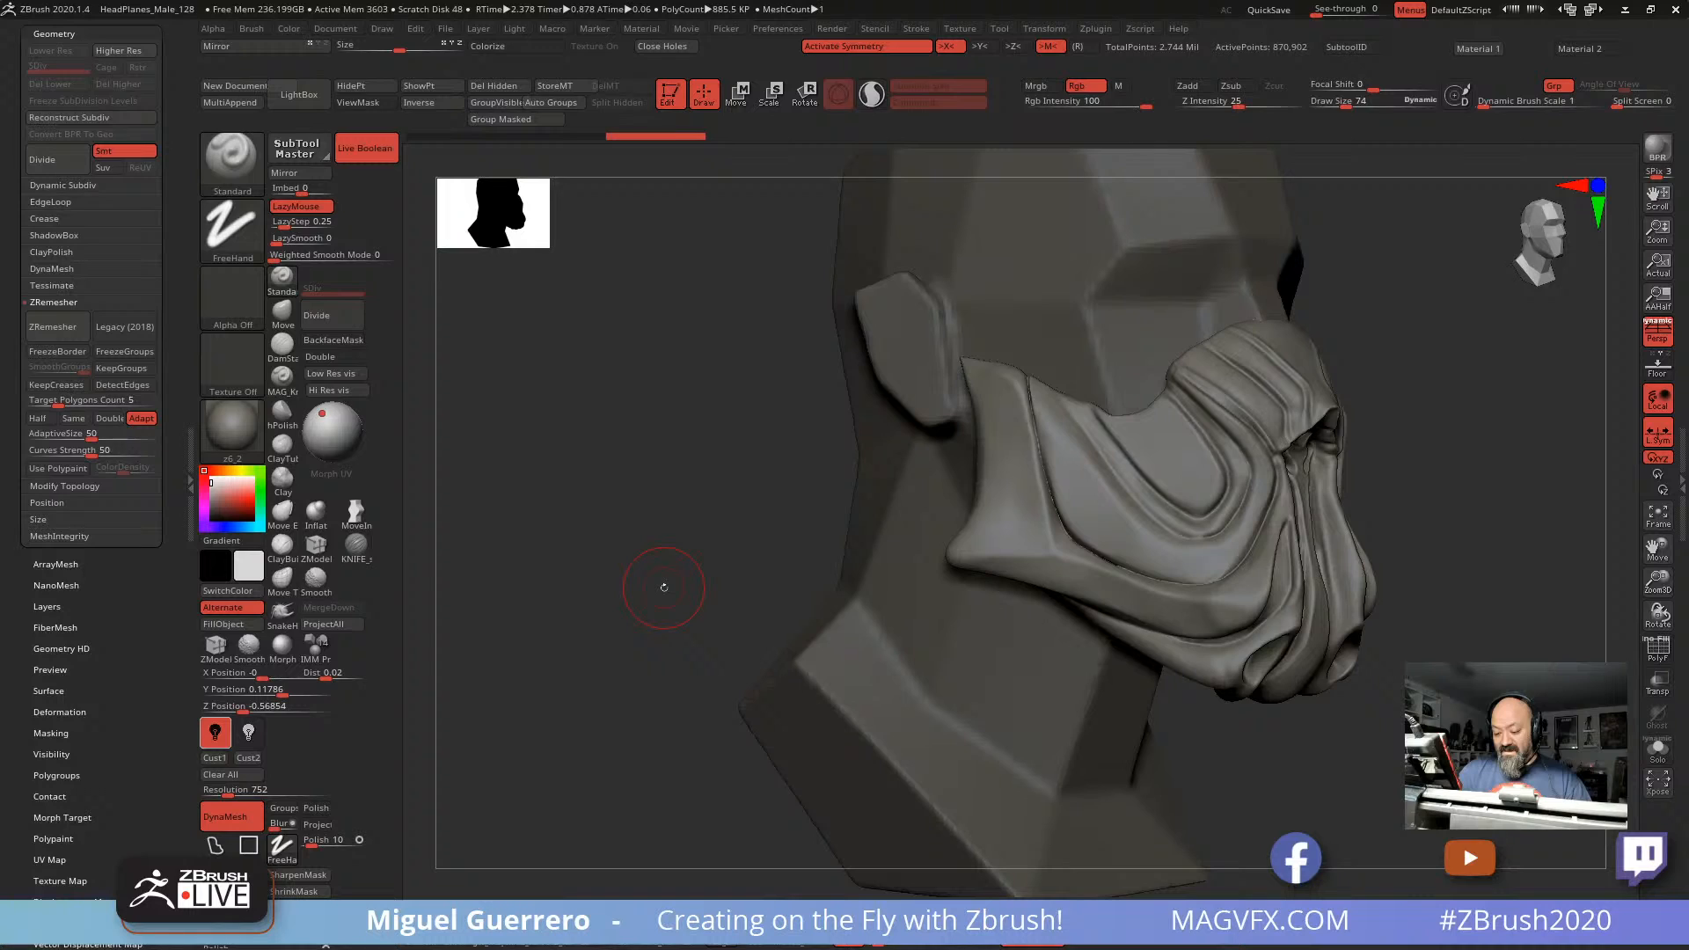
left_click(55, 326)
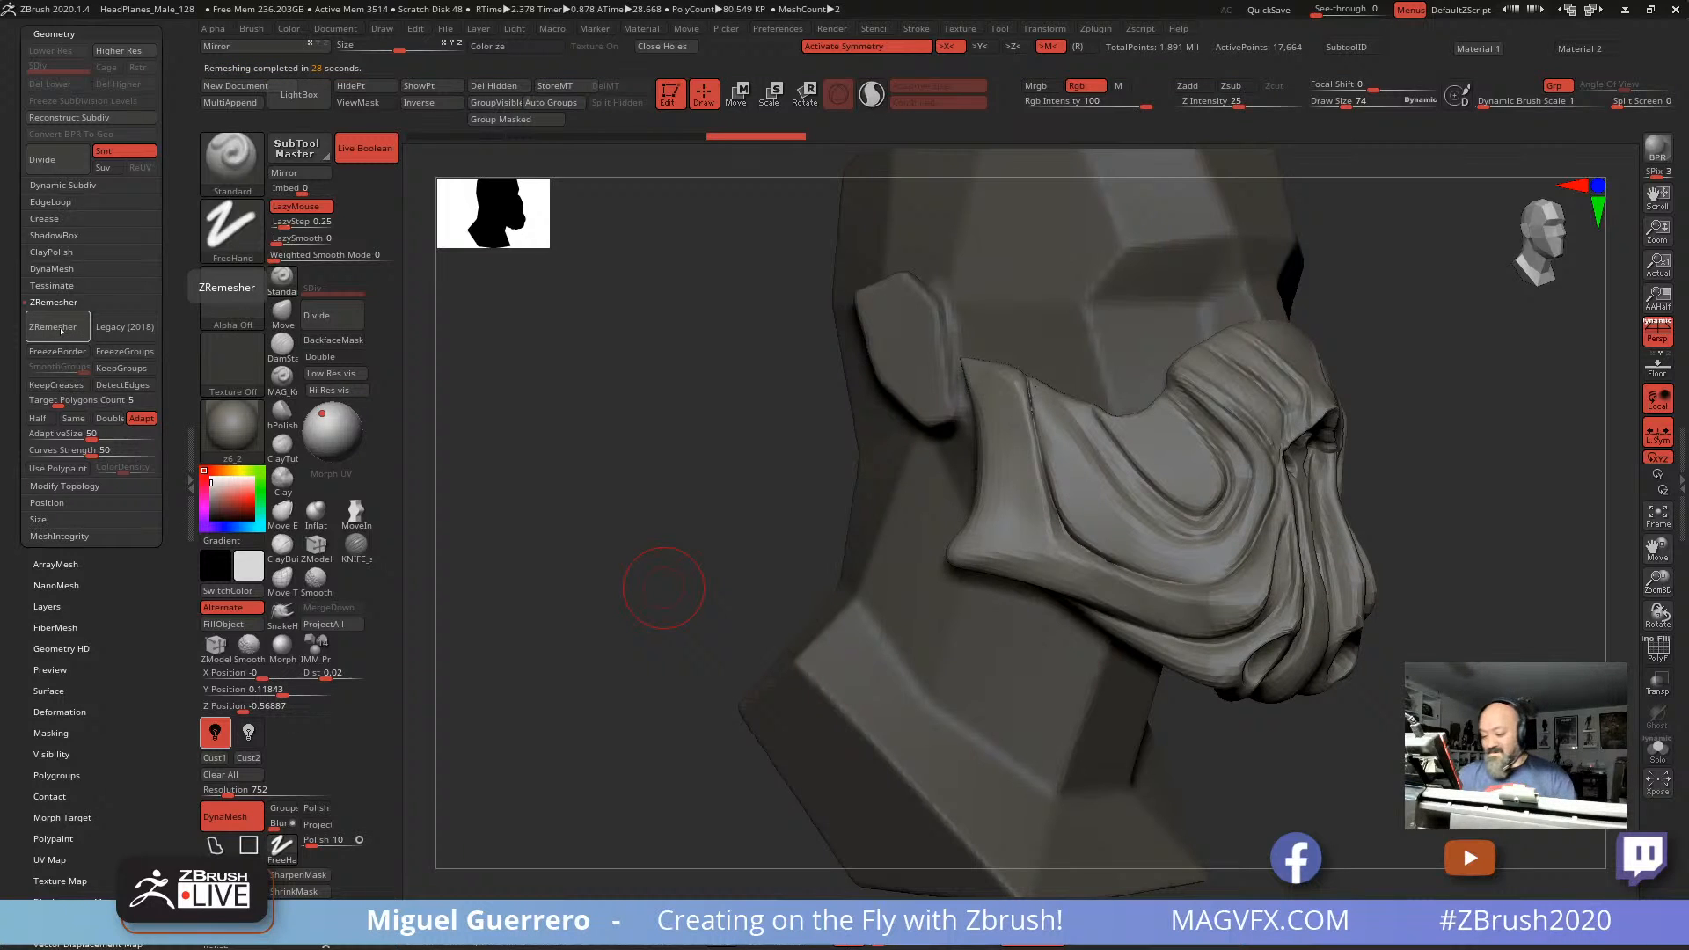
Step: Examine the remeshed mask's topology with PolyFrame shown, both in isolation and on the head
left_click(1657, 650)
left_click_drag(758, 479, 662, 480)
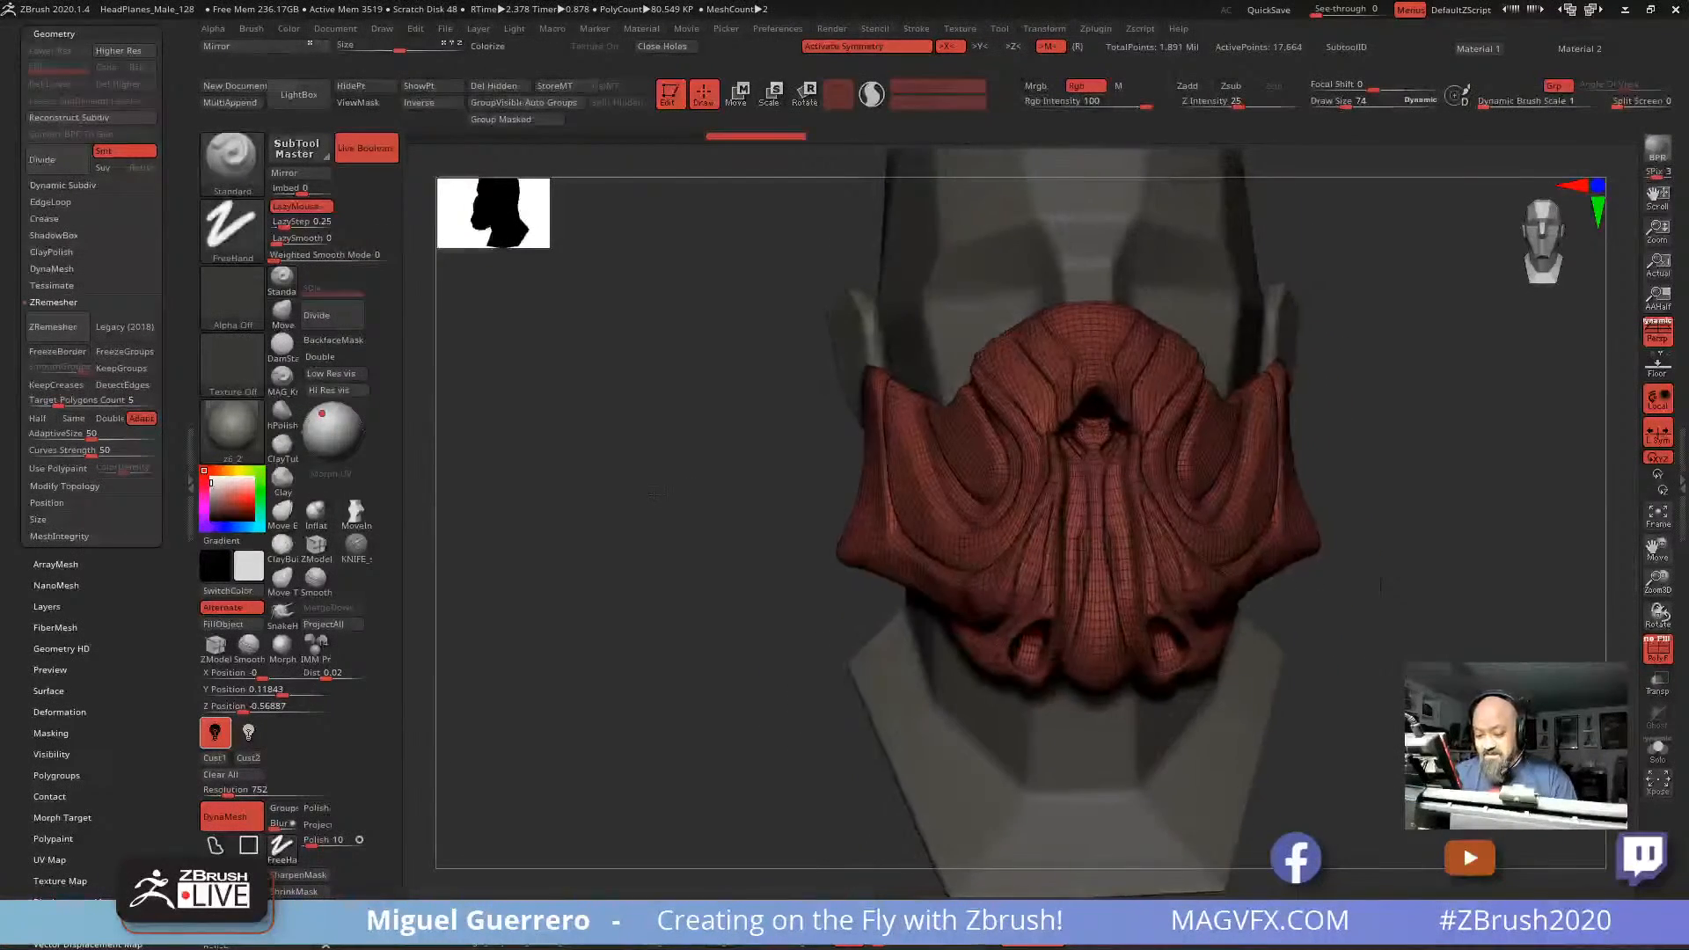
left_click(1657, 750)
left_click_drag(763, 470, 704, 538)
left_click(1658, 751)
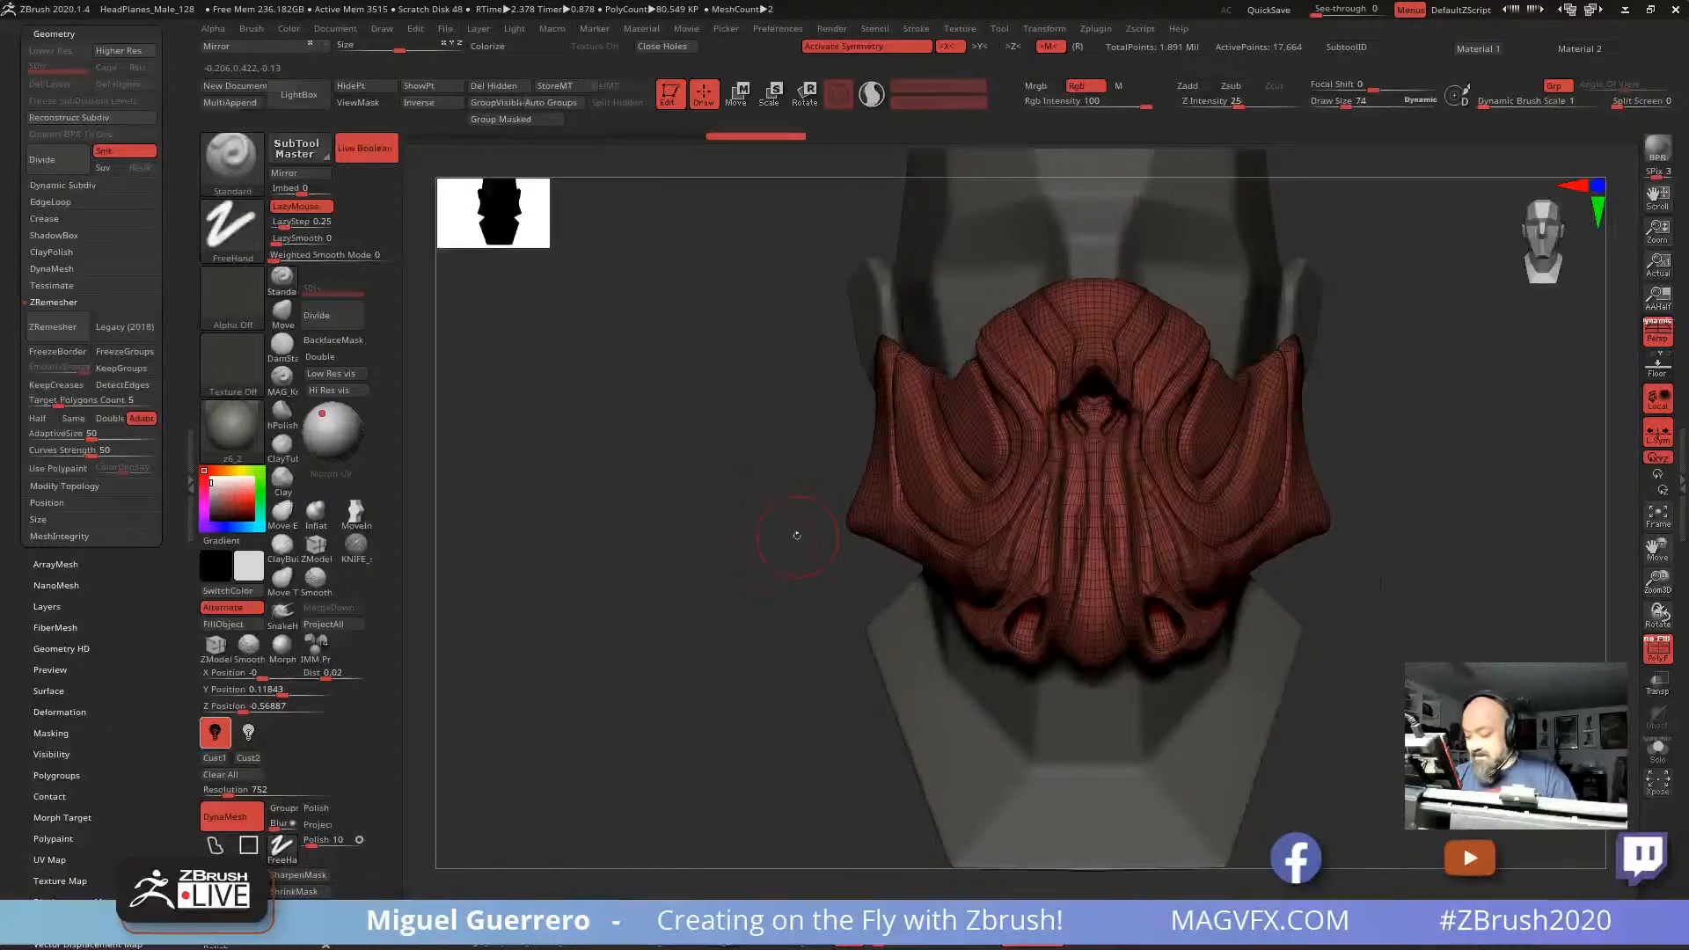
left_click(1659, 651)
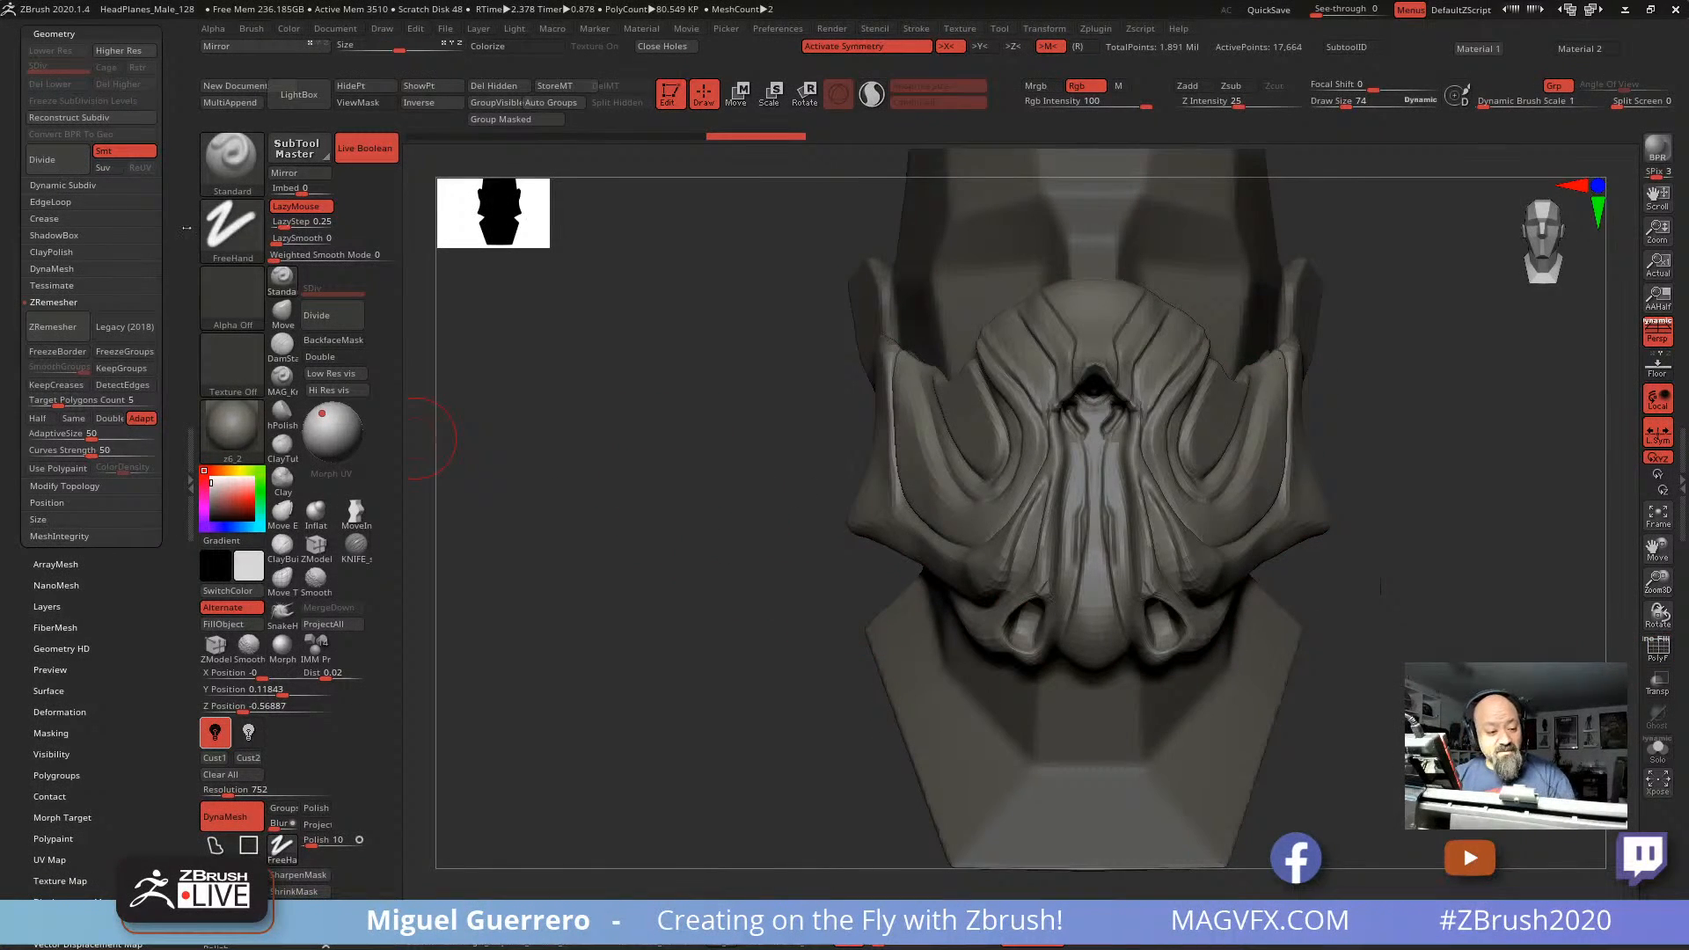
Step: Hide the mask04 head and show the original PM3D_Sphere3D1 subtool together with the remeshed mask
scroll(88, 352, "up", 5)
left_click(45, 337)
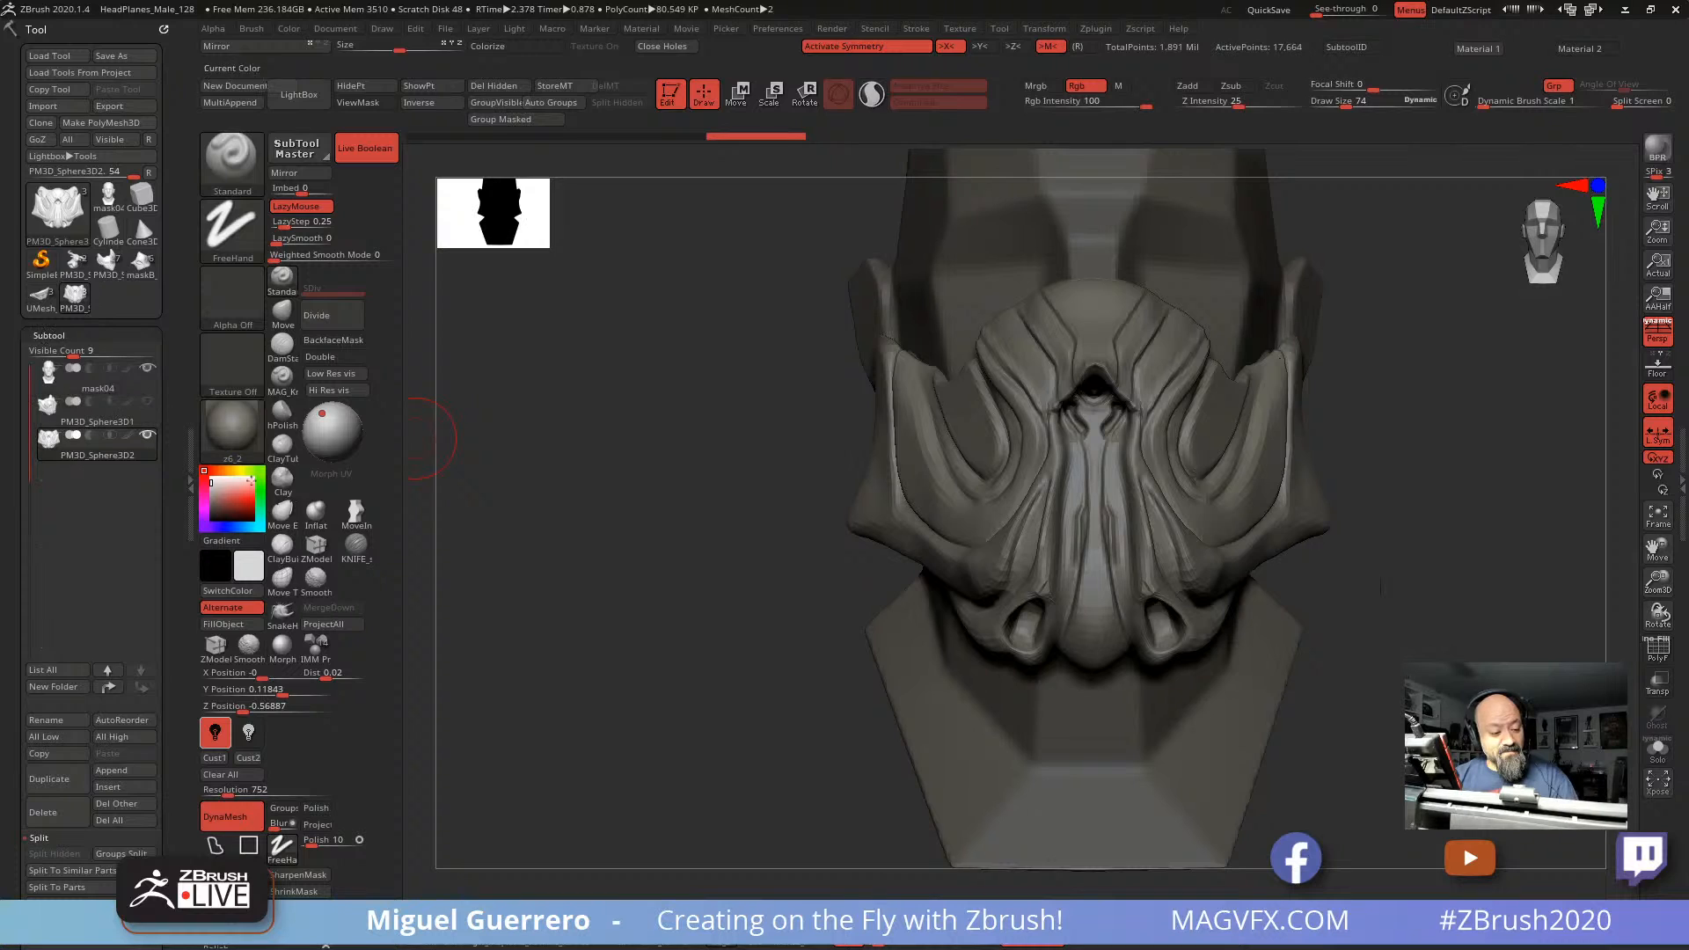
left_click_drag(664, 559, 671, 597)
left_click(150, 367)
left_click(147, 406)
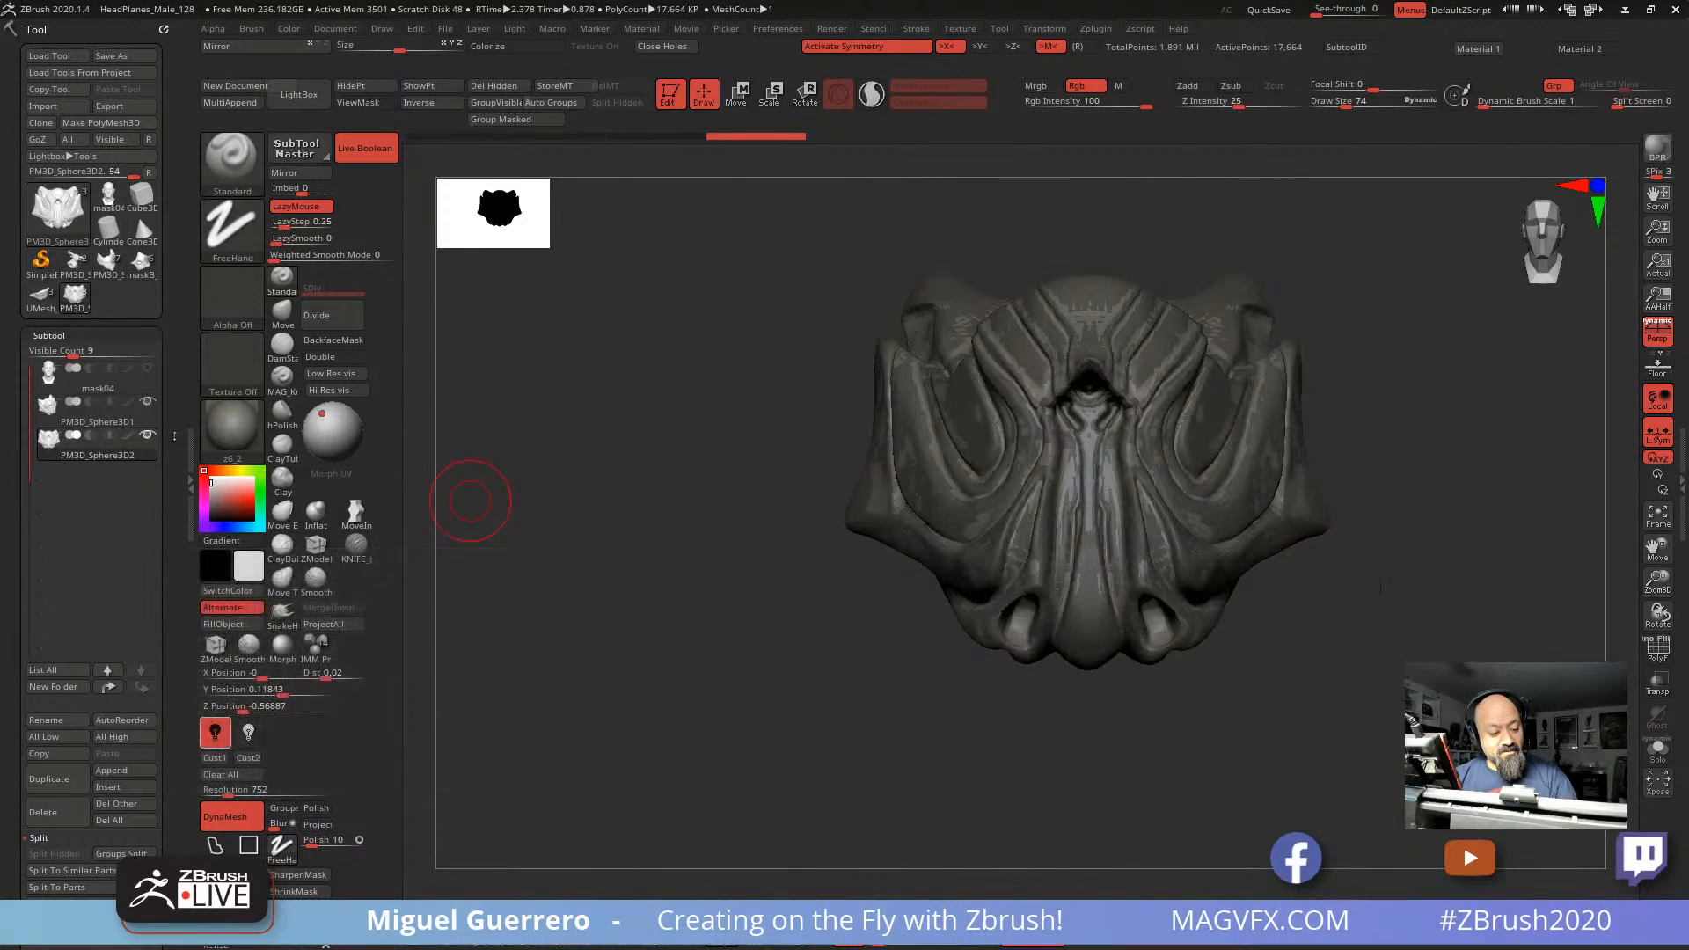
Step: Subdivide the remeshed mask to level 2, project the original's details onto it and inspect it in isolation
key("ctrl+d")
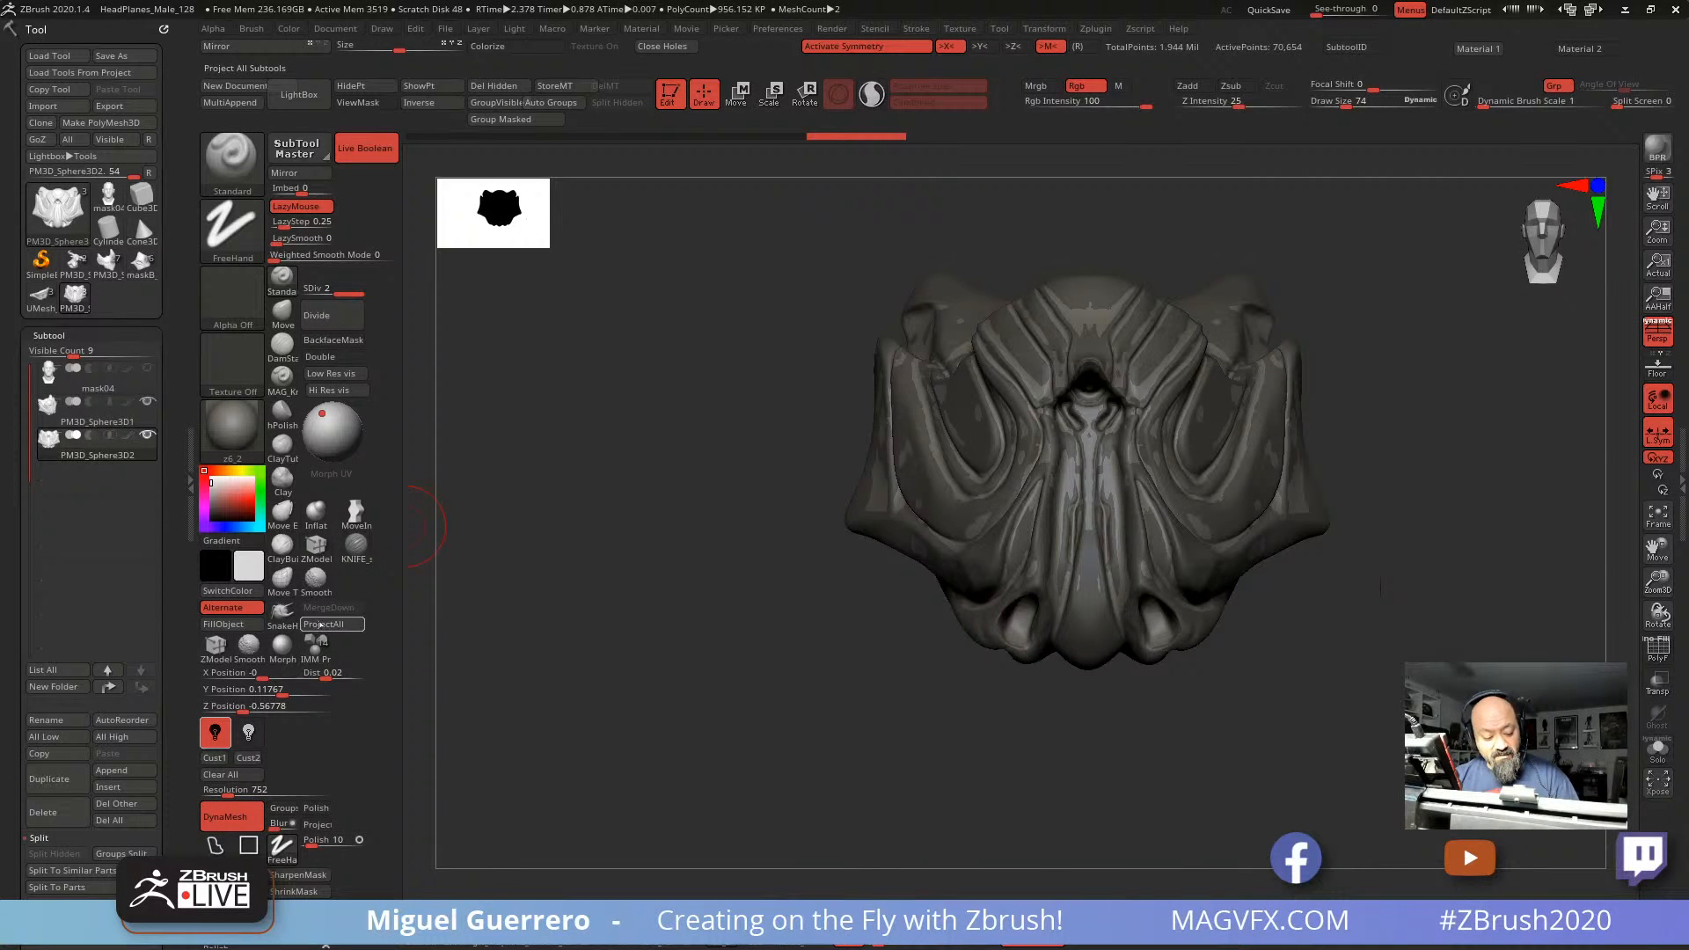
left_click_drag(1346, 526, 1152, 528)
left_click_drag(1275, 646, 1180, 731)
left_click(1657, 749)
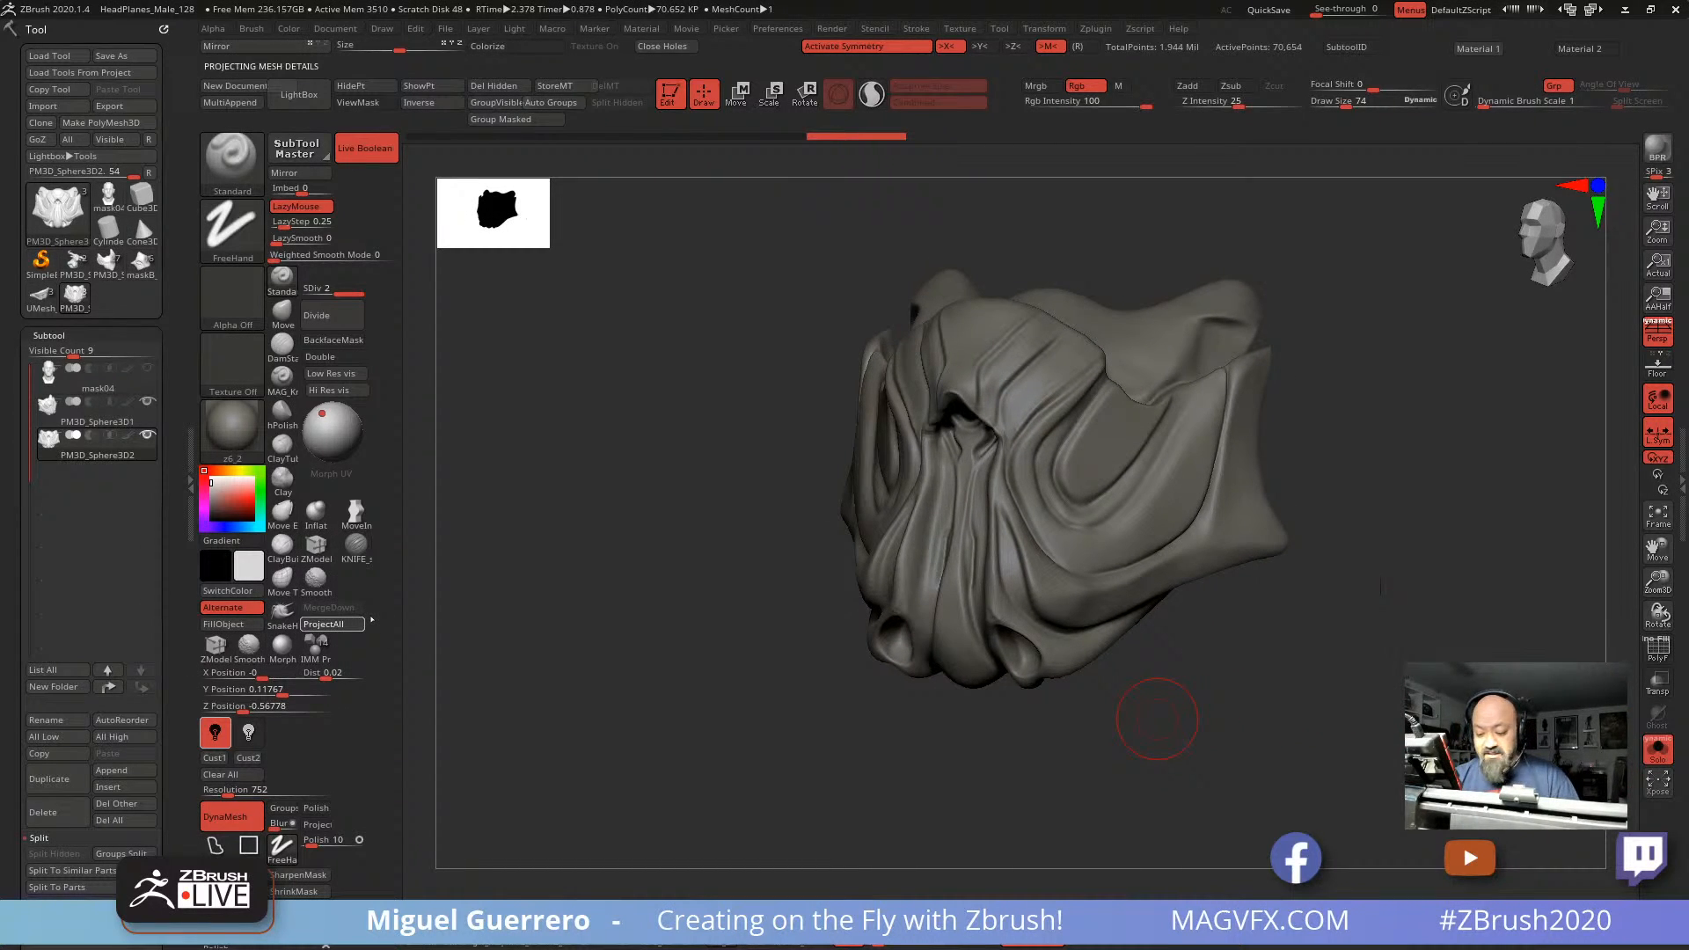
right_click_drag(1158, 719, 1148, 809, "ctrl")
left_click_drag(570, 623, 598, 612)
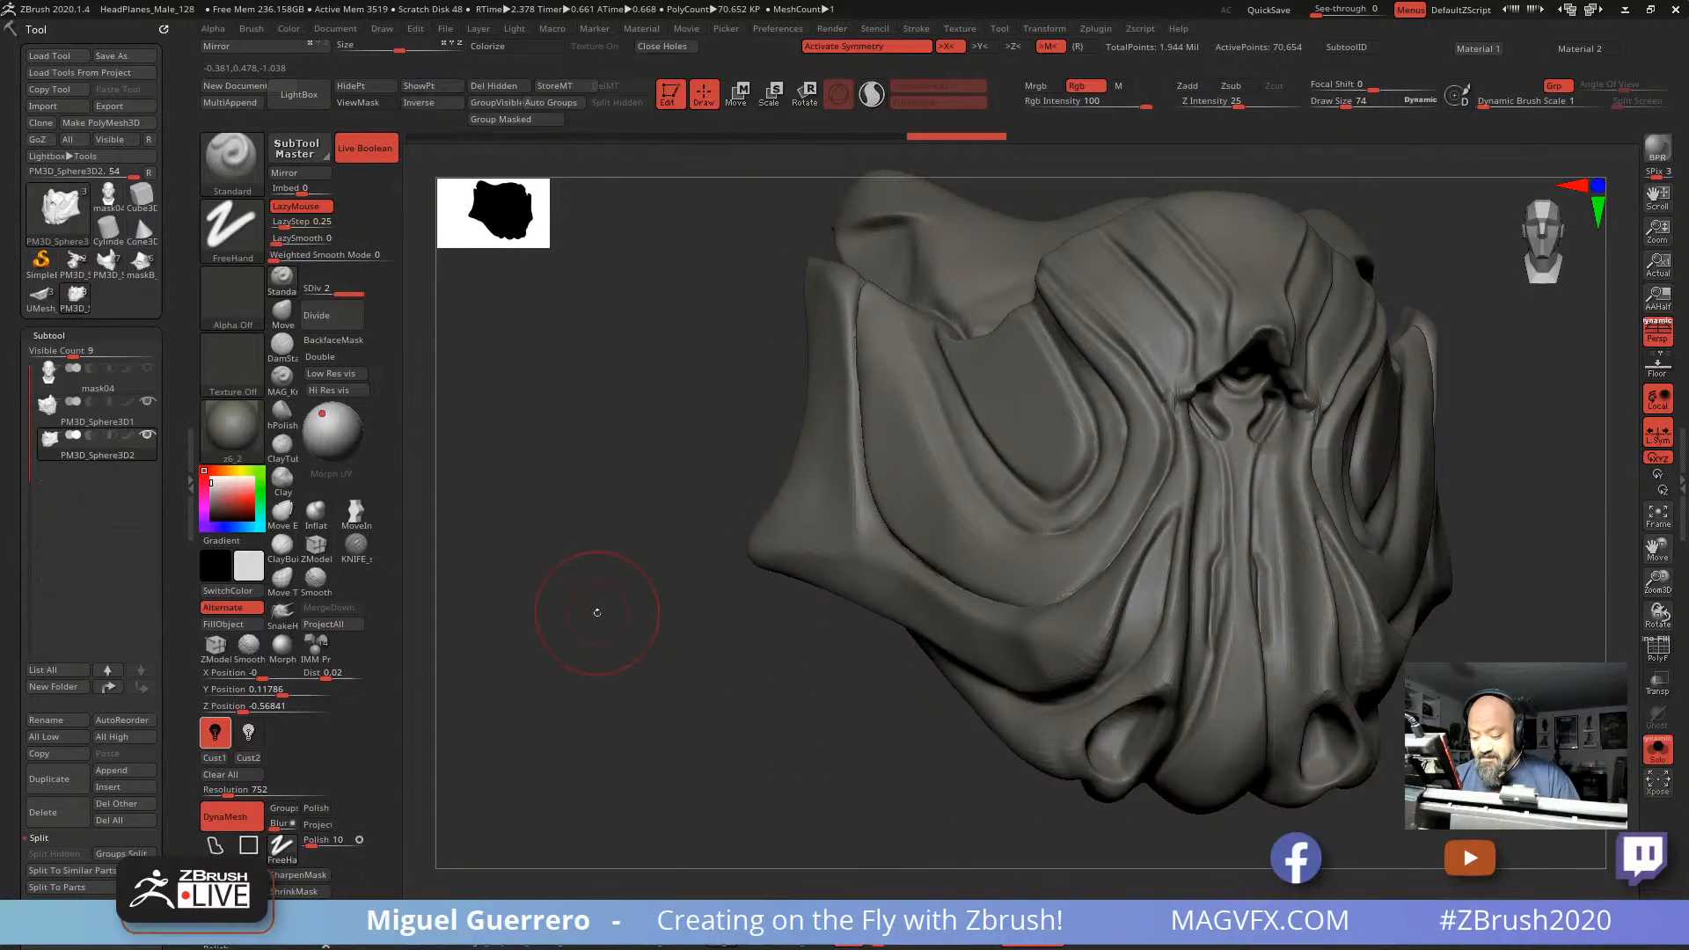
Step: Divide the remeshed mask to subdivision level 5, projecting the original's details at each new level
left_click(317, 315)
left_click(352, 623)
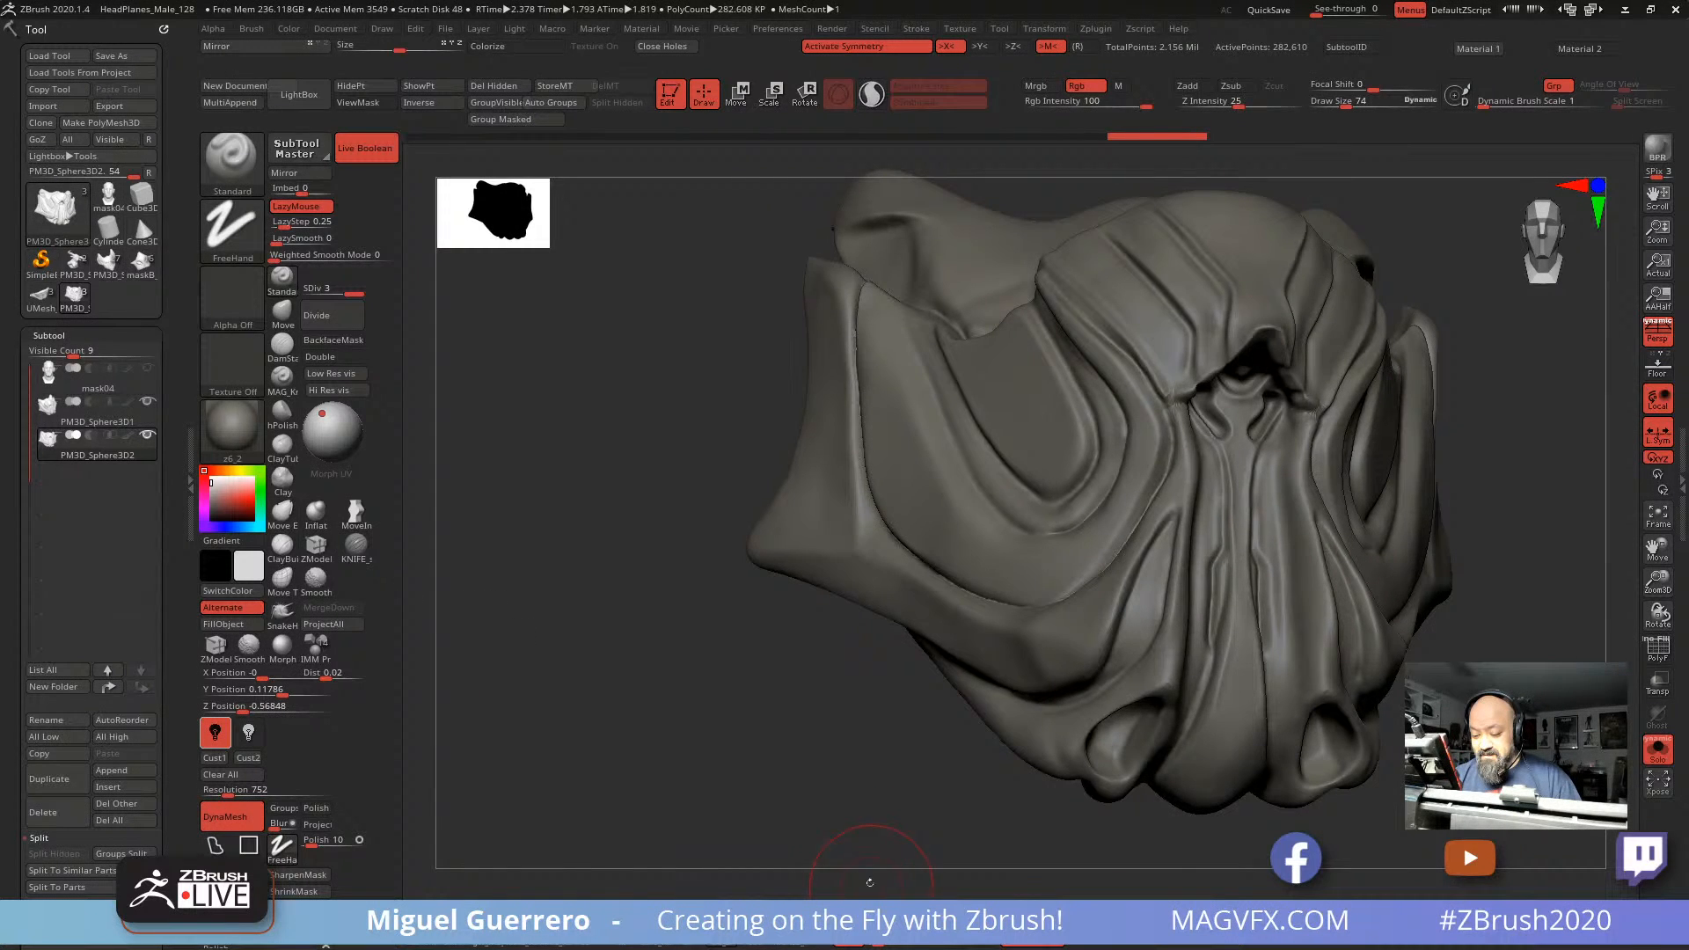
left_click(347, 316)
left_click(361, 621)
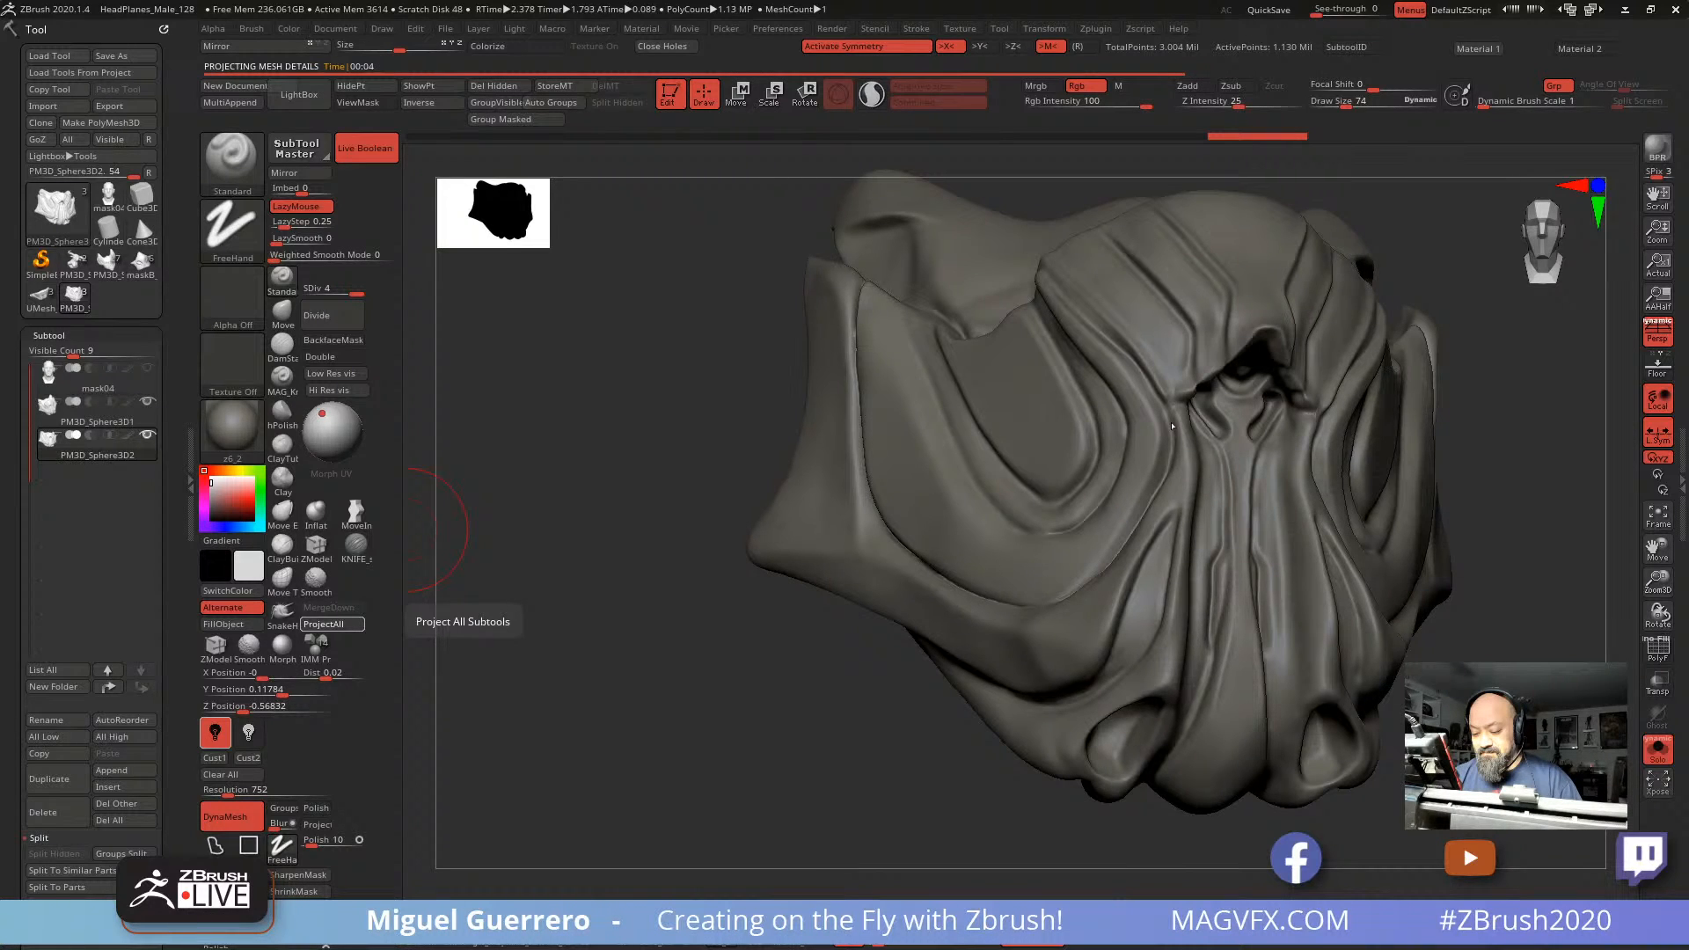
mouse_move(867, 695)
left_mouse_down()
mouse_move(667, 690)
mouse_move(682, 682)
left_mouse_up()
left_click(1660, 758)
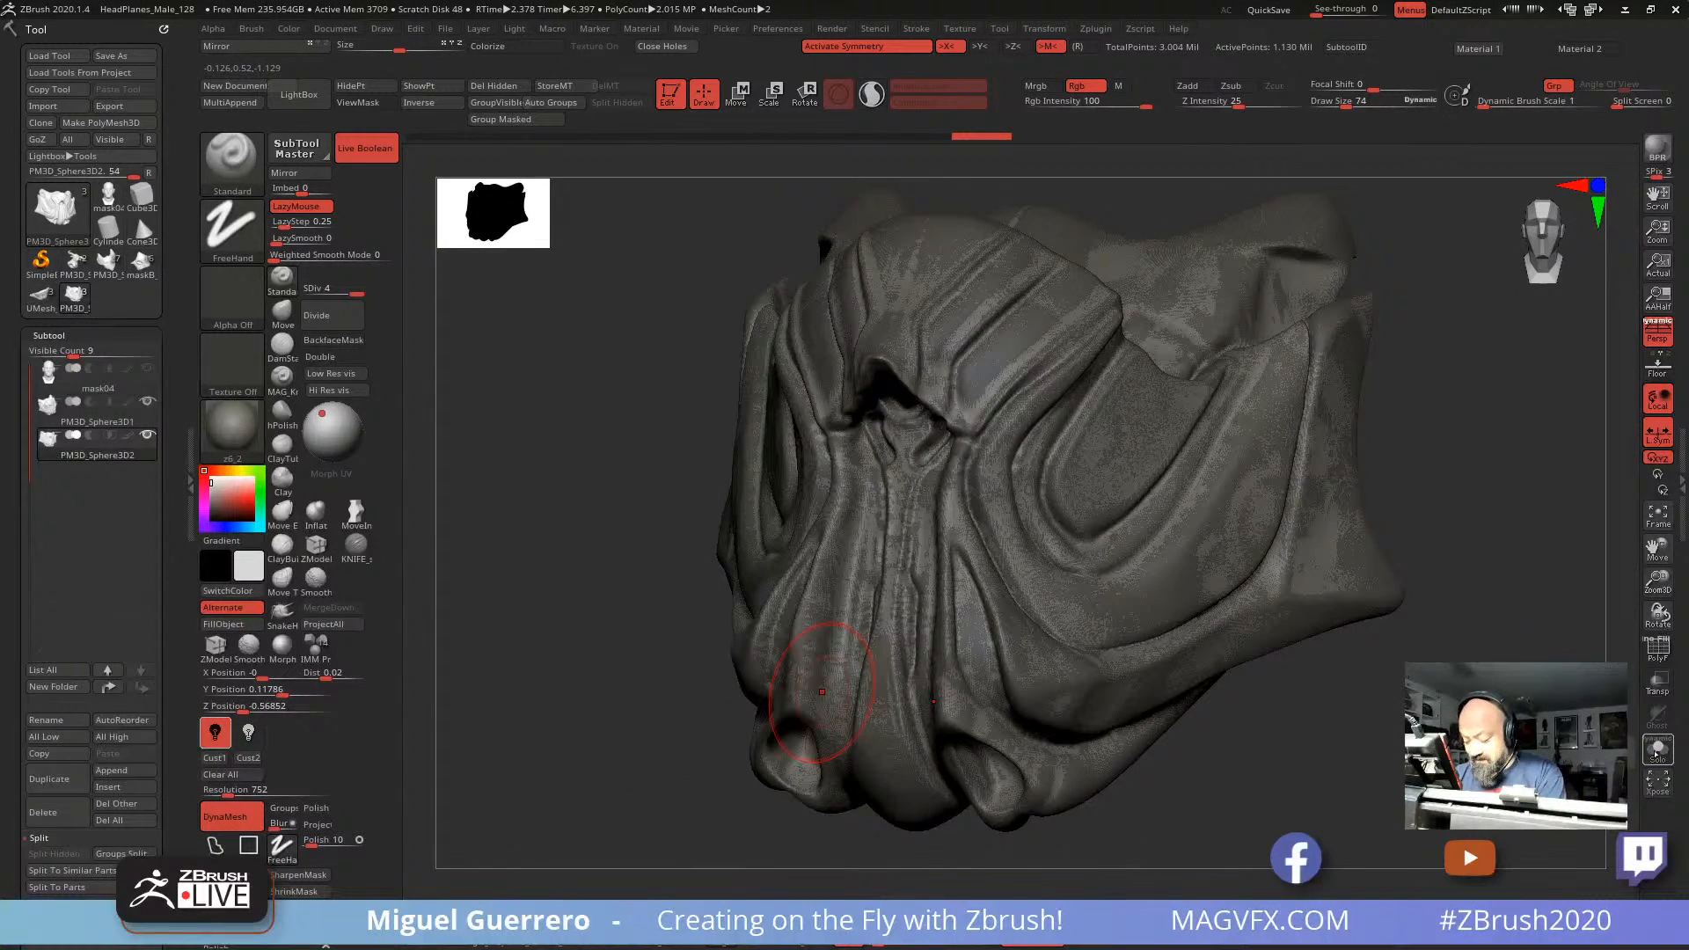
left_click(1657, 754)
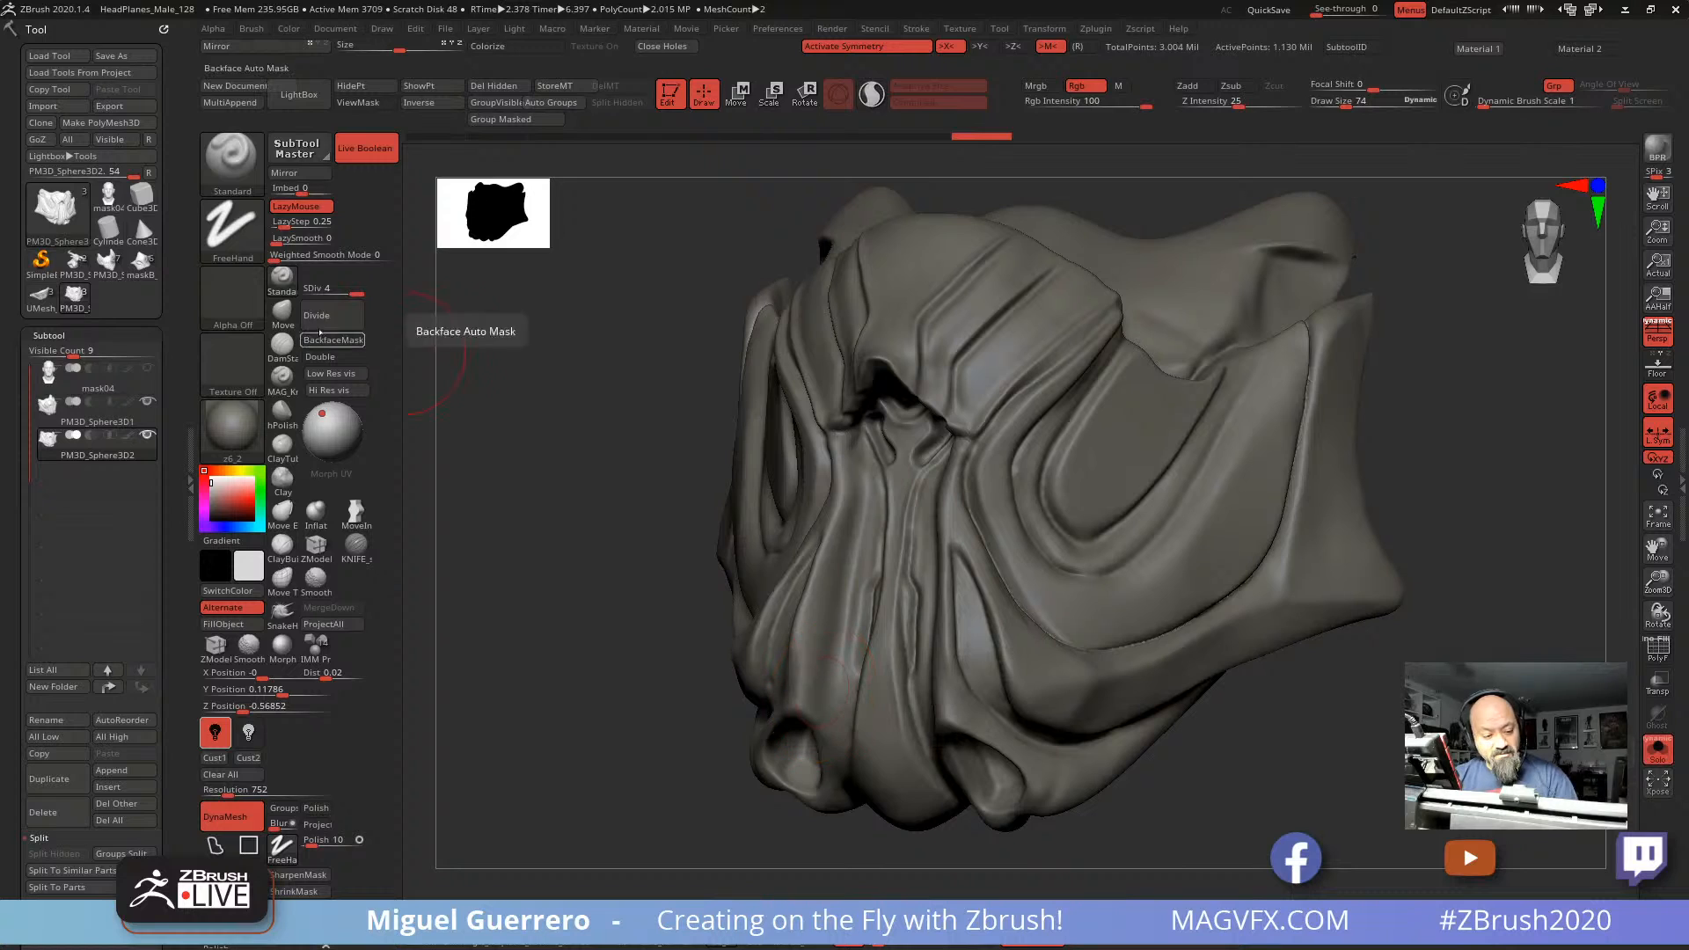
left_click(323, 315)
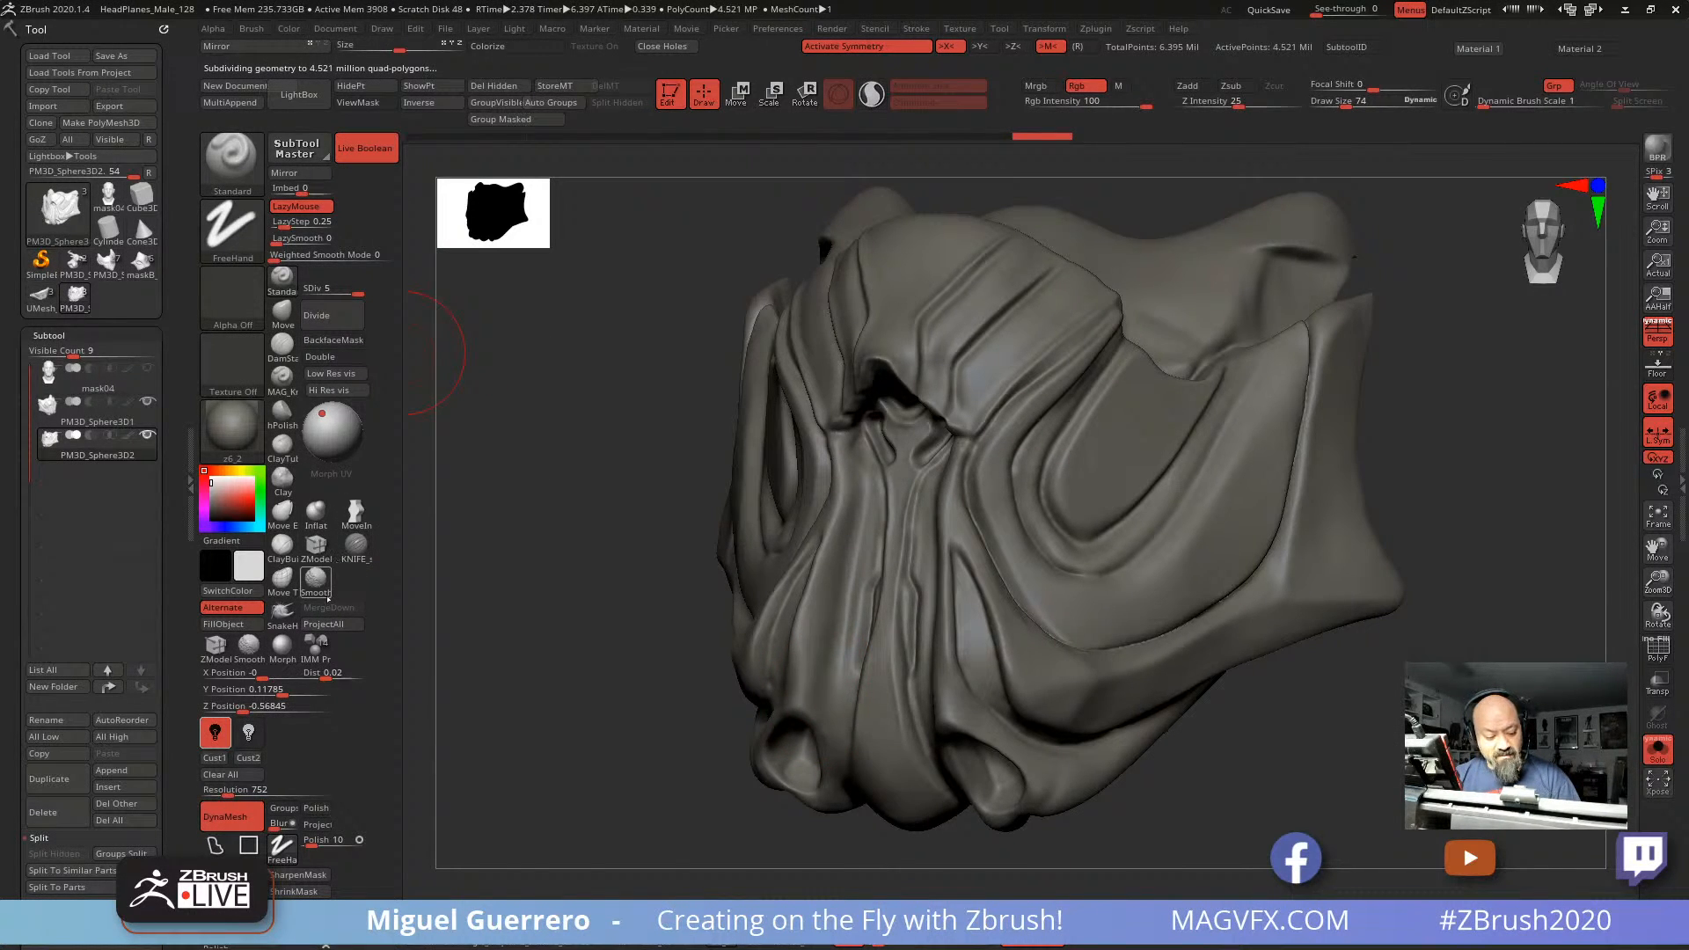
left_click(324, 624)
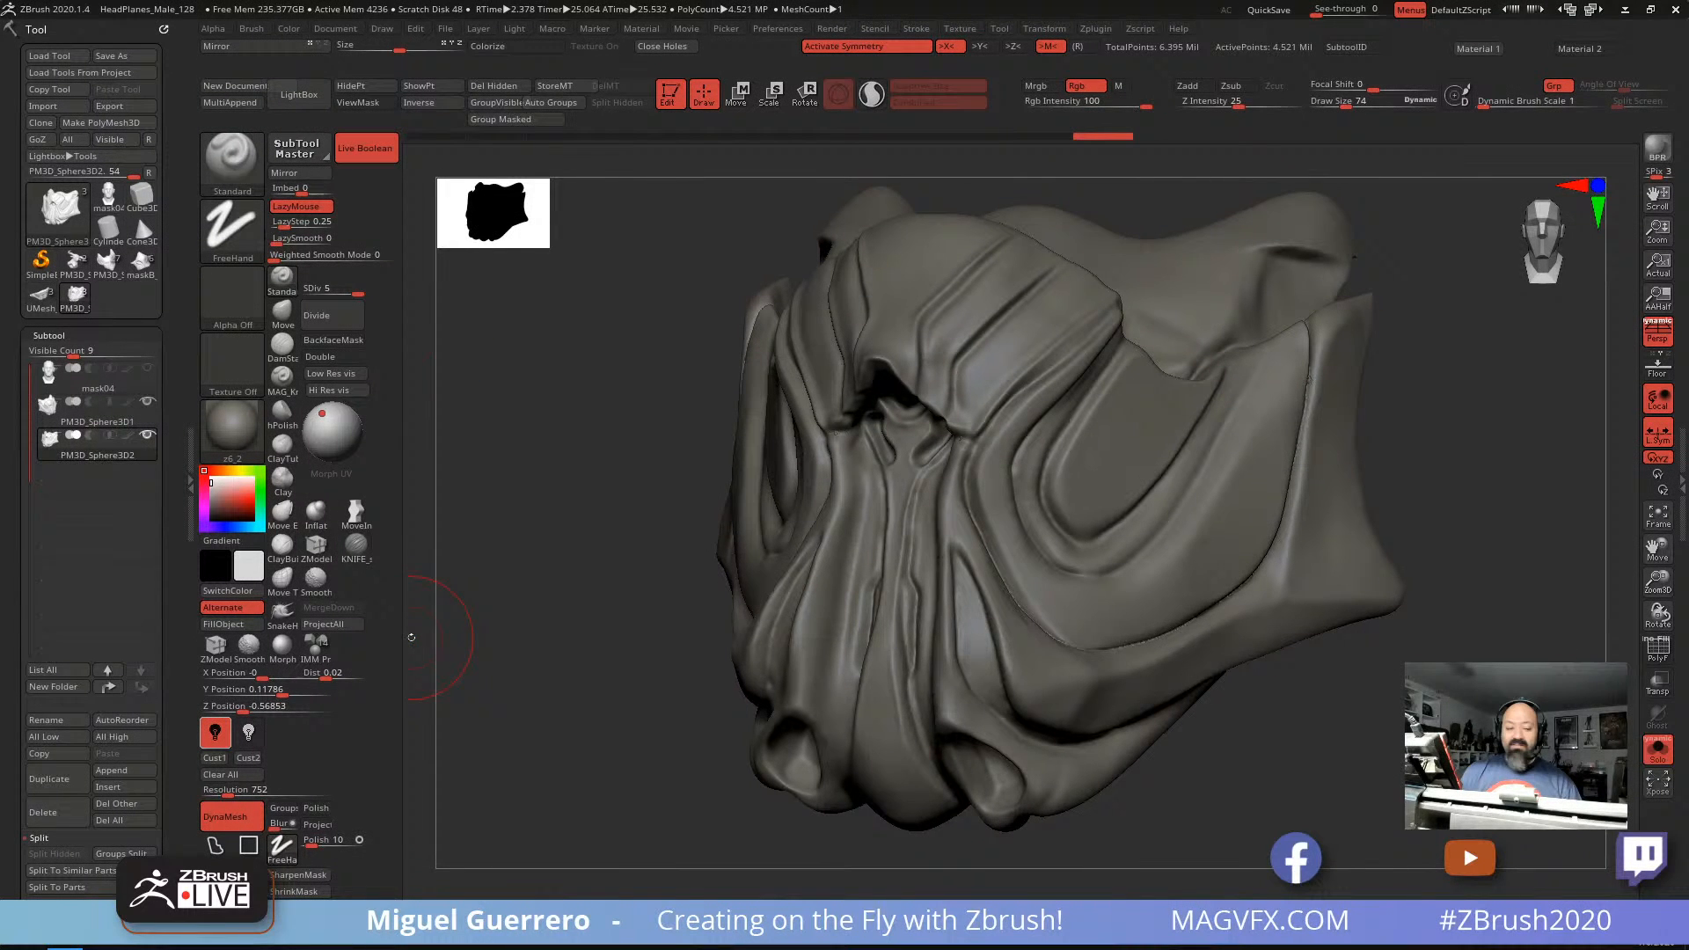
Step: Hide the original PM3D_Sphere3D1 subtool and leave Solo mode so the remeshed mask shows on the head
left_click_drag(570, 554, 586, 577, "shift")
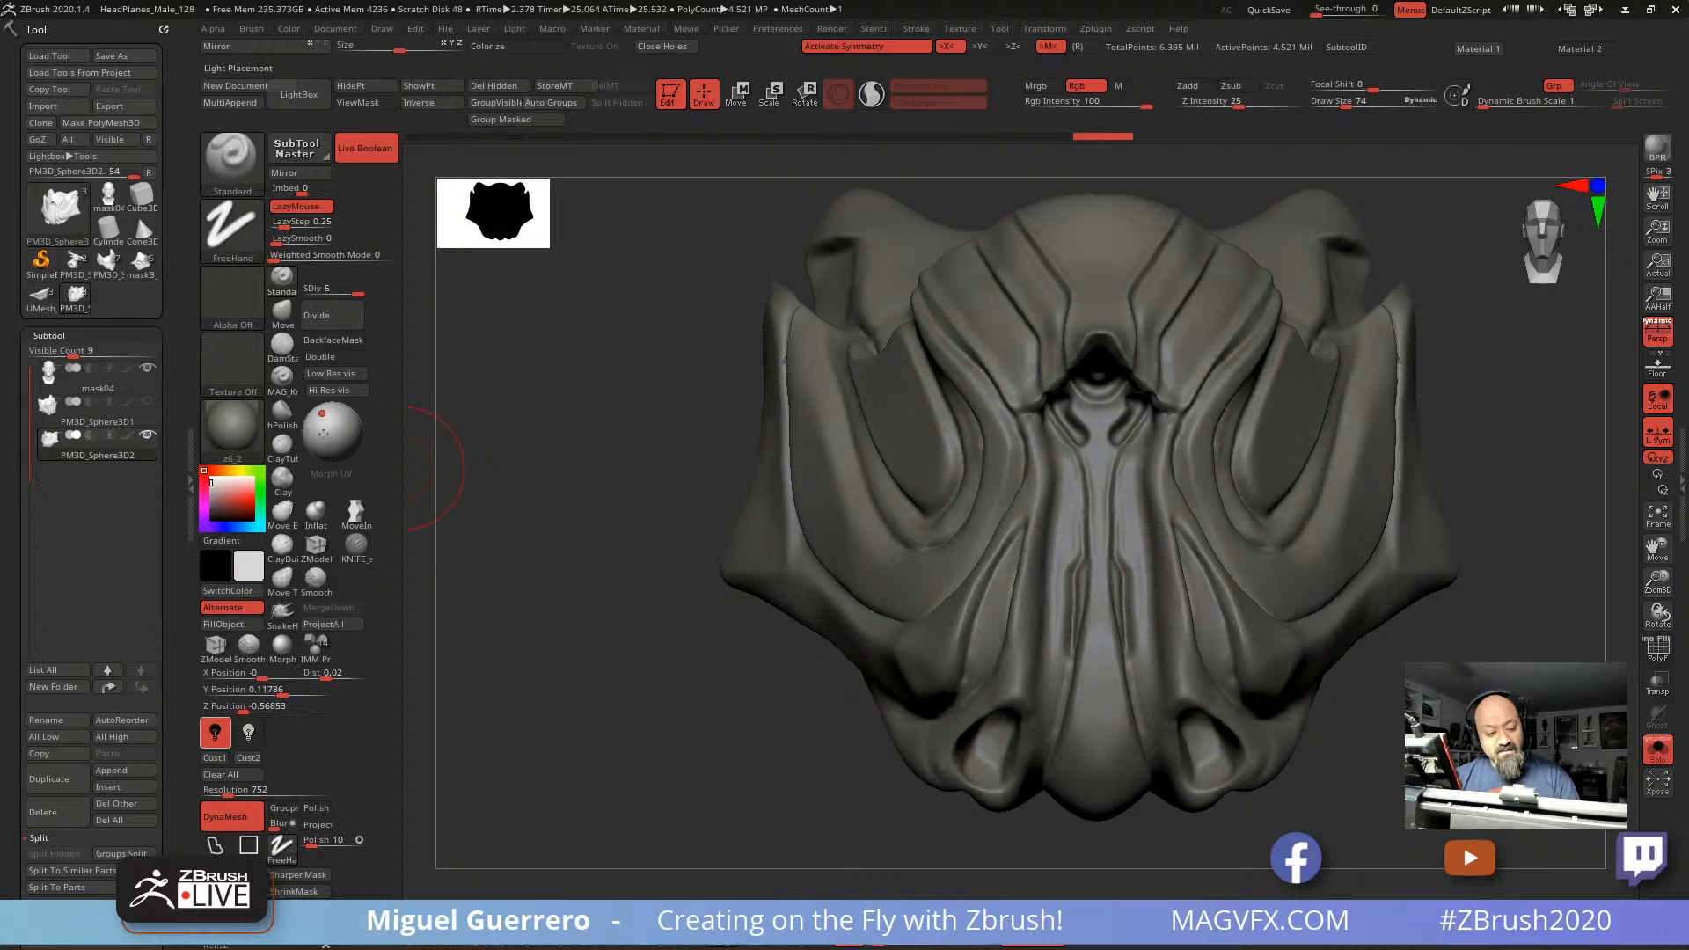
left_click(1657, 750)
mouse_move(695, 533)
left_mouse_down("shift")
mouse_move(663, 526)
mouse_move(773, 442)
left_mouse_up("shift")
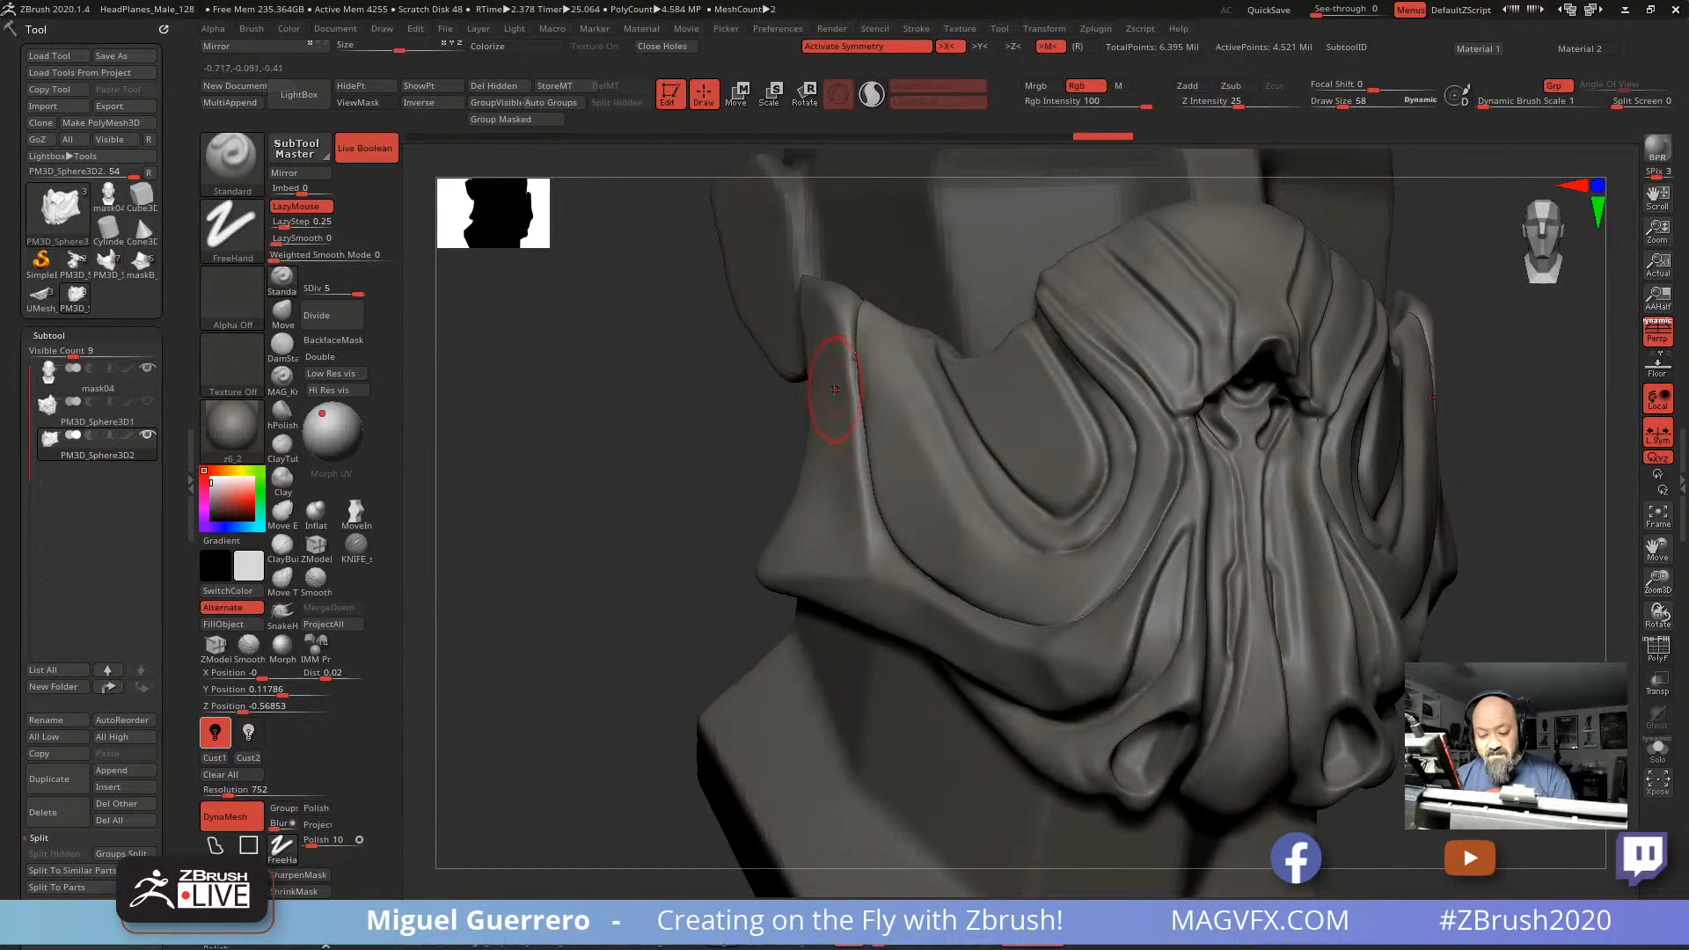
Step: Smooth the upper part of the jagged crease beside the mask's outer side ridge with a draw size of 34
mouse_move(625, 420)
right_mouse_down("ctrl")
mouse_move(630, 475)
mouse_move(827, 493)
mouse_move(834, 585)
right_mouse_up("ctrl")
mouse_move(993, 329)
left_mouse_down("shift")
mouse_move(989, 201)
mouse_move(1012, 383)
left_mouse_up("shift")
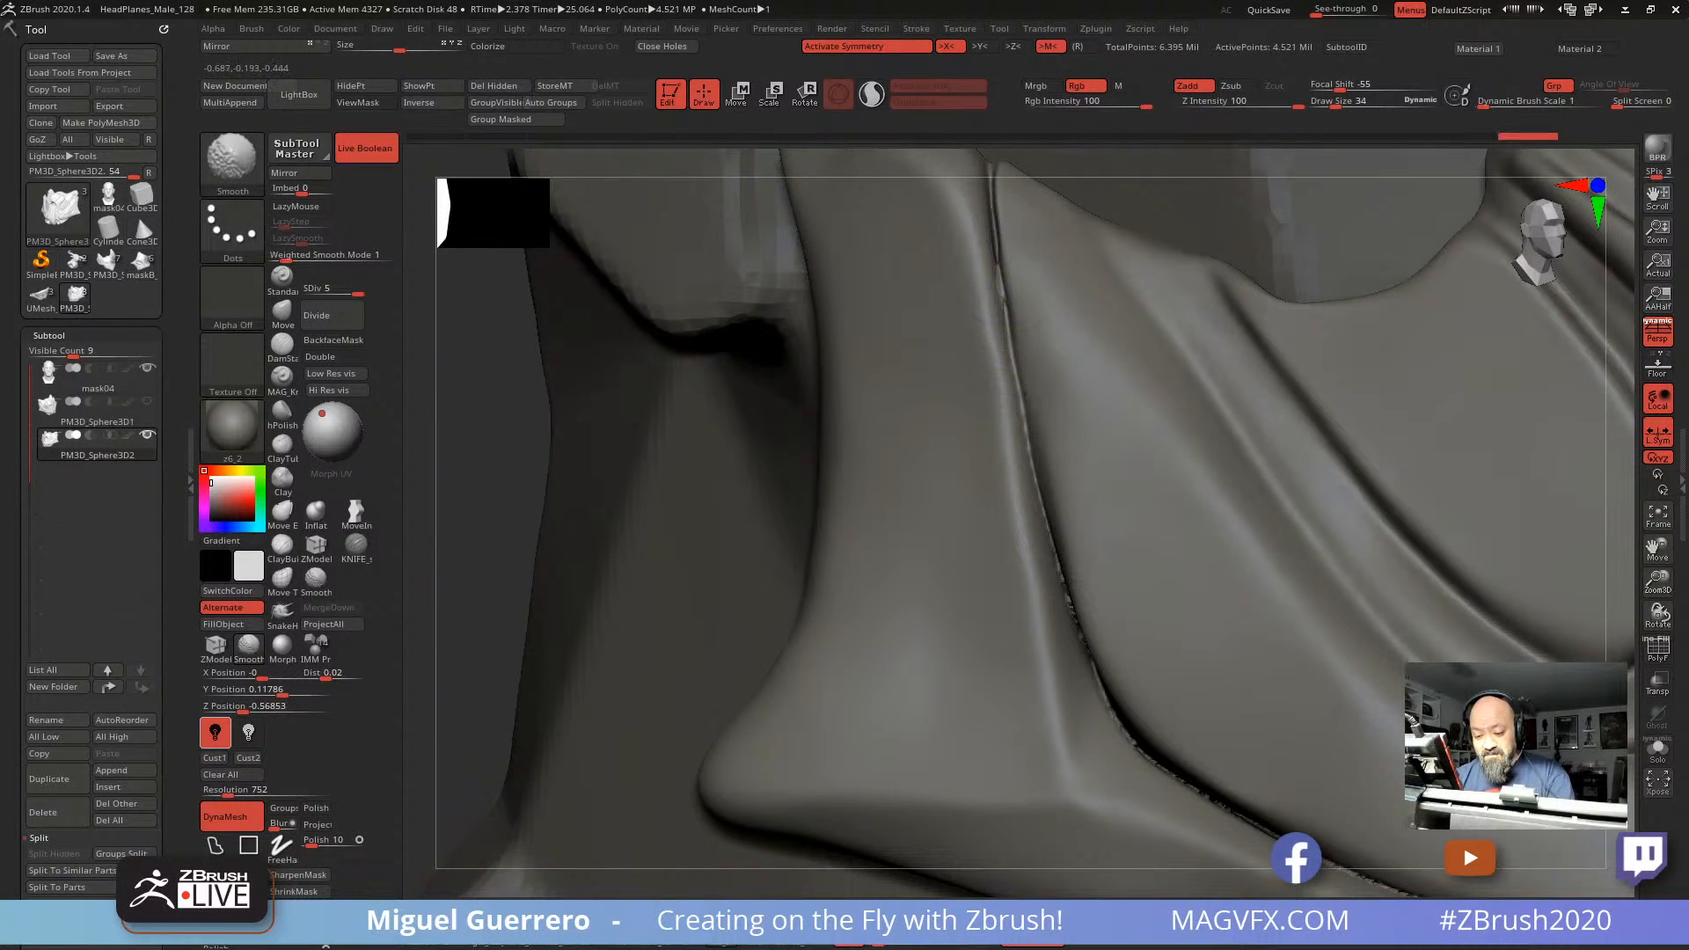
left_click_drag(996, 251, 1013, 387, "shift")
Step: Lower the mask to subdivision level 3 and smooth the crease down the side ridge and along the lower cheek
key("shift+d")
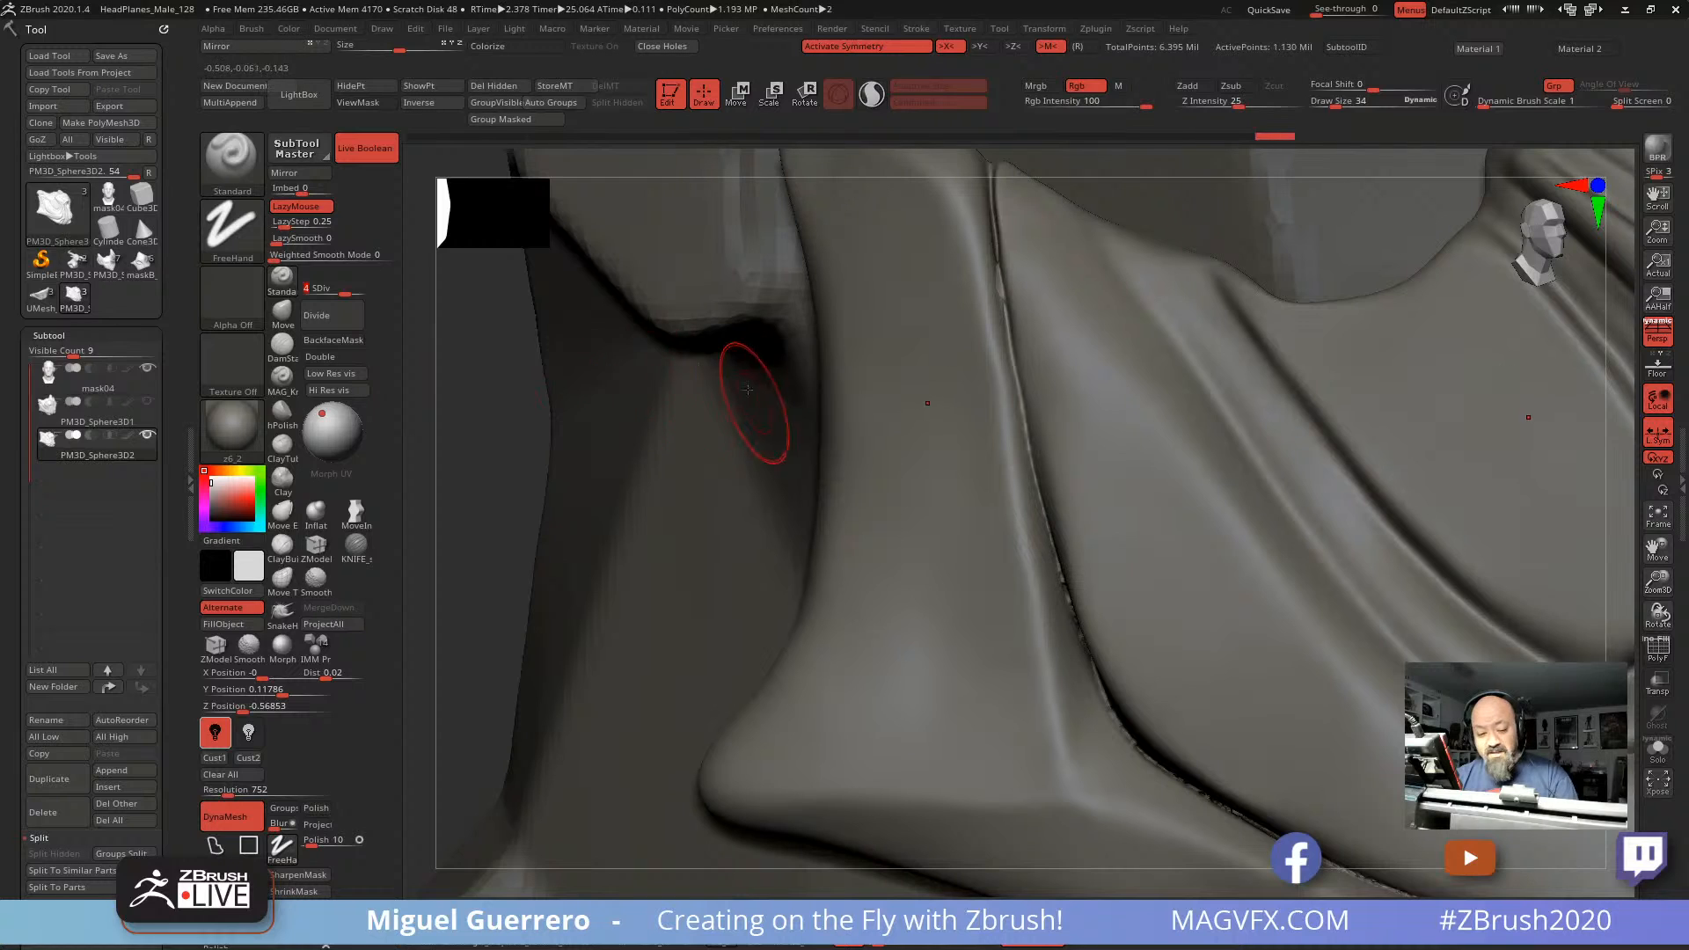
left_click(333, 288)
mouse_move(1011, 320)
left_mouse_down("shift")
mouse_move(989, 211)
mouse_move(1013, 494)
left_mouse_up("shift")
mouse_move(994, 264)
left_mouse_down("shift")
mouse_move(1018, 440)
mouse_move(1080, 647)
left_mouse_up("shift")
right_click_drag(1086, 668, 896, 415, "alt")
mouse_move(928, 483)
left_mouse_down("shift")
mouse_move(1161, 607)
mouse_move(1306, 625)
left_mouse_up("shift")
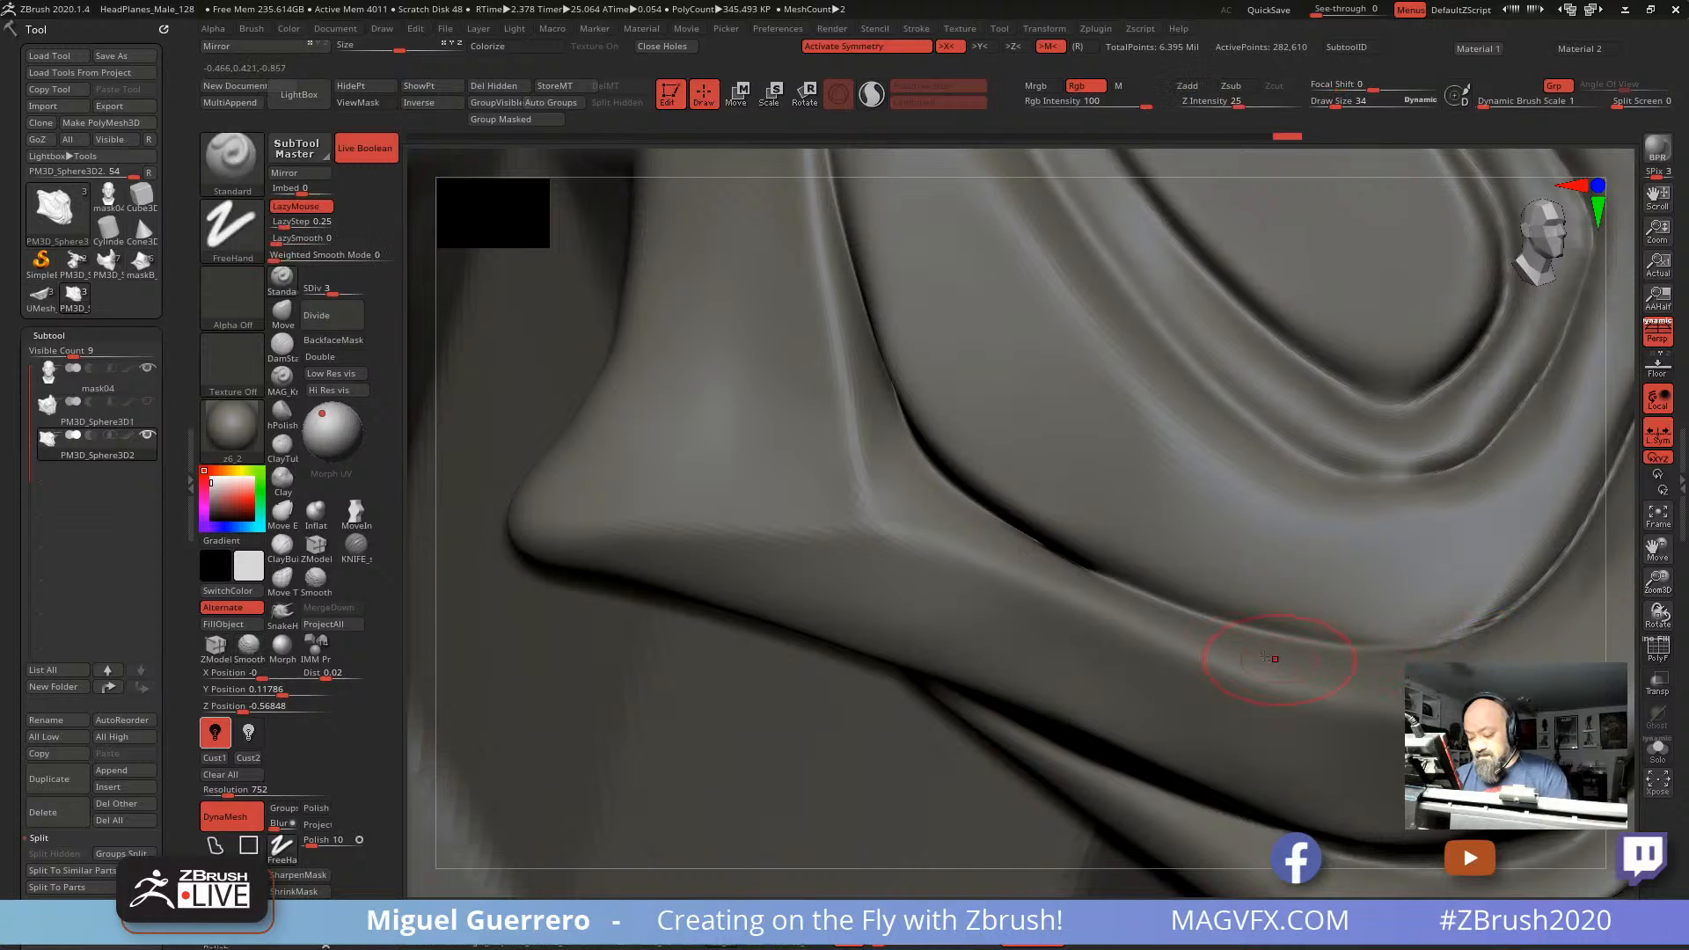
Step: Continue smoothing the cheek crease forward at subdivision level 3, up towards the folds beside the nose opening
right_click_drag(1275, 656, 920, 708, "alt")
right_click_drag(984, 655, 908, 655, "alt")
mouse_move(1003, 695)
left_mouse_down("shift")
mouse_move(1050, 677)
mouse_move(1234, 363)
left_mouse_up("shift")
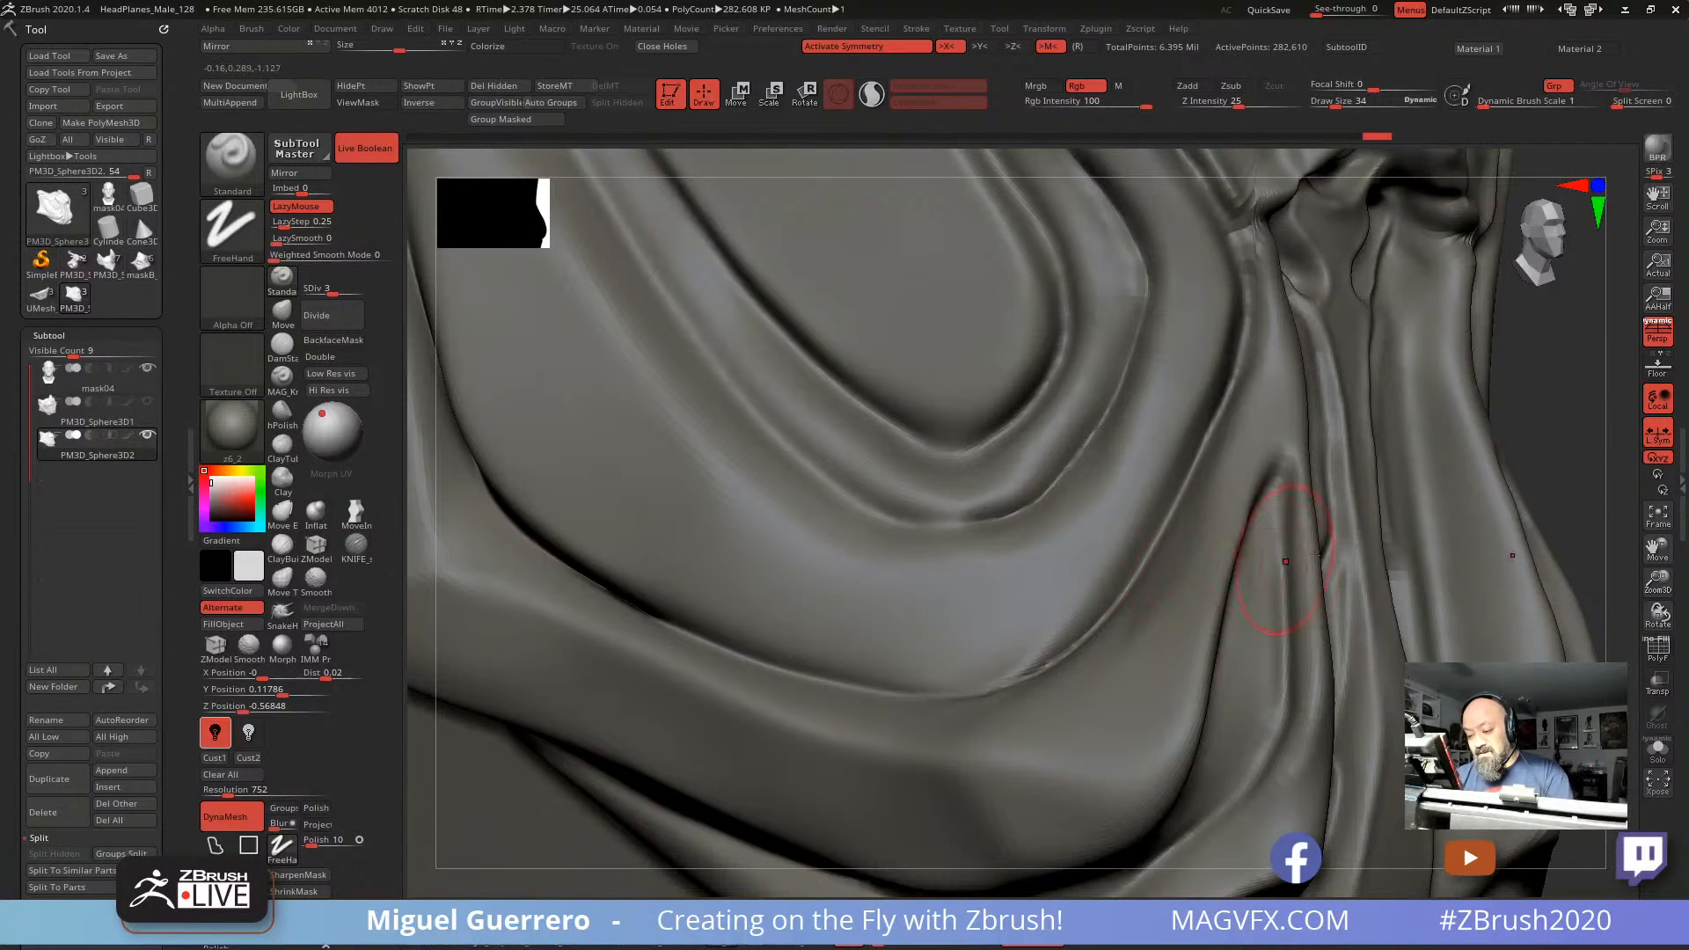
mouse_move(1495, 462)
right_mouse_down()
mouse_move(1535, 453)
mouse_move(1460, 607)
mouse_move(1368, 660)
right_mouse_up()
left_click_drag(1080, 394, 1075, 453, "shift")
Step: Return the mask to subdivision level 5 and smooth the creases beside the nose opening with a draw size of 14
left_click(359, 288)
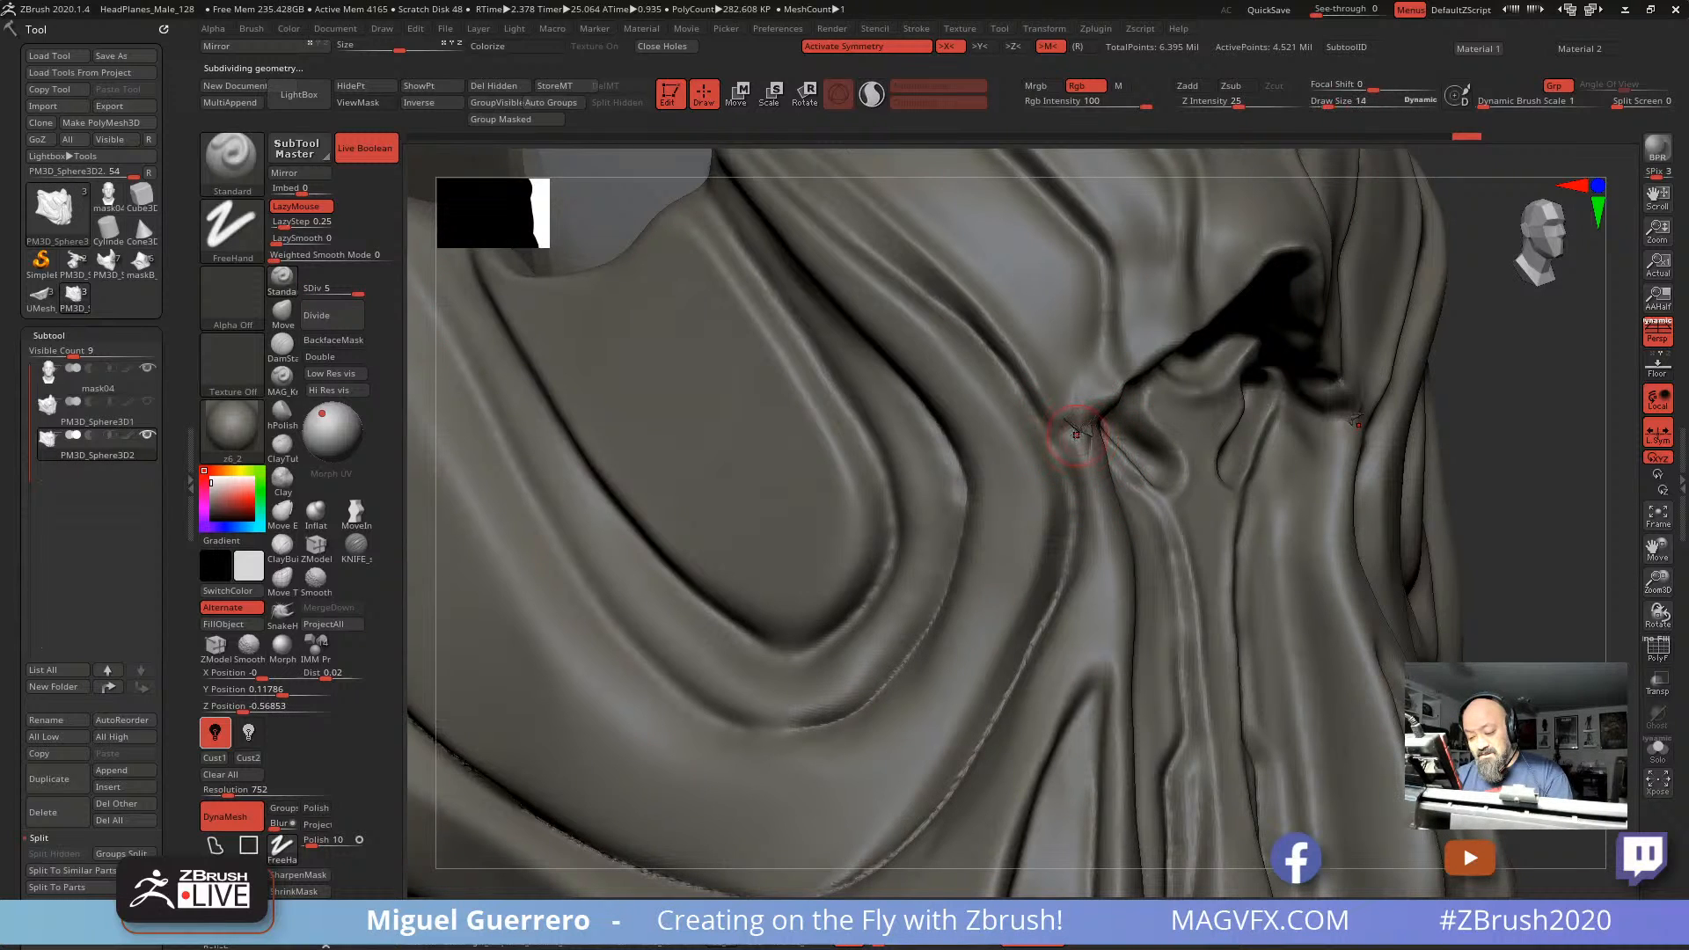
key("shift")
left_click_drag(1086, 439, 1089, 440, "shift")
left_click_drag(1539, 622, 1452, 616, "shift")
left_click_drag(1409, 444, 1411, 424, "shift")
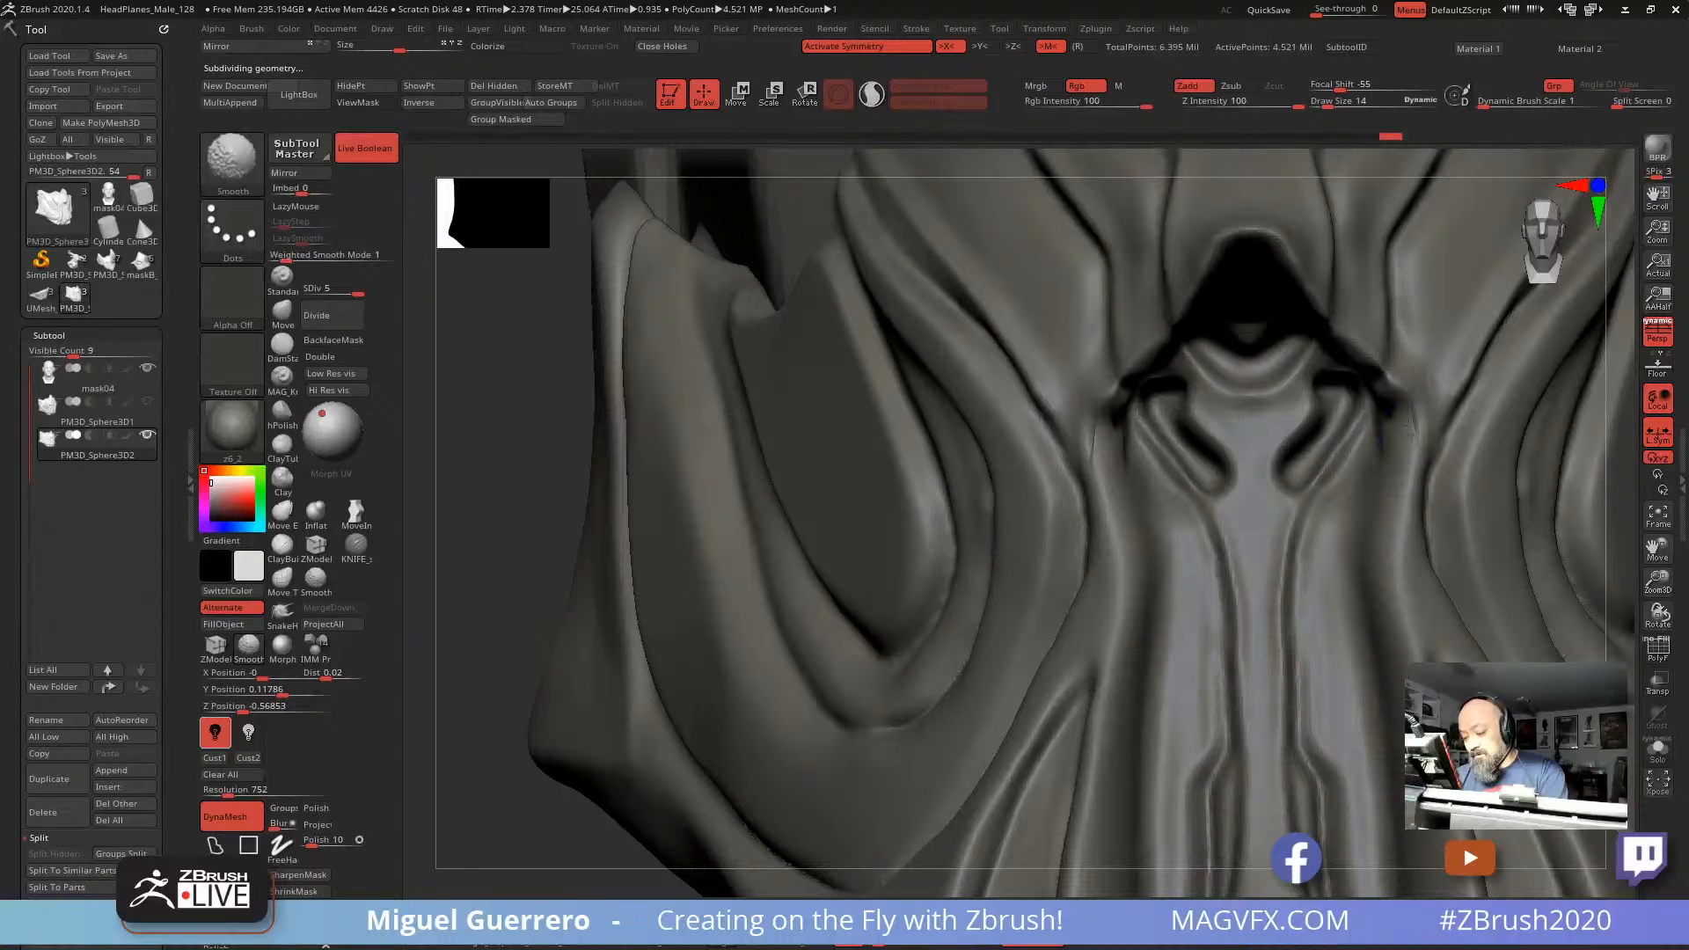
left_click_drag(1095, 402, 1097, 429, "shift")
Step: Smooth the remaining jagged crease along the side ridge and lower cheek at level 5, raising the draw size to 22
mouse_move(704, 445)
left_mouse_down("alt")
mouse_move(656, 454)
mouse_move(827, 445)
left_mouse_up("alt")
left_click_drag(429, 418, 675, 414, "alt")
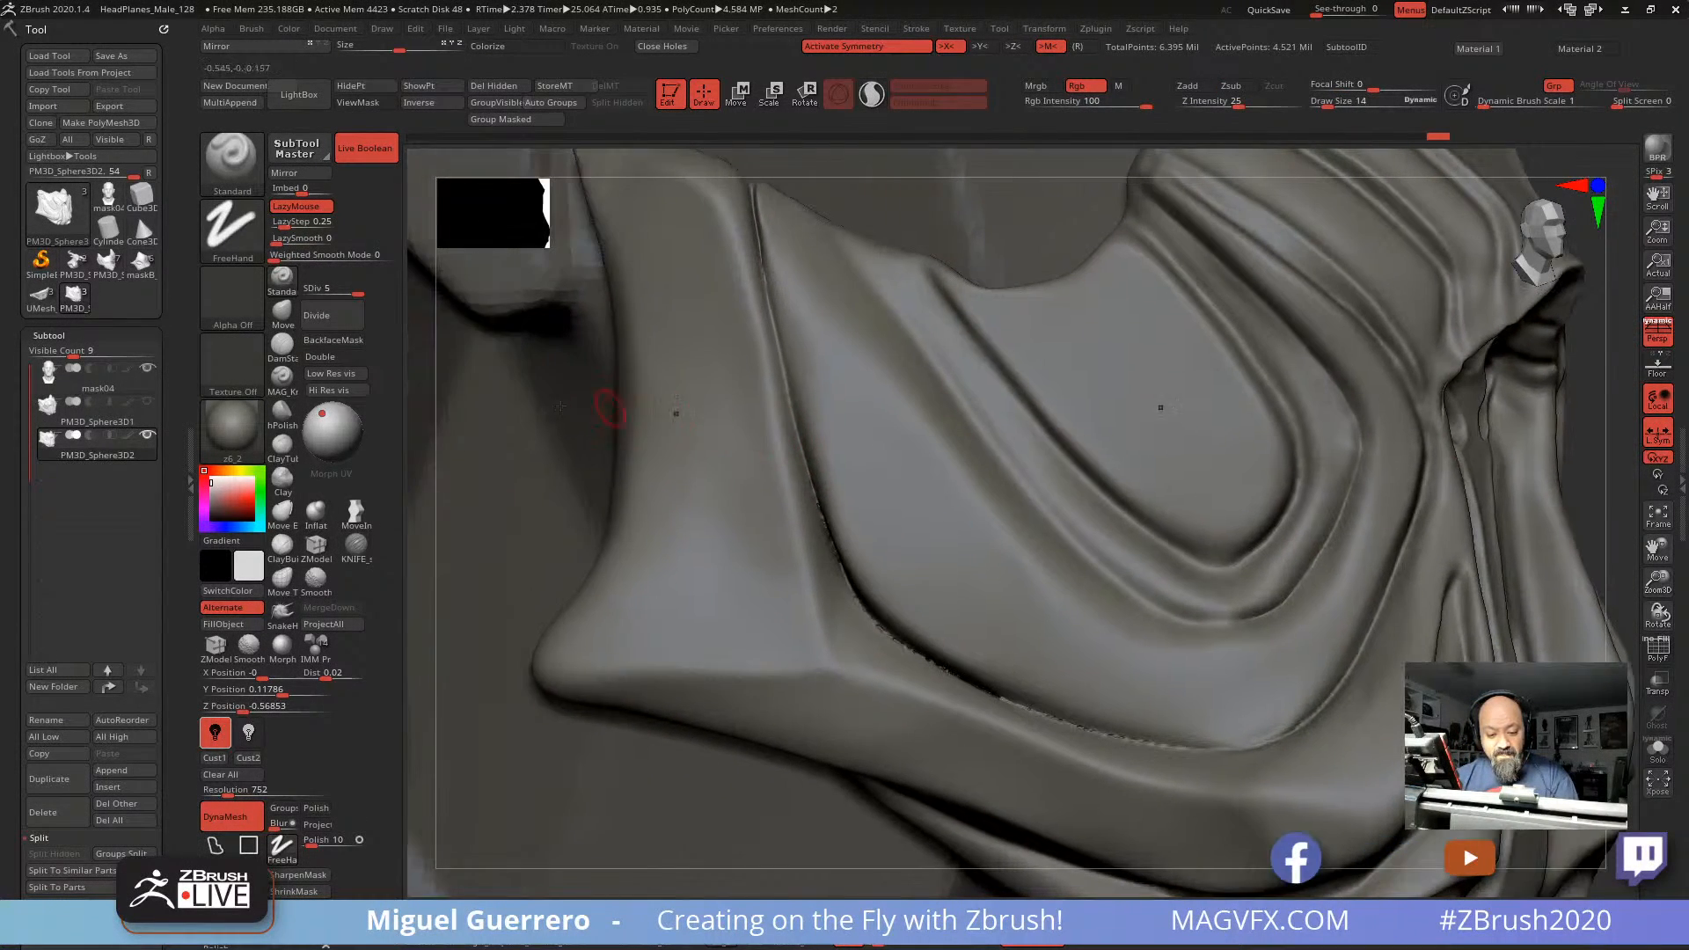
left_click_drag(758, 305, 749, 211, "shift")
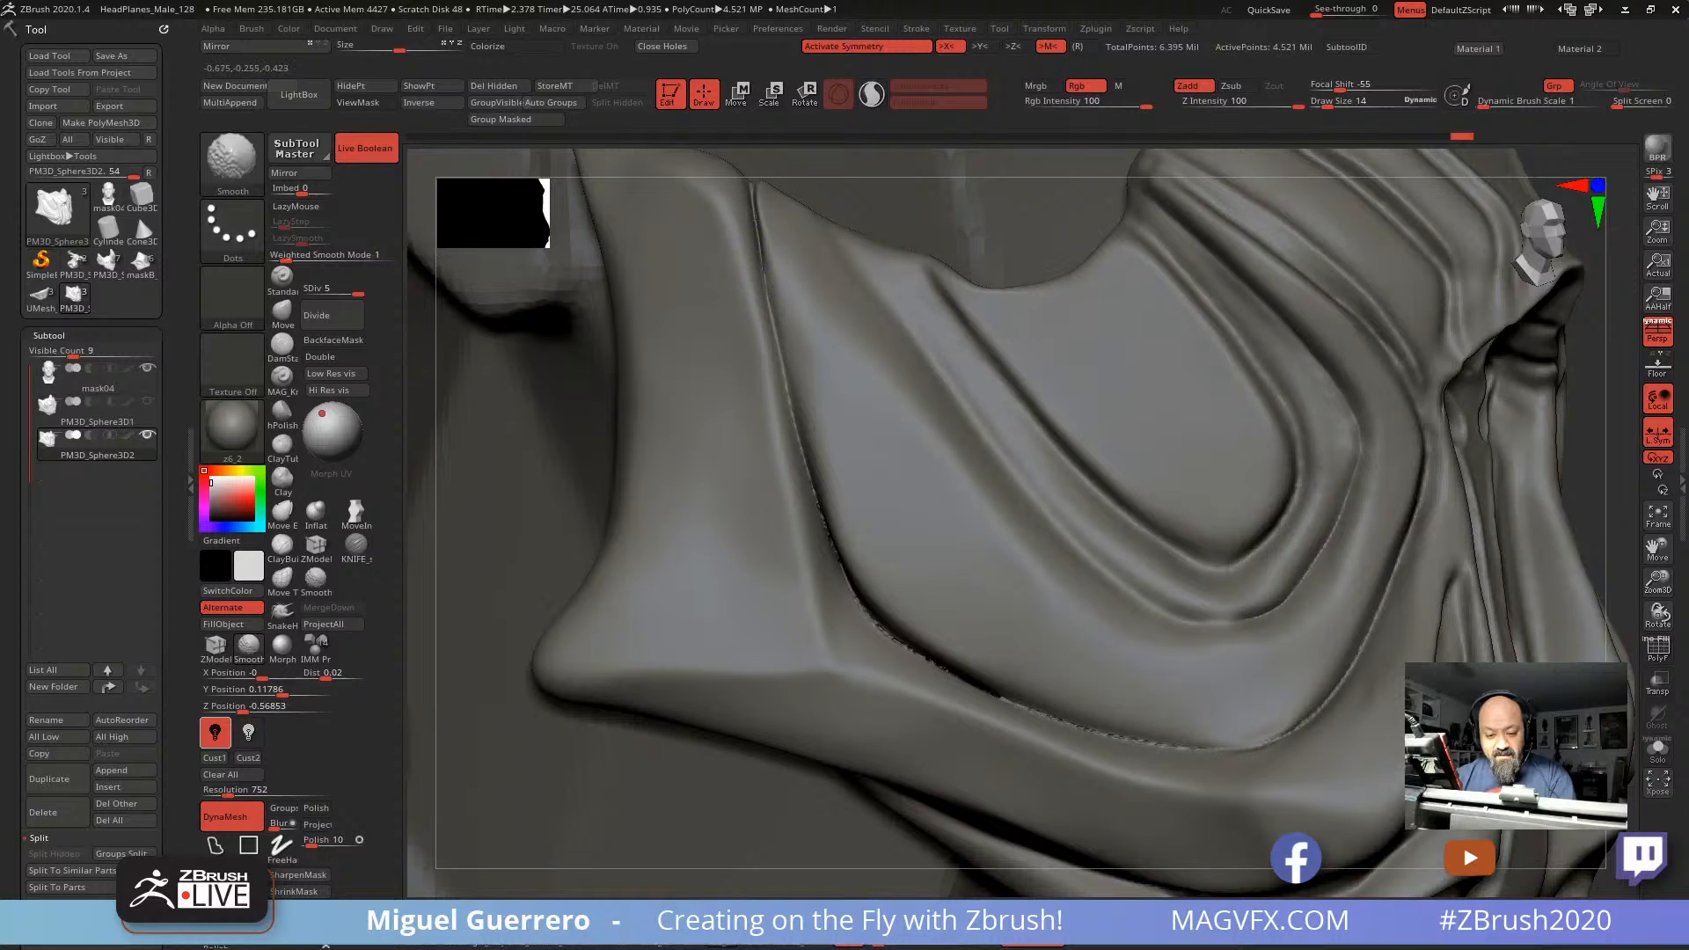
mouse_move(761, 268)
left_mouse_down("shift")
mouse_move(748, 217)
mouse_move(791, 369)
left_mouse_up("shift")
key("shift")
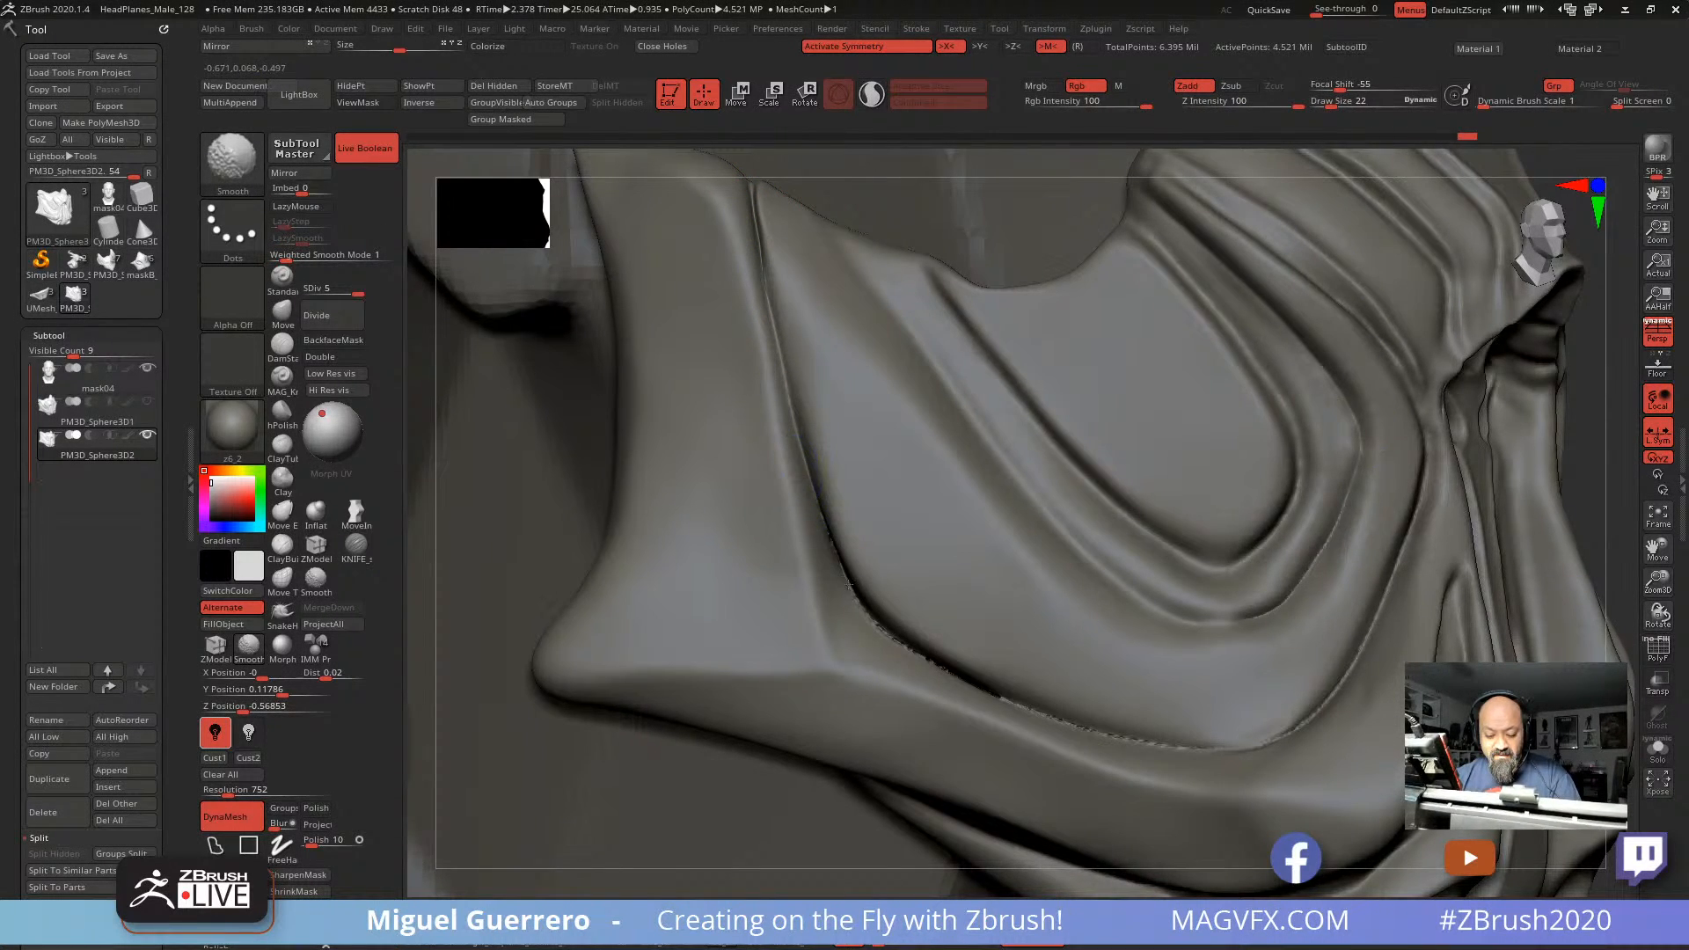
mouse_move(982, 684)
left_mouse_down("shift")
mouse_move(1132, 739)
mouse_move(1130, 725)
mouse_move(1174, 737)
mouse_move(1331, 689)
mouse_move(1350, 658)
left_mouse_up("shift")
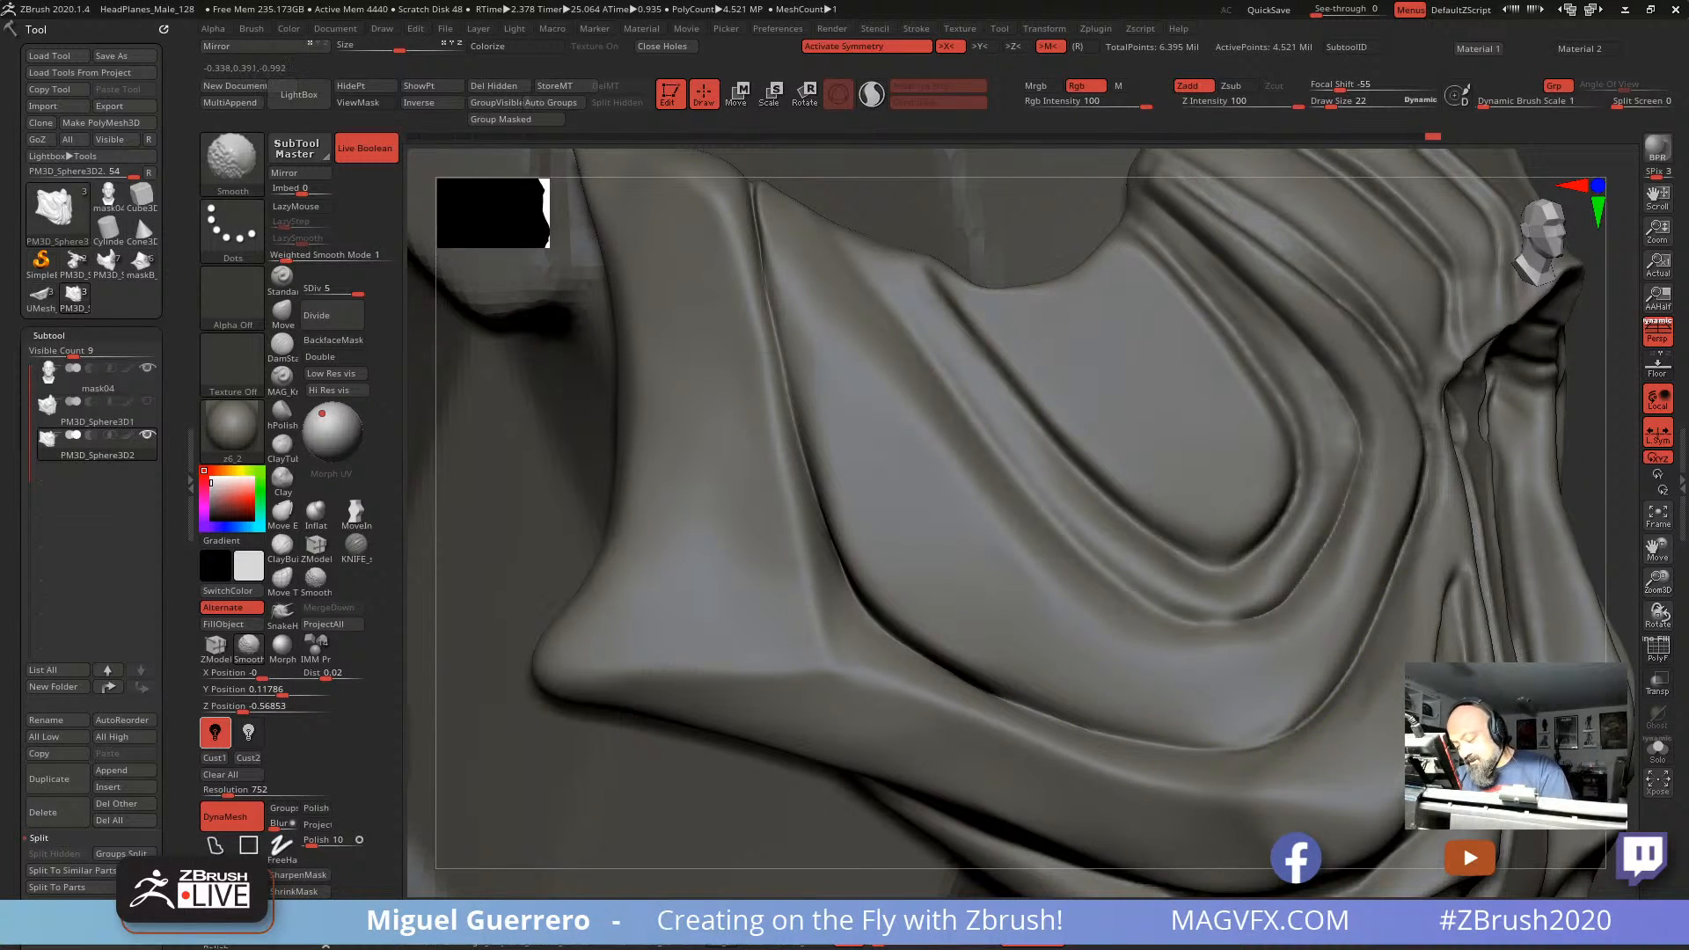
Step: Smooth the curved fold edges around the recessed cheek panel with a draw size of 22
left_click_drag(1418, 482, 1372, 616, "shift")
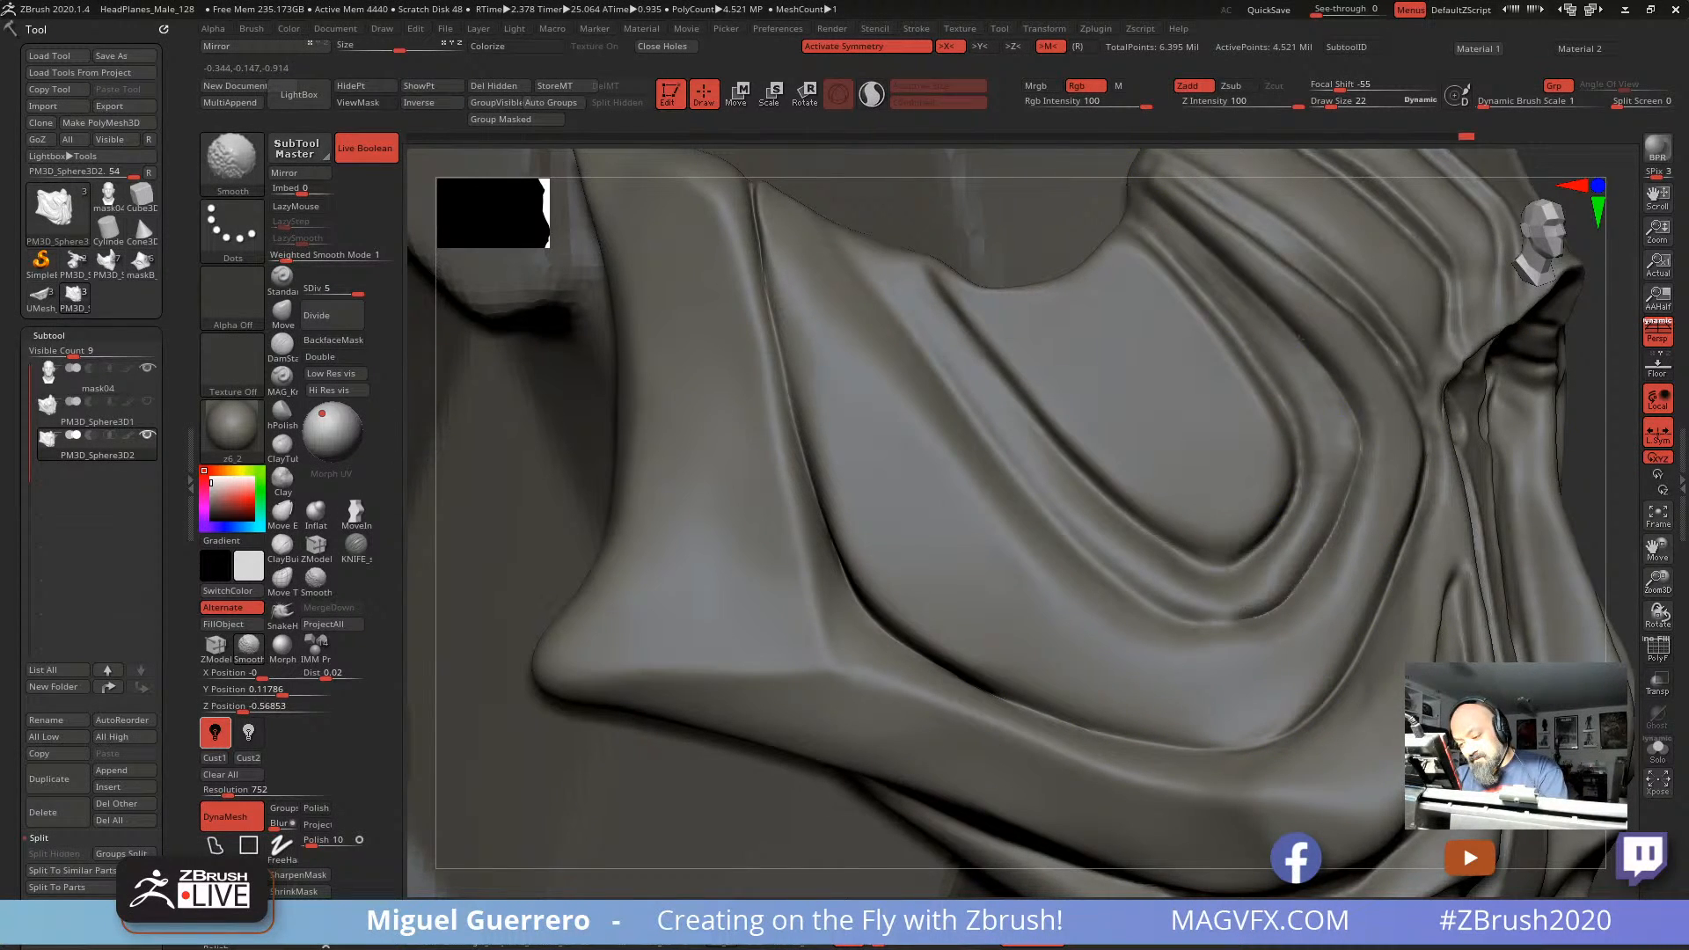
mouse_move(1300, 338)
left_mouse_down("shift")
mouse_move(1356, 431)
mouse_move(1300, 590)
mouse_move(1154, 554)
mouse_move(986, 418)
mouse_move(1115, 498)
mouse_move(1266, 499)
left_mouse_up("shift")
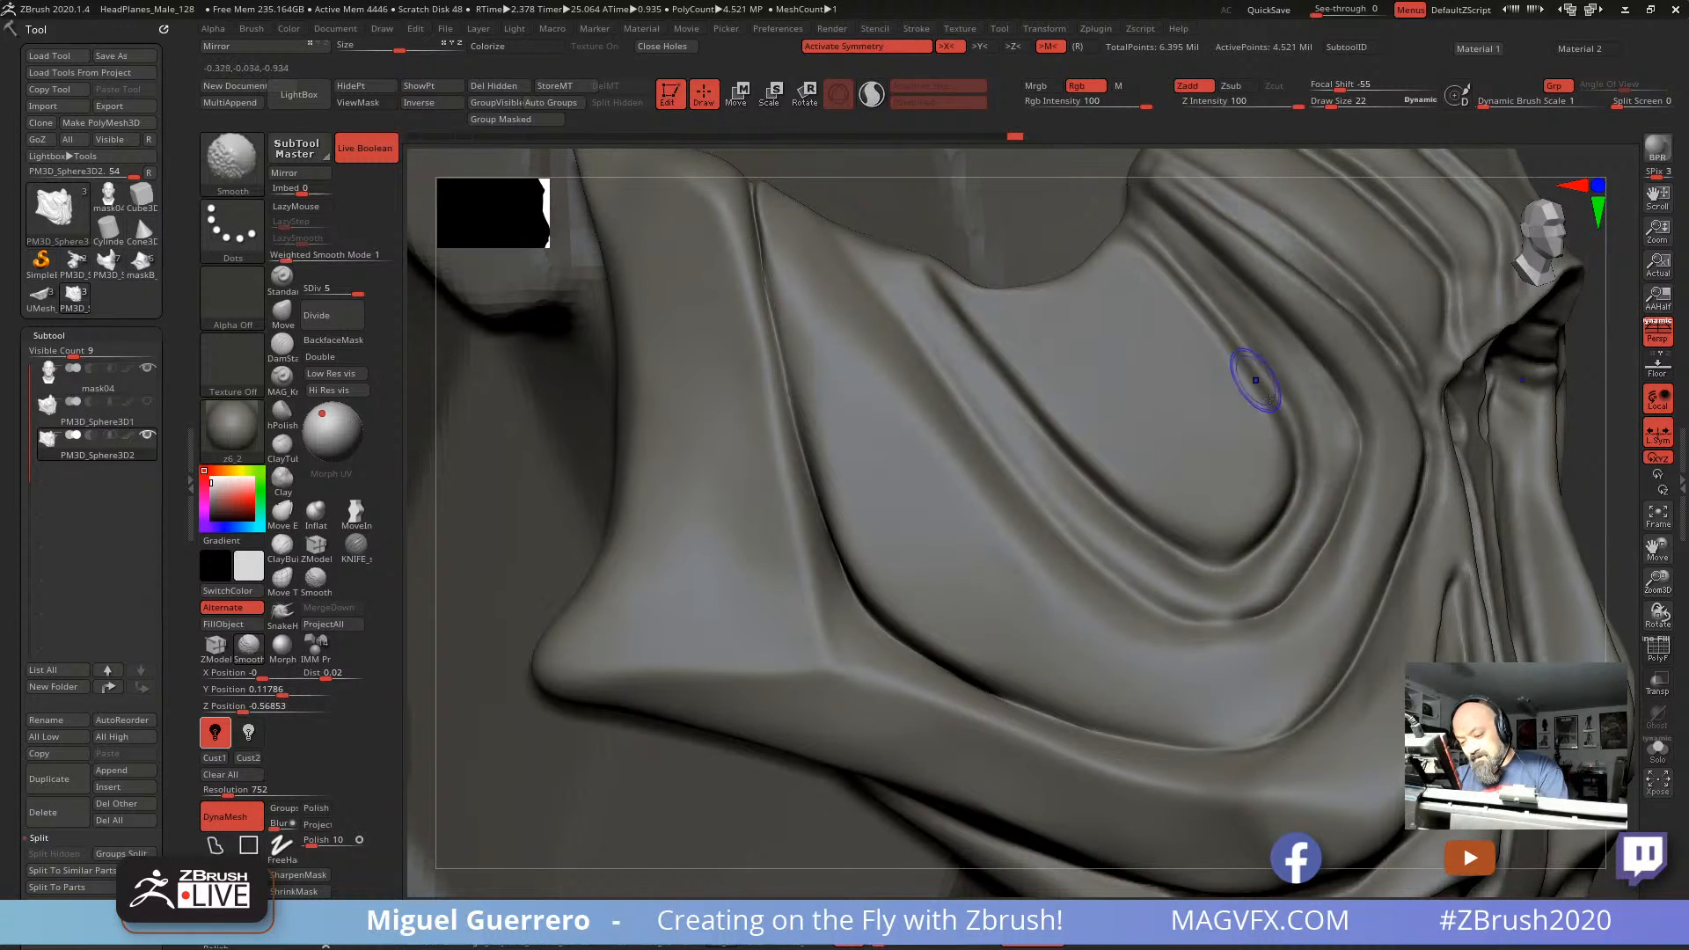
left_click_drag(1306, 303, 1398, 368, "shift")
right_click_drag(1267, 255, 1084, 447, "alt")
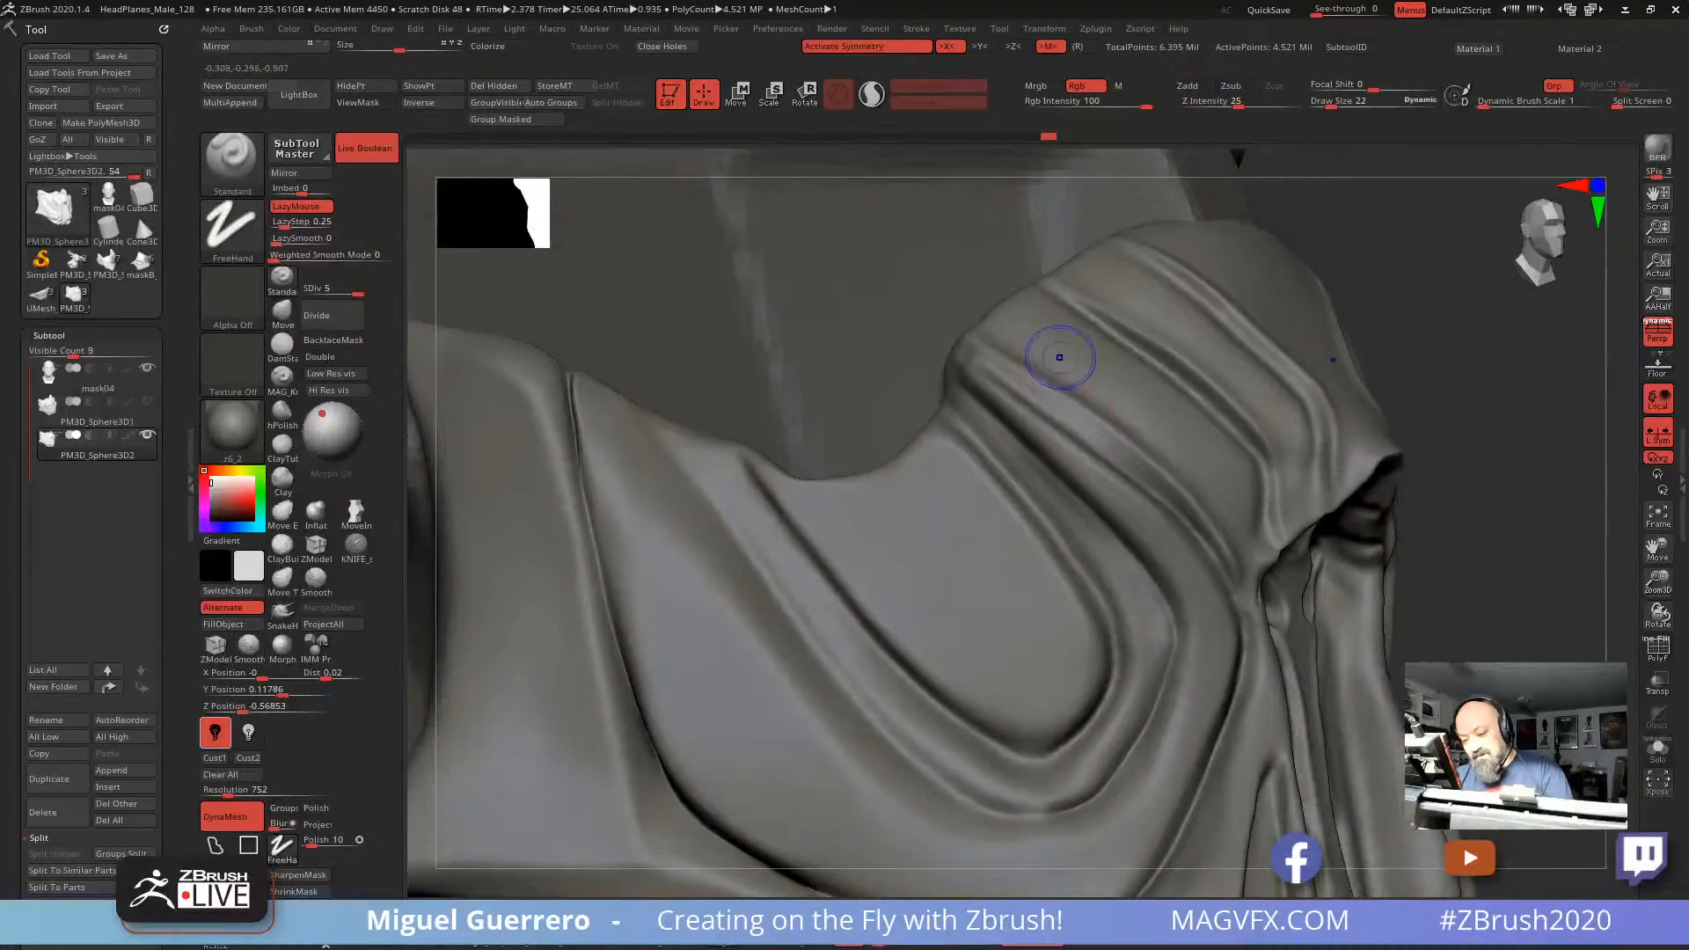
Step: Smooth the folds running across the upper nose bridge at subdivision level 5 with a draw size of 22
left_click_drag(1059, 304, 1125, 327, "shift")
left_click_drag(1175, 376, 1186, 385, "shift")
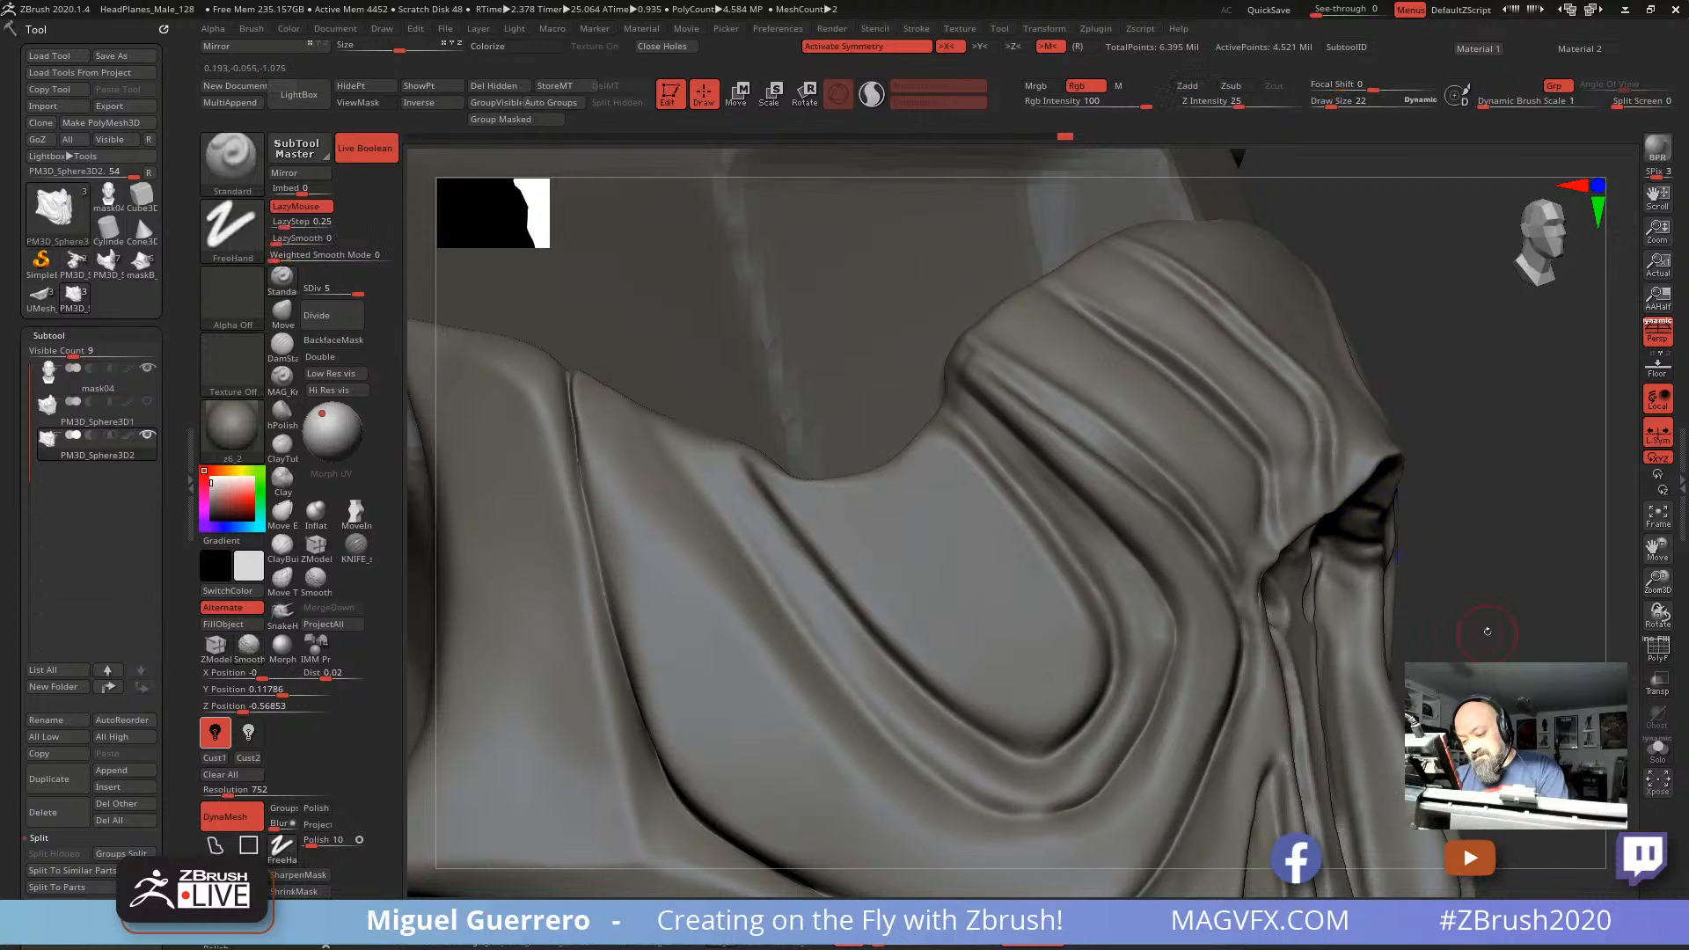
left_click_drag(1489, 634, 1375, 634)
left_click_drag(1171, 575, 1185, 568, "shift")
Step: Lower the mask to subdivision level 3 and smooth the small crease beside the nose opening with a draw size of 6
mouse_move(1408, 725)
right_mouse_down("alt")
mouse_move(1202, 562)
mouse_move(1102, 552)
right_mouse_up("alt")
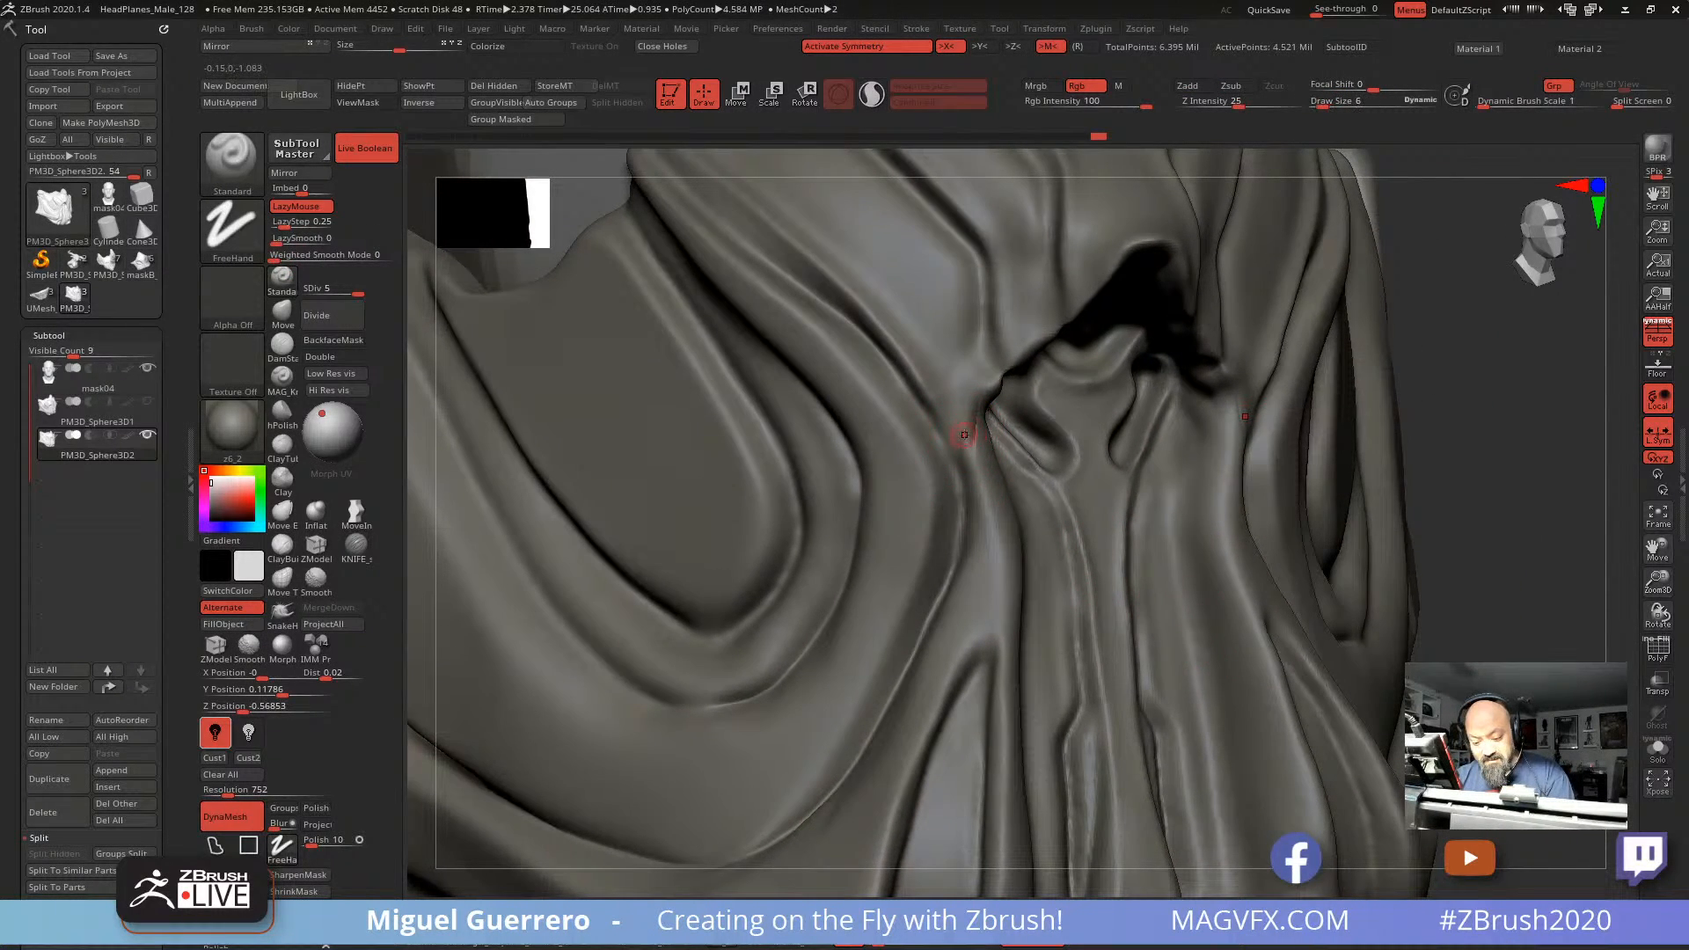
key("shift")
key("shift+d")
key("shift+d")
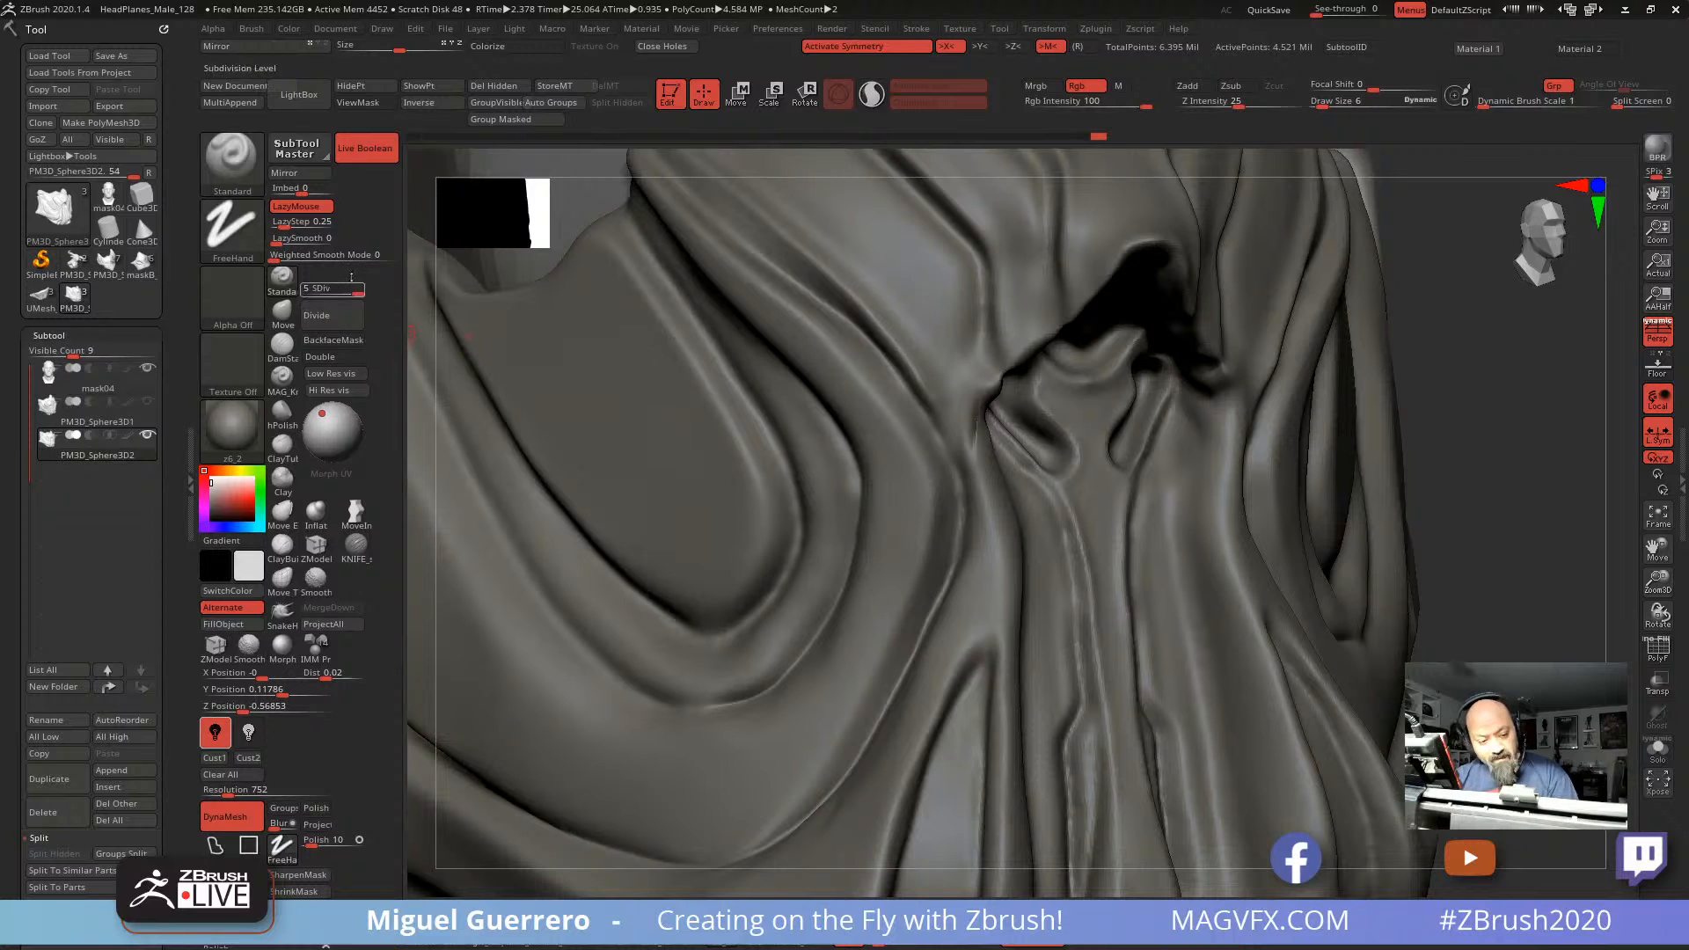
left_click_drag(972, 444, 978, 431, "shift")
left_click_drag(1455, 592, 1440, 554, "shift")
left_click_drag(1250, 407, 1250, 377, "shift")
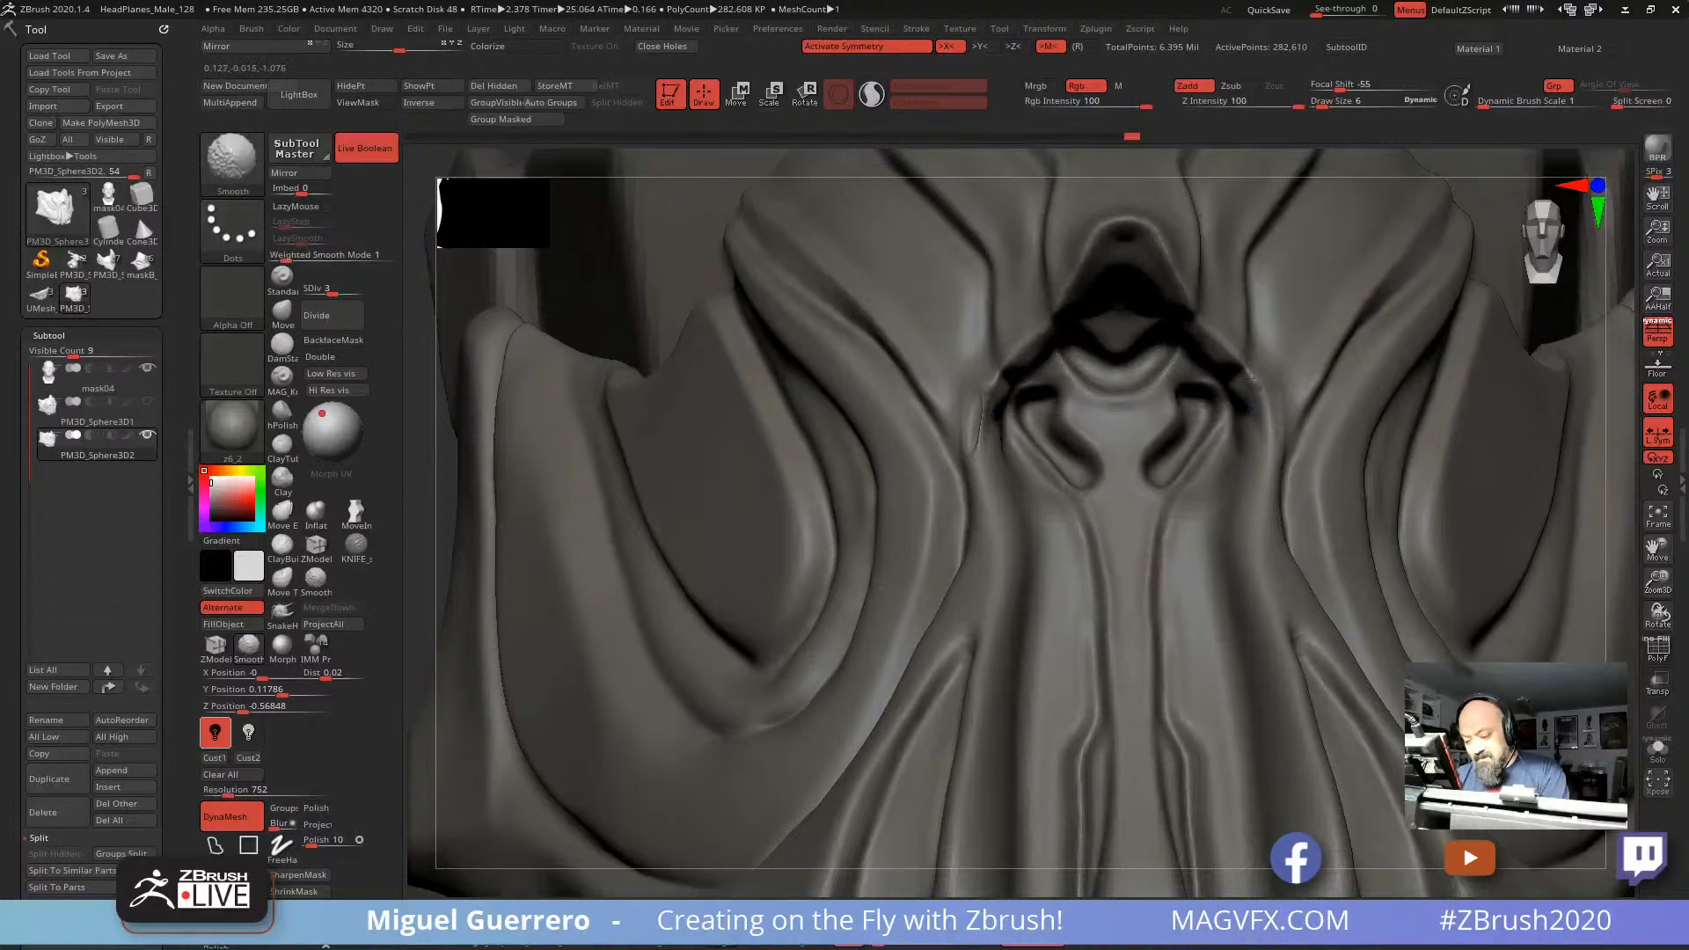
left_click_drag(983, 441, 977, 447, "shift")
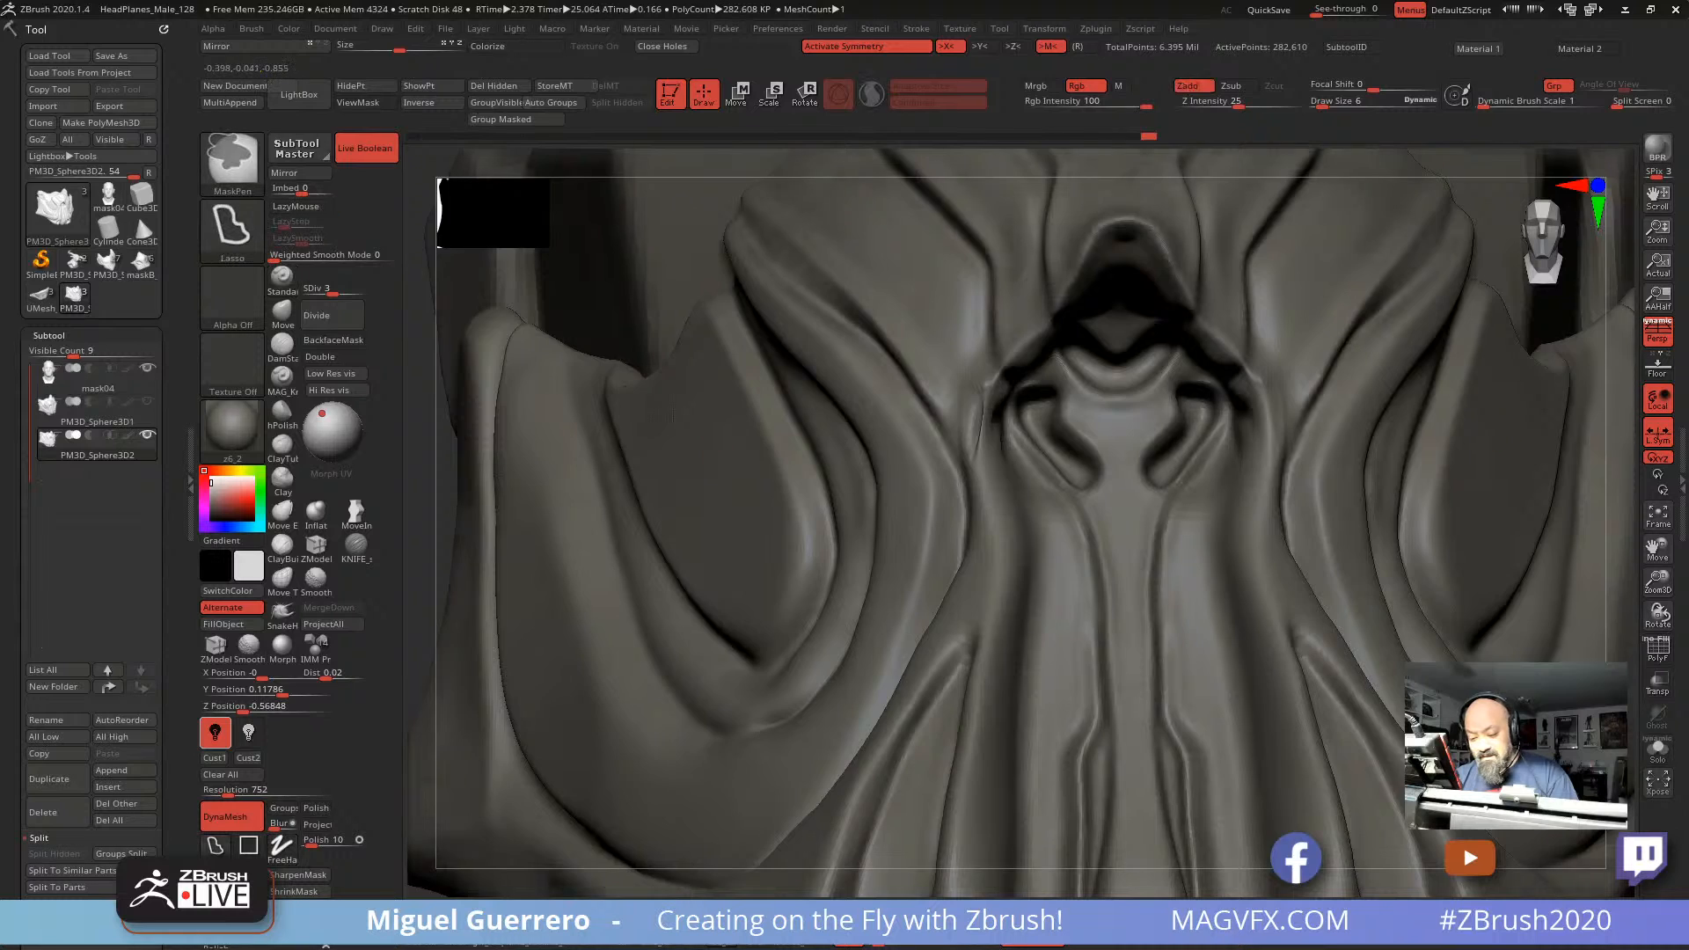
Step: Continue smoothing the crease below the corner of the nose opening at level 3 with the draw size of 6
mouse_move(709, 441)
right_mouse_down("ctrl")
mouse_move(519, 464)
mouse_move(529, 519)
right_mouse_up("ctrl")
mouse_move(826, 468)
right_mouse_down("alt")
mouse_move(1007, 505)
mouse_move(1106, 591)
right_mouse_up("alt")
left_click_drag(1006, 480, 1000, 496, "shift")
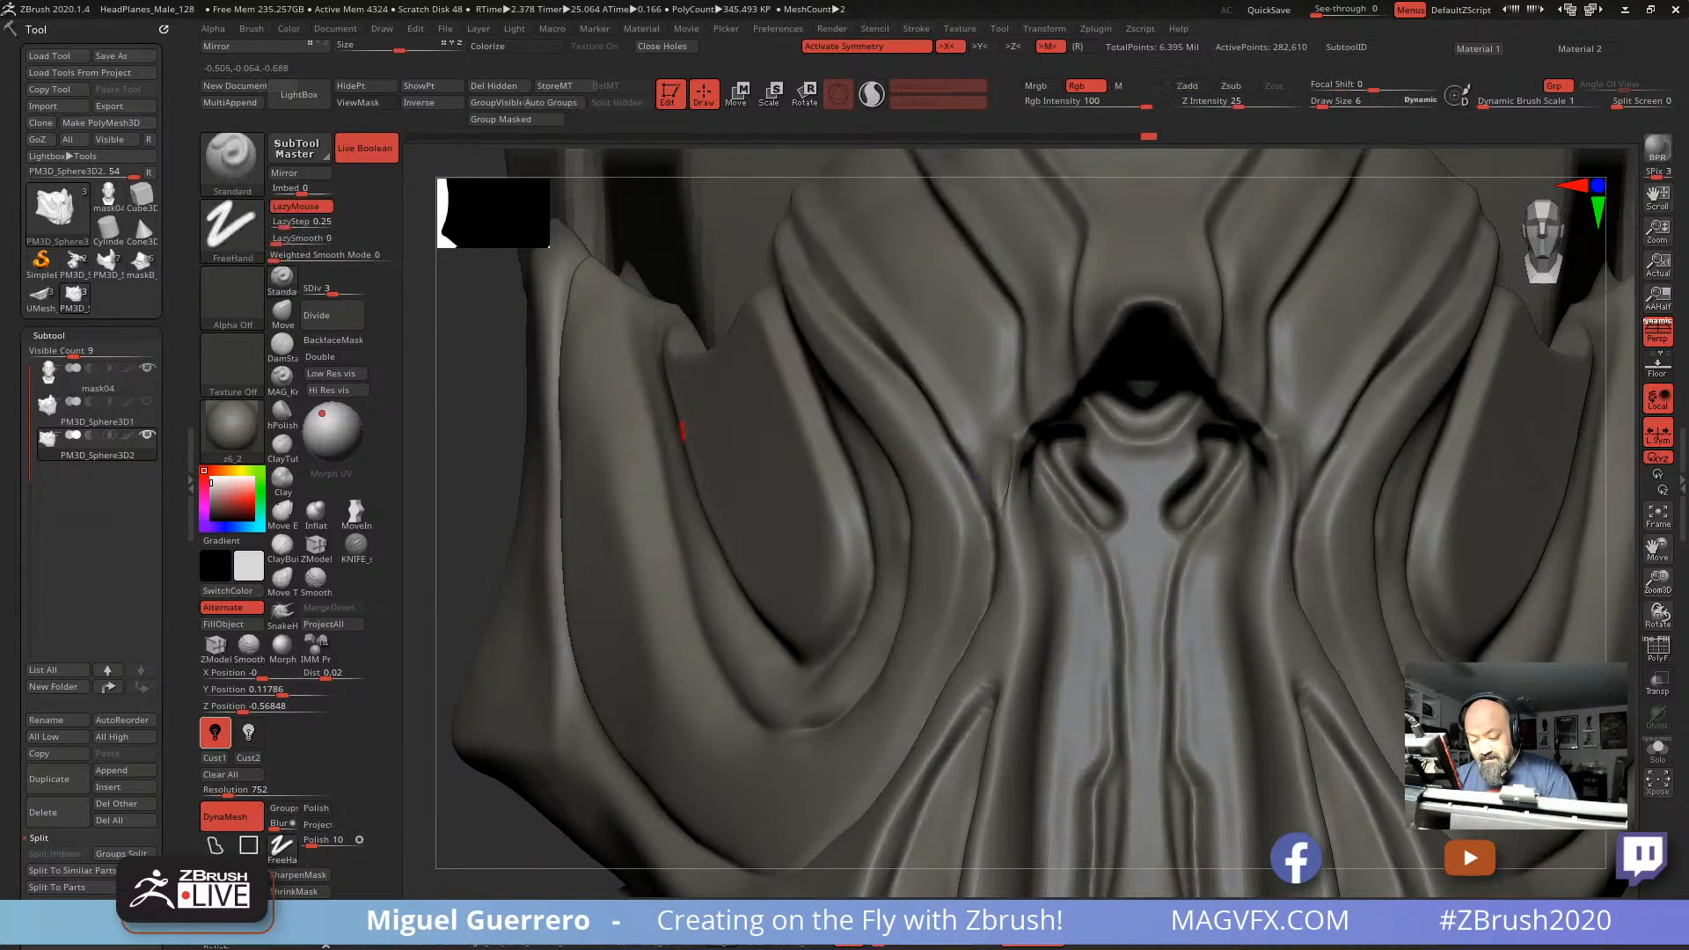
mouse_move(683, 431)
right_mouse_down()
mouse_move(512, 419)
mouse_move(616, 426)
right_mouse_up()
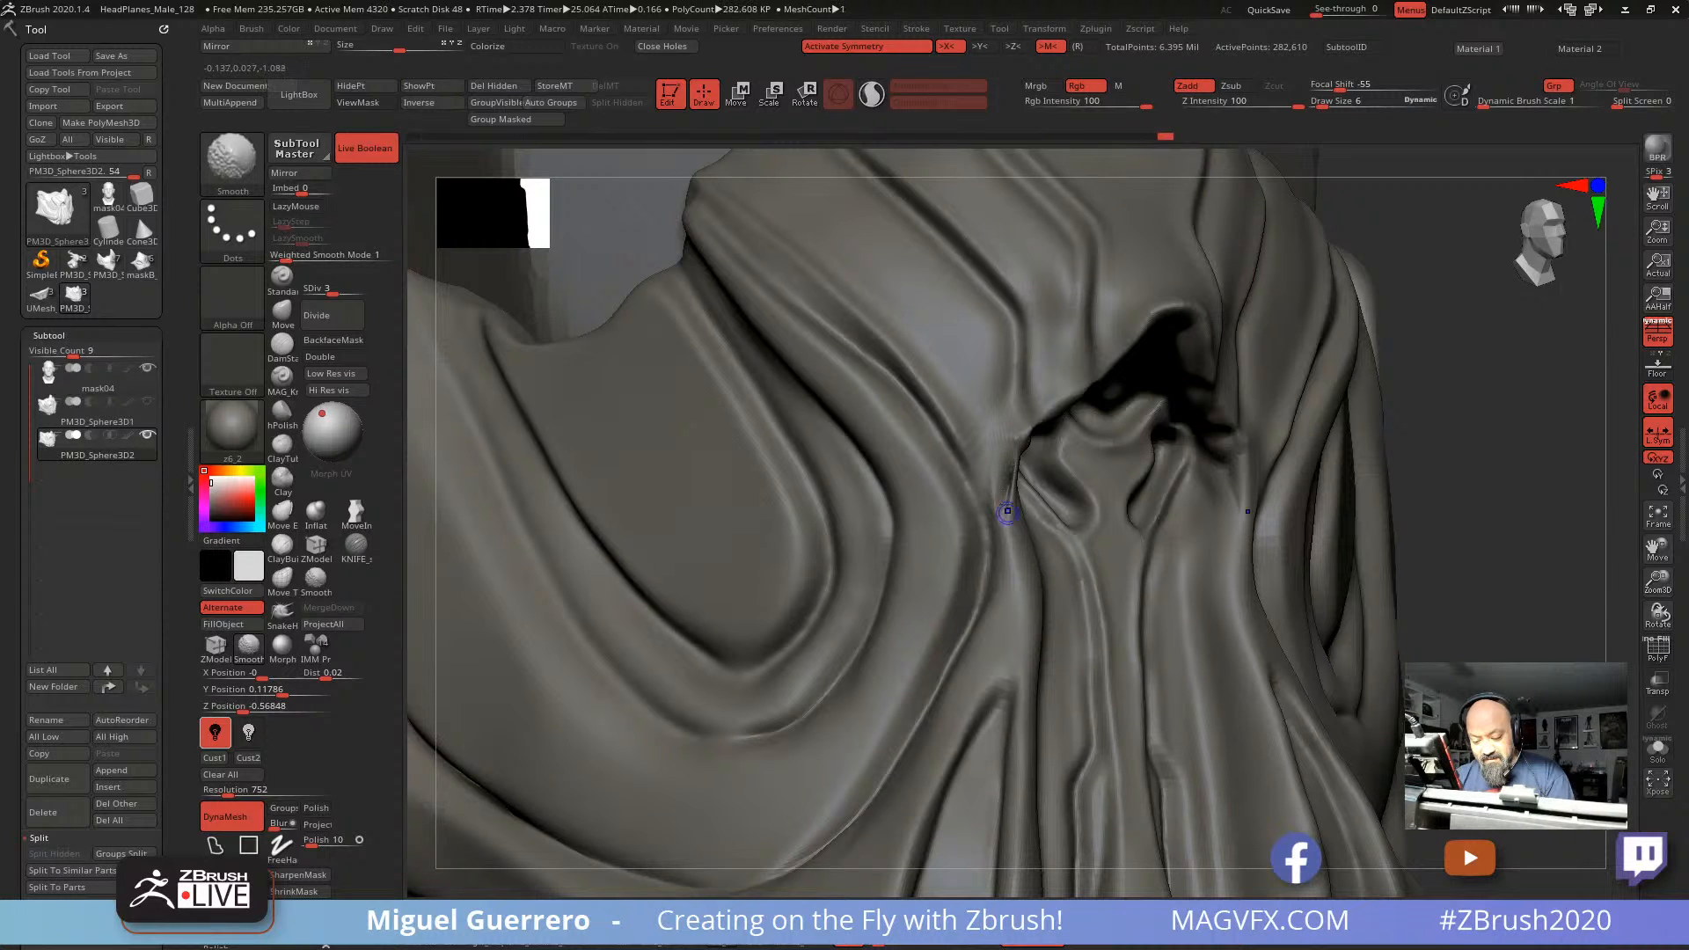
mouse_move(1183, 563)
right_mouse_down()
mouse_move(933, 499)
mouse_move(867, 448)
right_mouse_up()
right_click_drag(619, 460, 630, 496)
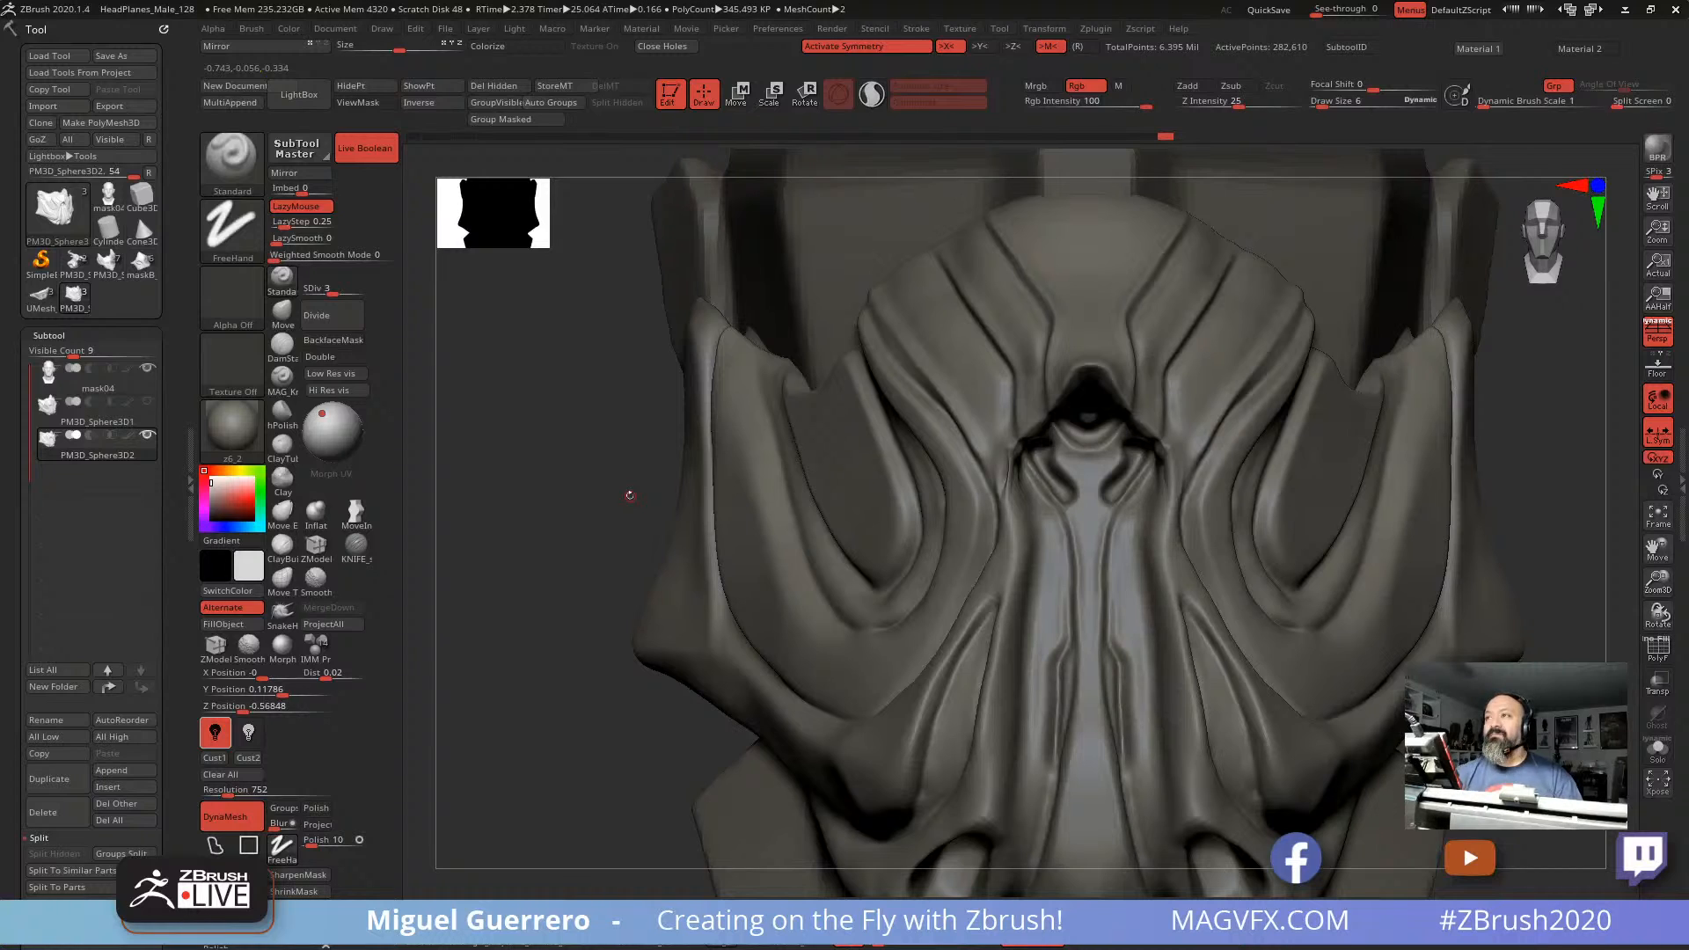
Step: Return the mask to subdivision level 5 and soften the folds next to the nose opening with a draw size of 22
right_click_drag(575, 592, 569, 542, "alt")
mouse_move(739, 552)
right_mouse_down("ctrl")
mouse_move(730, 502)
mouse_move(717, 537)
mouse_move(749, 456)
right_mouse_up("ctrl")
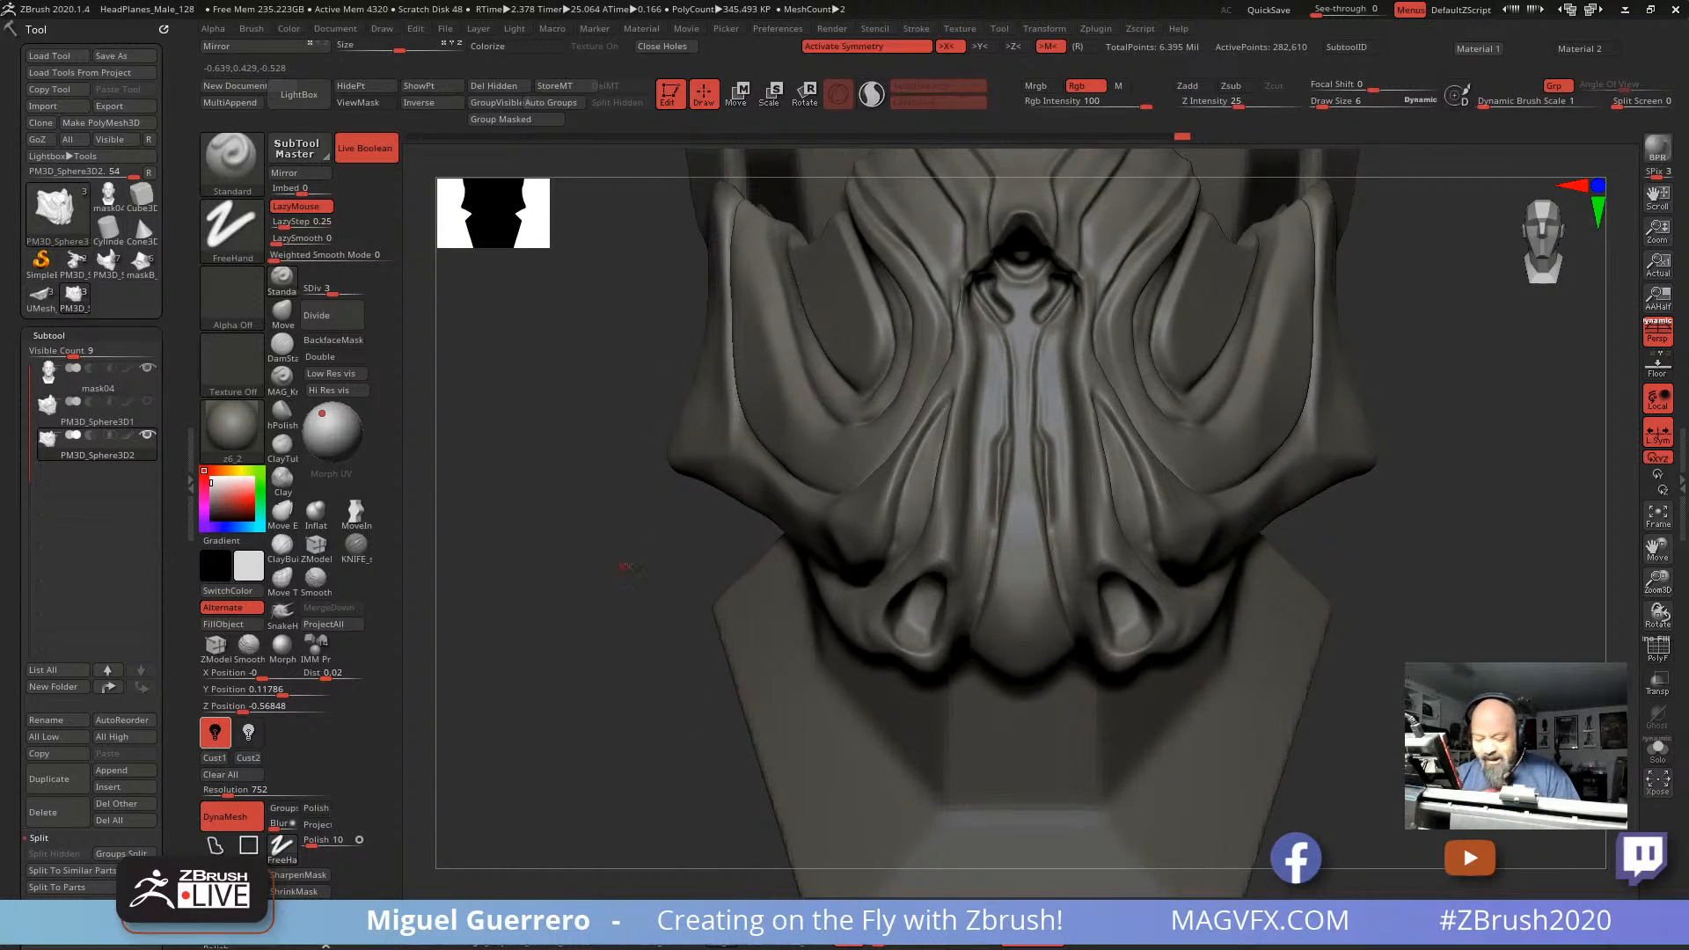
left_click_drag(626, 567, 826, 552)
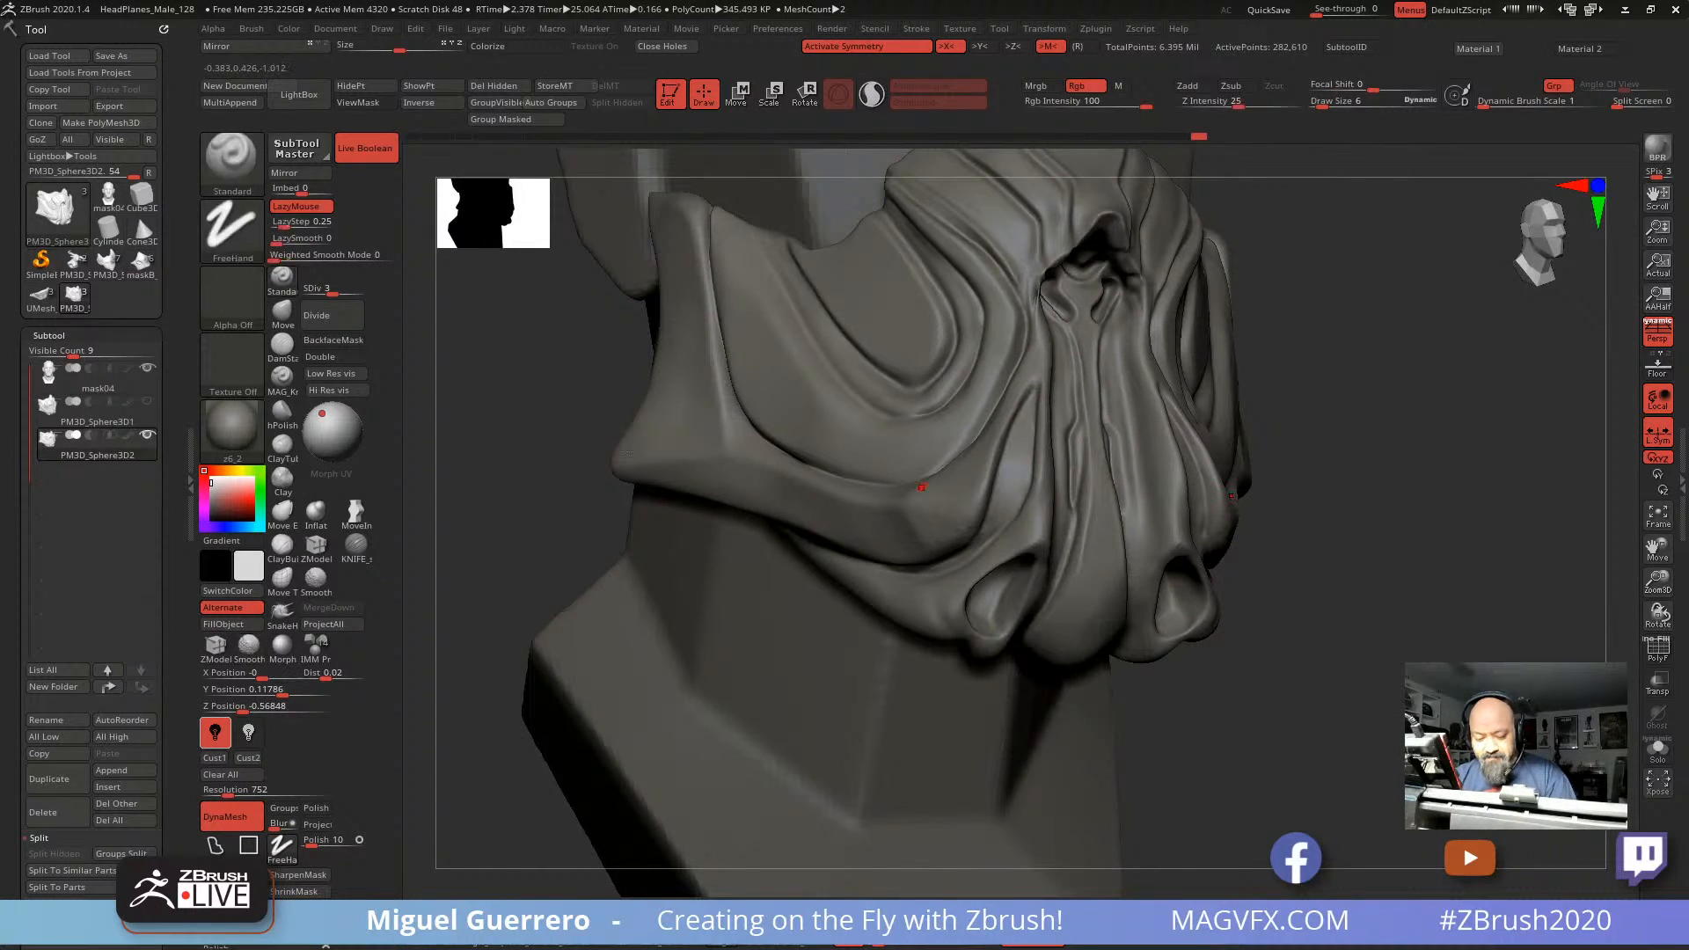
left_click_drag(347, 291, 363, 291)
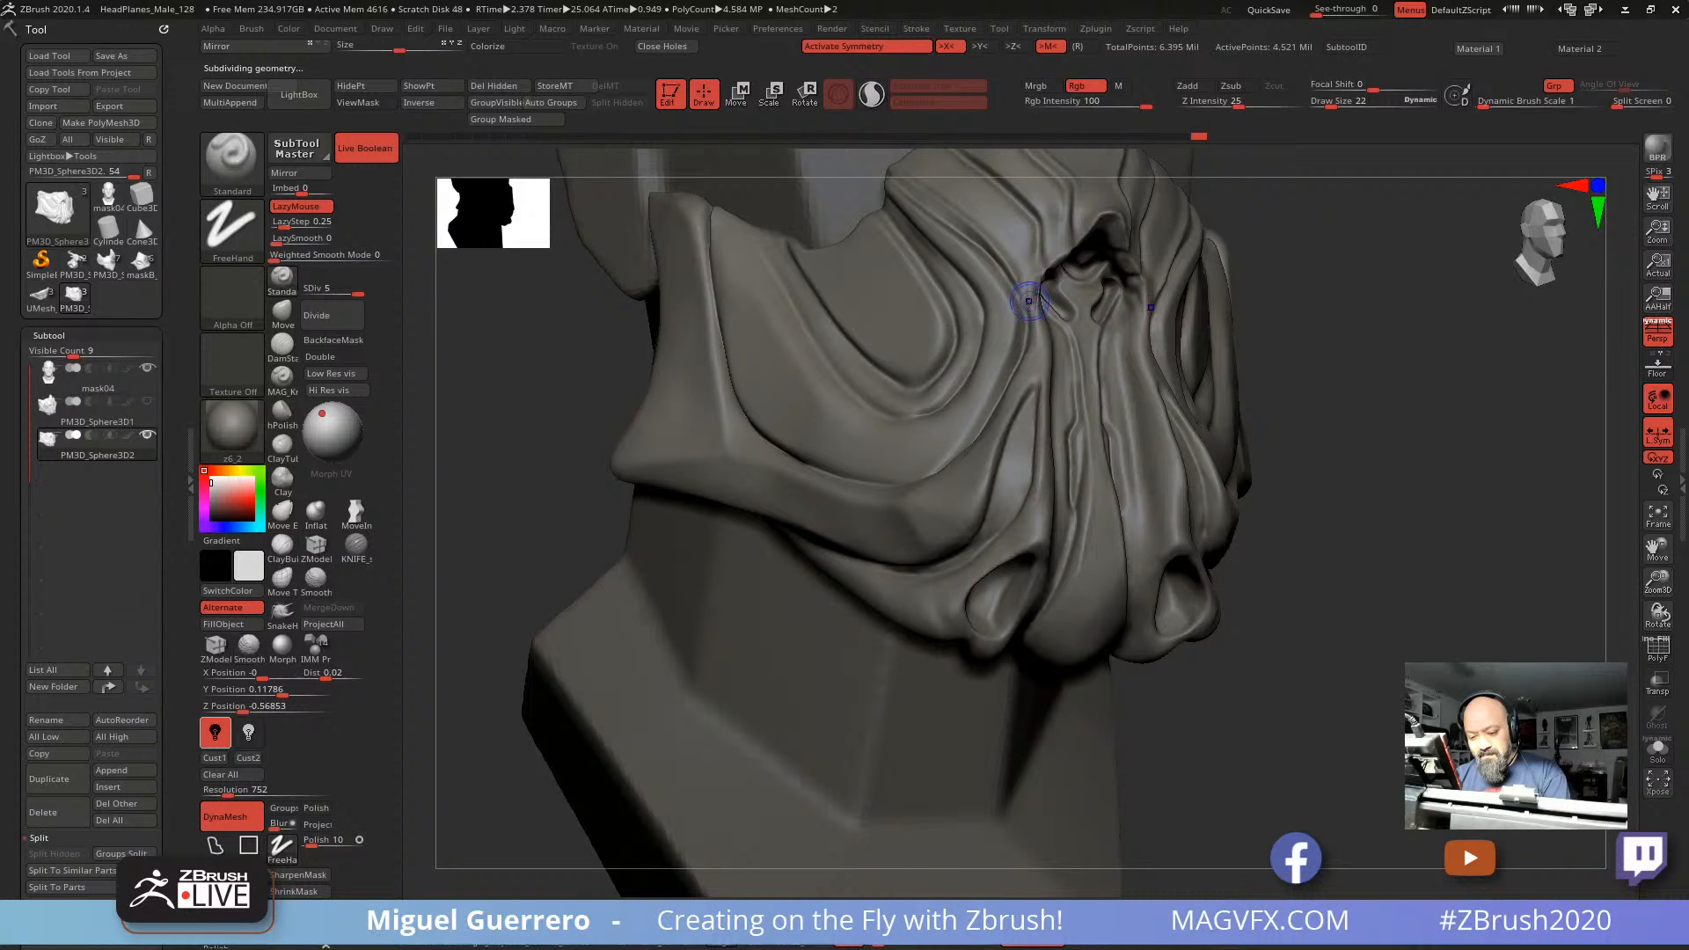
key("shift")
right_click_drag(1031, 295, 915, 335, "shift")
mouse_move(1056, 558)
right_mouse_down("alt")
mouse_move(968, 619)
mouse_move(871, 546)
right_mouse_up("alt")
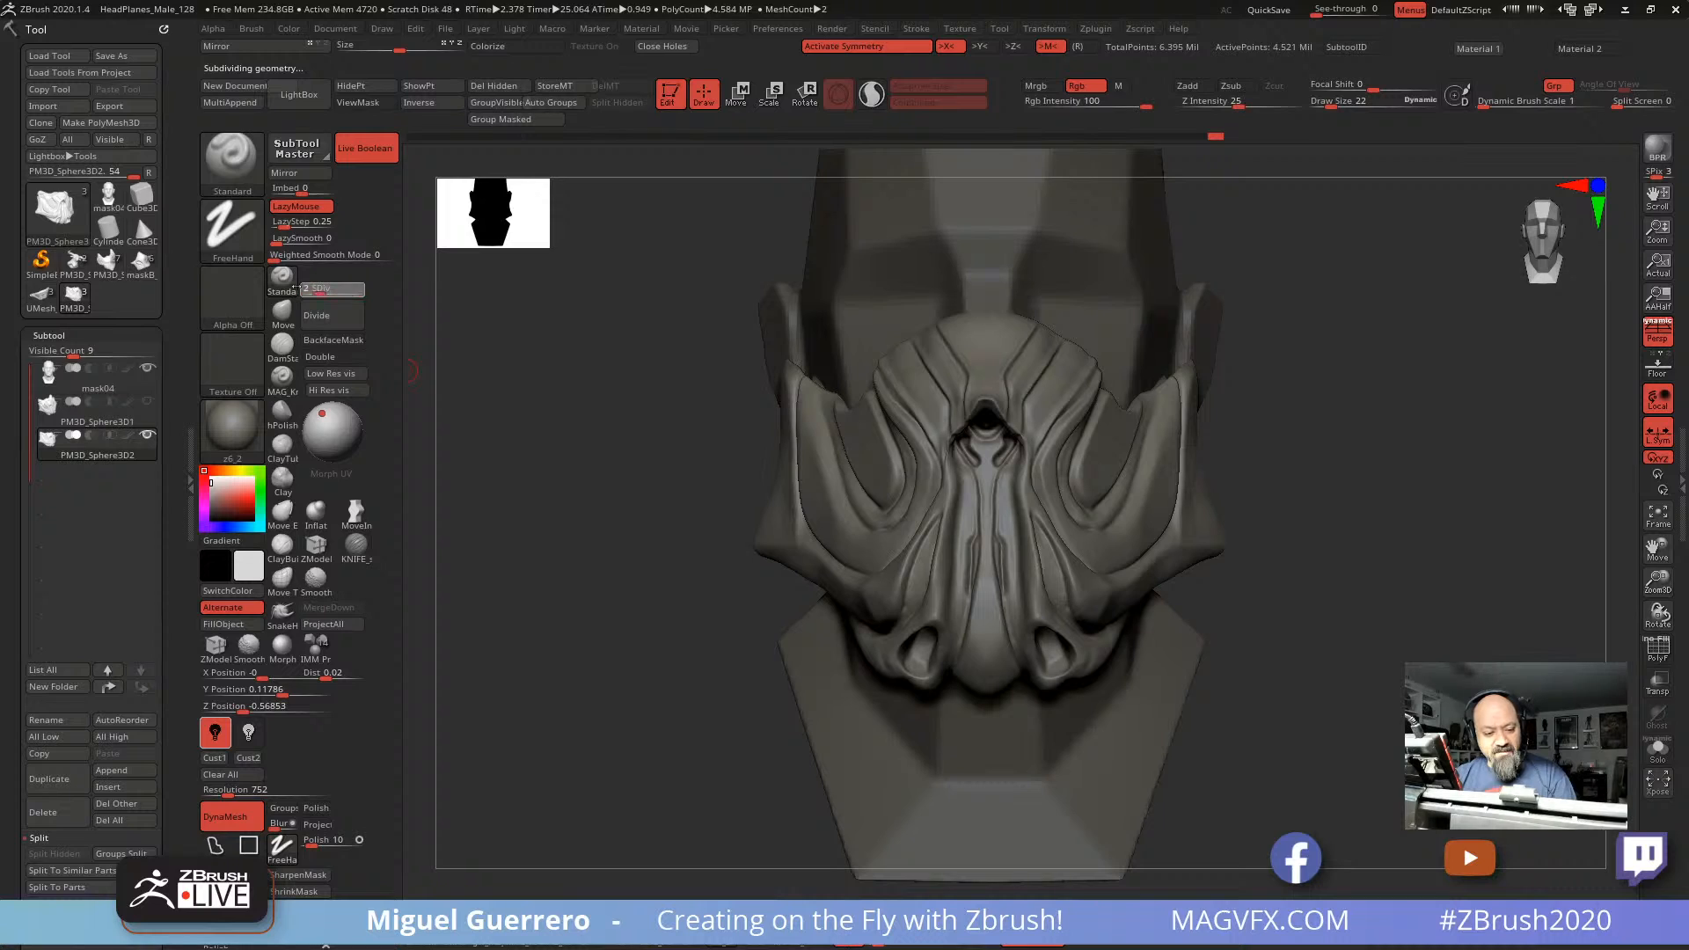
Step: Lower the mask to subdivision level 1 and restore its symmetry with the ReSym deformation
left_click_drag(296, 287, 289, 288)
scroll(91, 802, "down", 5)
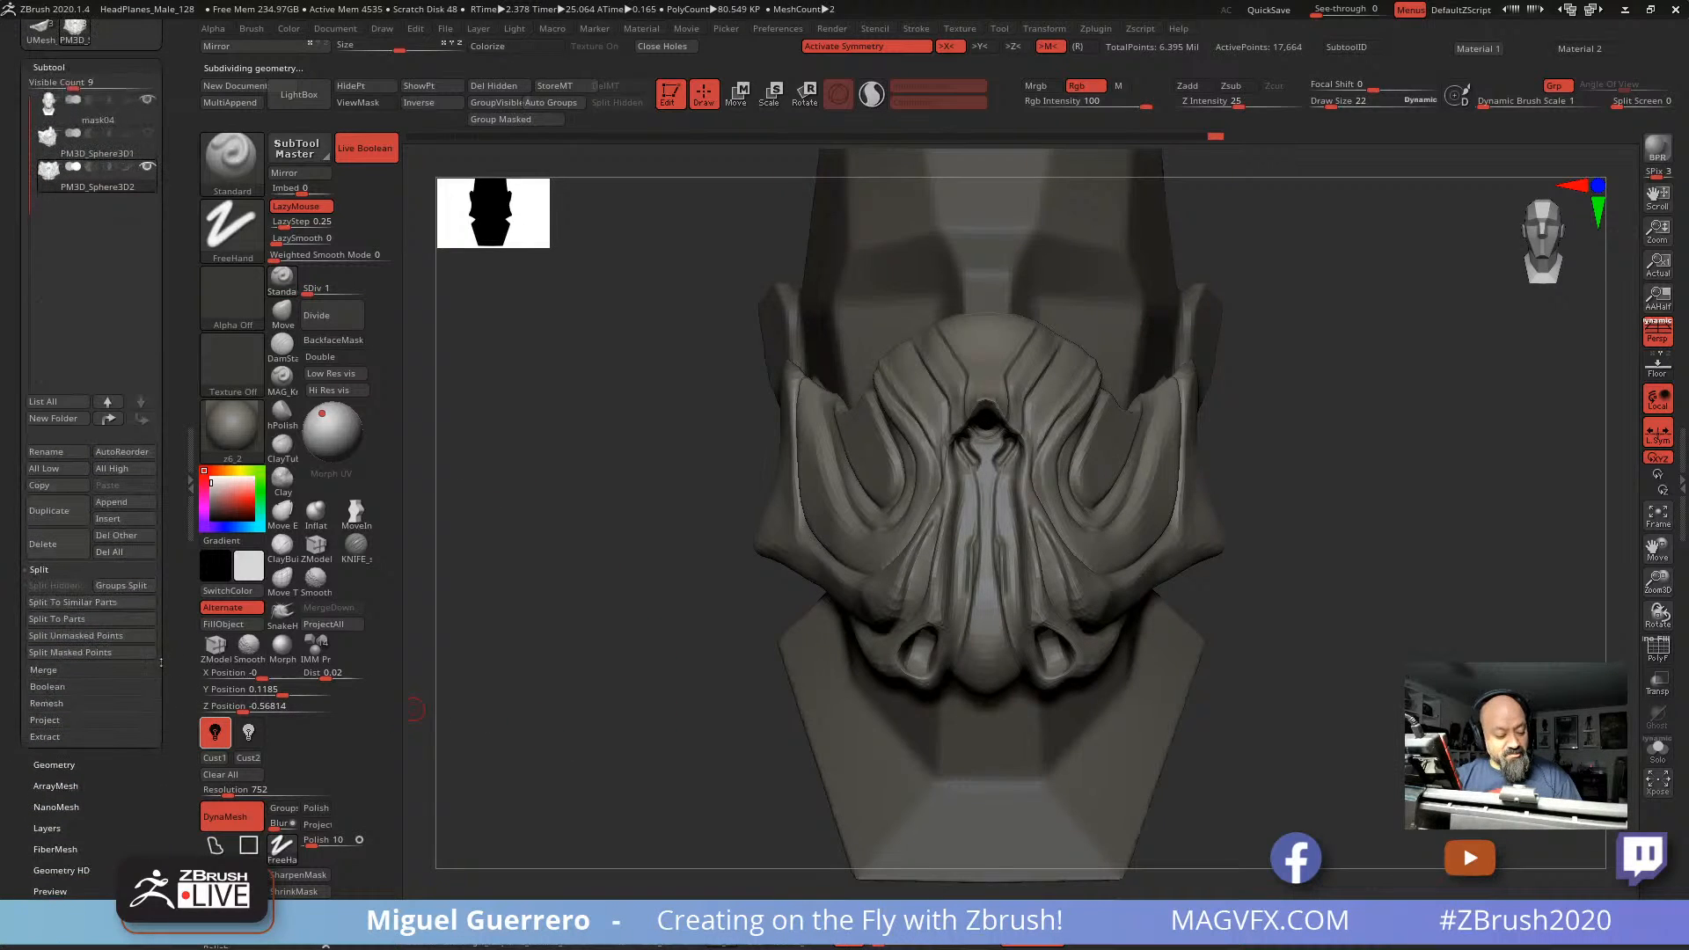
left_click(55, 843)
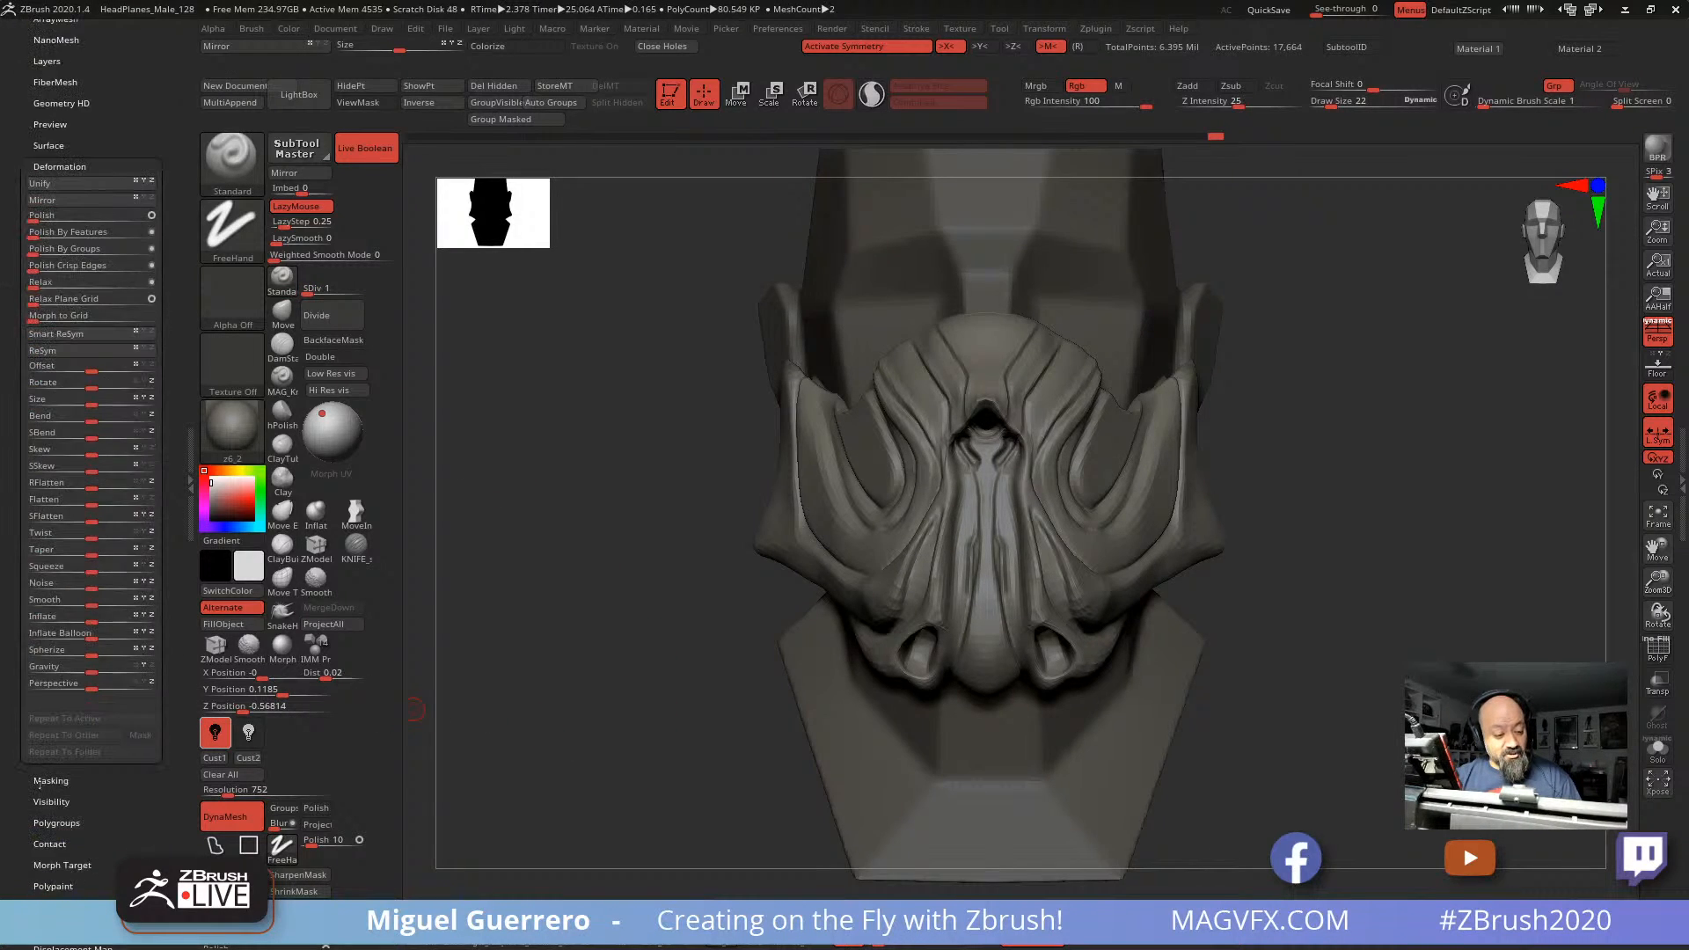
left_click(48, 351)
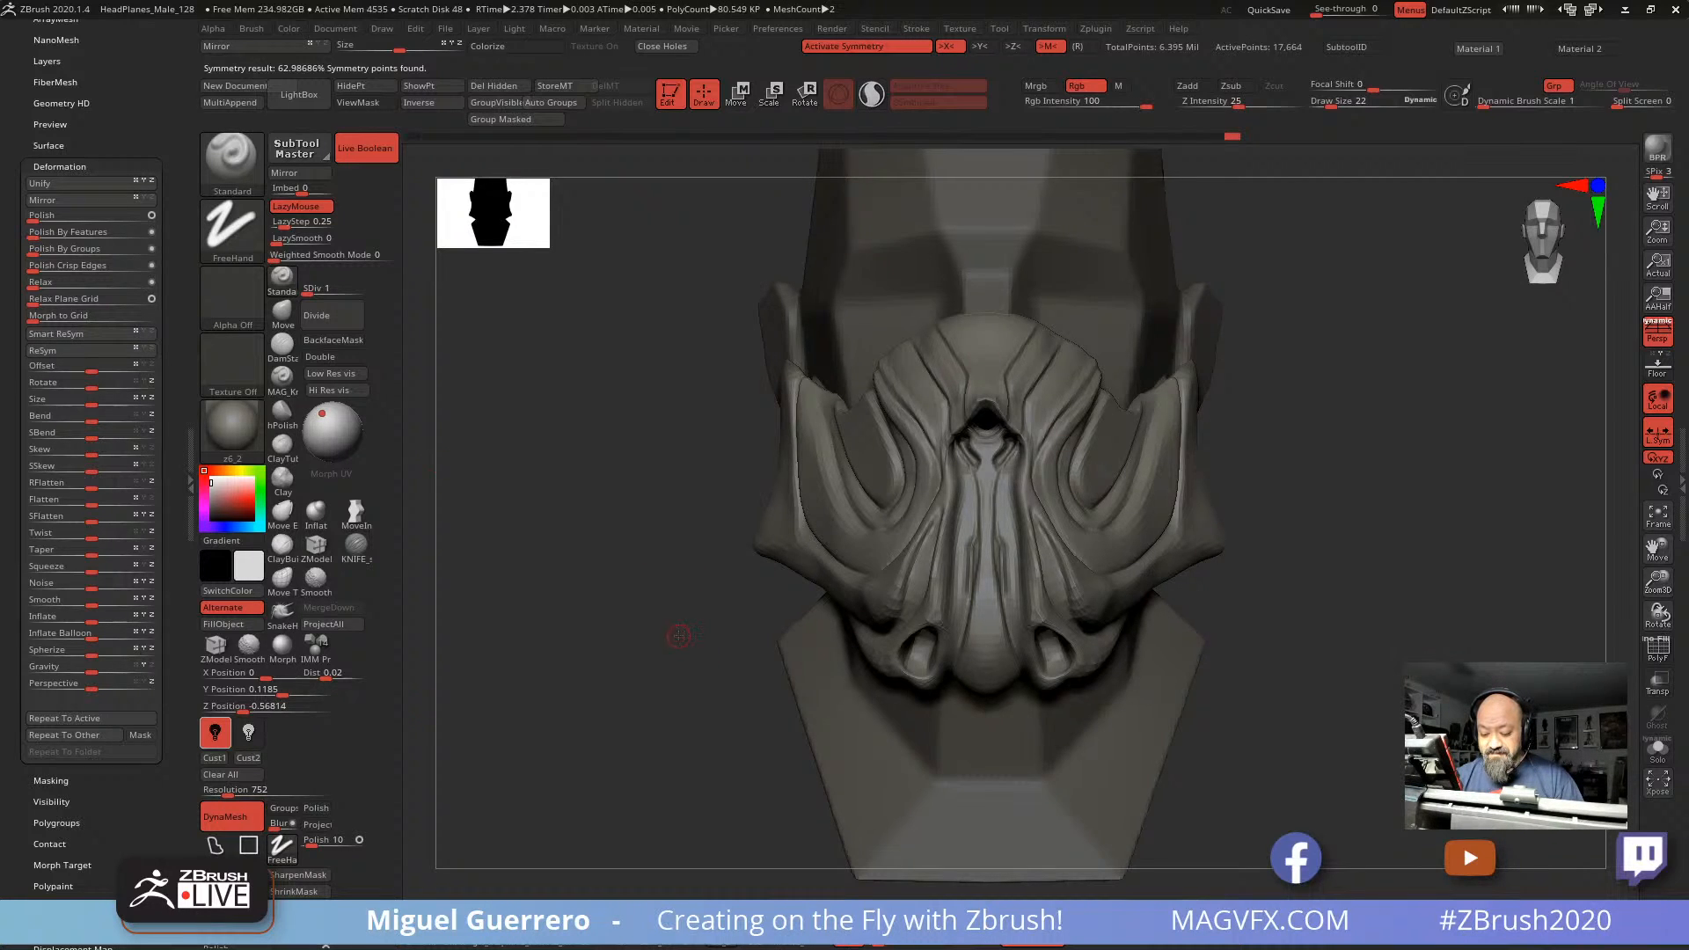
Step: Raise the mask from its lowest subdivision level through level 3 back up to level 5
mouse_move(678, 636)
left_mouse_down()
mouse_move(765, 629)
mouse_move(592, 597)
left_mouse_up()
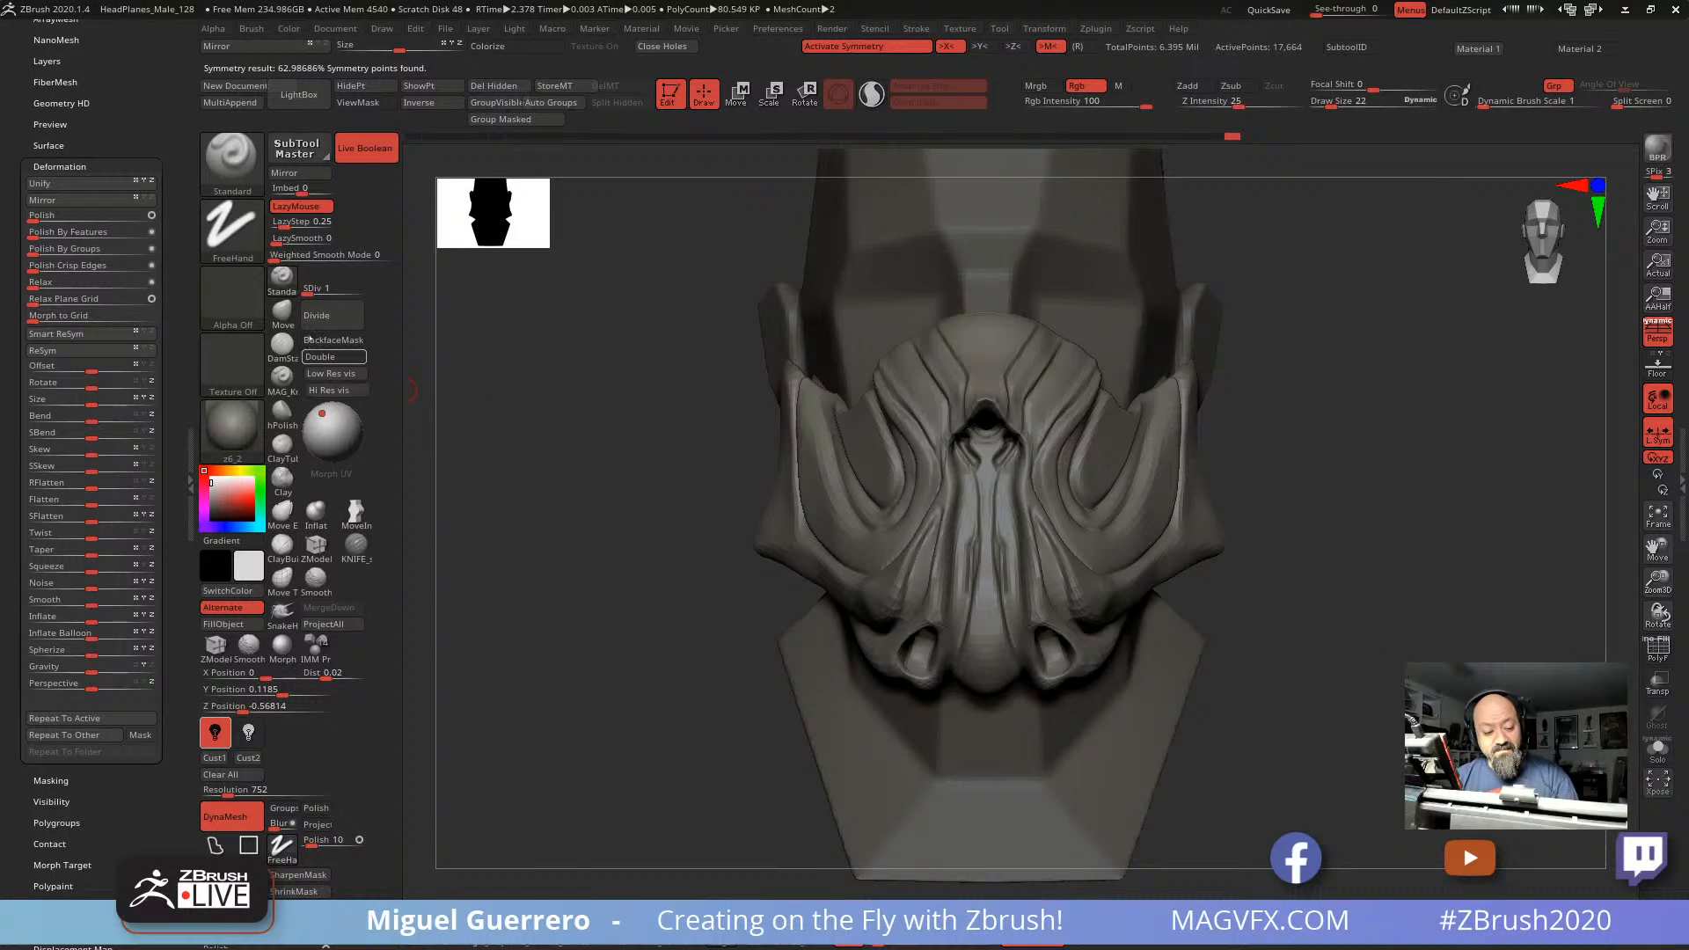
left_click(317, 289)
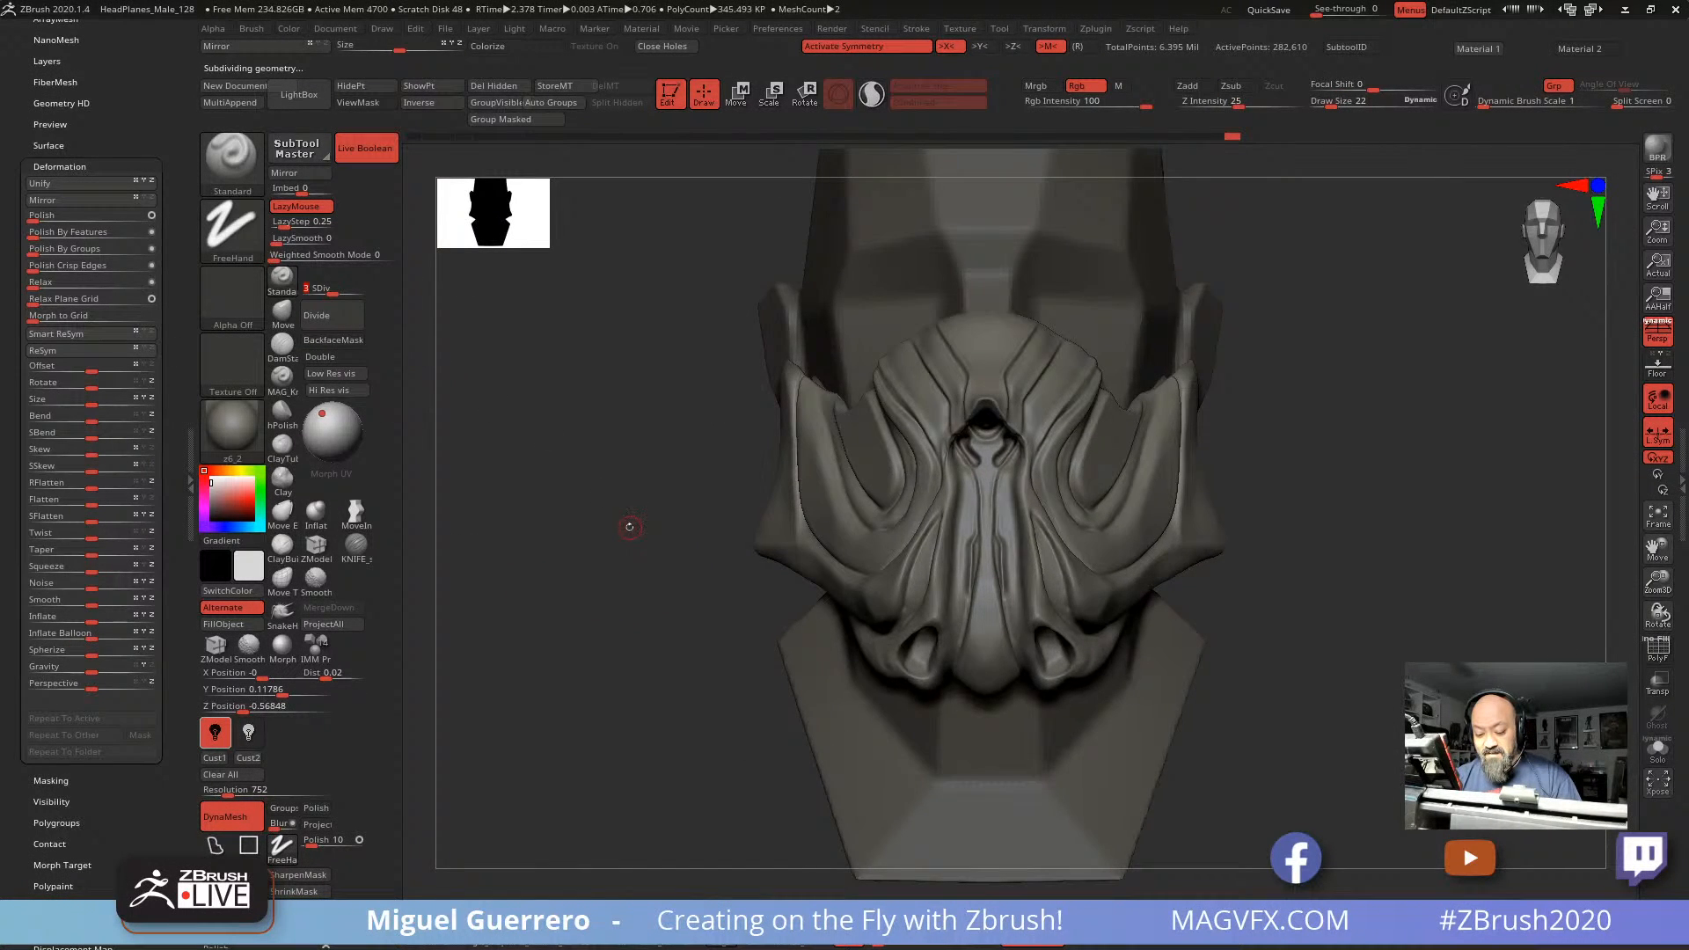
left_click_drag(629, 527, 645, 526)
right_click_drag(644, 526, 498, 475, "ctrl")
mouse_move(498, 475)
left_mouse_down()
mouse_move(629, 477)
mouse_move(622, 536)
left_mouse_up()
right_click_drag(622, 536, 656, 554, "ctrl")
mouse_move(656, 554)
left_mouse_down()
mouse_move(596, 570)
mouse_move(572, 538)
mouse_move(607, 528)
left_mouse_up()
left_click_drag(703, 482, 585, 402)
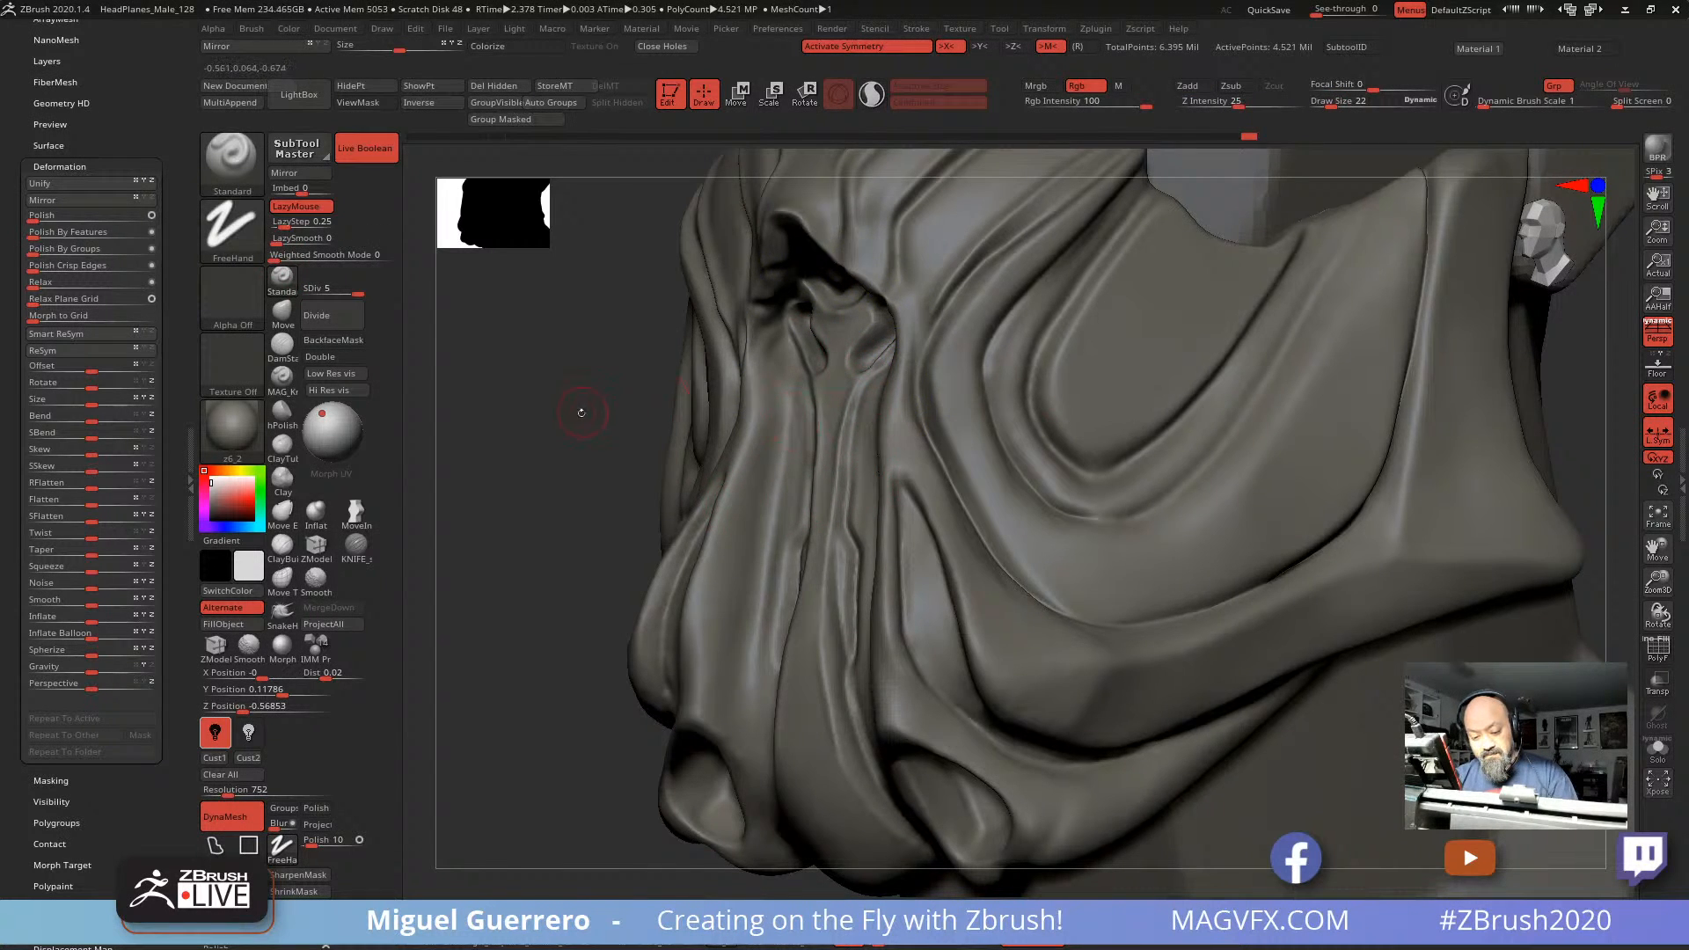
Step: Smooth the lower edge around the mask's pointed jaw corner at level 5 with a draw size of 22
left_click_drag(581, 412, 836, 385, "shift")
right_click_drag(863, 630, 858, 493, "ctrl")
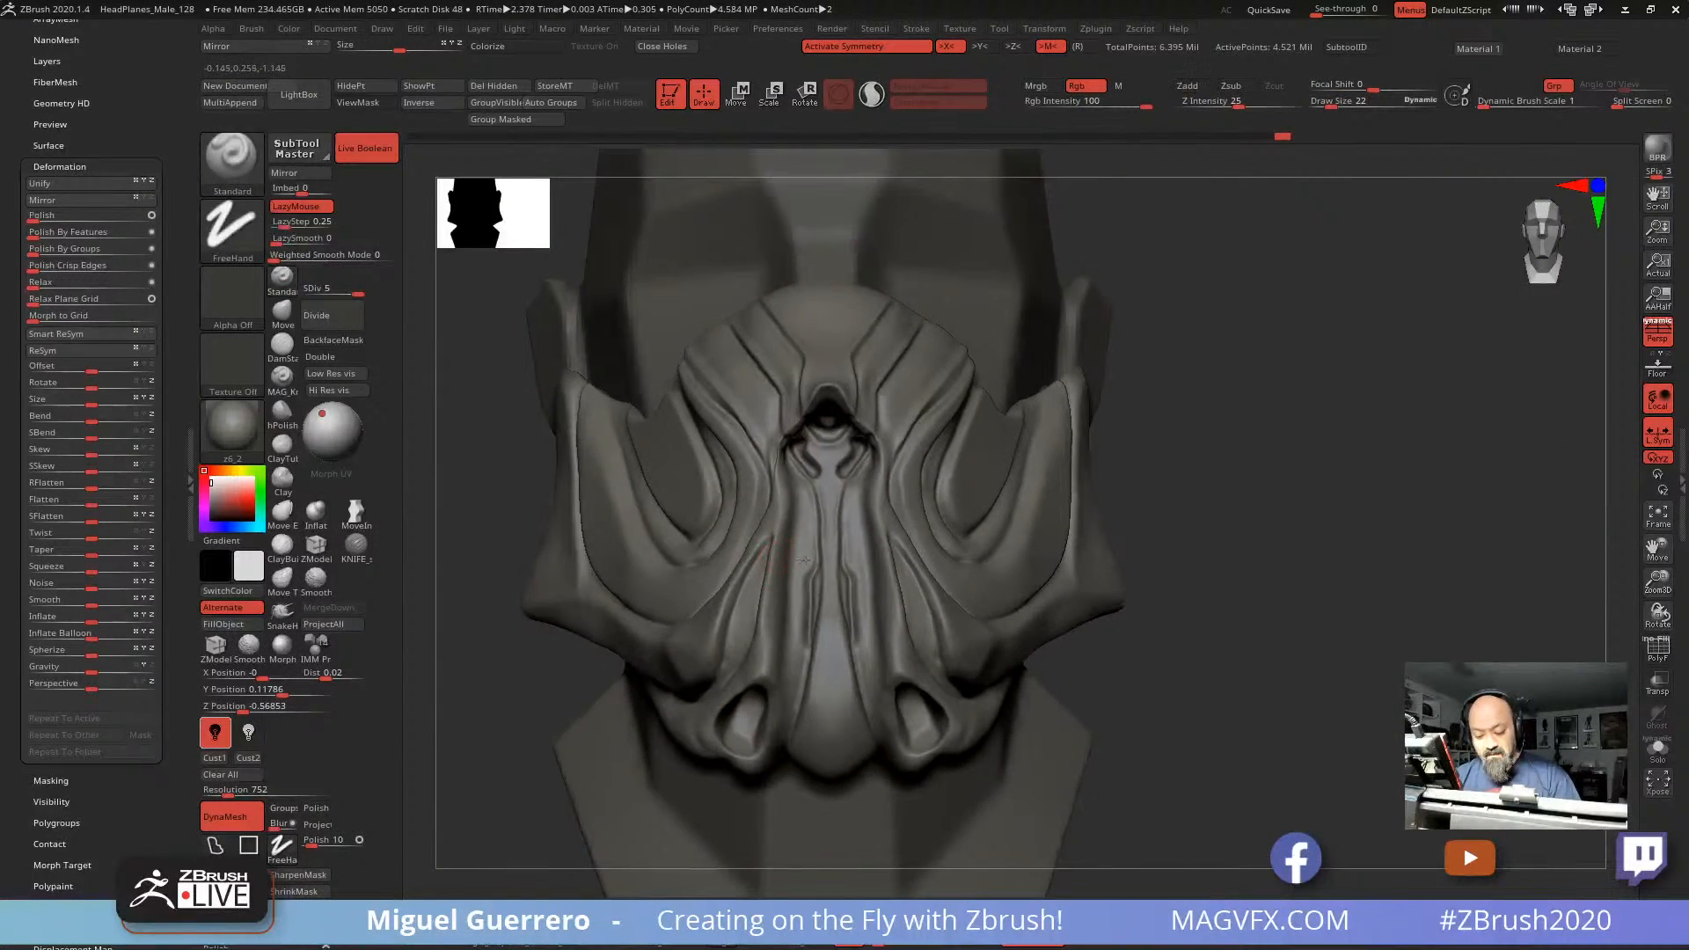
mouse_move(545, 563)
right_mouse_down()
mouse_move(558, 501)
mouse_move(596, 530)
mouse_move(821, 482)
right_mouse_up()
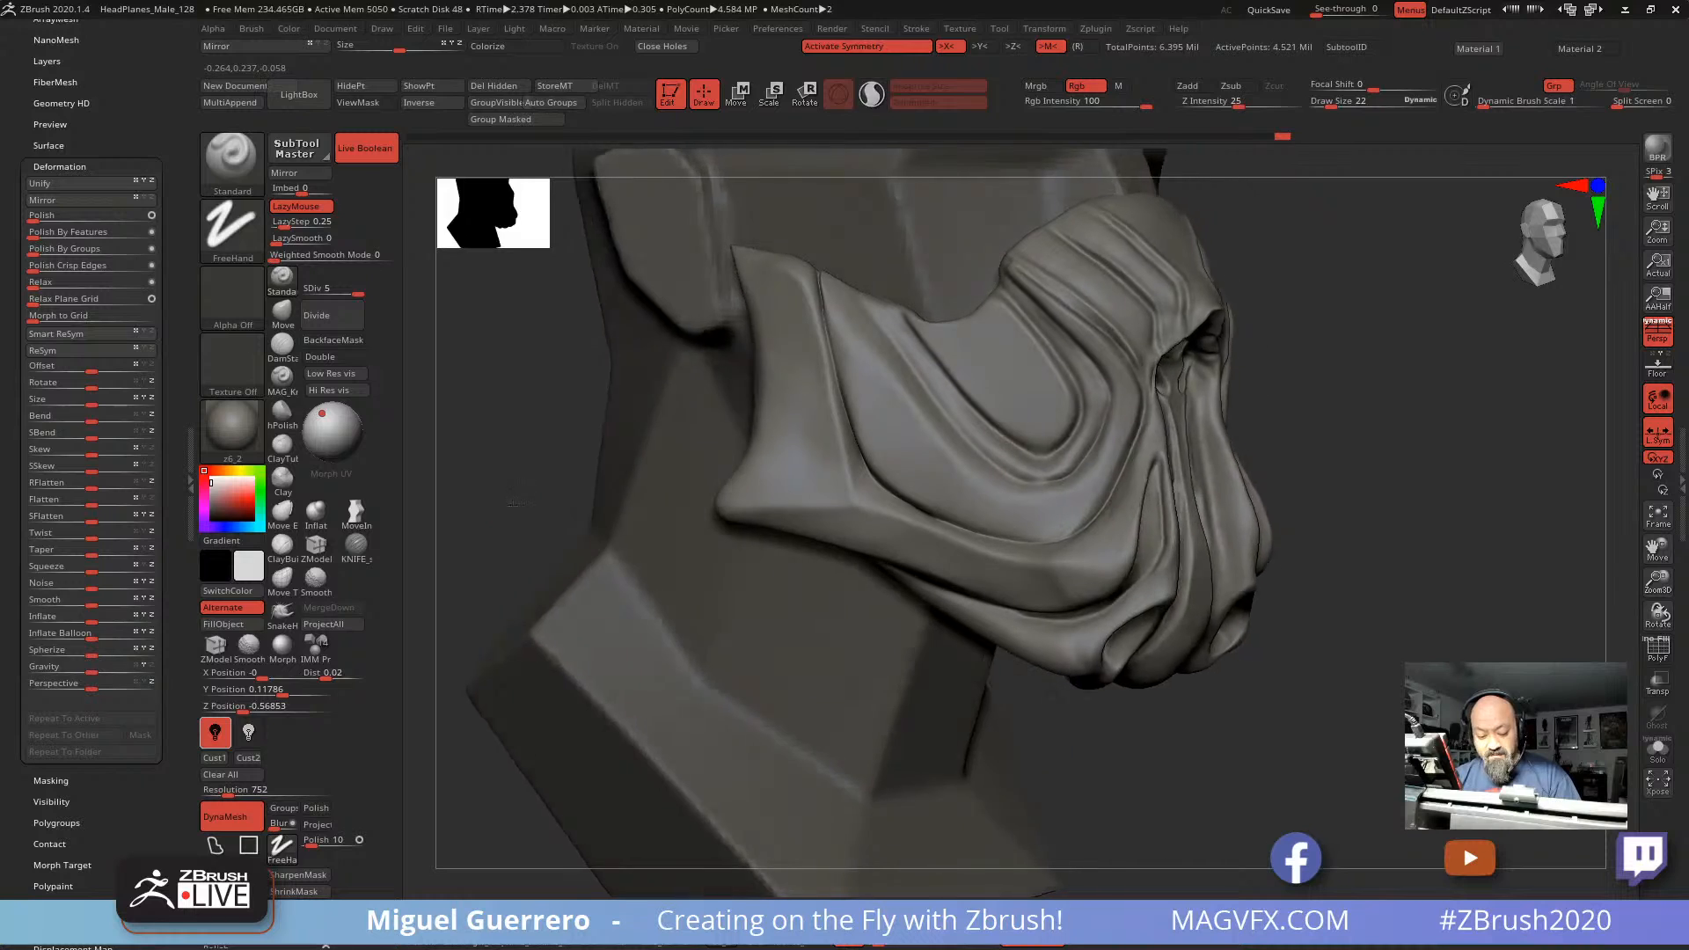
left_click_drag(768, 525, 737, 517, "shift")
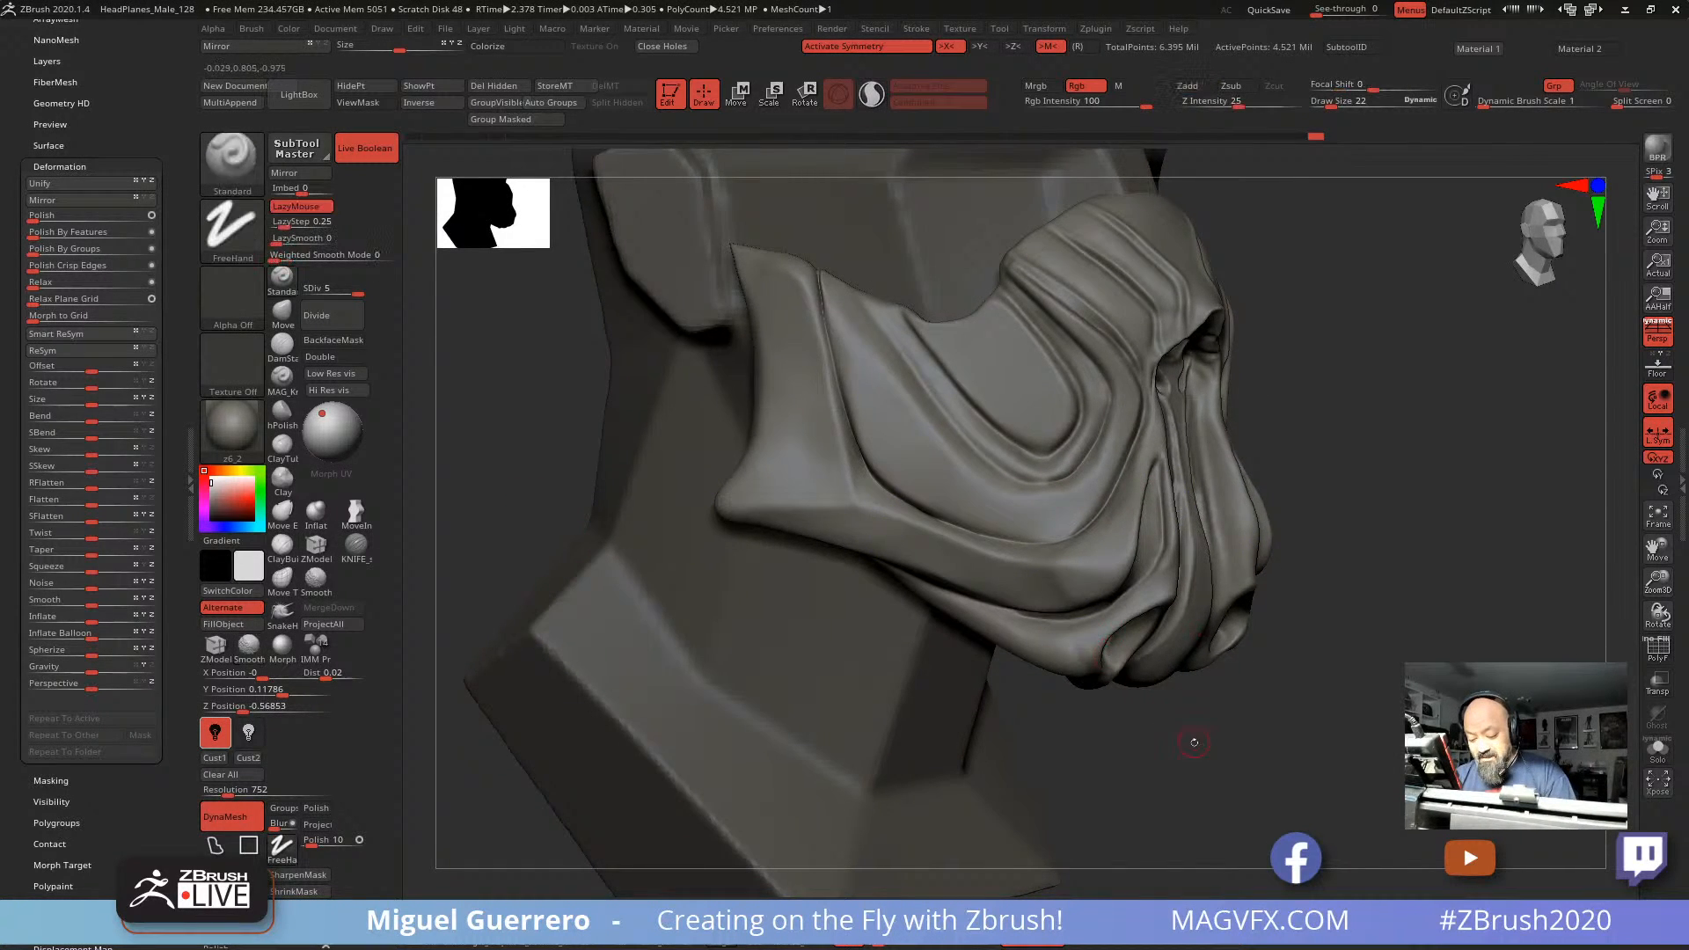
mouse_move(1195, 742)
right_mouse_down()
mouse_move(950, 686)
mouse_move(612, 559)
mouse_move(615, 590)
right_mouse_up()
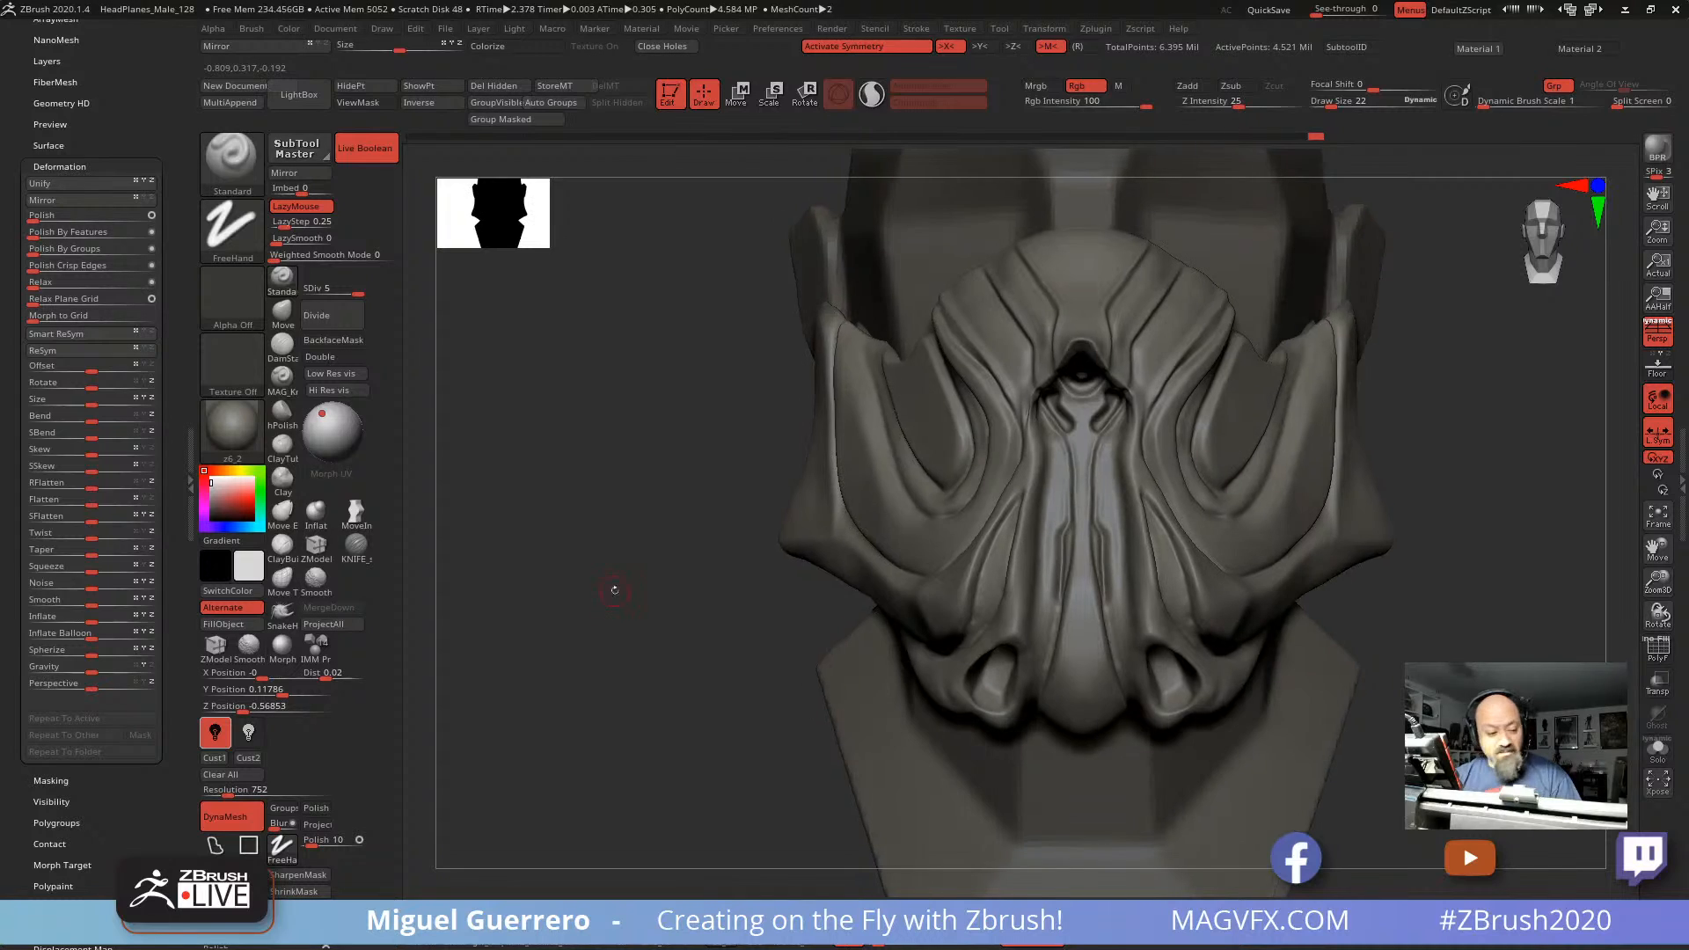
Step: Try the Polish Crisp Edges deformation on the mask and compare it with the earlier state in the undo history
left_click_drag(130, 732, 130, 756)
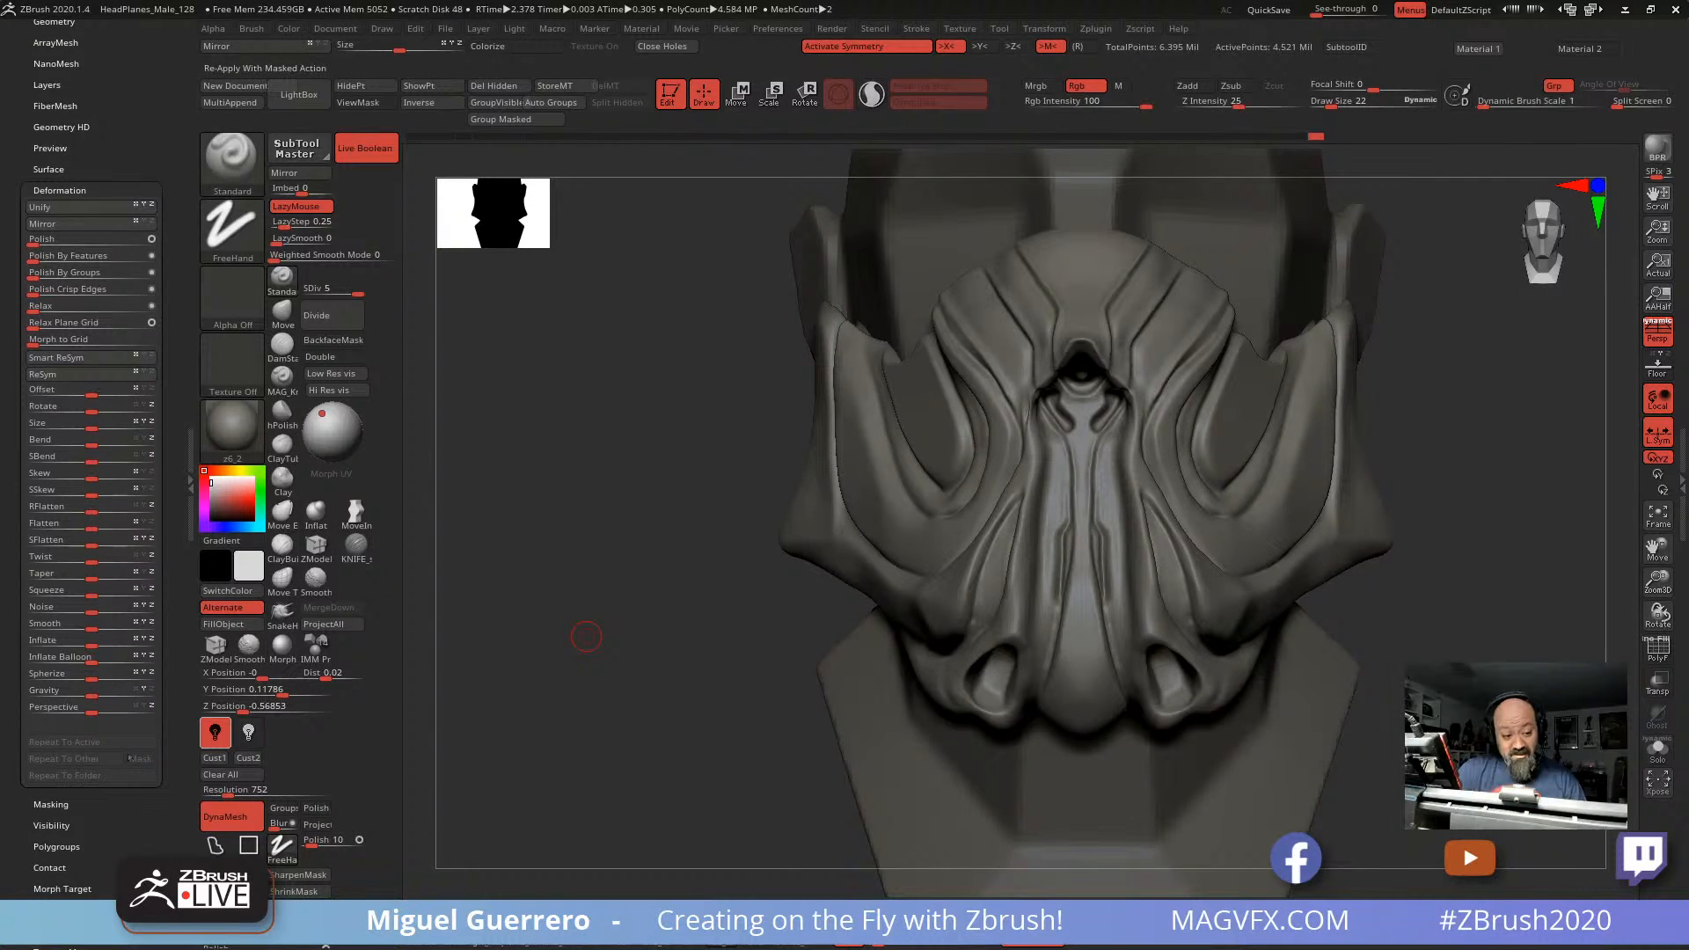
left_click_drag(32, 290, 109, 291)
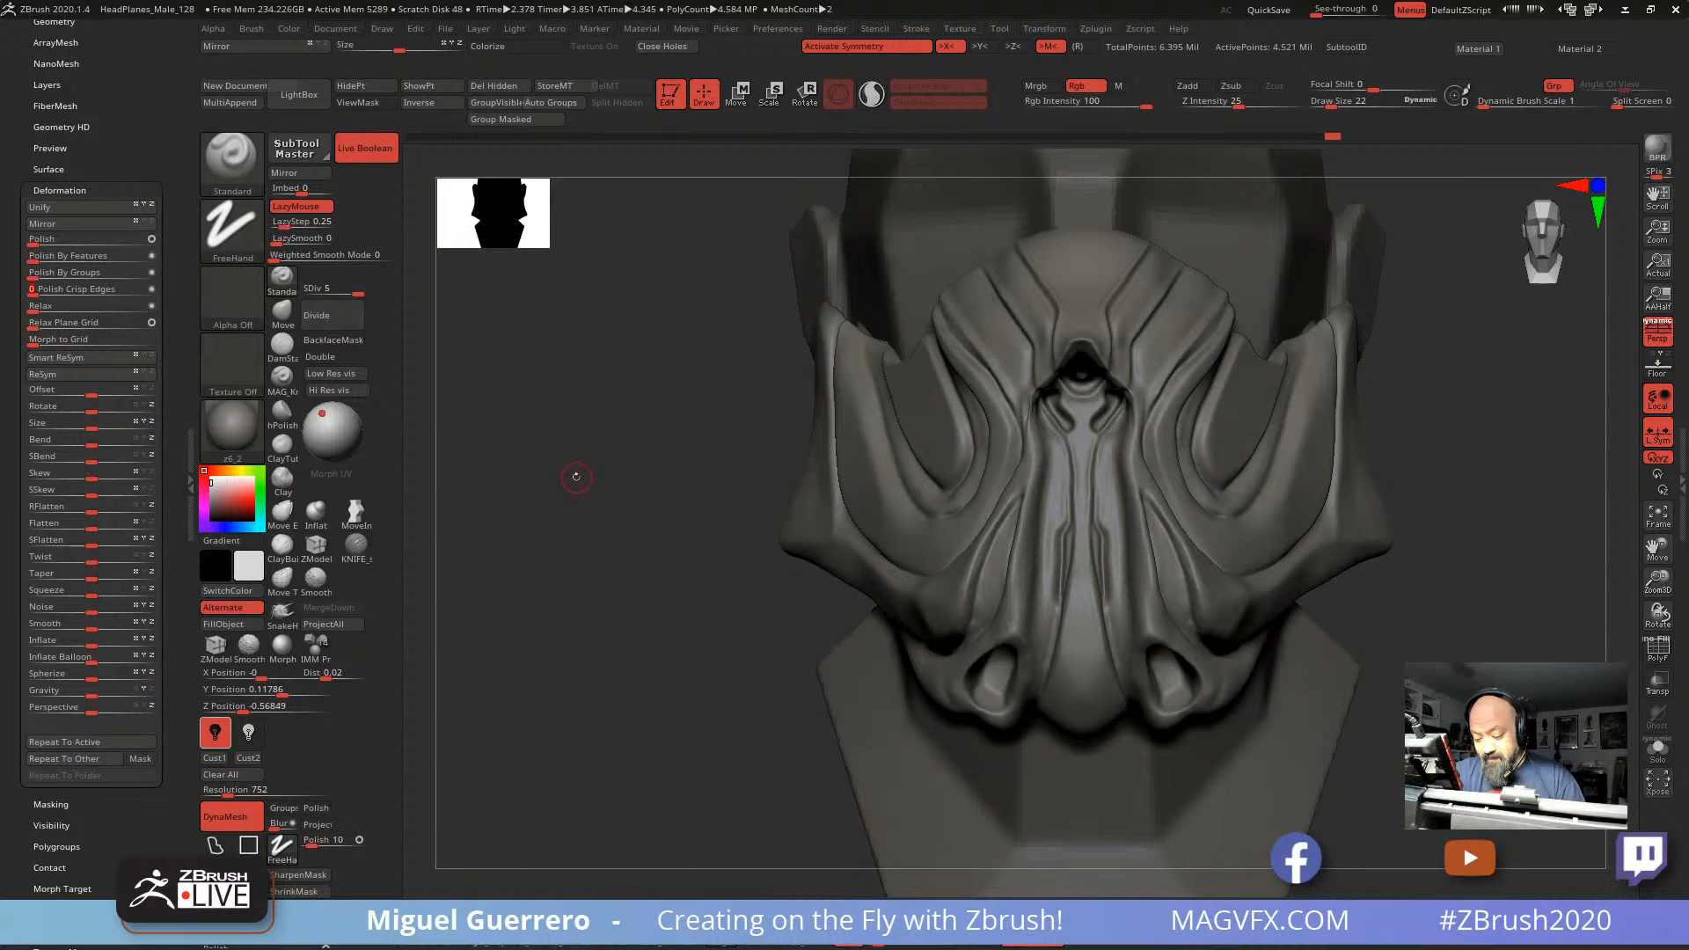
mouse_move(576, 477)
left_mouse_down()
mouse_move(616, 458)
mouse_move(578, 453)
left_mouse_up()
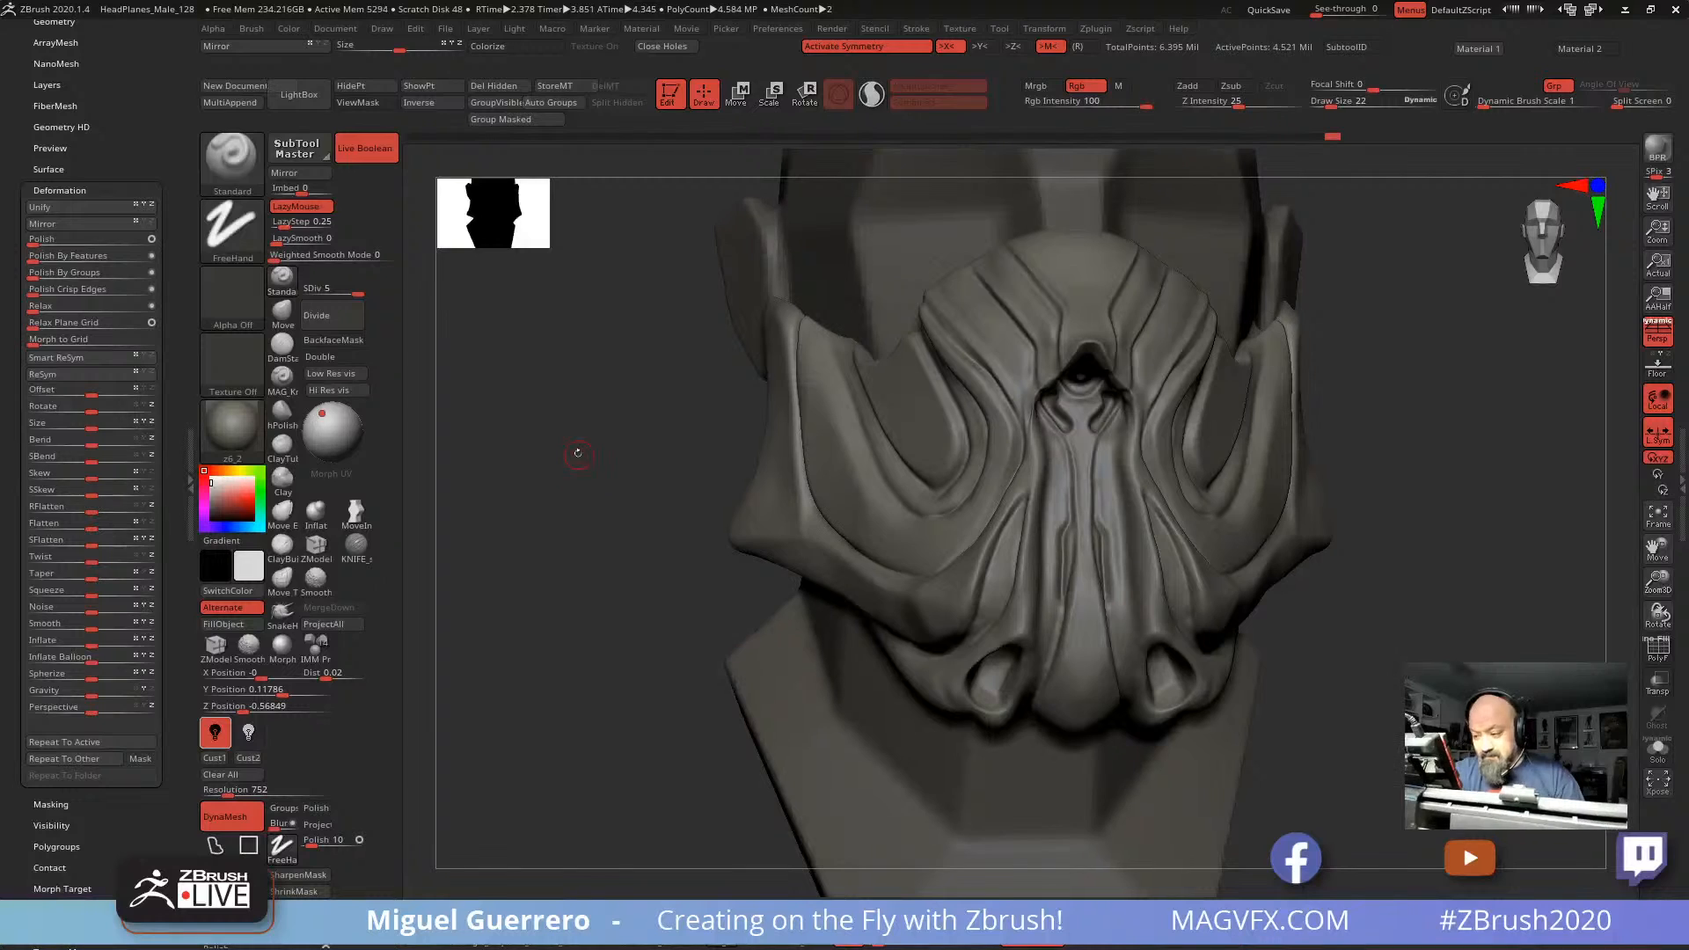
left_click(1316, 137)
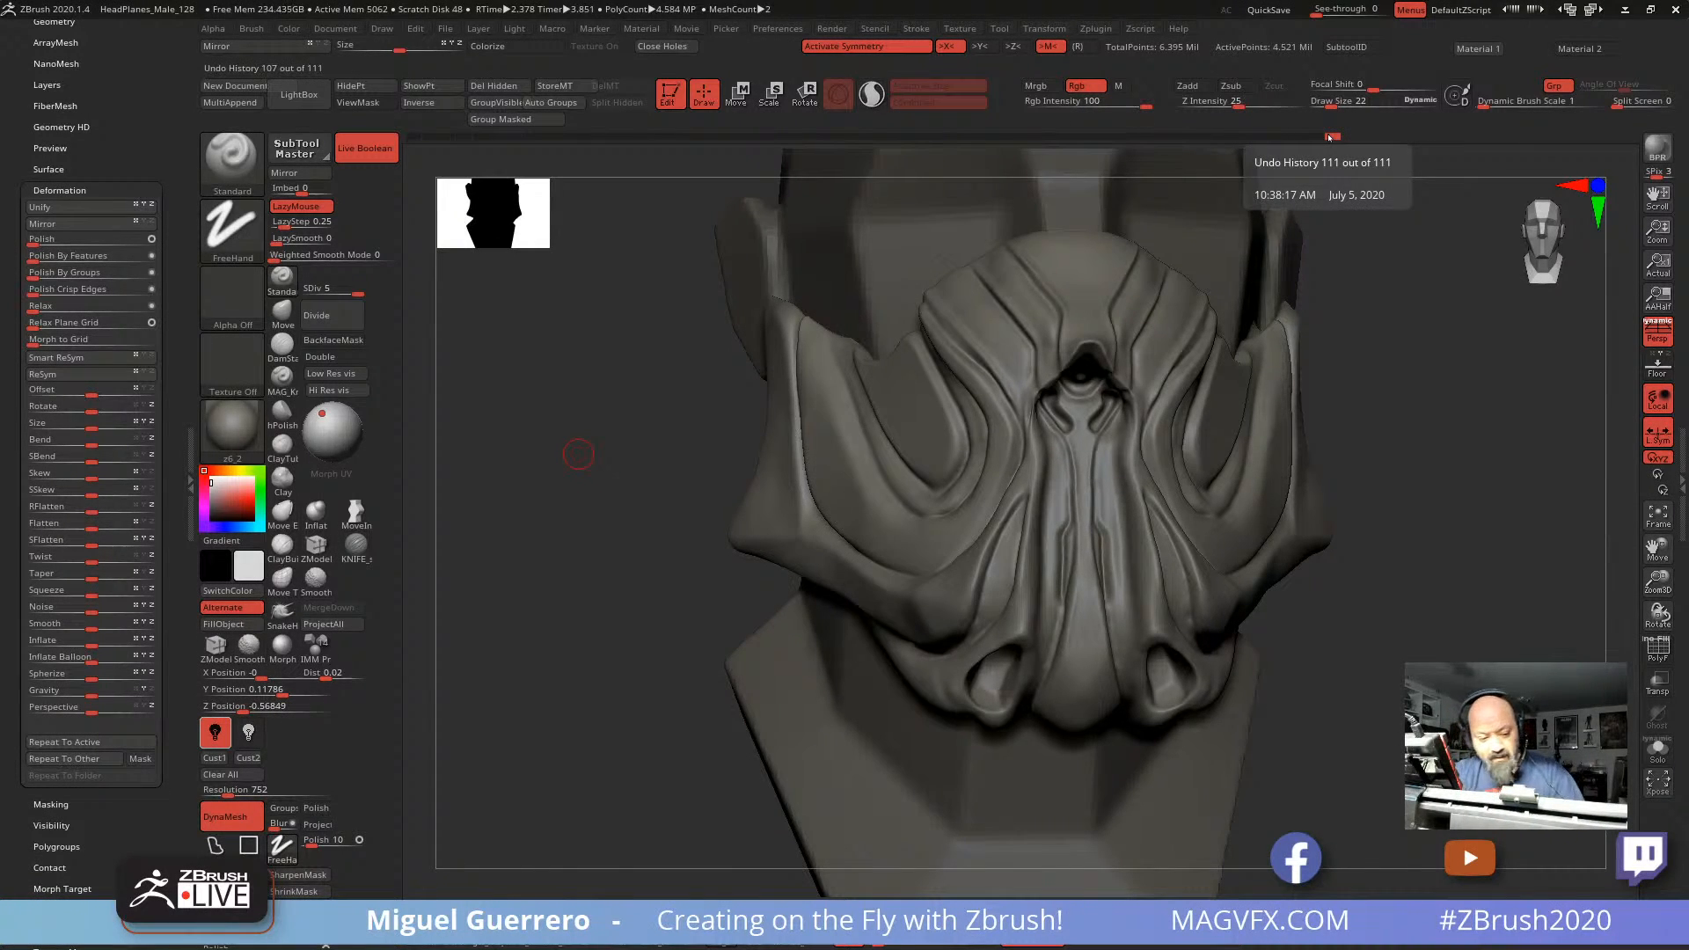
Step: Apply the Polish By Features deformation to the mask and check its folds from both sides
left_click_drag(573, 457, 515, 564)
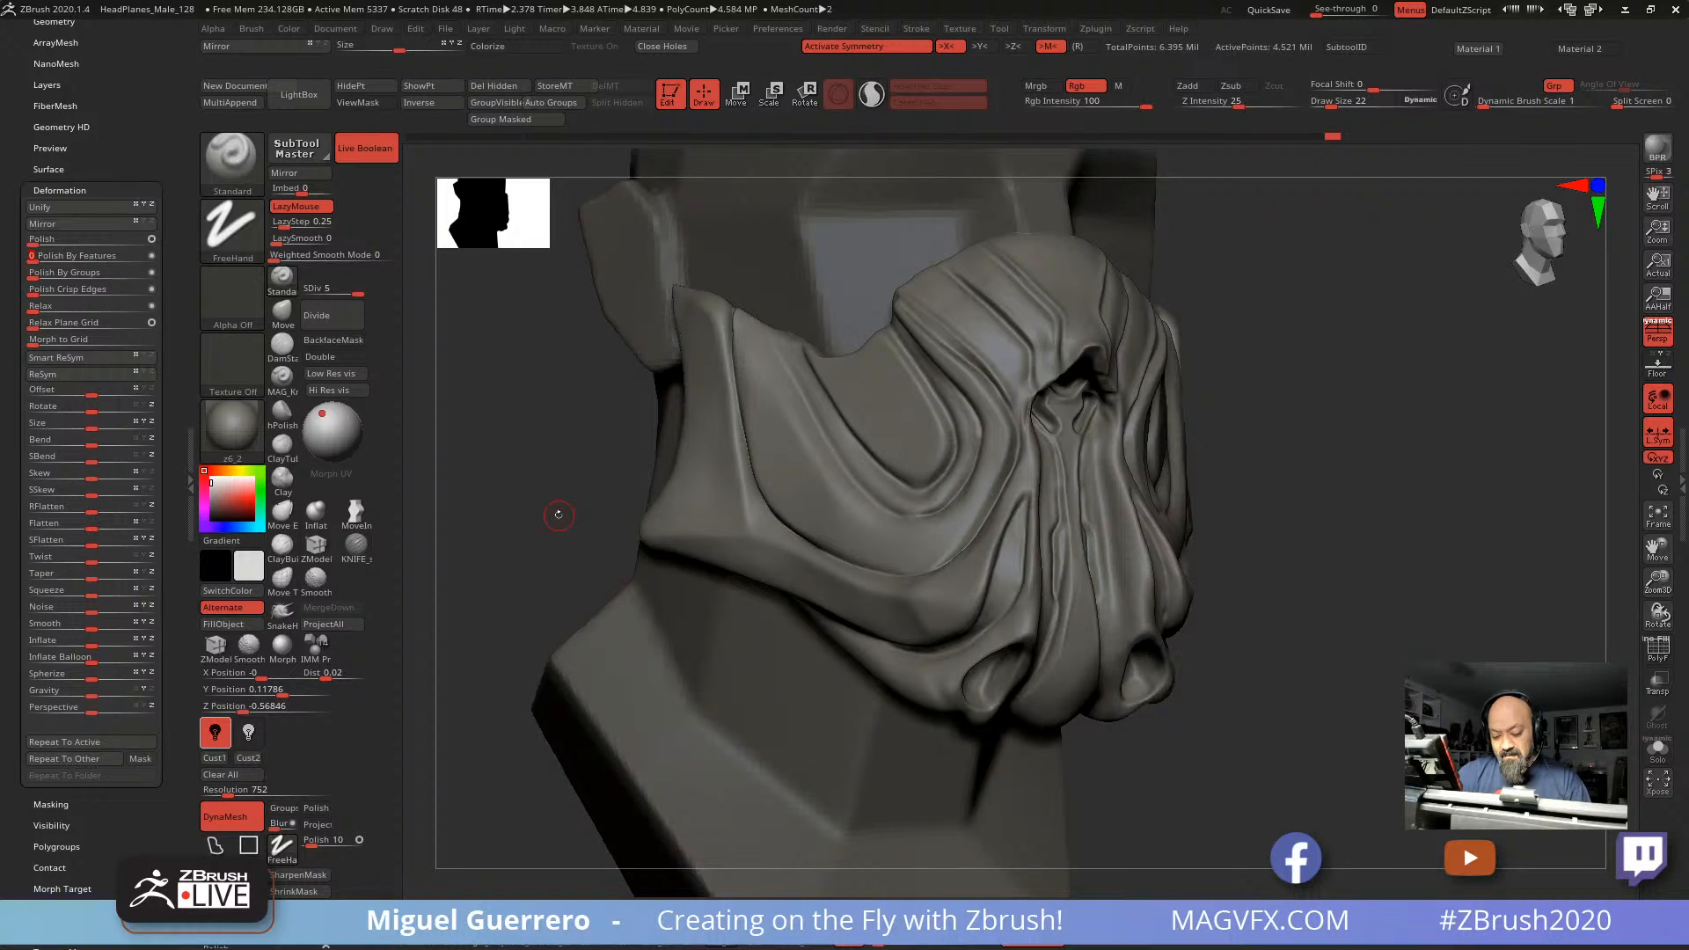
left_click_drag(558, 514, 495, 519)
mouse_move(601, 531)
left_mouse_down("alt")
mouse_move(567, 528)
mouse_move(627, 502)
mouse_move(633, 520)
mouse_move(592, 527)
mouse_move(643, 544)
mouse_move(620, 559)
mouse_move(636, 566)
mouse_move(666, 490)
mouse_move(629, 516)
mouse_move(827, 526)
left_mouse_up("alt")
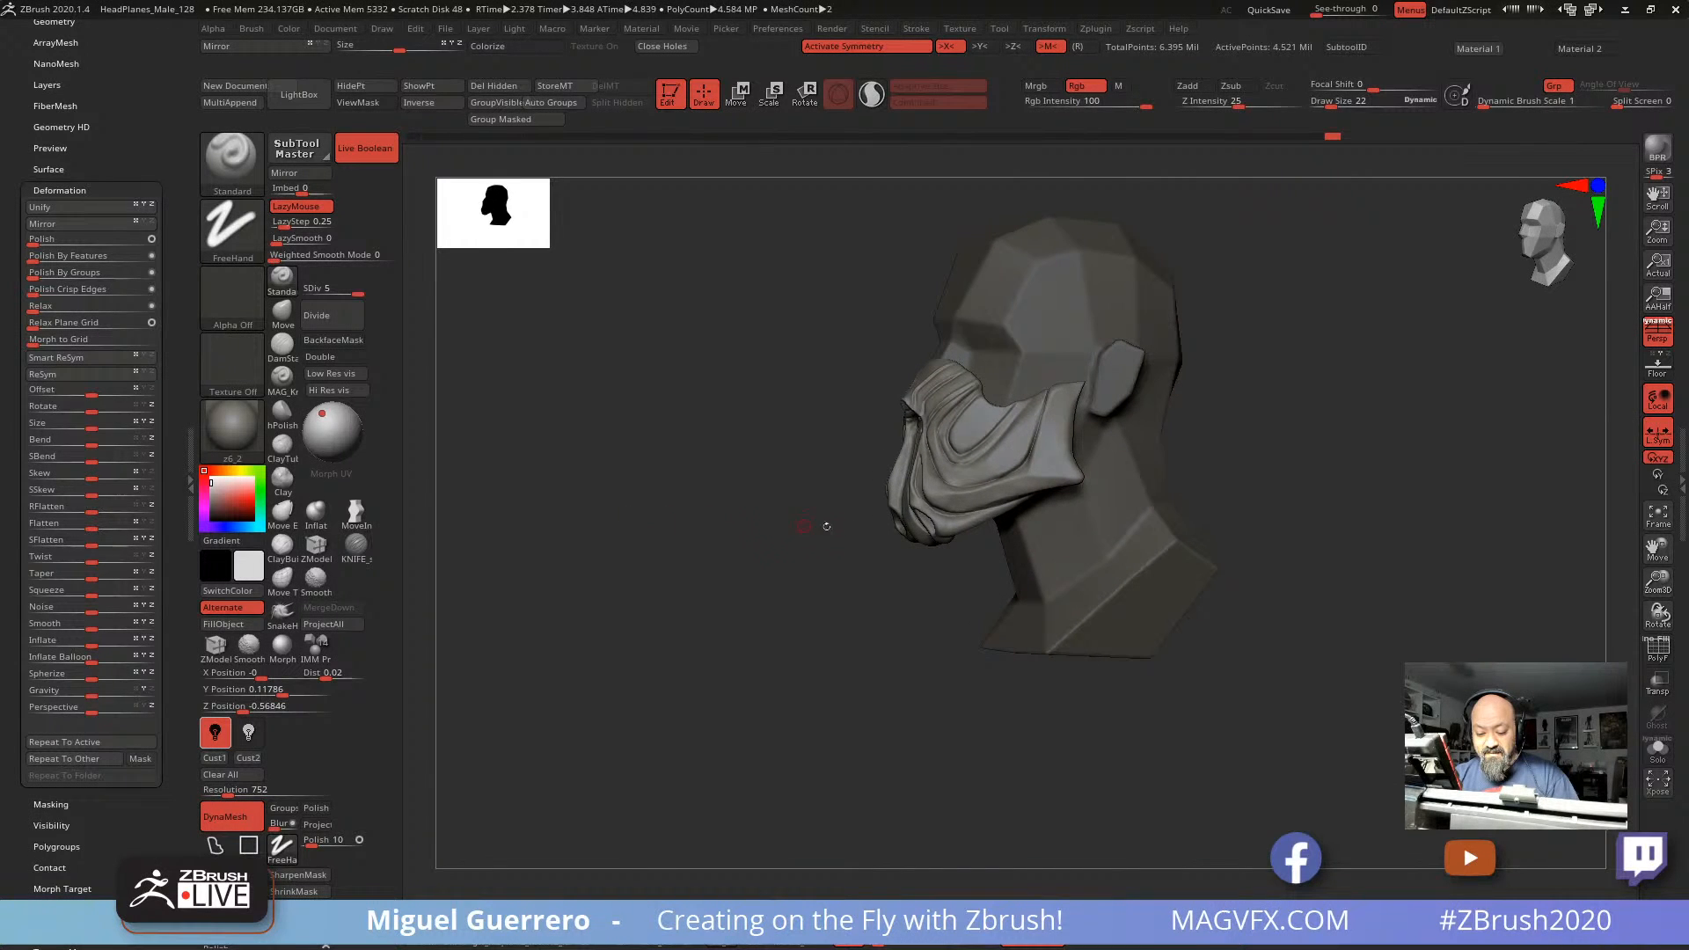
mouse_move(777, 529)
right_mouse_down("ctrl")
mouse_move(806, 580)
mouse_move(638, 582)
mouse_move(701, 603)
right_mouse_up("ctrl")
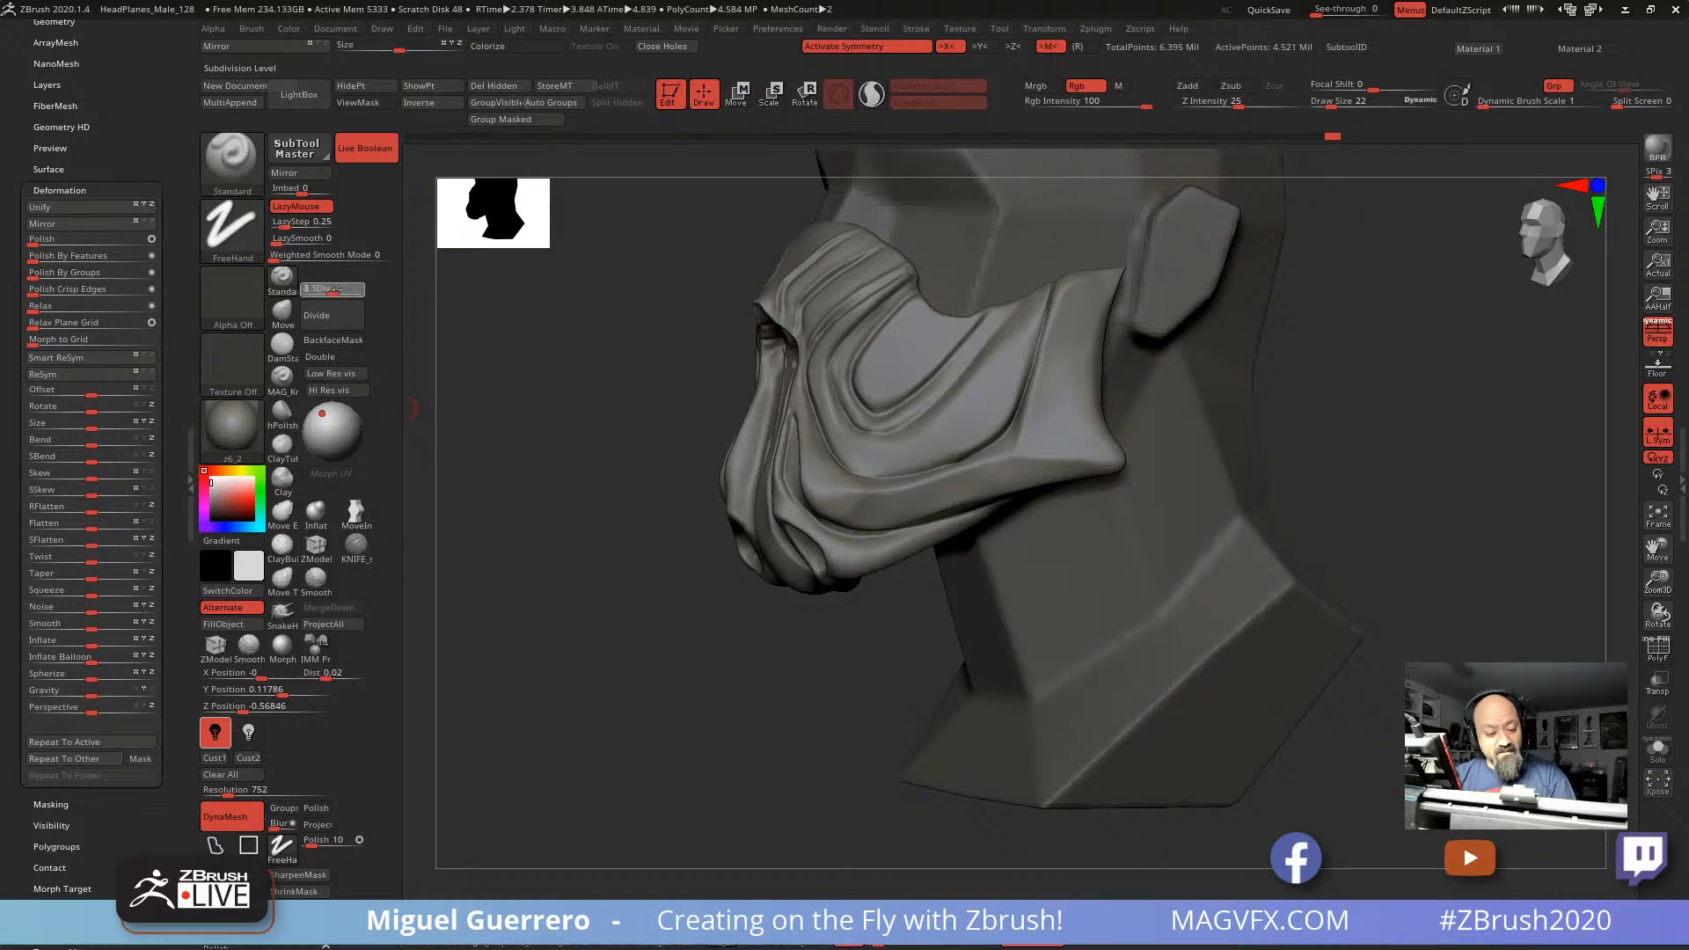
Step: Lower the mask to subdivision level 3 and smooth the lower cheek fold towards the front with a draw size of 42
left_click_drag(337, 289, 333, 288)
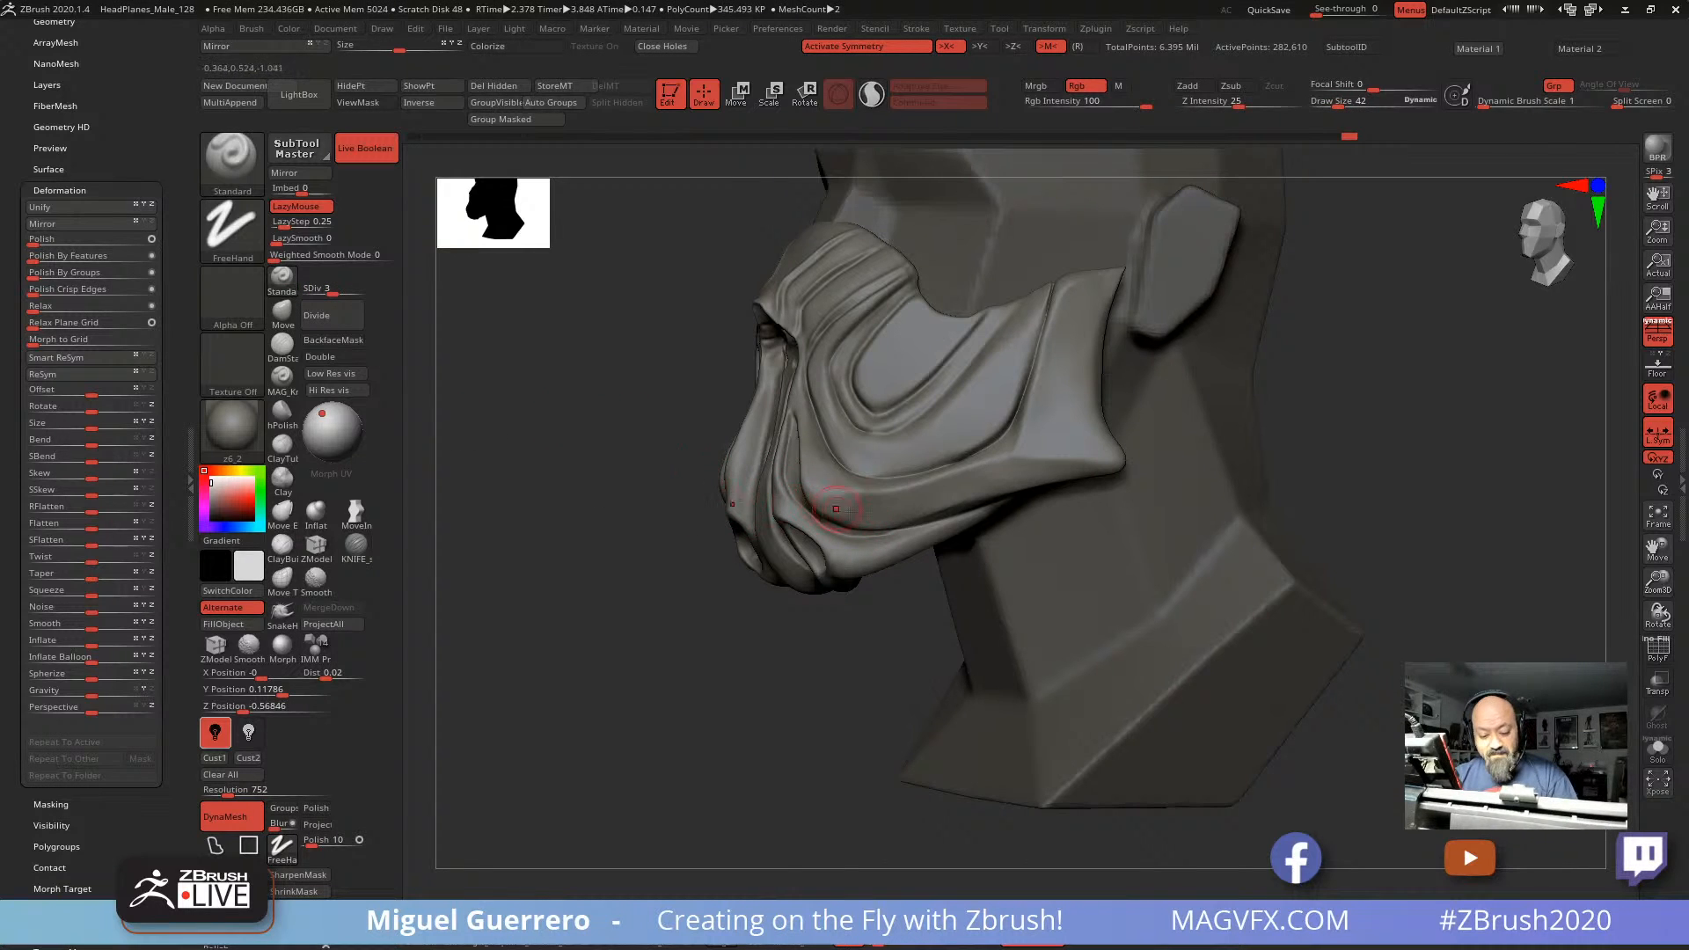
key("shift")
left_click_drag(997, 471, 858, 508, "shift")
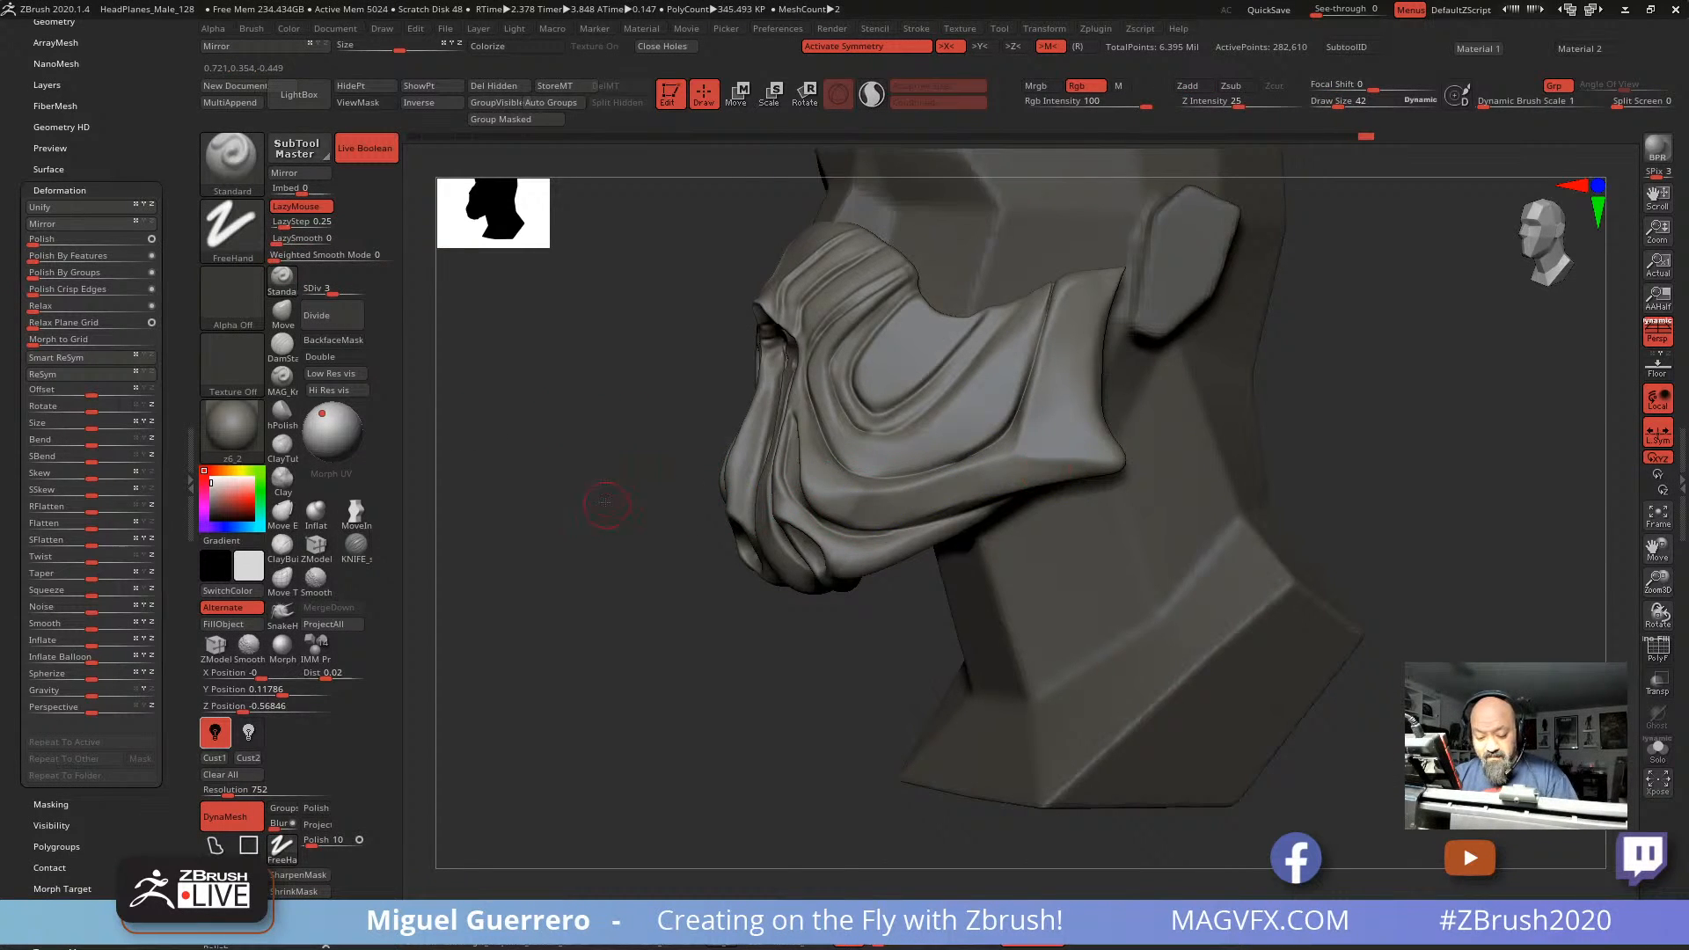
left_click_drag(604, 498, 641, 492)
left_click_drag(742, 490, 792, 473, "shift")
left_click_drag(605, 480, 645, 471)
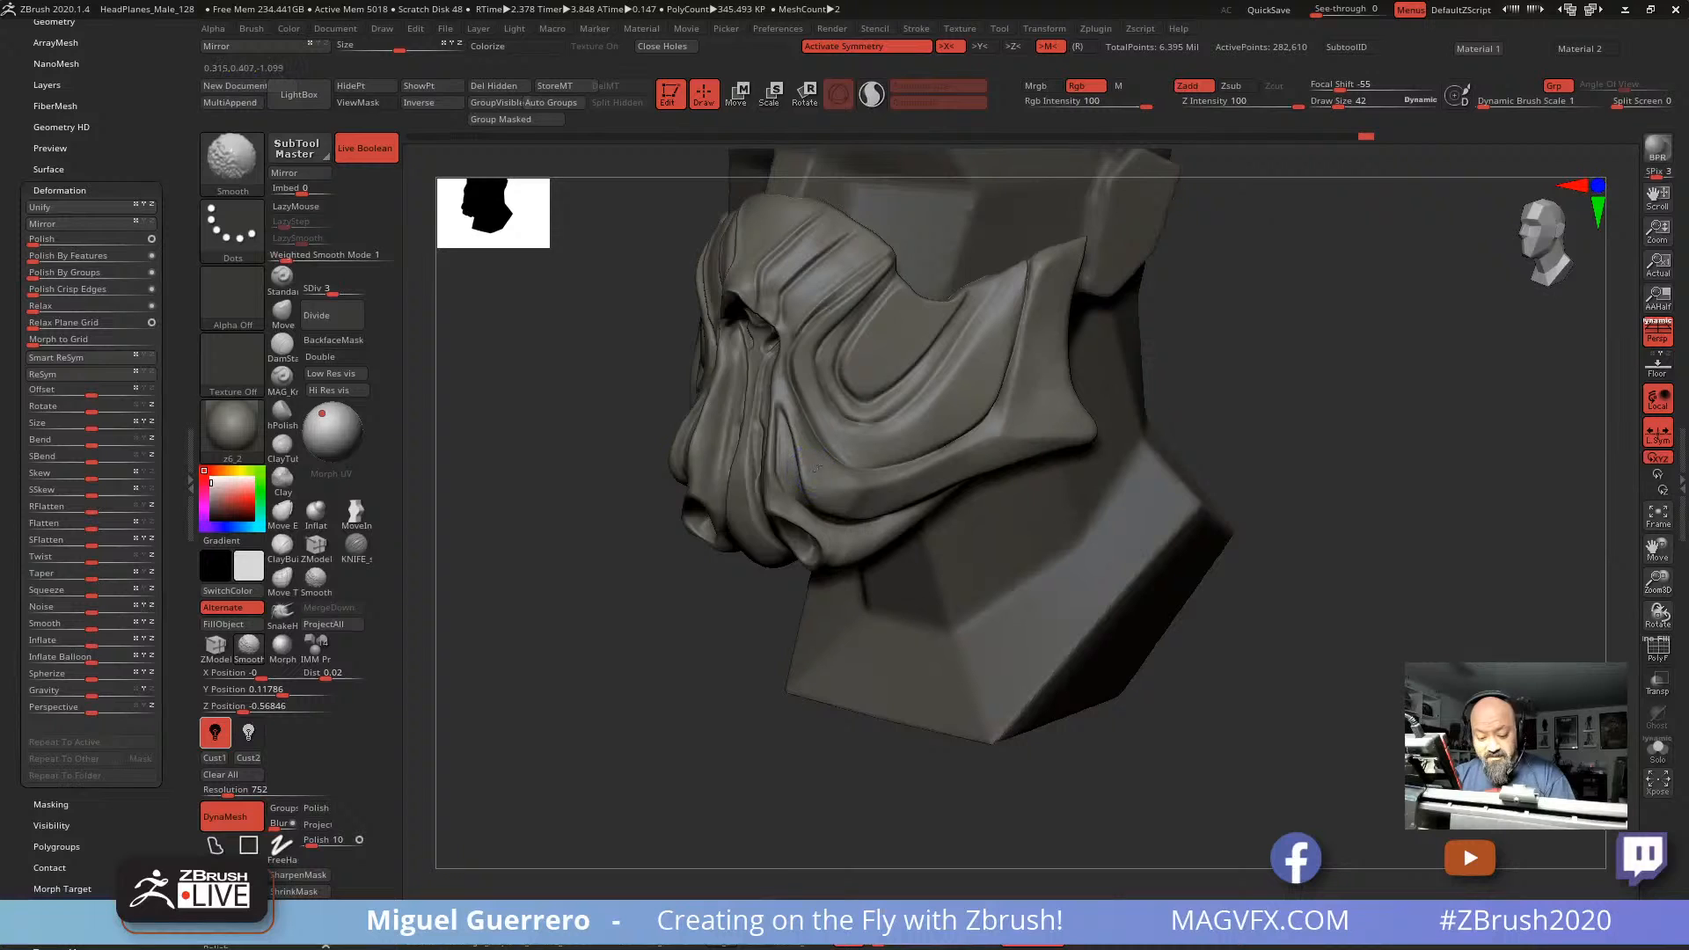
left_click_drag(800, 462, 811, 452, "shift")
Step: Smooth the upper part of the mask's side ridge near the ear at level 3 with a draw size of 42
left_click_drag(676, 412, 625, 420)
key("shift")
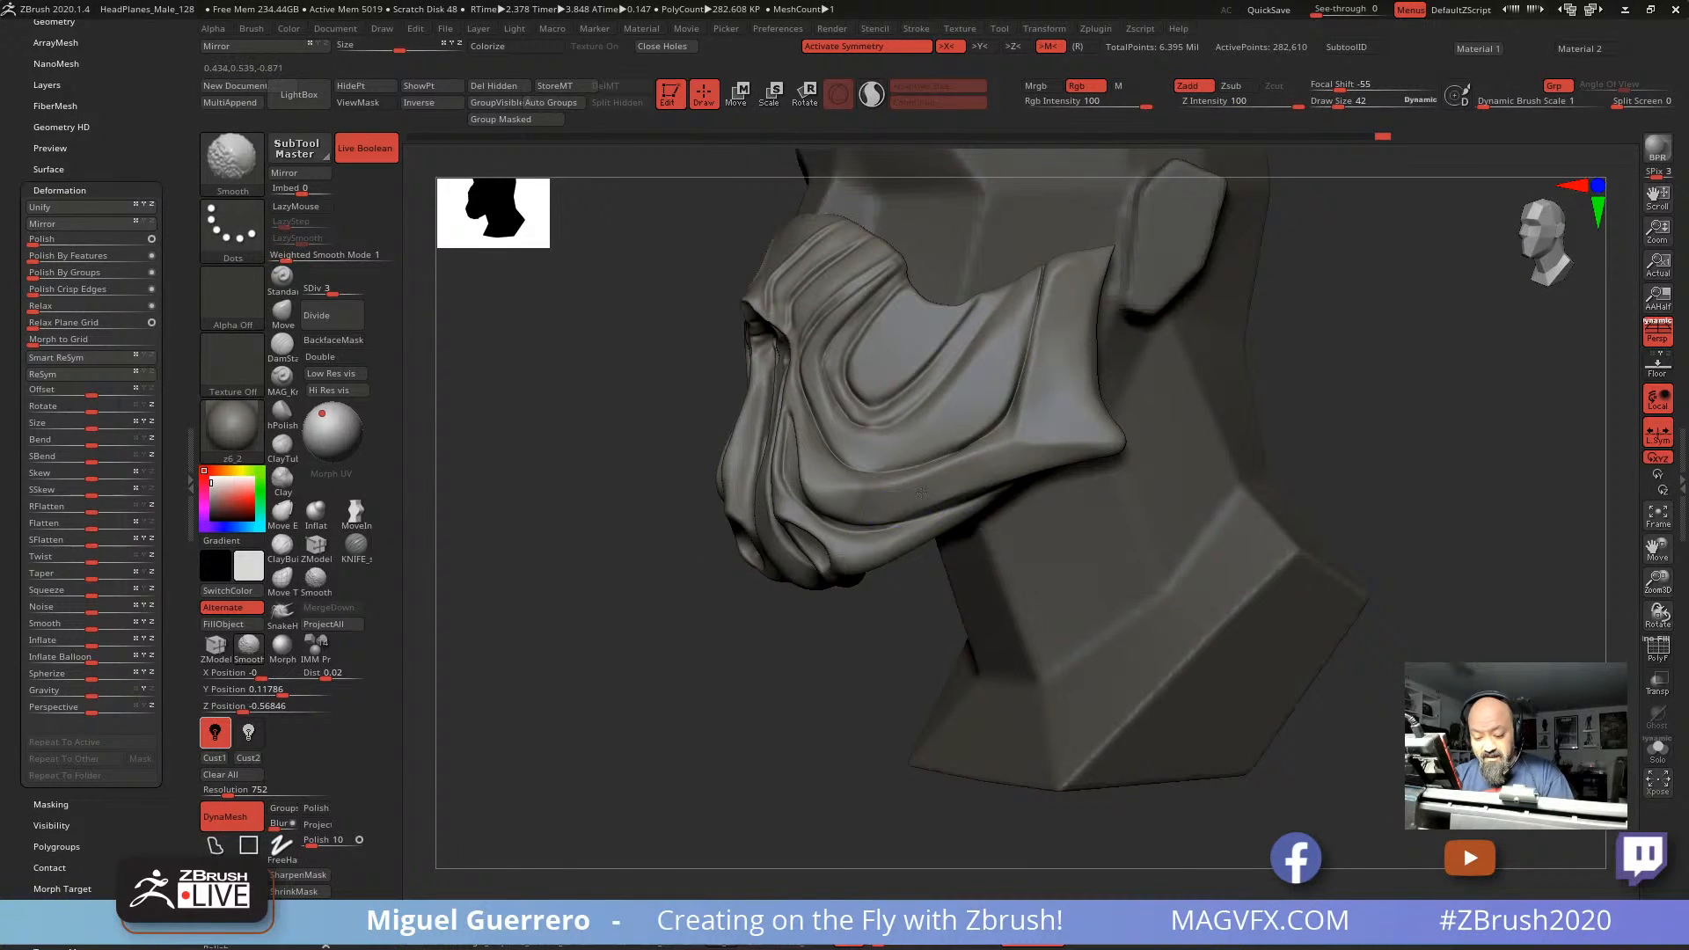
left_click_drag(1074, 282, 1068, 339, "shift")
left_click_drag(638, 453, 589, 460)
mouse_move(1071, 305)
left_mouse_down("shift")
mouse_move(1055, 291)
mouse_move(1056, 334)
left_mouse_up("shift")
left_click_drag(691, 453, 722, 462)
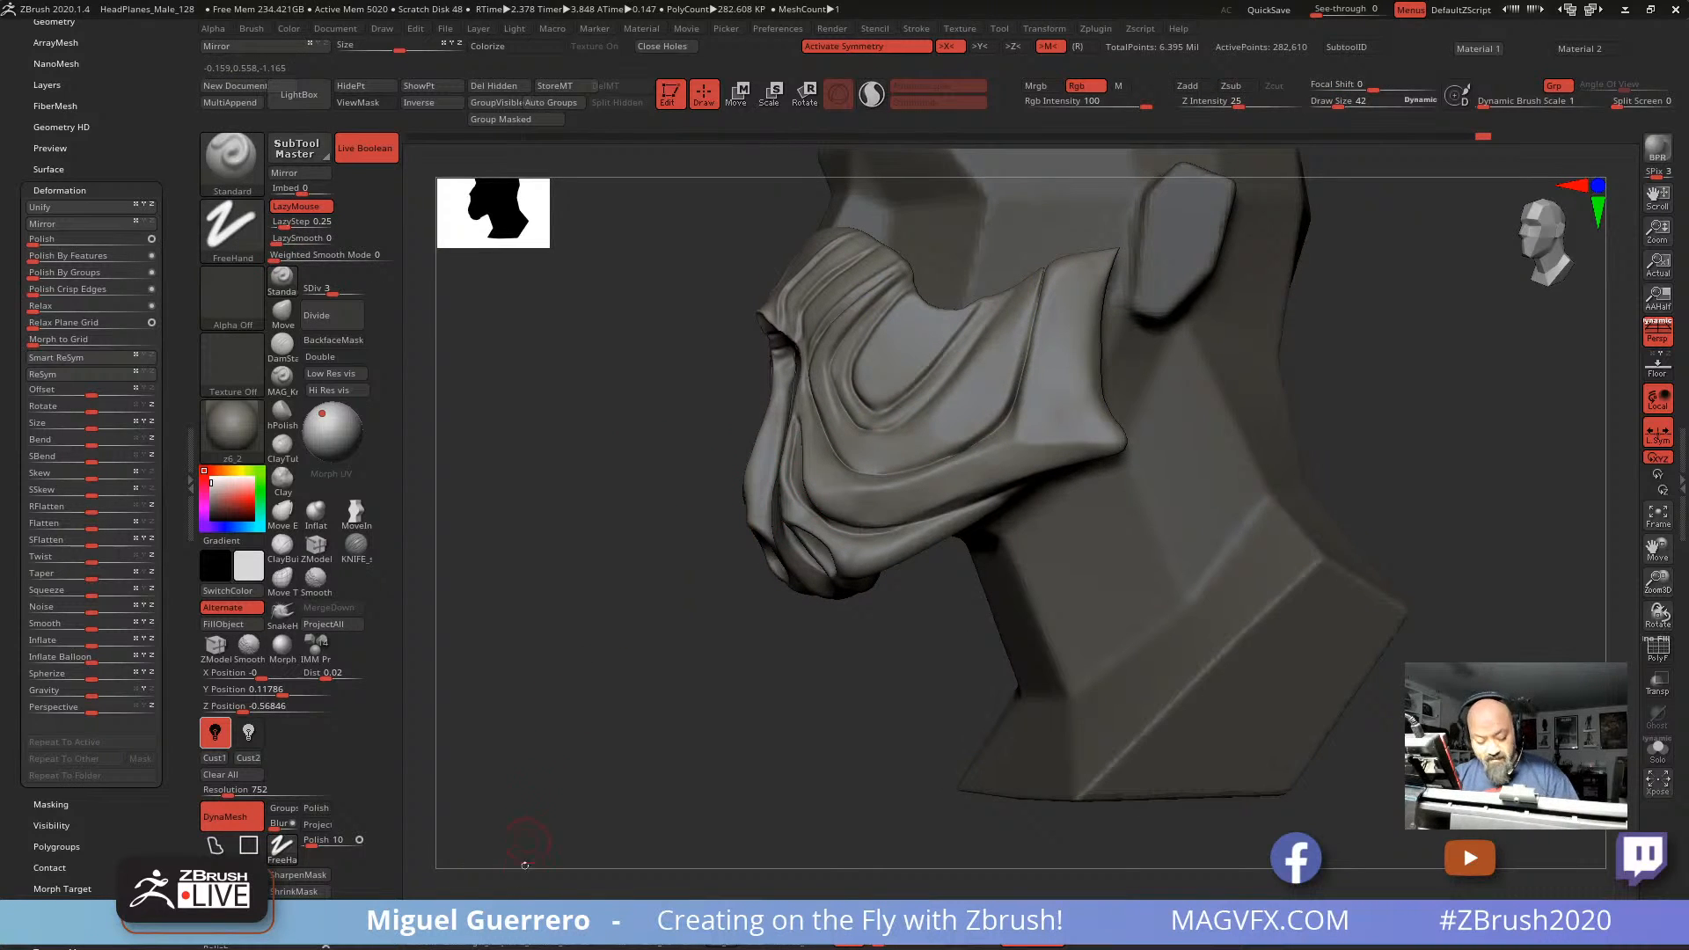
Step: Switch the display material to the Maya Blinn material and check the mask's surface under it
left_click(505, 935)
left_click_drag(682, 673, 692, 626)
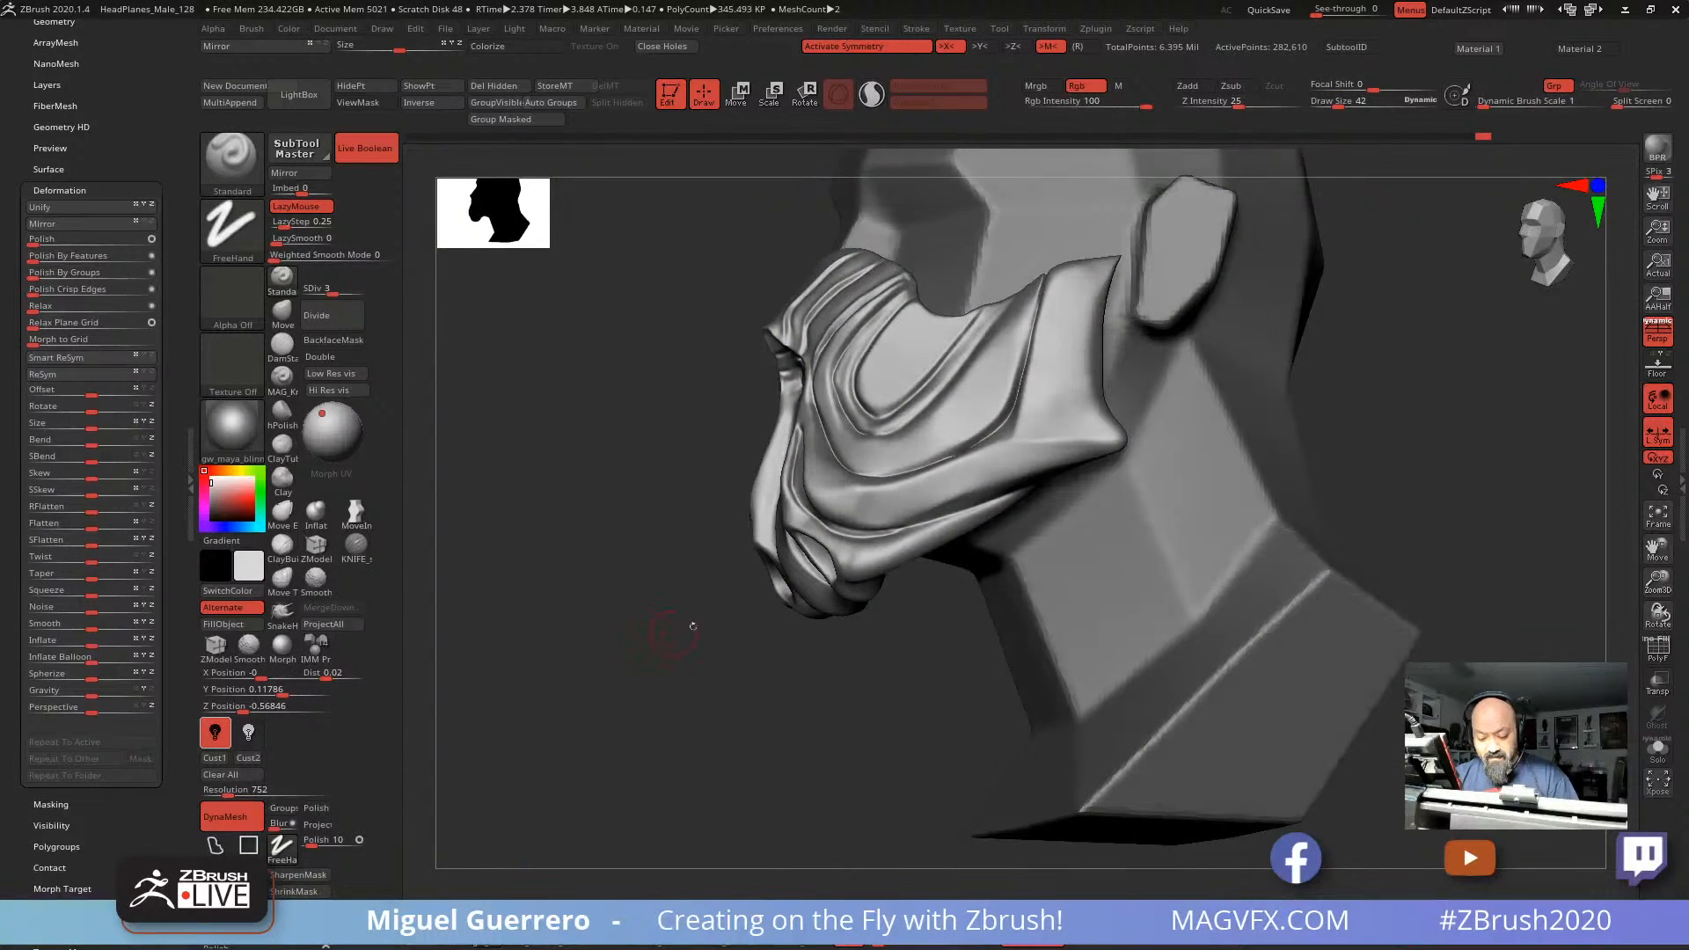
Step: Smooth the lower cheek folds of the mask from the side and from below at level 3 with a draw size of 42
mouse_move(856, 567)
left_mouse_down("shift")
mouse_move(811, 560)
mouse_move(853, 578)
left_mouse_up("shift")
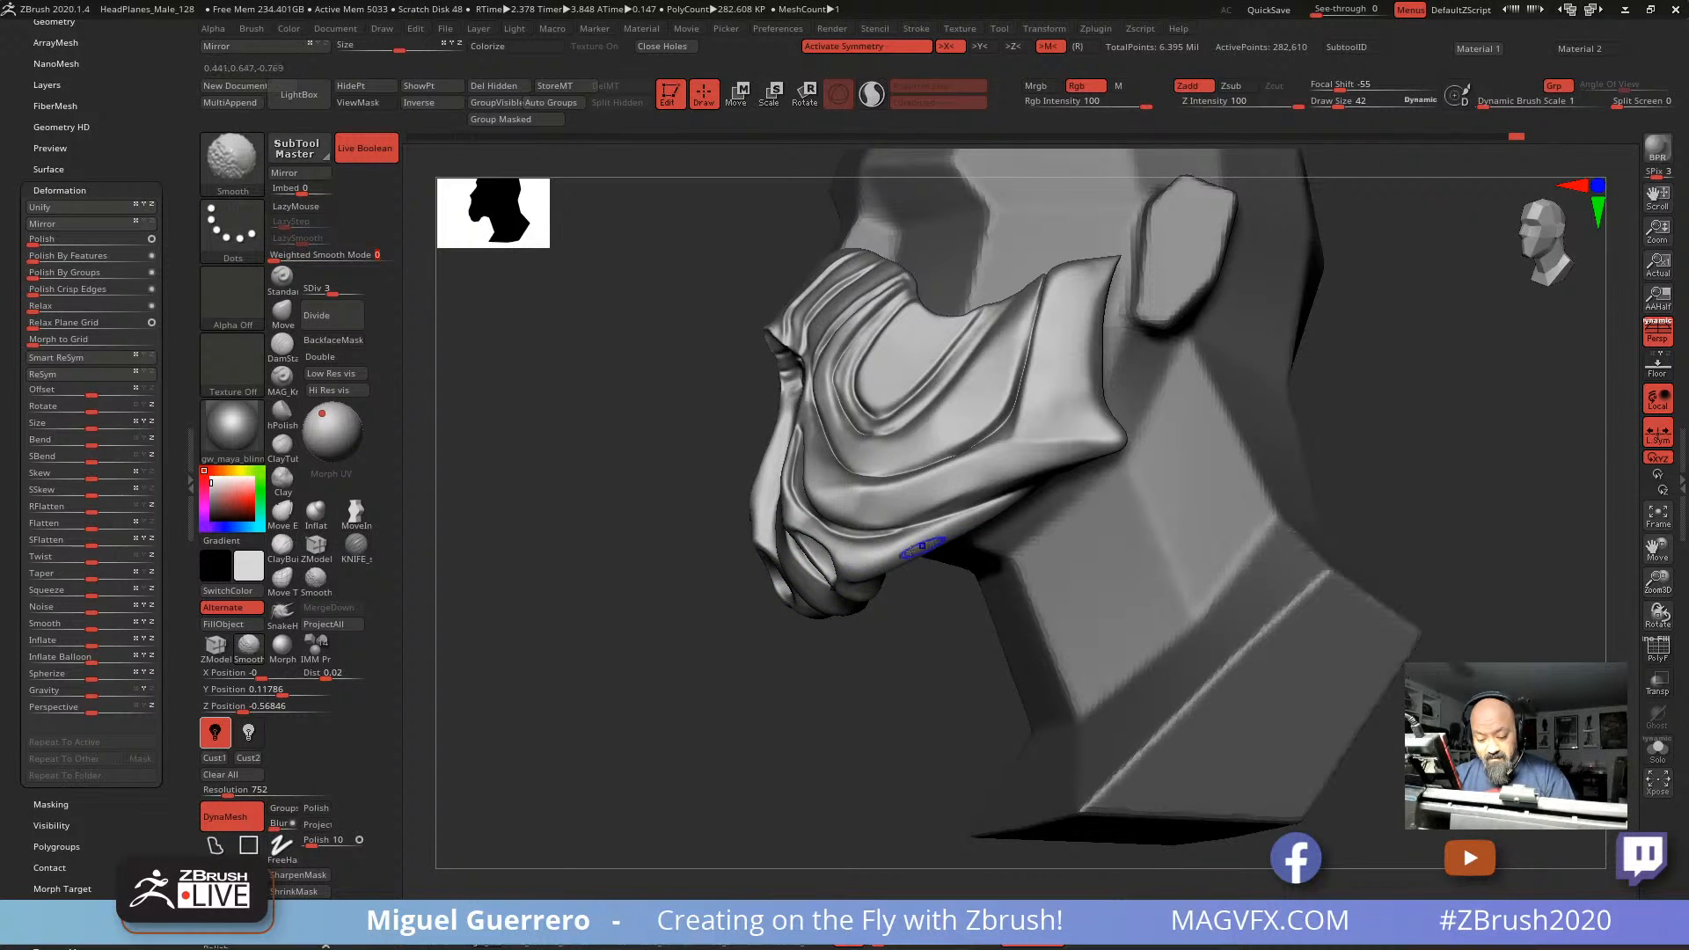
left_click_drag(759, 489, 779, 504)
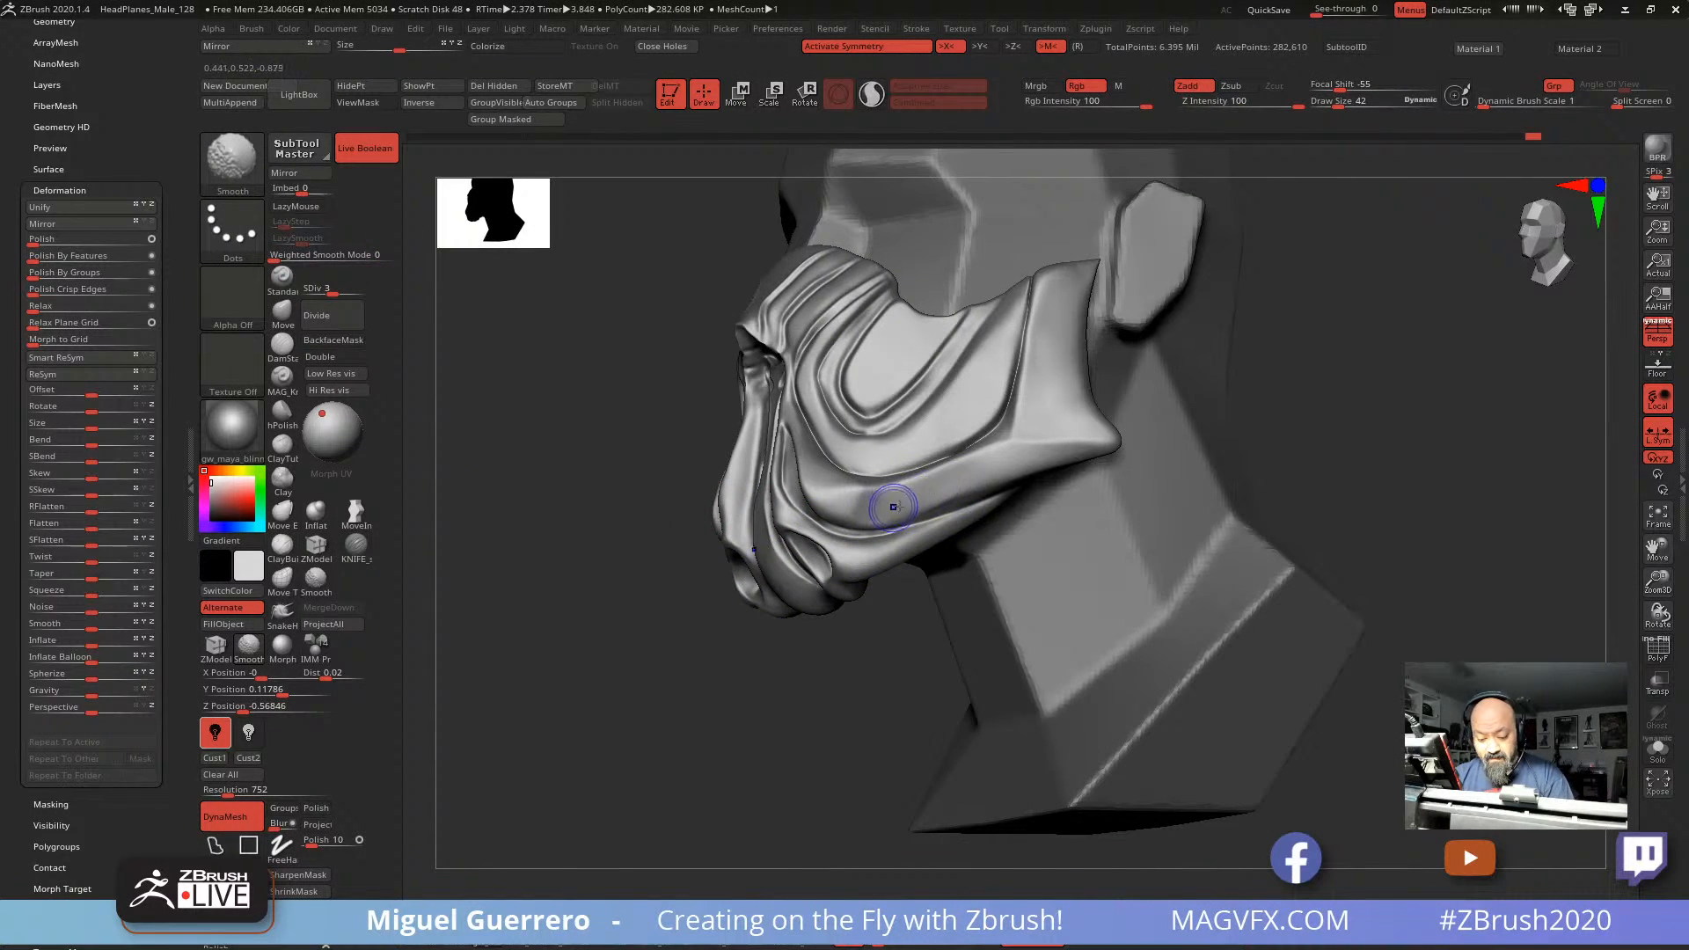
left_click_drag(894, 507, 940, 488, "shift")
left_click_drag(844, 695, 858, 590)
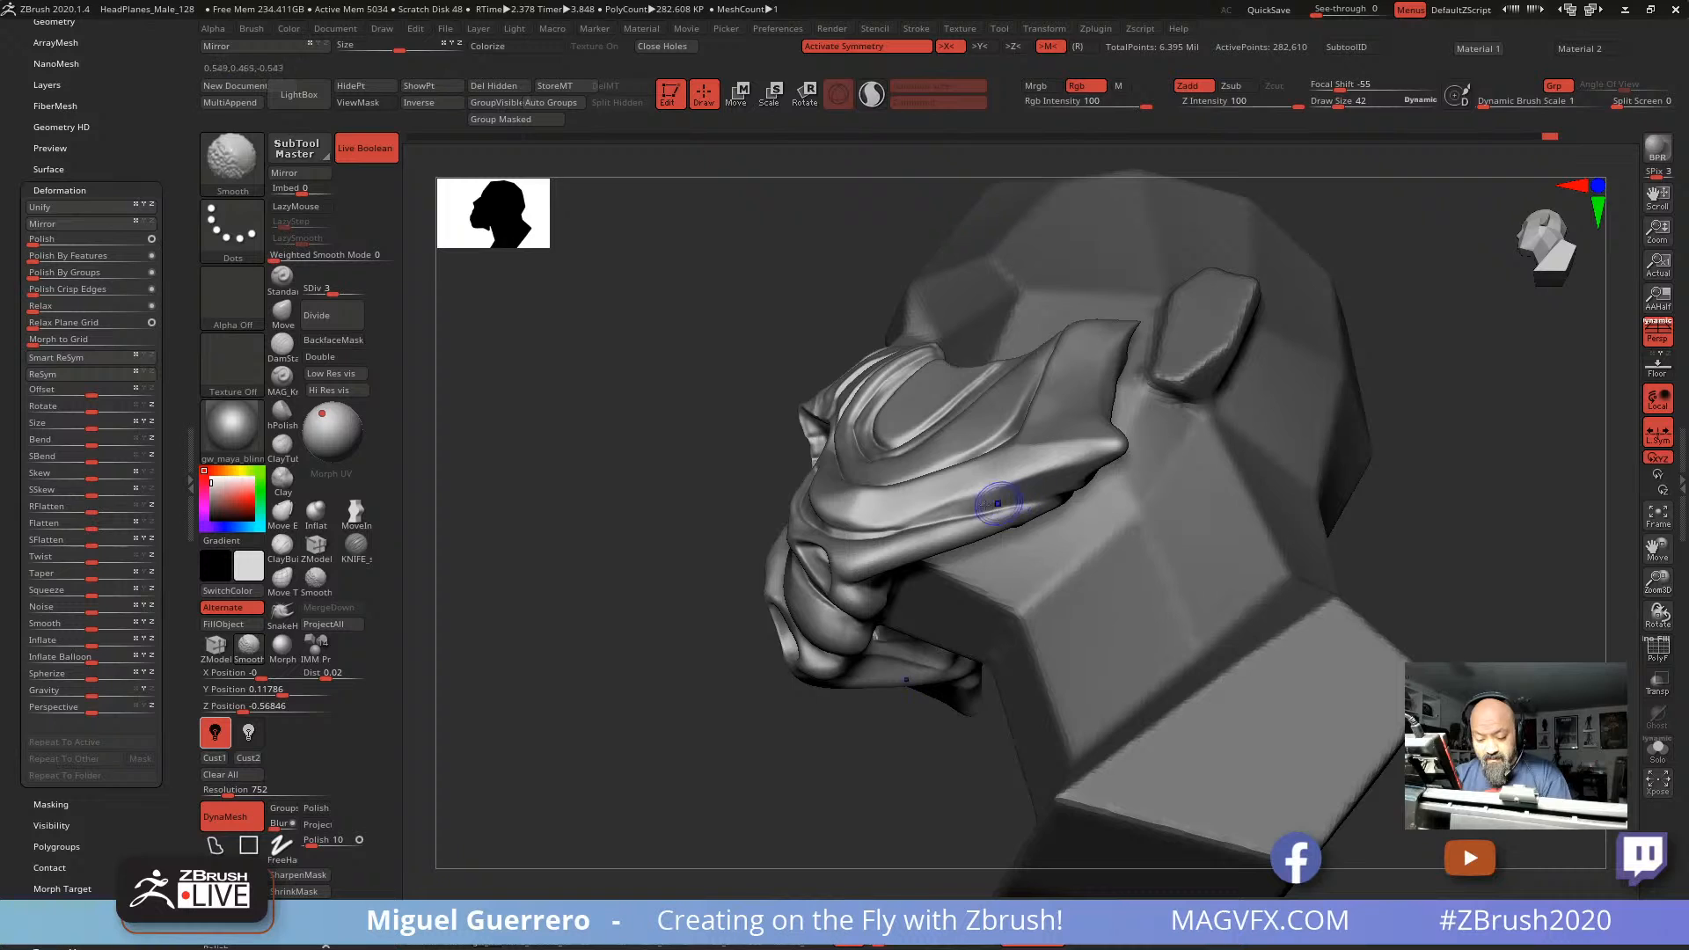
left_click_drag(892, 524, 1056, 480, "shift")
left_click_drag(899, 519, 1051, 477, "shift")
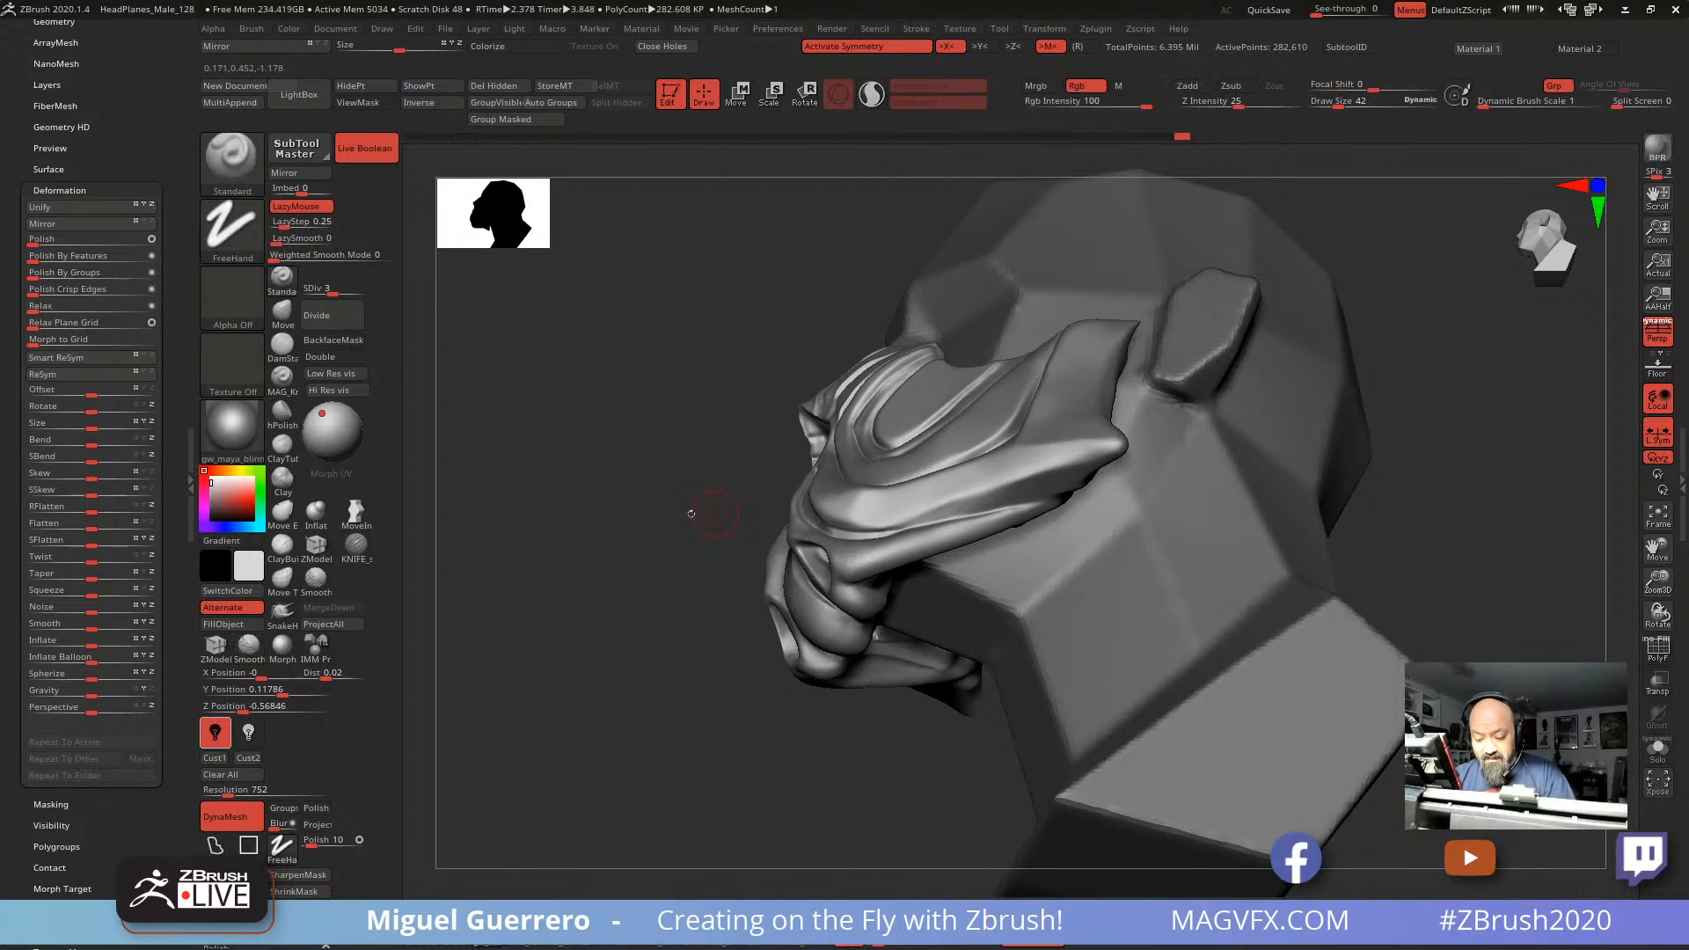
mouse_move(690, 513)
left_mouse_down()
mouse_move(624, 499)
mouse_move(1018, 464)
left_mouse_up()
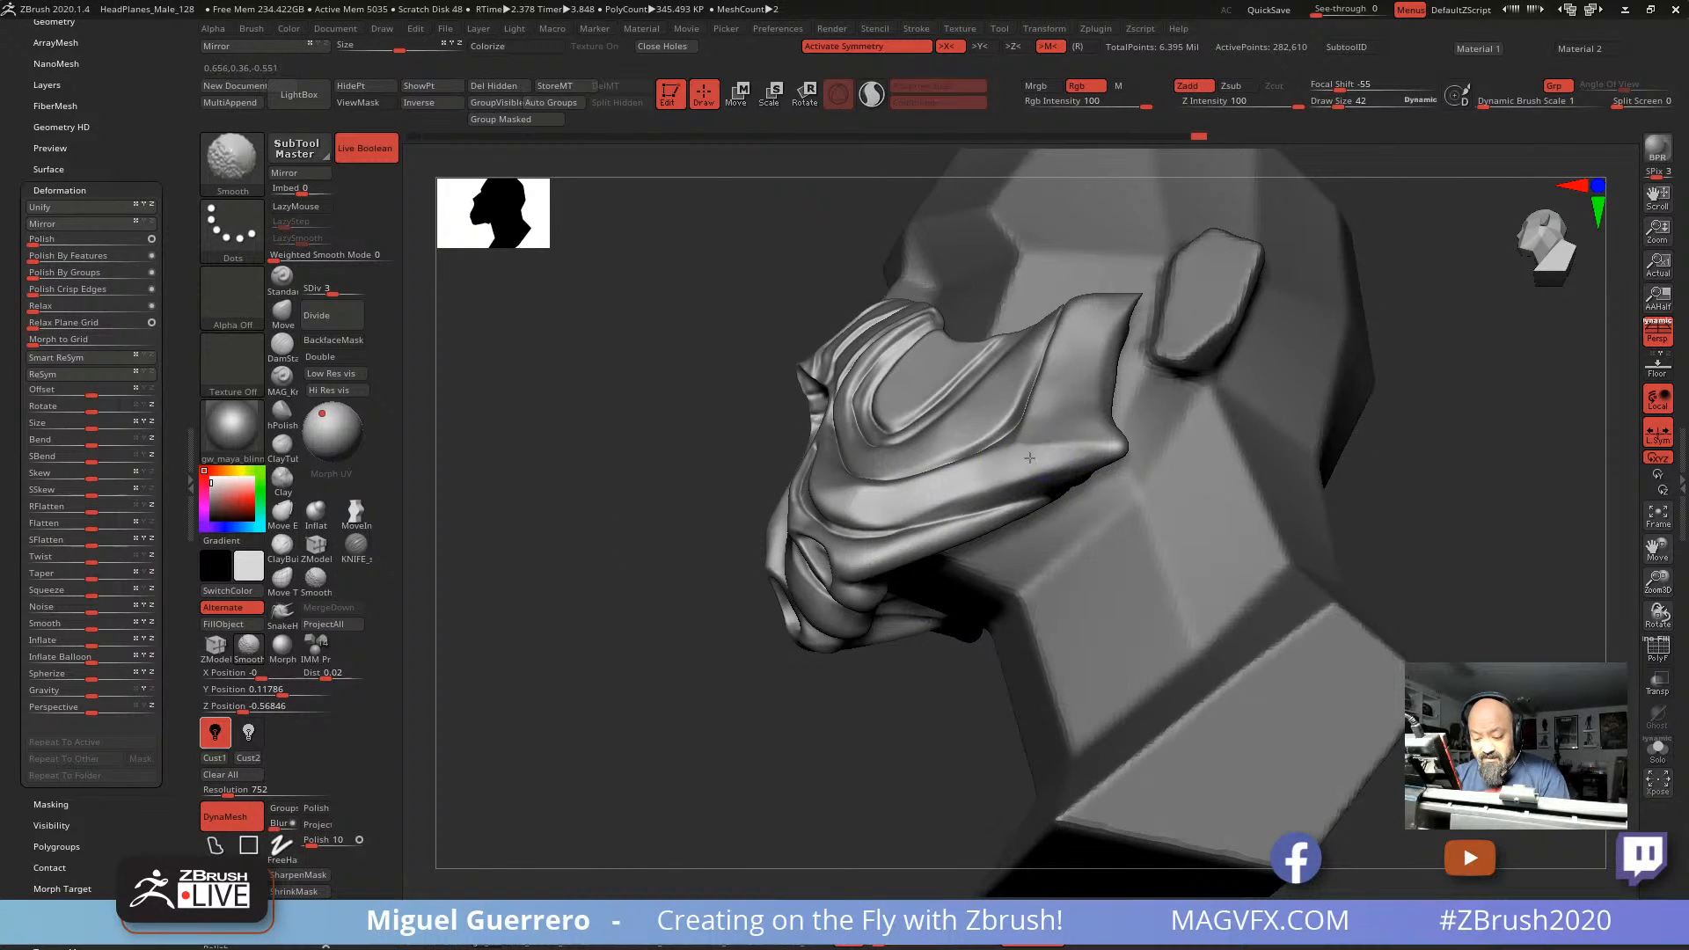
left_click_drag(648, 483, 867, 460)
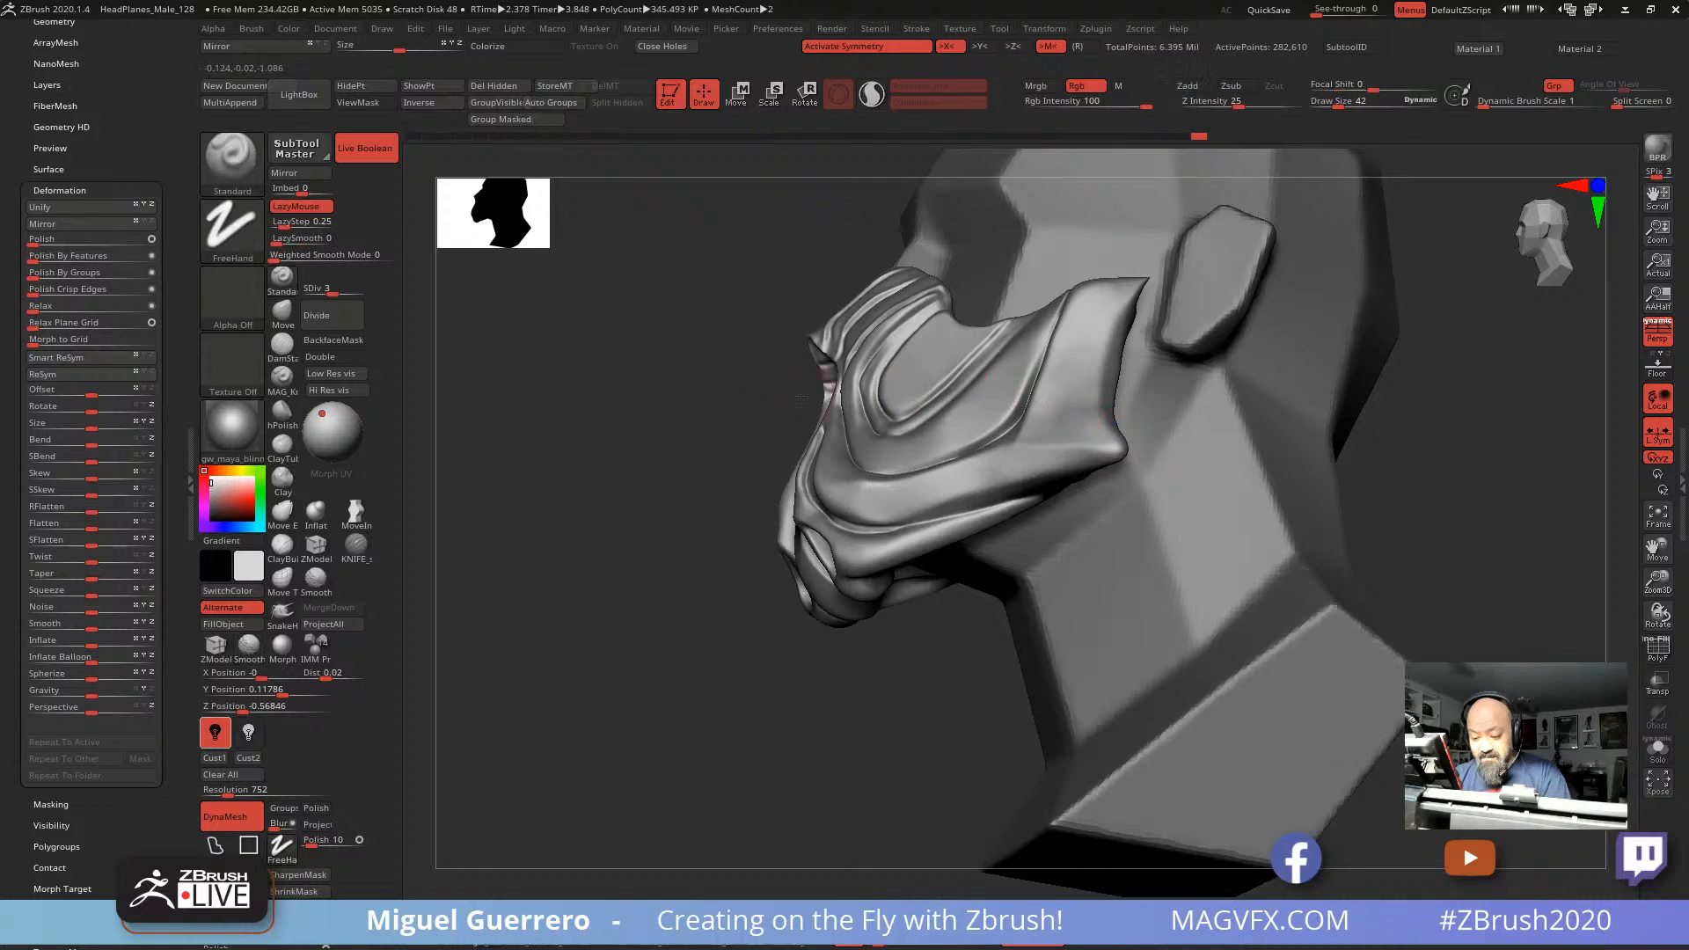
Step: Smooth the mask's rear side panel below the ear at level 3 with a draw size of 62
left_click_drag(800, 399, 607, 493)
right_click_drag(607, 493, 616, 572, "ctrl")
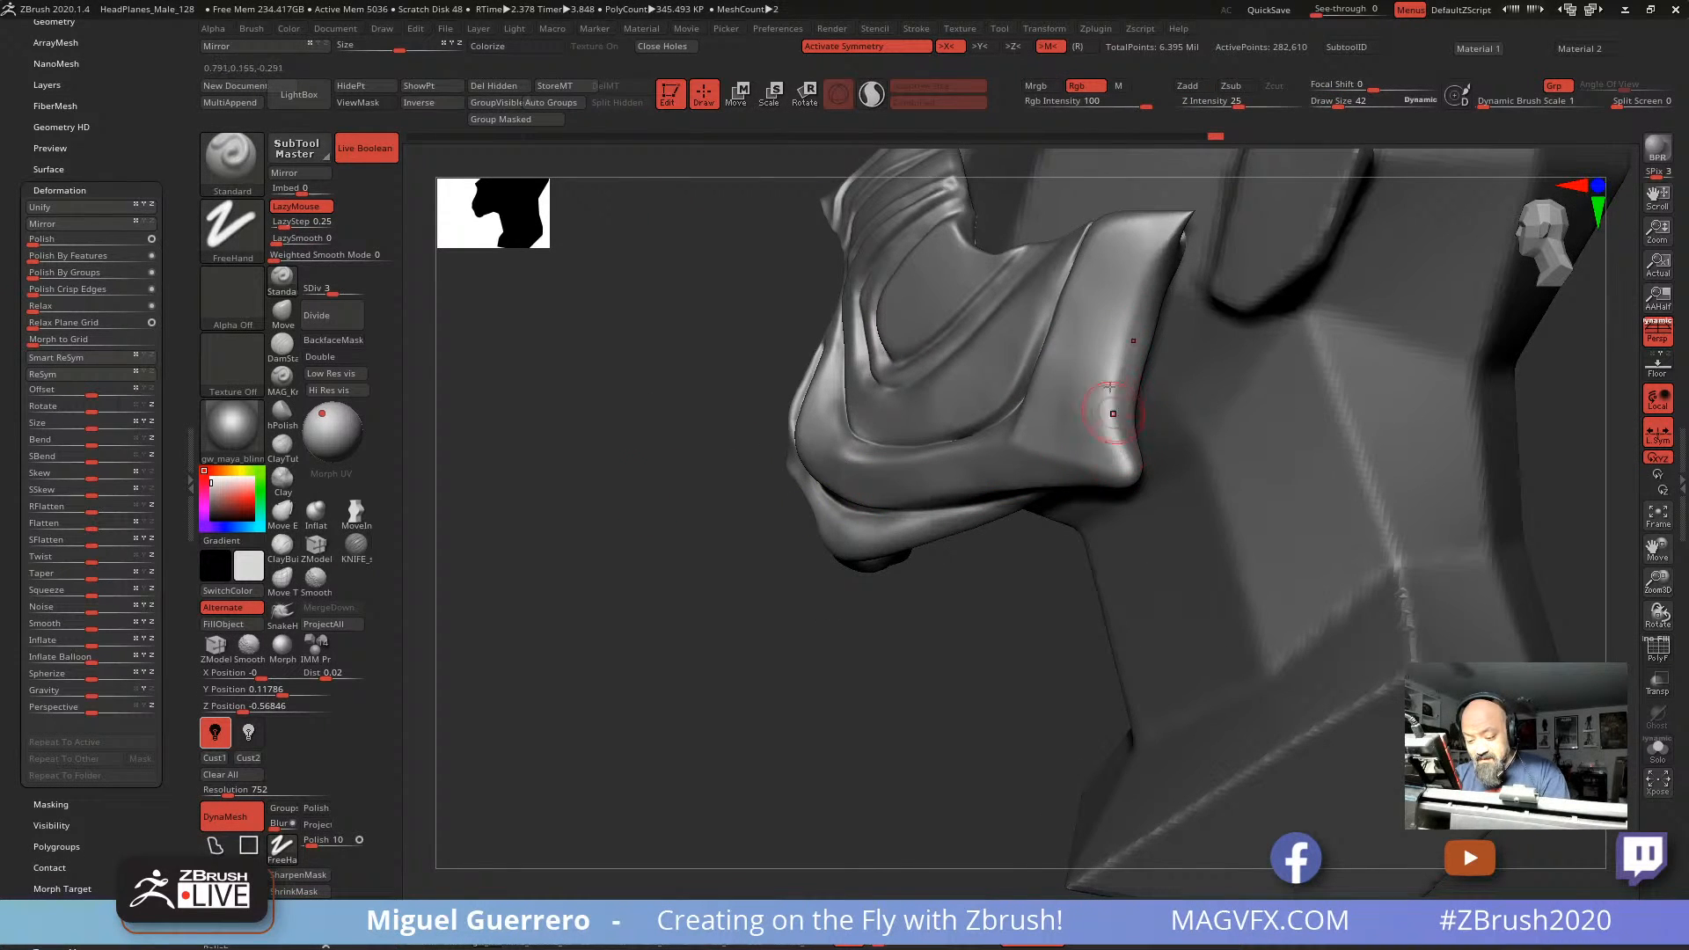
left_click_drag(644, 403, 660, 408)
key("bracketright")
key("bracketright")
left_click_drag(1069, 384, 1067, 392)
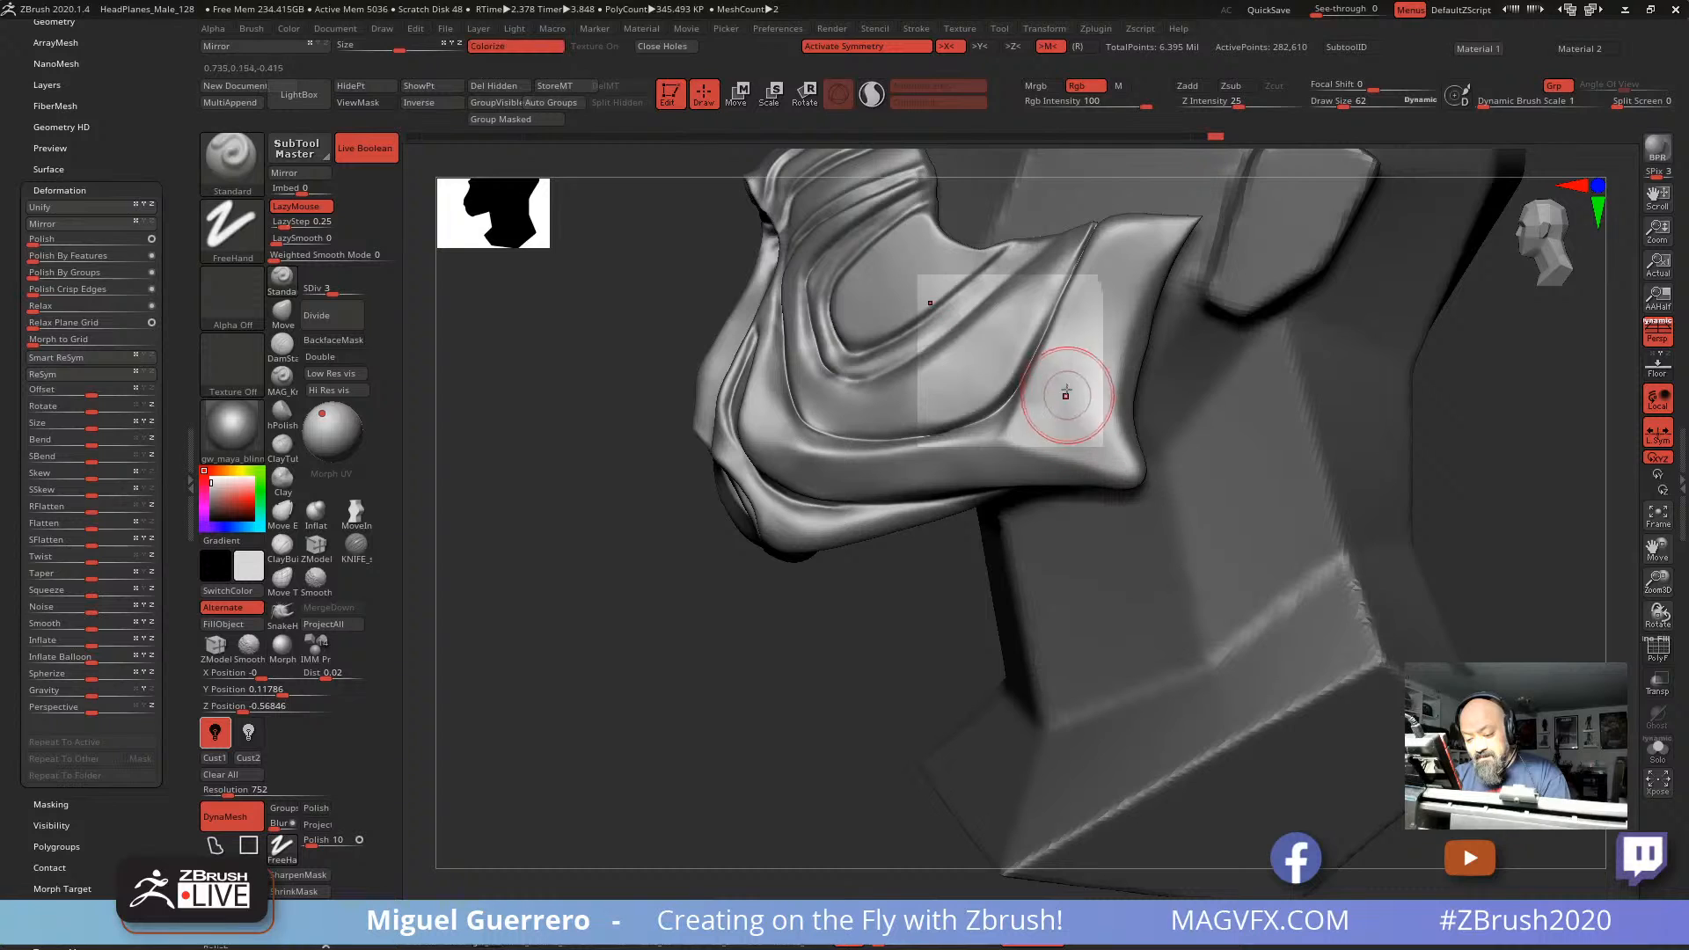
left_click_drag(581, 354, 610, 330)
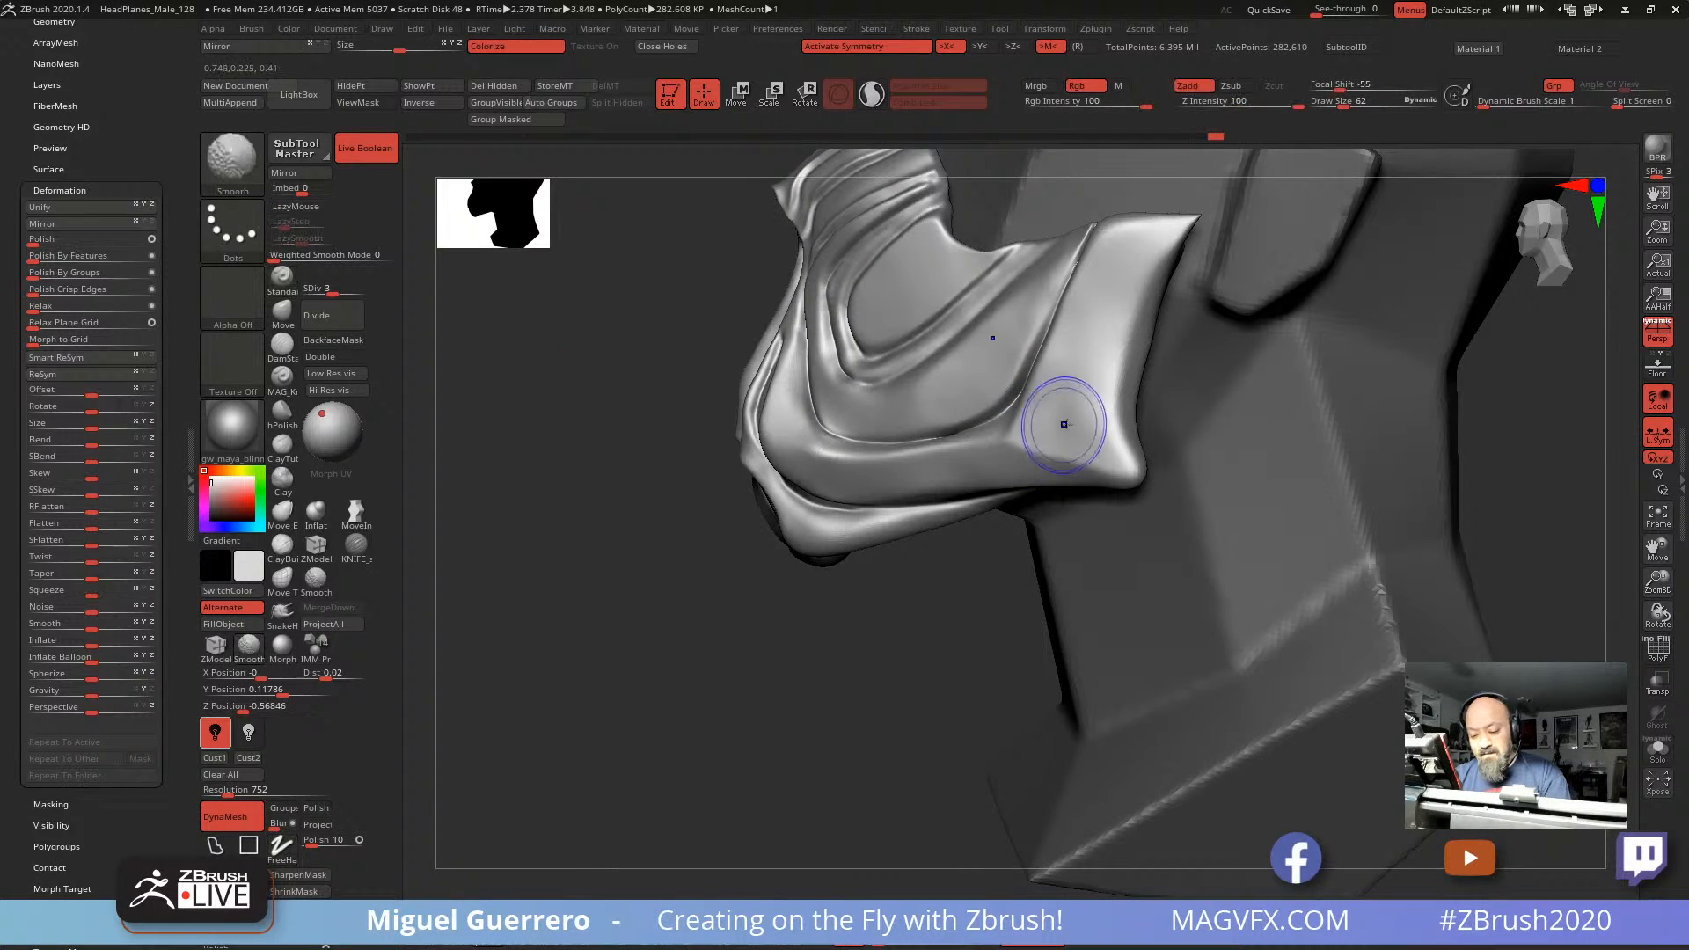
Step: Raise the mask to subdivision level 4 and check its folds from the front and both sides
key("ctrl+d")
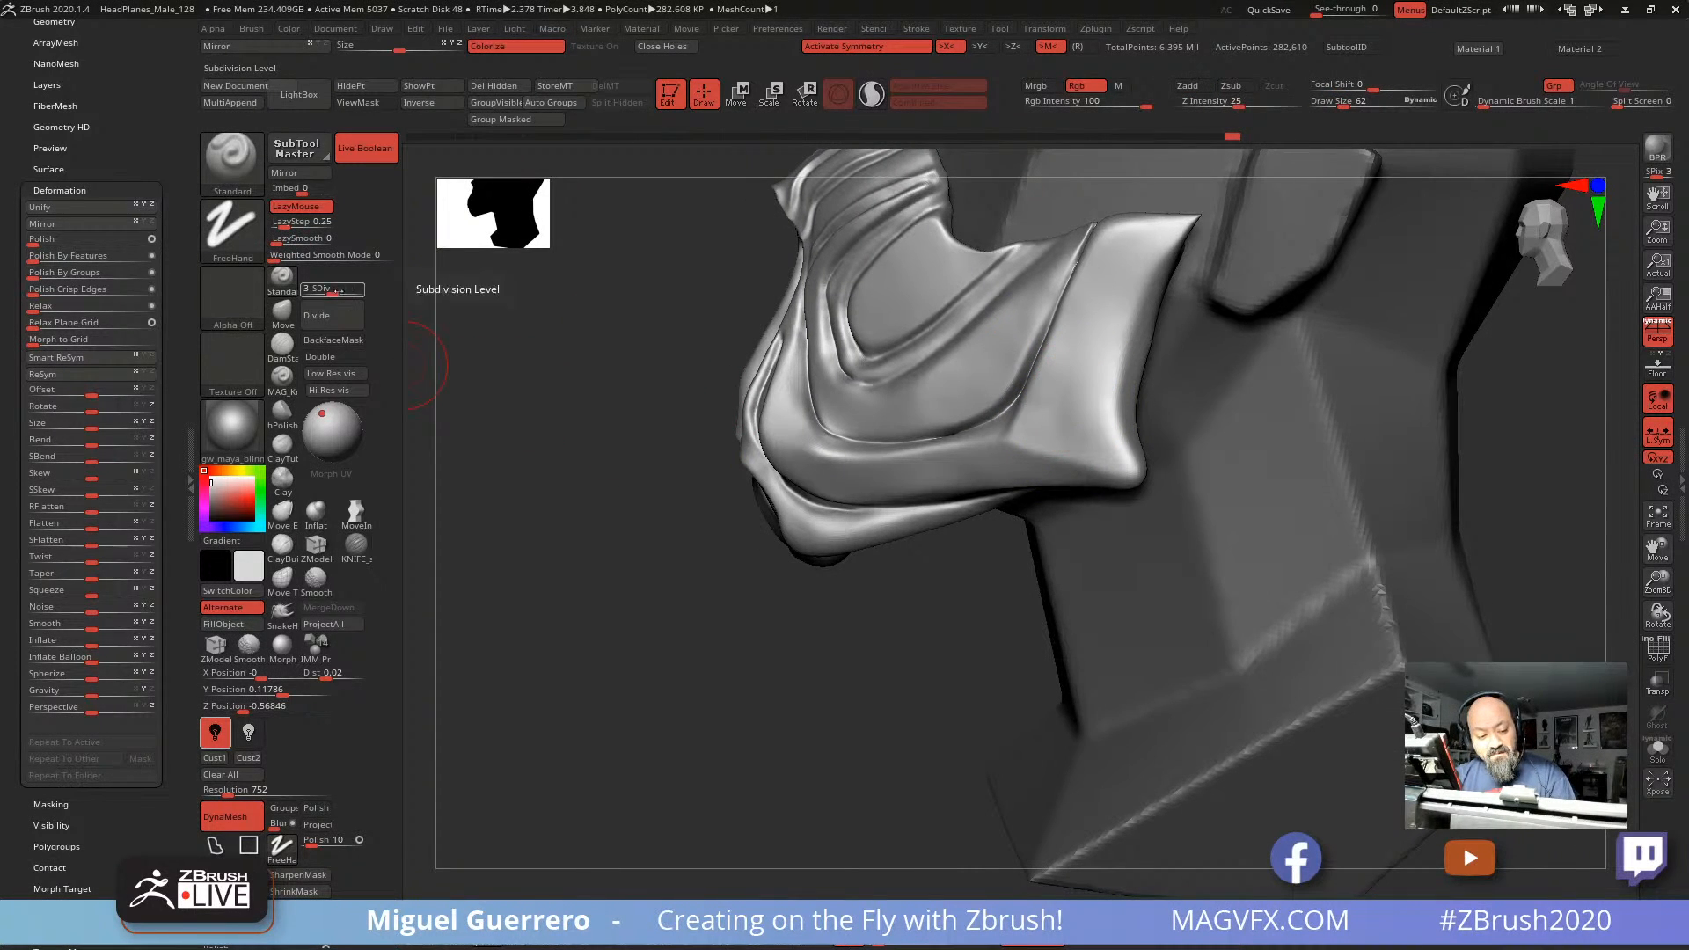
key("shift")
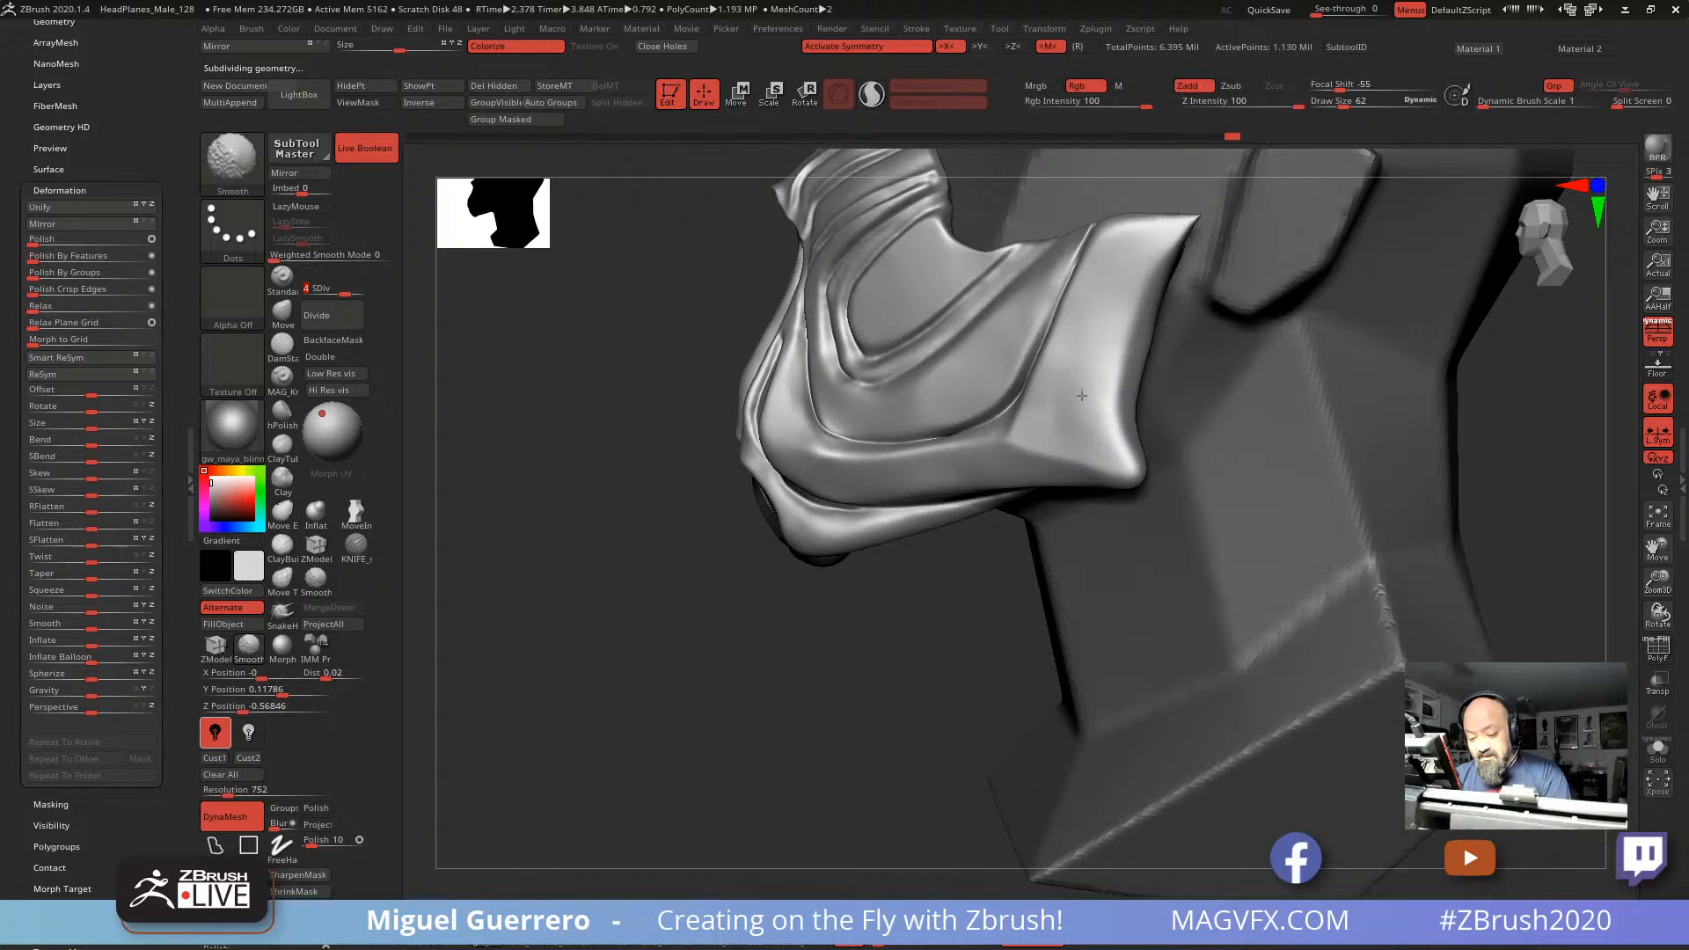
left_click_drag(458, 510, 666, 571)
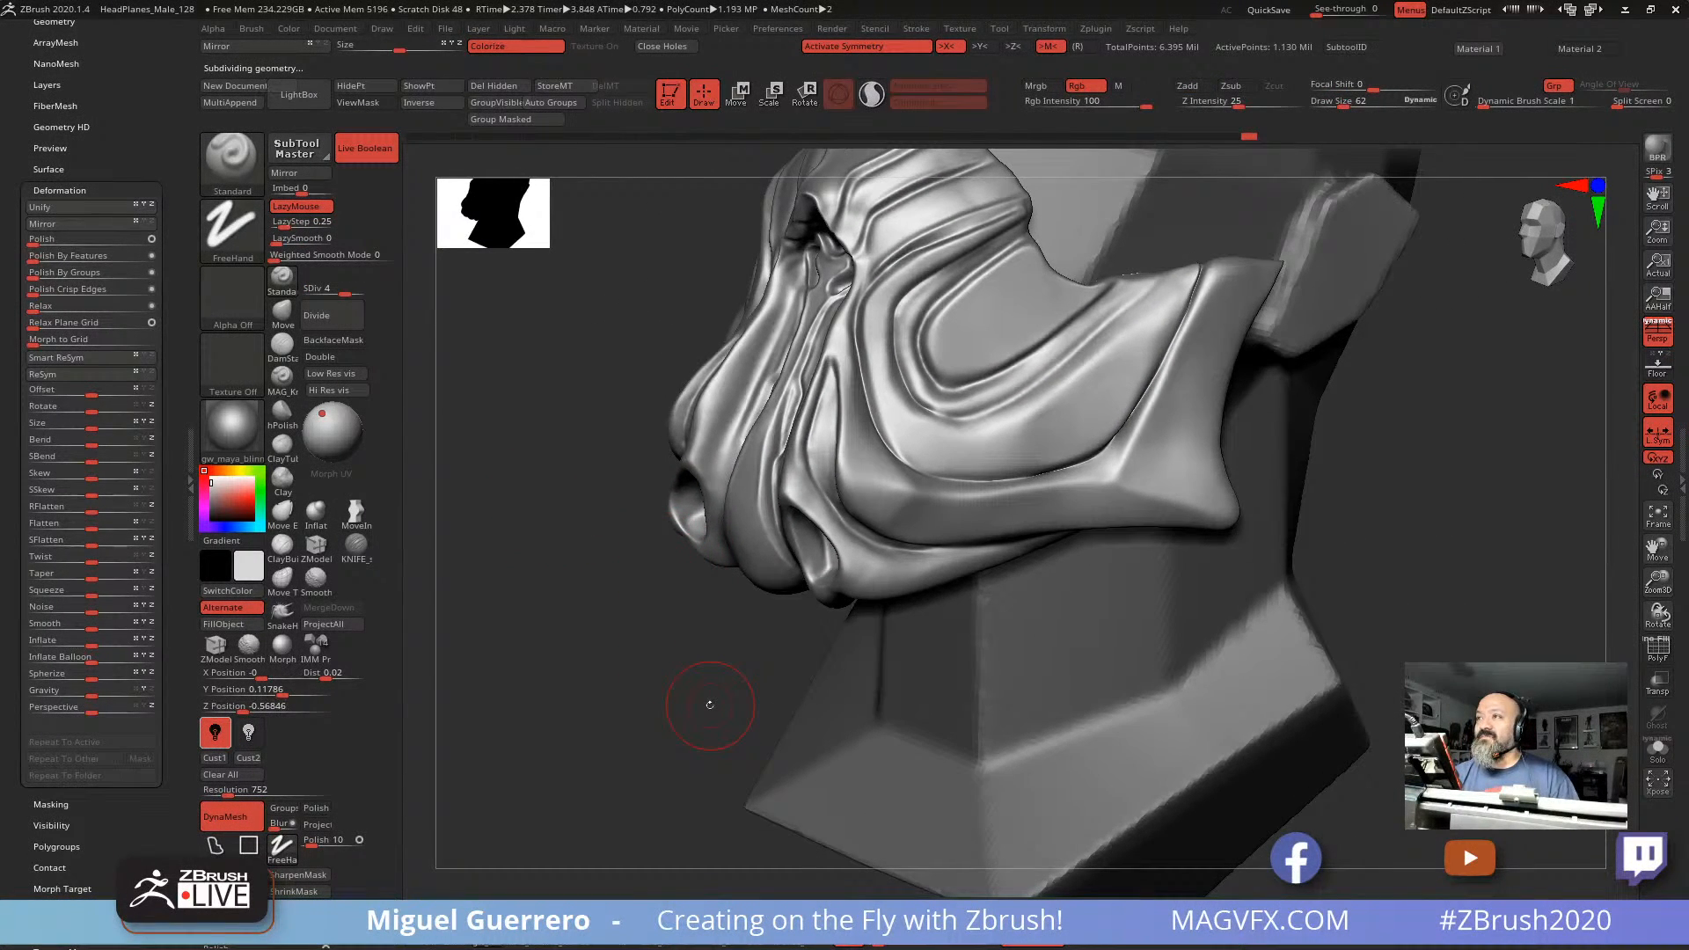
left_click_drag(591, 672, 760, 560)
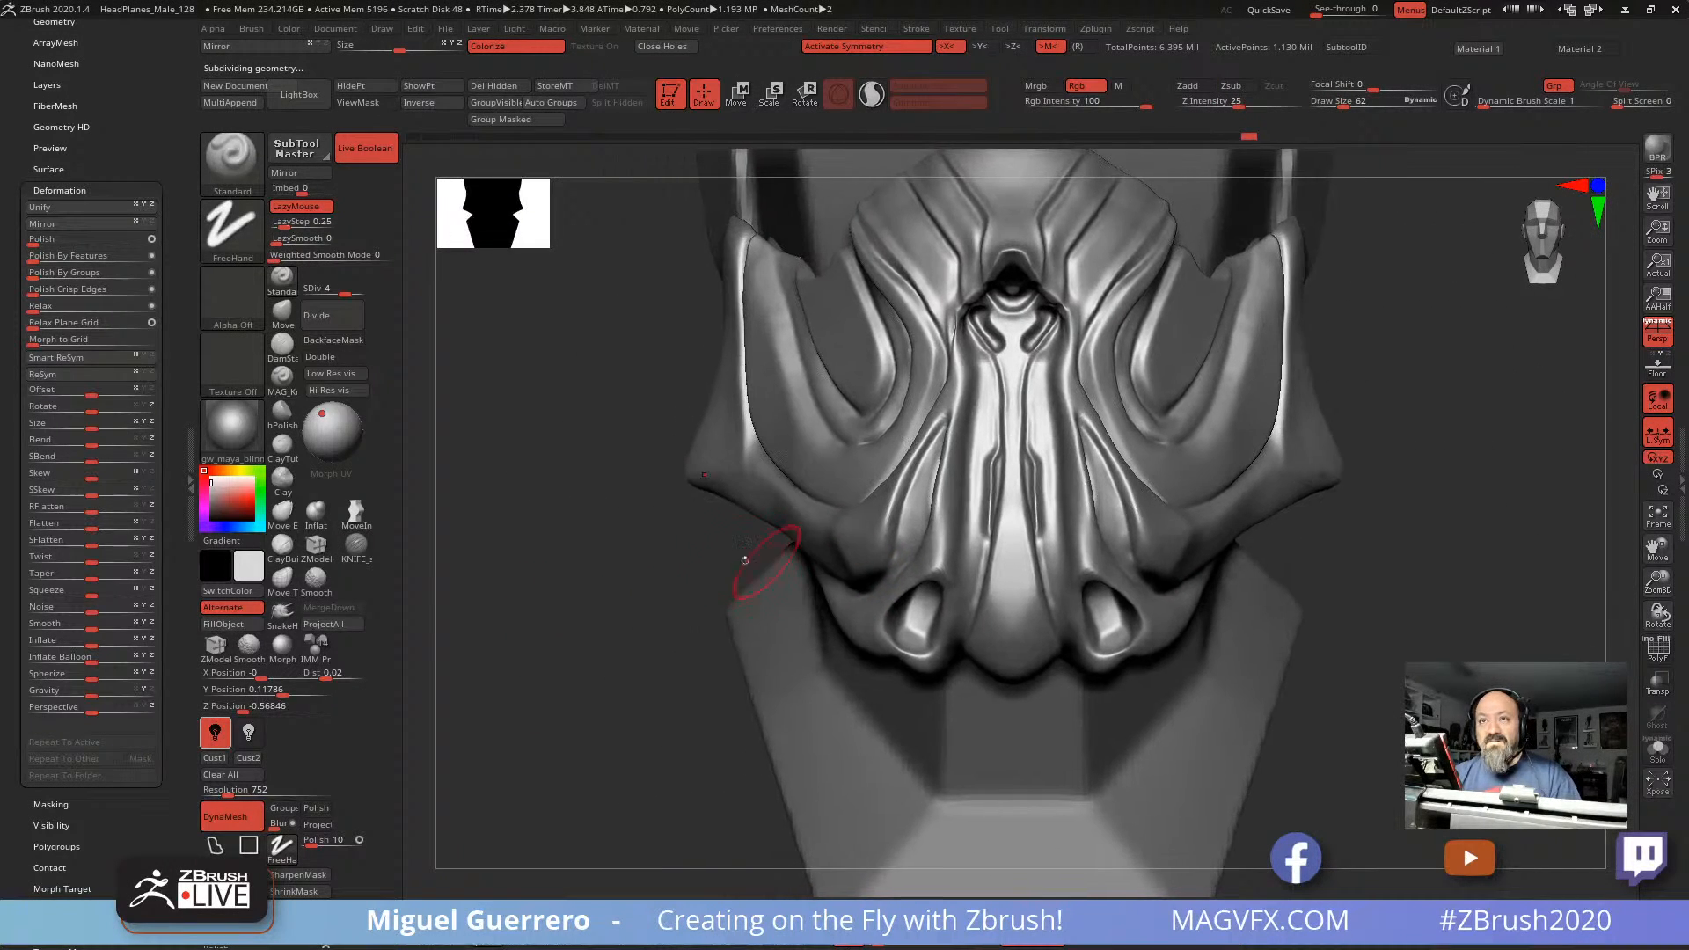
mouse_move(528, 547)
left_mouse_down()
mouse_move(648, 562)
mouse_move(502, 536)
left_mouse_up()
right_click_drag(662, 575, 660, 515, "ctrl")
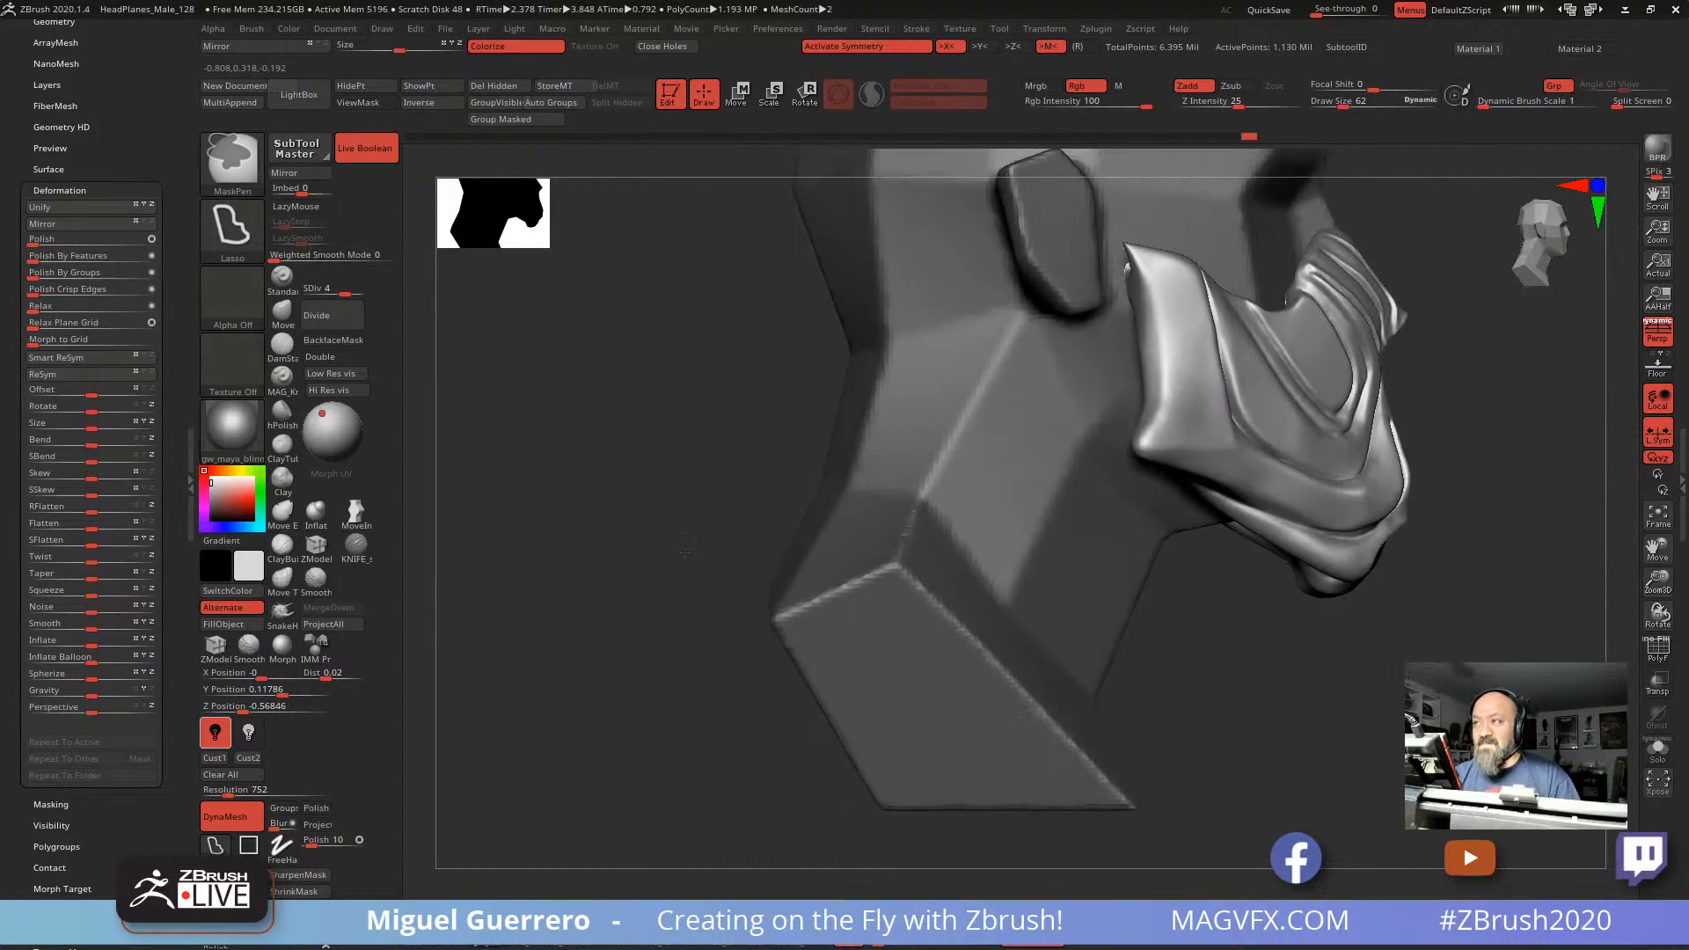
left_click_drag(664, 558, 619, 541)
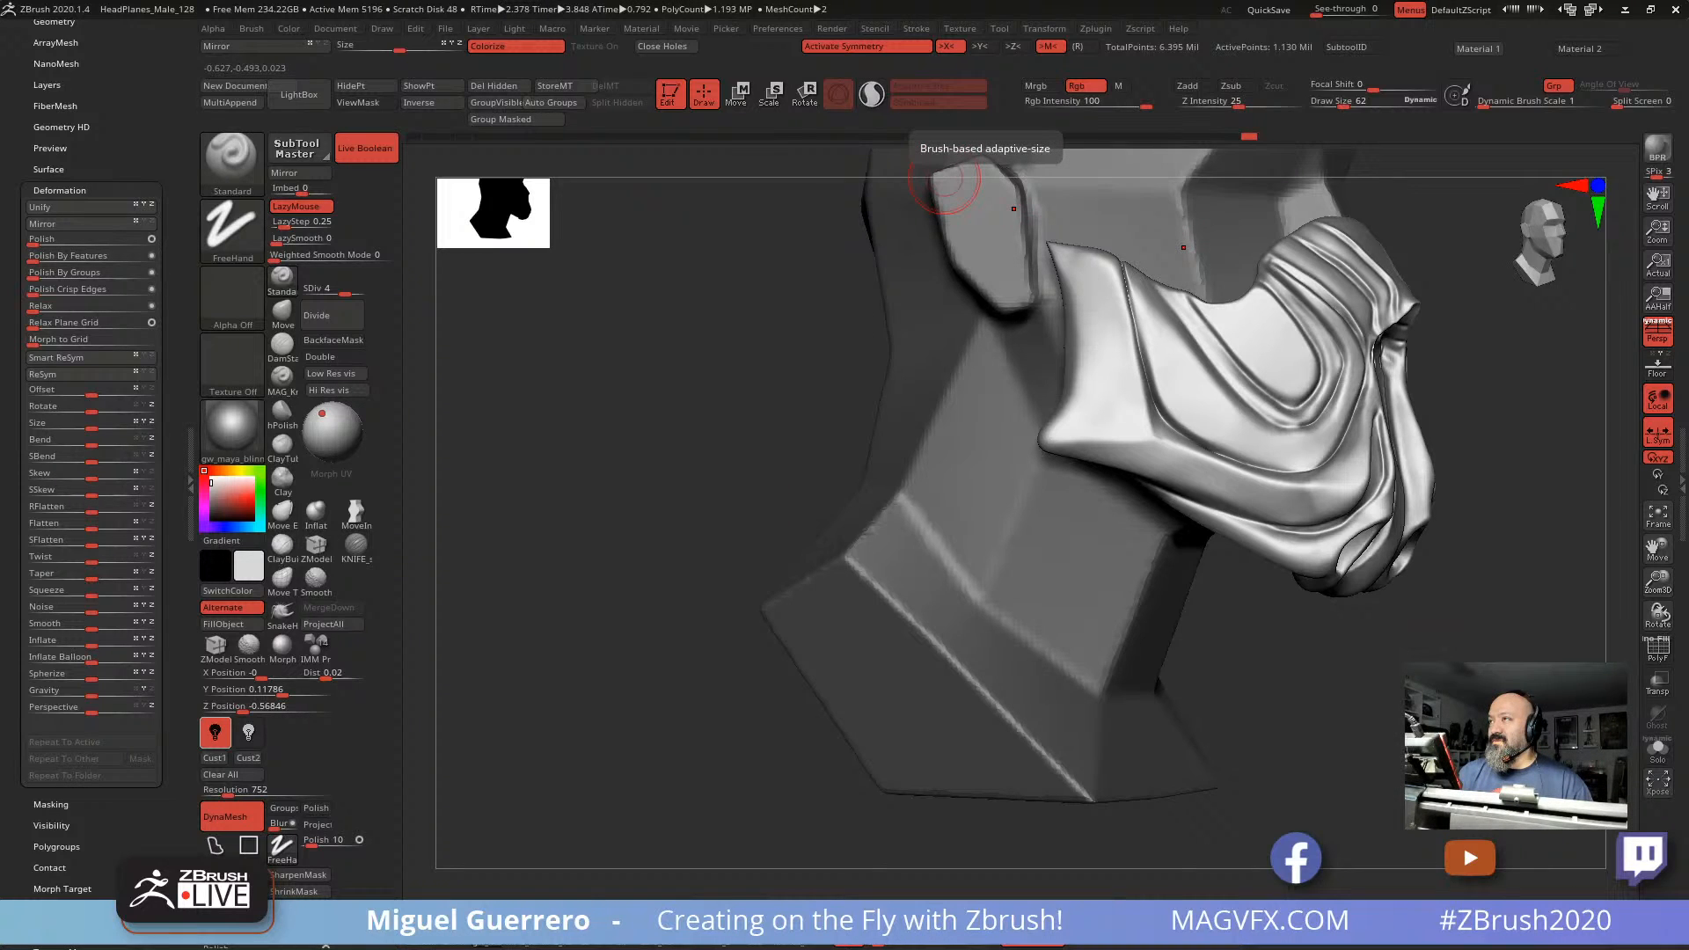
Step: Look at the engraved skull helmet reference image in Photos, and return to the mask's side in ZBrush
left_click_drag(1207, 0, 1153, 86)
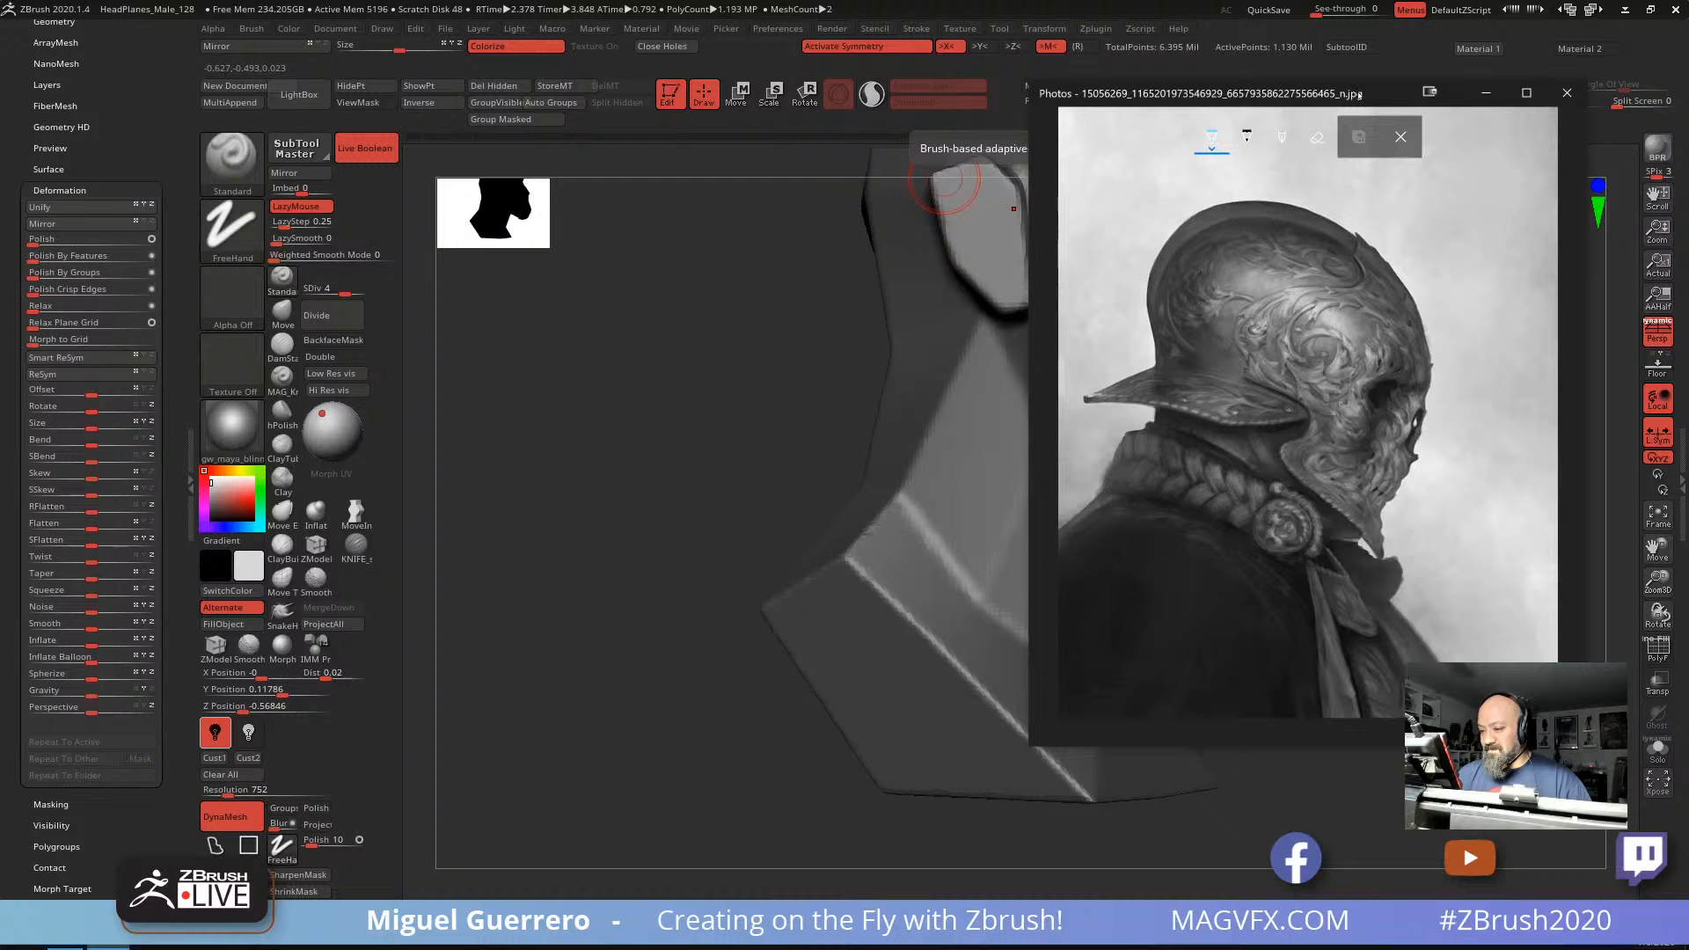
left_click_drag(1359, 95, 1452, 0)
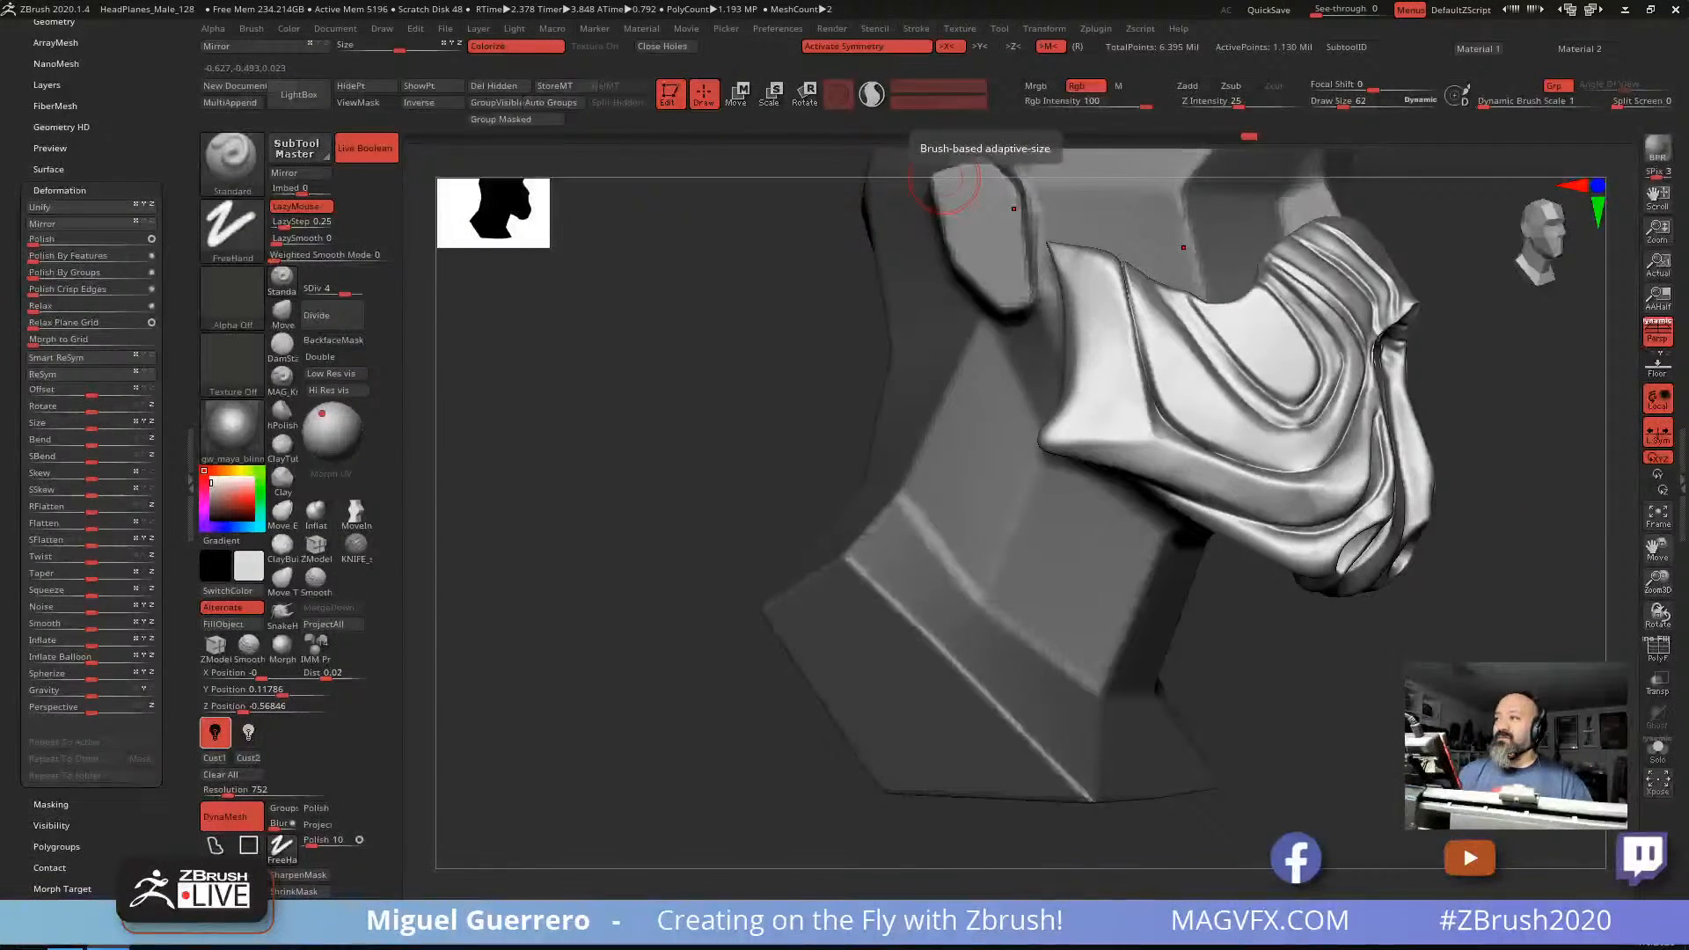
left_click_drag(735, 501, 737, 392)
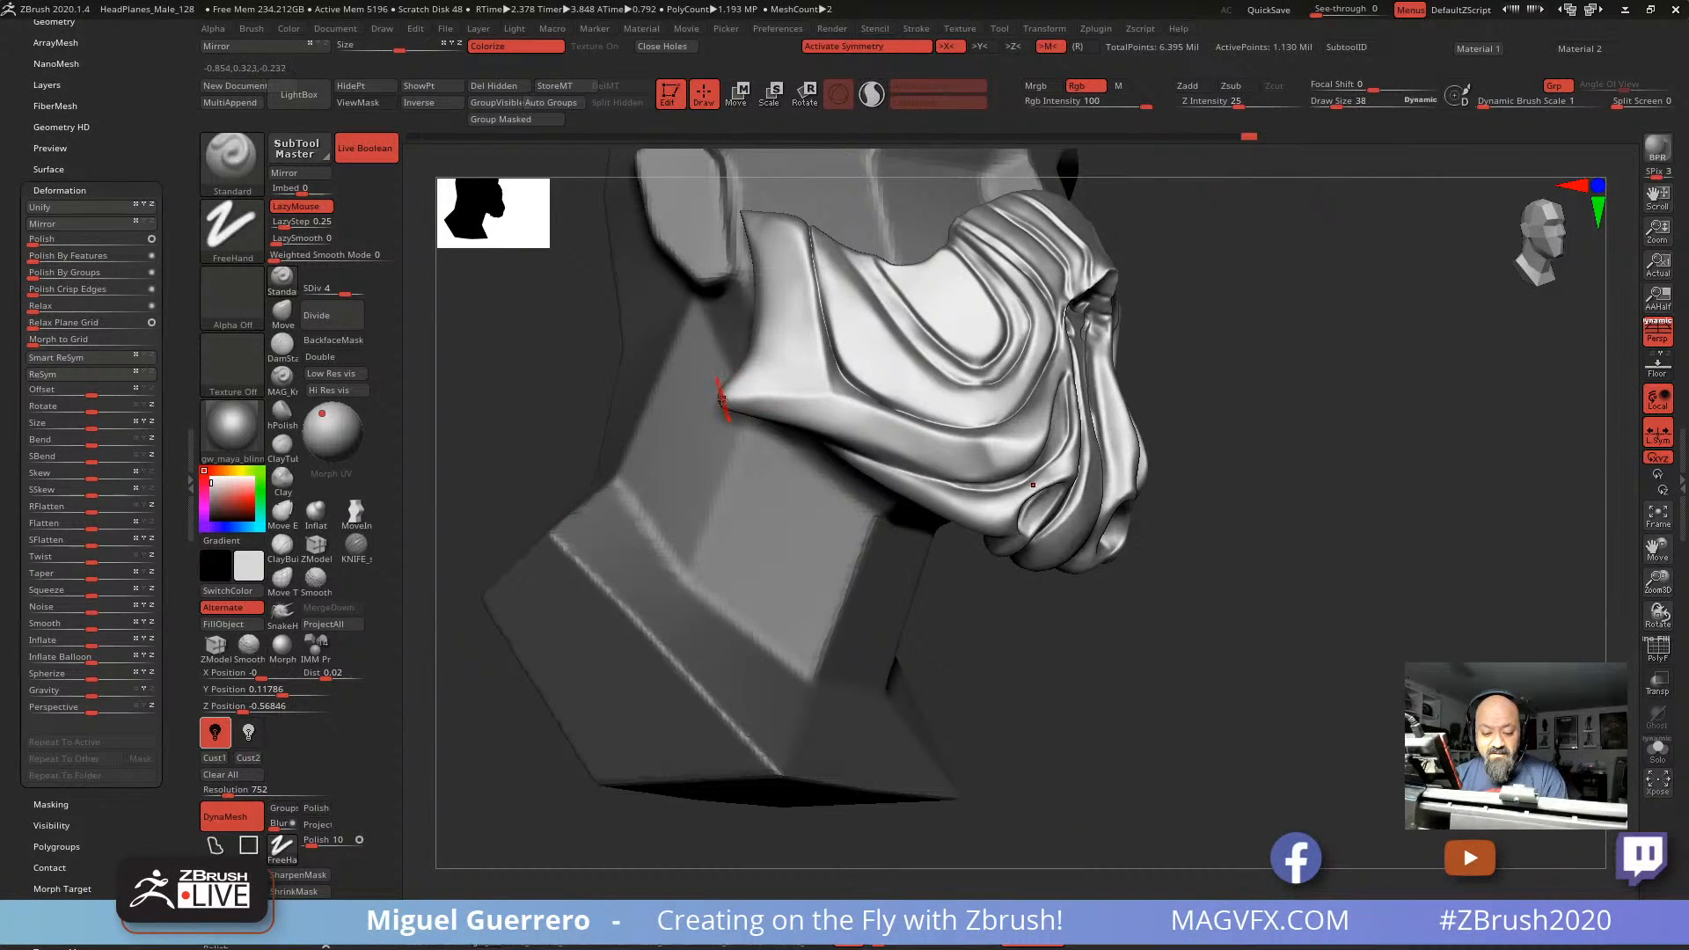
Step: Set the masking brush to the FreeHand stroke and raise the mask to subdivision level 5
key("ctrl")
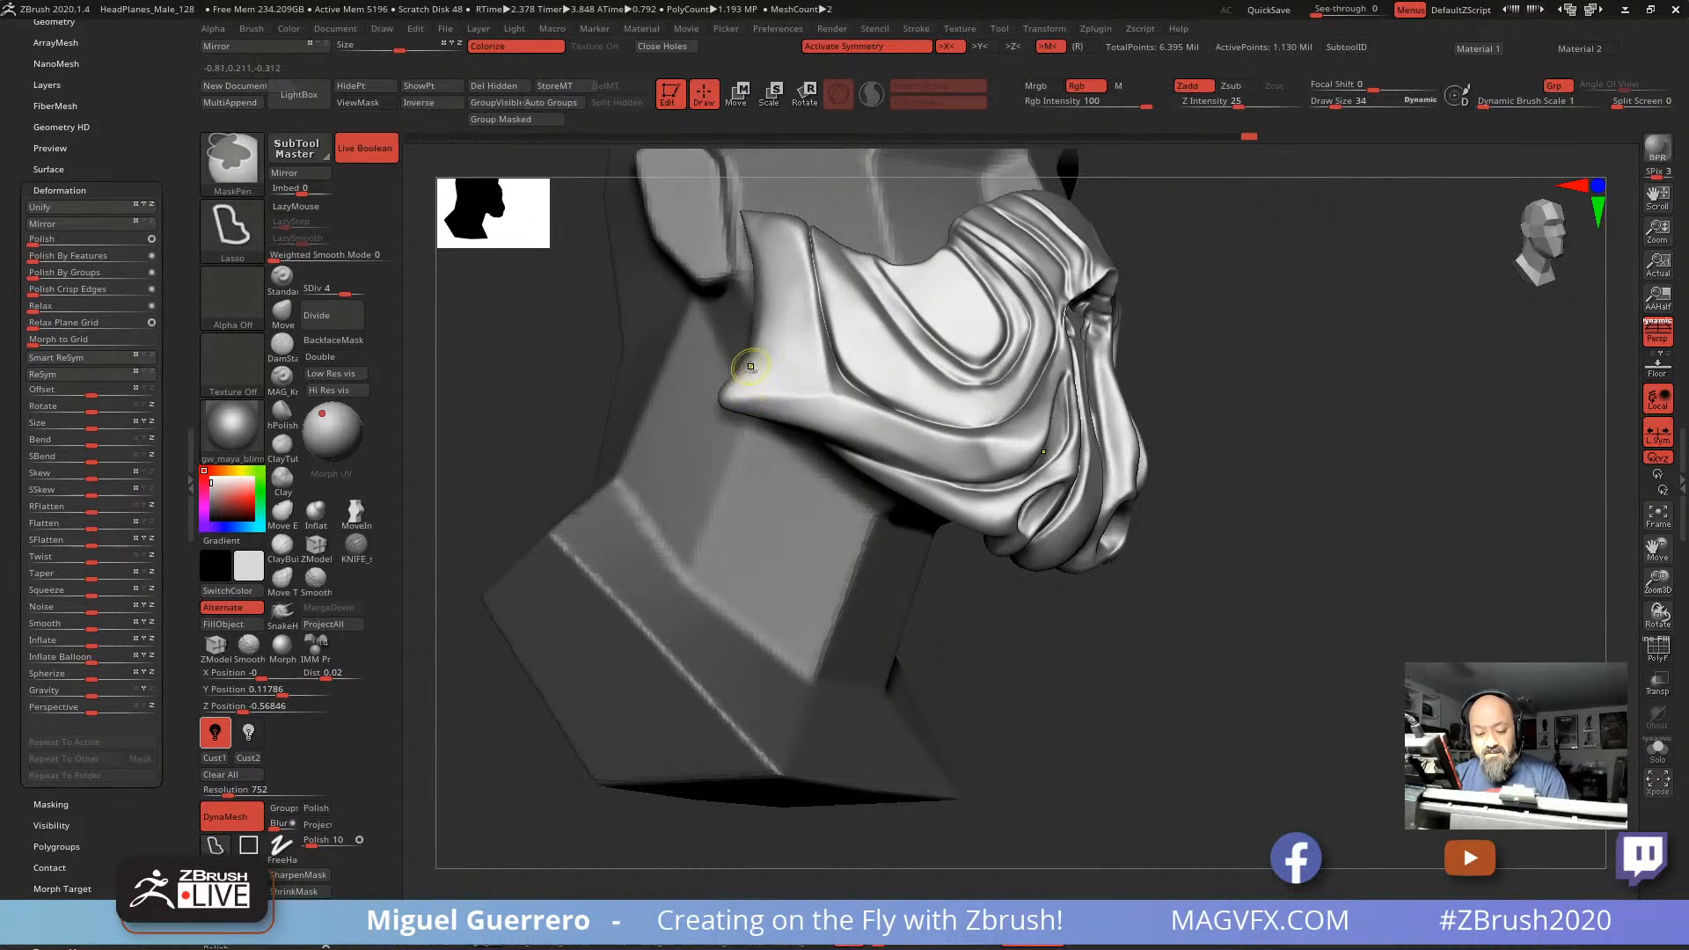
left_click(719, 402, "ctrl")
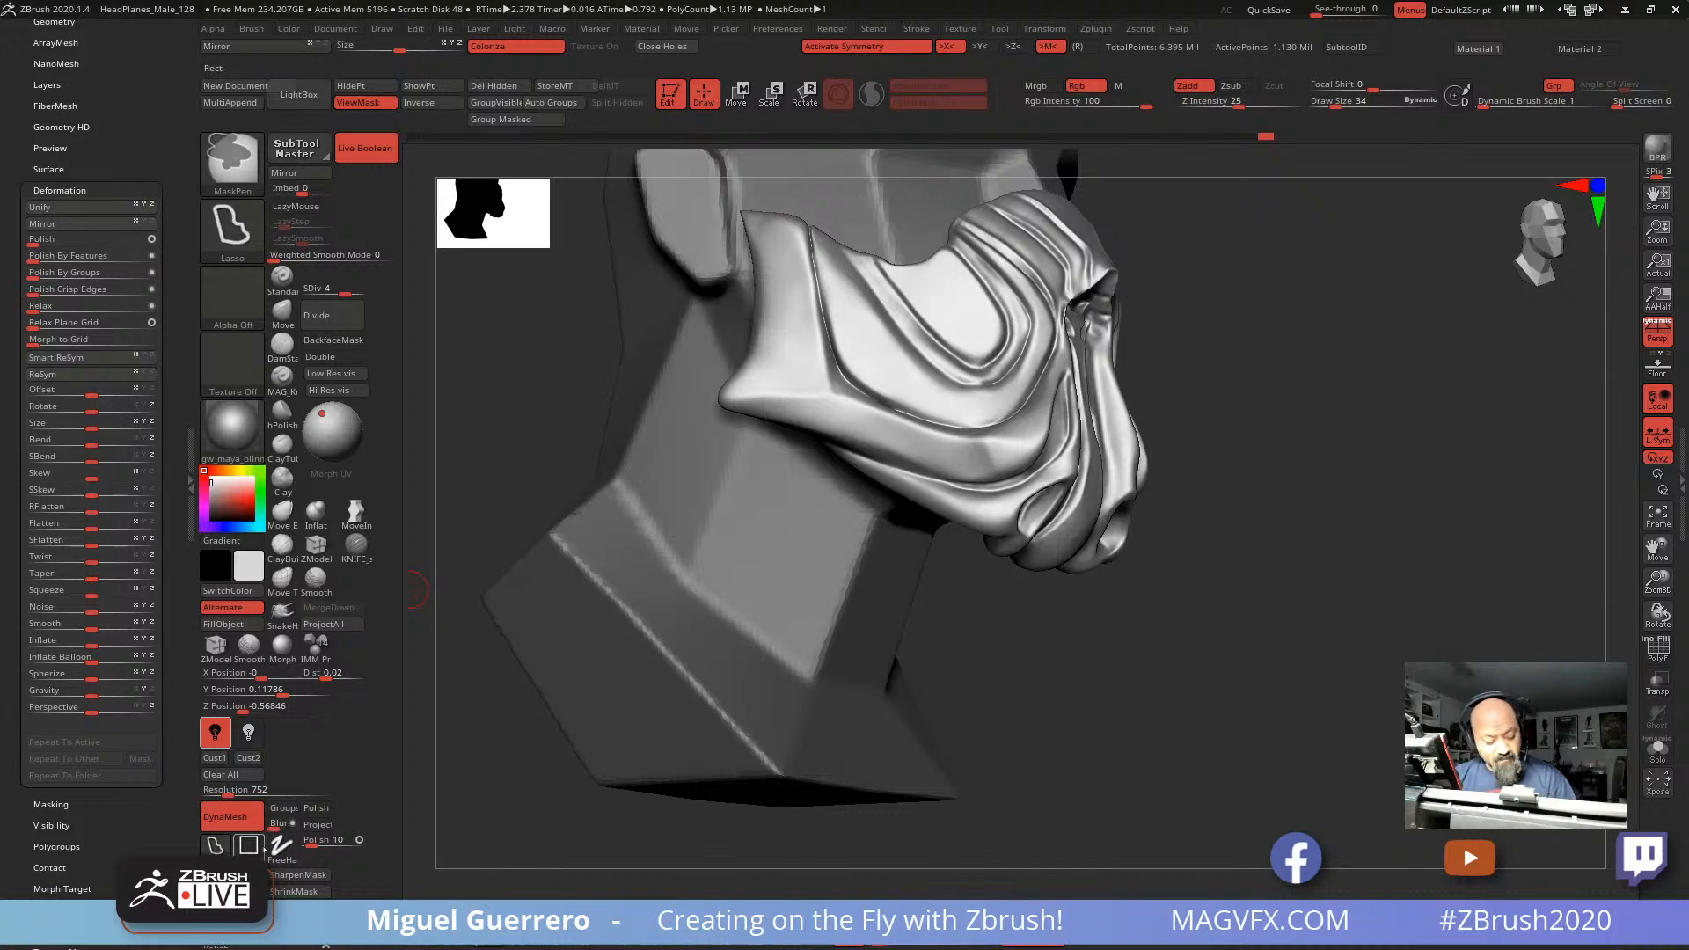
left_click(275, 845, "ctrl")
key("ctrl+d")
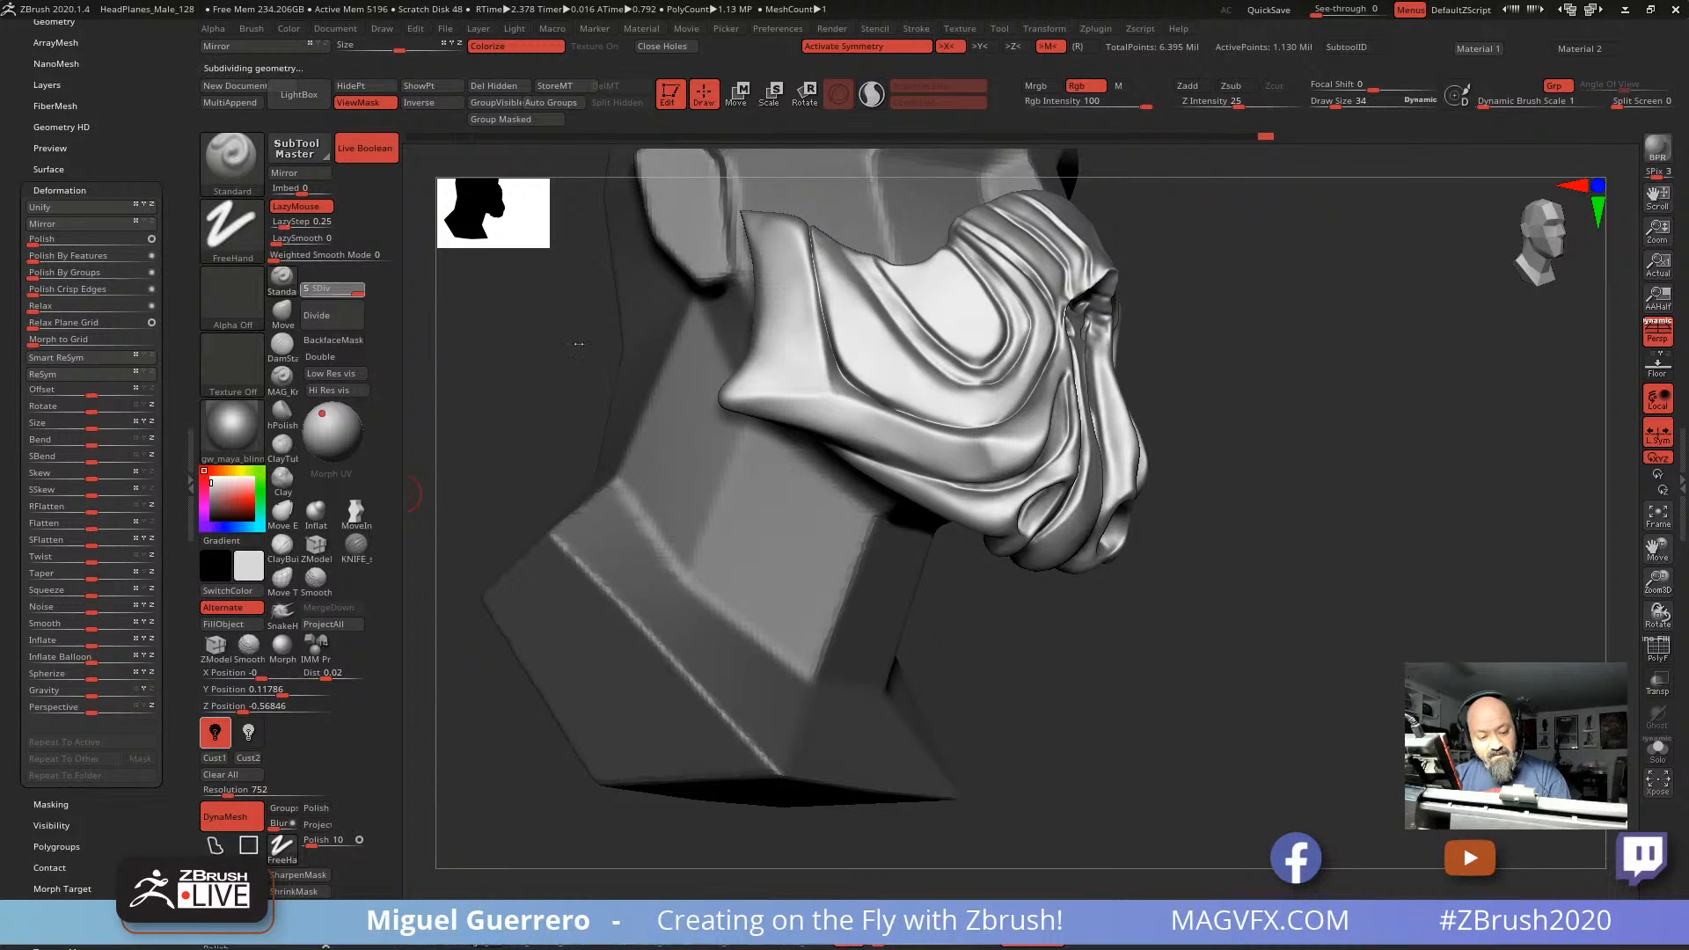
key("ctrl")
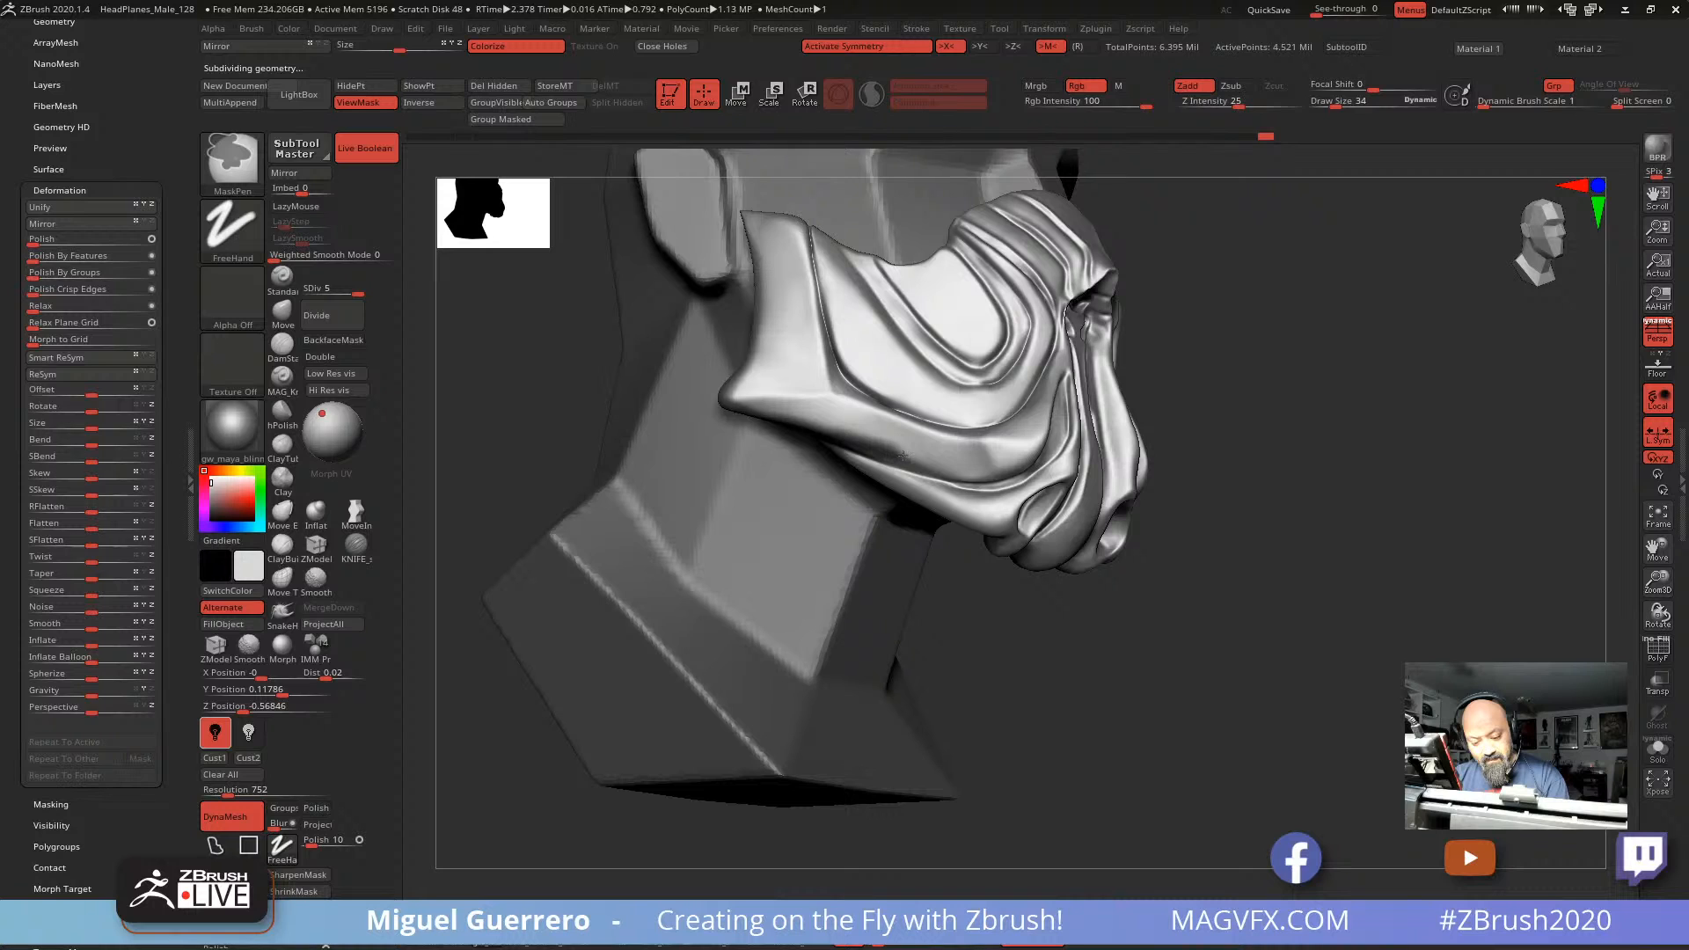
Step: Paint a freehand selection mask along the rear edge of the face mask with a draw size of 34
right_click_drag(957, 455, 1038, 413)
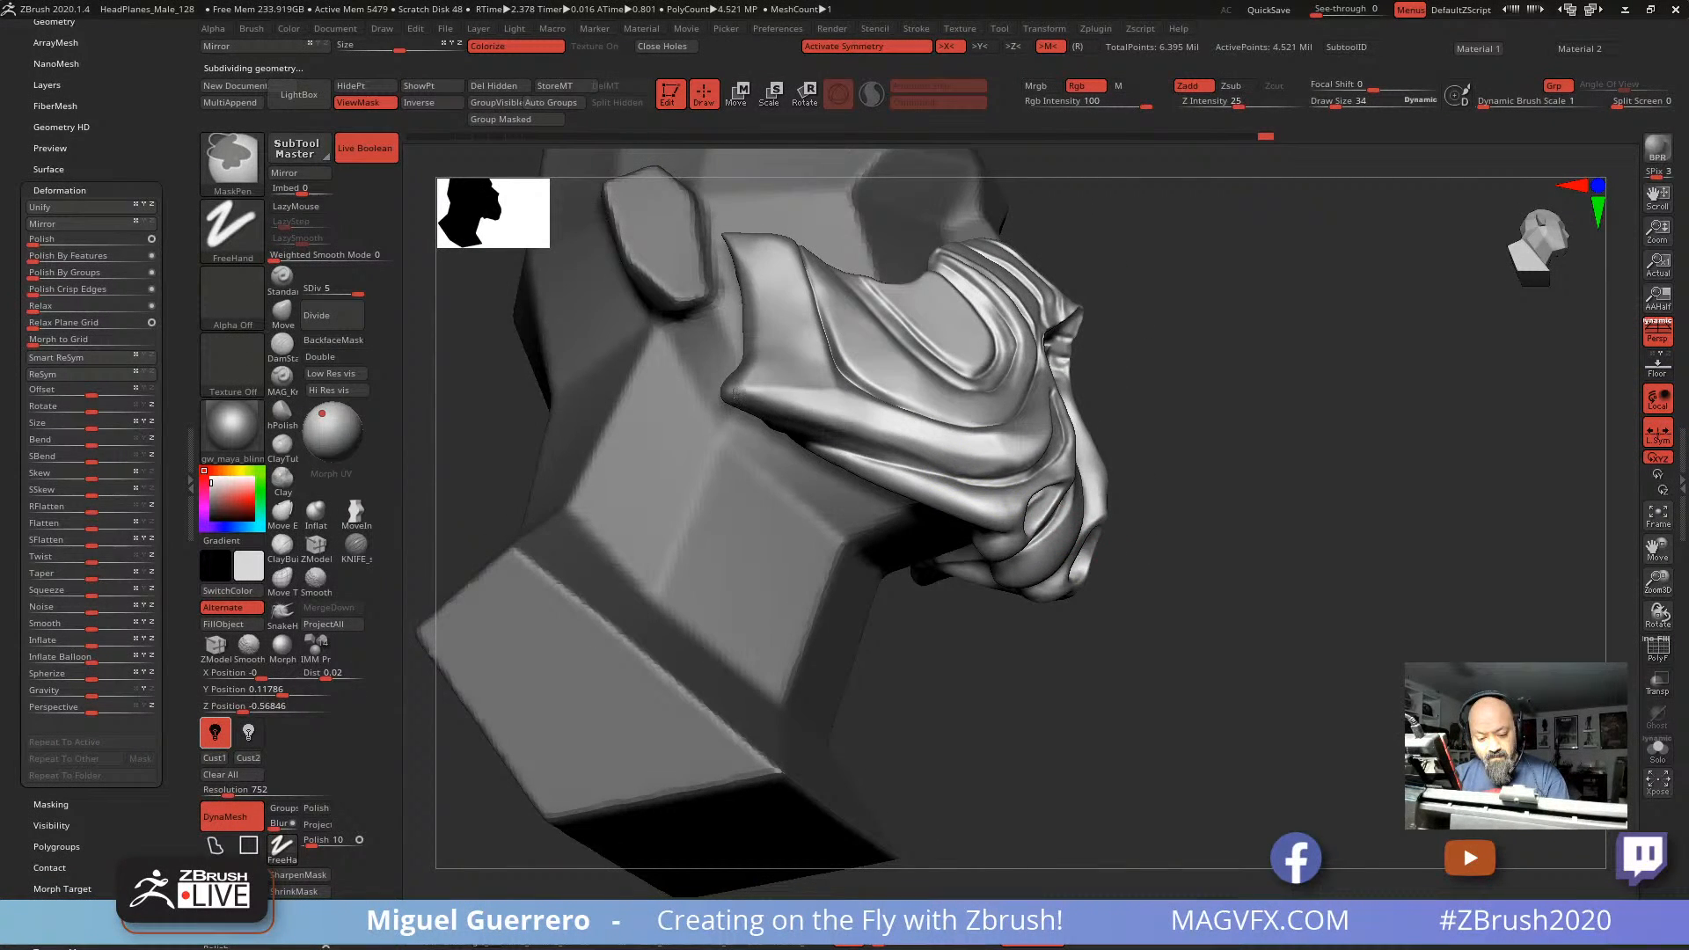
right_click_drag(975, 510, 1025, 567)
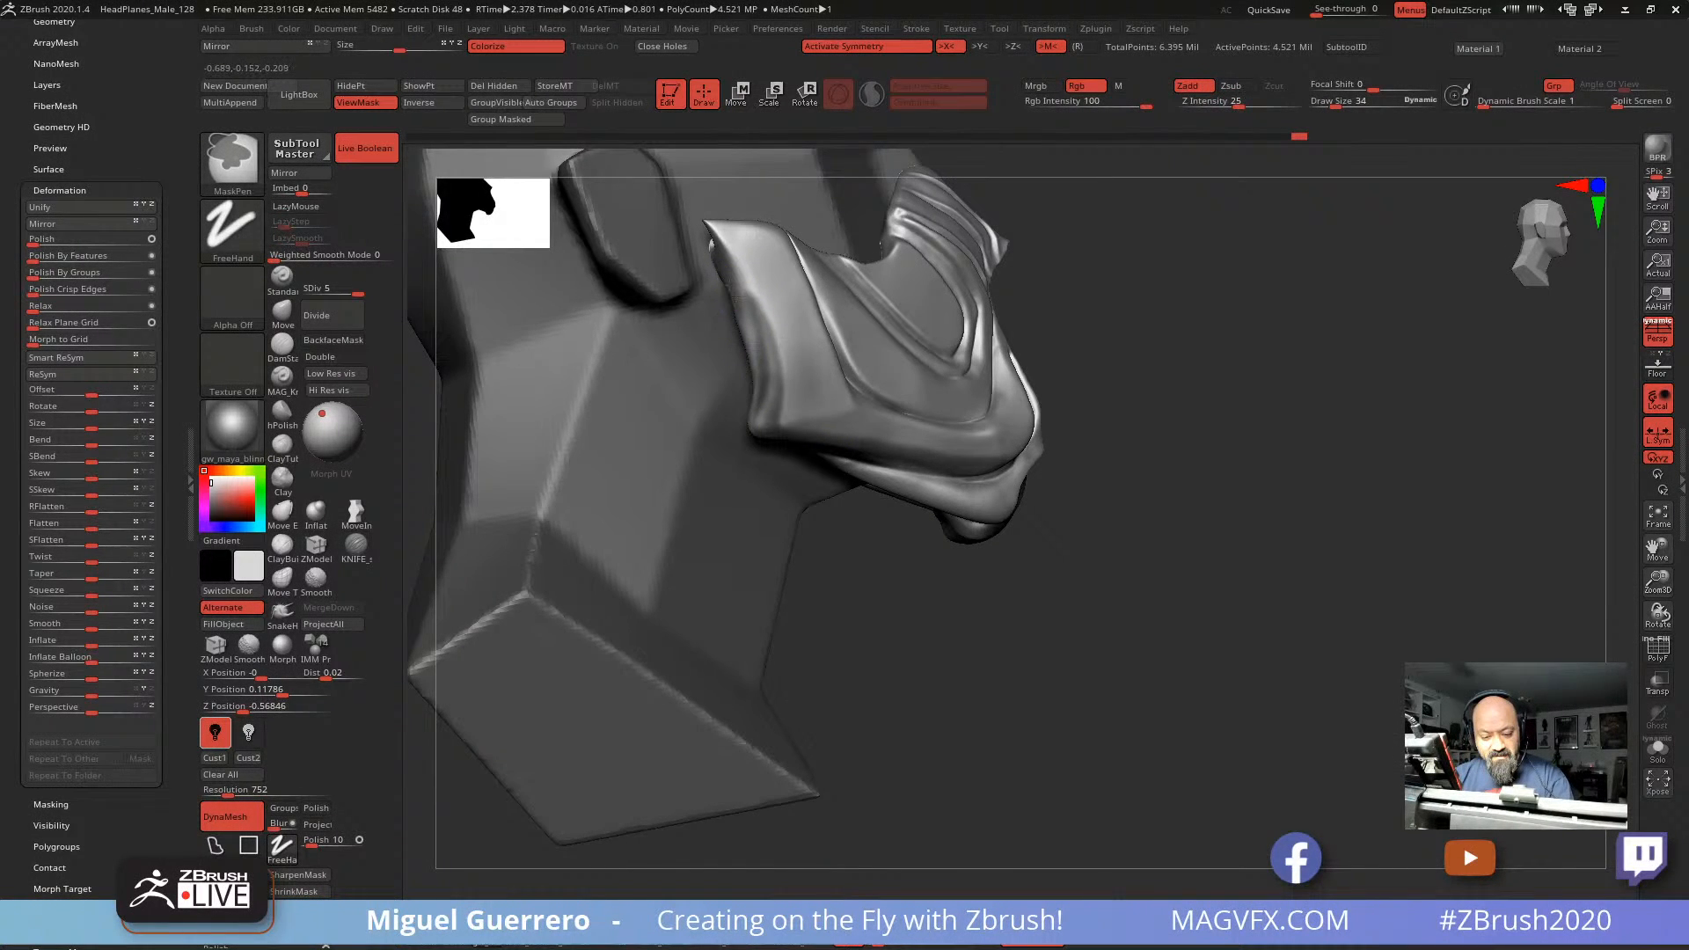
right_click_drag(750, 331, 574, 325)
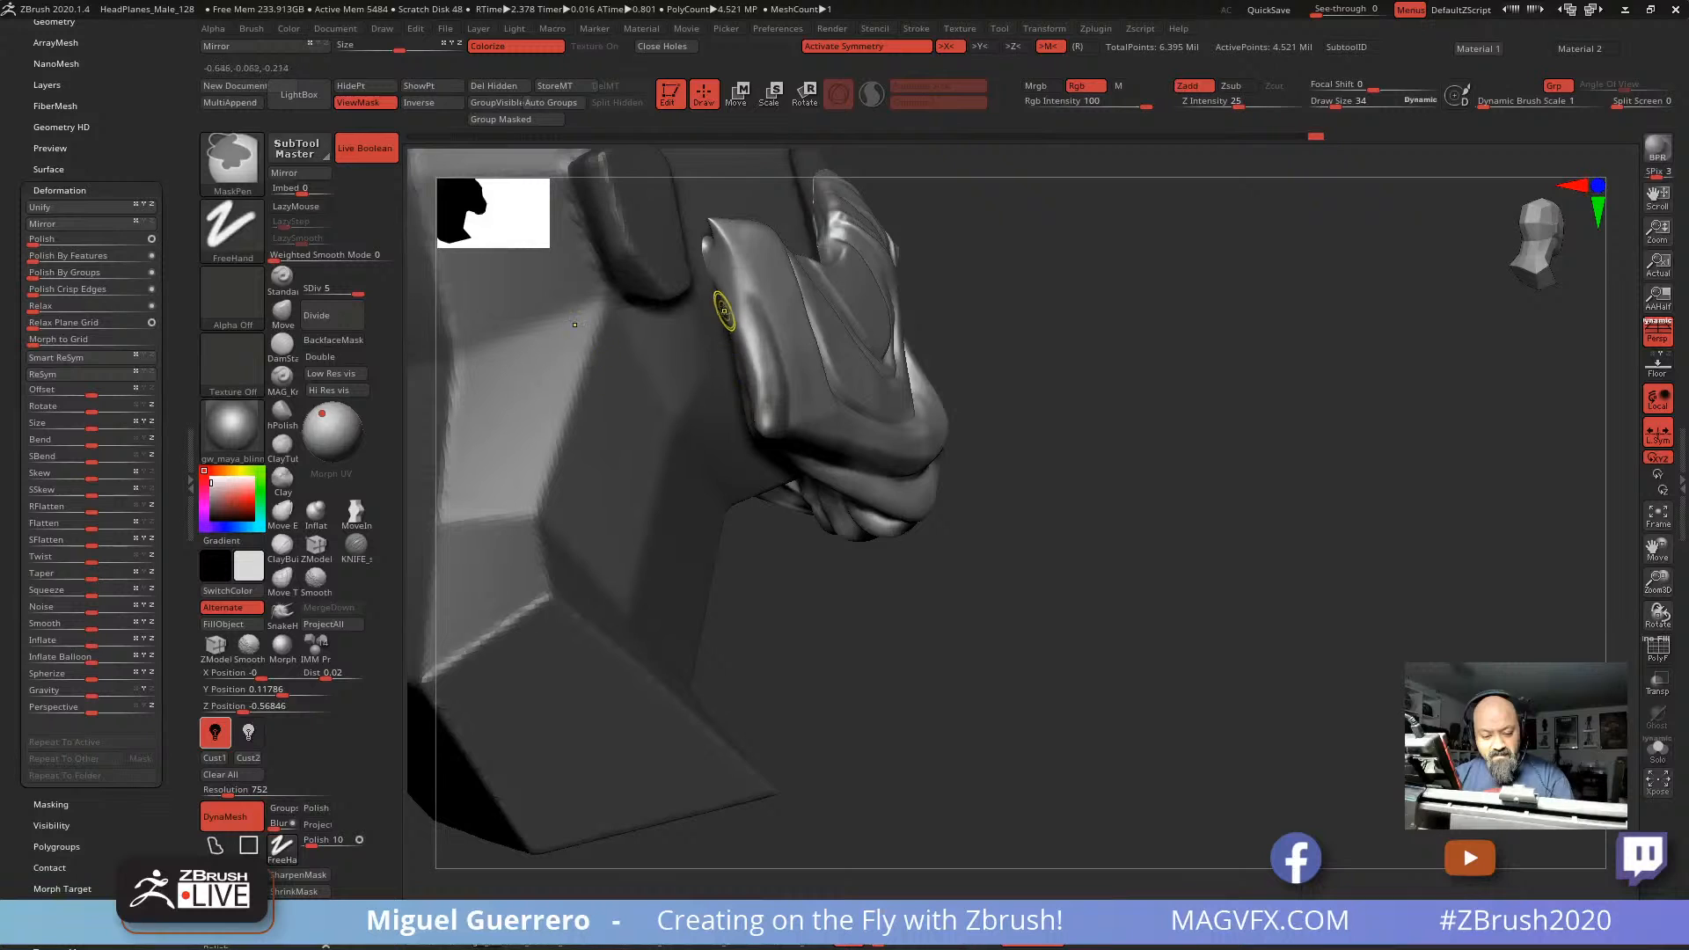
right_click_drag(985, 493, 795, 558)
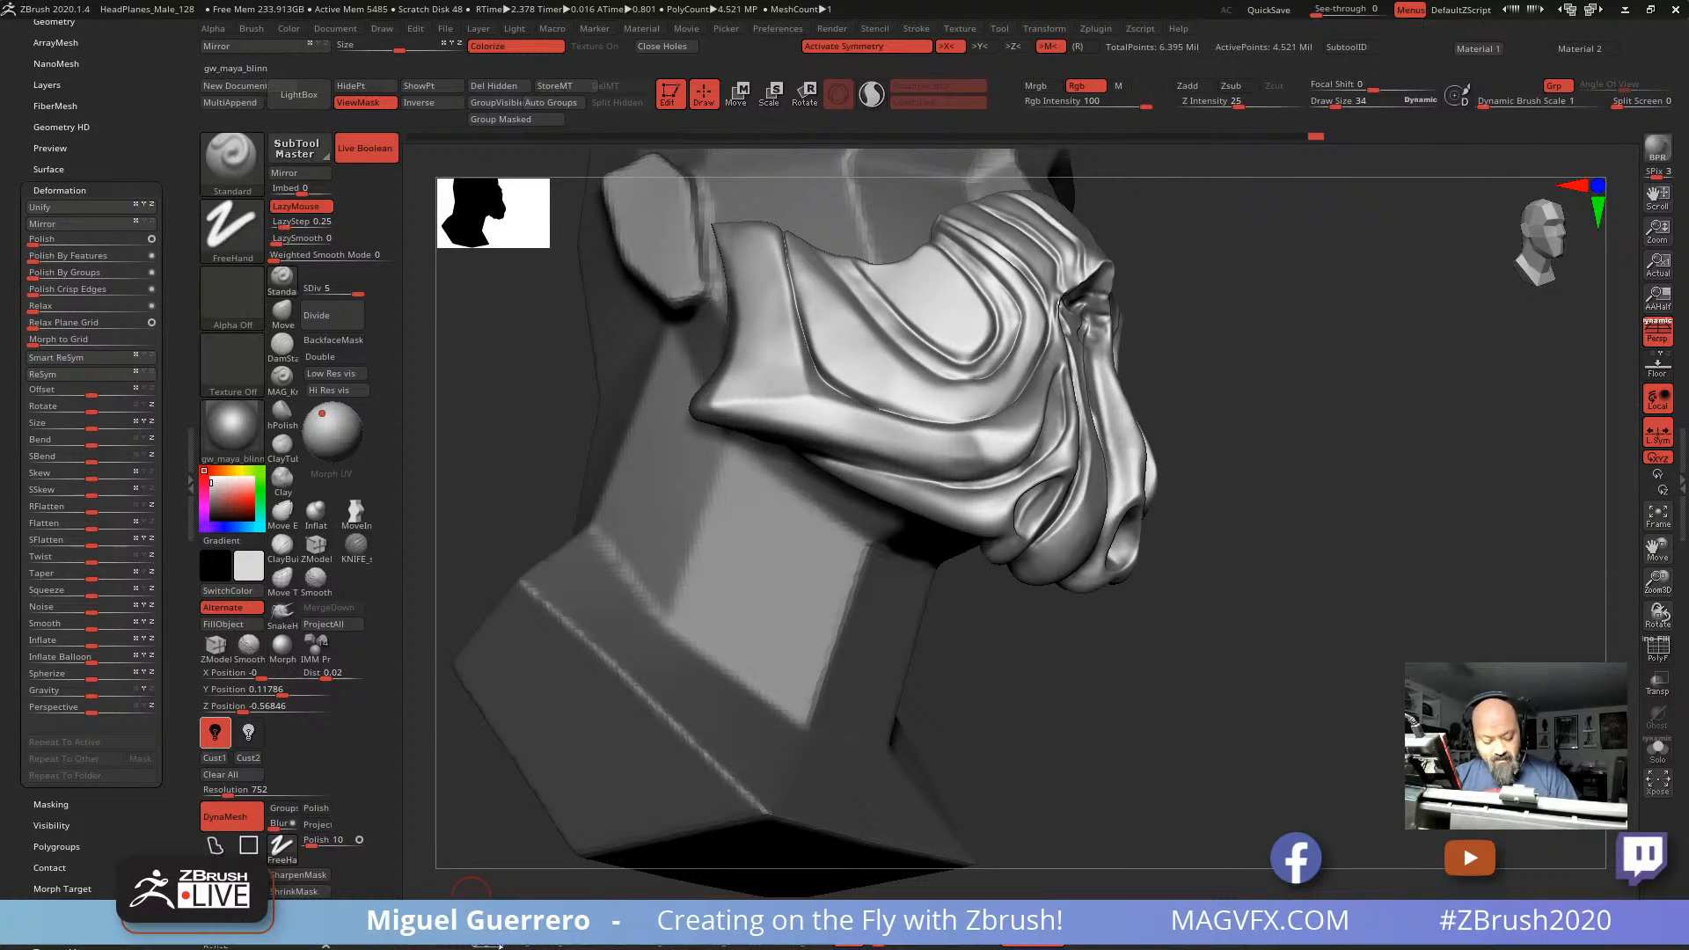
Step: Switch the display material to Blinn and continue the selection masking around the lower side of the face mask
left_click(455, 934)
mouse_move(514, 472)
left_mouse_down()
mouse_move(580, 506)
mouse_move(558, 484)
left_mouse_up()
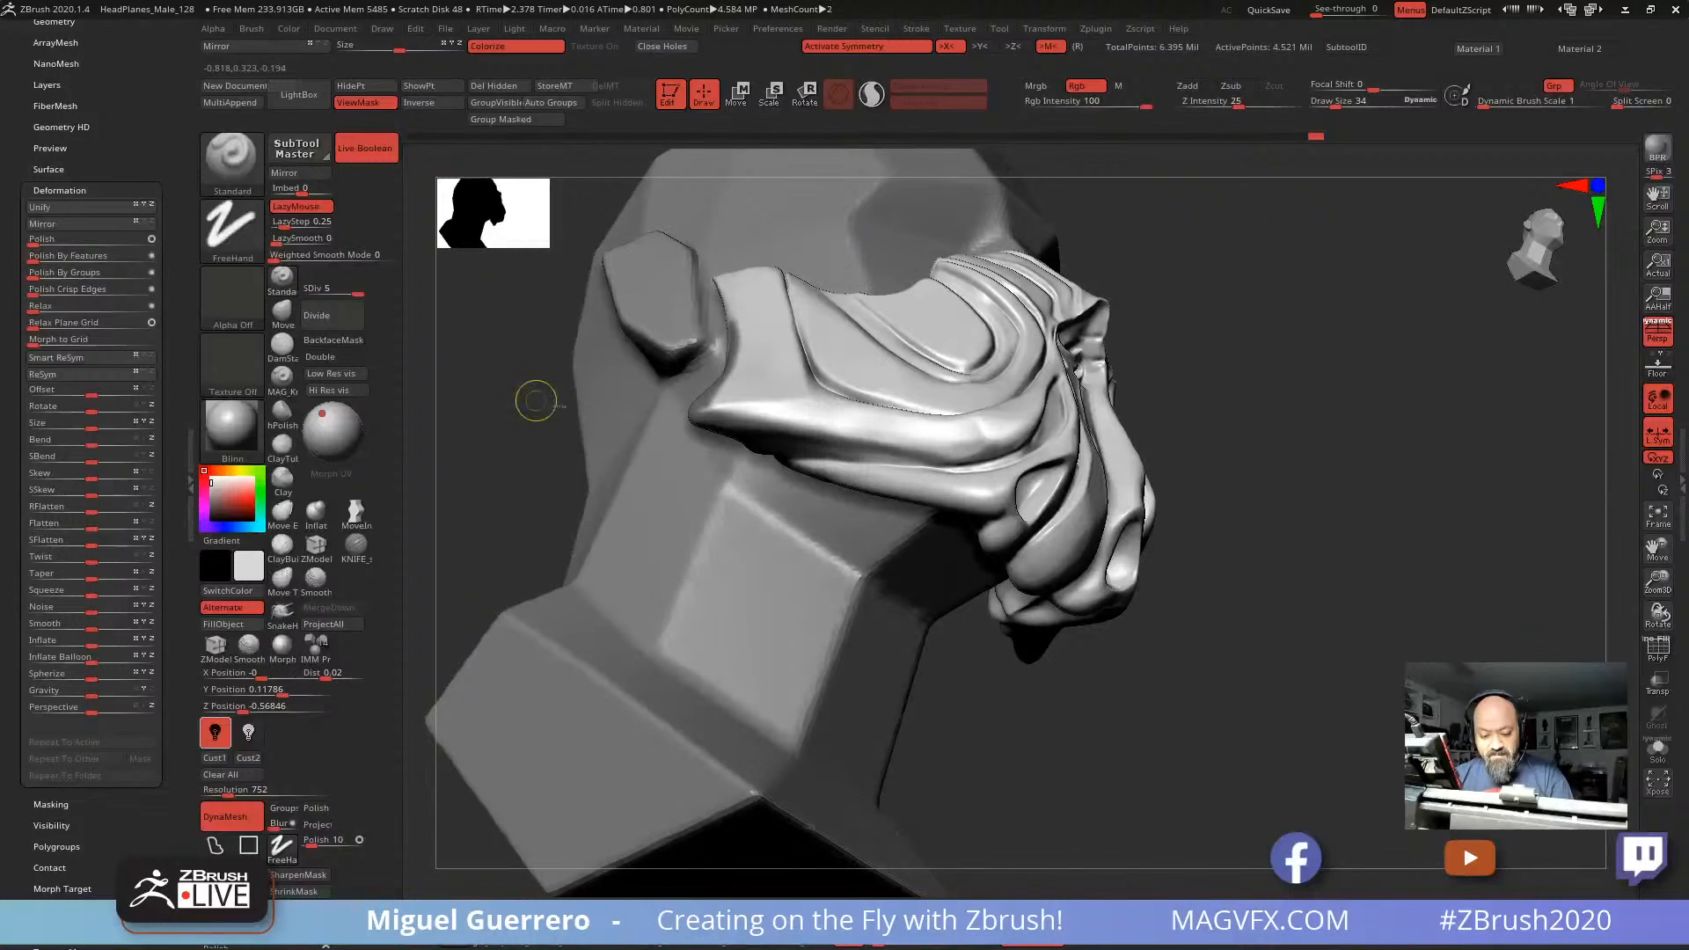
mouse_move(498, 426)
left_mouse_down()
mouse_move(549, 493)
mouse_move(721, 378)
left_mouse_up()
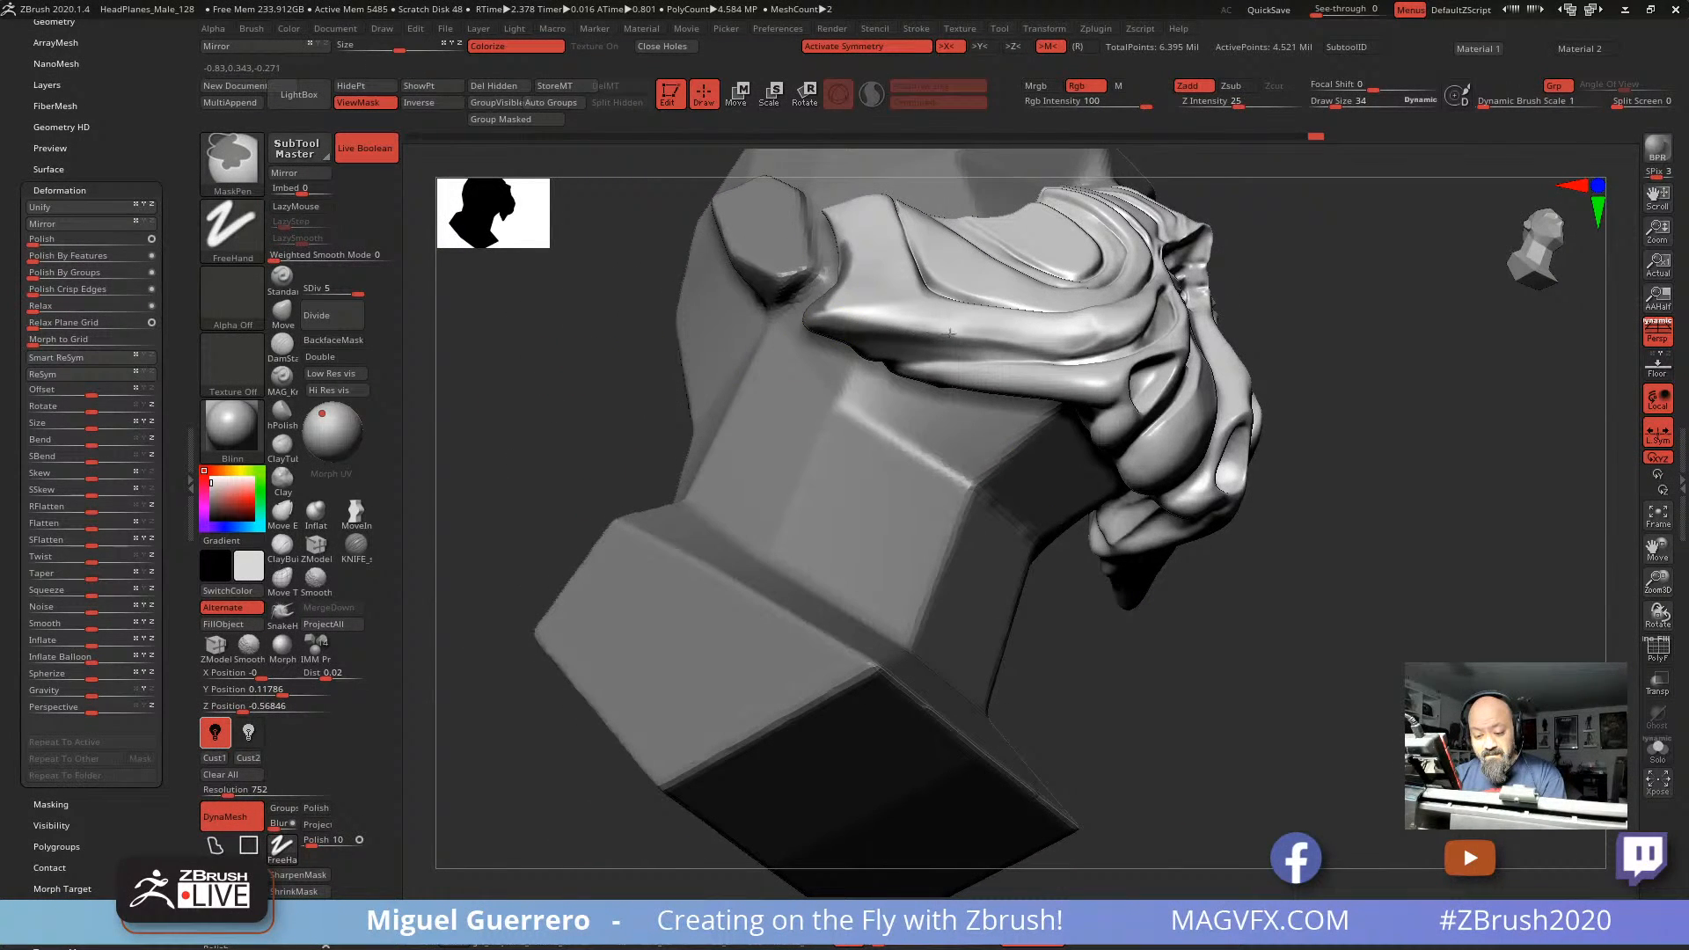
left_click_drag(626, 328, 630, 424)
left_click(573, 417, "ctrl")
left_click_drag(718, 374, 1011, 388)
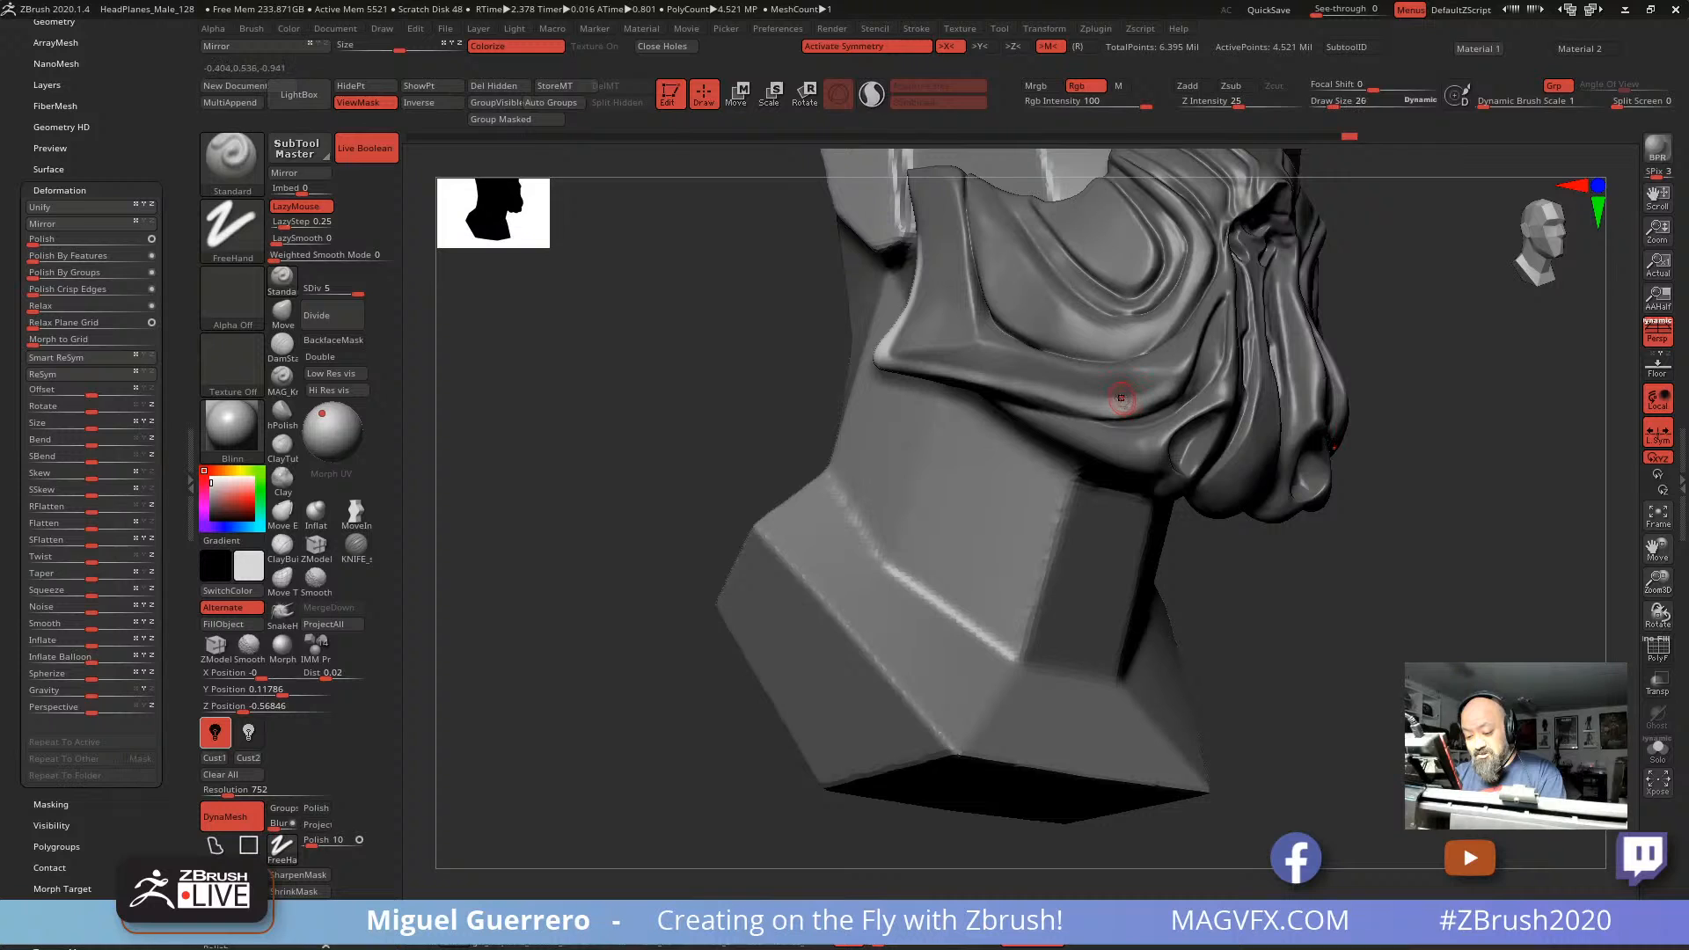
Step: Refine the painted selection mask around the lower cheek fold with a draw size of 22
key("ctrl")
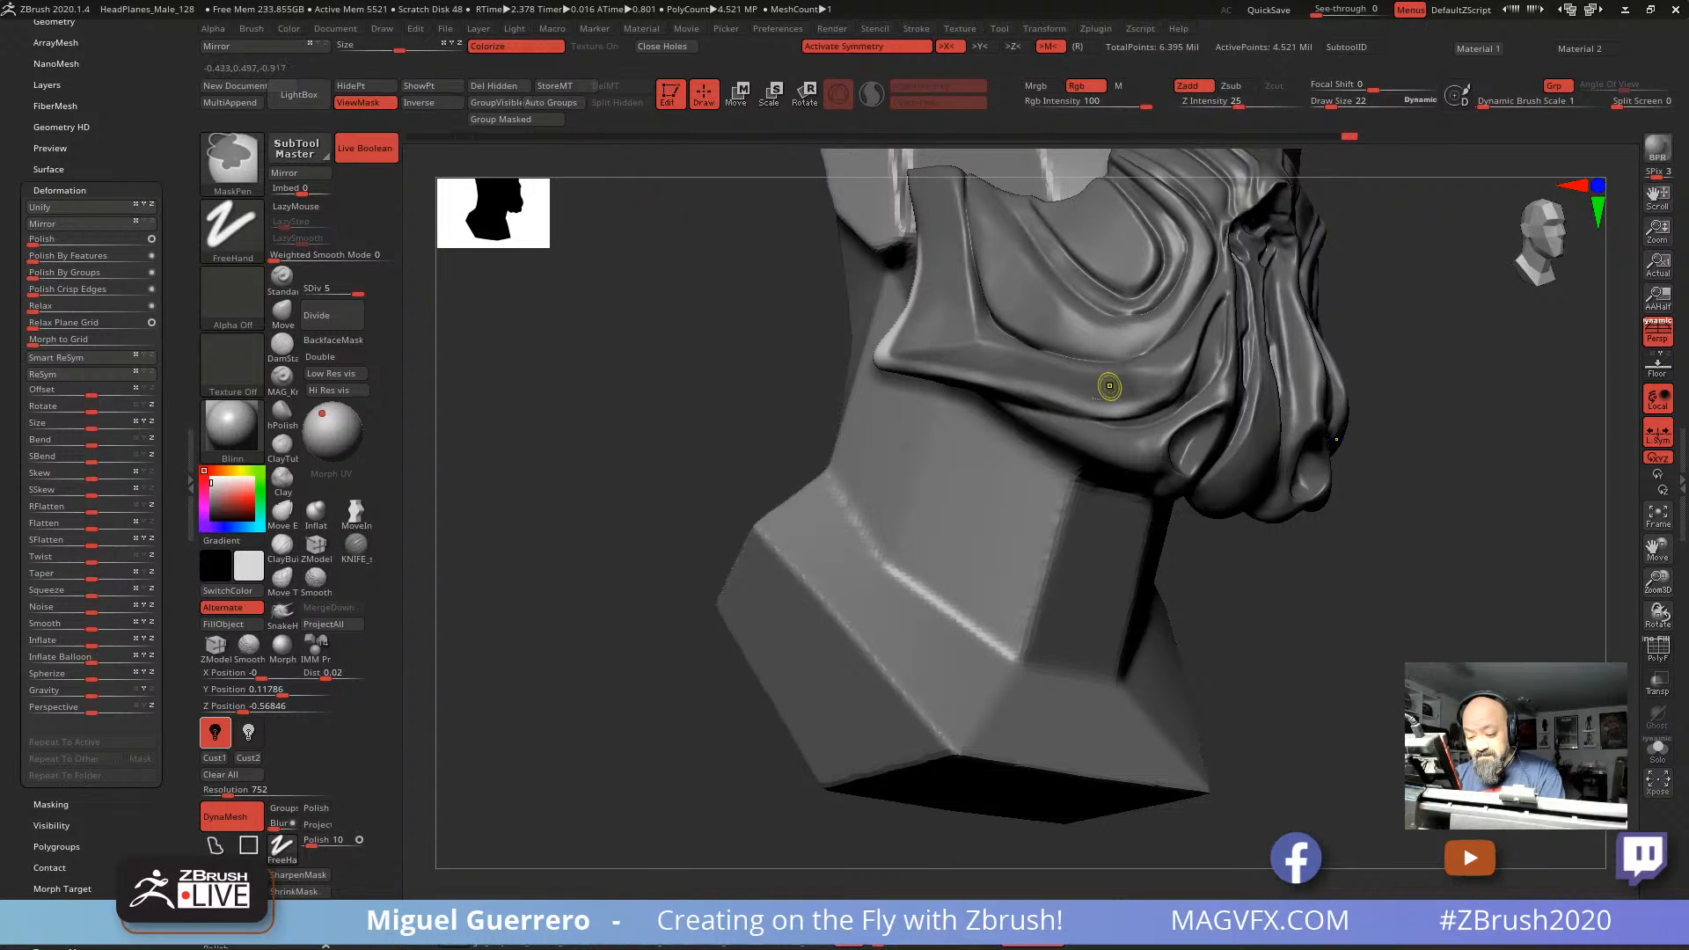
mouse_move(695, 379)
left_mouse_down()
mouse_move(618, 419)
mouse_move(628, 445)
mouse_move(701, 446)
mouse_move(677, 448)
left_mouse_up()
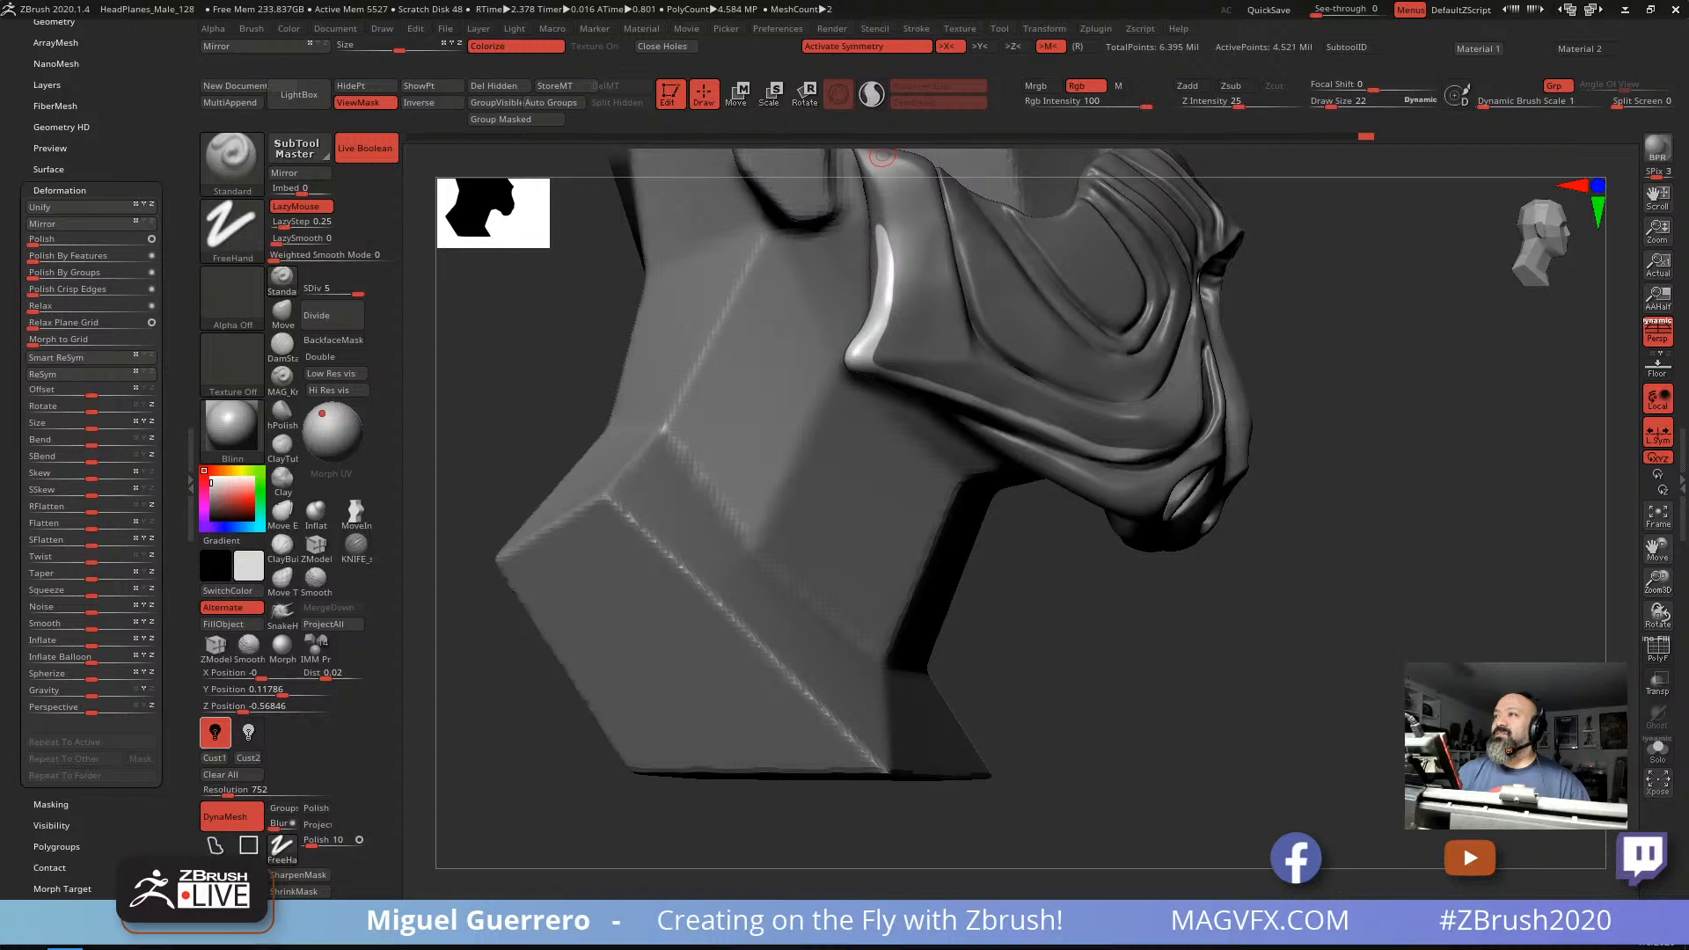
left_click_drag(1093, 631, 934, 619)
left_click_drag(615, 463, 683, 464)
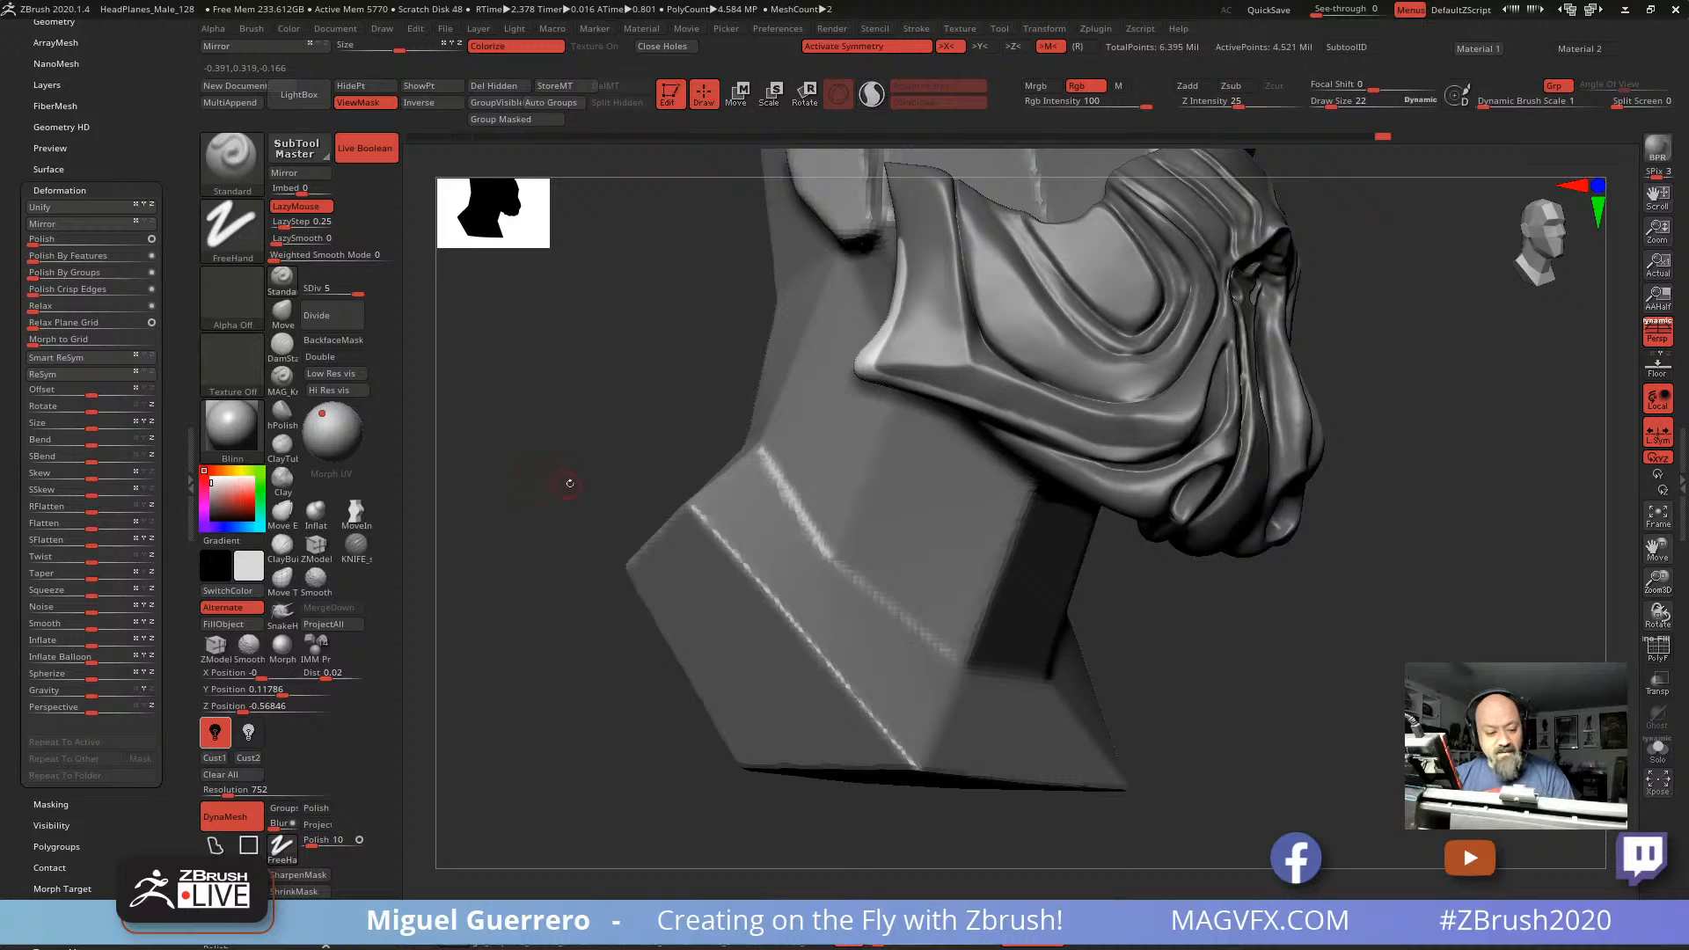
Step: Extract the masked area of the face mask as a new subtool with smoothness 5 and thickness 0.02
left_click_drag(570, 483, 549, 485)
left_click_drag(172, 440, 171, 775)
left_click(44, 337)
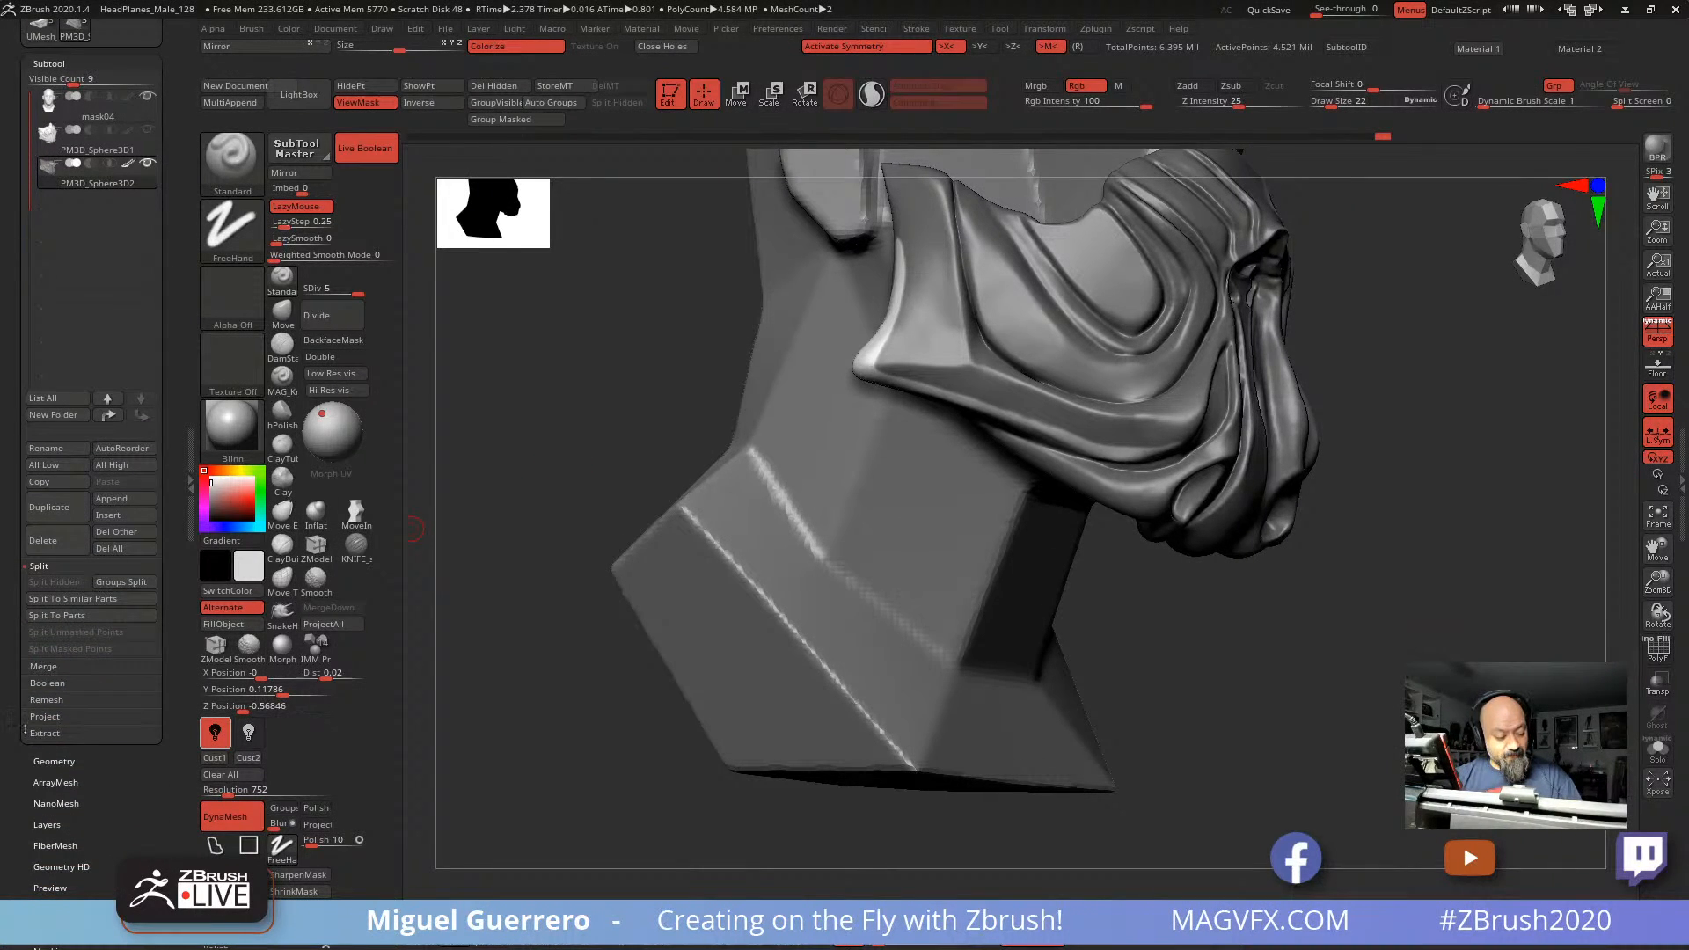
left_click(40, 733)
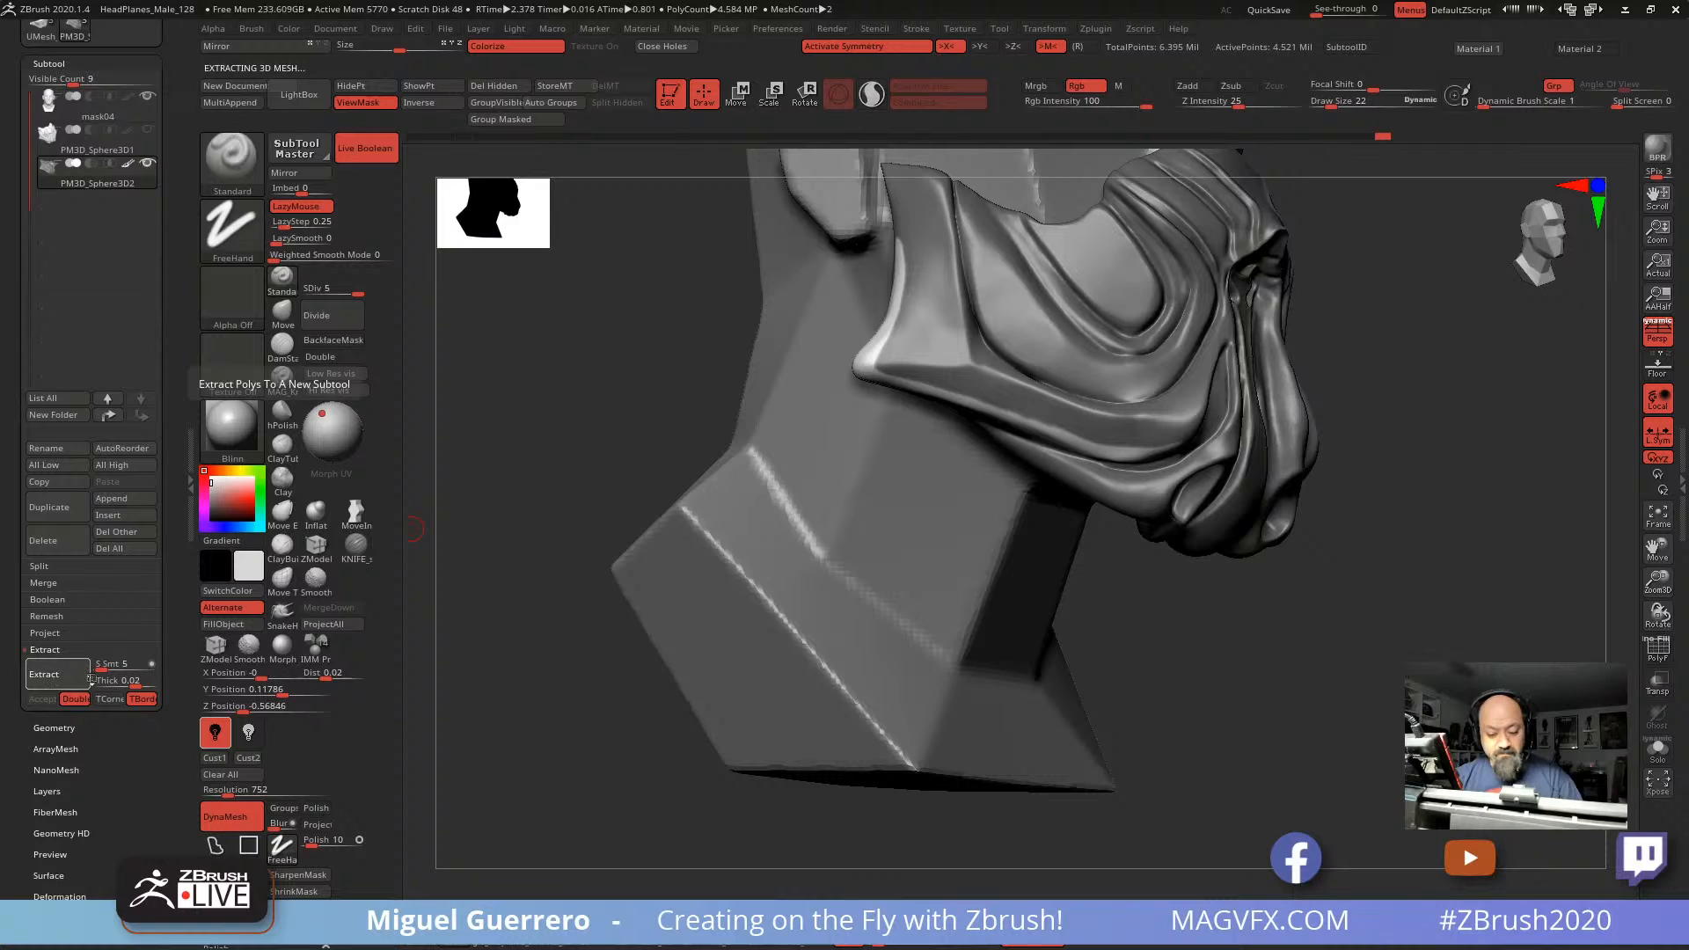
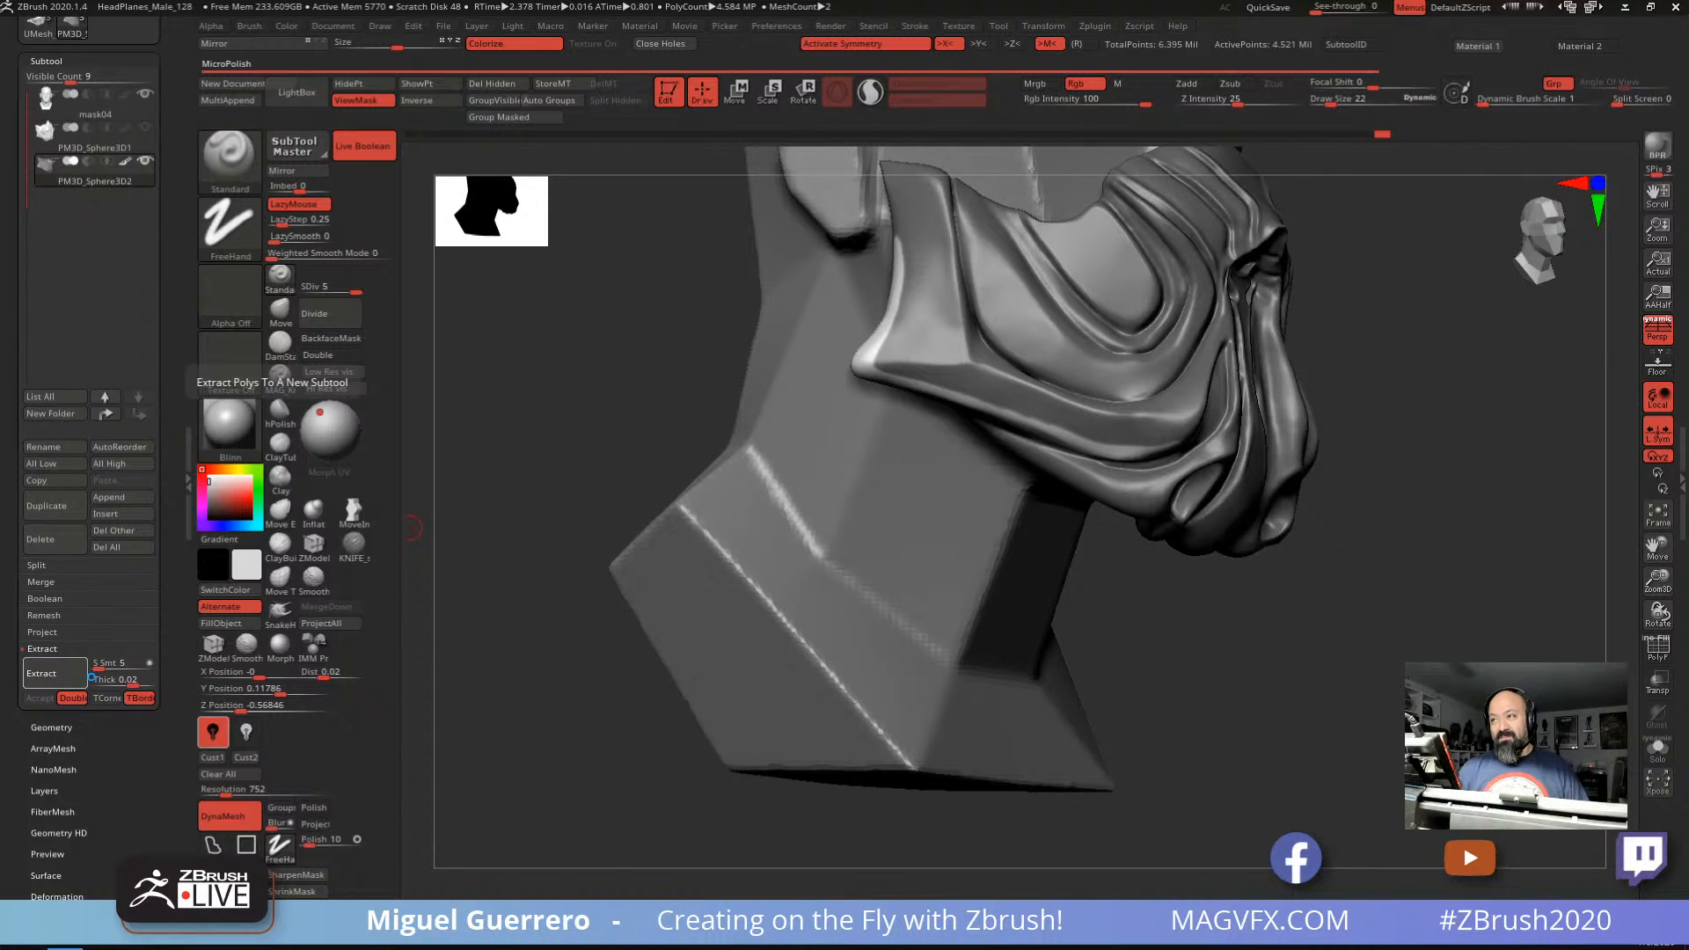
Step: Undo the first extraction preview, invert the mask on the face mask, and preview the extraction again at thickness 0.02
left_click(87, 675)
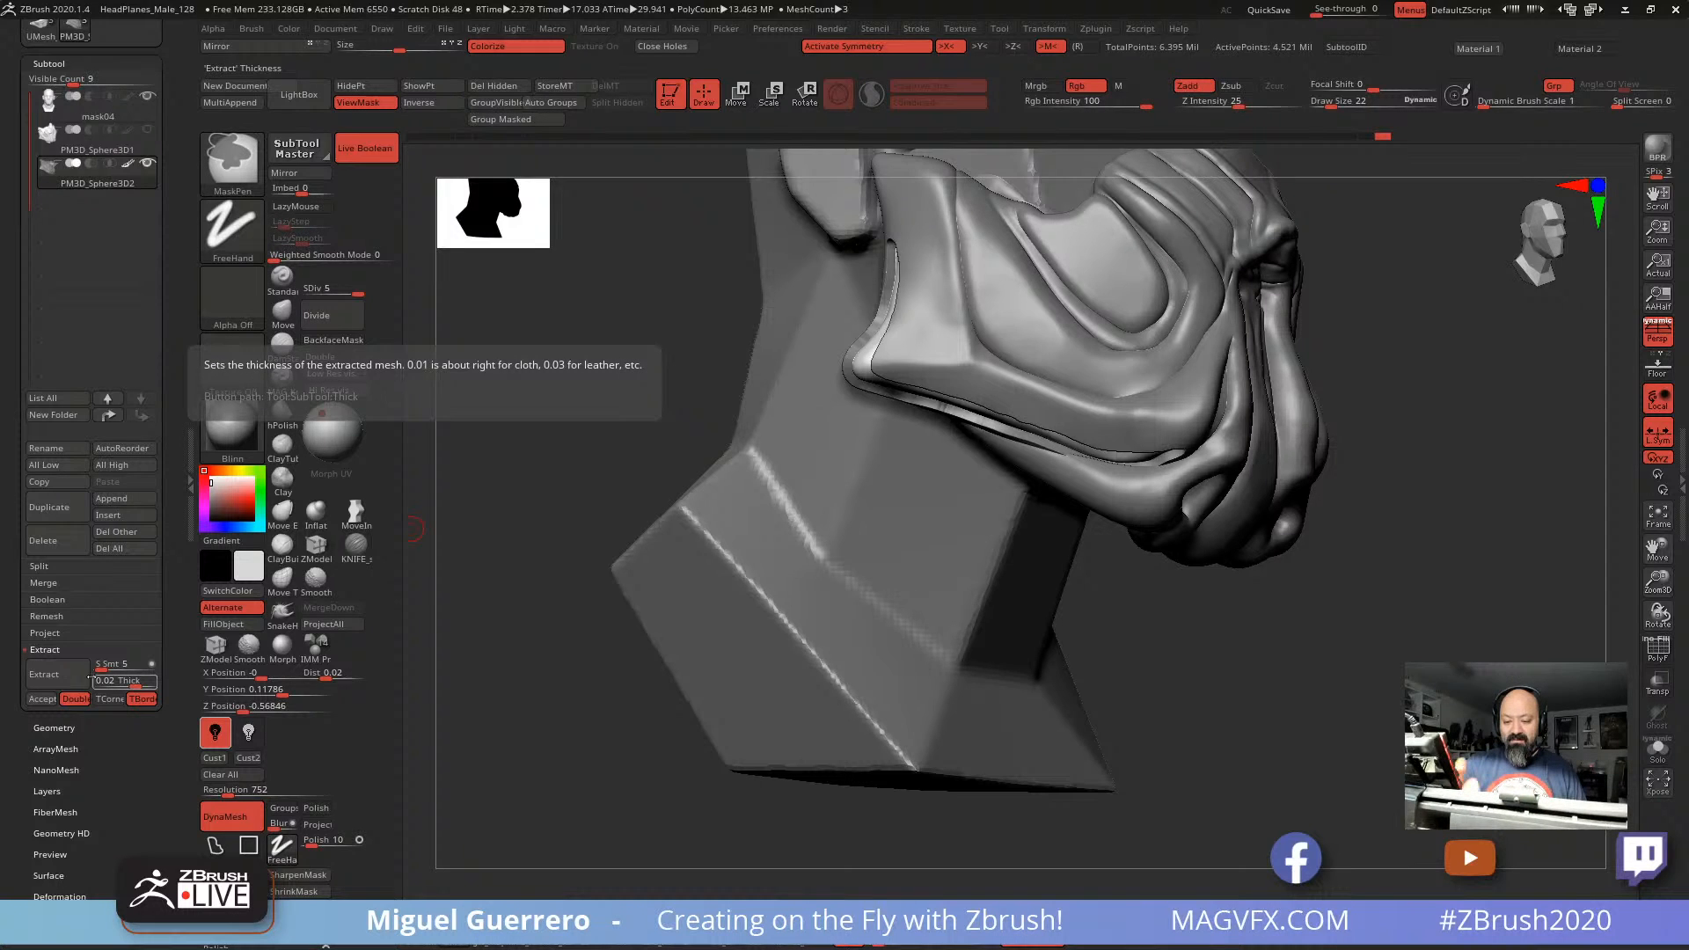
key("ctrl+z")
mouse_move(575, 674)
left_mouse_down()
mouse_move(528, 651)
mouse_move(543, 619)
left_mouse_up()
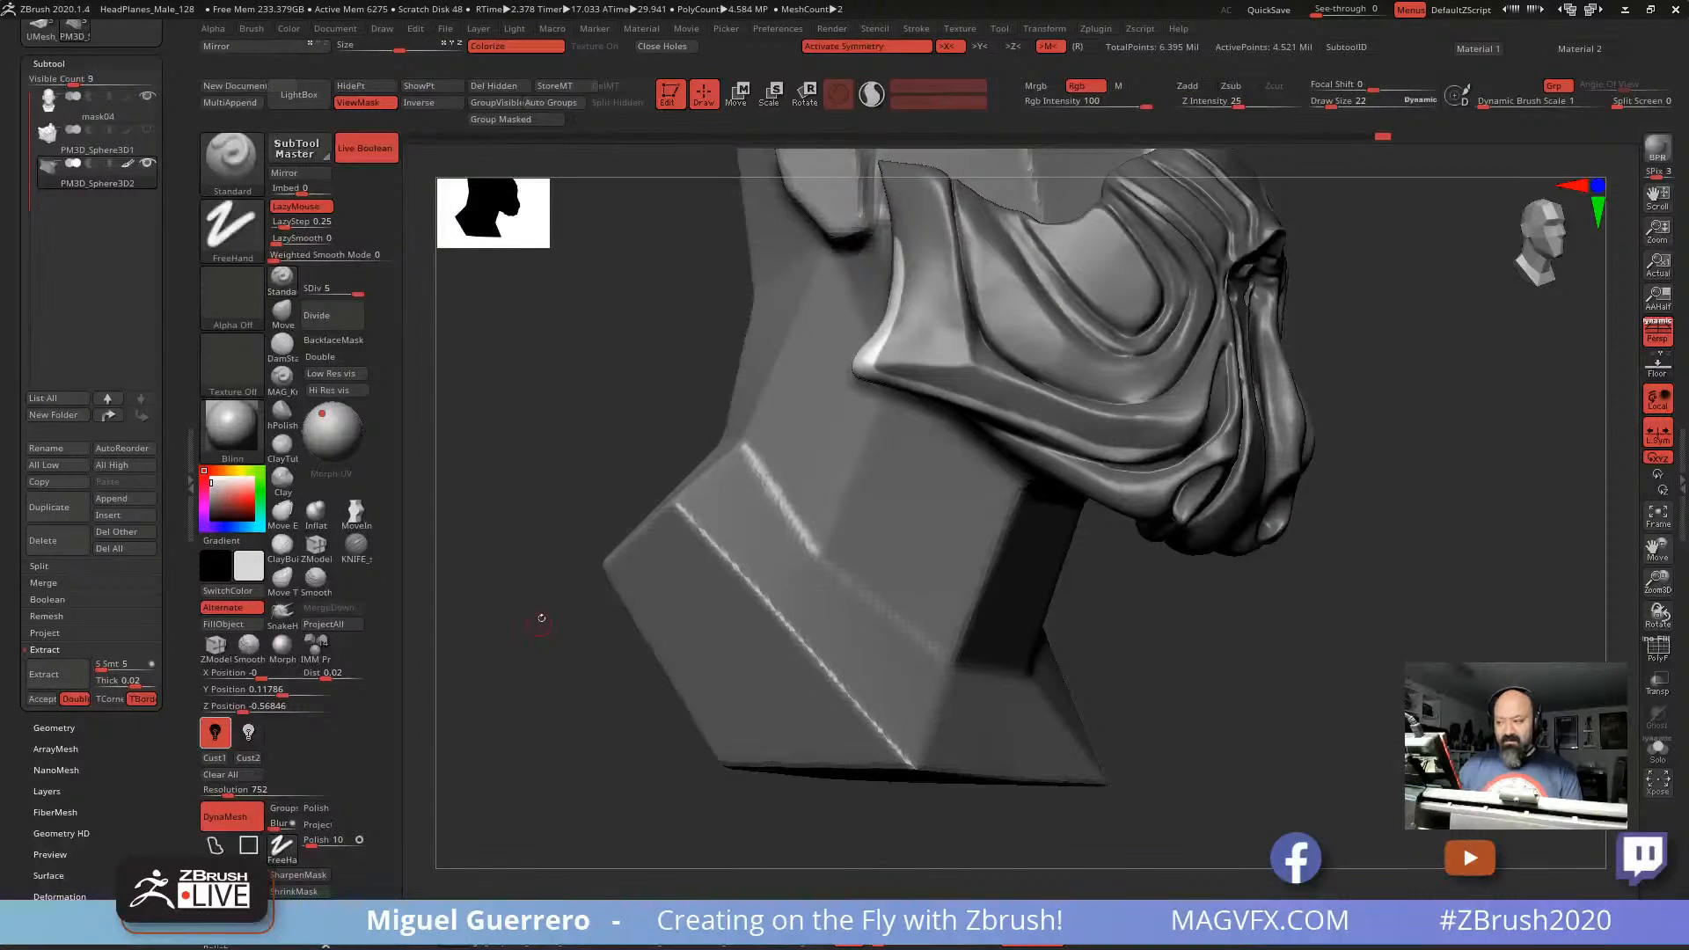
left_click(542, 739, "ctrl")
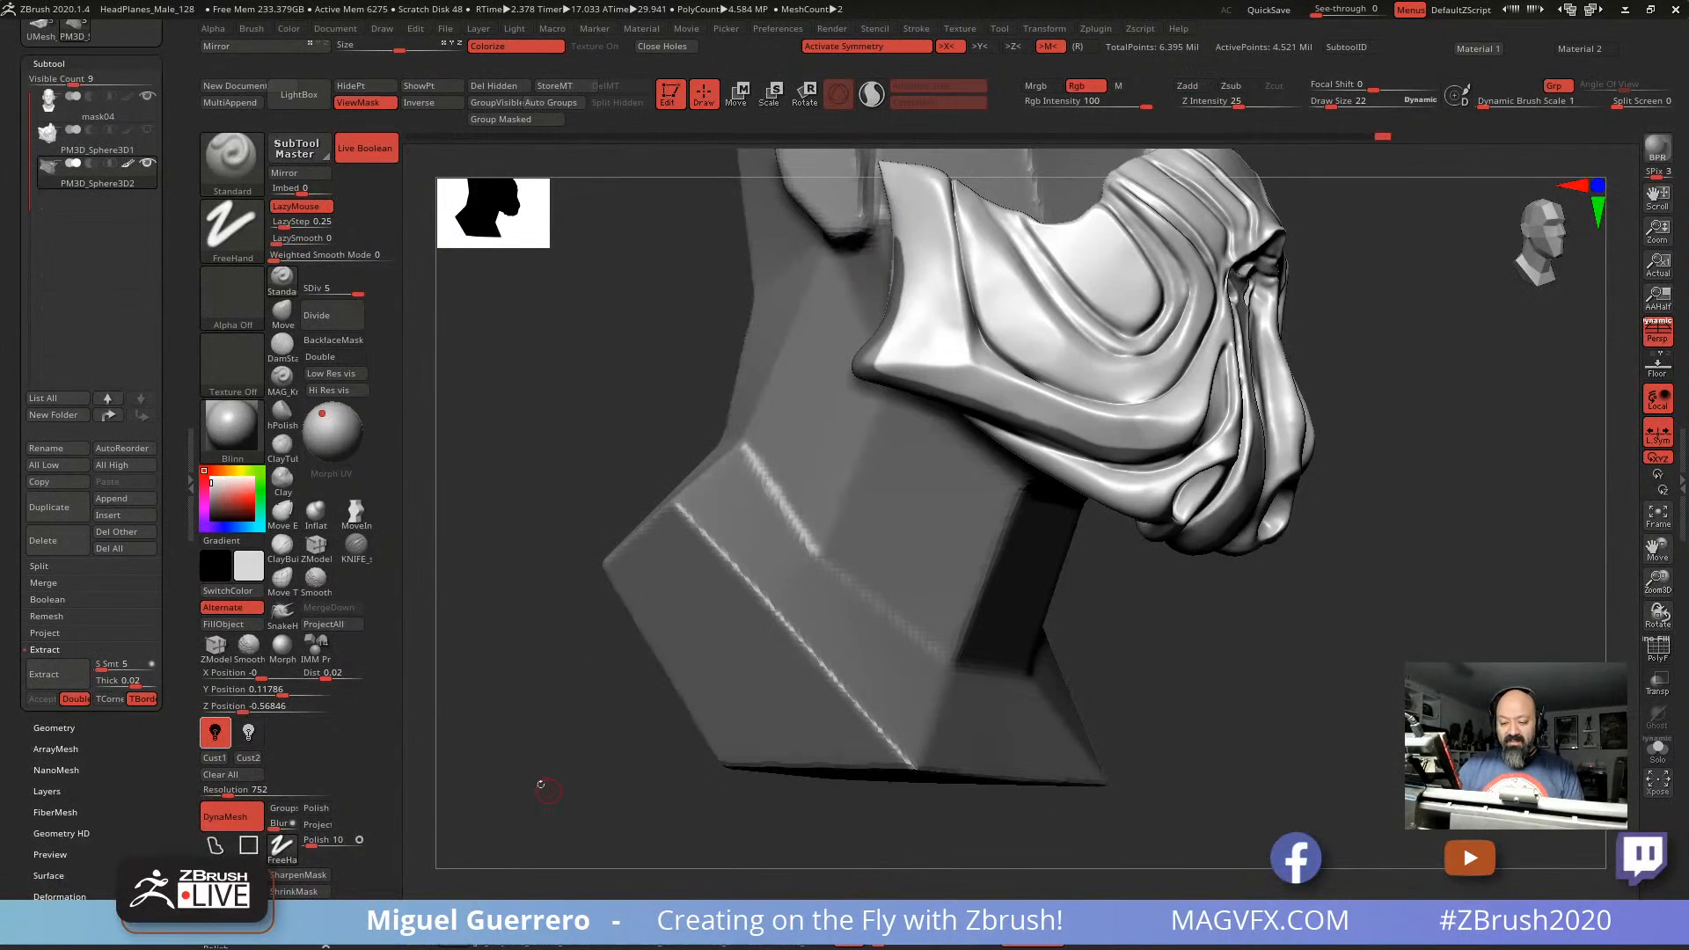
left_click(77, 671)
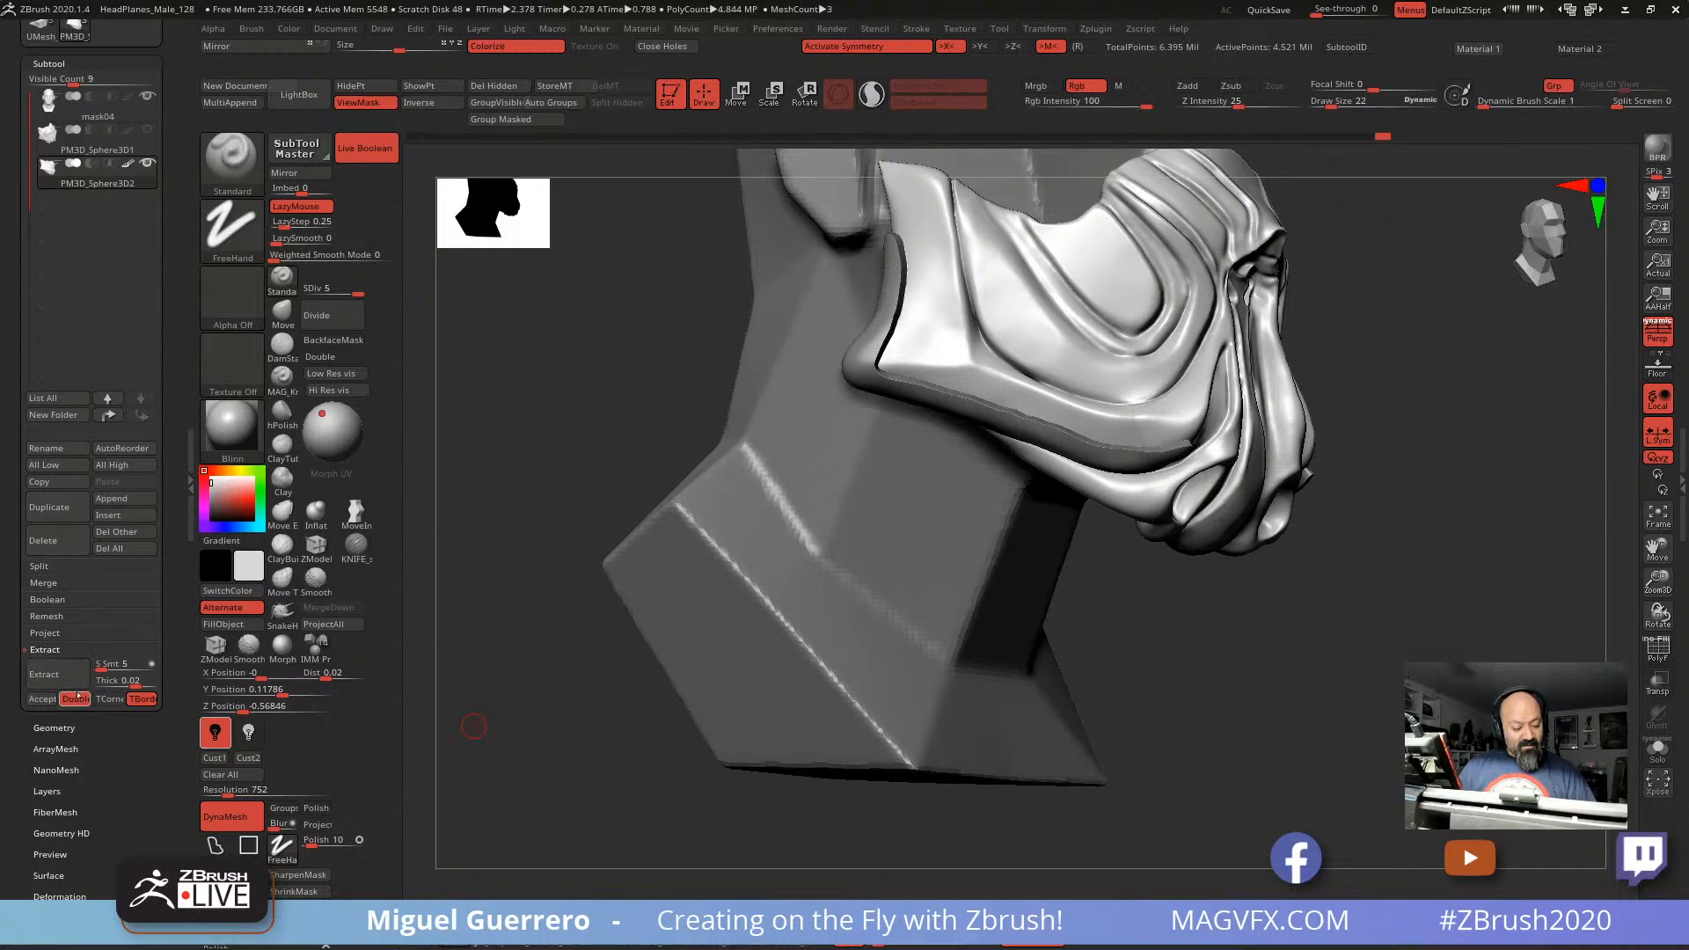
Step: Set the extraction thickness to 0.005 and accept the extracted edge strip as a new subtool
left_click(123, 681)
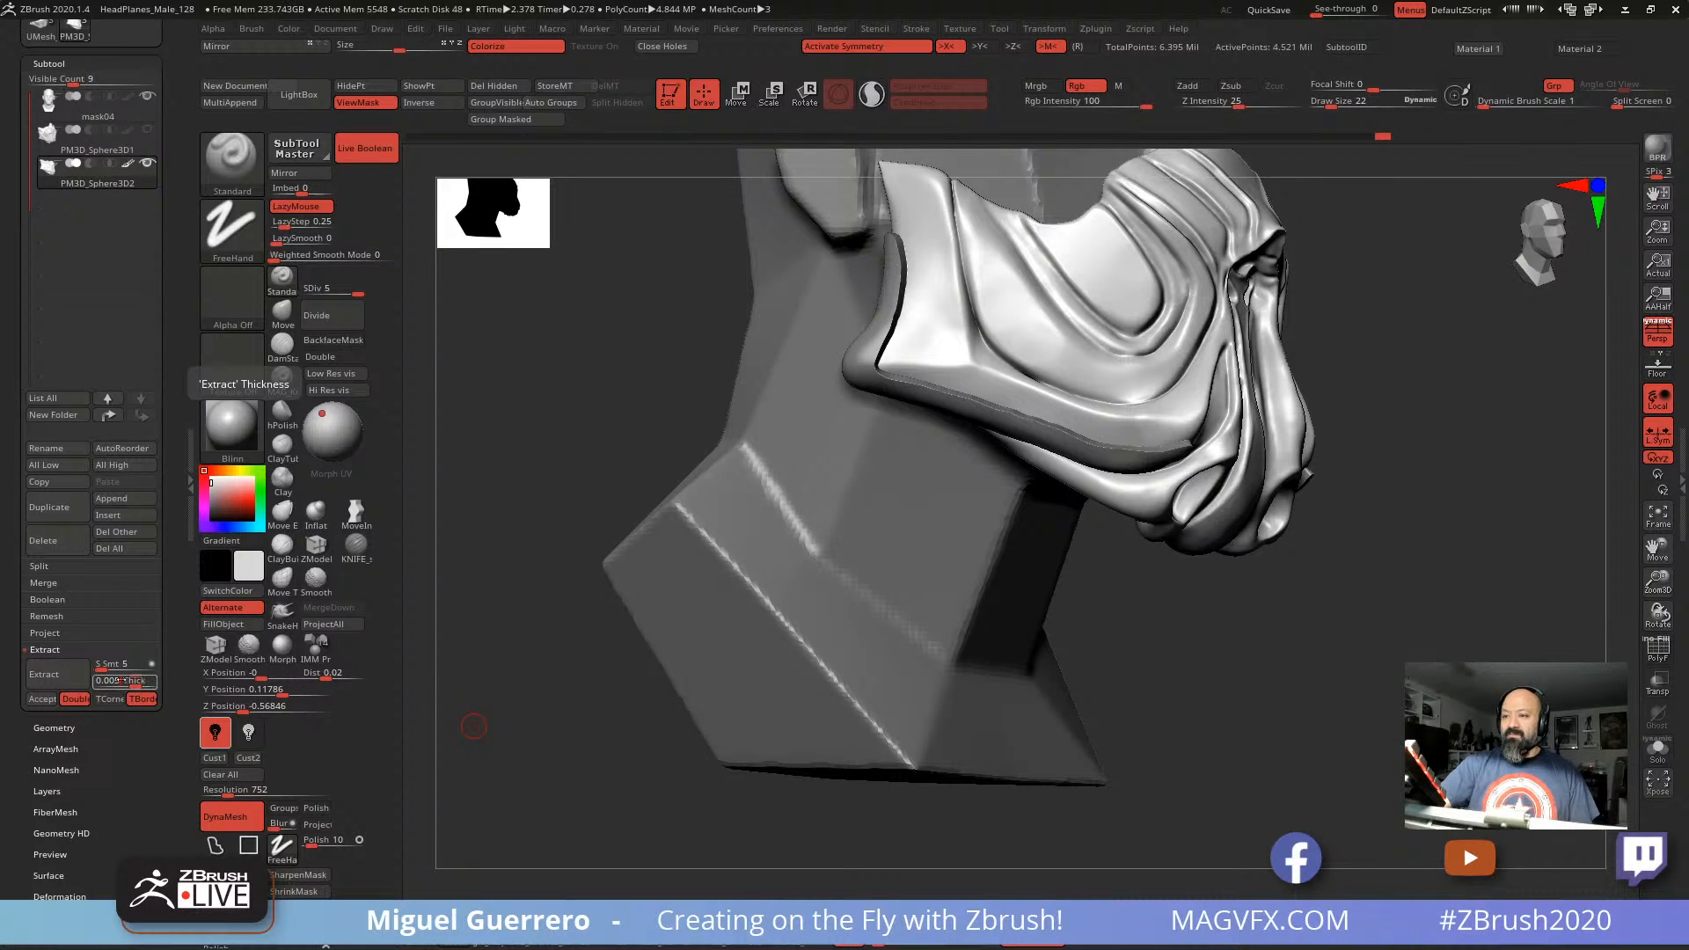
key("Return")
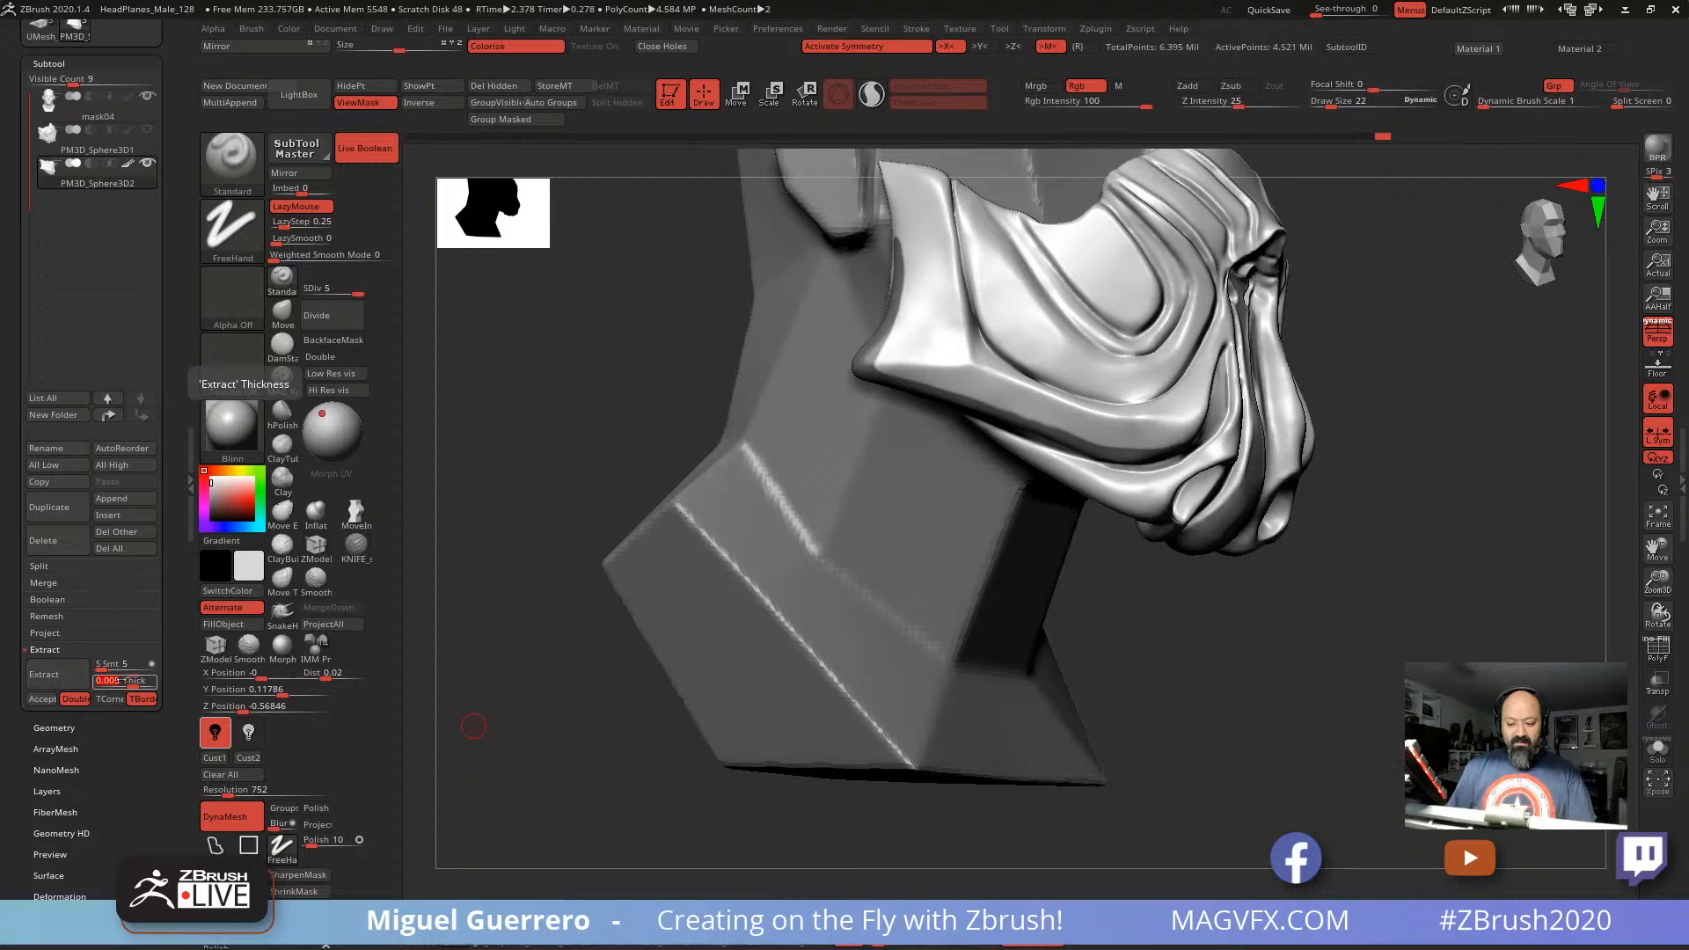
key("Return")
left_click(51, 680)
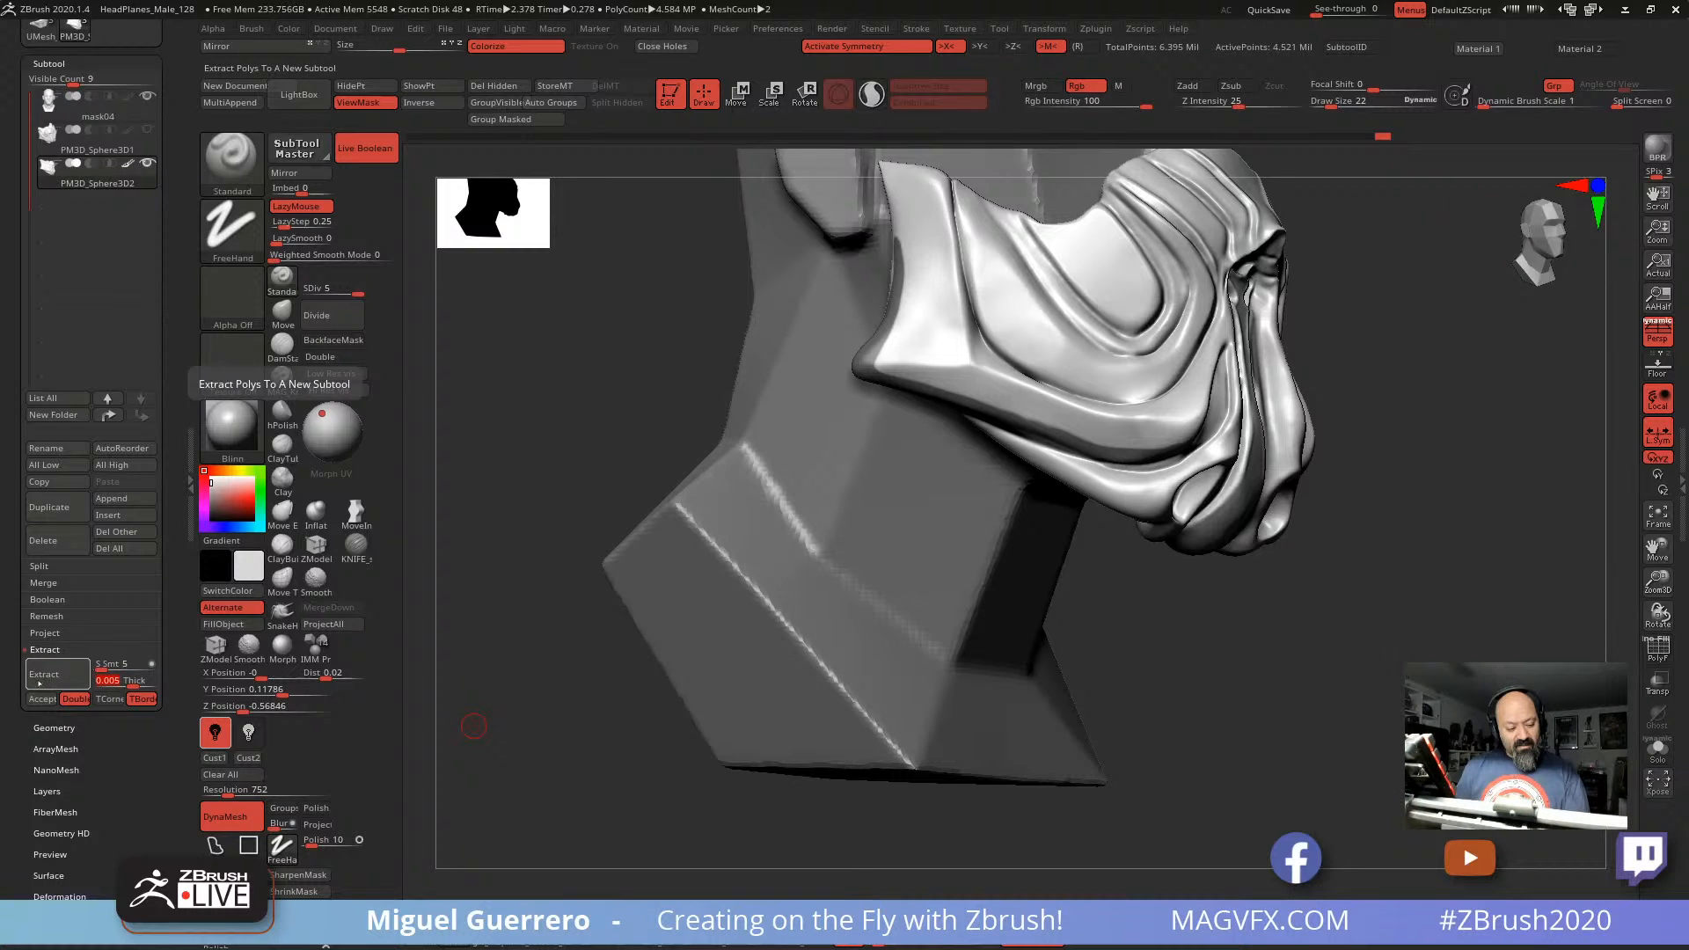
left_click(43, 697)
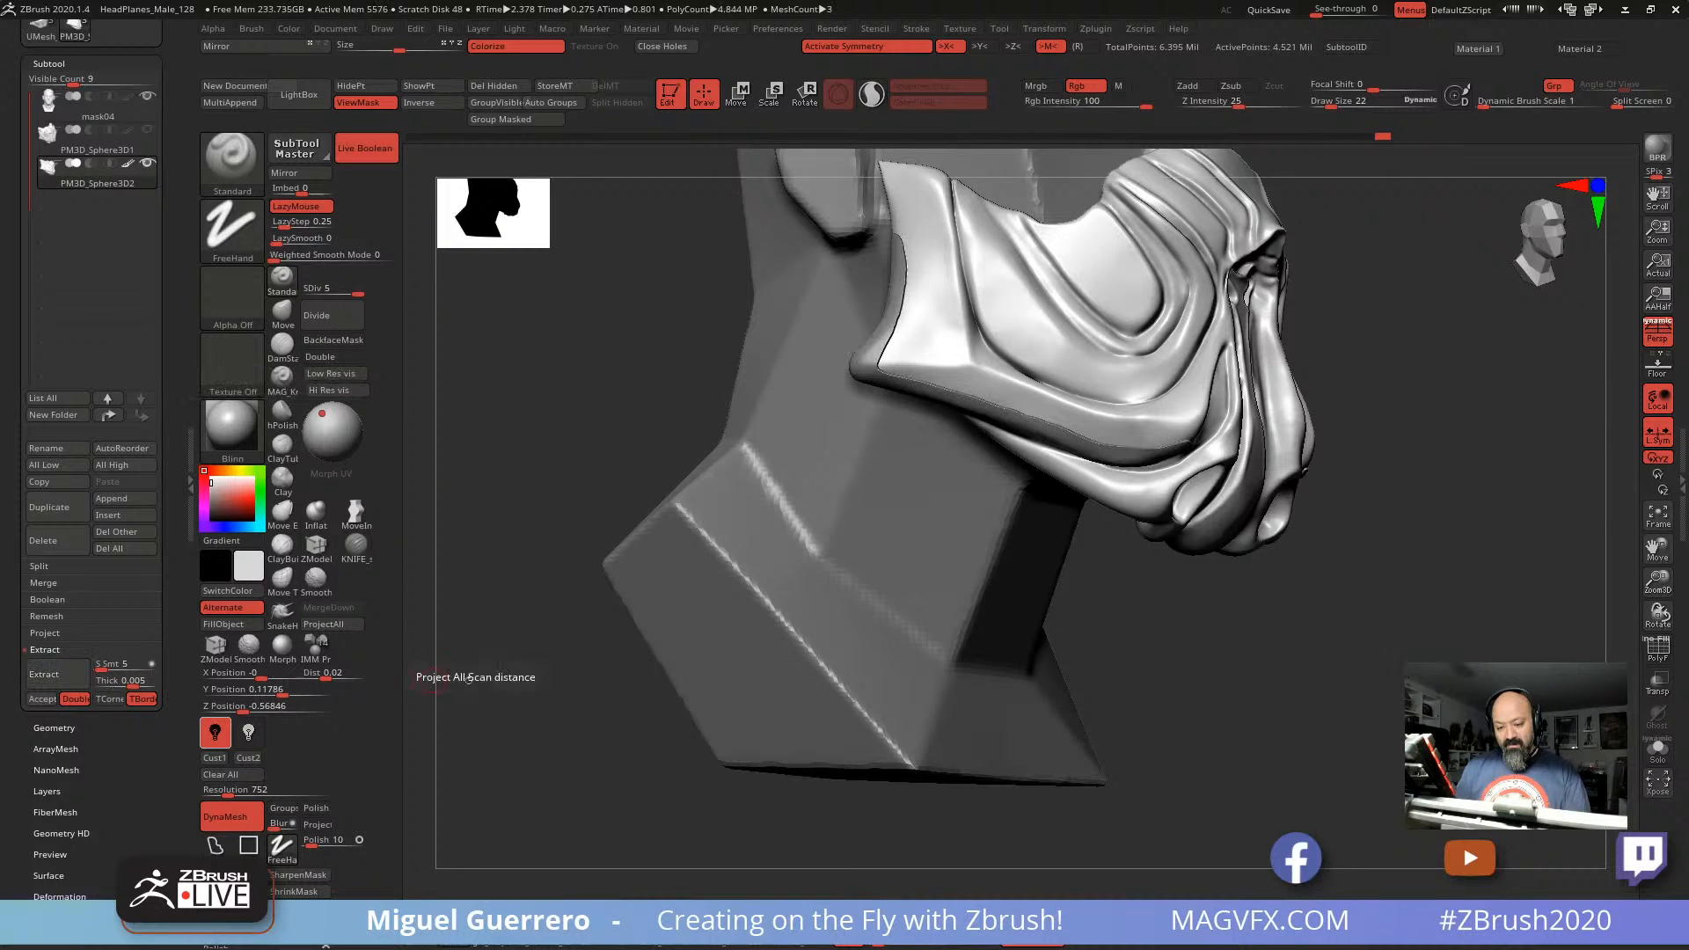
left_click_drag(551, 705, 503, 717)
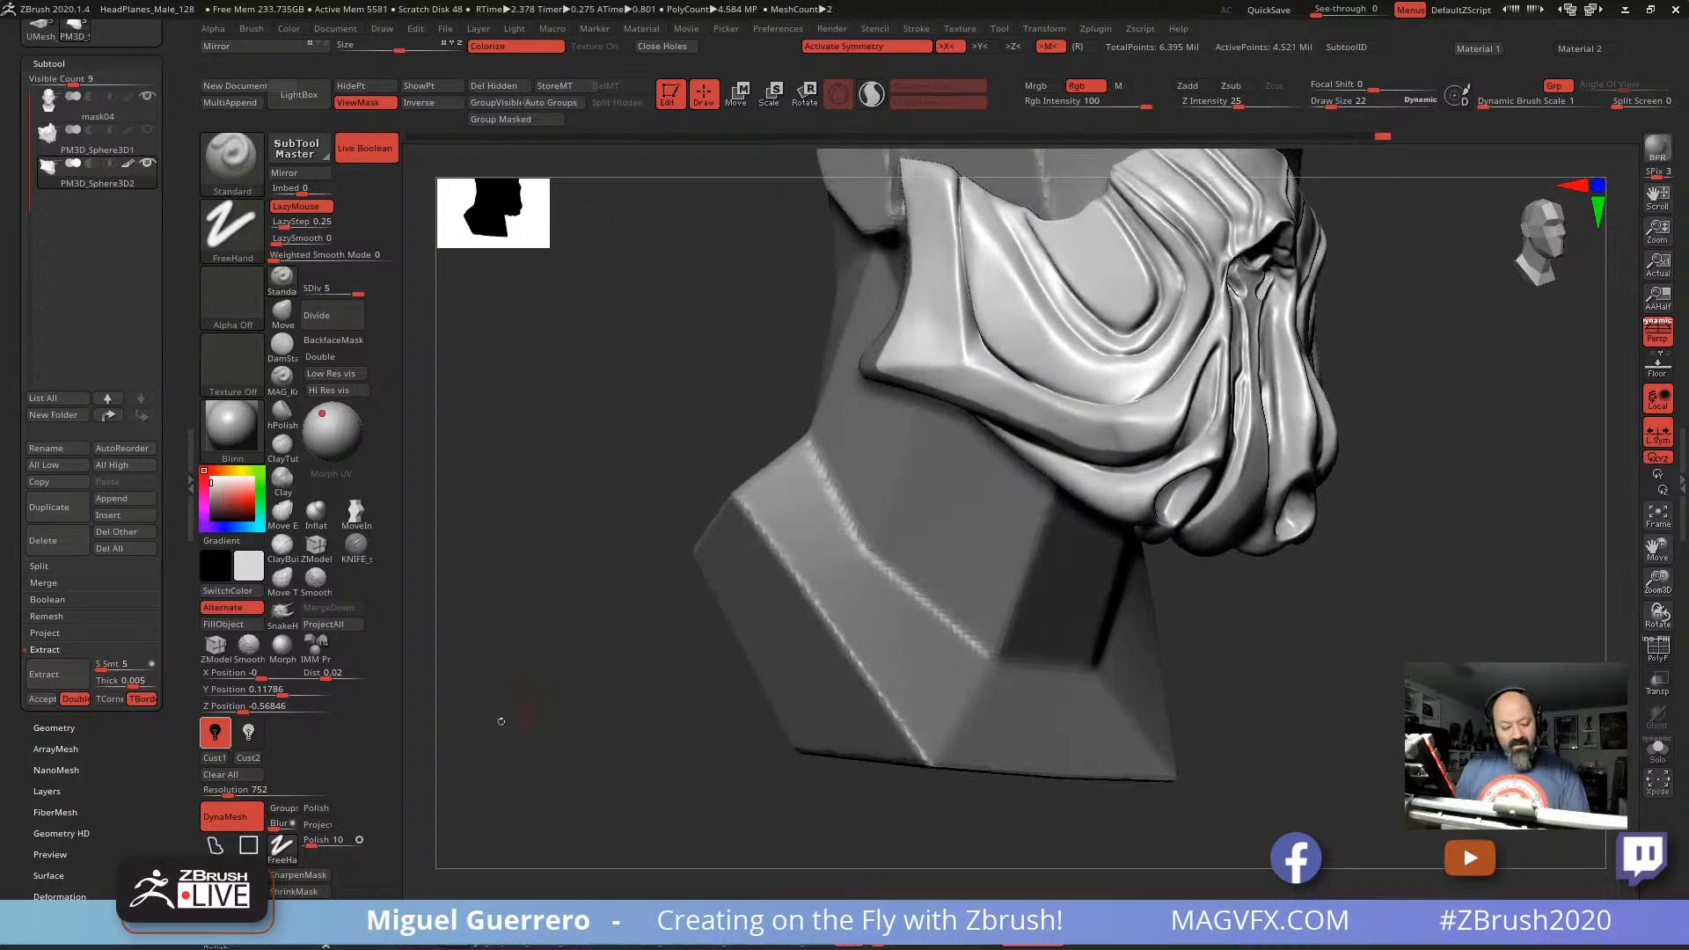
left_click(43, 699)
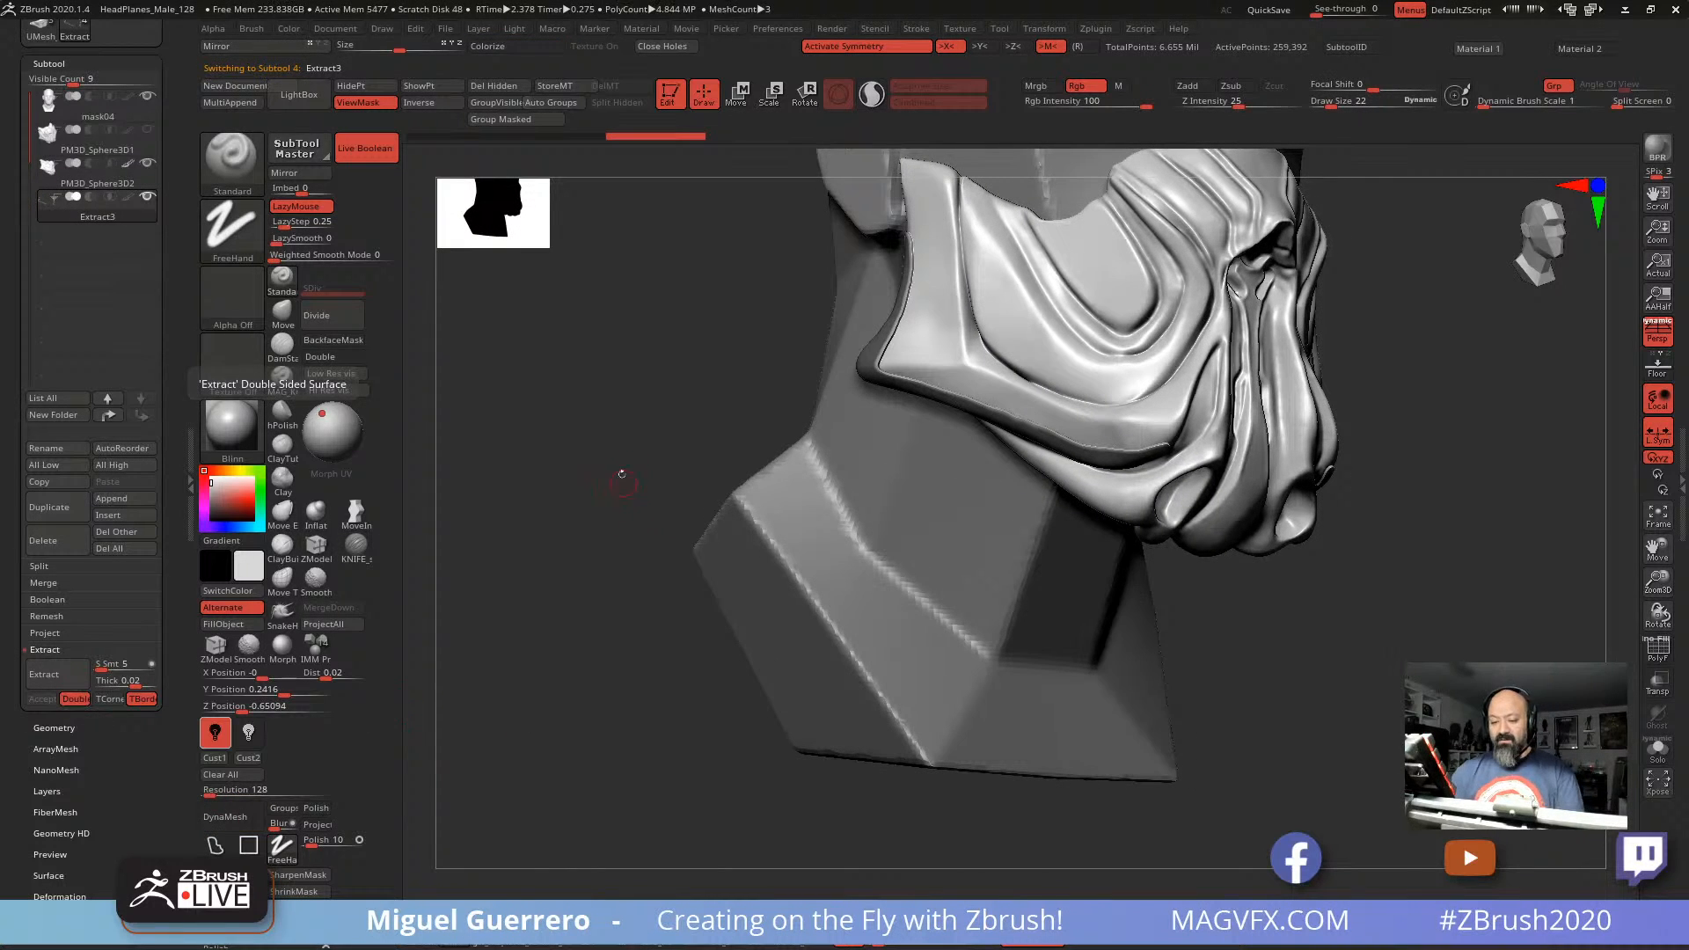
Step: Smooth the rear corner and lower edge of the extracted strip with a draw size of 78
mouse_move(622, 475)
left_mouse_down()
mouse_move(599, 429)
mouse_move(603, 387)
mouse_move(618, 426)
left_mouse_up()
right_click_drag(618, 426, 626, 466, "ctrl")
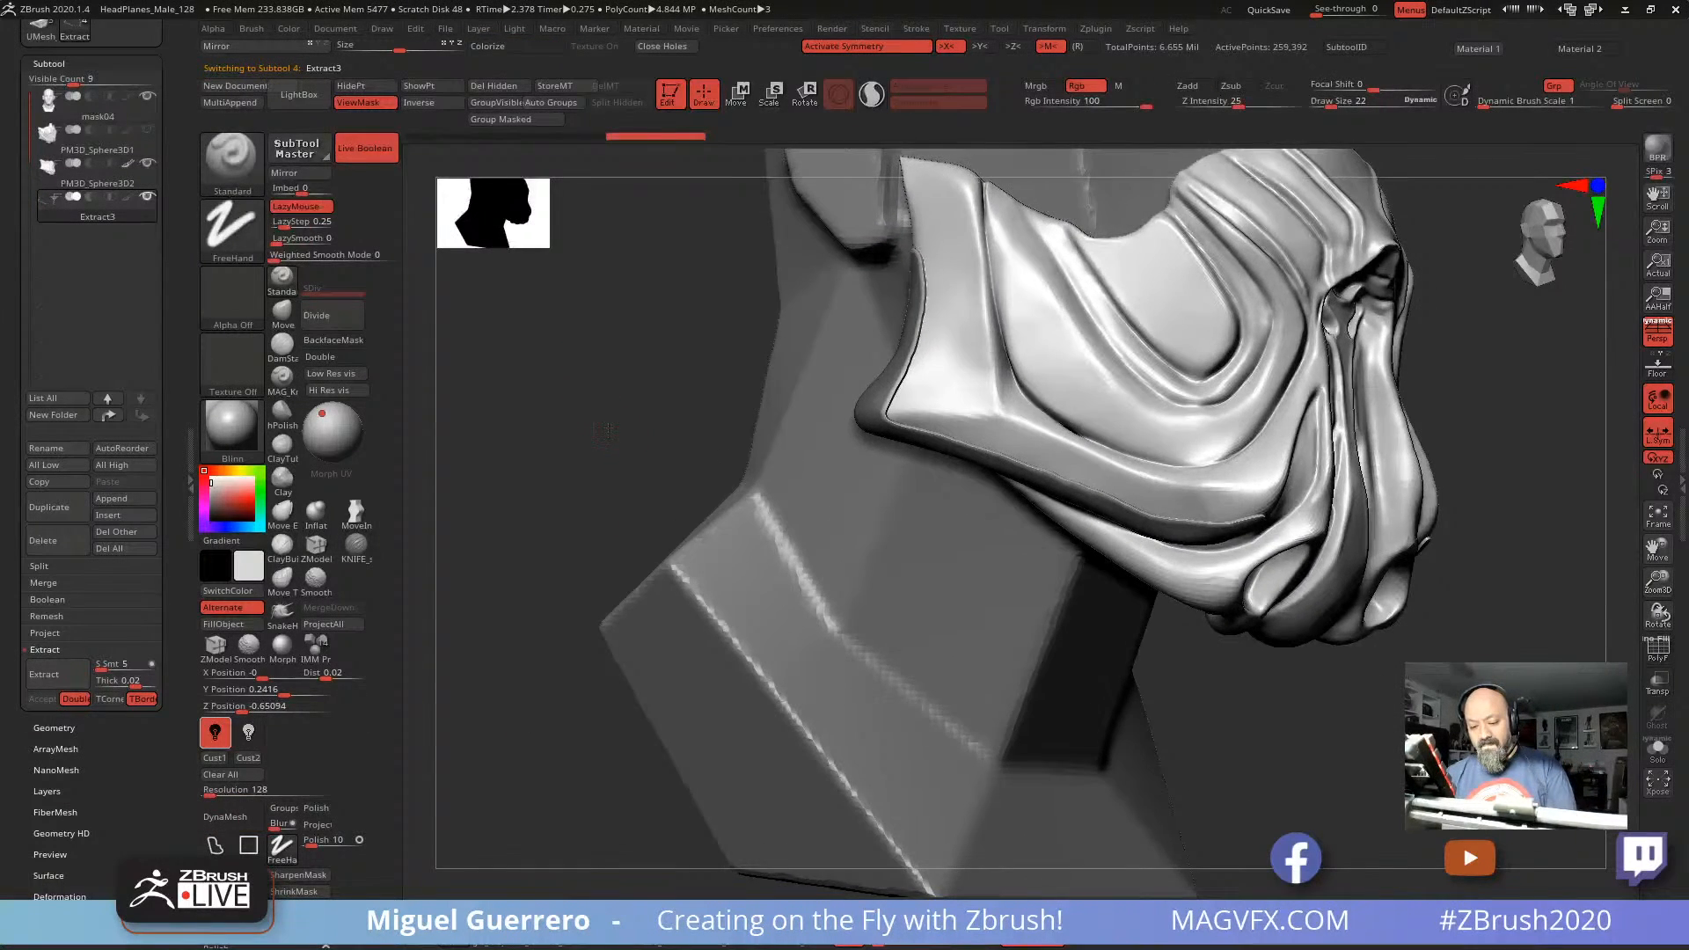
left_click_drag(626, 467, 740, 442)
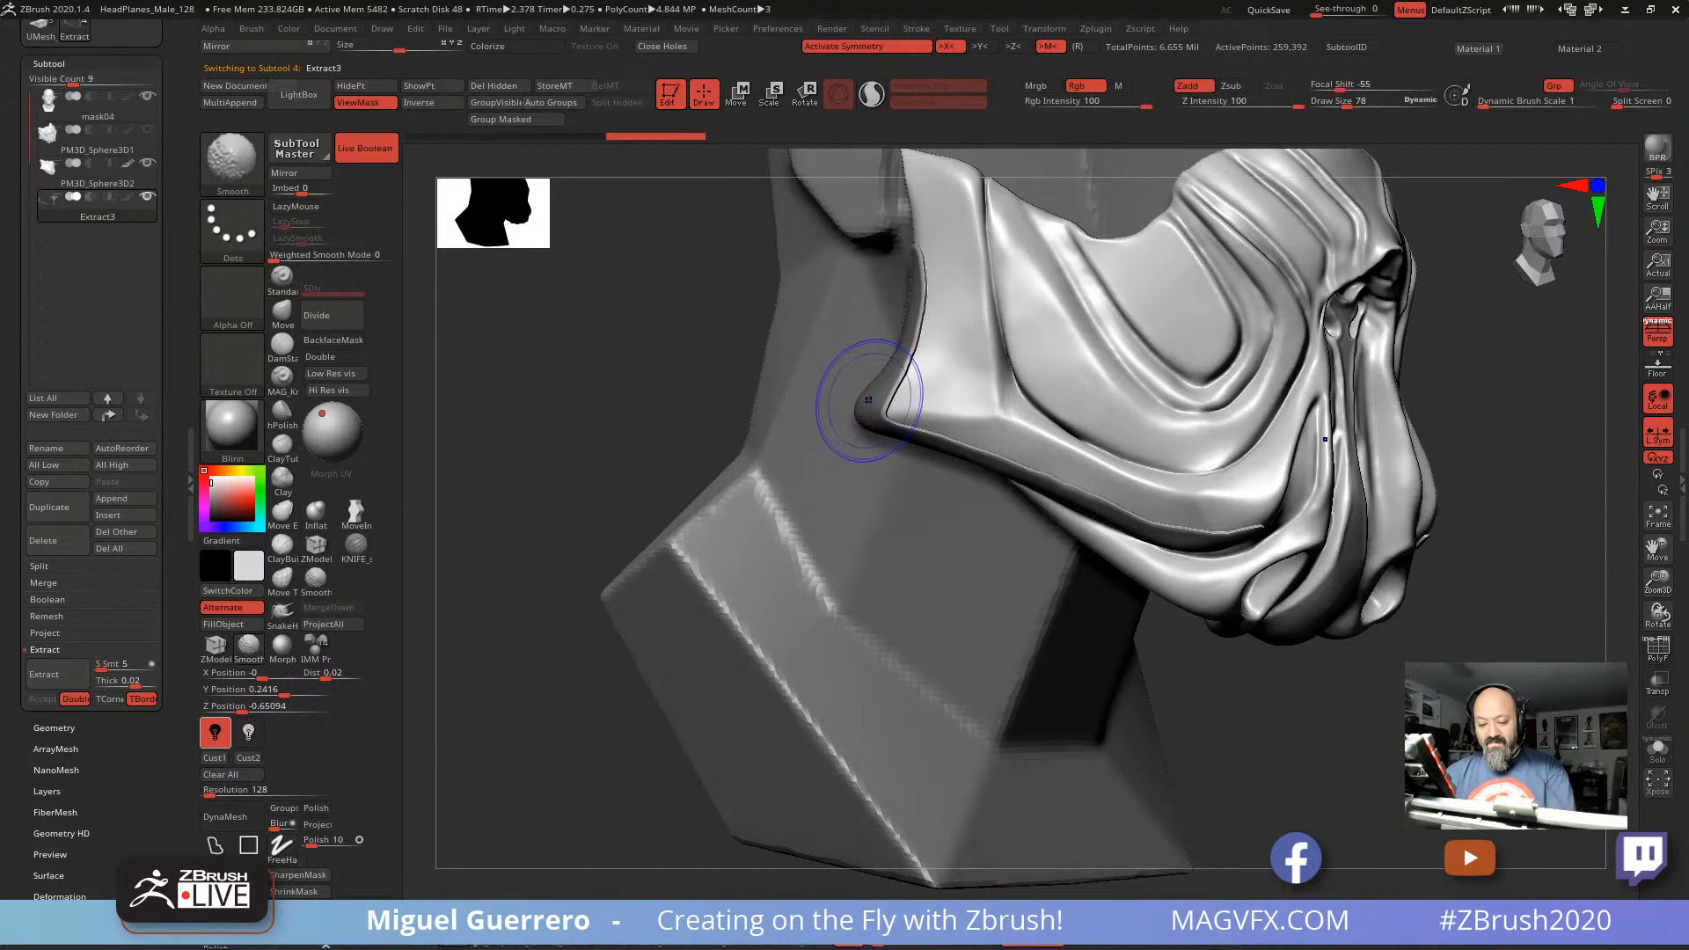
mouse_move(867, 403)
left_mouse_down("shift")
mouse_move(902, 370)
mouse_move(906, 235)
mouse_move(868, 412)
left_mouse_up("shift")
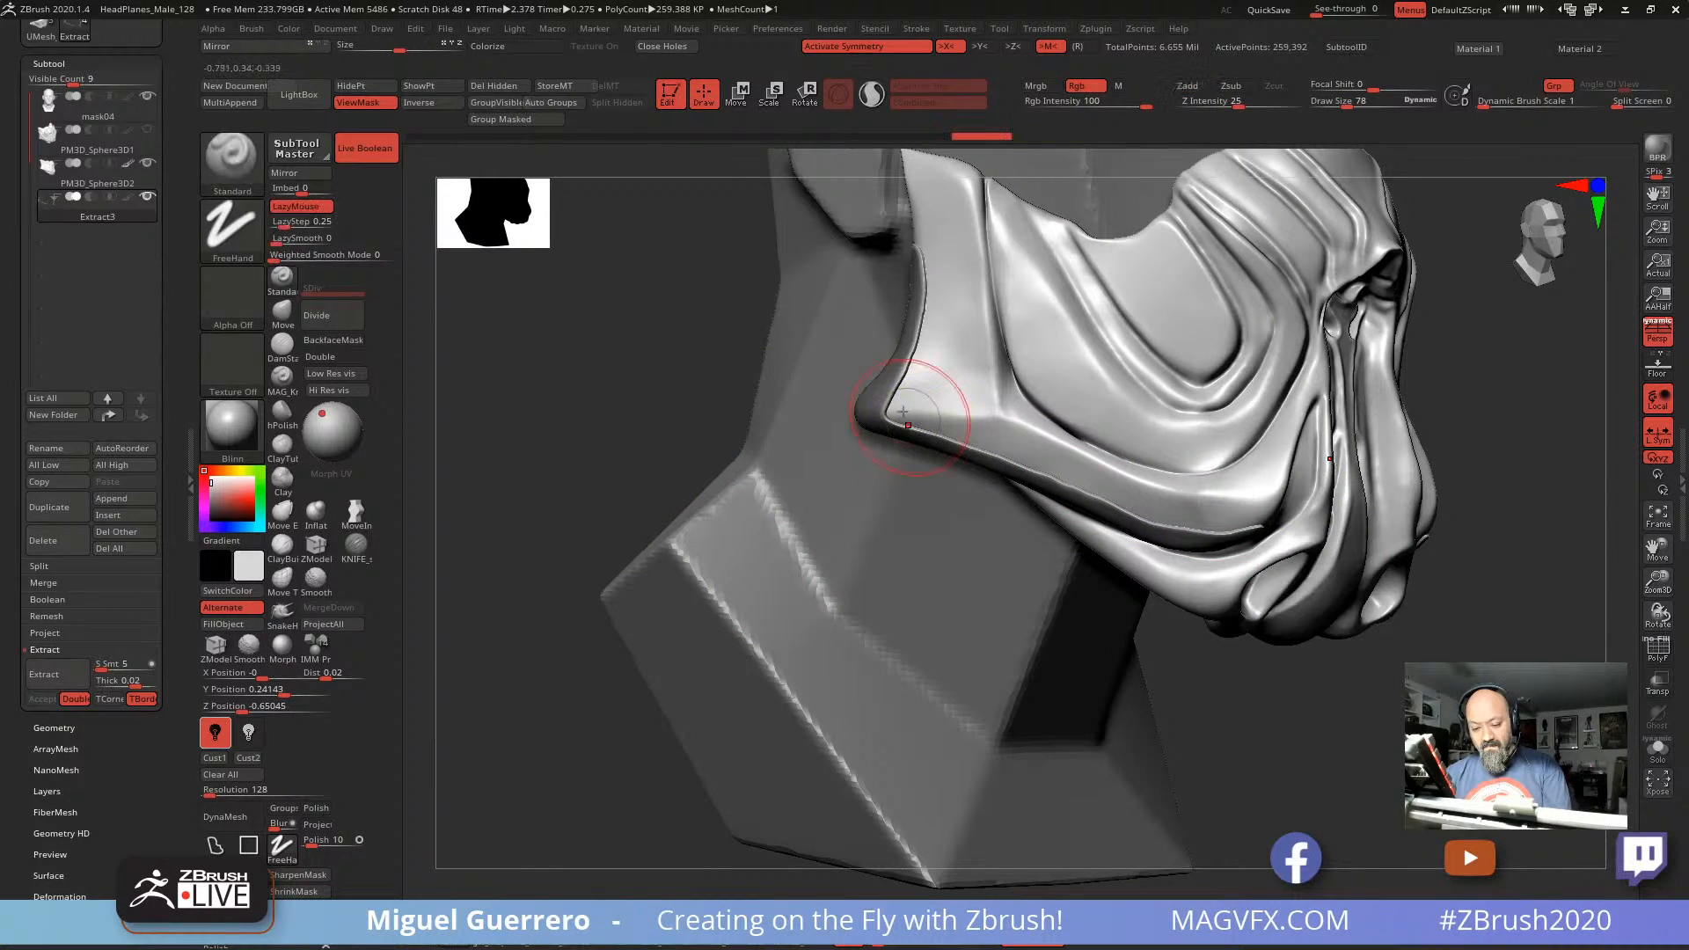
left_click_drag(923, 424, 892, 387, "shift")
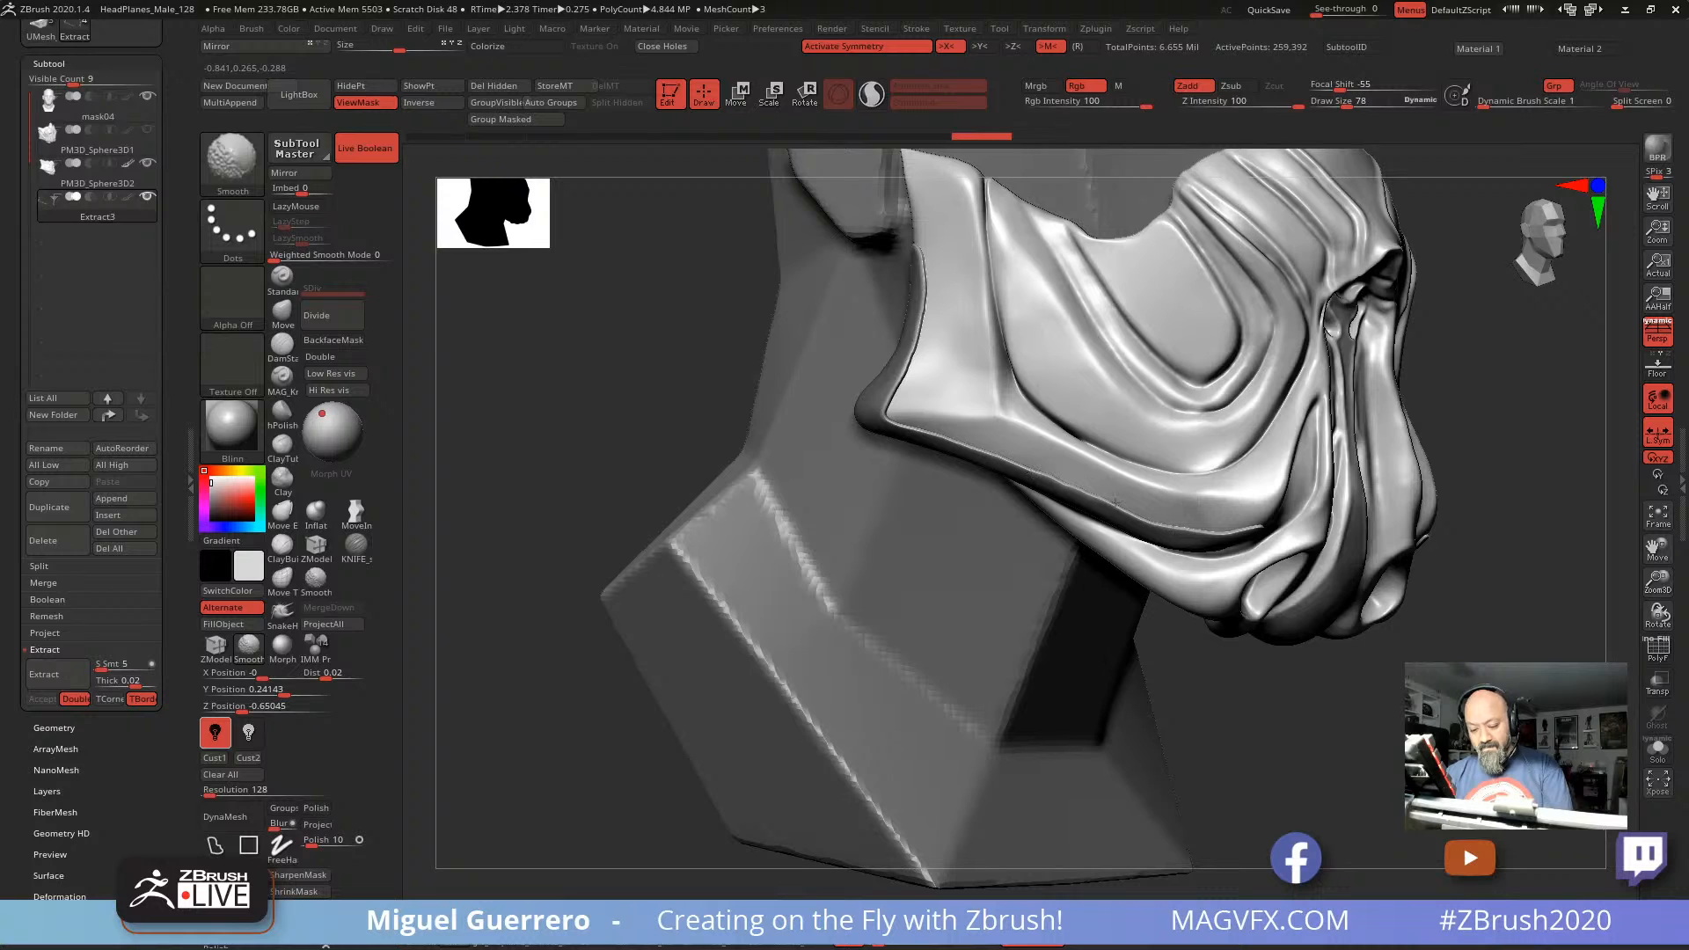
left_click_drag(1148, 506, 1029, 475, "shift")
Step: Clear the mask on the extracted strip and smooth its lower edge under the cheek
mouse_move(611, 404)
left_mouse_down("ctrl")
mouse_move(592, 423)
mouse_move(703, 458)
mouse_move(678, 490)
left_mouse_up("ctrl")
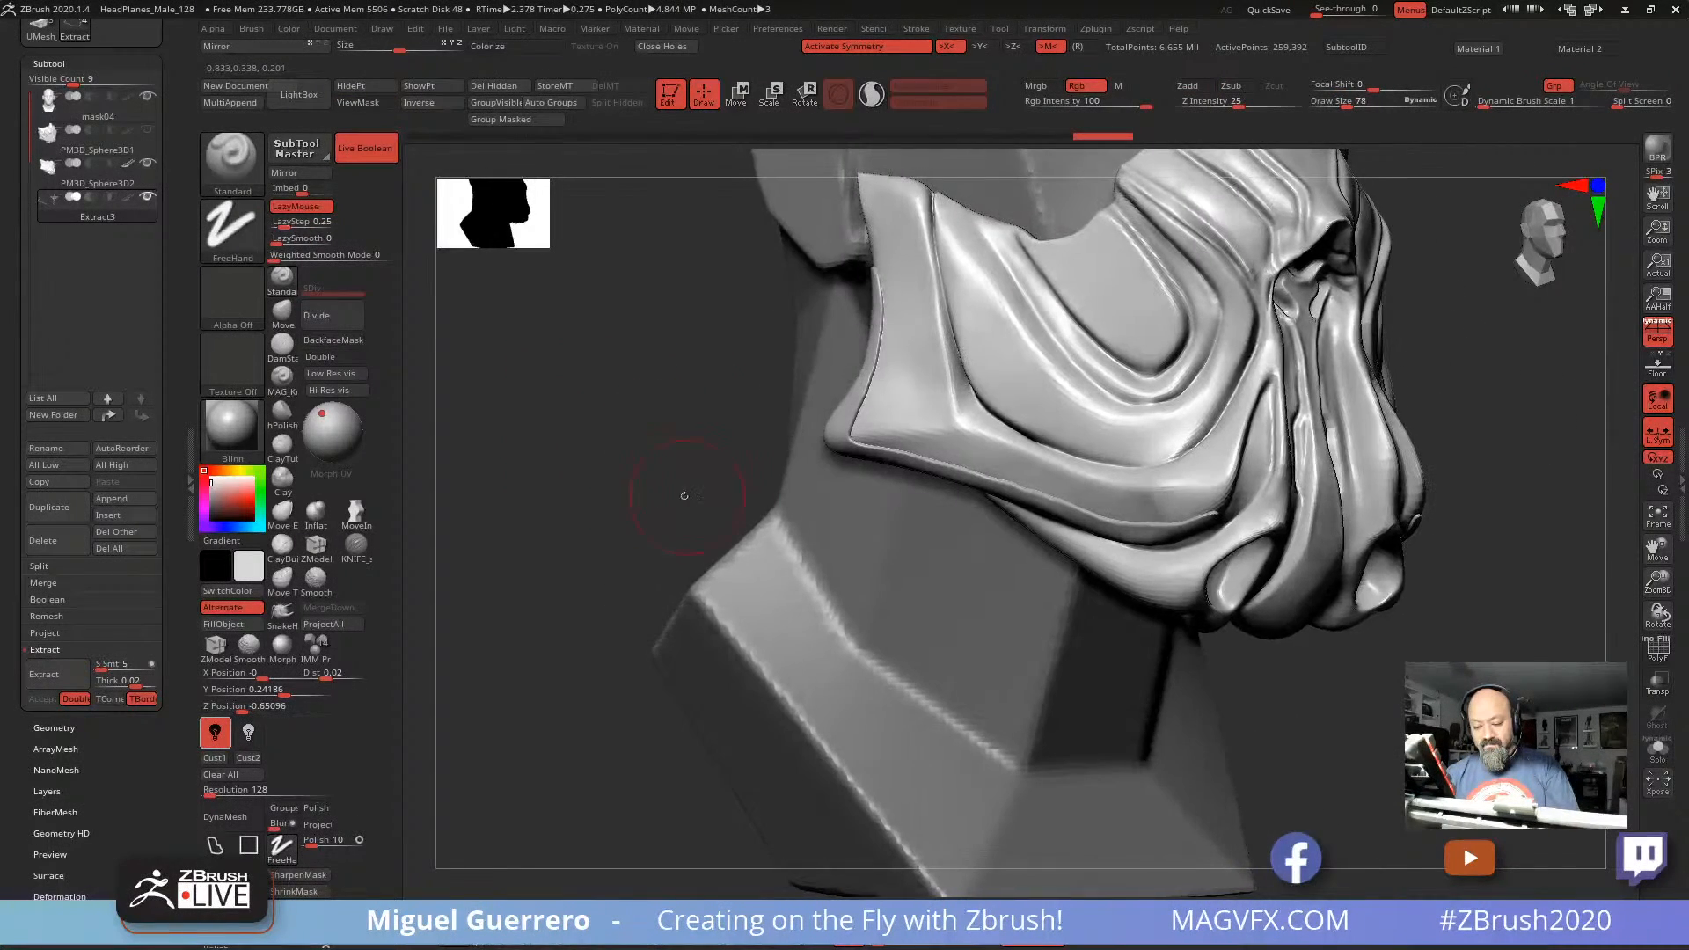
mouse_move(1280, 684)
left_mouse_down()
mouse_move(1304, 709)
mouse_move(1282, 697)
left_mouse_up()
left_click_drag(992, 489, 1103, 521, "shift")
left_click_drag(1104, 506, 1012, 486, "shift")
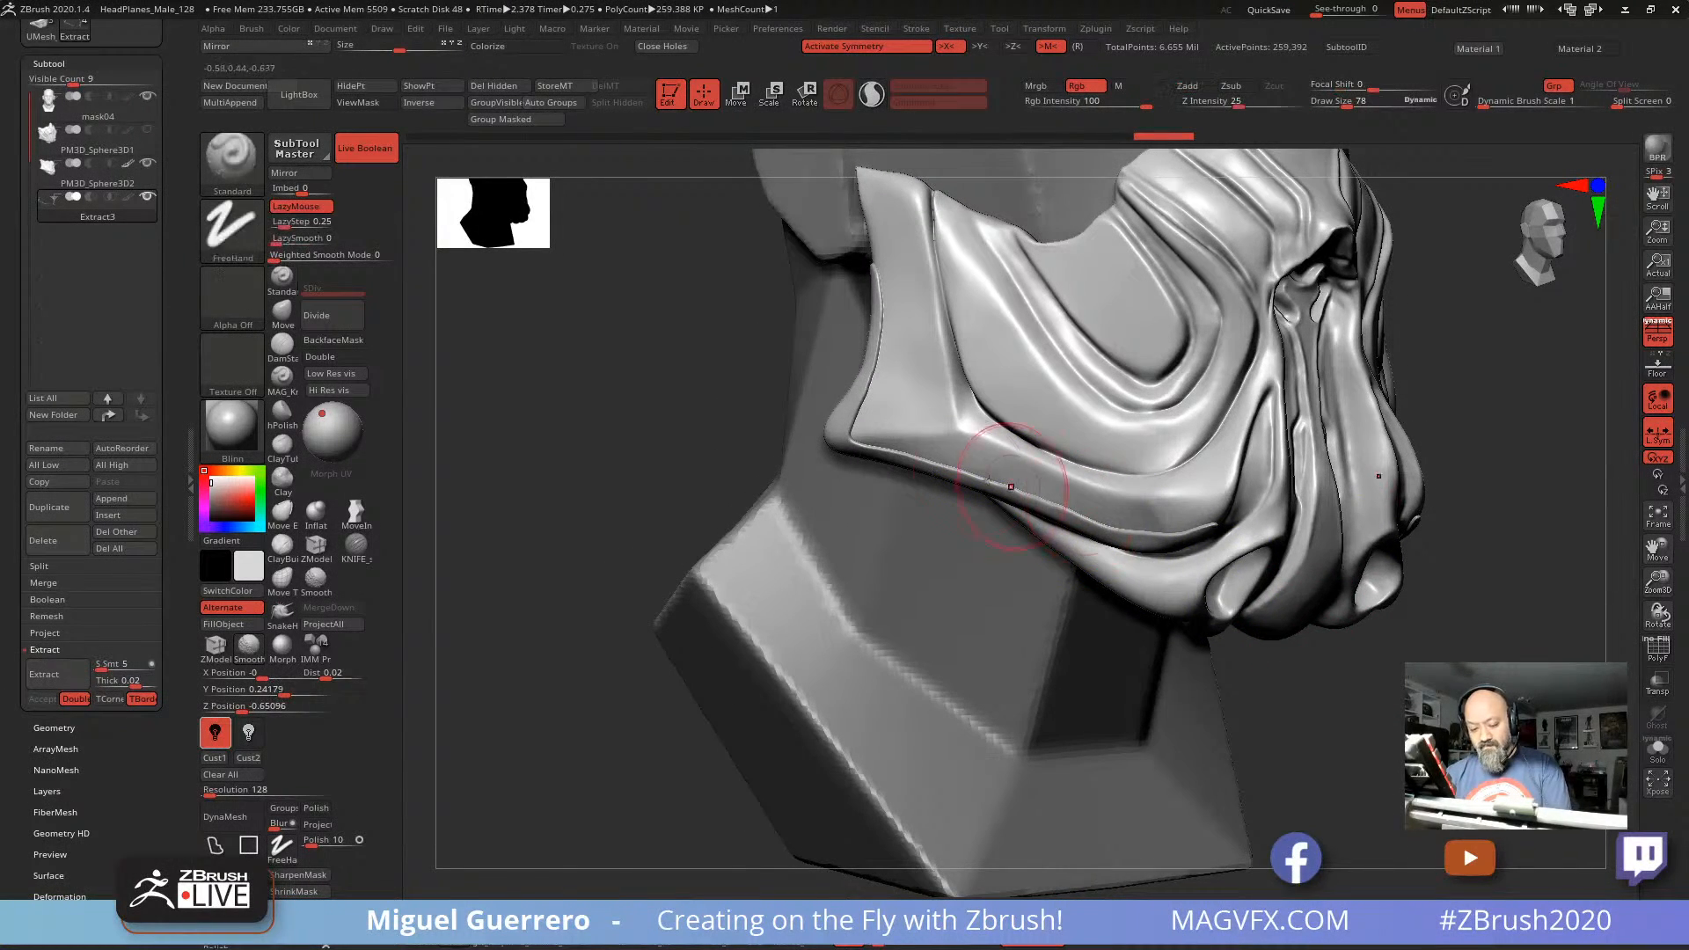
Step: Check the extracted strip's wireframe and remesh it with ZRemesher at a target polygon count of 5
left_click(1658, 649)
right_click_drag(1183, 482, 1201, 550, "ctrl")
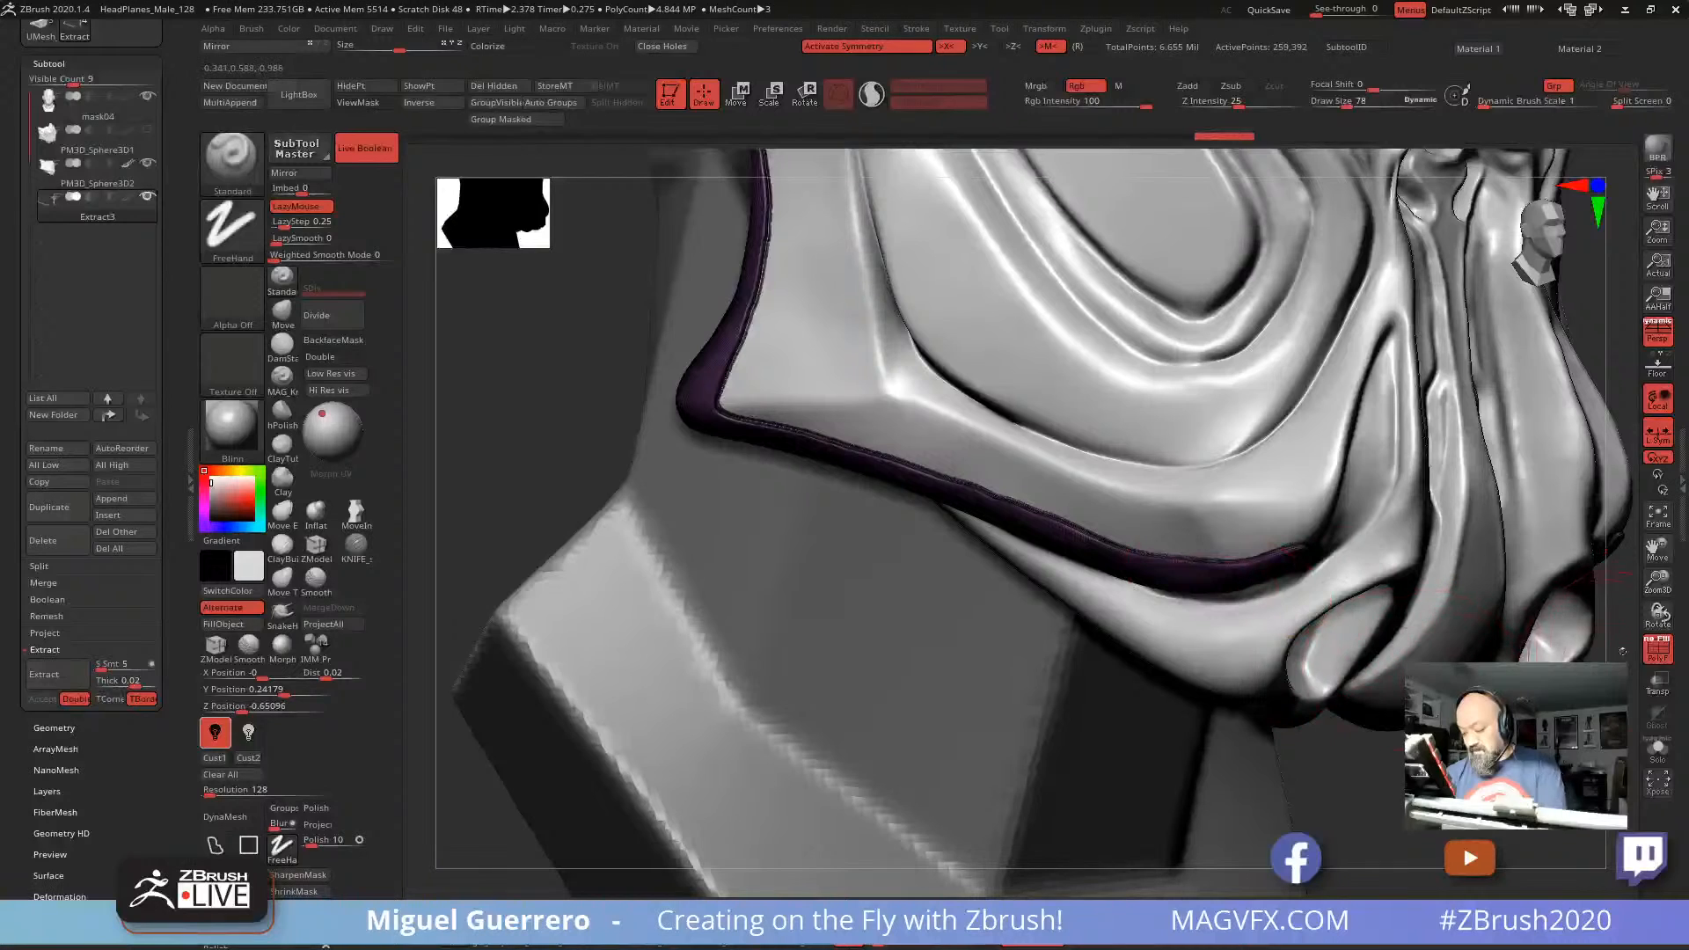
left_click(1658, 649)
right_click_drag(734, 402, 968, 470, "alt")
right_click_drag(968, 470, 968, 396, "ctrl")
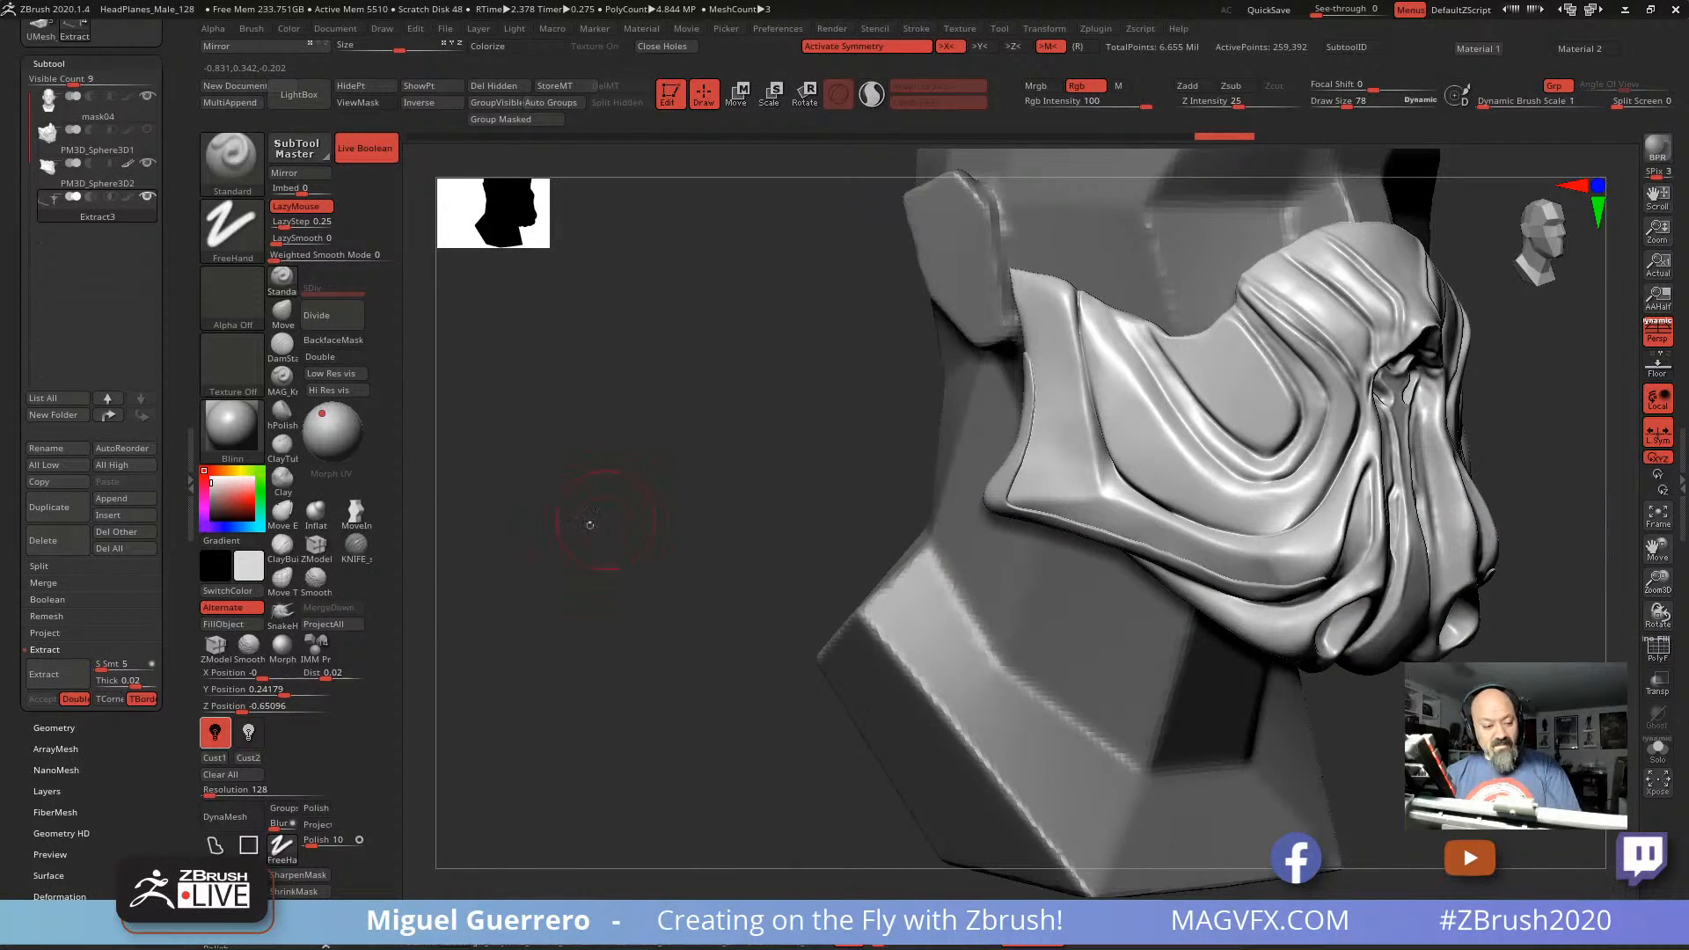
left_click(54, 727)
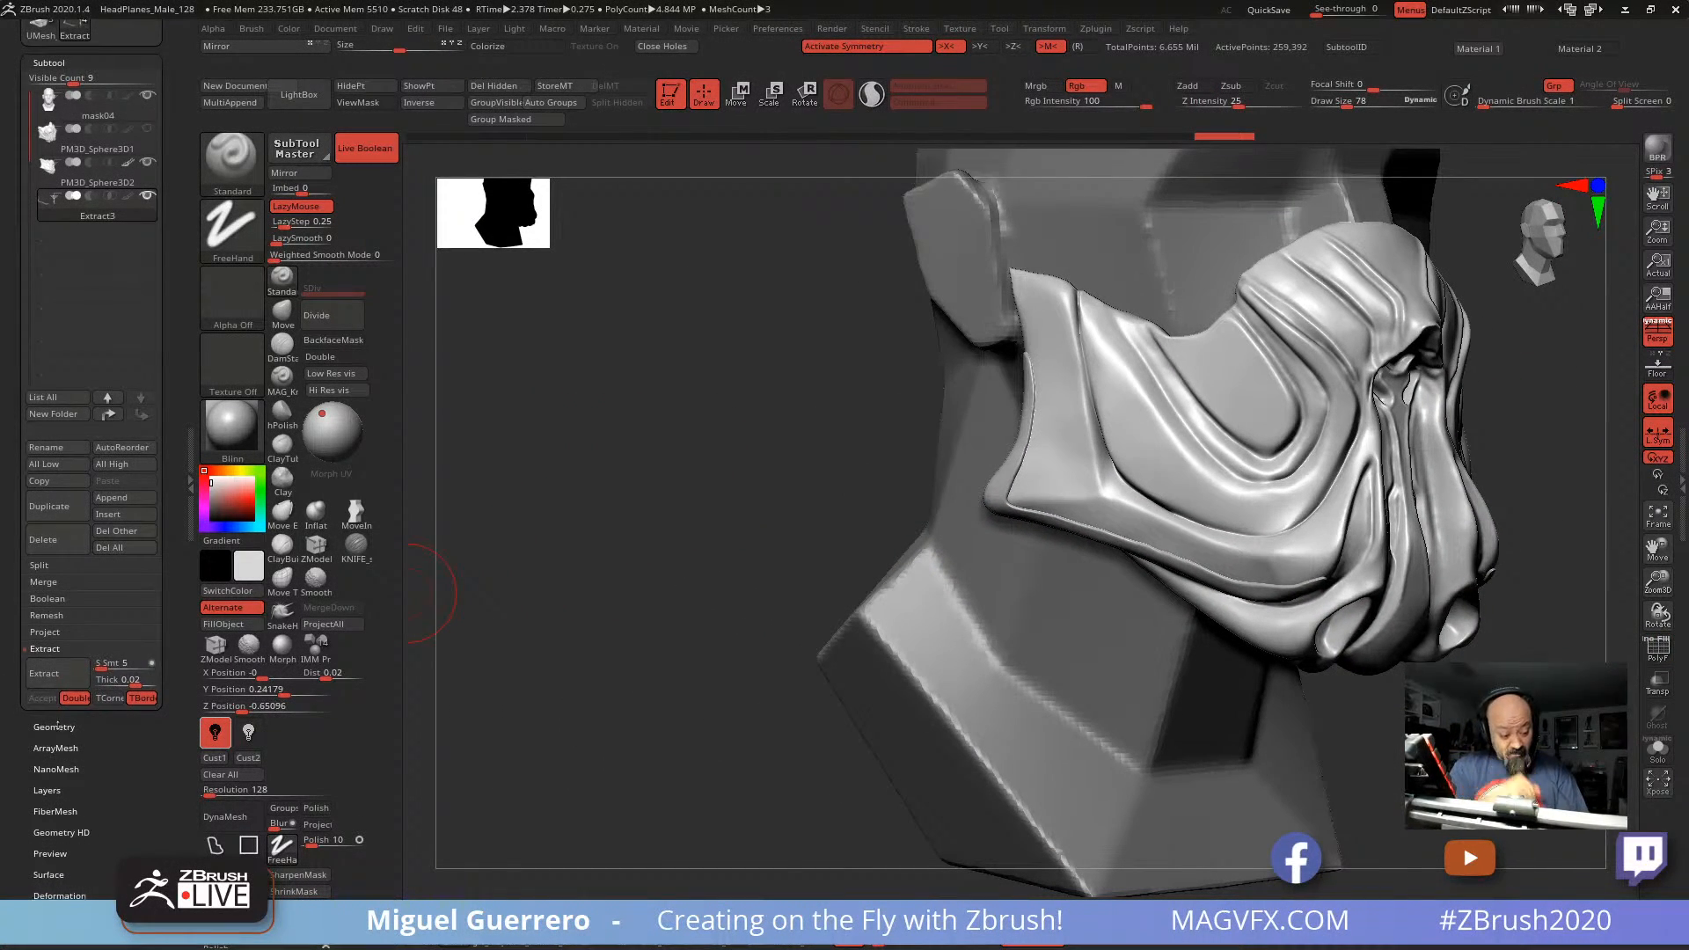
left_click(54, 376)
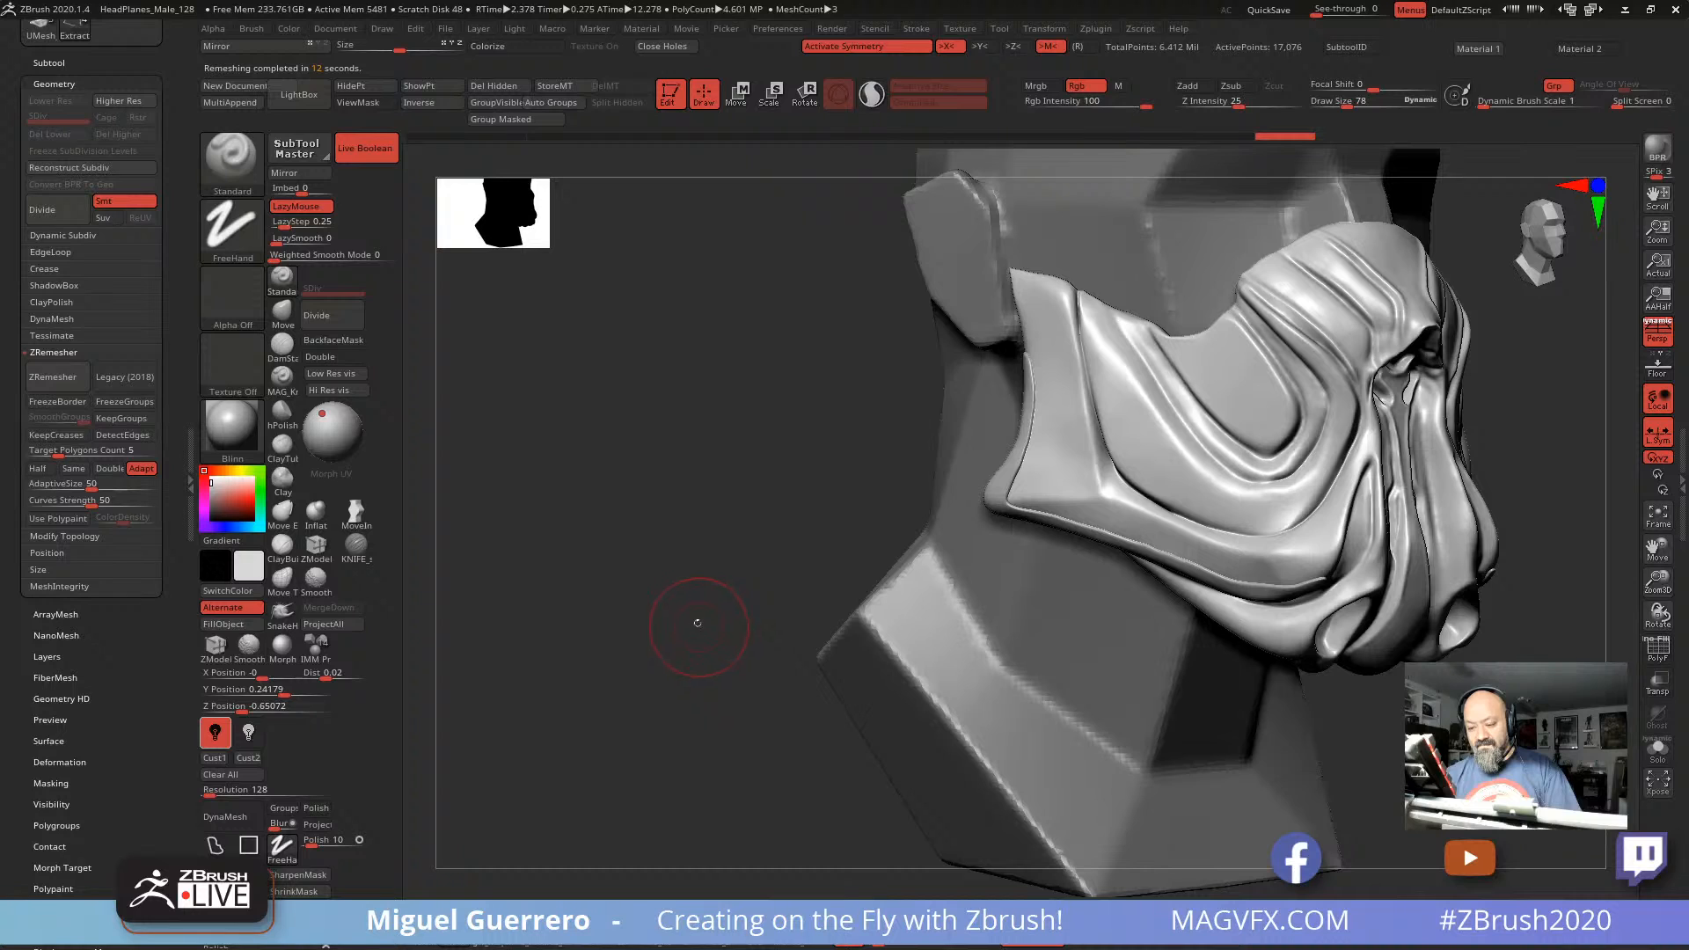
Step: Smooth the lower edge of the remeshed strip and inspect its topology with the wireframe displayed
left_click_drag(697, 622, 617, 601, "alt")
left_click_drag(968, 494, 1106, 552, "shift")
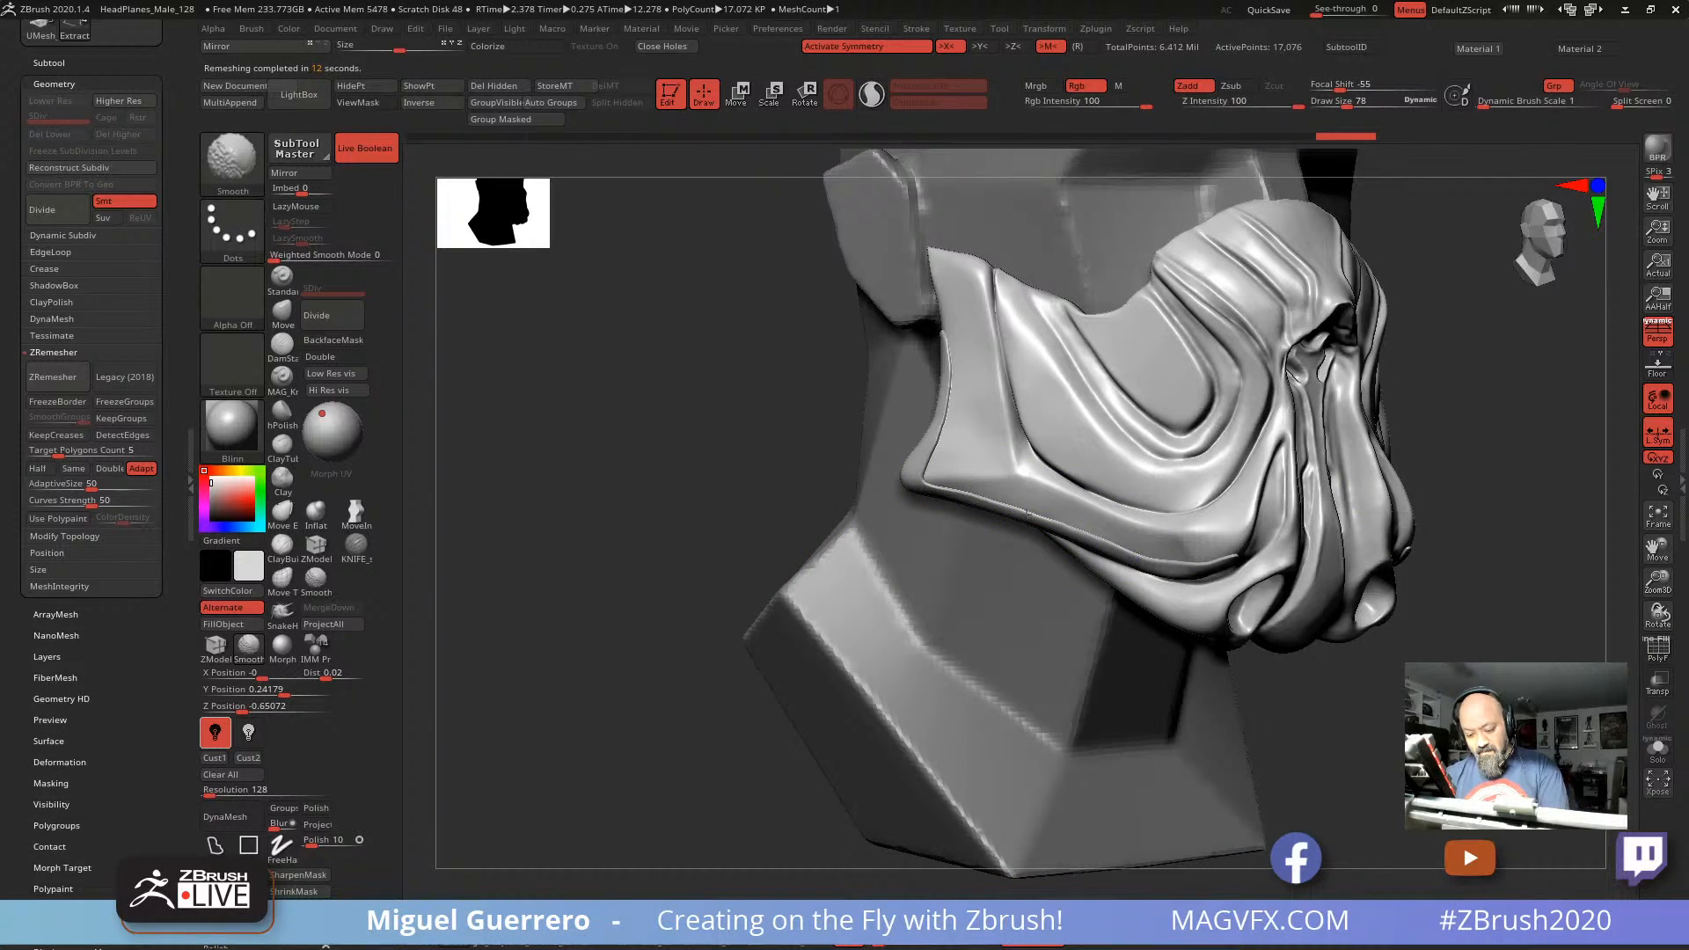
left_click(1647, 653)
right_click_drag(1023, 549, 1153, 704, "ctrl")
mouse_move(1154, 606)
right_mouse_down()
mouse_move(1067, 567)
mouse_move(973, 557)
right_mouse_up()
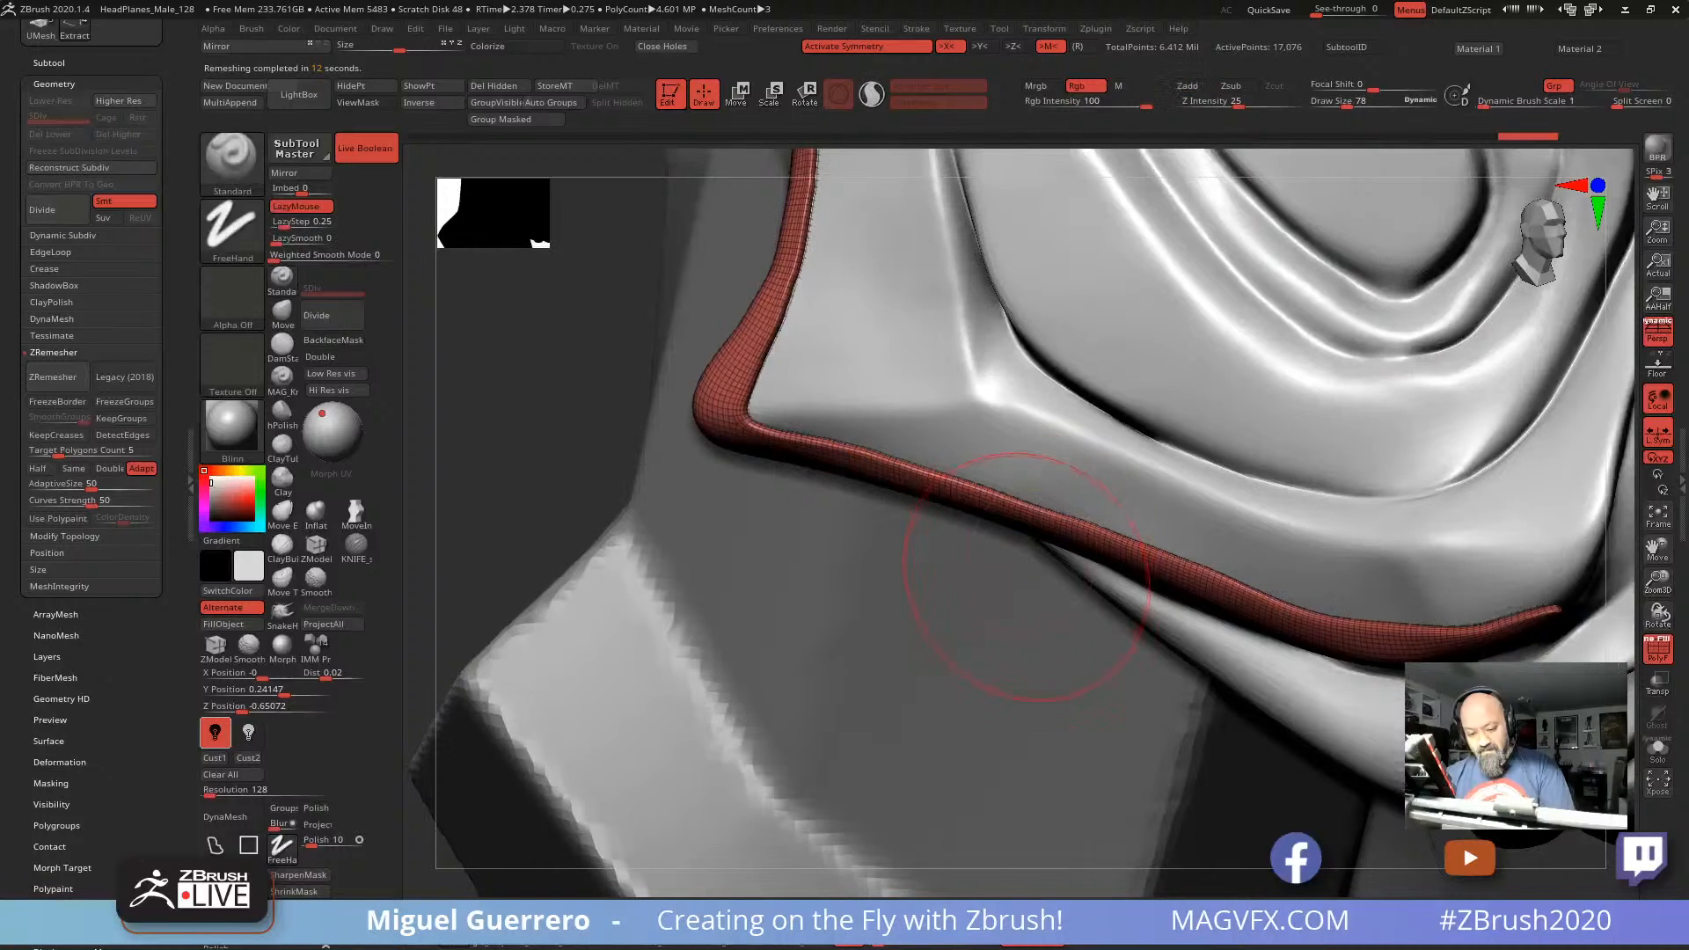
Step: Remesh the strip repeatedly with ZRemesher set to Half, turning Adapt off for the final pass, and hide the wireframe
left_click(53, 377)
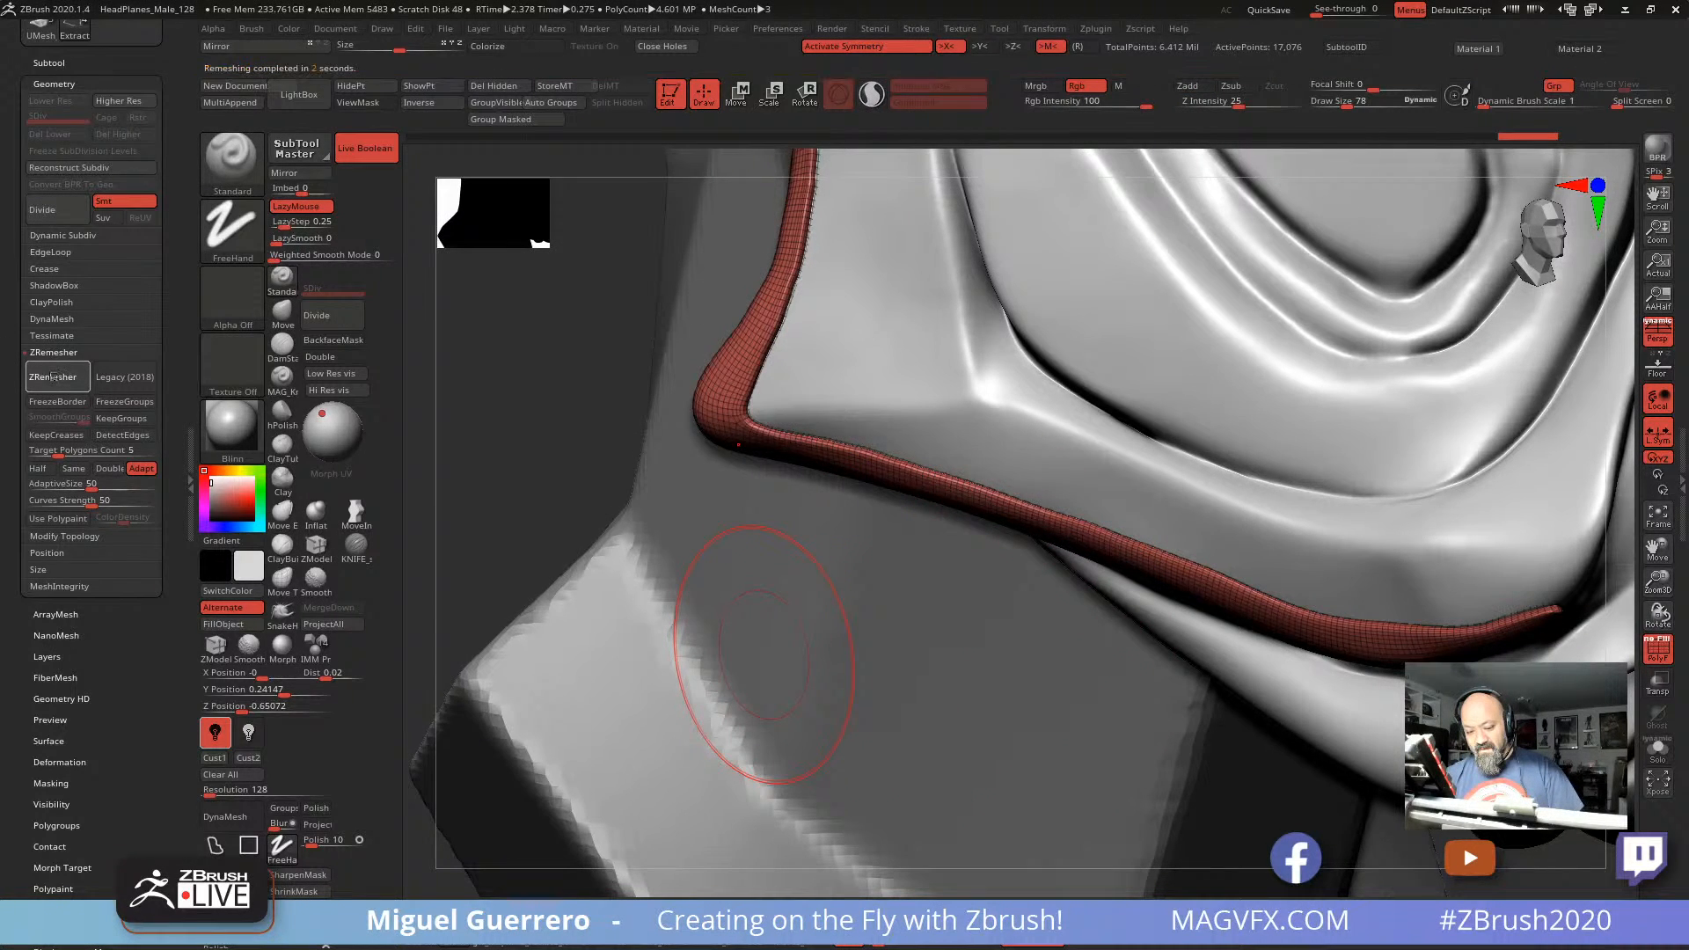
left_click(37, 468)
left_click(50, 378)
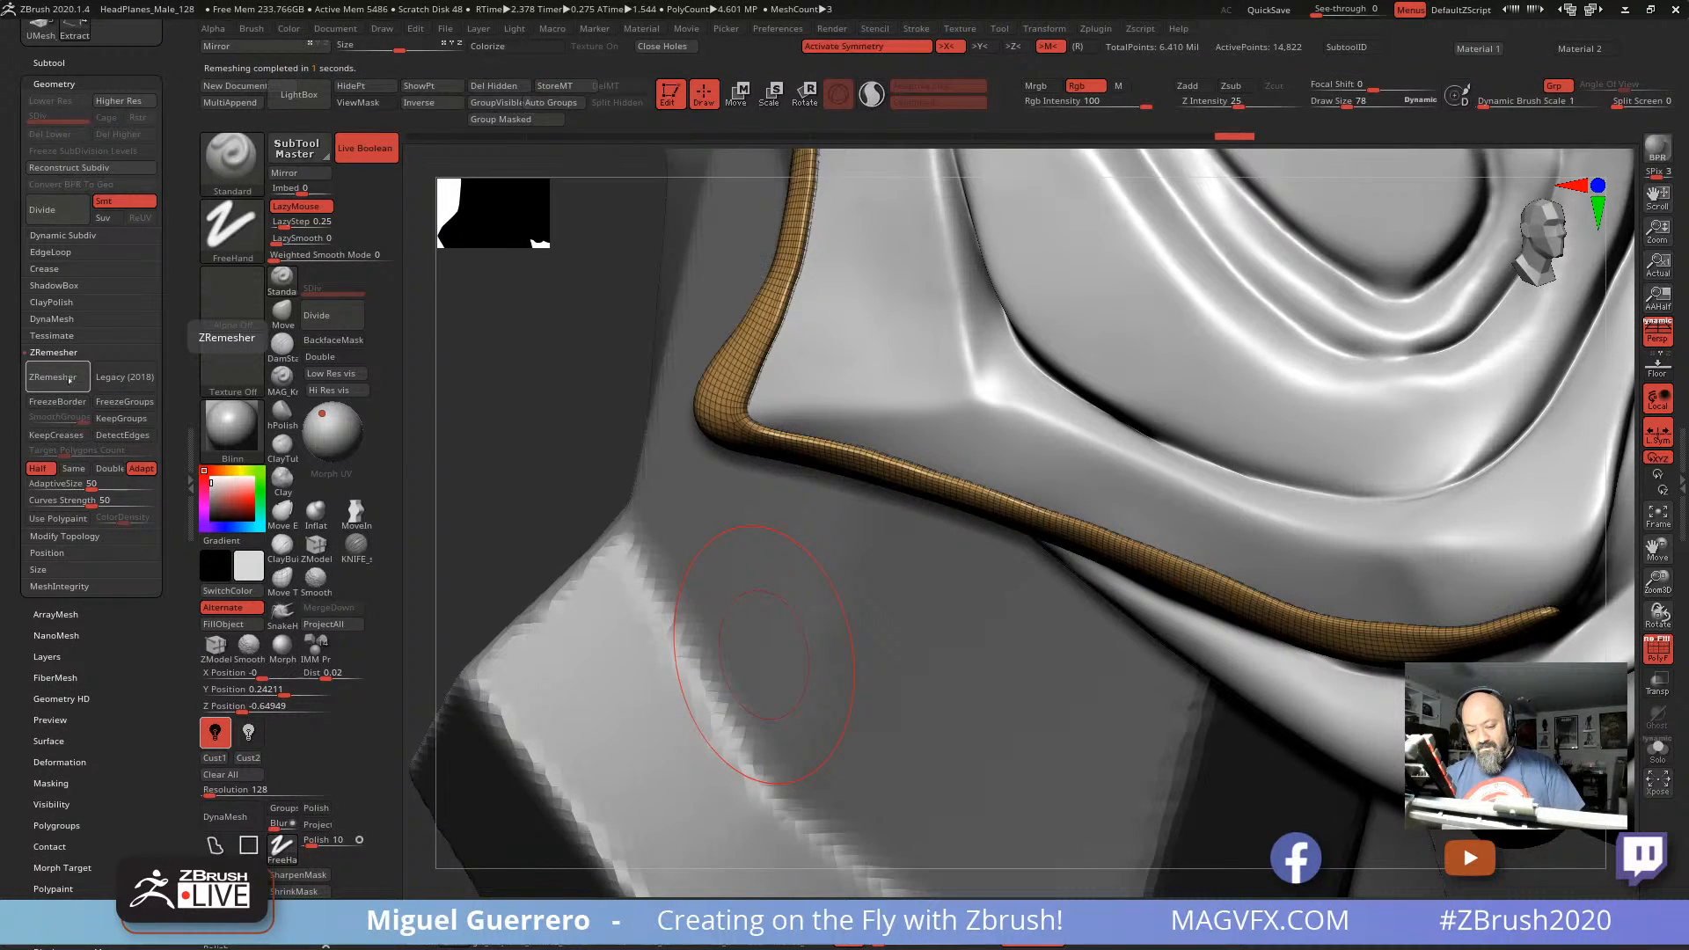
left_click(78, 380)
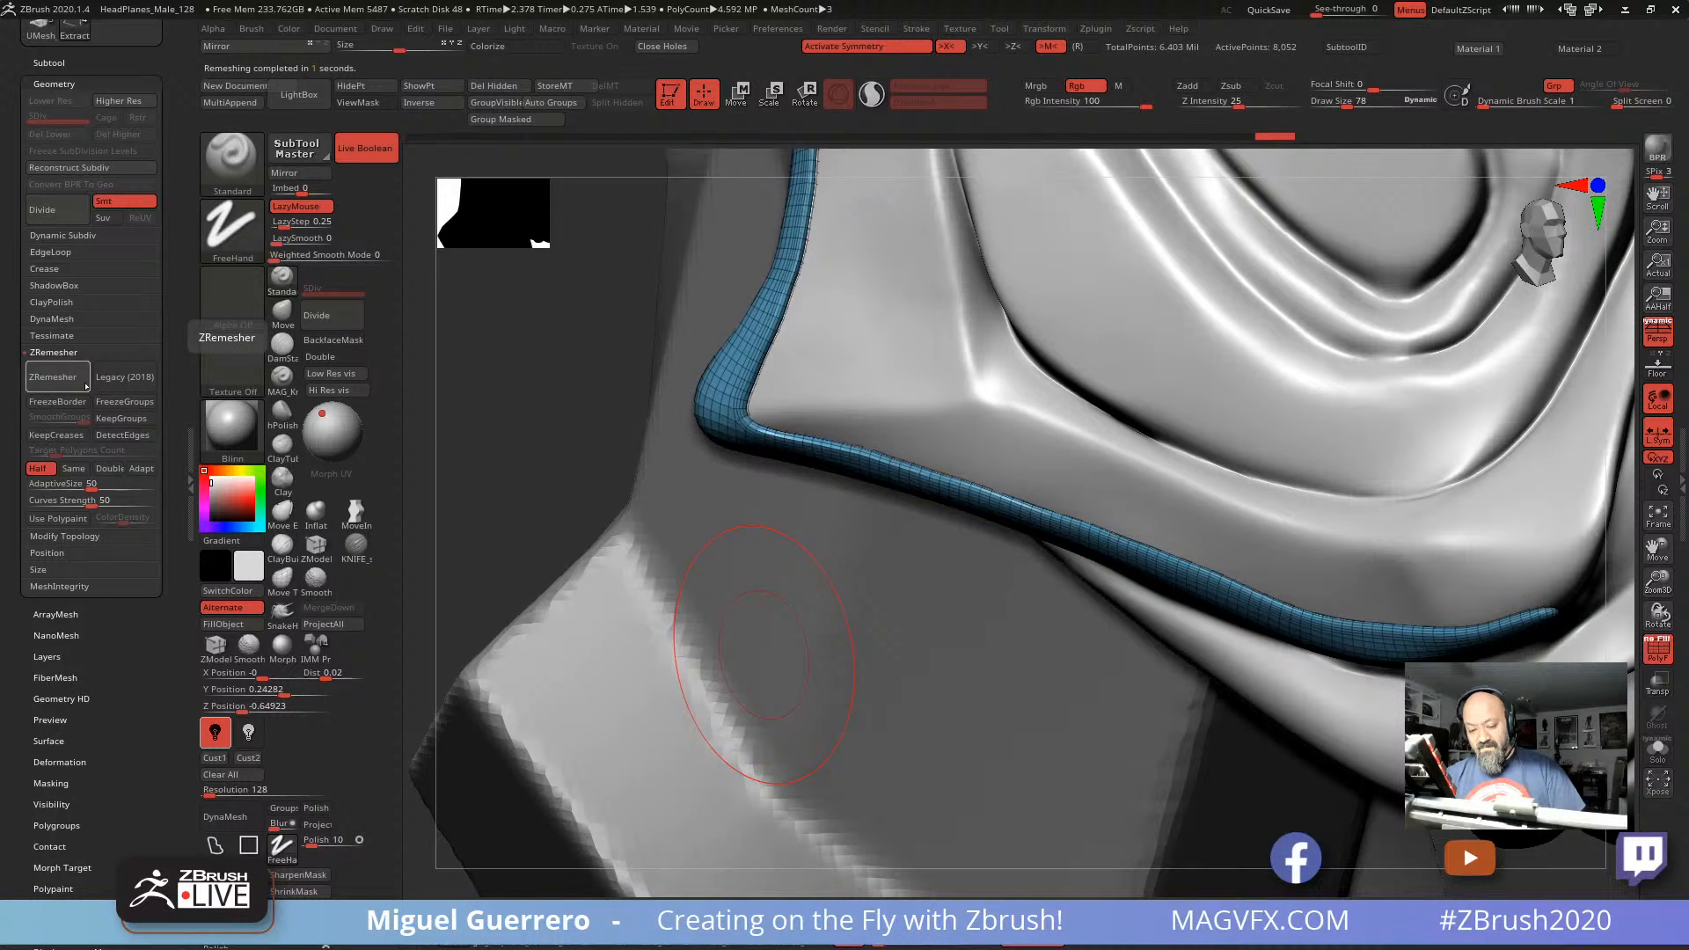
right_click_drag(814, 594, 1008, 598, "ctrl")
left_click(1658, 650)
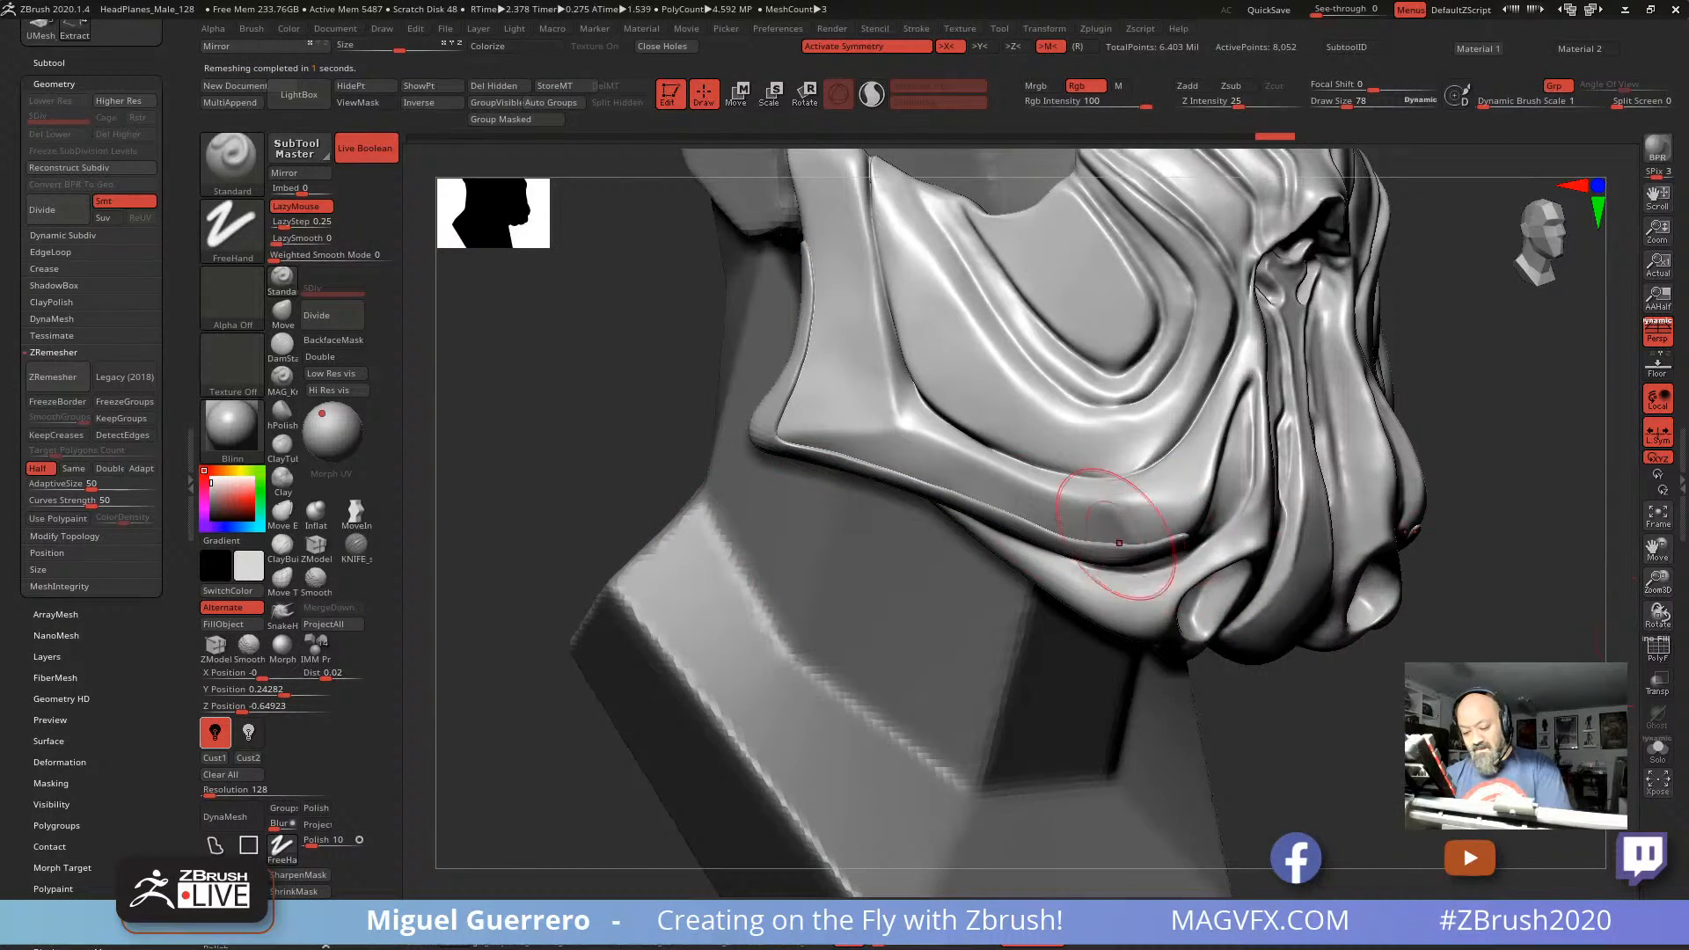
Step: Smooth the low-poly strip along its lower edge, around the corner and up the rear edge
key("shift")
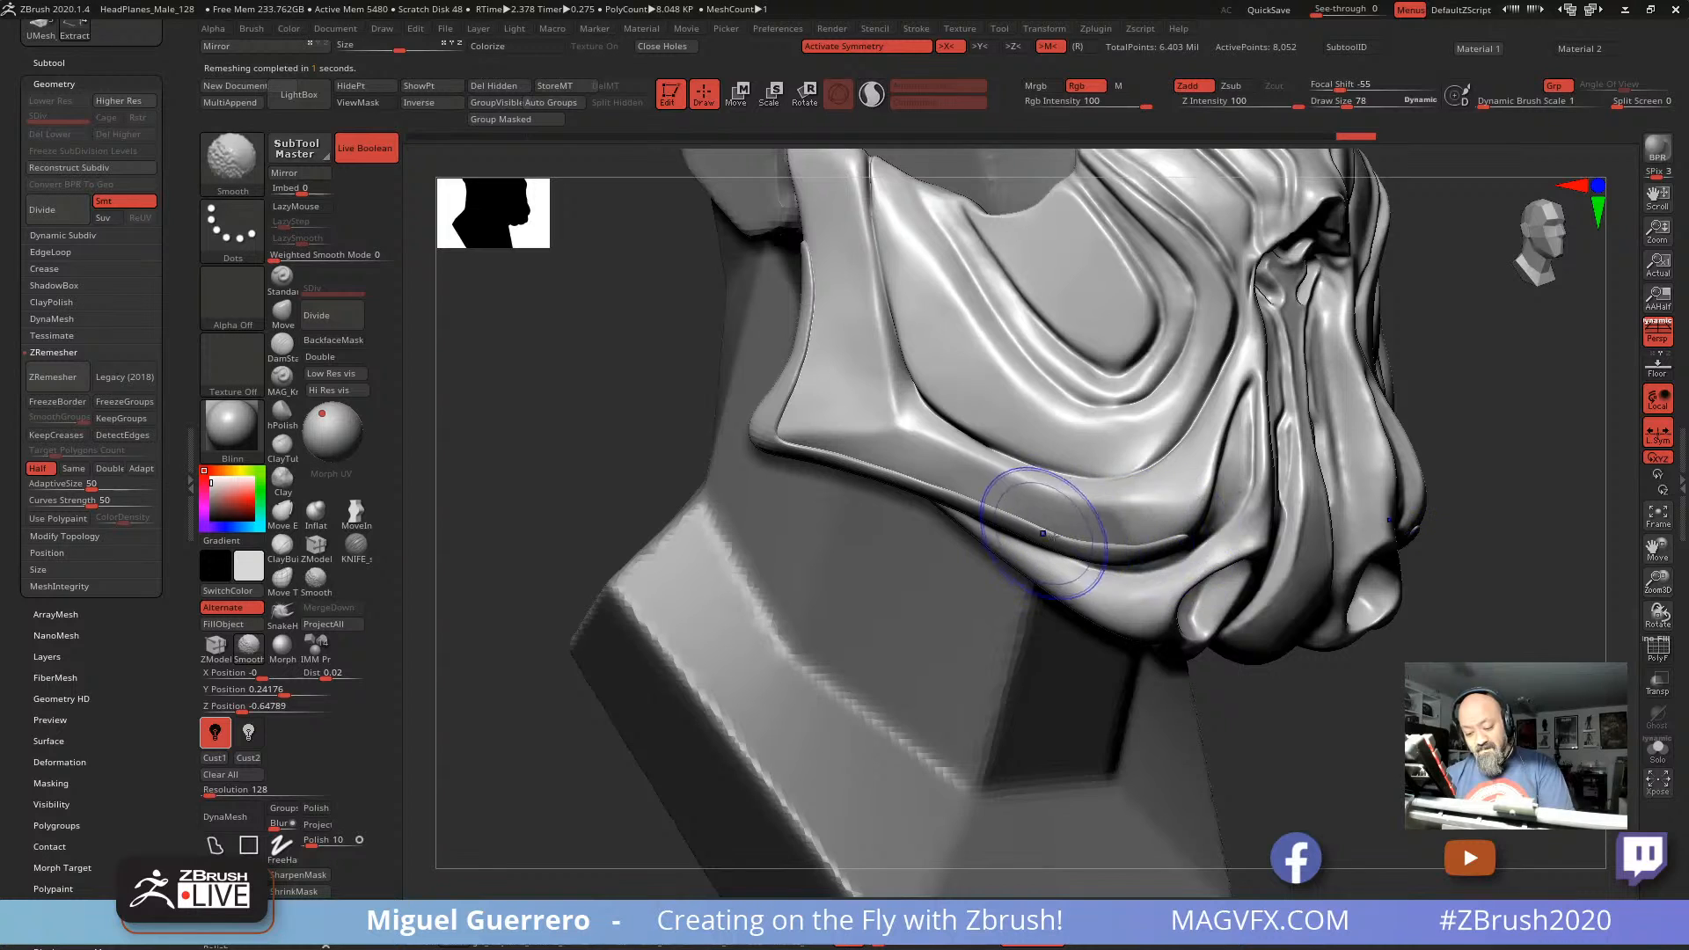
left_click_drag(1042, 533, 1165, 538, "shift")
left_click_drag(955, 486, 778, 413, "shift")
left_click_drag(808, 283, 788, 383, "shift")
Step: Undo the last stroke and smooth the strip from its rear corner along the underside of the face mask
mouse_move(621, 351)
left_mouse_down()
mouse_move(784, 359)
mouse_move(802, 387)
left_mouse_up()
left_click_drag(1047, 677, 900, 604)
key("ctrl+z")
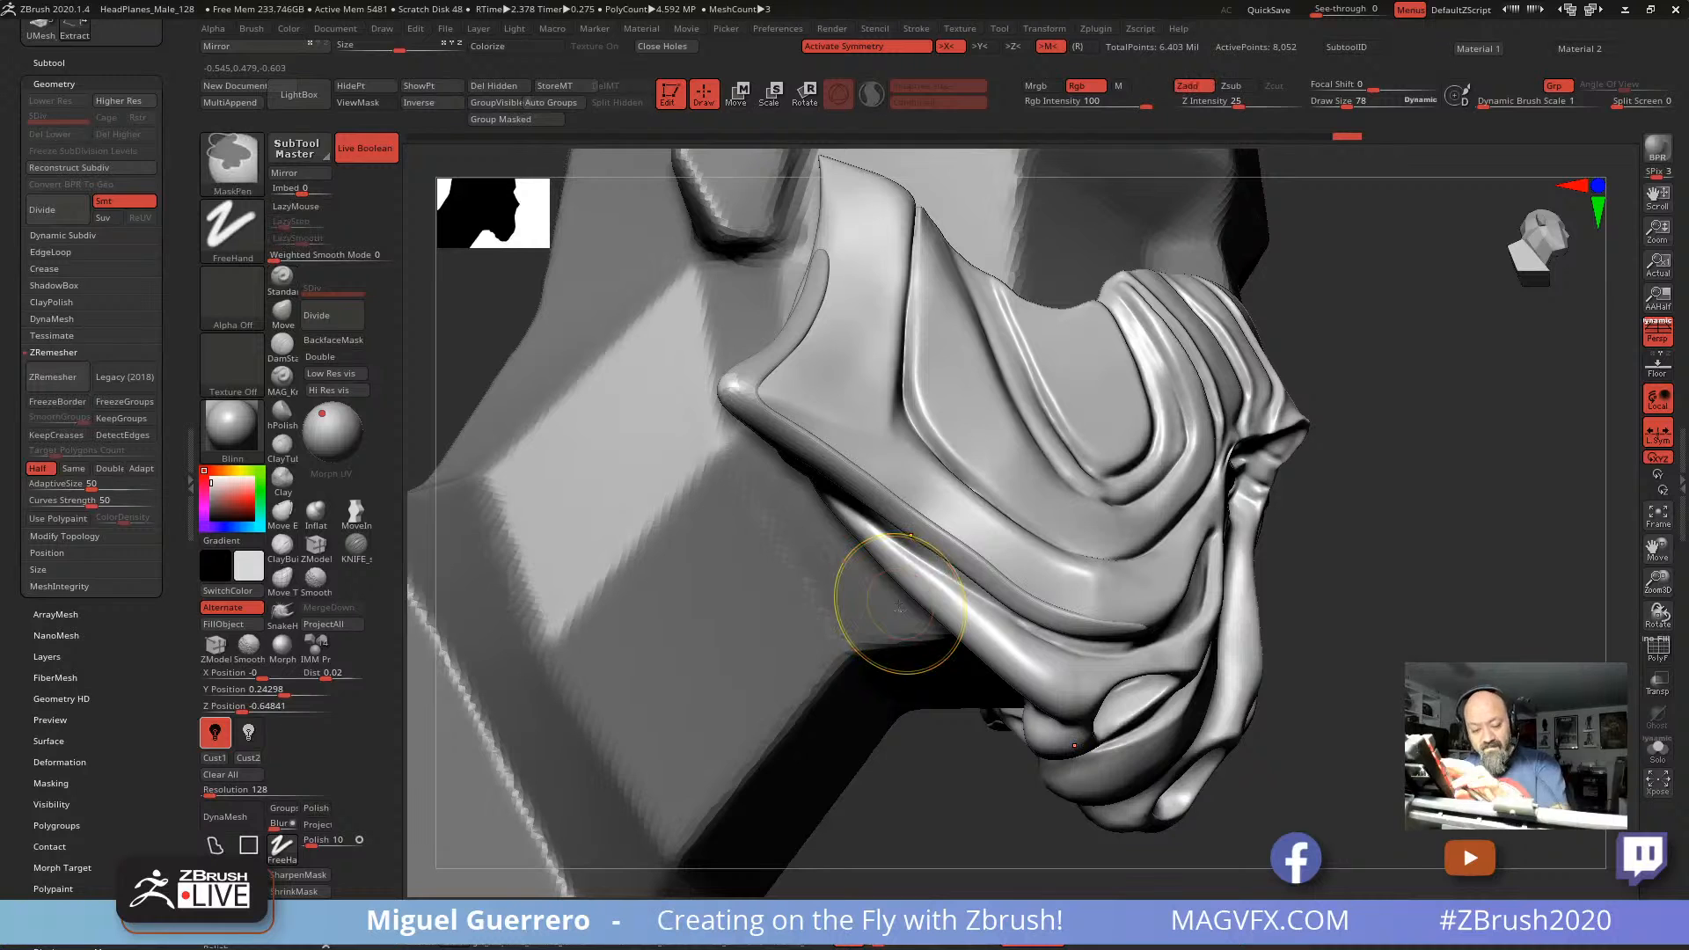
mouse_move(449, 289)
left_mouse_down()
mouse_move(458, 270)
mouse_move(462, 330)
left_mouse_up()
left_click_drag(758, 374, 954, 472, "shift")
mouse_move(453, 295)
left_mouse_down()
mouse_move(515, 301)
mouse_move(429, 276)
left_mouse_up()
Step: Adjust the underside of the strip near its rear corner using the Move brush with draw size 54 and Z intensity 11
left_click(282, 312)
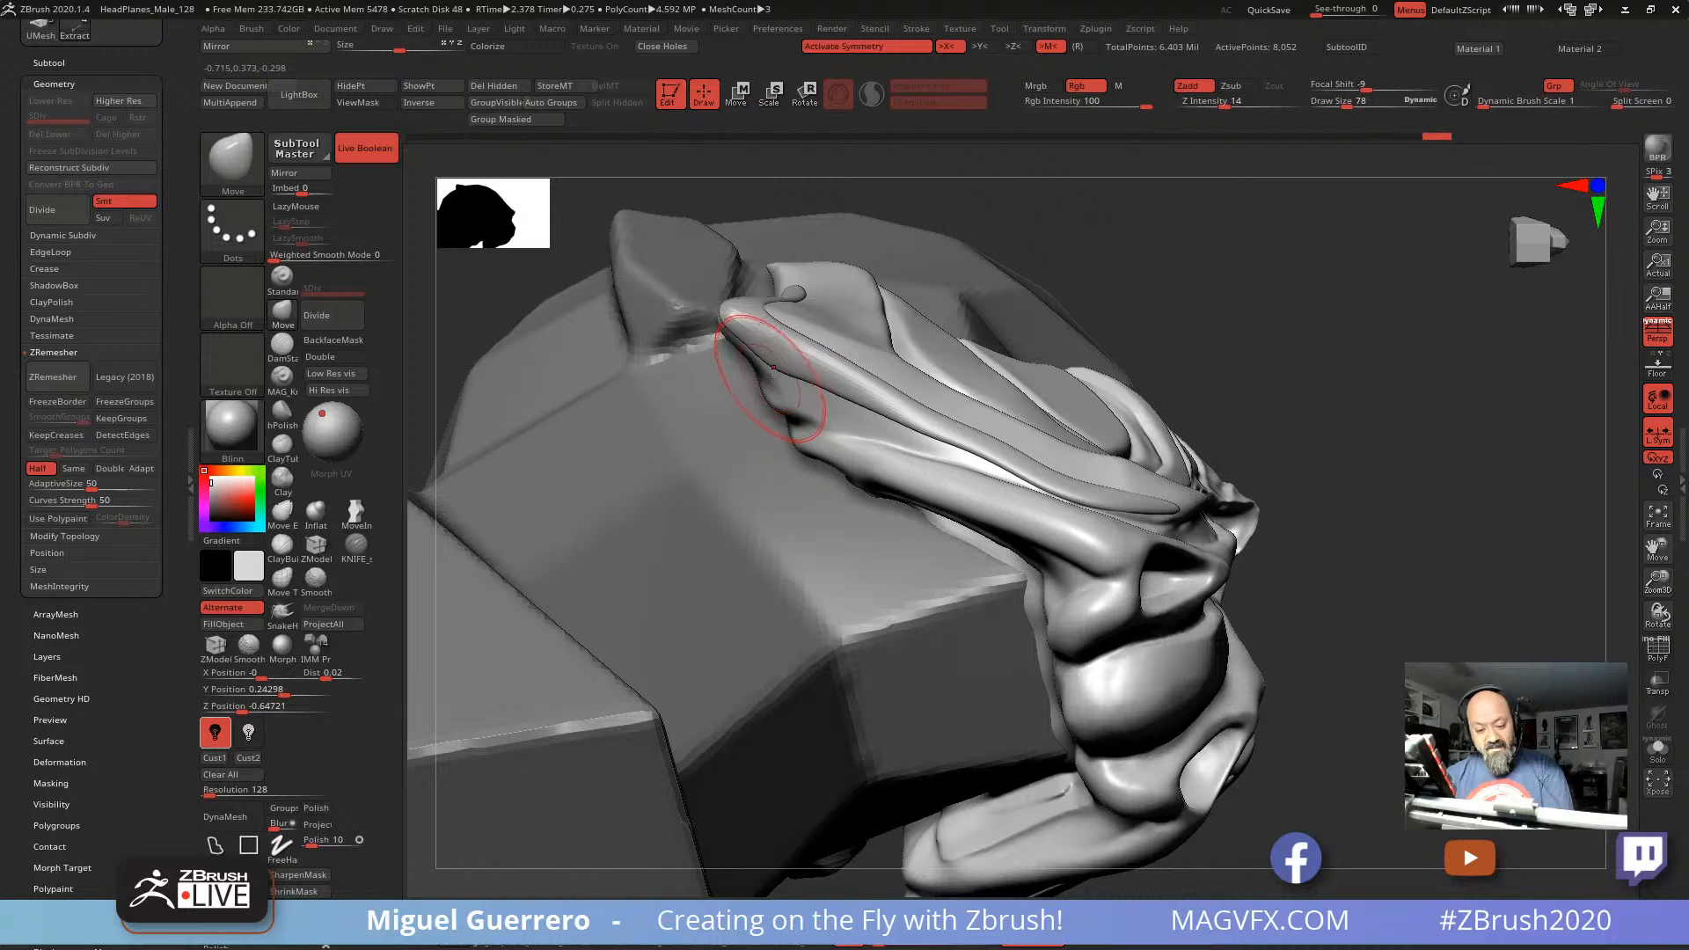
left_click_drag(776, 373, 774, 371)
key("[")
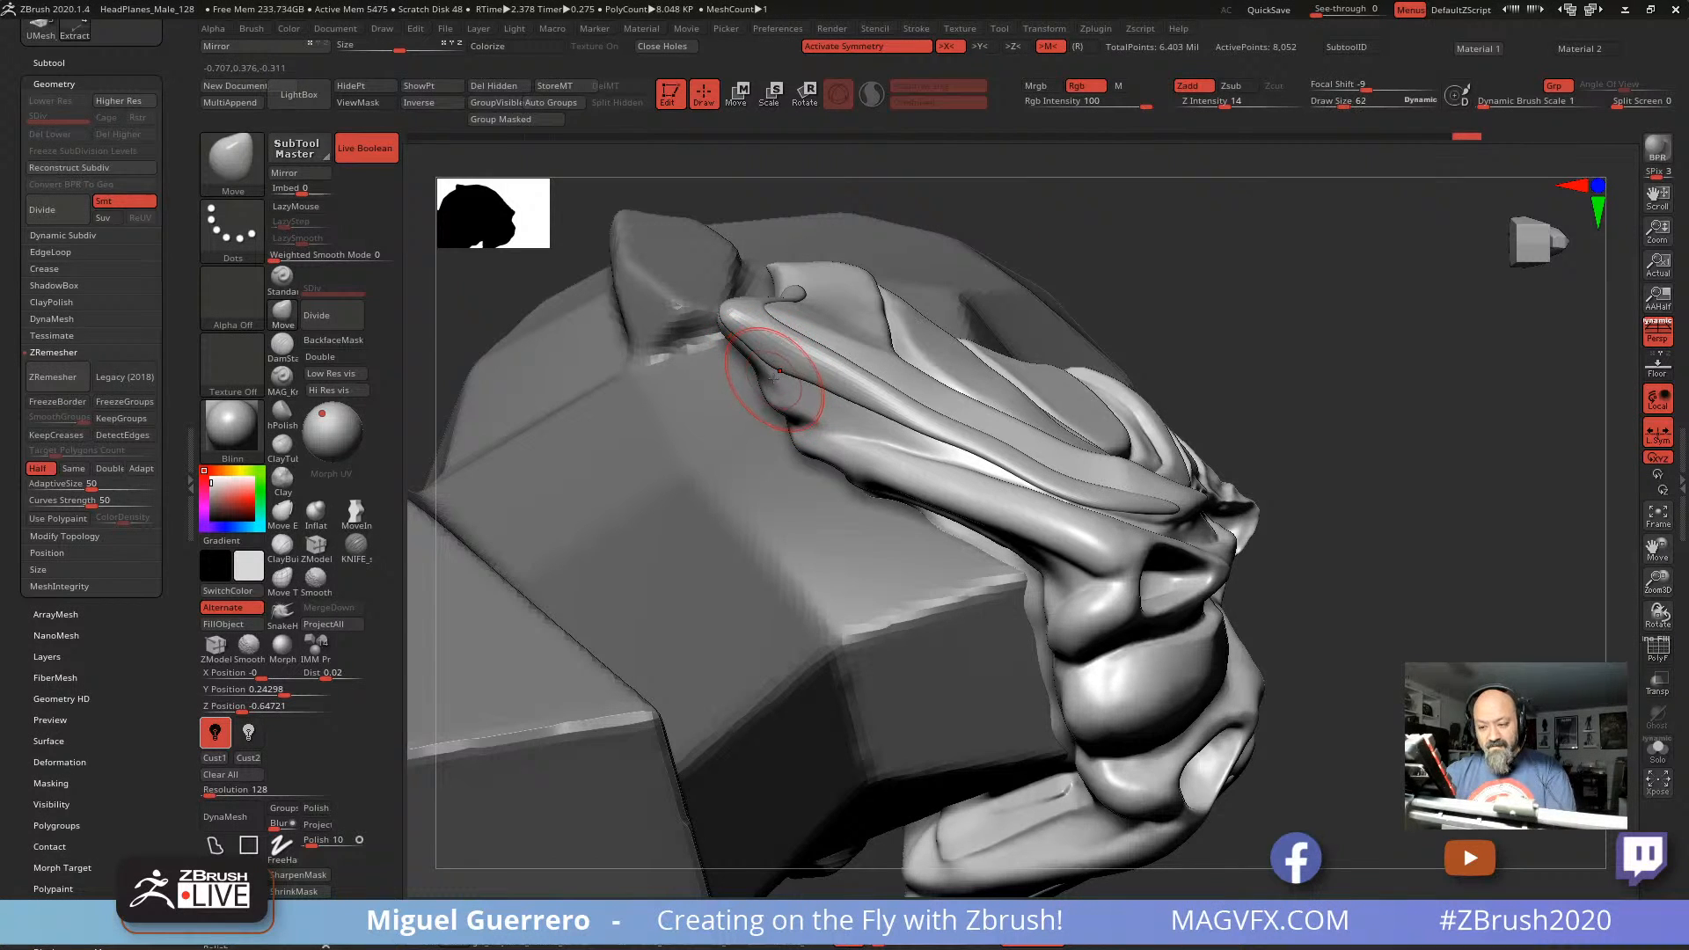
left_click(1219, 103)
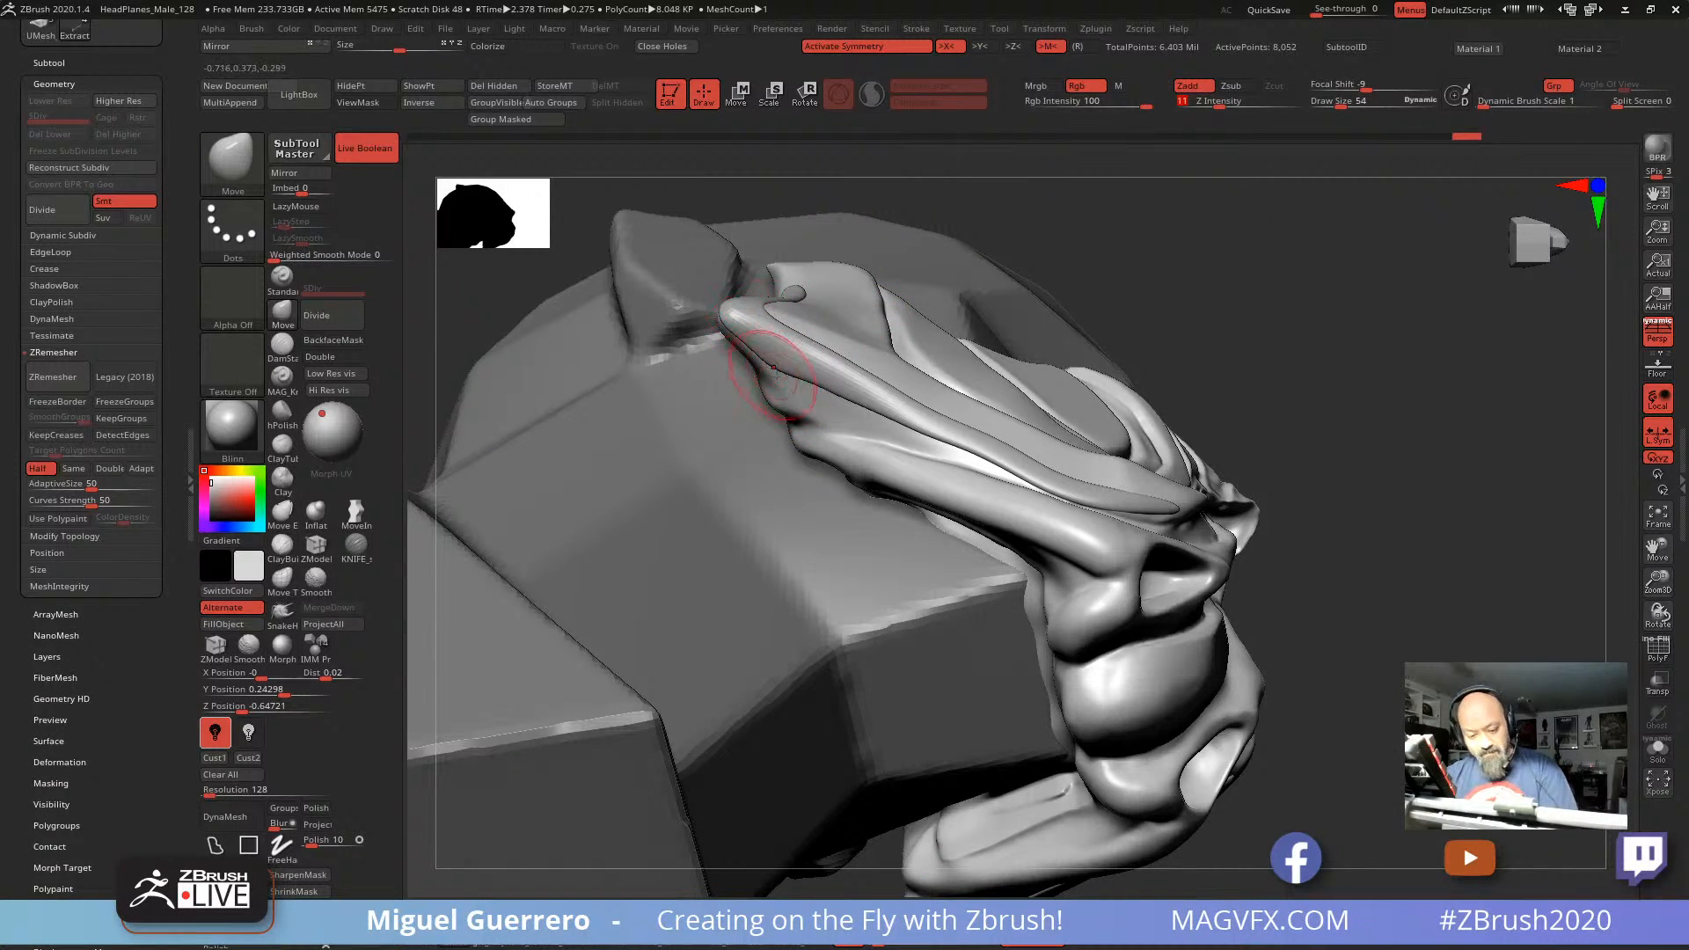
left_click_drag(774, 374, 777, 360)
Step: Change the current color to dark grey to darken the head and edge strip against the face mask
mouse_move(1105, 188)
left_mouse_down()
mouse_move(1092, 285)
mouse_move(1040, 359)
left_mouse_up()
mouse_move(1037, 366)
right_mouse_down()
mouse_move(1258, 709)
mouse_move(1179, 563)
mouse_move(861, 571)
mouse_move(689, 531)
mouse_move(584, 483)
right_mouse_up()
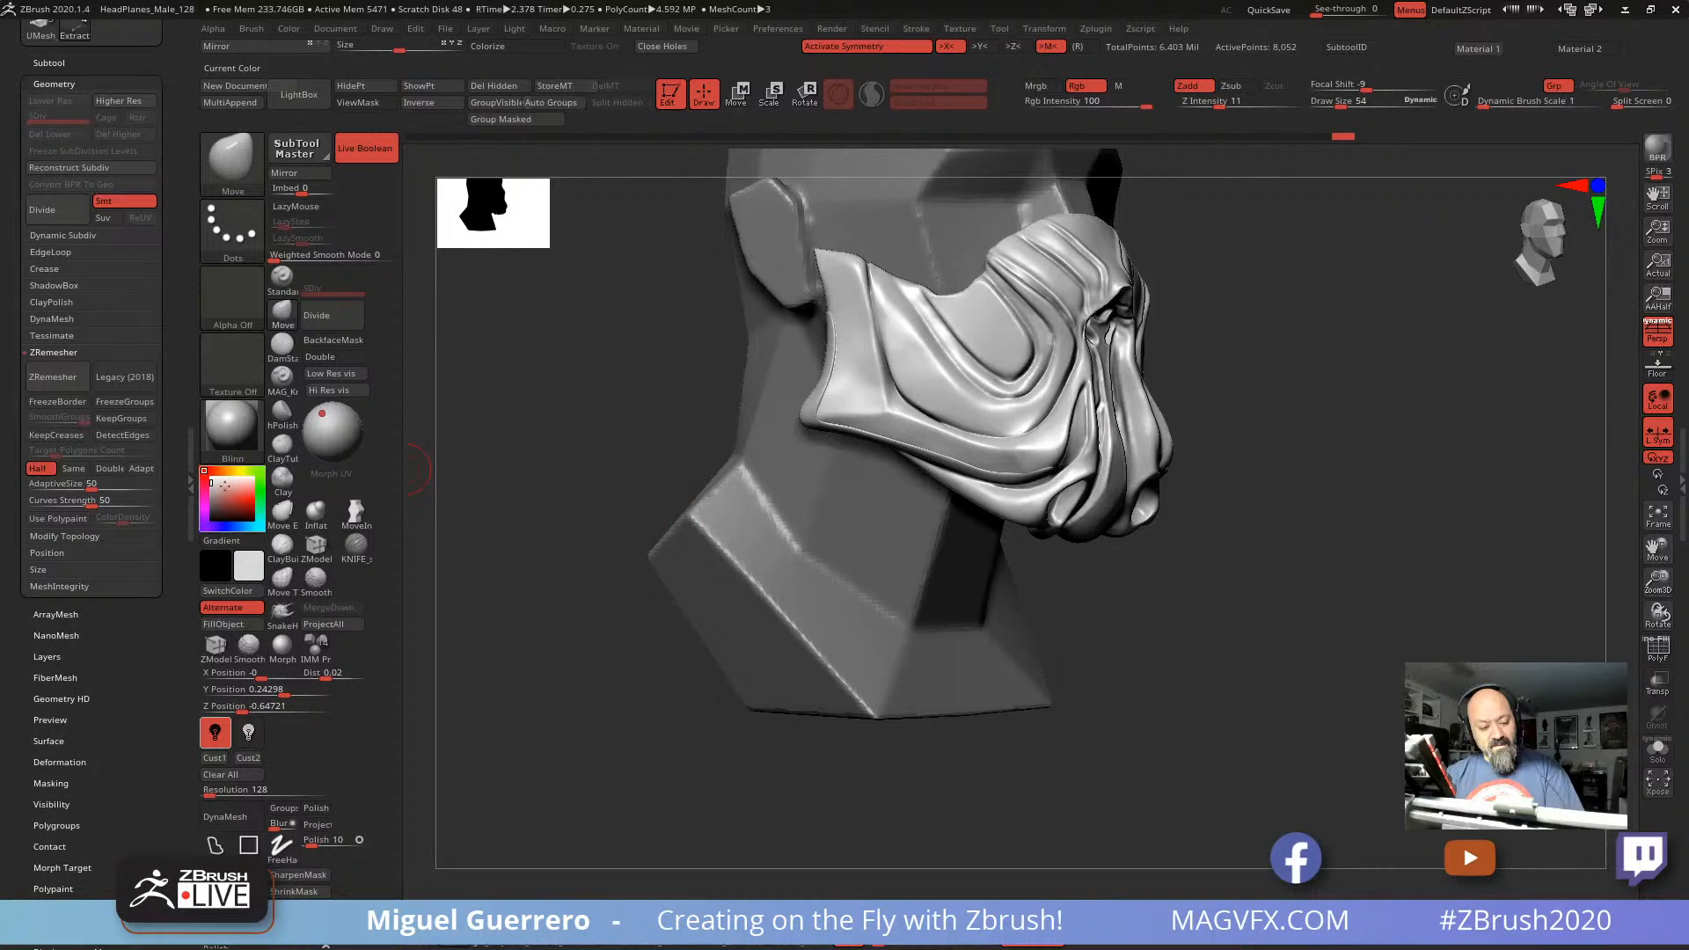
left_click_drag(224, 485, 223, 493)
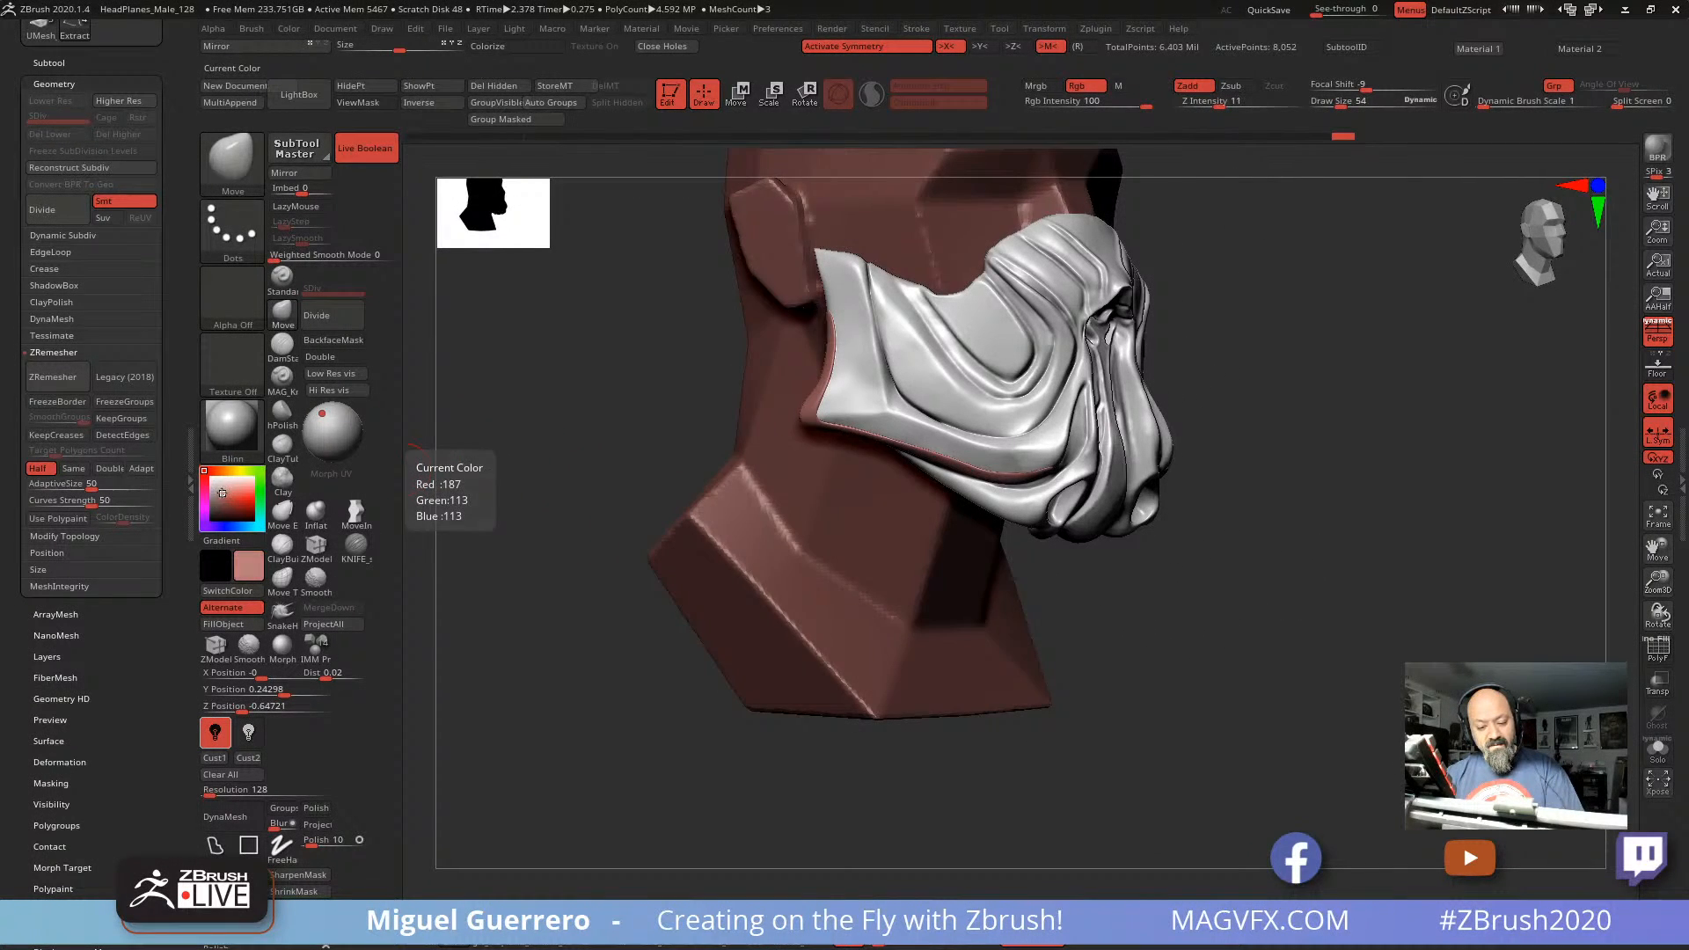
left_click(211, 501)
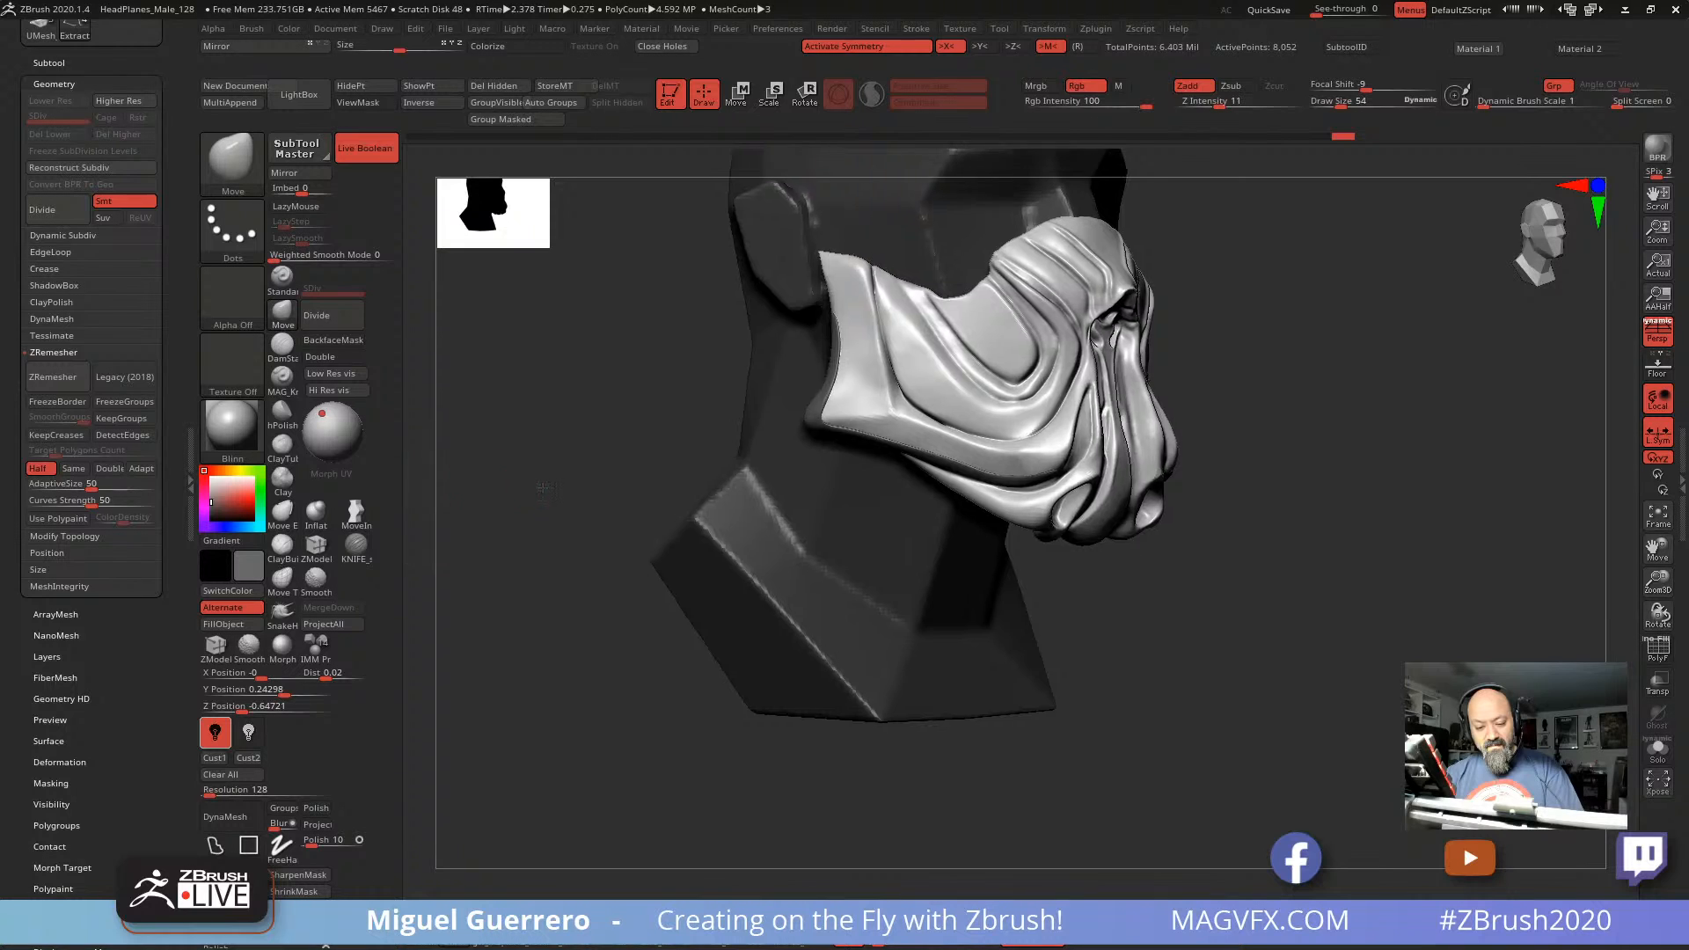
mouse_move(545, 487)
right_mouse_down()
mouse_move(583, 512)
mouse_move(692, 521)
mouse_move(735, 551)
right_mouse_up()
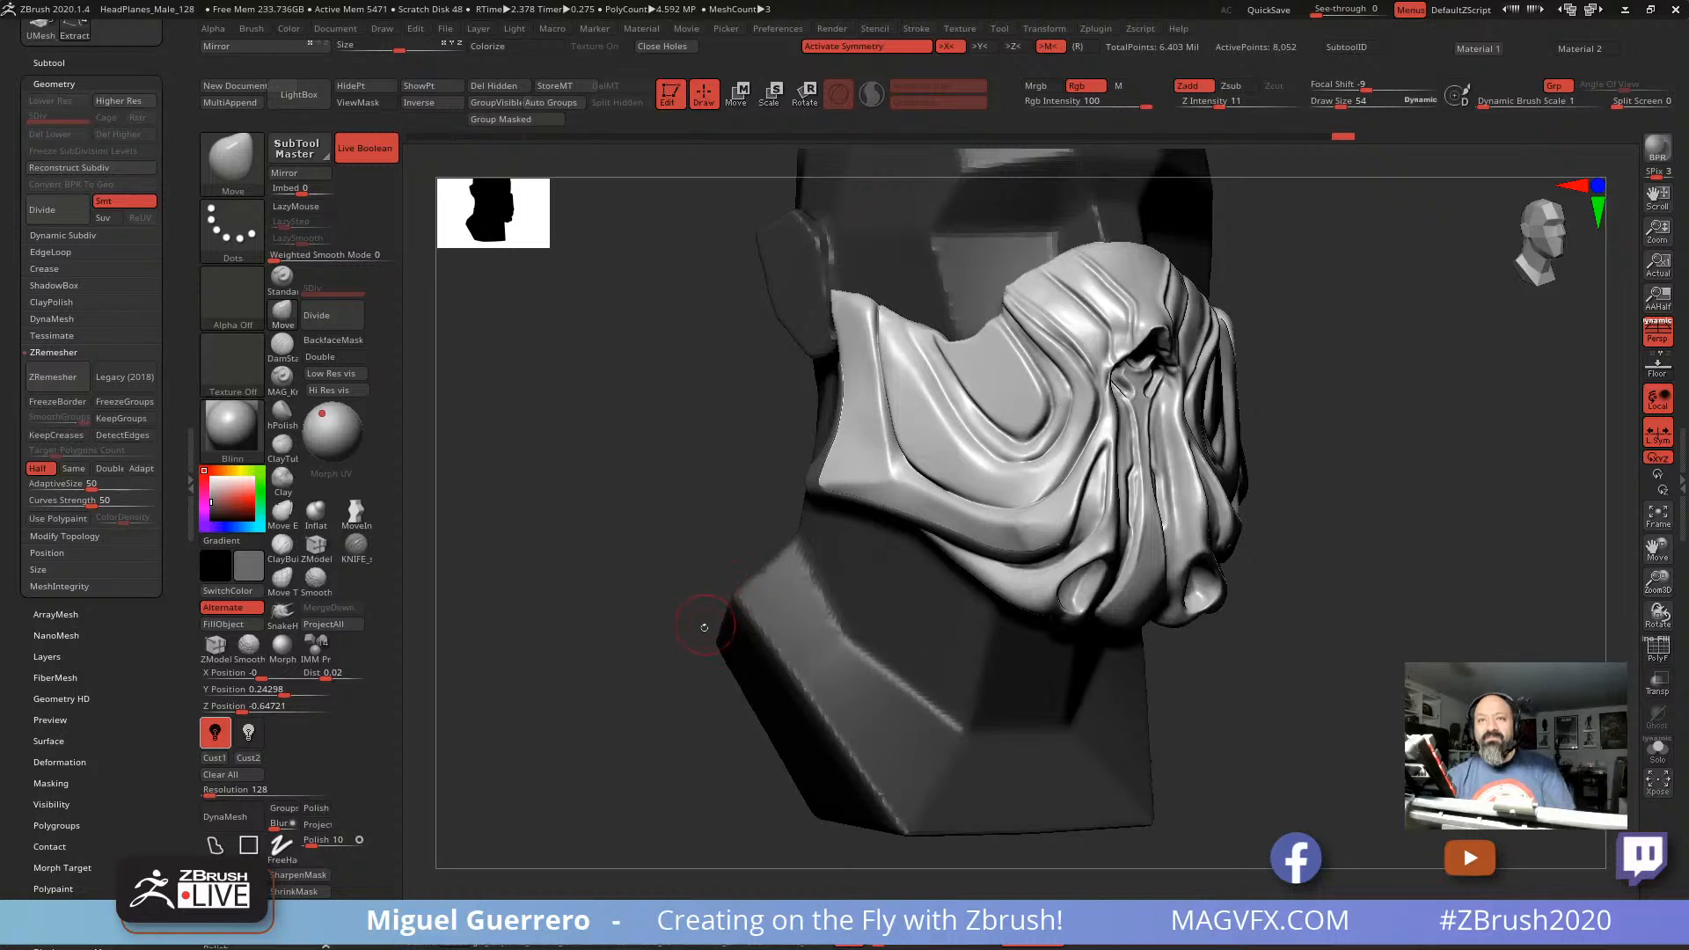
Step: Select the face mask and mask a thin band over its nose opening and down both sides with MaskPen at draw size 9
key("[")
key("[")
key("[")
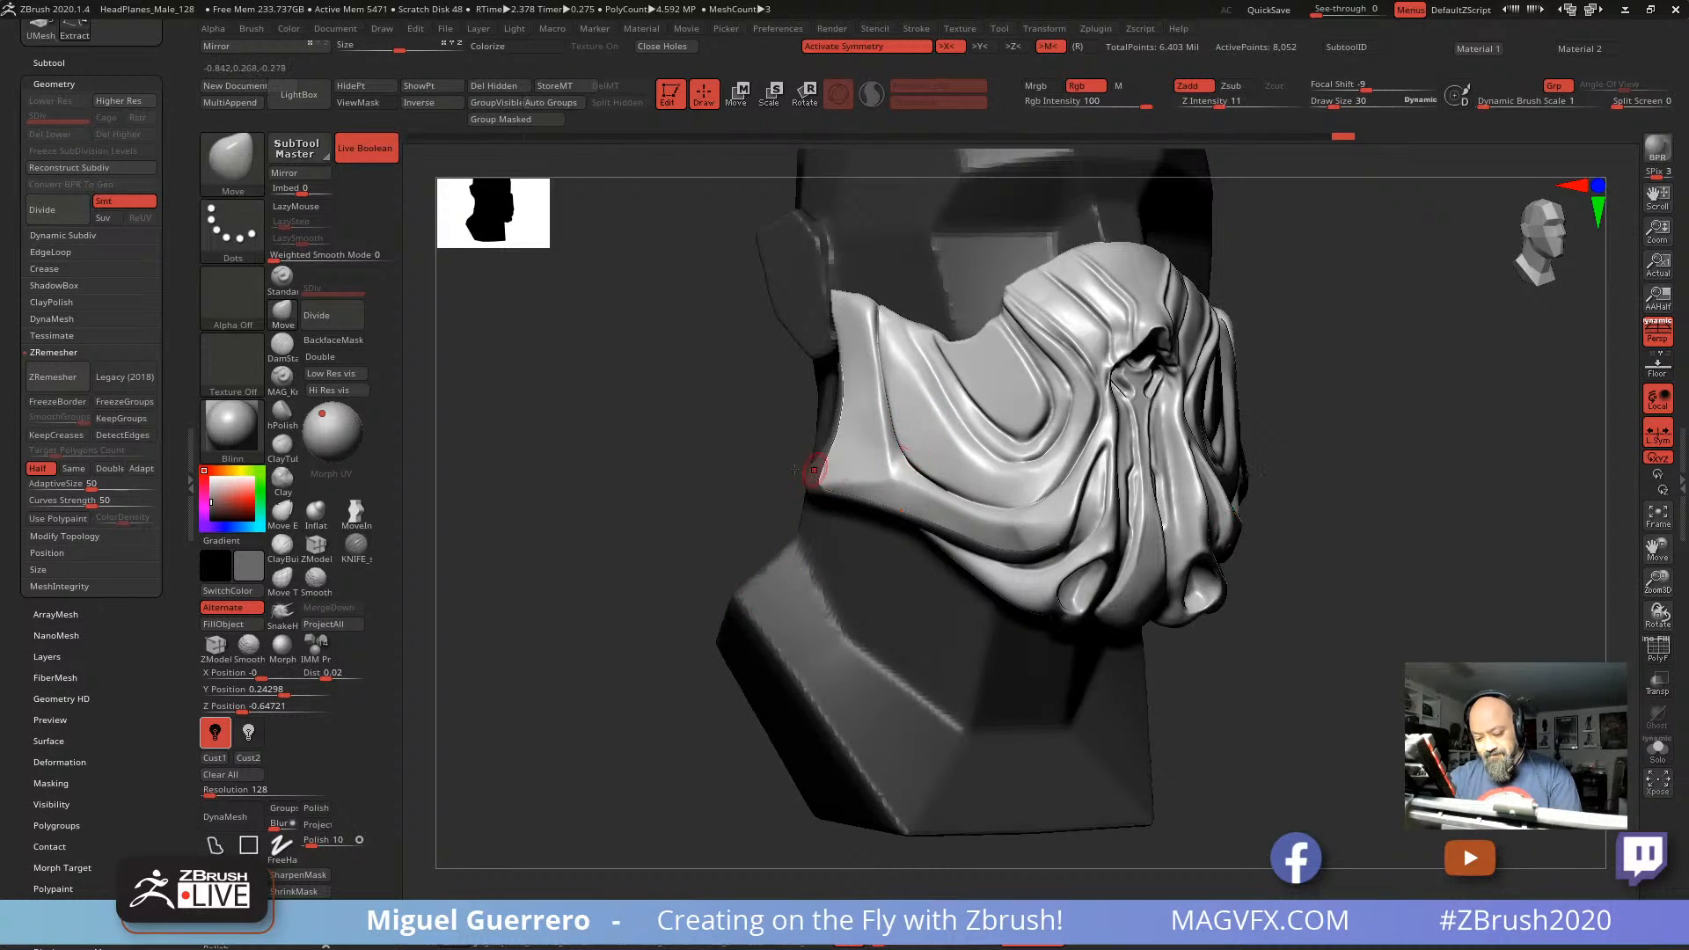
right_click_drag(813, 471, 682, 514)
mouse_move(960, 547)
right_mouse_down("ctrl")
mouse_move(994, 439)
mouse_move(955, 515)
right_mouse_up("ctrl")
left_click(1005, 381, "alt")
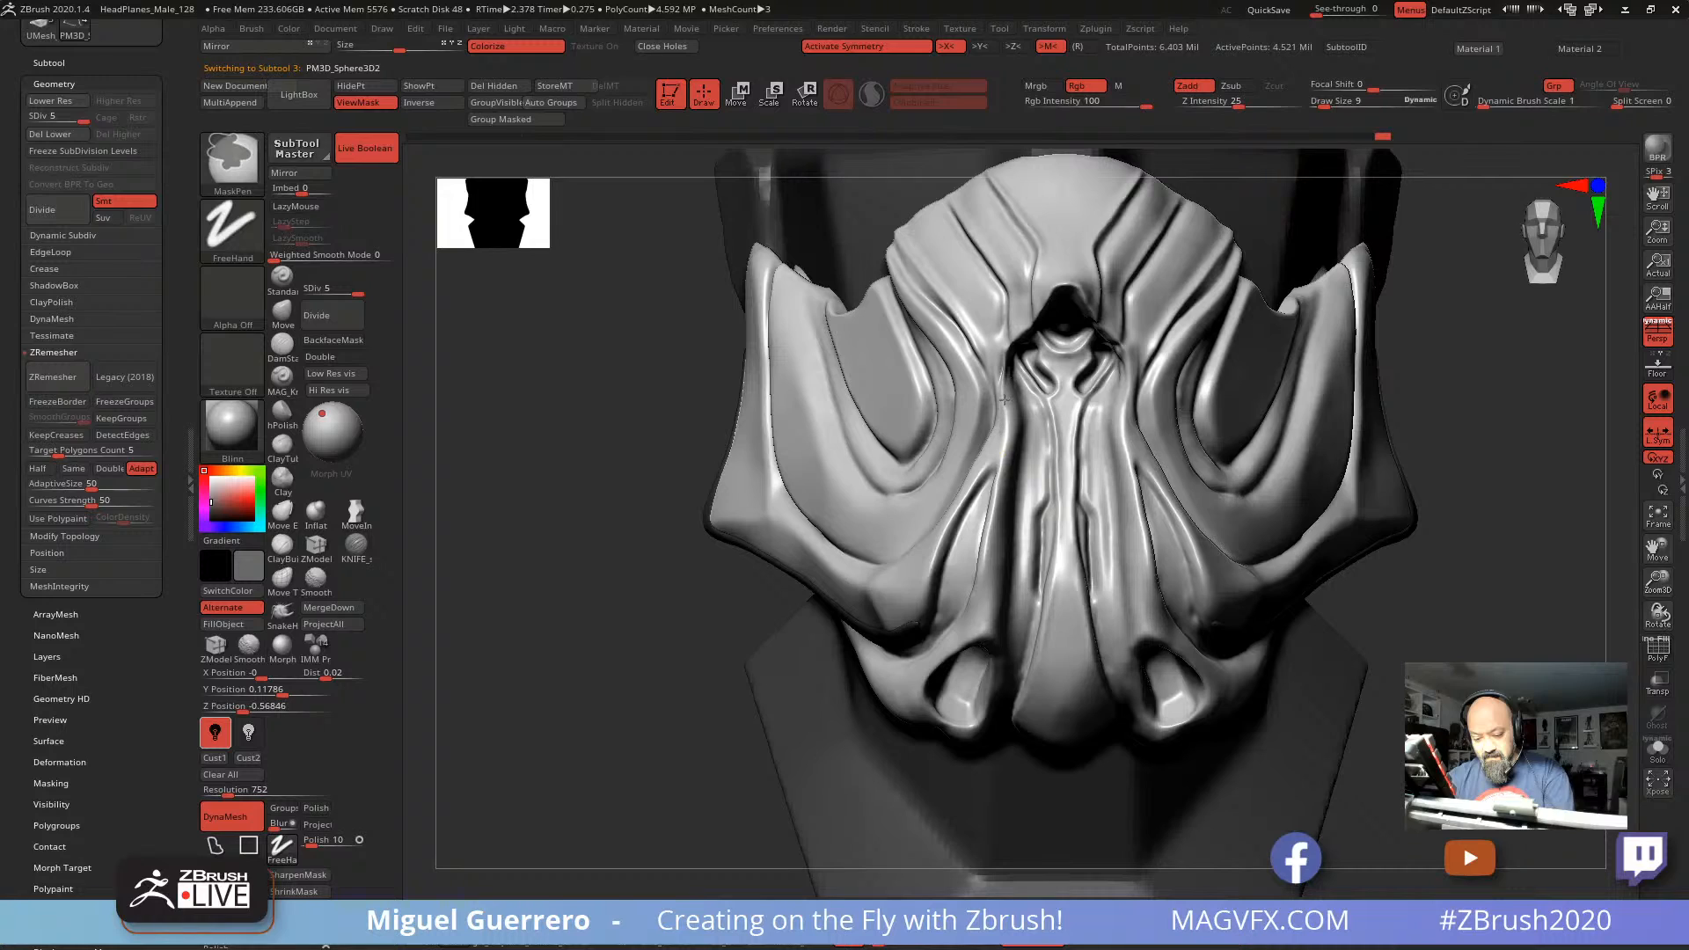
left_click_drag(1003, 400, 1008, 339)
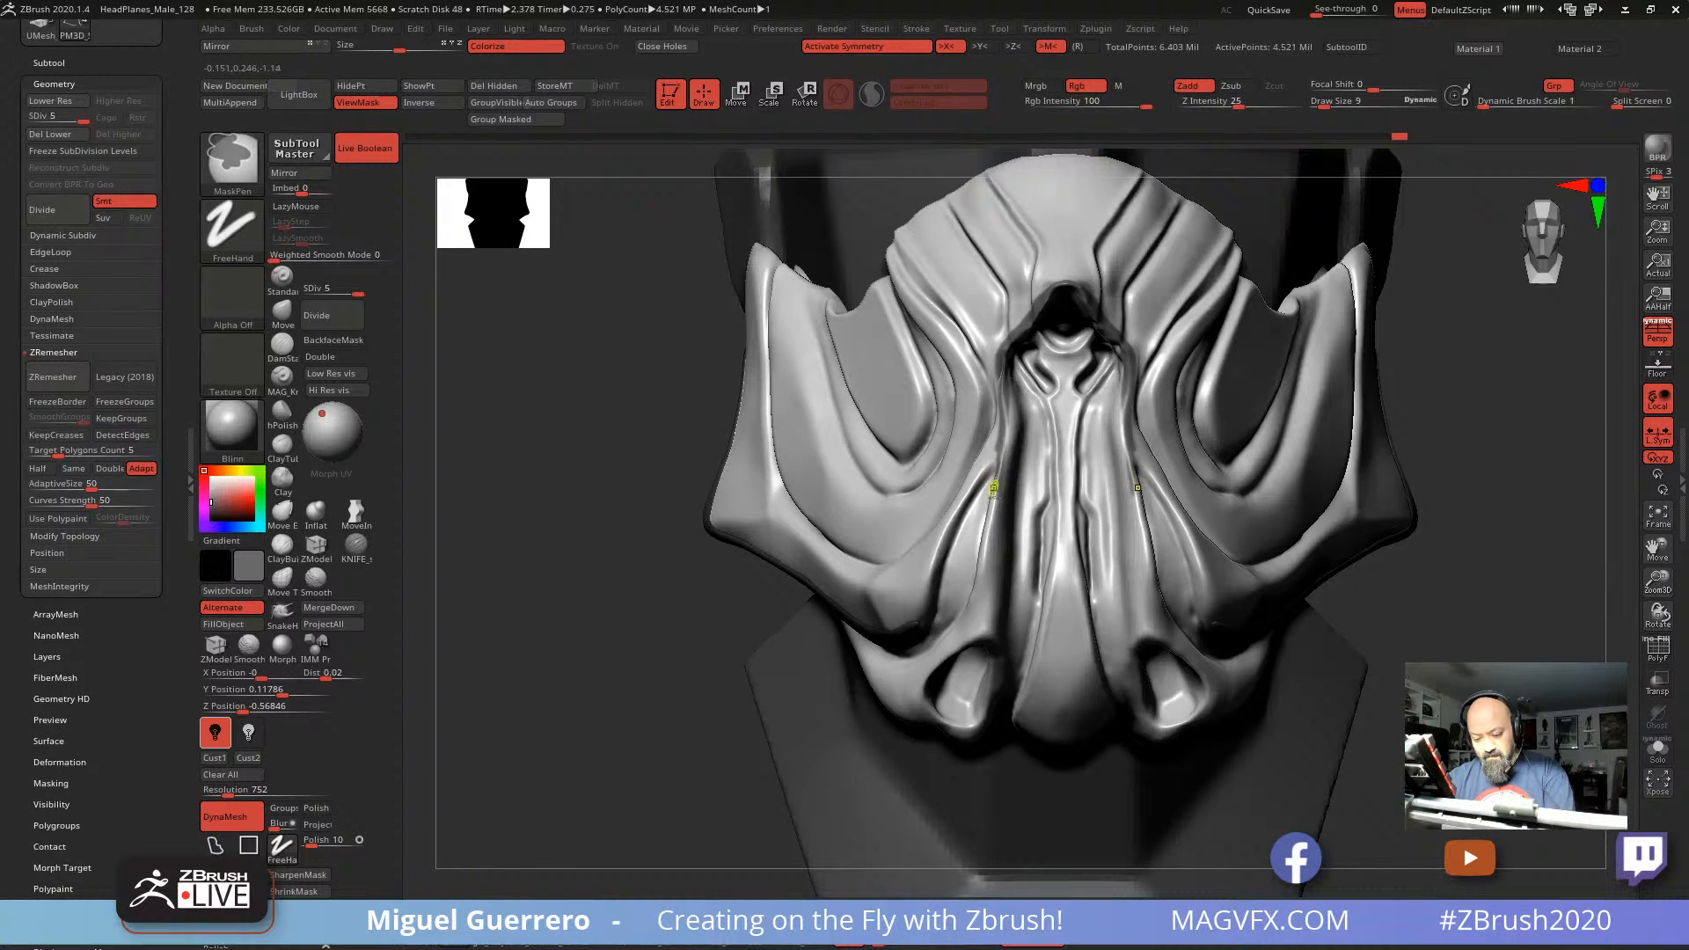
Step: Invert the mask, isolate the face mask and refine the band's lower ends on both sides of the central nose ridges
left_click(601, 429, "ctrl")
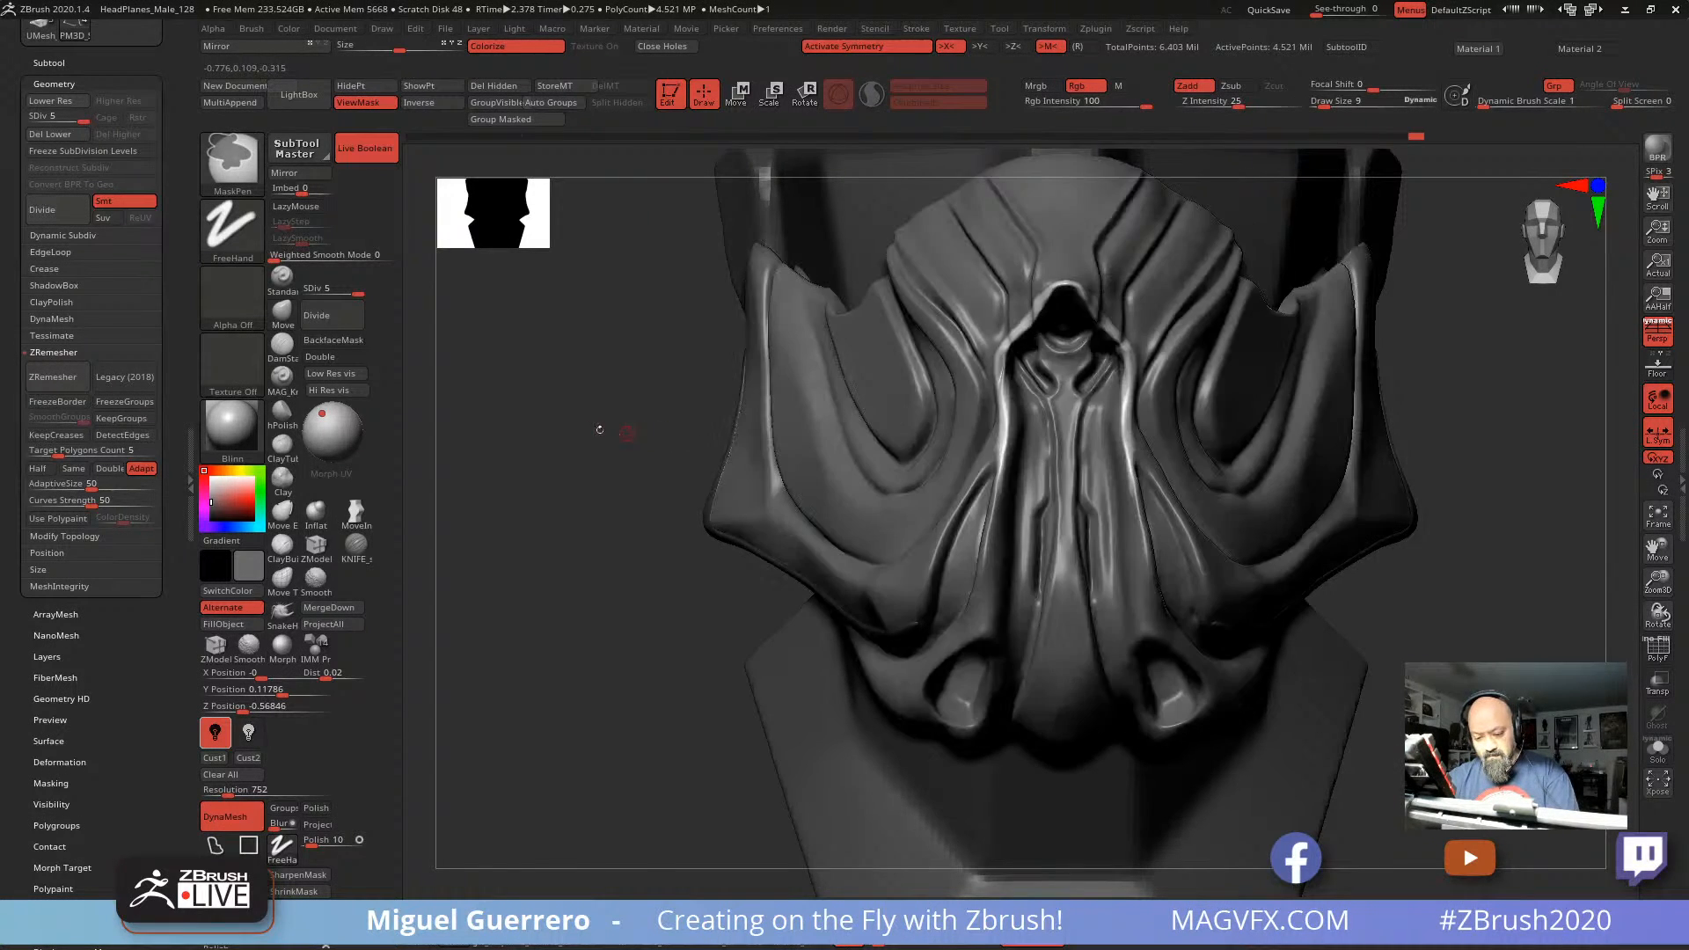
left_click_drag(602, 428, 819, 433)
left_click(1658, 755)
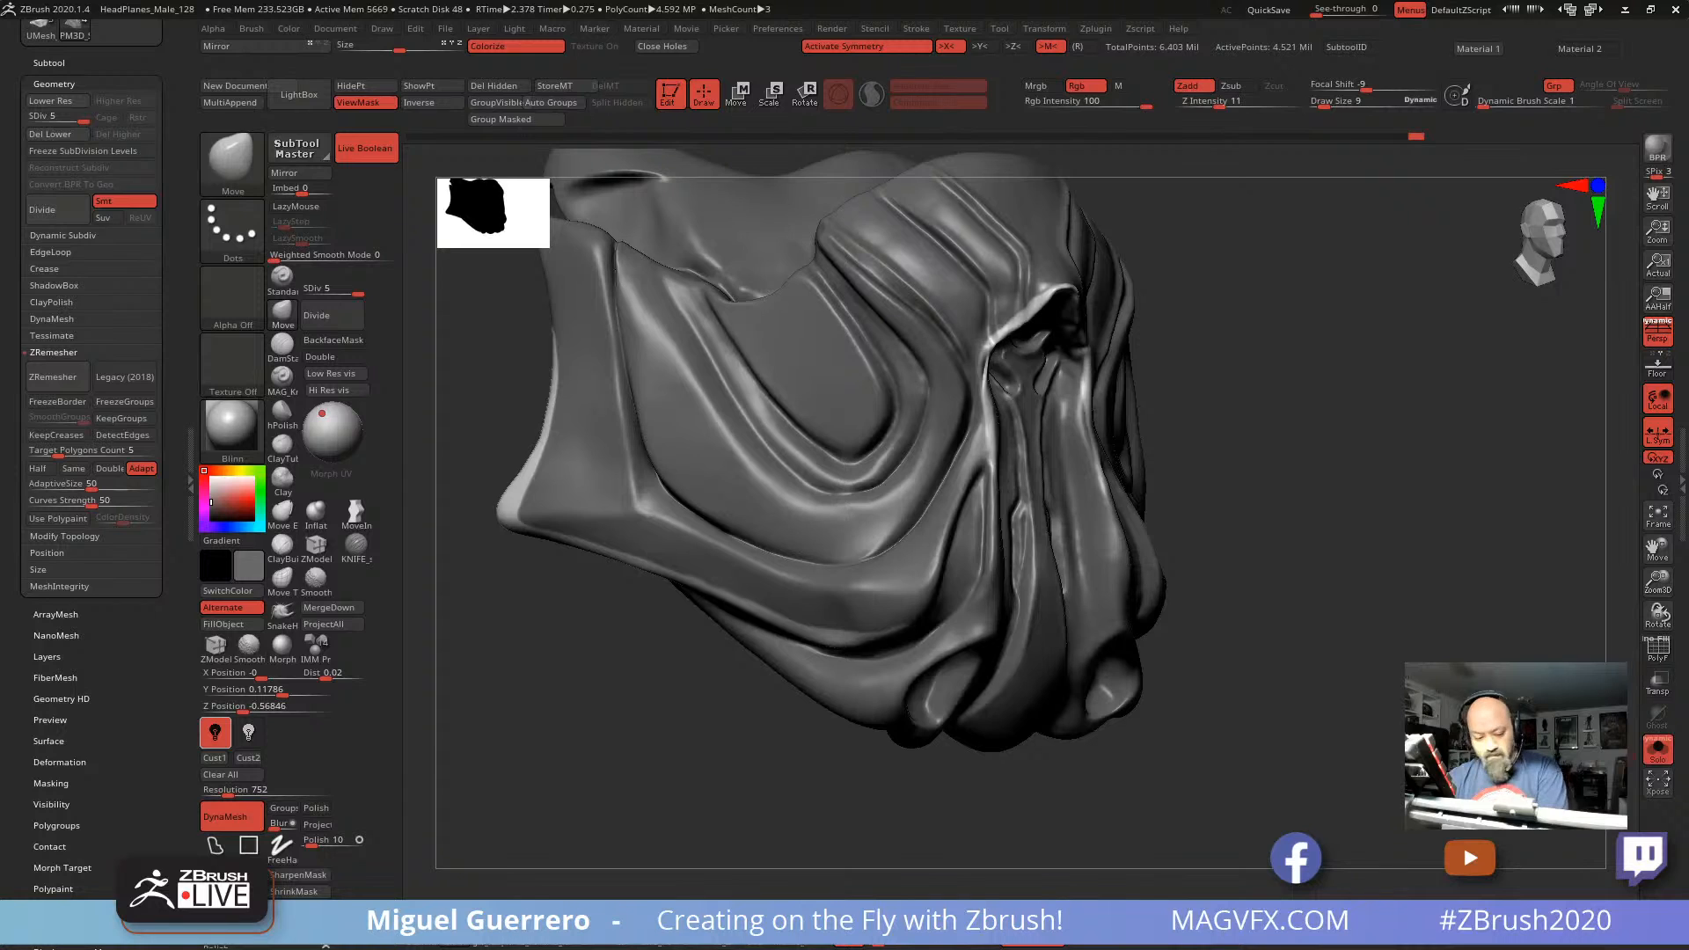
right_click_drag(1258, 686, 1254, 588, "ctrl")
mouse_move(627, 359)
left_mouse_down("ctrl")
mouse_move(924, 769)
mouse_move(865, 727)
left_mouse_up("ctrl")
left_click_drag(591, 520, 1056, 681, "ctrl")
right_click_drag(1163, 734, 1156, 781, "ctrl")
right_click_drag(1156, 748, 813, 589)
mouse_move(814, 589)
right_mouse_down("alt")
mouse_move(823, 618)
mouse_move(761, 658)
mouse_move(802, 653)
right_mouse_up("alt")
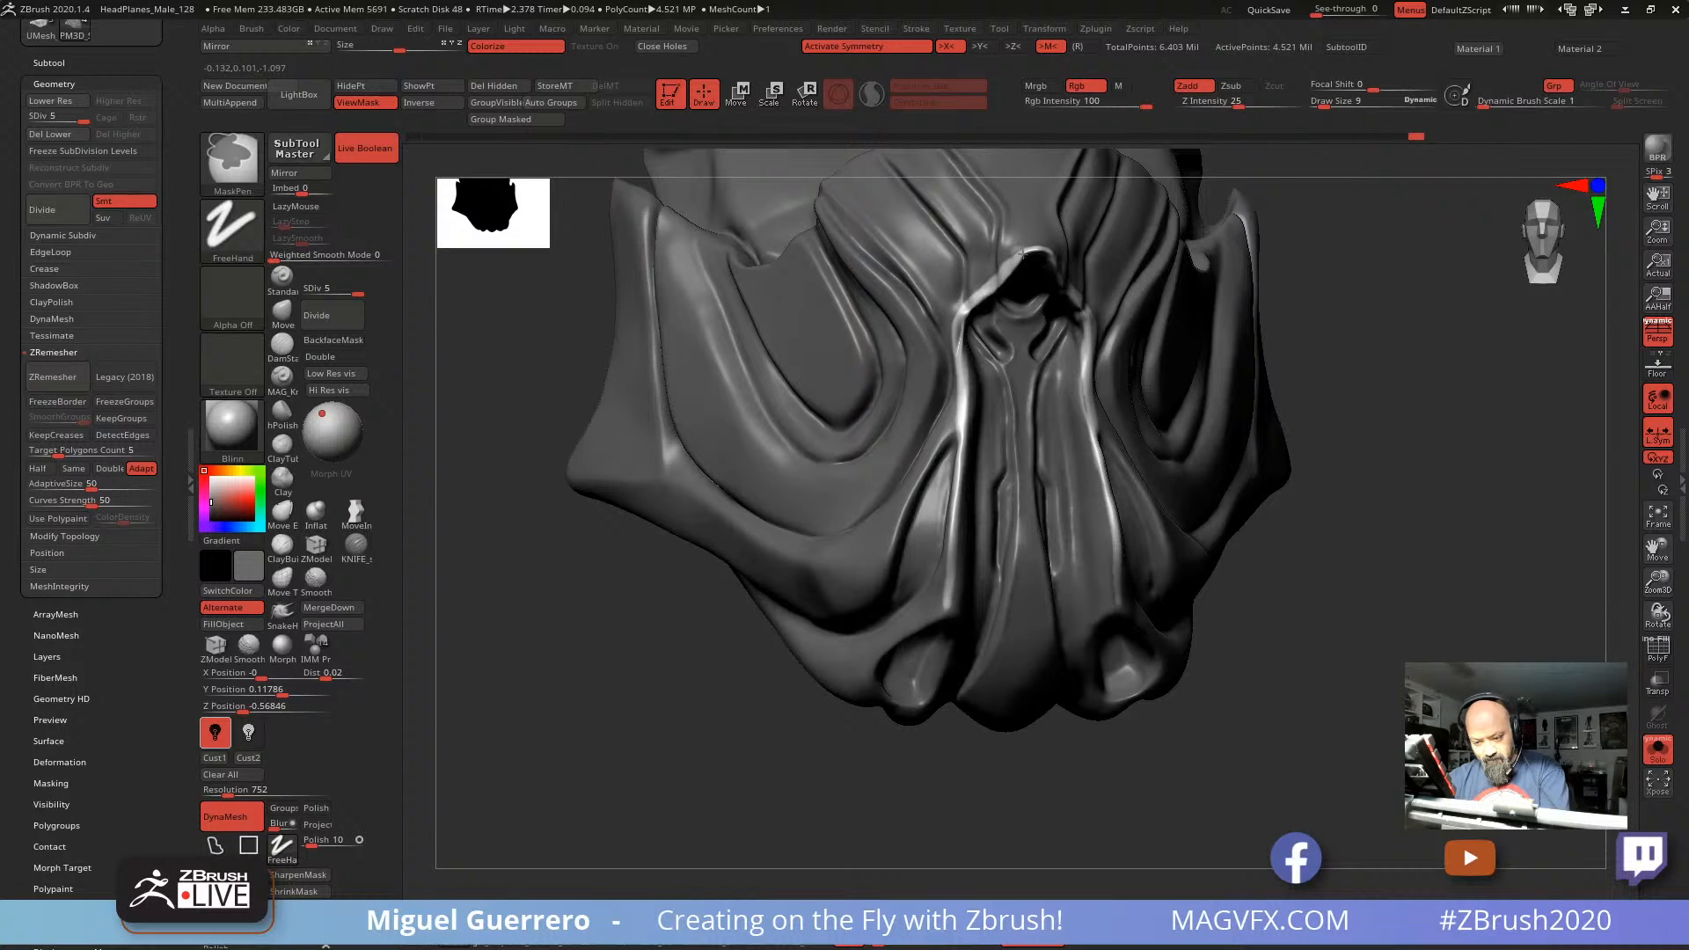
right_click_drag(1038, 252, 1269, 653)
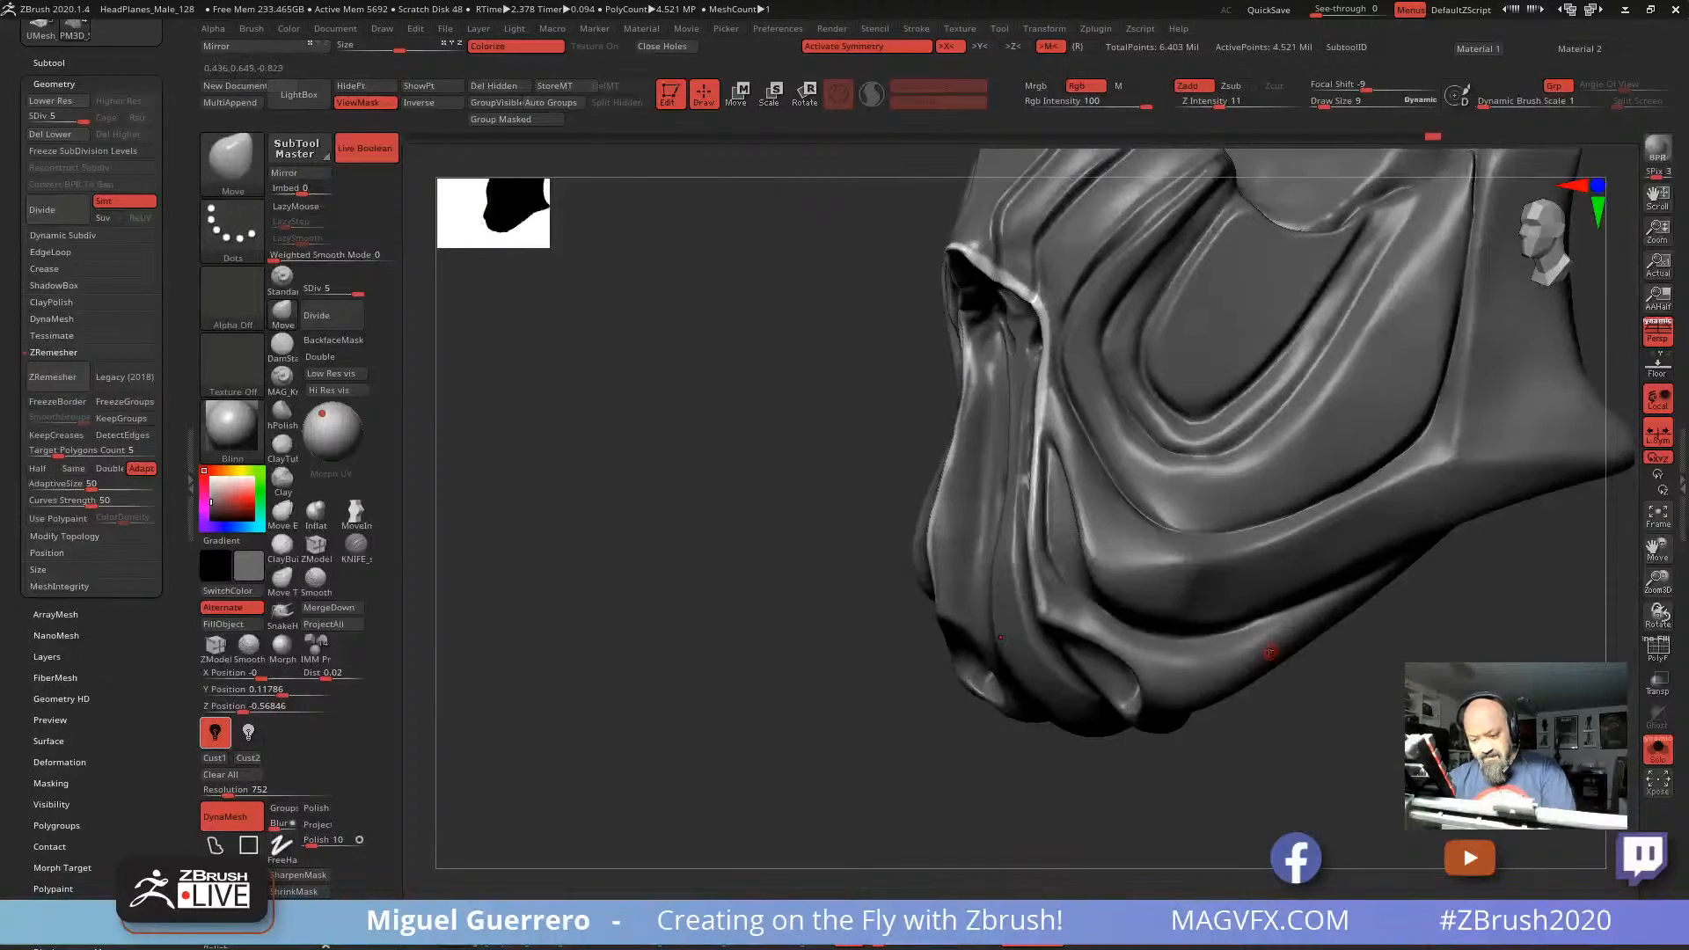
key("ctrl")
right_click_drag(765, 527, 655, 571)
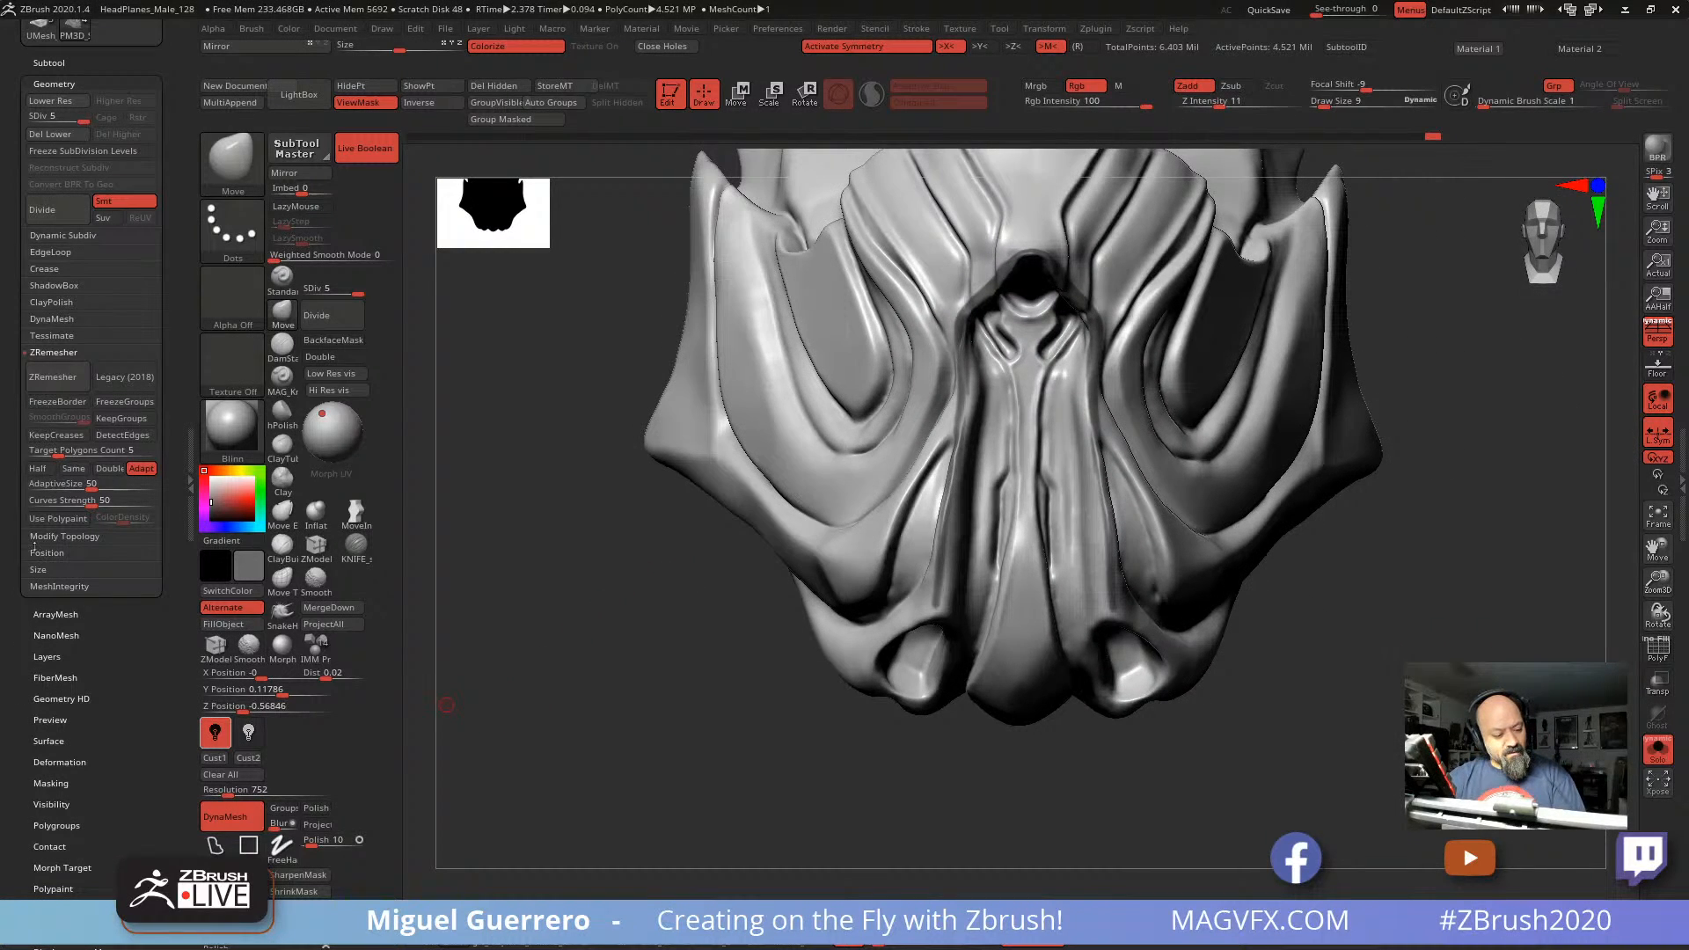
Step: Extract the masked nose band from the face mask as a new subtool and end the isolated view
left_click_drag(19, 604, 22, 811)
left_click(48, 271)
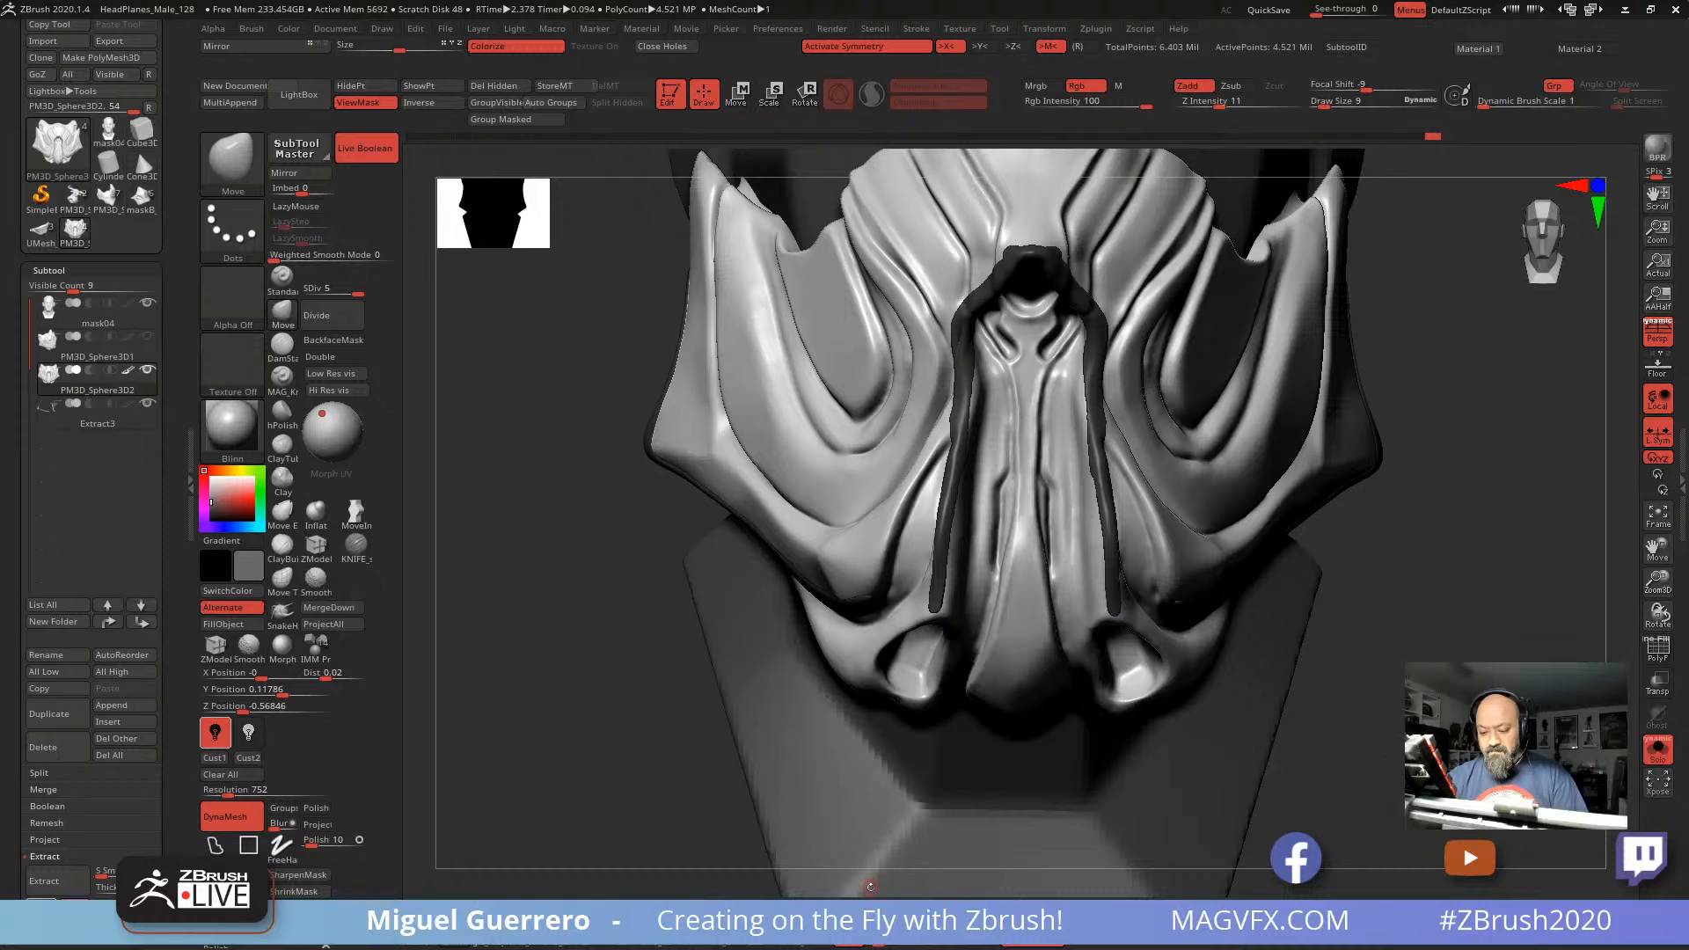
left_click_drag(560, 688, 645, 642)
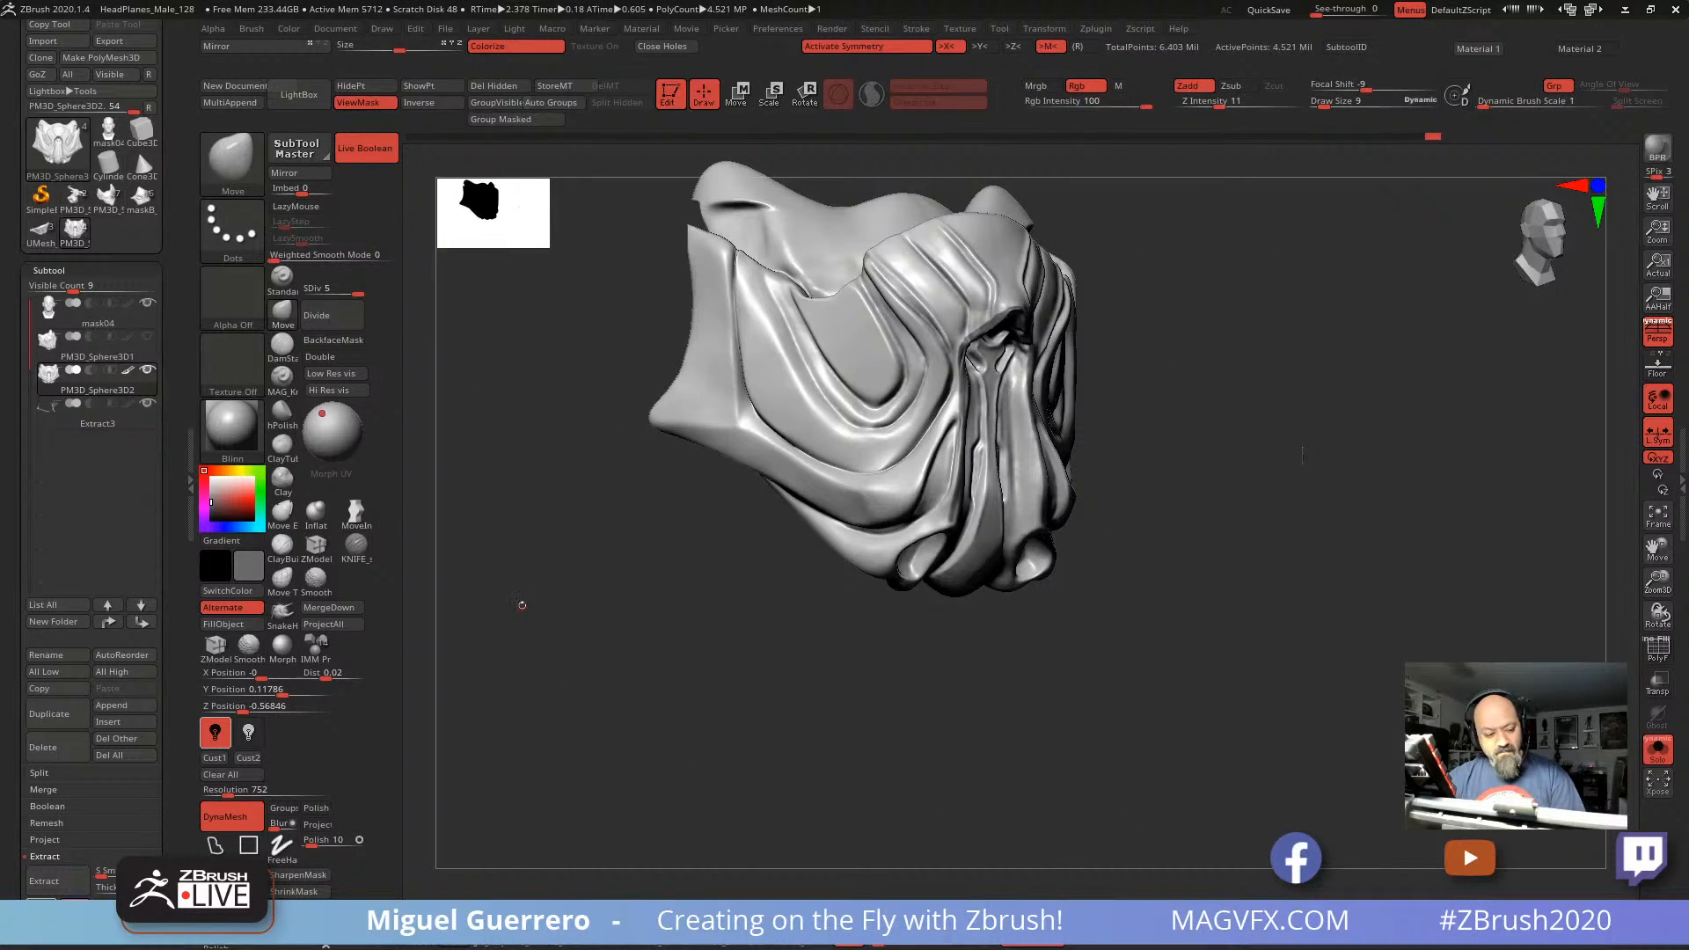
key("alt+Down")
left_click(1658, 757)
left_click_drag(1183, 673, 1138, 681)
left_click_drag(1070, 625, 1046, 636, "alt")
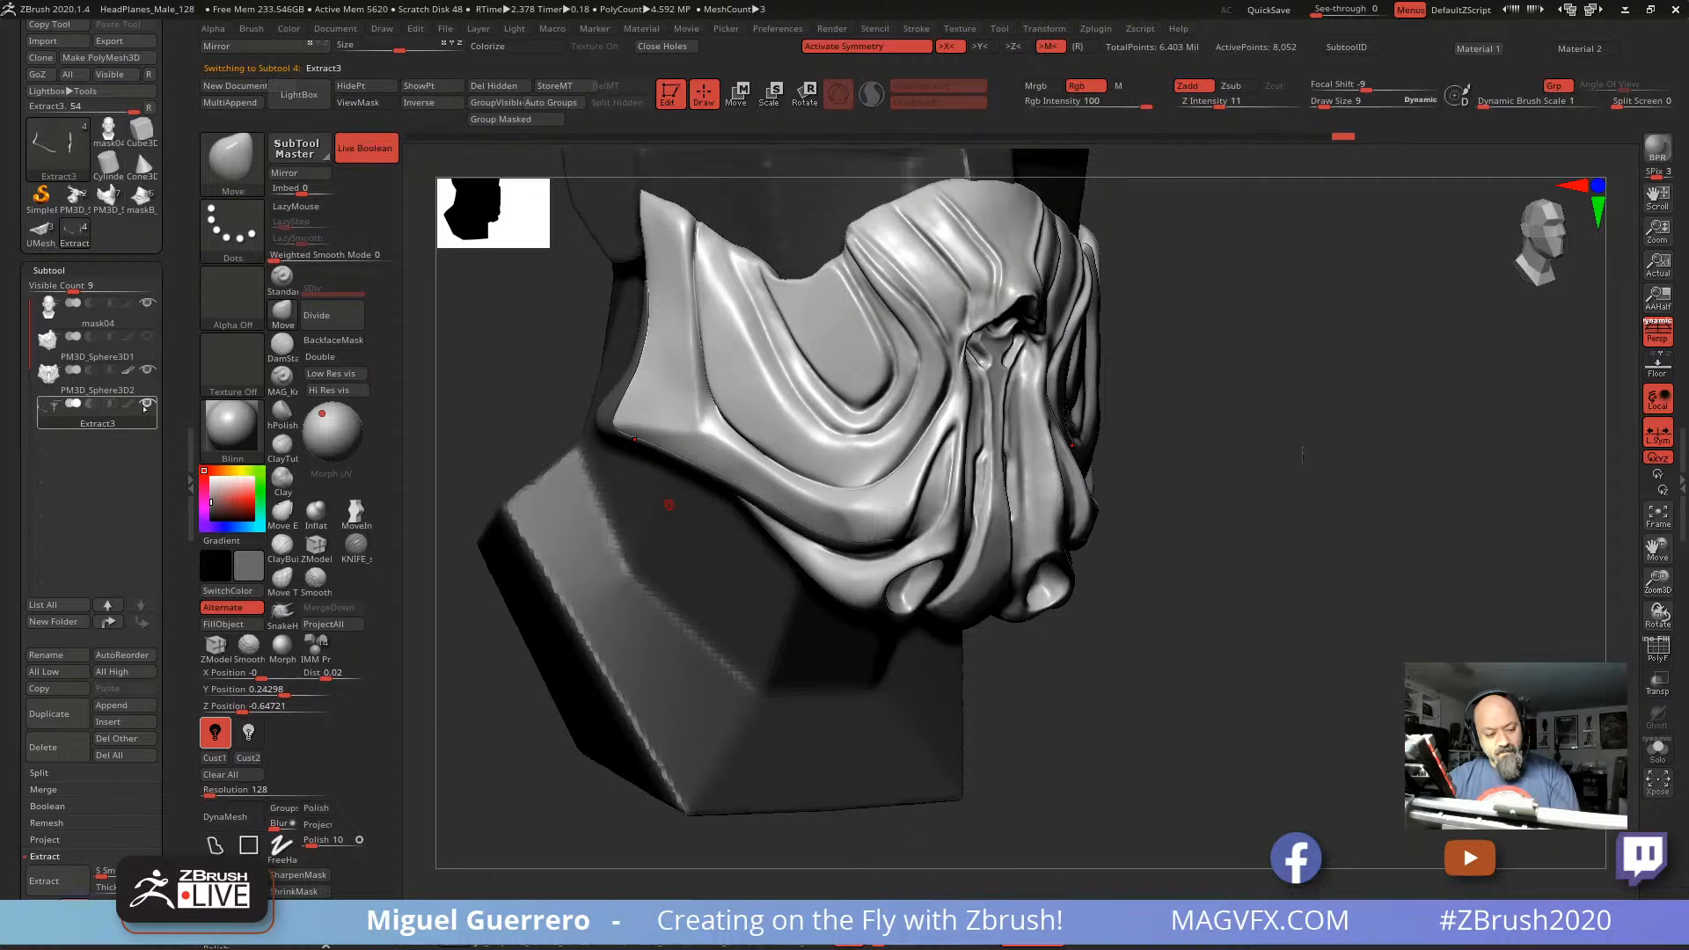
left_click_drag(1272, 692, 1193, 725)
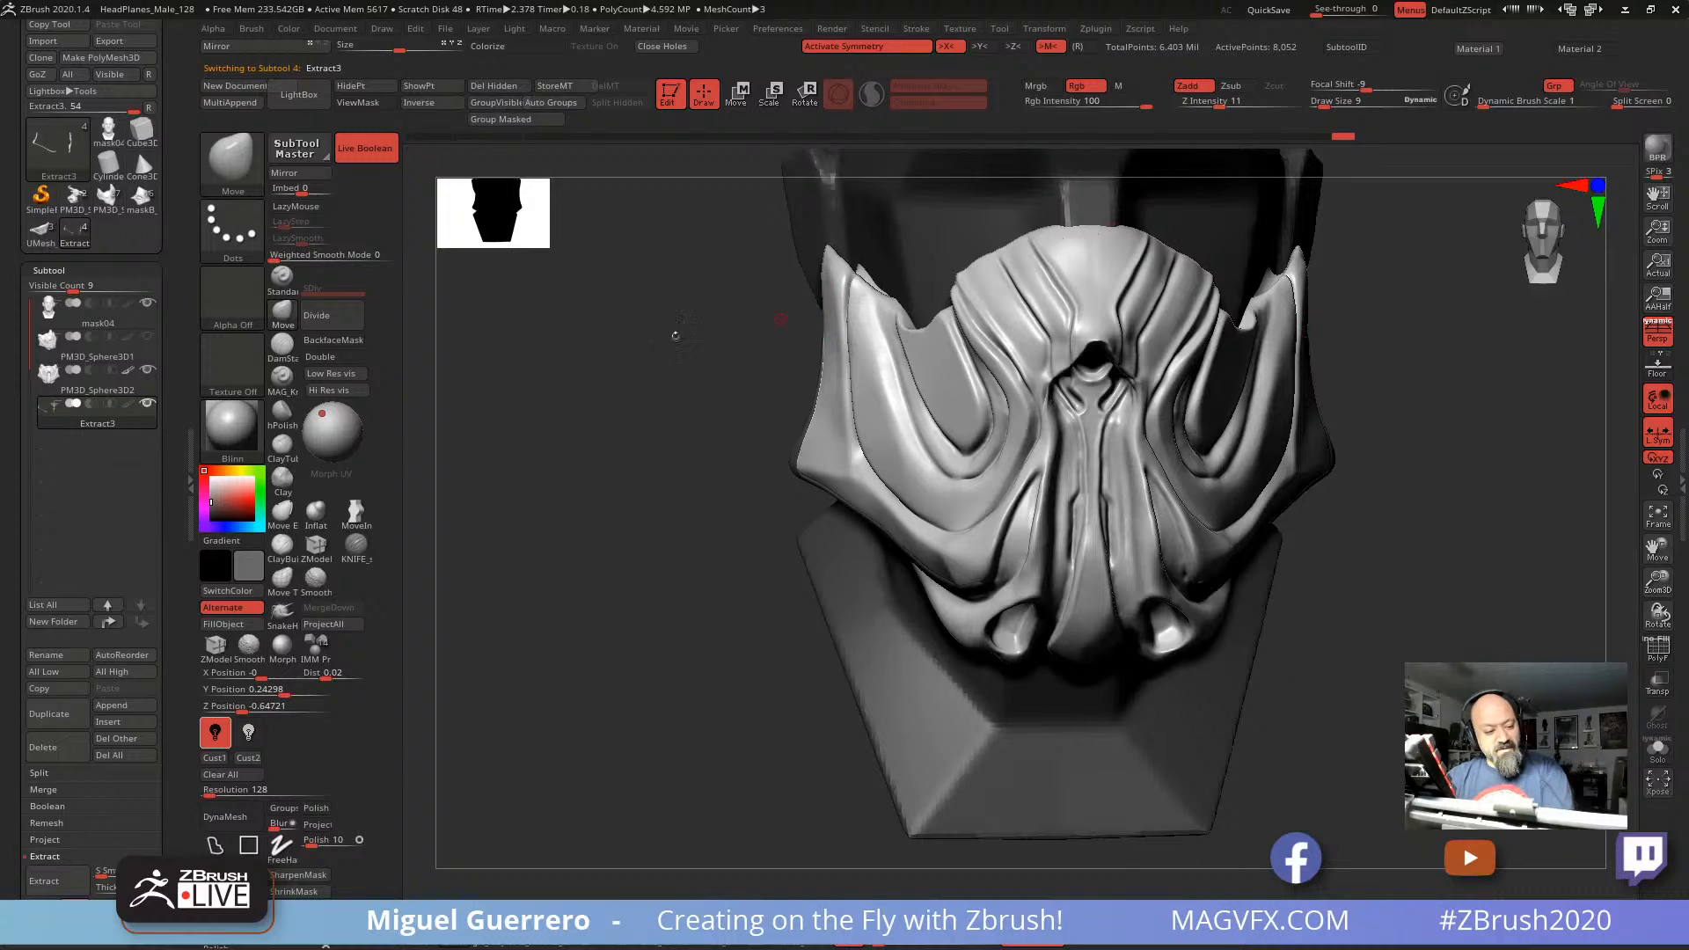
left_click(88, 378)
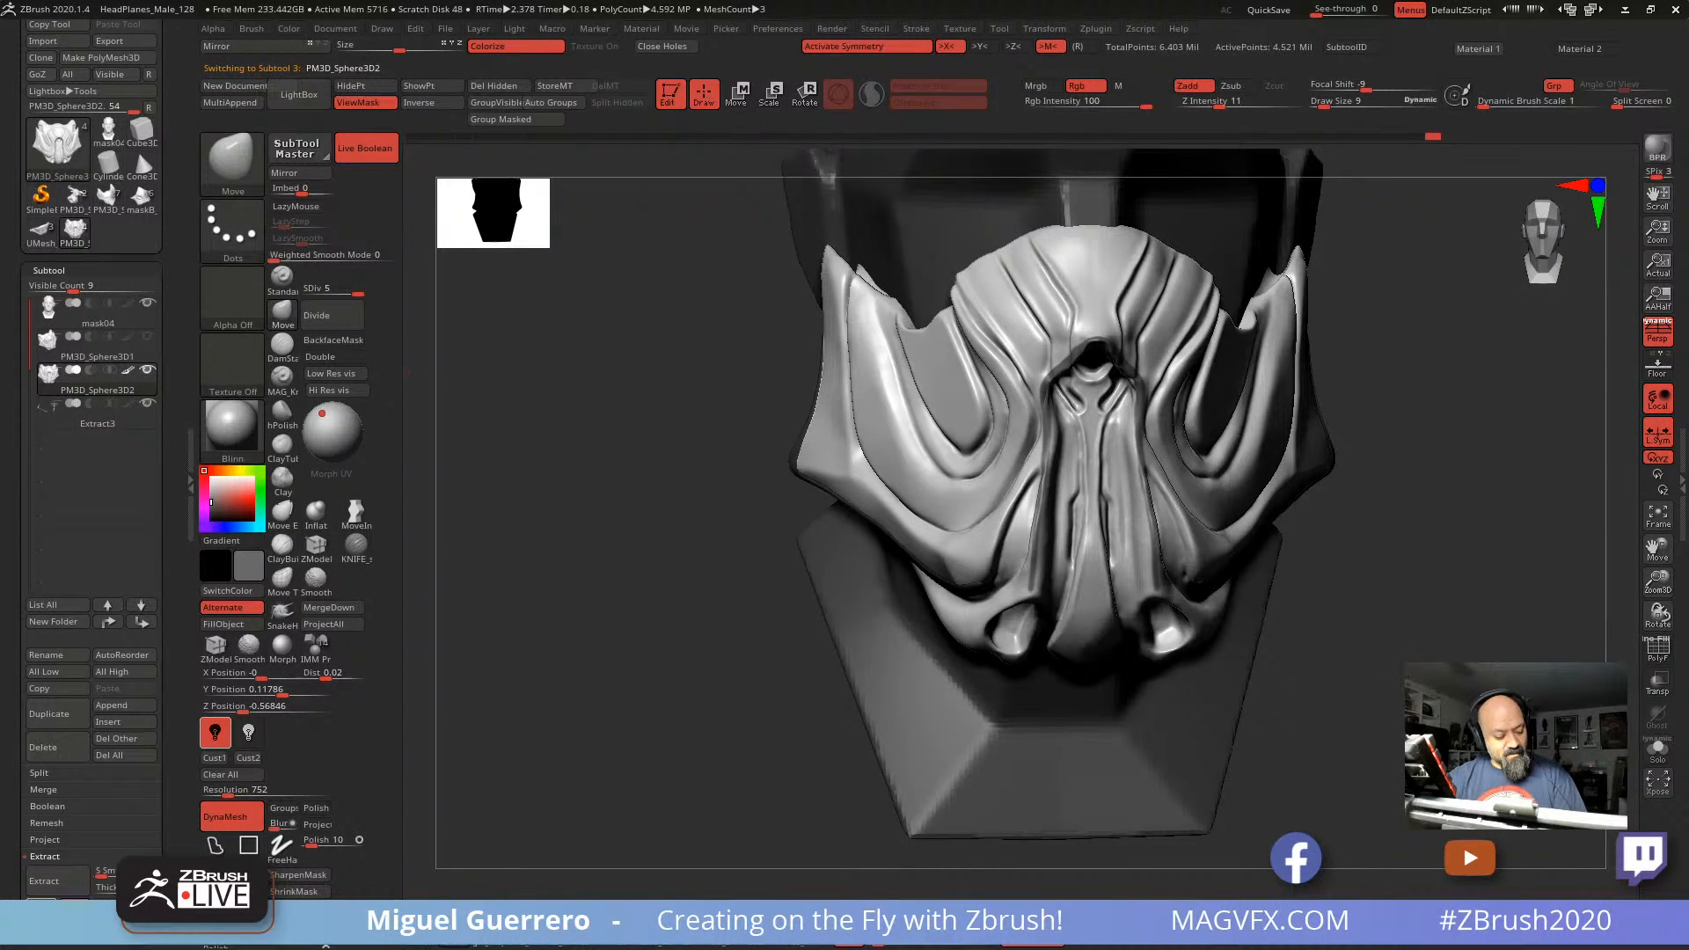
left_click(53, 905)
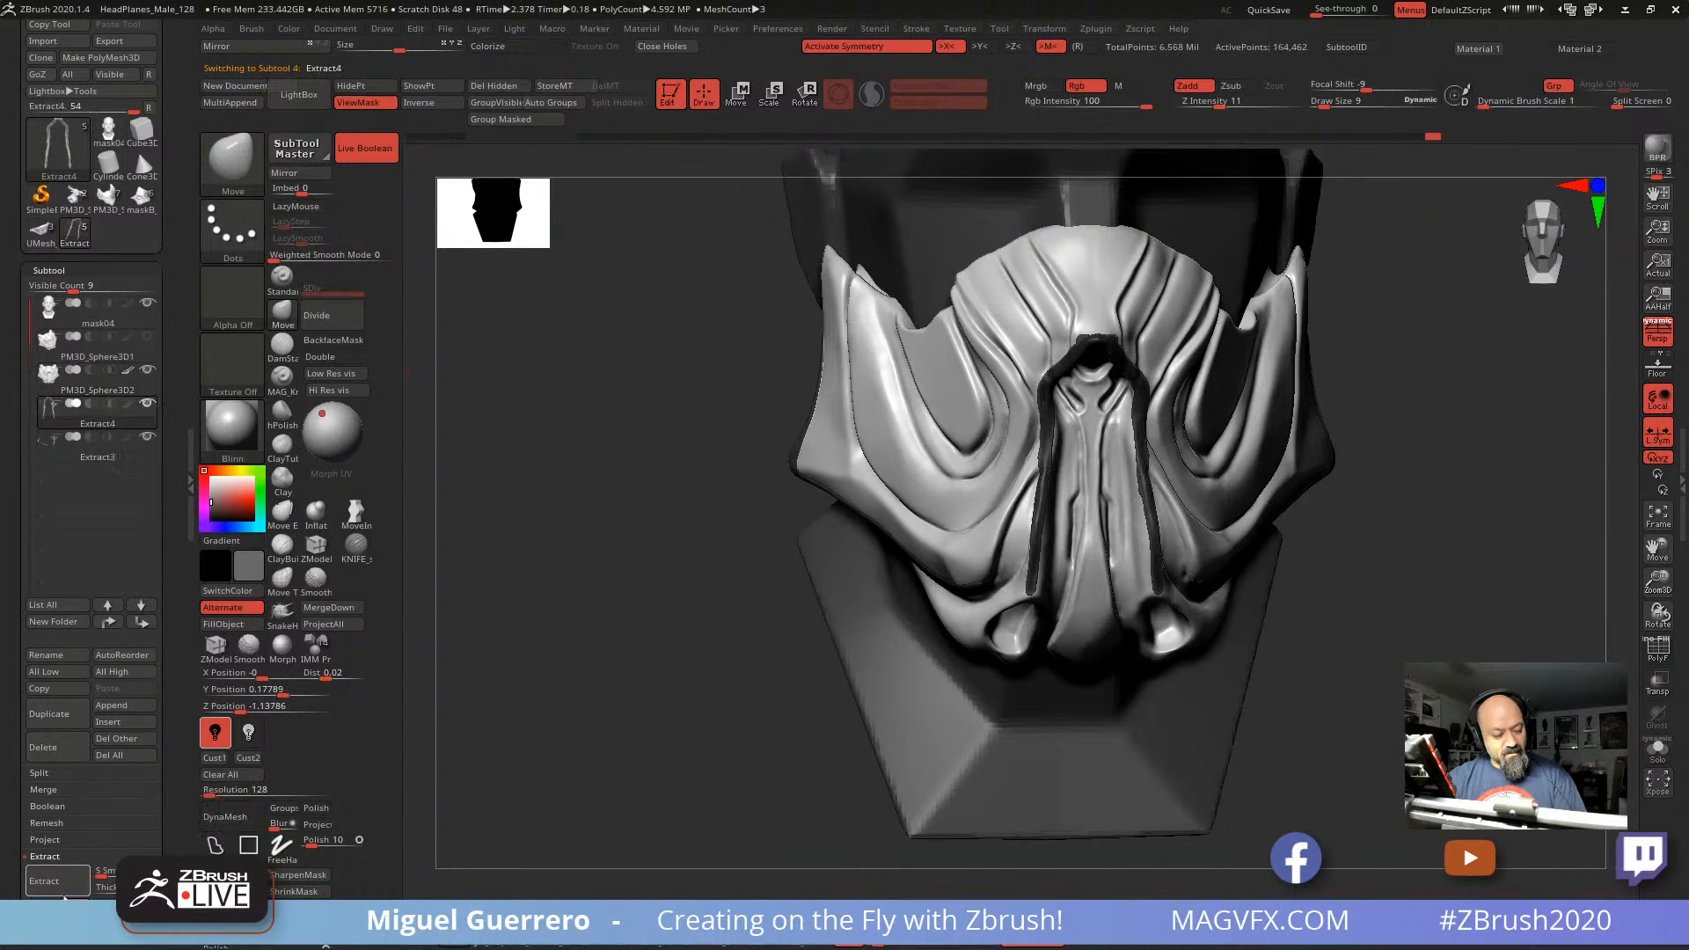
Step: Select the lower edge strip subtool and change the current color to a lighter grey
left_click(61, 450)
left_click_drag(537, 514, 675, 505)
left_click_drag(212, 499, 207, 491)
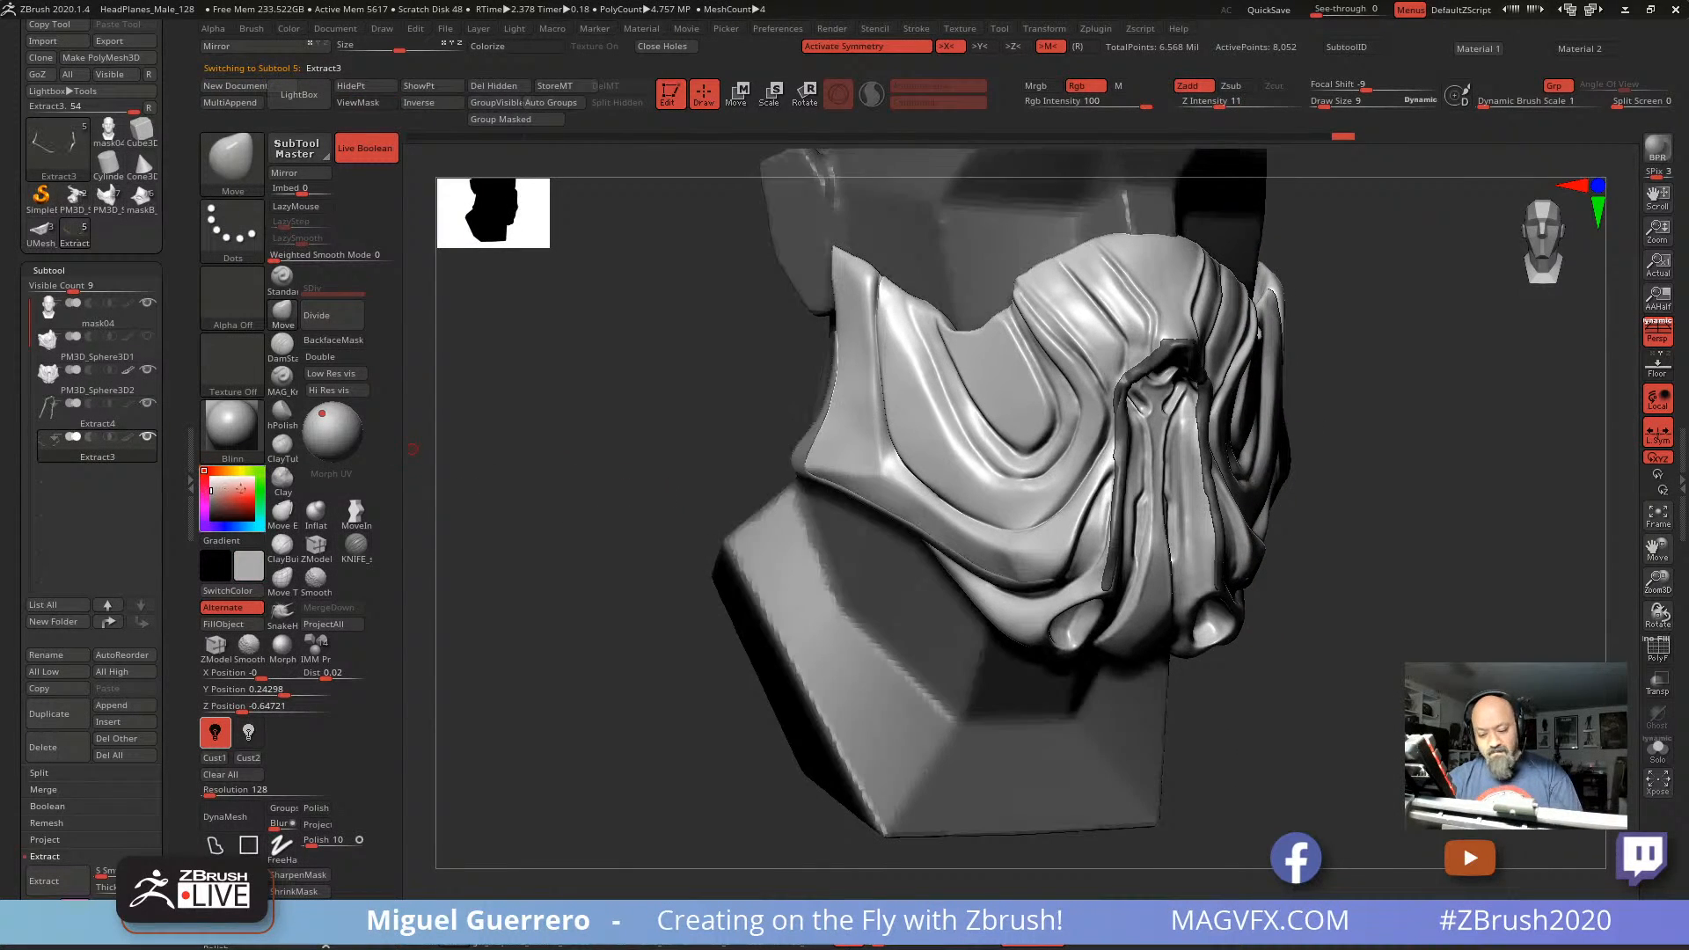
left_click_drag(537, 527, 561, 534)
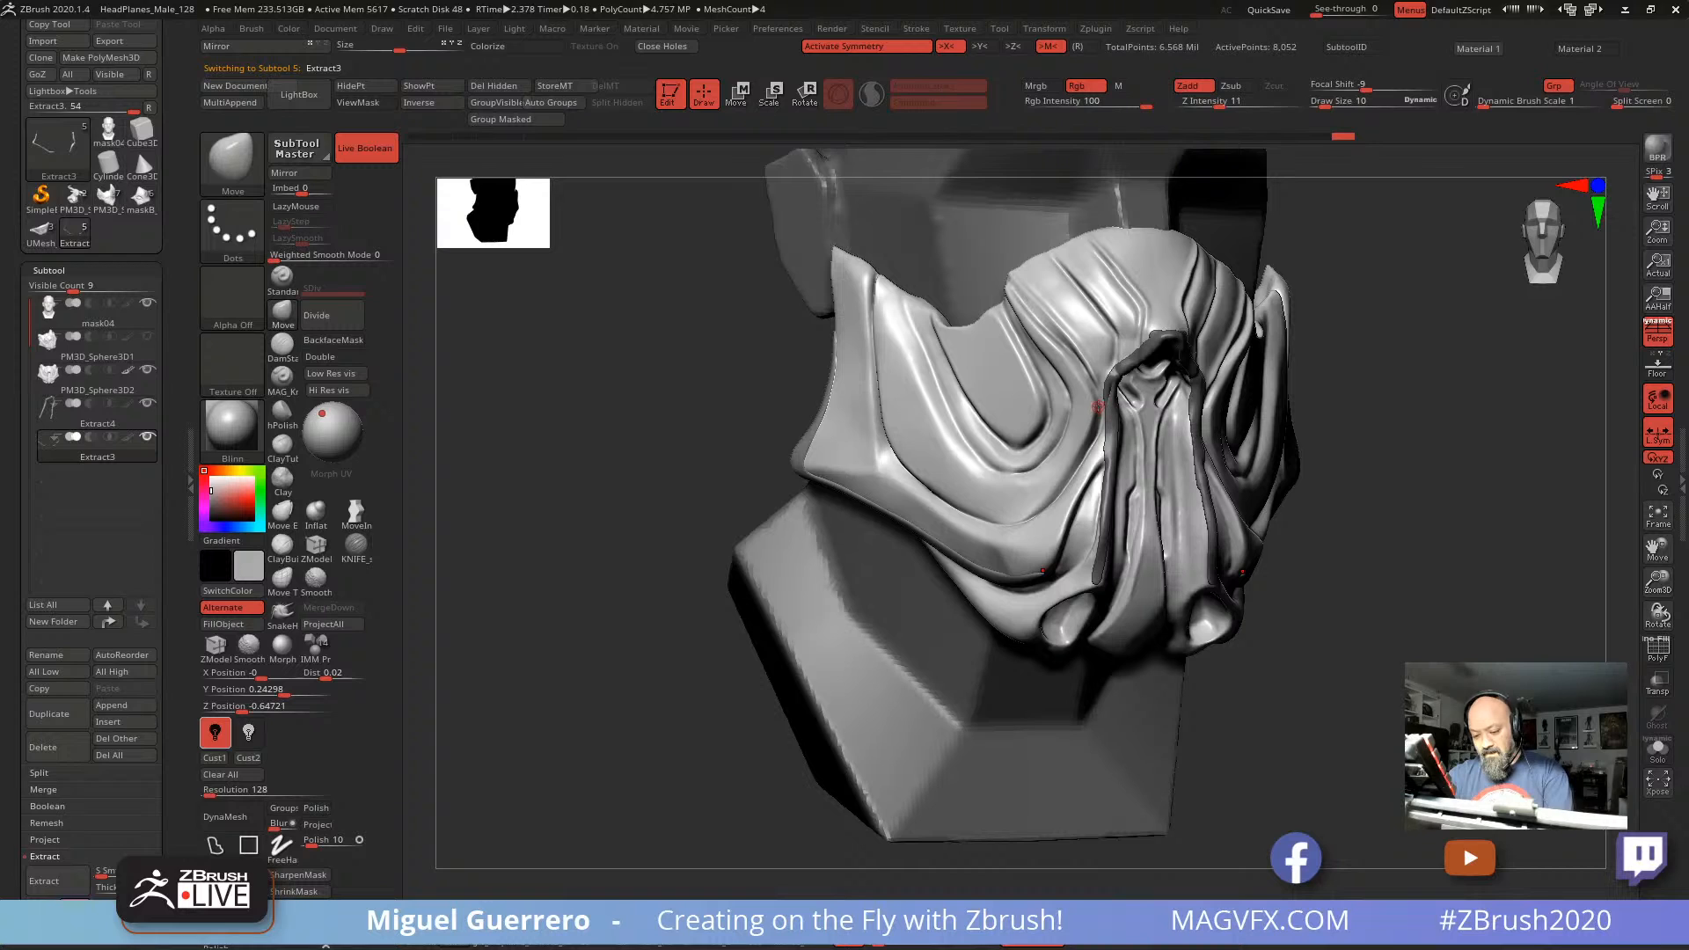
key("shift")
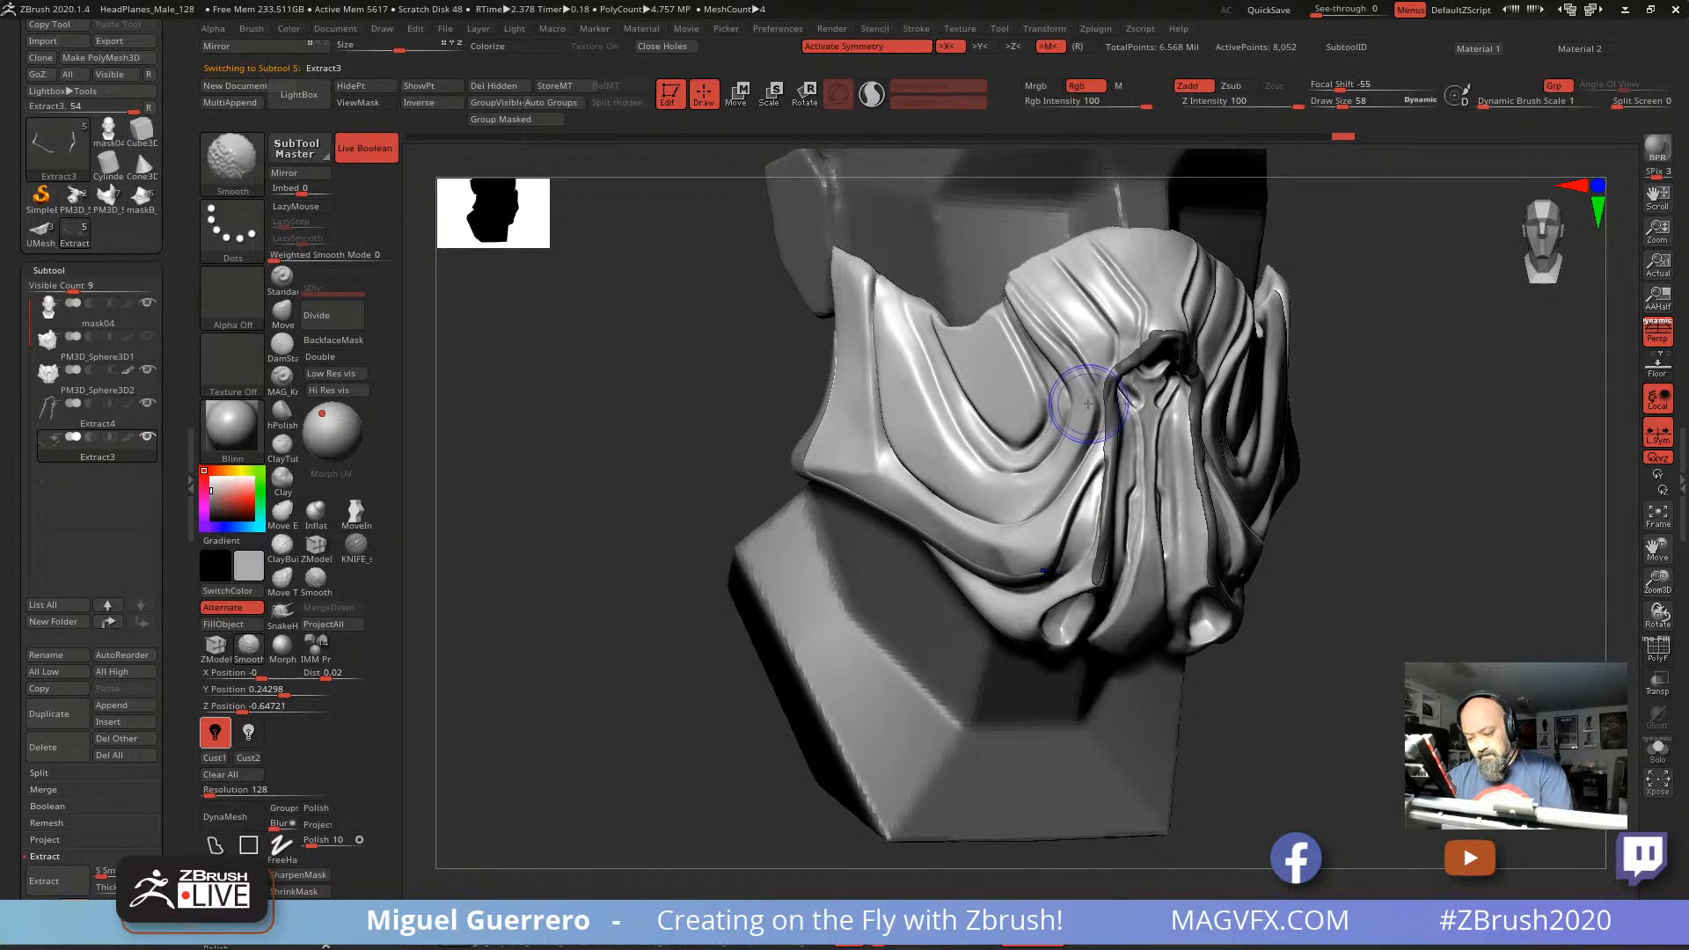
Step: Show the polyframe, select the extracted nose strip and remesh it three times with ZRemesher set to Half
left_click_drag(717, 506, 622, 493)
right_click_drag(683, 509, 715, 533, "ctrl")
left_click_drag(714, 533, 664, 547)
right_click_drag(866, 457, 885, 480, "ctrl")
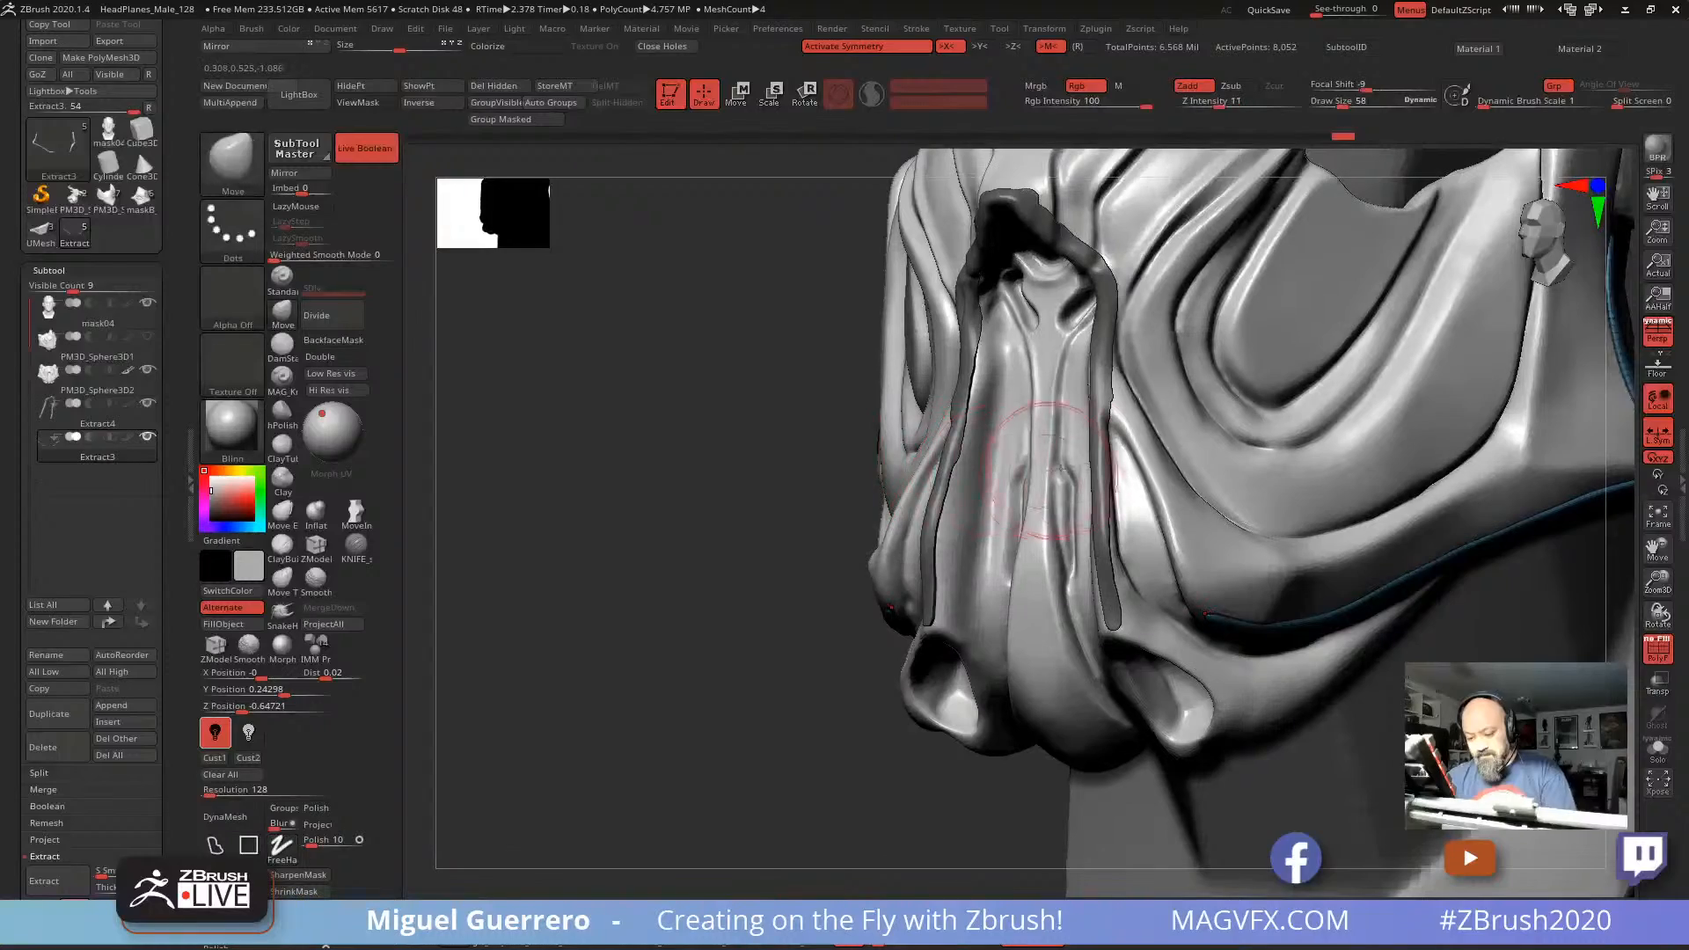
left_click(1097, 468, "alt")
left_click_drag(665, 435, 730, 432)
right_click_drag(730, 433, 765, 498, "ctrl")
mouse_move(943, 566)
right_mouse_down("ctrl")
mouse_move(924, 598)
mouse_move(717, 430)
right_mouse_up("ctrl")
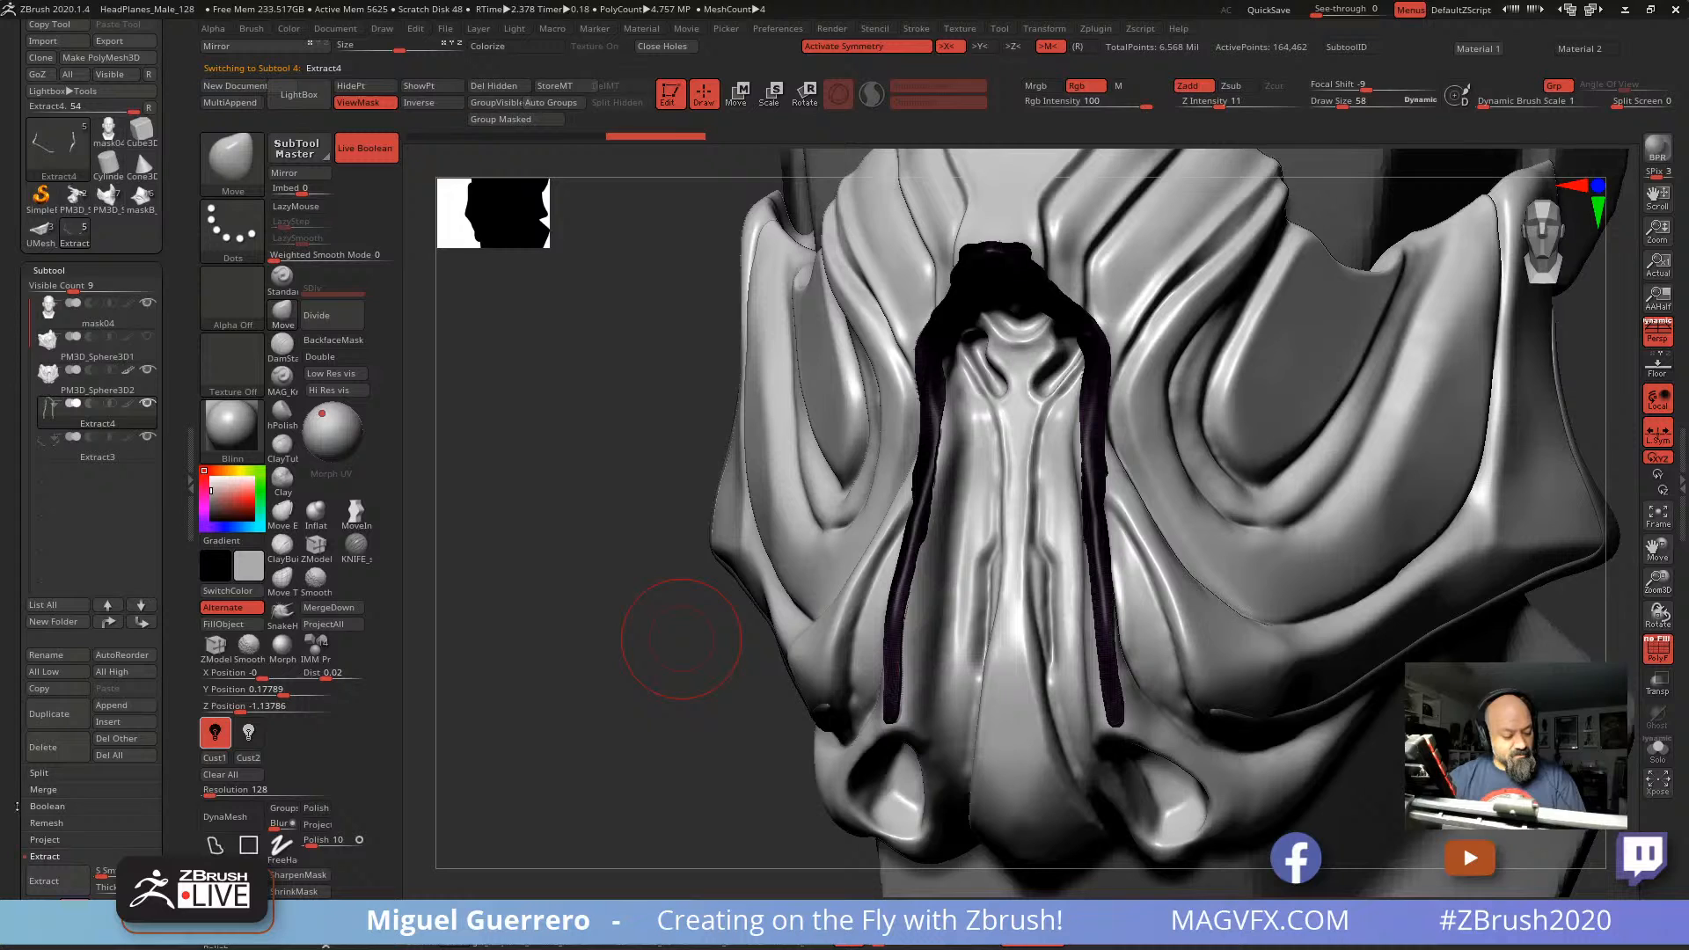
scroll(88, 527, "down", 10)
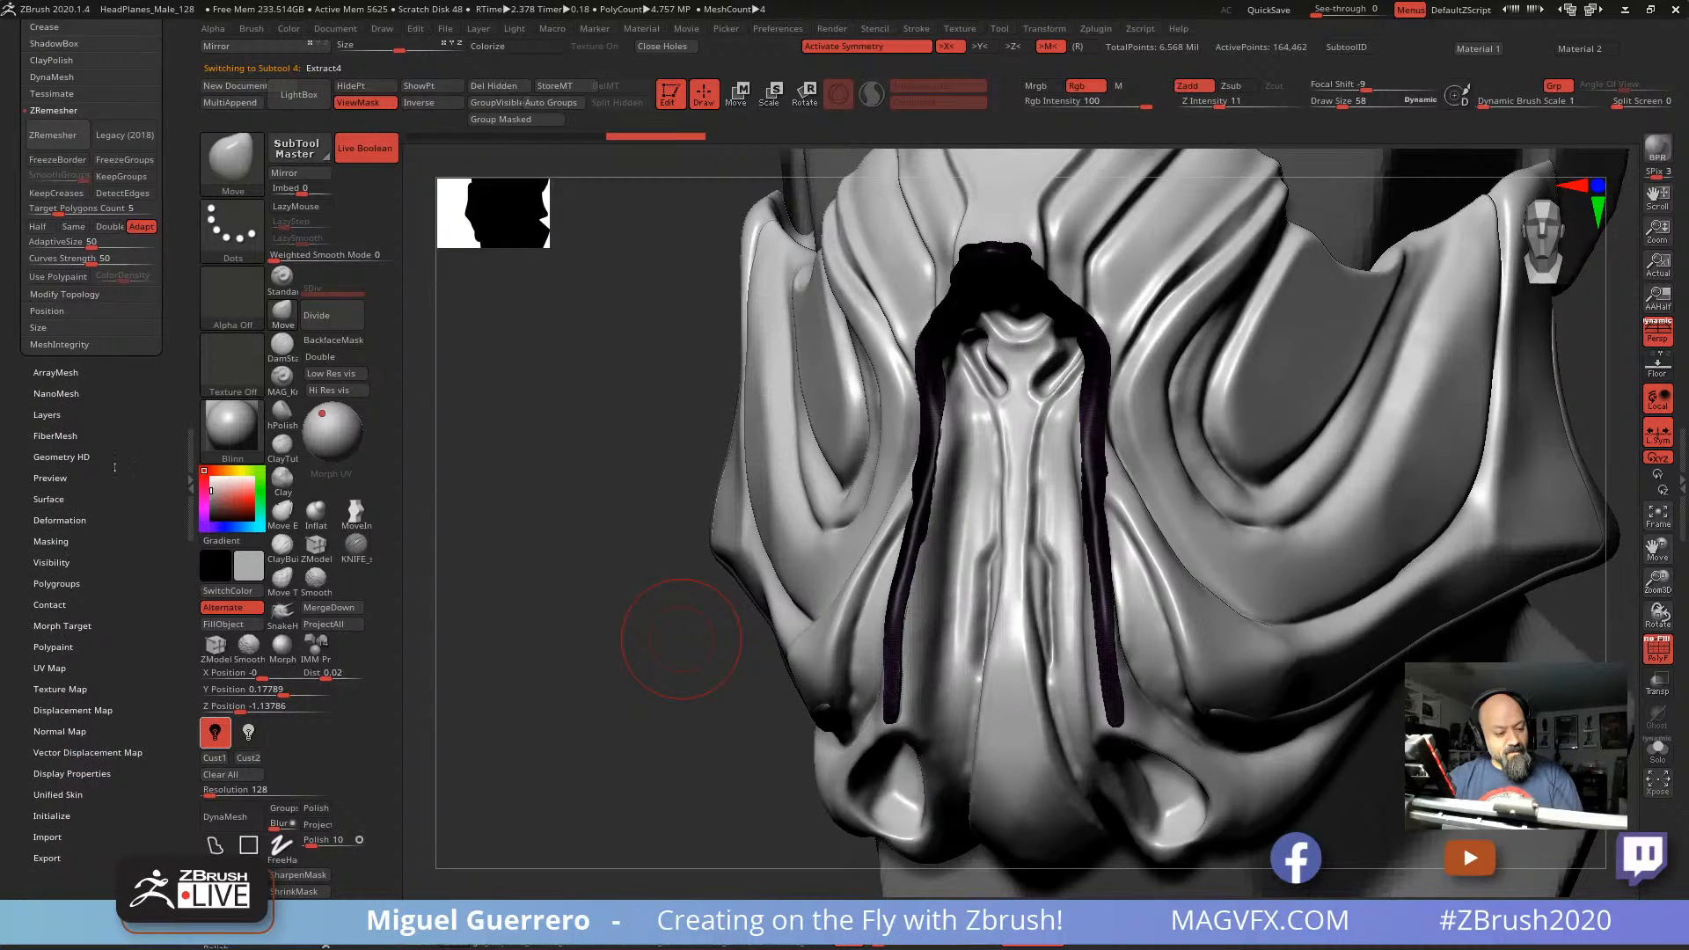
scroll(114, 468, "up", 3)
left_click(37, 415)
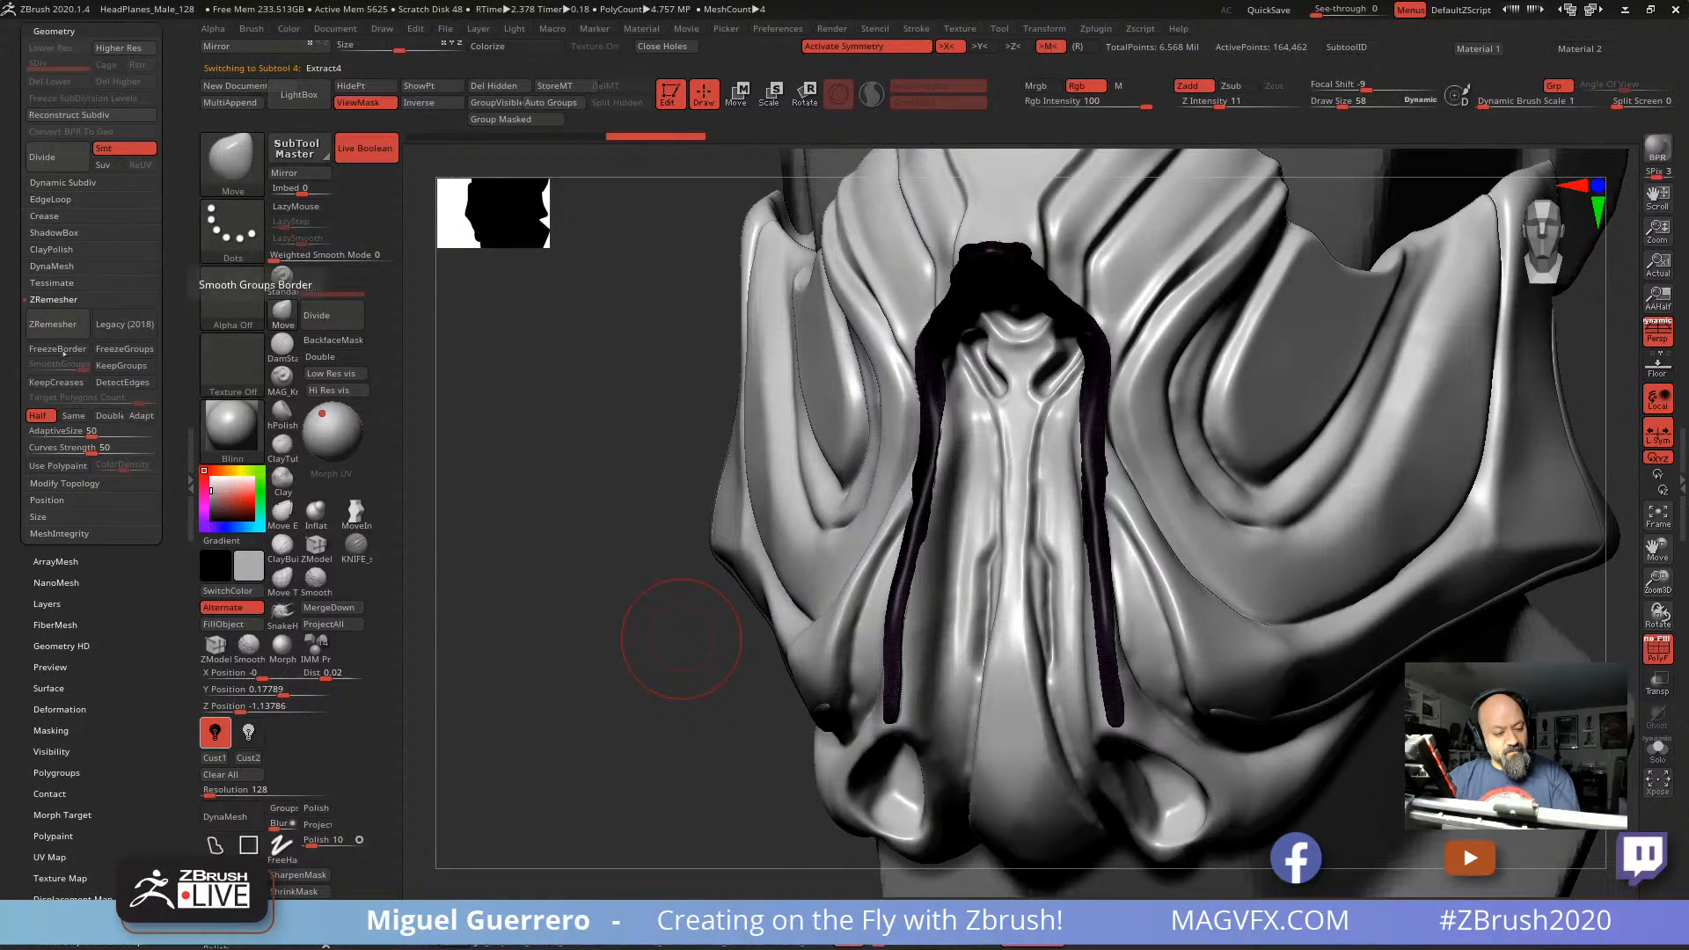
left_click(53, 324)
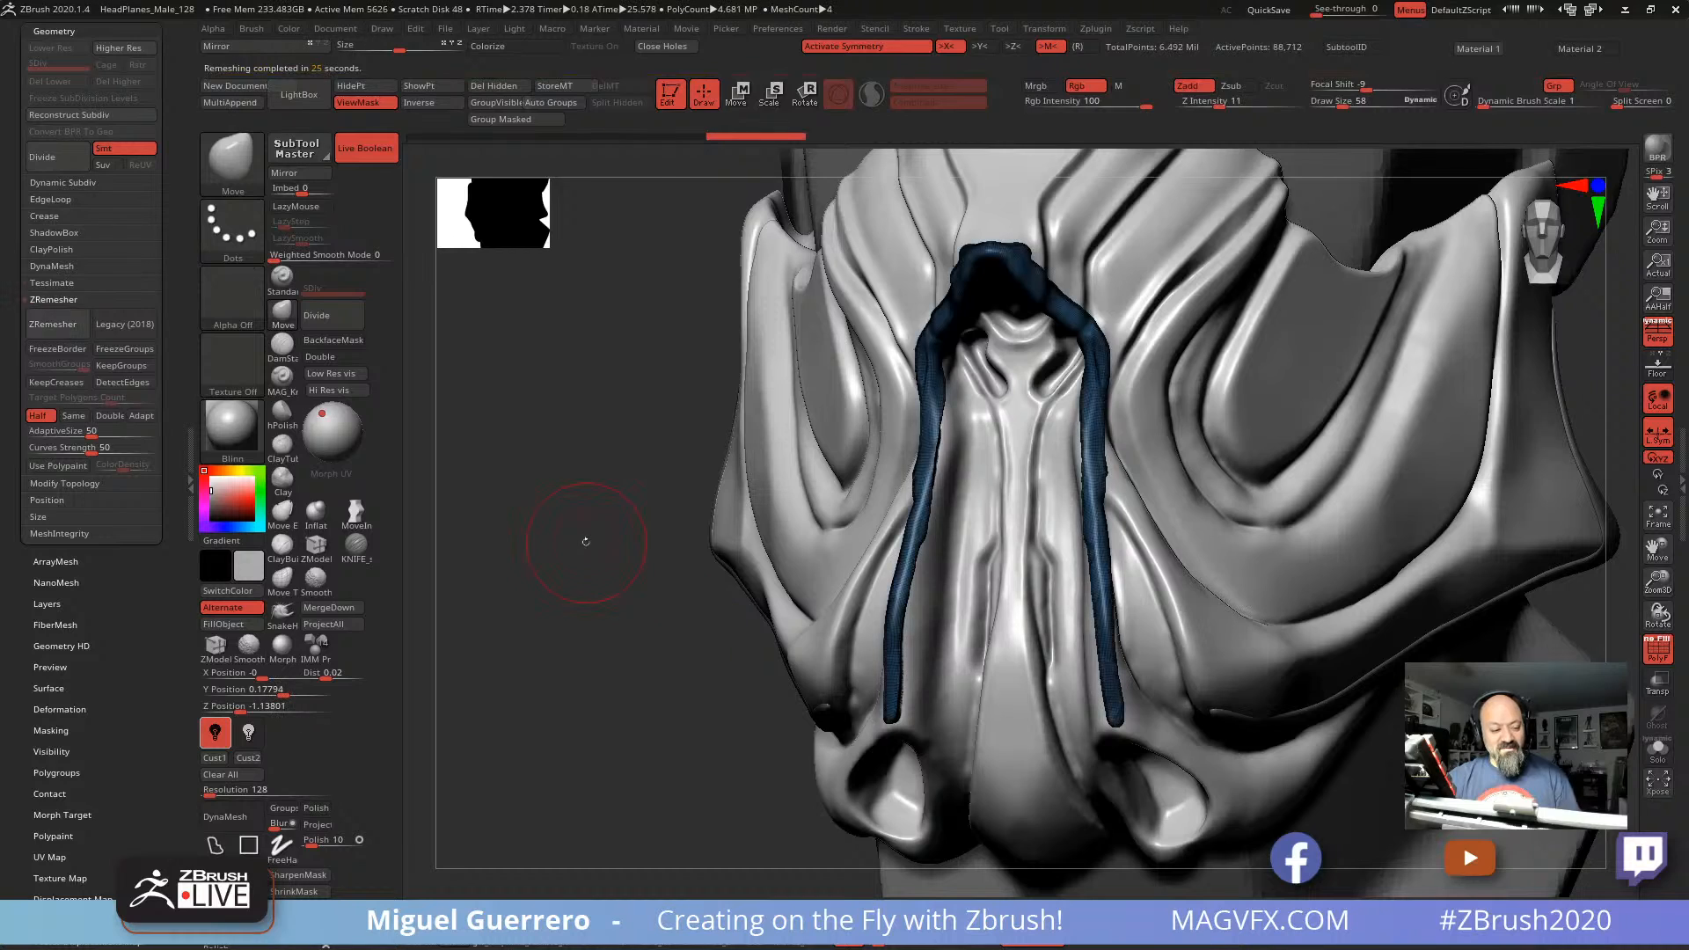
left_click(43, 325)
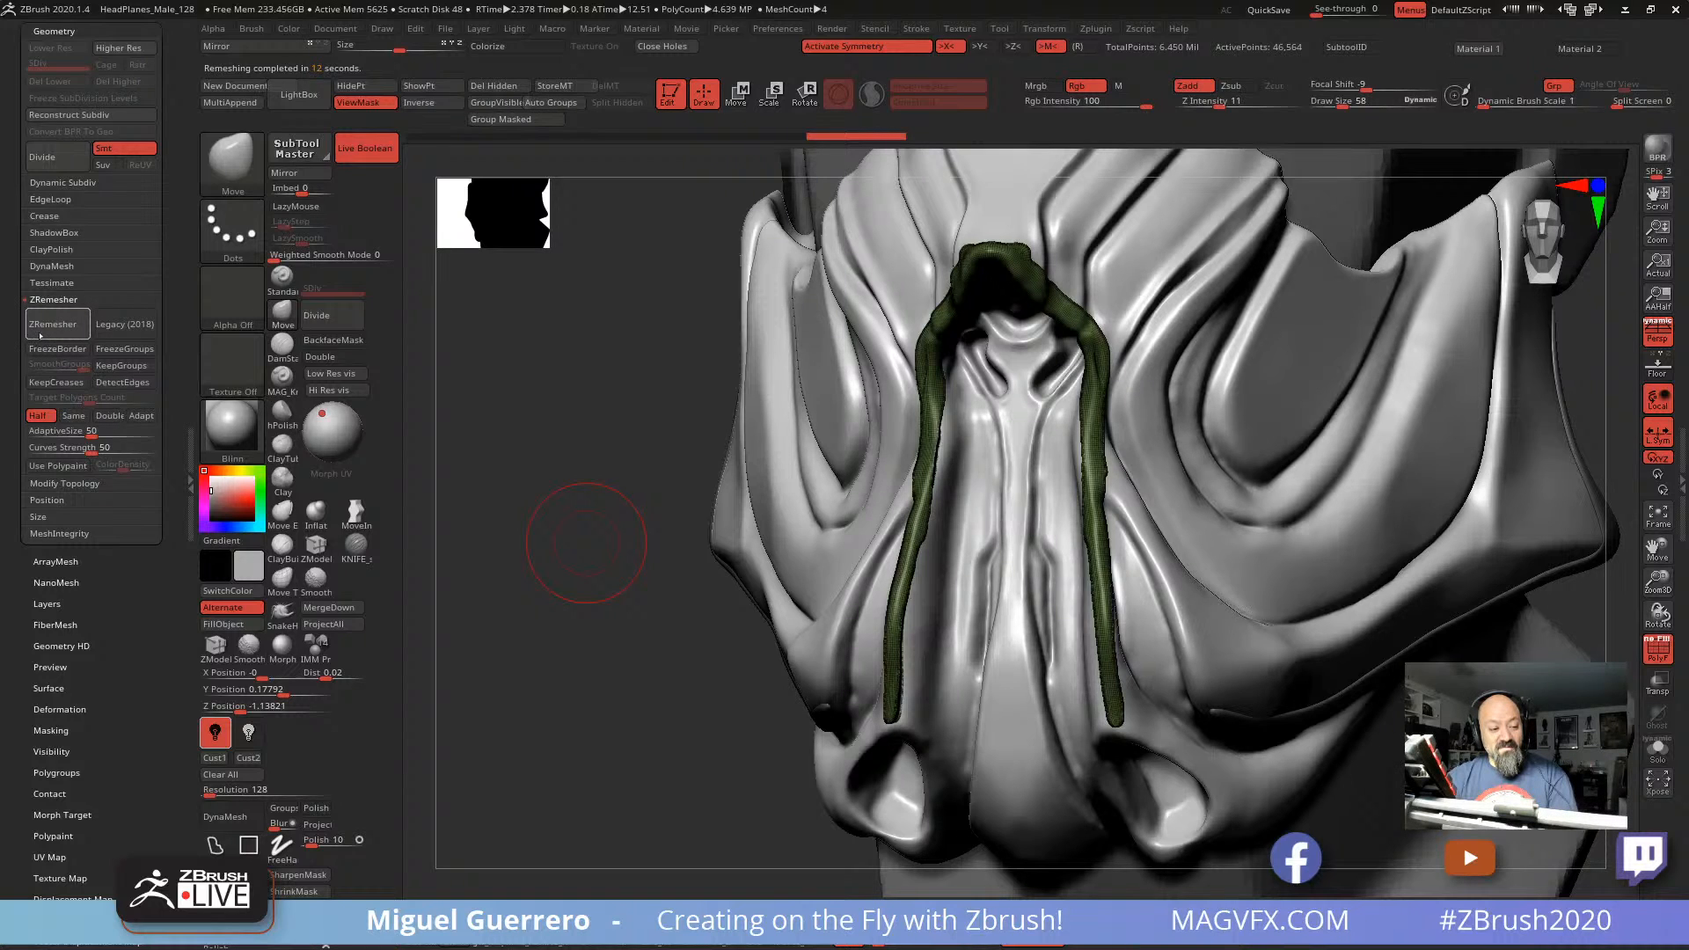
left_click(44, 331)
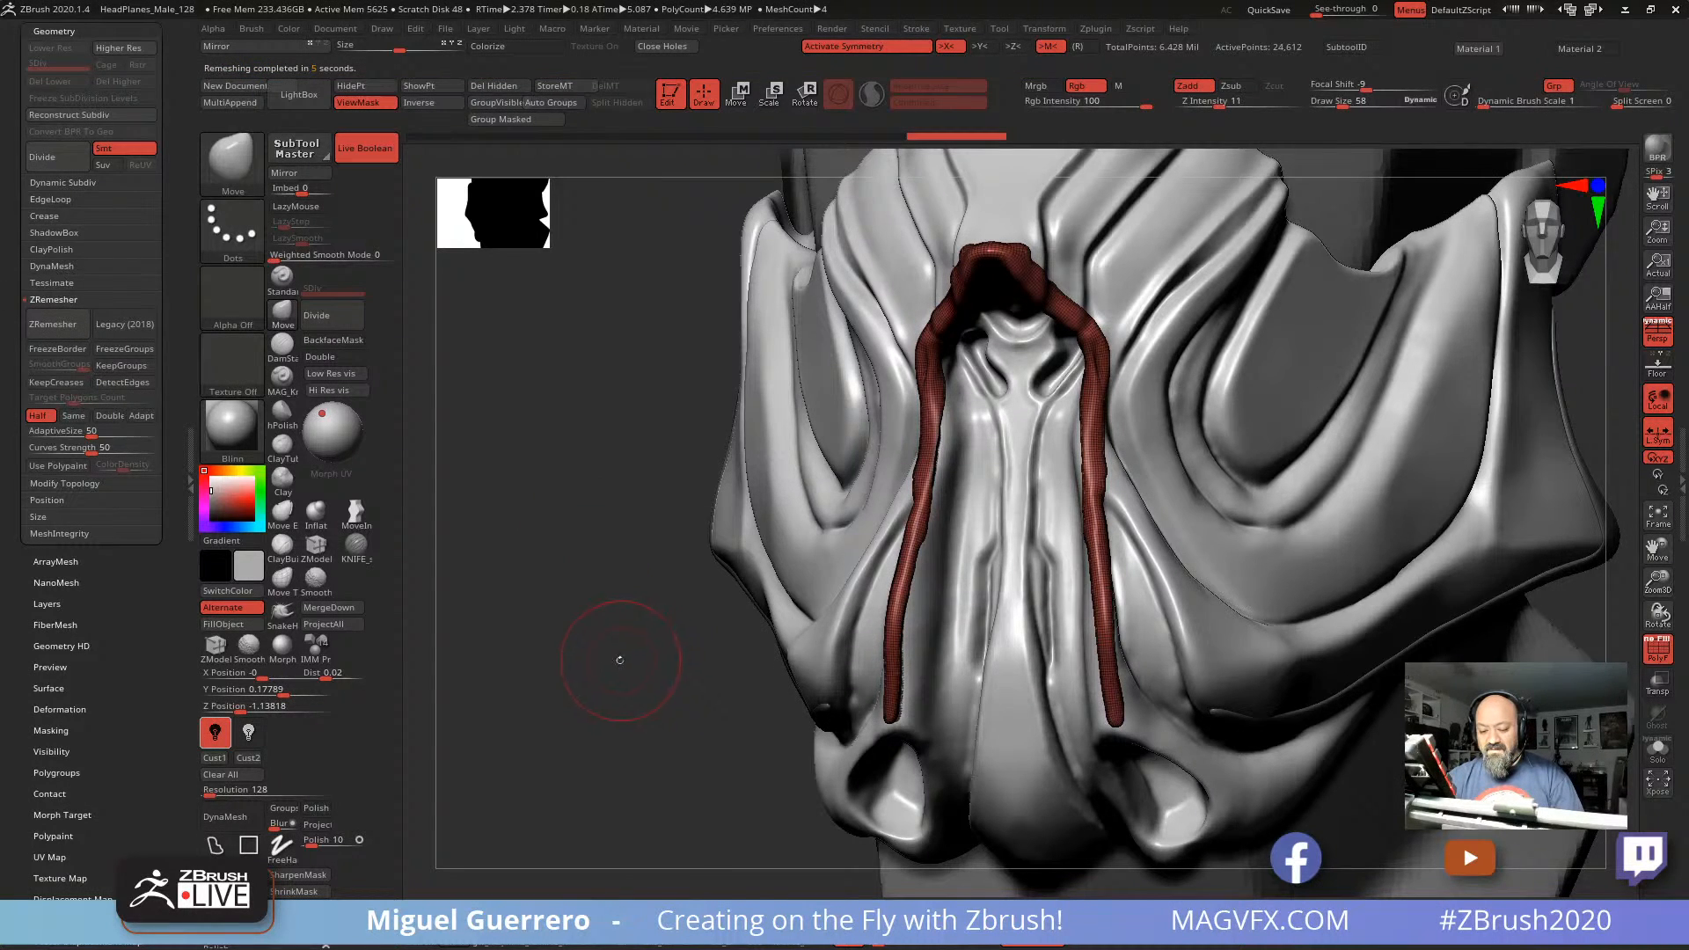
Step: Hide the polyframe and smooth the nose strip along its side leg and around the top of the nose opening
left_click_drag(603, 659, 714, 653)
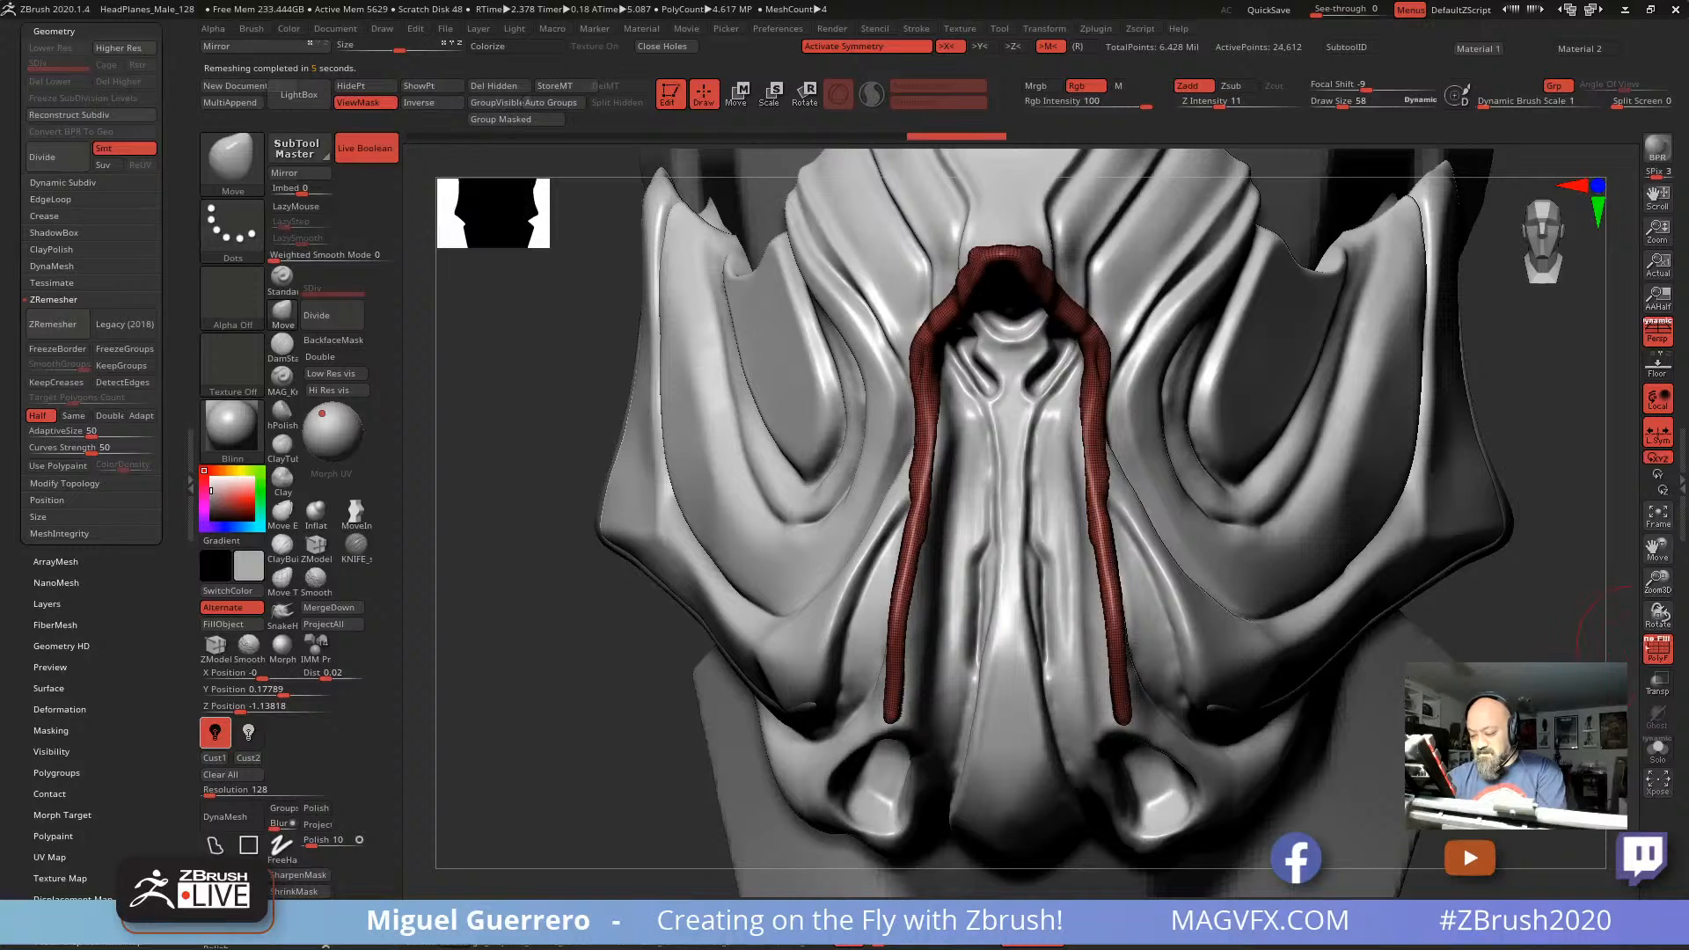
left_click(1659, 642)
left_click_drag(581, 510, 457, 504)
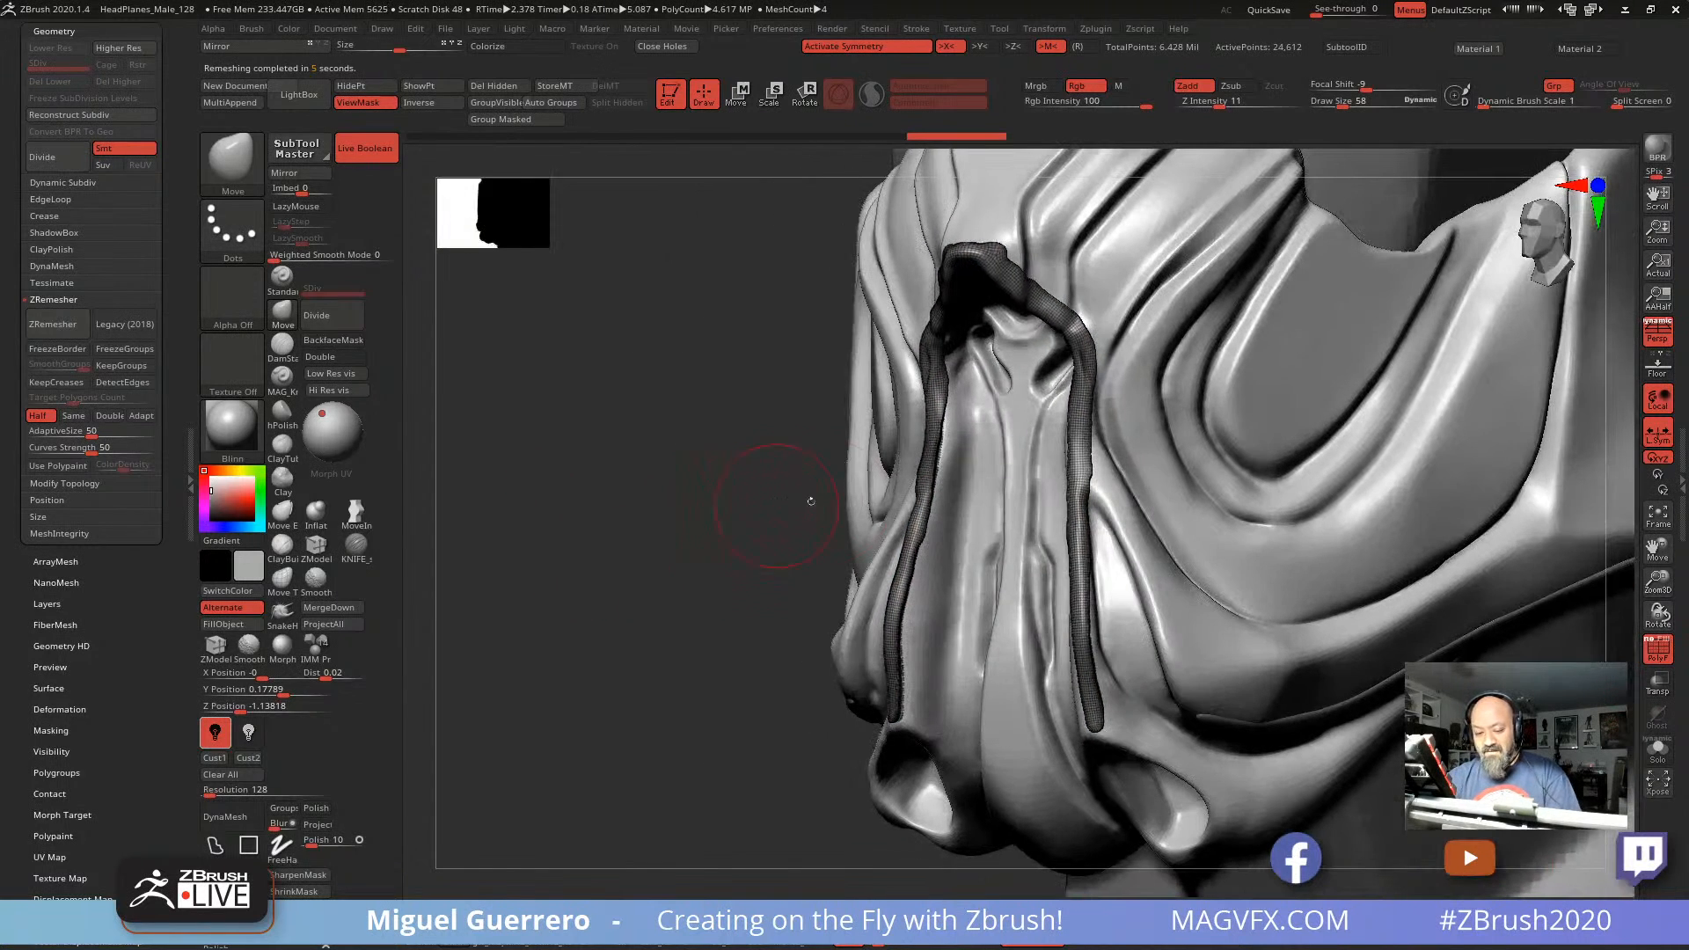
left_click(1656, 653)
left_click_drag(623, 540, 691, 538)
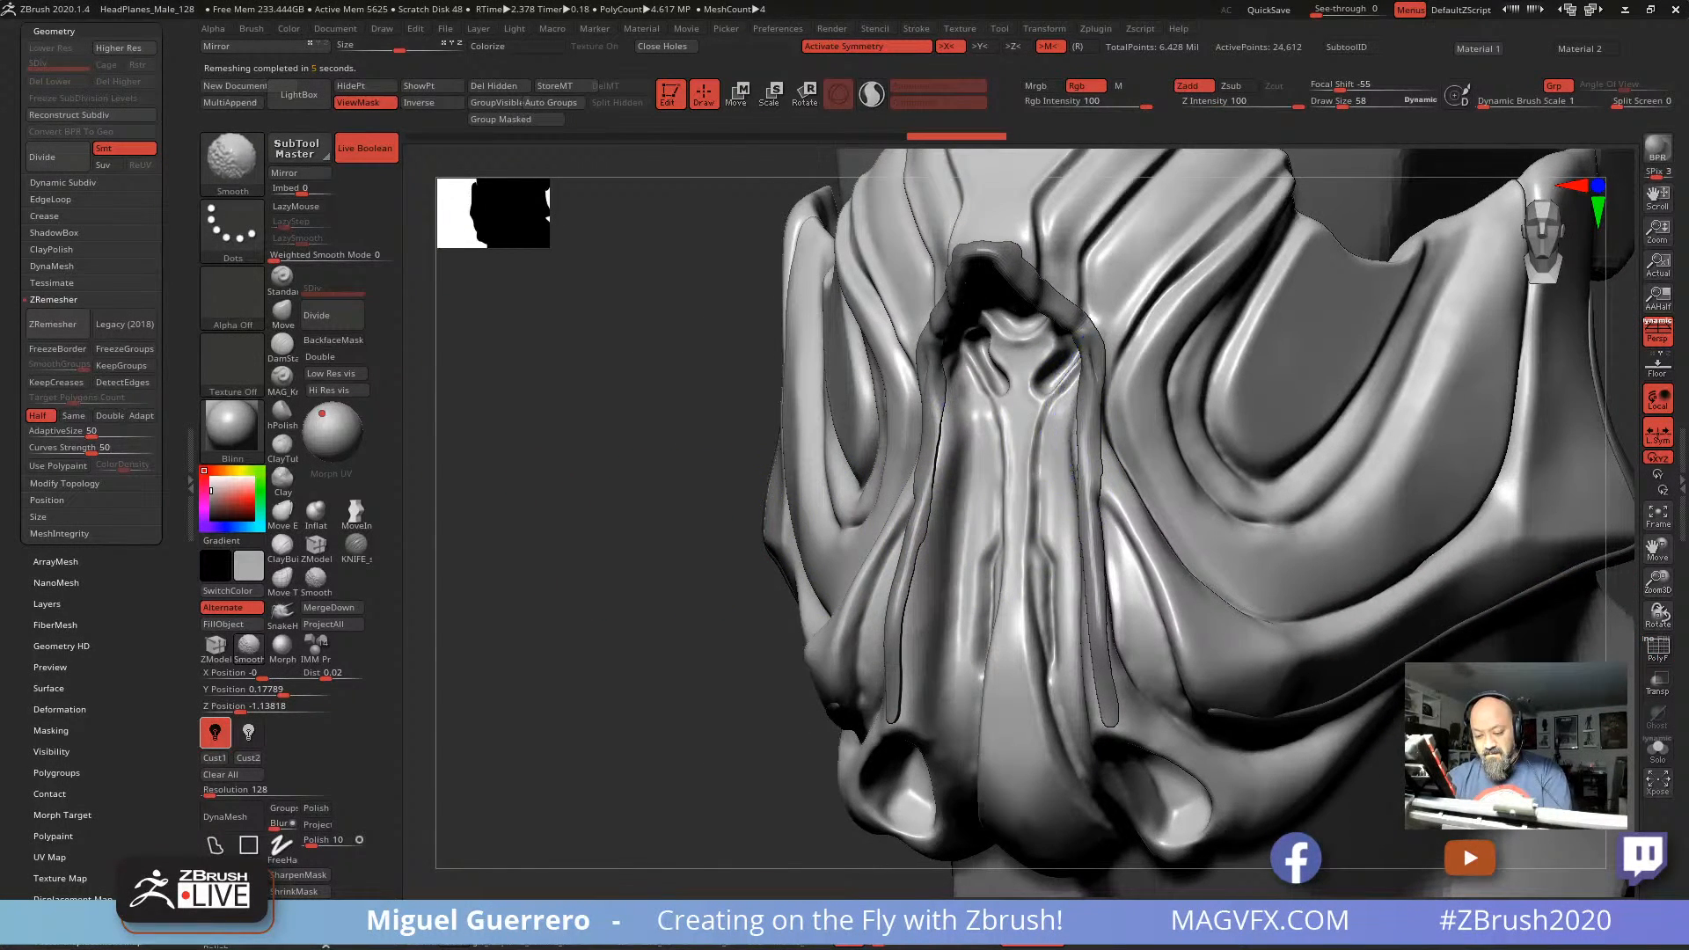
left_click_drag(1073, 505, 1082, 533, "shift")
left_click_drag(1082, 533, 1095, 653, "shift")
mouse_move(1095, 658)
left_mouse_down("shift")
mouse_move(1105, 686)
mouse_move(1090, 584)
left_mouse_up("shift")
left_click_drag(1099, 423, 1060, 299, "shift")
left_click_drag(748, 330, 679, 337)
mouse_move(1020, 264)
left_mouse_down("shift")
mouse_move(994, 257)
mouse_move(1083, 306)
mouse_move(1092, 338)
left_mouse_up("shift")
Step: Reposition the lower legs of the nose strip against the face mask using the Move brush with draw size 110
mouse_move(763, 454)
left_mouse_down()
mouse_move(745, 456)
mouse_move(799, 467)
mouse_move(603, 467)
mouse_move(703, 466)
left_mouse_up()
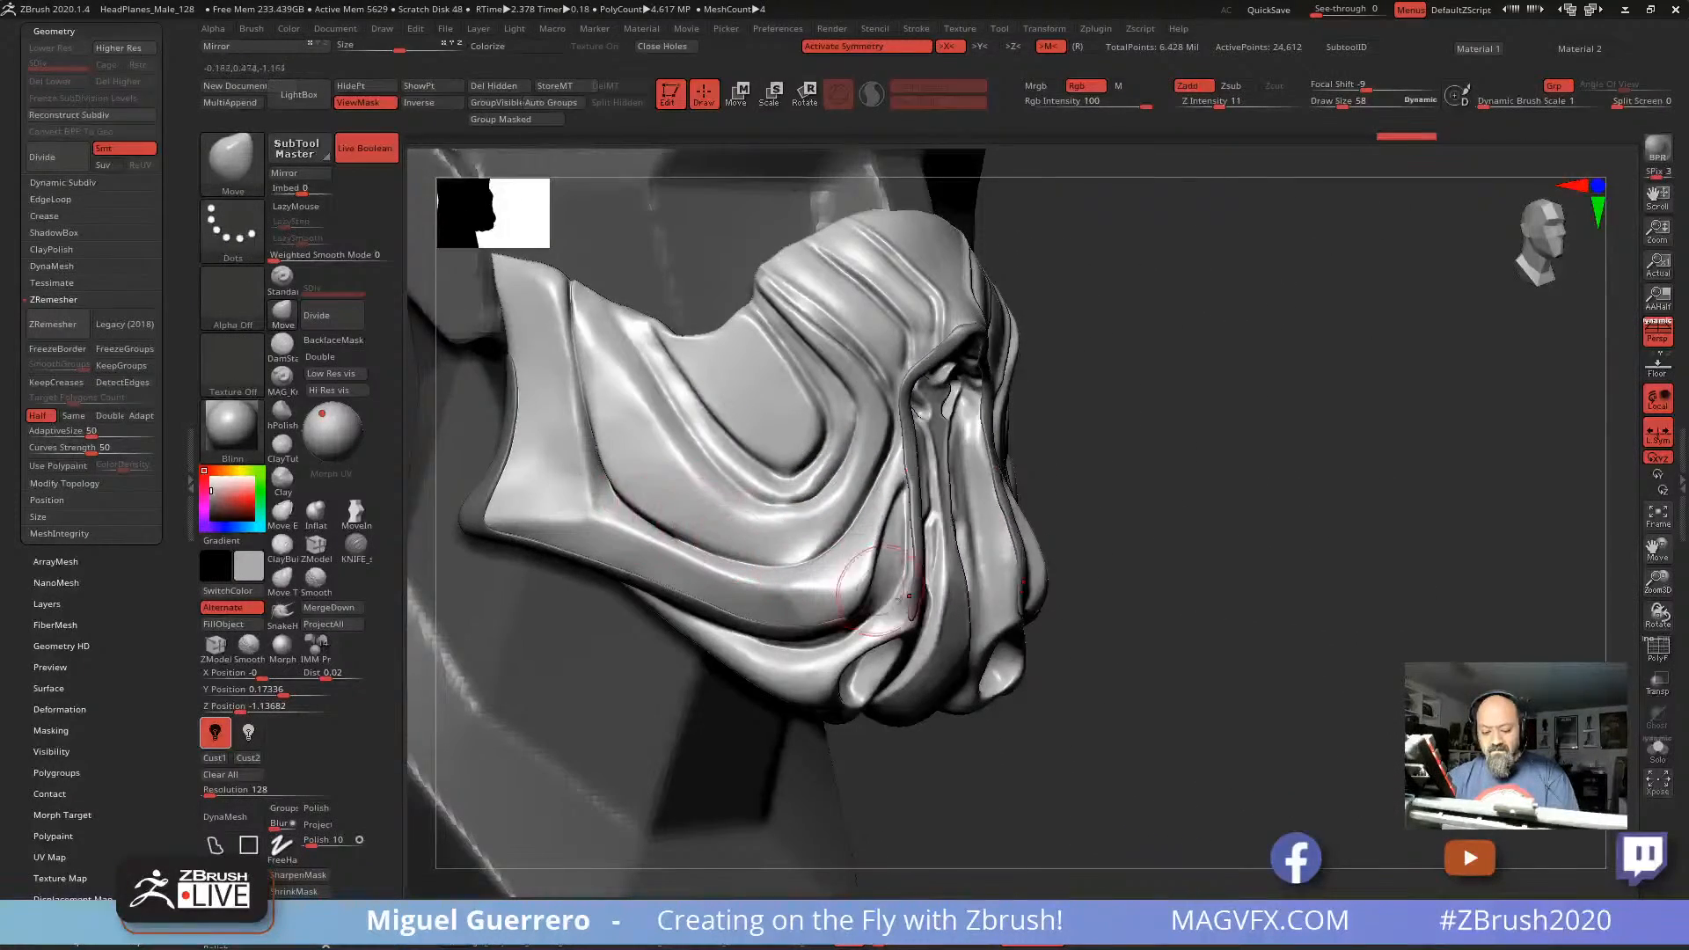
mouse_move(1135, 704)
left_mouse_down()
mouse_move(941, 752)
mouse_move(765, 739)
left_mouse_up()
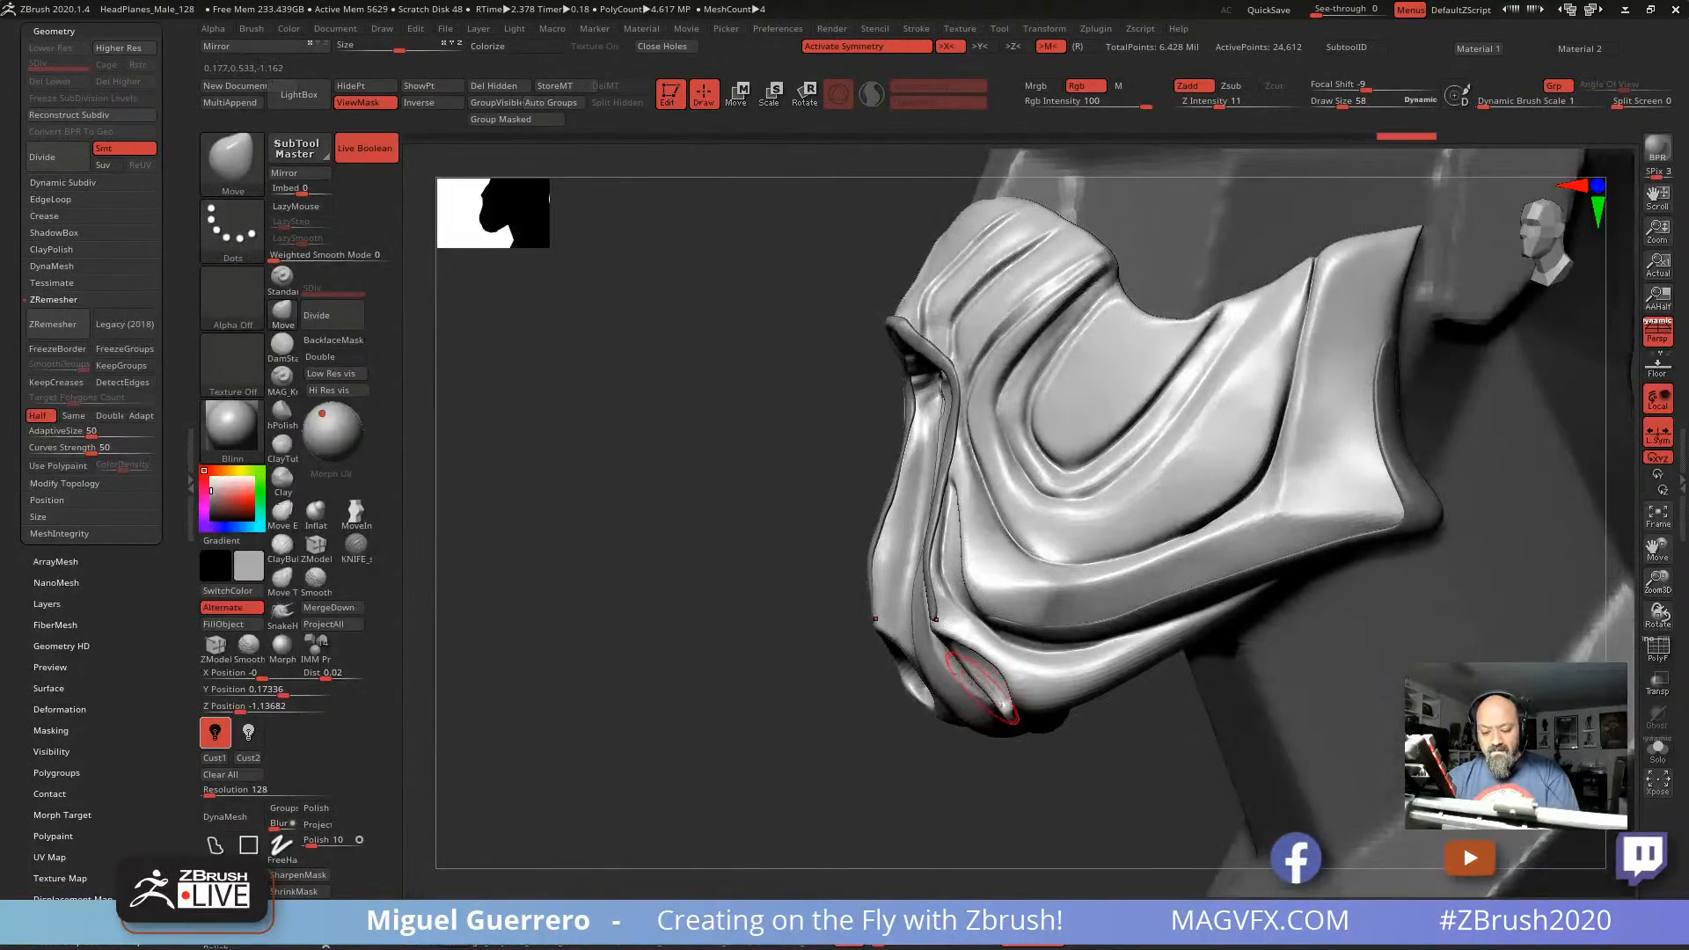
left_click(291, 317)
key("bracketright")
mouse_move(892, 563)
left_mouse_down()
mouse_move(924, 608)
mouse_move(940, 591)
mouse_move(942, 617)
left_mouse_up()
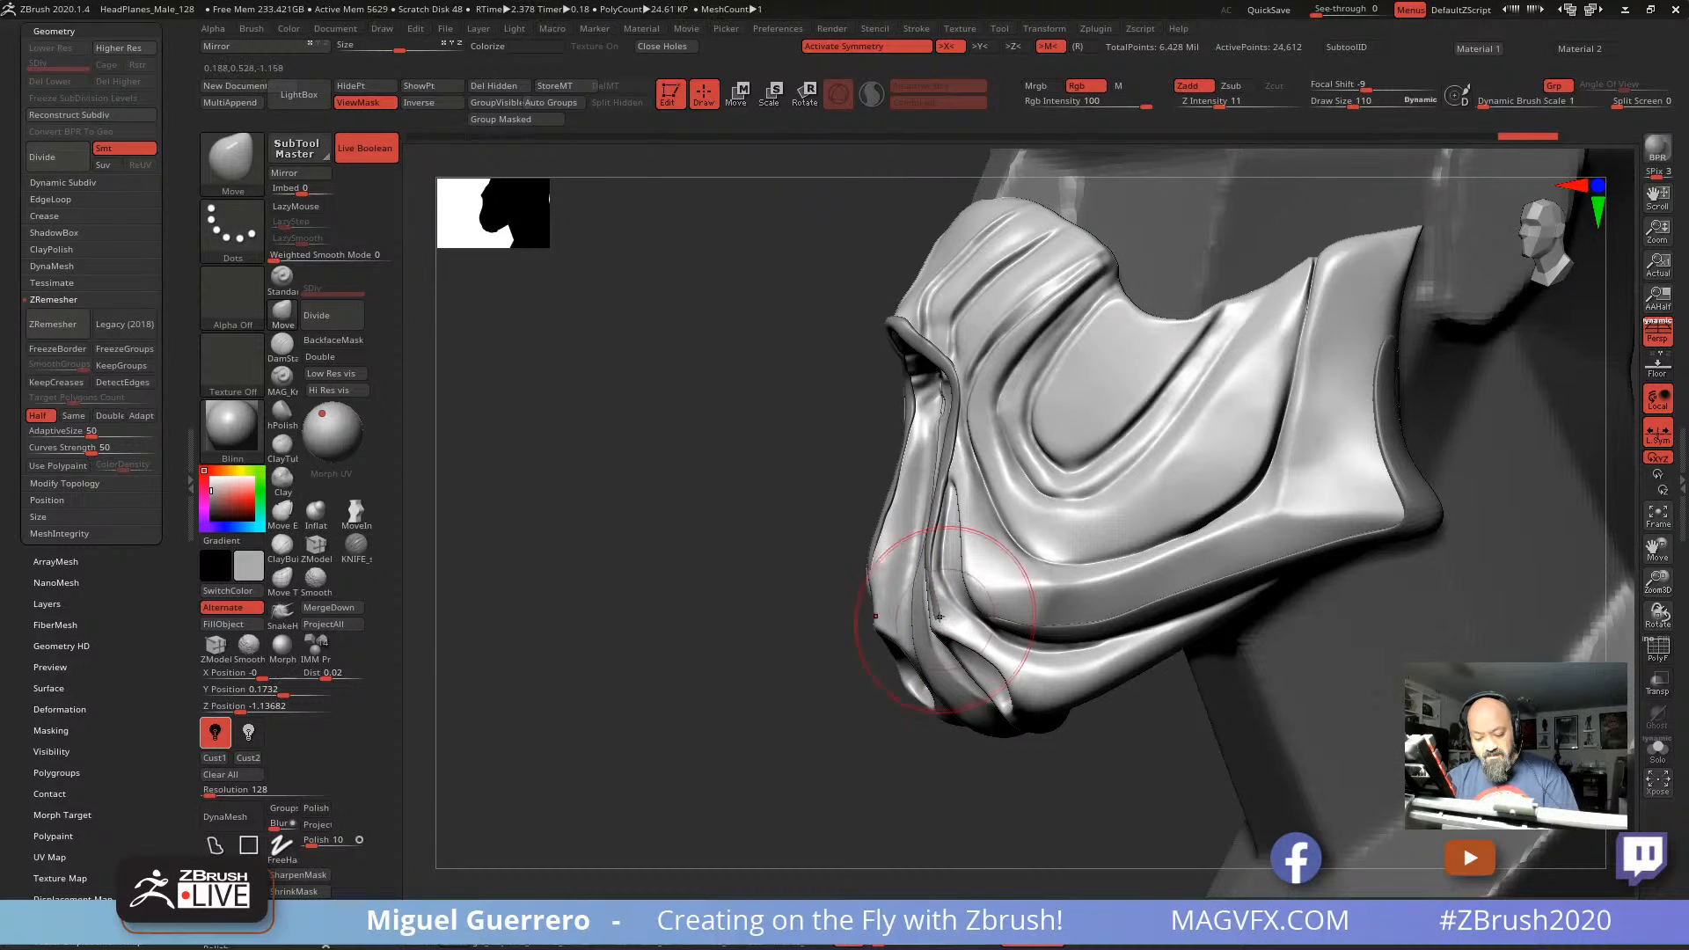
left_click_drag(926, 542, 934, 530)
Step: Smooth the lower and middle parts of the nose strip's legs with draw size 110
left_click_drag(775, 629, 963, 621)
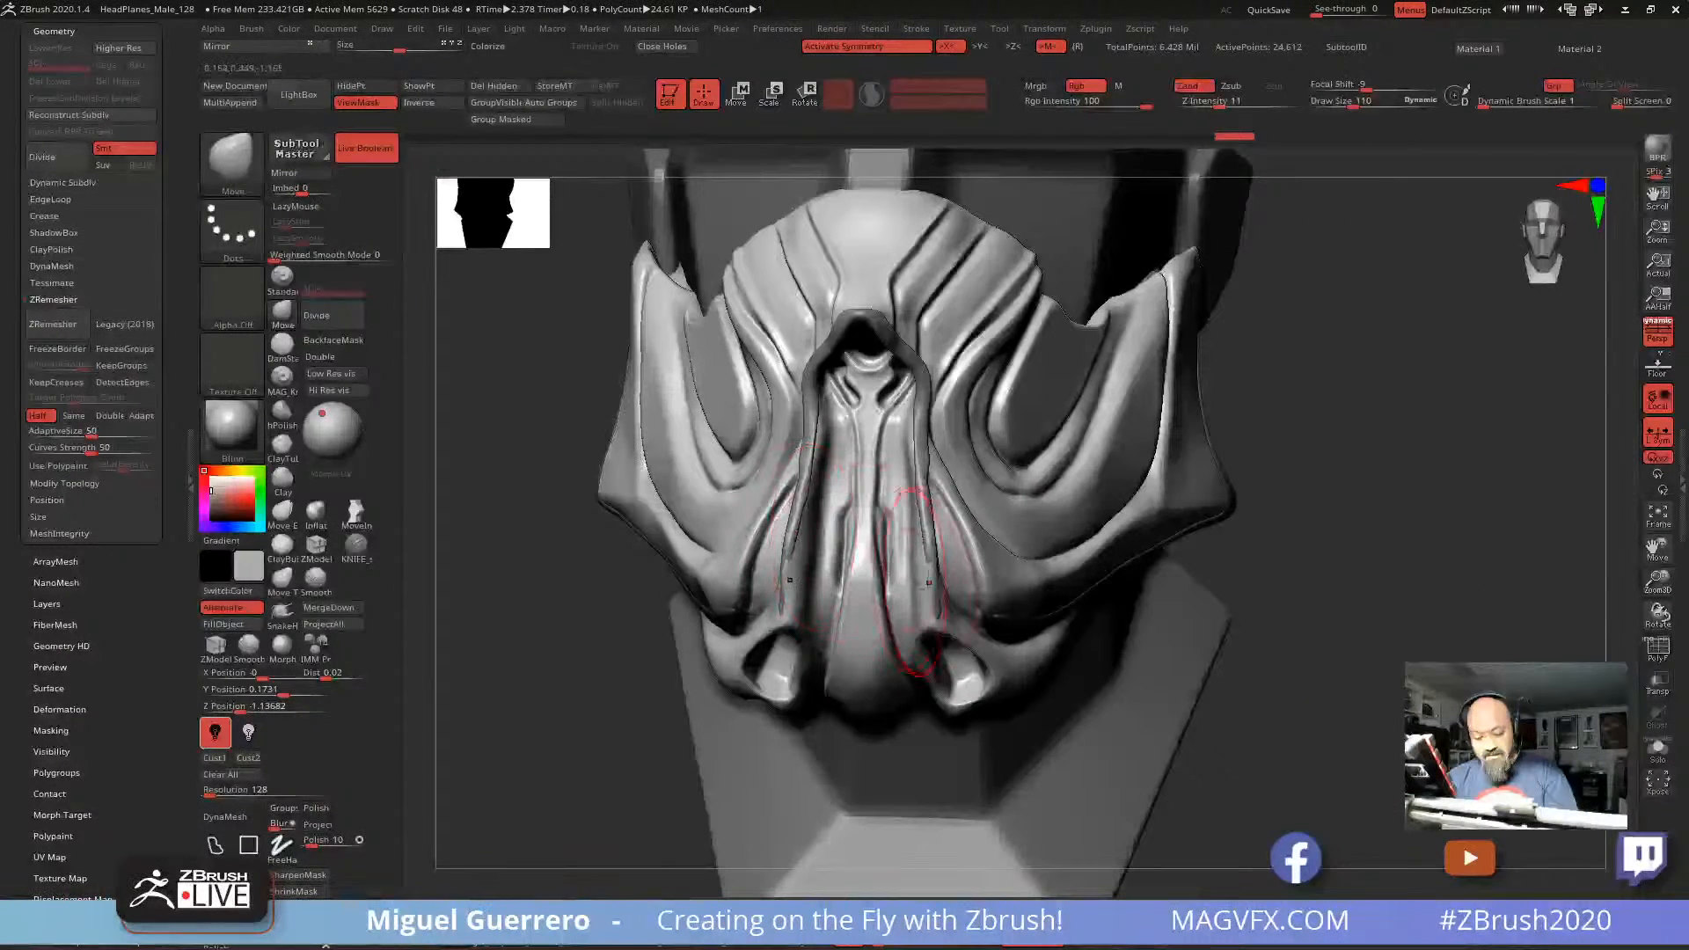
key("shift")
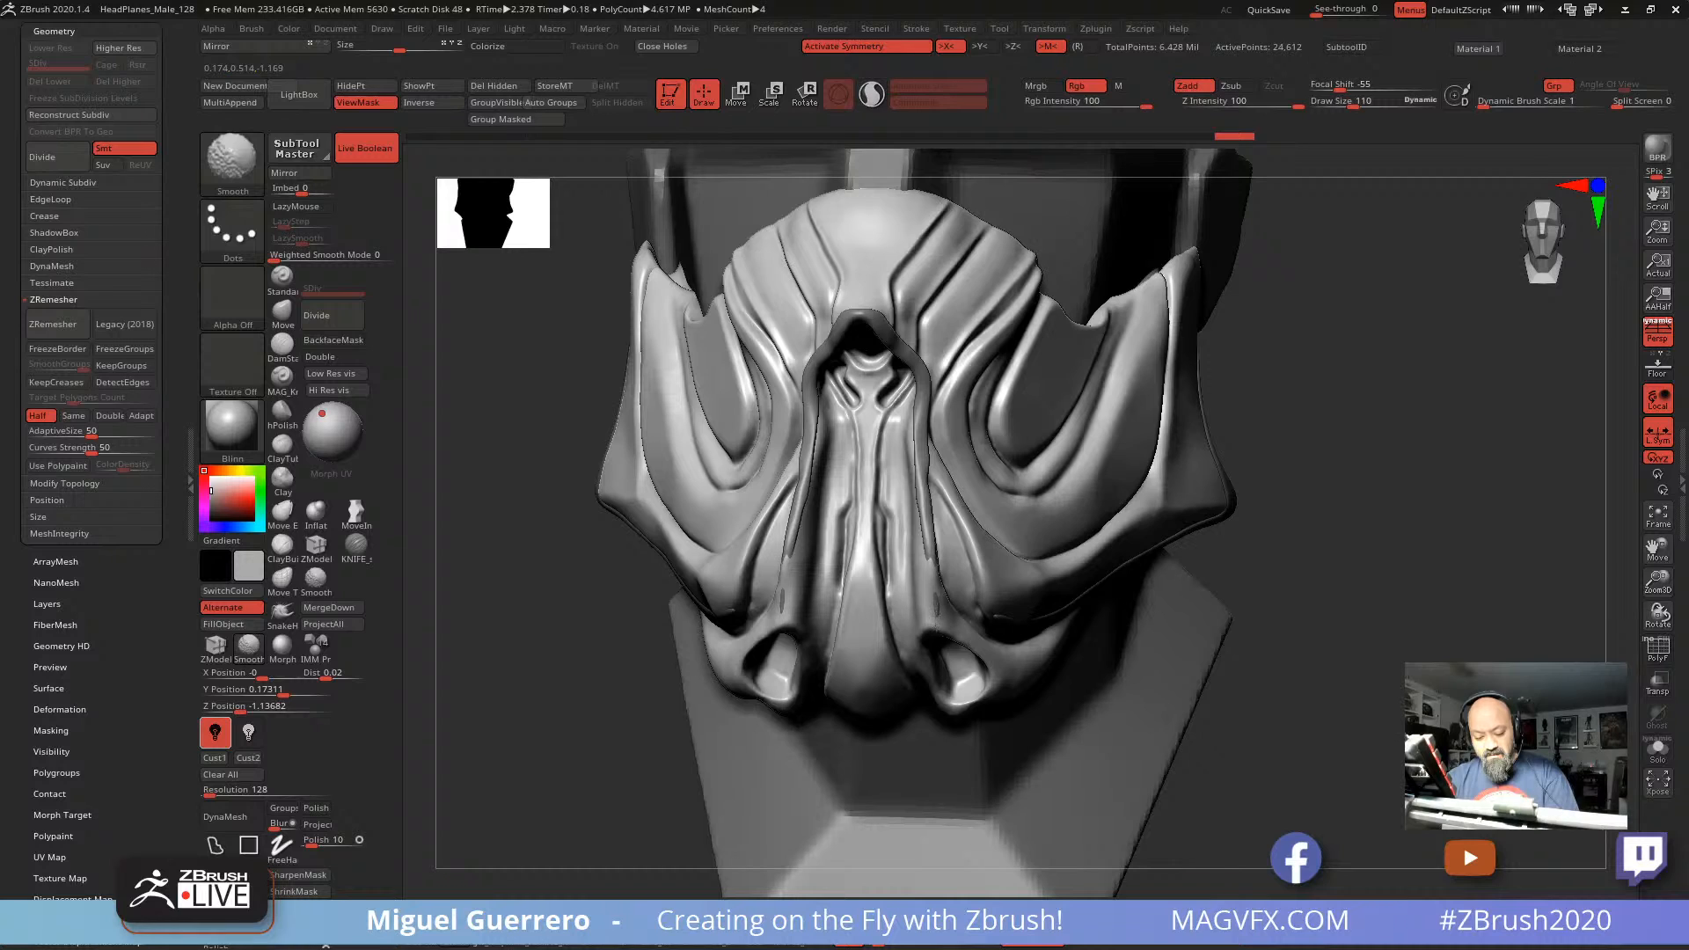
left_click_drag(935, 606, 922, 560, "shift")
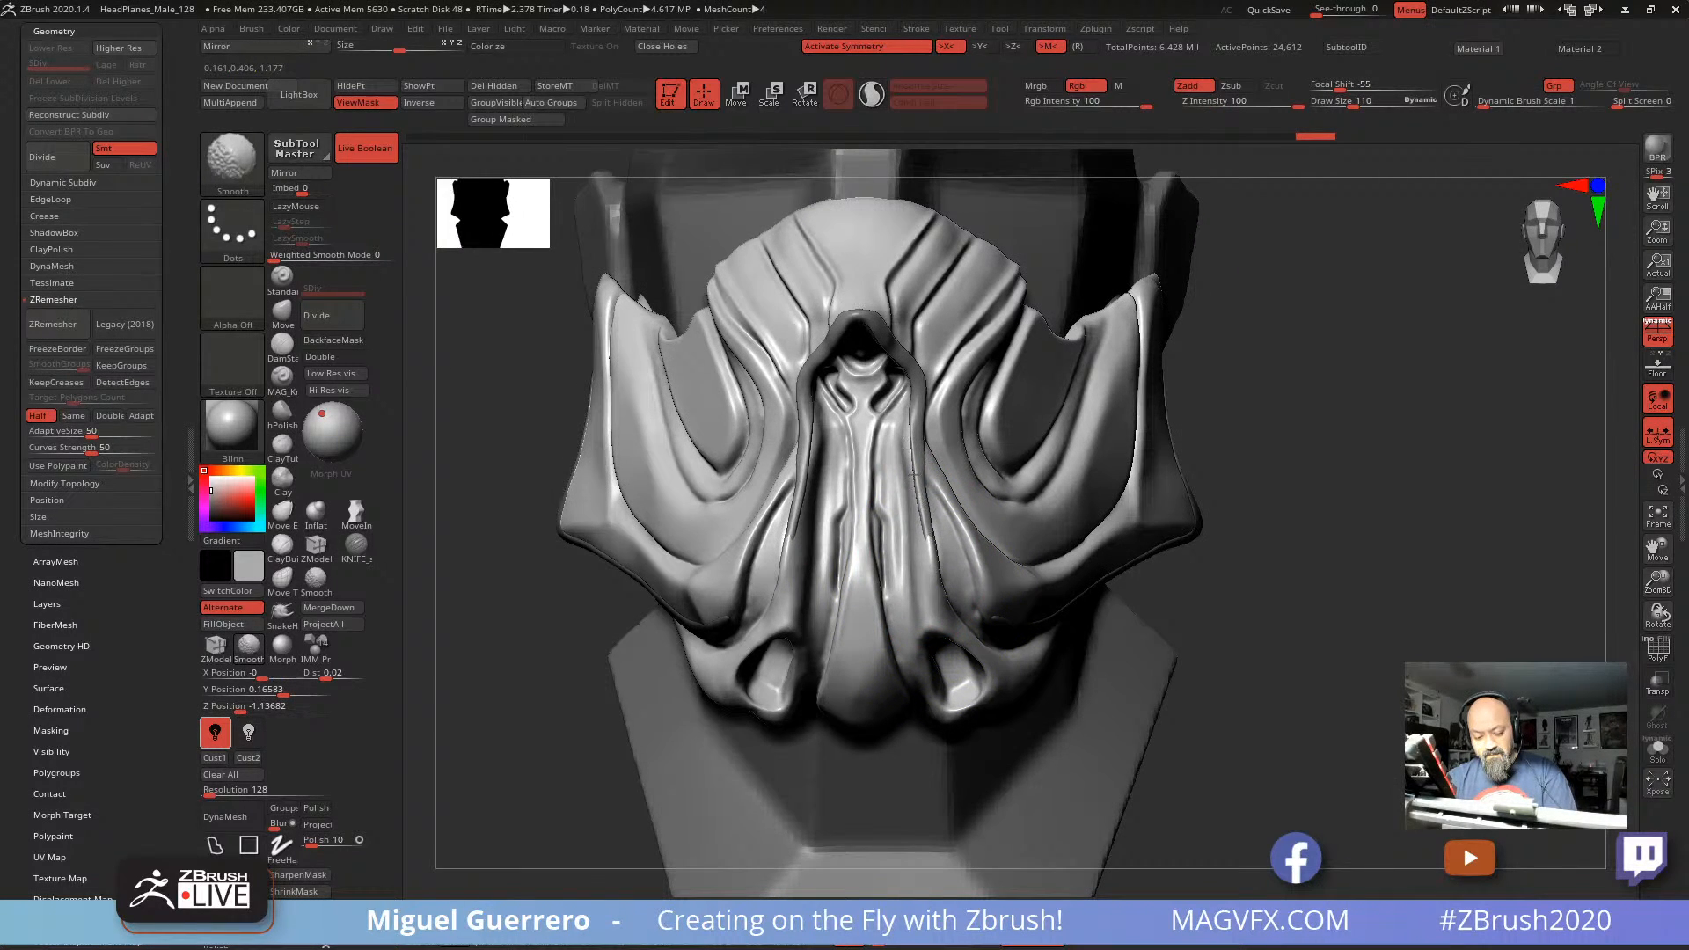
left_click_drag(913, 475, 916, 487, "shift")
mouse_move(493, 413)
right_mouse_down("ctrl")
mouse_move(488, 449)
mouse_move(616, 519)
mouse_move(542, 521)
mouse_move(727, 534)
mouse_move(744, 571)
right_mouse_up("ctrl")
left_click_drag(1110, 527, 1110, 462, "shift")
mouse_move(1107, 467)
left_mouse_down("shift")
mouse_move(1098, 506)
mouse_move(1088, 493)
mouse_move(1087, 576)
left_mouse_up("shift")
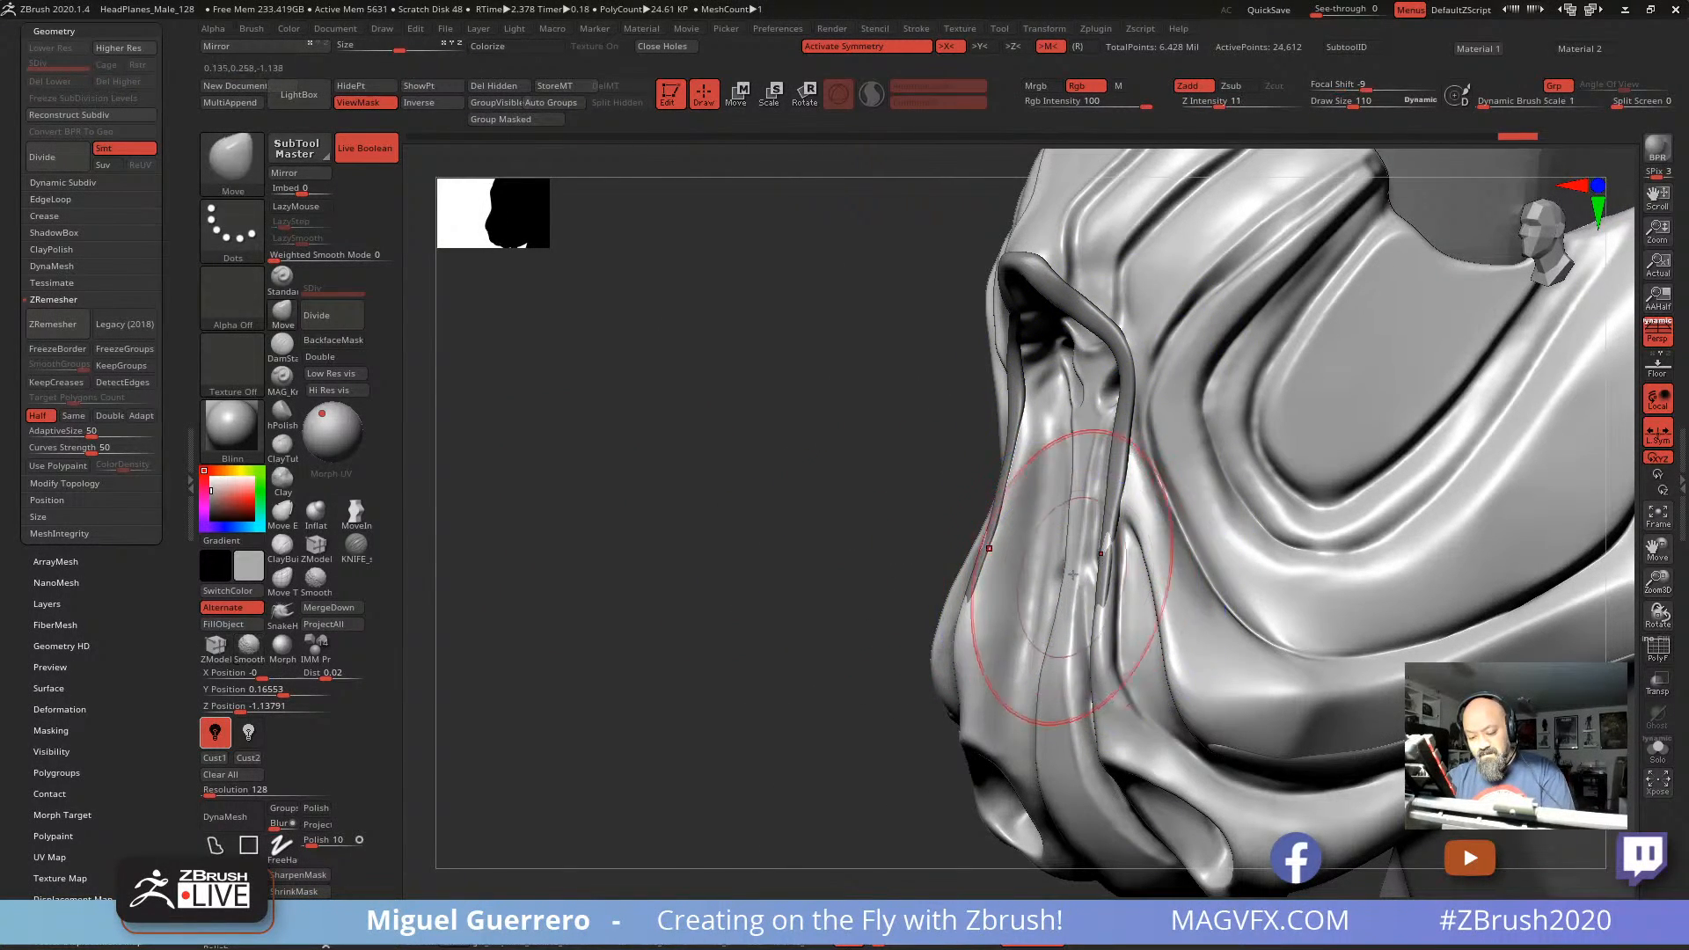
Step: Examine the nose strip's fit against the face mask from the side and from a three-quarter view
key("b")
key("m")
key("v")
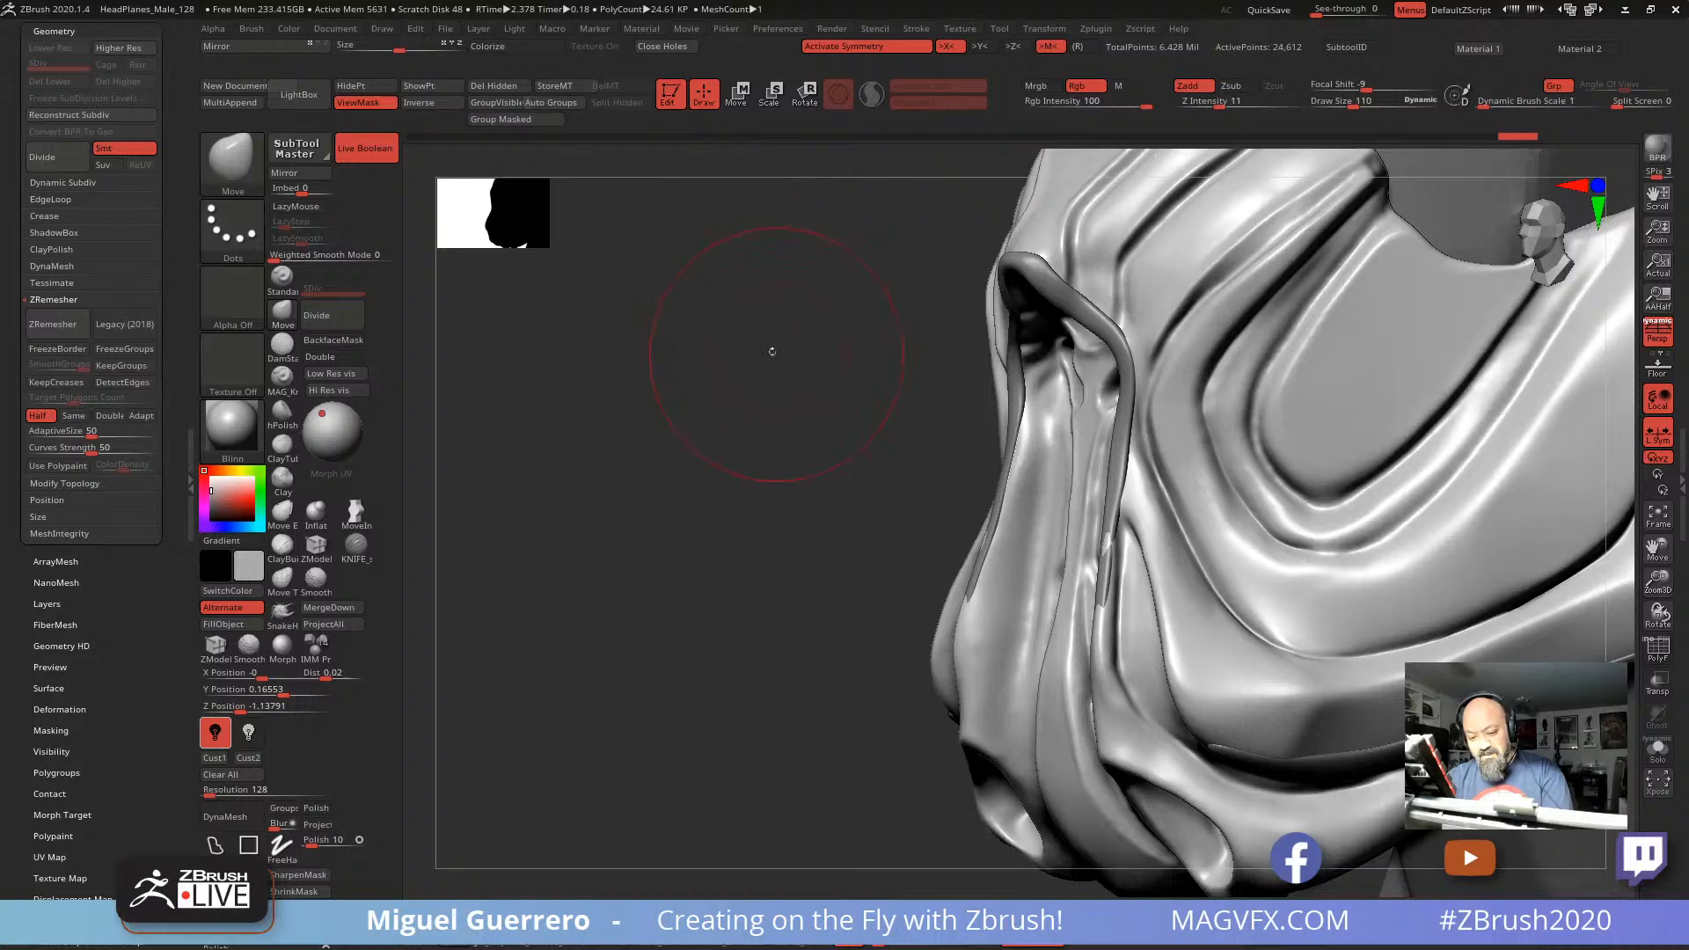
right_click_drag(773, 352, 745, 353)
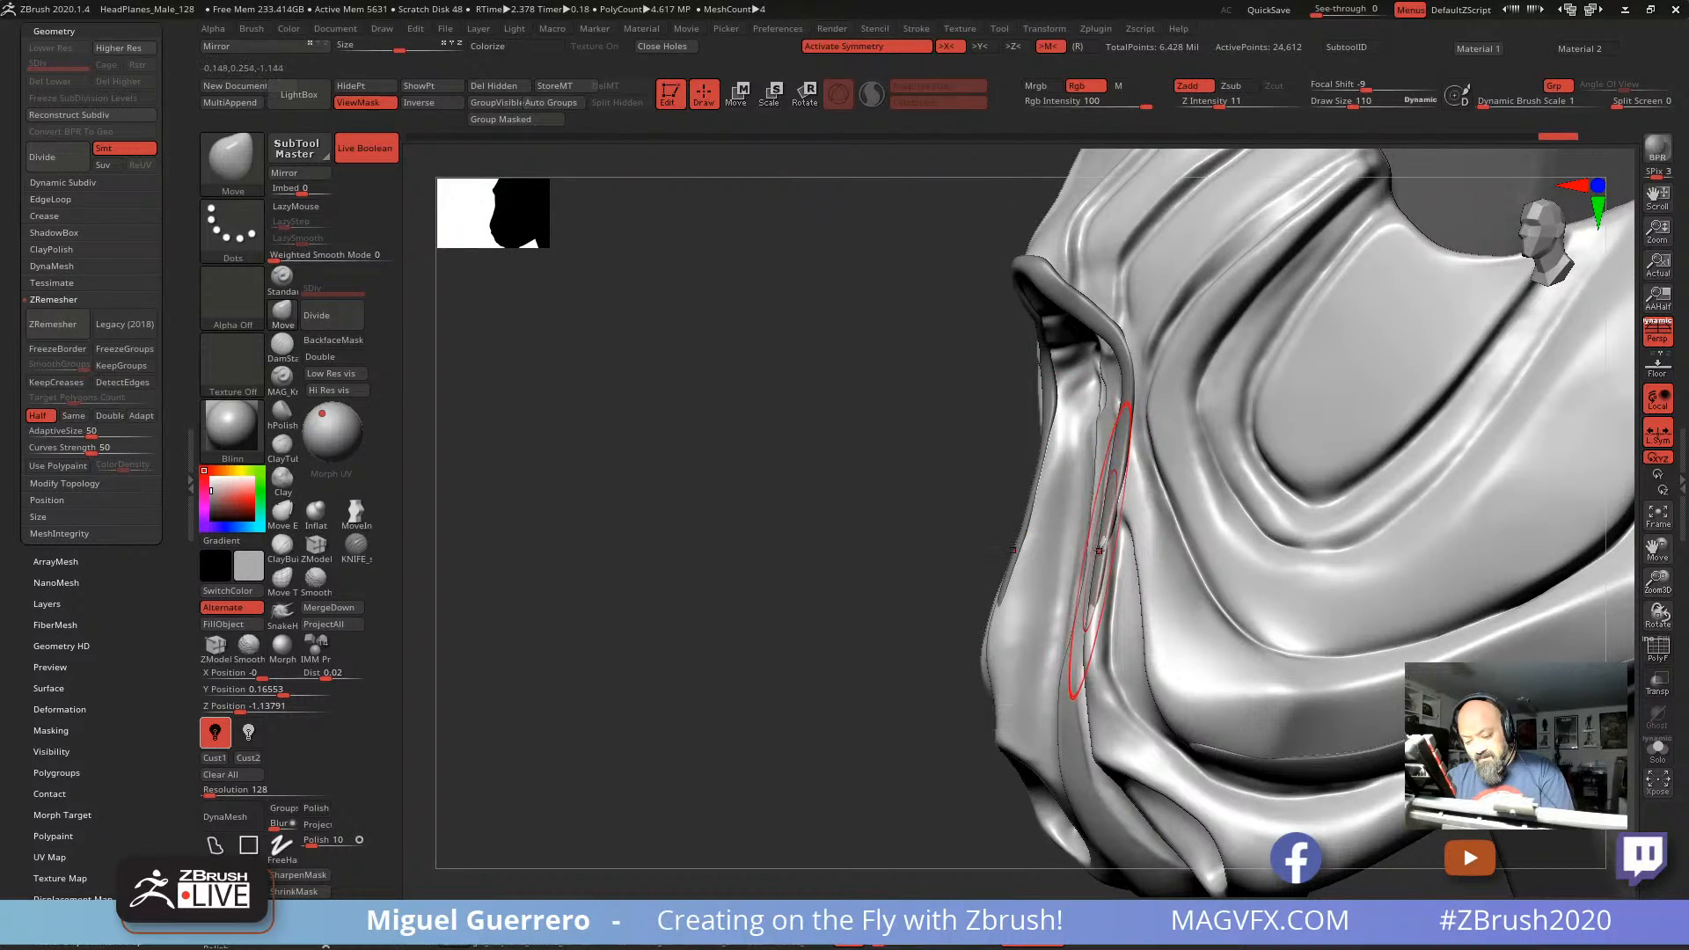
right_click_drag(815, 480, 852, 486, "shift")
right_click_drag(774, 431, 647, 418, "alt")
right_click_drag(647, 418, 726, 471)
right_click_drag(501, 434, 563, 482)
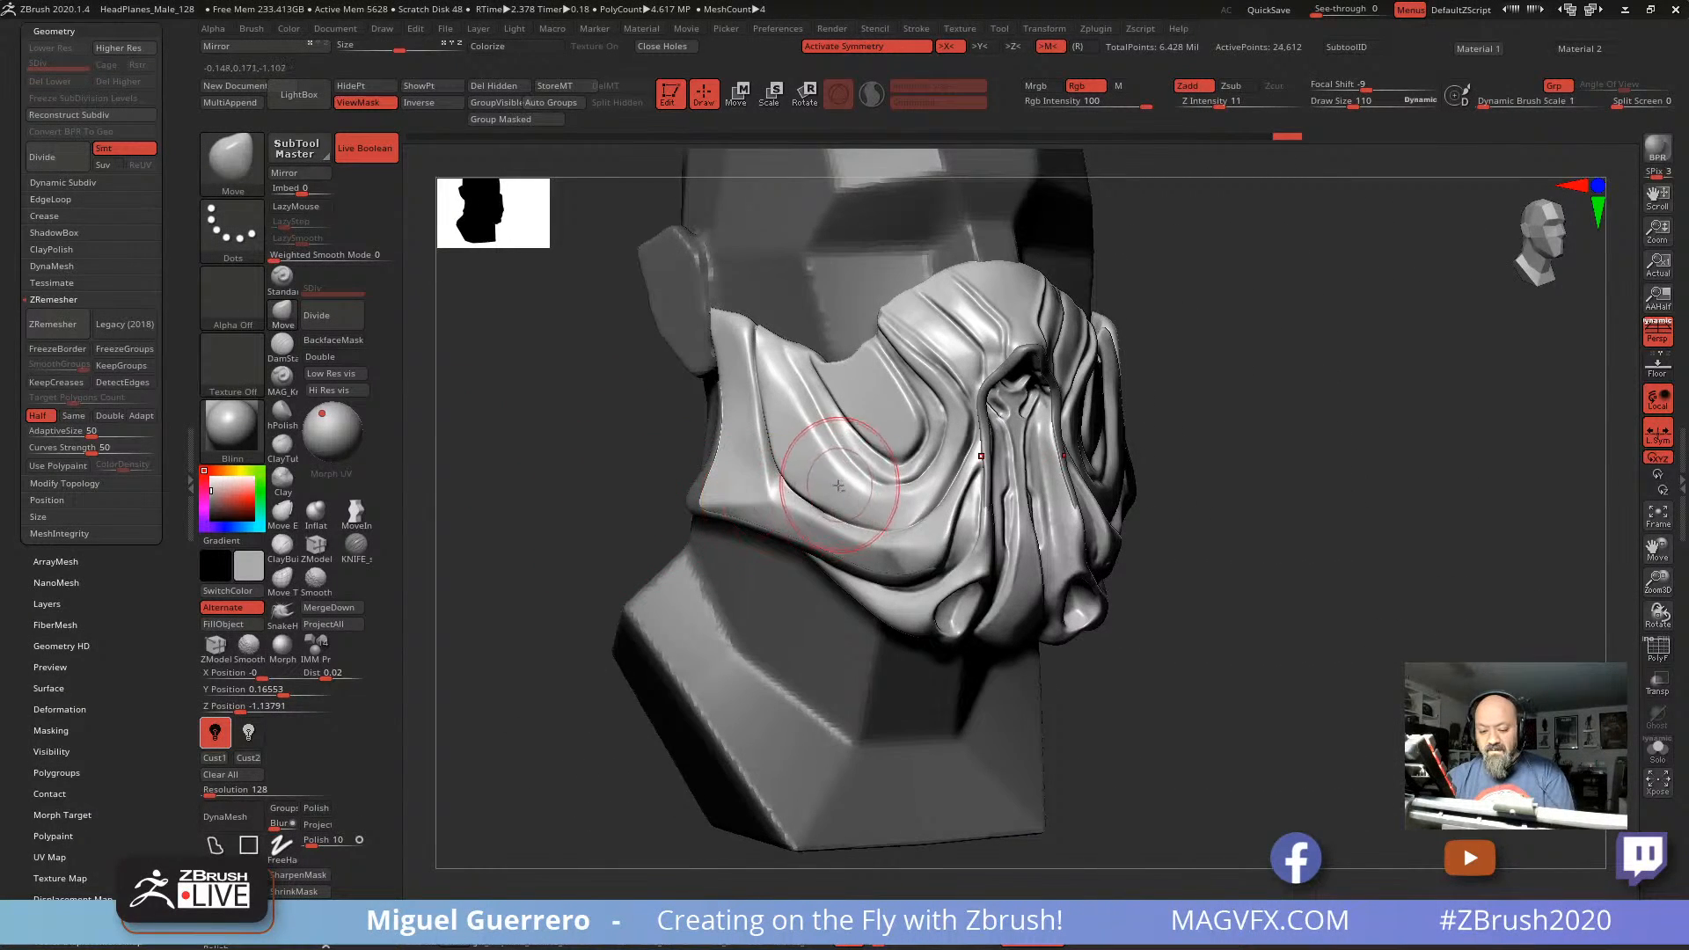
Step: Select the face mask subtool and change the material to z91
left_click(837, 475, "alt")
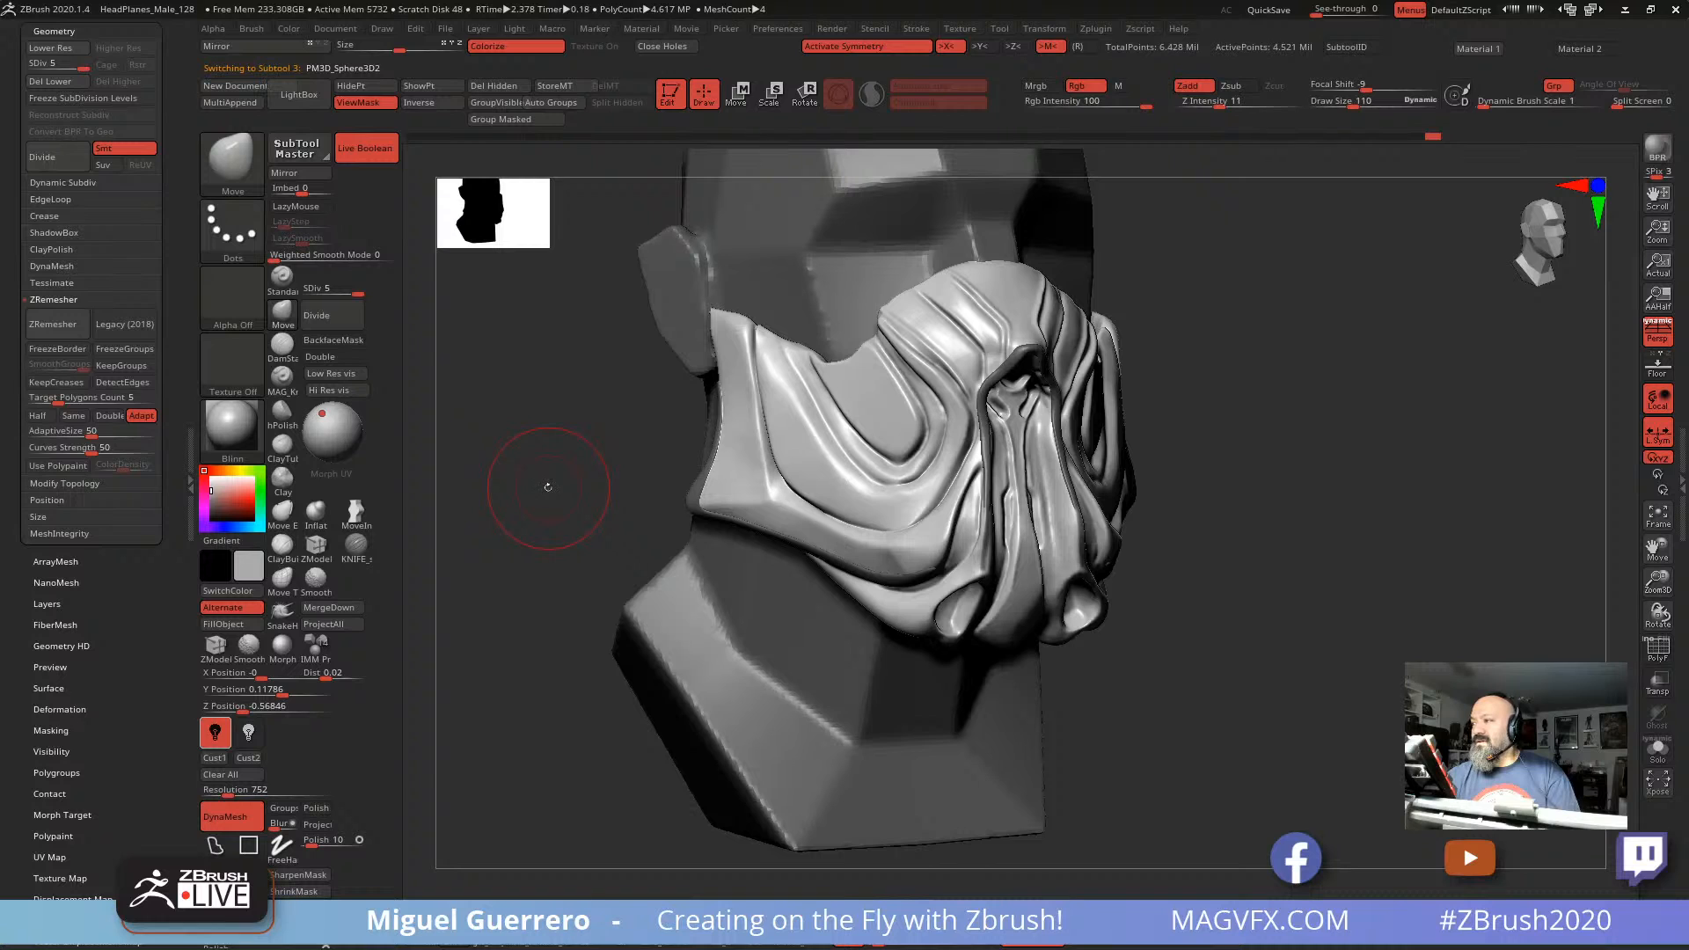
right_click_drag(548, 483, 624, 593)
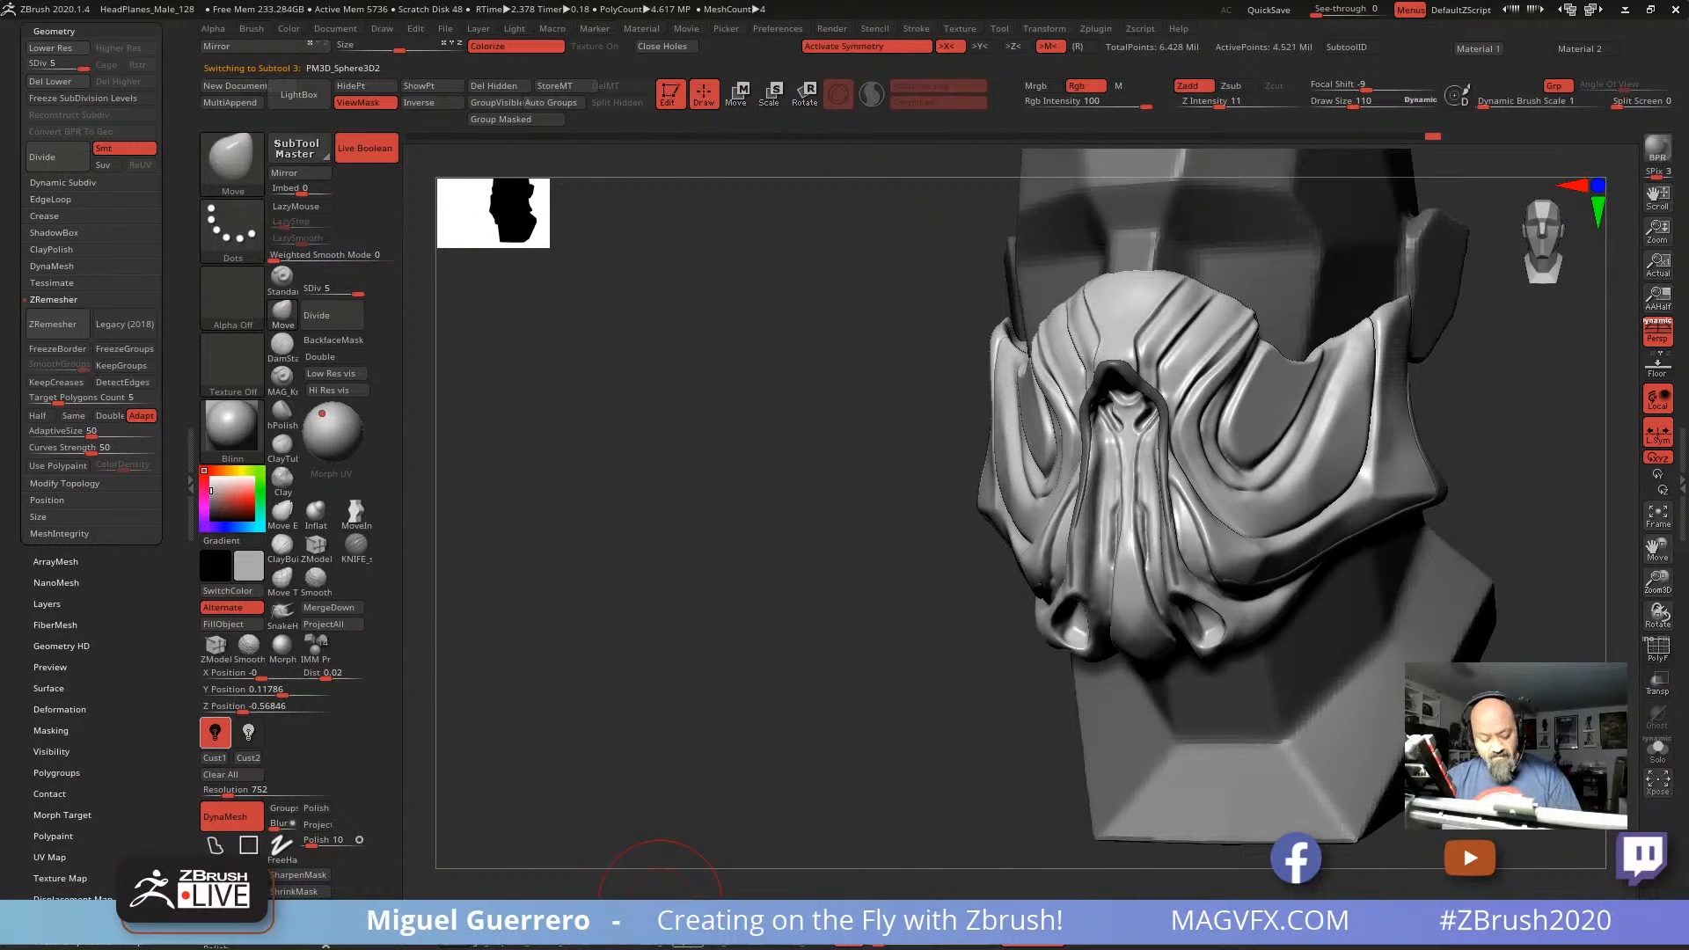
left_click(660, 927)
right_click_drag(709, 693, 624, 876)
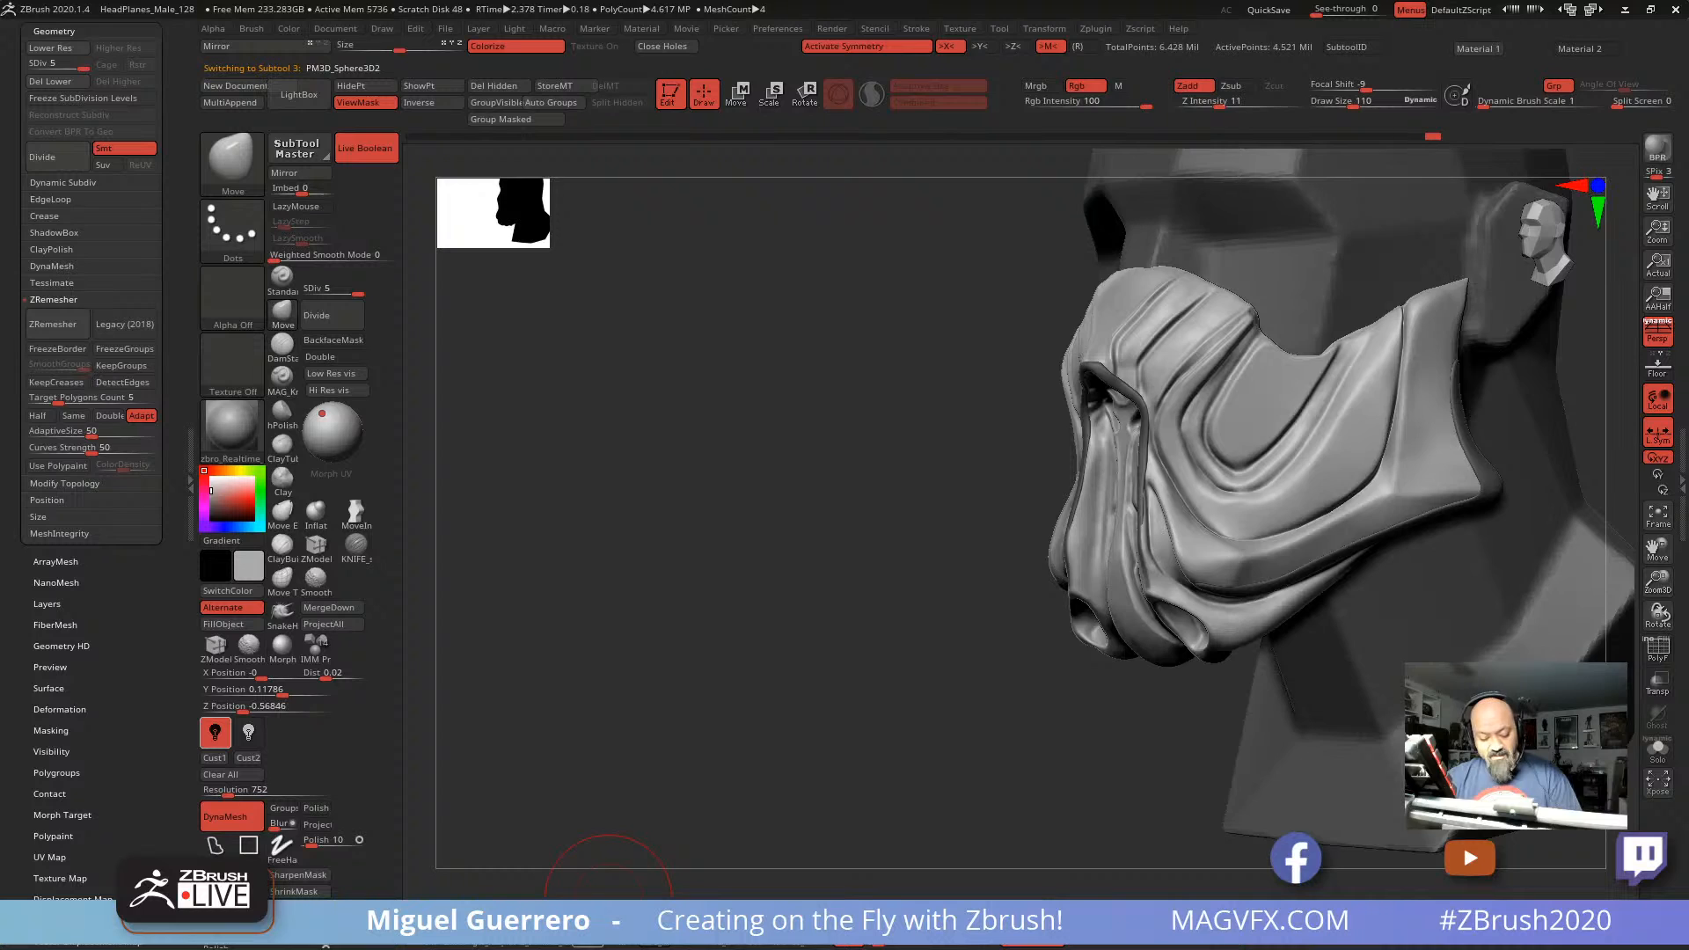
left_click(612, 931)
right_click_drag(705, 739, 774, 681)
right_click_drag(681, 647, 799, 651, "alt")
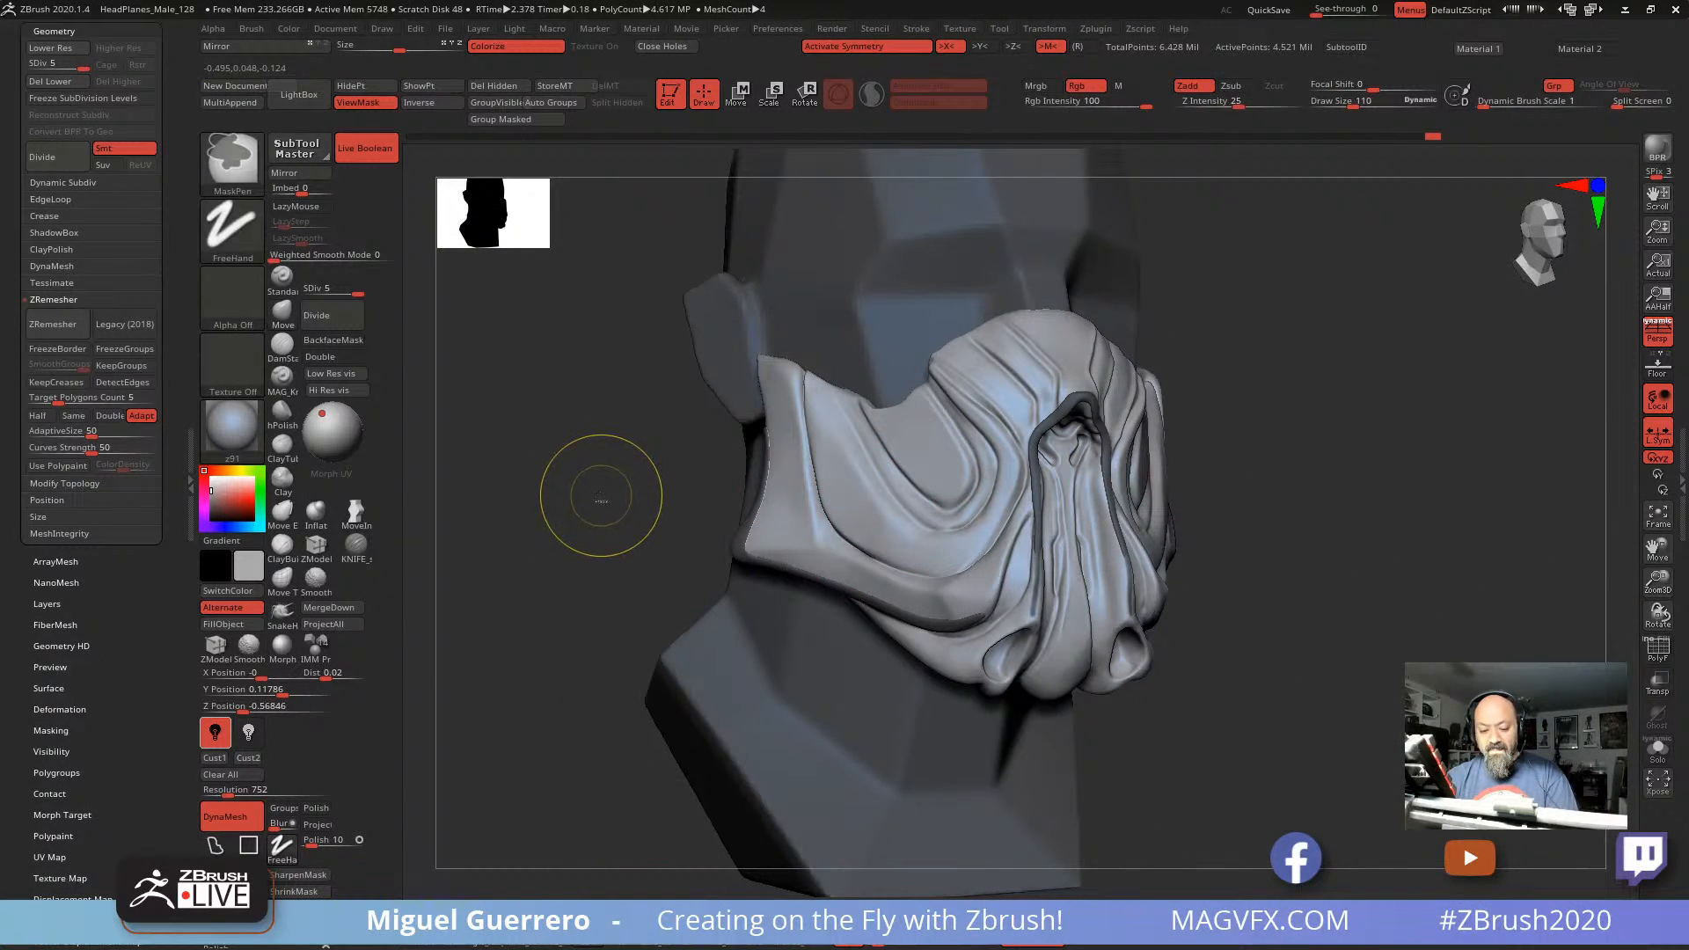
Step: Reduce the draw size to 42 and clear the mask on the face mask
right_click_drag(607, 499, 701, 553, "ctrl")
right_click_drag(701, 553, 717, 627, "ctrl")
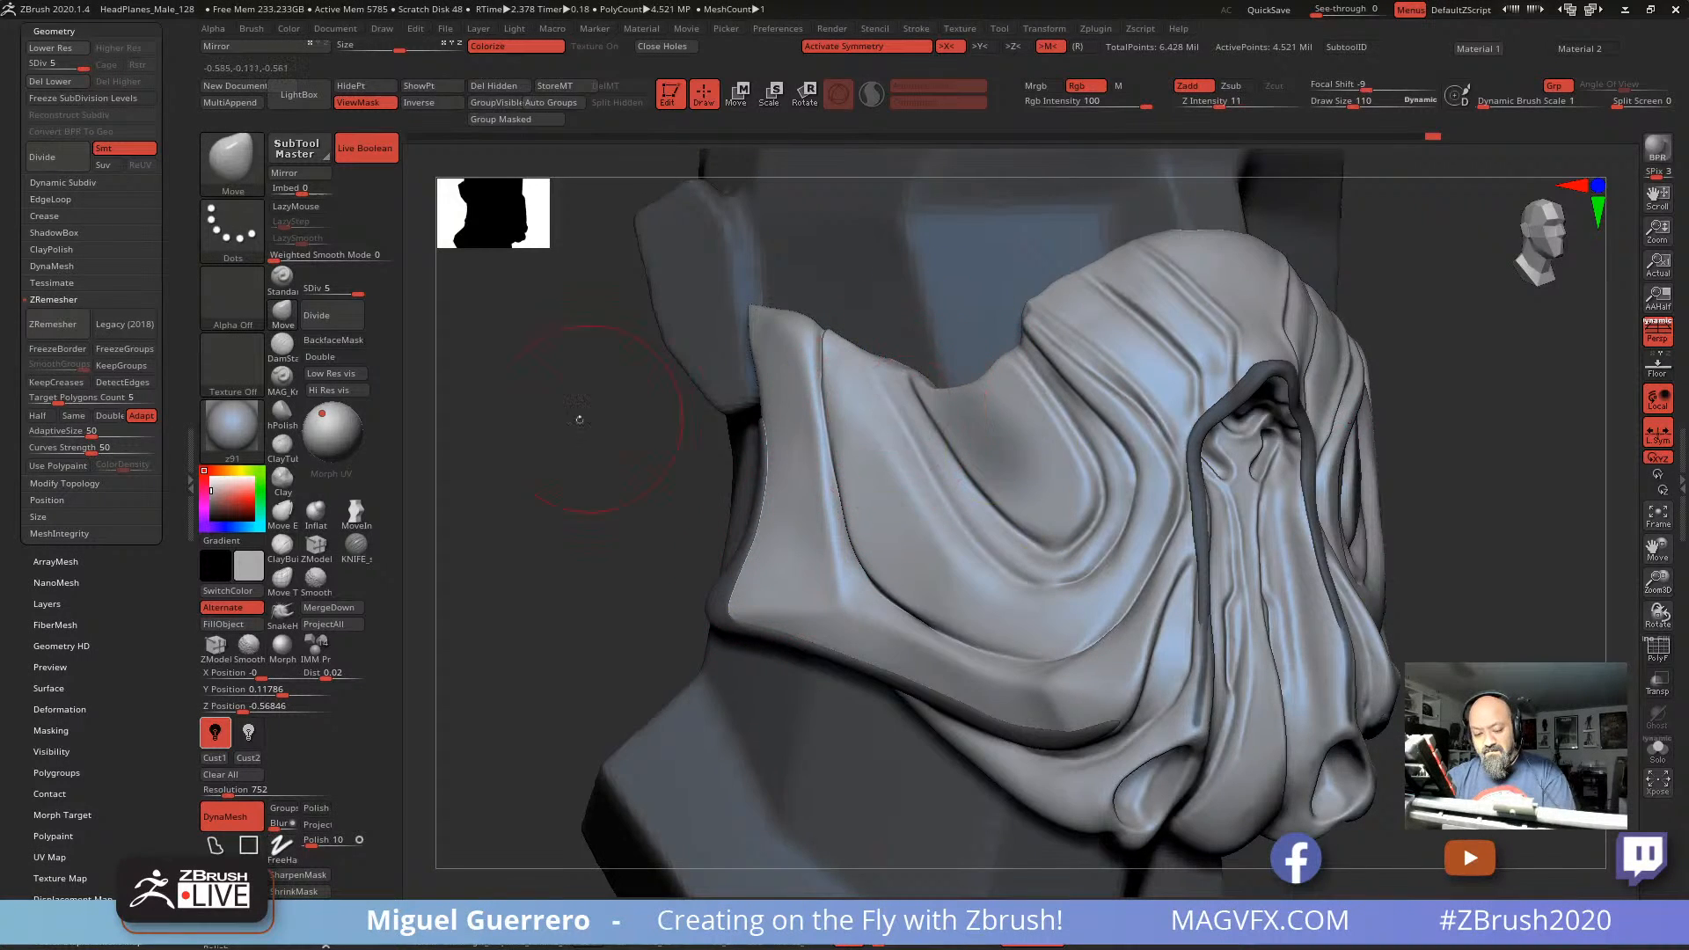
right_click_drag(579, 420, 619, 424)
key("bracketleft")
key("bracketleft")
key("bracketleft")
key("bracketleft")
key("bracketleft")
key("bracketleft")
key("bracketleft")
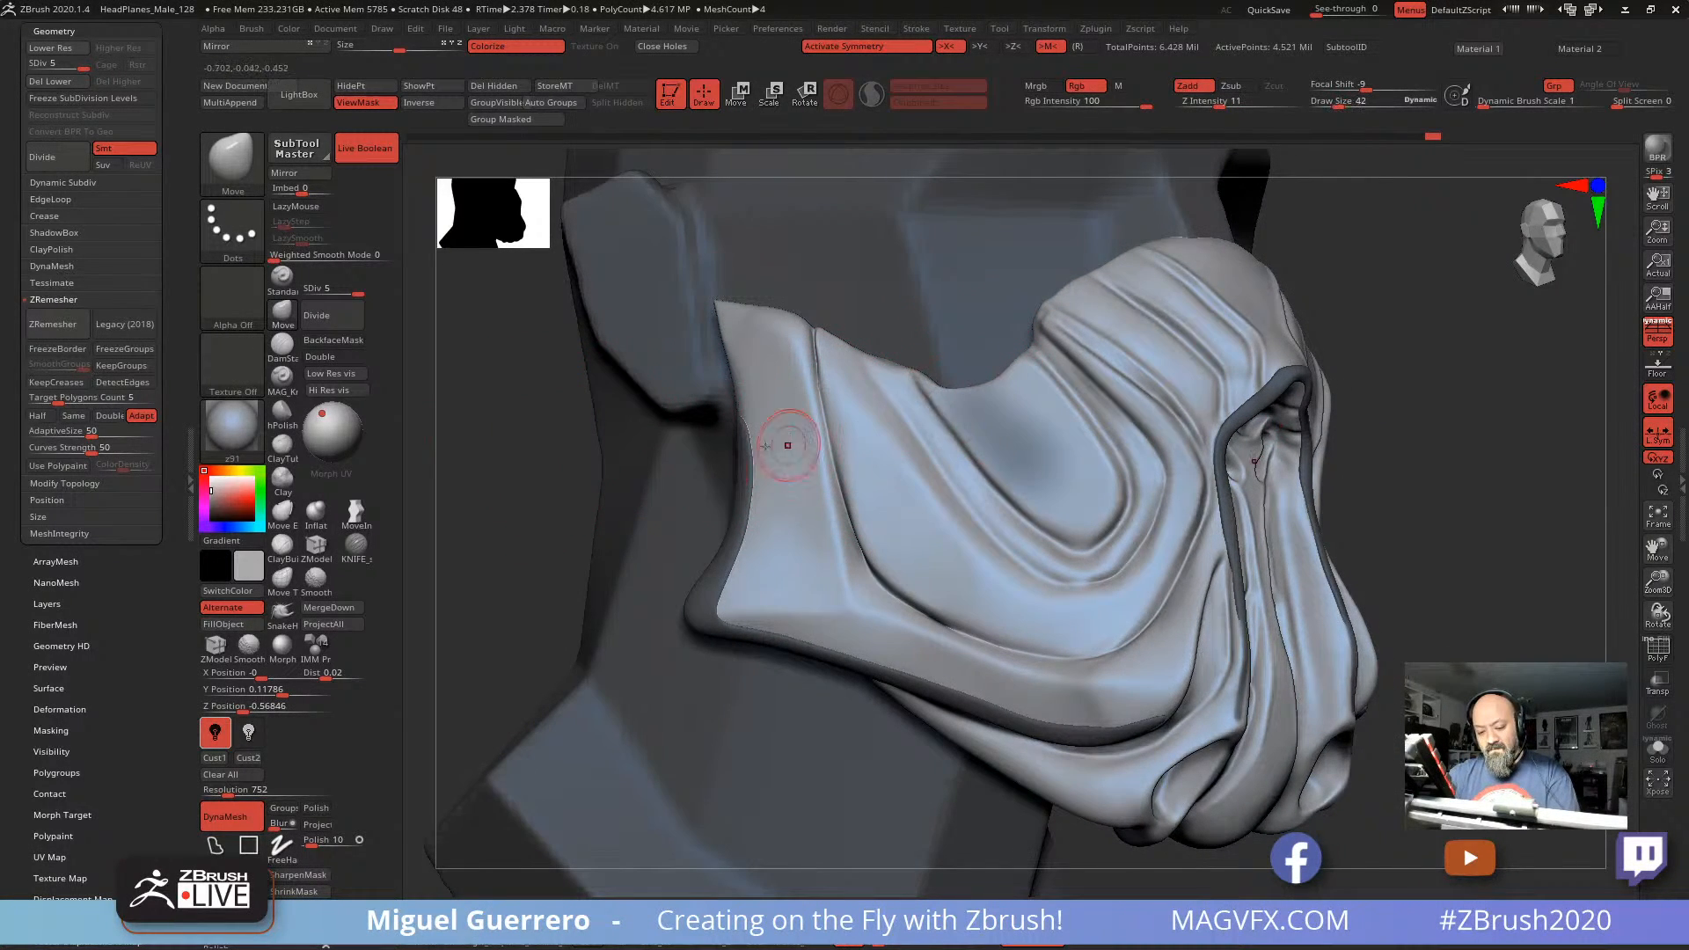
left_click_drag(505, 482, 526, 501, "ctrl")
Step: Paint a thin U-shaped mask inside the cheek recess below the eye with draw size 14
key("bracketleft")
key("bracketleft")
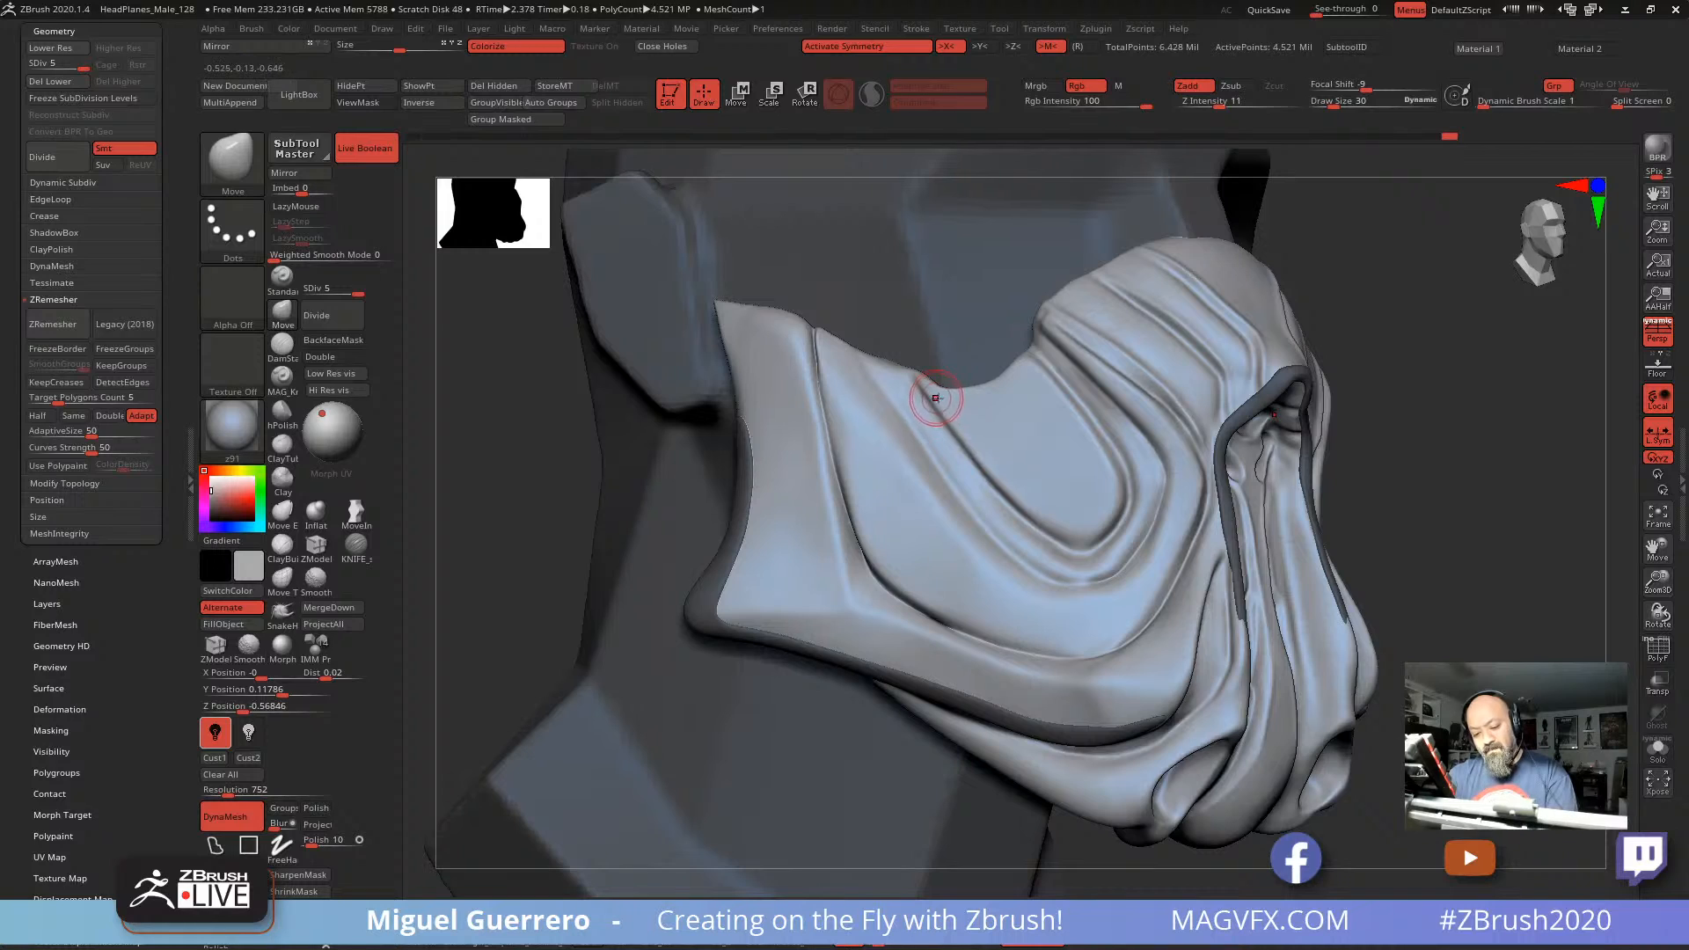
key("bracketleft")
key("bracketleft")
key("bracketleft")
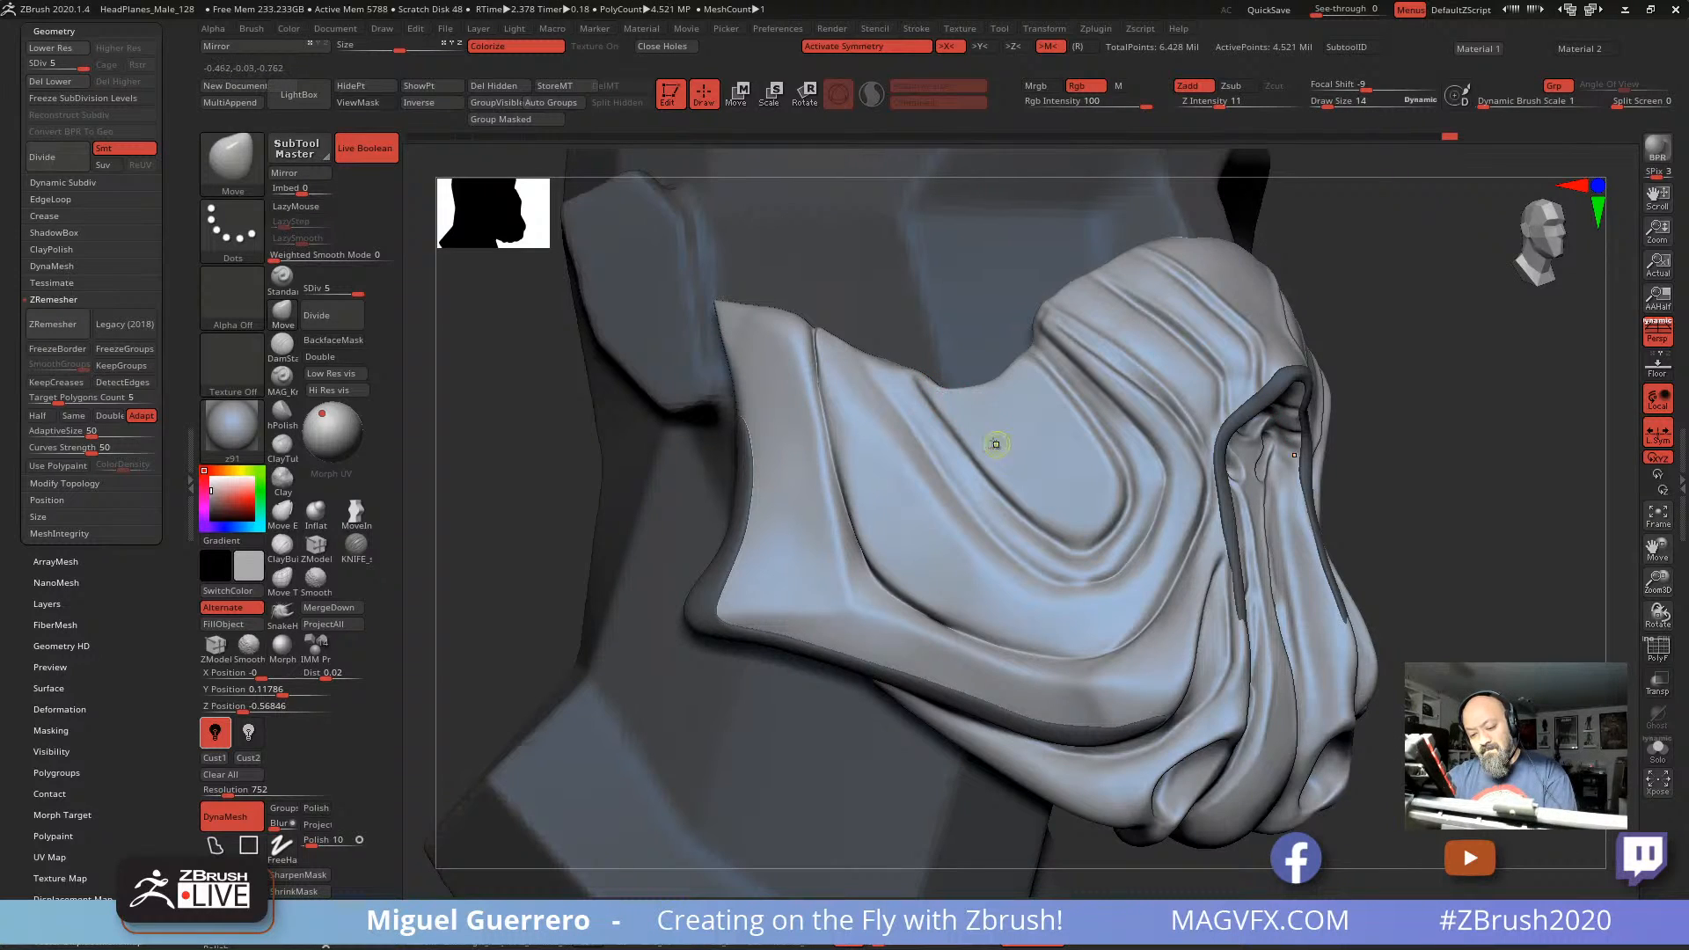
key("ctrl")
mouse_move(983, 450)
left_mouse_down("ctrl")
mouse_move(1056, 517)
mouse_move(1094, 515)
mouse_move(1064, 417)
mouse_move(1089, 462)
mouse_move(1084, 503)
mouse_move(930, 387)
mouse_move(1038, 495)
mouse_move(1082, 512)
left_mouse_up("ctrl")
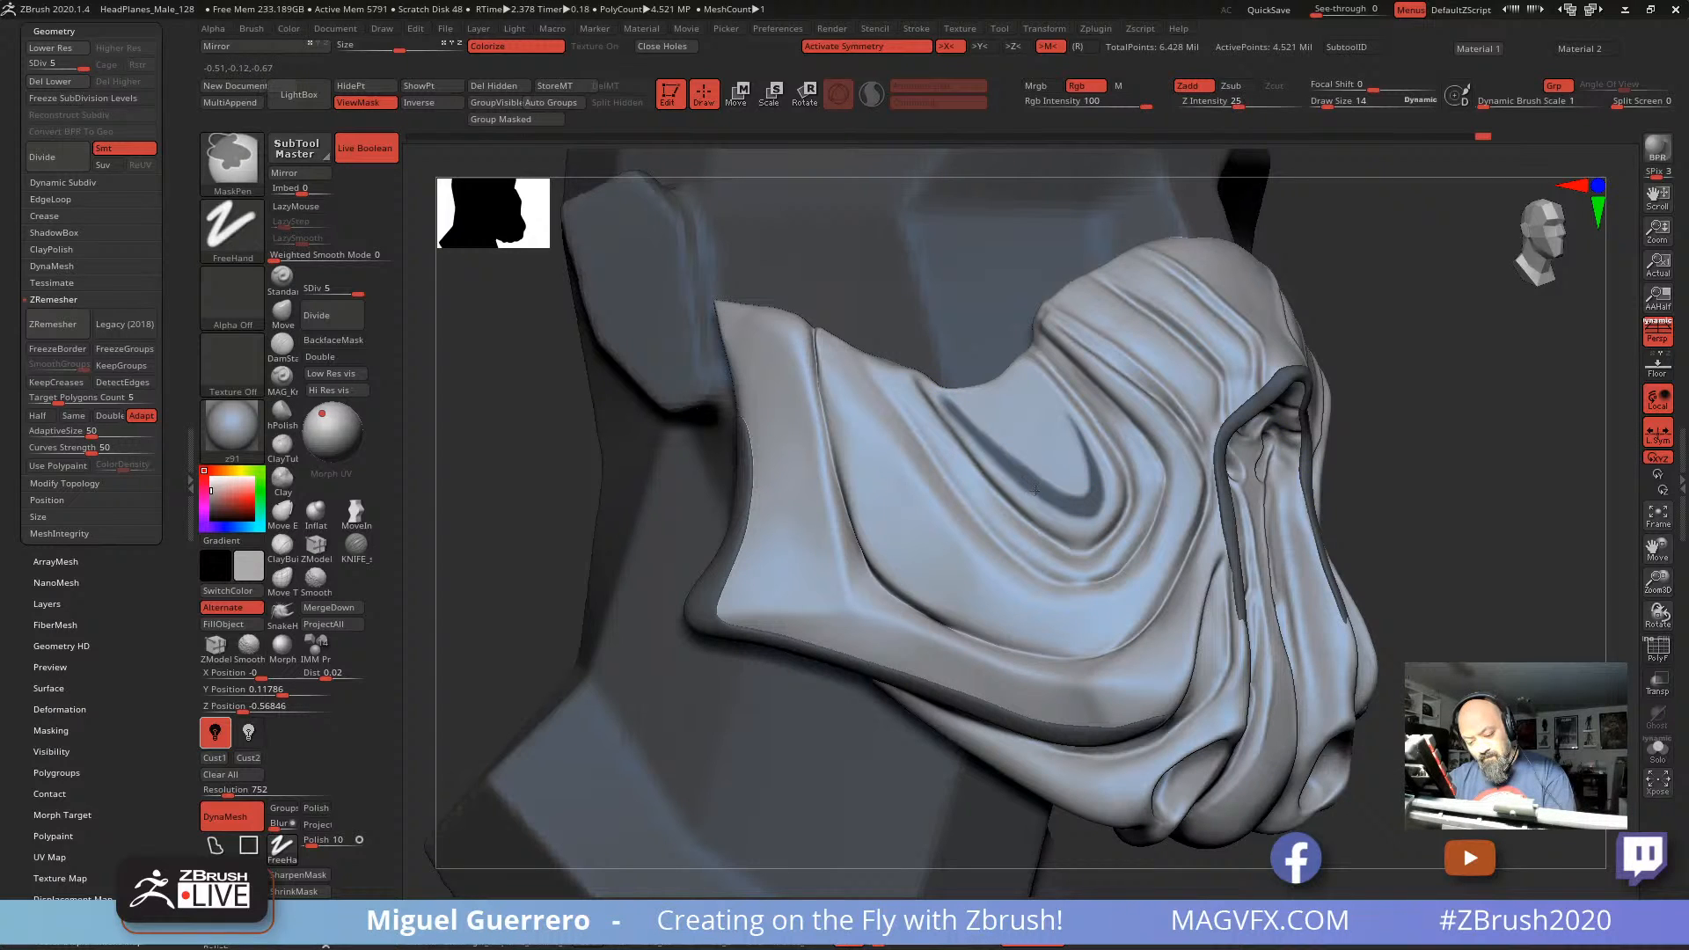
left_click_drag(1067, 512, 1081, 509, "ctrl")
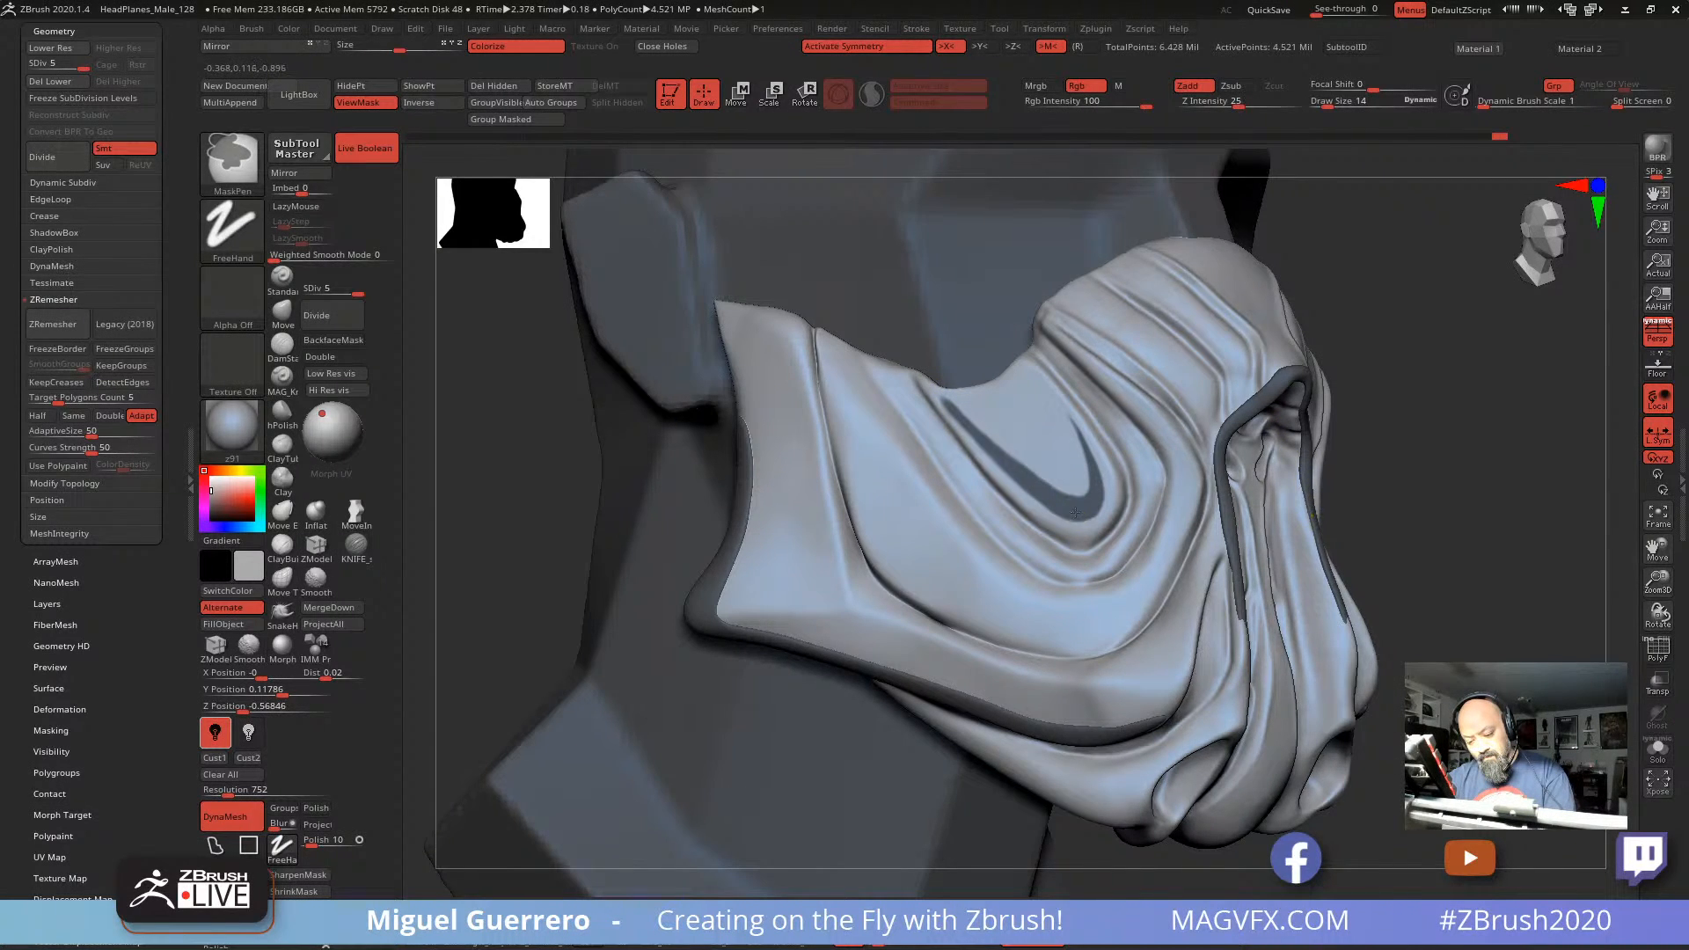
Step: Extend and refine the outer upper end of the U-shaped mask toward the rim of the cheek recess
right_click_drag(1072, 514, 909, 447)
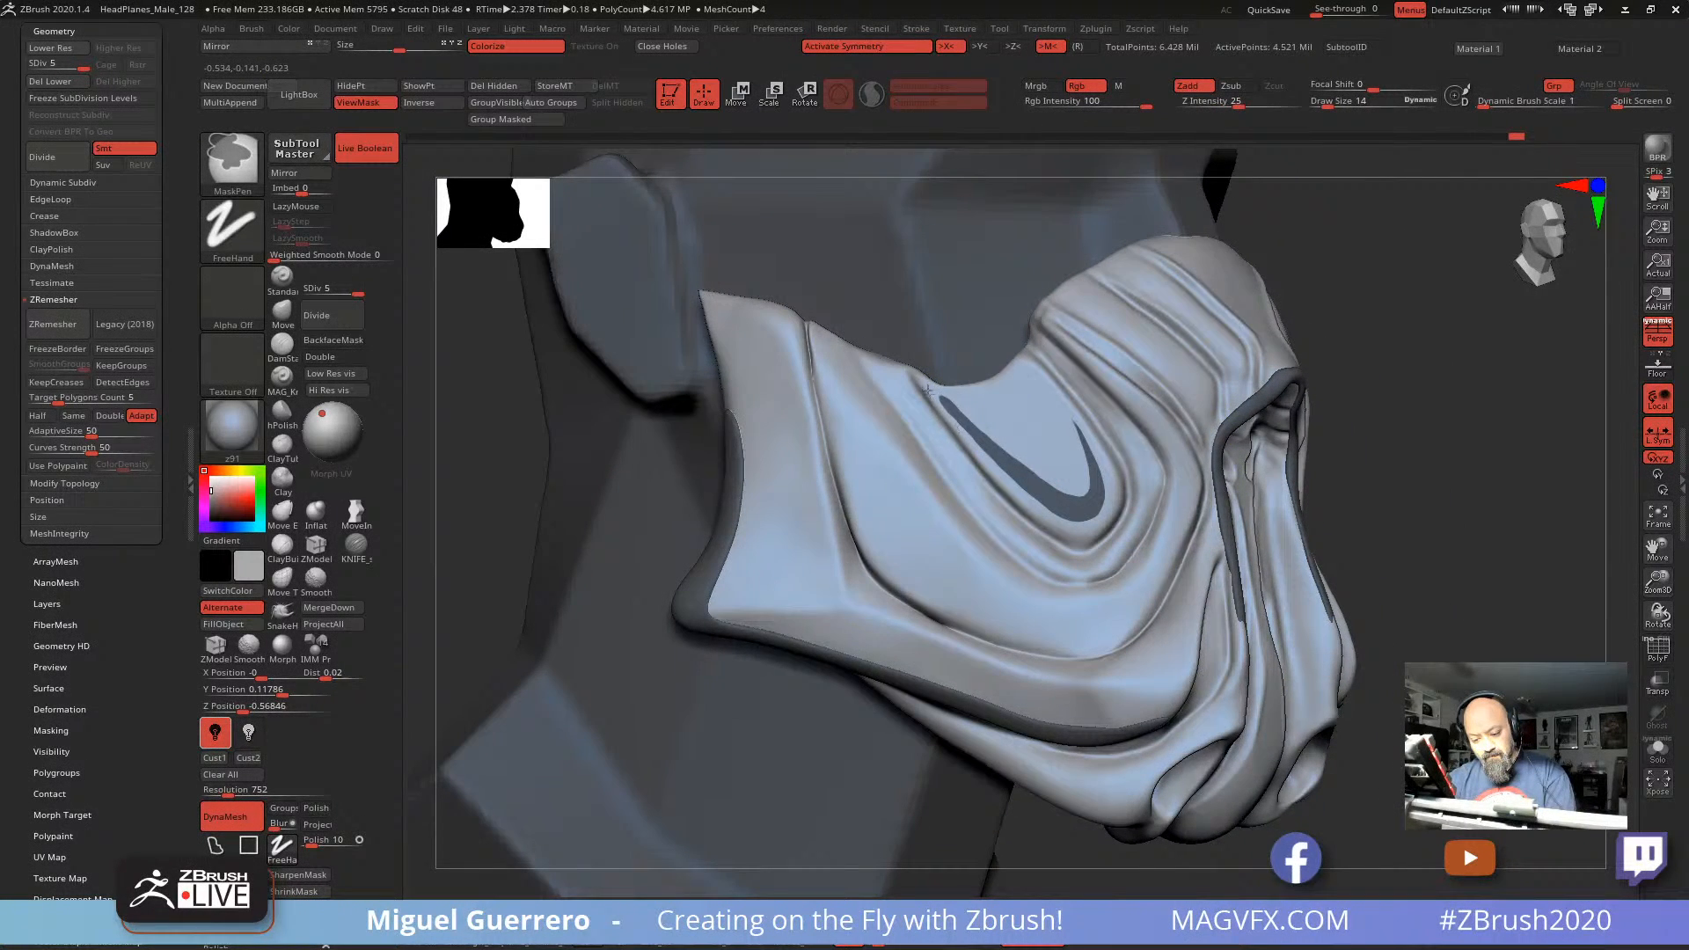
left_click_drag(927, 389, 966, 437, "ctrl")
mouse_move(669, 475)
right_mouse_down("alt")
mouse_move(724, 485)
mouse_move(592, 483)
mouse_move(637, 514)
right_mouse_up("alt")
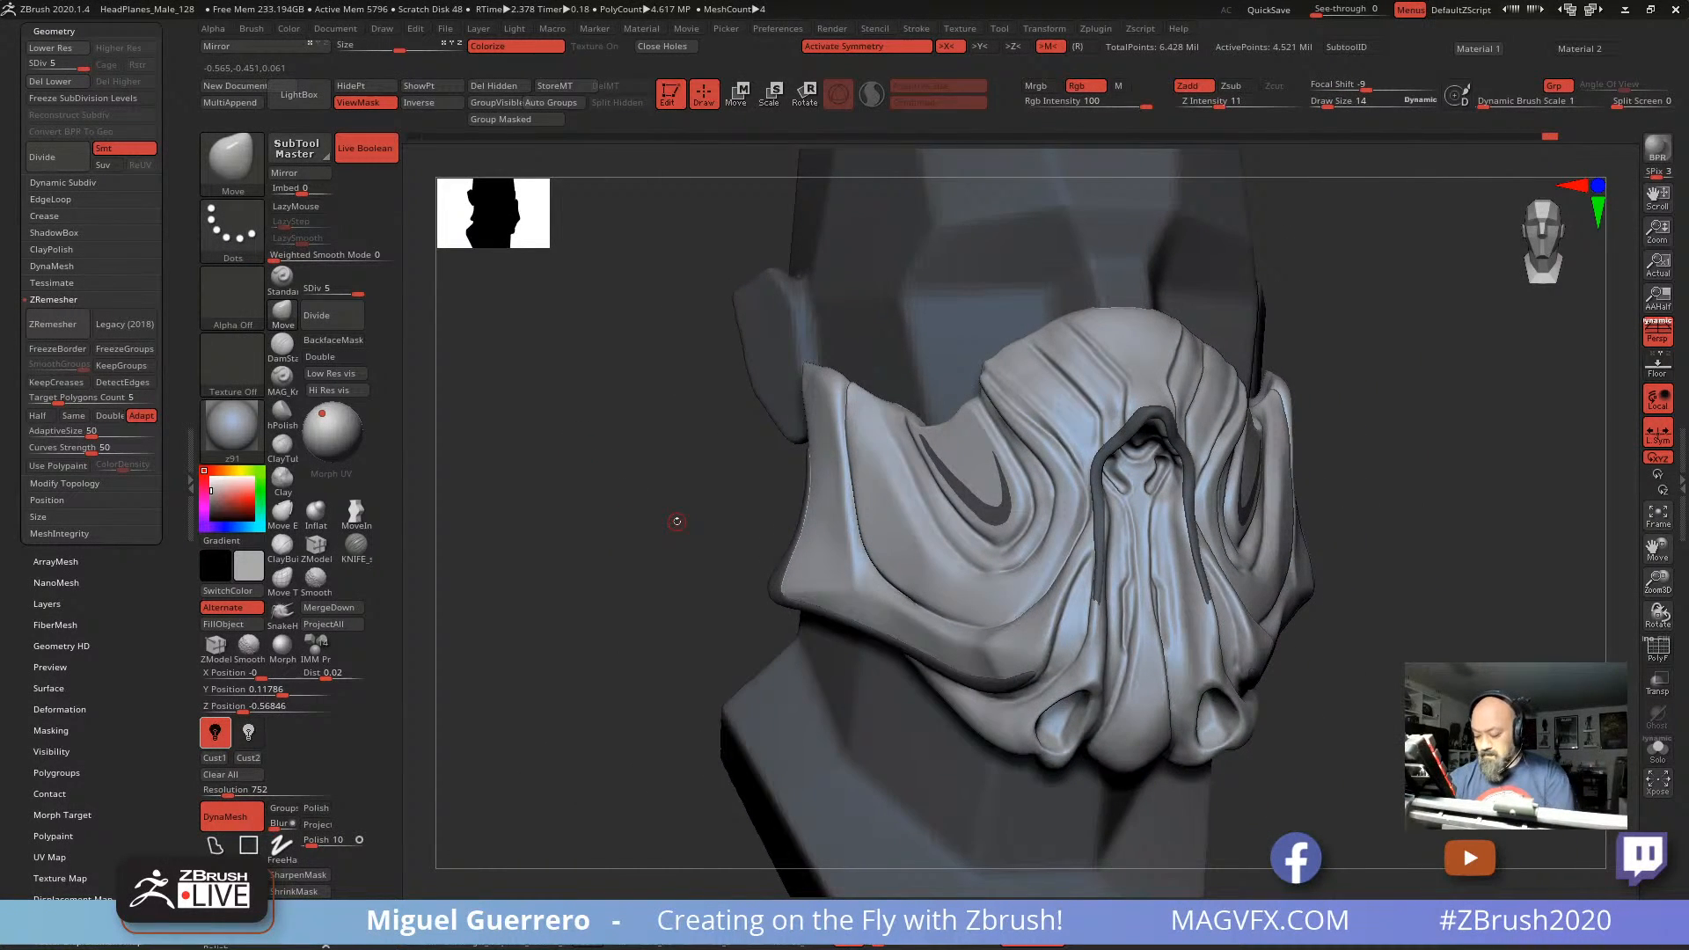
left_click(1657, 750)
left_click(1659, 759)
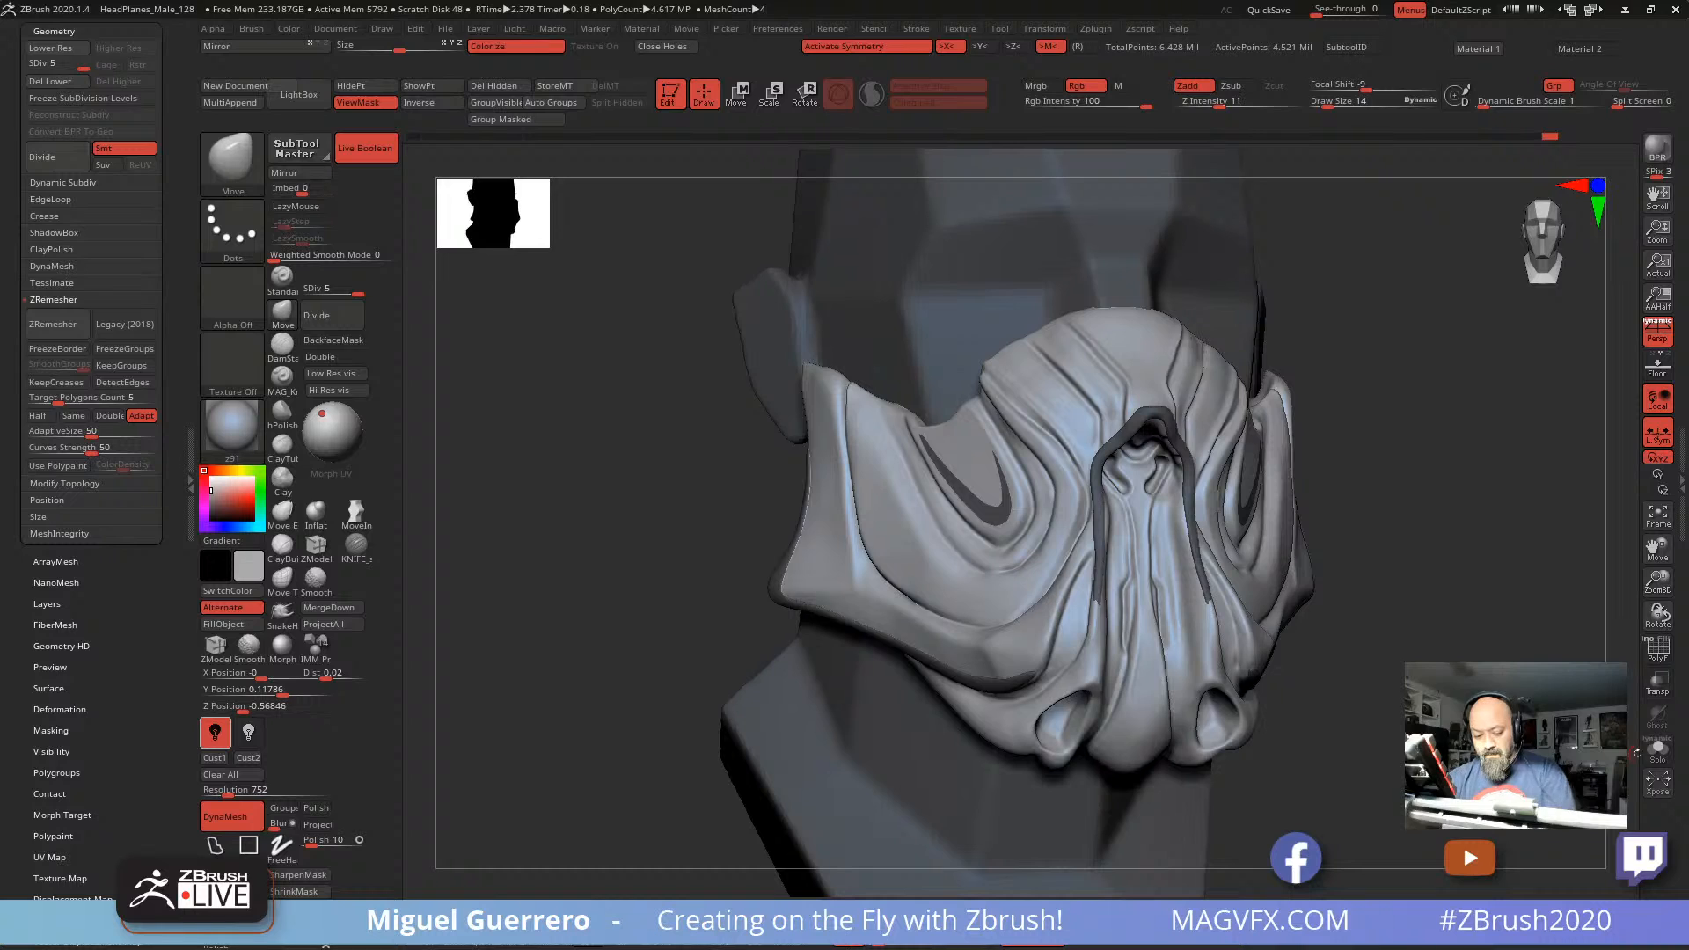
mouse_move(626, 568)
right_mouse_down()
mouse_move(678, 576)
mouse_move(613, 571)
right_mouse_up()
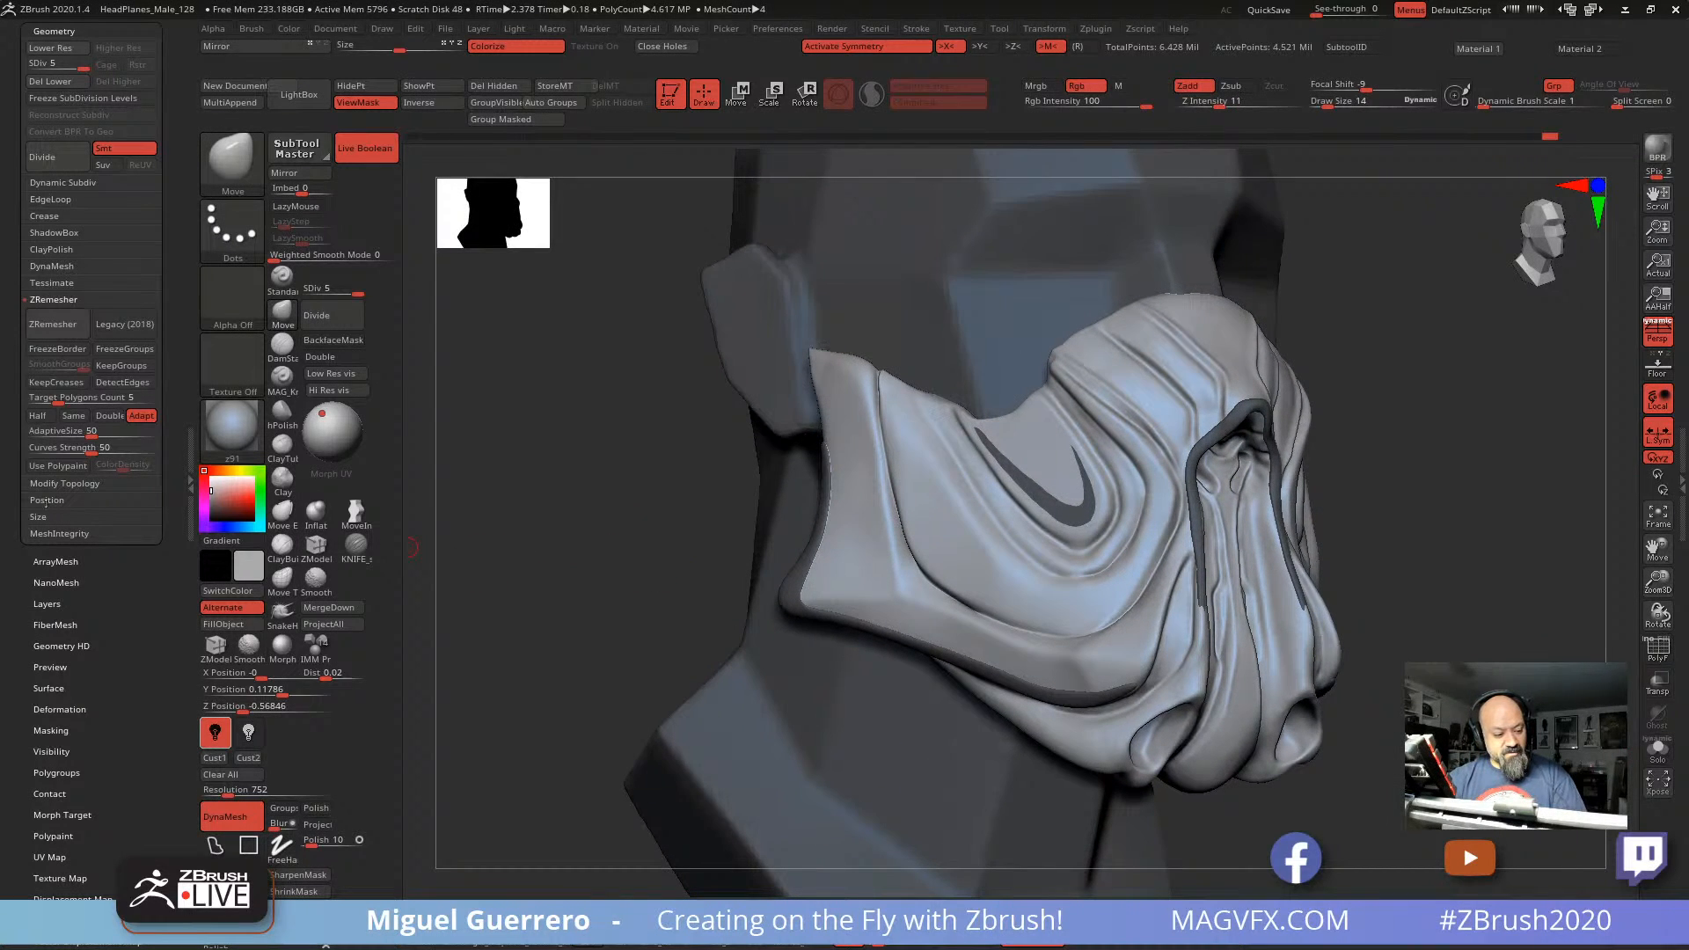
Step: Extract the masked cheek shapes into a new subtool with S Smt 5 and thickness 0.005, and accept the extraction
left_click_drag(9, 201, 10, 536)
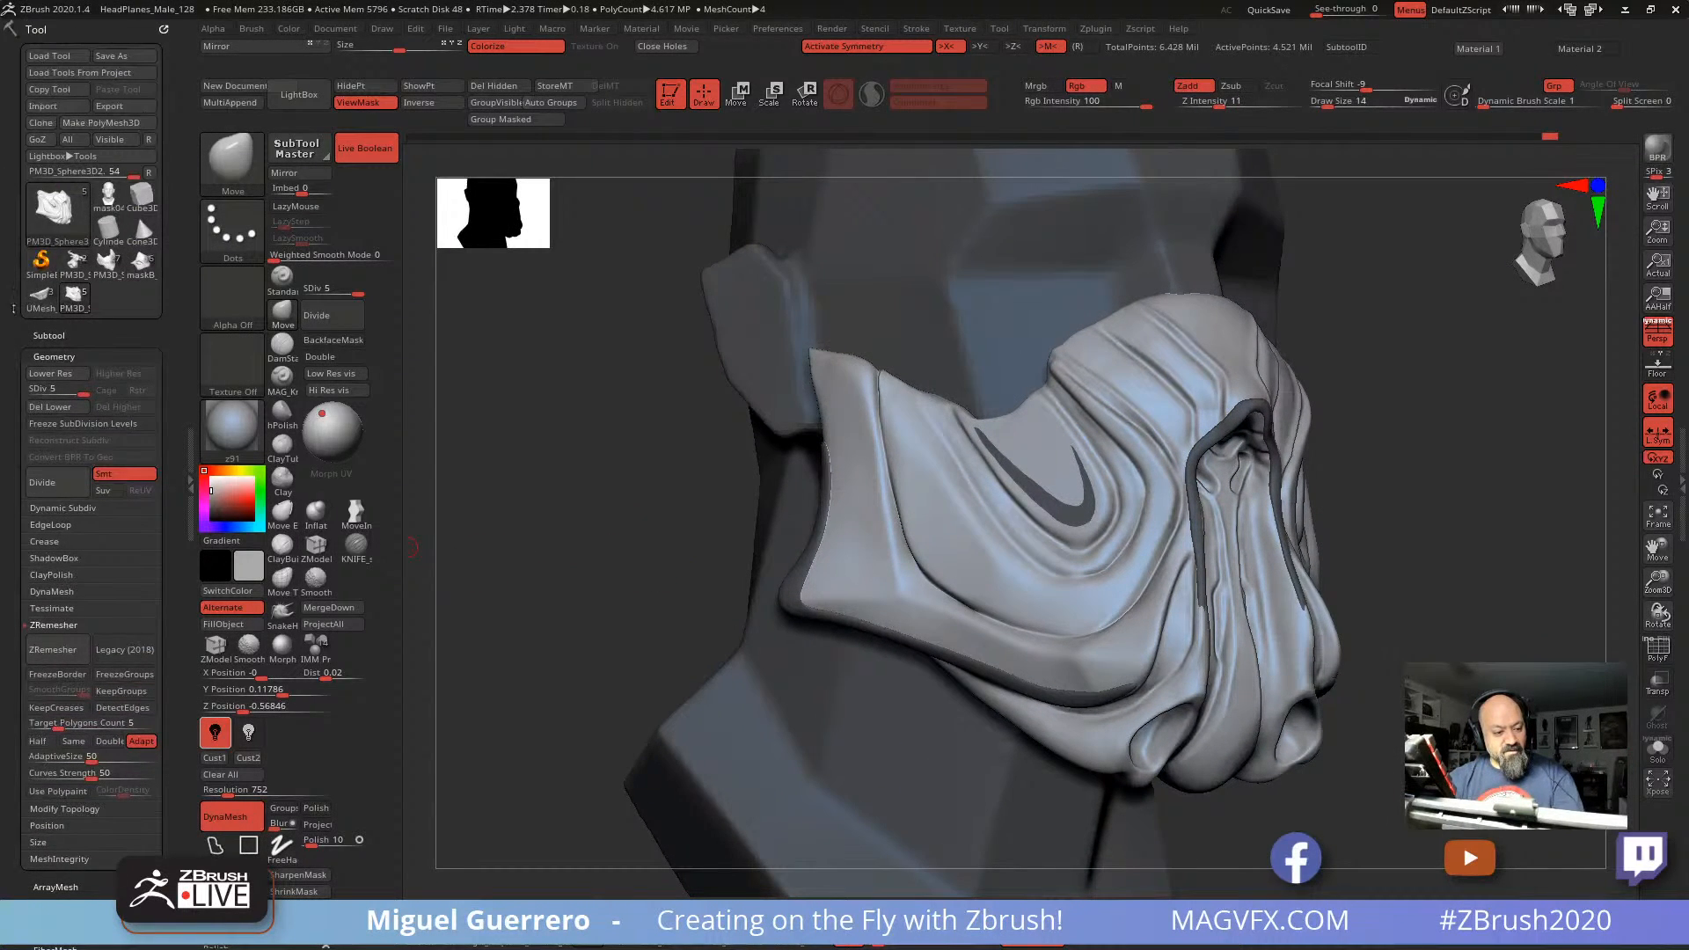
left_click(48, 335)
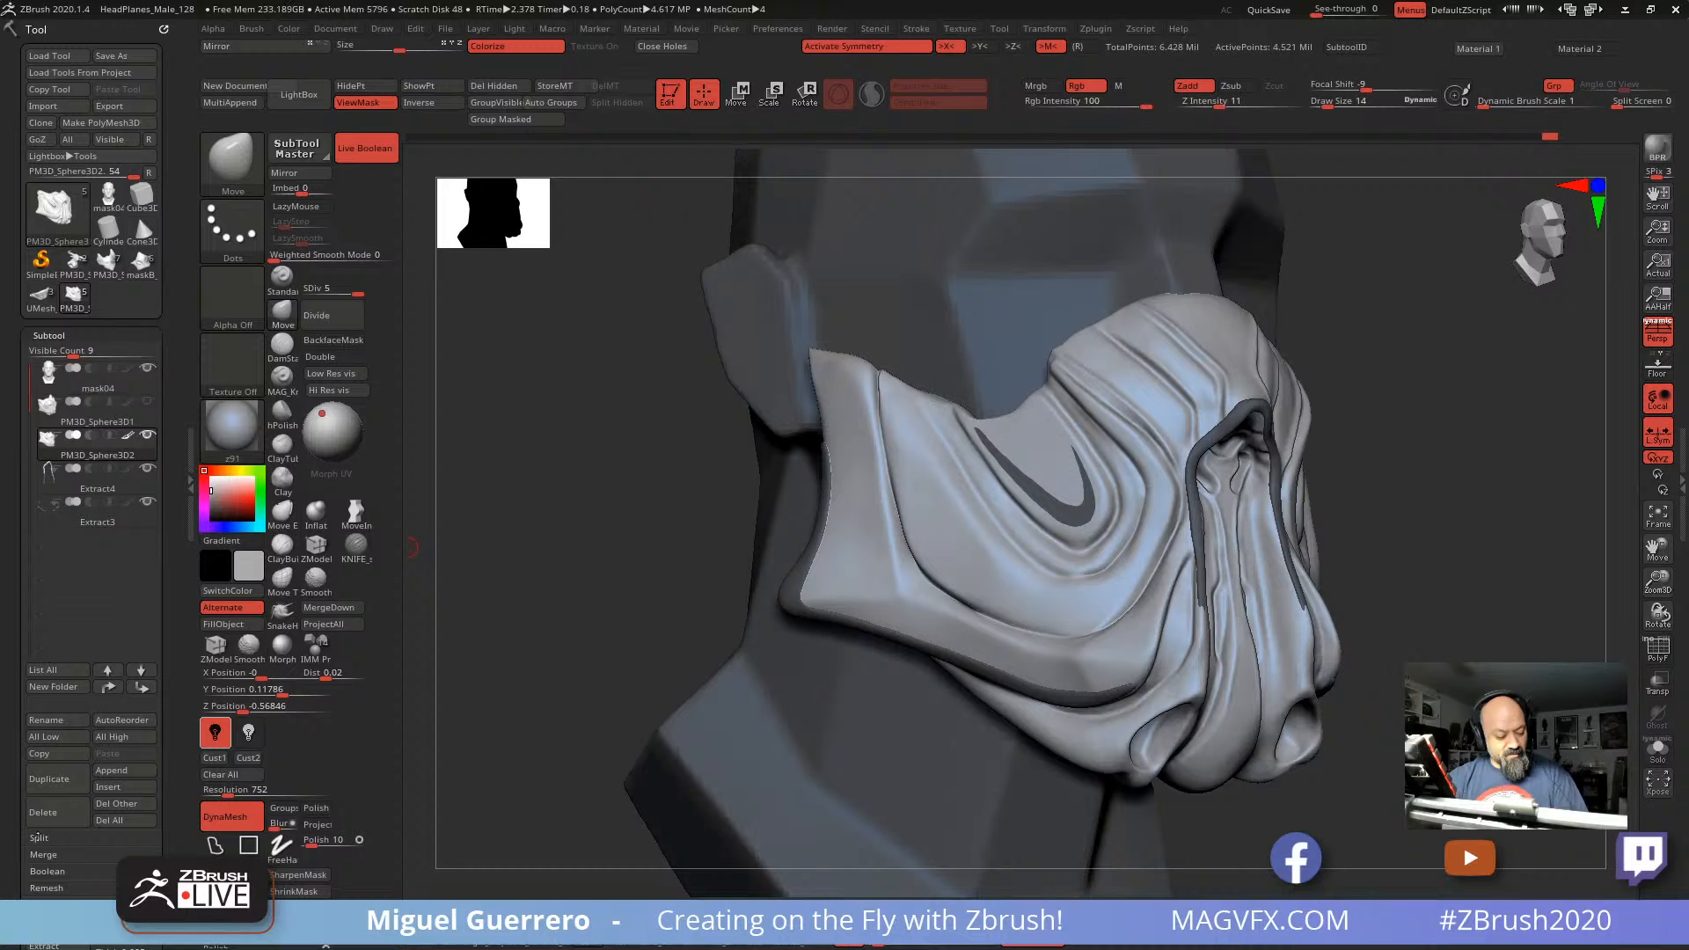
left_click_drag(10, 788, 11, 618)
left_click(35, 782)
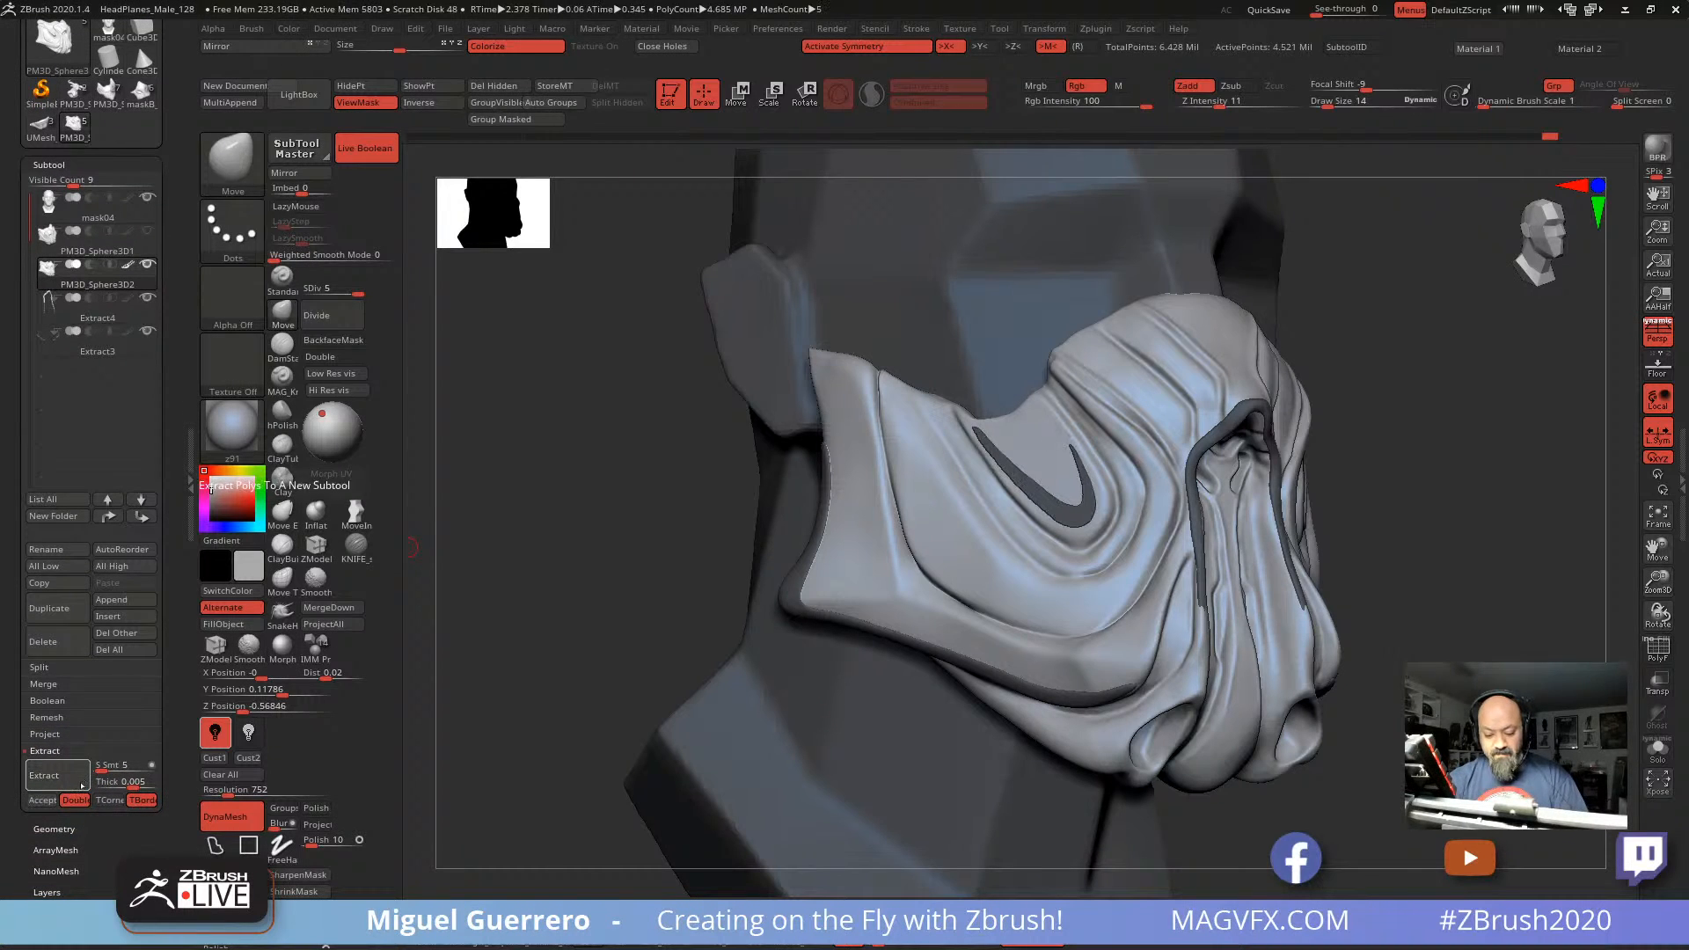
left_click_drag(412, 547, 547, 658, "shift")
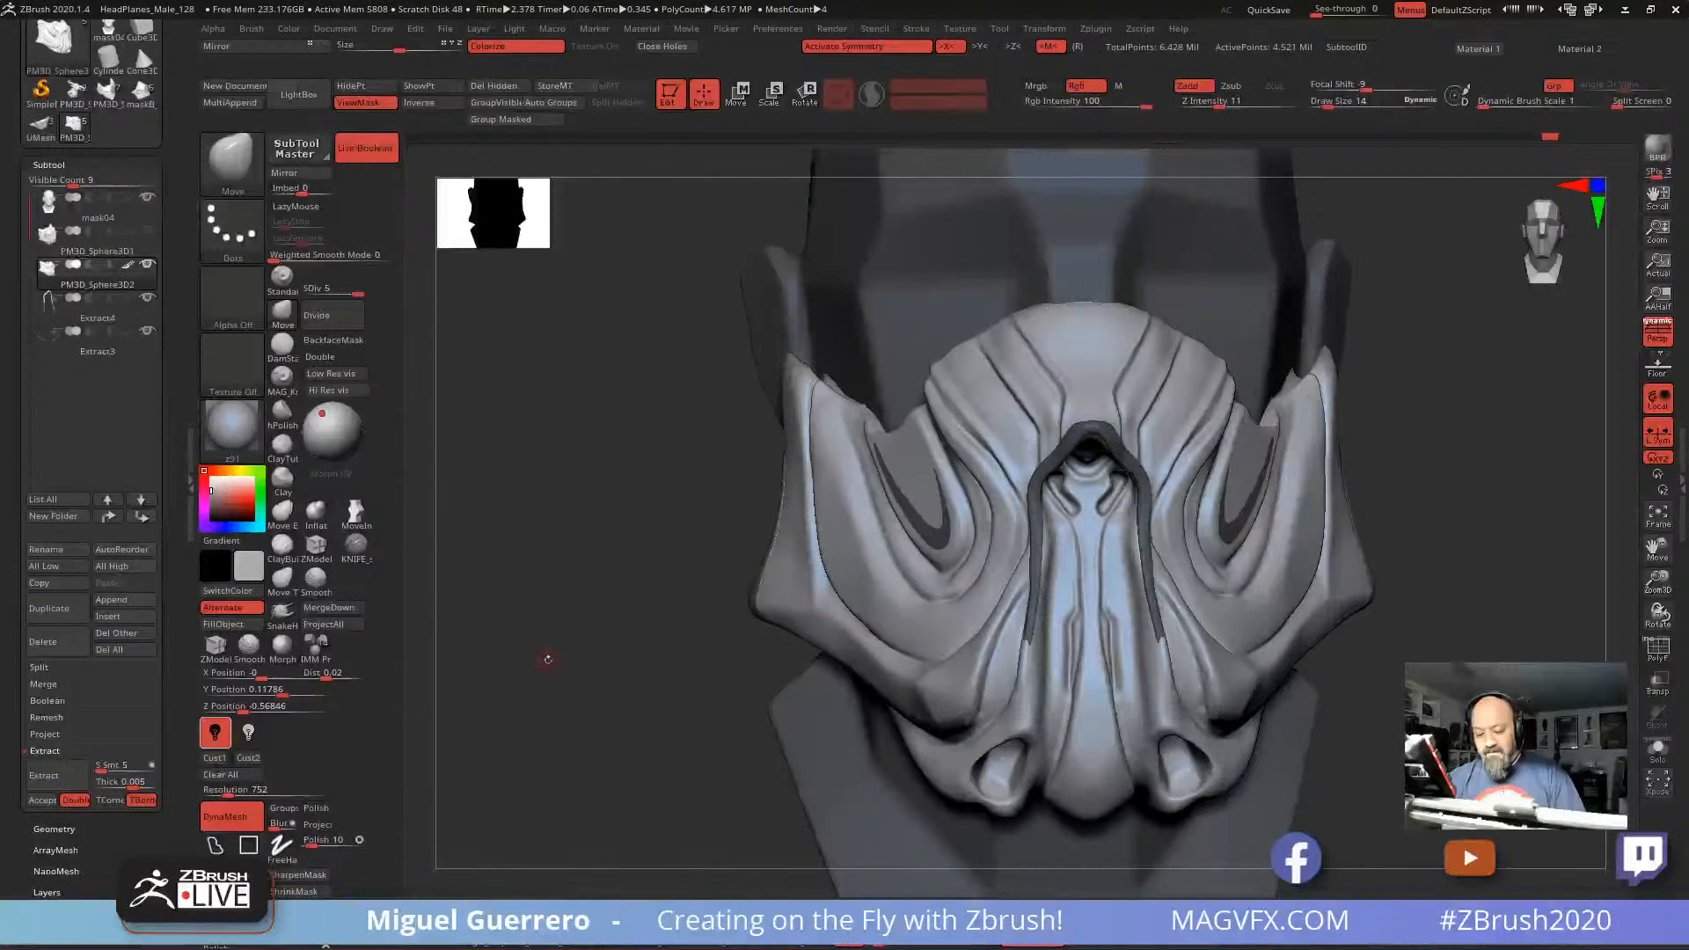
left_click(40, 799)
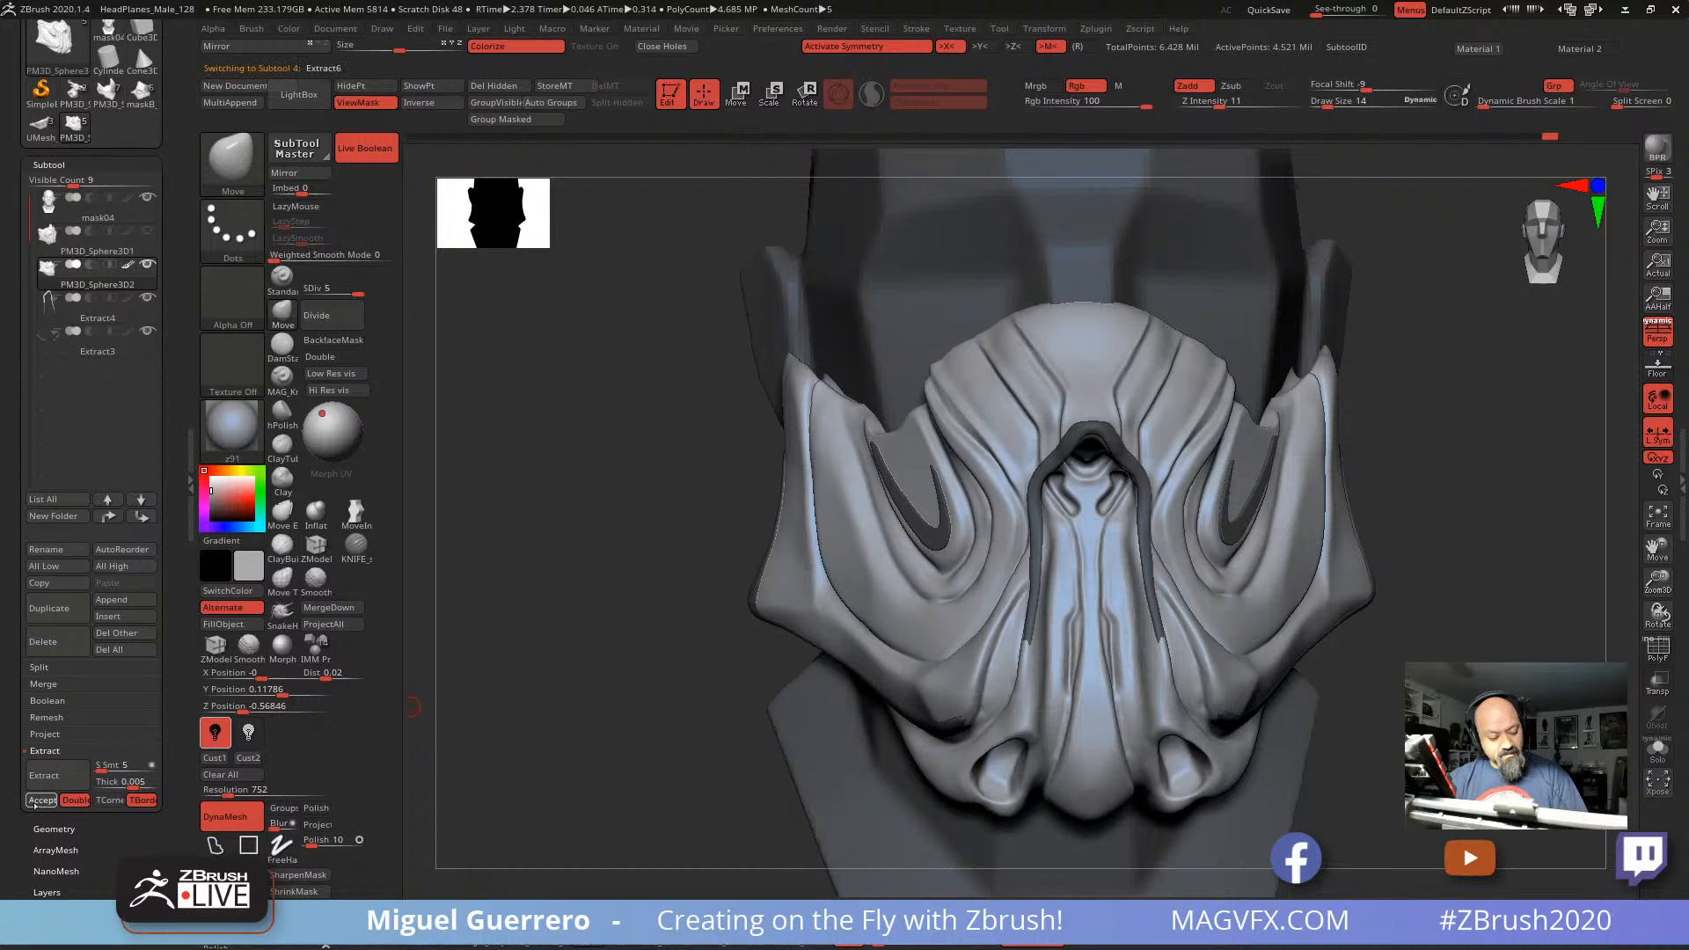
Step: Select the rear and lower rim strip (Extract3) and increase the draw size to 66
left_click(98, 380)
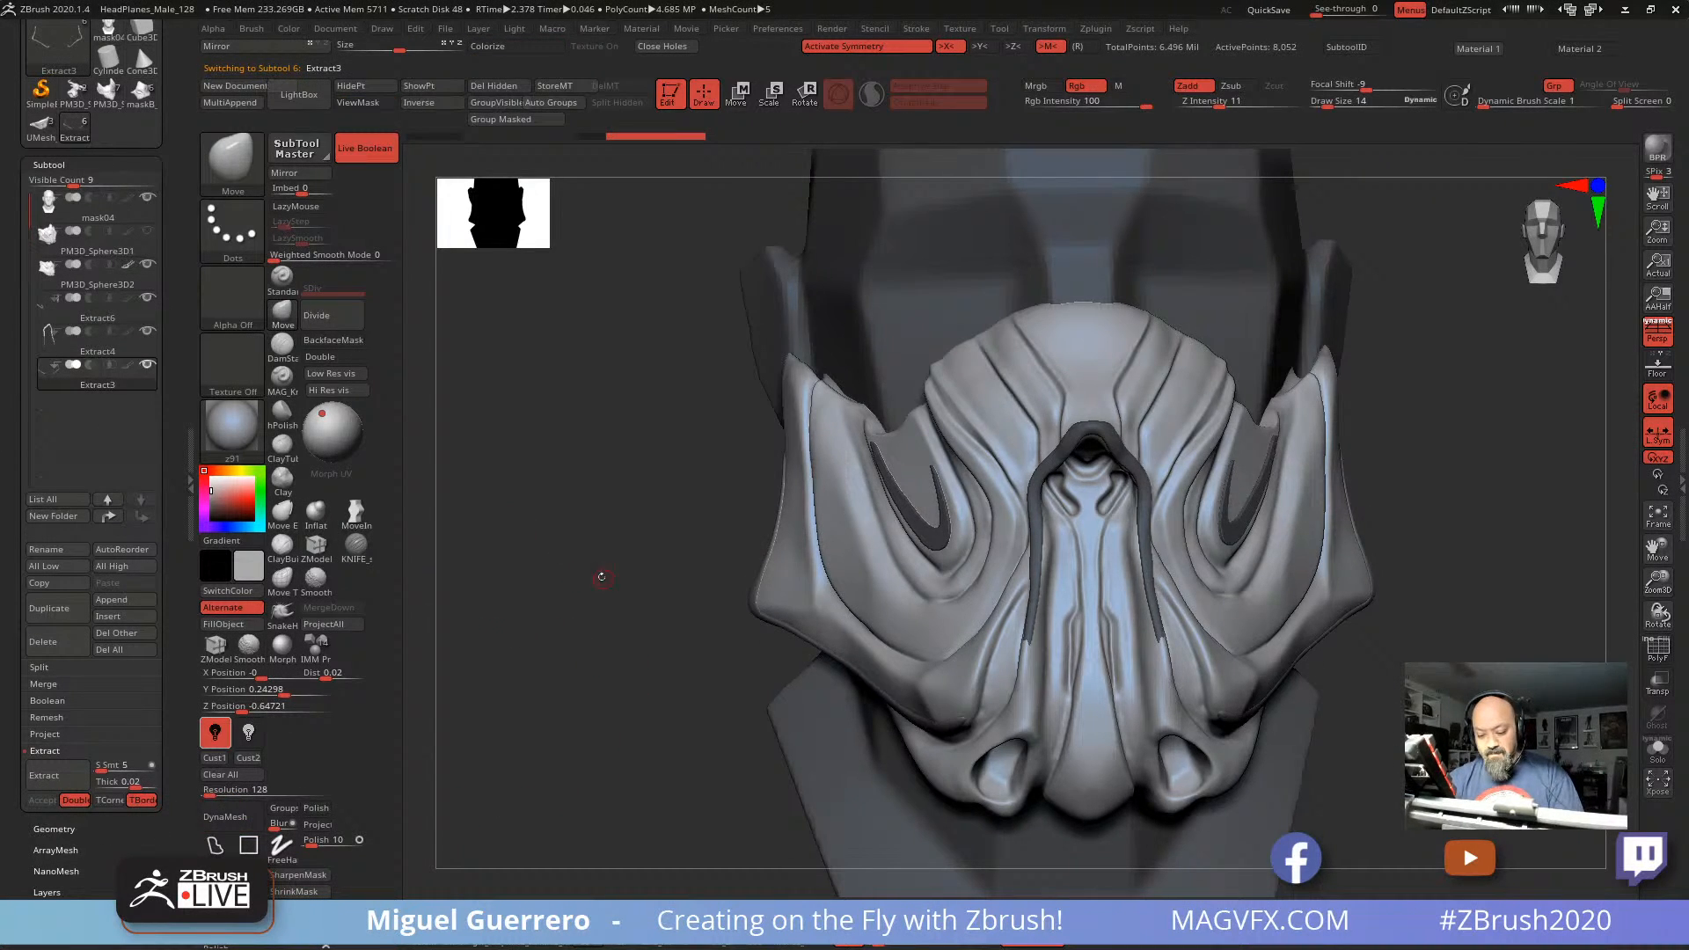
left_click_drag(596, 573, 938, 680)
left_click_drag(654, 429, 924, 475)
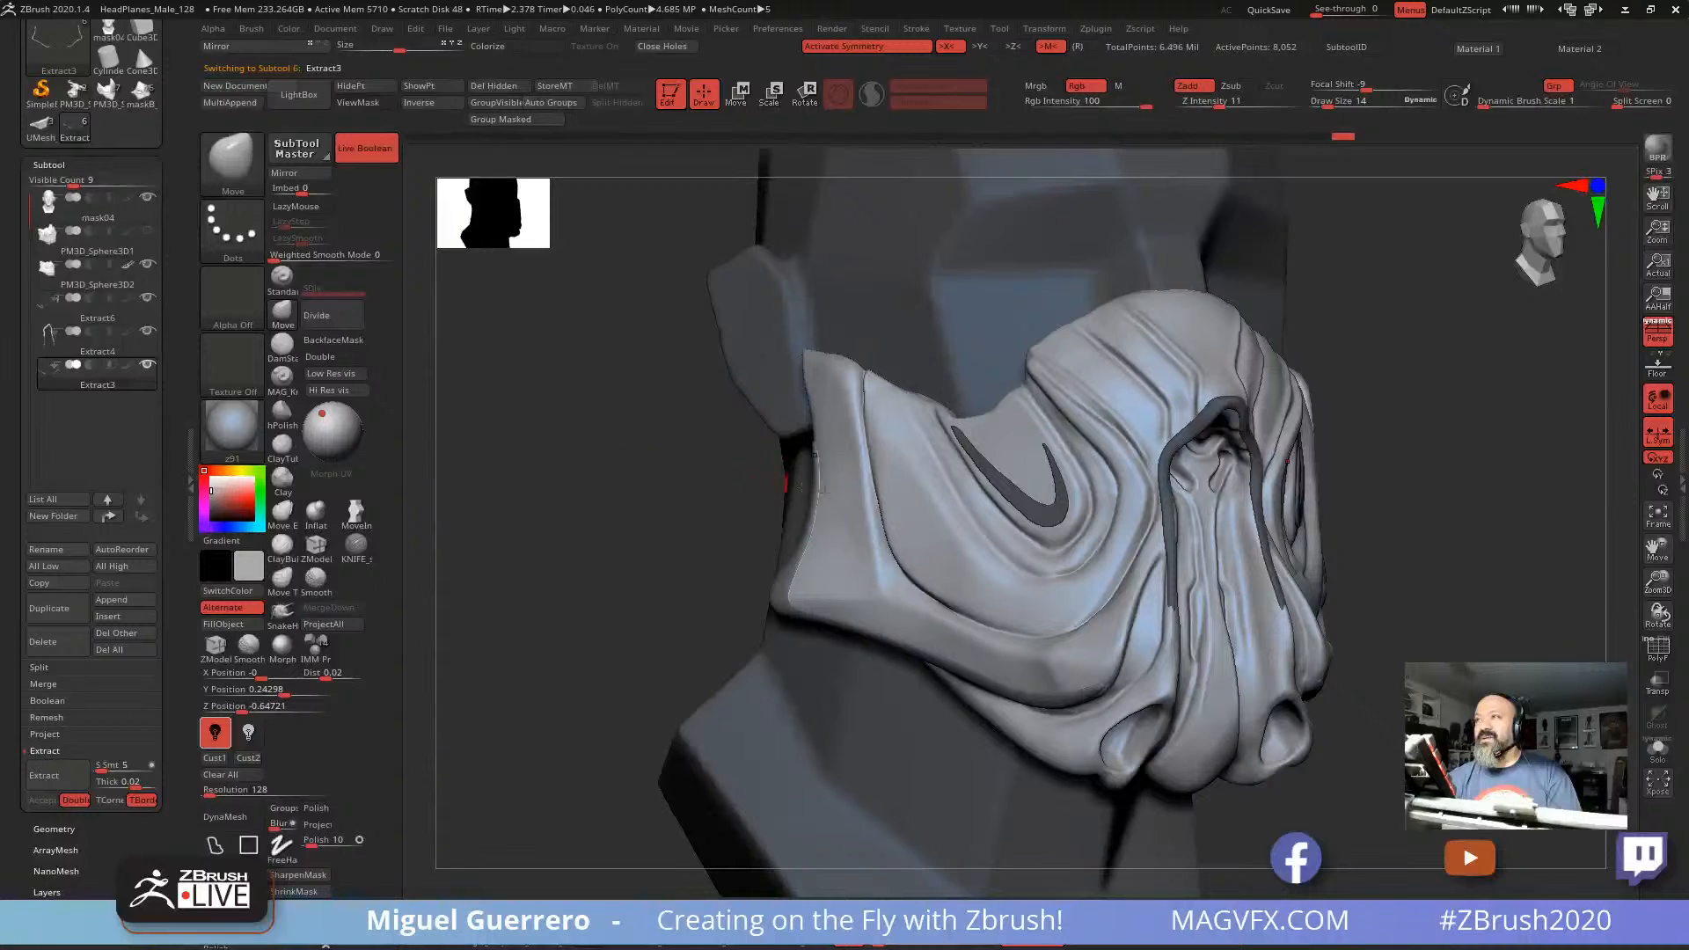
key("bracketright")
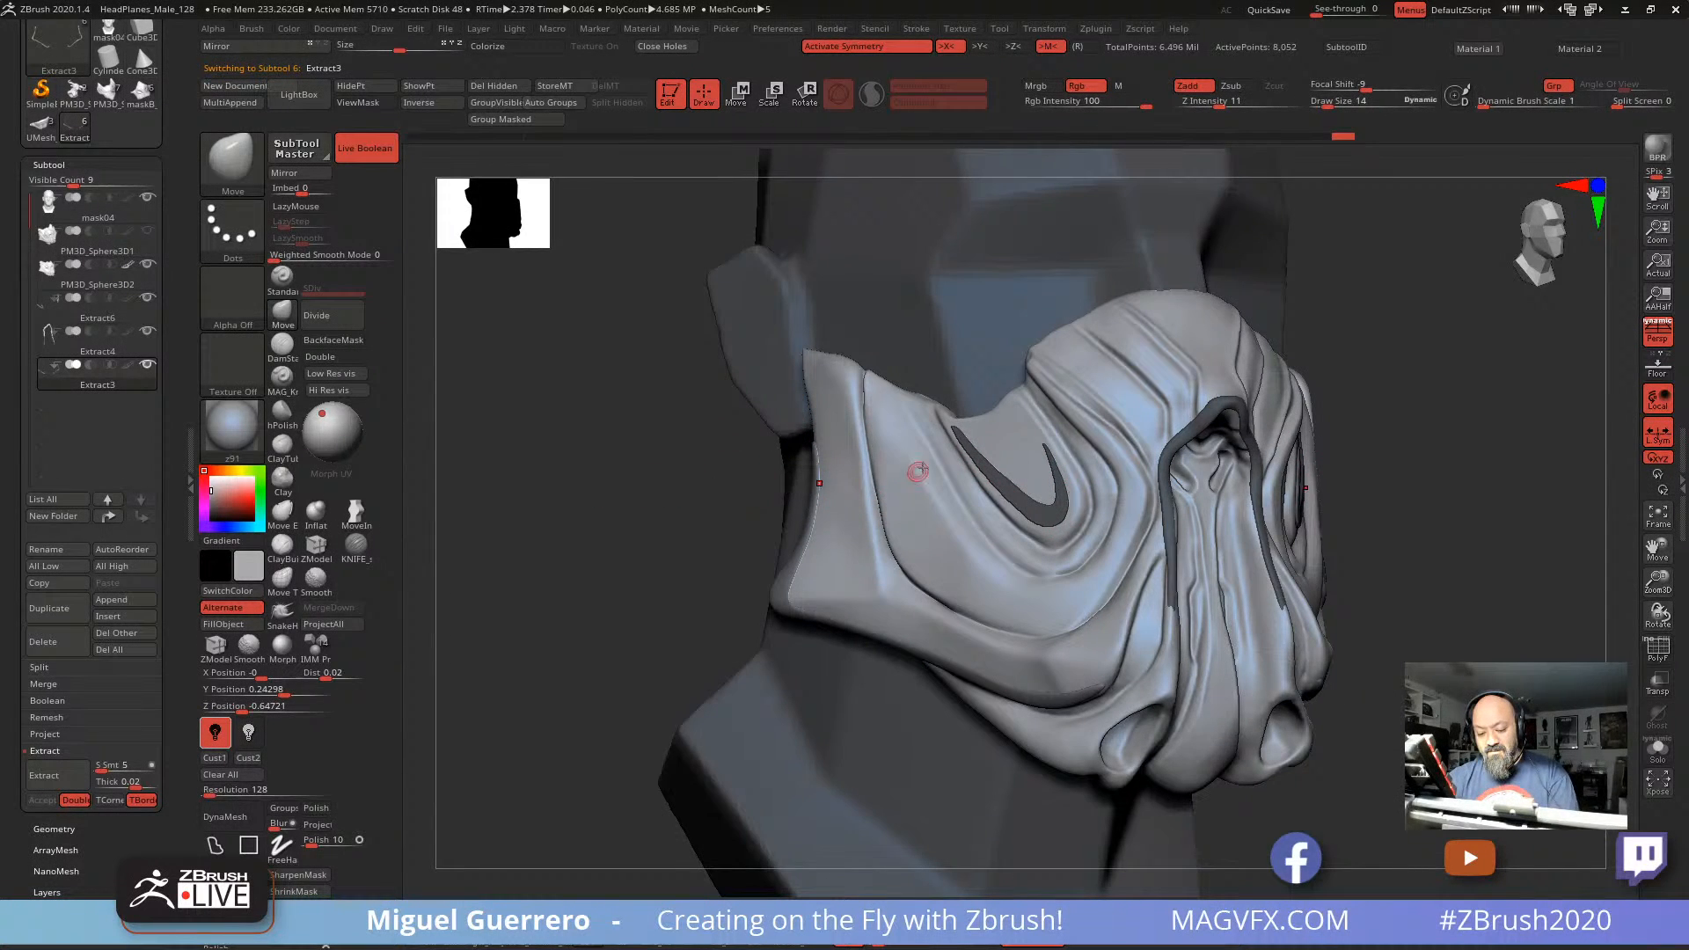
key("shift")
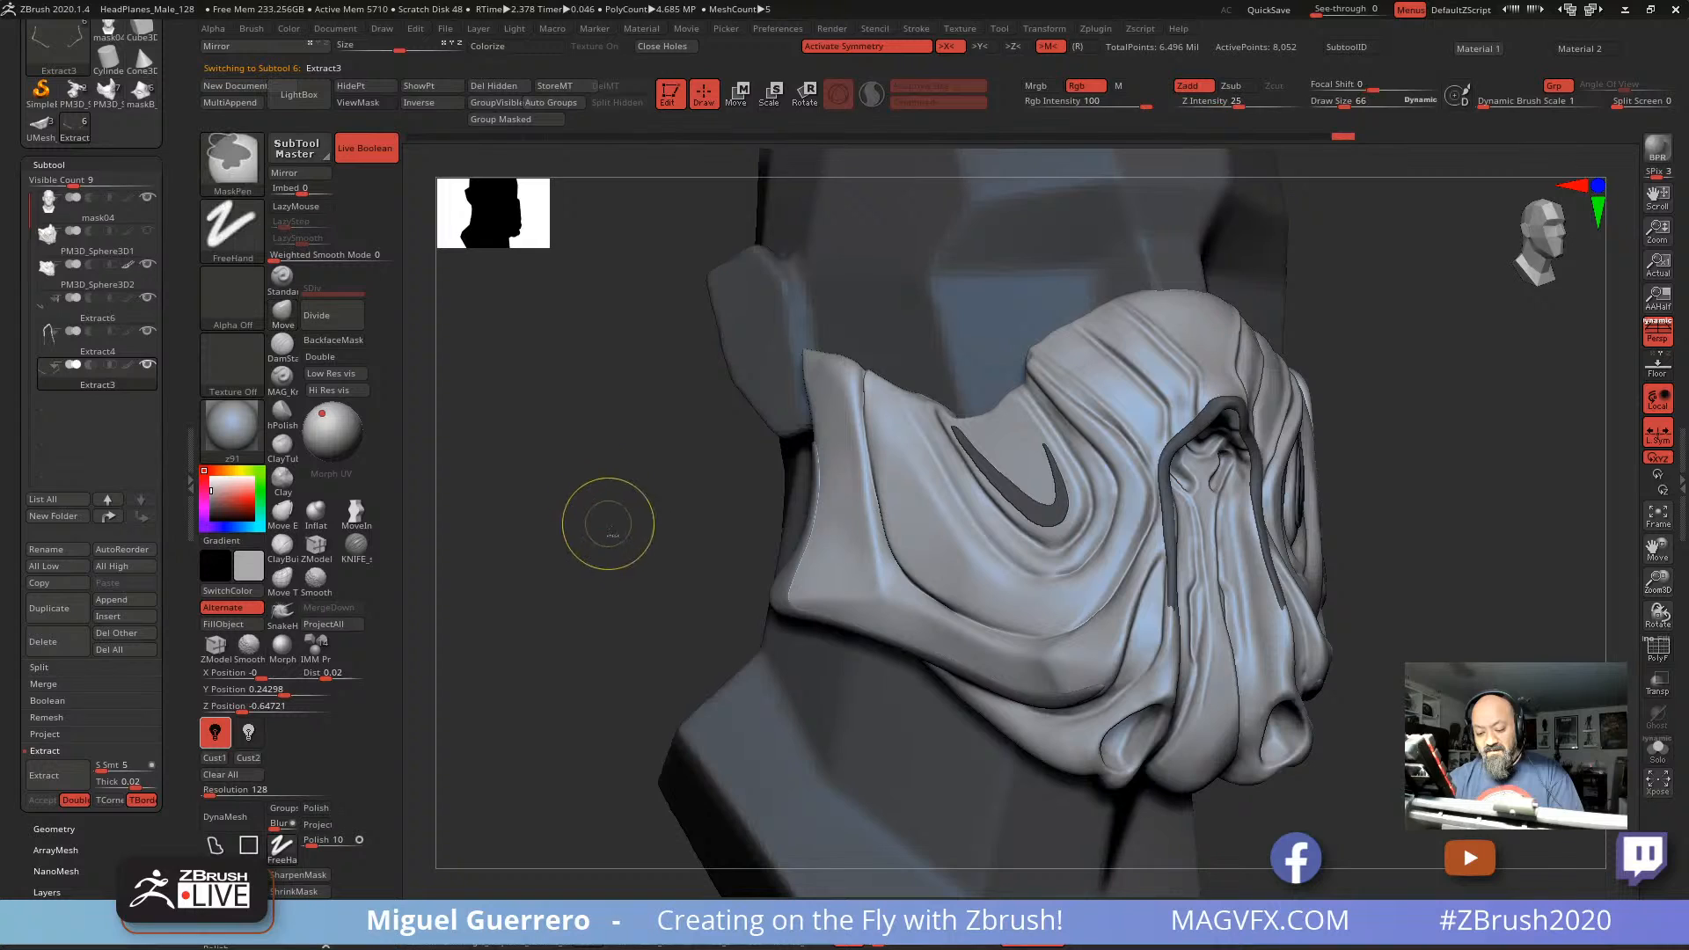
right_click_drag(609, 527, 690, 556, "ctrl")
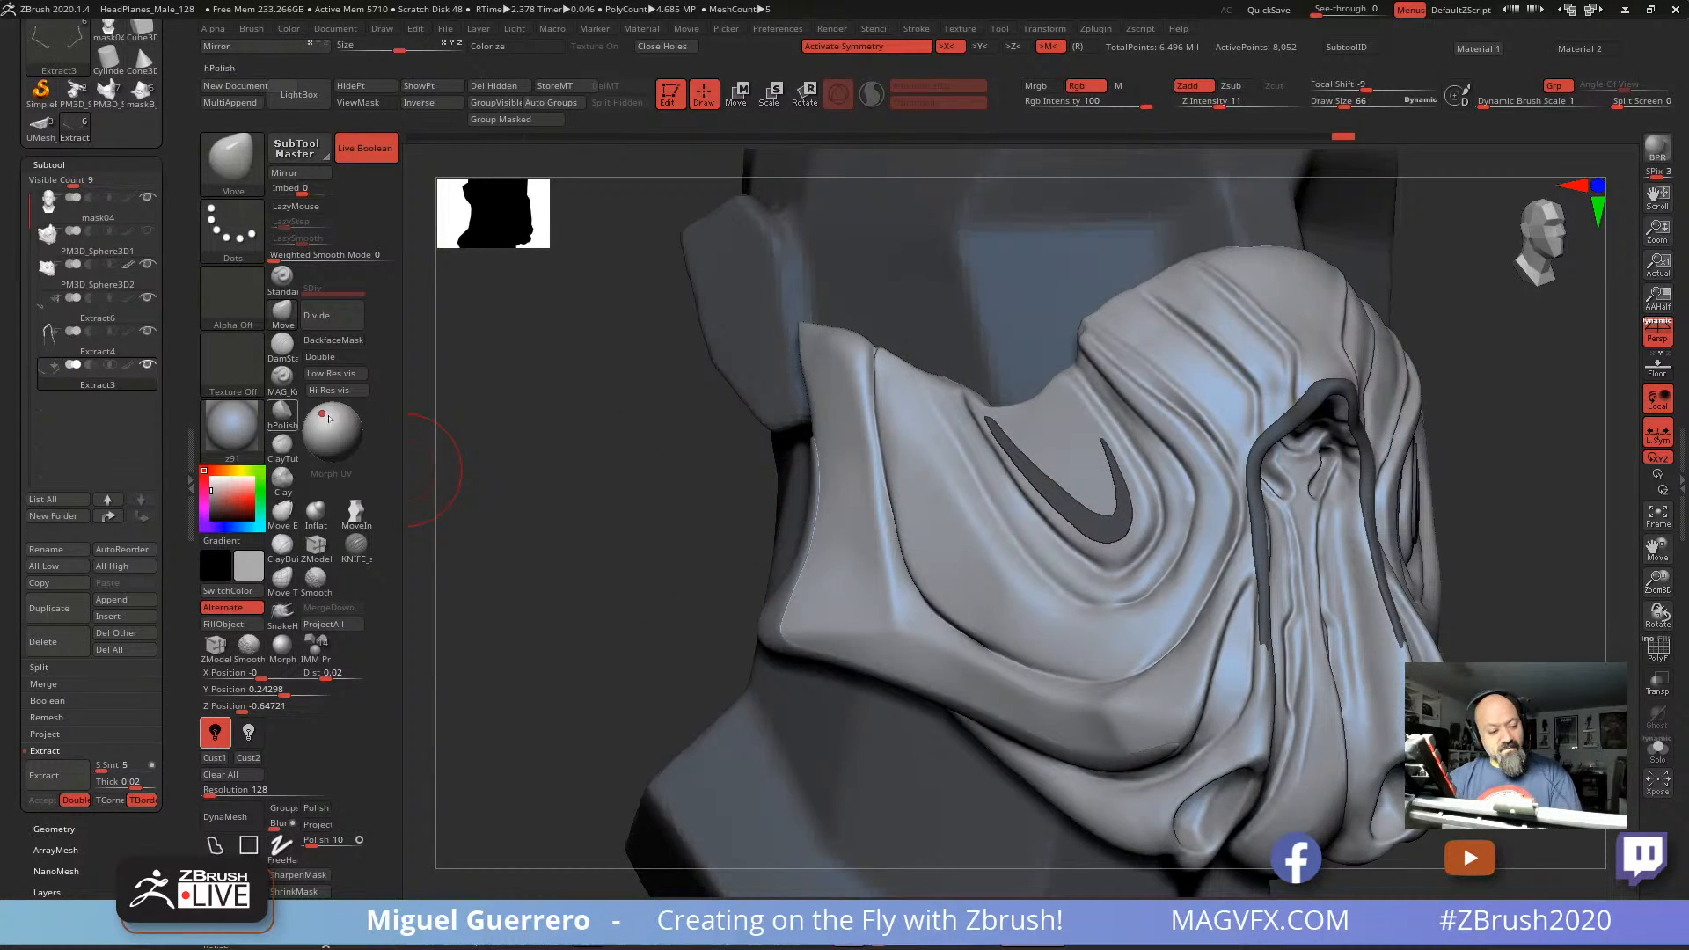
Step: Pick a lighter current color and briefly isolate the rim strip
left_click(212, 486)
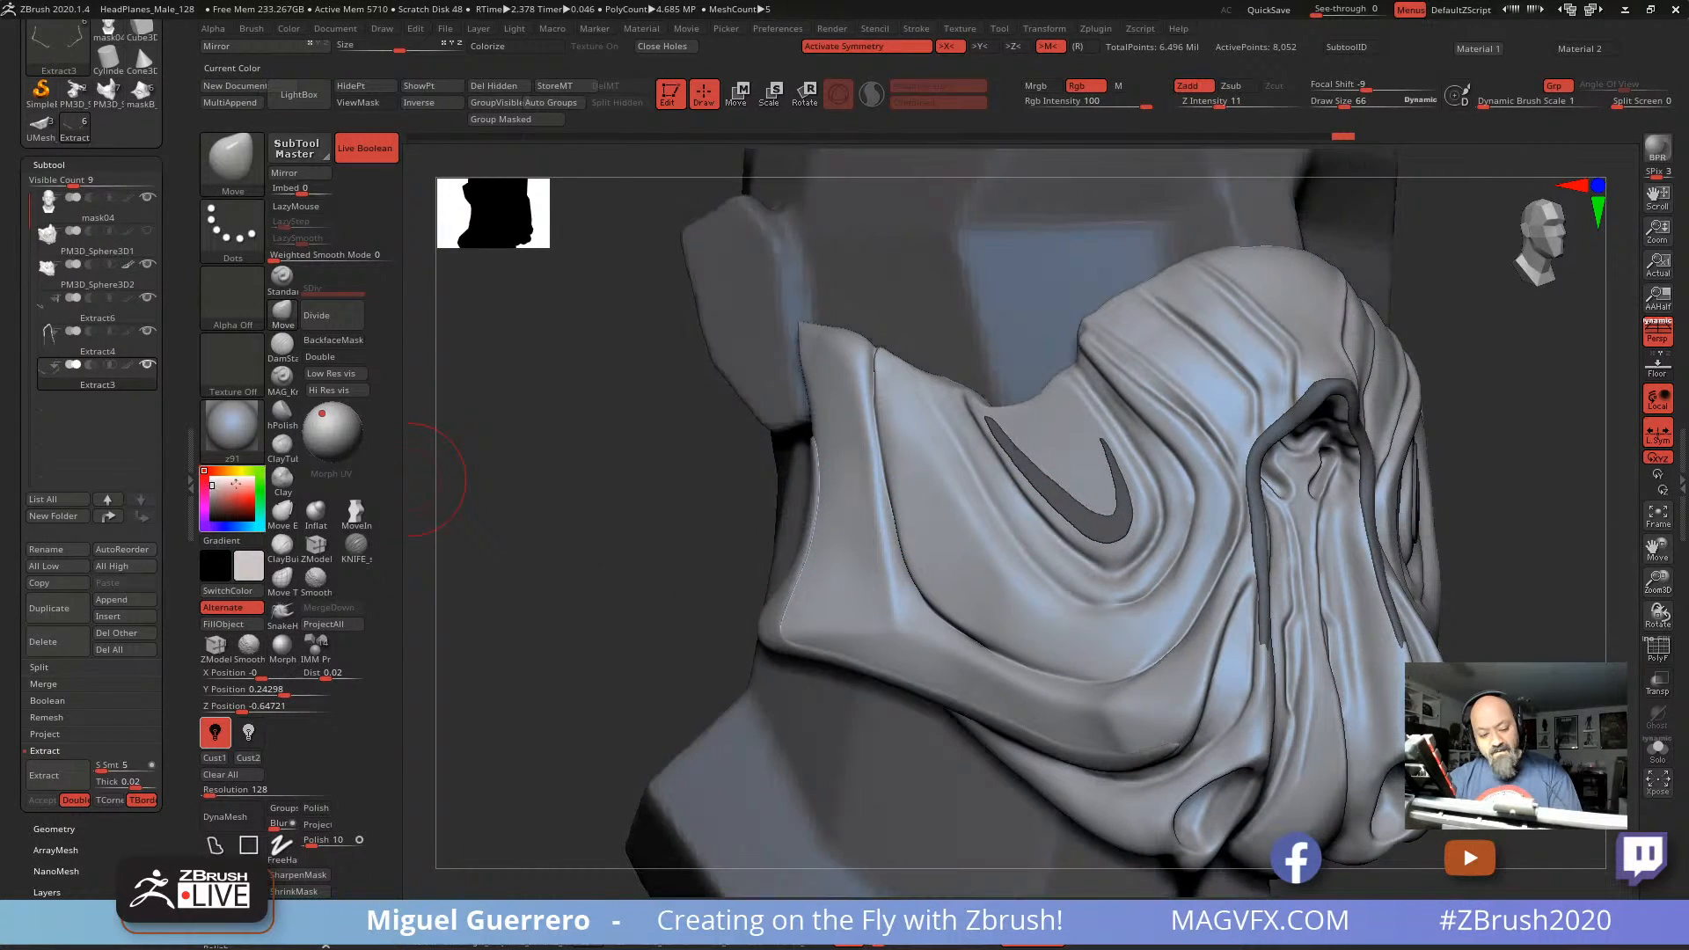
right_click_drag(835, 542, 950, 549, "ctrl")
left_click(1658, 750)
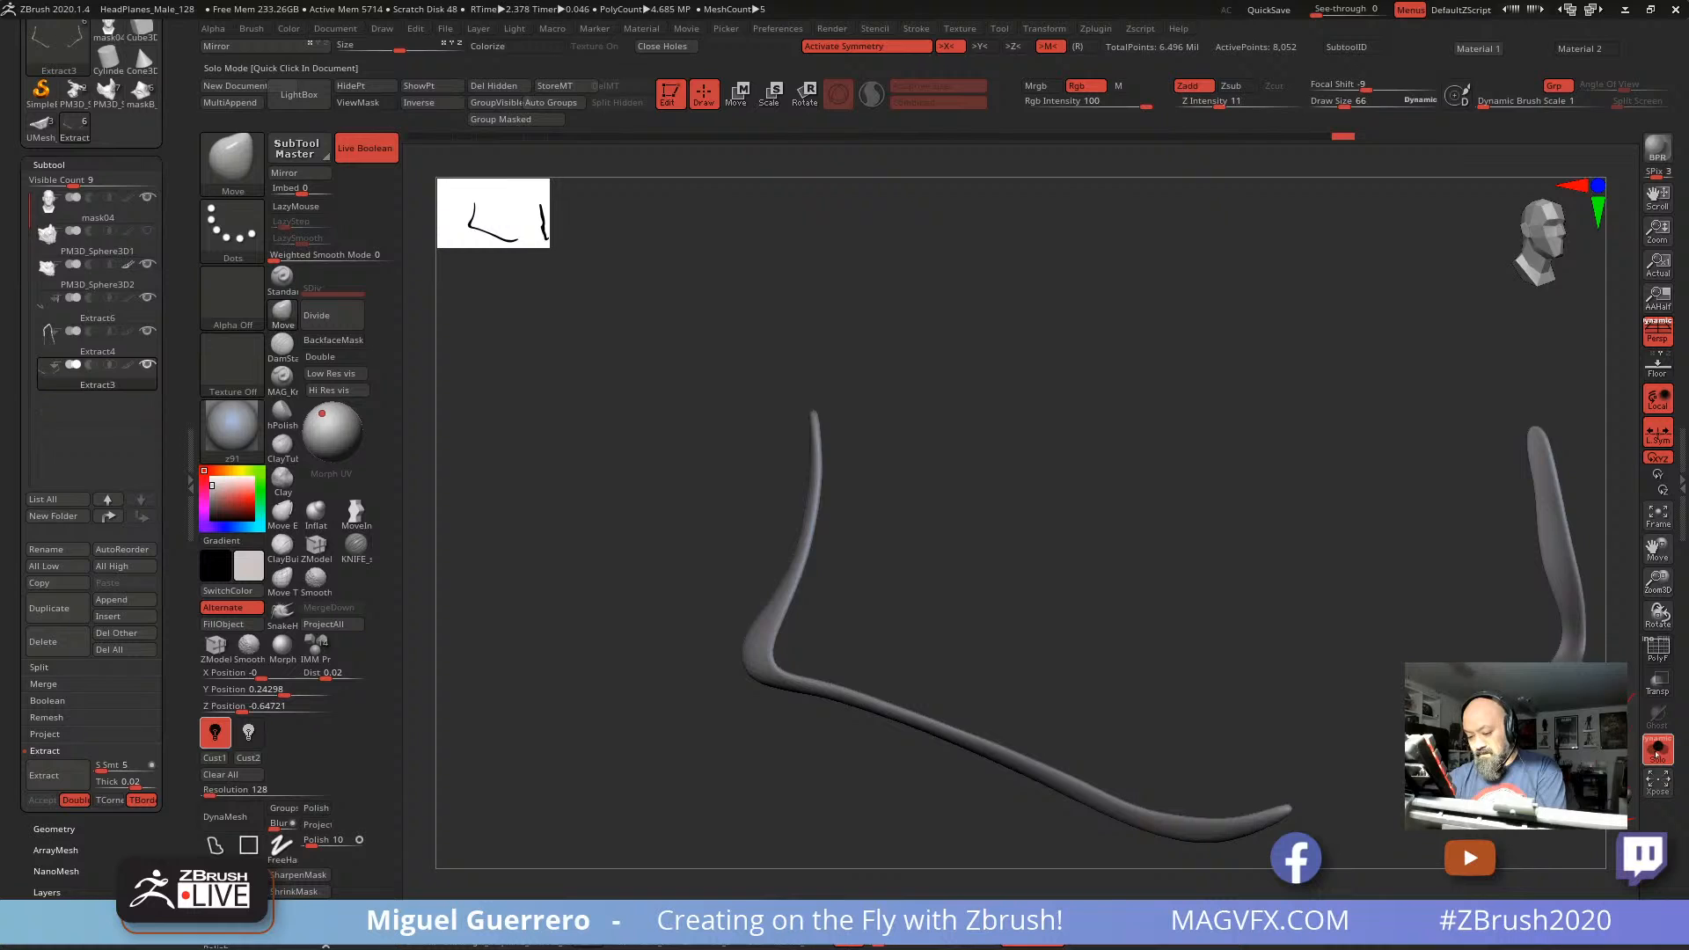
left_click(1658, 750)
Step: Select the extracted cheek strip and smooth it along its outer leg with draw size 66
left_click(1040, 401, "alt")
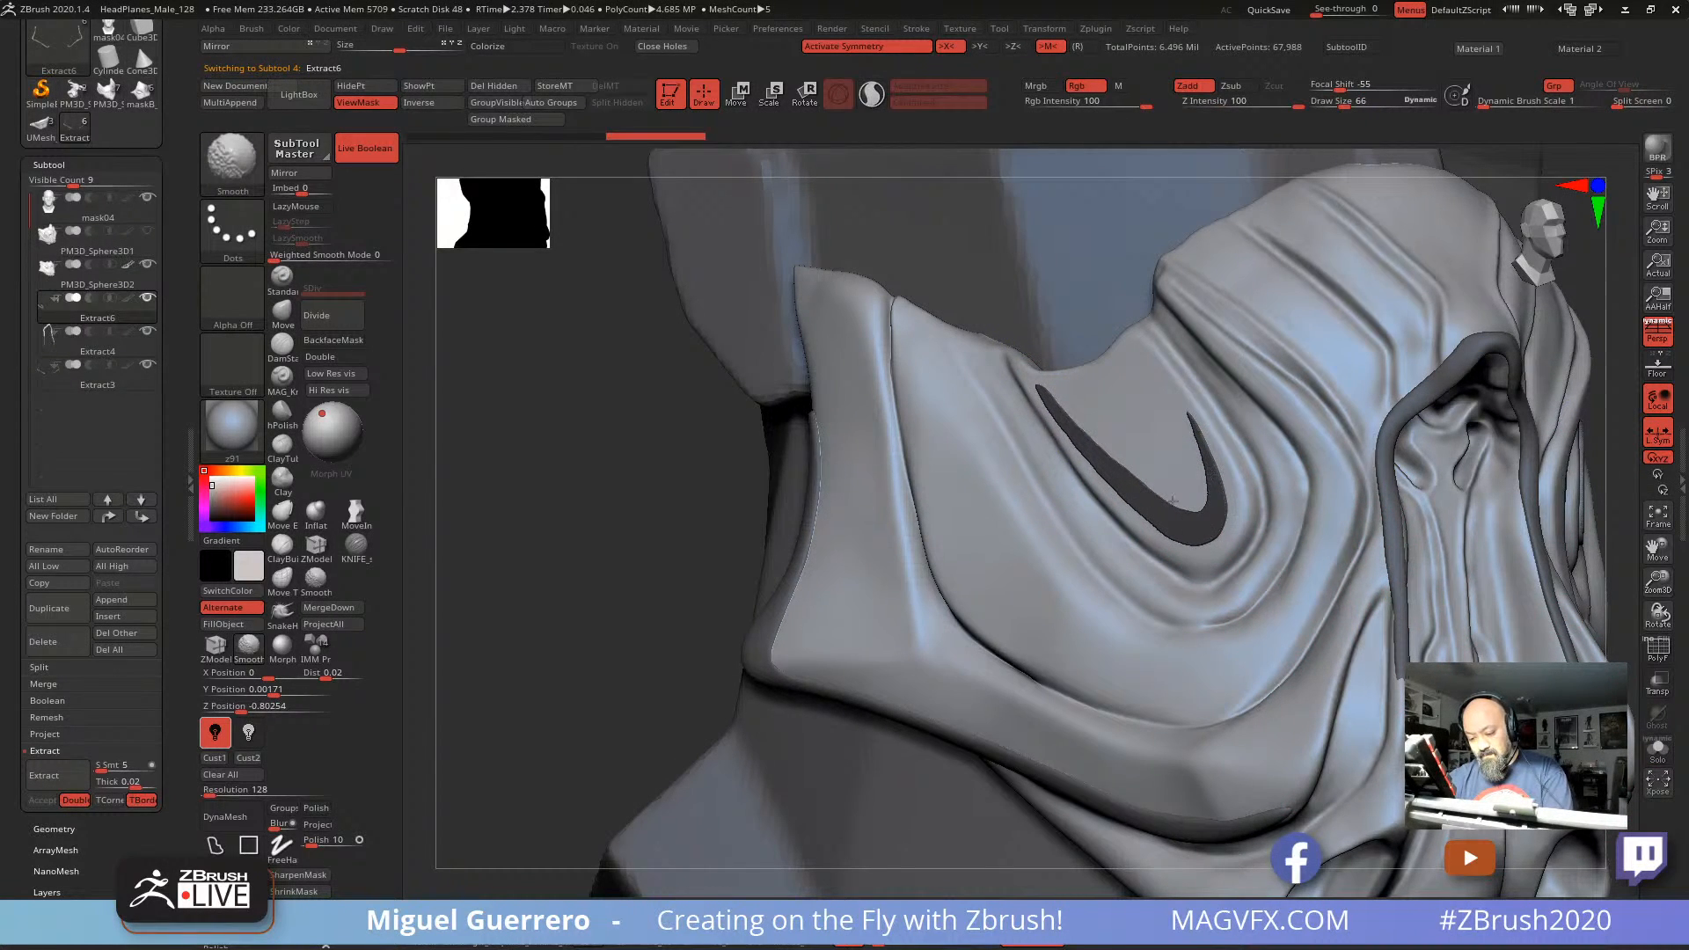
left_click_drag(632, 494, 581, 531)
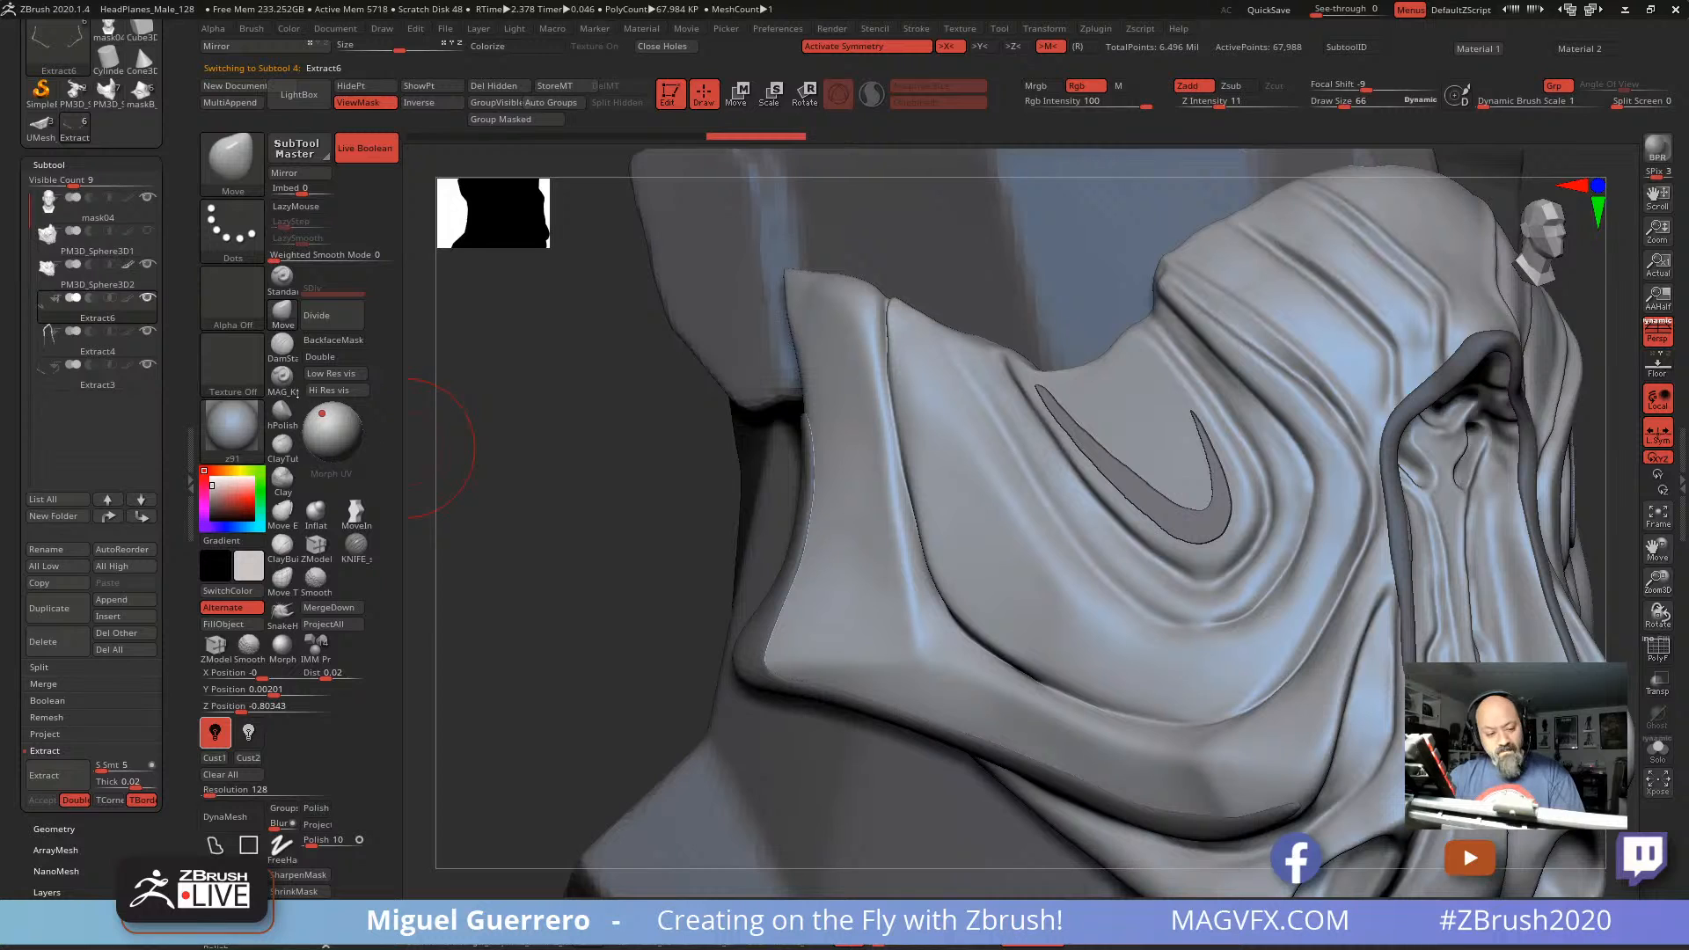
mouse_move(1038, 400)
left_mouse_down("shift")
mouse_move(1086, 467)
mouse_move(1098, 421)
left_mouse_up("shift")
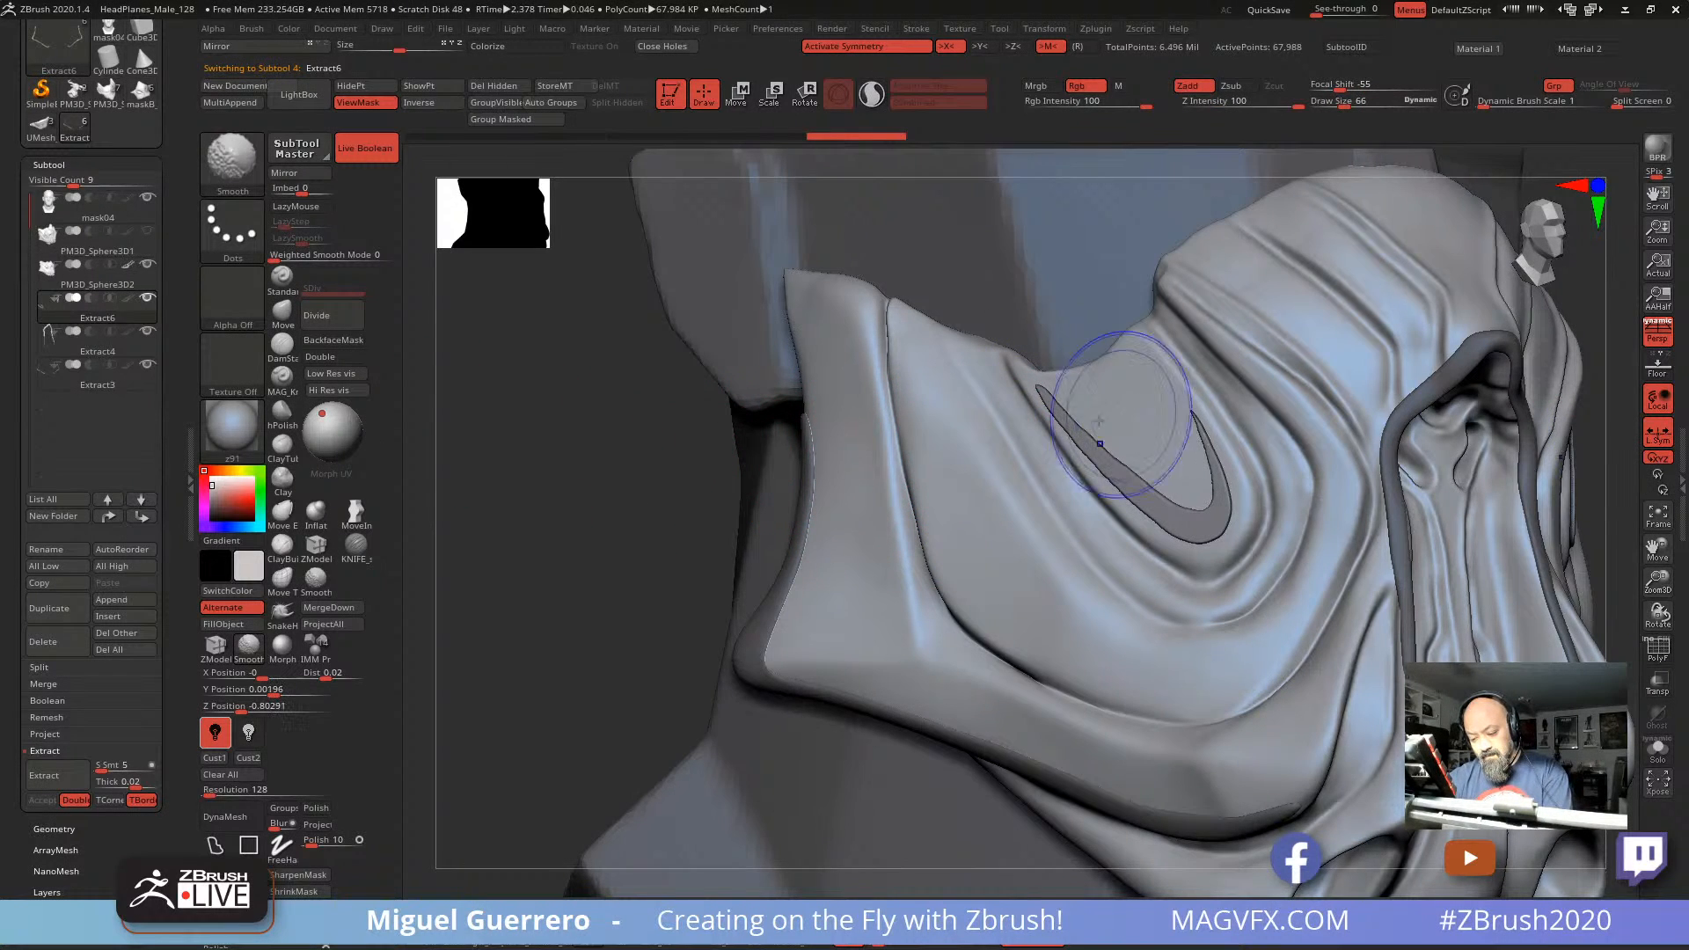
Step: Raise a ridge along the U-shaped cheek strip using the DamStandard brush in Zadd mode at draw size 26
left_click(316, 510)
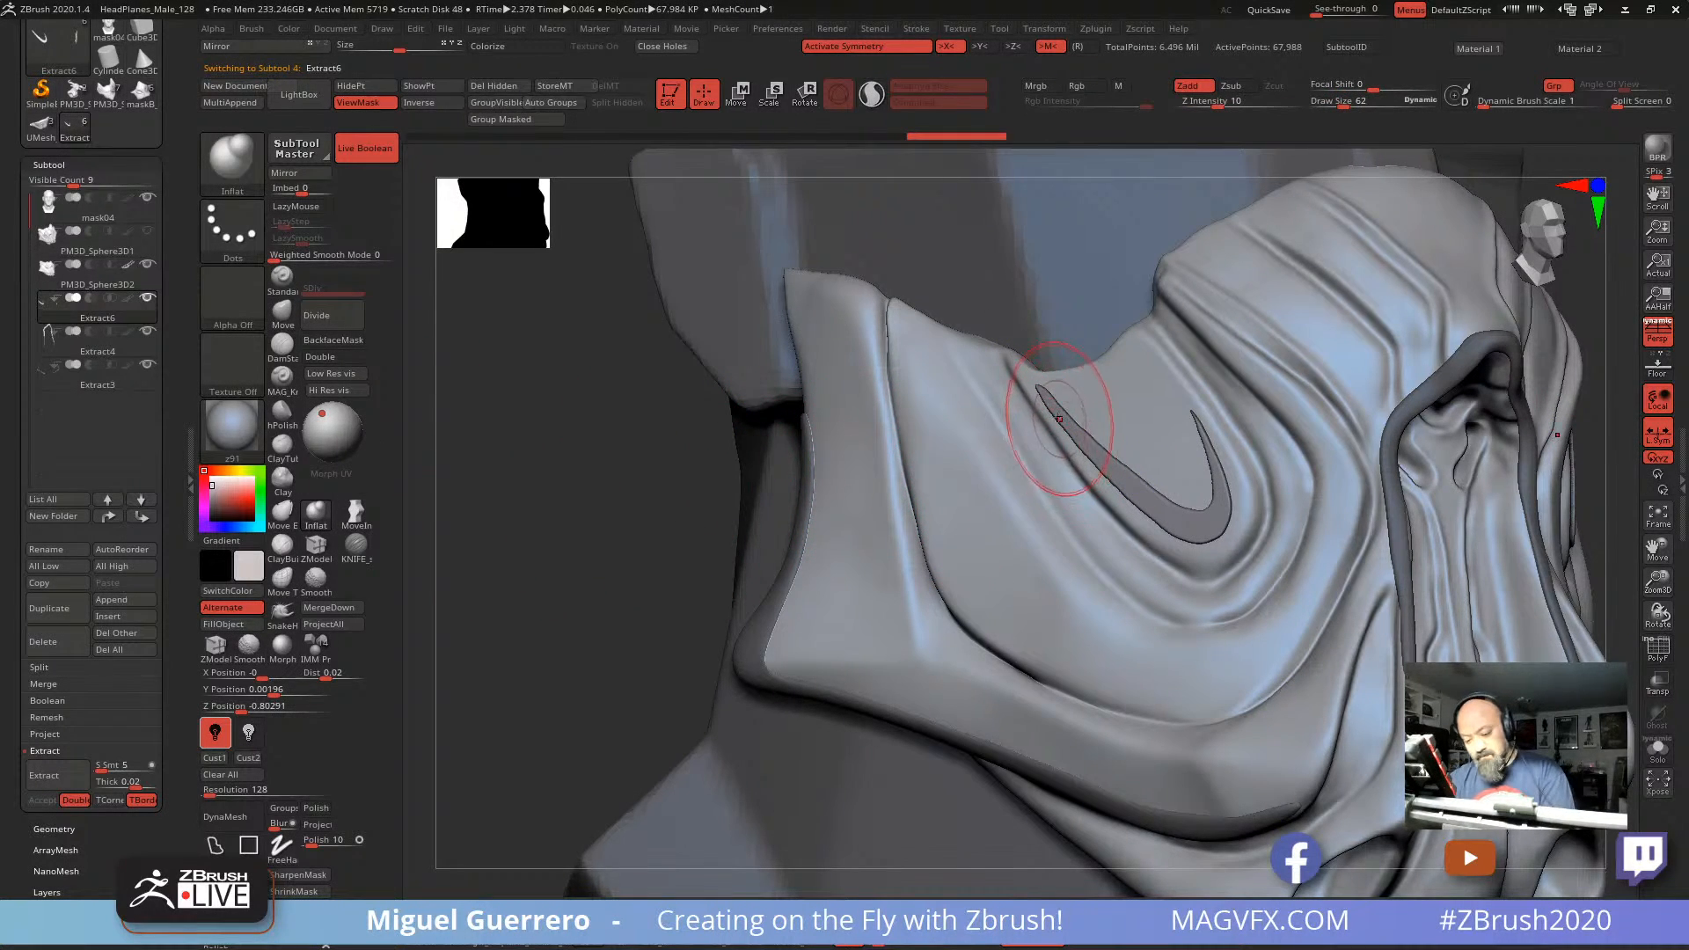
left_click(290, 355)
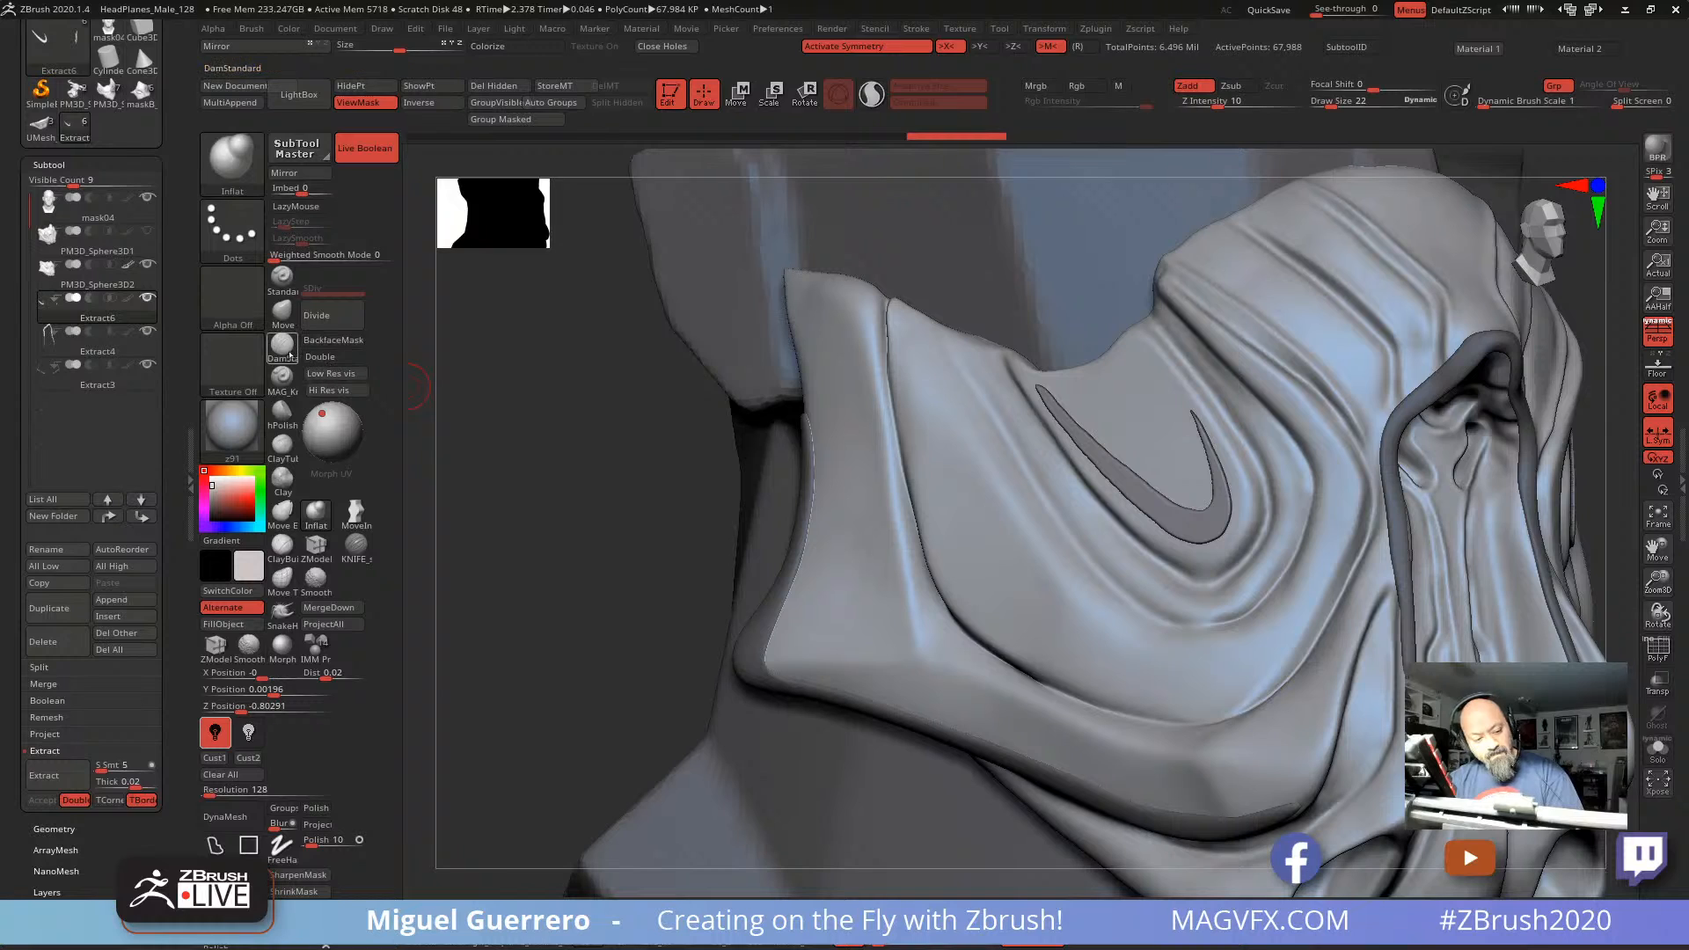
left_click(290, 355)
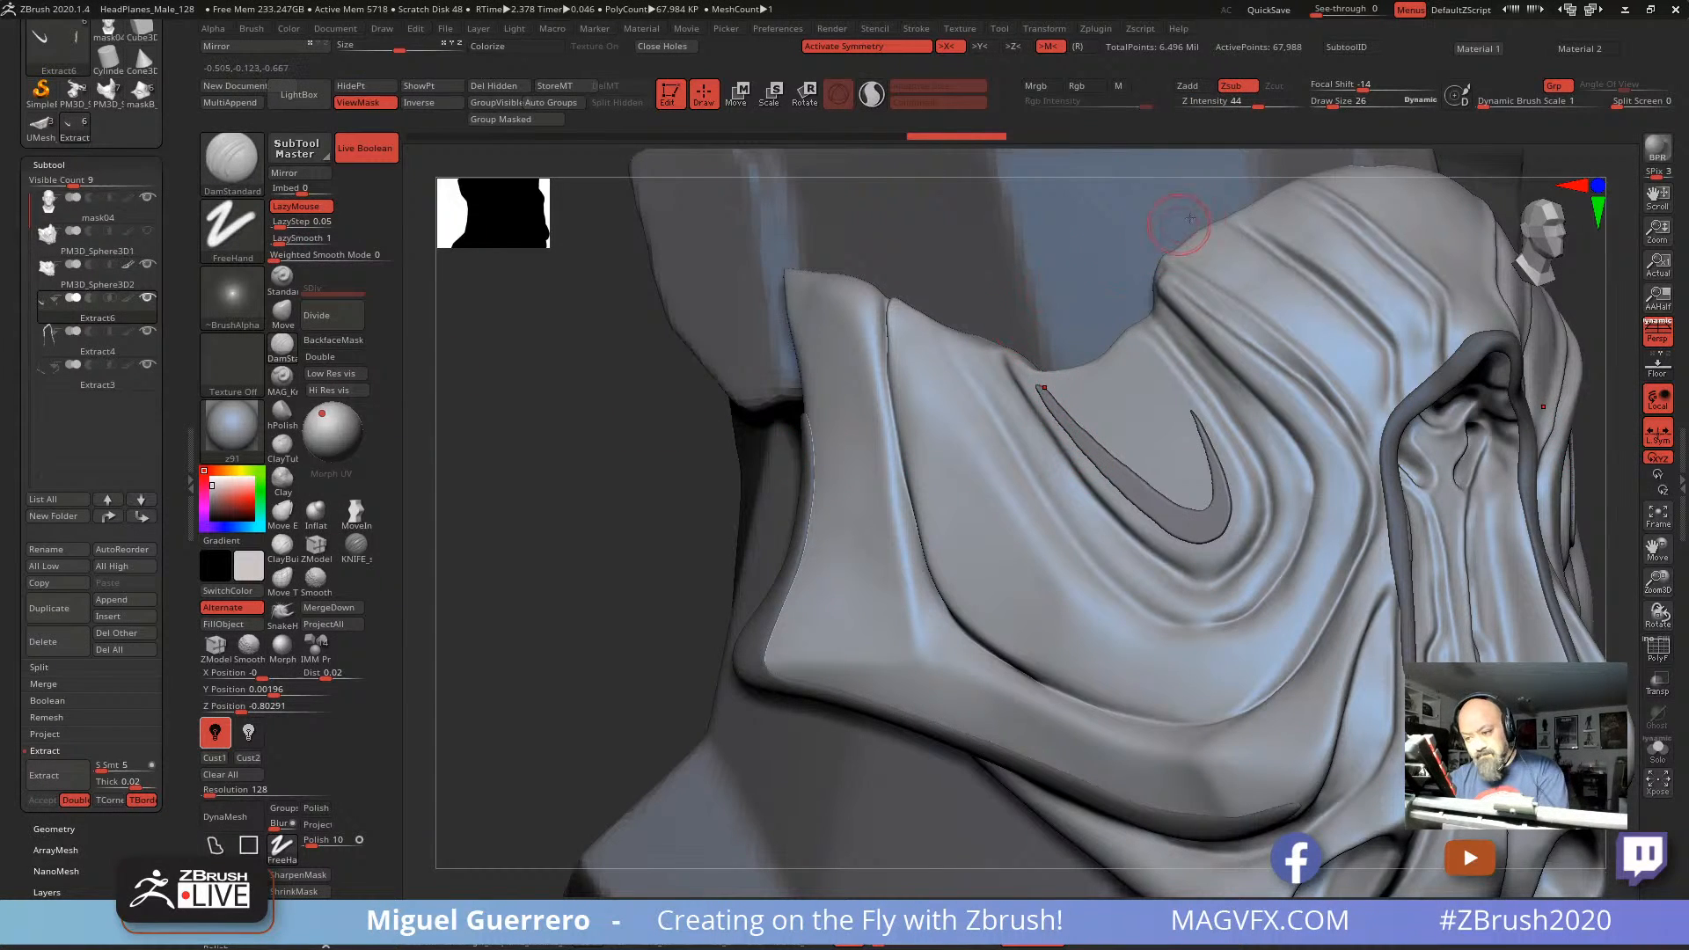
left_click(1189, 86)
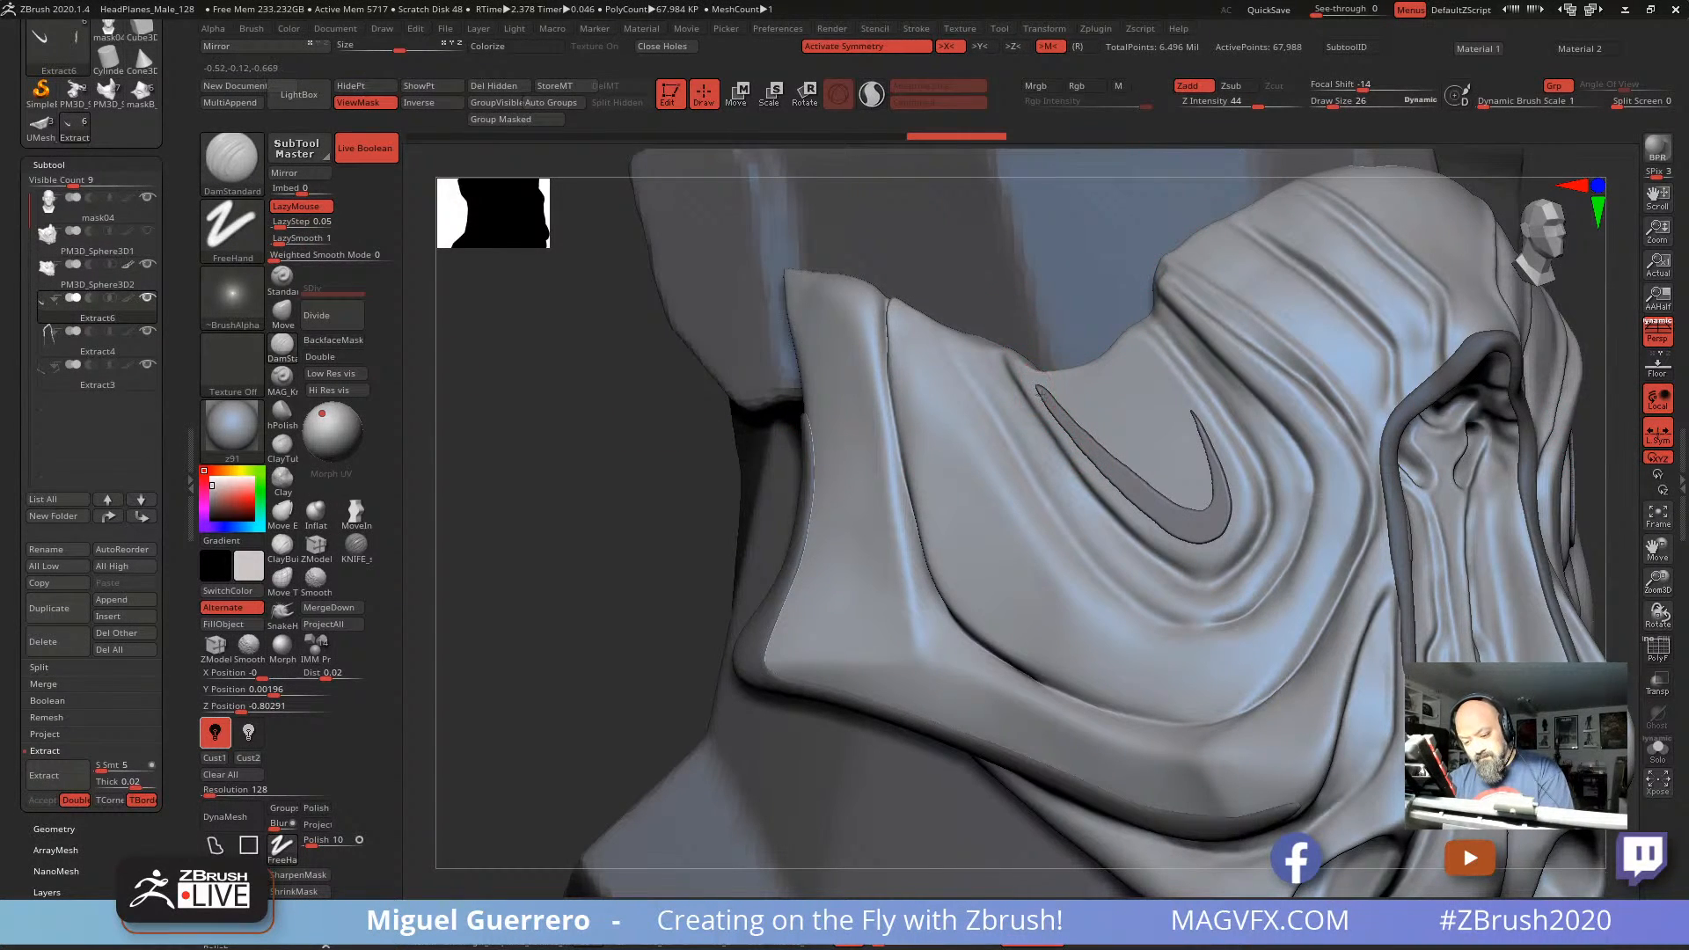
mouse_move(1038, 394)
left_mouse_down()
mouse_move(1100, 467)
mouse_move(1206, 528)
mouse_move(1189, 412)
left_mouse_up()
left_click_drag(744, 457, 679, 460)
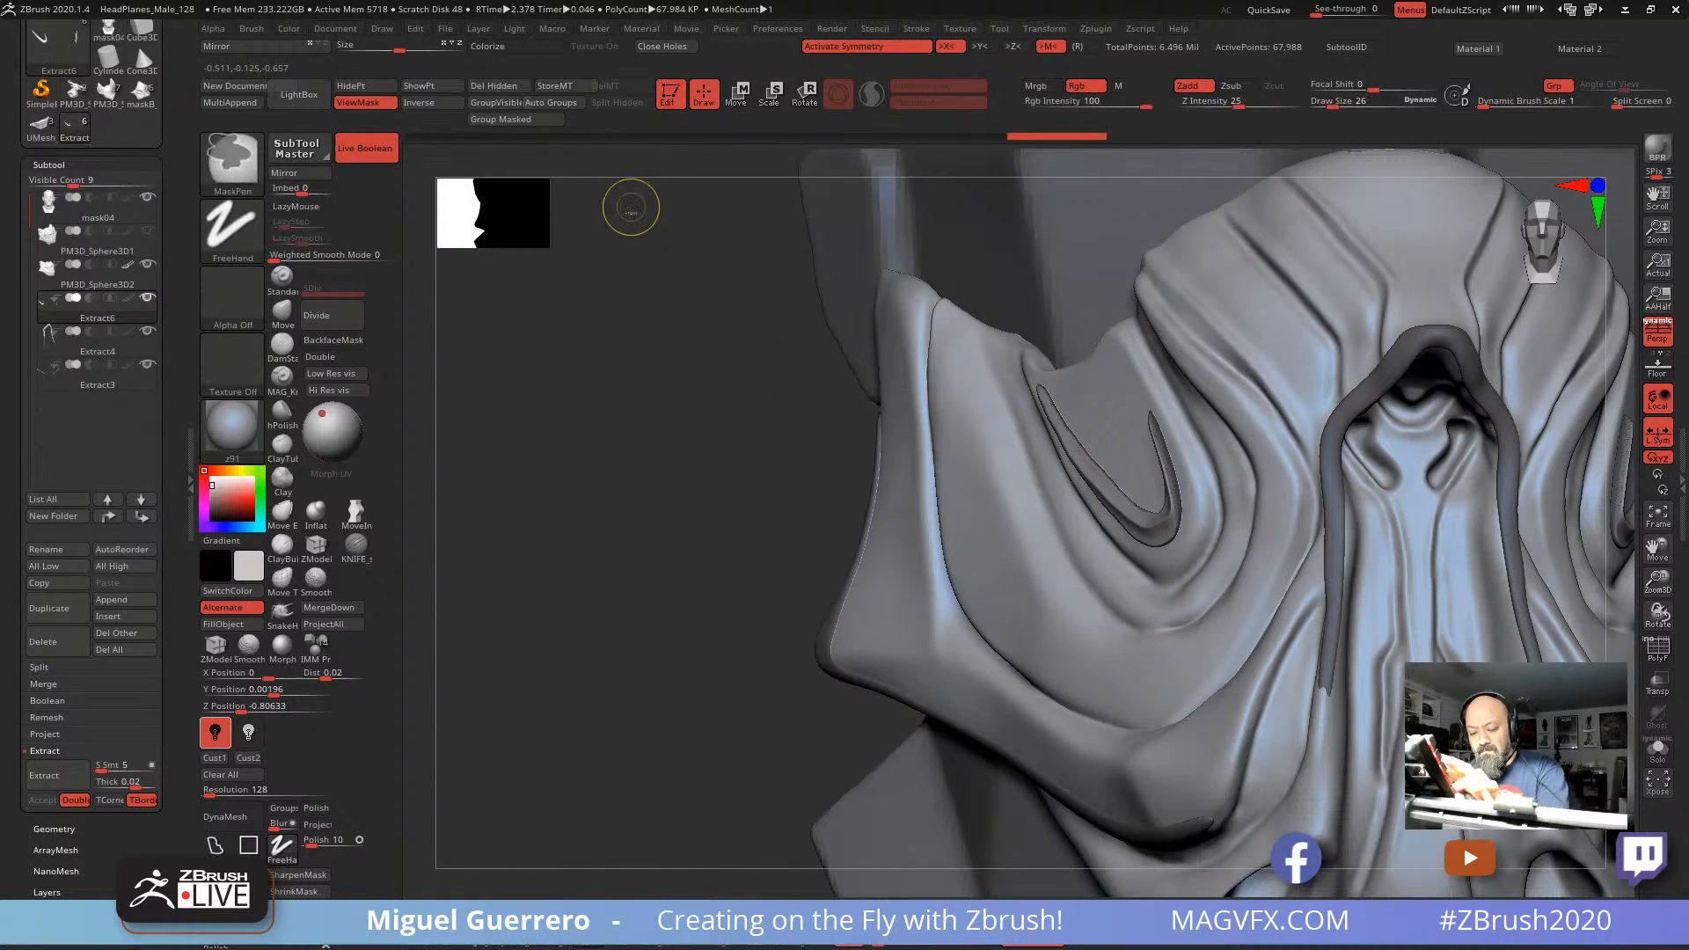
Step: Undo the cheek strip's ridge stroke, redraw it up the front leg and smooth the upper rear leg
key("ctrl+z")
left_click_drag(631, 205, 709, 209)
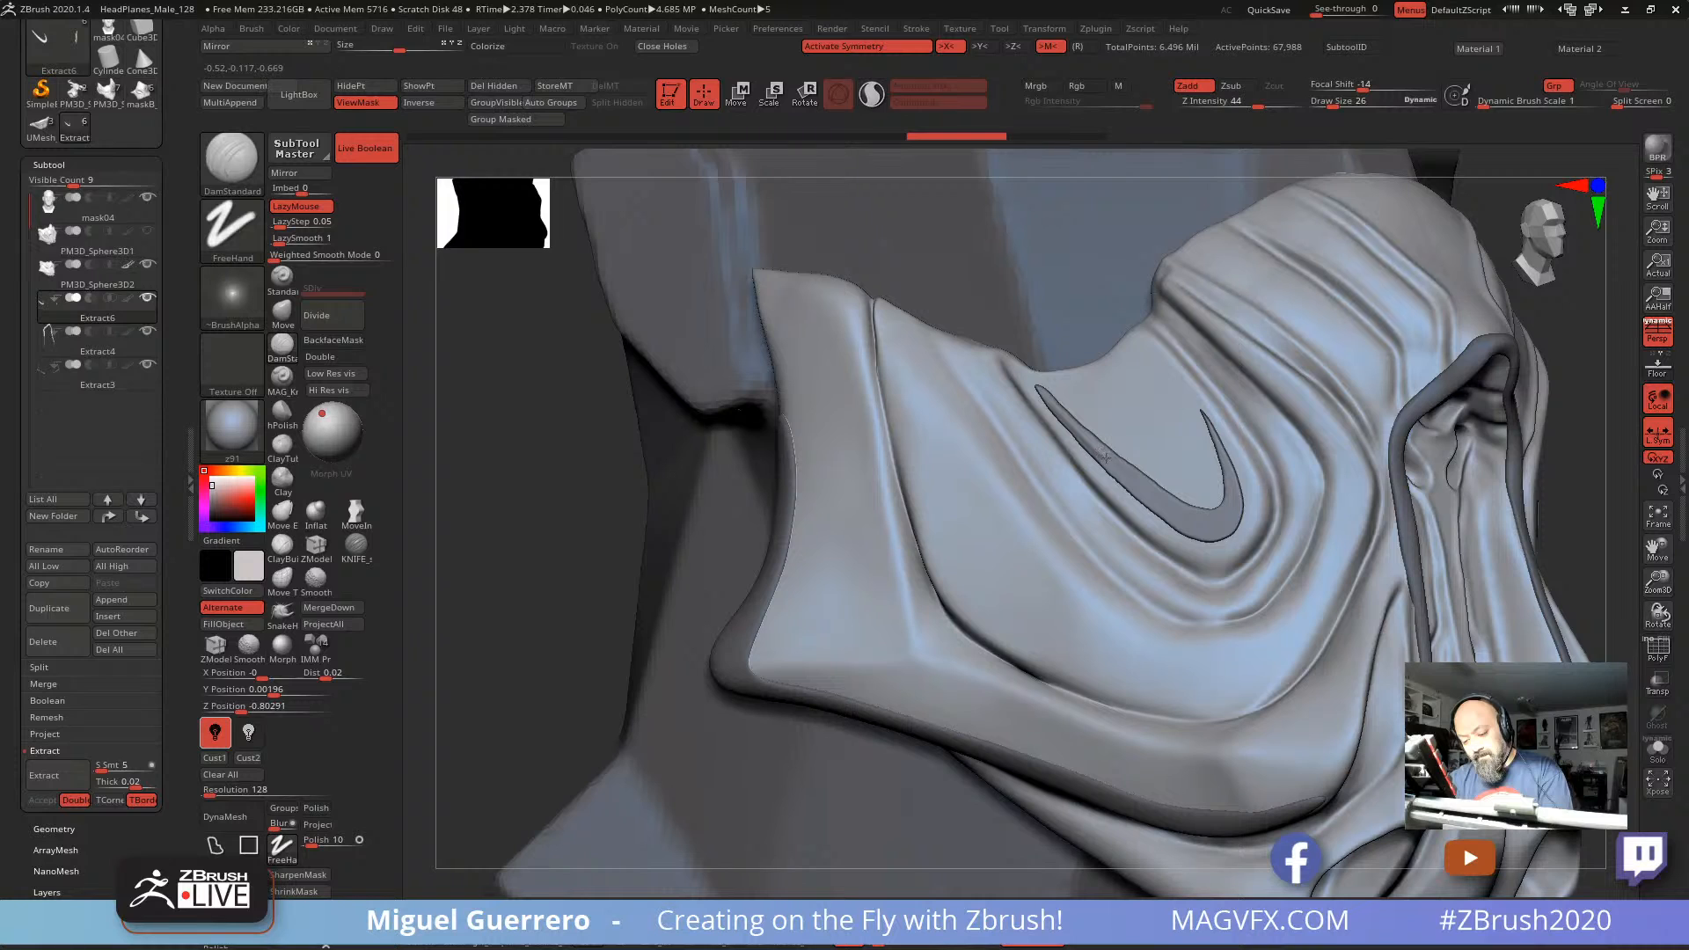
mouse_move(1171, 508)
left_mouse_down()
mouse_move(1224, 519)
mouse_move(1233, 493)
mouse_move(1201, 412)
left_mouse_up()
mouse_move(599, 426)
left_mouse_down()
mouse_move(592, 448)
mouse_move(557, 447)
left_mouse_up()
left_click_drag(1053, 424, 1078, 462, "shift")
mouse_move(754, 457)
left_mouse_down()
mouse_move(616, 492)
mouse_move(667, 498)
left_mouse_up()
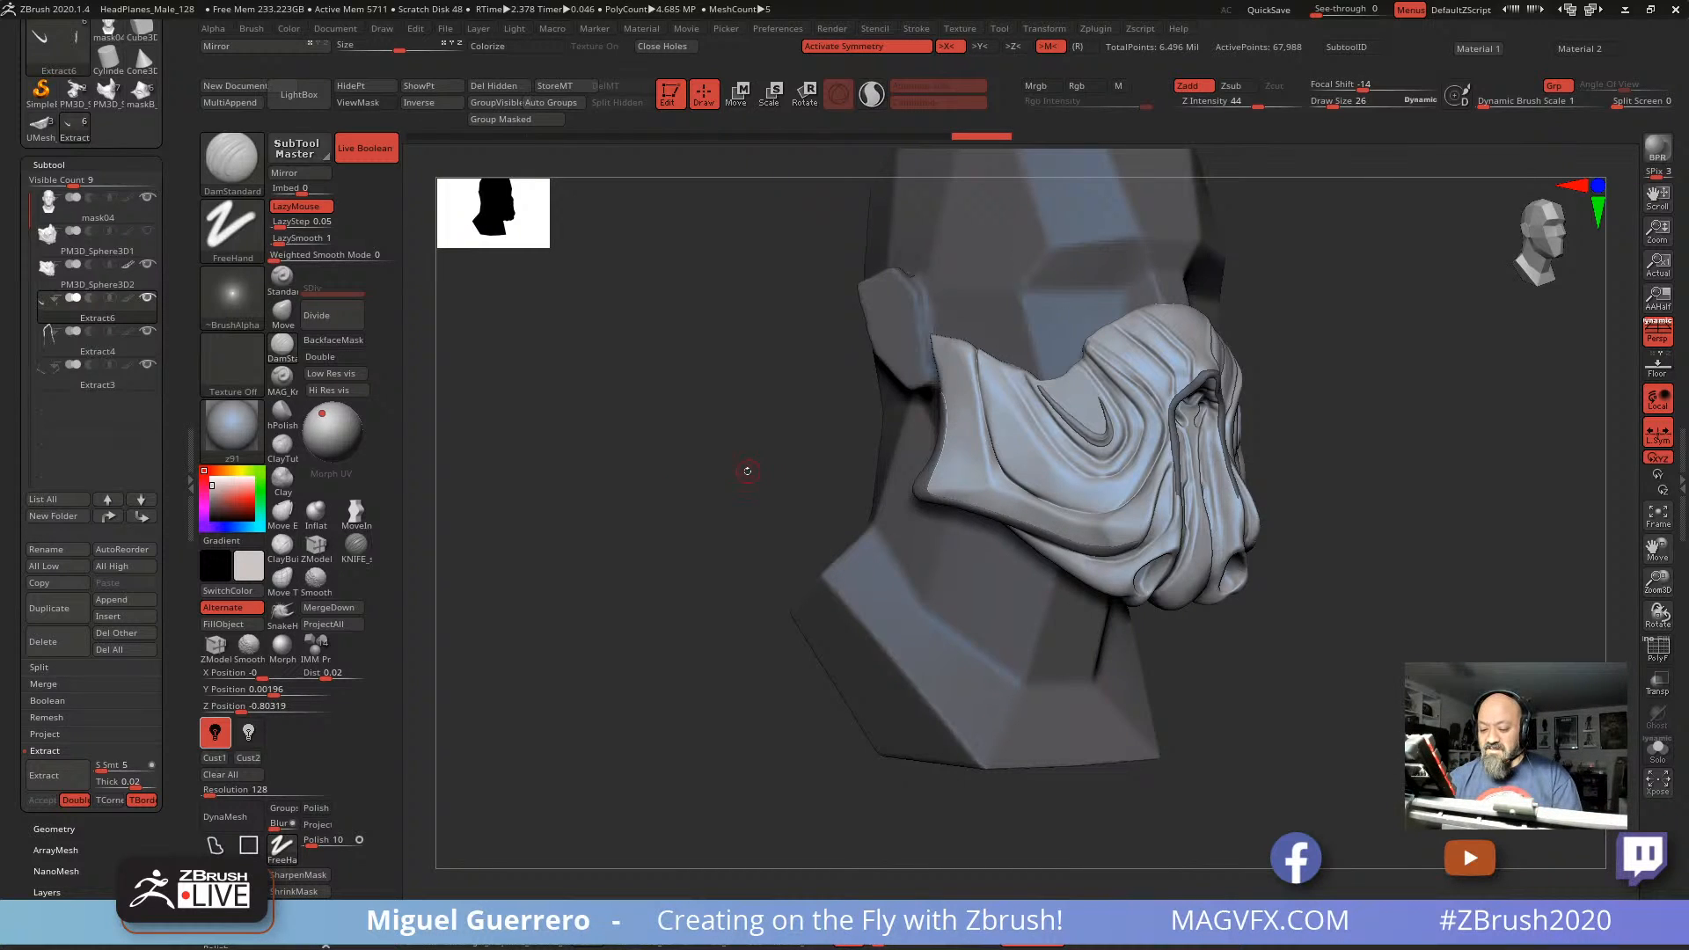
Step: Select the face mask subtool PM3D_Sphere2, clear its masking and reduce the draw size to 9
left_click_drag(747, 471, 607, 515, "alt")
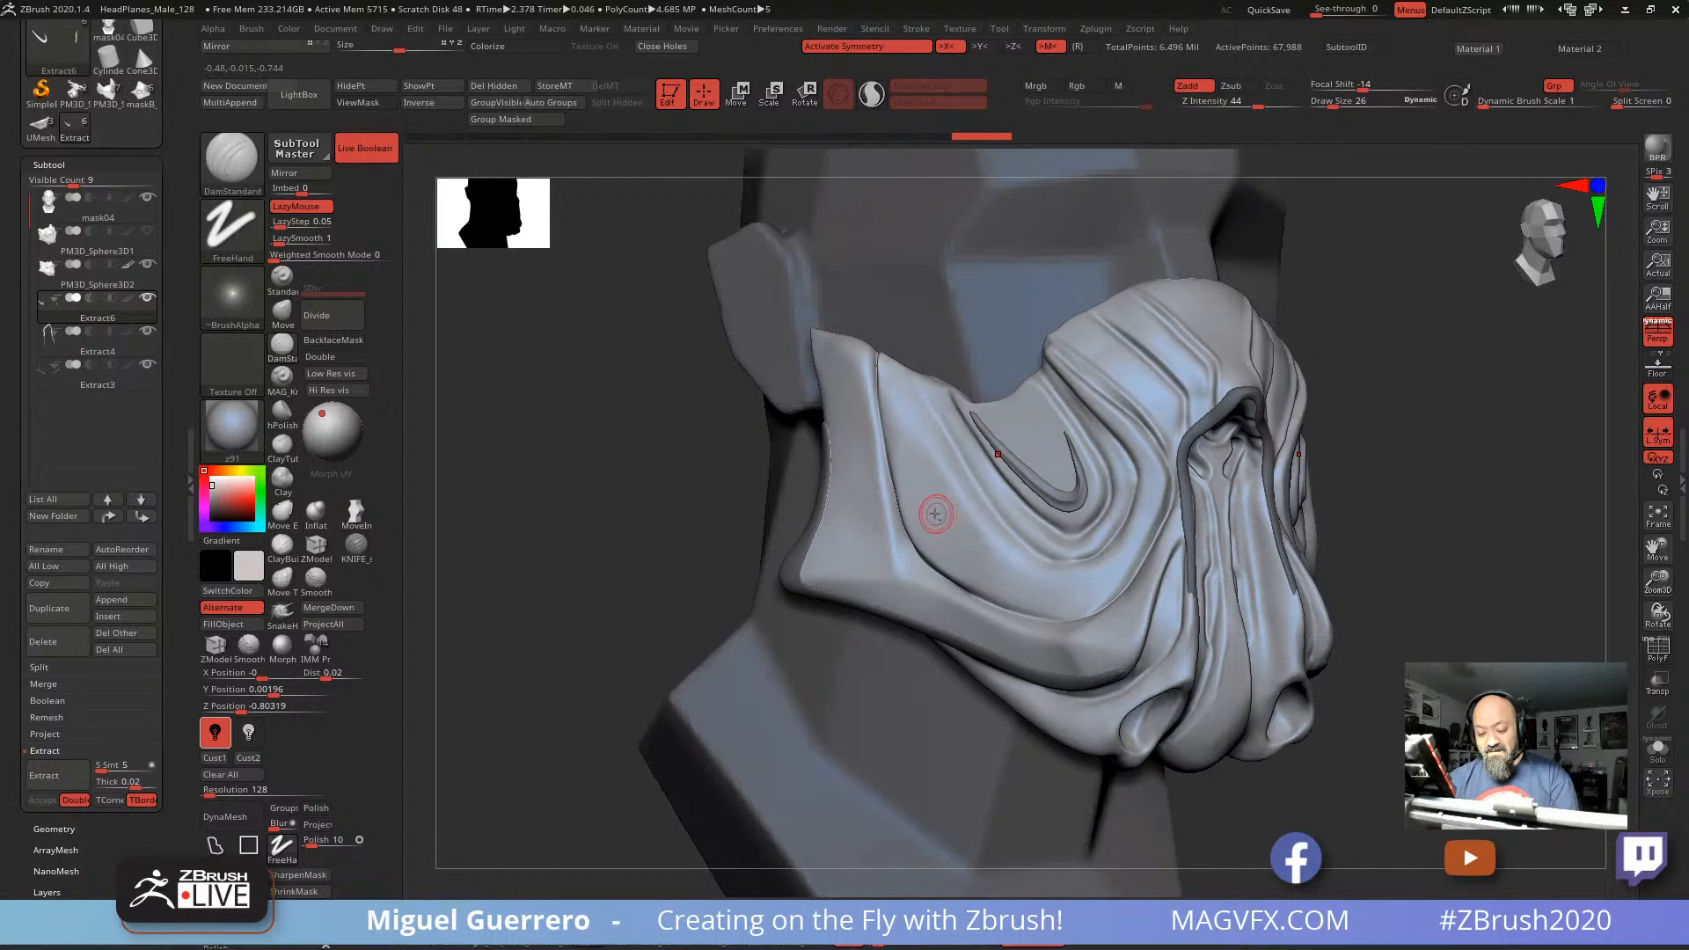
left_click(923, 515, "alt")
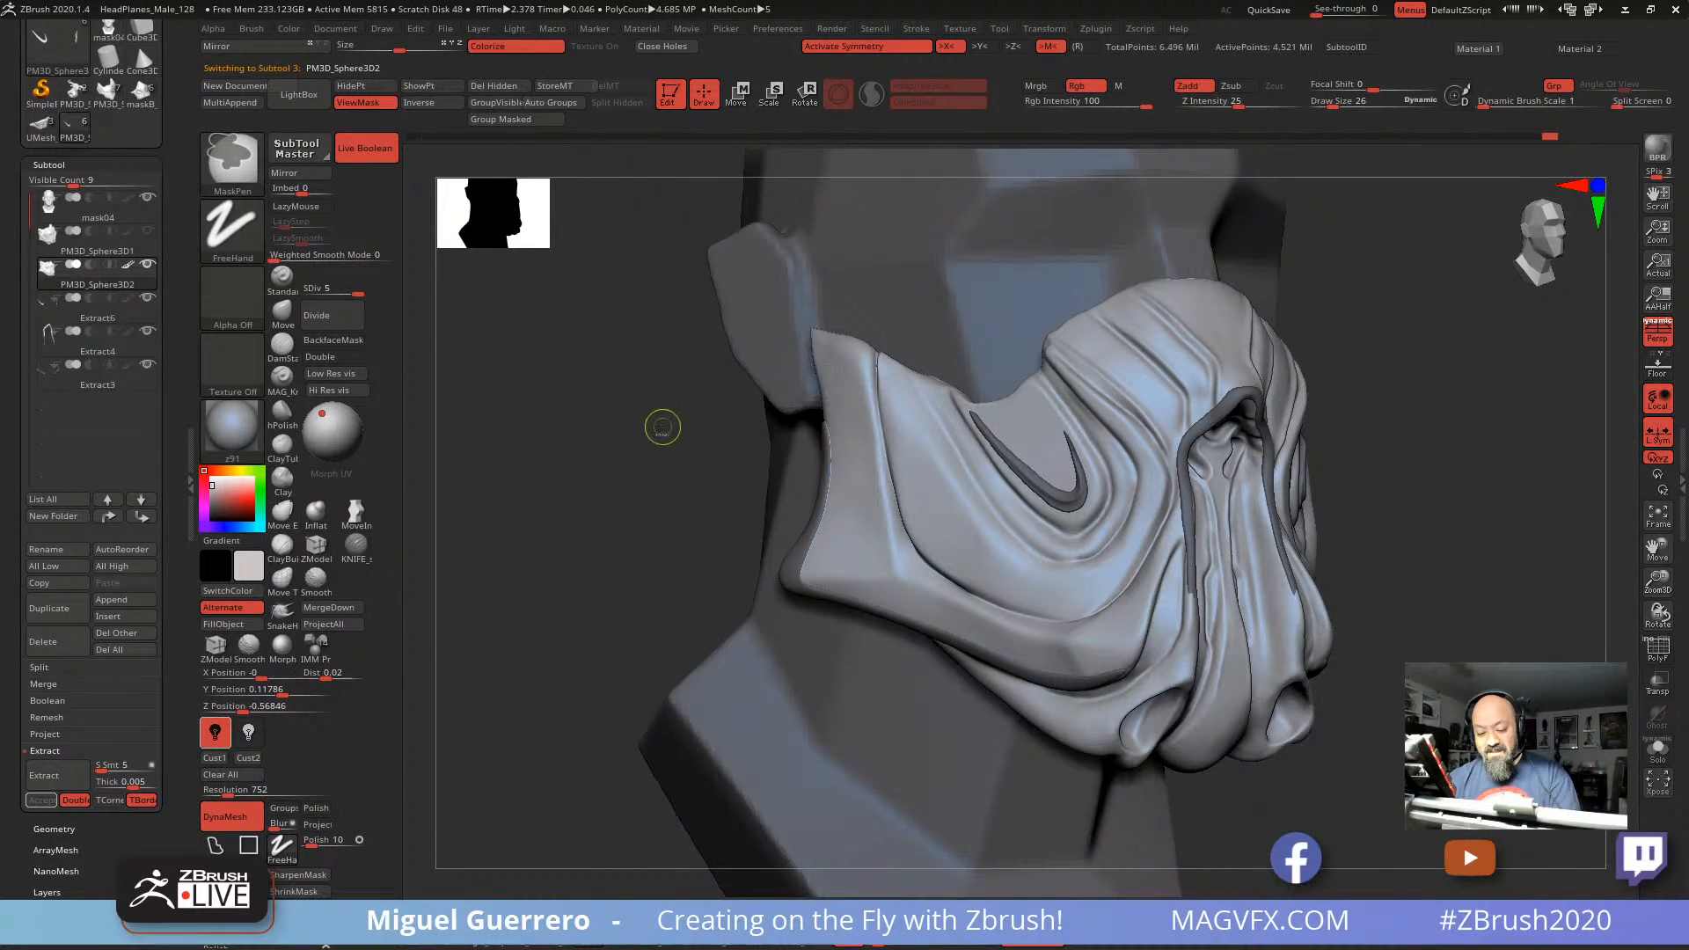
left_click_drag(662, 427, 679, 447, "ctrl")
key("bracketleft")
key("bracketleft")
key("bracketleft")
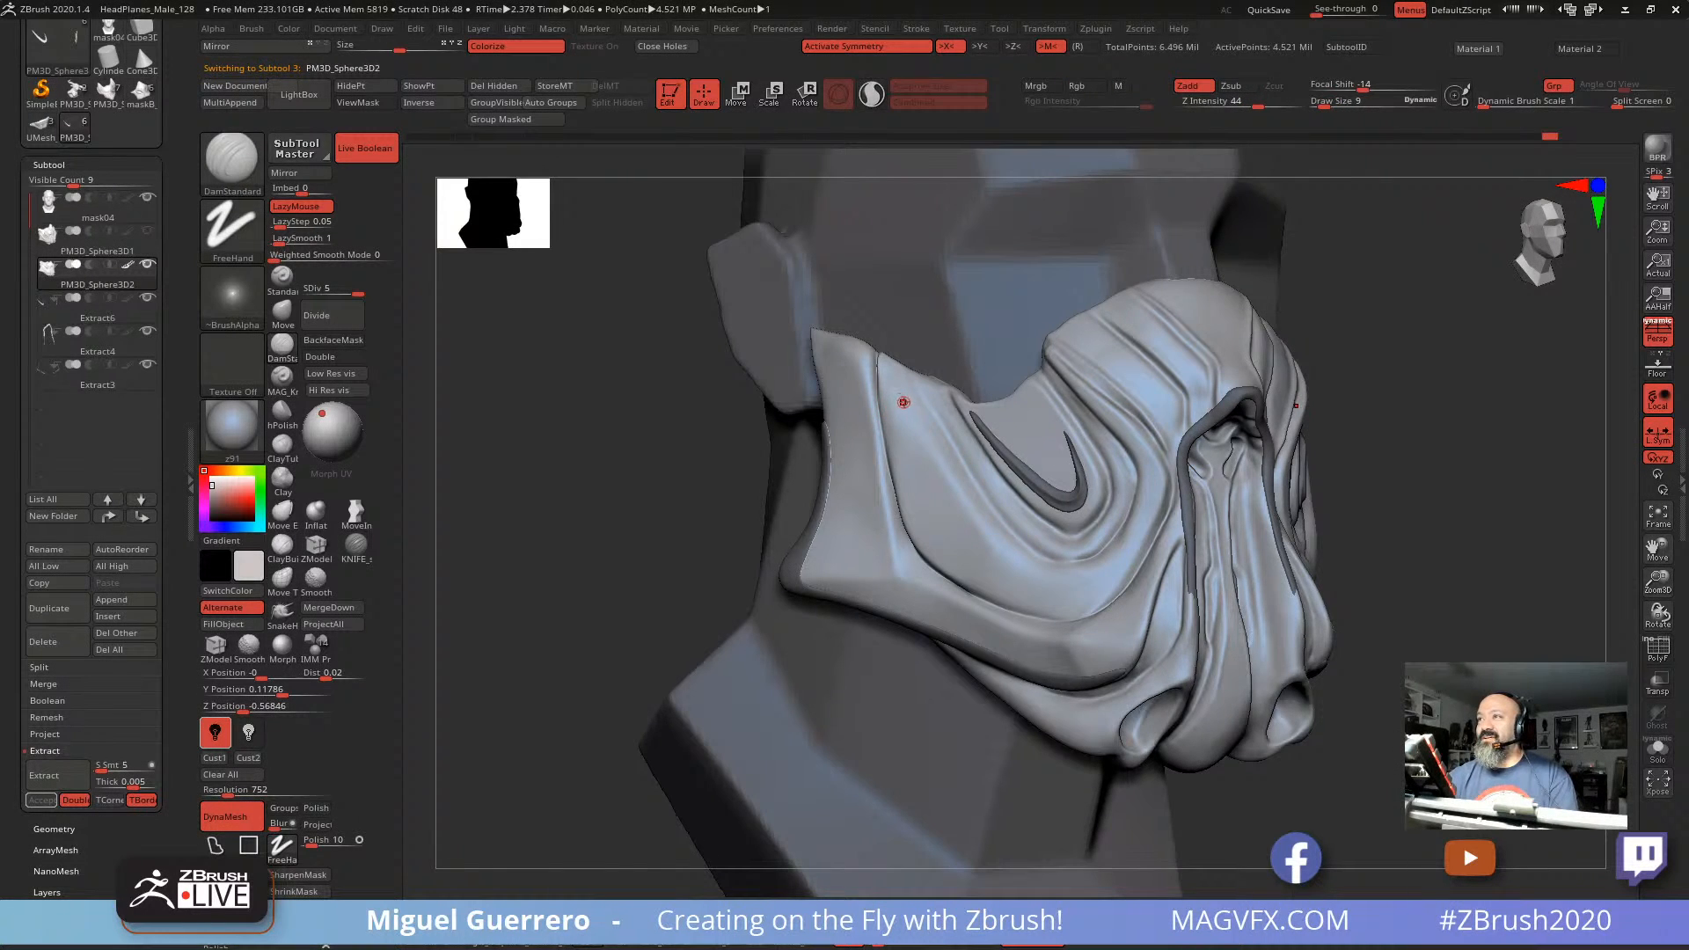
Step: Show the masking and paint mask strokes along the outer cheek groove and the curved fold beneath the cheek recess
key("ctrl")
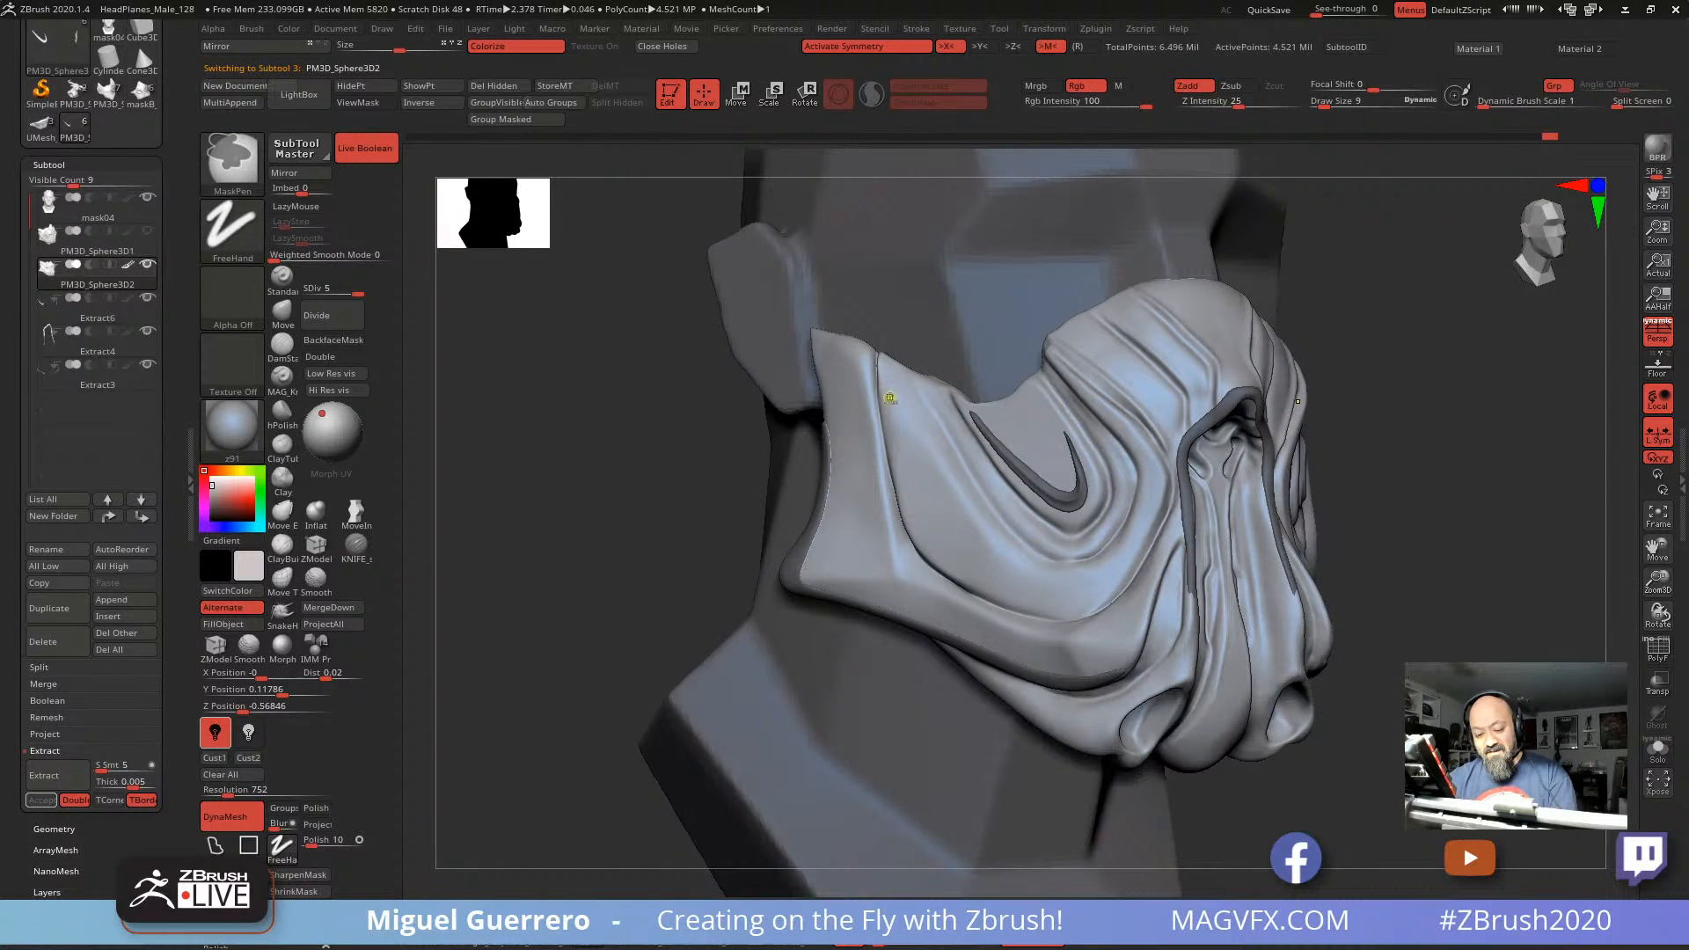
key("ctrl+h")
left_click_drag(909, 478, 978, 577, "ctrl")
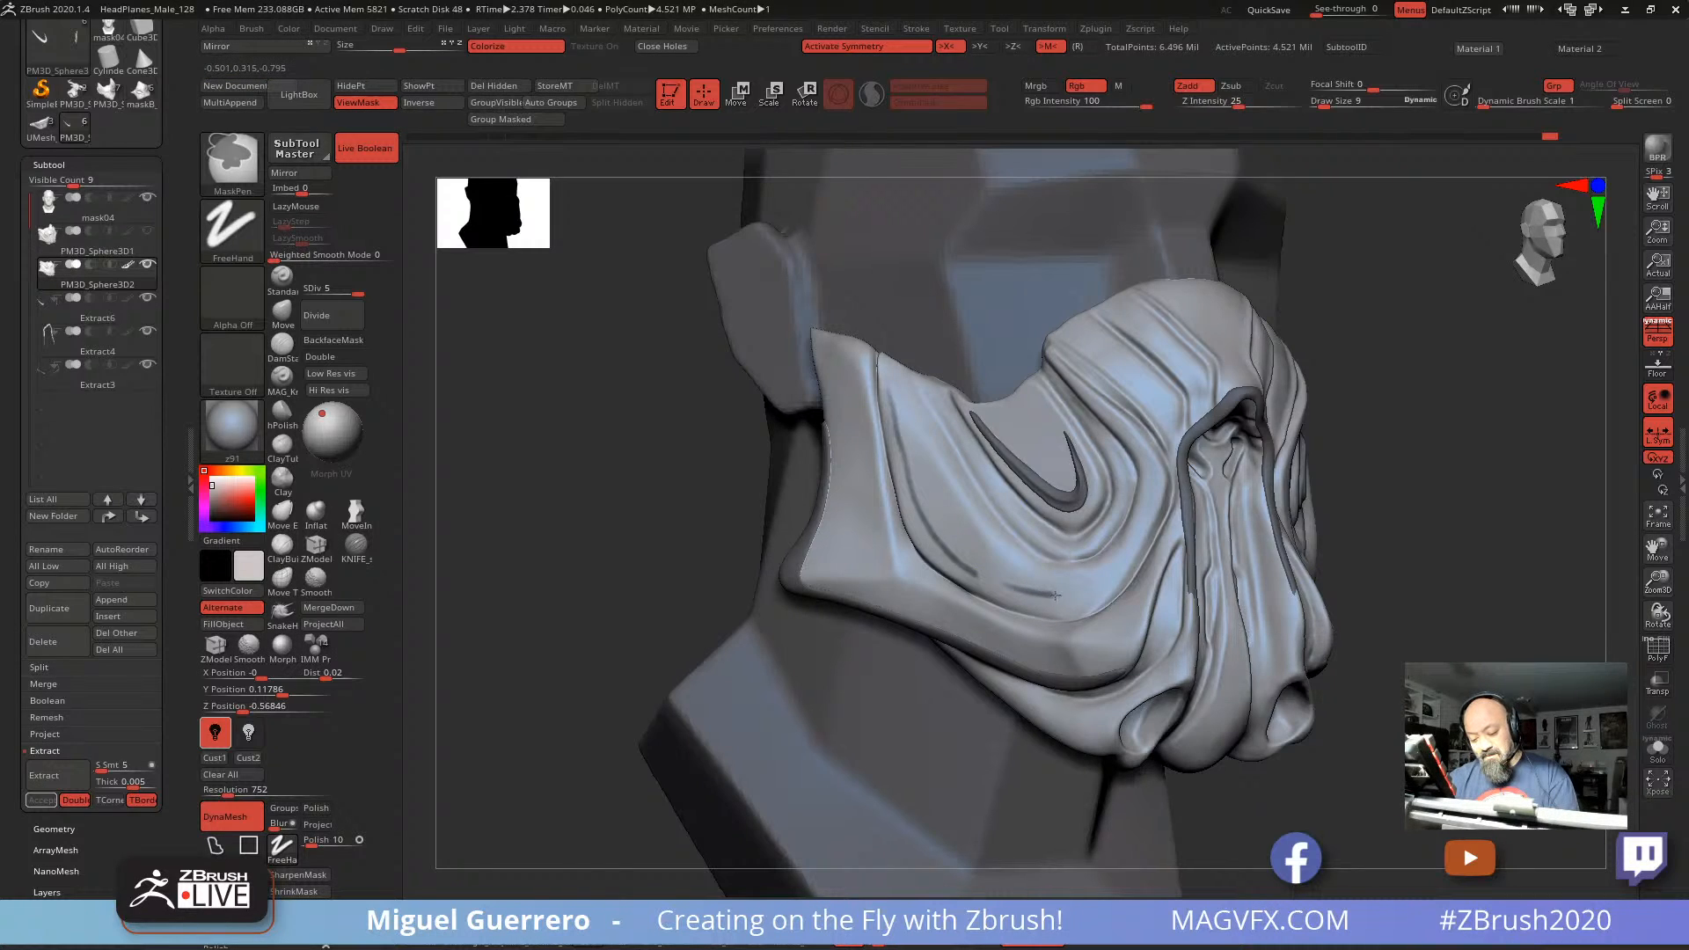
mouse_move(1097, 586)
left_mouse_down("ctrl")
mouse_move(1153, 501)
mouse_move(1137, 438)
mouse_move(1094, 407)
left_mouse_up("ctrl")
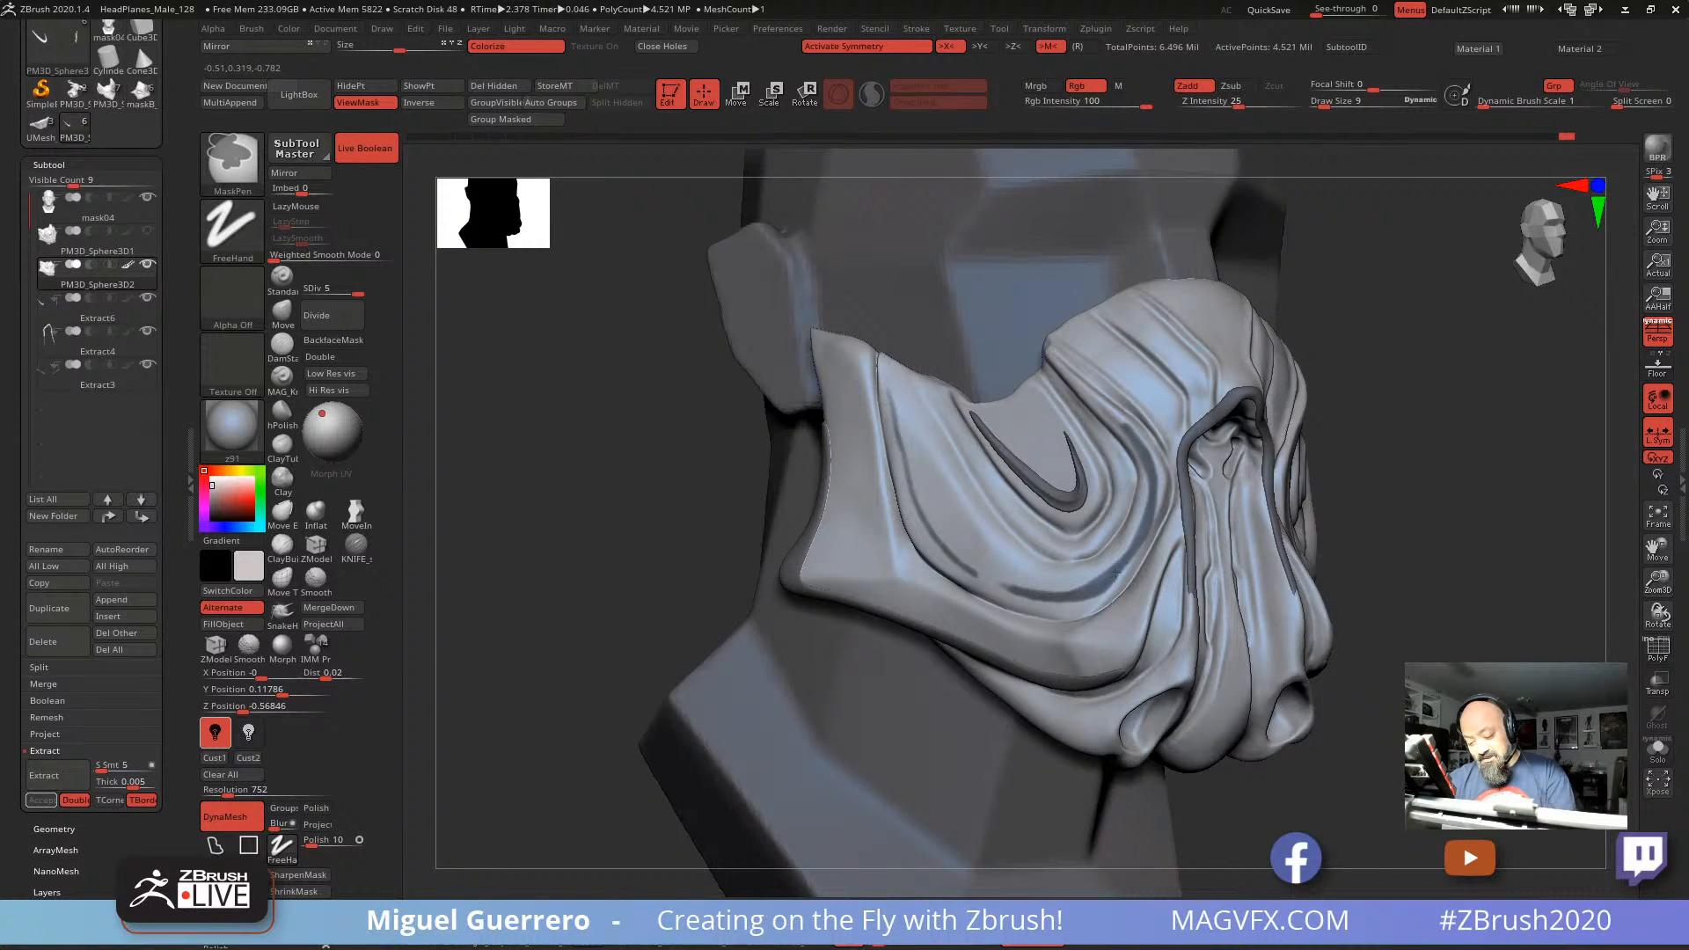
mouse_move(1148, 517)
left_mouse_down("ctrl")
mouse_move(1148, 443)
mouse_move(1089, 379)
left_mouse_up("ctrl")
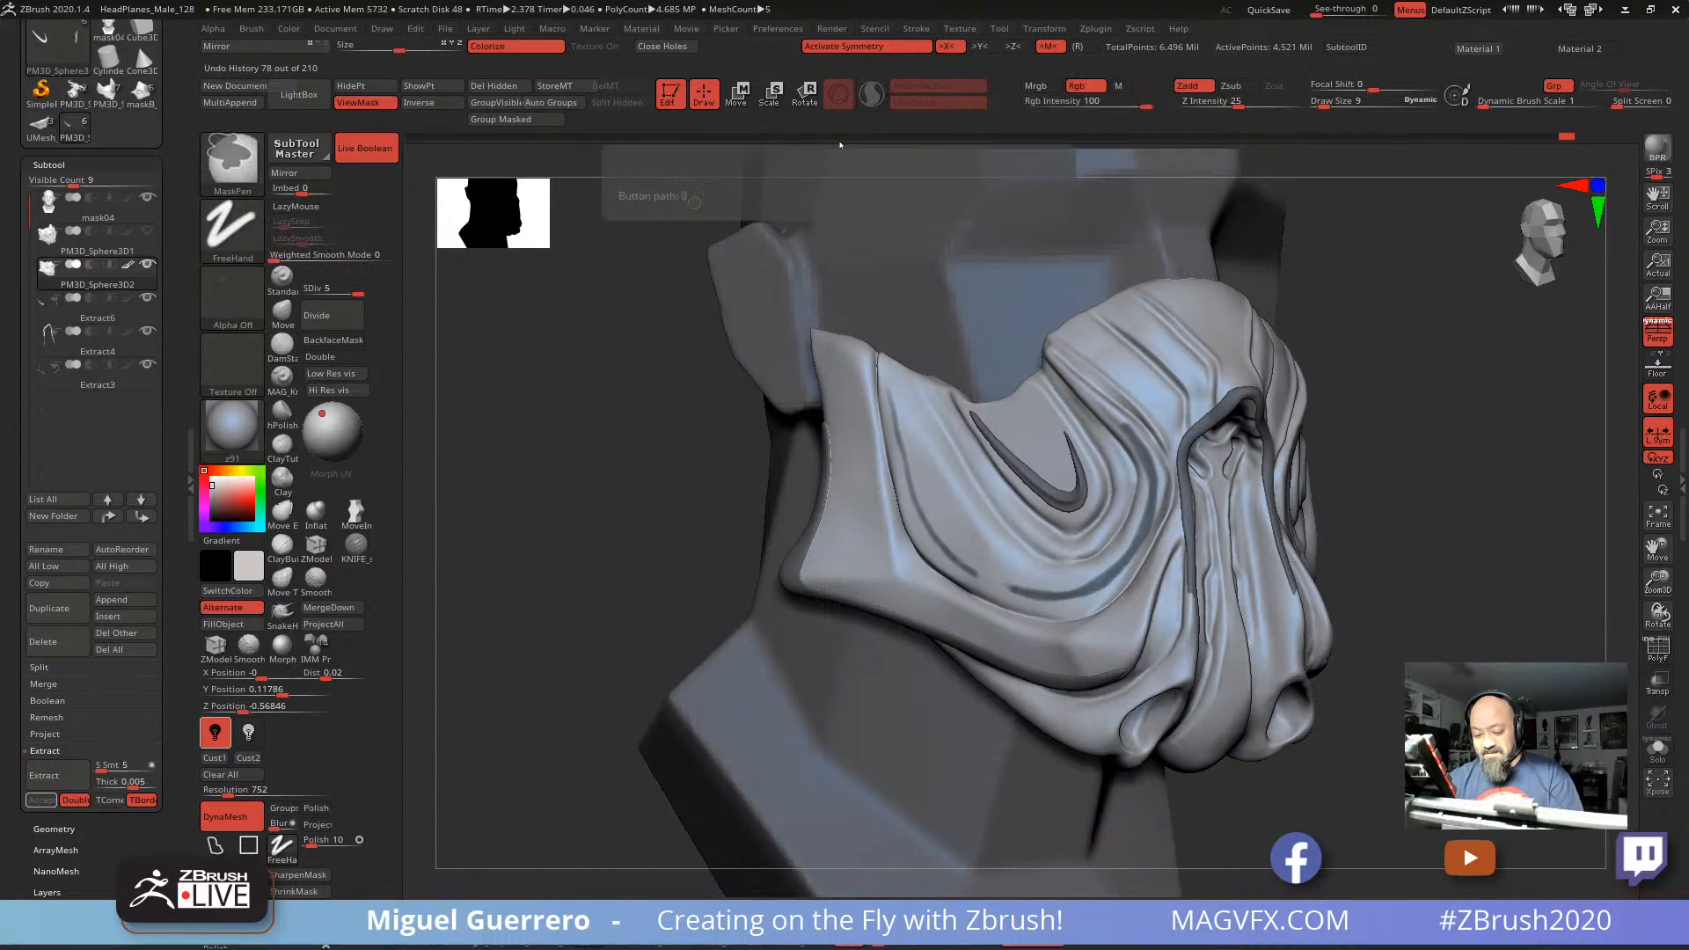
Step: Thicken the rear mask stroke along the cheek groove with repeated passes at draw size 9
right_click_drag(879, 378, 909, 537, "ctrl")
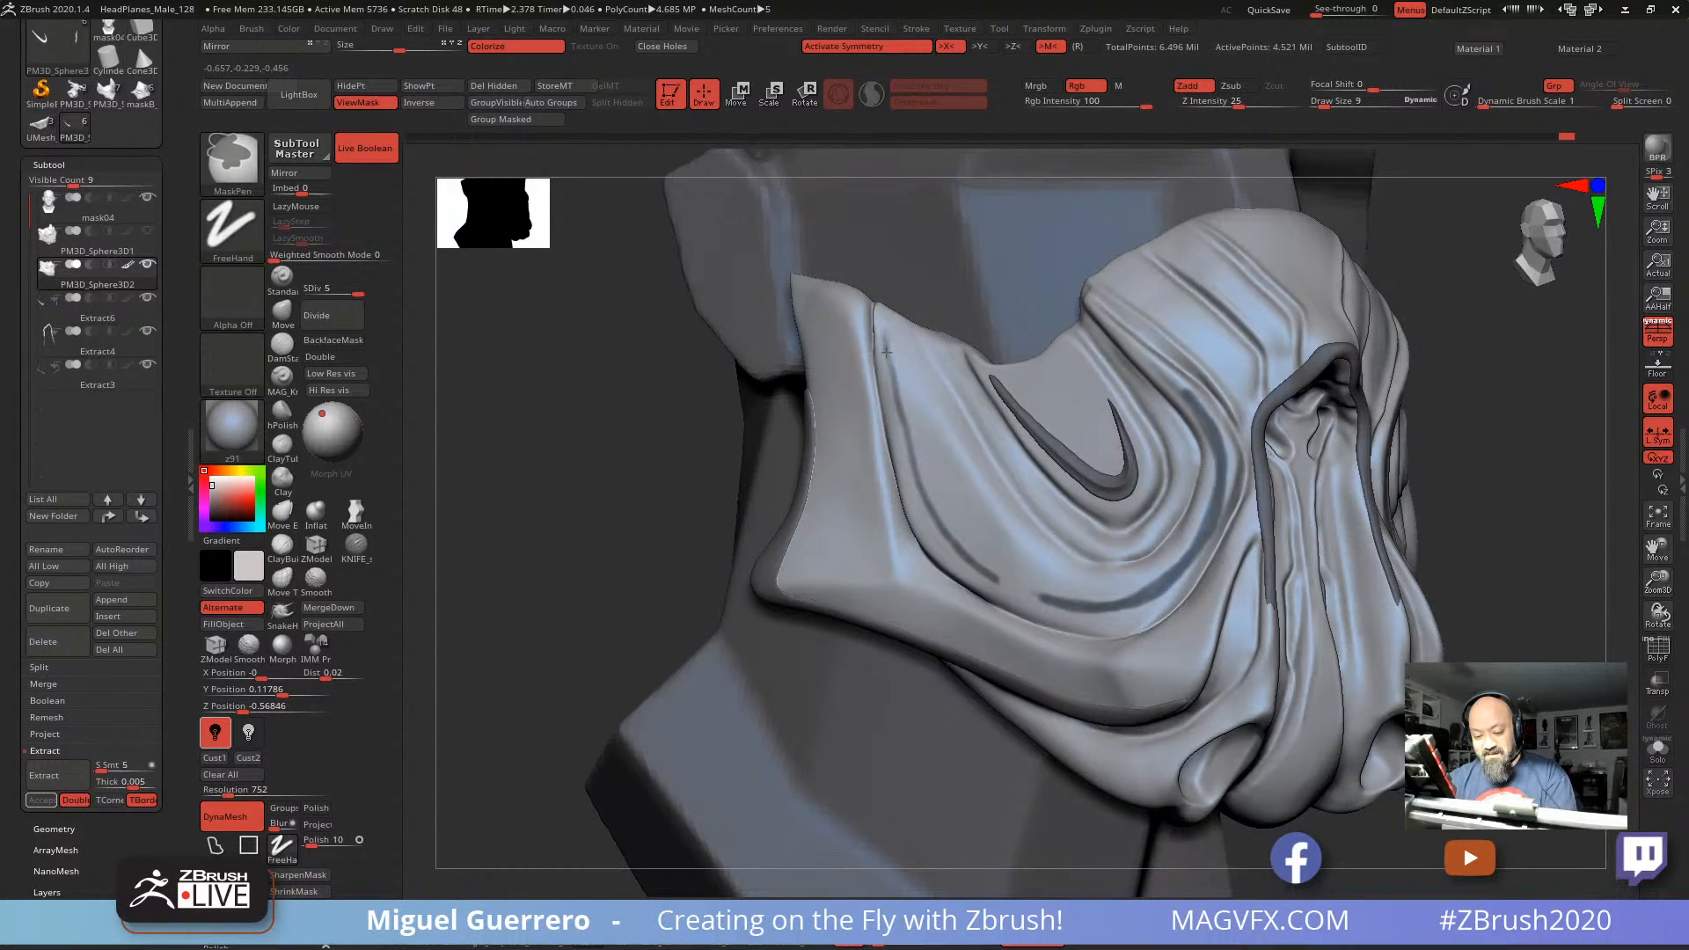
mouse_move(903, 425)
left_mouse_down("ctrl")
mouse_move(931, 519)
mouse_move(989, 573)
mouse_move(934, 515)
left_mouse_up("ctrl")
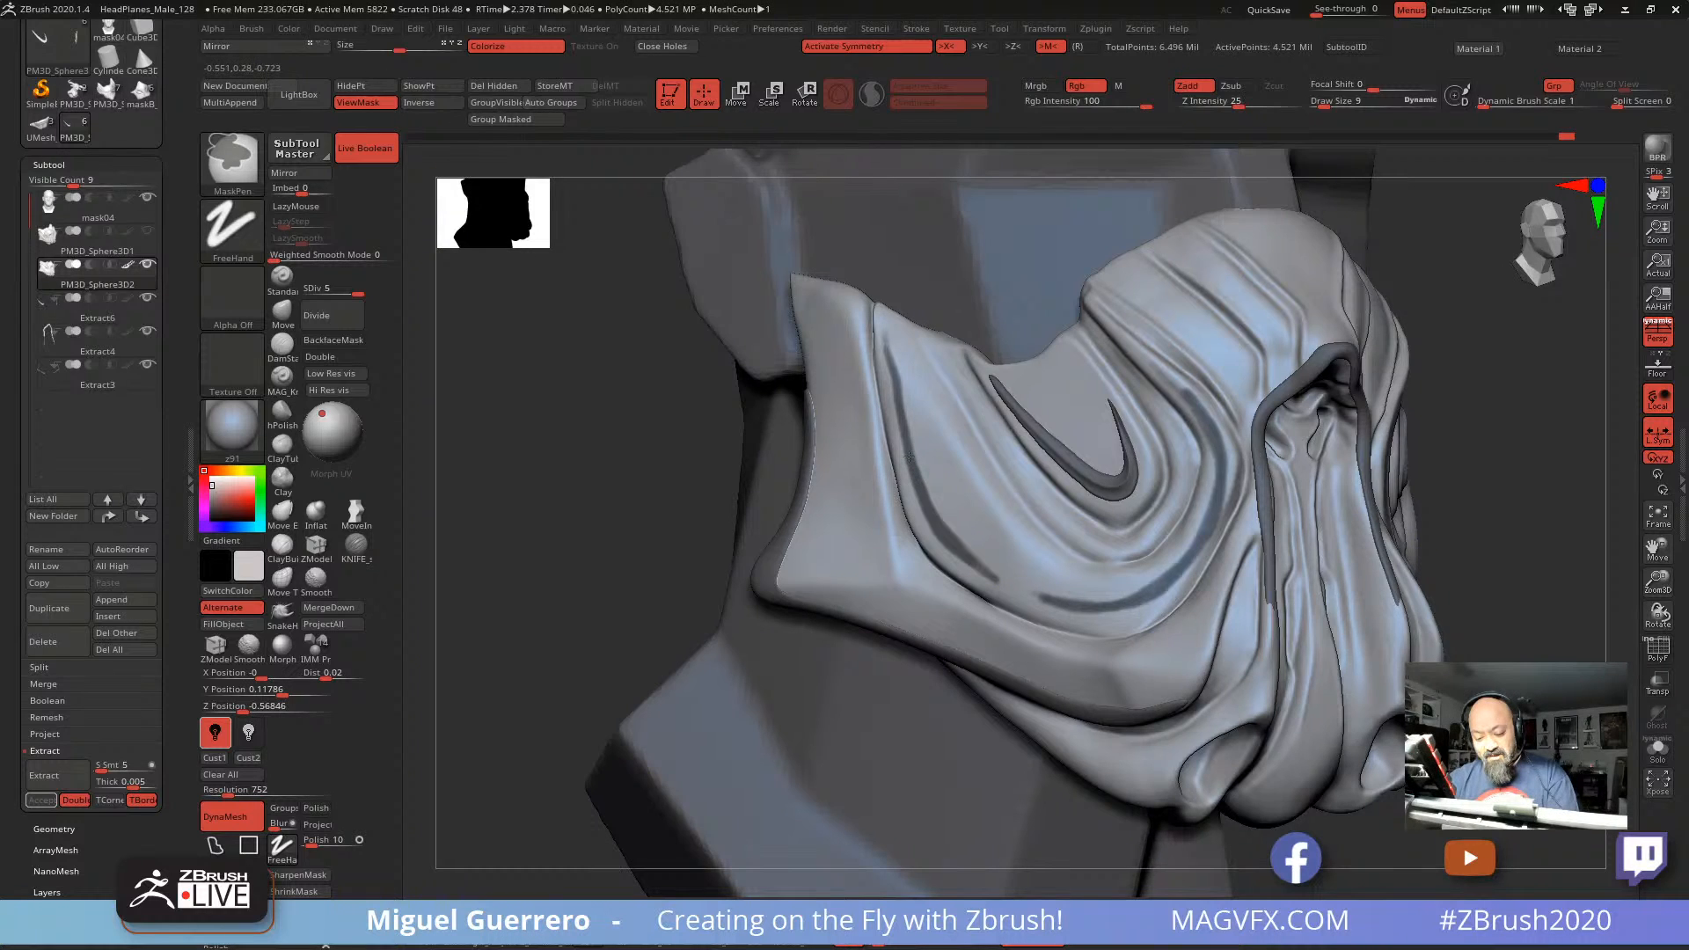
left_click_drag(896, 393, 946, 525, "ctrl")
left_click_drag(918, 462, 998, 578, "ctrl")
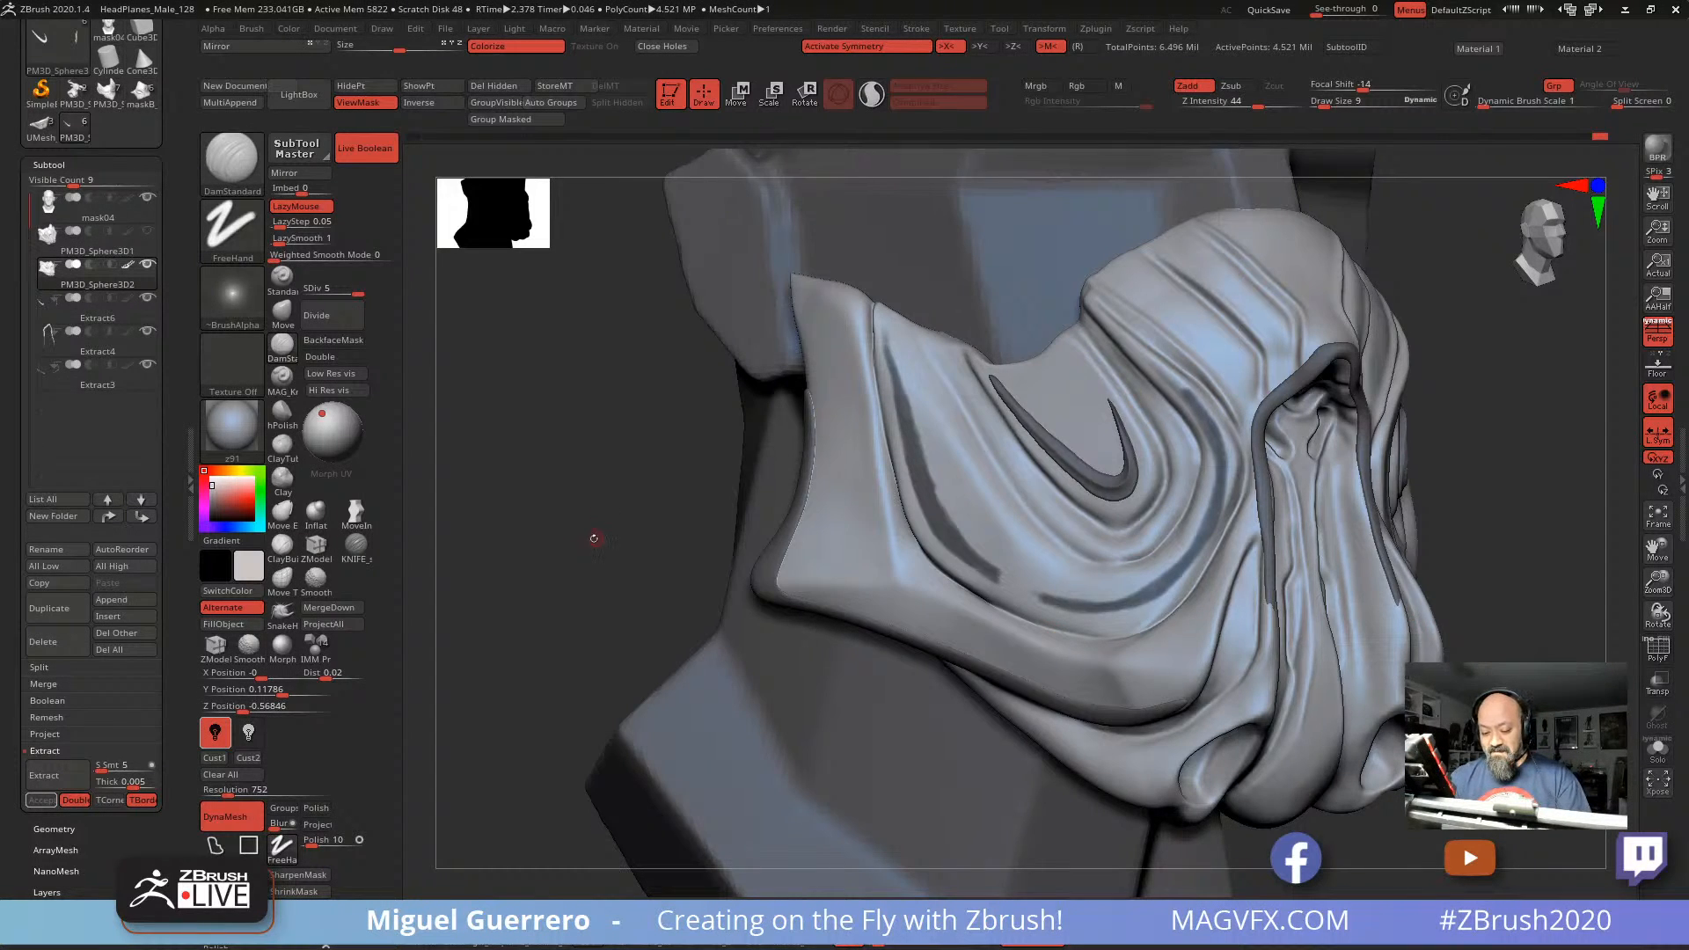
left_click_drag(594, 538, 620, 538)
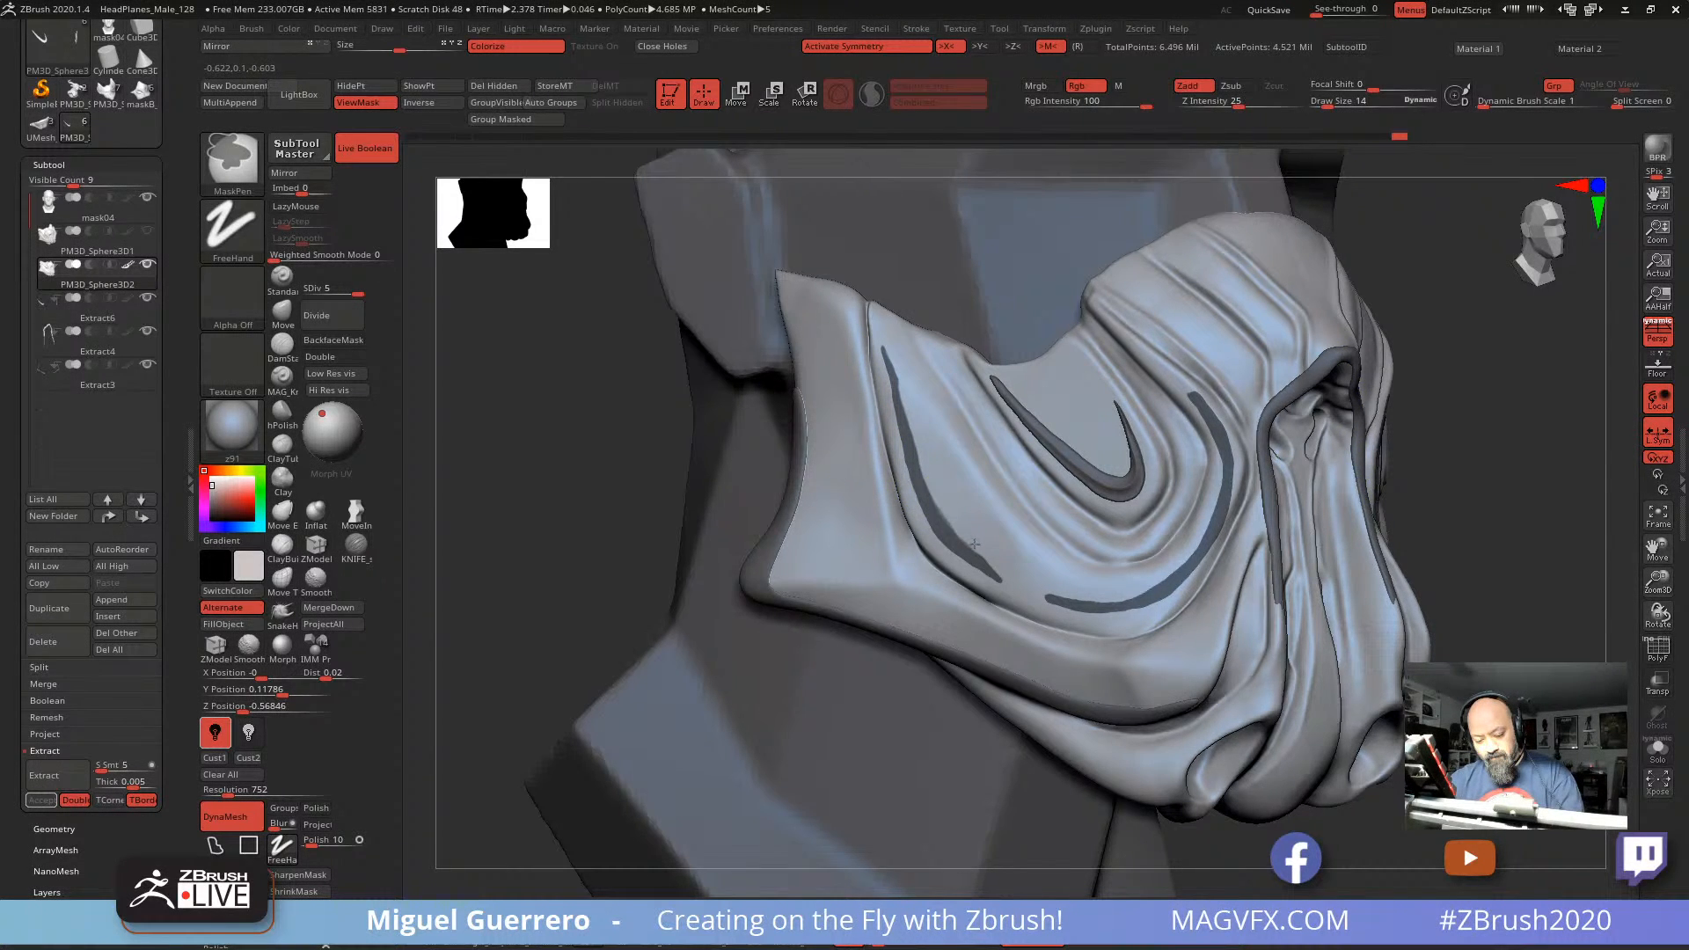
Step: Compare the cheek with its masking hidden and shown, and refine the front mask stroke's upper end at draw size 14
left_click_drag(762, 481, 846, 522)
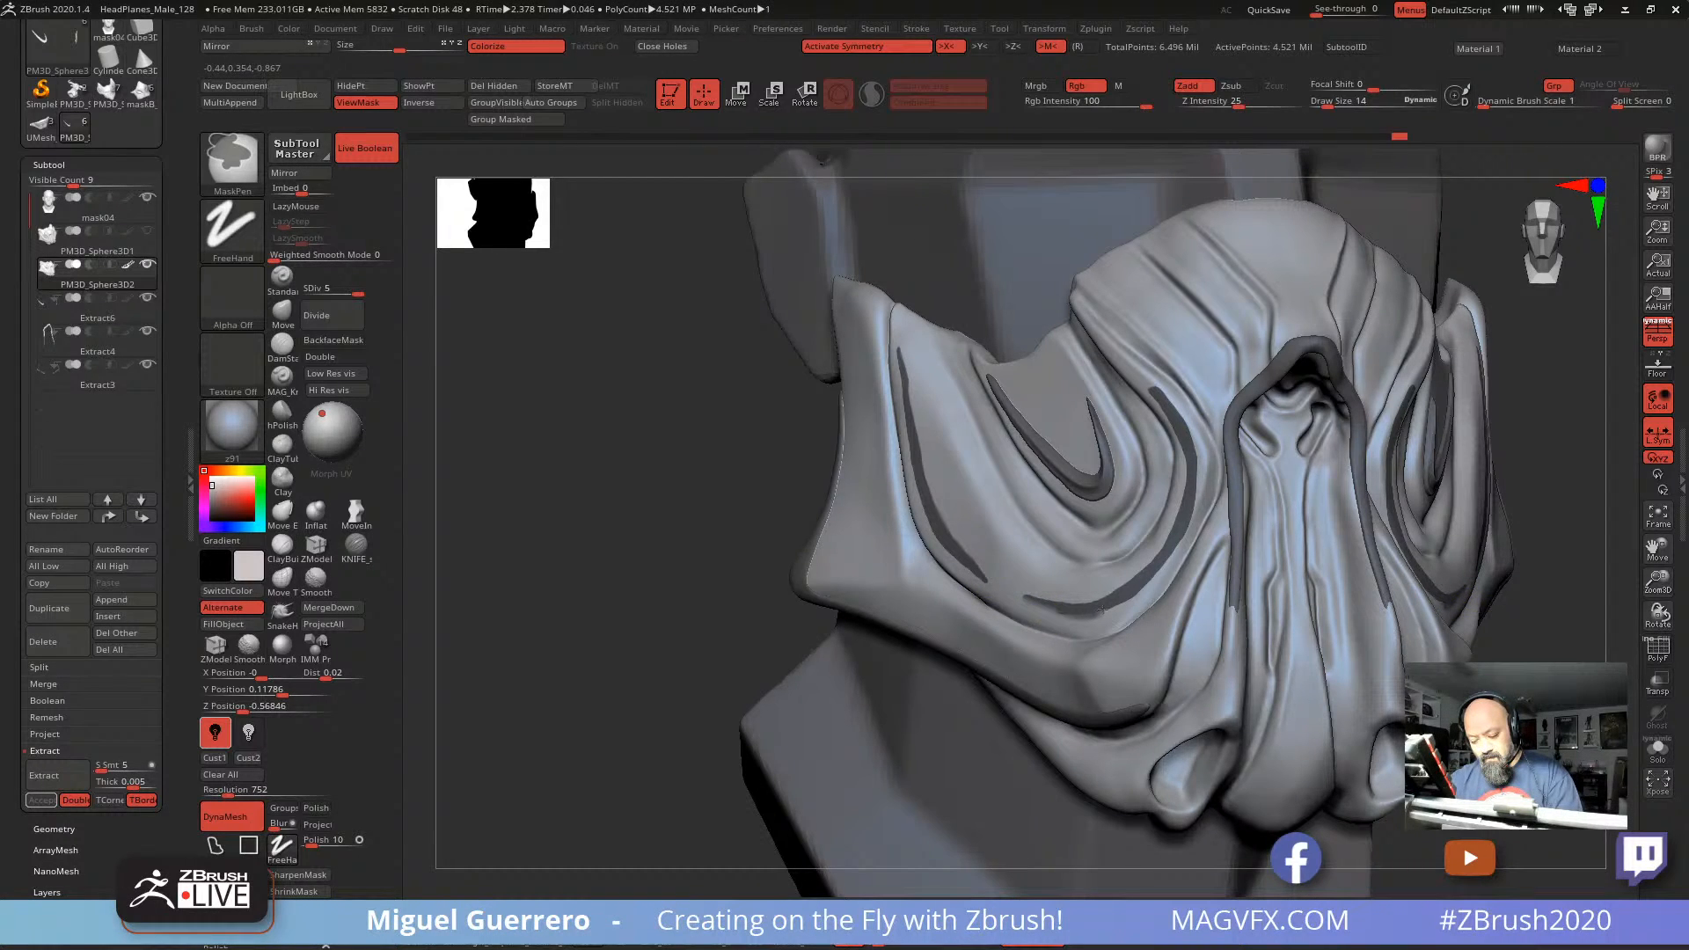
key("ctrl+h")
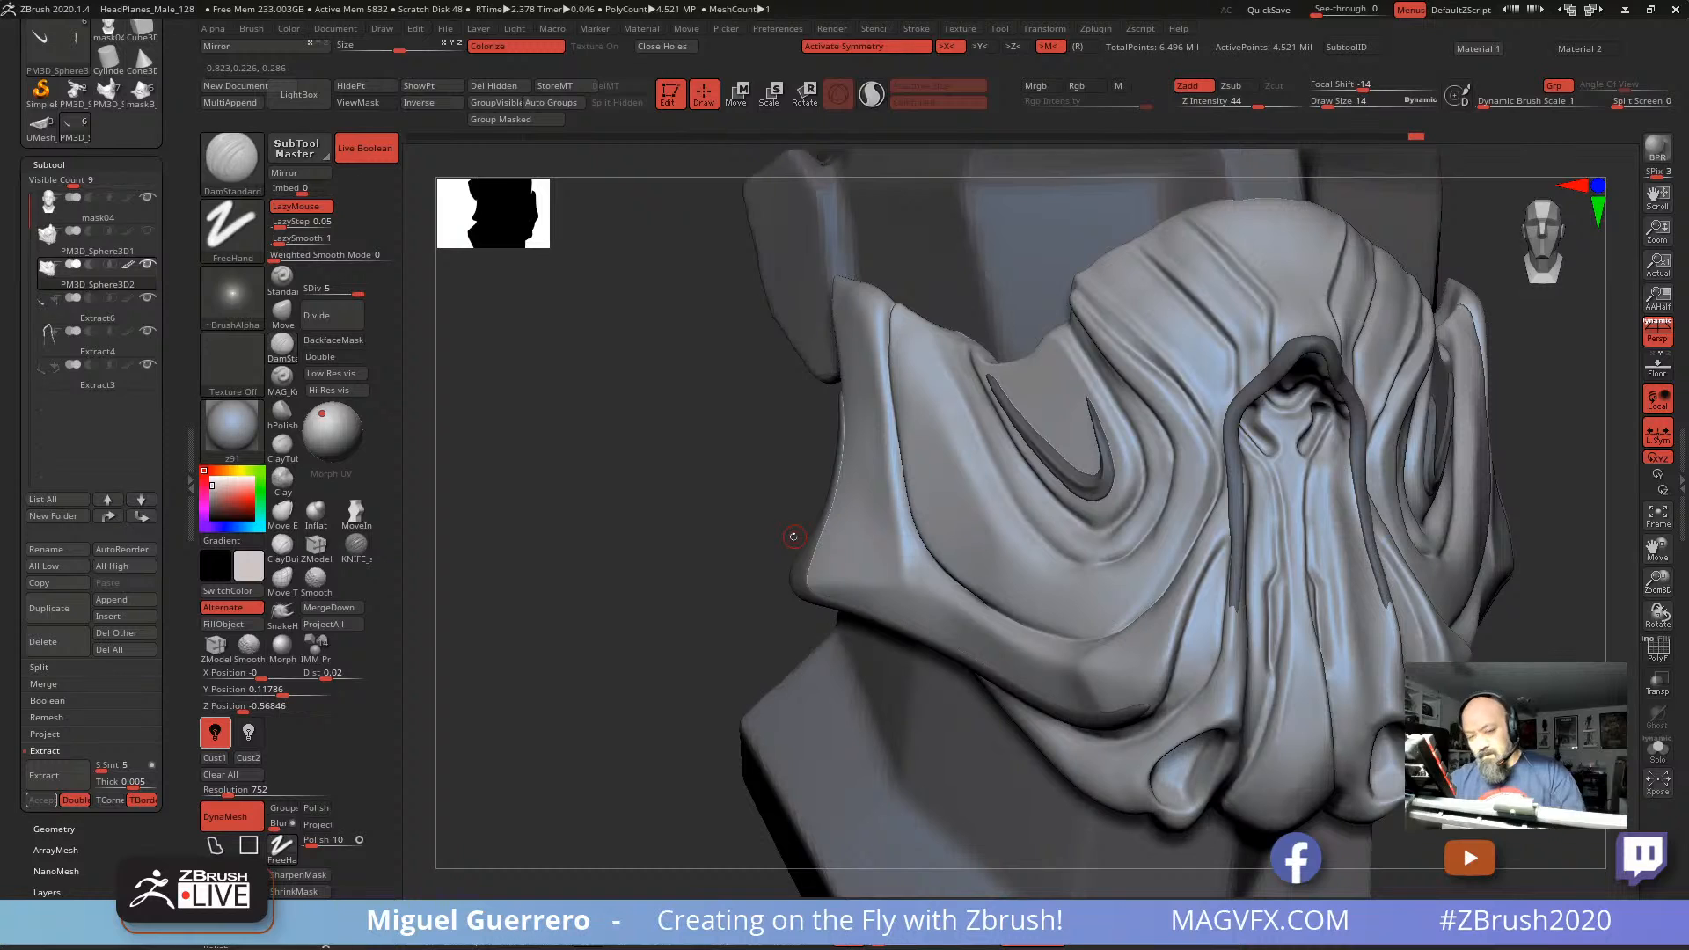
key("ctrl+h")
left_click_drag(611, 483, 683, 472)
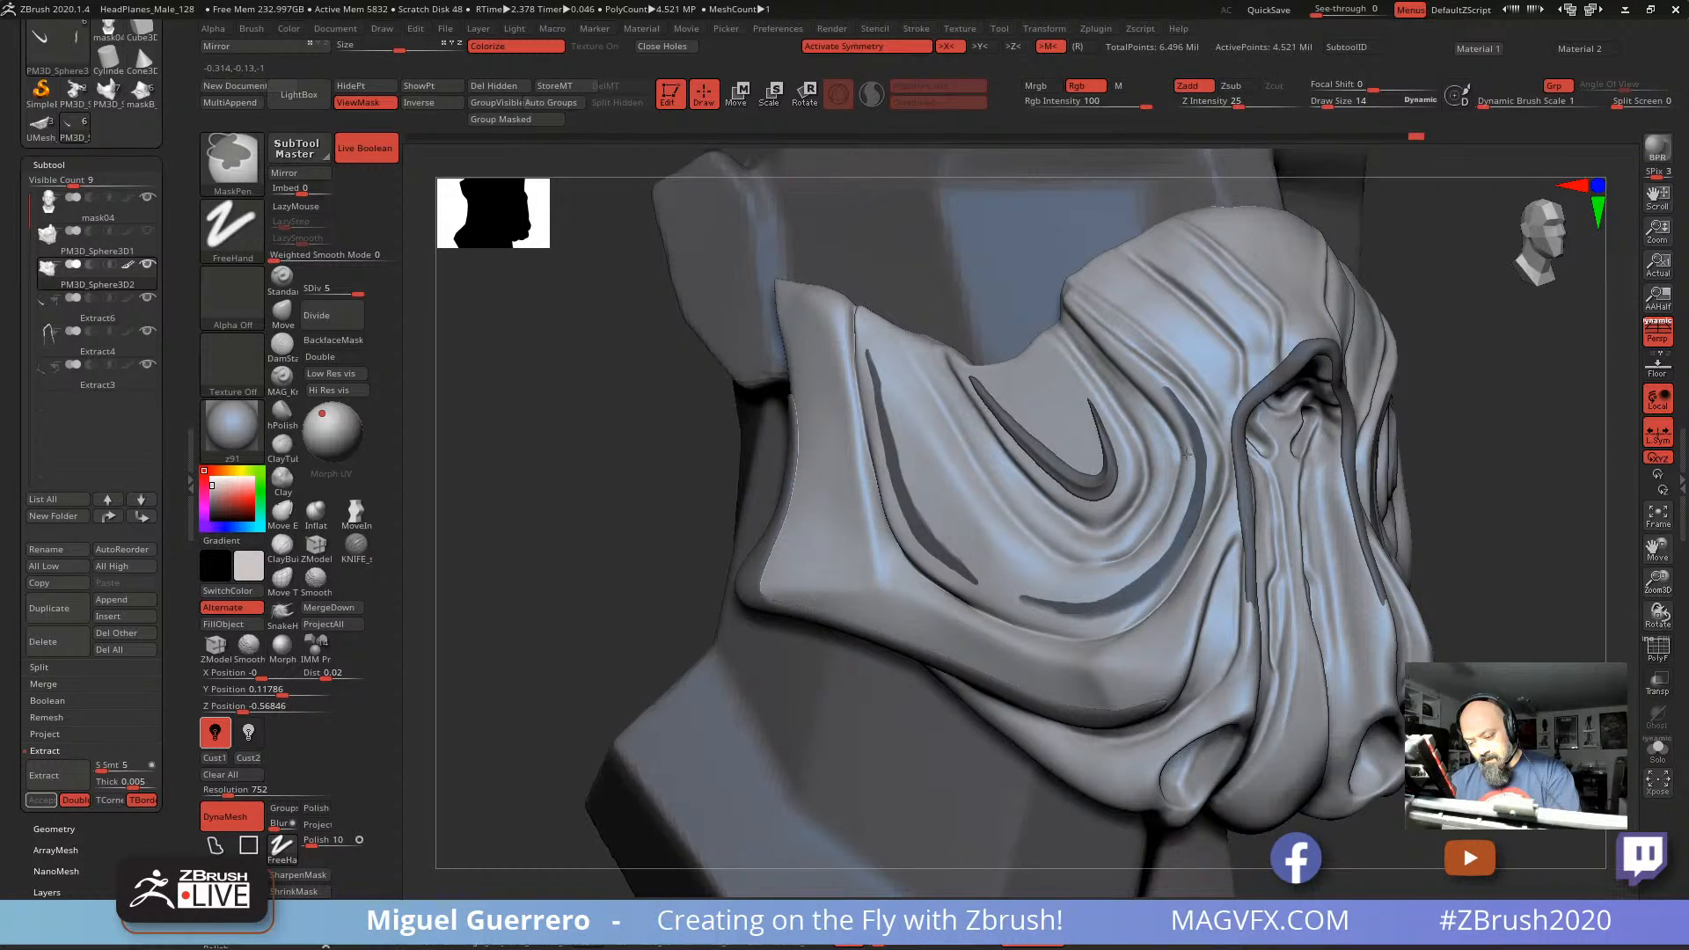
left_click_drag(1146, 371, 1143, 368, "ctrl")
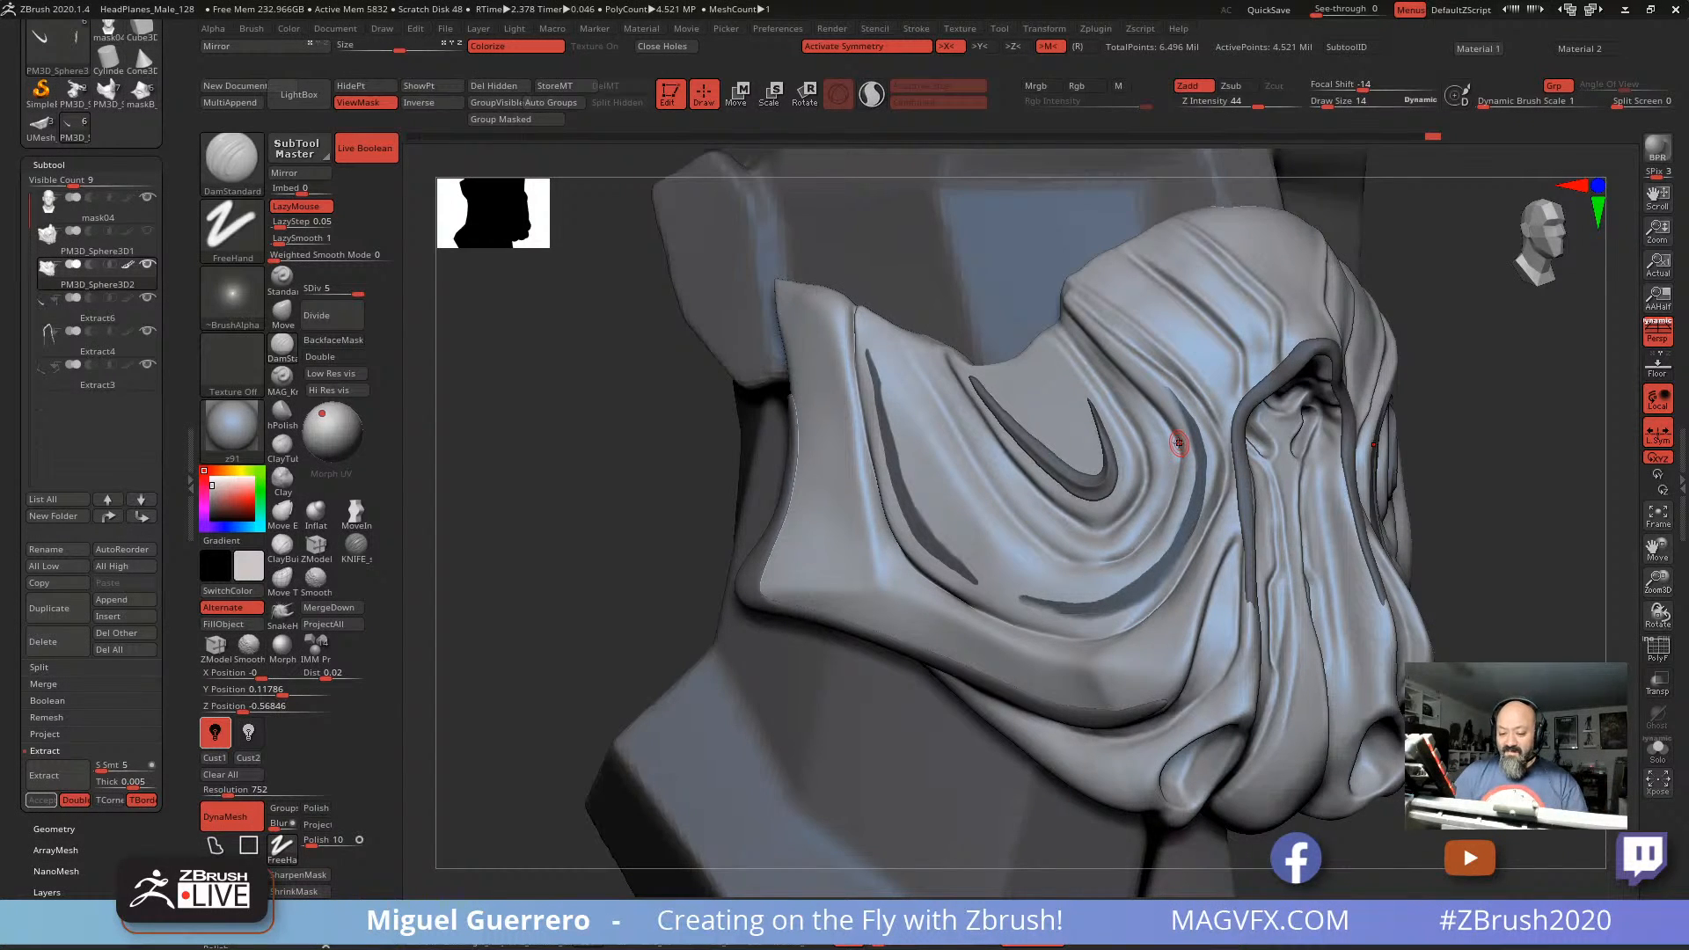
mouse_move(536, 537)
left_mouse_down()
mouse_move(634, 544)
mouse_move(480, 572)
left_mouse_up()
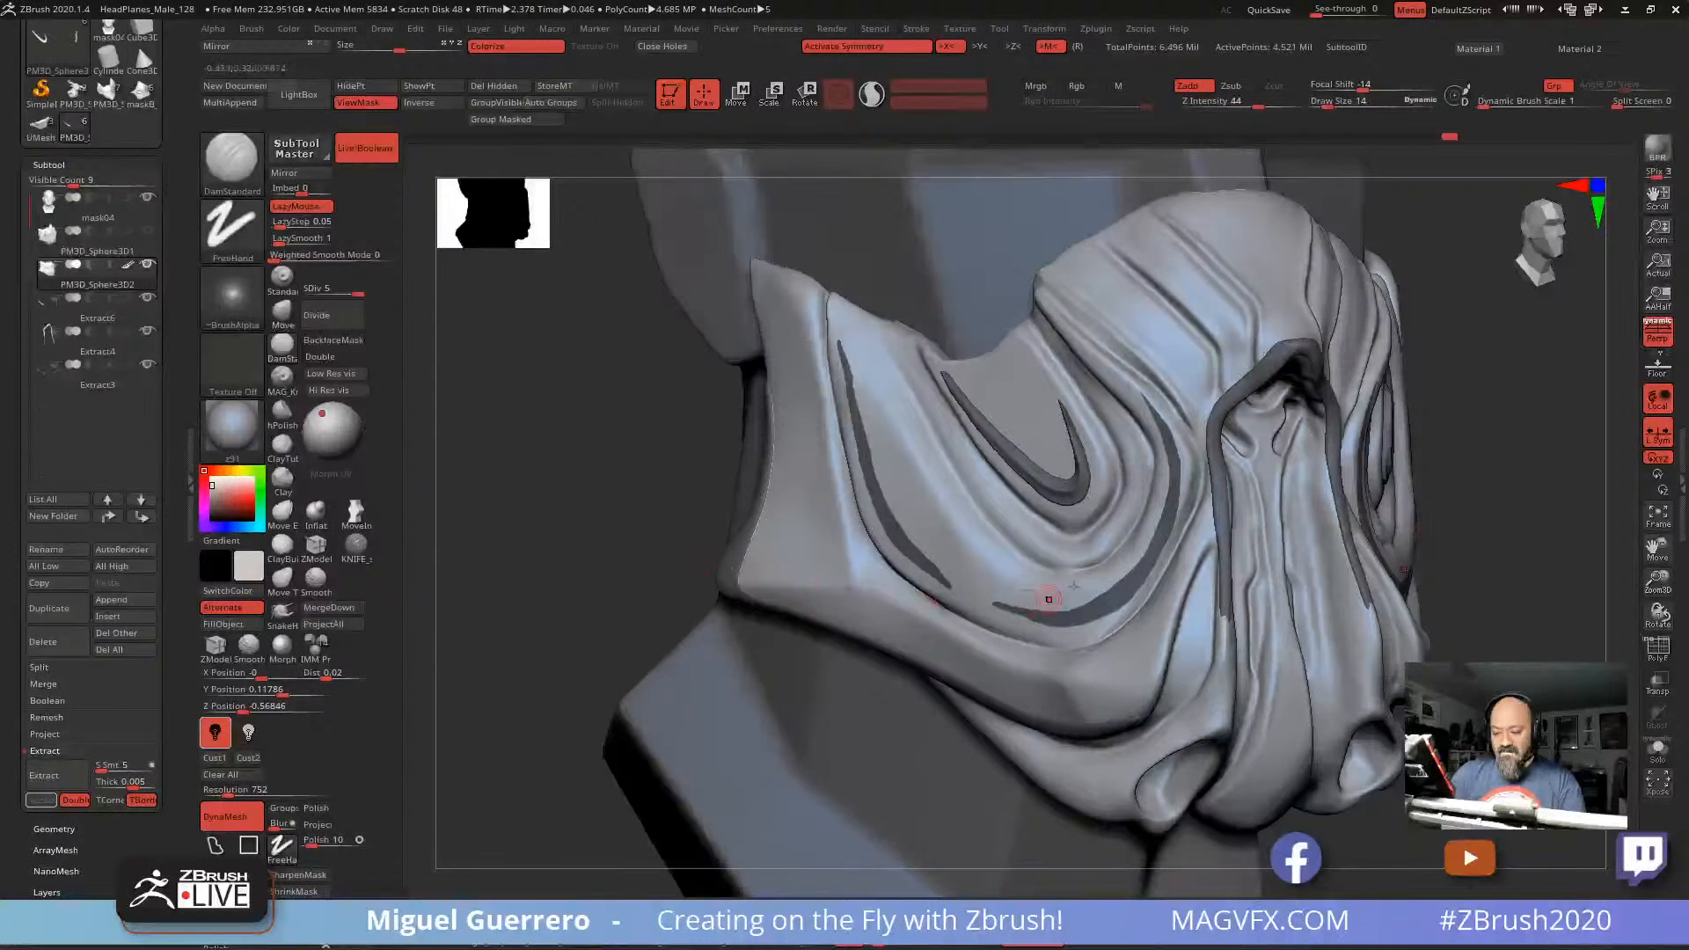
Step: Extract the masked cheek stripes with S Smt 5 and thickness 0.005, and accept them as a new subtool
left_click_drag(687, 545, 622, 589)
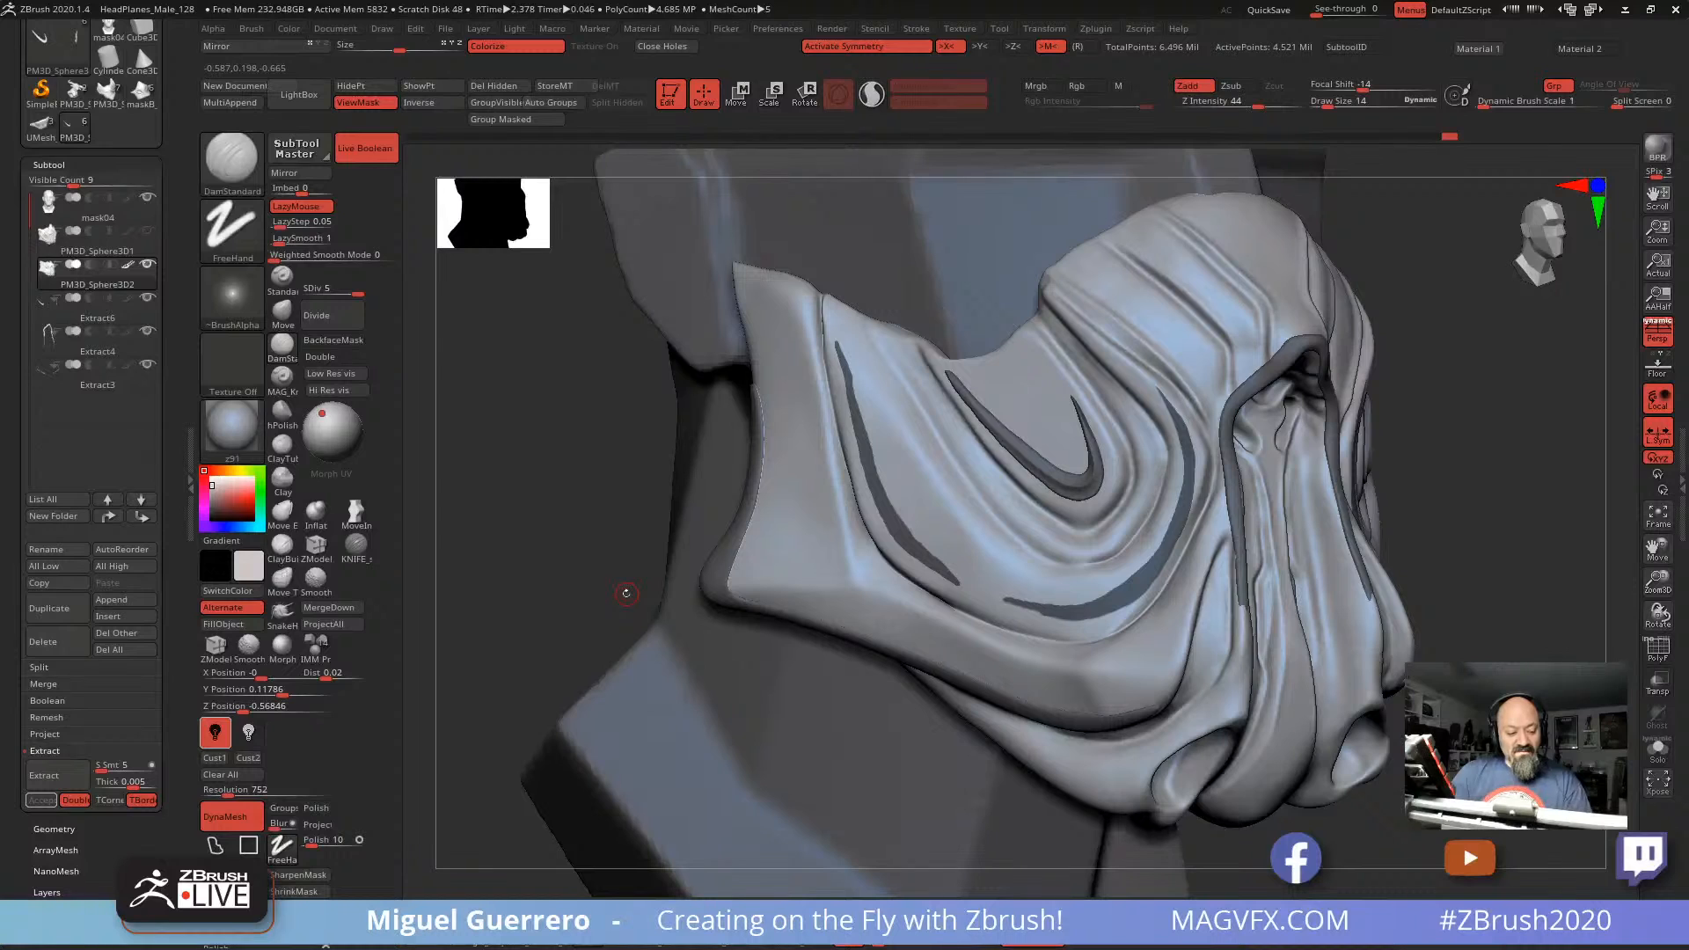
left_click(45, 774)
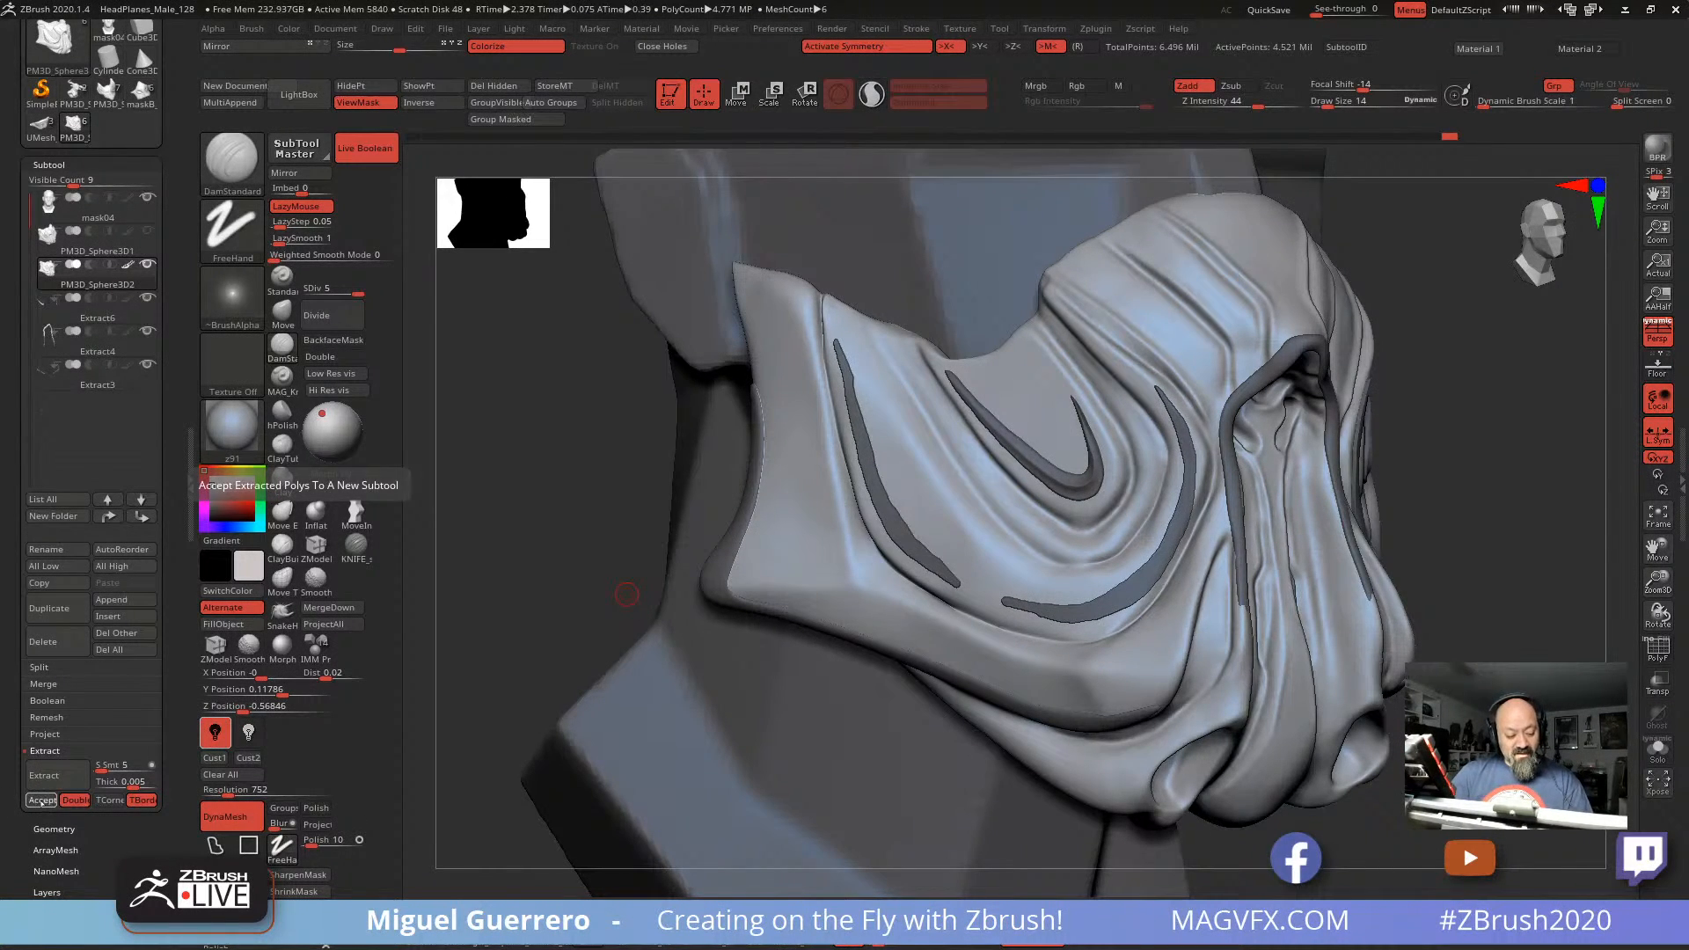
left_click(41, 800)
left_click_drag(626, 594, 563, 578)
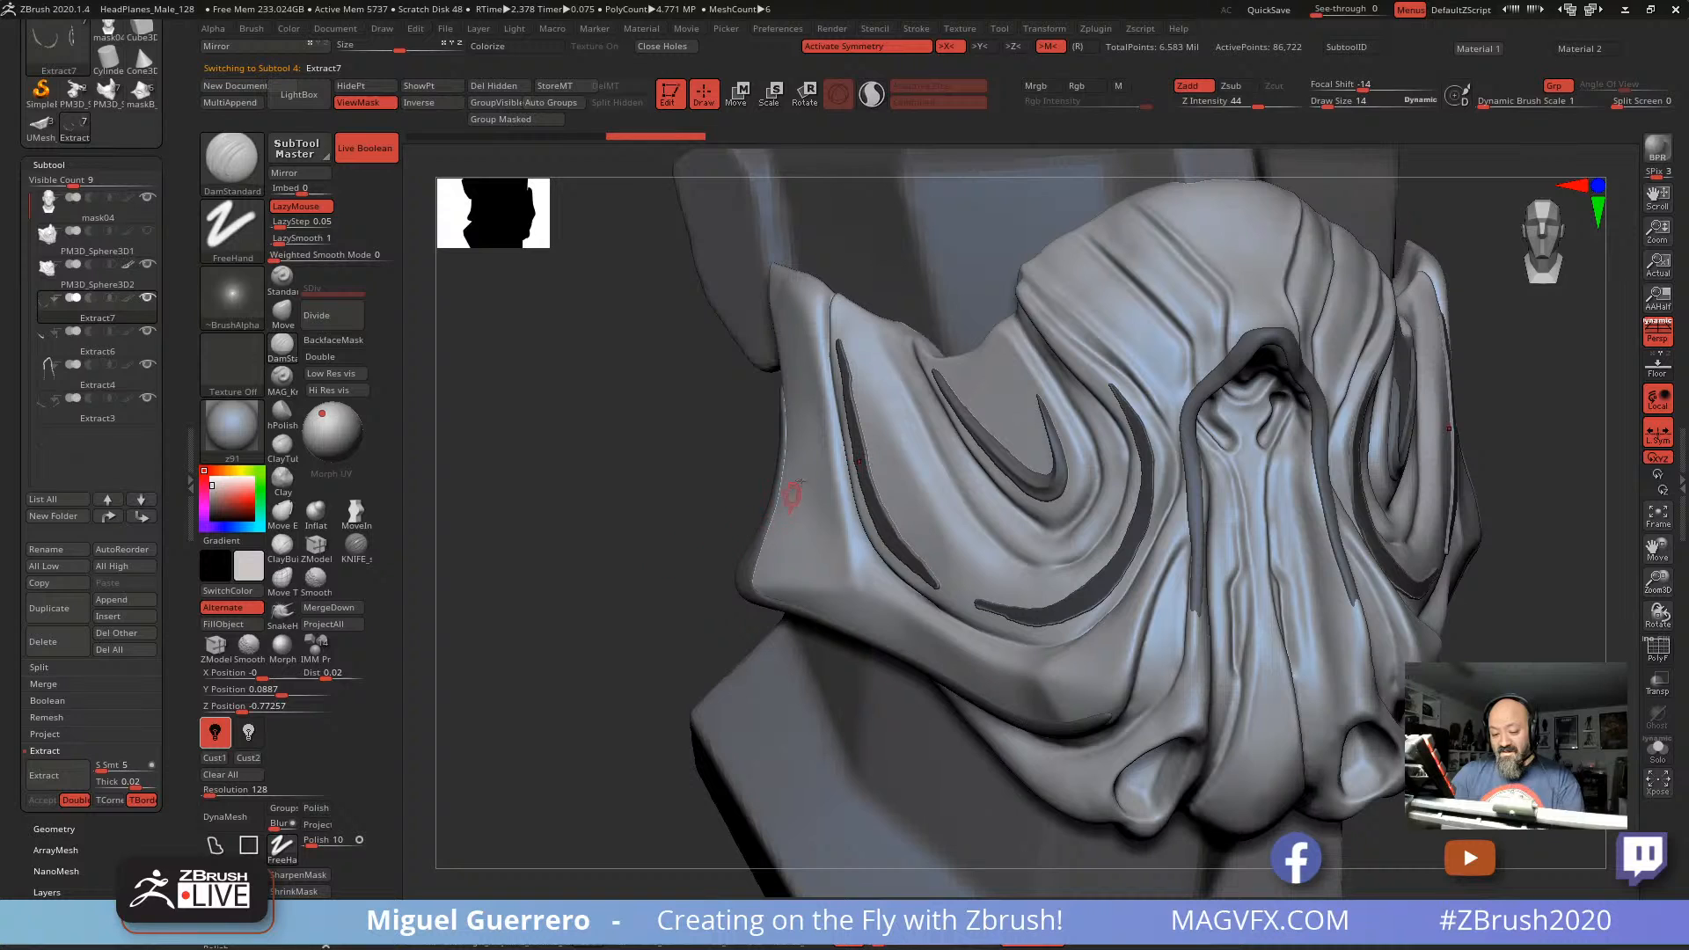
Step: Smooth the two newly extracted cheek strips, raising the draw size to 58, and clear their masking
left_click_drag(838, 359, 893, 551, "shift")
mouse_move(1011, 628)
left_mouse_down("shift")
mouse_move(984, 613)
mouse_move(1130, 563)
mouse_move(1134, 440)
left_mouse_up("shift")
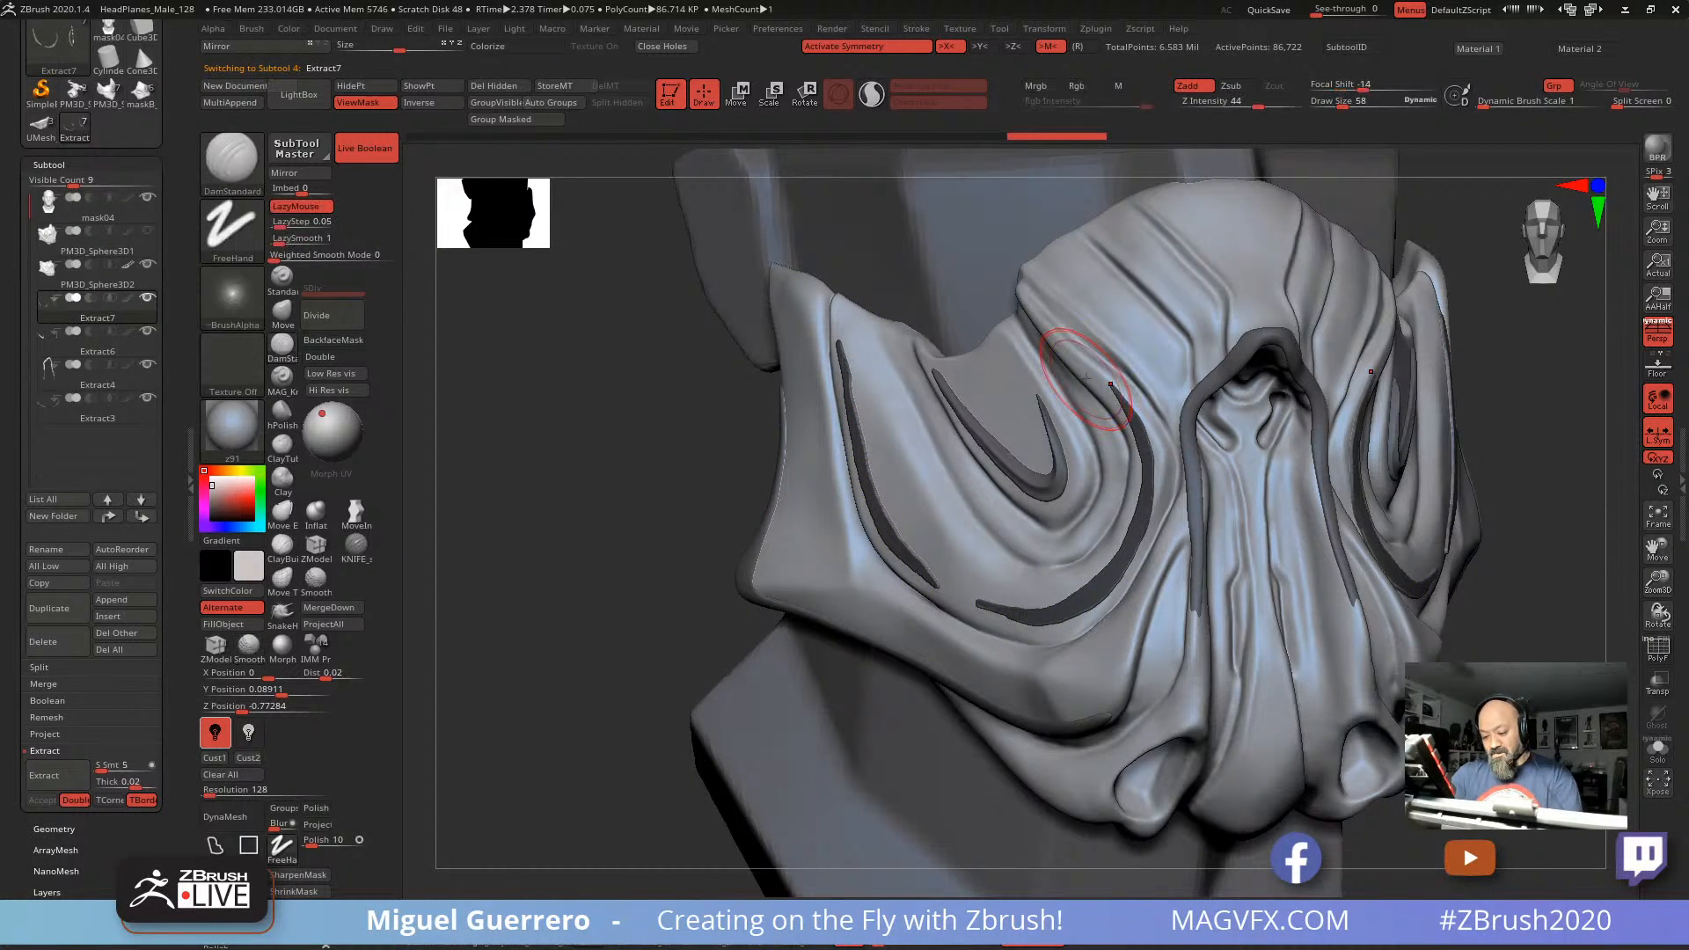
left_click_drag(584, 517, 588, 509, "ctrl")
Step: Display the new cheek strips' polyframe and ZRemesh them with a target polygon count of 5
left_click_drag(554, 570, 536, 701)
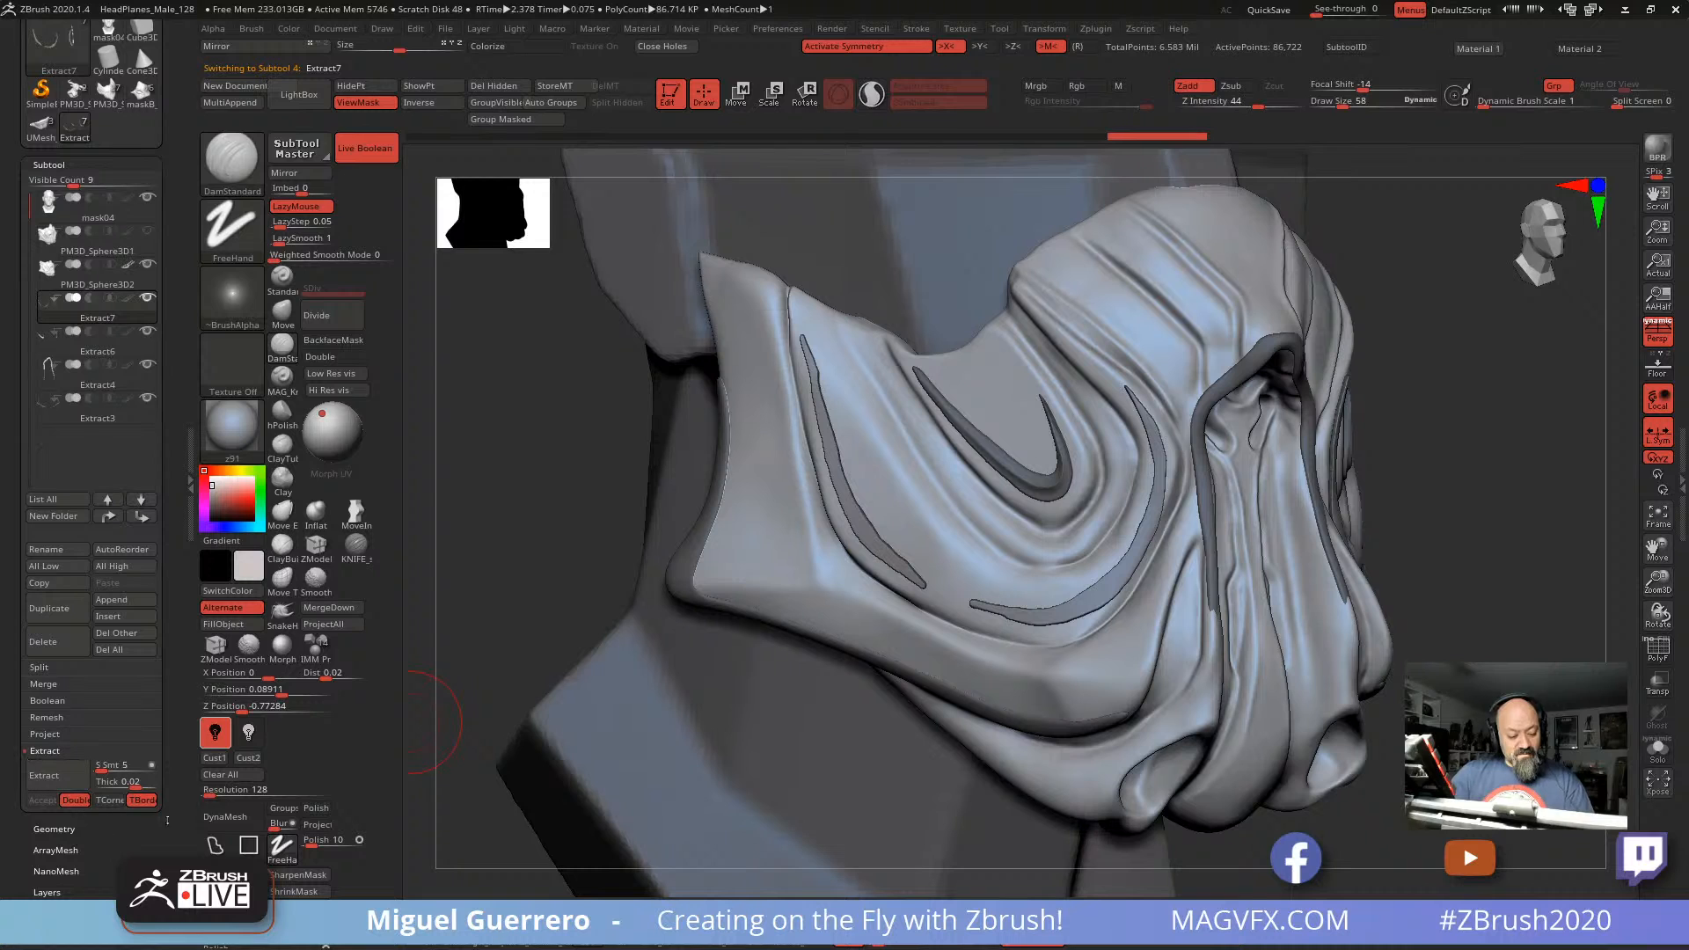
left_click(1654, 648)
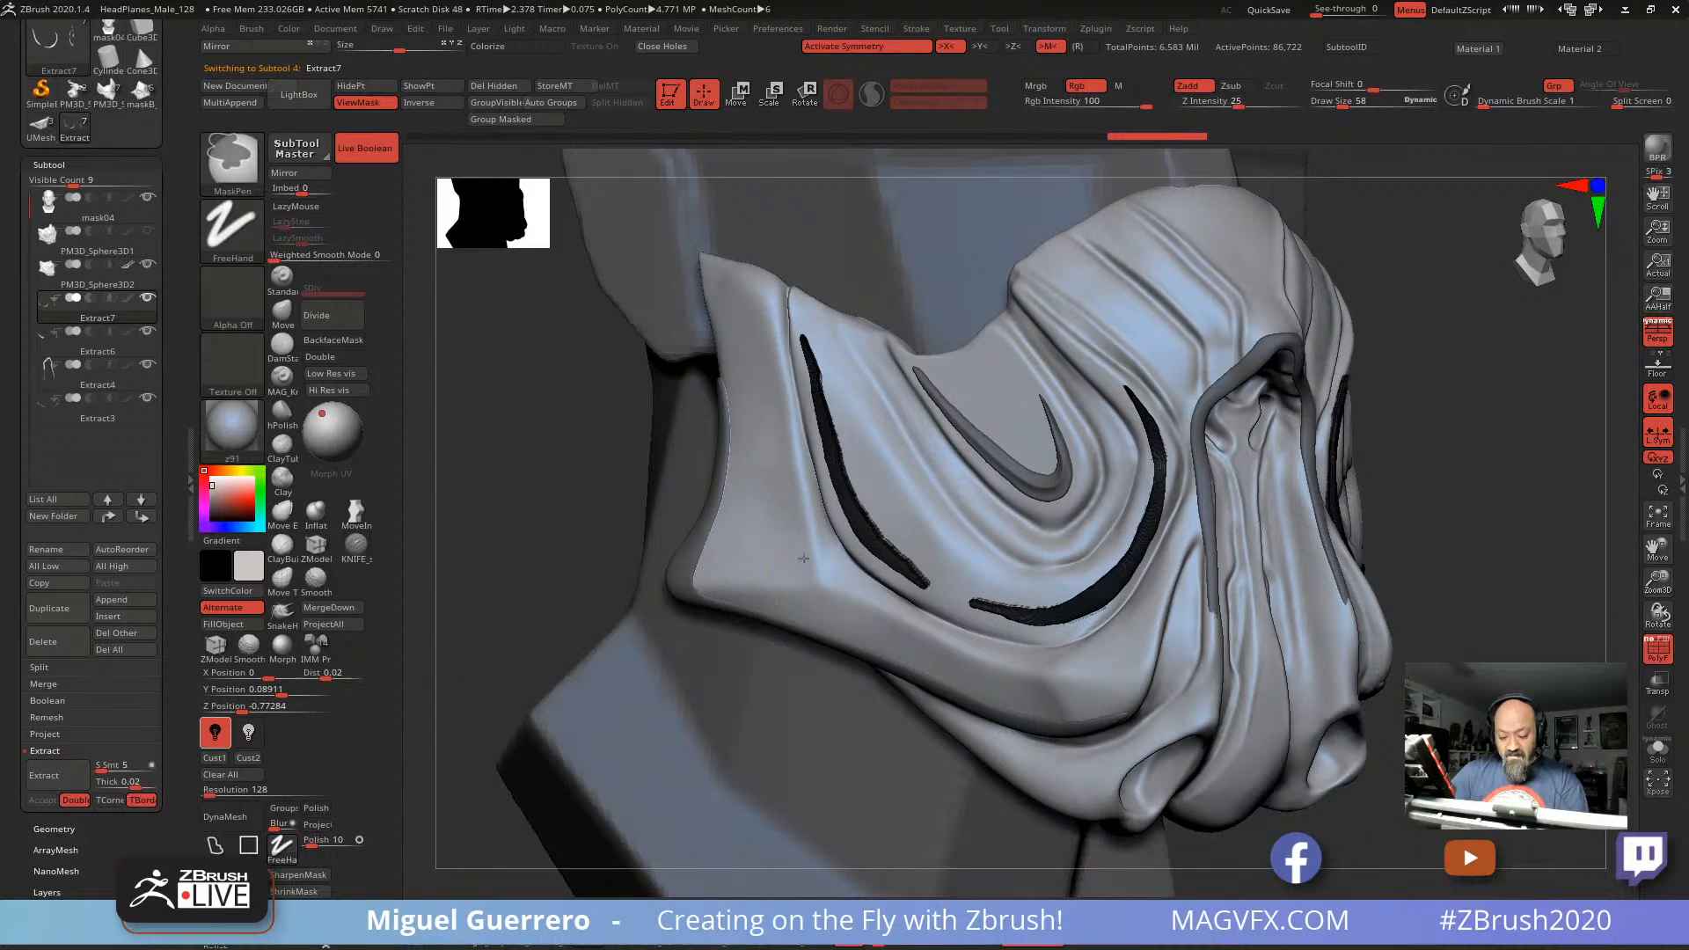
mouse_move(867, 563)
right_mouse_down("ctrl")
mouse_move(940, 735)
mouse_move(870, 628)
right_mouse_up("ctrl")
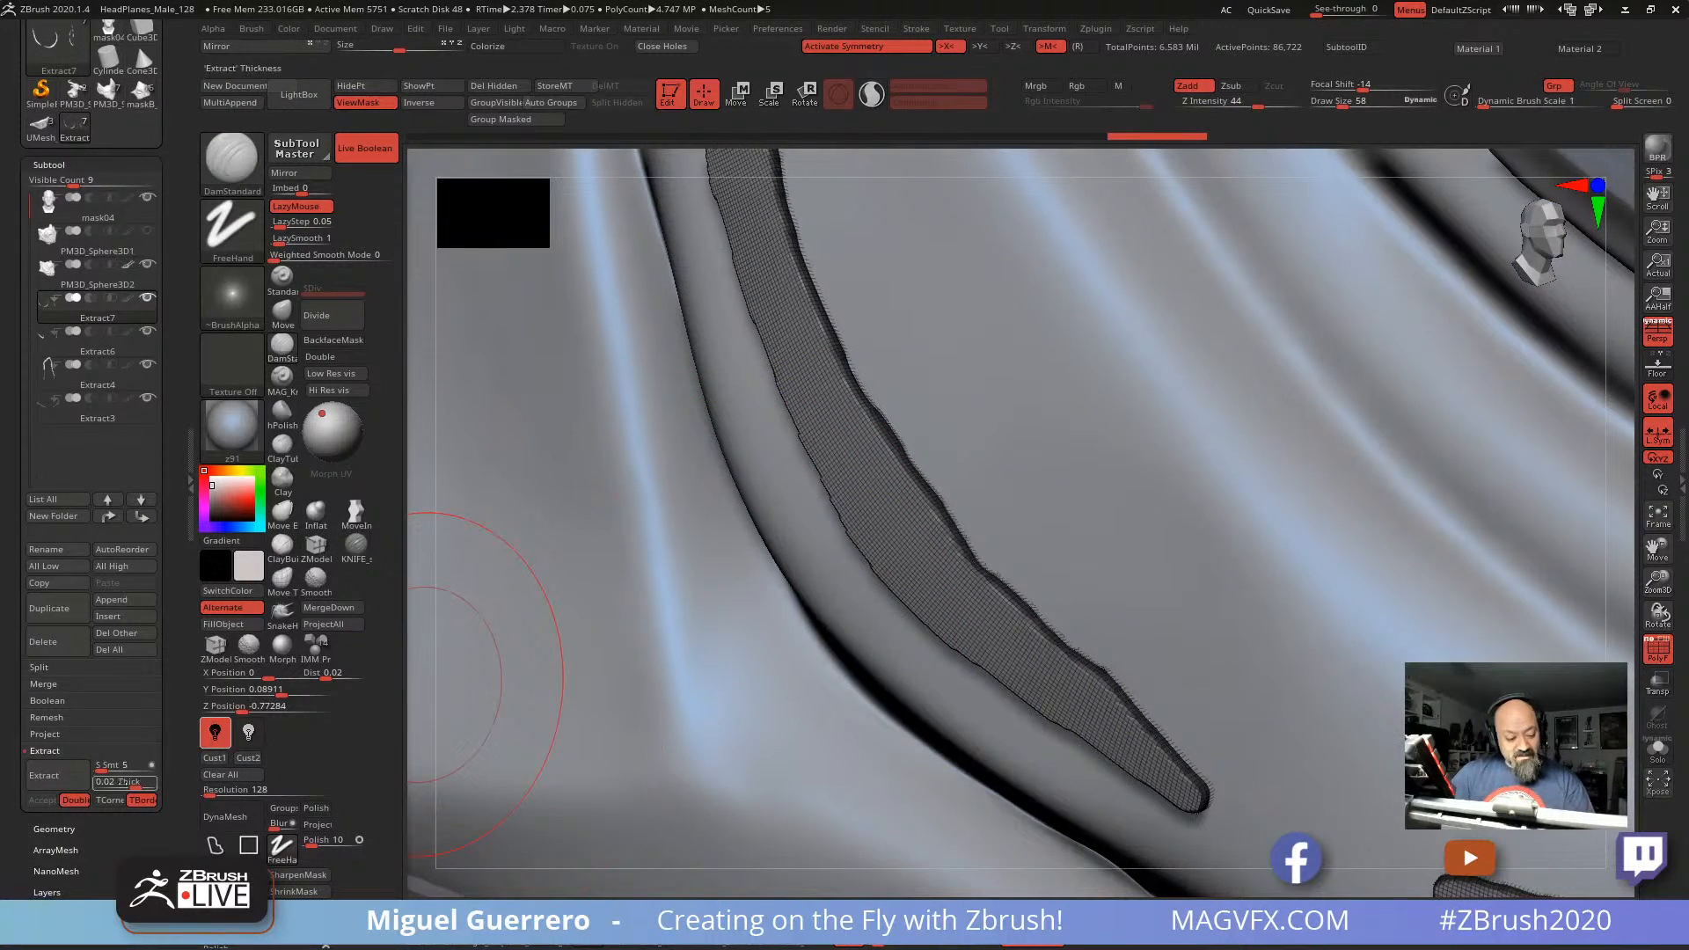
scroll(93, 798, "down", 3)
left_click(54, 714)
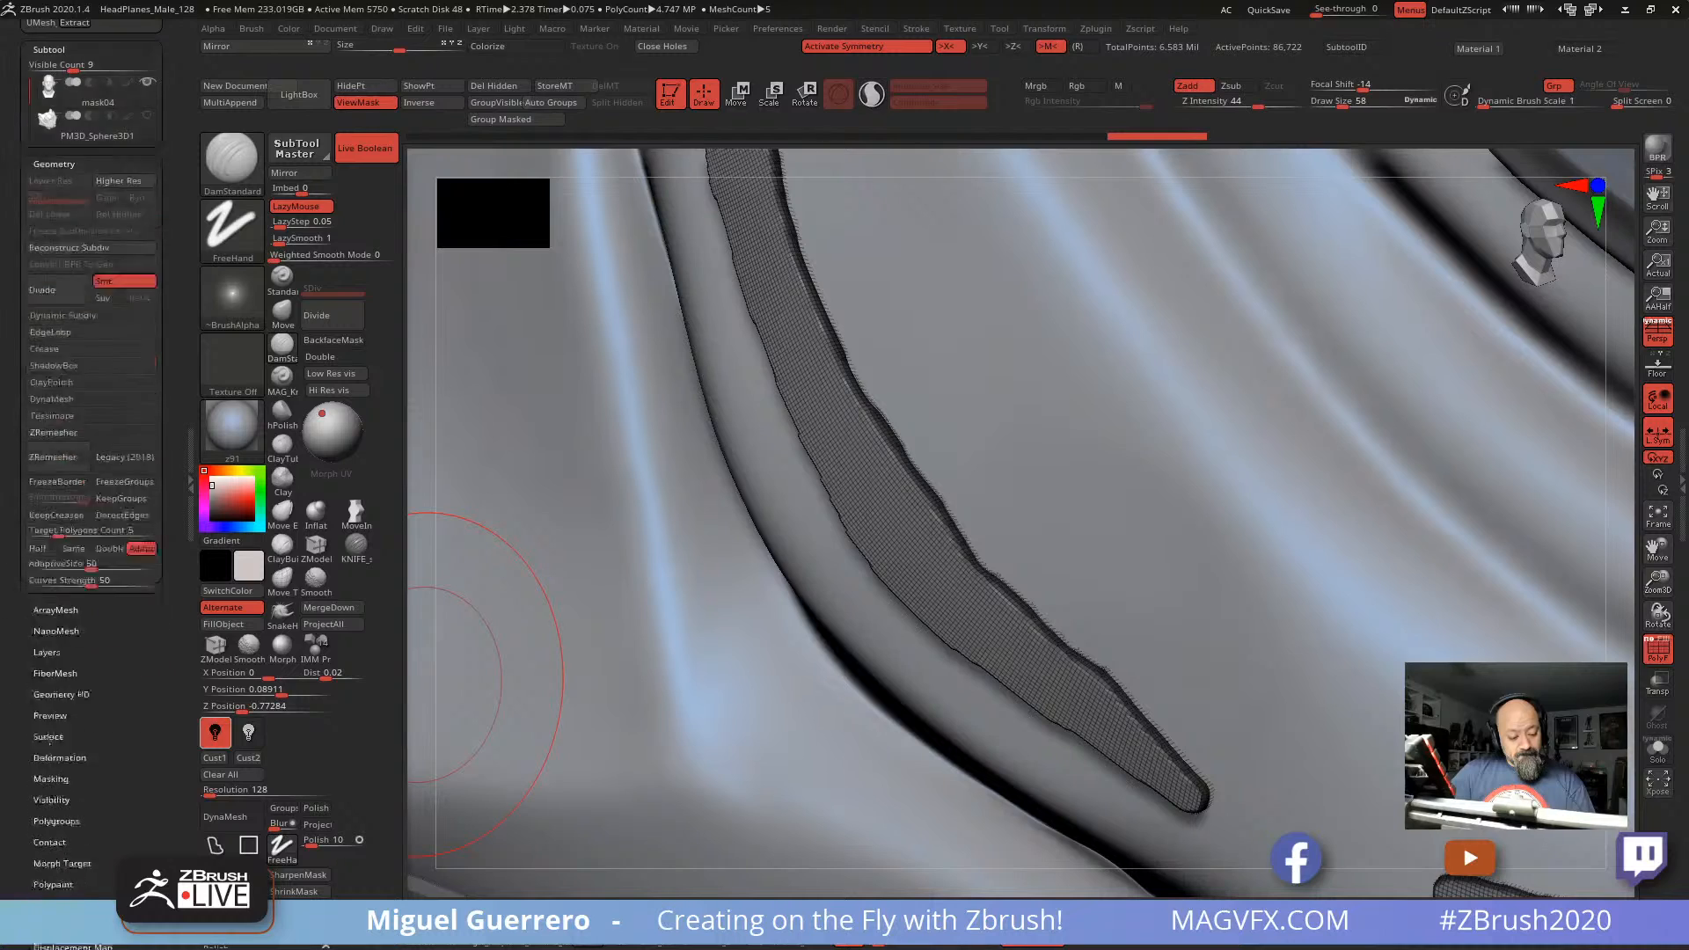
left_click(64, 382)
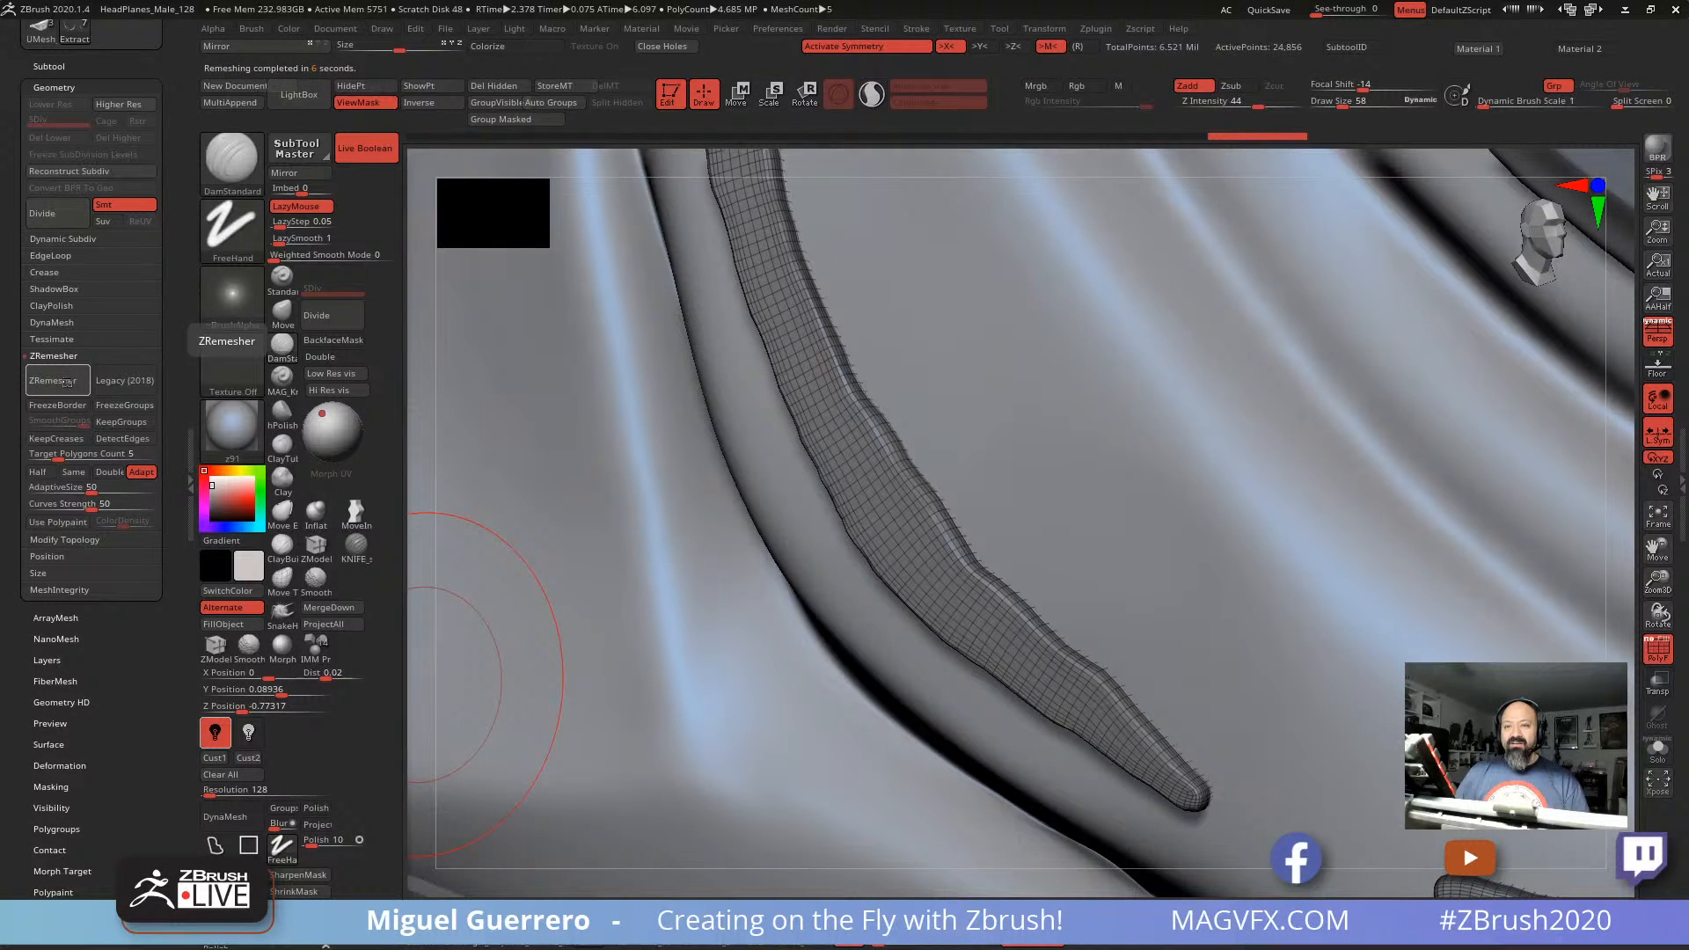
key("f")
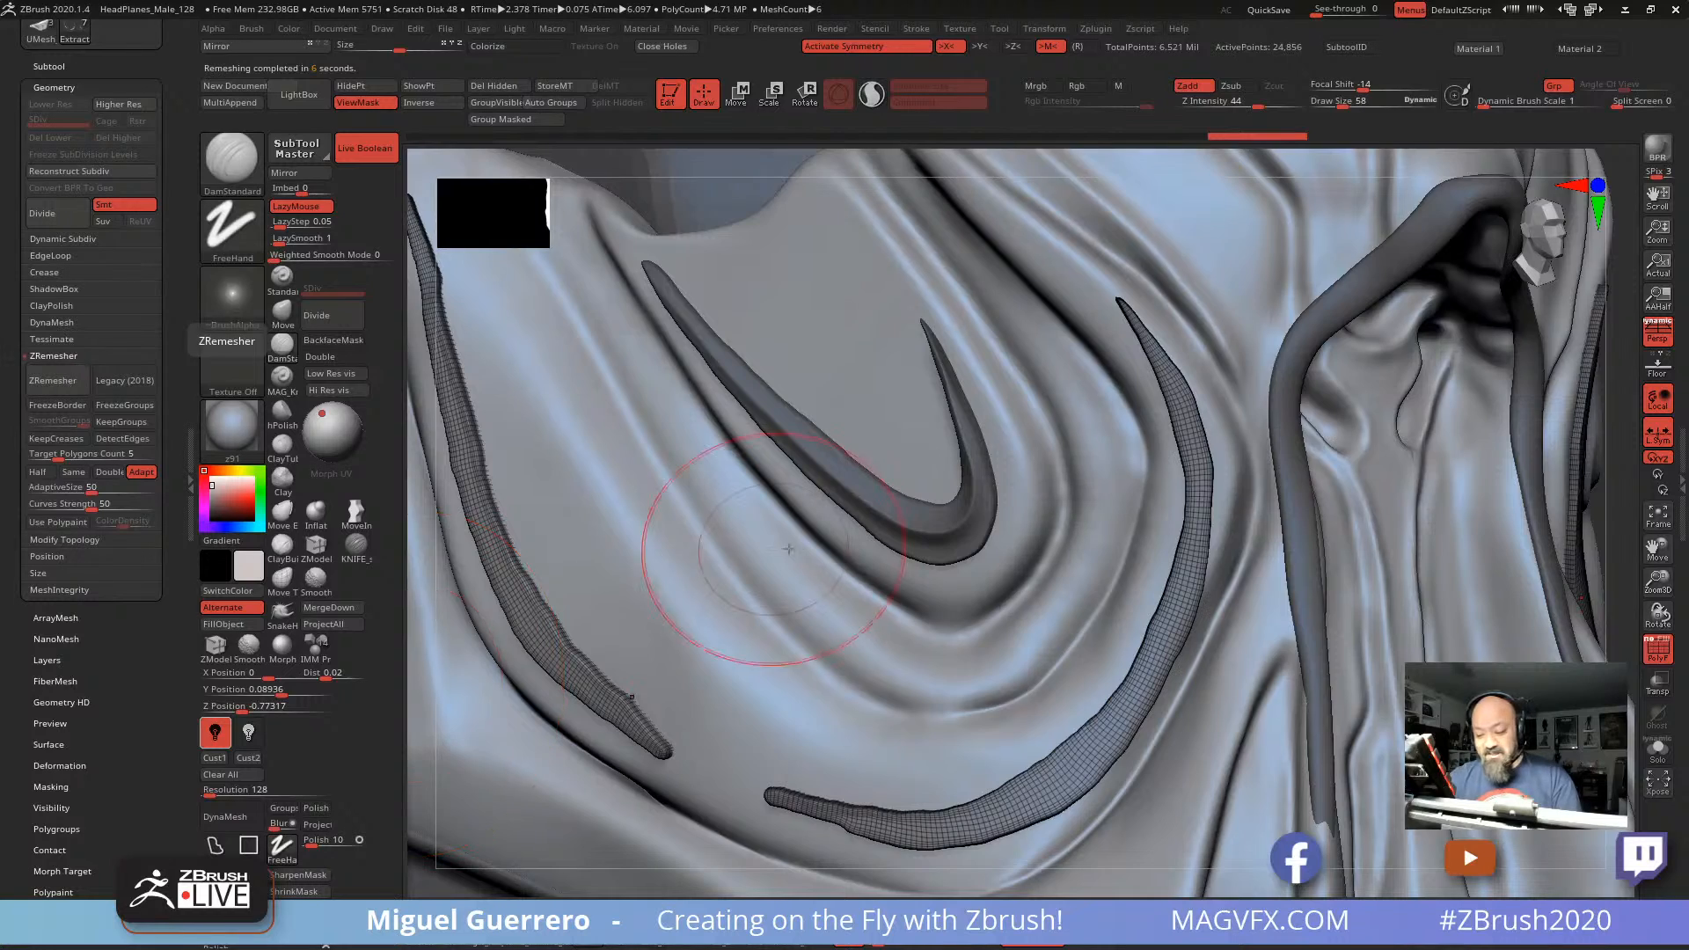
mouse_move(761, 568)
right_mouse_down("alt")
mouse_move(905, 539)
mouse_move(761, 503)
mouse_move(968, 489)
right_mouse_up("alt")
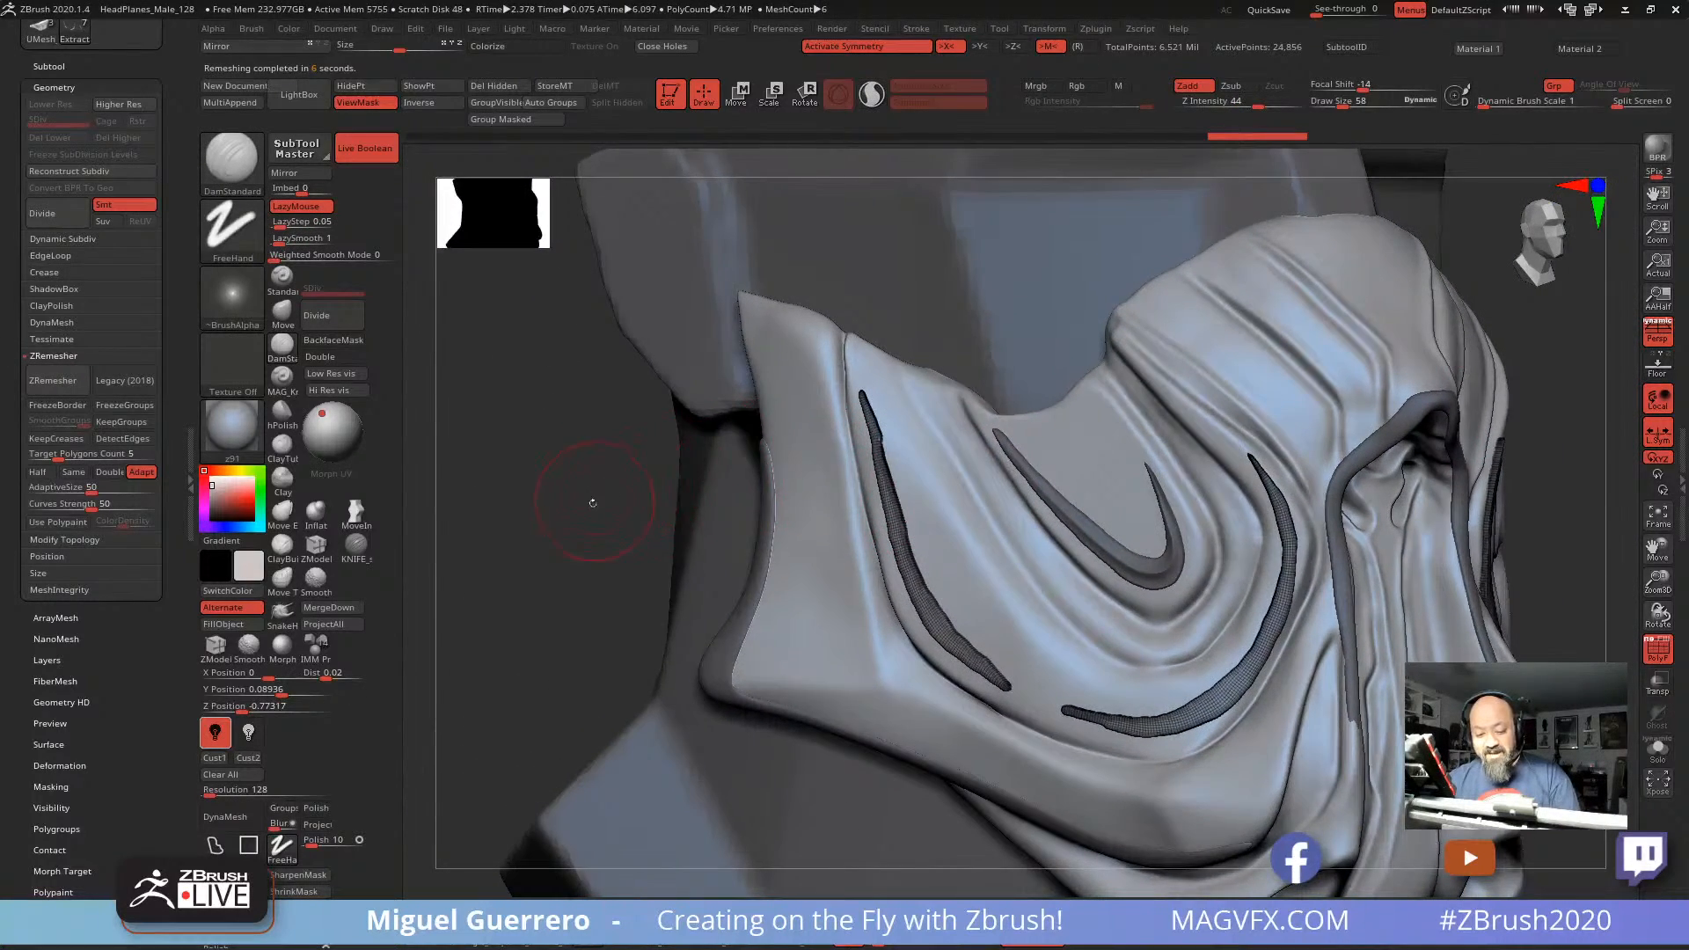
right_click_drag(592, 502, 626, 496)
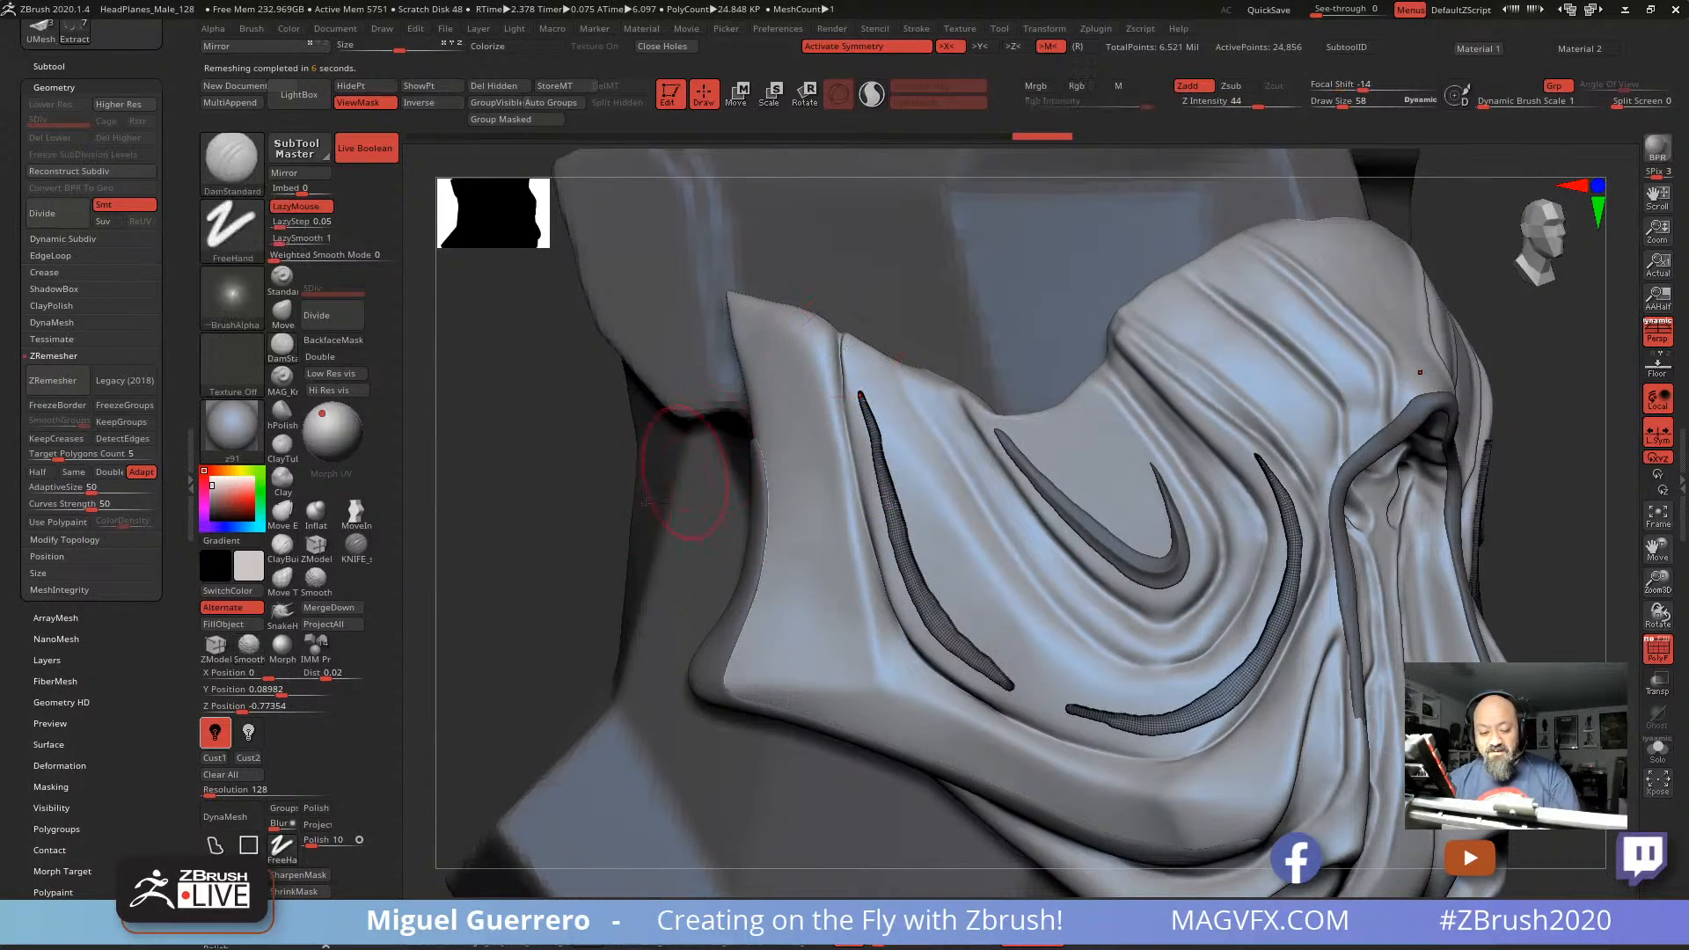
Step: Hide the polyframe and smooth the rear cheek strip along its full length
key("shift+f")
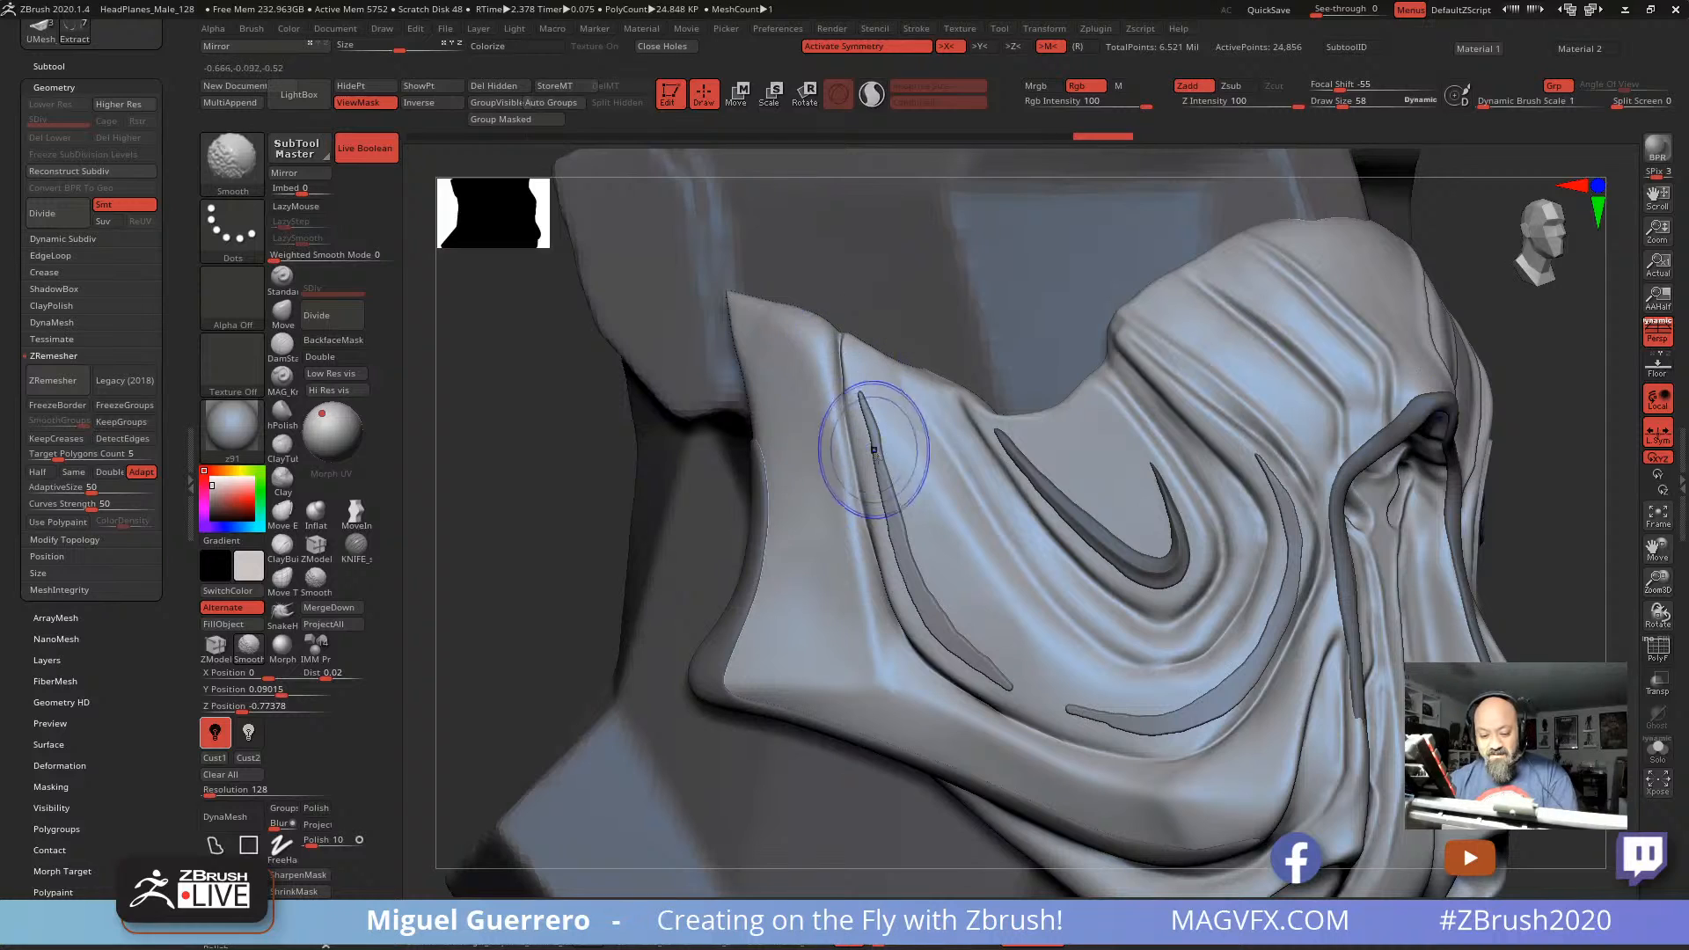
left_click_drag(874, 450, 857, 396, "shift")
left_click_drag(887, 495, 907, 563, "shift")
left_click_drag(938, 621, 1001, 689, "shift")
mouse_move(909, 570)
left_mouse_down("shift")
mouse_move(985, 659)
mouse_move(914, 612)
mouse_move(850, 383)
left_mouse_up("shift")
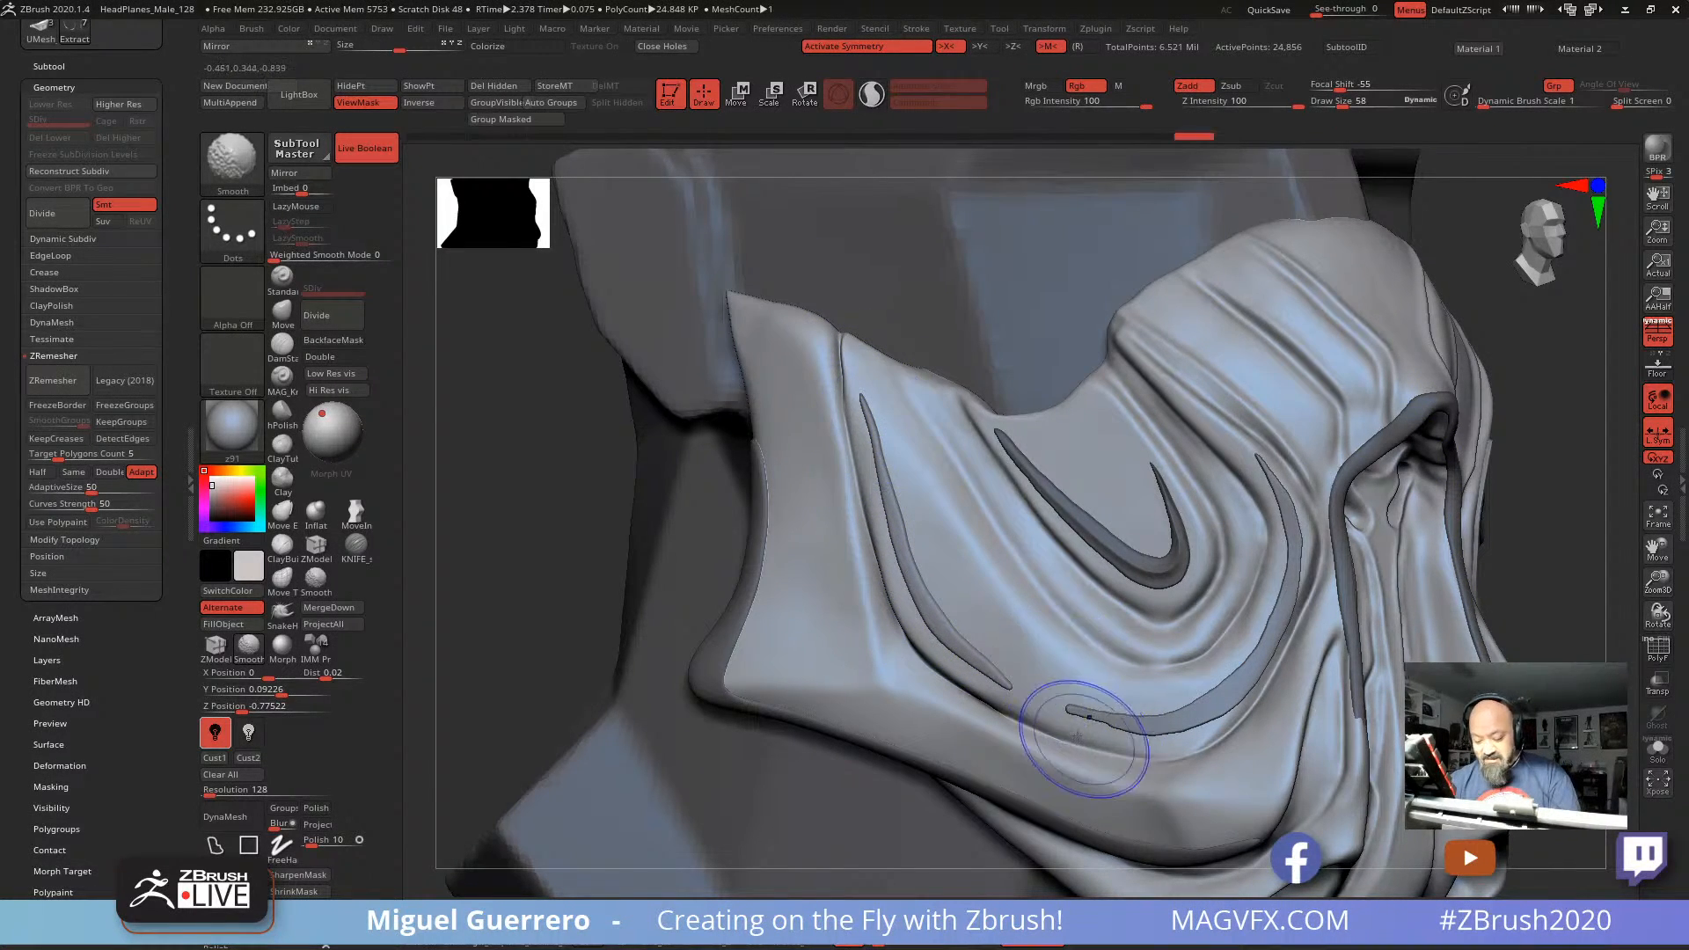
Step: Smooth the front cheek strip from its lower tip to its upper end, and soften the rear strip's lower end
left_click_drag(1083, 735, 1207, 735, "shift")
mouse_move(1207, 735)
left_mouse_down("shift")
mouse_move(1109, 719)
mouse_move(1207, 704)
left_mouse_up("shift")
mouse_move(1220, 681)
left_mouse_down("shift")
mouse_move(1266, 649)
mouse_move(1290, 589)
left_mouse_up("shift")
mouse_move(1249, 650)
left_mouse_down("shift")
mouse_move(1293, 563)
mouse_move(1258, 463)
left_mouse_up("shift")
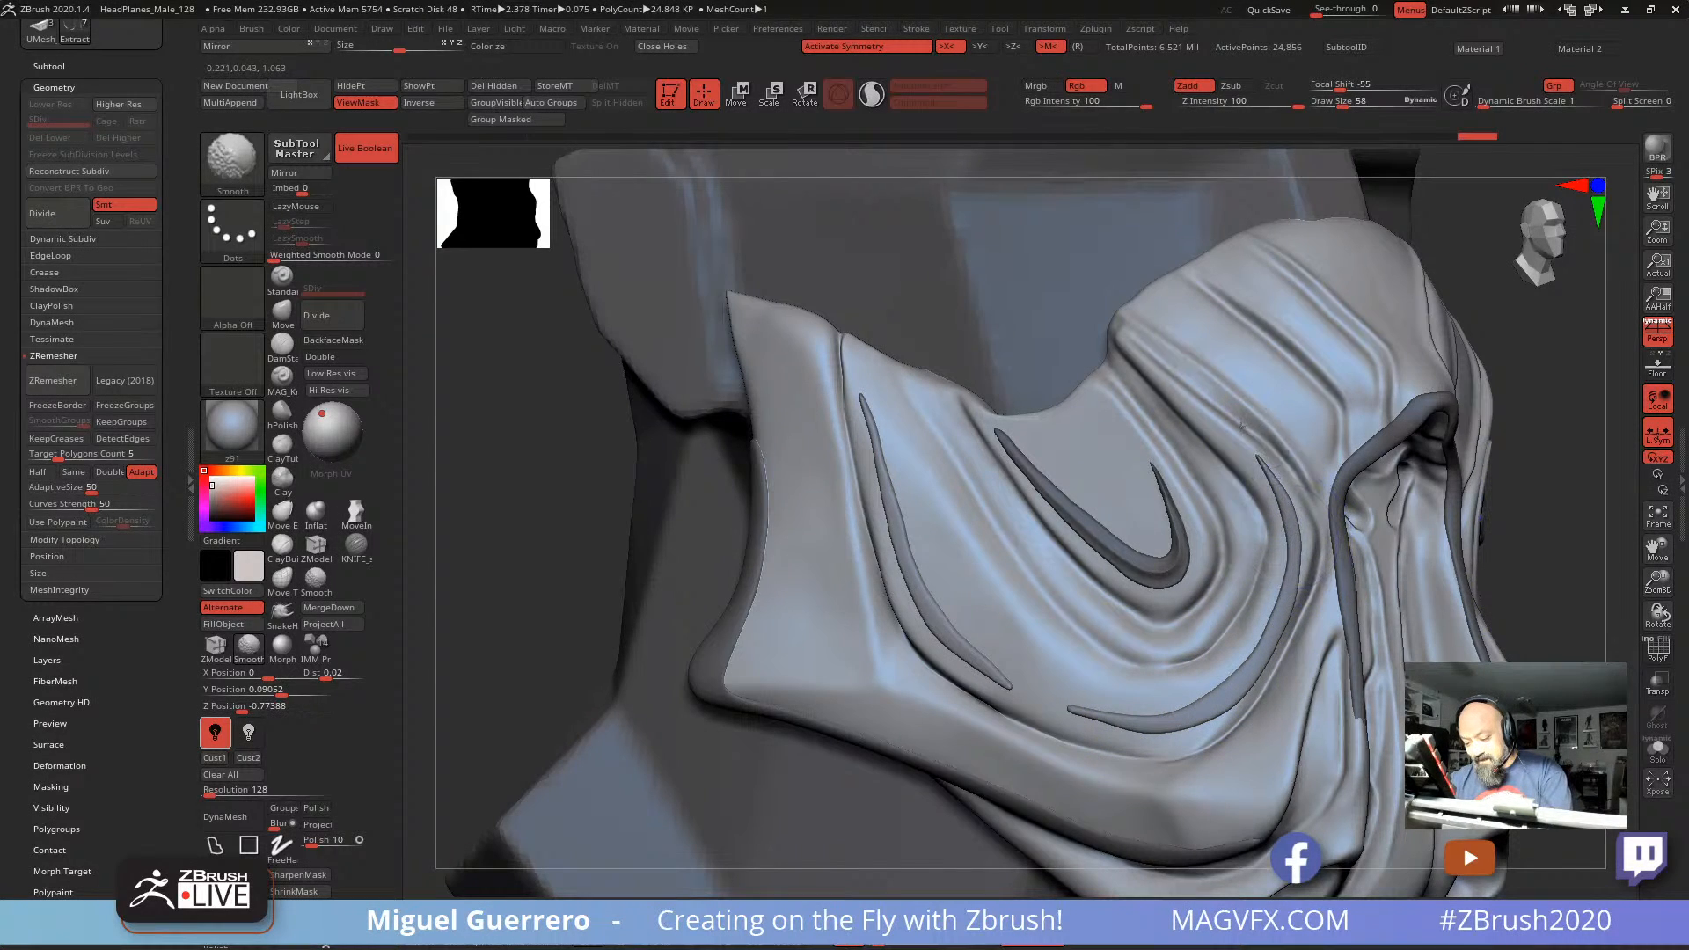
mouse_move(1286, 527)
left_mouse_down("shift")
mouse_move(1227, 422)
mouse_move(1294, 554)
mouse_move(1281, 616)
mouse_move(1152, 717)
mouse_move(1043, 706)
left_mouse_up("shift")
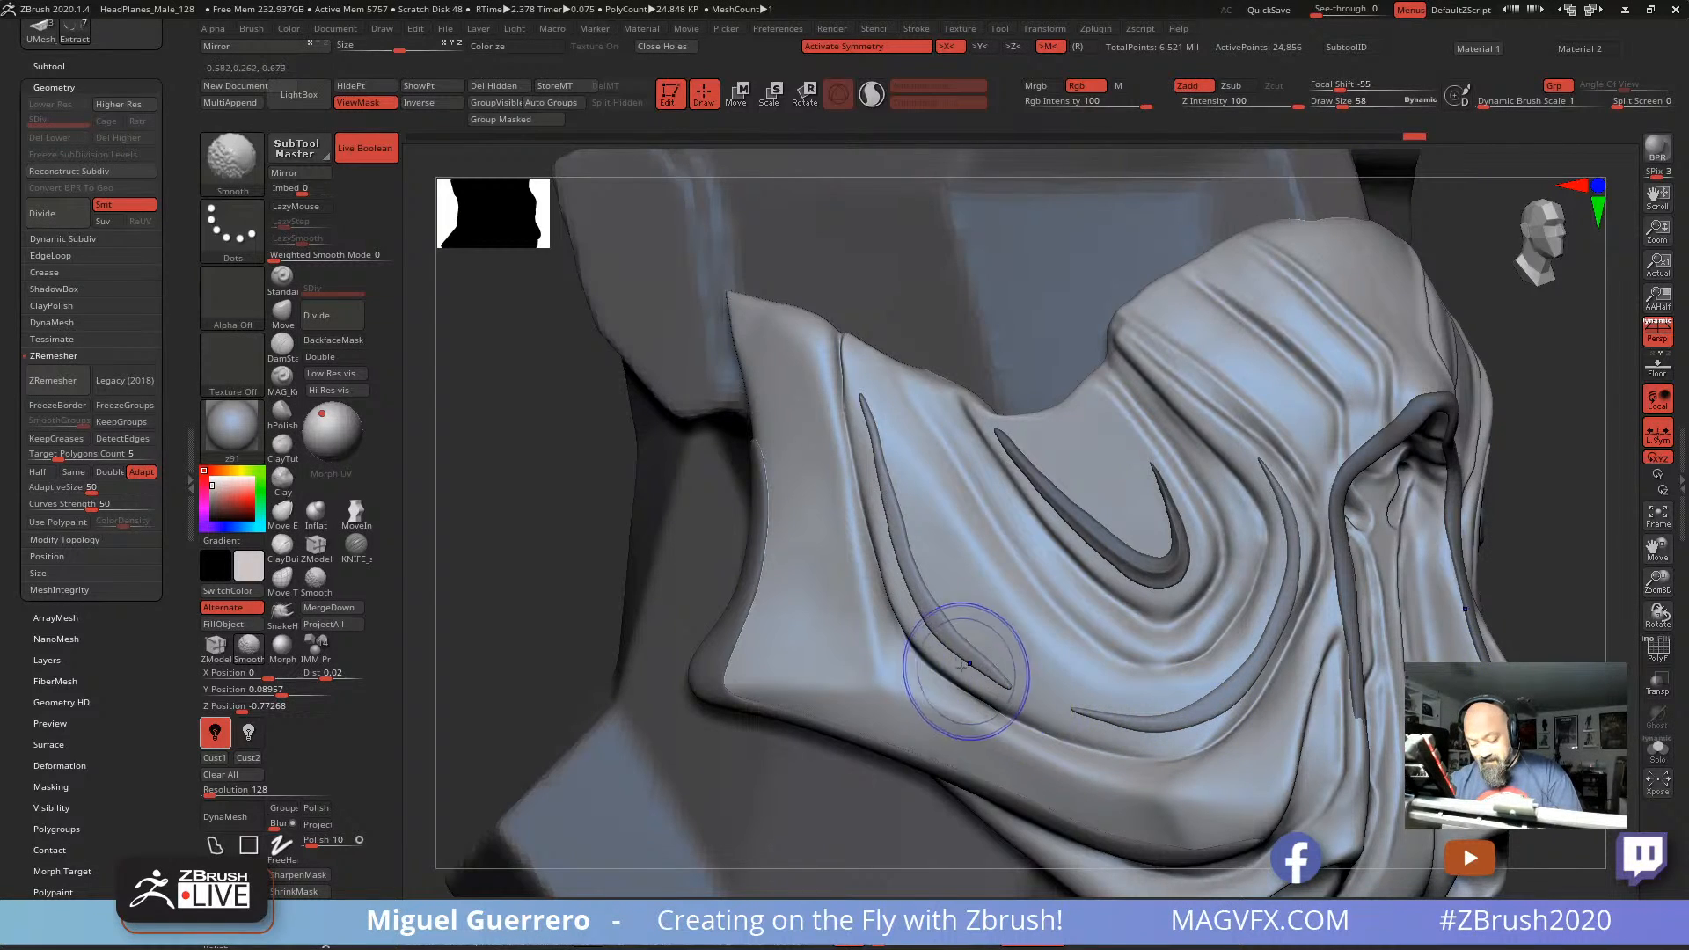
mouse_move(970, 667)
left_mouse_down("shift")
mouse_move(1008, 686)
mouse_move(983, 674)
left_mouse_up("shift")
Step: Nudge the lower end of the rear cheek strip into line with the fold using the Move brush
left_click_drag(520, 553, 543, 524)
left_click(282, 312)
key("]")
left_click_drag(966, 652, 964, 664)
mouse_move(976, 654)
left_mouse_down()
mouse_move(965, 669)
mouse_move(1011, 689)
mouse_move(964, 659)
left_mouse_up()
Step: Reshape the rear cheek strip's middle and upper end with the Move brush at draw size 50
key("[")
key("[")
key("[")
key("[")
left_click_drag(933, 606, 929, 609)
left_click_drag(929, 615, 924, 618)
left_click_drag(926, 598, 918, 600)
left_click_drag(900, 513, 856, 399)
Step: Smooth the rear cheek strip's upper tip and the lower ends of both cheek strips
left_click_drag(846, 460, 860, 429, "shift")
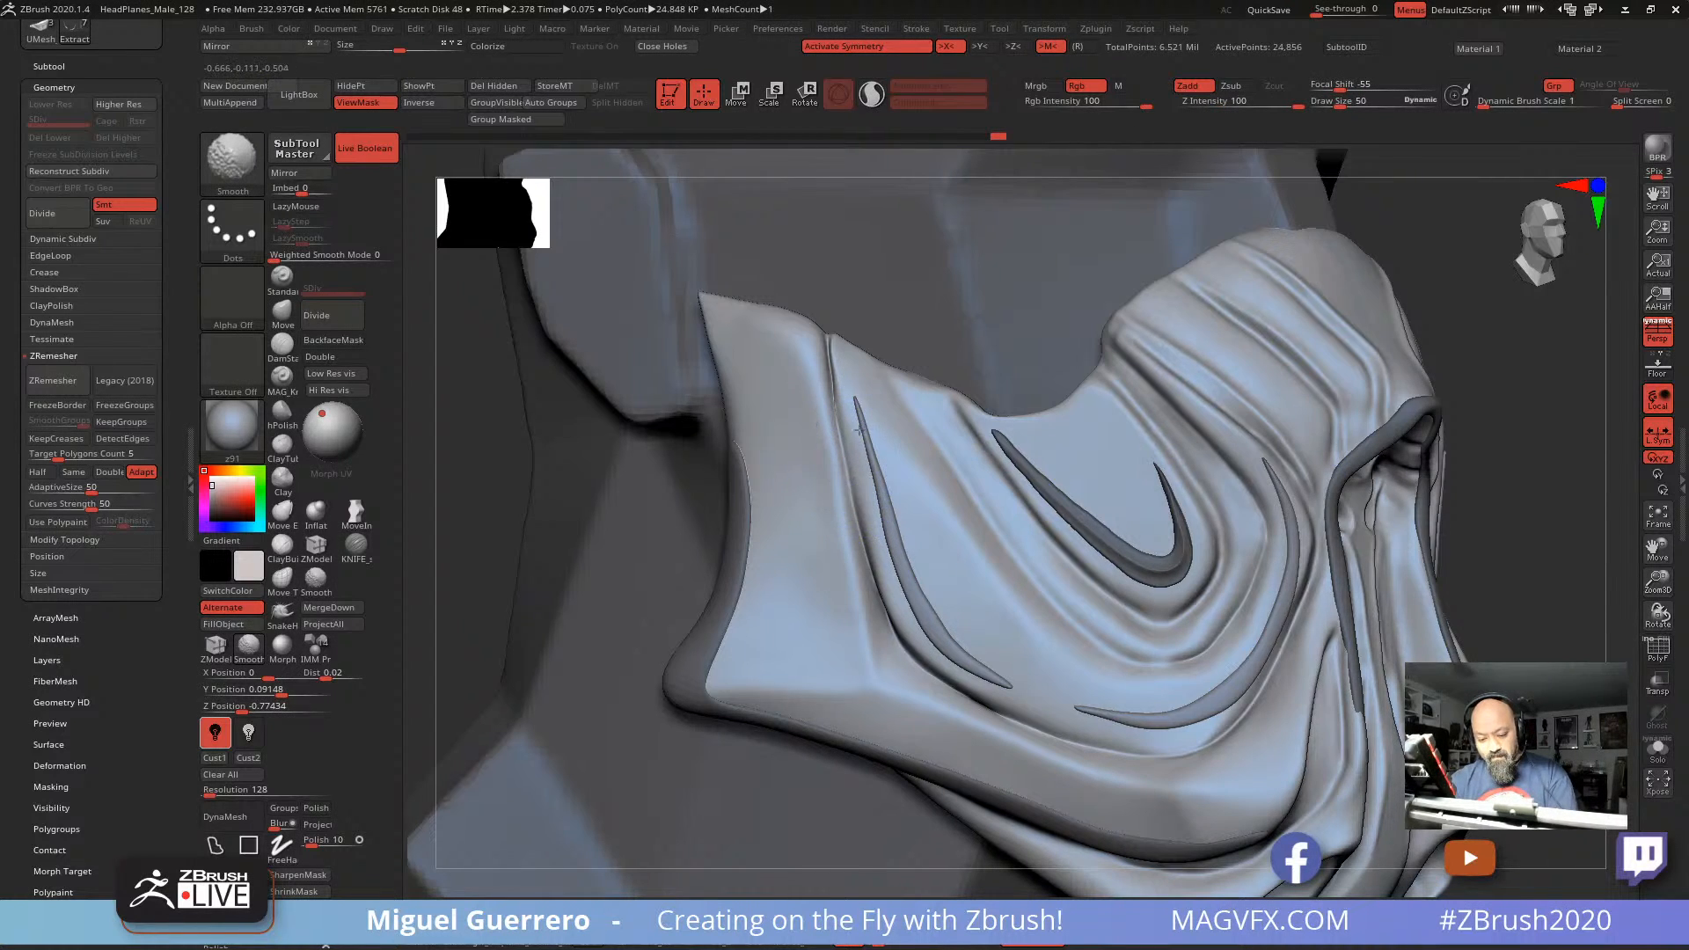
left_click_drag(836, 361, 834, 354, "shift")
left_click_drag(988, 677, 1103, 734, "shift")
Step: Adjust the front cheek strip's curve and upper end with the Move brush, first at draw size 90 and finally at 46
key("]")
left_click_drag(1557, 616, 1487, 611)
mouse_move(1485, 609)
right_mouse_down("ctrl")
mouse_move(1460, 528)
mouse_move(1319, 387)
right_mouse_up("ctrl")
mouse_move(704, 563)
right_mouse_down("ctrl")
mouse_move(581, 448)
mouse_move(769, 506)
right_mouse_up("ctrl")
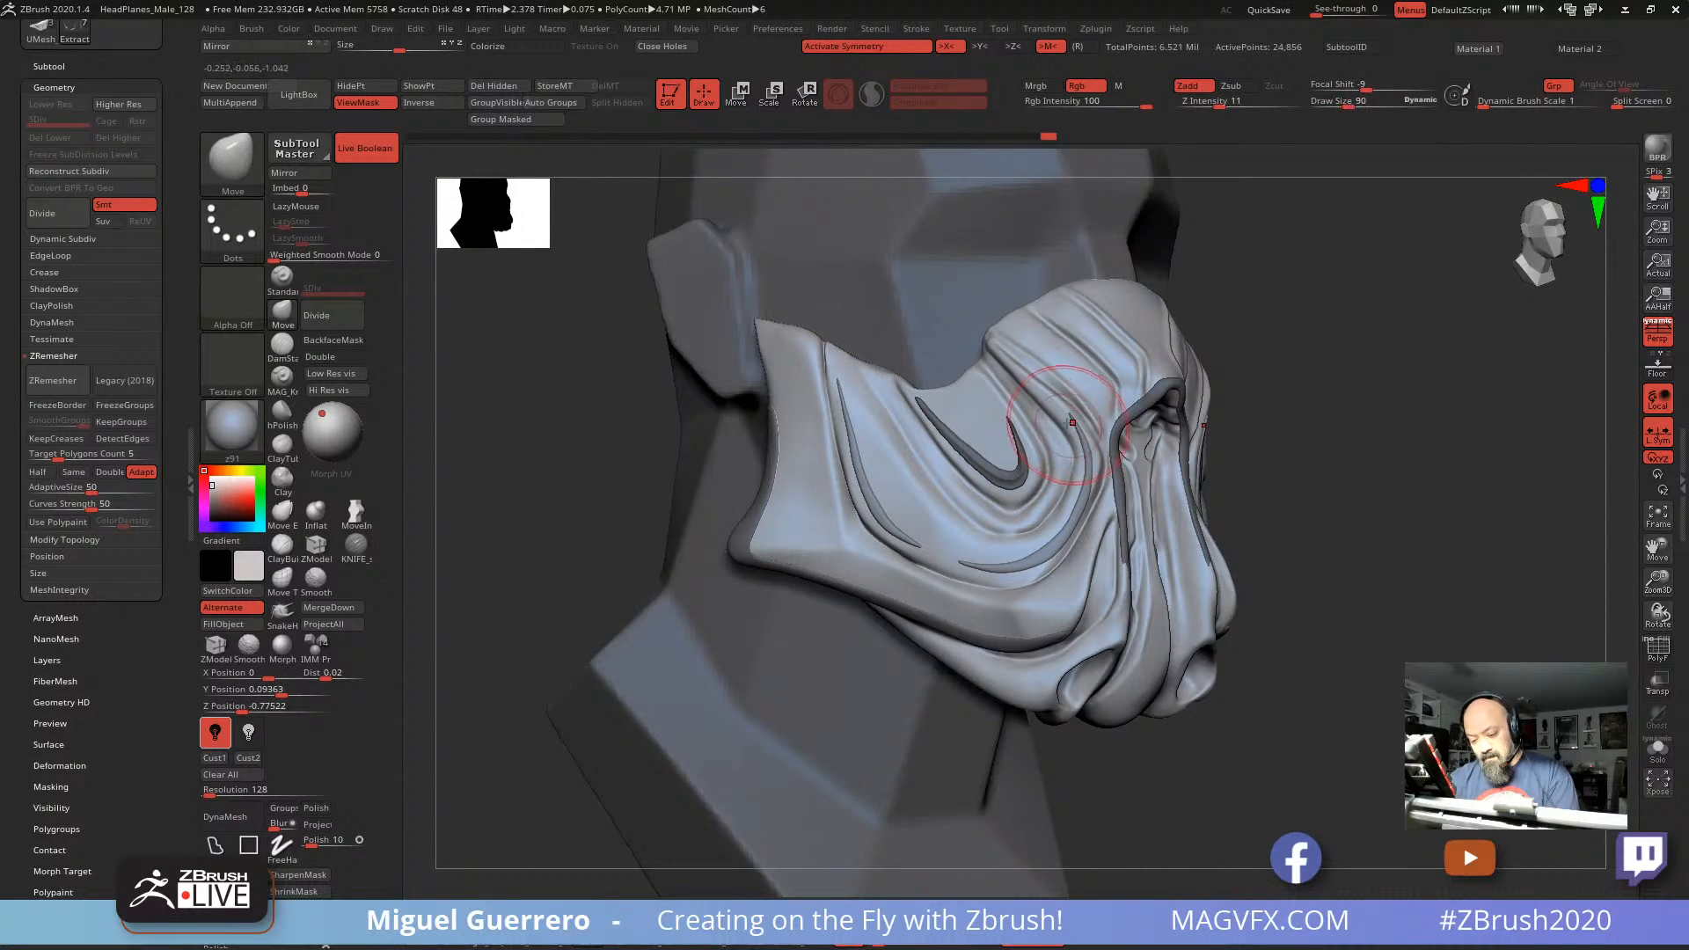
left_click_drag(1047, 546, 1080, 487)
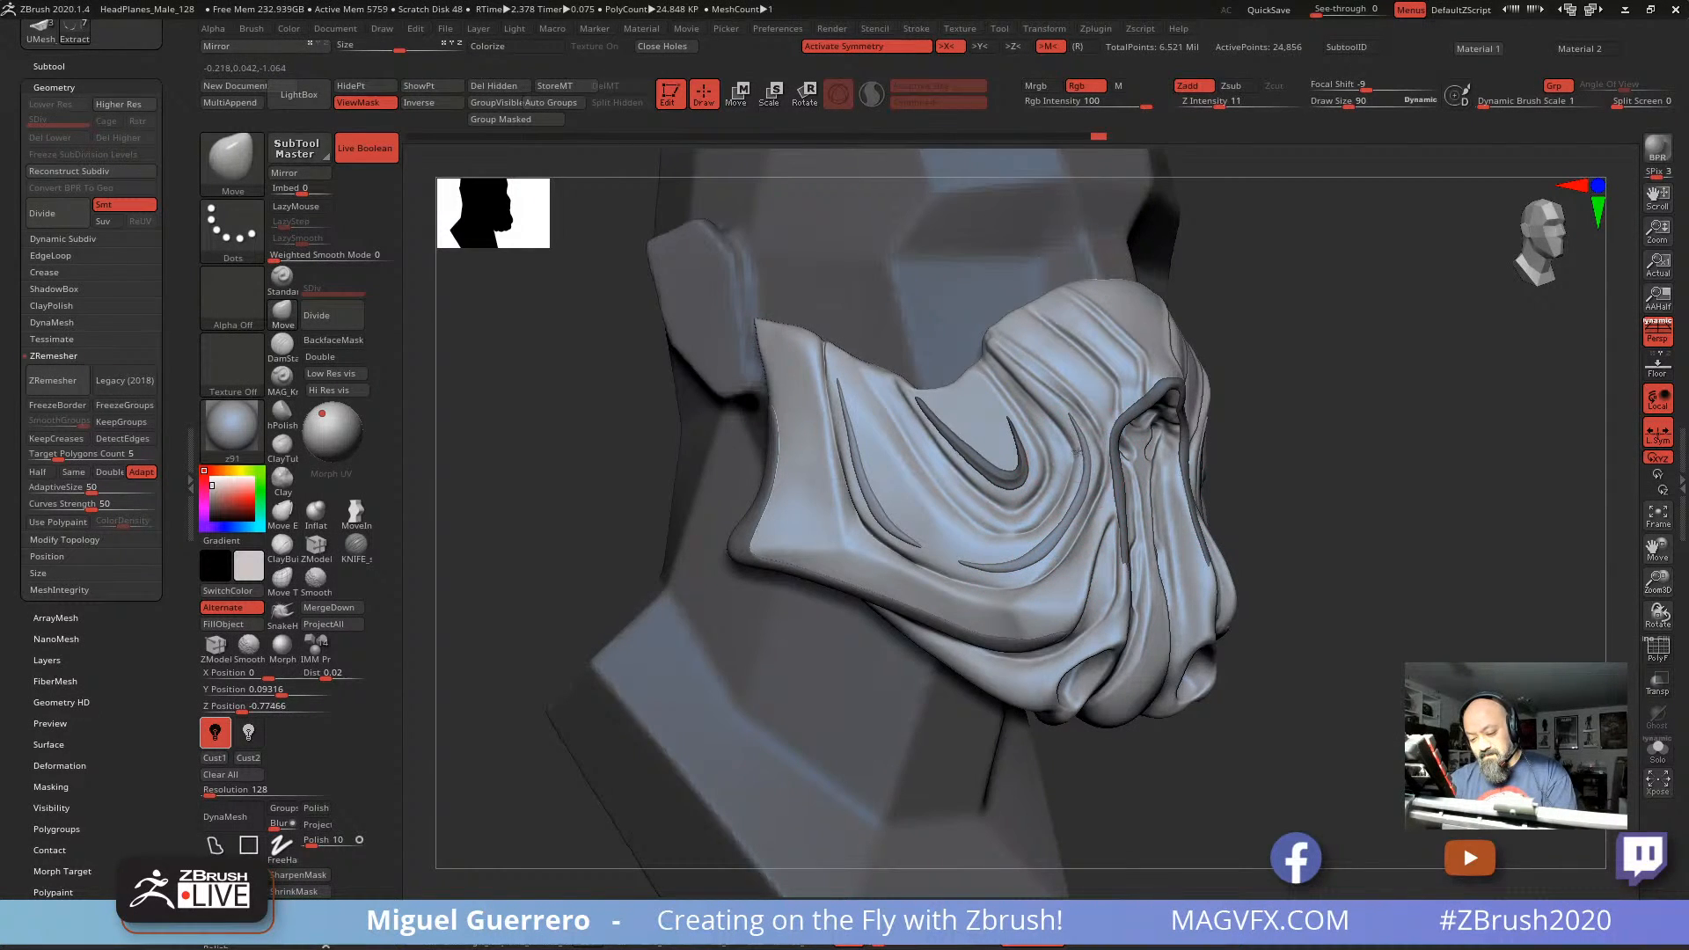
left_click_drag(1049, 404, 1059, 410)
right_click_drag(1072, 431, 1047, 434)
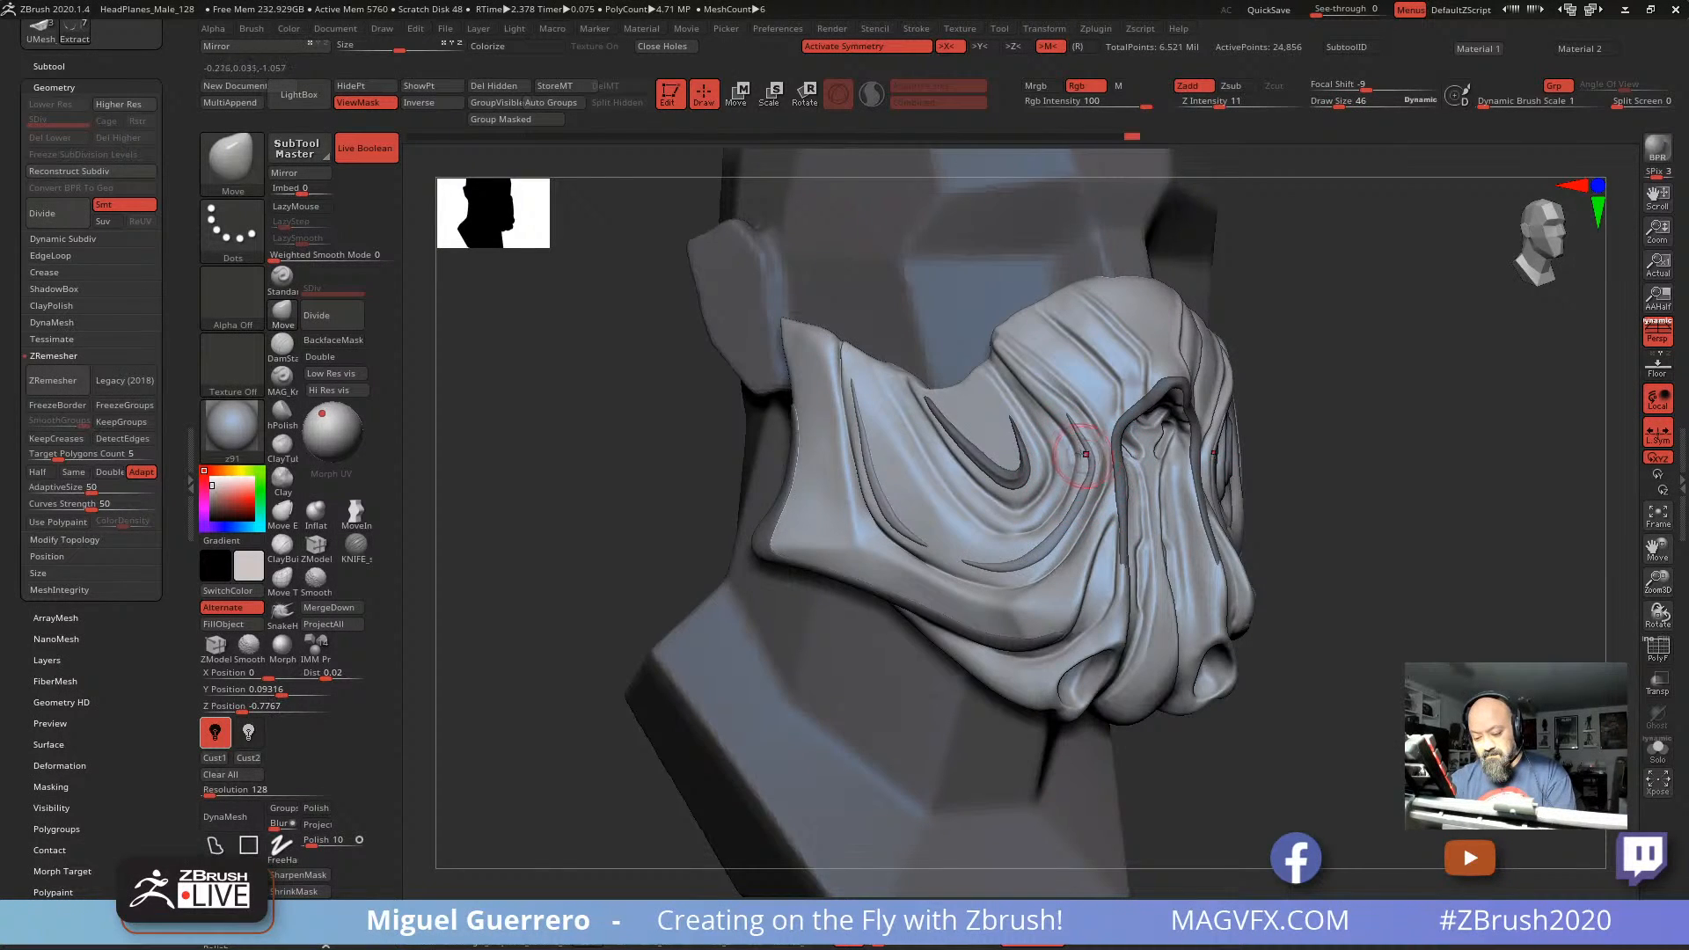
mouse_move(1085, 454)
left_mouse_down()
mouse_move(1075, 499)
mouse_move(1075, 482)
left_mouse_up()
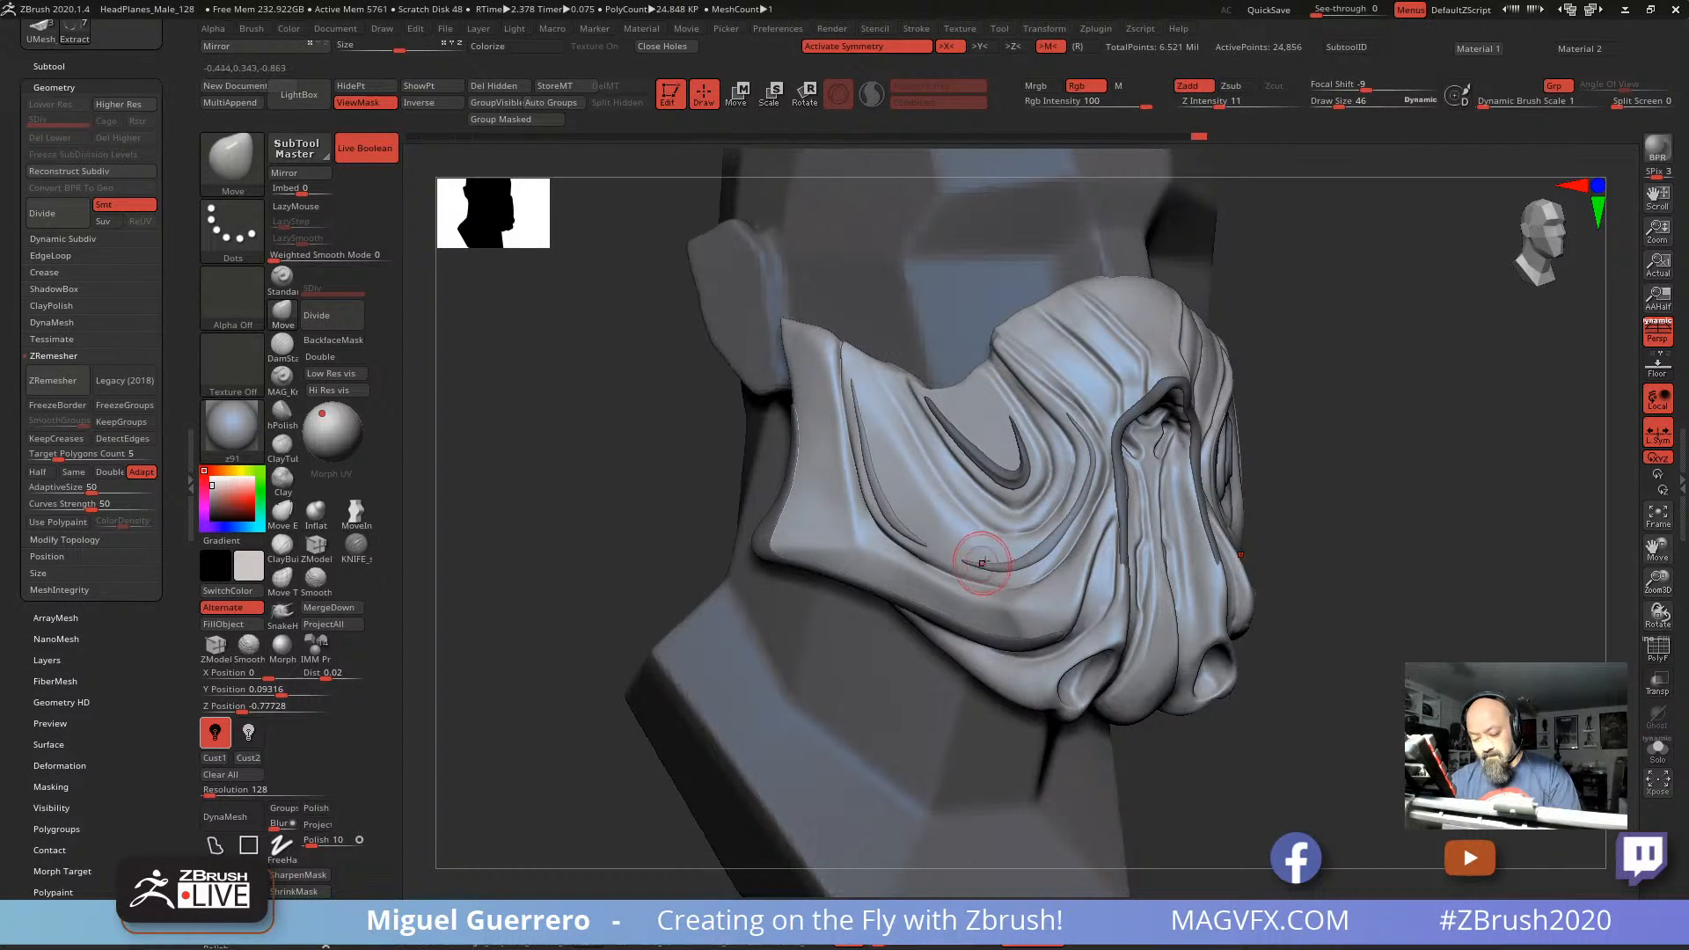
Step: Select the face mask and nudge the fold beside the front cheek strip's upper end with the Move brush at draw size 54
mouse_move(651, 477)
left_mouse_down()
mouse_move(614, 483)
mouse_move(629, 466)
left_mouse_up()
left_click_drag(664, 525, 950, 509)
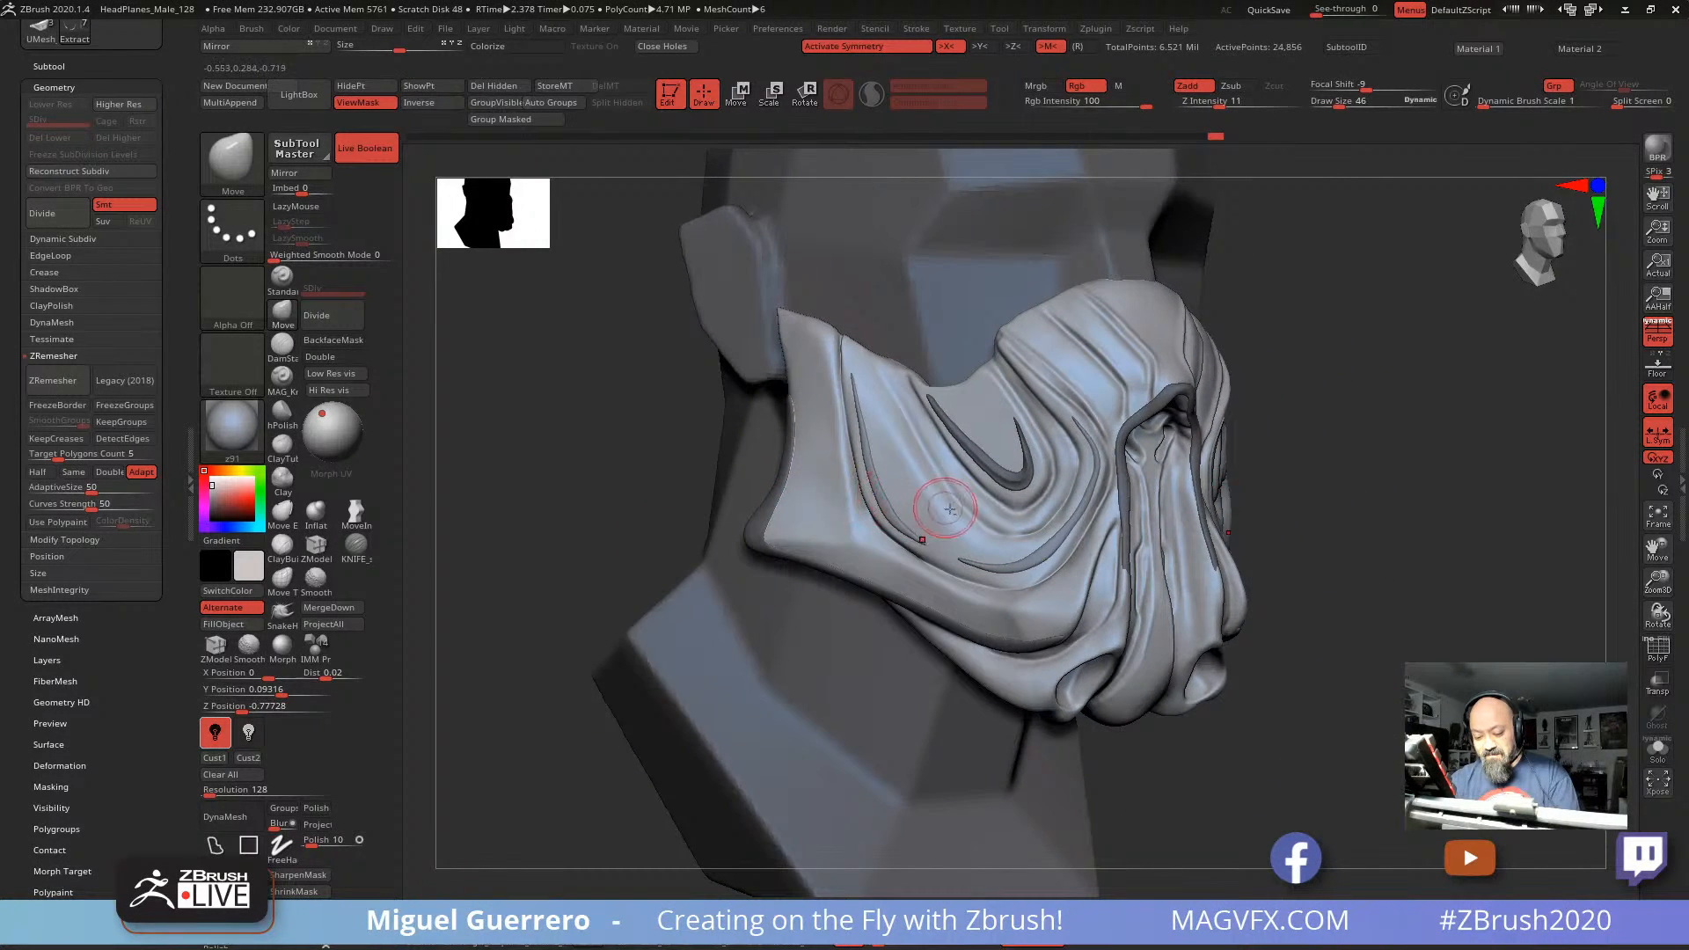
left_click(950, 509, "alt")
mouse_move(709, 493)
left_mouse_down()
mouse_move(610, 471)
mouse_move(805, 488)
left_mouse_up()
key("bracketleft")
key("bracketleft")
key("bracketleft")
key("bracketleft")
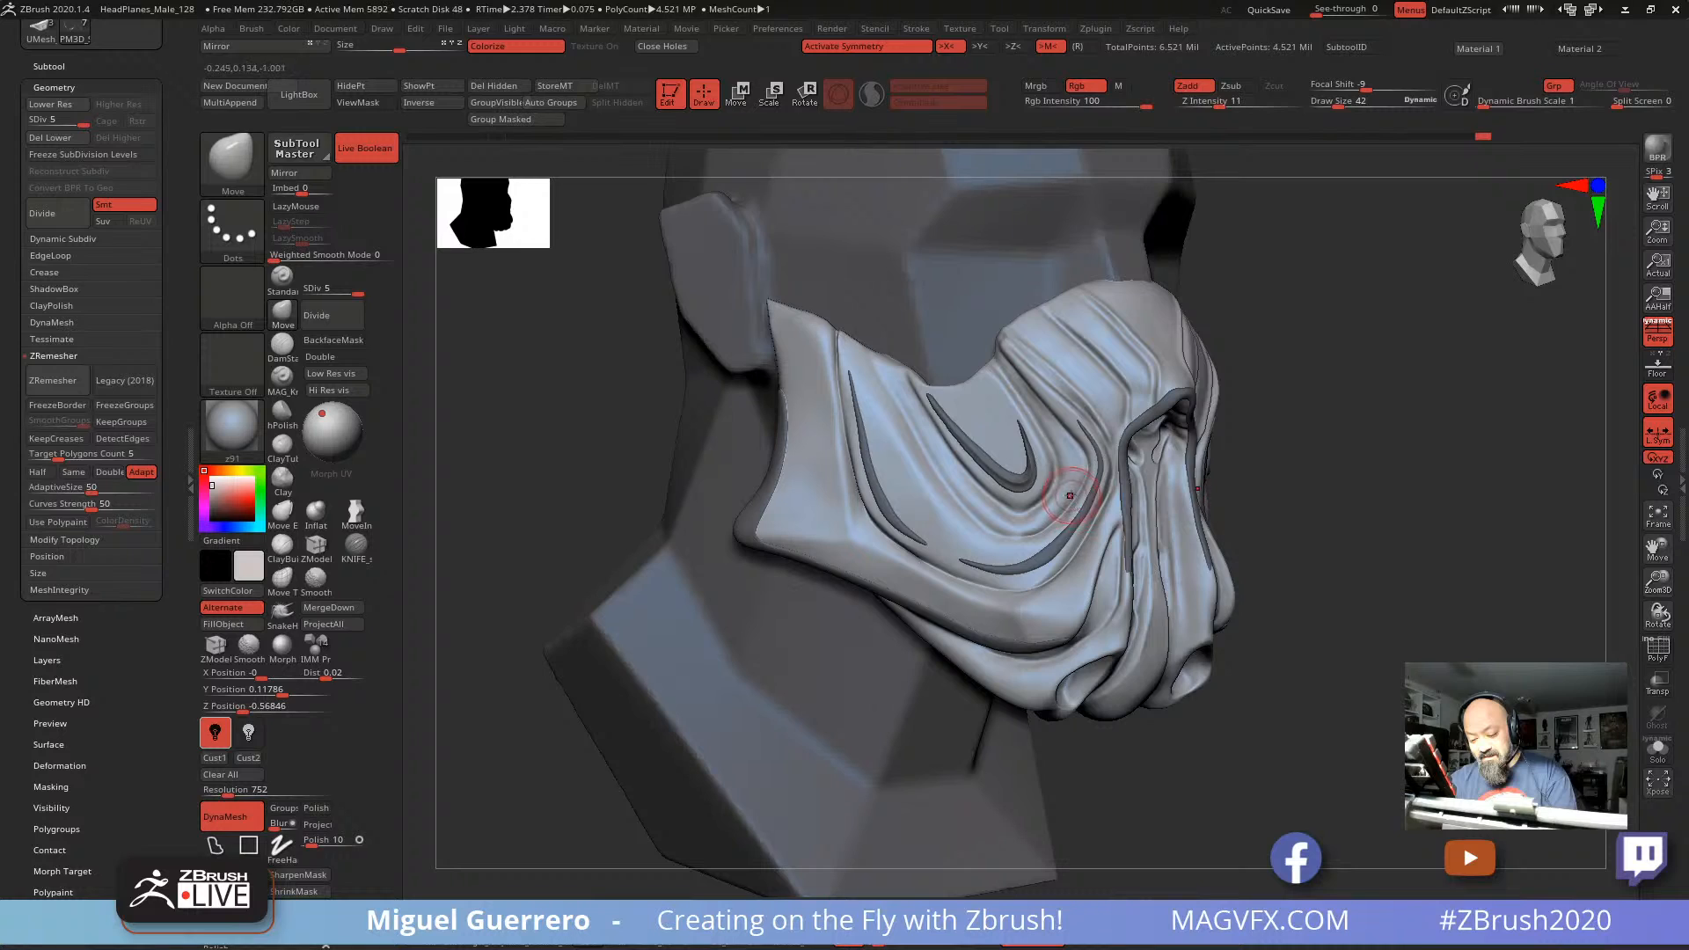
key("bracketright")
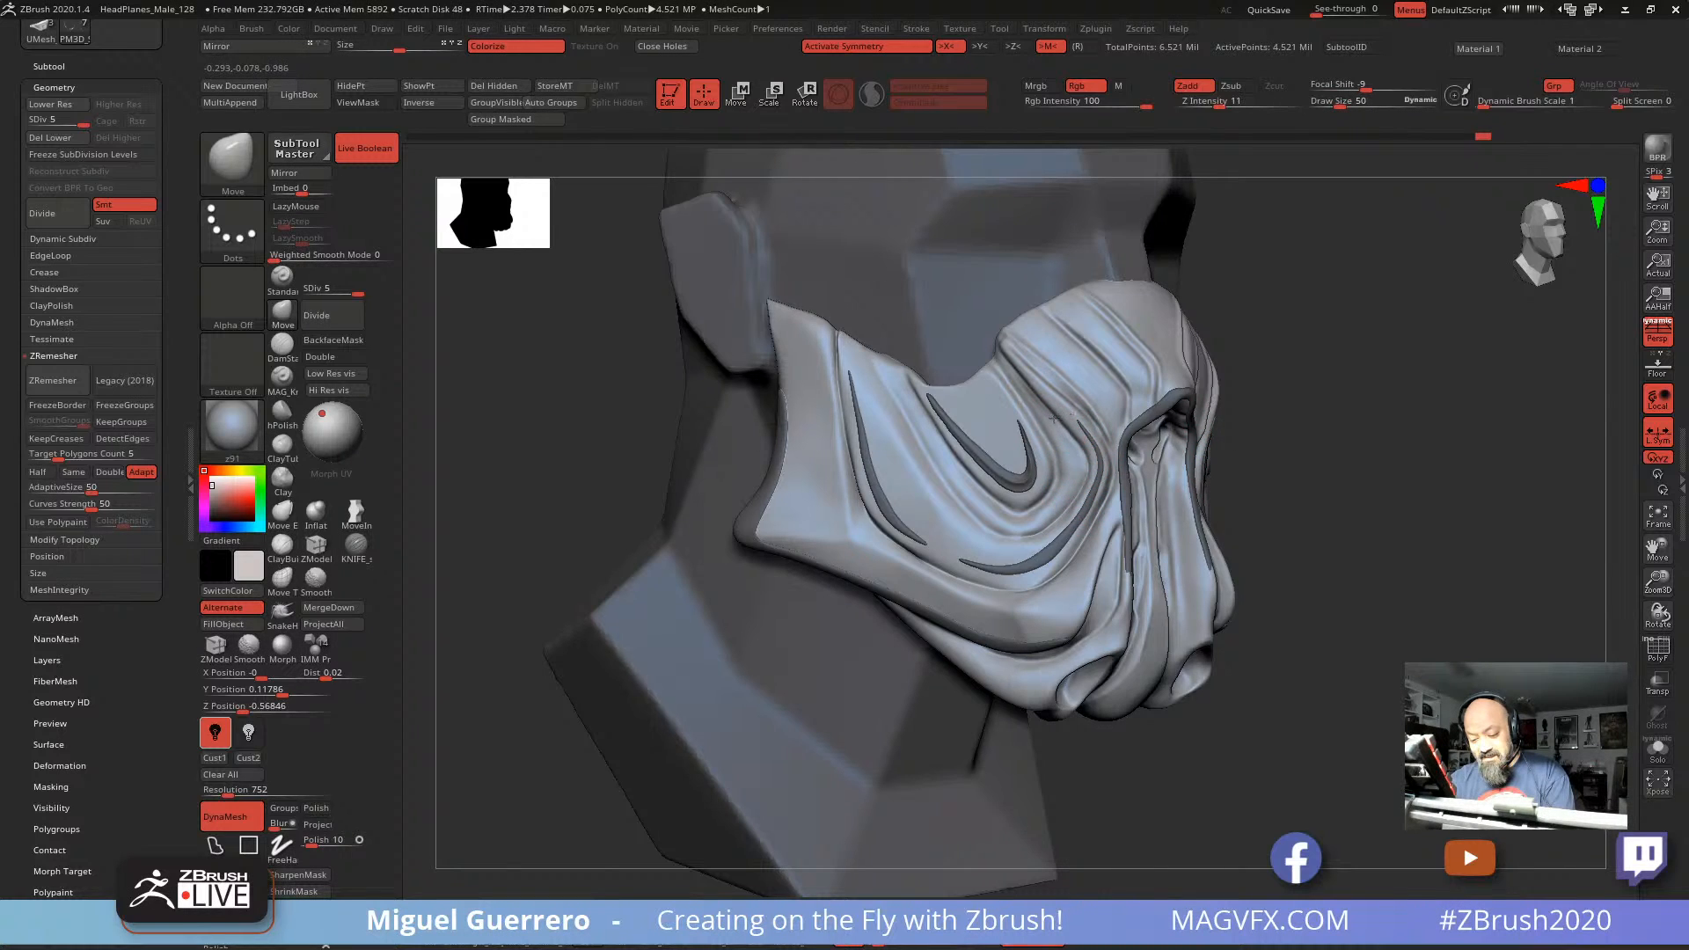
key("bracketright")
left_click_drag(1061, 428, 1065, 413)
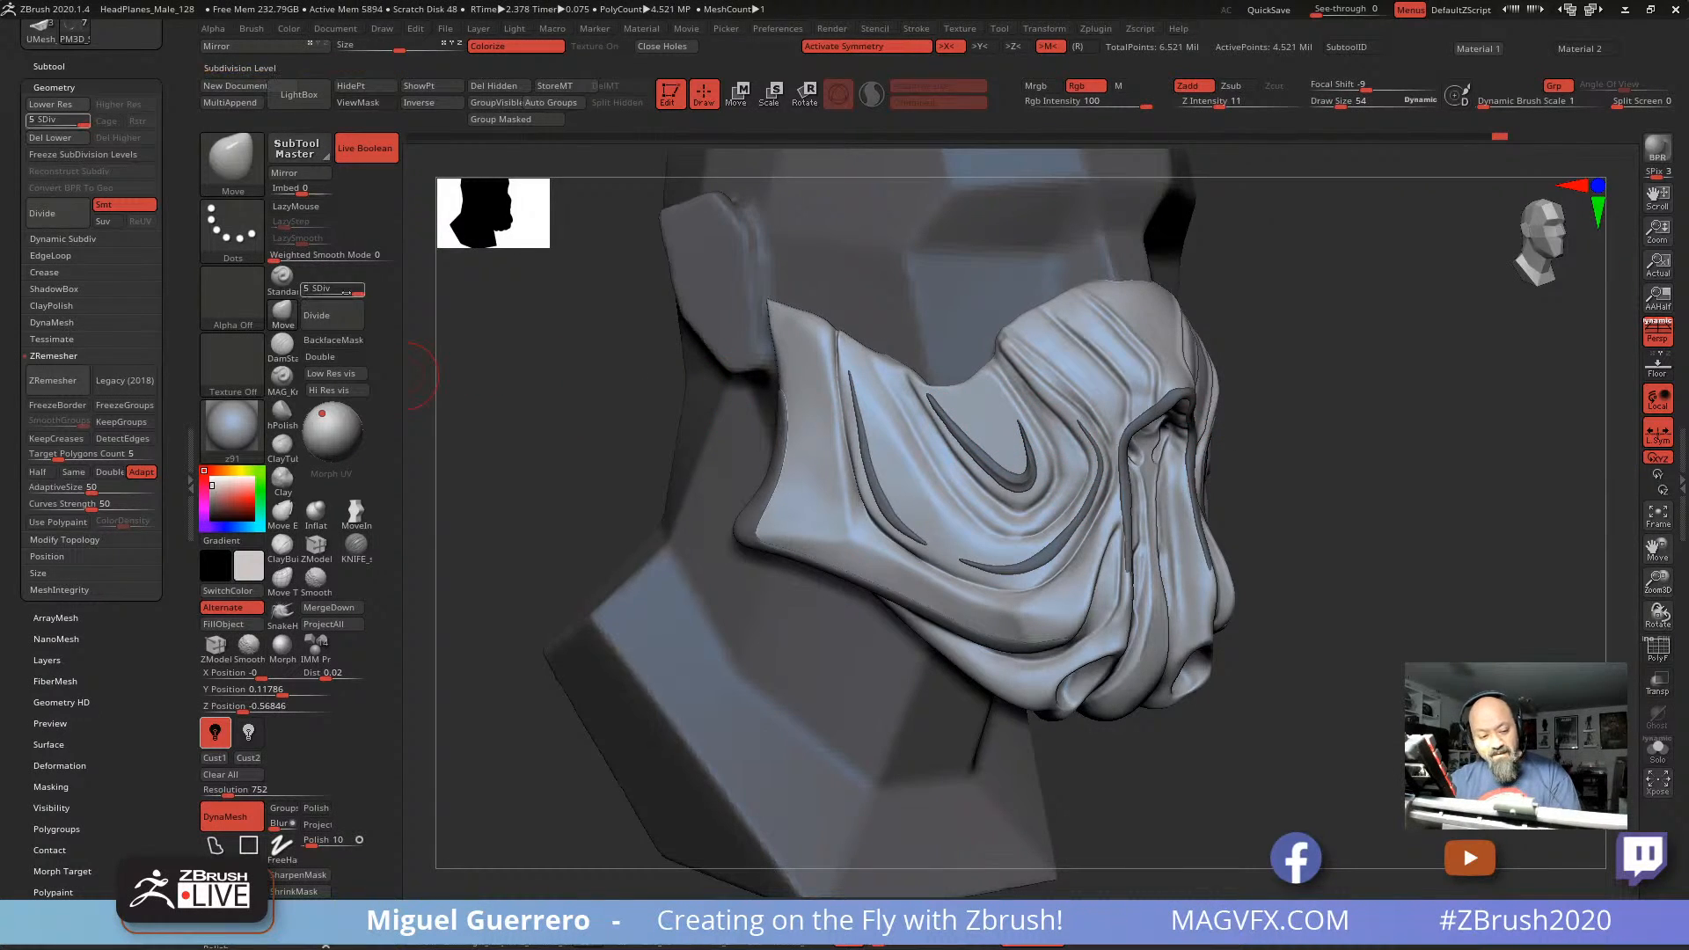
Step: Lower the mask to subdivision level 3 and reshape the cheek folds around the front strip with the Move brush
left_click_drag(346, 290, 332, 290)
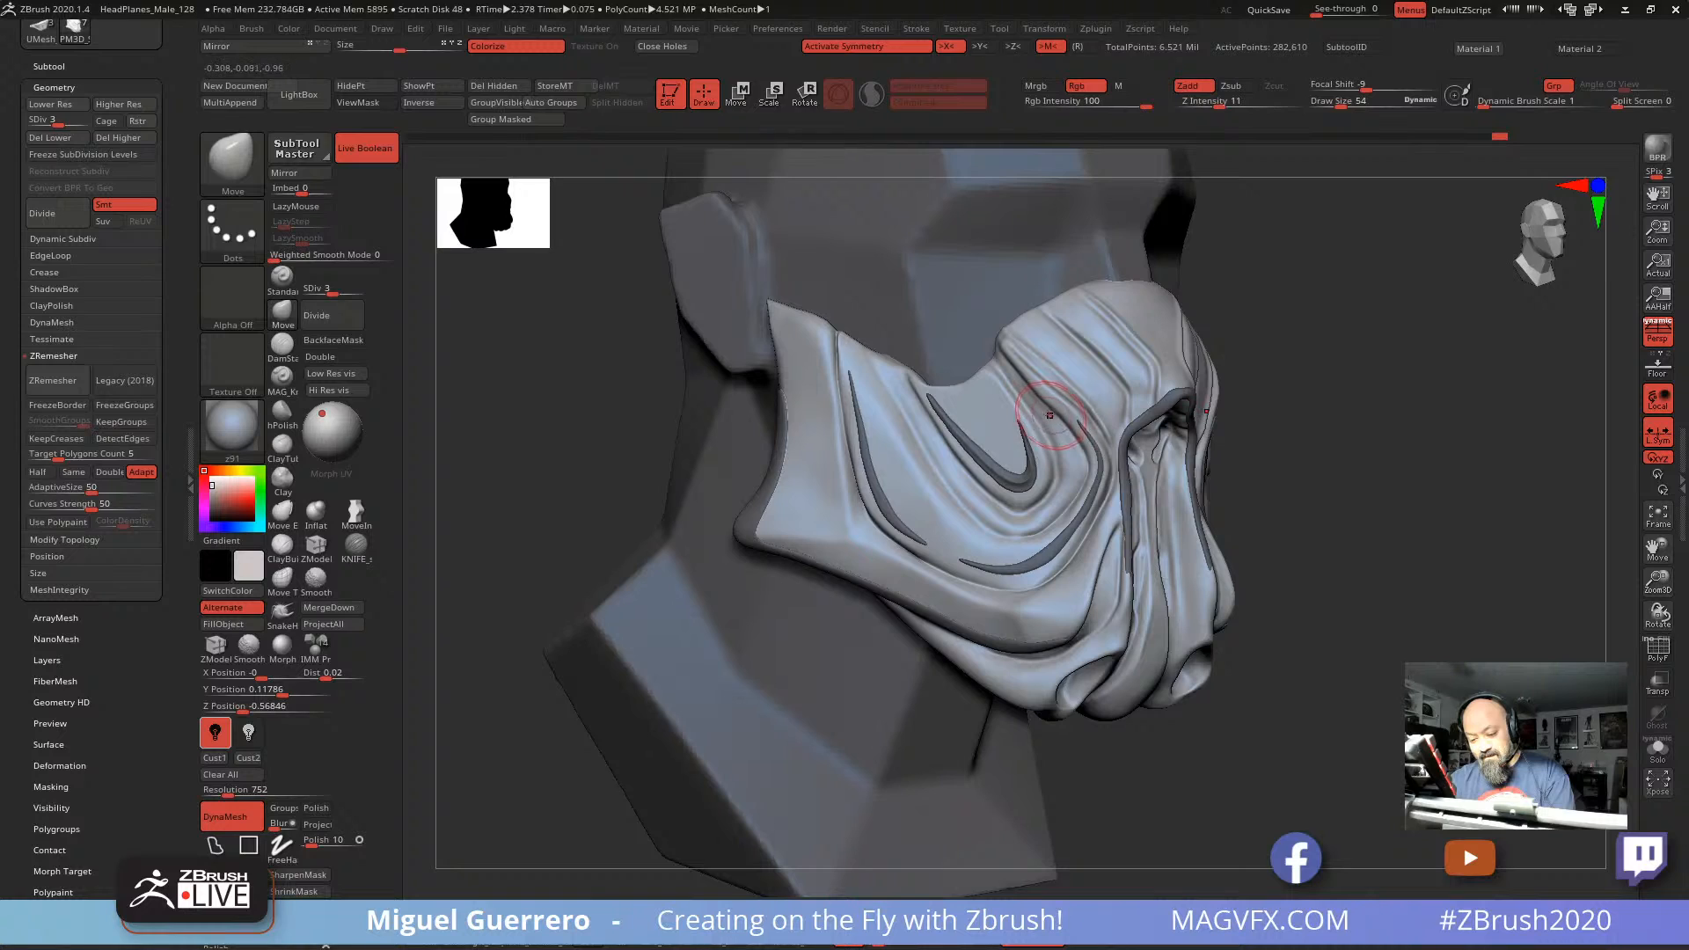
left_click_drag(1050, 416, 1039, 388)
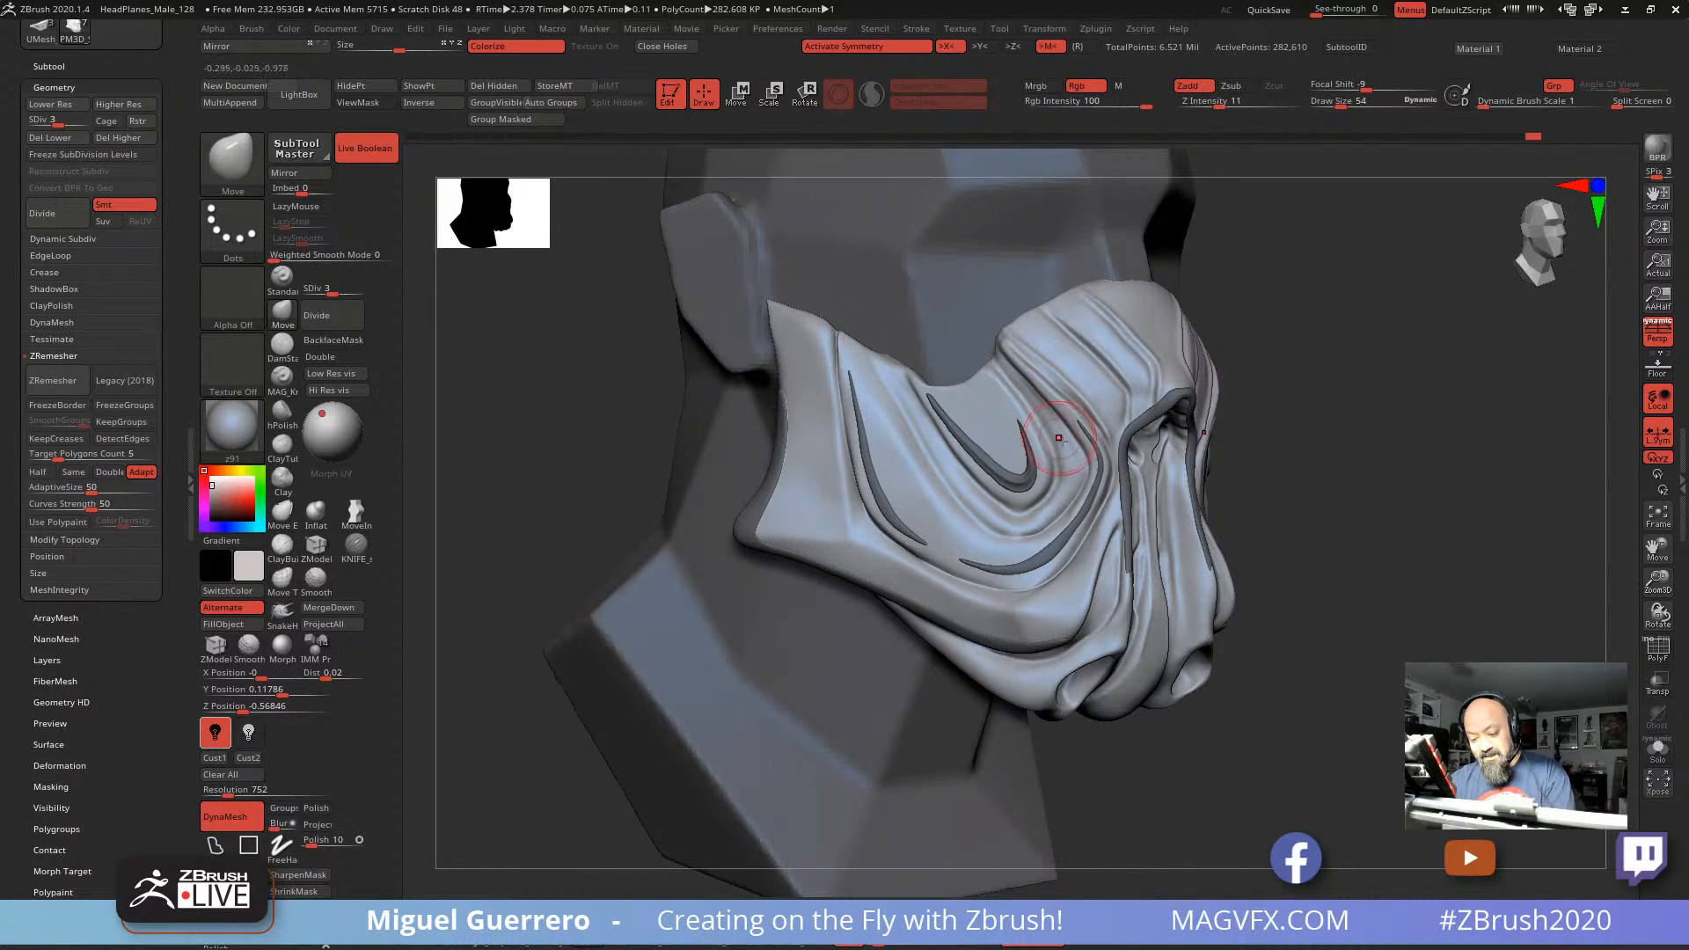
left_click_drag(1065, 510, 1061, 524)
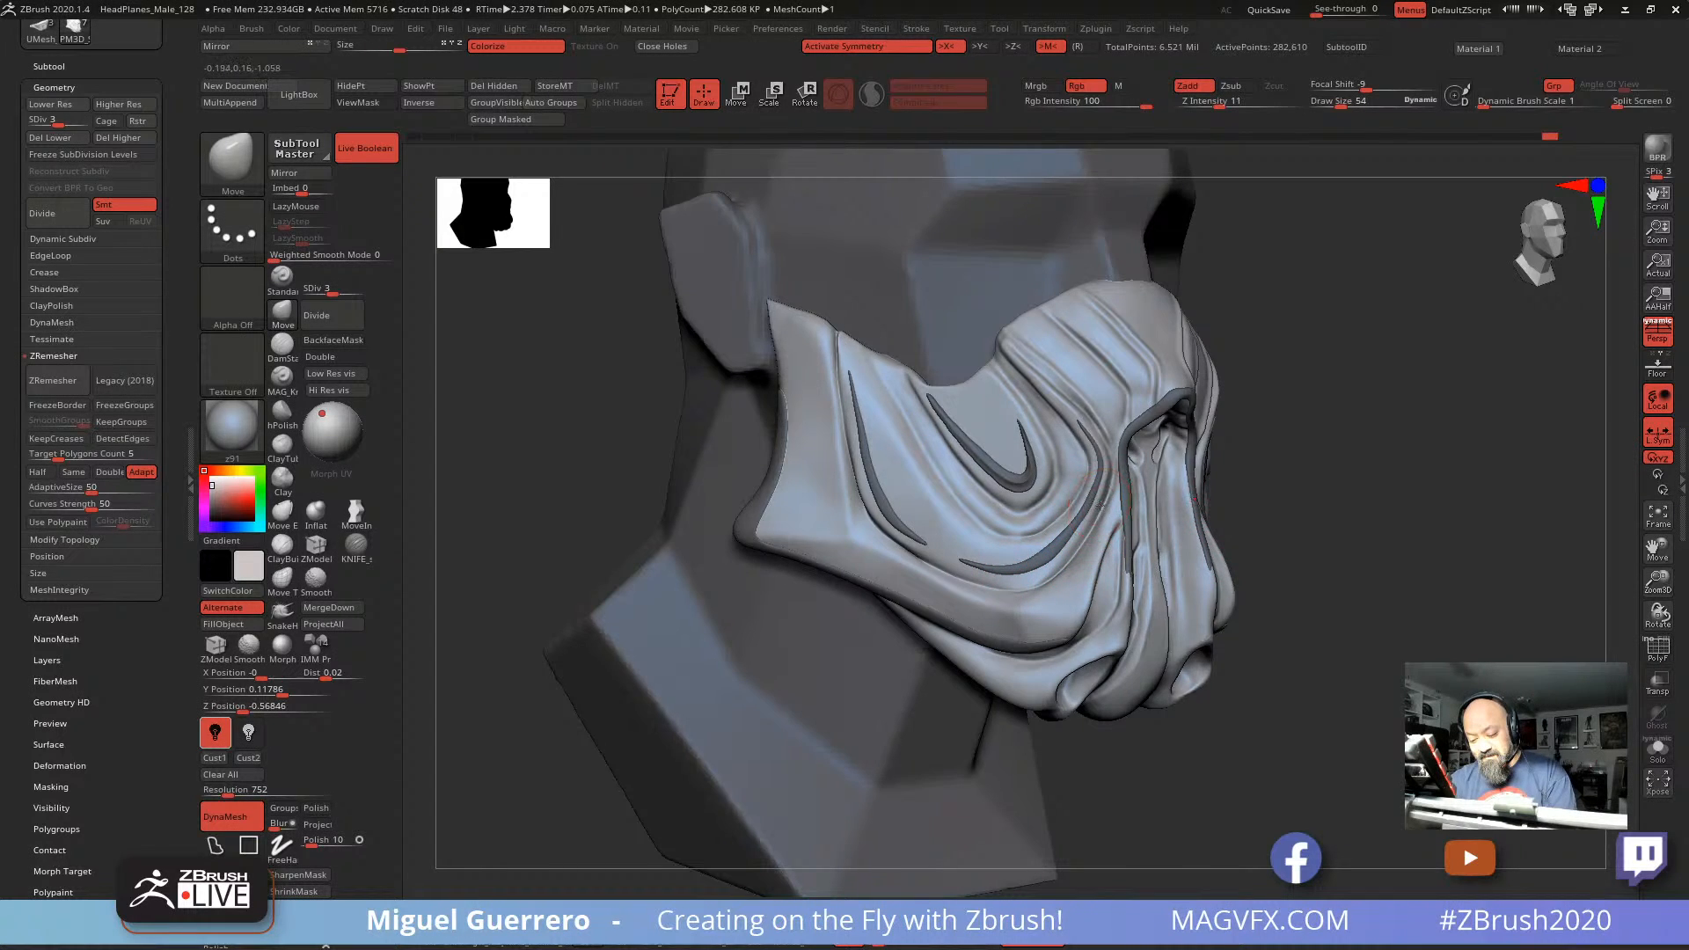
left_click_drag(1002, 553, 995, 539)
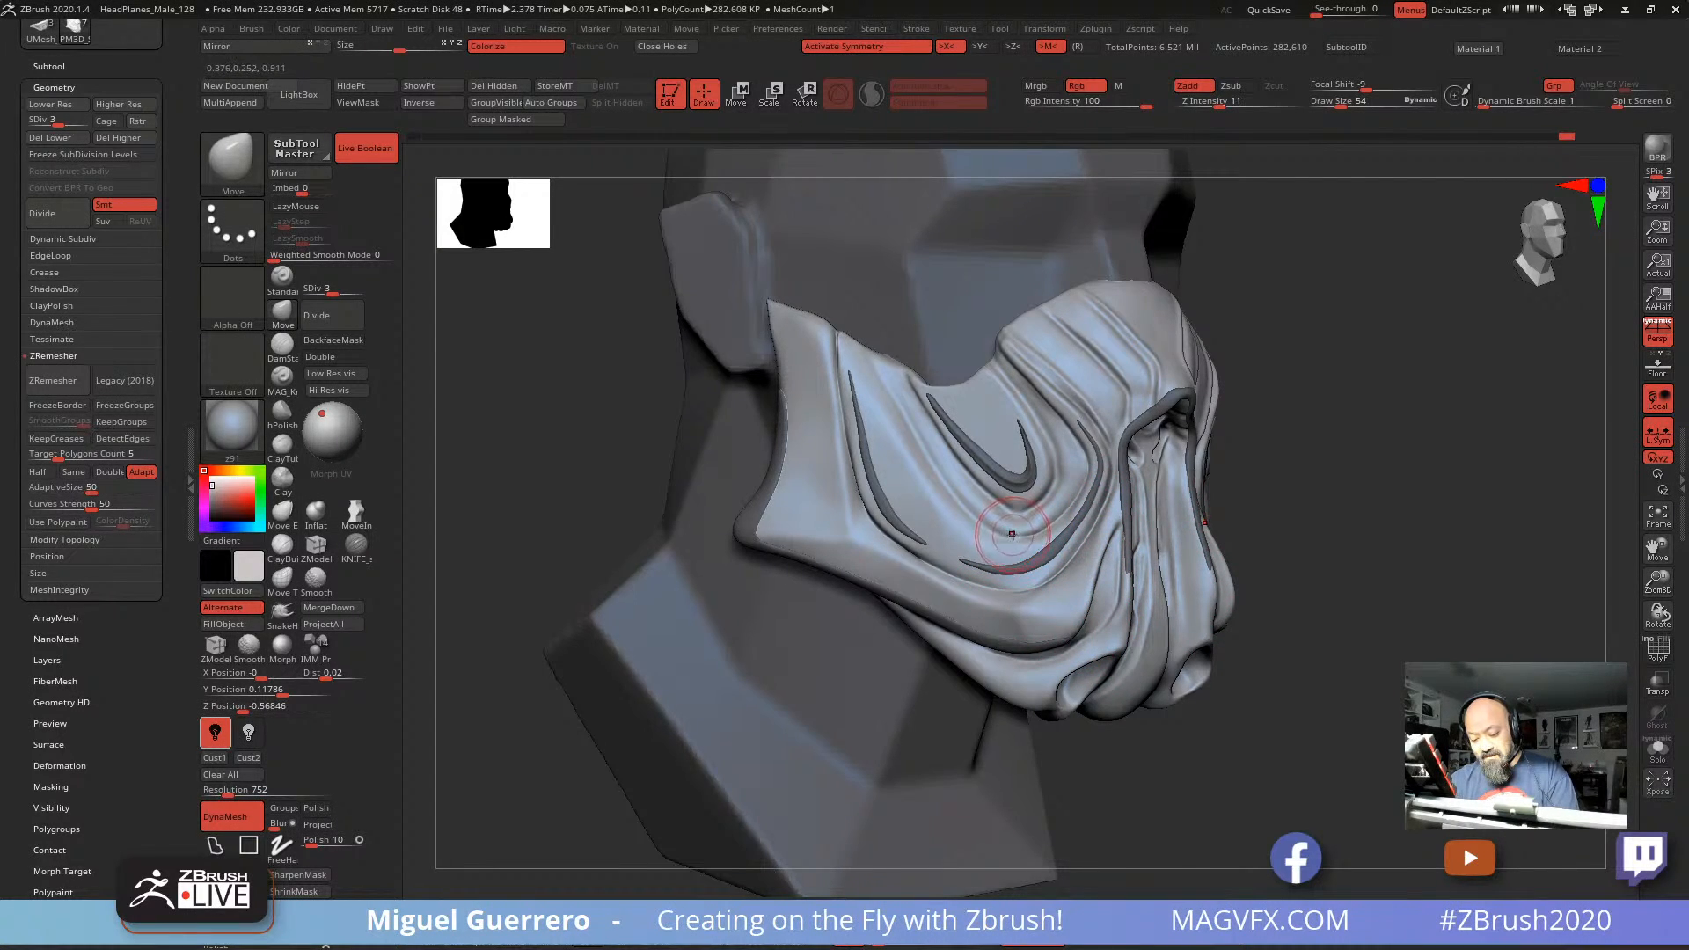
left_click_drag(1059, 519, 1063, 506)
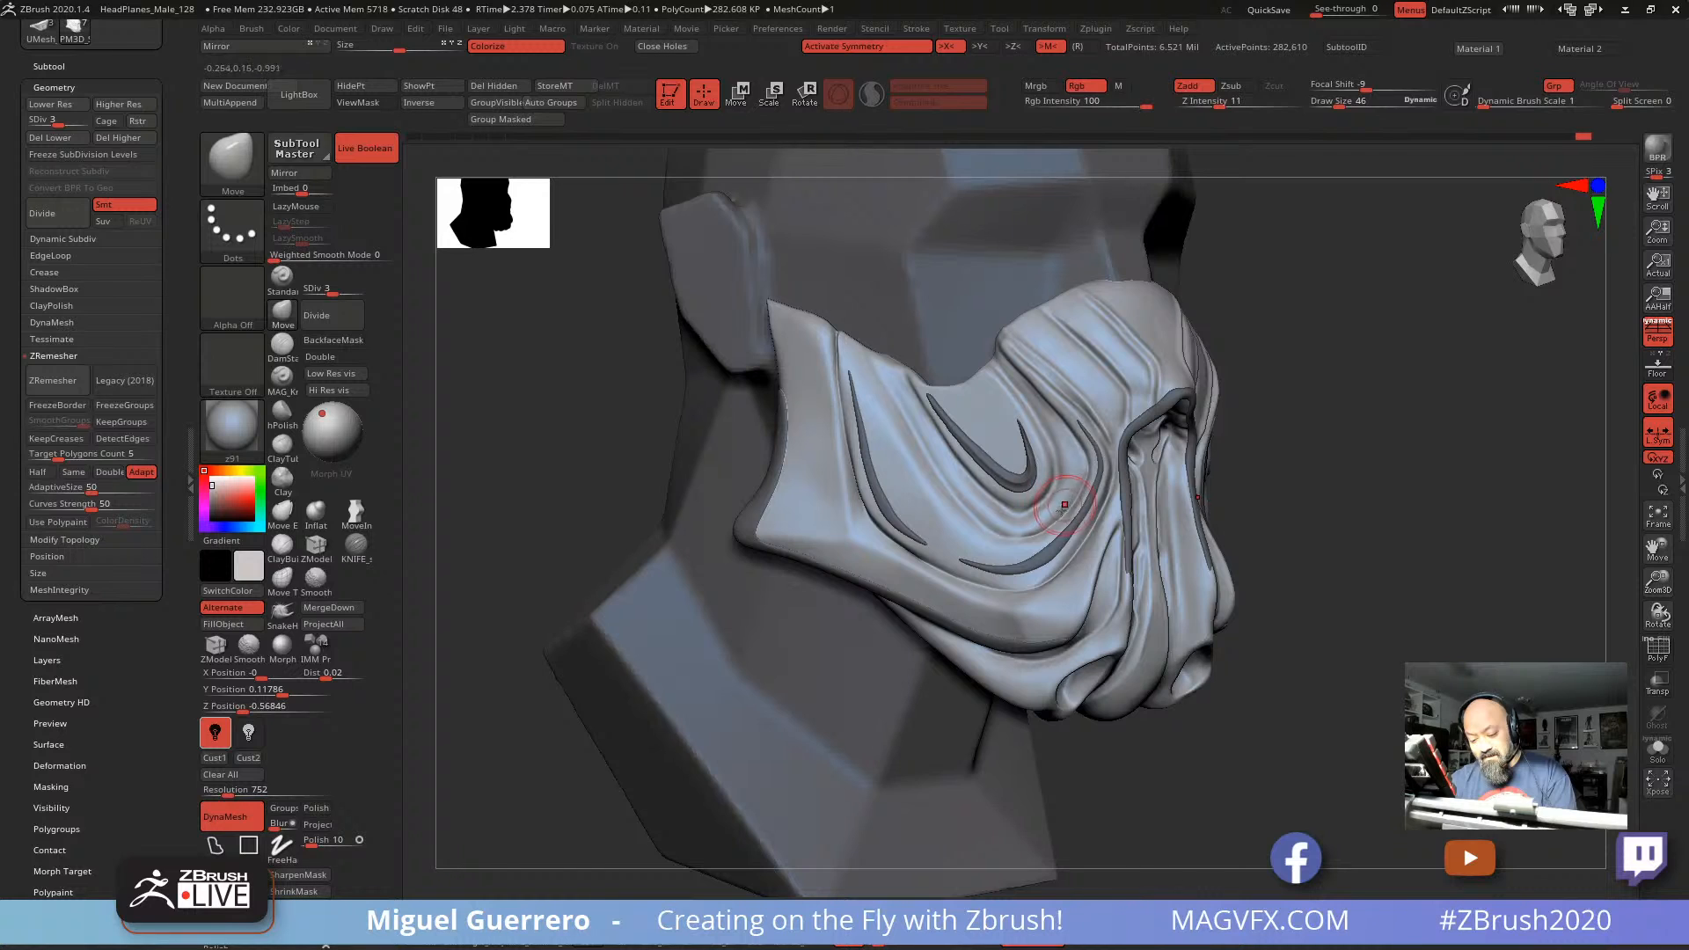
Step: Select the cheek strips again and try to nudge the front strip's lower curve at draw size 74
mouse_move(954, 655)
left_mouse_down()
mouse_move(823, 554)
mouse_move(651, 595)
mouse_move(677, 605)
mouse_move(690, 585)
left_mouse_up()
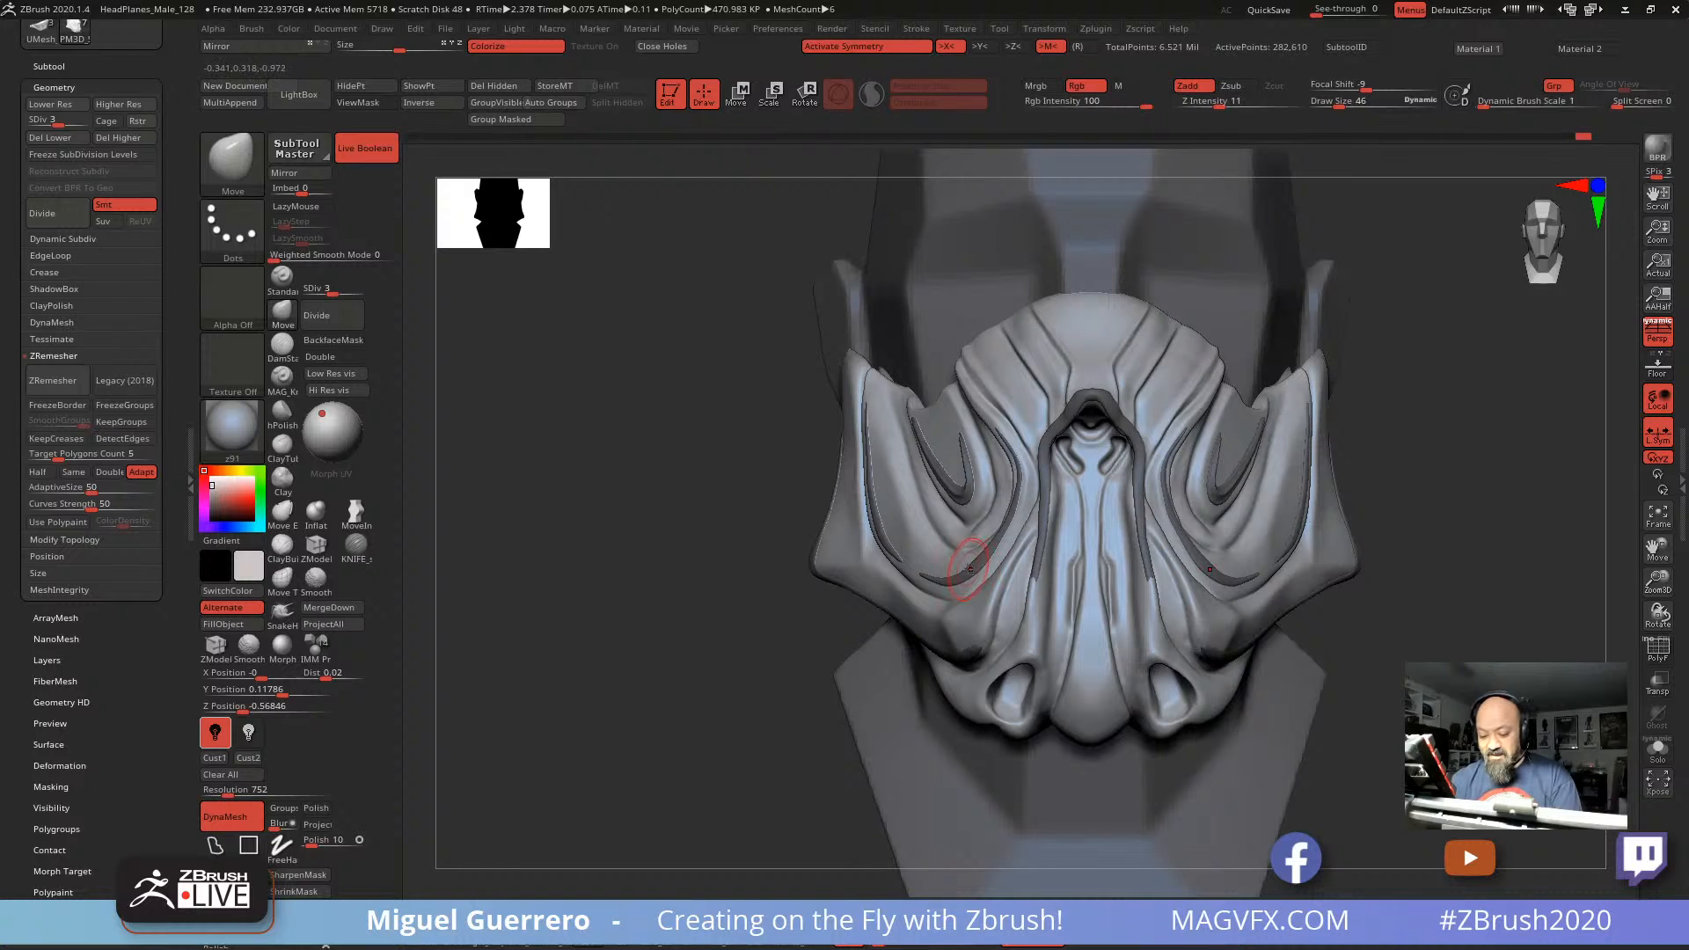
left_click(973, 564, "alt")
left_click_drag(677, 572, 796, 519)
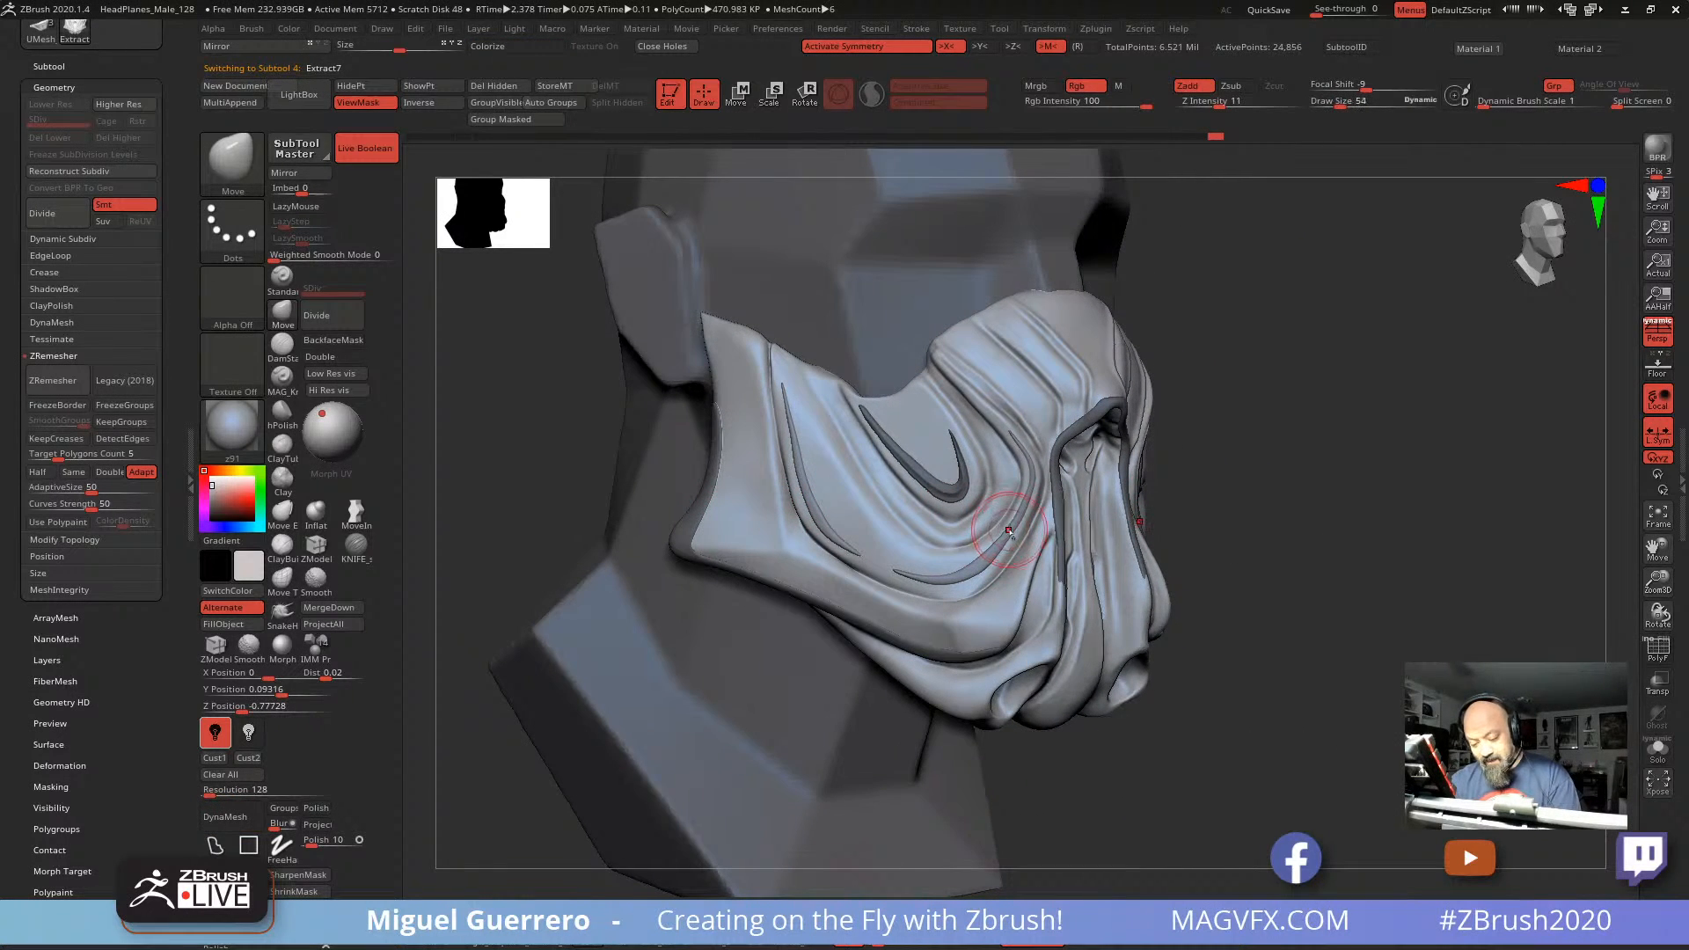
key("bracketright")
key("bracketright")
left_click_drag(1008, 528, 1018, 535)
Step: Examine the mask and its raised trim strips from the front and from both sides
mouse_move(1306, 673)
left_mouse_down()
mouse_move(1252, 686)
mouse_move(1144, 615)
mouse_move(1029, 493)
mouse_move(752, 488)
left_mouse_up()
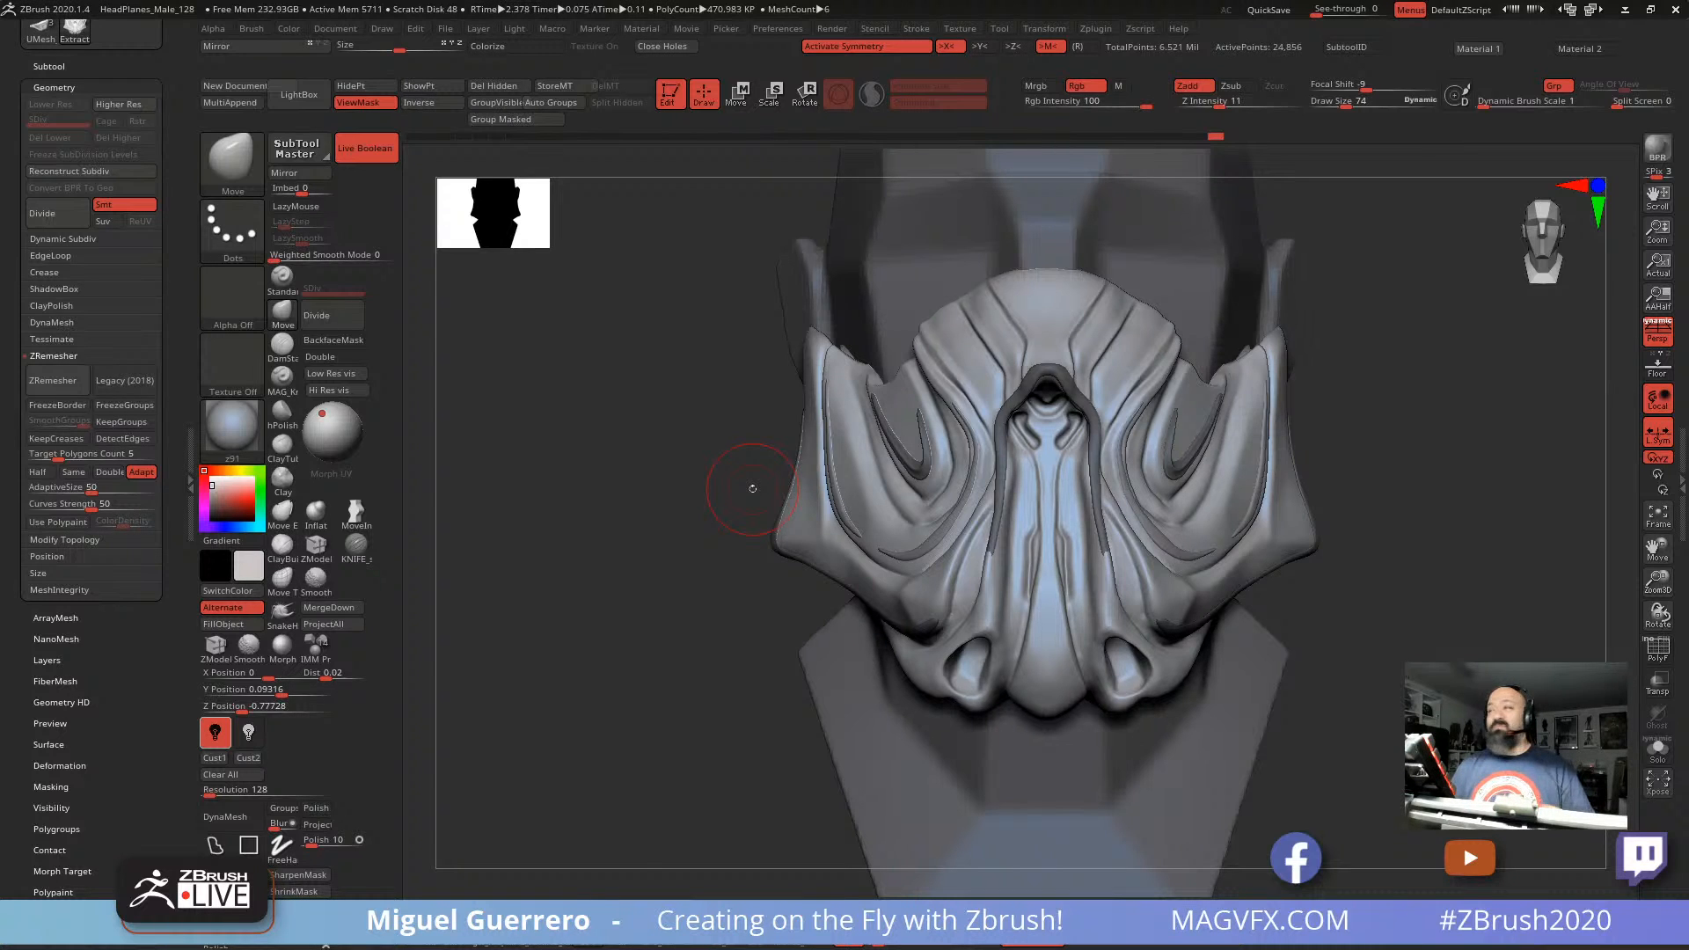
left_click_drag(658, 620, 1021, 475)
left_click(1017, 488, "alt")
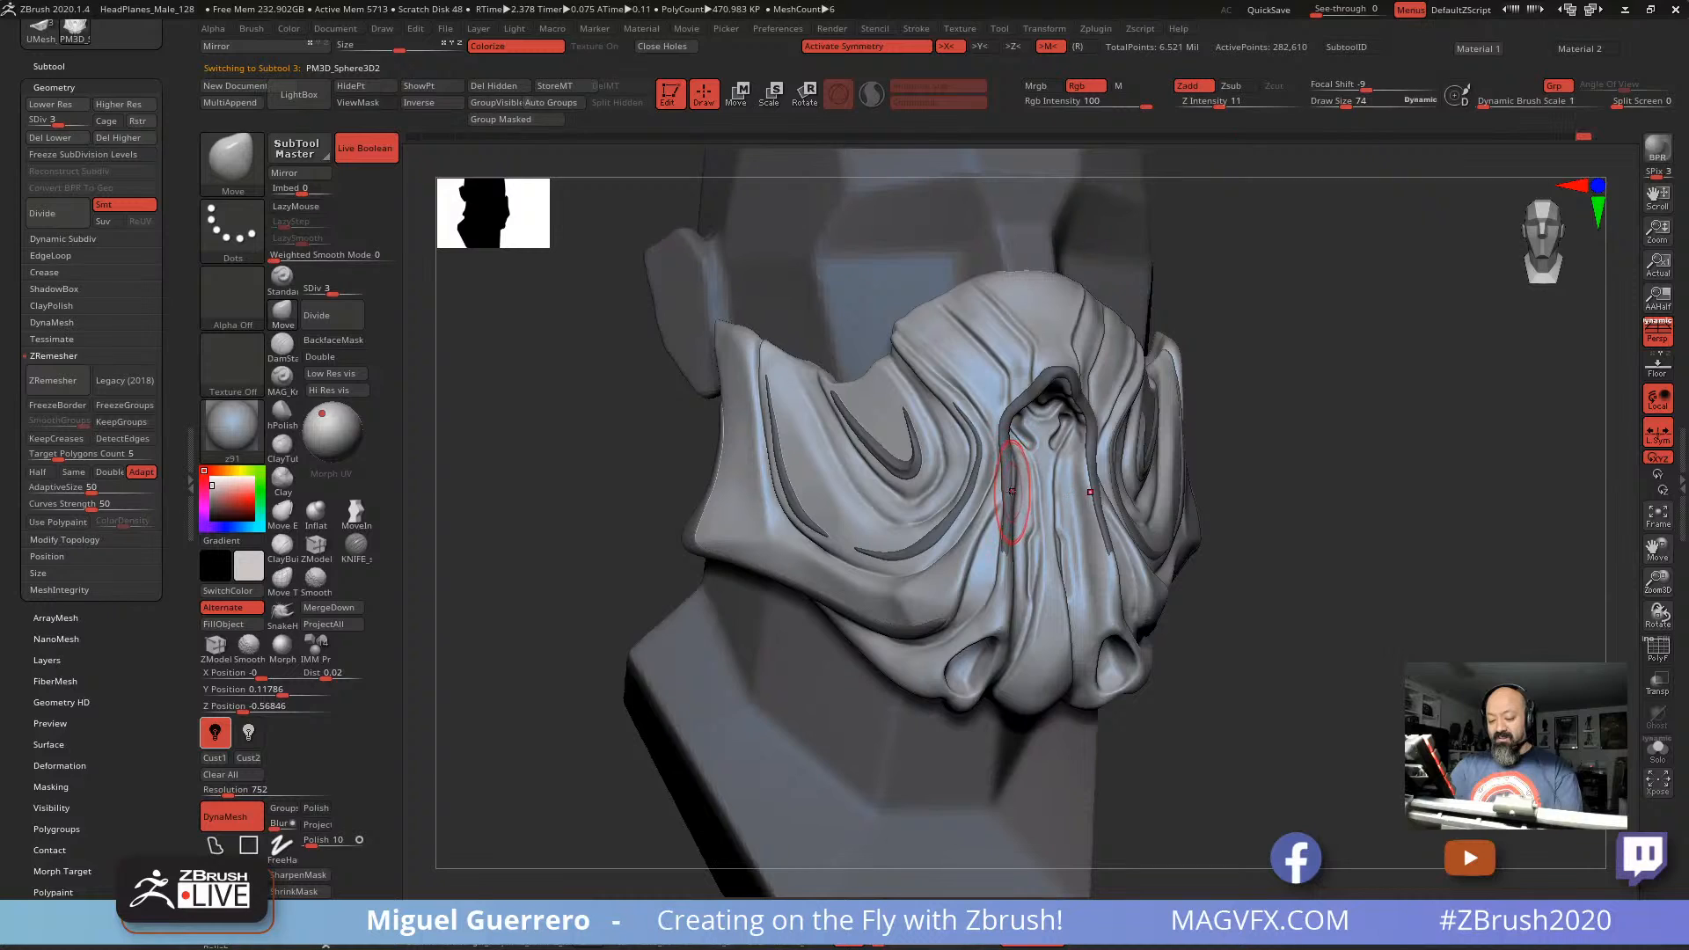
left_click(1009, 489, "alt")
left_click_drag(1262, 738, 1276, 730)
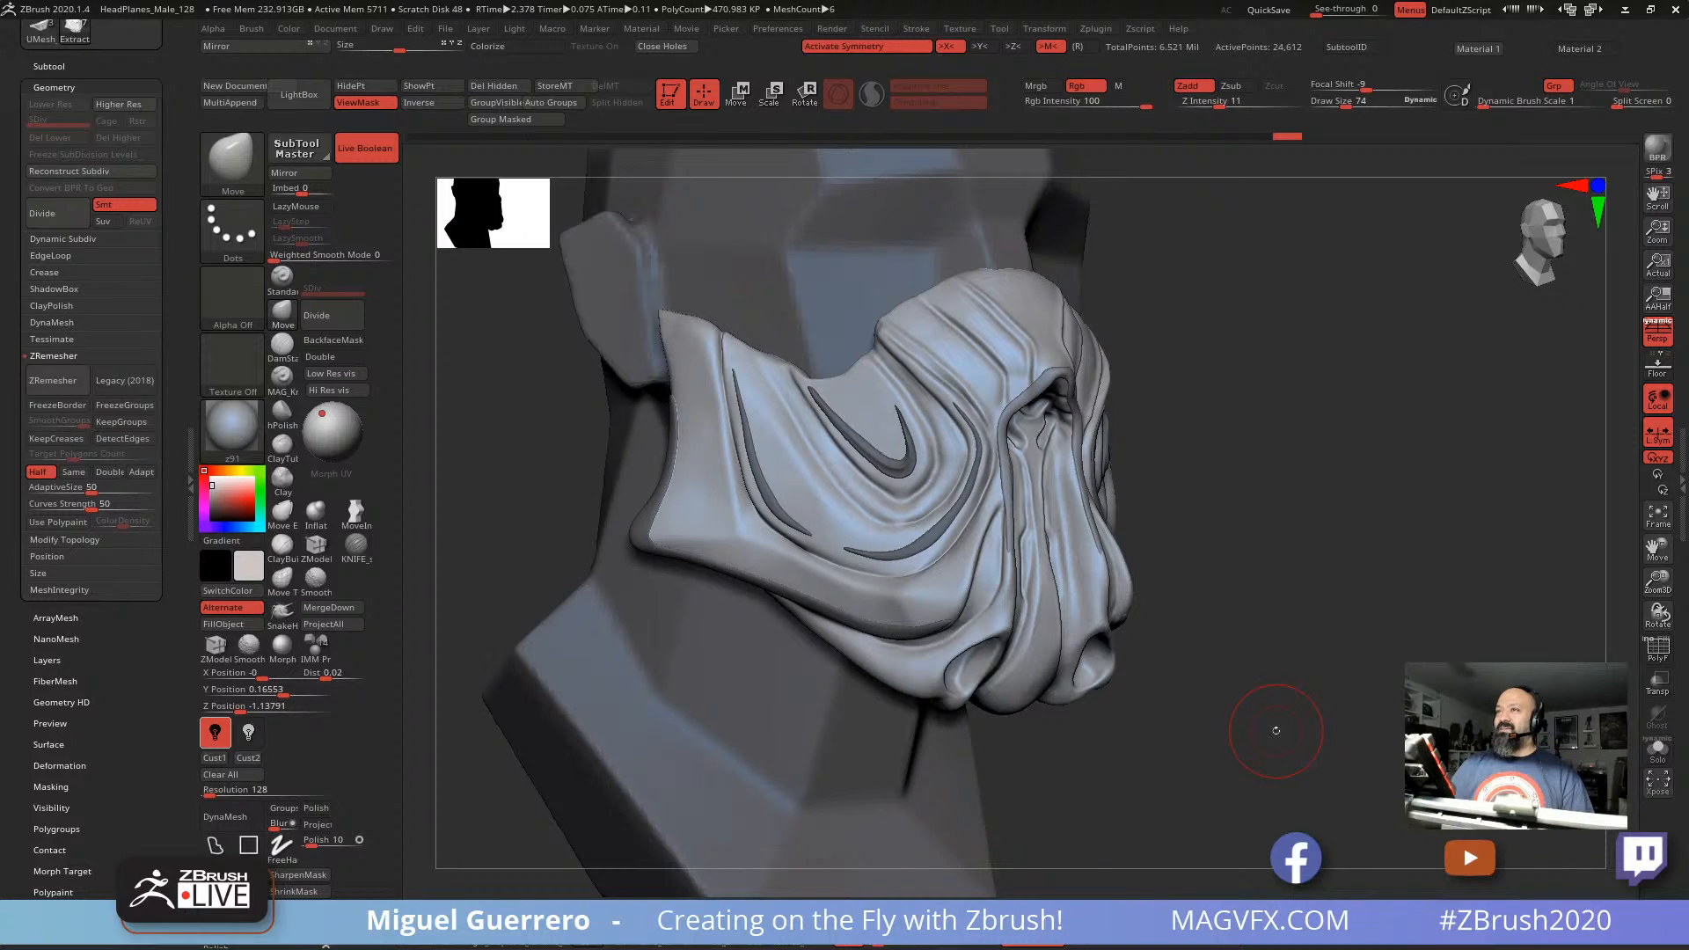
left_click_drag(1276, 730, 748, 585)
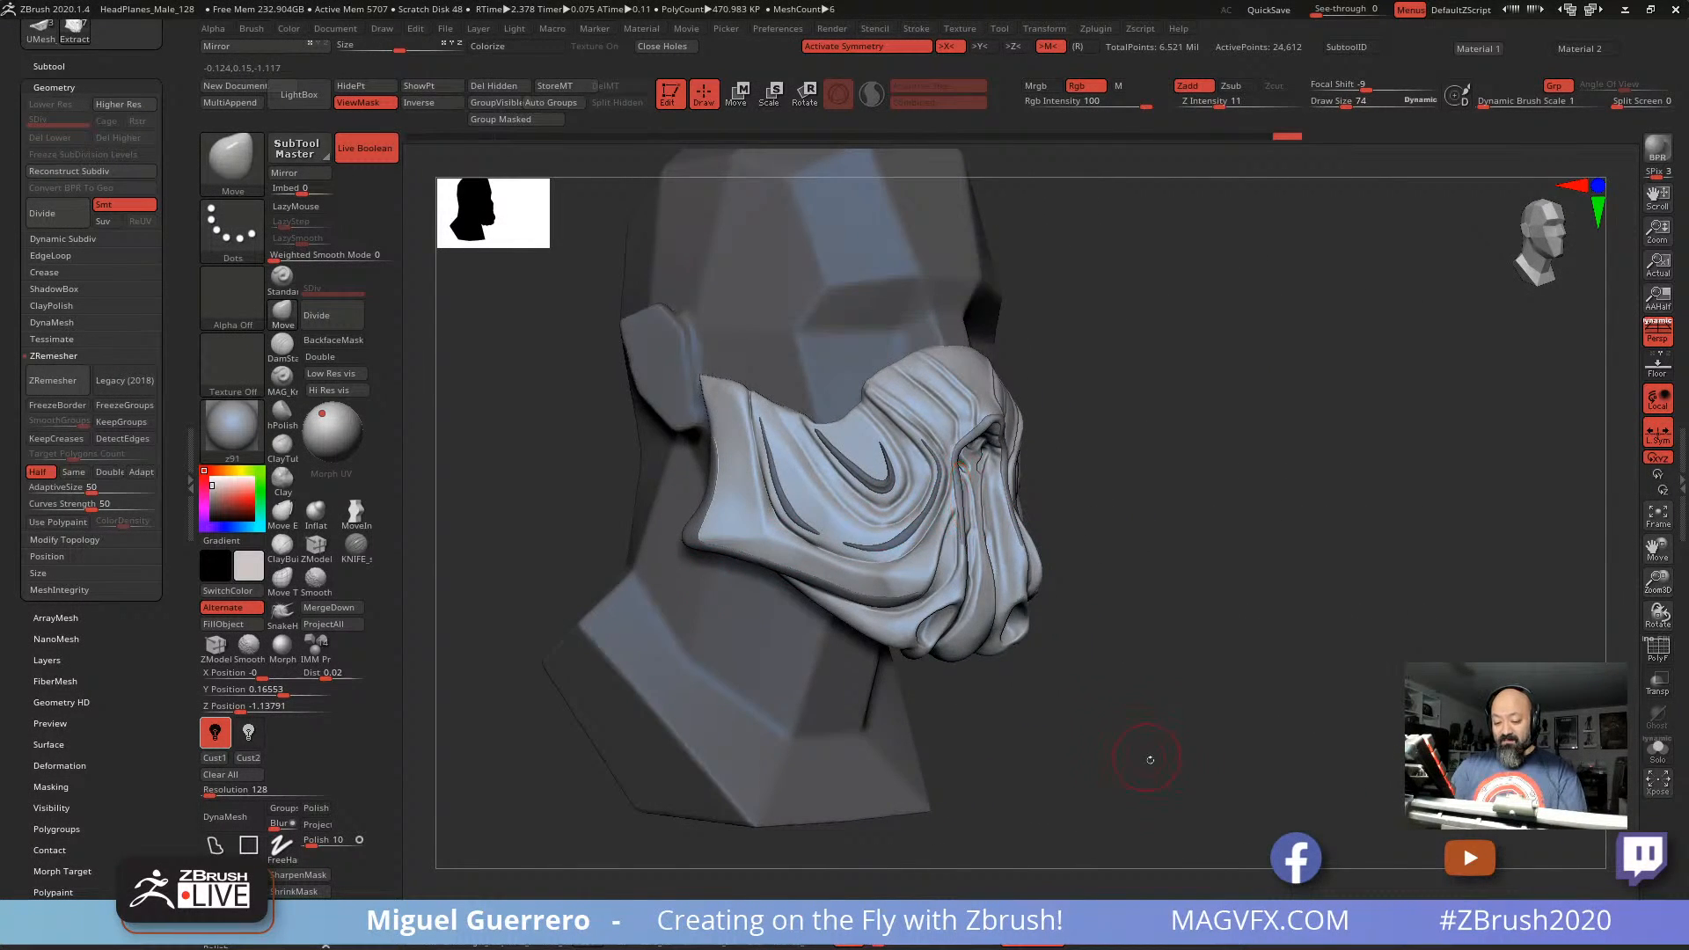
left_click_drag(1150, 758, 1062, 754)
left_click_drag(748, 672, 639, 669)
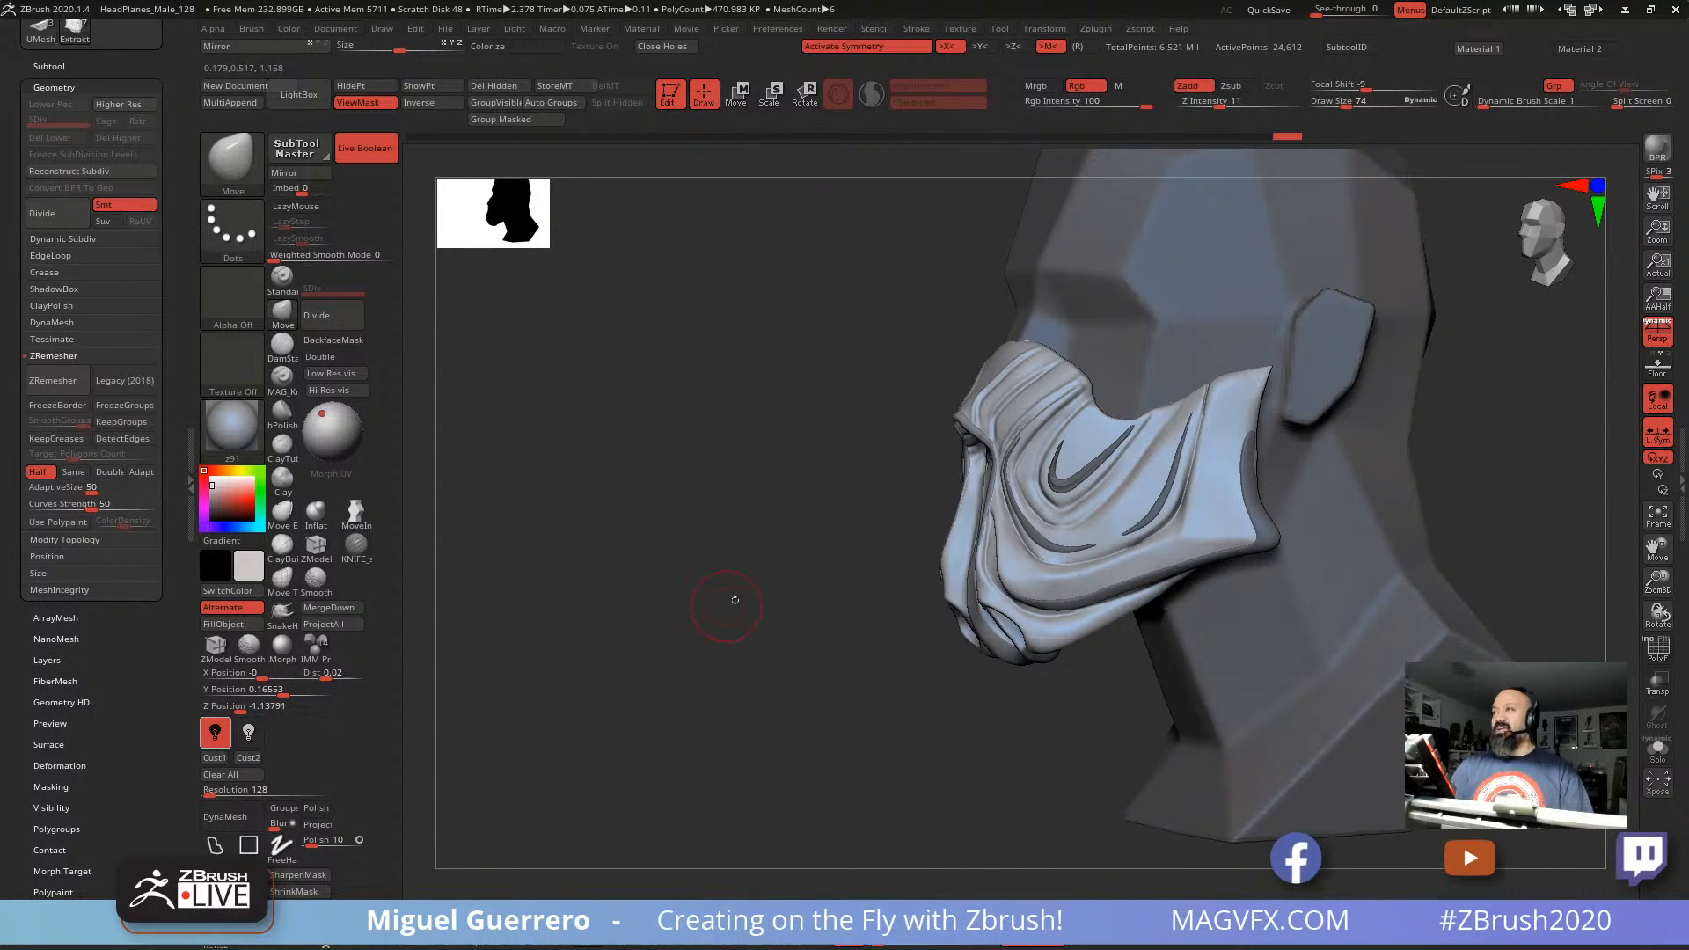
left_click_drag(734, 599, 673, 542)
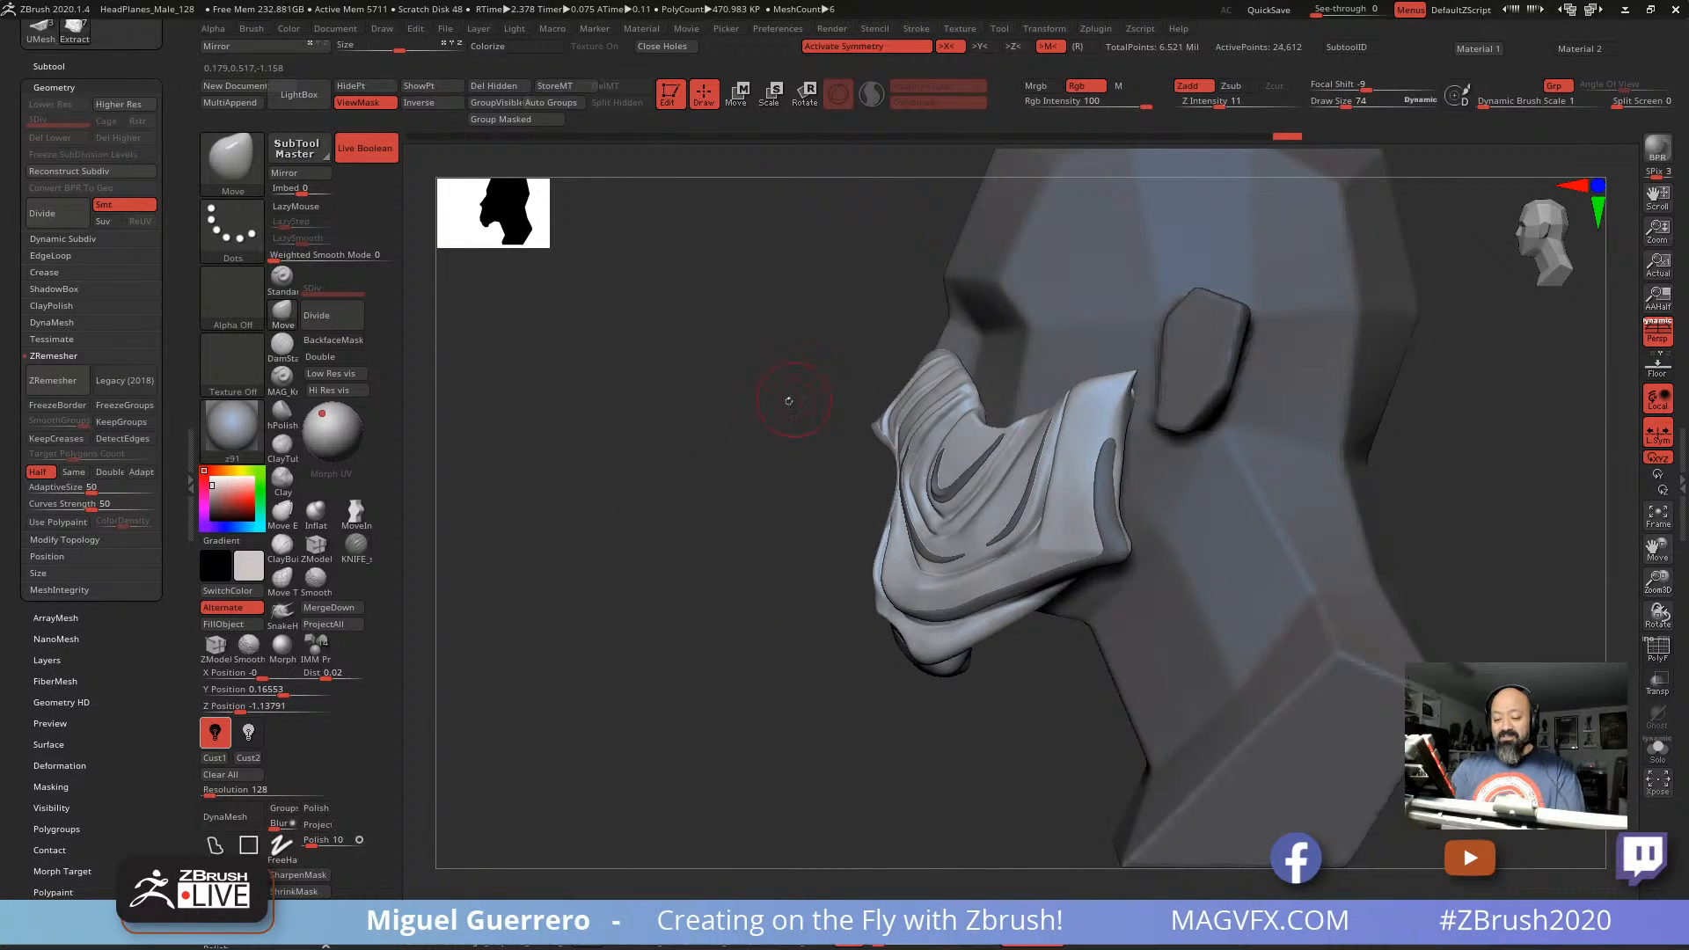
left_click_drag(788, 400, 596, 394)
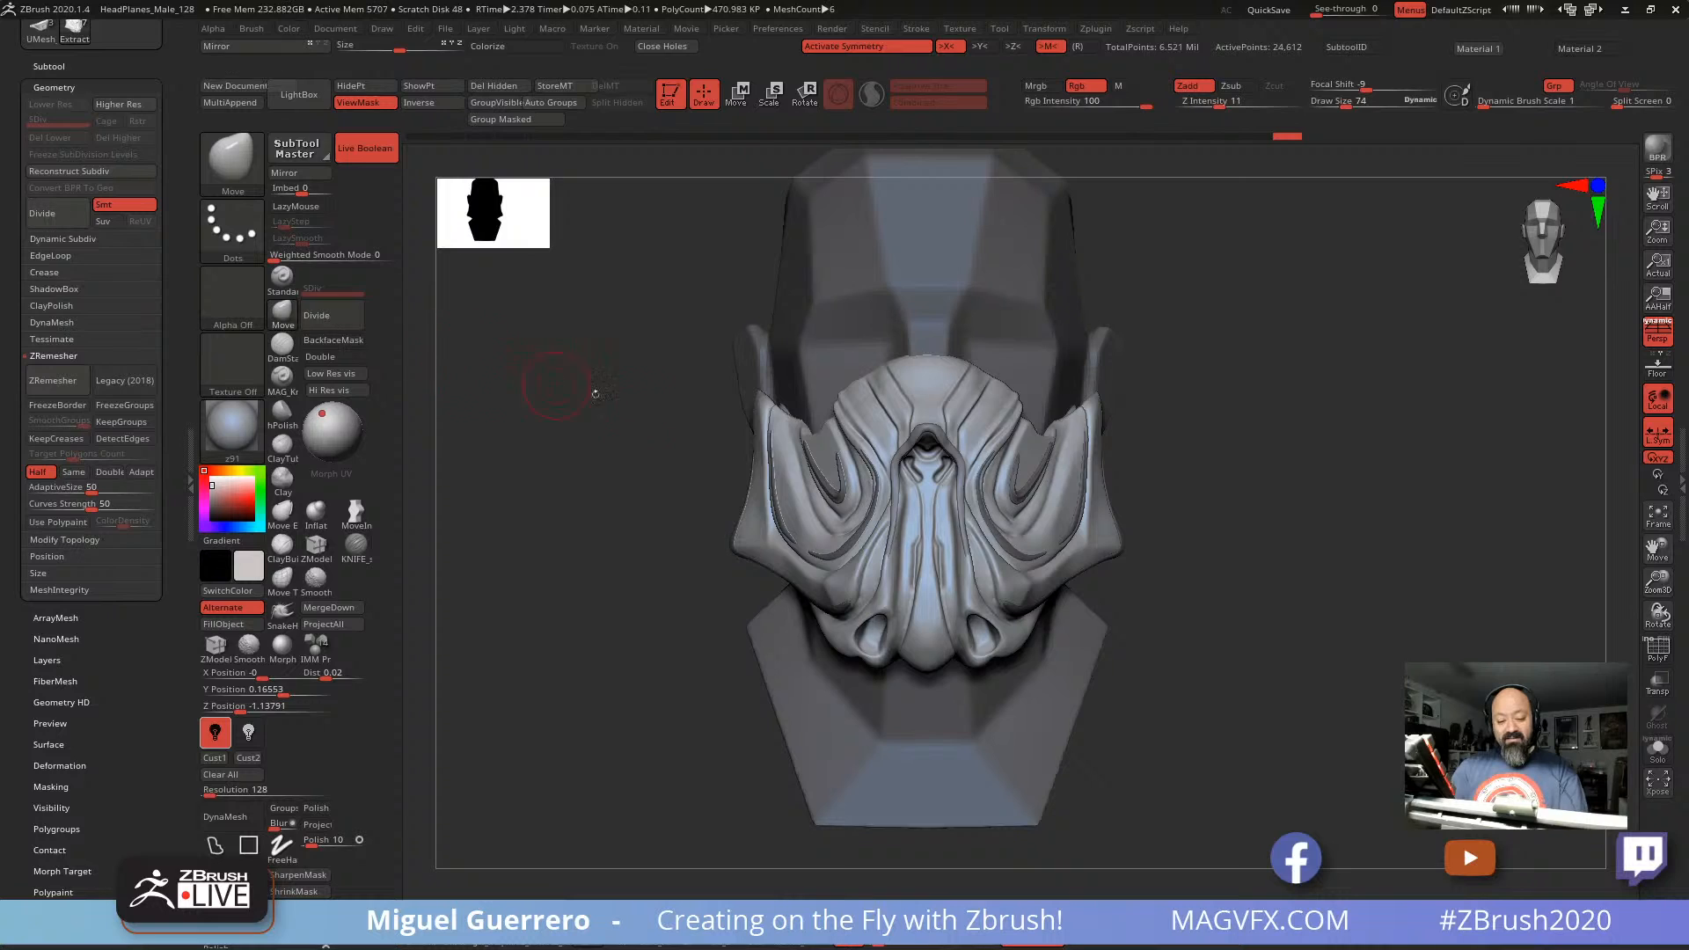
Step: Select the face mask, pick a lighter near-white colour, and pull the top of the nose bridge upward at draw size 106
left_click(792, 486, "alt")
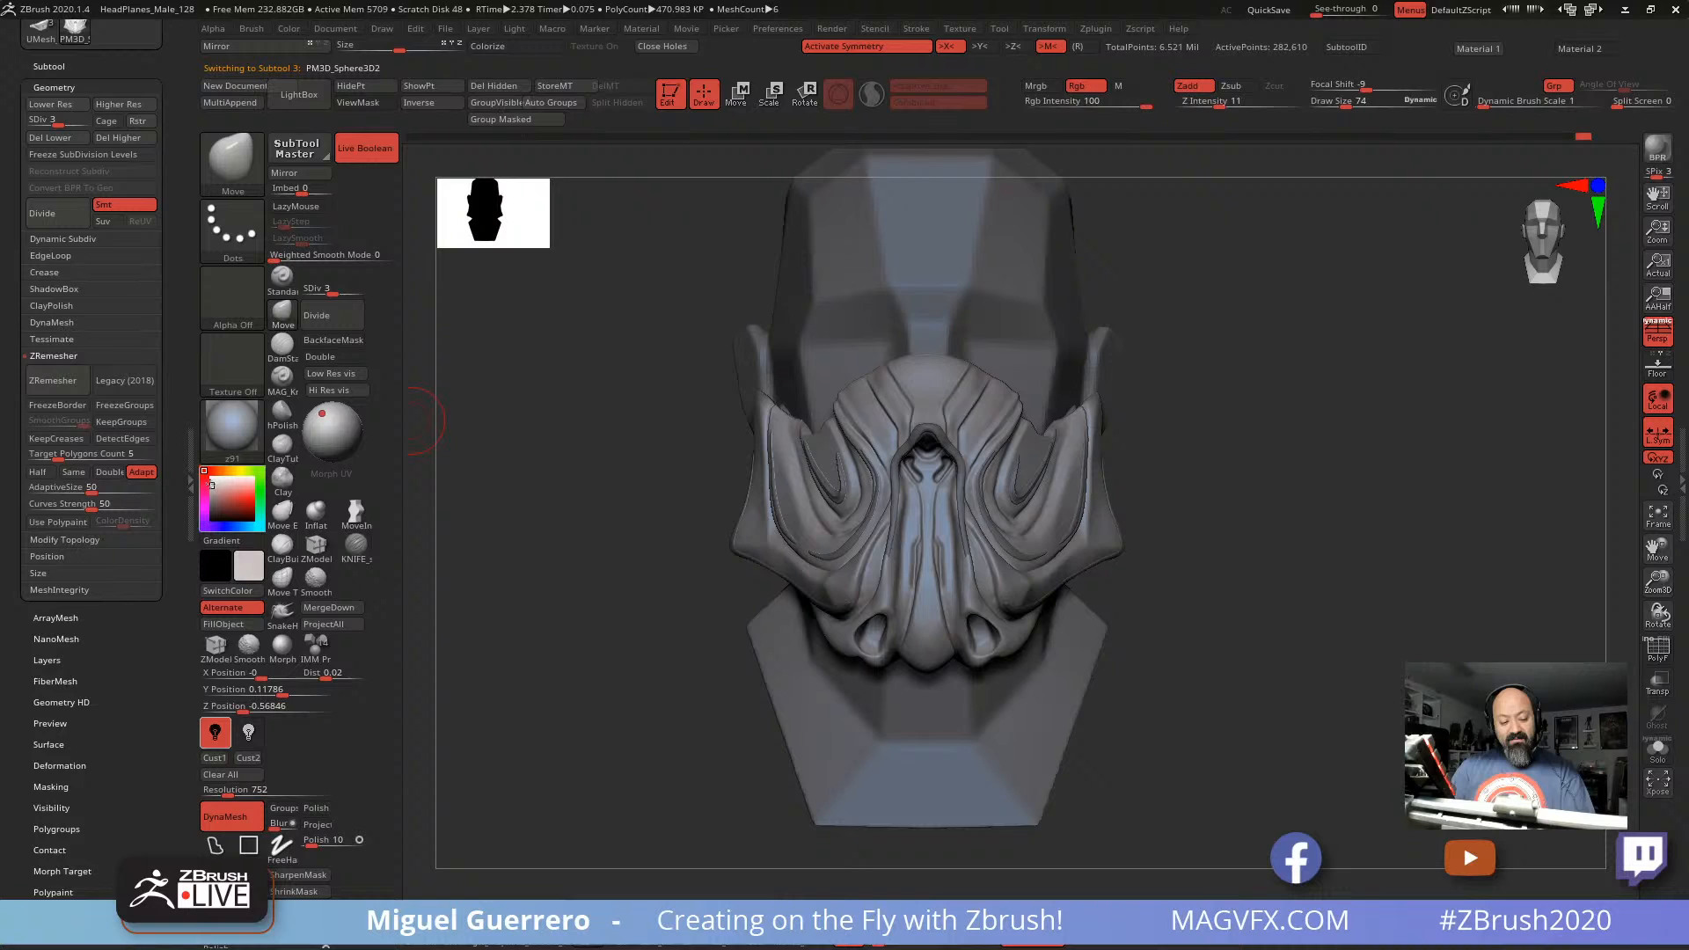
left_click(211, 481)
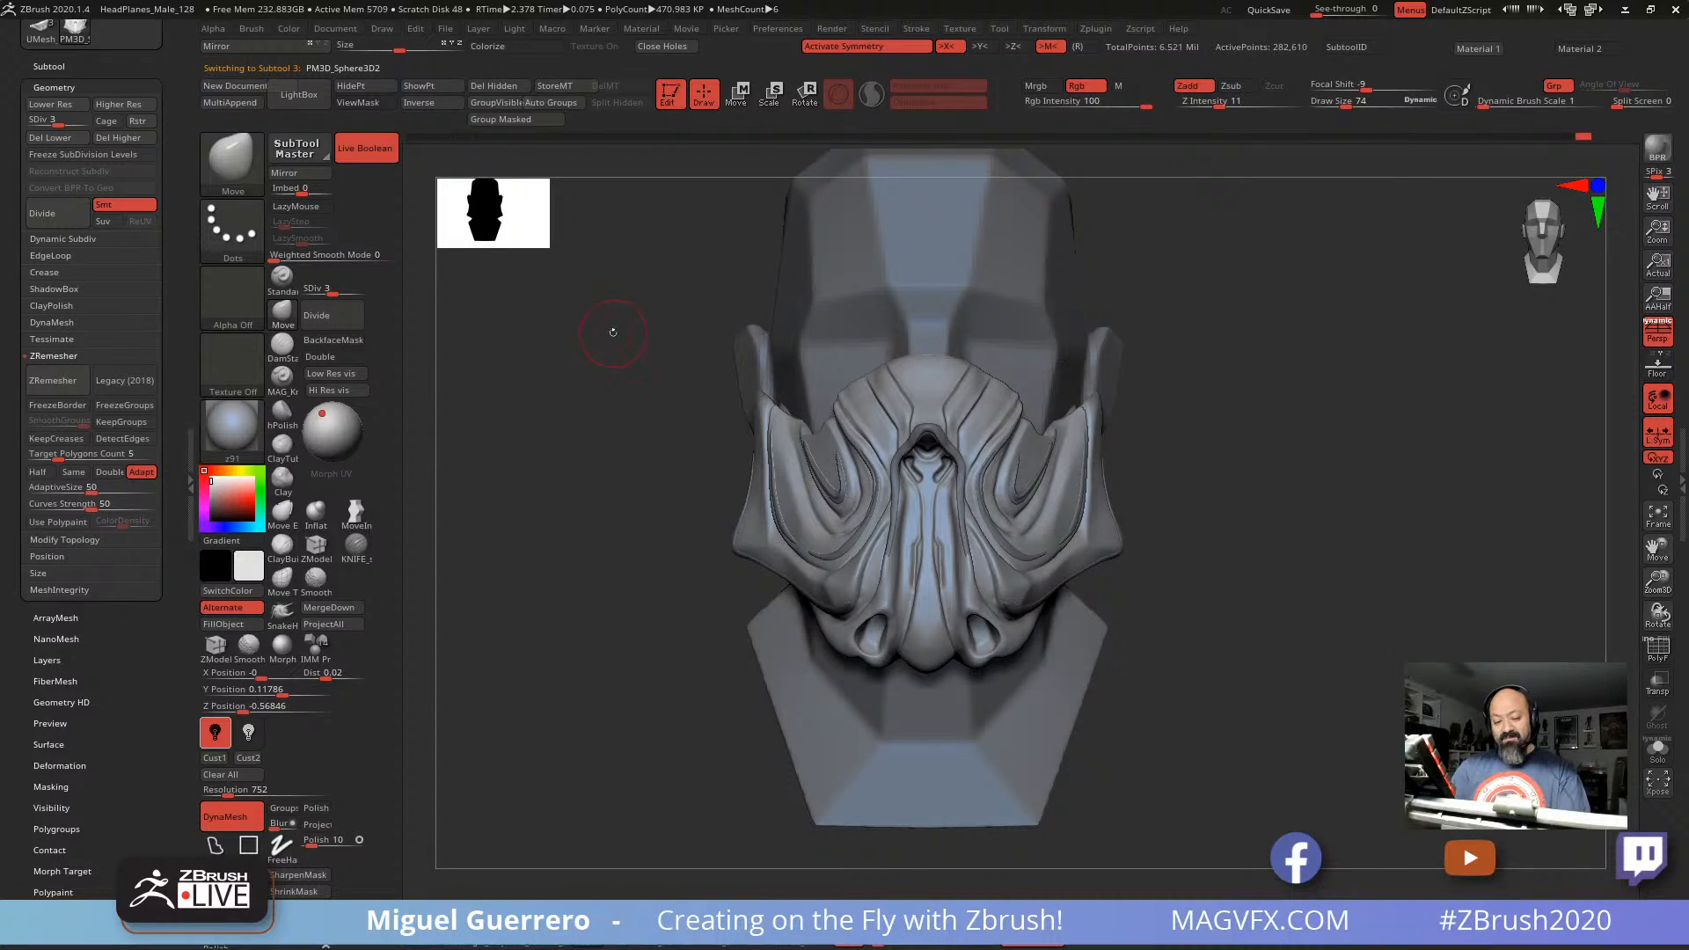
right_click_drag(794, 451, 833, 472, "ctrl")
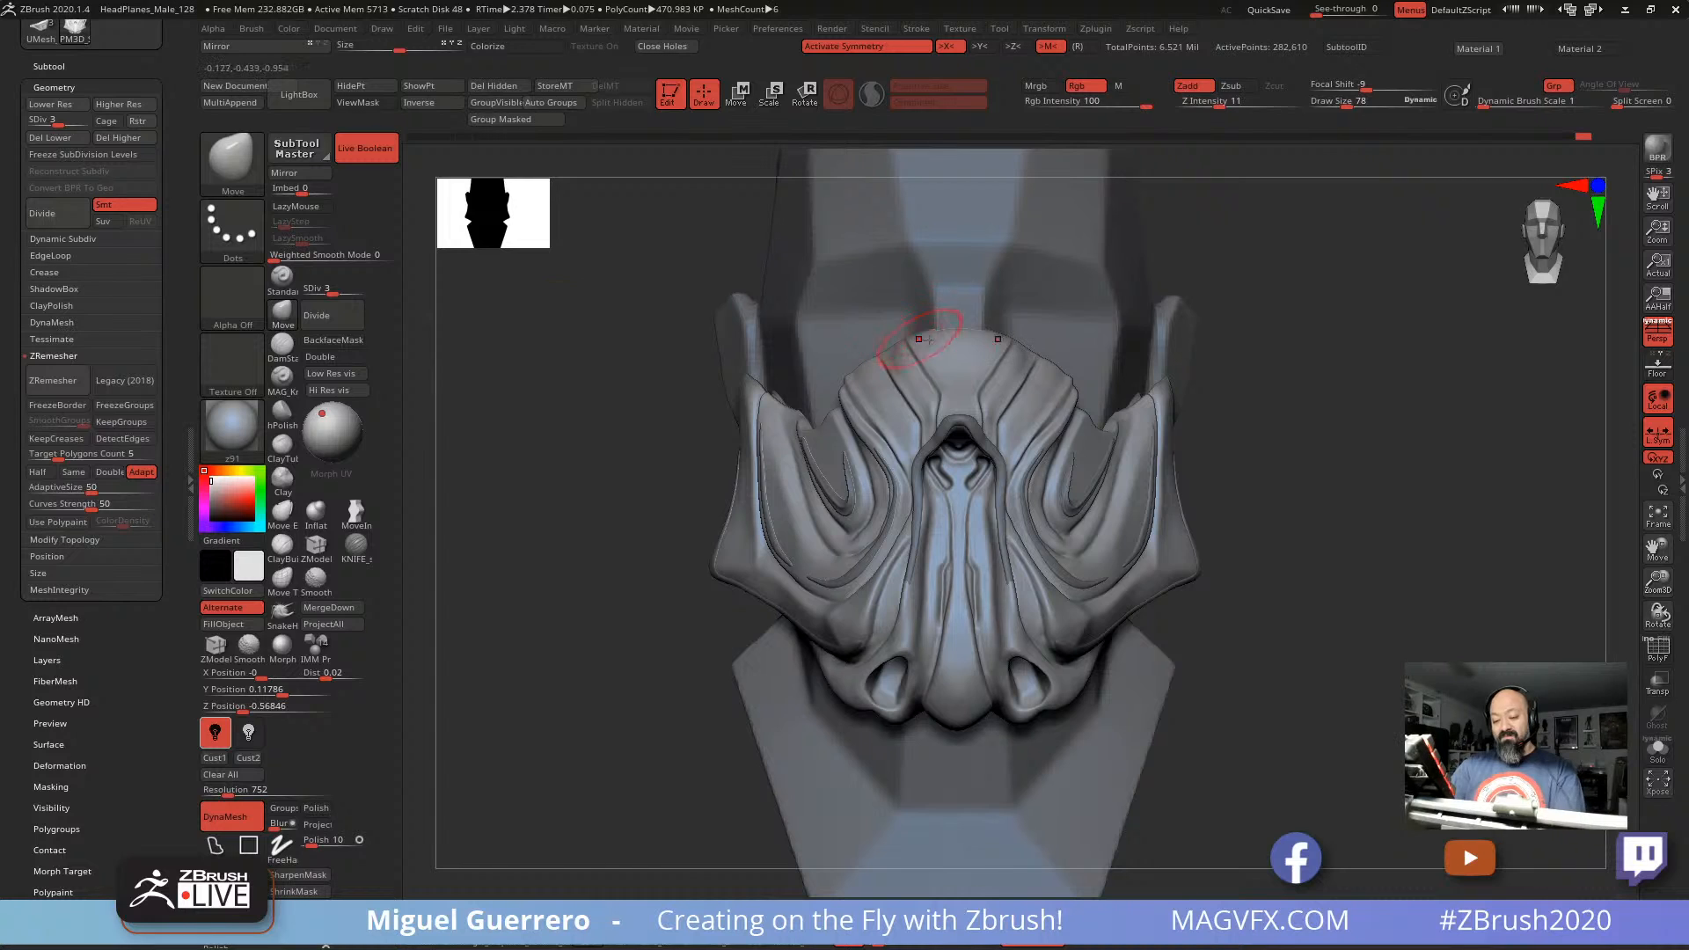
key("bracketright")
key("bracketright")
key("bracketright")
left_click_drag(947, 272, 949, 260)
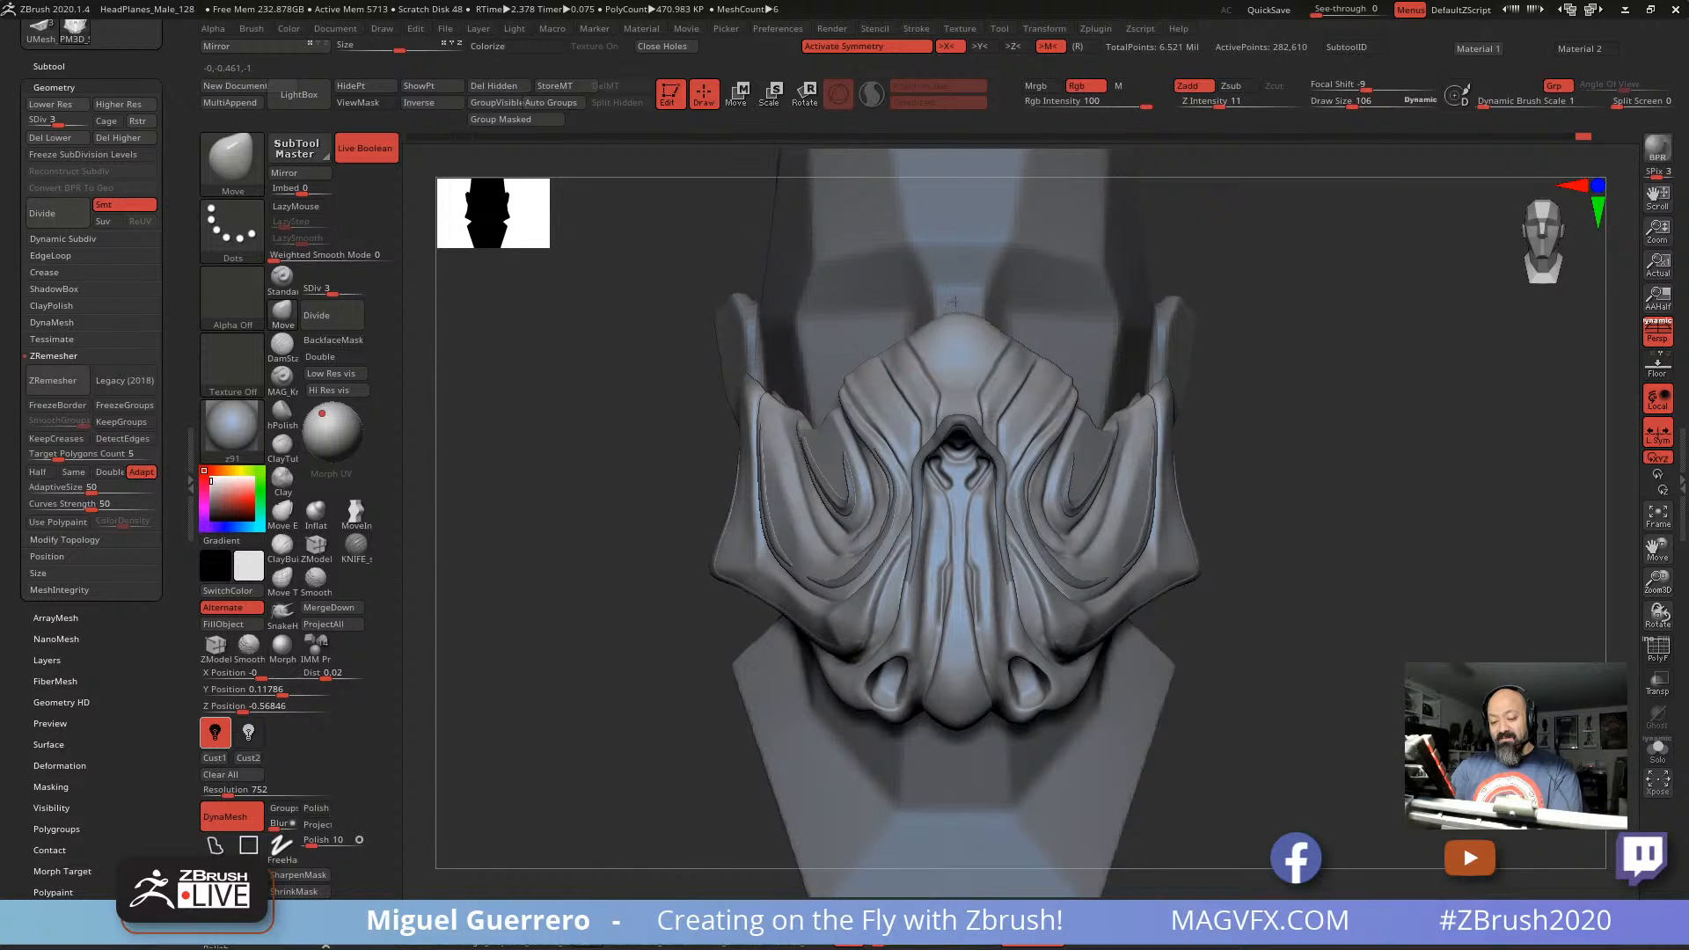
Step: Mask the central nose ridge above the opening and invert the masking so only the ridge stays editable
mouse_move(649, 337)
left_mouse_down()
mouse_move(528, 347)
mouse_move(836, 356)
left_mouse_up()
mouse_move(957, 341)
left_mouse_down("ctrl")
mouse_move(956, 411)
mouse_move(911, 390)
mouse_move(923, 421)
left_mouse_up("ctrl")
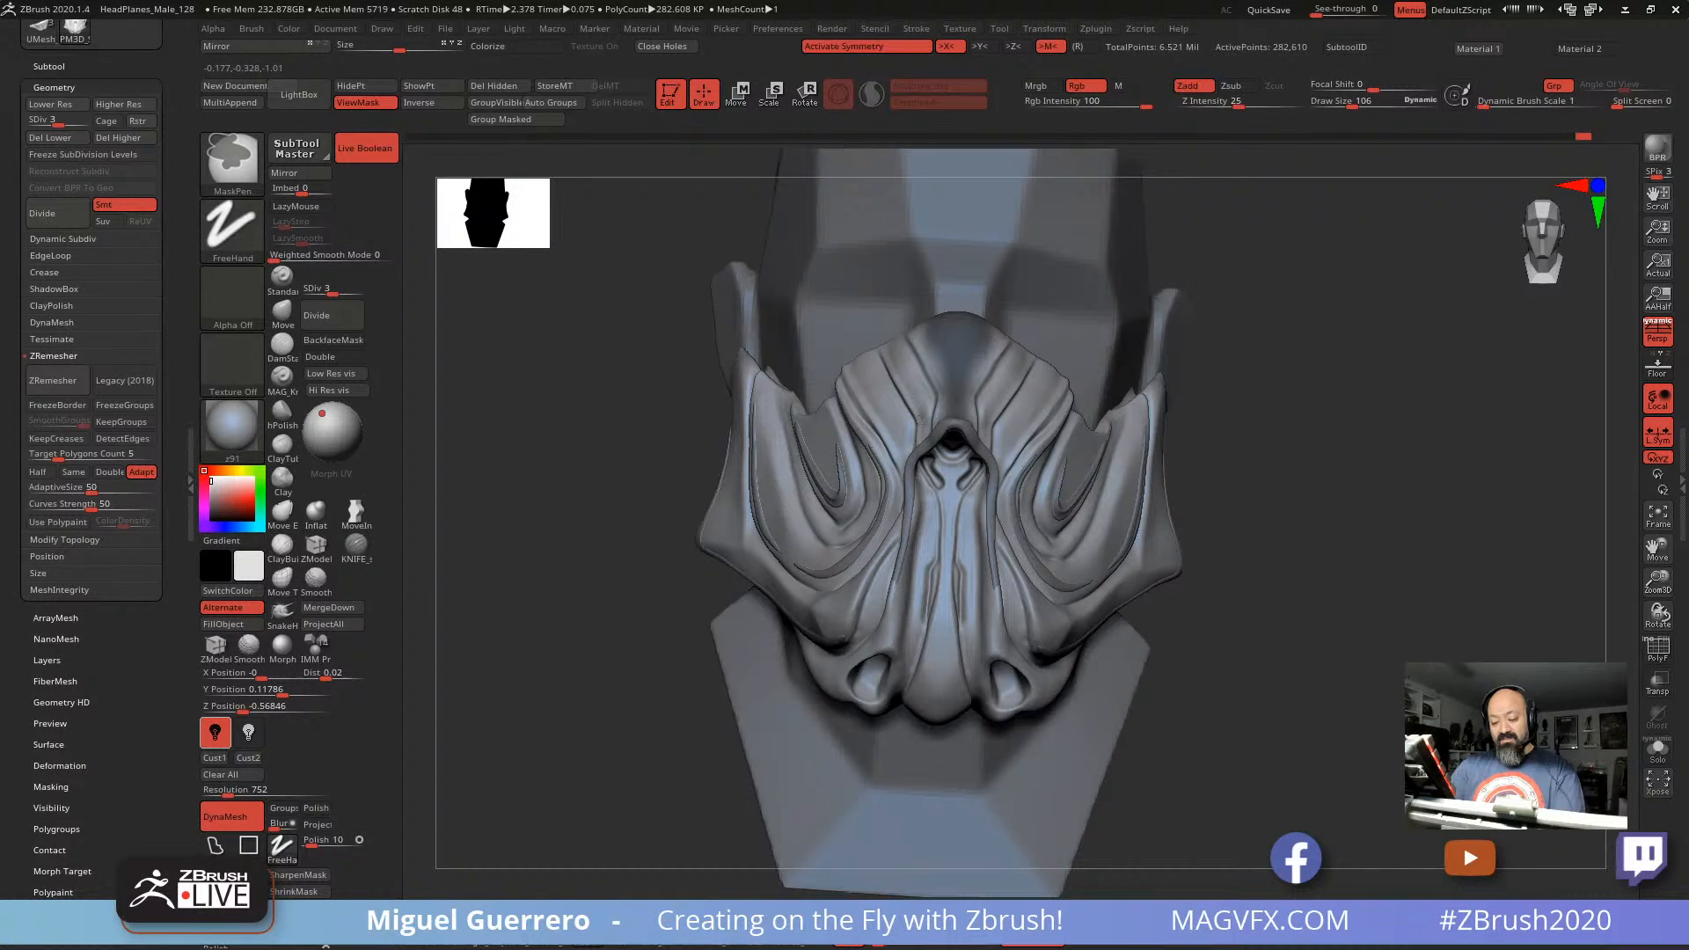
mouse_move(1285, 686)
left_mouse_down()
mouse_move(720, 516)
mouse_move(729, 533)
left_mouse_up()
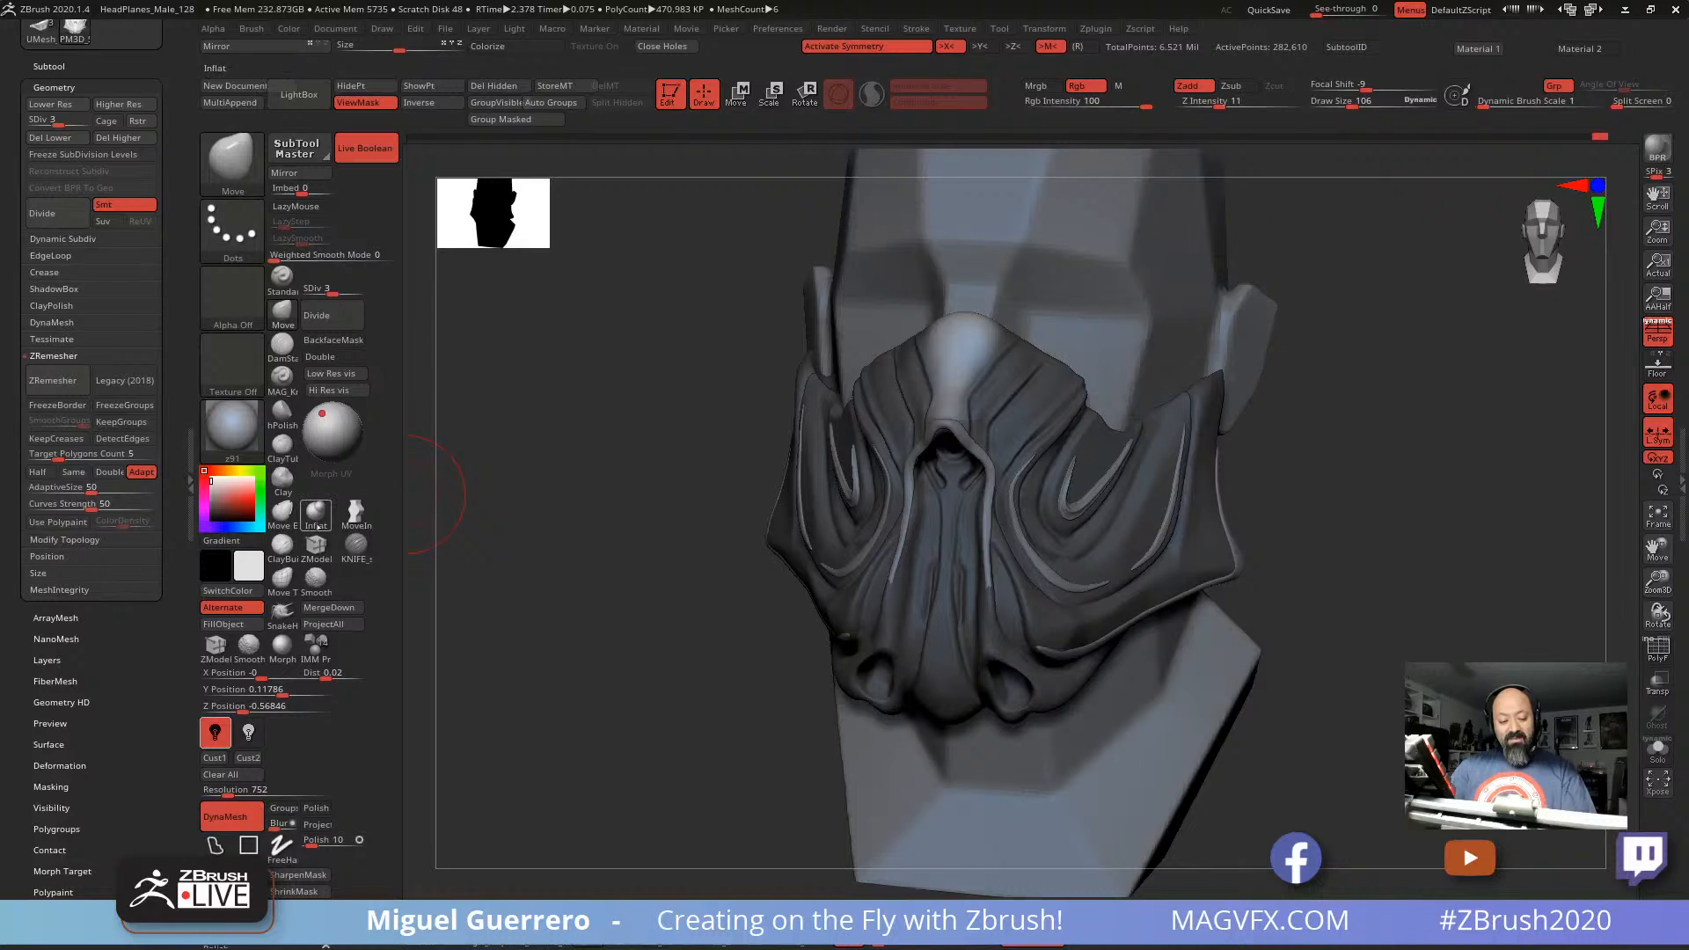
Step: Inflate the unmasked nose ridge with the Inflat brush at Z intensity 10 and draw size 110
left_click(316, 514)
left_click_drag(949, 383, 953, 315)
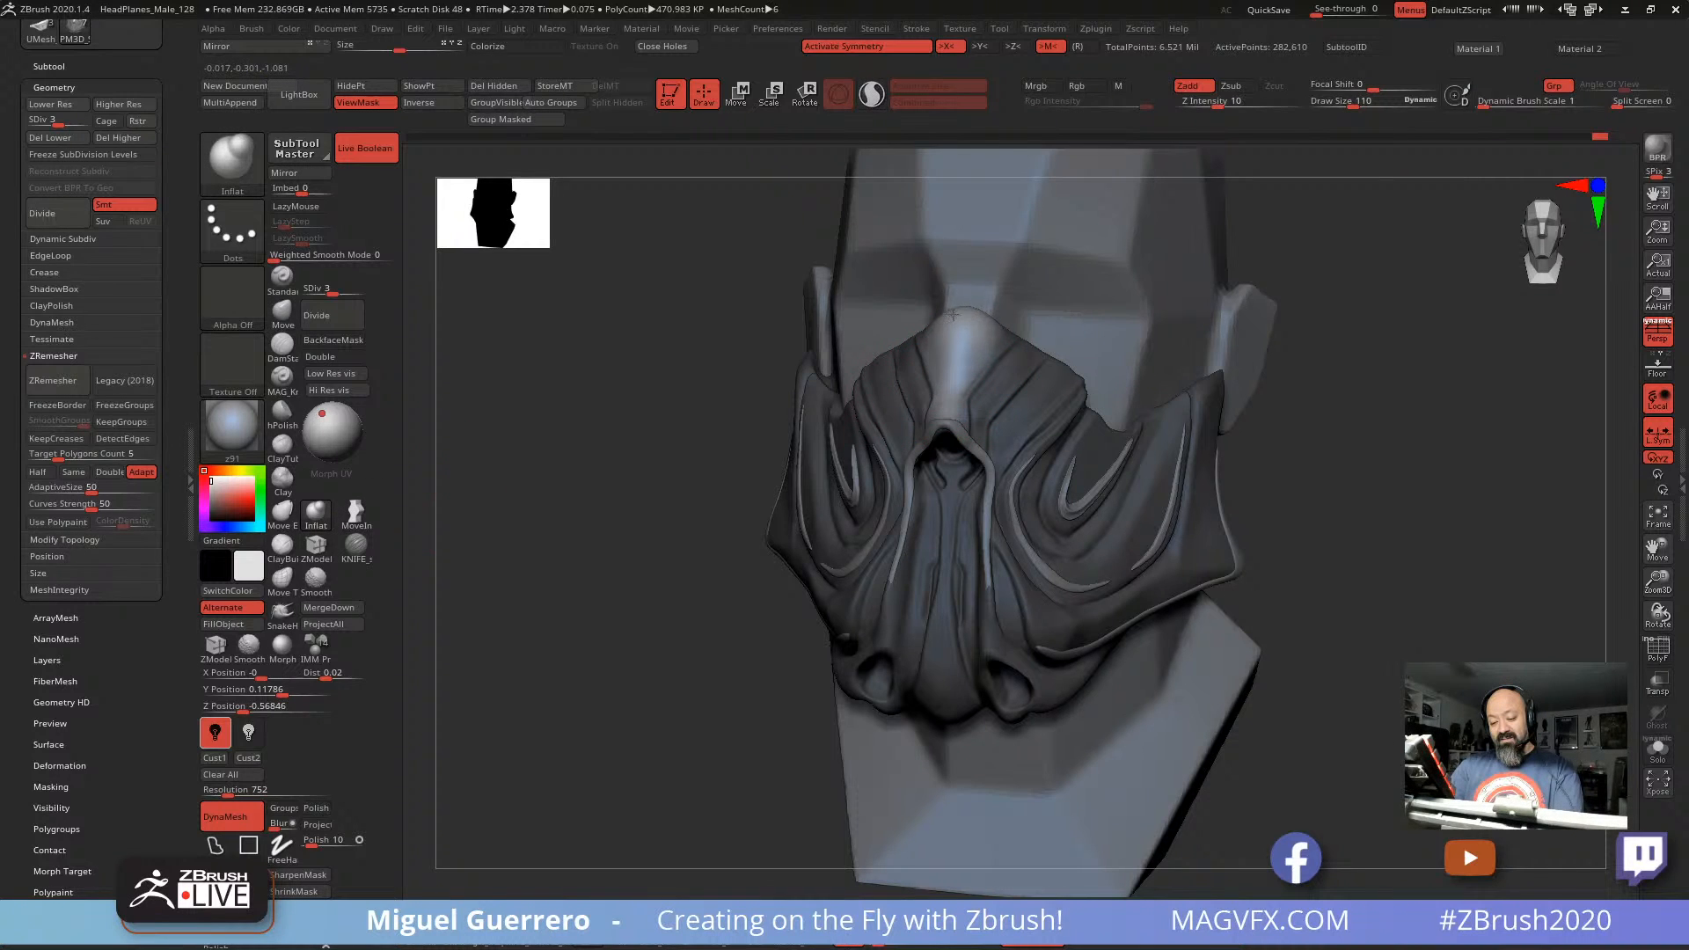
mouse_move(764, 360)
left_mouse_down()
mouse_move(607, 387)
mouse_move(766, 385)
left_mouse_up()
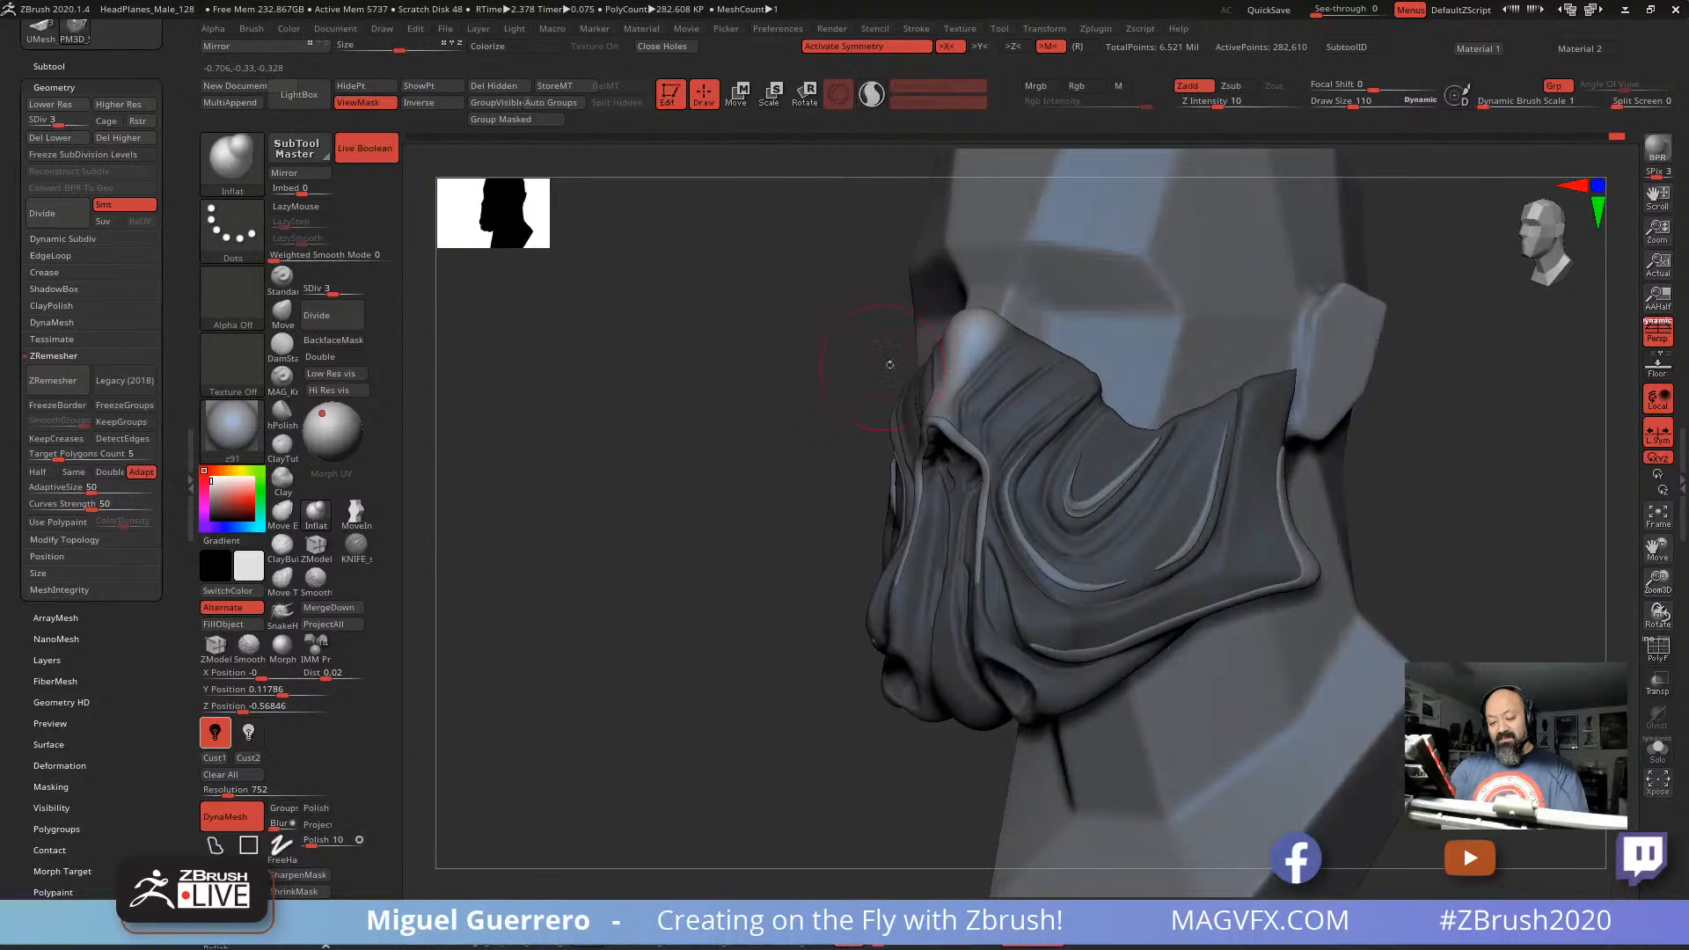
Step: Inflate the nose ridge further at draw size 82 and hide the Extract4 trim strip around the nose opening
mouse_move(946, 384)
left_mouse_down()
mouse_move(961, 327)
mouse_move(941, 401)
left_mouse_up()
mouse_move(789, 348)
left_mouse_down()
mouse_move(695, 352)
mouse_move(767, 359)
left_mouse_up()
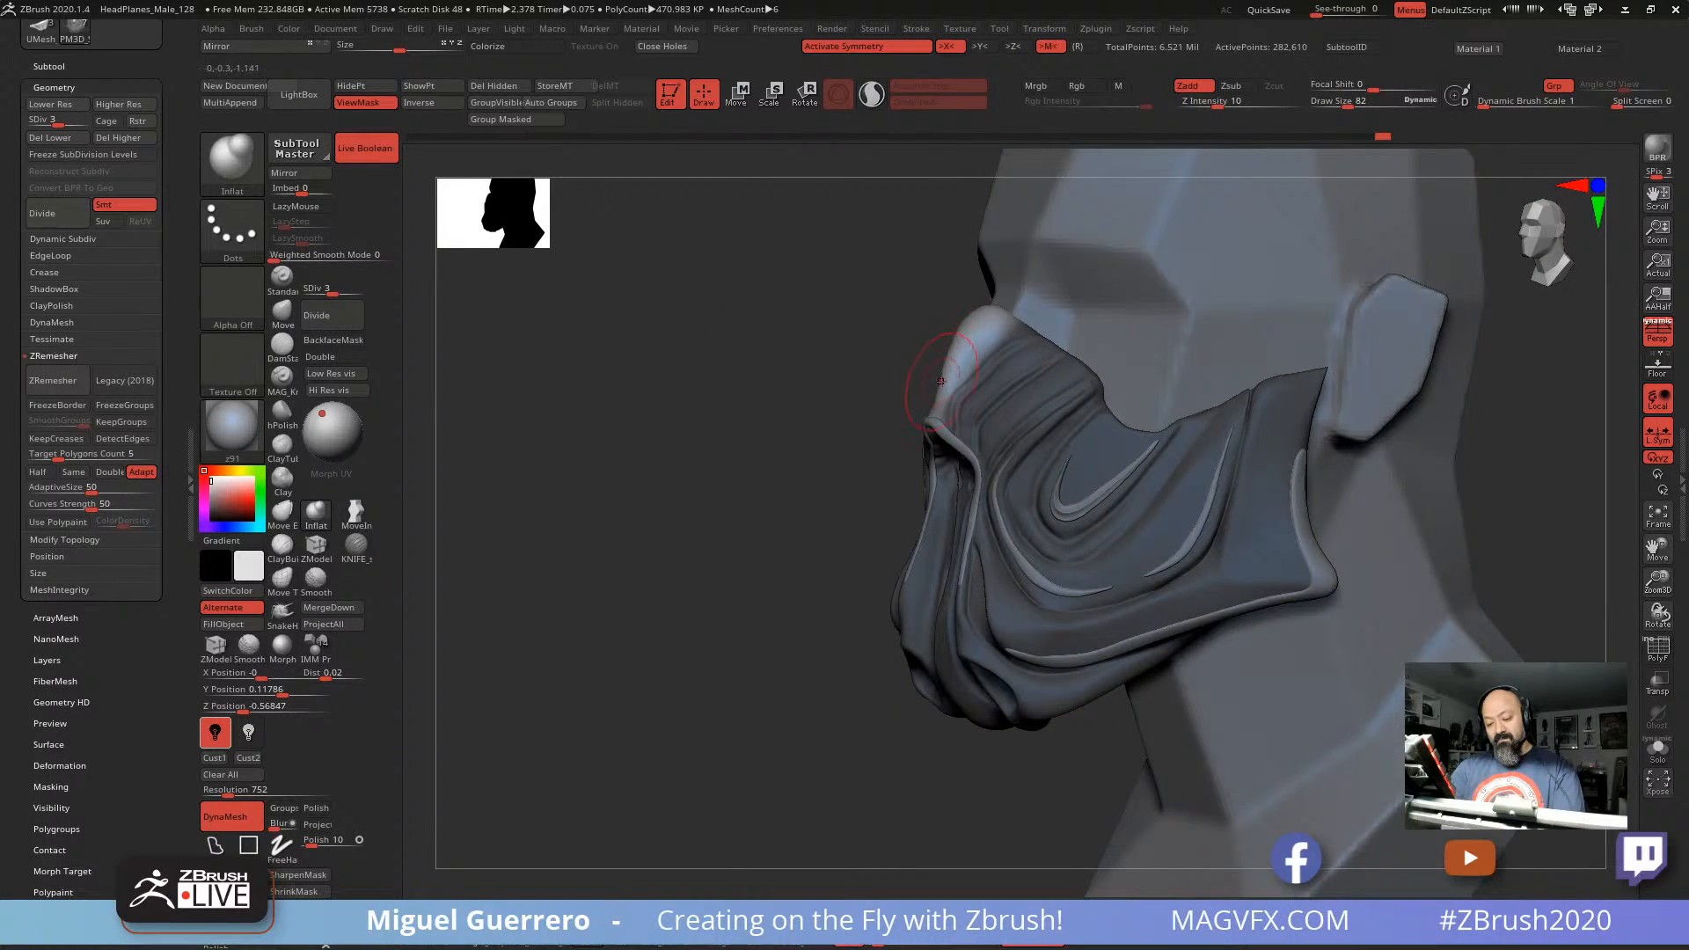
left_click(946, 450, "alt")
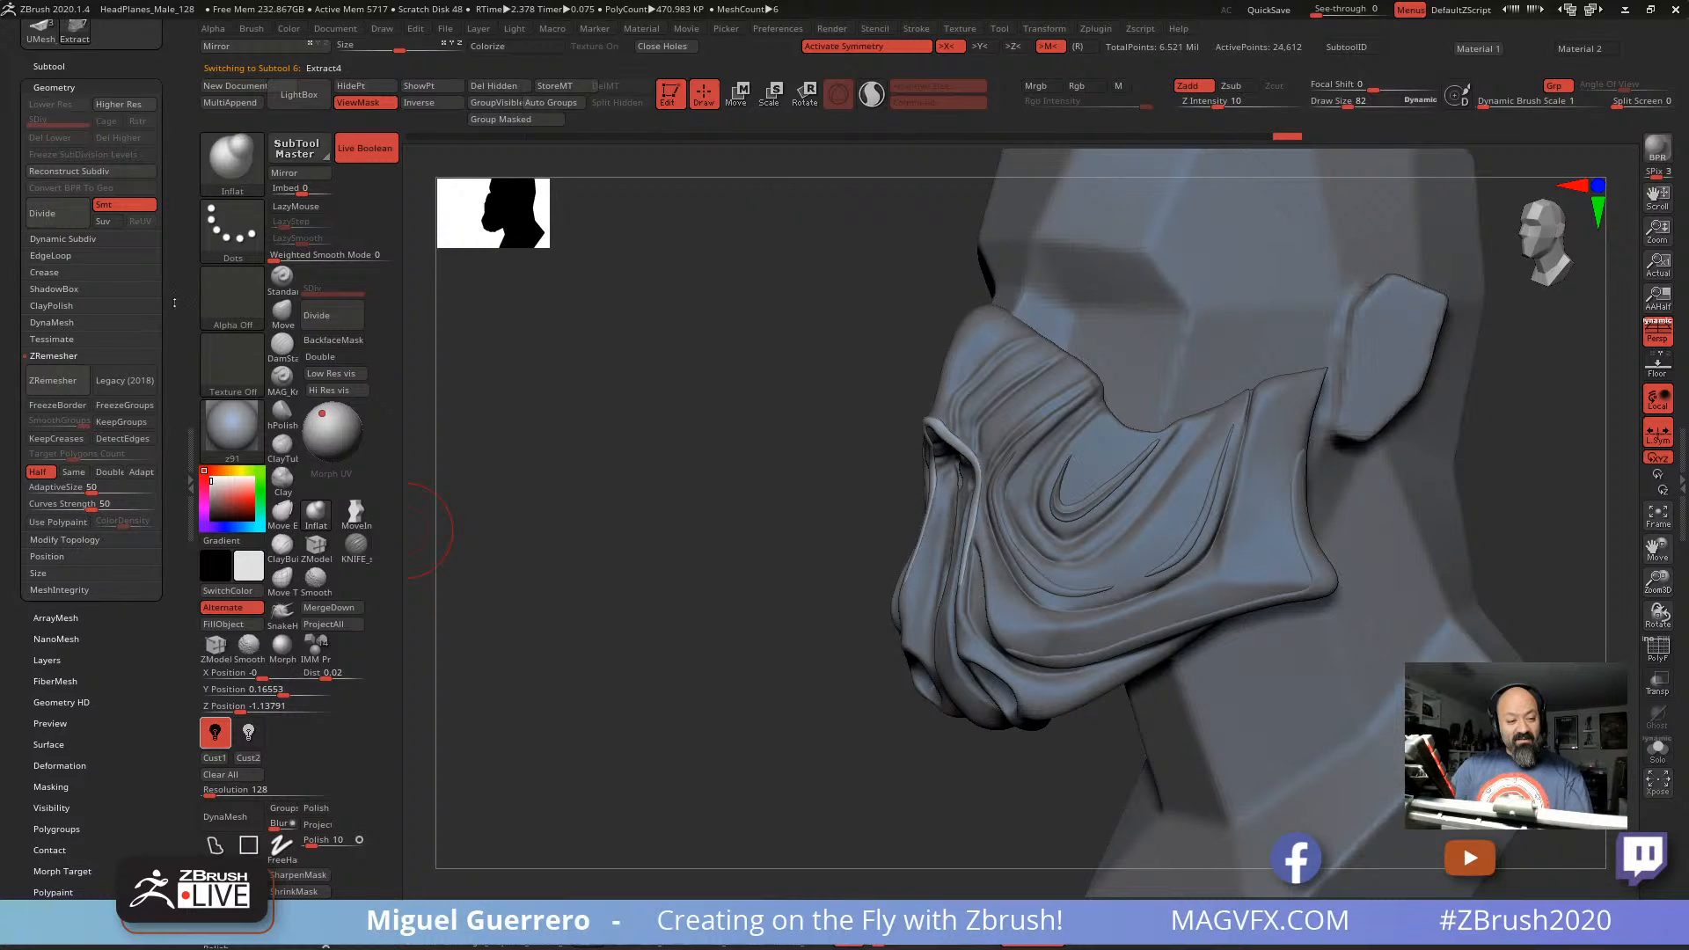
left_click_drag(176, 202, 176, 313)
left_click(49, 178)
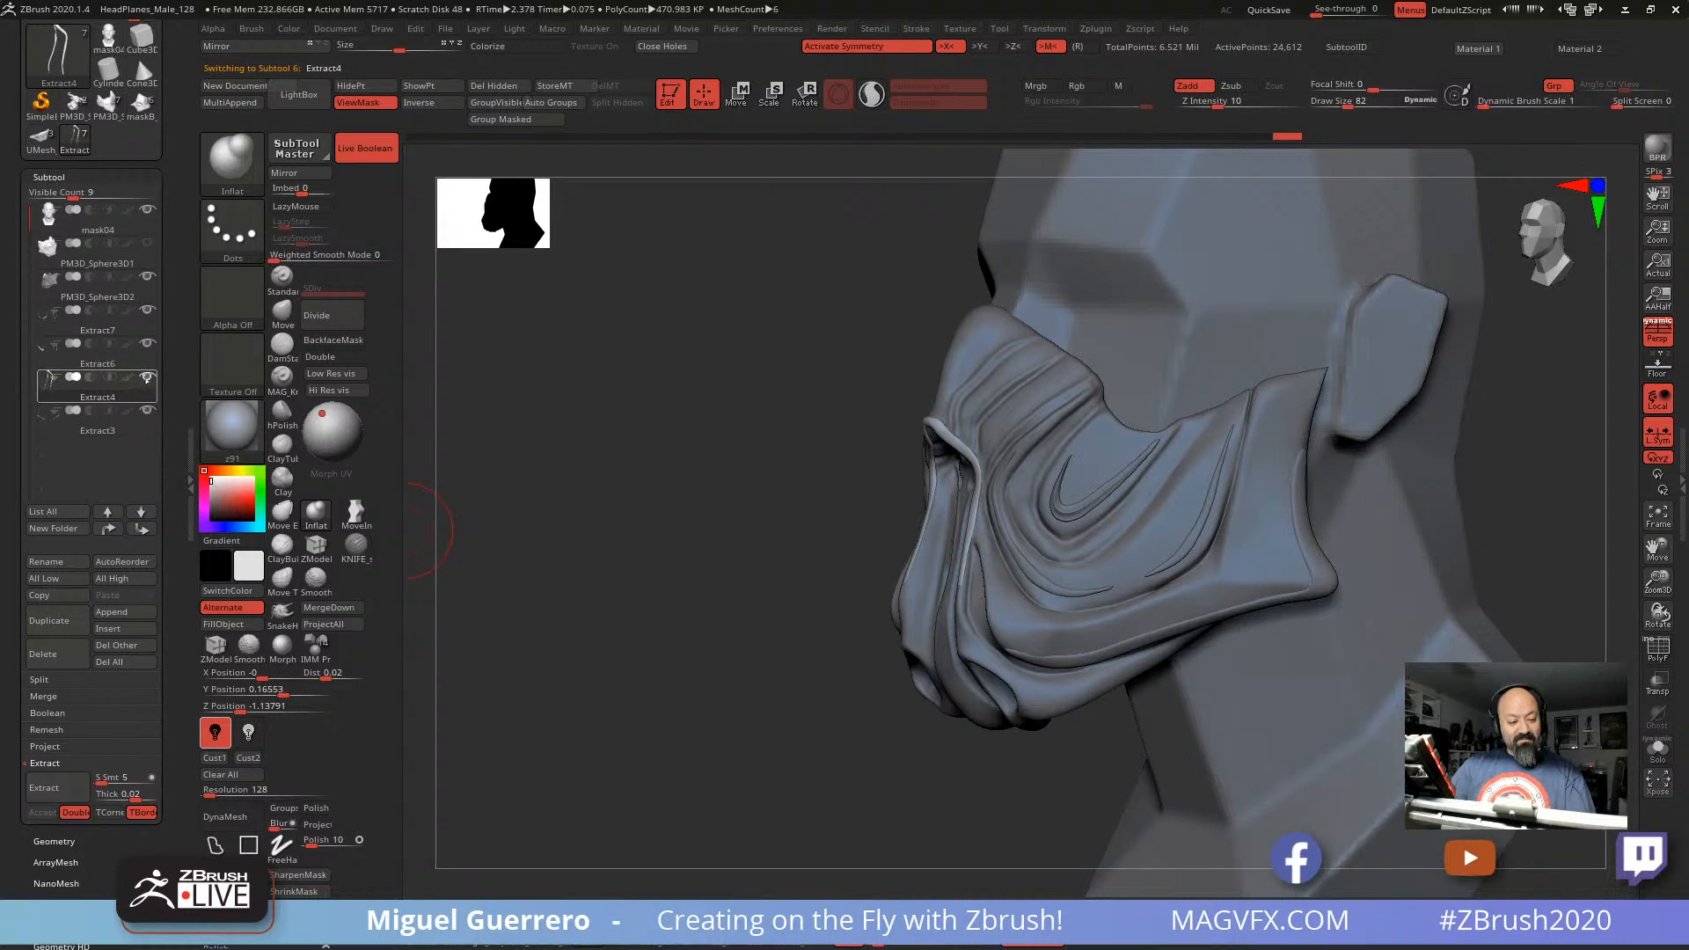
Step: Reselect the face mask, clear its masking, and smooth the side of the nose ridge at draw size 58
left_click(967, 344, "alt")
left_click_drag(756, 369, 758, 325)
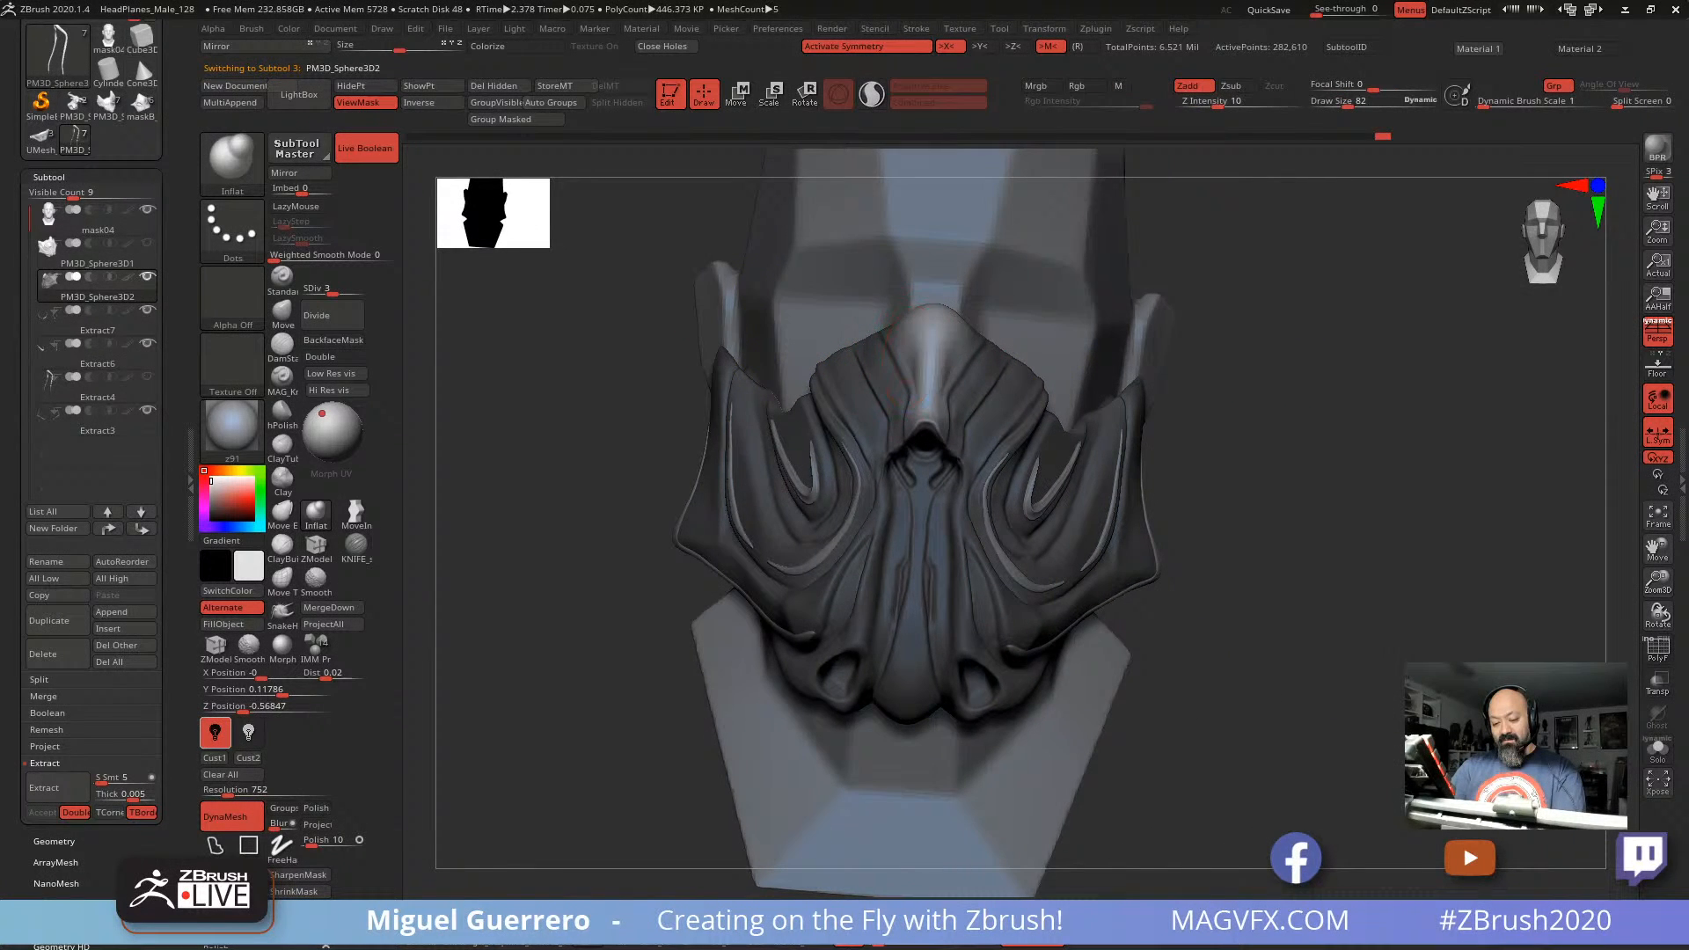
left_click_drag(621, 362, 603, 431)
left_click_drag(616, 424, 555, 419)
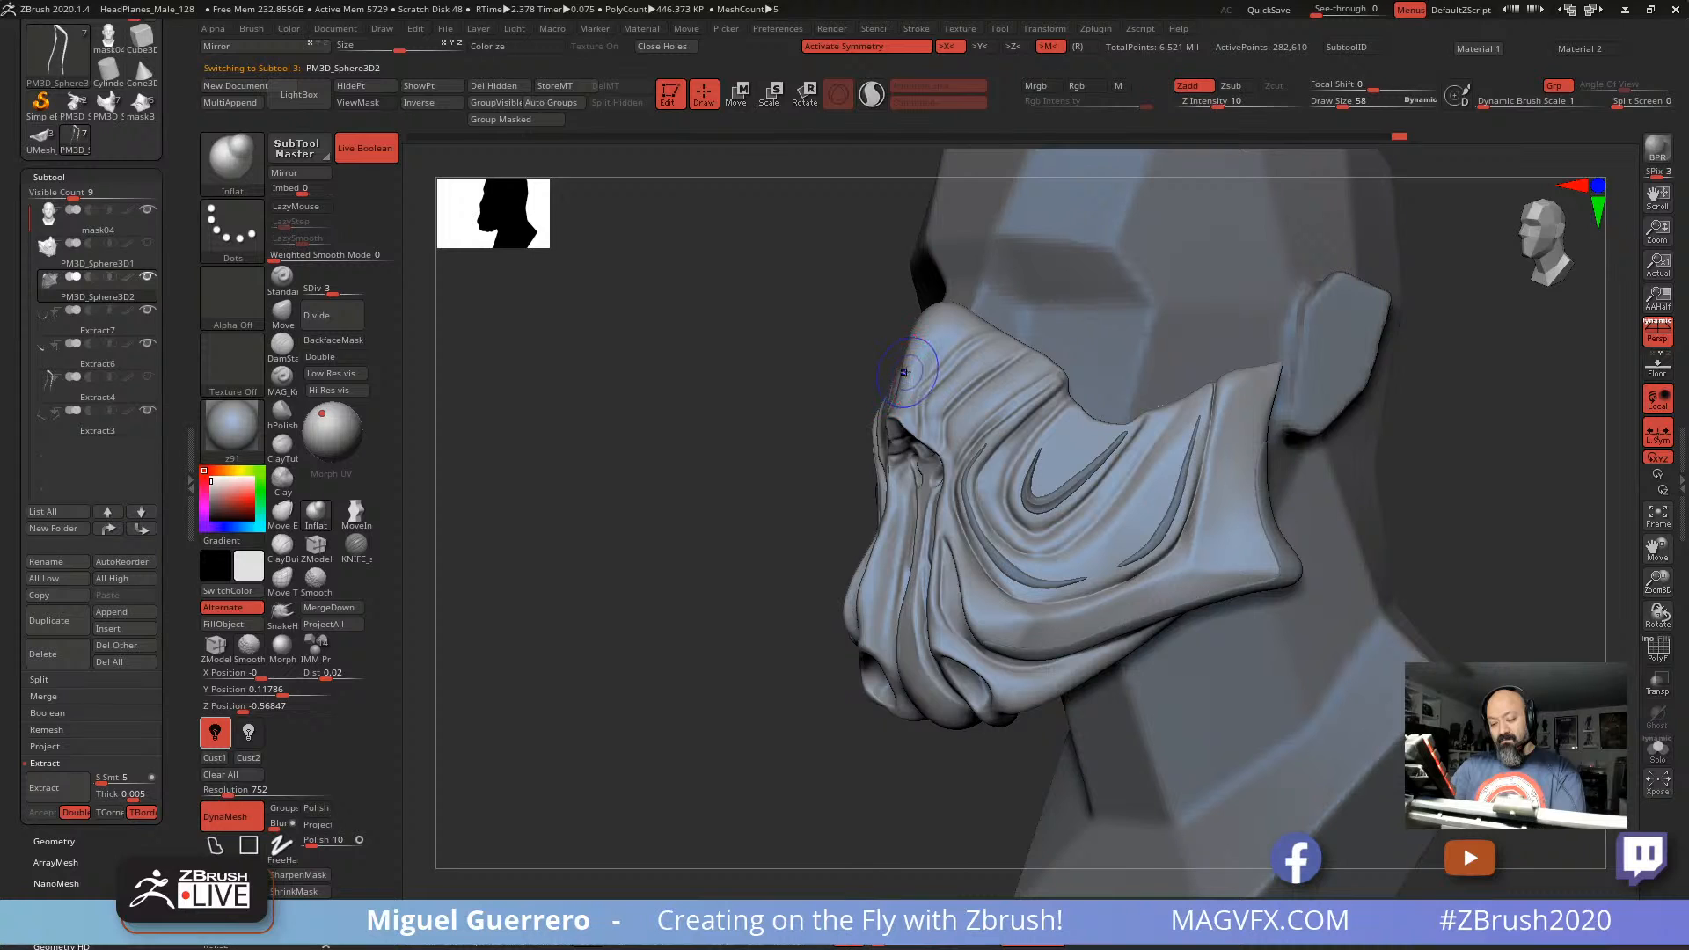
key("shift")
mouse_move(671, 417)
left_mouse_down()
mouse_move(615, 422)
mouse_move(684, 455)
mouse_move(633, 457)
mouse_move(573, 502)
mouse_move(743, 472)
left_mouse_up()
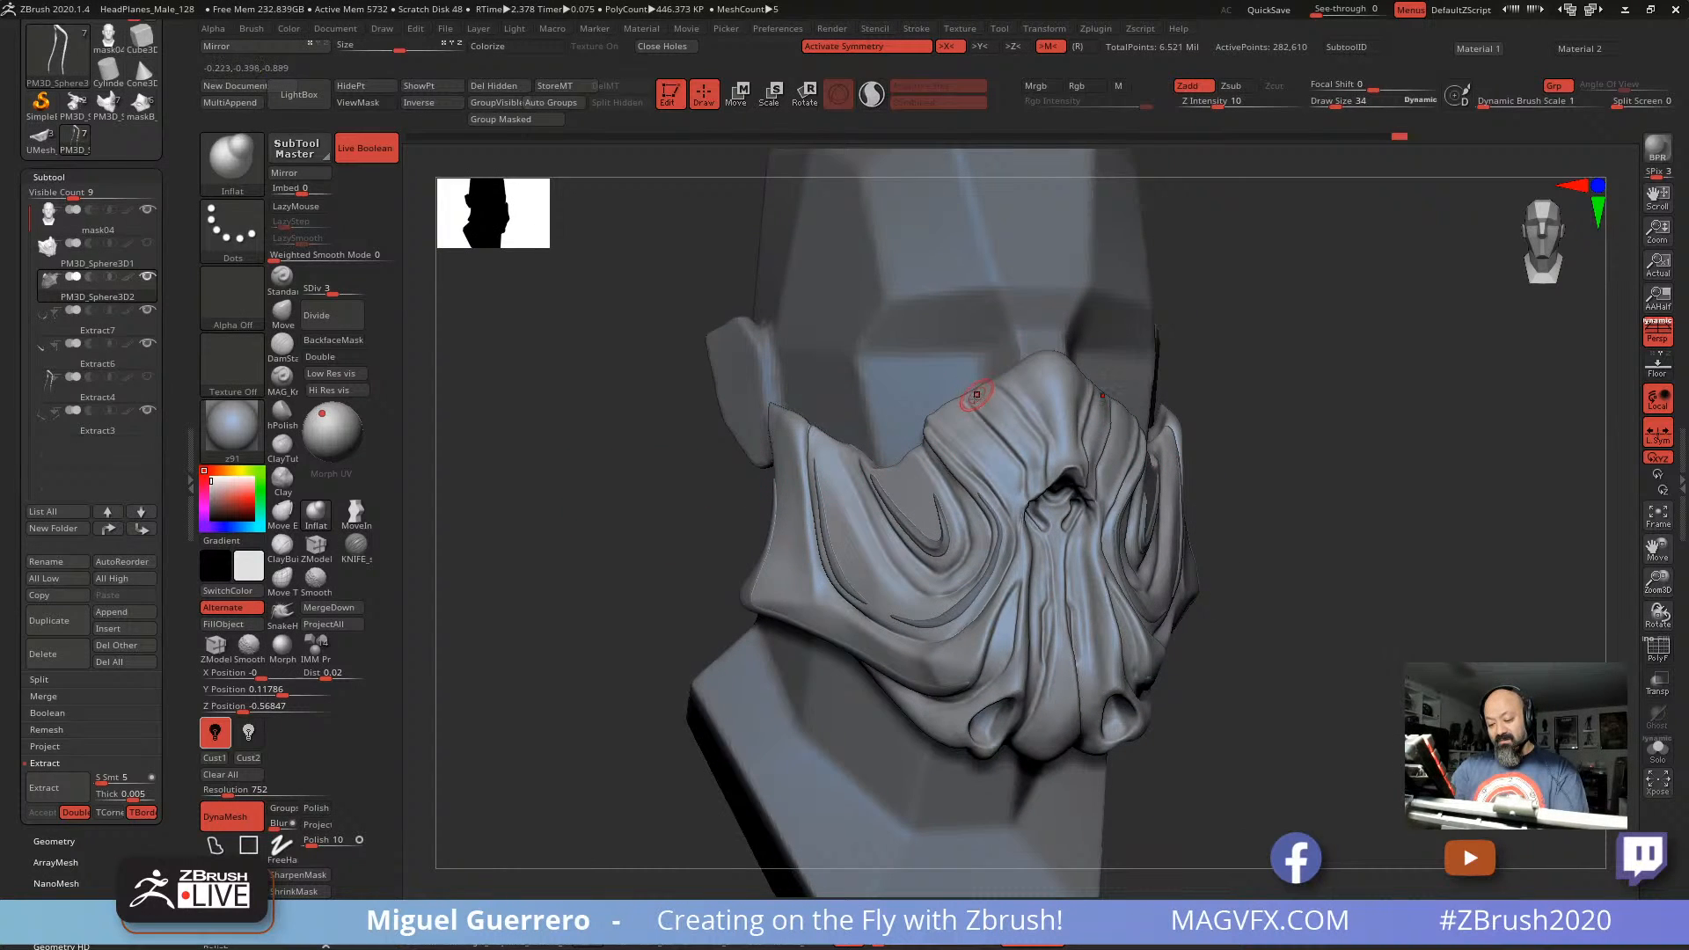
Step: Raise the face mask to subdivision level 5 and cut the fold beside the lower centre with the Knife brush at draw size 22
left_click_drag(694, 563, 734, 607)
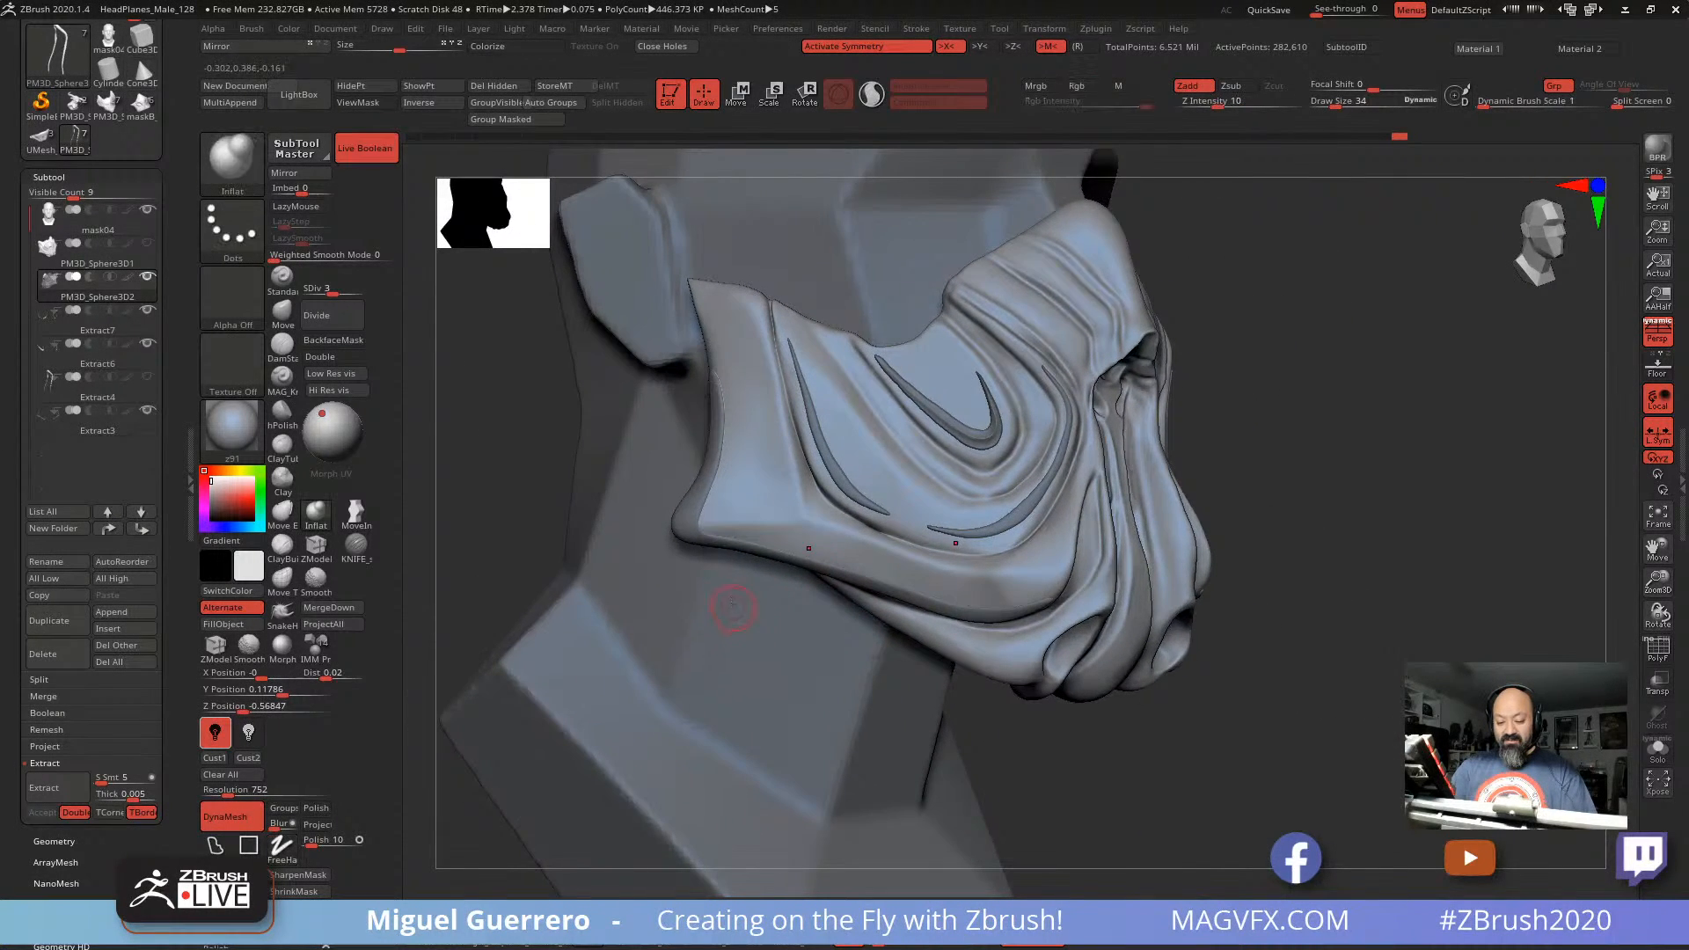
left_click_drag(1209, 709, 1197, 711)
mouse_move(1091, 585)
right_mouse_down("ctrl")
mouse_move(1099, 621)
mouse_move(939, 474)
mouse_move(983, 534)
right_mouse_up("ctrl")
right_click_drag(1221, 618, 1148, 494, "alt")
left_click(282, 379)
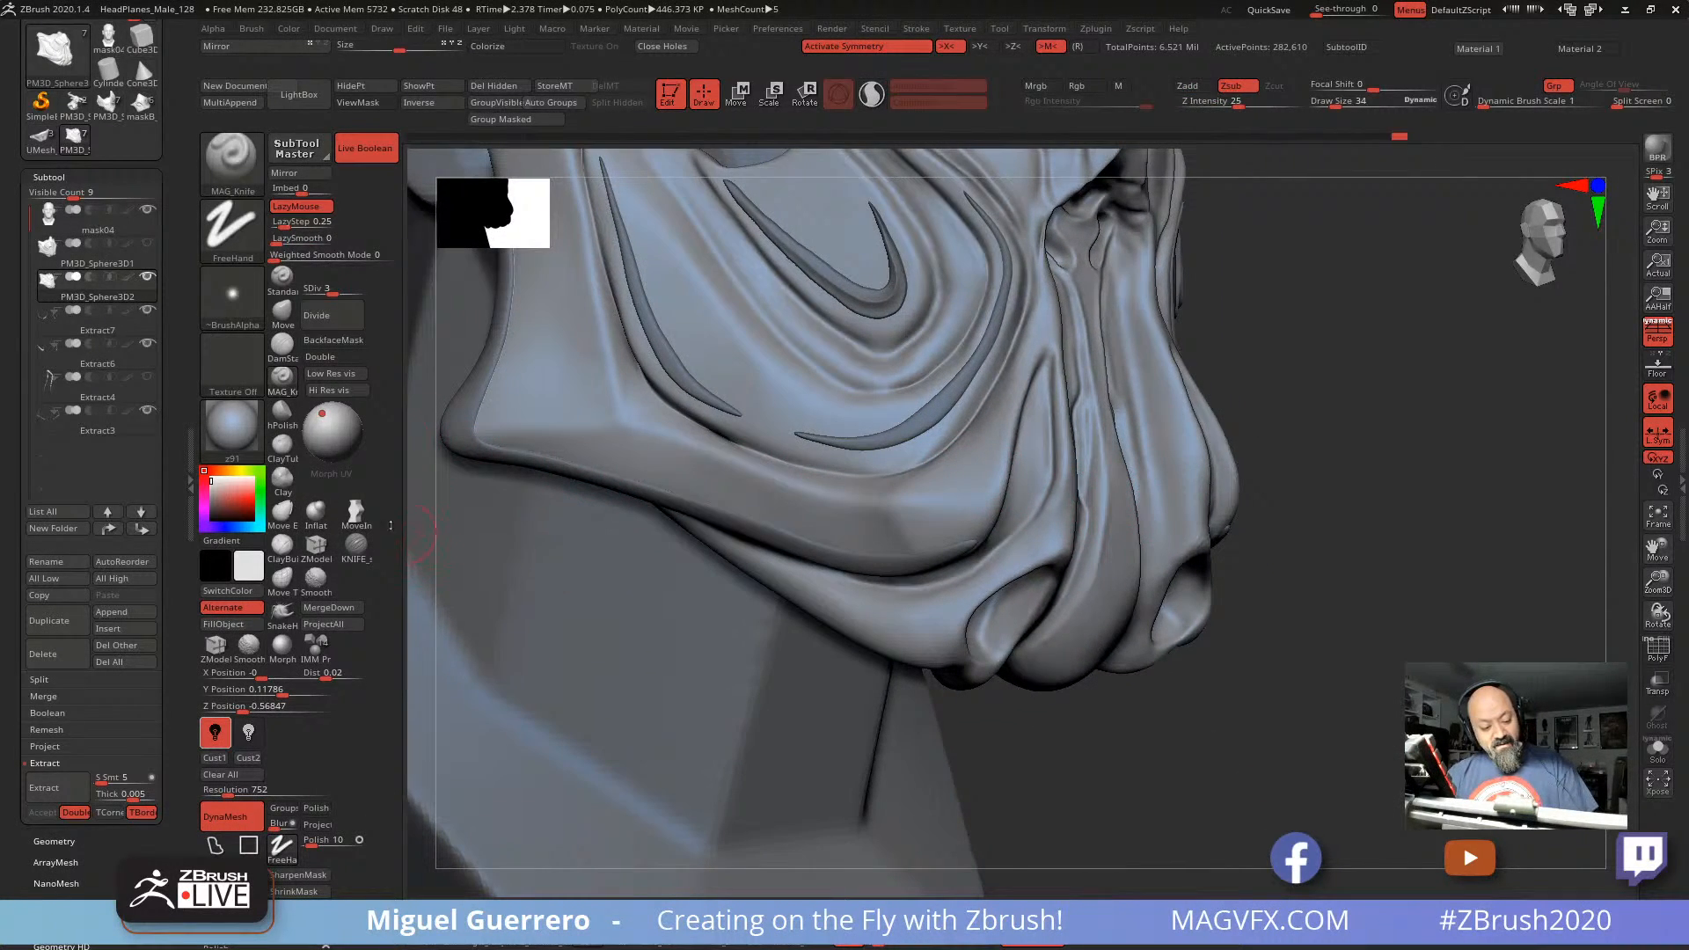
left_click(358, 291)
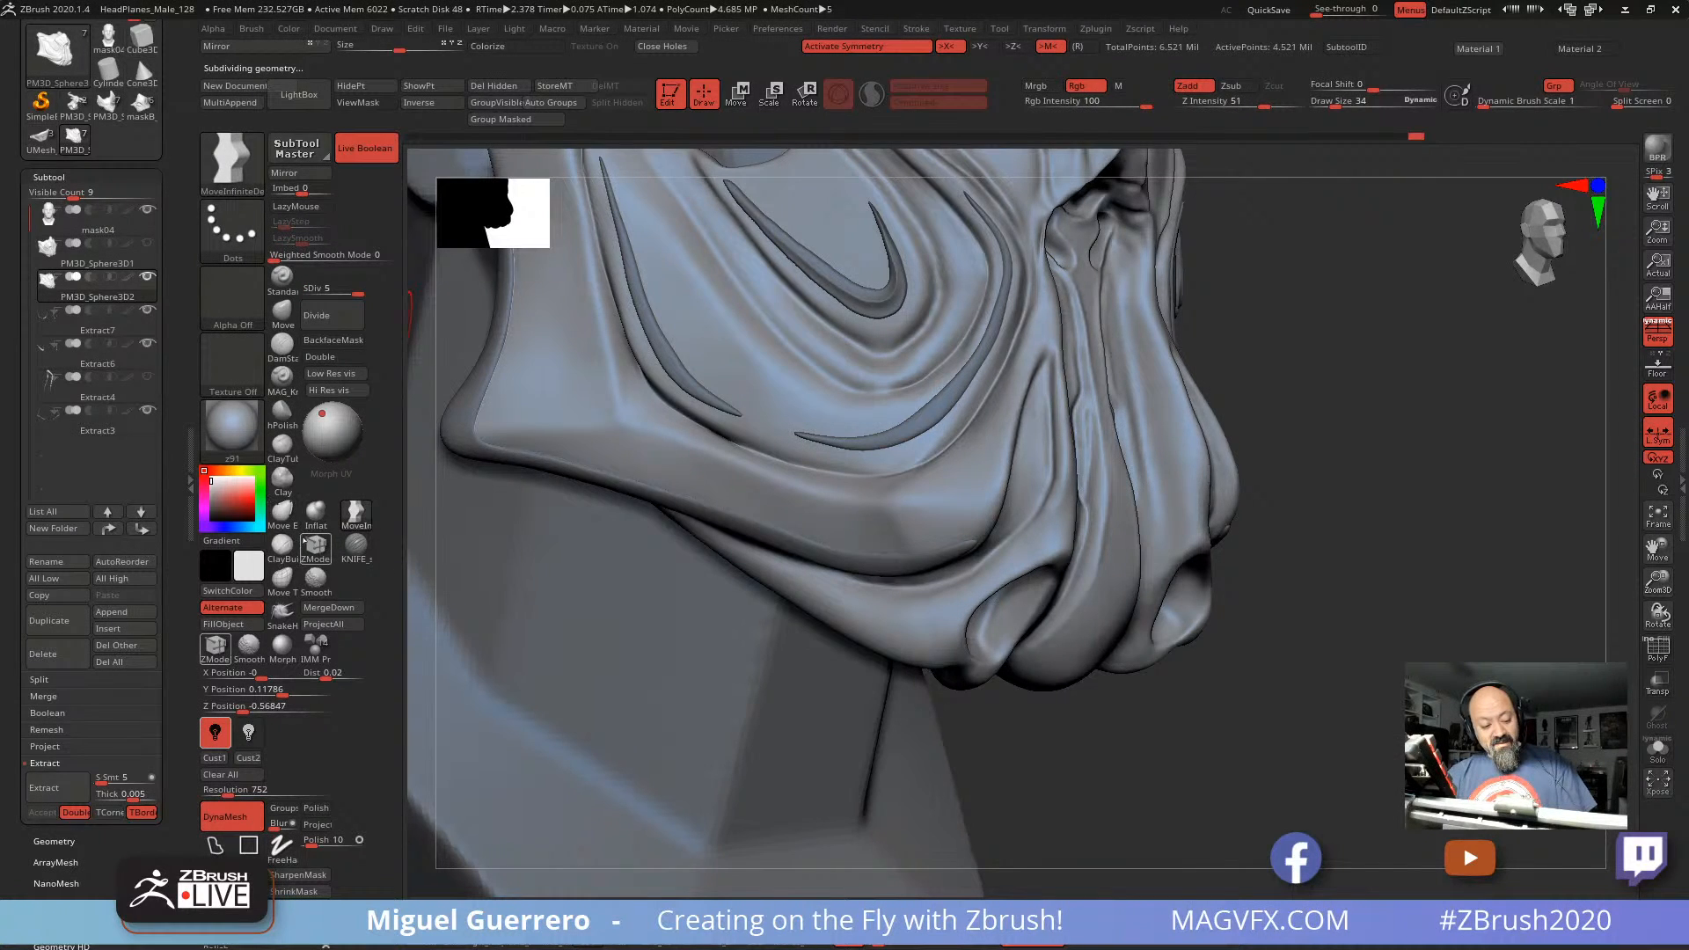
left_click(354, 543)
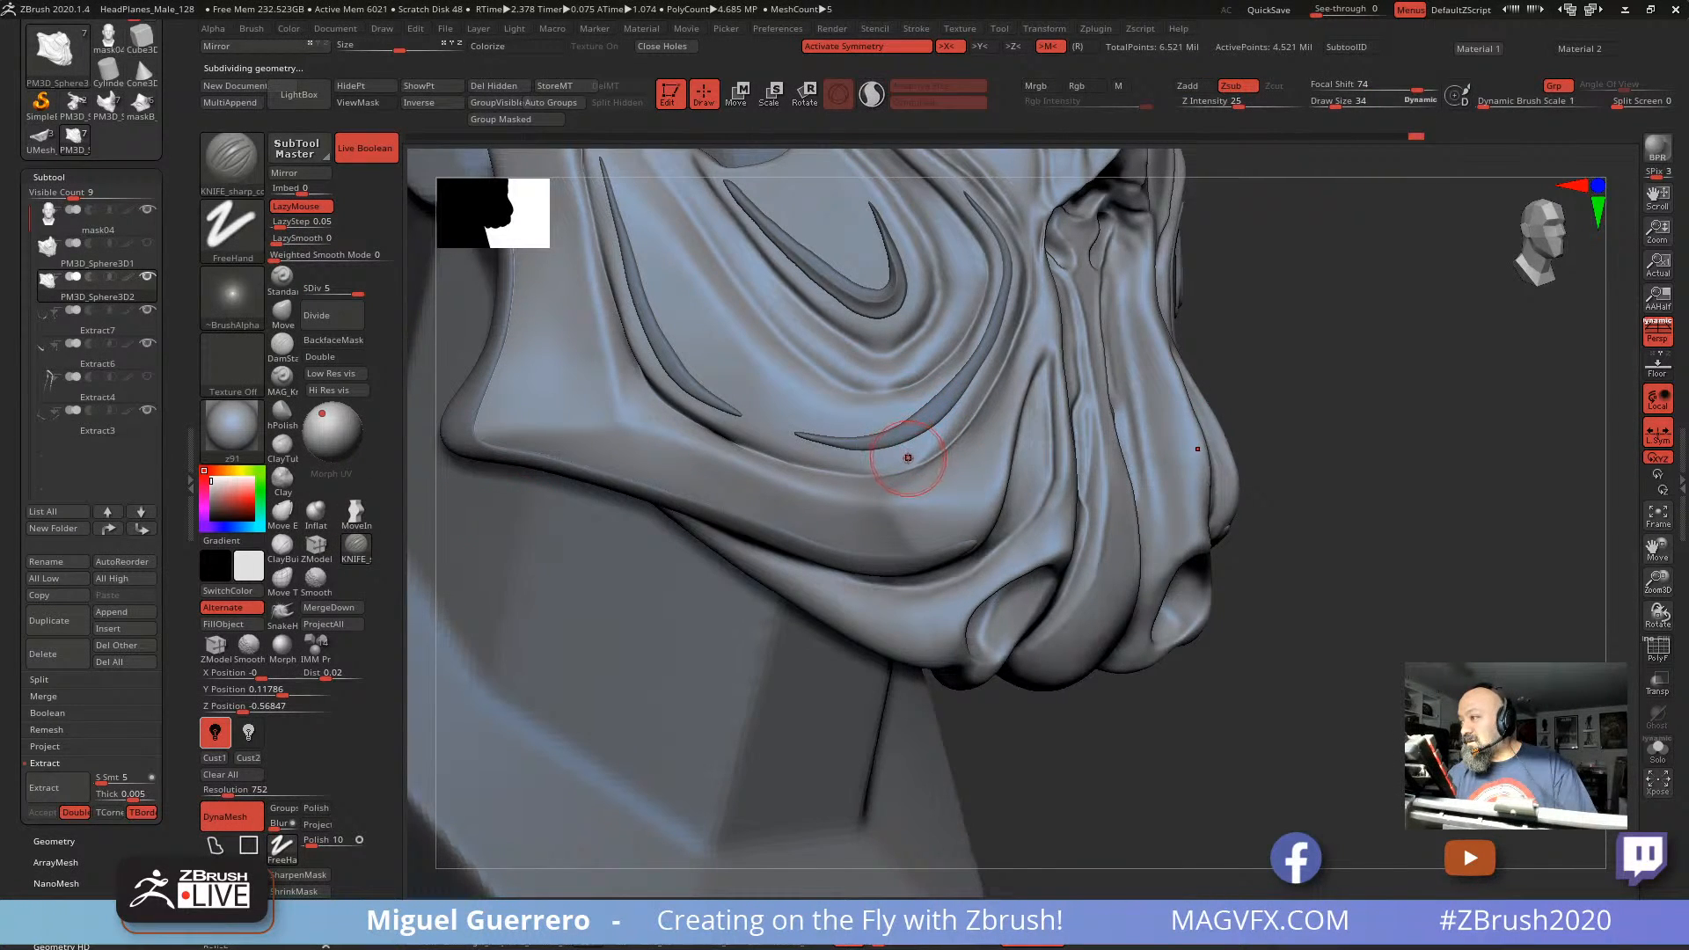
key("[")
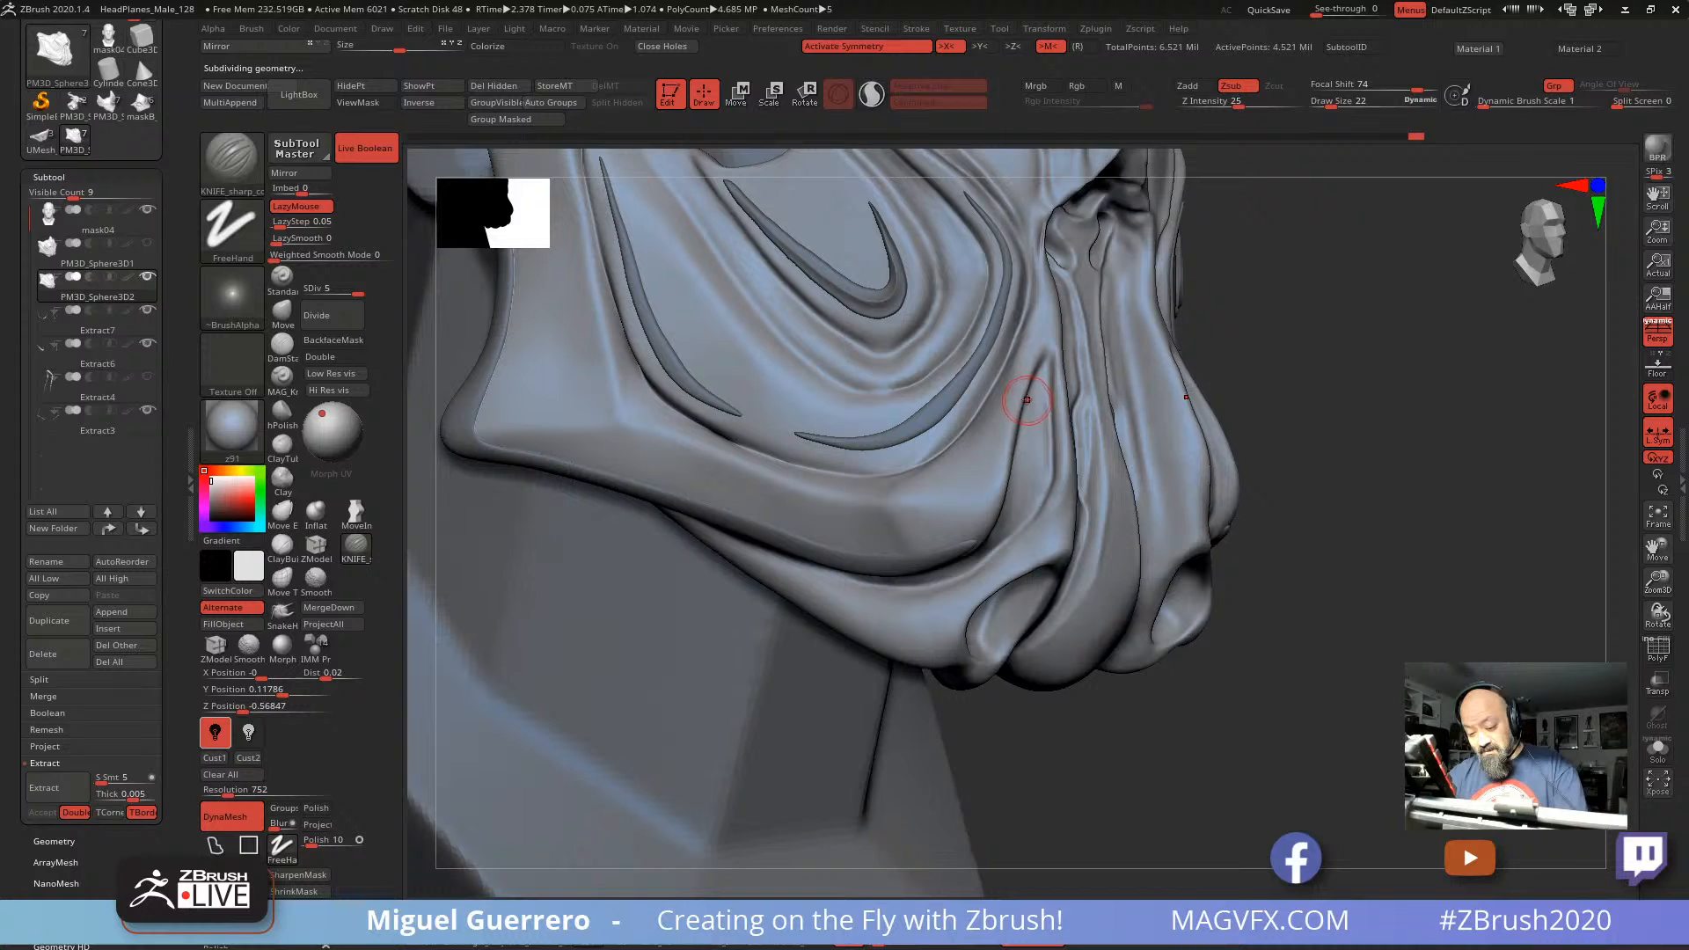
left_click_drag(1045, 360, 1036, 521)
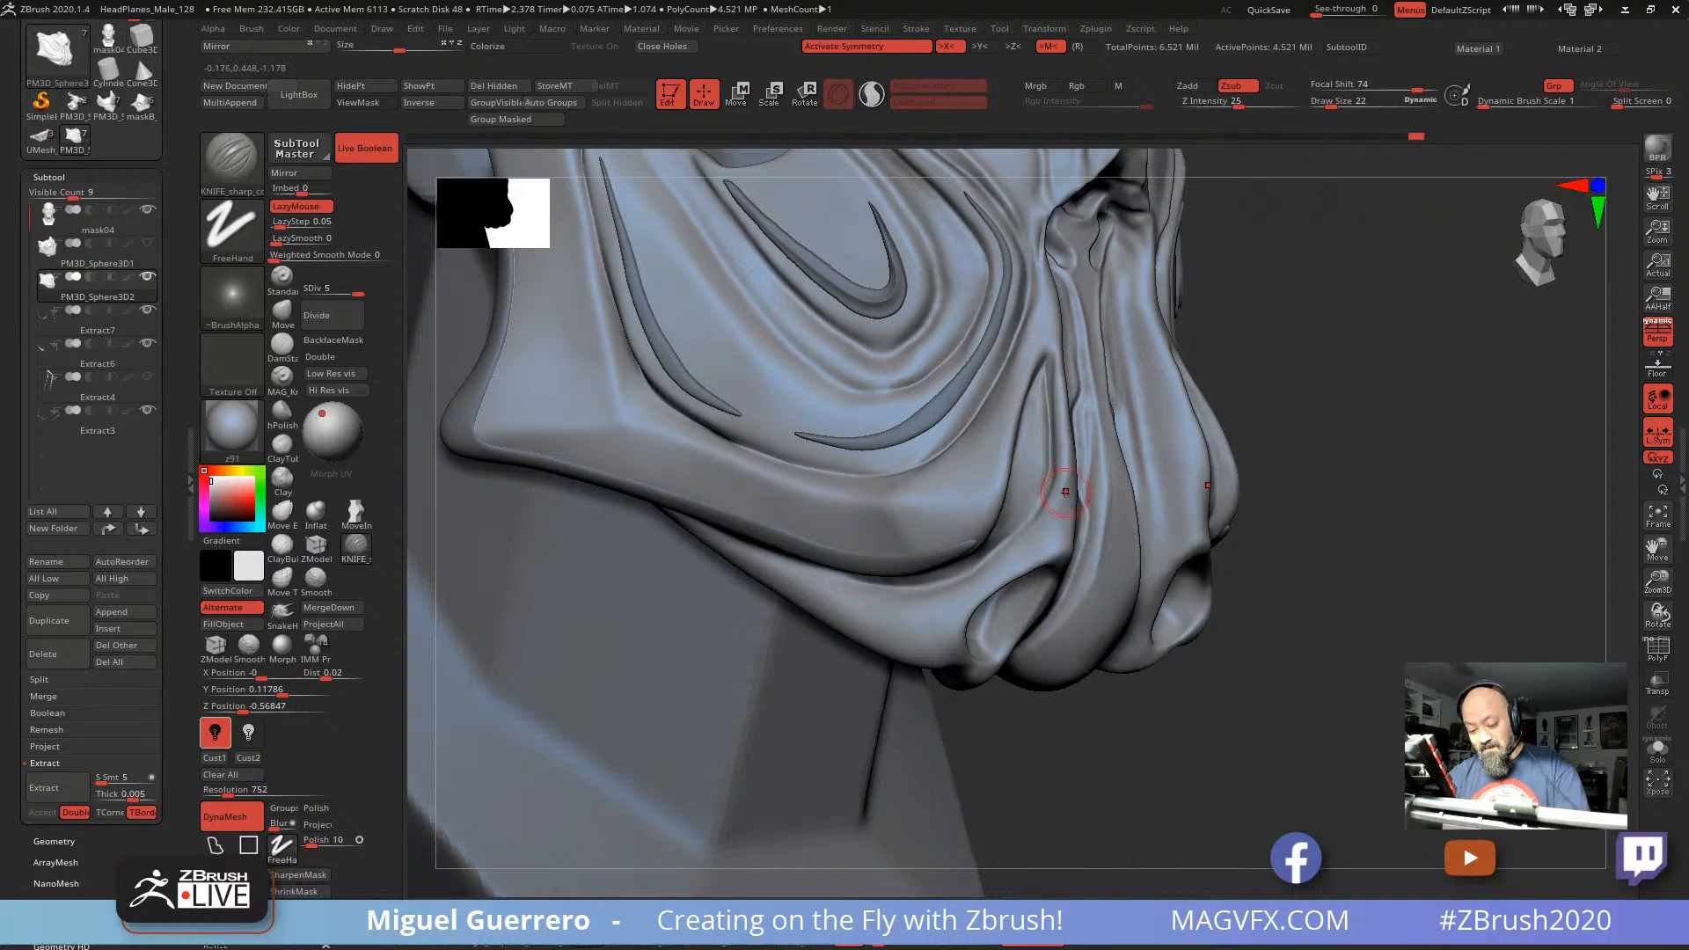
mouse_move(1063, 493)
right_mouse_down()
mouse_move(1020, 479)
mouse_move(1028, 467)
right_mouse_up()
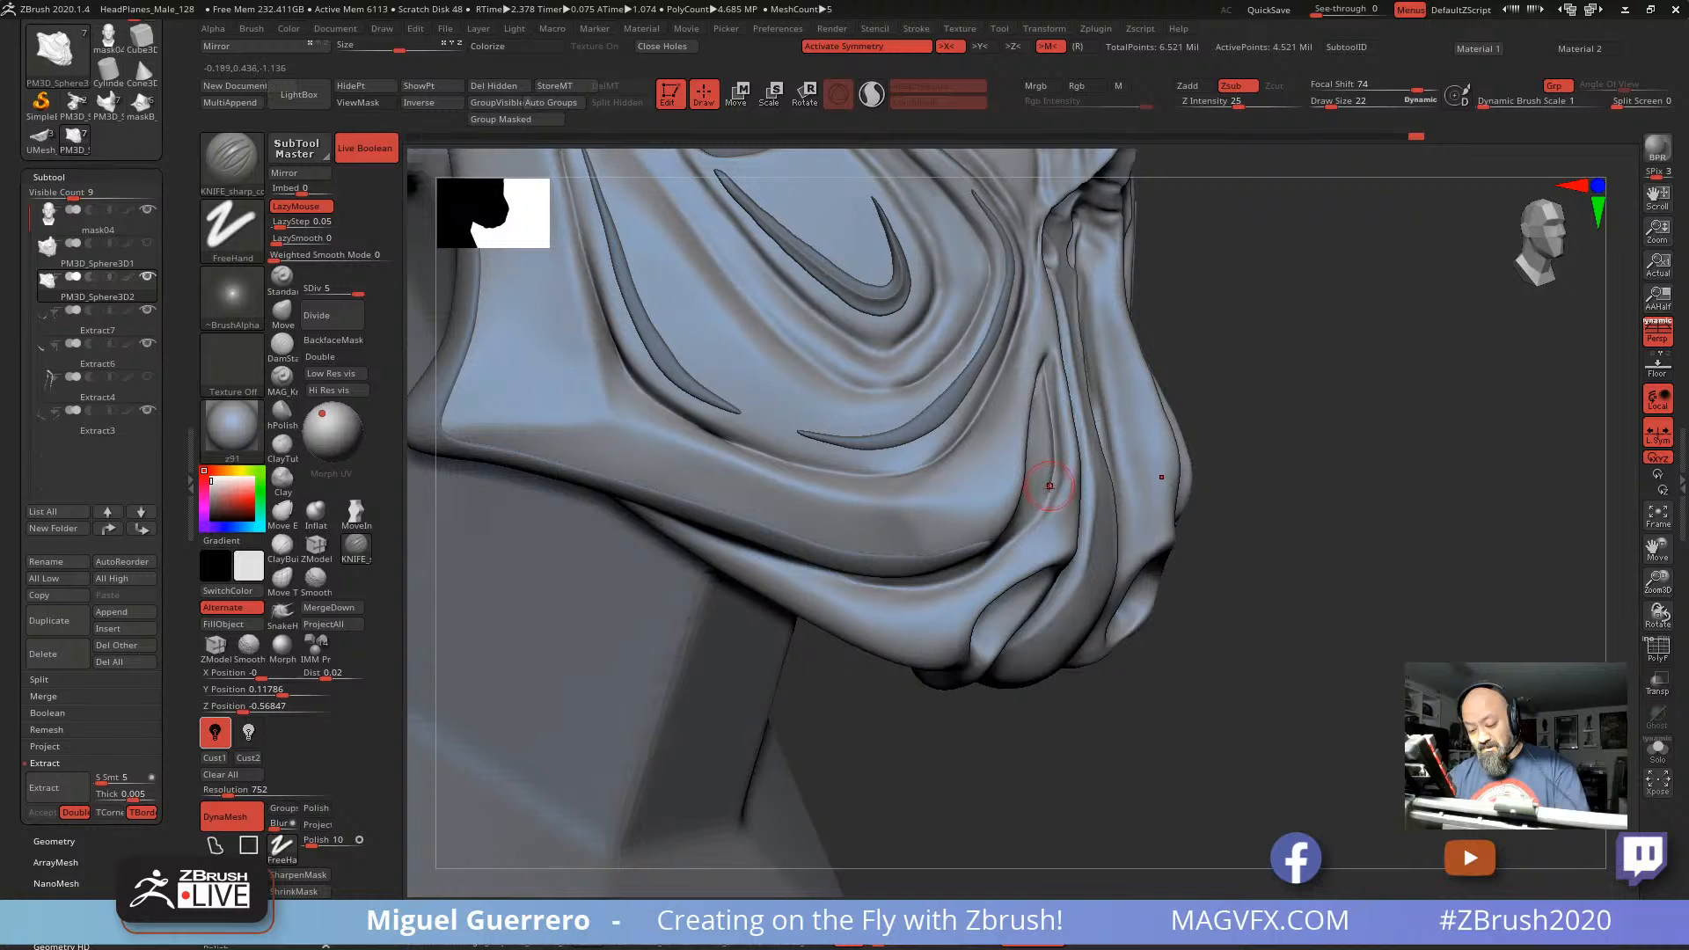
Step: Select the head and apply the MAG_Red material to the model
left_click_drag(1131, 818, 1039, 805)
right_click_drag(1038, 805, 985, 783, "shift")
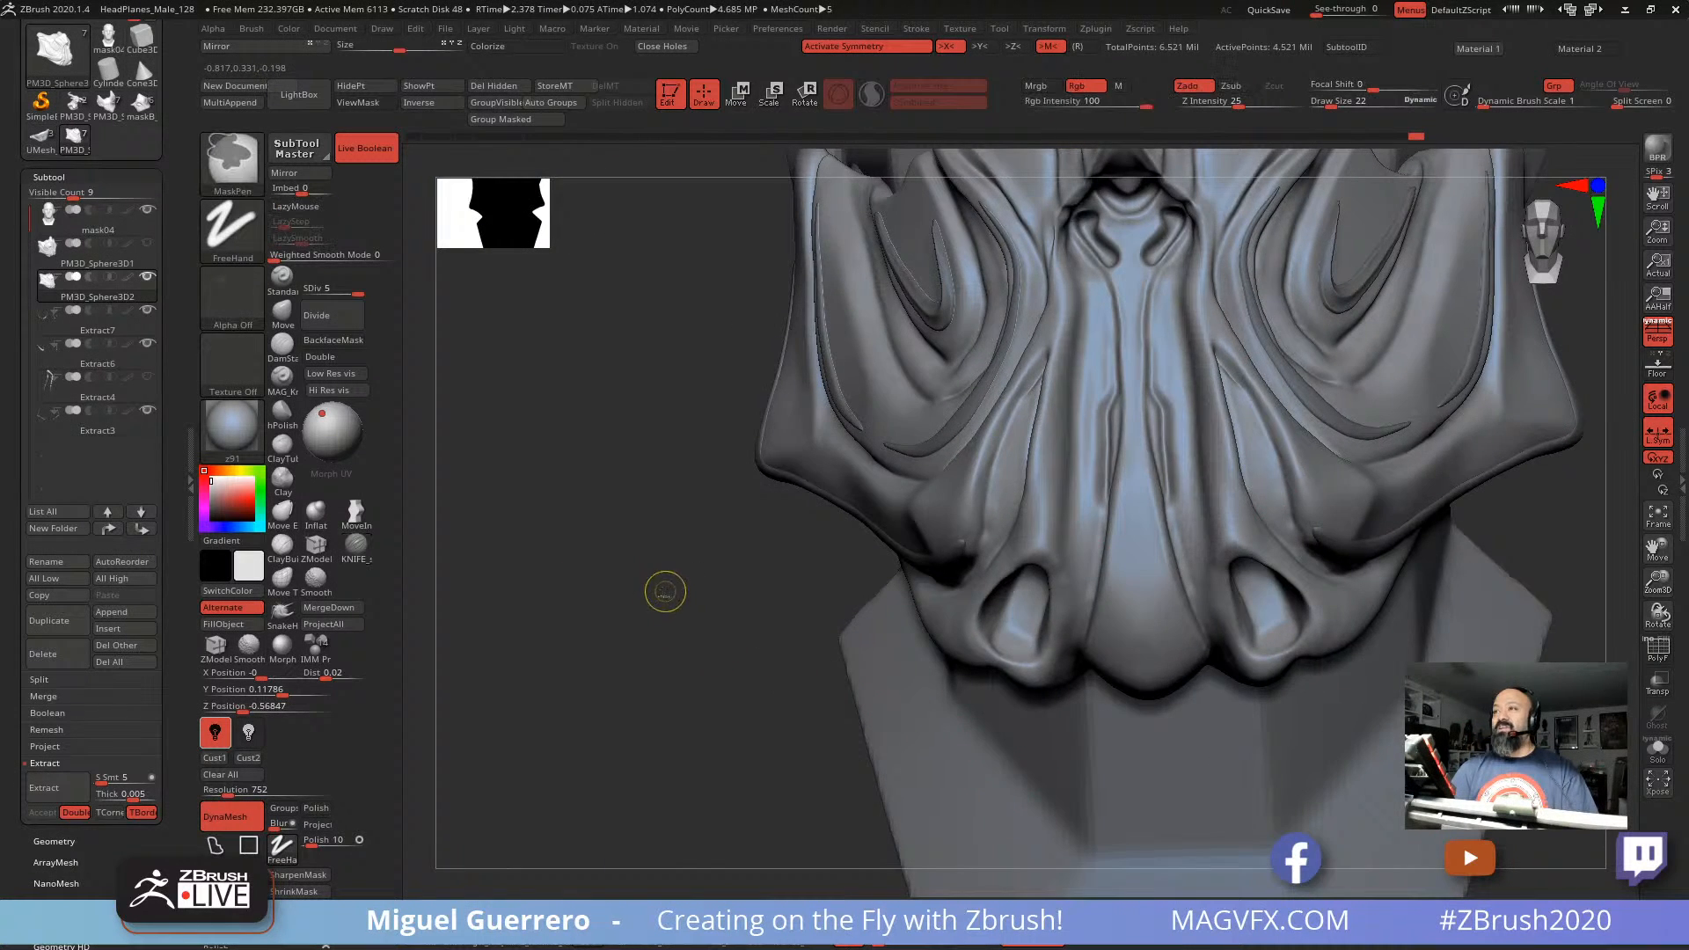
mouse_move(663, 588)
right_mouse_down("ctrl")
mouse_move(667, 569)
mouse_move(638, 590)
mouse_move(583, 577)
mouse_move(641, 577)
mouse_move(627, 568)
right_mouse_up("ctrl")
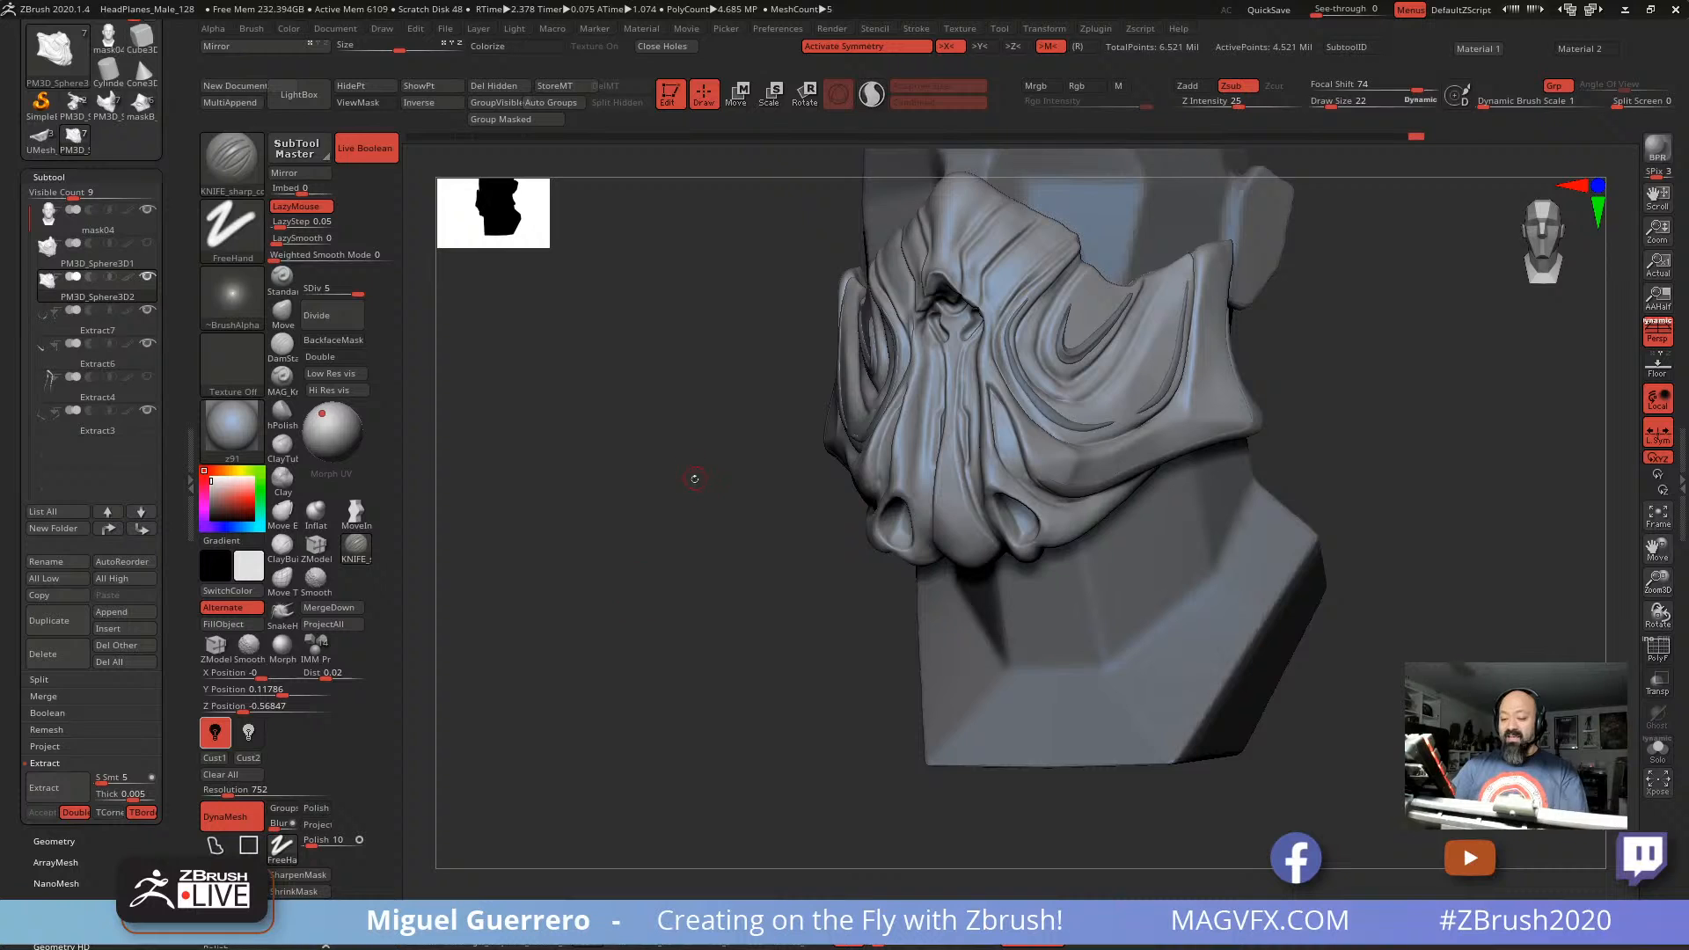
right_click_drag(694, 475, 571, 627)
left_click(786, 613, "alt")
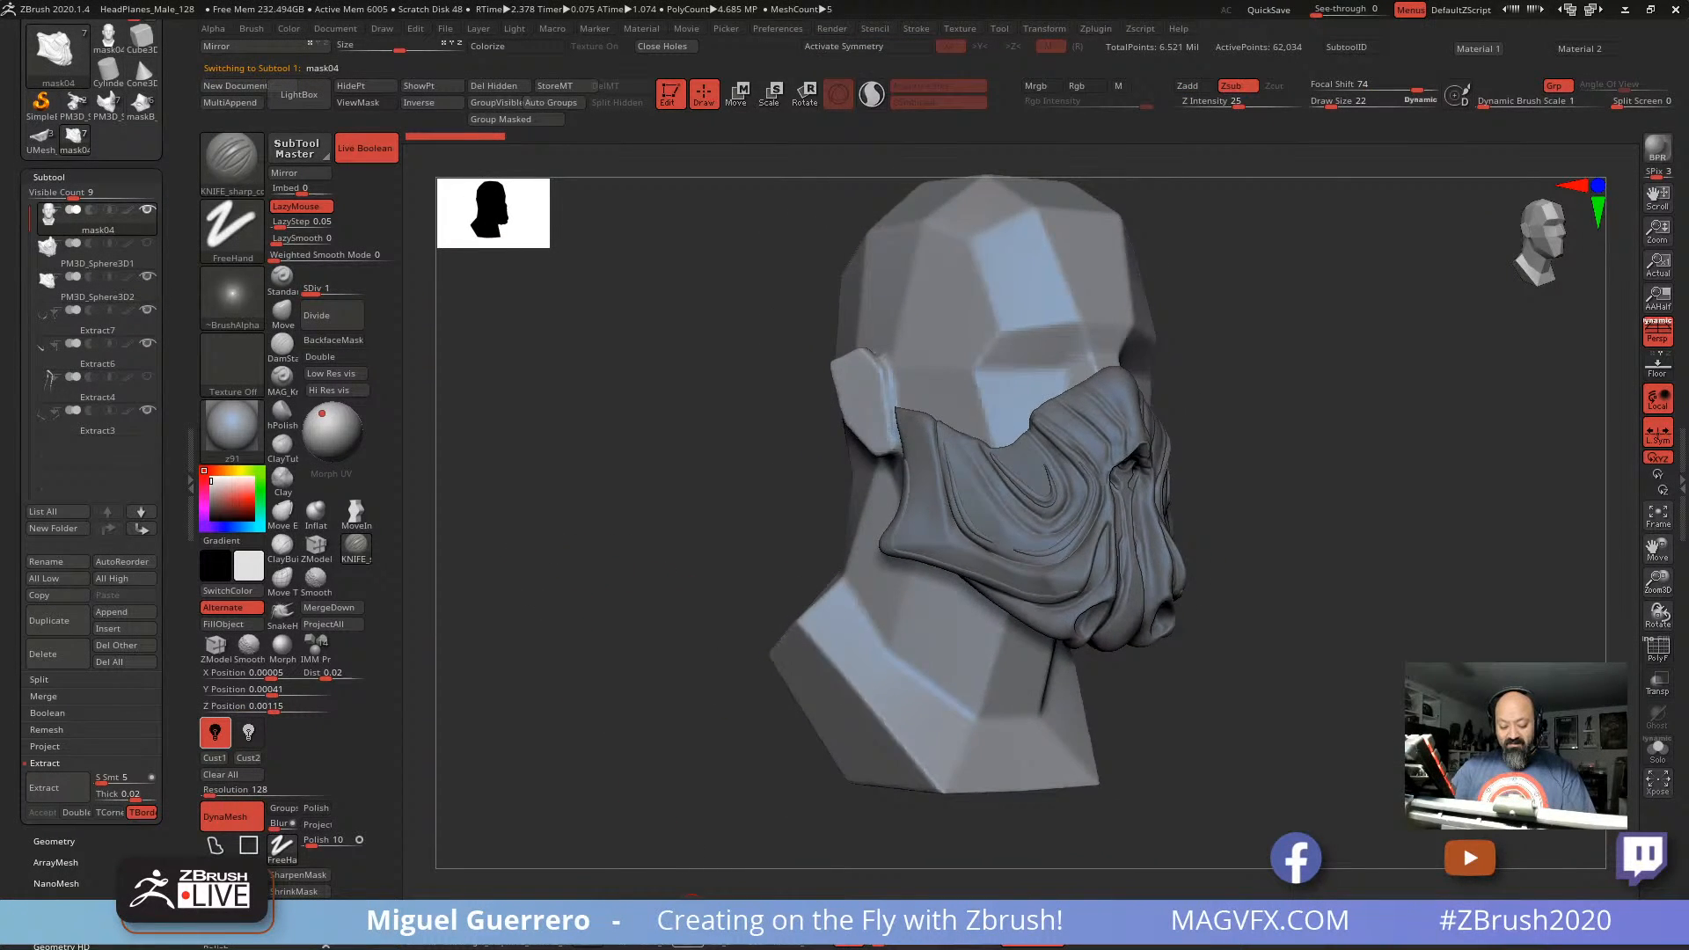
left_click(653, 924)
left_click(554, 929)
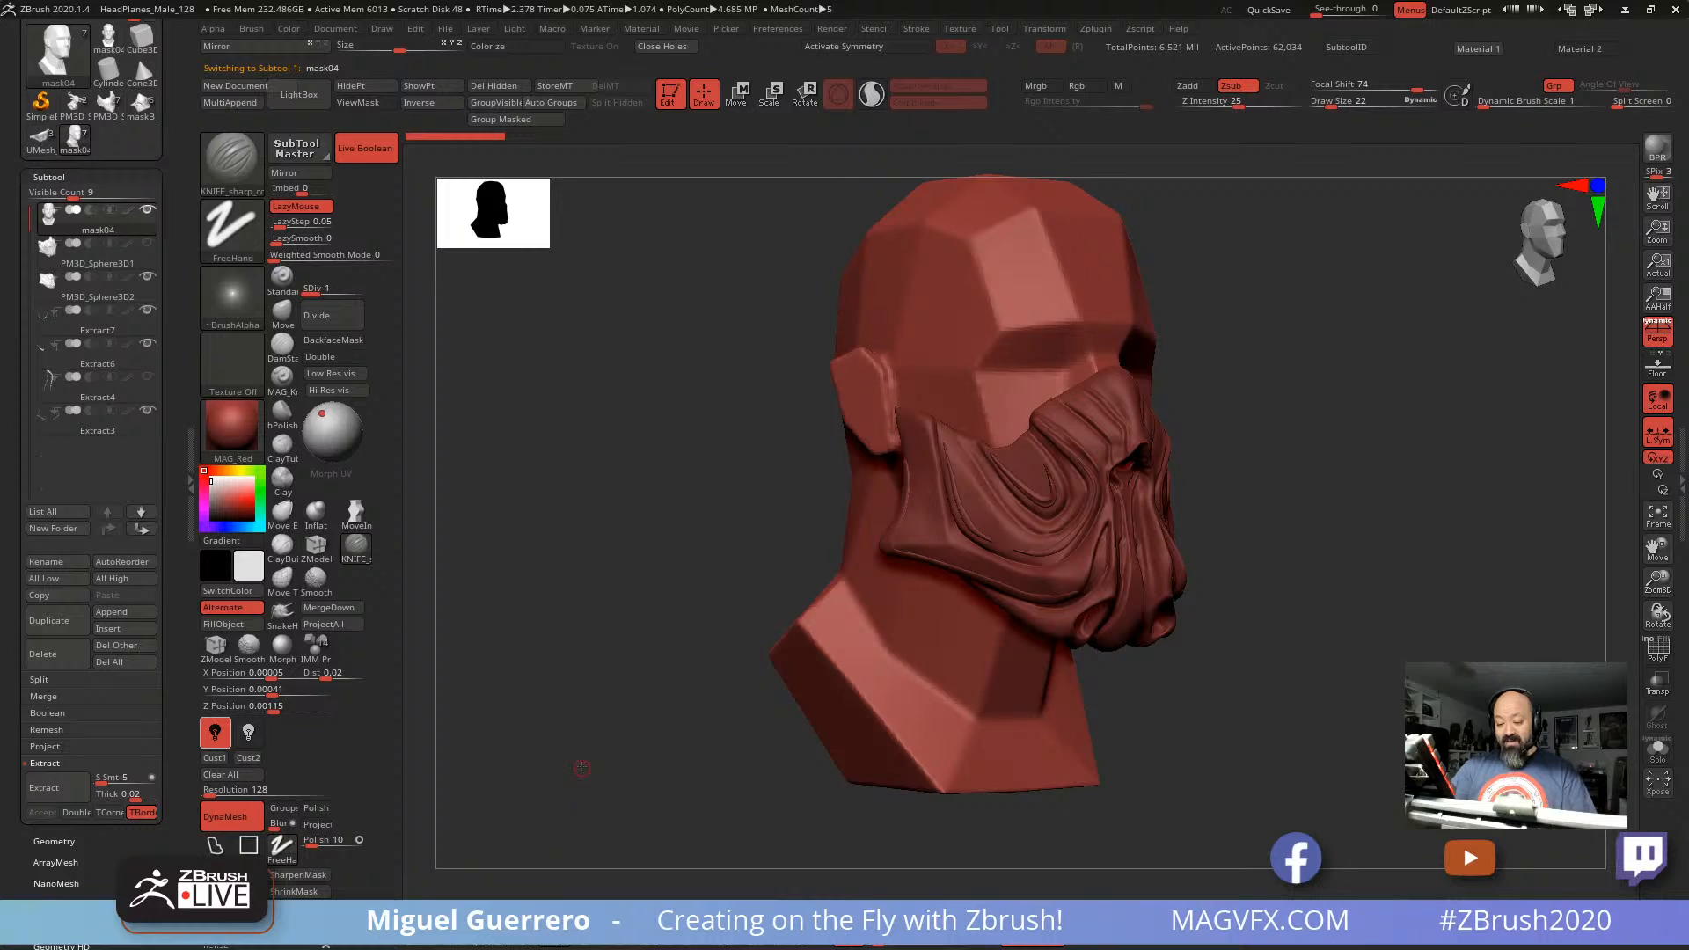
Step: Save the tool as a new version named mask05
right_click_drag(582, 768, 539, 755)
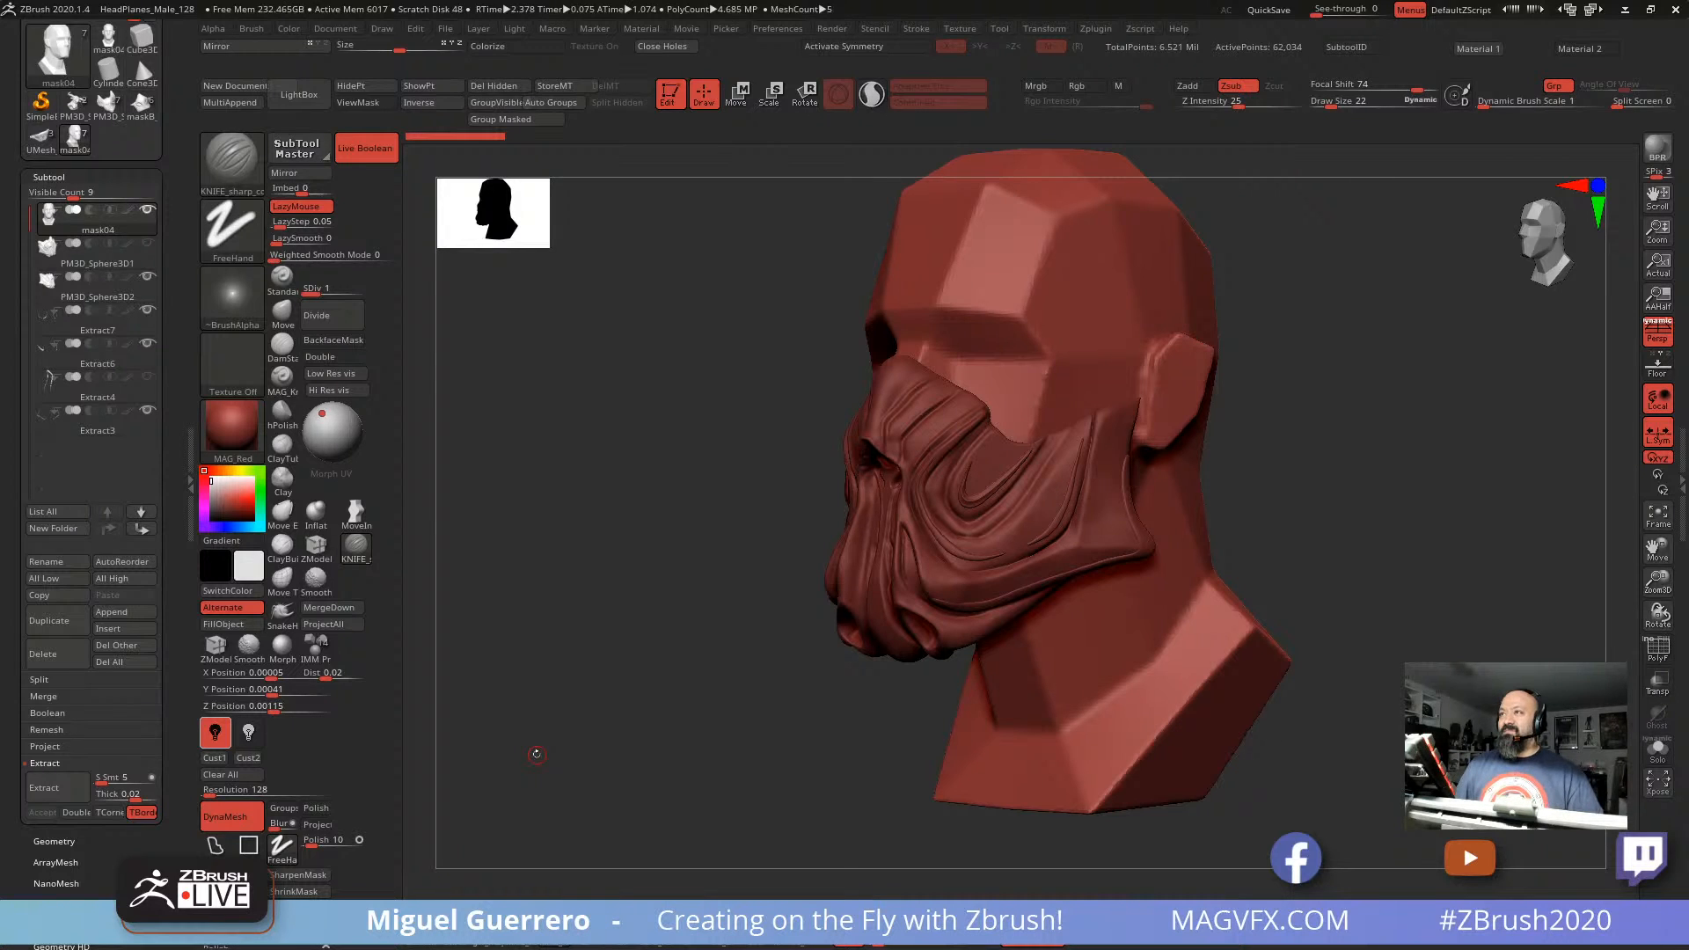
left_click_drag(174, 202, 174, 361)
left_click(111, 51)
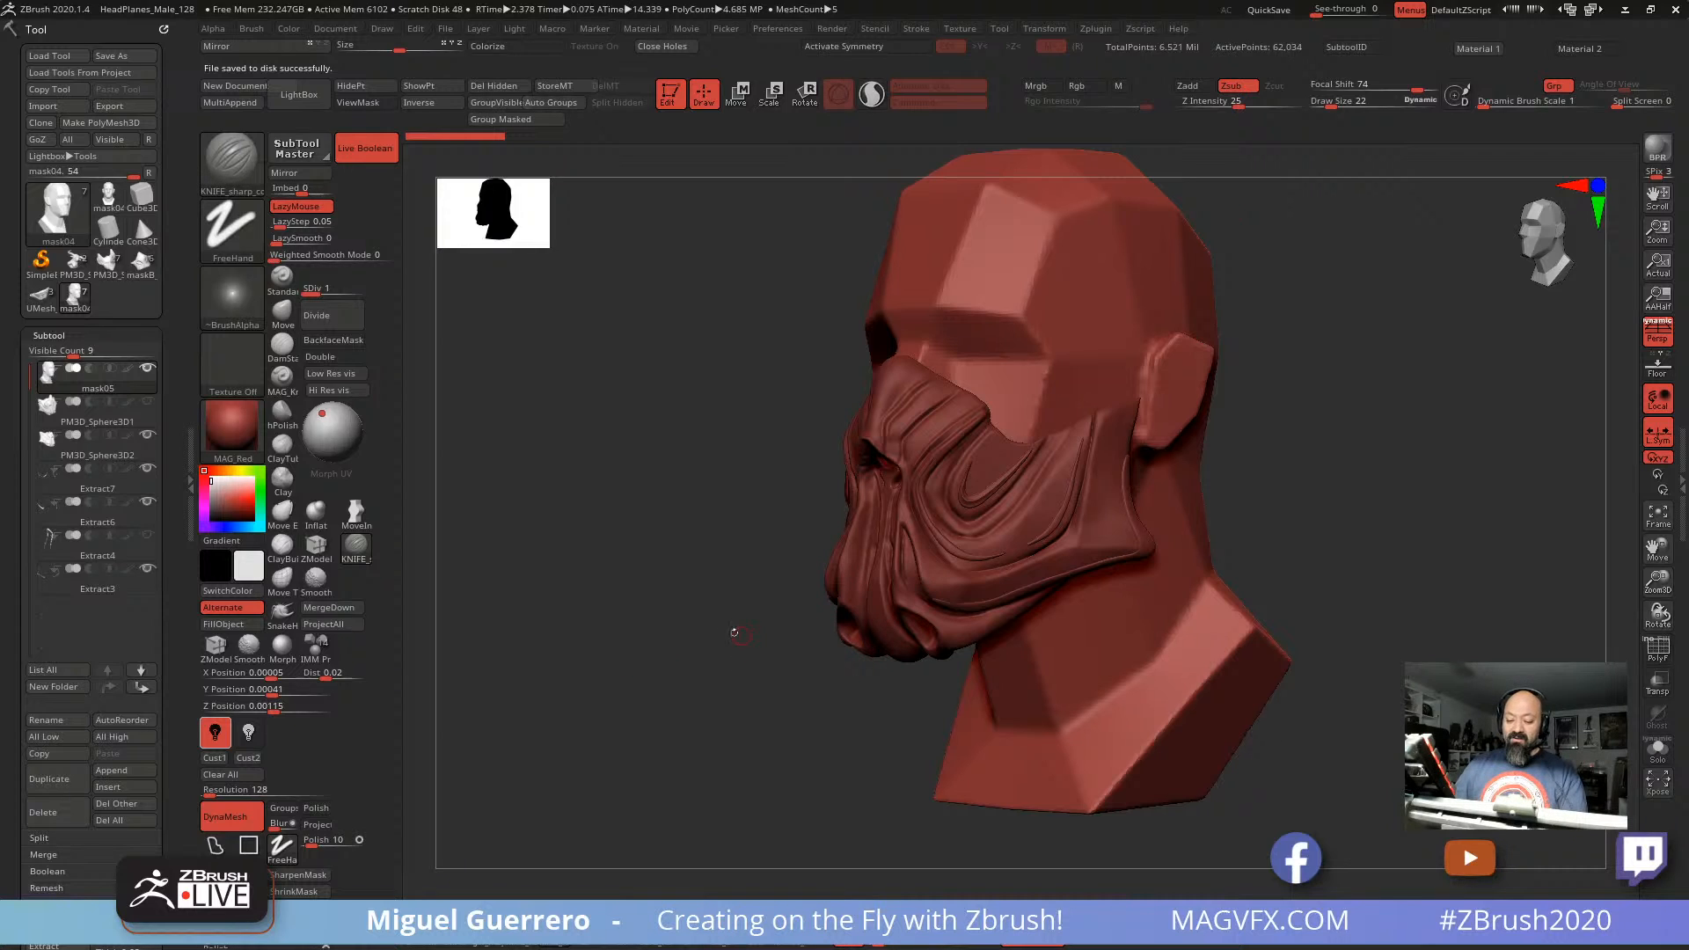
Step: Select the face mask, turn on mask display, lasso-mask its upper rear corner near the ear, and invert the masking
left_click_drag(760, 641, 877, 565)
left_click(1068, 532, "alt")
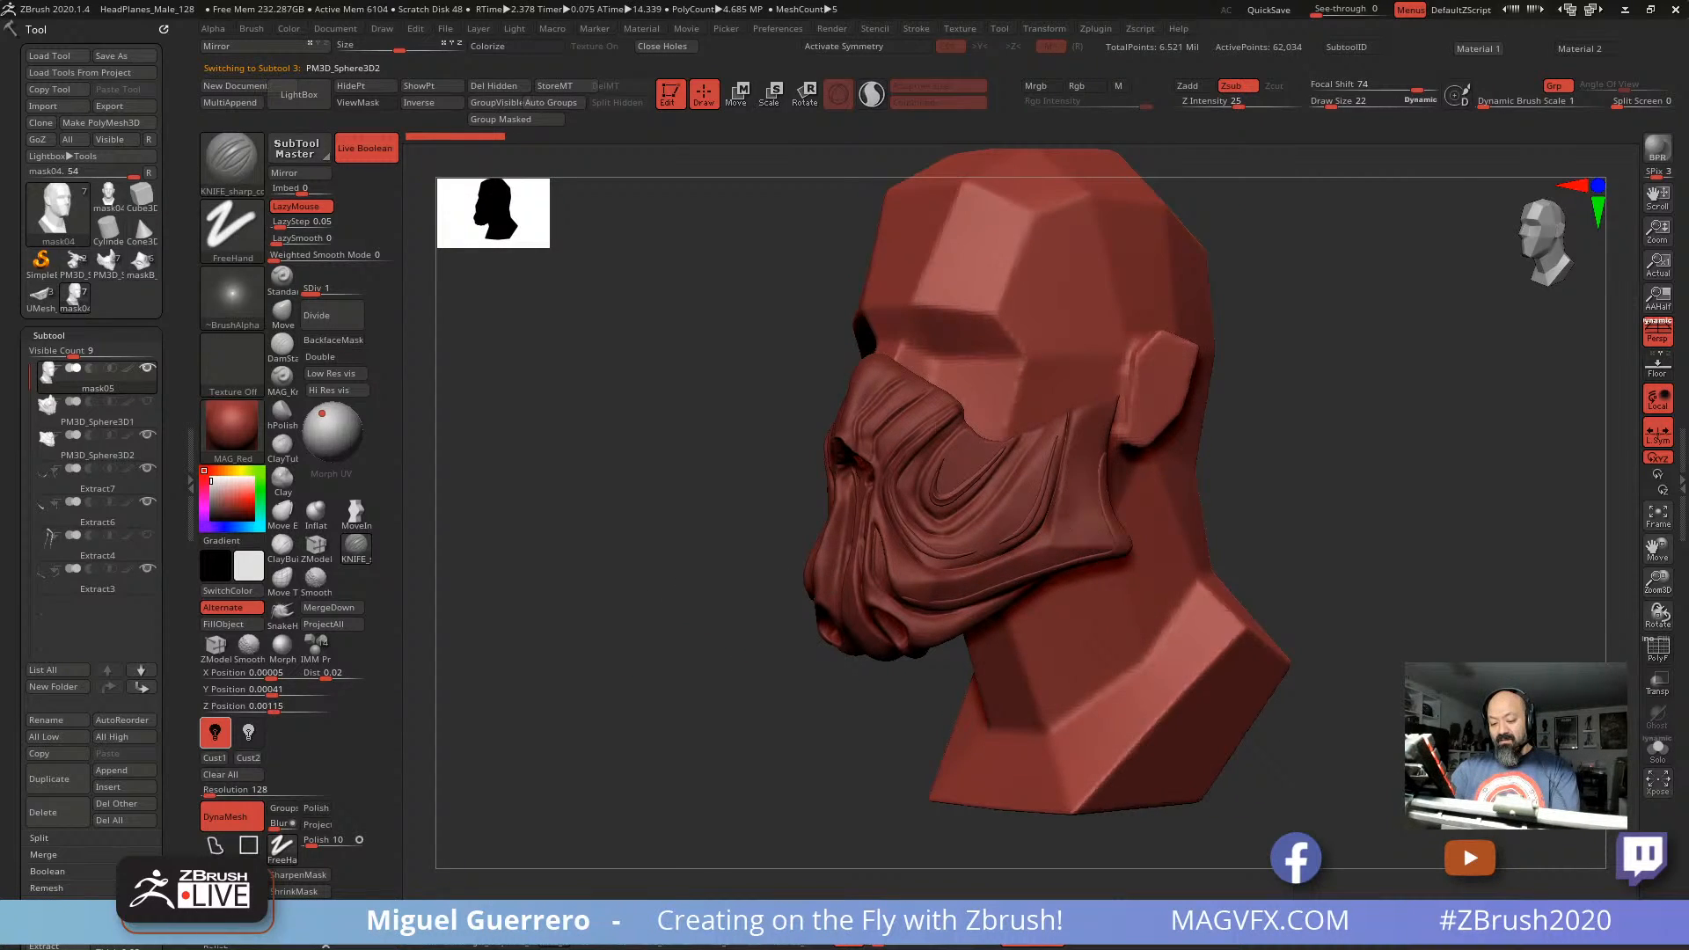
key("ctrl+h")
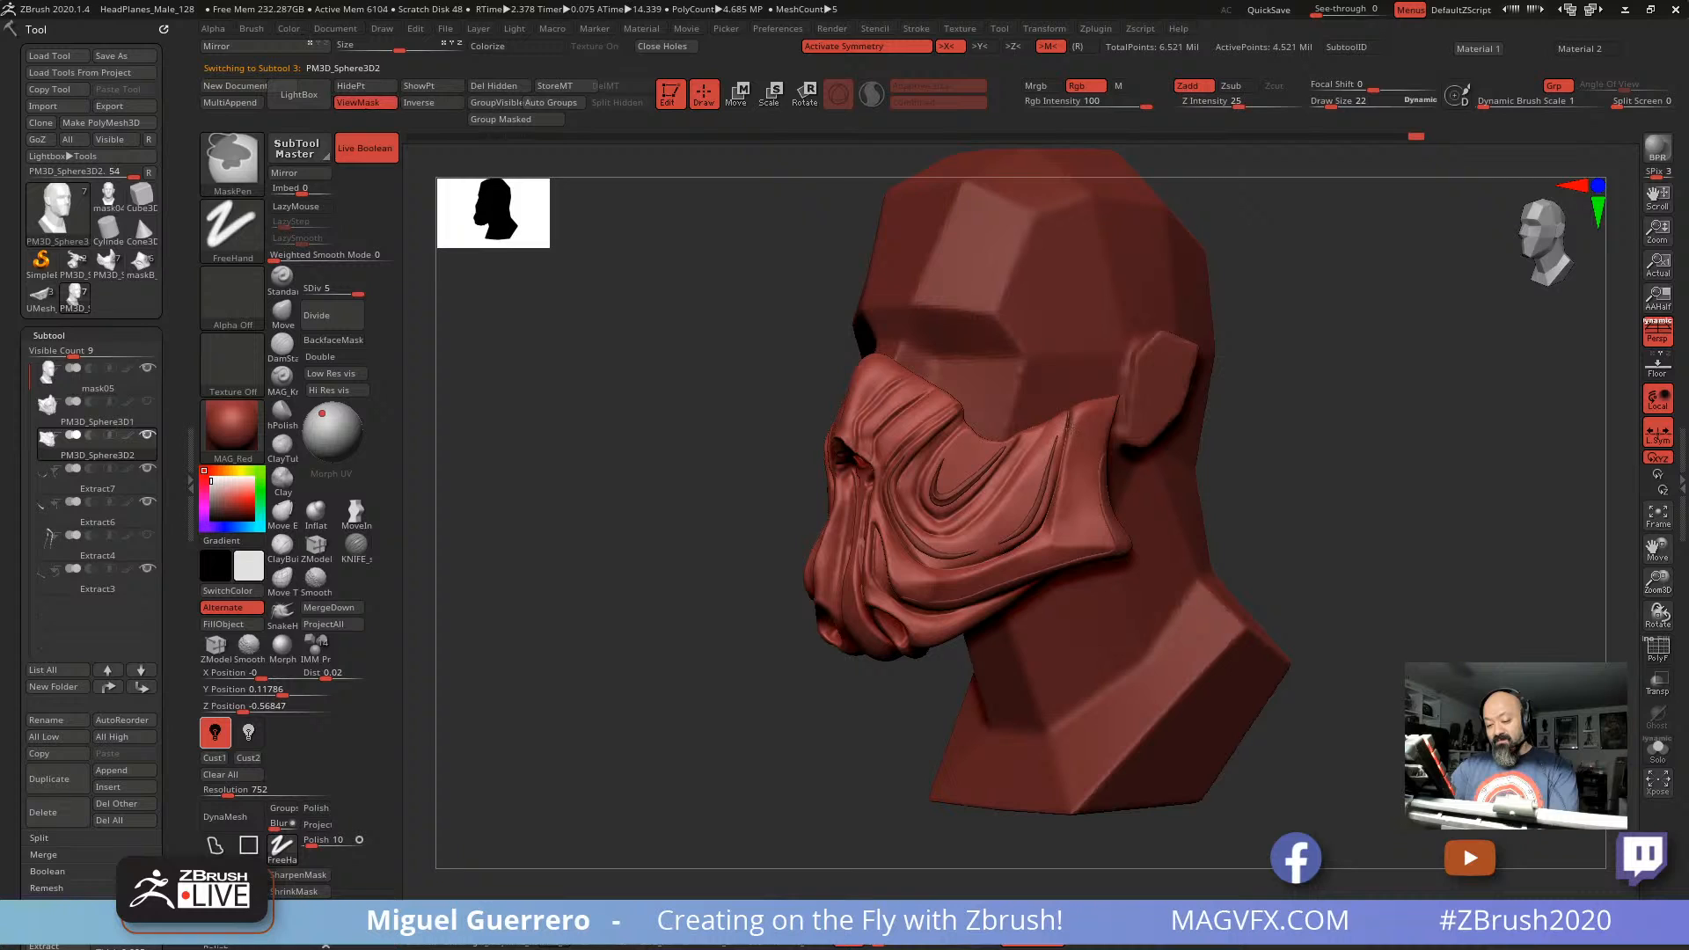
left_click(216, 845, "ctrl")
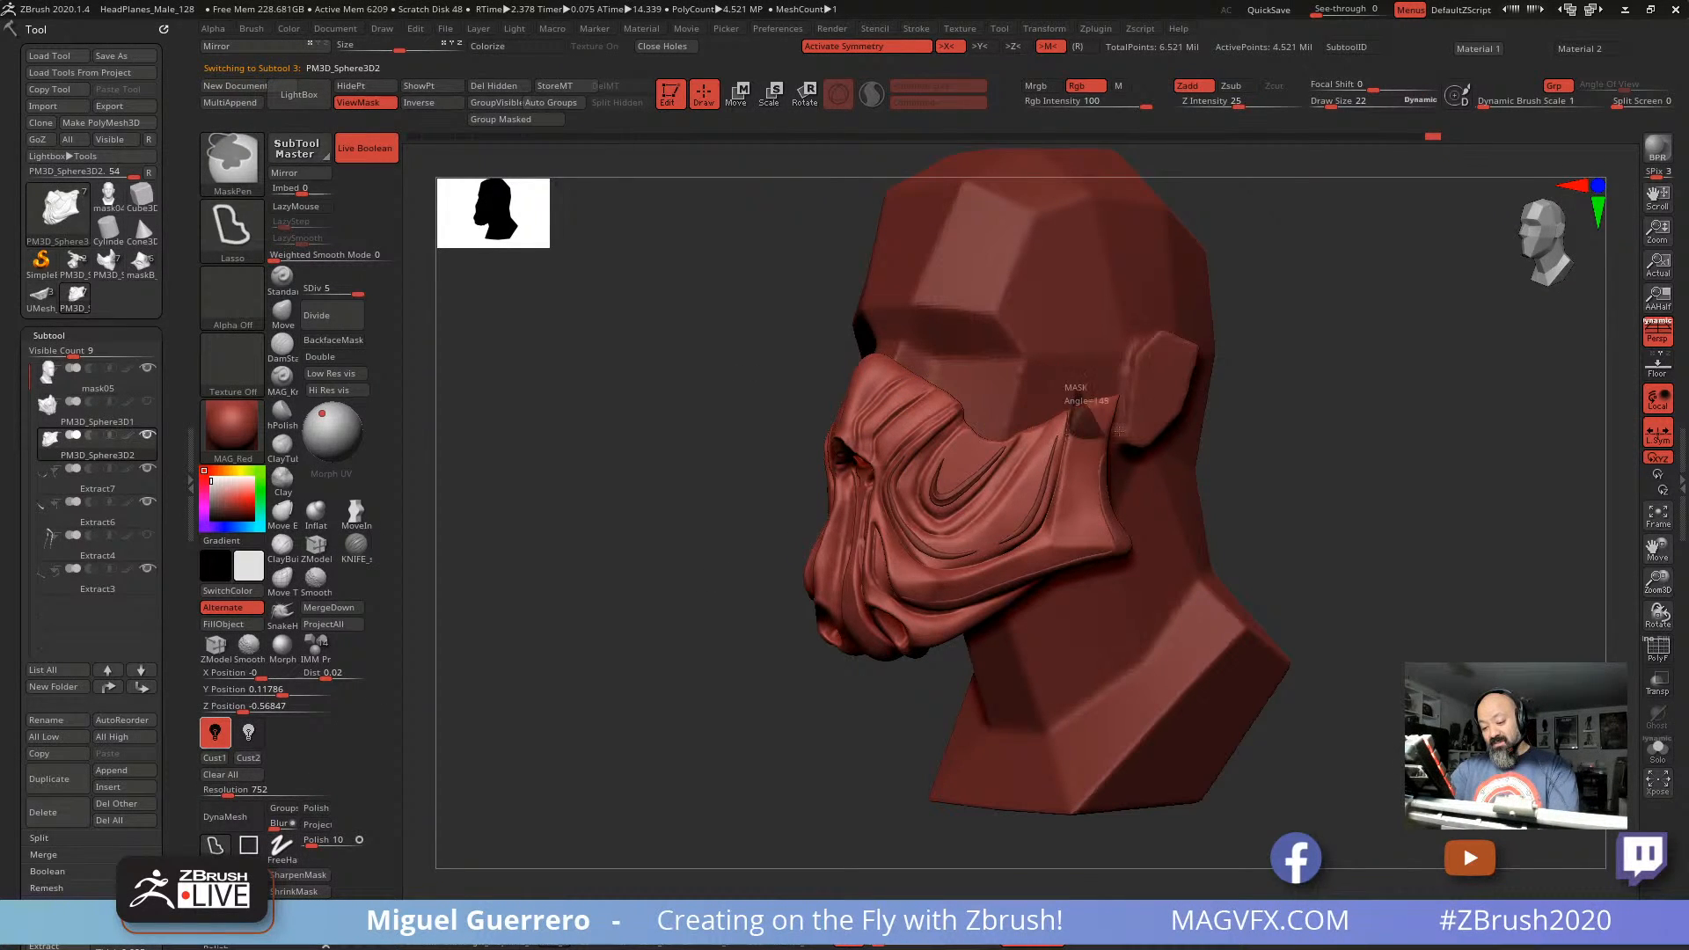
left_click(733, 393, "ctrl")
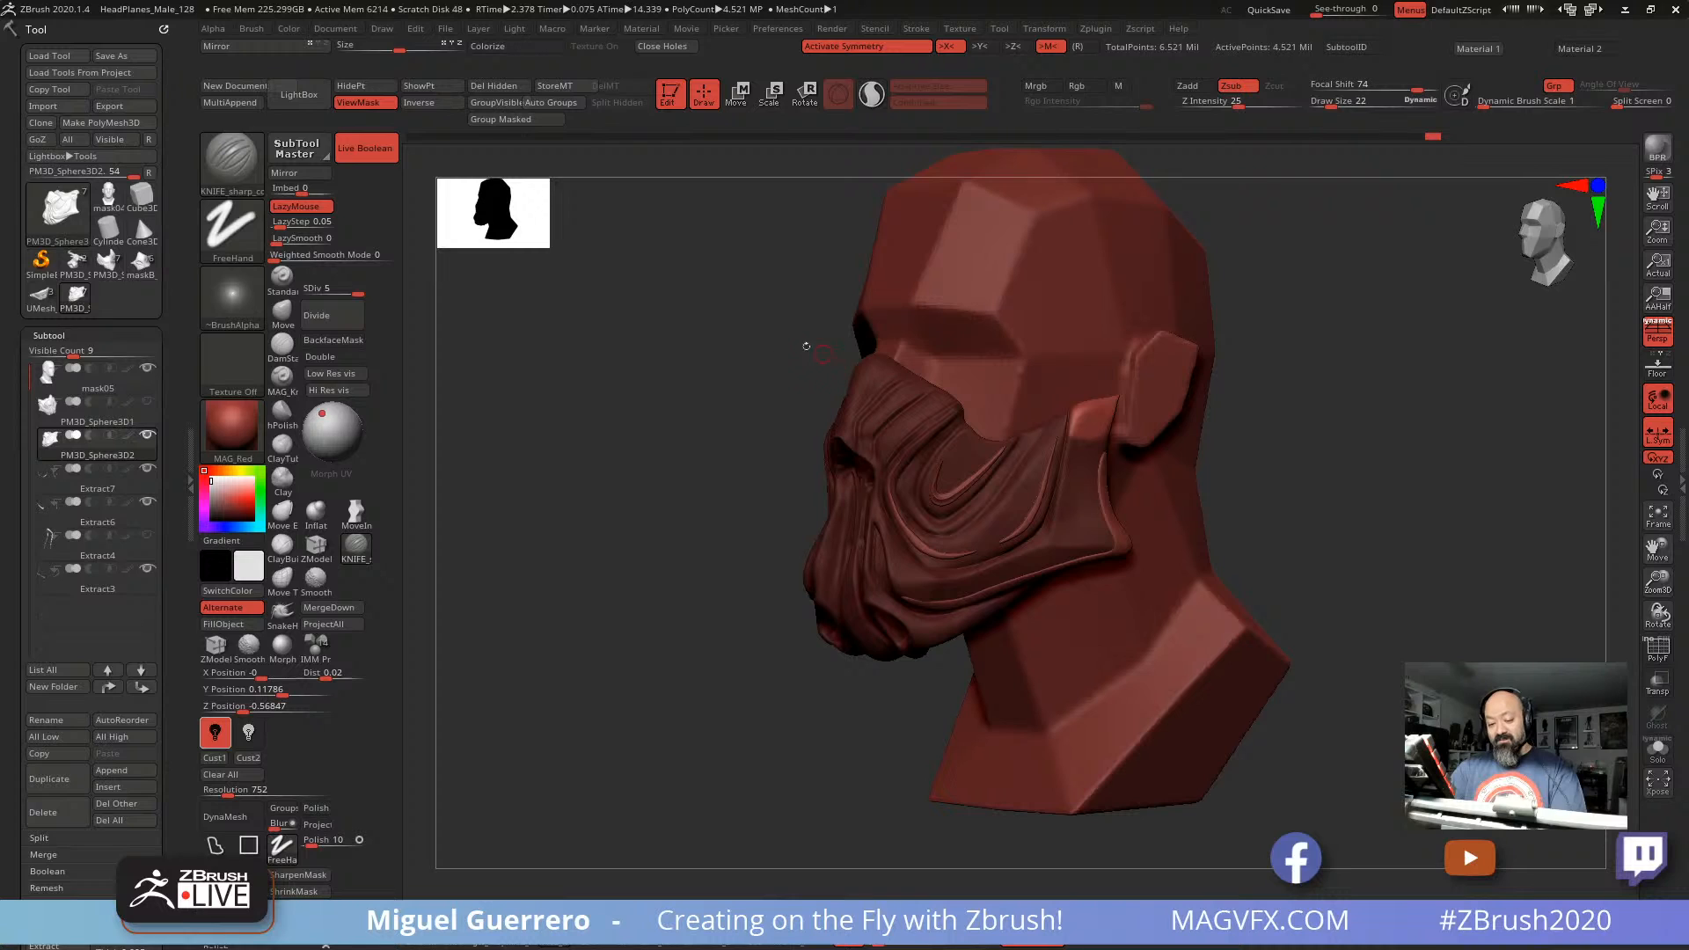
Step: Pull the mask's upper rear corner upward with the Move brush at draw size 186, and clear the masking
left_click_drag(546, 446, 528, 444)
left_click(283, 314)
left_click_drag(599, 403, 574, 401)
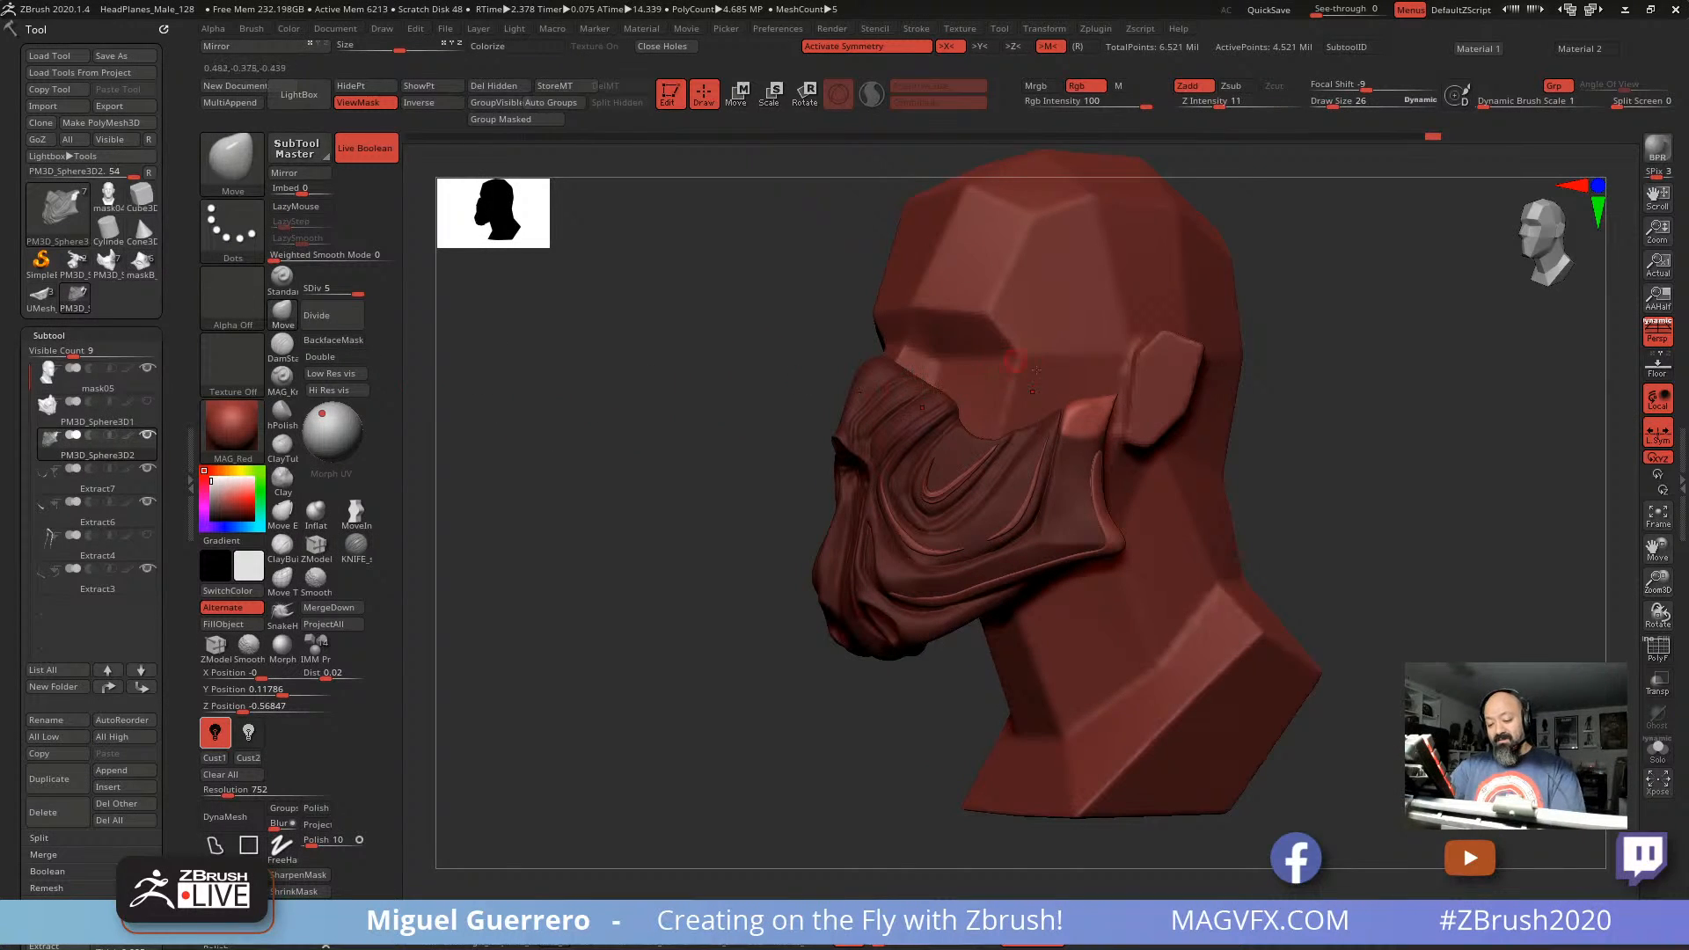
key("]")
key("]")
left_click_drag(1088, 403, 1093, 317)
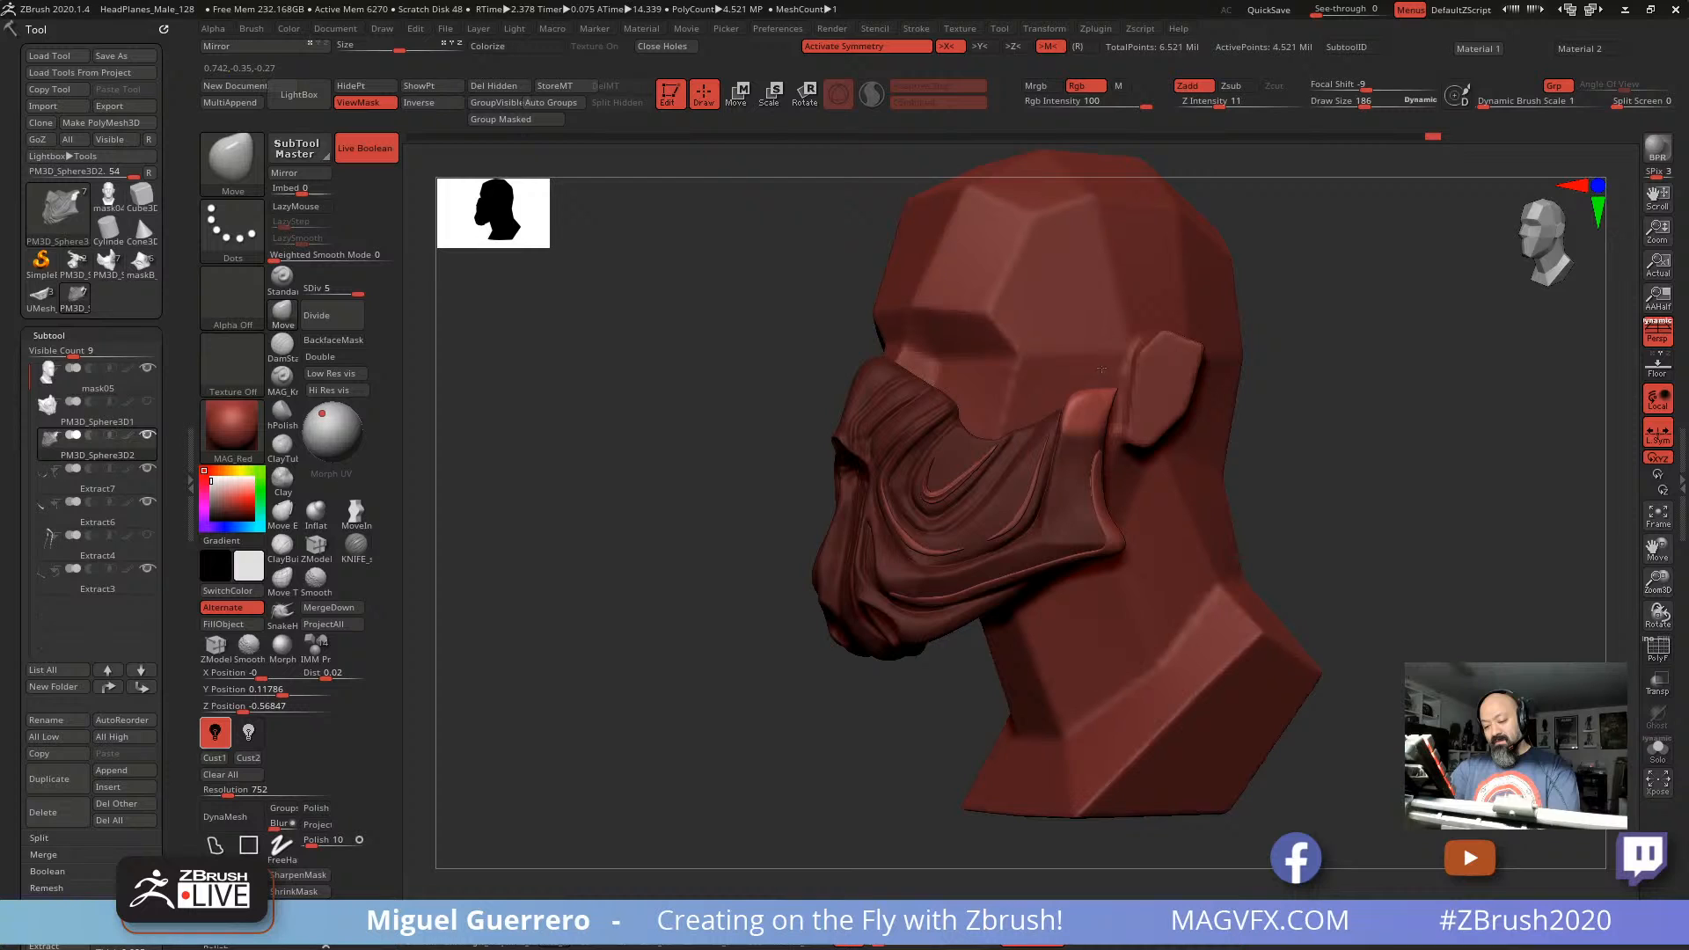
left_click_drag(667, 425, 653, 521)
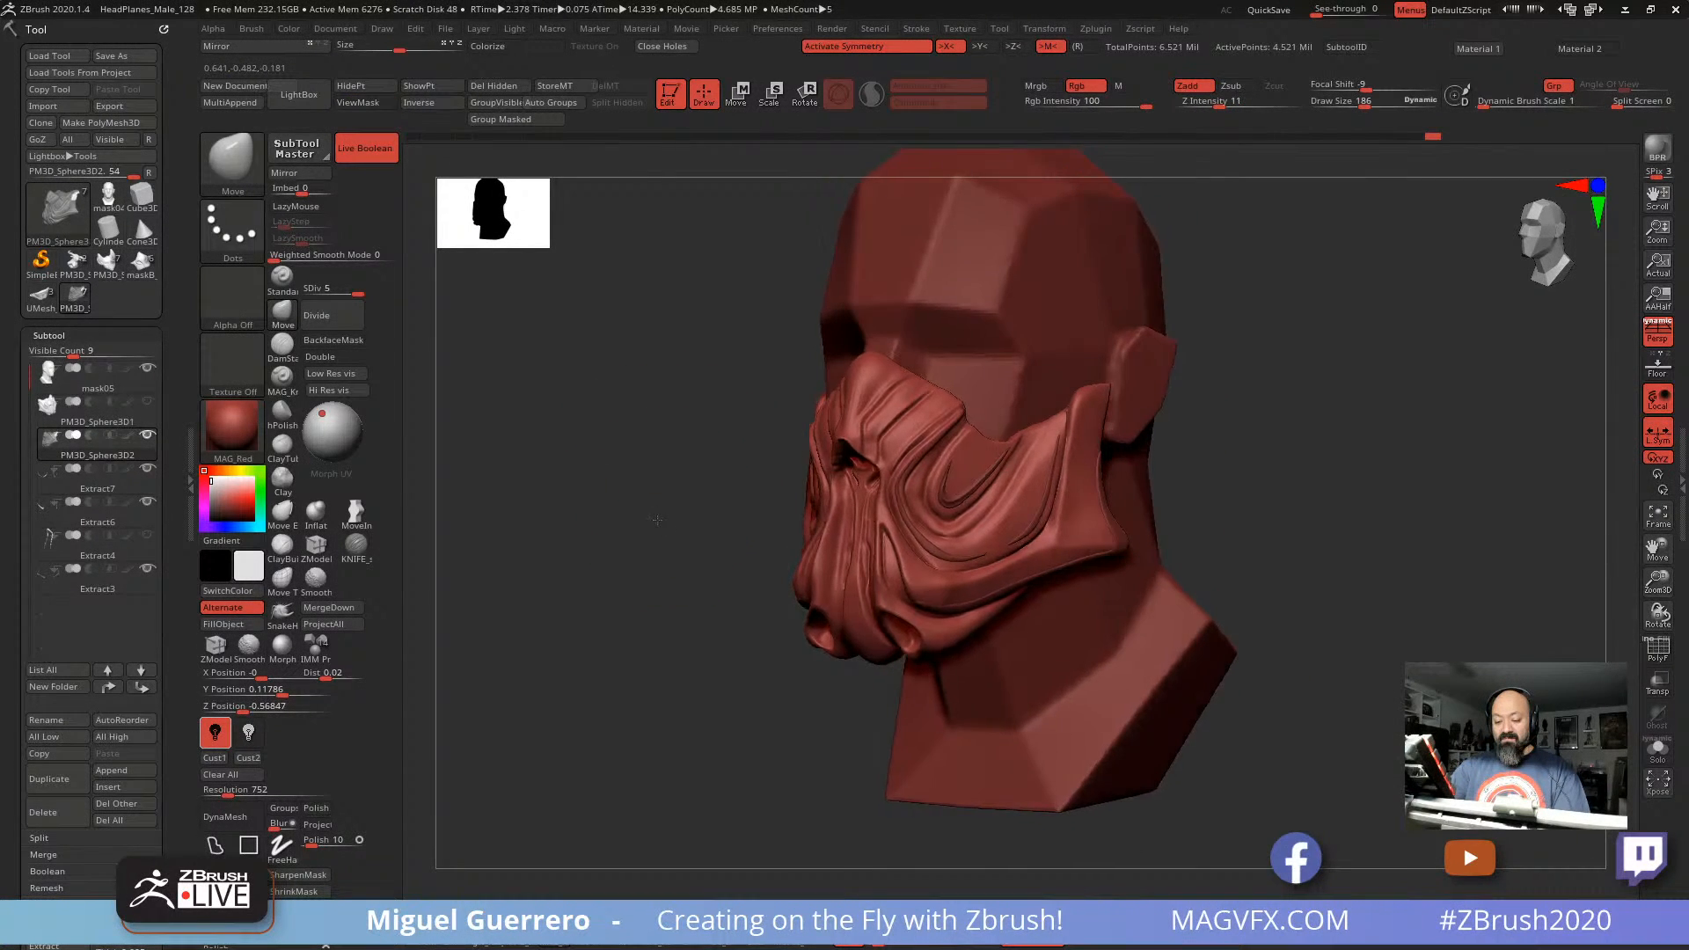
Step: Lasso-mask the lower front of the face mask, invert the masking, and drop to subdivision level 3
left_click_drag(622, 577, 660, 602)
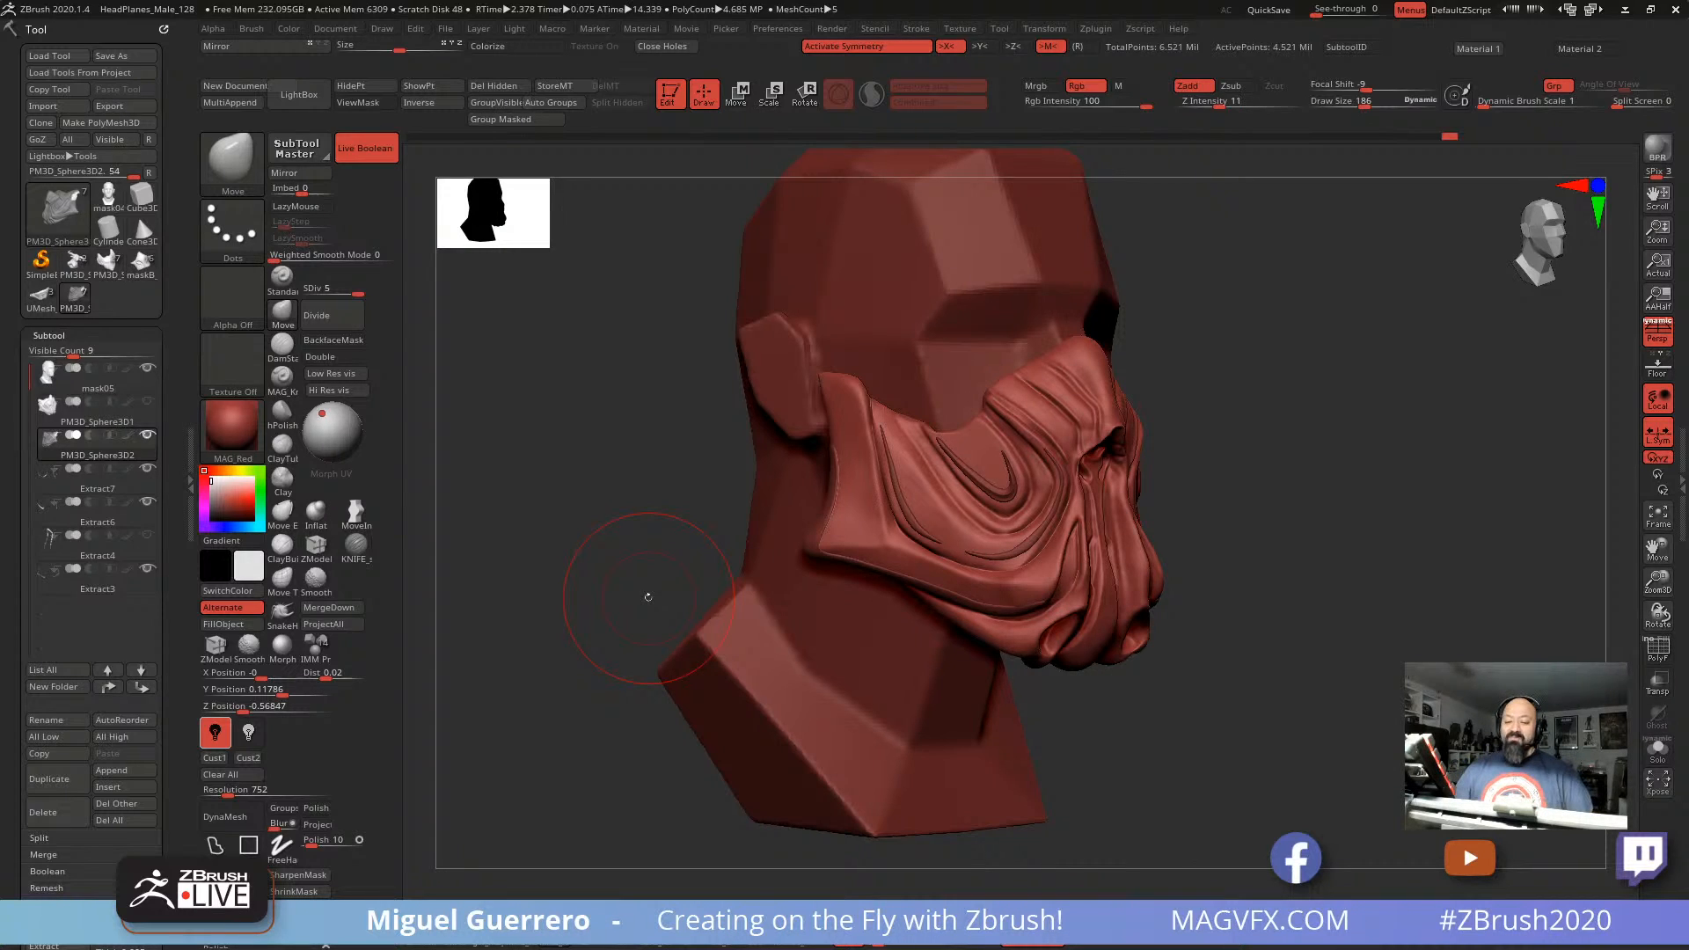
mouse_move(648, 597)
left_mouse_down()
mouse_move(539, 557)
mouse_move(641, 558)
mouse_move(608, 567)
mouse_move(623, 783)
mouse_move(615, 566)
mouse_move(615, 603)
mouse_move(564, 627)
mouse_move(763, 594)
mouse_move(659, 585)
mouse_move(881, 574)
mouse_move(912, 603)
mouse_move(889, 706)
mouse_move(846, 683)
mouse_move(906, 704)
mouse_move(919, 563)
mouse_move(906, 570)
left_mouse_up()
left_click(864, 679, "ctrl")
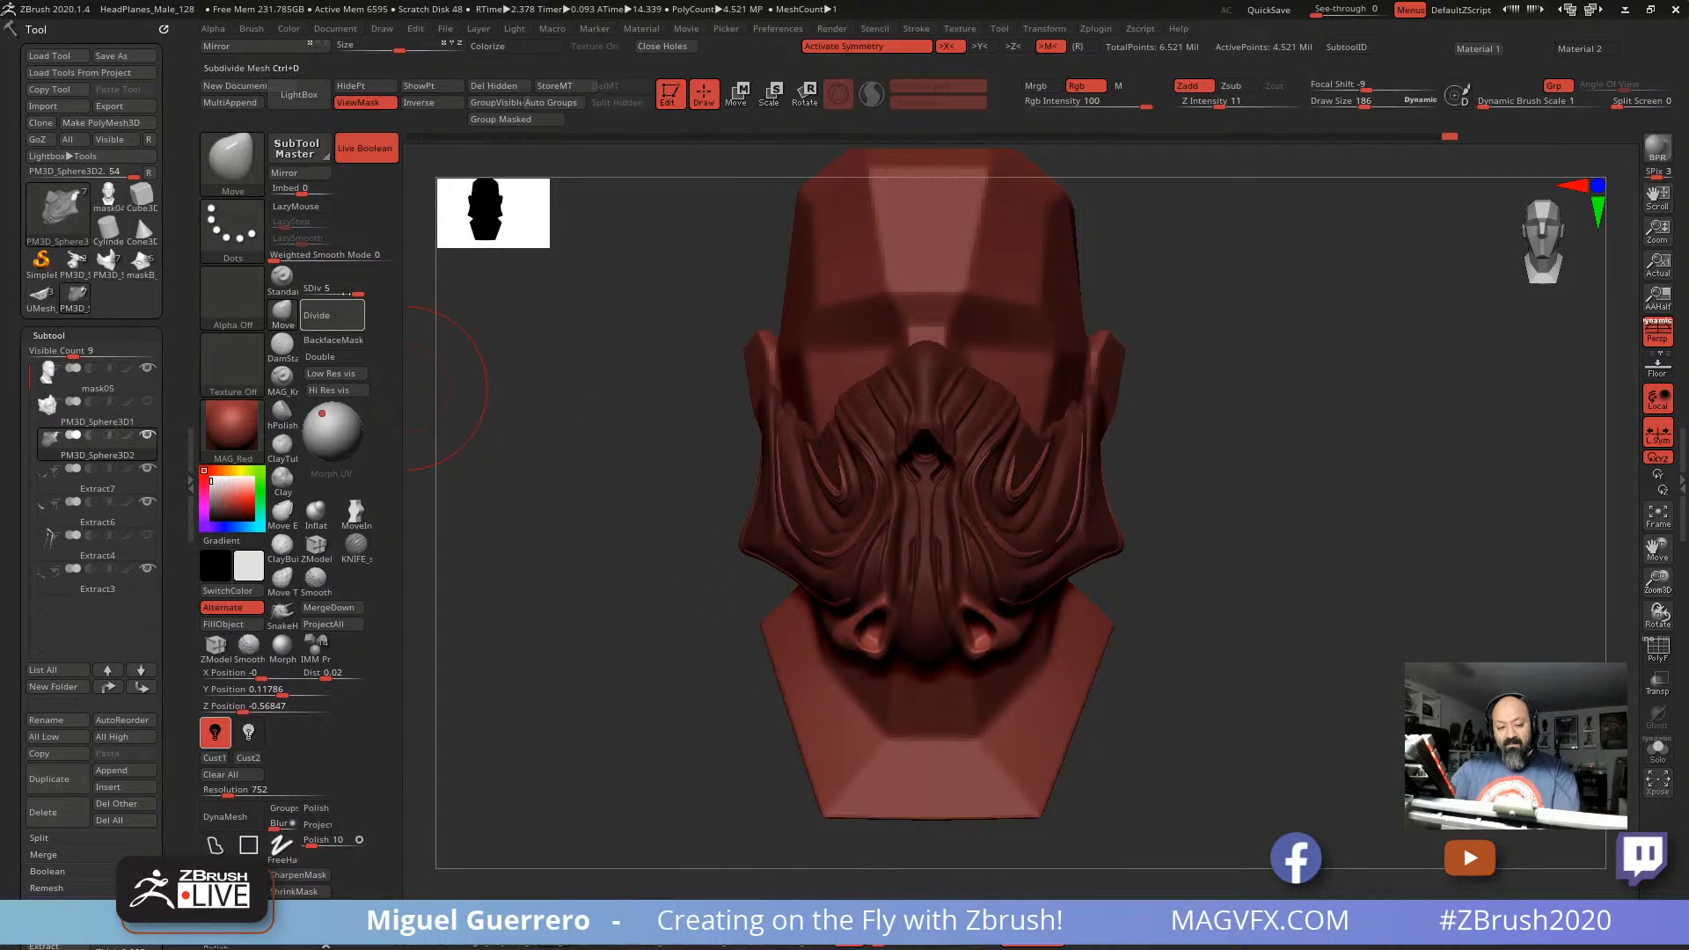
key("shift+d")
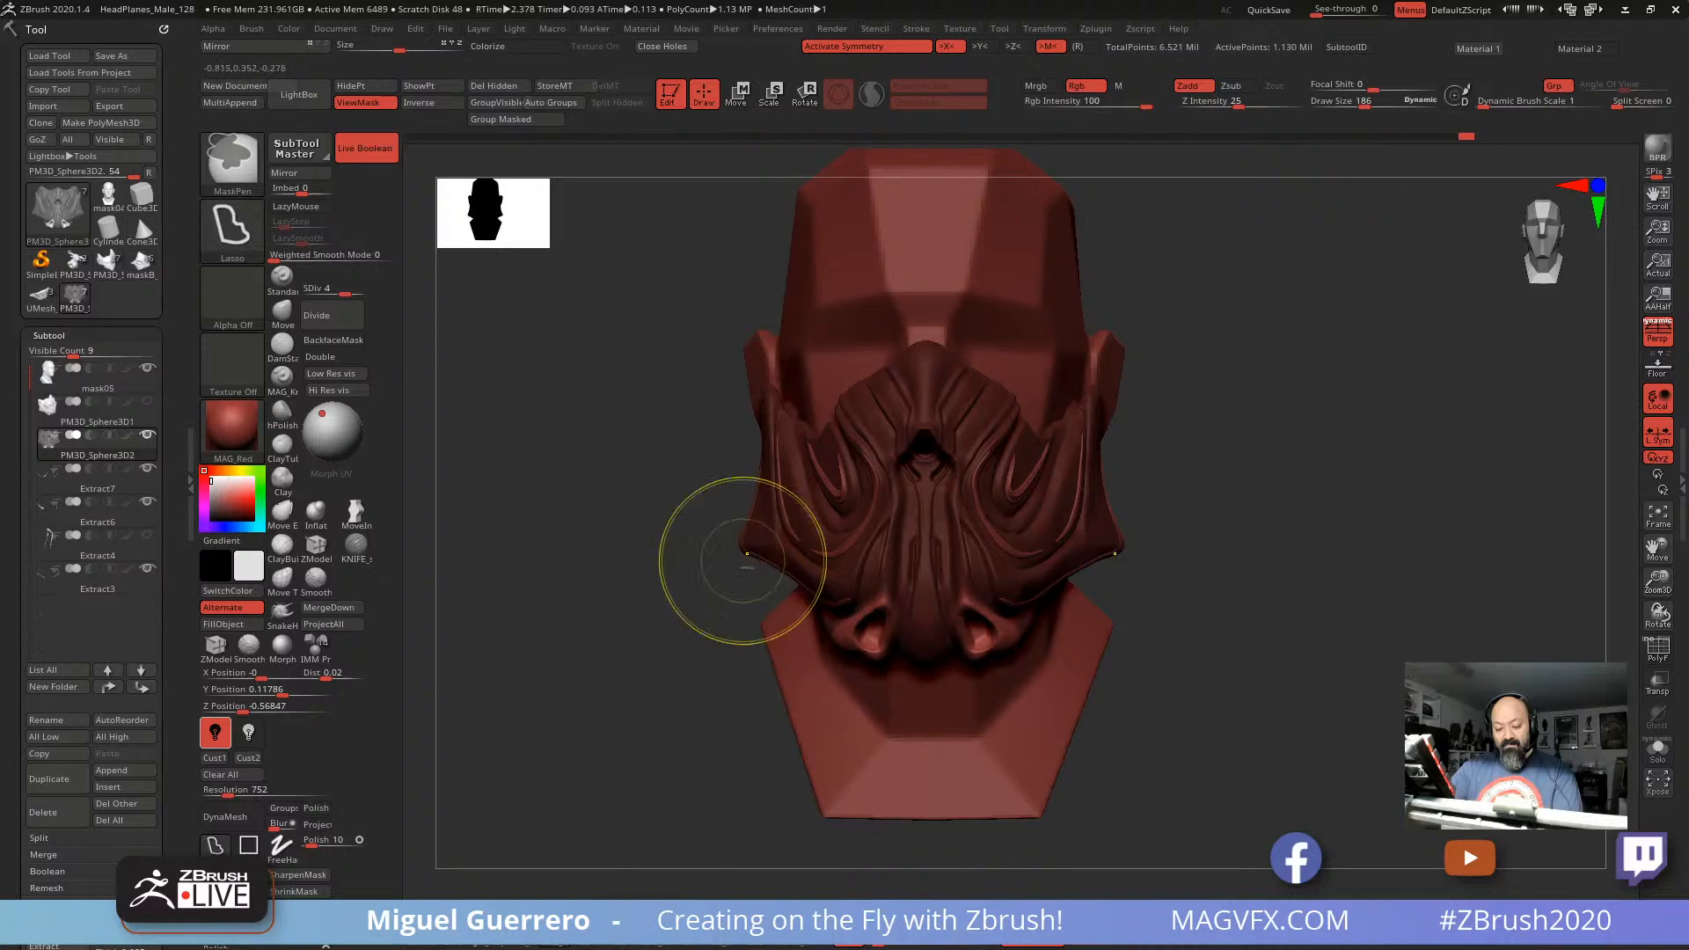
key("shift+d")
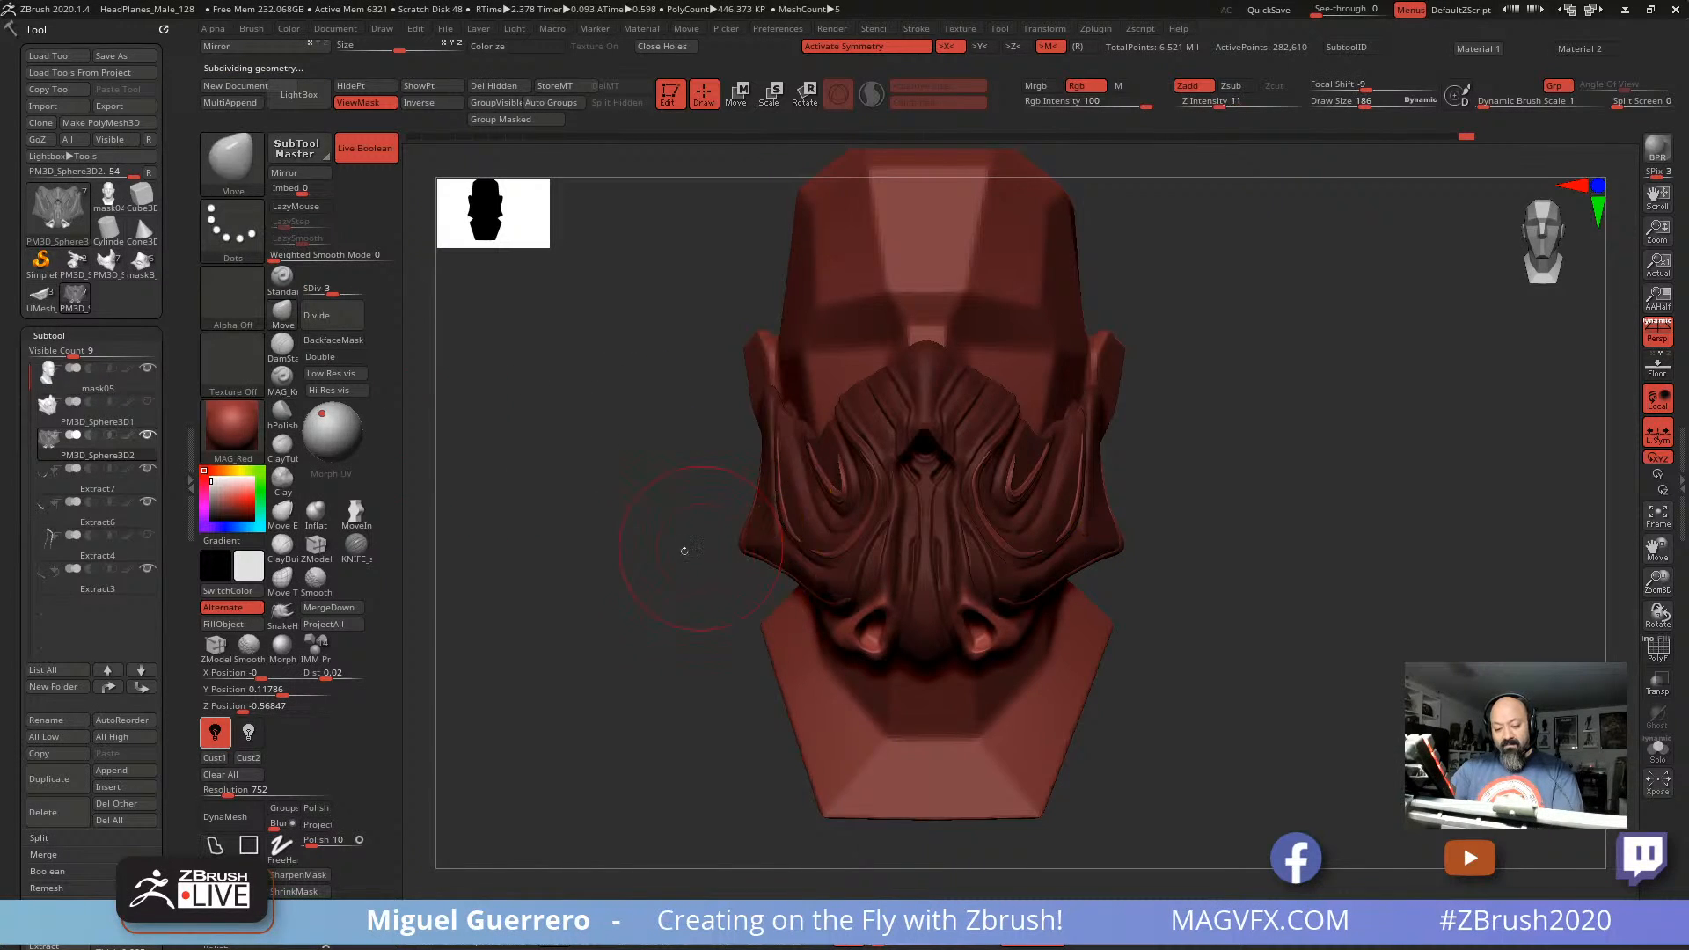
Step: Try to shift the unmasked chin area forward and down with the Move gizmo, and undo both moves
left_click_drag(683, 550, 576, 559)
left_click(736, 93)
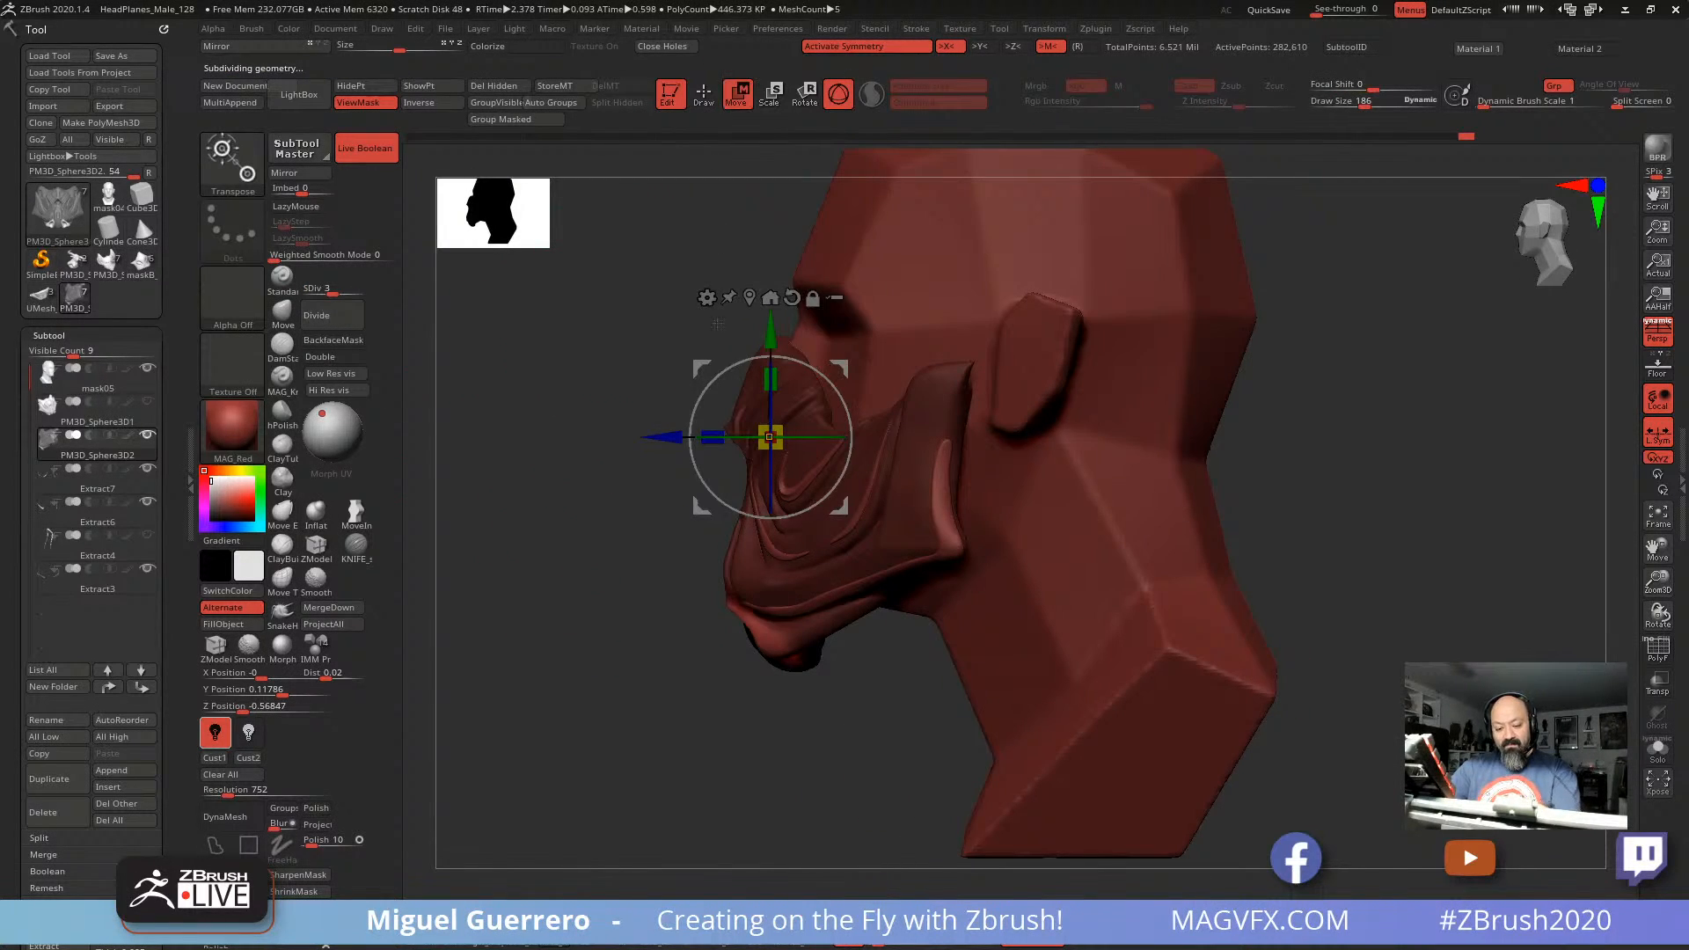
left_click_drag(661, 437, 623, 436)
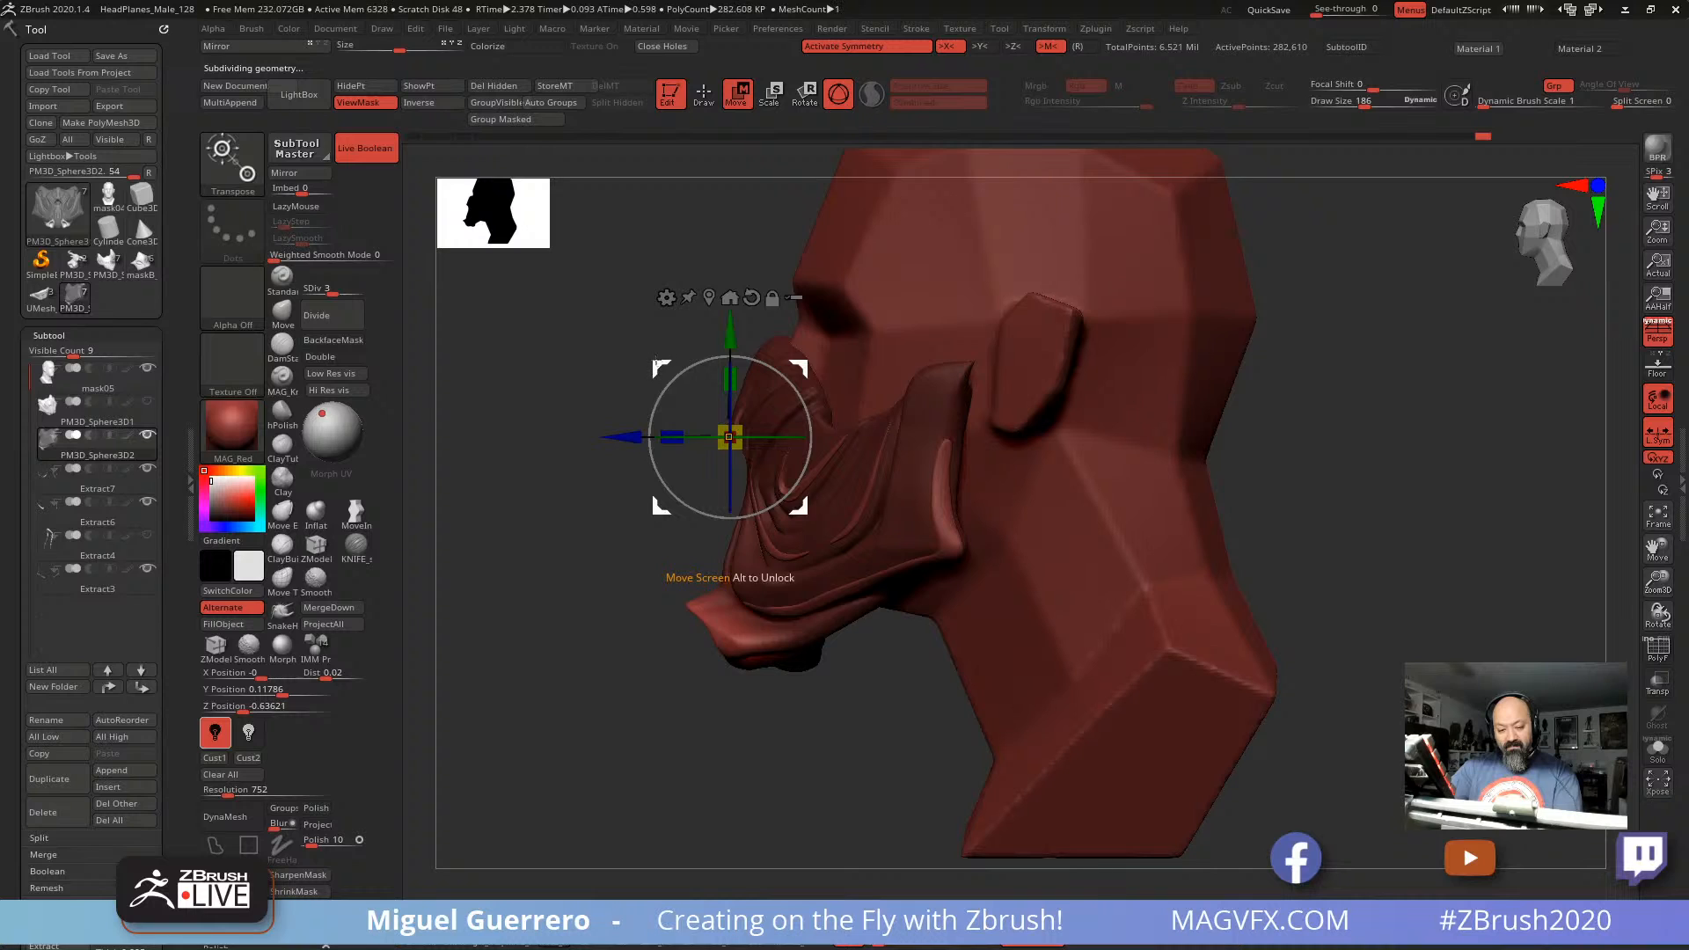
left_click_drag(662, 506, 665, 529)
left_click_drag(556, 552, 692, 592)
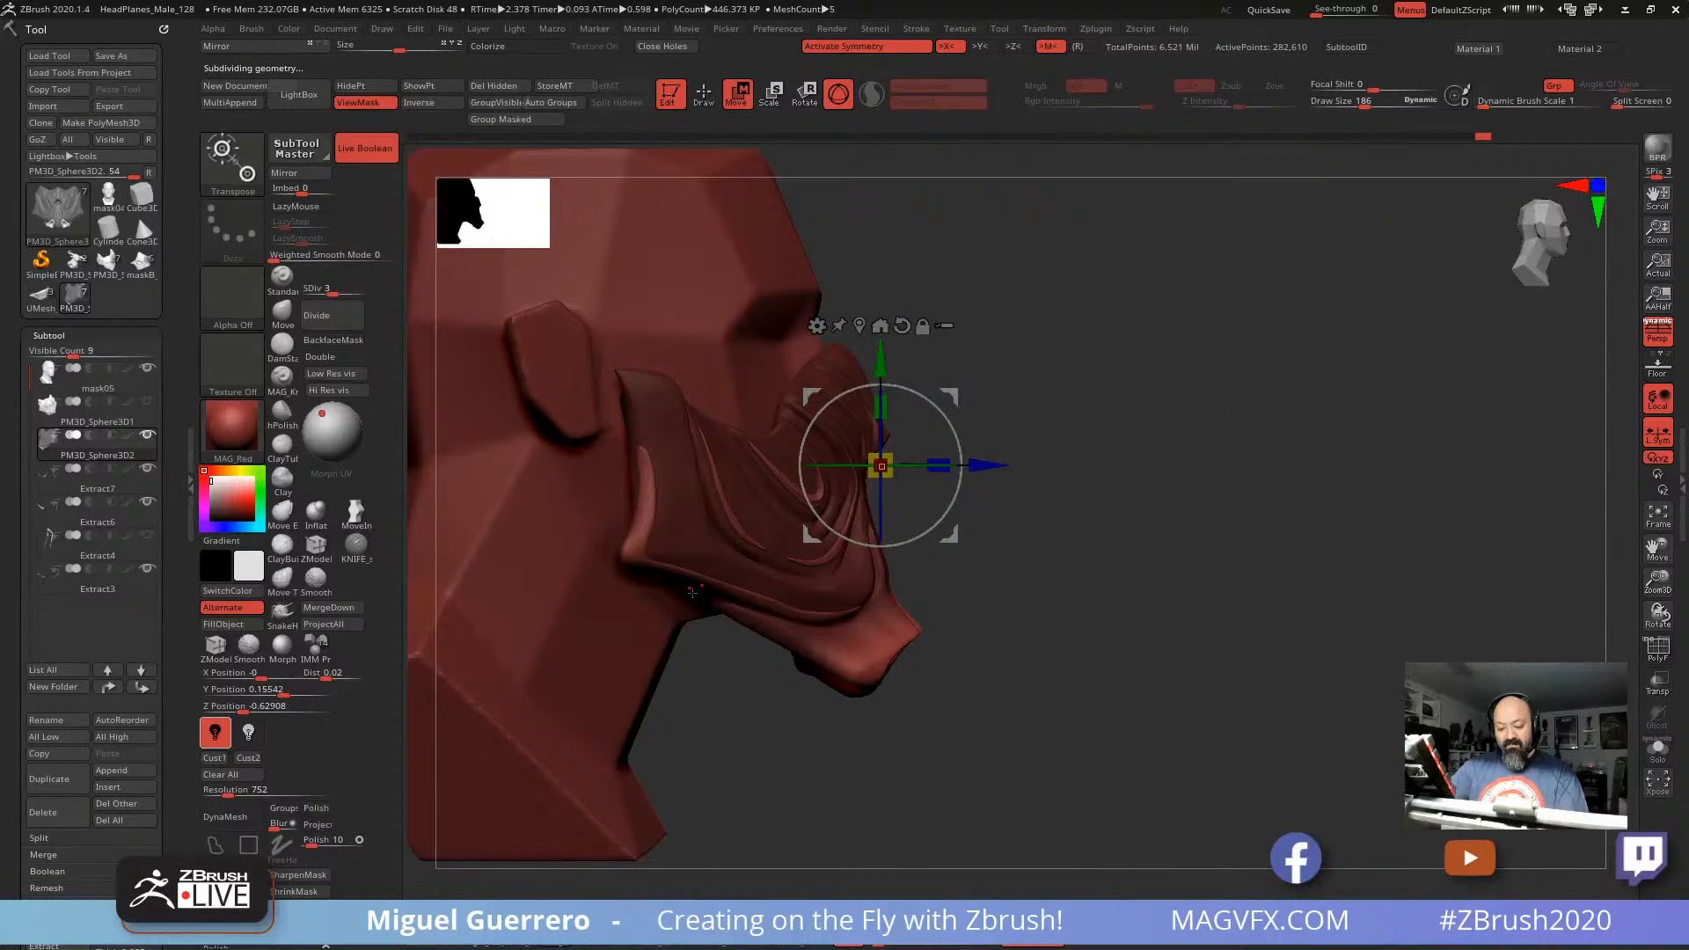
key("ctrl+z")
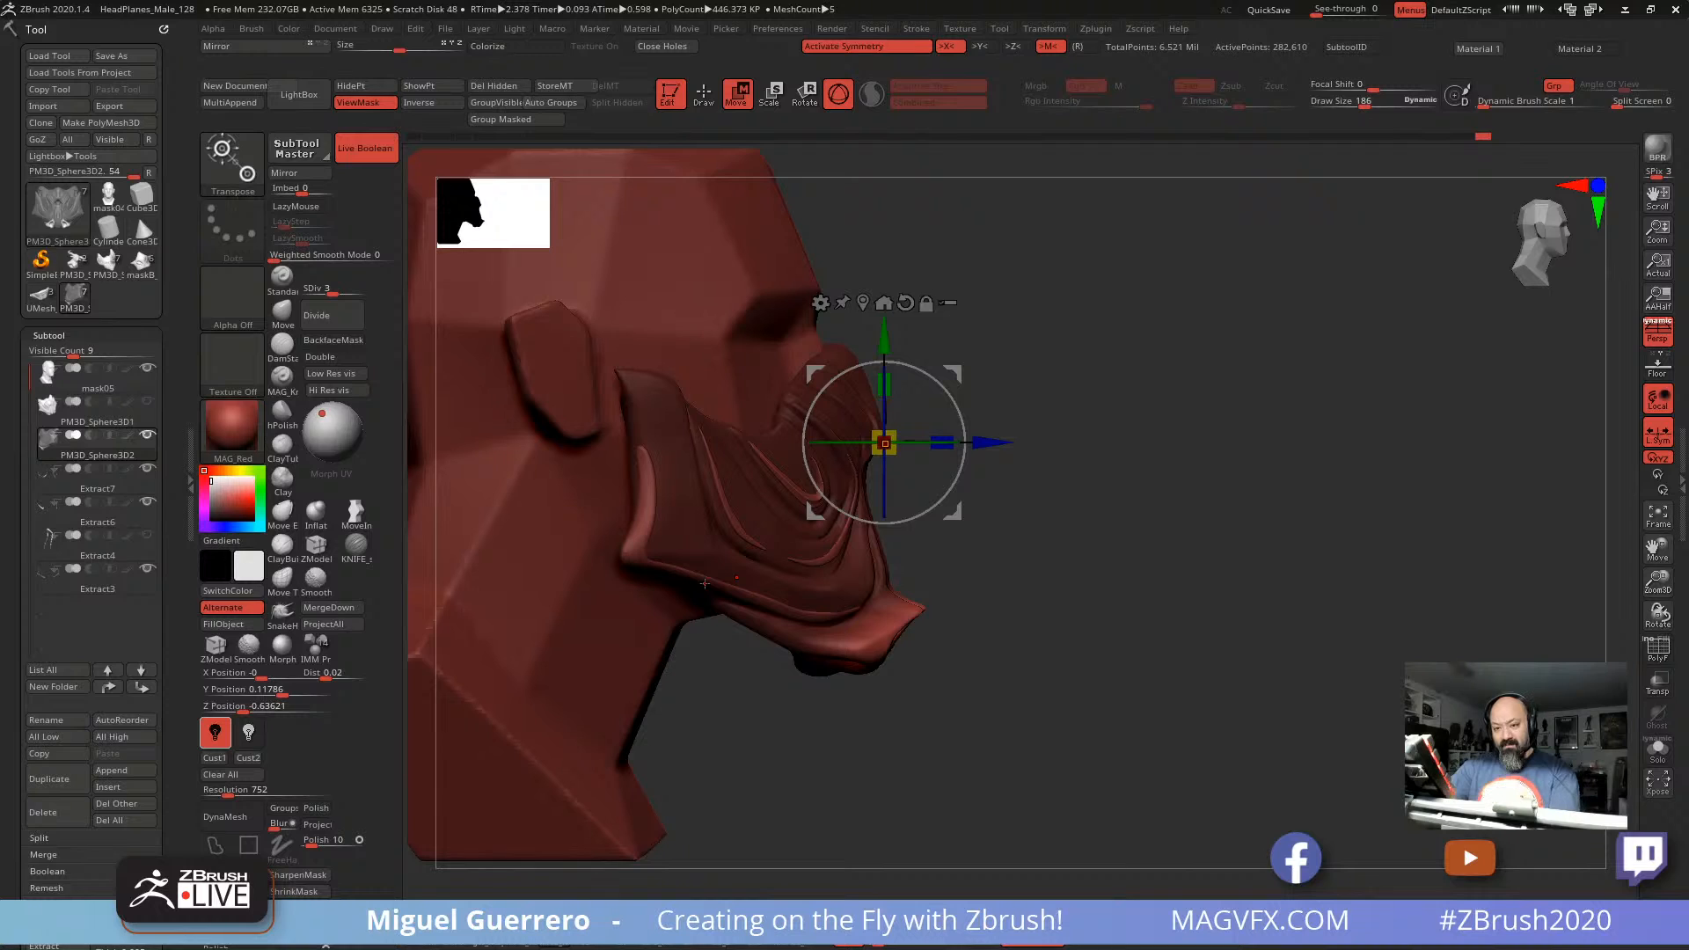
key("ctrl+z")
Step: Move the unmasked chin area slightly forward and down with the gizmo
left_click_drag(943, 445, 962, 445)
left_click_drag(939, 444, 940, 440)
left_click_drag(858, 339, 859, 350)
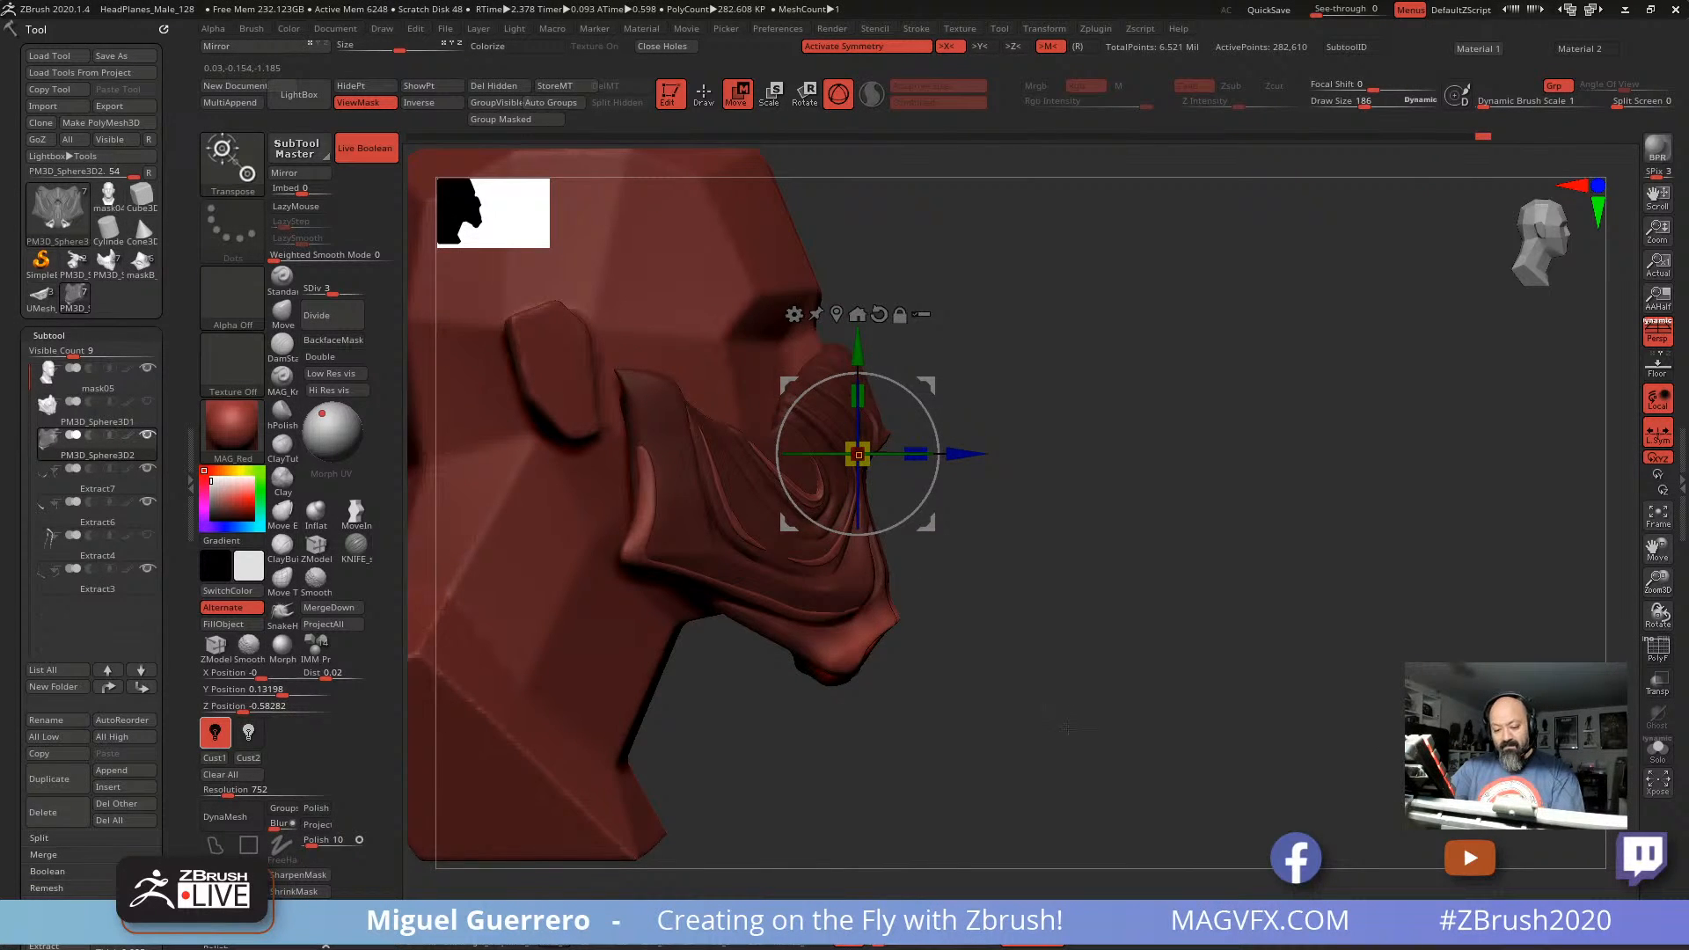
Step: Return to Draw mode with the Move brush and clear the masking on the face mask
left_click_drag(1064, 728, 725, 723)
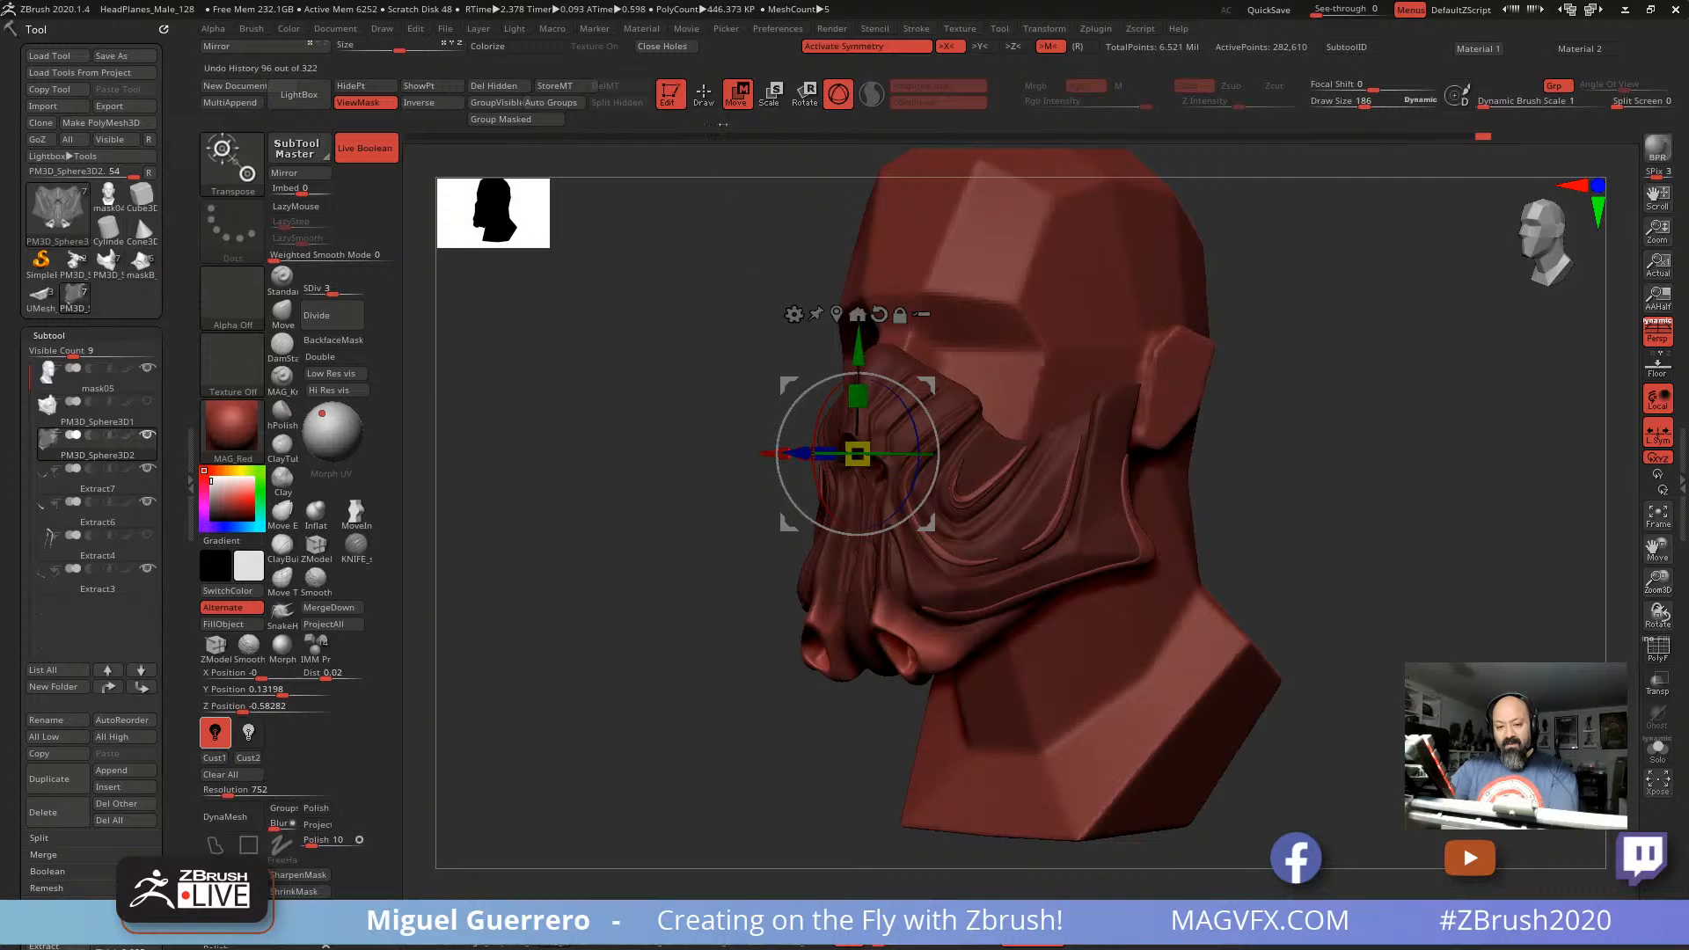
key("q")
mouse_move(627, 538)
left_mouse_down()
mouse_move(598, 613)
mouse_move(603, 597)
mouse_move(666, 610)
left_mouse_up()
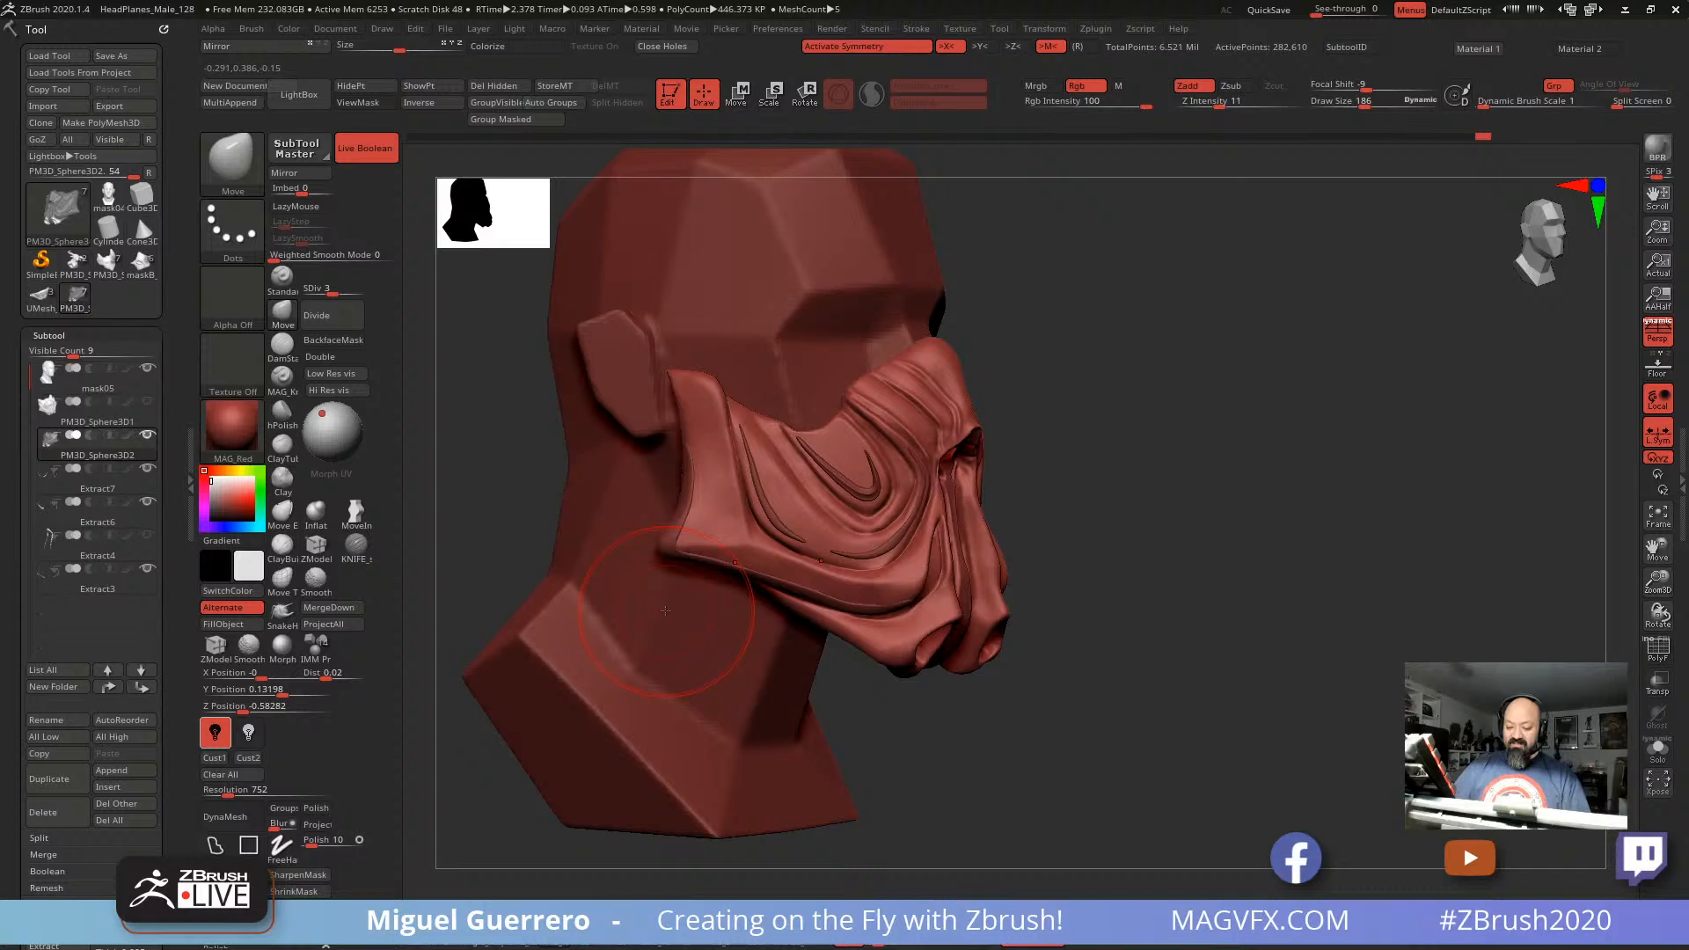
mouse_move(1007, 773)
left_mouse_down()
mouse_move(907, 772)
mouse_move(821, 668)
left_mouse_up()
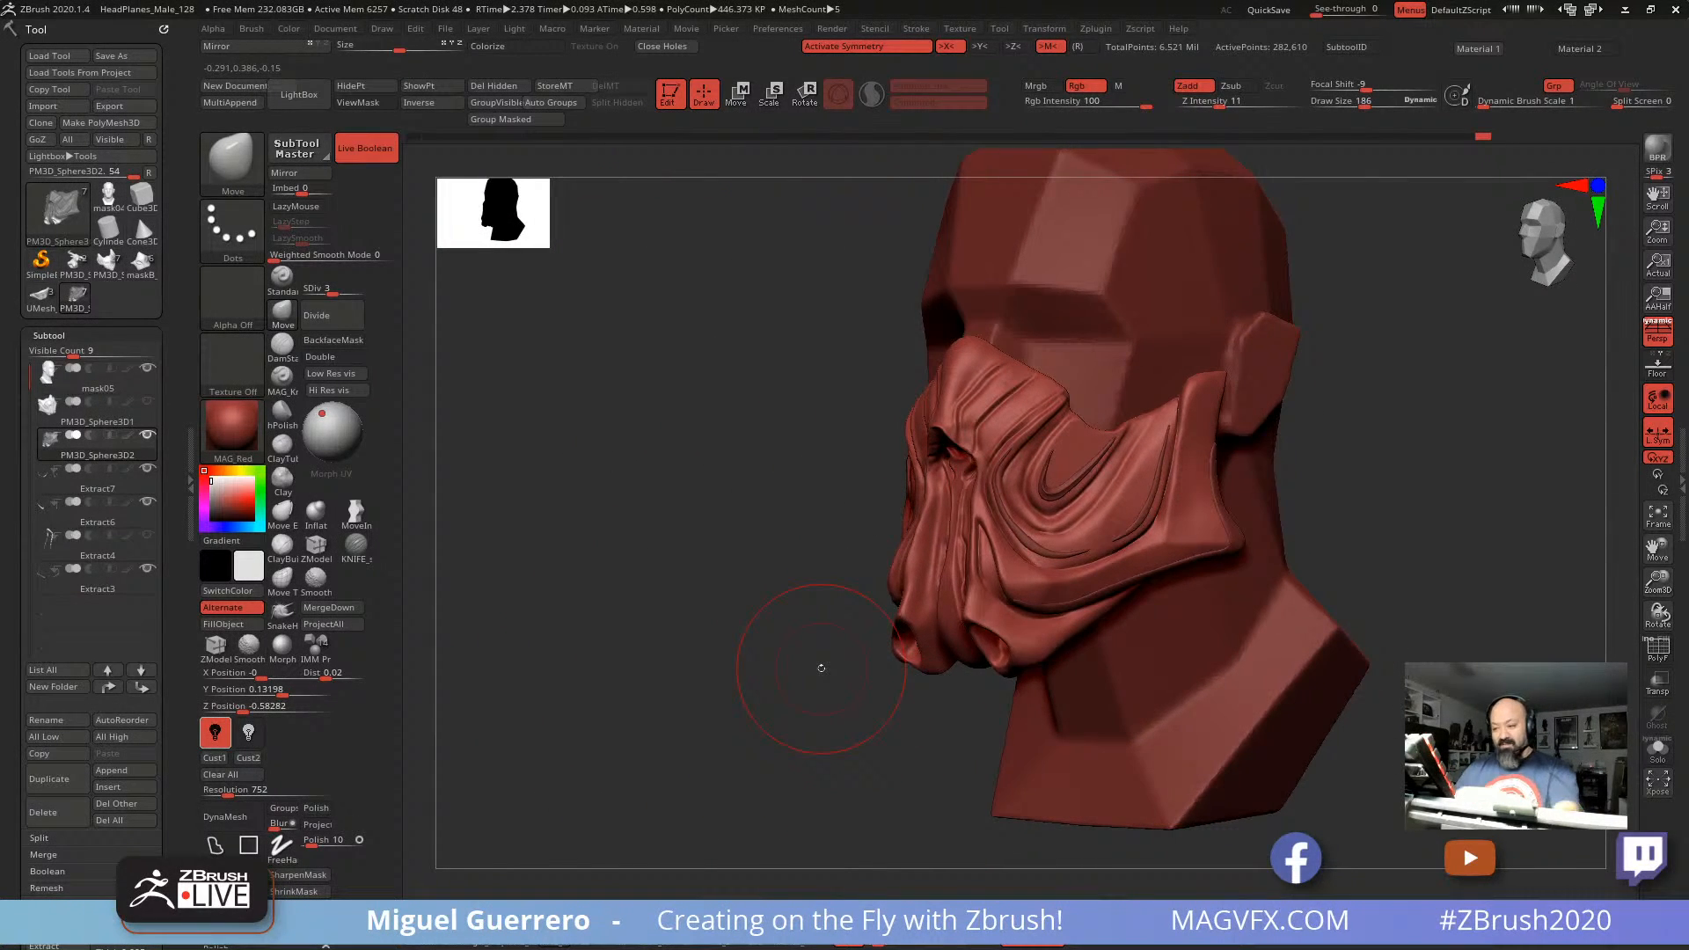
Step: Compare the face mask before and after the chin reshaping through its undo history, ending on the reshaped version
left_click(1452, 136)
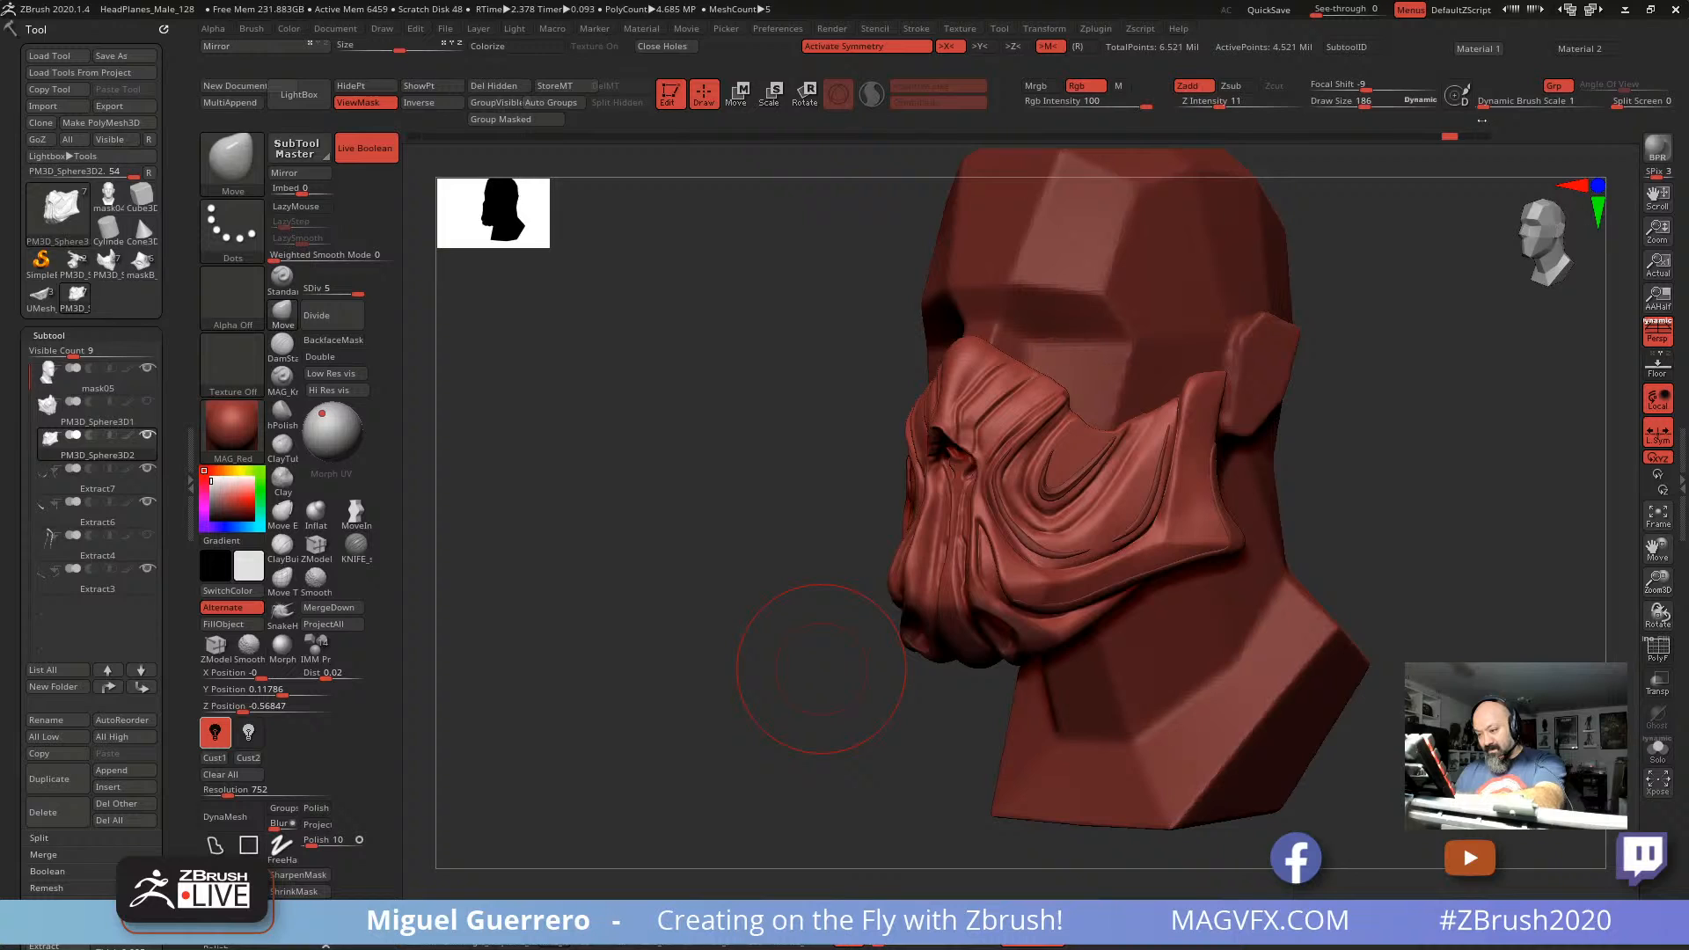
left_click(1483, 135)
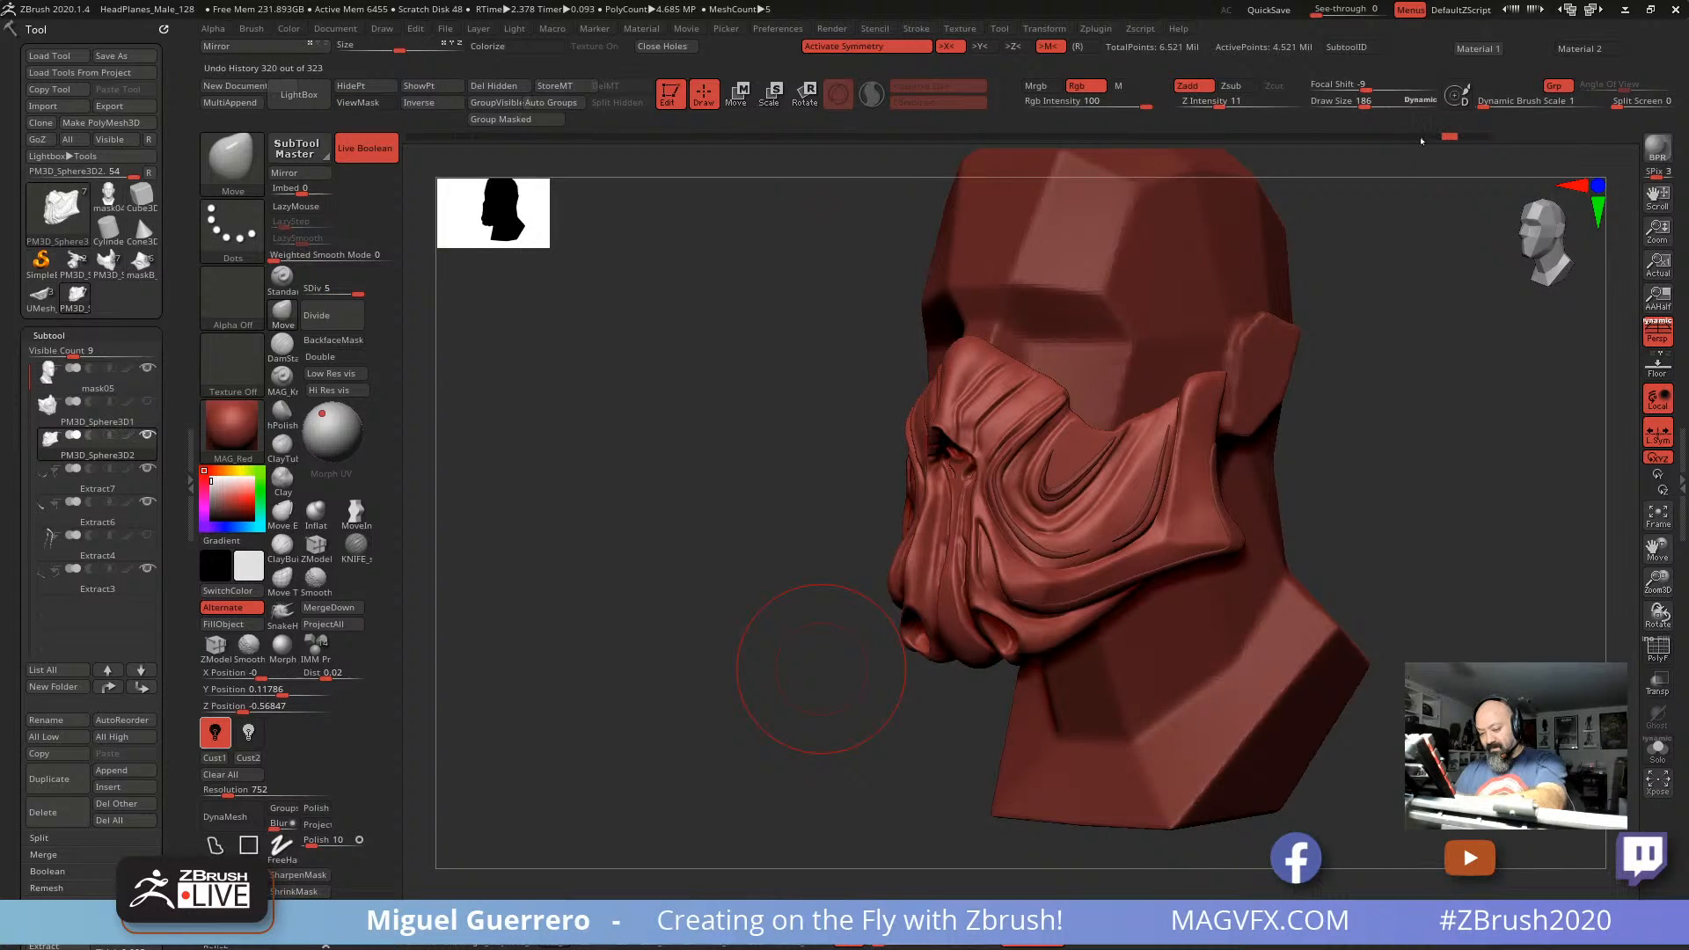
left_click(1449, 135)
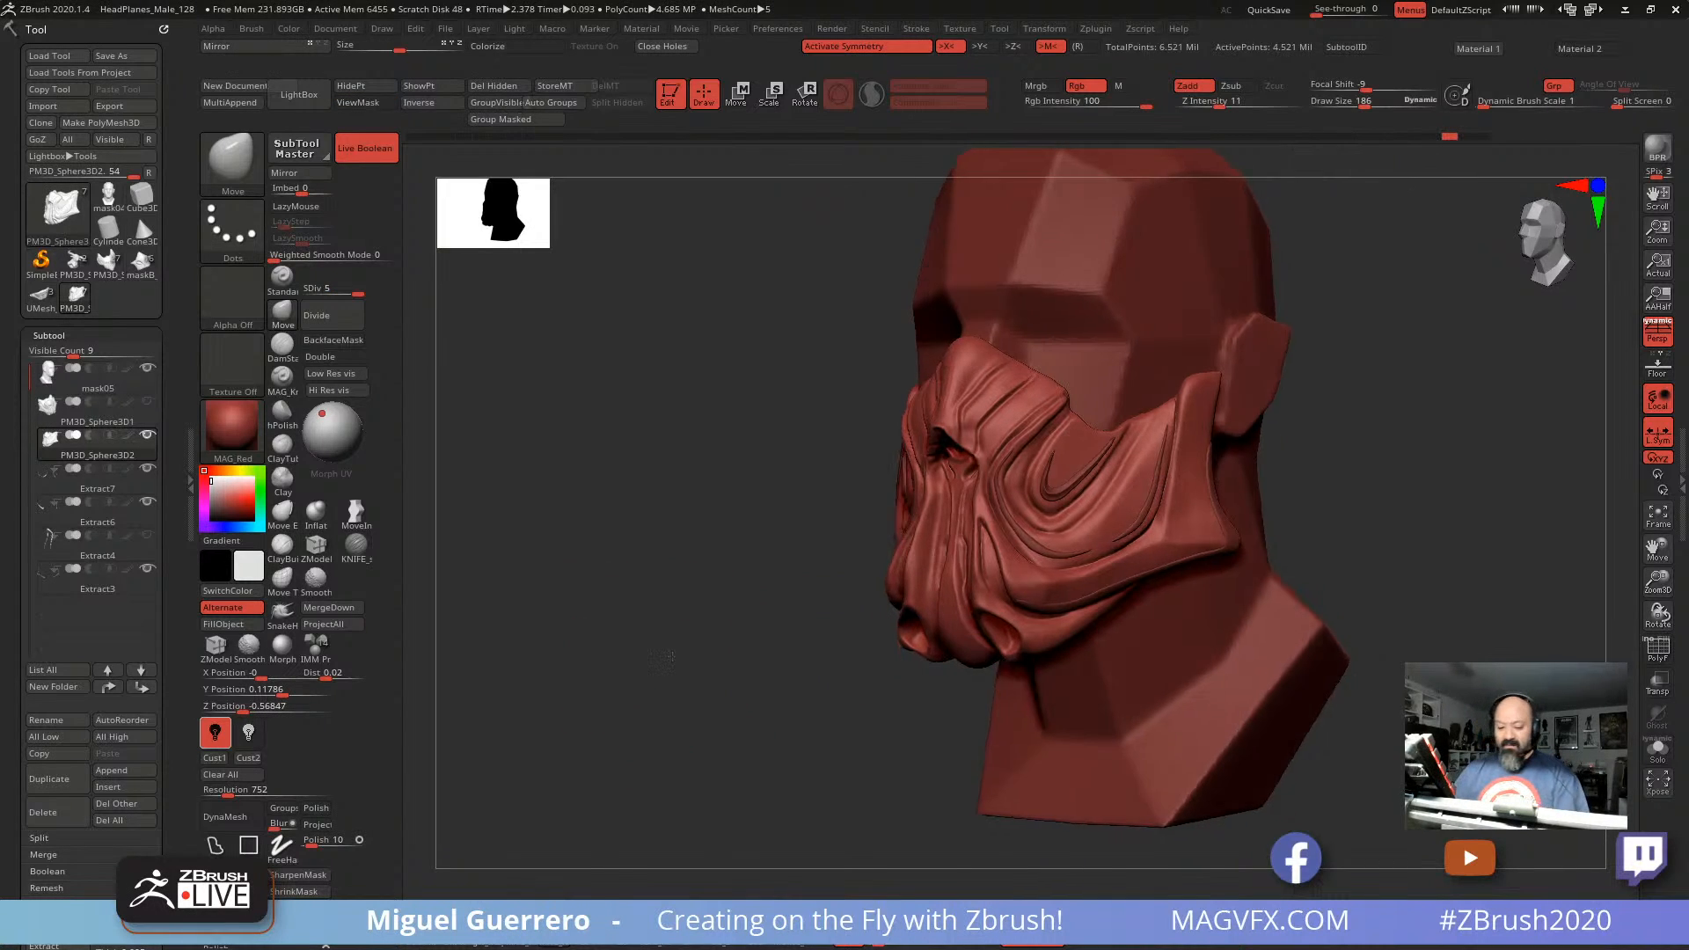
left_click(1484, 136)
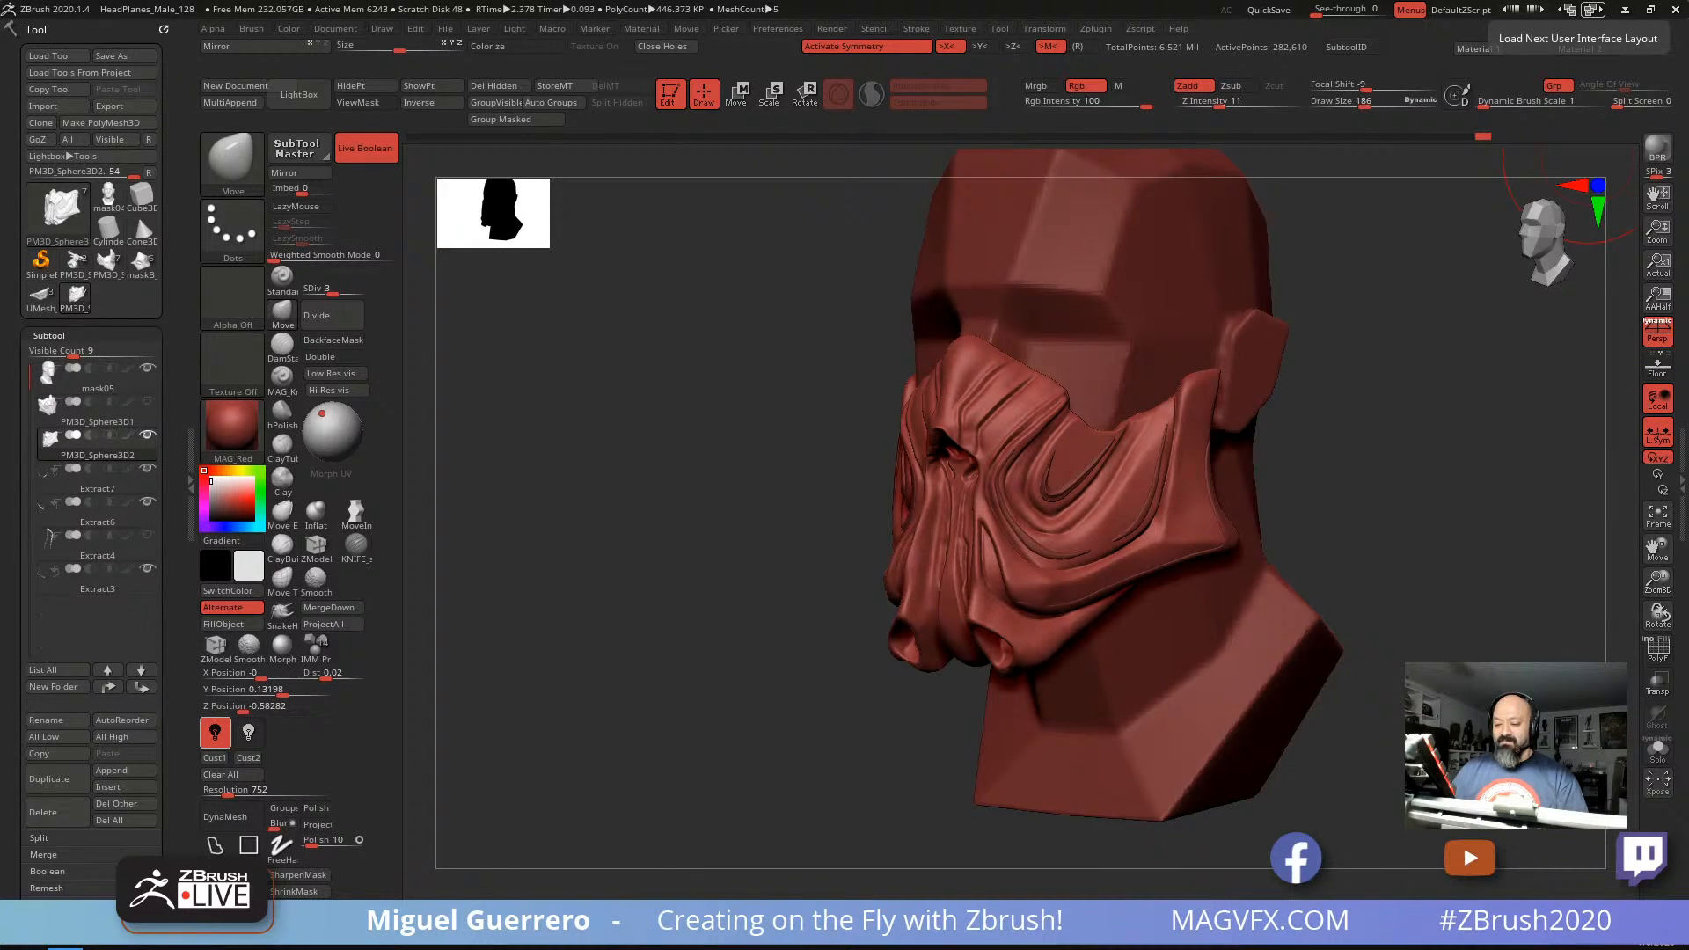
Step: Turn off the perspective display and face the masked head toward the front
mouse_move(645, 509)
left_mouse_down()
mouse_move(660, 502)
mouse_move(676, 536)
mouse_move(652, 486)
mouse_move(659, 498)
mouse_move(617, 490)
mouse_move(629, 483)
left_mouse_up()
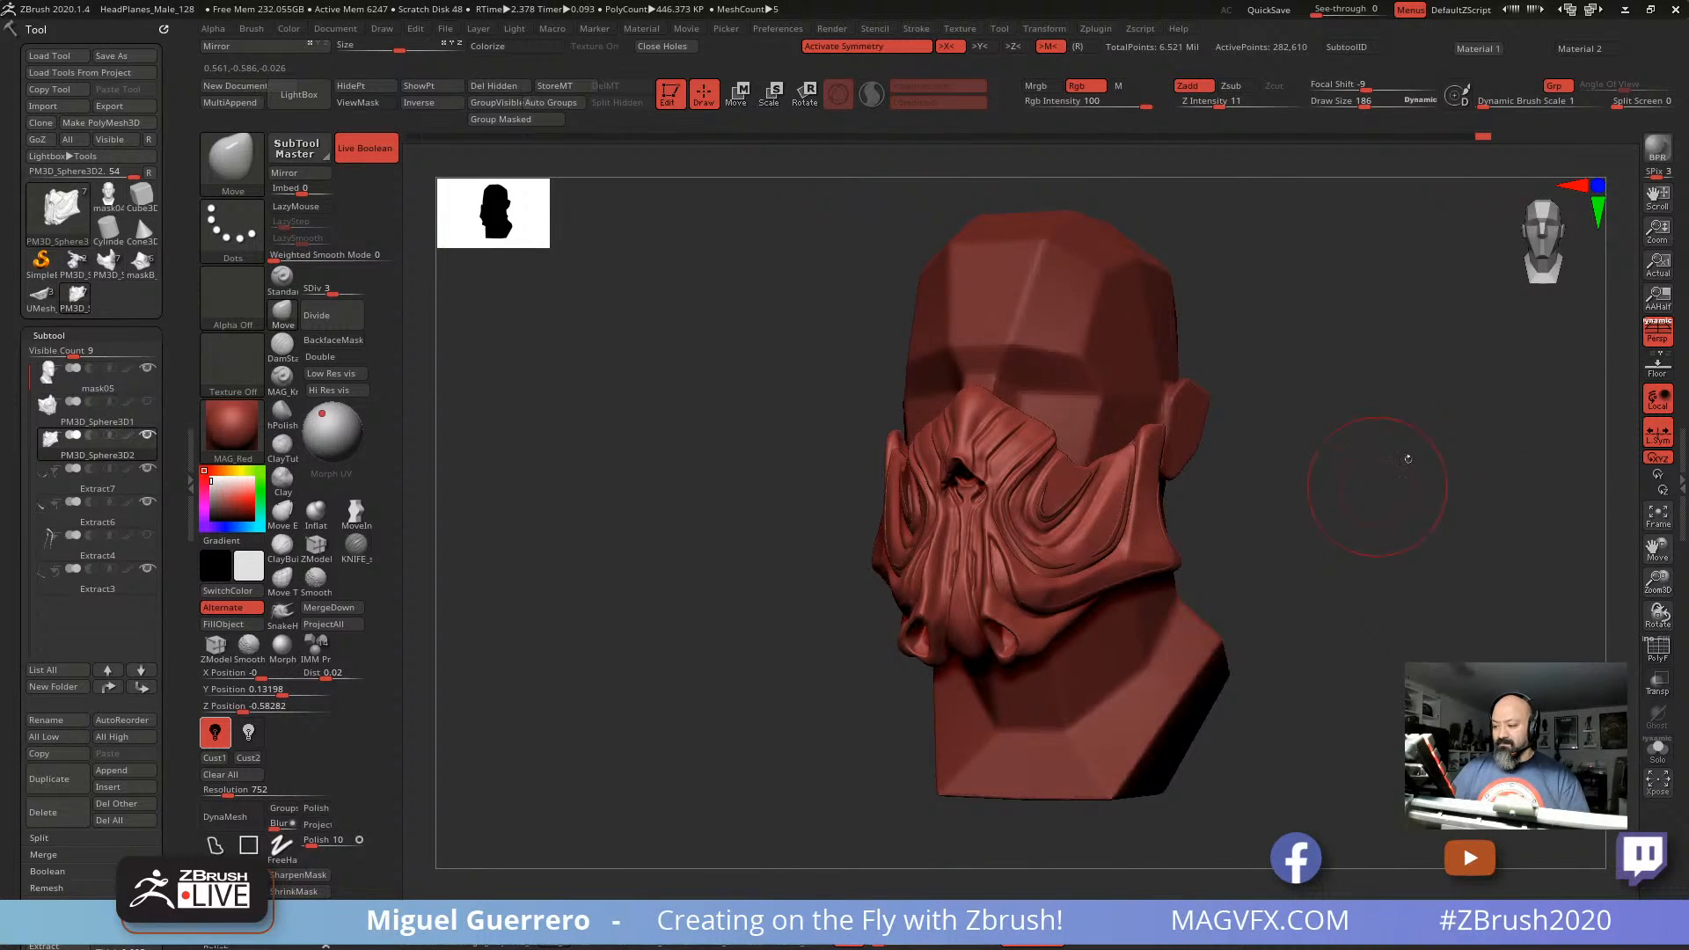
left_click(1658, 332)
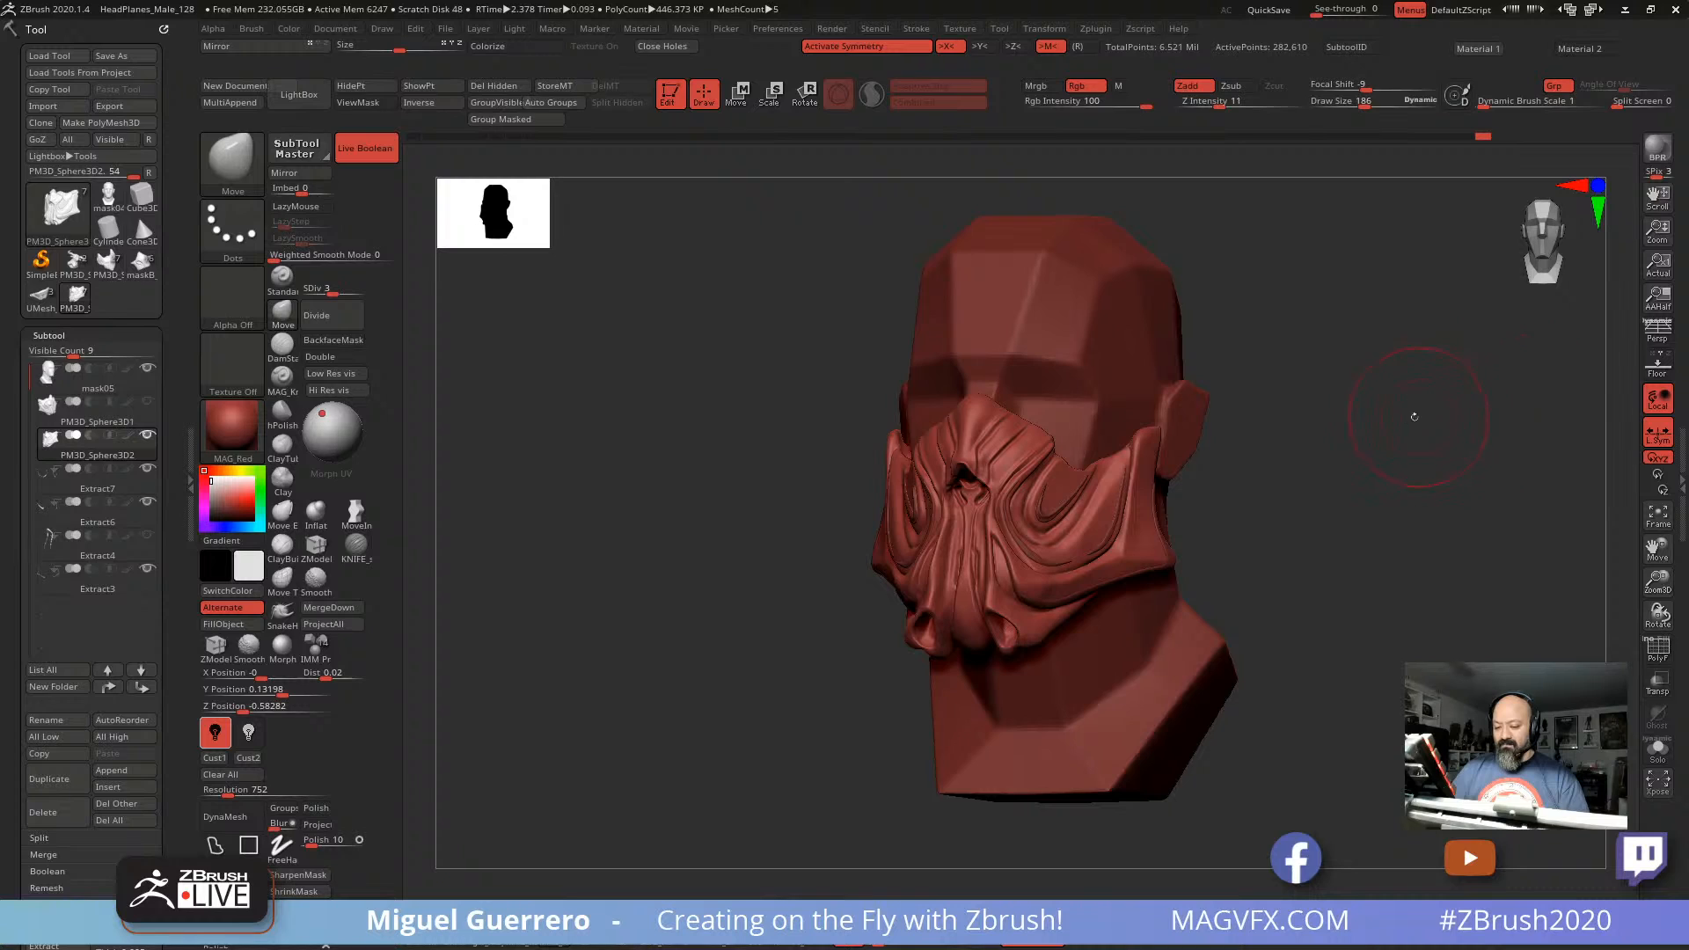
left_click_drag(1403, 388, 1413, 302, "shift")
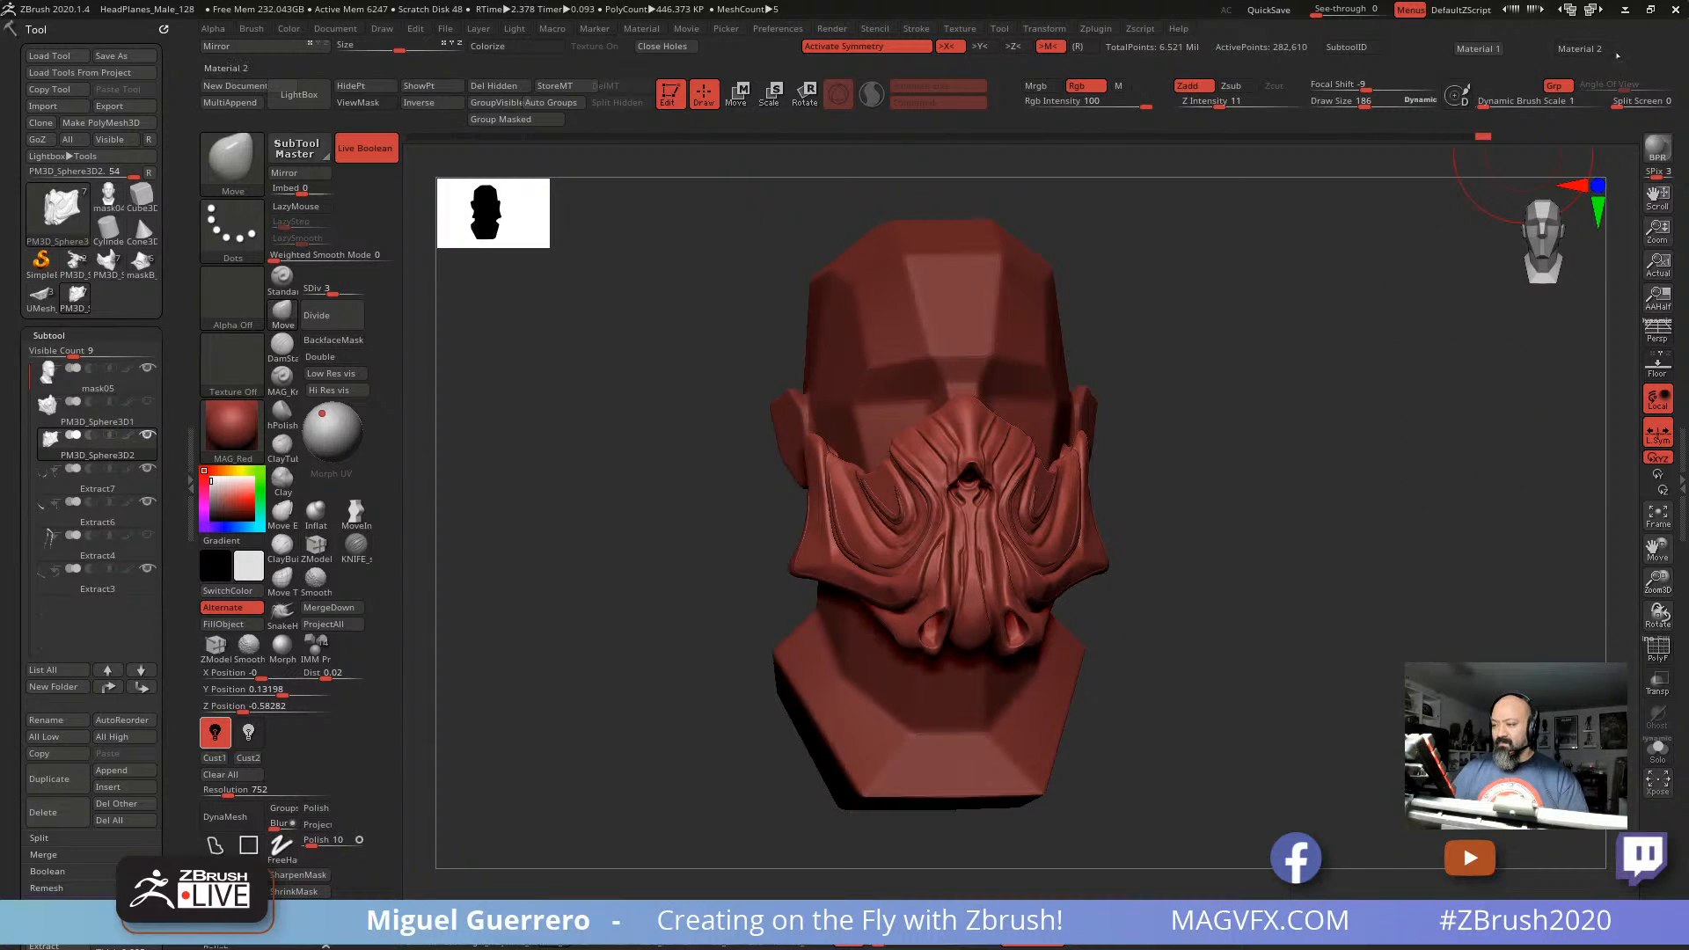